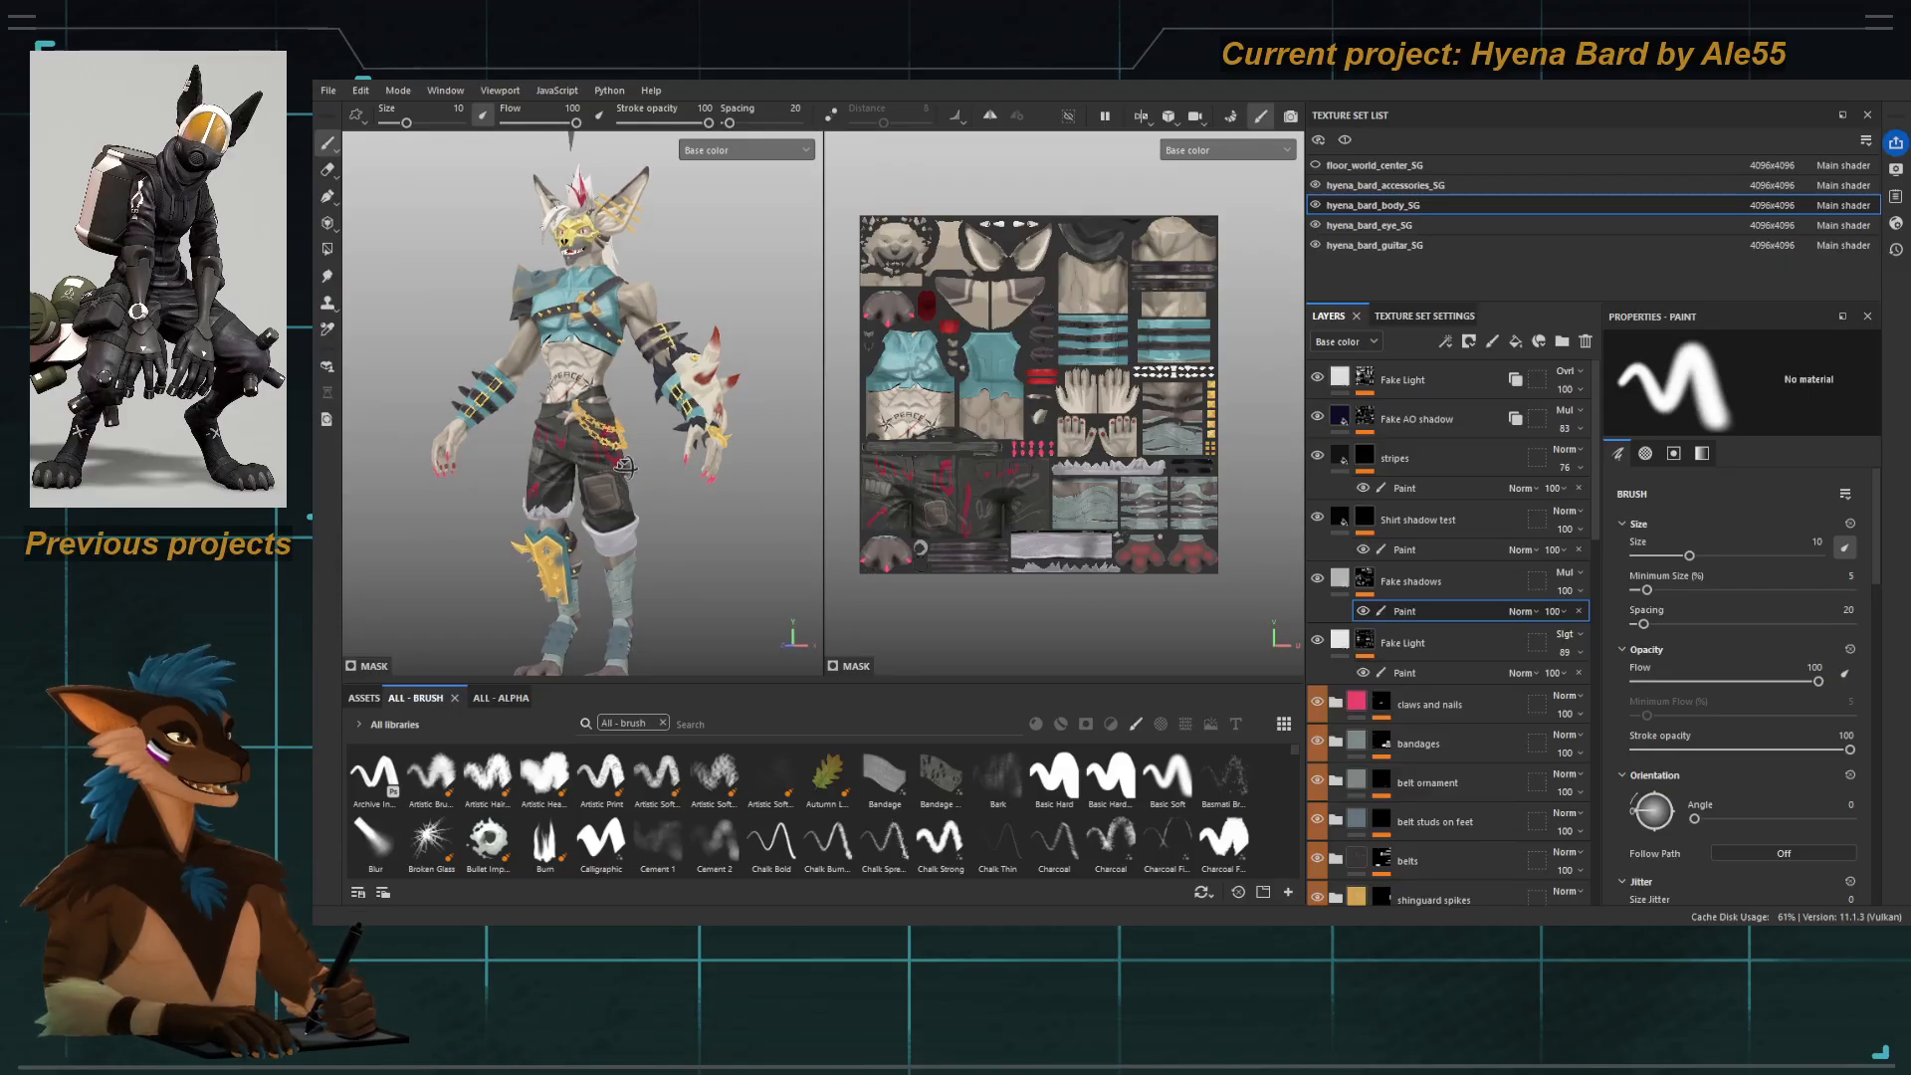
# Switch the viewport to show only the 3D character, without the UV texture view.
pyautogui.keyDown('alt'); pyautogui.moveTo(697, 418); pyautogui.dragTo(722, 448); pyautogui.keyUp('alt')
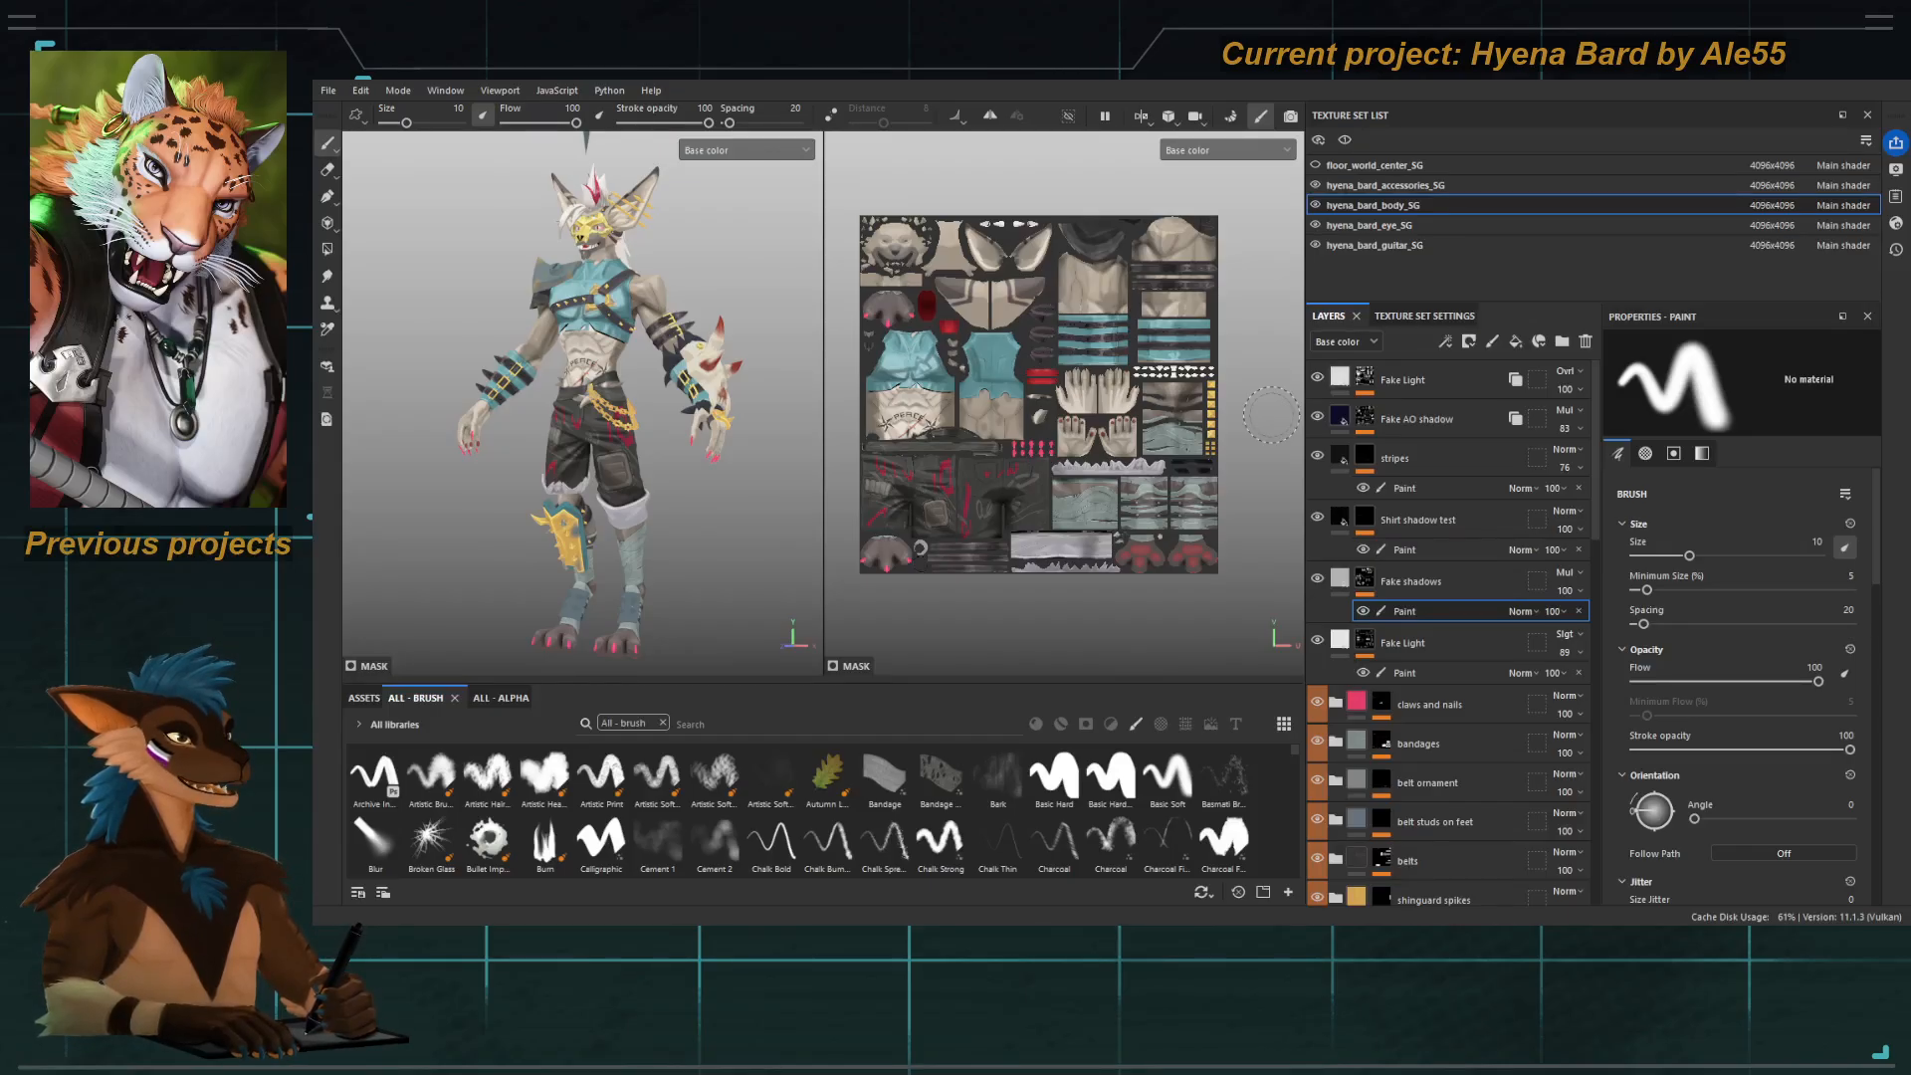
pyautogui.scroll(5, 597, 398)
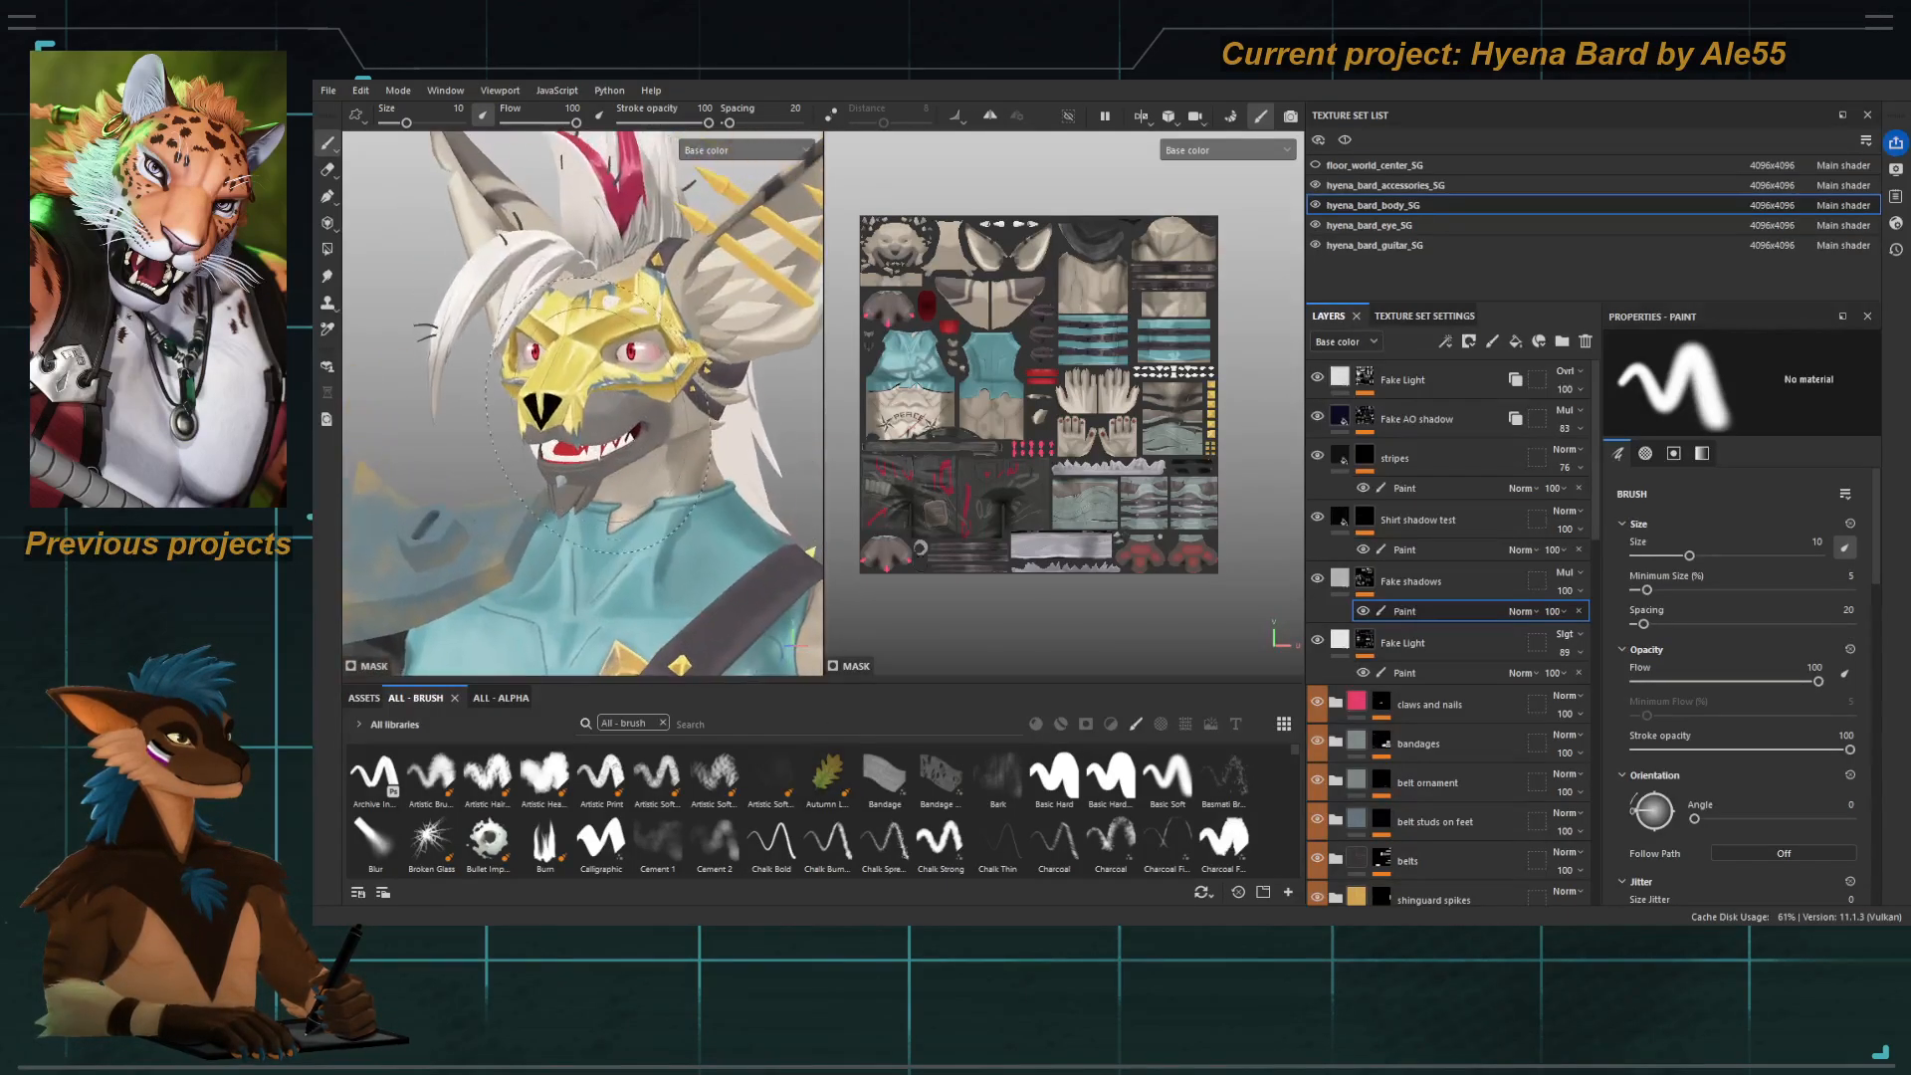
pyautogui.keyDown('alt'); pyautogui.moveTo(607, 408); pyautogui.dragTo(741, 374); pyautogui.keyUp('alt')
pyautogui.press('F2')
pyautogui.keyDown('alt'); pyautogui.moveTo(562, 304); pyautogui.dragTo(676, 239, button='right'); pyautogui.keyUp('alt')
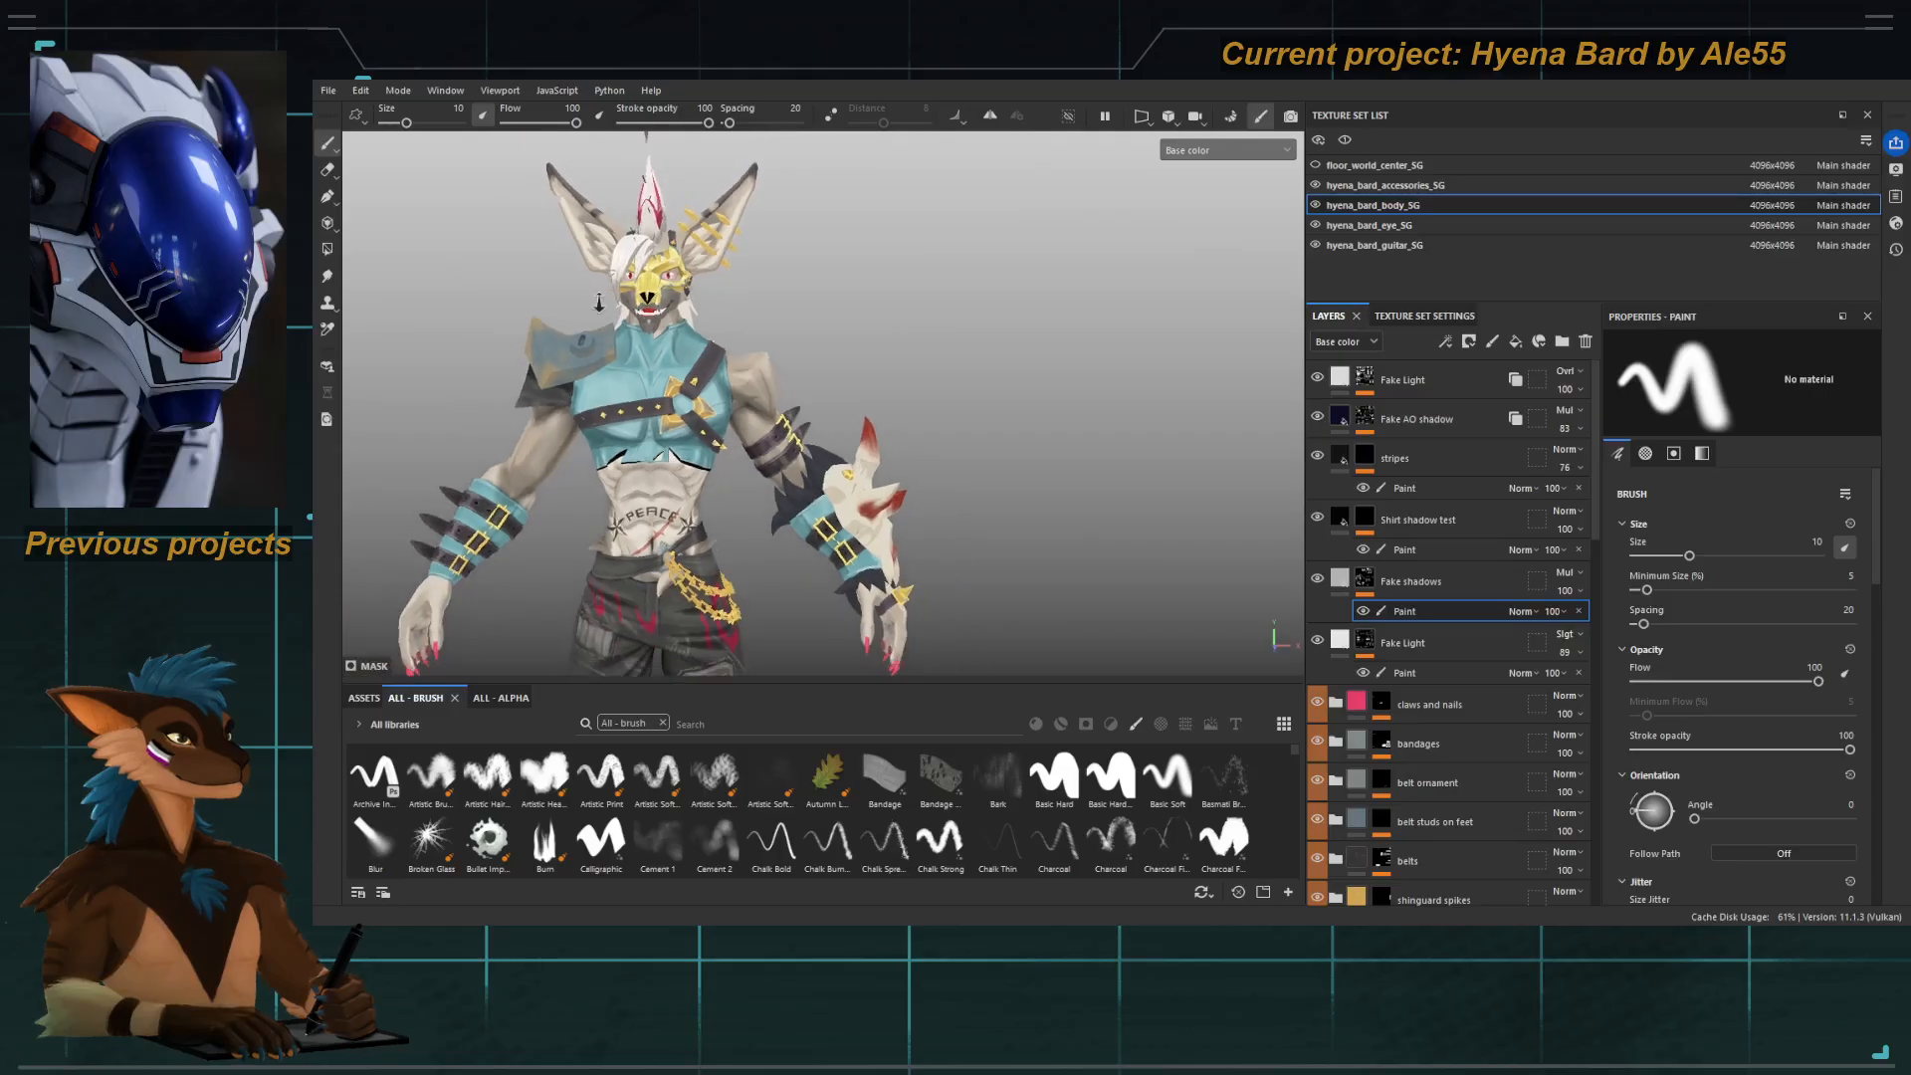
# Examine the painted texture of the head, golden skull mask and pierced ear from the front and side.
pyautogui.keyDown('alt'); pyautogui.moveTo(541, 330); pyautogui.dragTo(697, 399, button='right'); pyautogui.keyUp('alt')
pyautogui.keyDown('alt'); pyautogui.moveTo(697, 369); pyautogui.dragTo(651, 449, button='middle'); pyautogui.keyUp('alt')
pyautogui.keyDown('alt'); pyautogui.moveTo(651, 449); pyautogui.dragTo(588, 344, button='right'); pyautogui.keyUp('alt')
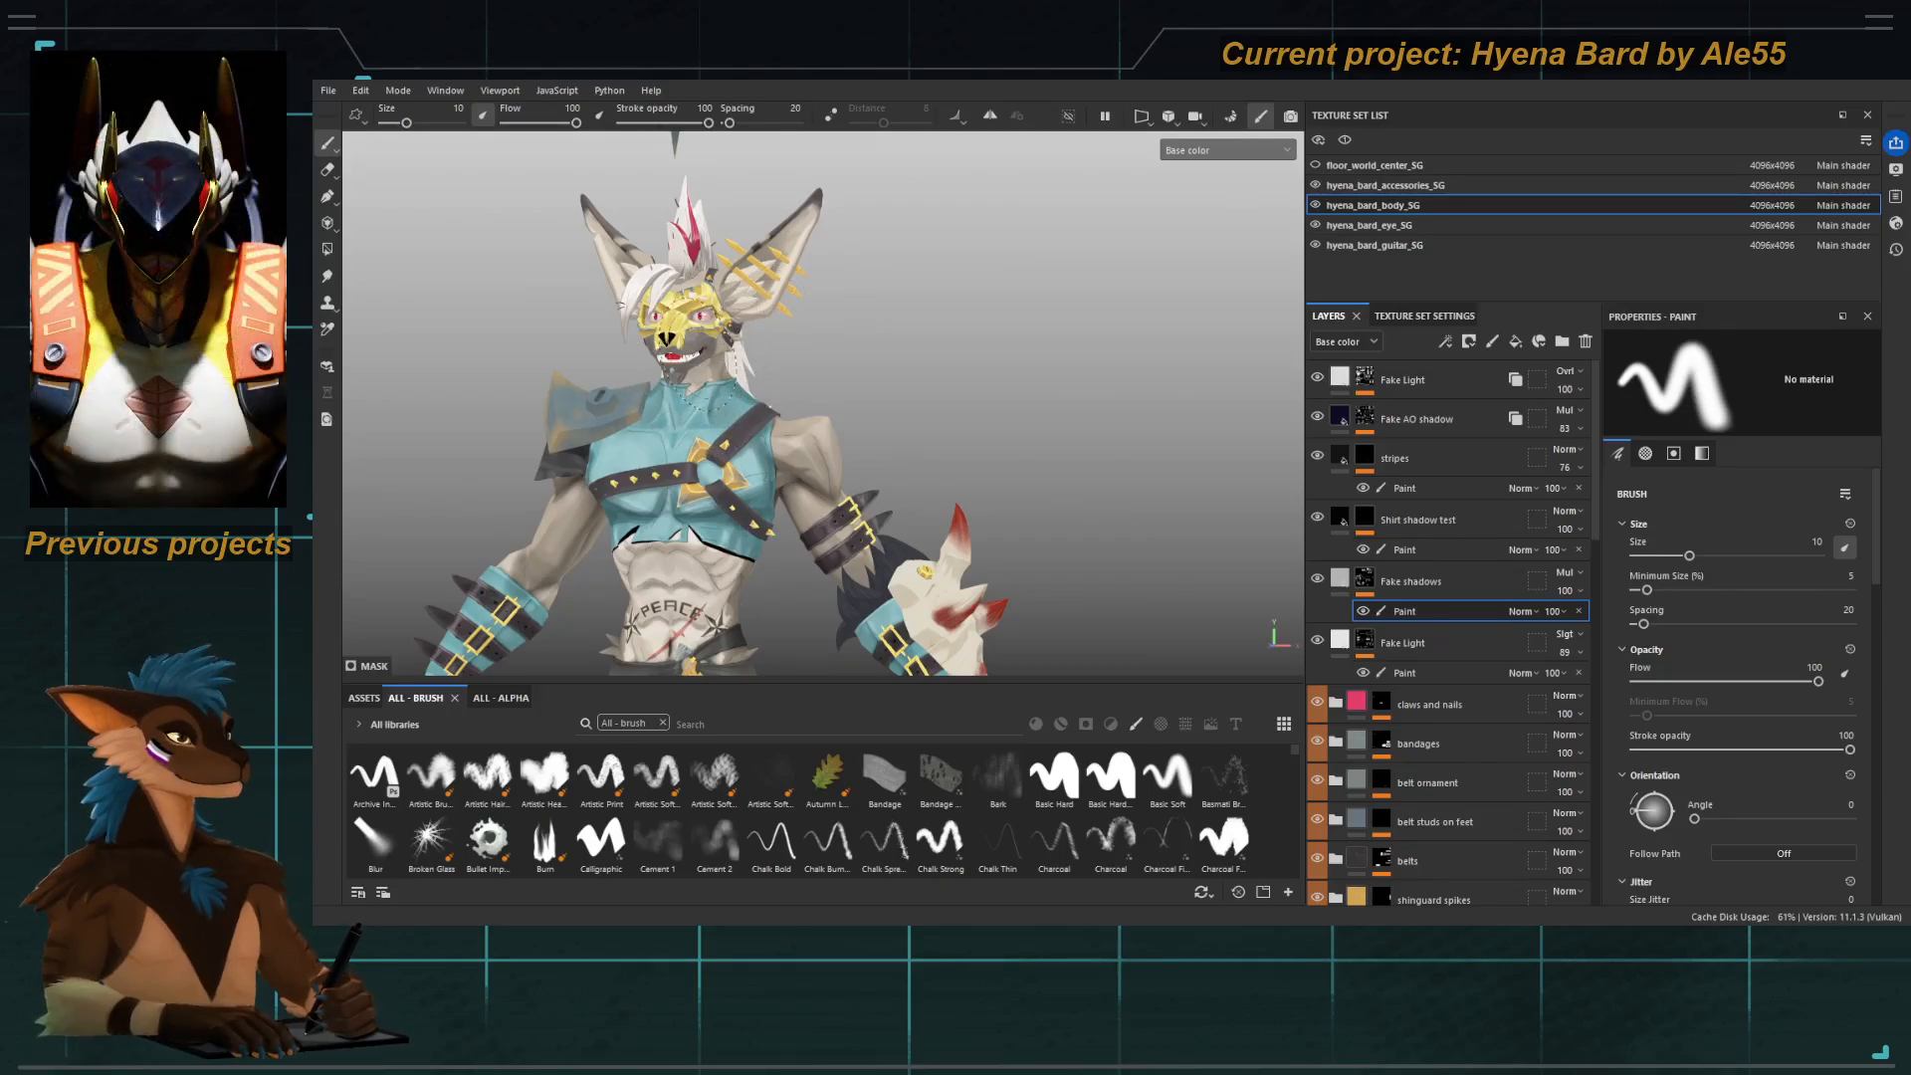
pyautogui.scroll(5, 667, 358)
pyautogui.keyDown('alt'); pyautogui.moveTo(678, 384); pyautogui.dragTo(777, 438, button='right'); pyautogui.keyUp('alt')
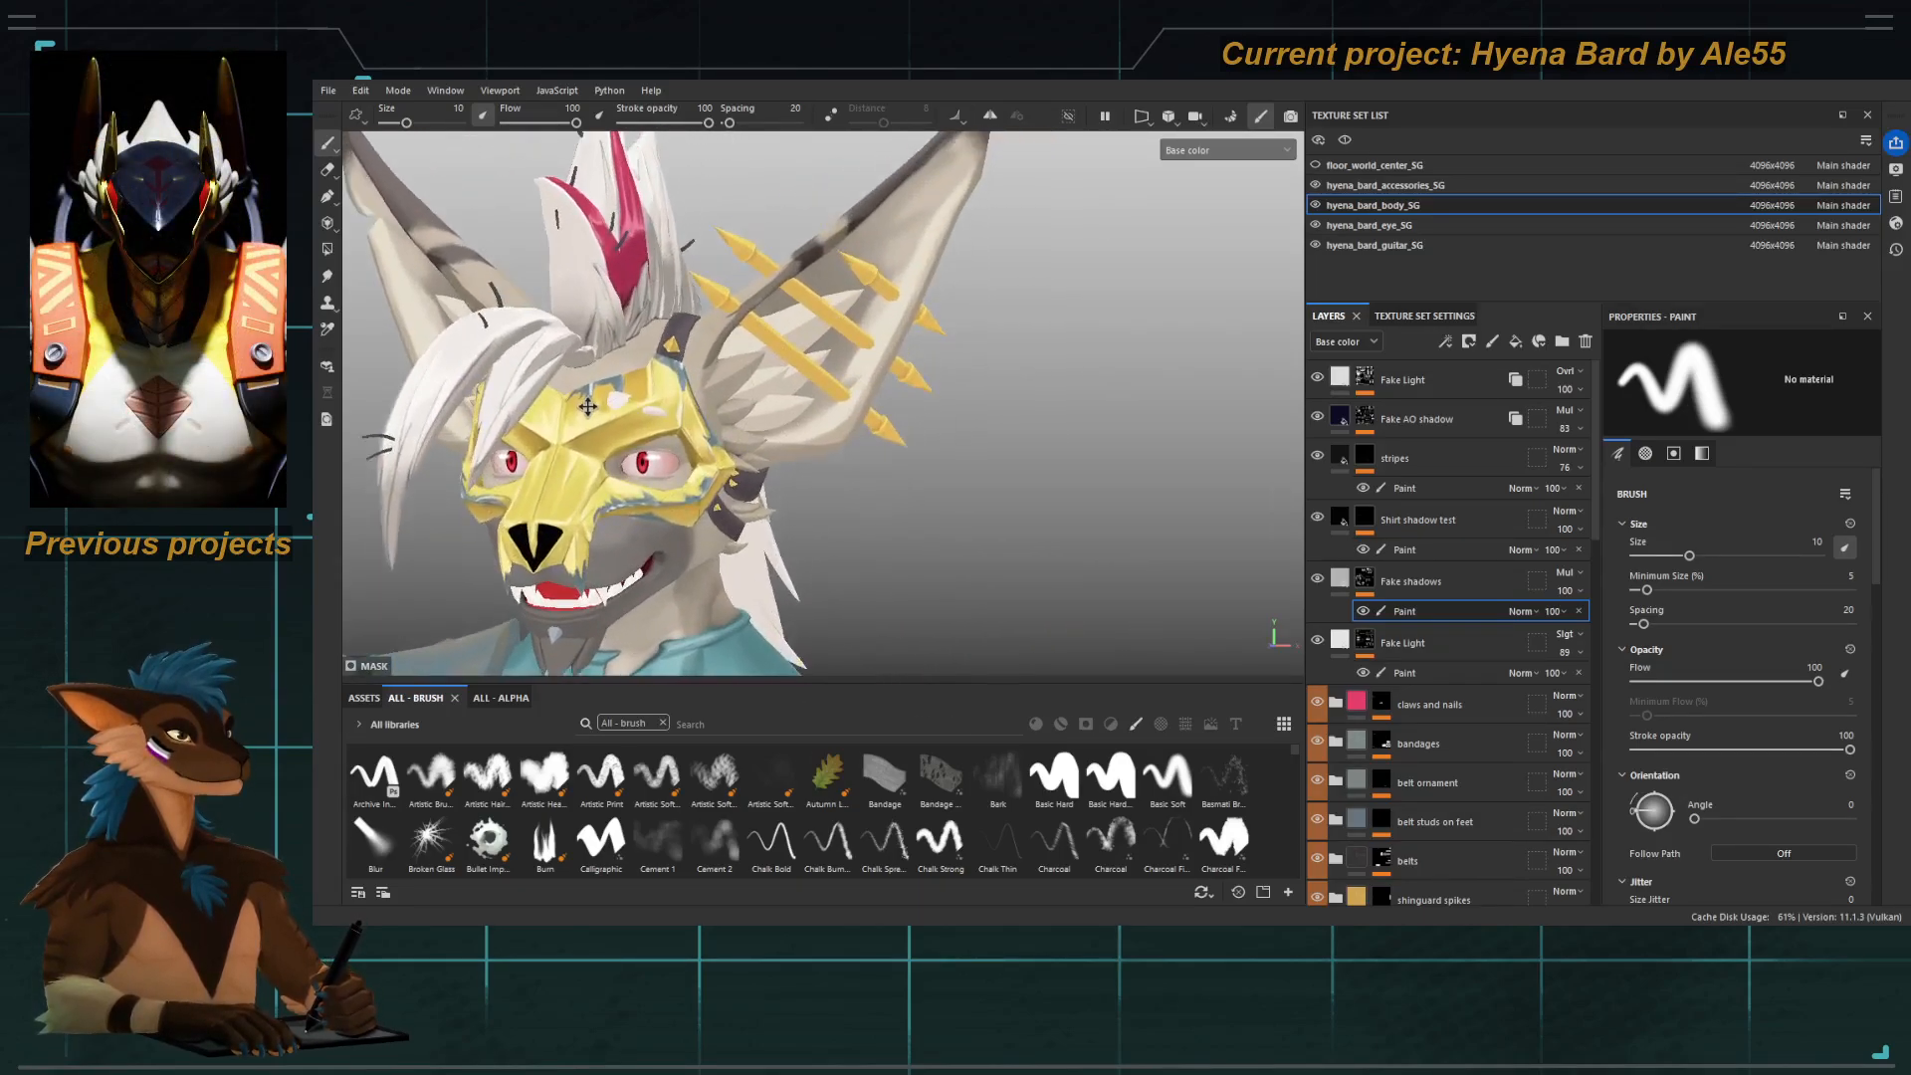
pyautogui.keyDown('alt'); pyautogui.moveTo(776, 438); pyautogui.dragTo(712, 425); pyautogui.keyUp('alt')
pyautogui.scroll(3, 712, 426)
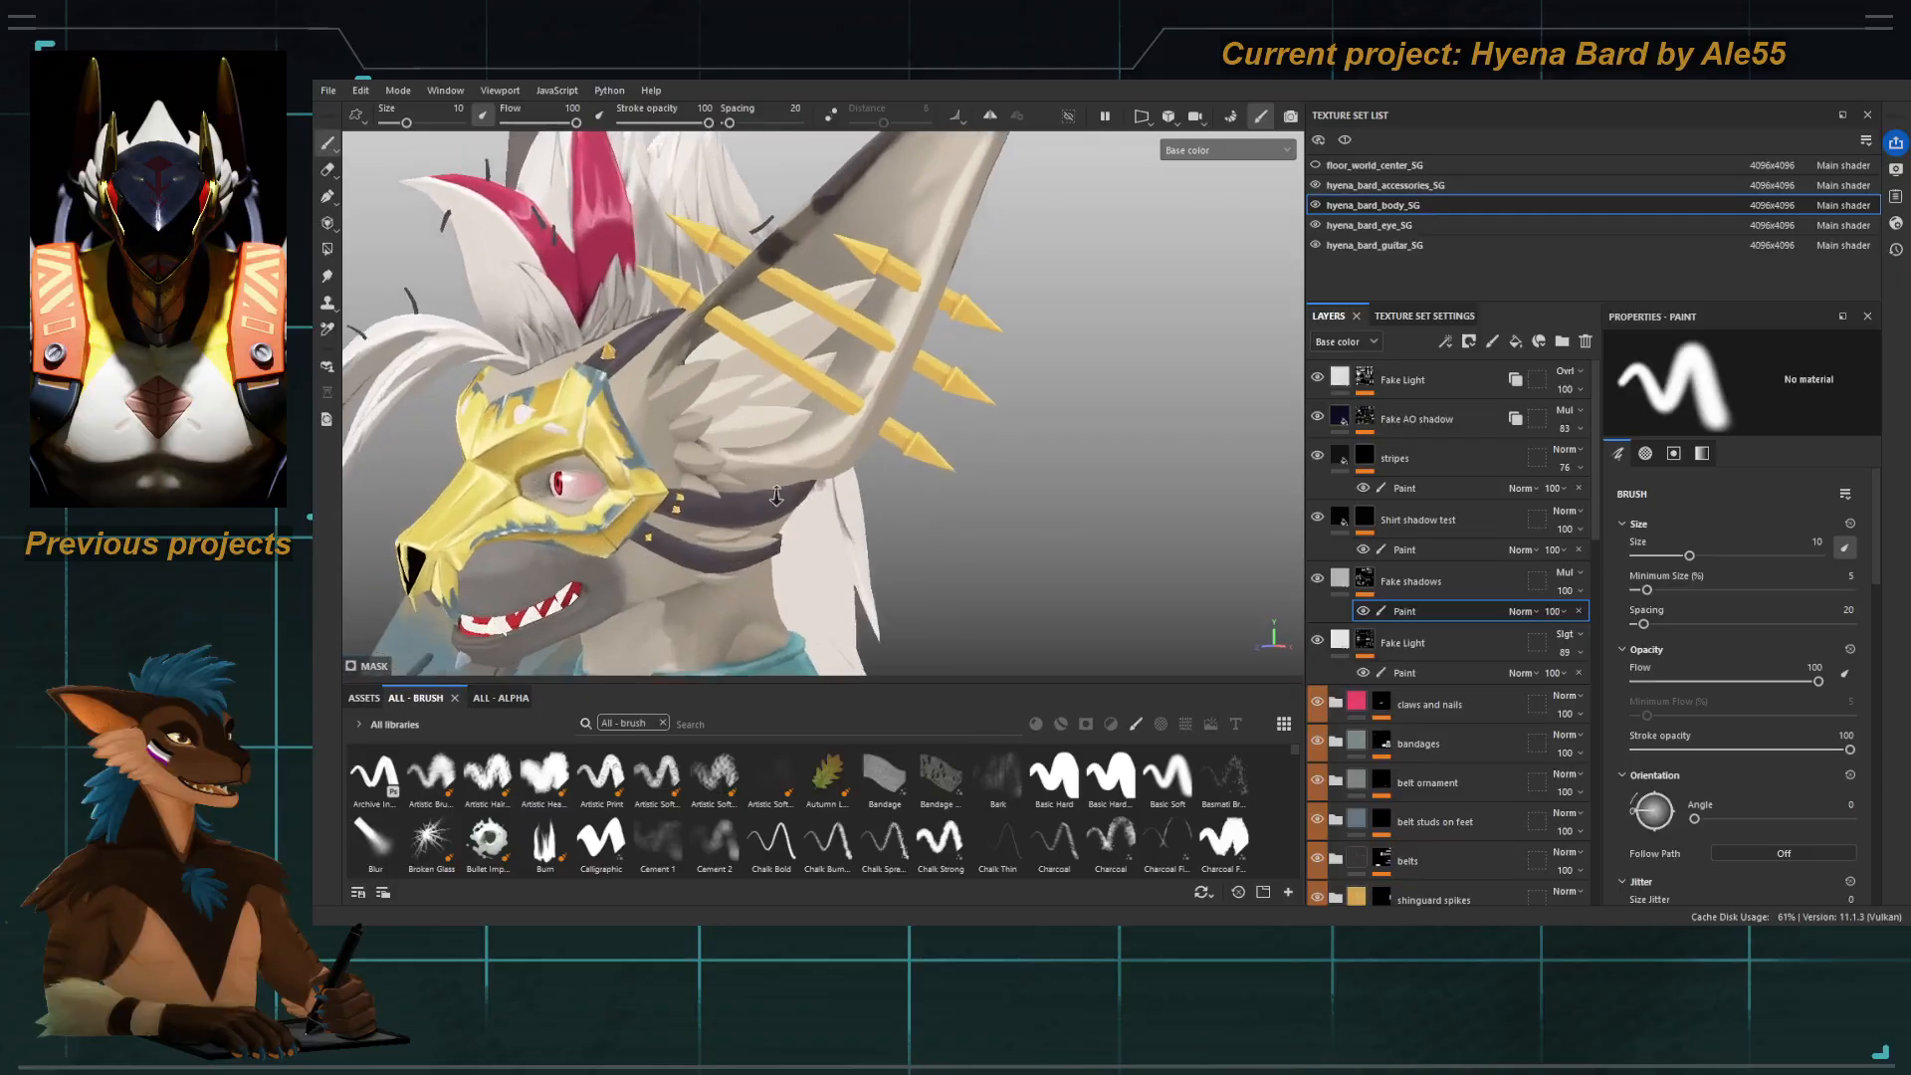
pyautogui.moveTo(794, 359)
pyautogui.keyDown('alt'); pyautogui.mouseDown()
pyautogui.moveTo(717, 424)
pyautogui.moveTo(512, 430)
pyautogui.moveTo(568, 428)
pyautogui.moveTo(555, 418)
pyautogui.moveTo(582, 396)
pyautogui.moveTo(574, 241)
pyautogui.mouseUp(); pyautogui.keyUp('alt')
pyautogui.scroll(-2, 723, 411)
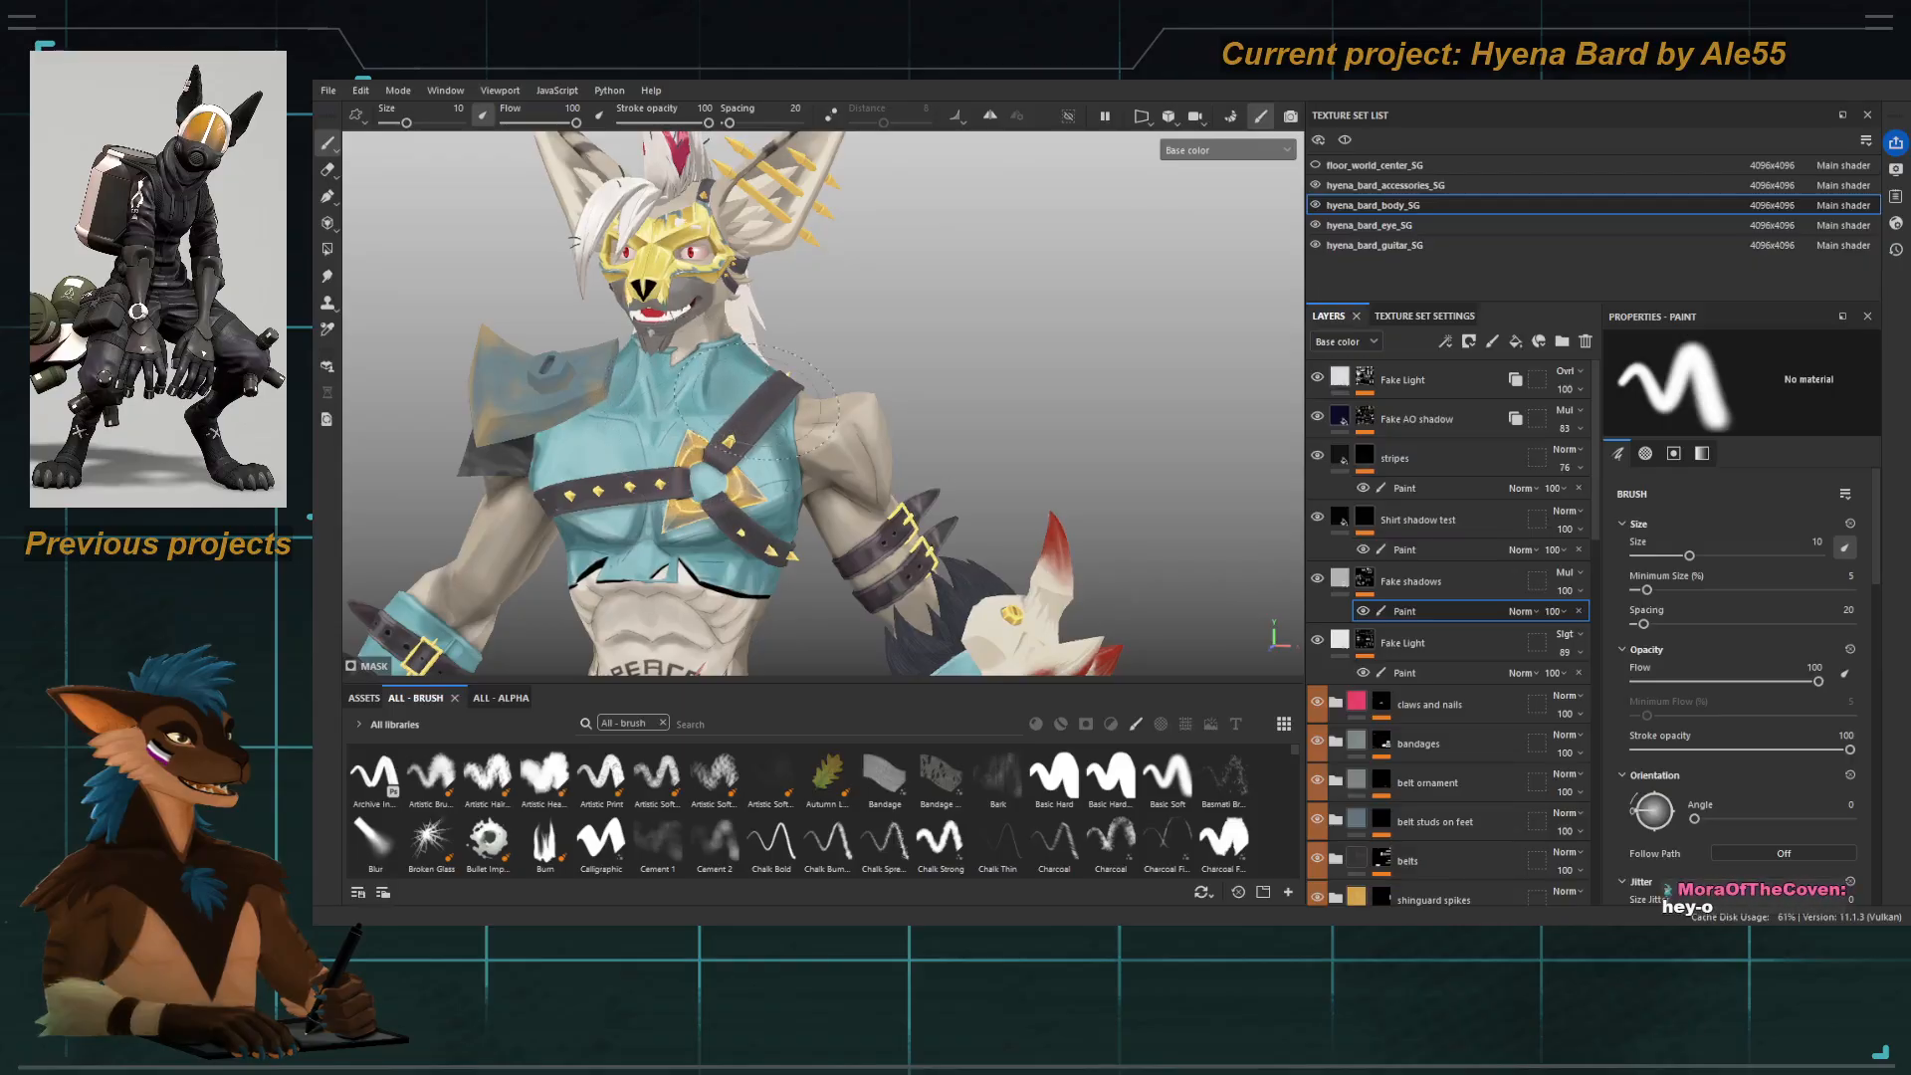
# Examine the torso, spiked arm bands and horned skull gauntlet from the front and side.
pyautogui.keyDown('alt'); pyautogui.moveTo(756, 402); pyautogui.dragTo(637, 418); pyautogui.keyUp('alt')
pyautogui.keyDown('alt'); pyautogui.moveTo(637, 418); pyautogui.dragTo(468, 368, button='middle'); pyautogui.keyUp('alt')
pyautogui.keyDown('alt'); pyautogui.moveTo(468, 369); pyautogui.dragTo(428, 371); pyautogui.keyUp('alt')
pyautogui.keyDown('alt'); pyautogui.moveTo(747, 456); pyautogui.dragTo(725, 417, button='middle'); pyautogui.keyUp('alt')
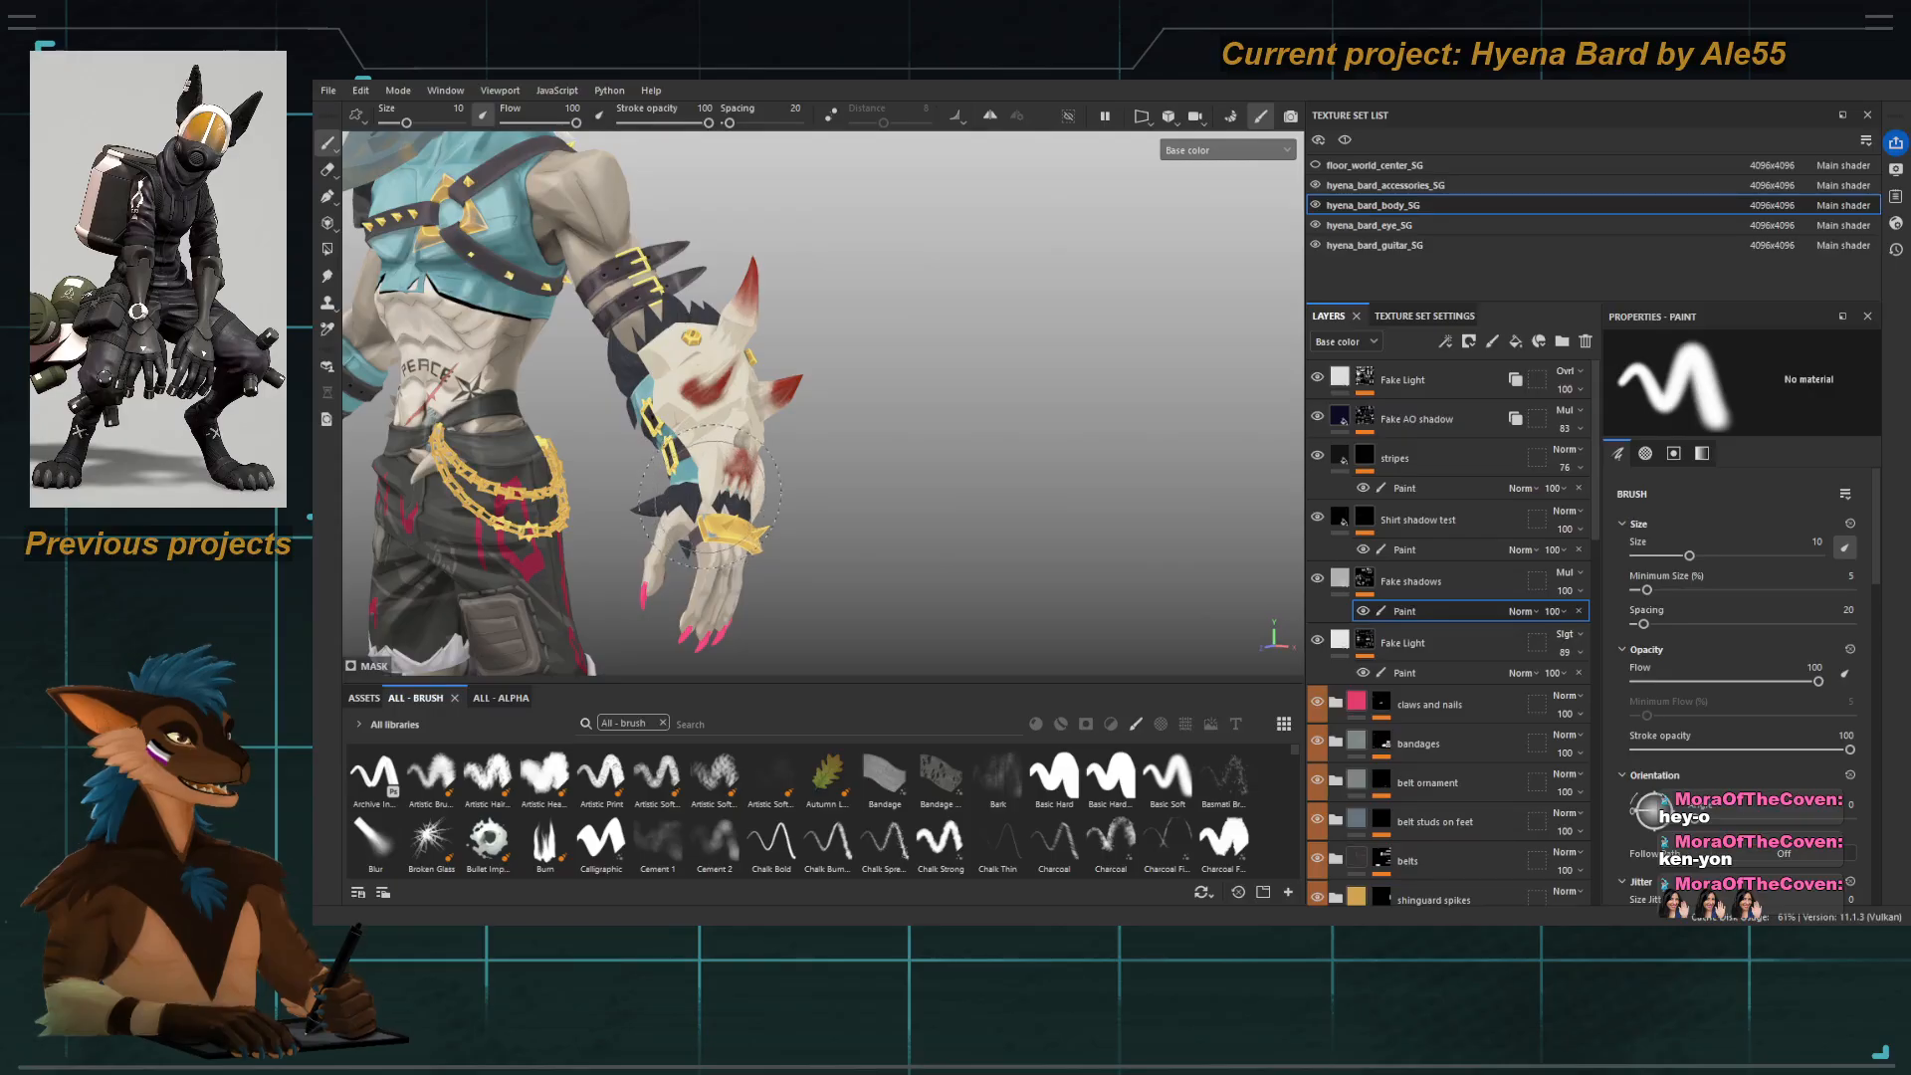
pyautogui.keyDown('alt'); pyautogui.moveTo(712, 453); pyautogui.dragTo(547, 514); pyautogui.keyUp('alt')
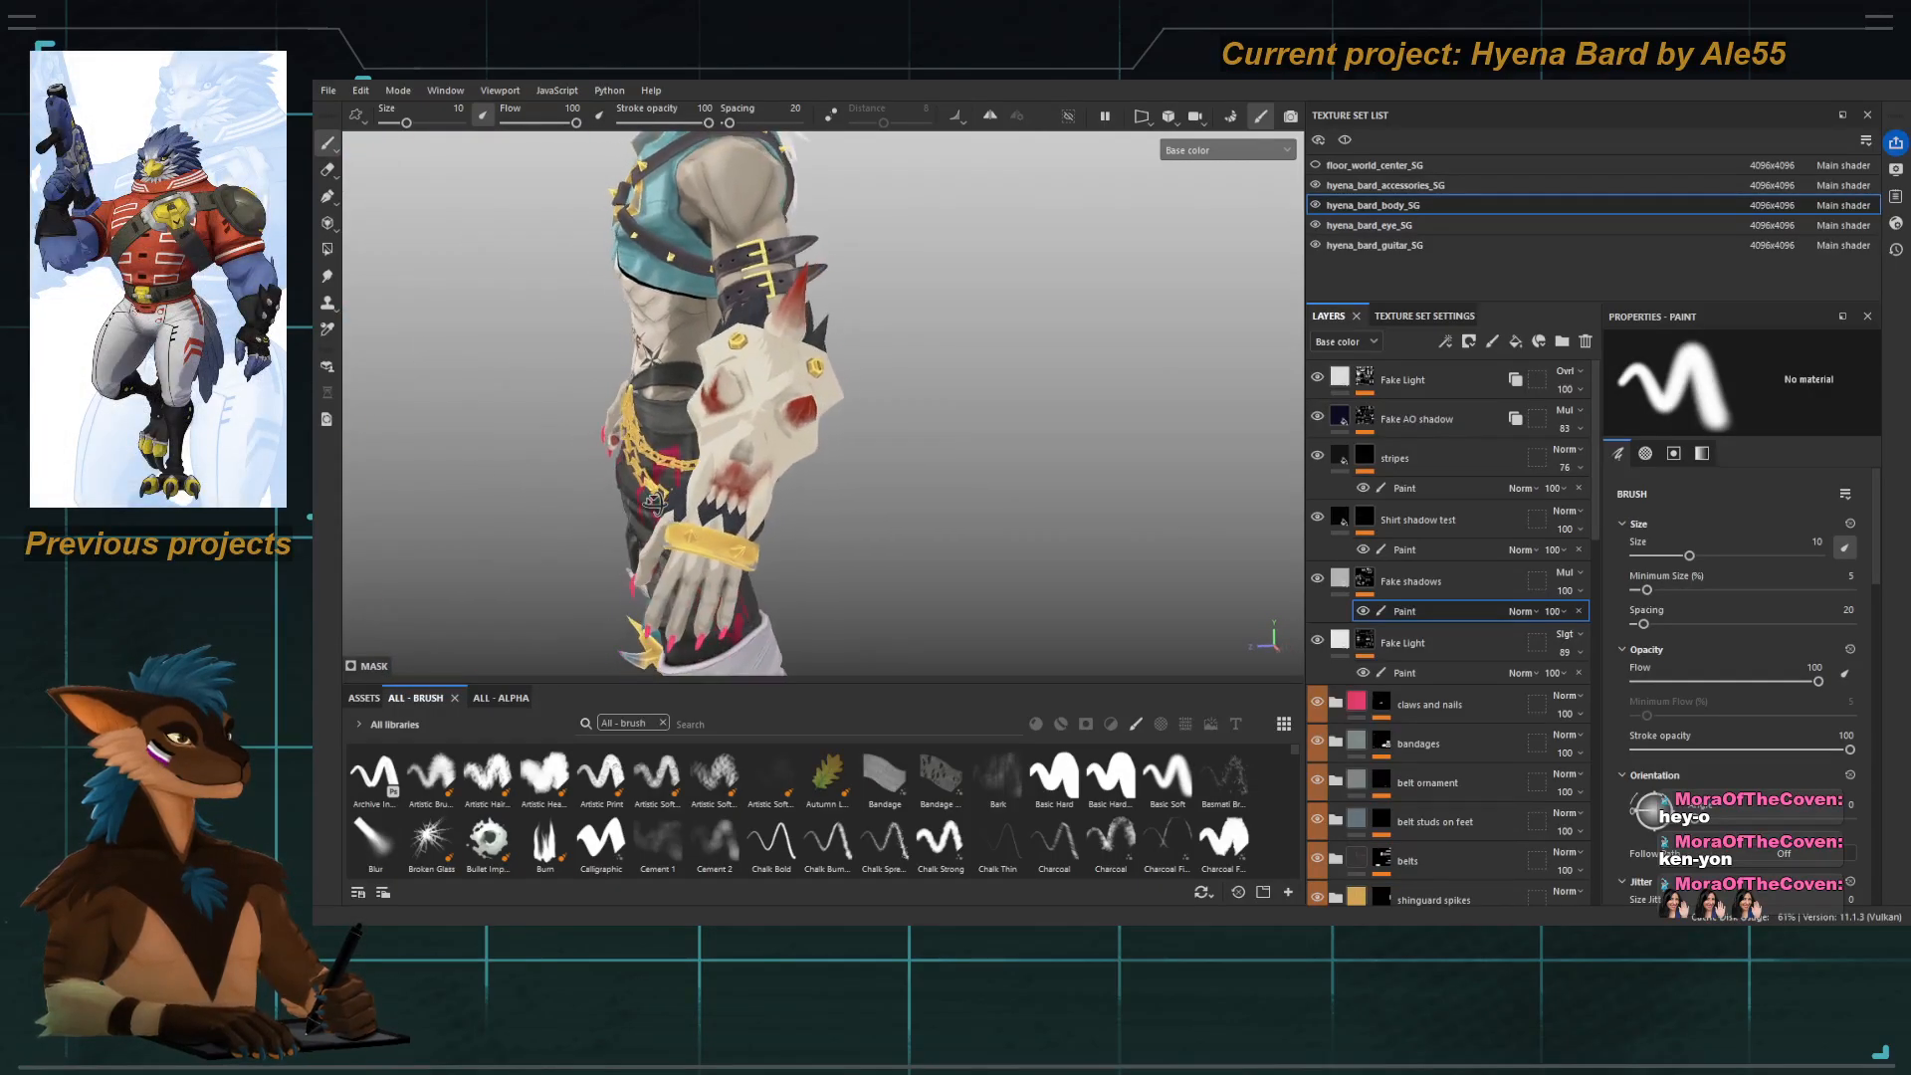
pyautogui.keyDown('alt'); pyautogui.moveTo(695, 443); pyautogui.dragTo(826, 418); pyautogui.keyUp('alt')
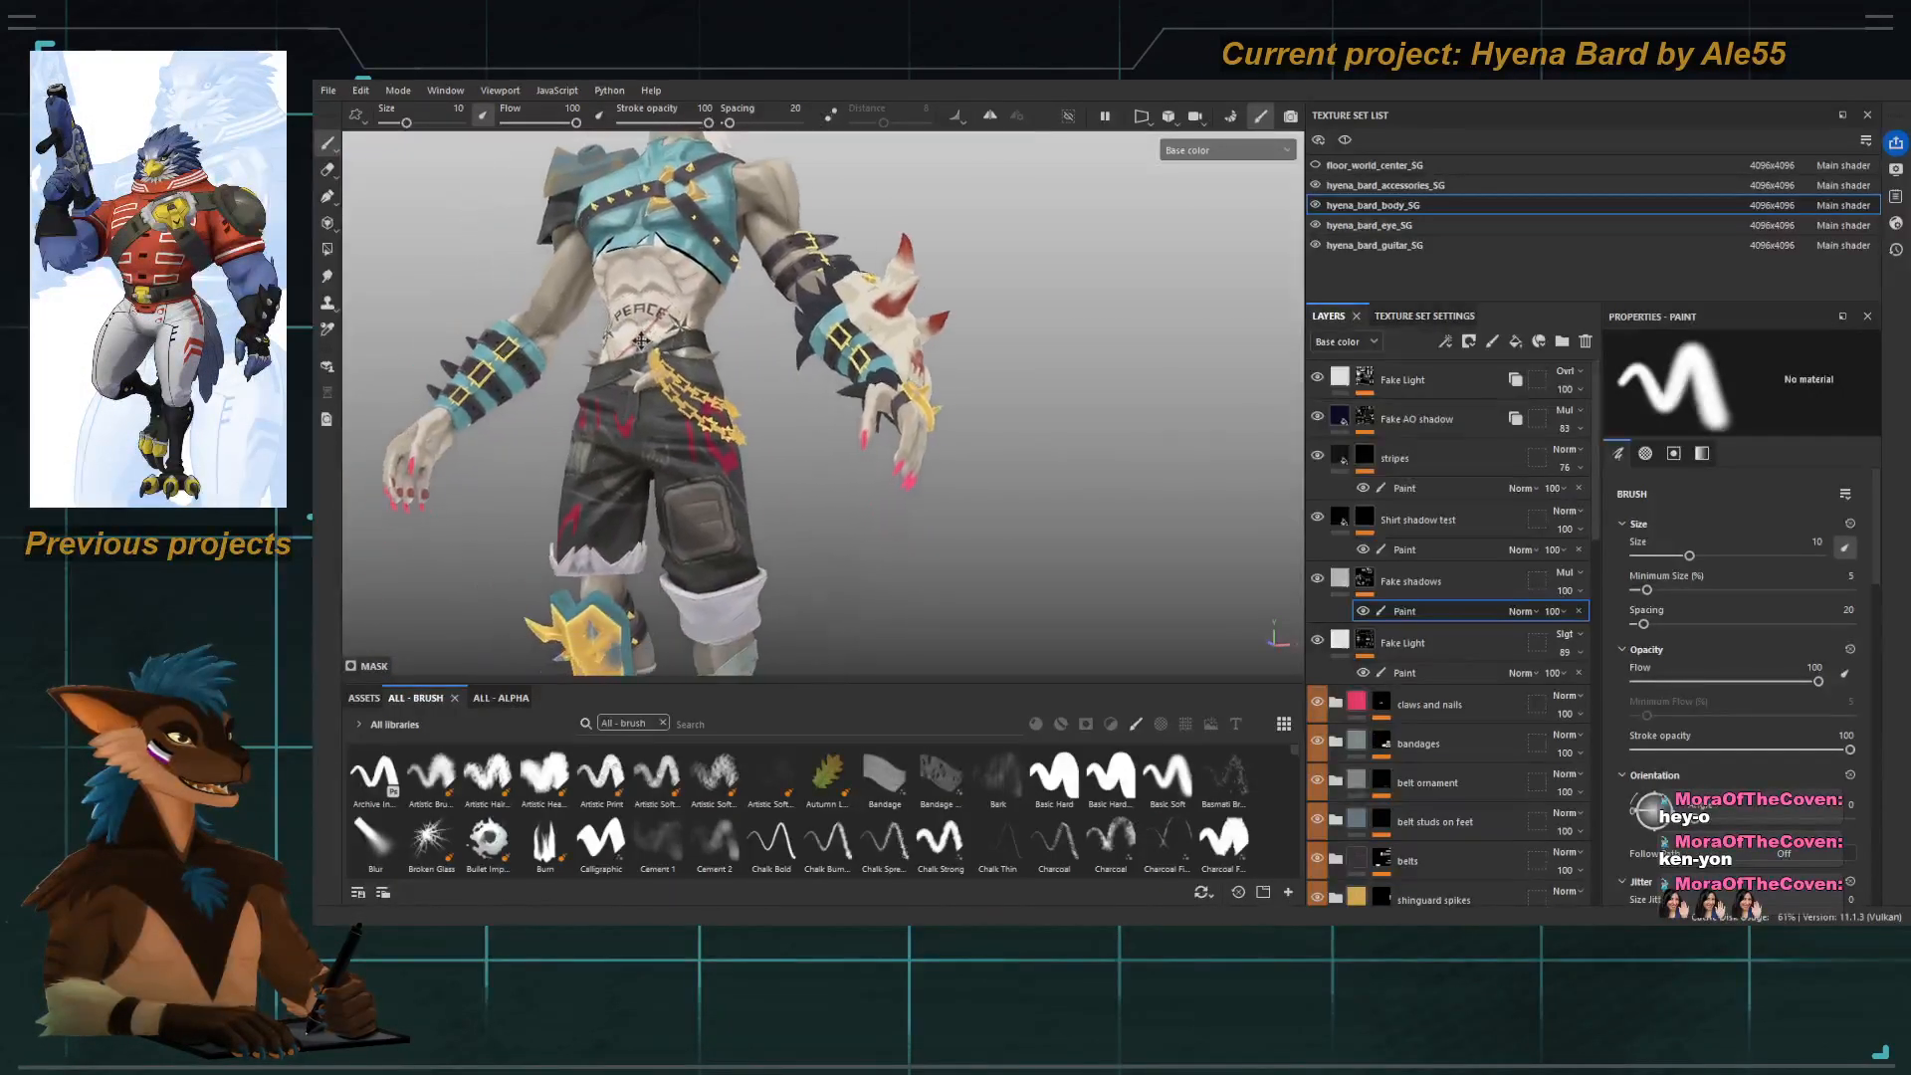
pyautogui.keyDown('alt'); pyautogui.moveTo(677, 160); pyautogui.dragTo(665, 358, button='middle'); pyautogui.keyUp('alt')
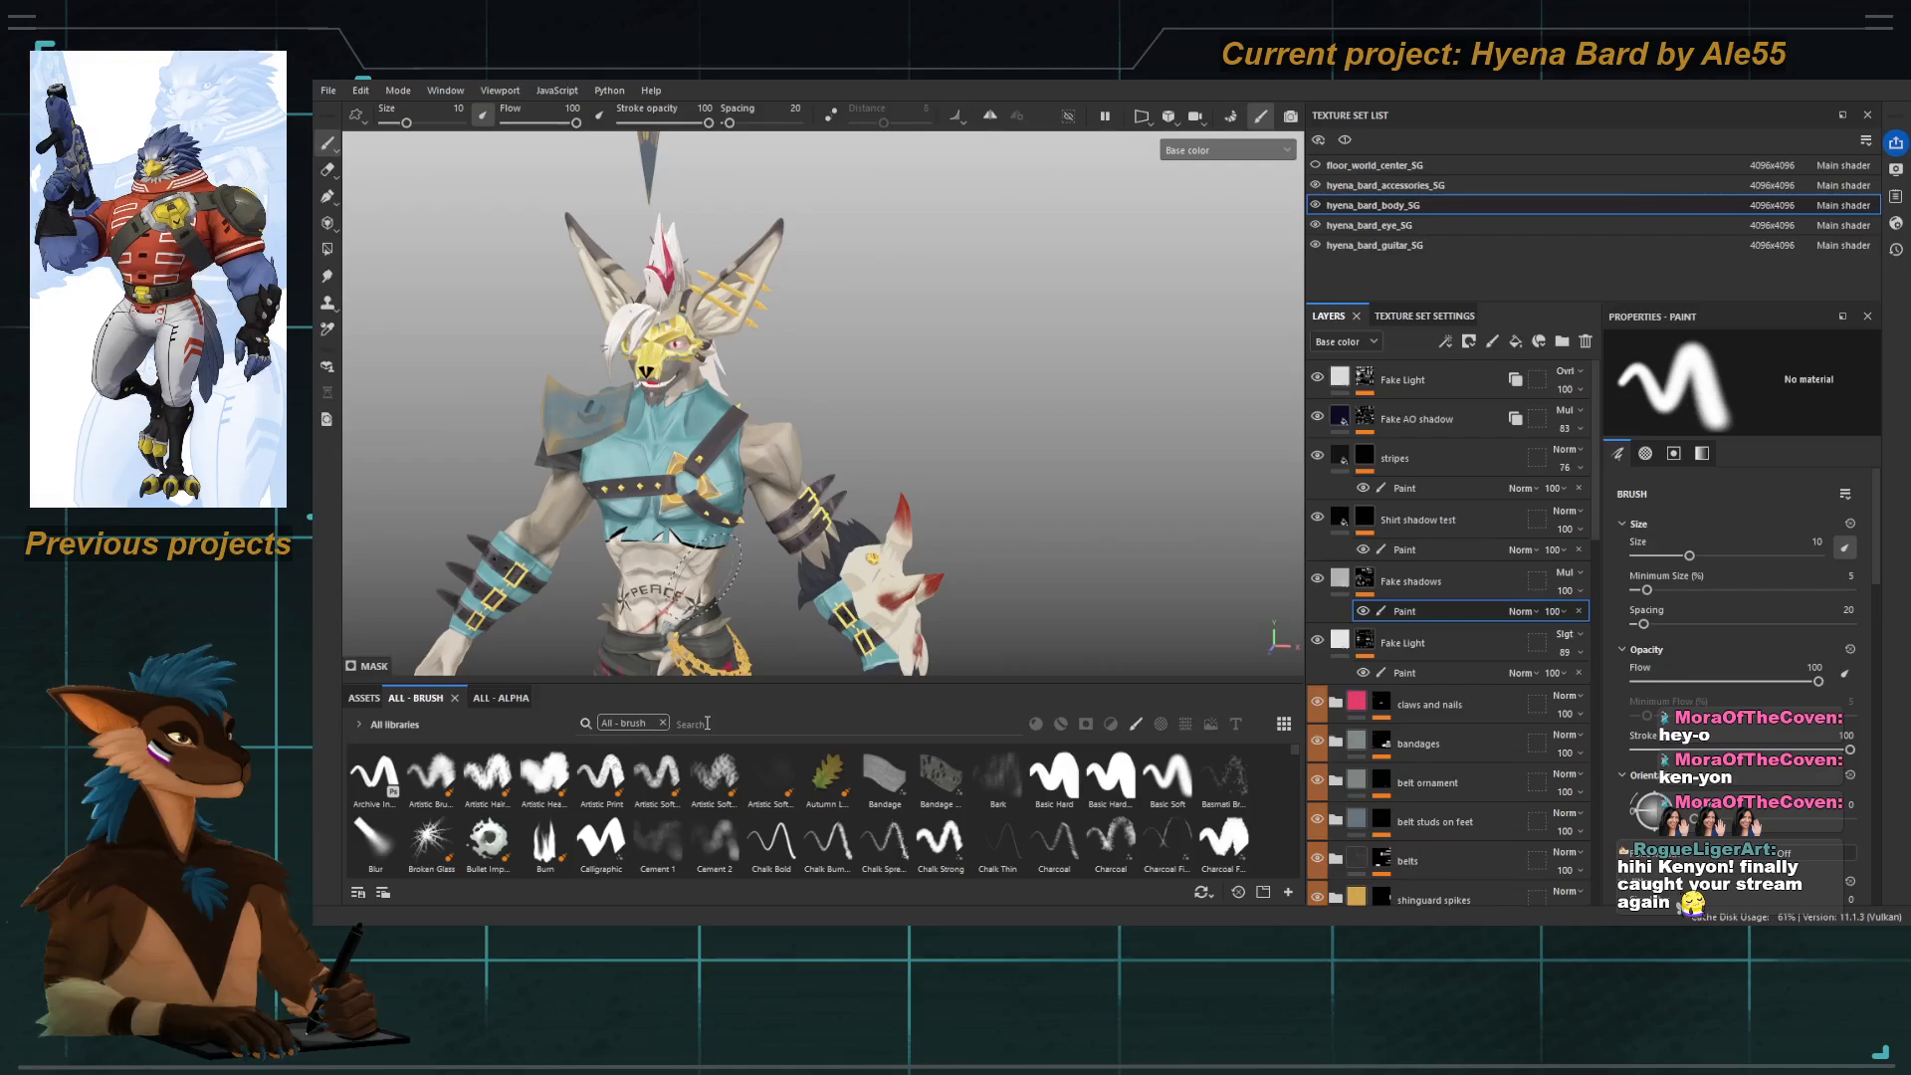
# Examine the golden mask, snout and hair from several angles, and browse the layer stack down to the Base body folder.
pyautogui.scroll(5, 756, 602)
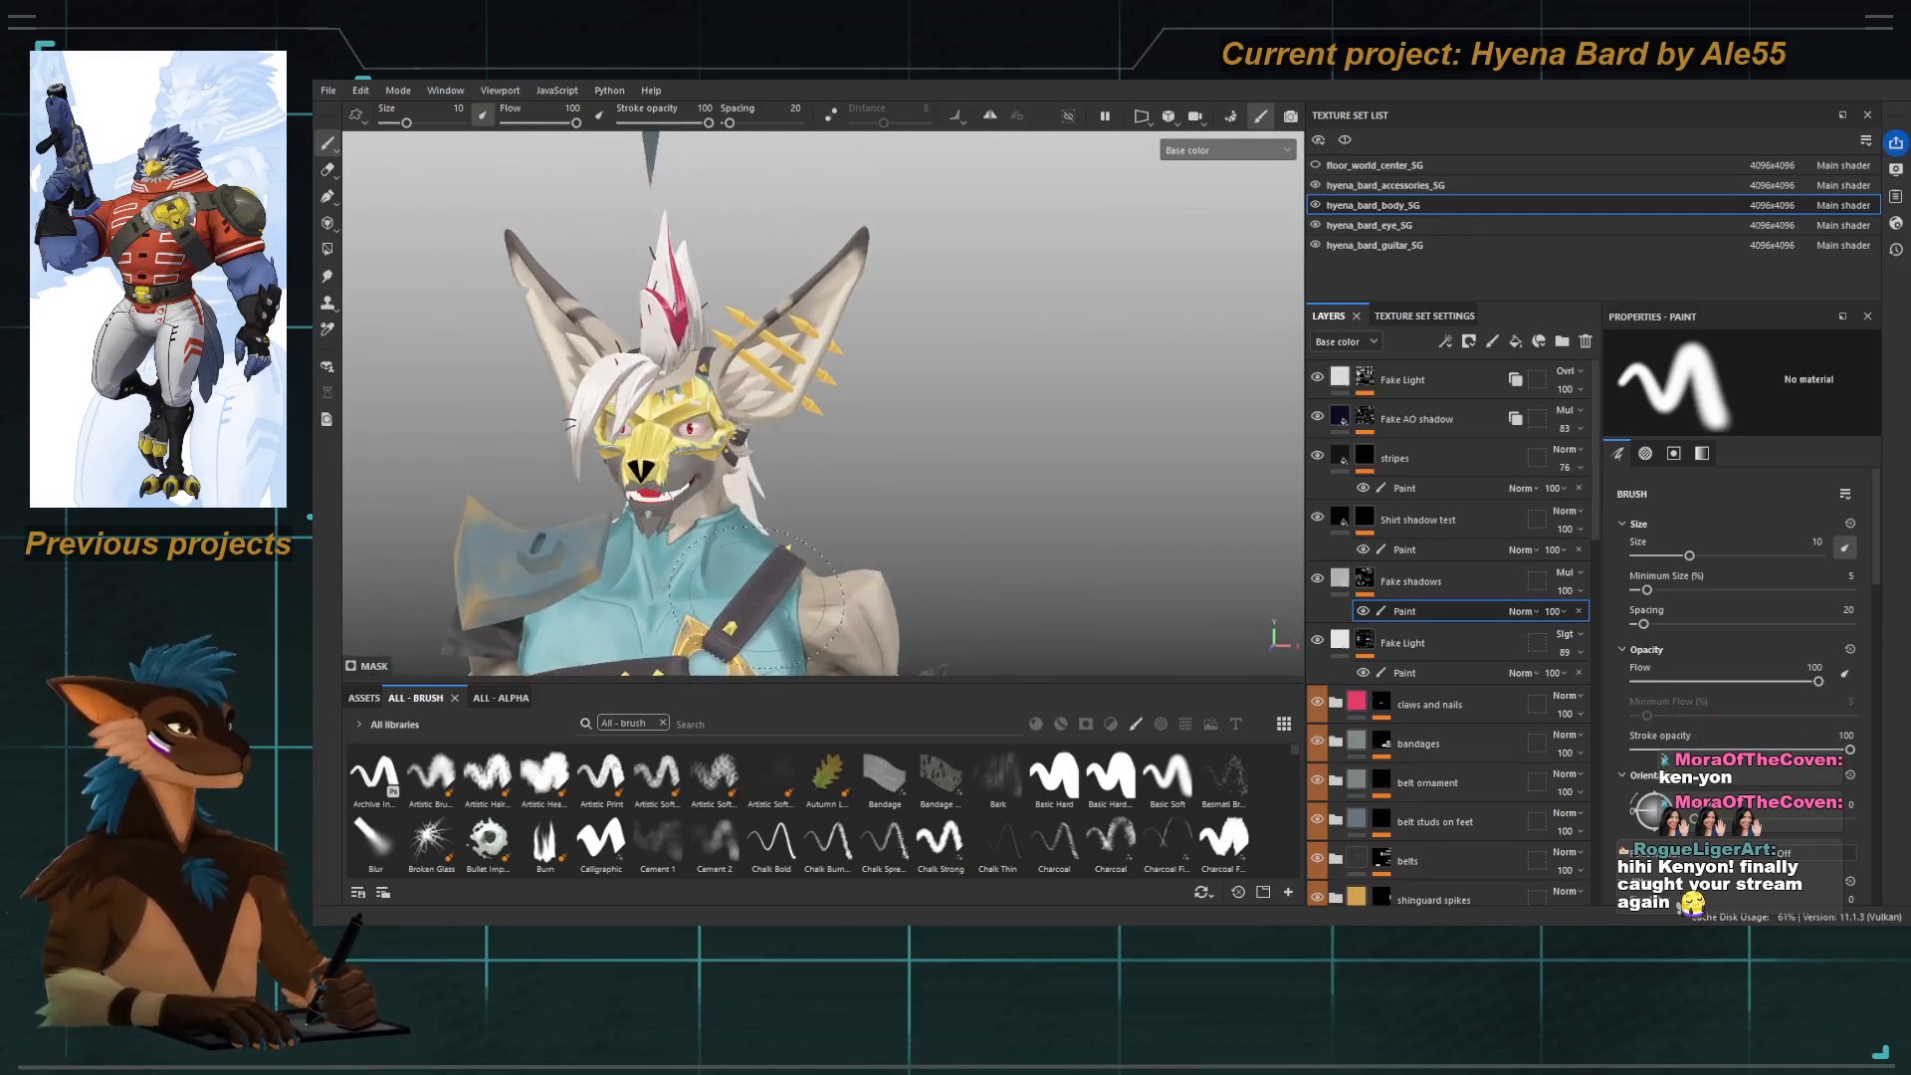
pyautogui.keyDown('alt'); pyautogui.moveTo(709, 463); pyautogui.dragTo(576, 487); pyautogui.keyUp('alt')
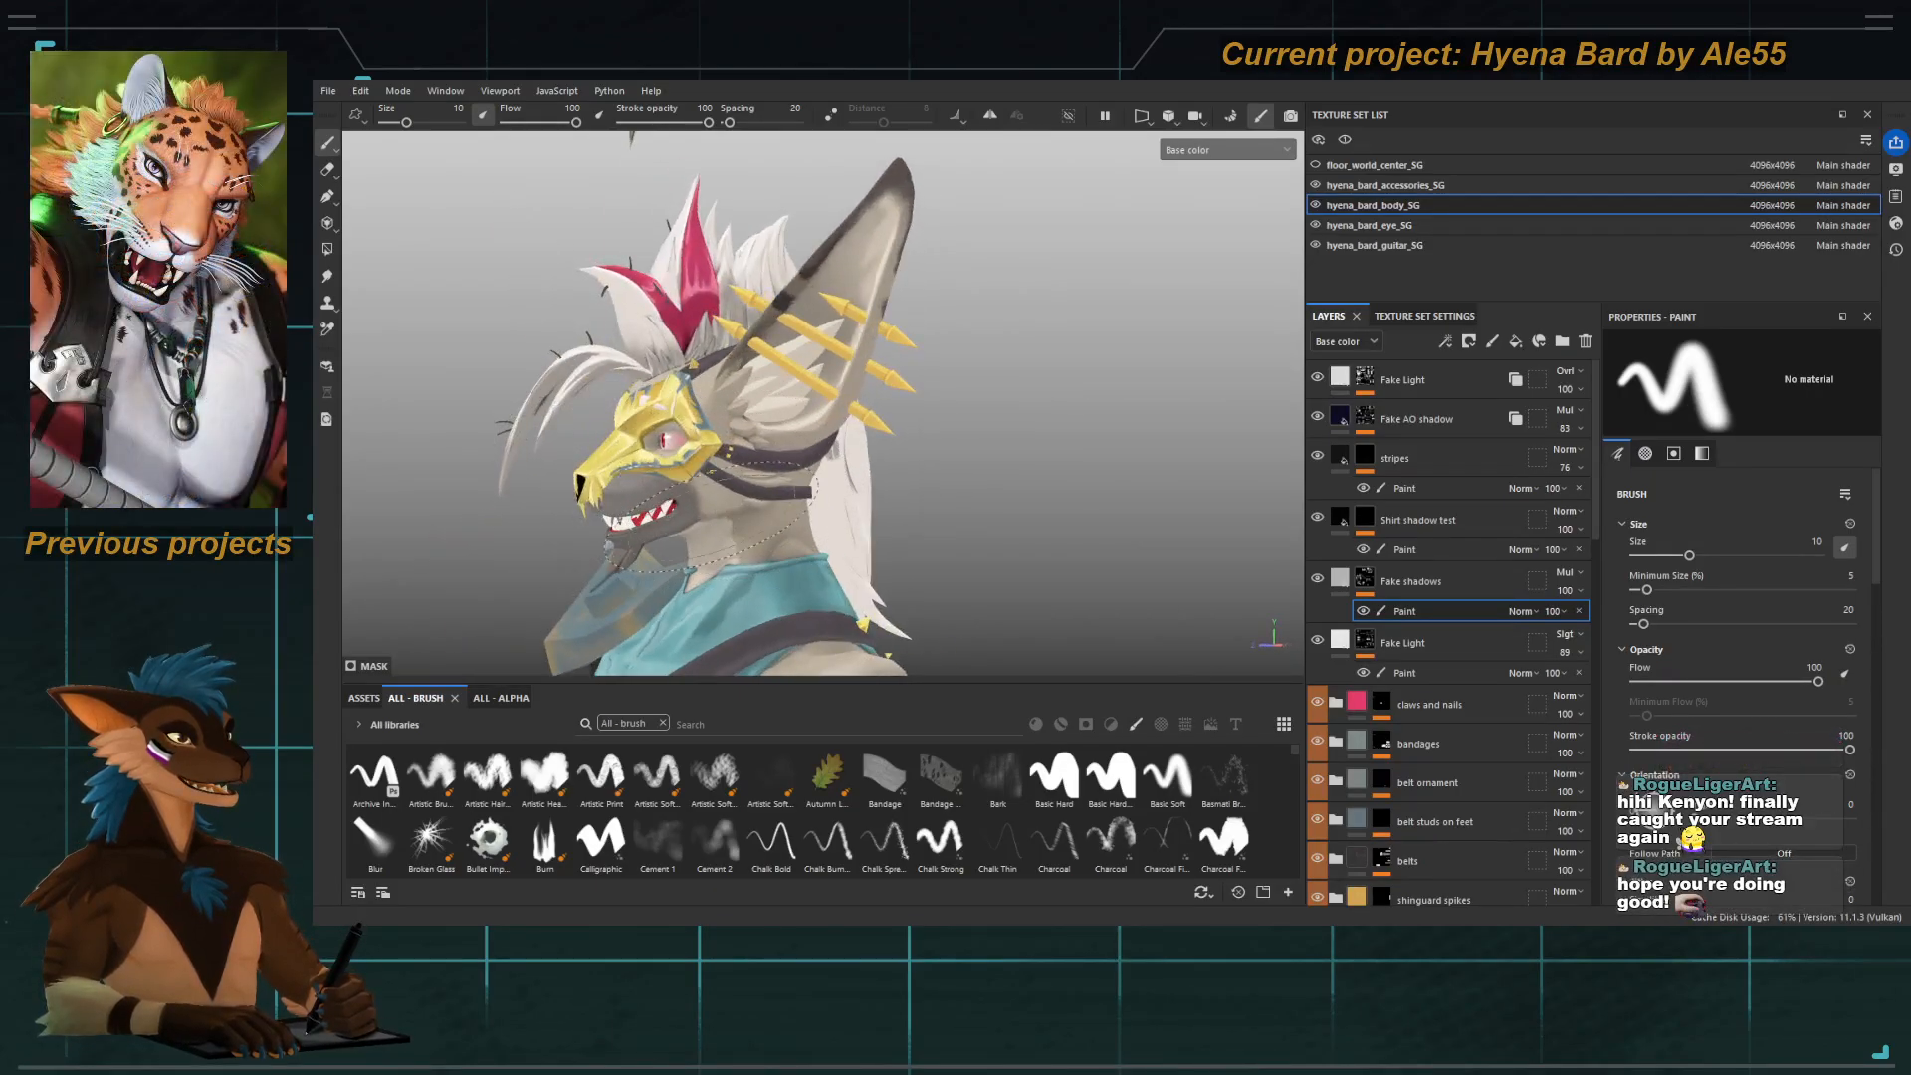
pyautogui.moveTo(713, 516)
pyautogui.keyDown('alt'); pyautogui.mouseDown()
pyautogui.moveTo(581, 558)
pyautogui.moveTo(732, 499)
pyautogui.moveTo(792, 344)
pyautogui.moveTo(747, 399)
pyautogui.moveTo(766, 433)
pyautogui.moveTo(884, 470)
pyautogui.moveTo(758, 460)
pyautogui.mouseUp(); pyautogui.keyUp('alt')
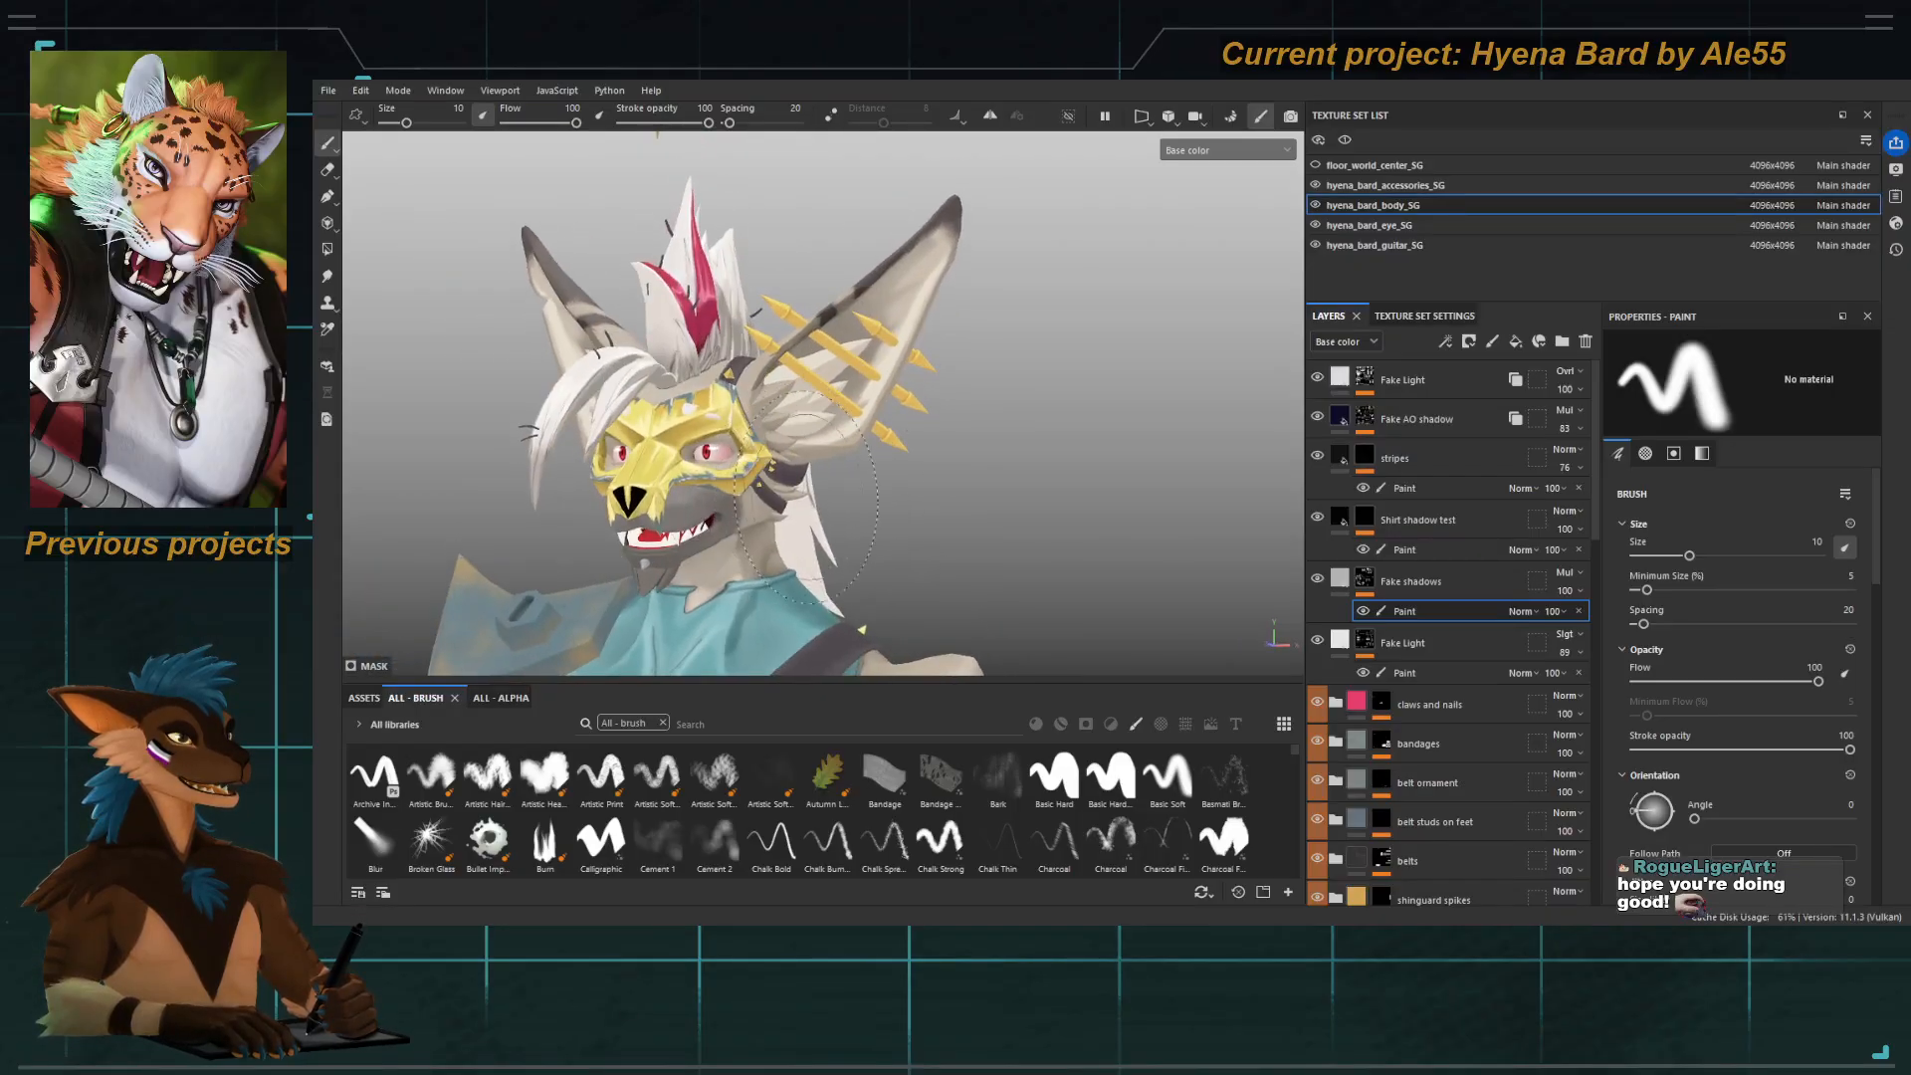
pyautogui.scroll(-5, 1429, 657)
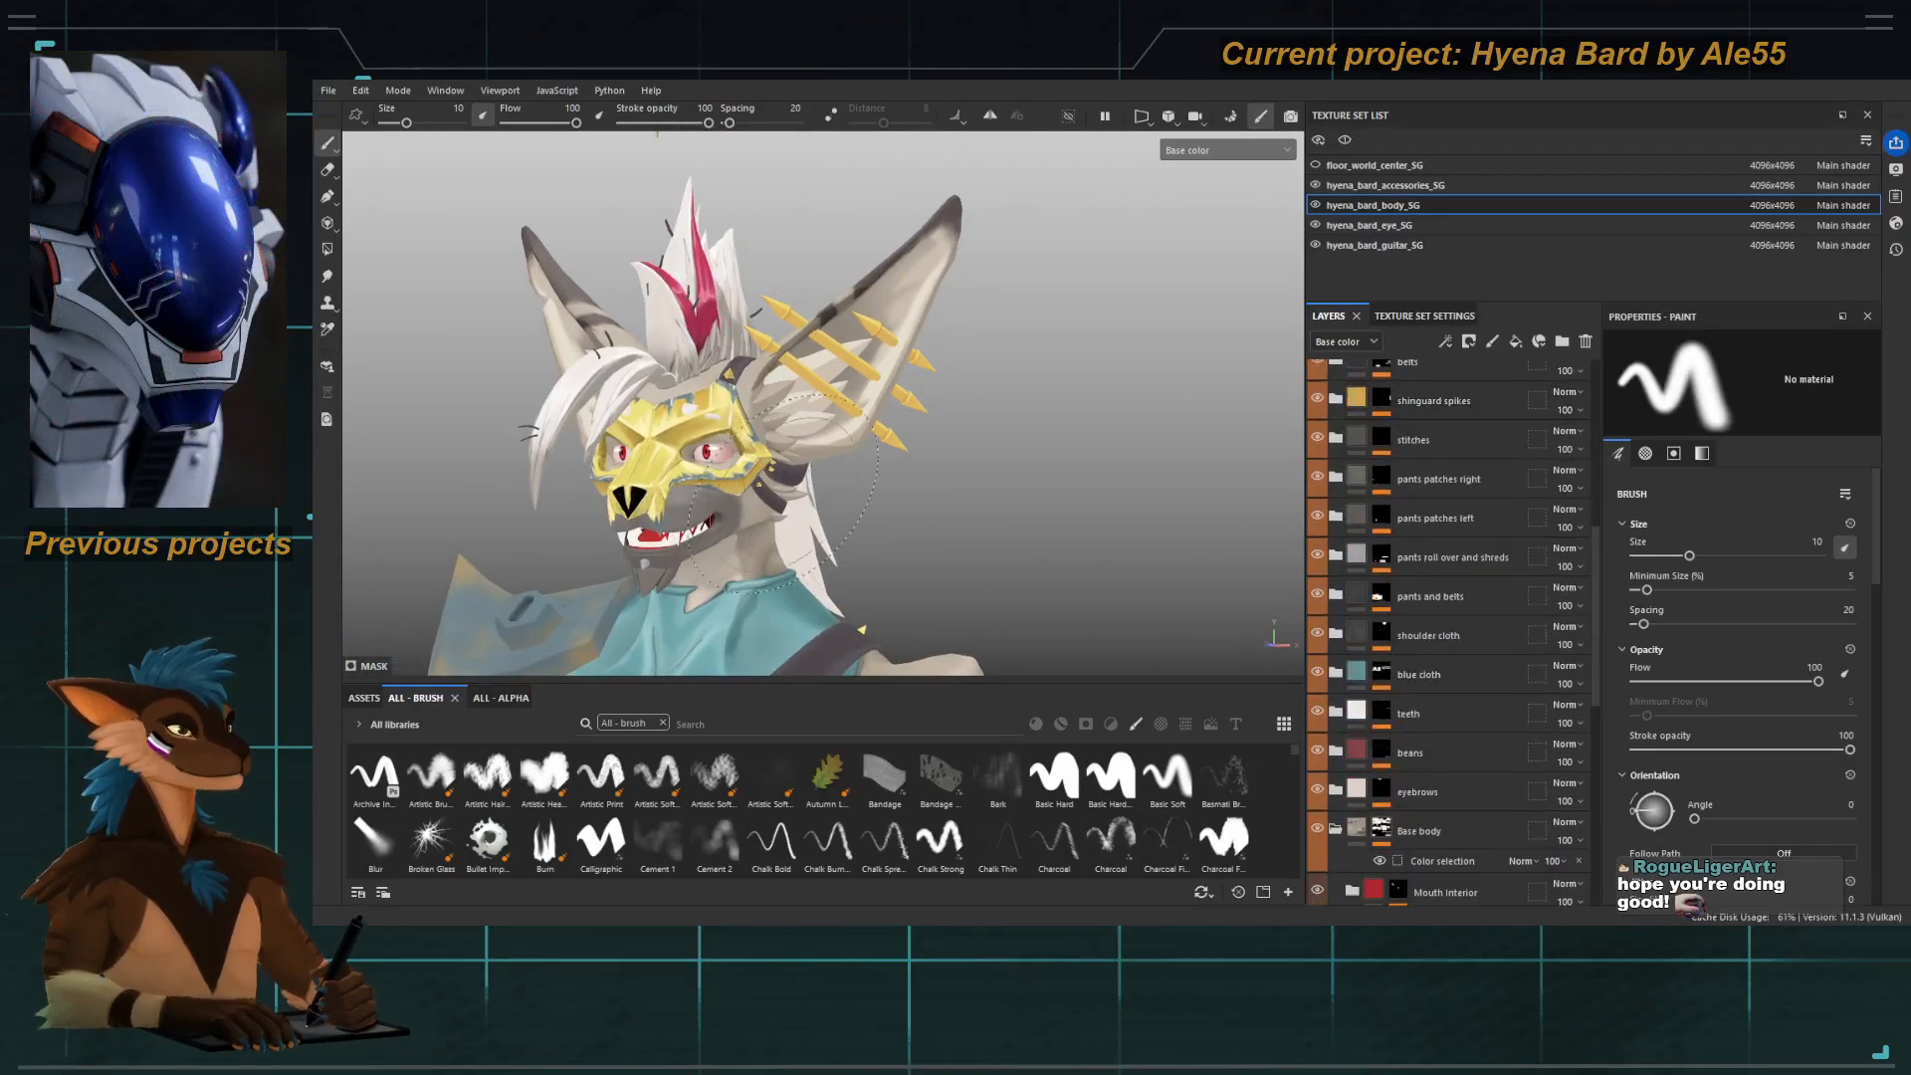
pyautogui.moveTo(782, 493)
pyautogui.keyDown('alt'); pyautogui.mouseDown()
pyautogui.moveTo(796, 537)
pyautogui.moveTo(678, 474)
pyautogui.moveTo(713, 498)
pyautogui.mouseUp(); pyautogui.keyUp('alt')
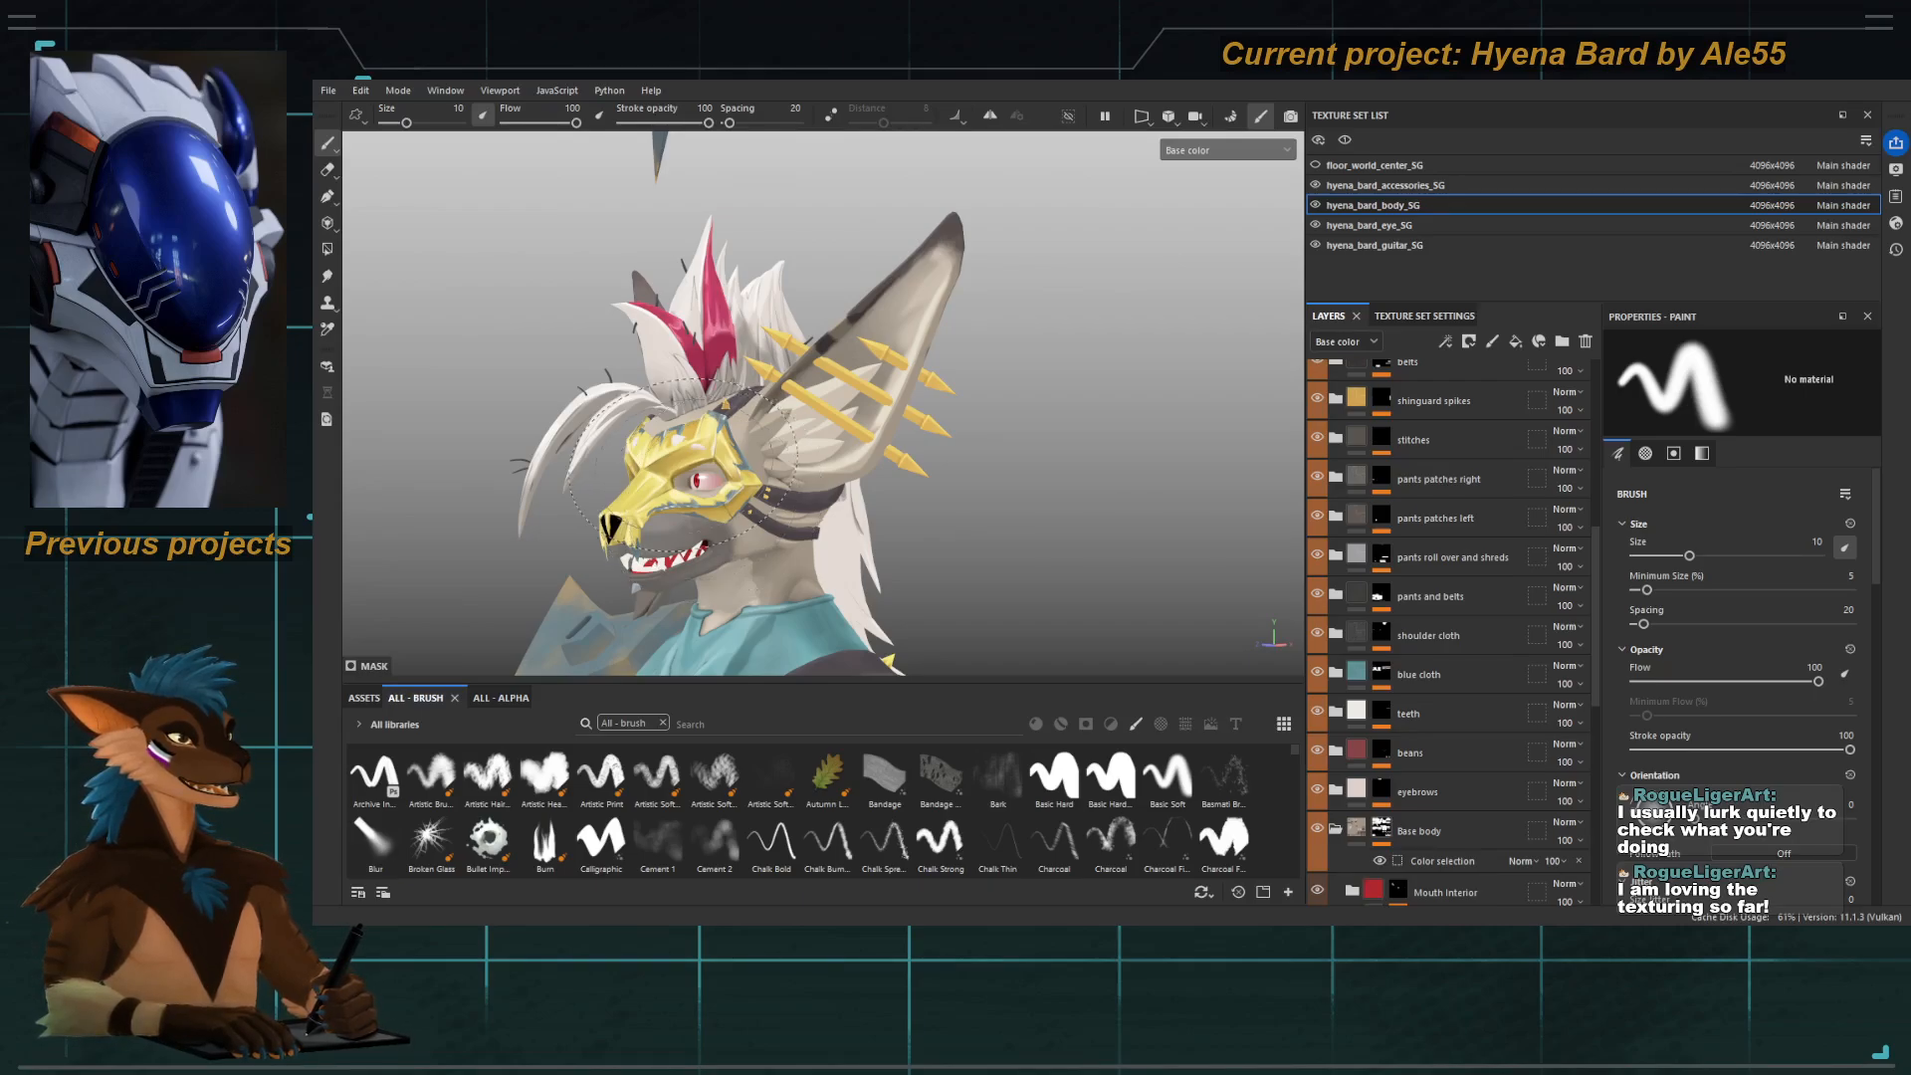
pyautogui.keyDown('alt'); pyautogui.moveTo(683, 464); pyautogui.dragTo(818, 538); pyautogui.keyUp('alt')
pyautogui.keyDown('alt'); pyautogui.moveTo(818, 538); pyautogui.dragTo(957, 551, button='right'); pyautogui.keyUp('alt')
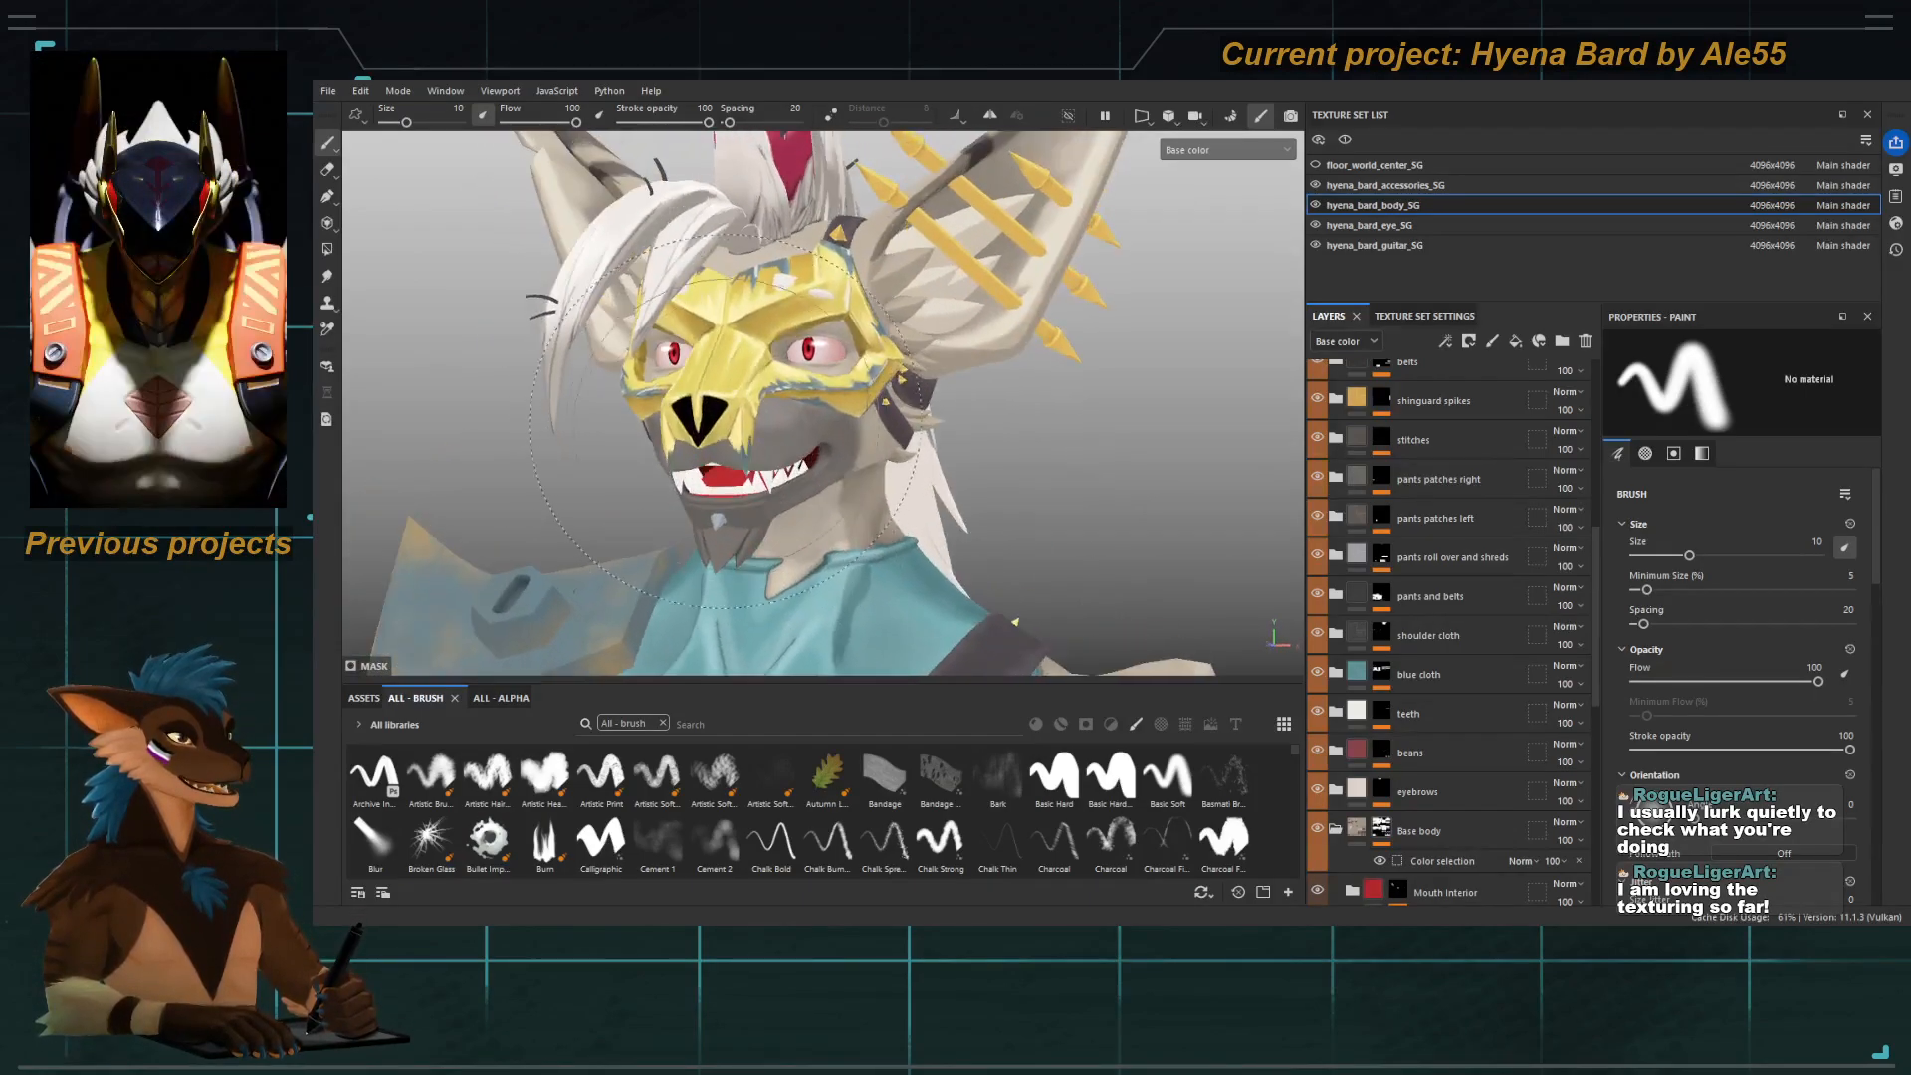
pyautogui.keyDown('alt'); pyautogui.moveTo(729, 422); pyautogui.dragTo(645, 530); pyautogui.keyUp('alt')
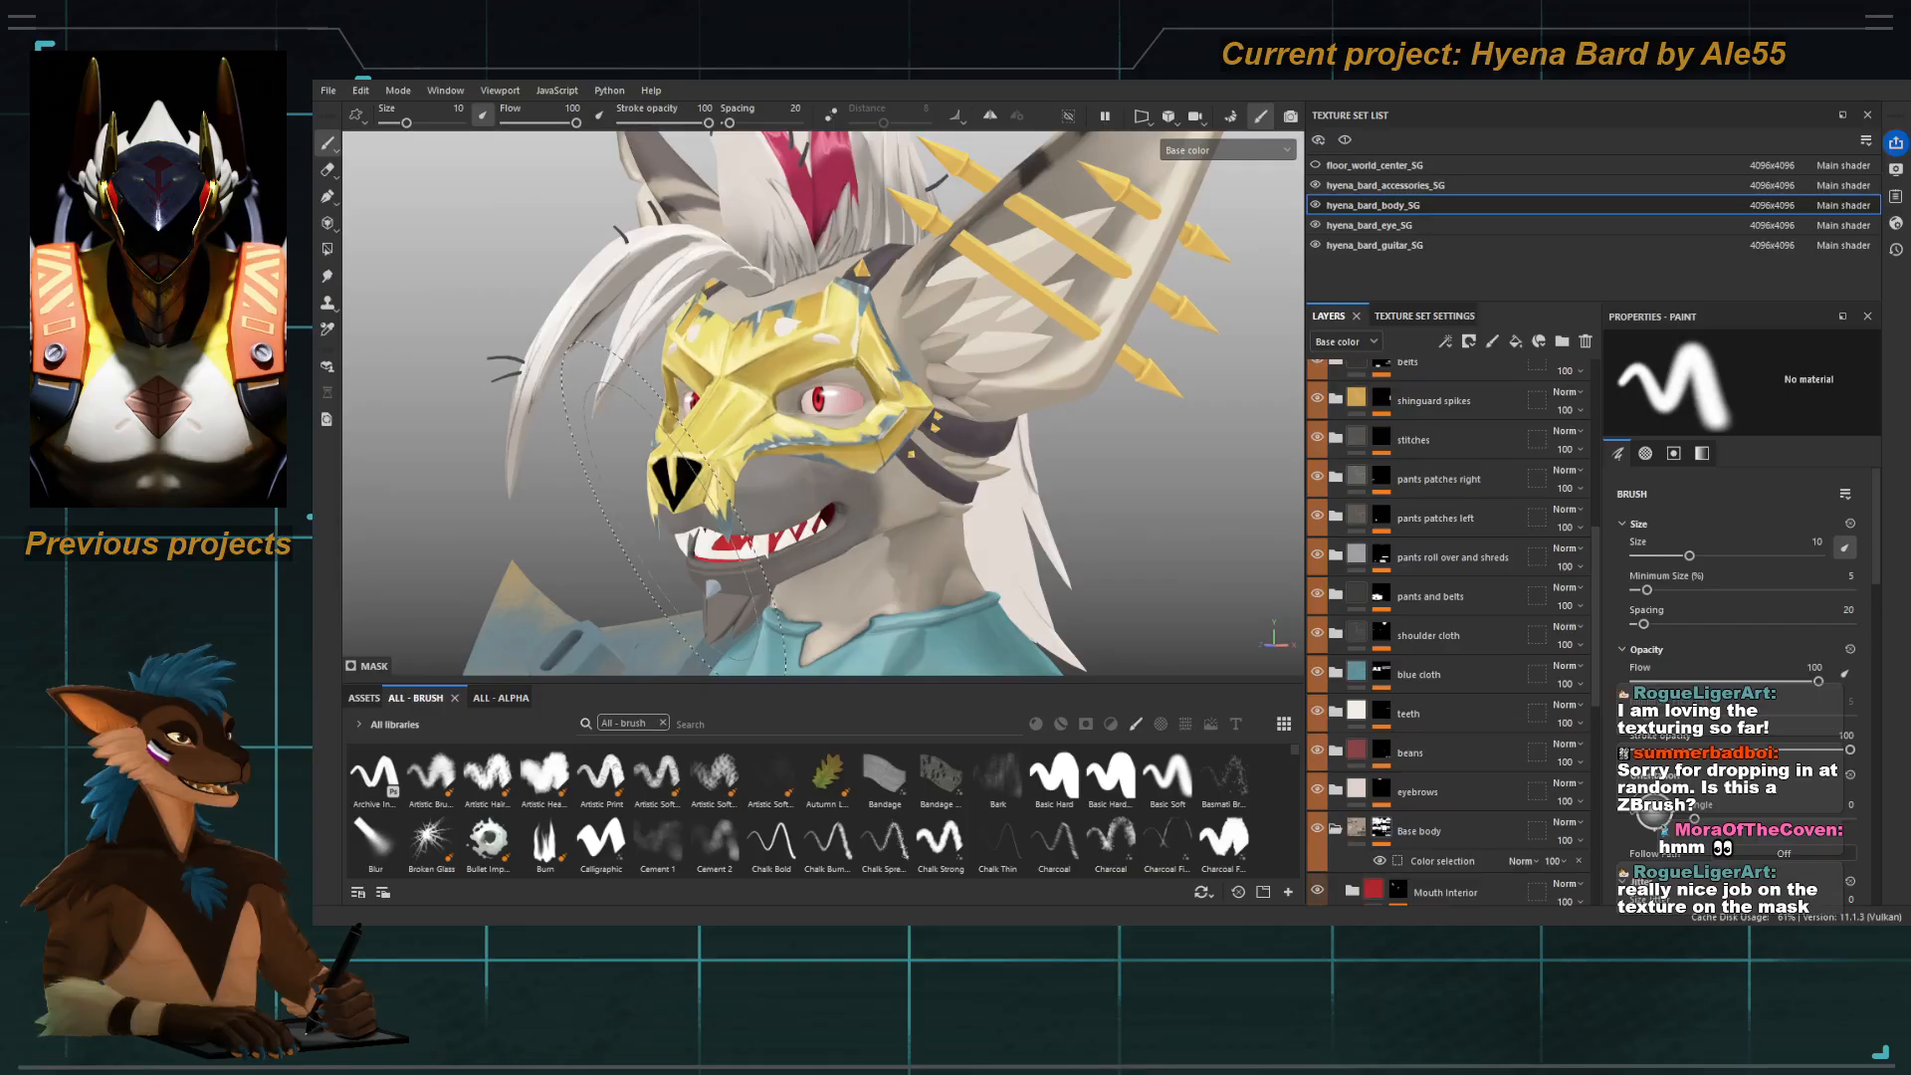
pyautogui.scroll(-6, 674, 537)
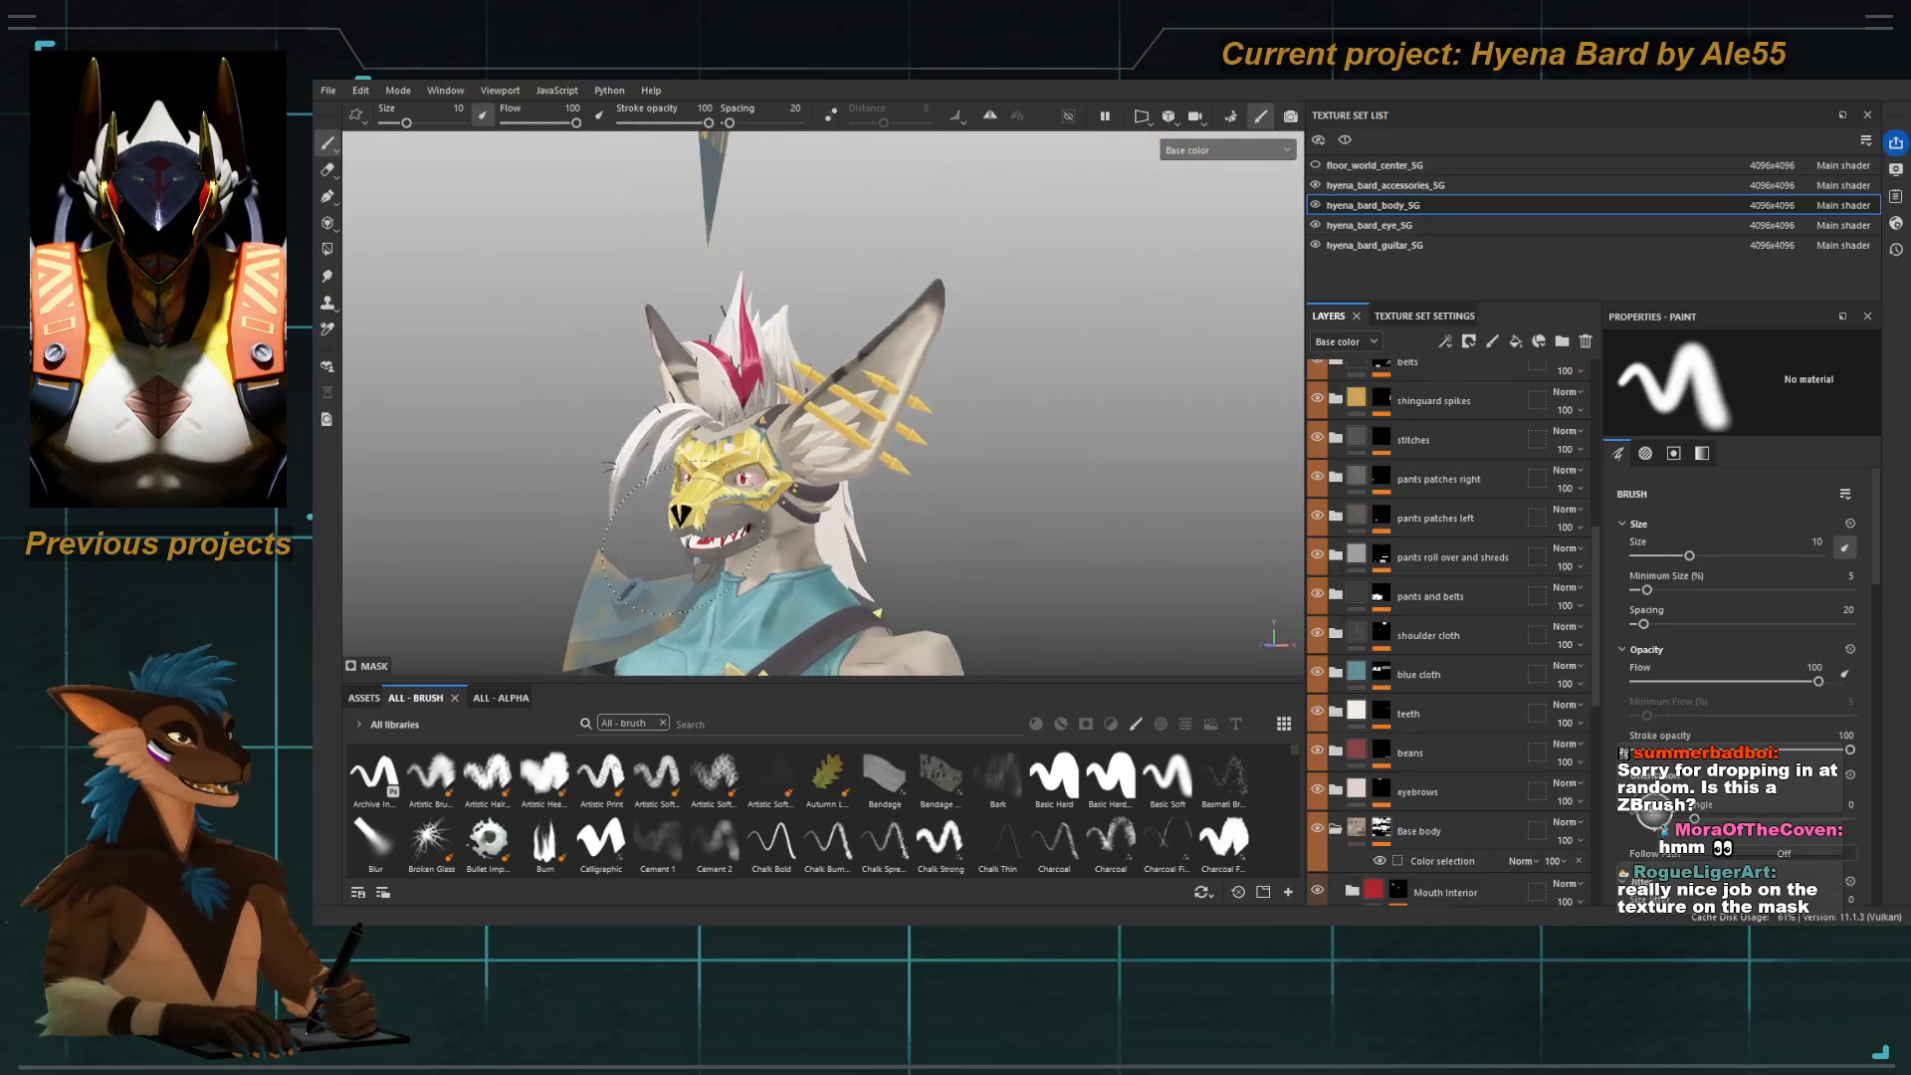
# Examine the full figure from head to feet, including the ragged shorts, belt chains and gauntlet arm.
pyautogui.keyDown('alt'); pyautogui.moveTo(675, 538); pyautogui.dragTo(679, 319, button='middle'); pyautogui.keyUp('alt')
pyautogui.keyDown('alt'); pyautogui.moveTo(679, 319); pyautogui.dragTo(708, 328); pyautogui.keyUp('alt')
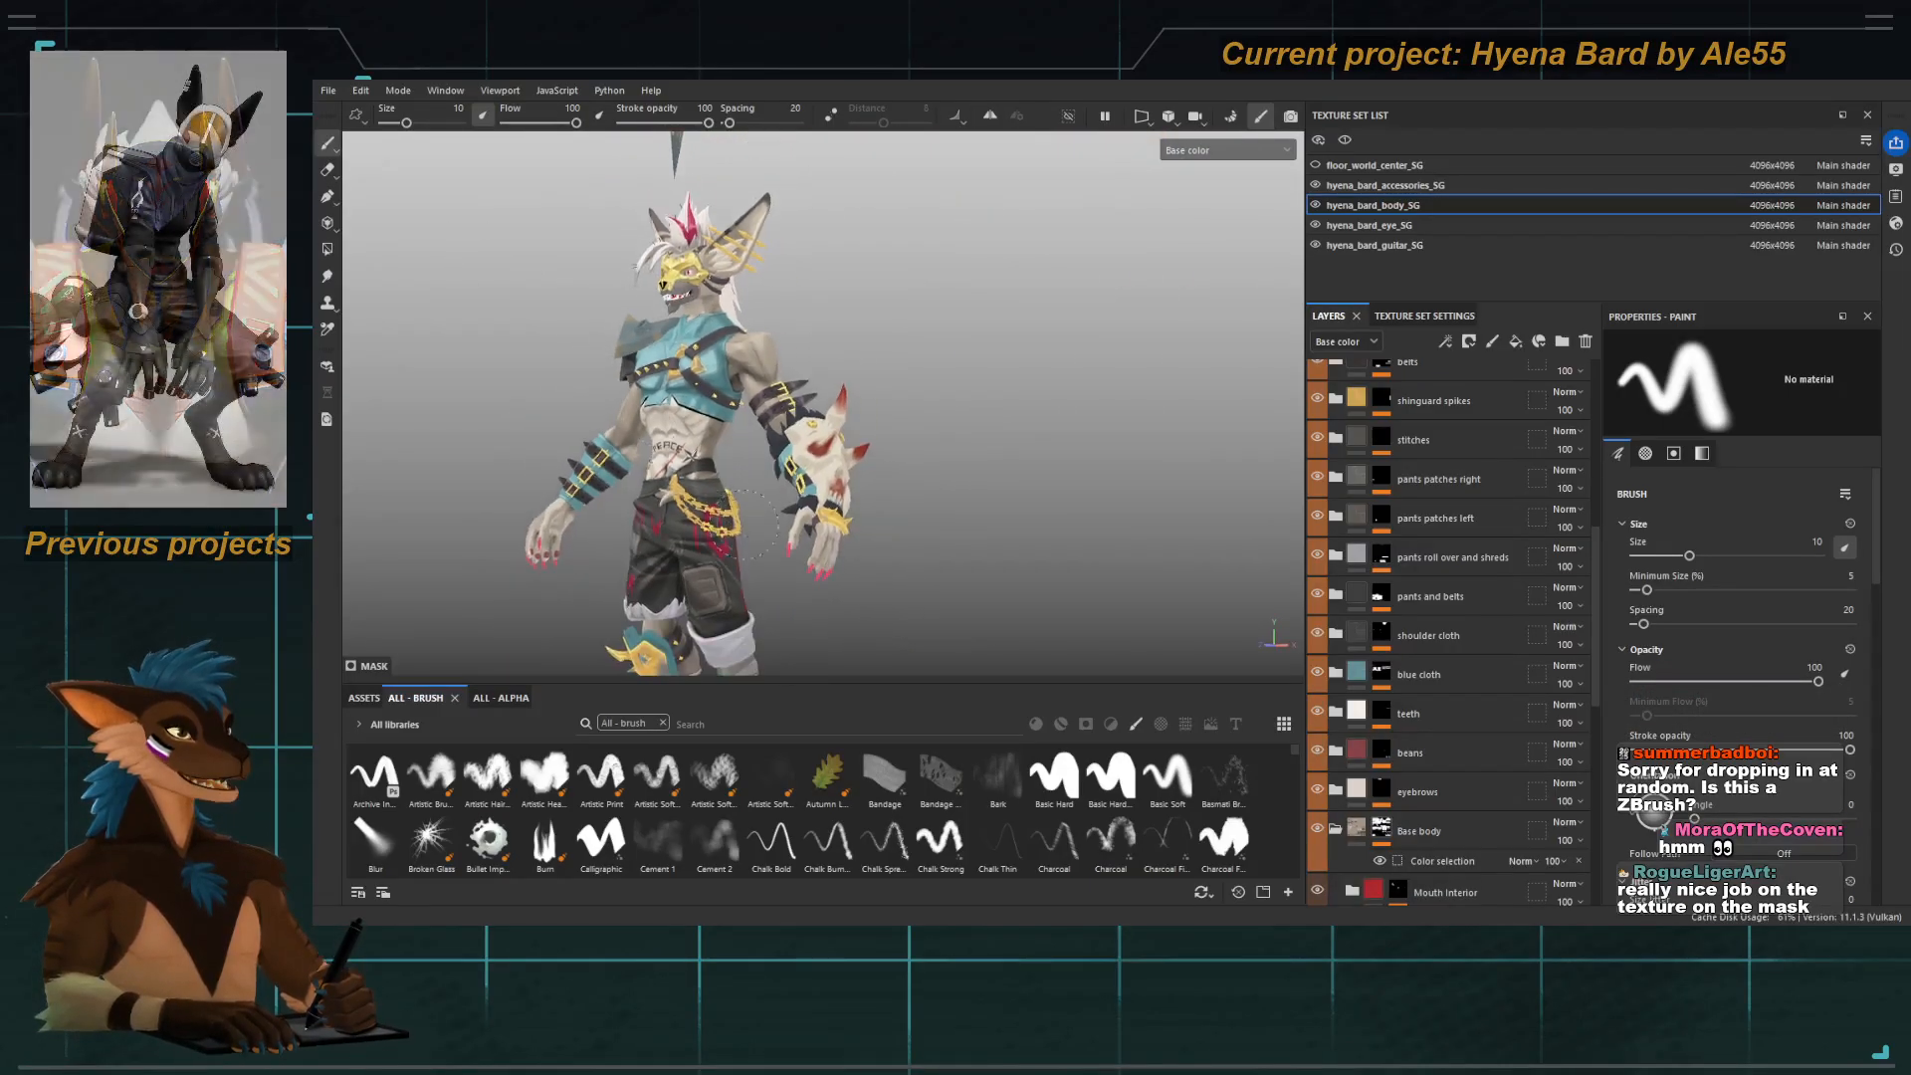
pyautogui.scroll(-4, 697, 388)
pyautogui.keyDown('alt'); pyautogui.moveTo(661, 438); pyautogui.dragTo(691, 448); pyautogui.keyUp('alt')
pyautogui.keyDown('alt'); pyautogui.moveTo(691, 450); pyautogui.dragTo(712, 397, button='middle'); pyautogui.keyUp('alt')
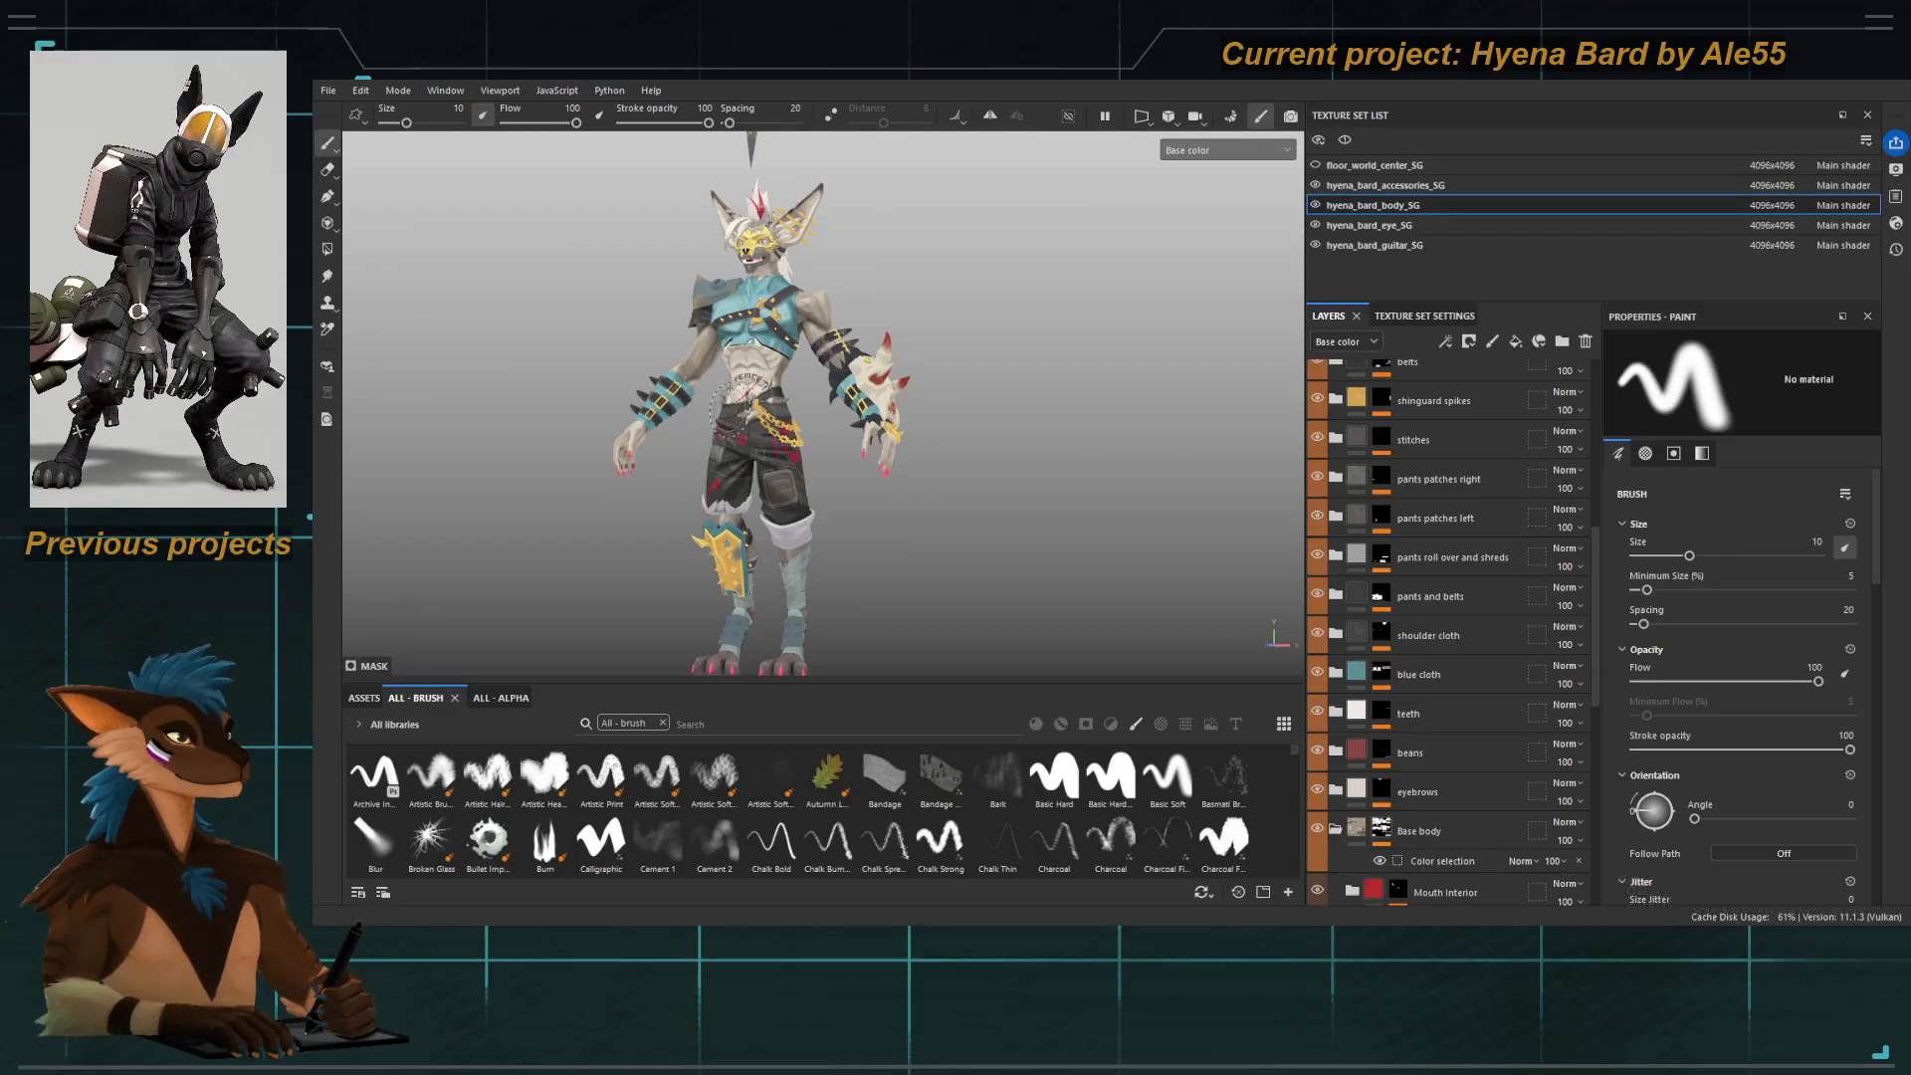
pyautogui.keyDown('alt'); pyautogui.moveTo(691, 337); pyautogui.dragTo(1250, 418, button='right'); pyautogui.keyUp('alt')
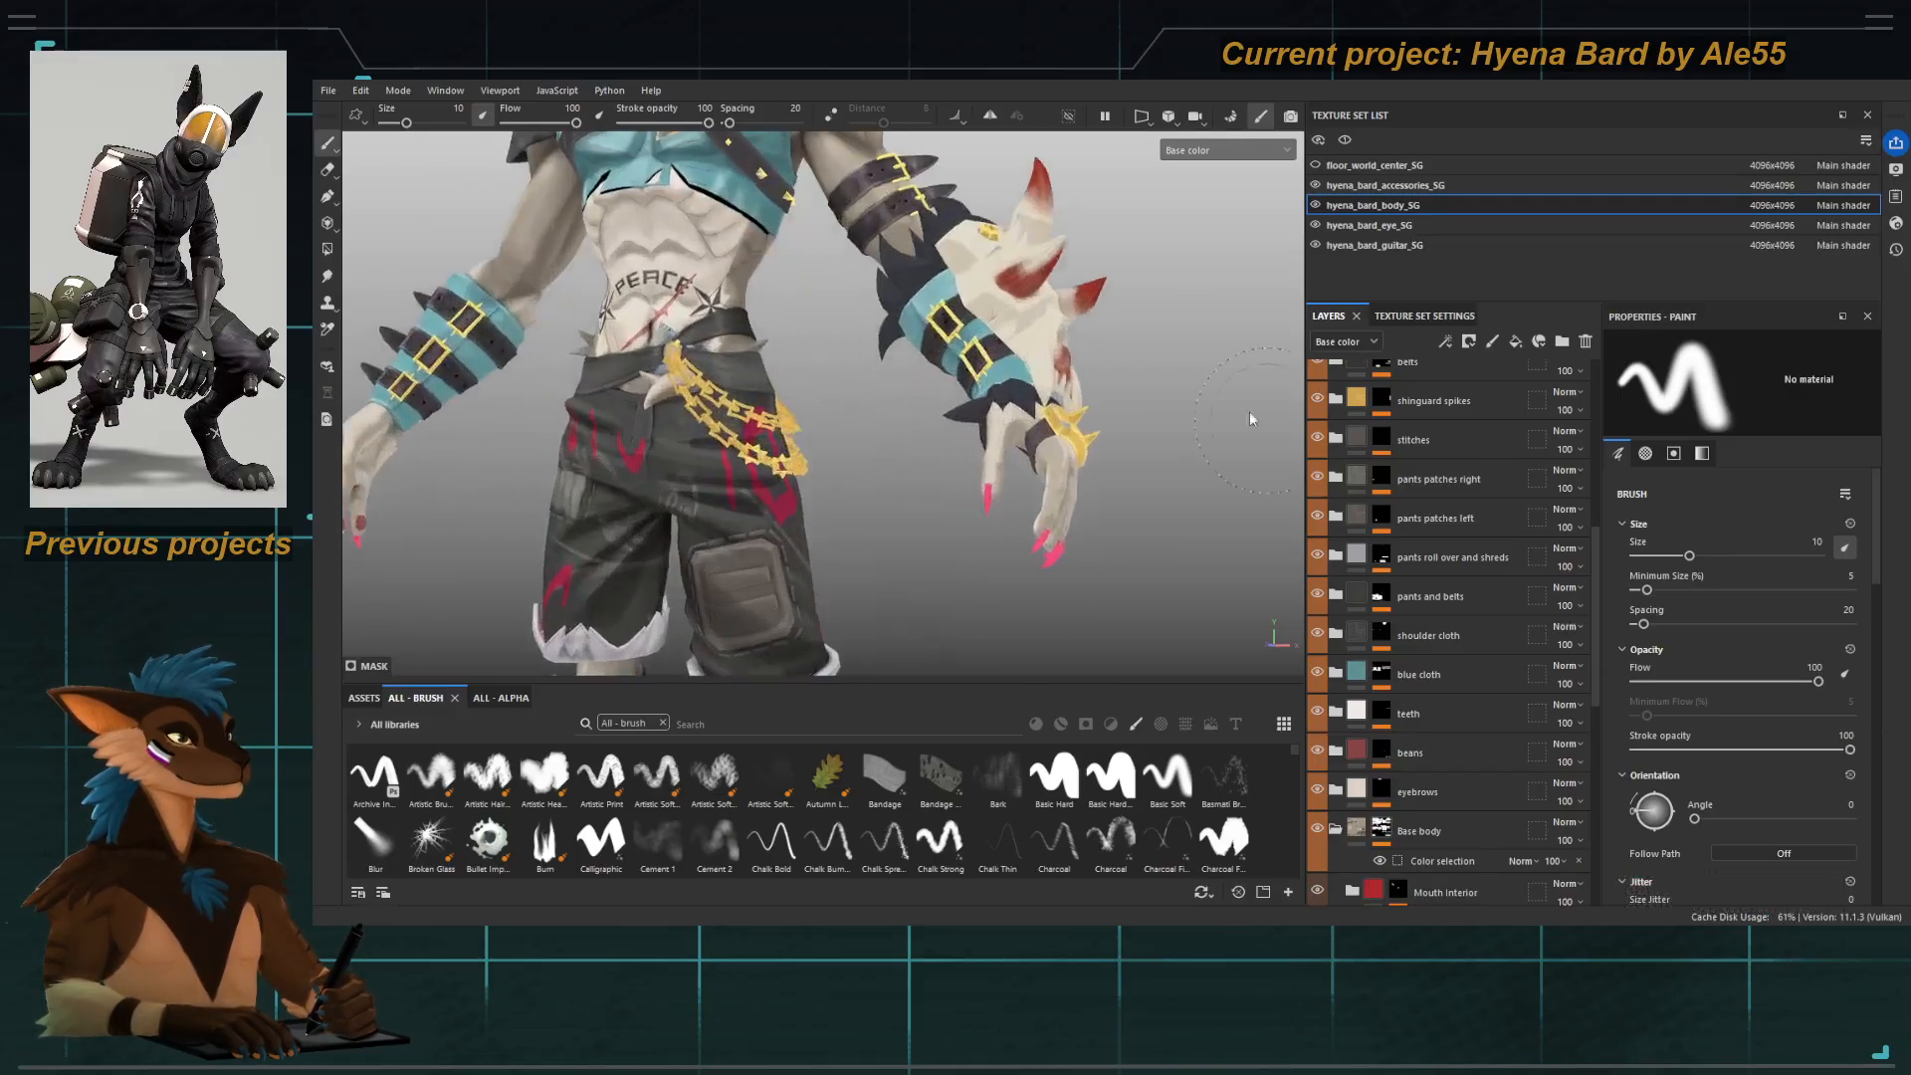
# Examine the masked face, ears and blue shirt collar up close and from slightly different angles.
pyautogui.keyDown('alt'); pyautogui.moveTo(697, 149); pyautogui.dragTo(747, 657, button='middle'); pyautogui.keyUp('alt')
pyautogui.keyDown('alt'); pyautogui.moveTo(761, 557); pyautogui.dragTo(1020, 687, button='right'); pyautogui.keyUp('alt')
pyautogui.keyDown('alt'); pyautogui.moveTo(697, 448); pyautogui.dragTo(836, 497, button='right'); pyautogui.keyUp('alt')
pyautogui.moveTo(836, 497)
pyautogui.keyDown('alt'); pyautogui.mouseDown()
pyautogui.moveTo(697, 497)
pyautogui.moveTo(827, 505)
pyautogui.mouseUp(); pyautogui.keyUp('alt')
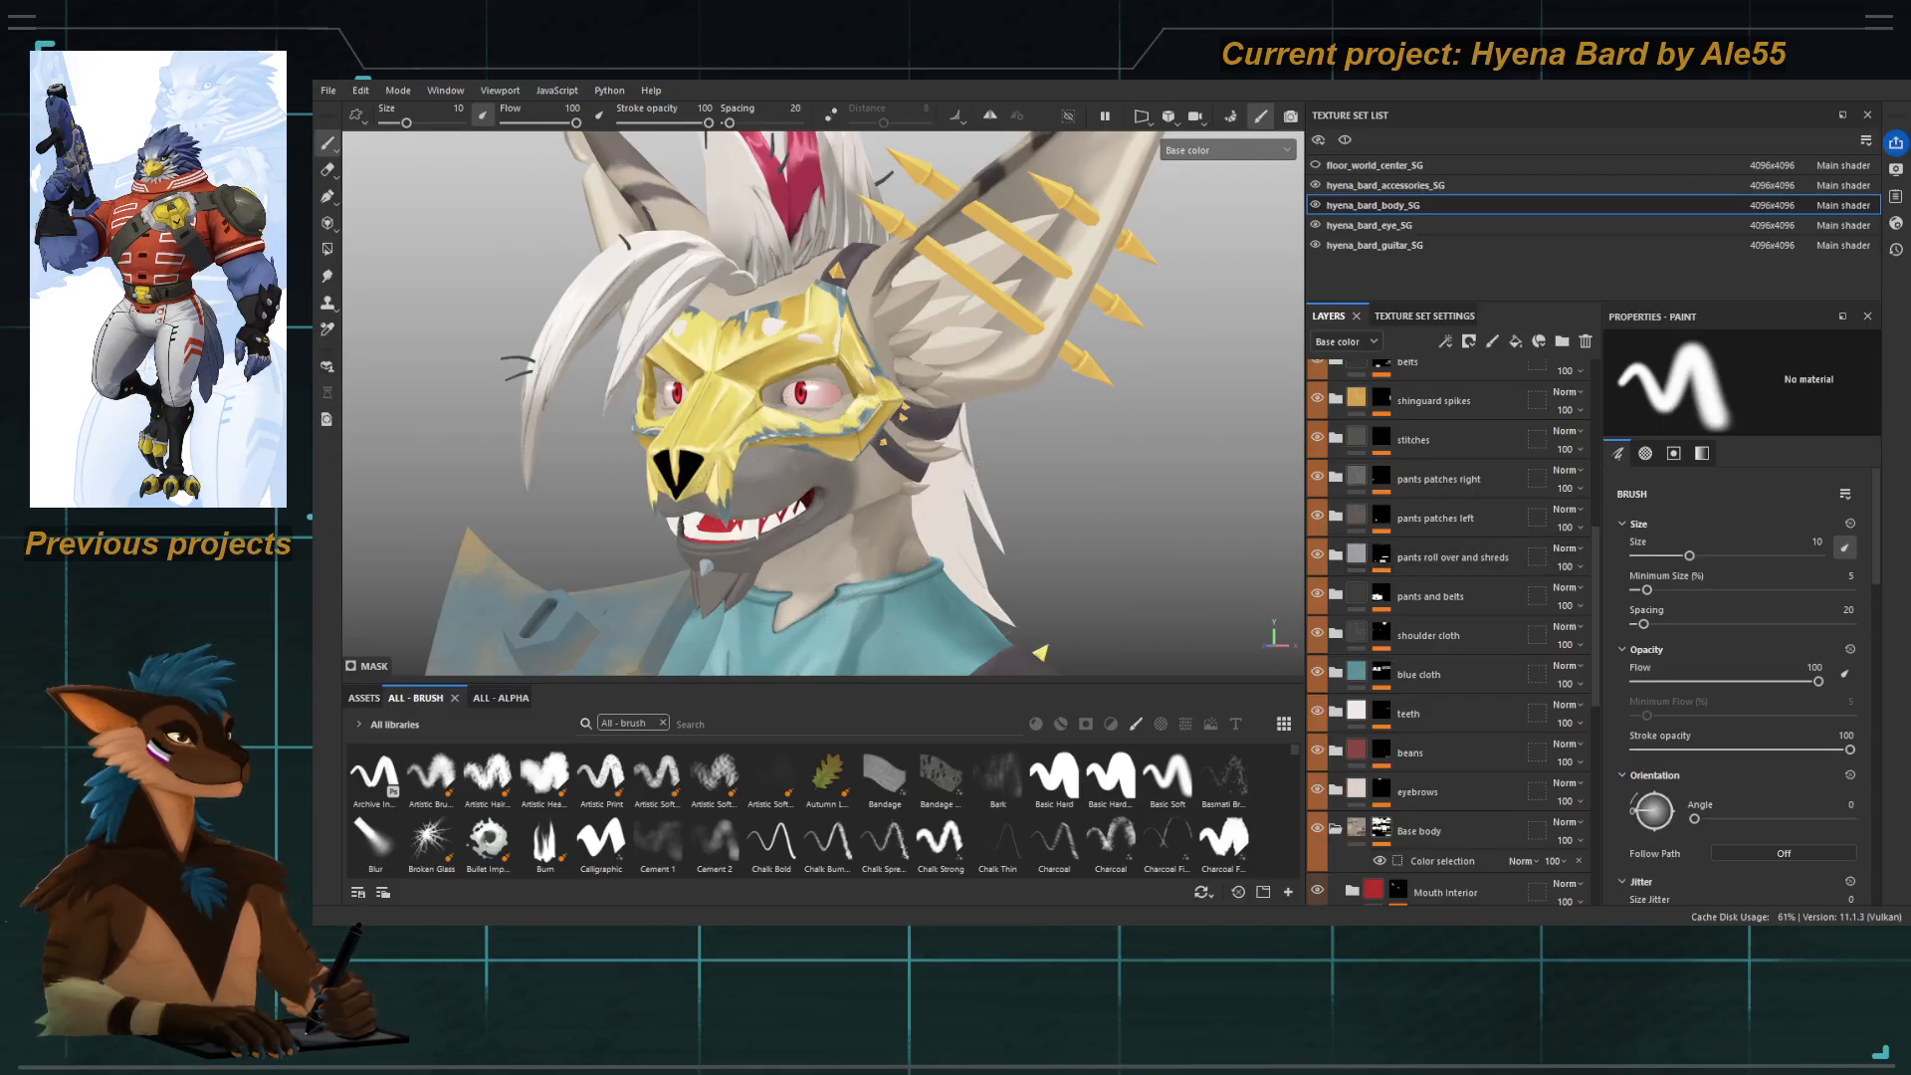
pyautogui.moveTo(697, 443)
pyautogui.keyDown('alt'); pyautogui.mouseDown()
pyautogui.moveTo(900, 414)
pyautogui.moveTo(982, 445)
pyautogui.moveTo(797, 418)
pyautogui.moveTo(665, 455)
pyautogui.mouseUp(); pyautogui.keyUp('alt')
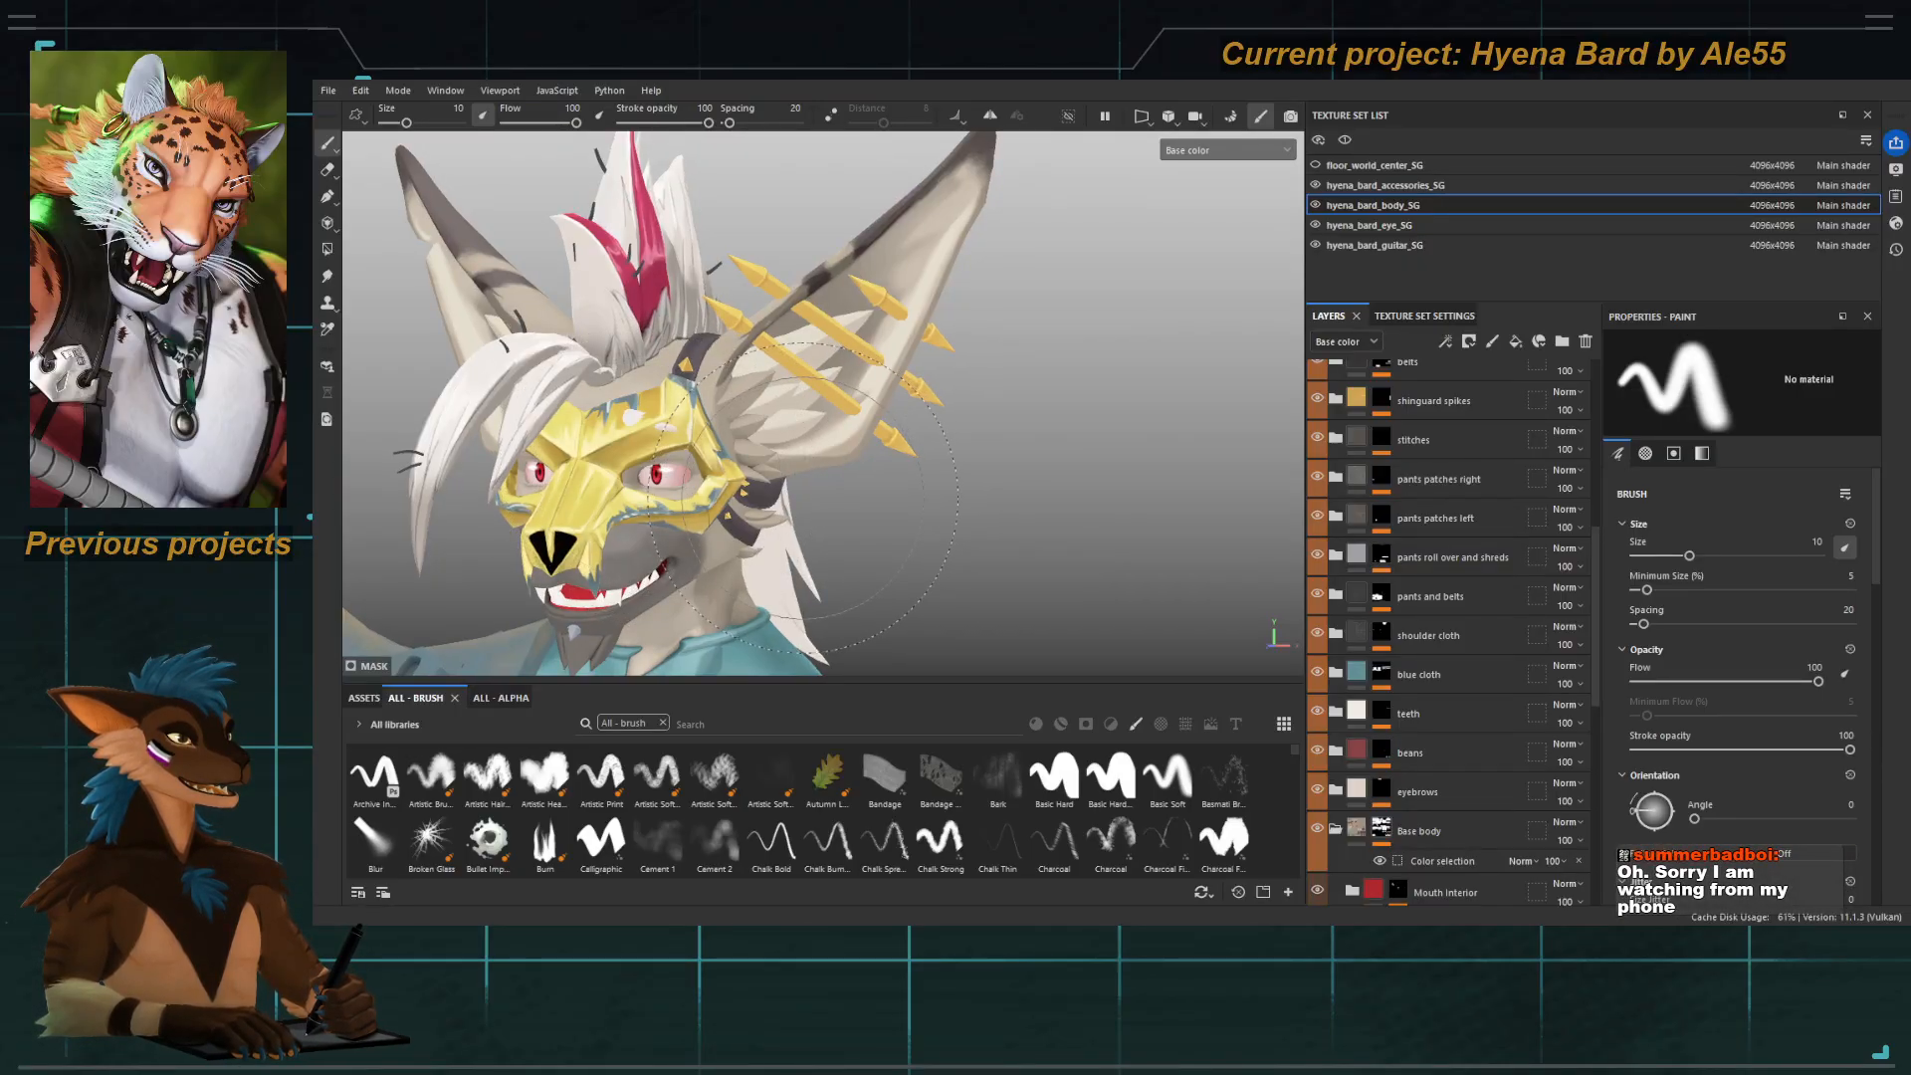
pyautogui.keyDown('alt'); pyautogui.moveTo(752, 492); pyautogui.dragTo(690, 494, button='right'); pyautogui.keyUp('alt')
pyautogui.keyDown('alt'); pyautogui.moveTo(690, 493); pyautogui.dragTo(709, 452, button='middle'); pyautogui.keyUp('alt')
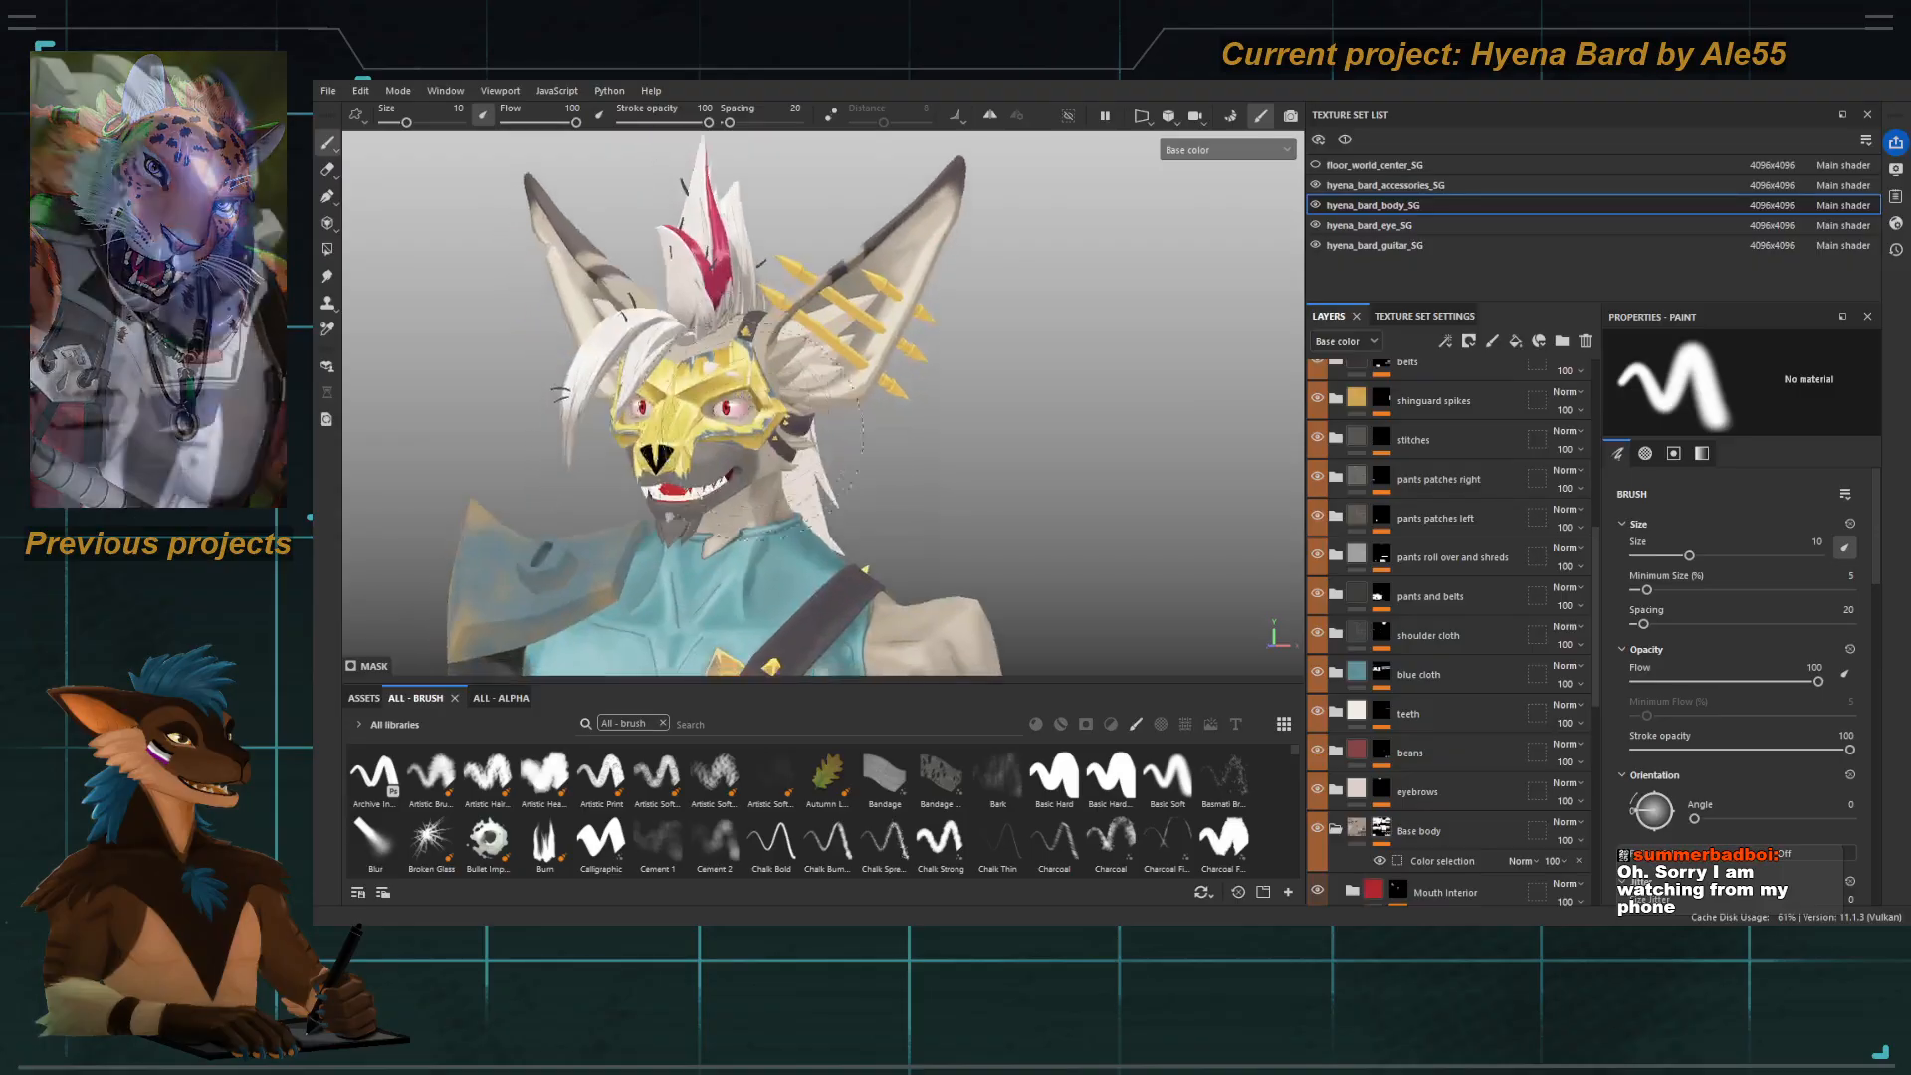
pyautogui.keyDown('alt'); pyautogui.moveTo(672, 438); pyautogui.dragTo(754, 465); pyautogui.keyUp('alt')
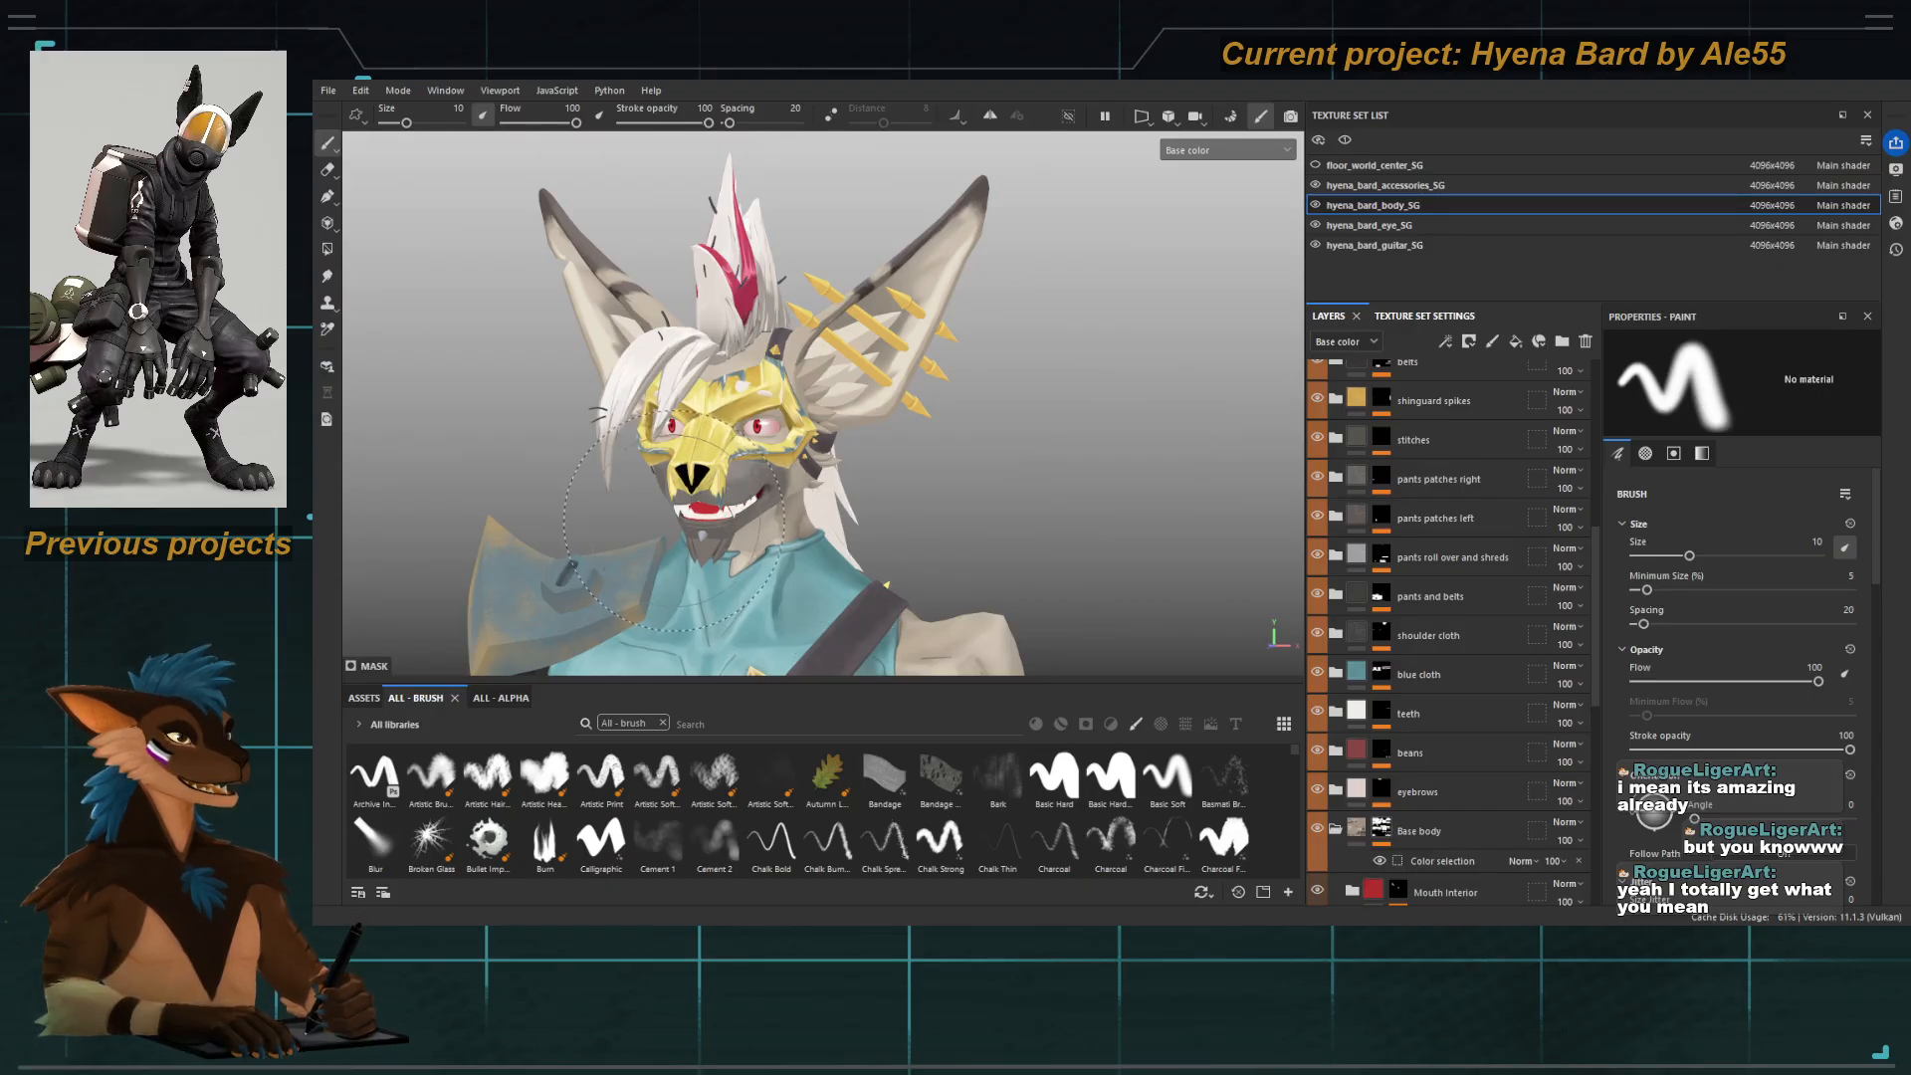
pyautogui.keyDown('alt'); pyautogui.moveTo(673, 528); pyautogui.dragTo(665, 456); pyautogui.keyUp('alt')
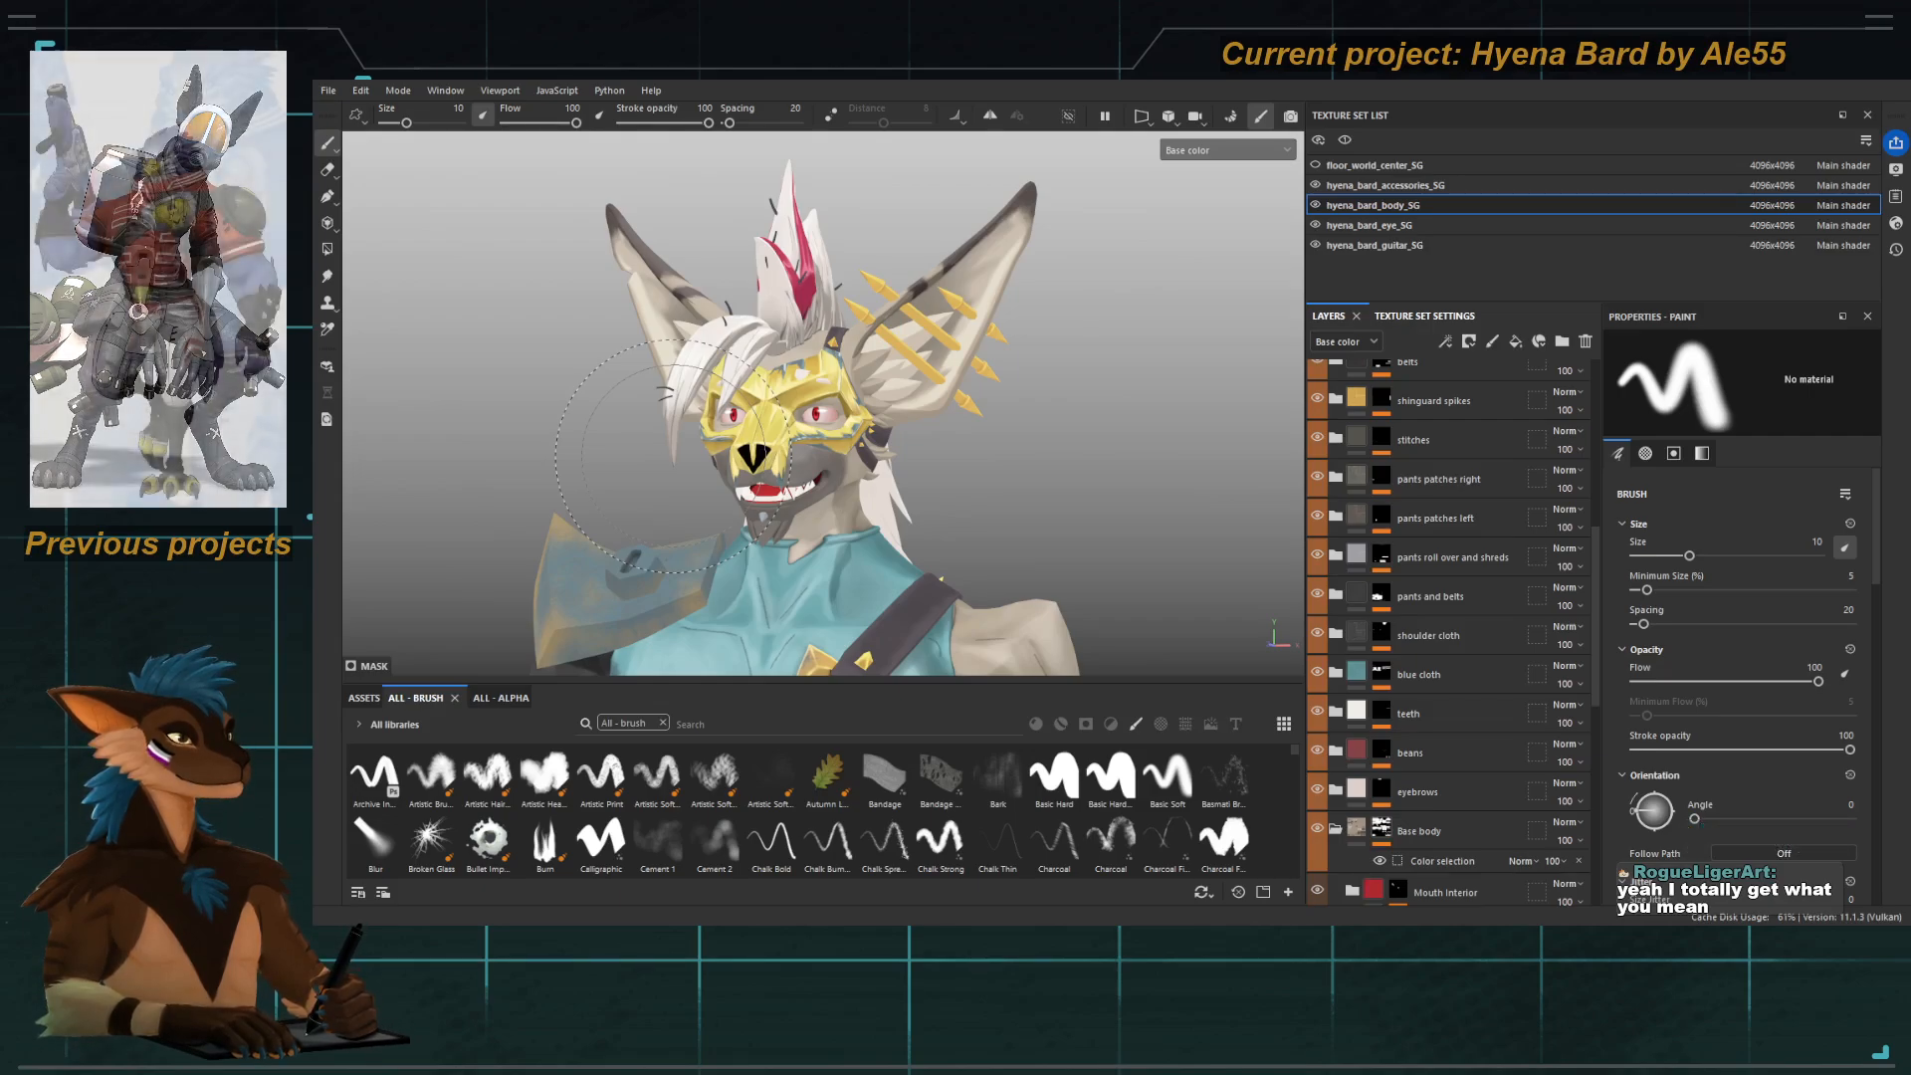
pyautogui.moveTo(633, 528)
pyautogui.keyDown('alt'); pyautogui.mouseDown()
pyautogui.moveTo(714, 504)
pyautogui.moveTo(617, 504)
pyautogui.mouseUp(); pyautogui.keyUp('alt')
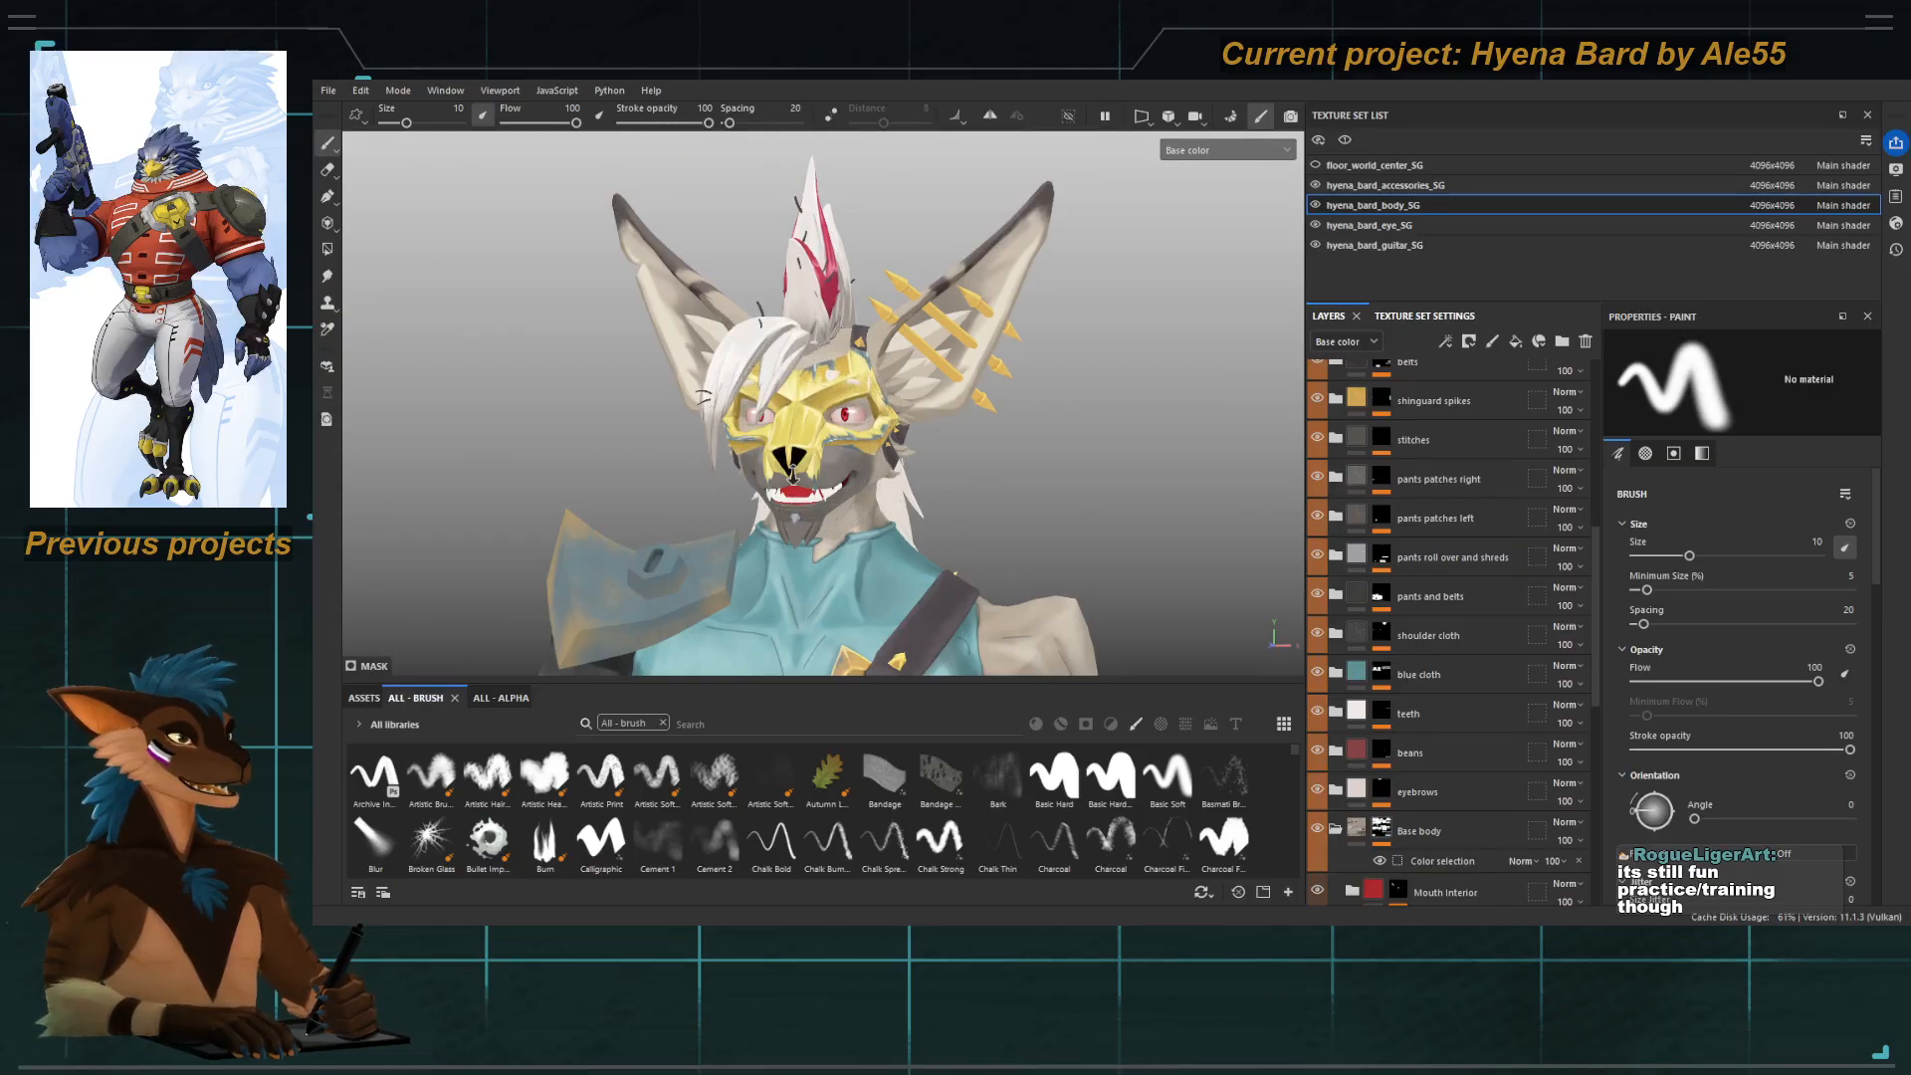
# Compare the head's shading with the upper body, from both a distant and a close view.
pyautogui.keyDown('alt'); pyautogui.moveTo(794, 476); pyautogui.dragTo(778, 460, button='right'); pyautogui.keyUp('alt')
pyautogui.keyDown('alt'); pyautogui.moveTo(778, 460); pyautogui.dragTo(761, 441); pyautogui.keyUp('alt')
pyautogui.keyDown('alt'); pyautogui.moveTo(761, 441); pyautogui.dragTo(712, 406, button='right'); pyautogui.keyUp('alt')
pyautogui.keyDown('alt'); pyautogui.moveTo(762, 553); pyautogui.dragTo(748, 429, button='middle'); pyautogui.keyUp('alt')
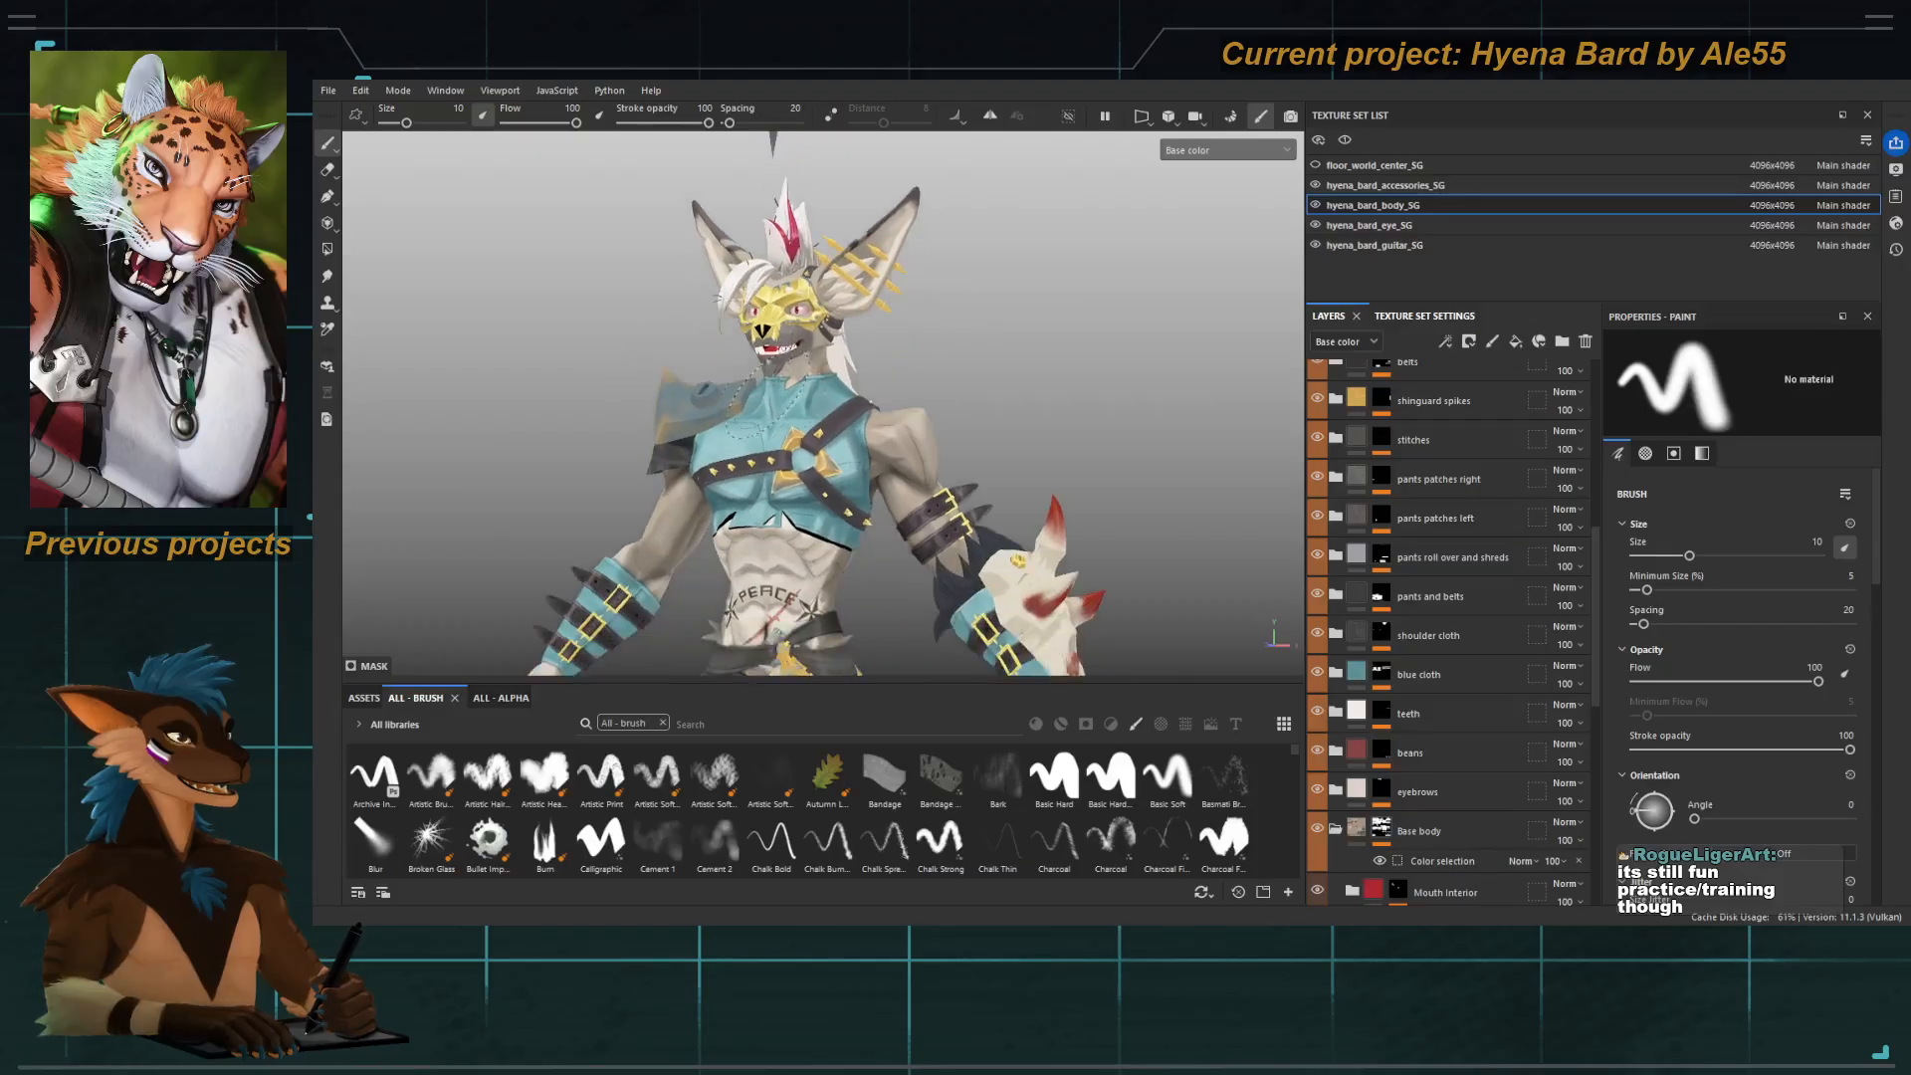
pyautogui.keyDown('alt'); pyautogui.moveTo(749, 429); pyautogui.dragTo(610, 274, button='right'); pyautogui.keyUp('alt')
pyautogui.keyDown('alt'); pyautogui.moveTo(742, 420); pyautogui.dragTo(732, 385, button='middle'); pyautogui.keyUp('alt')
pyautogui.keyDown('alt'); pyautogui.moveTo(689, 298); pyautogui.dragTo(818, 418, button='right'); pyautogui.keyUp('alt')
pyautogui.keyDown('alt'); pyautogui.moveTo(797, 259); pyautogui.dragTo(746, 407, button='middle'); pyautogui.keyUp('alt')
pyautogui.keyDown('alt'); pyautogui.moveTo(756, 339); pyautogui.dragTo(807, 386, button='right'); pyautogui.keyUp('alt')
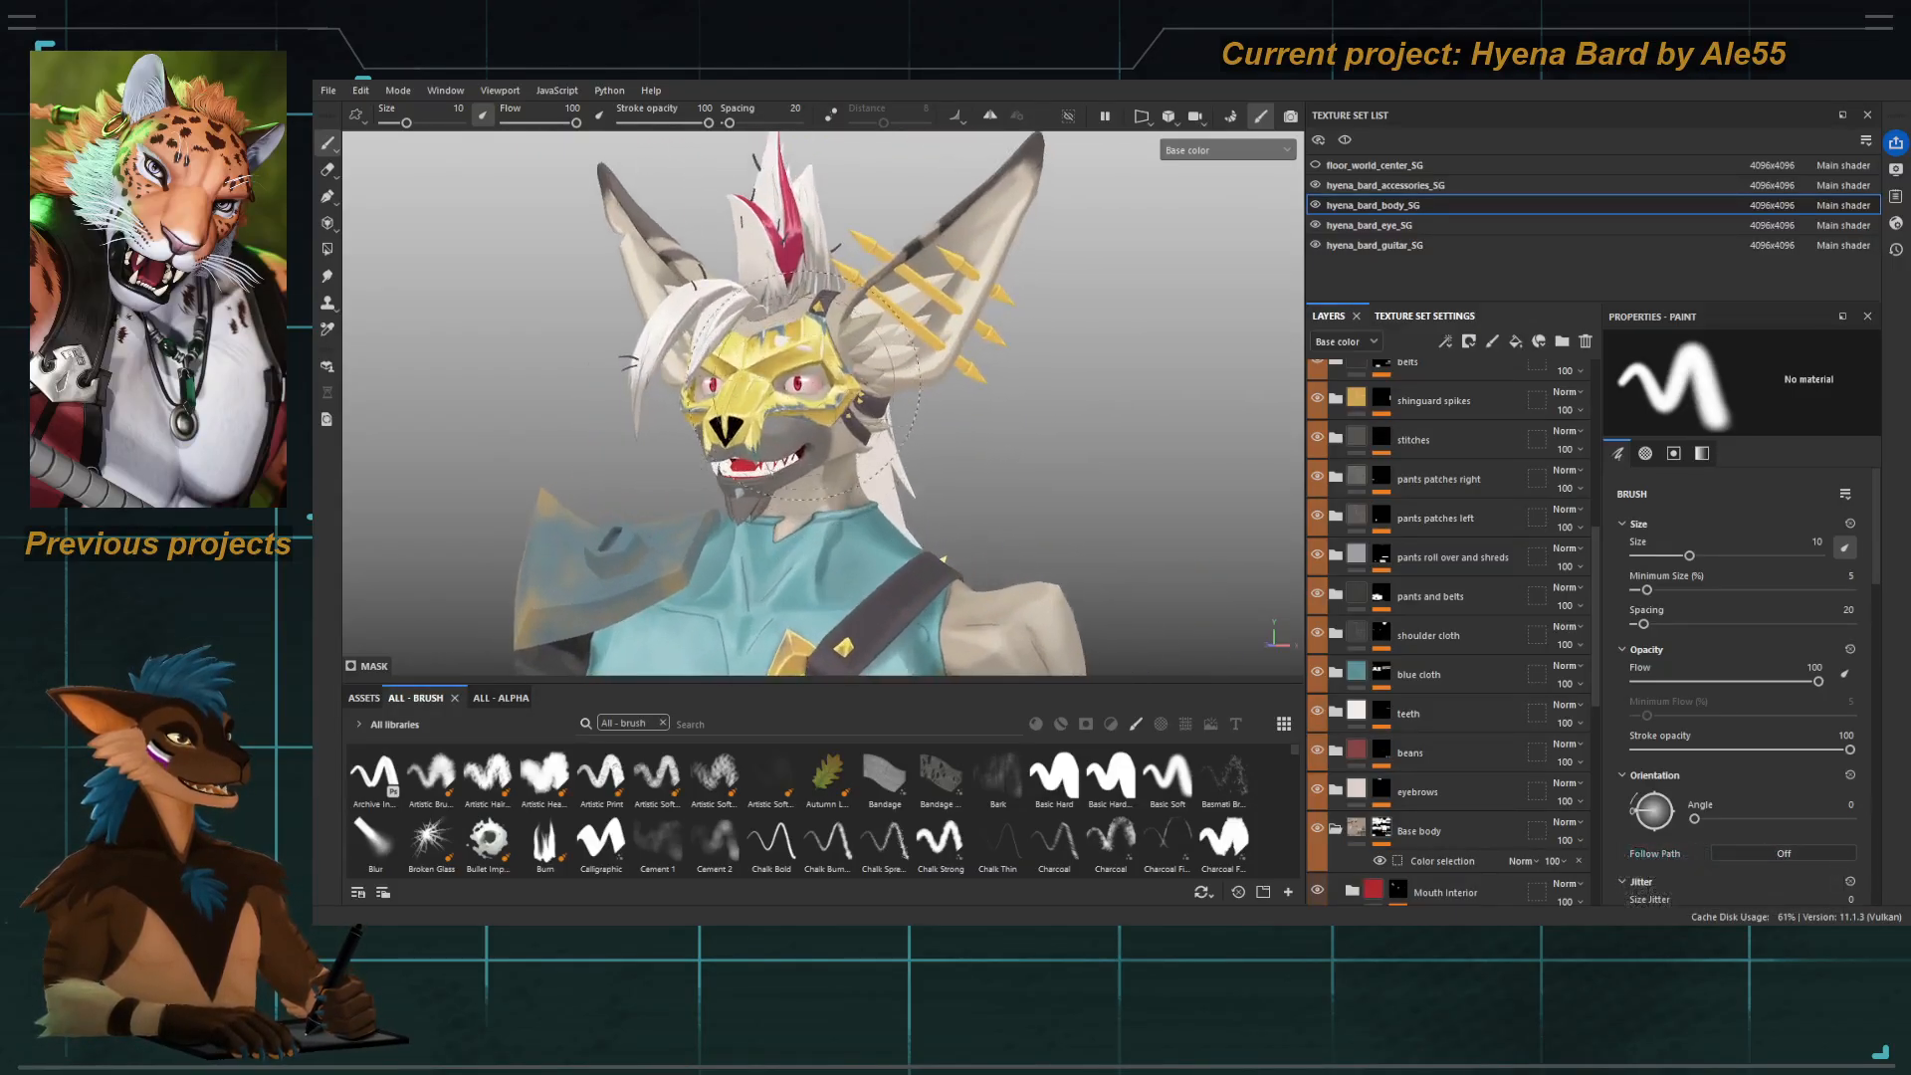
pyautogui.keyDown('alt'); pyautogui.moveTo(807, 386); pyautogui.dragTo(797, 477, button='middle'); pyautogui.keyUp('alt')
pyautogui.keyDown('alt'); pyautogui.moveTo(796, 478); pyautogui.dragTo(836, 497, button='right'); pyautogui.keyUp('alt')
pyautogui.moveTo(796, 468)
pyautogui.keyDown('alt'); pyautogui.mouseDown()
pyautogui.moveTo(875, 468)
pyautogui.moveTo(828, 472)
pyautogui.mouseUp(); pyautogui.keyUp('alt')
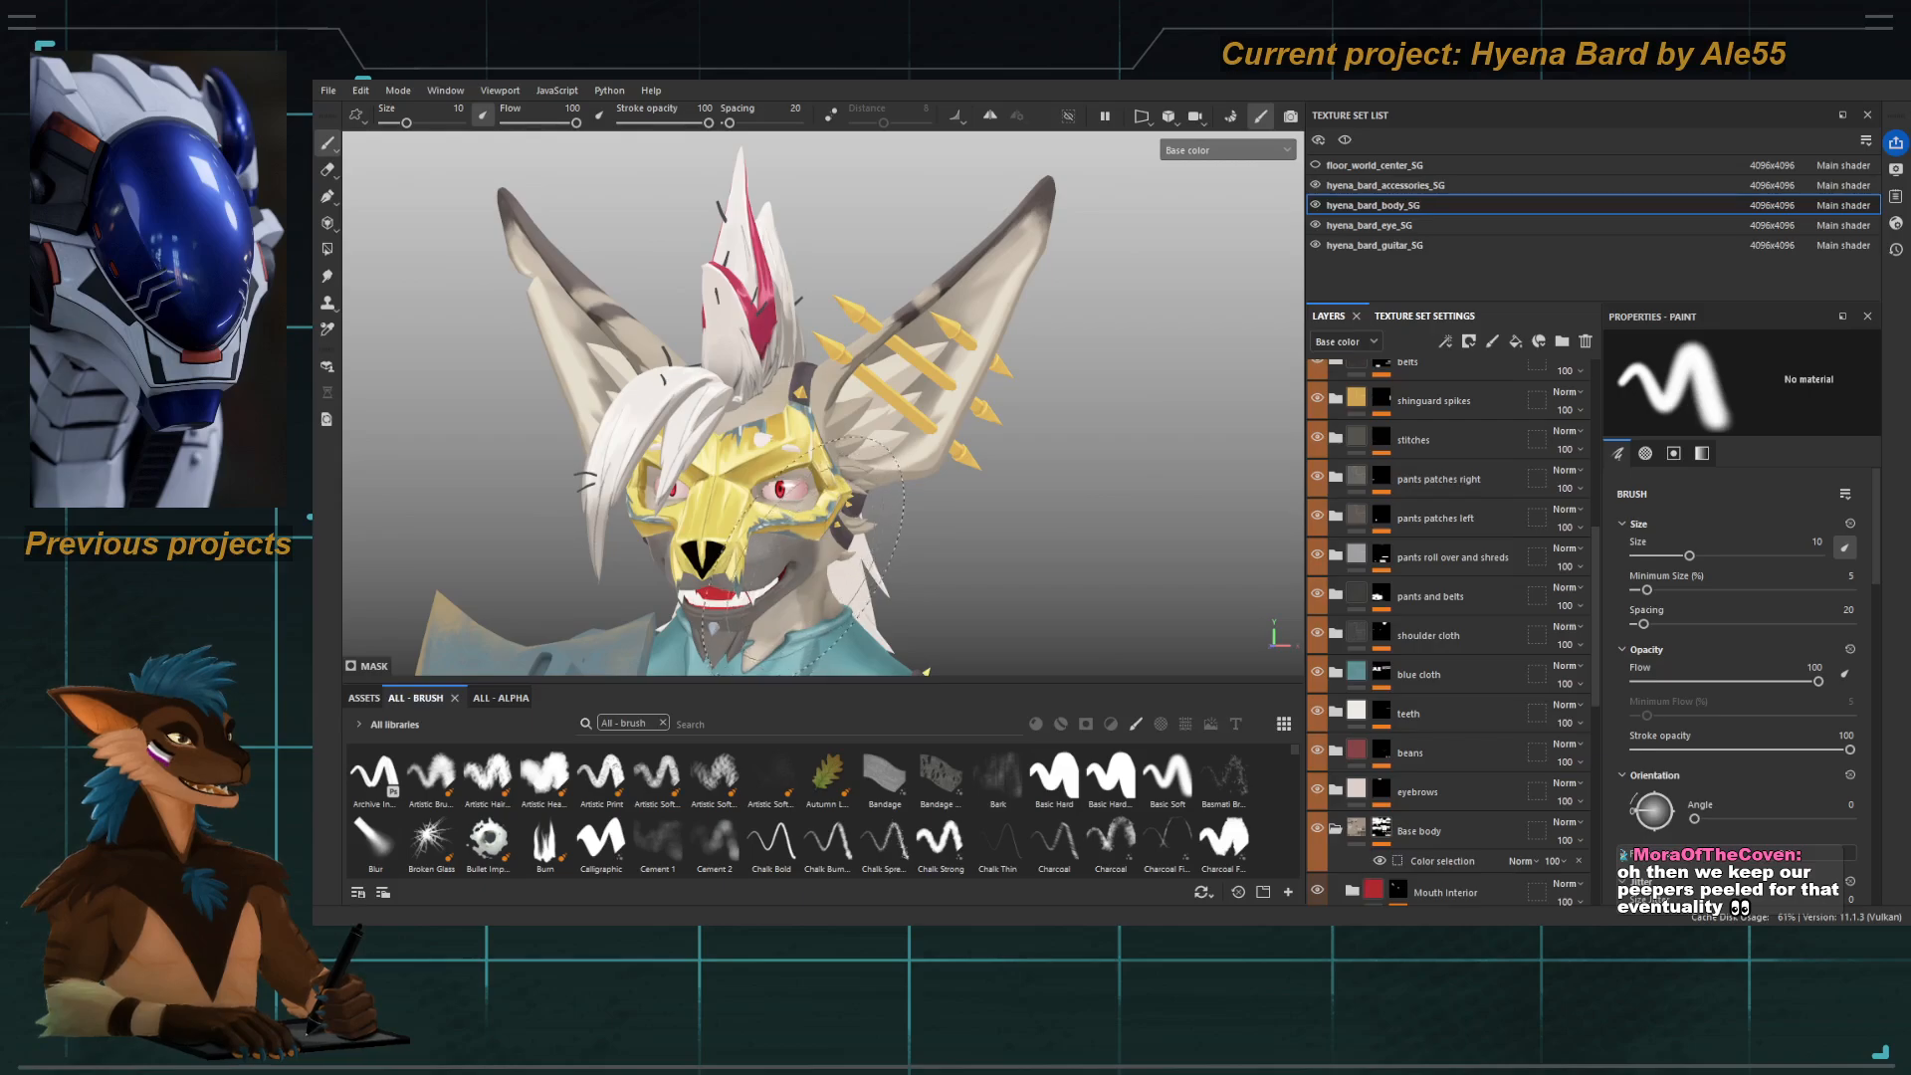
# Examine the head from the front and three-quarter side, ending with a close view of the pierced ear.
pyautogui.keyDown('alt'); pyautogui.moveTo(802, 560); pyautogui.dragTo(746, 498); pyautogui.keyUp('alt')
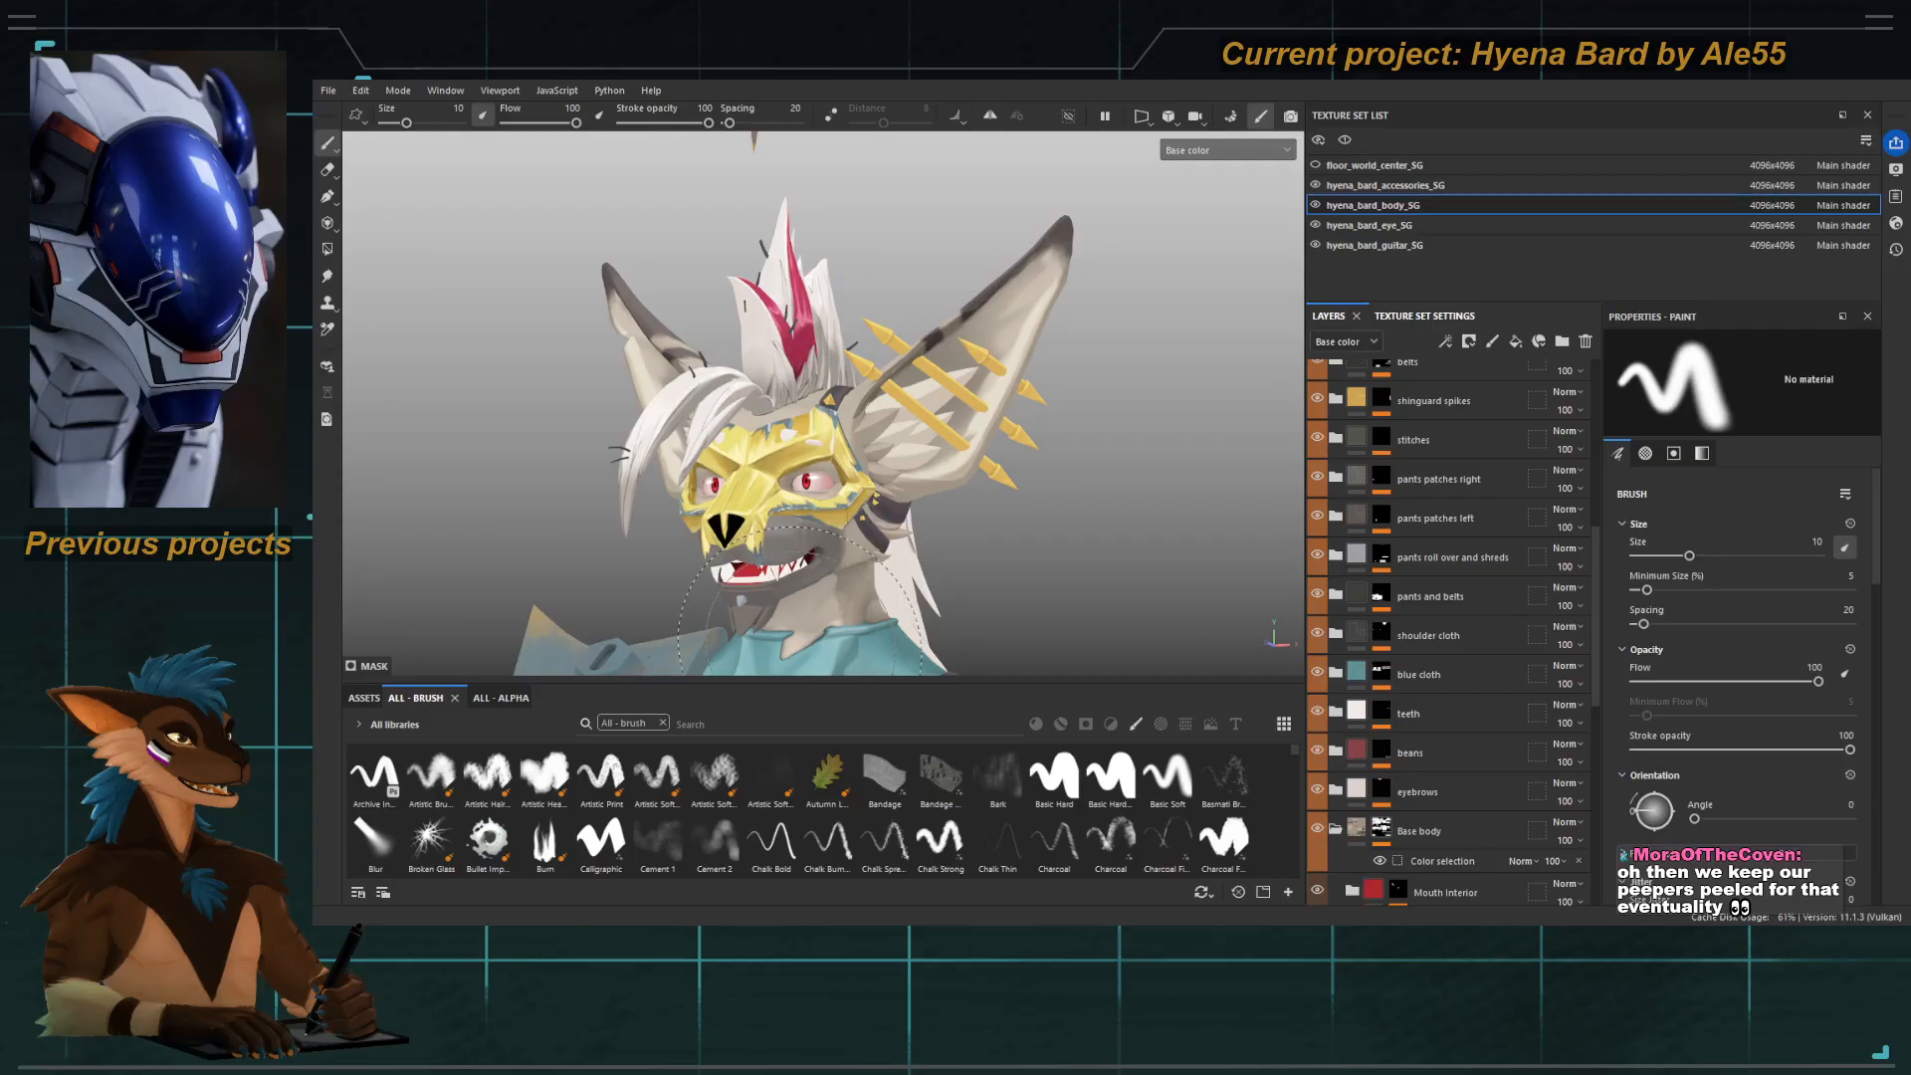
pyautogui.moveTo(926, 637)
pyautogui.keyDown('alt'); pyautogui.mouseDown()
pyautogui.moveTo(812, 548)
pyautogui.moveTo(648, 531)
pyautogui.moveTo(601, 562)
pyautogui.moveTo(881, 542)
pyautogui.moveTo(818, 527)
pyautogui.moveTo(889, 538)
pyautogui.mouseUp(); pyautogui.keyUp('alt')
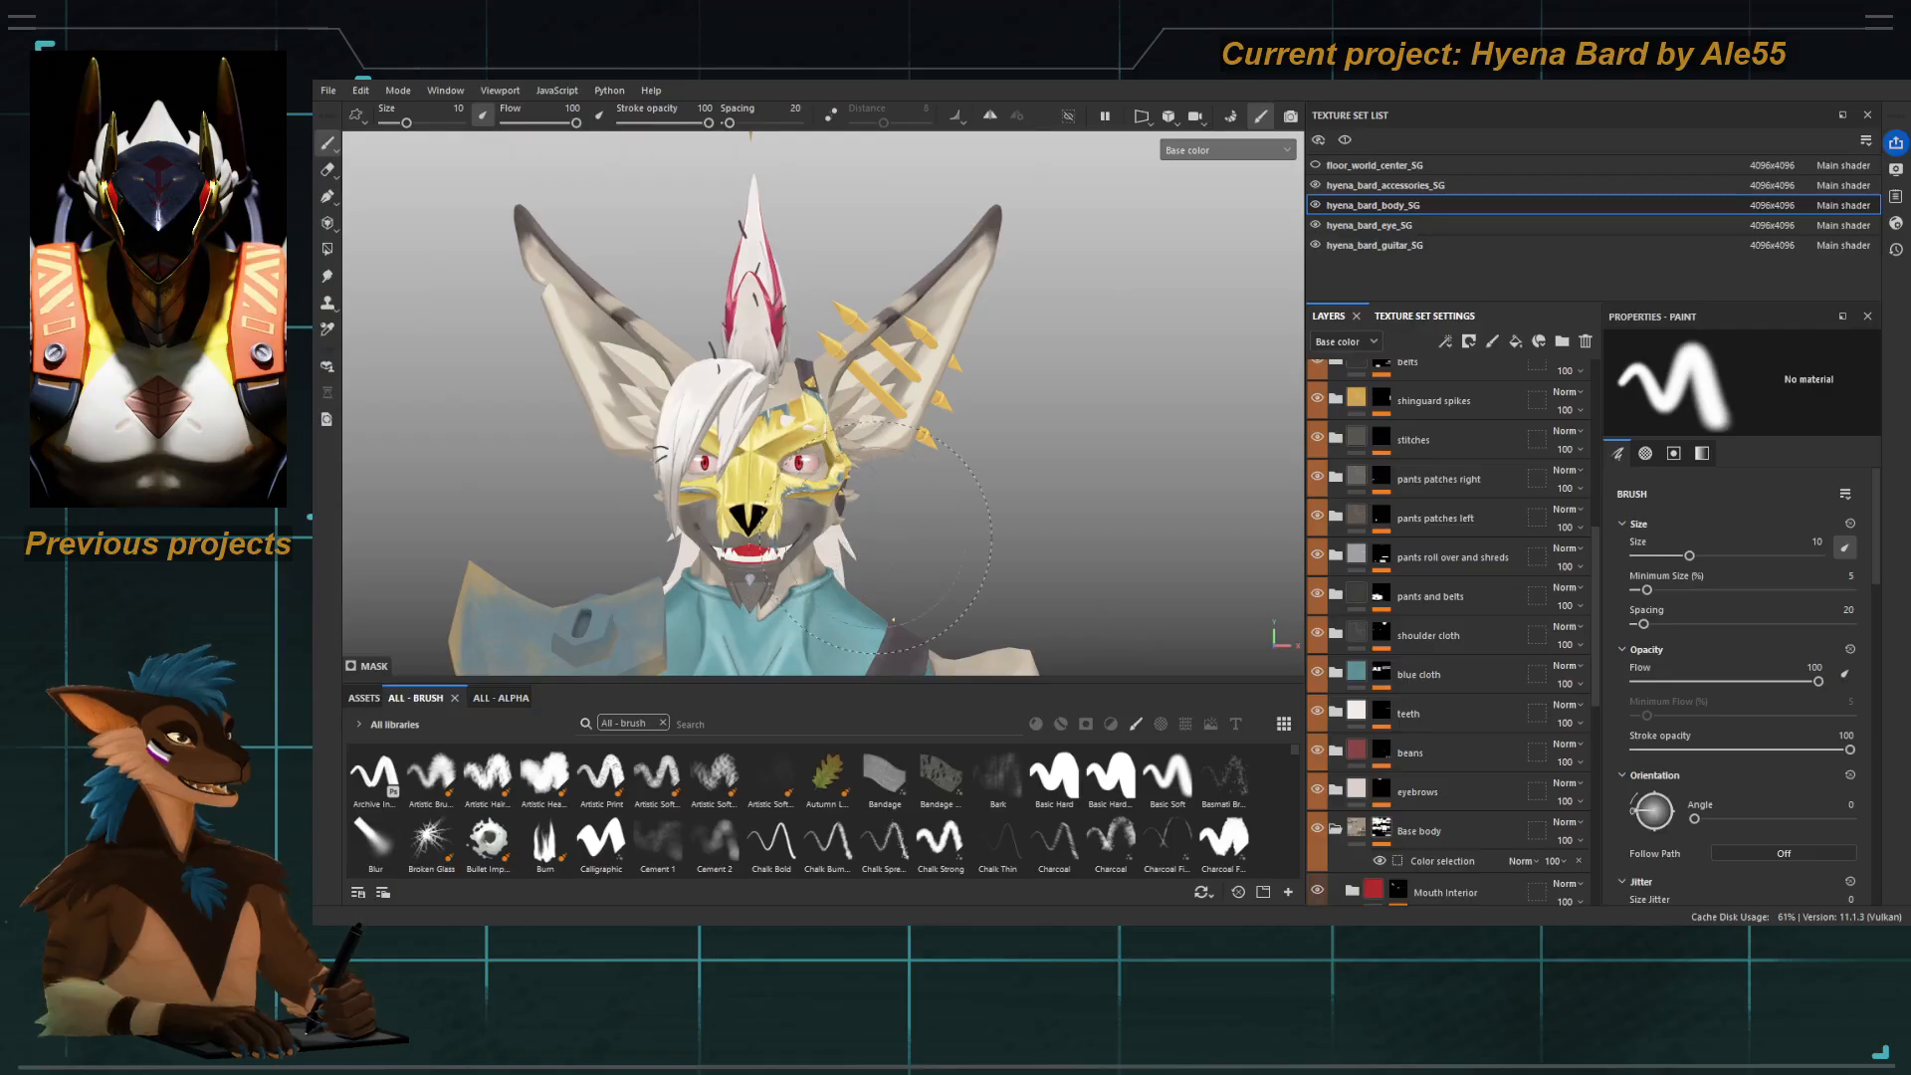
pyautogui.keyDown('alt'); pyautogui.moveTo(786, 483); pyautogui.dragTo(1068, 487); pyautogui.keyUp('alt')
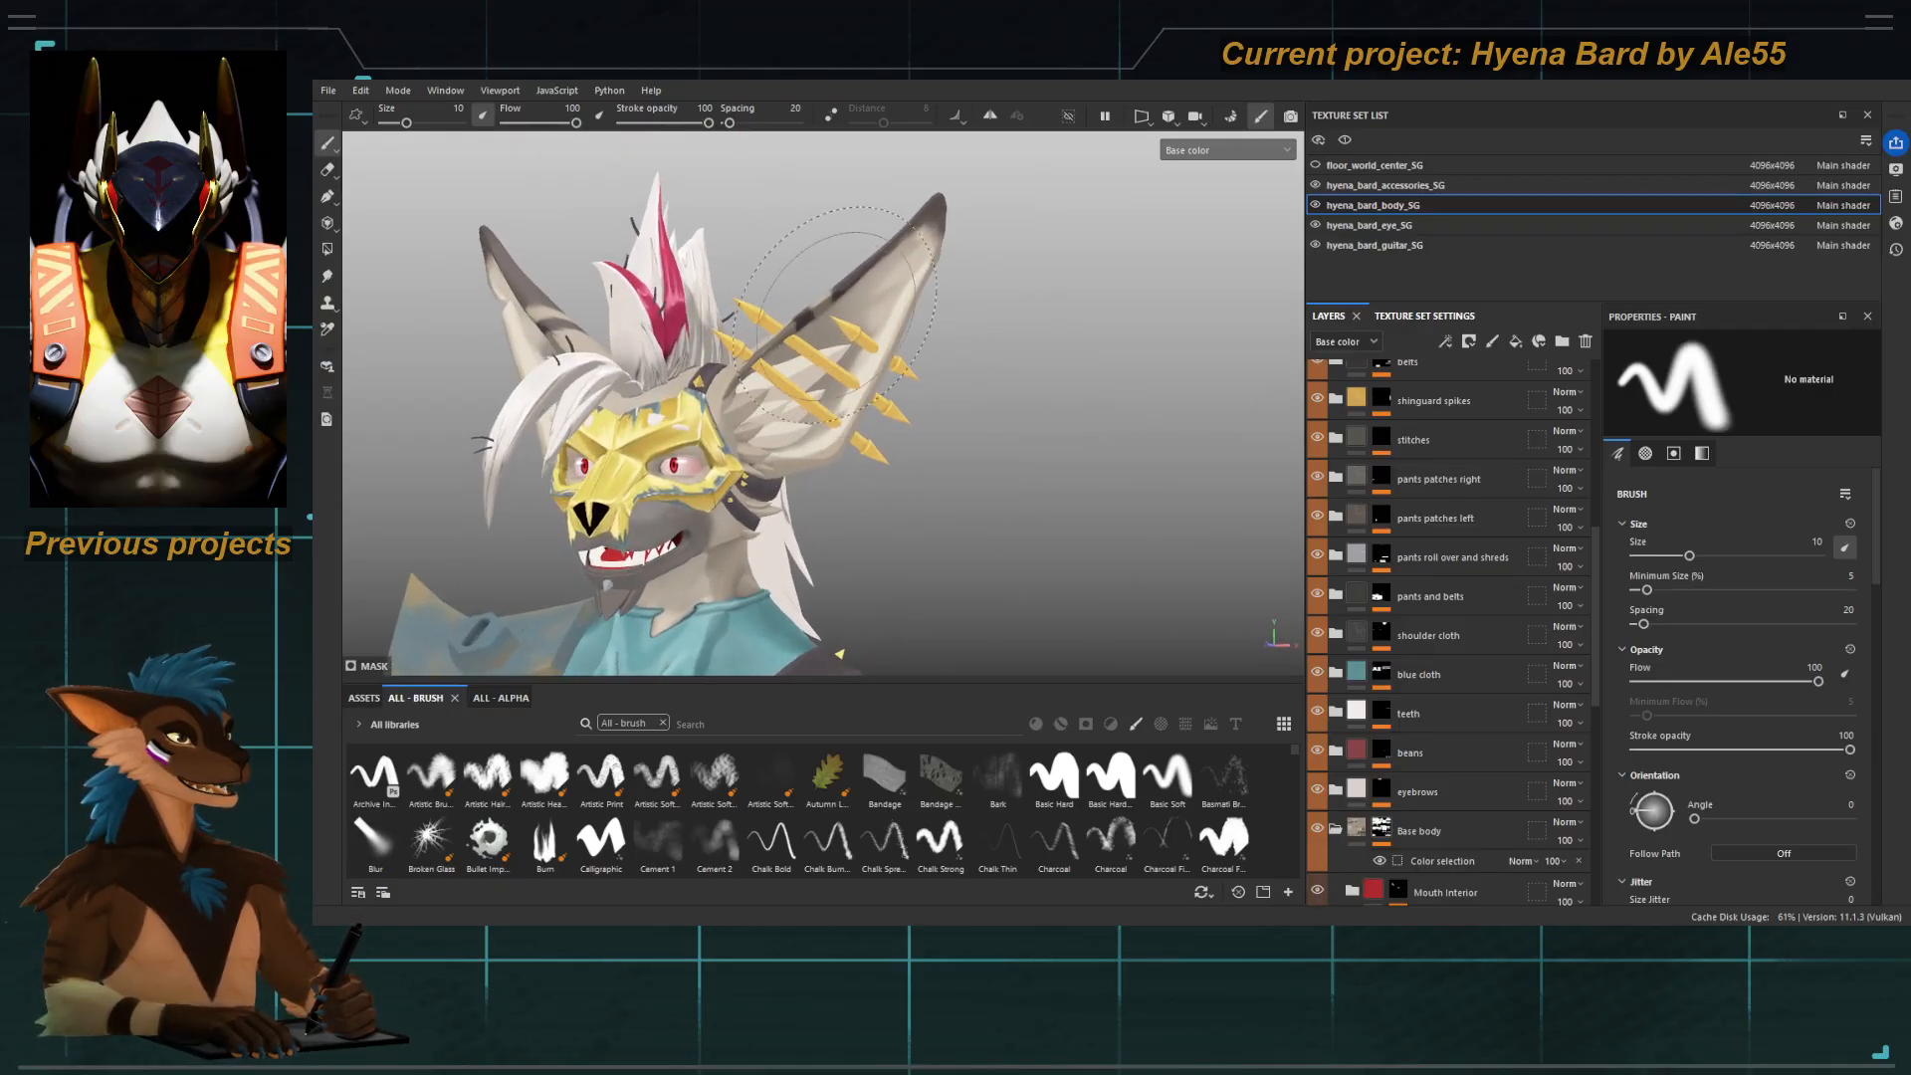
pyautogui.keyDown('alt'); pyautogui.moveTo(842, 349); pyautogui.dragTo(713, 466, button='middle'); pyautogui.keyUp('alt')
pyautogui.keyDown('alt'); pyautogui.moveTo(713, 466); pyautogui.dragTo(1045, 587, button='right'); pyautogui.keyUp('alt')
pyautogui.moveTo(586, 445)
pyautogui.keyDown('alt'); pyautogui.mouseDown(button='right')
pyautogui.moveTo(624, 405)
pyautogui.moveTo(785, 451)
pyautogui.mouseUp(button='right'); pyautogui.keyUp('alt')
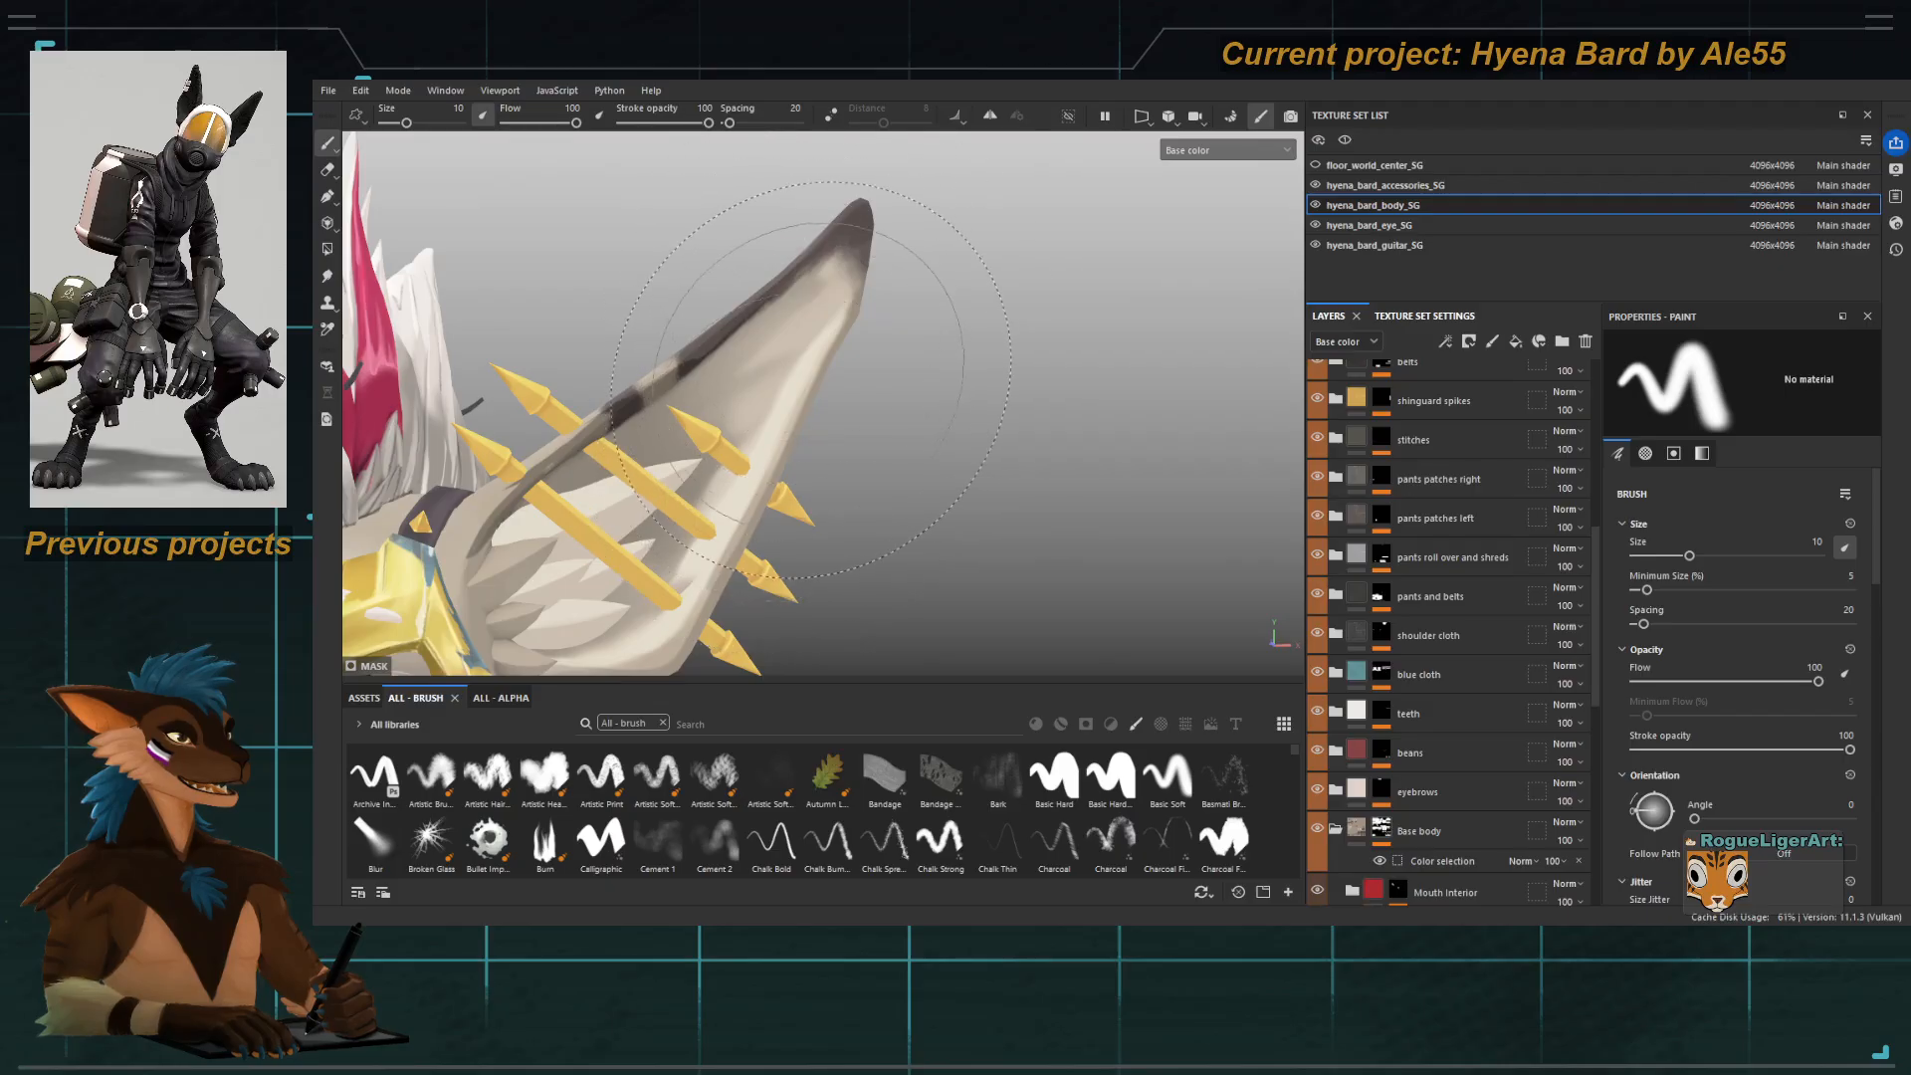
# Find the ear interior layer in the Base body group and compare both ears with it hidden and shown.
pyautogui.scroll(-5, 1393, 667)
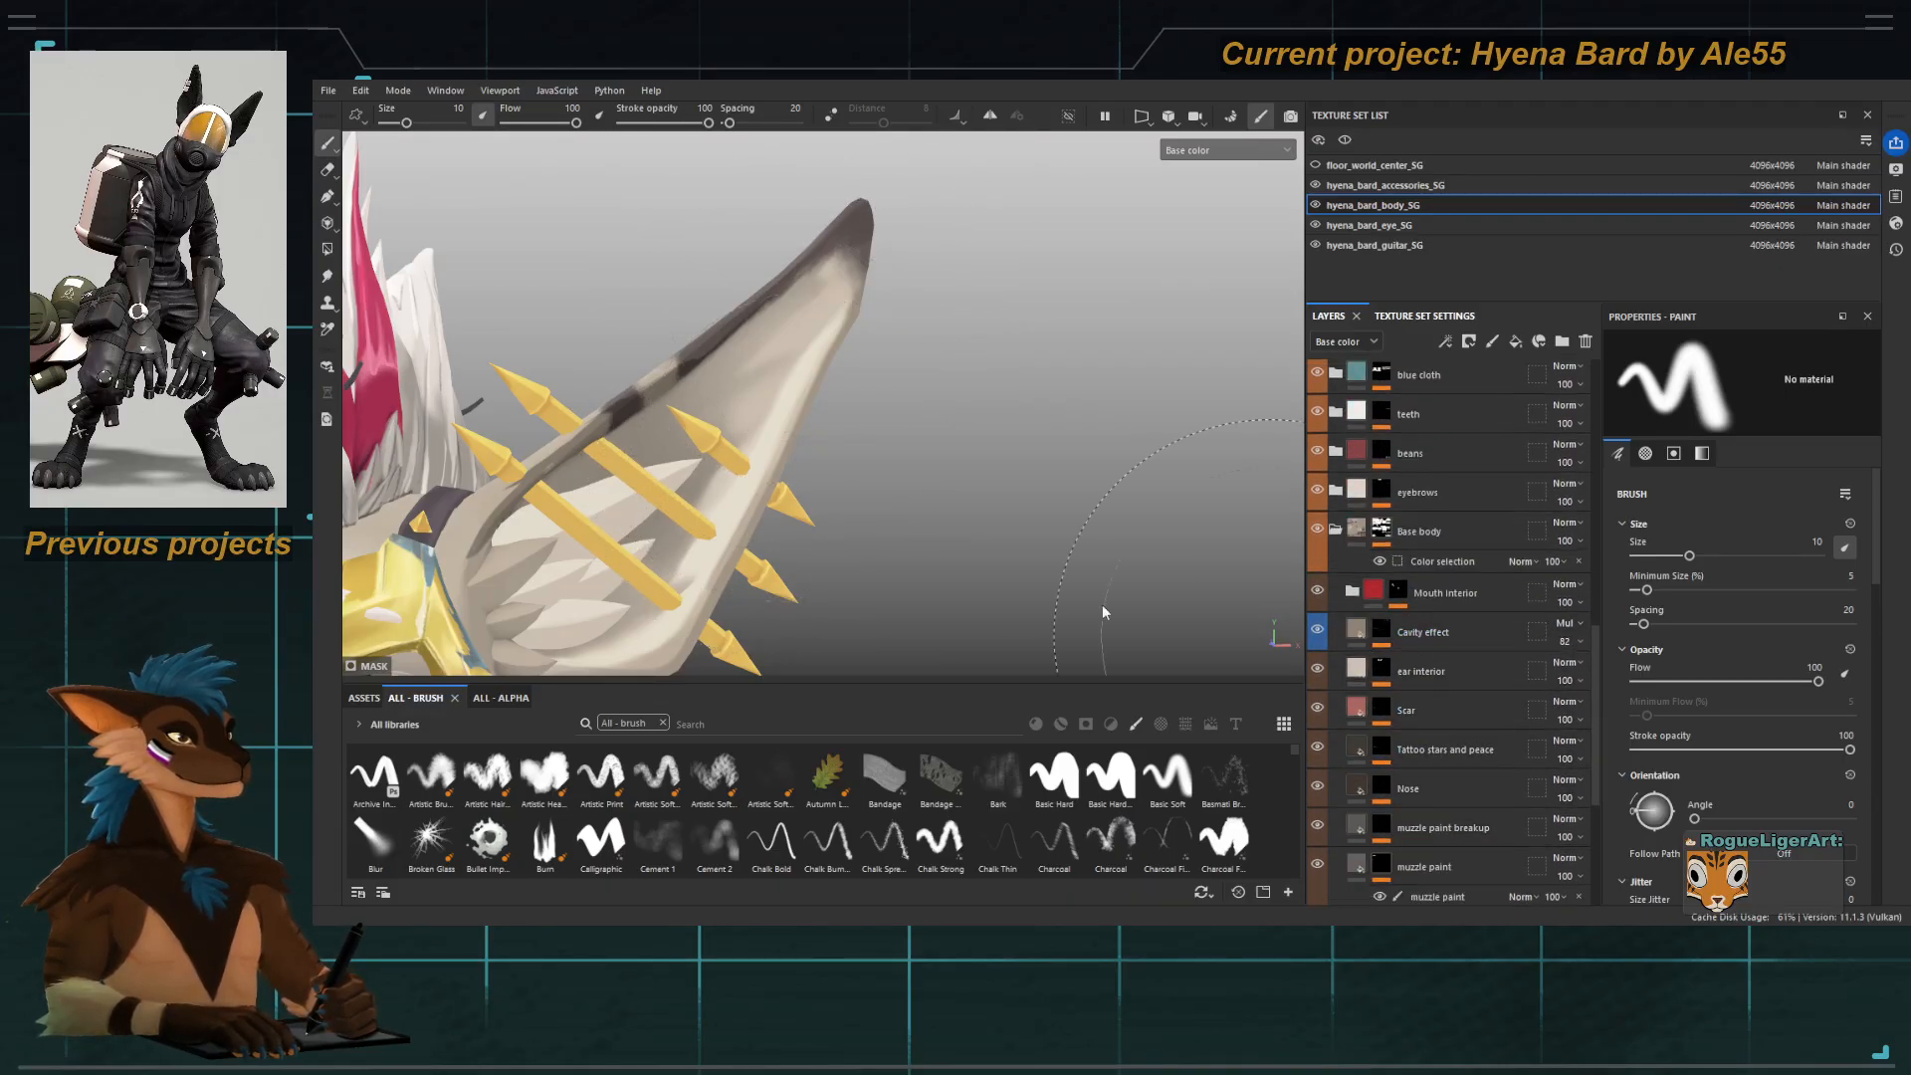
pyautogui.scroll(-3, 1412, 723)
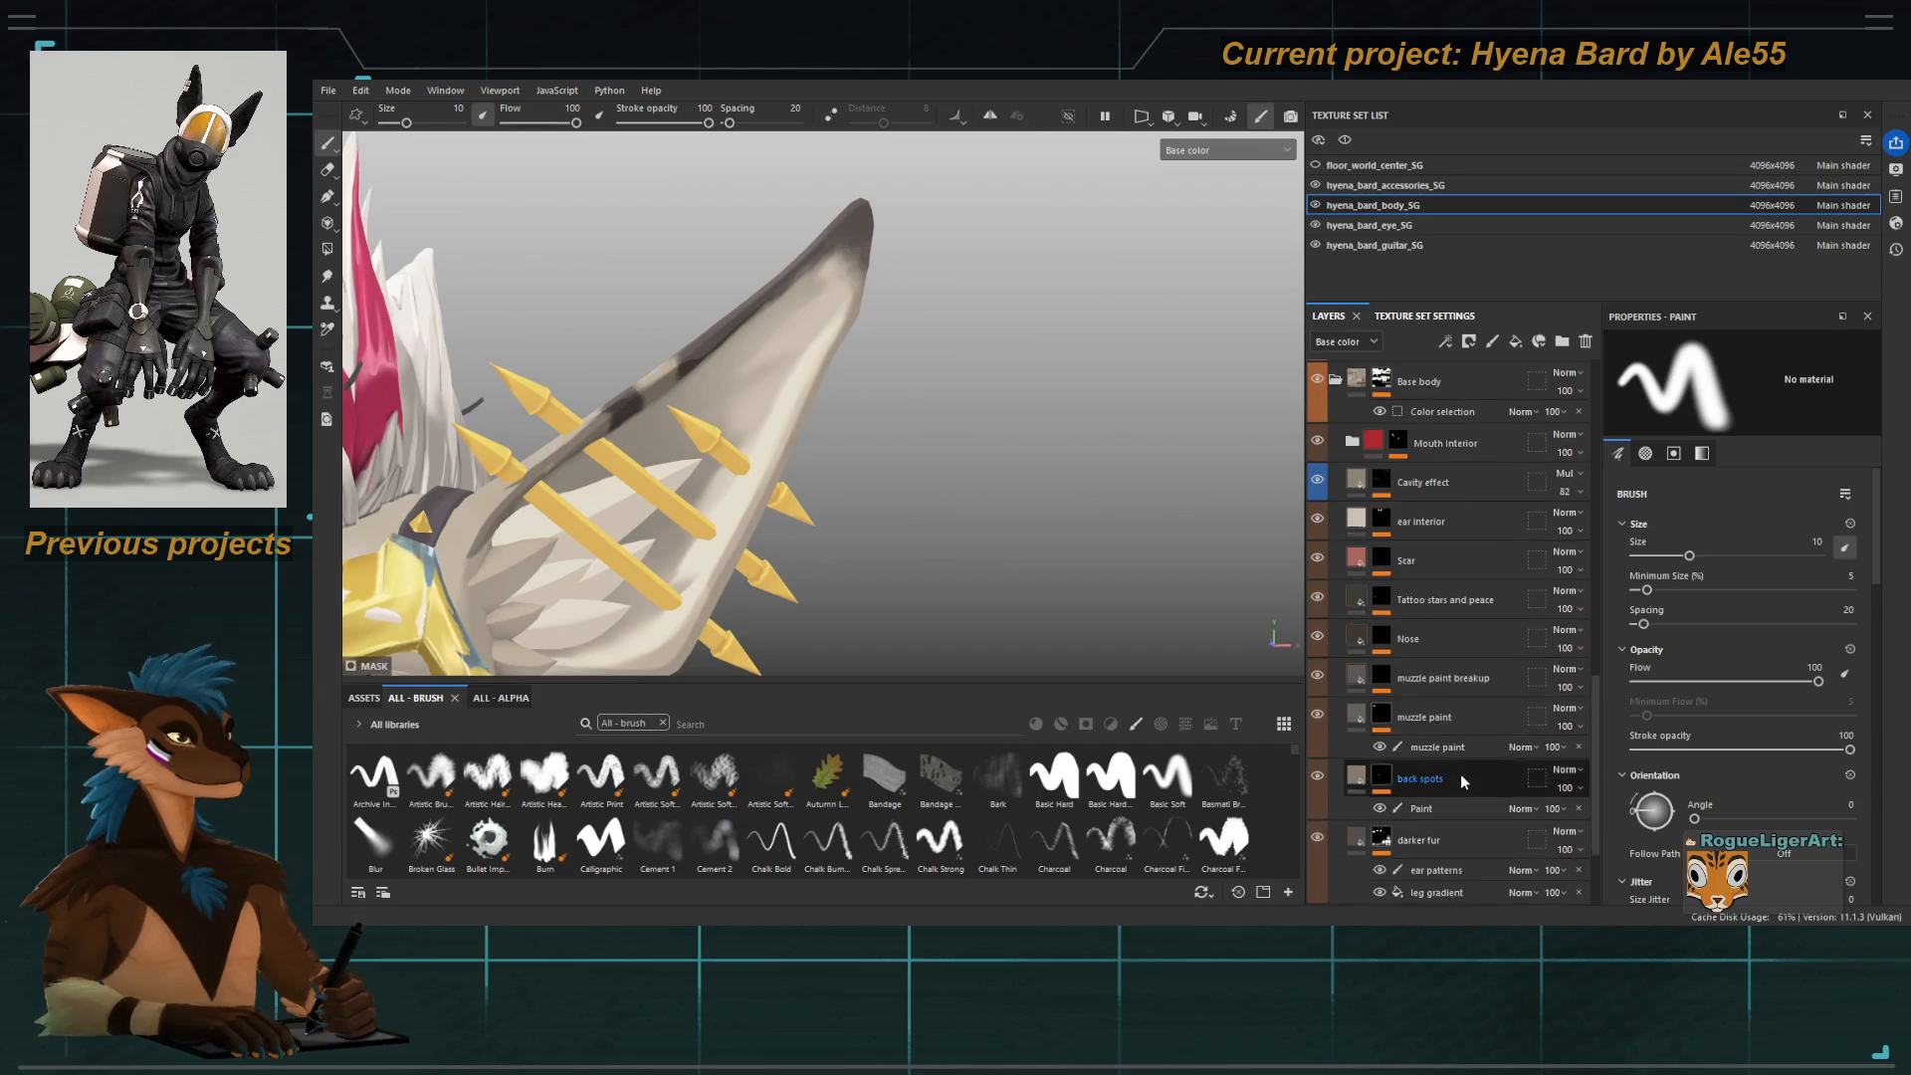
pyautogui.scroll(2, 1439, 749)
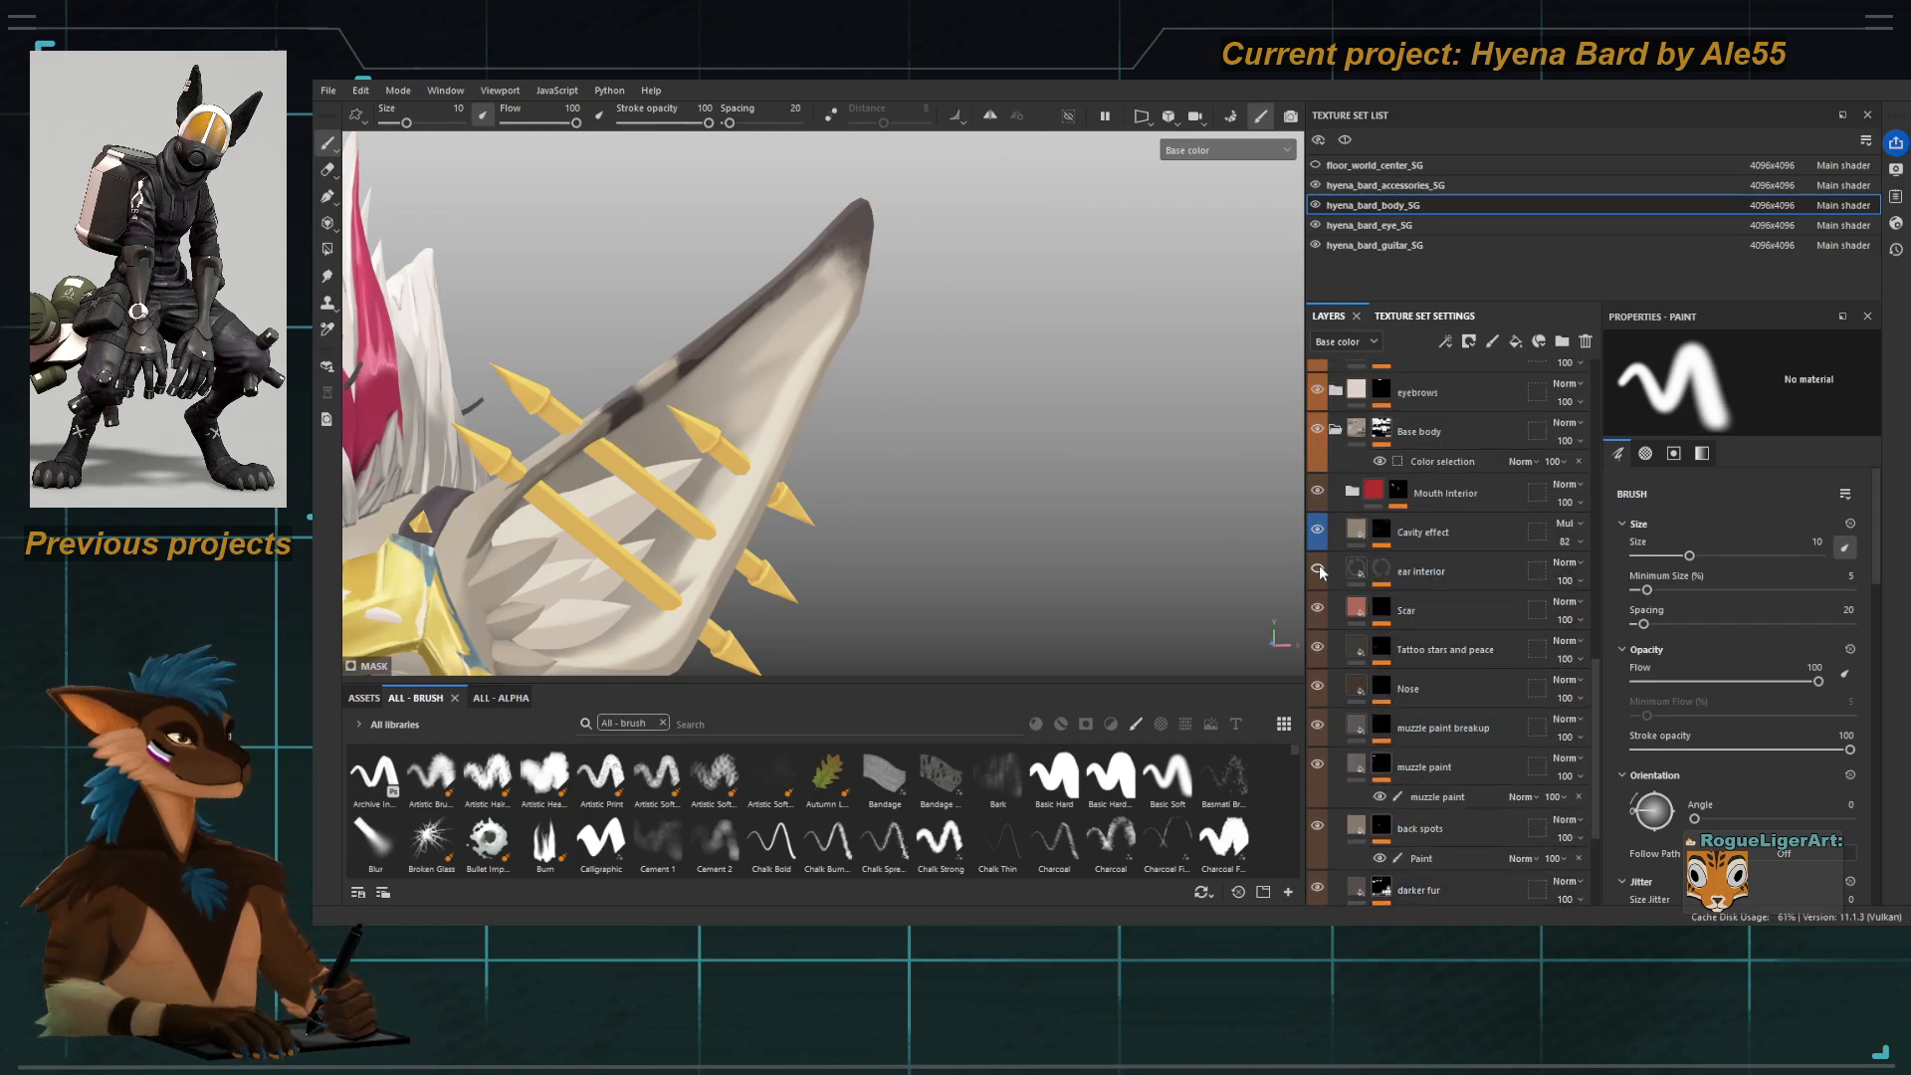
pyautogui.scroll(-4, 576, 354)
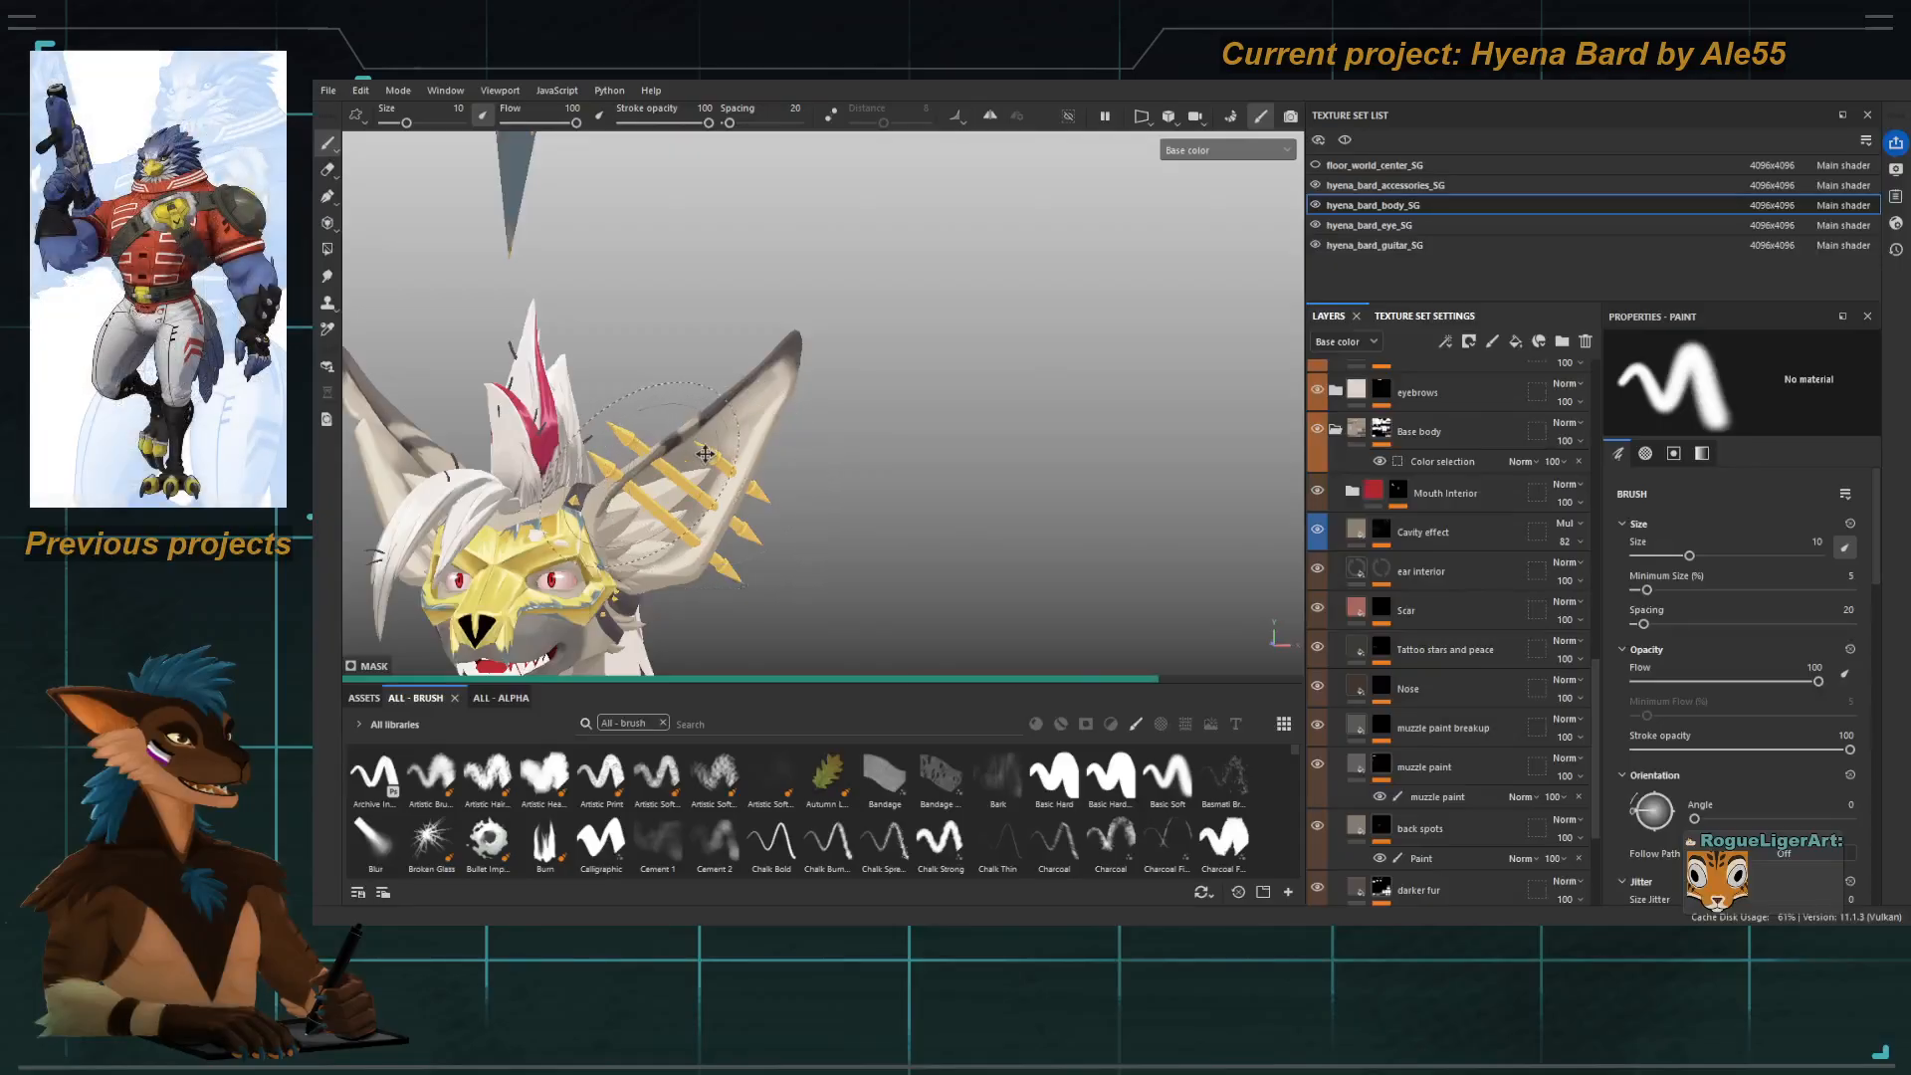
pyautogui.keyDown('alt'); pyautogui.moveTo(647, 438); pyautogui.dragTo(730, 434); pyautogui.keyUp('alt')
pyautogui.click(1317, 570)
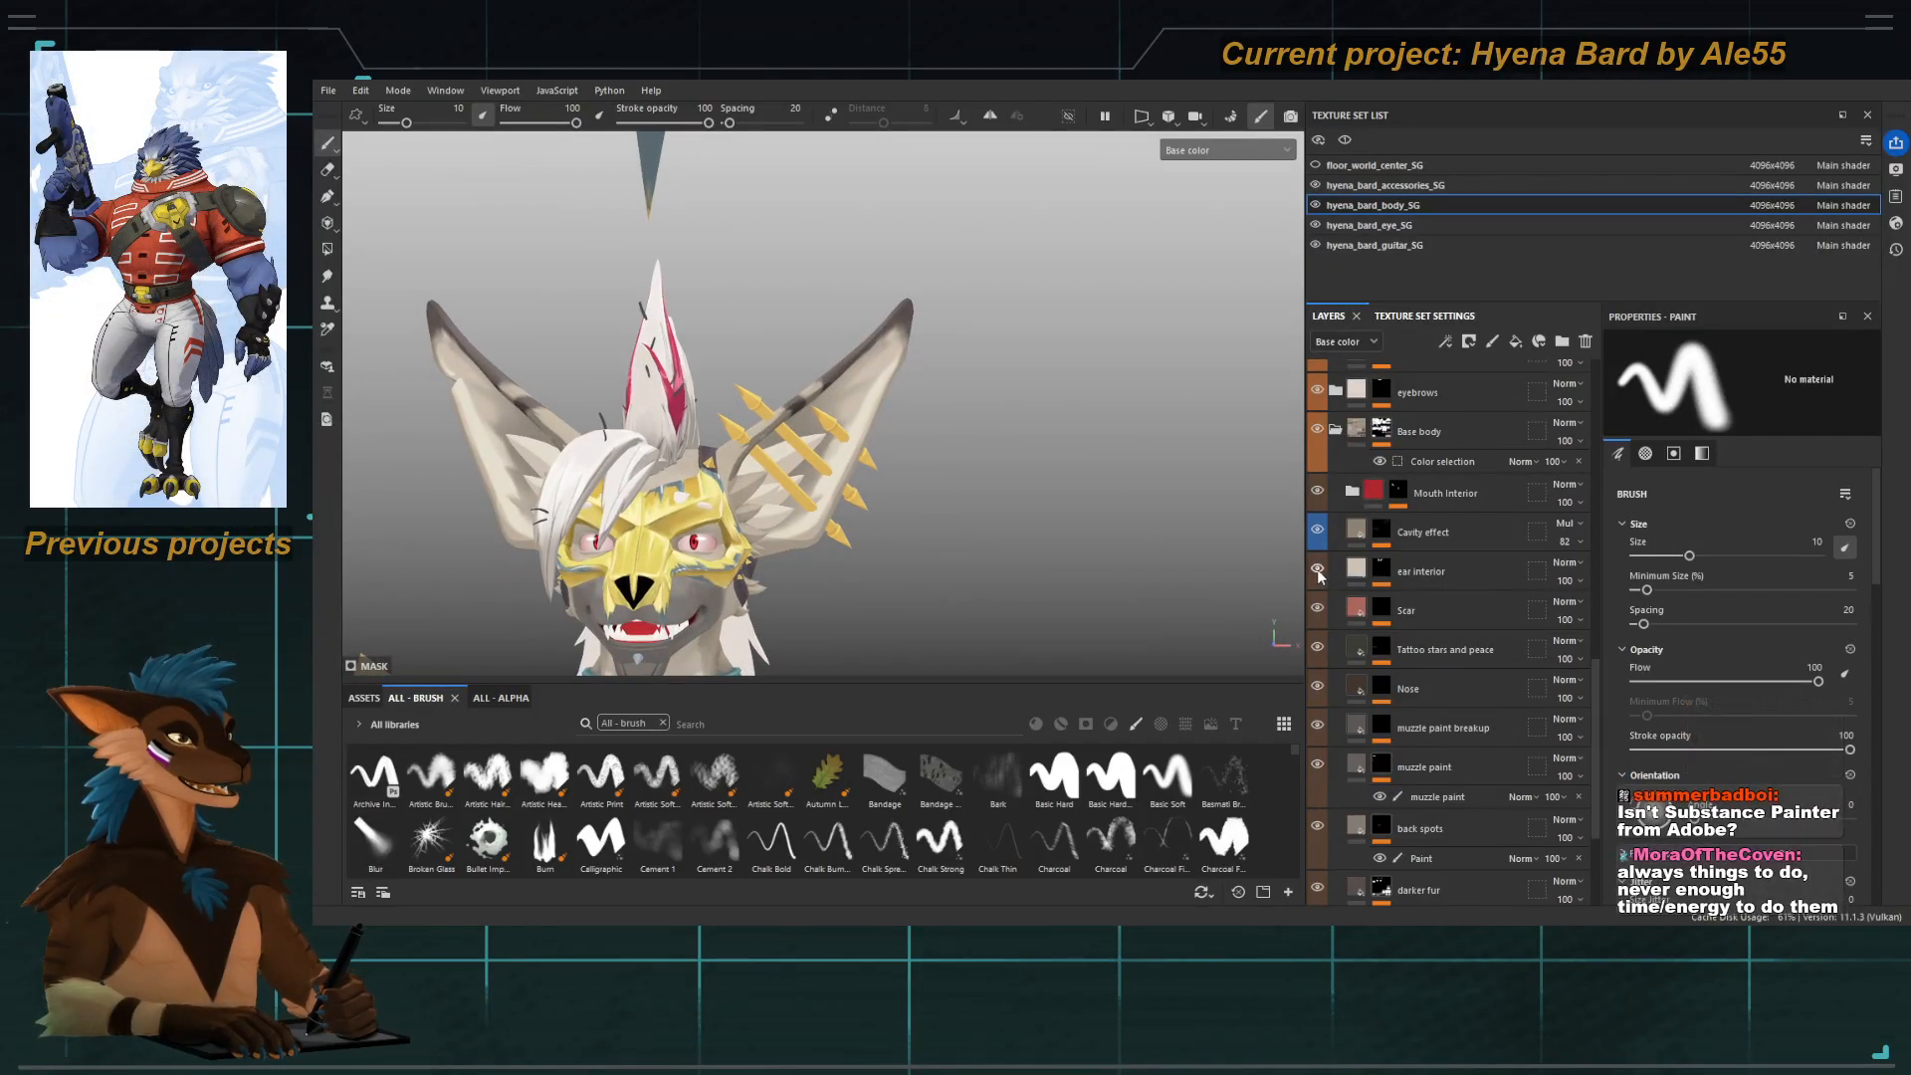
pyautogui.click(1317, 571)
pyautogui.click(1318, 570)
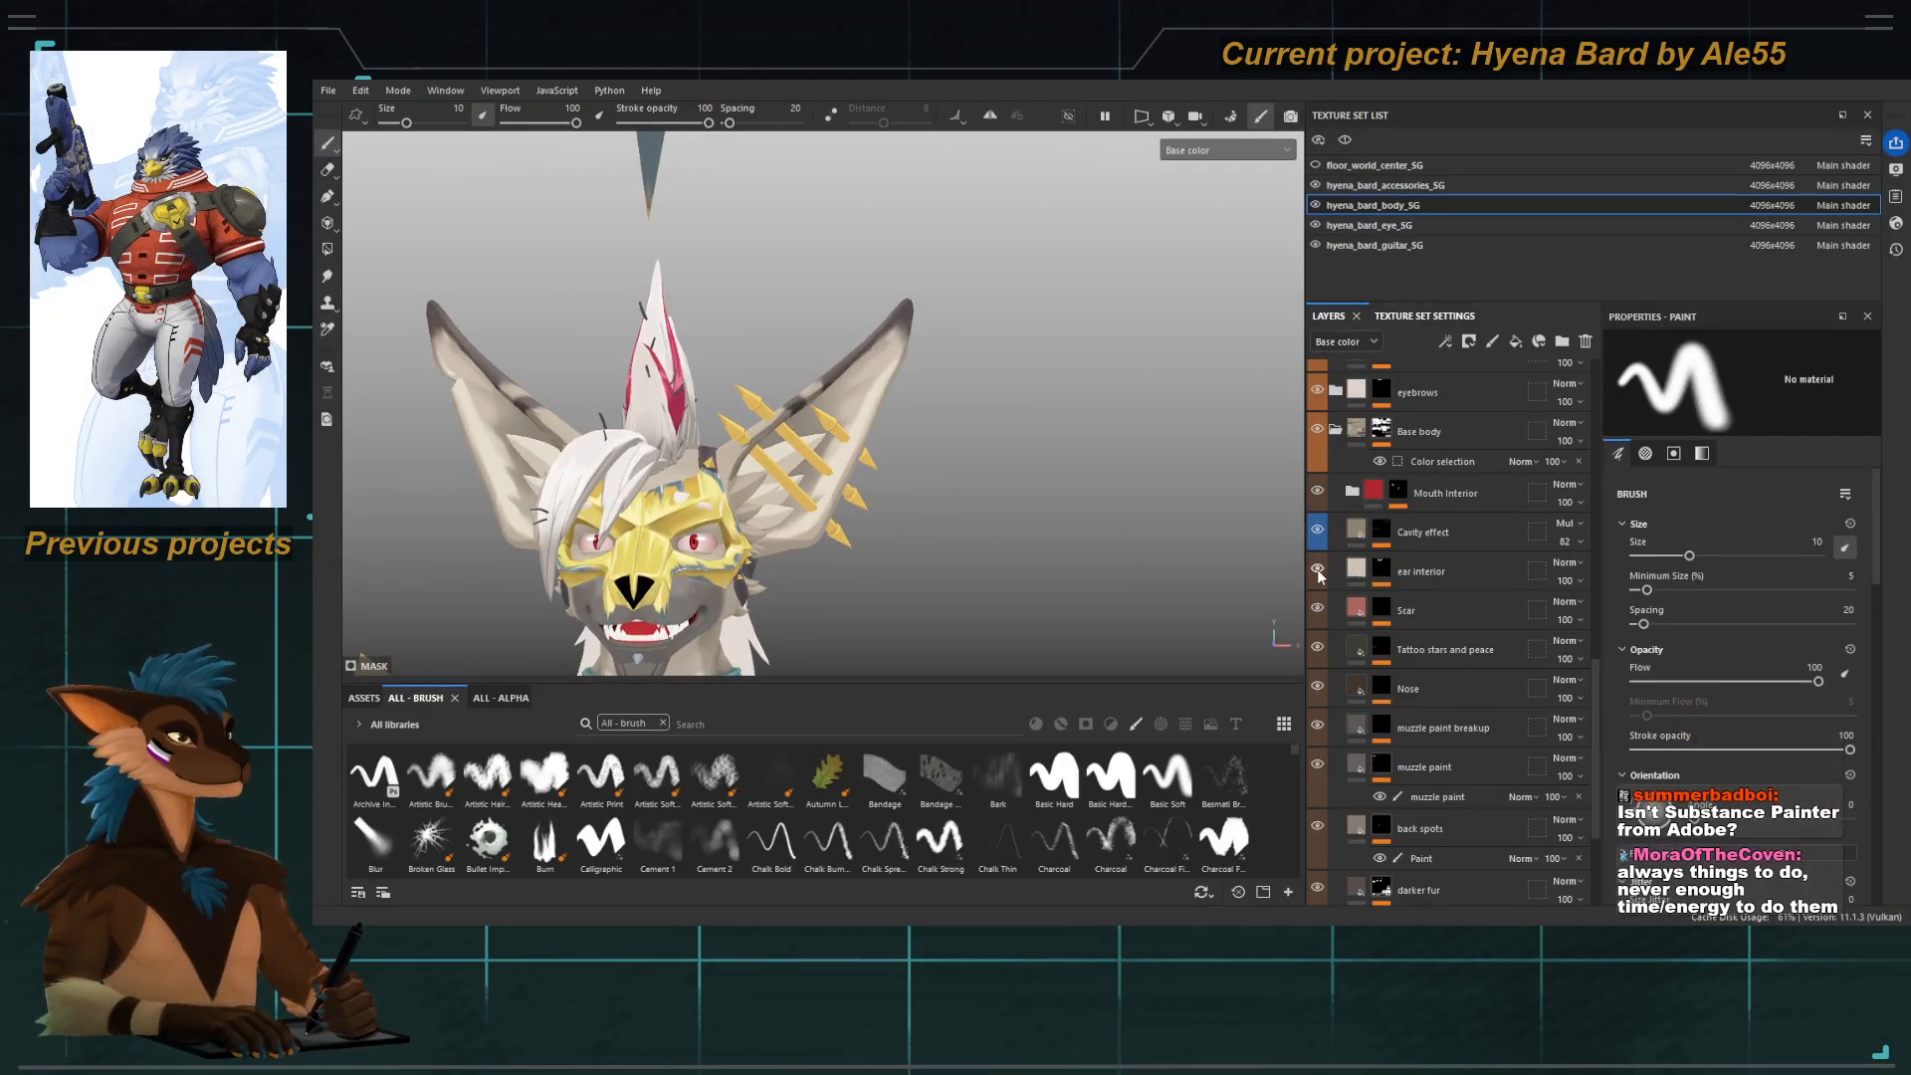
# Toggle the Fake shadows layer and its Paint effect to check their contribution to the ear shading.
pyautogui.scroll(10, 1328, 537)
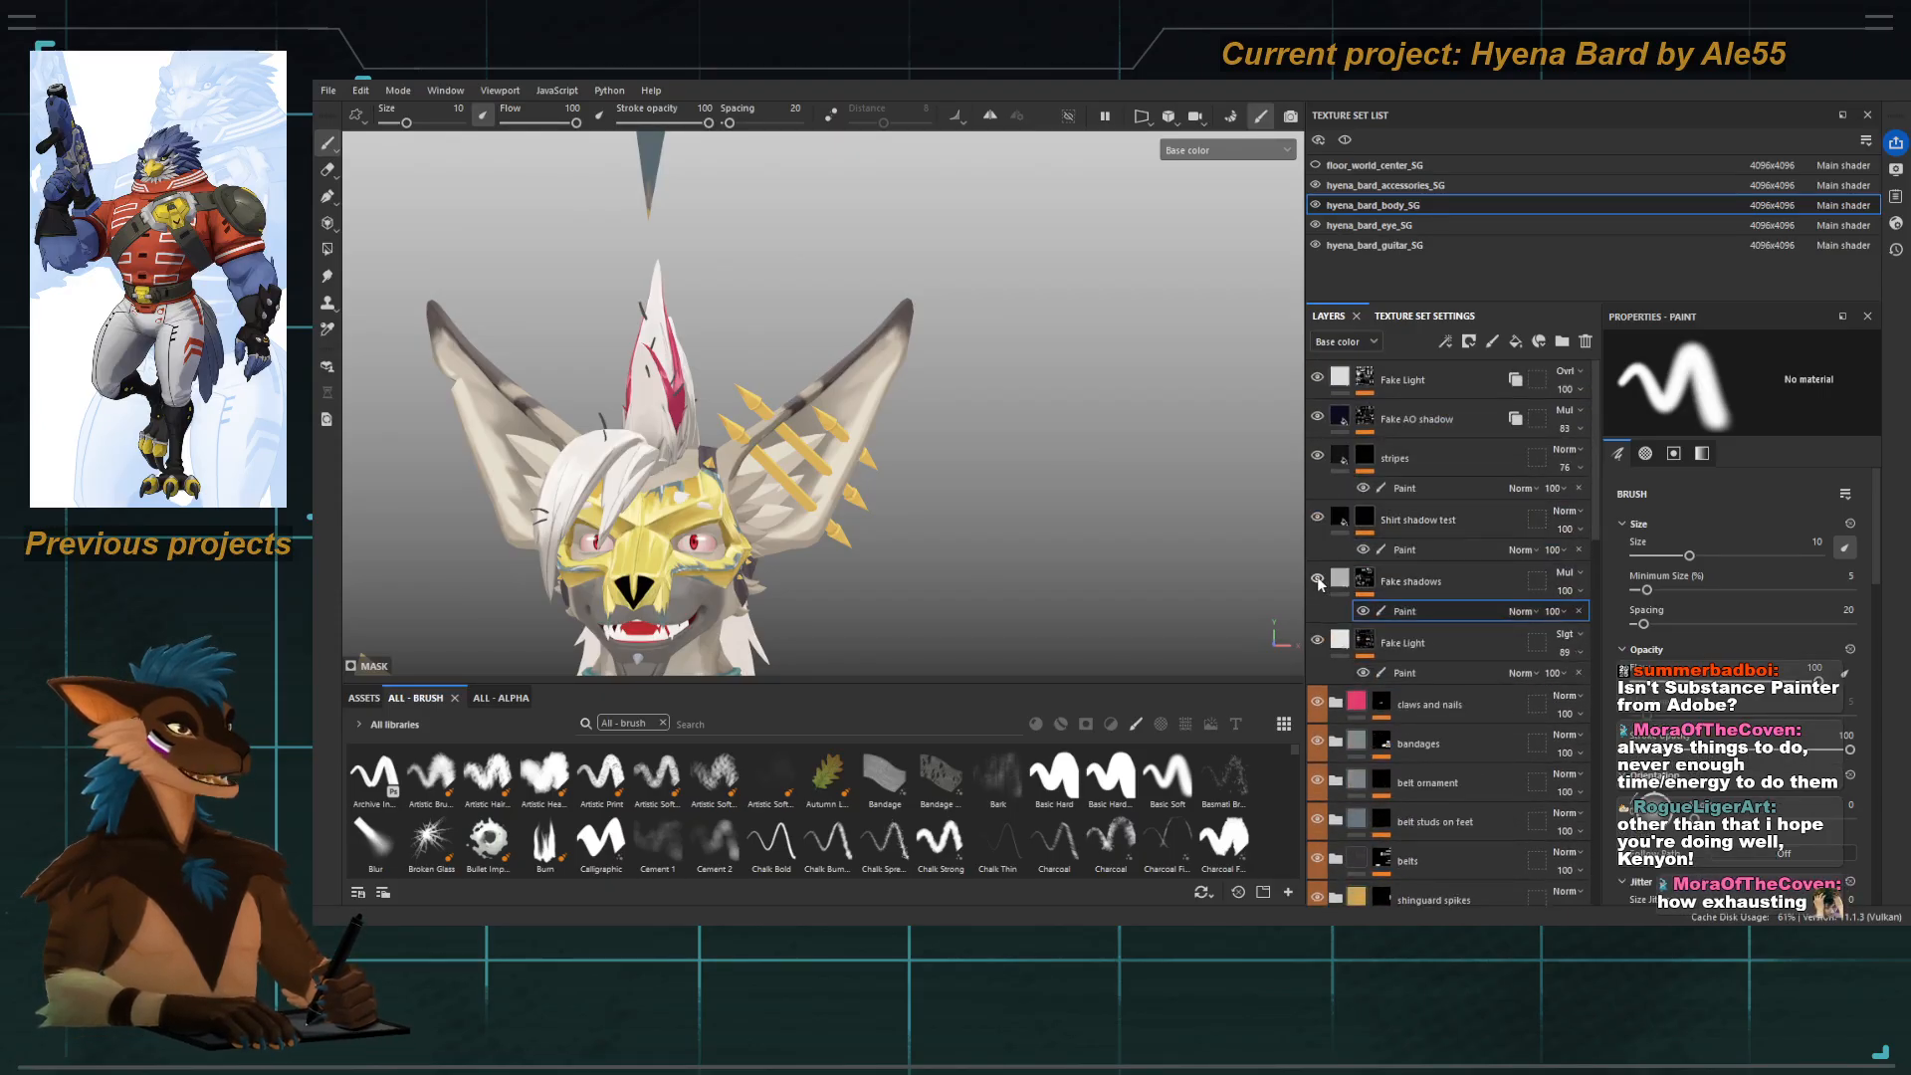
pyautogui.click(1318, 579)
pyautogui.click(1318, 579)
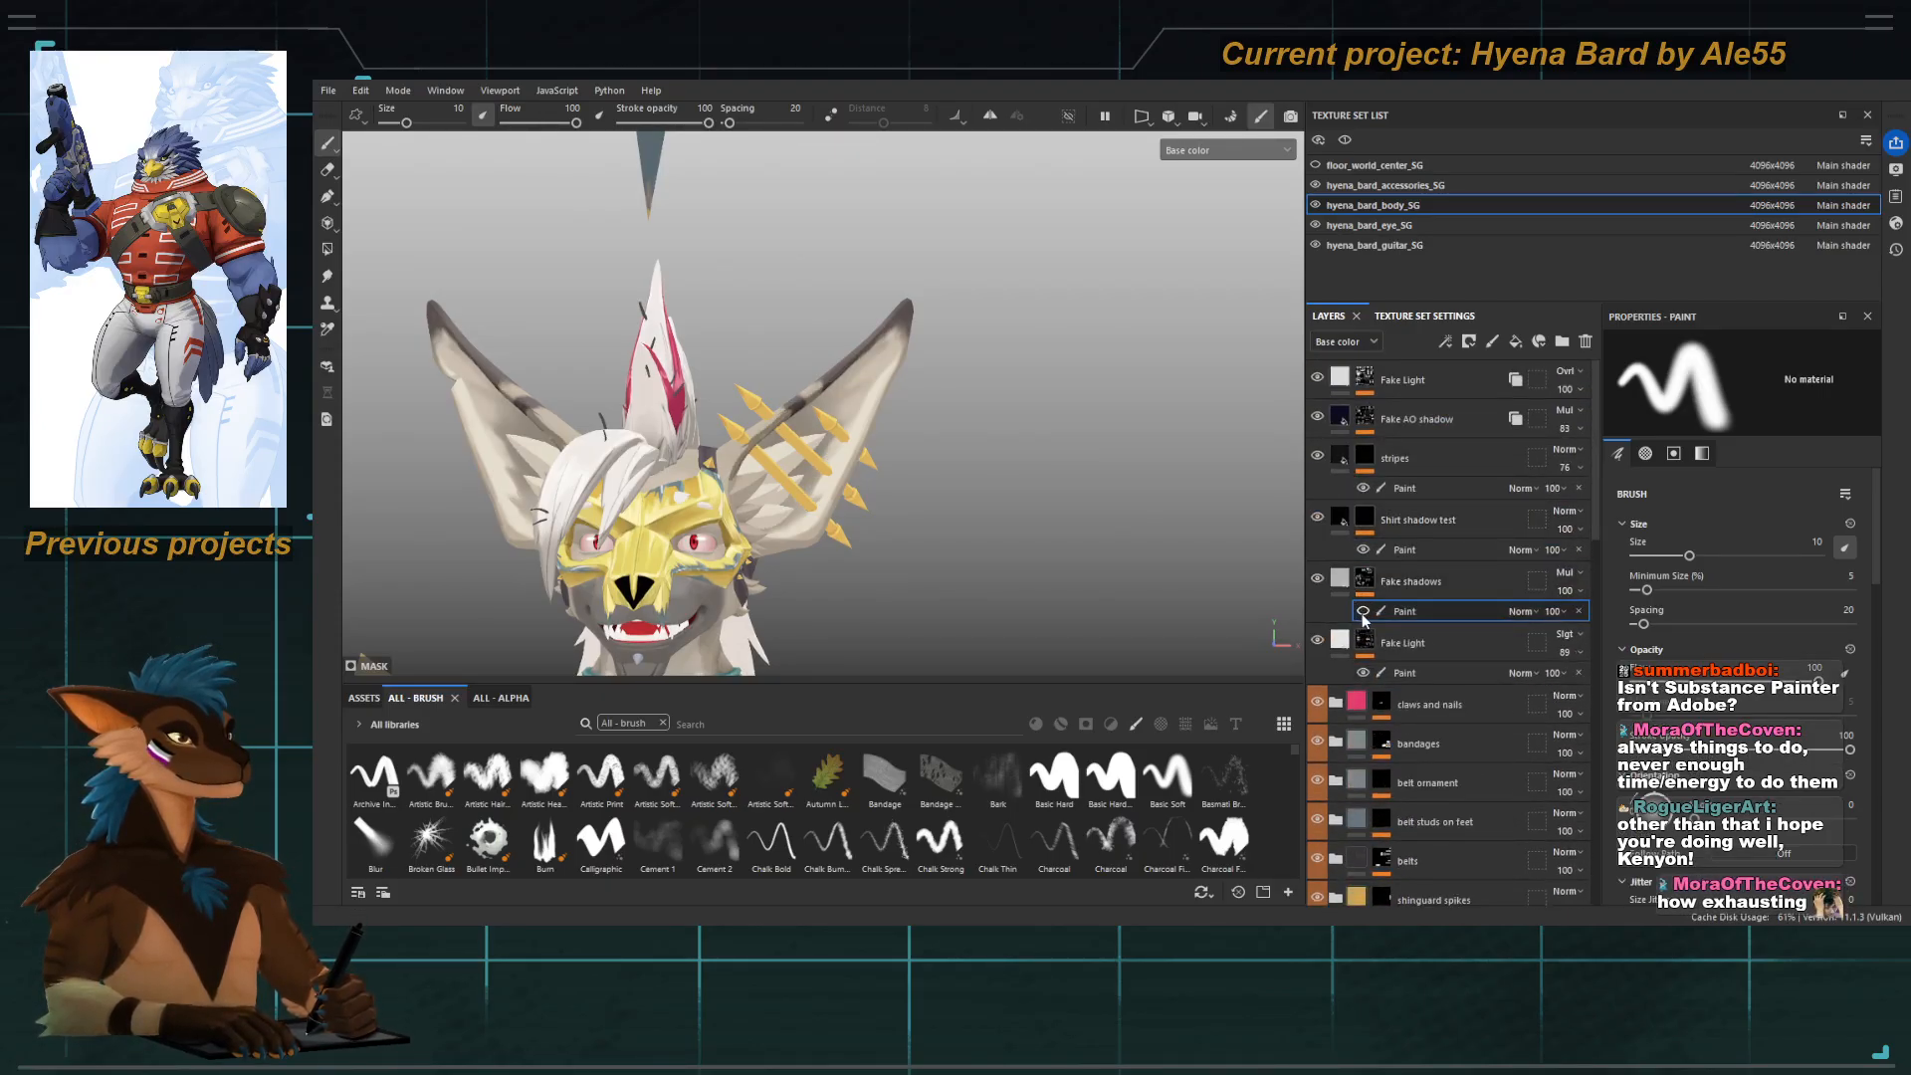
pyautogui.click(1362, 613)
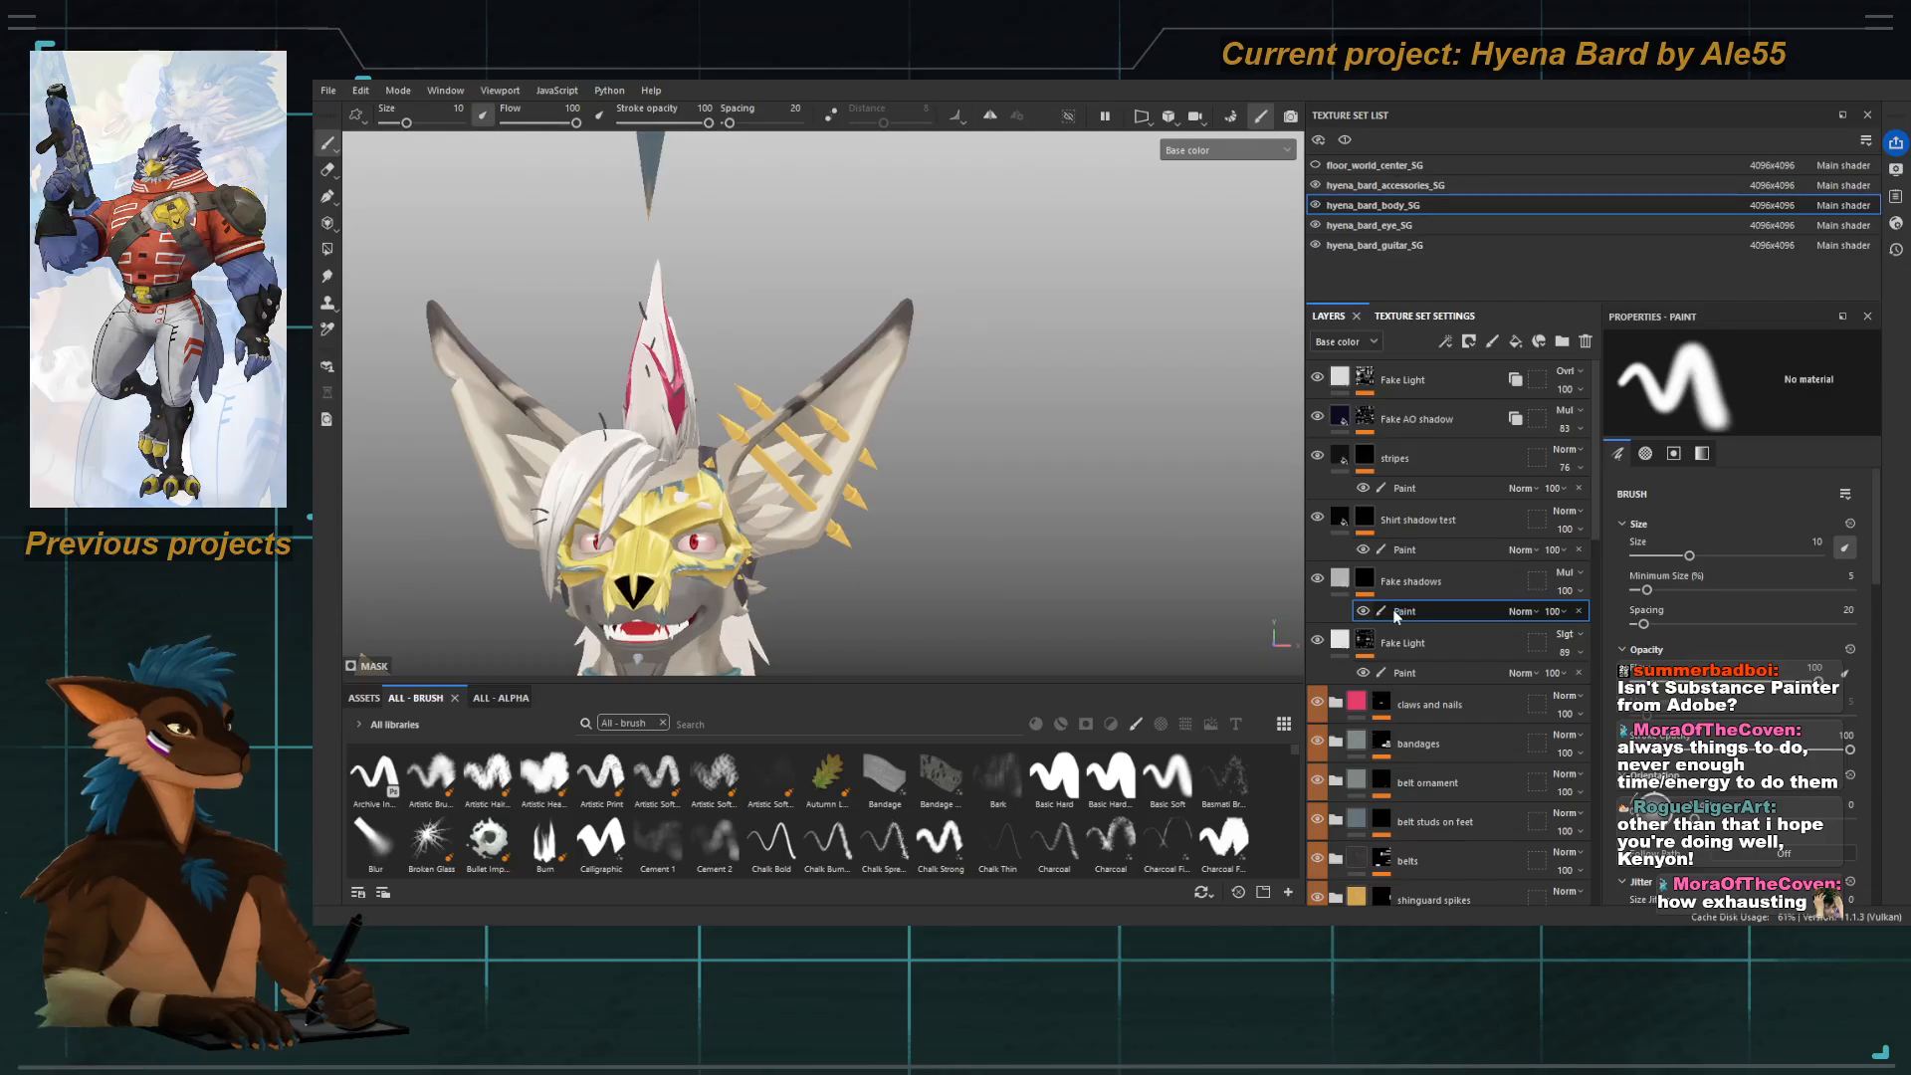
# Set up the Basic Hard brush with the Brush Paint Diagonal Grungy alpha at size 1.35, and turn on symmetry.
pyautogui.keyDown('alt'); pyautogui.moveTo(749, 374); pyautogui.dragTo(637, 393); pyautogui.keyUp('alt')
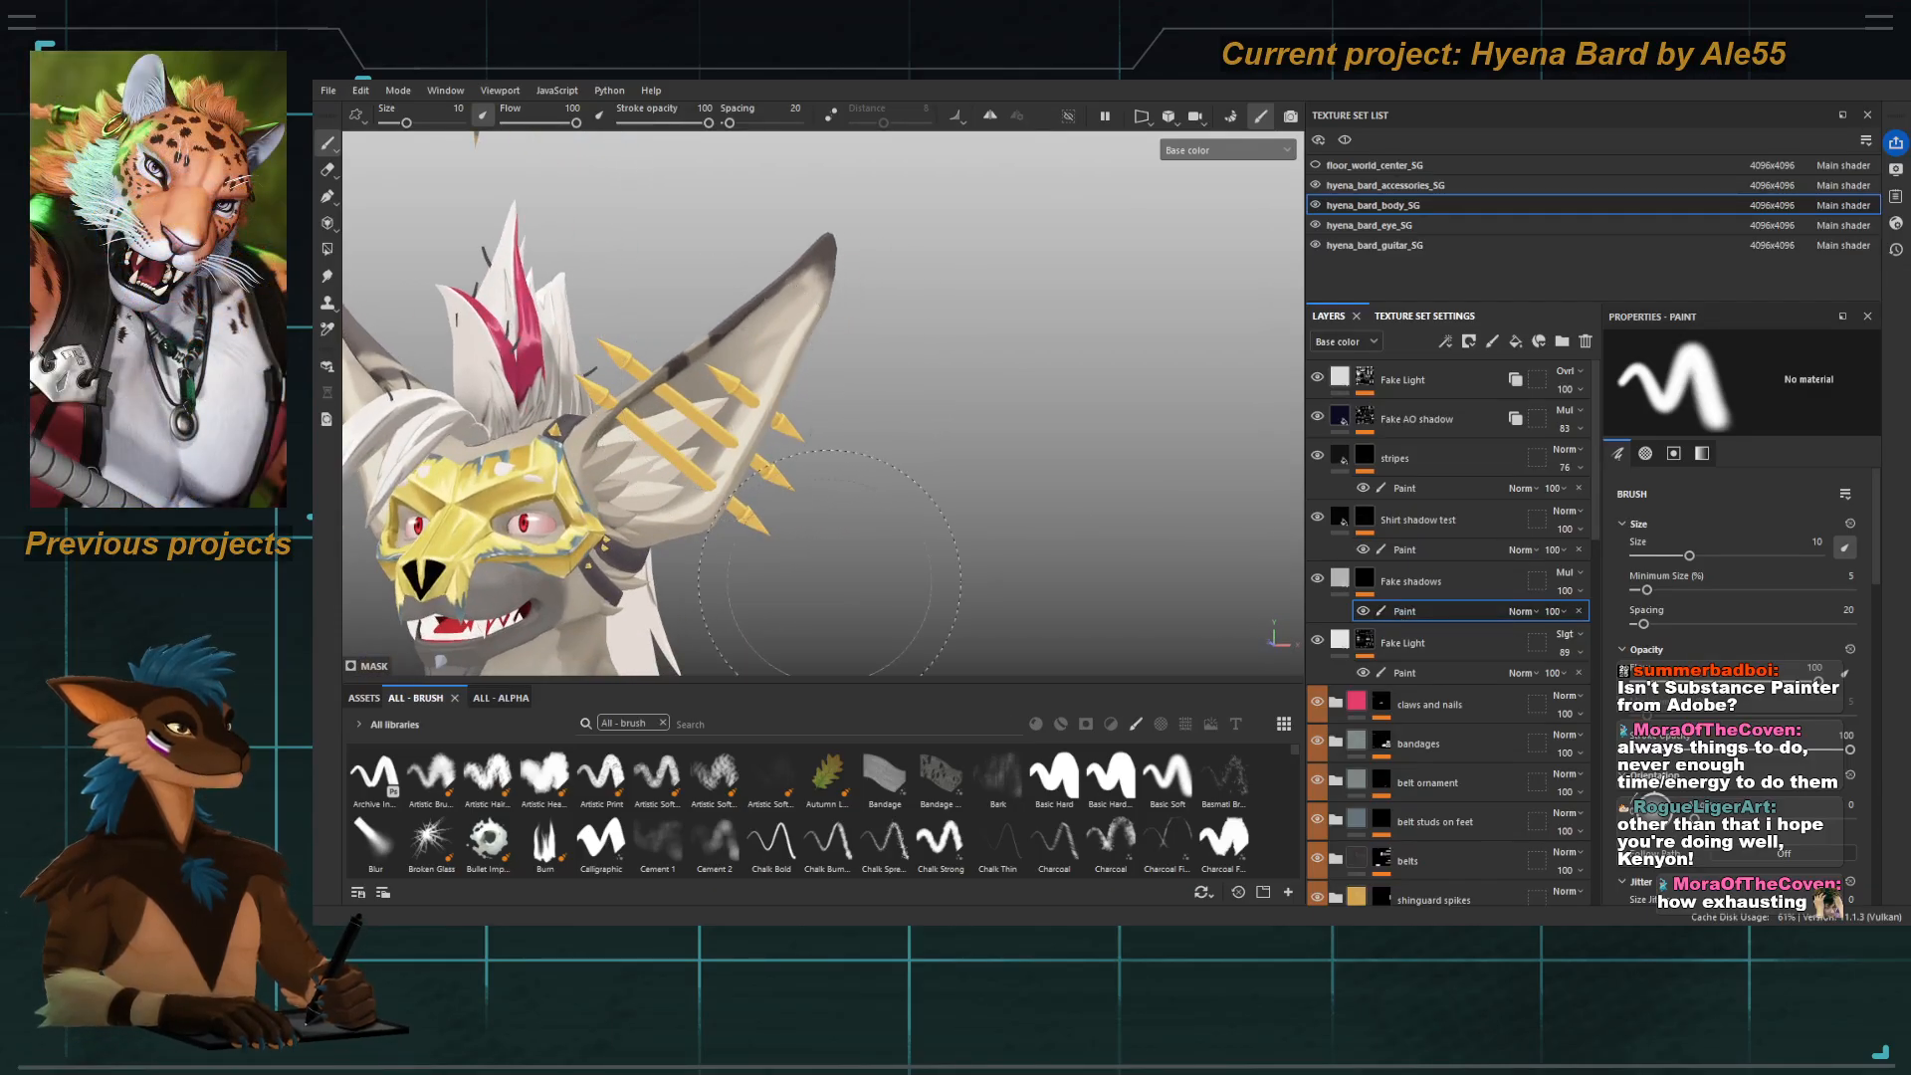
pyautogui.click(1055, 779)
pyautogui.scroll(-4, 1676, 749)
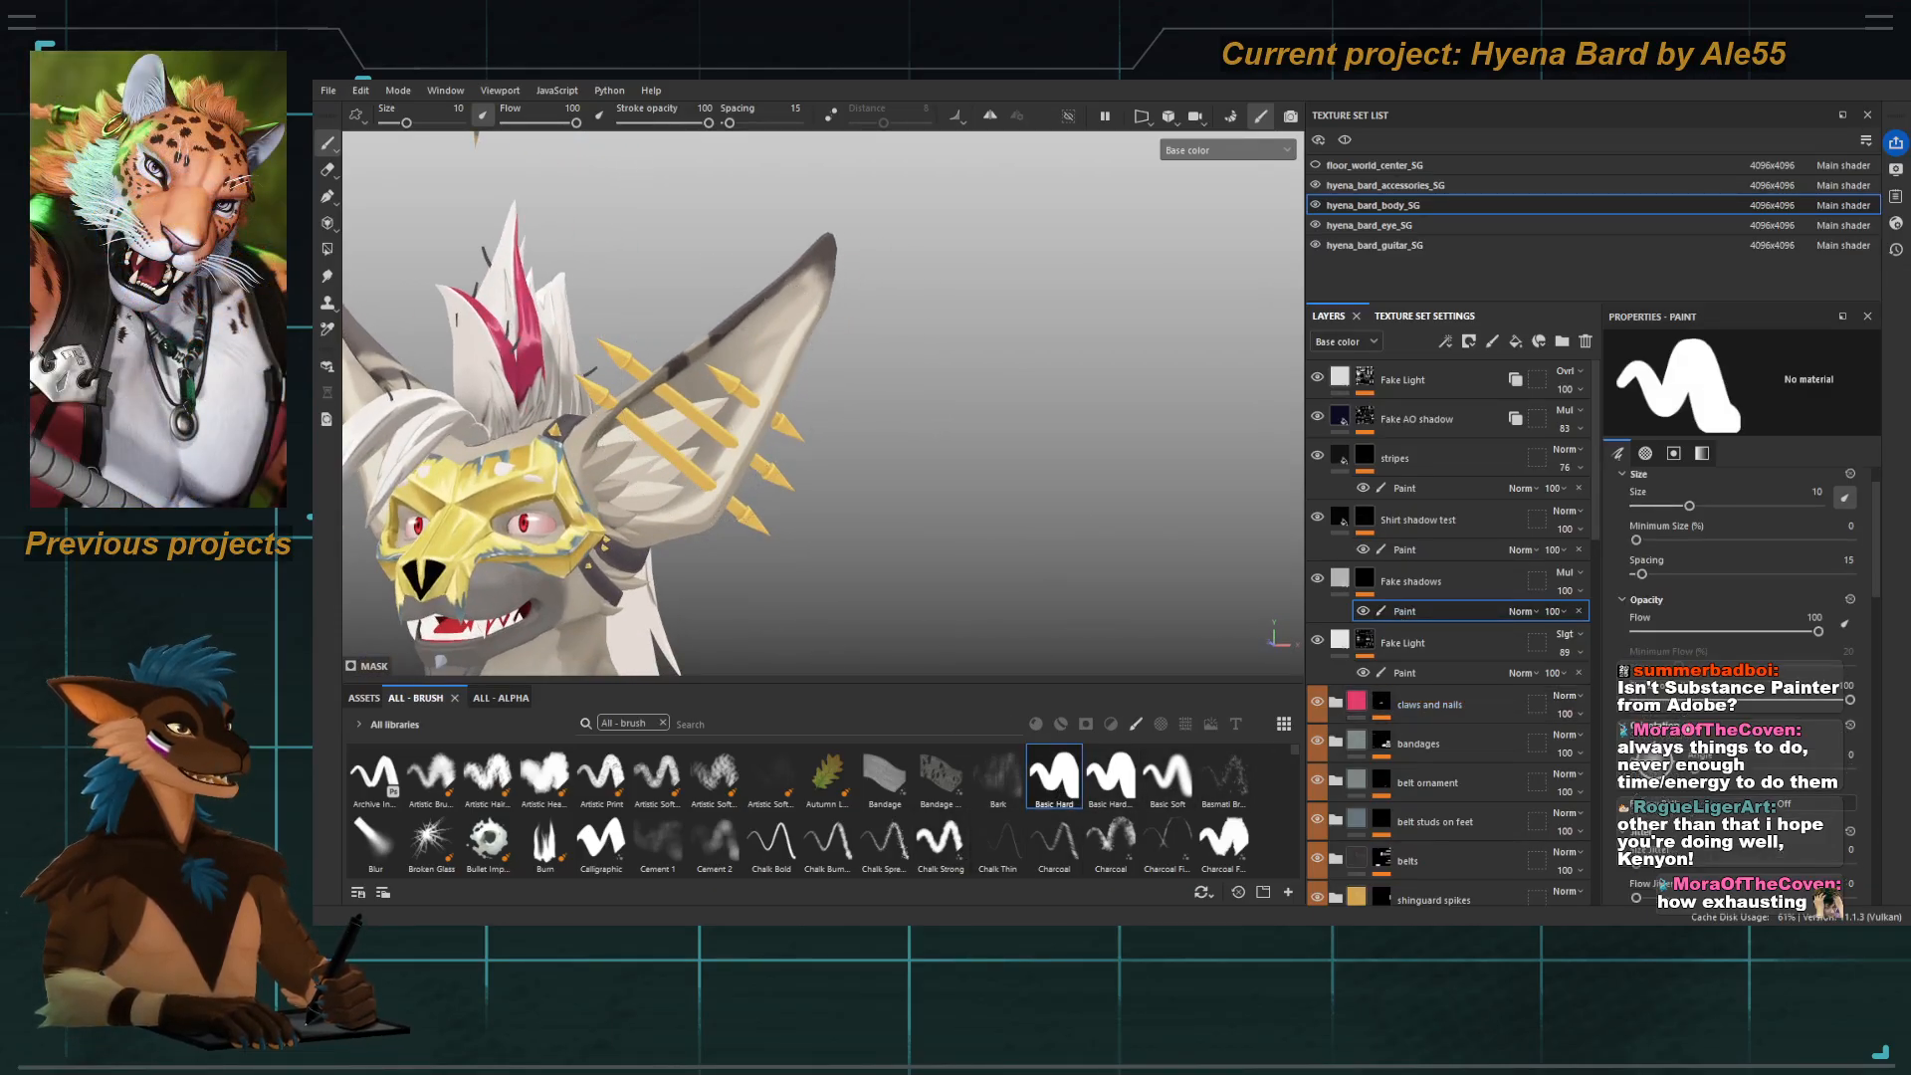
pyautogui.scroll(-5, 1677, 747)
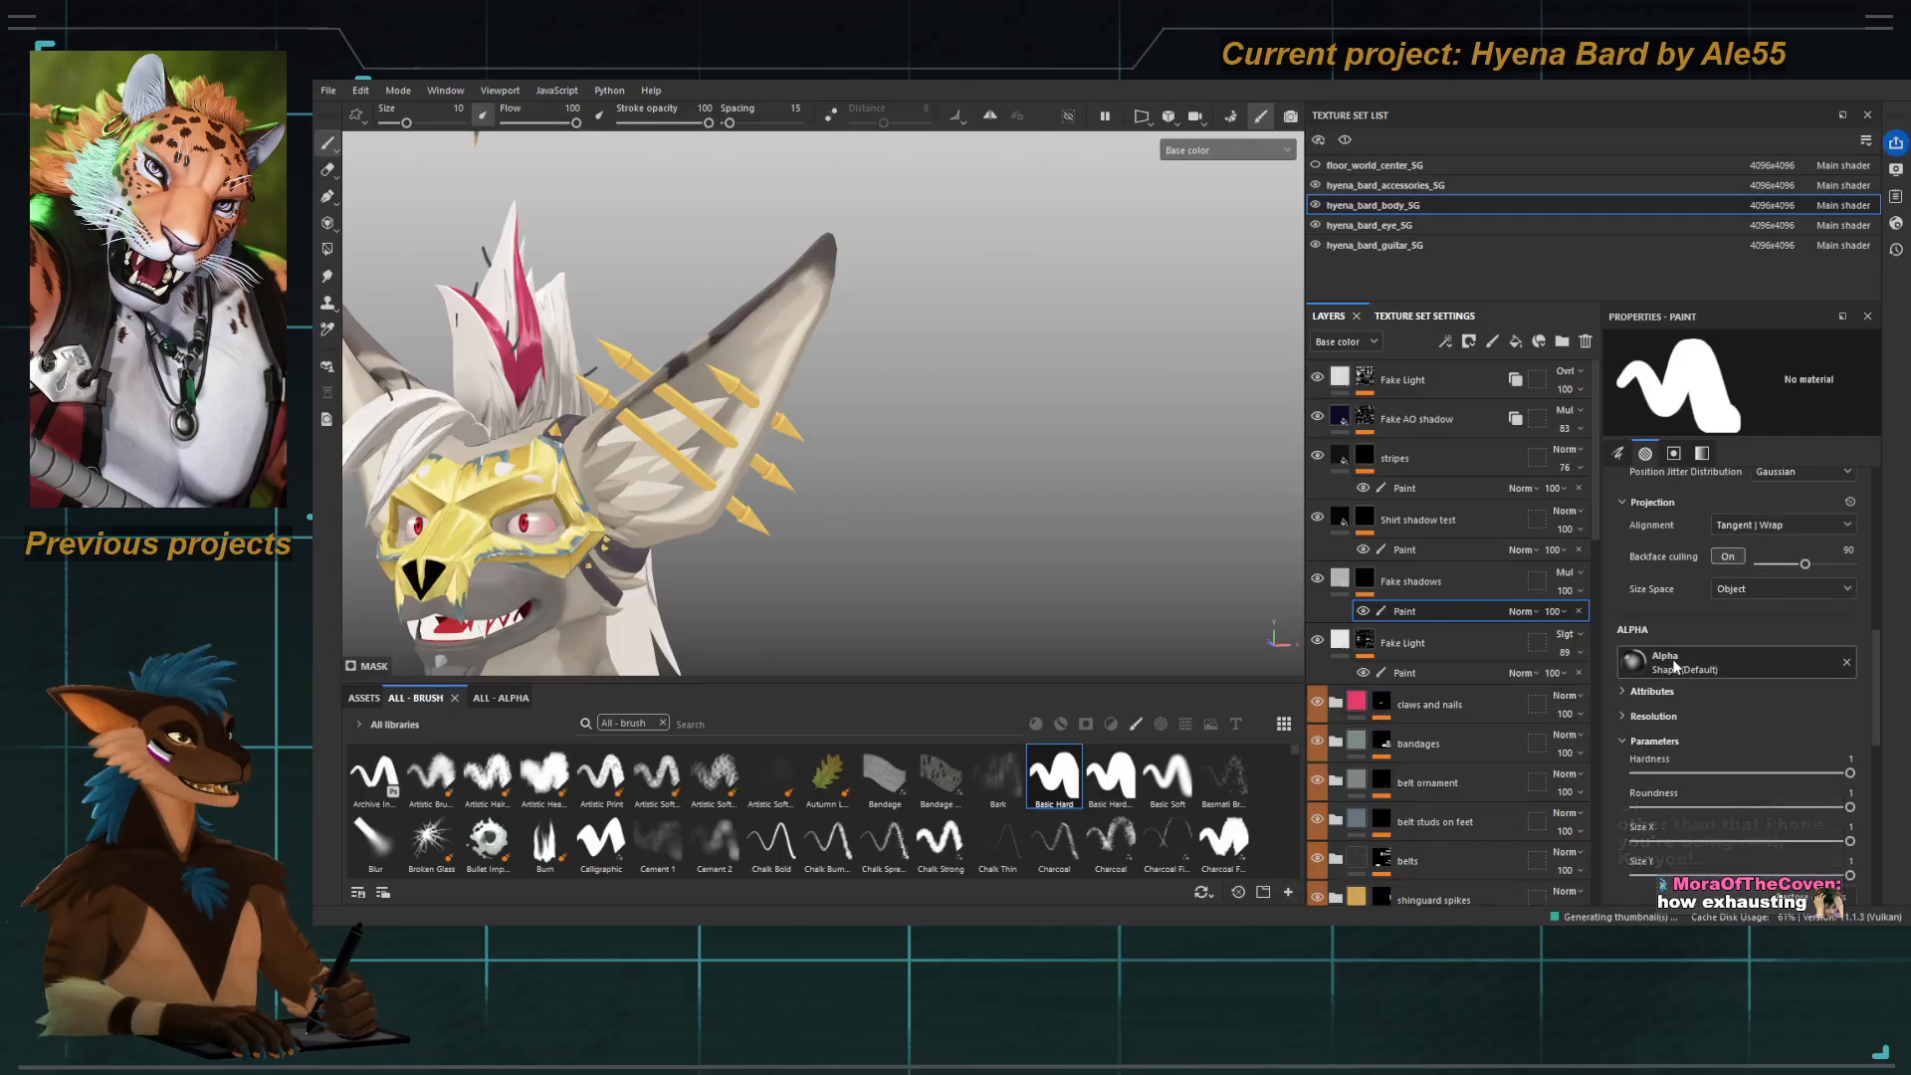
pyautogui.click(1785, 835)
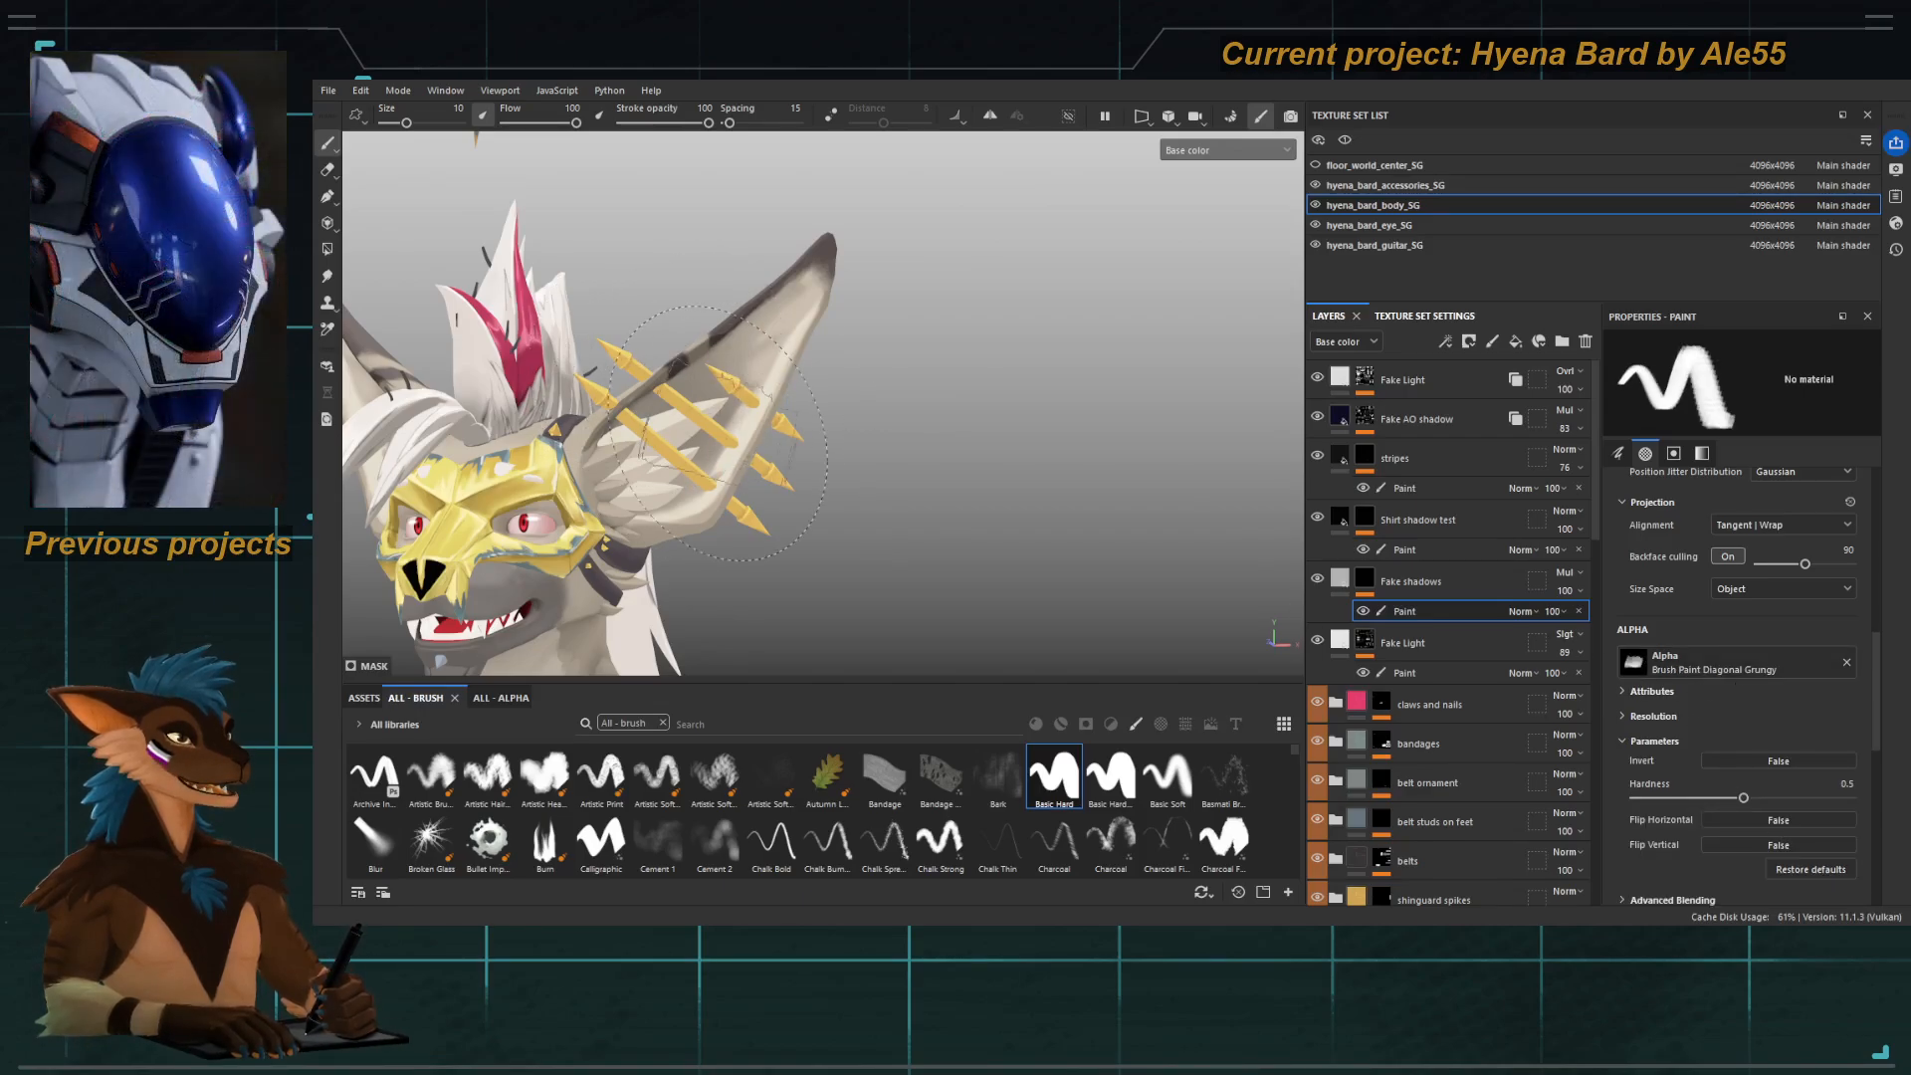
pyautogui.moveTo(753, 332)
pyautogui.keyDown('ctrl'); pyautogui.mouseDown(button='right')
pyautogui.moveTo(662, 333)
pyautogui.moveTo(844, 430)
pyautogui.mouseUp(button='right'); pyautogui.keyUp('ctrl')
pyautogui.press('l')
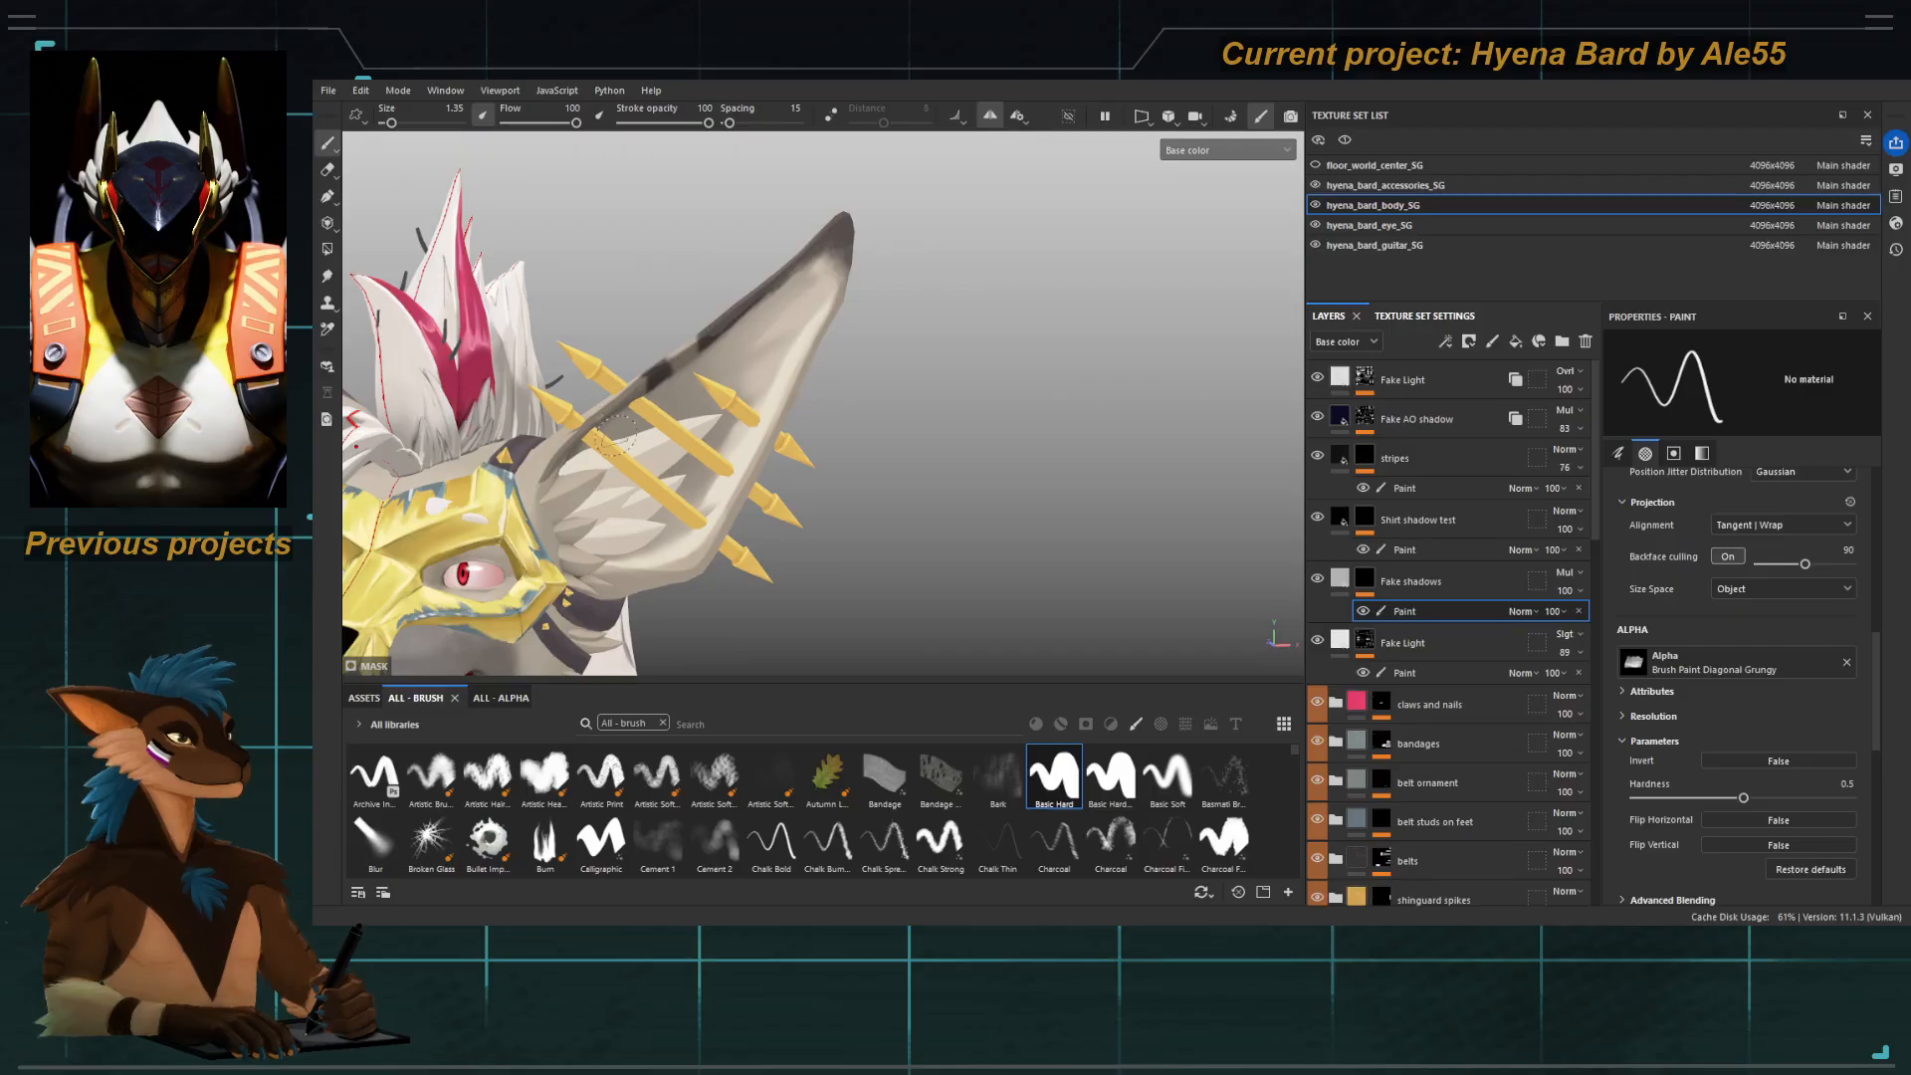
# Try a shadow stroke down the inside of the pierced ear below its dark tip, and undo it.
pyautogui.keyDown('alt'); pyautogui.moveTo(614, 439); pyautogui.dragTo(672, 431); pyautogui.keyUp('alt')
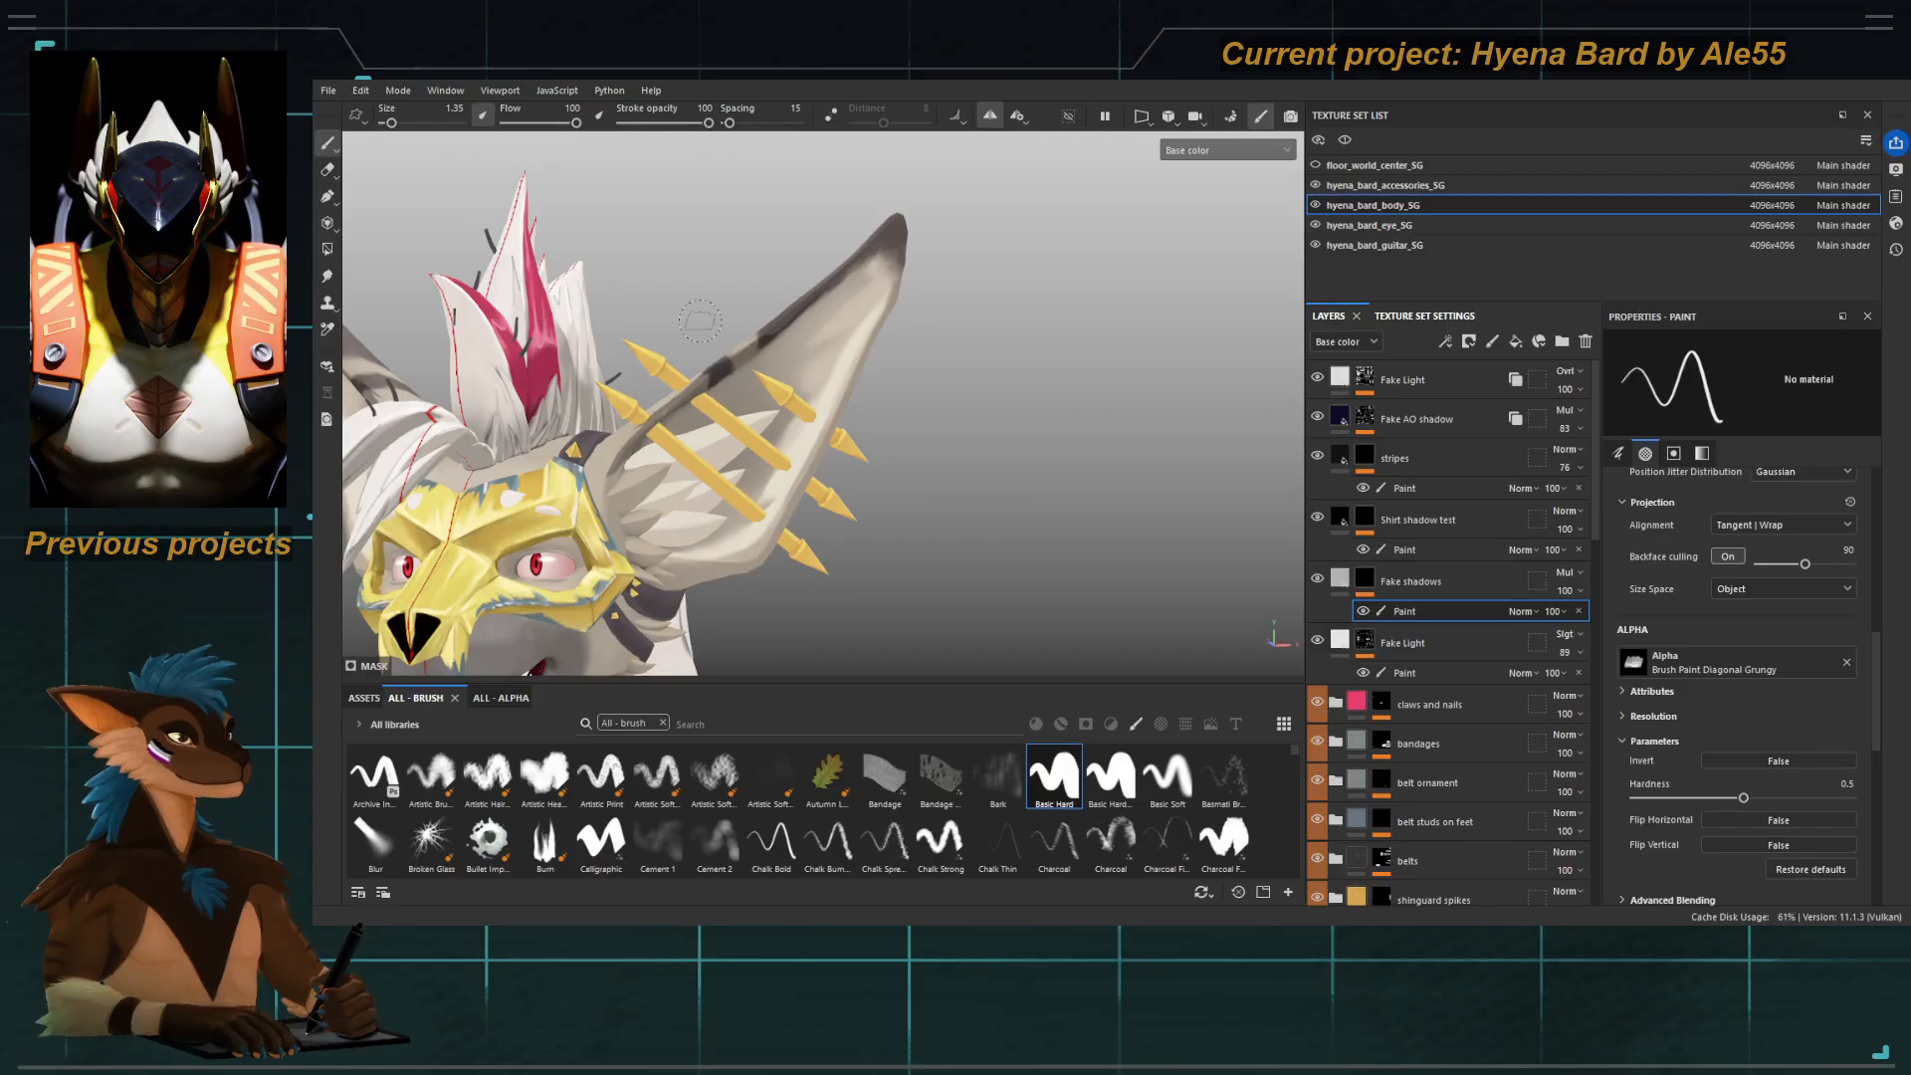
pyautogui.keyDown('alt'); pyautogui.moveTo(735, 557); pyautogui.dragTo(864, 298, button='right'); pyautogui.keyUp('alt')
pyautogui.keyDown('alt'); pyautogui.moveTo(864, 298); pyautogui.dragTo(787, 406, button='middle'); pyautogui.keyUp('alt')
pyautogui.moveTo(814, 318)
pyautogui.mouseDown()
pyautogui.moveTo(837, 320)
pyautogui.moveTo(763, 401)
pyautogui.mouseUp()
pyautogui.hotkey('ctrl', 'z')
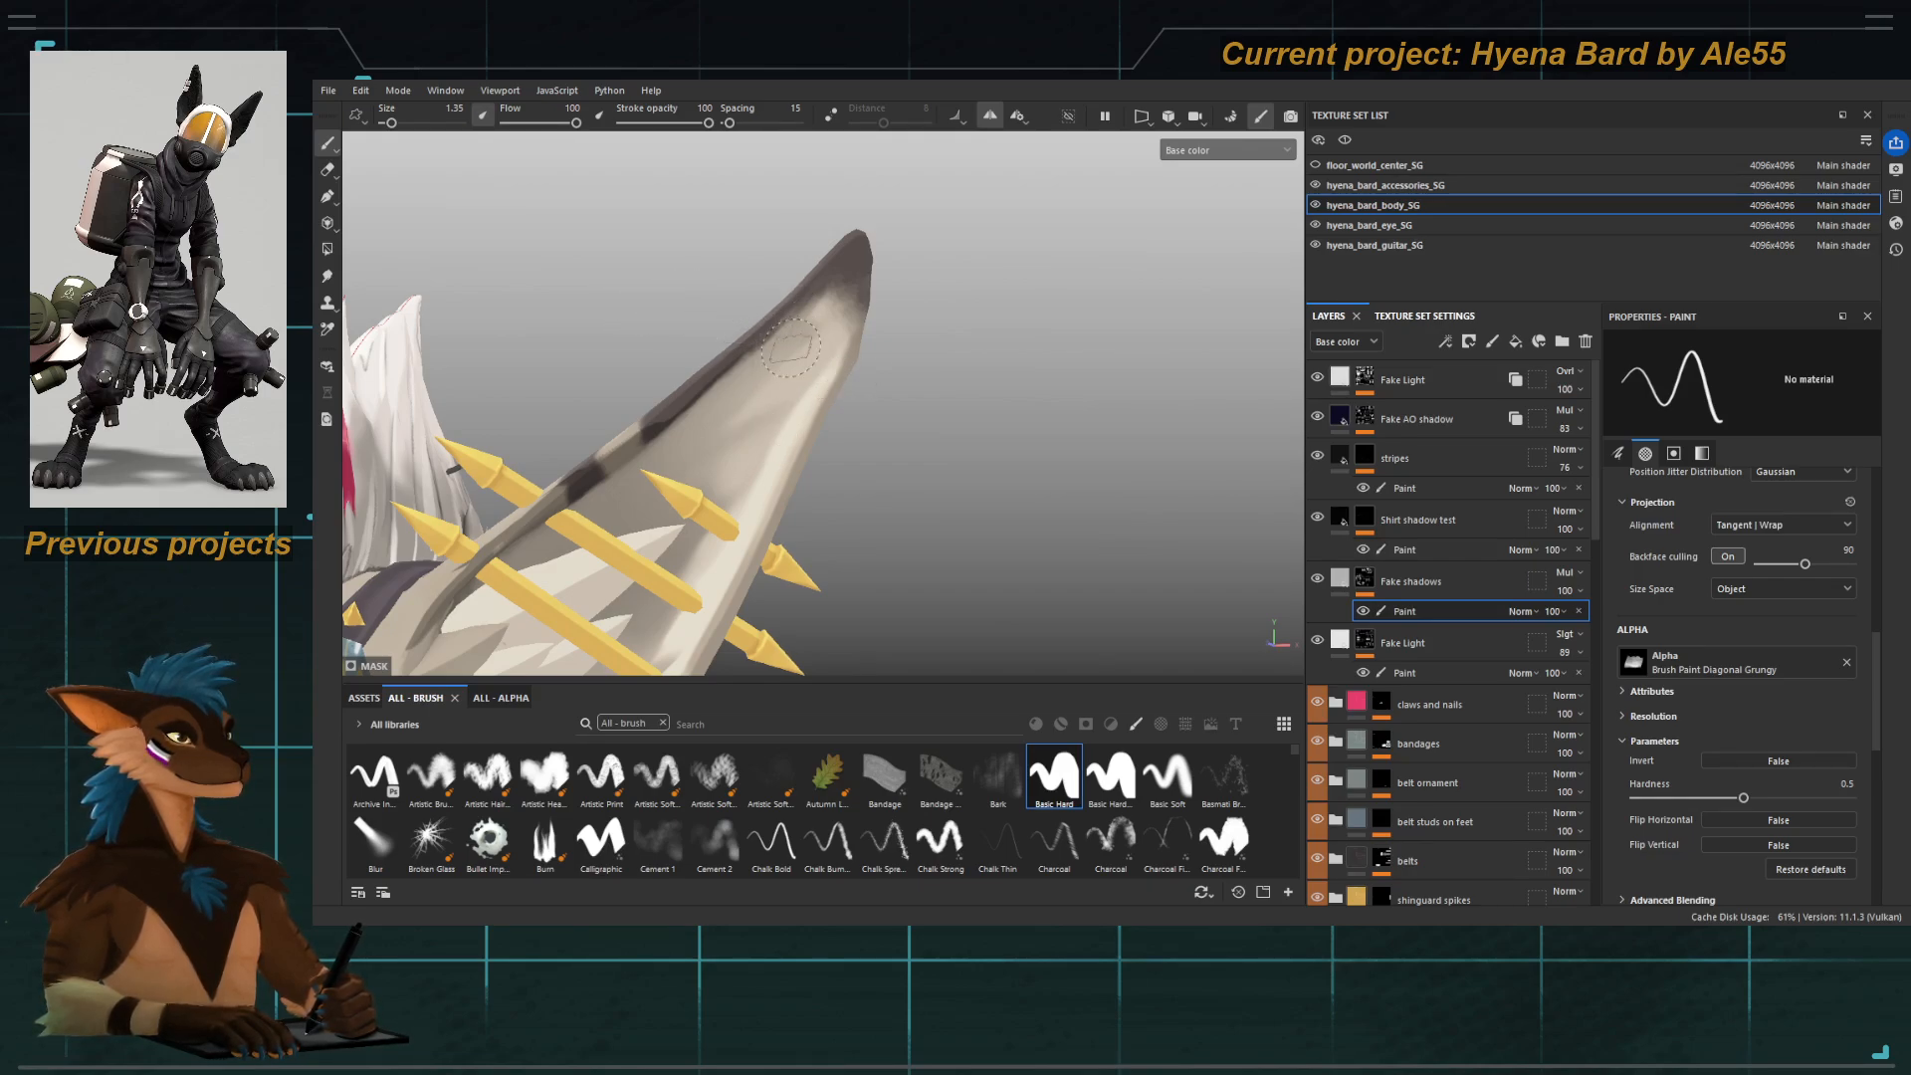
# Soften the brush to size 0.93, flow 41 and stroke opacity 51.
pyautogui.keyDown('alt'); pyautogui.moveTo(792, 346); pyautogui.dragTo(766, 418); pyautogui.keyUp('alt')
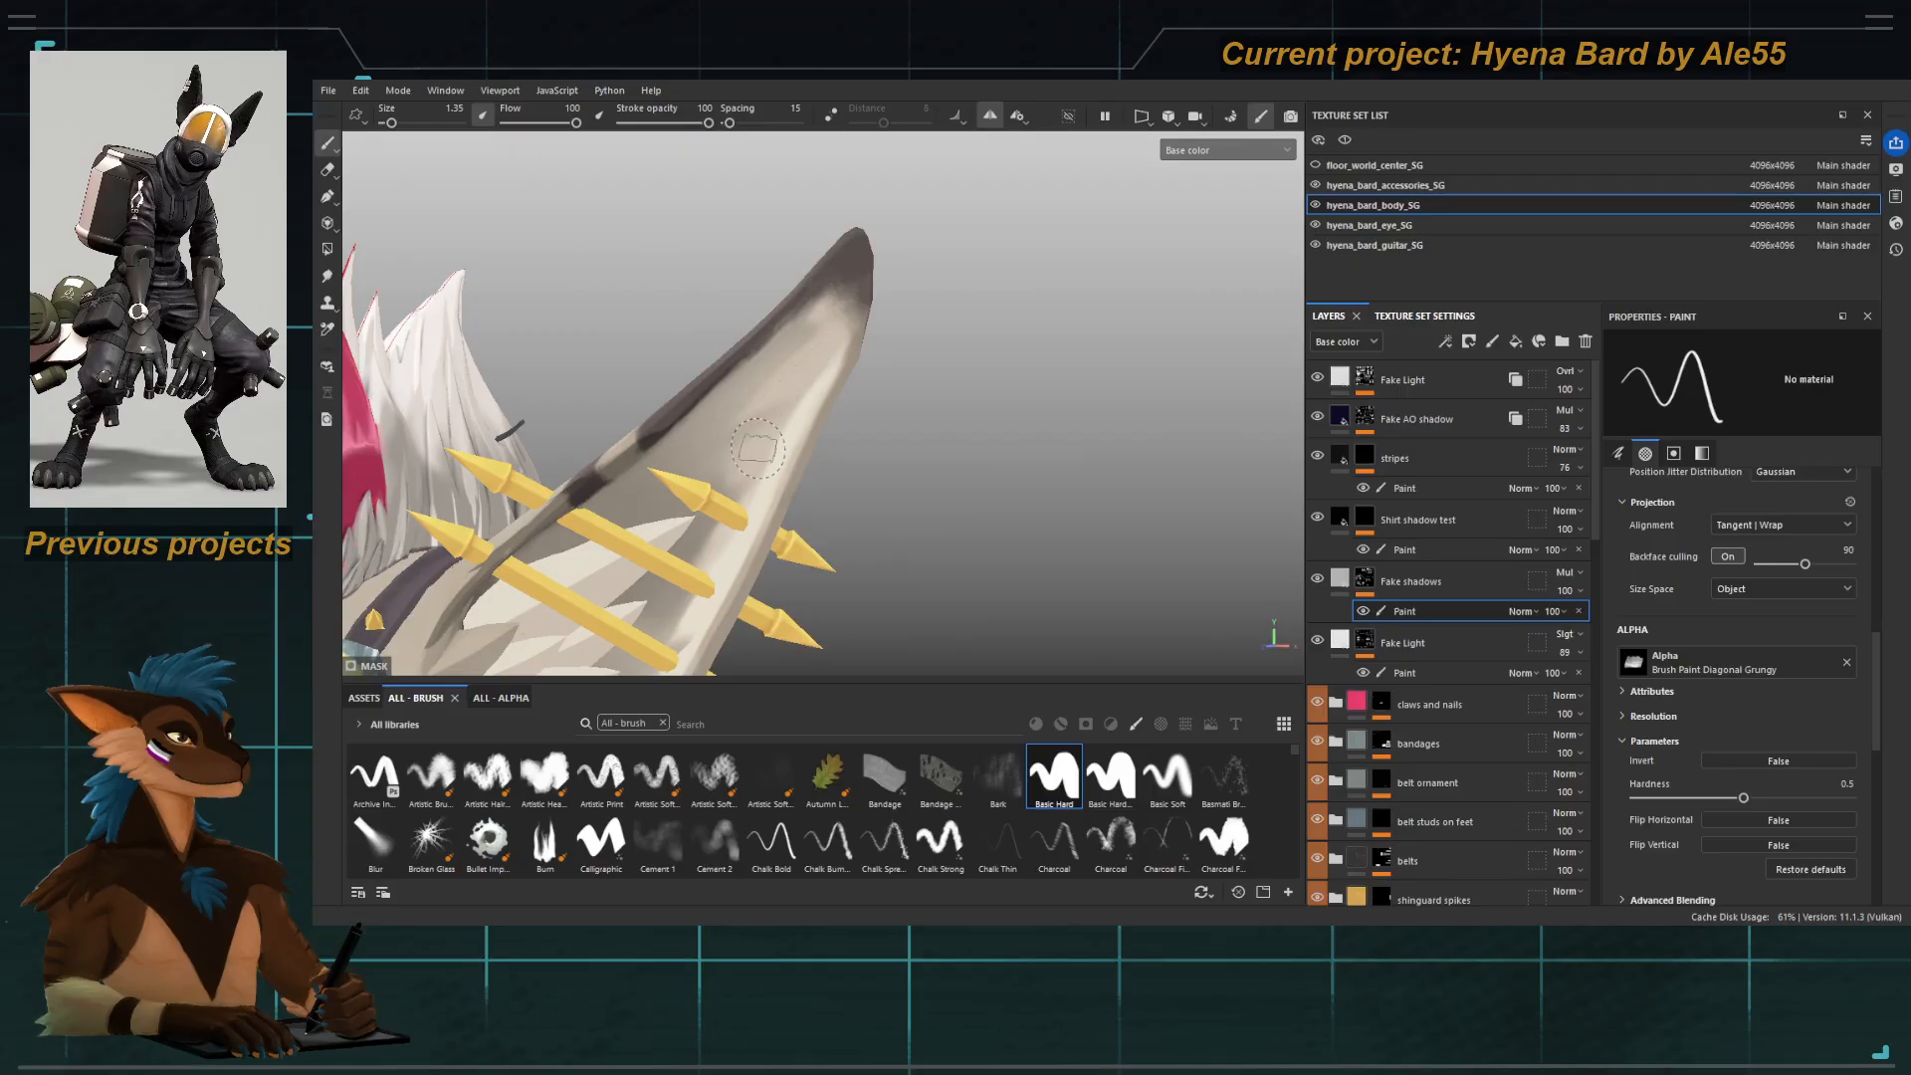
pyautogui.moveTo(708, 122); pyautogui.dragTo(646, 123)
pyautogui.click(518, 123)
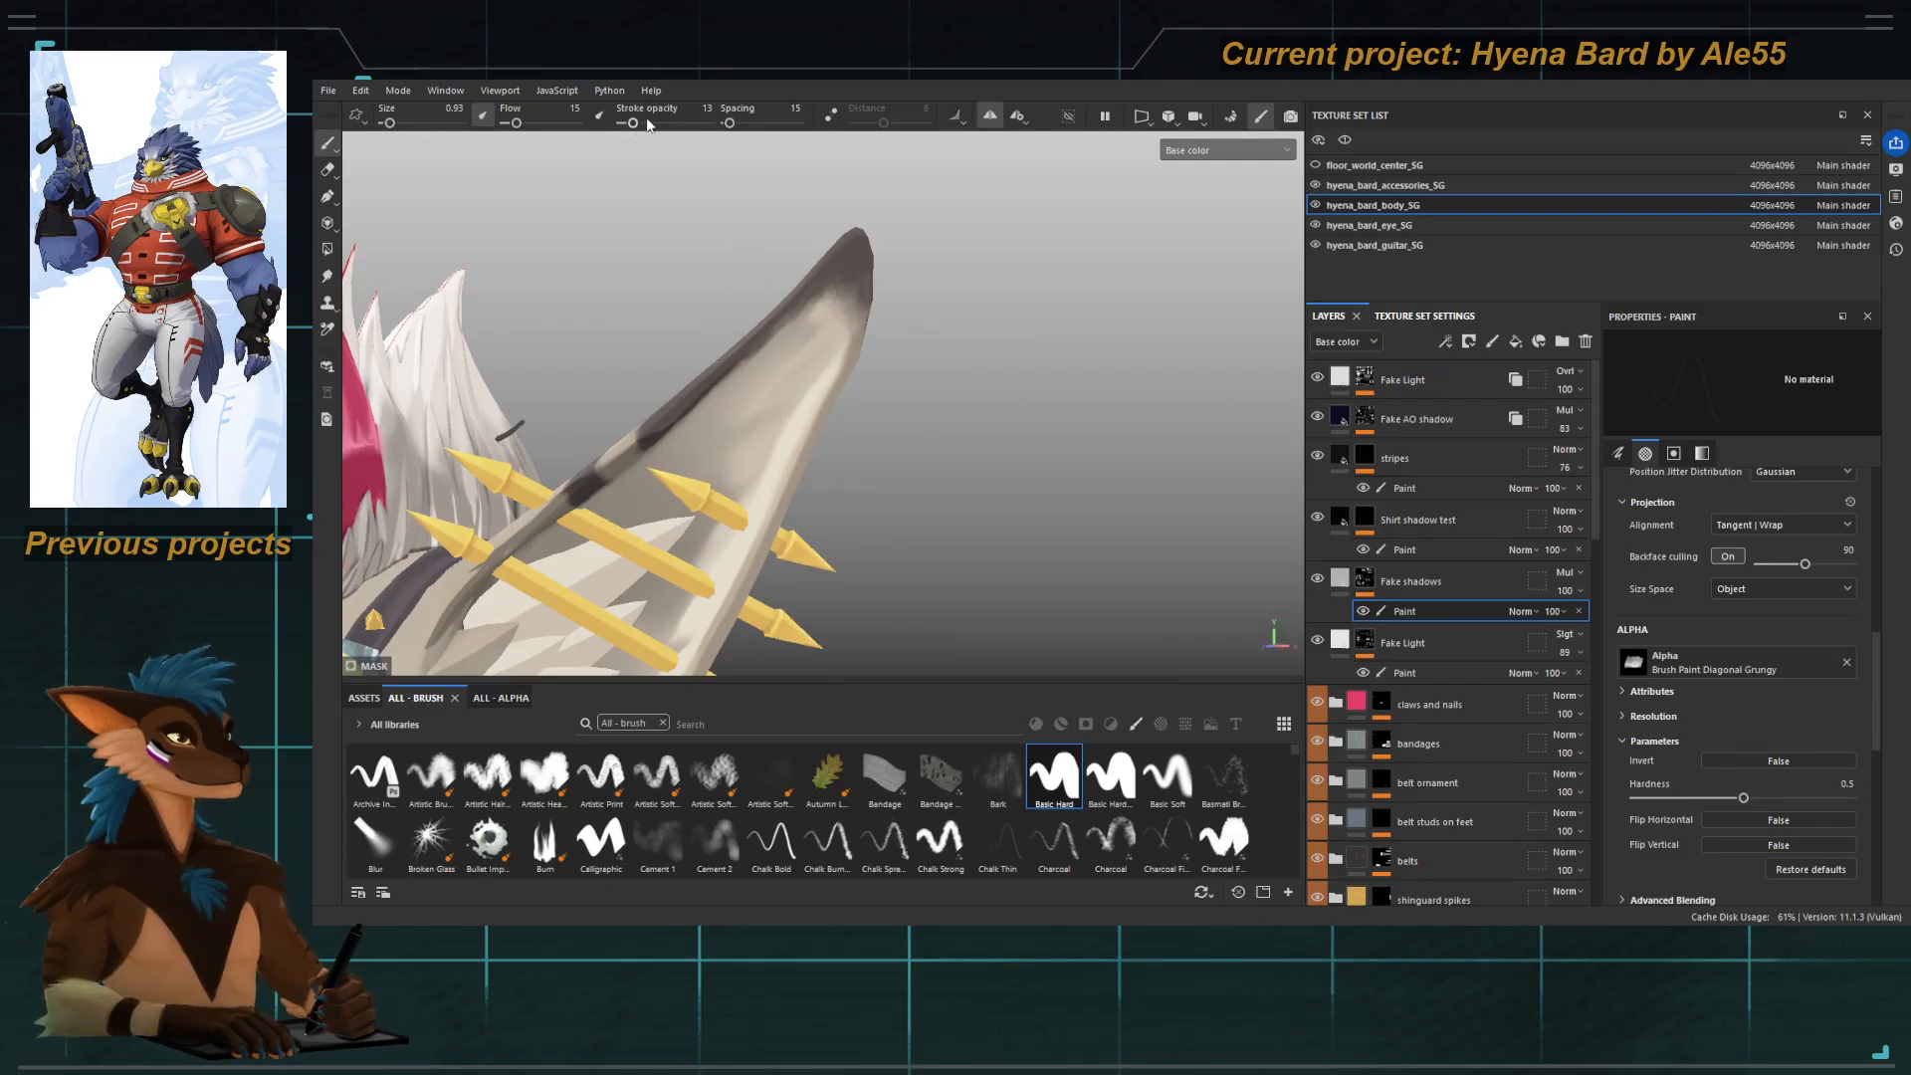
pyautogui.moveTo(516, 122); pyautogui.dragTo(535, 122)
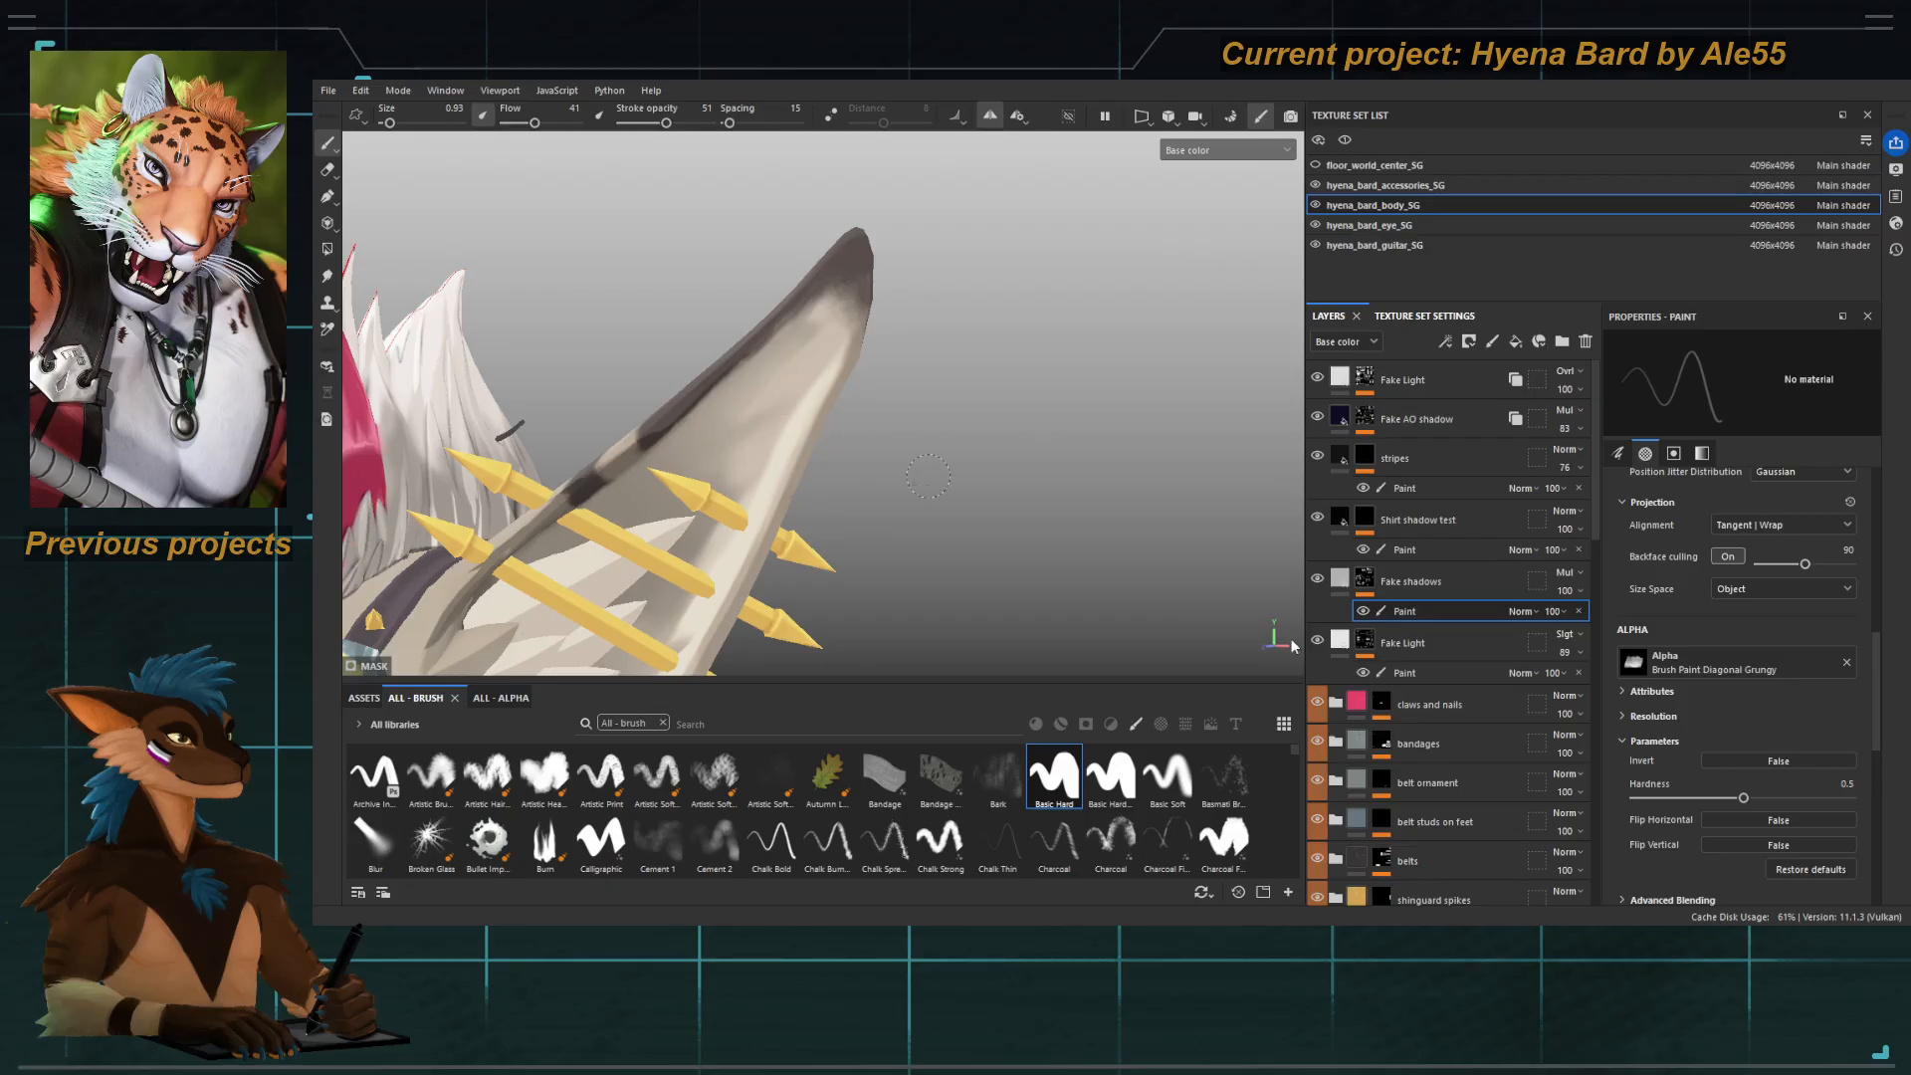
# Isolate the Fake shadows mask and paint thin shadow streaks inside the ear just below its tip.
pyautogui.keyDown('alt'); pyautogui.click(1365, 580); pyautogui.keyUp('alt')
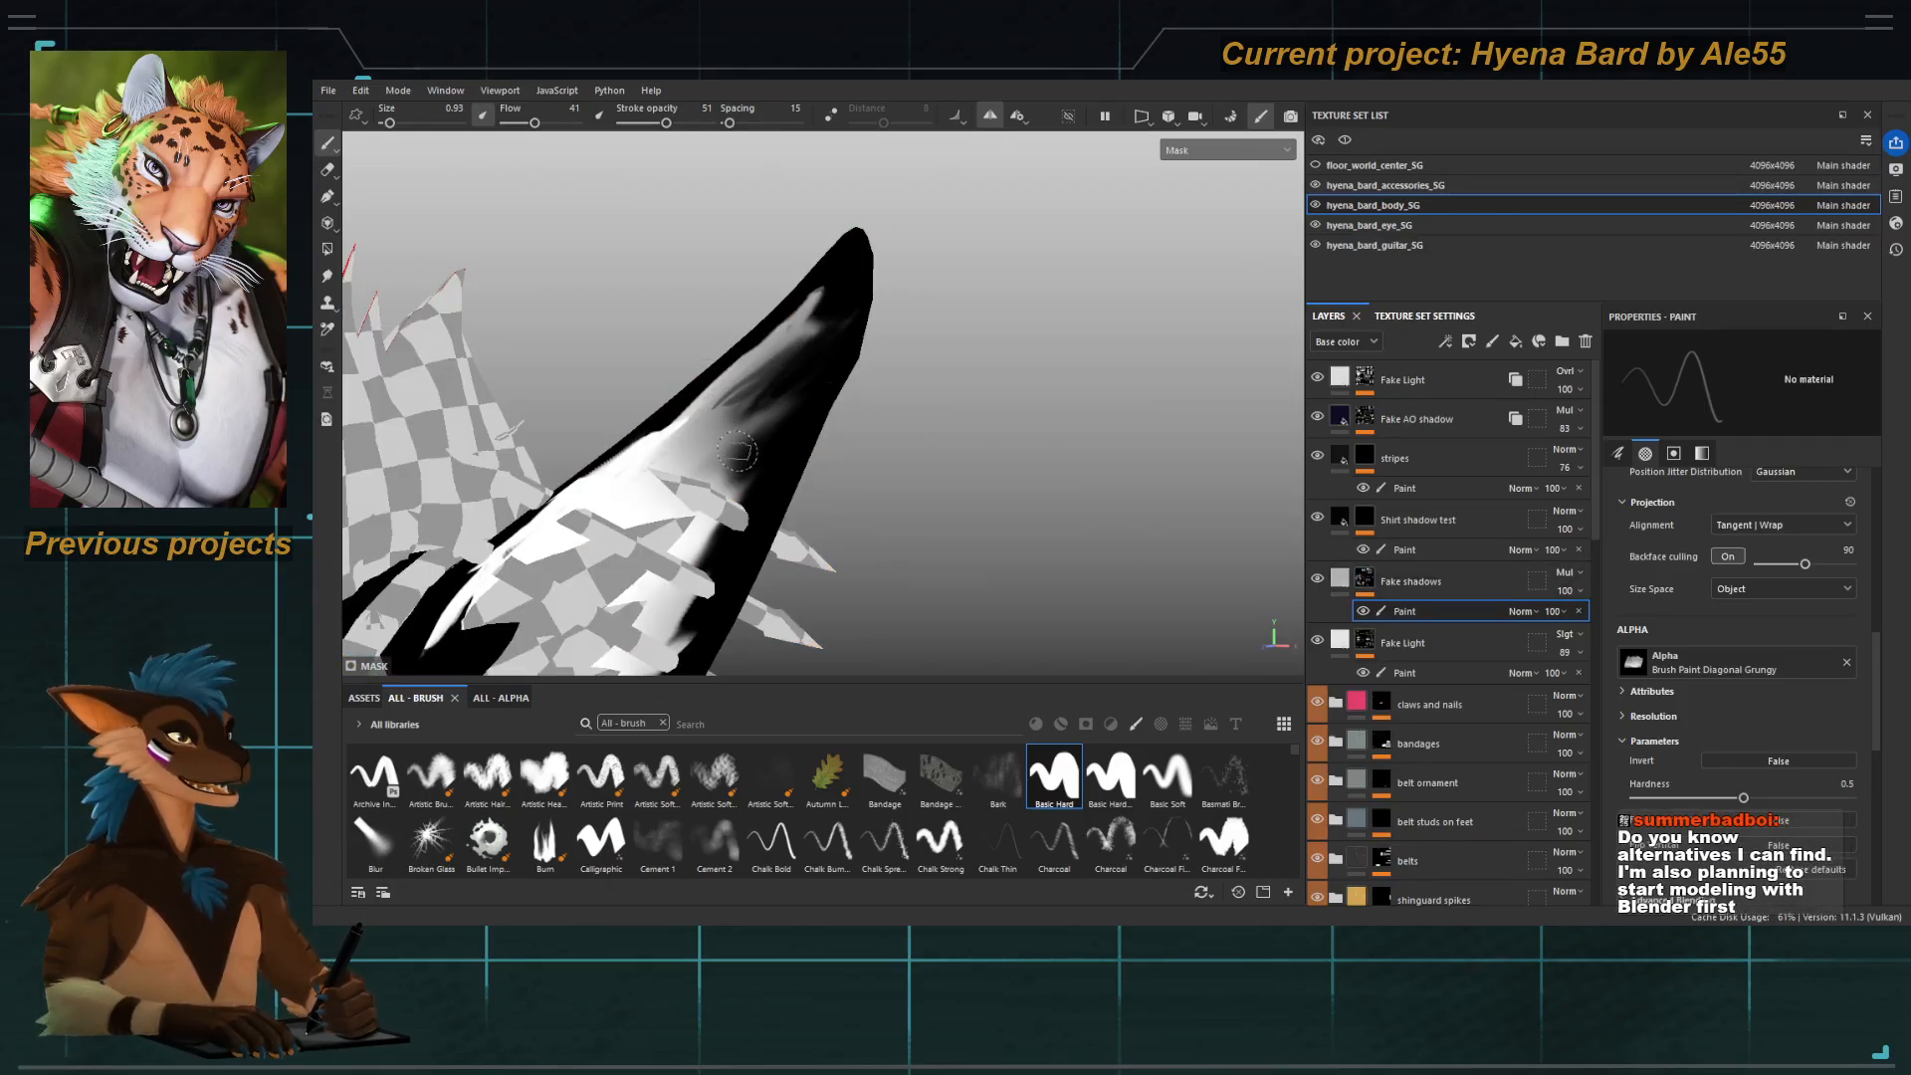
pyautogui.keyDown('alt'); pyautogui.moveTo(742, 434); pyautogui.dragTo(767, 438); pyautogui.keyUp('alt')
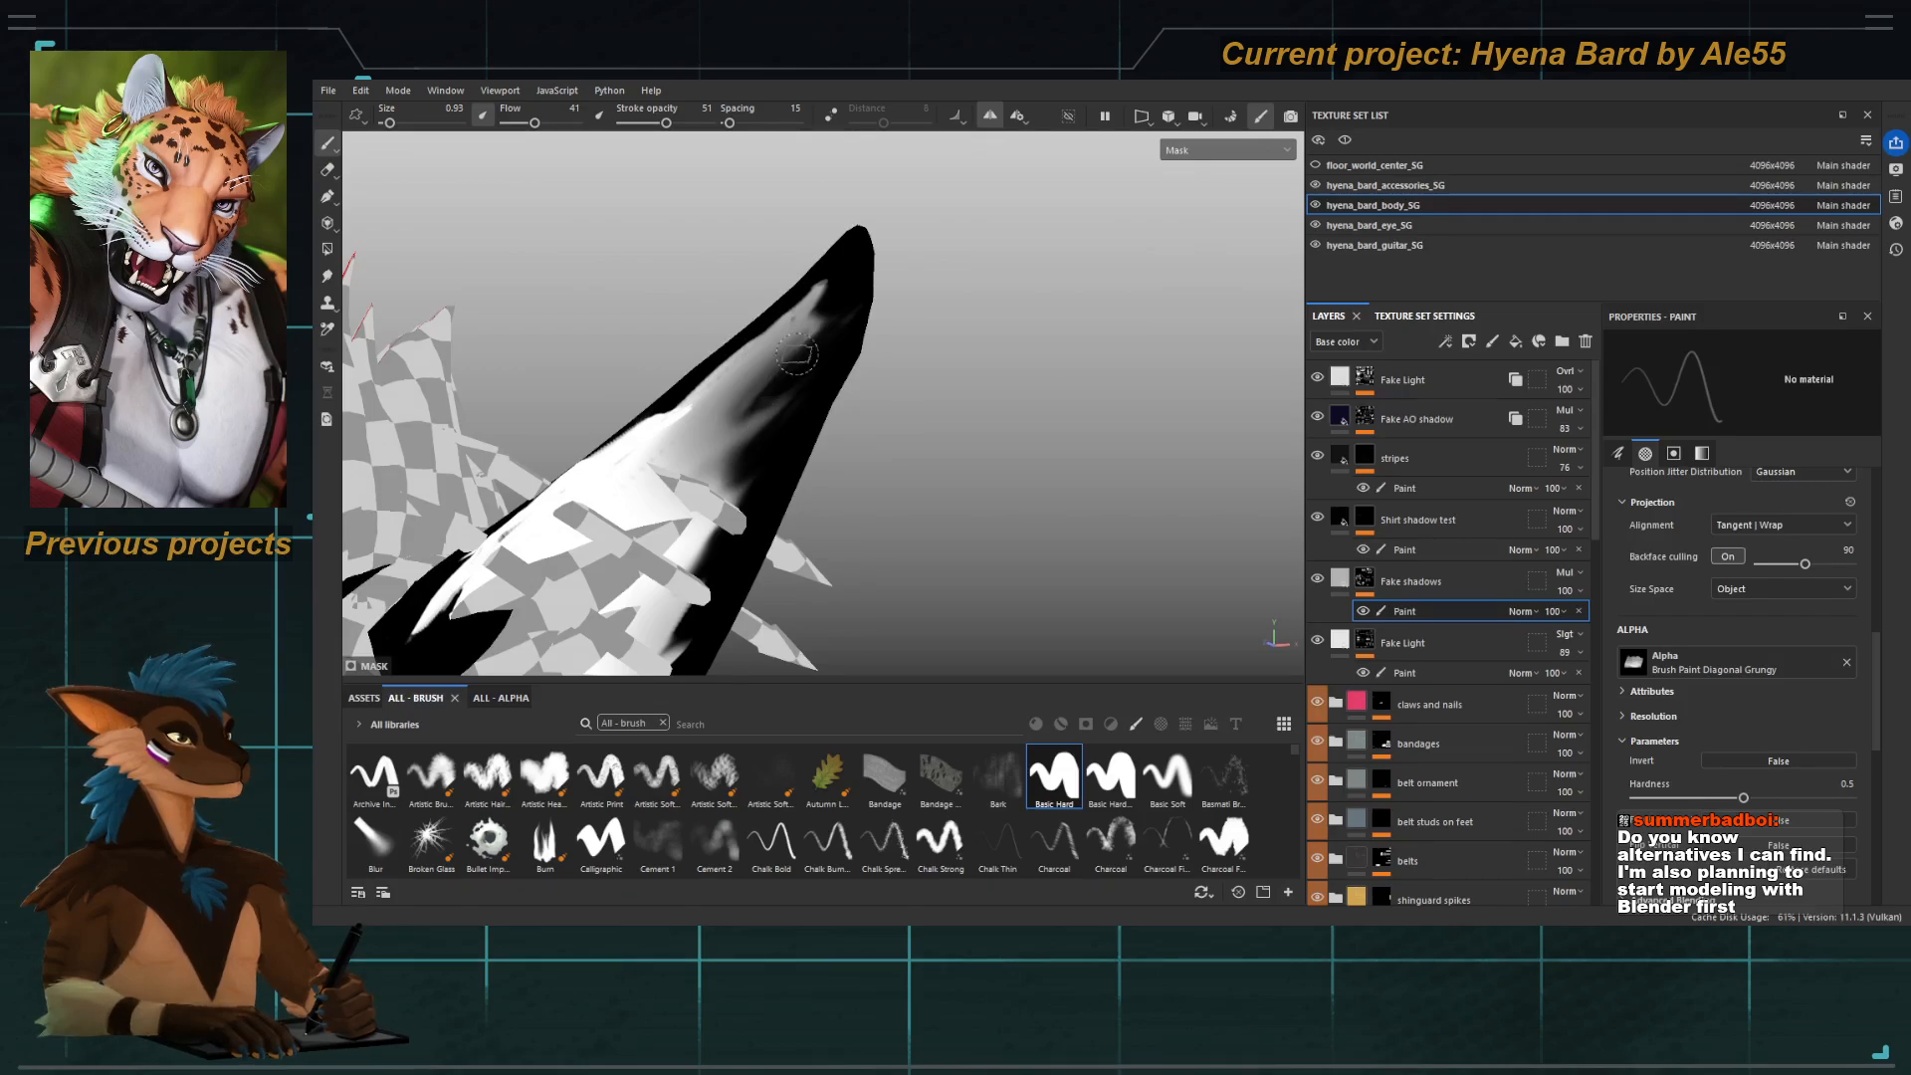
pyautogui.moveTo(849, 287); pyautogui.dragTo(815, 322)
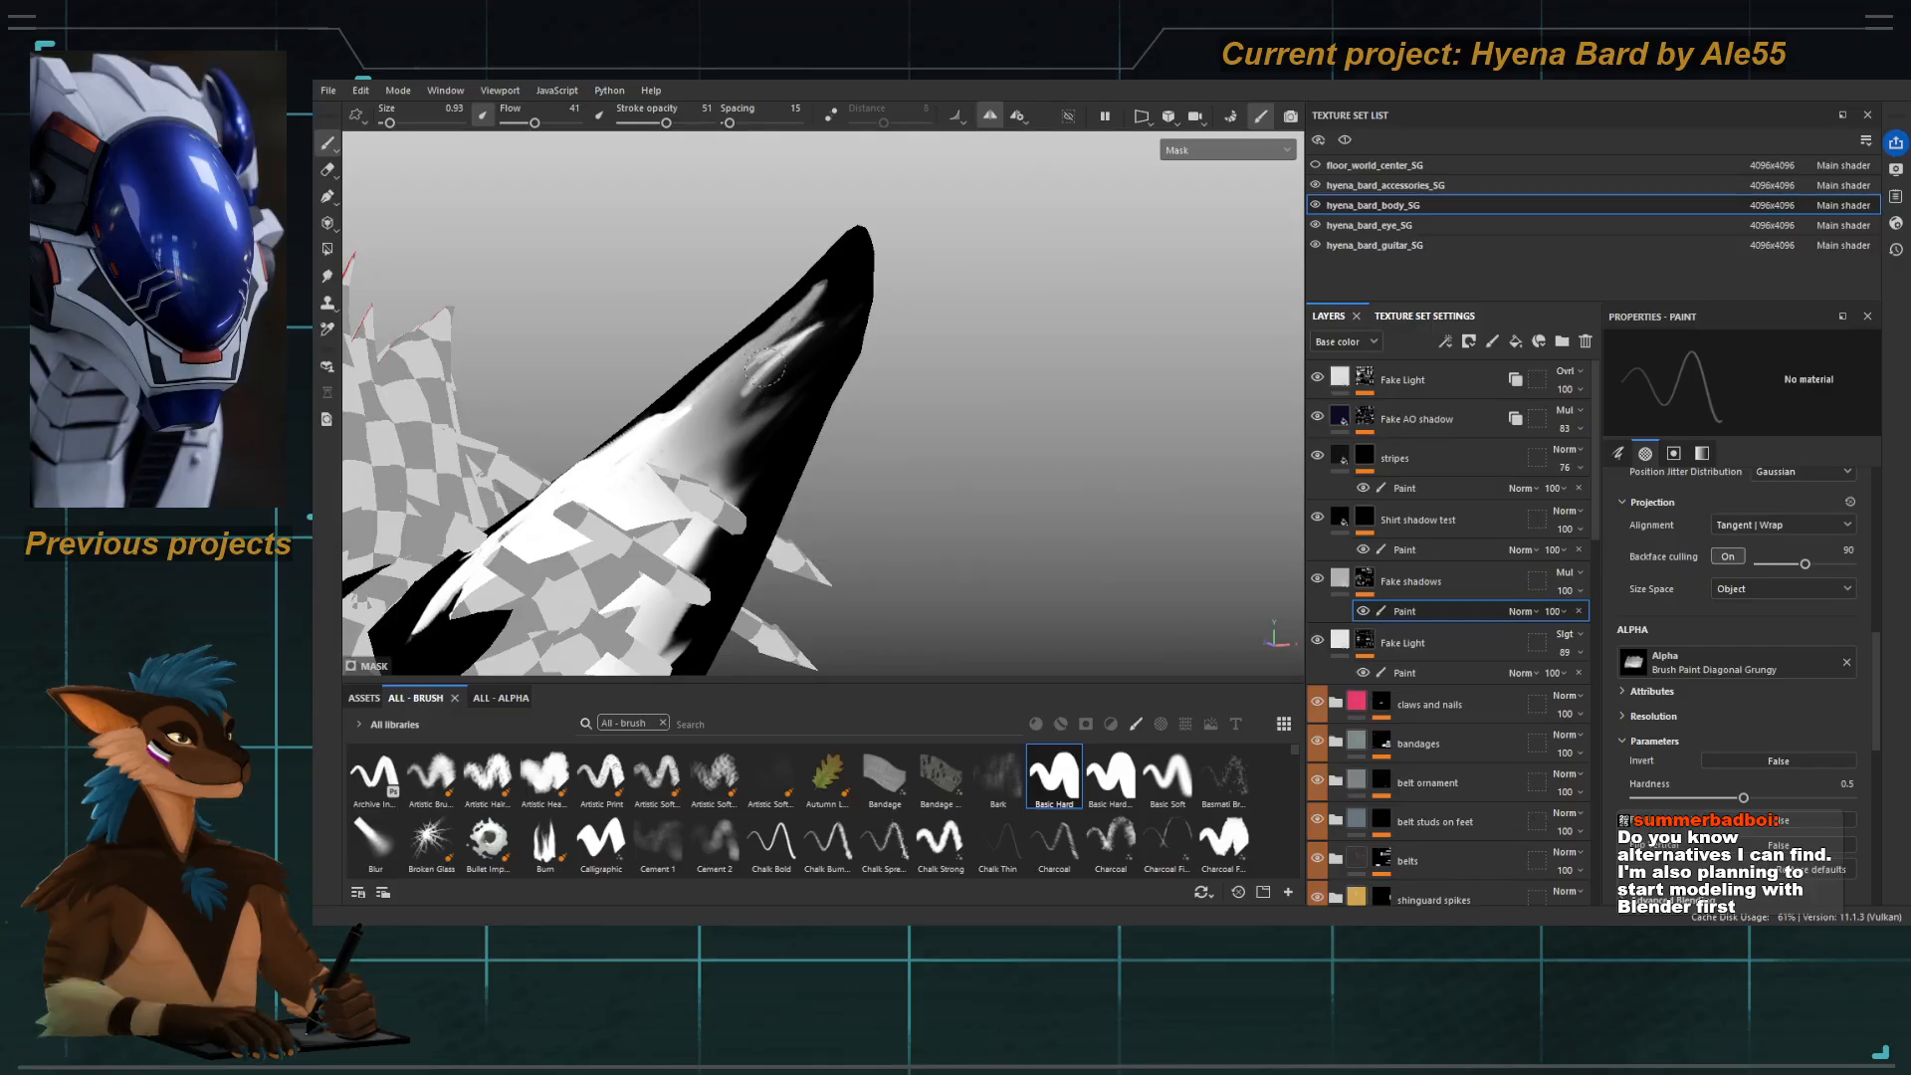
# Cycle the viewport channels back to Base color and examine the new streaks inside the ear.
pyautogui.press('c')
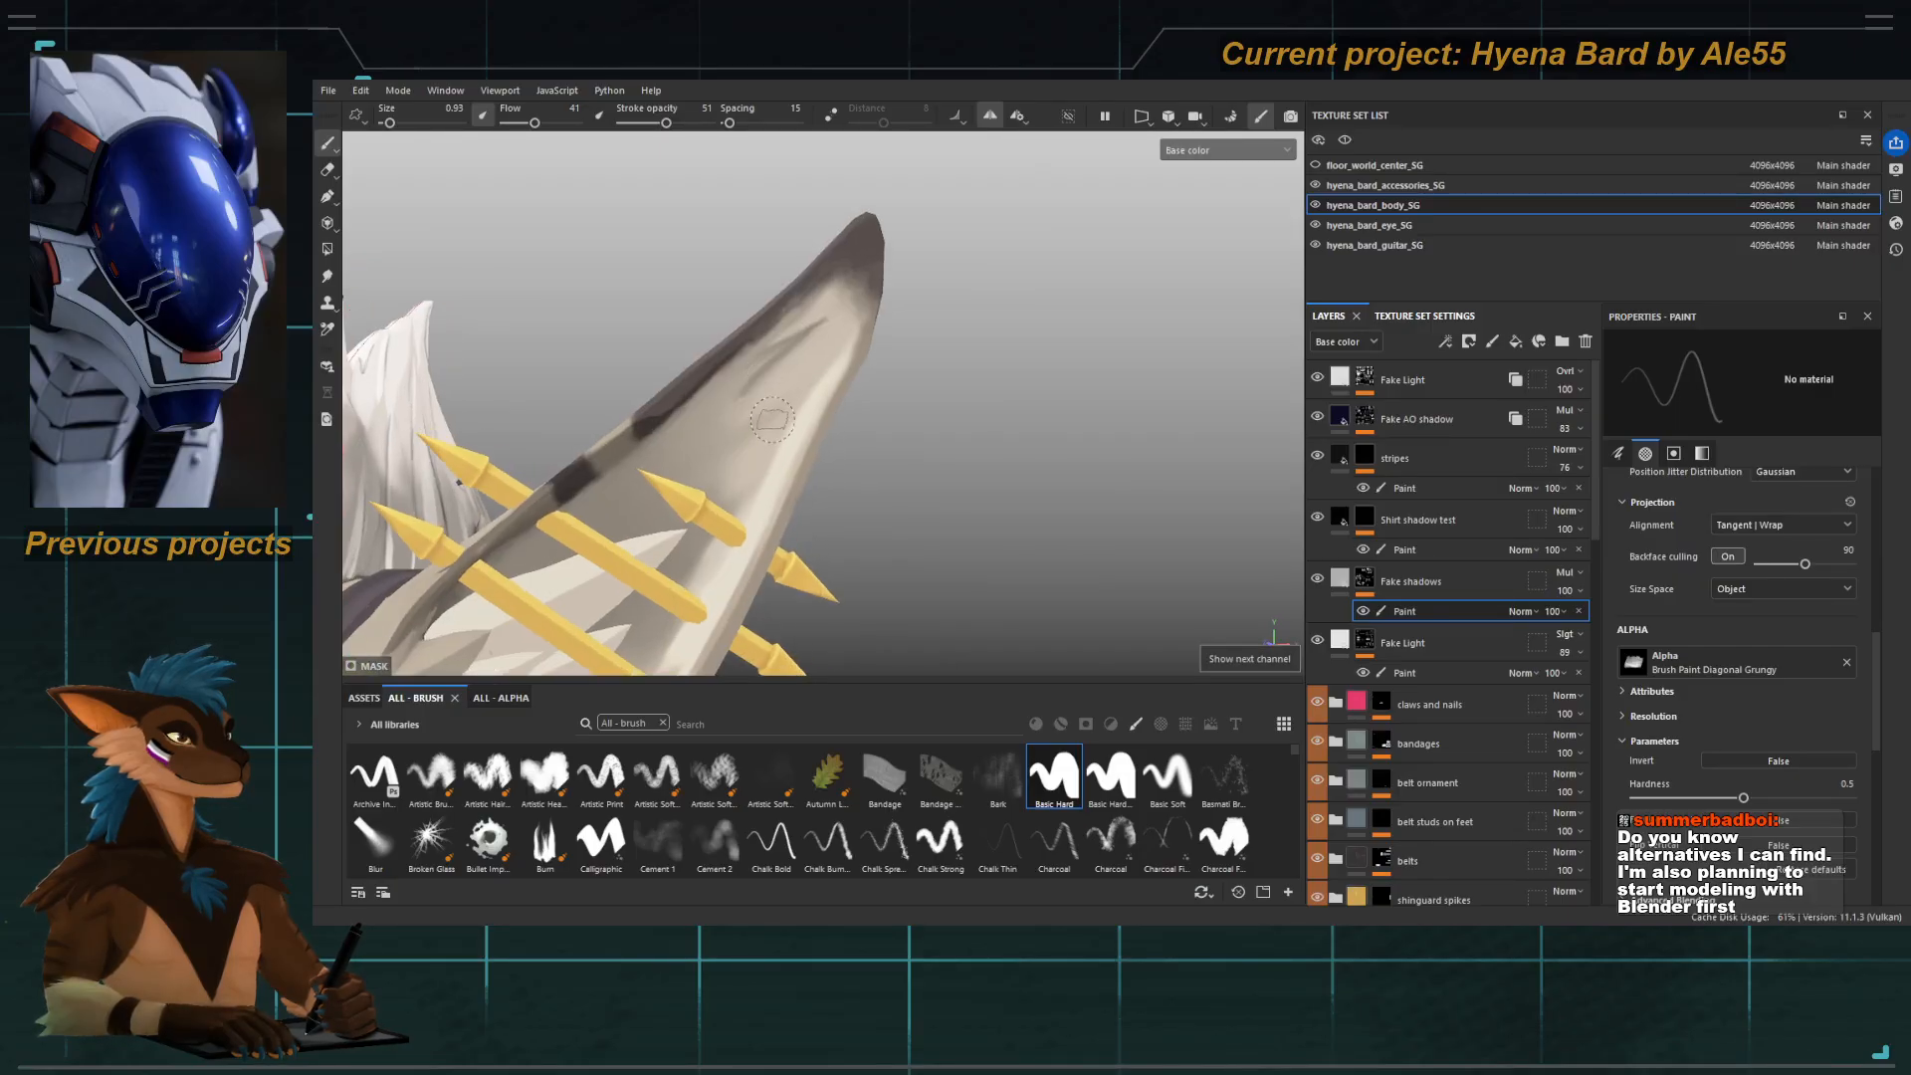
pyautogui.press('c')
pyautogui.press('c')
pyautogui.press('c')
pyautogui.press('c')
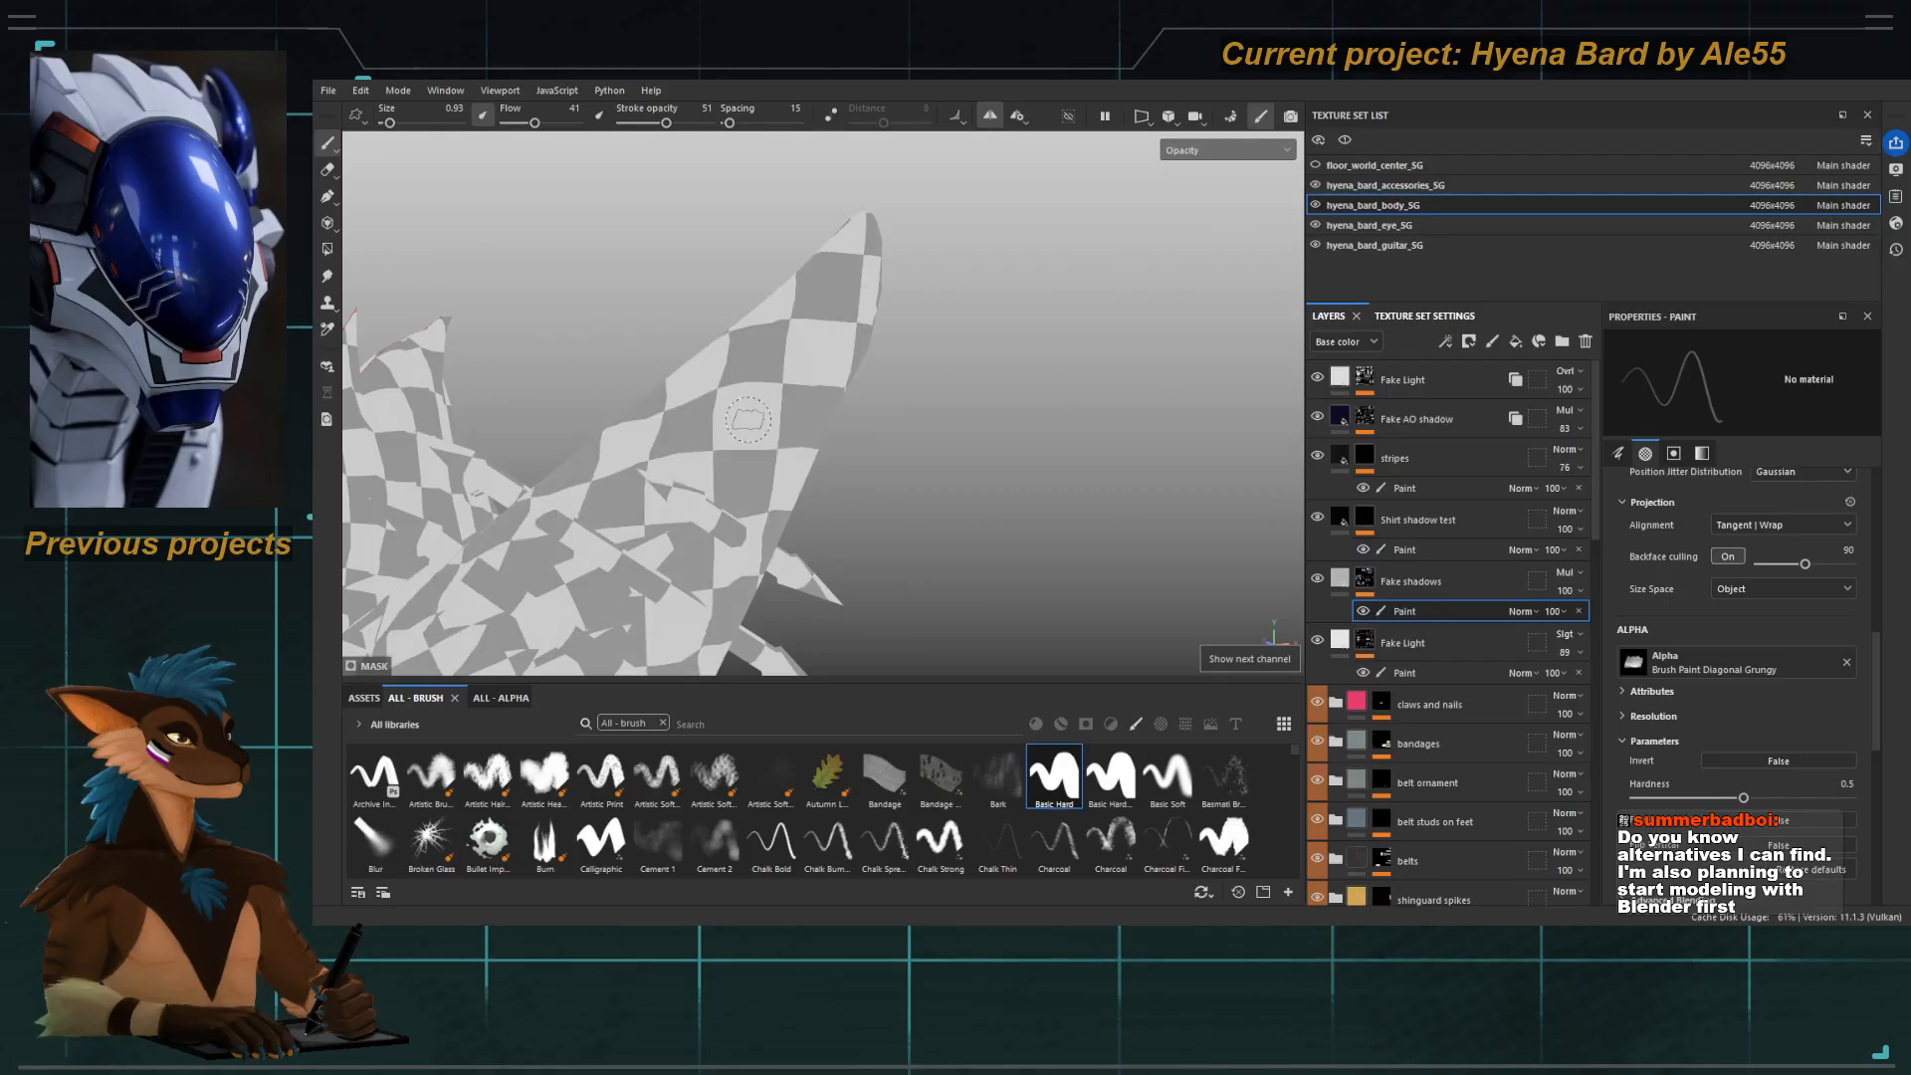
pyautogui.press('c')
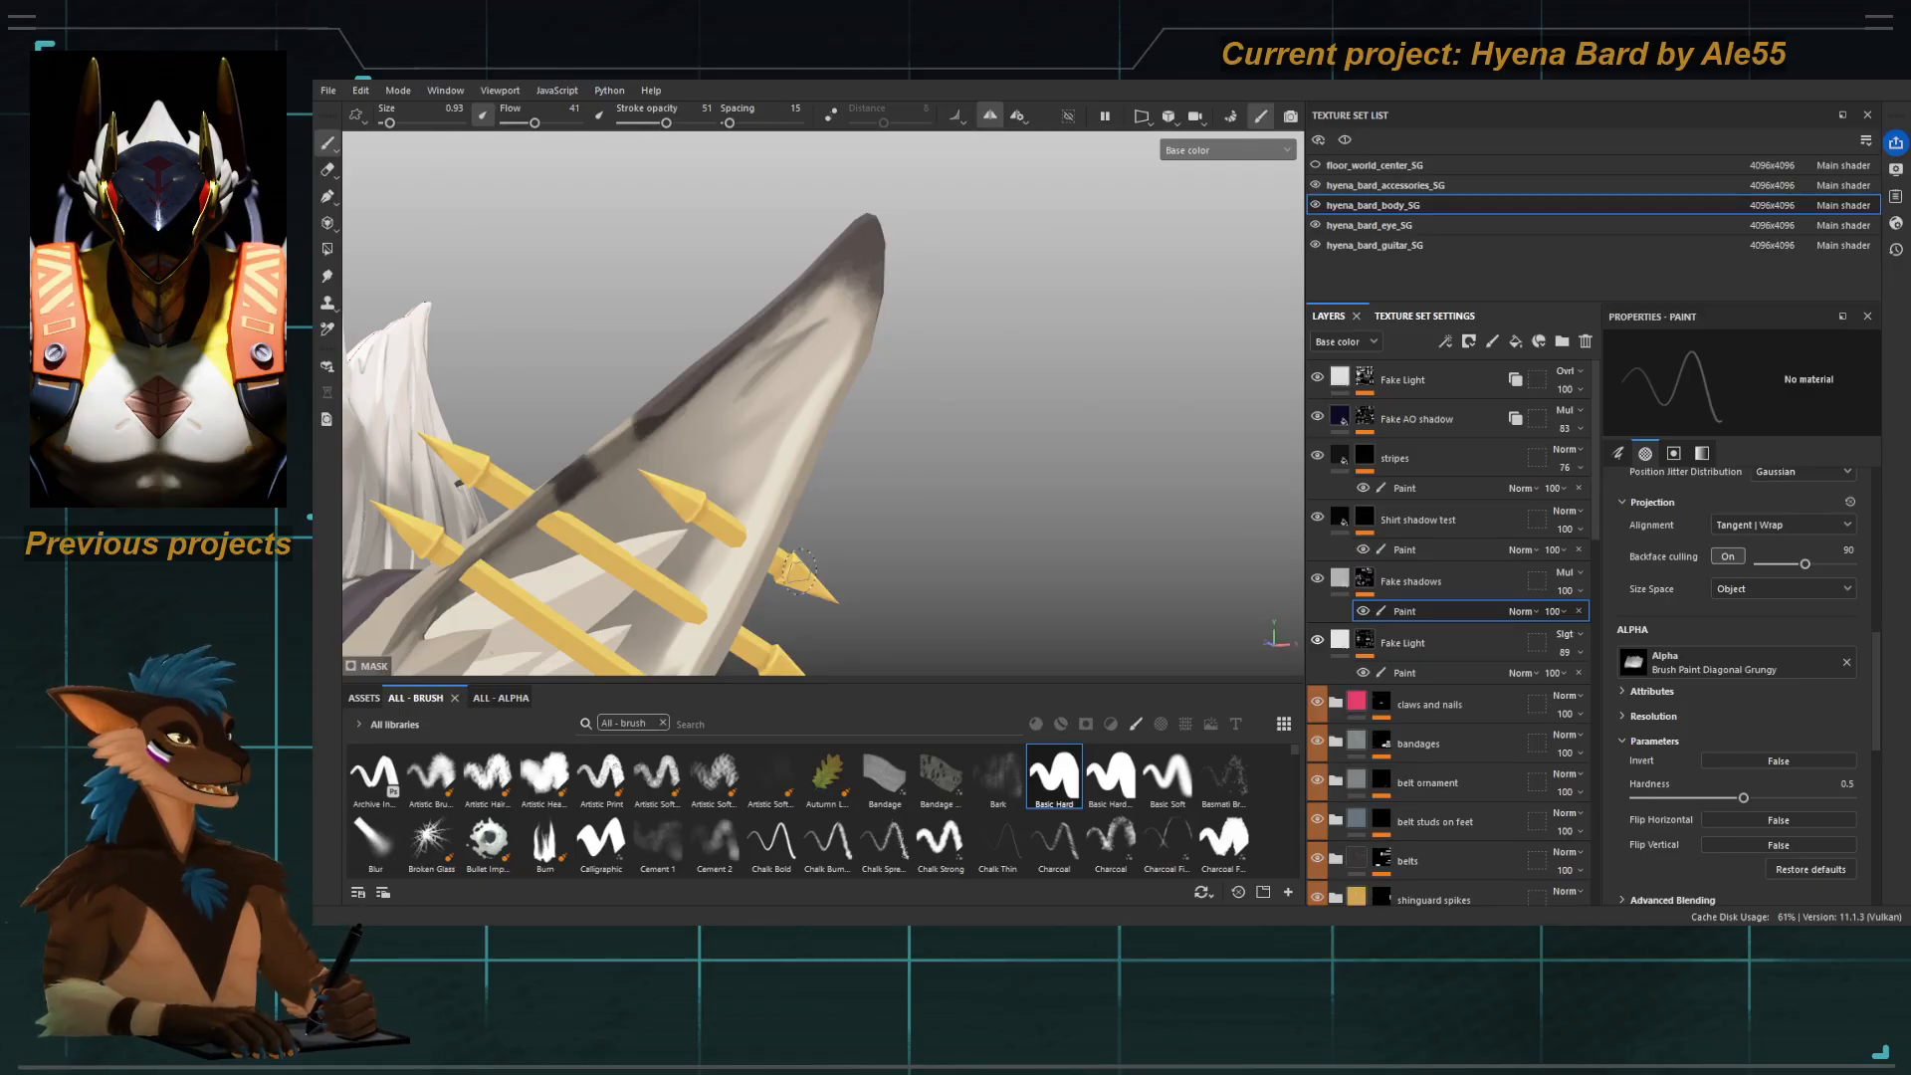
pyautogui.keyDown('alt'); pyautogui.moveTo(750, 439); pyautogui.dragTo(760, 375); pyautogui.keyUp('alt')
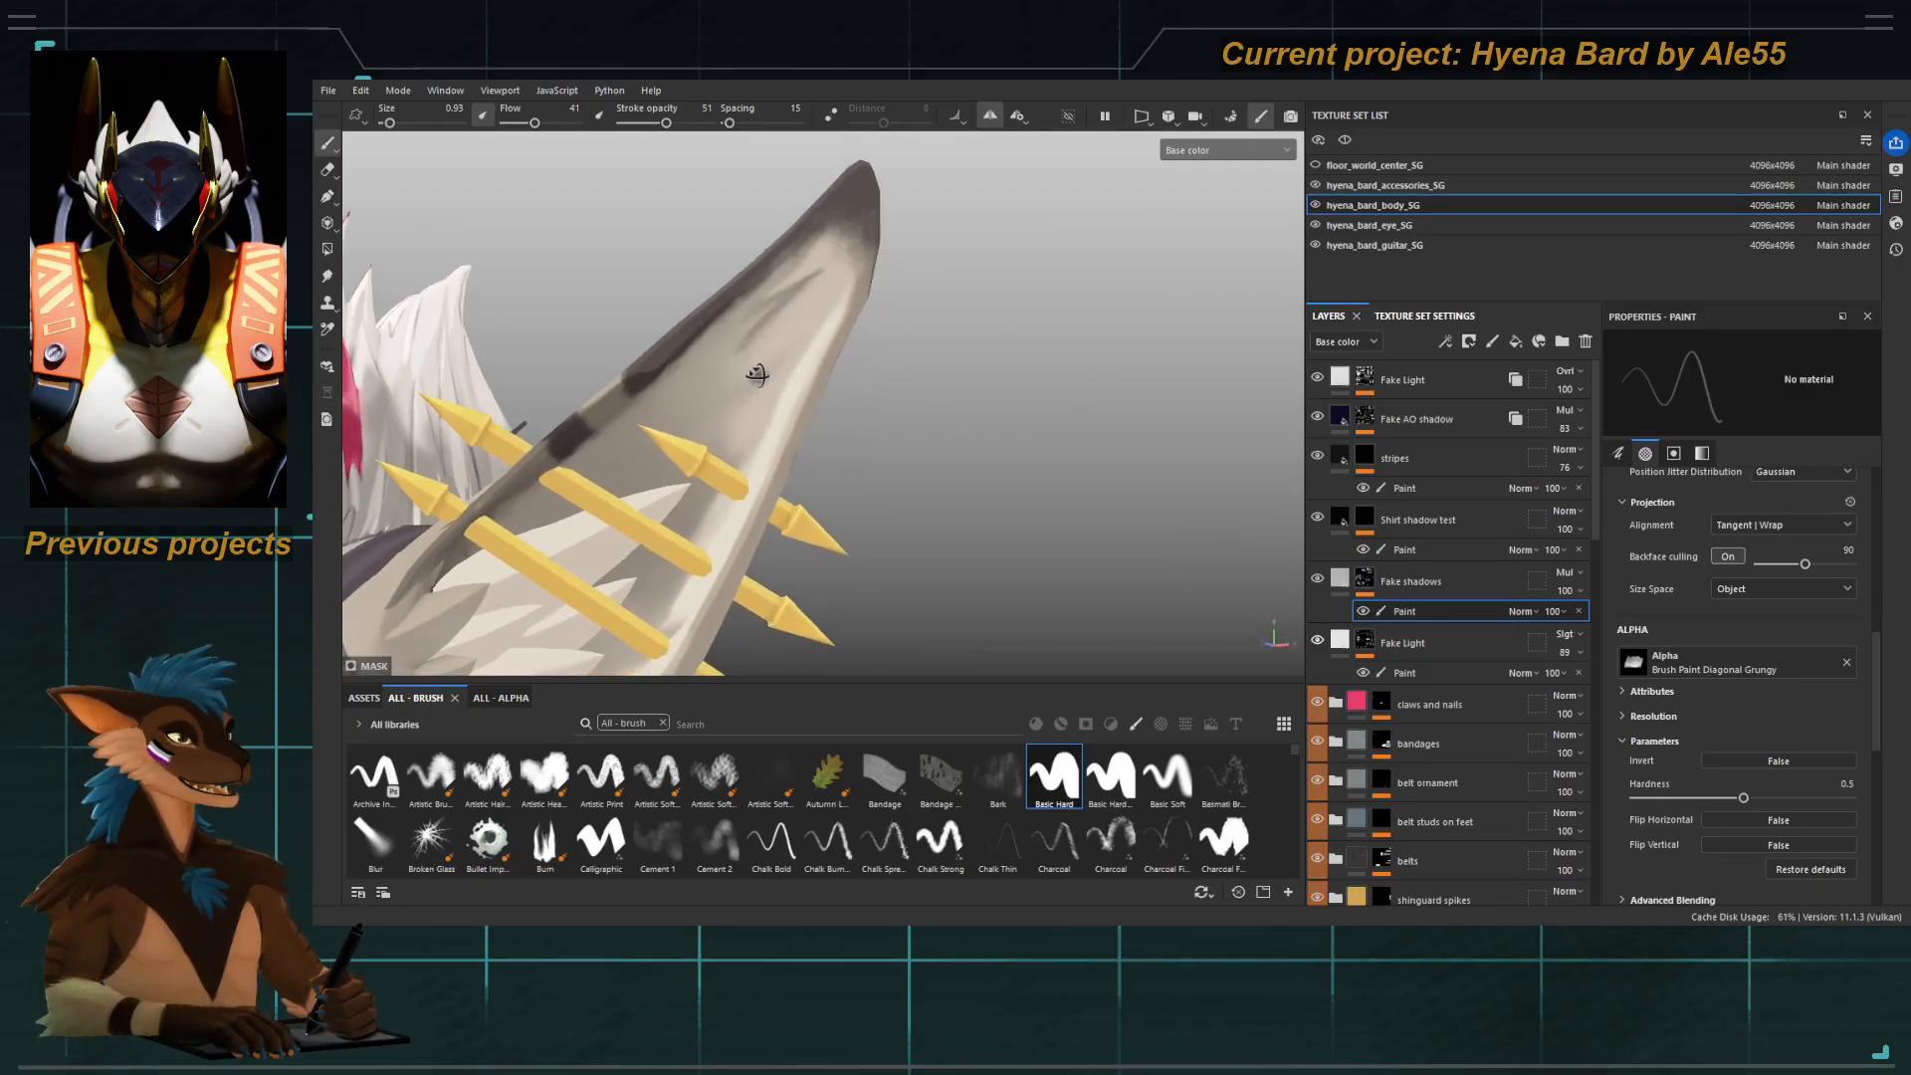
# Enlarge the brush to size 3.13 with flow 58 and stroke opacity 32, and blend soft shadow over the ear streaks.
pyautogui.keyDown('ctrl'); pyautogui.moveTo(753, 333); pyautogui.dragTo(776, 334, button='right'); pyautogui.keyUp('ctrl')
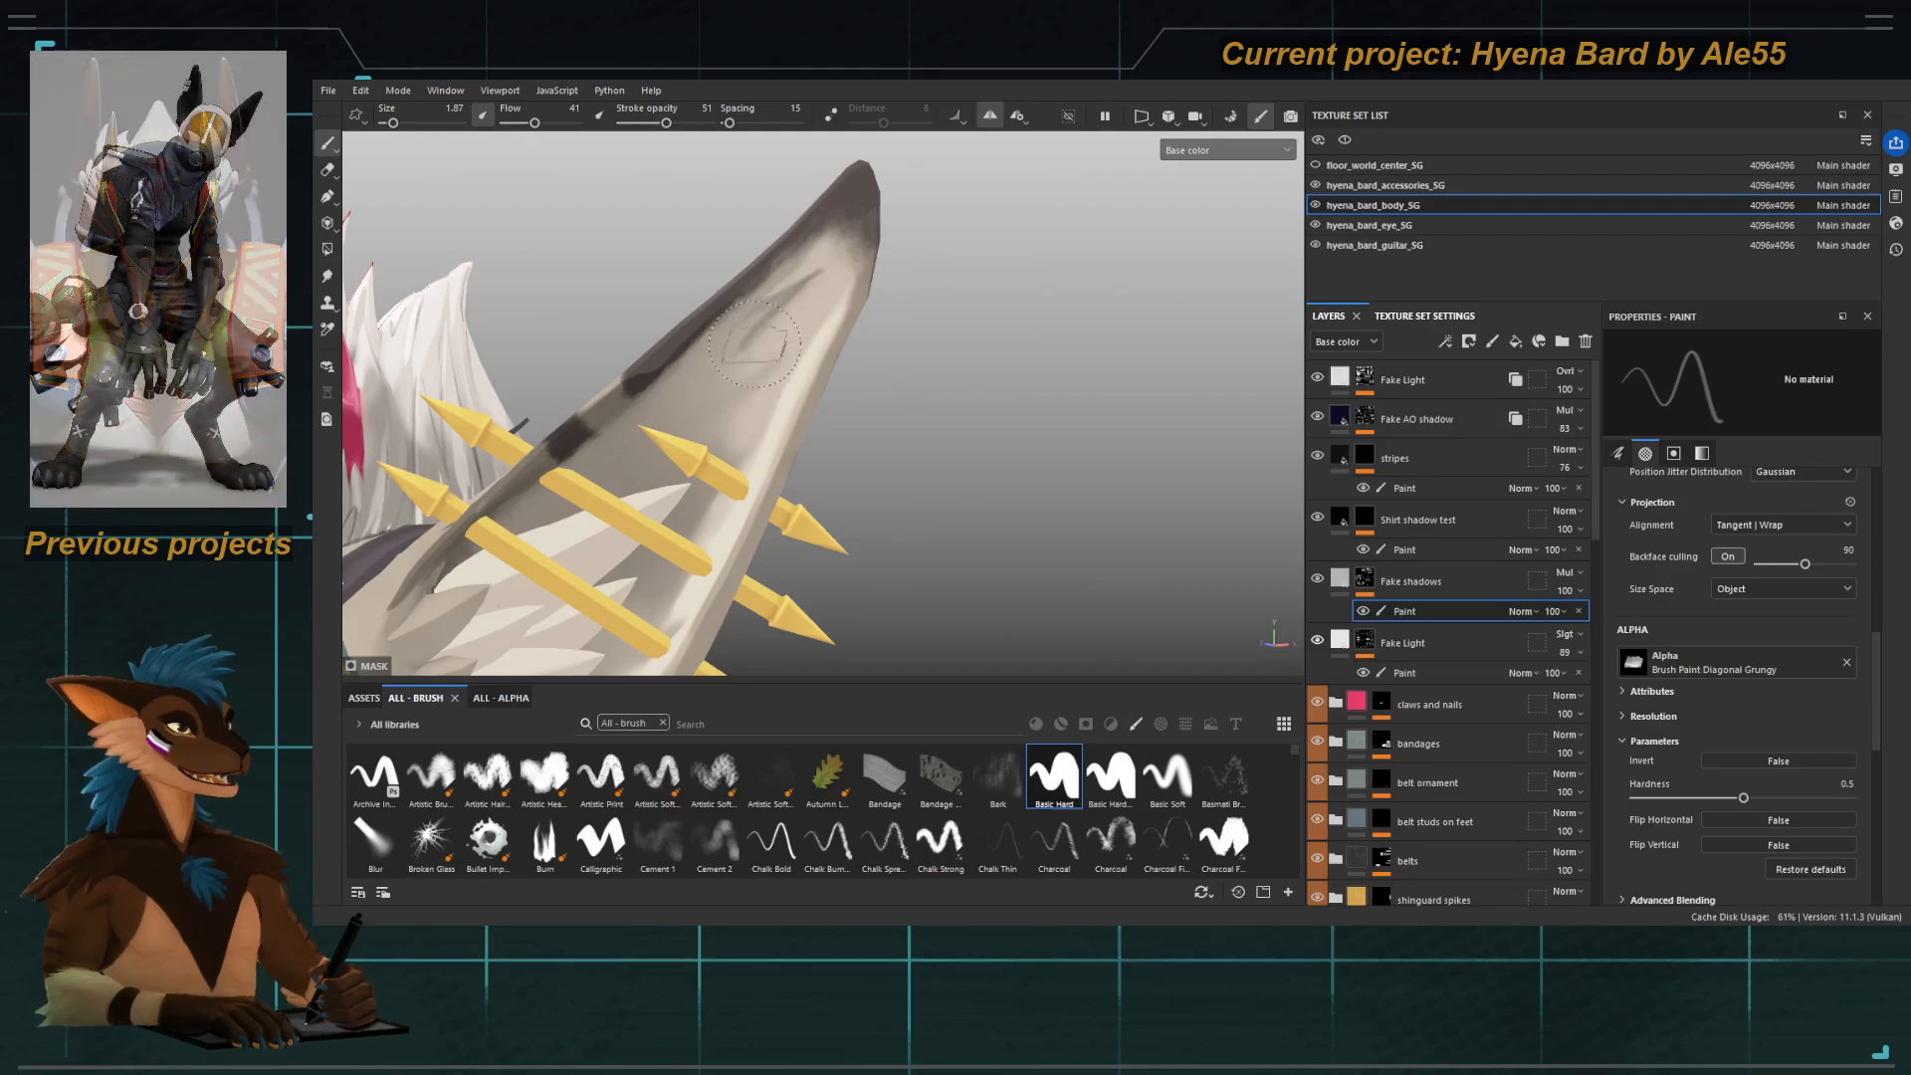
pyautogui.moveTo(533, 123); pyautogui.dragTo(545, 123)
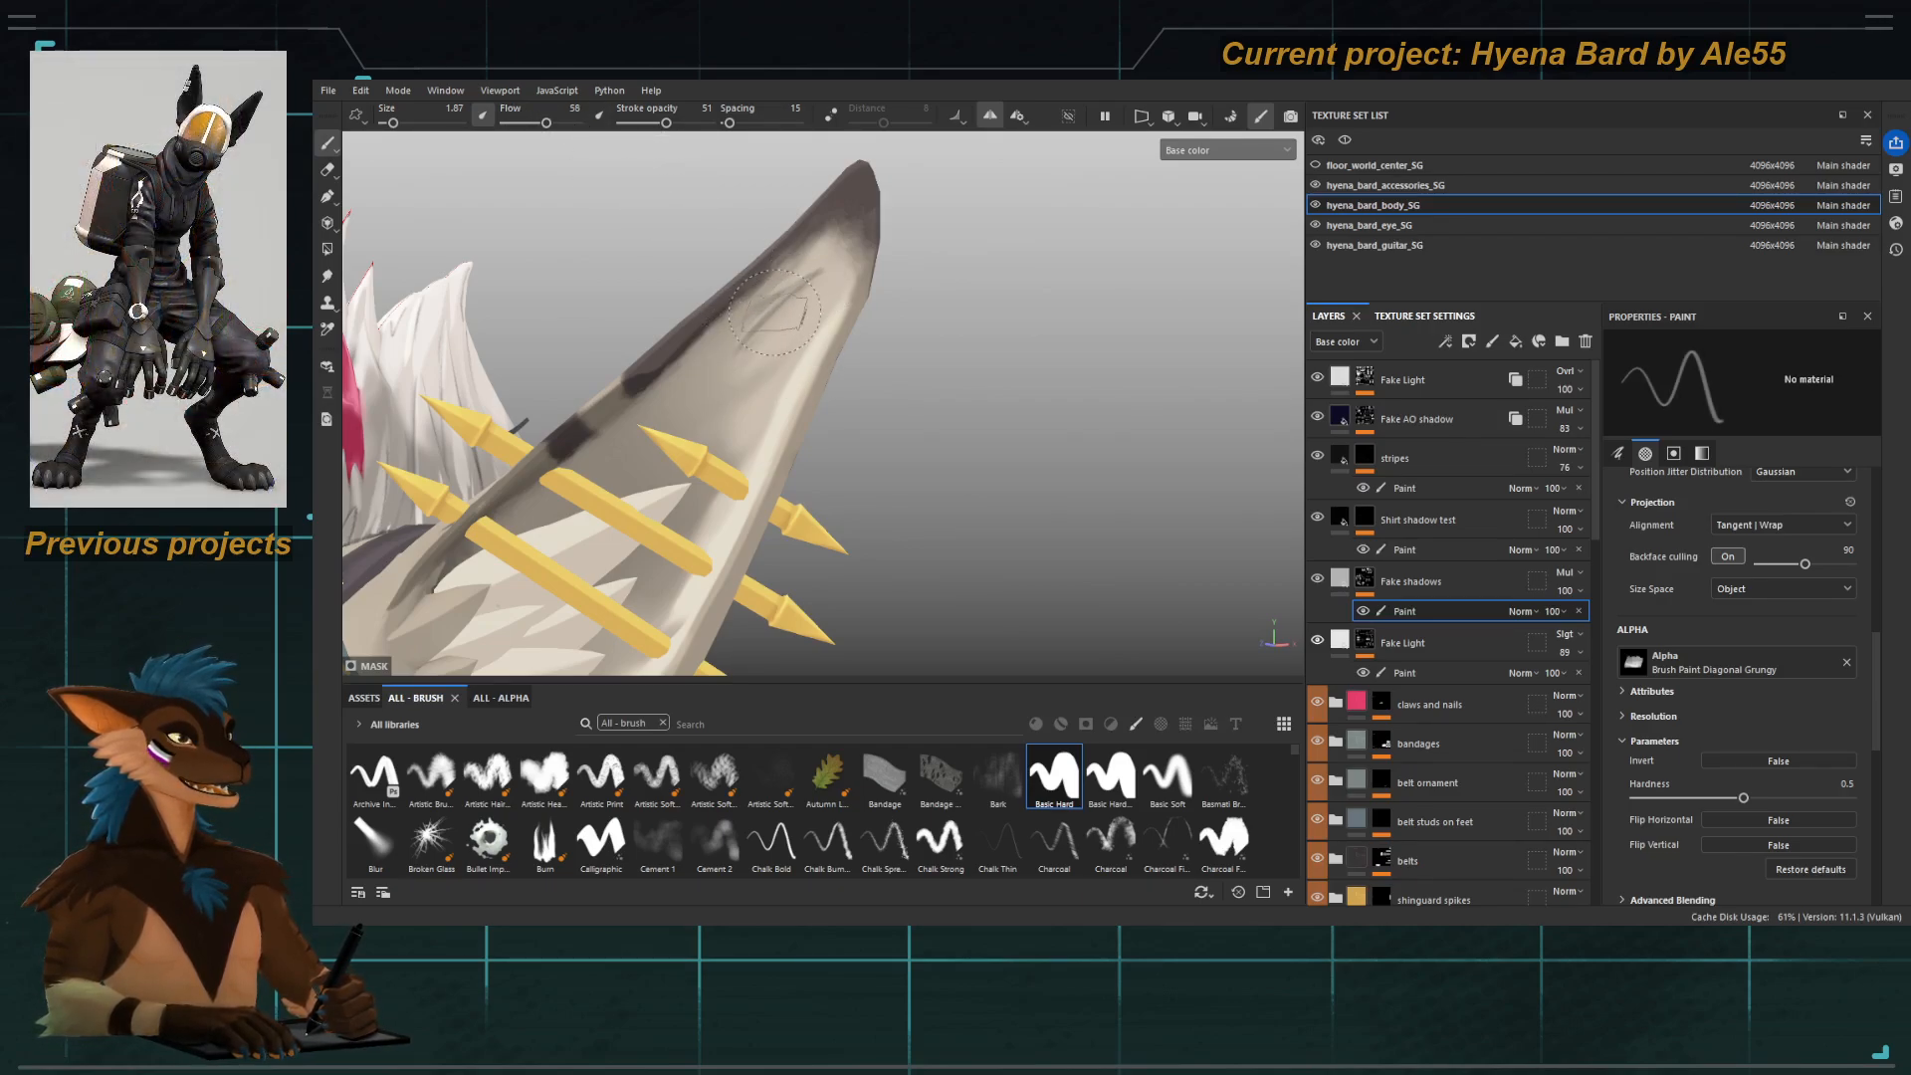
pyautogui.moveTo(663, 122); pyautogui.dragTo(649, 123)
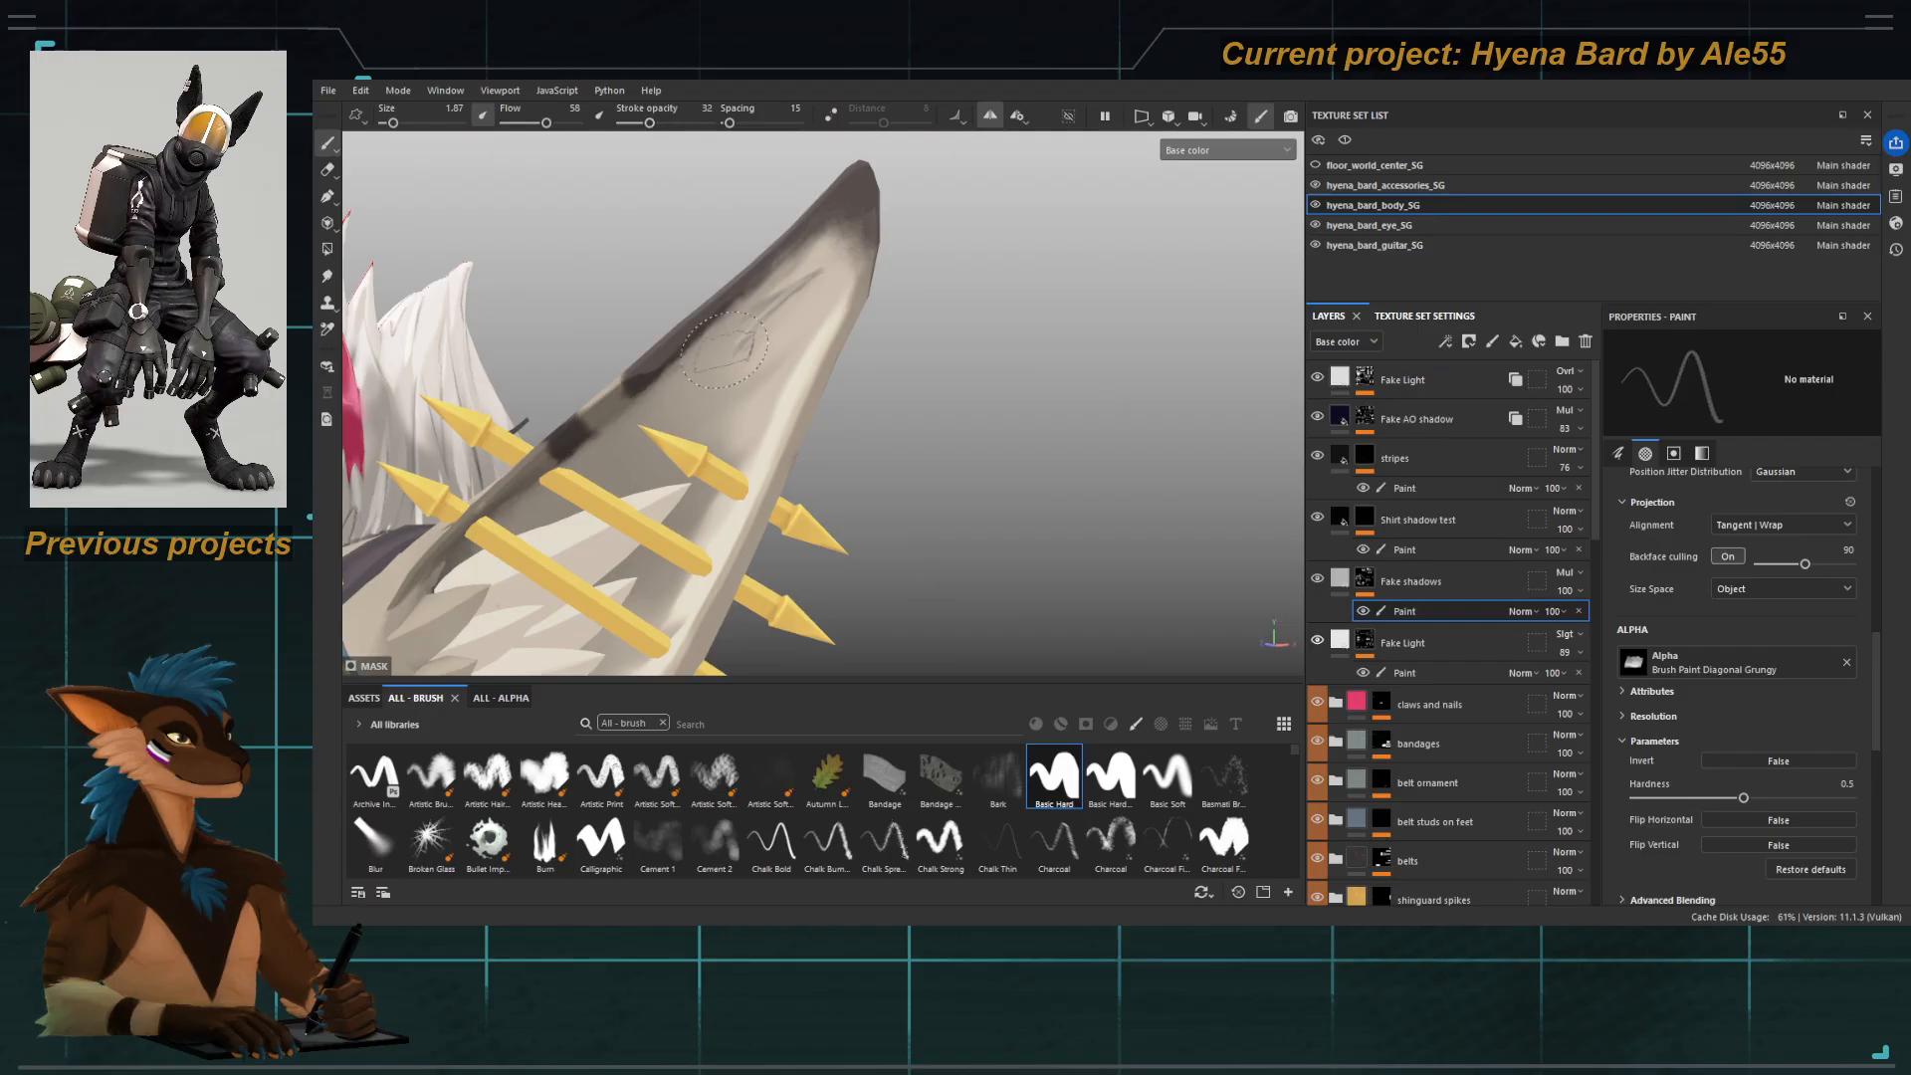
pyautogui.keyDown('ctrl'); pyautogui.moveTo(742, 346); pyautogui.dragTo(772, 346, button='right'); pyautogui.keyUp('ctrl')
pyautogui.moveTo(761, 297)
pyautogui.mouseDown()
pyautogui.moveTo(821, 294)
pyautogui.moveTo(781, 302)
pyautogui.mouseUp()
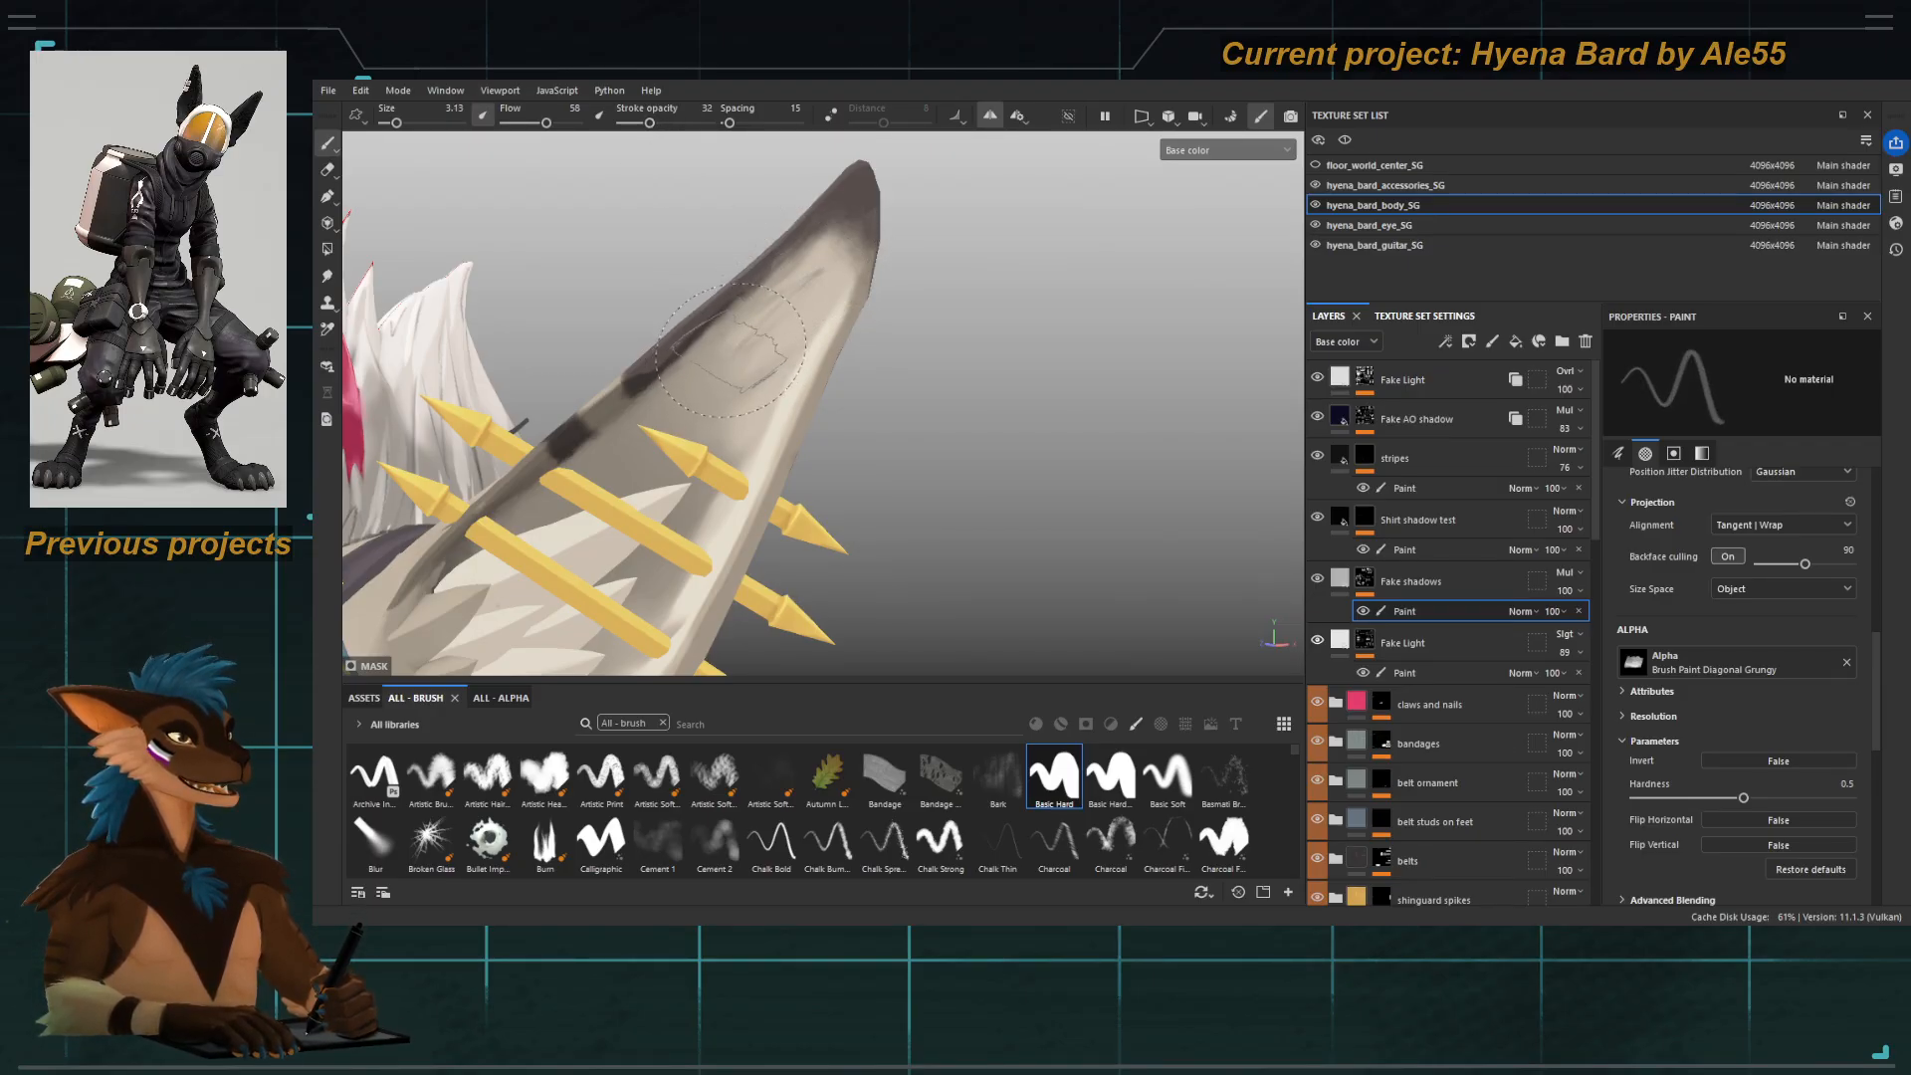
# Isolate the Fake shadows mask again and build up broader, blended shadow across the upper inner ear.
pyautogui.keyDown('alt'); pyautogui.moveTo(781, 303); pyautogui.dragTo(597, 344, button='right'); pyautogui.keyUp('alt')
pyautogui.keyDown('alt'); pyautogui.moveTo(597, 344); pyautogui.dragTo(781, 354); pyautogui.keyUp('alt')
pyautogui.keyDown('alt'); pyautogui.moveTo(781, 355); pyautogui.dragTo(726, 374, button='middle'); pyautogui.keyUp('alt')
pyautogui.keyDown('alt'); pyautogui.moveTo(727, 374); pyautogui.dragTo(924, 497, button='right'); pyautogui.keyUp('alt')
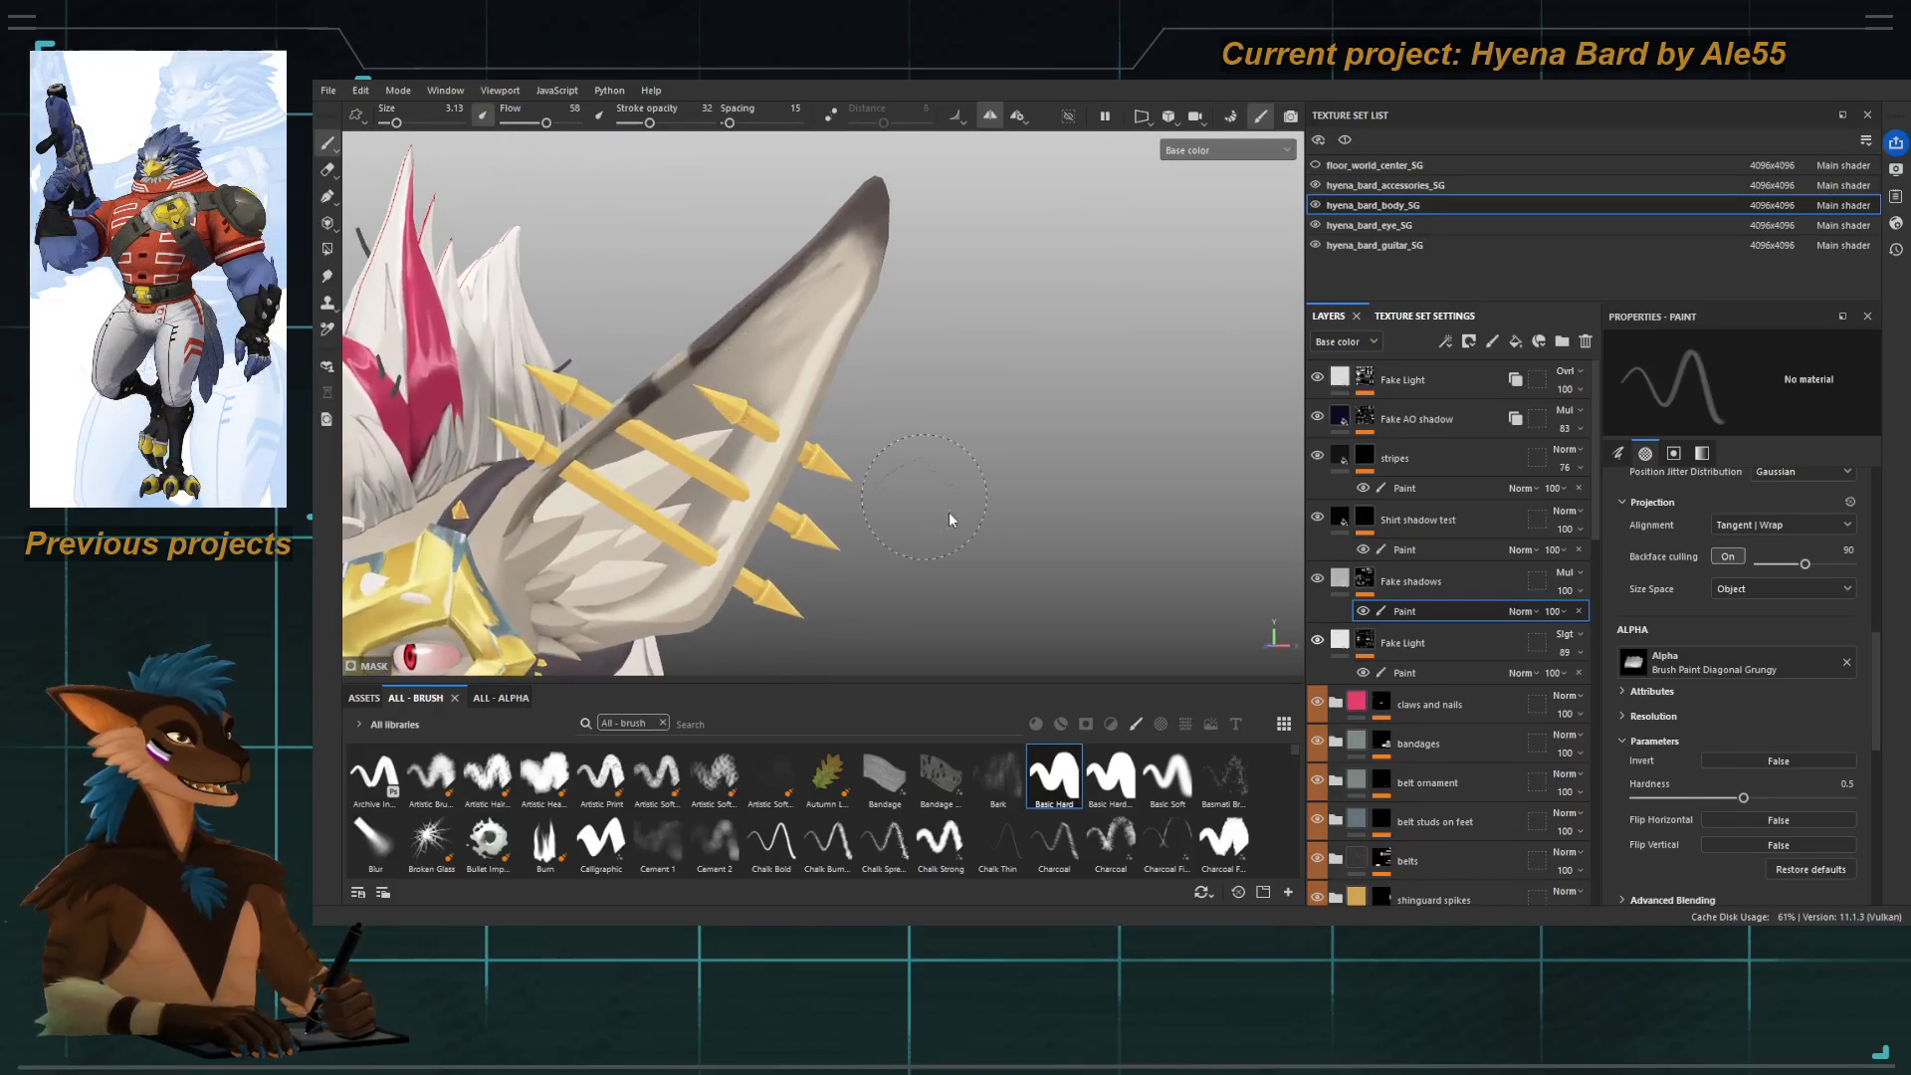
pyautogui.keyDown('alt'); pyautogui.click(1366, 581); pyautogui.keyUp('alt')
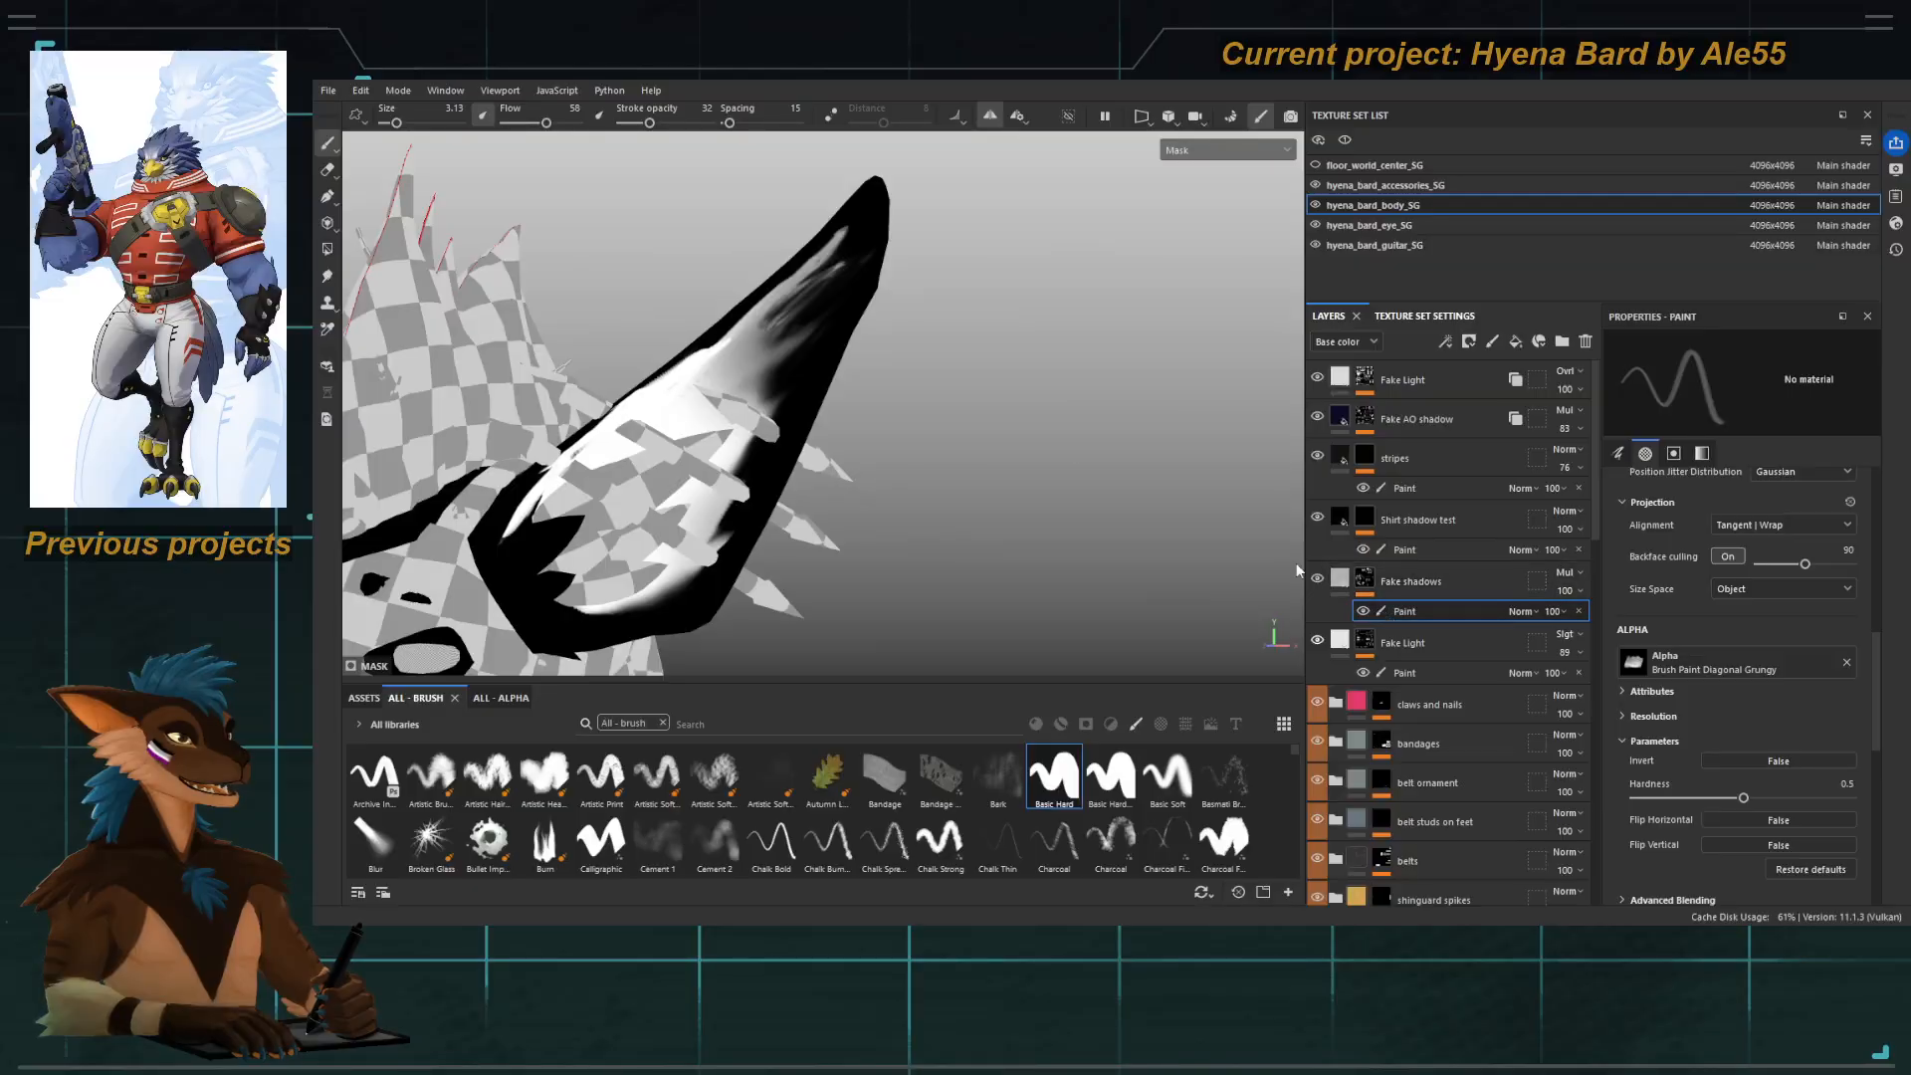
pyautogui.keyDown('alt'); pyautogui.moveTo(816, 354); pyautogui.dragTo(893, 458, button='right'); pyautogui.keyUp('alt')
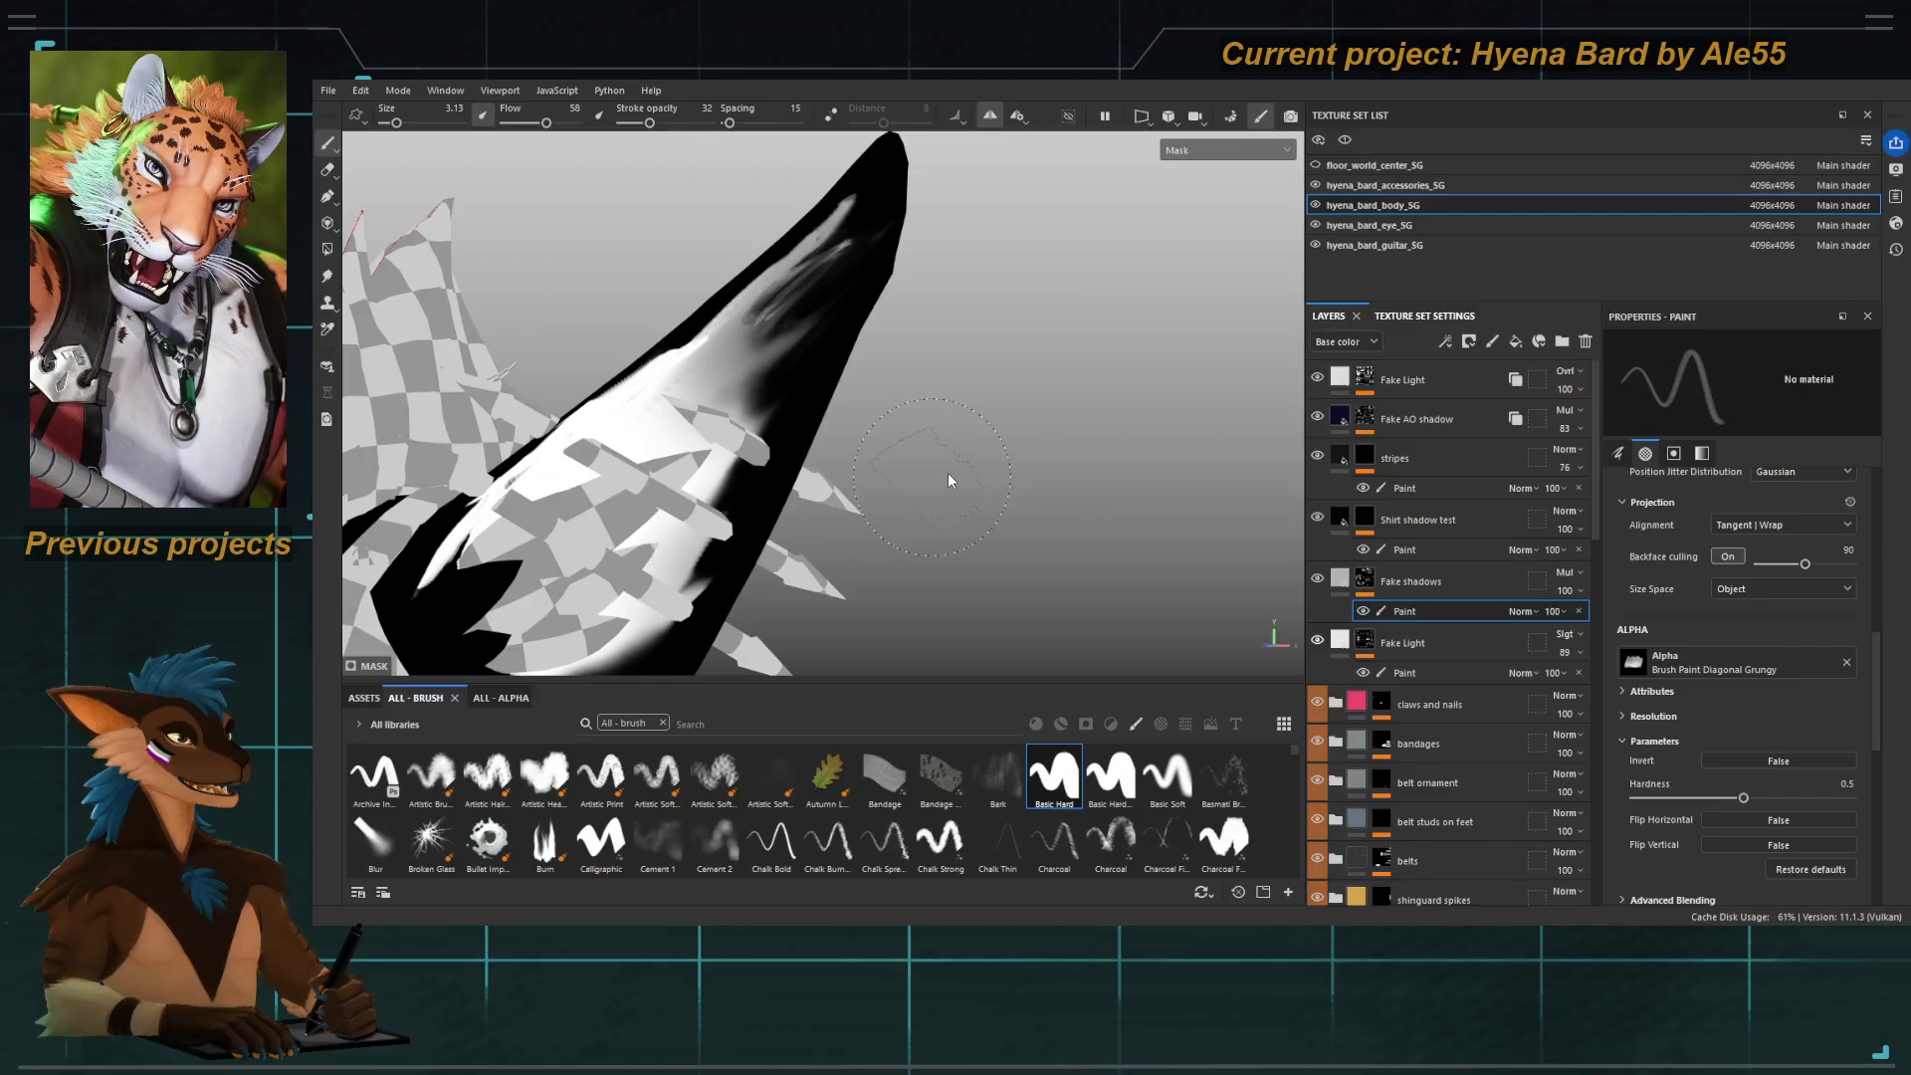
pyautogui.scroll(2, 797, 348)
pyautogui.moveTo(796, 349)
pyautogui.keyDown('alt'); pyautogui.mouseDown()
pyautogui.moveTo(772, 343)
pyautogui.moveTo(811, 360)
pyautogui.mouseUp(); pyautogui.keyUp('alt')
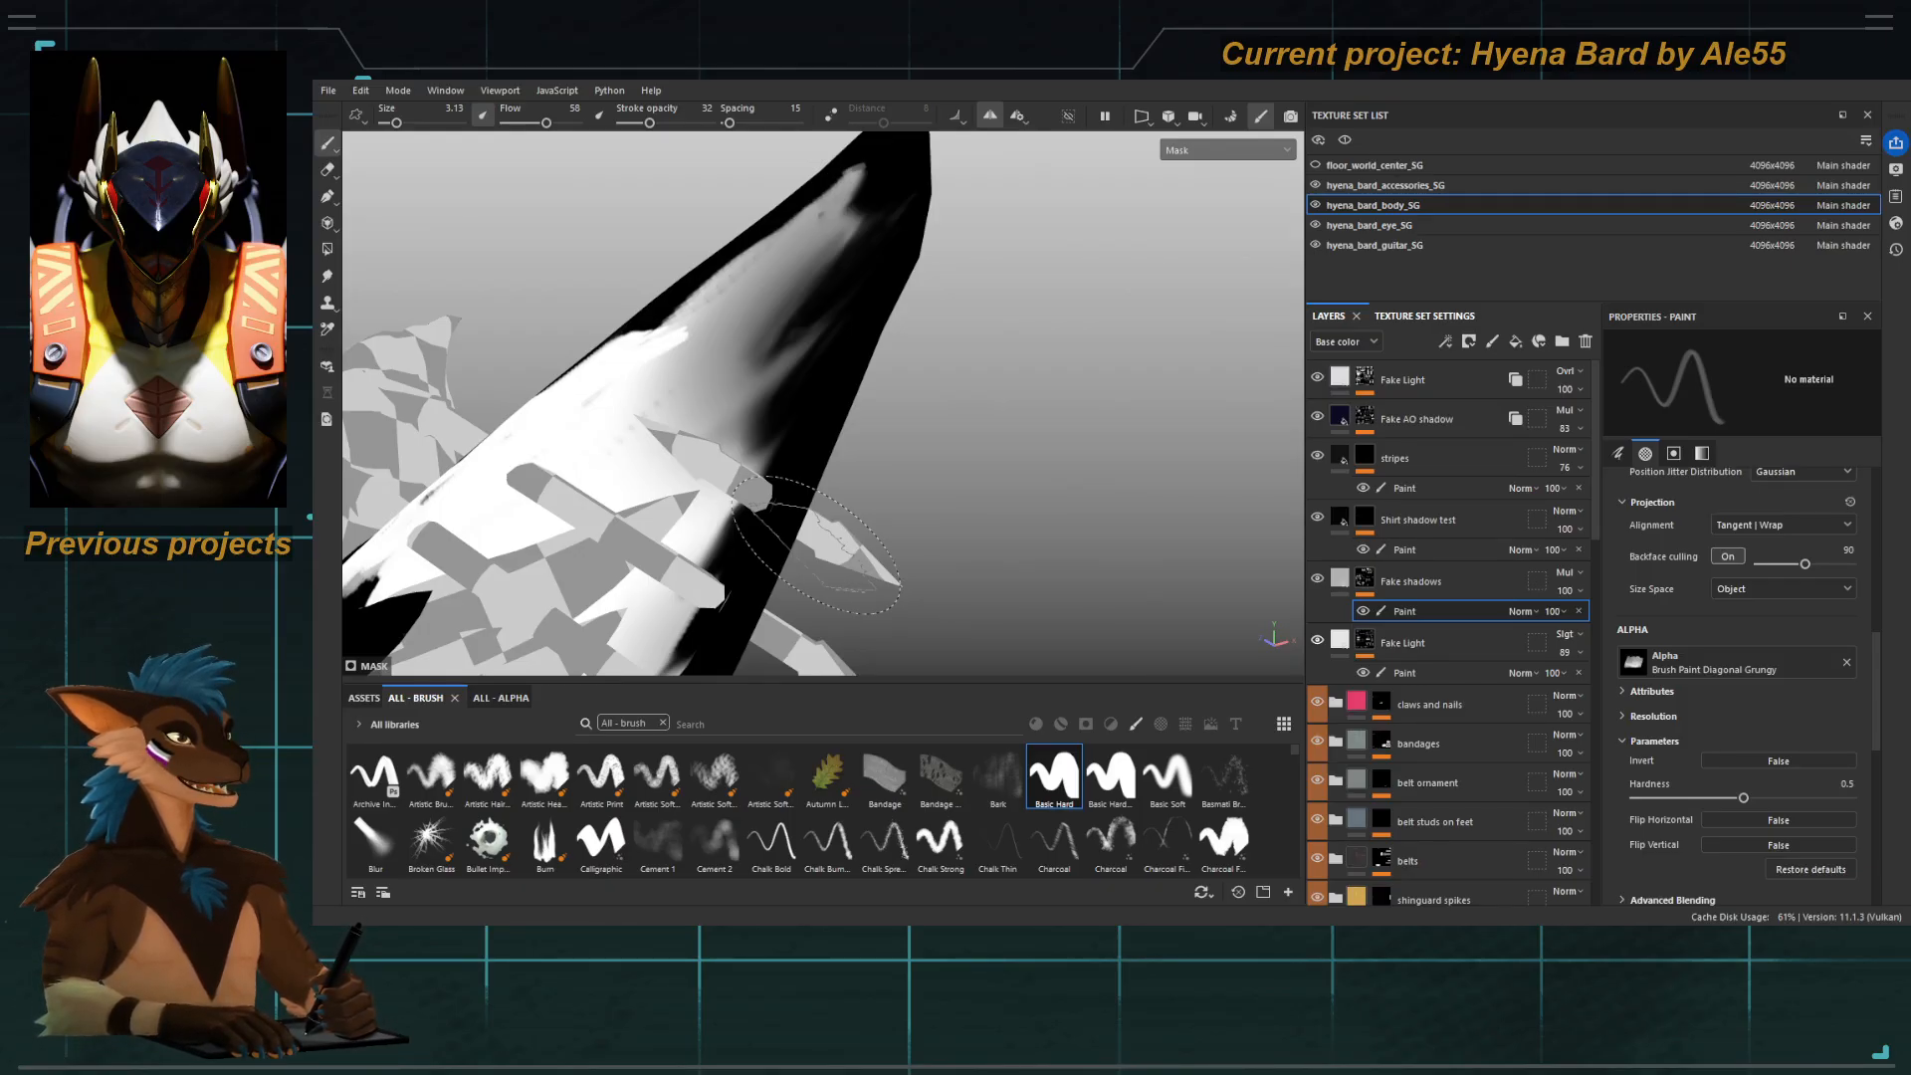
pyautogui.moveTo(842, 446)
pyautogui.keyDown('alt'); pyautogui.mouseDown()
pyautogui.moveTo(801, 430)
pyautogui.moveTo(822, 451)
pyautogui.mouseUp(); pyautogui.keyUp('alt')
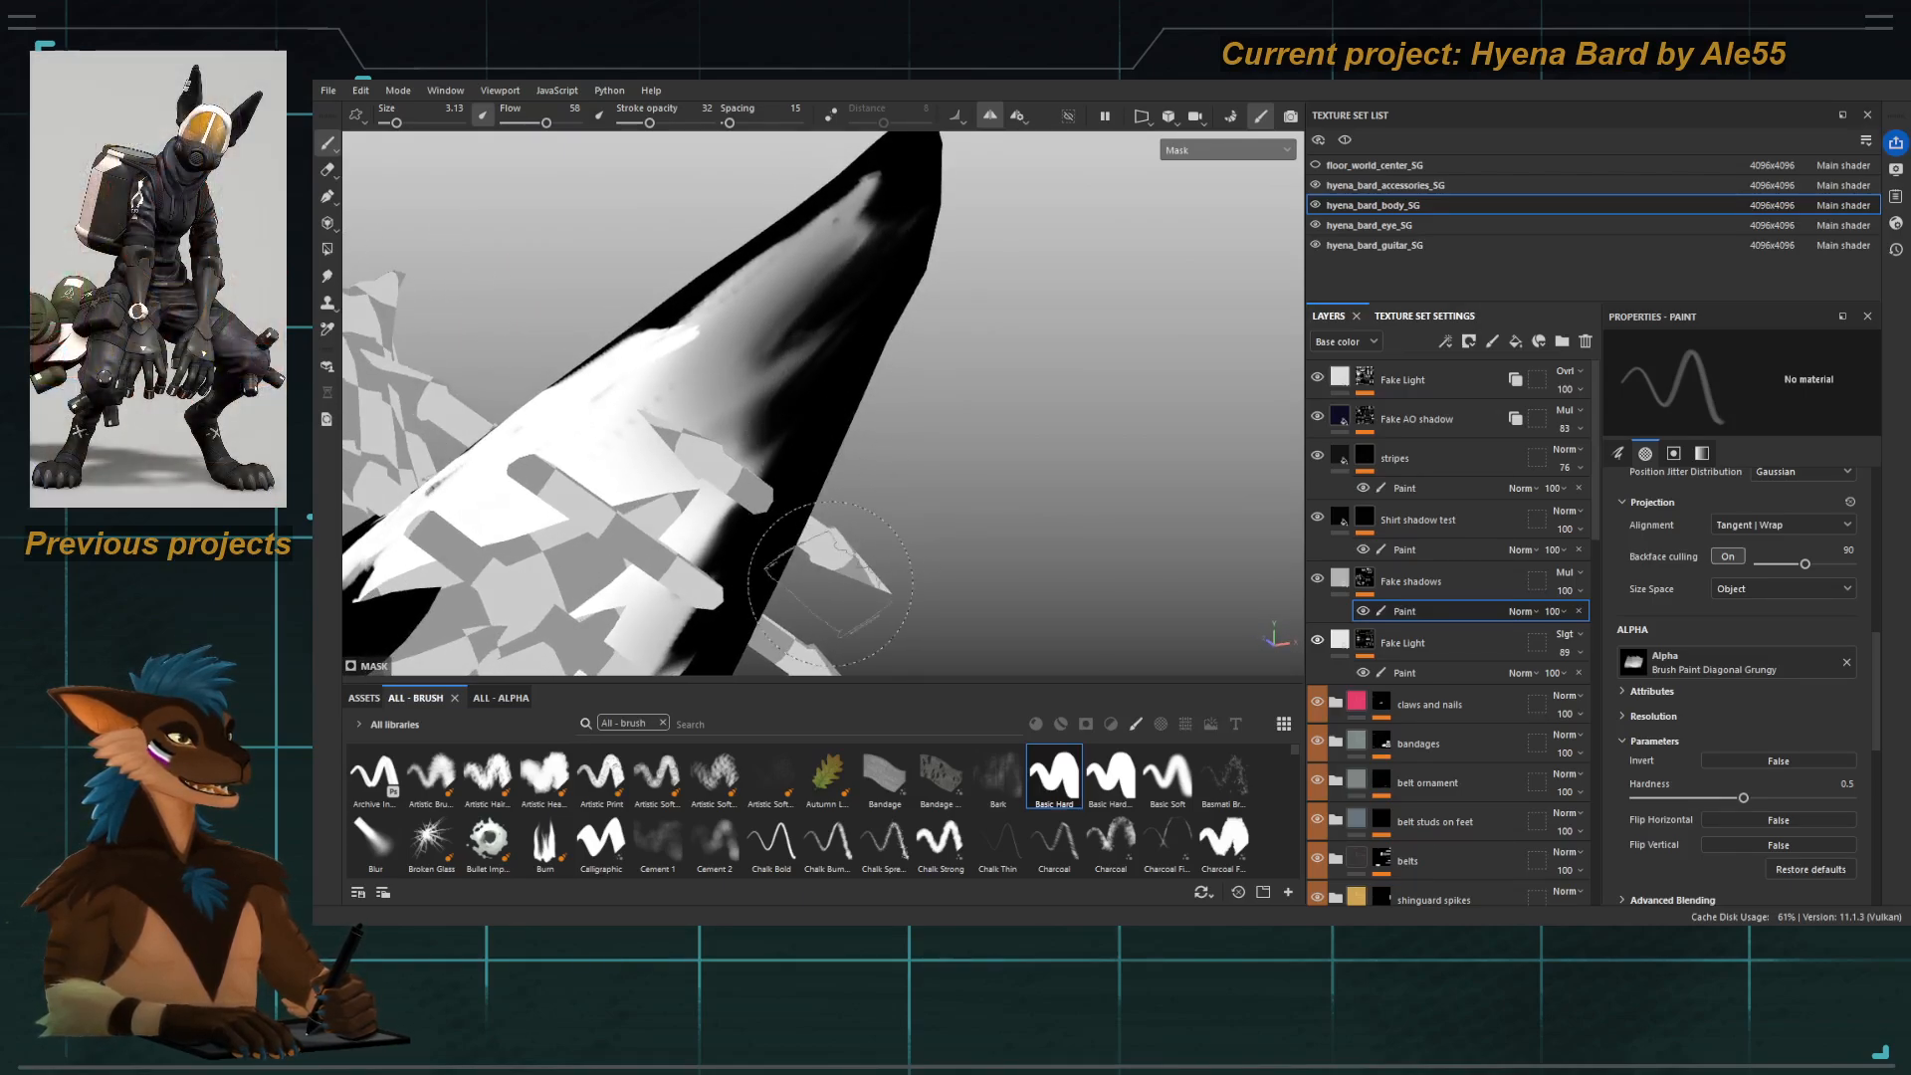
# Return the viewport to Base color and examine the blended shadow on the upper inner ear.
pyautogui.press('m')
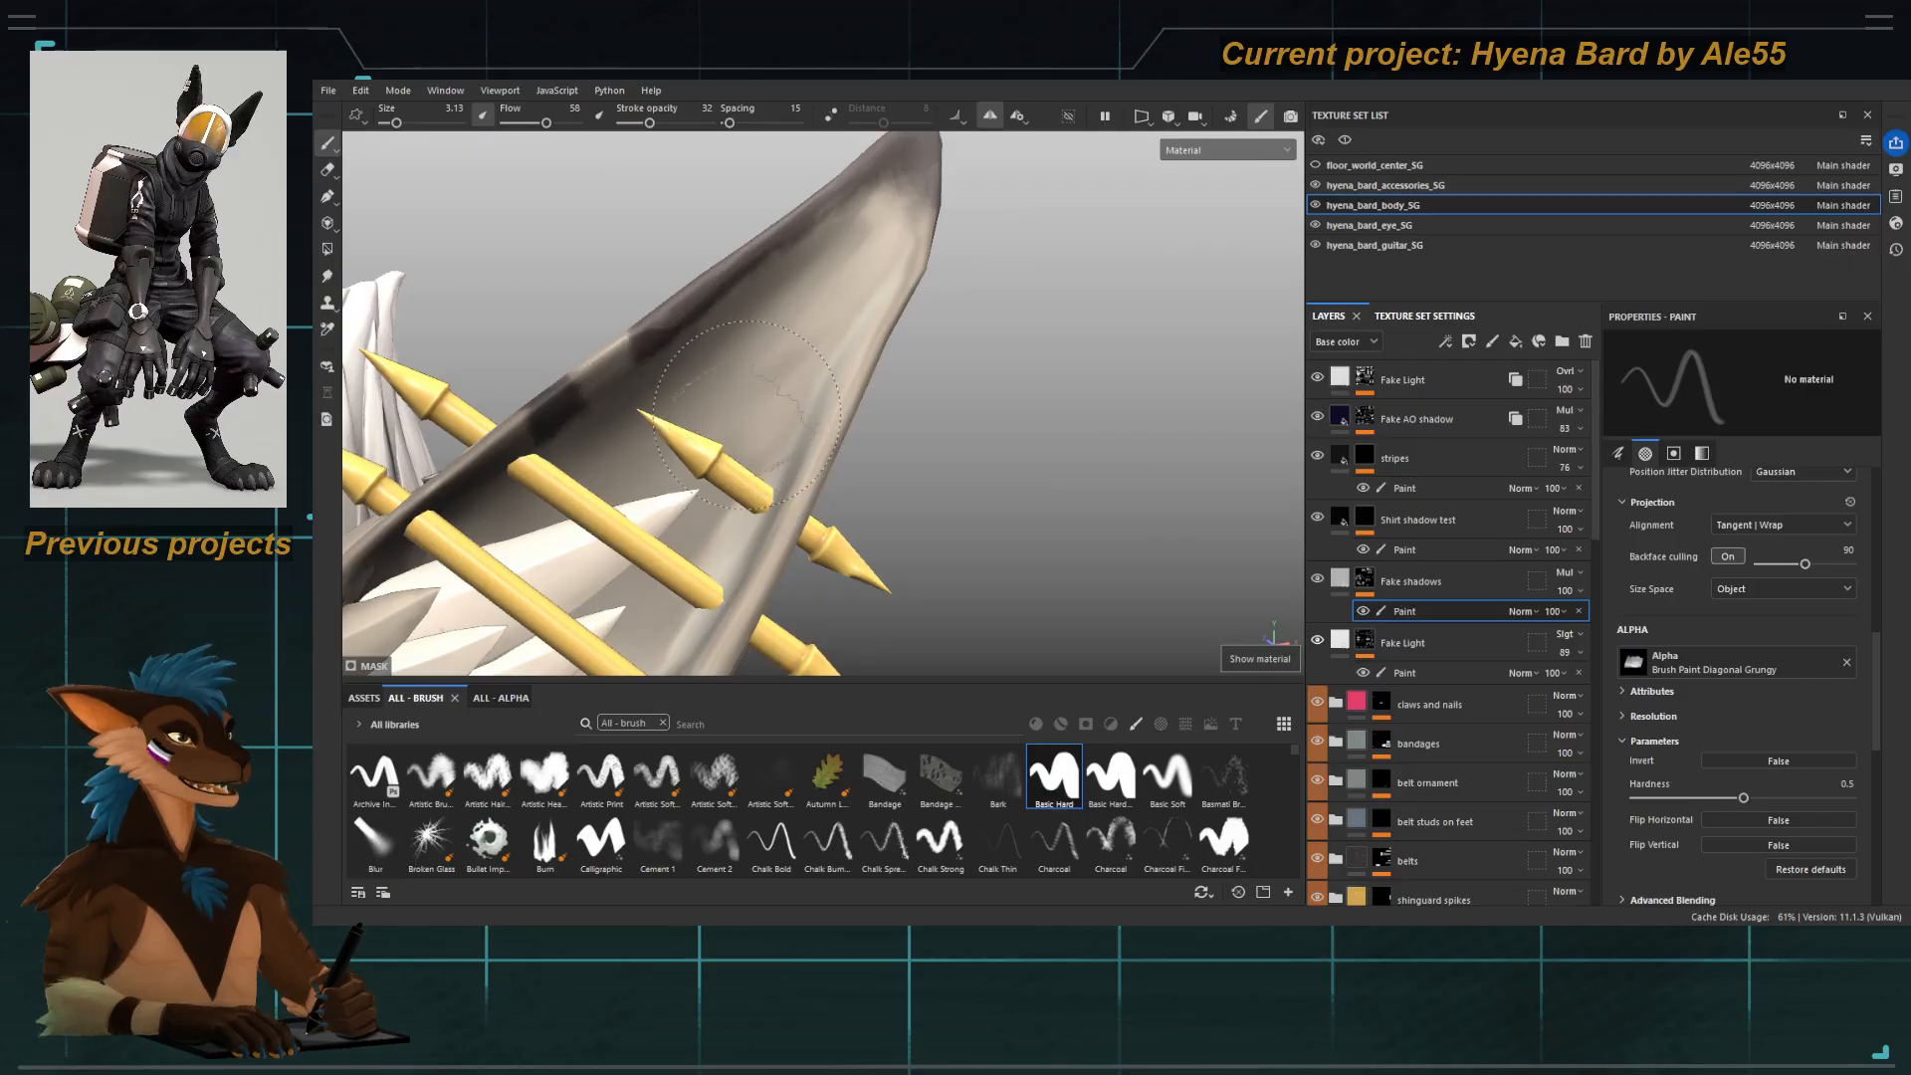
pyautogui.press('c')
pyautogui.press('c')
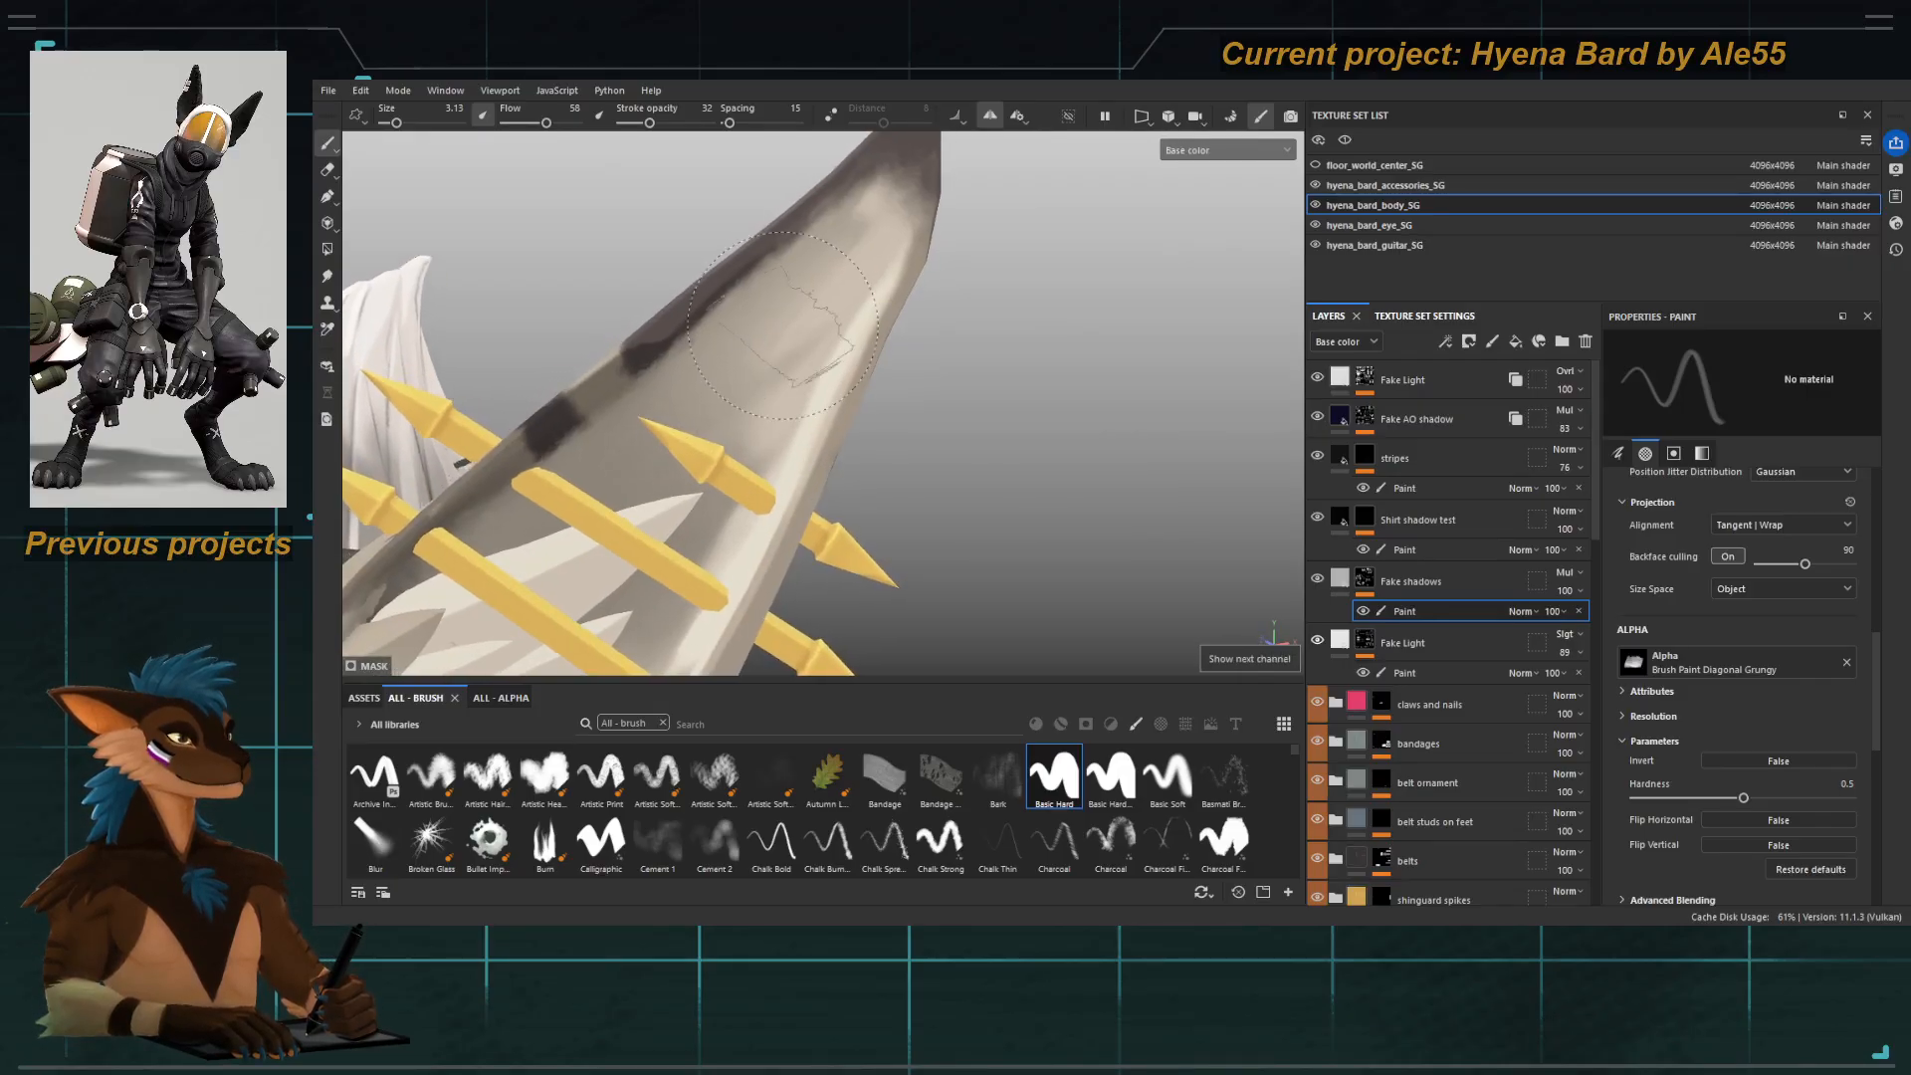
pyautogui.keyDown('alt'); pyautogui.moveTo(649, 340); pyautogui.dragTo(842, 536, button='right'); pyautogui.keyUp('alt')
pyautogui.keyDown('alt'); pyautogui.moveTo(842, 536); pyautogui.dragTo(804, 497); pyautogui.keyUp('alt')
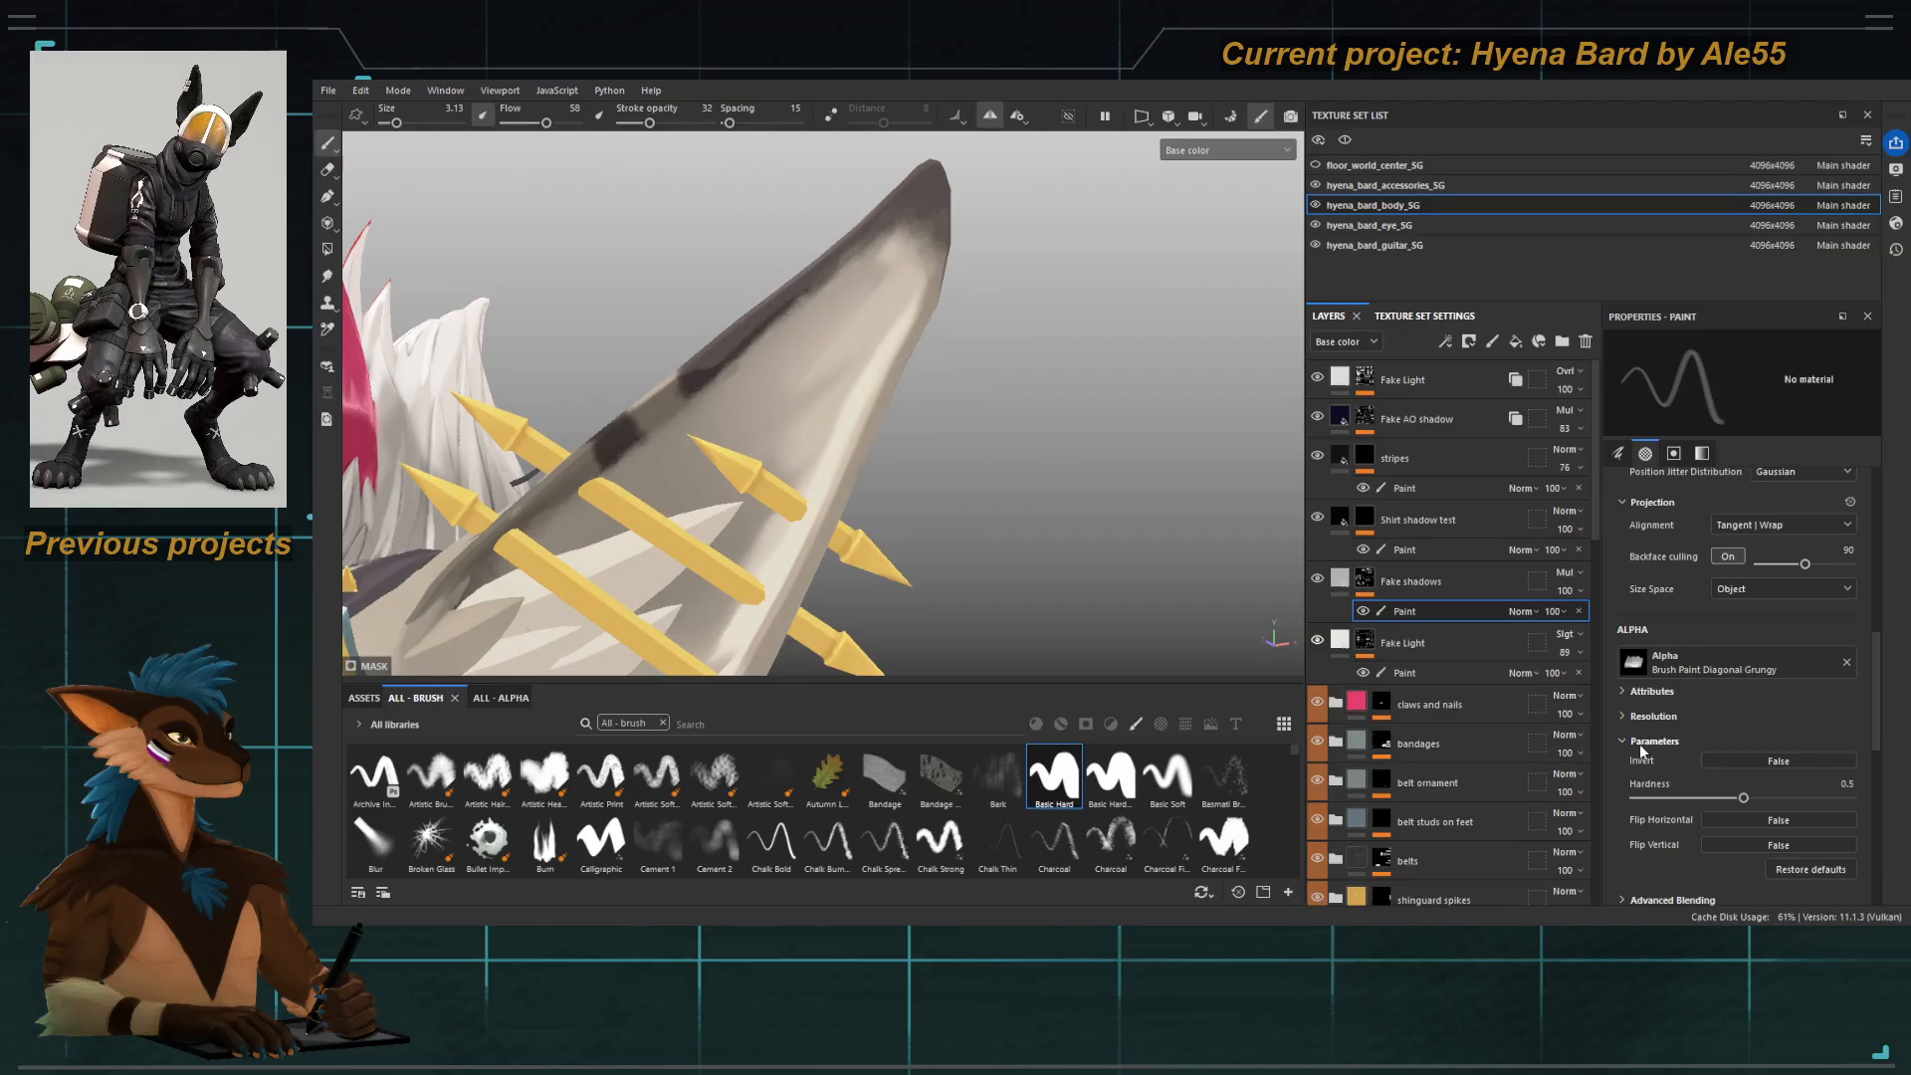
# Lower the stroke opacity to 14 and the brush size to 0.93 for finer shadow strokes inside the ear.
pyautogui.moveTo(1871, 697); pyautogui.dragTo(1867, 799)
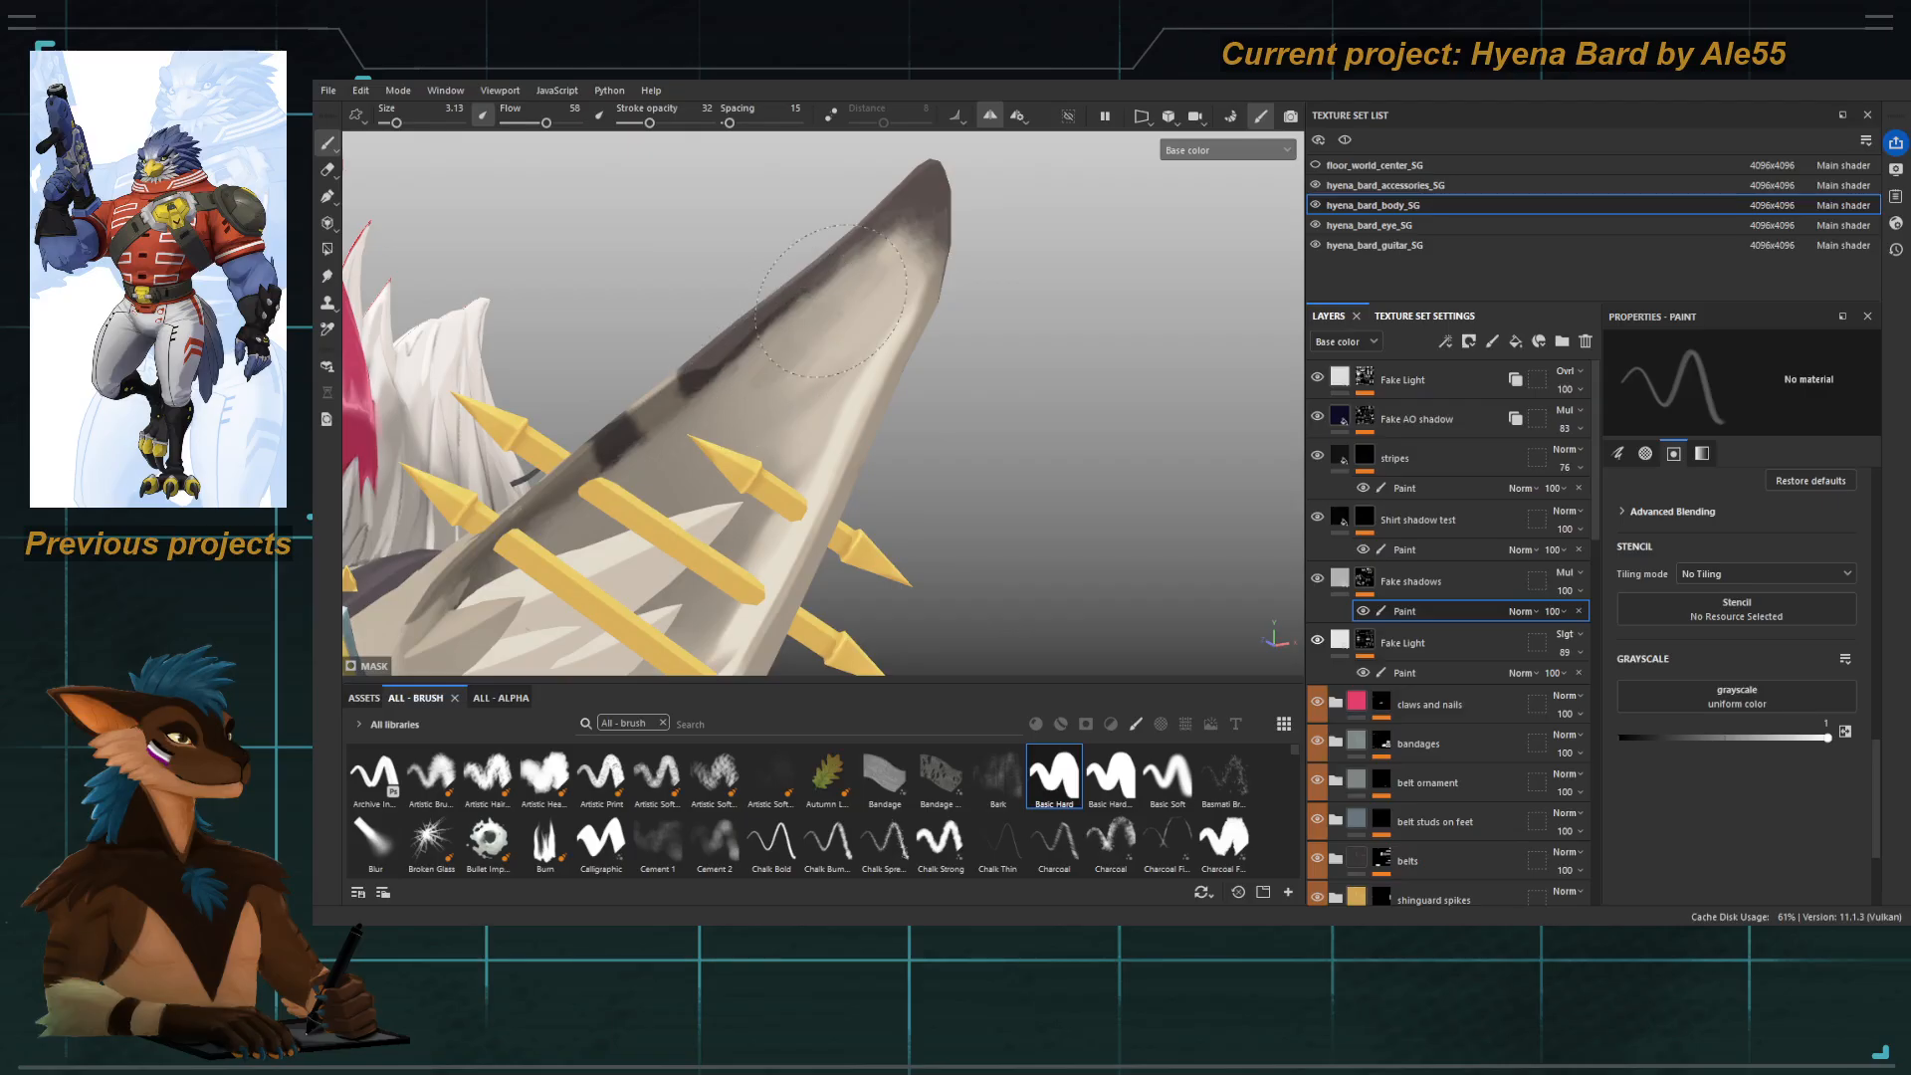
pyautogui.moveTo(649, 123); pyautogui.dragTo(634, 122)
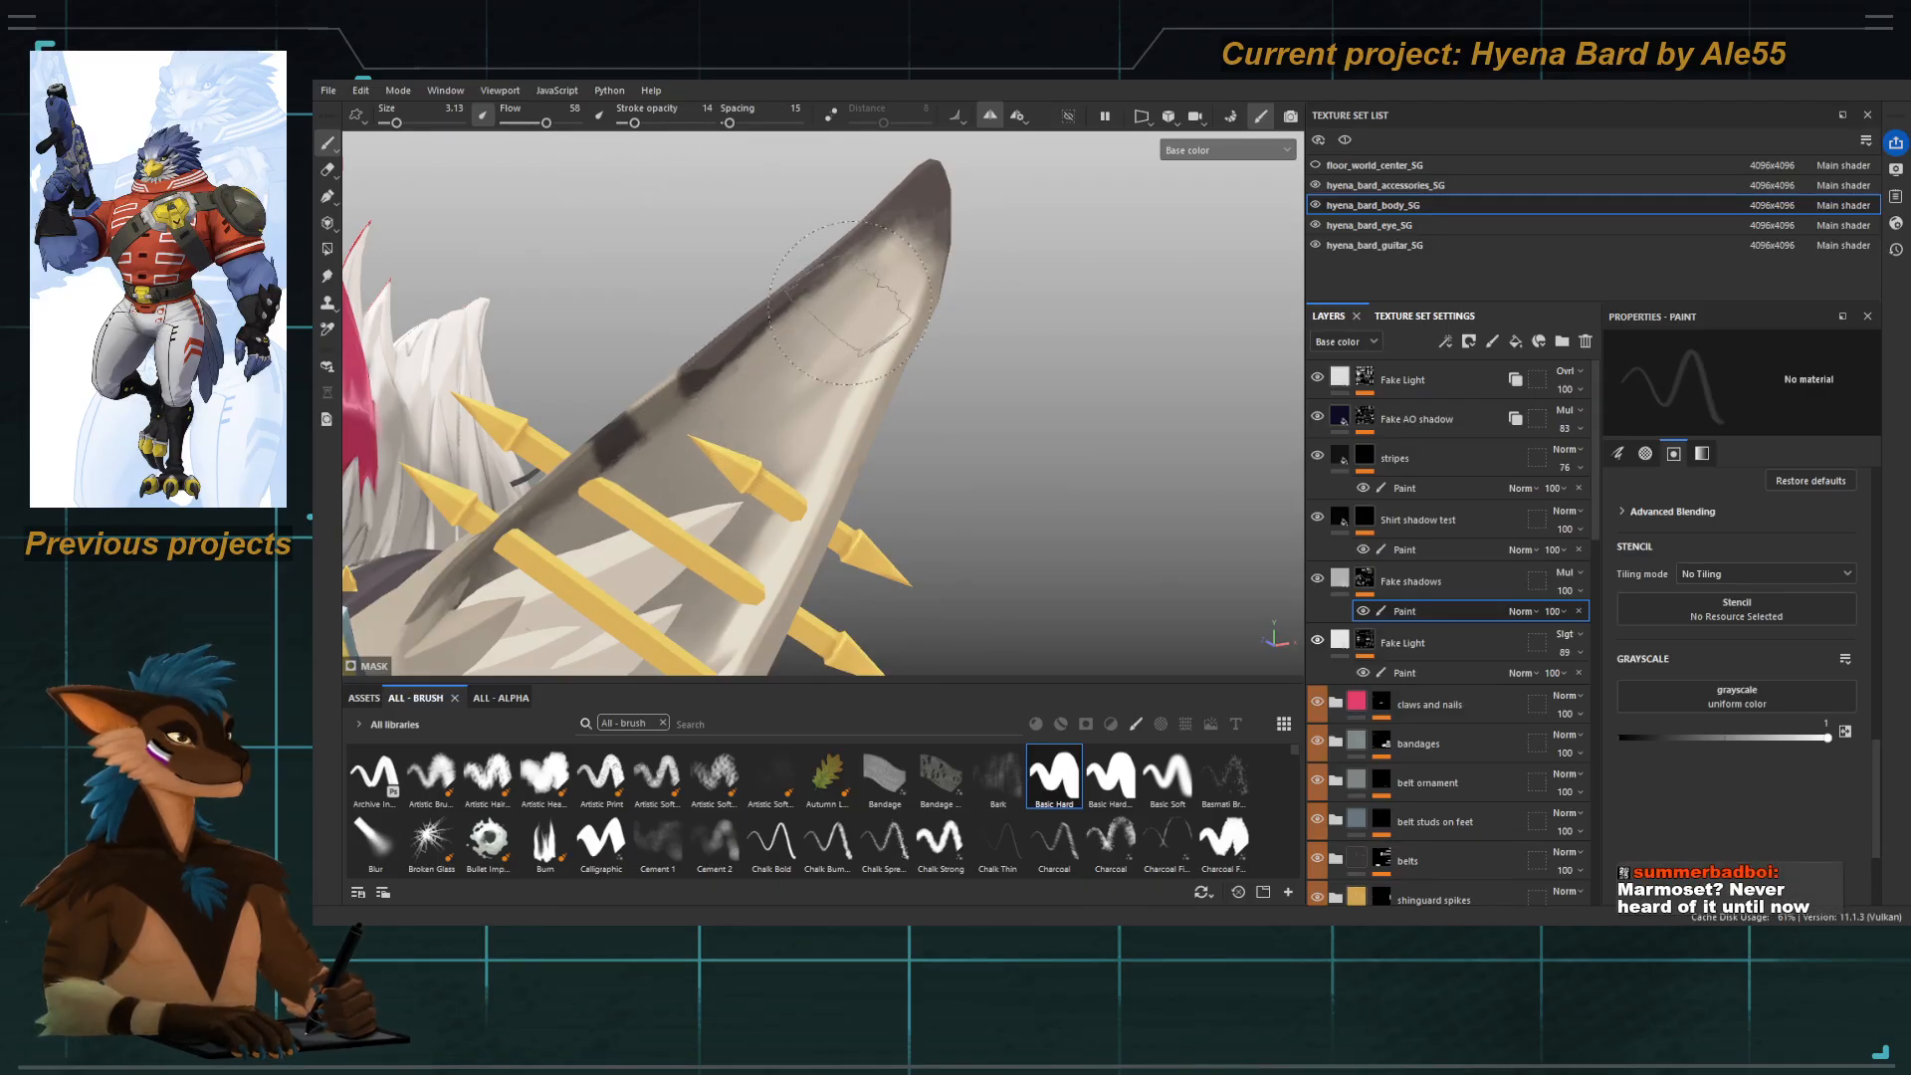
pyautogui.keyDown('ctrl'); pyautogui.moveTo(792, 404); pyautogui.dragTo(774, 386, button='right'); pyautogui.keyUp('ctrl')
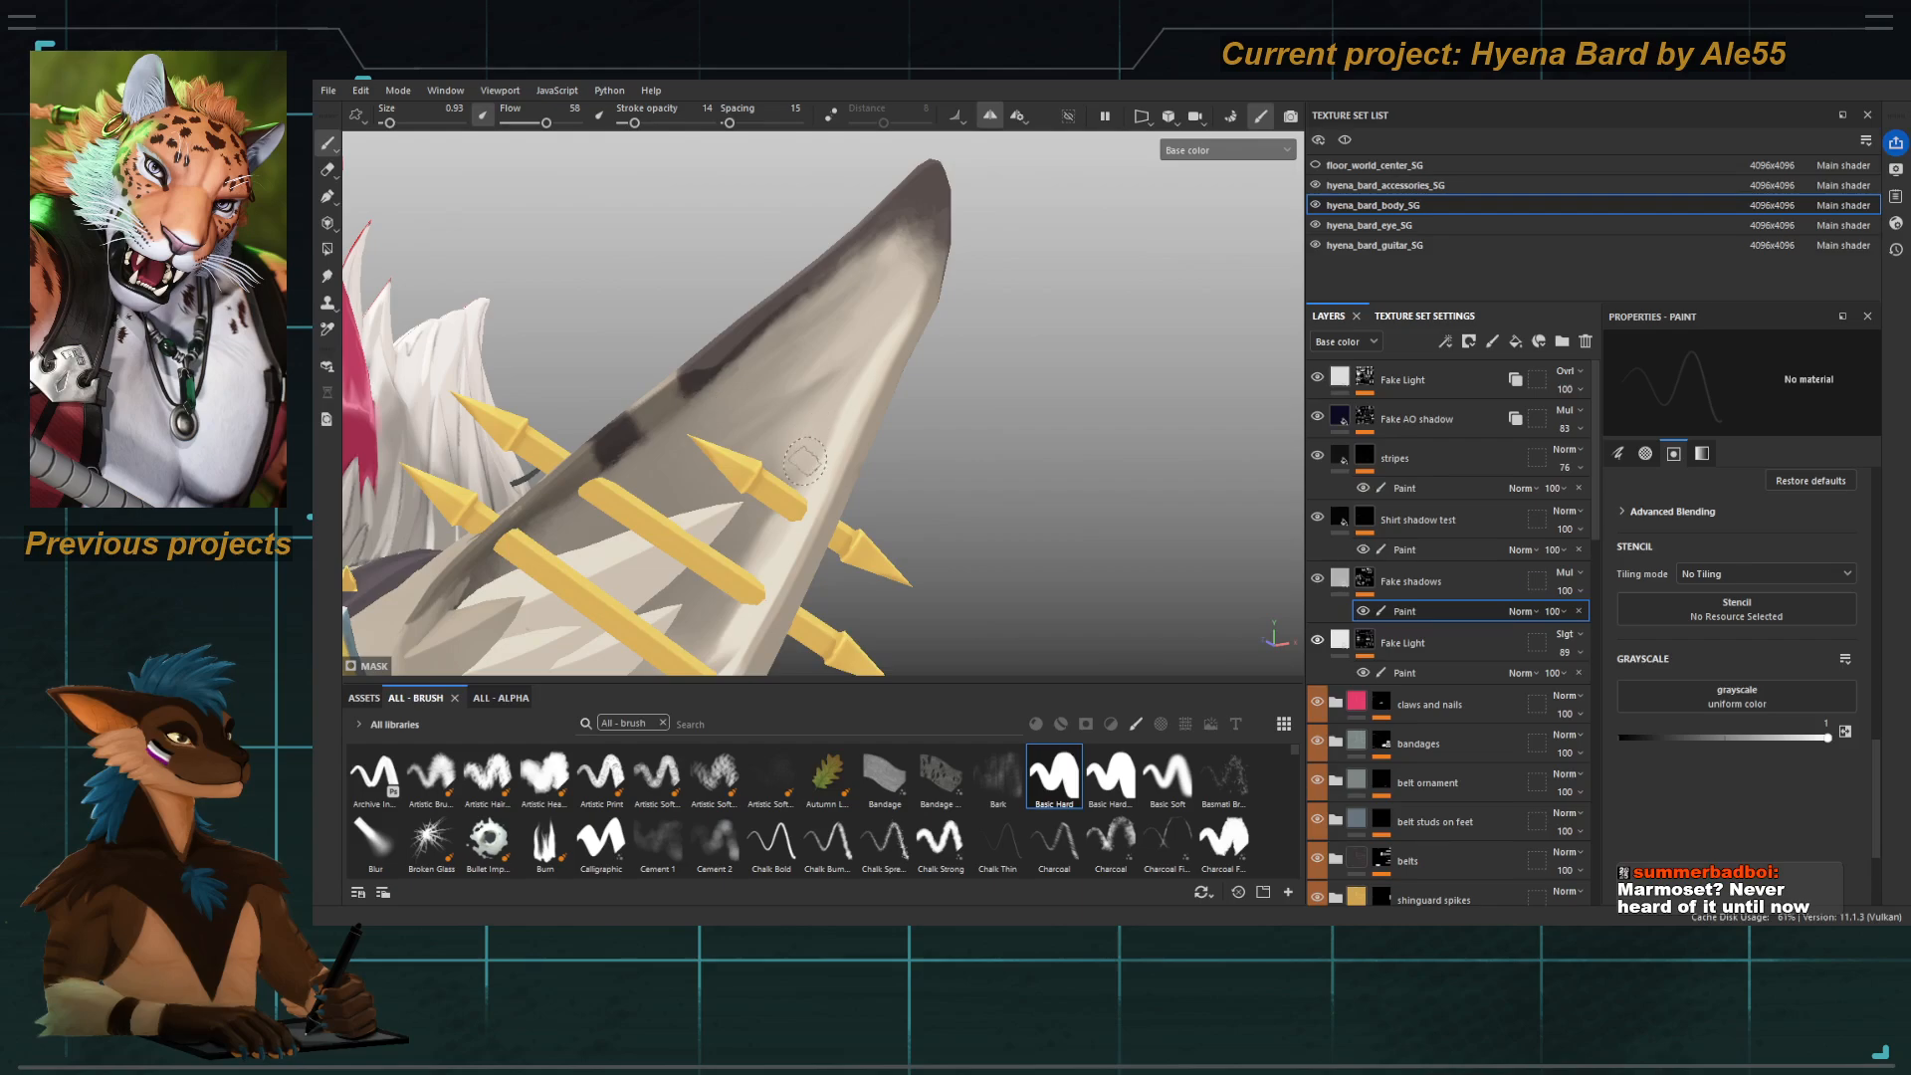
# Soften the inner-ear shadow beside the yellow spikes, painting the mask with grayscale 0 at brush size 0.93.
pyautogui.keyDown('alt'); pyautogui.moveTo(804, 460); pyautogui.dragTo(704, 469, button='right'); pyautogui.keyUp('alt')
pyautogui.keyDown('alt'); pyautogui.moveTo(703, 470); pyautogui.dragTo(746, 497); pyautogui.keyUp('alt')
pyautogui.keyDown('alt'); pyautogui.moveTo(746, 498); pyautogui.dragTo(718, 424, button='right'); pyautogui.keyUp('alt')
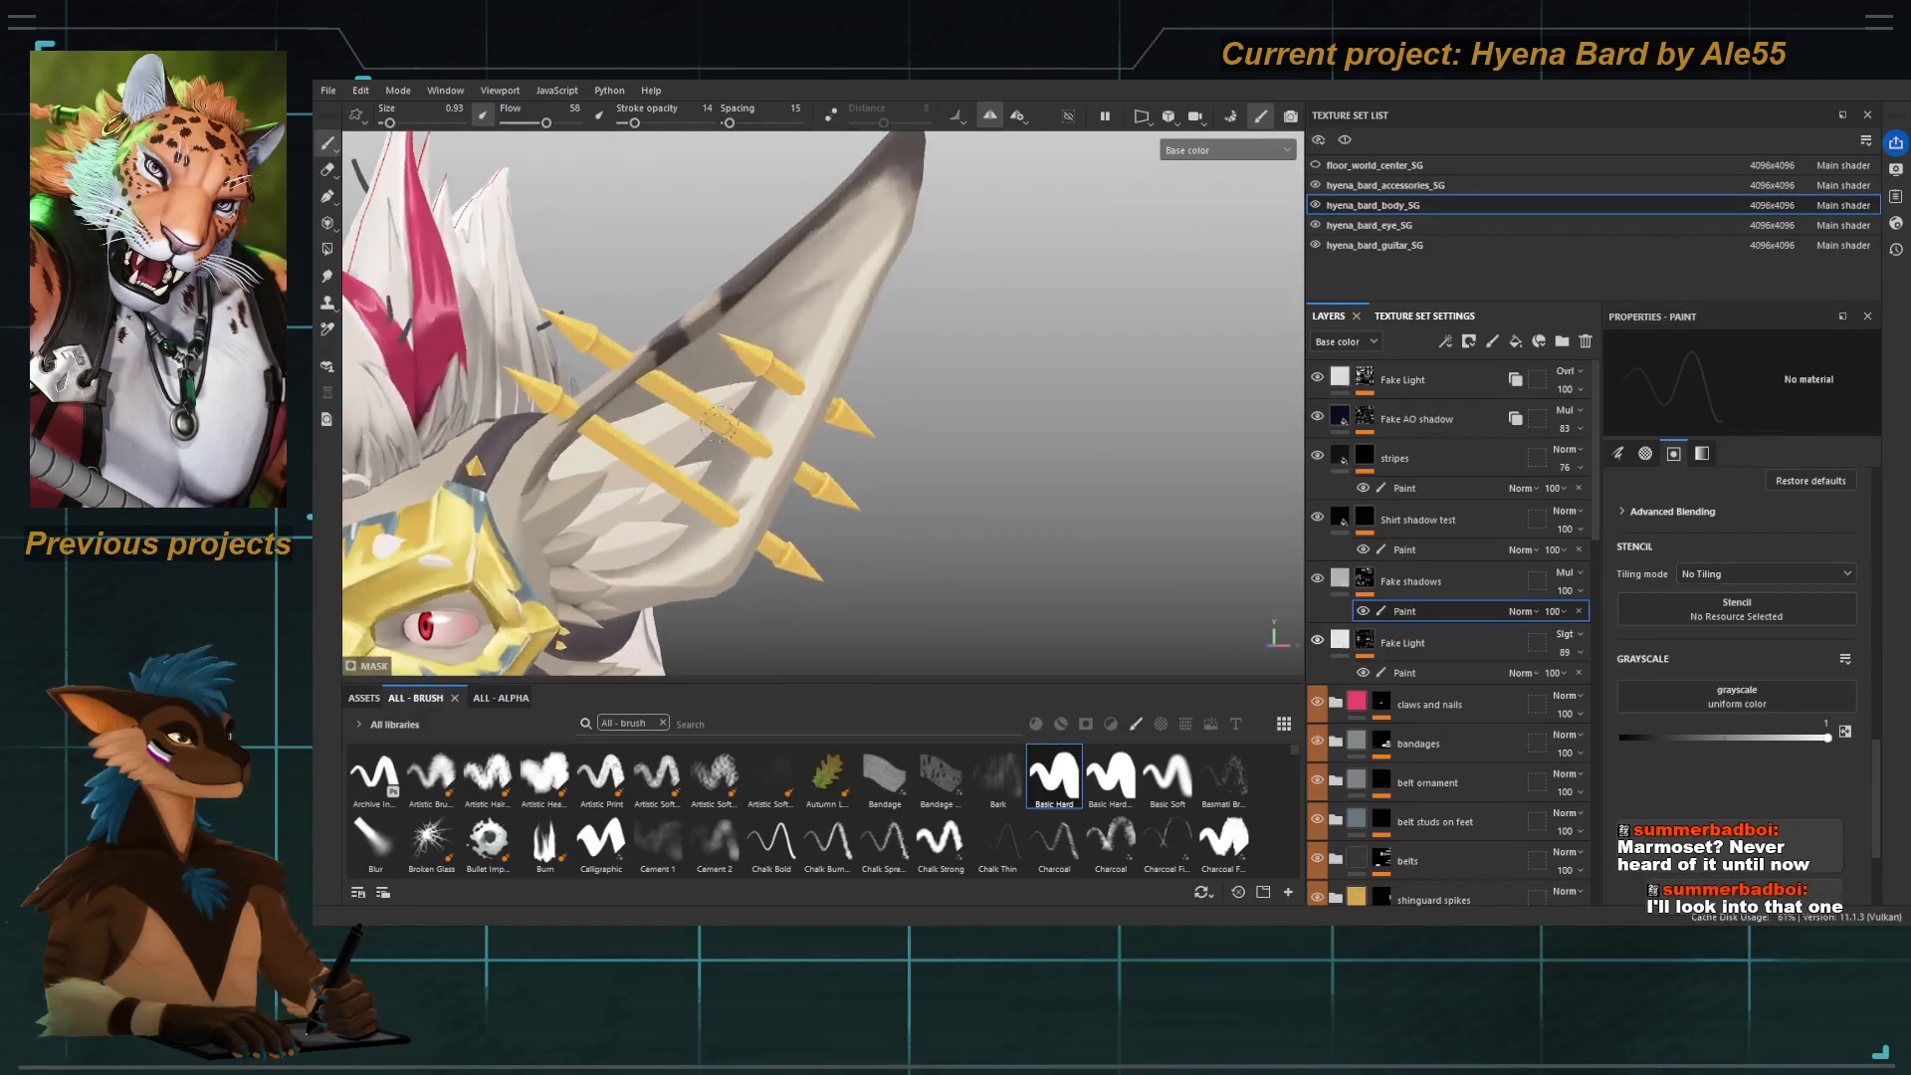
pyautogui.keyDown('alt'); pyautogui.moveTo(717, 425); pyautogui.dragTo(704, 362); pyautogui.keyUp('alt')
pyautogui.keyDown('ctrl'); pyautogui.moveTo(710, 277); pyautogui.dragTo(747, 270, button='right'); pyautogui.keyUp('ctrl')
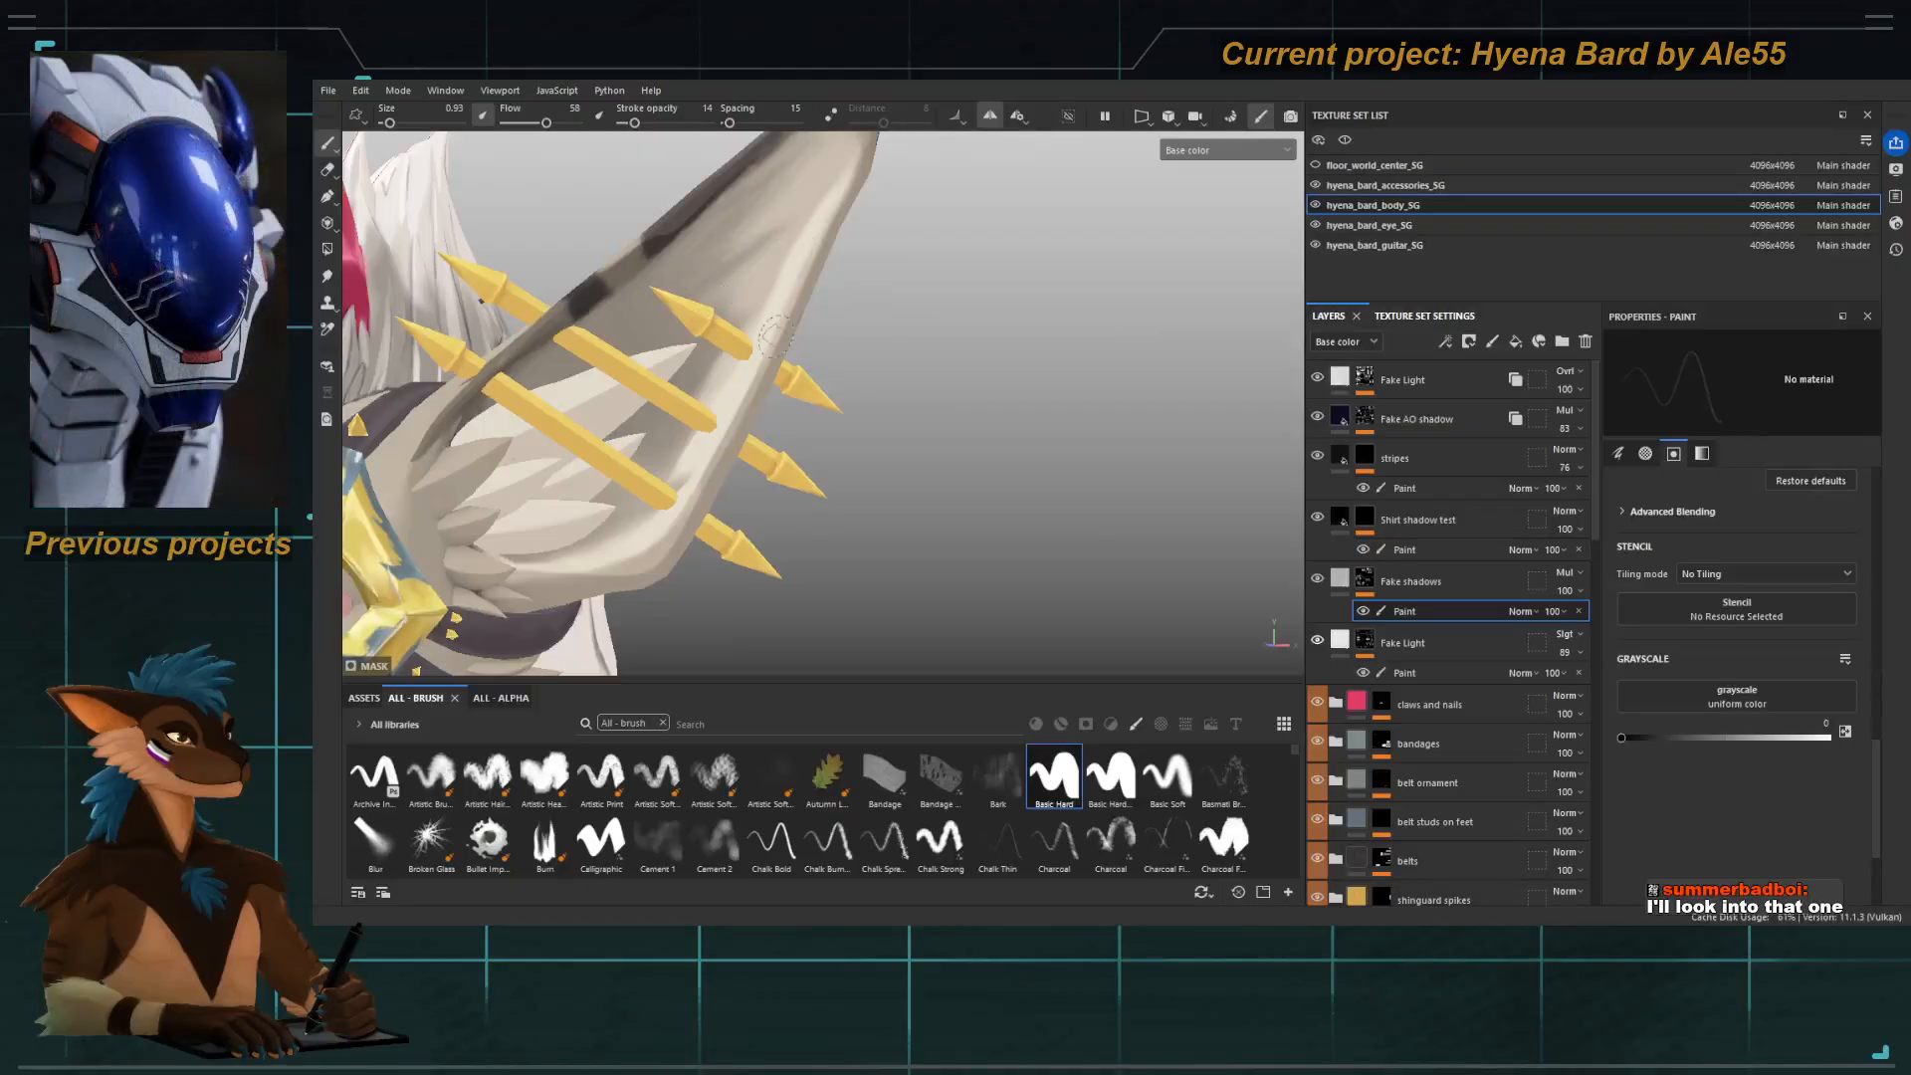
# Hide the hyena_bard_accessories_SG texture set and rework the exposed inner-ear shadow with brush size 1.87, ending on grayscale 1.
pyautogui.click(1315, 185)
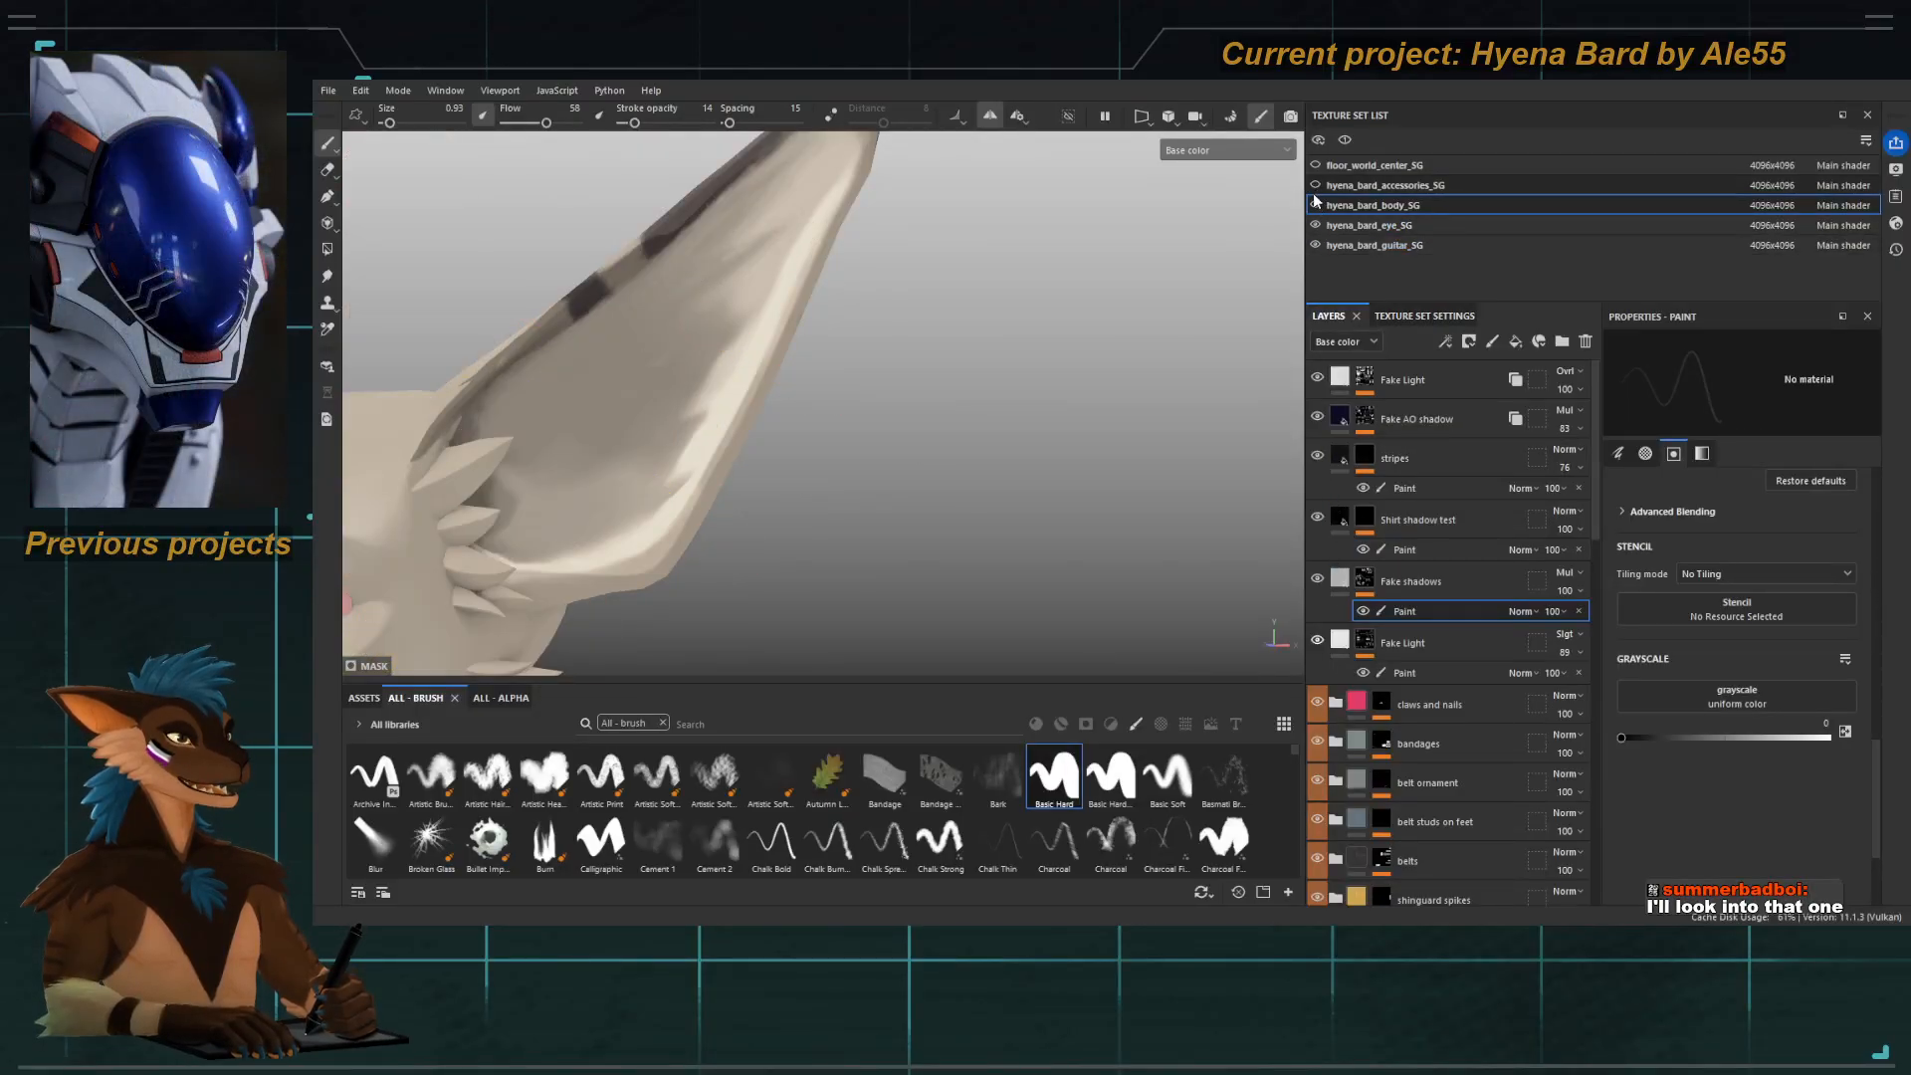
pyautogui.keyDown('ctrl'); pyautogui.moveTo(713, 329); pyautogui.dragTo(749, 328, button='right'); pyautogui.keyUp('ctrl')
pyautogui.keyDown('alt'); pyautogui.moveTo(700, 324); pyautogui.dragTo(692, 319); pyautogui.keyUp('alt')
pyautogui.press('x')
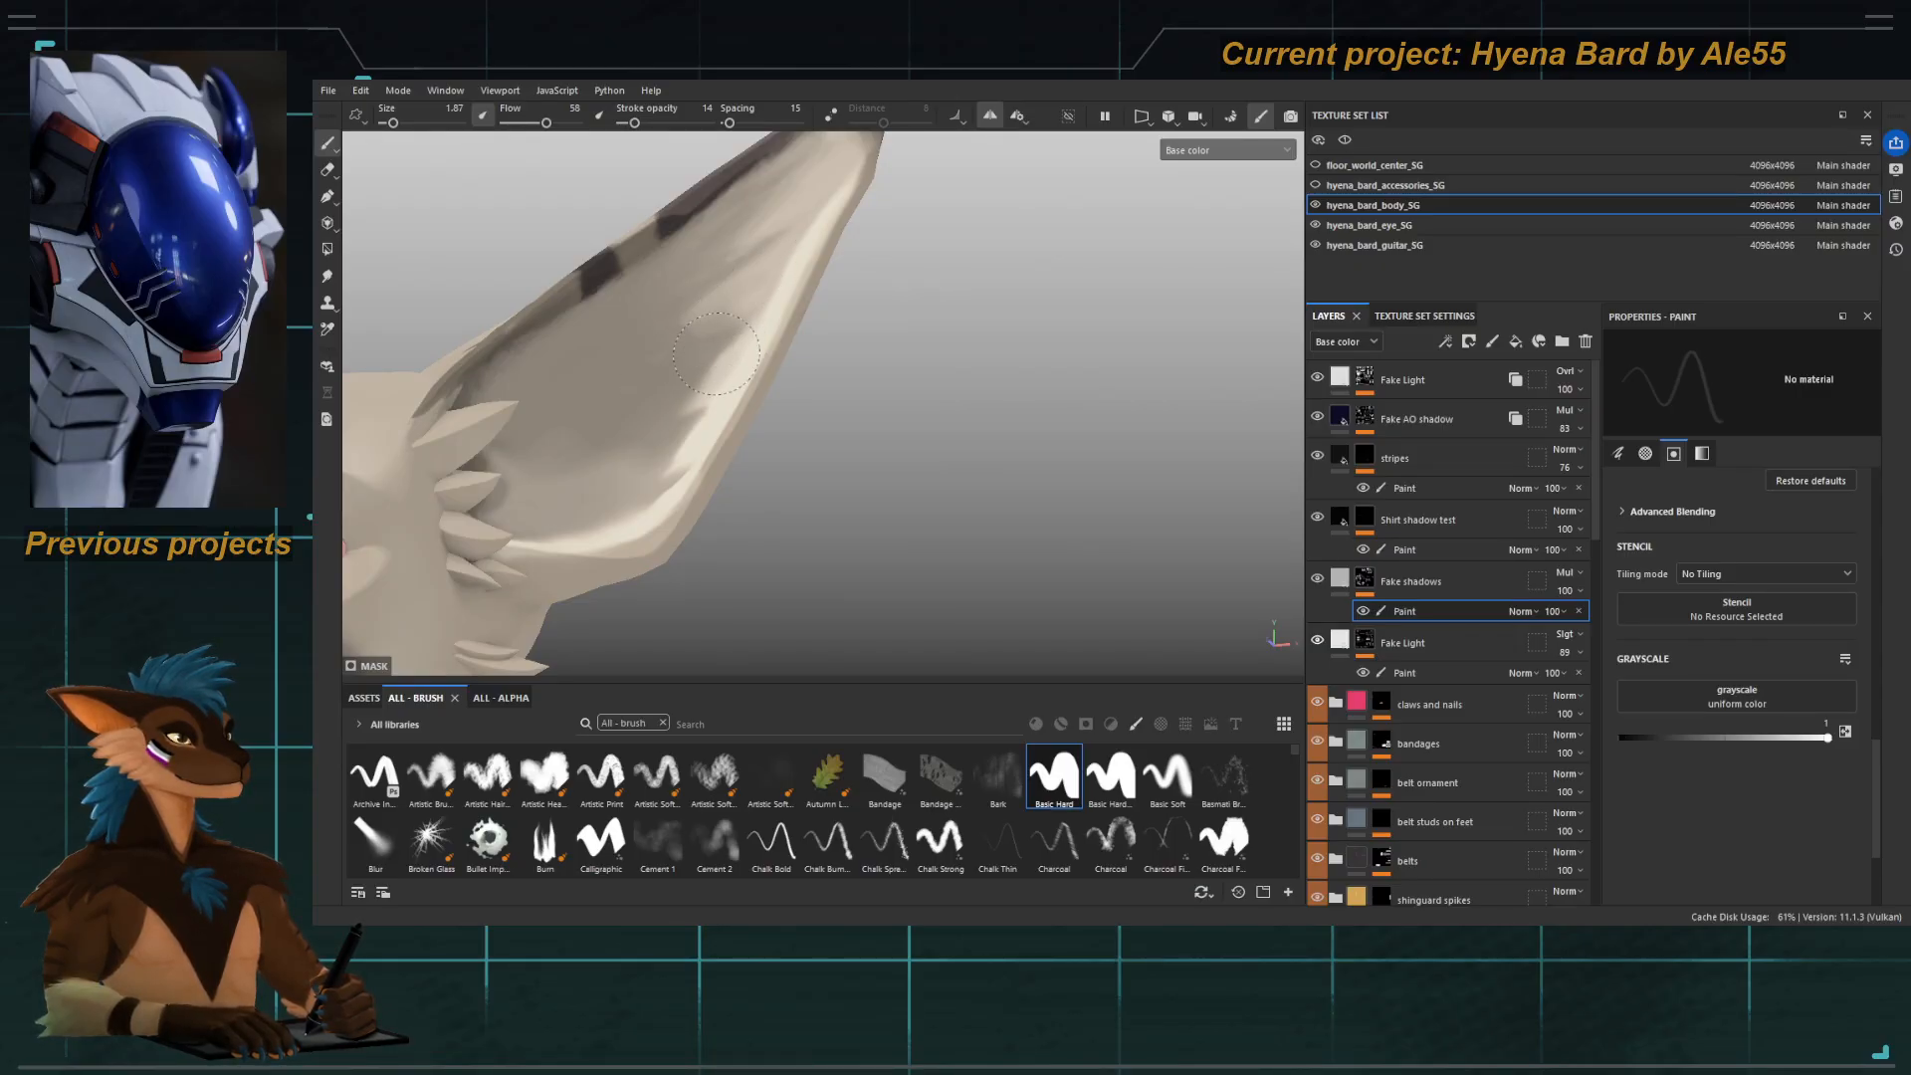
pyautogui.press('x')
pyautogui.press('x')
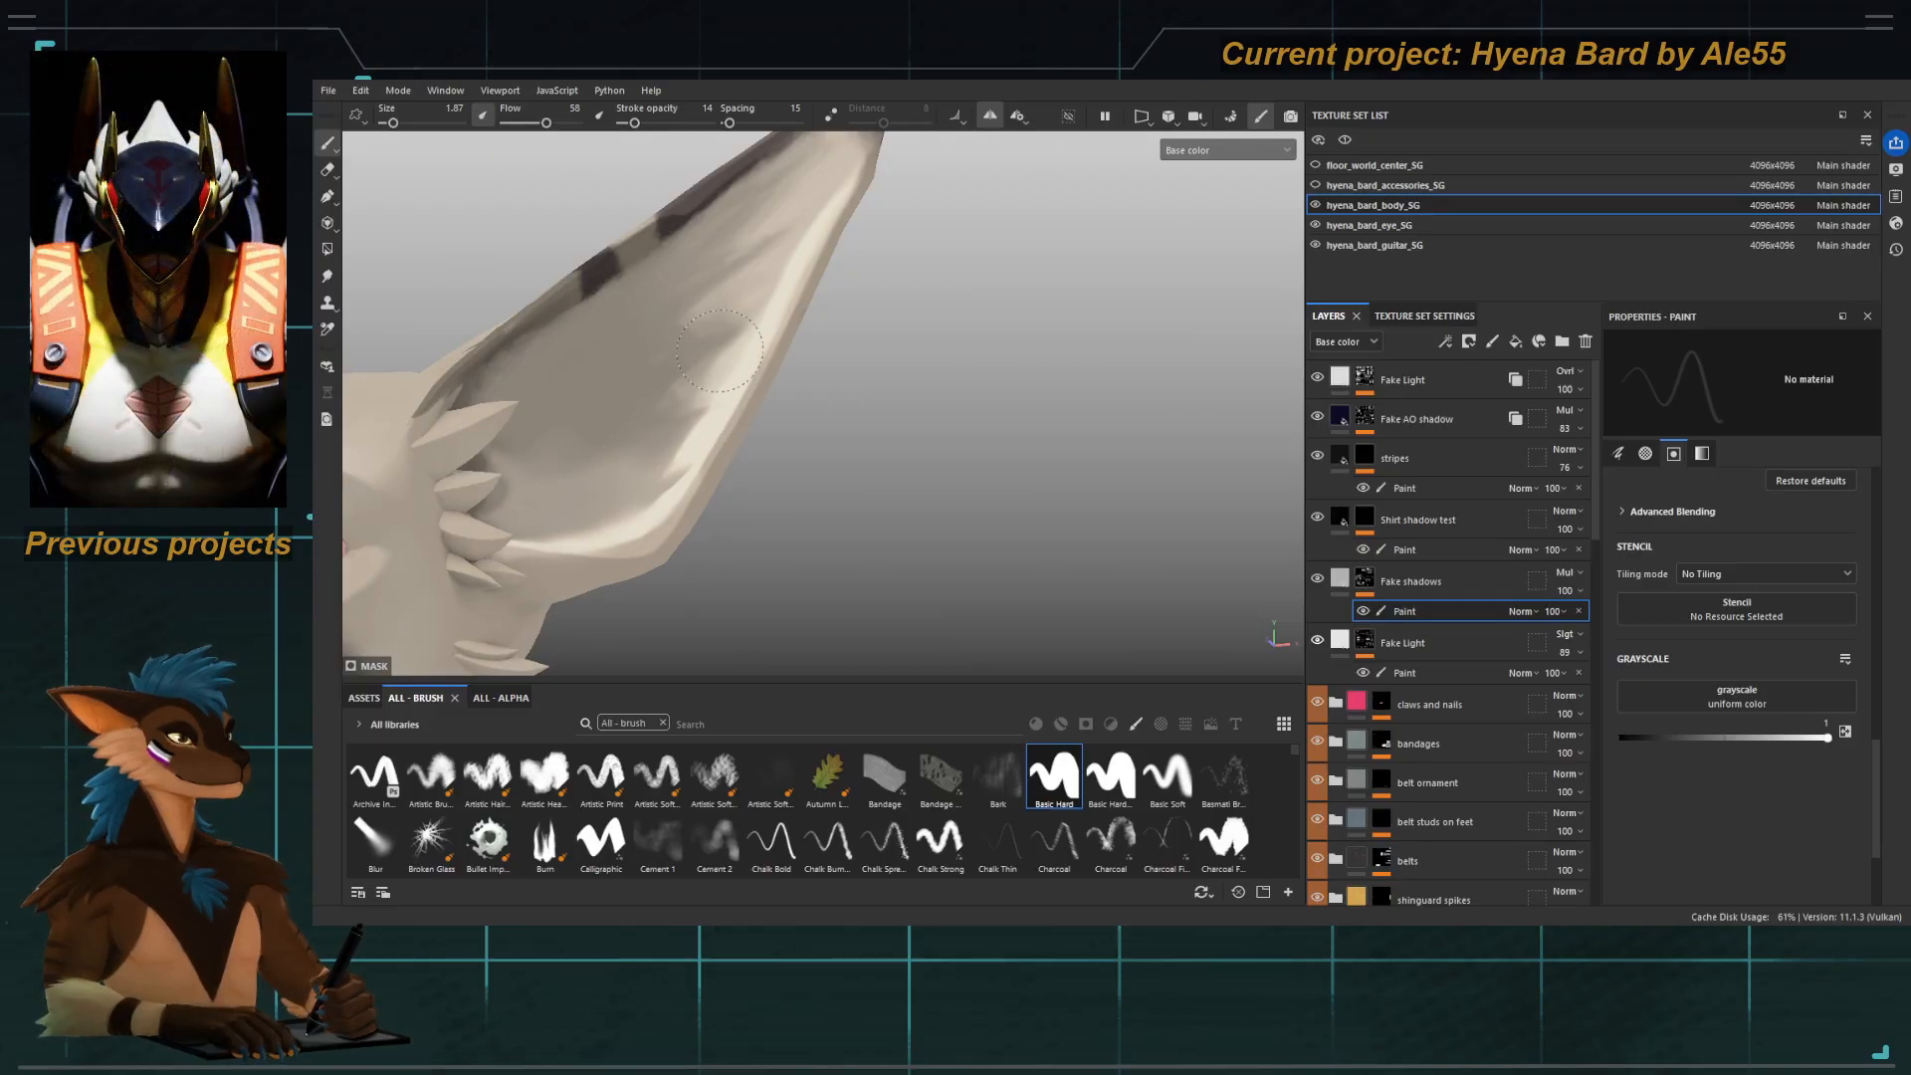
# Reduce the brush size to 0.93 and 0.50 and paint fine shadow streaks toward the ear's bright outer edge.
pyautogui.press('[')
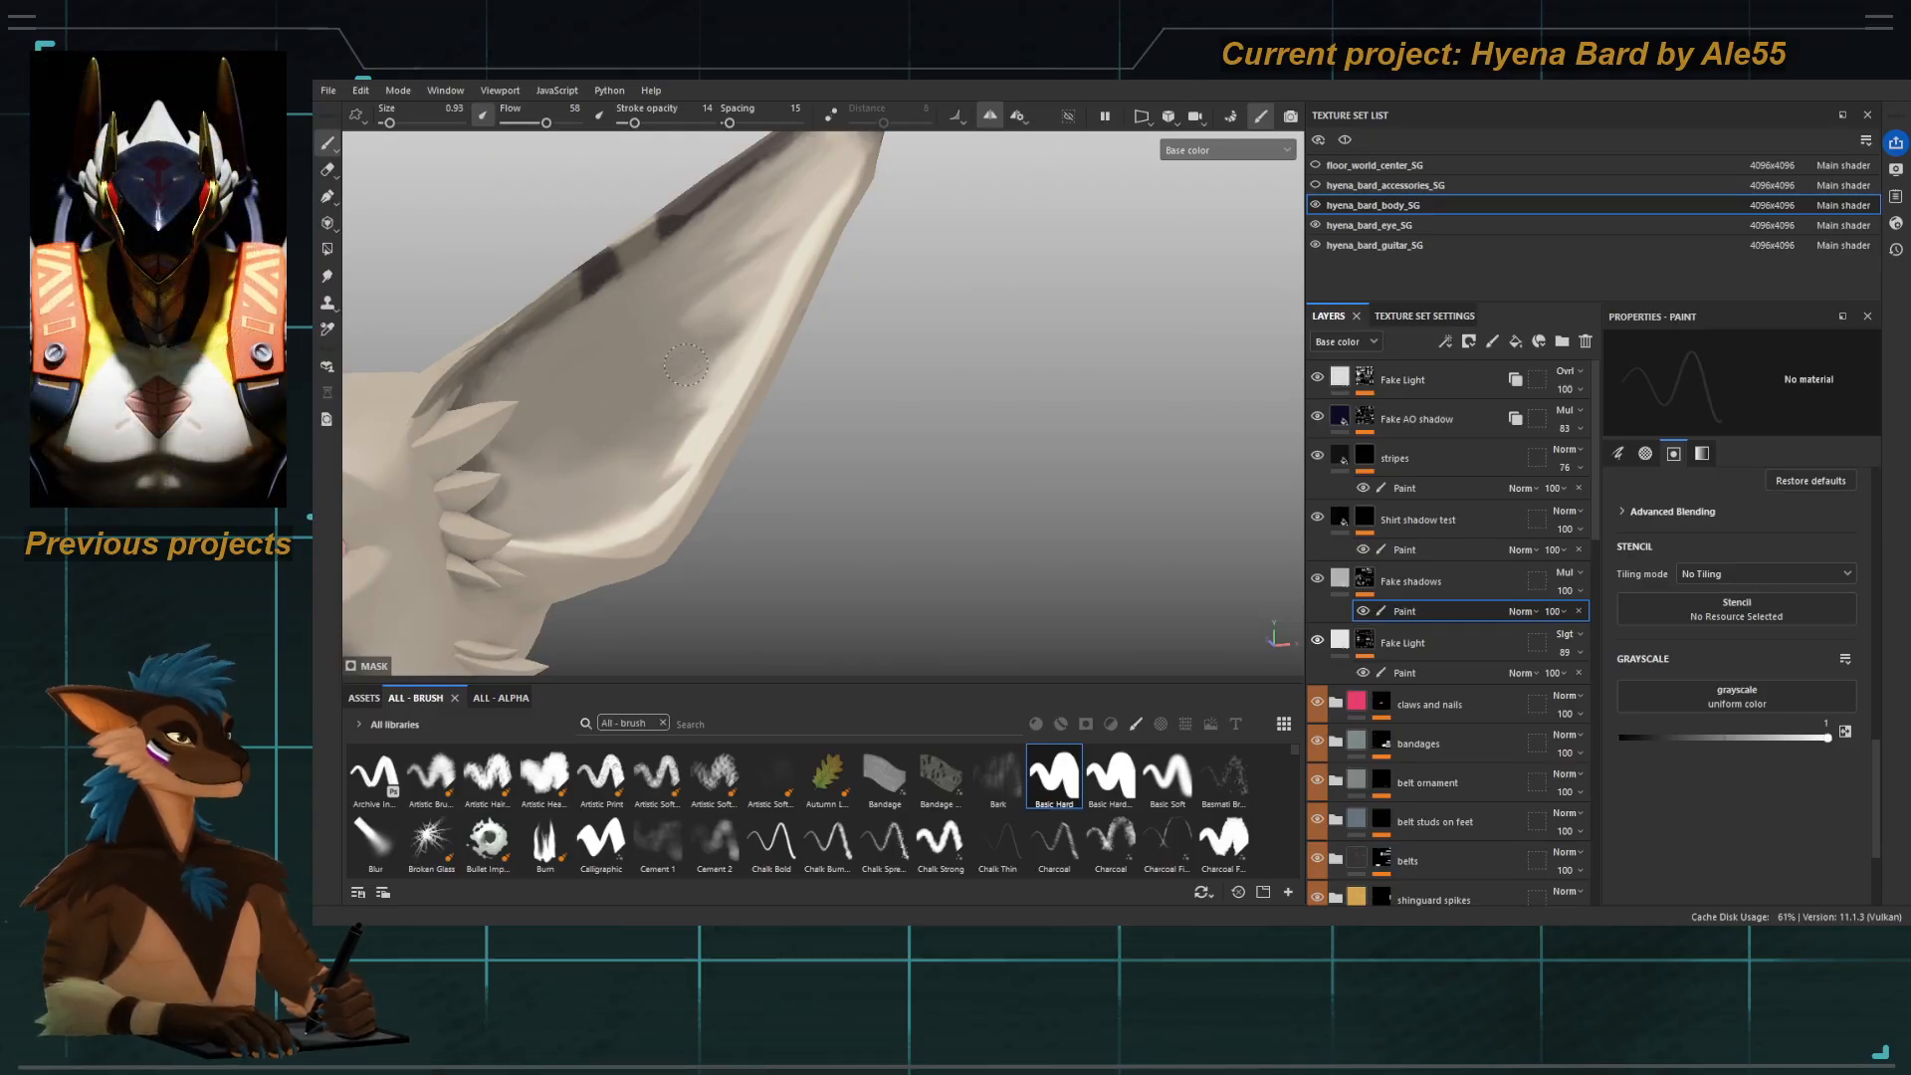
pyautogui.moveTo(736, 344)
pyautogui.mouseDown()
pyautogui.moveTo(693, 391)
pyautogui.moveTo(746, 438)
pyautogui.mouseUp()
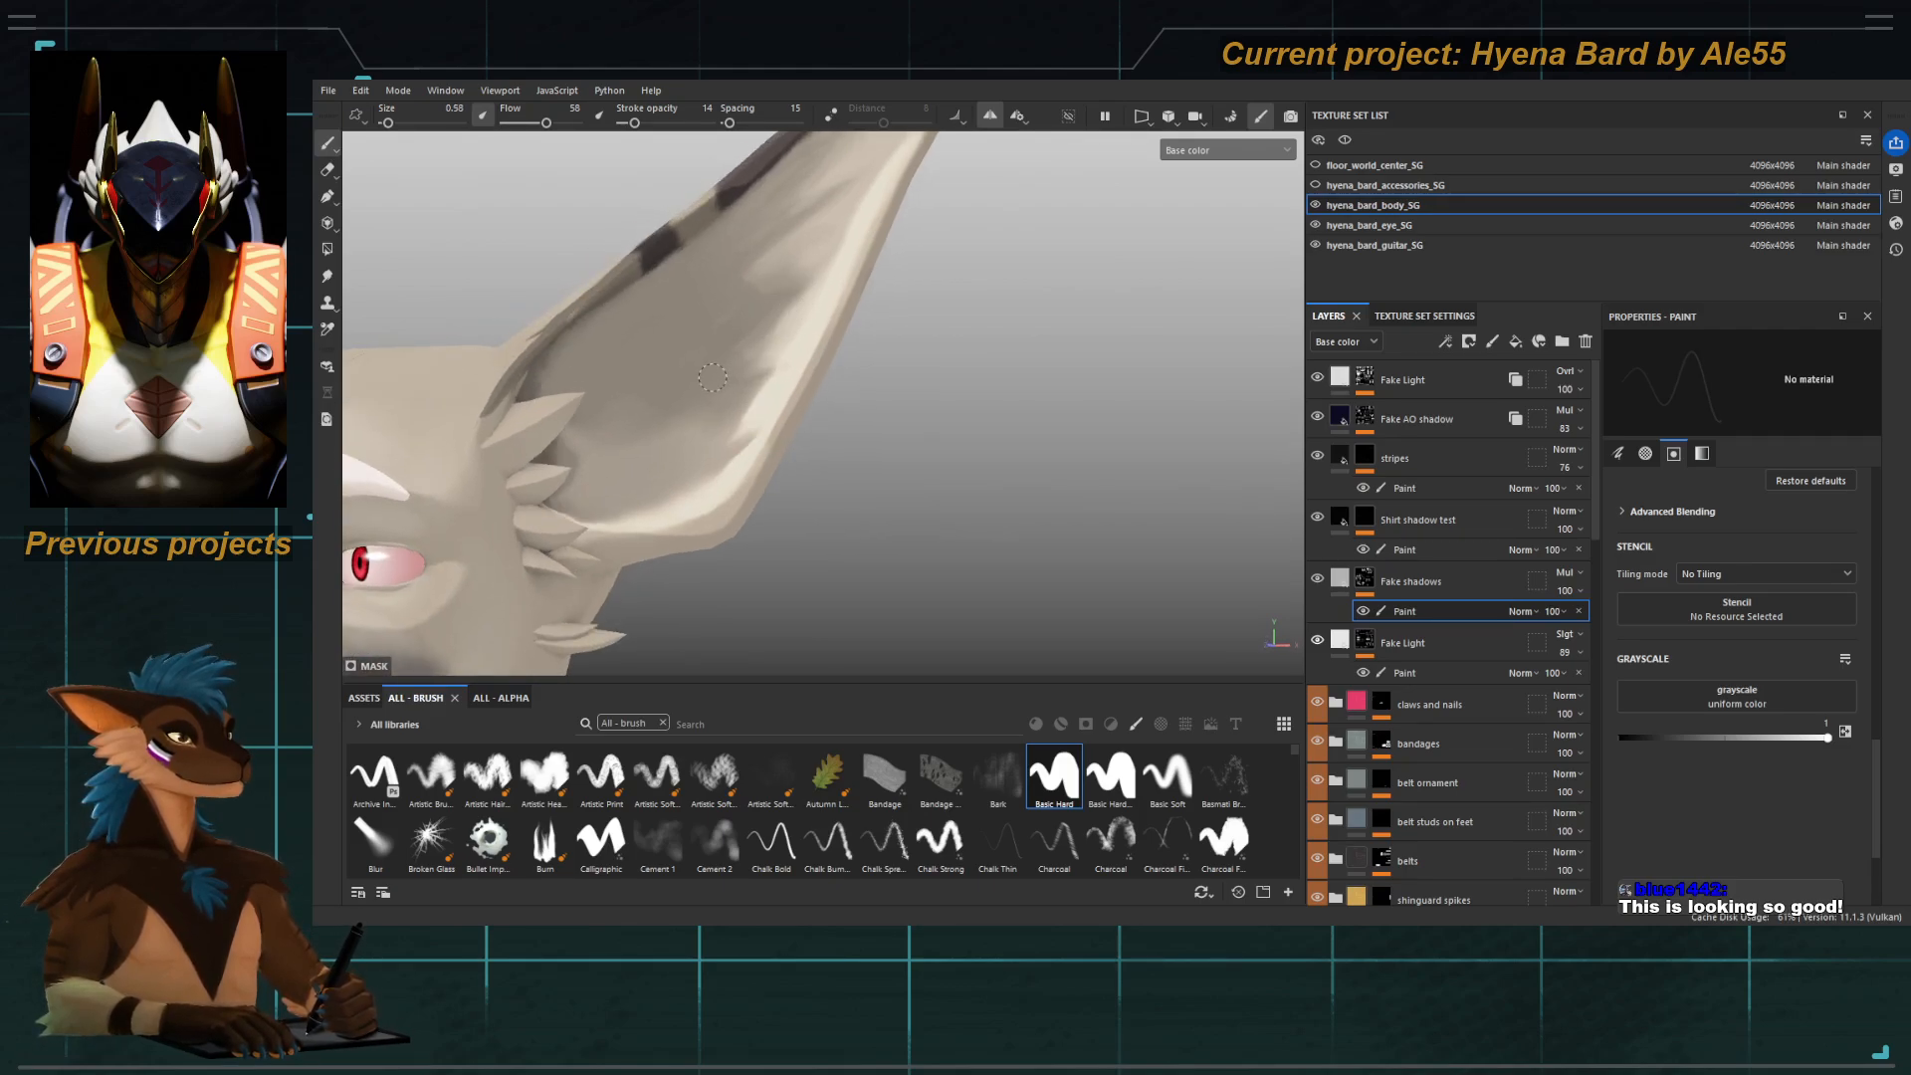
pyautogui.keyDown('alt'); pyautogui.moveTo(749, 311); pyautogui.dragTo(771, 292); pyautogui.keyUp('alt')
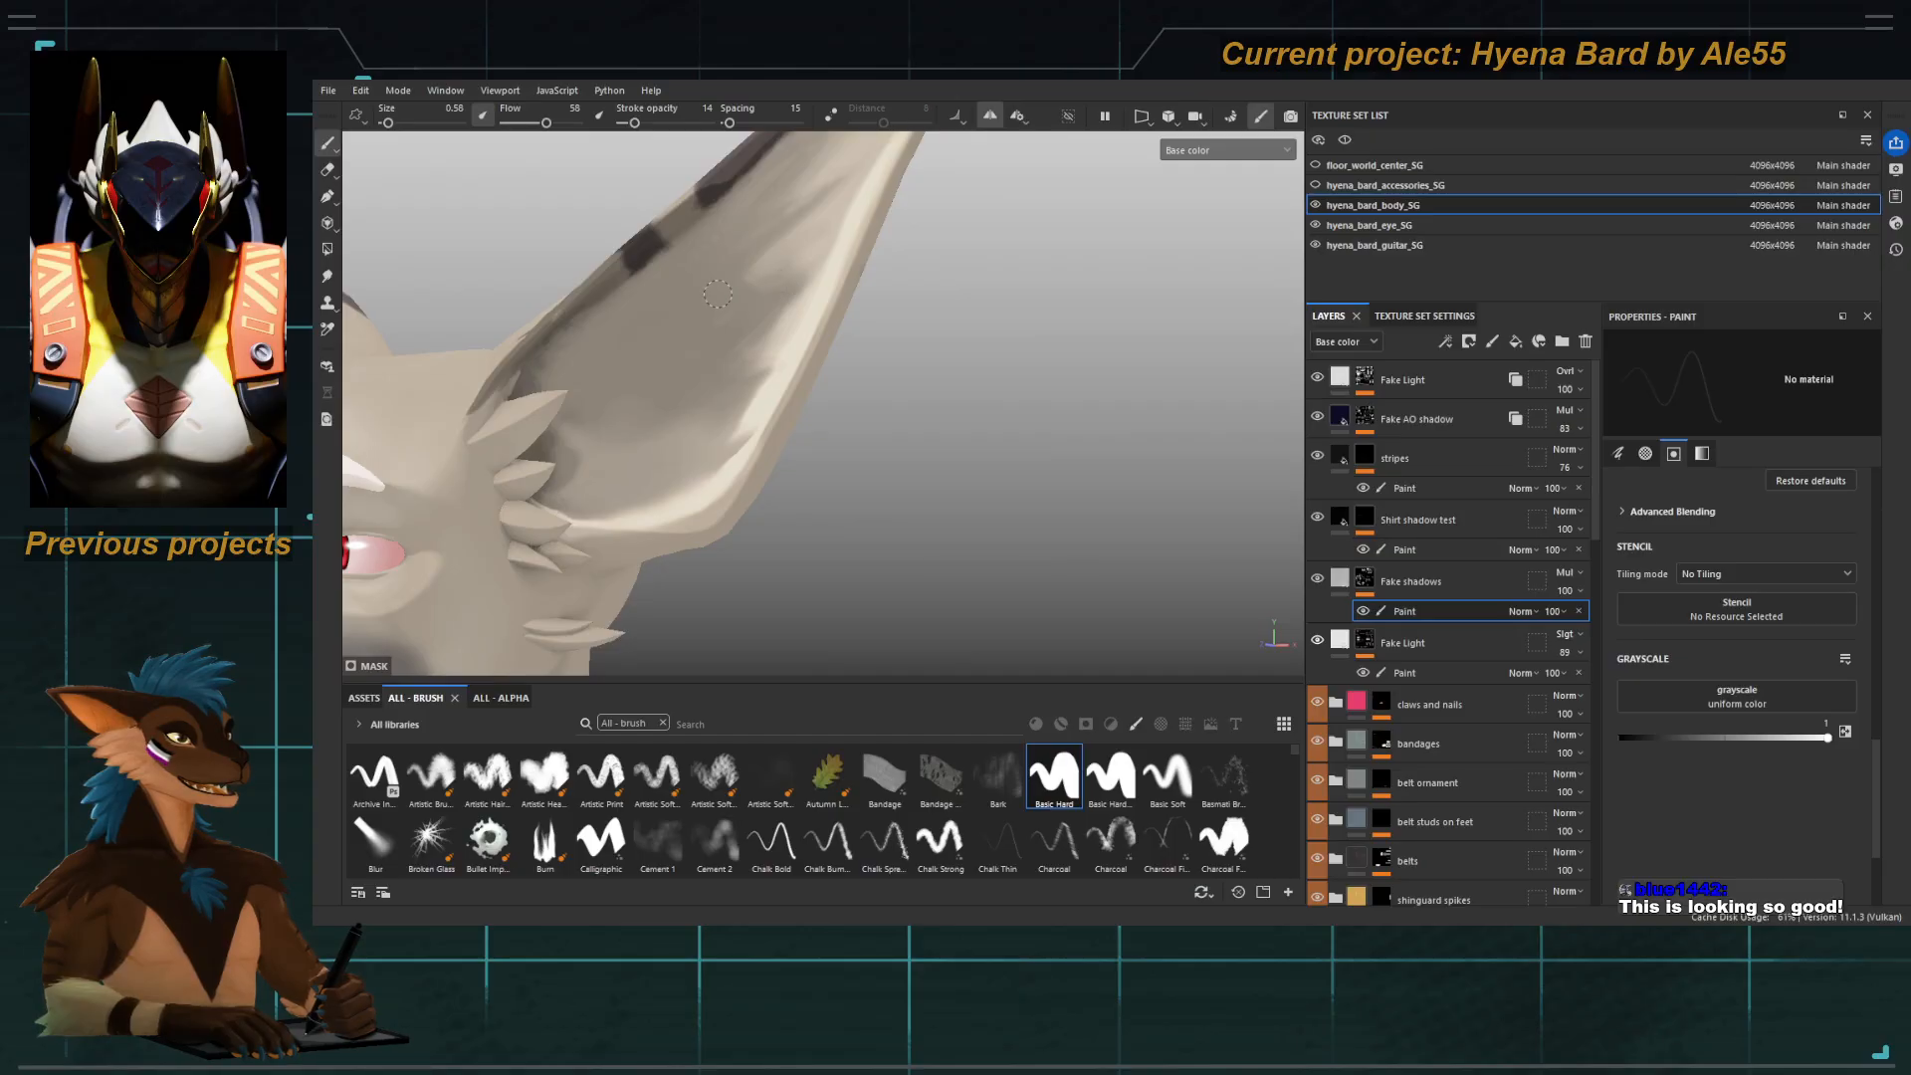
pyautogui.keyDown('alt'); pyautogui.moveTo(736, 286); pyautogui.dragTo(725, 356); pyautogui.keyUp('alt')
# Enlarge the brush to 1.34 and blend the shadow streaks along the ear's bright edge, alternating grayscale 0 and 1.
pyautogui.keyDown('ctrl'); pyautogui.moveTo(725, 356); pyautogui.dragTo(734, 380, button='right'); pyautogui.keyUp('ctrl')
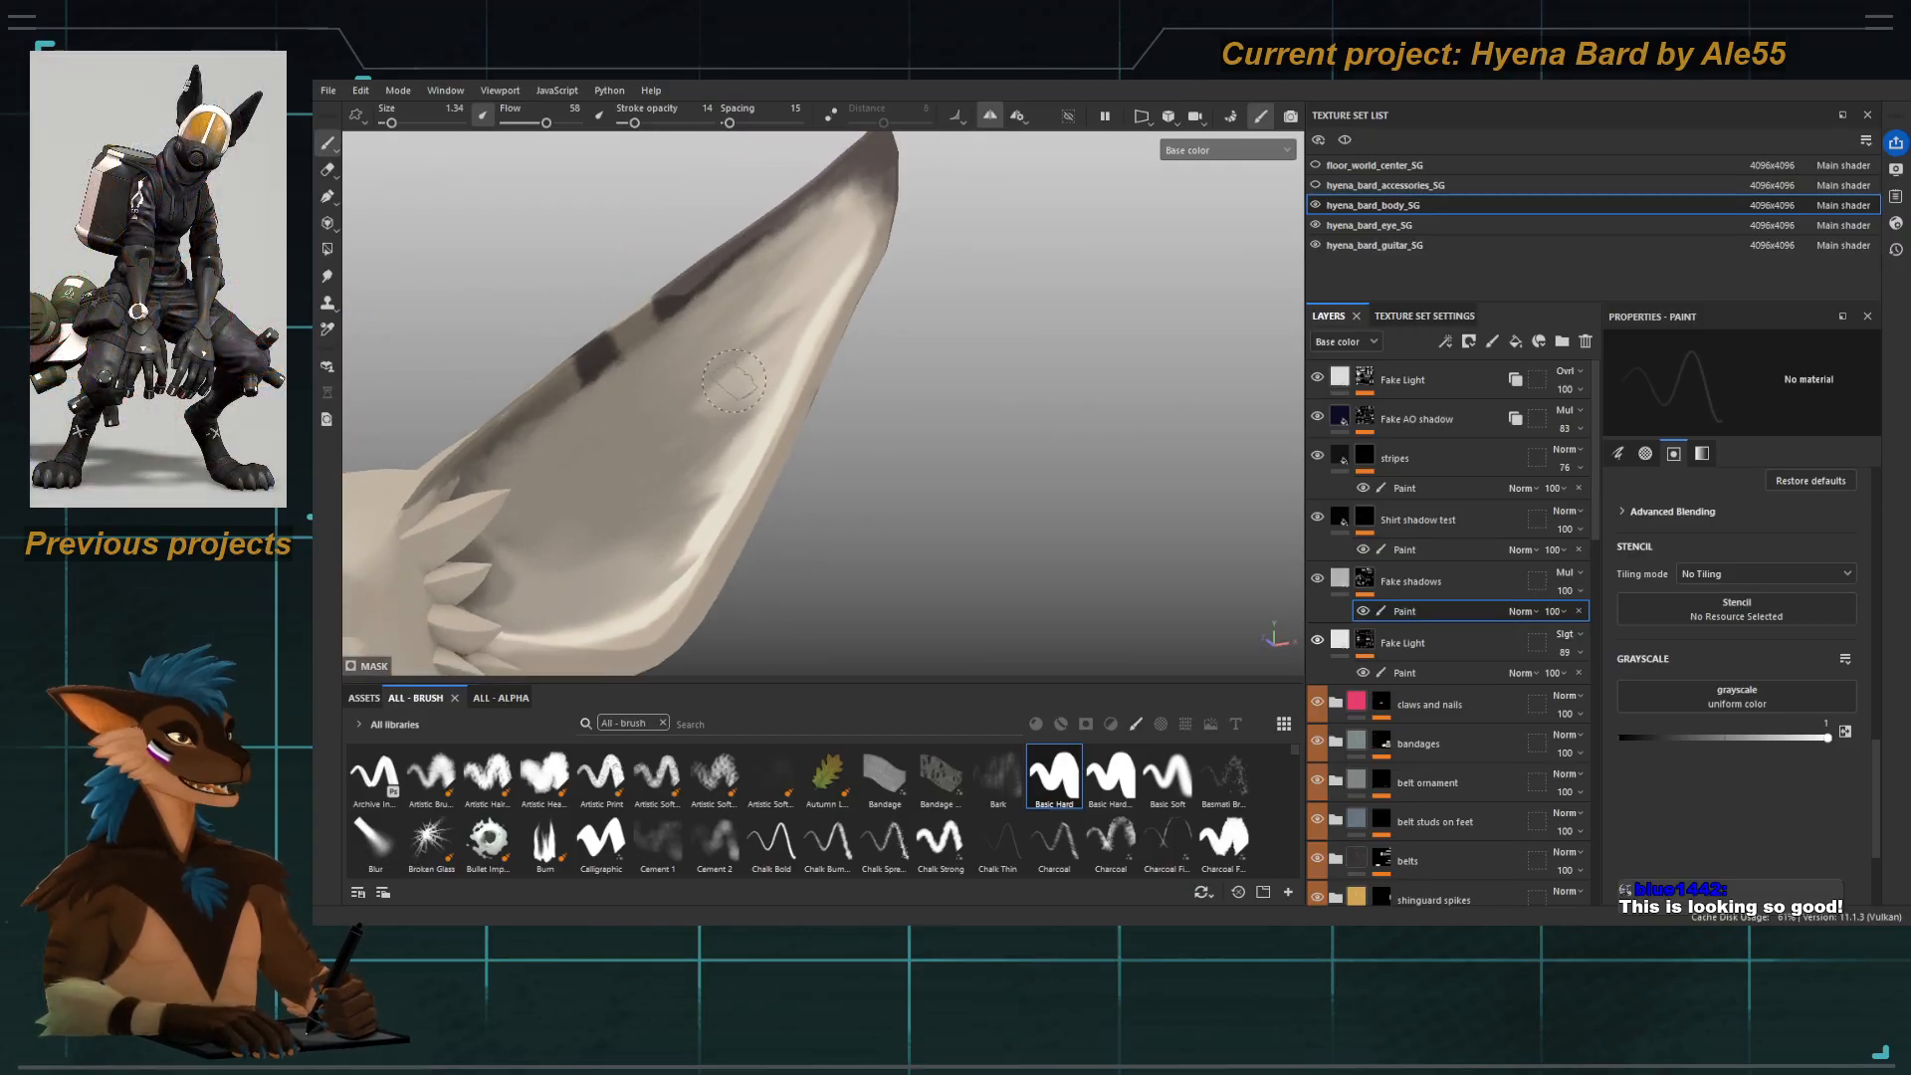
pyautogui.press('x')
pyautogui.moveTo(700, 417)
pyautogui.keyDown('alt'); pyautogui.mouseDown()
pyautogui.moveTo(746, 458)
pyautogui.moveTo(715, 445)
pyautogui.mouseUp(); pyautogui.keyUp('alt')
pyautogui.press('x')
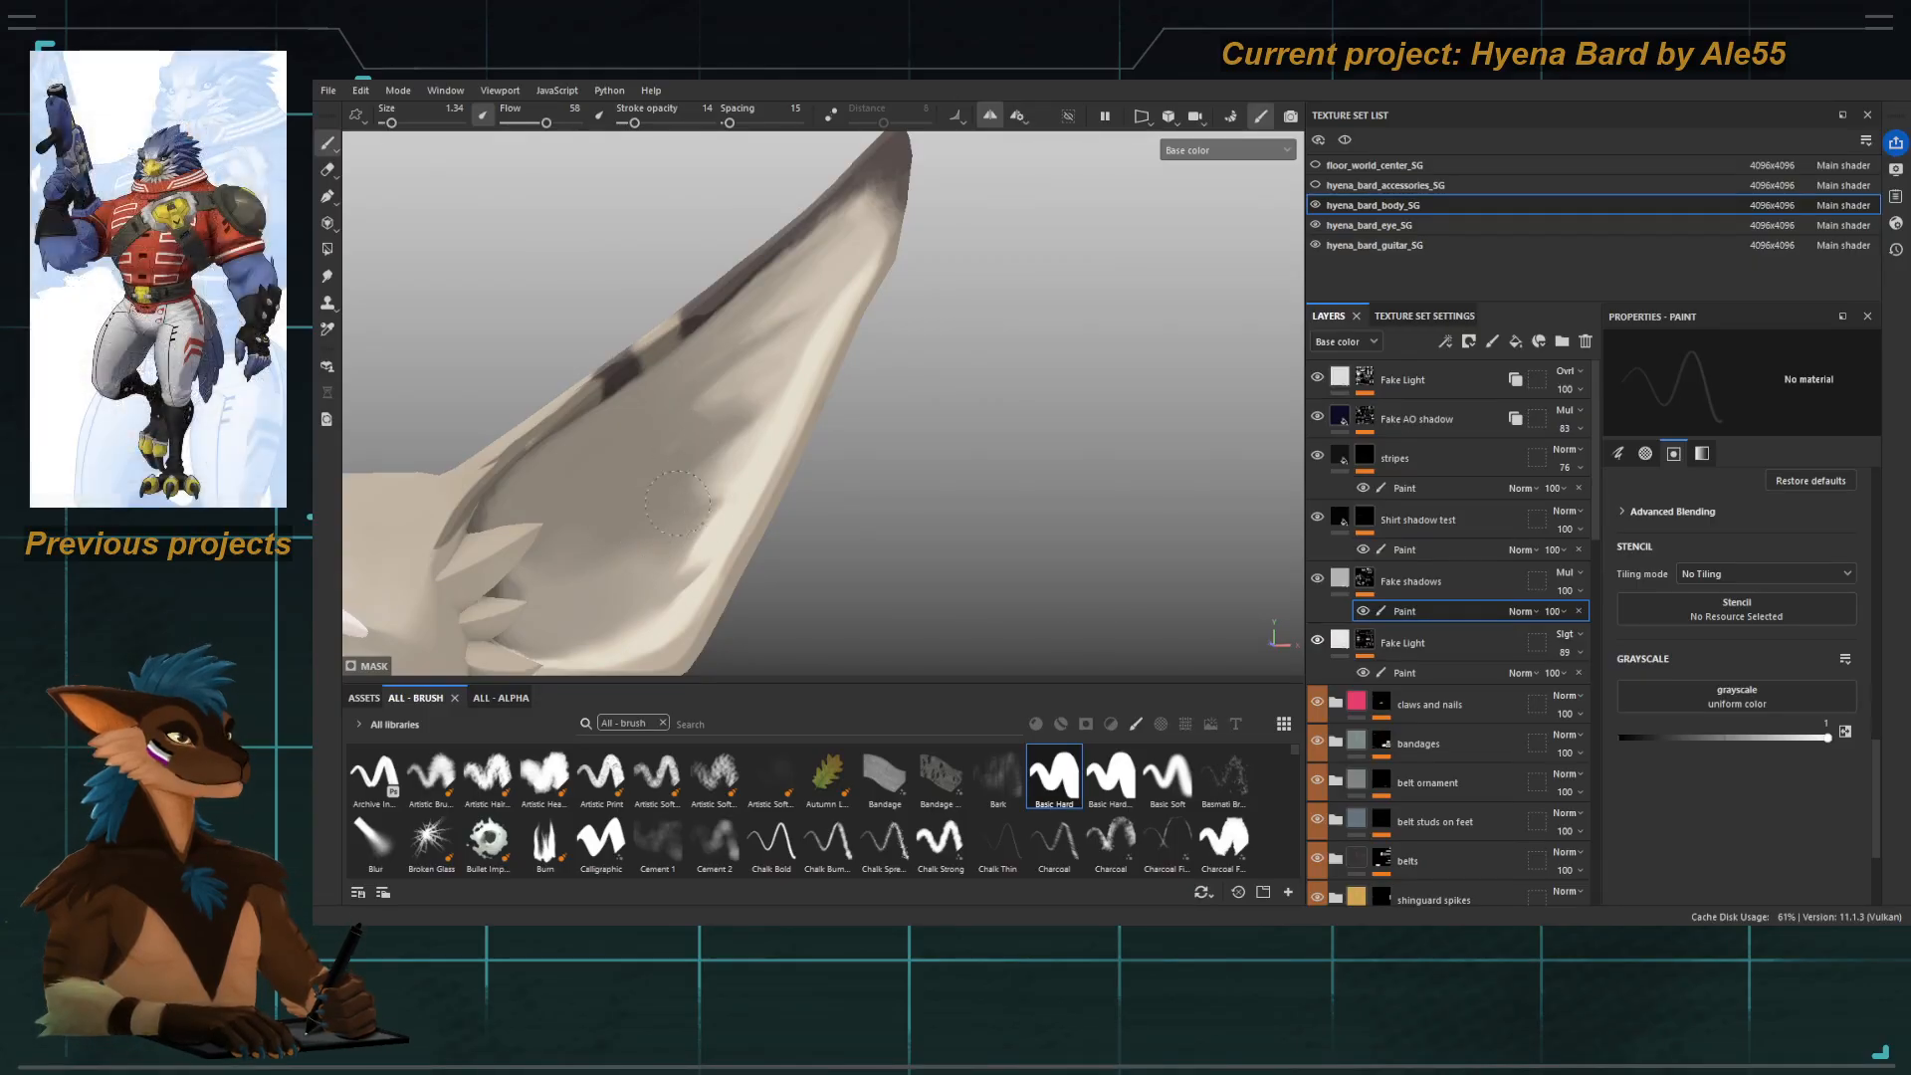
# Raise the stroke opacity to 40 and set the brush size to 0.92 for stronger shadow strokes.
pyautogui.press('[')
pyautogui.click(657, 122)
pyautogui.press(']')
pyautogui.press(']')
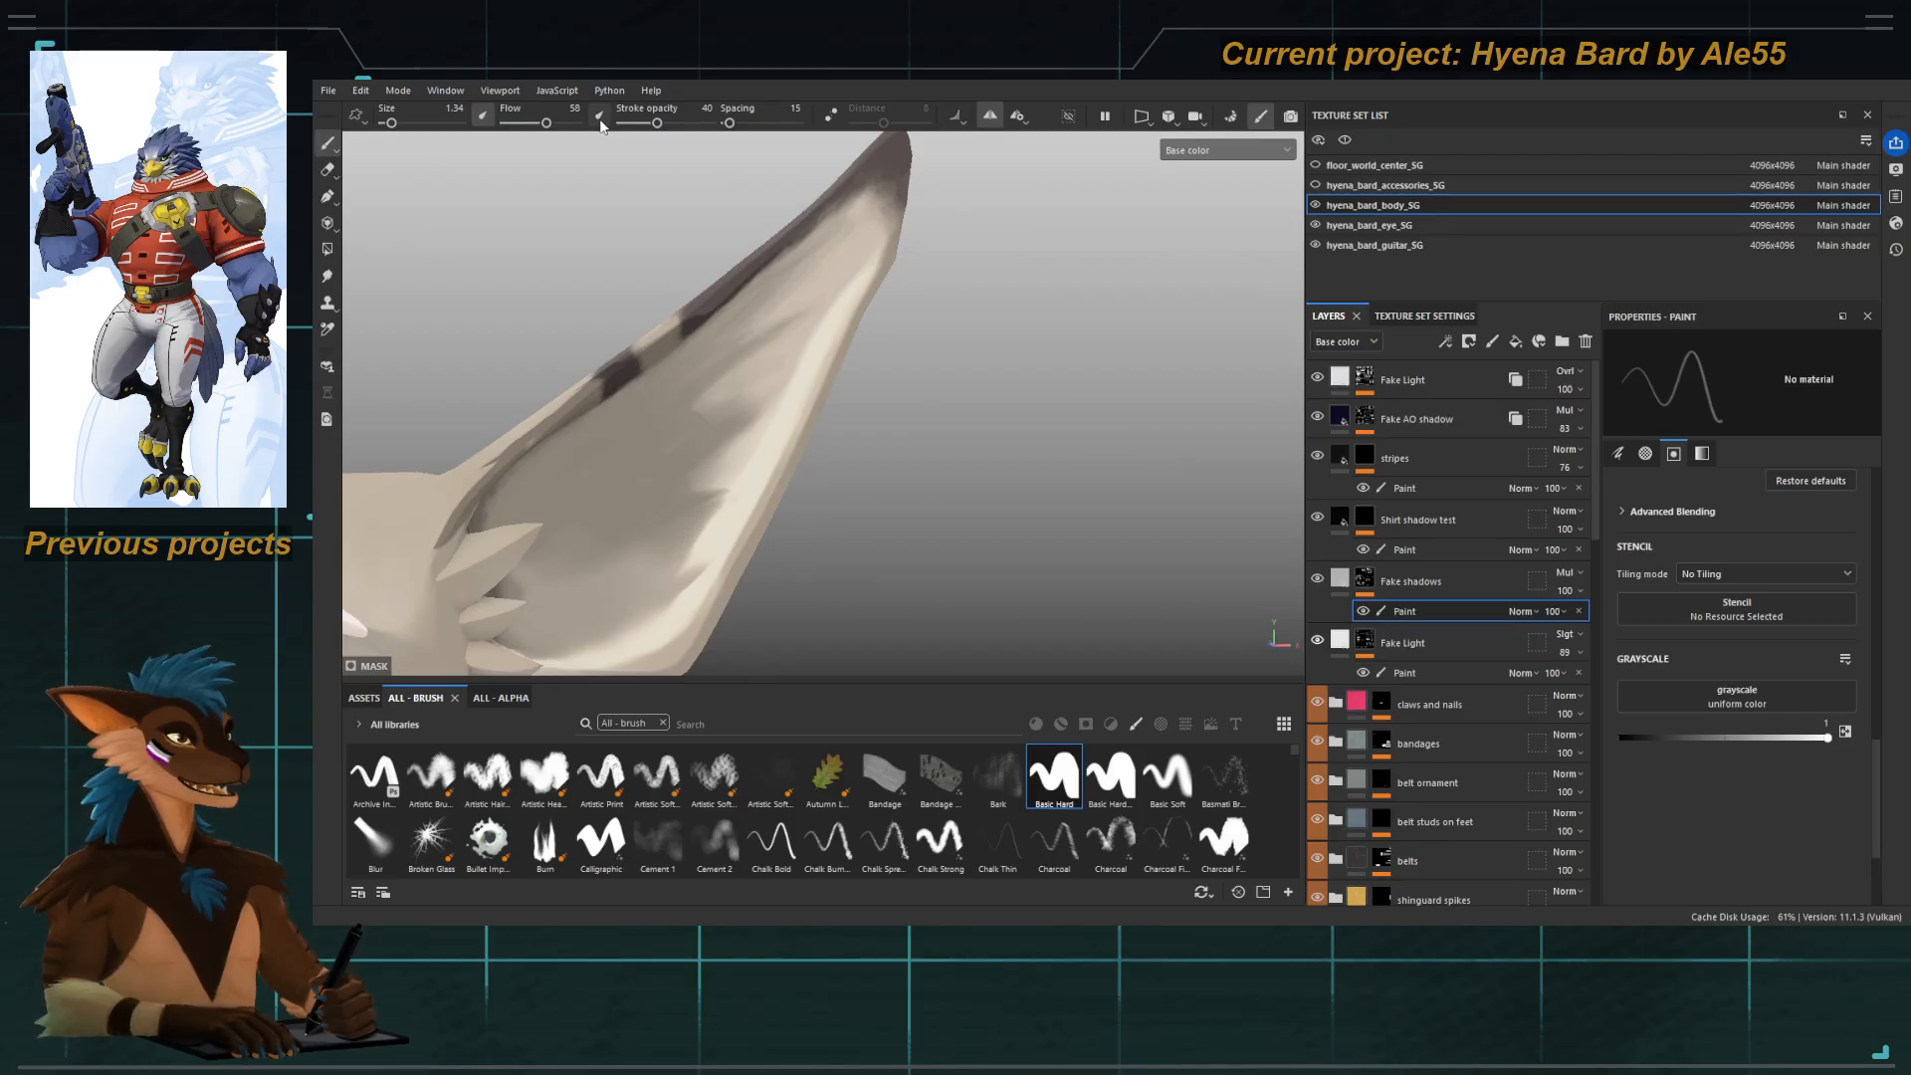
pyautogui.press('[')
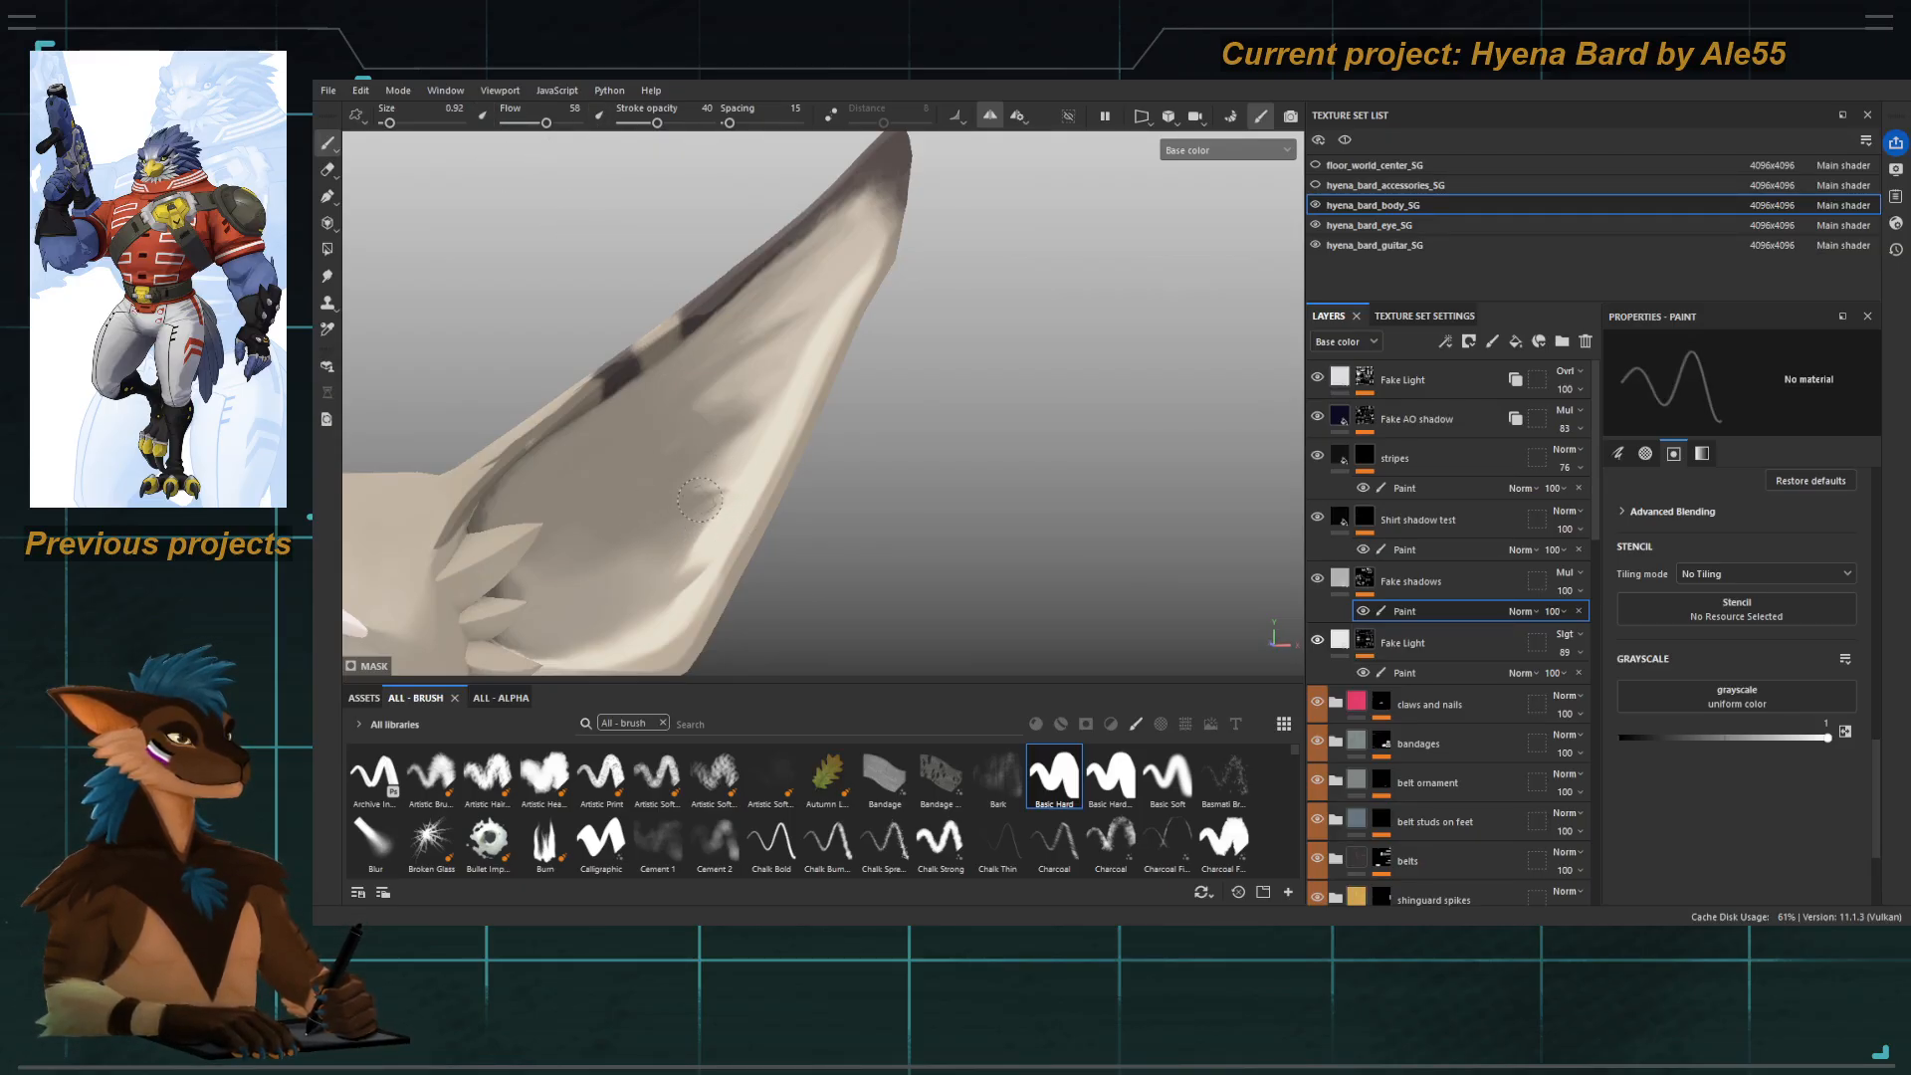
# Reshape the shadow edge in the lower inner ear with grayscale 0 and 1, using brush sizes 1.34 and 0.92.
pyautogui.keyDown('alt'); pyautogui.moveTo(700, 500); pyautogui.dragTo(636, 418, button='right'); pyautogui.keyUp('alt')
pyautogui.keyDown('alt'); pyautogui.moveTo(649, 484); pyautogui.dragTo(659, 399, button='middle'); pyautogui.keyUp('alt')
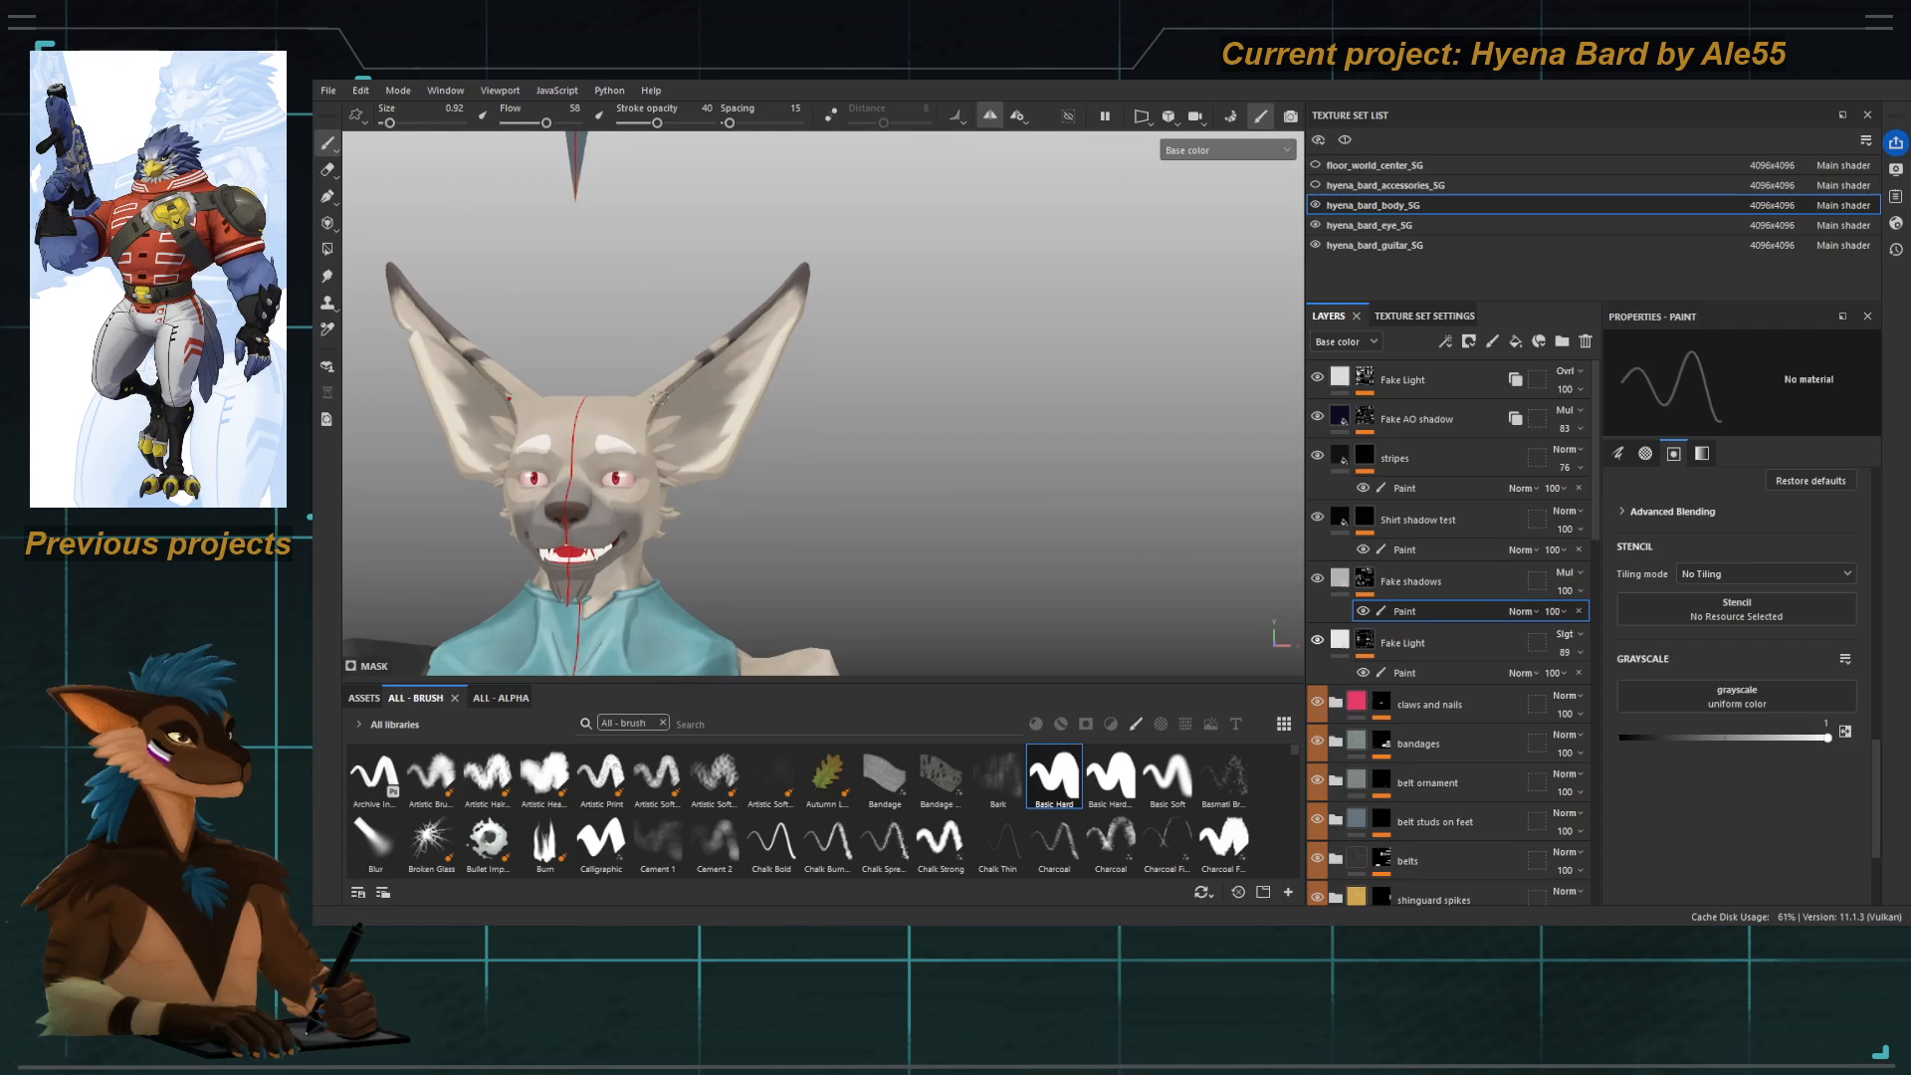
pyautogui.keyDown('alt'); pyautogui.moveTo(658, 397); pyautogui.dragTo(720, 438, button='right'); pyautogui.keyUp('alt')
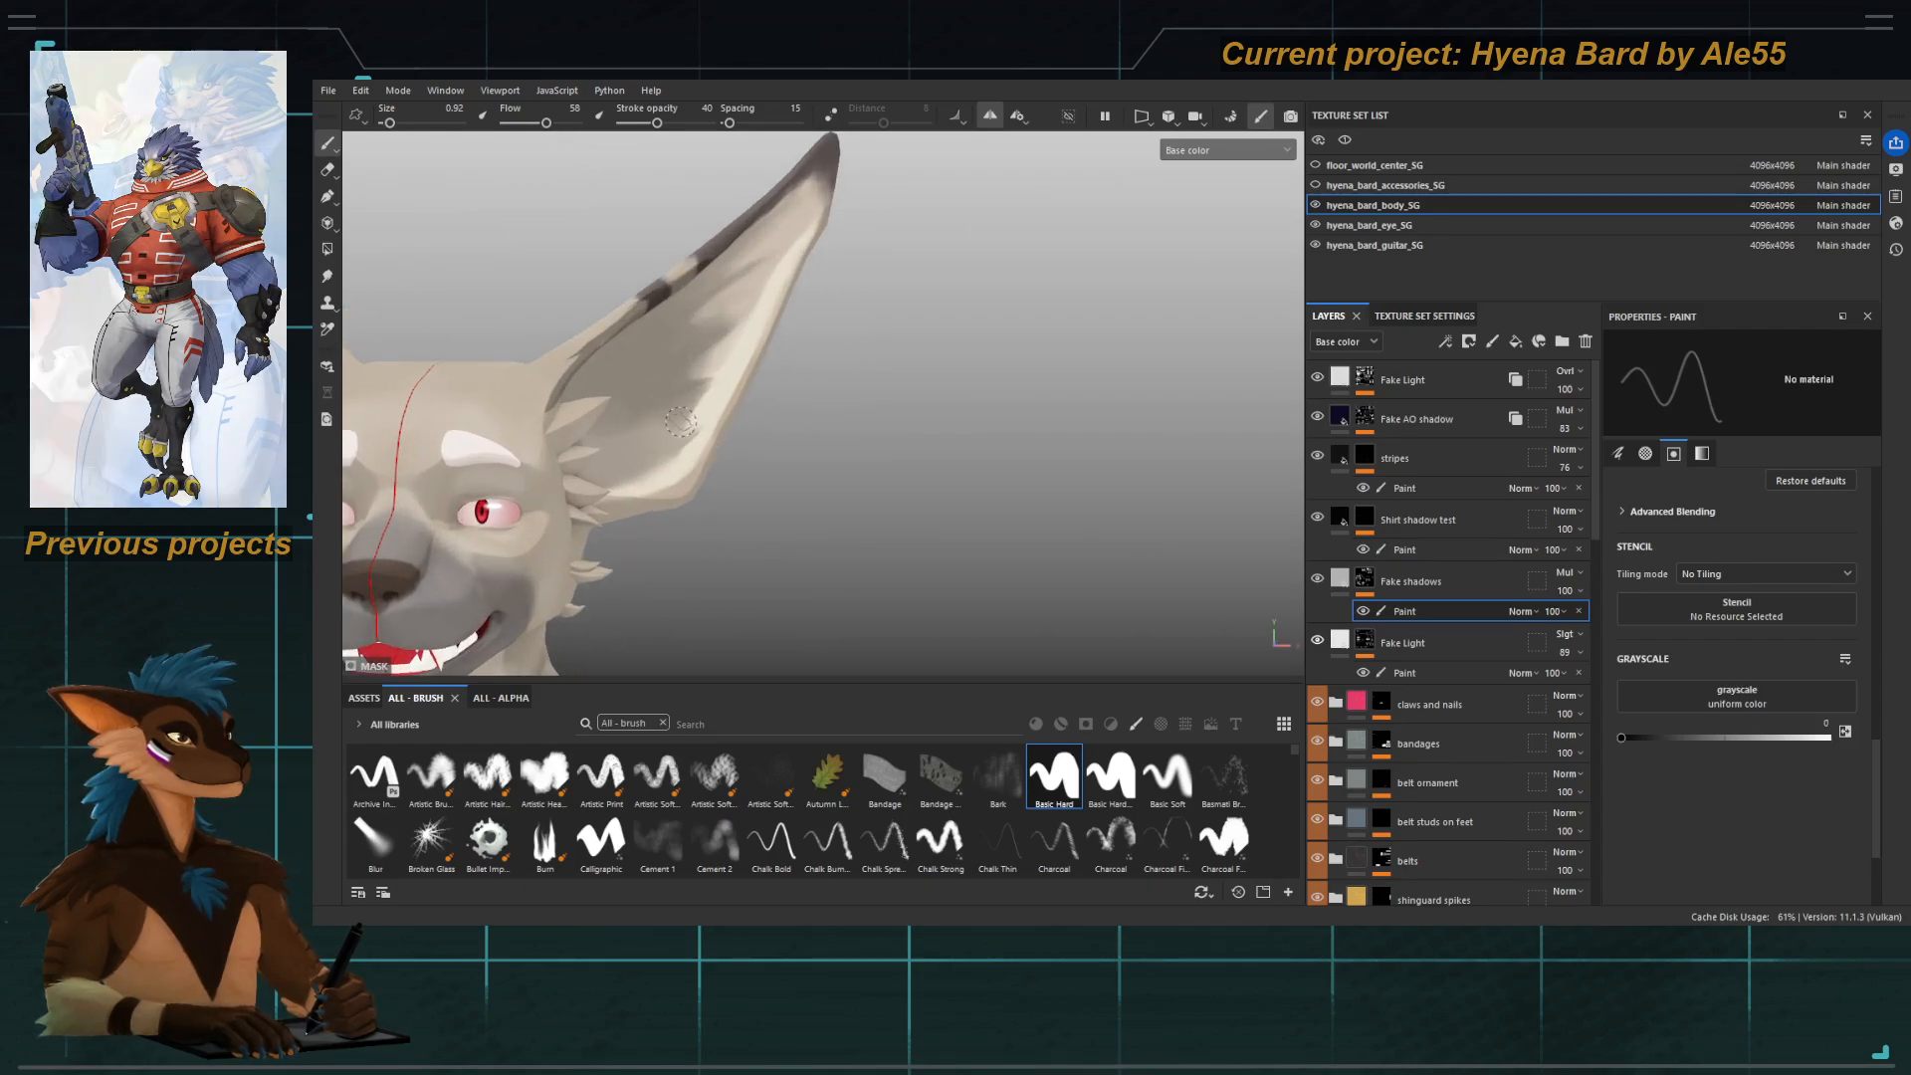
pyautogui.press(']')
pyautogui.press(']')
pyautogui.press('x')
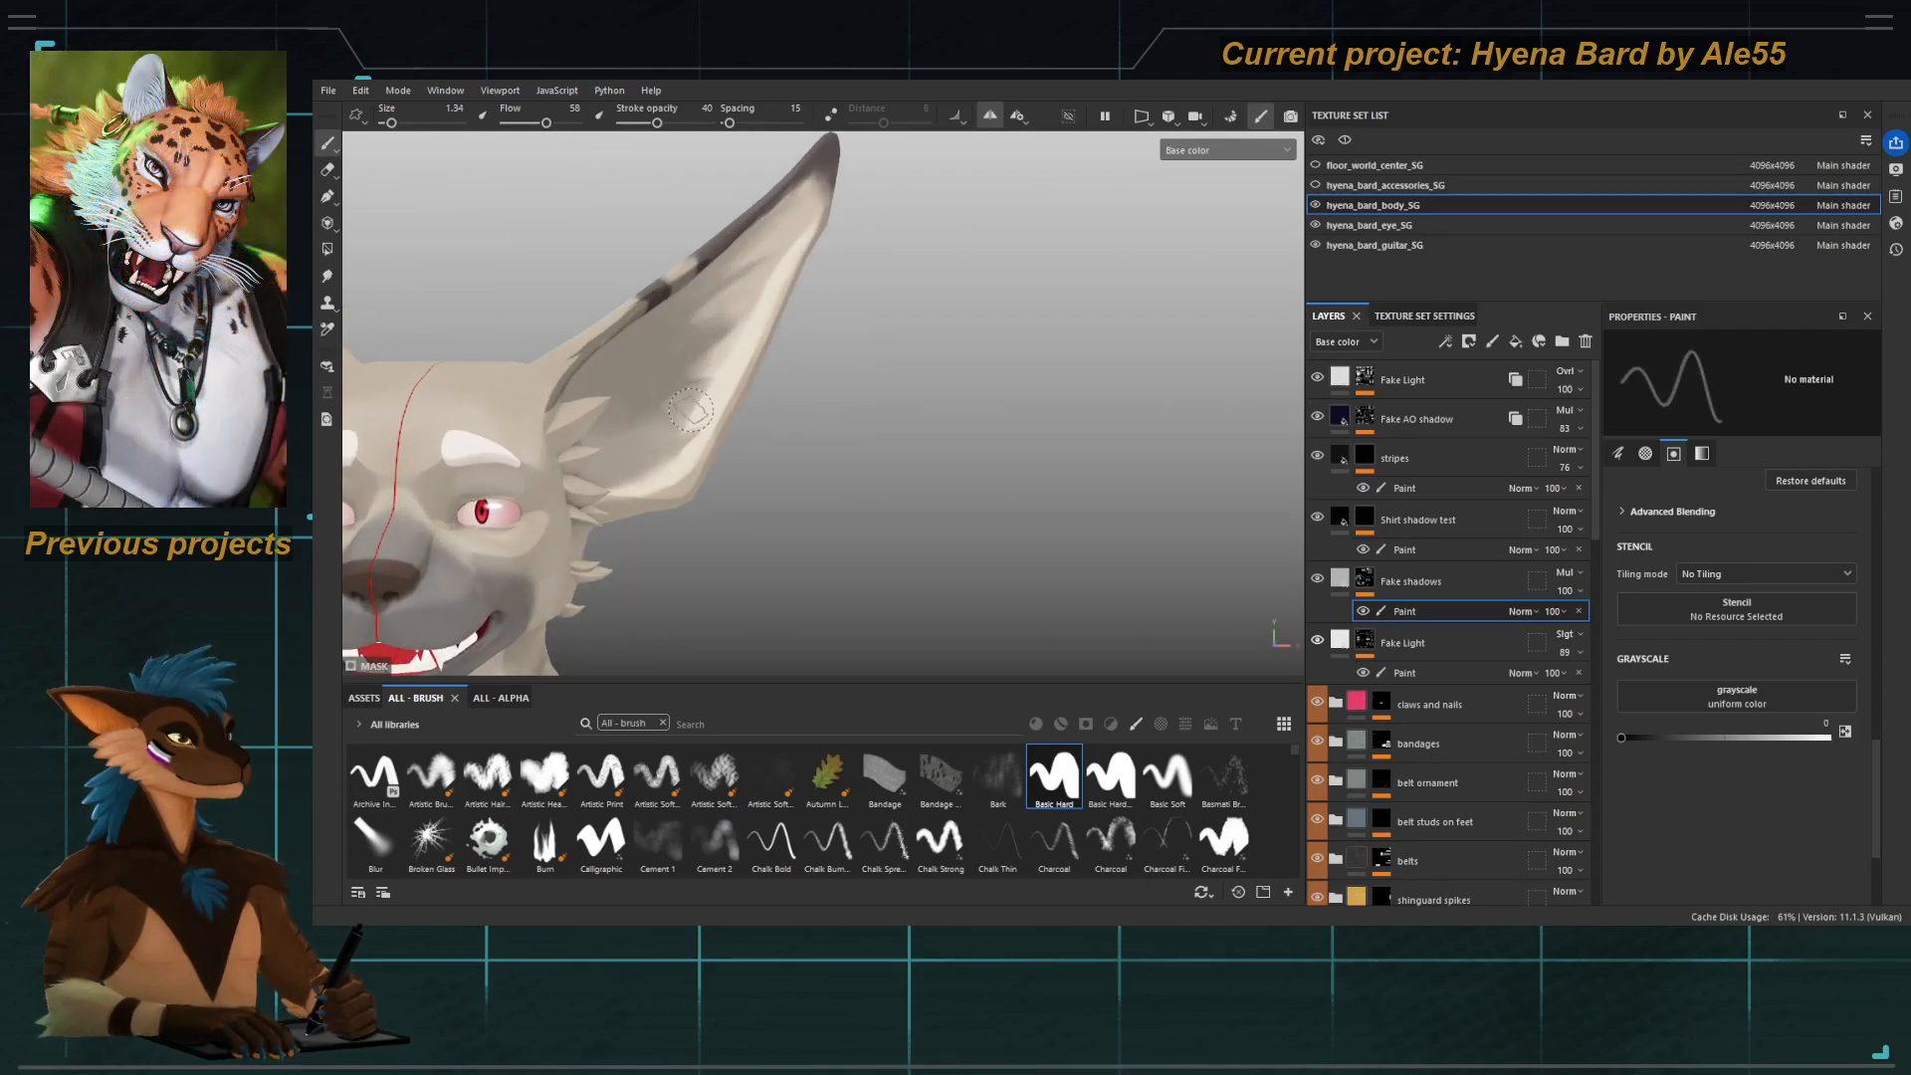
pyautogui.press('[')
pyautogui.press('[')
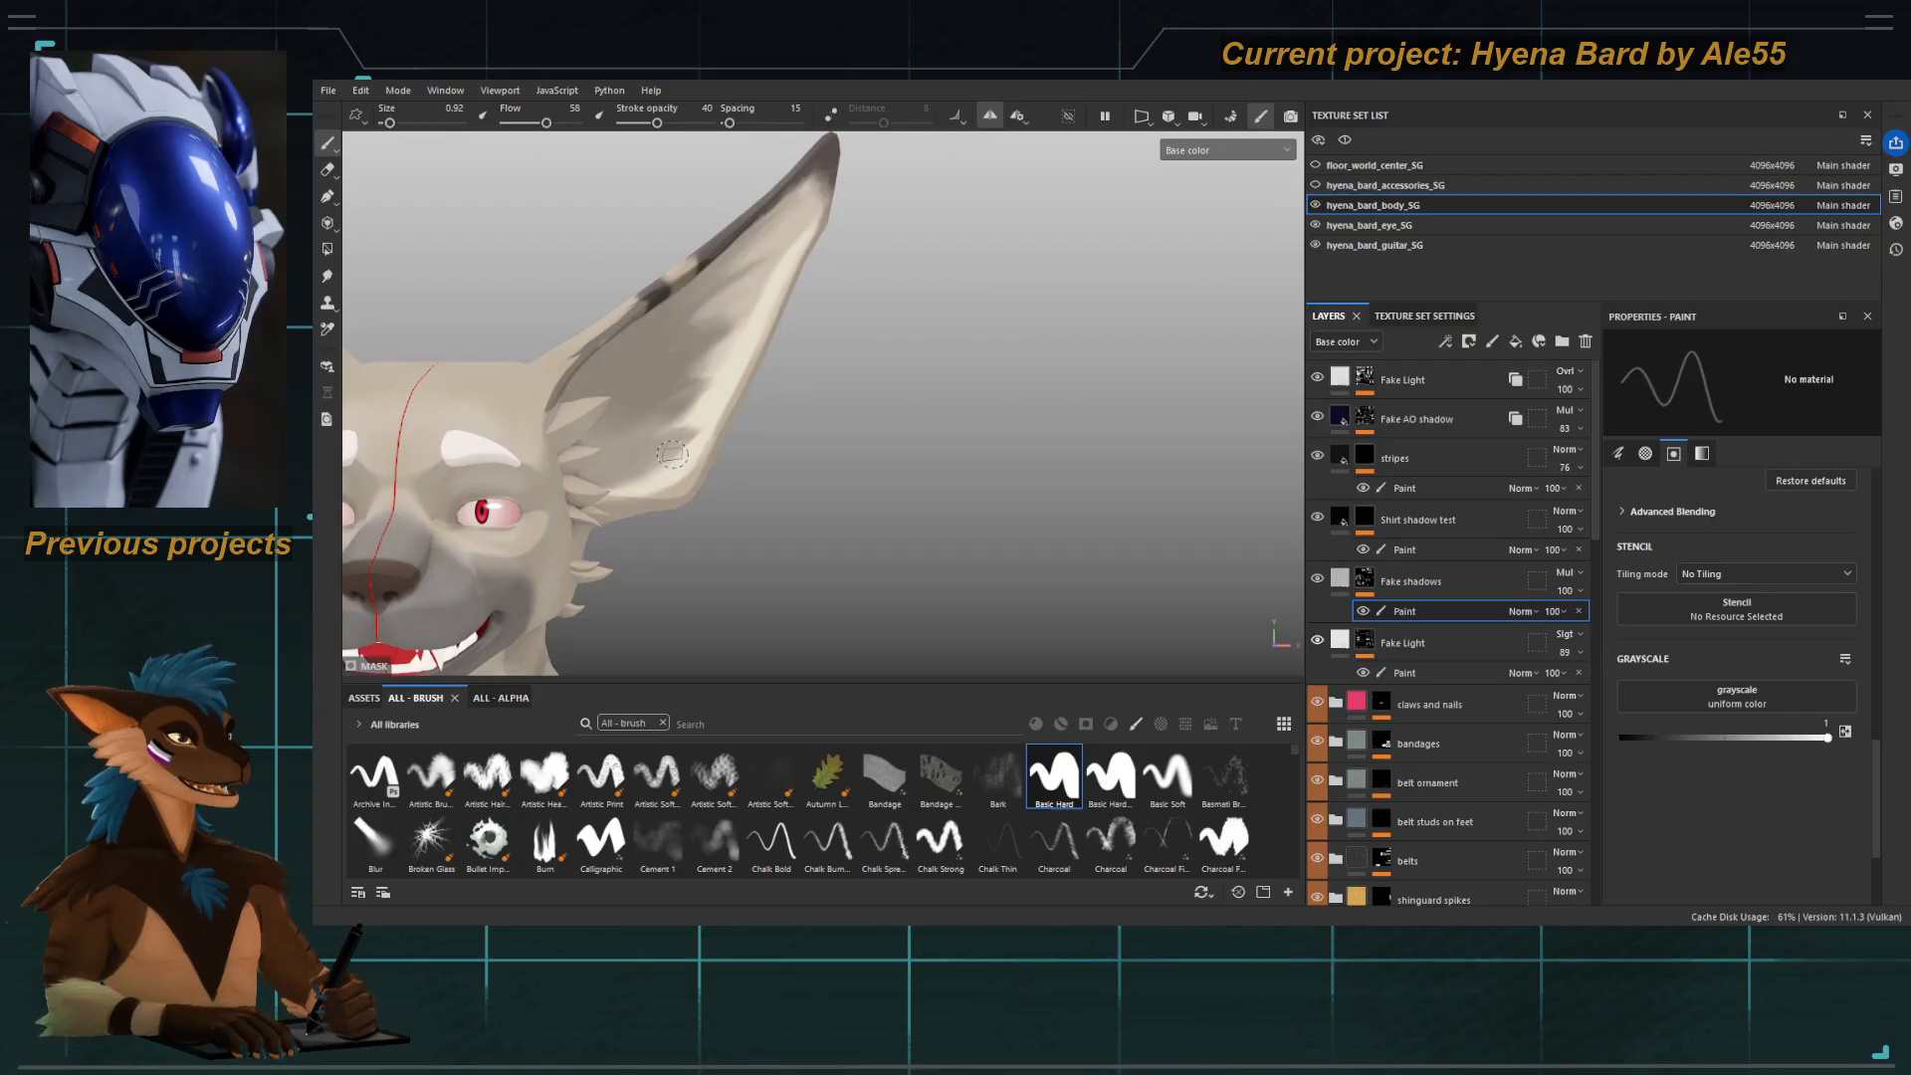
# Enlarge the brush to 2.42, then set it to 1.84, and blend broader shadow across the upper inner ear.
pyautogui.keyDown('alt'); pyautogui.moveTo(705, 425); pyautogui.dragTo(668, 352); pyautogui.keyUp('alt')
pyautogui.keyDown('ctrl'); pyautogui.moveTo(684, 297); pyautogui.dragTo(725, 297, button='right'); pyautogui.keyUp('ctrl')
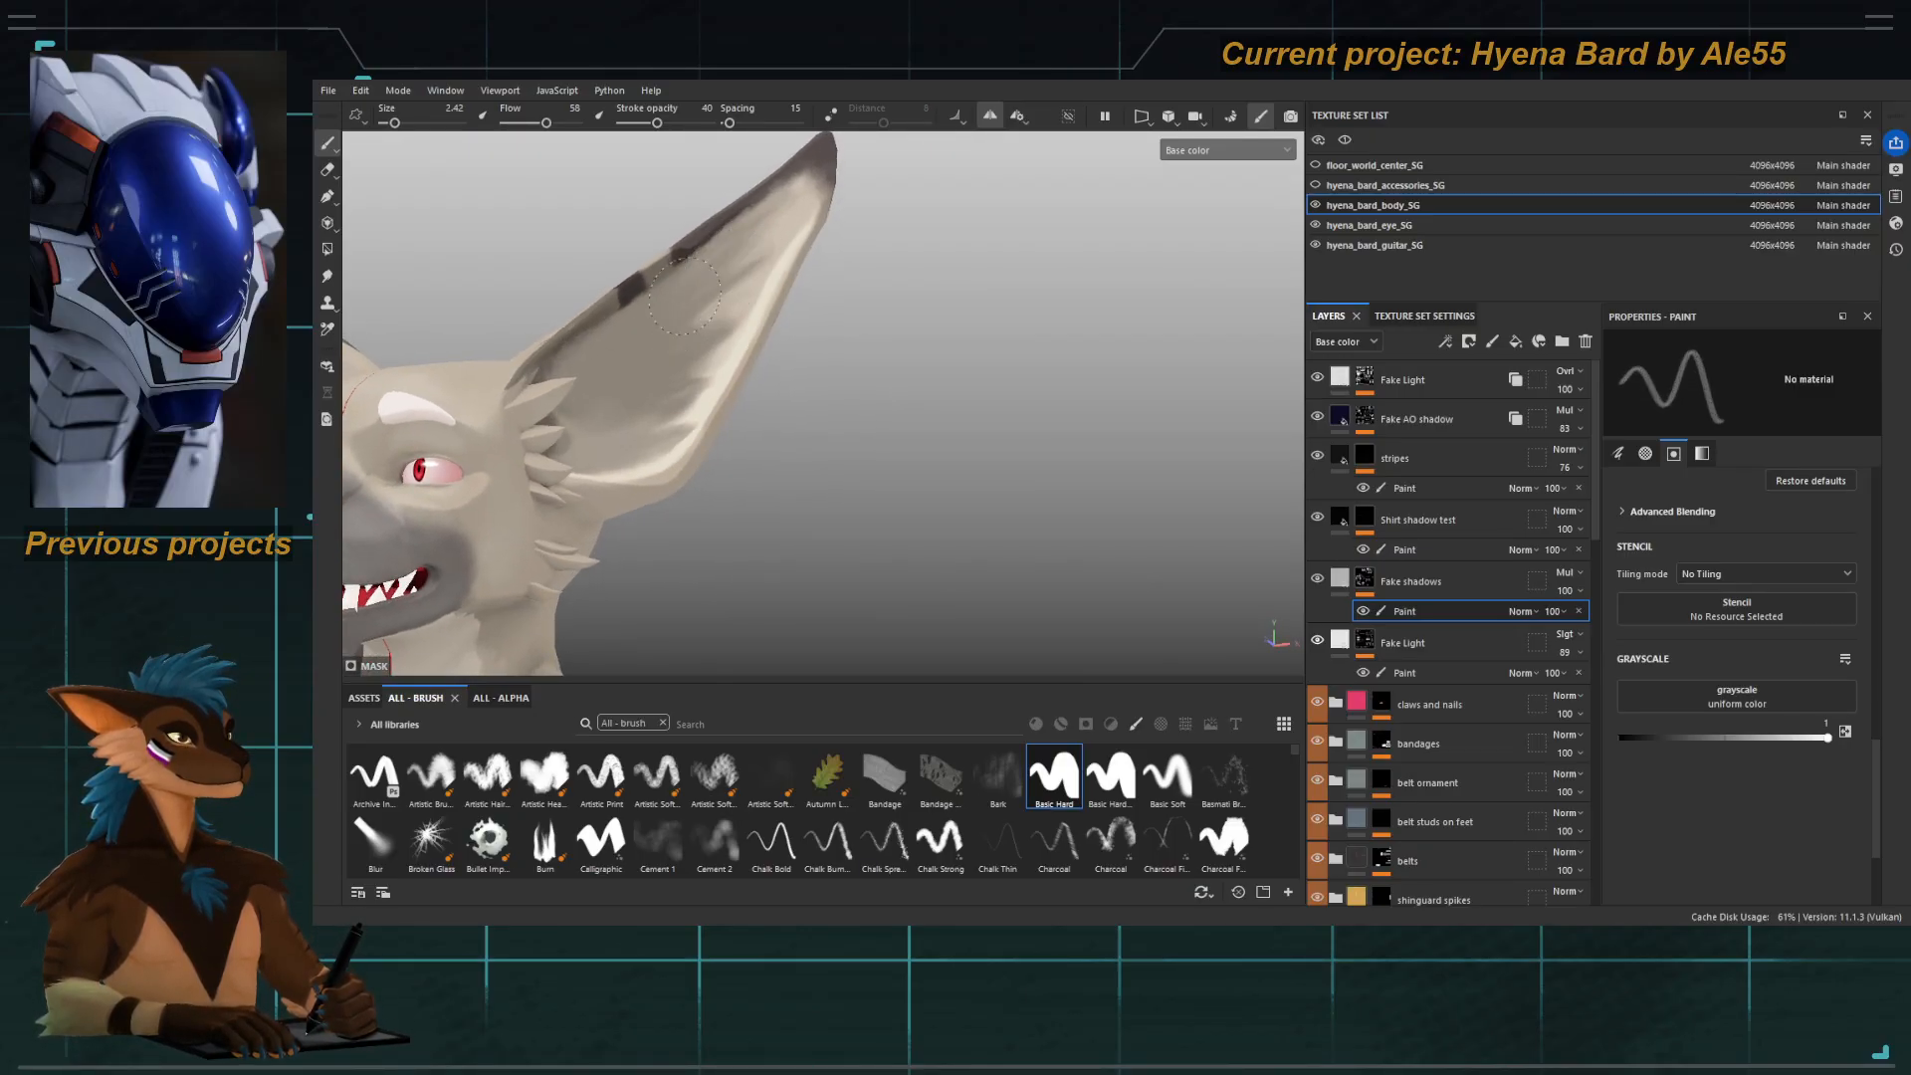
pyautogui.keyDown('ctrl'); pyautogui.moveTo(763, 231); pyautogui.dragTo(746, 232, button='right'); pyautogui.keyUp('ctrl')
# Show the hyena_bard_accessories_SG texture set again and examine the ear shading together with the whole head.
pyautogui.click(1315, 185)
pyautogui.scroll(-3, 711, 360)
pyautogui.keyDown('alt'); pyautogui.keyDown('shift'); pyautogui.moveTo(711, 359); pyautogui.dragTo(796, 359); pyautogui.keyUp('shift'); pyautogui.keyUp('alt')
pyautogui.keyDown('alt'); pyautogui.moveTo(662, 527); pyautogui.dragTo(792, 432, button='middle'); pyautogui.keyUp('alt')
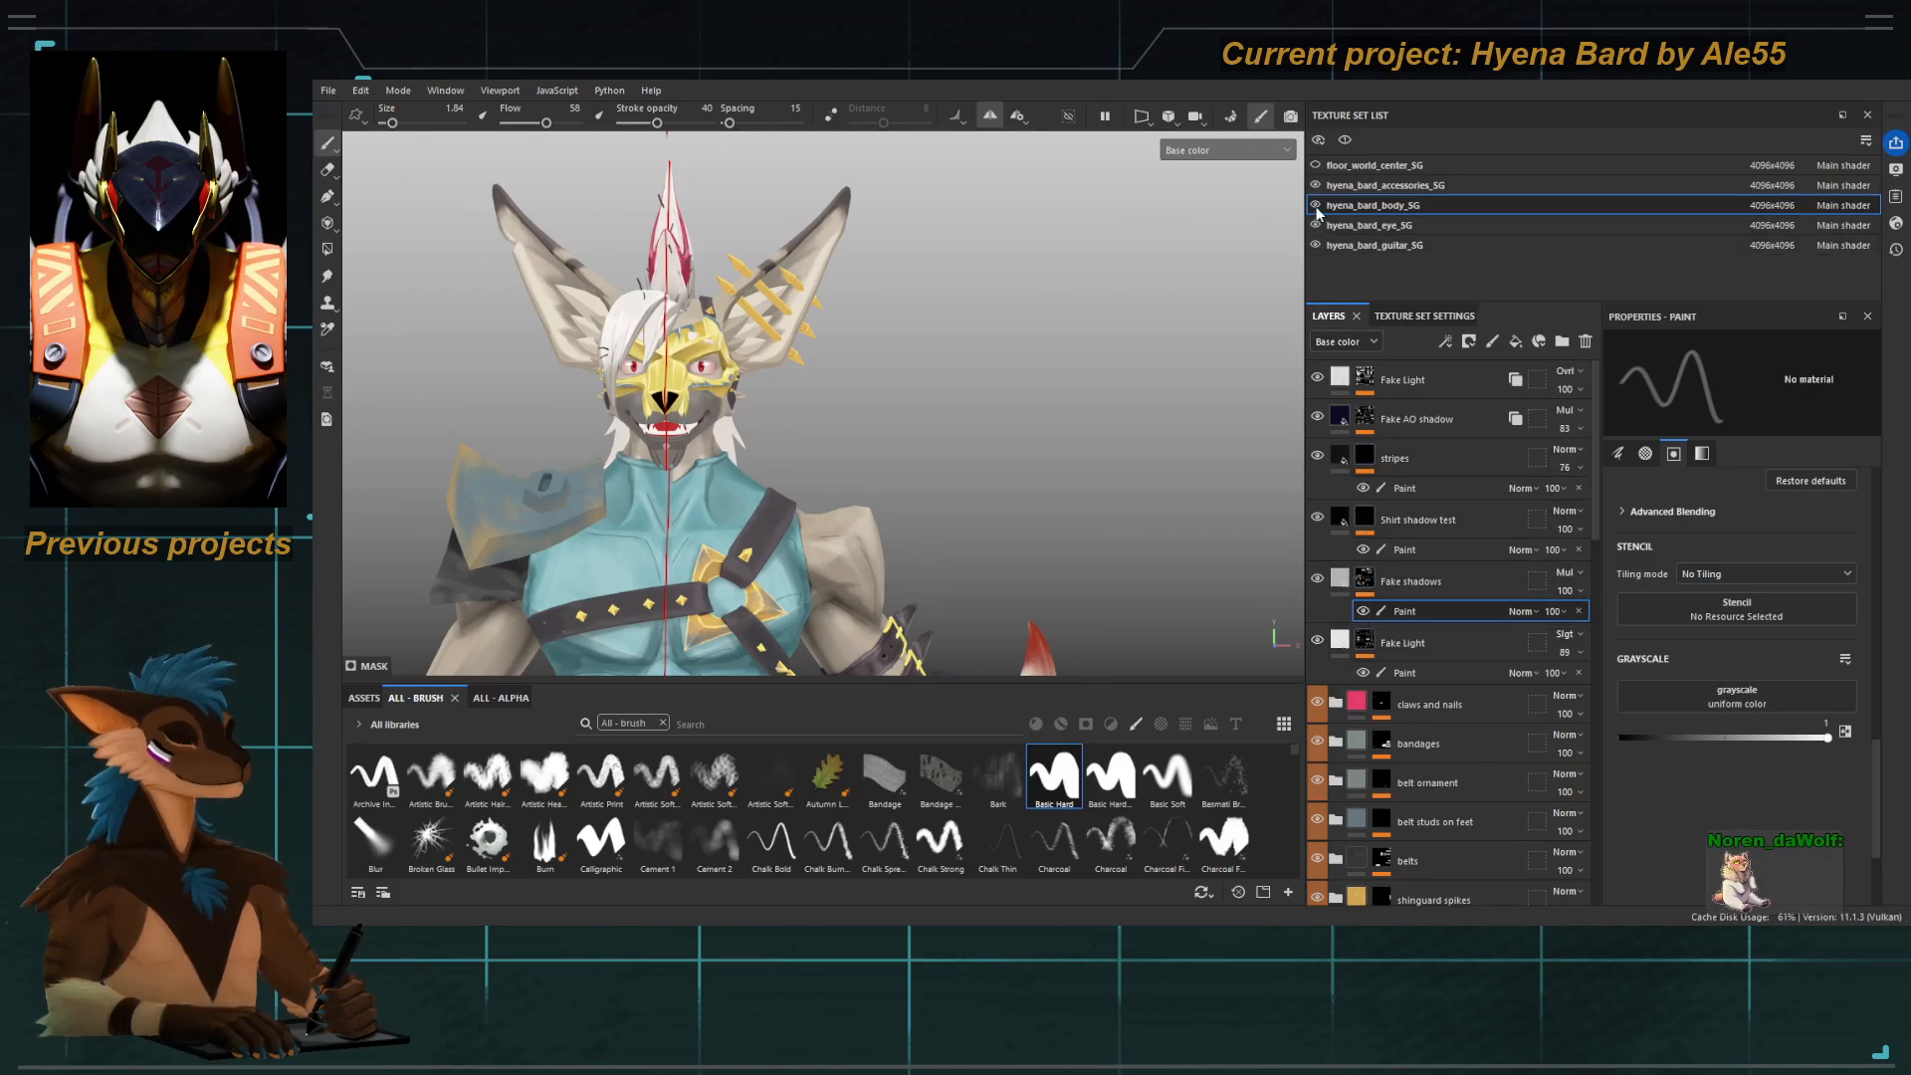
pyautogui.keyDown('alt'); pyautogui.moveTo(858, 377); pyautogui.dragTo(774, 377); pyautogui.keyUp('alt')
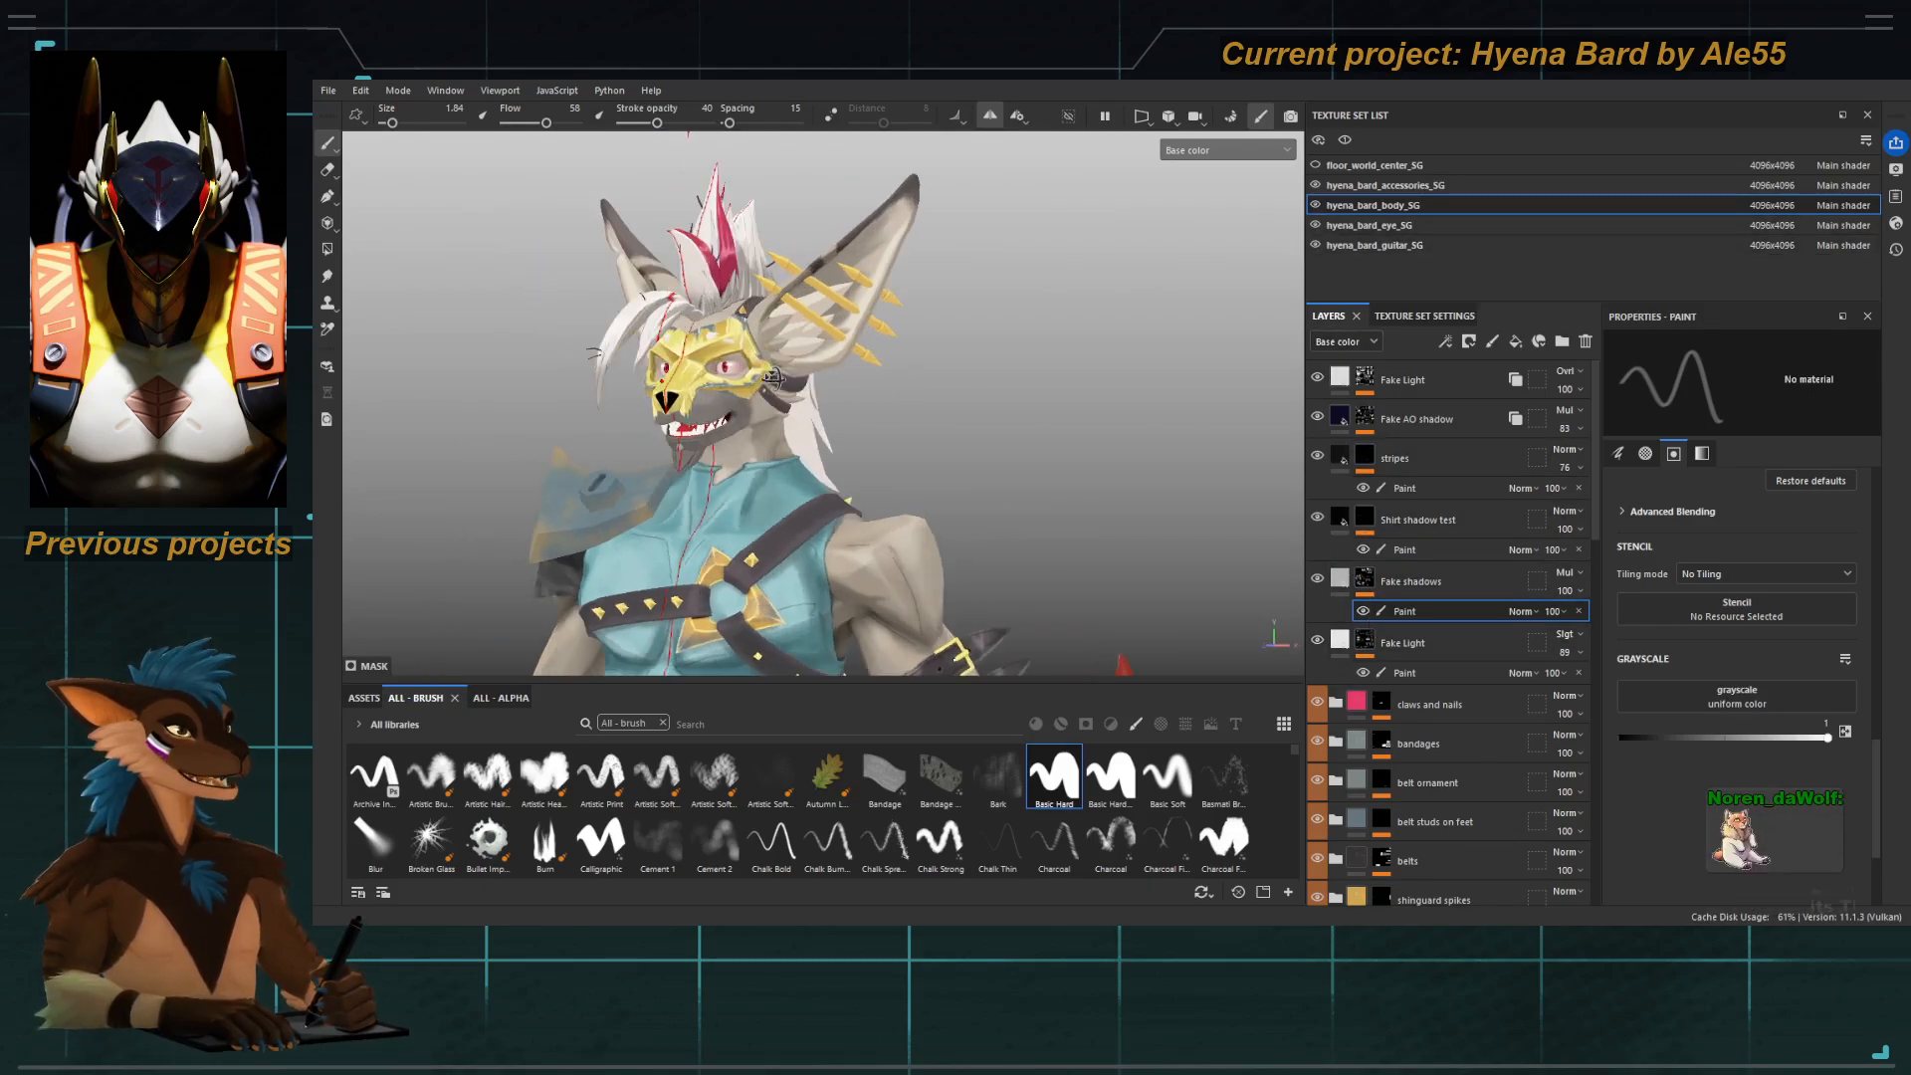
pyautogui.keyDown('alt'); pyautogui.moveTo(773, 377); pyautogui.dragTo(861, 378, button='right'); pyautogui.keyUp('alt')
pyautogui.moveTo(861, 377)
pyautogui.keyDown('alt'); pyautogui.mouseDown(button='middle')
pyautogui.moveTo(712, 587)
pyautogui.moveTo(756, 523)
pyautogui.mouseUp(button='middle'); pyautogui.keyUp('alt')
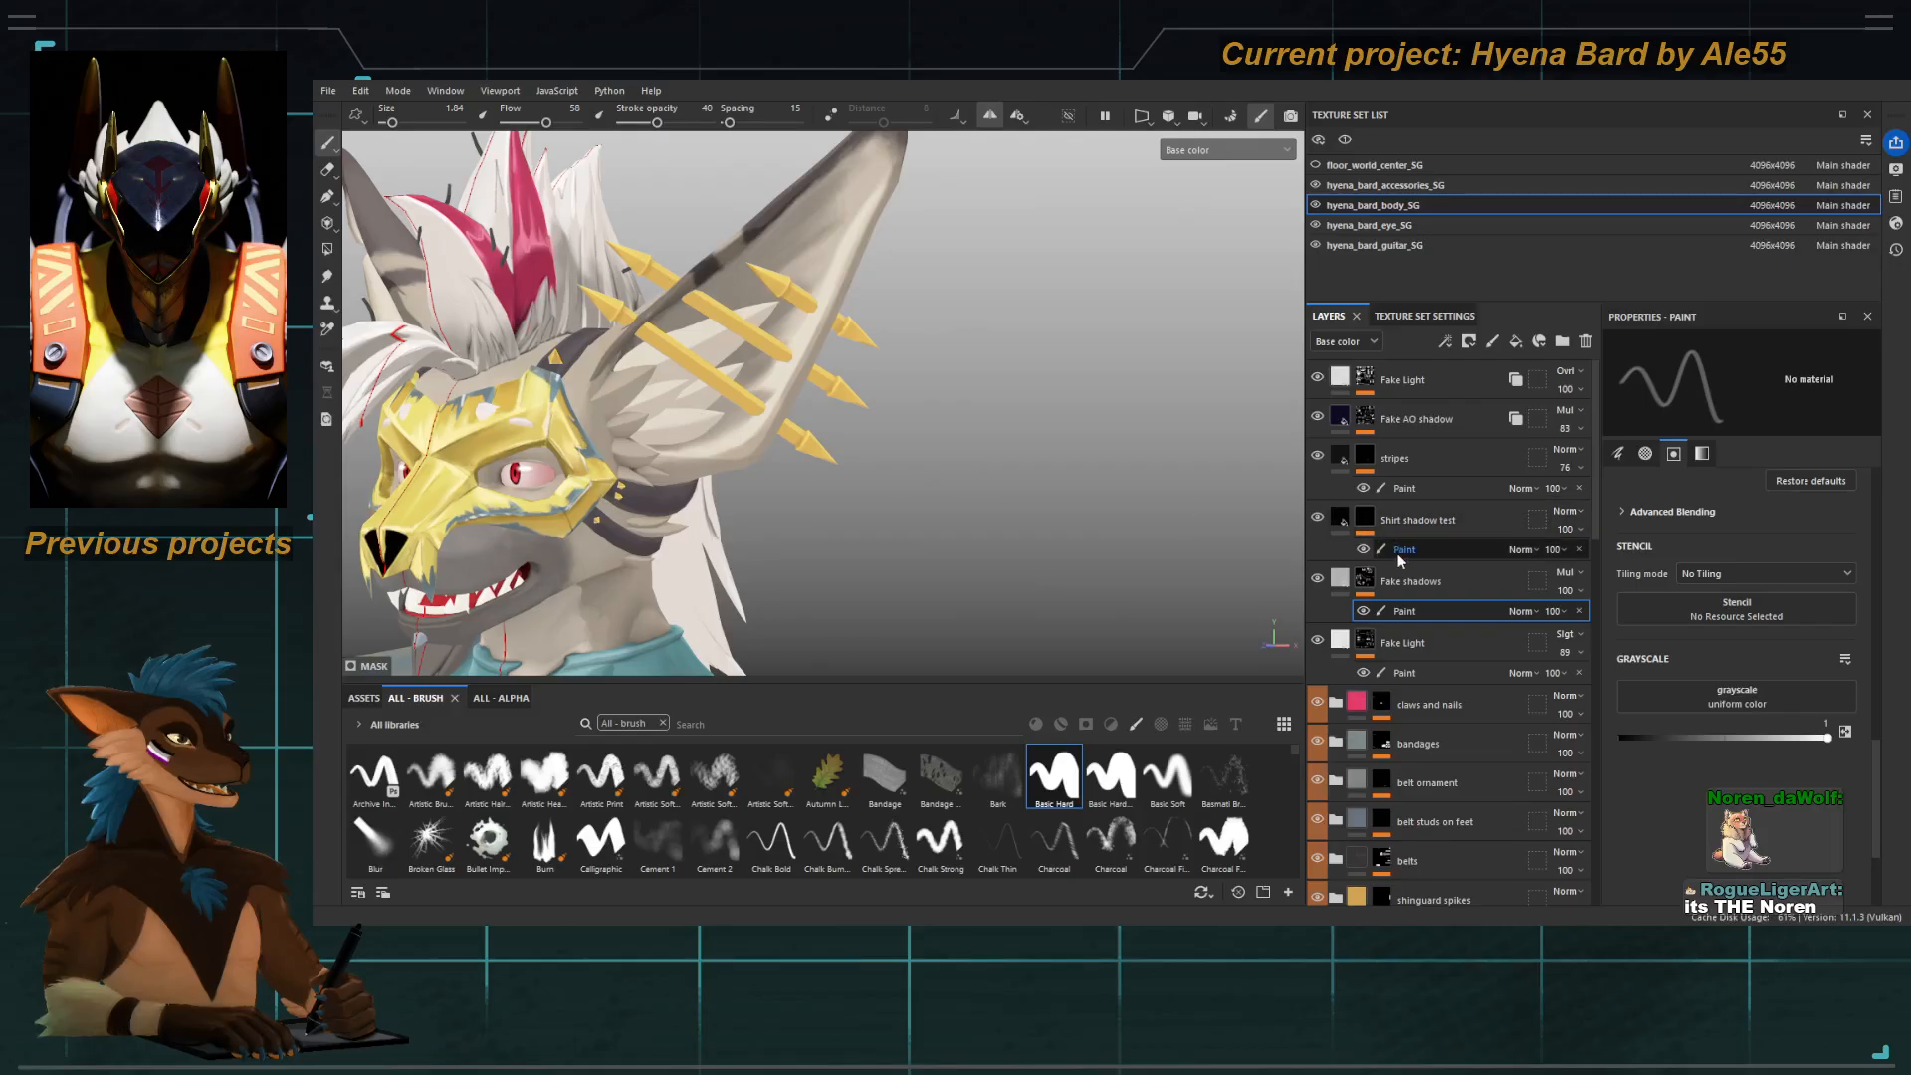
# Toggle the visibility of the lower and upper Fake Light layers to compare their effect on the head.
pyautogui.click(1317, 642)
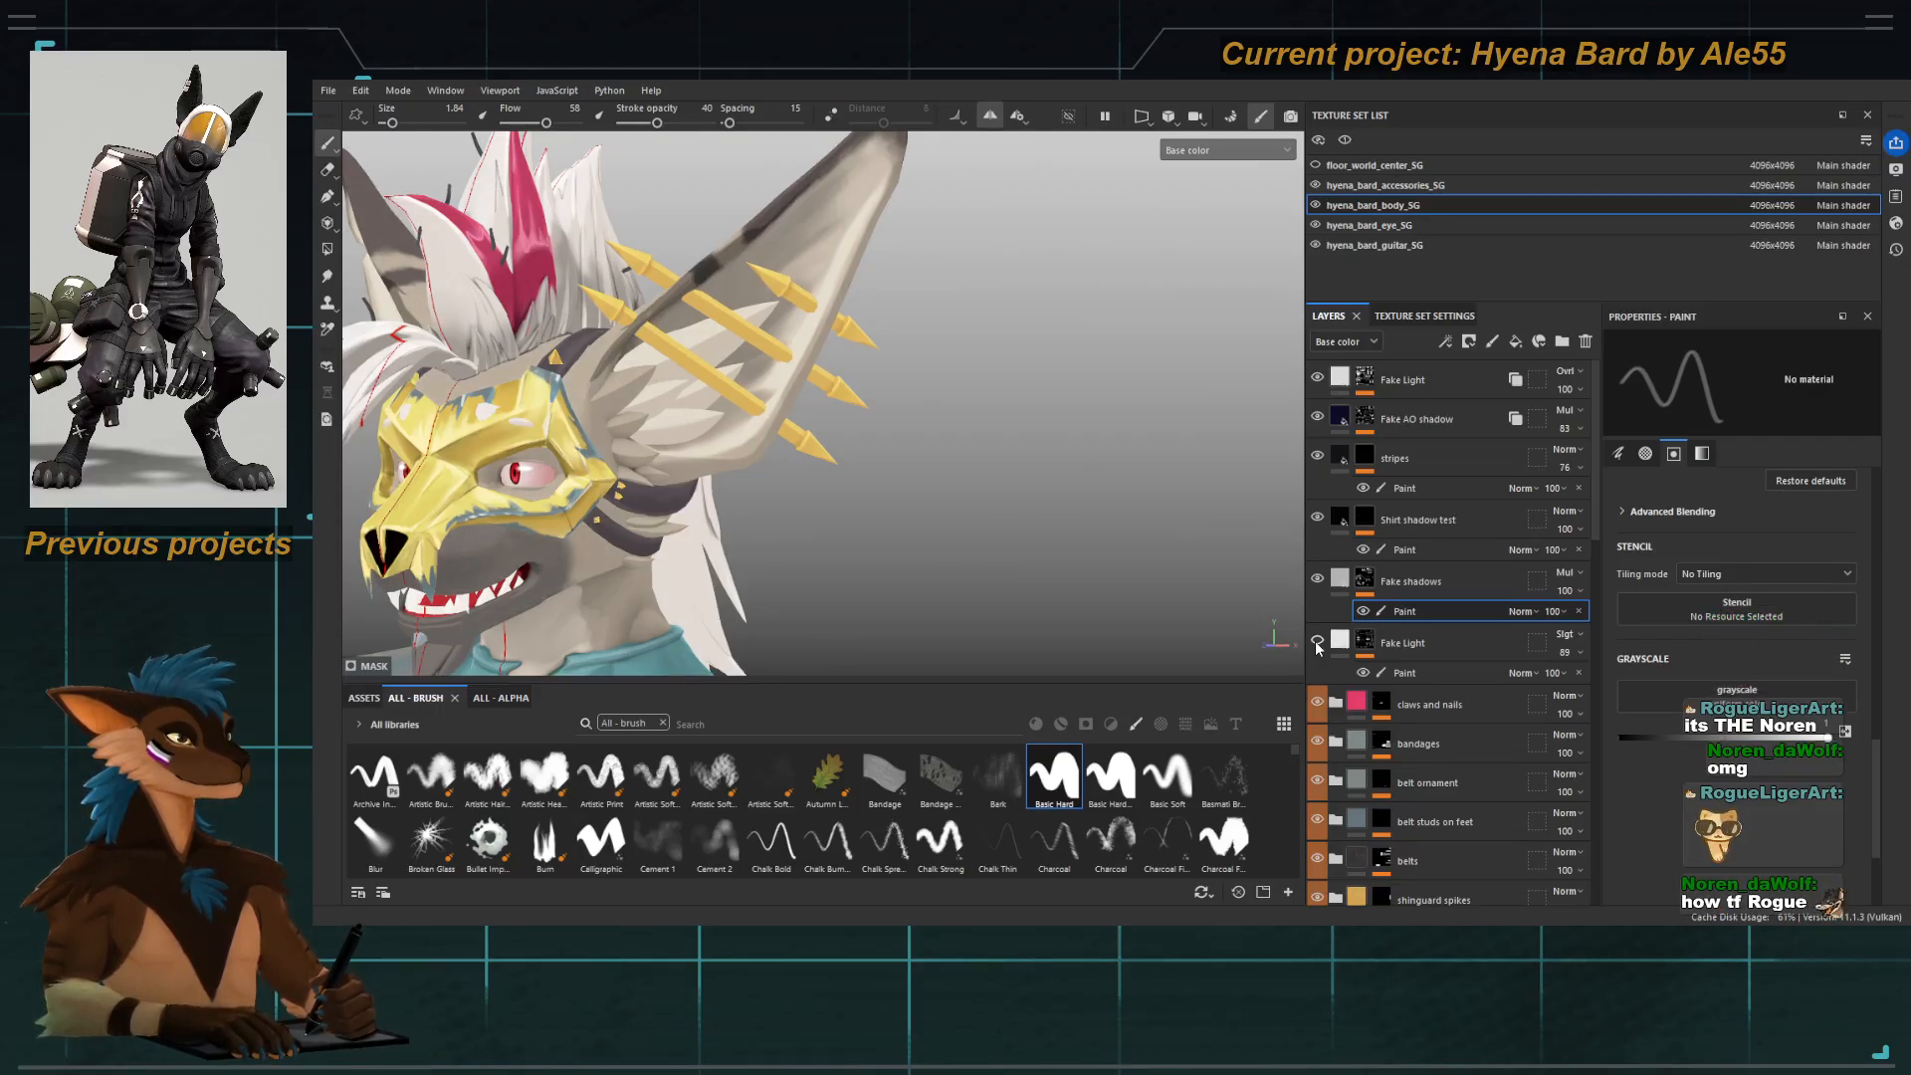
pyautogui.click(1317, 642)
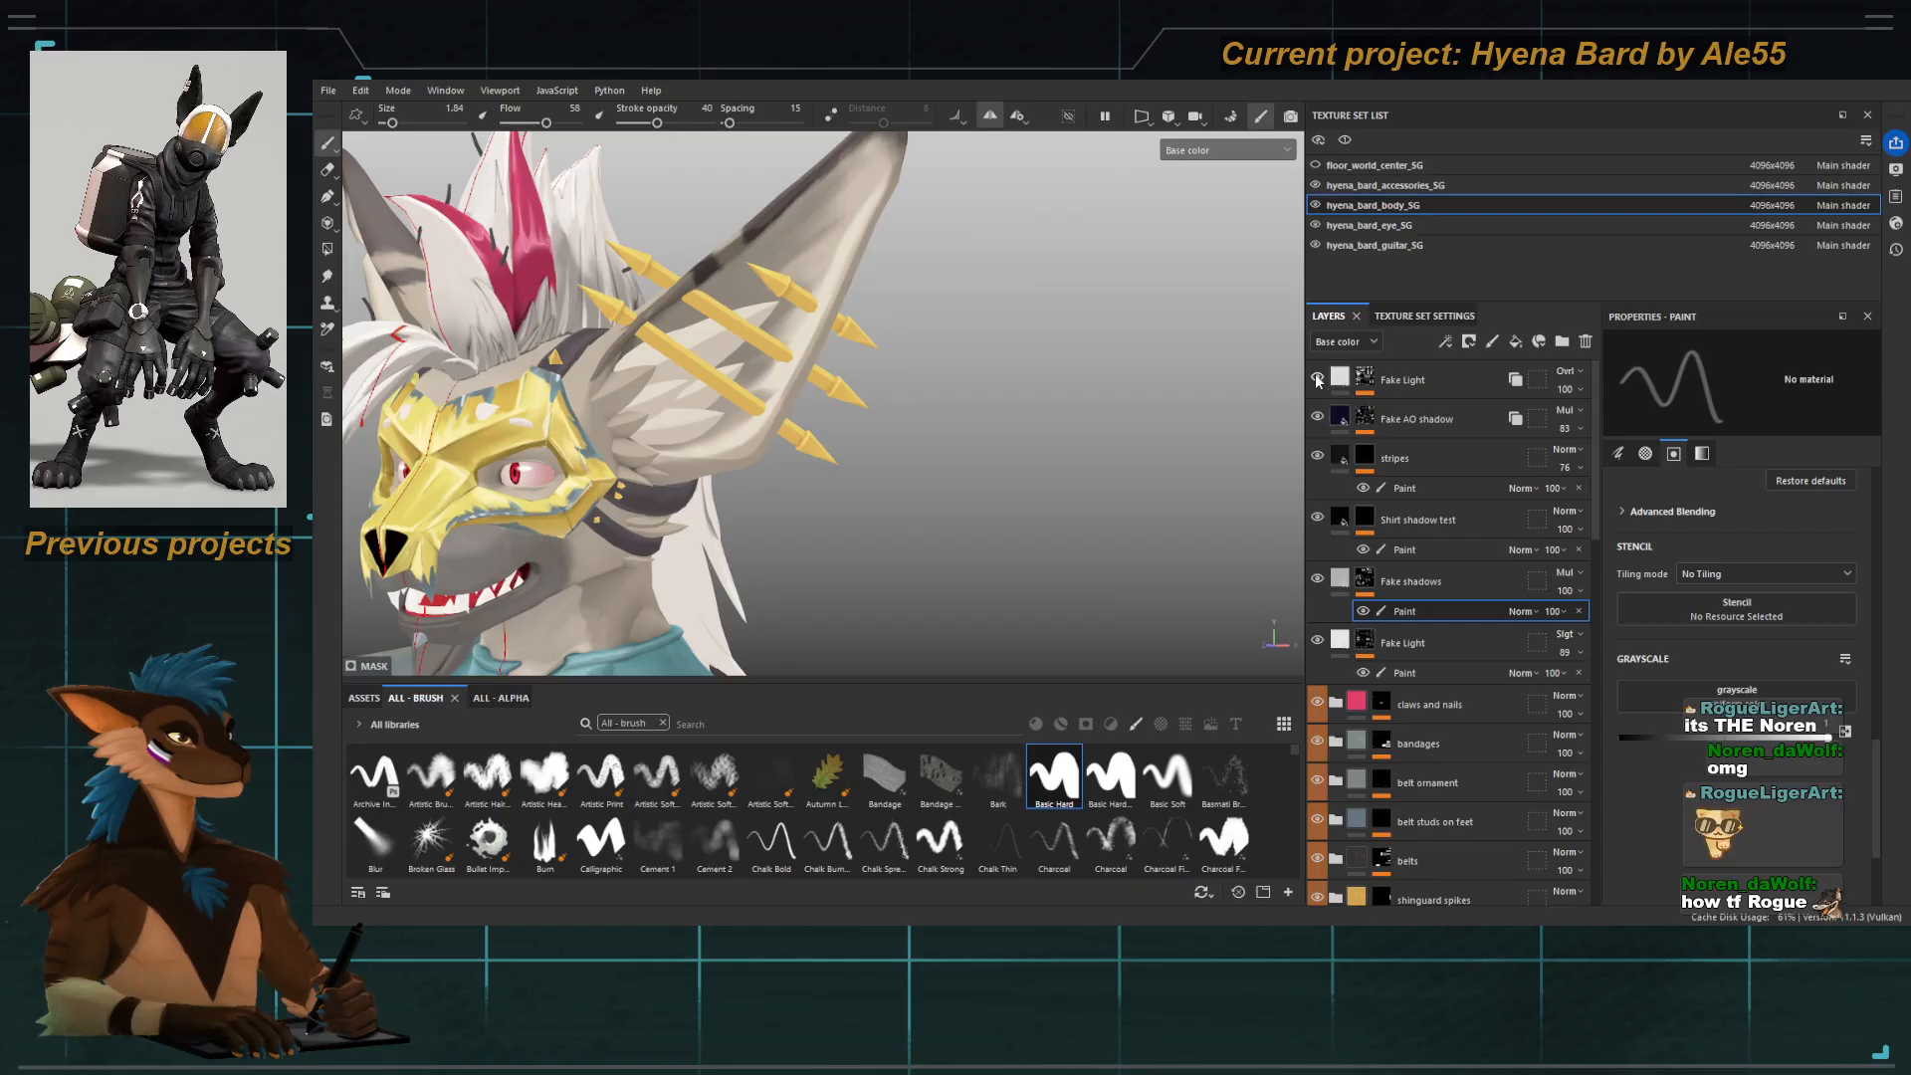
pyautogui.click(1317, 379)
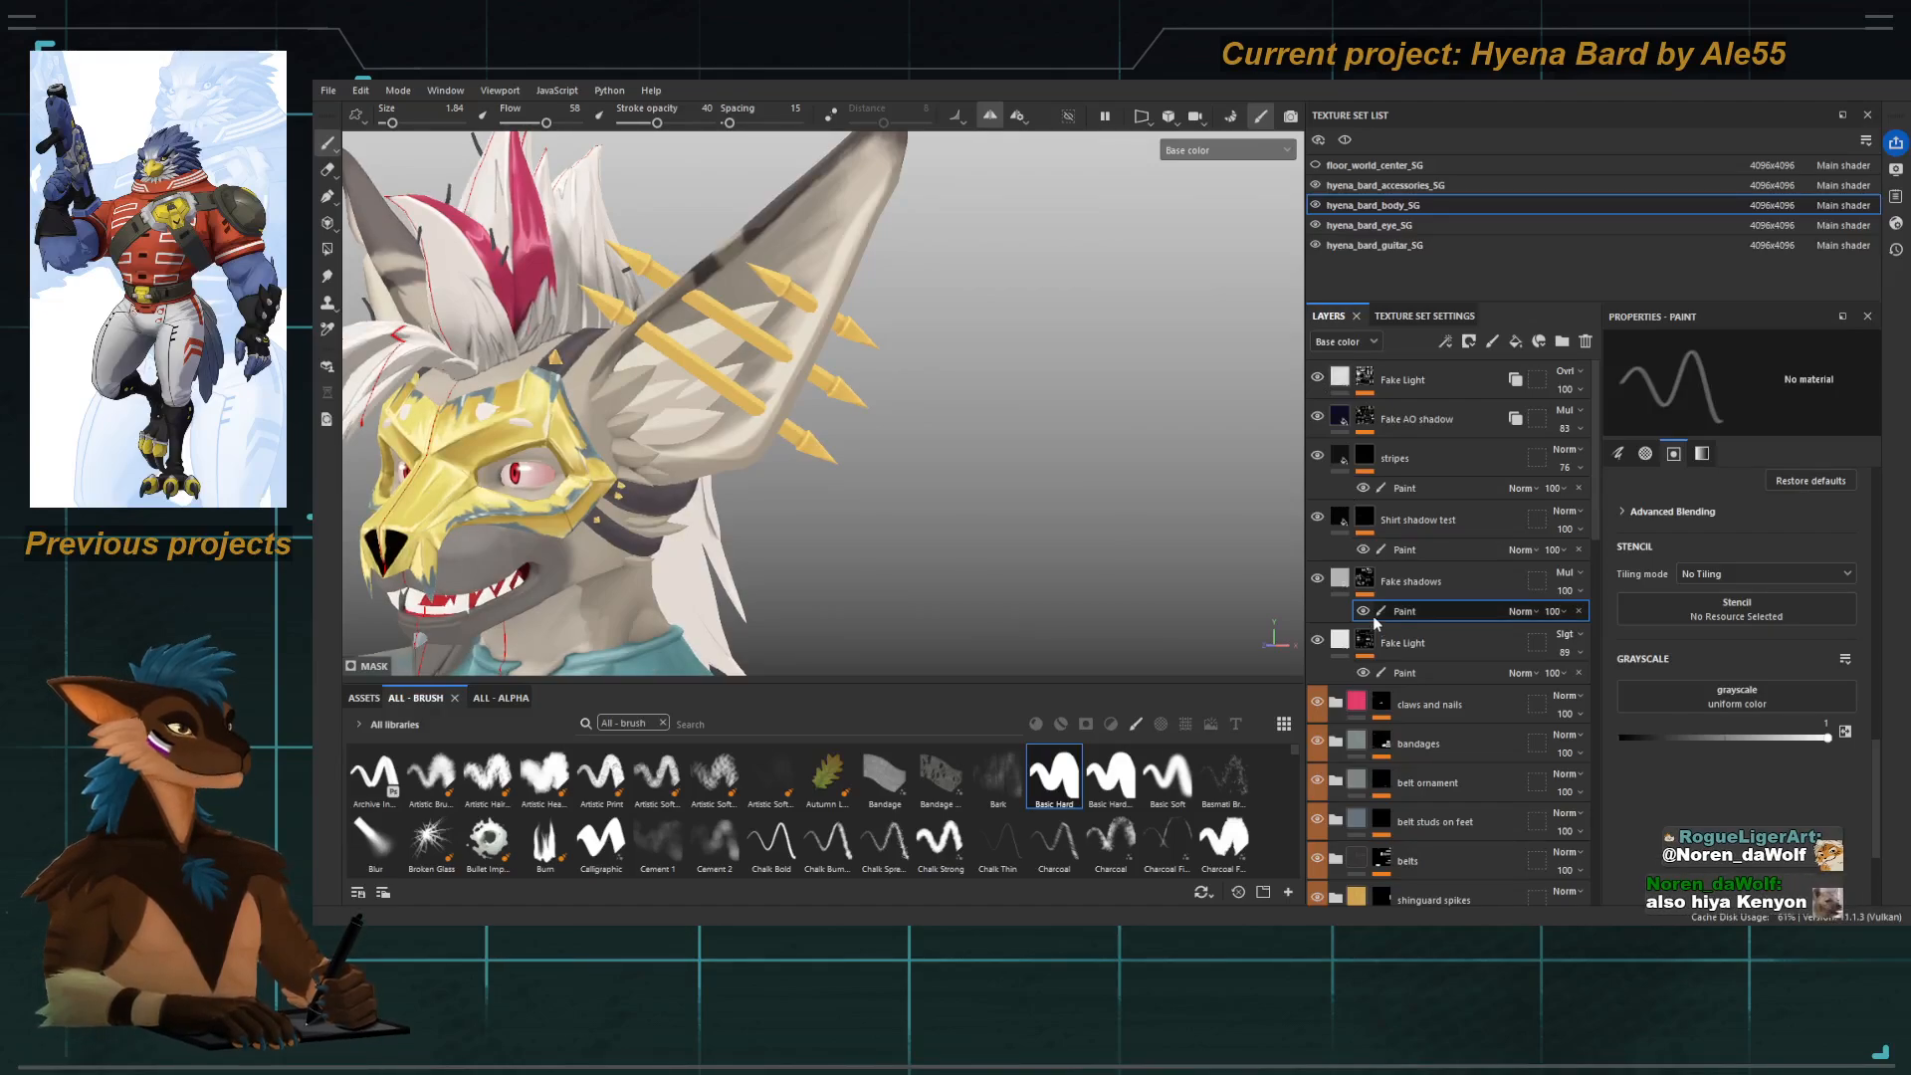
# Examine the masks of the brighter fur, back spots, Base body, eyebrows and upper Fake Light layers on the head.
pyautogui.scroll(-5, 1372, 615)
pyautogui.scroll(-10, 1380, 719)
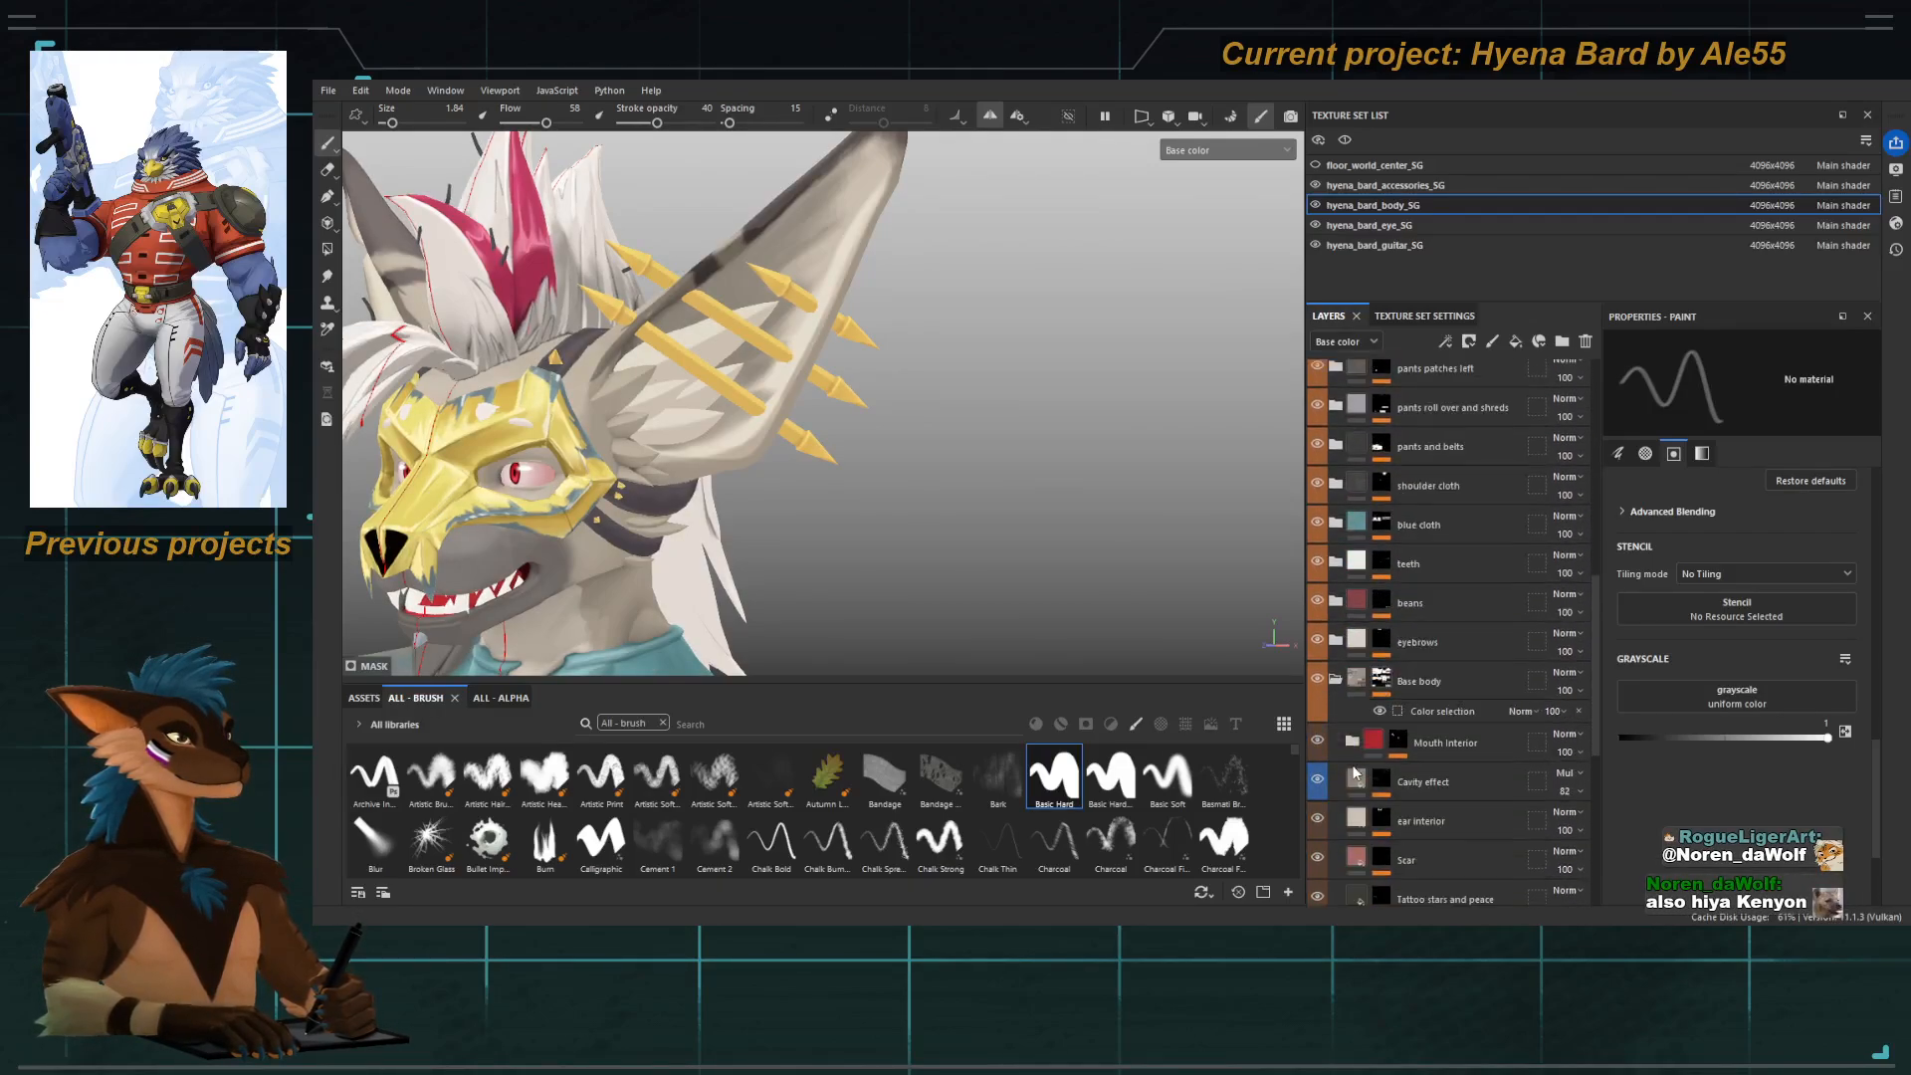
pyautogui.scroll(-1, 1352, 771)
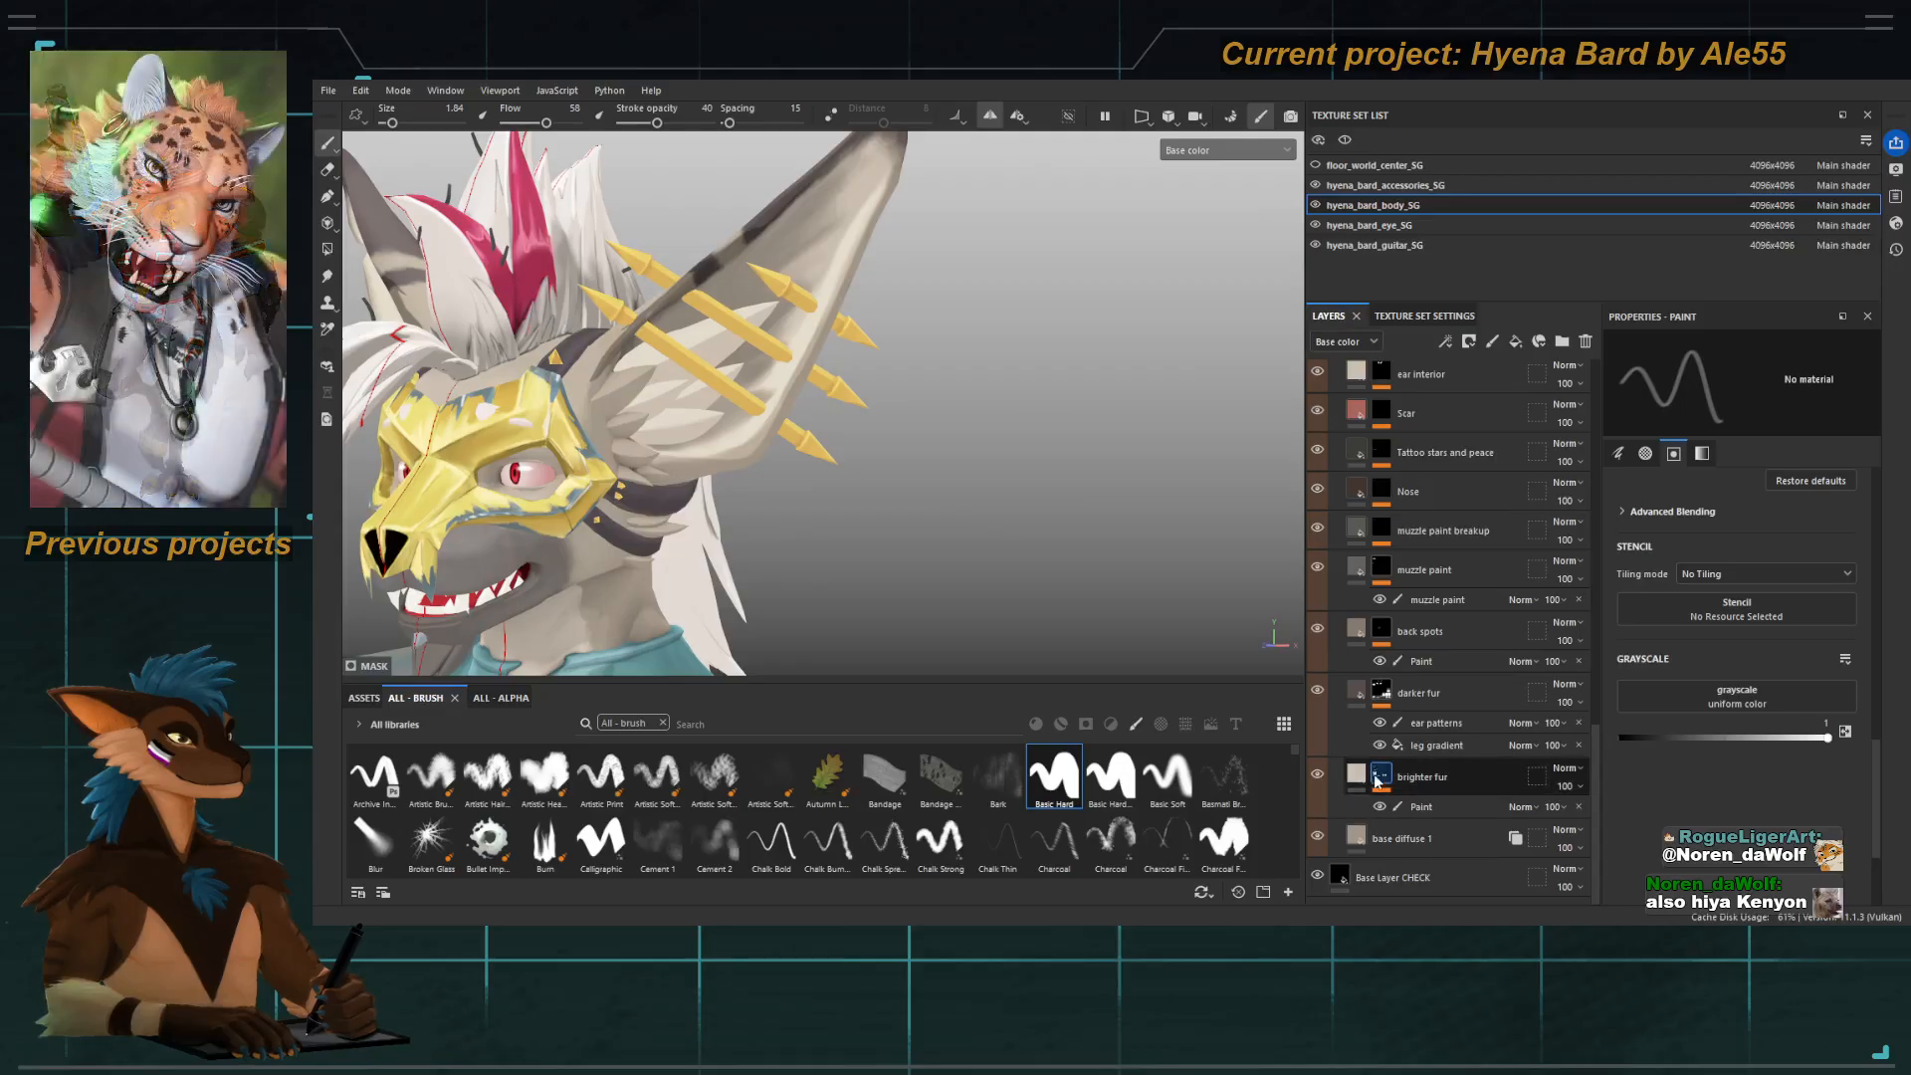
pyautogui.click(1381, 777)
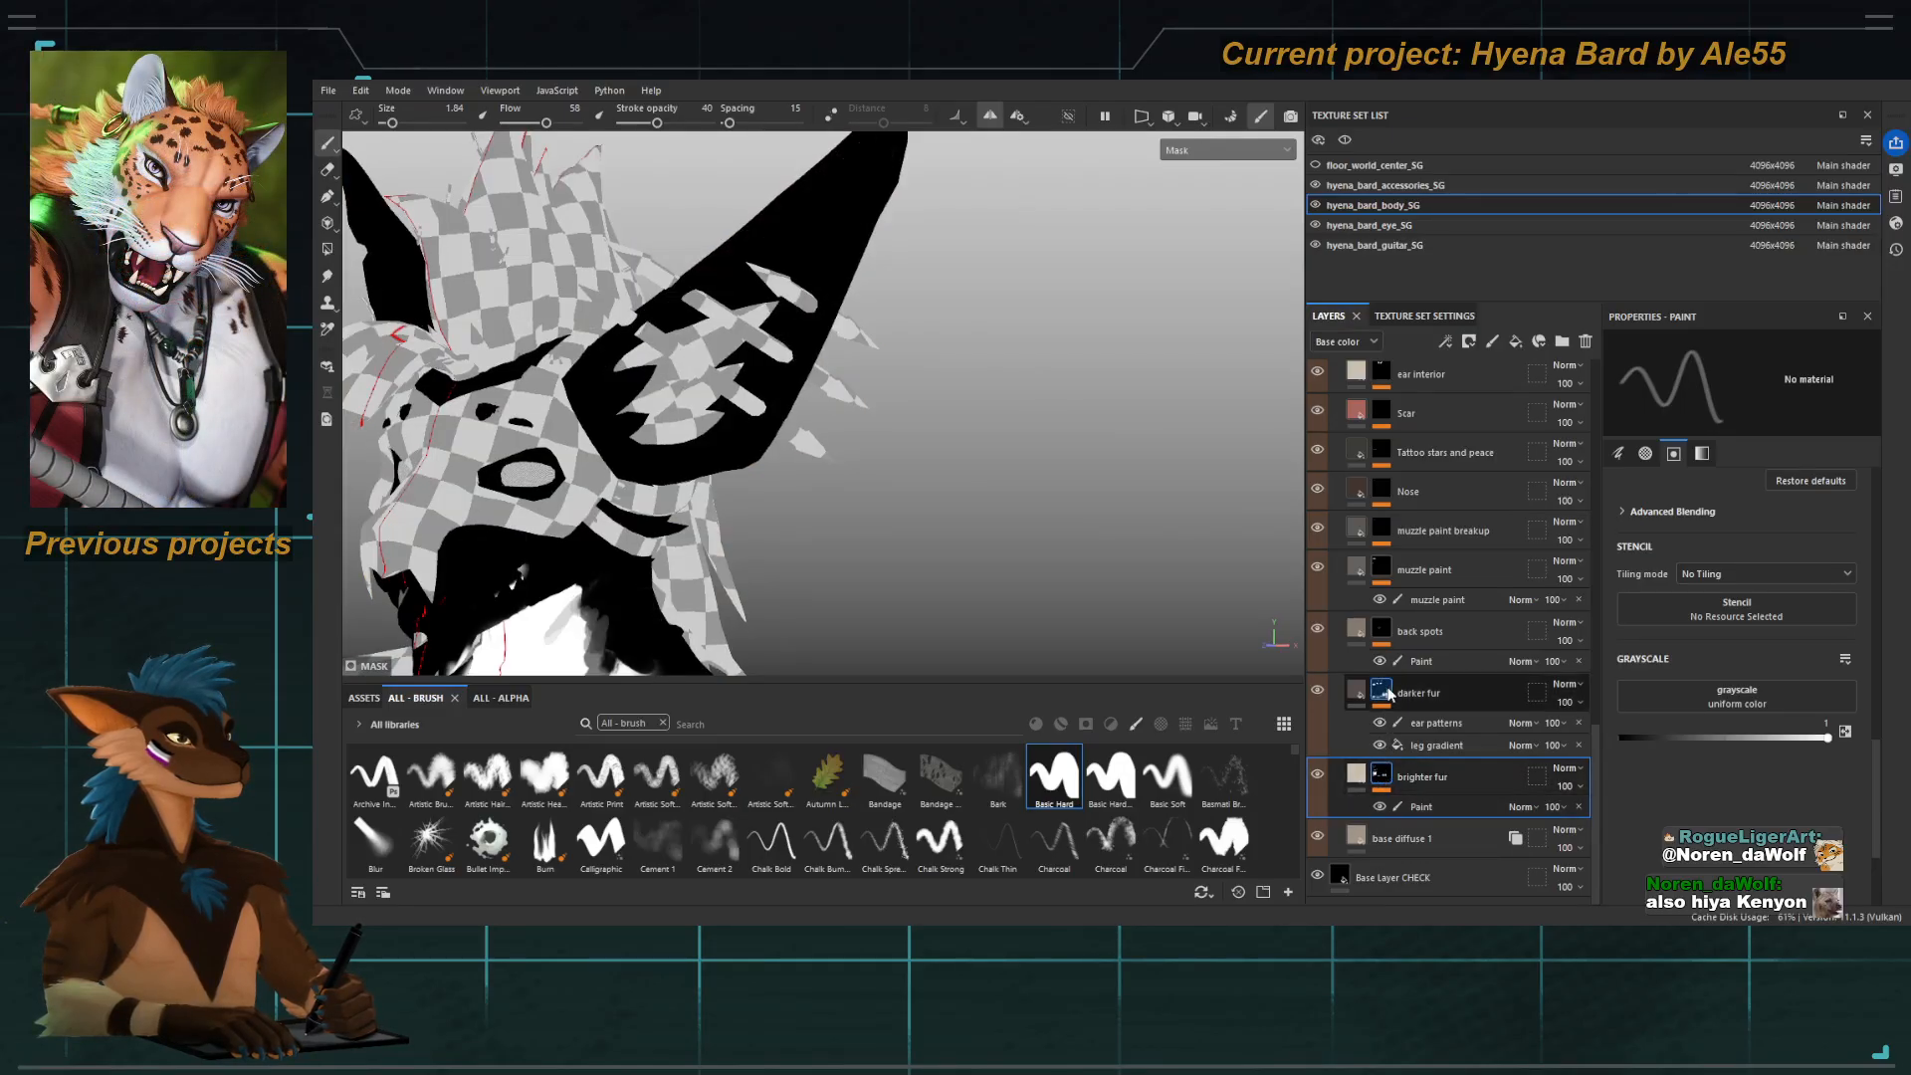
pyautogui.click(1382, 631)
pyautogui.scroll(4, 1391, 627)
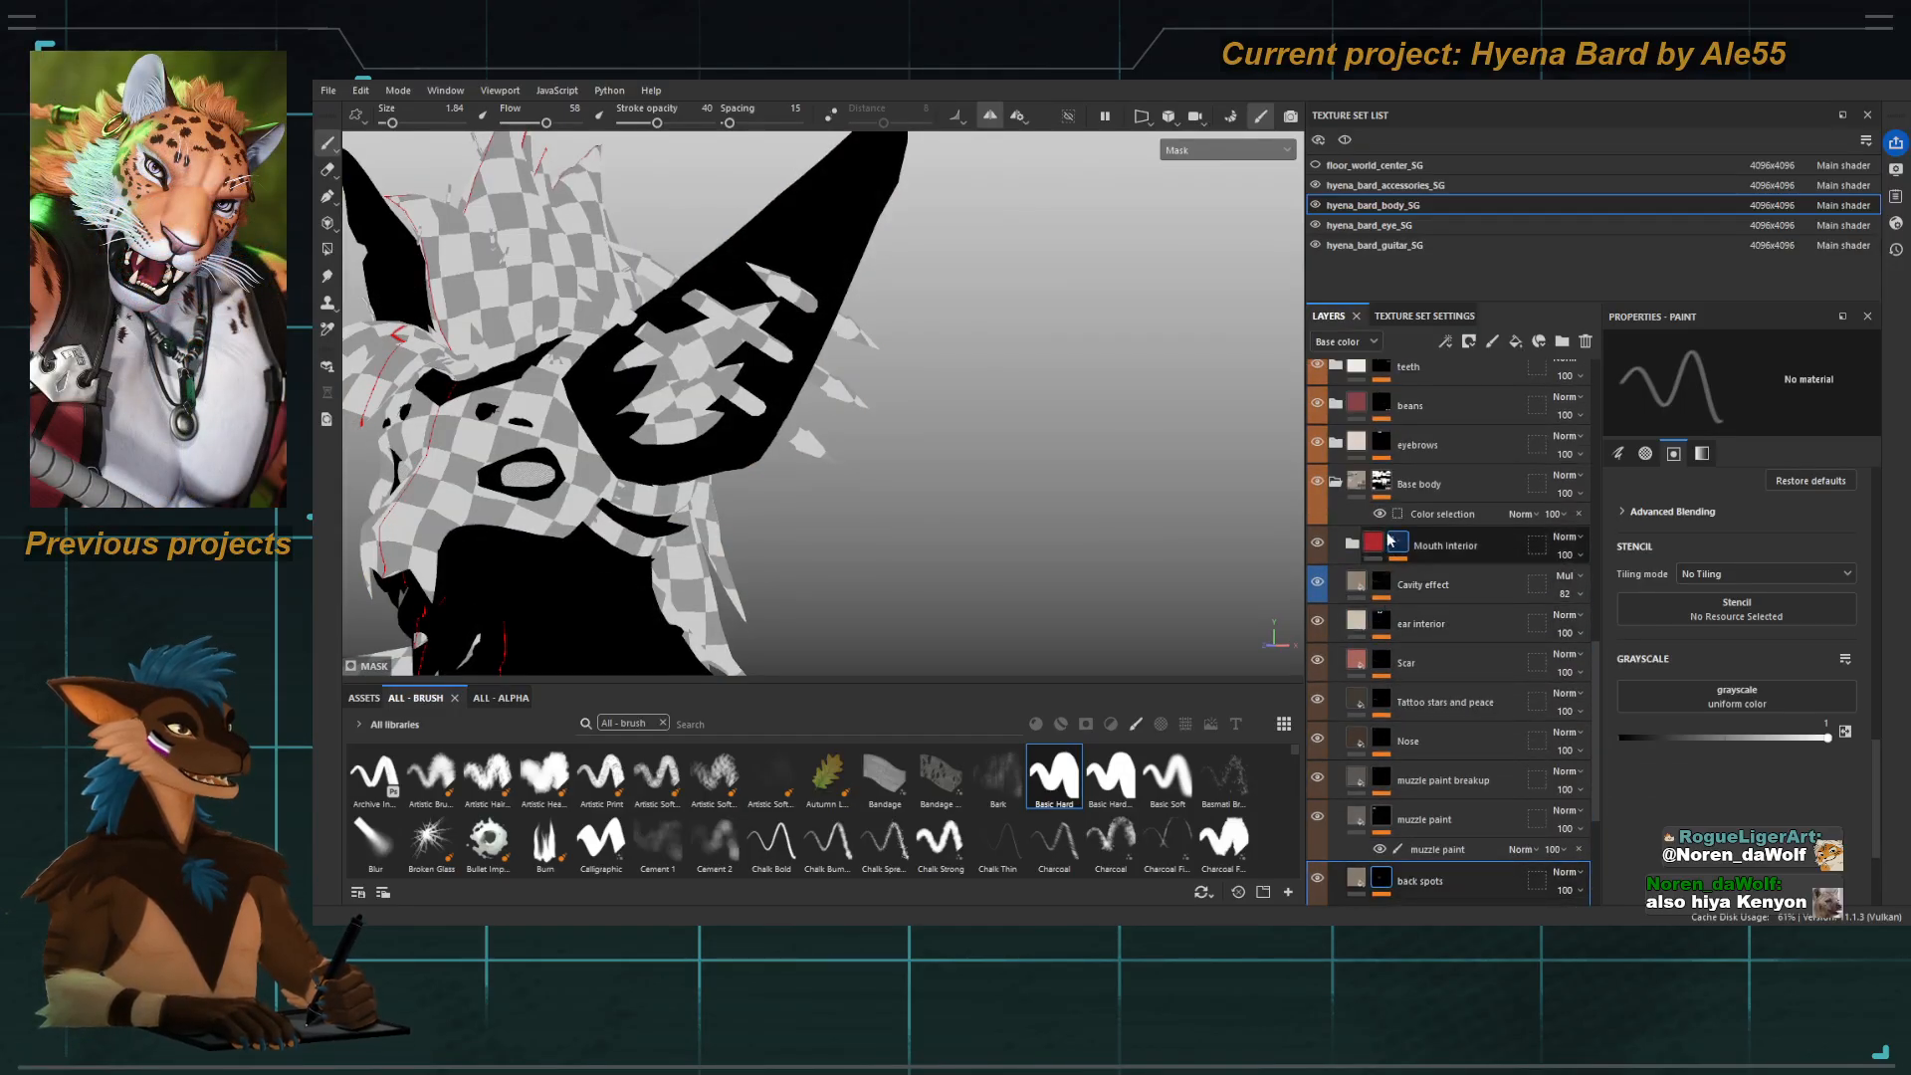
pyautogui.click(1381, 484)
pyautogui.scroll(2, 1384, 537)
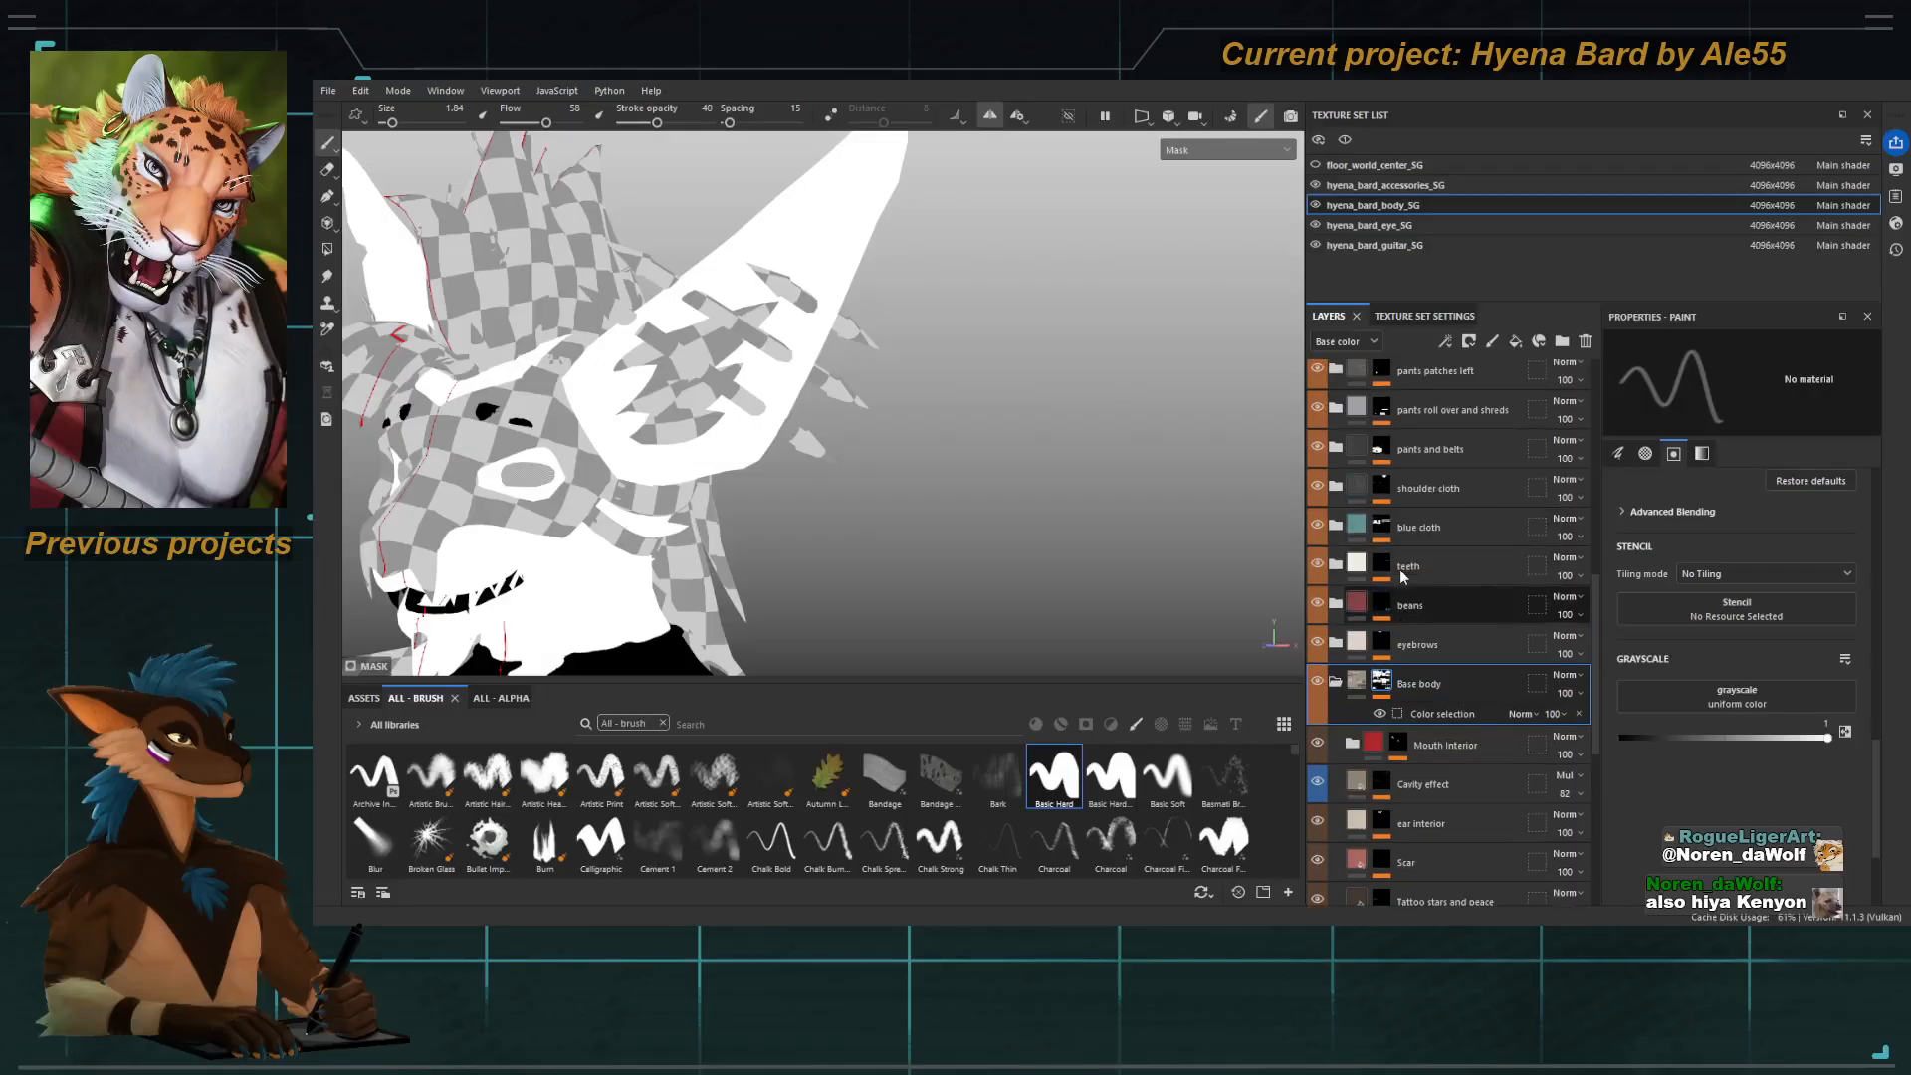
pyautogui.click(1377, 691)
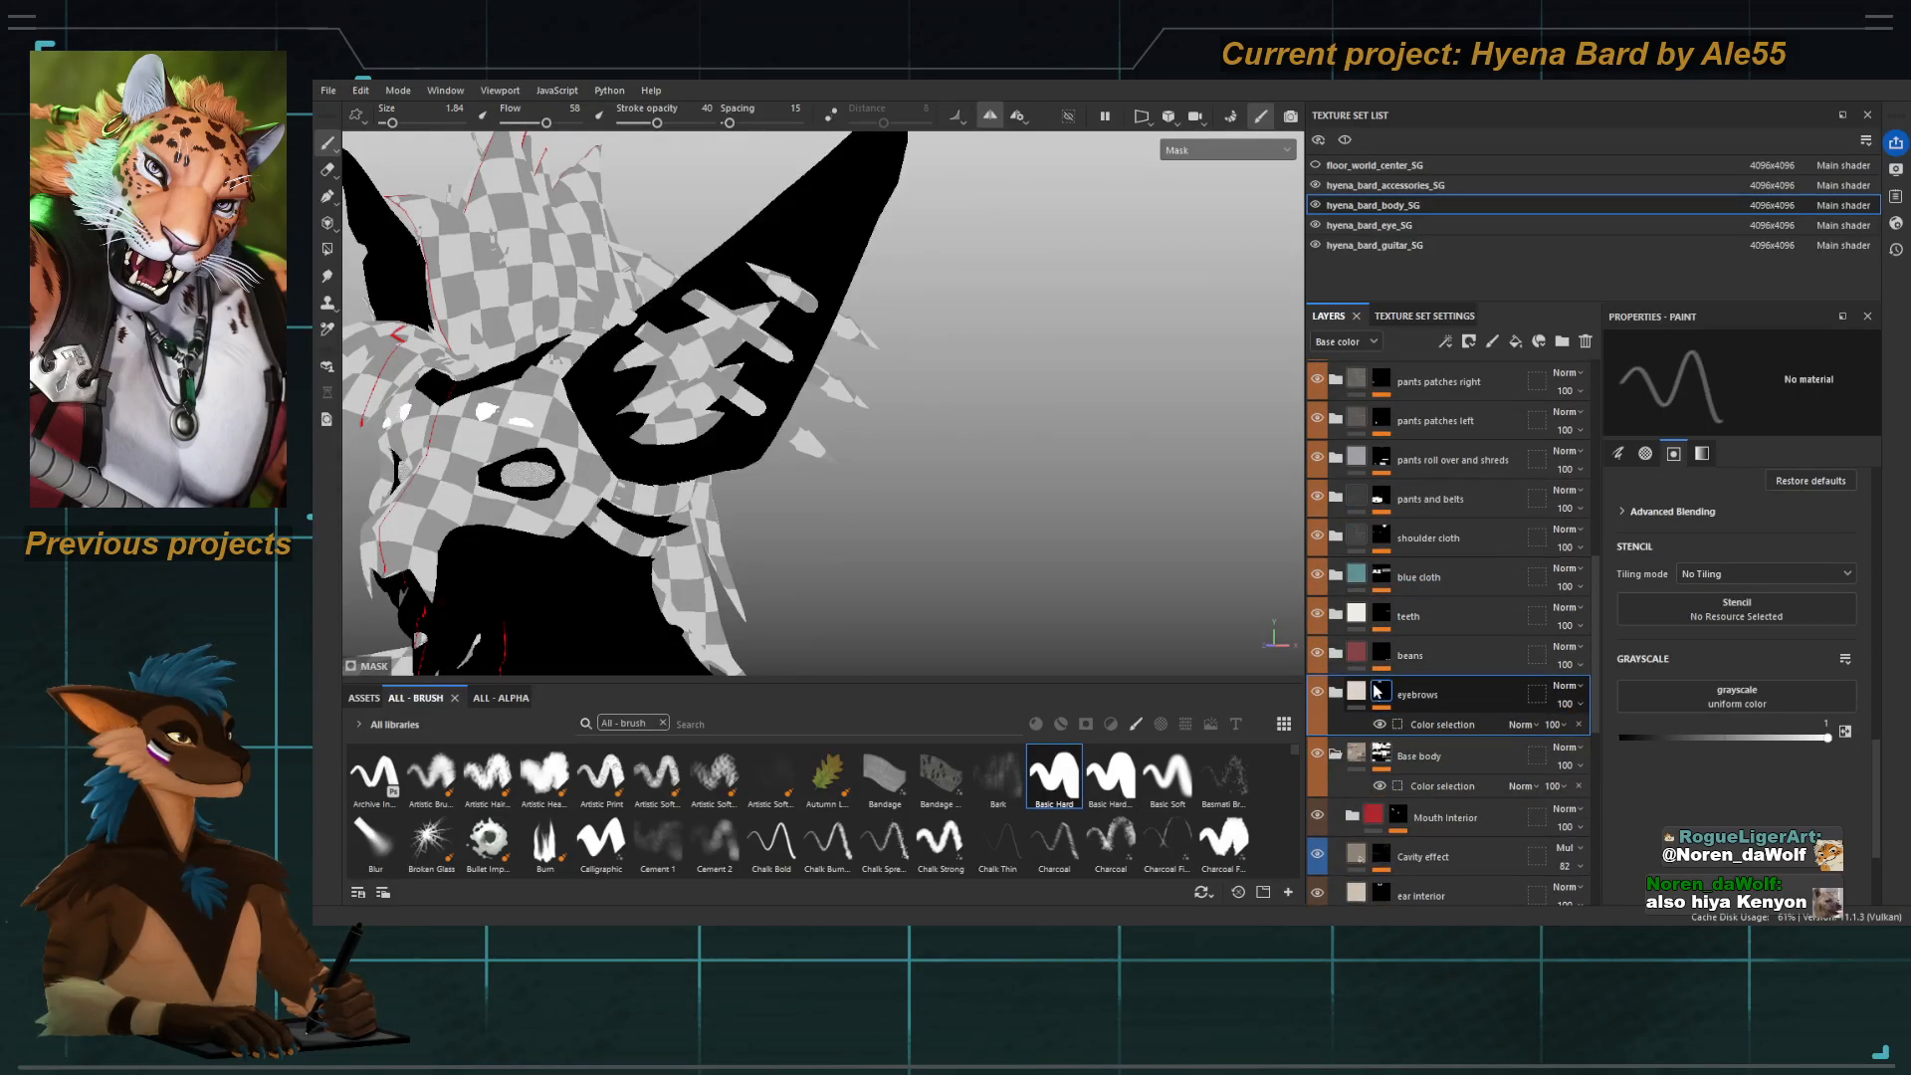
pyautogui.scroll(4, 1380, 637)
pyautogui.scroll(9, 1381, 629)
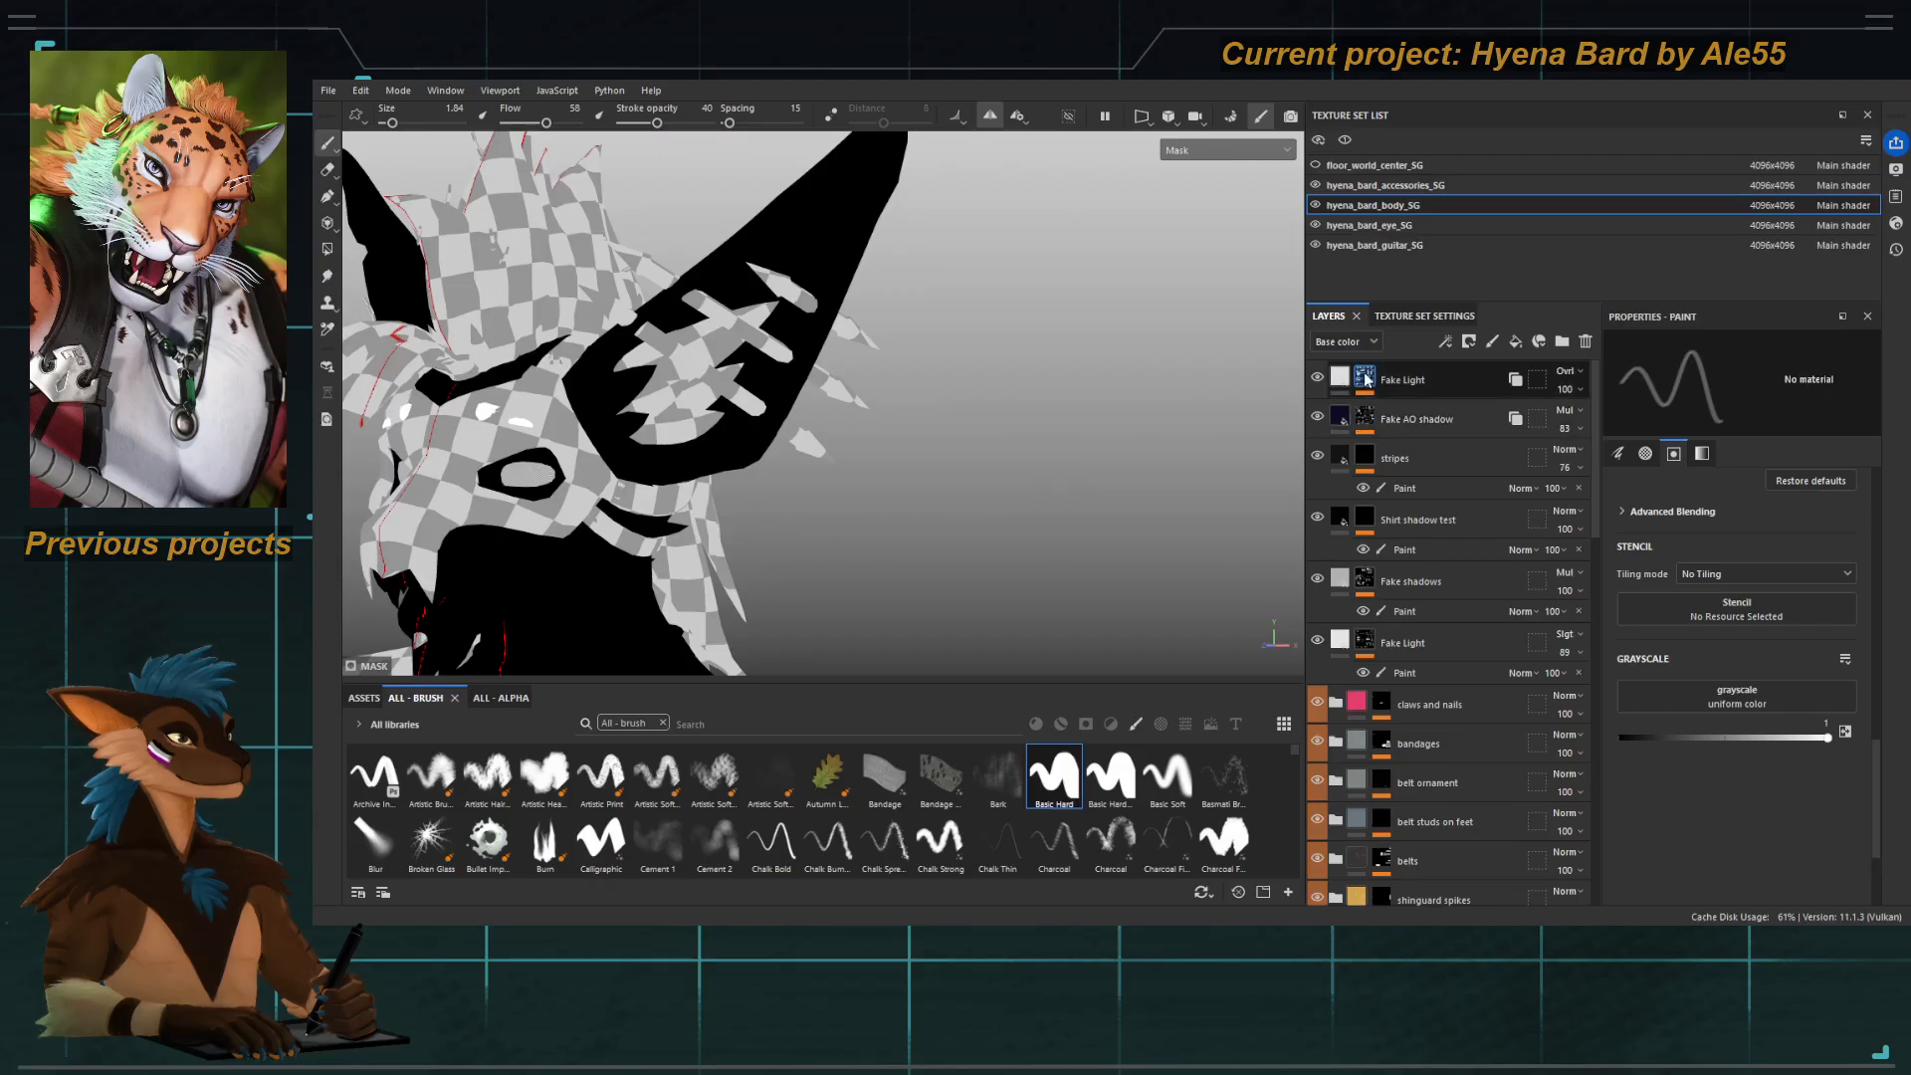
pyautogui.click(1364, 378)
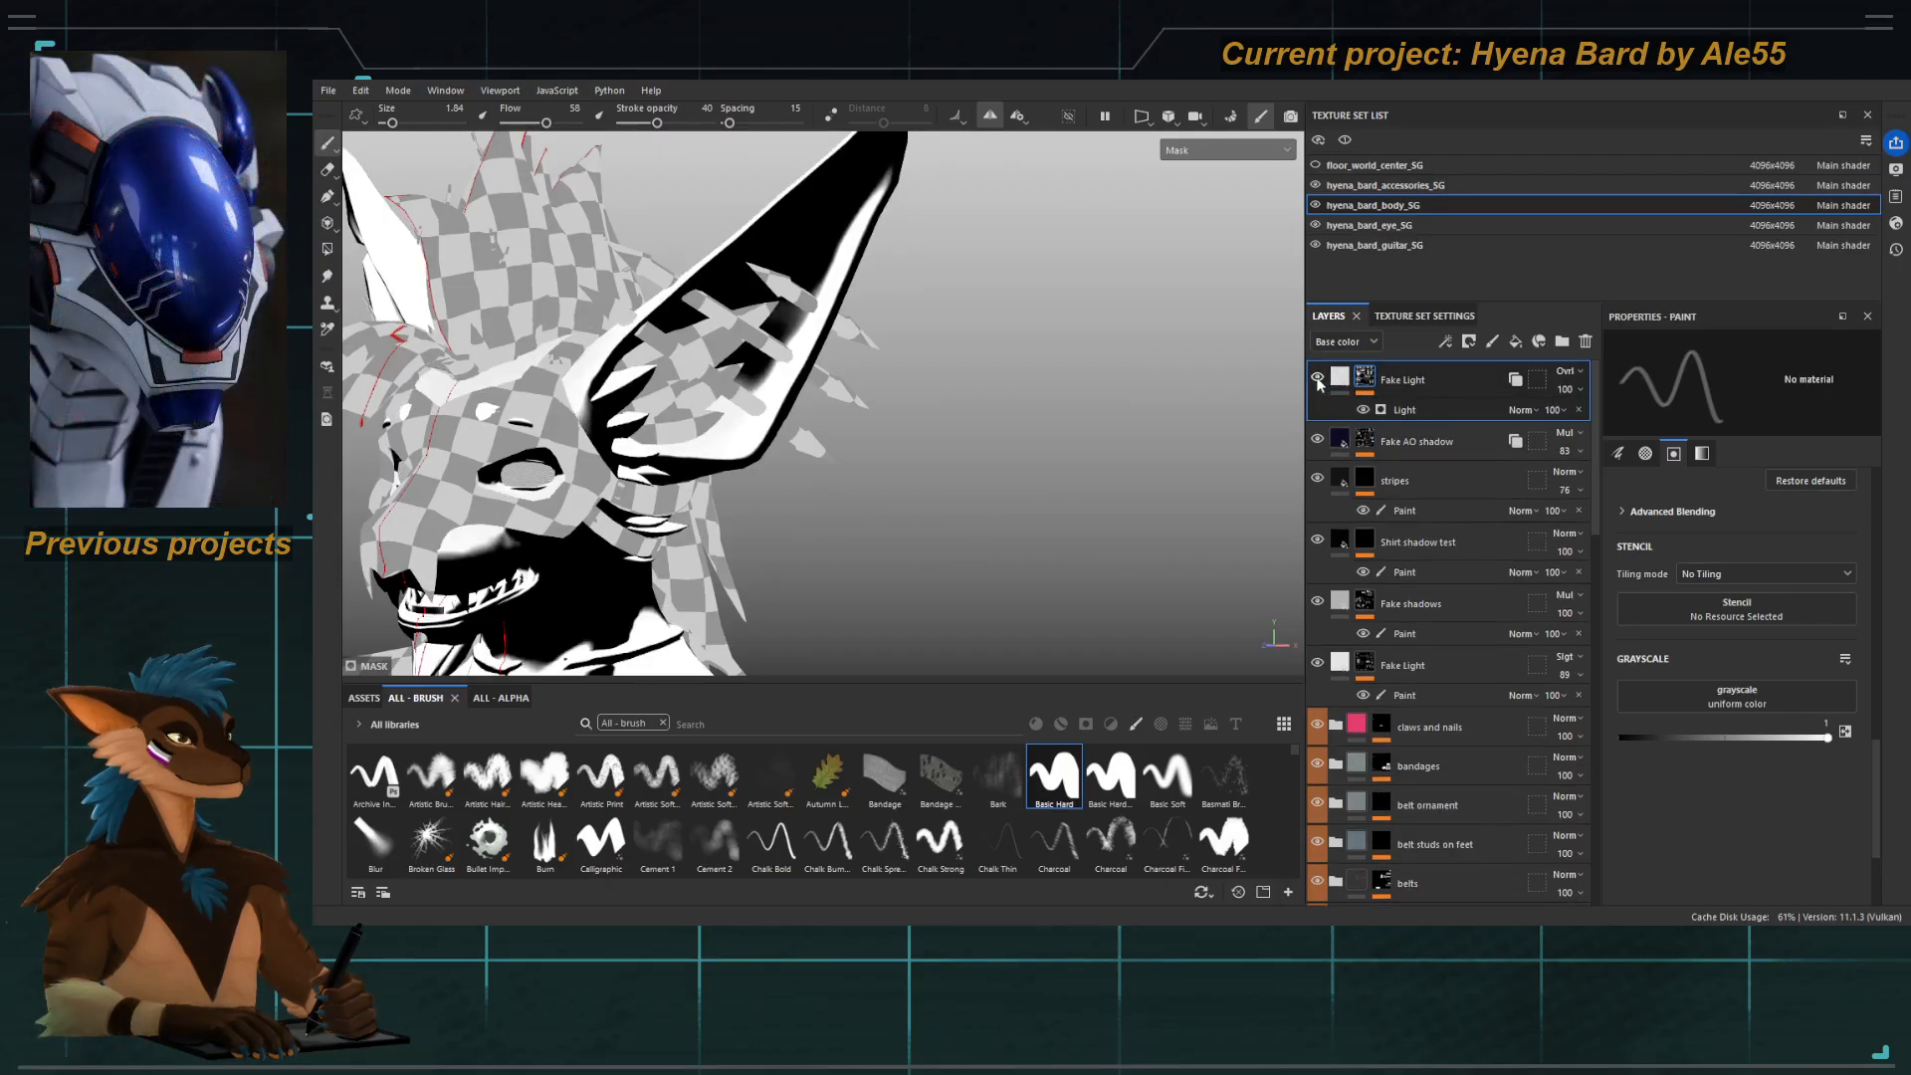
pyautogui.click(1340, 379)
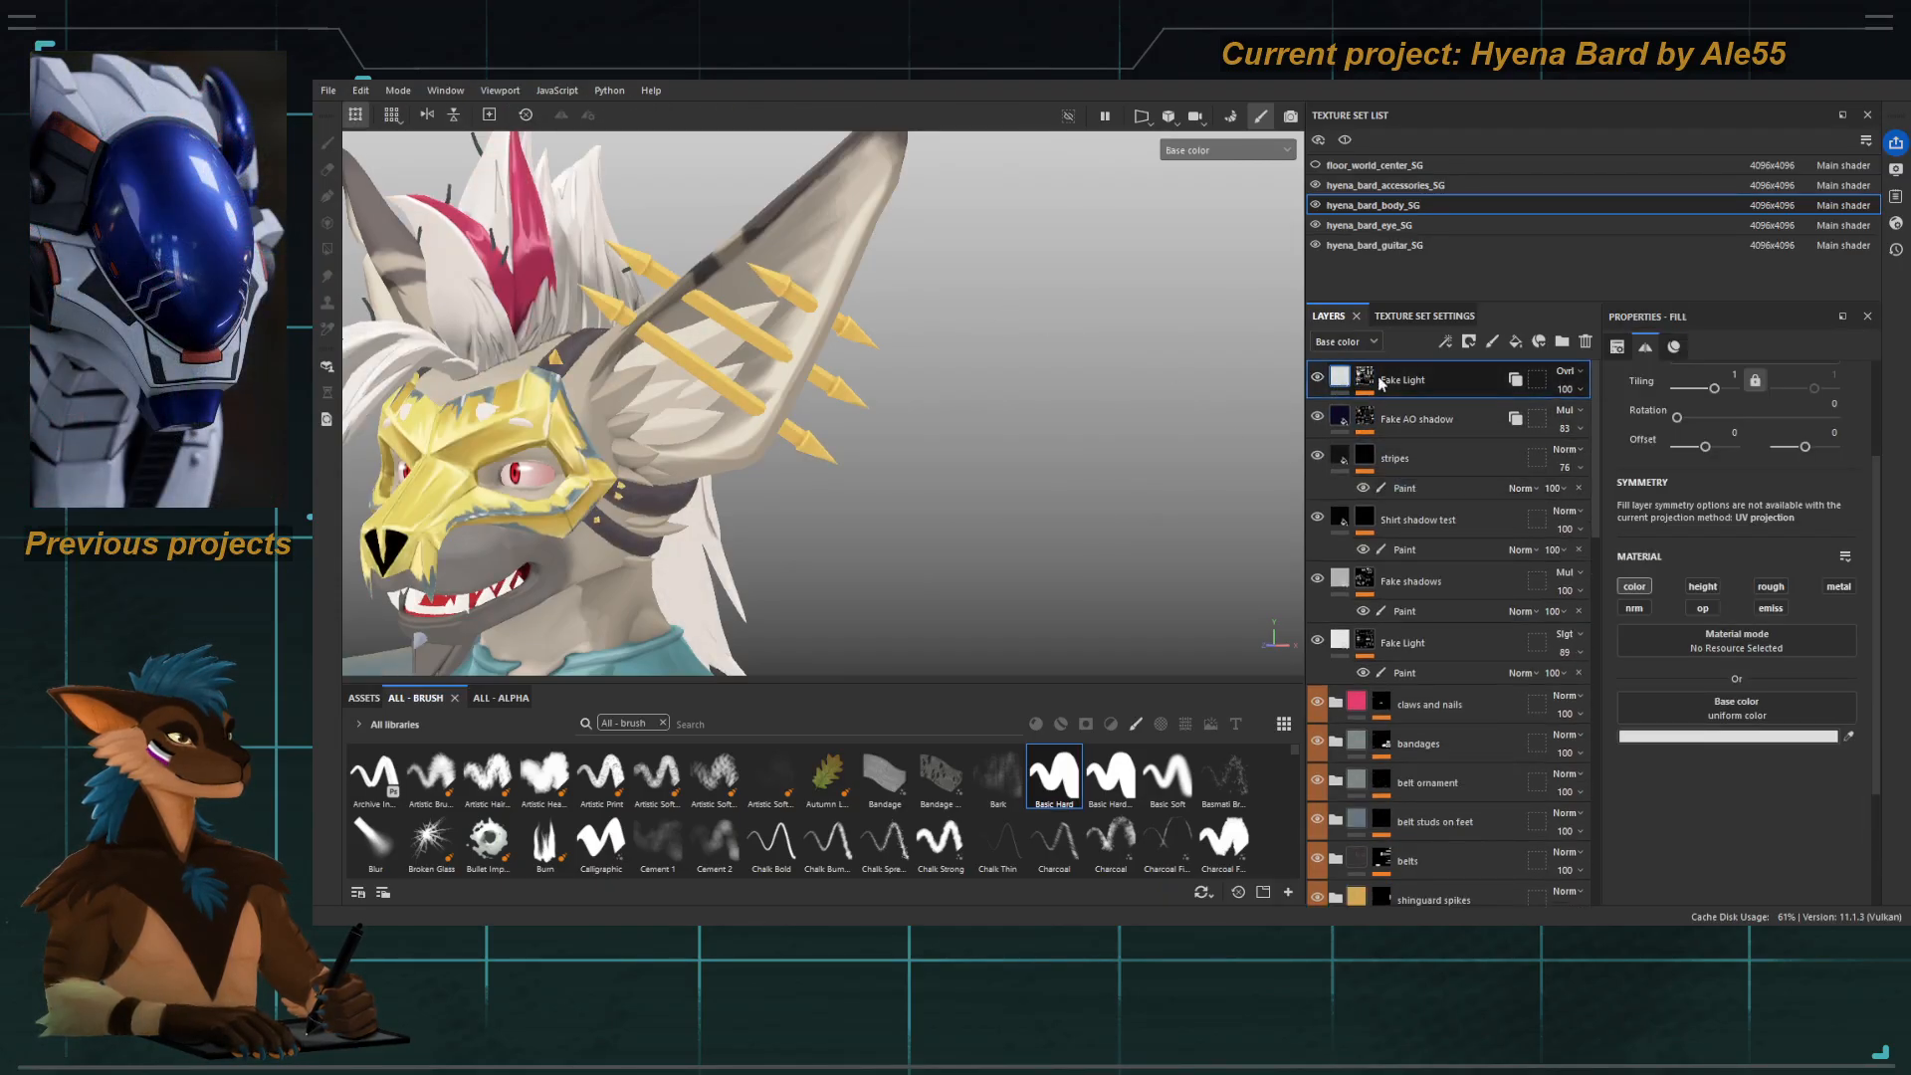
# Toggle the visibility of the hyena_bard_accessories_SG texture set to compare the head with and without its accessories.
pyautogui.click(1315, 186)
pyautogui.click(1315, 186)
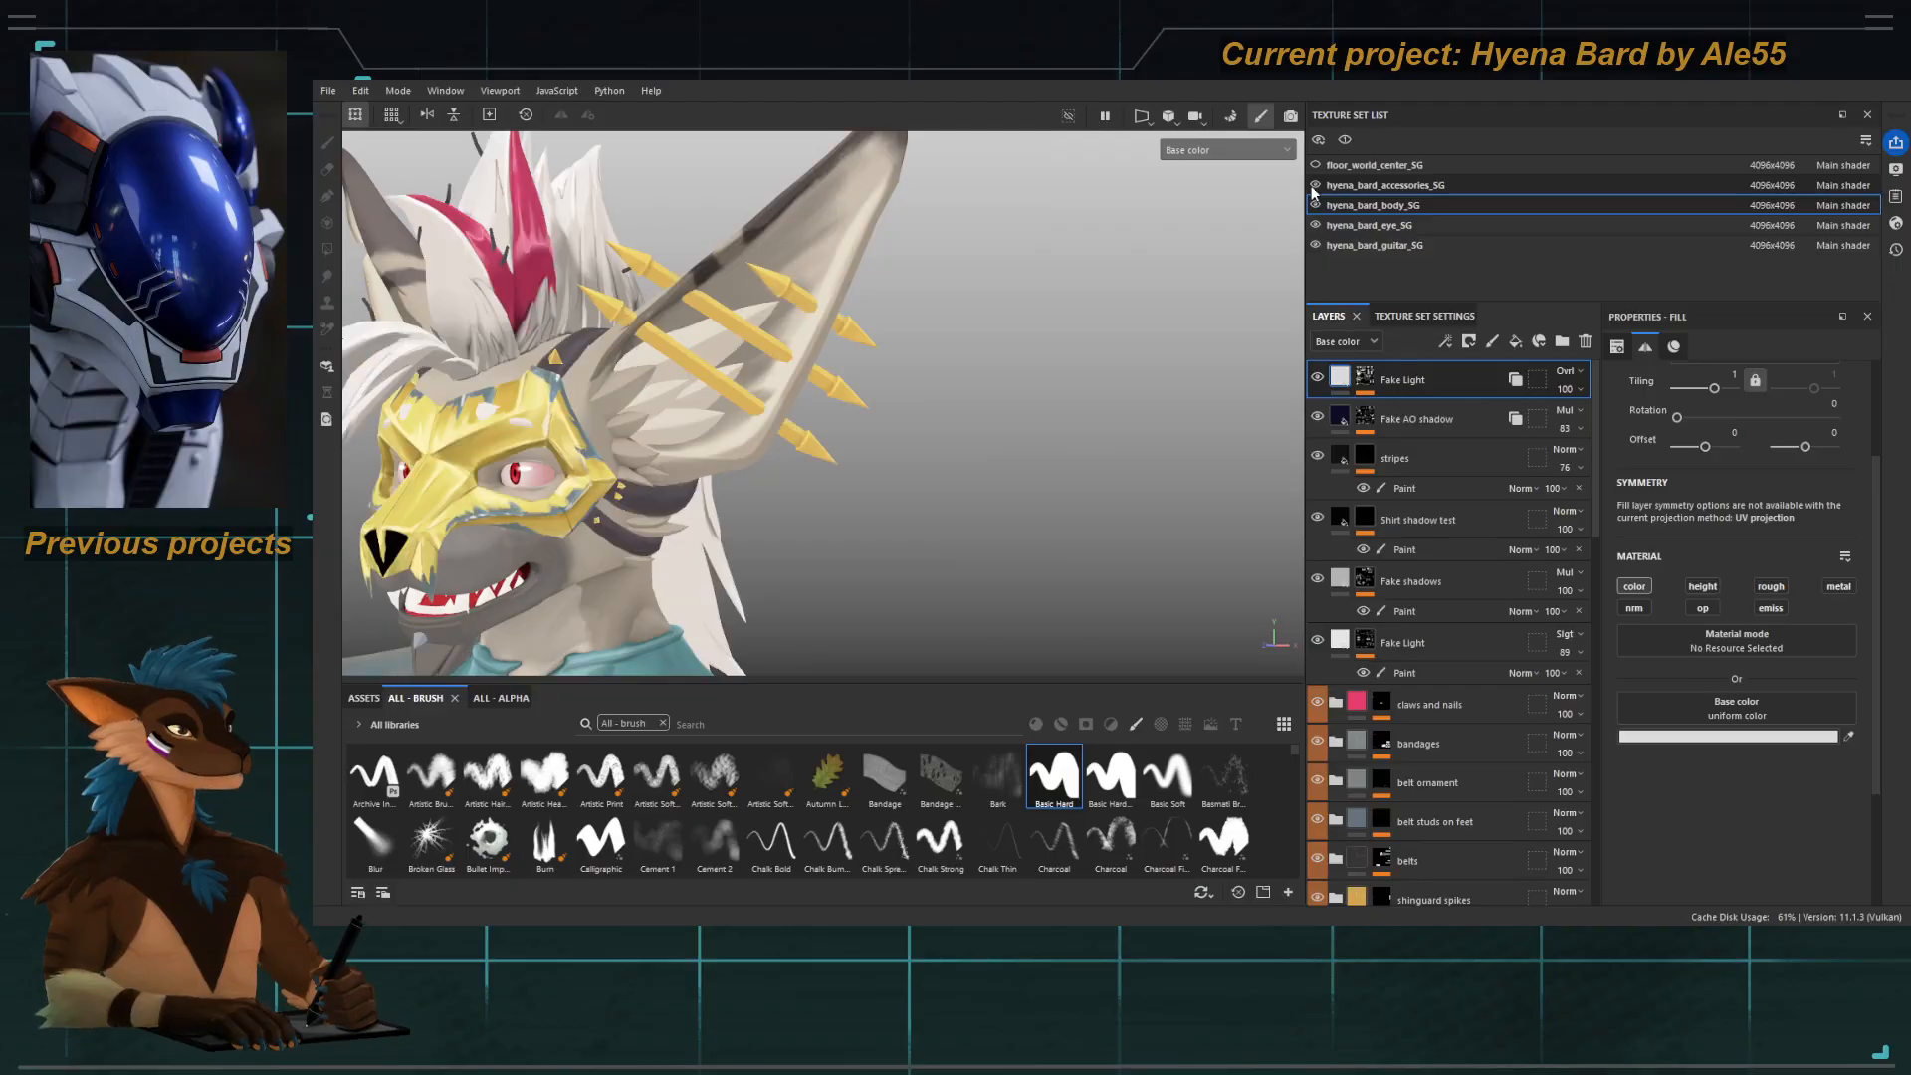
pyautogui.click(1315, 186)
pyautogui.click(1315, 186)
pyautogui.click(1315, 186)
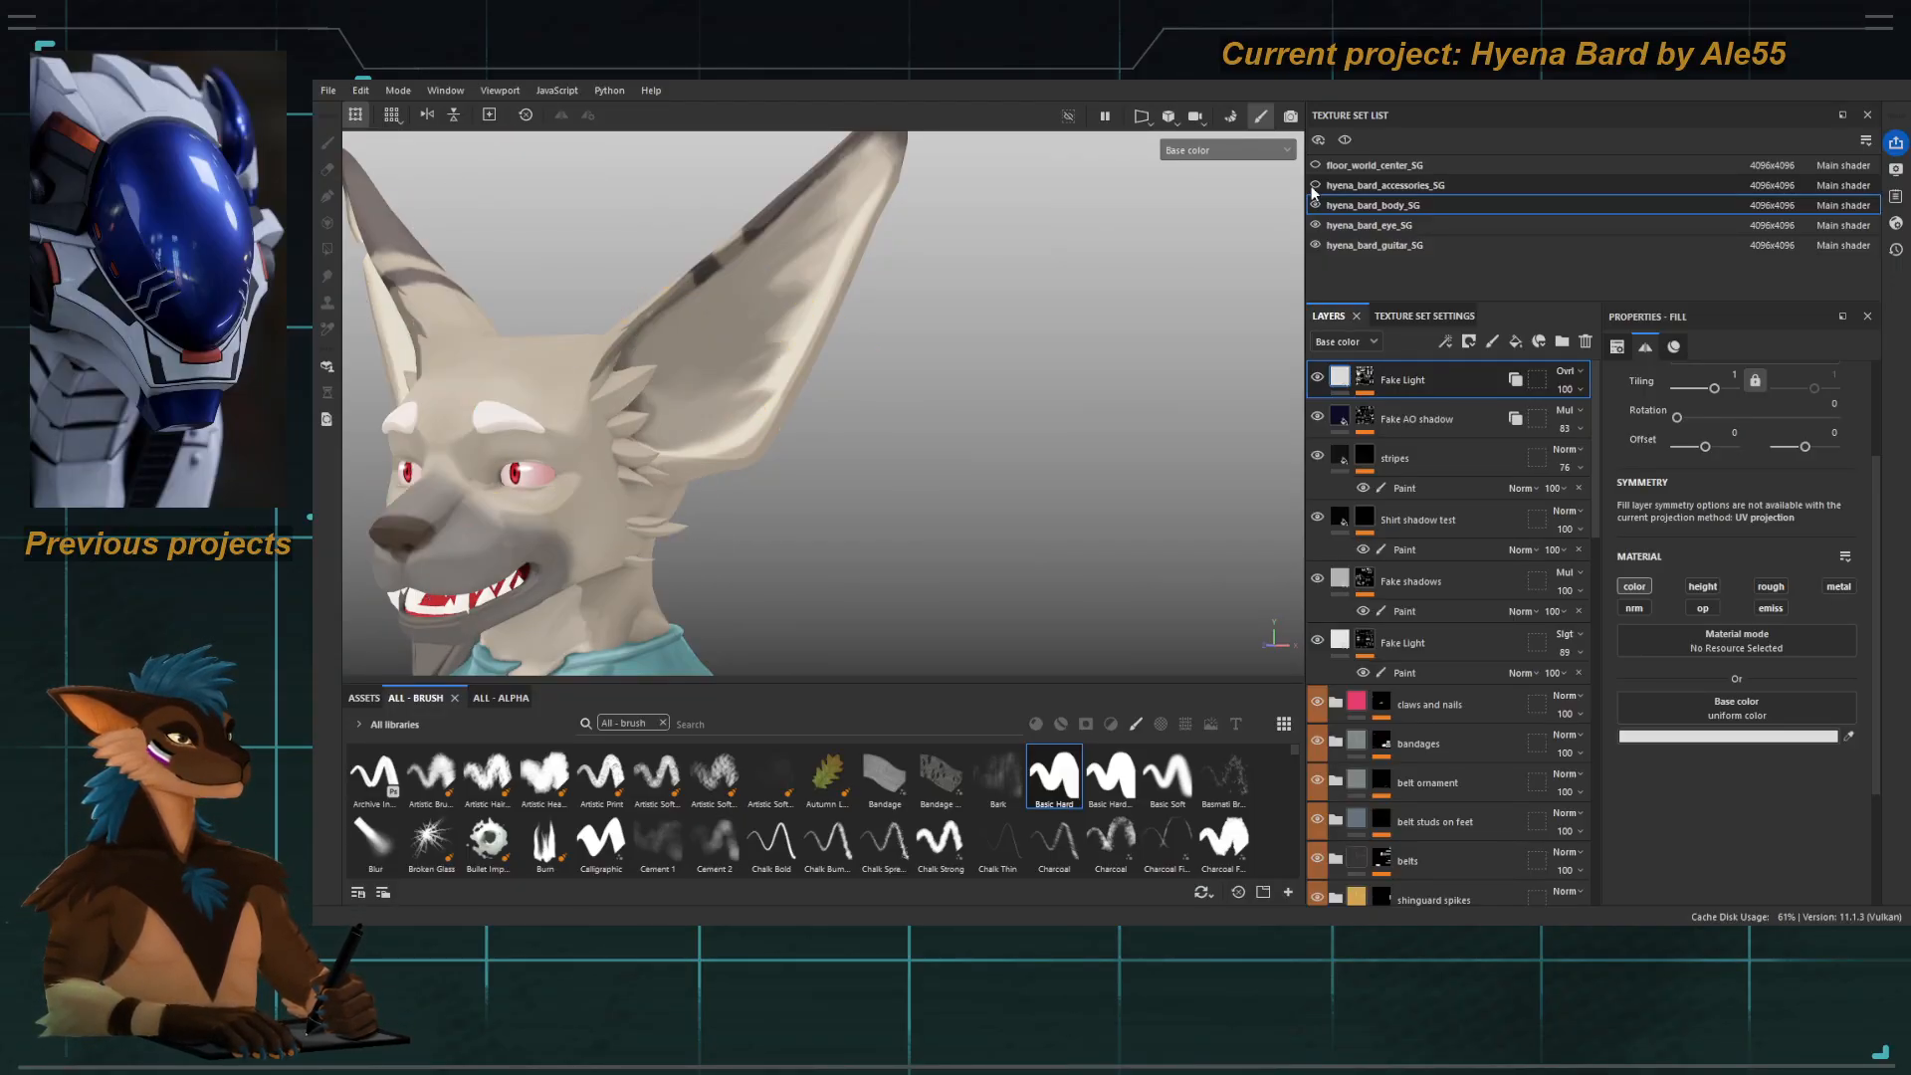
pyautogui.click(1314, 186)
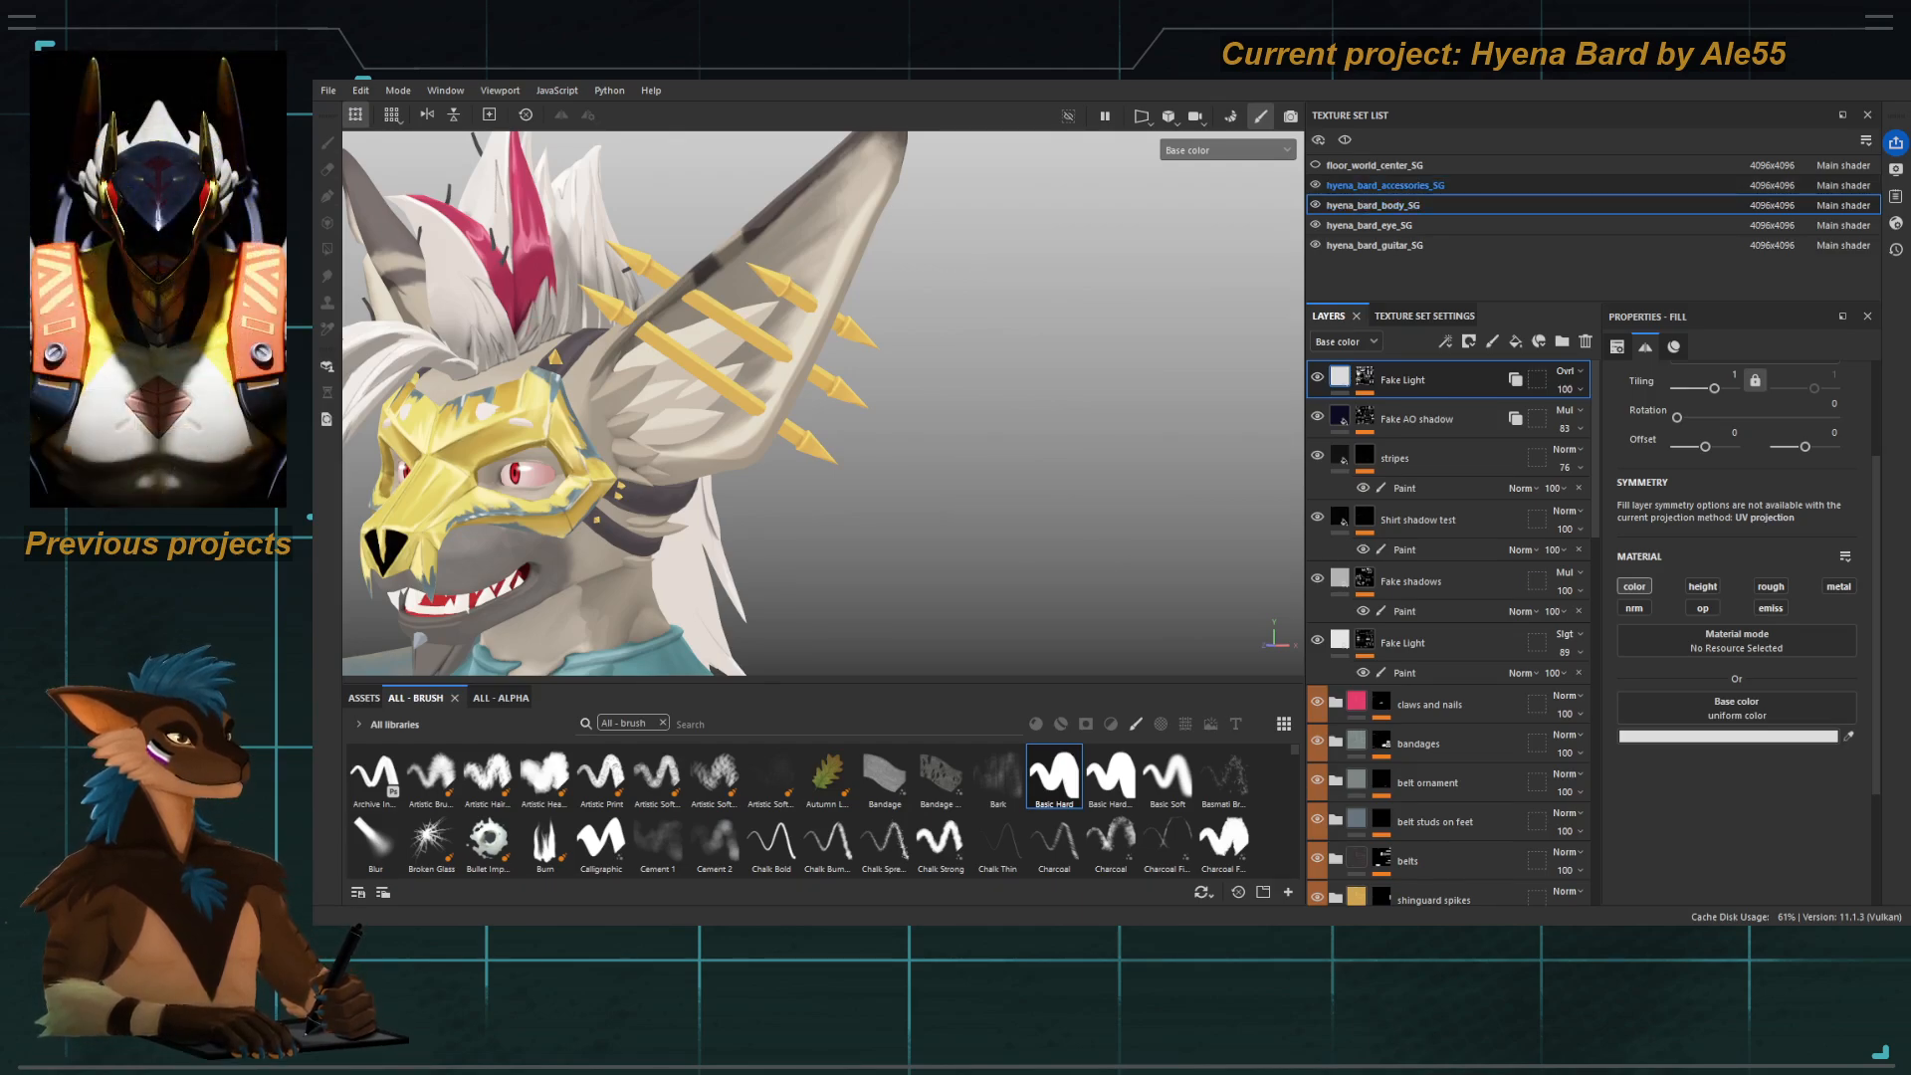
# Make hyena_bard_accessories_SG the active texture set, collapse the mask group, and expand ear tufts to select its Diffuse breakup layer.
pyautogui.click(1384, 185)
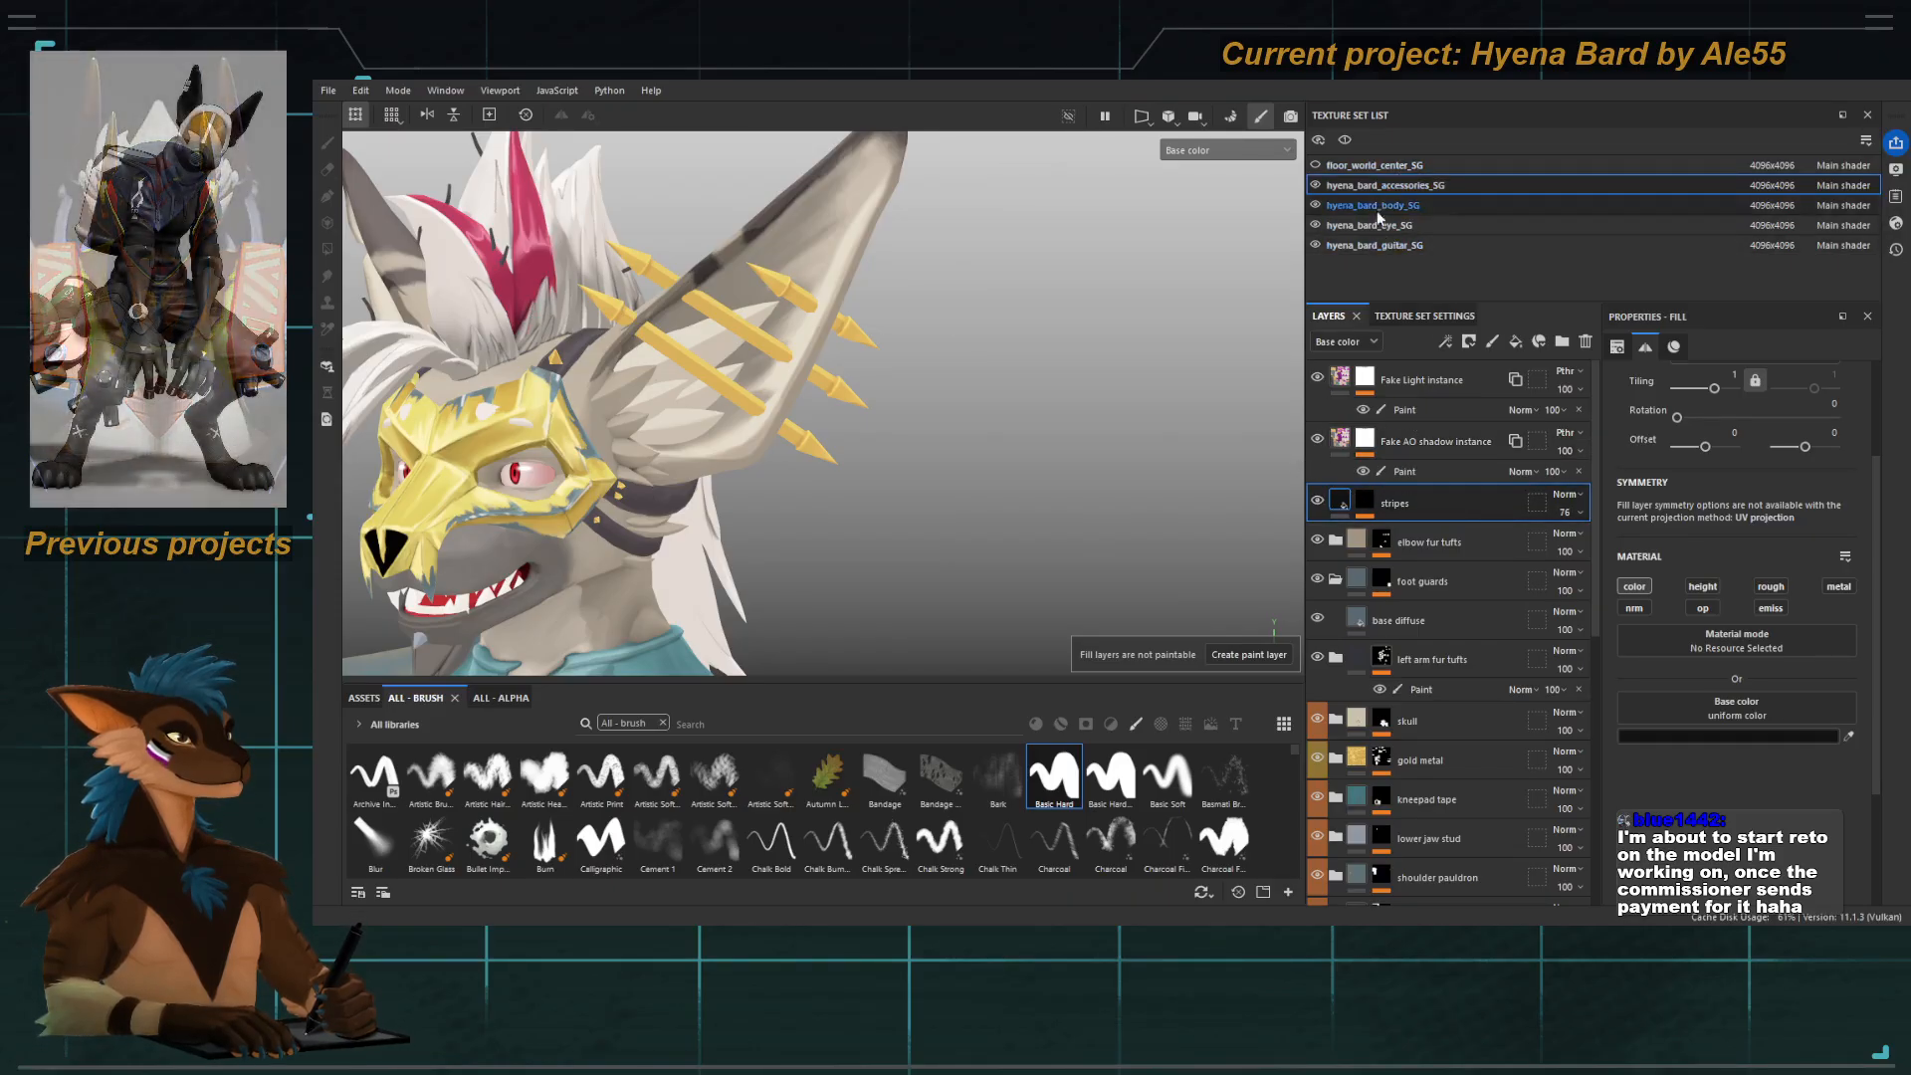
pyautogui.click(1383, 659)
pyautogui.scroll(-5, 1386, 665)
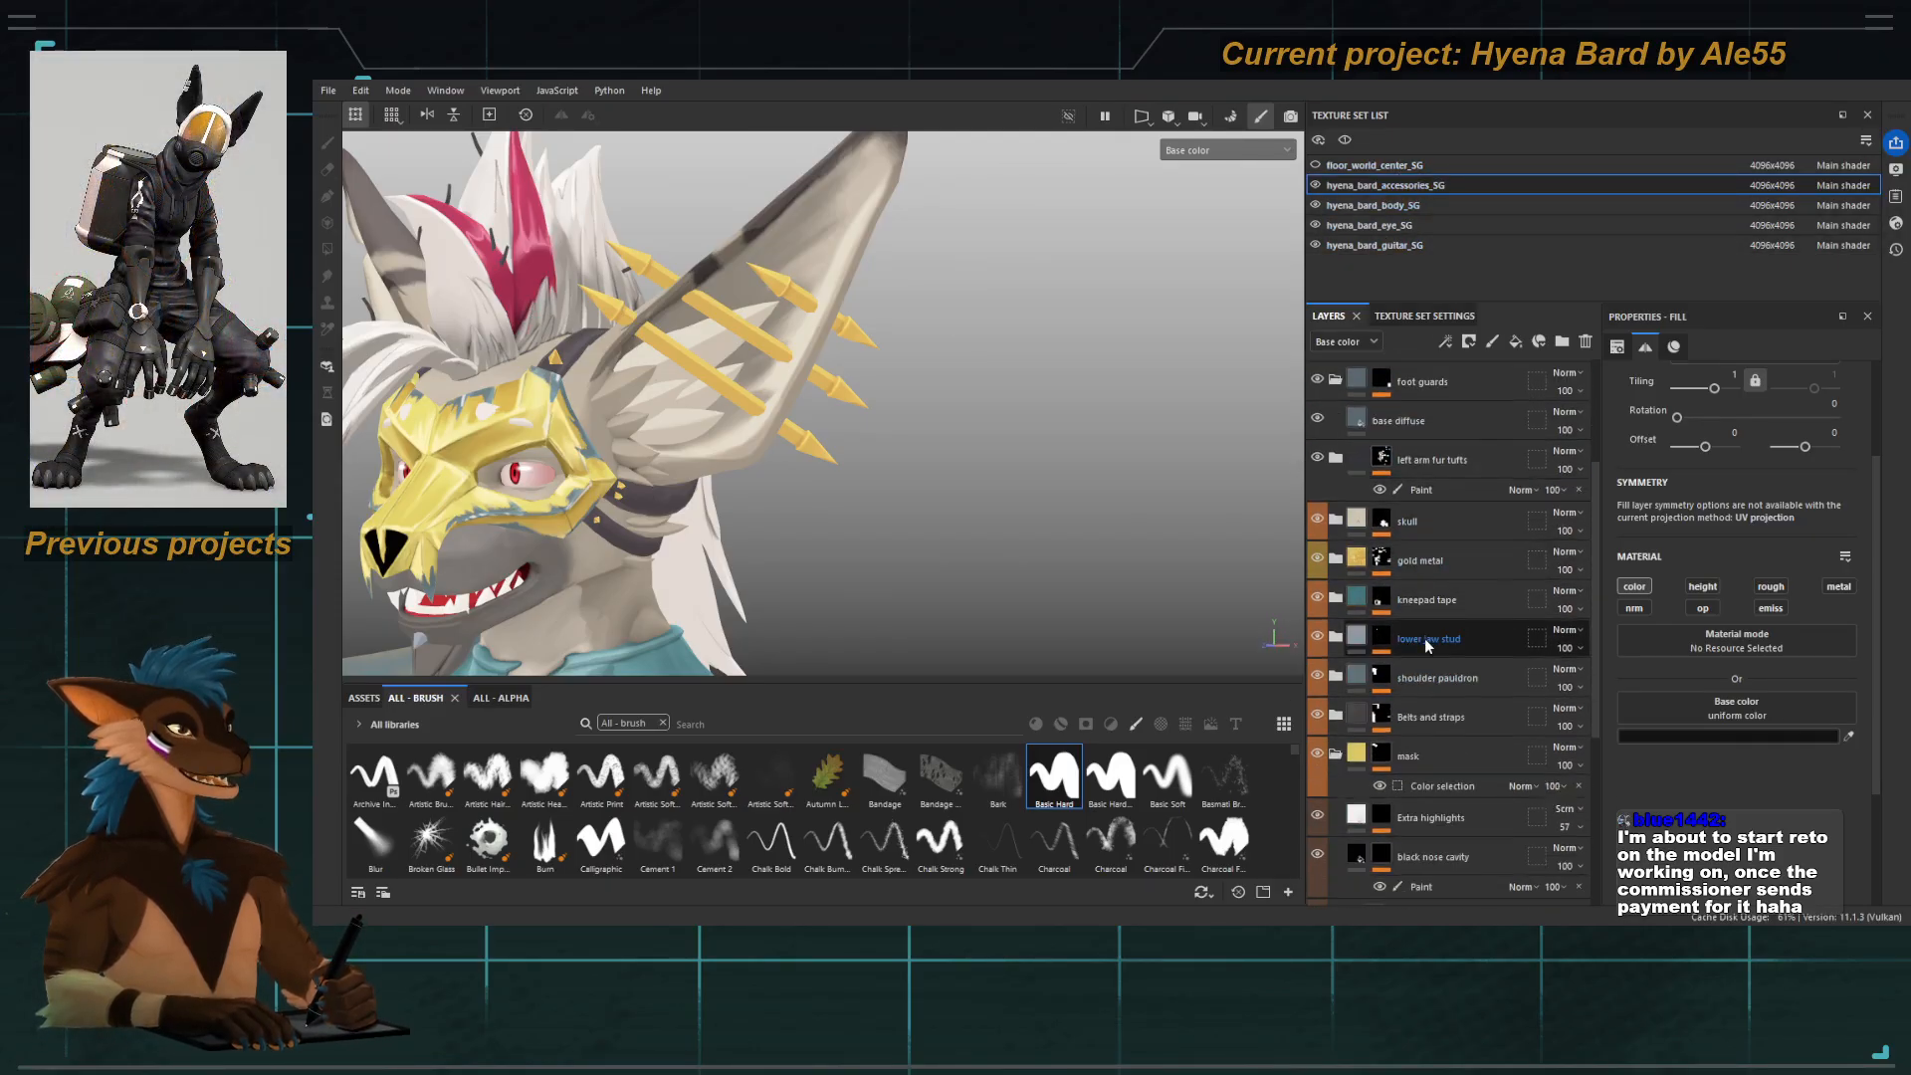
pyautogui.click(1436, 706)
pyautogui.click(1336, 505)
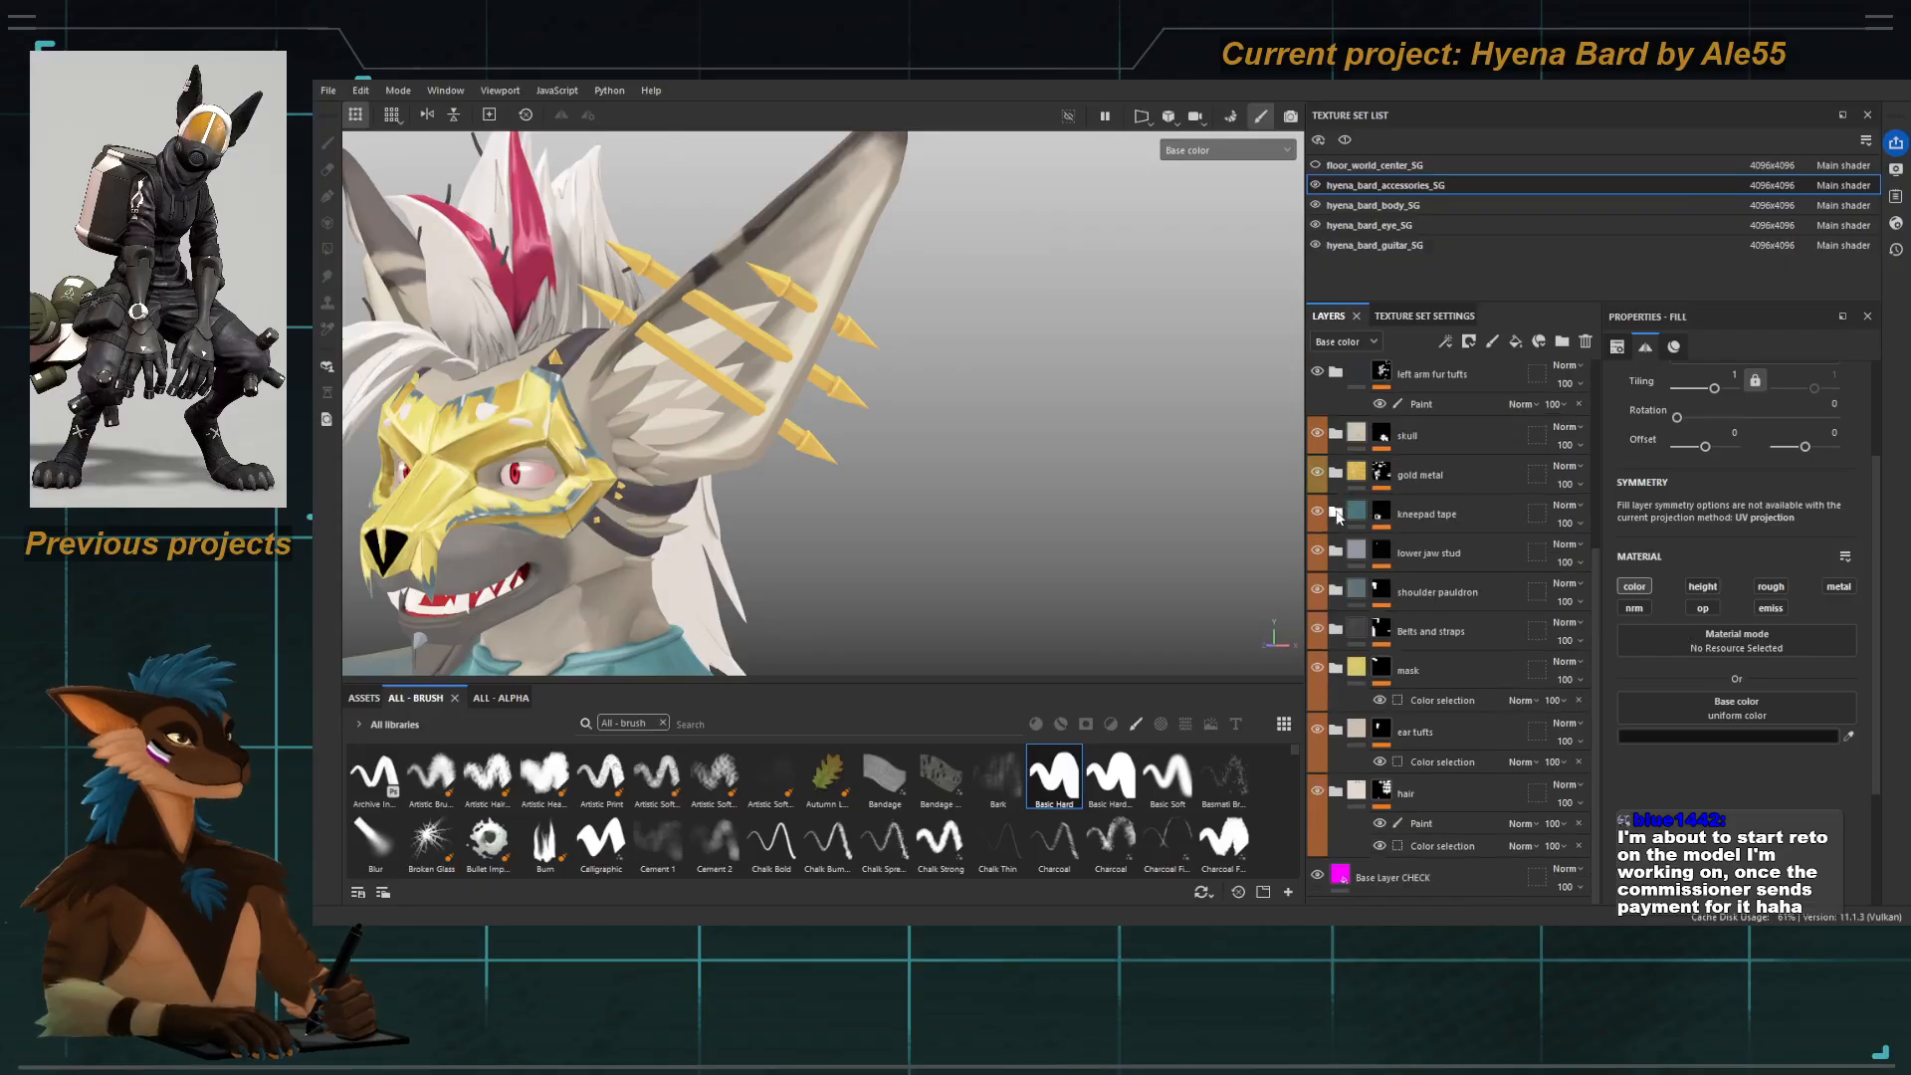
pyautogui.click(1339, 736)
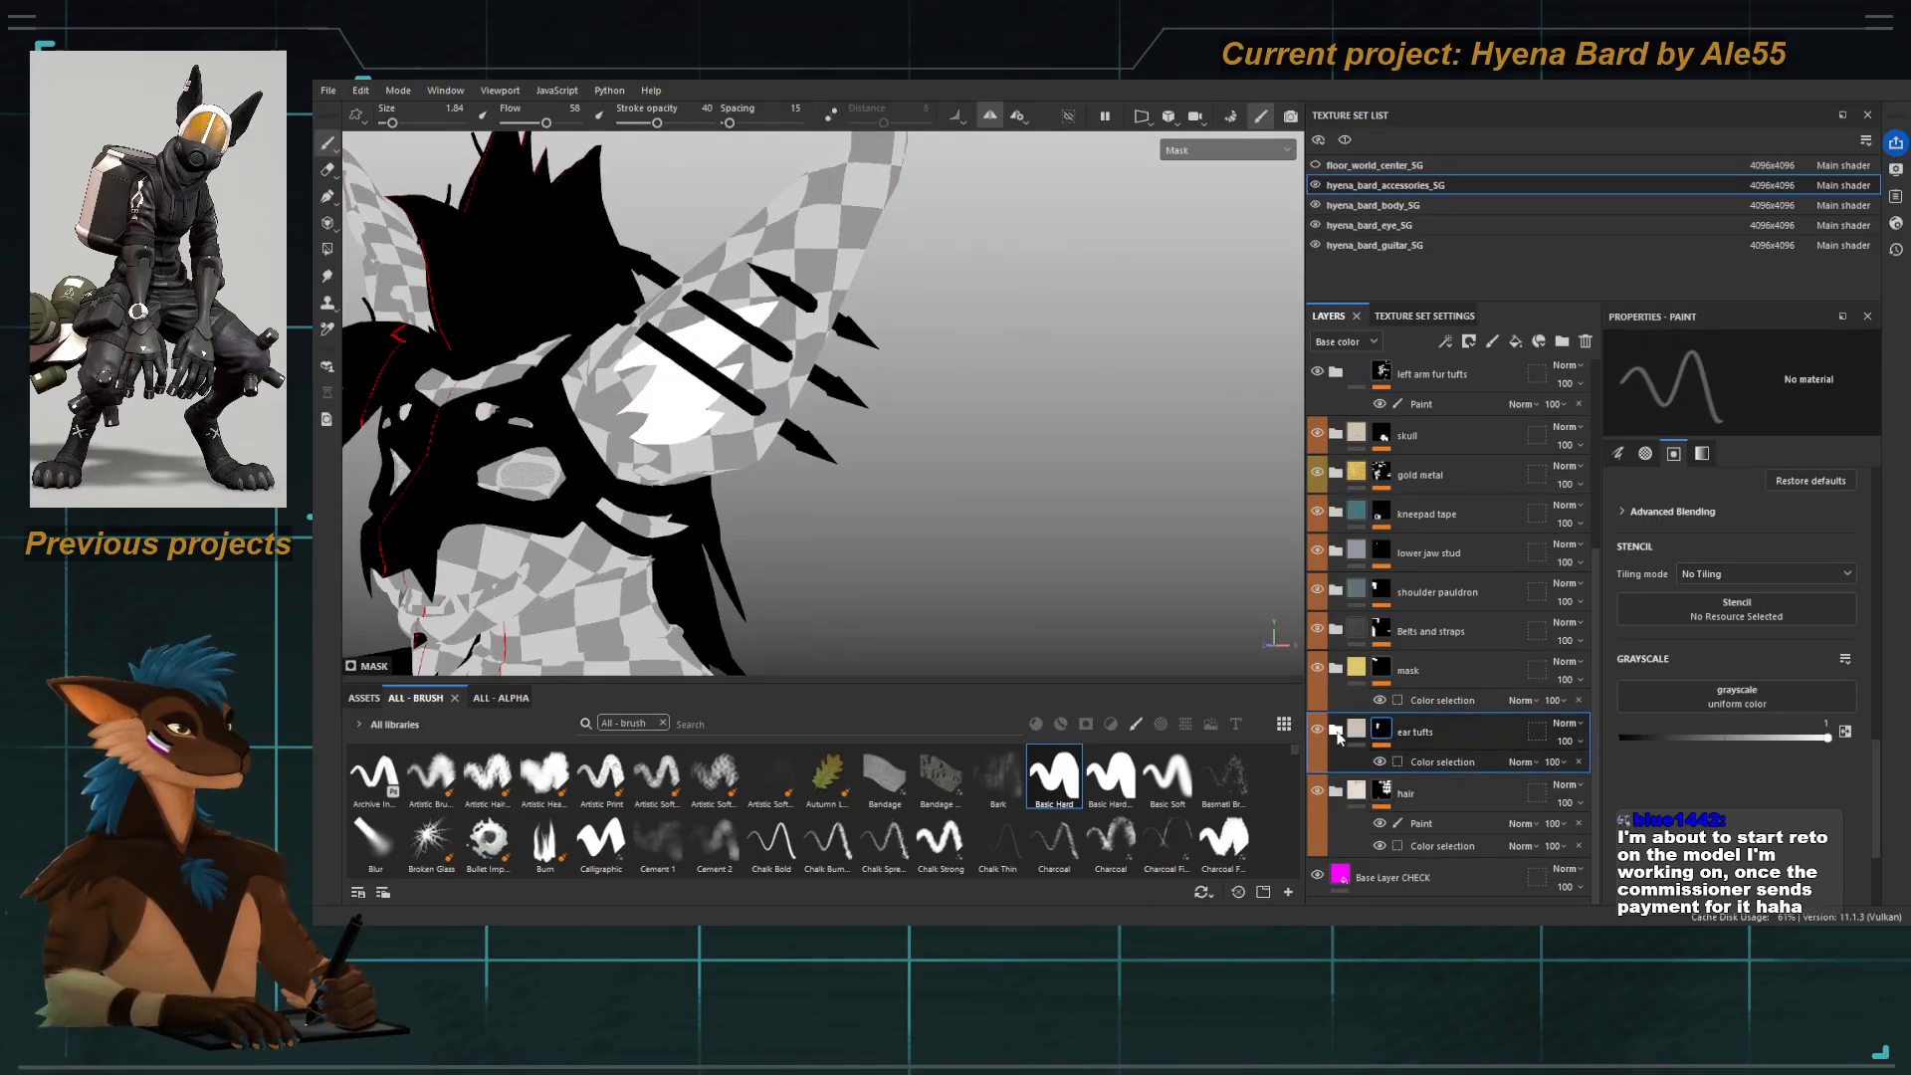
pyautogui.click(1336, 732)
pyautogui.click(1359, 792)
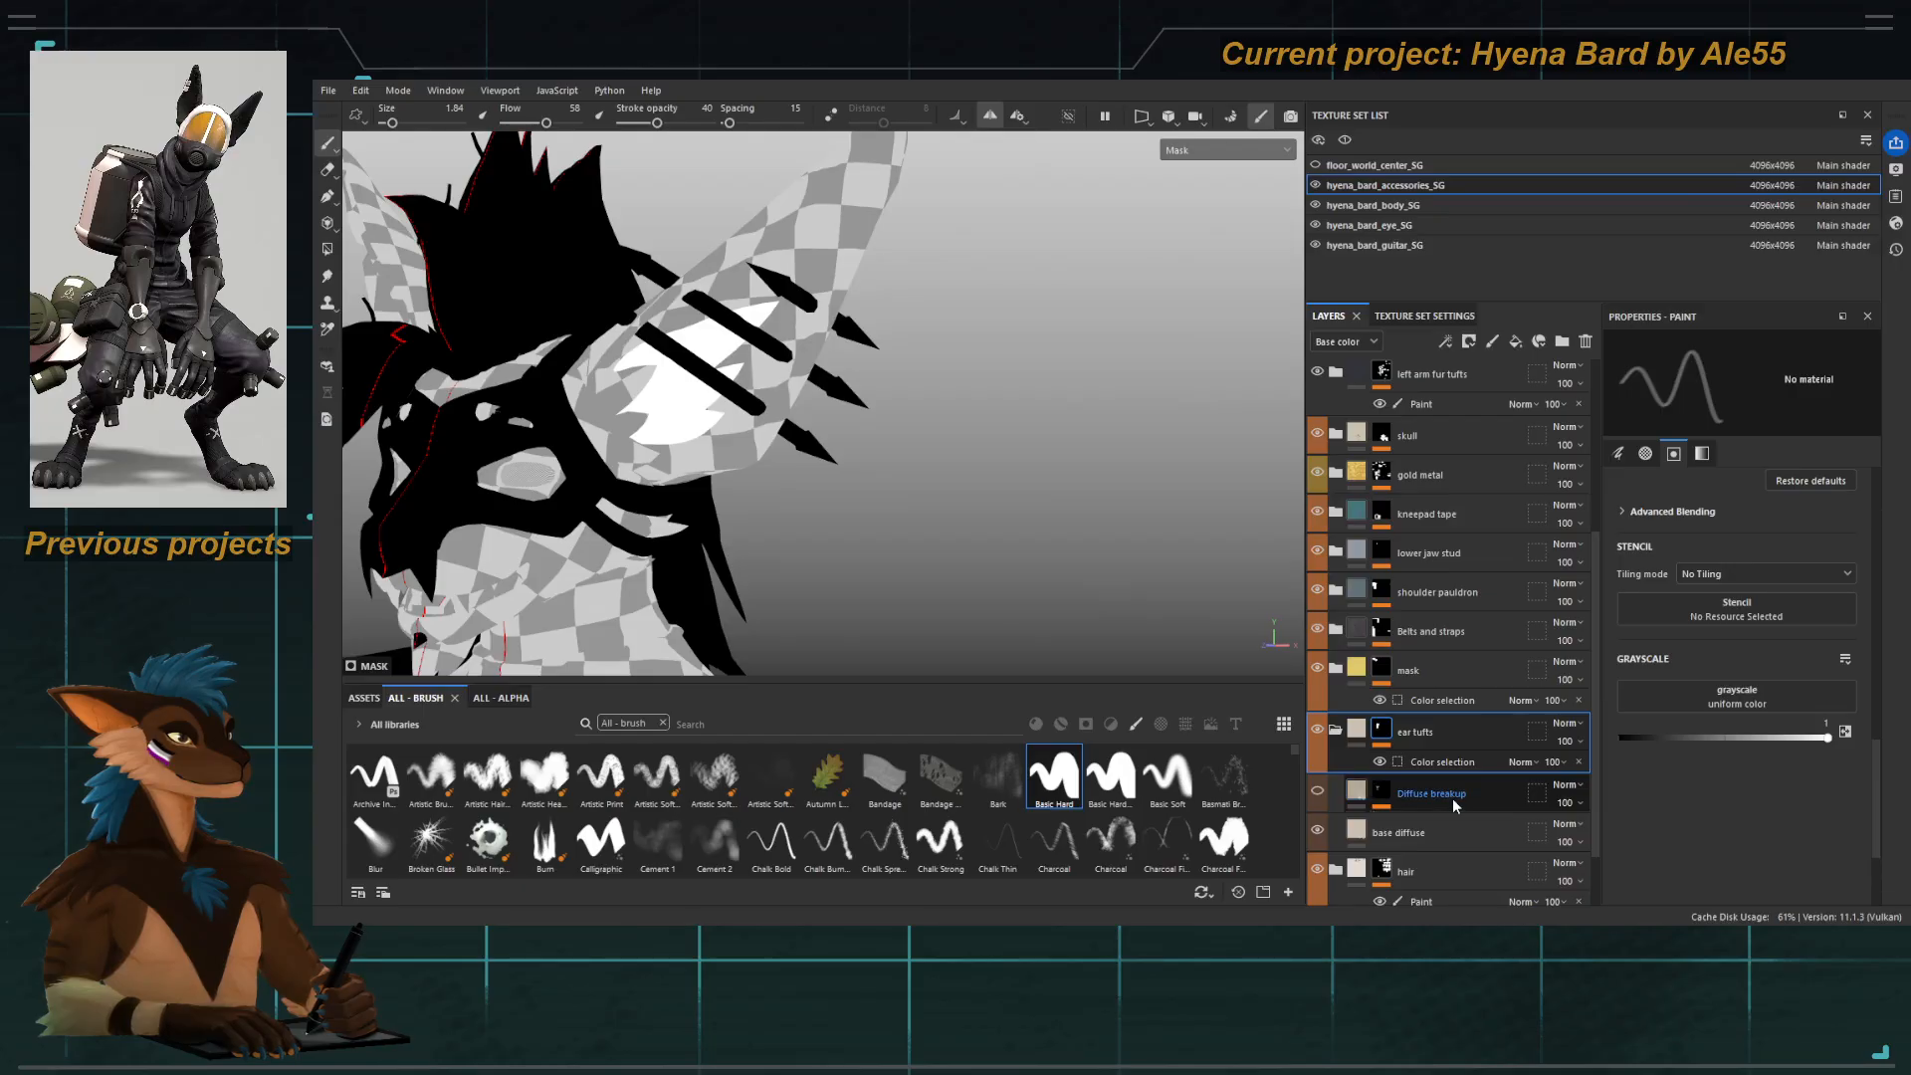
# Examine the Fake Light instance layer's mask and the inner-ear tufts' shading from several angles.
pyautogui.keyDown('alt'); pyautogui.moveTo(800, 495); pyautogui.dragTo(697, 418); pyautogui.keyUp('alt')
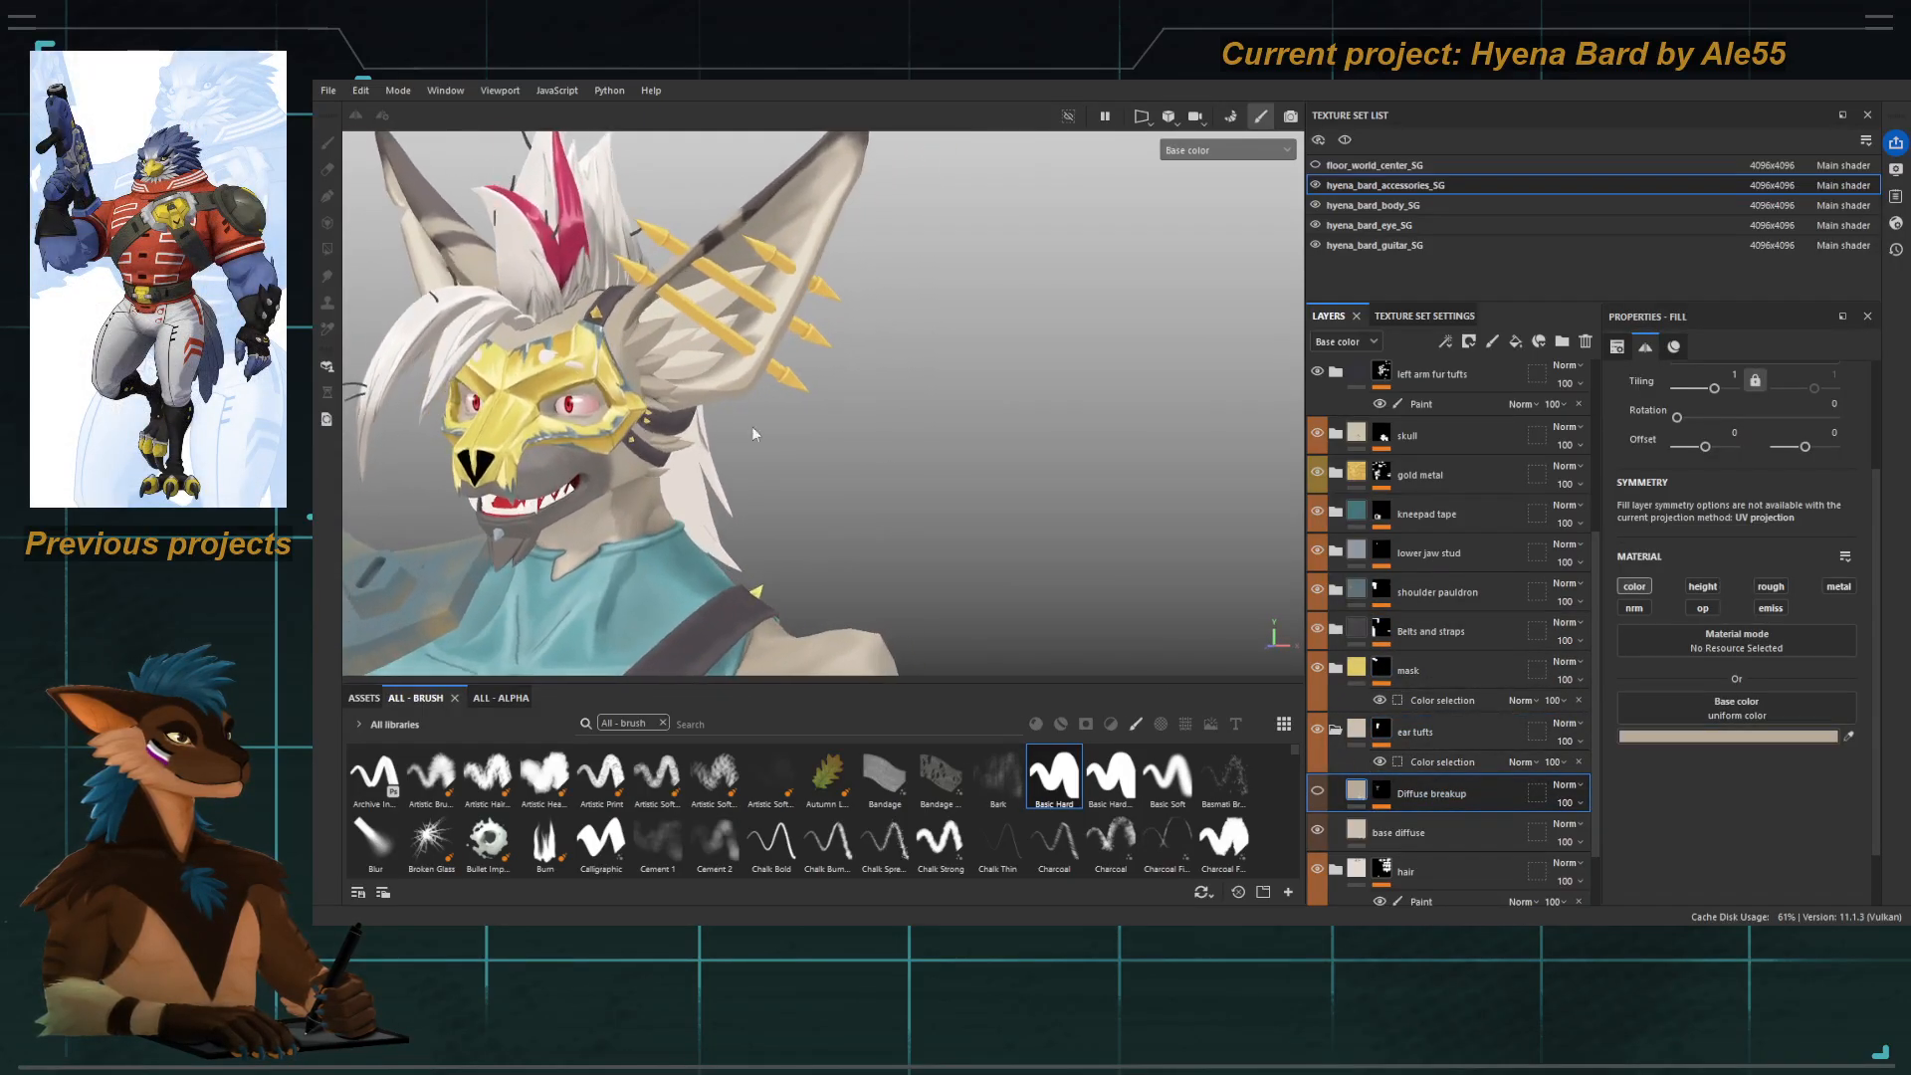
pyautogui.scroll(3, 1418, 558)
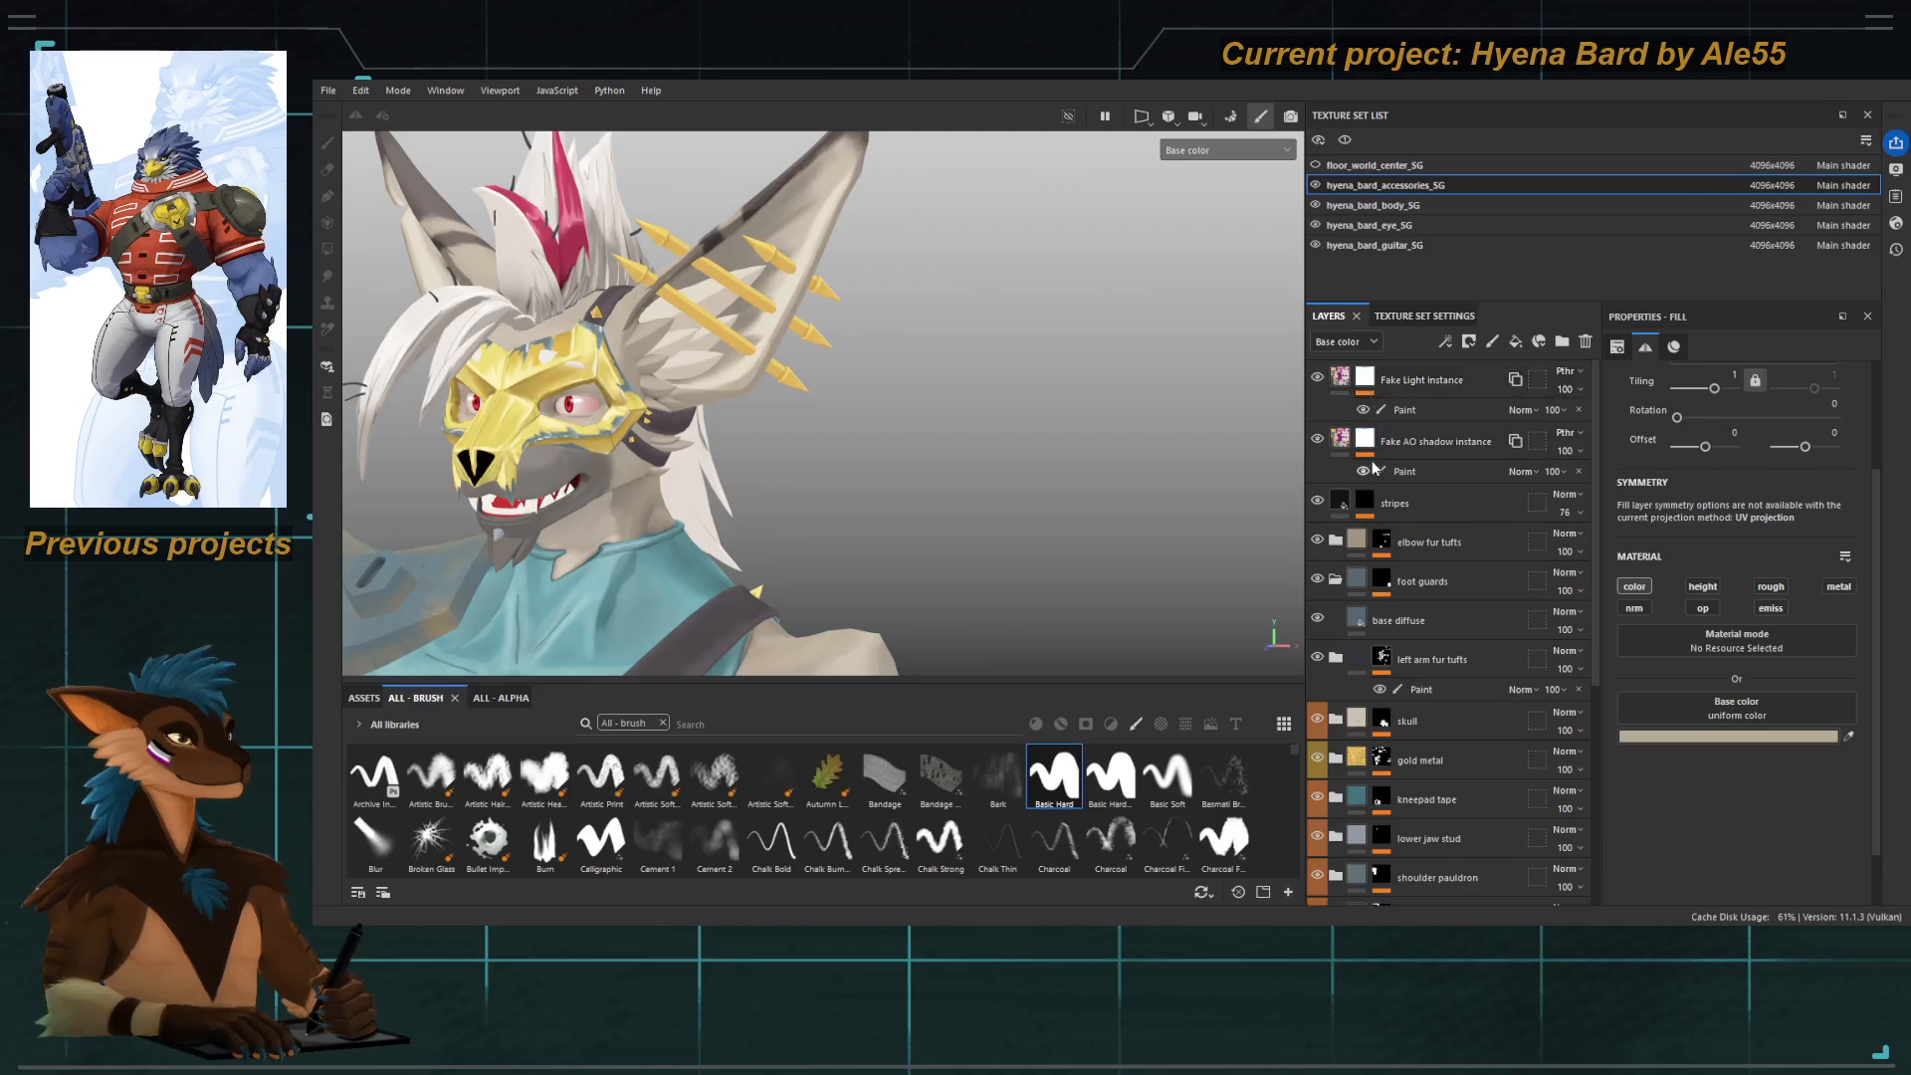
pyautogui.keyDown('alt'); pyautogui.click(1367, 388); pyautogui.keyUp('alt')
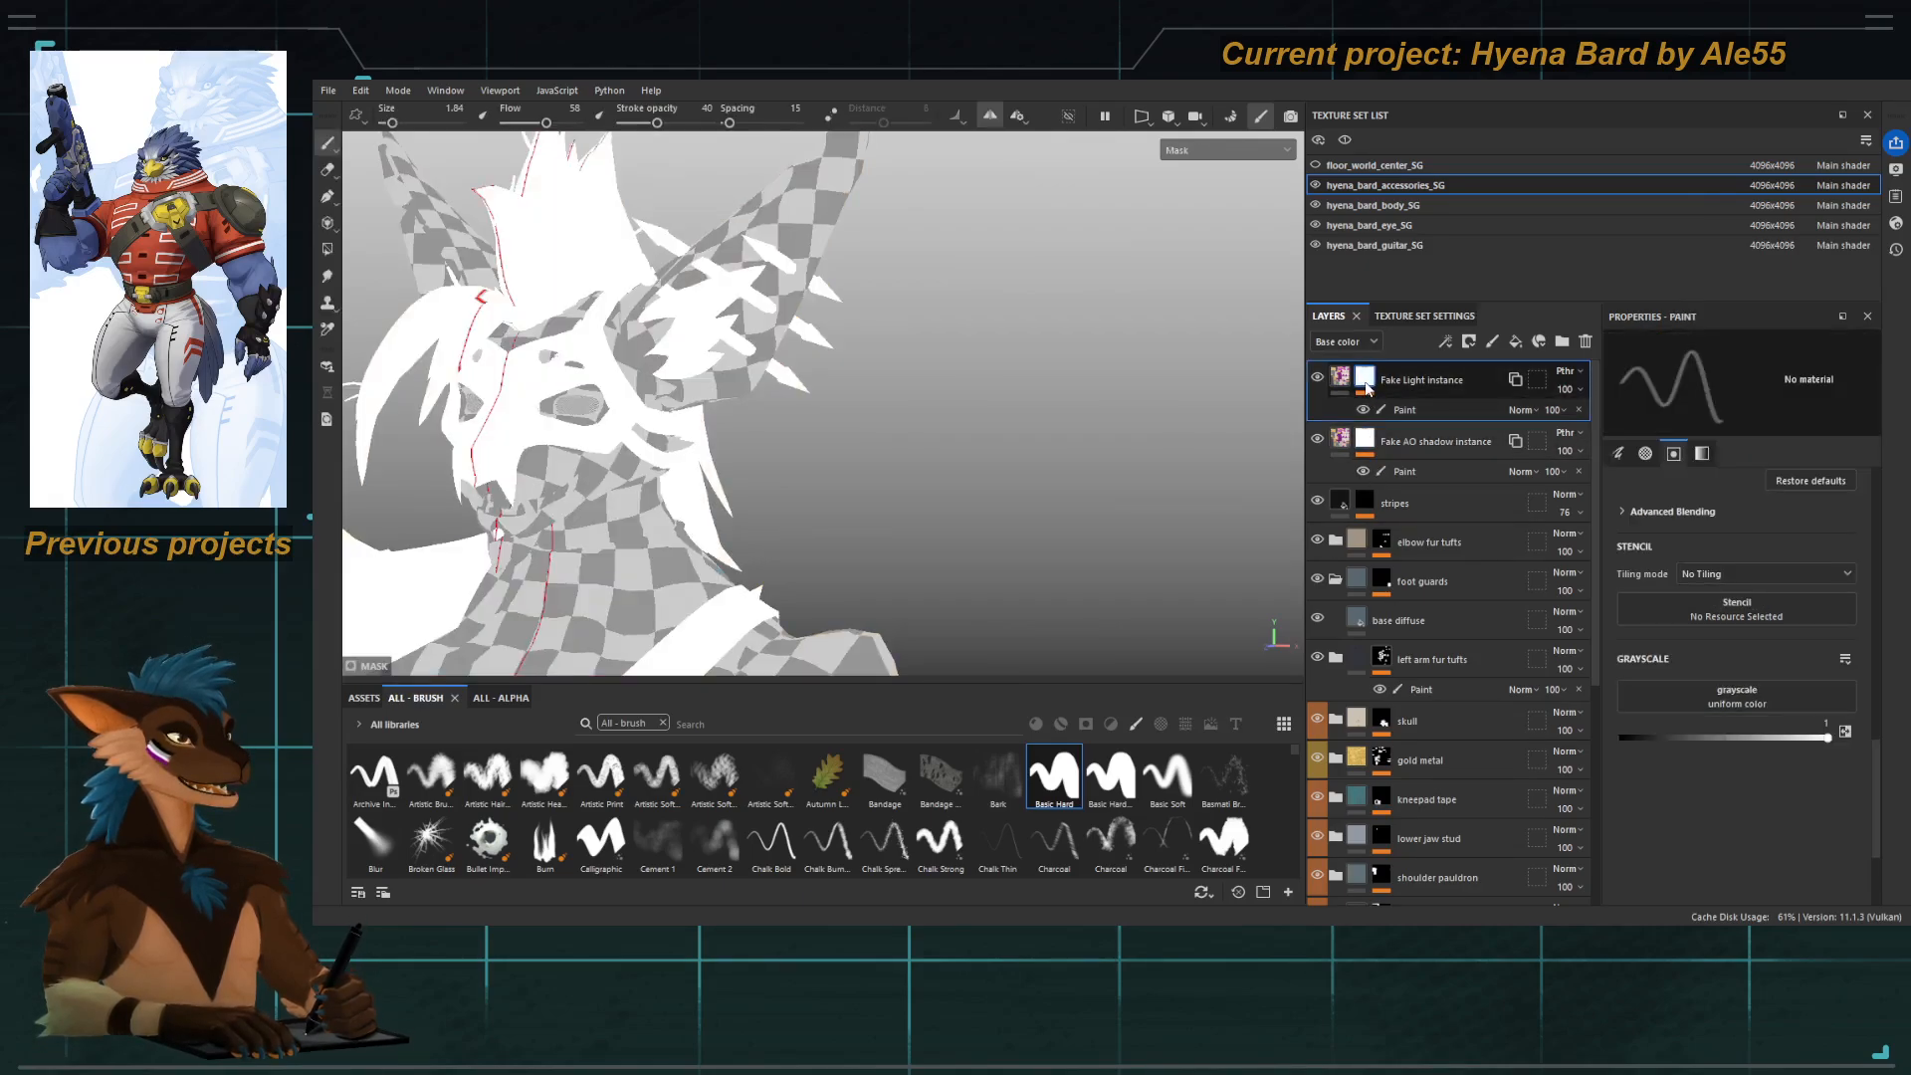
pyautogui.click(1340, 386)
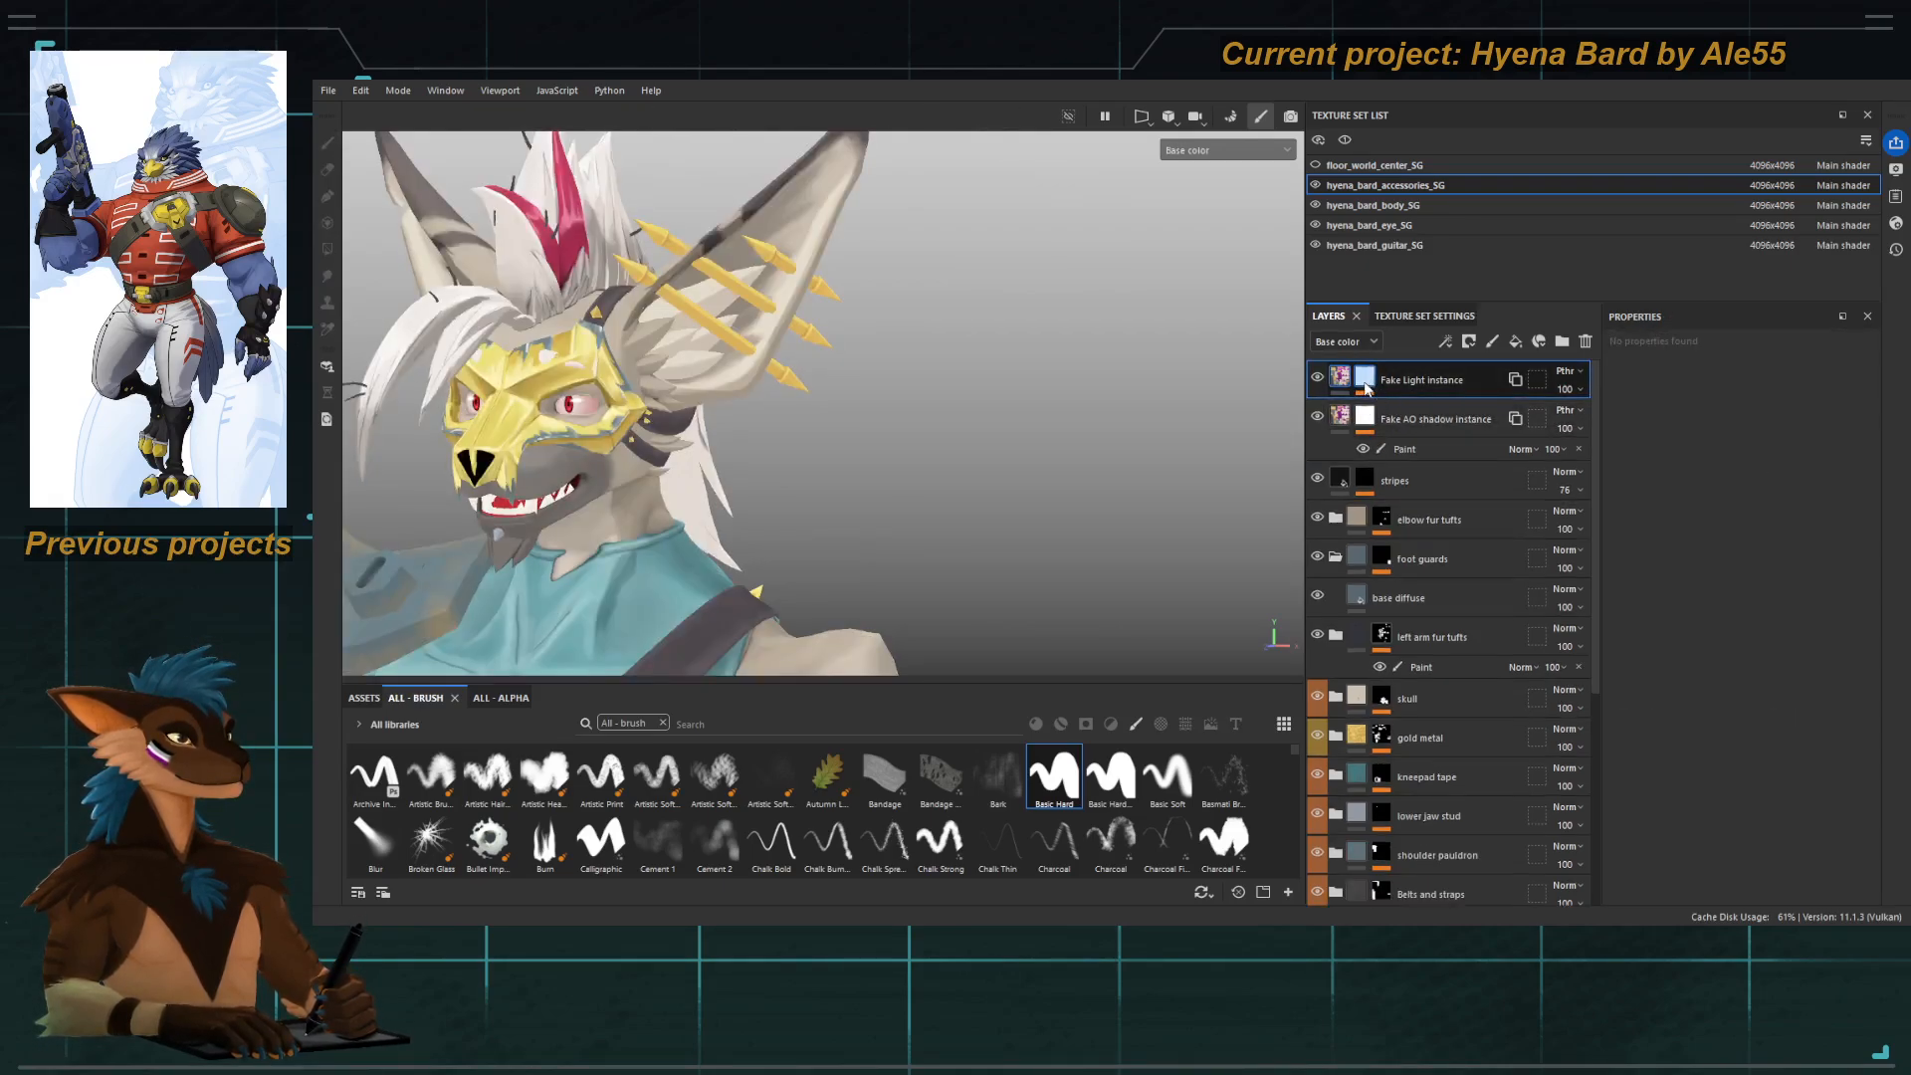
pyautogui.click(1366, 385)
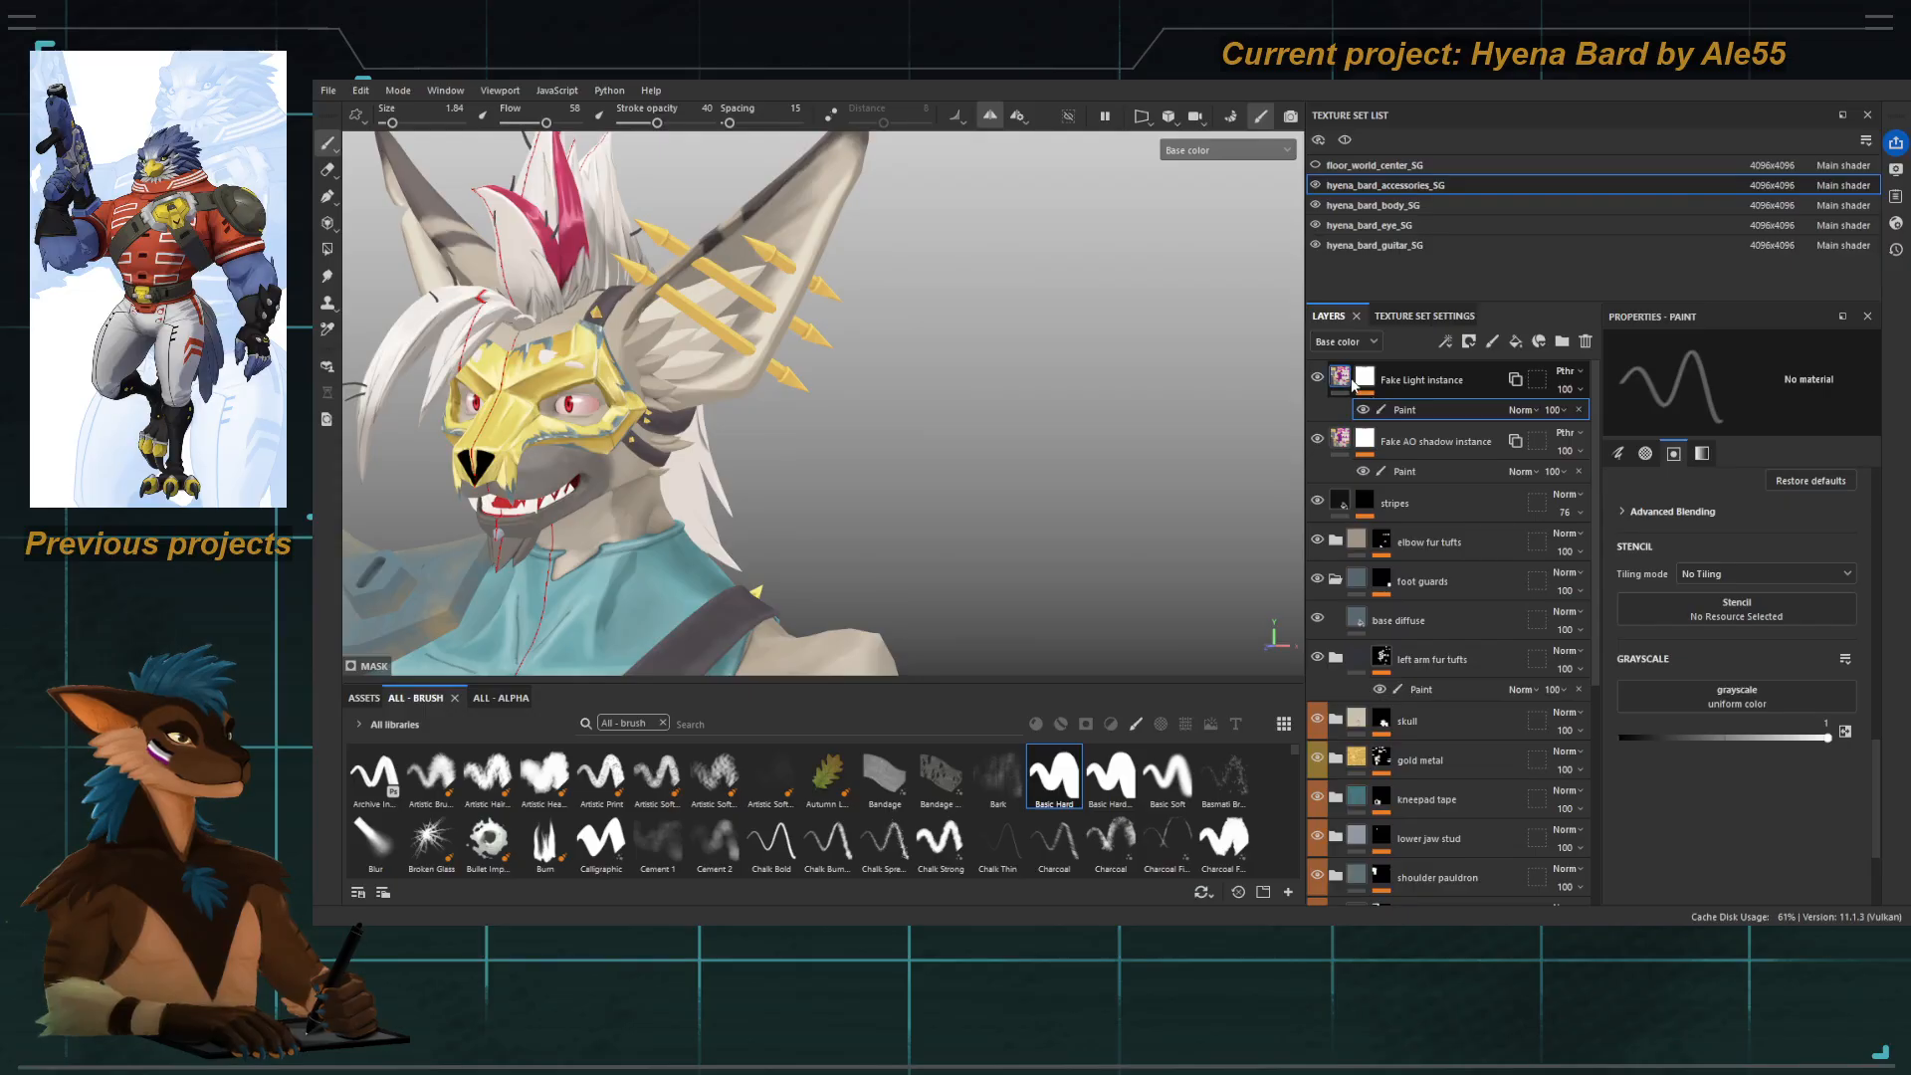
pyautogui.moveTo(666, 338)
pyautogui.keyDown('alt'); pyautogui.mouseDown()
pyautogui.moveTo(846, 428)
pyautogui.moveTo(862, 405)
pyautogui.moveTo(836, 430)
pyautogui.mouseUp(); pyautogui.keyUp('alt')
pyautogui.keyDown('alt'); pyautogui.moveTo(634, 336); pyautogui.dragTo(783, 457, button='right'); pyautogui.keyUp('alt')
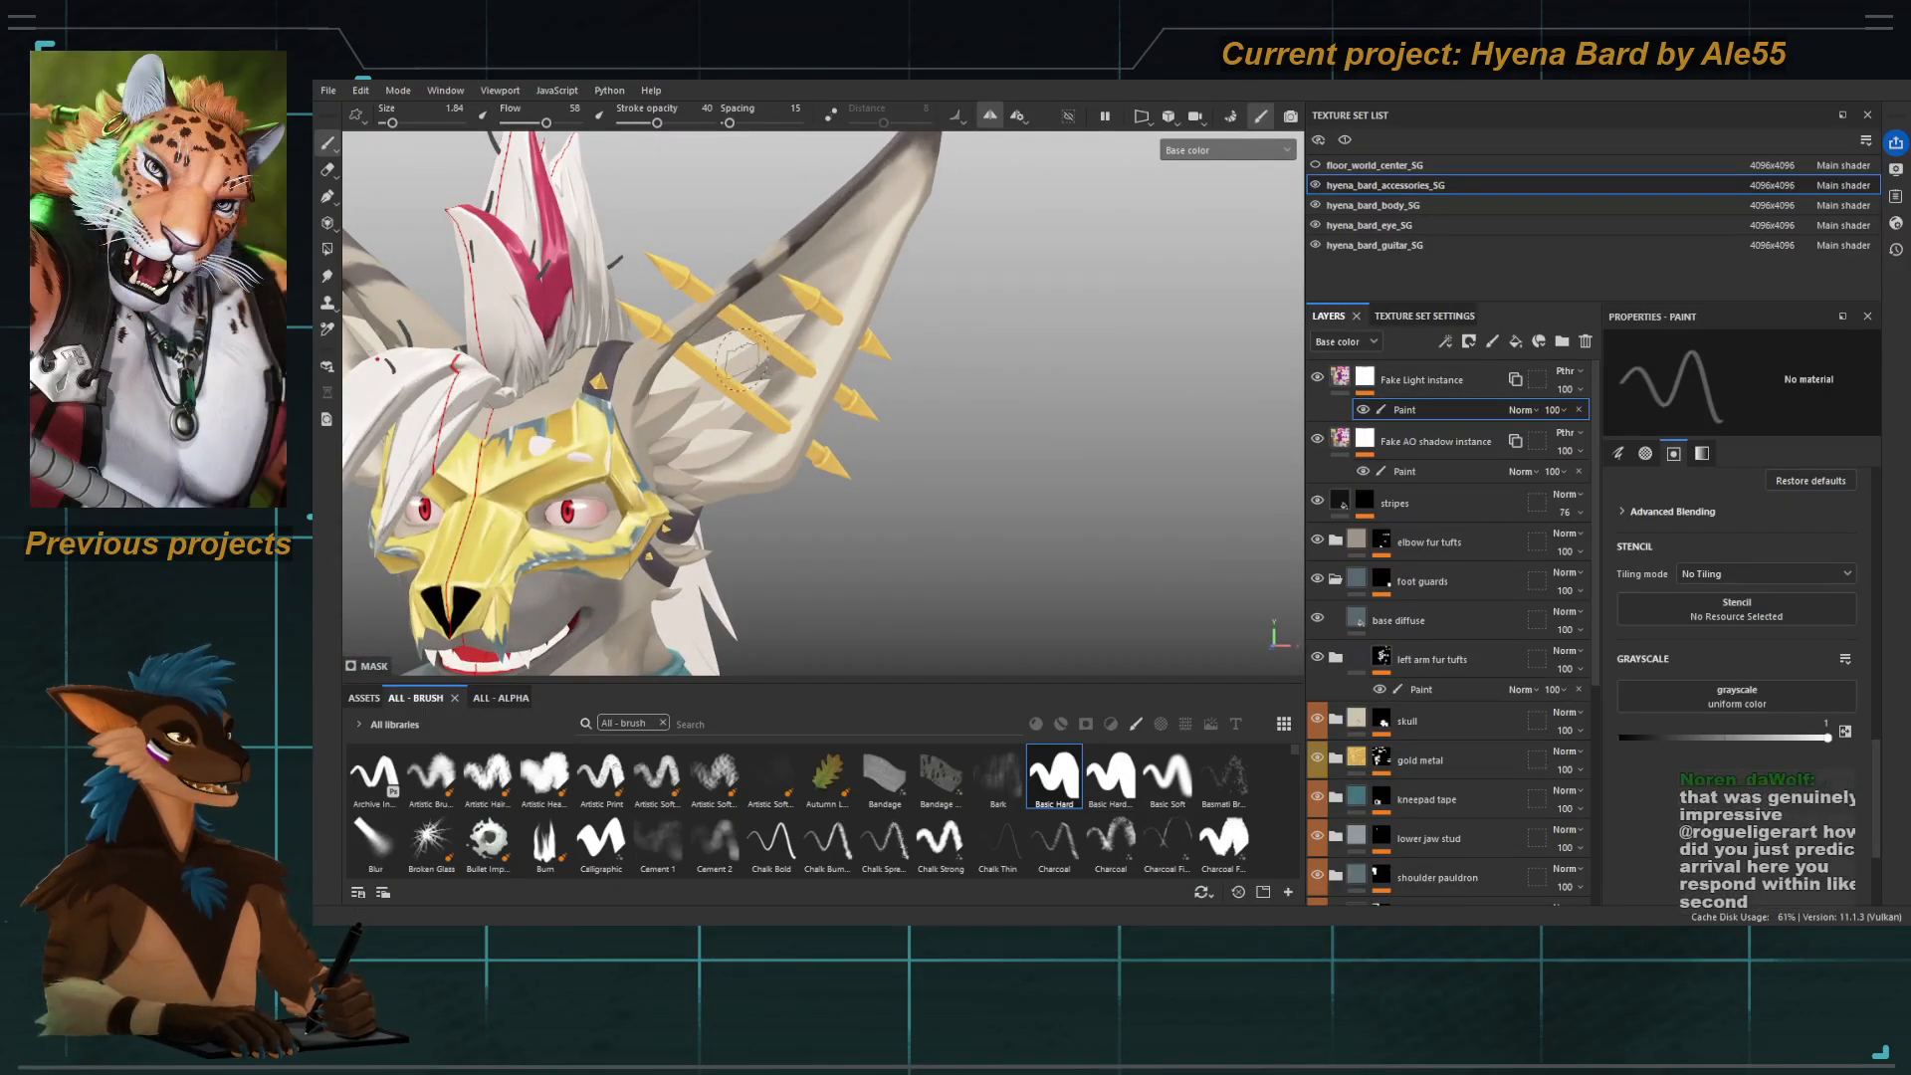
pyautogui.keyDown('alt'); pyautogui.moveTo(783, 457); pyautogui.dragTo(648, 412); pyautogui.keyUp('alt')
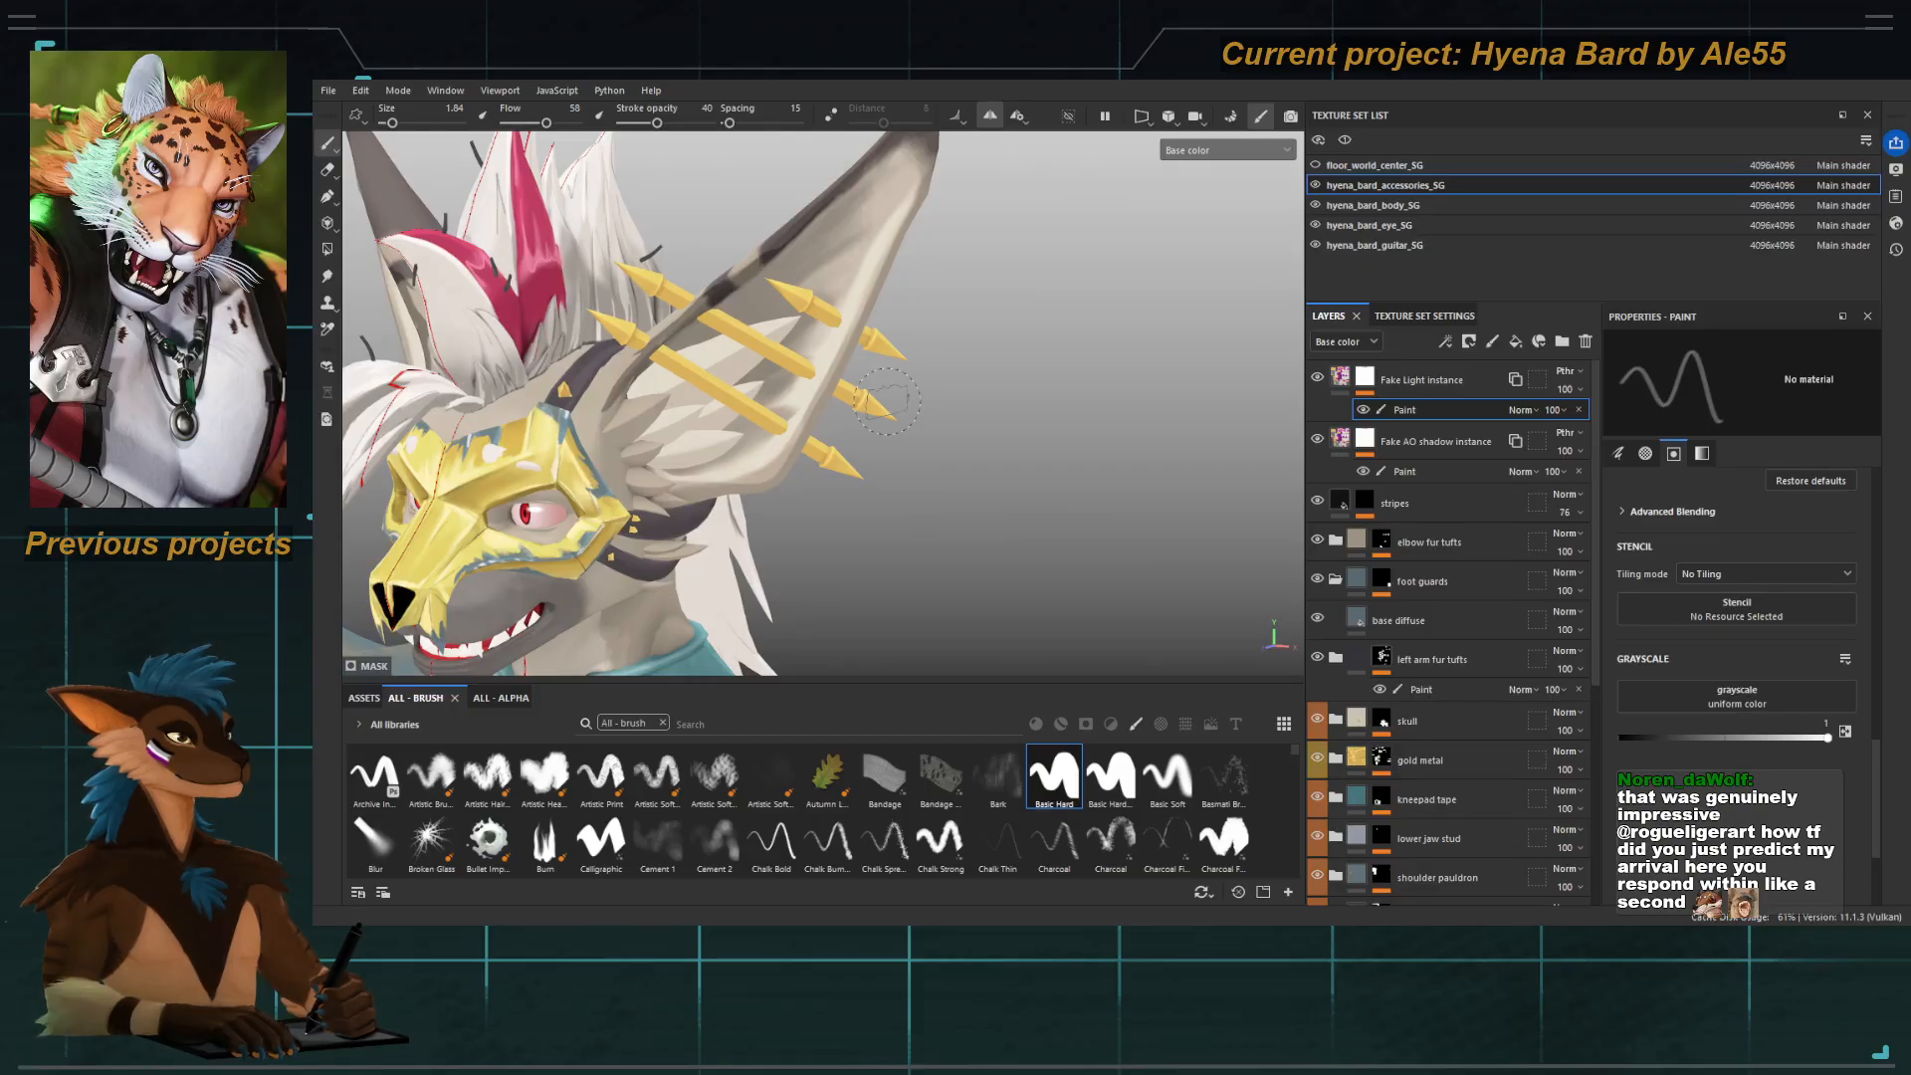
# Duplicate the ear tufts group's base diffuse layer and rename the copy "base diffuse darkening".
pyautogui.scroll(-5, 1515, 630)
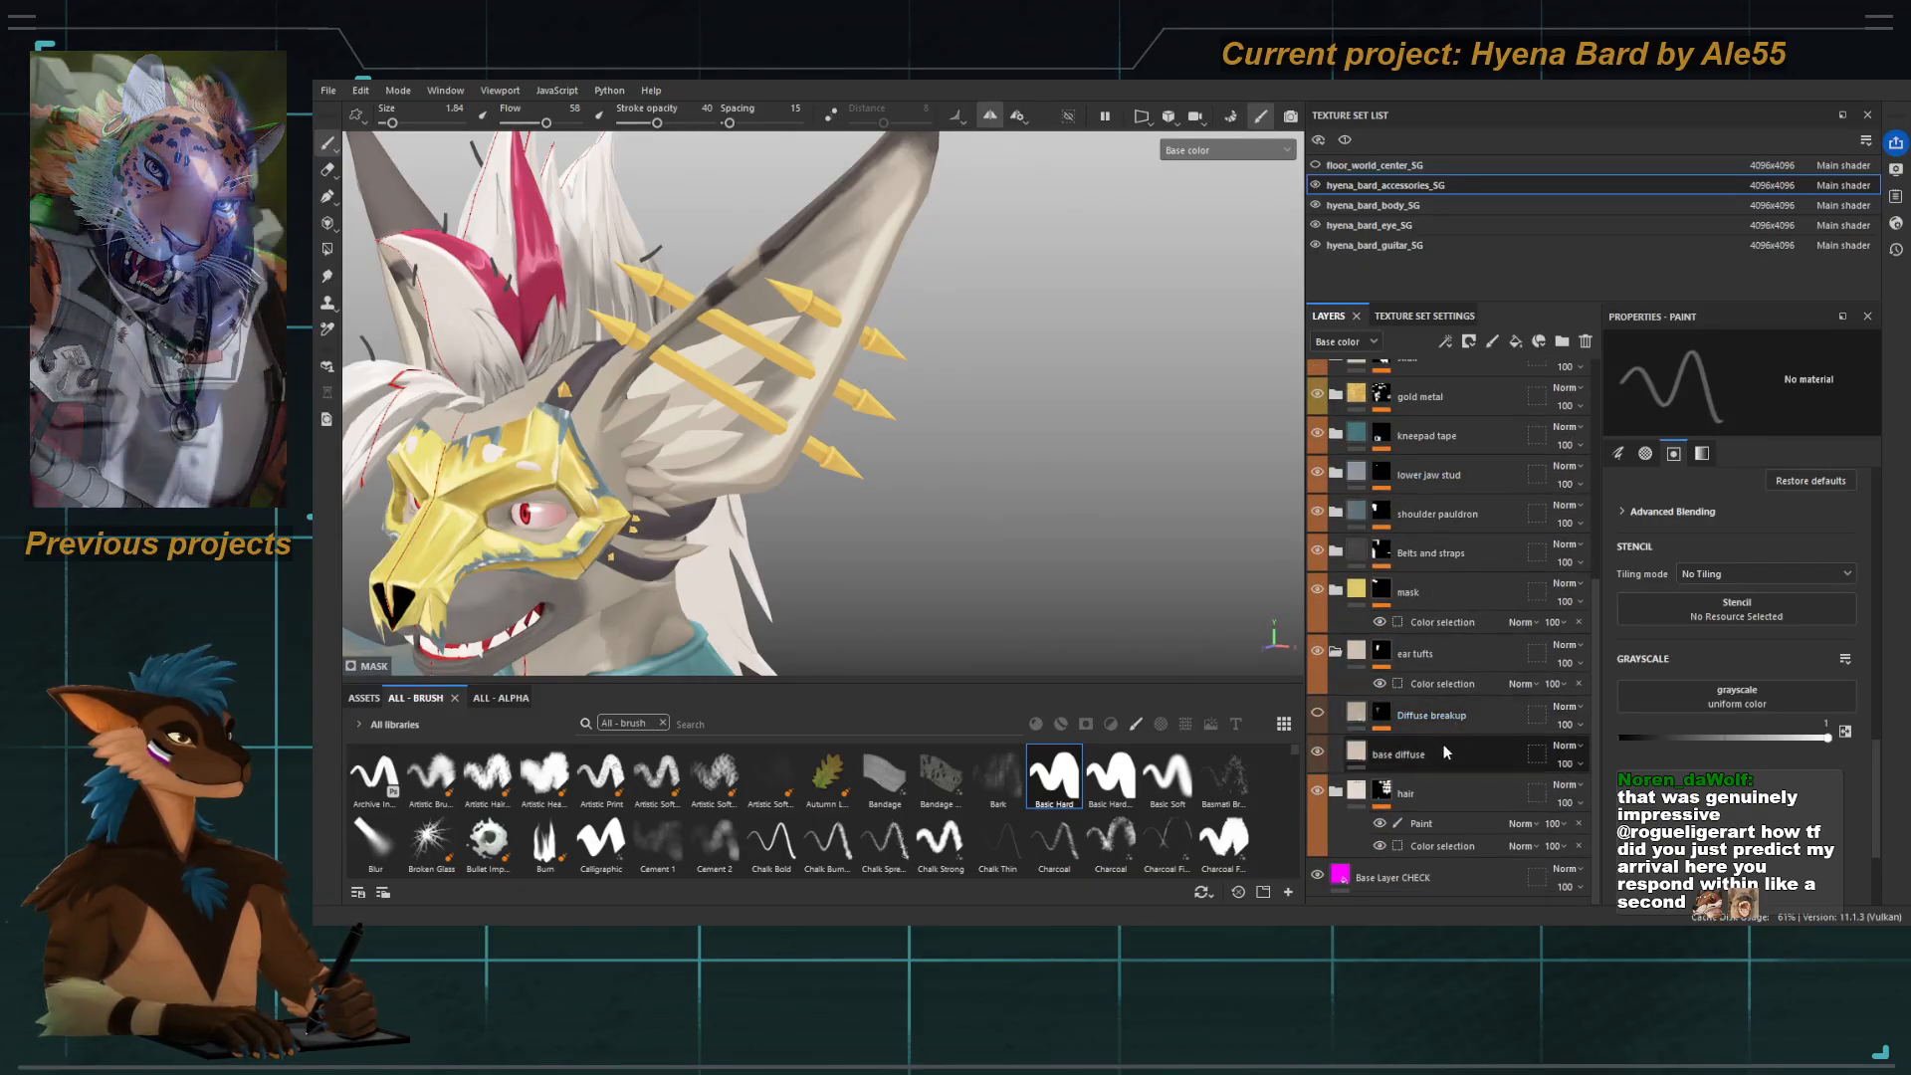
pyautogui.click(1369, 751)
pyautogui.keyDown('alt'); pyautogui.moveTo(558, 348); pyautogui.dragTo(846, 358); pyautogui.keyUp('alt')
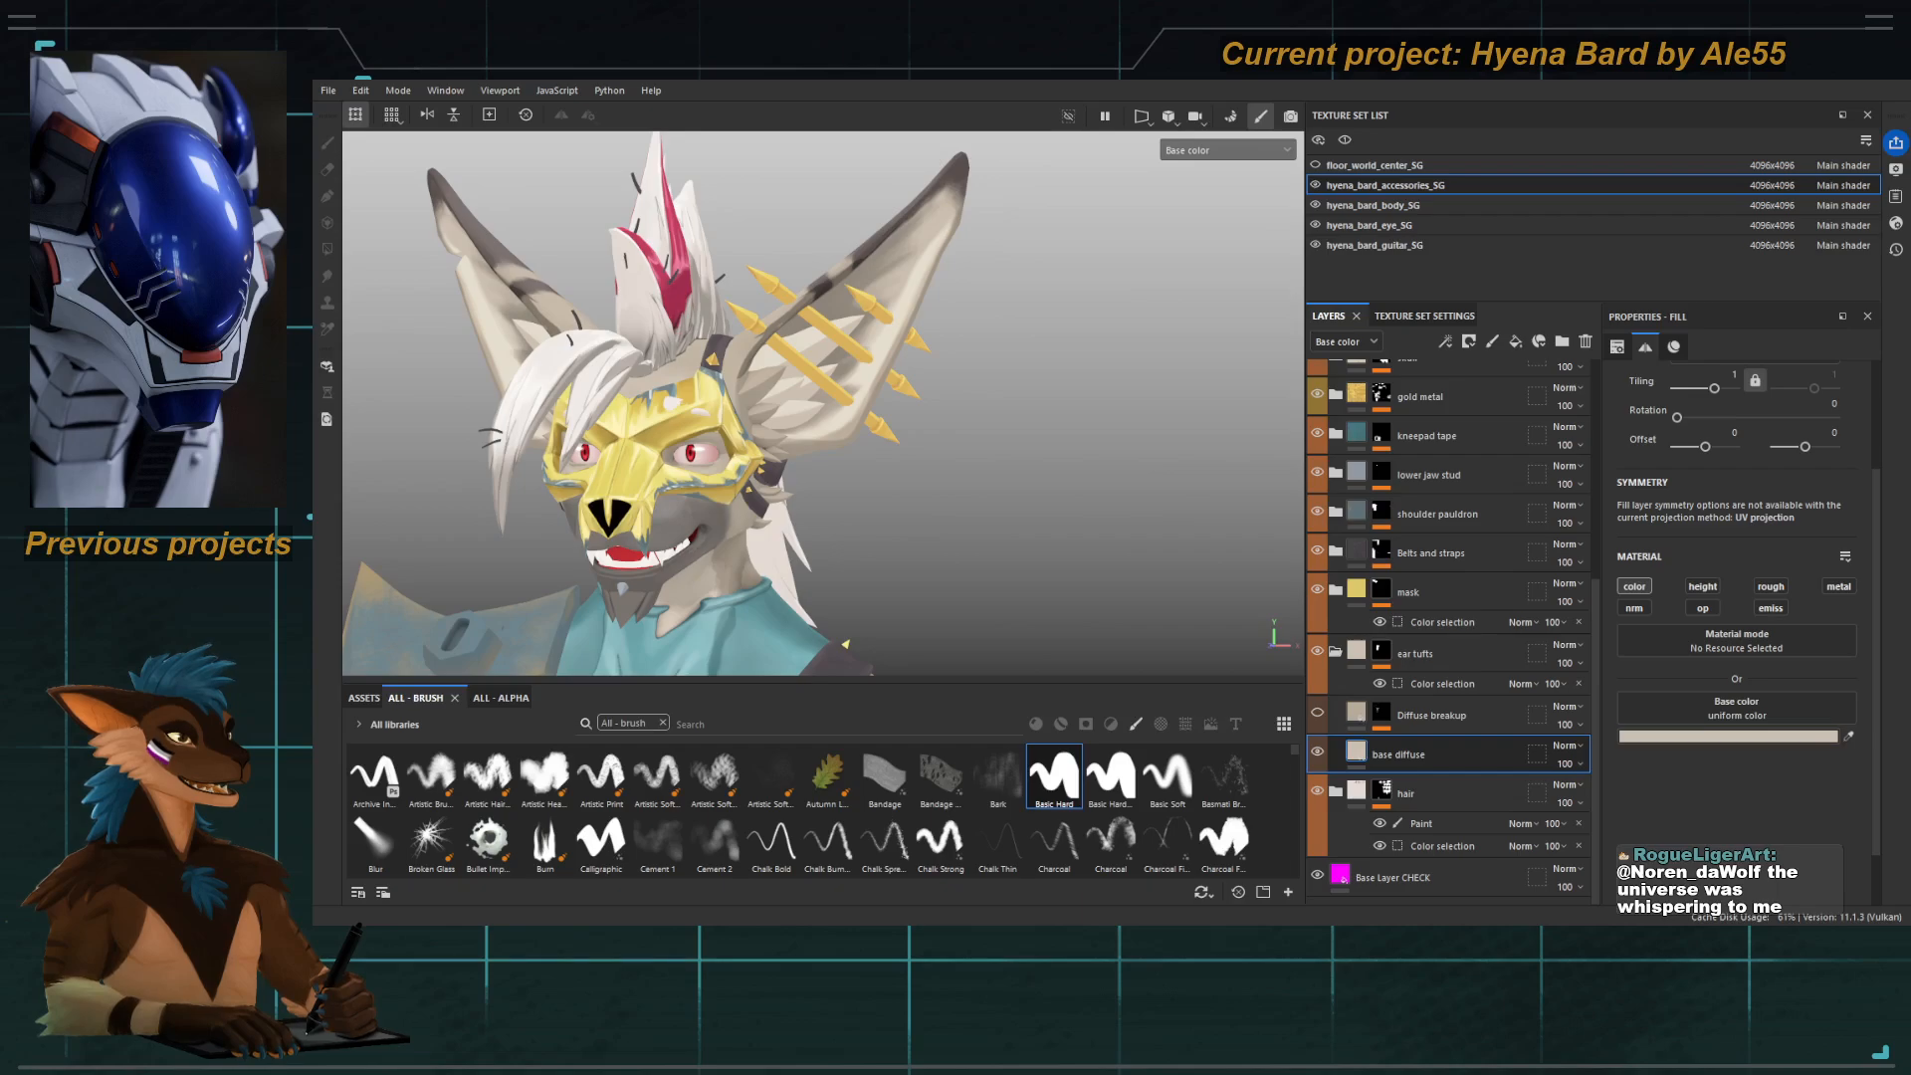
pyautogui.hotkey('ctrl', 'd')
pyautogui.doubleClick(1402, 755)
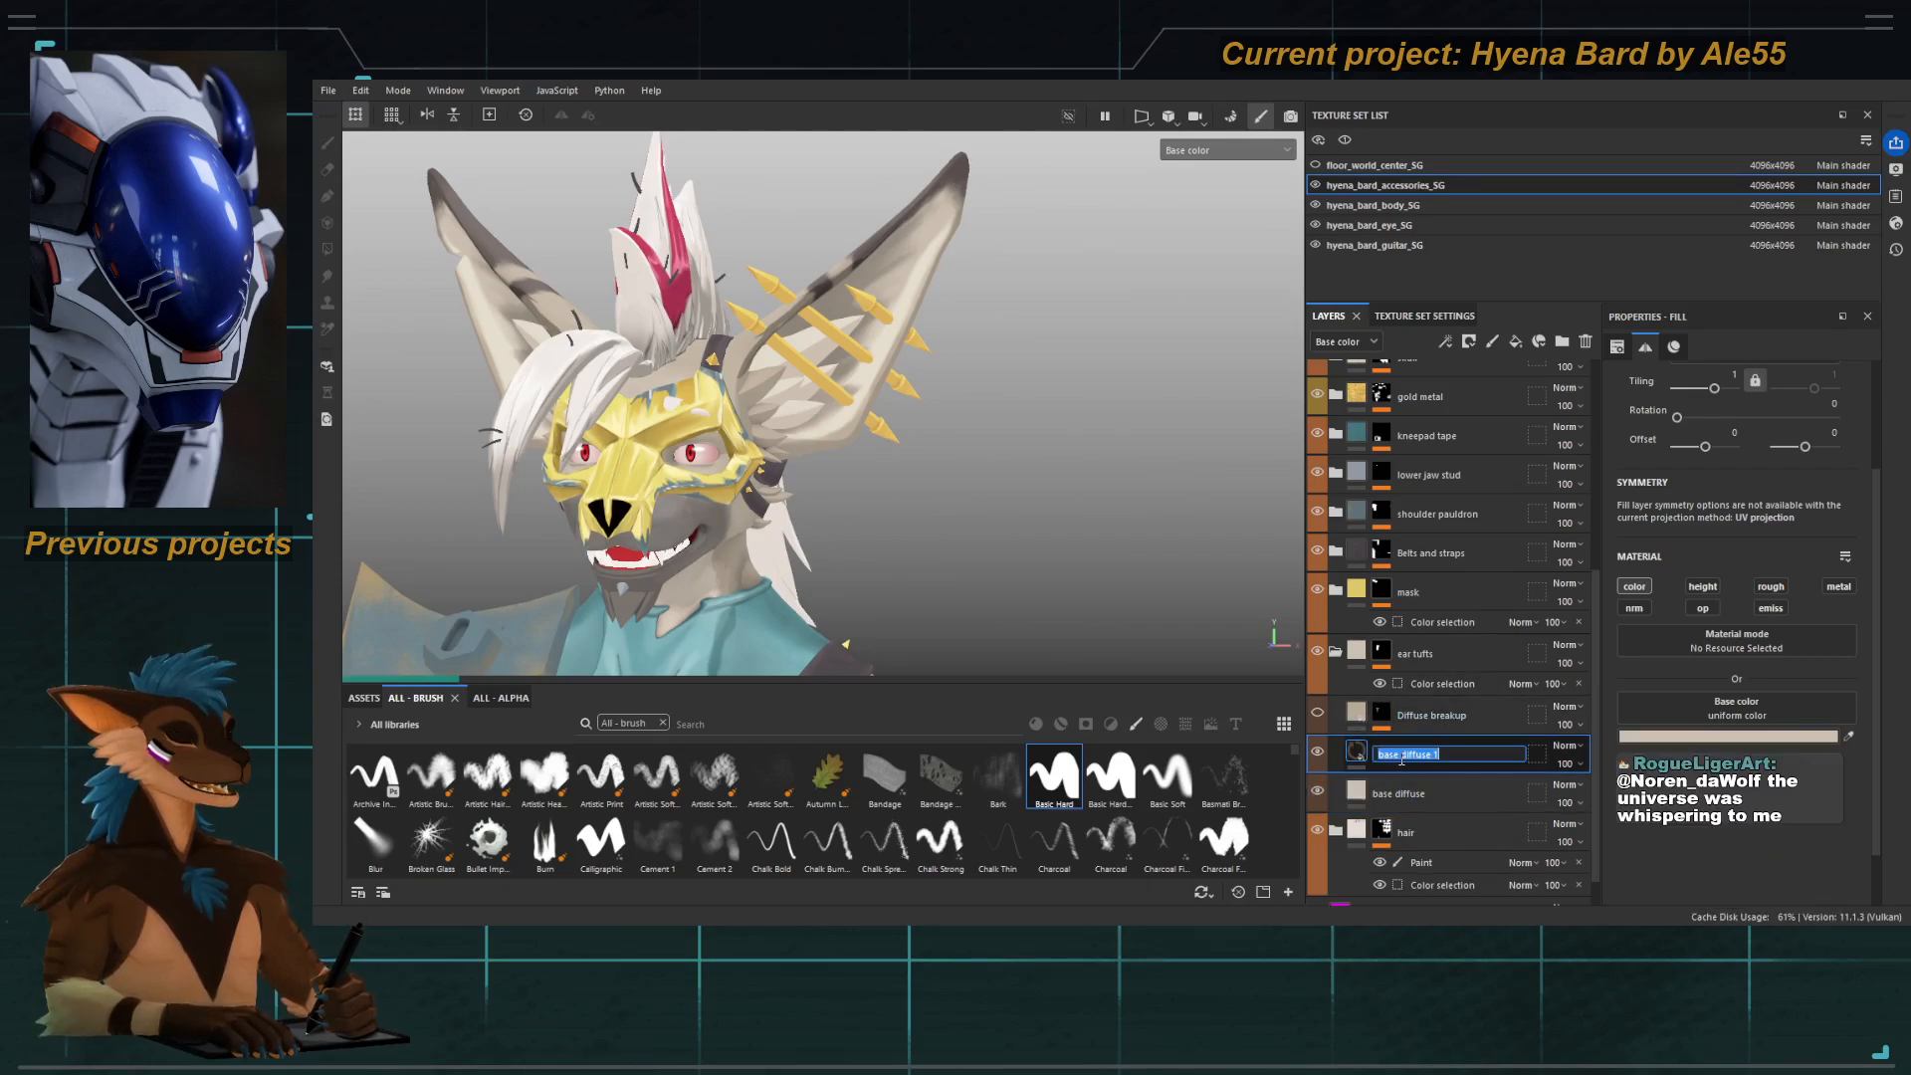
pyautogui.write('base')
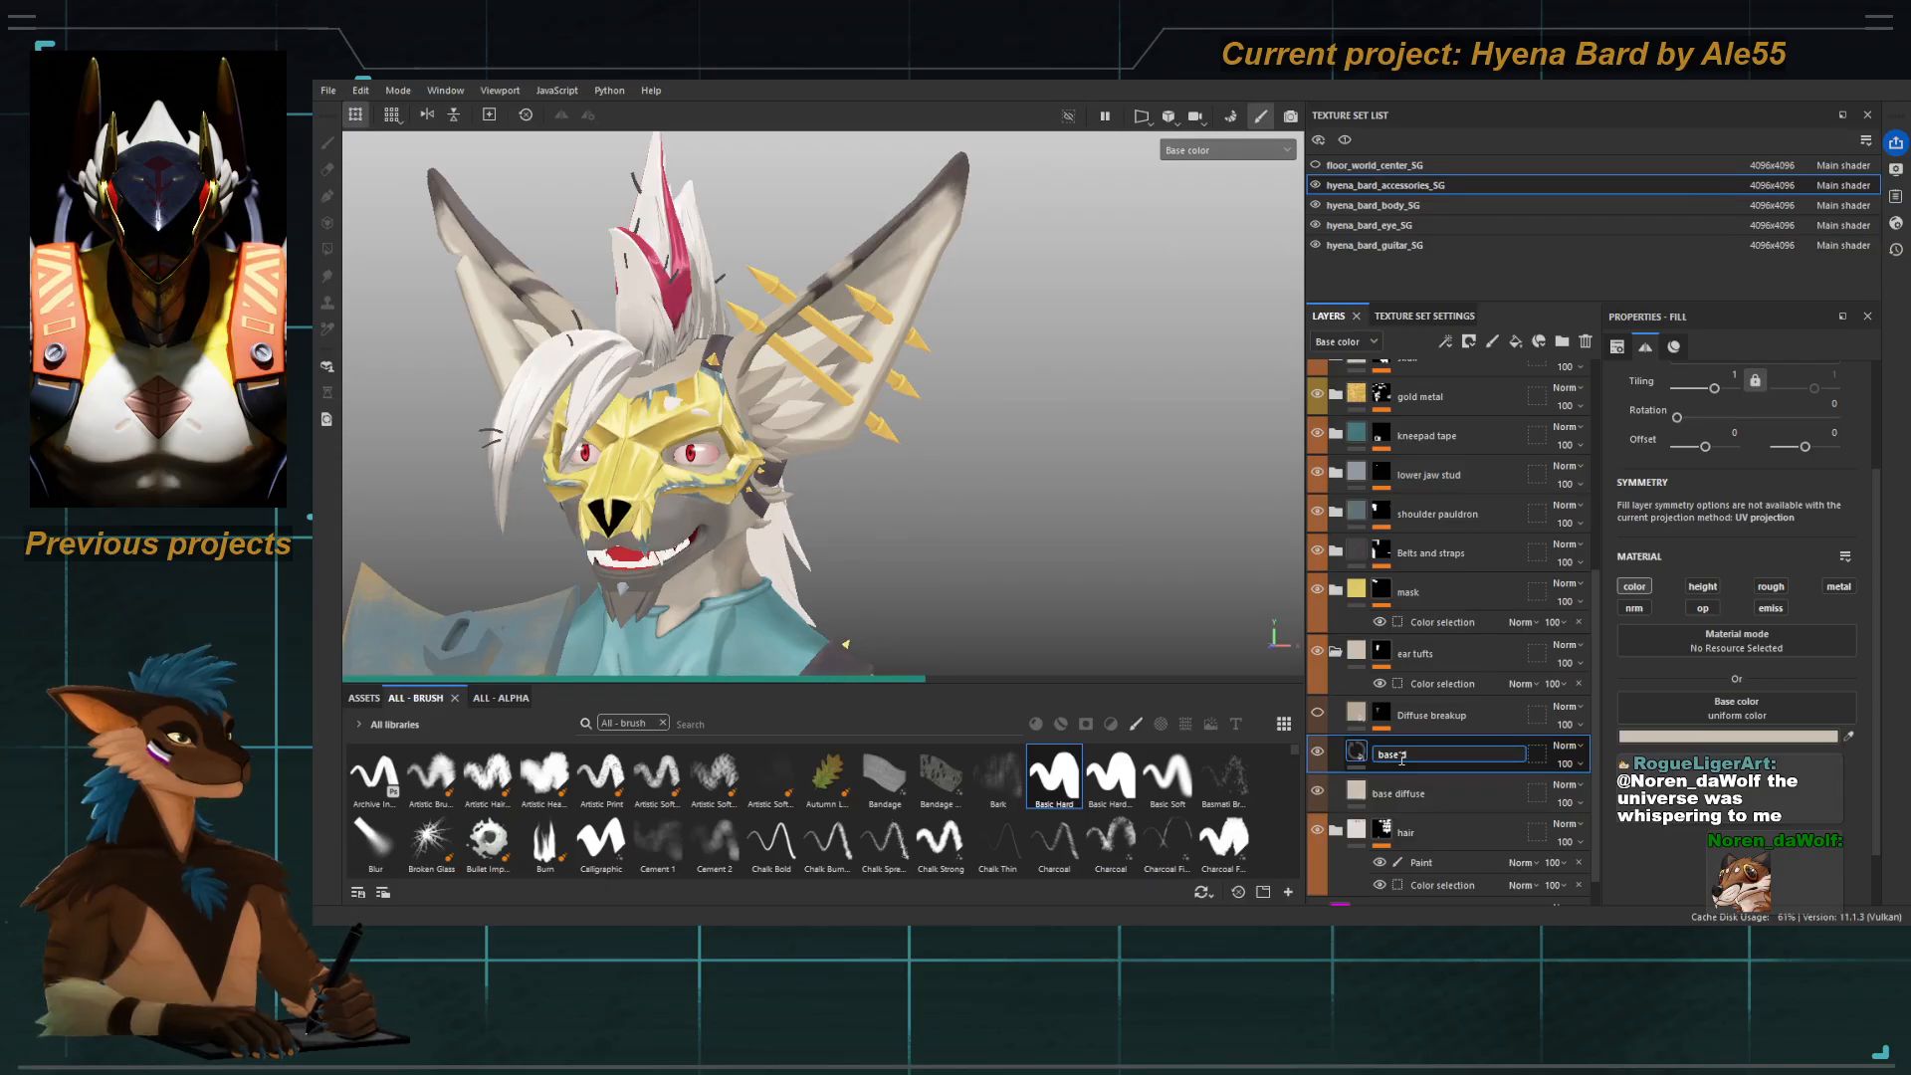
pyautogui.press('BackSpace')
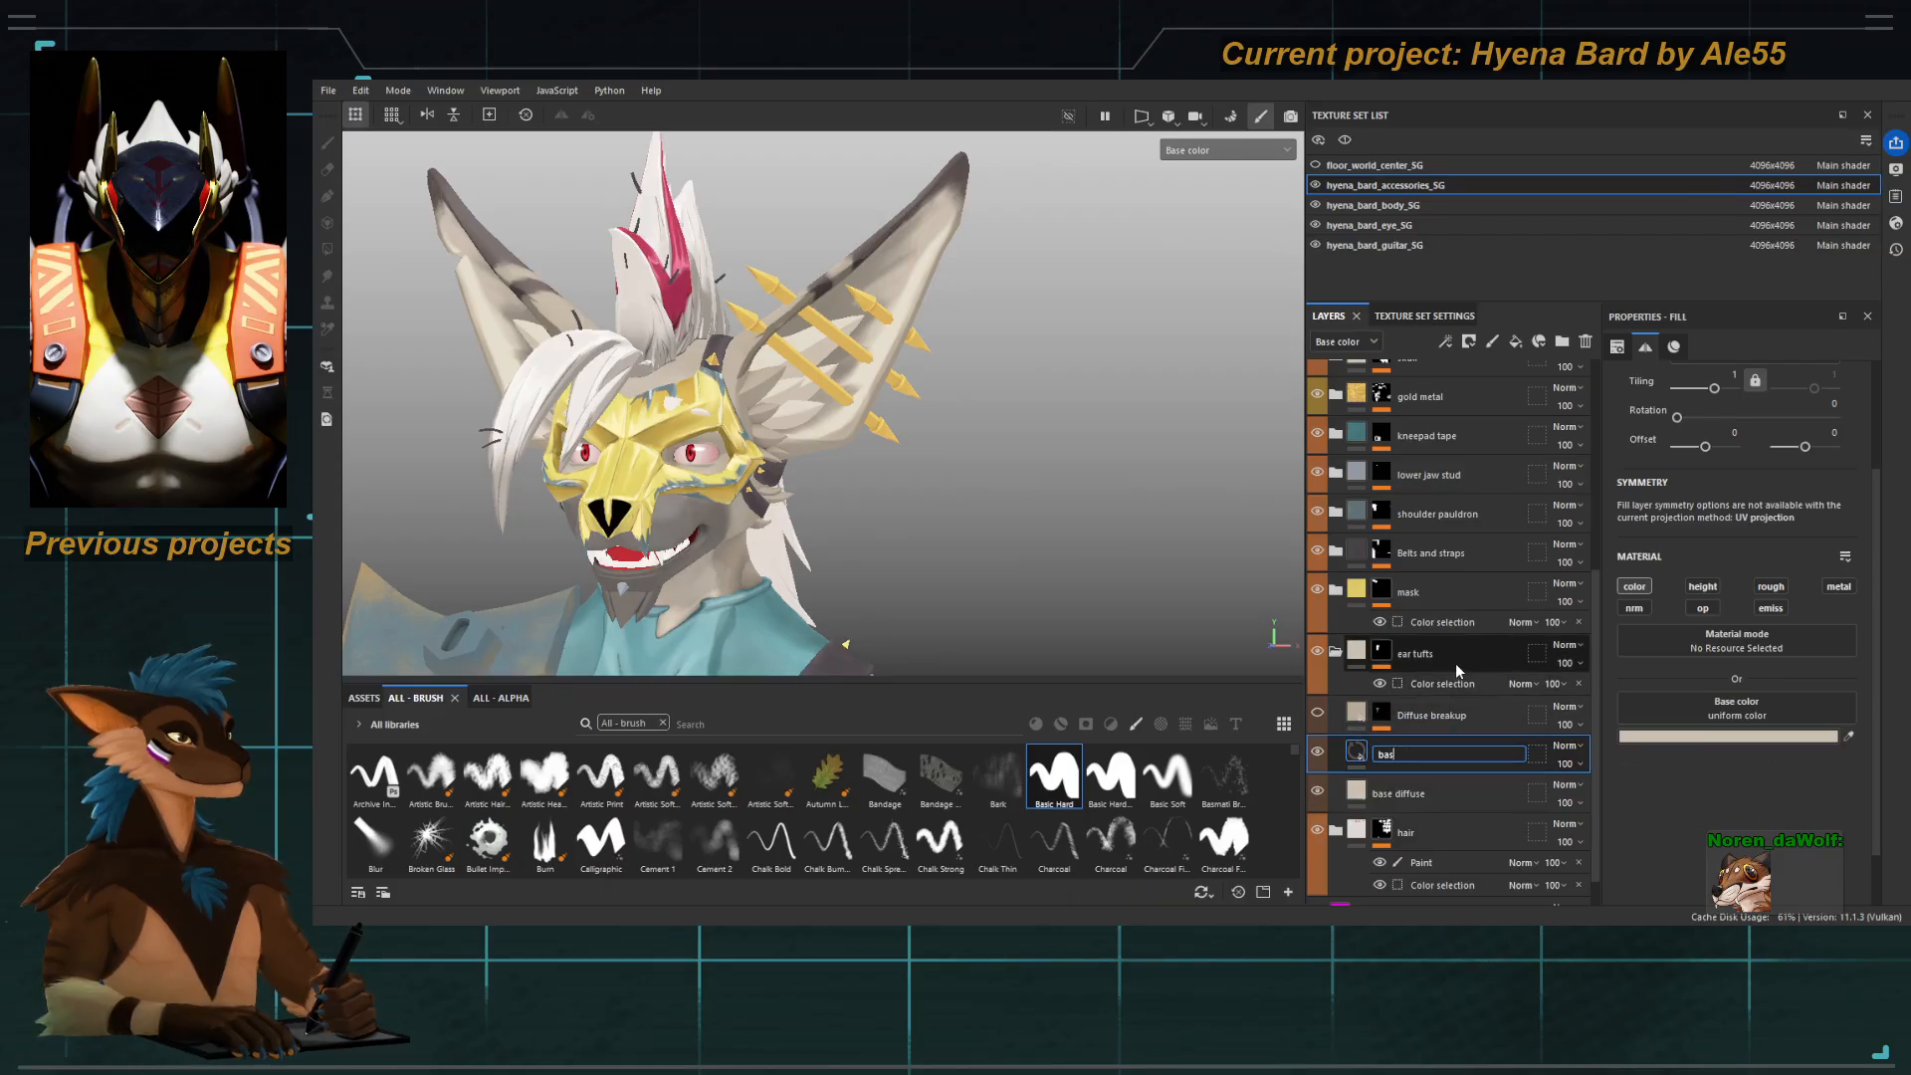
pyautogui.write('e diffuse darkening')
pyautogui.press('Return')
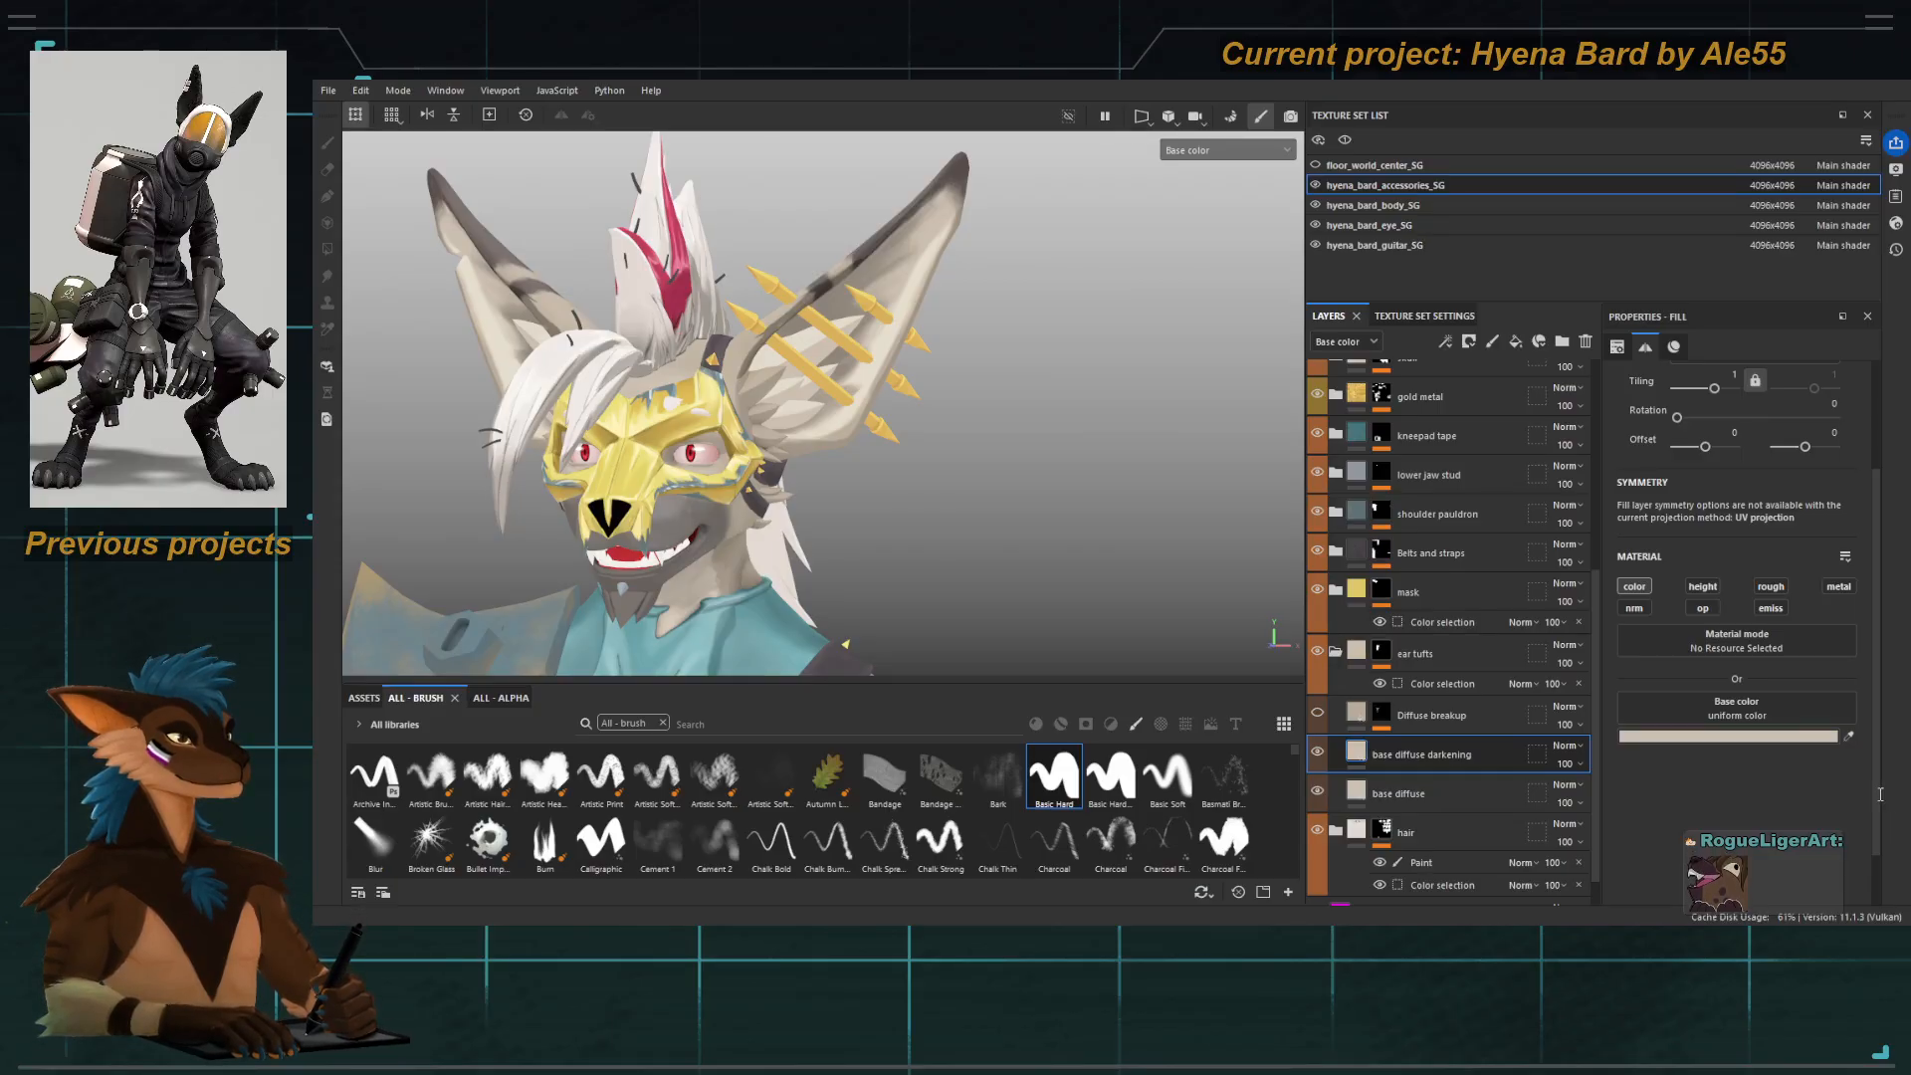
# Darken the base color of the base diffuse darkening layer and give it a black mask with a Paint effect.
pyautogui.press('Return')
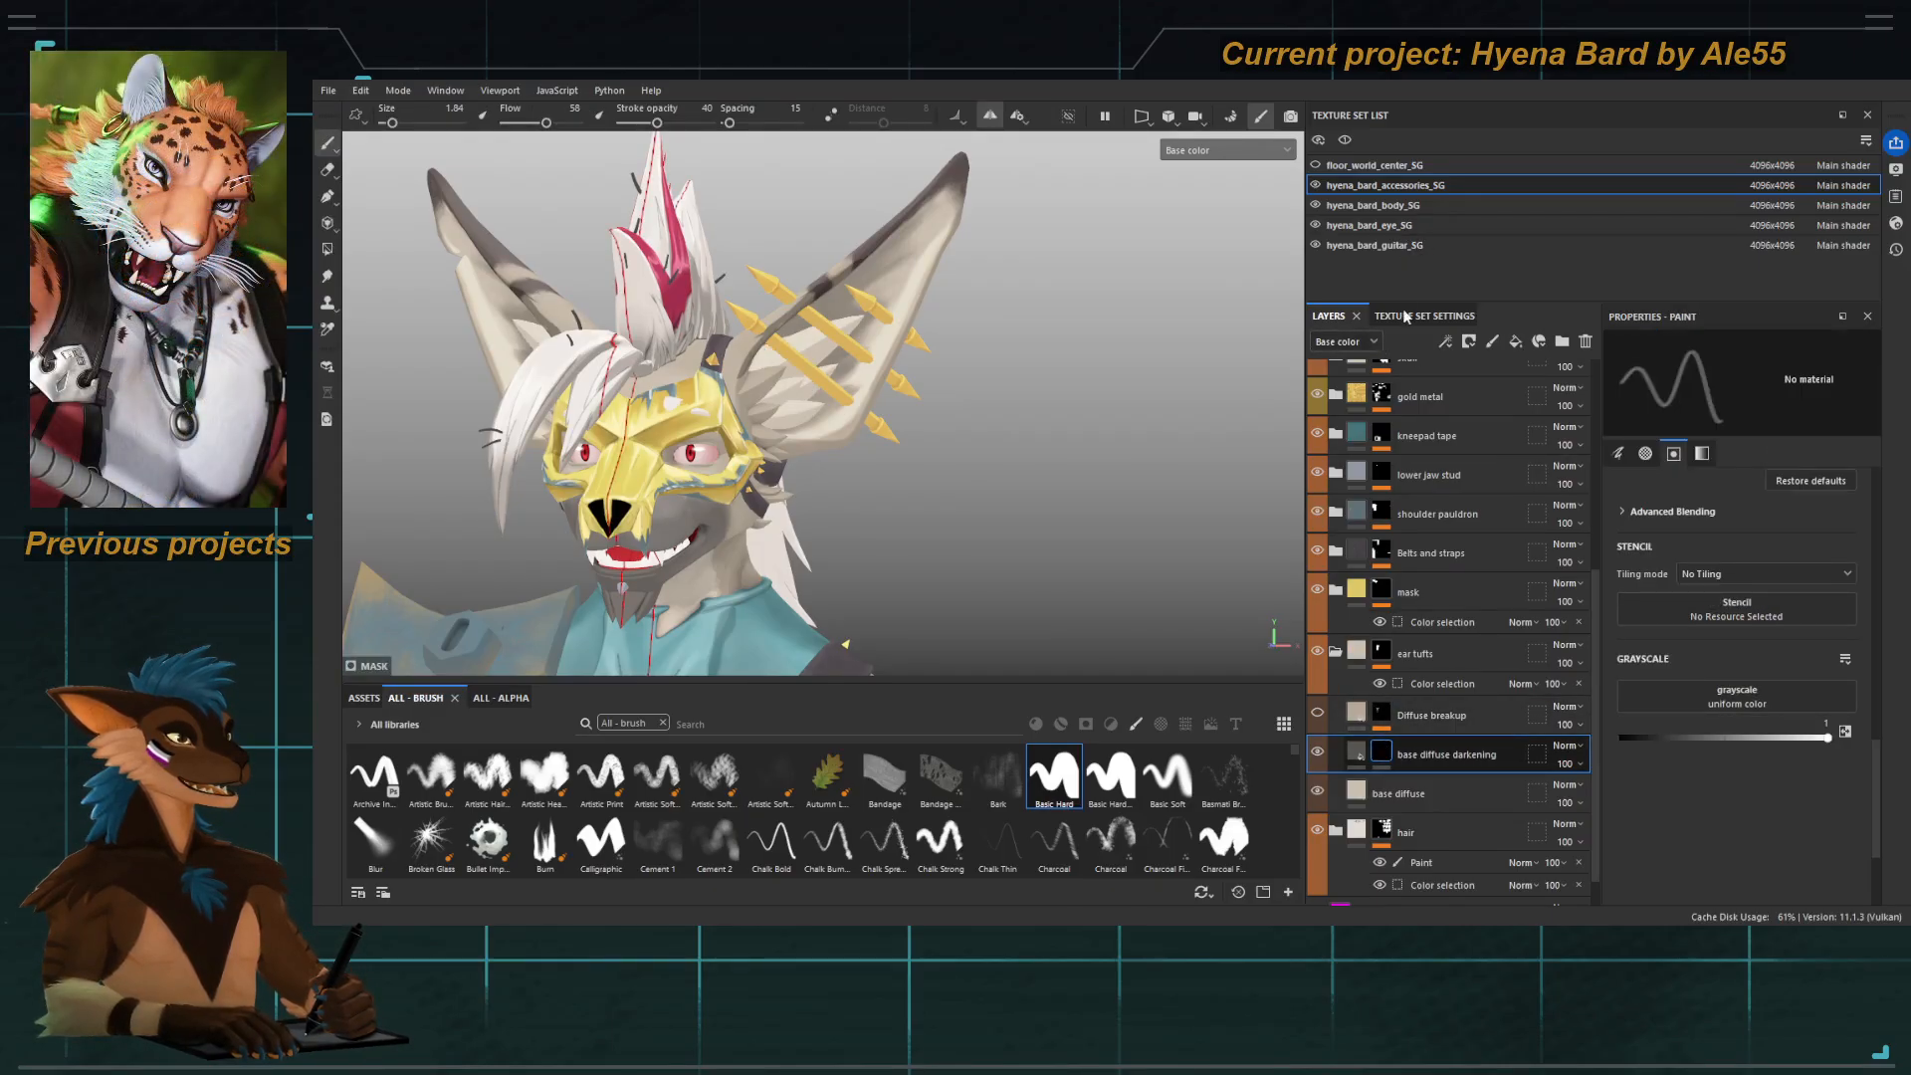
pyautogui.keyDown('alt'); pyautogui.moveTo(906, 426); pyautogui.dragTo(806, 430); pyautogui.keyUp('alt')
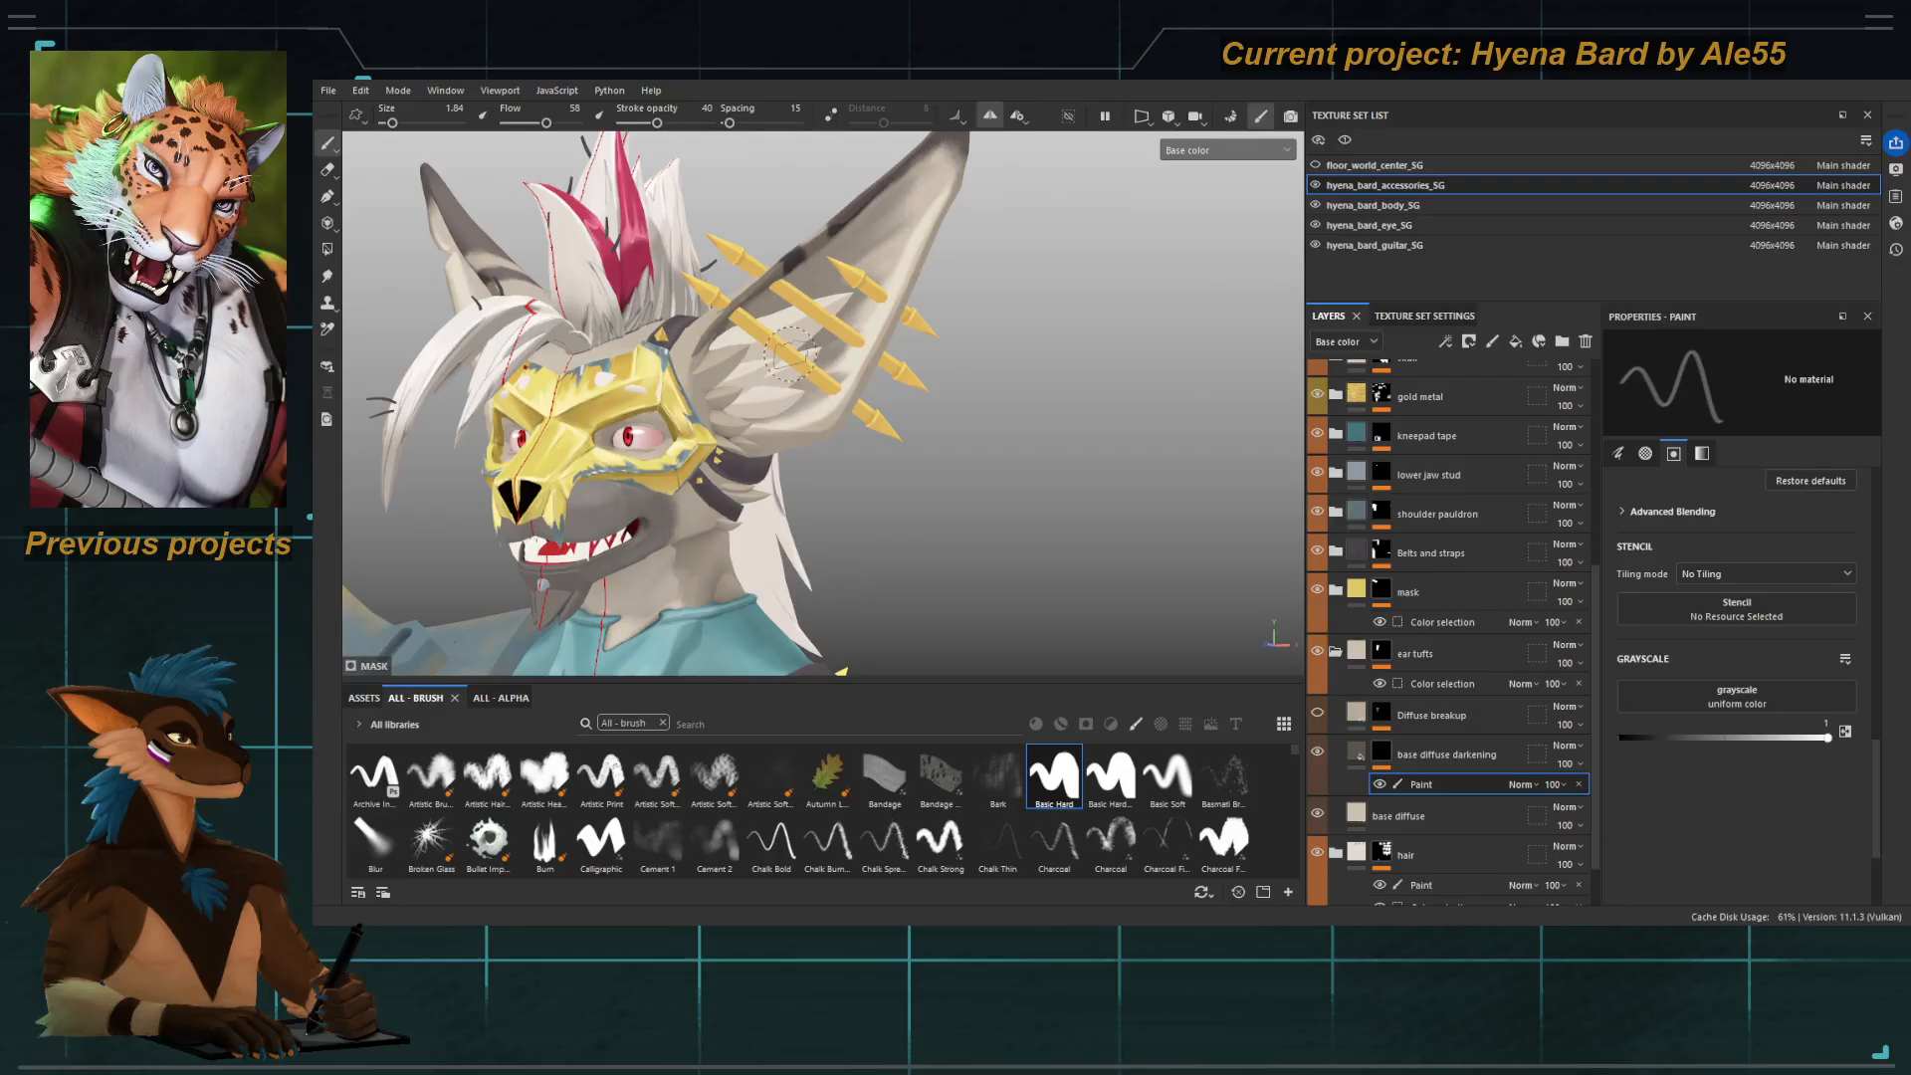
# Isolate the upper inner-ear tufts between the spikes with an inverted quick mask, using Polygon Fill in UV chunk mode.
pyautogui.press('t')
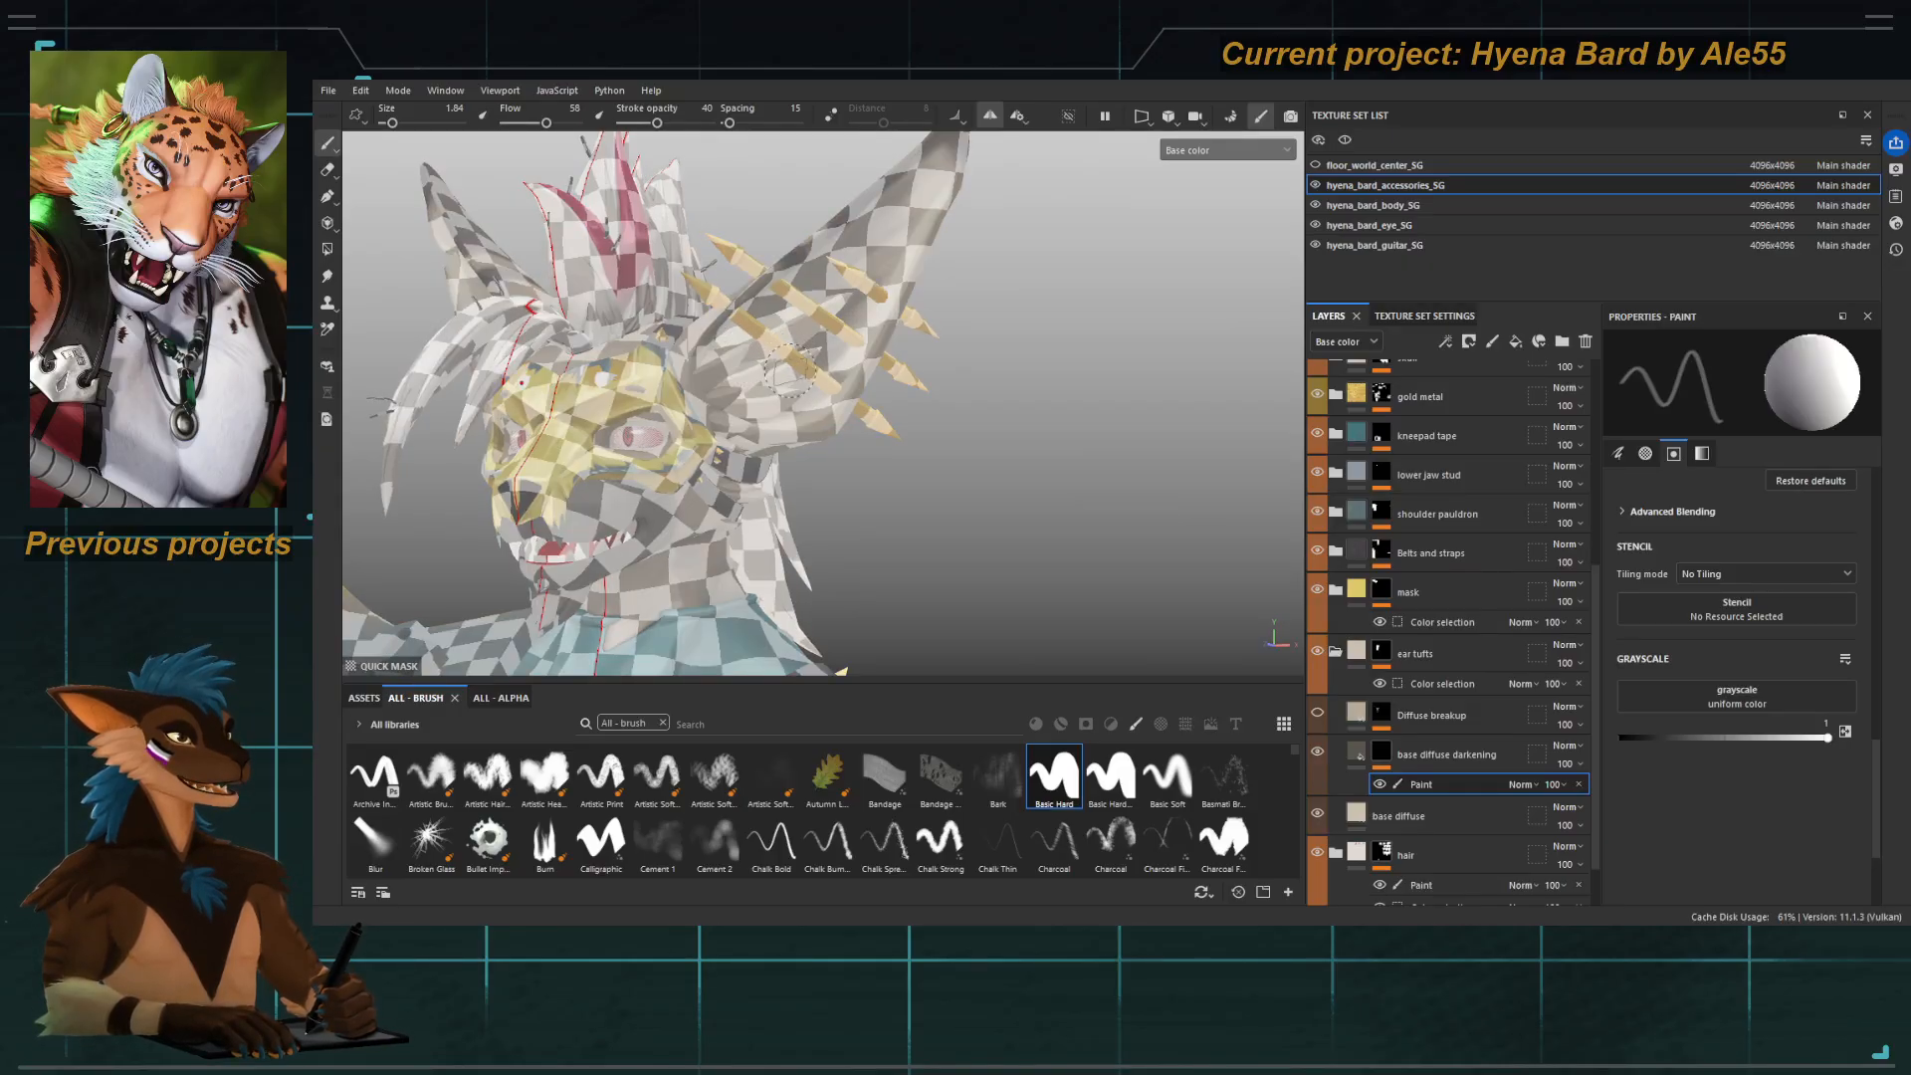
pyautogui.press('4')
pyautogui.keyDown('alt'); pyautogui.moveTo(791, 324); pyautogui.dragTo(1014, 416); pyautogui.keyUp('alt')
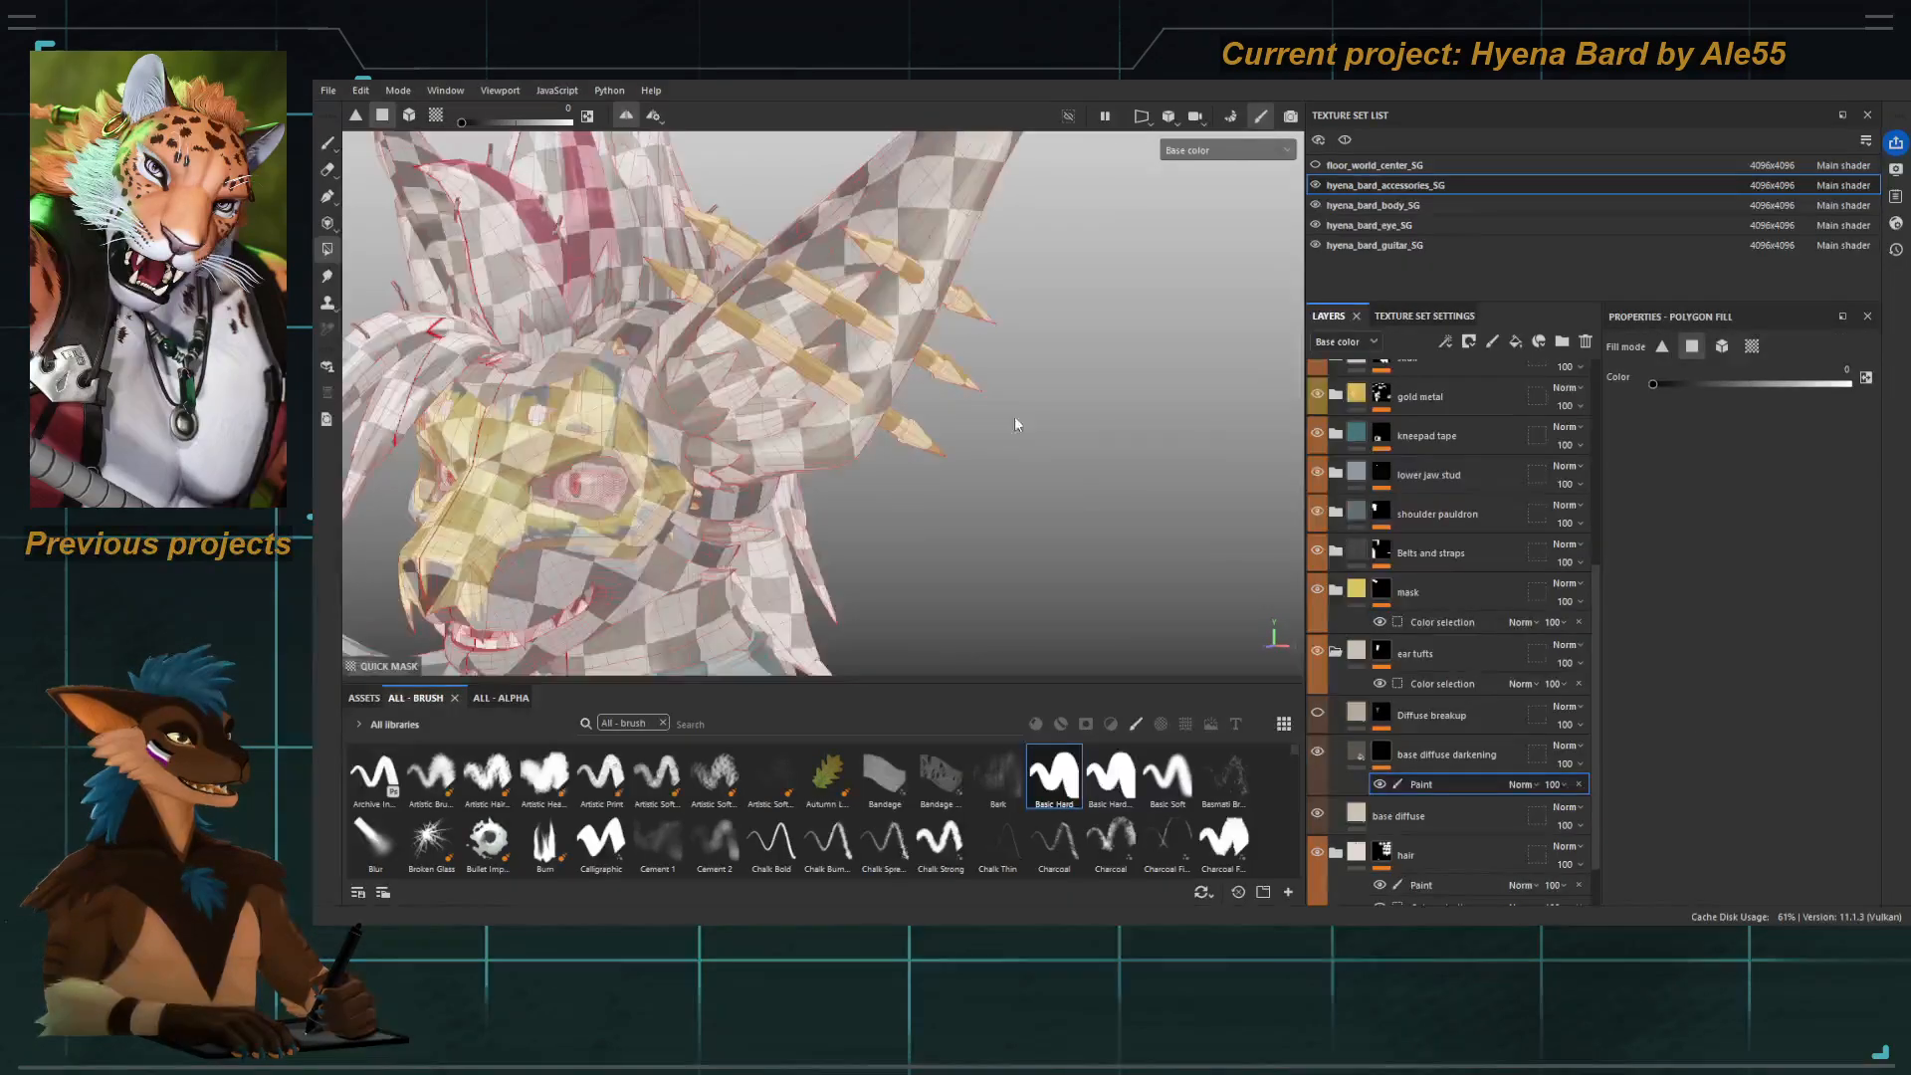
pyautogui.click(790, 325)
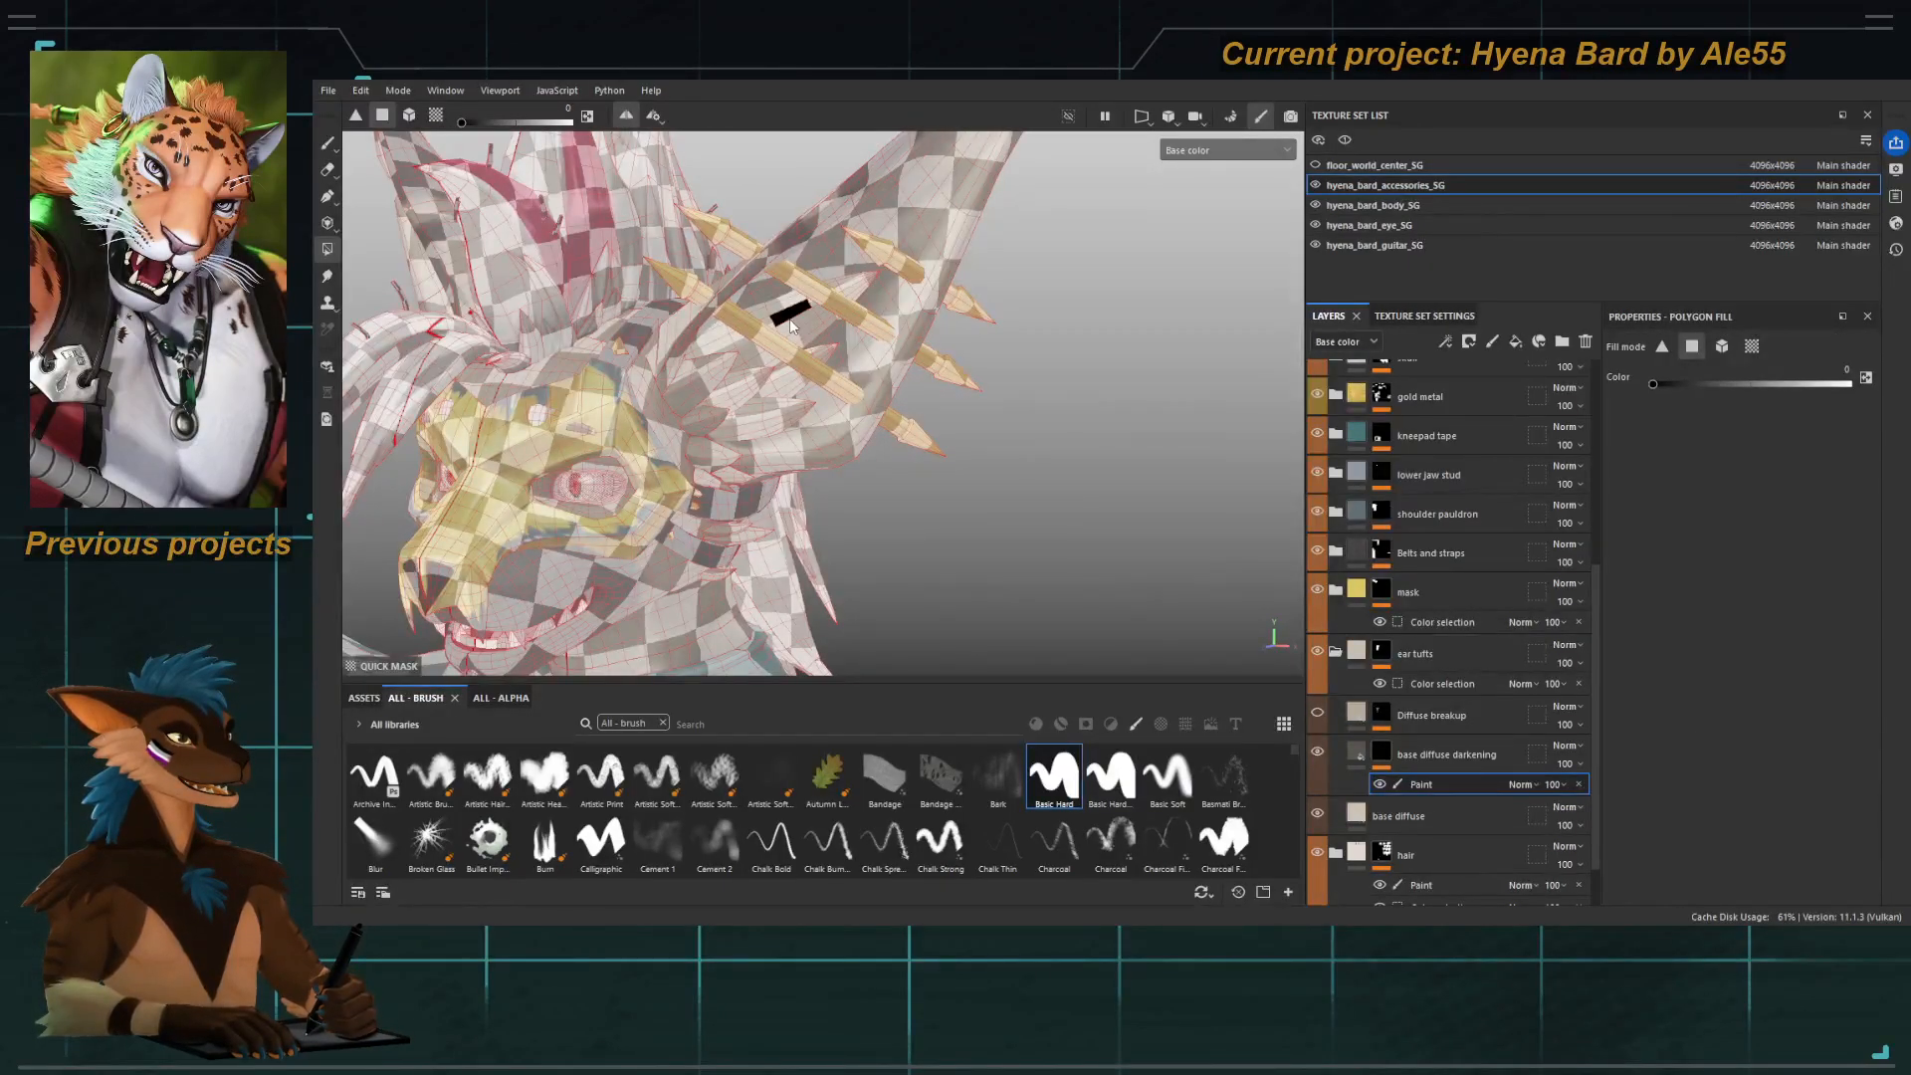
pyautogui.click(1753, 347)
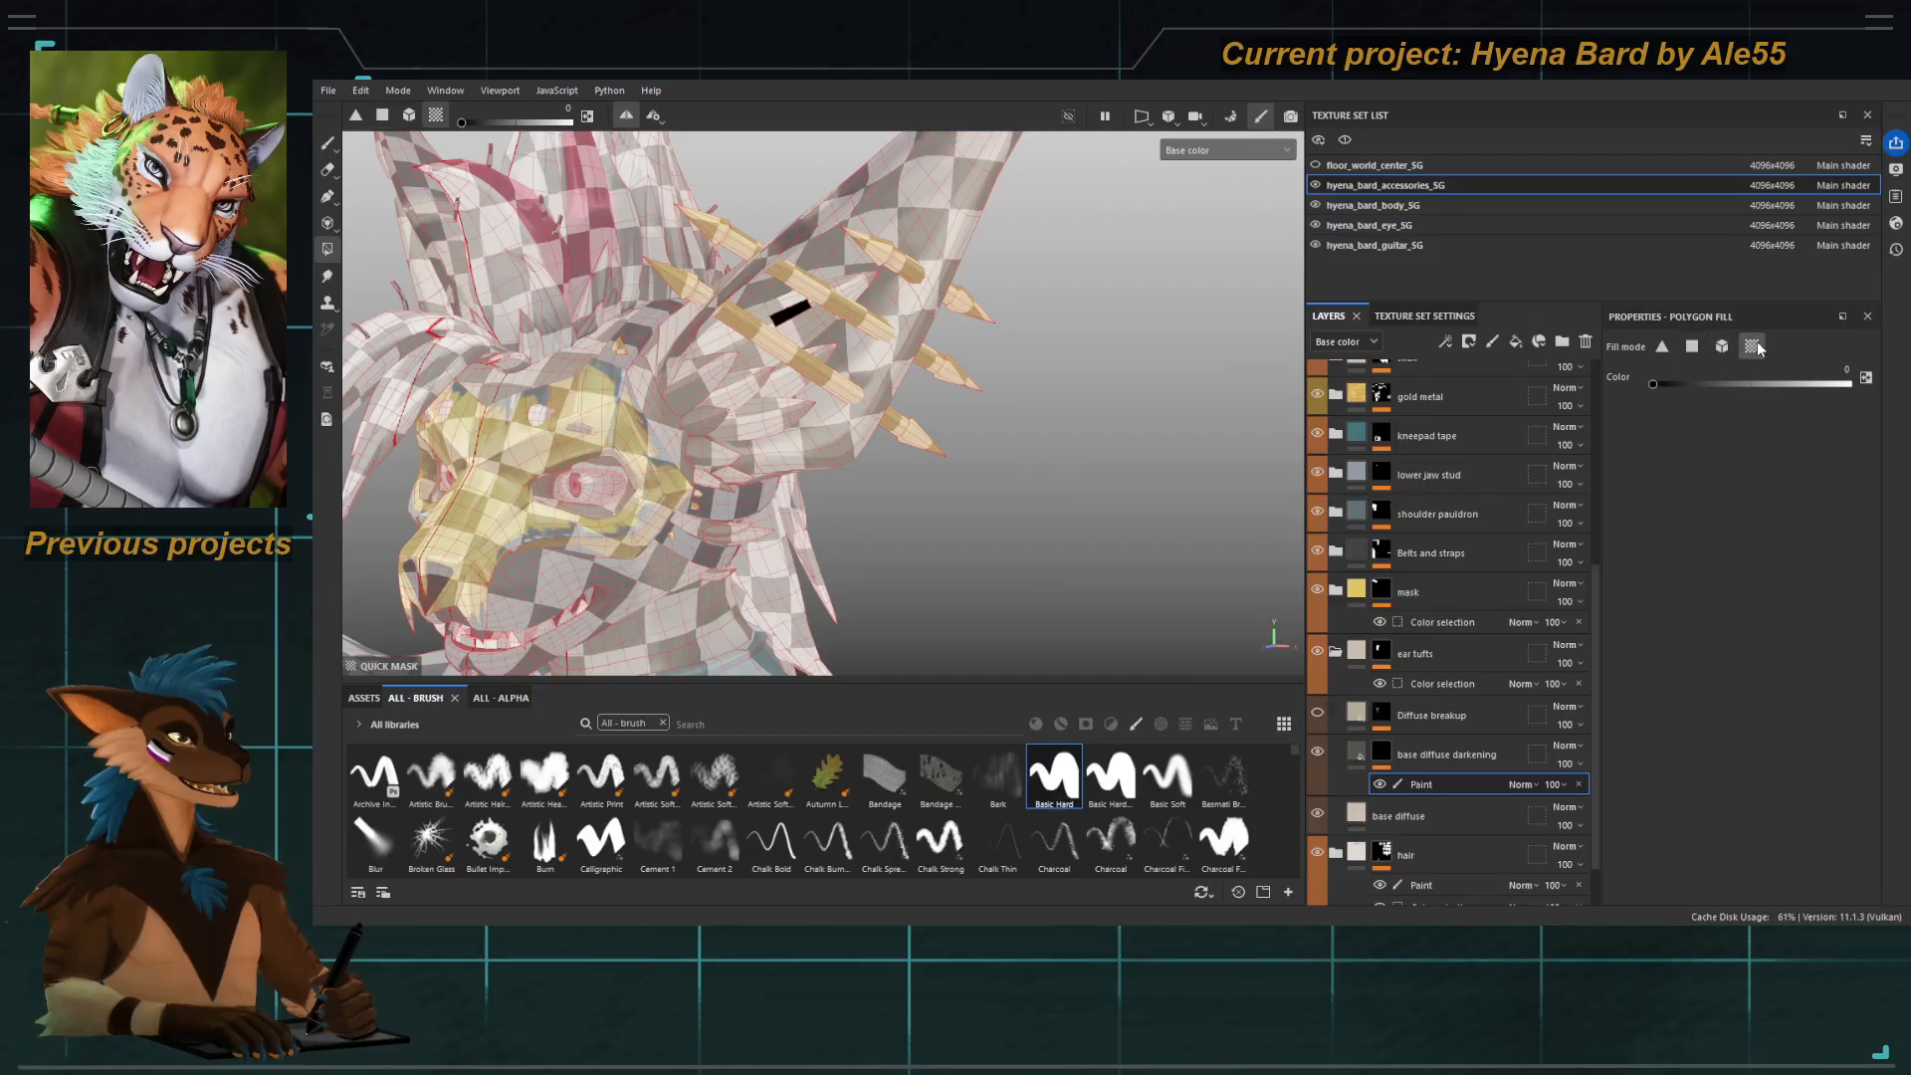
pyautogui.click(796, 327)
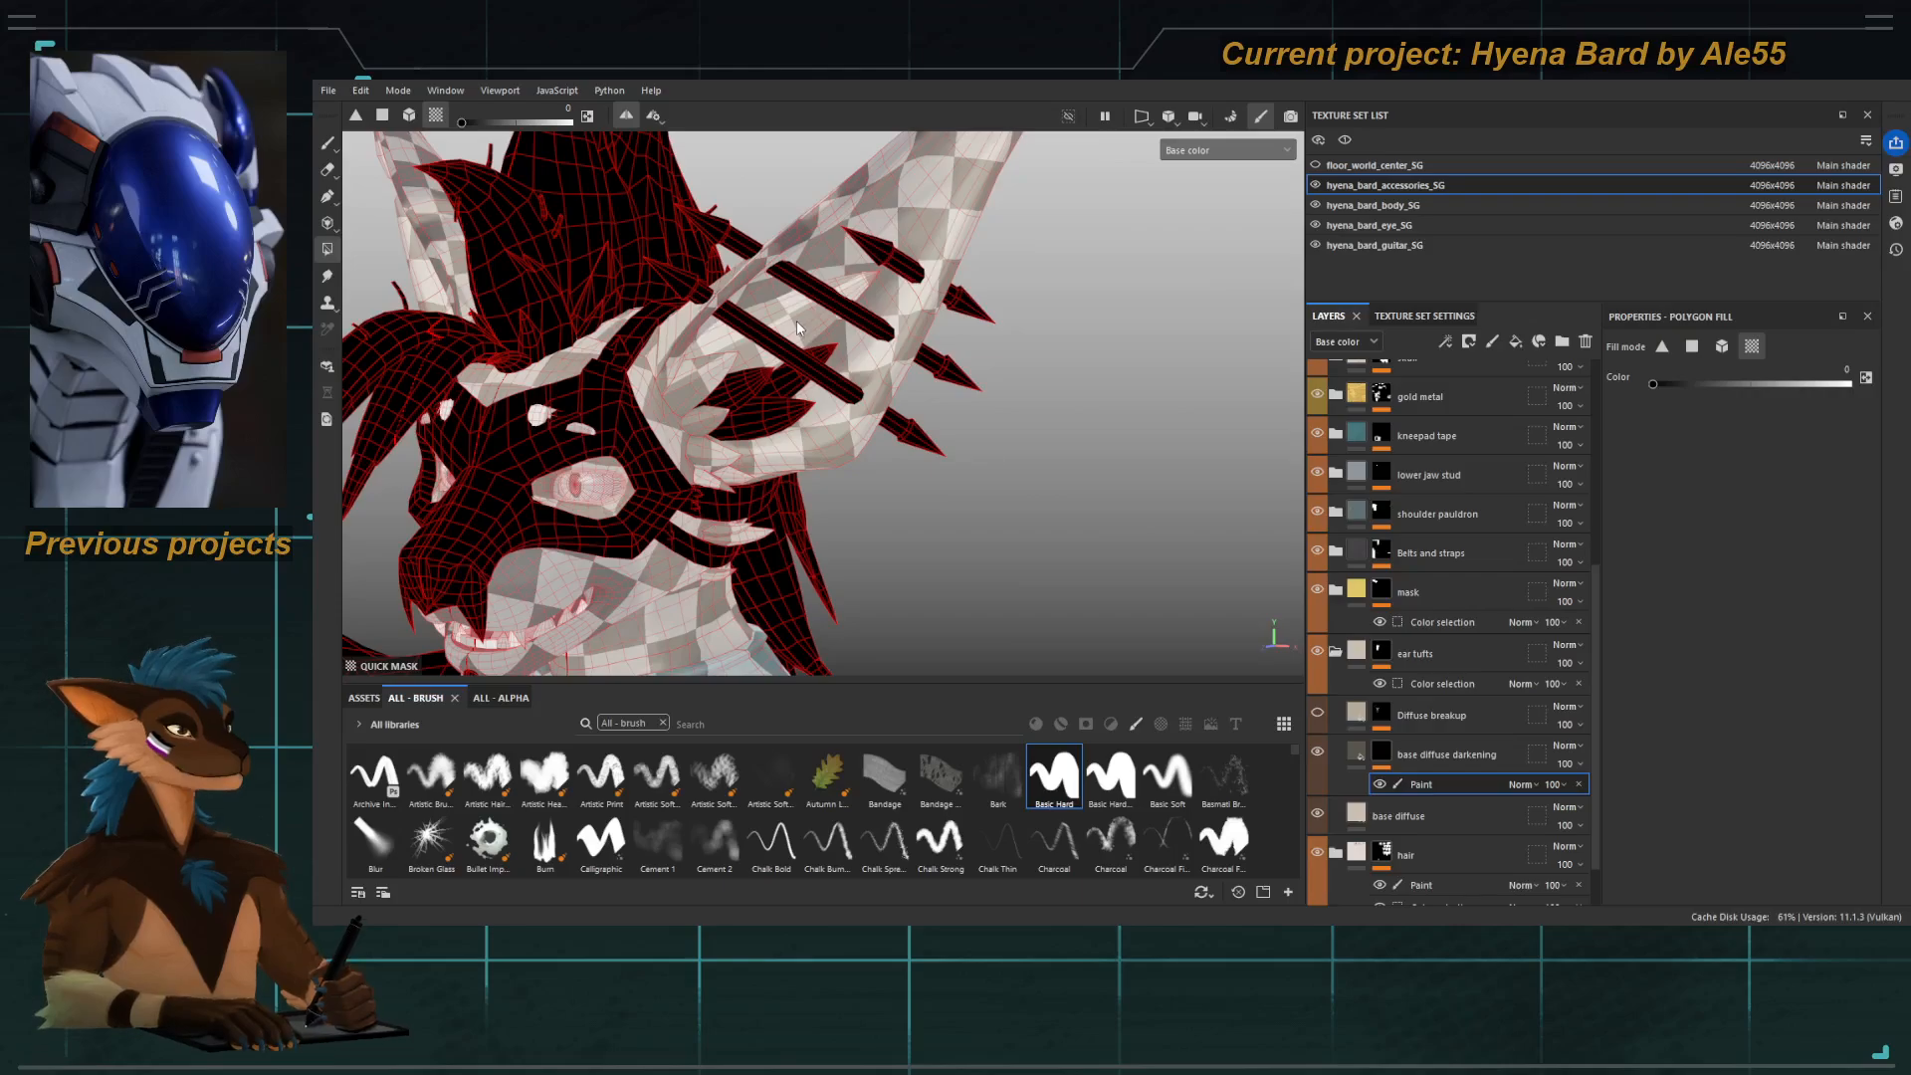
pyautogui.press('u')
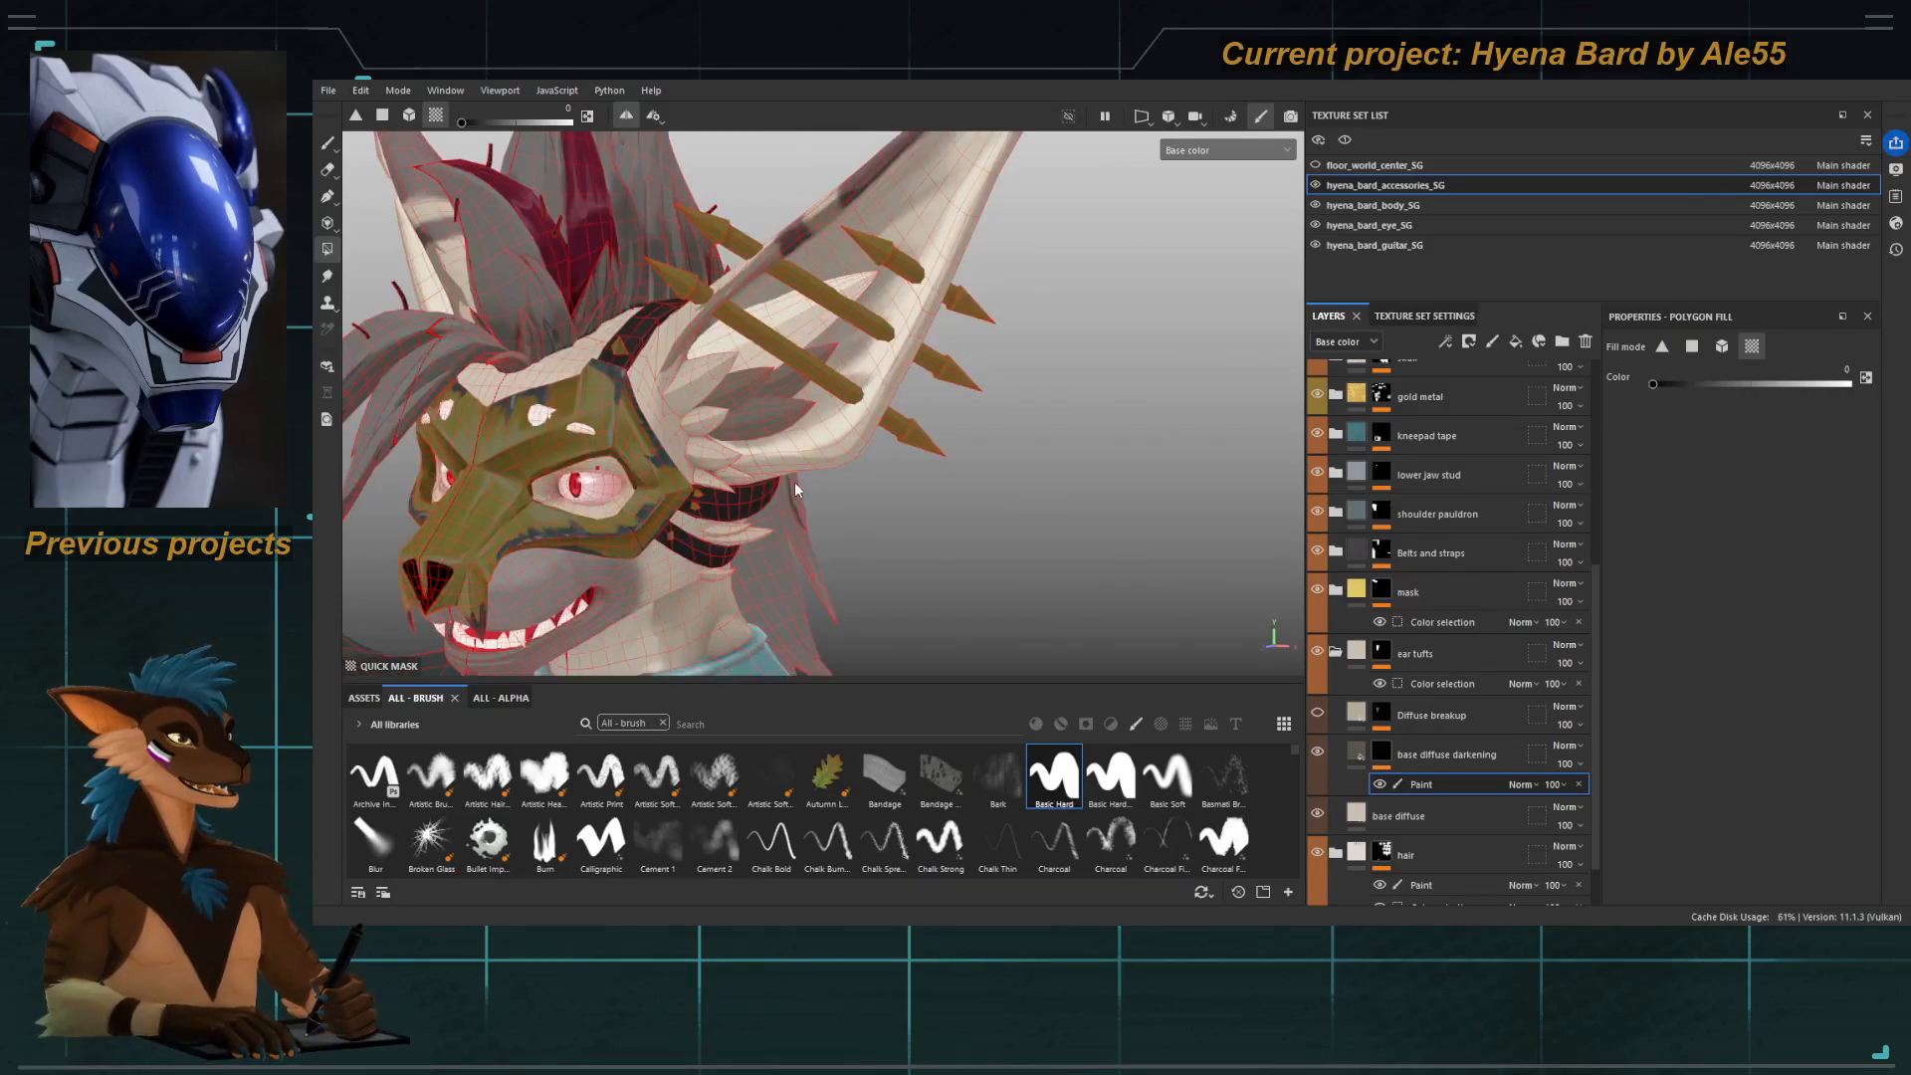
# Try shading the isolated upper ear tufts with the Basic Hard brush at size 5.54, and undo the strokes.
pyautogui.keyDown('alt'); pyautogui.moveTo(795, 482); pyautogui.dragTo(738, 456); pyautogui.keyUp('alt')
pyautogui.press('1')
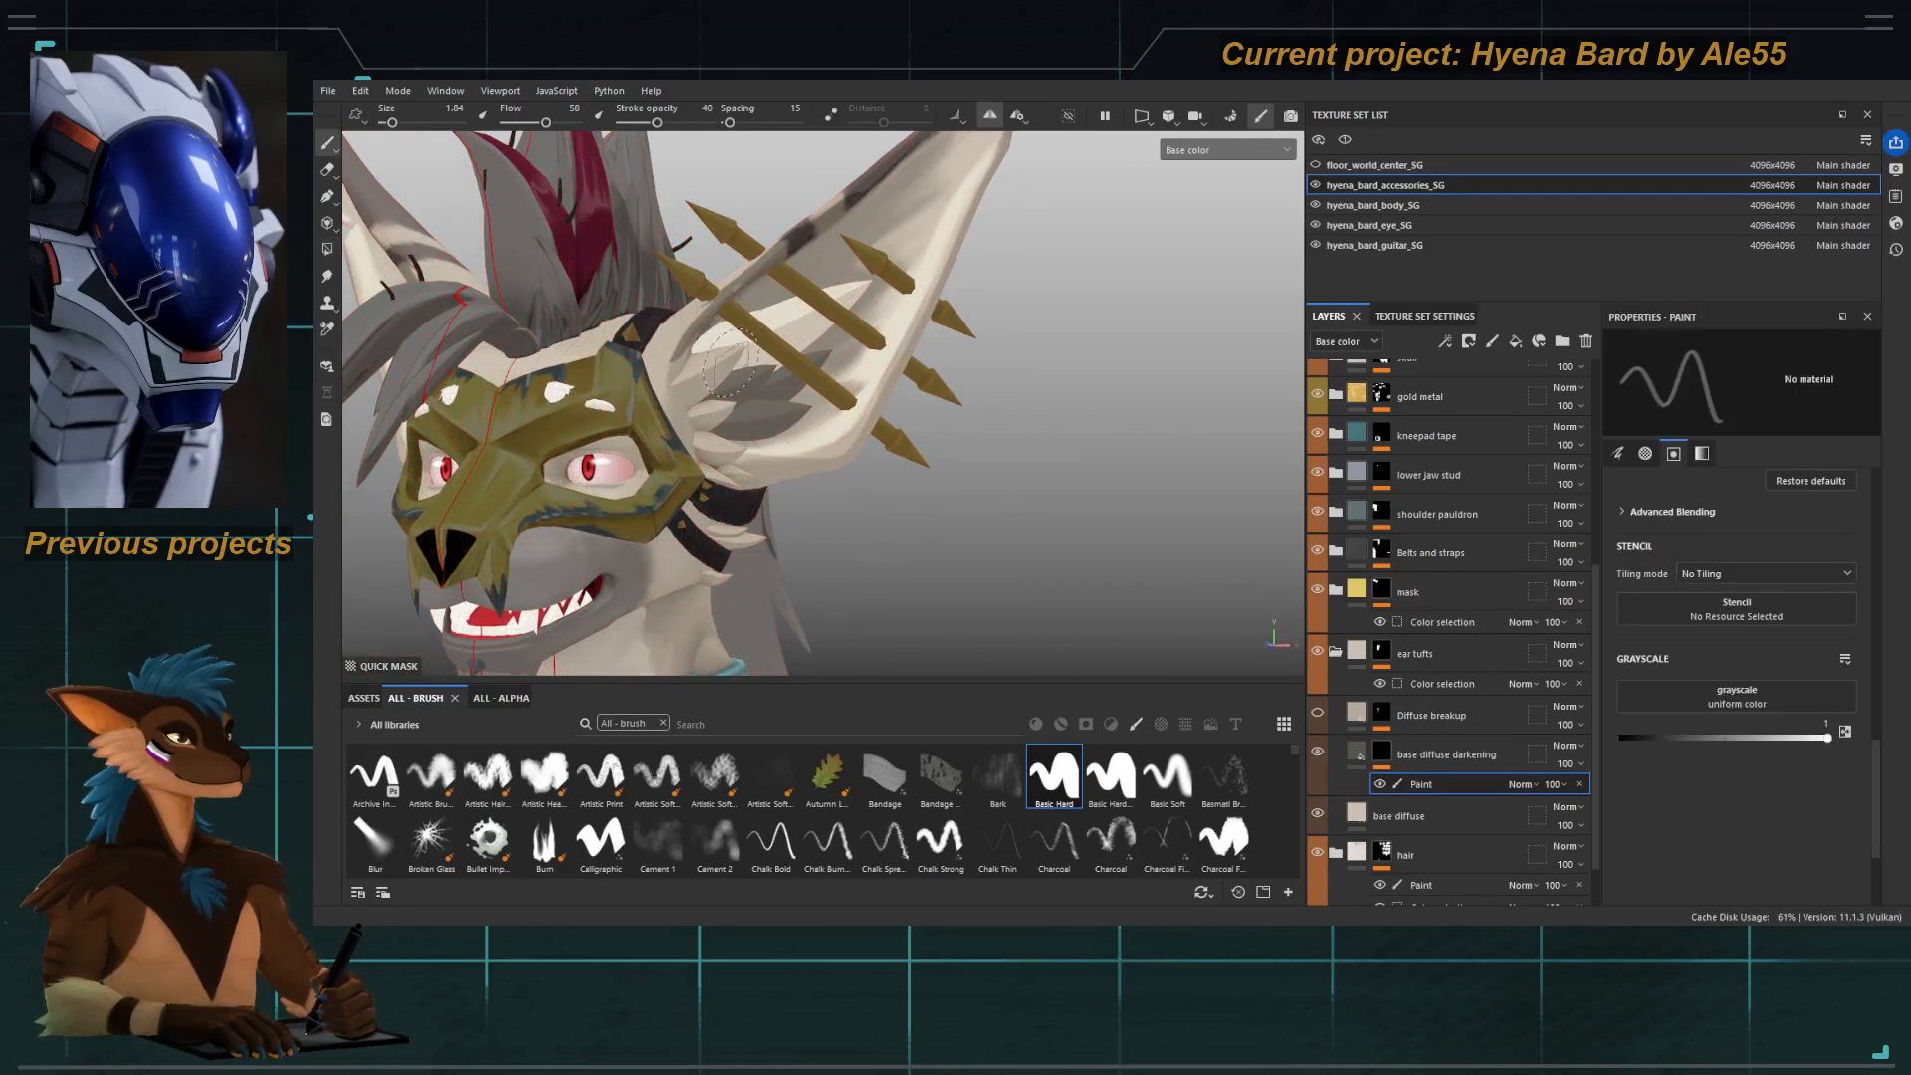
pyautogui.keyDown('ctrl'); pyautogui.moveTo(758, 329); pyautogui.dragTo(824, 329, button='right'); pyautogui.keyUp('ctrl')
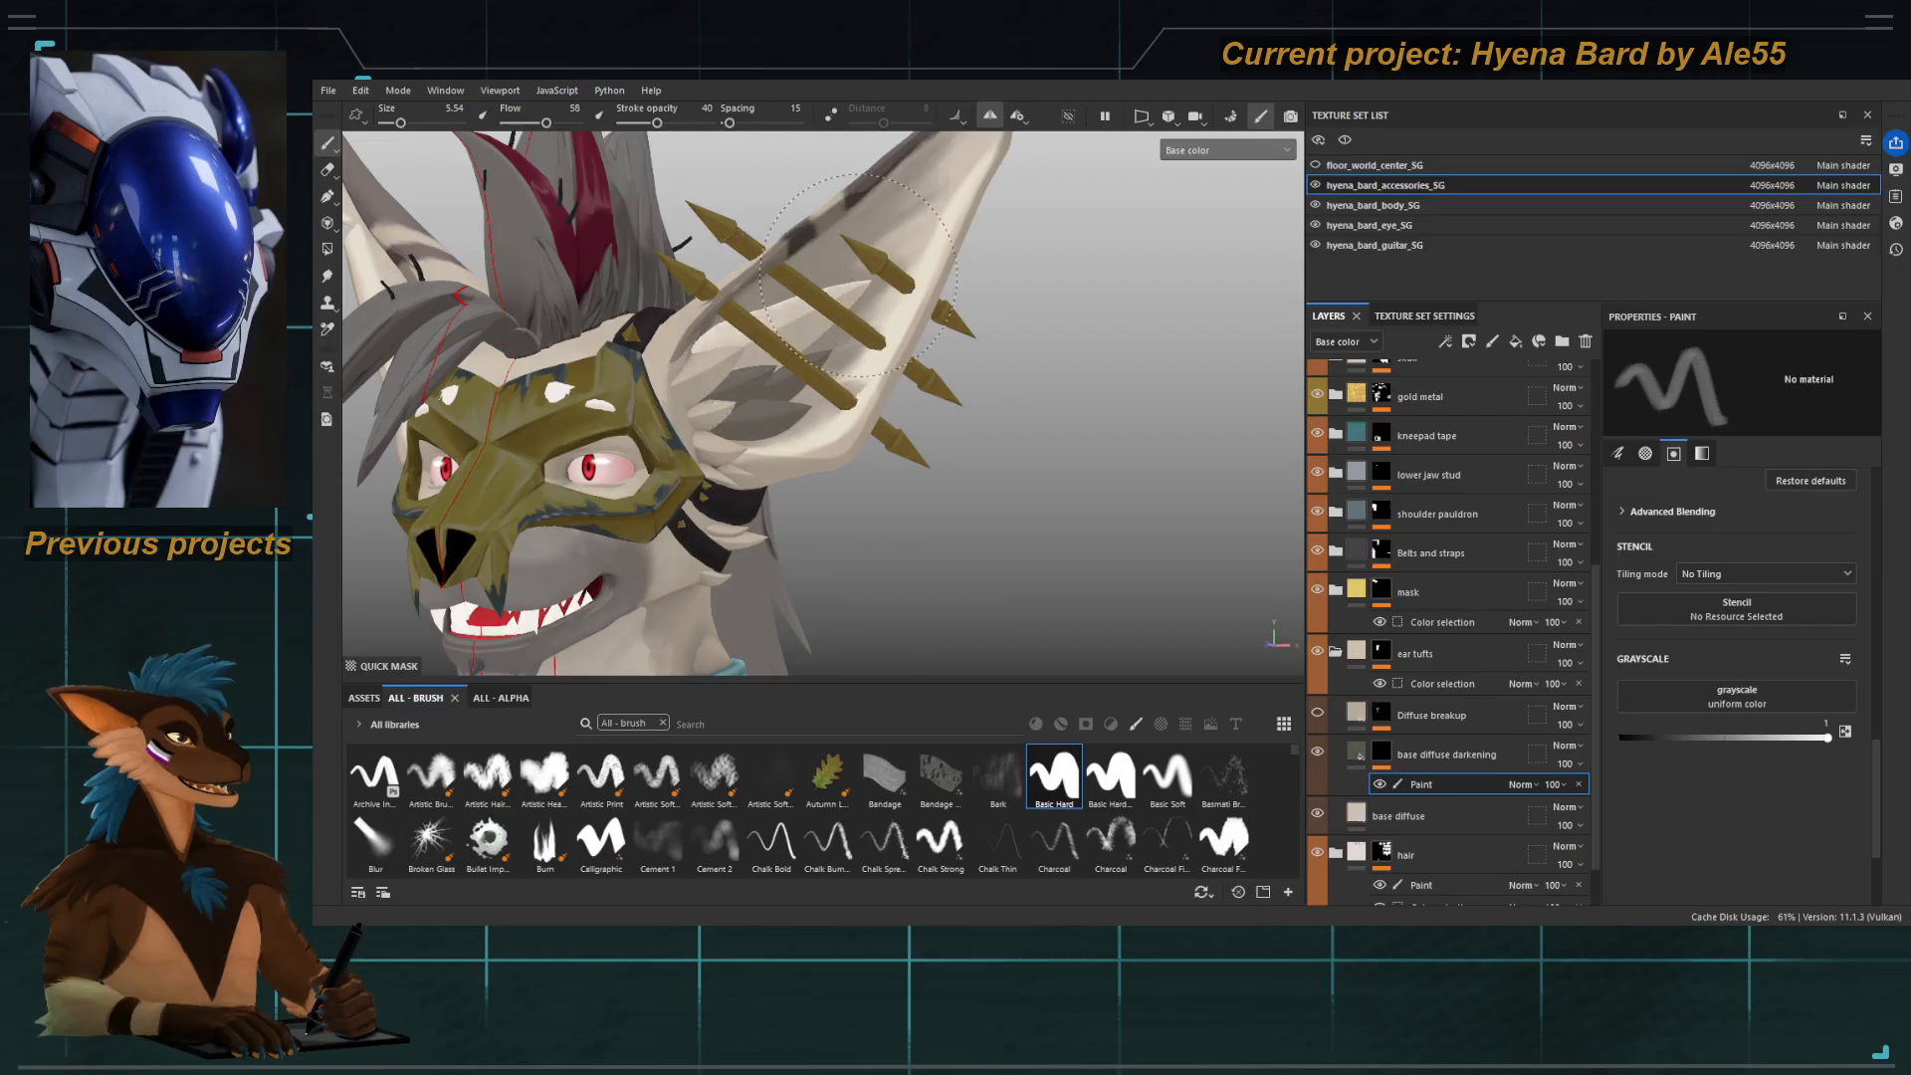
pyautogui.keyDown('alt'); pyautogui.moveTo(649, 450); pyautogui.dragTo(713, 422); pyautogui.keyUp('alt')
pyautogui.hotkey('ctrl', 'z')
pyautogui.hotkey('ctrl', 'z')
pyautogui.hotkey('ctrl', 'z')
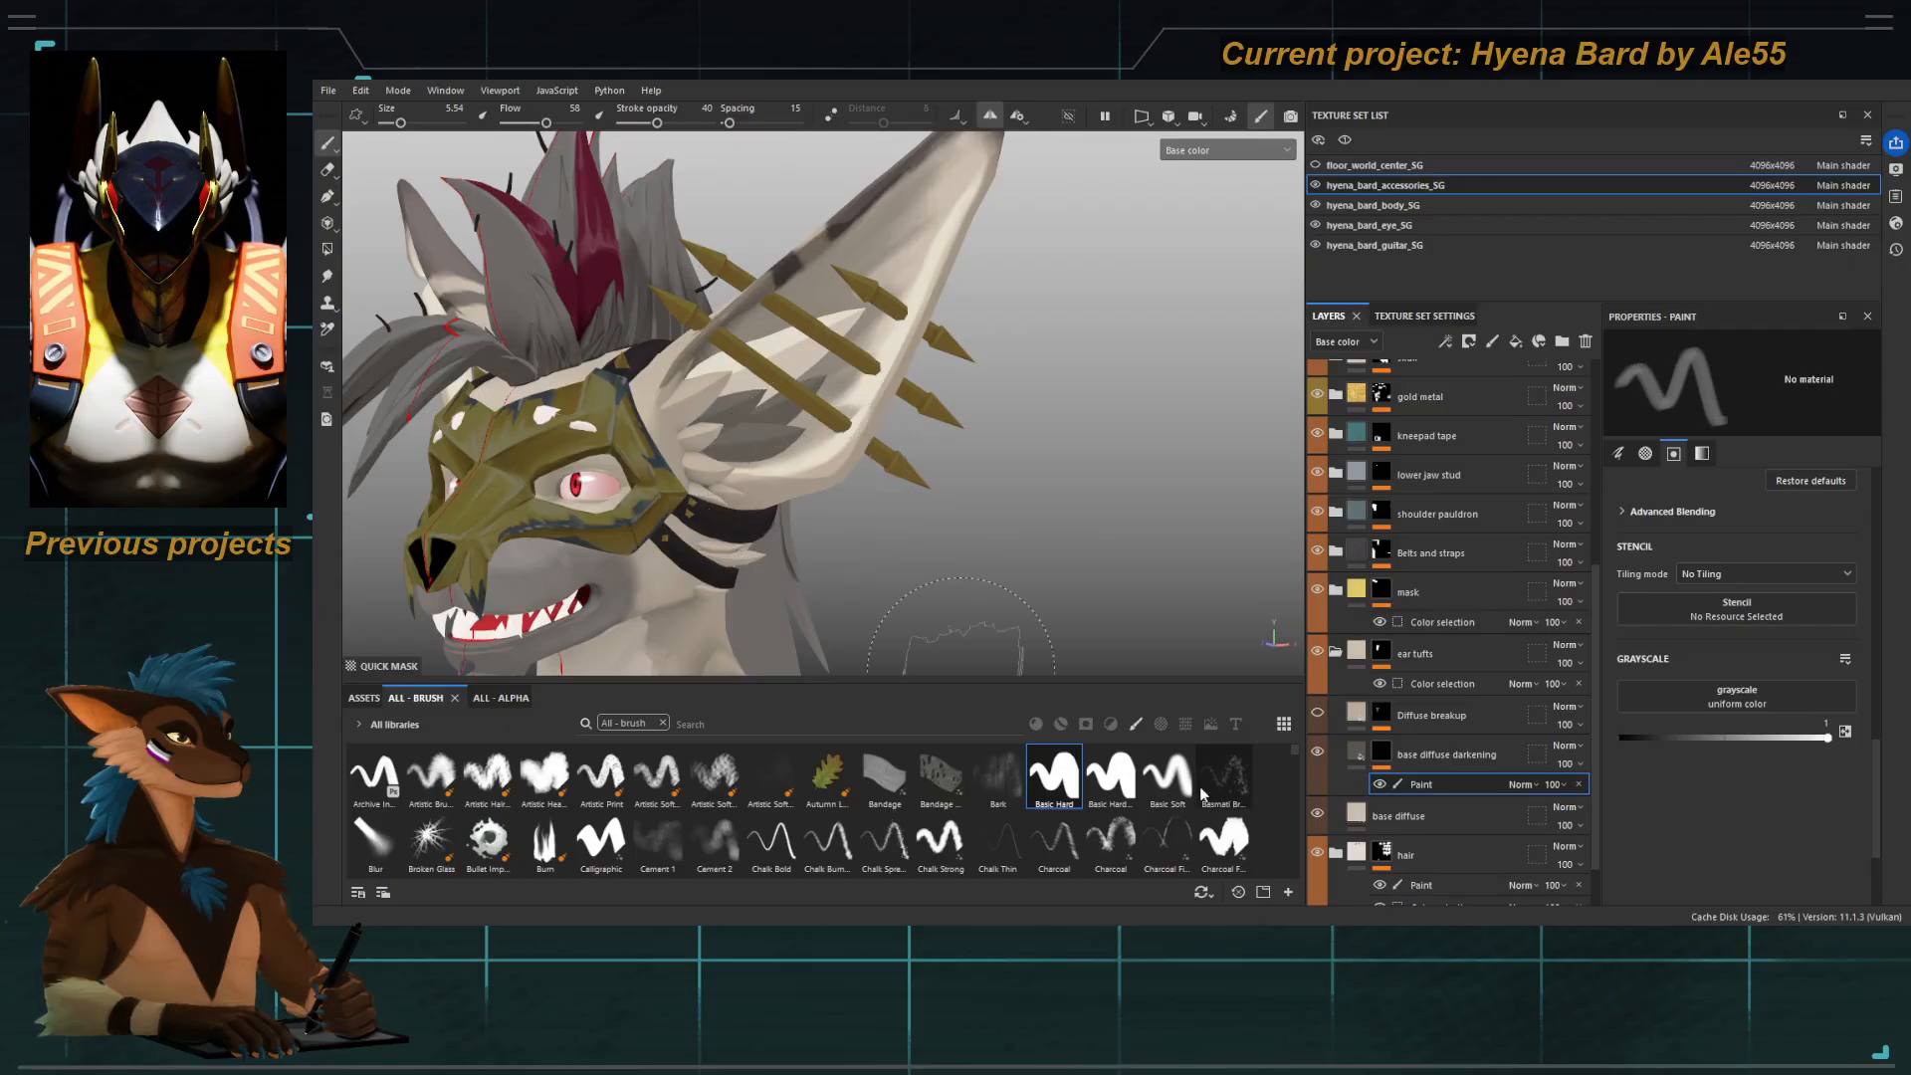
# Darken the isolated upper ear tufts using the Basic Soft brush at flow 12 and size 9.98, and clear the quick mask.
pyautogui.click(1168, 781)
pyautogui.click(637, 122)
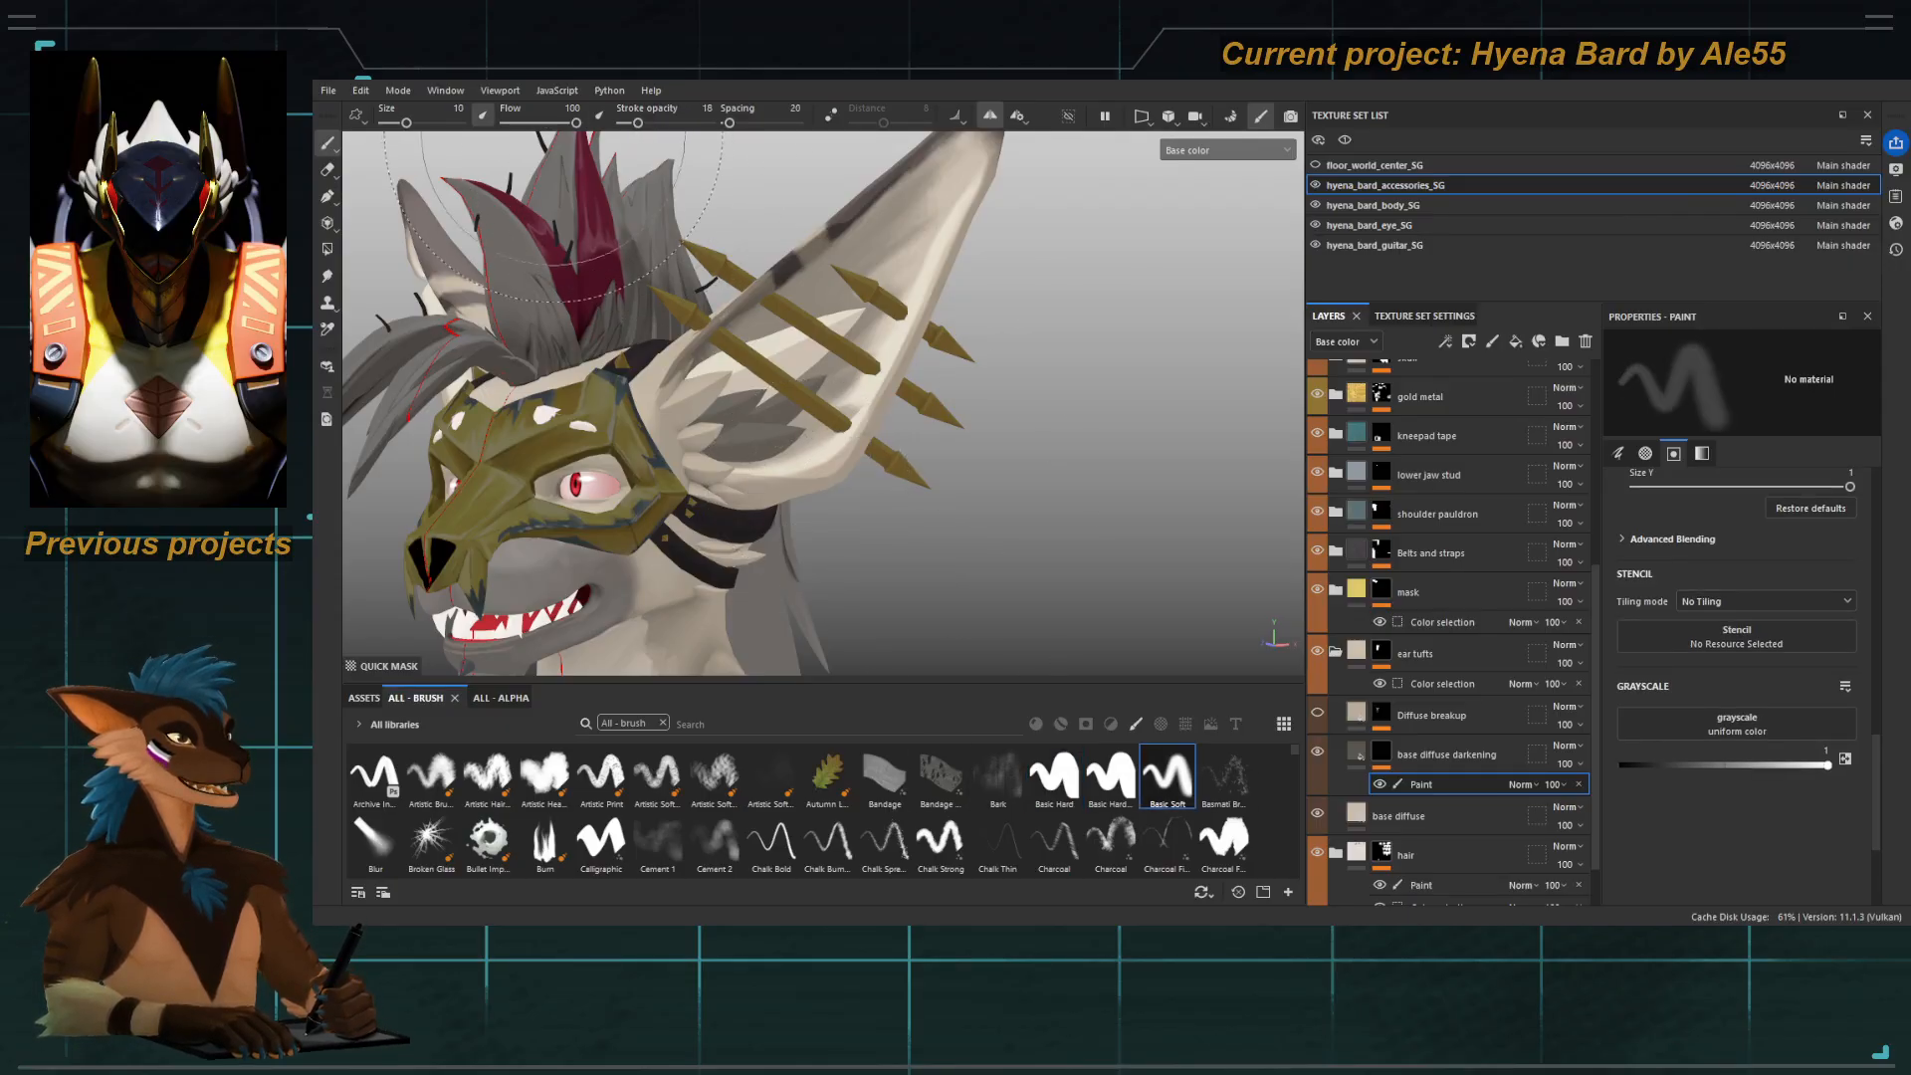
pyautogui.click(514, 122)
pyautogui.press('[')
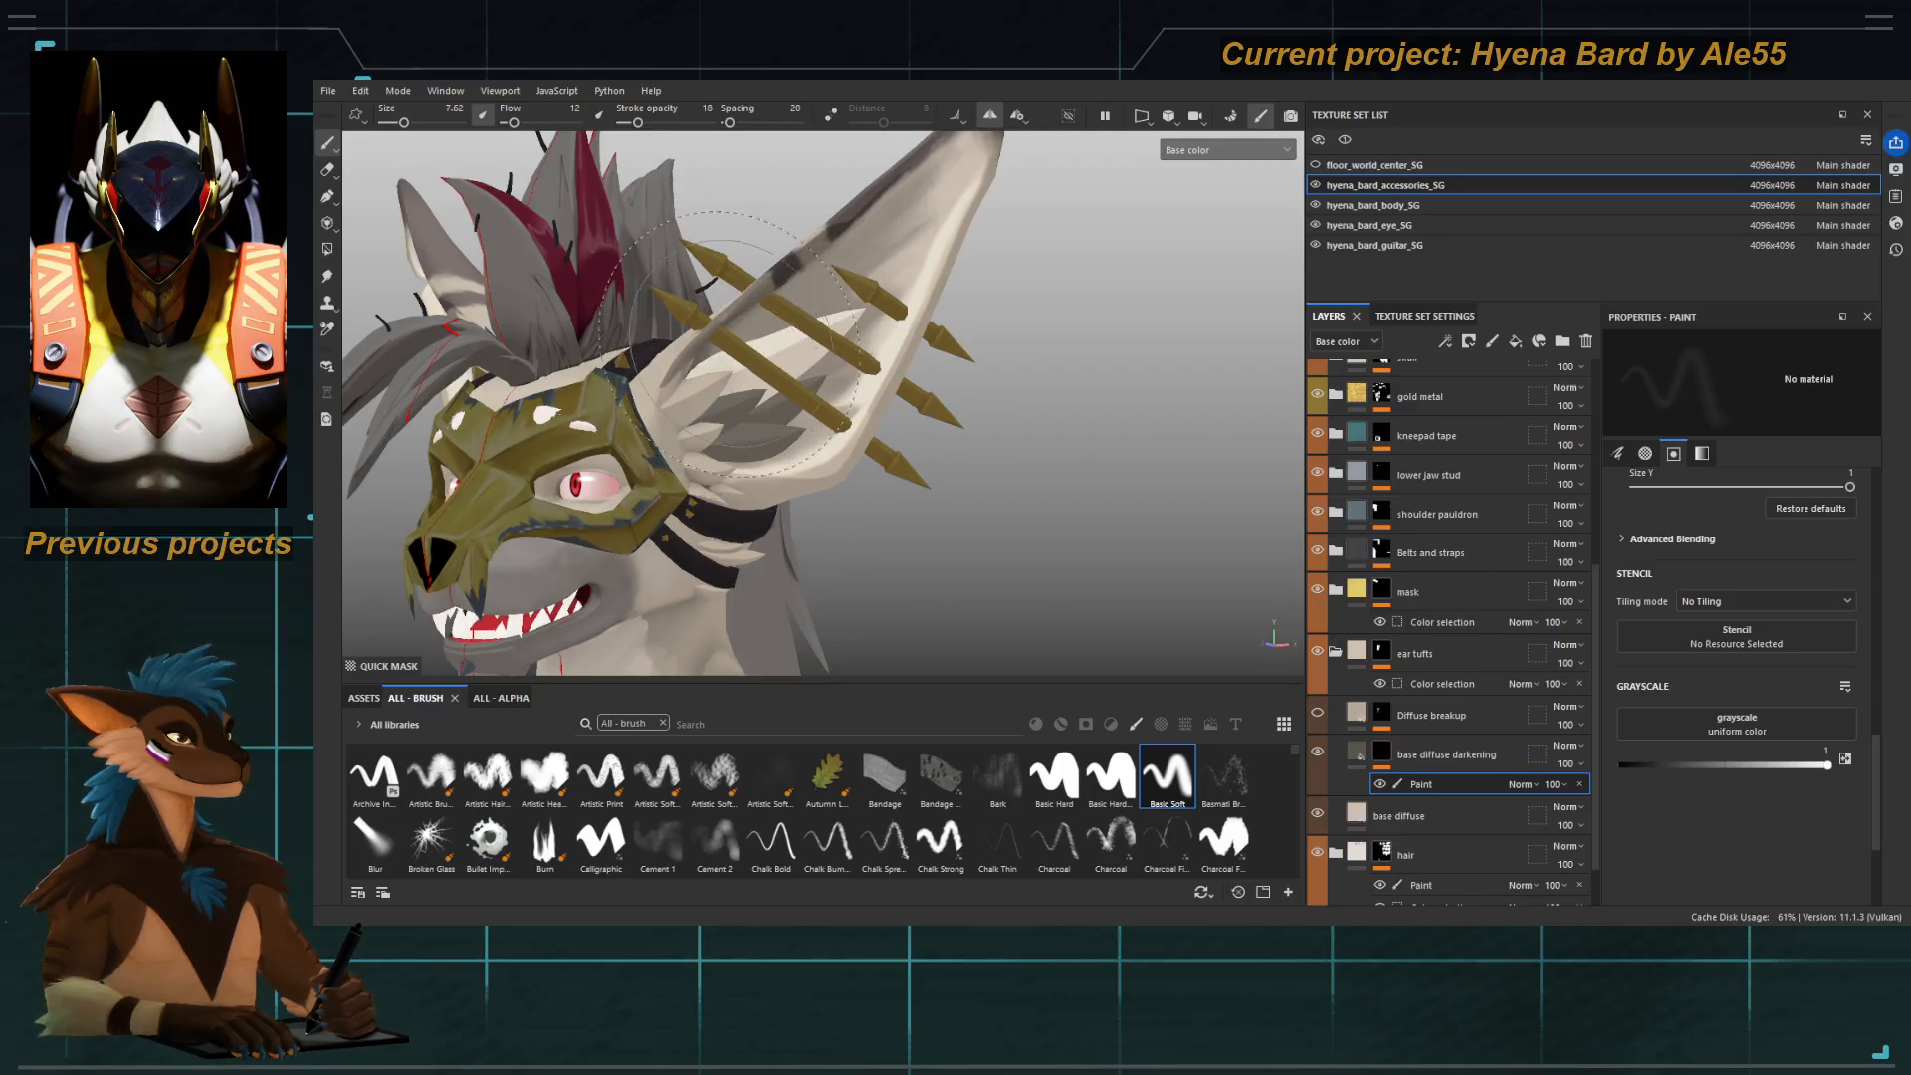
pyautogui.press(']')
pyautogui.press(']')
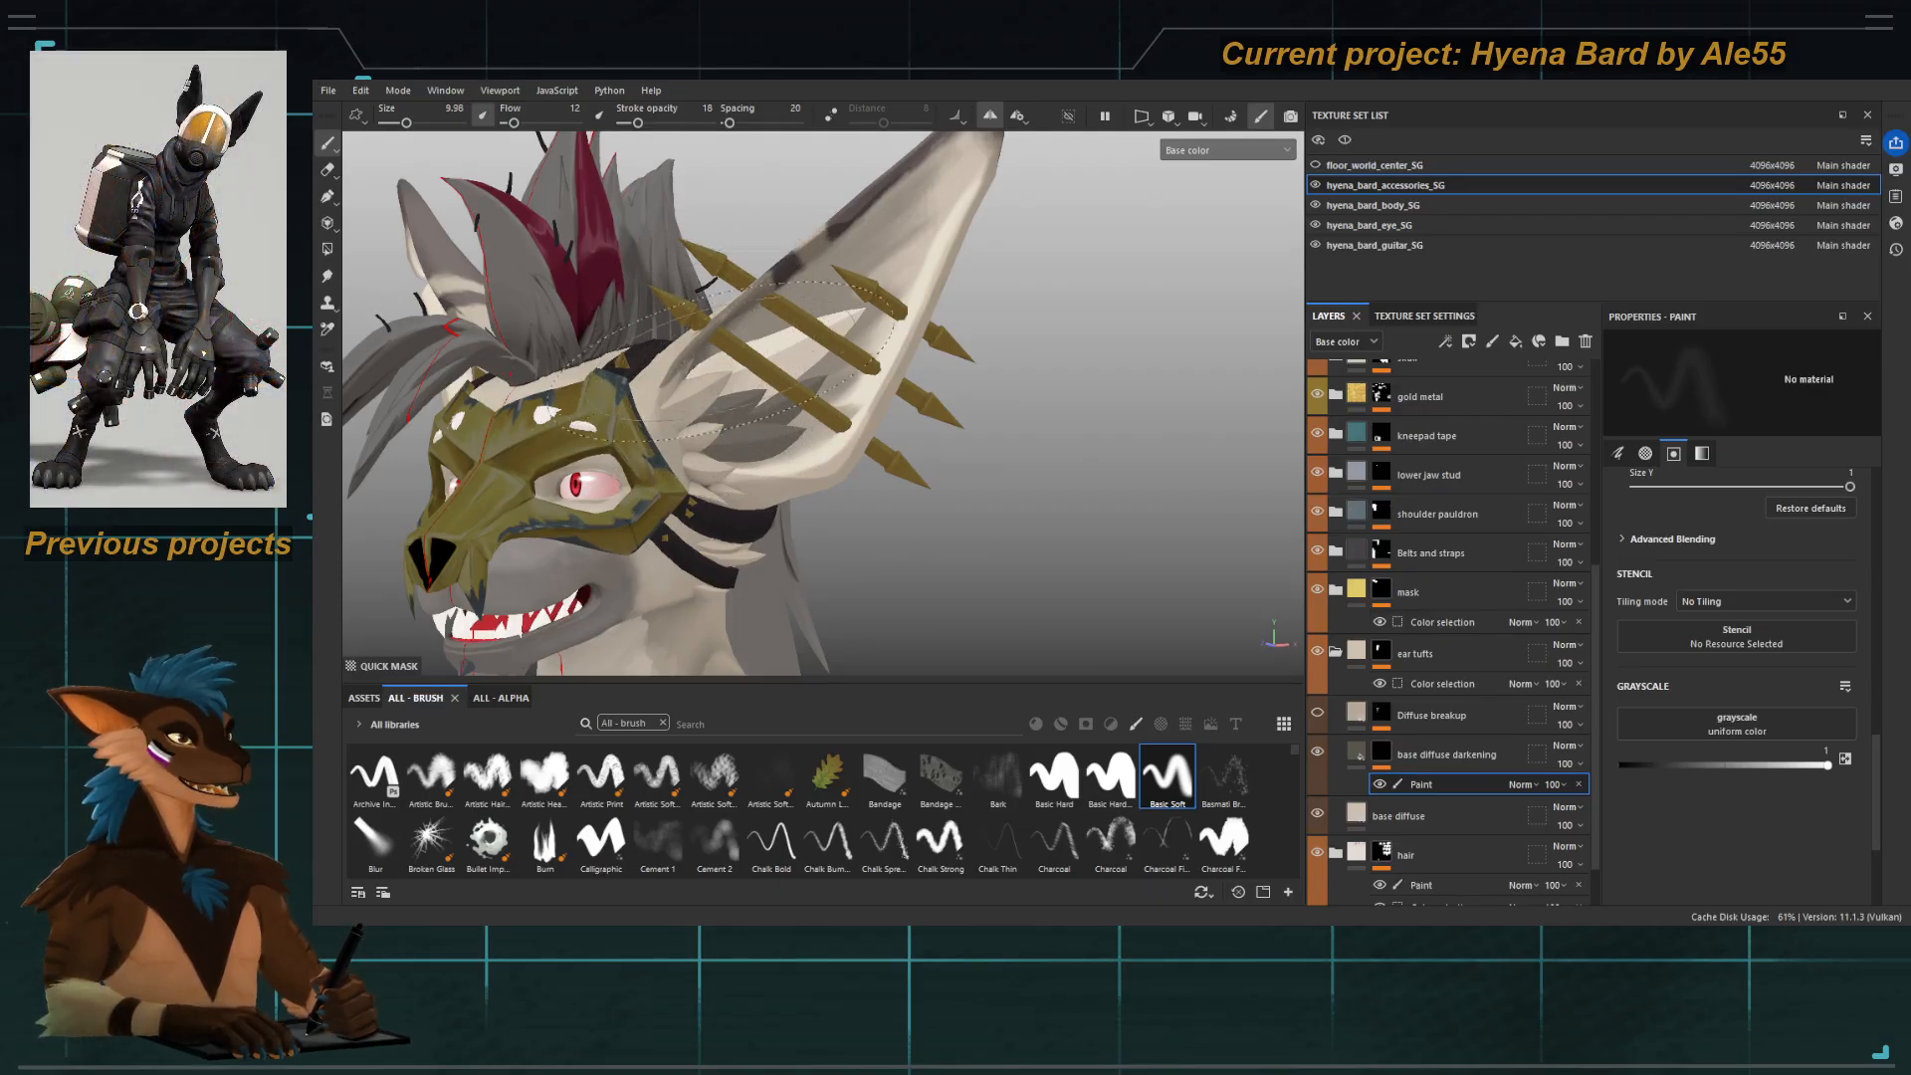
pyautogui.keyDown('alt'); pyautogui.moveTo(696, 383); pyautogui.dragTo(656, 495); pyautogui.keyUp('alt')
pyautogui.press('y')
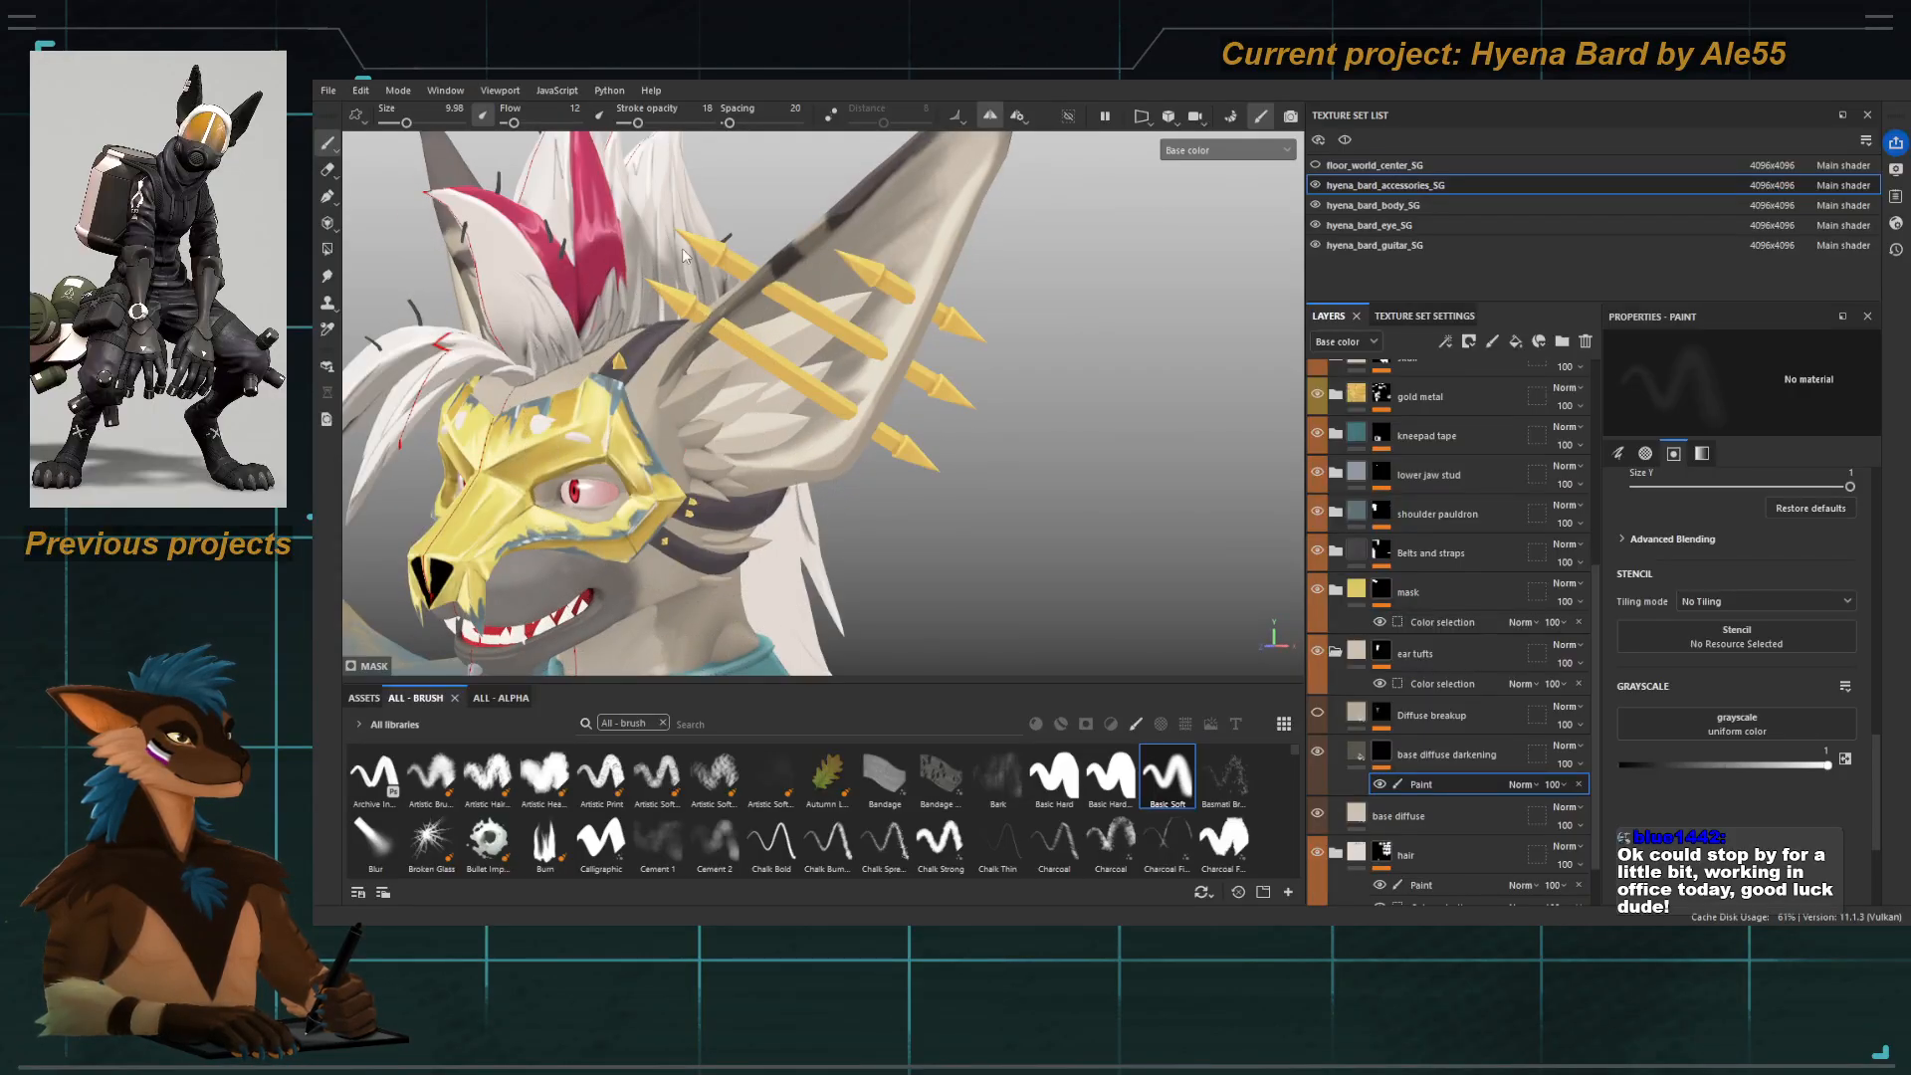
# Isolate the upper front inner-ear tufts beside the gold mask with an inverted quick mask.
pyautogui.keyDown('alt'); pyautogui.moveTo(993, 323); pyautogui.dragTo(667, 386); pyautogui.keyUp('alt')
pyautogui.keyDown('alt'); pyautogui.moveTo(667, 387); pyautogui.dragTo(691, 430, button='right'); pyautogui.keyUp('alt')
pyautogui.keyDown('alt'); pyautogui.moveTo(690, 430); pyautogui.dragTo(634, 439); pyautogui.keyUp('alt')
pyautogui.press('t')
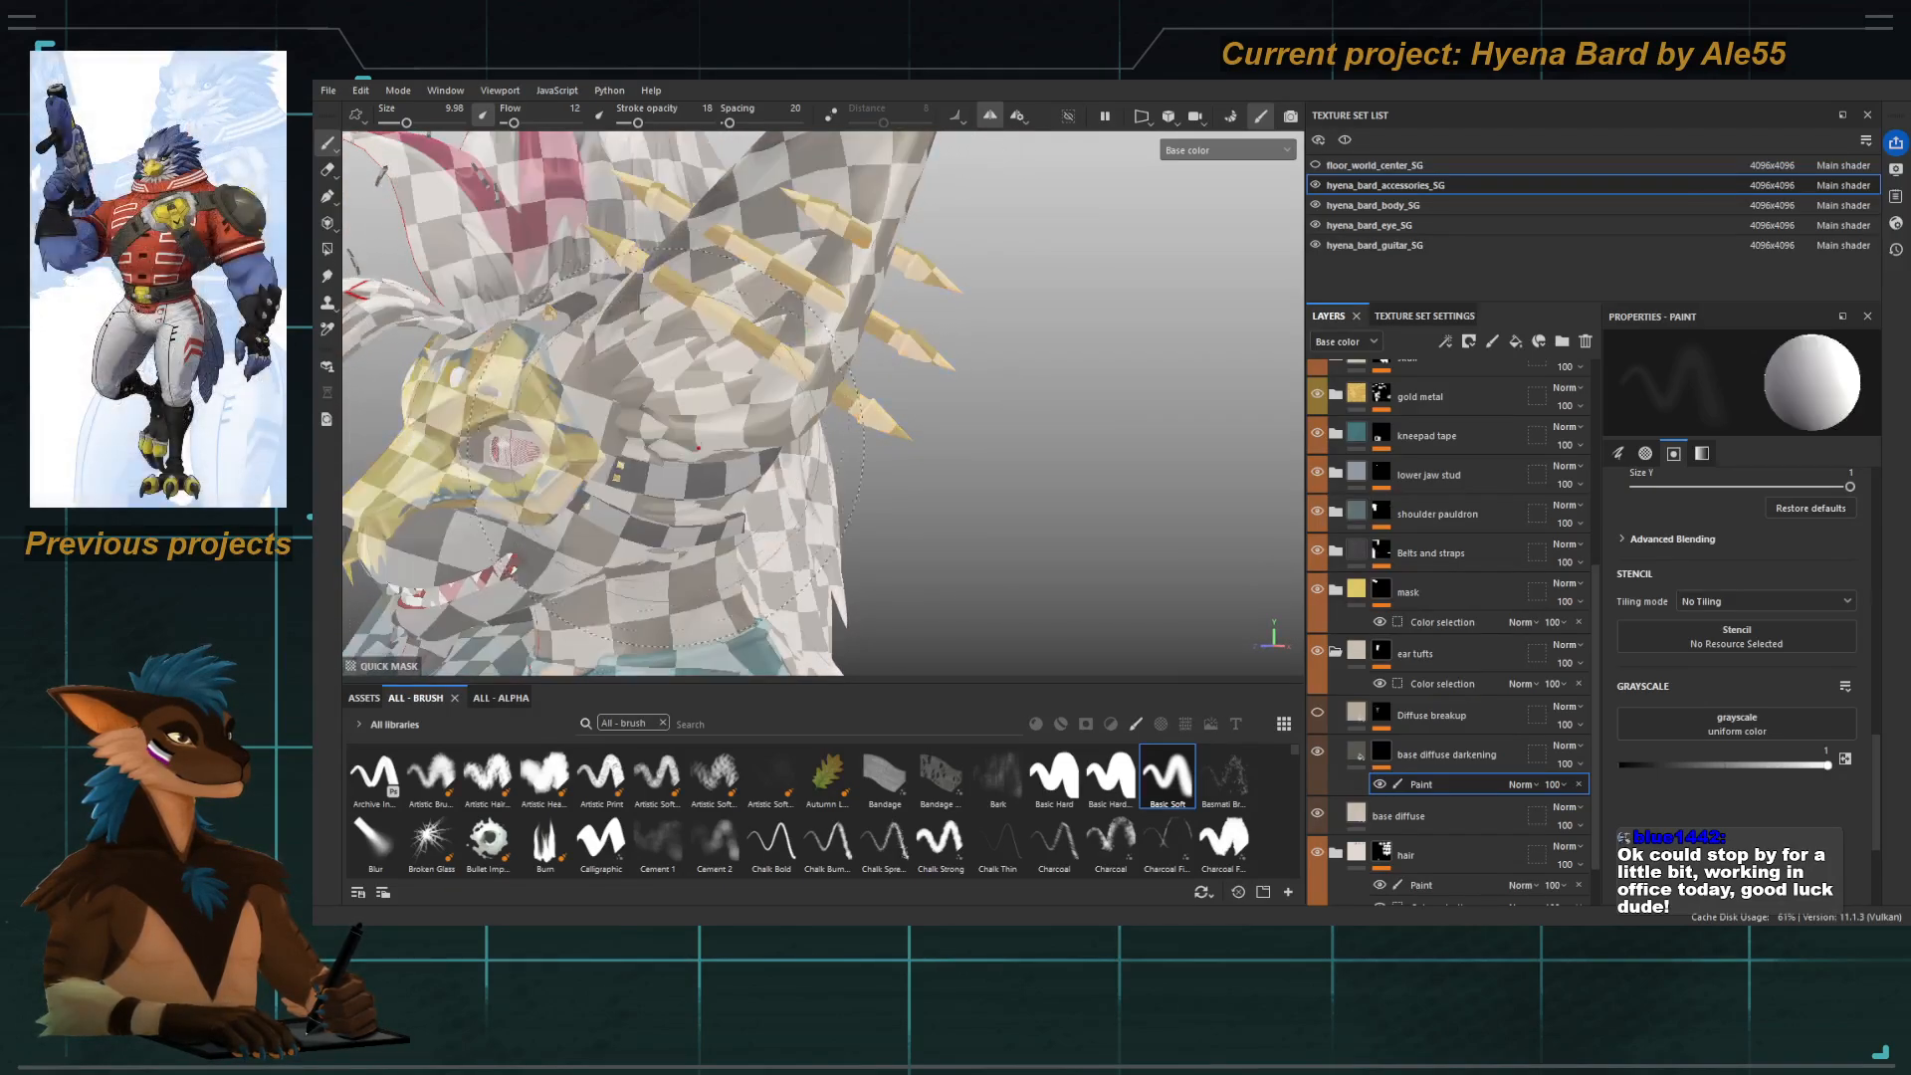
pyautogui.press('4')
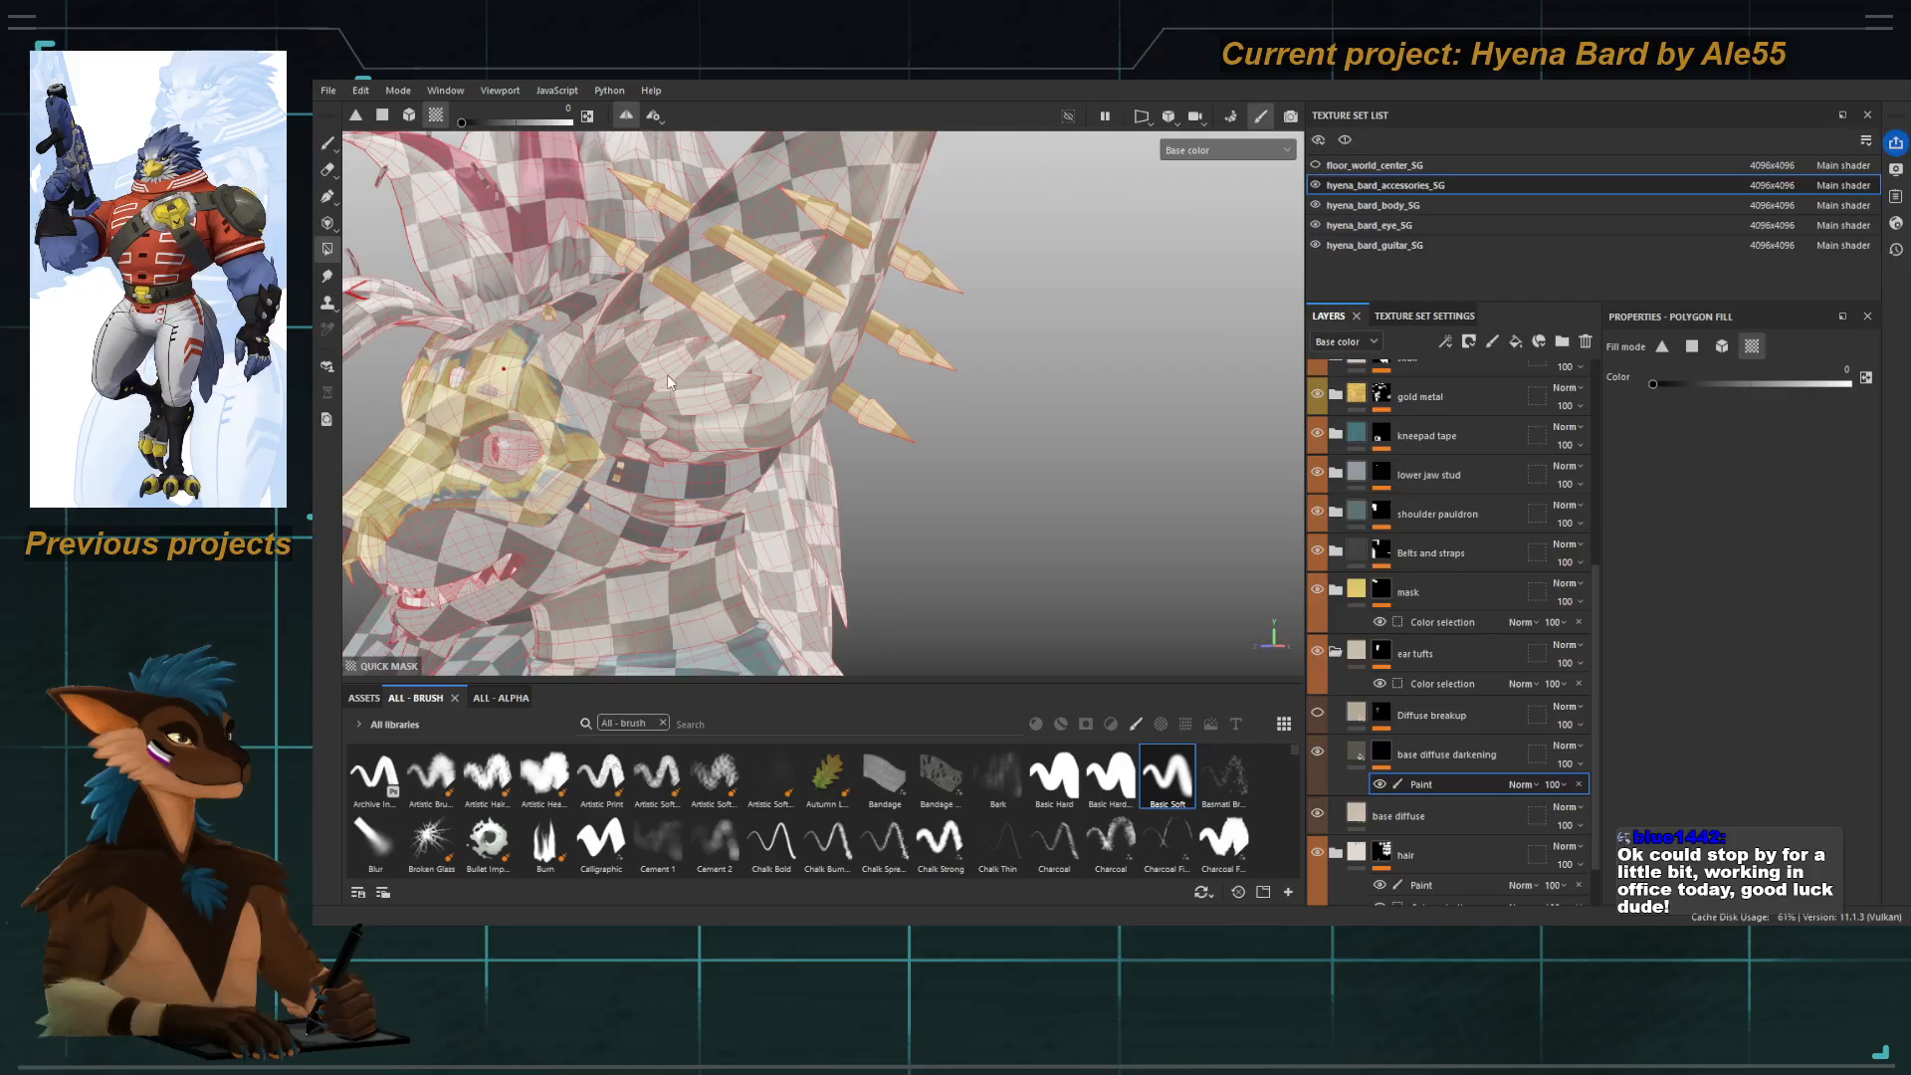
pyautogui.press('1')
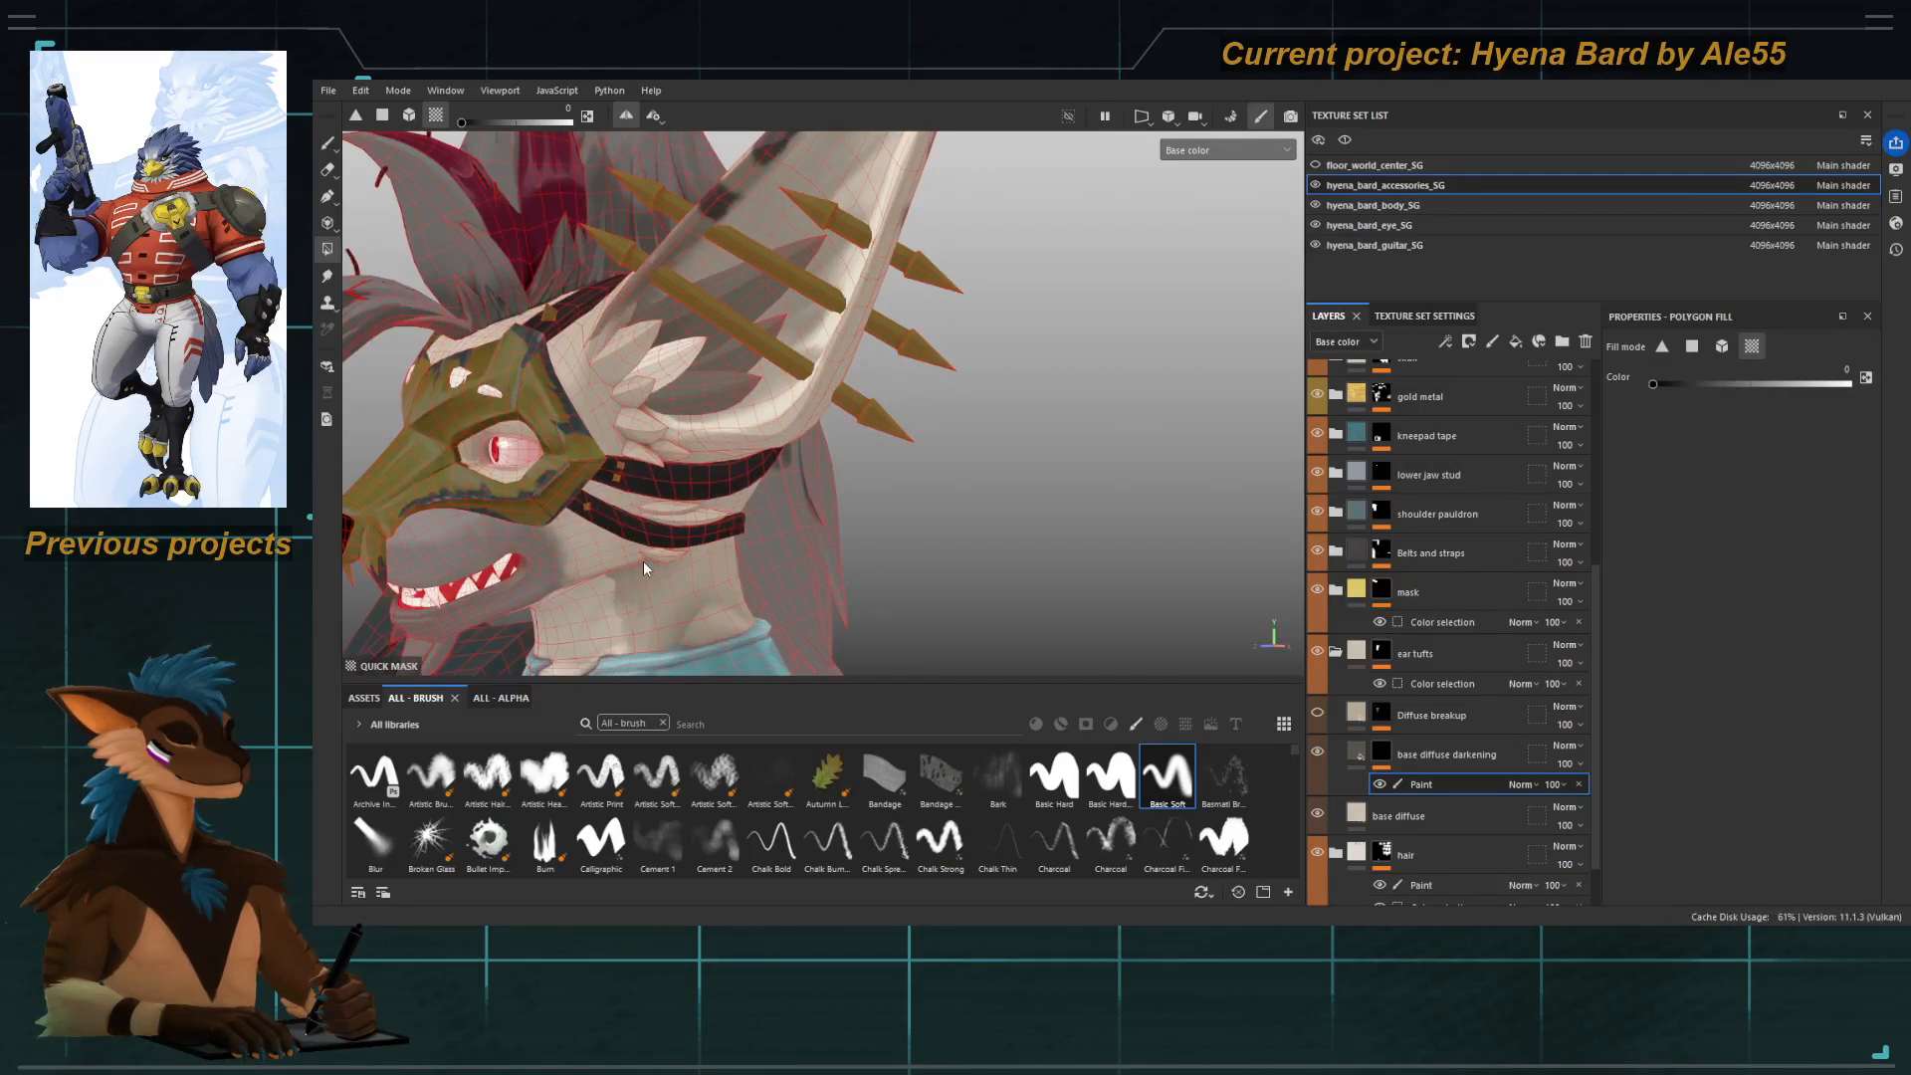
# Reduce the brush size to 4.00 and show the 3D and UV views side by side.
pyautogui.keyDown('alt'); pyautogui.moveTo(615, 421); pyautogui.dragTo(669, 418); pyautogui.keyUp('alt')
pyautogui.press('[')
pyautogui.press('[')
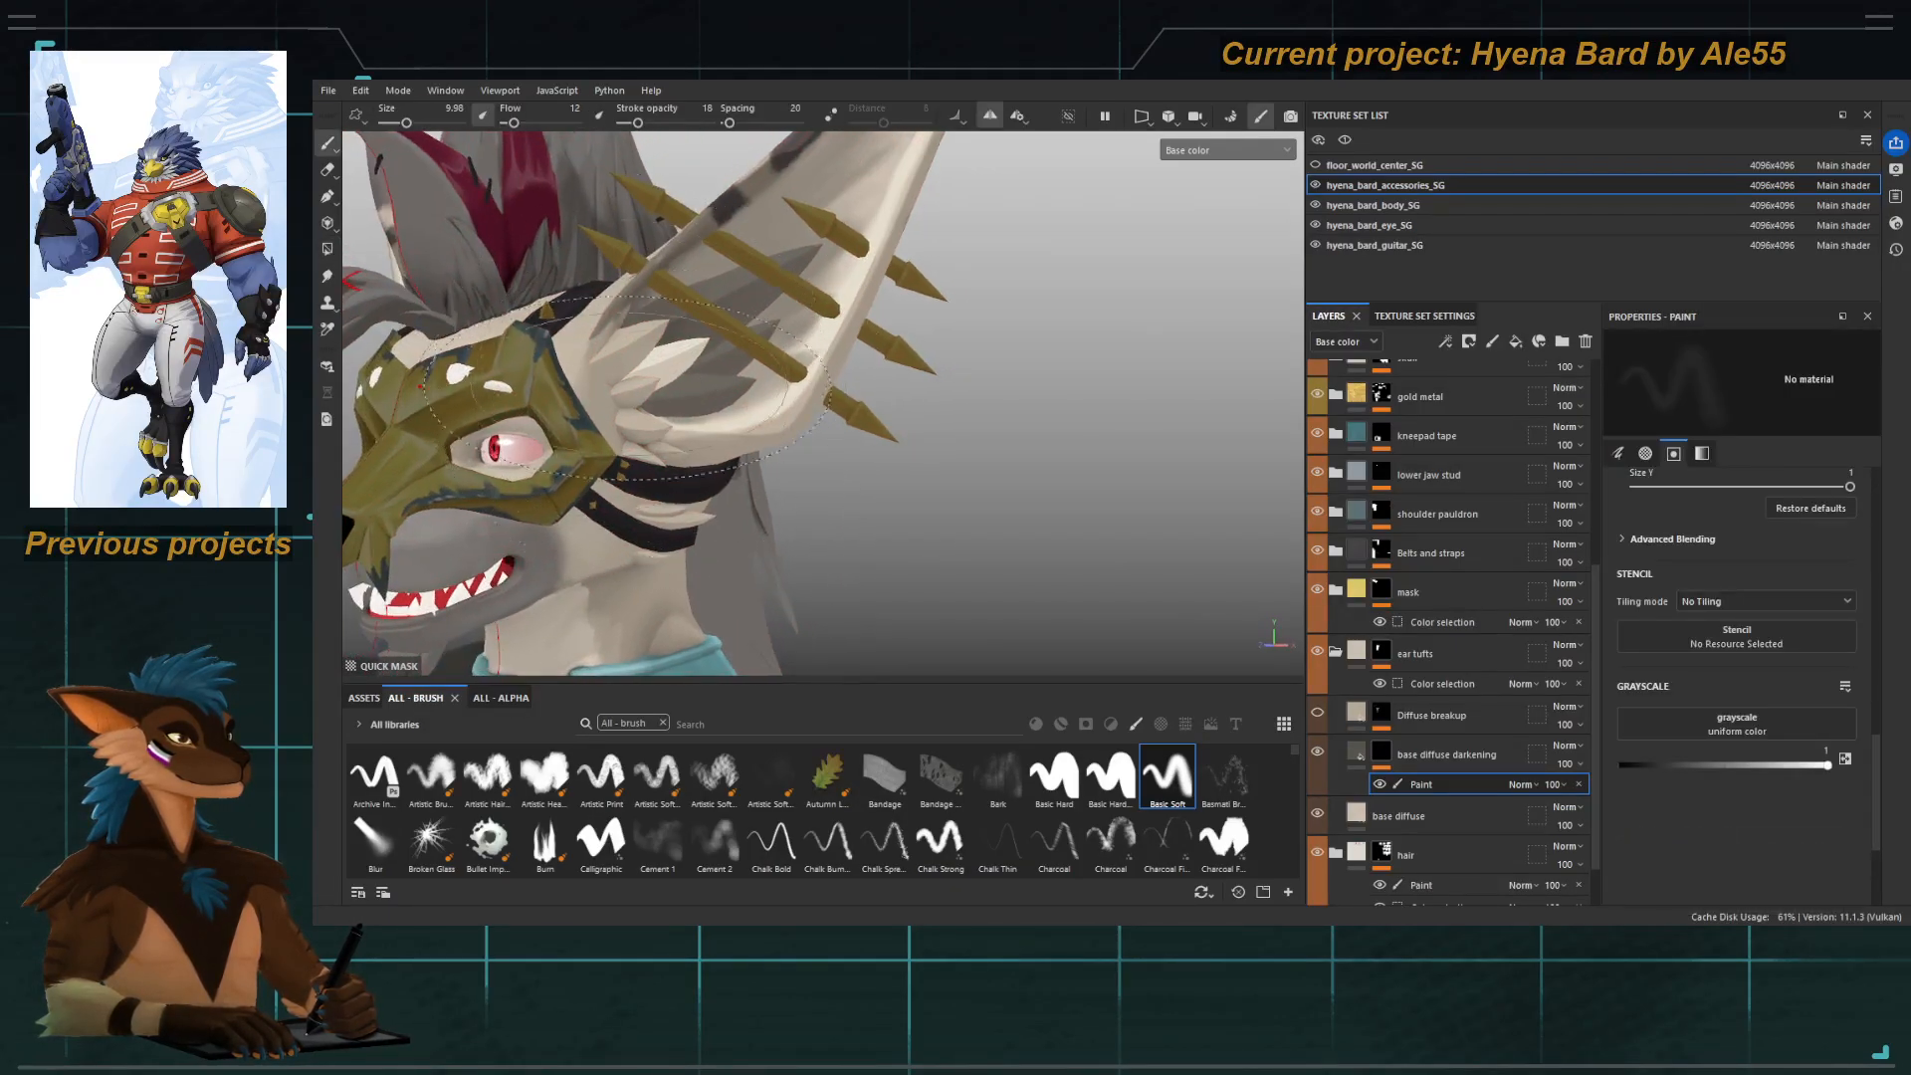
pyautogui.press(']')
pyautogui.press(']')
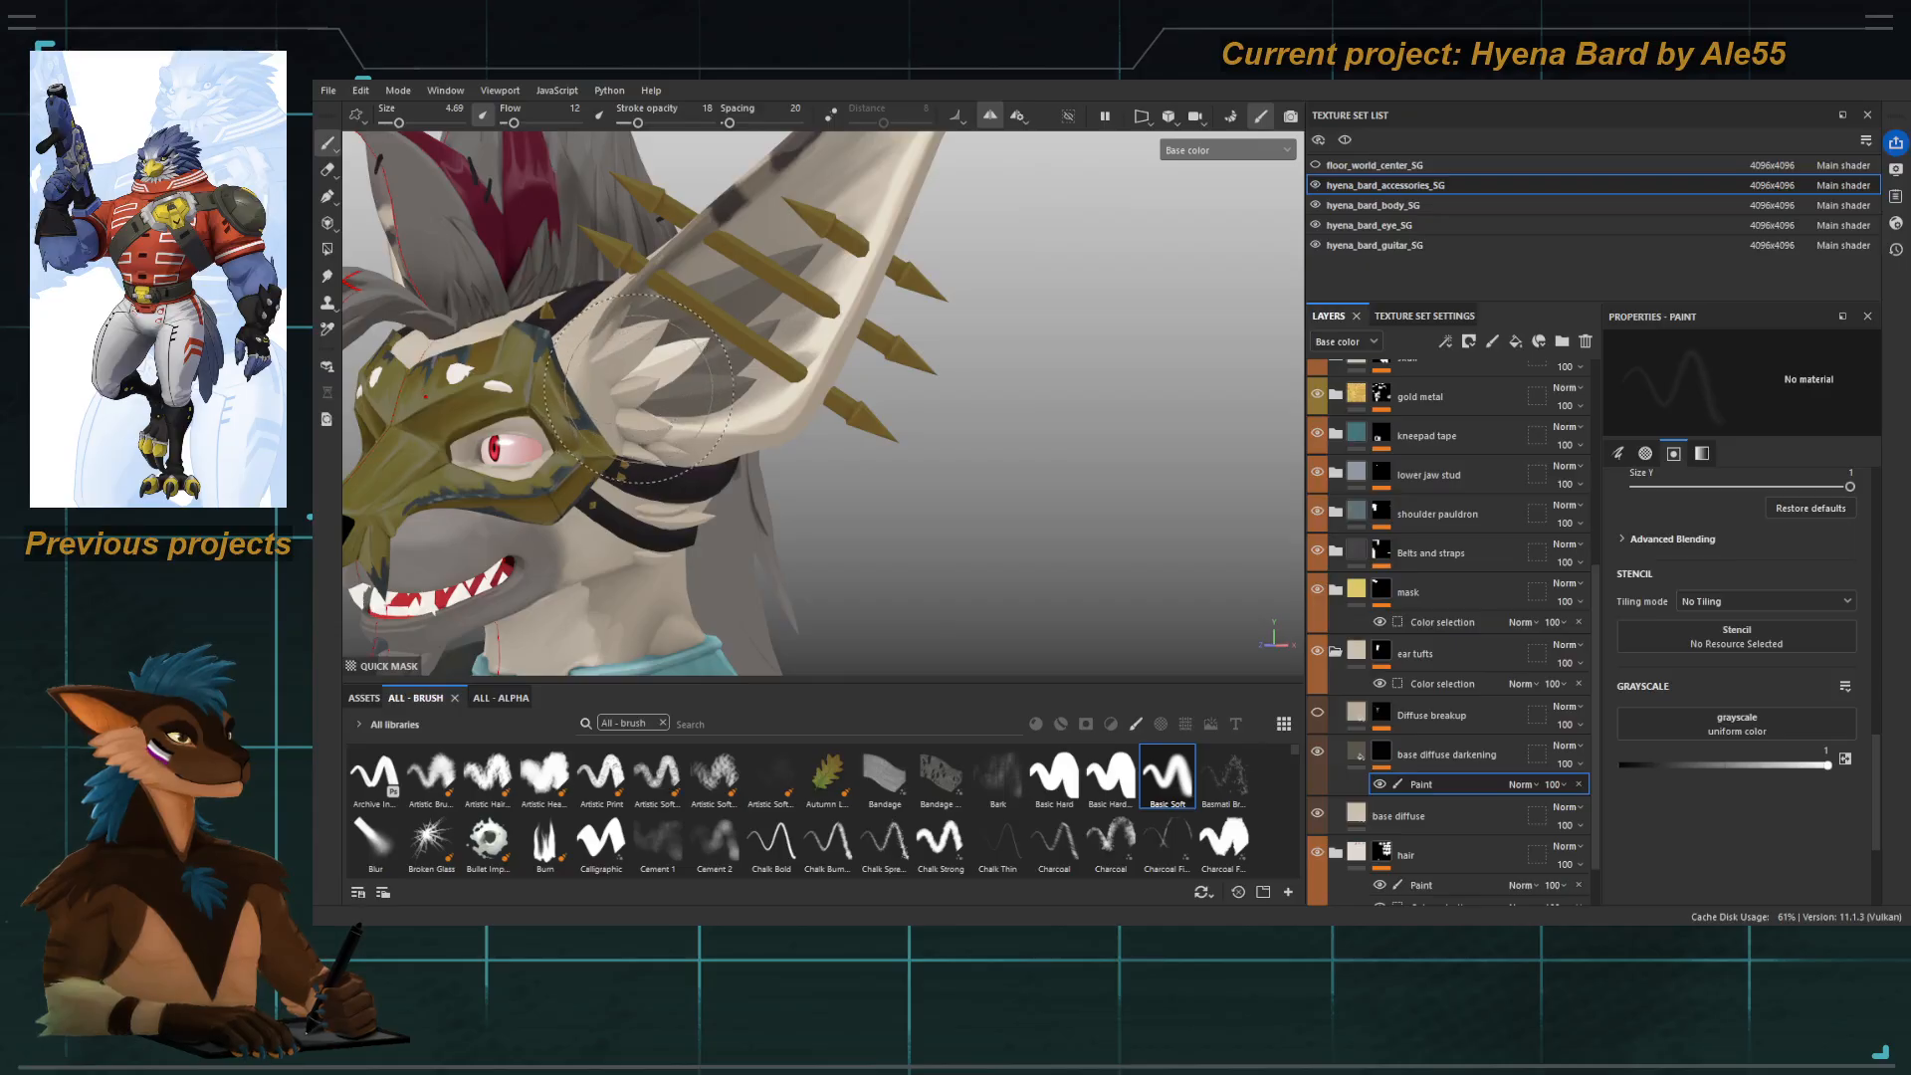
pyautogui.press('F1')
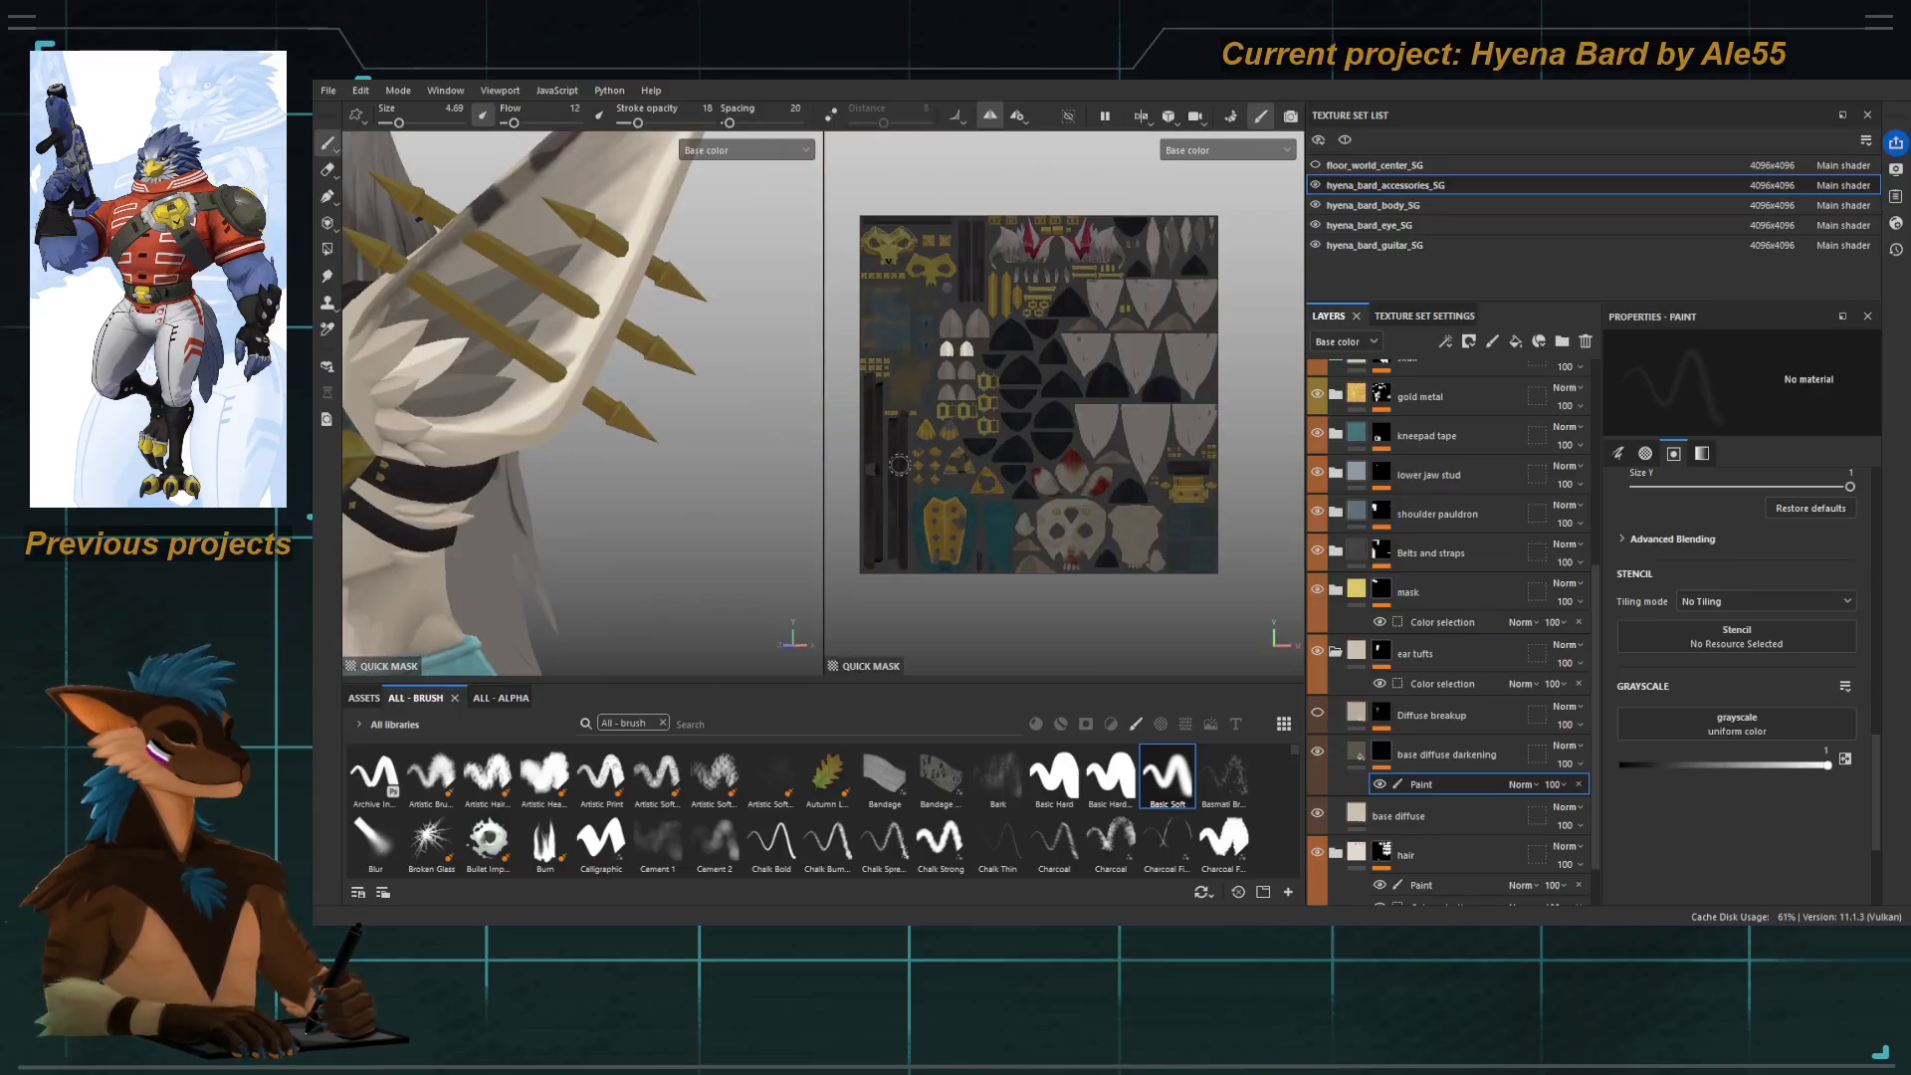
# Darken the isolated front ear tufts with a brush size of 2.44 and clear the quick mask.
pyautogui.keyDown('alt'); pyautogui.moveTo(456, 396); pyautogui.dragTo(534, 374); pyautogui.keyUp('alt')
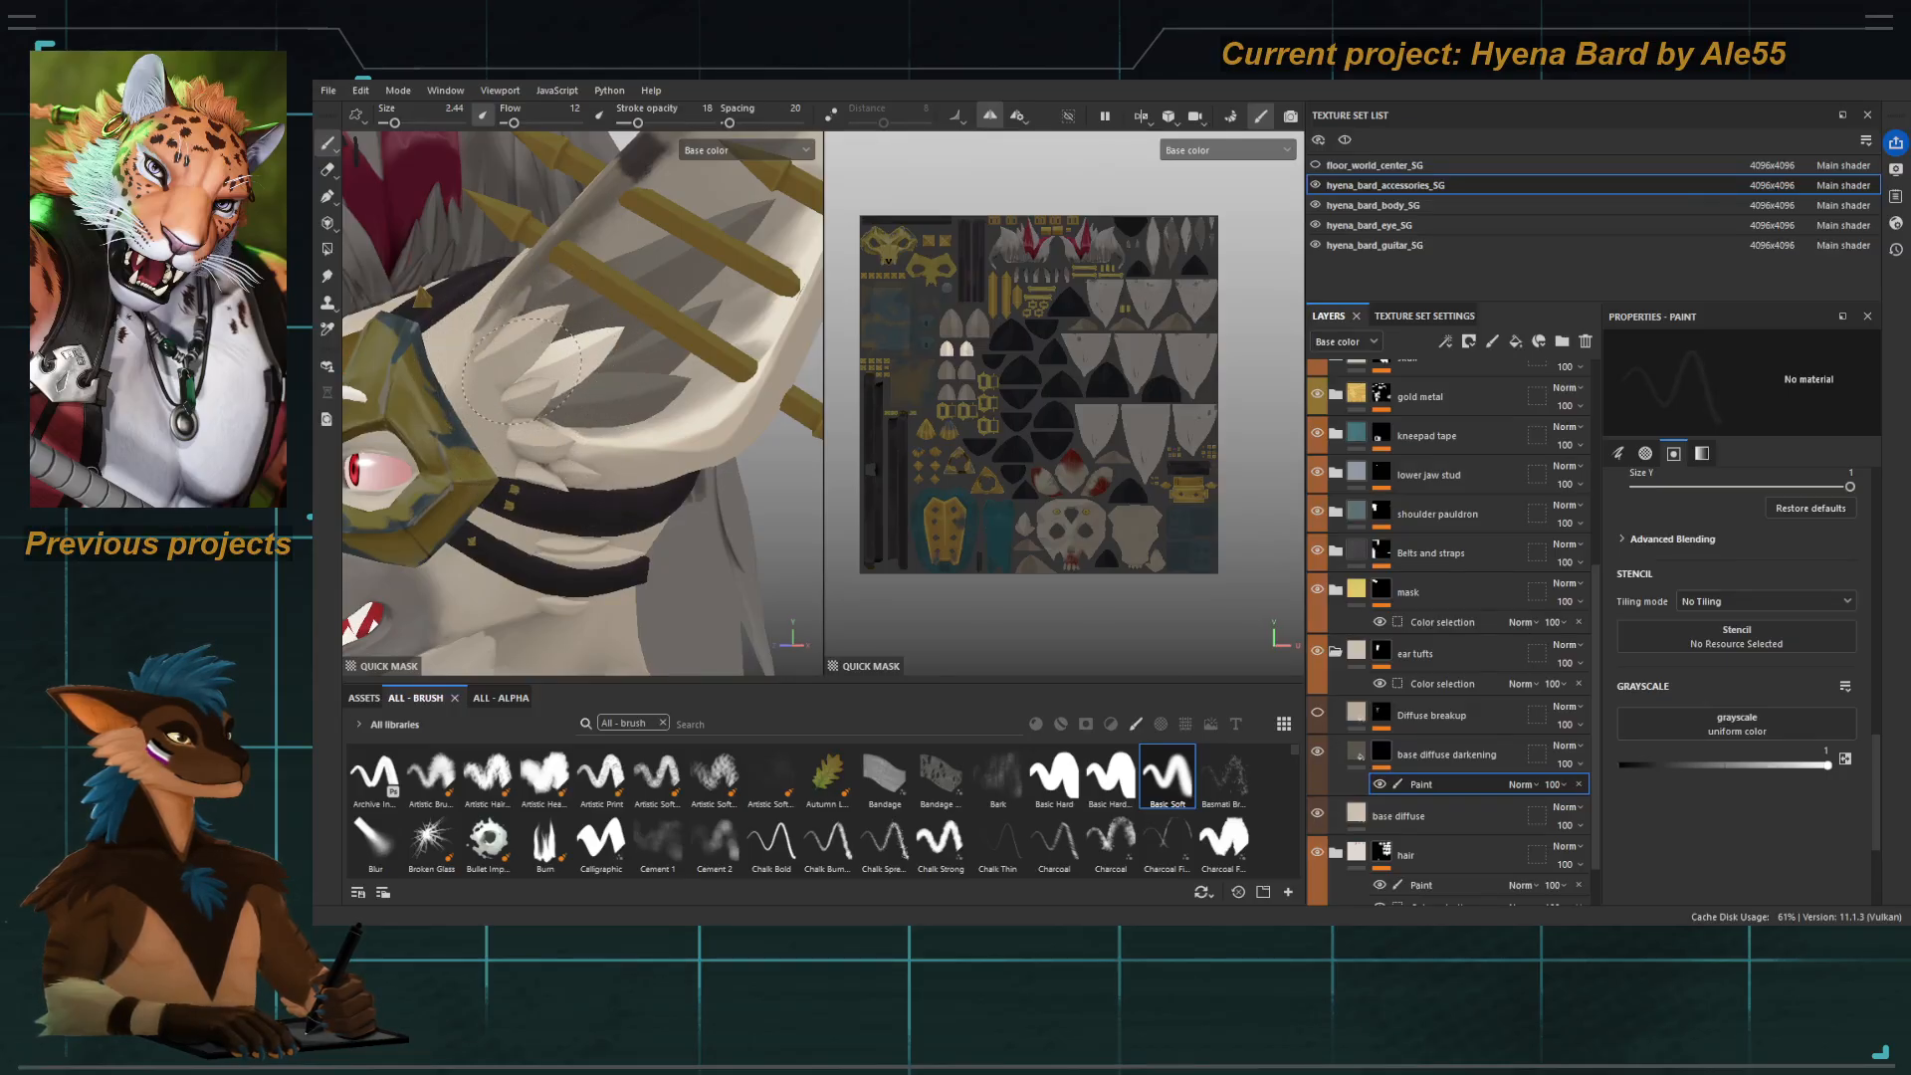
pyautogui.moveTo(526, 406); pyautogui.dragTo(551, 339)
pyautogui.press('u')
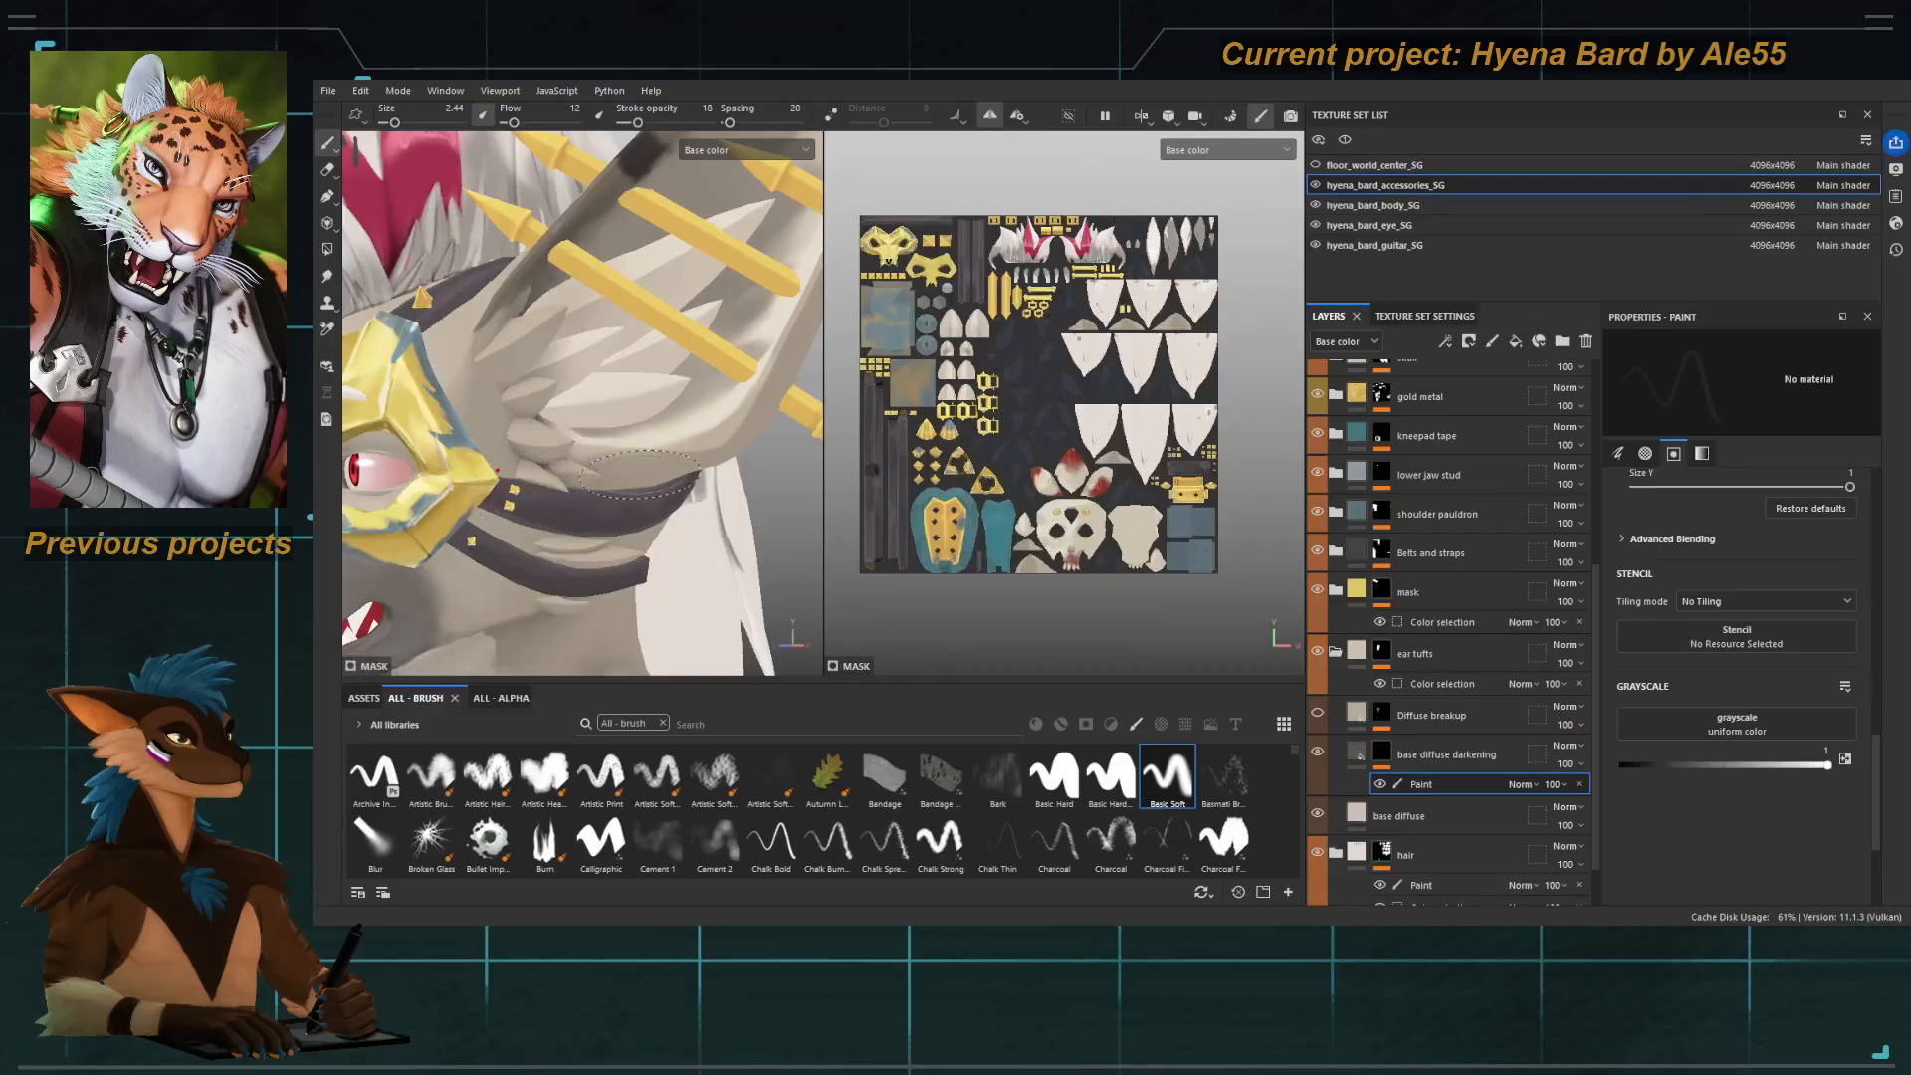
pyautogui.press('y')
pyautogui.press('4')
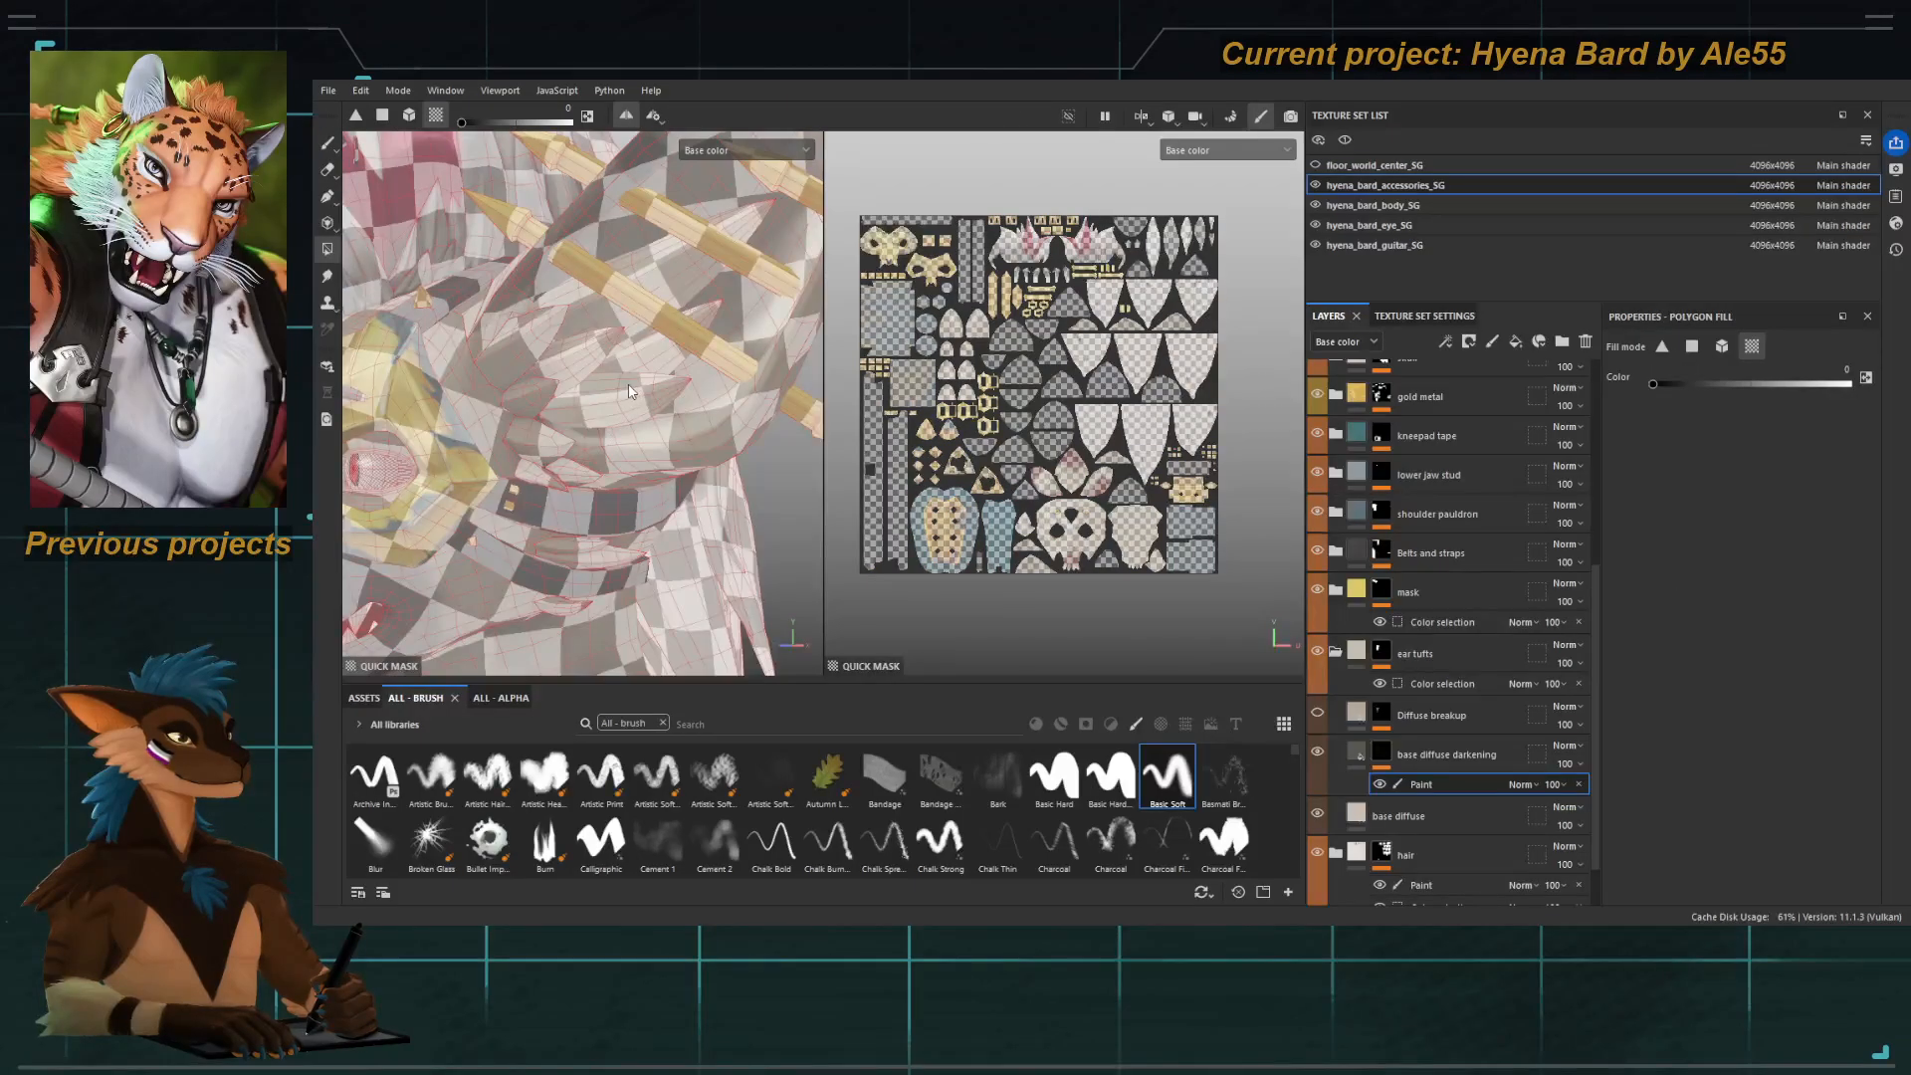
pyautogui.click(629, 406)
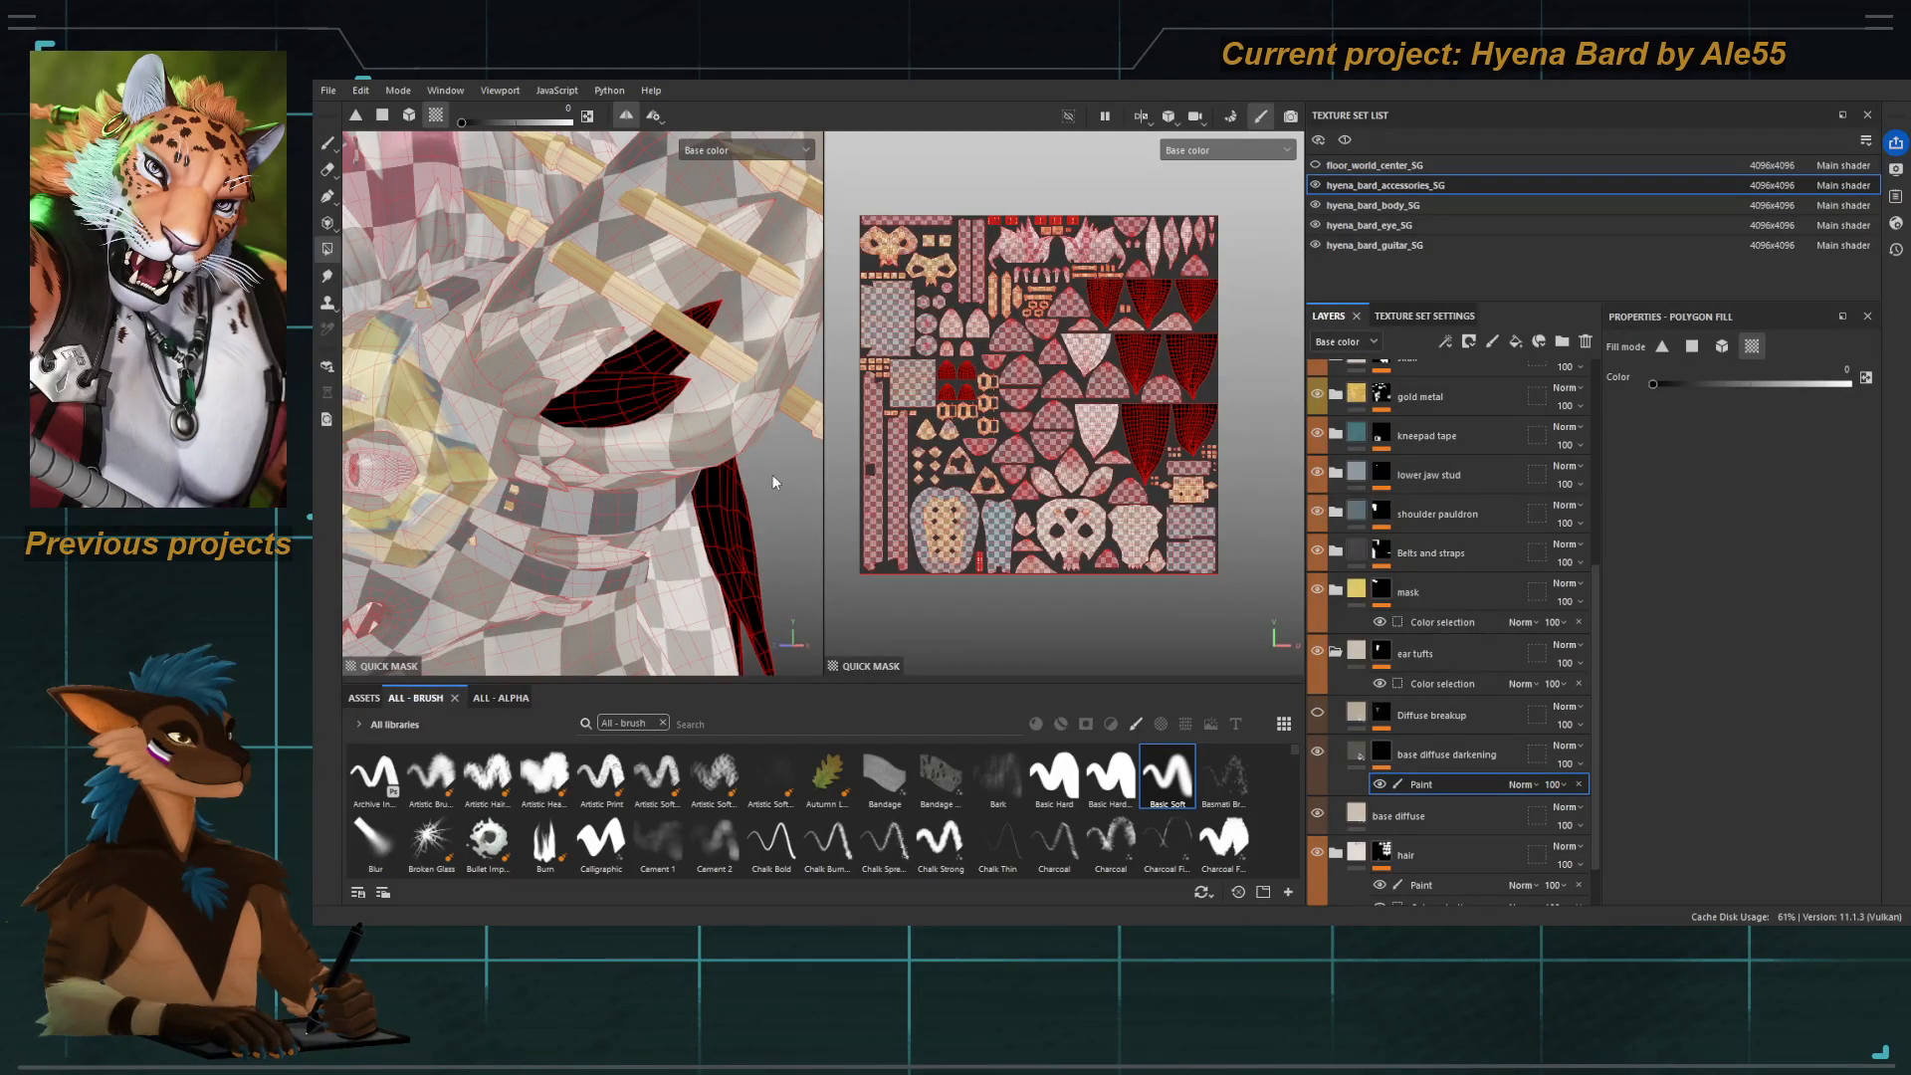
pyautogui.press('u')
# Isolate the lower rear inner-ear tuft with an inverted quick mask and shade it using the Basic Soft brush at size 2.44.
pyautogui.press('y')
pyautogui.click(607, 397)
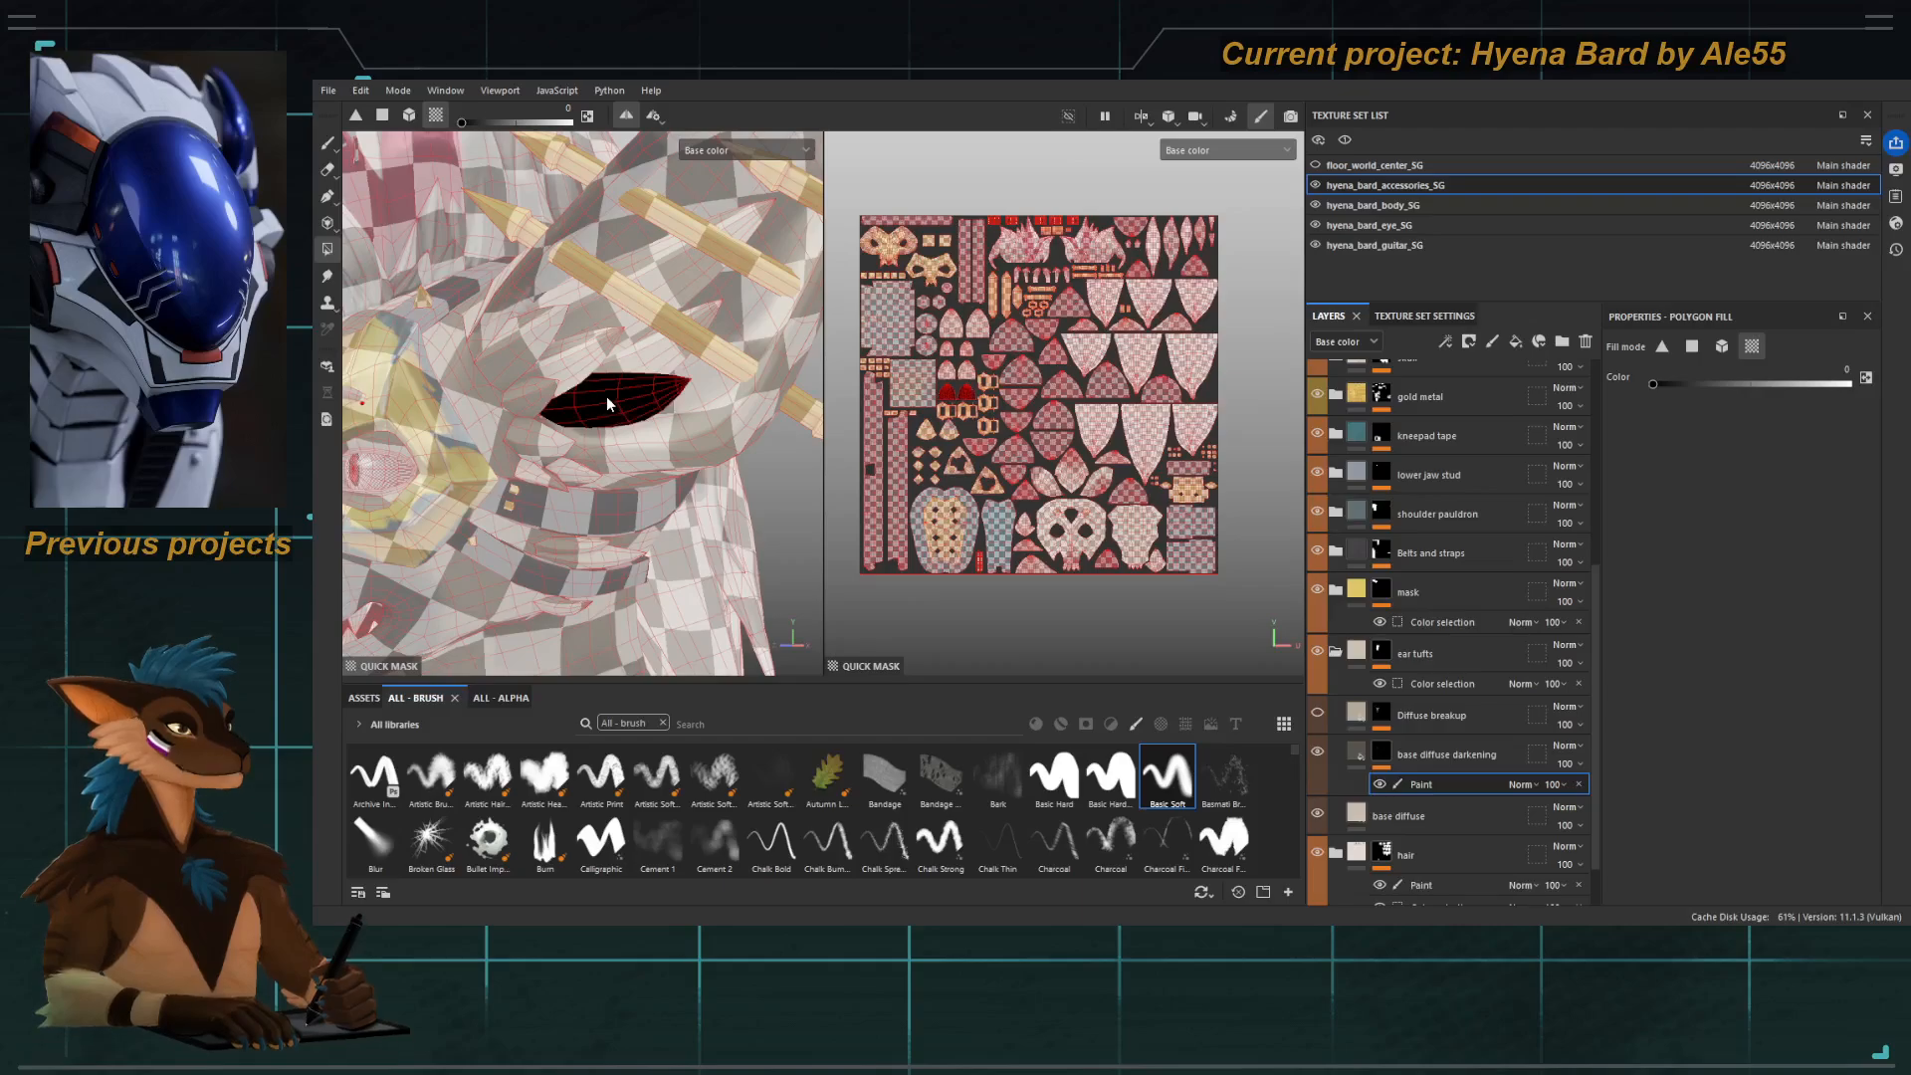
pyautogui.press('y')
pyautogui.press('1')
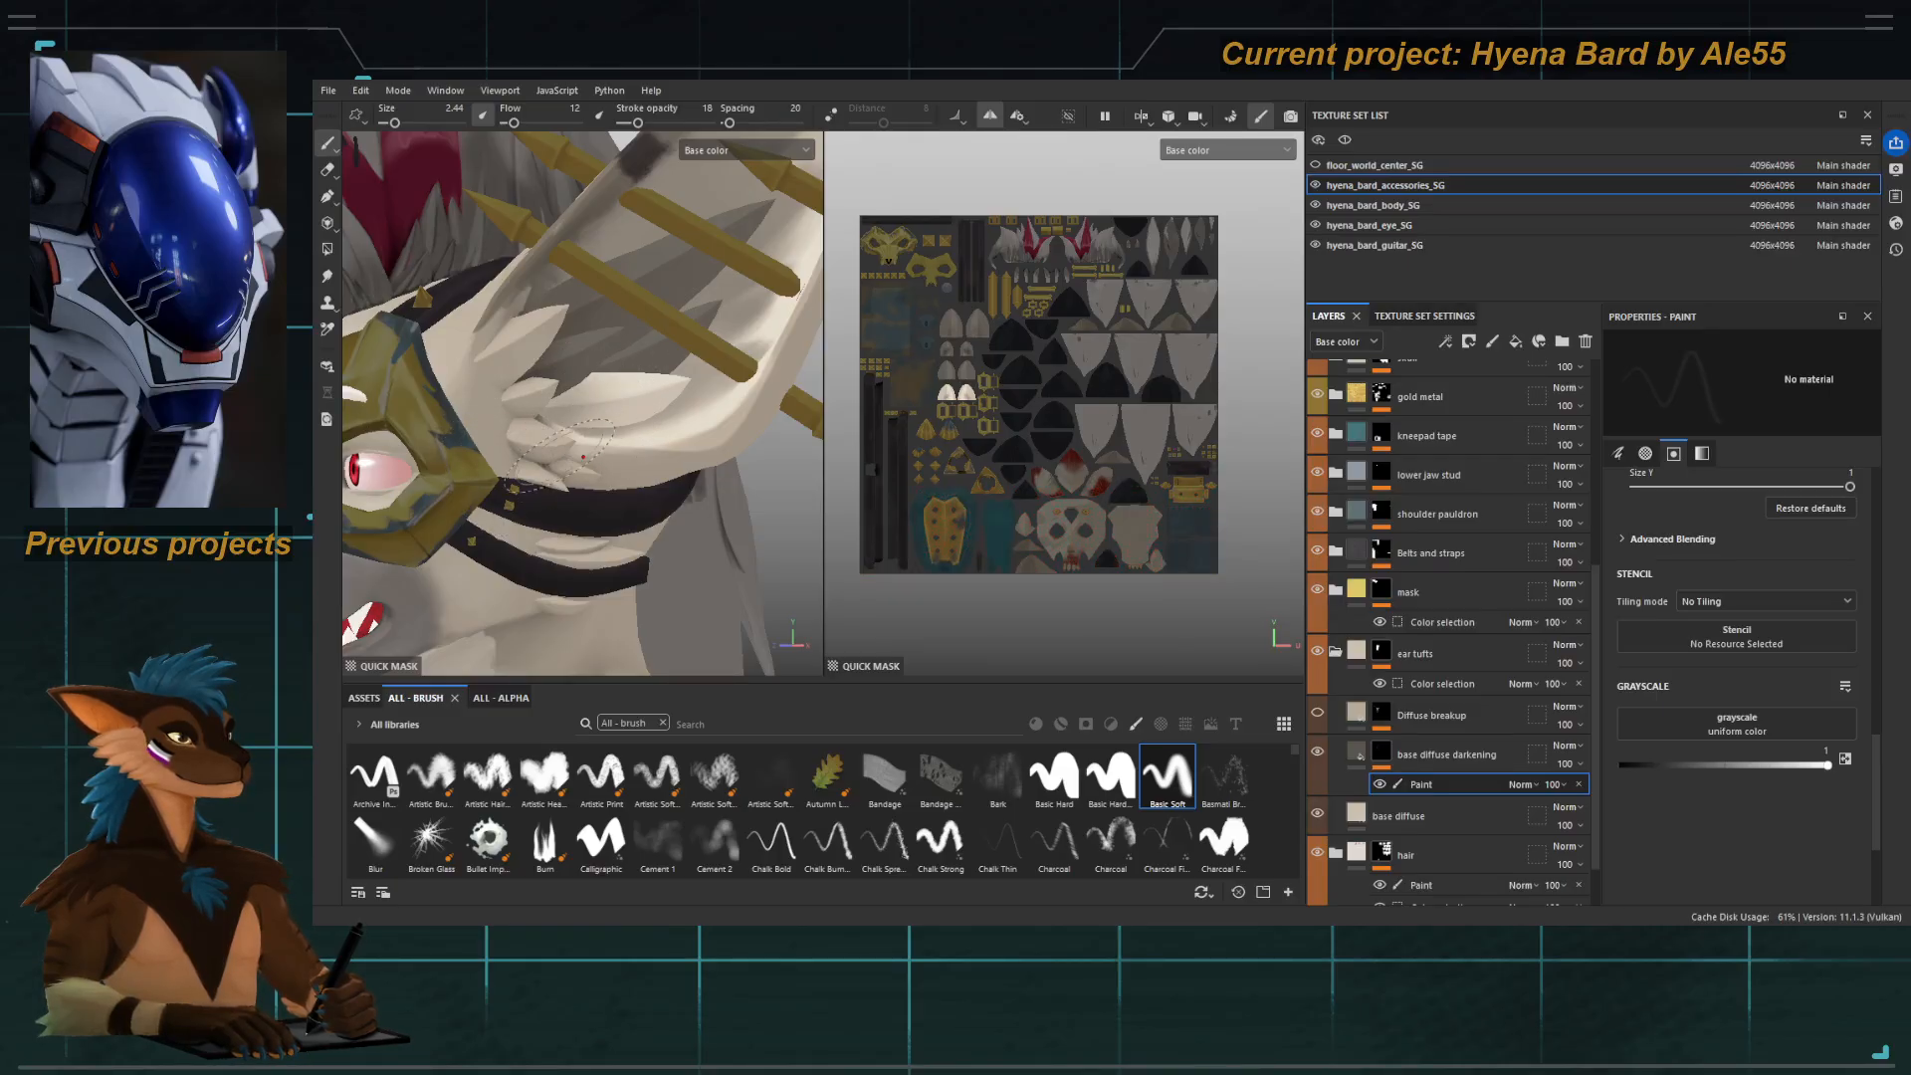
# Quick-mask around the front tufts at the ear base, darken them with a brush size of 5.56, and clear the mask.
pyautogui.press('y')
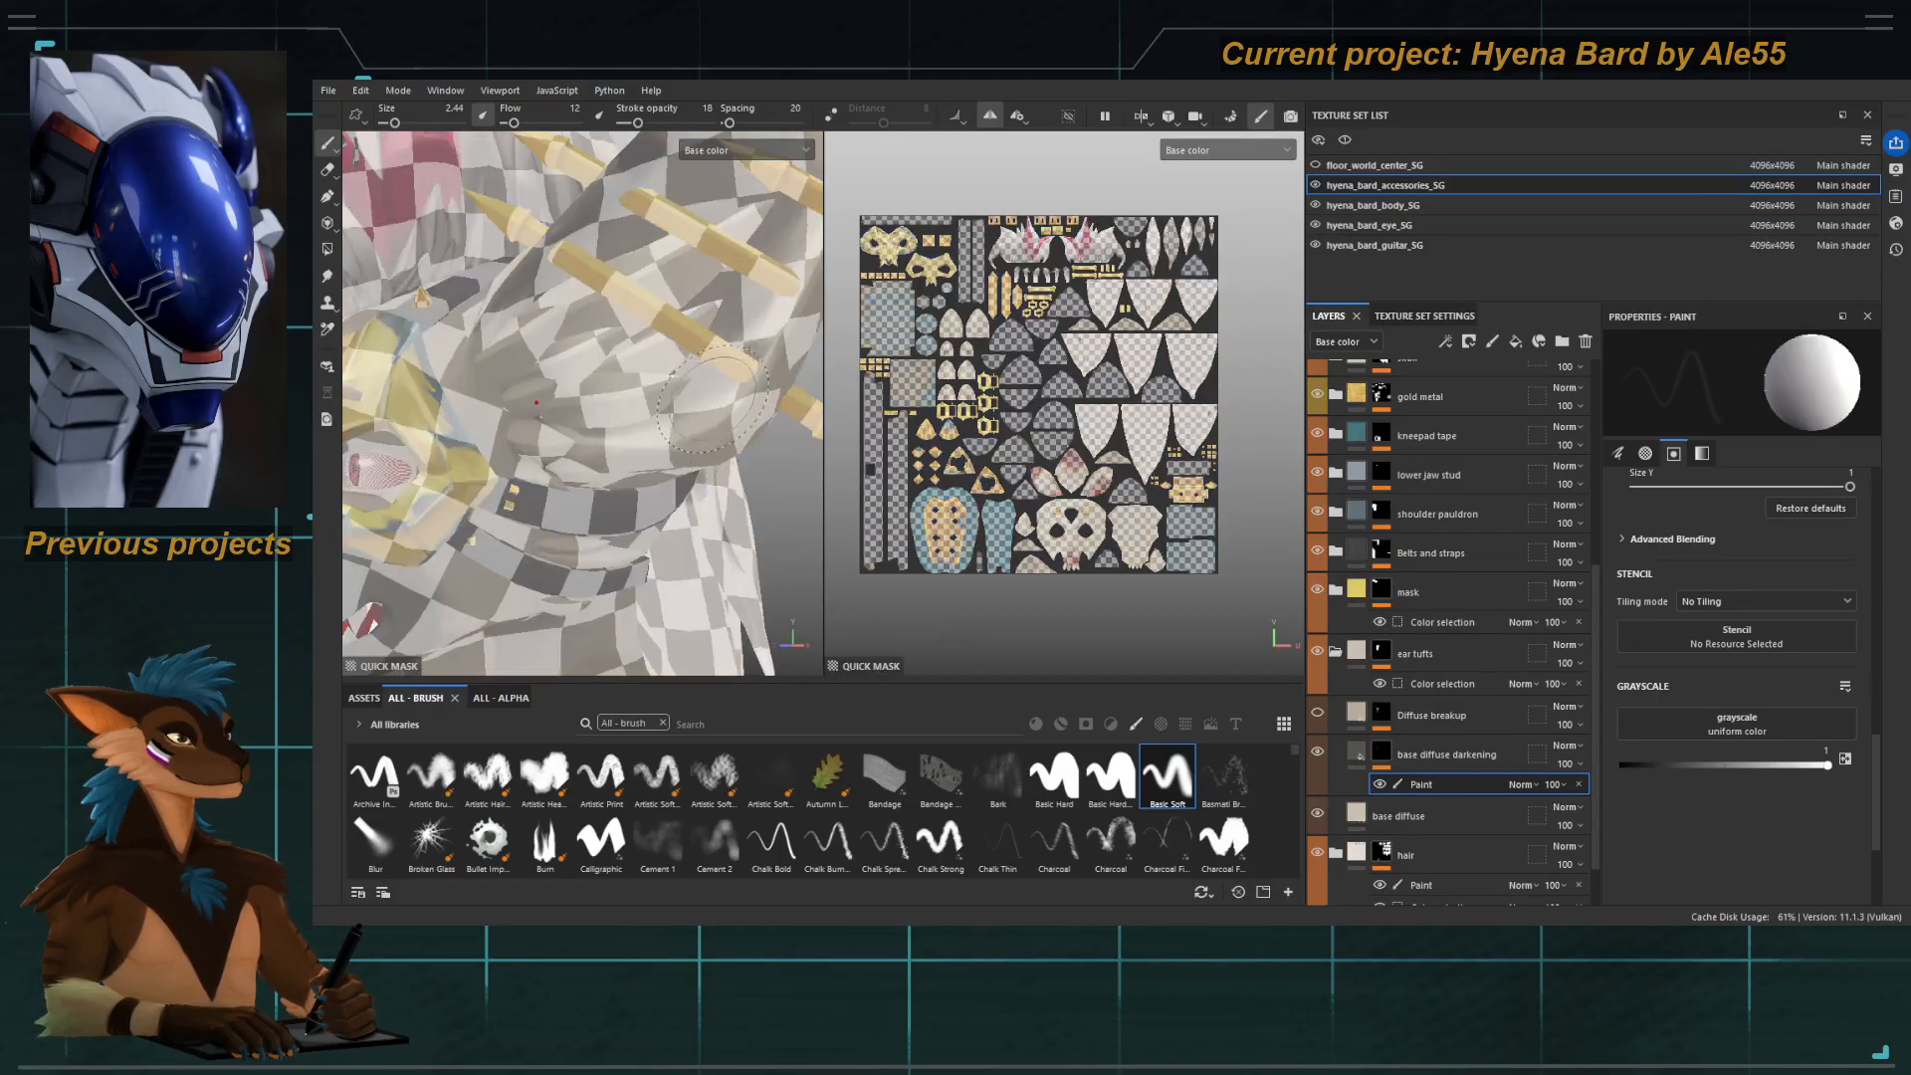
pyautogui.press('4')
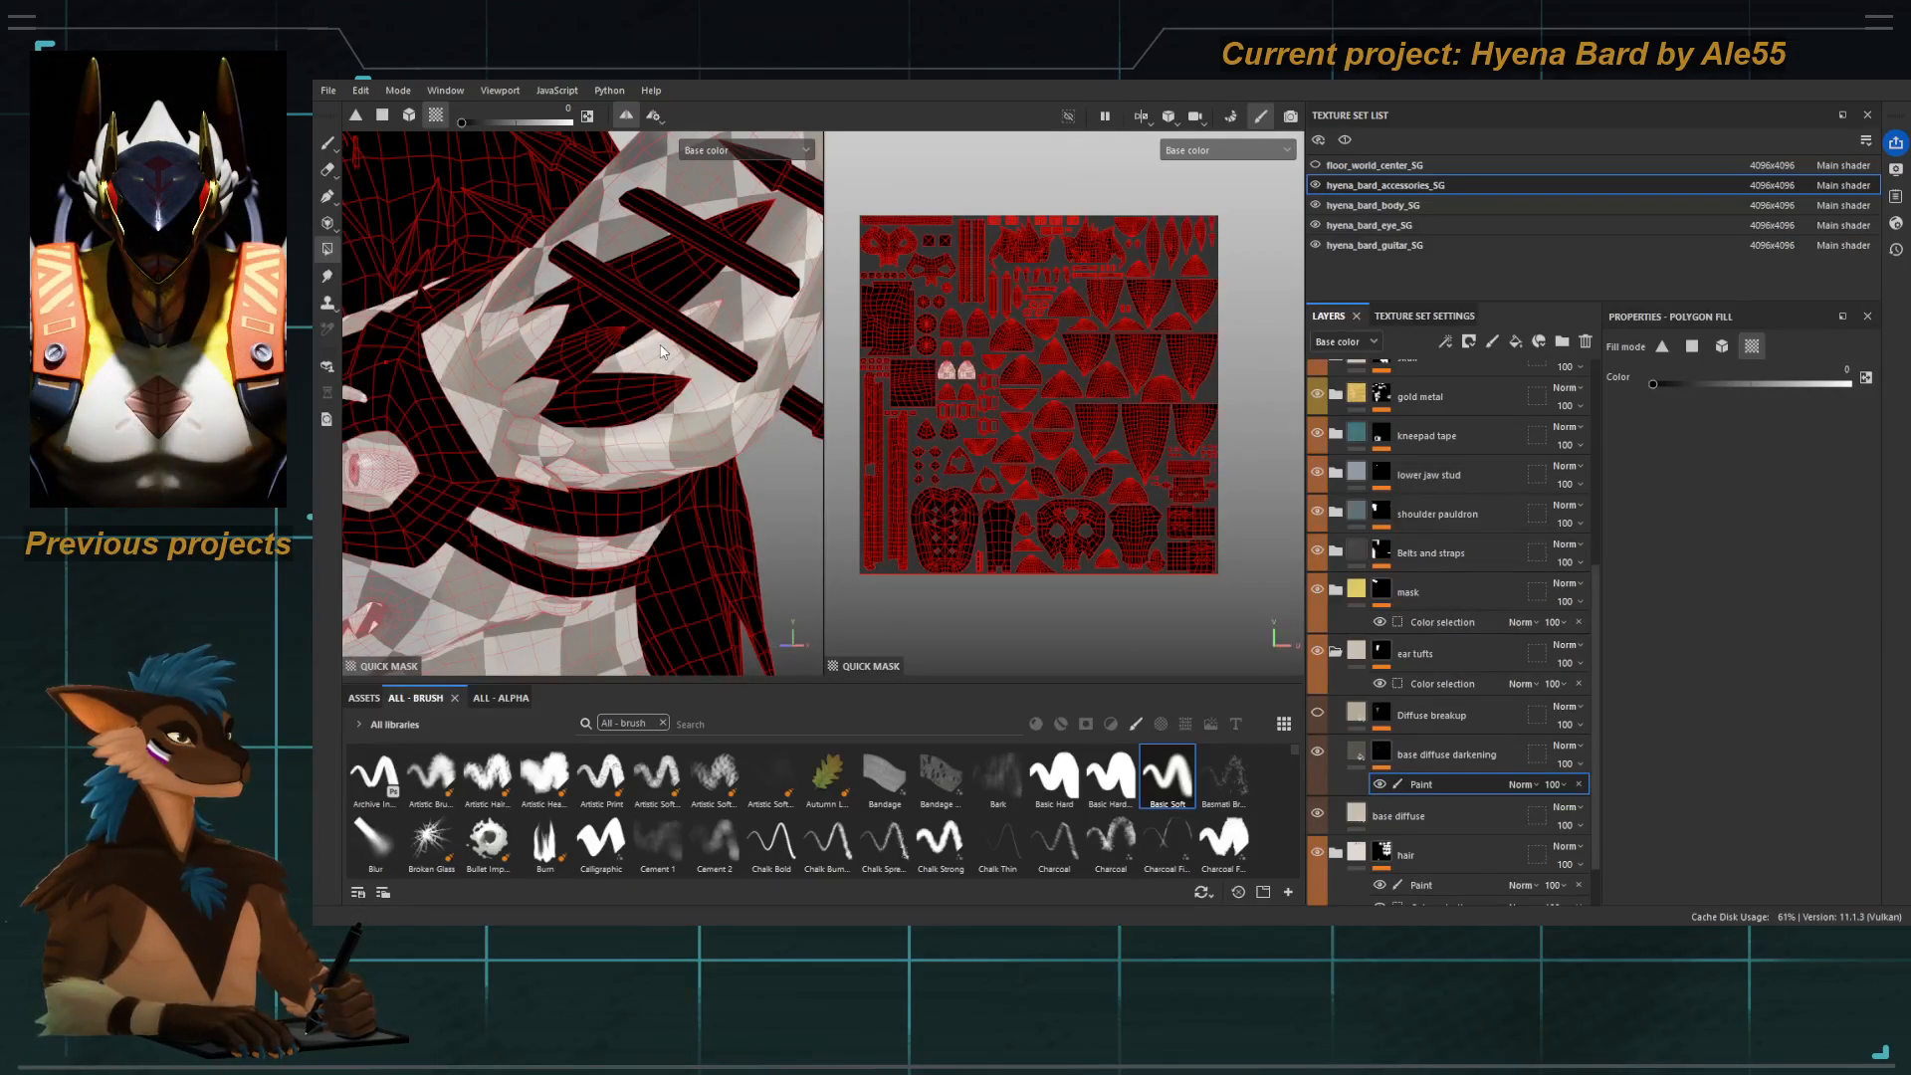
pyautogui.press('y')
pyautogui.press('1')
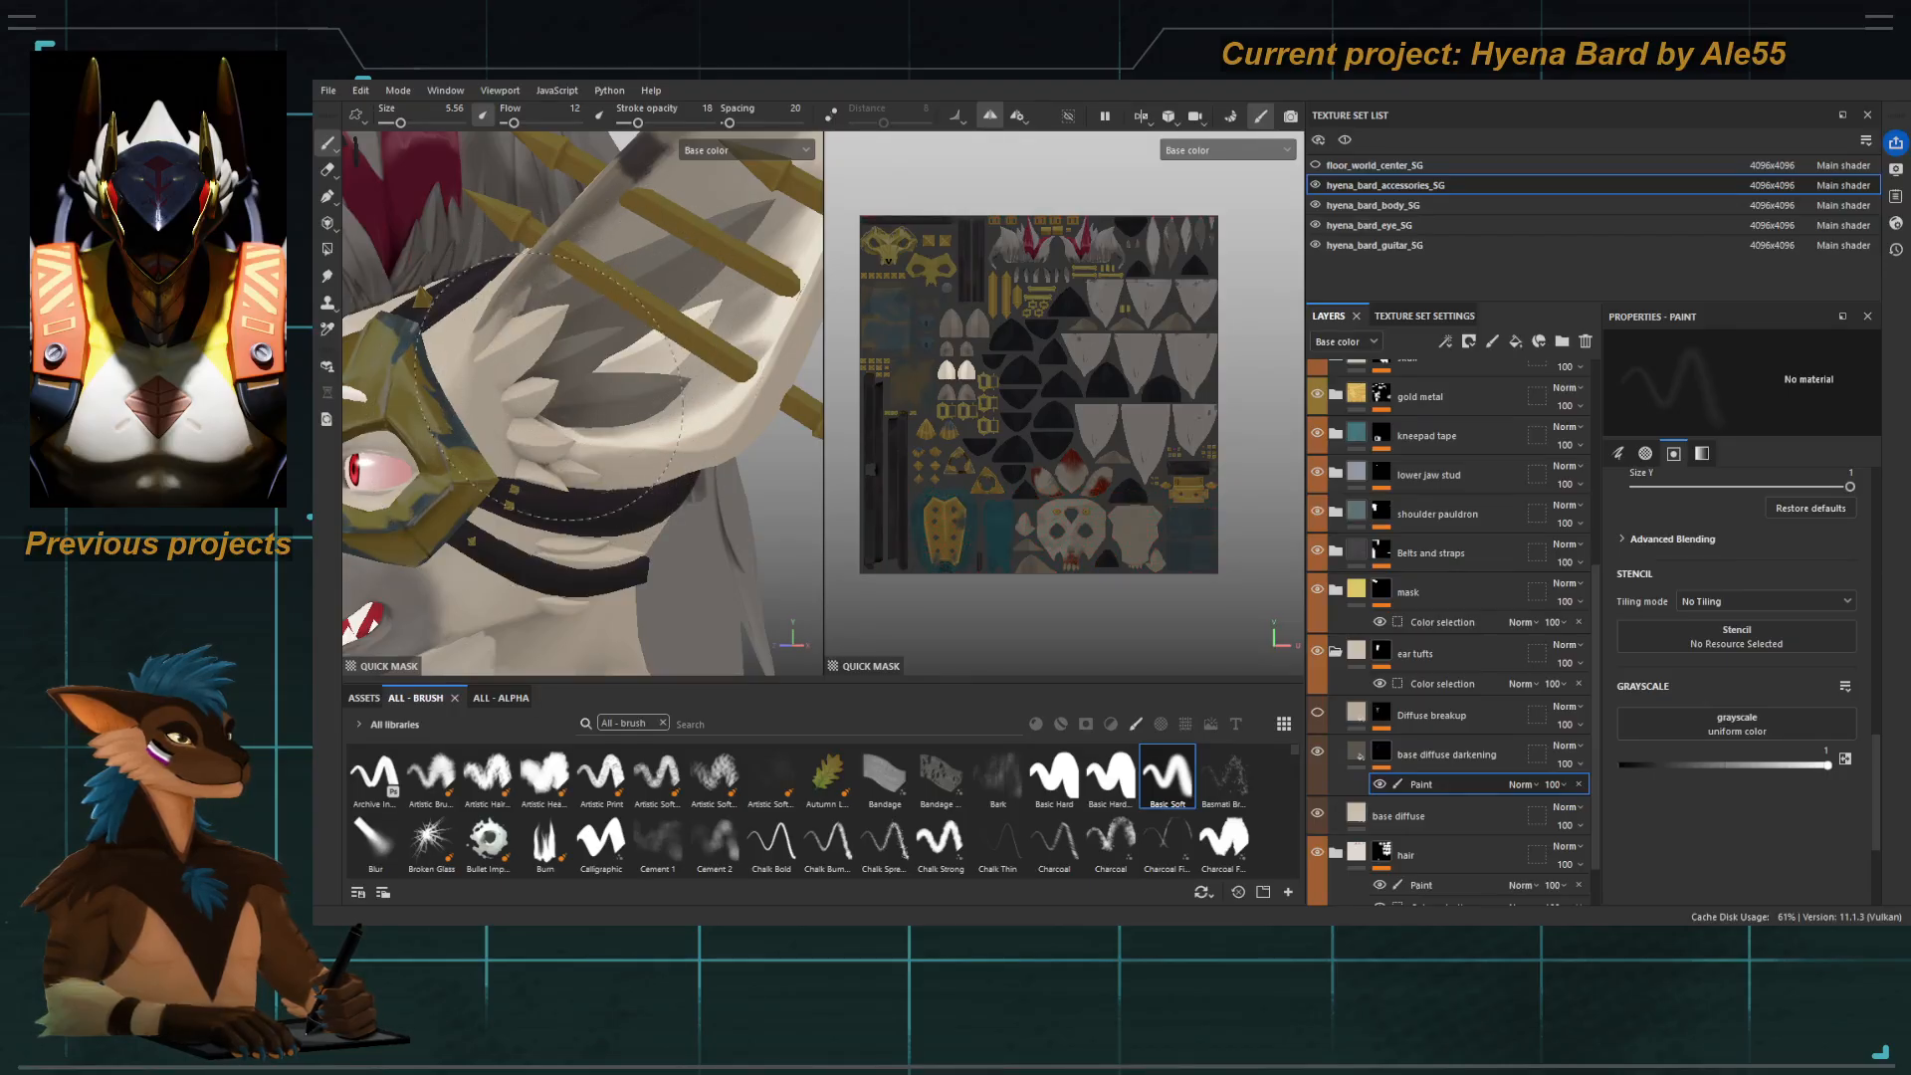
pyautogui.press('u')
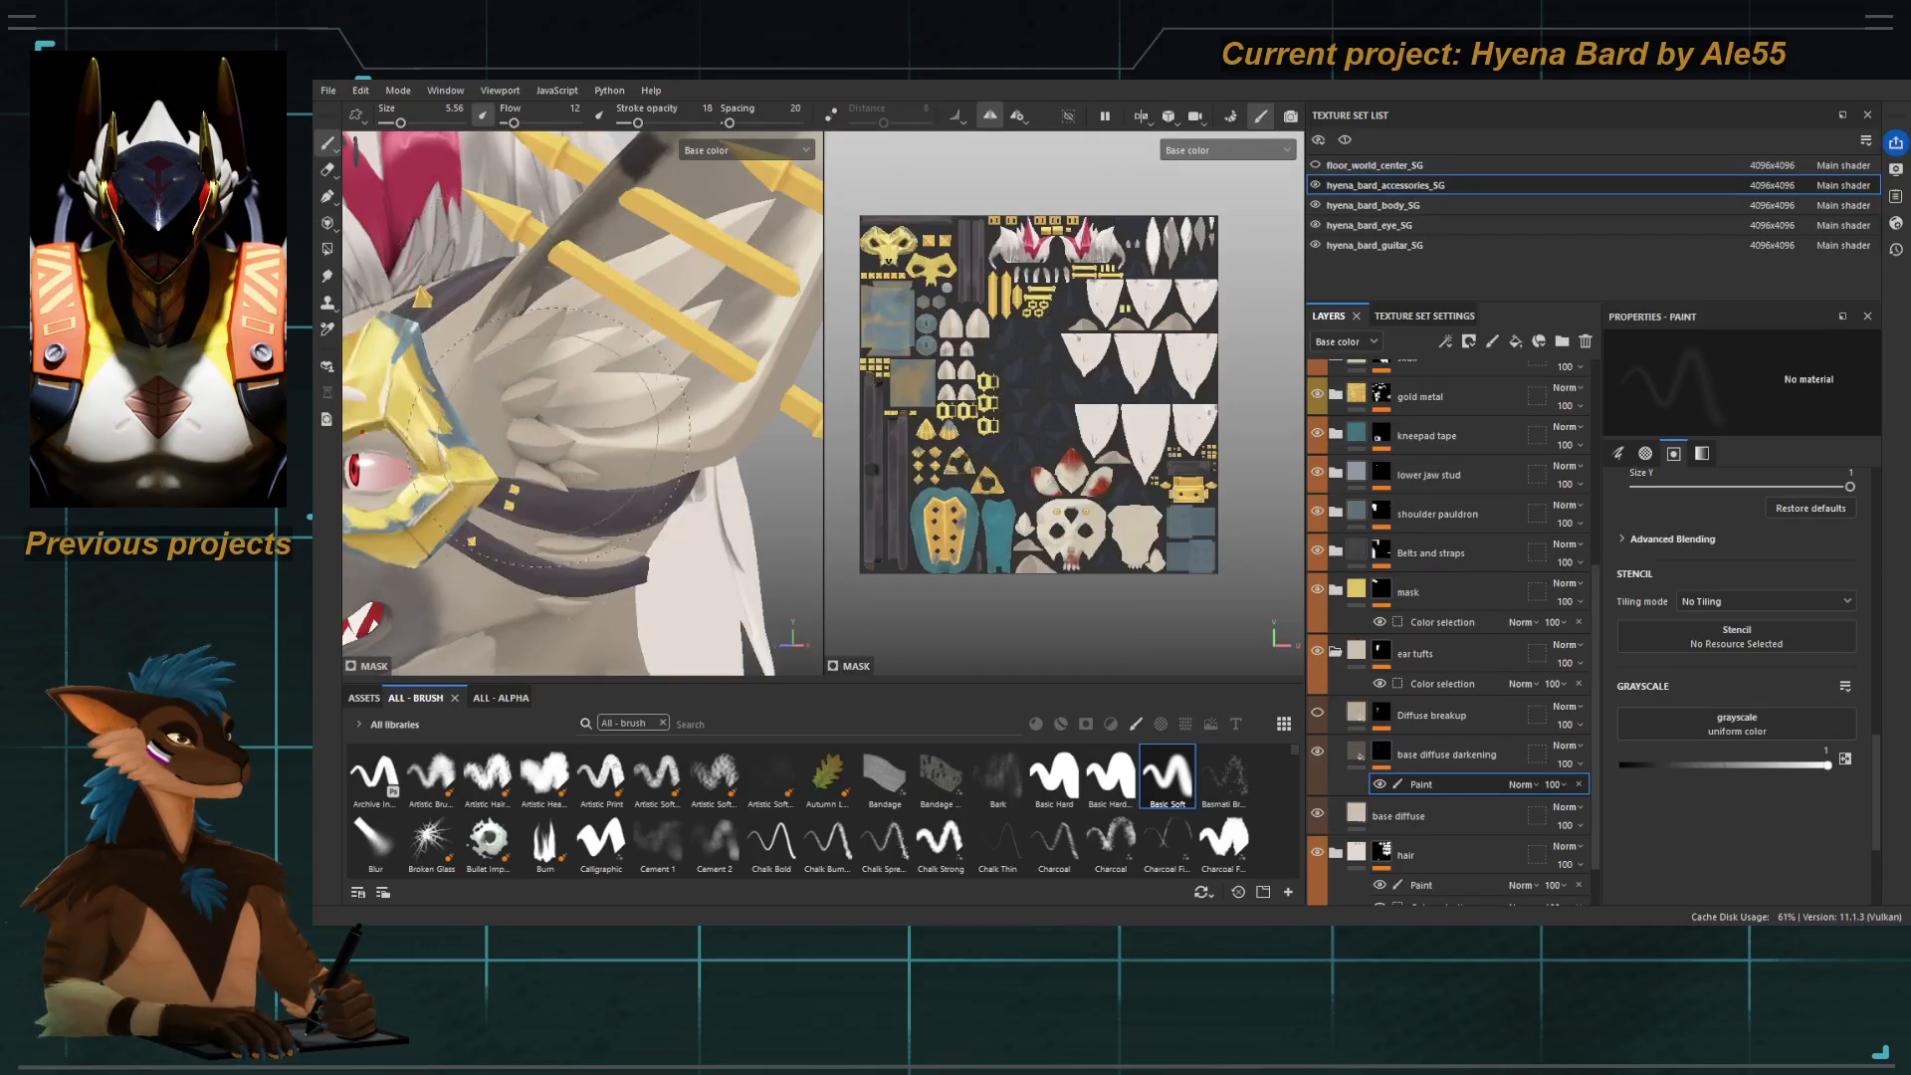
# Isolate the upper ear tufts between the spikes again with an inverted quick mask and set the Basic Soft brush size to 8.74.
pyautogui.keyDown('alt'); pyautogui.moveTo(598, 399); pyautogui.dragTo(314, 327, button='right'); pyautogui.keyUp('alt')
pyautogui.moveTo(498, 325)
pyautogui.keyDown('alt'); pyautogui.mouseDown()
pyautogui.moveTo(717, 322)
pyautogui.moveTo(517, 338)
pyautogui.mouseUp(); pyautogui.keyUp('alt')
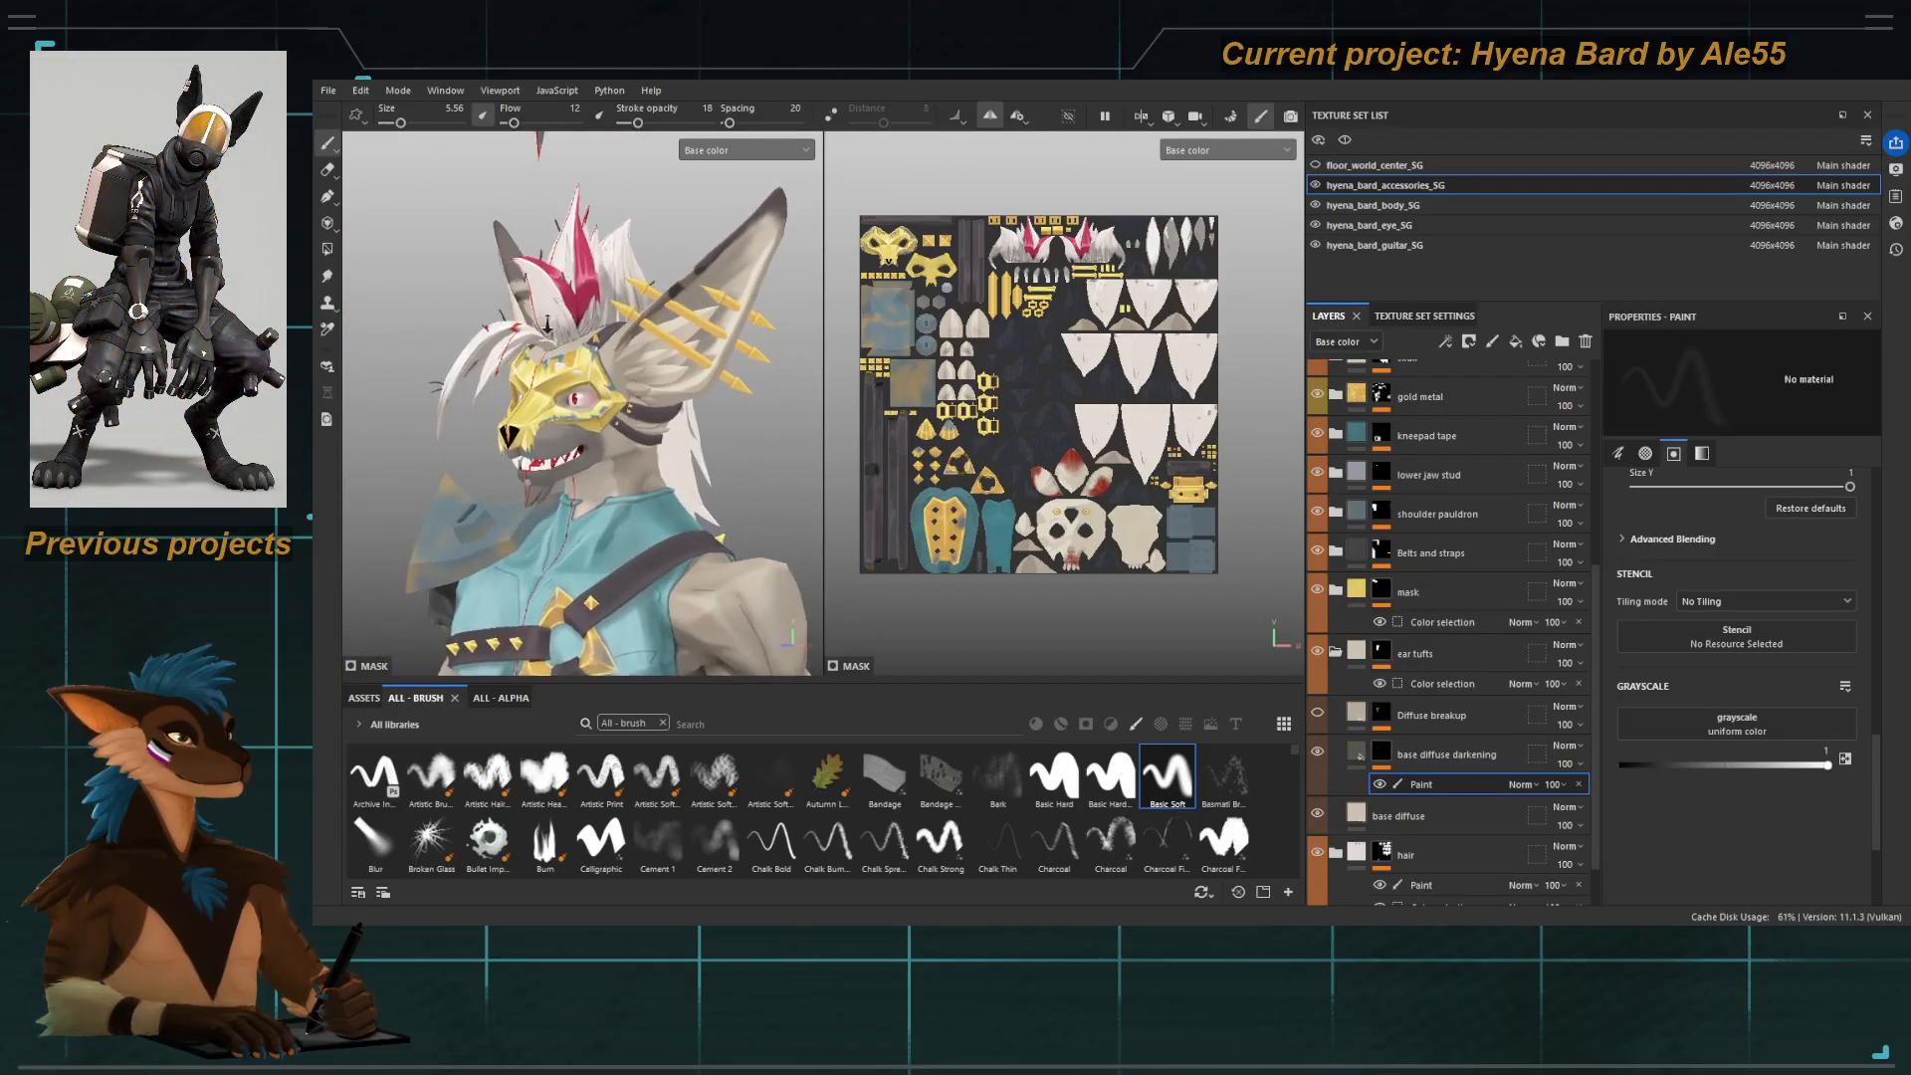
pyautogui.keyDown('alt'); pyautogui.moveTo(517, 338); pyautogui.dragTo(623, 390, button='right'); pyautogui.keyUp('alt')
pyautogui.keyDown('alt'); pyautogui.moveTo(623, 390); pyautogui.dragTo(653, 430); pyautogui.keyUp('alt')
pyautogui.keyDown('alt'); pyautogui.moveTo(653, 430); pyautogui.dragTo(623, 415, button='middle'); pyautogui.keyUp('alt')
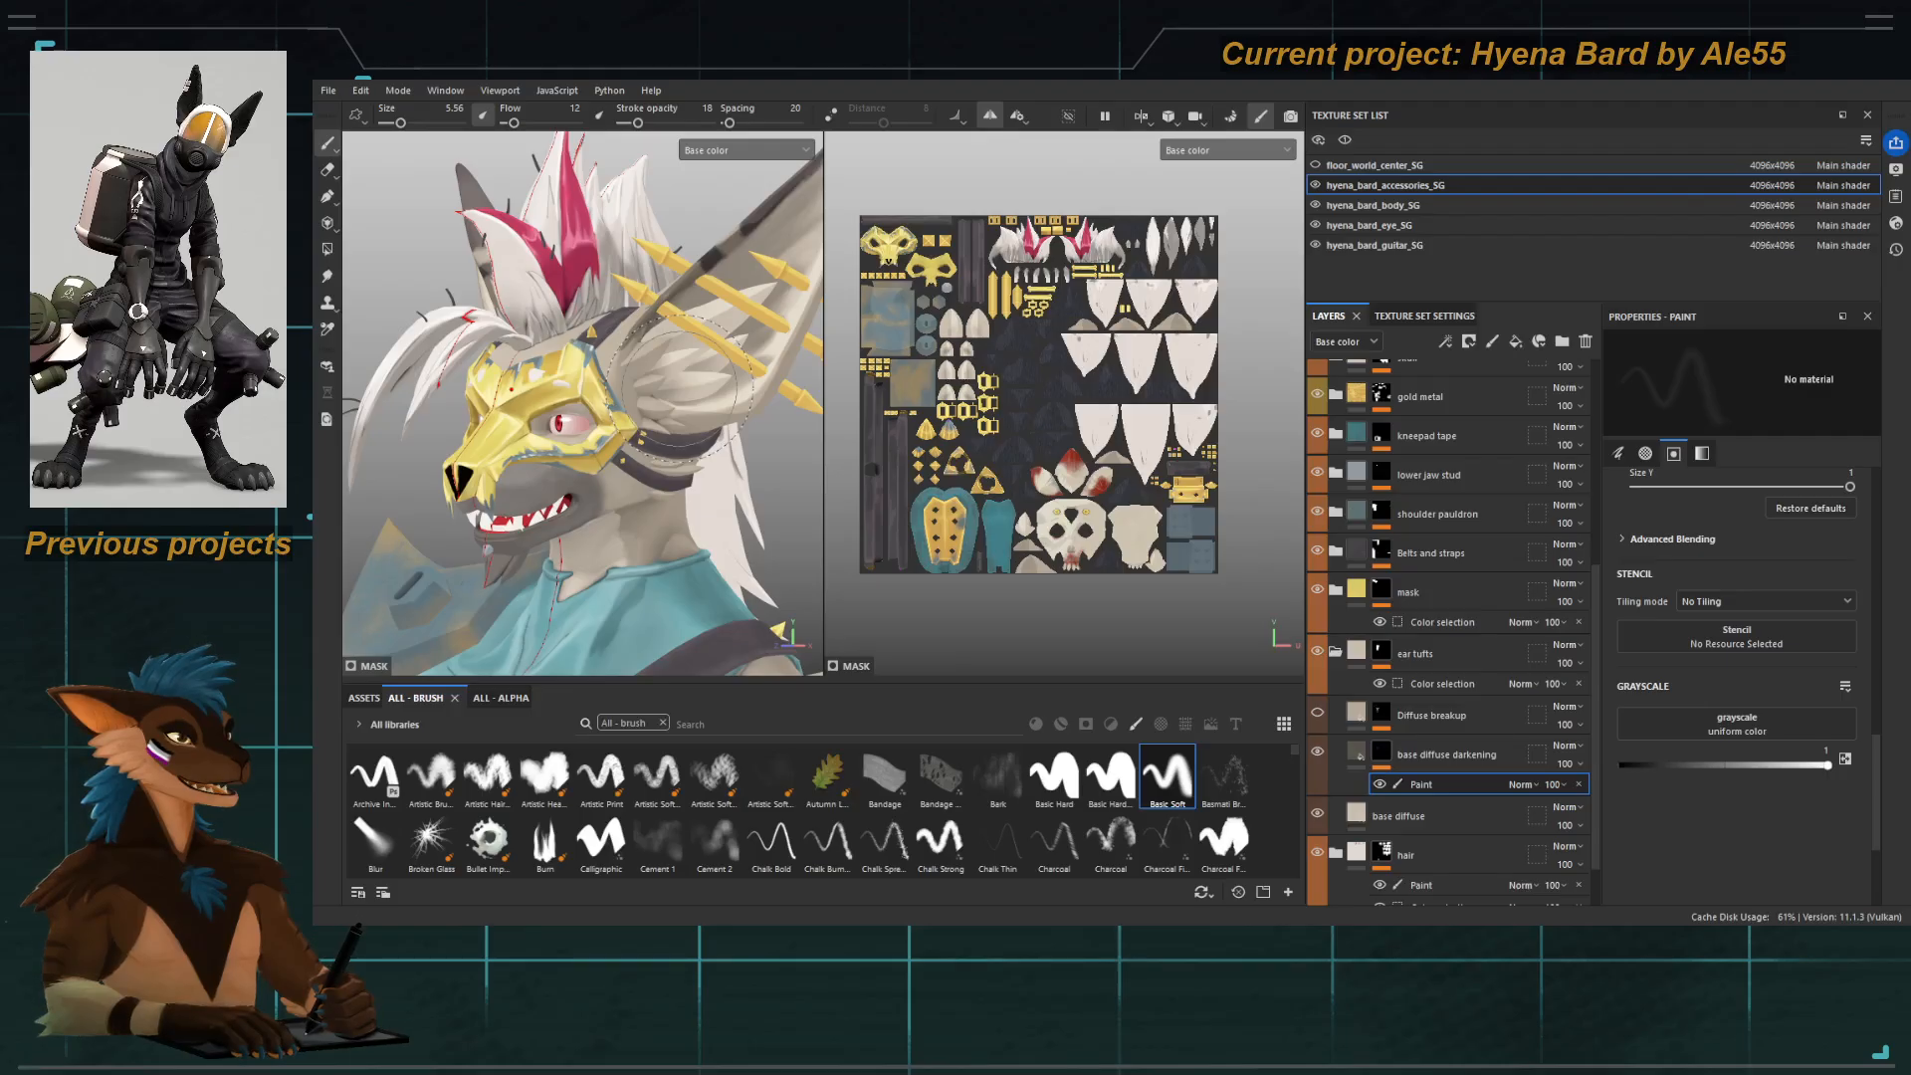
pyautogui.scroll(3, 697, 383)
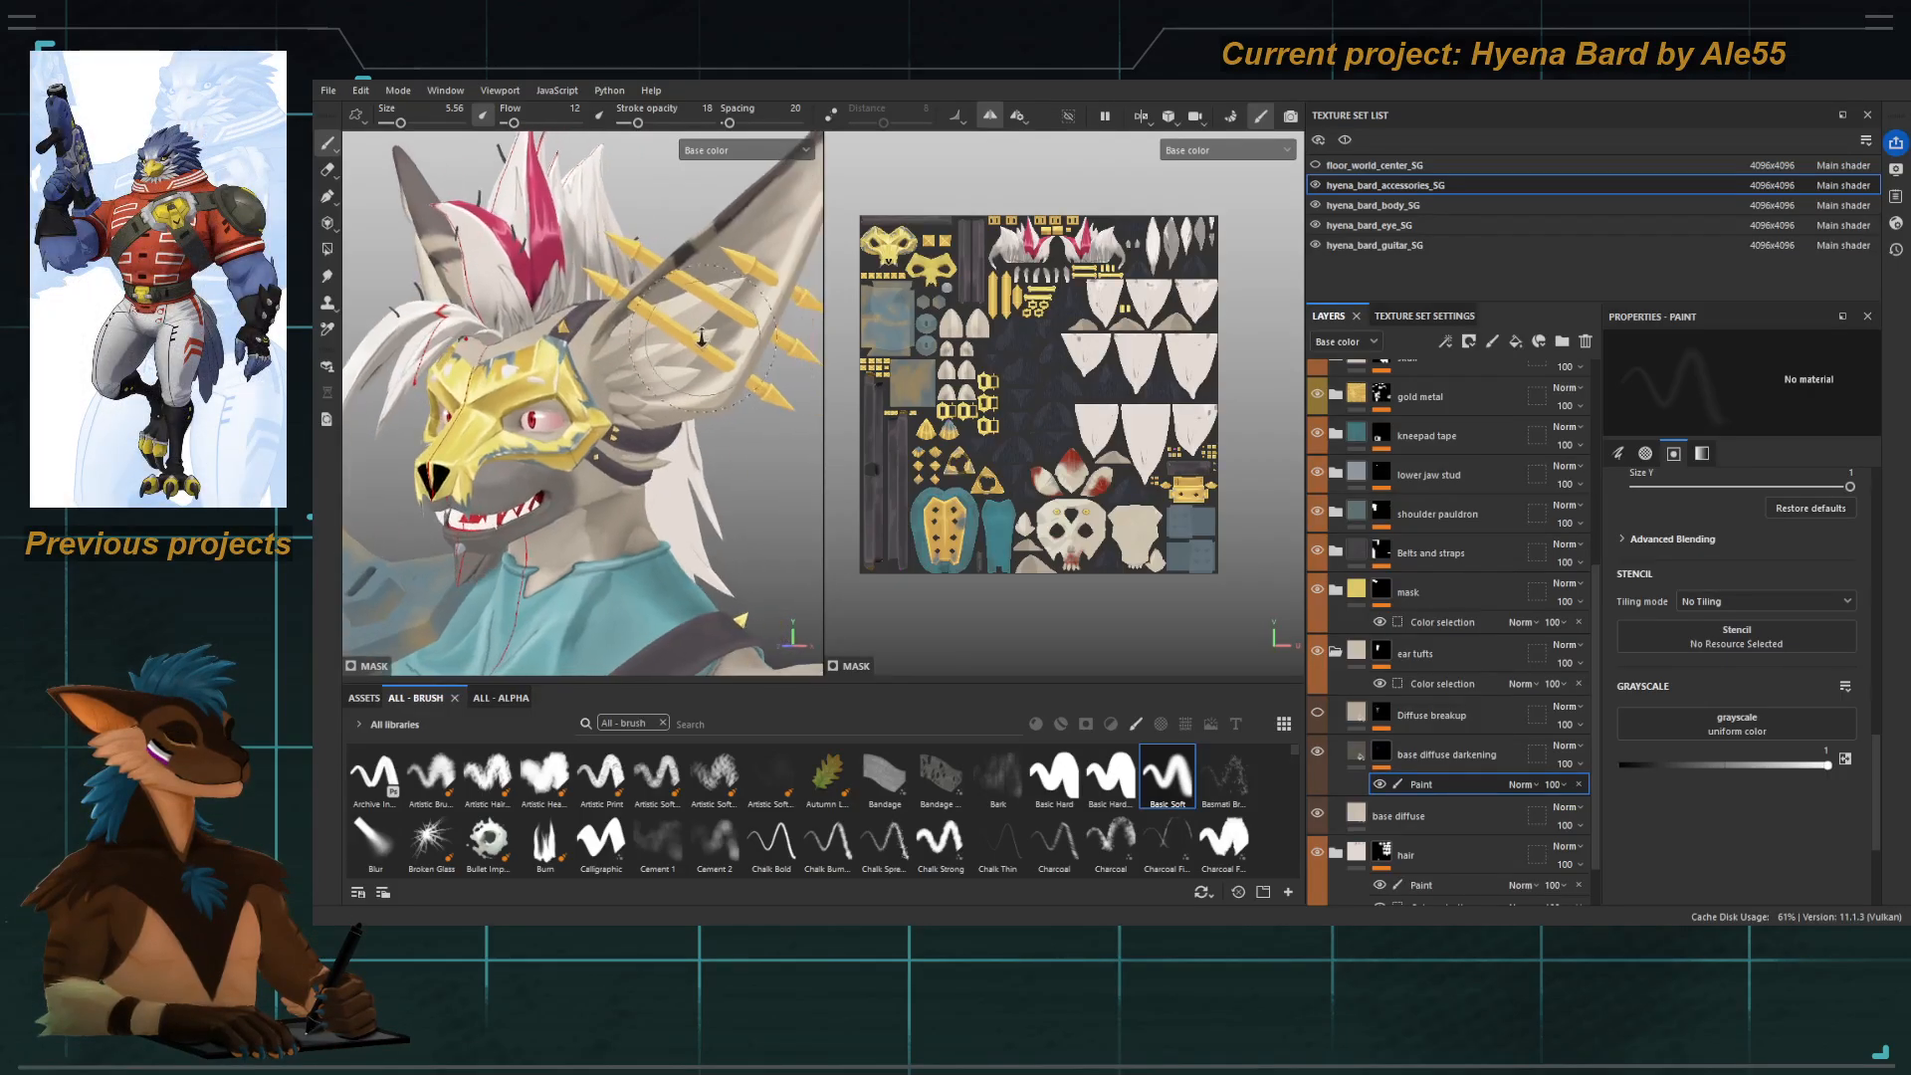
pyautogui.press('y')
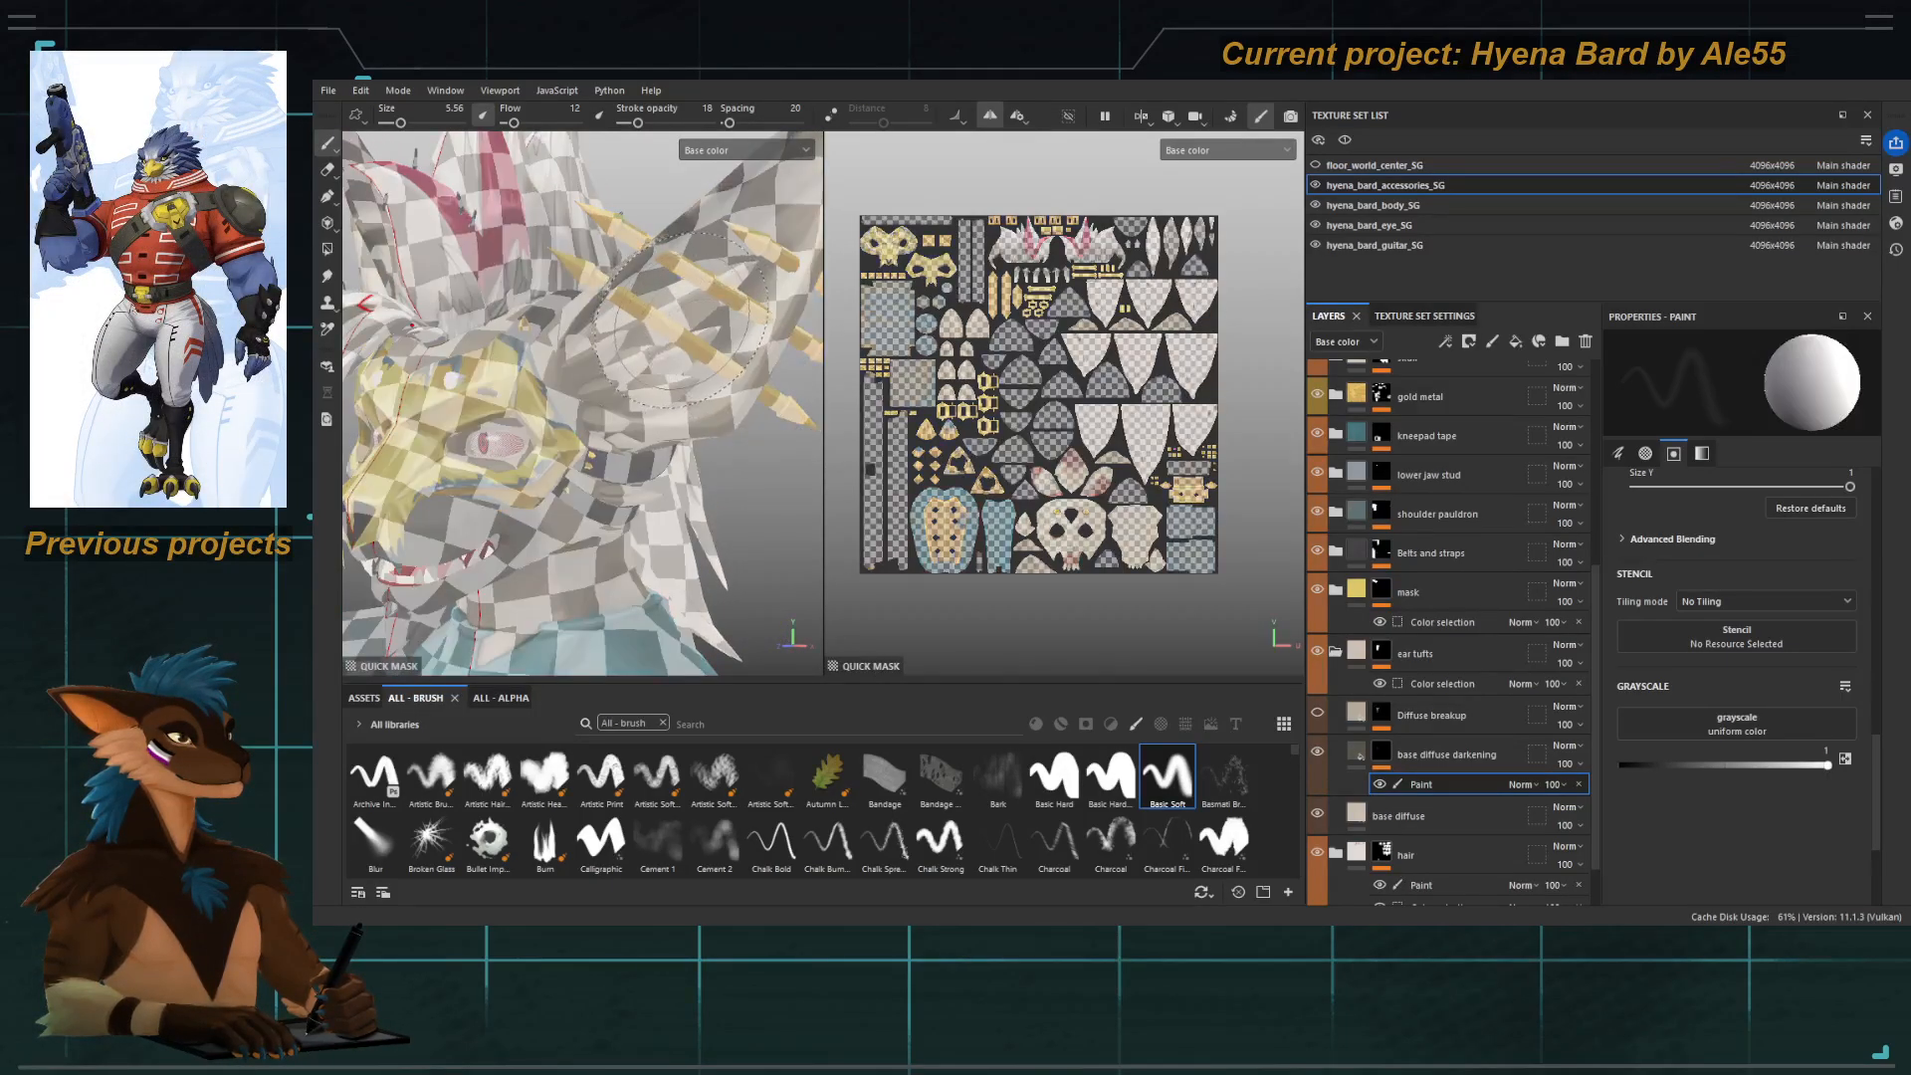
pyautogui.press('4')
pyautogui.click(684, 308)
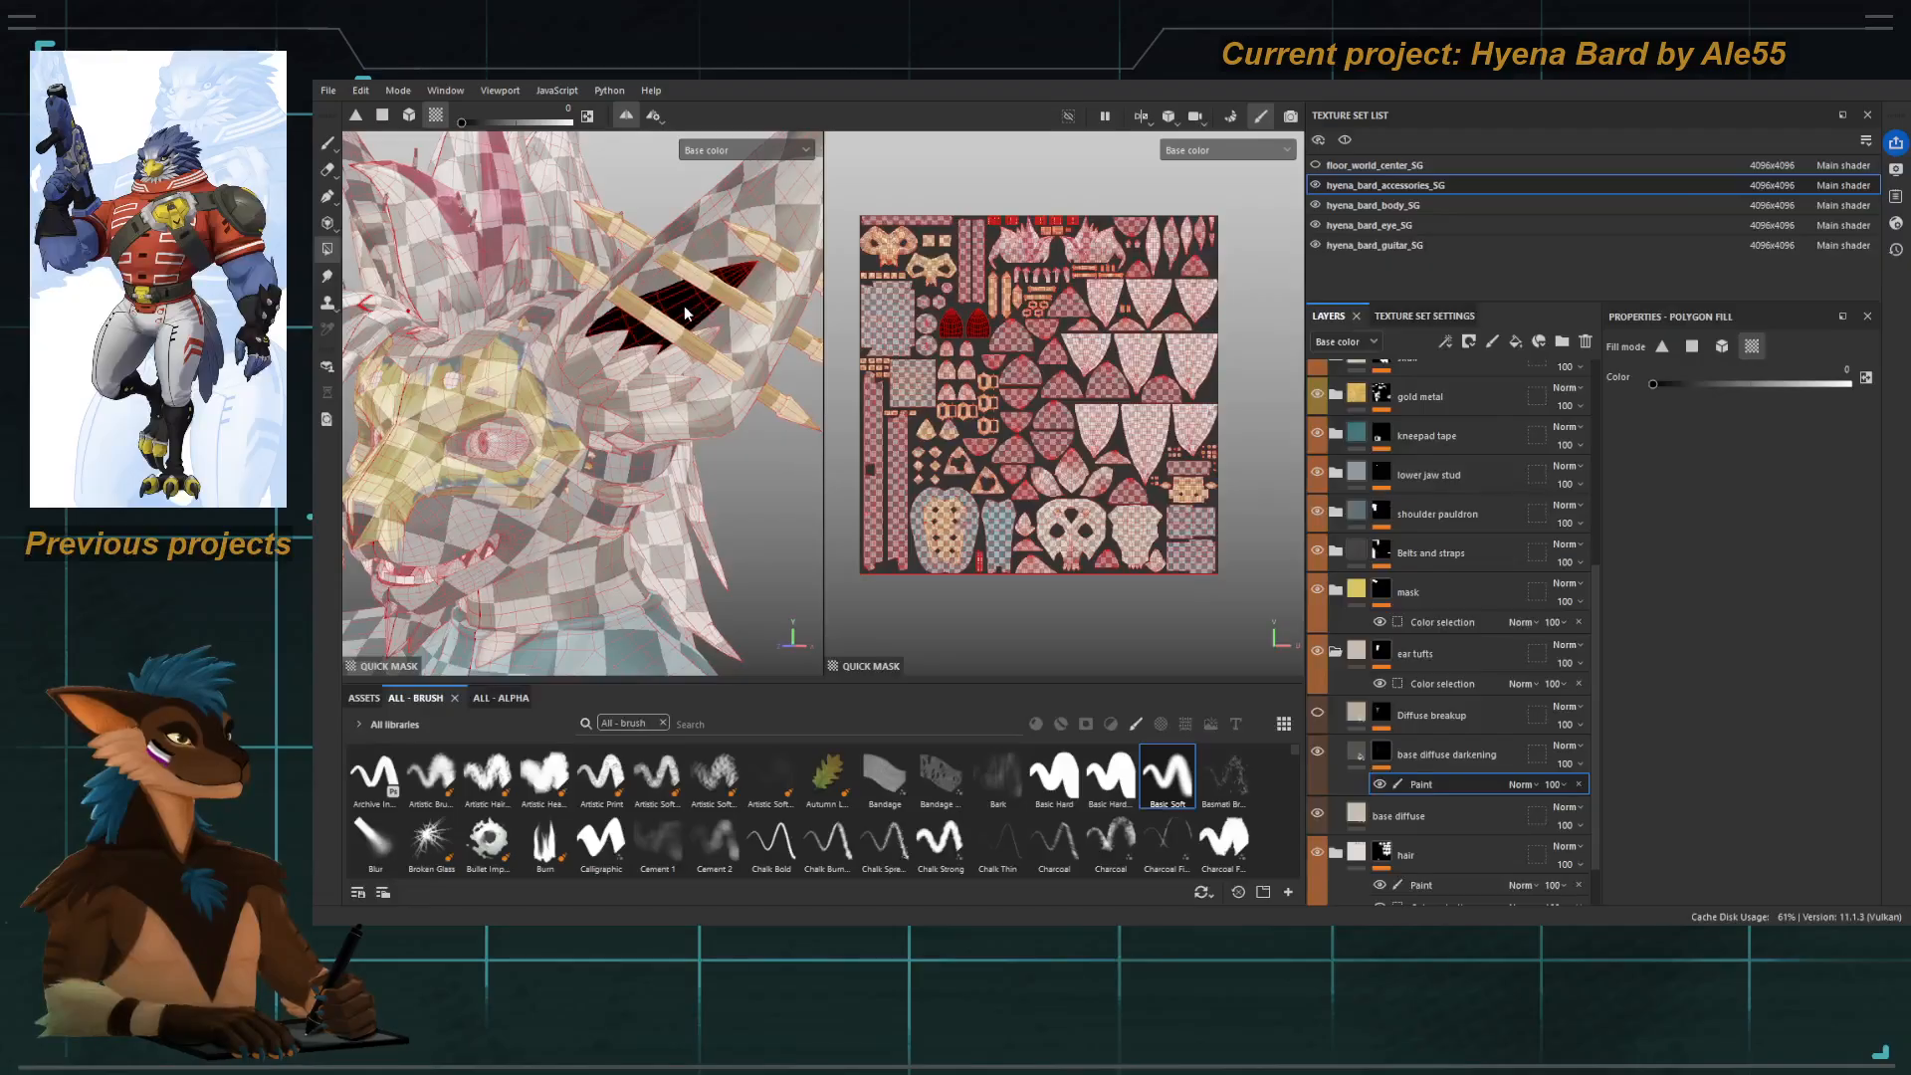
pyautogui.press('t')
pyautogui.press('1')
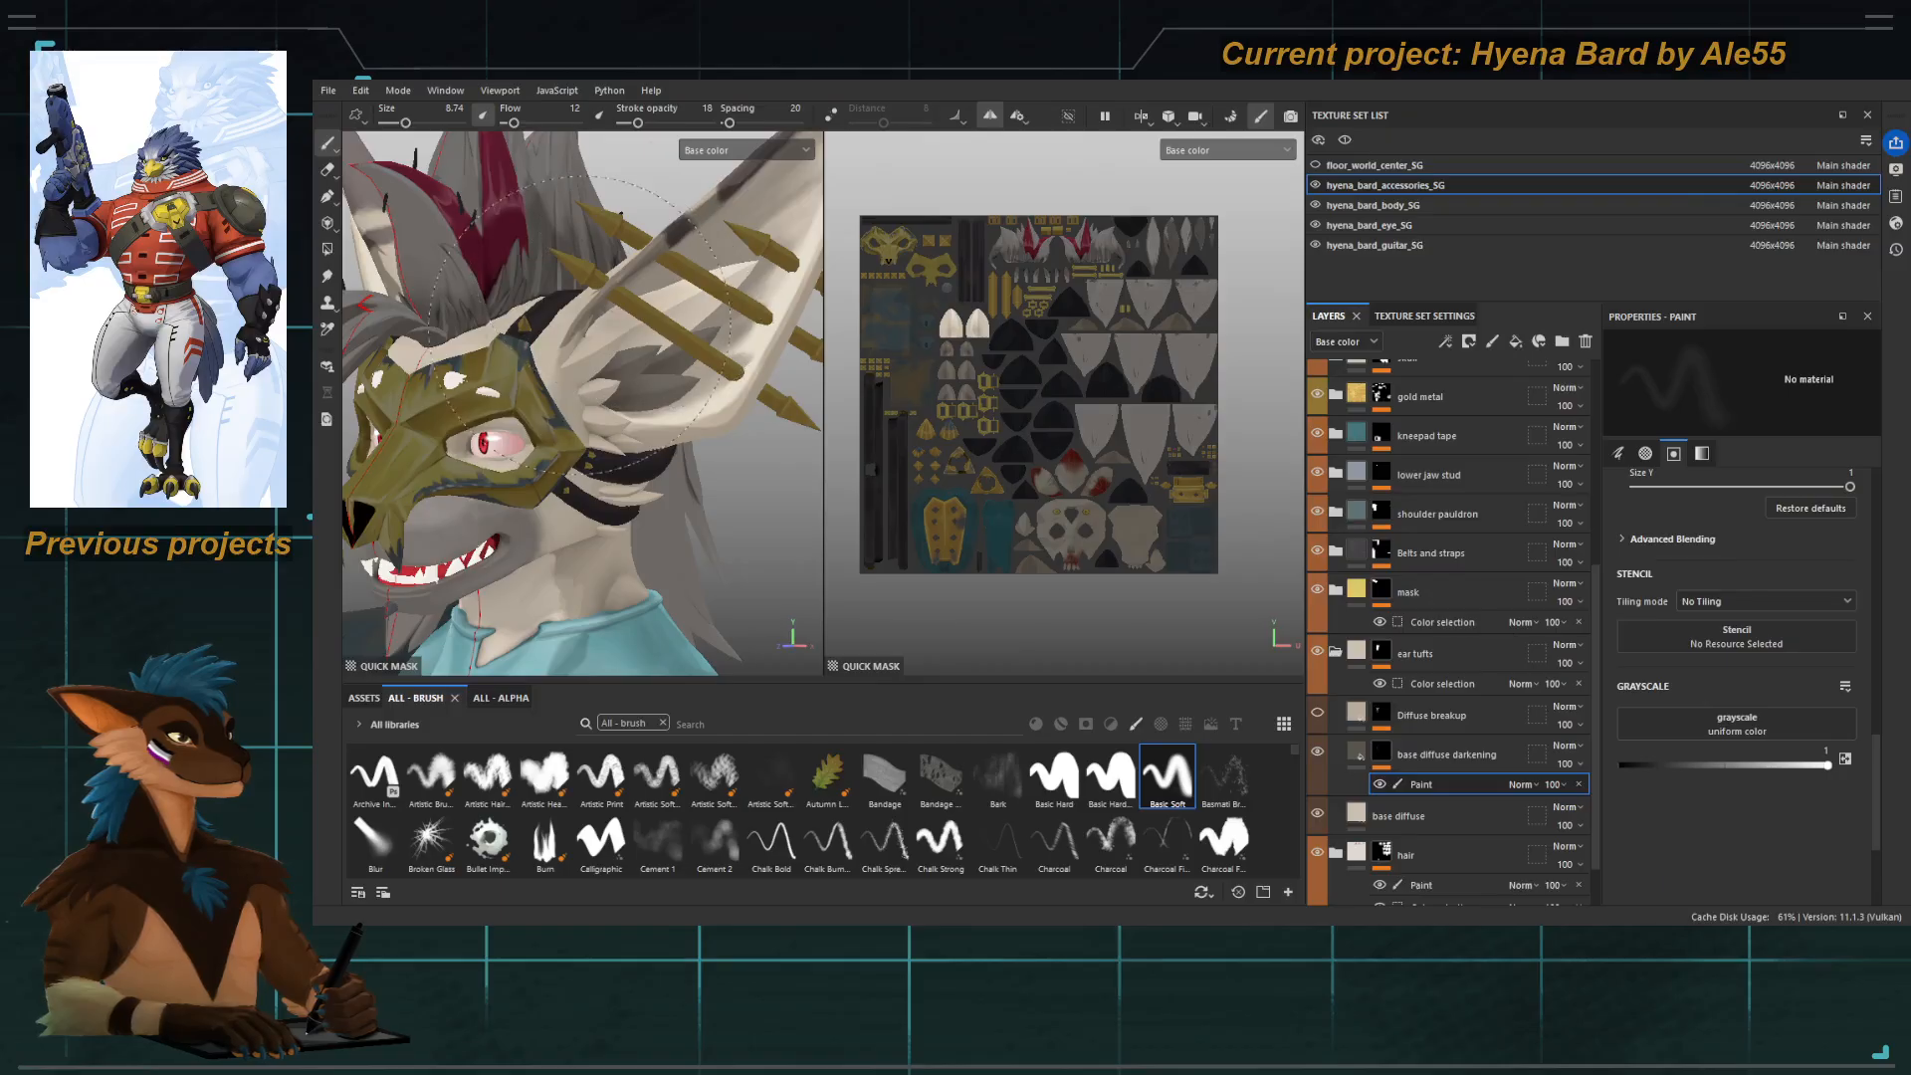
# Refine the soft shading on the isolated large upper ear tufts with brush sizes 6.54 and 8.74, and clear the quick mask.
pyautogui.press('[')
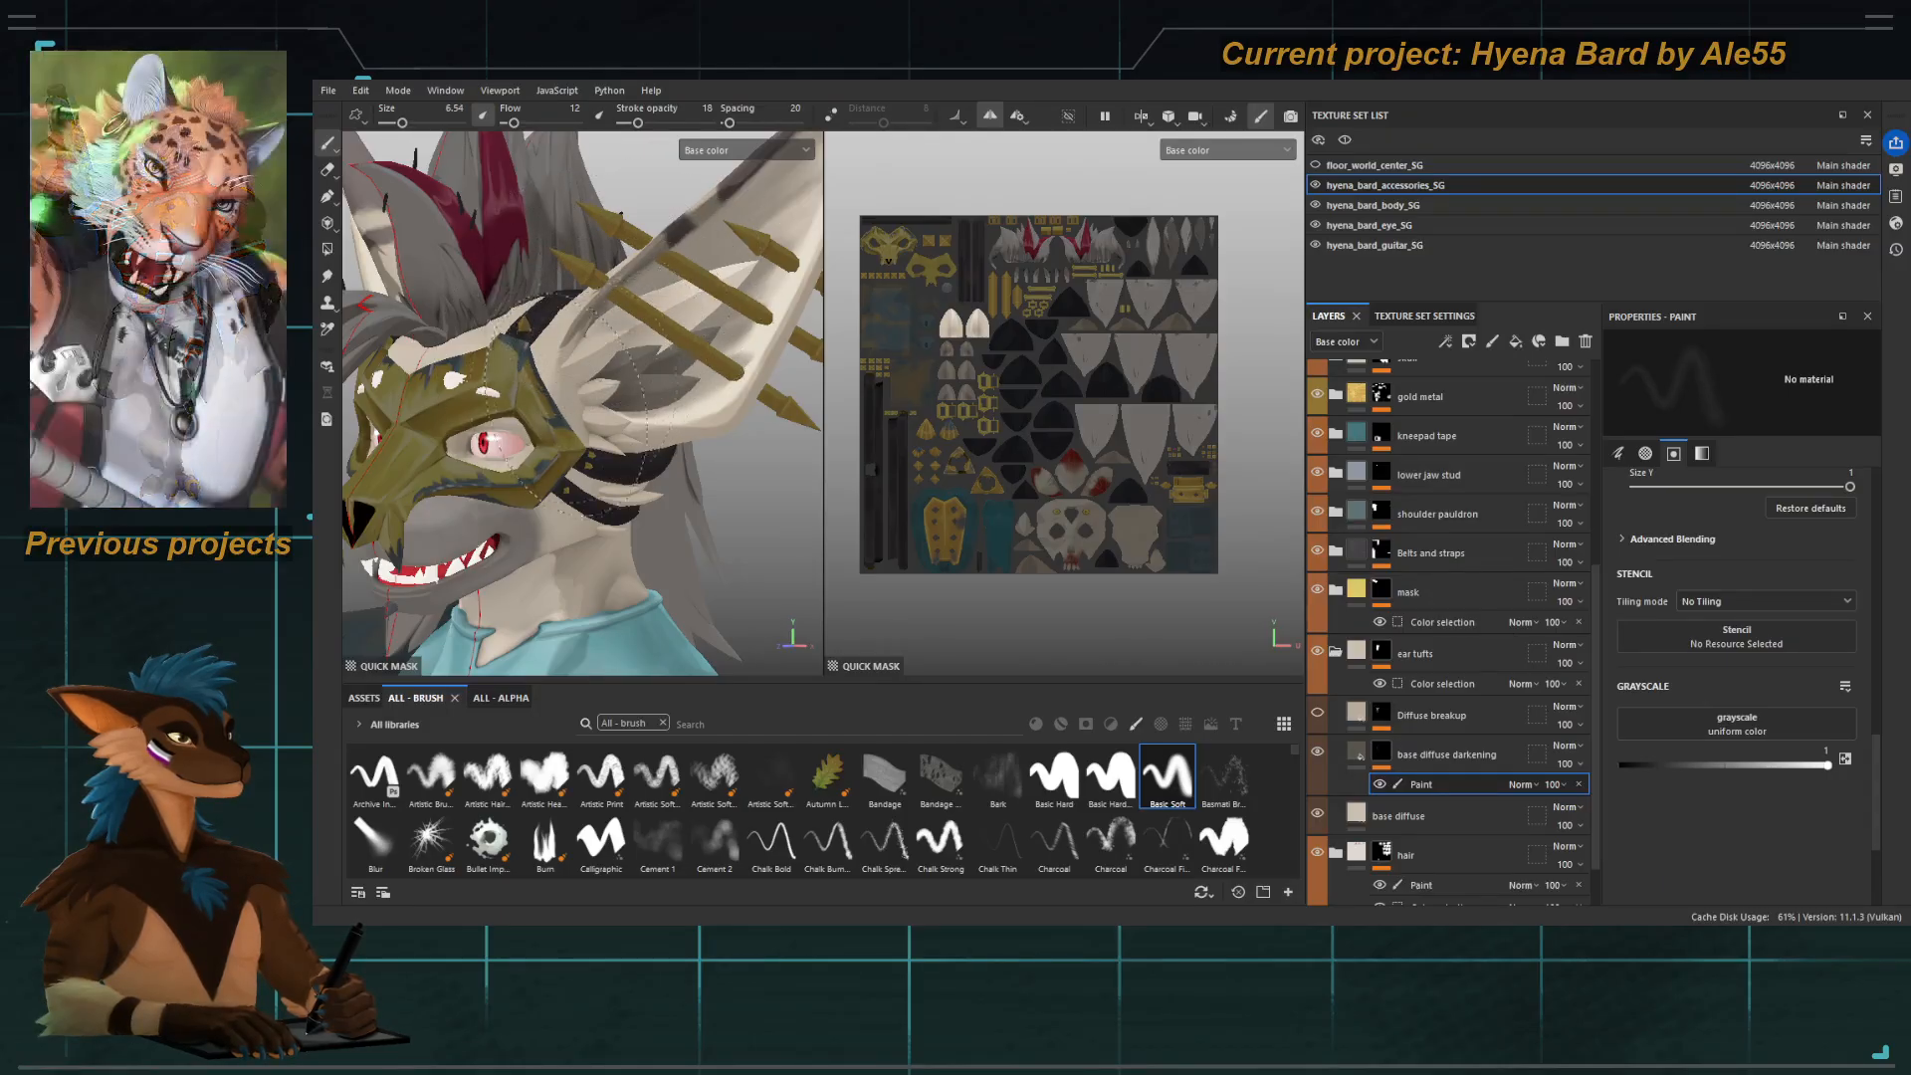
pyautogui.keyDown('alt'); pyautogui.moveTo(626, 417); pyautogui.dragTo(497, 337); pyautogui.keyUp('alt')
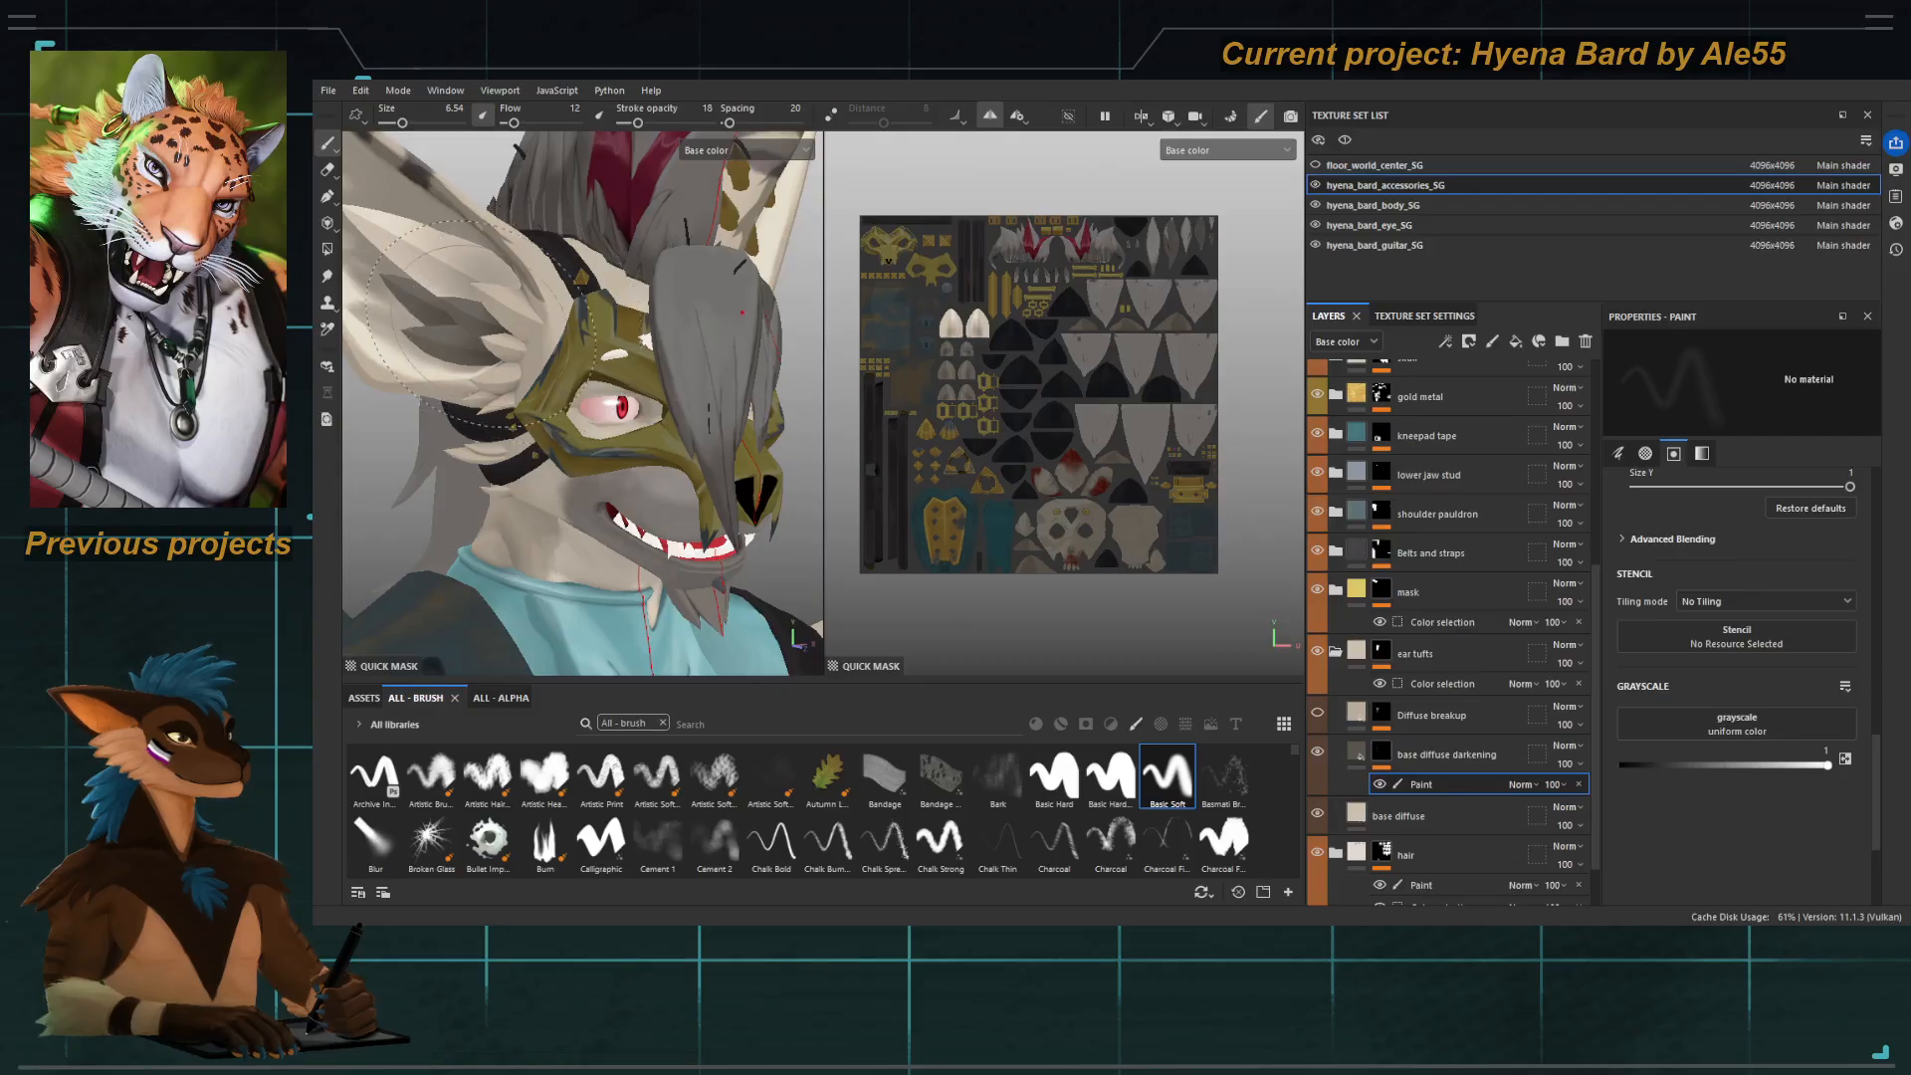
pyautogui.scroll(3, 480, 298)
pyautogui.press('x')
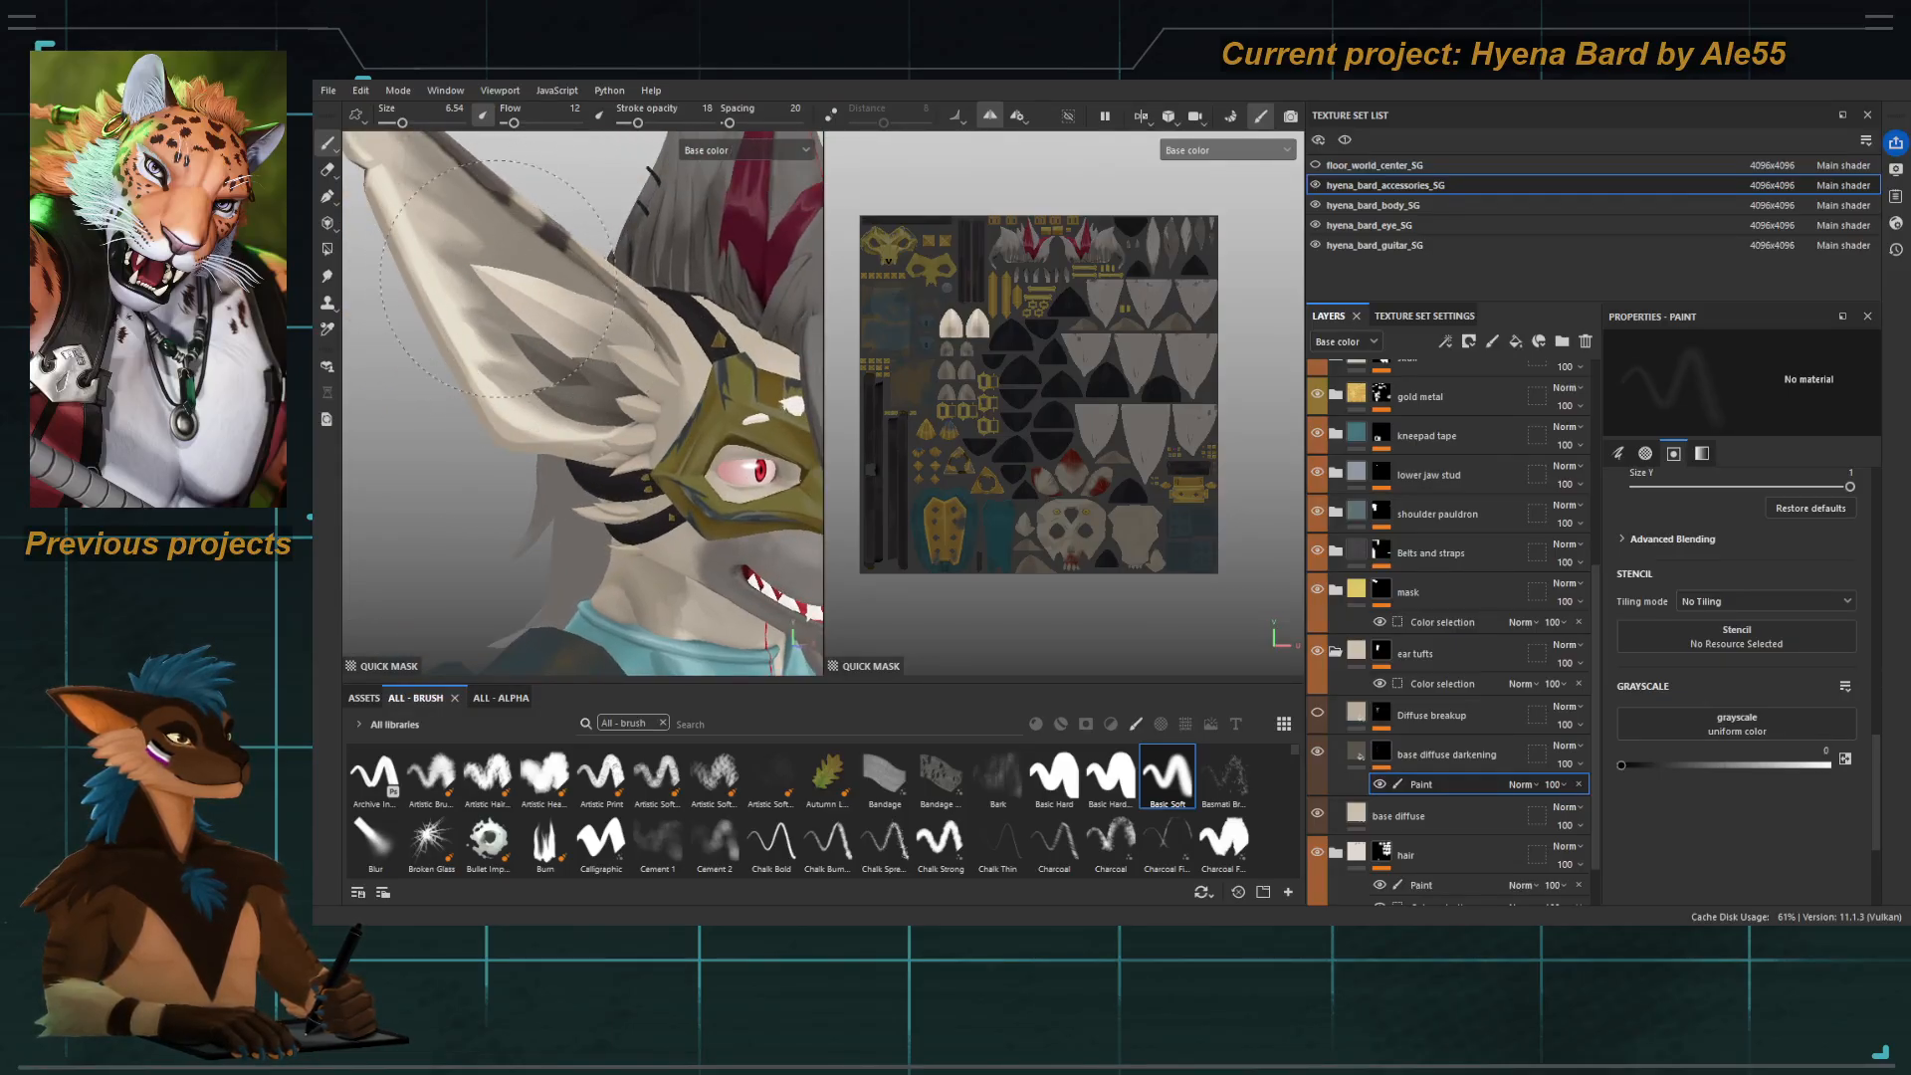
pyautogui.keyDown('alt'); pyautogui.moveTo(604, 442); pyautogui.dragTo(461, 475); pyautogui.keyUp('alt')
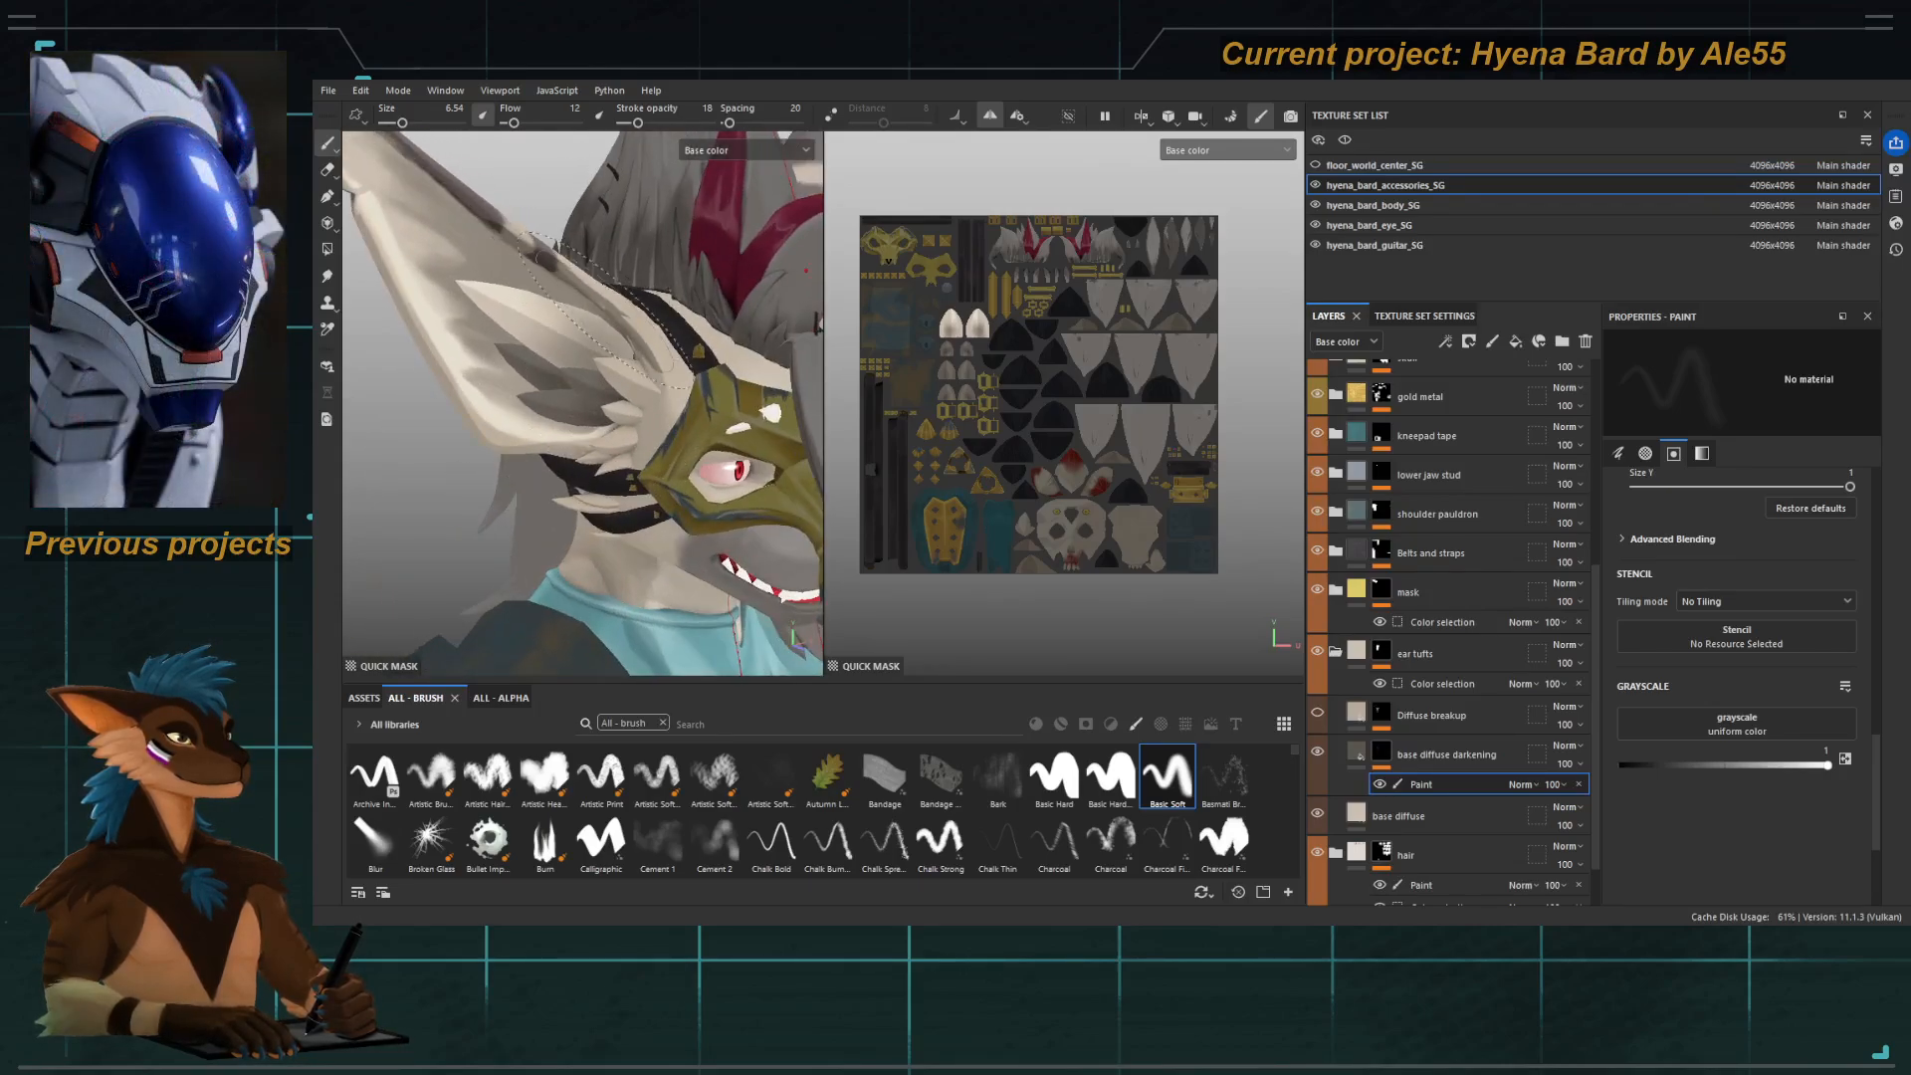
pyautogui.scroll(5, 970, 345)
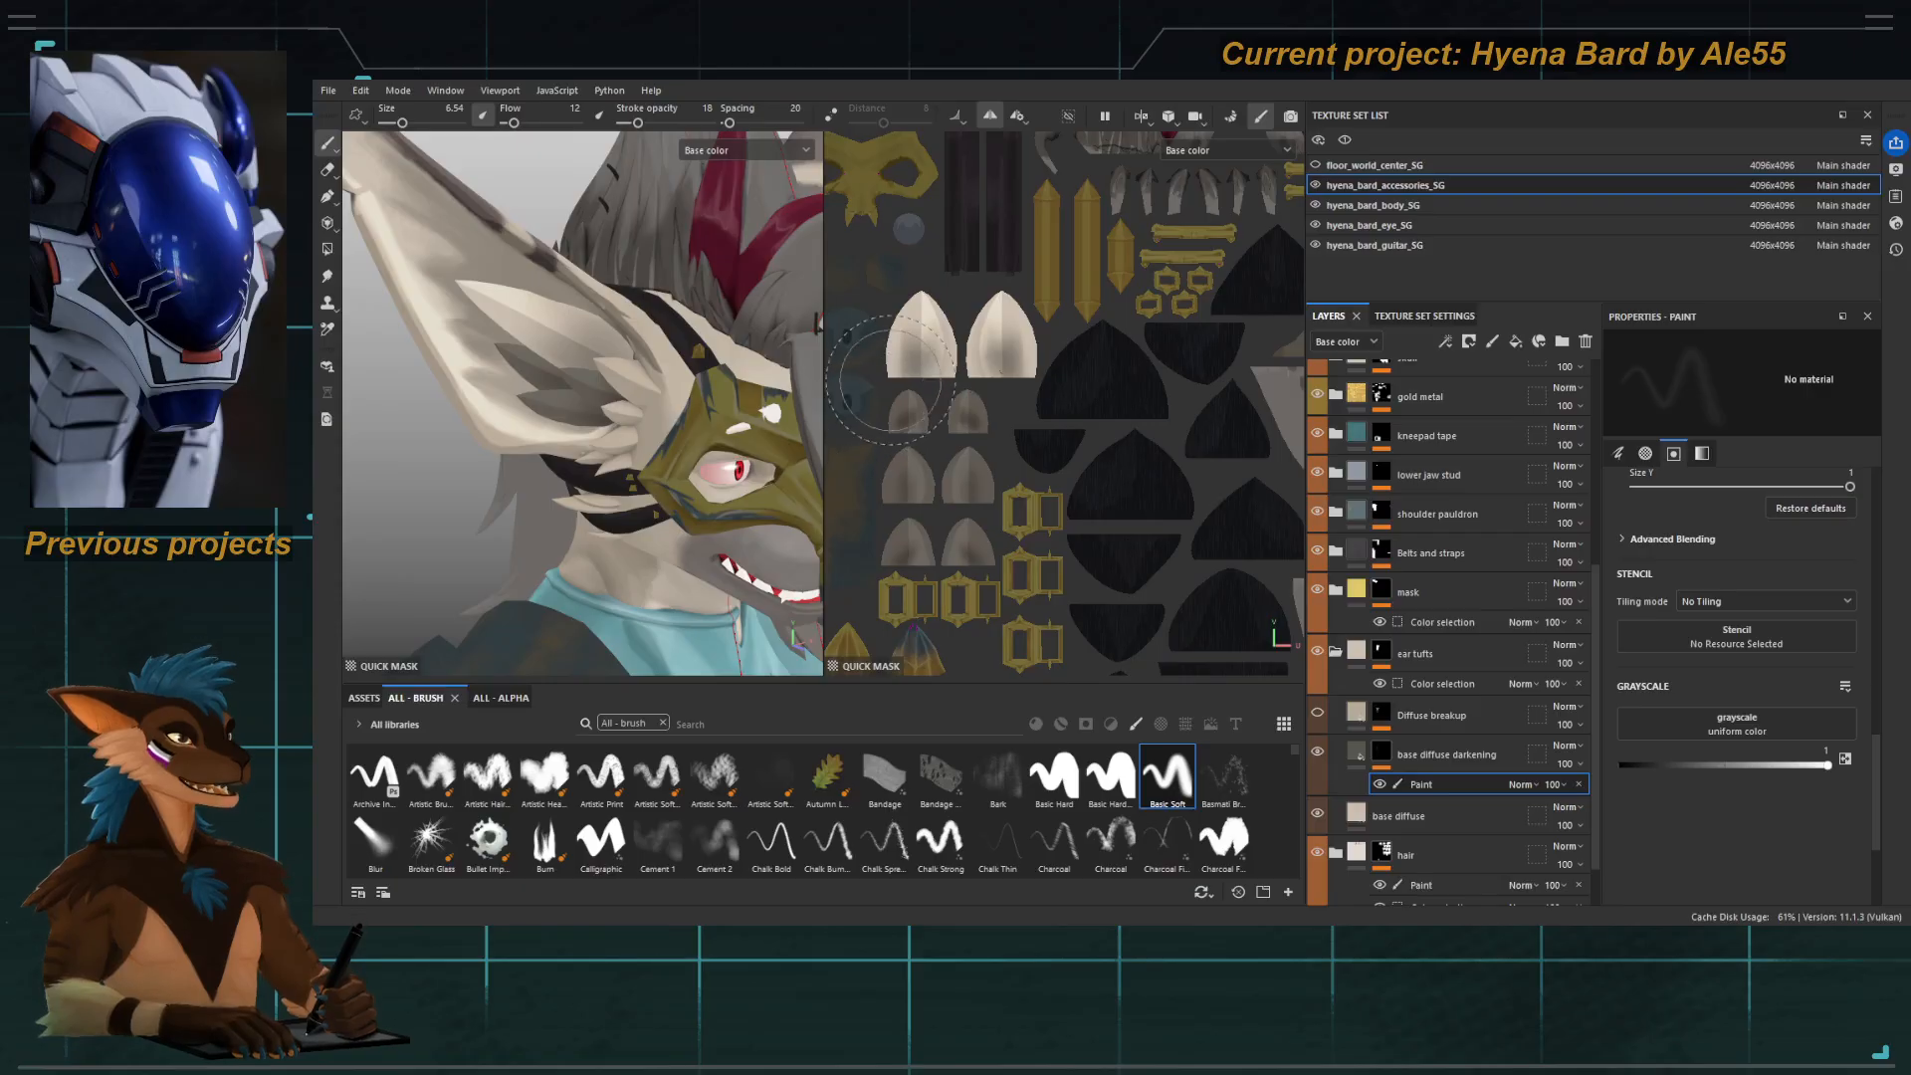
pyautogui.moveTo(996, 369); pyautogui.dragTo(1013, 380)
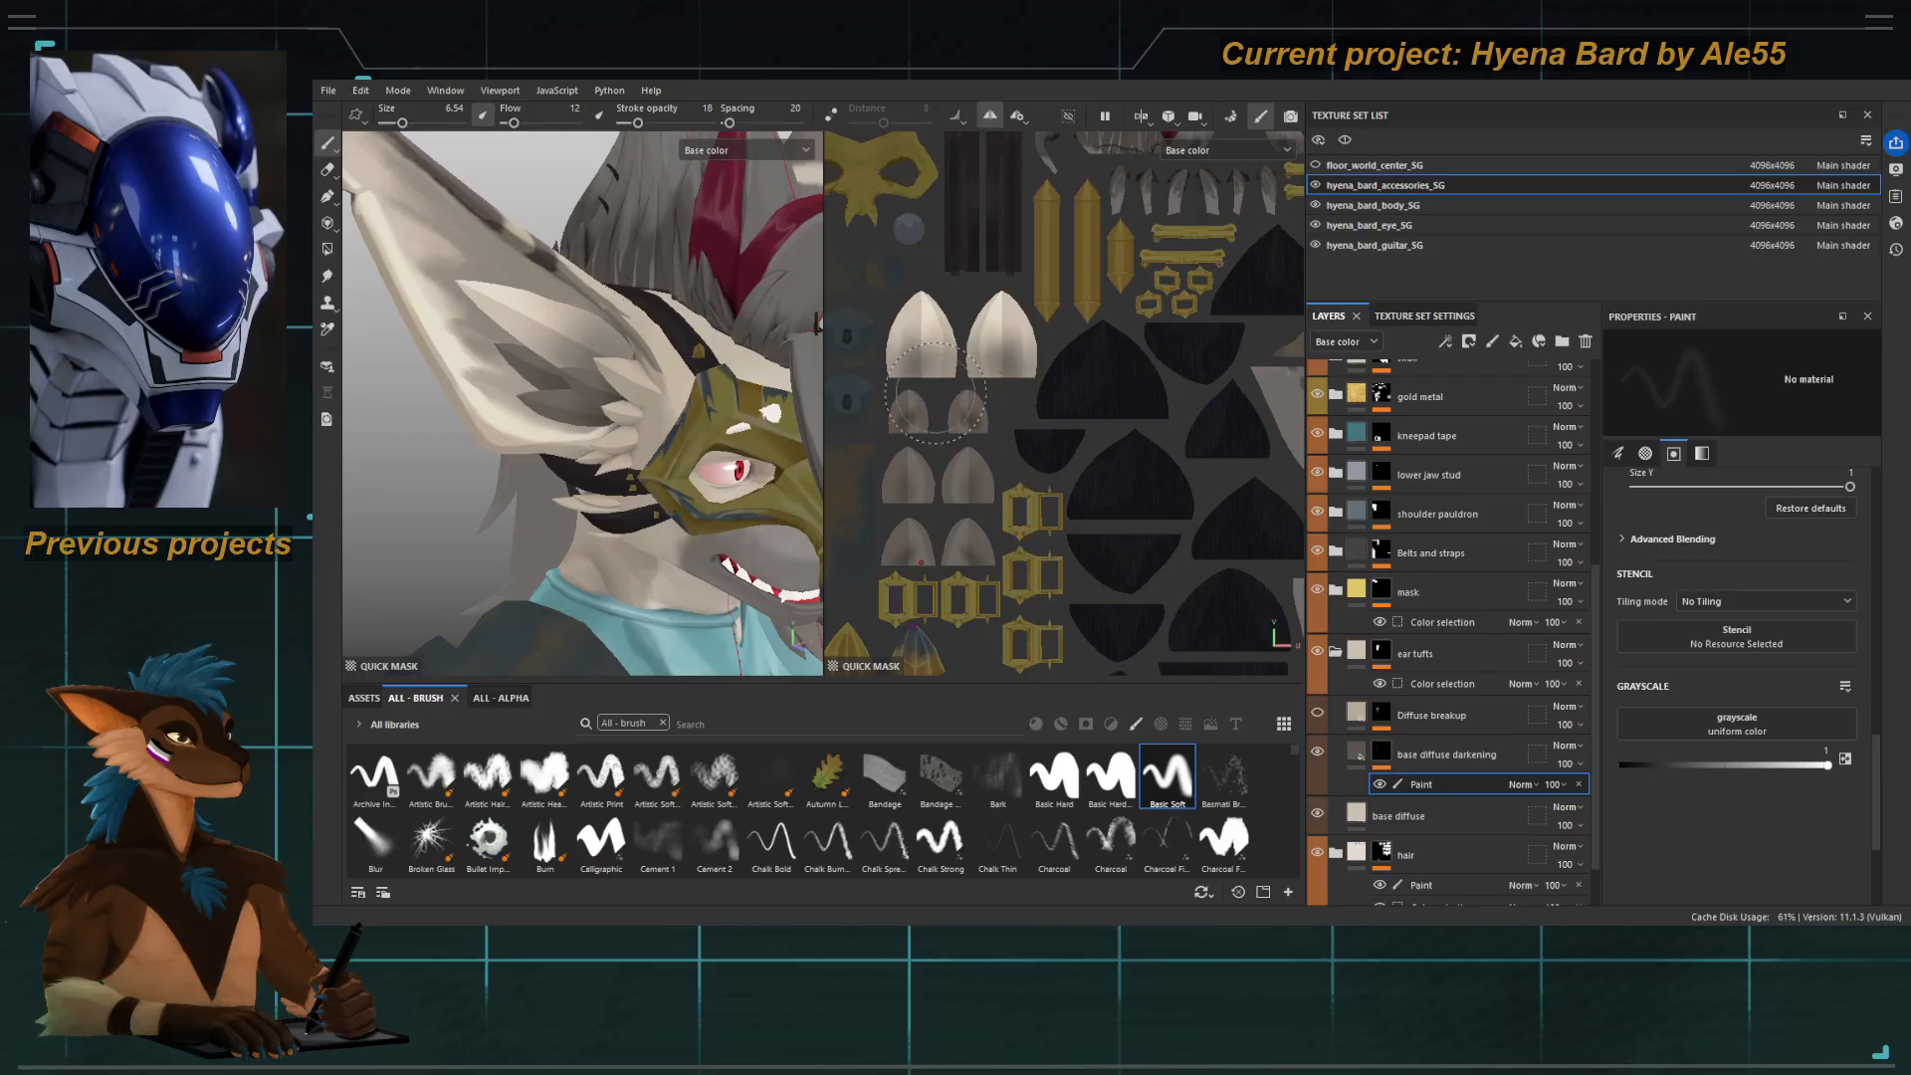
pyautogui.moveTo(894, 391); pyautogui.dragTo(903, 370)
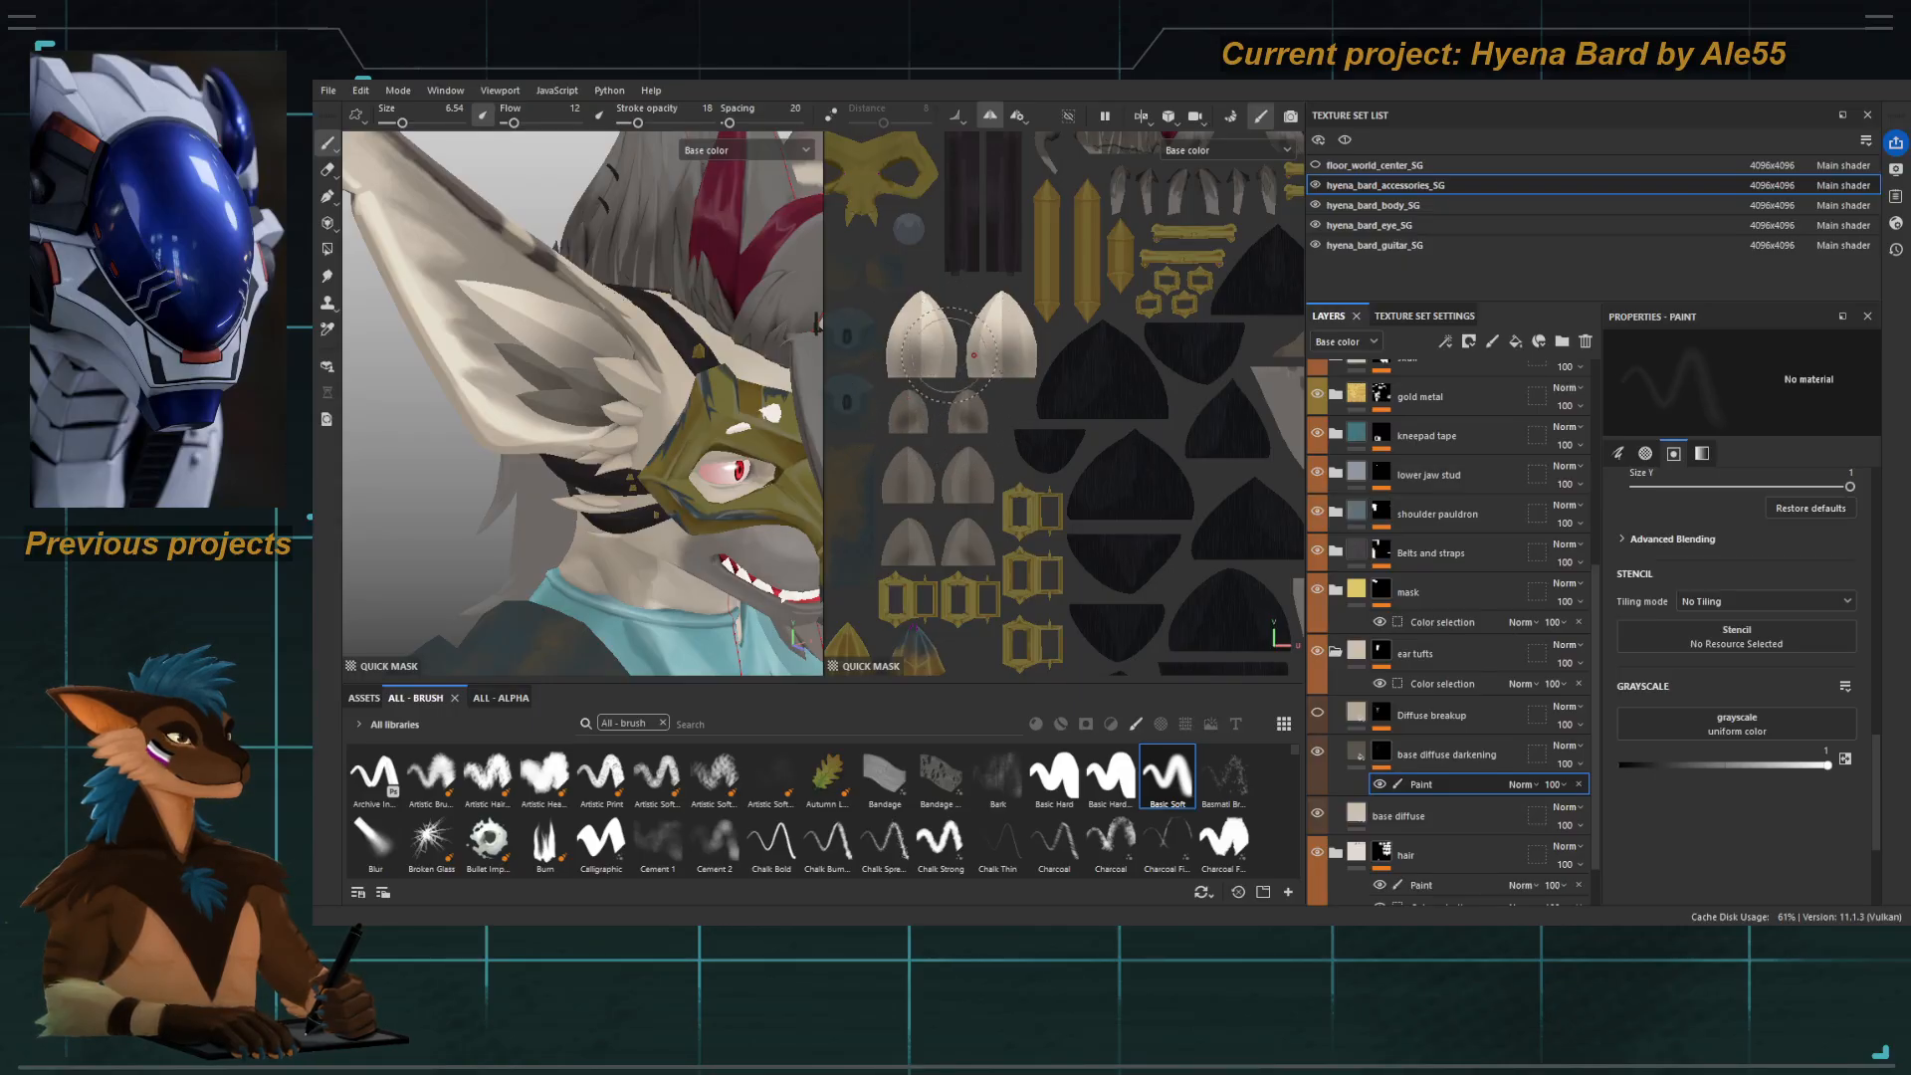
pyautogui.keyDown('ctrl'); pyautogui.moveTo(896, 337); pyautogui.dragTo(916, 336, button='right'); pyautogui.keyUp('ctrl')
pyautogui.press('x')
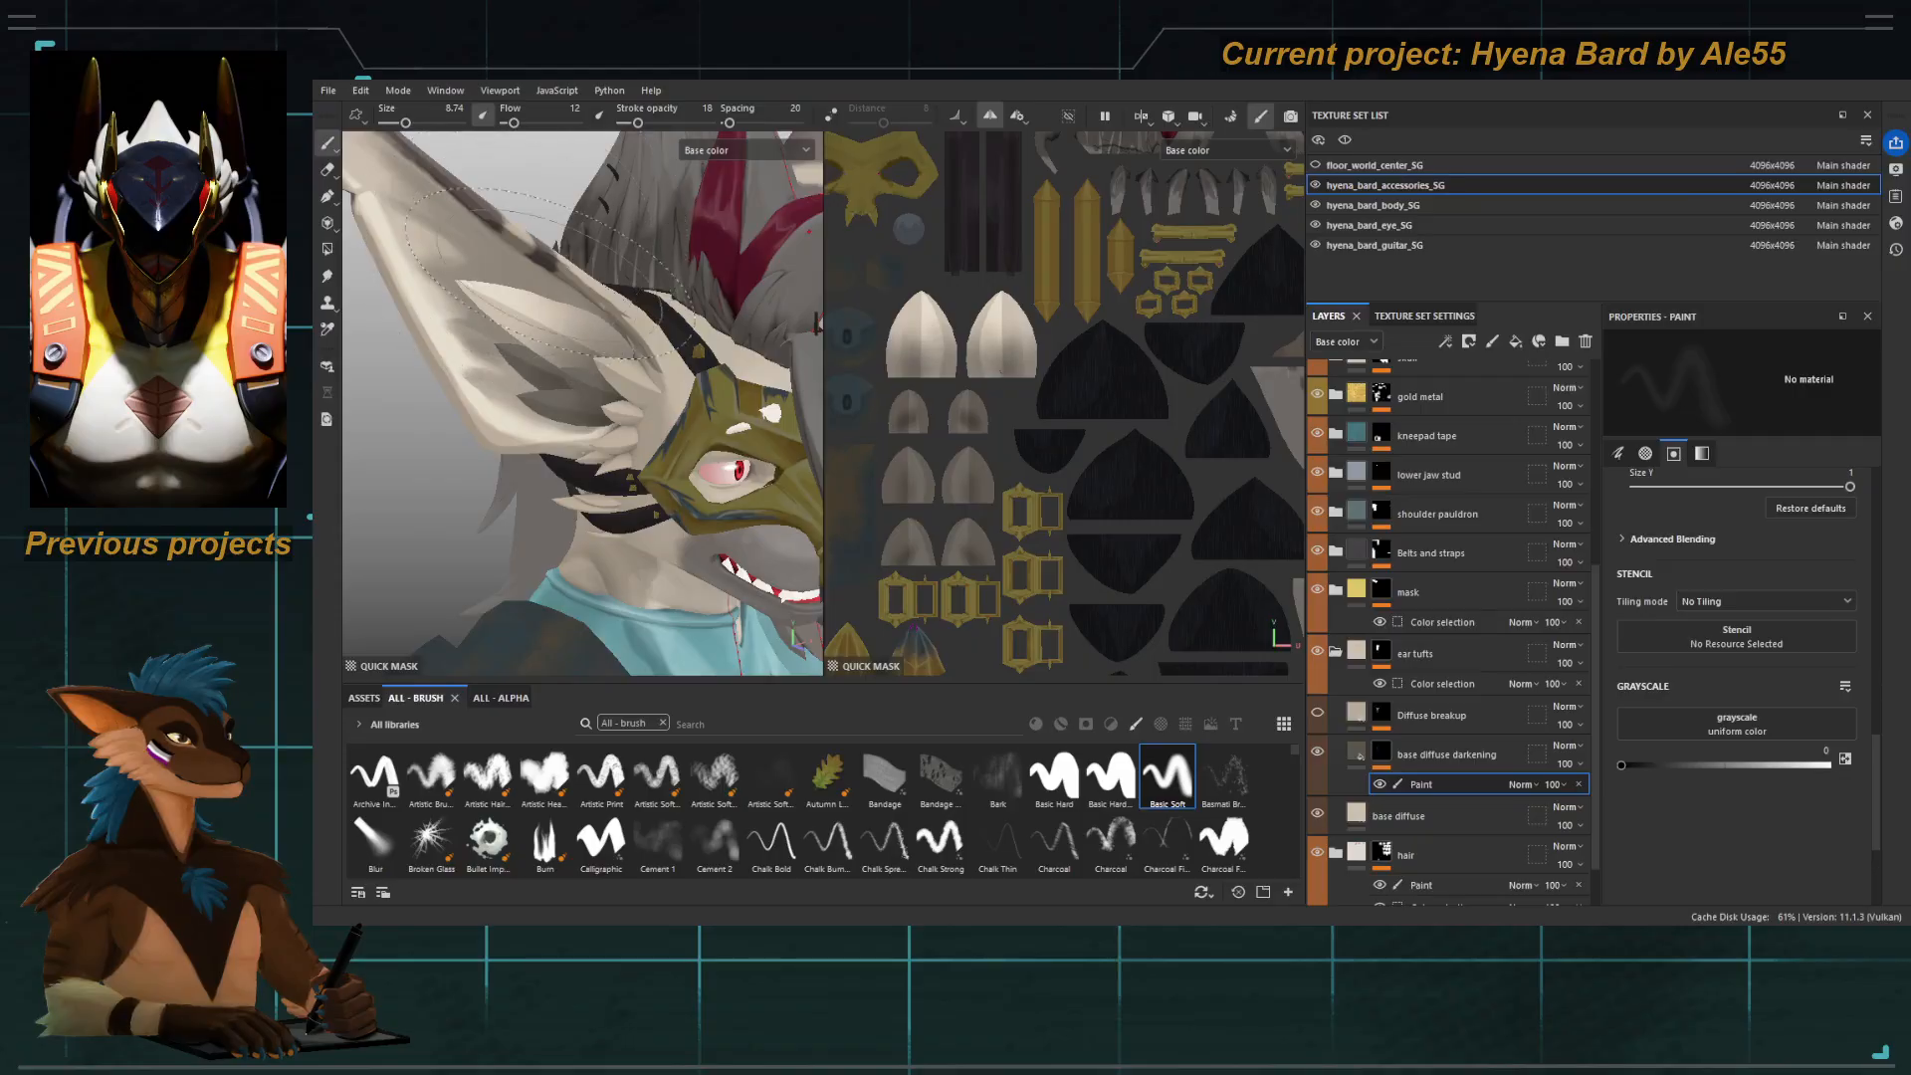
pyautogui.press('t')
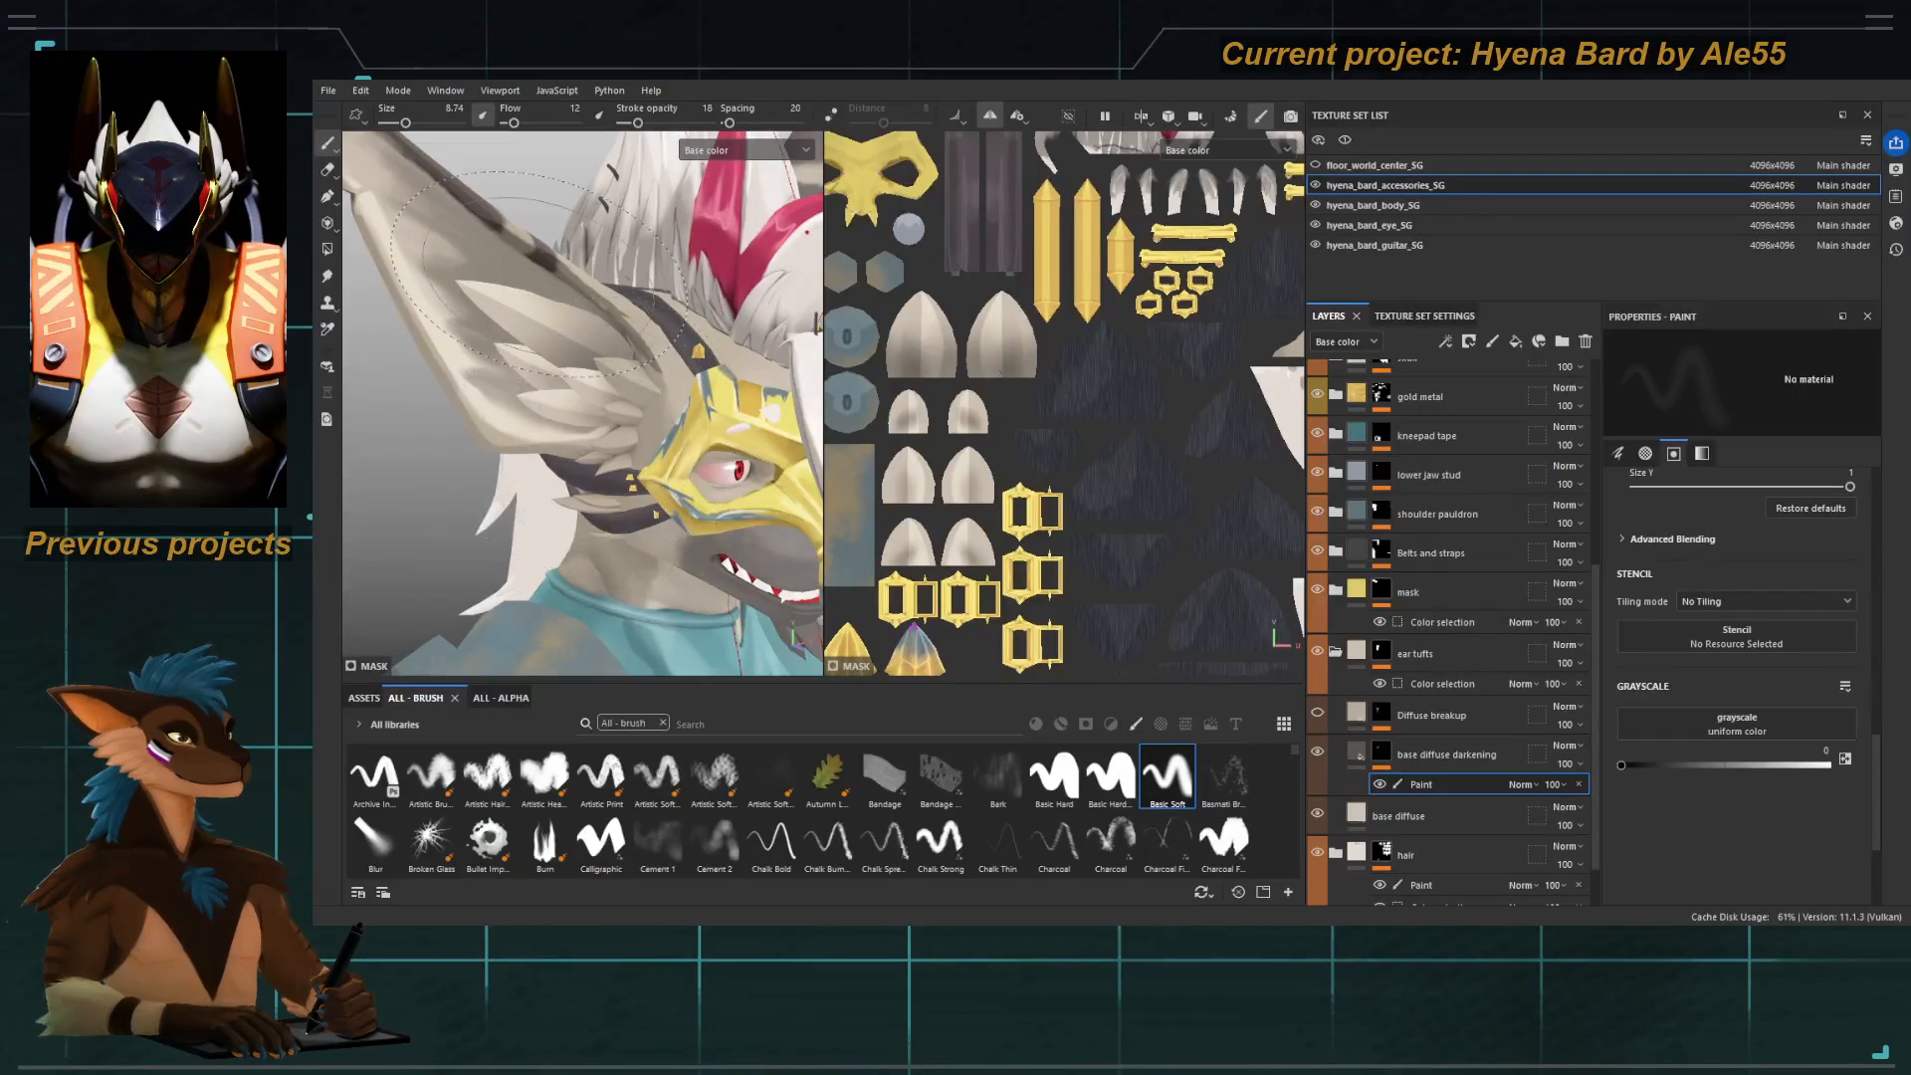
# Examine the shaded inner-ear tufts on the whole upper body from the front and both sides.
pyautogui.keyDown('alt'); pyautogui.moveTo(539, 275); pyautogui.dragTo(333, 197, button='right'); pyautogui.keyUp('alt')
pyautogui.keyDown('alt'); pyautogui.moveTo(687, 393); pyautogui.dragTo(611, 393); pyautogui.keyUp('alt')
pyautogui.keyDown('alt'); pyautogui.moveTo(611, 393); pyautogui.dragTo(555, 312, button='middle'); pyautogui.keyUp('alt')
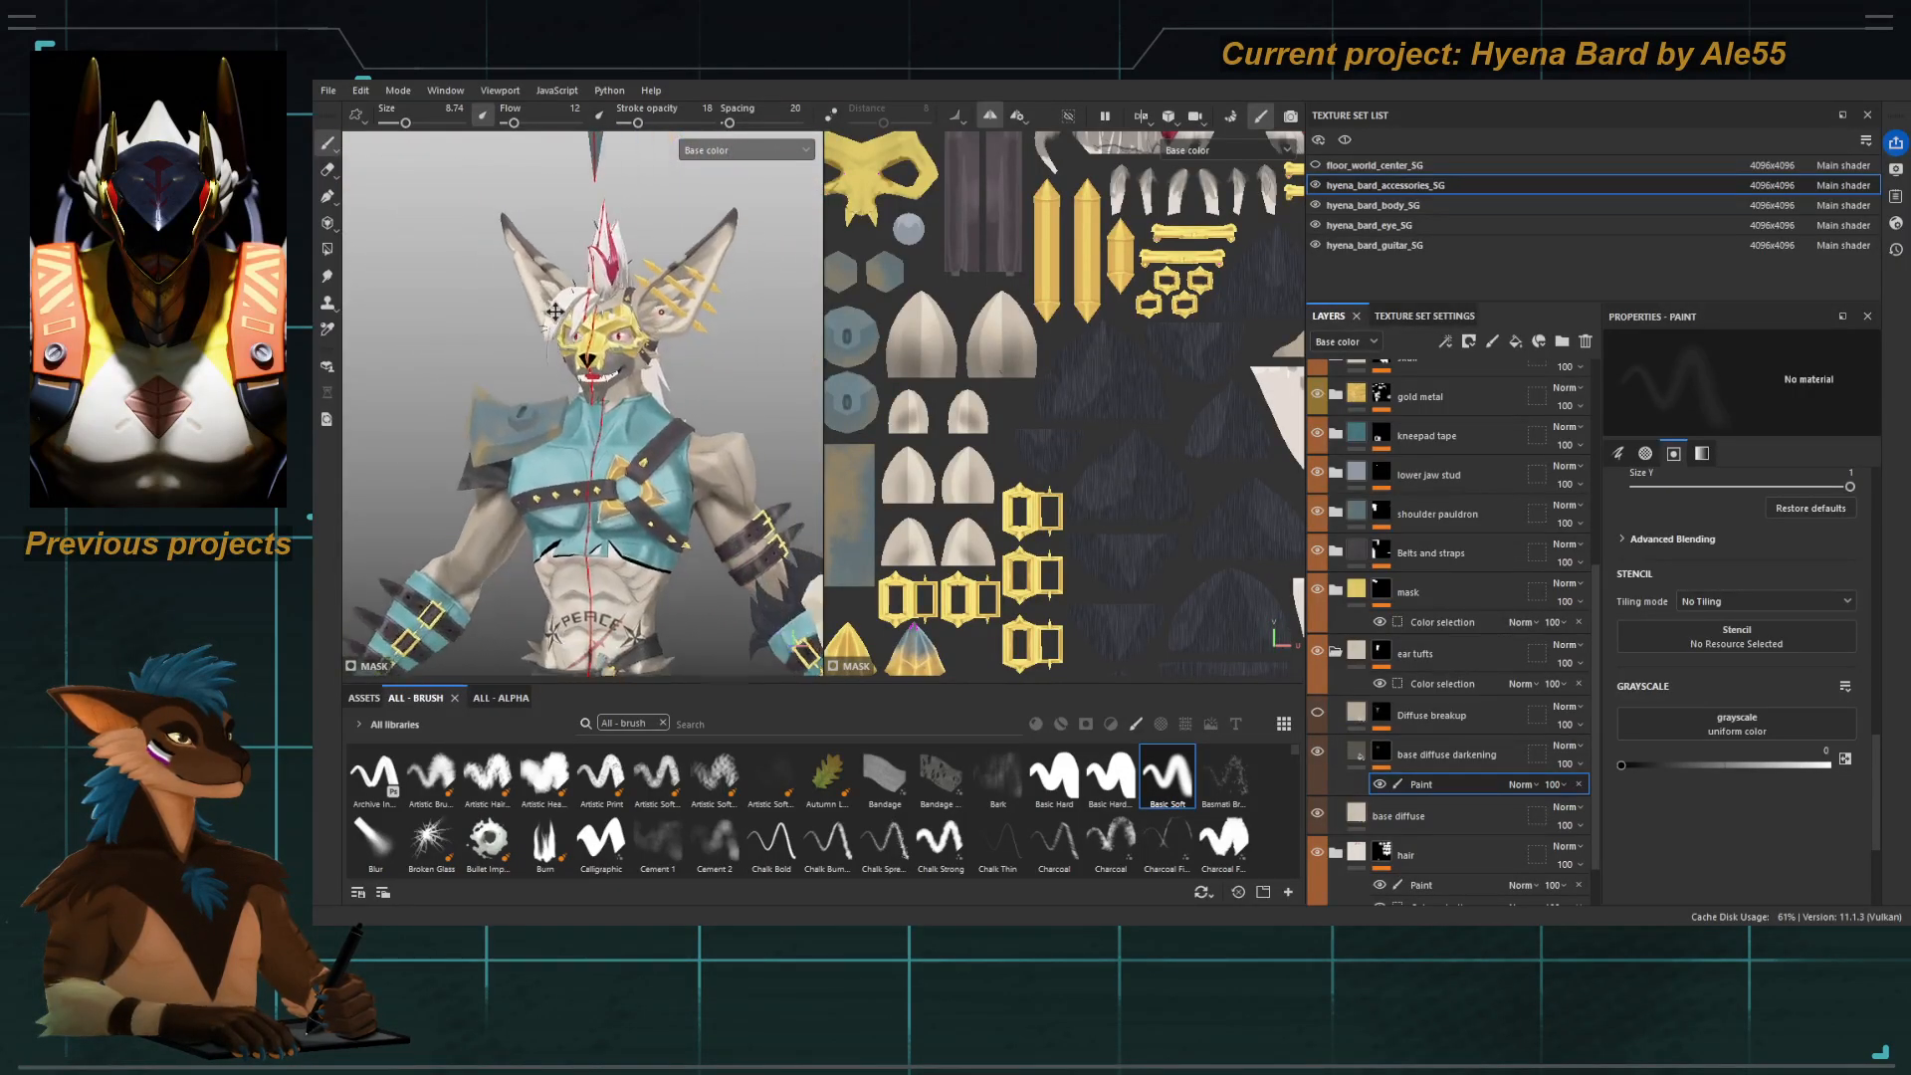
pyautogui.keyDown('alt'); pyautogui.moveTo(555, 311); pyautogui.dragTo(584, 295); pyautogui.keyUp('alt')
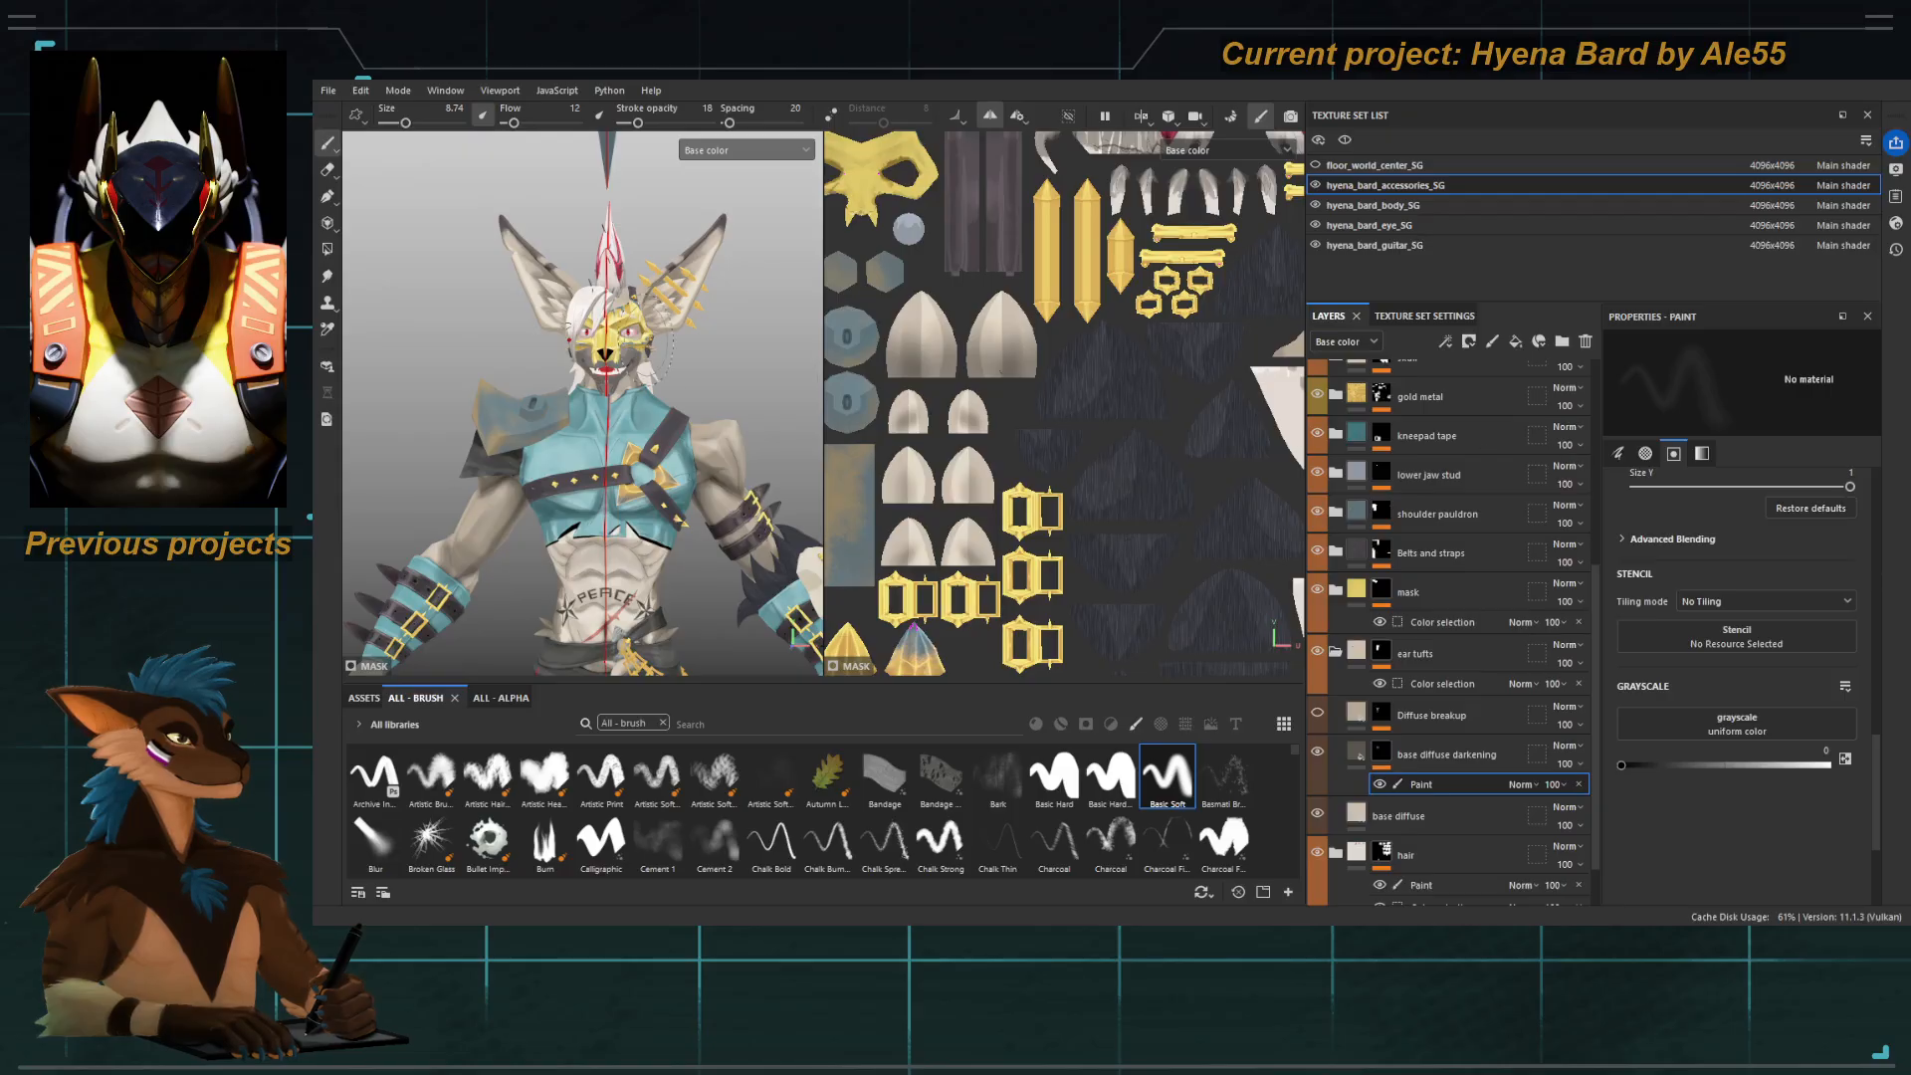
pyautogui.keyDown('alt'); pyautogui.moveTo(749, 511); pyautogui.dragTo(661, 492); pyautogui.keyUp('alt')
pyautogui.keyDown('alt'); pyautogui.moveTo(661, 492); pyautogui.dragTo(735, 430, button='right'); pyautogui.keyUp('alt')
pyautogui.keyDown('alt'); pyautogui.moveTo(734, 430); pyautogui.dragTo(678, 477, button='middle'); pyautogui.keyUp('alt')
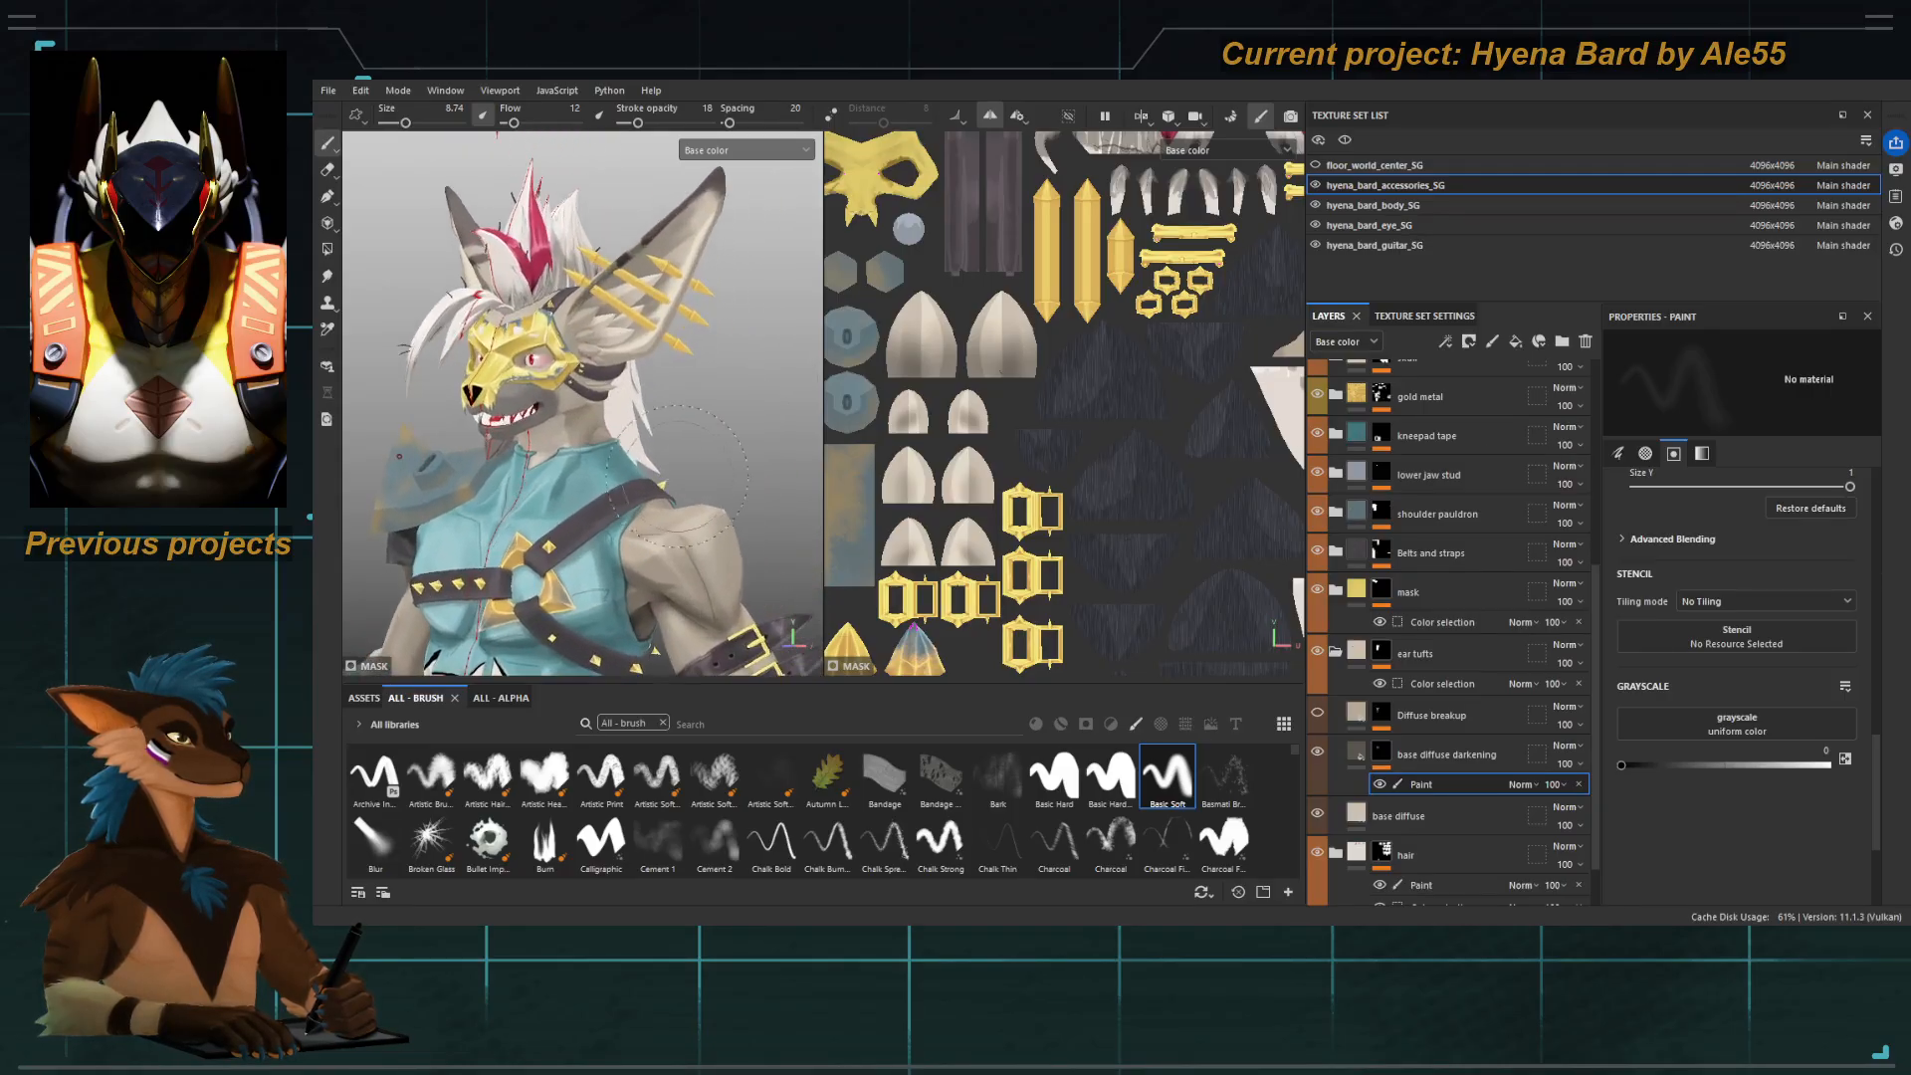
pyautogui.moveTo(680, 468)
pyautogui.keyDown('alt'); pyautogui.mouseDown()
pyautogui.moveTo(735, 463)
pyautogui.moveTo(688, 474)
pyautogui.moveTo(741, 441)
pyautogui.mouseUp(); pyautogui.keyUp('alt')
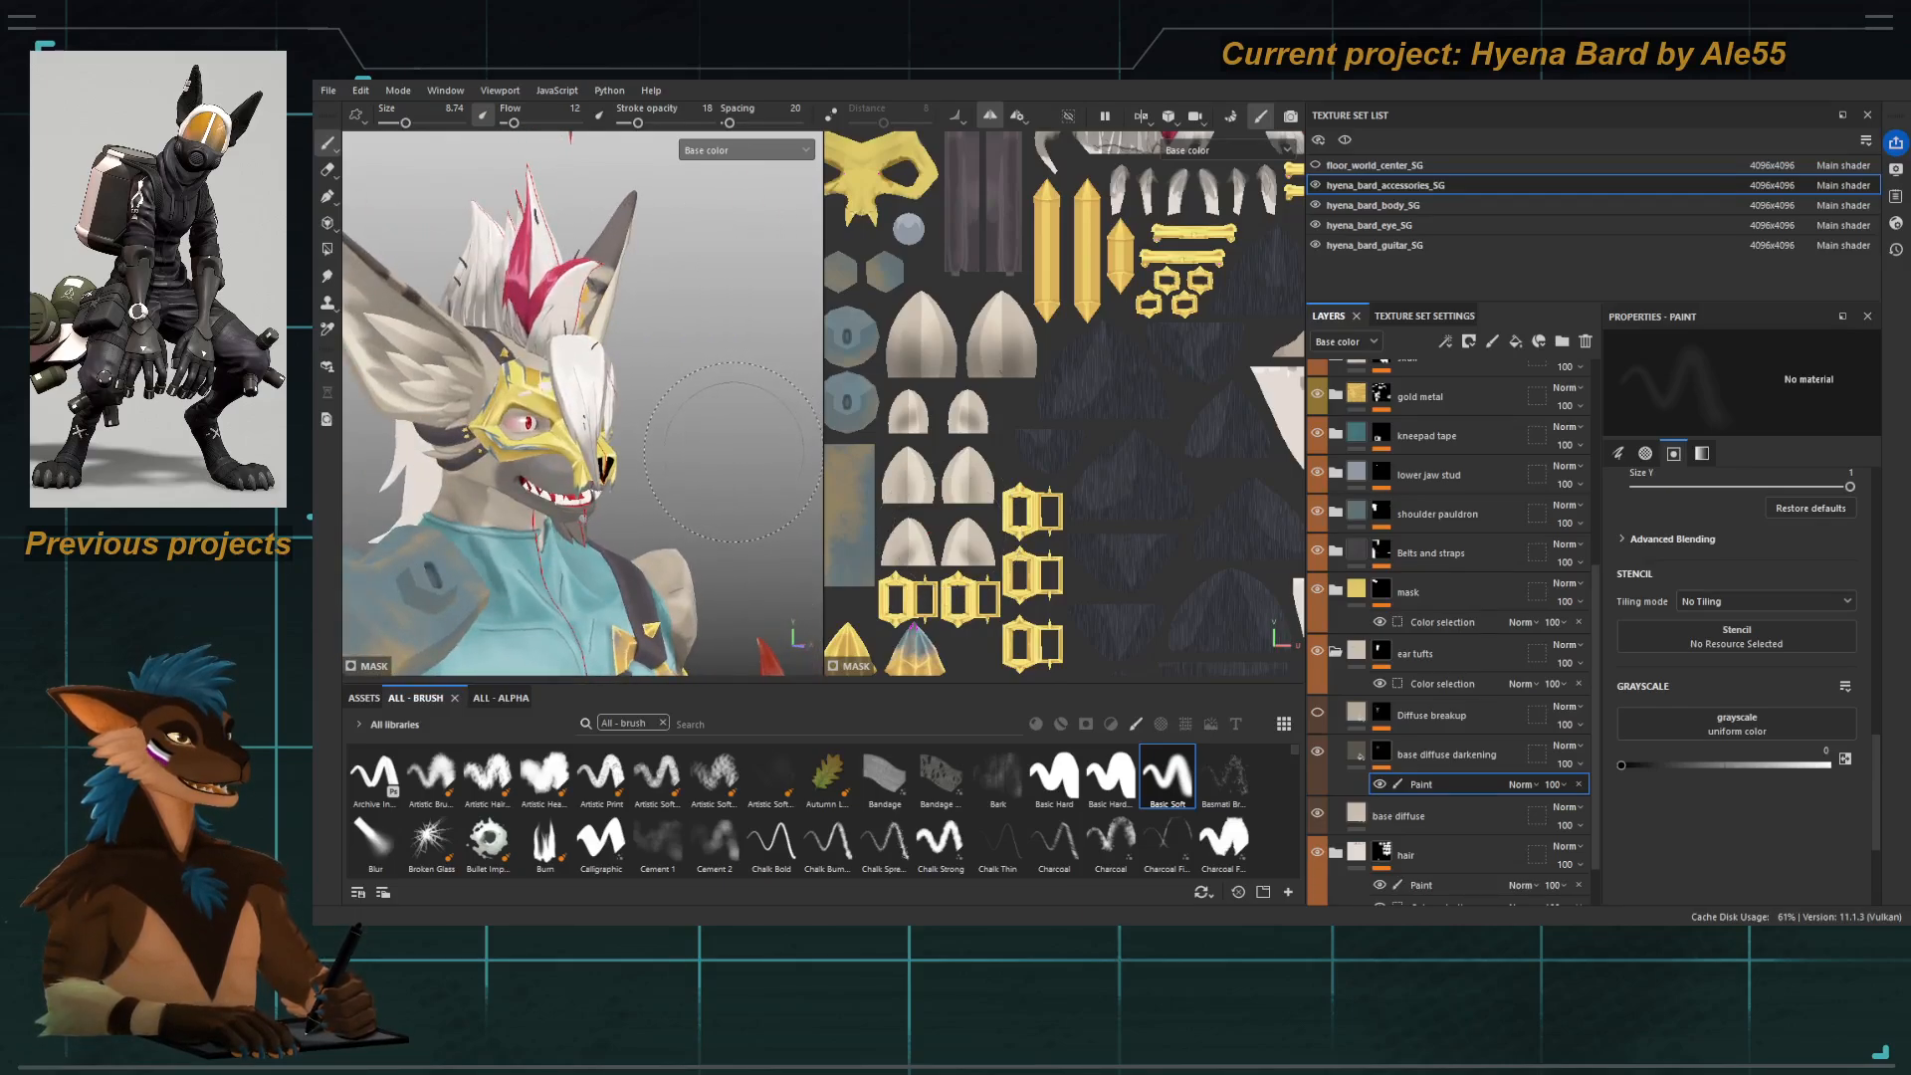
# Isolate the large upper inner-ear tufts again with an inverted quick mask.
pyautogui.press('4')
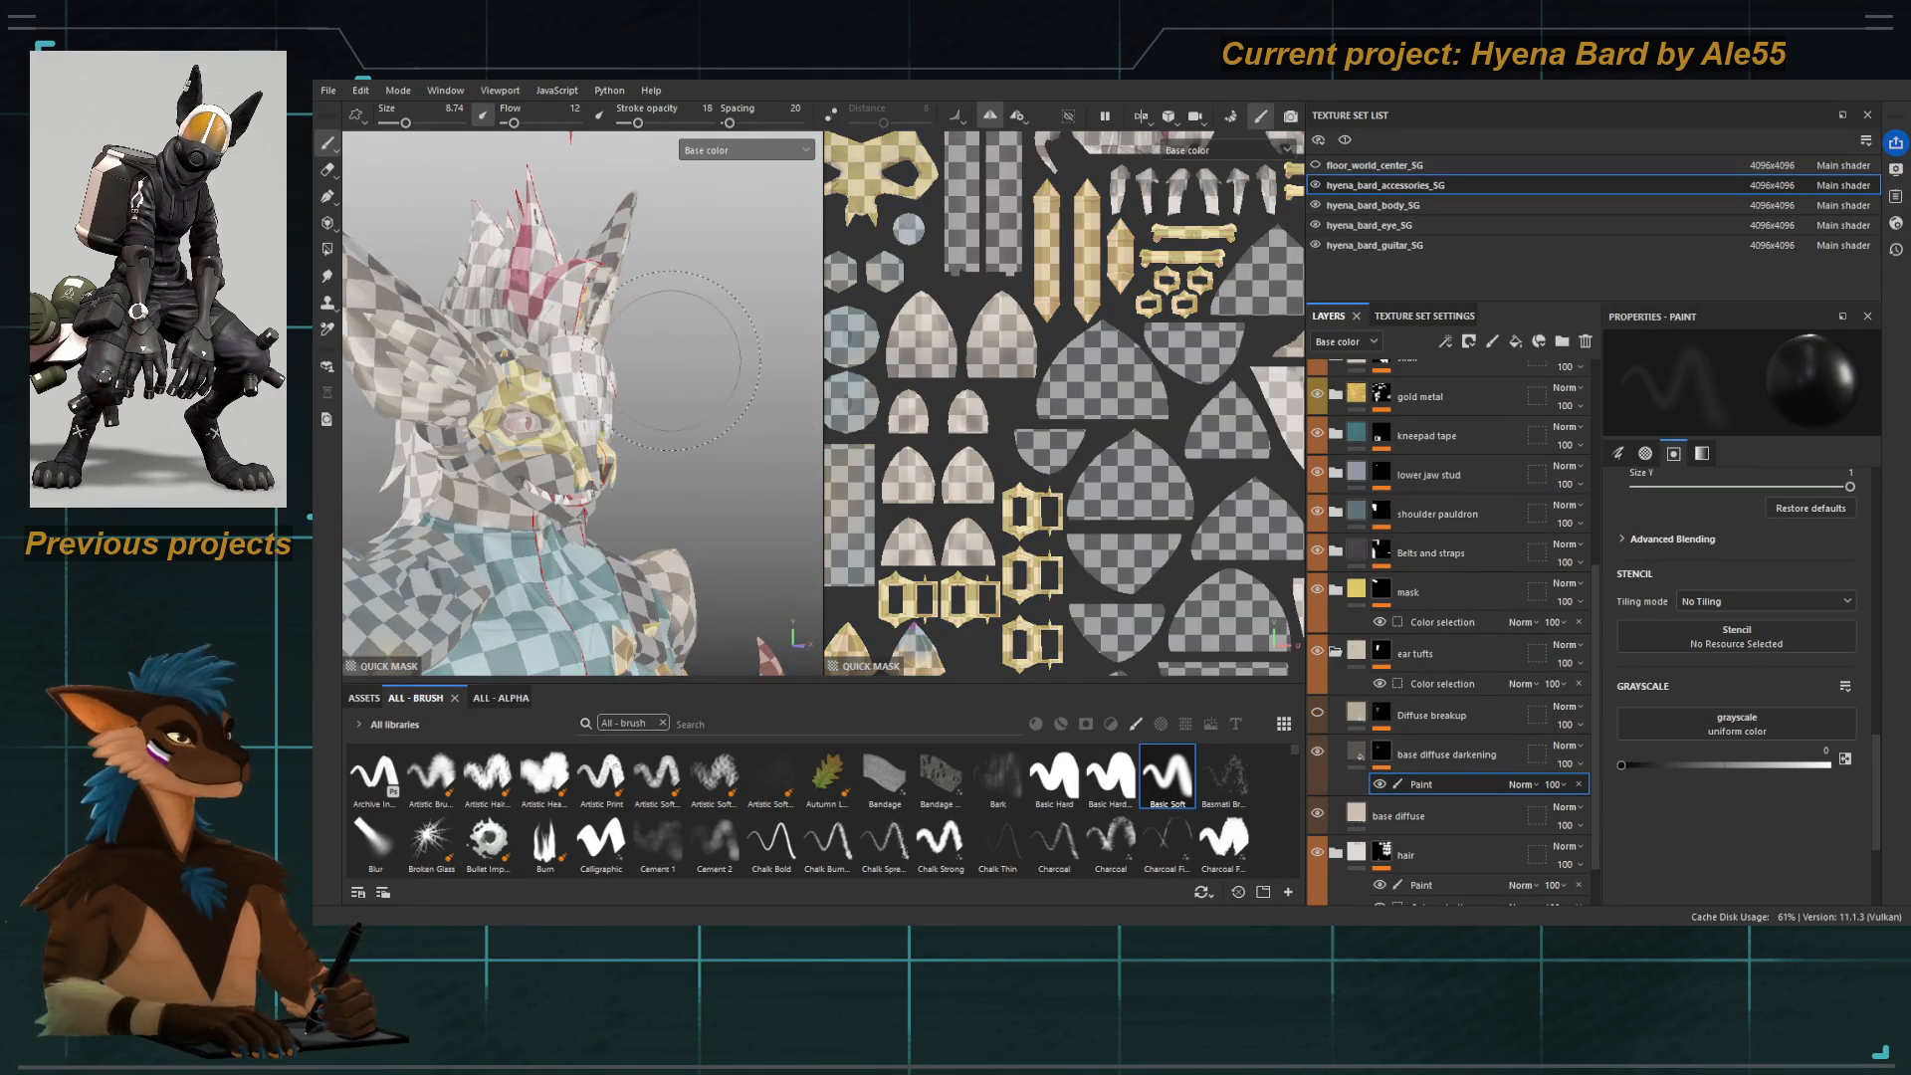
pyautogui.click(420, 348)
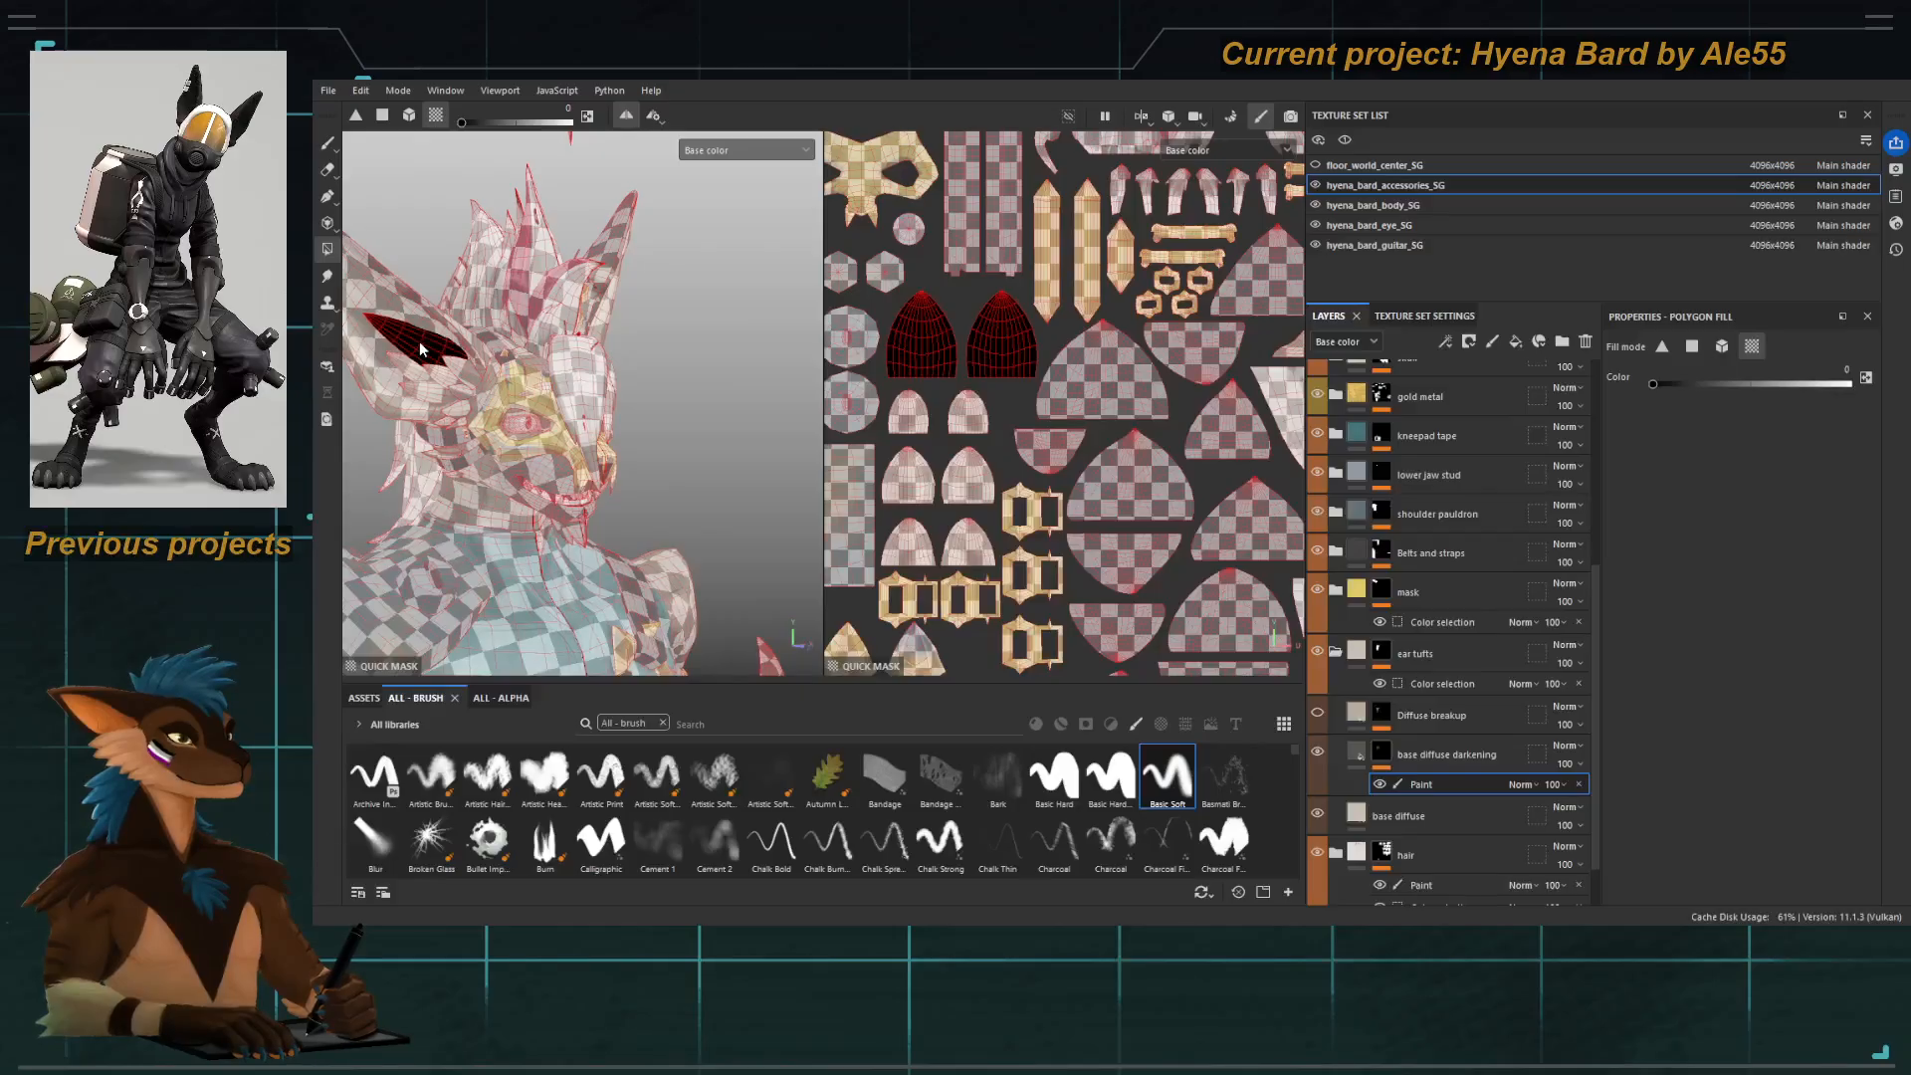
pyautogui.press('y')
pyautogui.keyDown('alt'); pyautogui.moveTo(606, 412); pyautogui.dragTo(697, 413); pyautogui.keyUp('alt')
pyautogui.press('1')
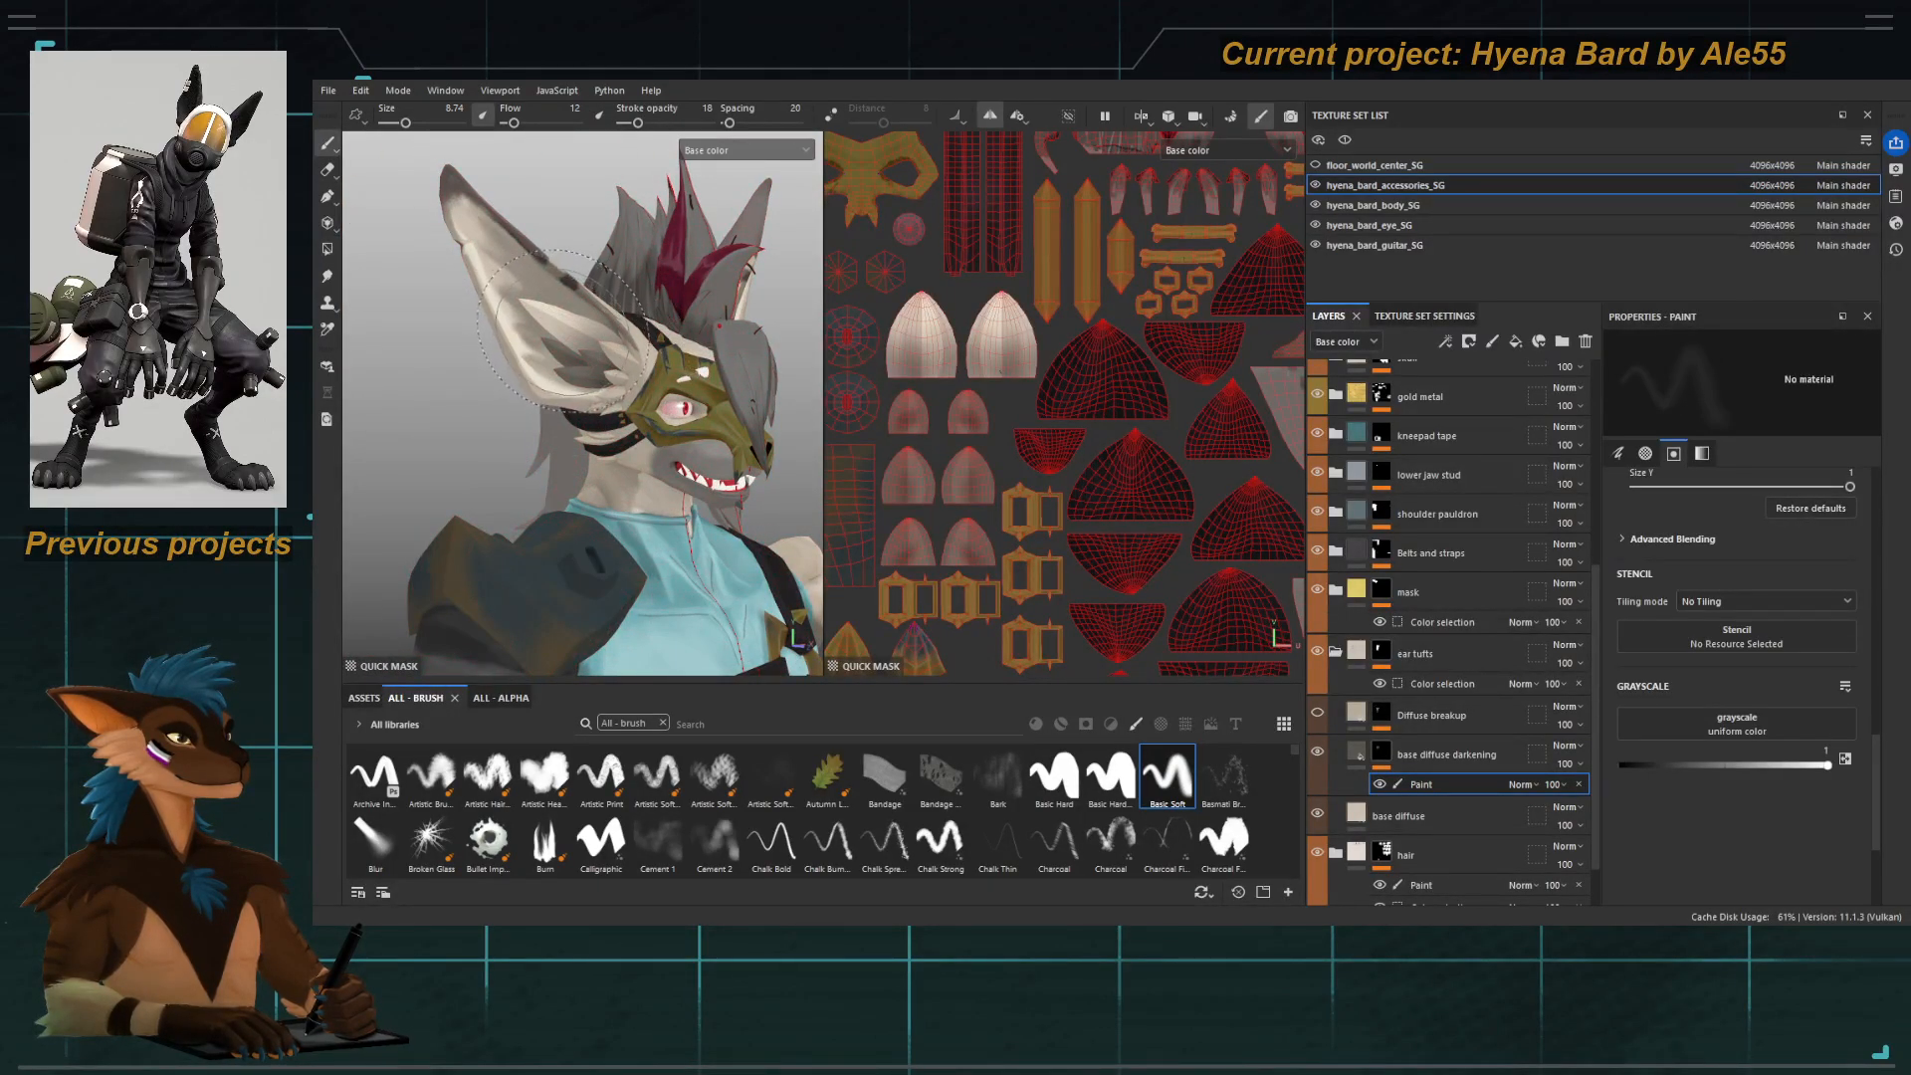
# Touch up the isolated large tufts with the Basic Soft brush at size 9.96 and grayscale 0, and clear the quick mask.
pyautogui.press(']')
pyautogui.press('x')
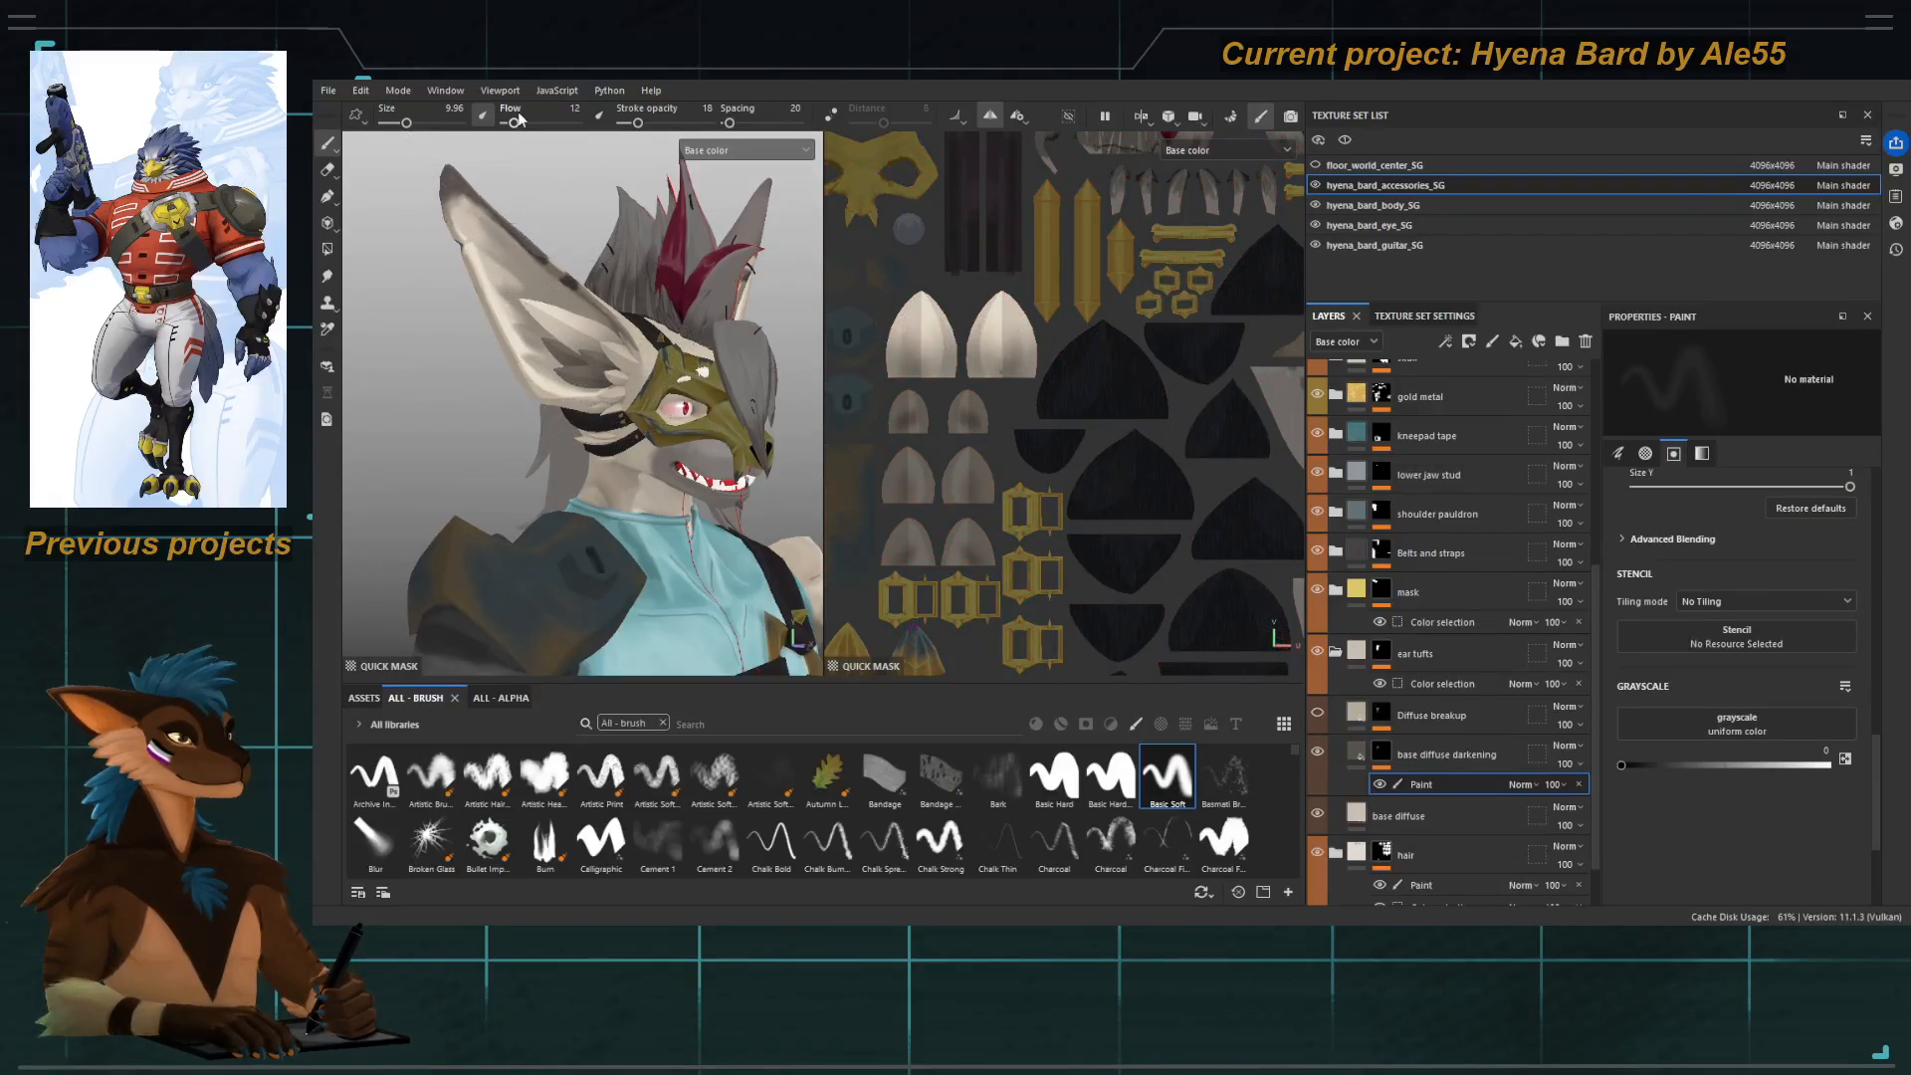
pyautogui.press('t')
# Isolate the smallest pair of inner-ear tufts, near the front of the ear base, with an inverted quick mask.
pyautogui.keyDown('alt'); pyautogui.moveTo(515, 405); pyautogui.dragTo(468, 383, button='right'); pyautogui.keyUp('alt')
pyautogui.keyDown('alt'); pyautogui.moveTo(597, 408); pyautogui.dragTo(498, 413); pyautogui.keyUp('alt')
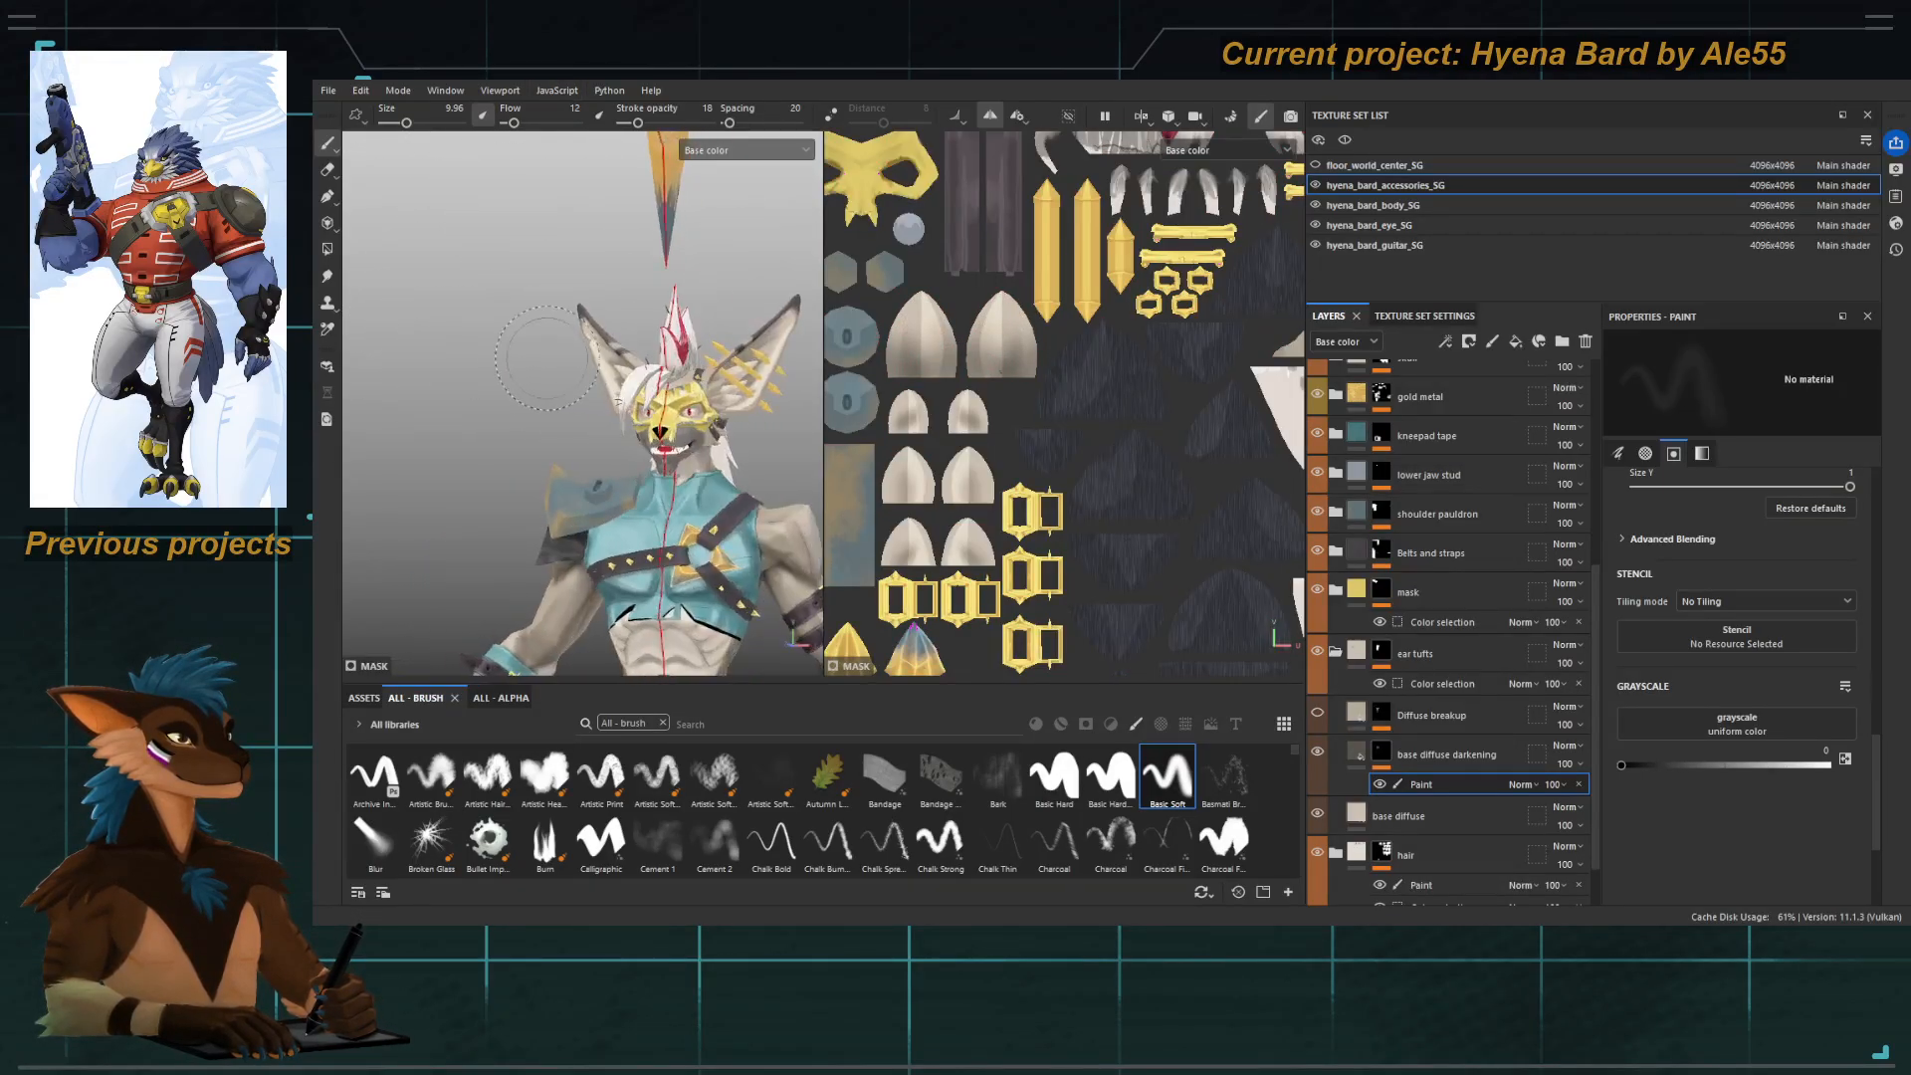
pyautogui.keyDown('alt'); pyautogui.moveTo(687, 418); pyautogui.dragTo(757, 413, button='right'); pyautogui.keyUp('alt')
pyautogui.keyDown('alt'); pyautogui.moveTo(757, 413); pyautogui.dragTo(757, 514, button='middle'); pyautogui.keyUp('alt')
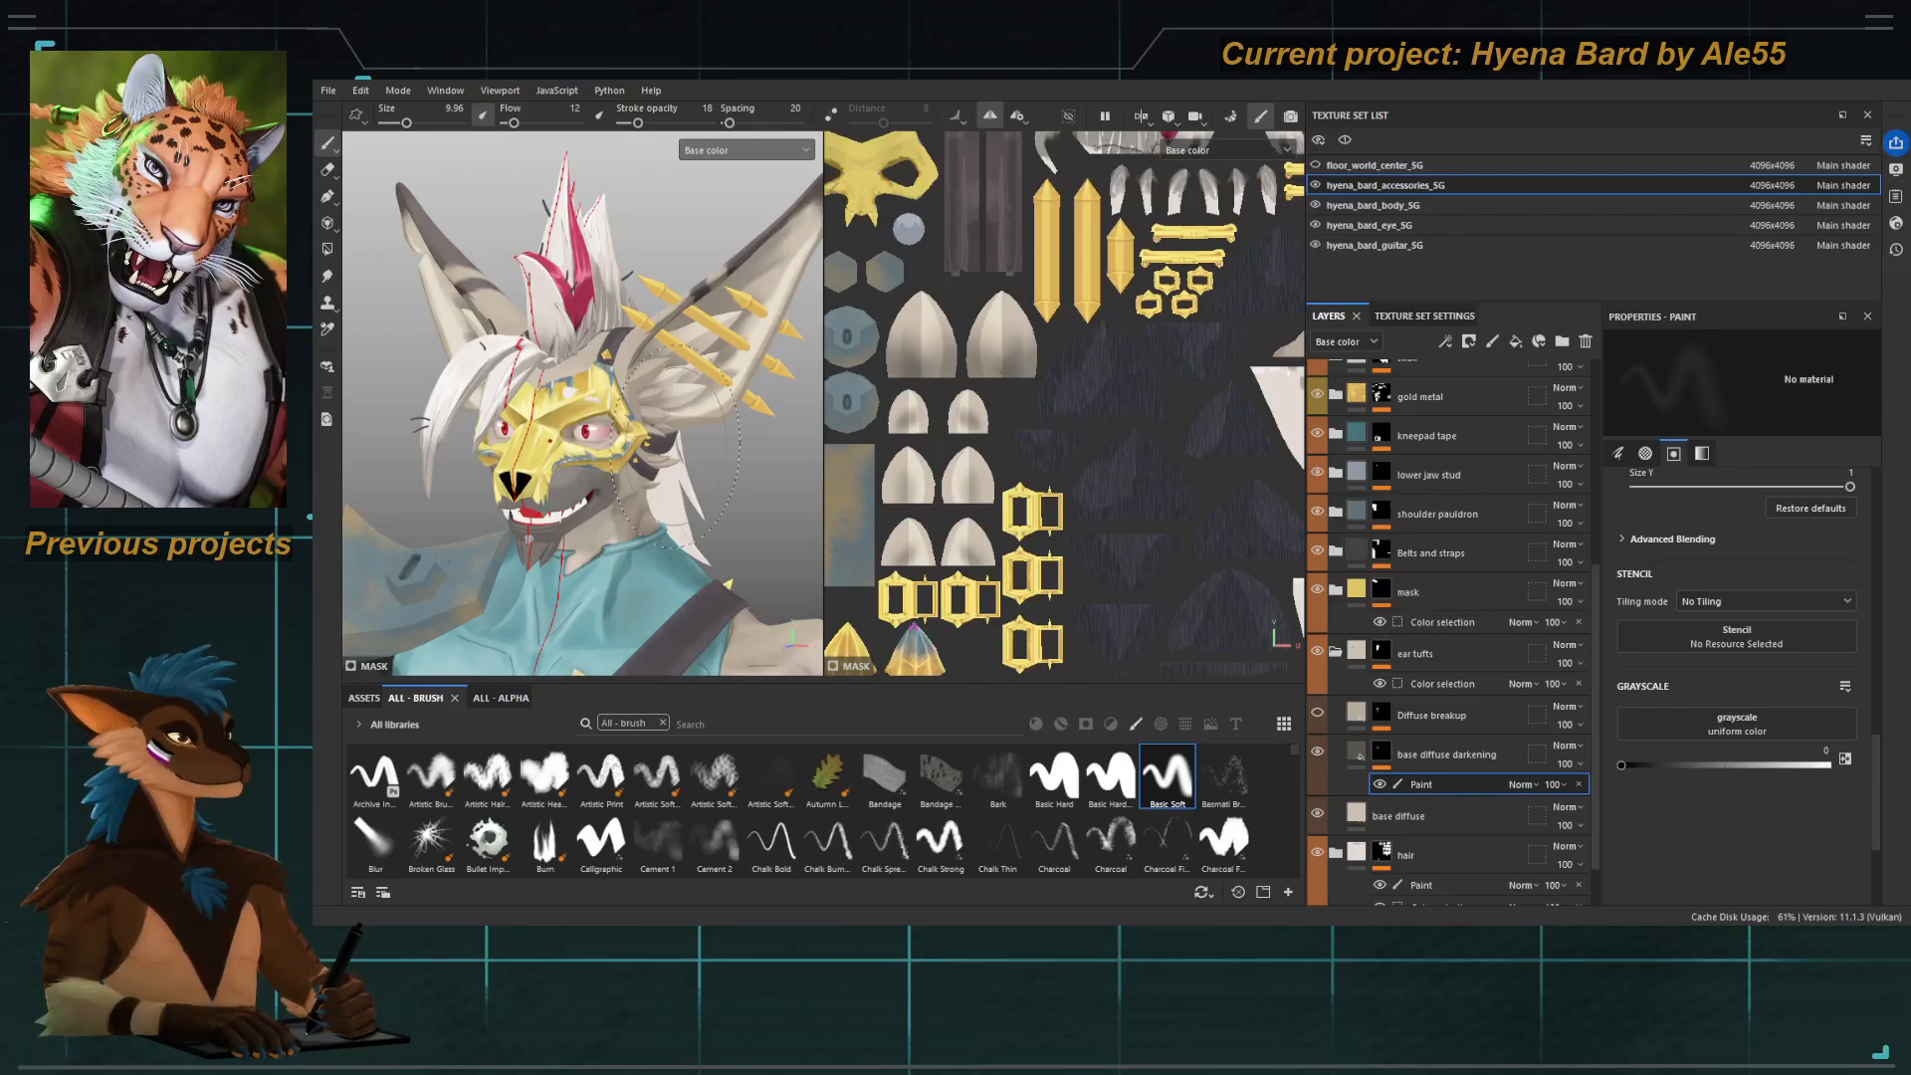
pyautogui.moveTo(684, 519)
pyautogui.keyDown('alt'); pyautogui.mouseDown(button='right')
pyautogui.moveTo(598, 460)
pyautogui.moveTo(687, 513)
pyautogui.mouseUp(button='right'); pyautogui.keyUp('alt')
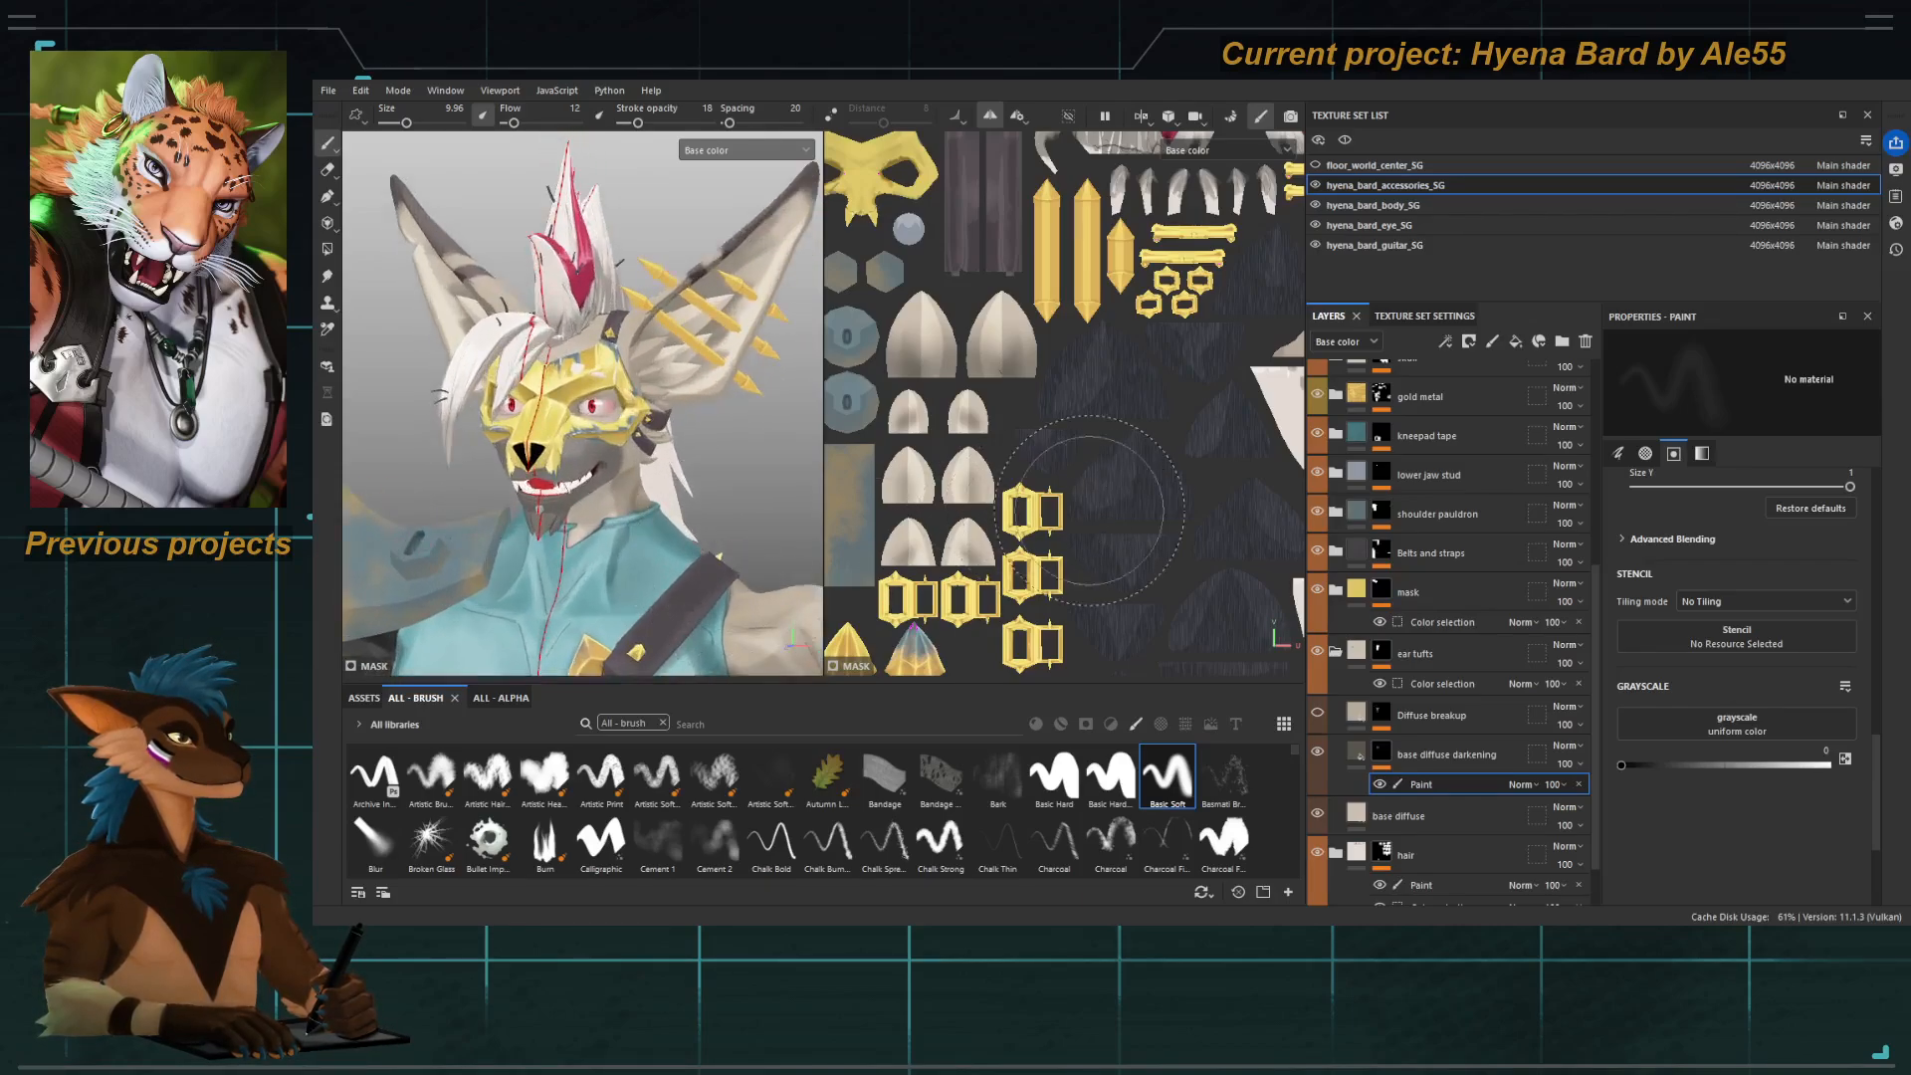
pyautogui.press('4')
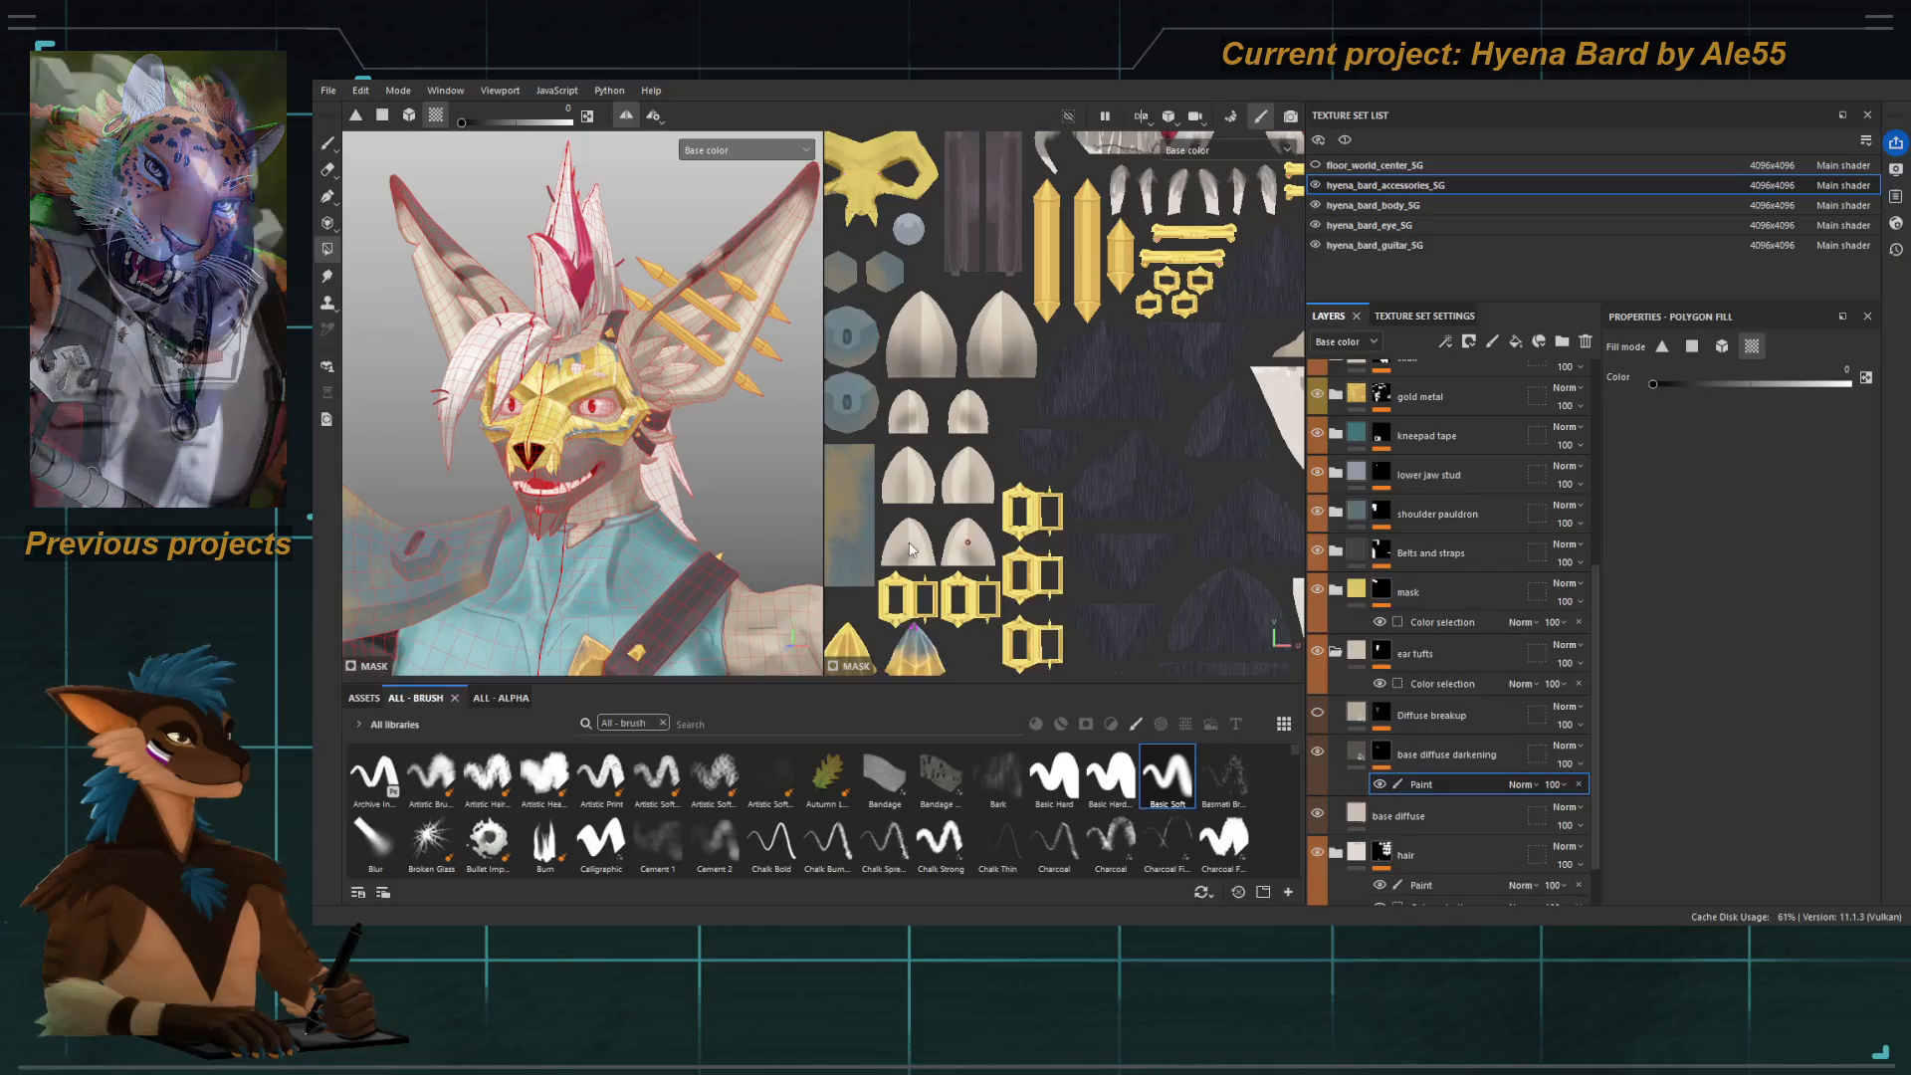
pyautogui.keyDown('alt'); pyautogui.moveTo(763, 396); pyautogui.dragTo(642, 372); pyautogui.keyUp('alt')
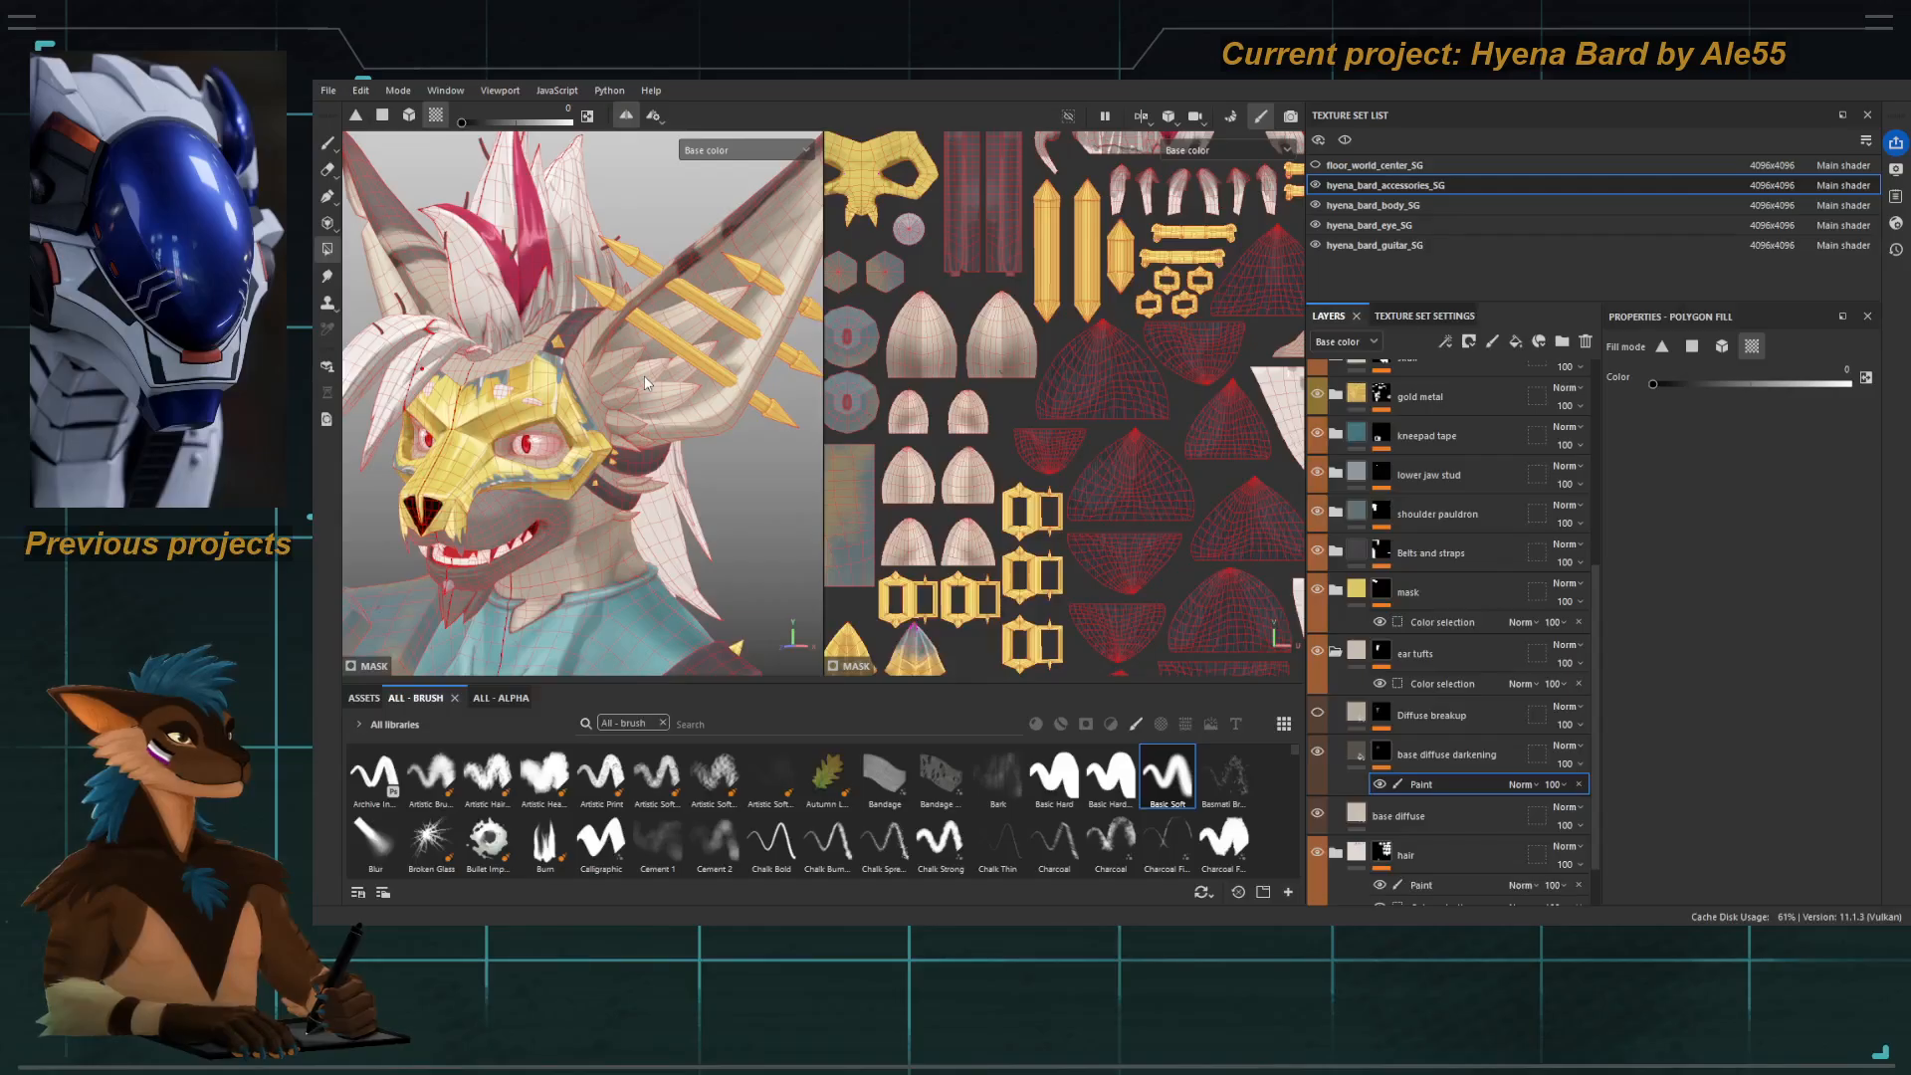
pyautogui.press('1')
pyautogui.press('4')
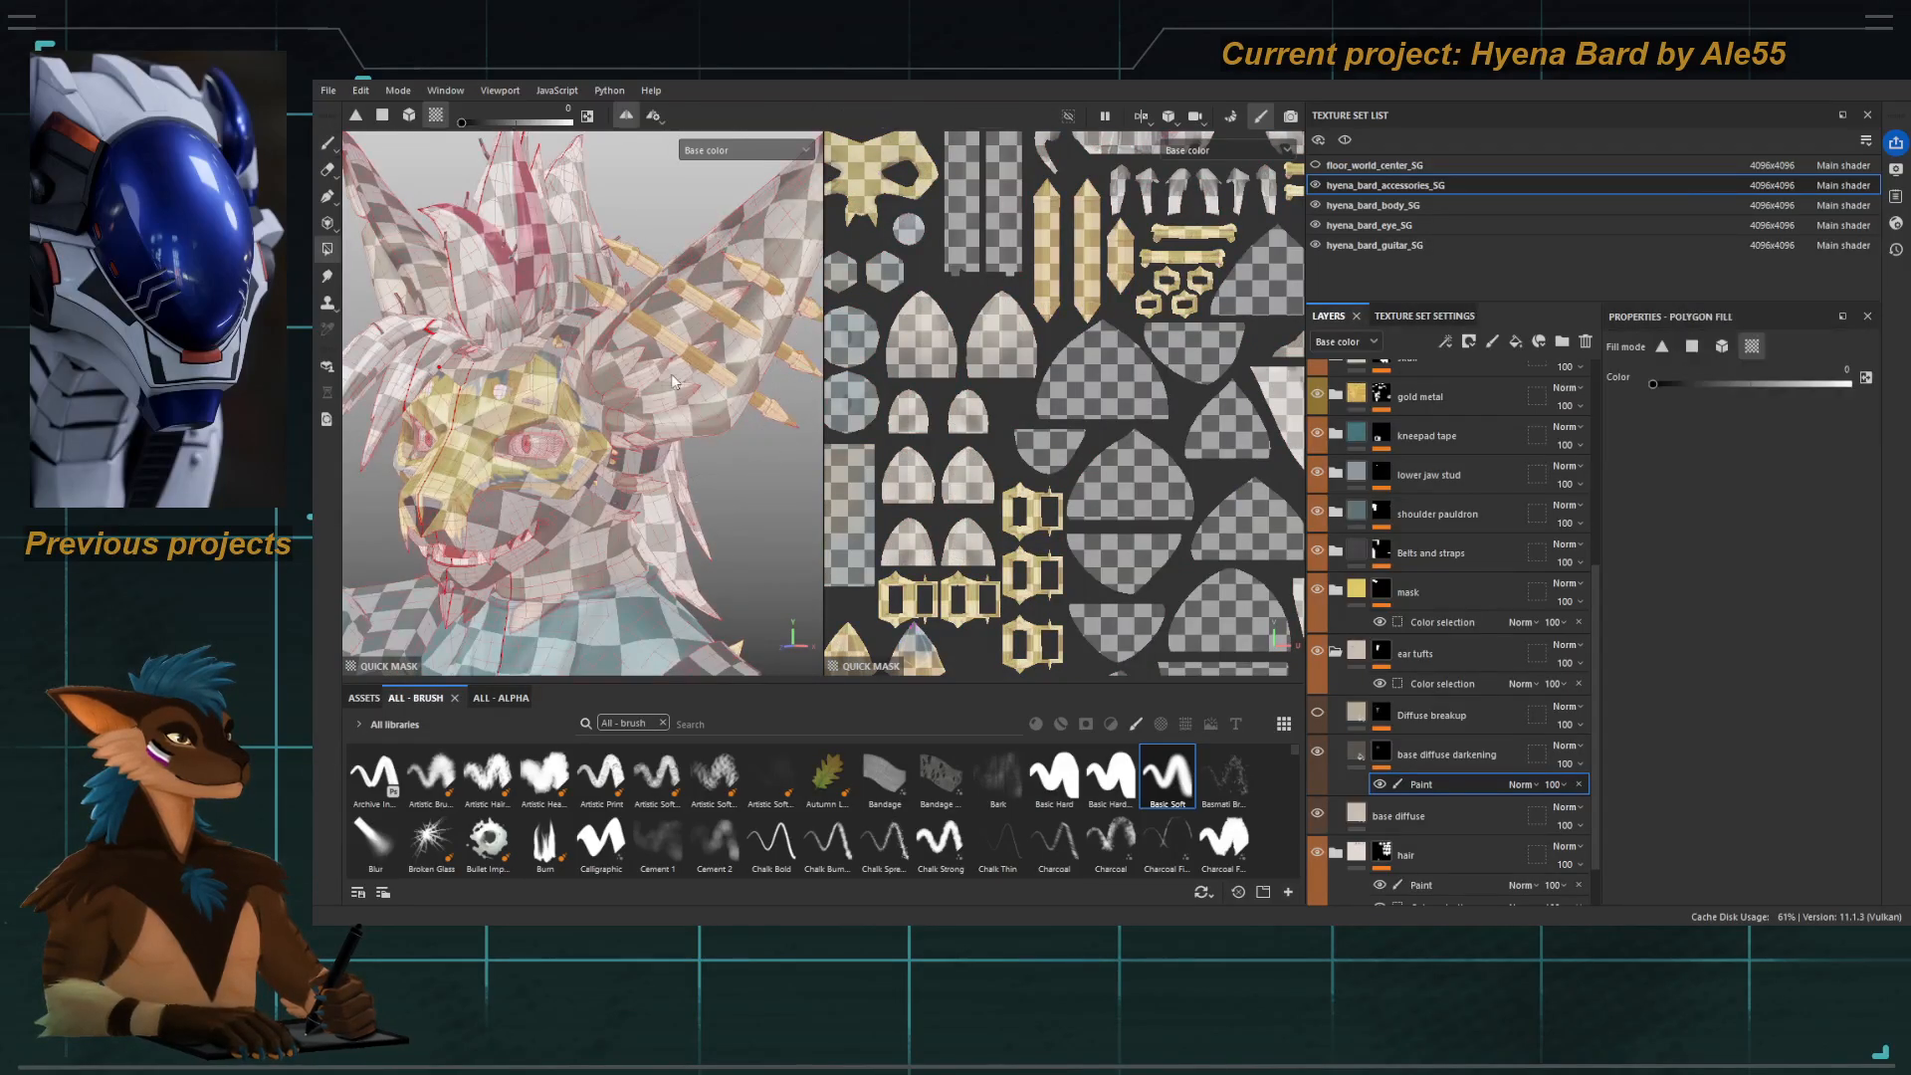
pyautogui.click(651, 373)
pyautogui.press('i')
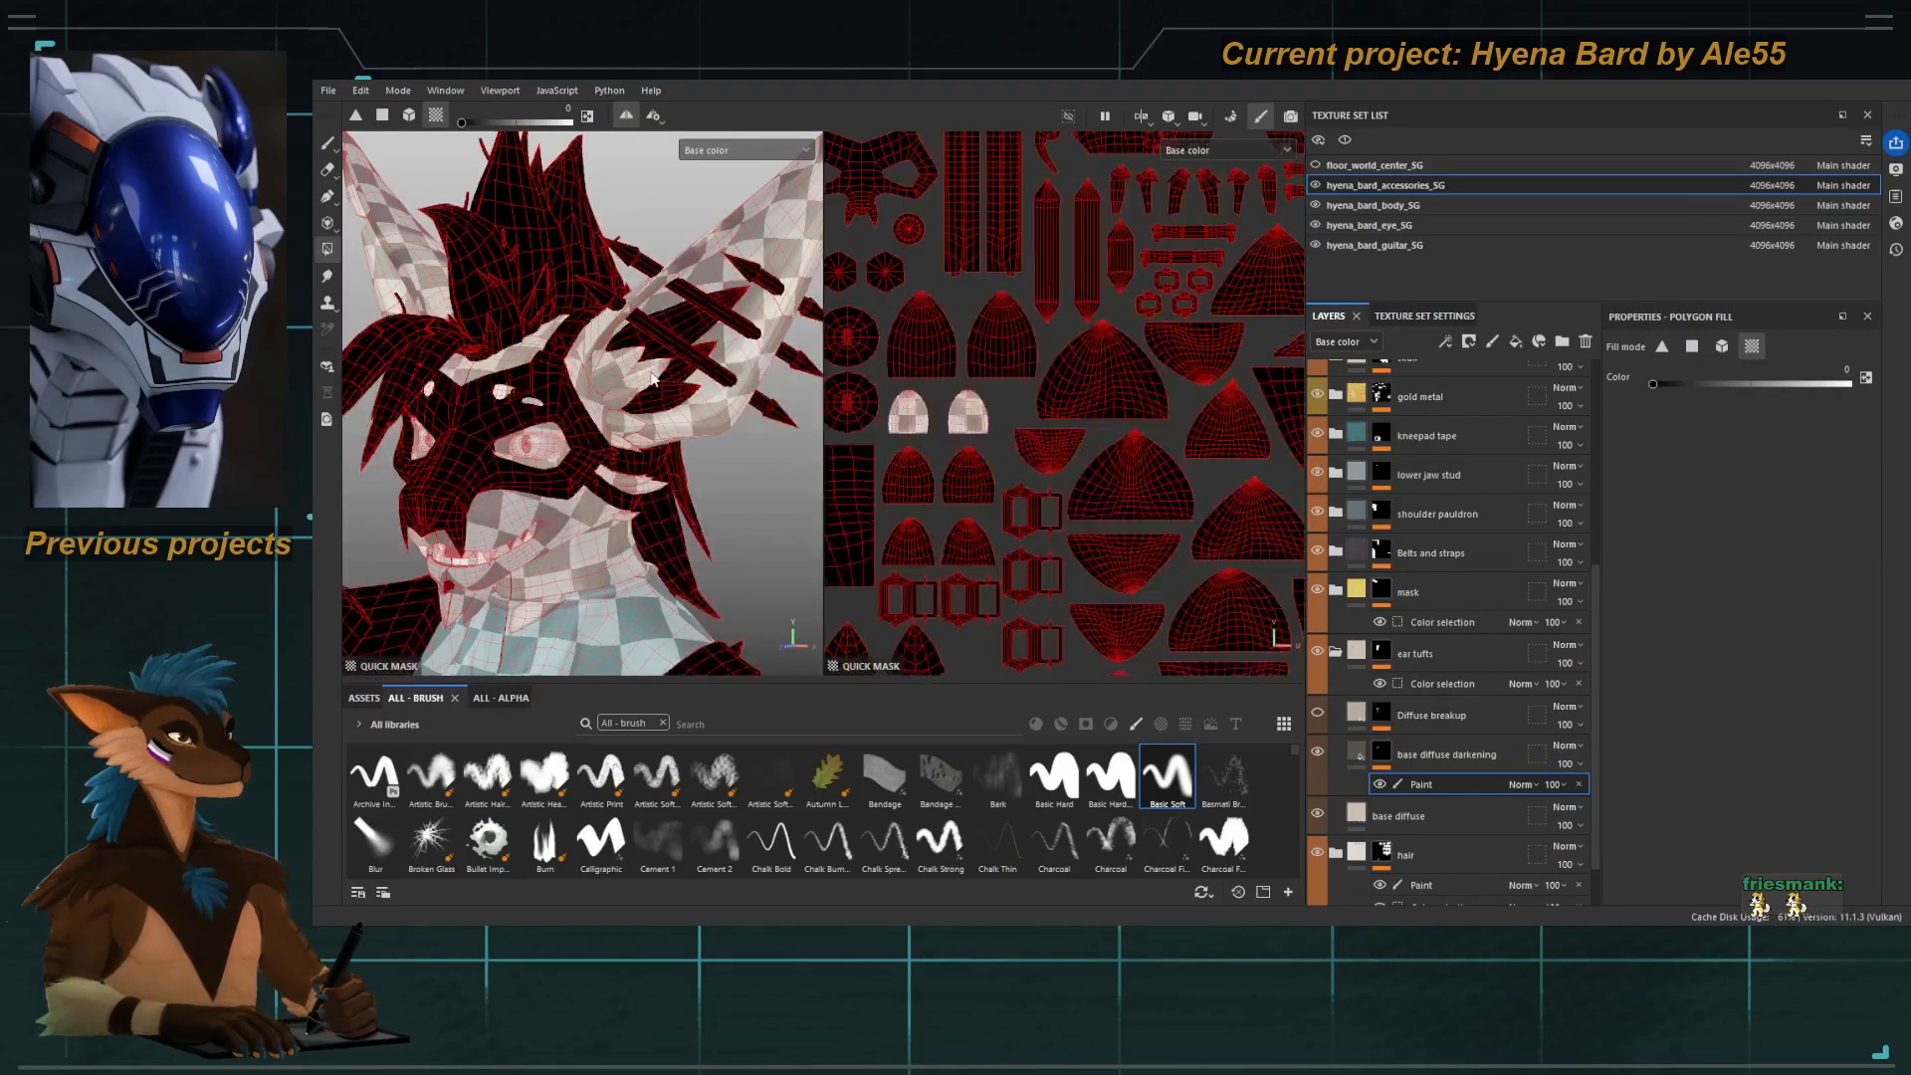
pyautogui.press('y')
pyautogui.press('1')
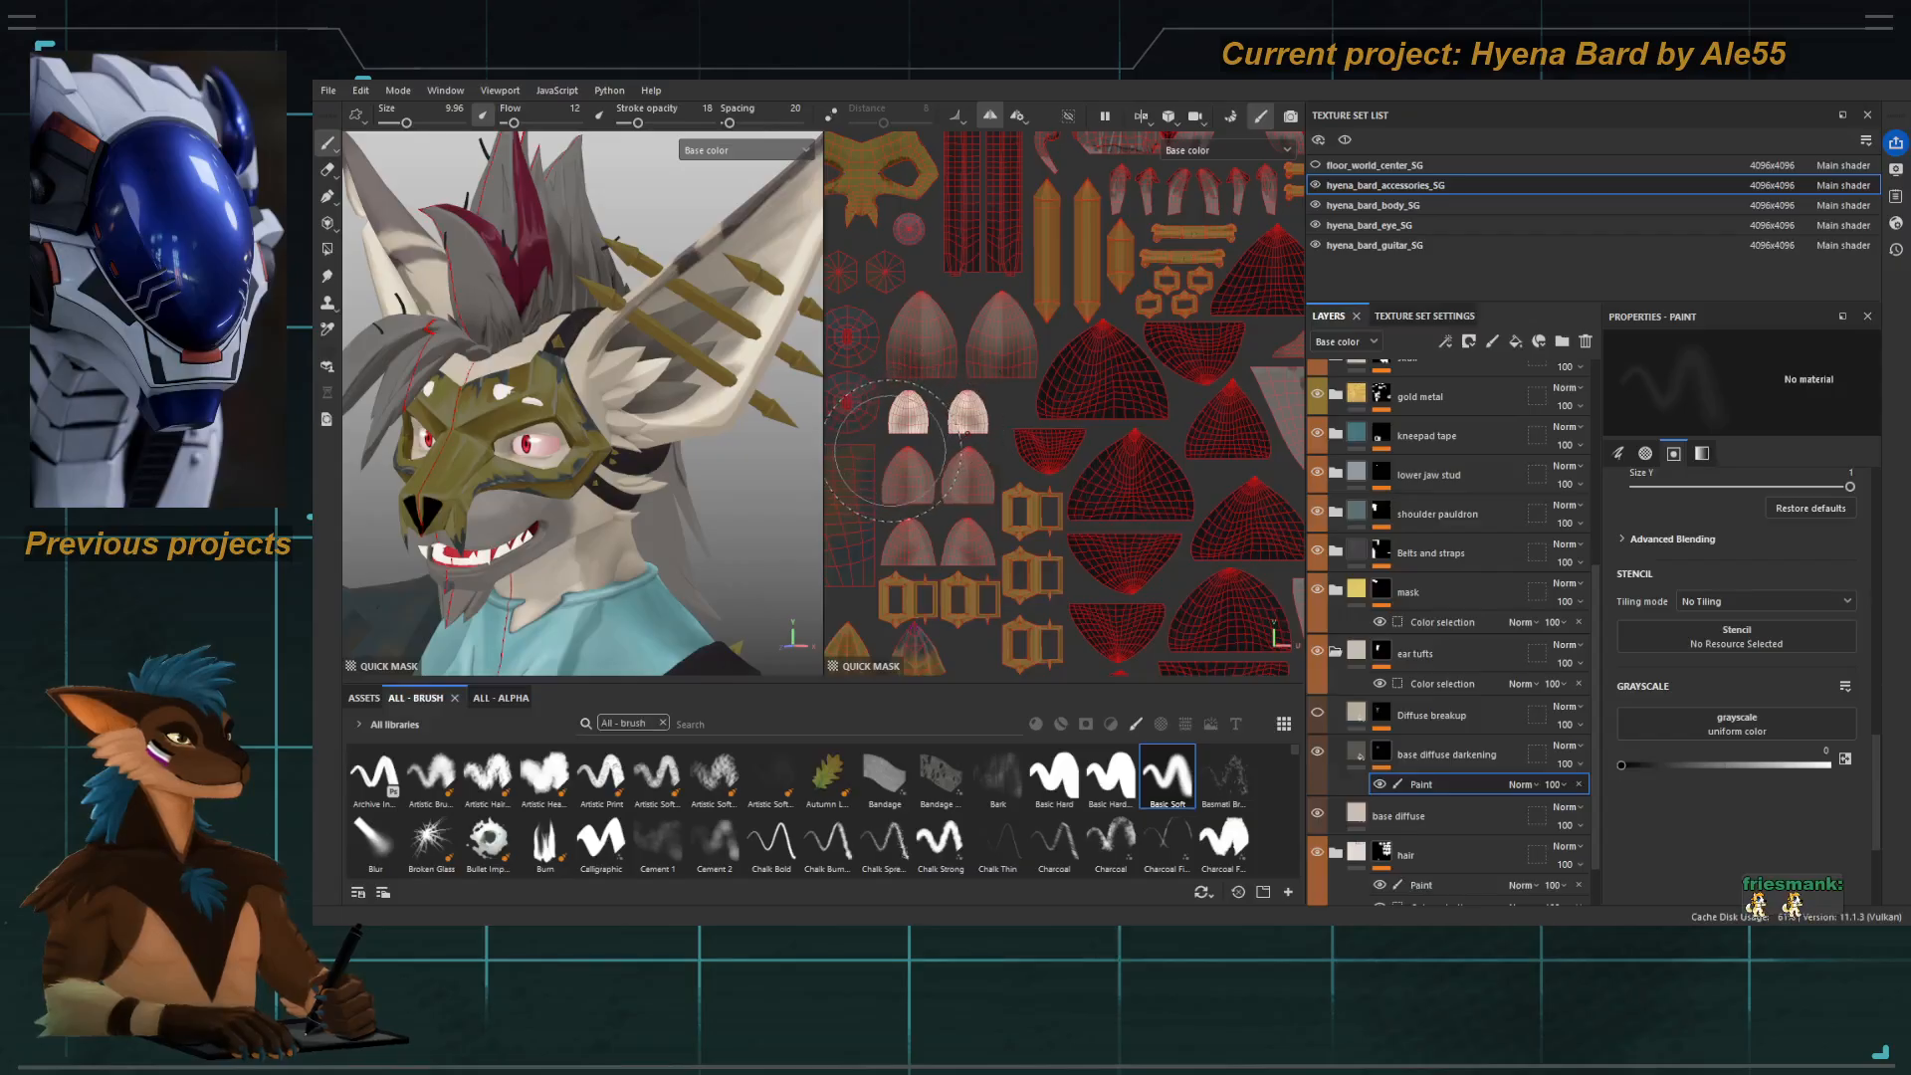
# Shade the bases of the isolated small tufts with the Basic Soft brush, going down to size 2.44 with flow 23 and stroke opacity 32.
pyautogui.keyDown('ctrl'); pyautogui.moveTo(896, 448); pyautogui.dragTo(854, 447, button='right'); pyautogui.keyUp('ctrl')
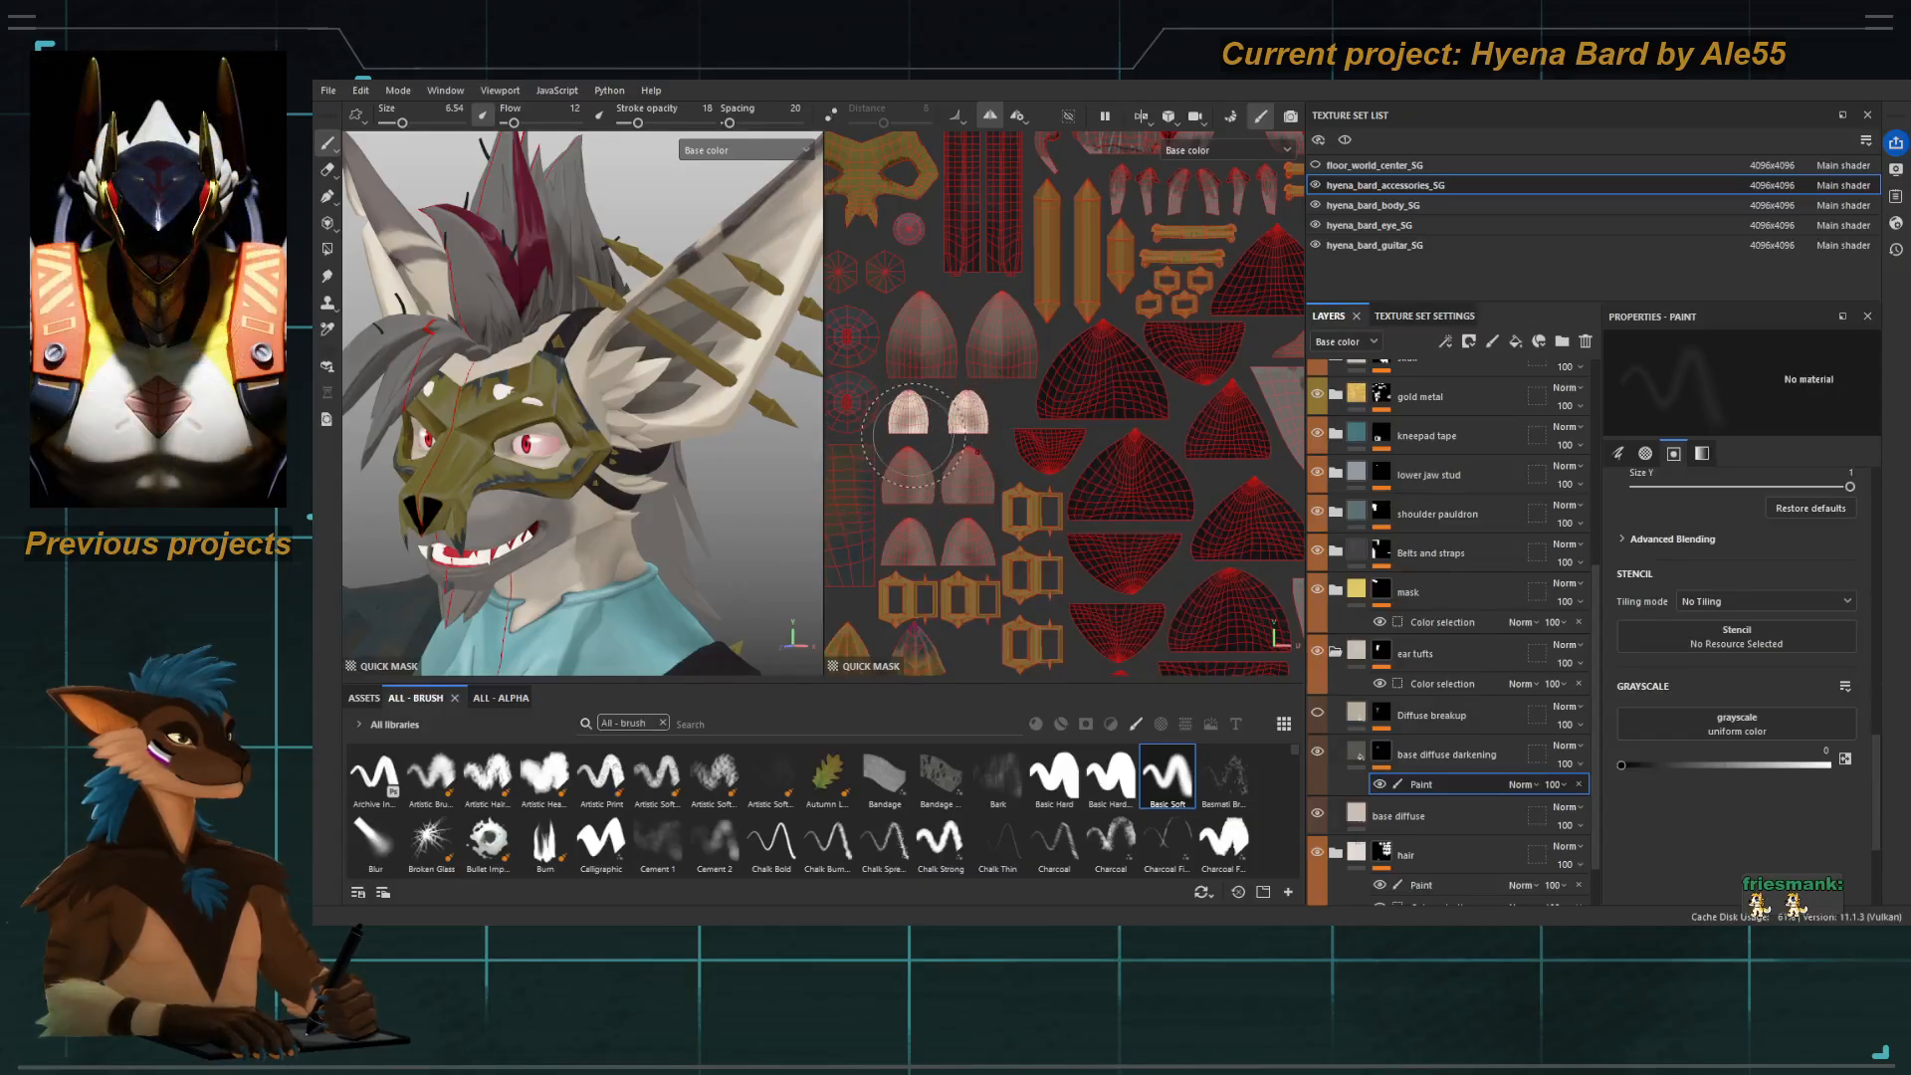
pyautogui.moveTo(920, 430); pyautogui.dragTo(913, 420)
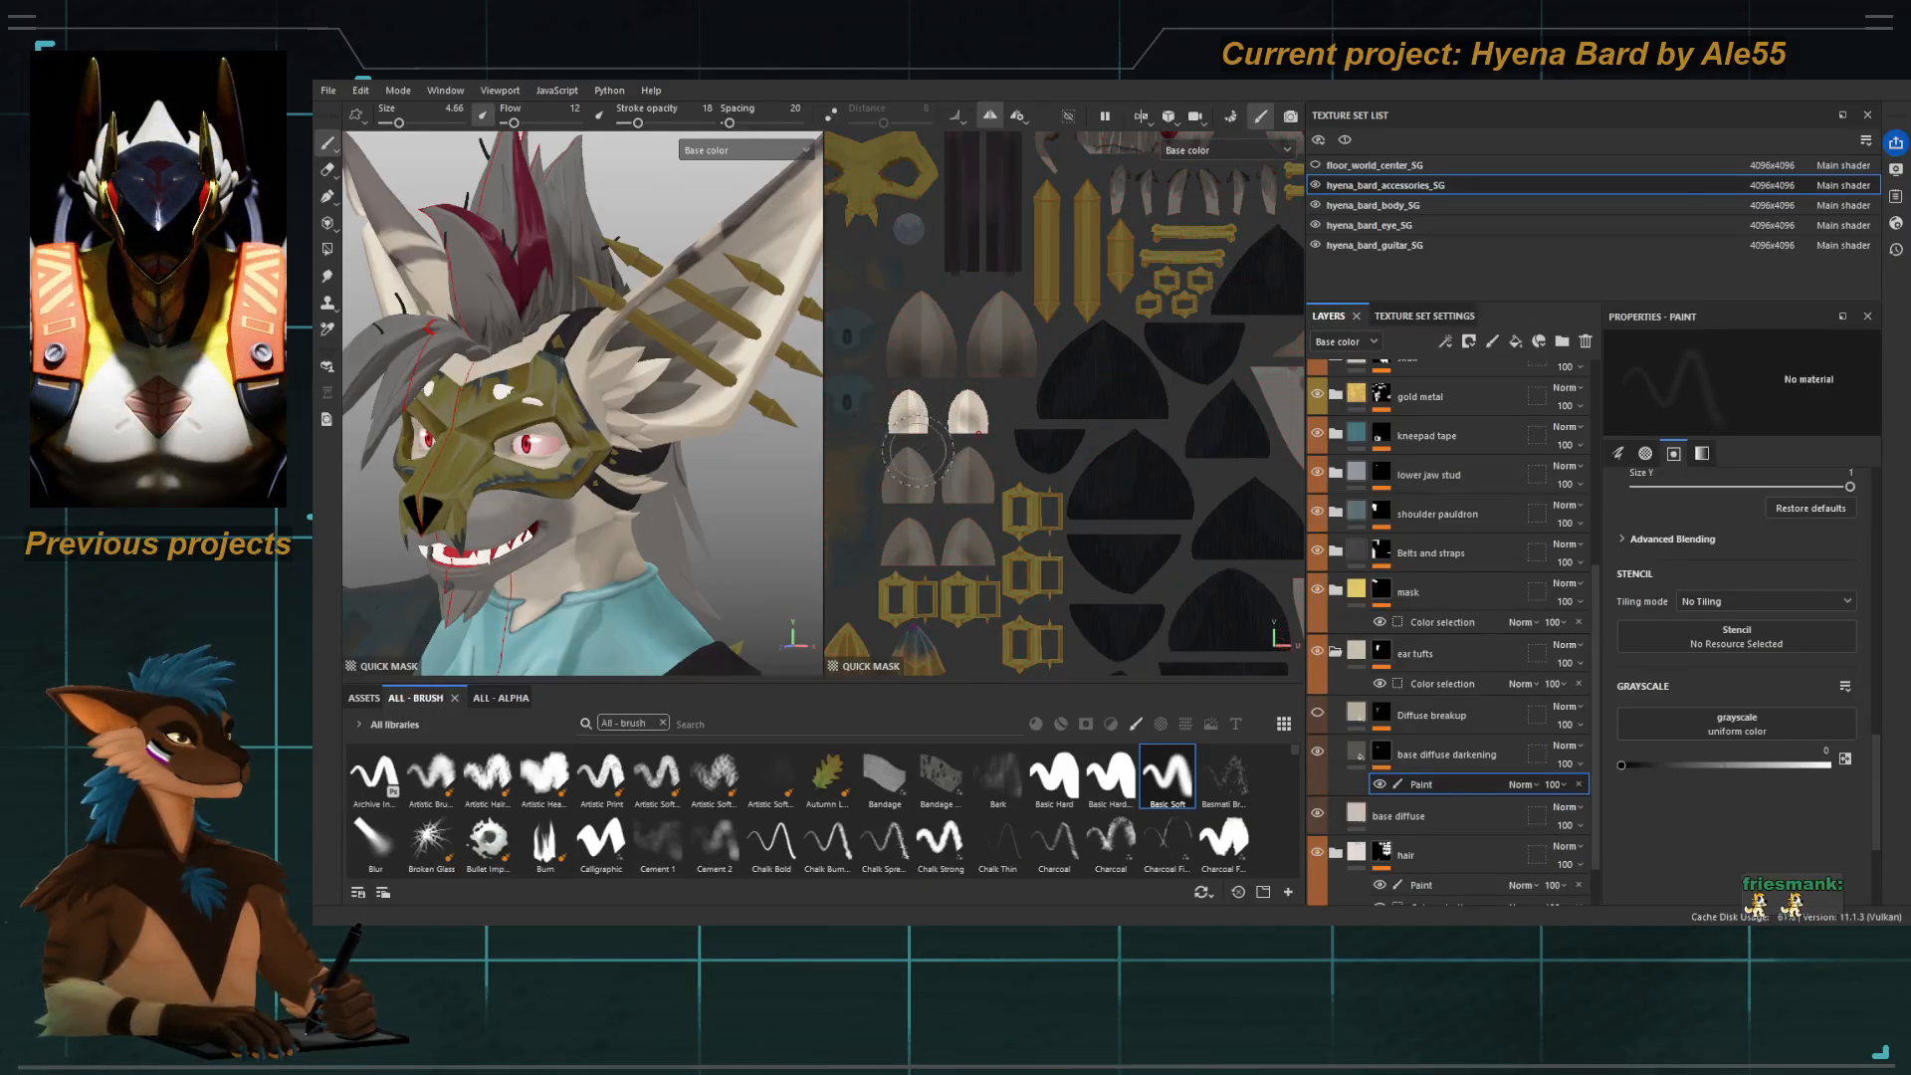
pyautogui.scroll(6, 917, 446)
pyautogui.keyDown('ctrl'); pyautogui.moveTo(904, 406); pyautogui.dragTo(878, 406, button='right'); pyautogui.keyUp('ctrl')
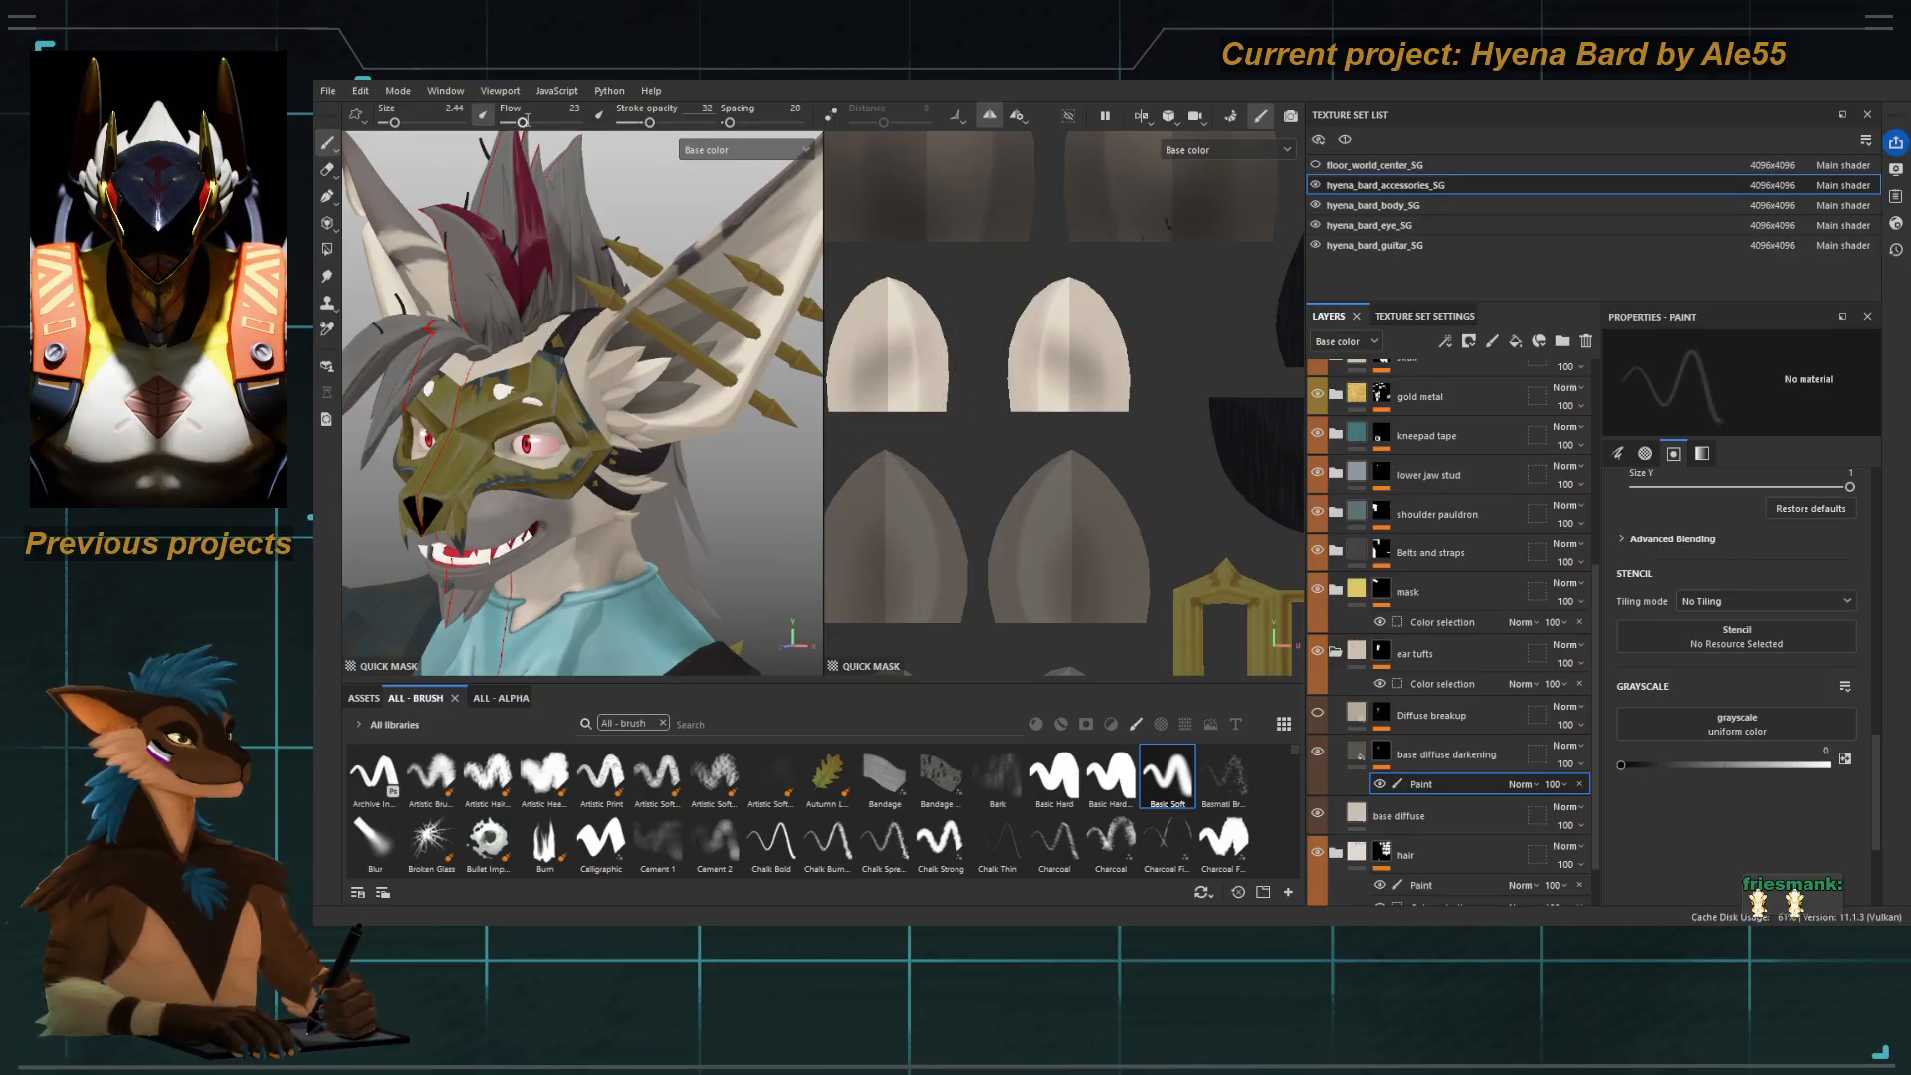
pyautogui.moveTo(943, 434); pyautogui.dragTo(1065, 474, button='middle')
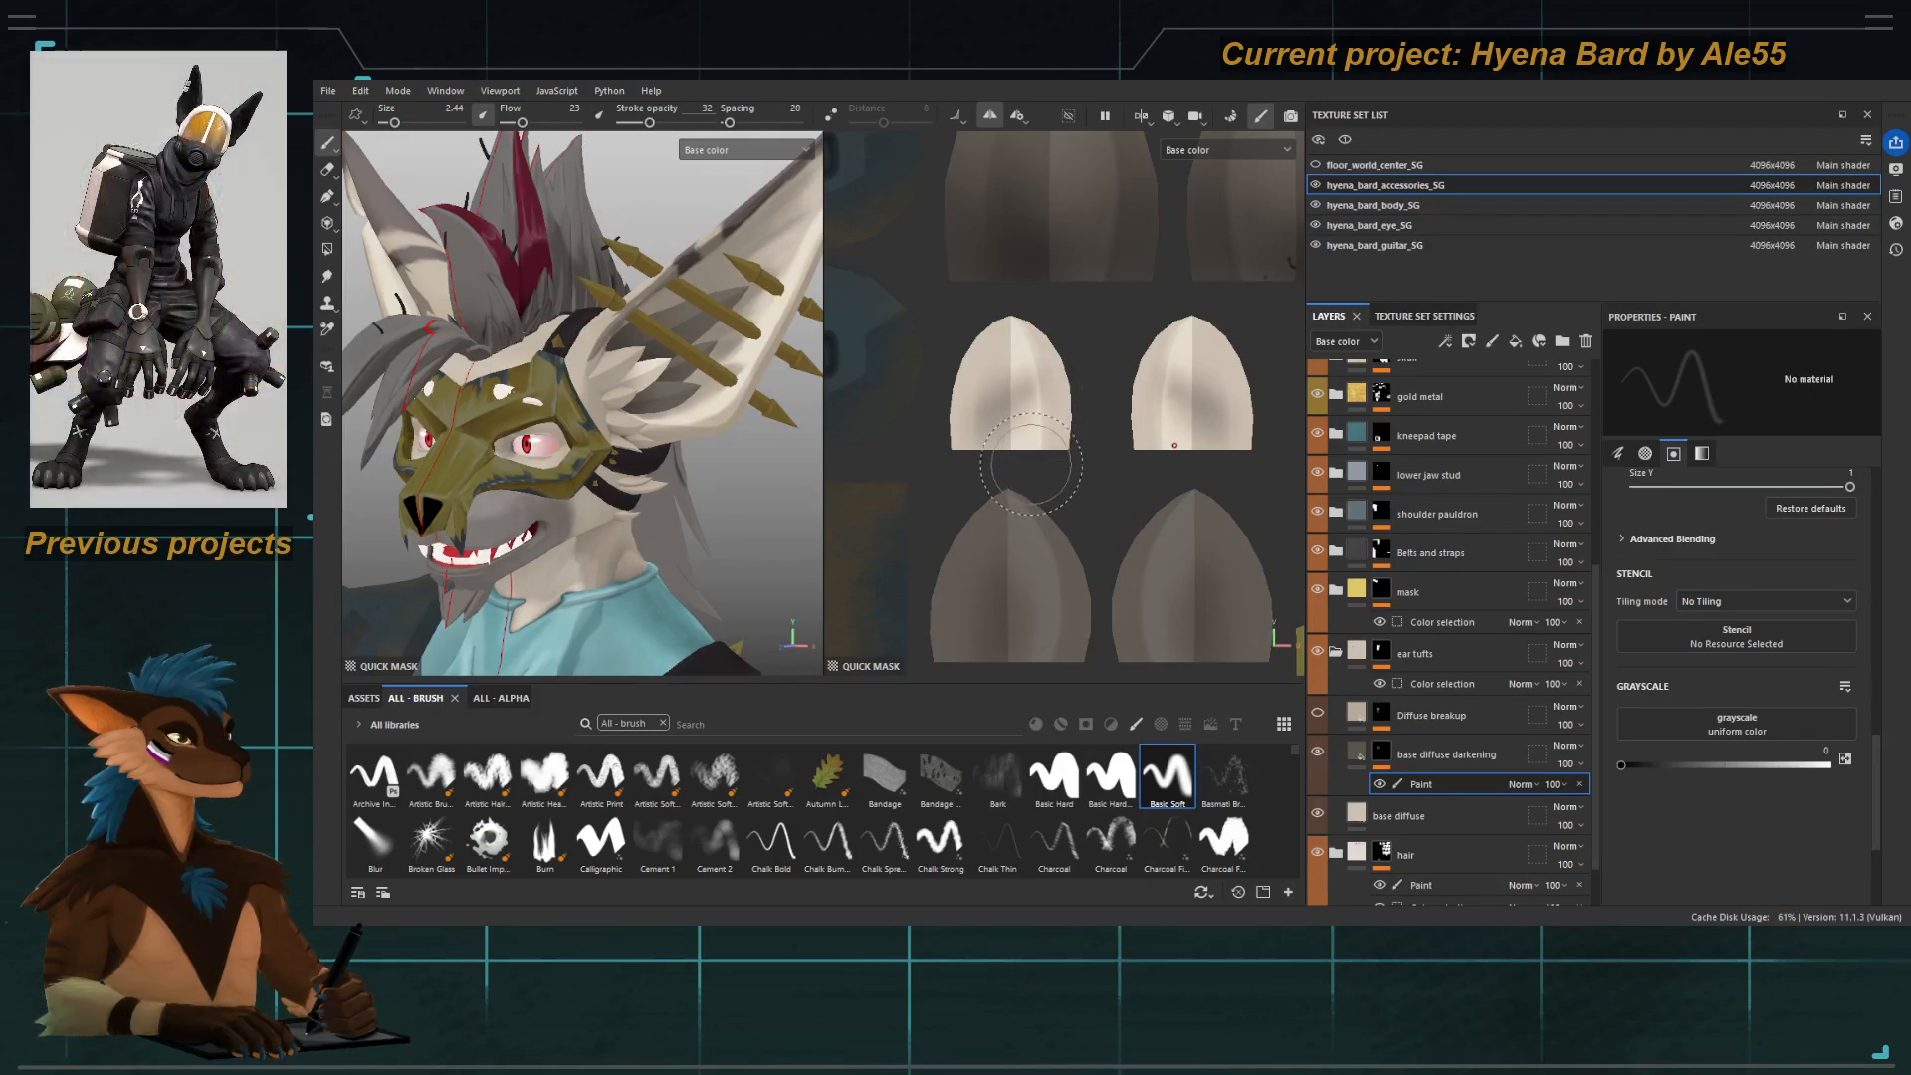
pyautogui.moveTo(1044, 423)
pyautogui.mouseDown()
pyautogui.moveTo(1055, 435)
pyautogui.moveTo(1048, 416)
pyautogui.moveTo(1005, 456)
pyautogui.moveTo(936, 419)
pyautogui.moveTo(1070, 462)
pyautogui.mouseUp()
pyautogui.keyDown('alt'); pyautogui.moveTo(657, 420); pyautogui.dragTo(826, 450, button='right'); pyautogui.keyUp('alt')
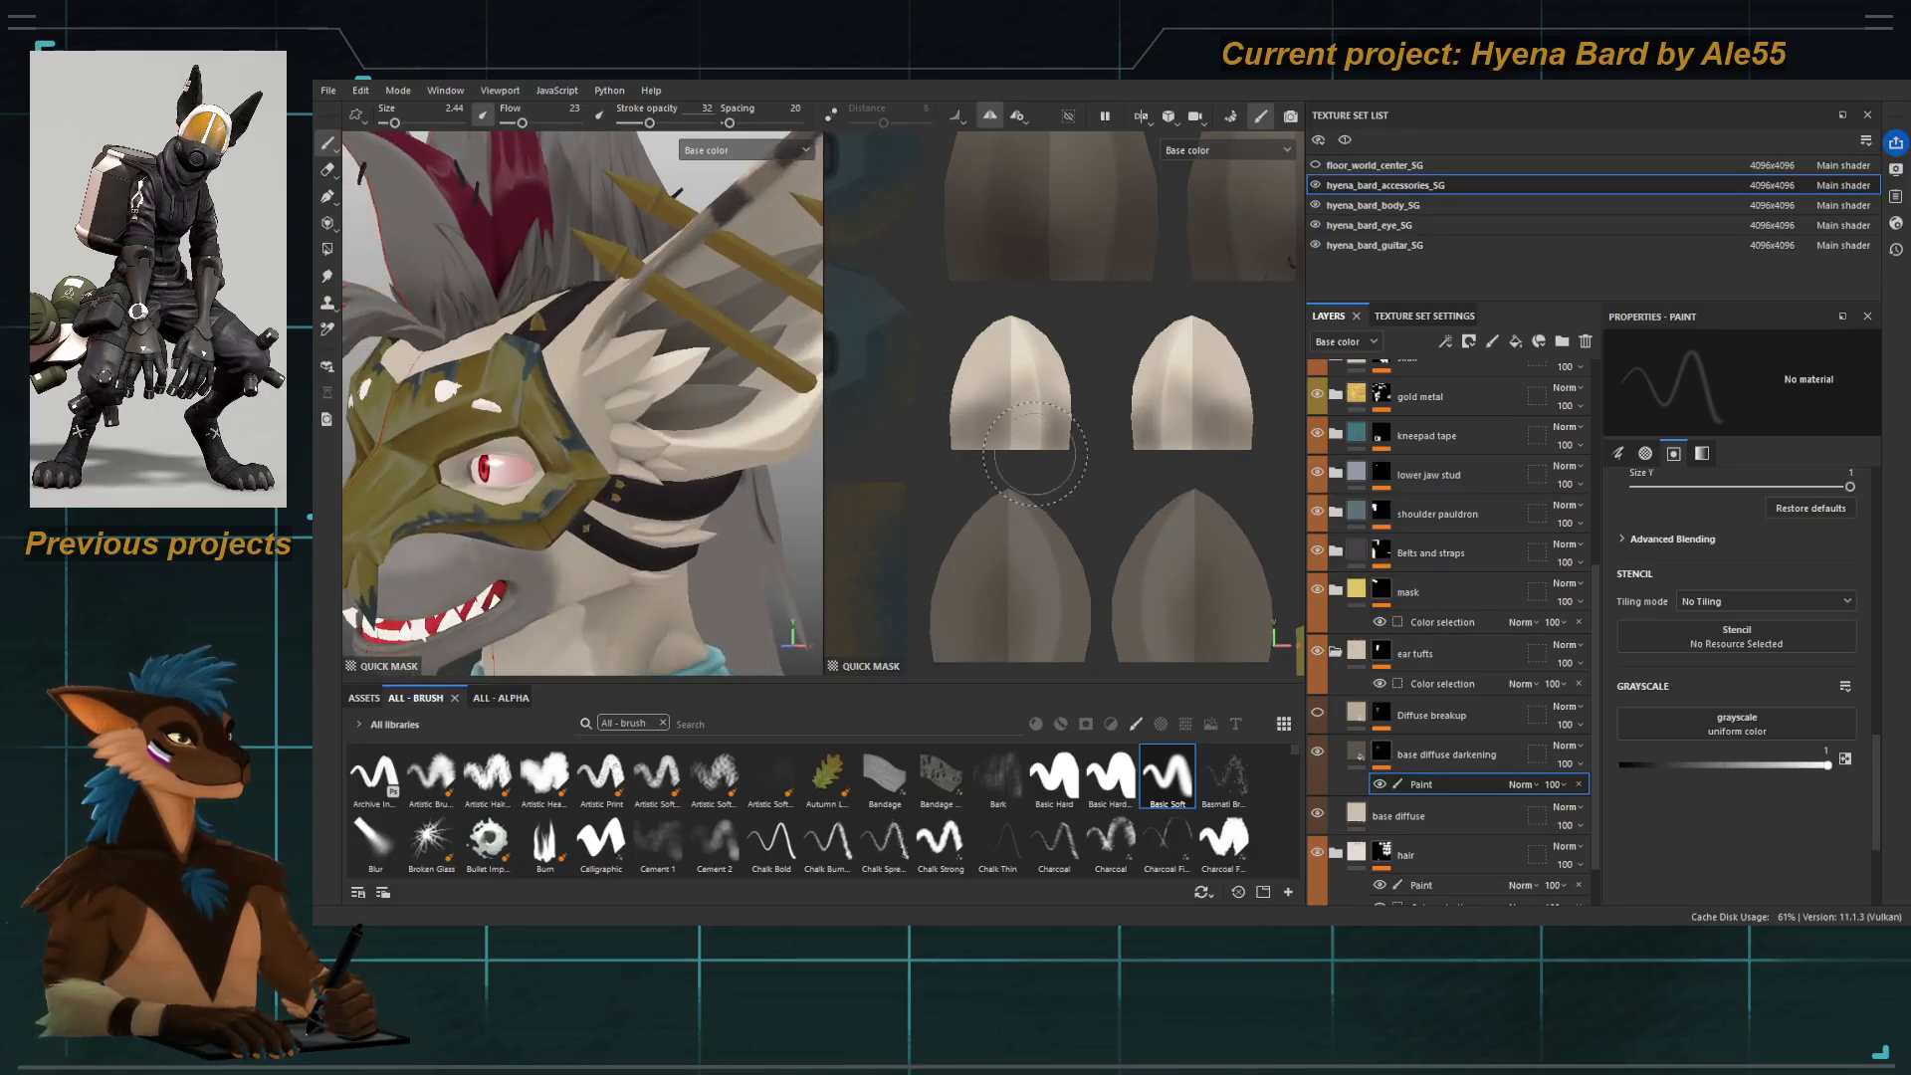
pyautogui.keyDown('alt'); pyautogui.moveTo(525, 353); pyautogui.dragTo(705, 399); pyautogui.keyUp('alt')
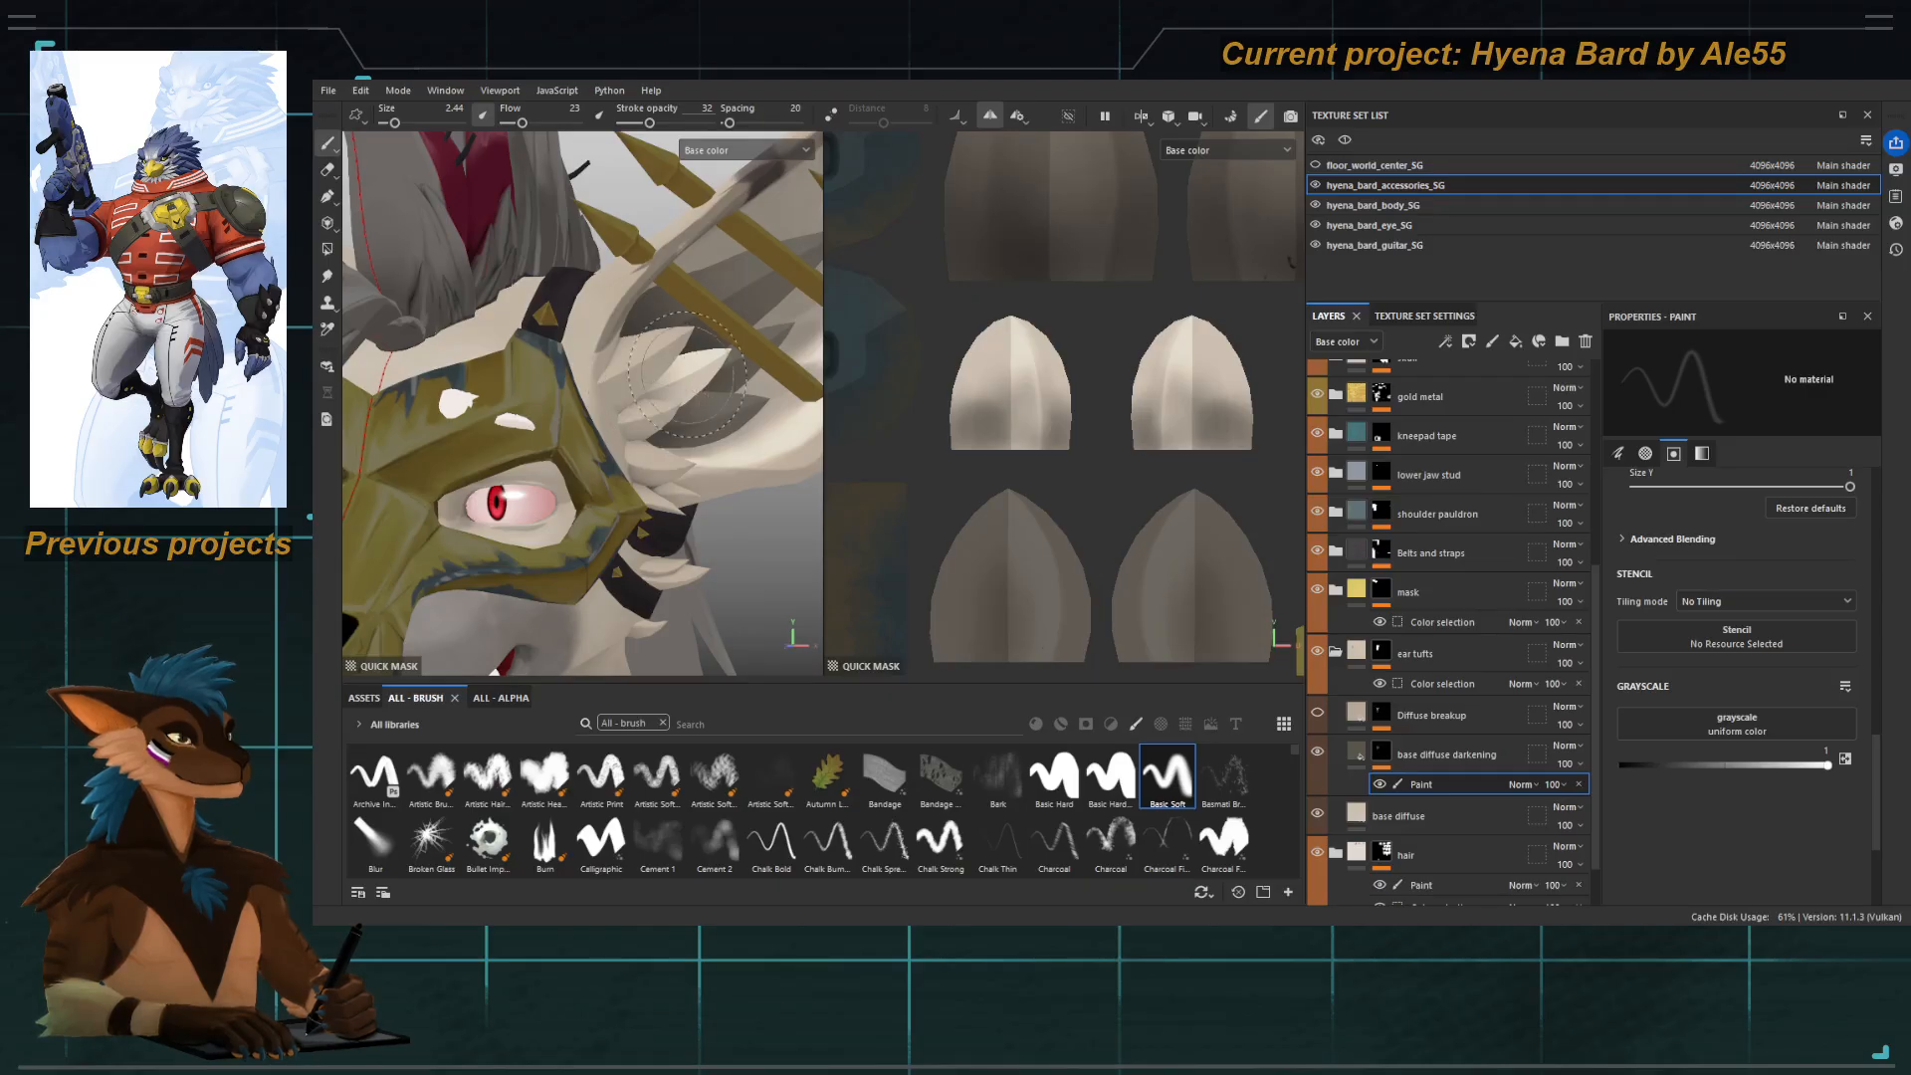
pyautogui.keyDown('alt'); pyautogui.moveTo(679, 356); pyautogui.dragTo(665, 356); pyautogui.keyUp('alt')
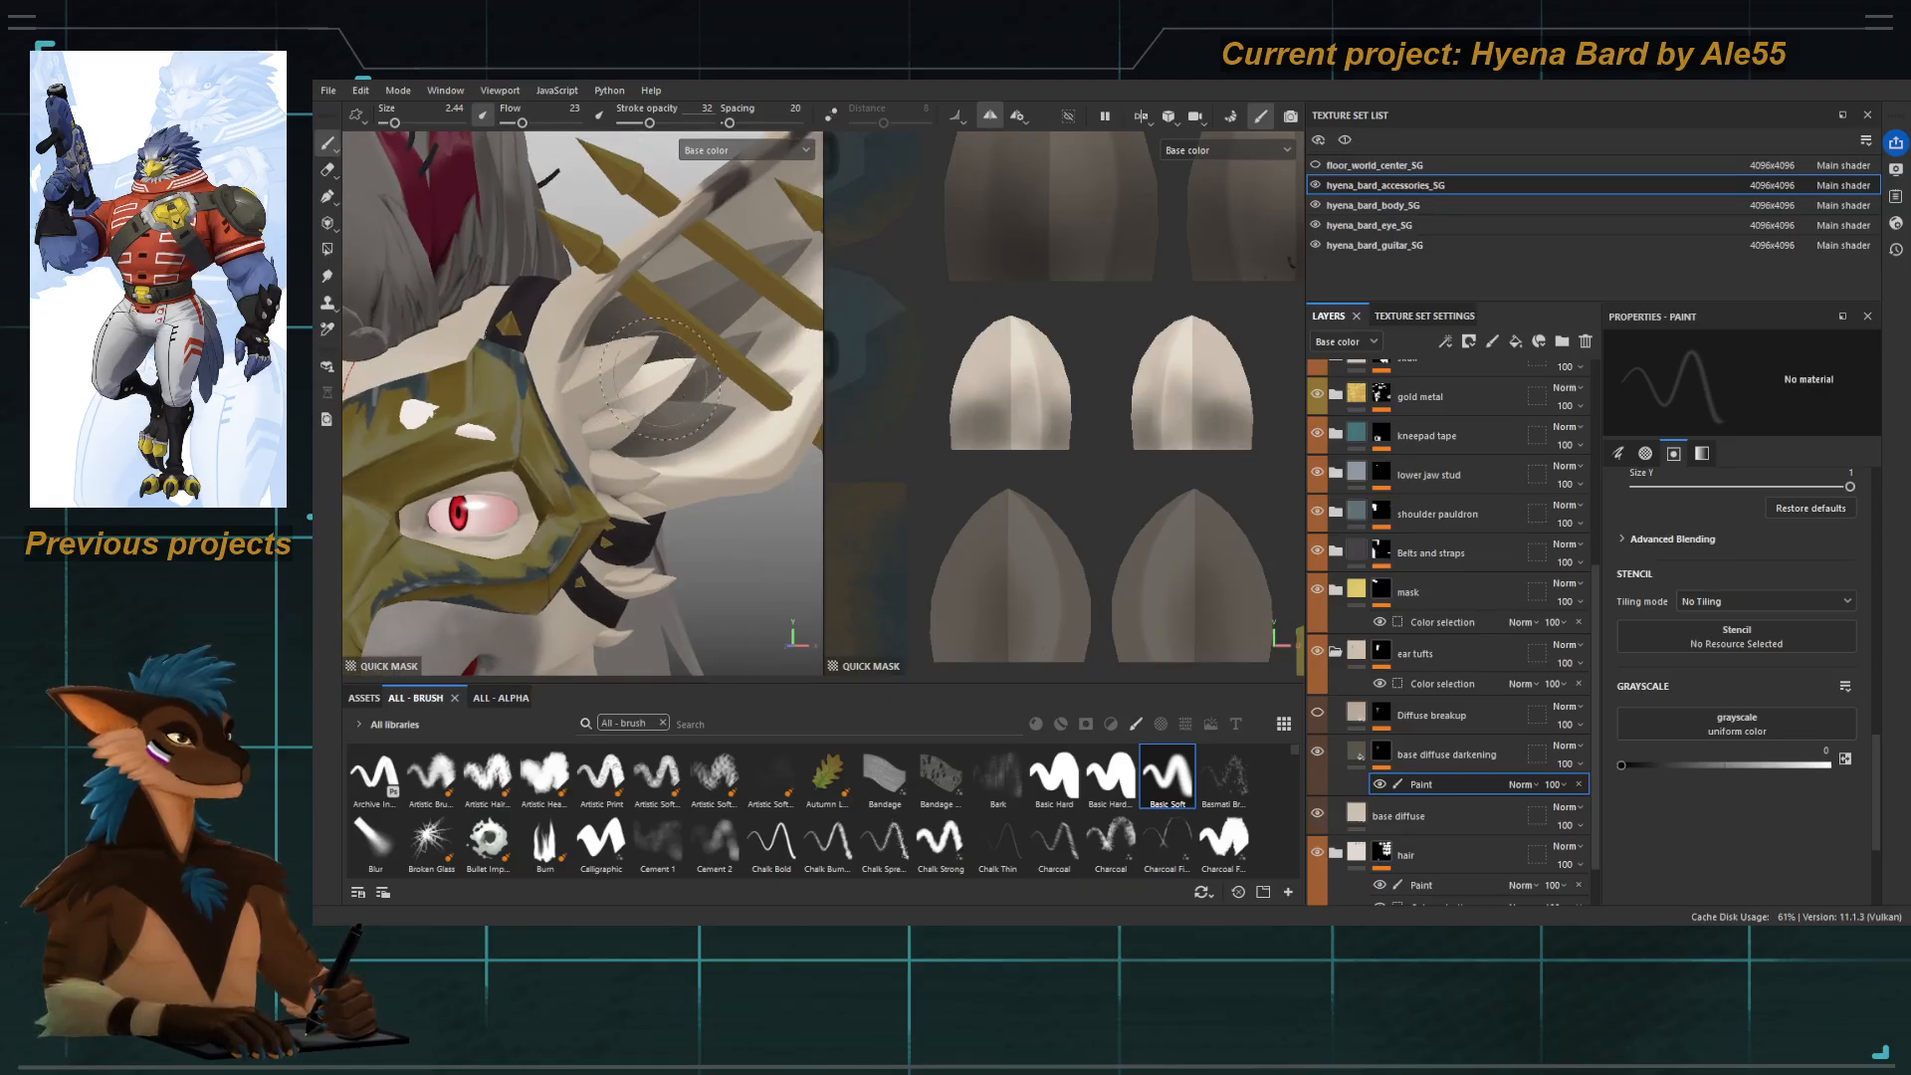
# Isolate the lower inner-ear tuft beneath the spikes with a new inverted quick mask.
pyautogui.press('4')
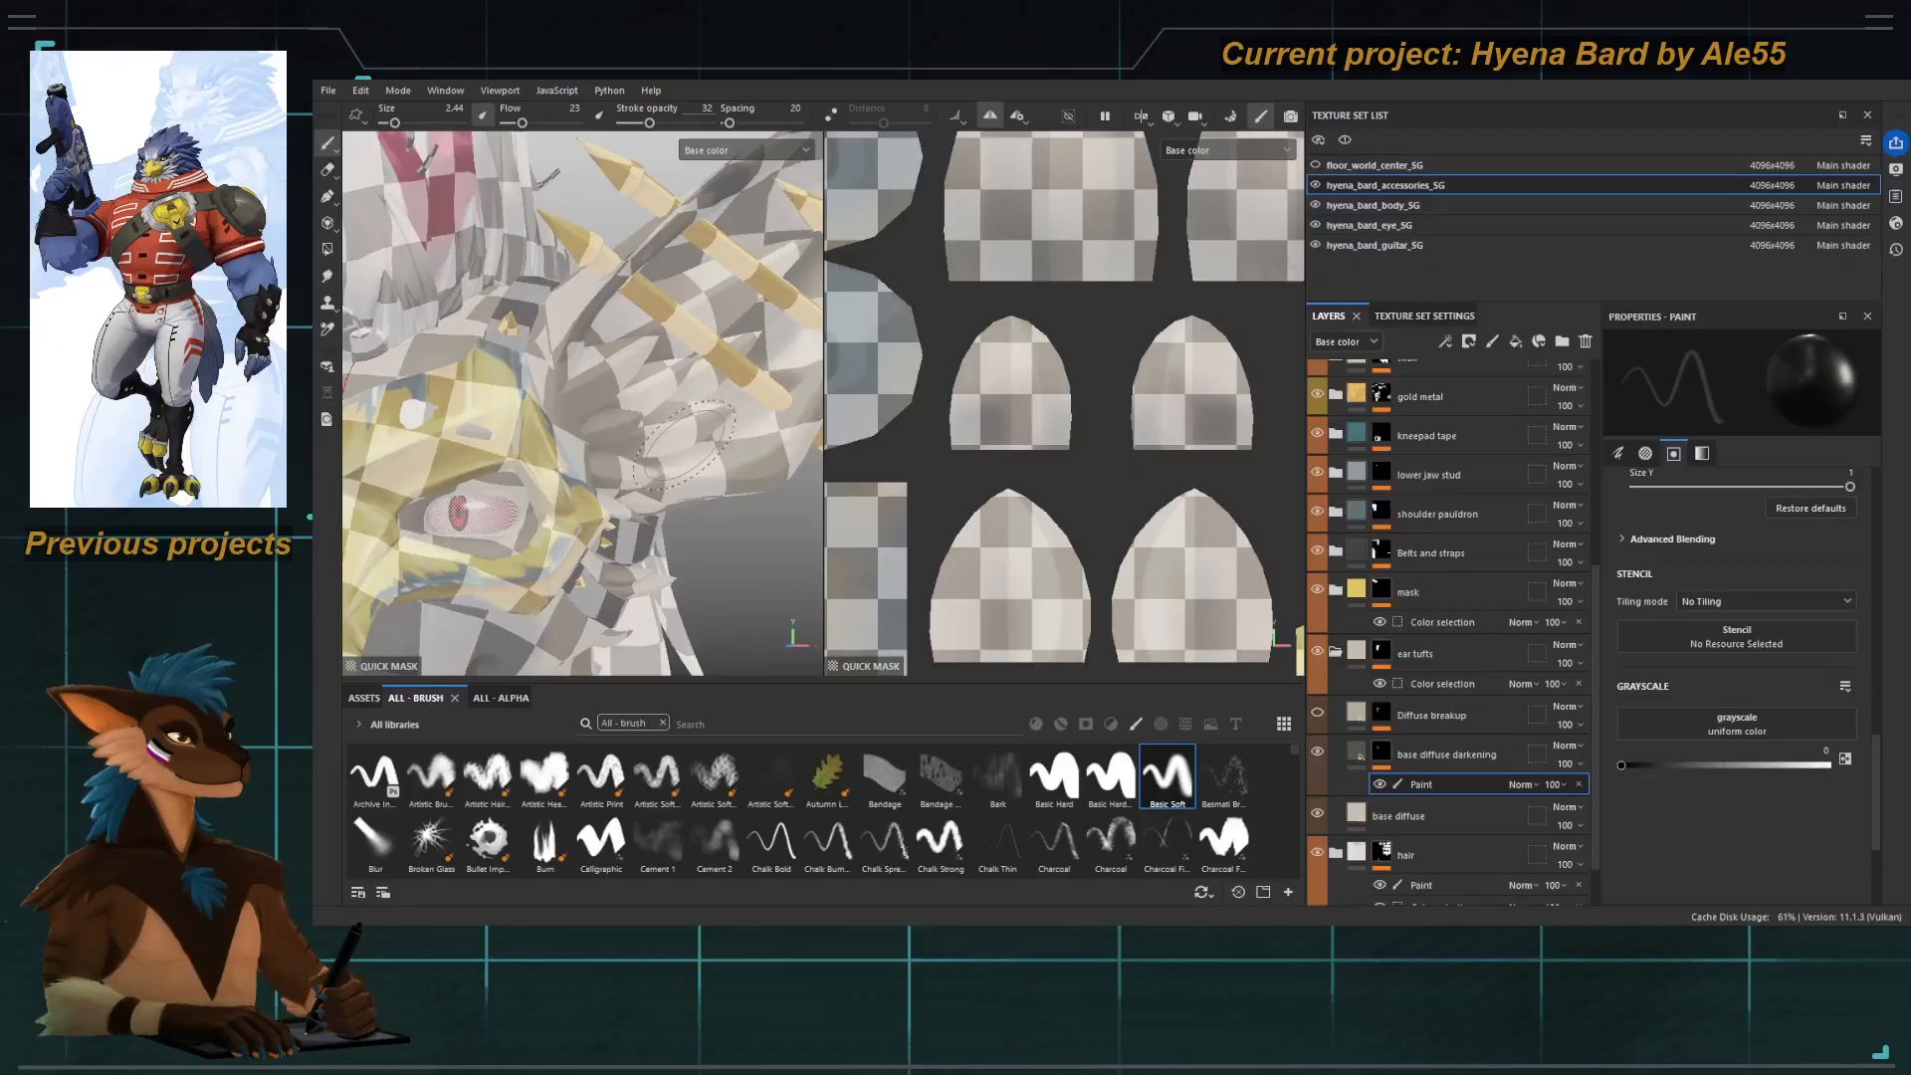
pyautogui.click(666, 426)
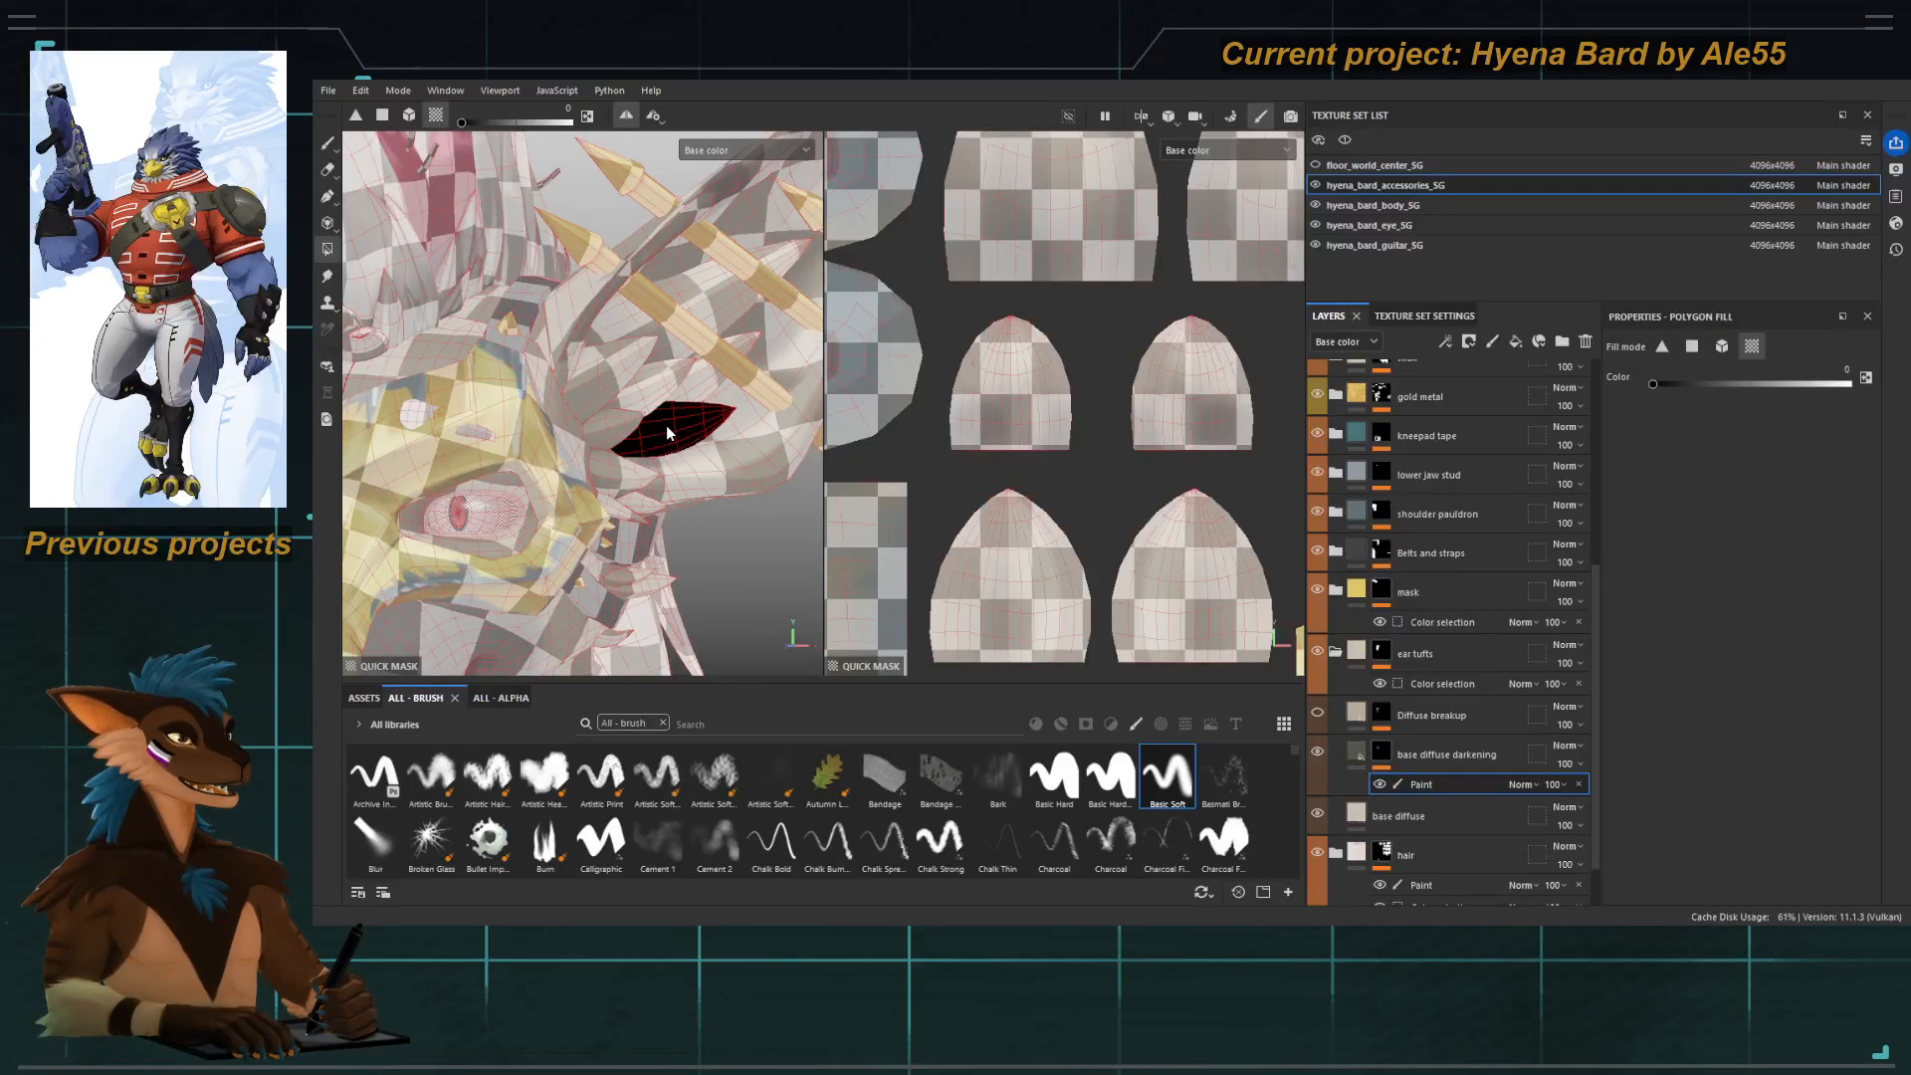
pyautogui.press('1')
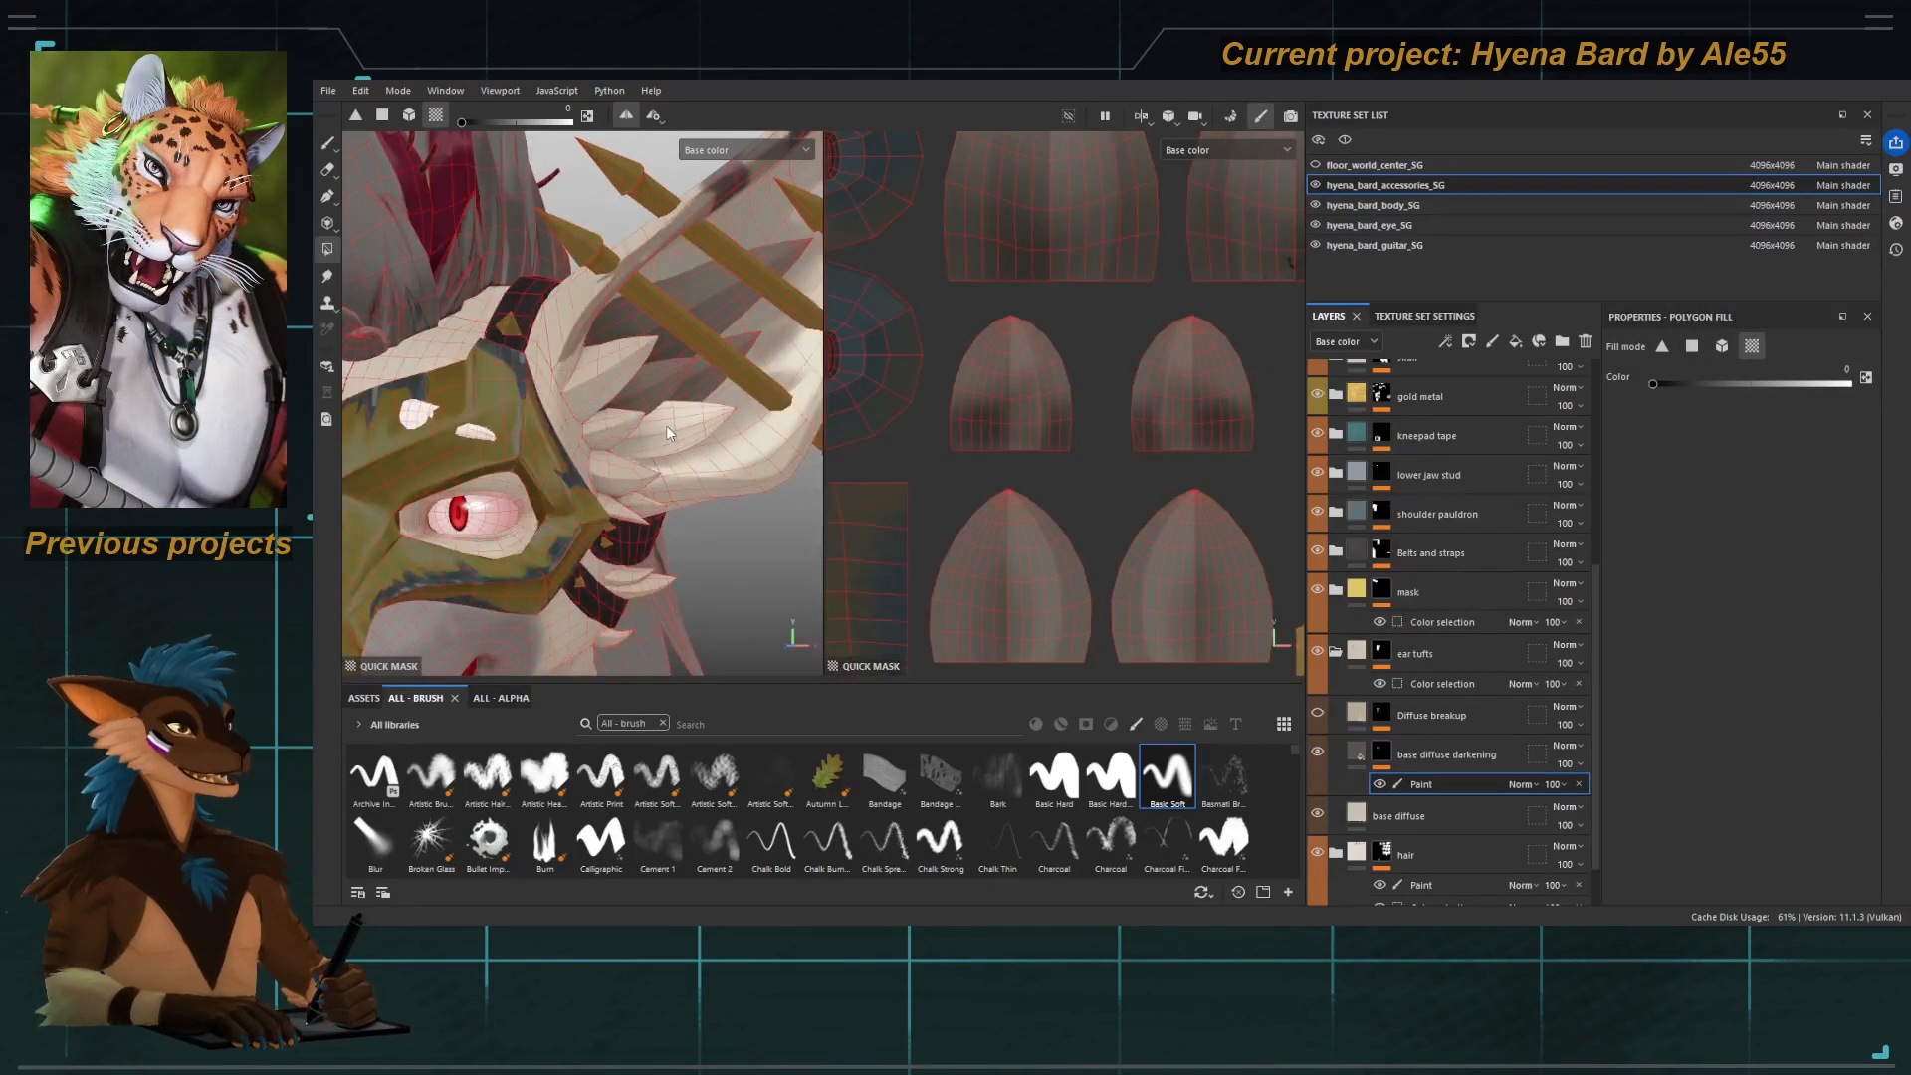
# Shade the base of the isolated lower inner-ear tuft with the Basic Soft brush at size 2.44 and grayscale 1.
pyautogui.keyDown('alt'); pyautogui.moveTo(1060, 667); pyautogui.dragTo(1053, 428, button='middle'); pyautogui.keyUp('alt')
pyautogui.scroll(3, 1005, 438)
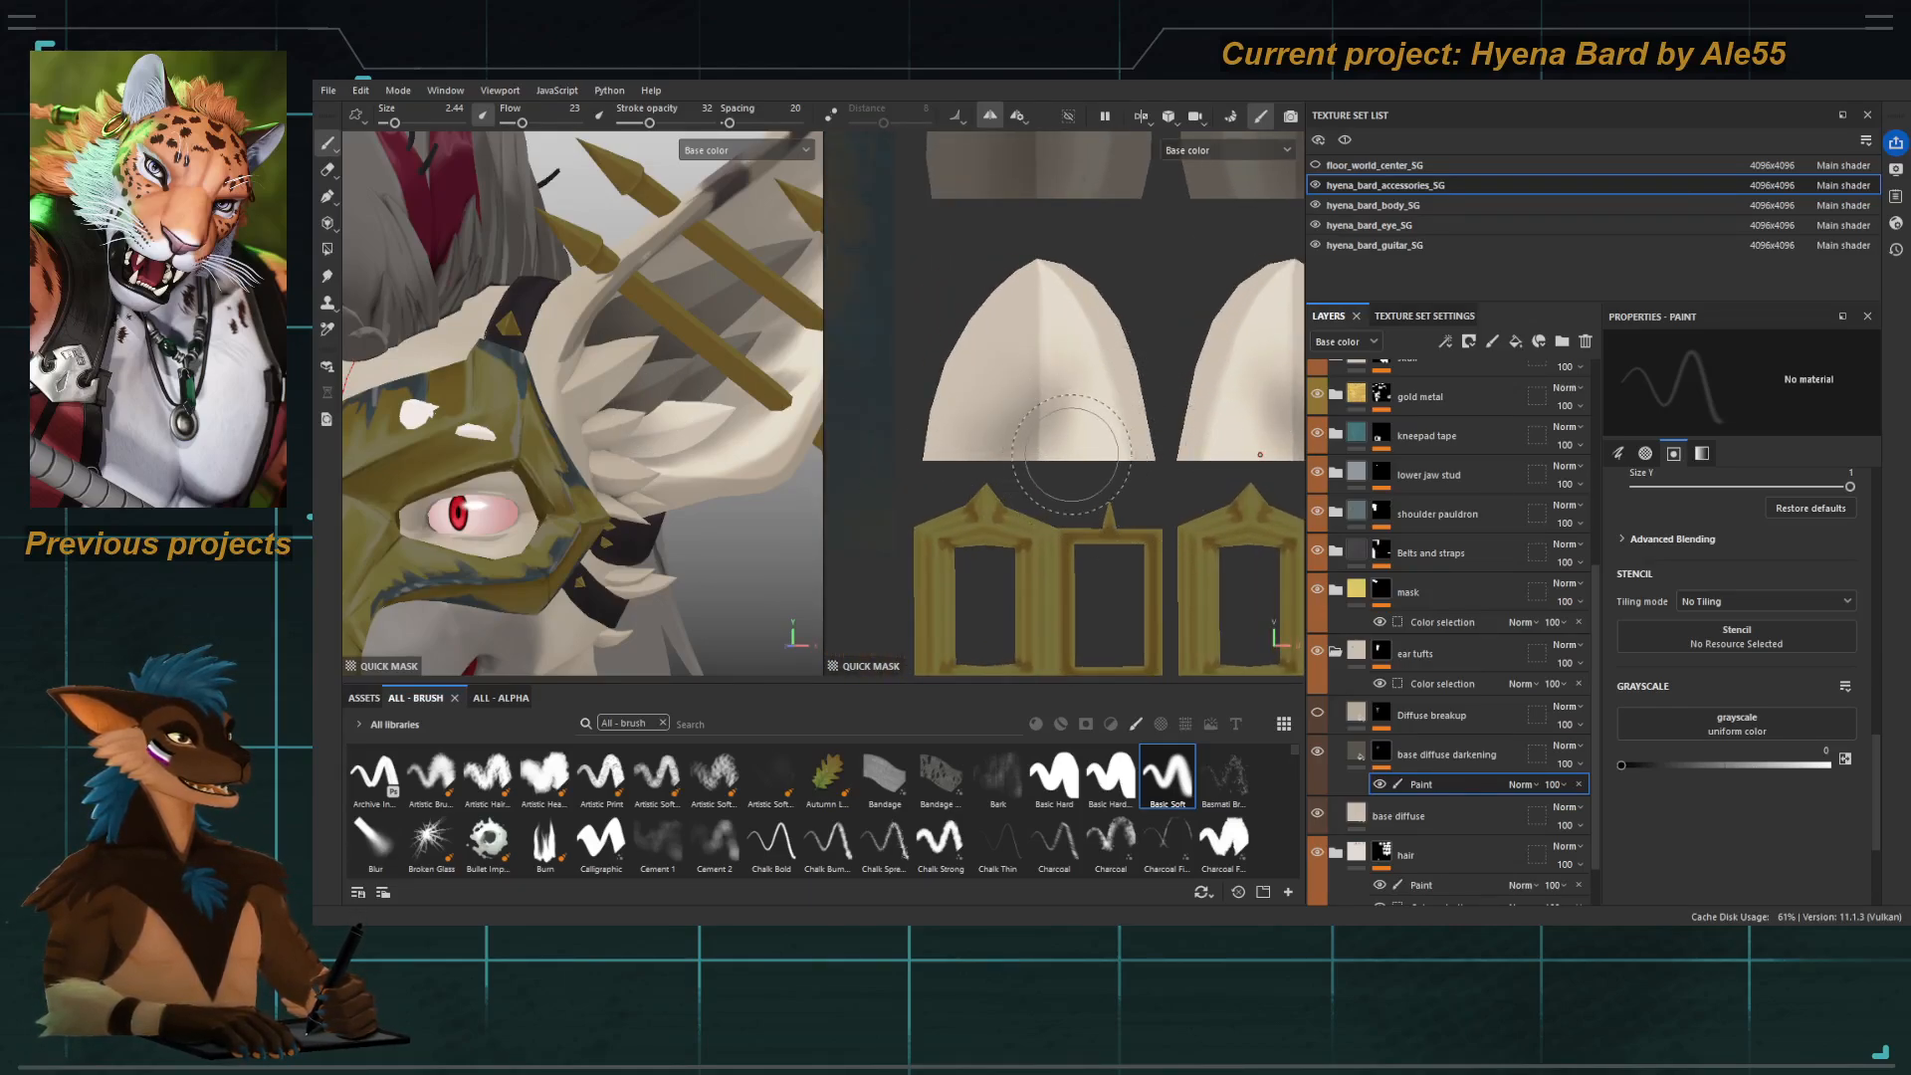
pyautogui.press('x')
pyautogui.moveTo(1121, 448)
pyautogui.mouseDown()
pyautogui.moveTo(1130, 434)
pyautogui.moveTo(931, 428)
pyautogui.moveTo(1114, 443)
pyautogui.mouseUp()
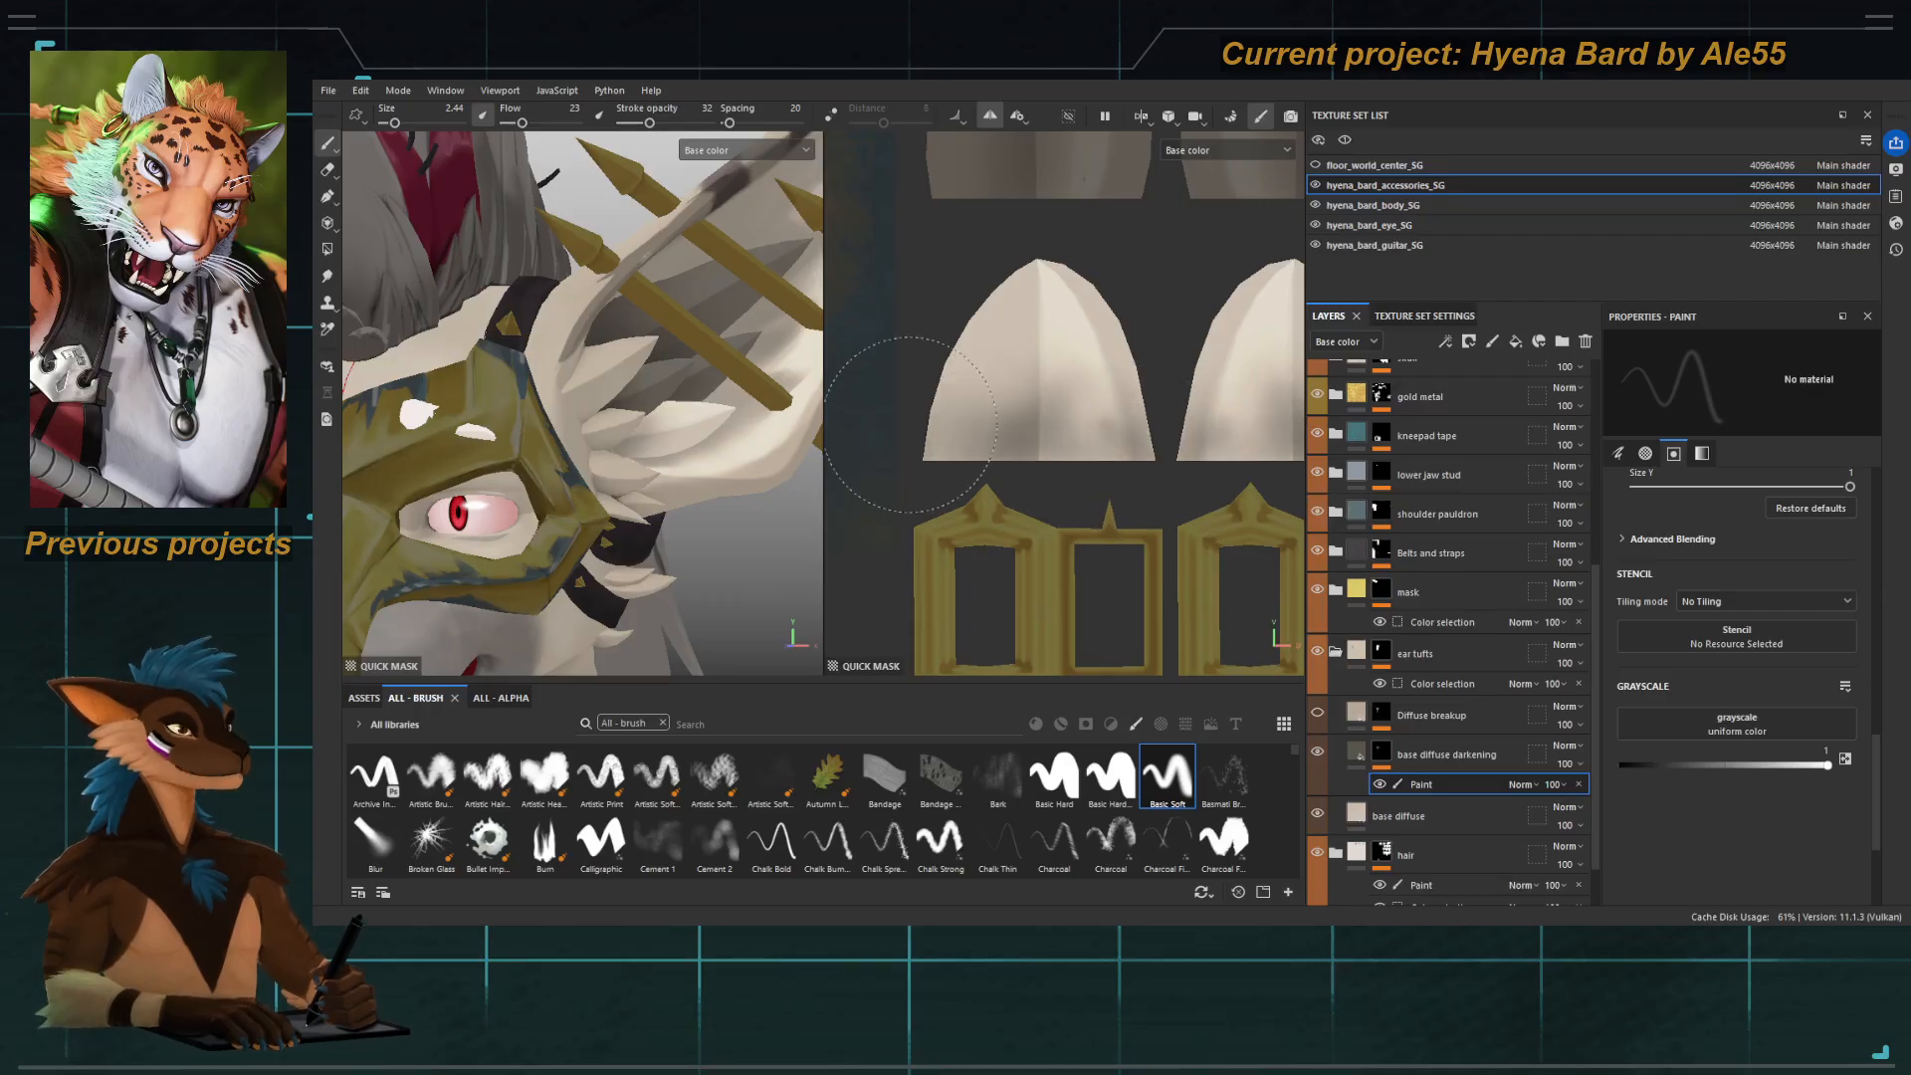
pyautogui.keyDown('alt'); pyautogui.moveTo(748, 438); pyautogui.dragTo(625, 454); pyautogui.keyUp('alt')
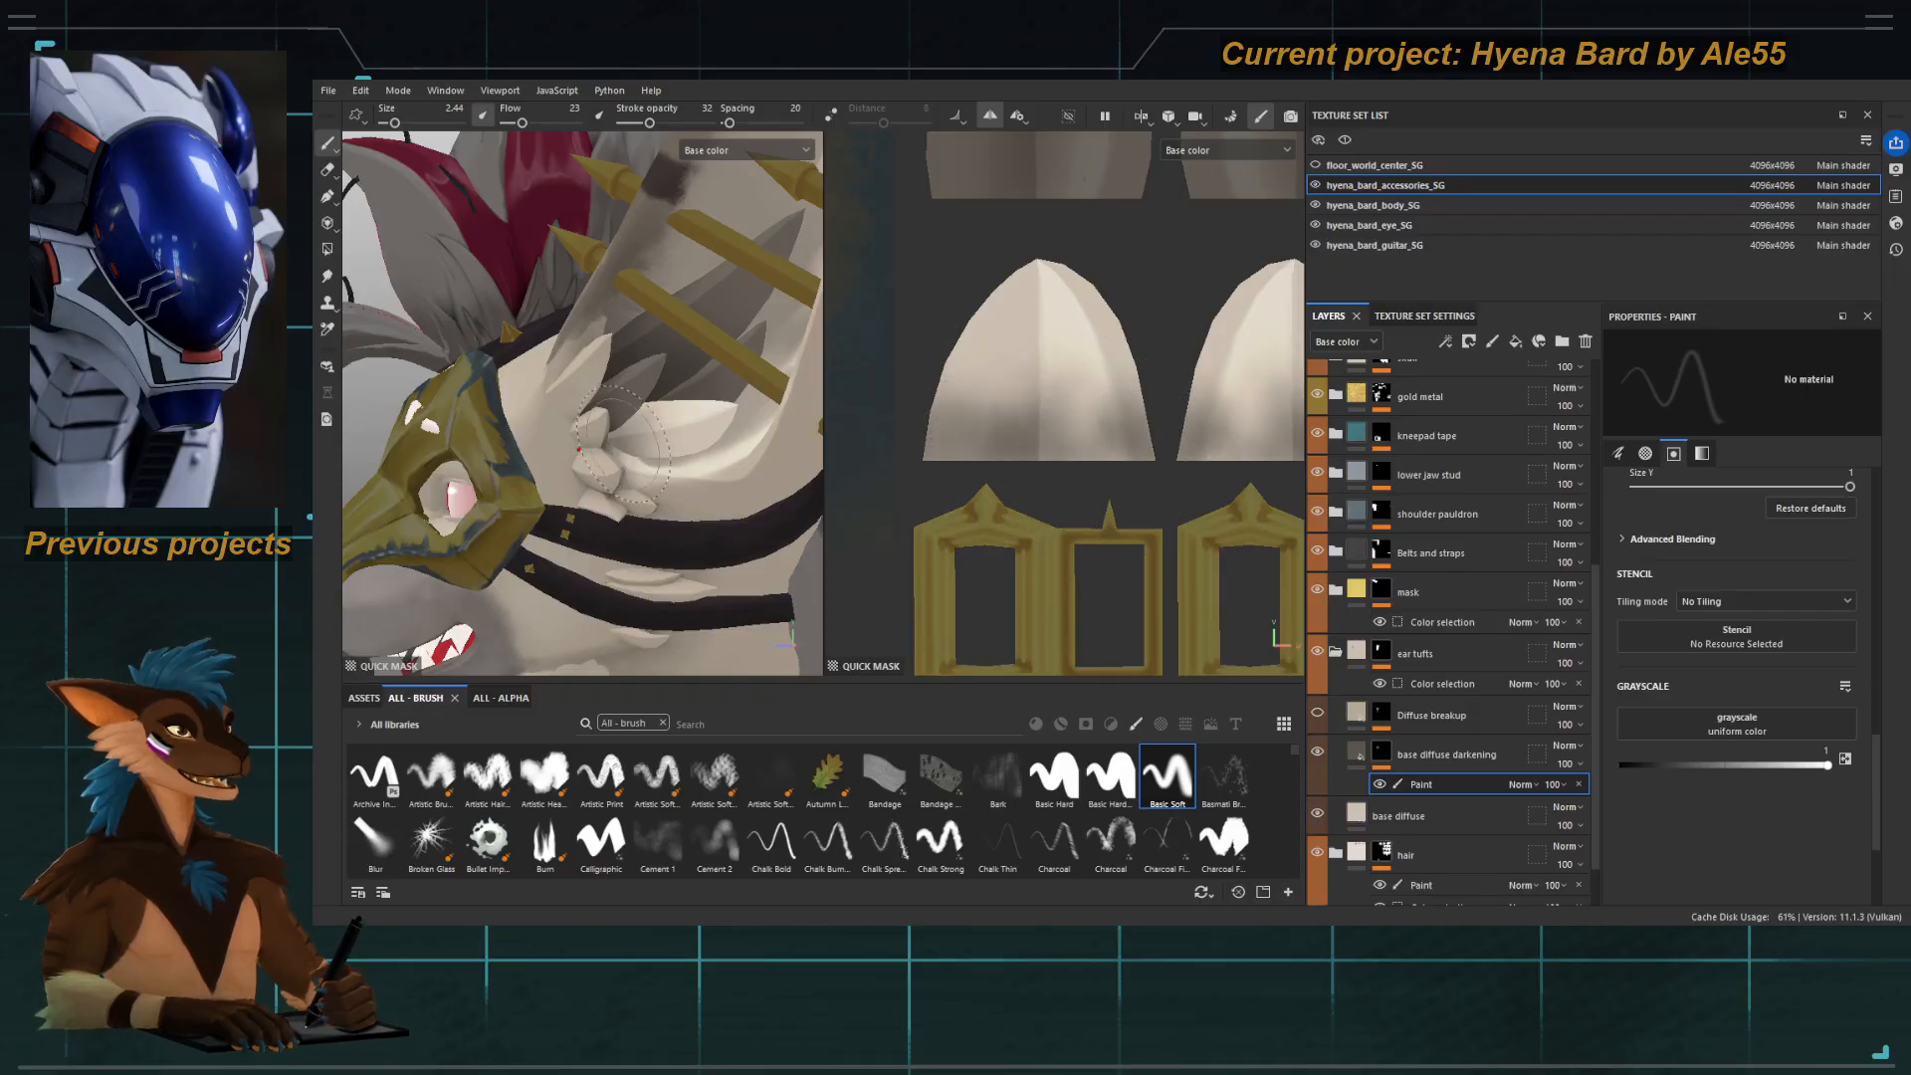
# Enlarge the Basic Soft brush to size 3.84, refine the lower tuft's shading, and clear the quick mask.
pyautogui.keyDown('ctrl'); pyautogui.moveTo(623, 444); pyautogui.dragTo(649, 444, button='right'); pyautogui.keyUp('ctrl')
pyautogui.moveTo(625, 444)
pyautogui.keyDown('alt'); pyautogui.mouseDown()
pyautogui.moveTo(681, 444)
pyautogui.moveTo(645, 430)
pyautogui.mouseUp(); pyautogui.keyUp('alt')
pyautogui.press('x')
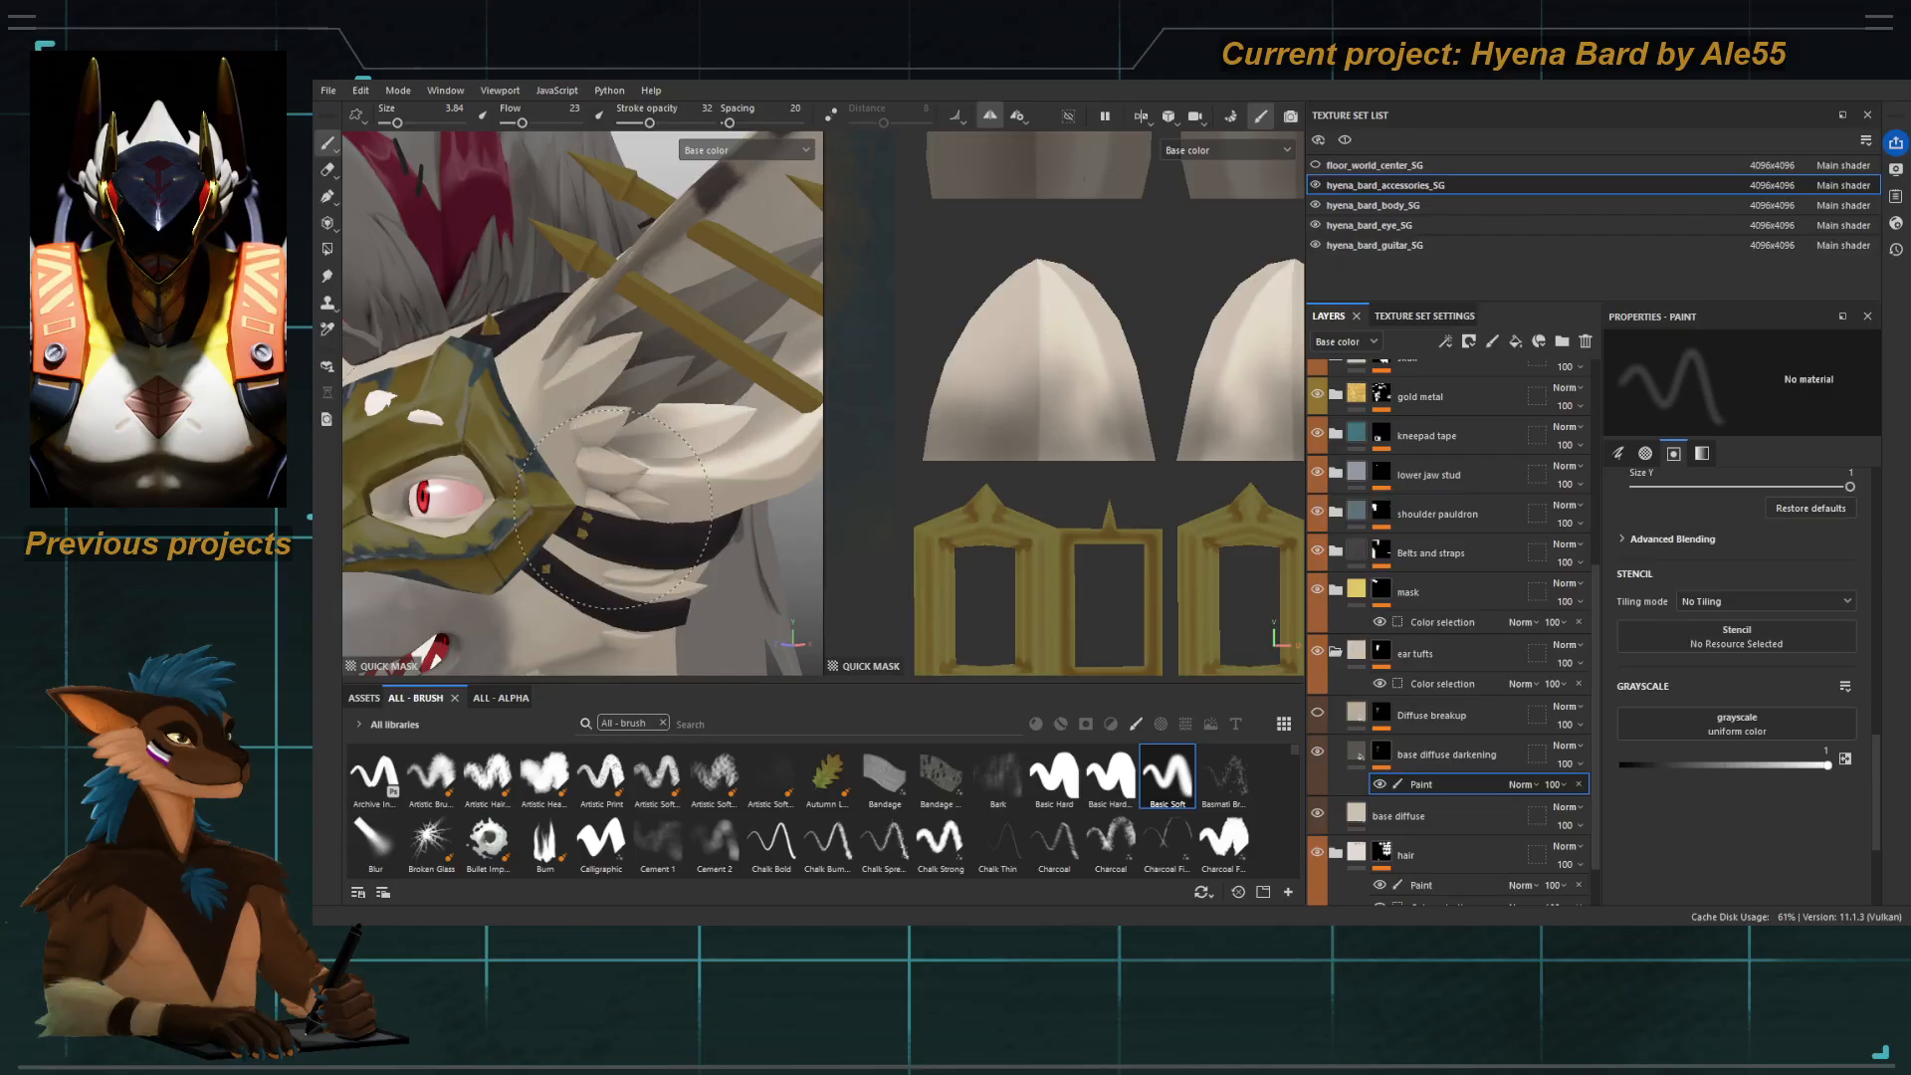
pyautogui.scroll(-3, 637, 463)
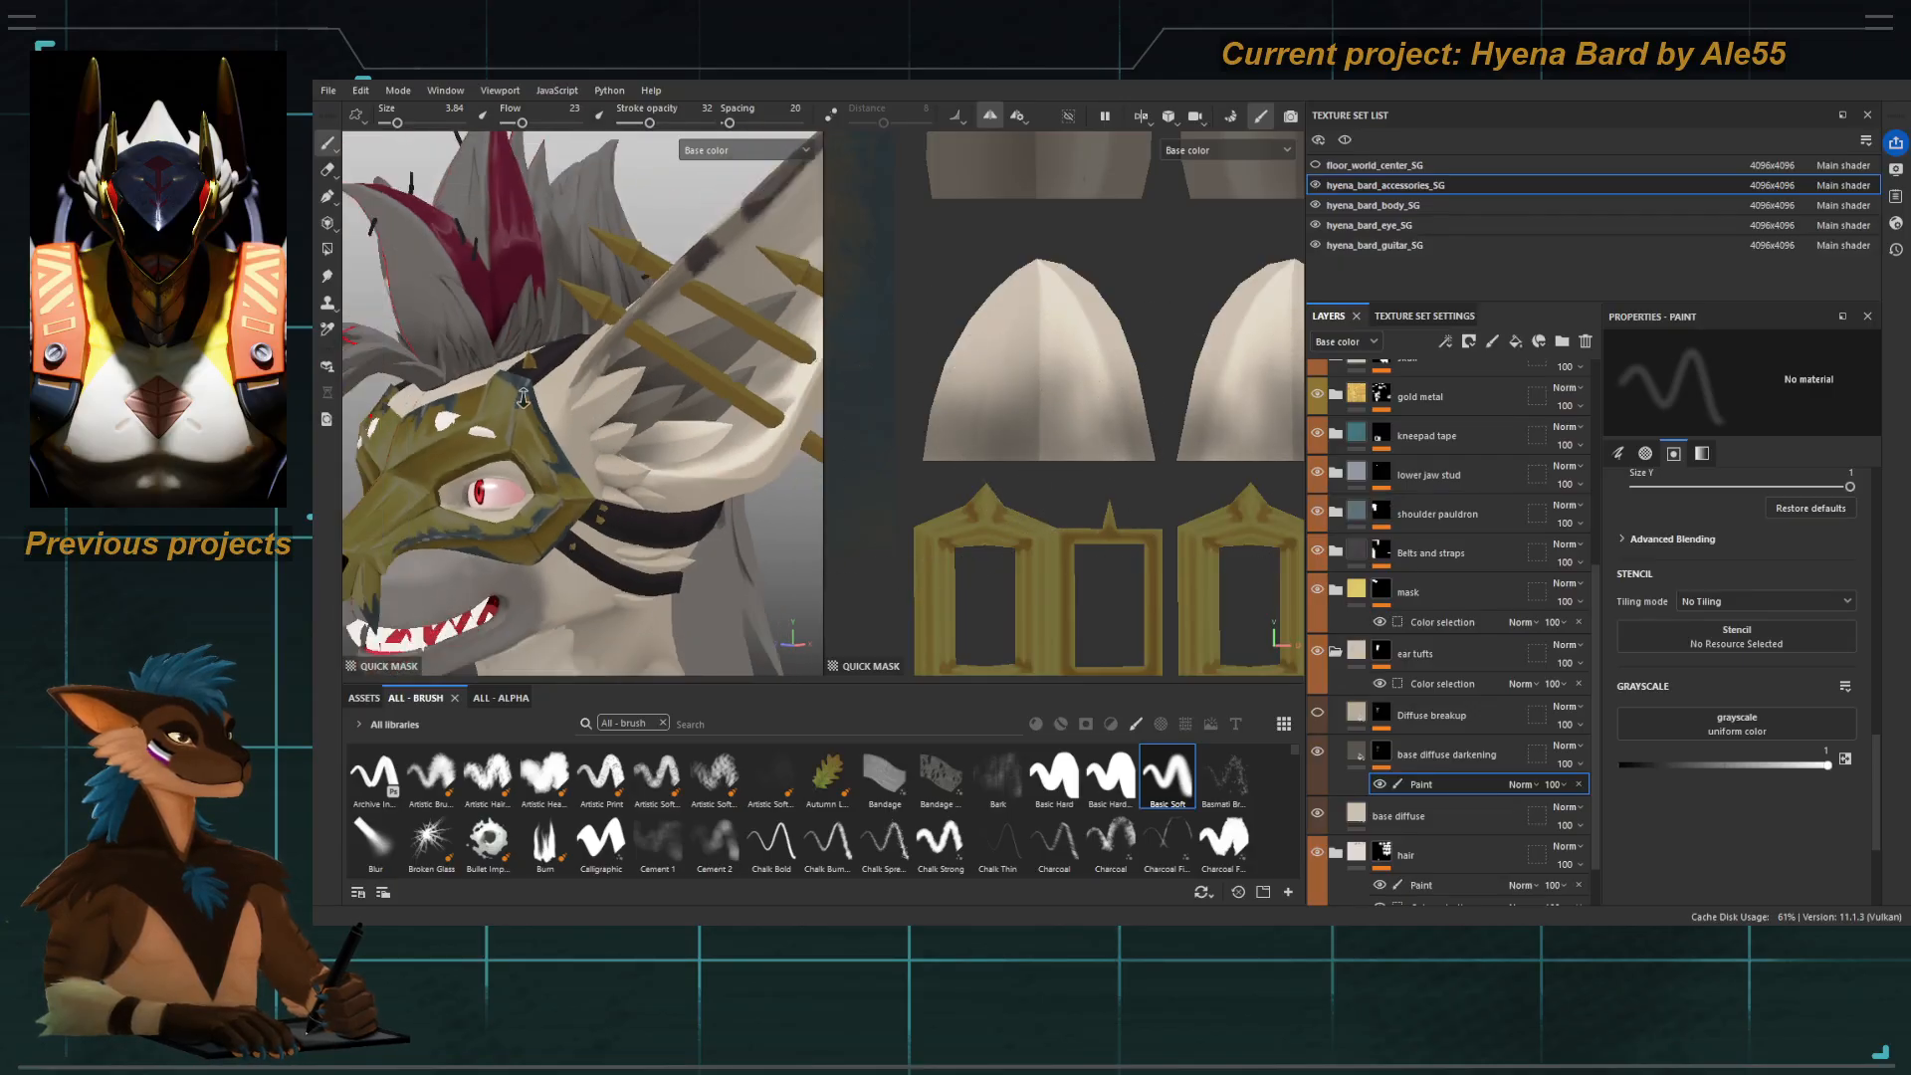
pyautogui.keyDown('alt'); pyautogui.moveTo(637, 462); pyautogui.dragTo(692, 454); pyautogui.keyUp('alt')
pyautogui.press('y')
# Isolate the long inner-ear tuft just above the ear's lower rim with an inverted quick mask.
pyautogui.keyDown('alt'); pyautogui.moveTo(663, 518); pyautogui.dragTo(535, 460); pyautogui.keyUp('alt')
pyautogui.scroll(5, 612, 423)
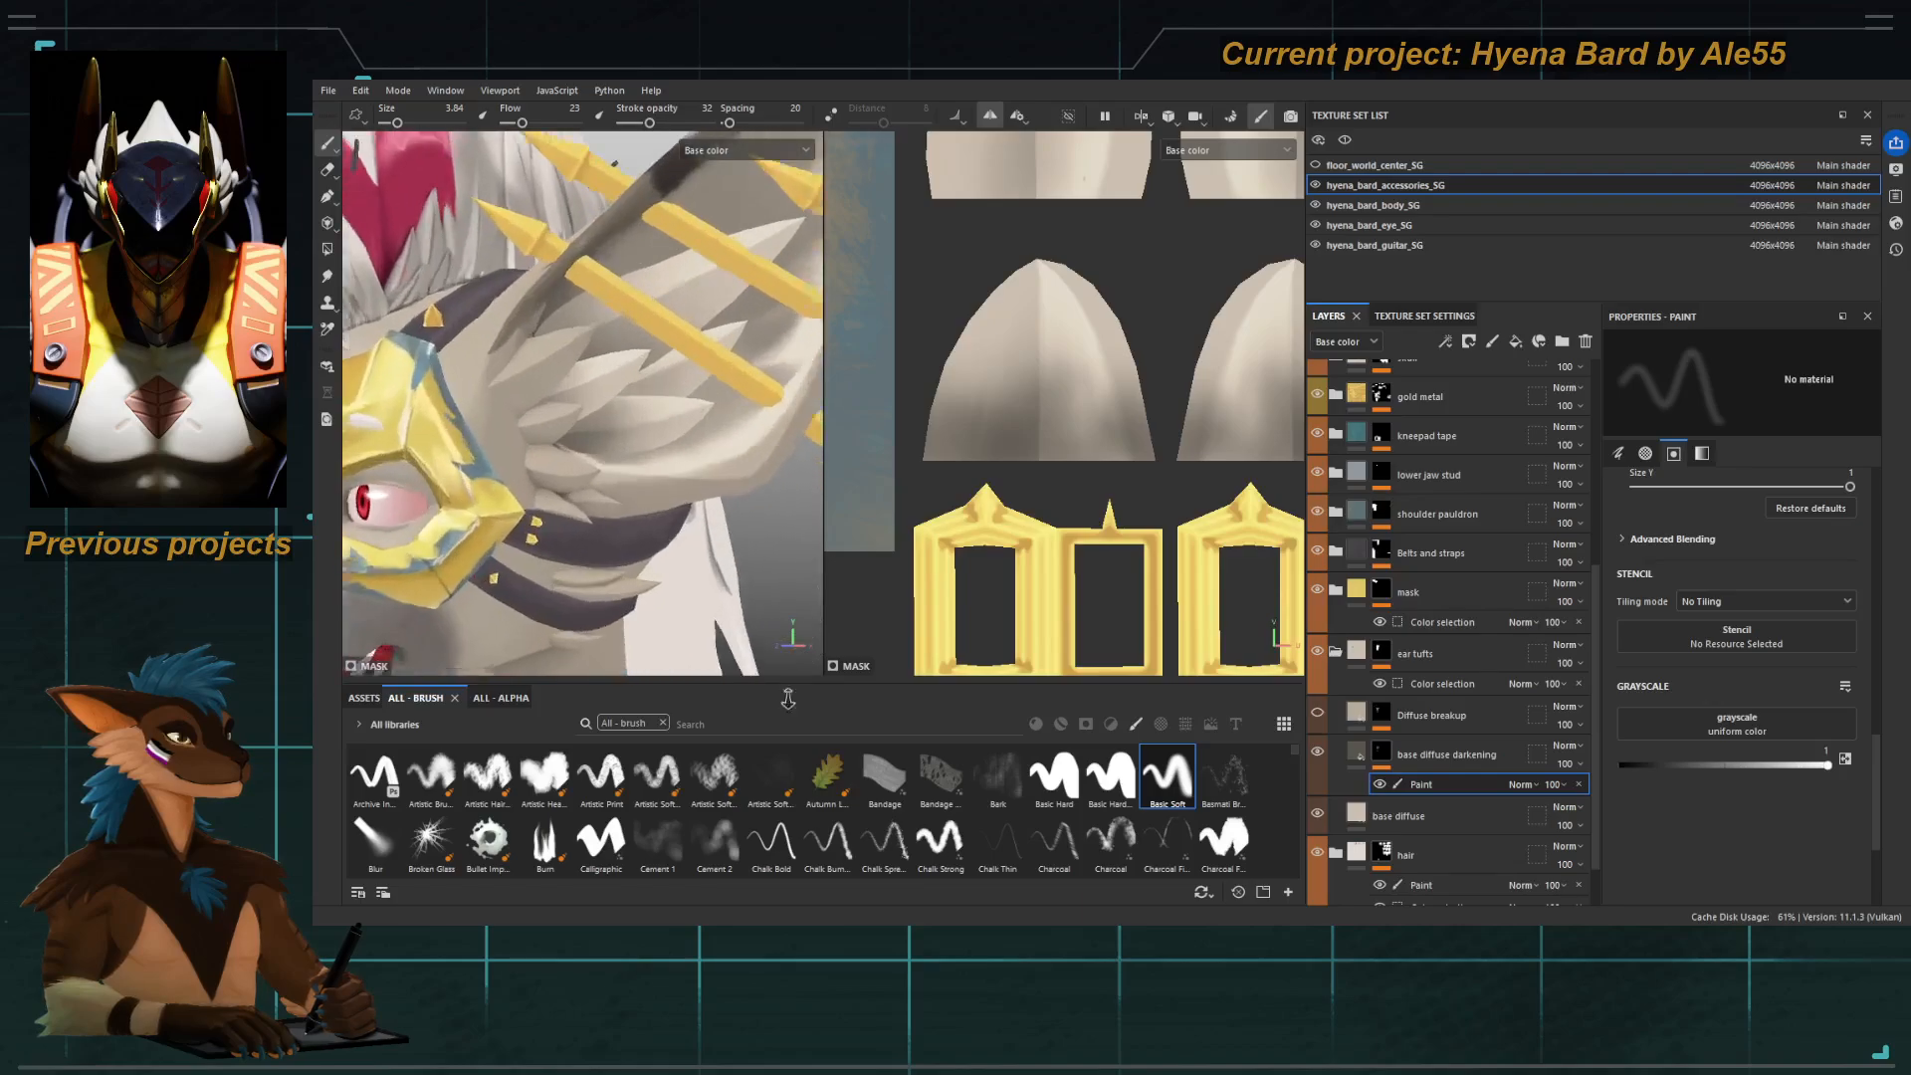
pyautogui.press('4')
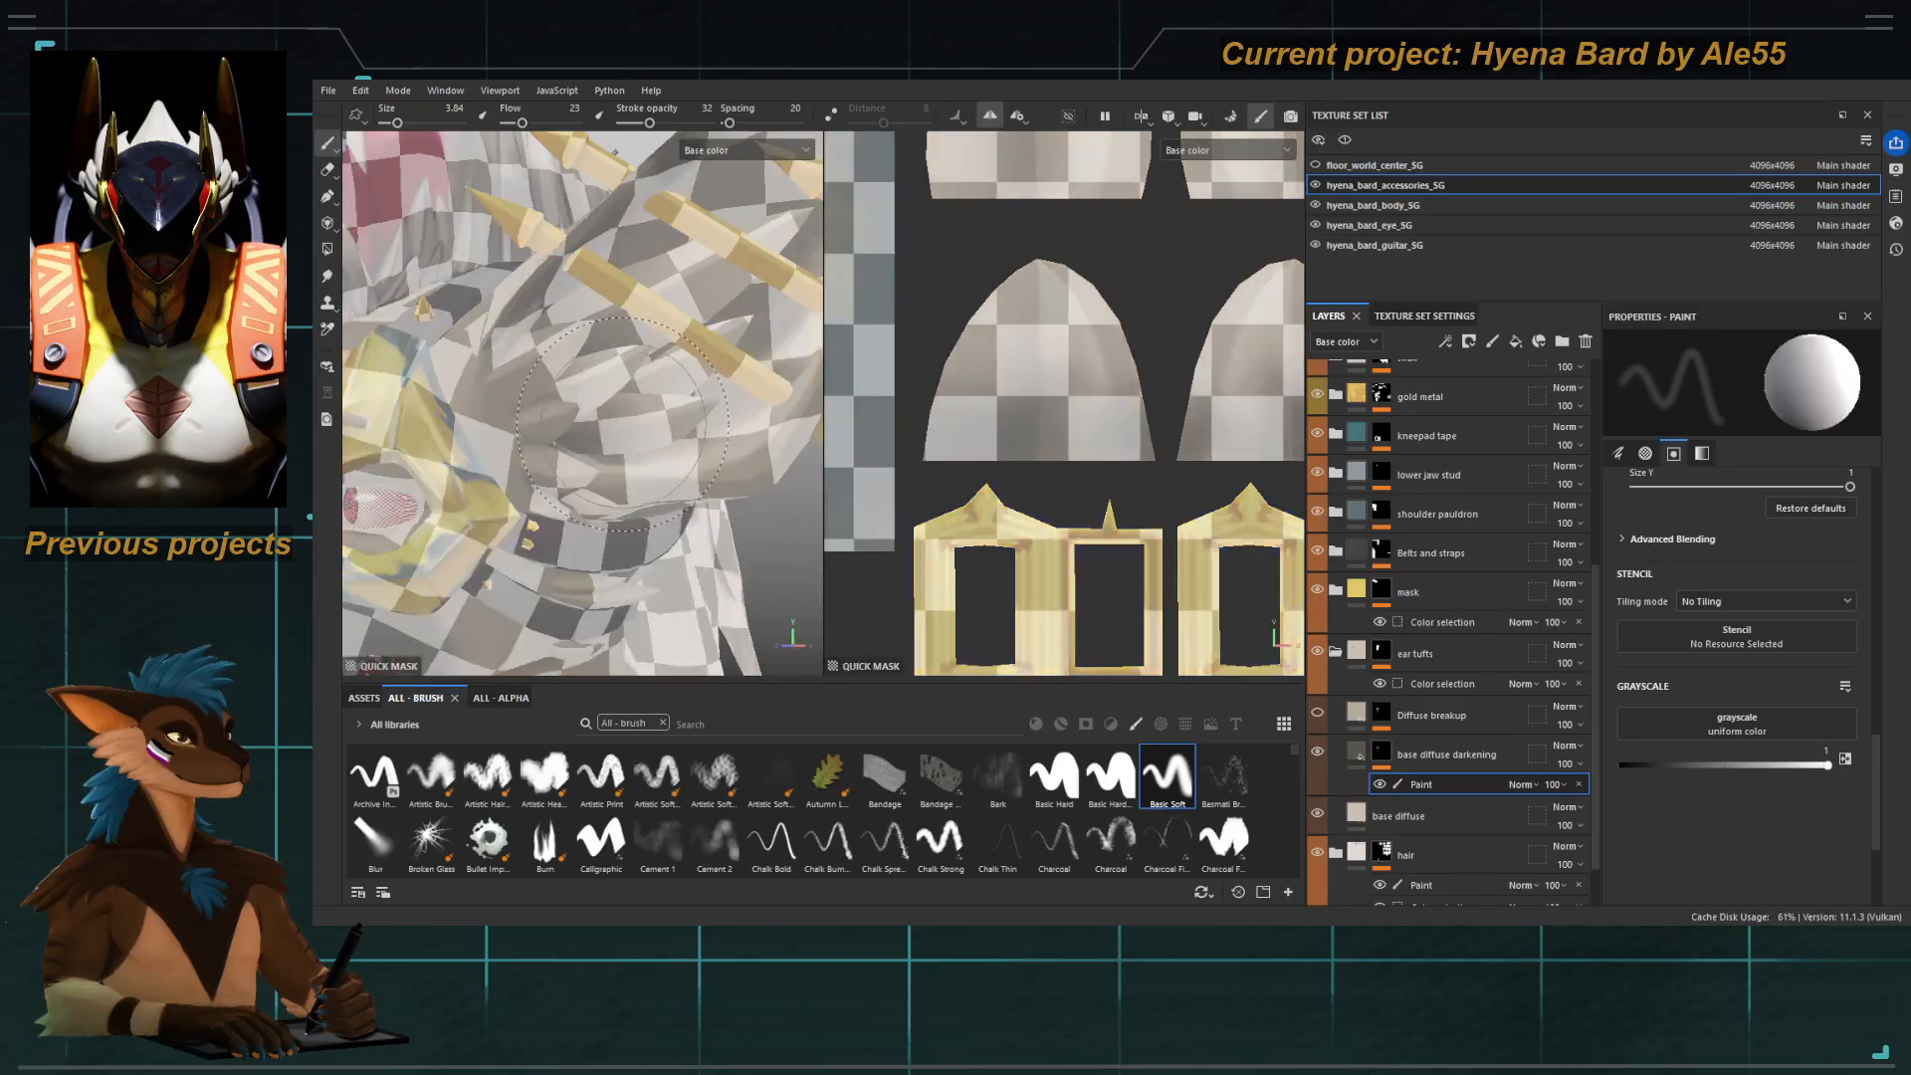
pyautogui.click(625, 429)
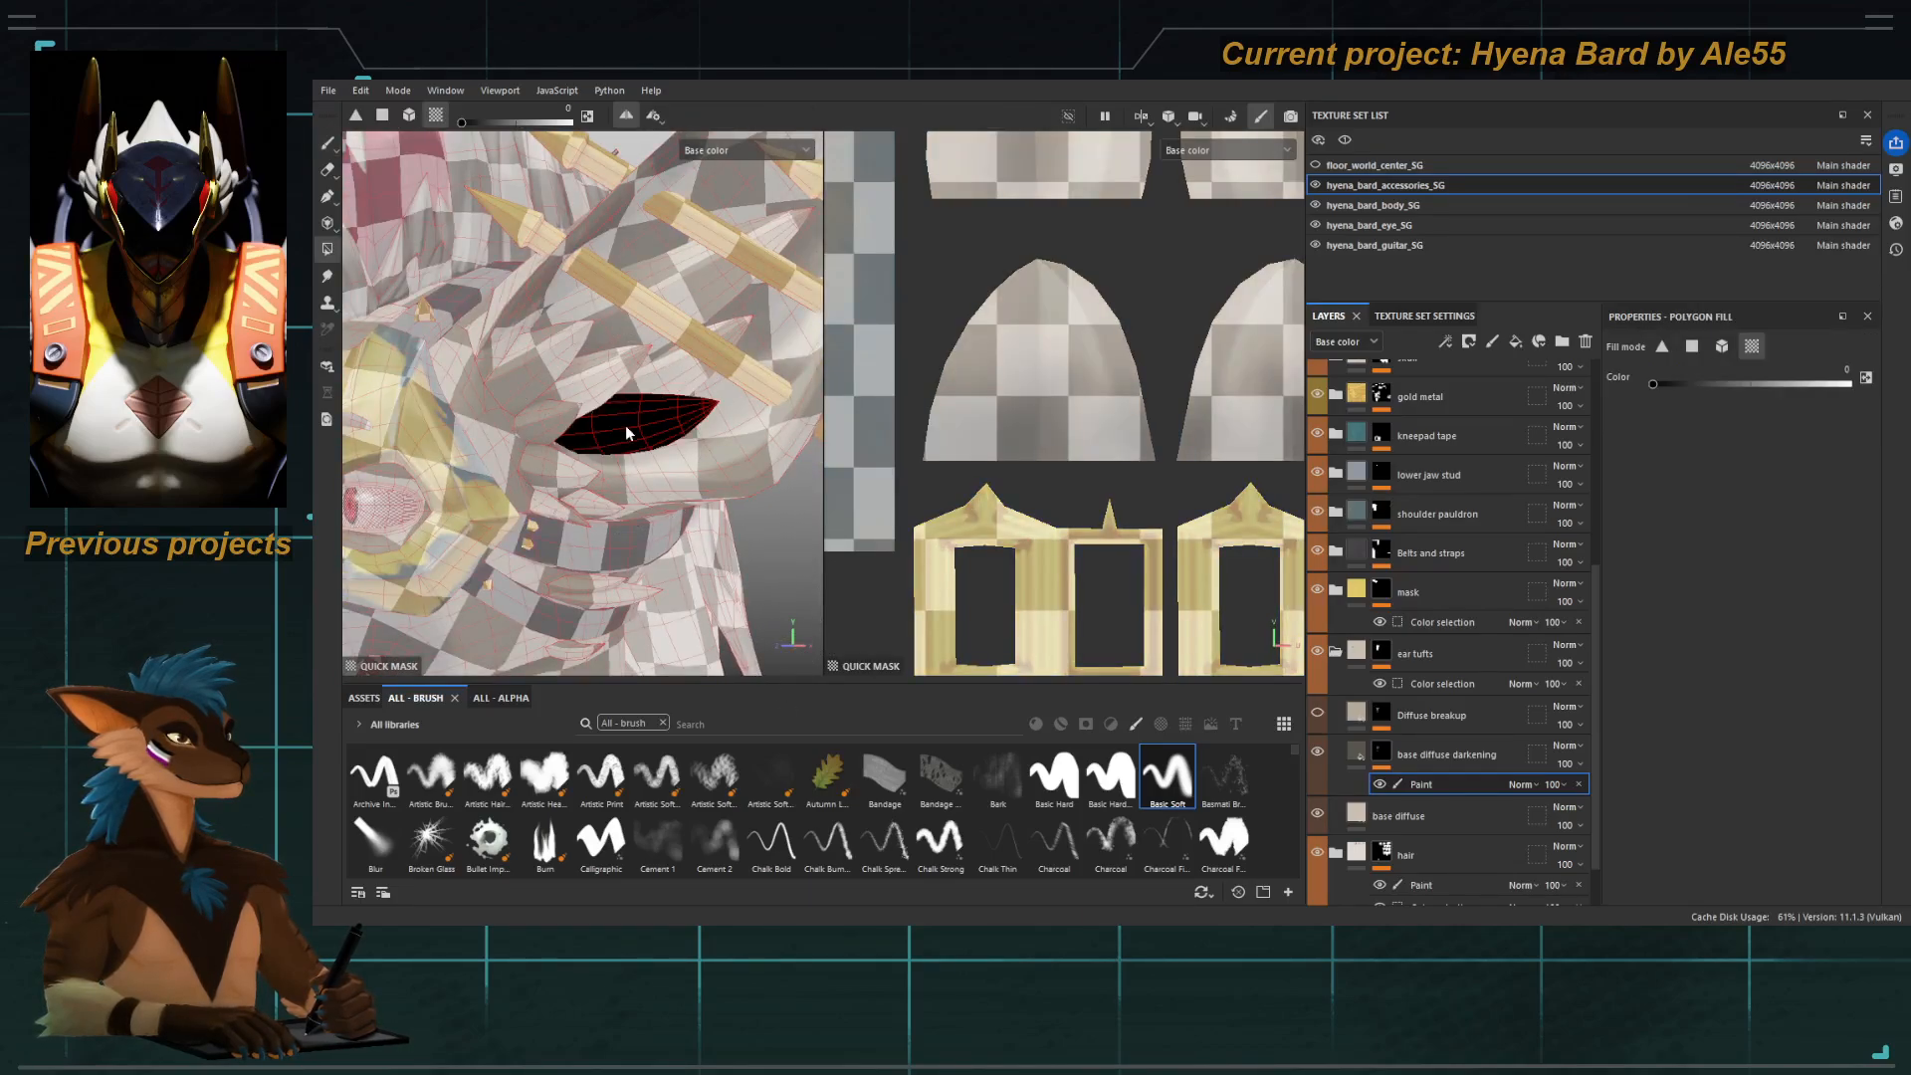
pyautogui.press('i')
pyautogui.press('u')
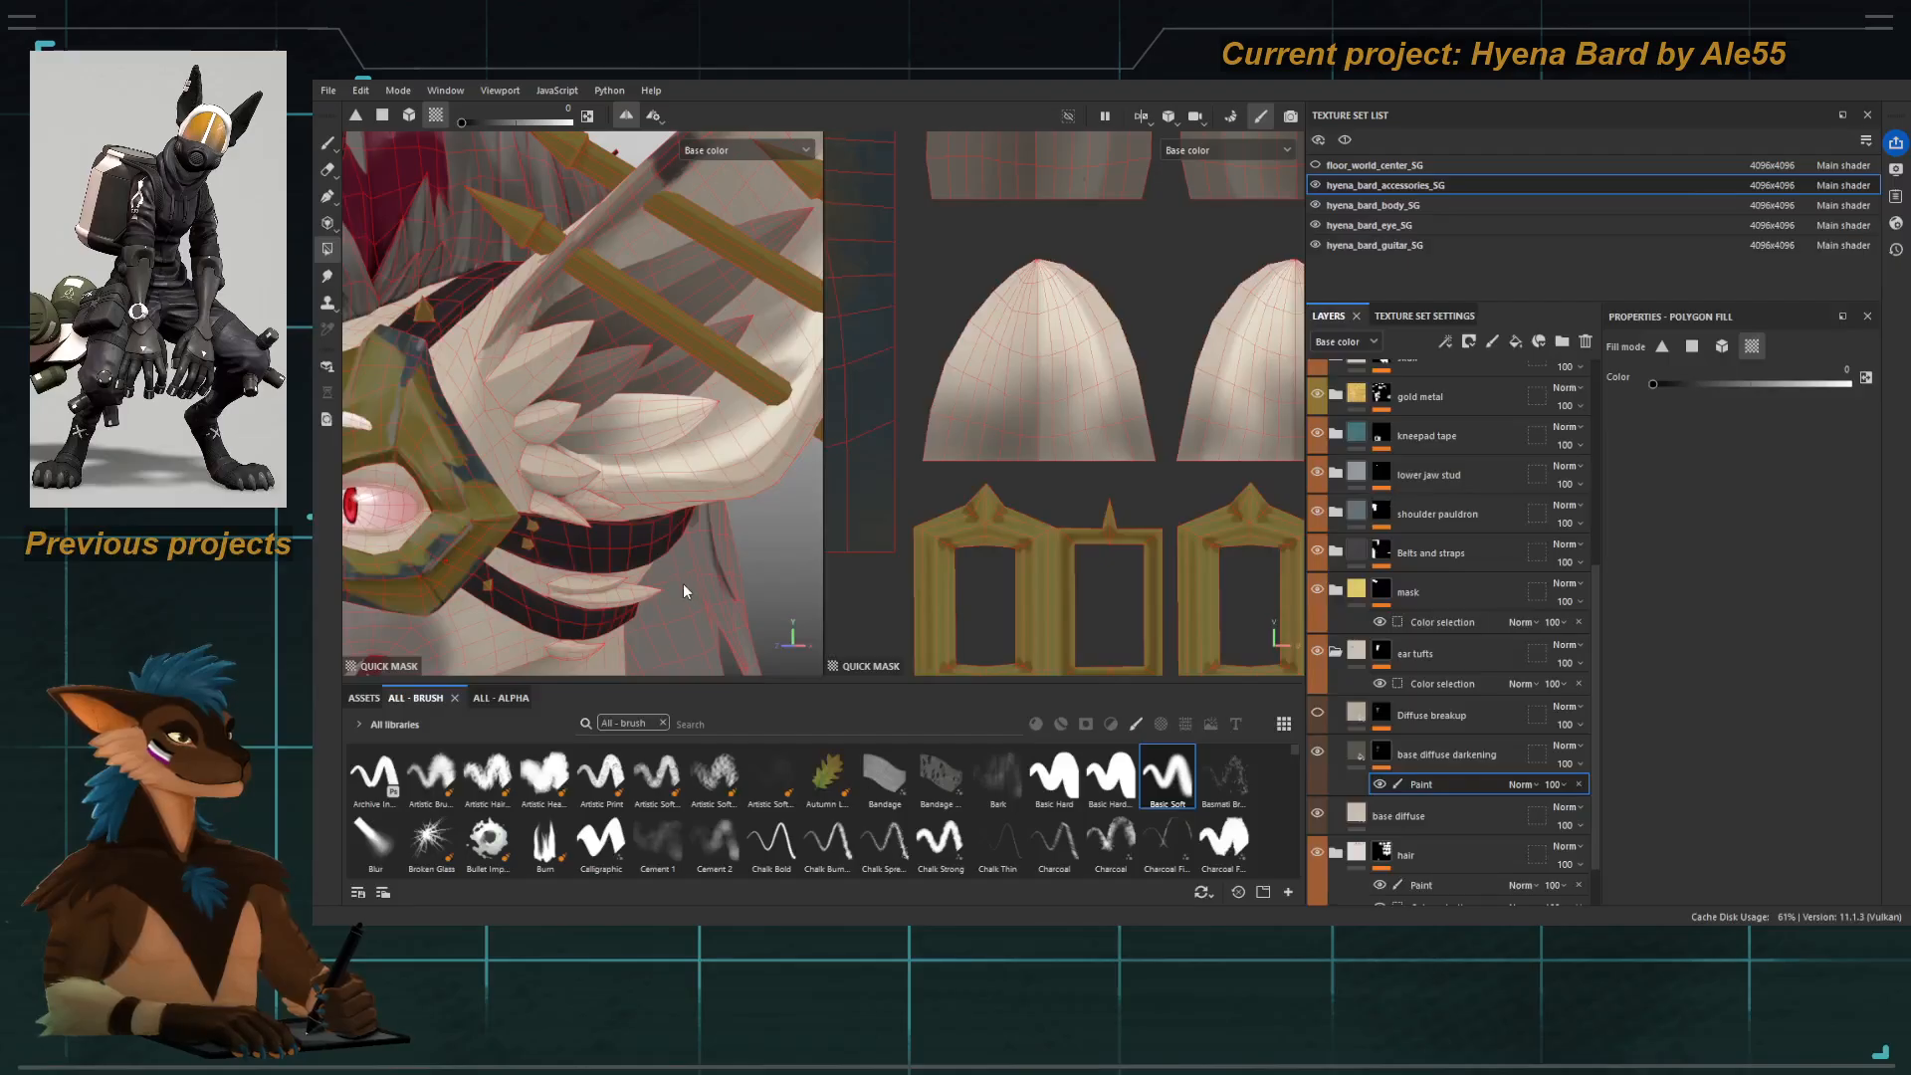
# Touch up the isolated long tuft with the Basic Soft brush at size 3.84, alternating grayscale 0 and 1, and clear the quick mask.
pyautogui.press('1')
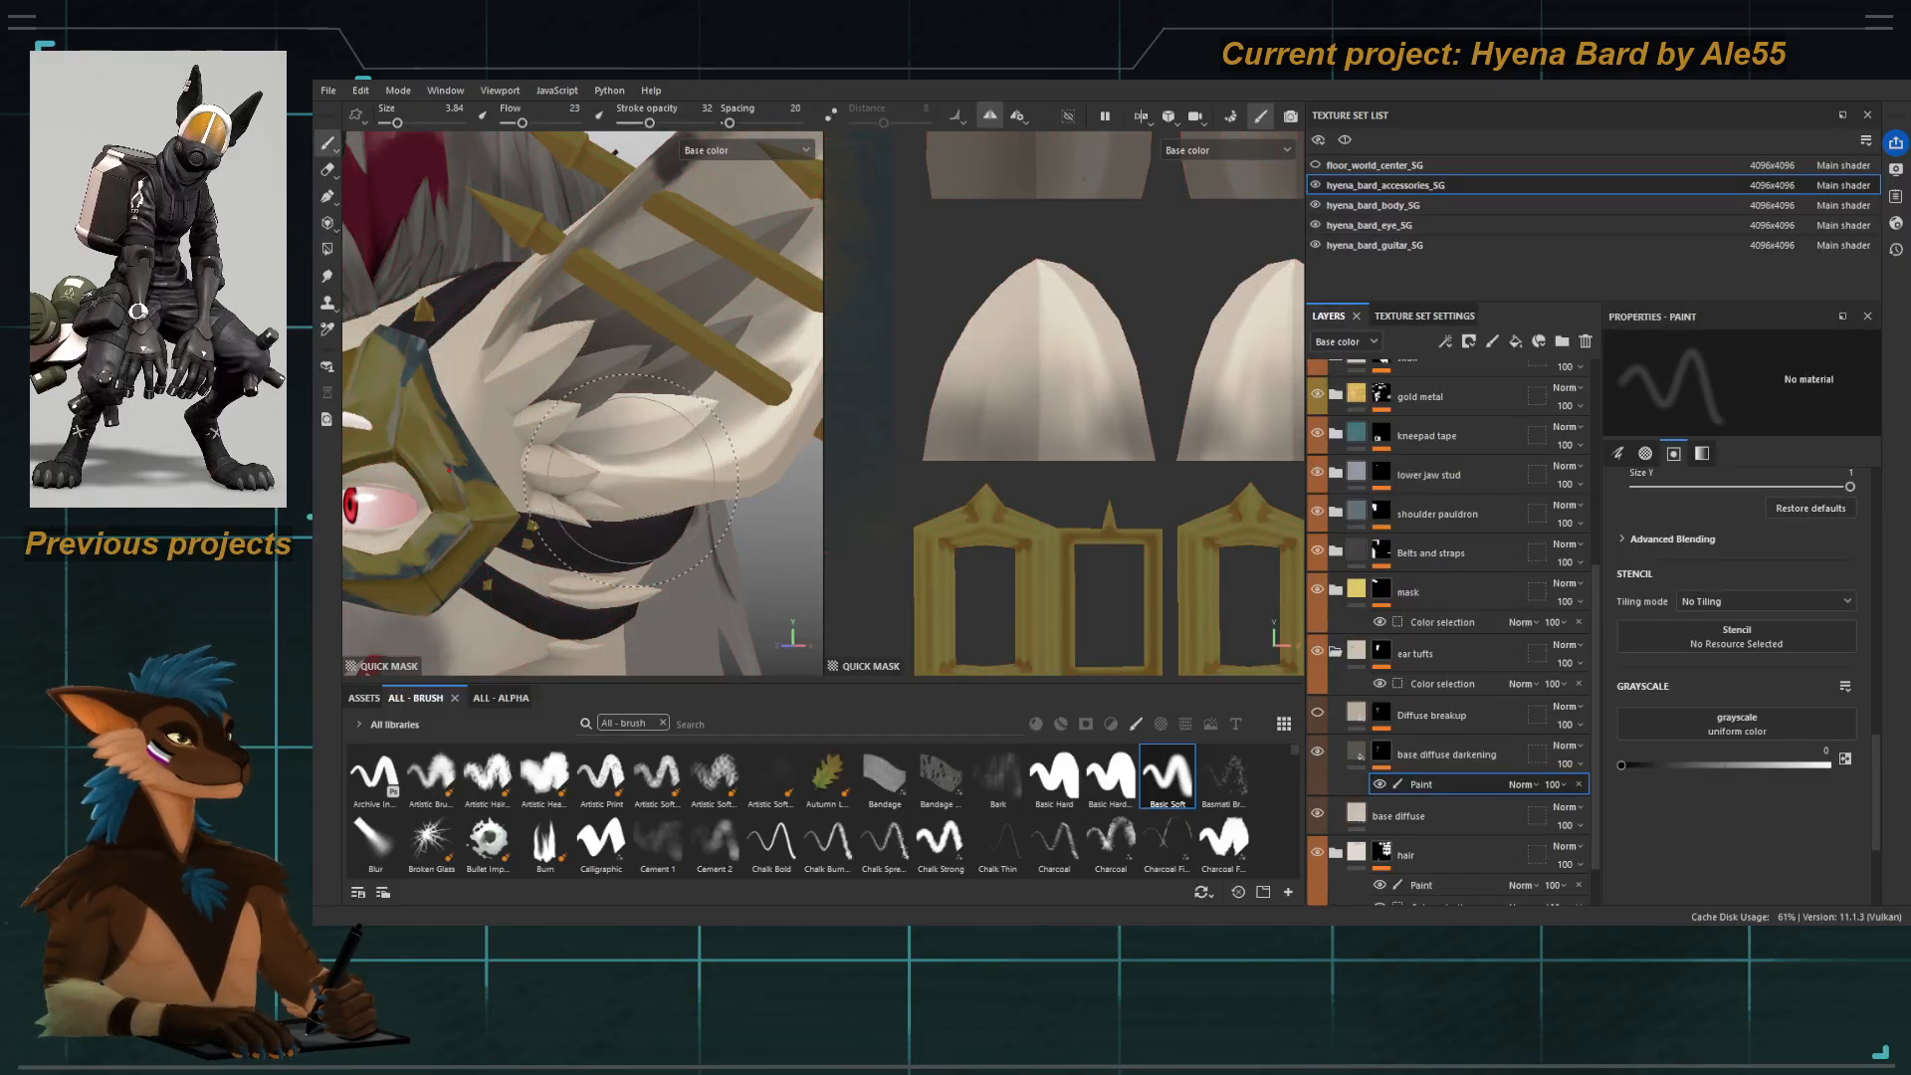
pyautogui.press('x')
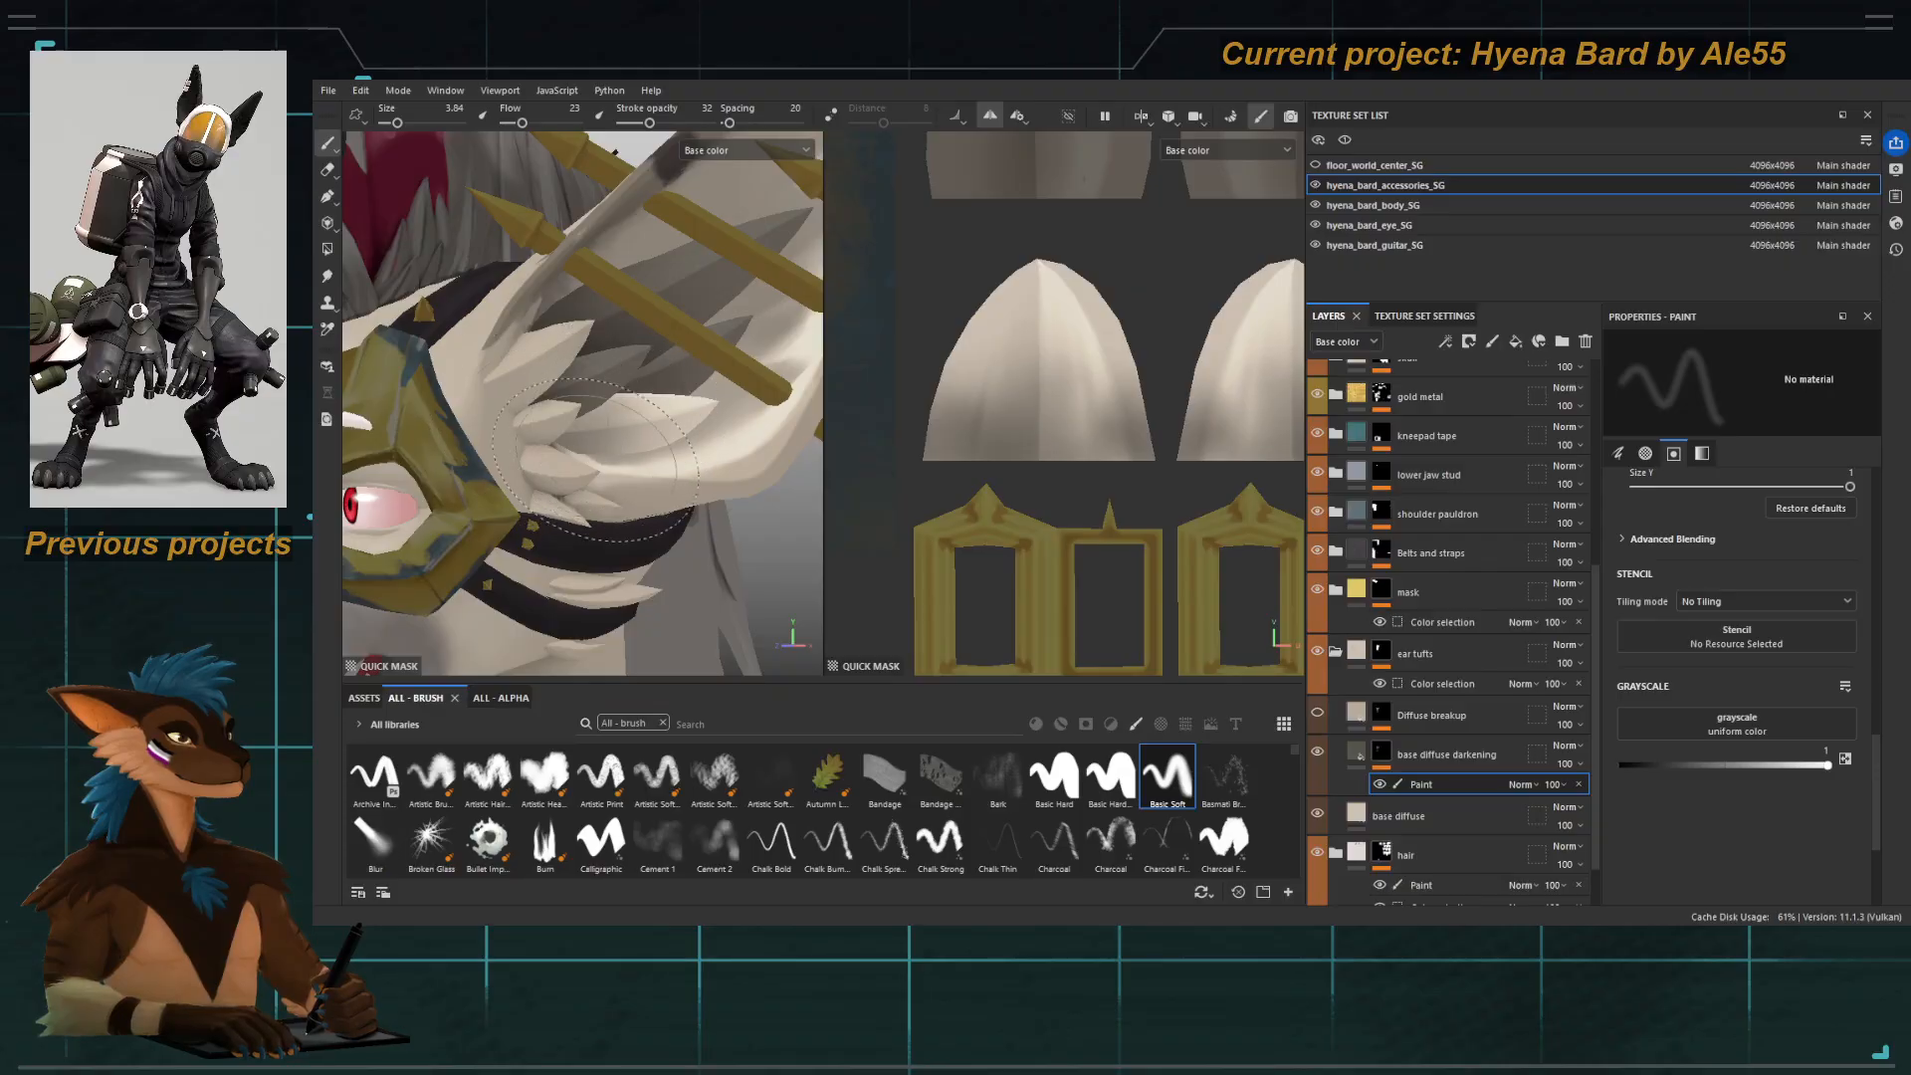
pyautogui.press('u')
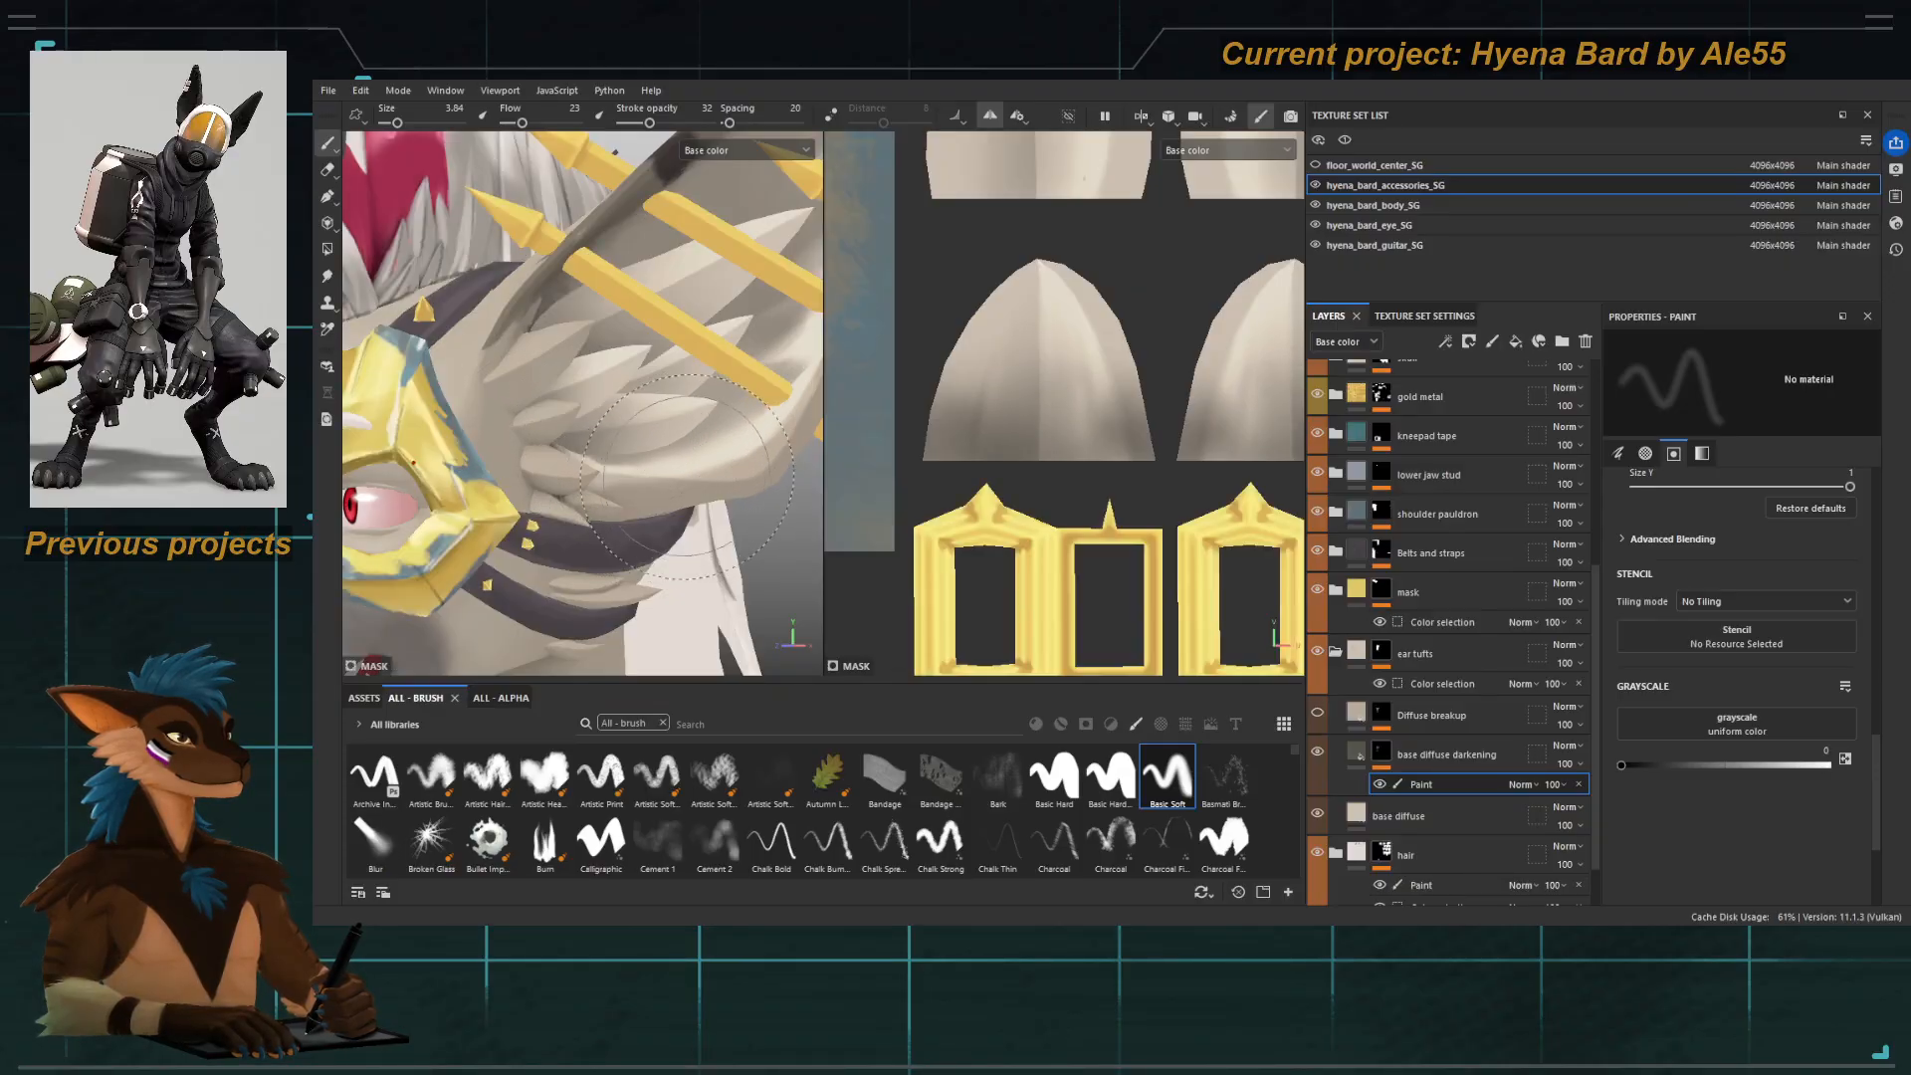
pyautogui.press('y')
pyautogui.press('y')
# Isolate the second-lowest pair of tuft islands in the UV layout with an inverted quick mask.
pyautogui.keyDown('alt'); pyautogui.moveTo(673, 476); pyautogui.dragTo(557, 426, button='right'); pyautogui.keyUp('alt')
pyautogui.keyDown('alt'); pyautogui.moveTo(617, 438); pyautogui.dragTo(538, 443); pyautogui.keyUp('alt')
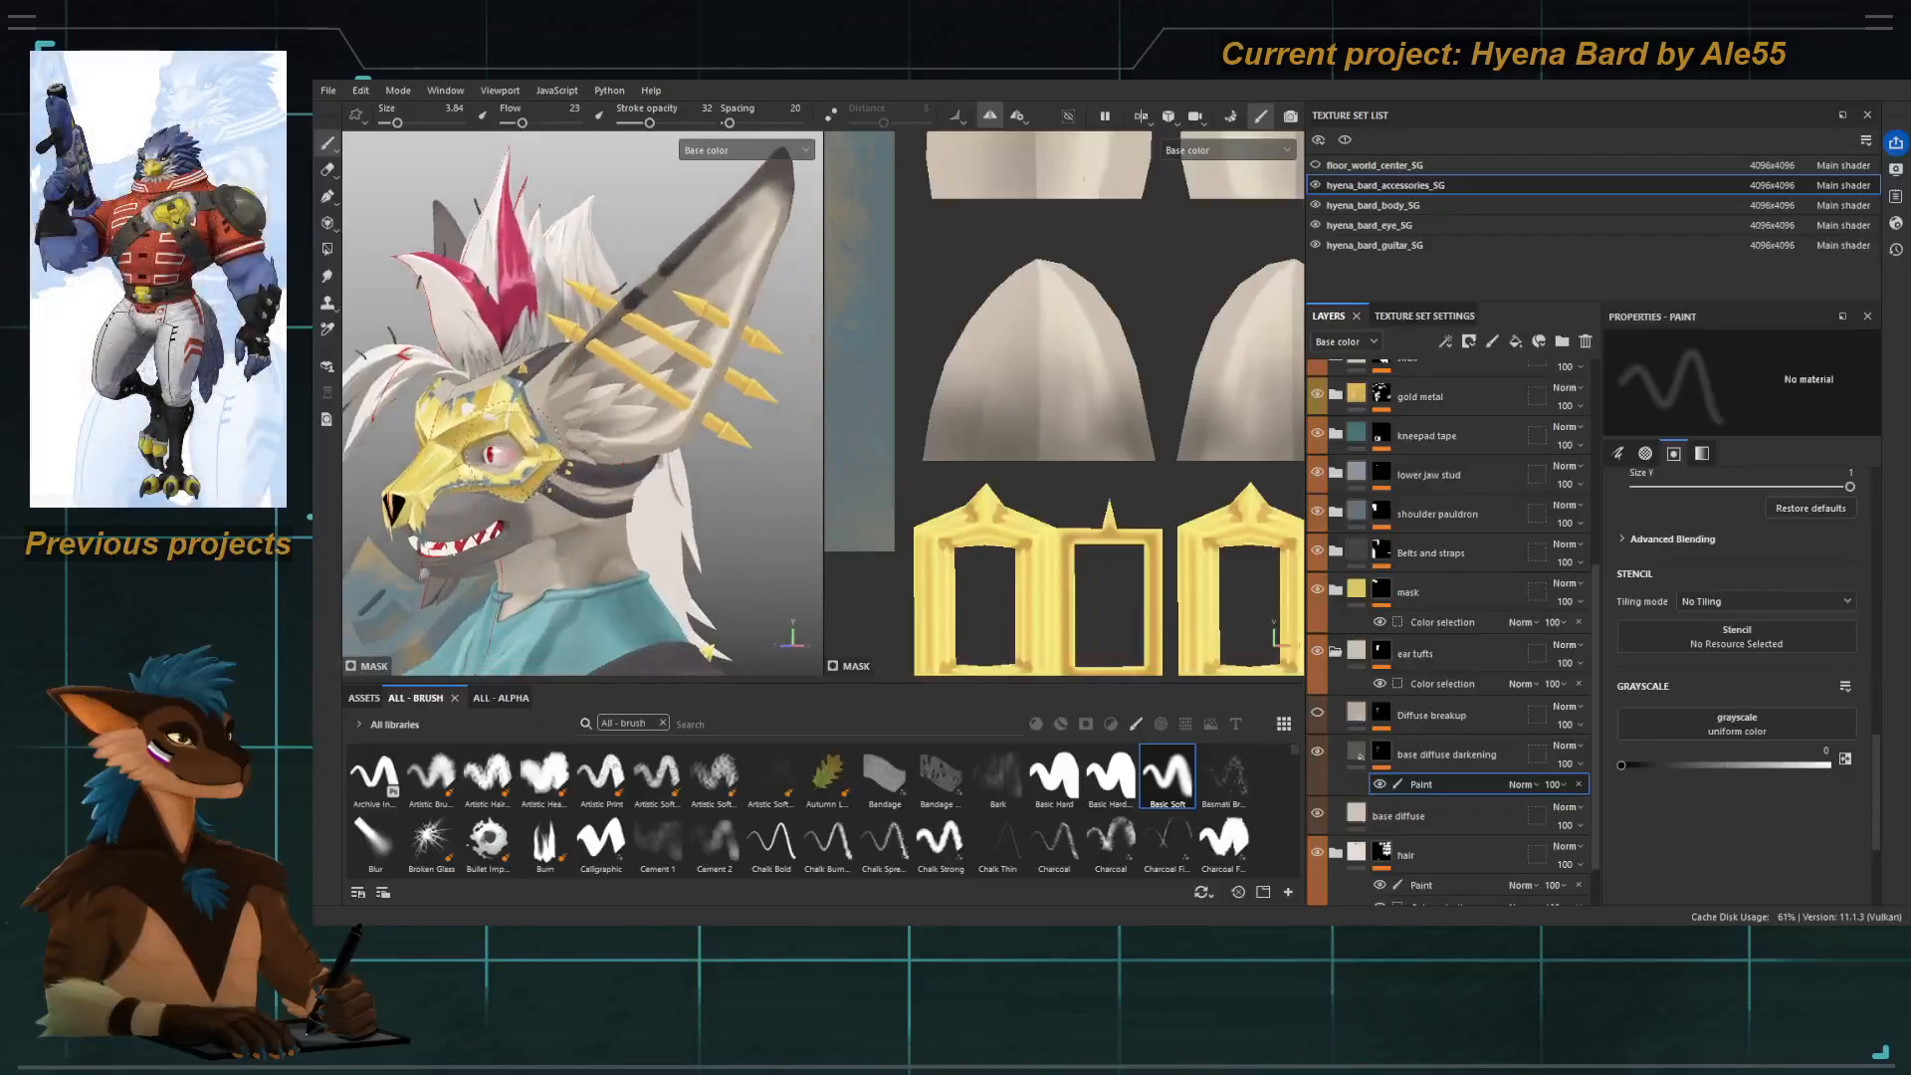
pyautogui.keyDown('alt'); pyautogui.moveTo(538, 443); pyautogui.dragTo(637, 488, button='right'); pyautogui.keyUp('alt')
pyautogui.keyDown('alt'); pyautogui.moveTo(638, 488); pyautogui.dragTo(649, 504); pyautogui.keyUp('alt')
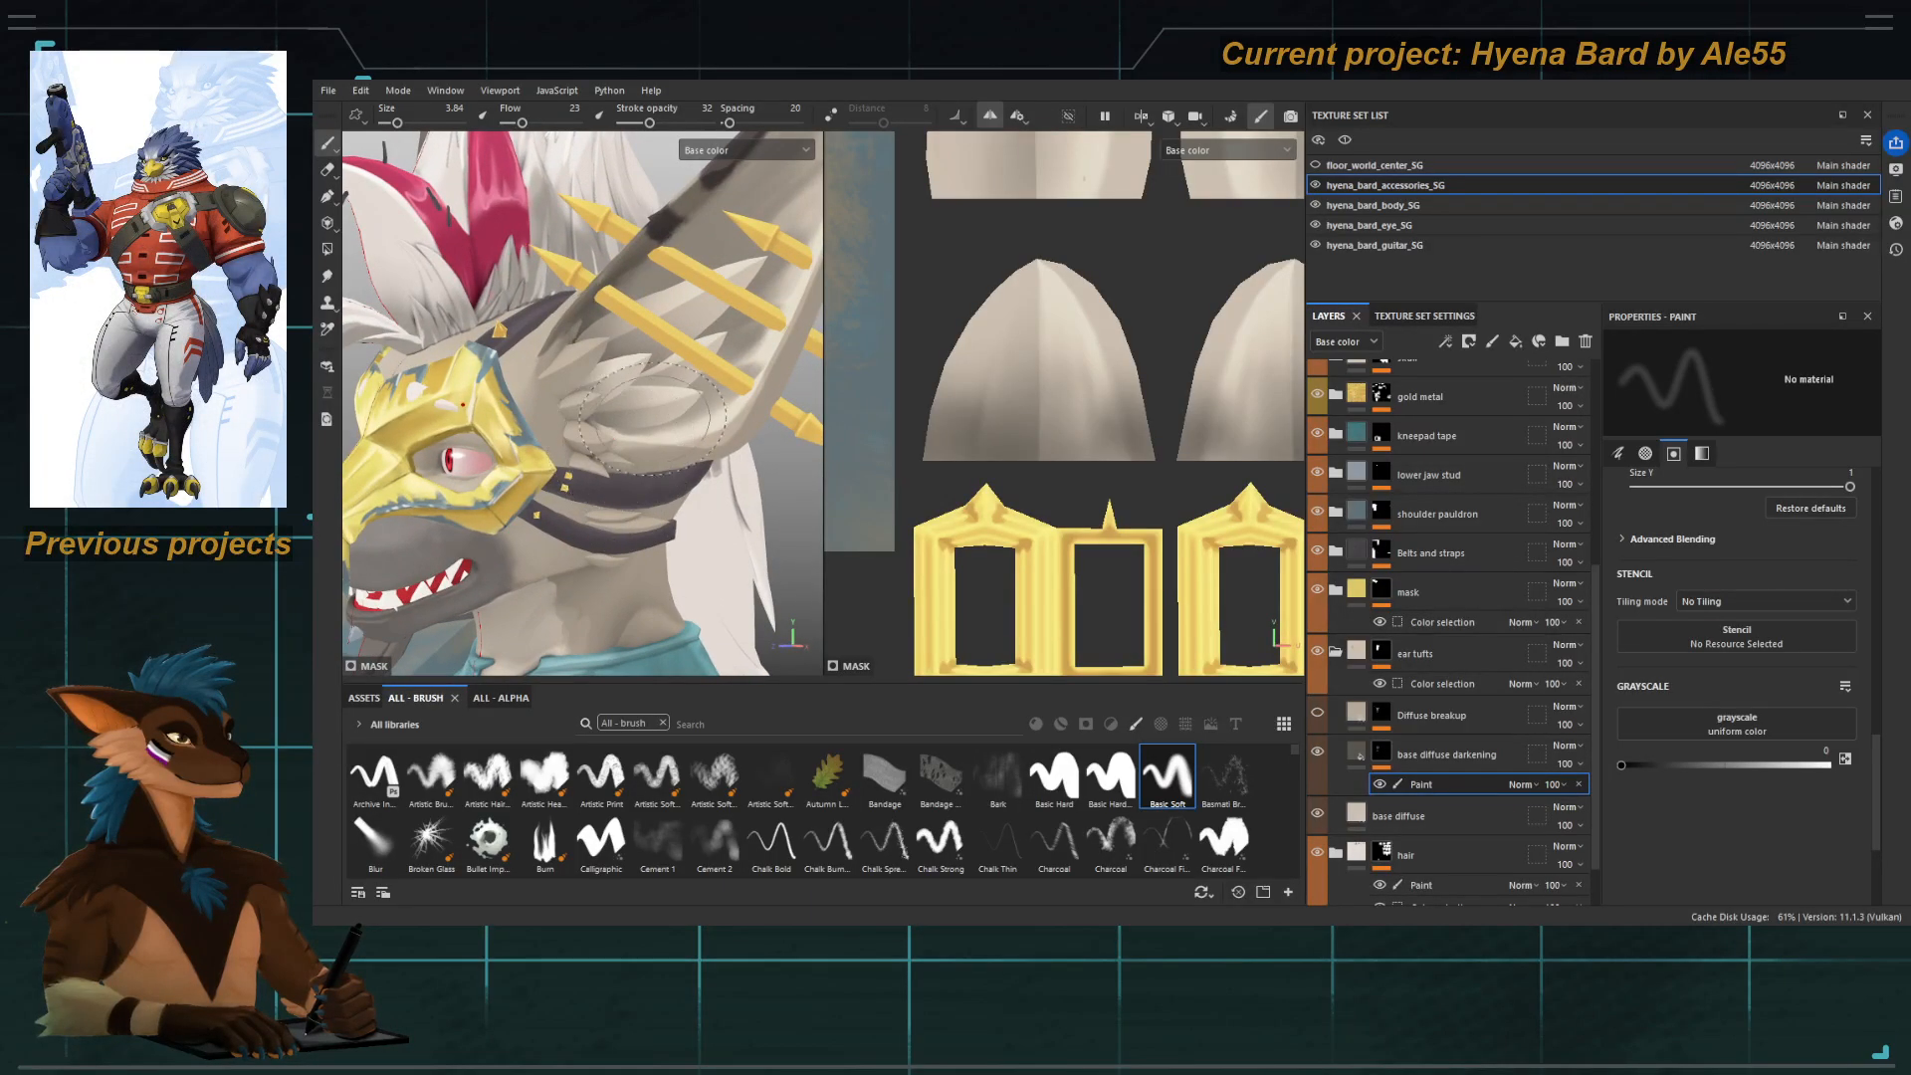
pyautogui.moveTo(669, 401)
pyautogui.keyDown('alt'); pyautogui.mouseDown()
pyautogui.moveTo(608, 364)
pyautogui.moveTo(586, 393)
pyautogui.mouseUp(); pyautogui.keyUp('alt')
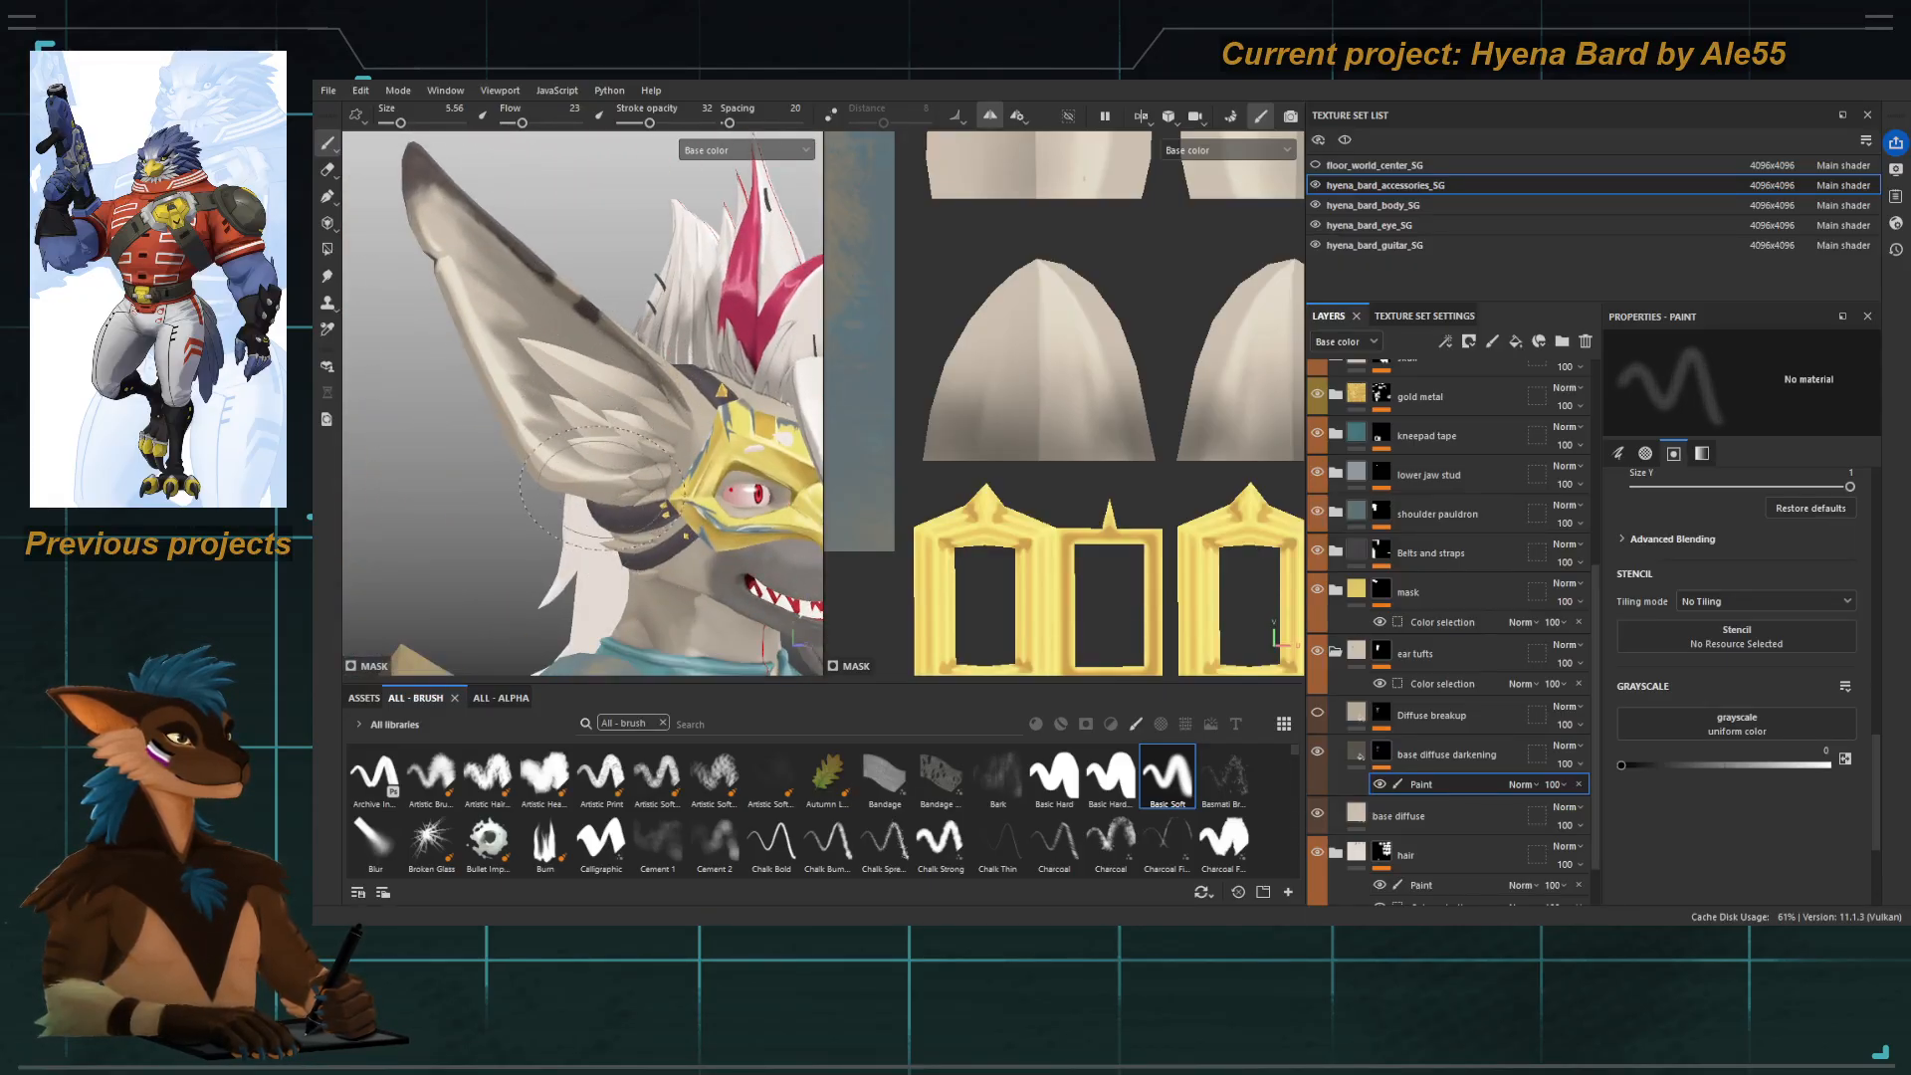
pyautogui.moveTo(602, 487)
pyautogui.keyDown('alt'); pyautogui.mouseDown()
pyautogui.moveTo(682, 476)
pyautogui.moveTo(607, 482)
pyautogui.mouseUp(); pyautogui.keyUp('alt')
pyautogui.keyDown('alt'); pyautogui.moveTo(1155, 535); pyautogui.dragTo(989, 482, button='right'); pyautogui.keyUp('alt')
pyautogui.press('t')
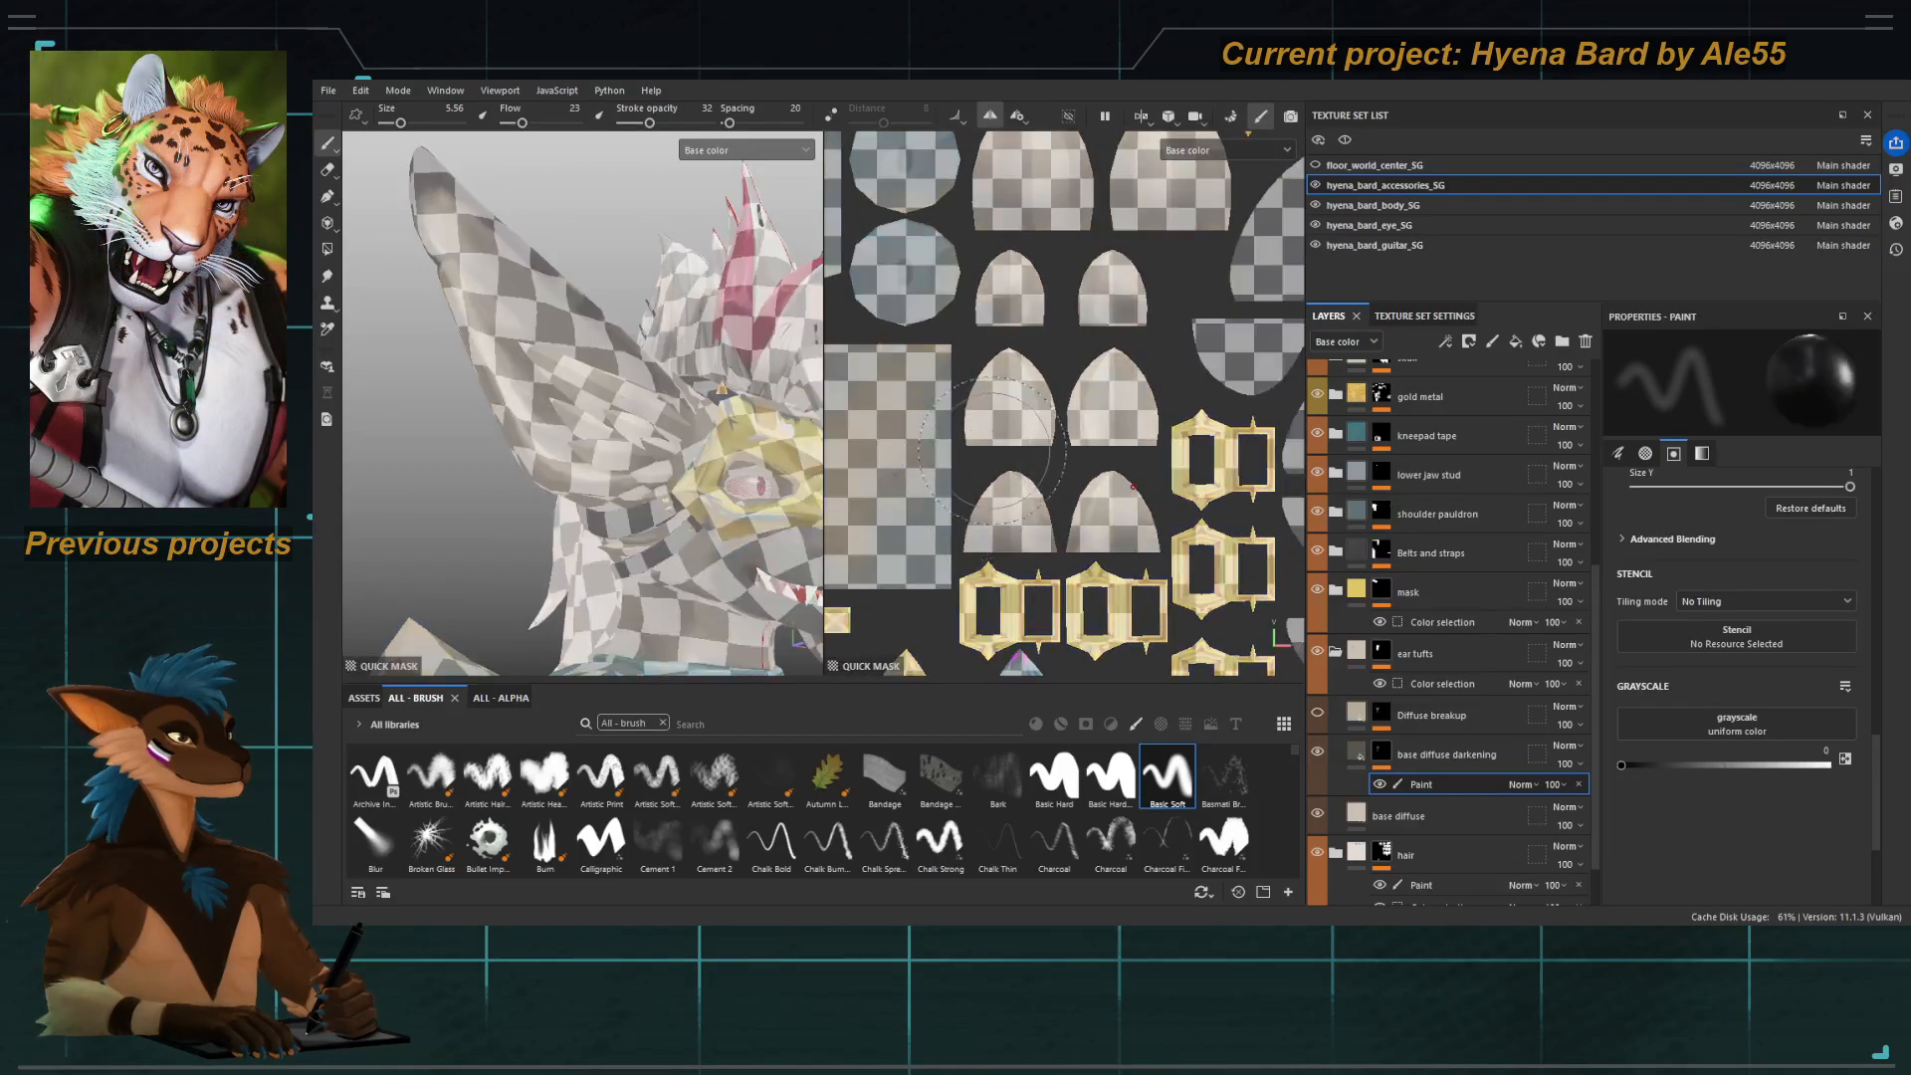
pyautogui.press('4')
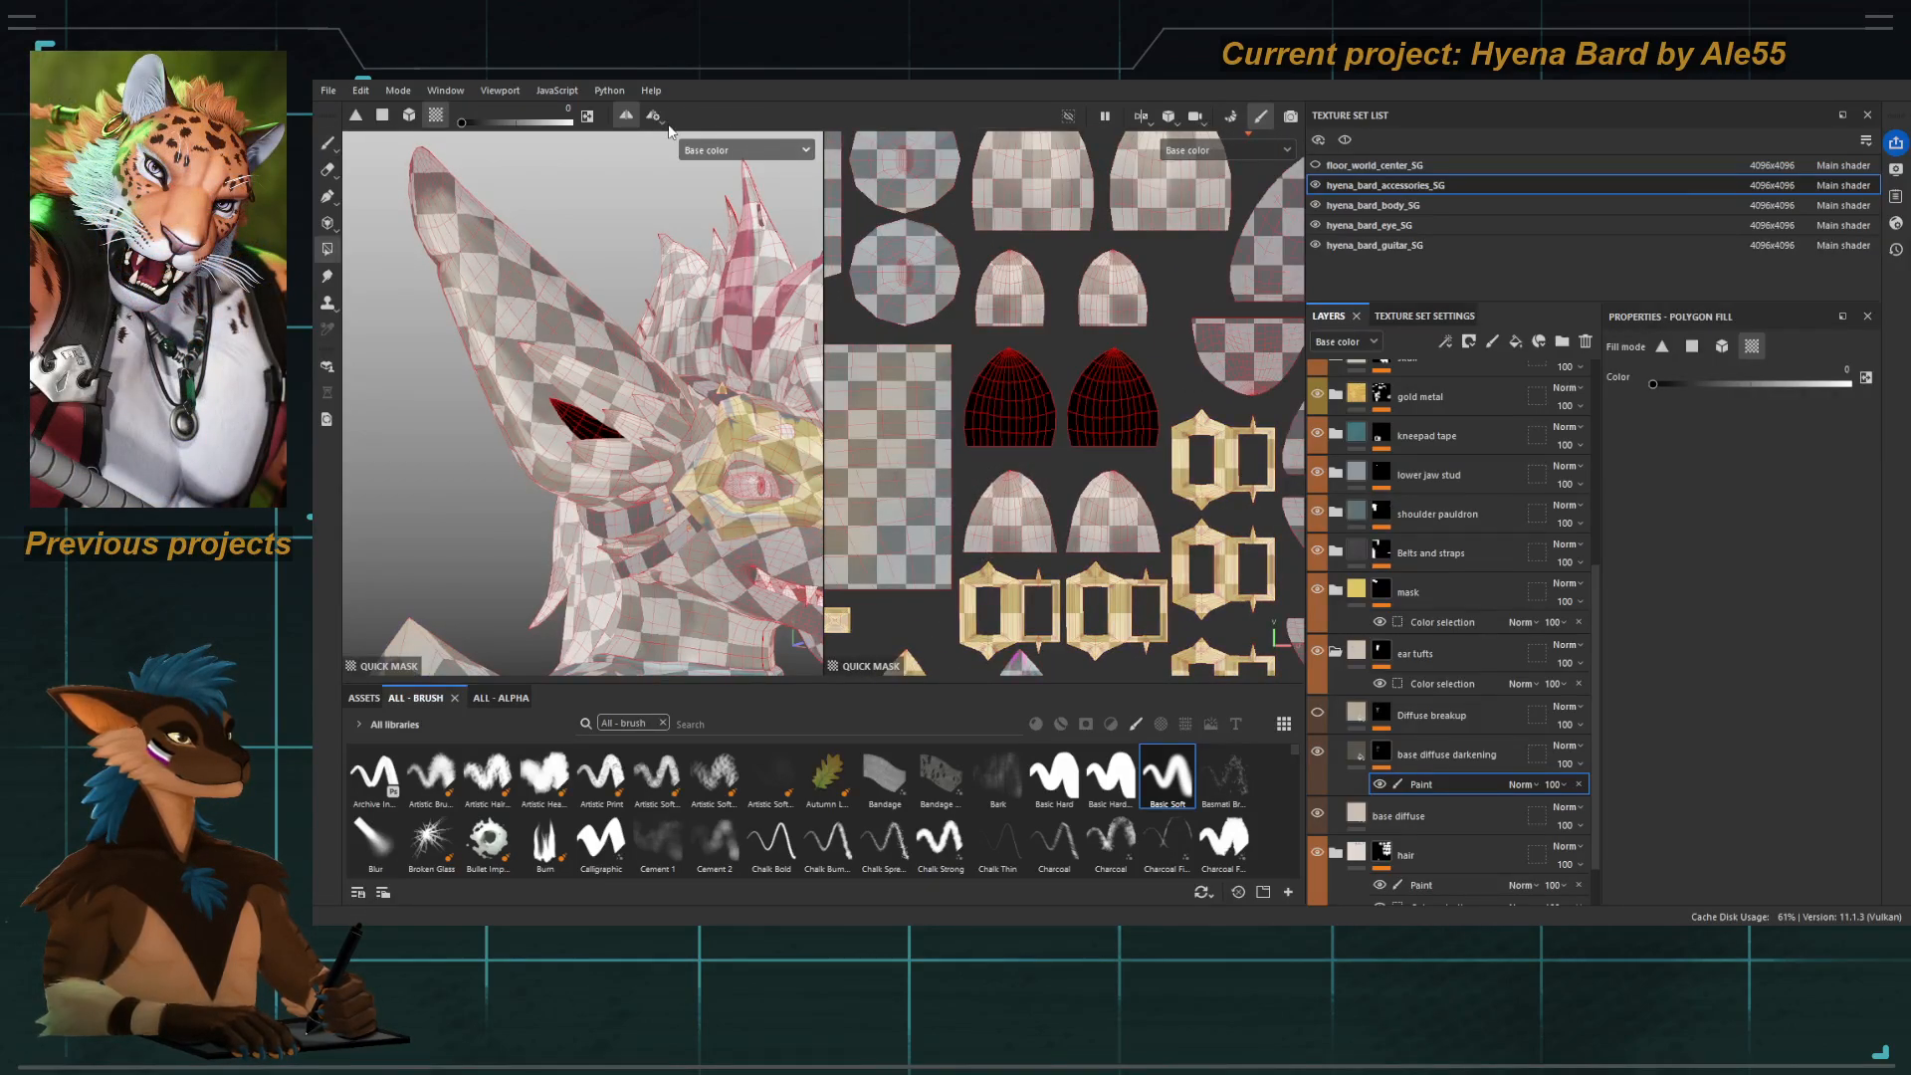
pyautogui.press('i')
pyautogui.press('u')
# Shade the bases of the isolated tuft pair with the Basic Soft brush at size 5.56 and clear the quick mask.
pyautogui.press('1')
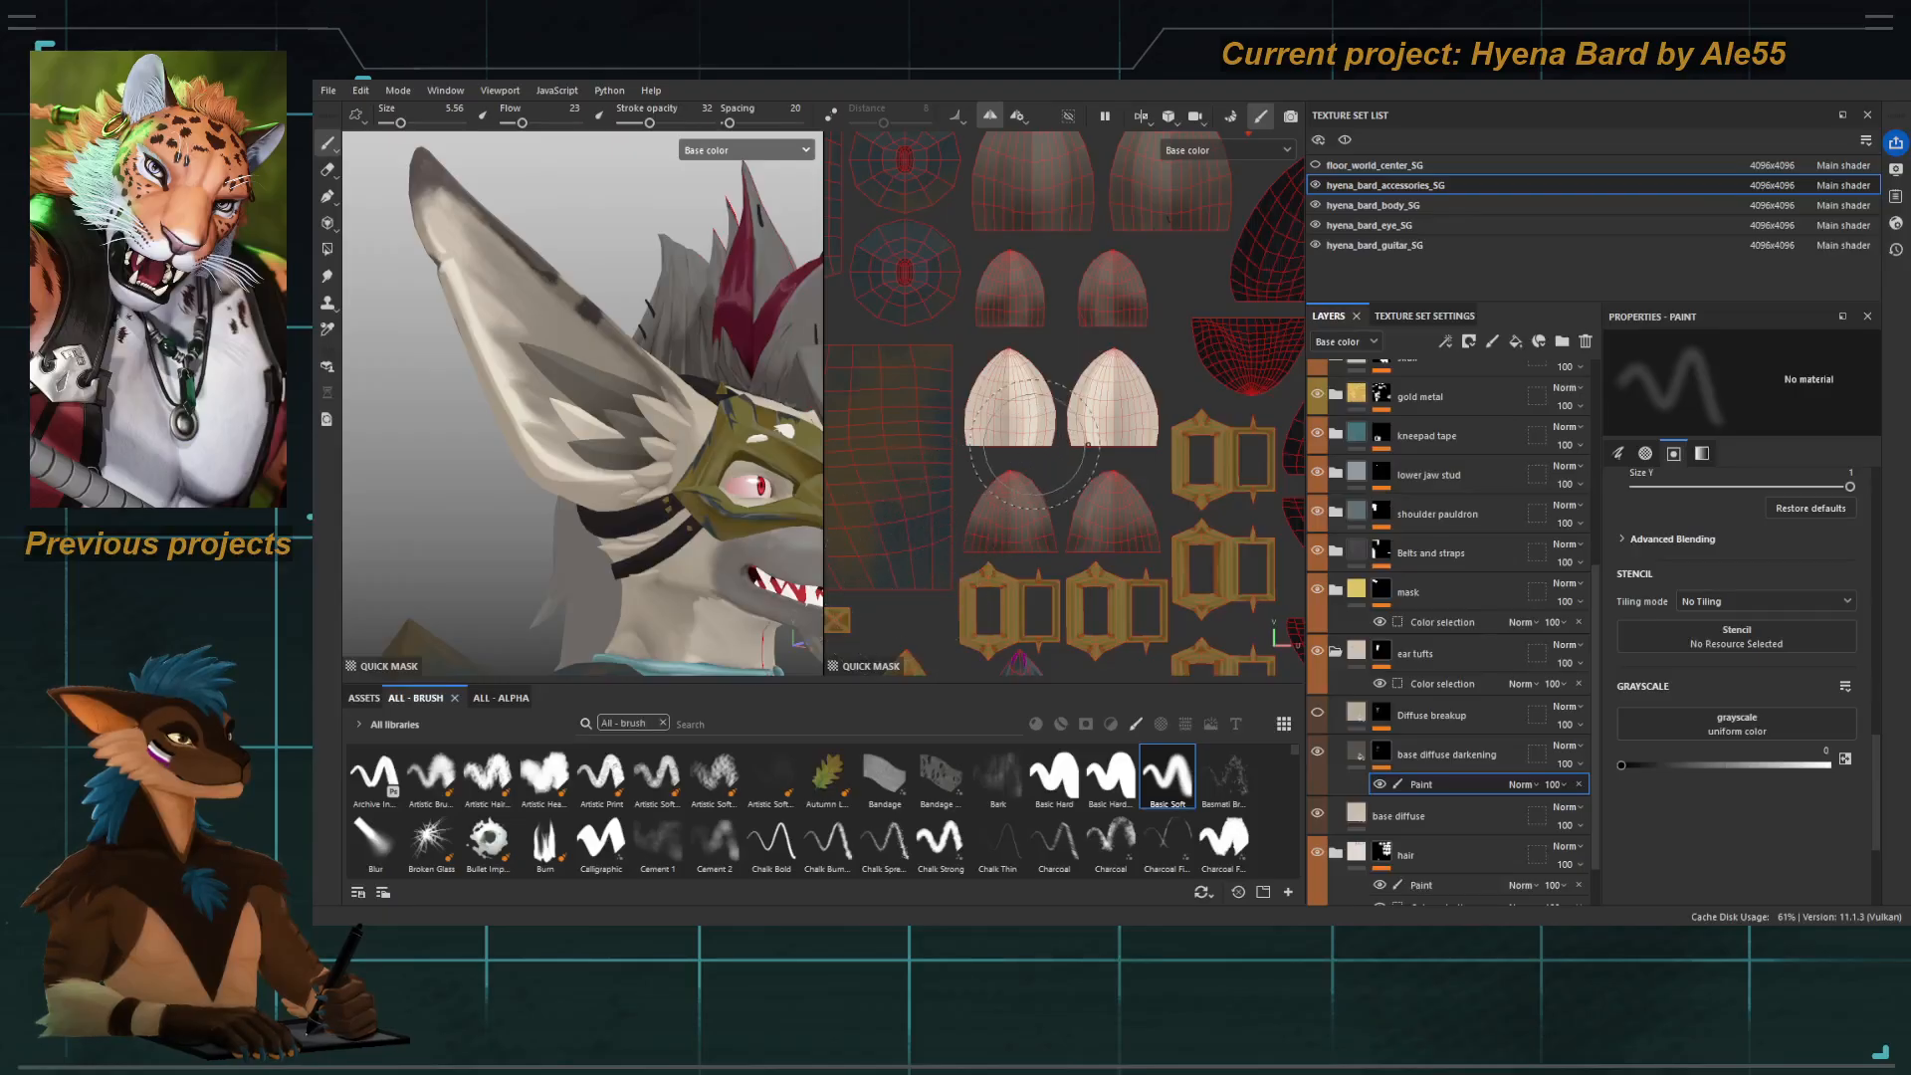
pyautogui.press('x')
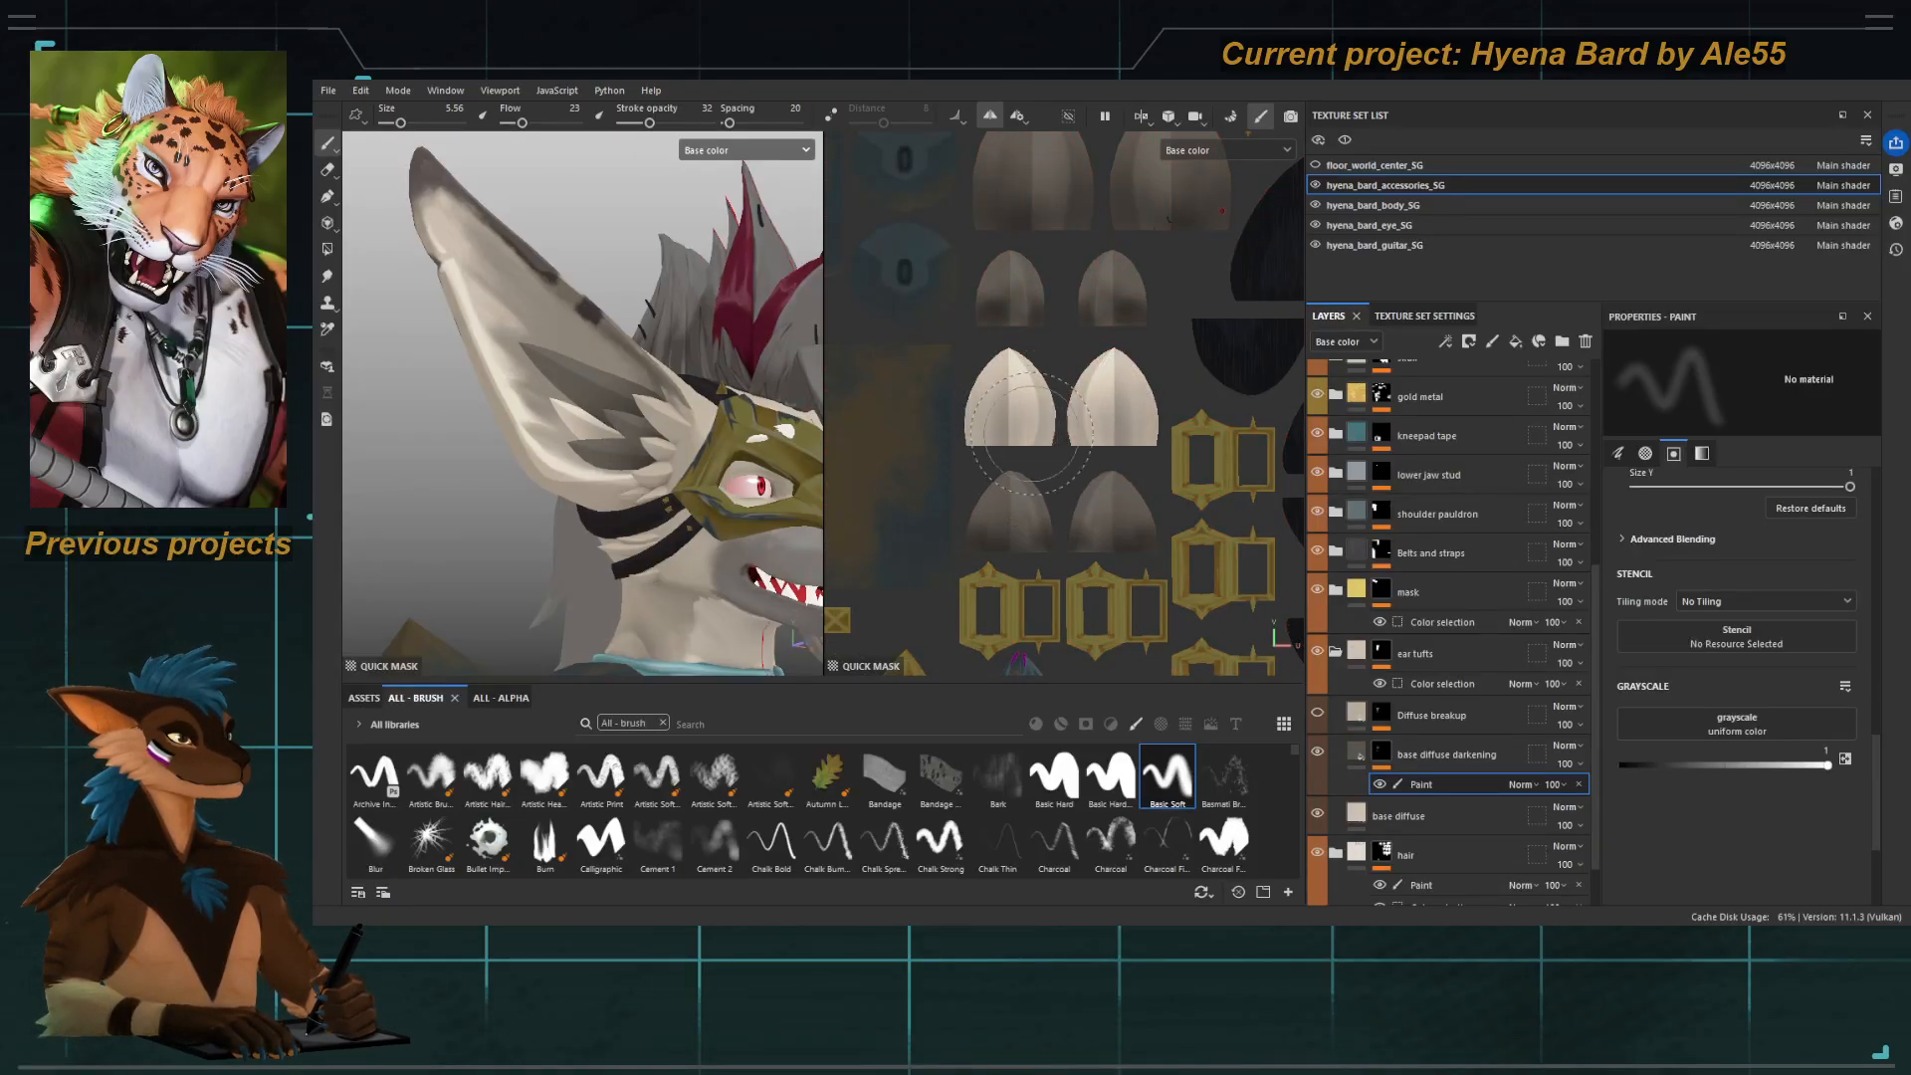
pyautogui.moveTo(547, 445)
pyautogui.keyDown('alt'); pyautogui.mouseDown(button='right')
pyautogui.moveTo(607, 555)
pyautogui.moveTo(511, 403)
pyautogui.mouseUp(button='right'); pyautogui.keyUp('alt')
pyautogui.press('u')
# Check the Diffuse breakup layer's mask and its effect on the ear tufts by toggling its visibility, and delete the layer.
pyautogui.keyDown('alt'); pyautogui.moveTo(528, 393); pyautogui.dragTo(493, 381); pyautogui.keyUp('alt')
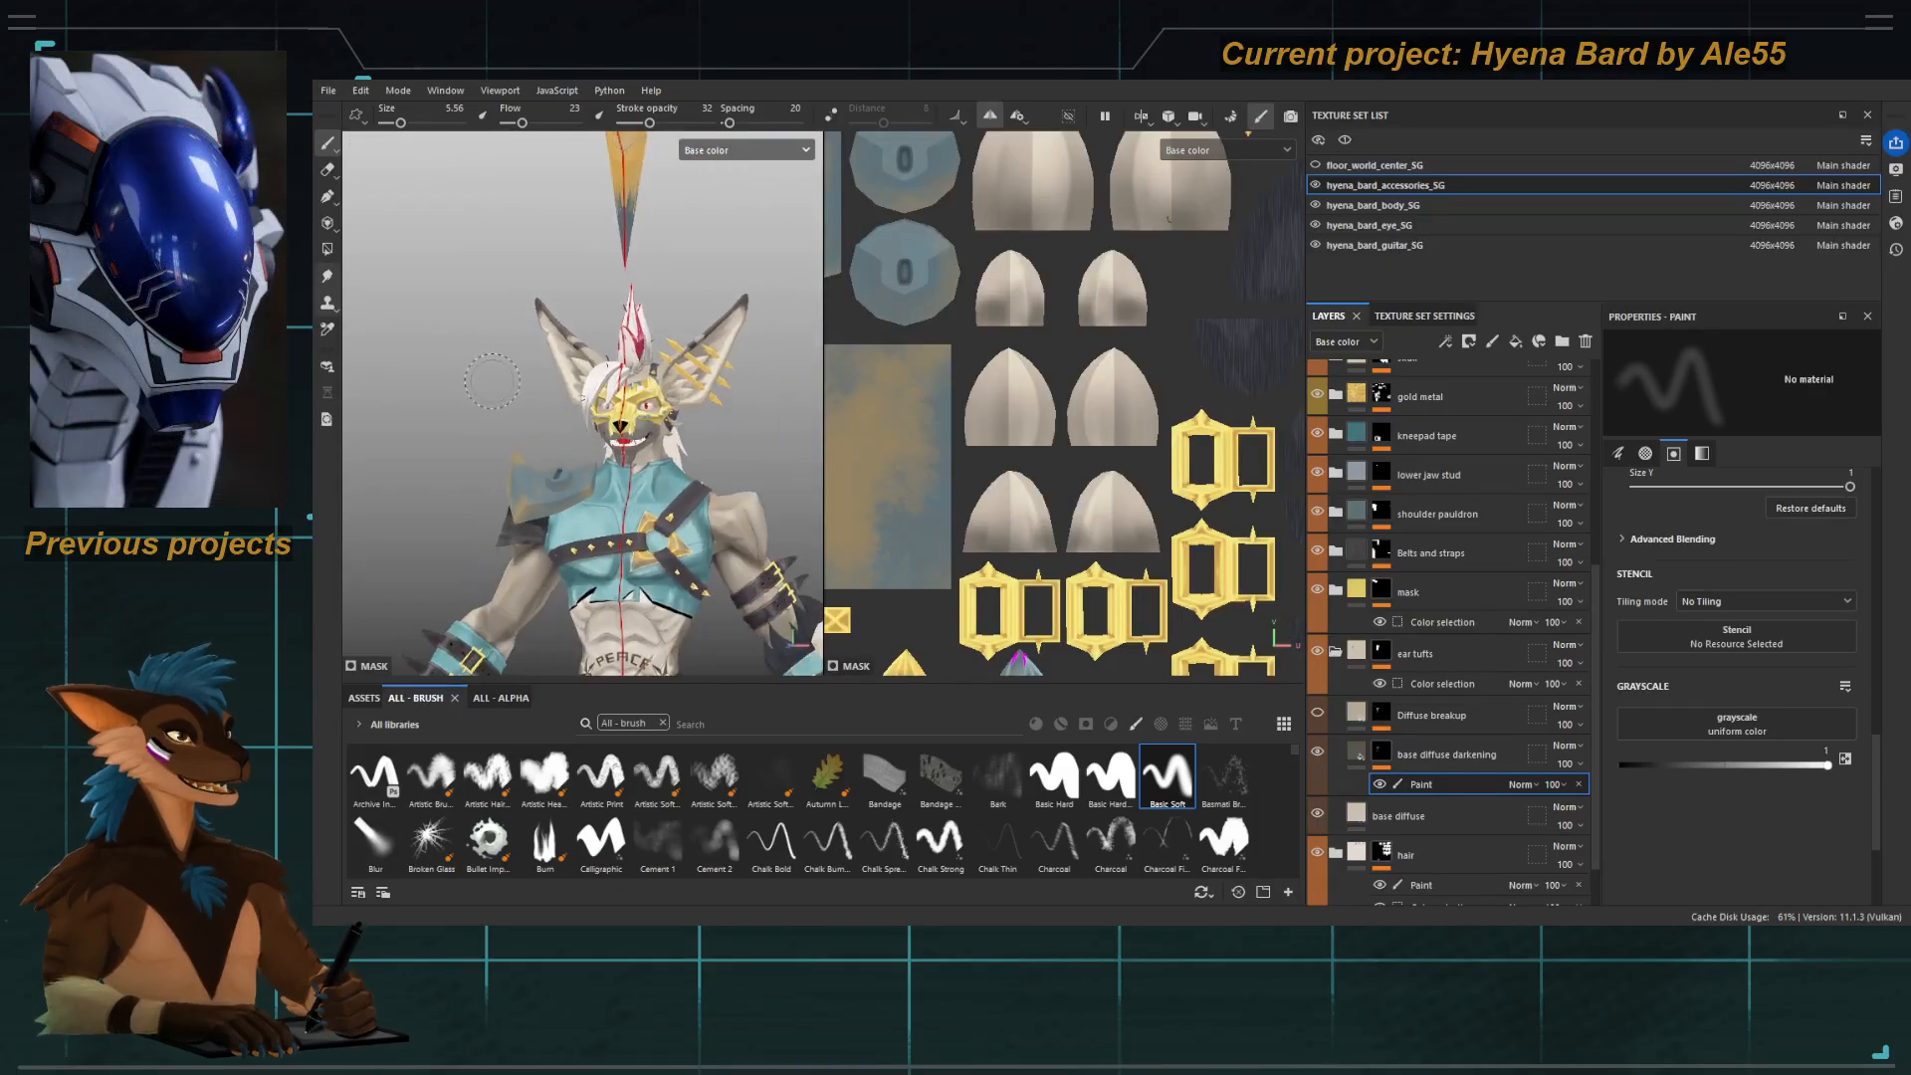
pyautogui.keyDown('alt'); pyautogui.moveTo(492, 381); pyautogui.dragTo(584, 471, button='right'); pyautogui.keyUp('alt')
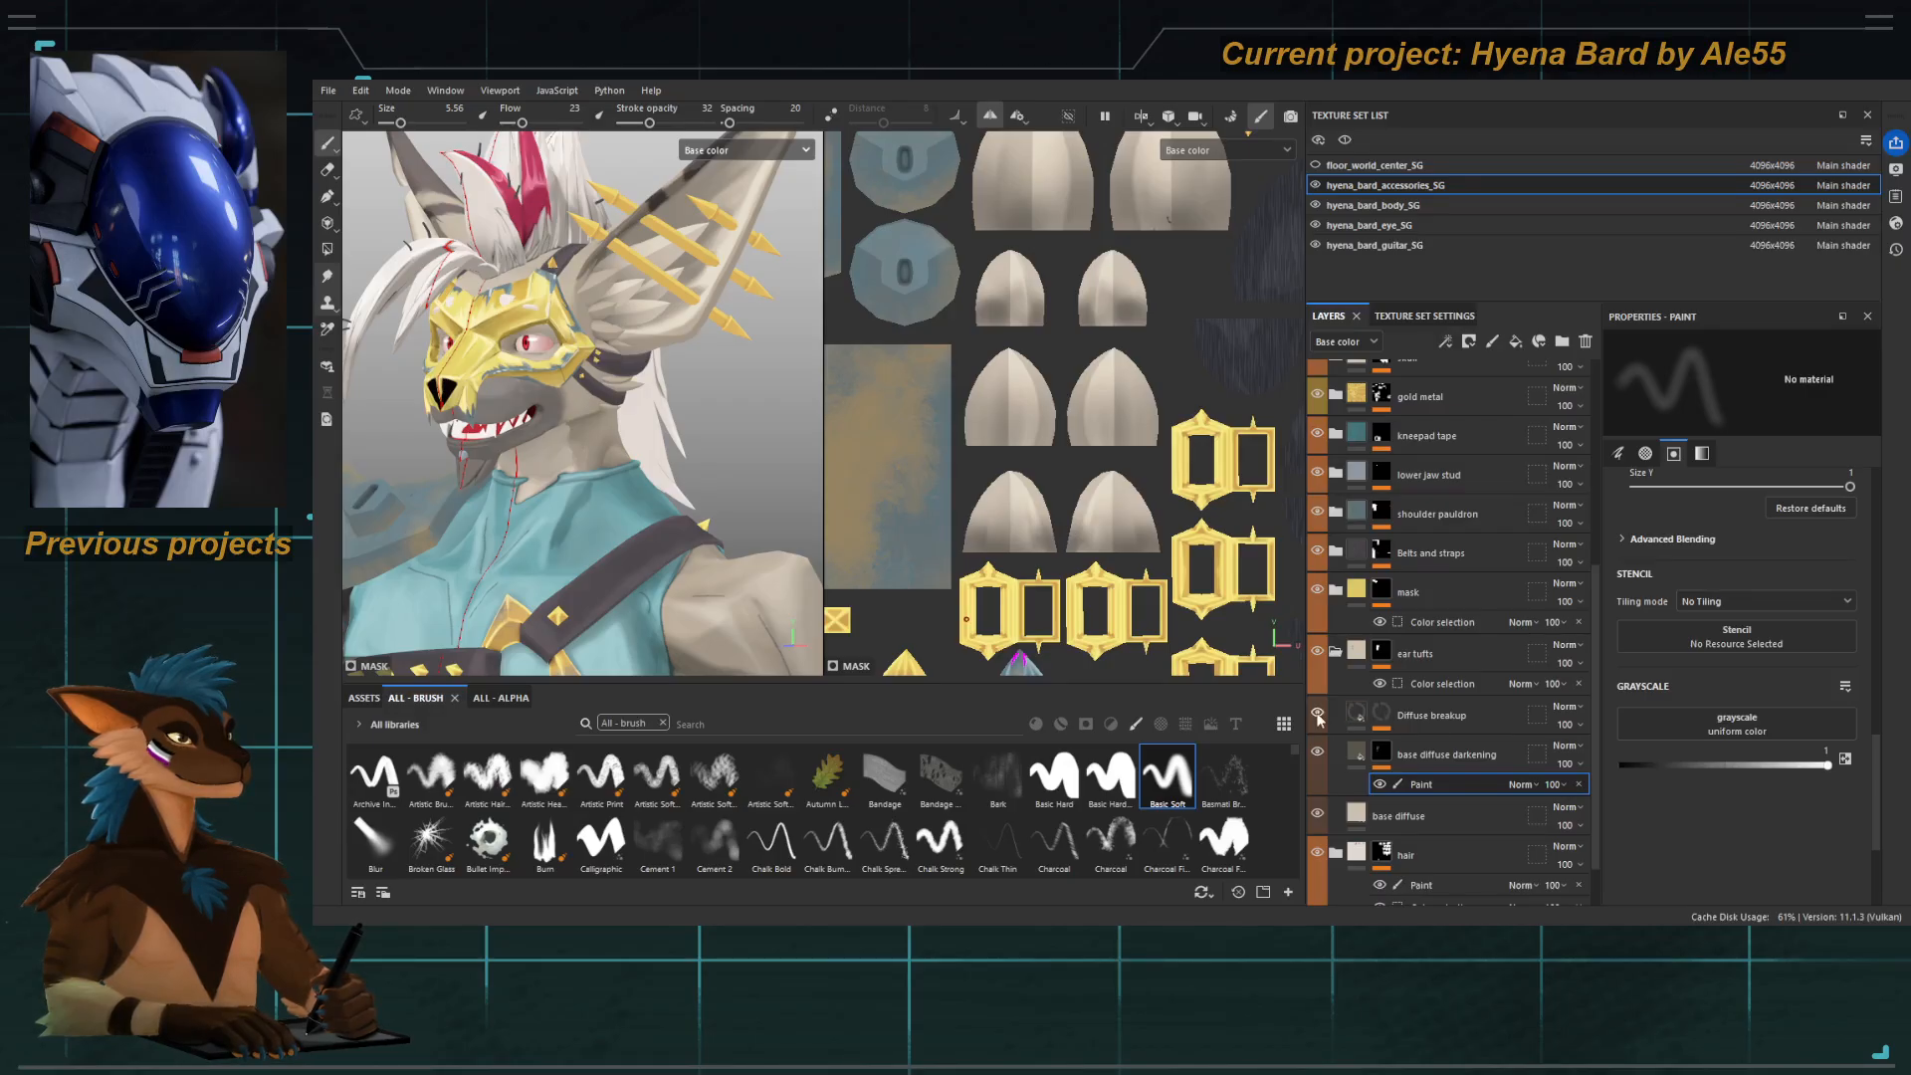
pyautogui.keyDown('alt'); pyautogui.click(1384, 712); pyautogui.keyUp('alt')
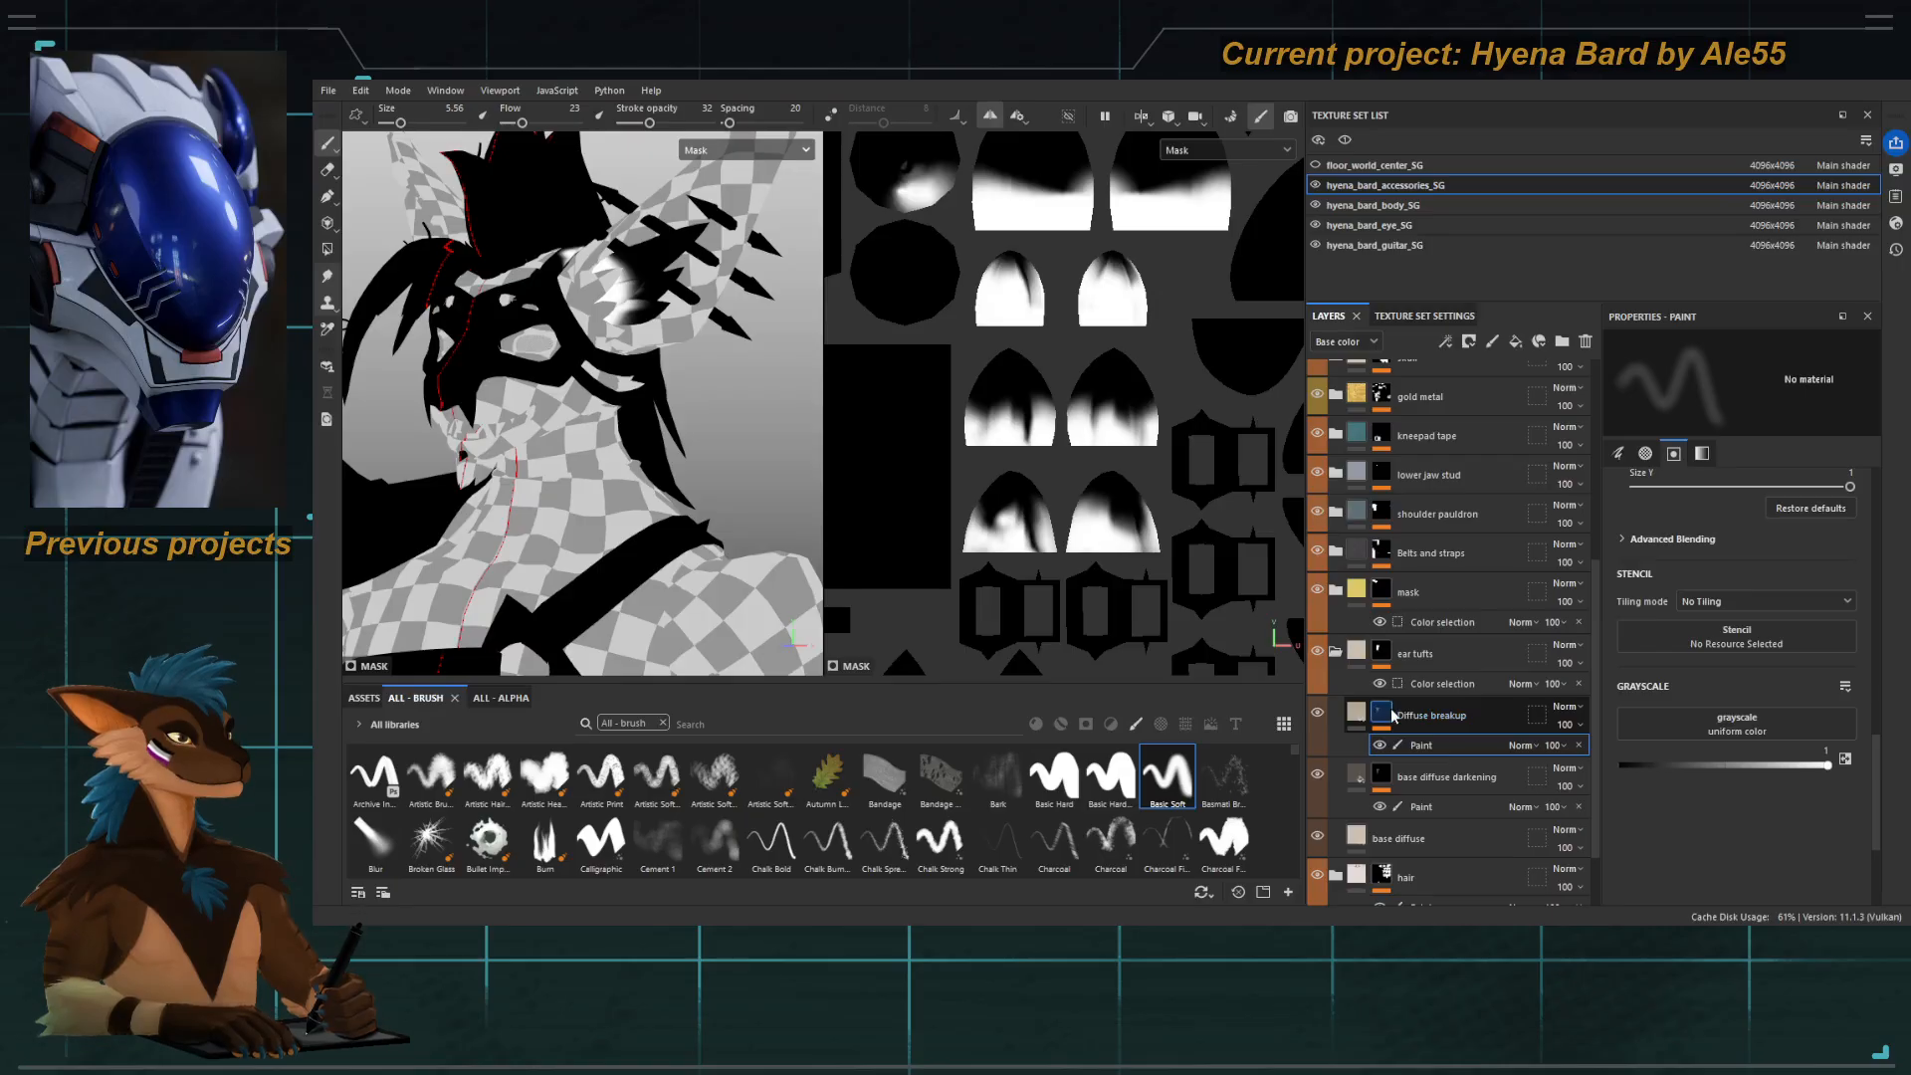
pyautogui.click(1407, 716)
pyautogui.scroll(5, 603, 473)
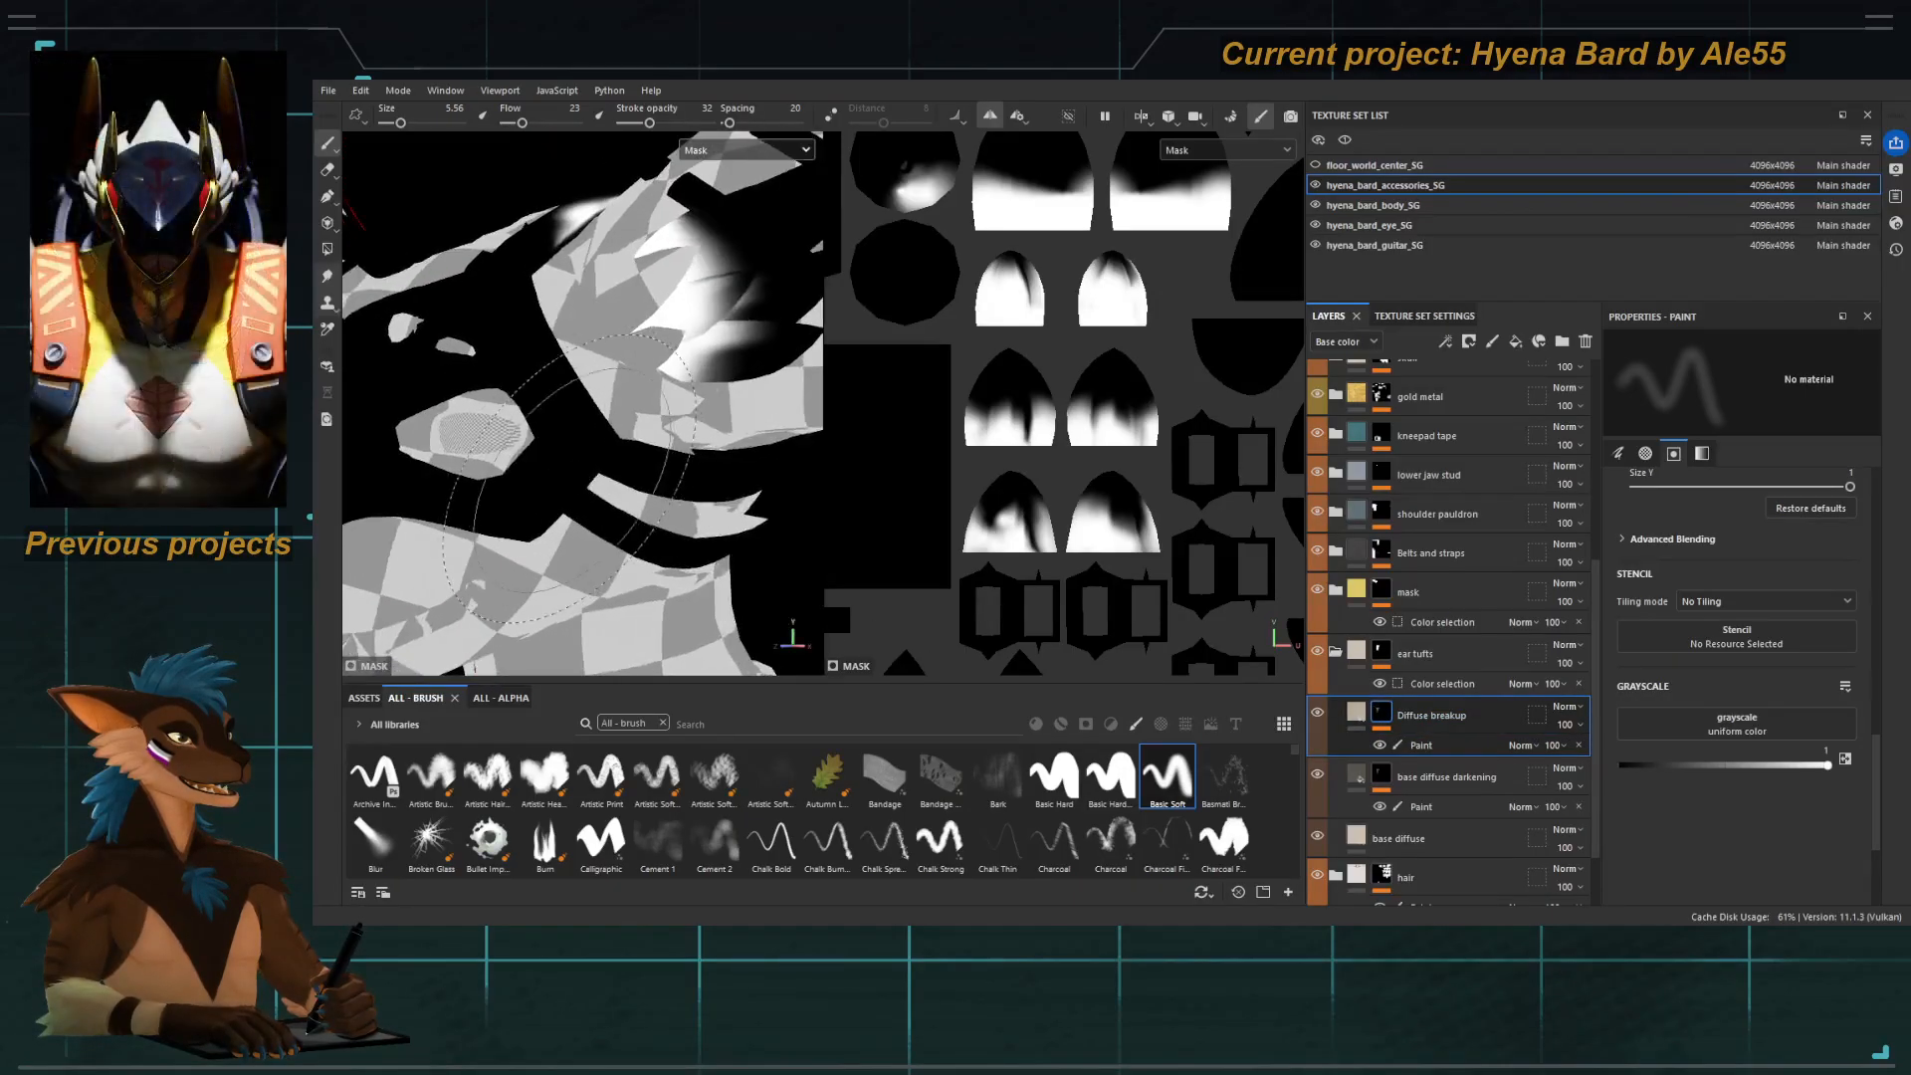
pyautogui.press('m')
pyautogui.press('c')
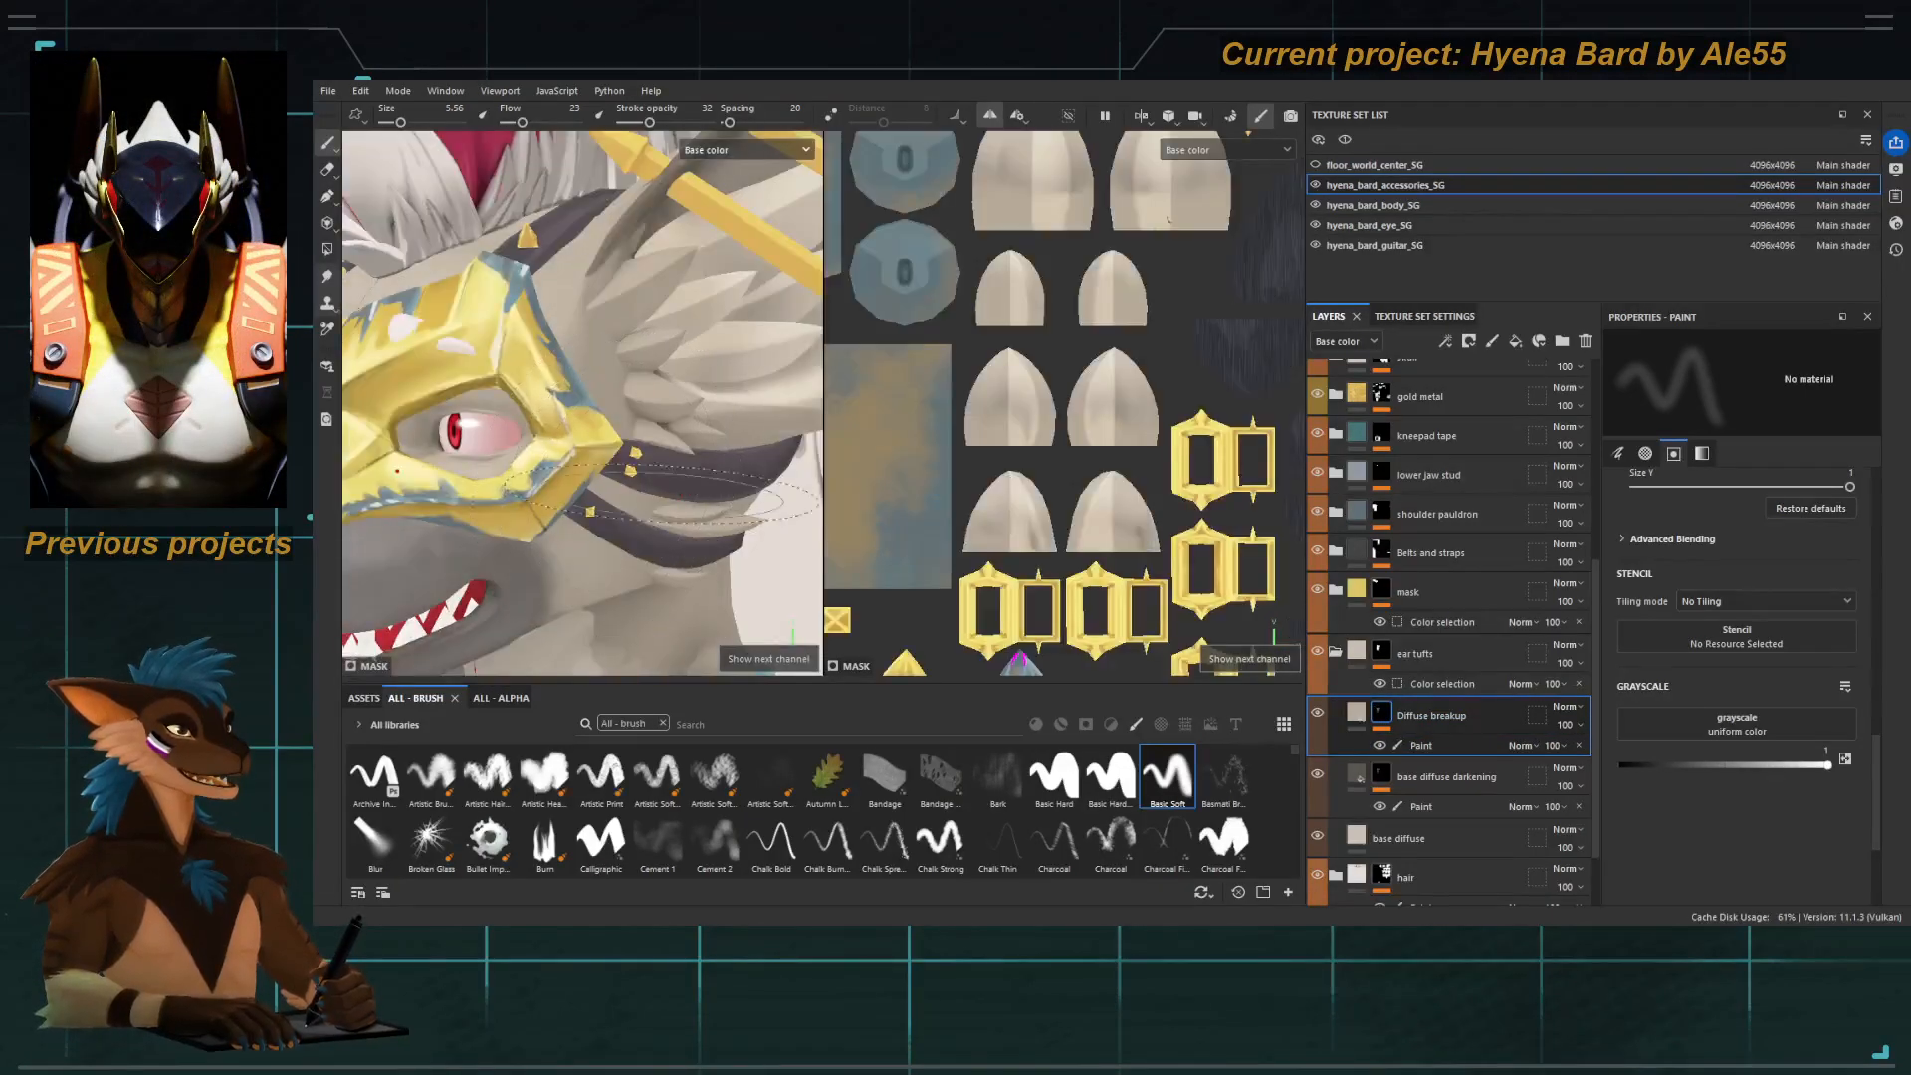
pyautogui.click(1315, 714)
pyautogui.click(1315, 714)
pyautogui.click(1315, 714)
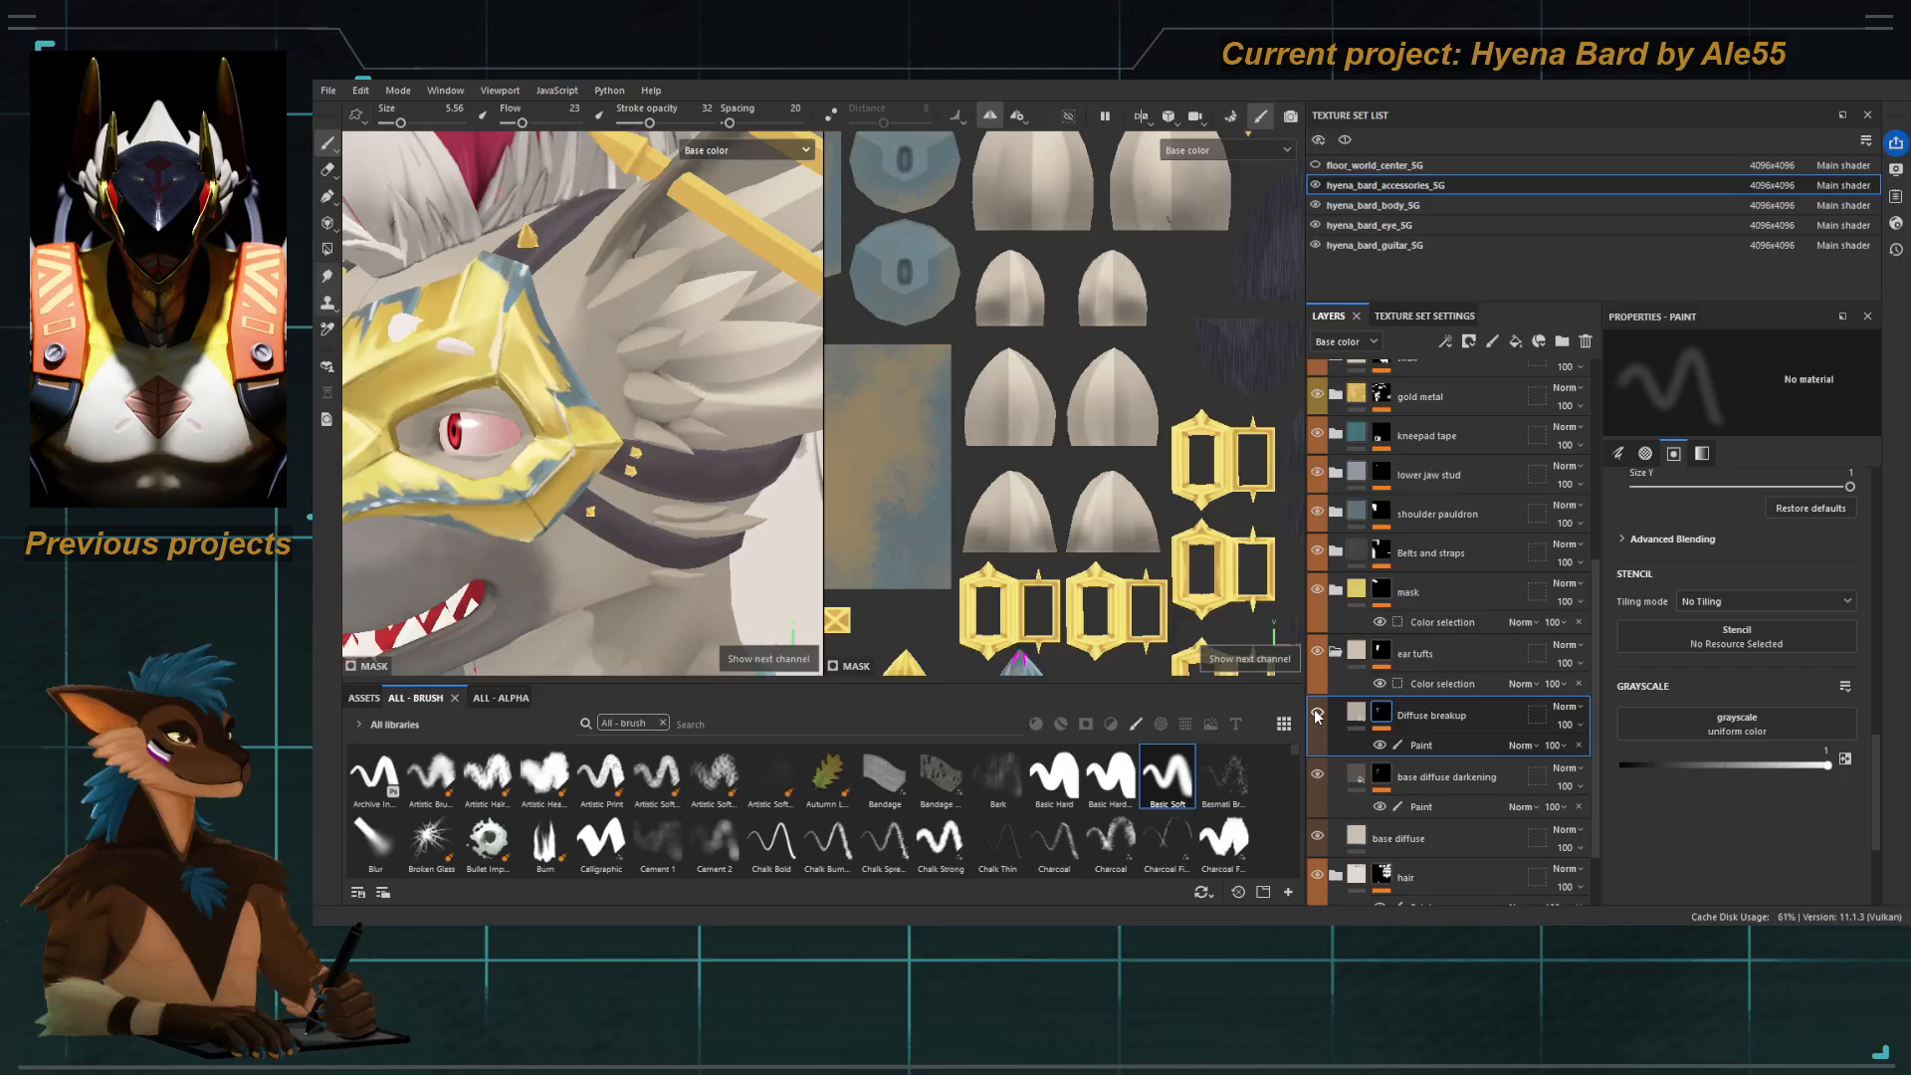
pyautogui.click(1315, 713)
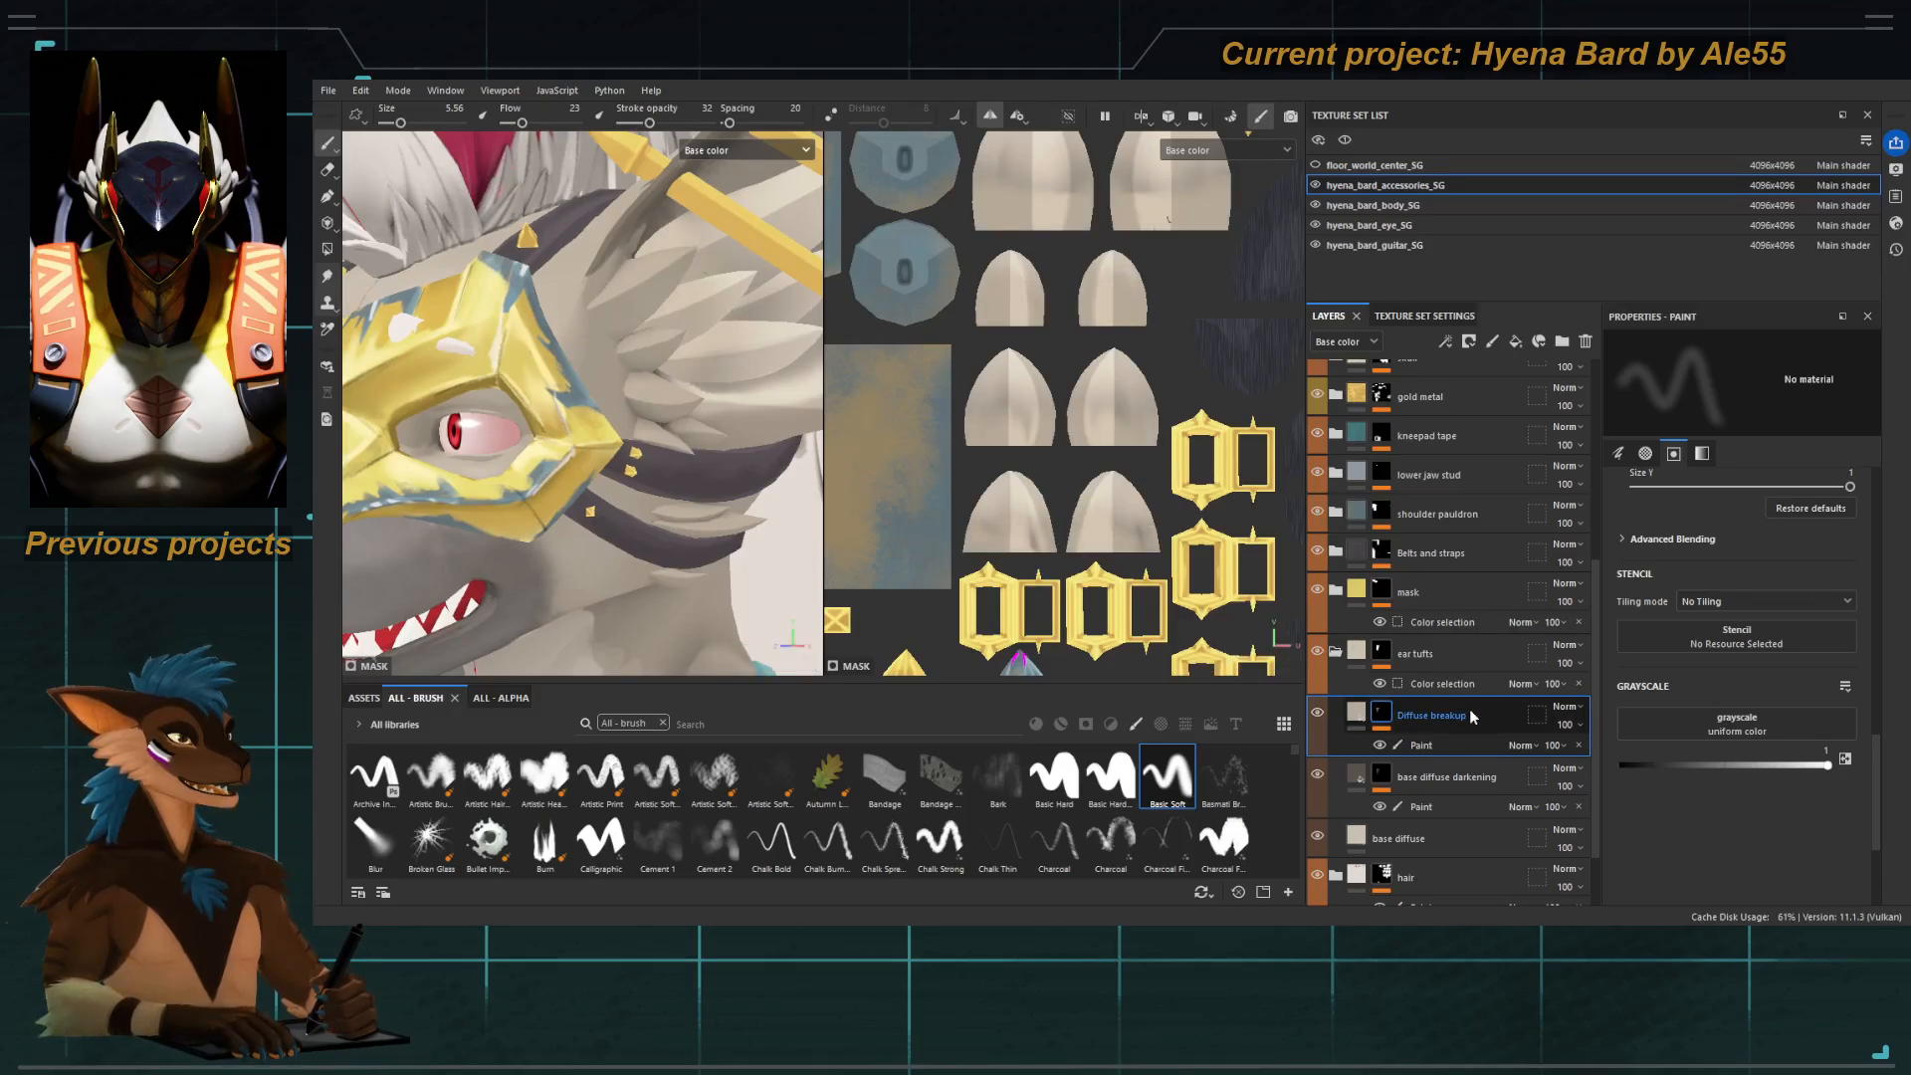
pyautogui.press('Delete')
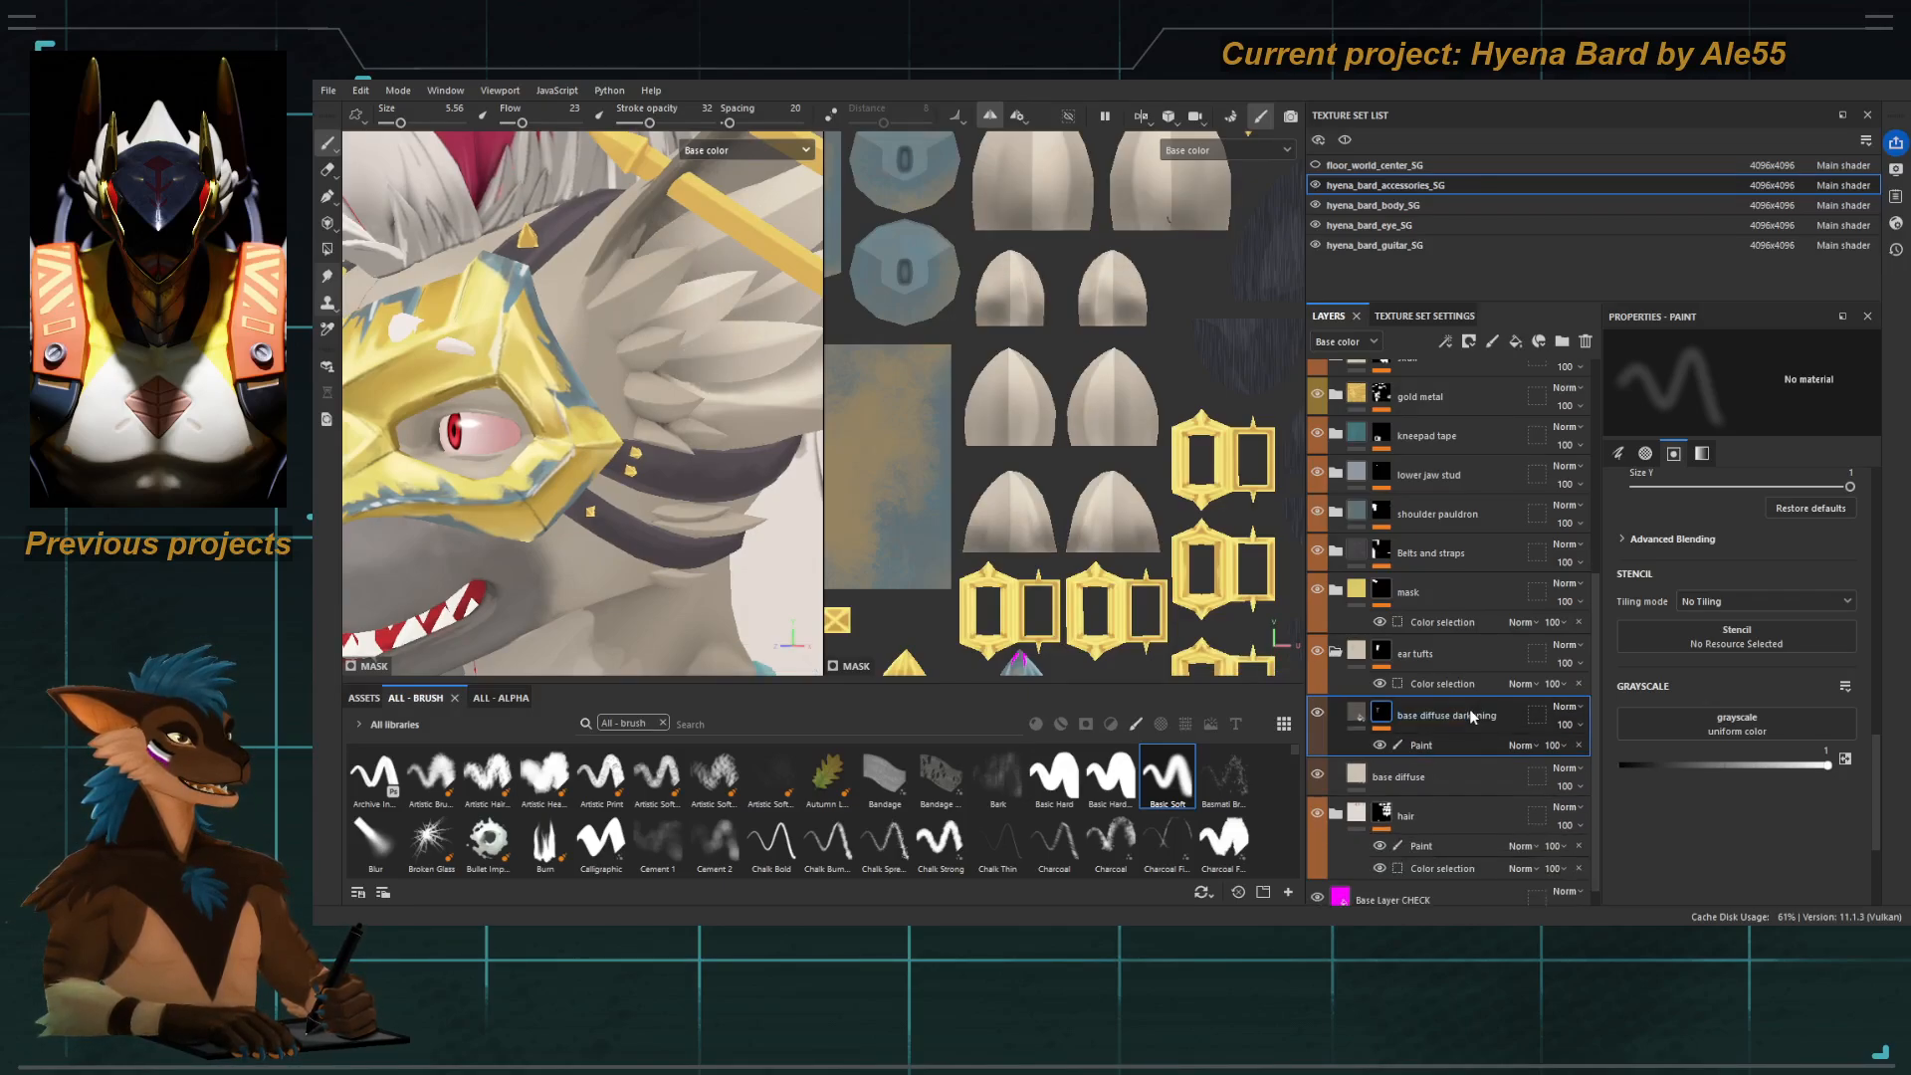
# Compare the ear tufts with and without the base diffuse darkening layer, and examine the head from close up and at a distance.
pyautogui.click(1317, 714)
pyautogui.click(1317, 713)
pyautogui.click(1317, 714)
pyautogui.click(1317, 714)
pyautogui.keyDown('alt'); pyautogui.moveTo(667, 478); pyautogui.dragTo(645, 406); pyautogui.keyUp('alt')
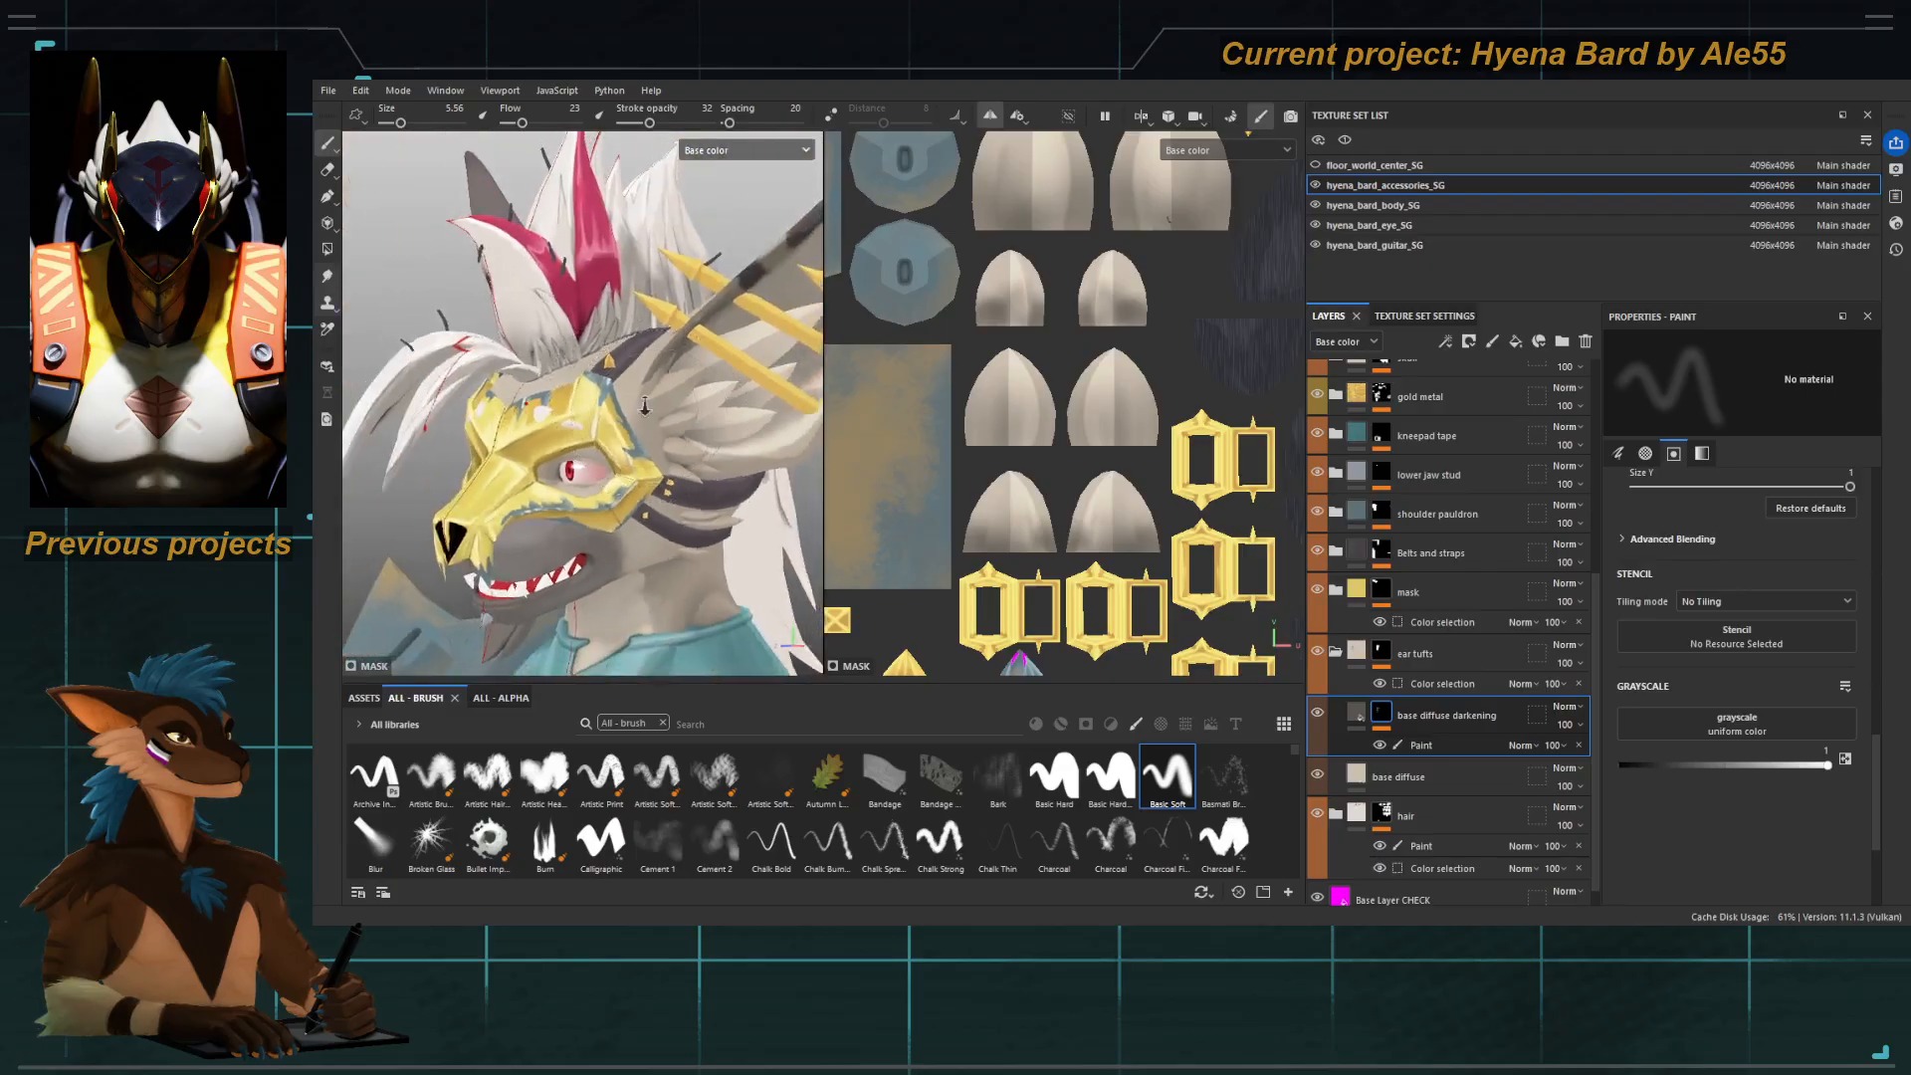
pyautogui.keyDown('alt'); pyautogui.moveTo(645, 406); pyautogui.dragTo(780, 341, button='right'); pyautogui.keyUp('alt')
pyautogui.keyDown('alt'); pyautogui.moveTo(780, 342); pyautogui.dragTo(436, 272); pyautogui.keyUp('alt')
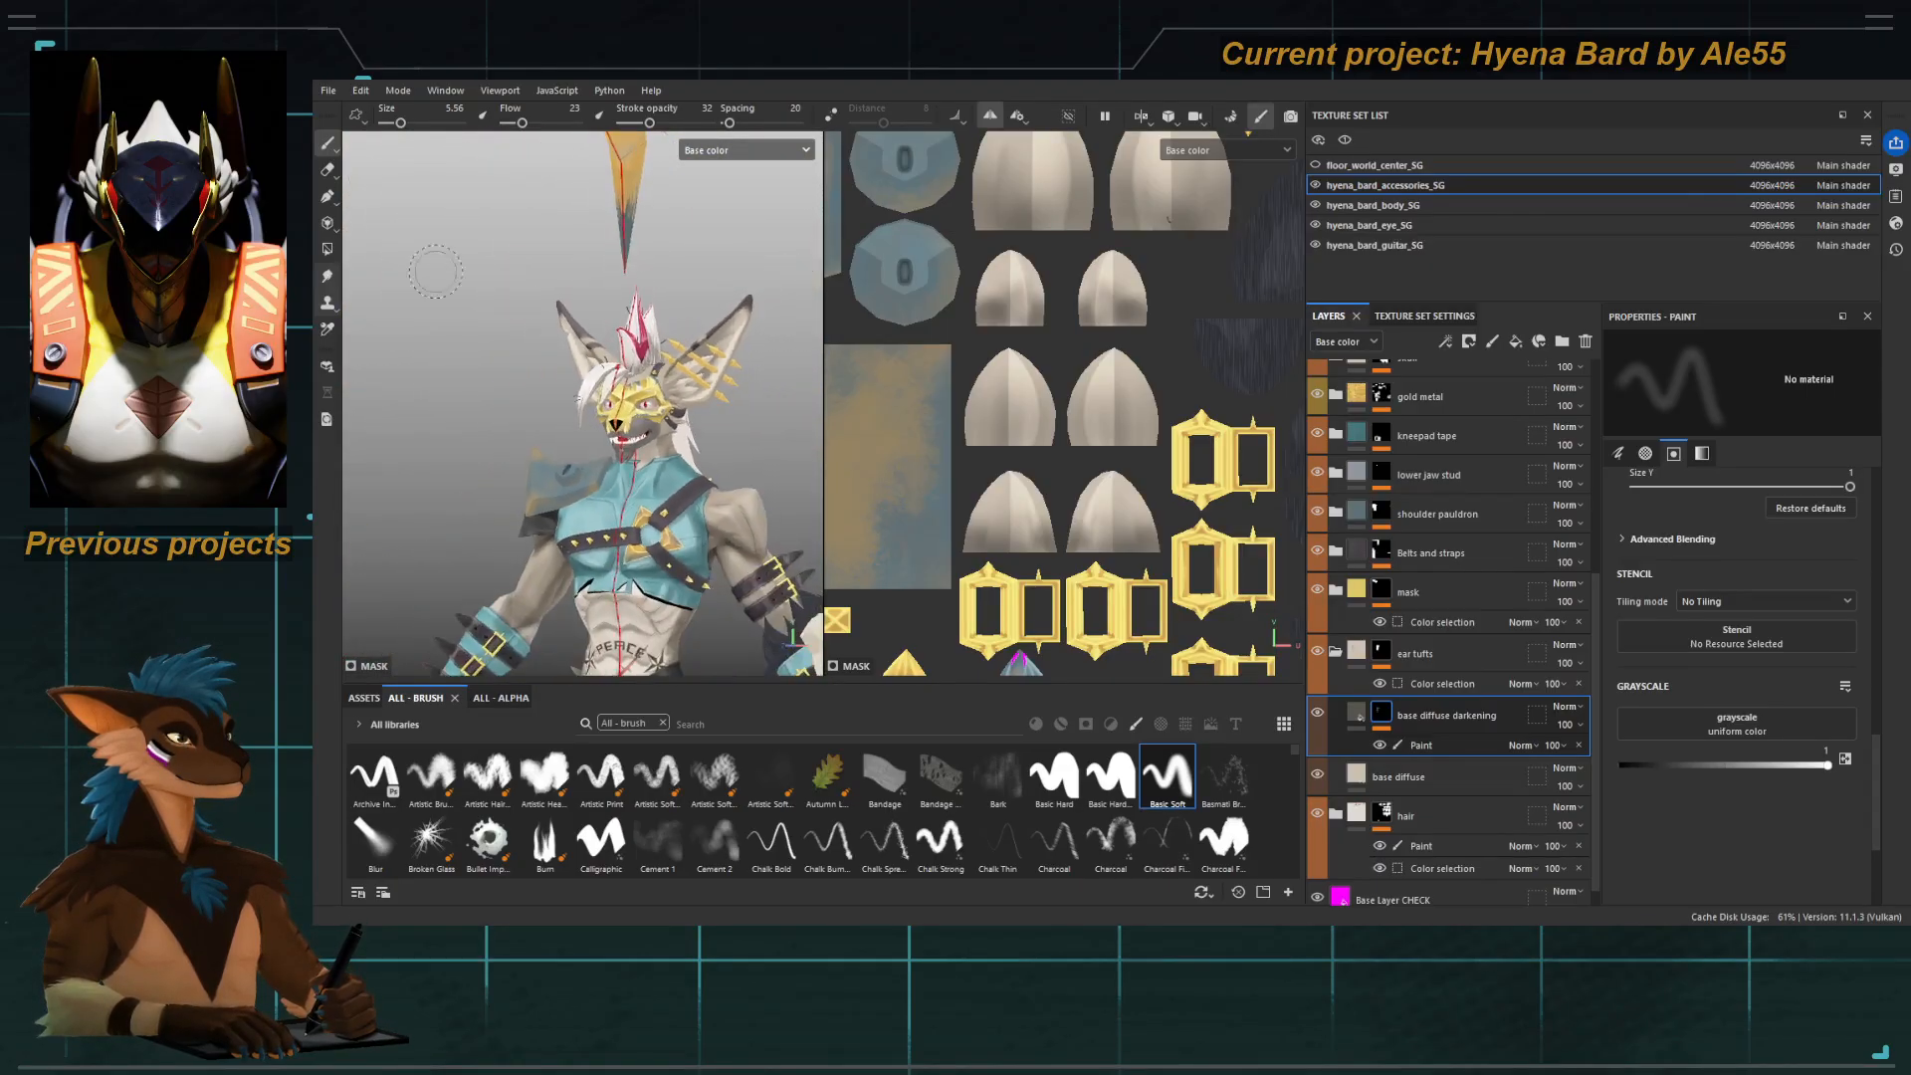
pyautogui.keyDown('alt'); pyautogui.moveTo(436, 271); pyautogui.dragTo(597, 398, button='right'); pyautogui.keyUp('alt')
pyautogui.keyDown('alt'); pyautogui.moveTo(786, 448); pyautogui.dragTo(693, 481, button='middle'); pyautogui.keyUp('alt')
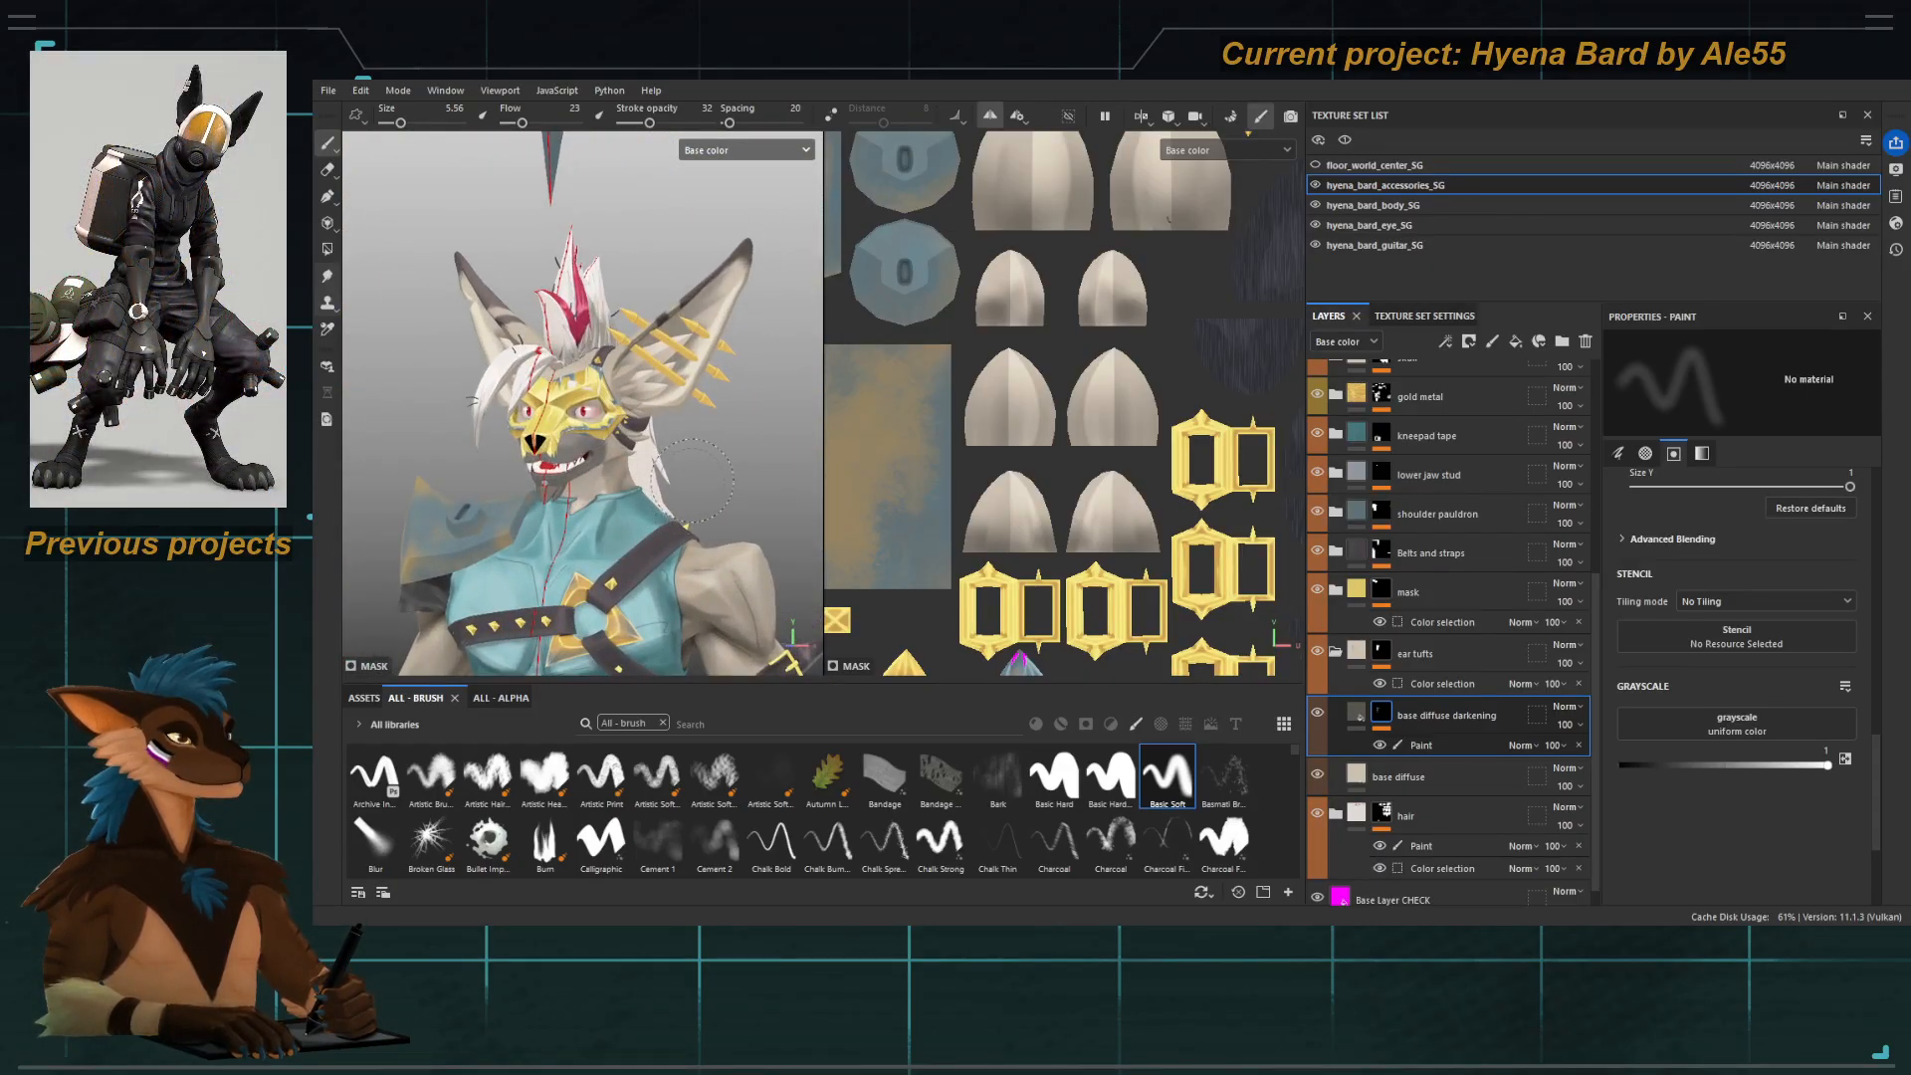
pyautogui.moveTo(693, 481)
pyautogui.keyDown('alt'); pyautogui.mouseDown()
pyautogui.moveTo(797, 478)
pyautogui.moveTo(696, 481)
pyautogui.mouseUp(); pyautogui.keyUp('alt')
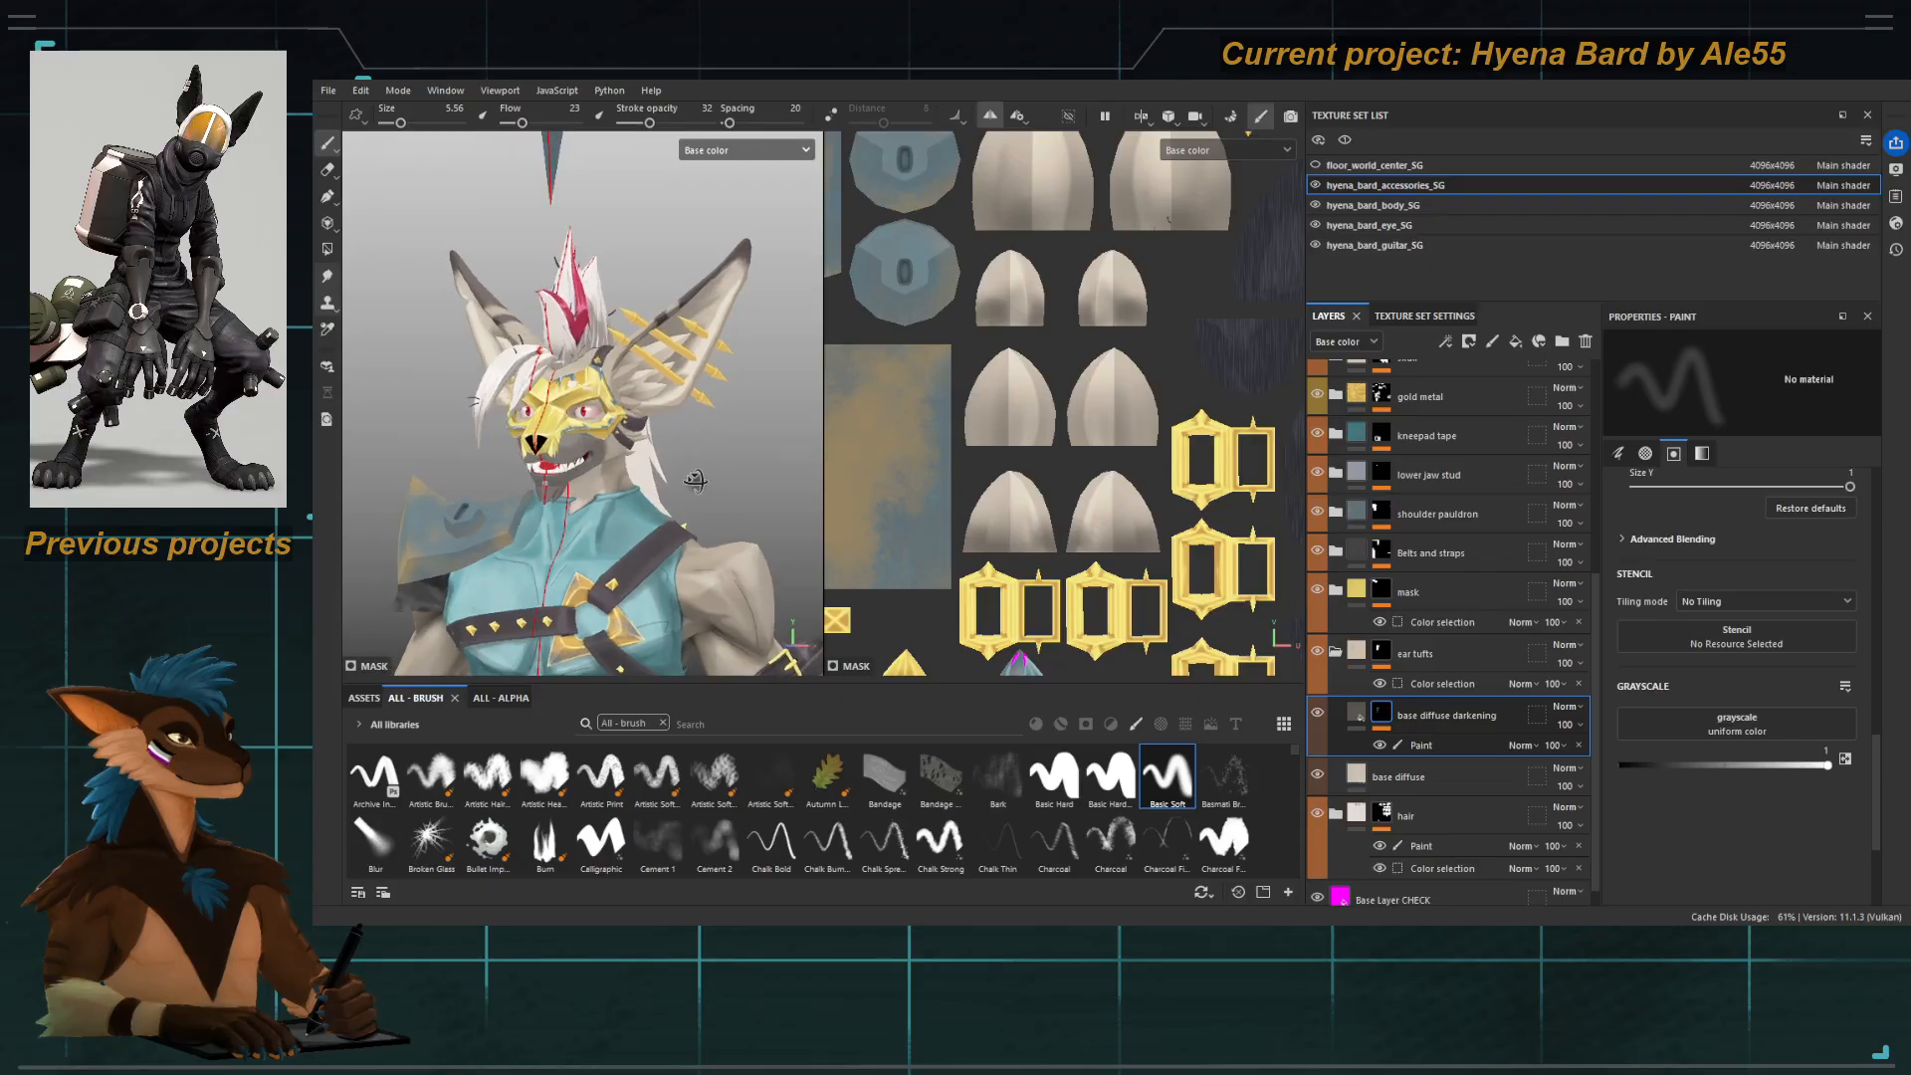
# Select the base diffuse fill layer in the ear tufts group and examine how the tufts read on the whole character.
pyautogui.click(1401, 768)
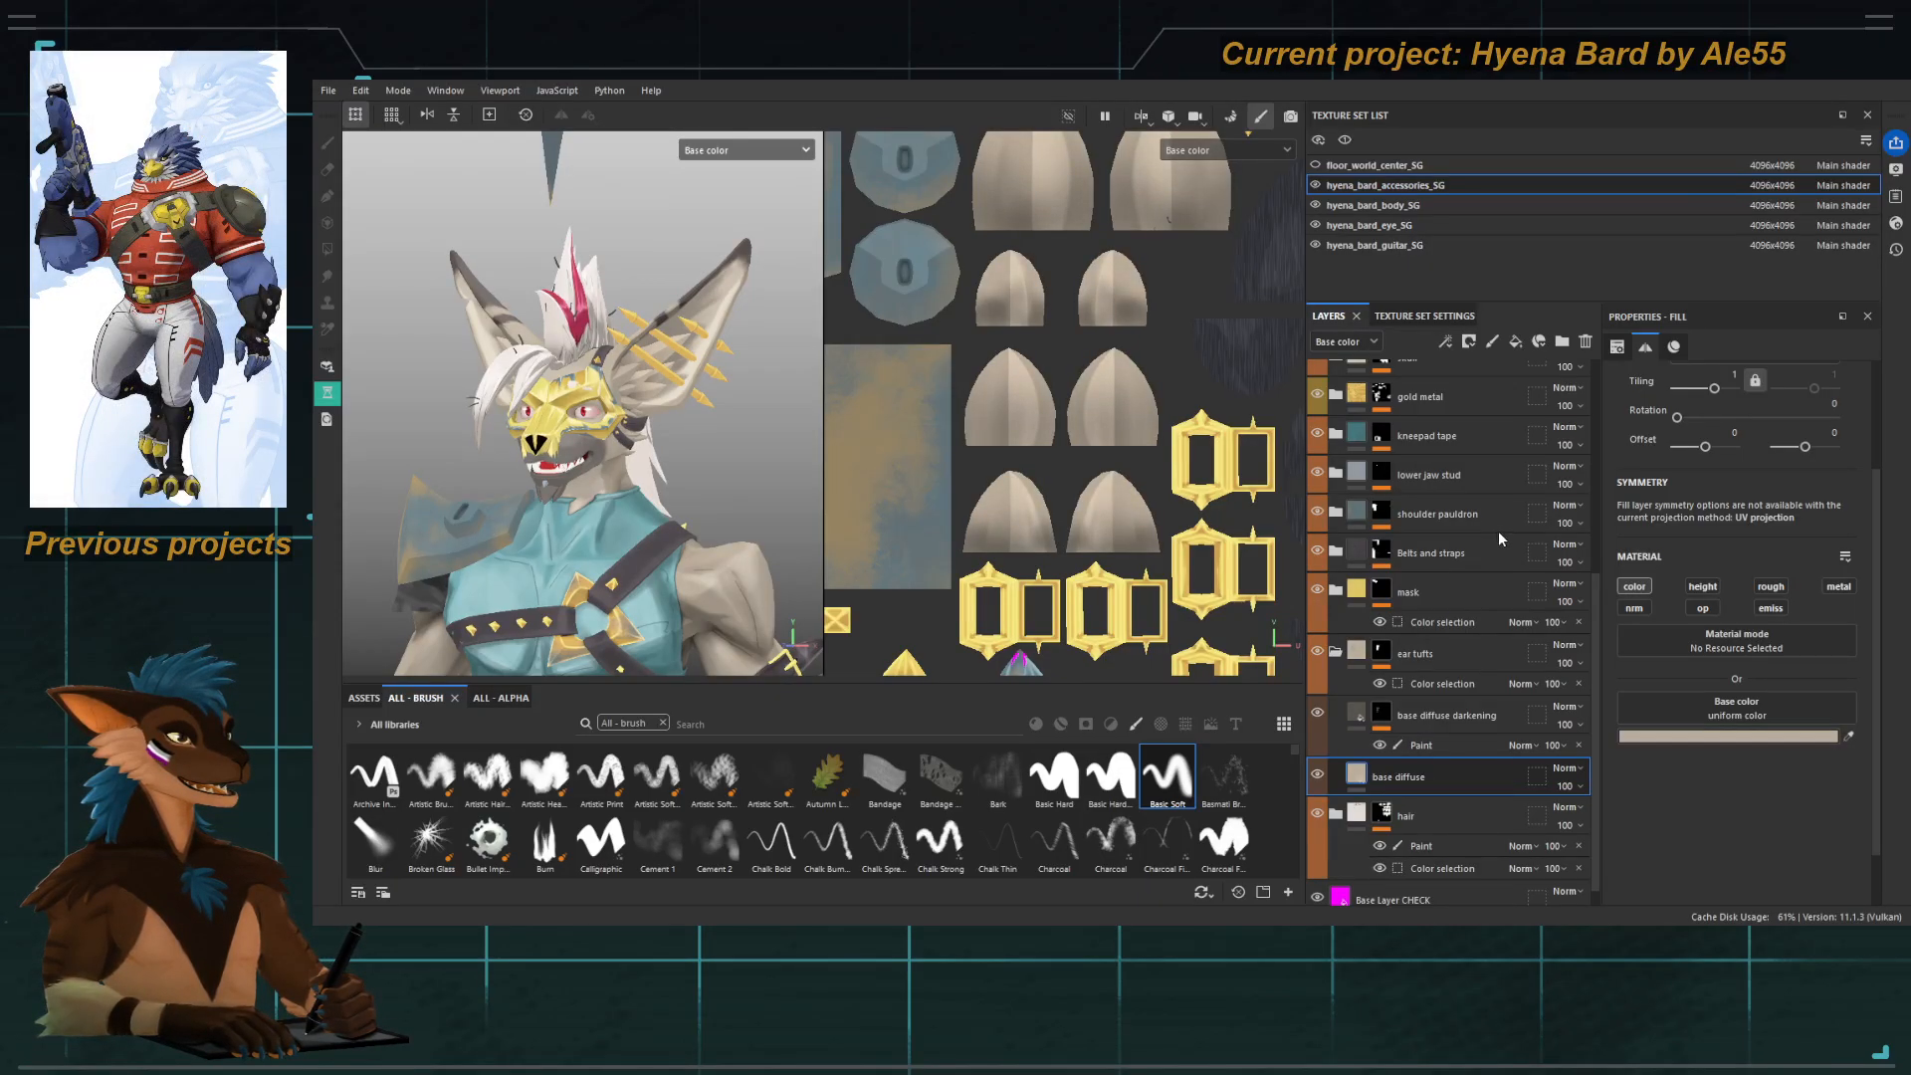
pyautogui.moveTo(695, 412)
pyautogui.keyDown('alt'); pyautogui.mouseDown()
pyautogui.moveTo(607, 418)
pyautogui.moveTo(765, 422)
pyautogui.moveTo(659, 418)
pyautogui.mouseUp(); pyautogui.keyUp('alt')
pyautogui.keyDown('alt'); pyautogui.moveTo(659, 419); pyautogui.dragTo(644, 372, button='right'); pyautogui.keyUp('alt')
pyautogui.keyDown('alt'); pyautogui.moveTo(644, 373); pyautogui.dragTo(598, 434, button='middle'); pyautogui.keyUp('alt')
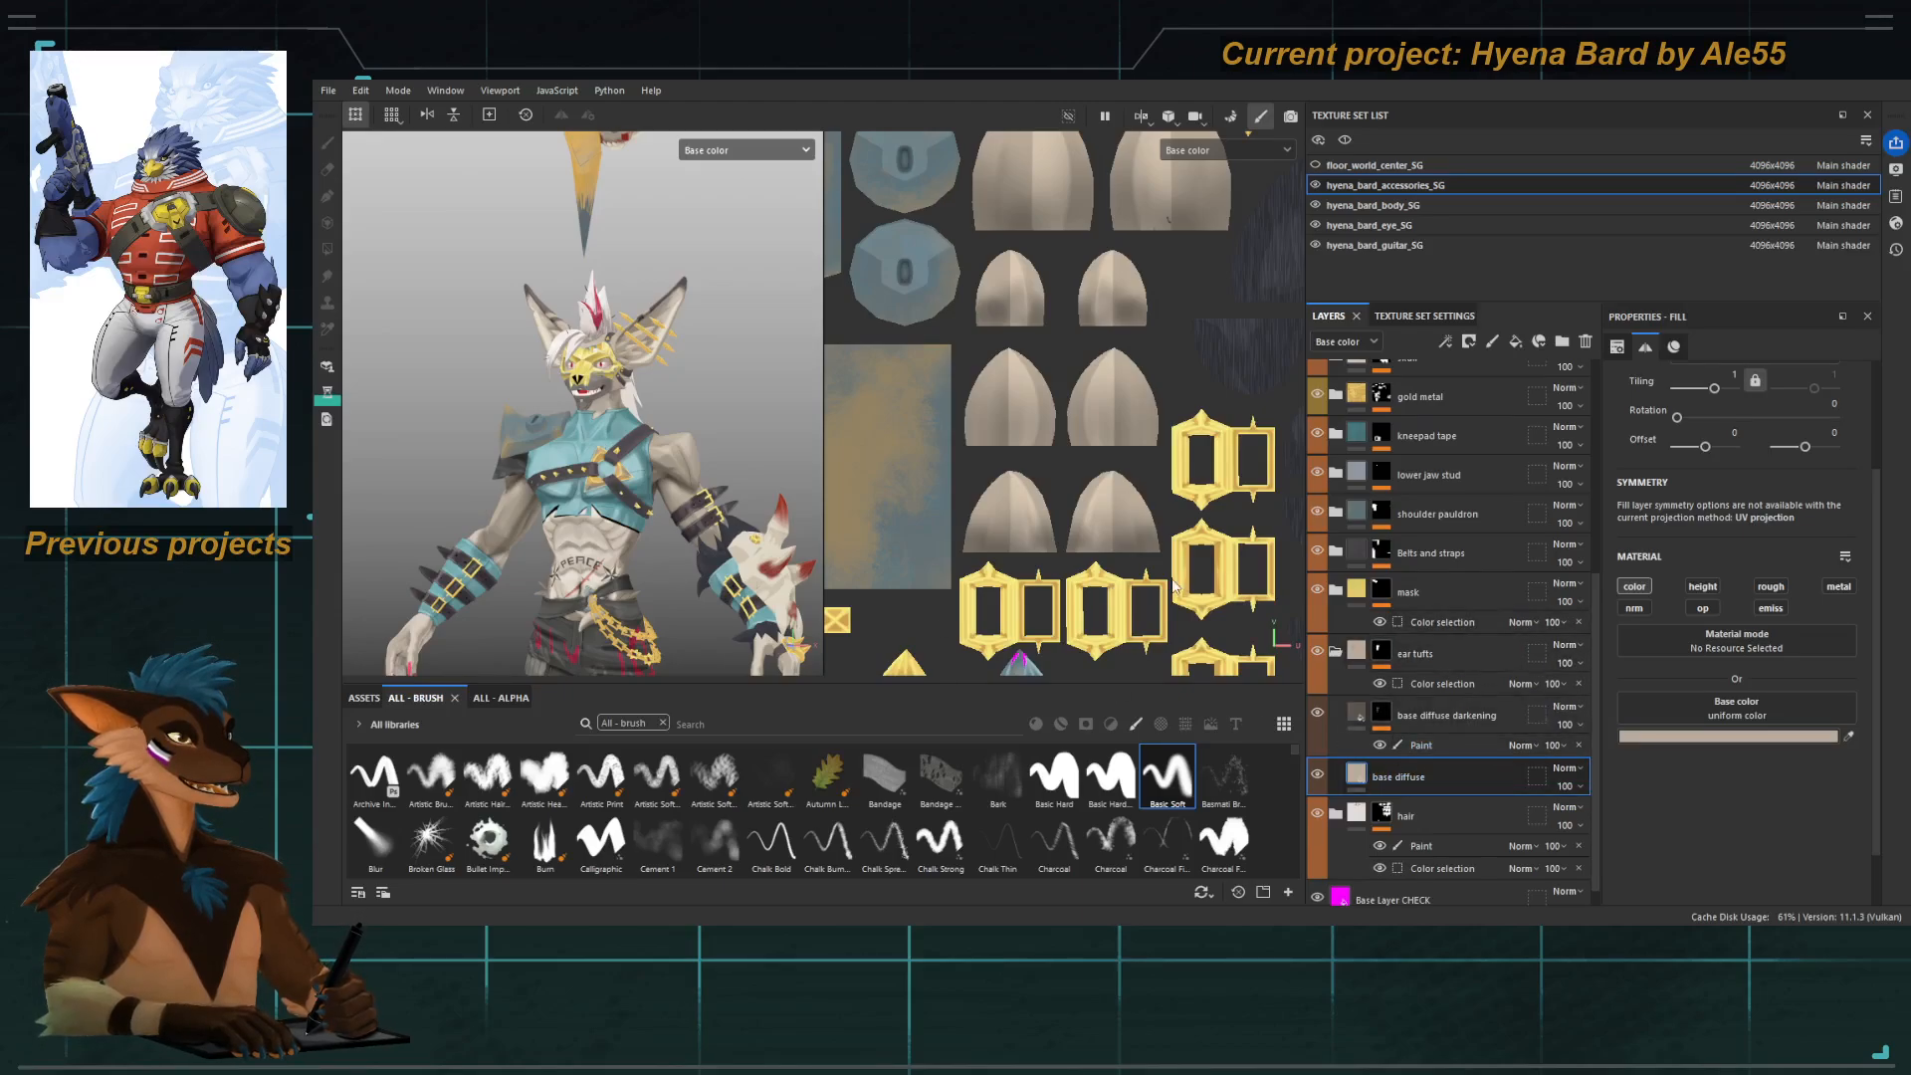
pyautogui.scroll(-5, 654, 494)
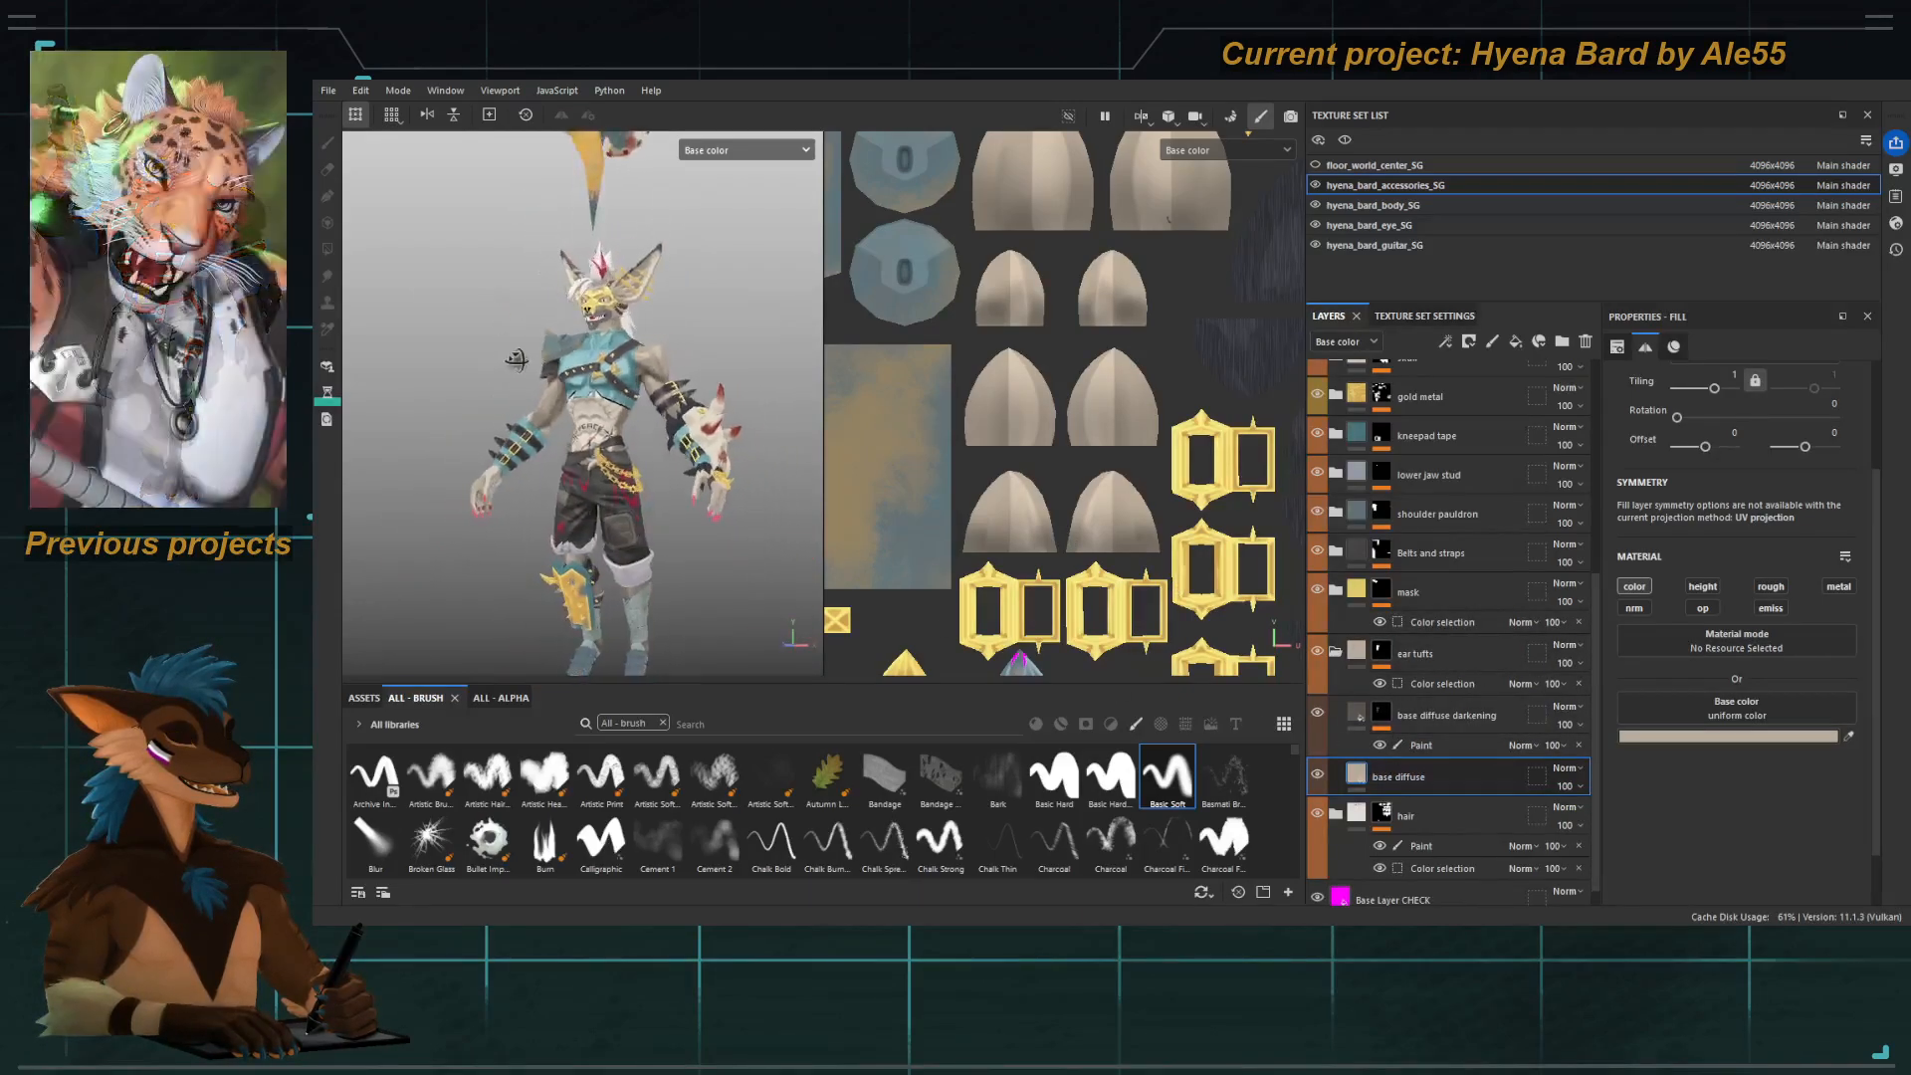
pyautogui.keyDown('alt'); pyautogui.moveTo(581, 348); pyautogui.dragTo(598, 345); pyautogui.keyUp('alt')
pyautogui.scroll(2, 598, 344)
pyautogui.keyDown('alt'); pyautogui.moveTo(597, 344); pyautogui.dragTo(595, 446, button='middle'); pyautogui.keyUp('alt')
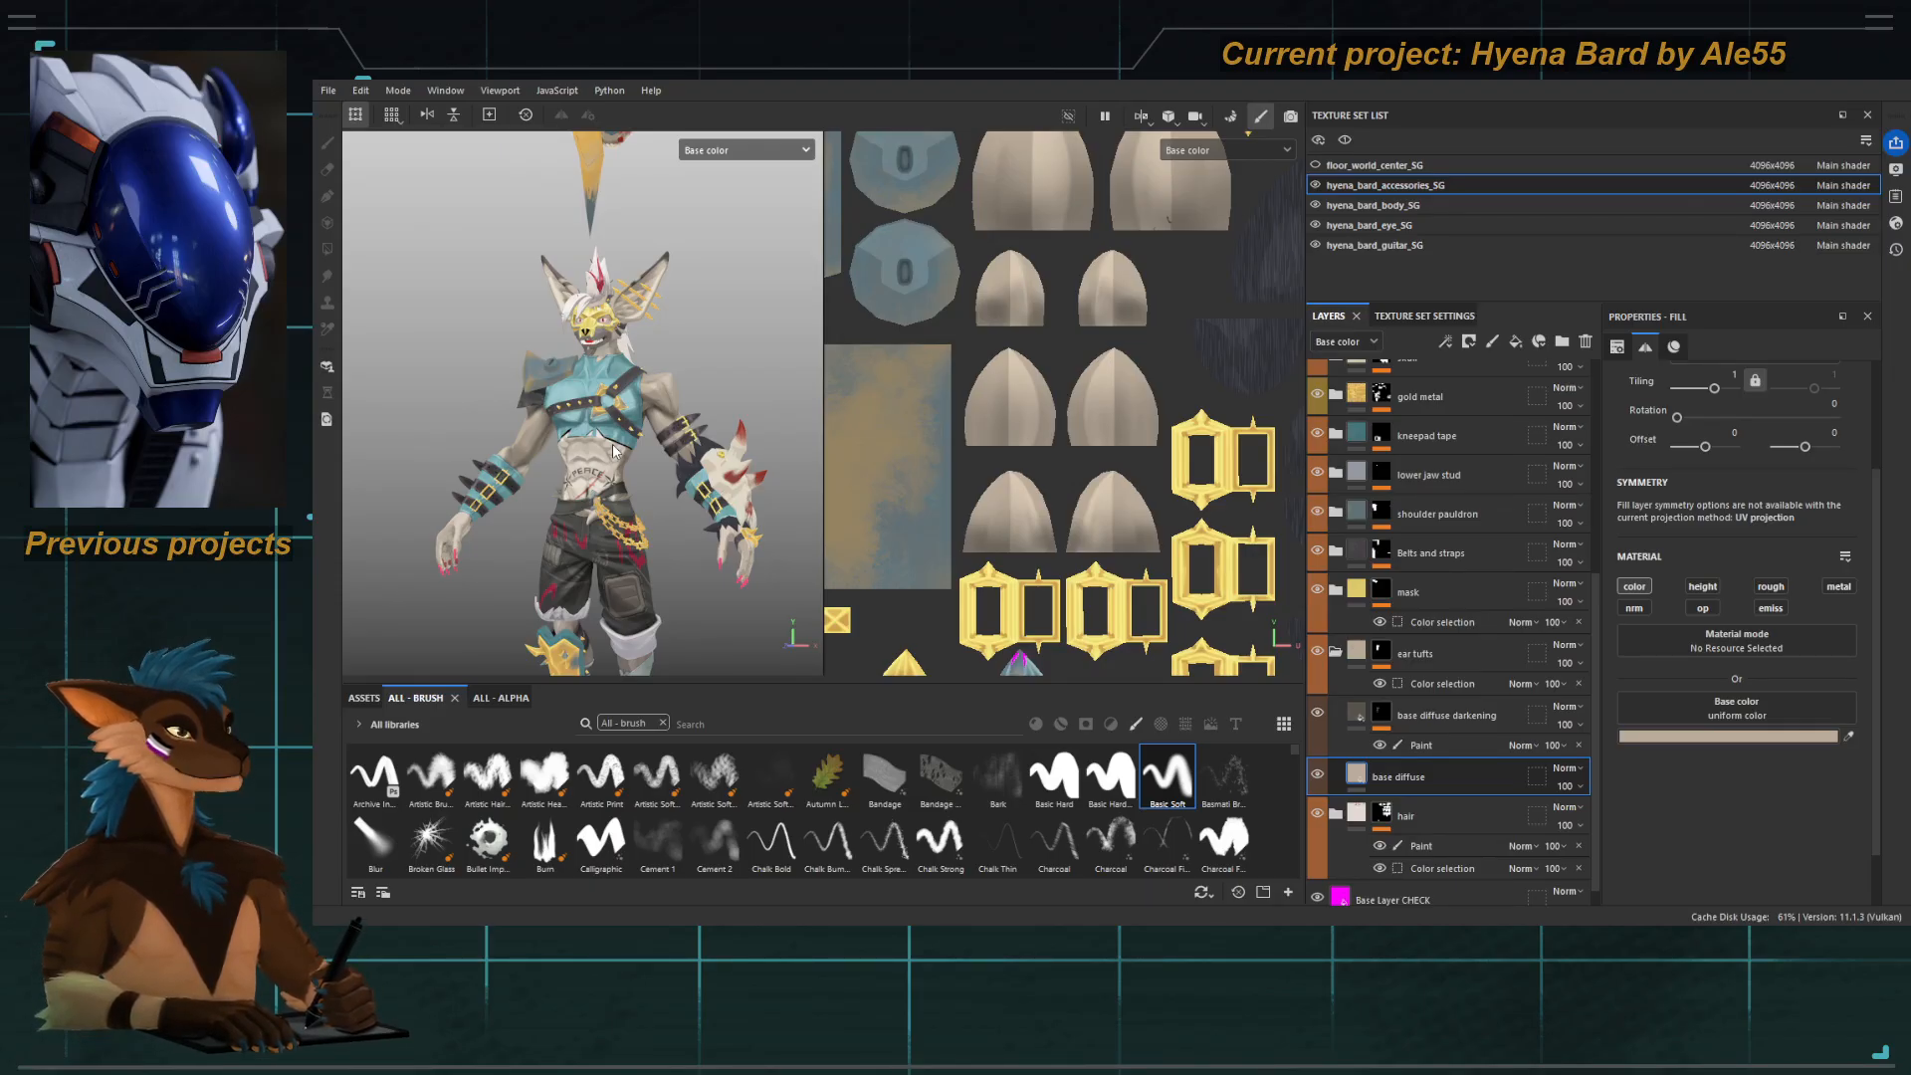
# Examine how the ear tufts read on the character from several angles and distances, and collapse the ear tufts group.
pyautogui.keyDown('alt'); pyautogui.moveTo(718, 458); pyautogui.dragTo(657, 446); pyautogui.keyUp('alt')
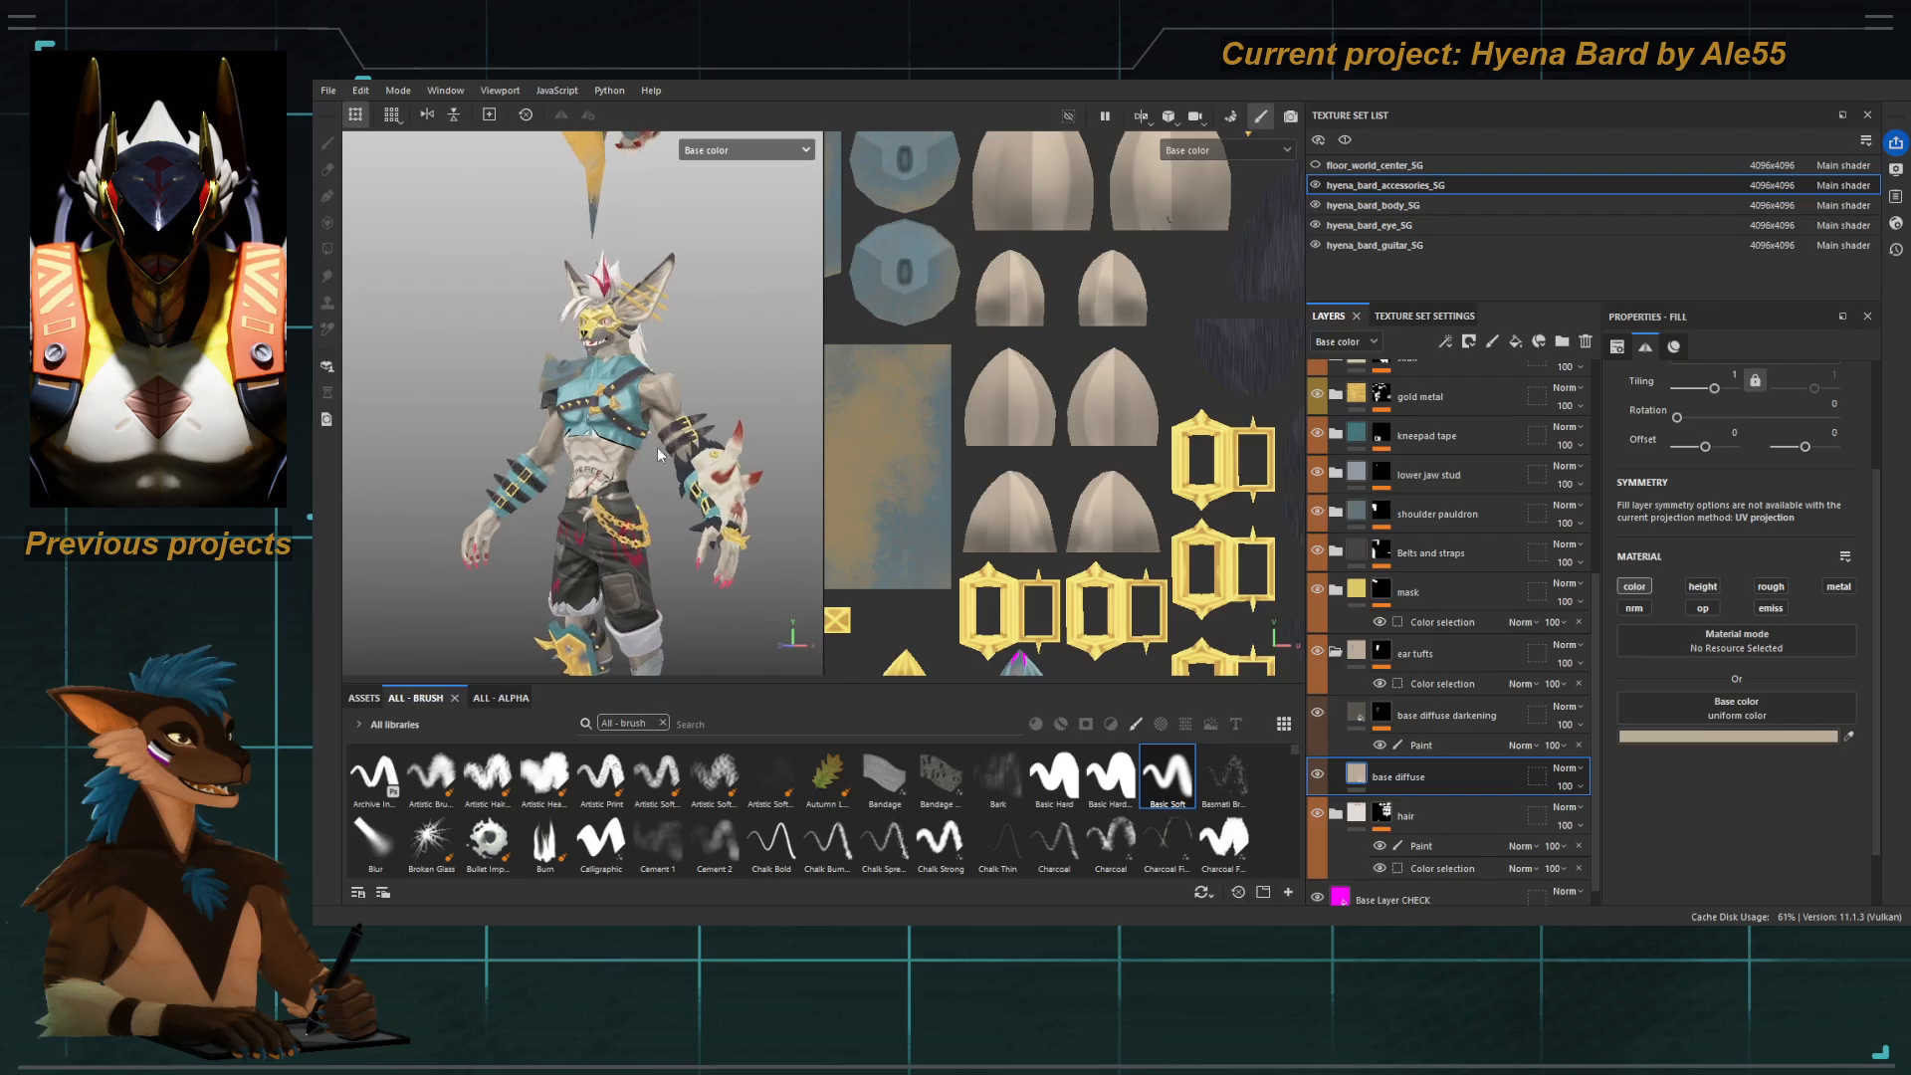
pyautogui.keyDown('alt'); pyautogui.moveTo(657, 446); pyautogui.dragTo(523, 348, button='right'); pyautogui.keyUp('alt')
pyautogui.keyDown('alt'); pyautogui.moveTo(523, 348); pyautogui.dragTo(581, 416, button='middle'); pyautogui.keyUp('alt')
pyautogui.keyDown('alt'); pyautogui.moveTo(581, 416); pyautogui.dragTo(637, 430); pyautogui.keyUp('alt')
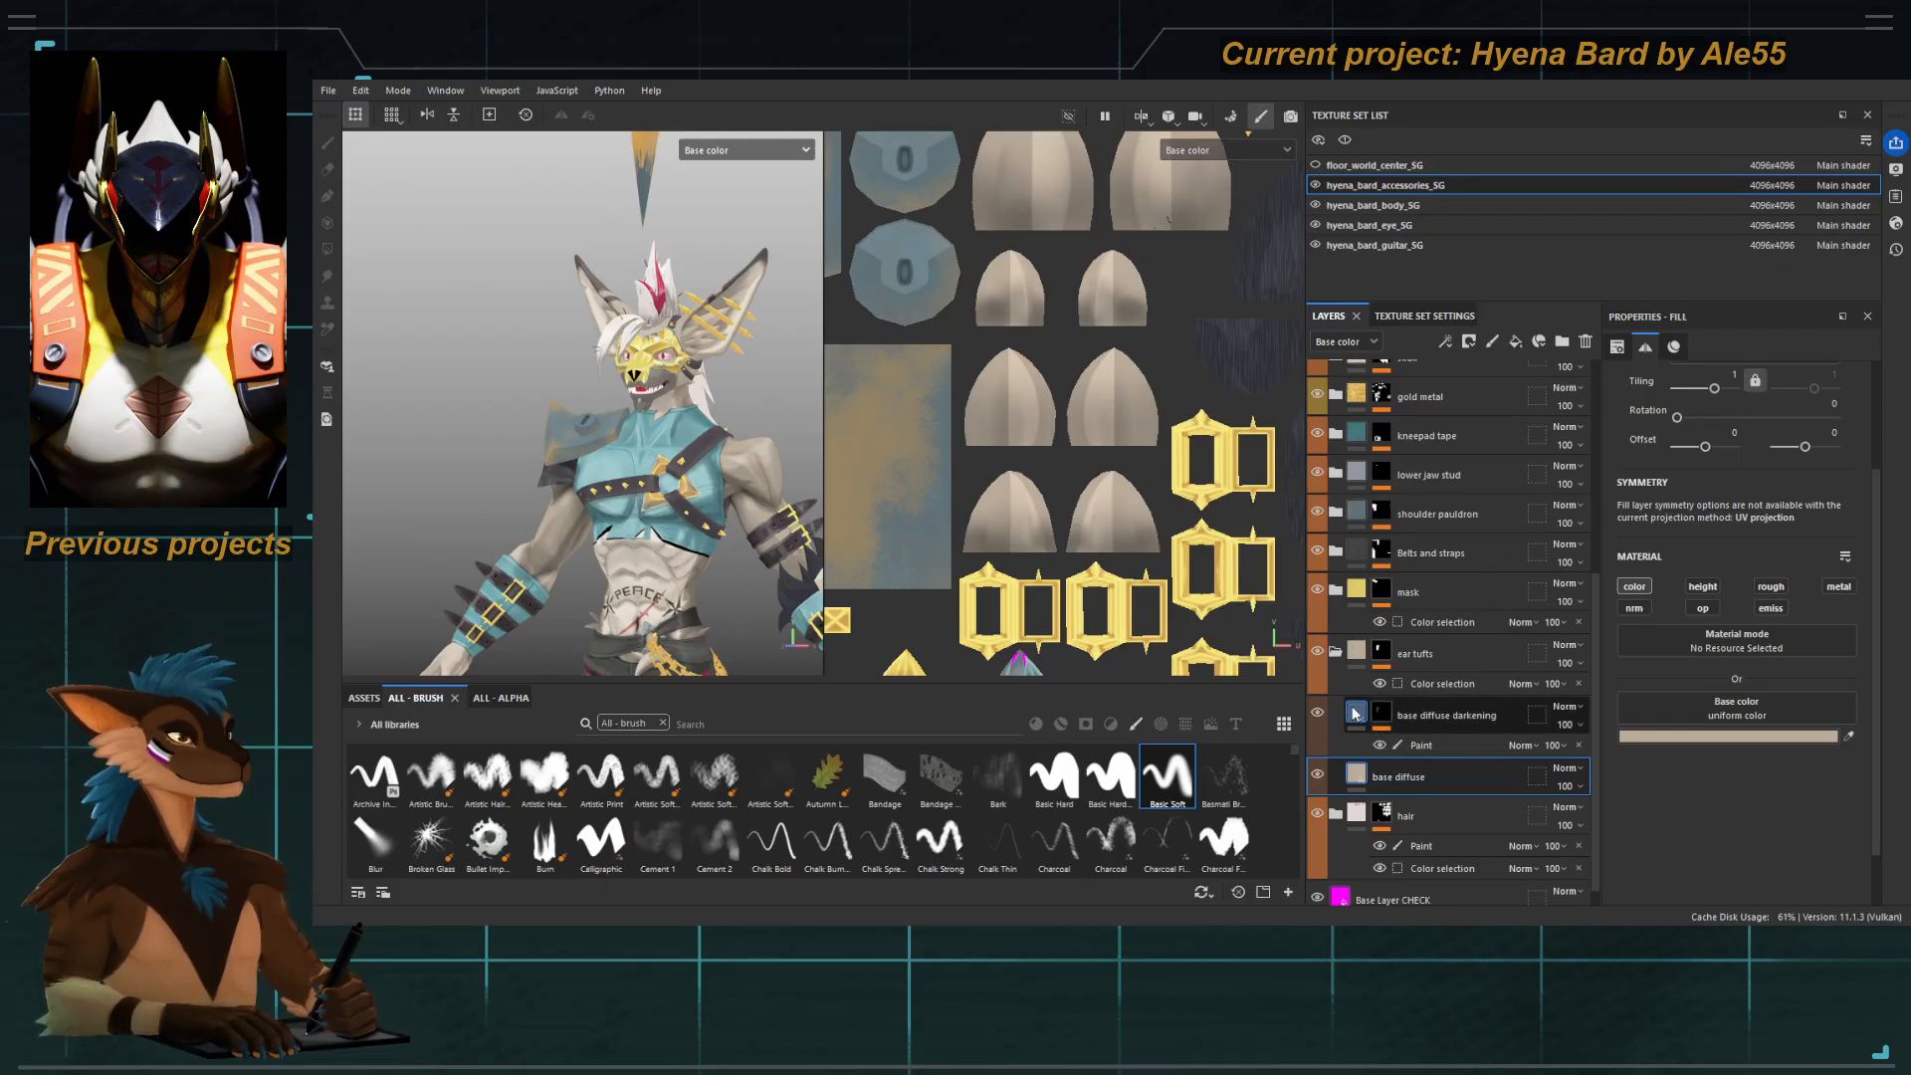
pyautogui.click(1335, 652)
pyautogui.keyDown('alt'); pyautogui.moveTo(677, 468); pyautogui.dragTo(737, 468); pyautogui.keyUp('alt')
pyautogui.keyDown('alt'); pyautogui.moveTo(737, 468); pyautogui.dragTo(1005, 483, button='right'); pyautogui.keyUp('alt')
pyautogui.moveTo(607, 398)
pyautogui.keyDown('alt'); pyautogui.mouseDown()
pyautogui.moveTo(690, 396)
pyautogui.moveTo(573, 397)
pyautogui.mouseUp(); pyautogui.keyUp('alt')
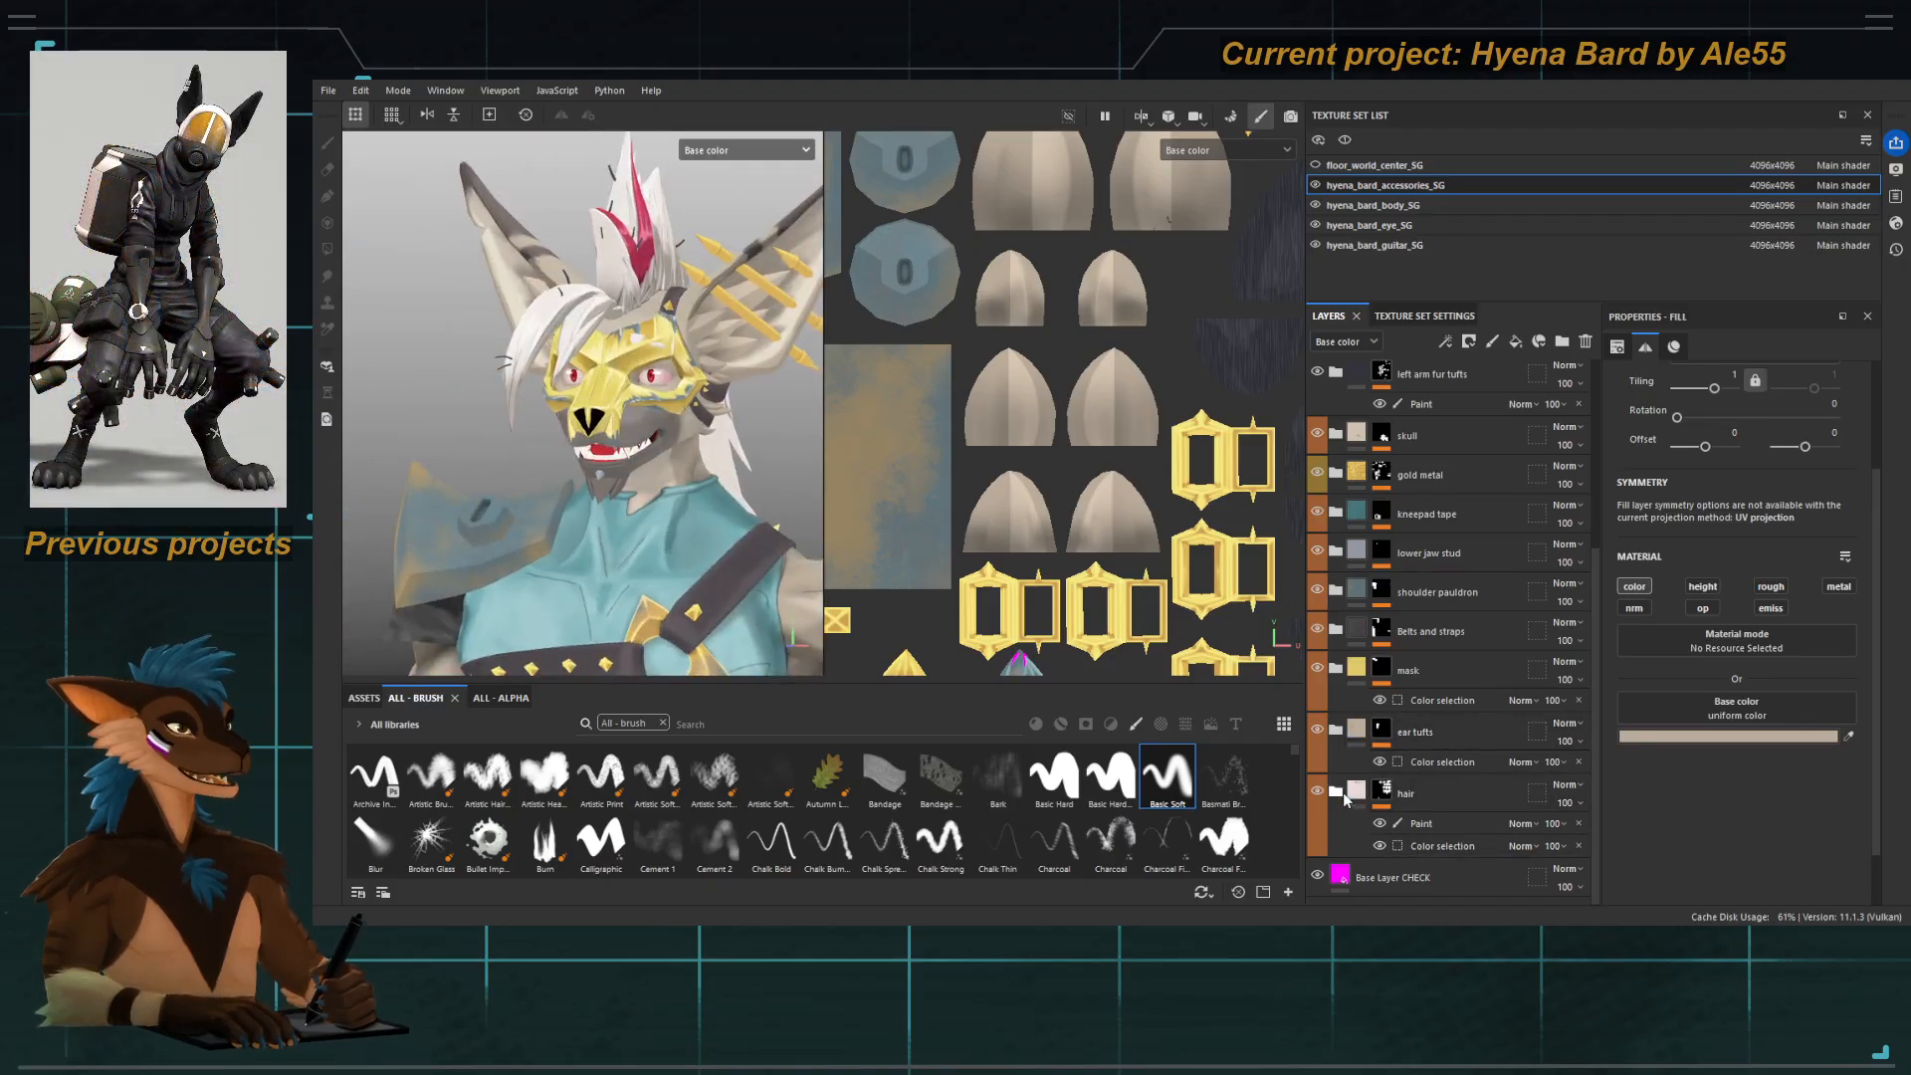
# Set the opacity of the base diffuse darkening layer in the ear tufts group to 63.
pyautogui.click(1334, 729)
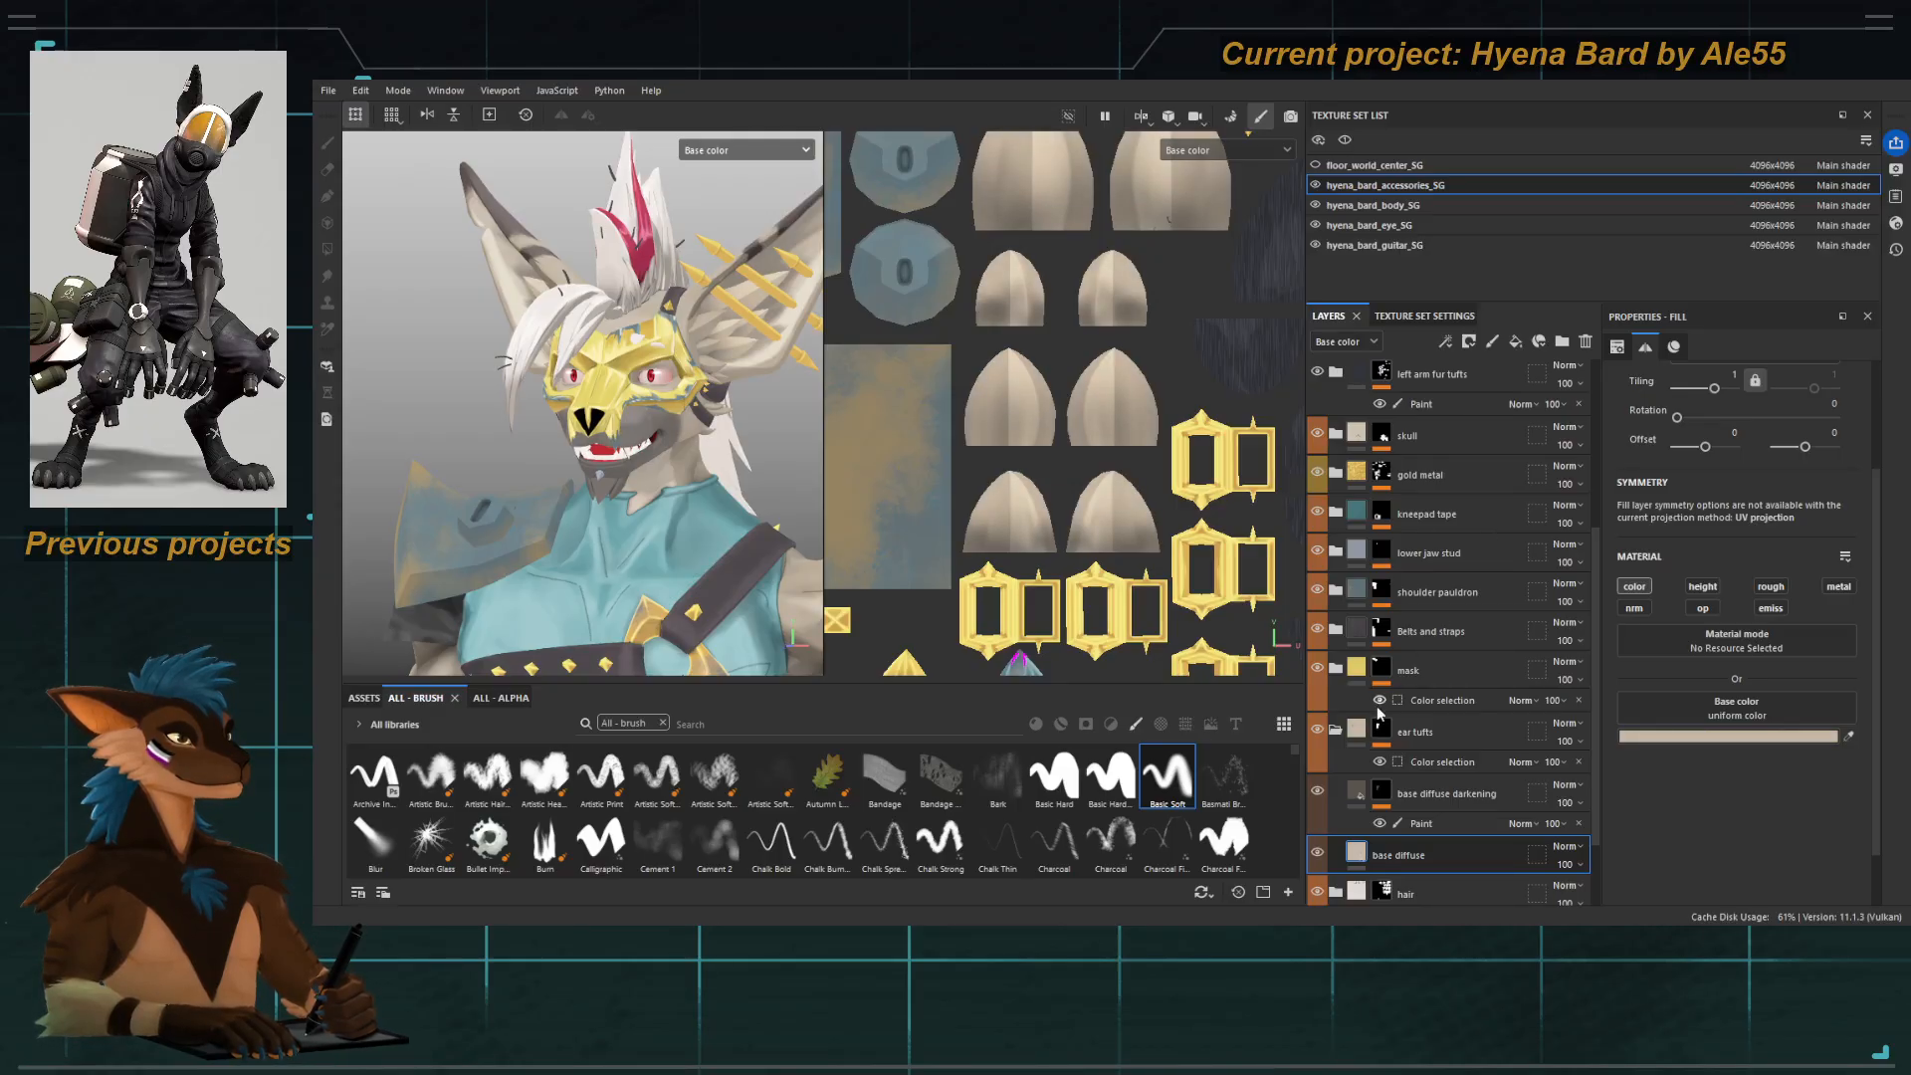
pyautogui.click(1472, 794)
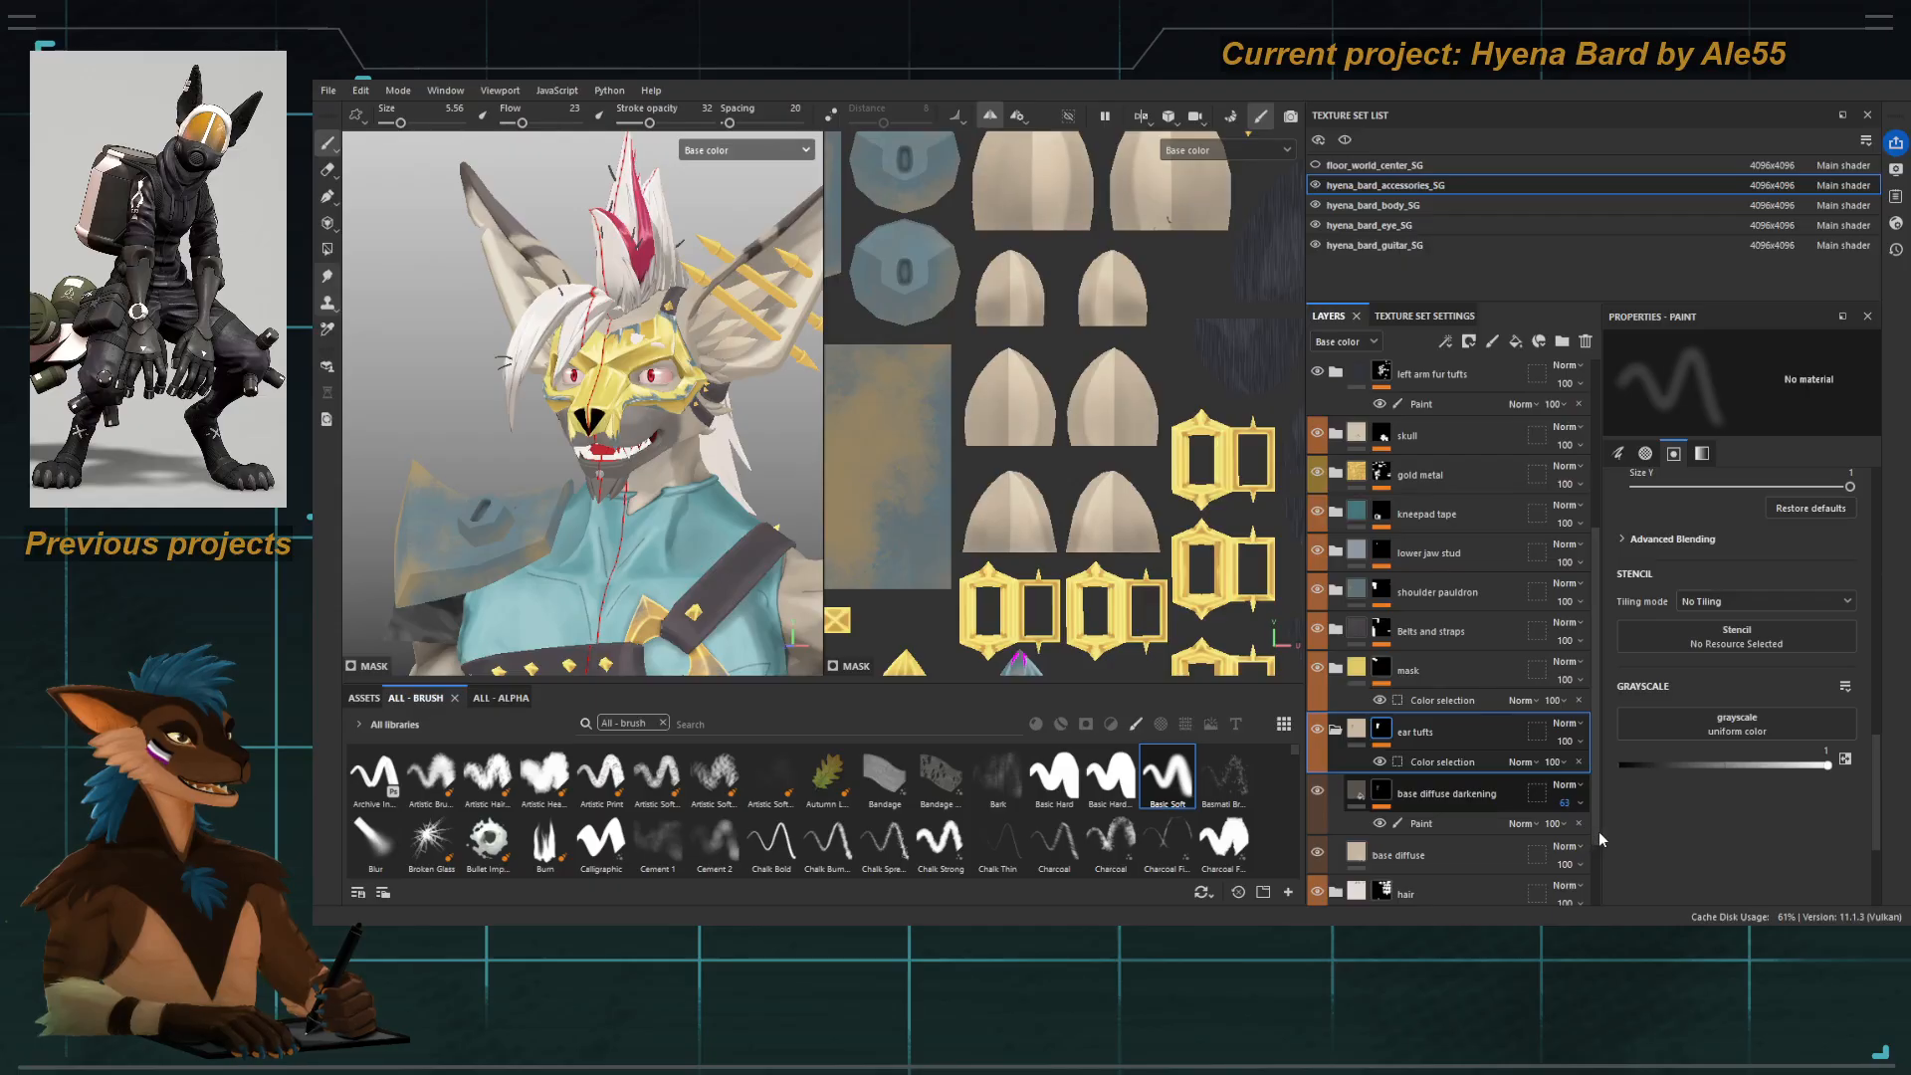
pyautogui.write('63')
pyautogui.press('Return')
pyautogui.scroll(-3, 597, 431)
pyautogui.keyDown('alt'); pyautogui.moveTo(597, 431); pyautogui.dragTo(659, 354); pyautogui.keyUp('alt')
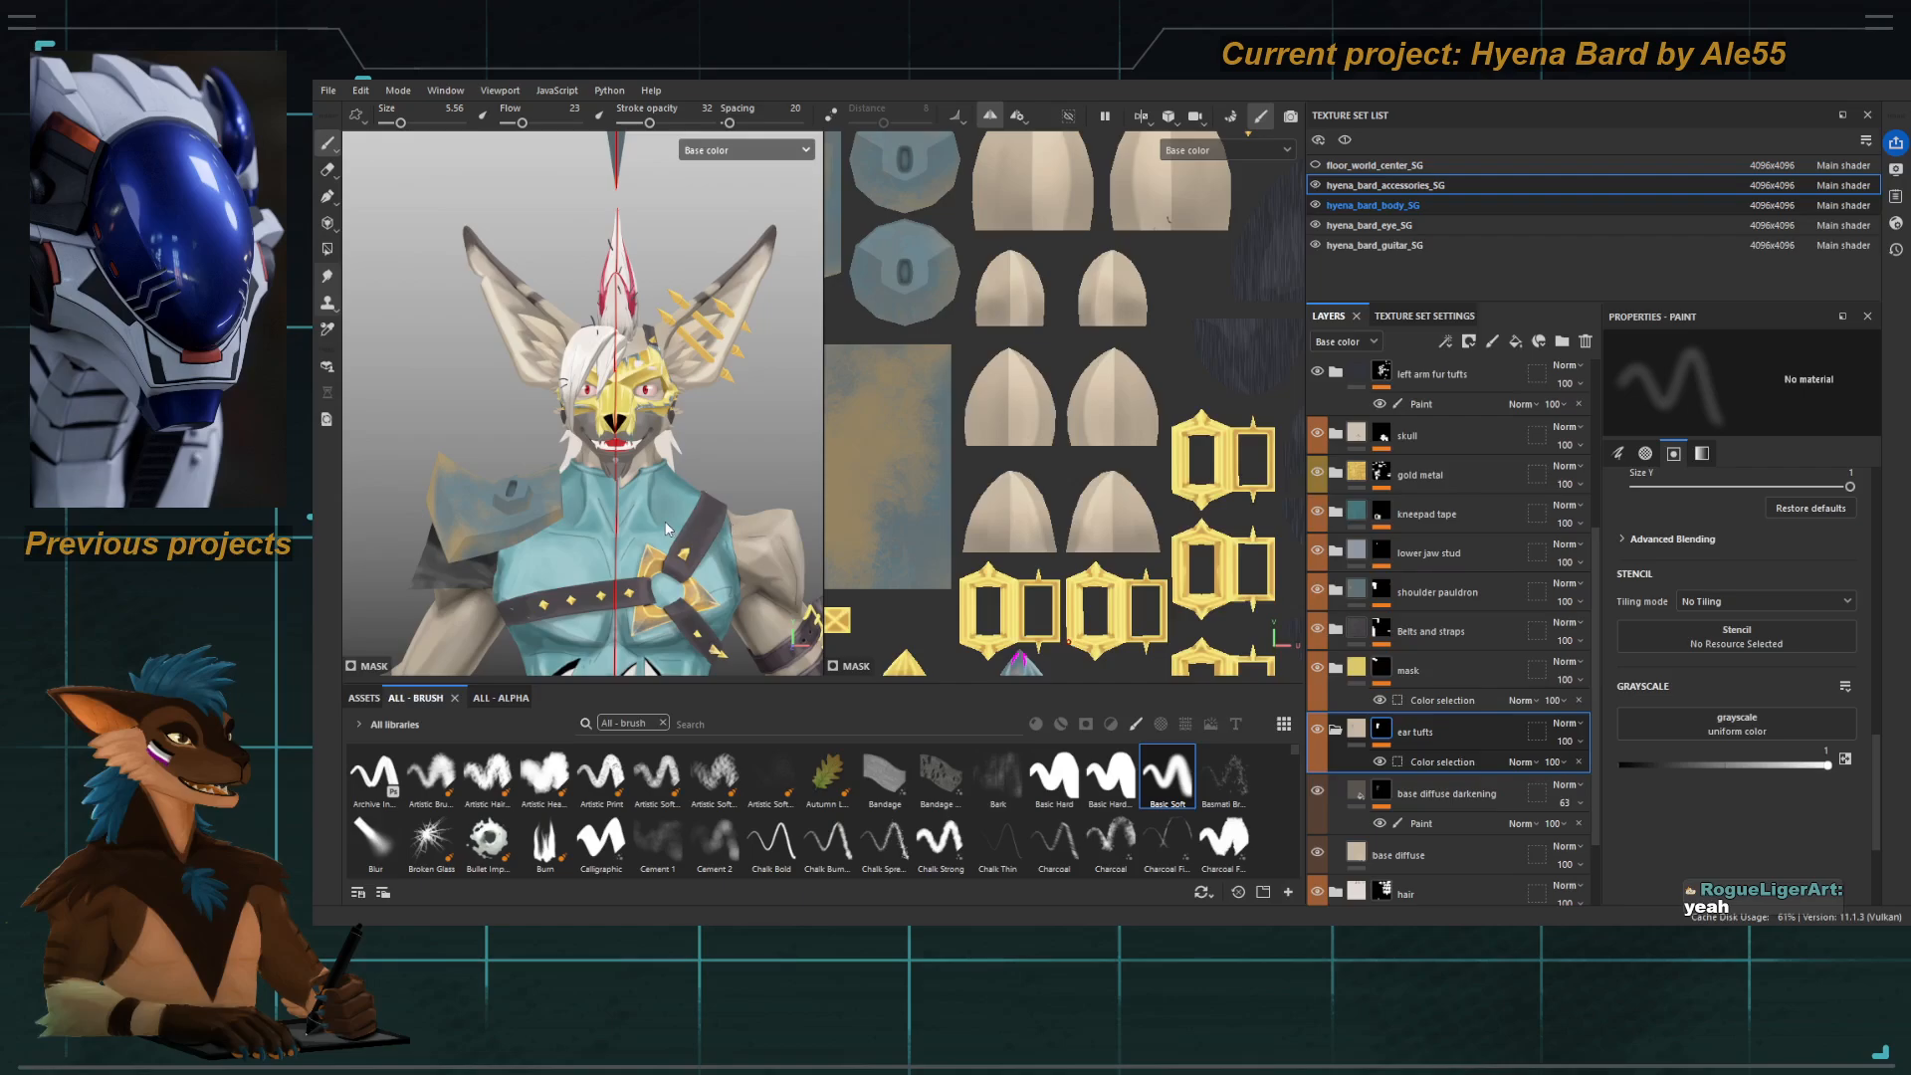
# Switch to the hyena_bard_body_SG texture set, find the blue cloth group, expand it and select its content.
pyautogui.click(1374, 205)
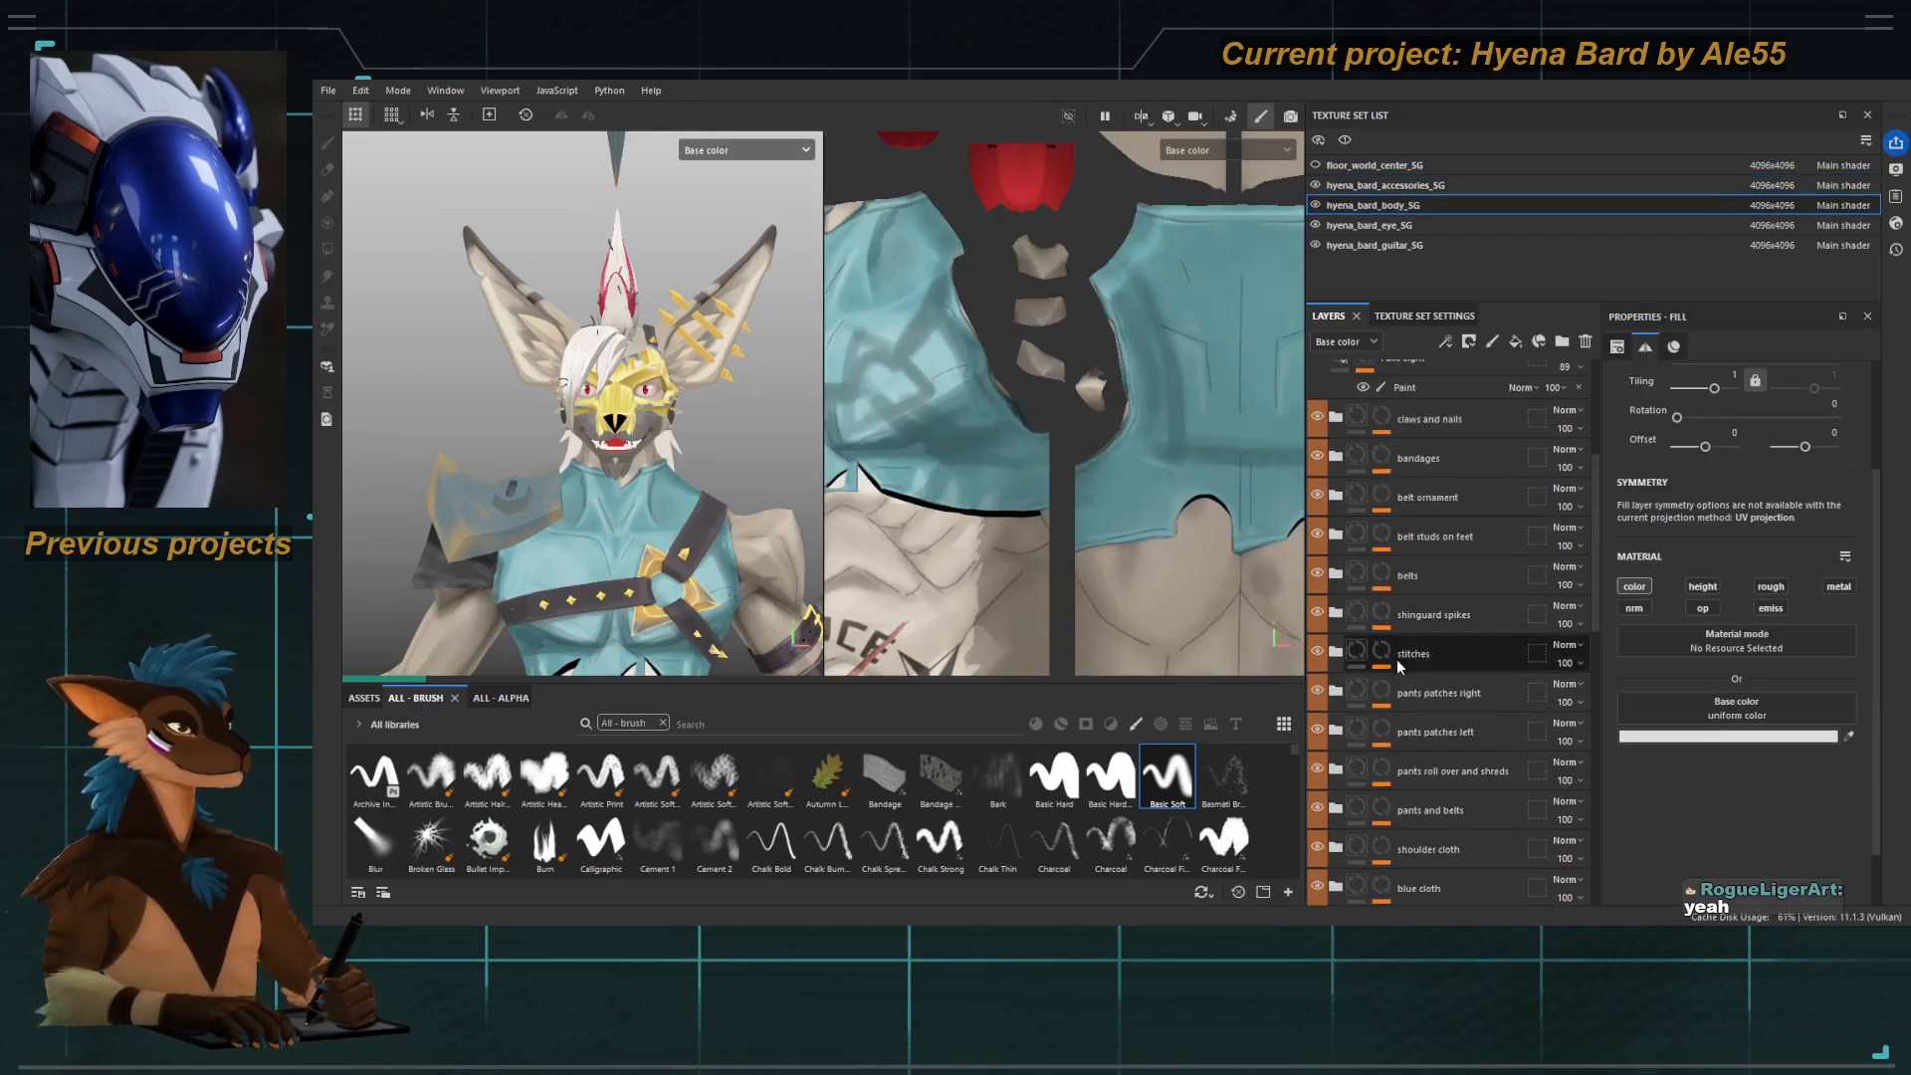
pyautogui.scroll(-10, 1399, 666)
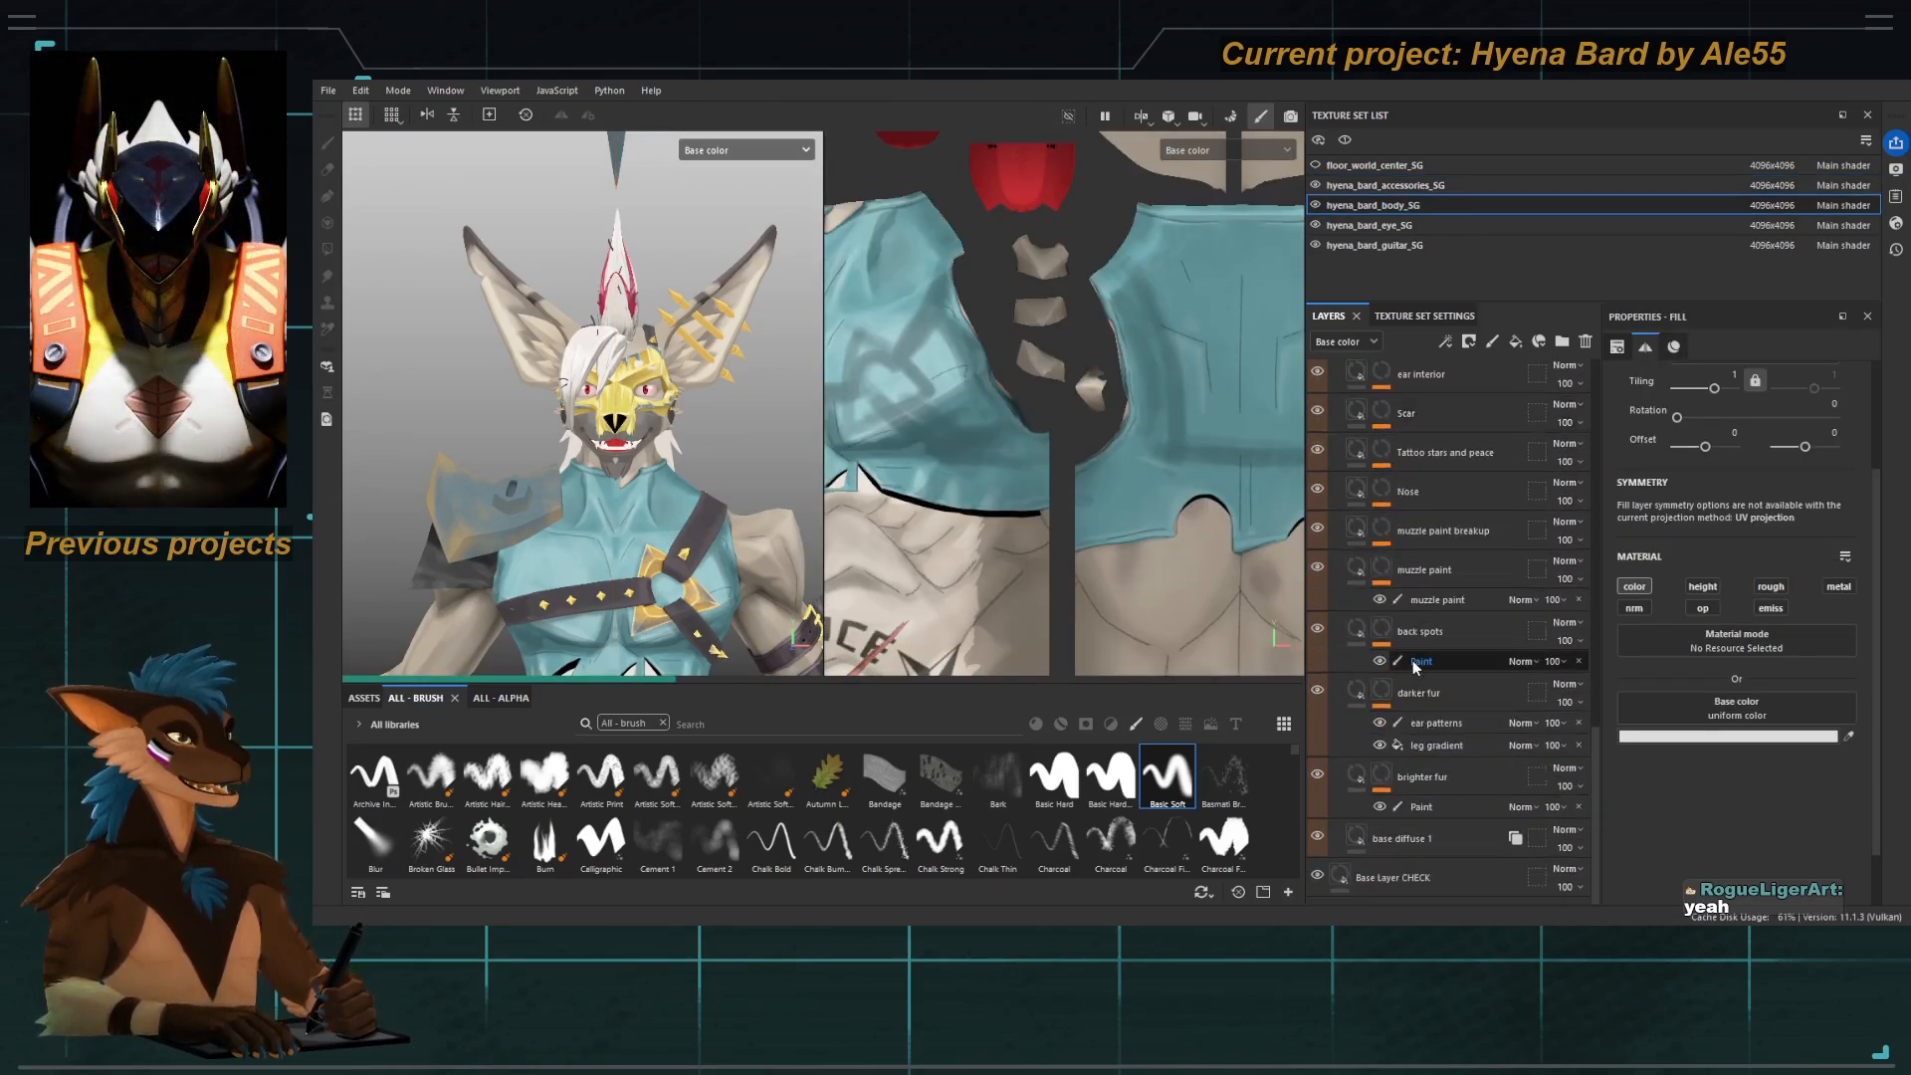
pyautogui.scroll(5, 1346, 637)
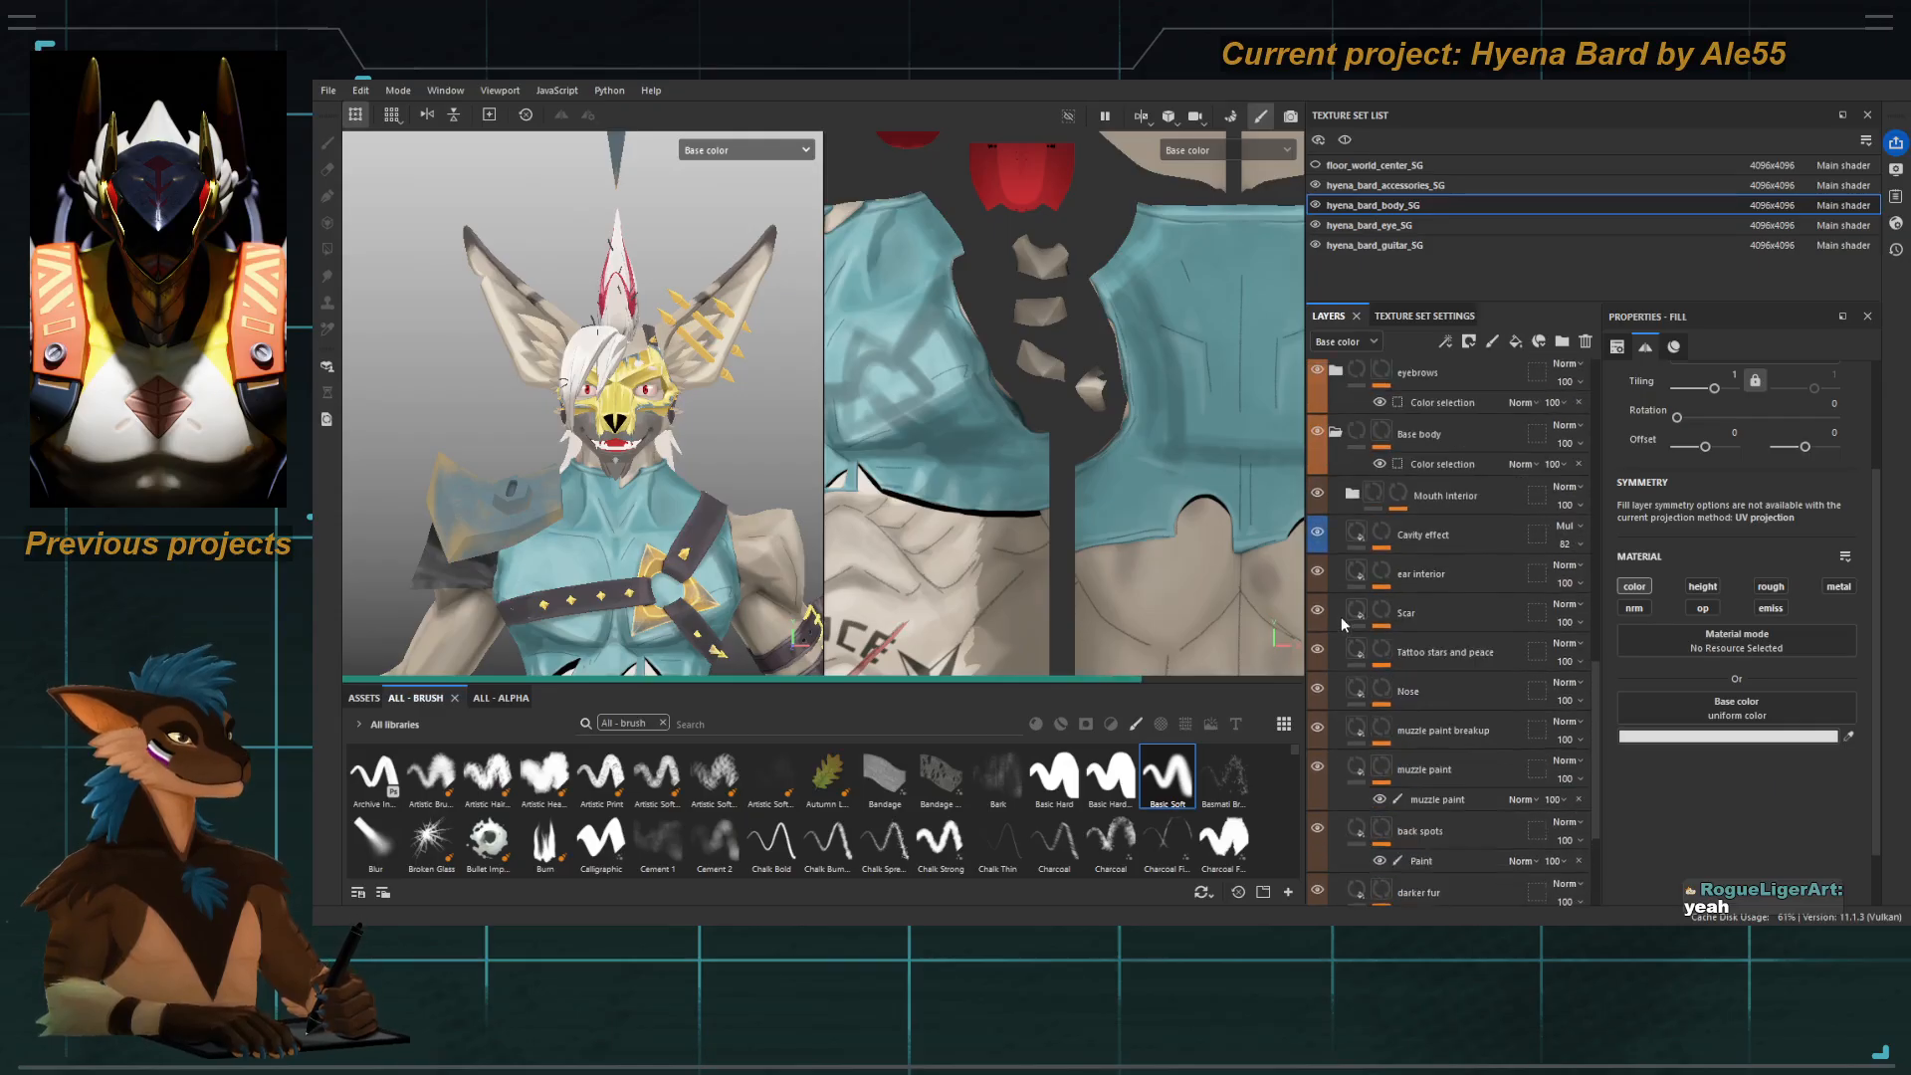
pyautogui.scroll(5, 1335, 432)
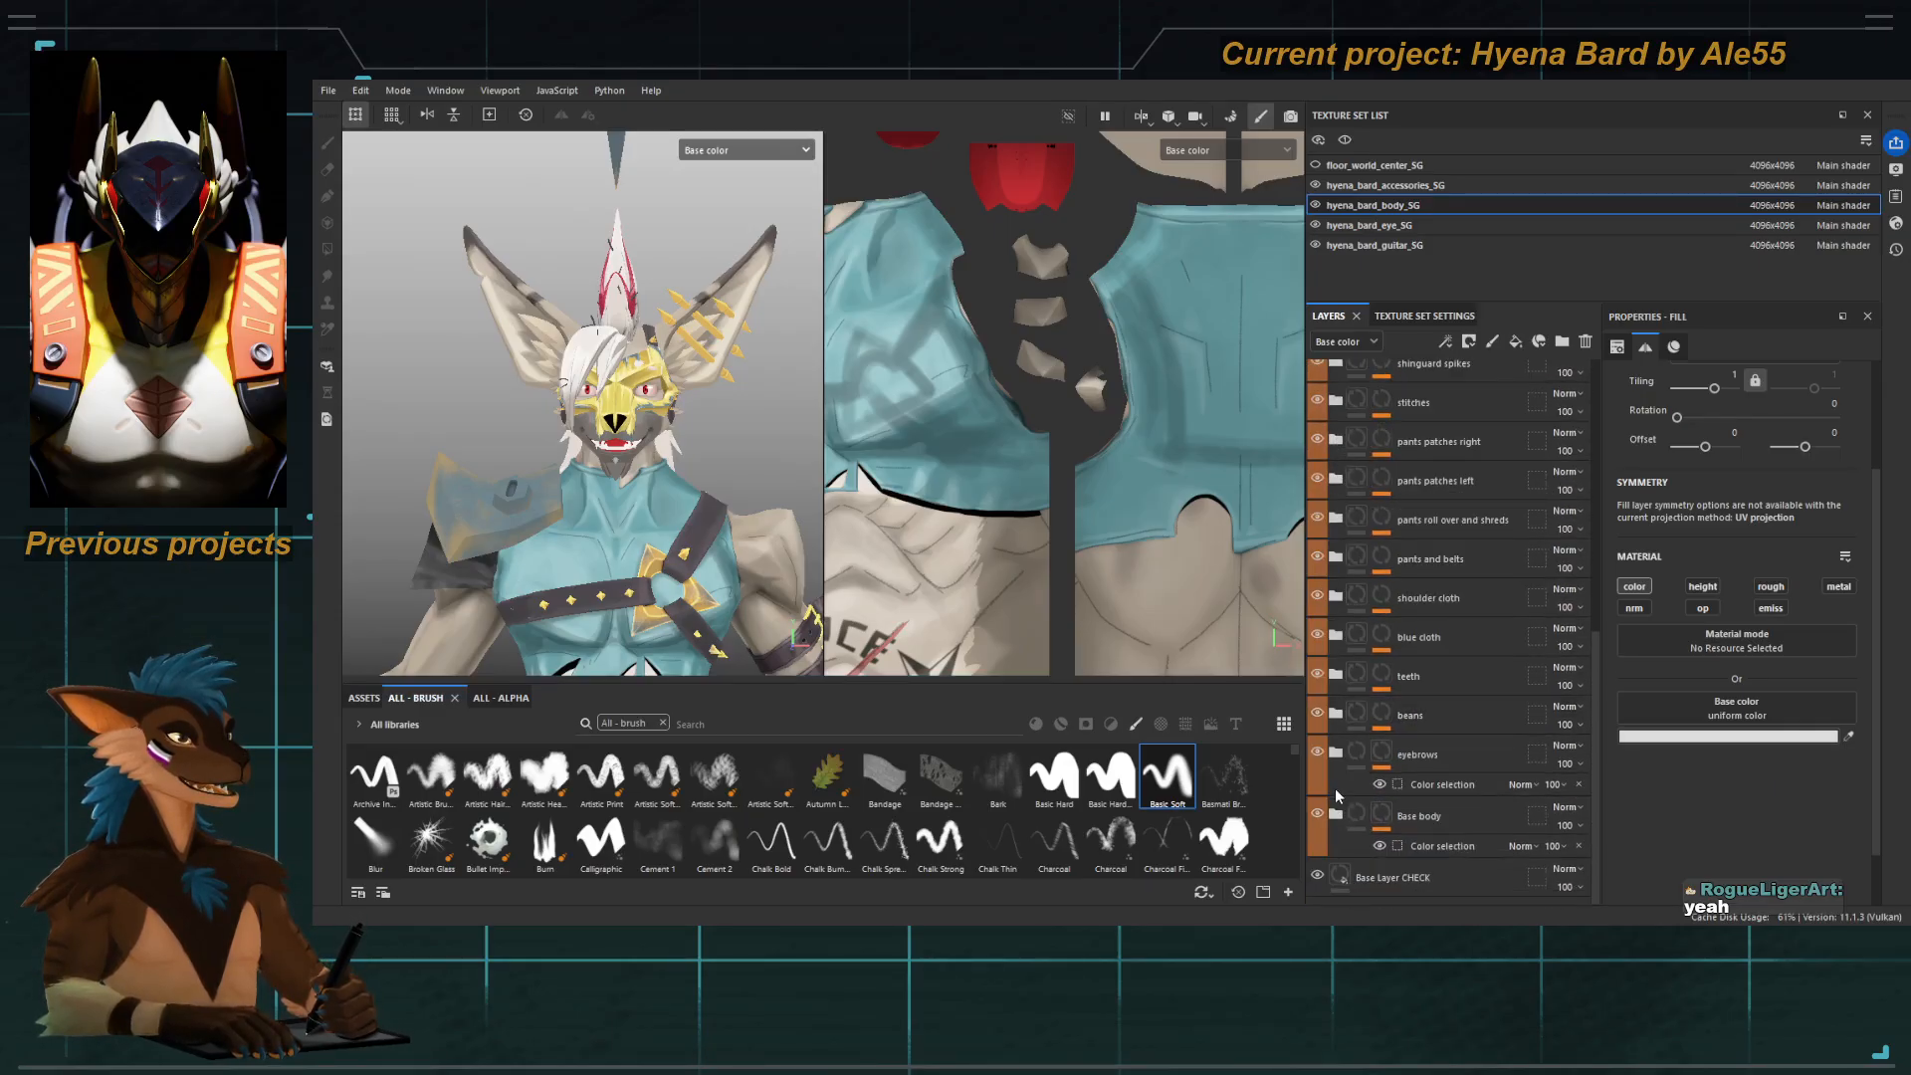
pyautogui.click(1461, 648)
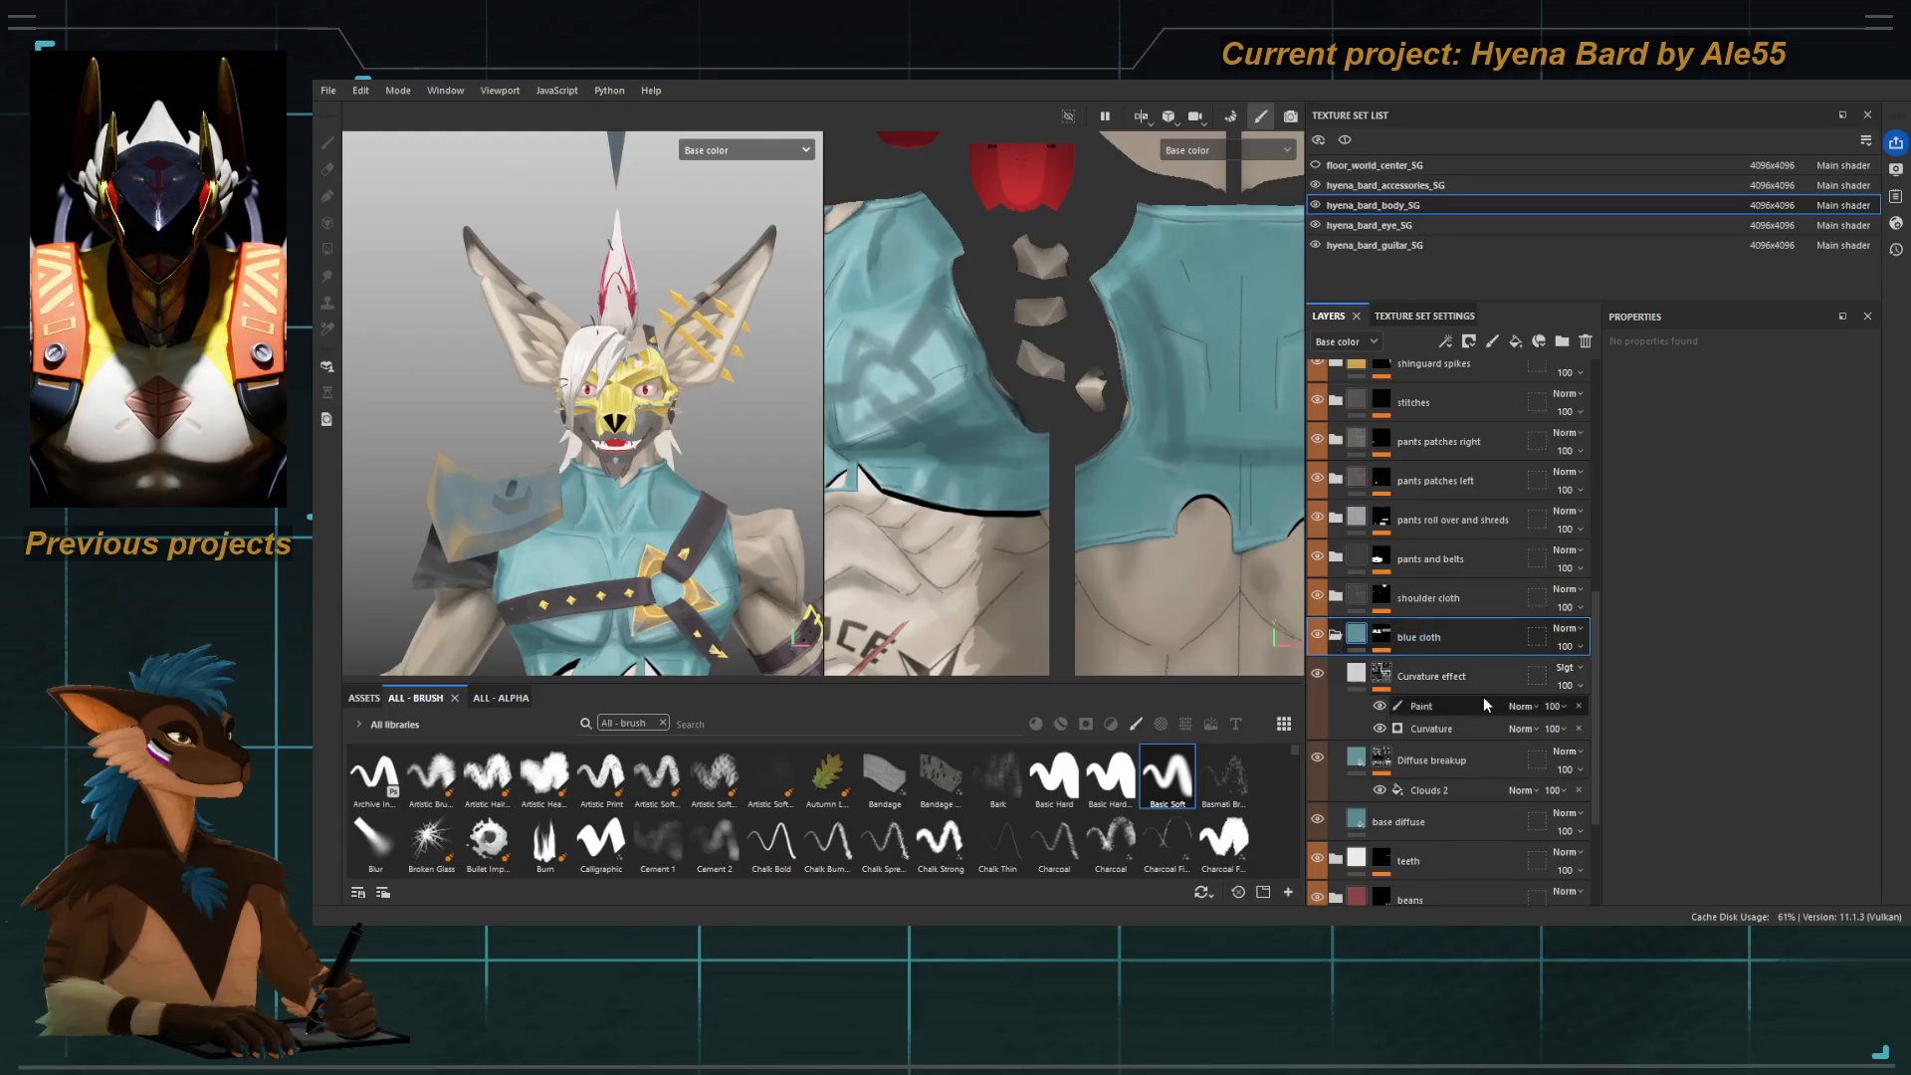
pyautogui.click(1381, 635)
pyautogui.click(1363, 642)
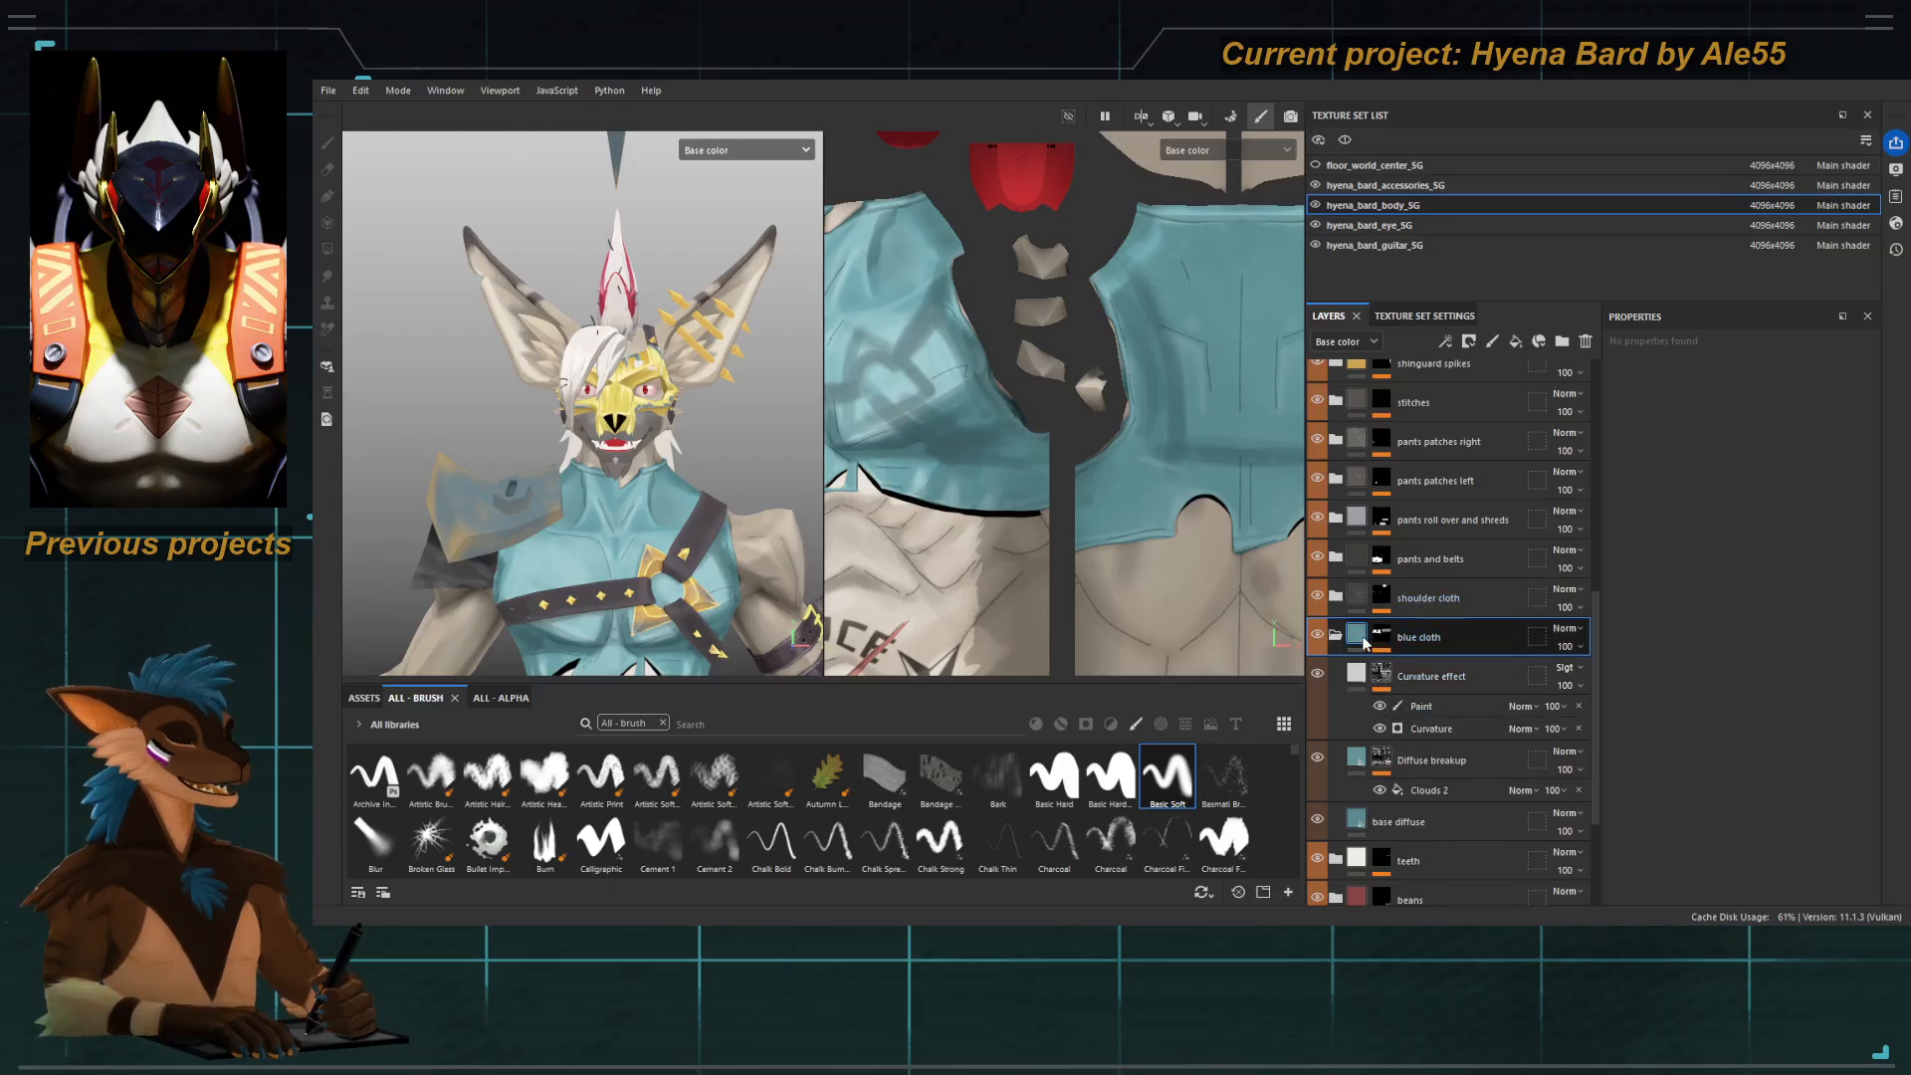
# Add a Color Correct filter to the blue cloth group and expand its Shadows, Midtones and Highlights parameters.
pyautogui.click(1442, 344)
pyautogui.click(1467, 468)
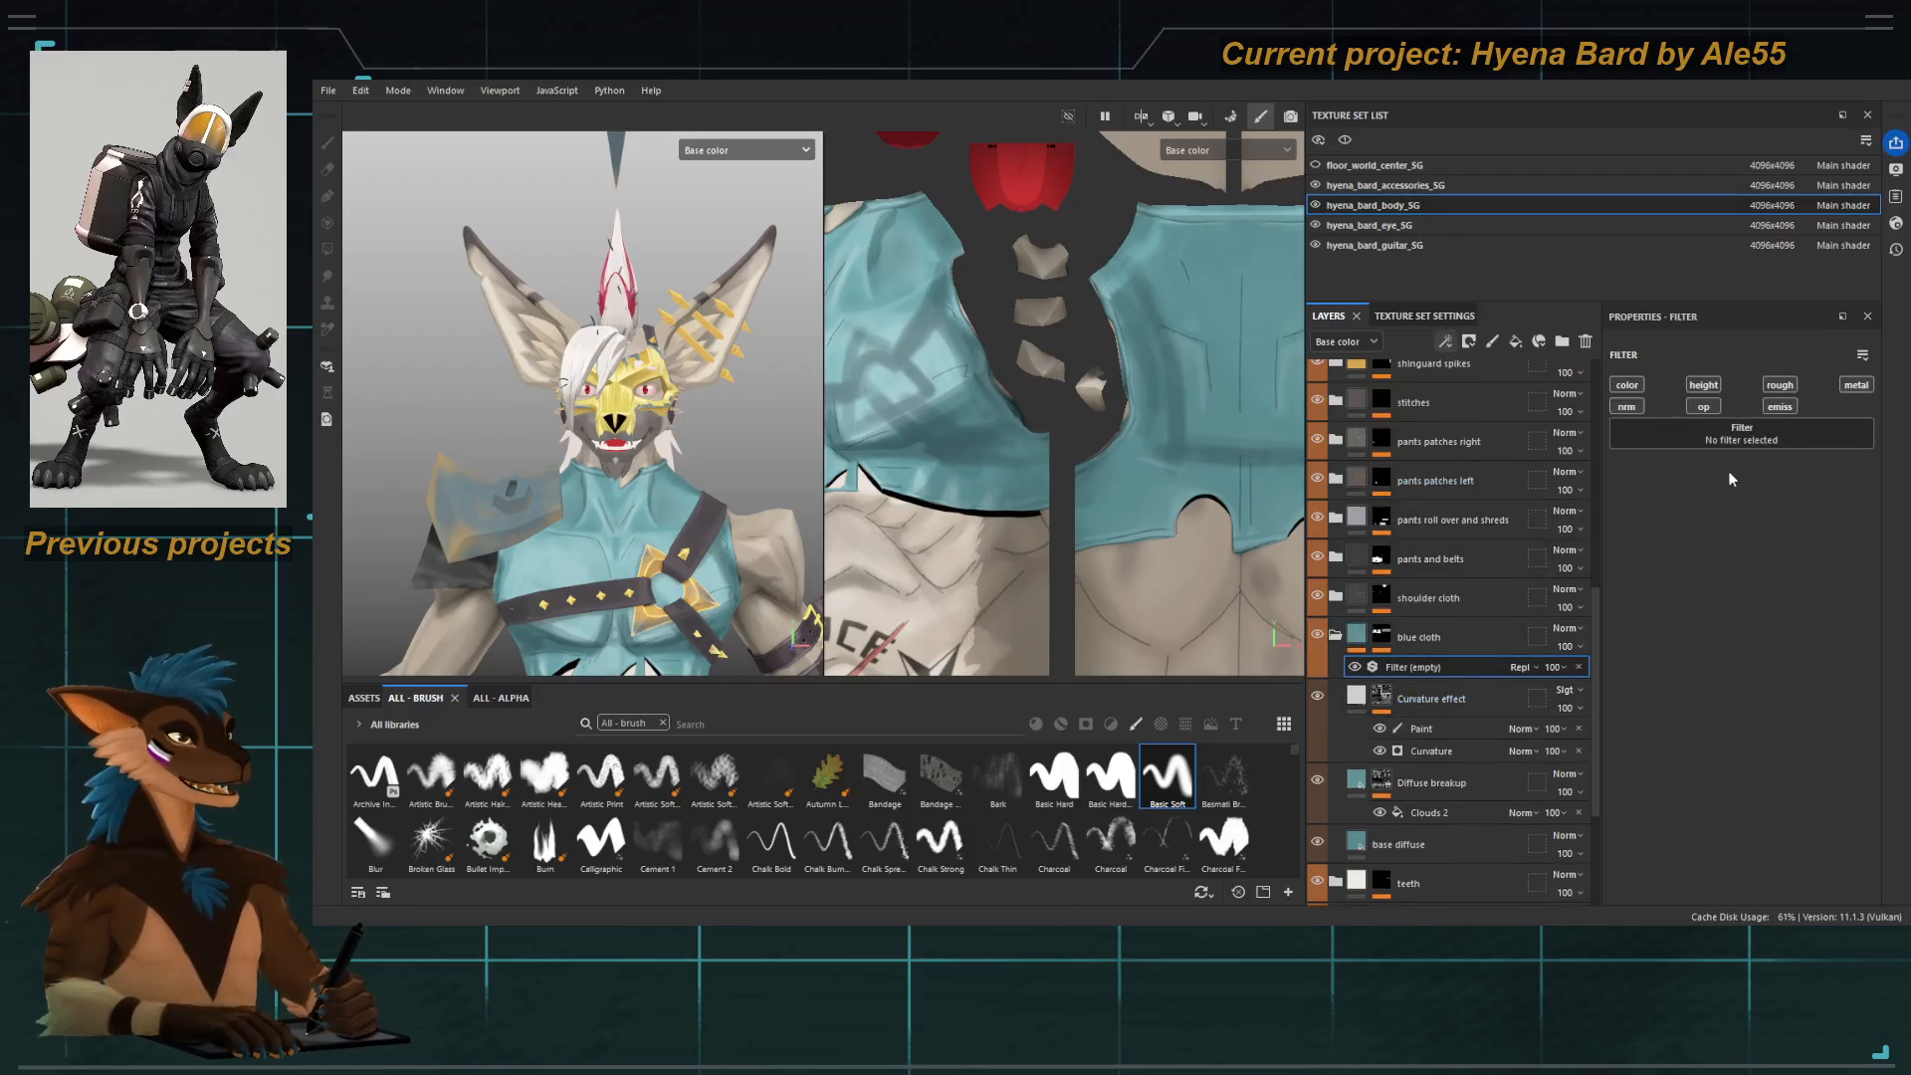
pyautogui.click(1742, 434)
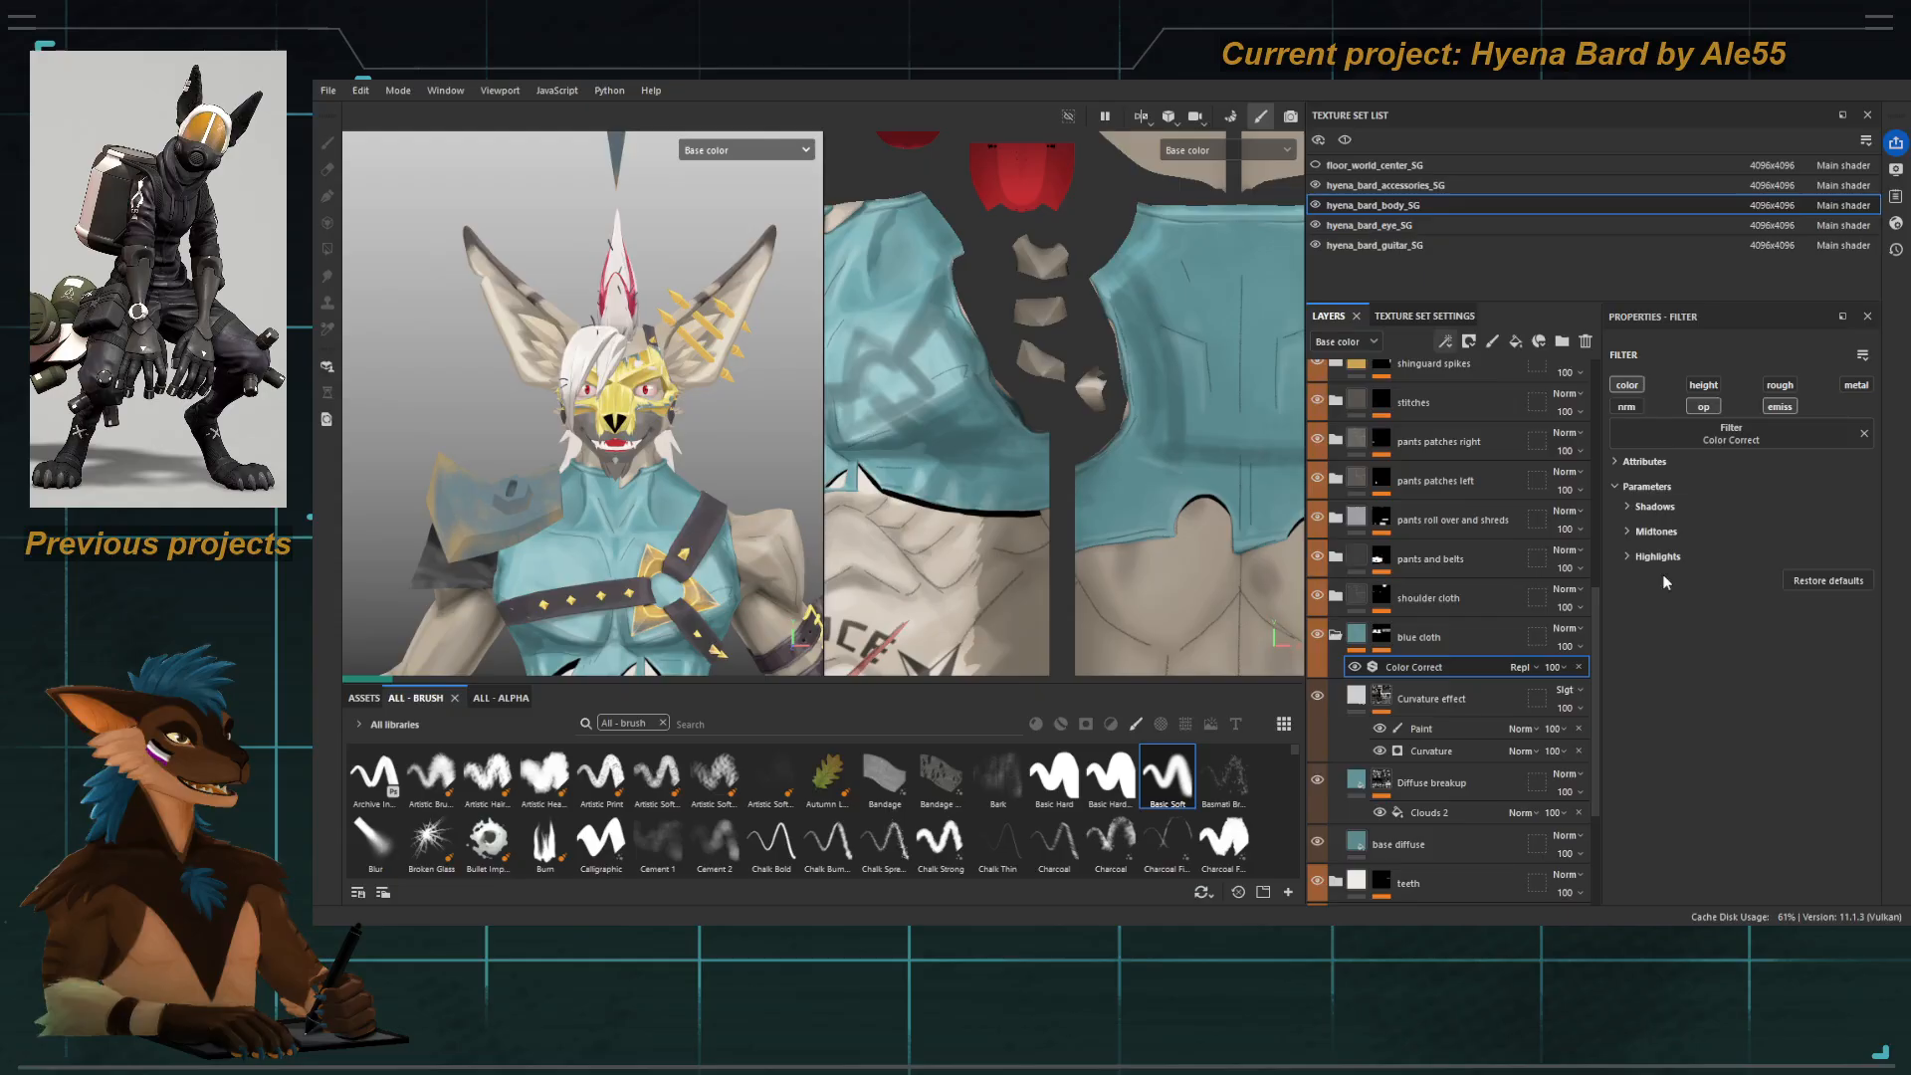
pyautogui.click(1668, 468)
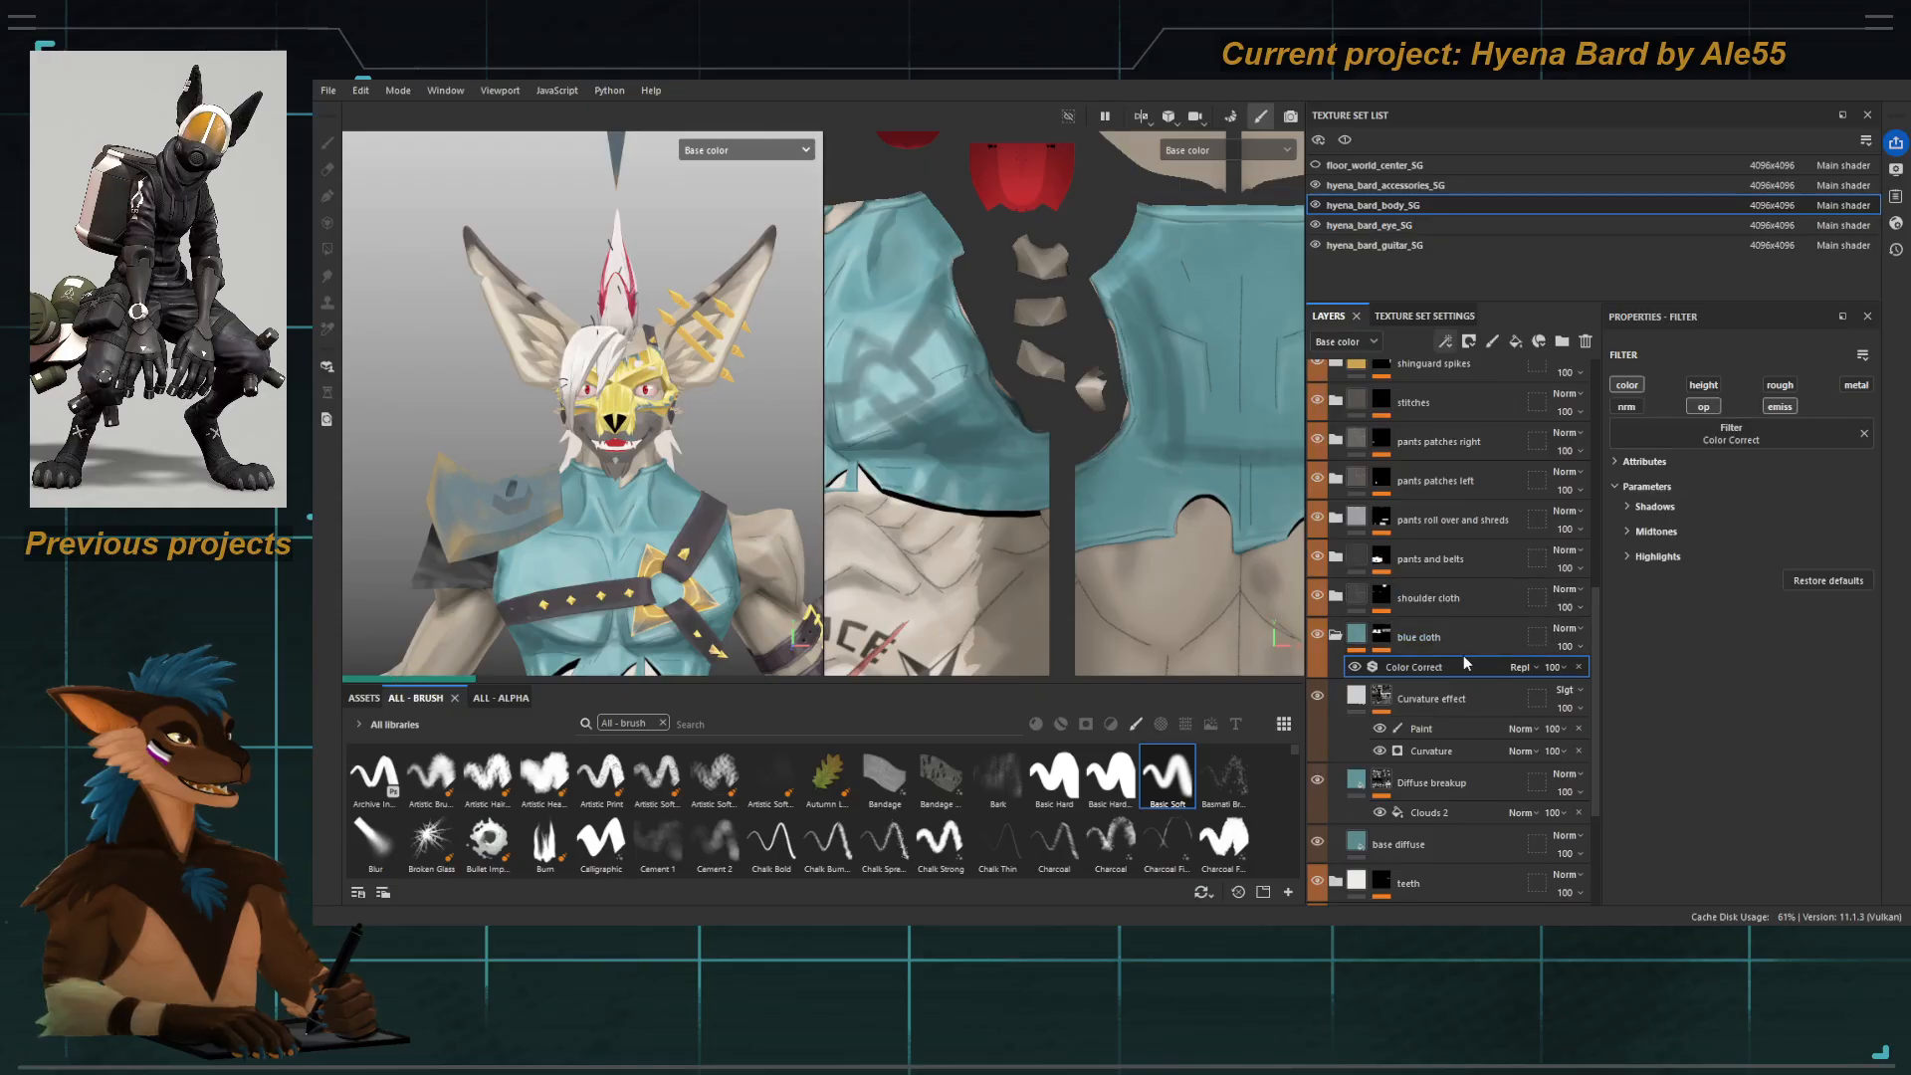
pyautogui.click(1629, 507)
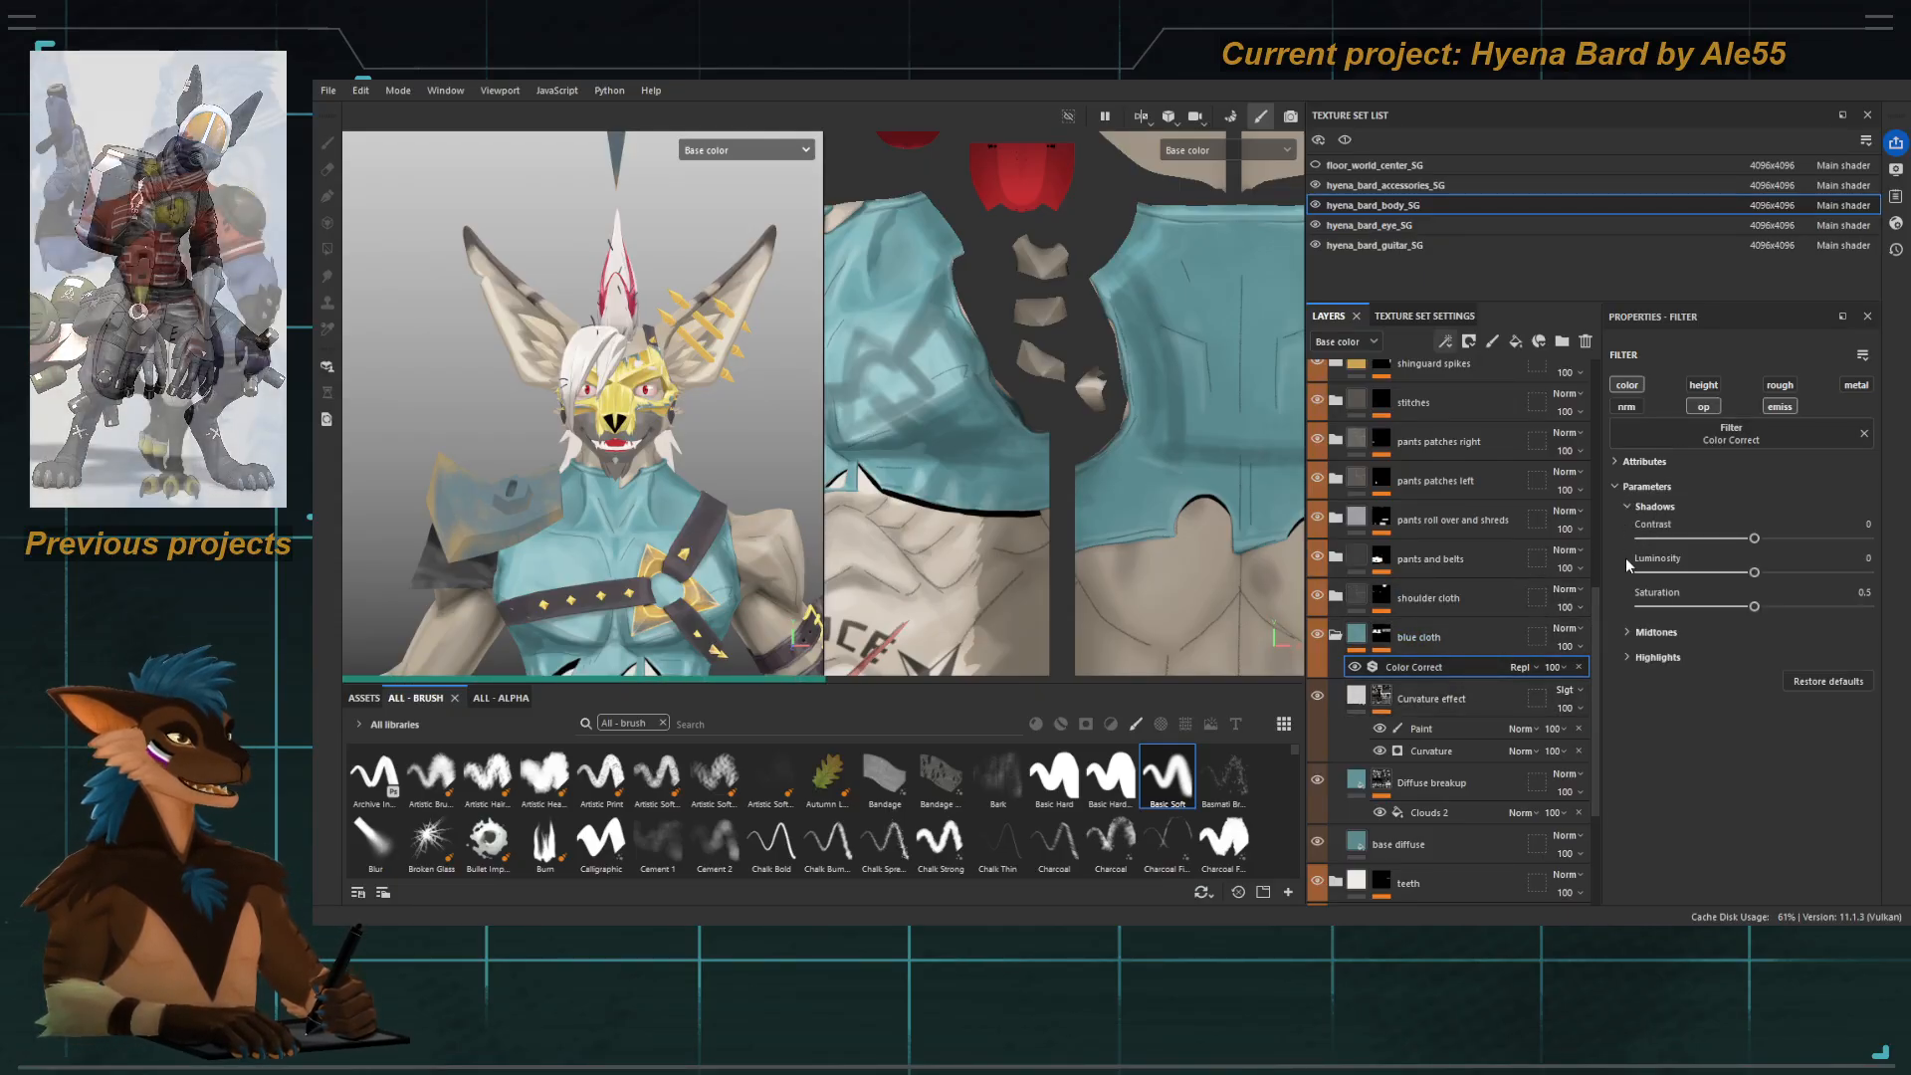
pyautogui.click(1627, 632)
pyautogui.click(1627, 759)
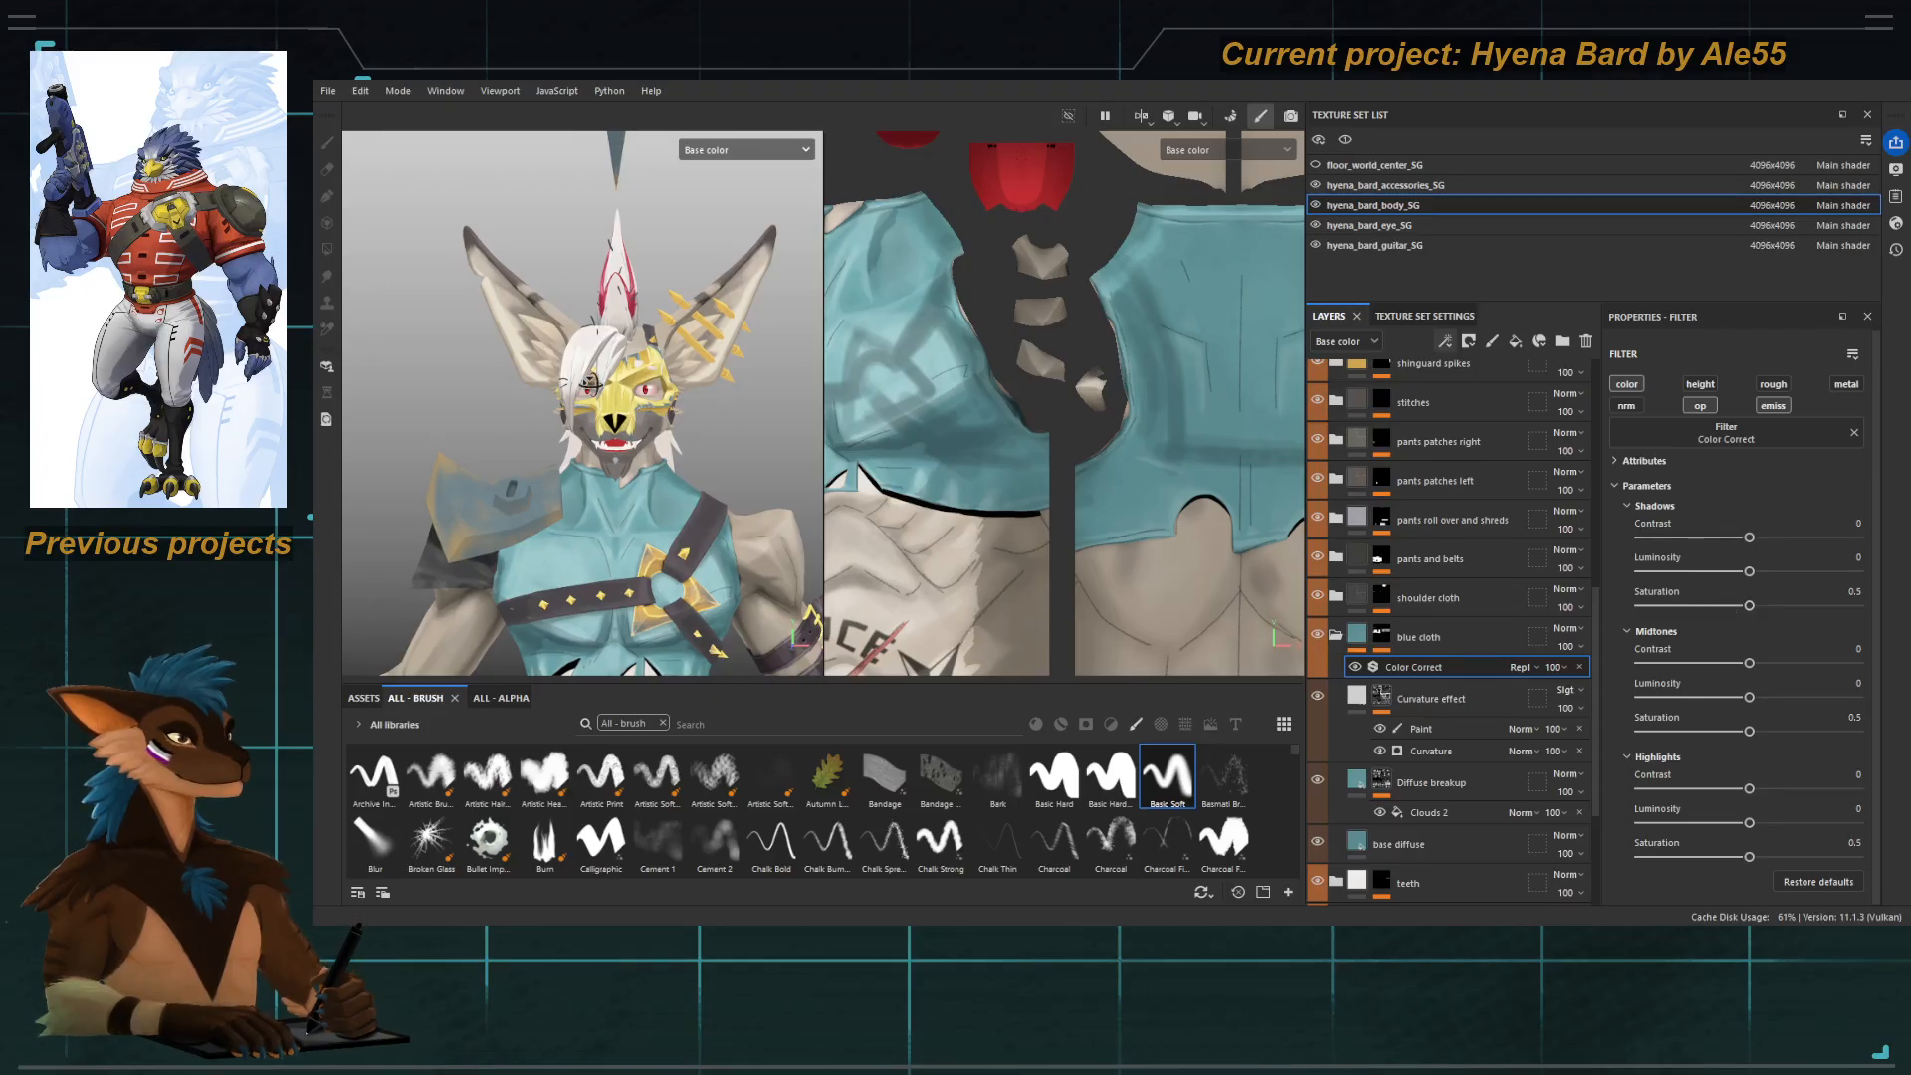
# Try a lower midtones luminosity and a highlights adjustment in the Color Correct filter while viewing the torso, and reset both to 0.
pyautogui.keyDown('alt'); pyautogui.moveTo(592, 383); pyautogui.dragTo(573, 360); pyautogui.keyUp('alt')
pyautogui.keyDown('alt'); pyautogui.moveTo(587, 528); pyautogui.dragTo(575, 320, button='middle'); pyautogui.keyUp('alt')
pyautogui.keyDown('alt'); pyautogui.moveTo(575, 321); pyautogui.dragTo(560, 336, button='right'); pyautogui.keyUp('alt')
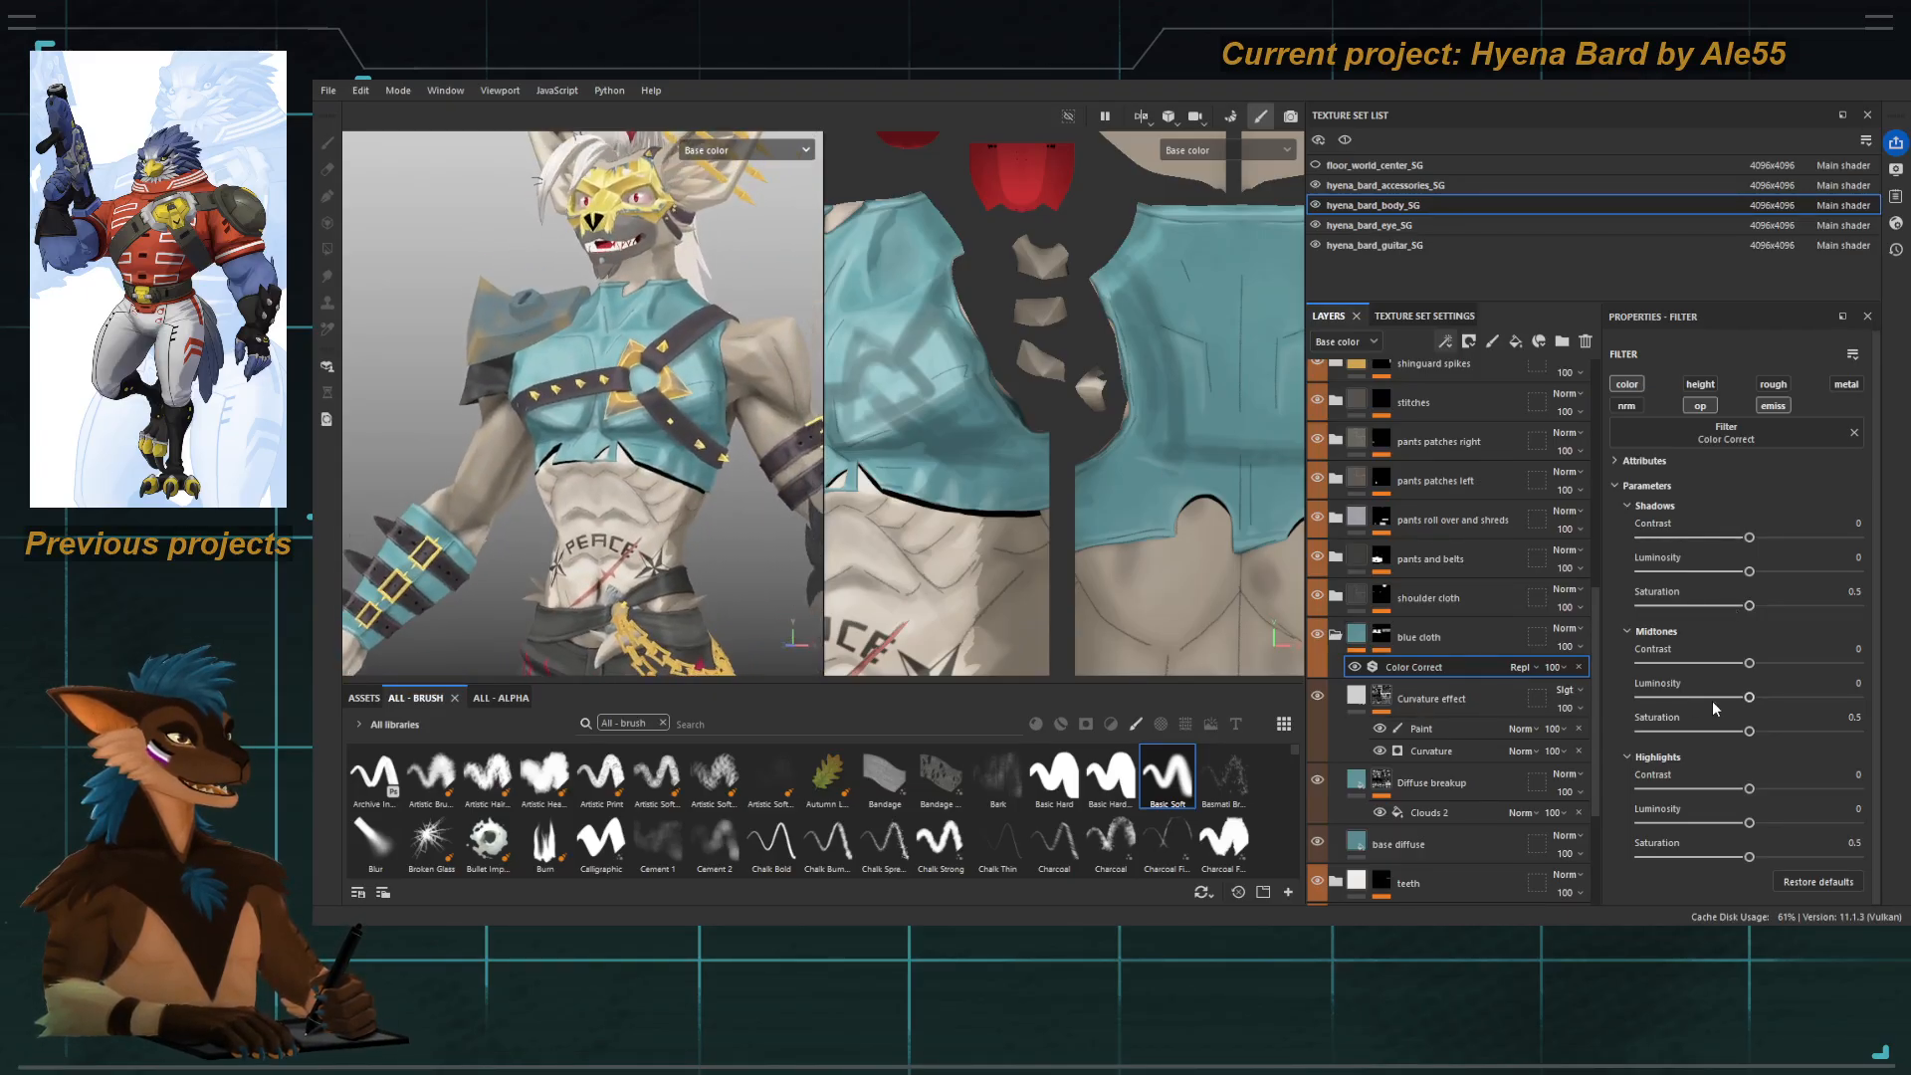
pyautogui.moveTo(1748, 697)
pyautogui.mouseDown()
pyautogui.moveTo(1673, 697)
pyautogui.moveTo(1749, 698)
pyautogui.moveTo(1687, 698)
pyautogui.moveTo(1749, 698)
pyautogui.moveTo(1711, 700)
pyautogui.mouseUp()
pyautogui.click(1749, 696)
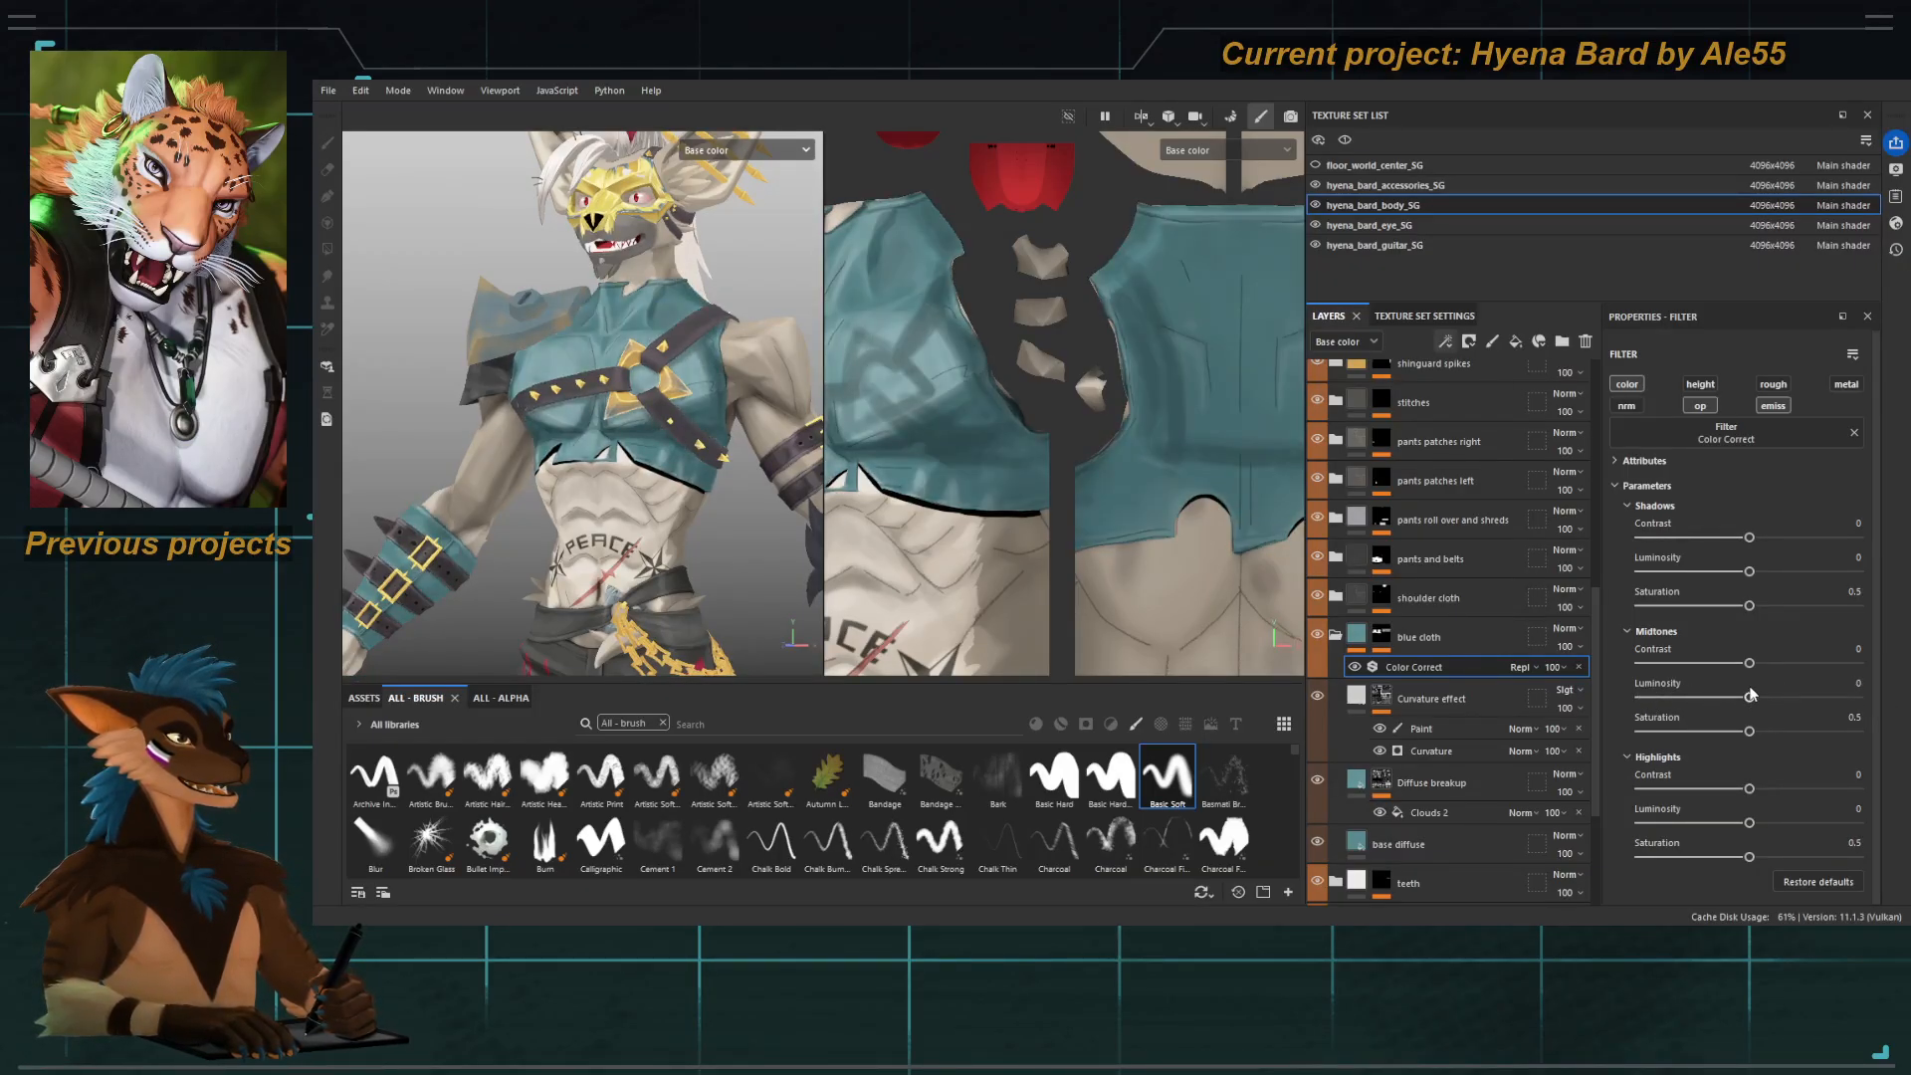
pyautogui.moveTo(1748, 824)
pyautogui.mouseDown()
pyautogui.moveTo(1858, 823)
pyautogui.moveTo(1757, 795)
pyautogui.mouseUp()
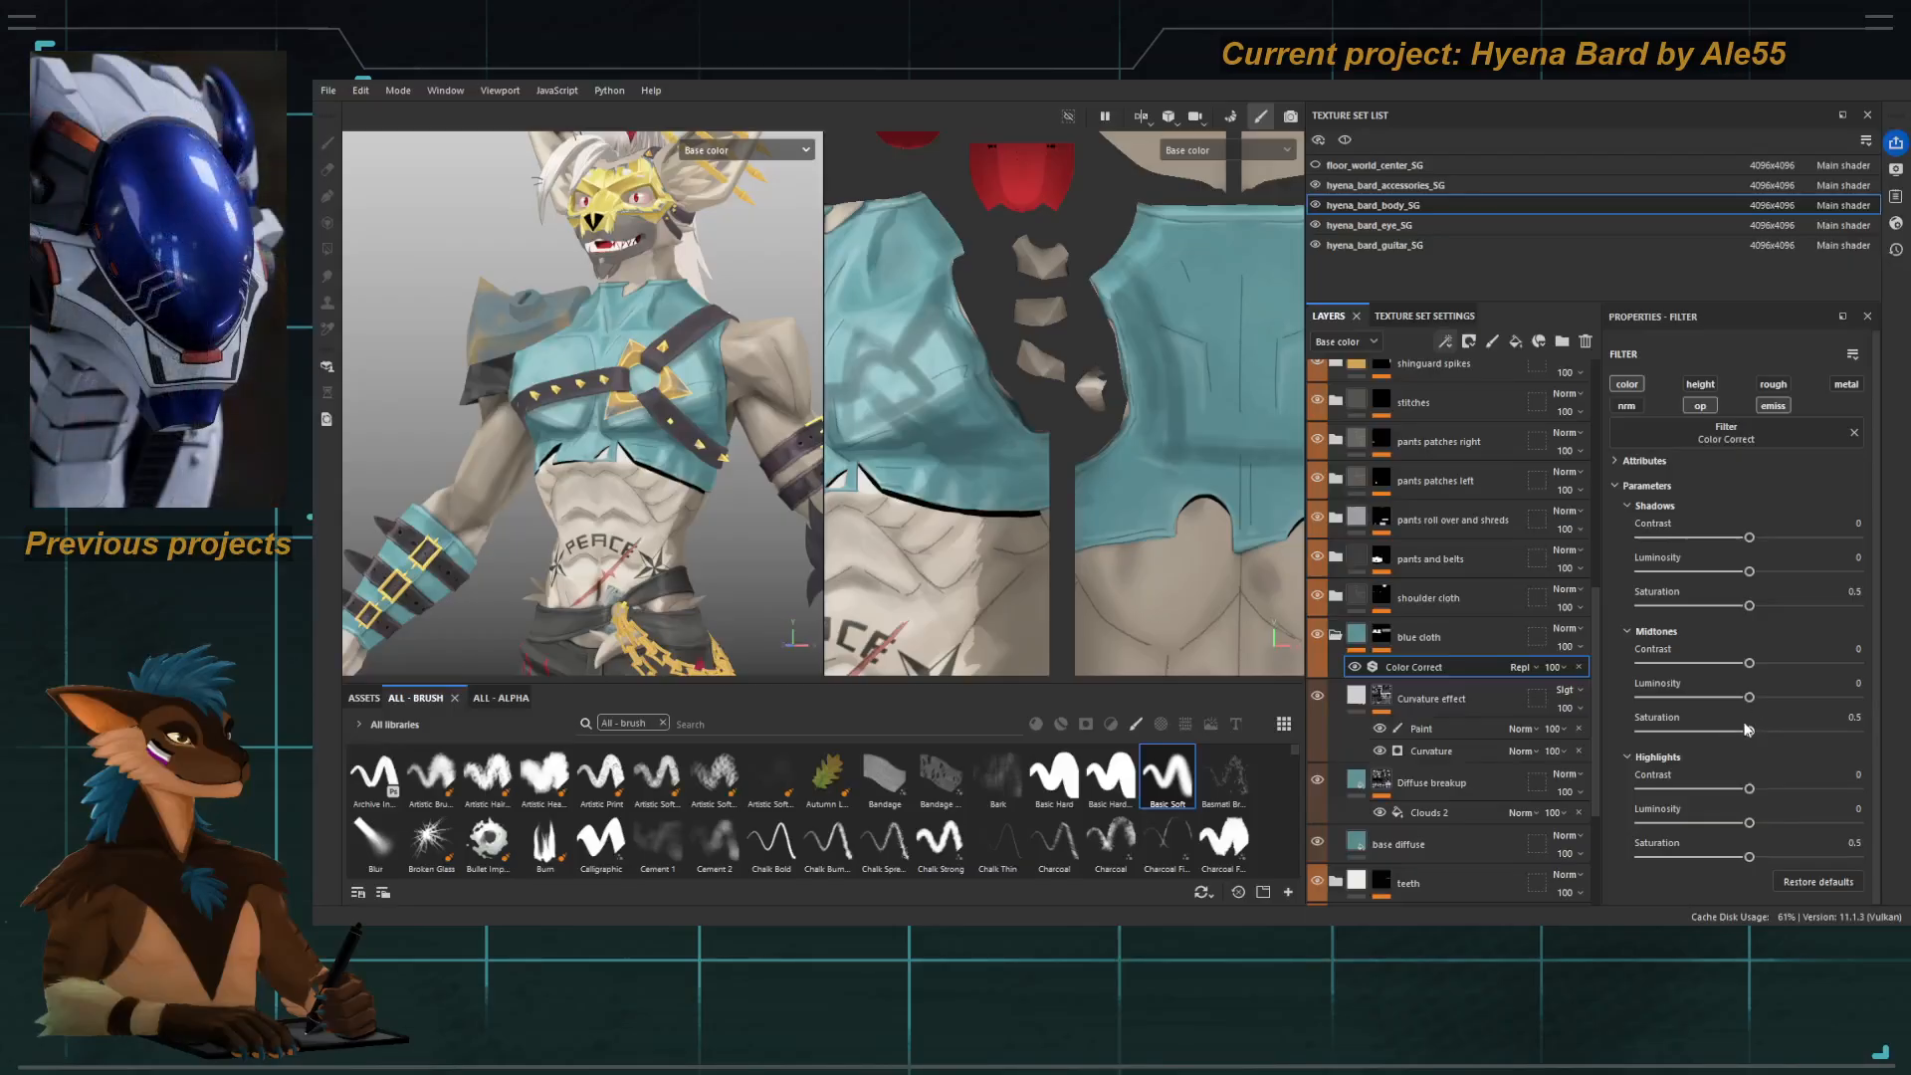
# Set the Color Correct filter's midtones luminosity to -0.36 and its midtones saturation to 0.63.
pyautogui.moveTo(1750, 734); pyautogui.dragTo(1719, 705)
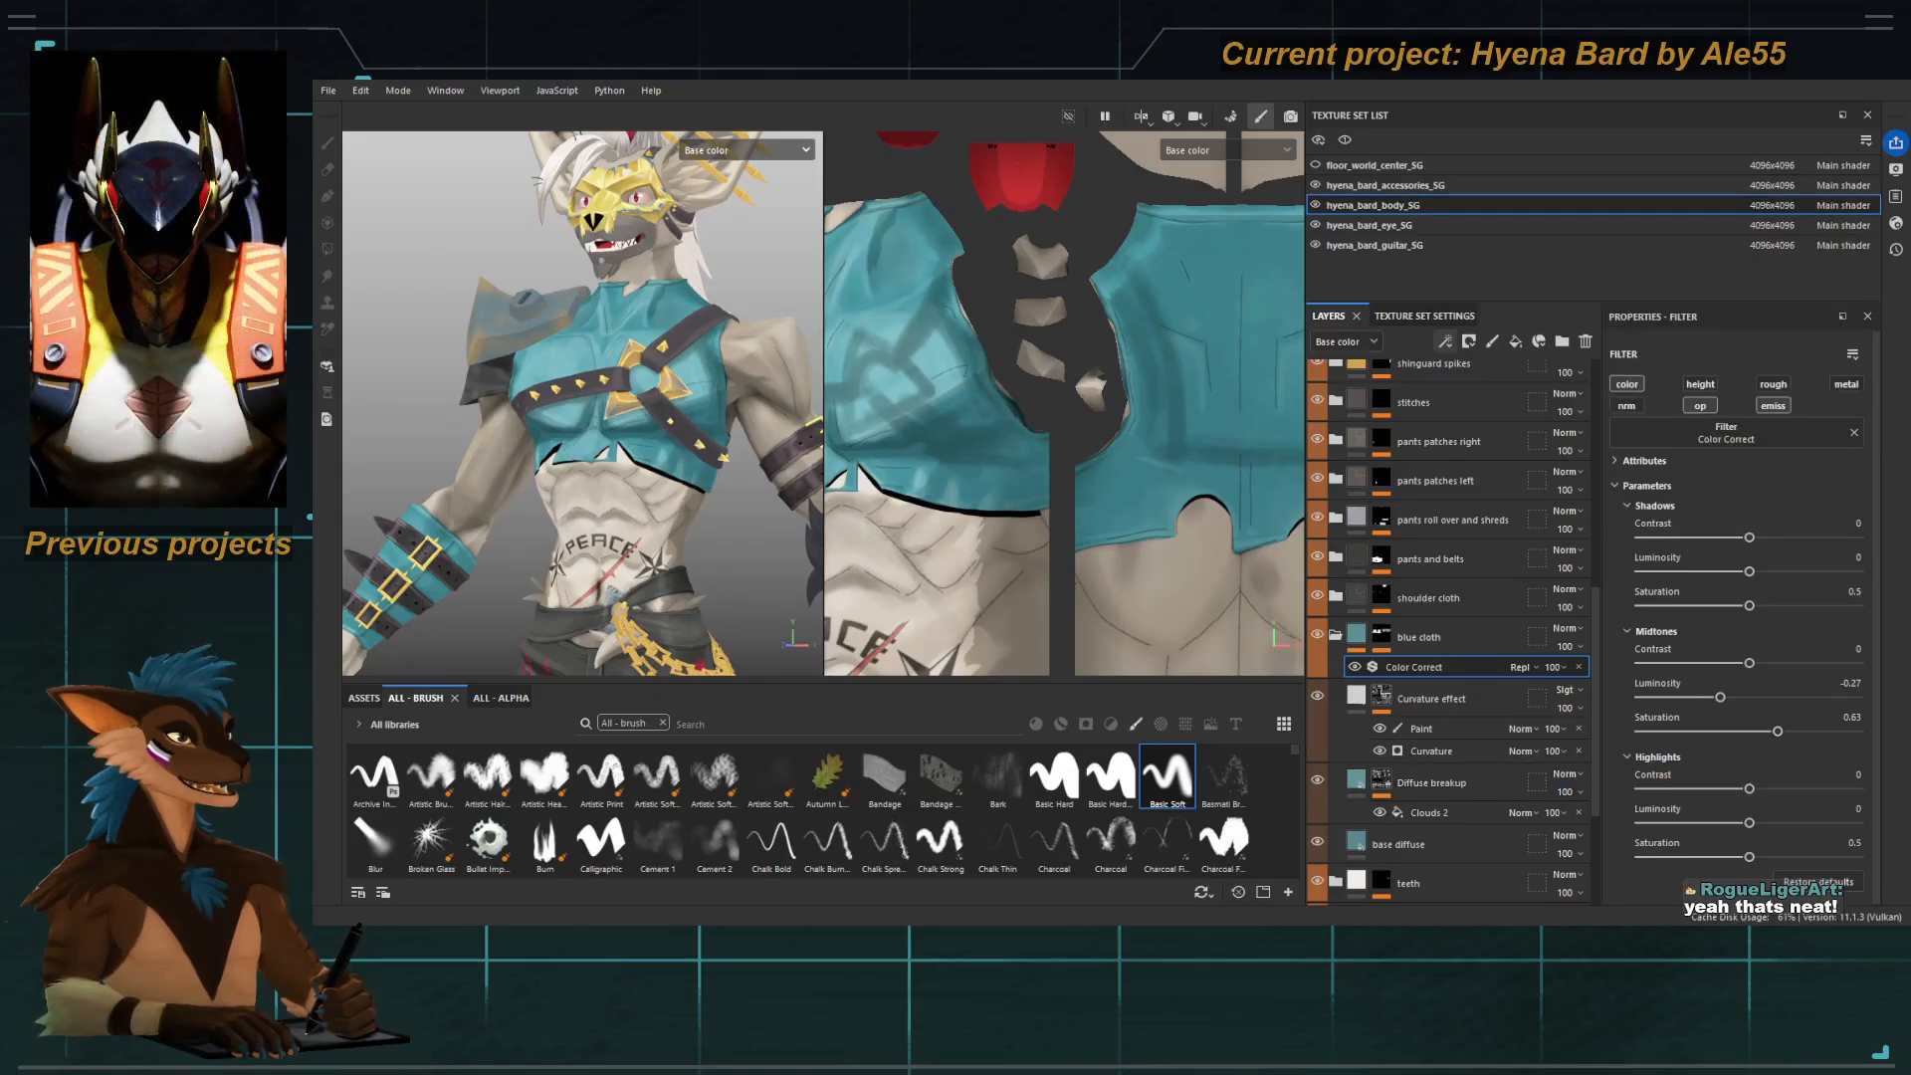
pyautogui.moveTo(1718, 697); pyautogui.dragTo(1706, 699)
pyautogui.keyDown('alt'); pyautogui.moveTo(493, 493); pyautogui.dragTo(577, 439, button='right'); pyautogui.keyUp('alt')
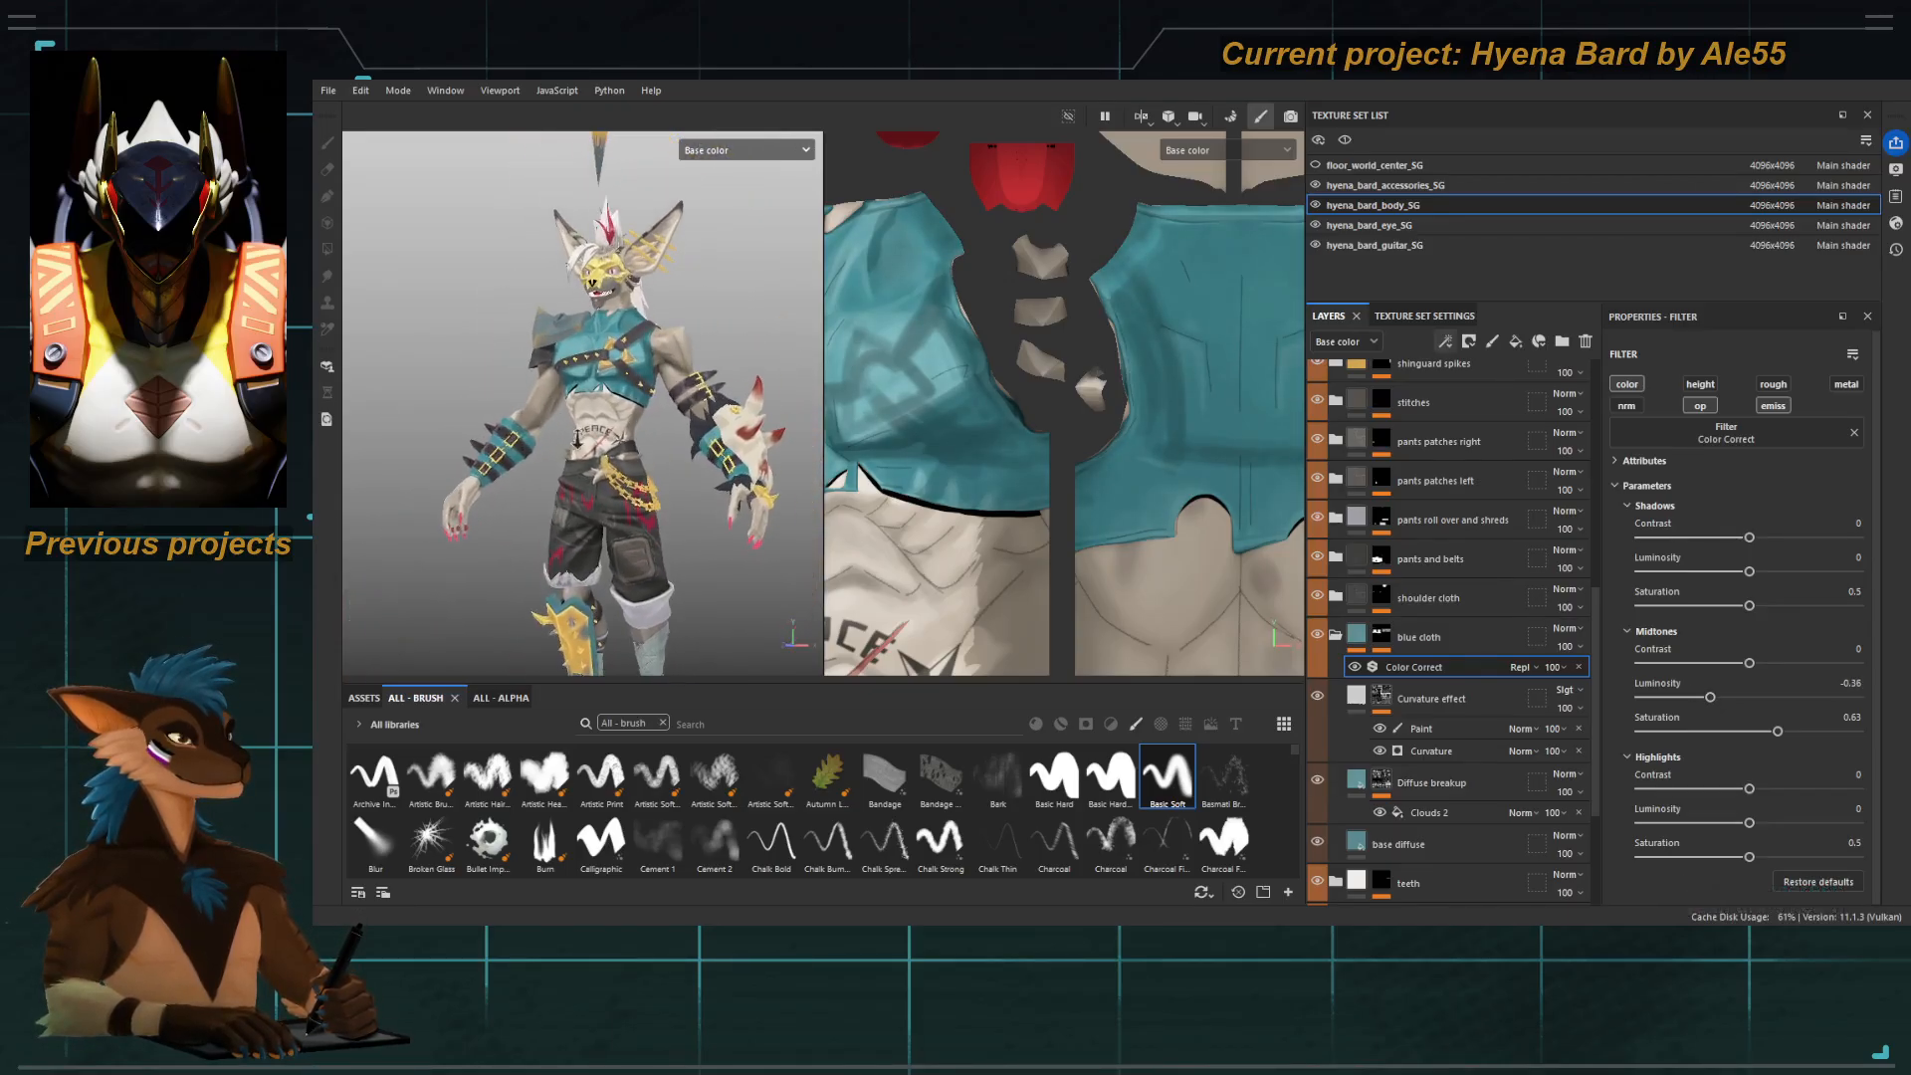
# Compare the character with and without the blue cloth's Color Correct filter.
pyautogui.click(1354, 666)
pyautogui.click(1354, 666)
pyautogui.click(1354, 666)
pyautogui.click(1353, 666)
pyautogui.click(1354, 666)
pyautogui.click(1354, 666)
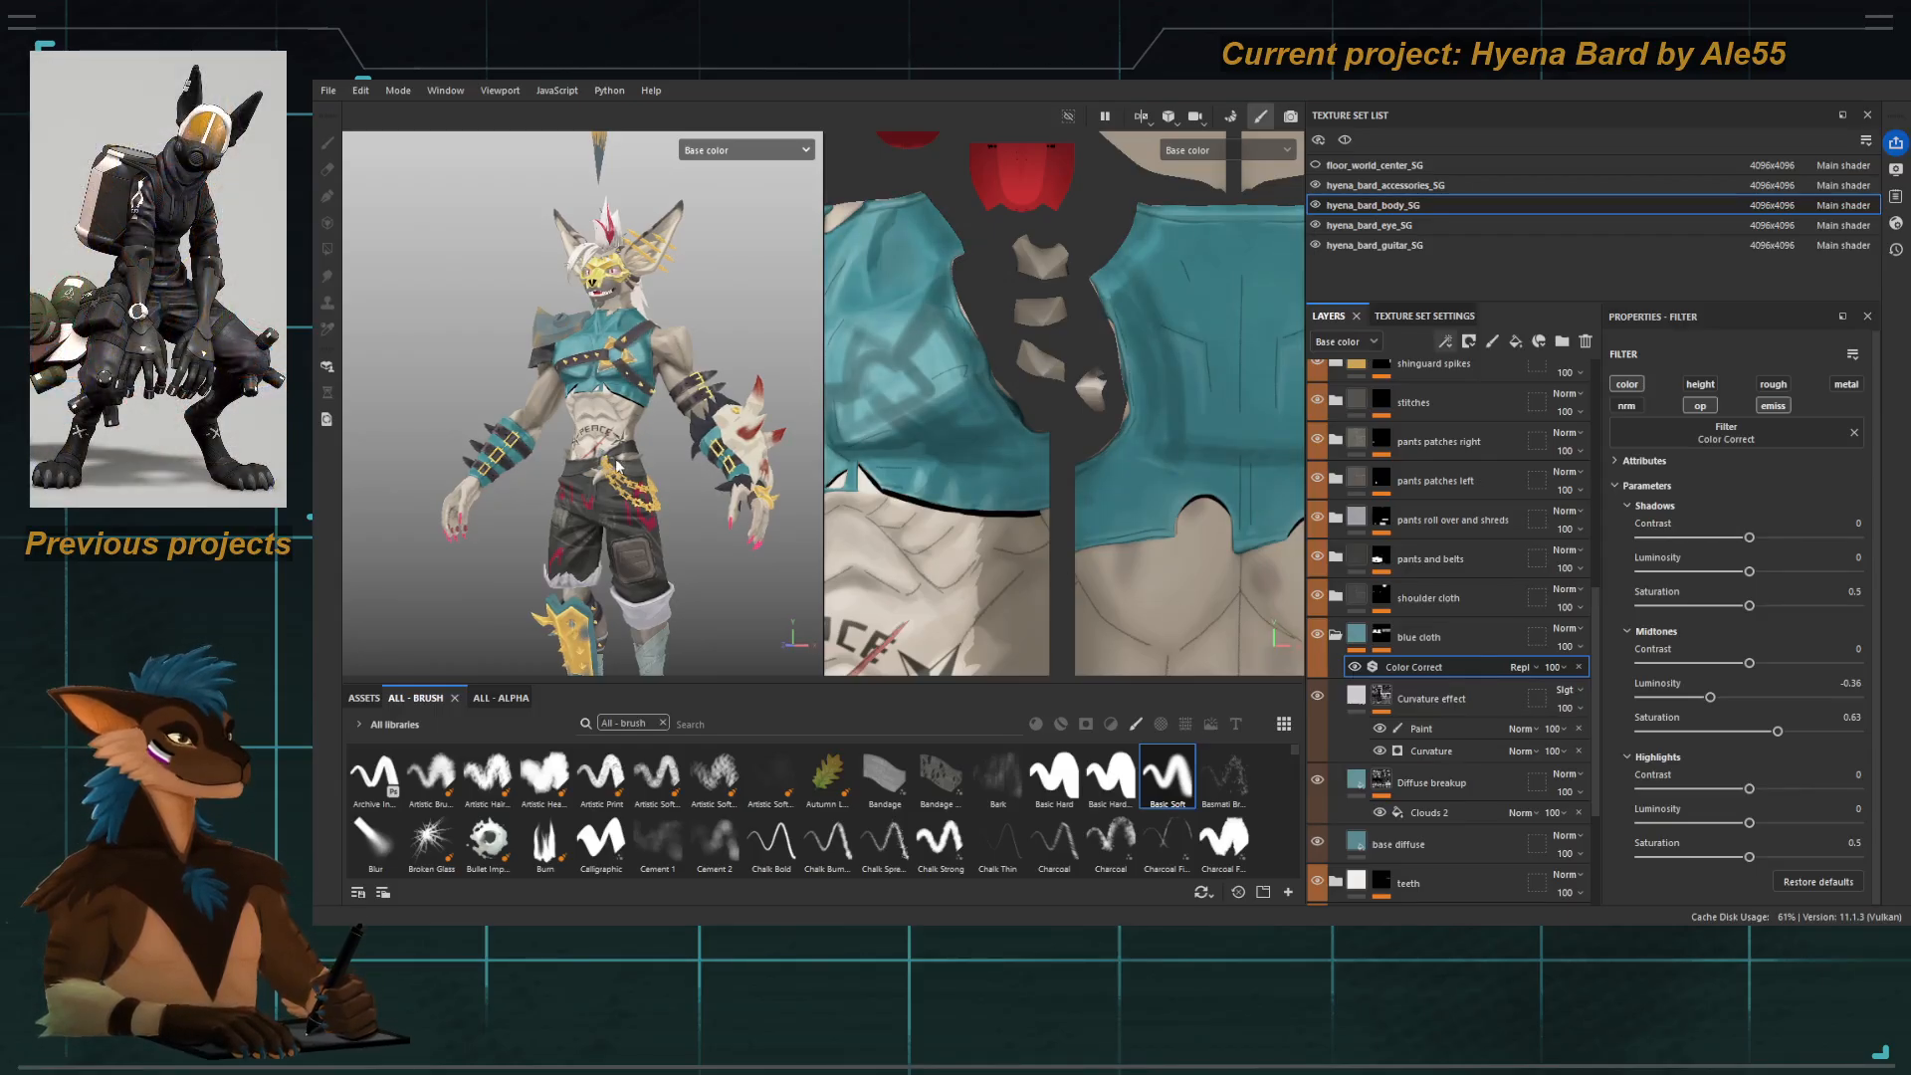
# Set the Color Correct filter's midtones saturation to 0.6 and check the cloth colour on the whole character.
pyautogui.scroll(-2, 941, 350)
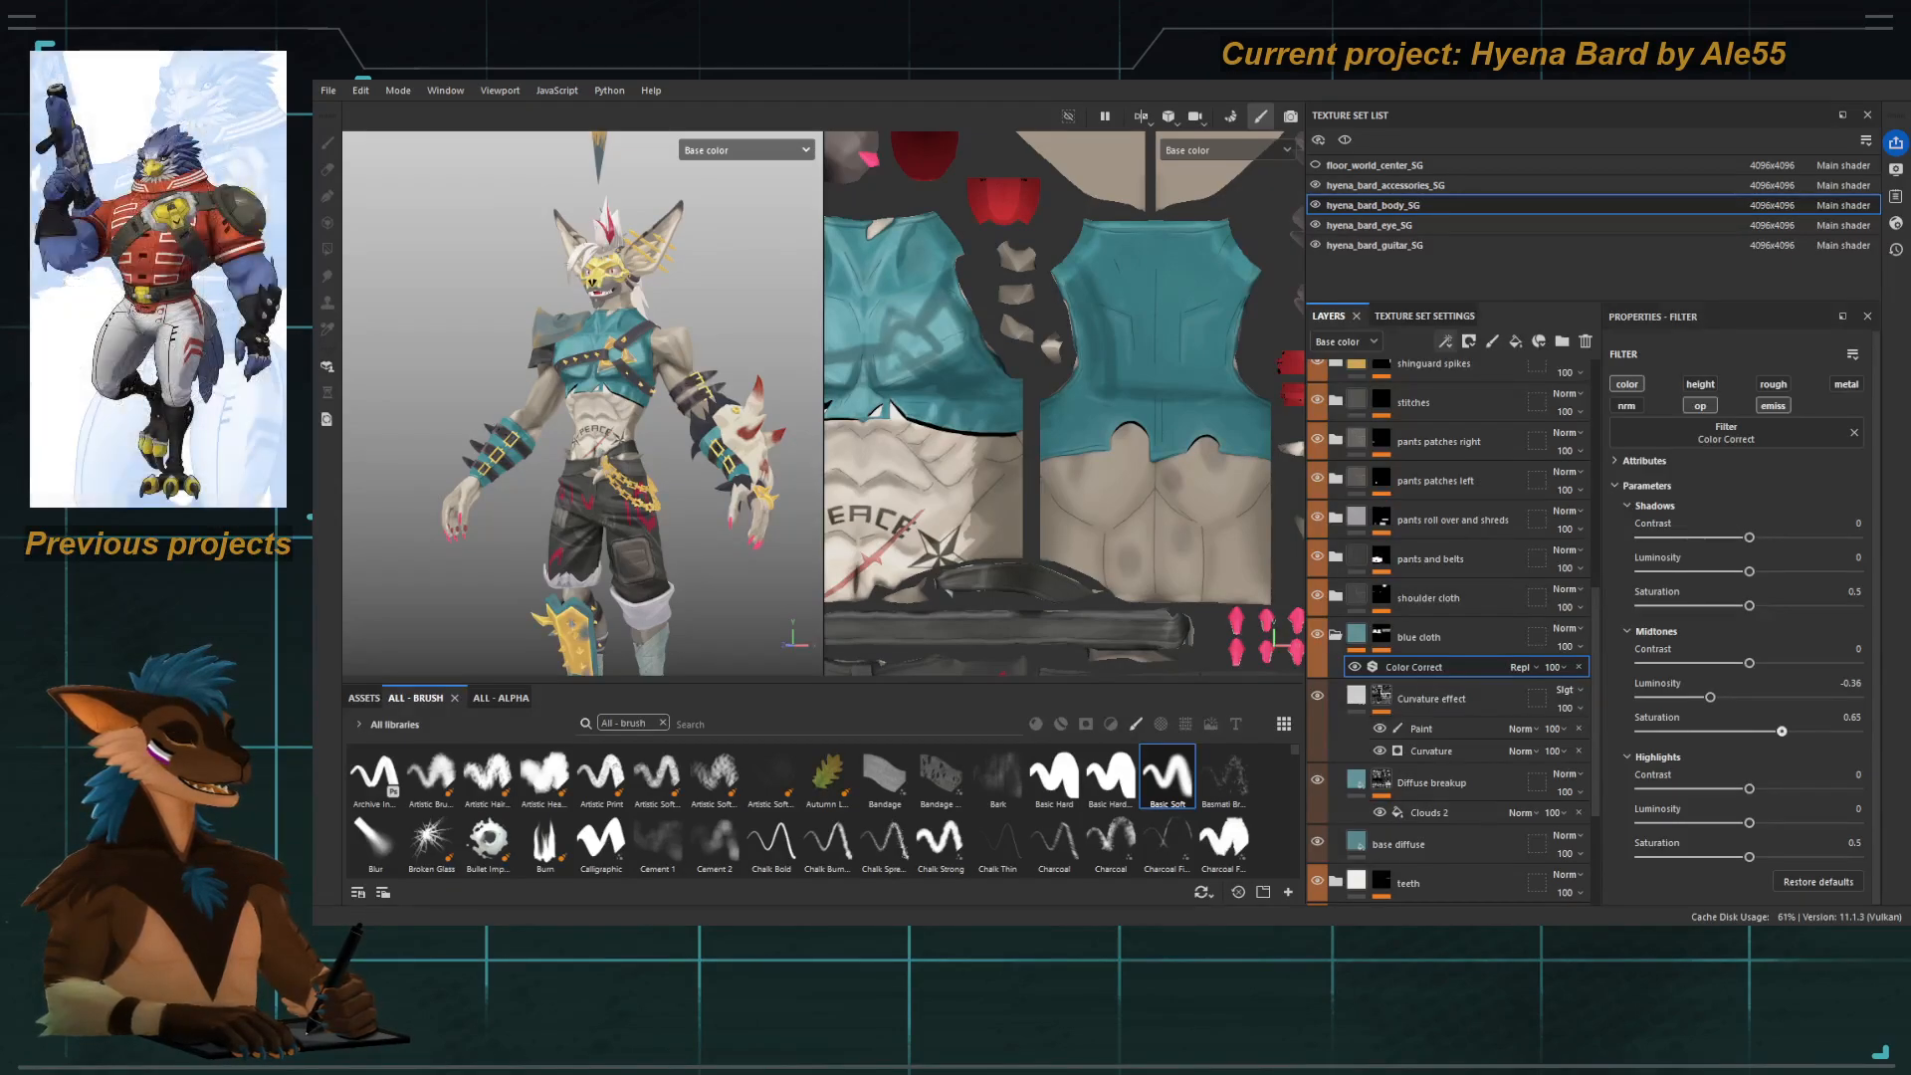
pyautogui.moveTo(1778, 731)
pyautogui.mouseDown()
pyautogui.moveTo(1796, 732)
pyautogui.moveTo(1689, 732)
pyautogui.moveTo(1816, 732)
pyautogui.moveTo(1771, 750)
pyautogui.mouseUp()
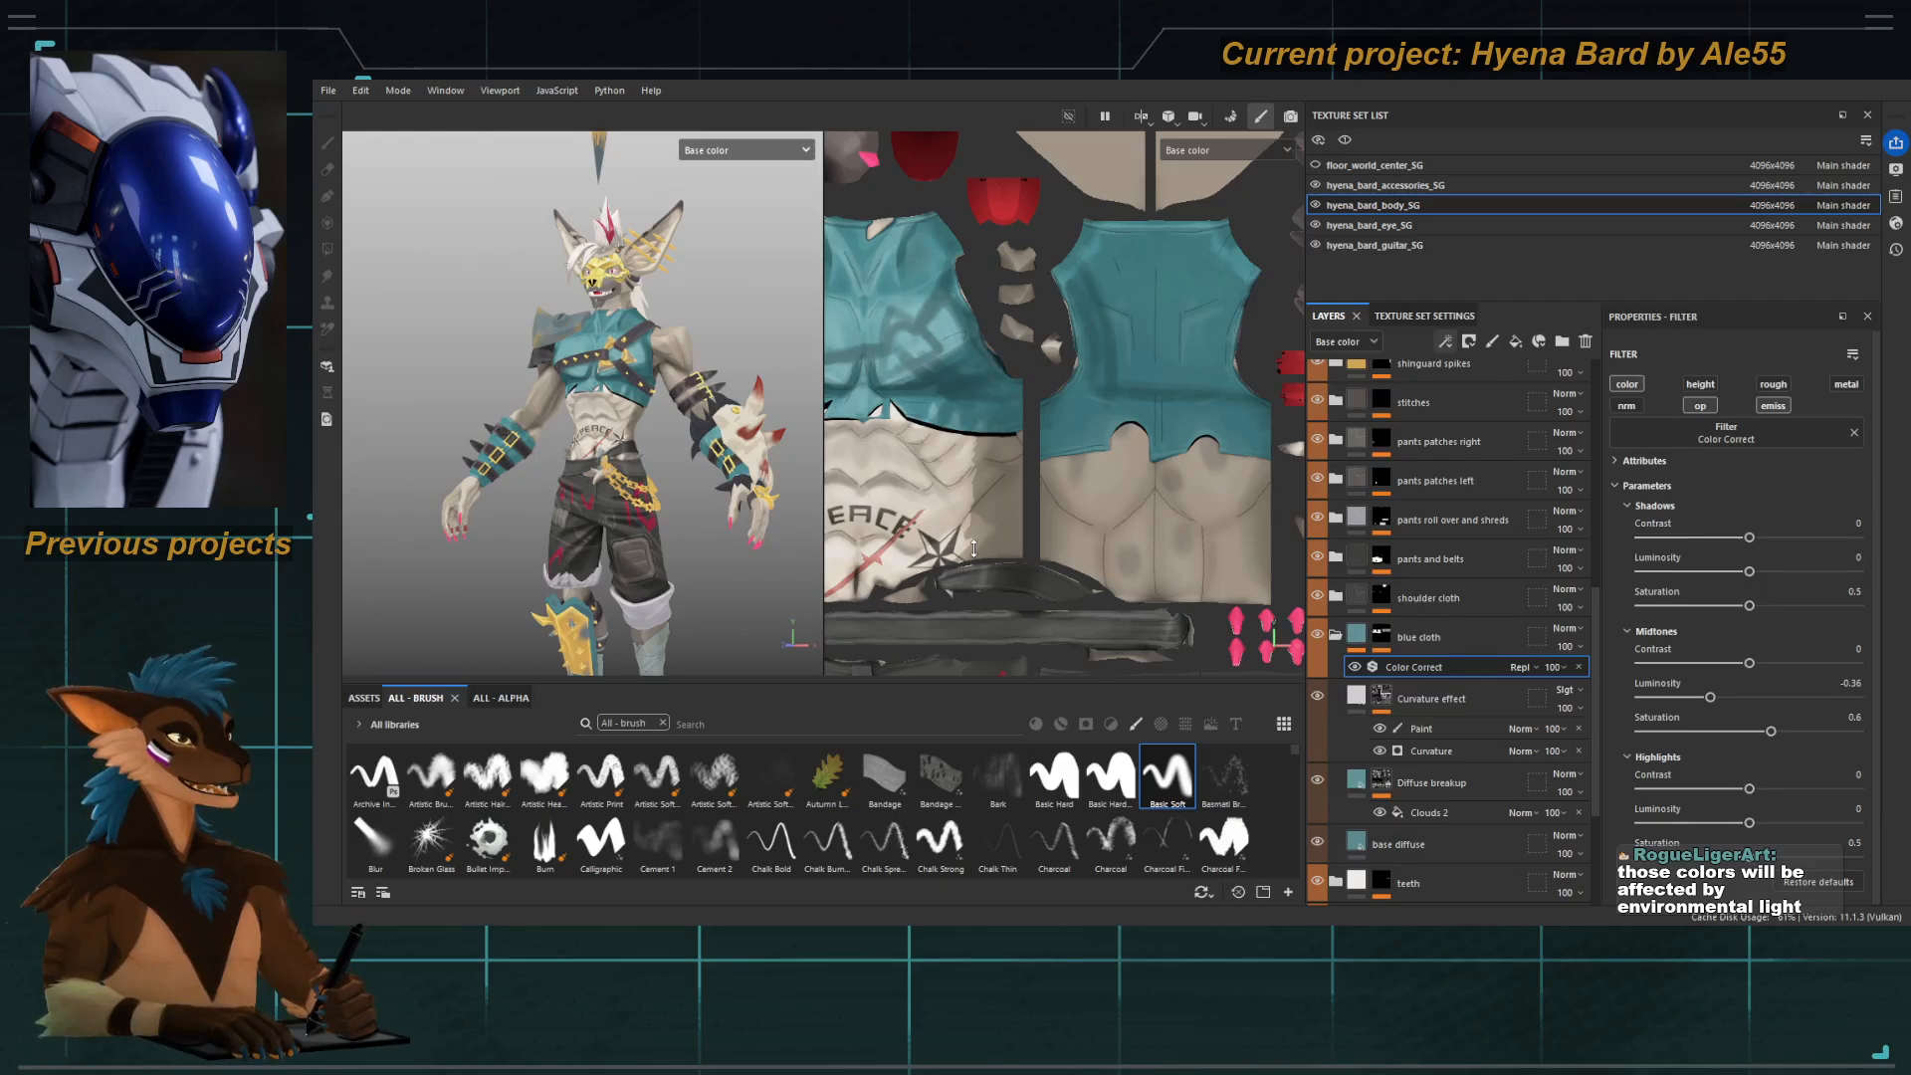
pyautogui.keyDown('alt'); pyautogui.moveTo(597, 481); pyautogui.dragTo(588, 396, button='middle'); pyautogui.keyUp('alt')
pyautogui.keyDown('alt'); pyautogui.moveTo(588, 396); pyautogui.dragTo(569, 393, button='right'); pyautogui.keyUp('alt')
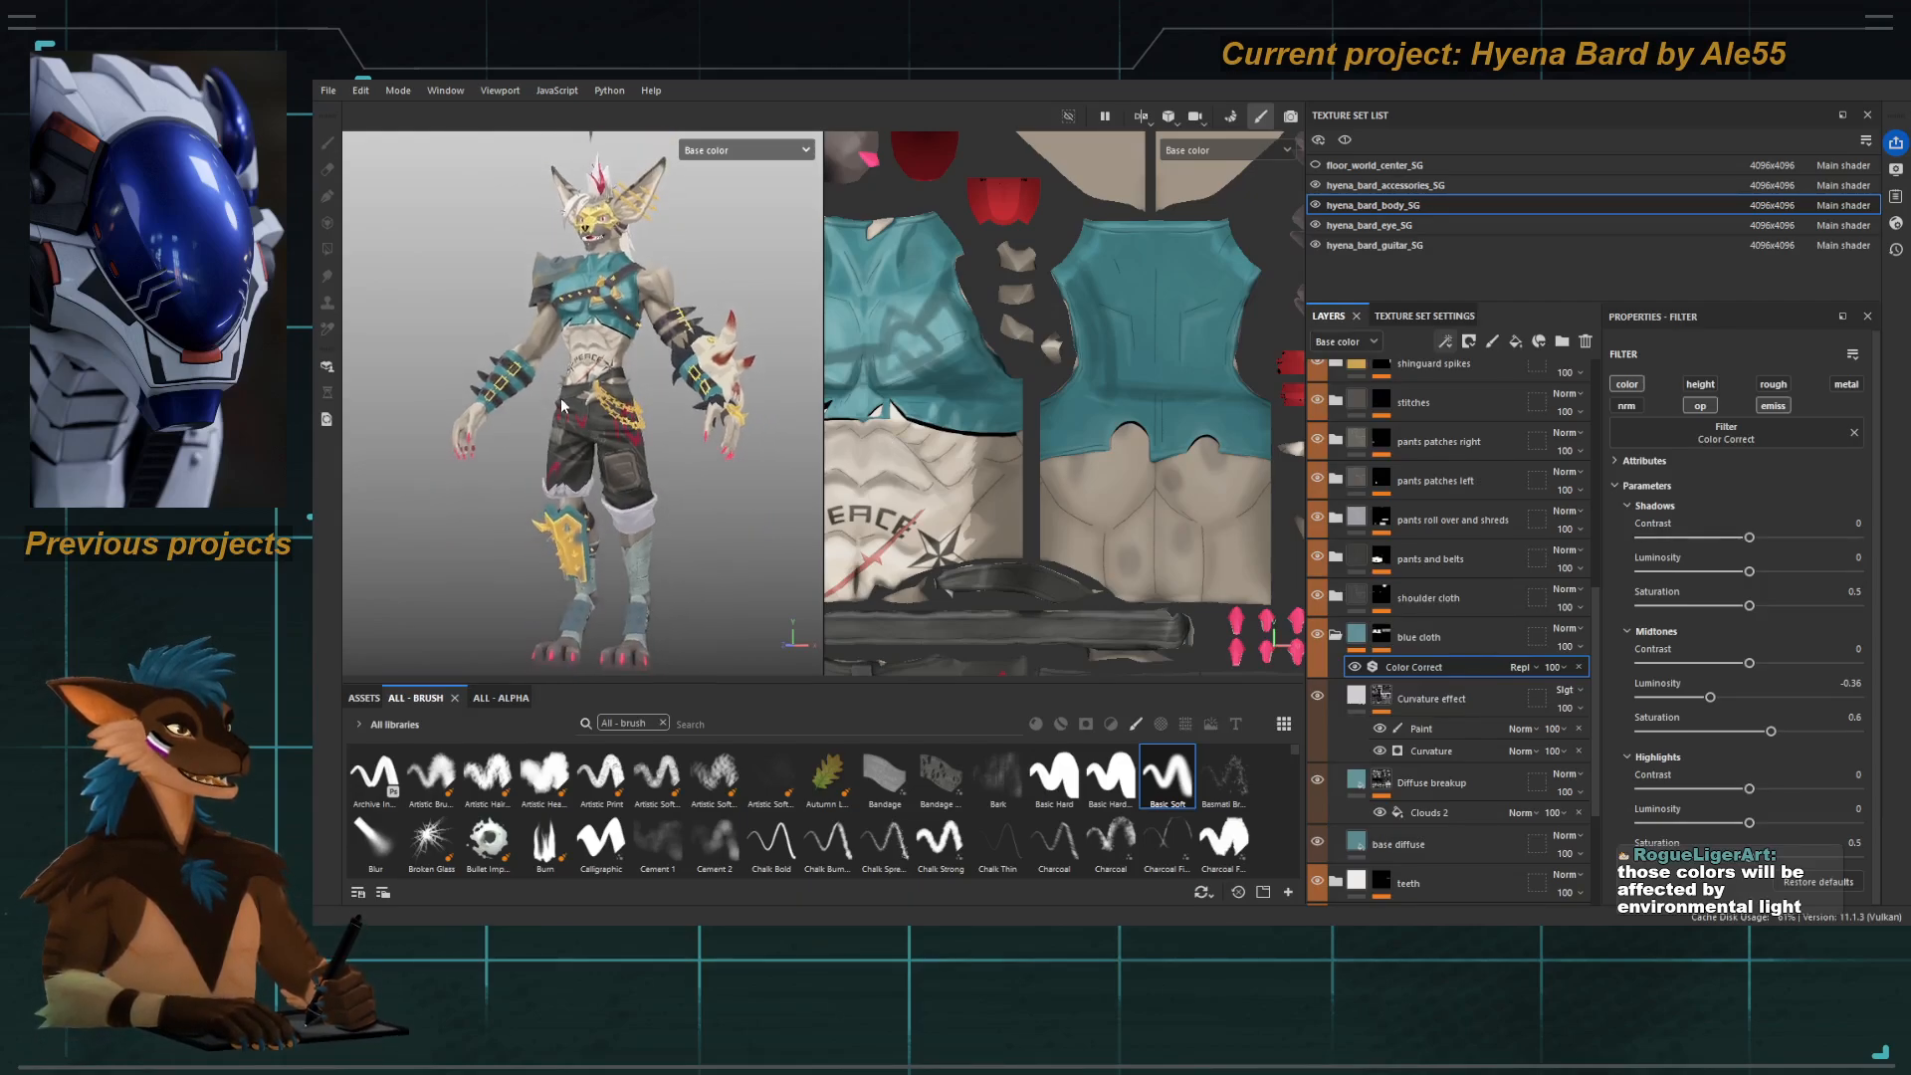
pyautogui.keyDown('alt'); pyautogui.moveTo(569, 393); pyautogui.dragTo(626, 436); pyautogui.keyUp('alt')
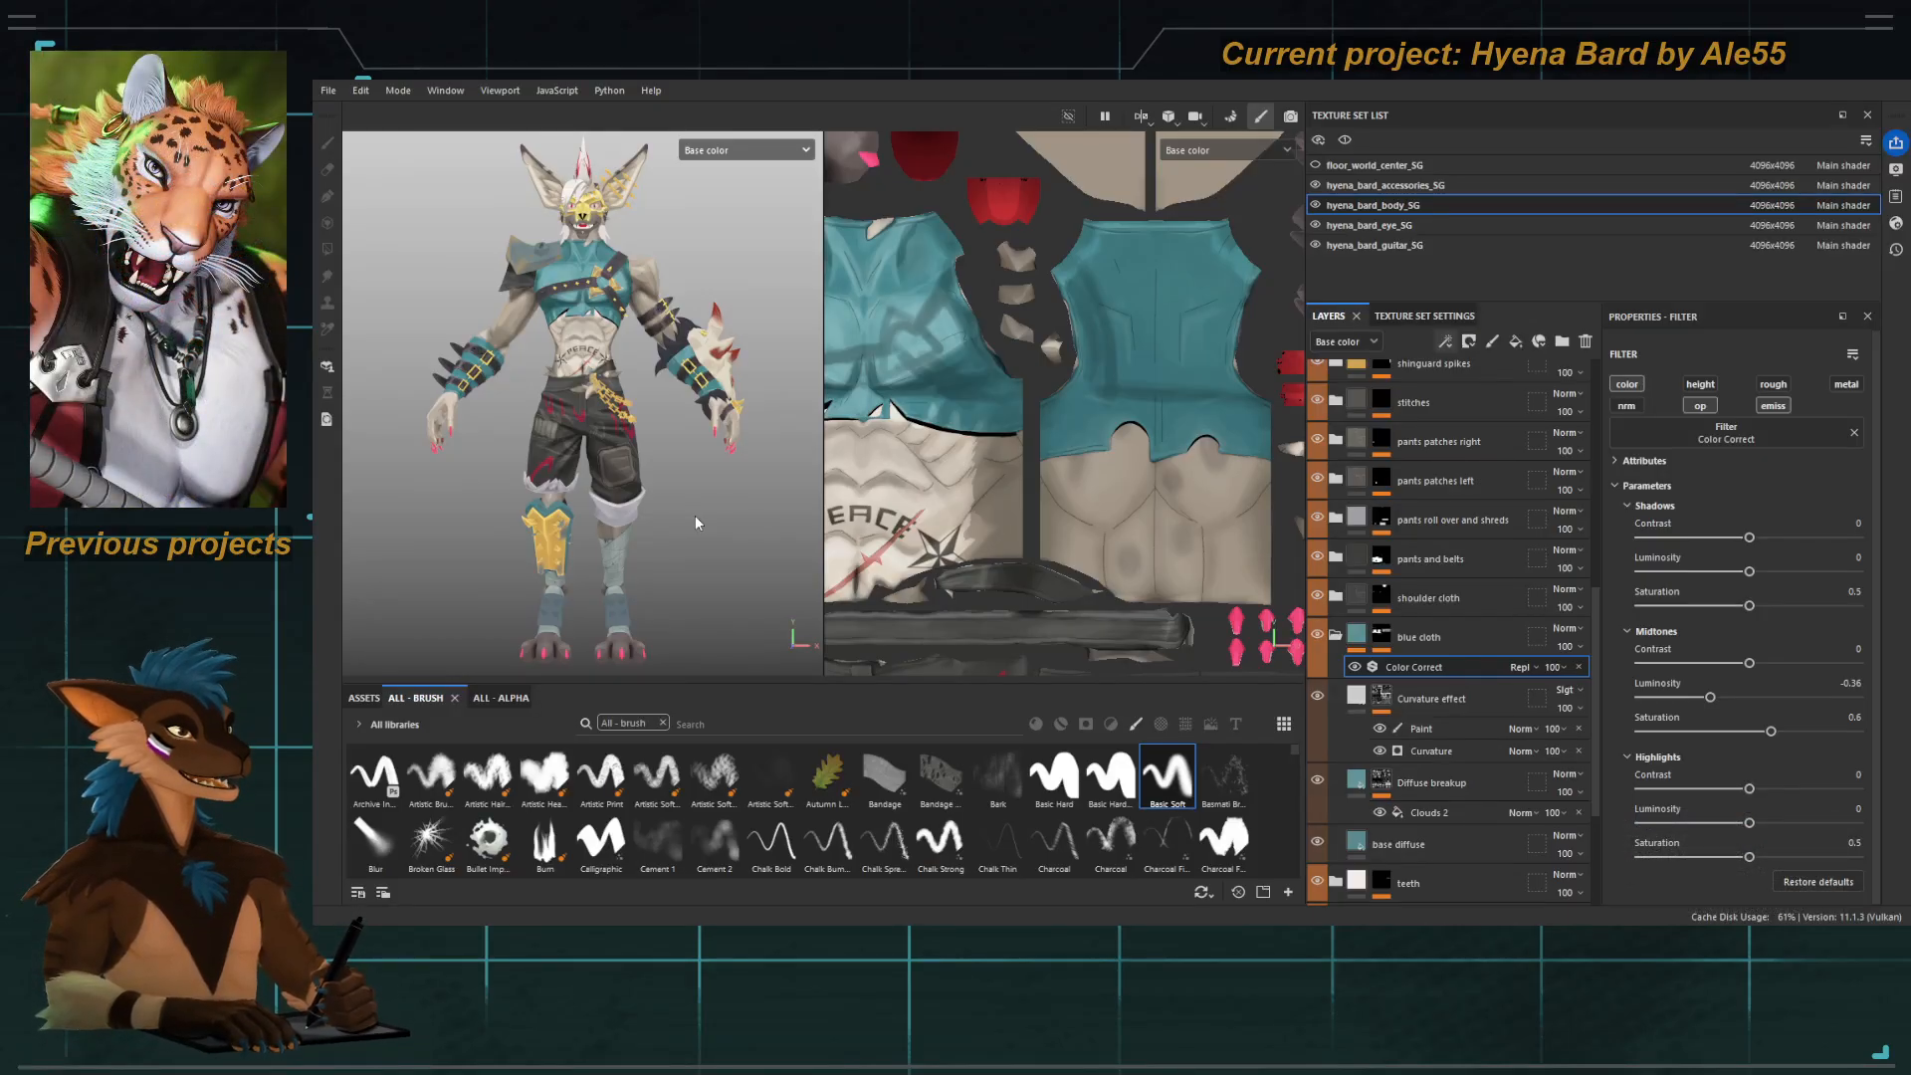
pyautogui.keyDown('alt'); pyautogui.moveTo(694, 516); pyautogui.dragTo(716, 560); pyautogui.keyUp('alt')
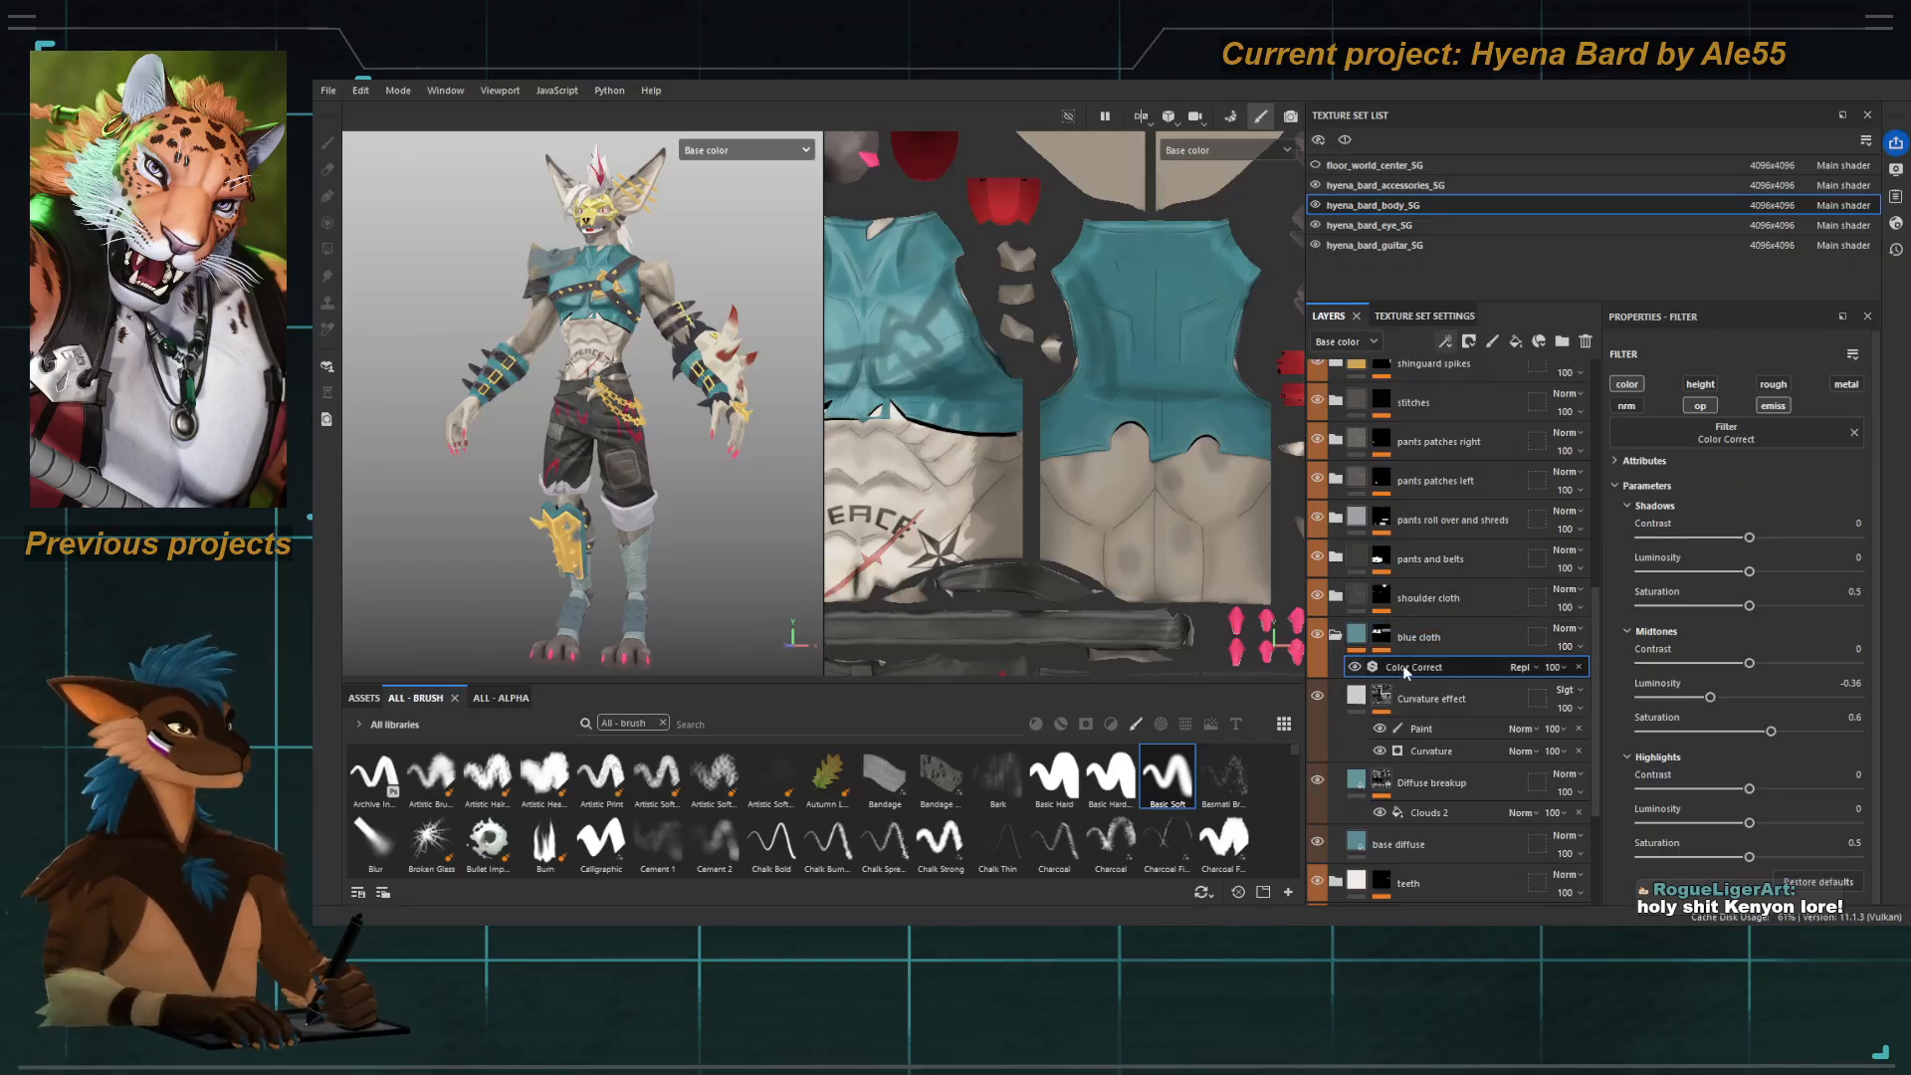
# Try green base colors on the blue cloth group's base diffuse fill and restore its teal color.
pyautogui.scroll(5, 1422, 587)
pyautogui.scroll(-6, 1426, 609)
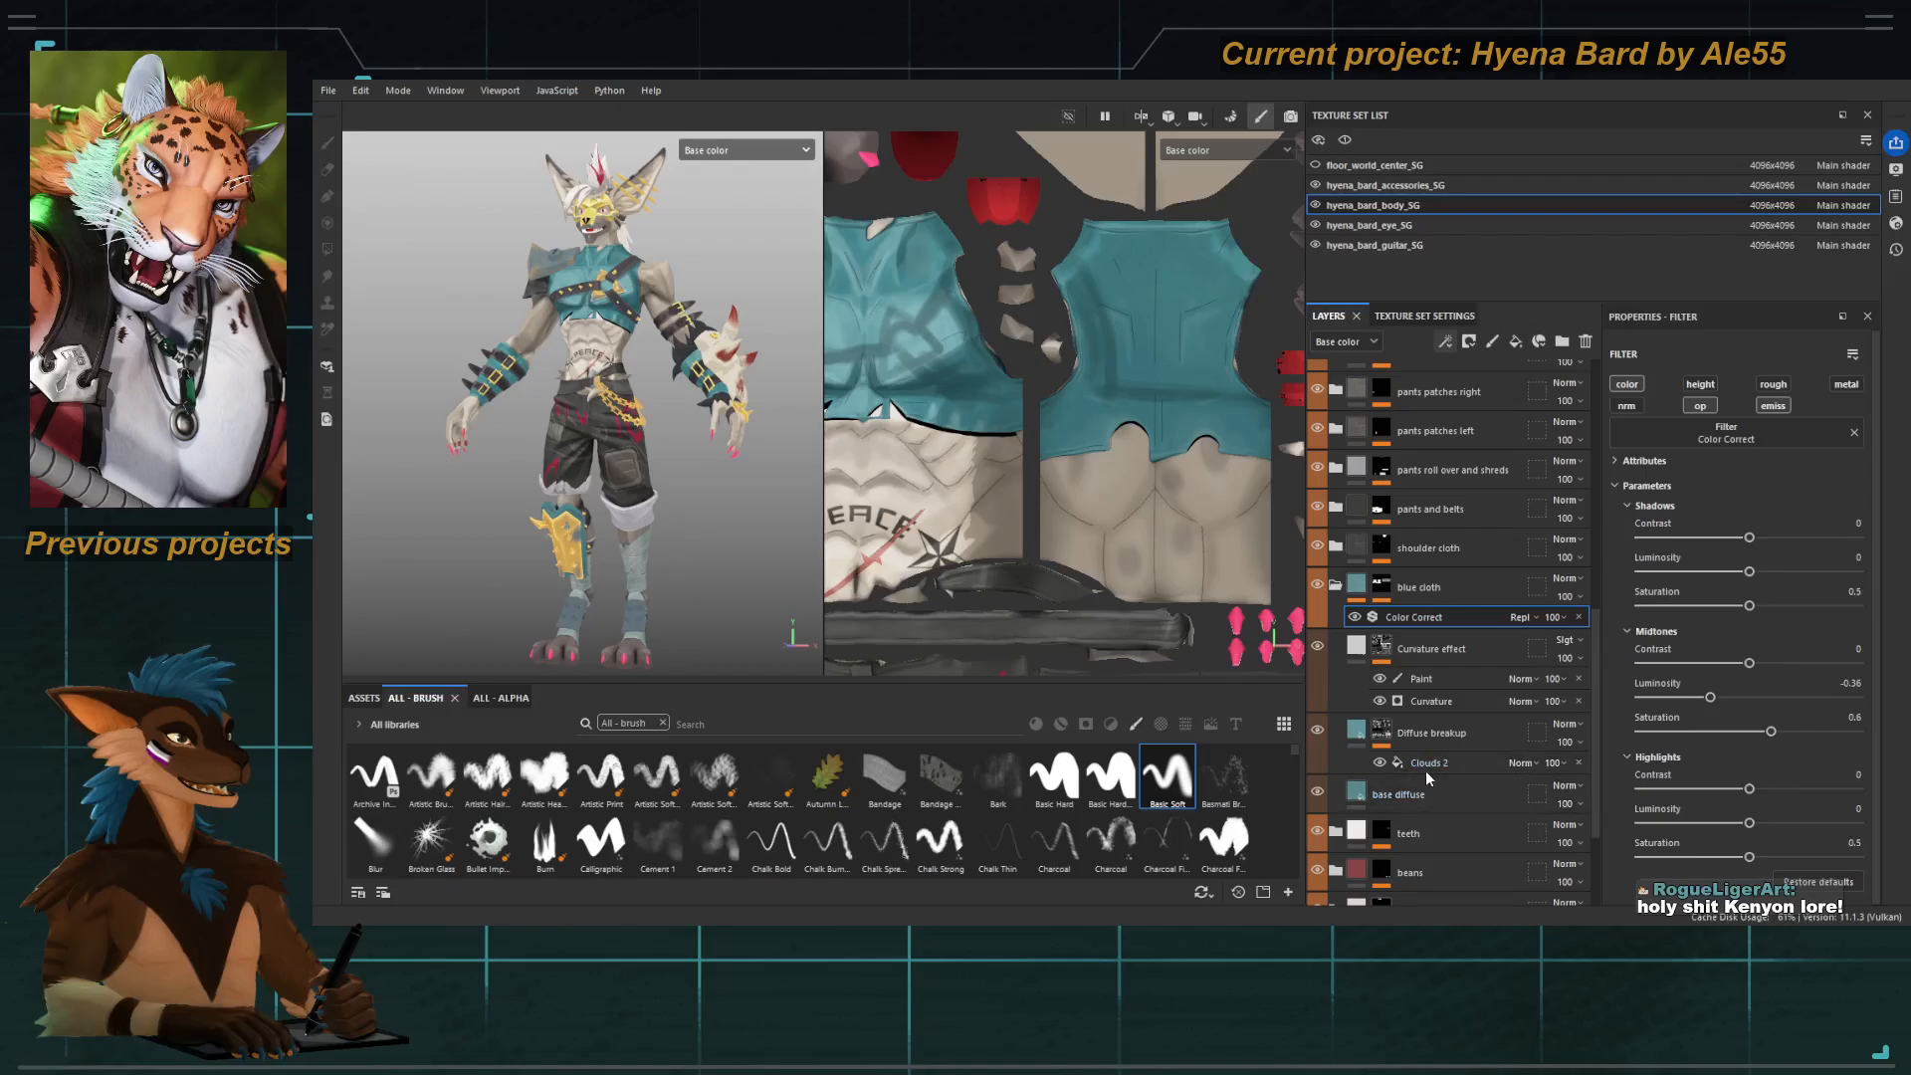
pyautogui.click(1367, 794)
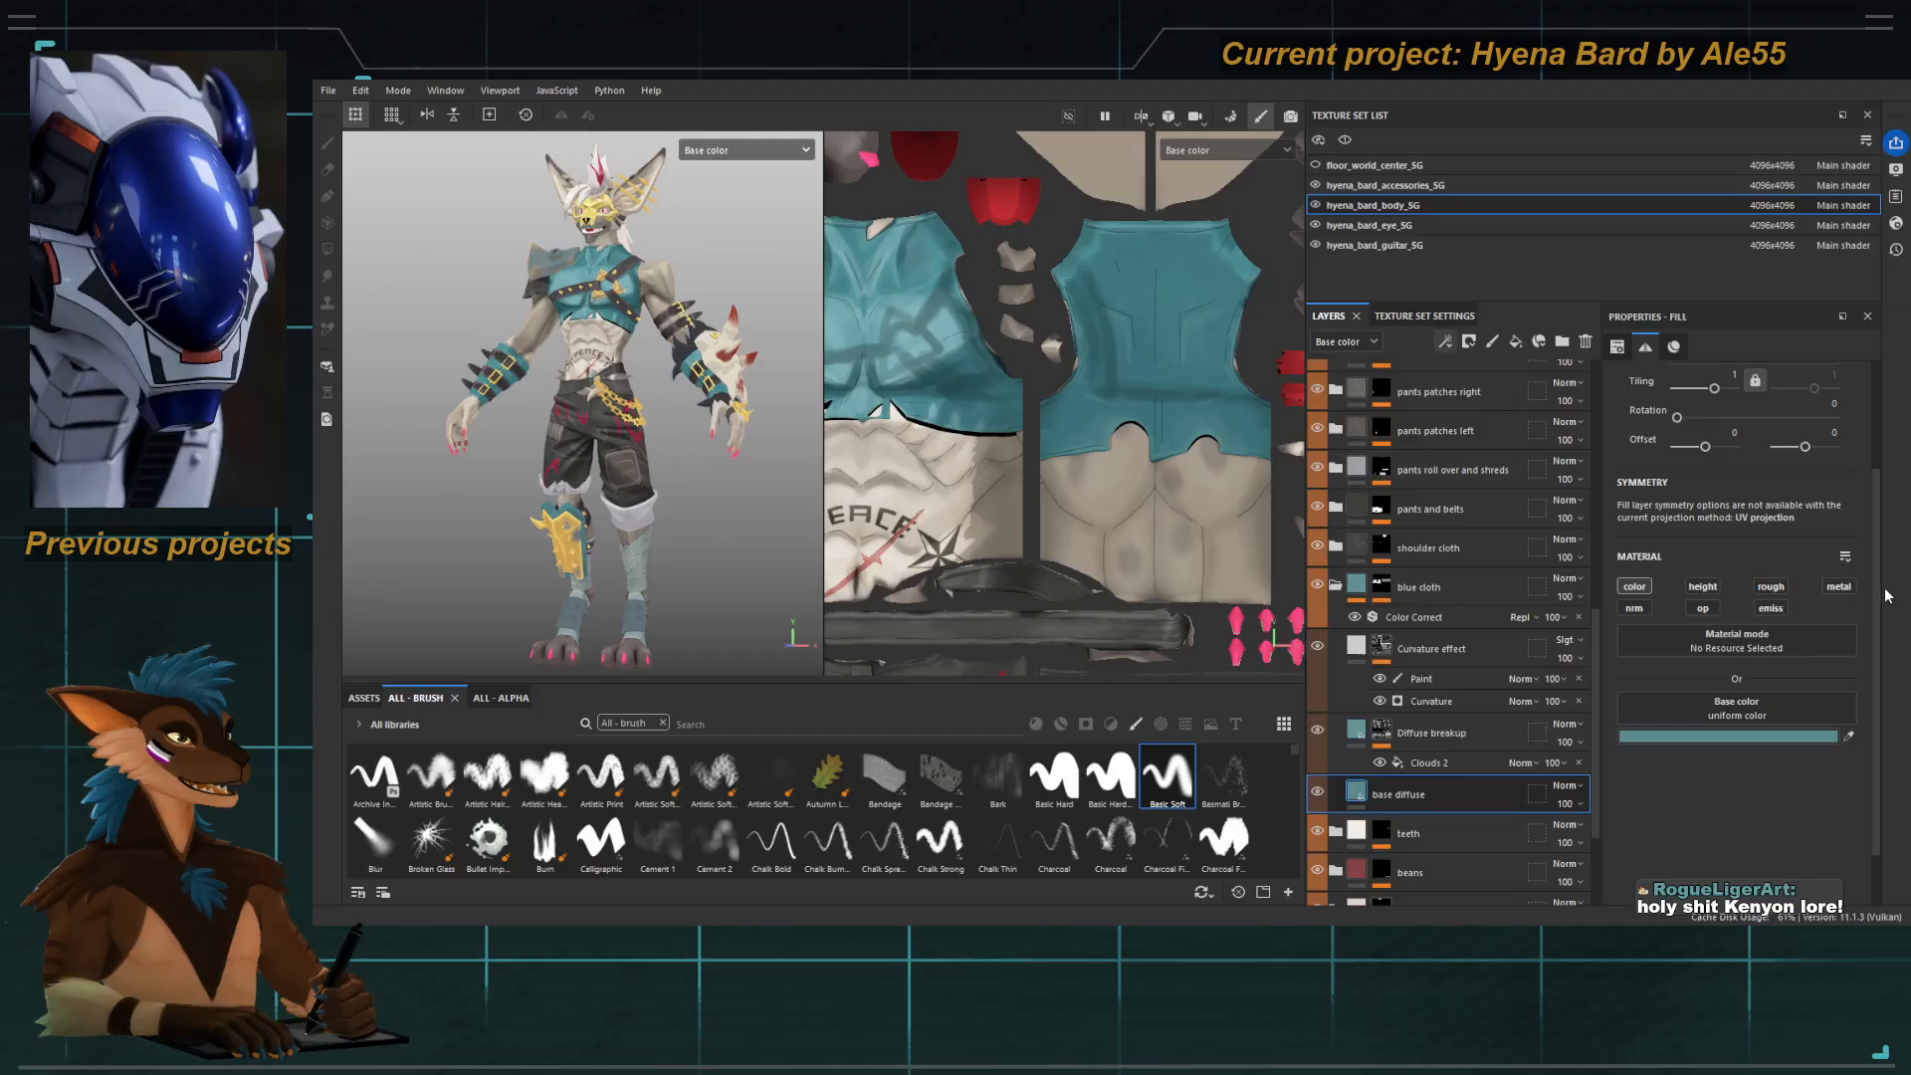
pyautogui.click(1886, 622)
pyautogui.click(1794, 553)
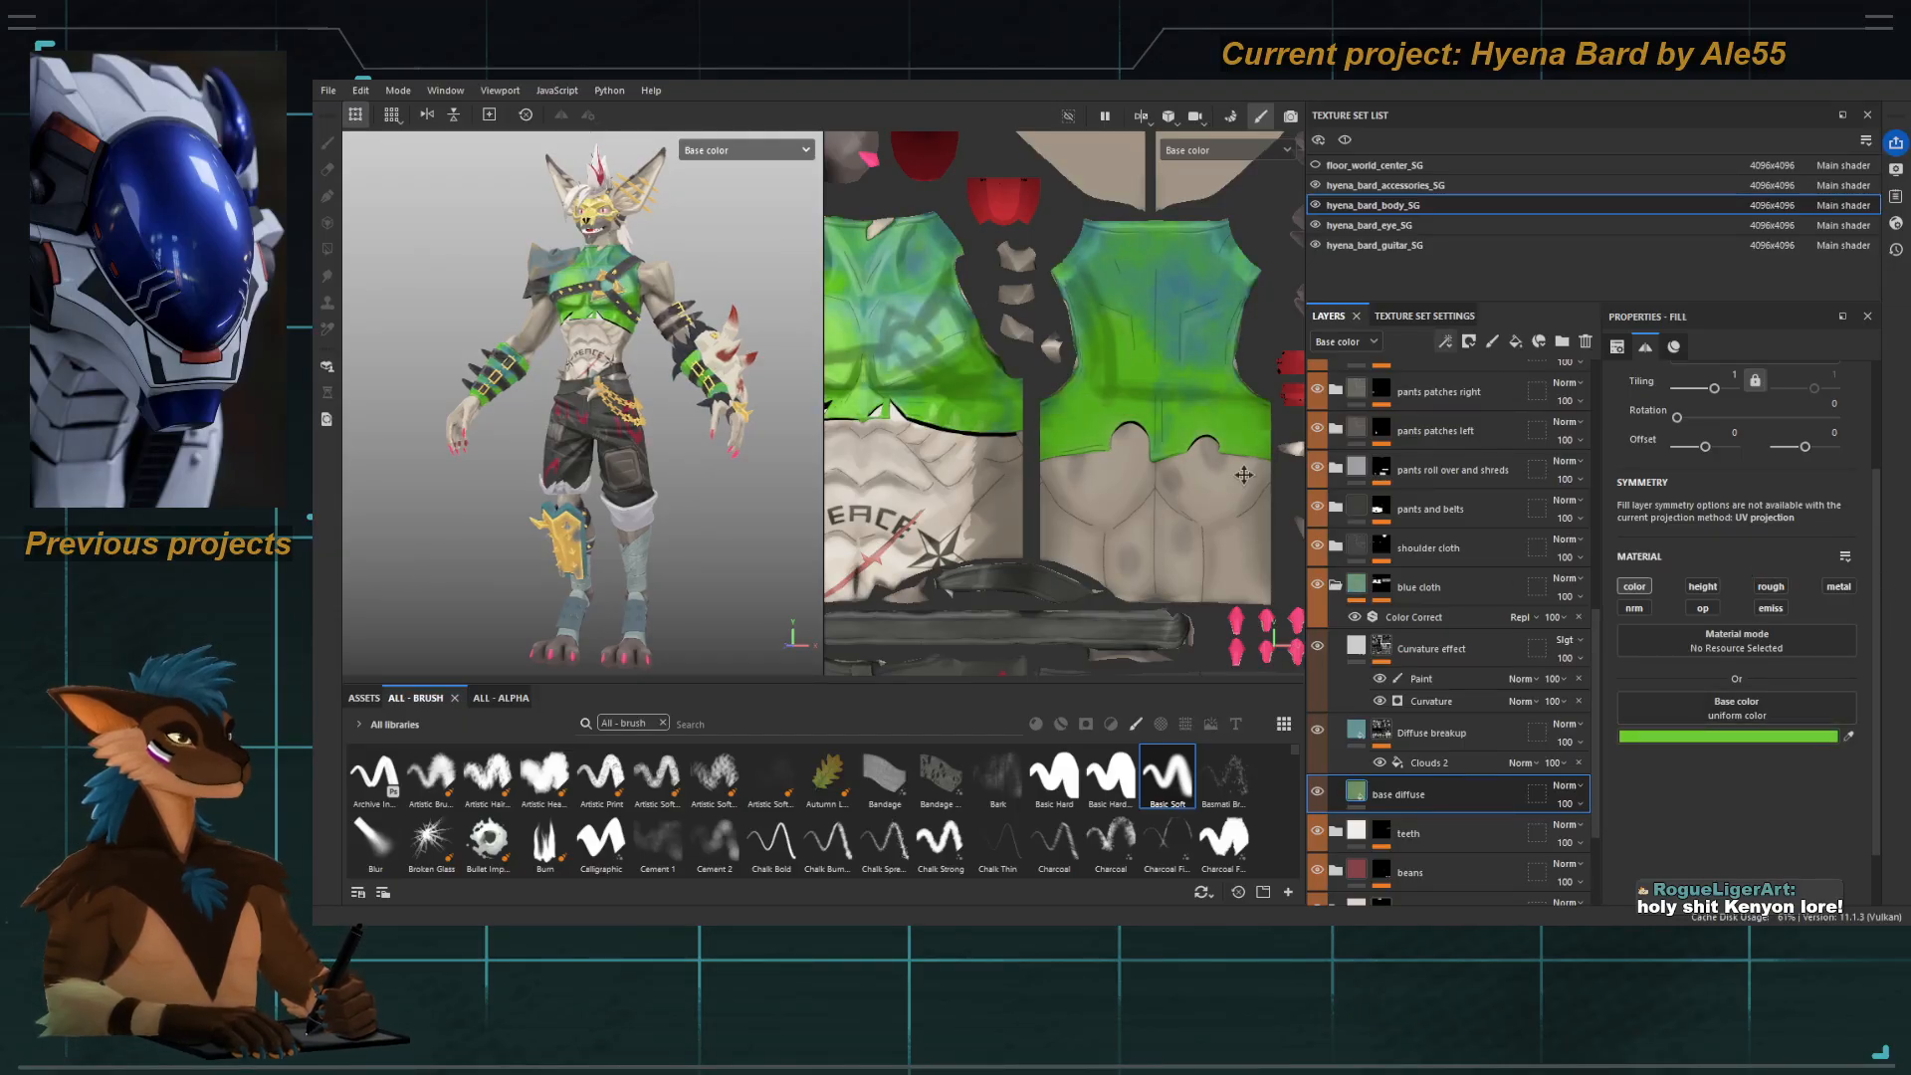
pyautogui.click(1885, 602)
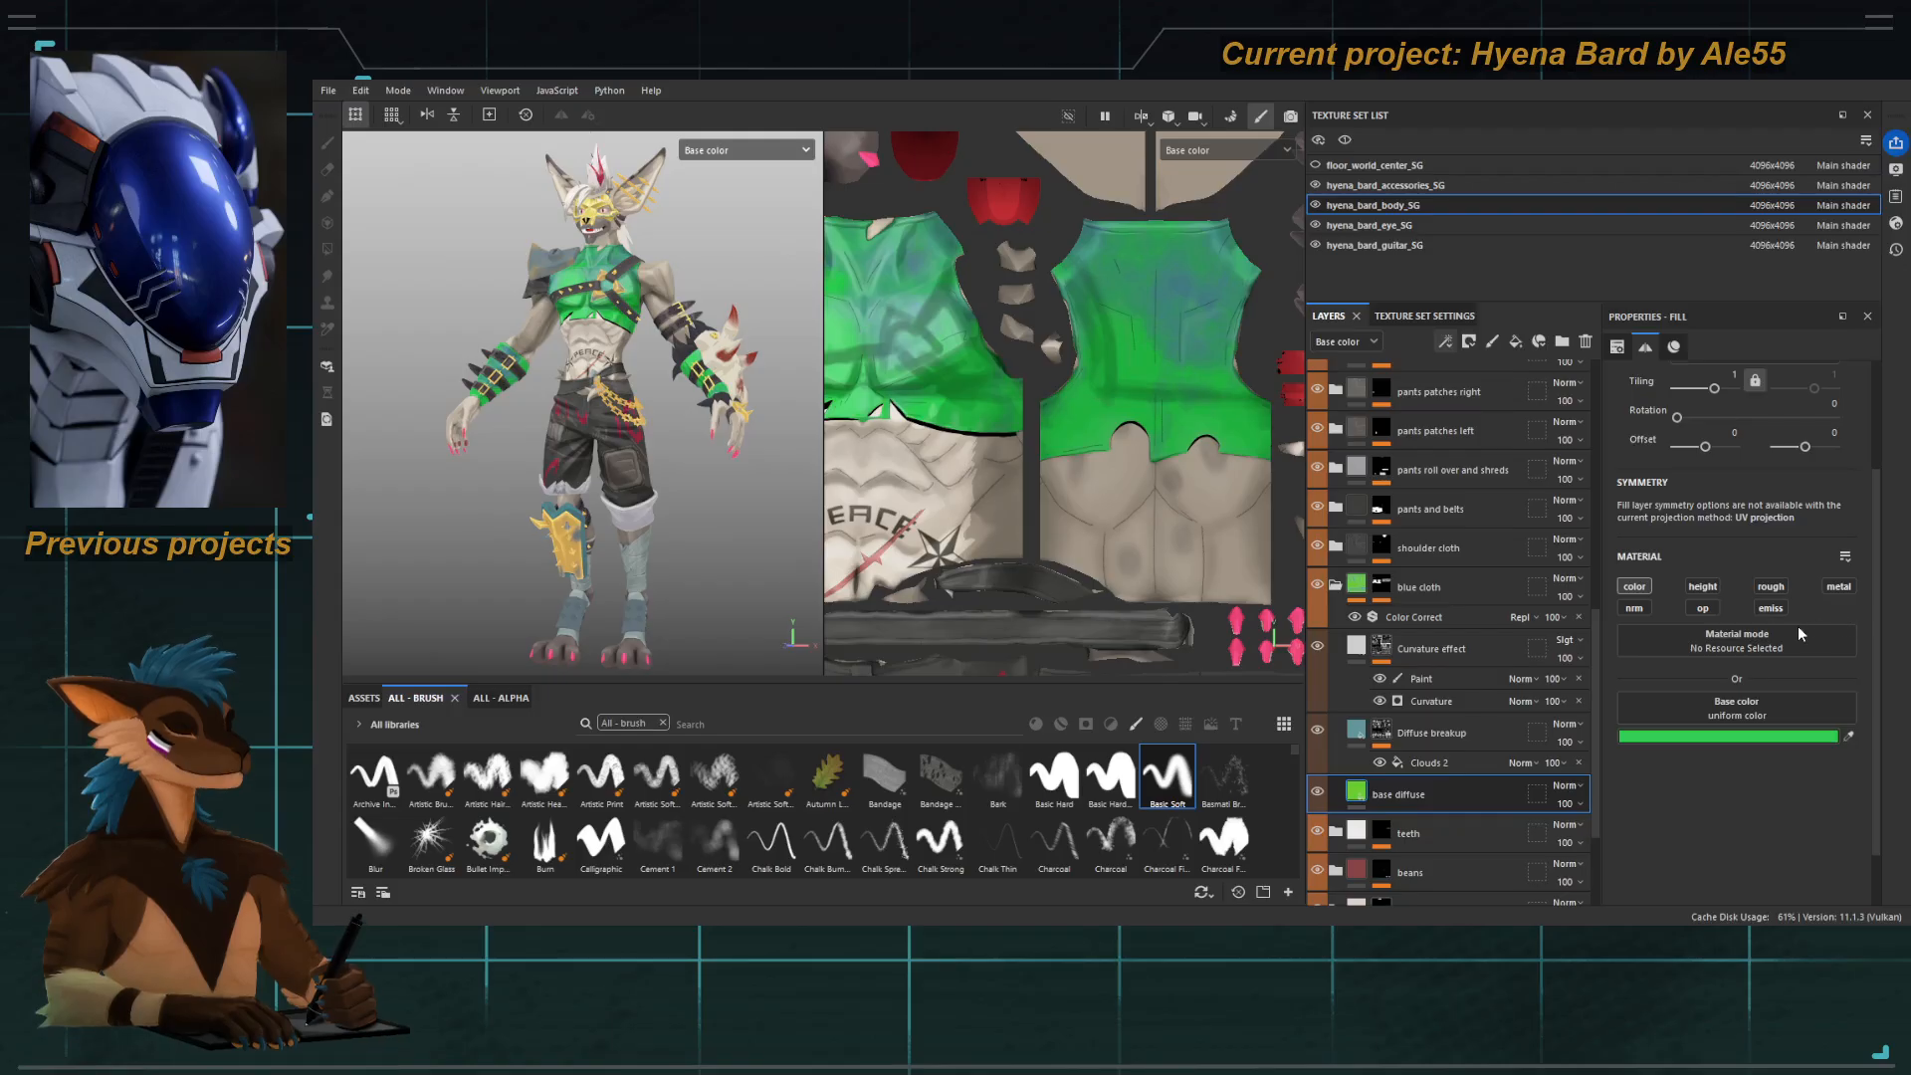
pyautogui.click(1740, 683)
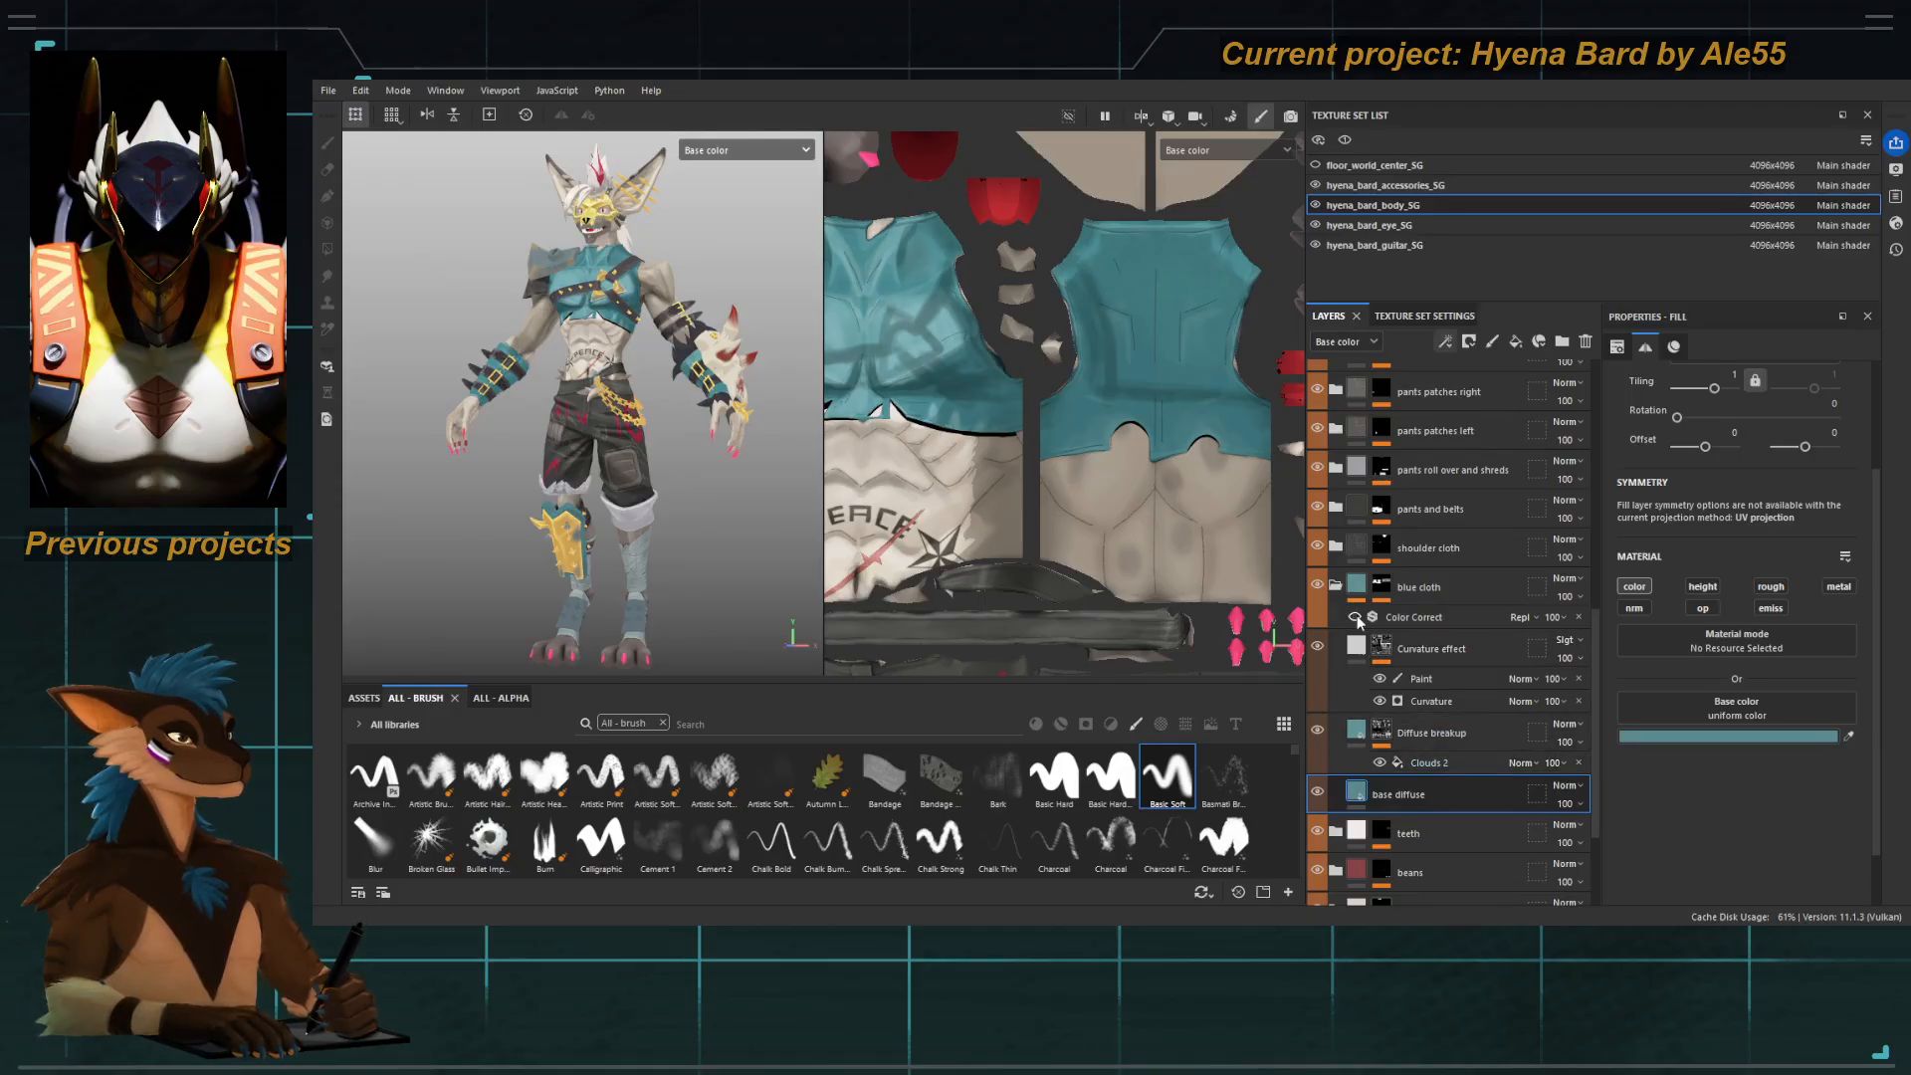
# Recheck the Color Correct filter's effect on the teal cloth by toggling its visibility, and examine the full character.
pyautogui.click(1355, 617)
pyautogui.click(1355, 617)
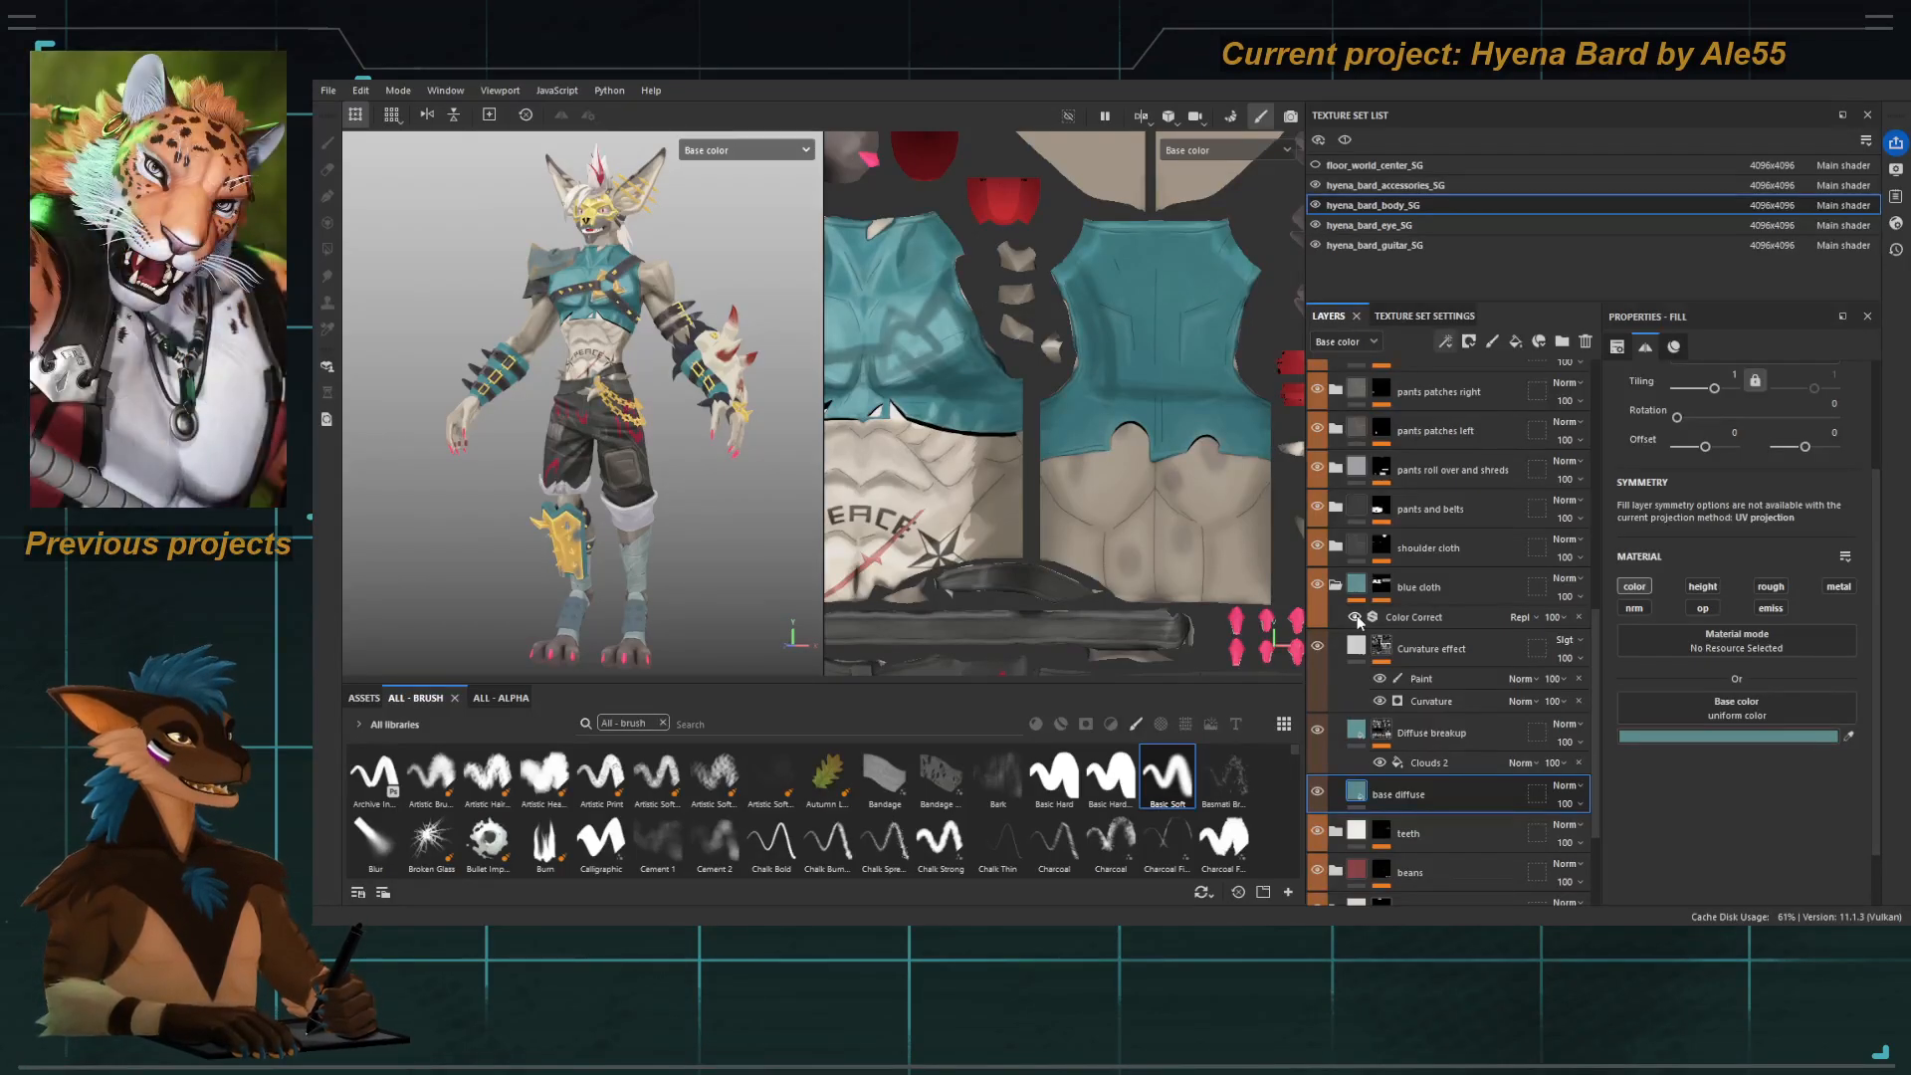
pyautogui.keyDown('alt'); pyautogui.moveTo(752, 518); pyautogui.dragTo(751, 506); pyautogui.keyUp('alt')
pyautogui.moveTo(741, 513)
pyautogui.keyDown('alt'); pyautogui.mouseDown(button='middle')
pyautogui.moveTo(738, 481)
pyautogui.moveTo(733, 511)
pyautogui.mouseUp(button='middle'); pyautogui.keyUp('alt')
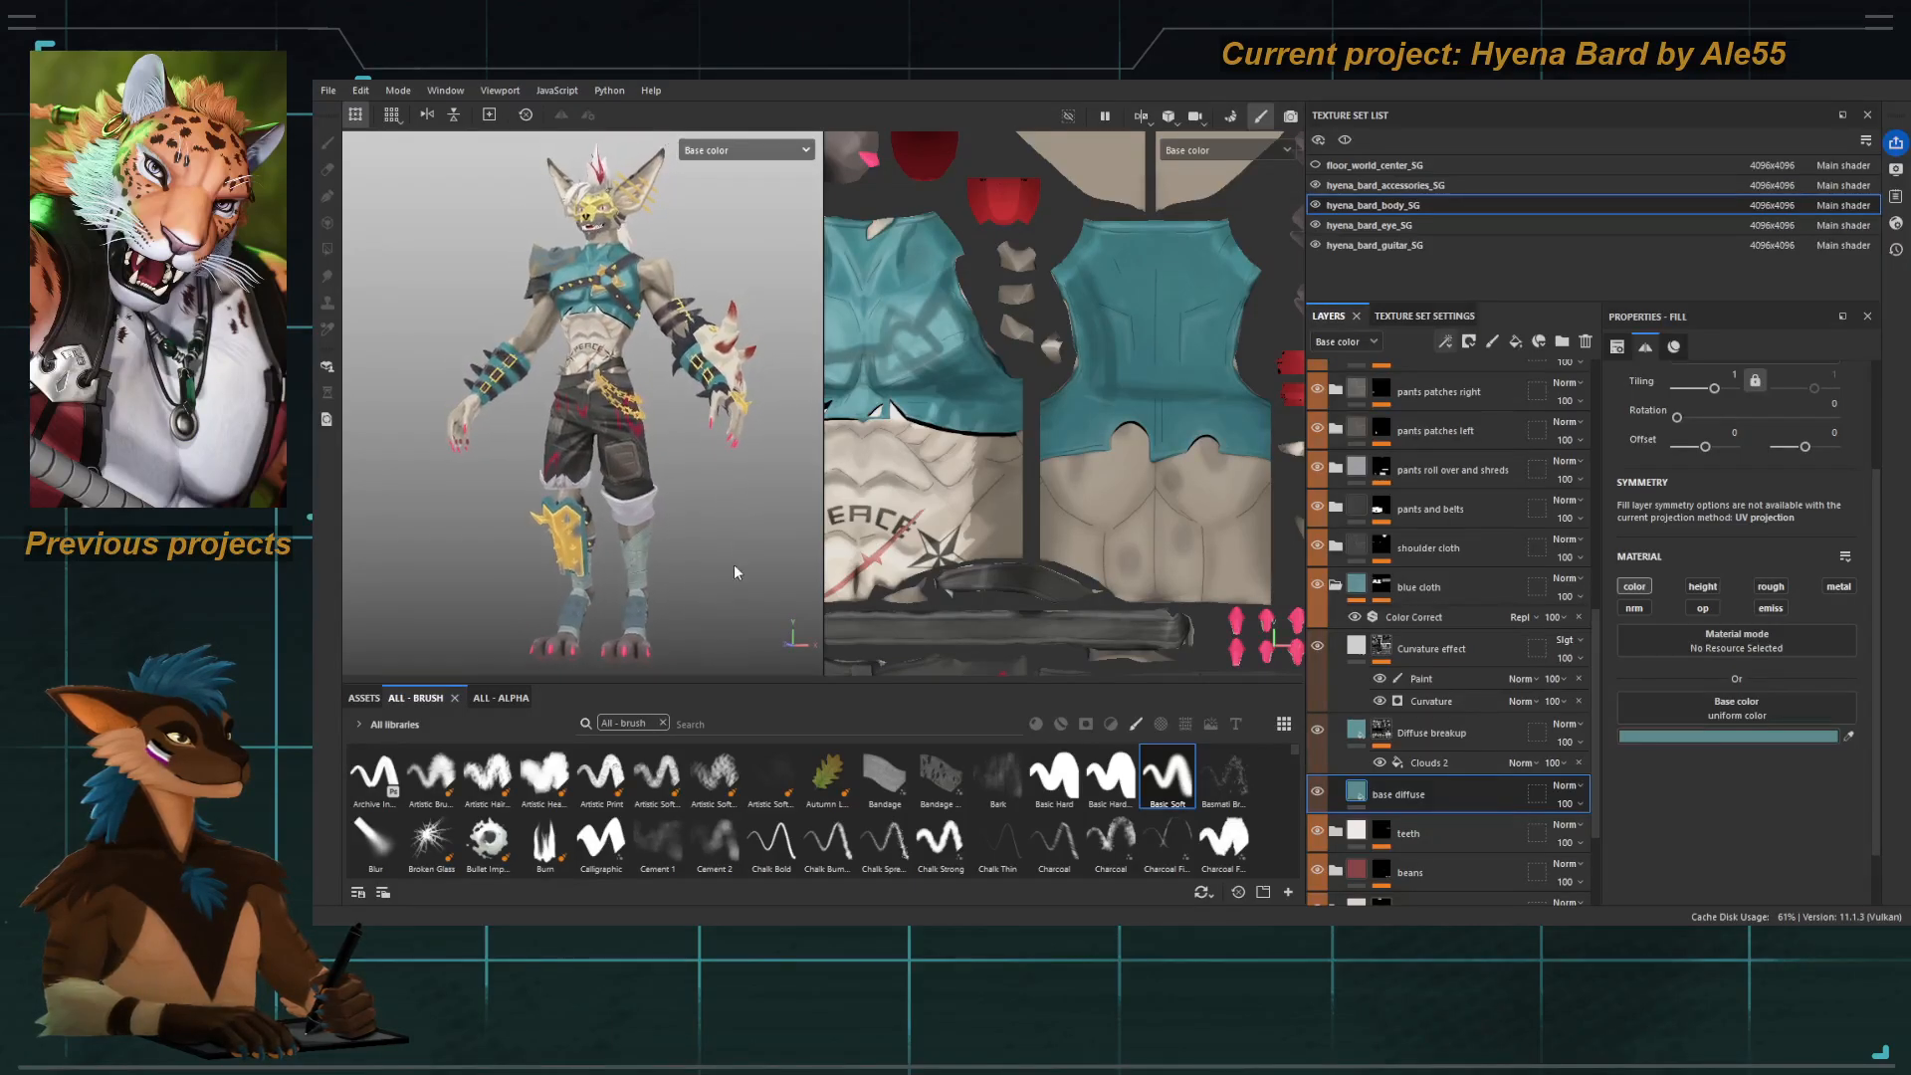
# Add a Color Balance filter to the blue cloth group, above its Color Correct filter.
pyautogui.keyDown('alt'); pyautogui.moveTo(673, 559); pyautogui.dragTo(678, 546); pyautogui.keyUp('alt')
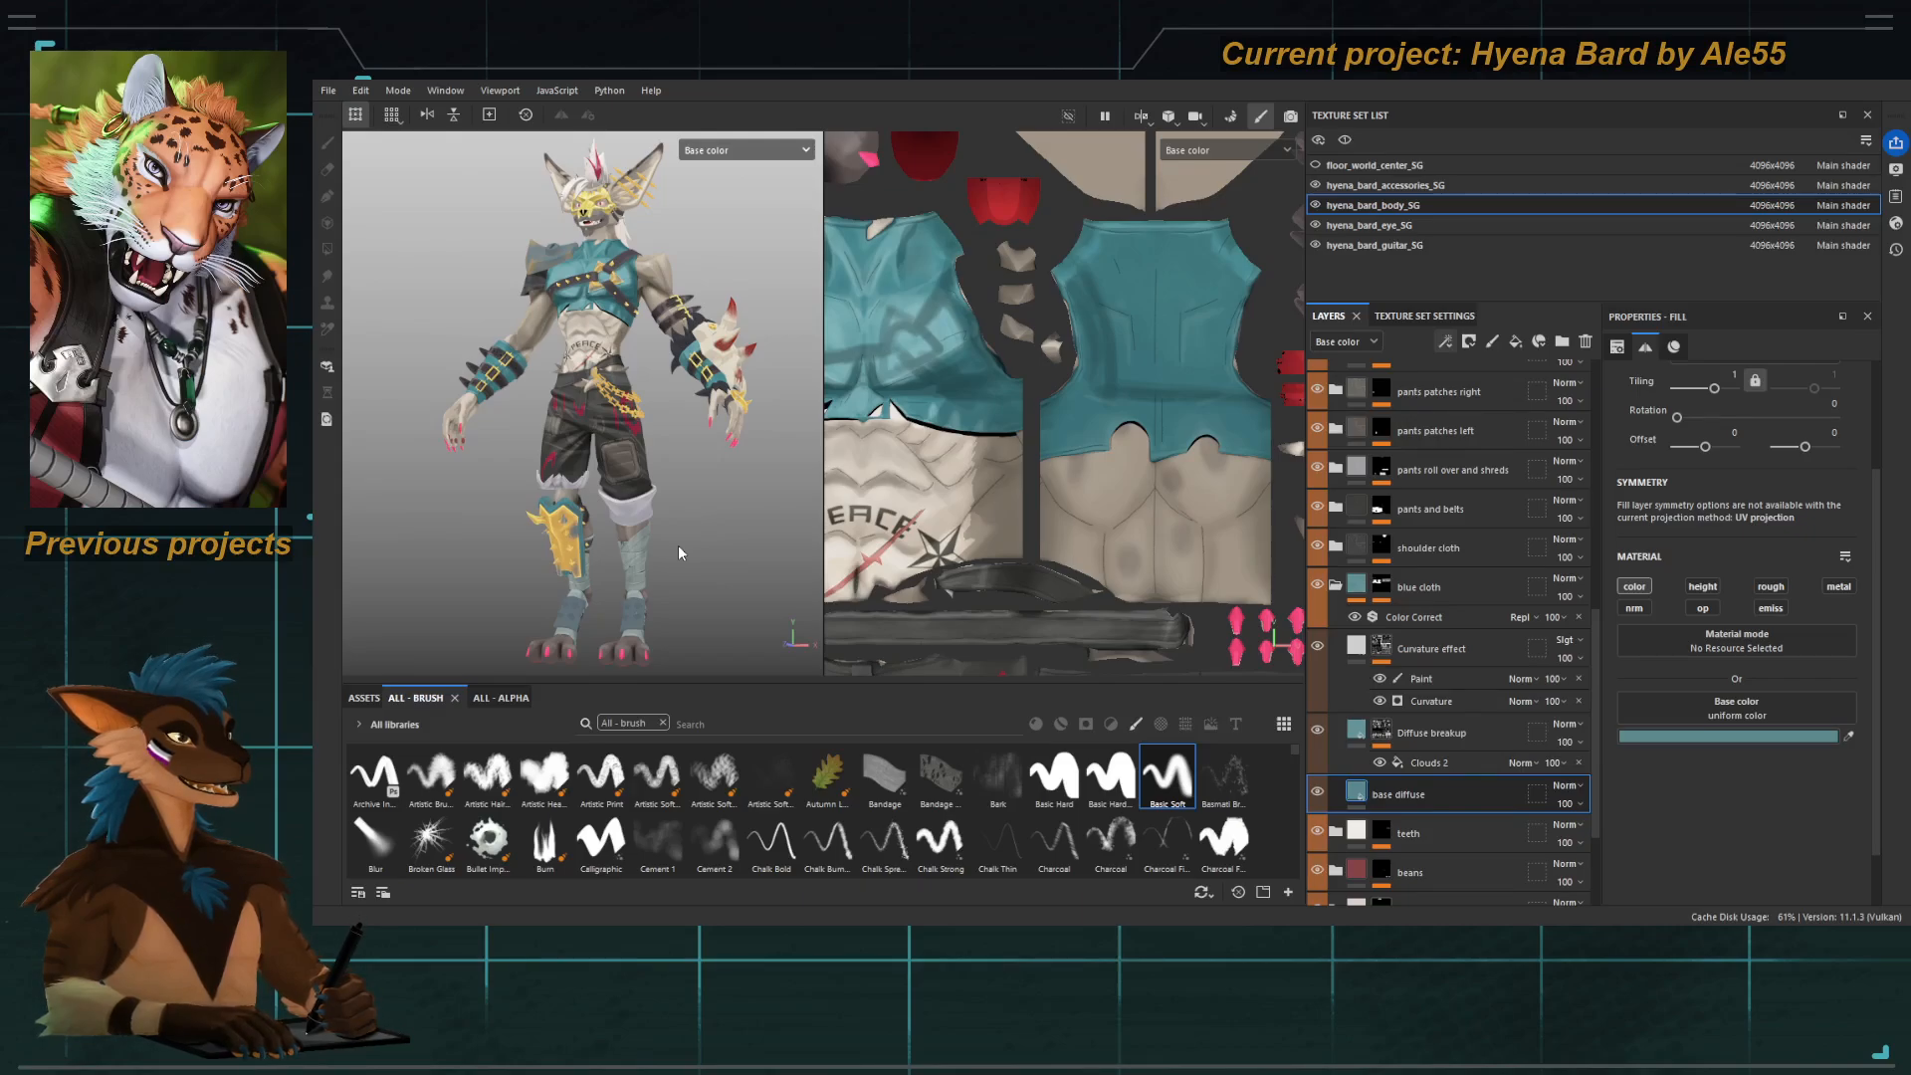
pyautogui.keyDown('alt'); pyautogui.moveTo(653, 528); pyautogui.dragTo(669, 536); pyautogui.keyUp('alt')
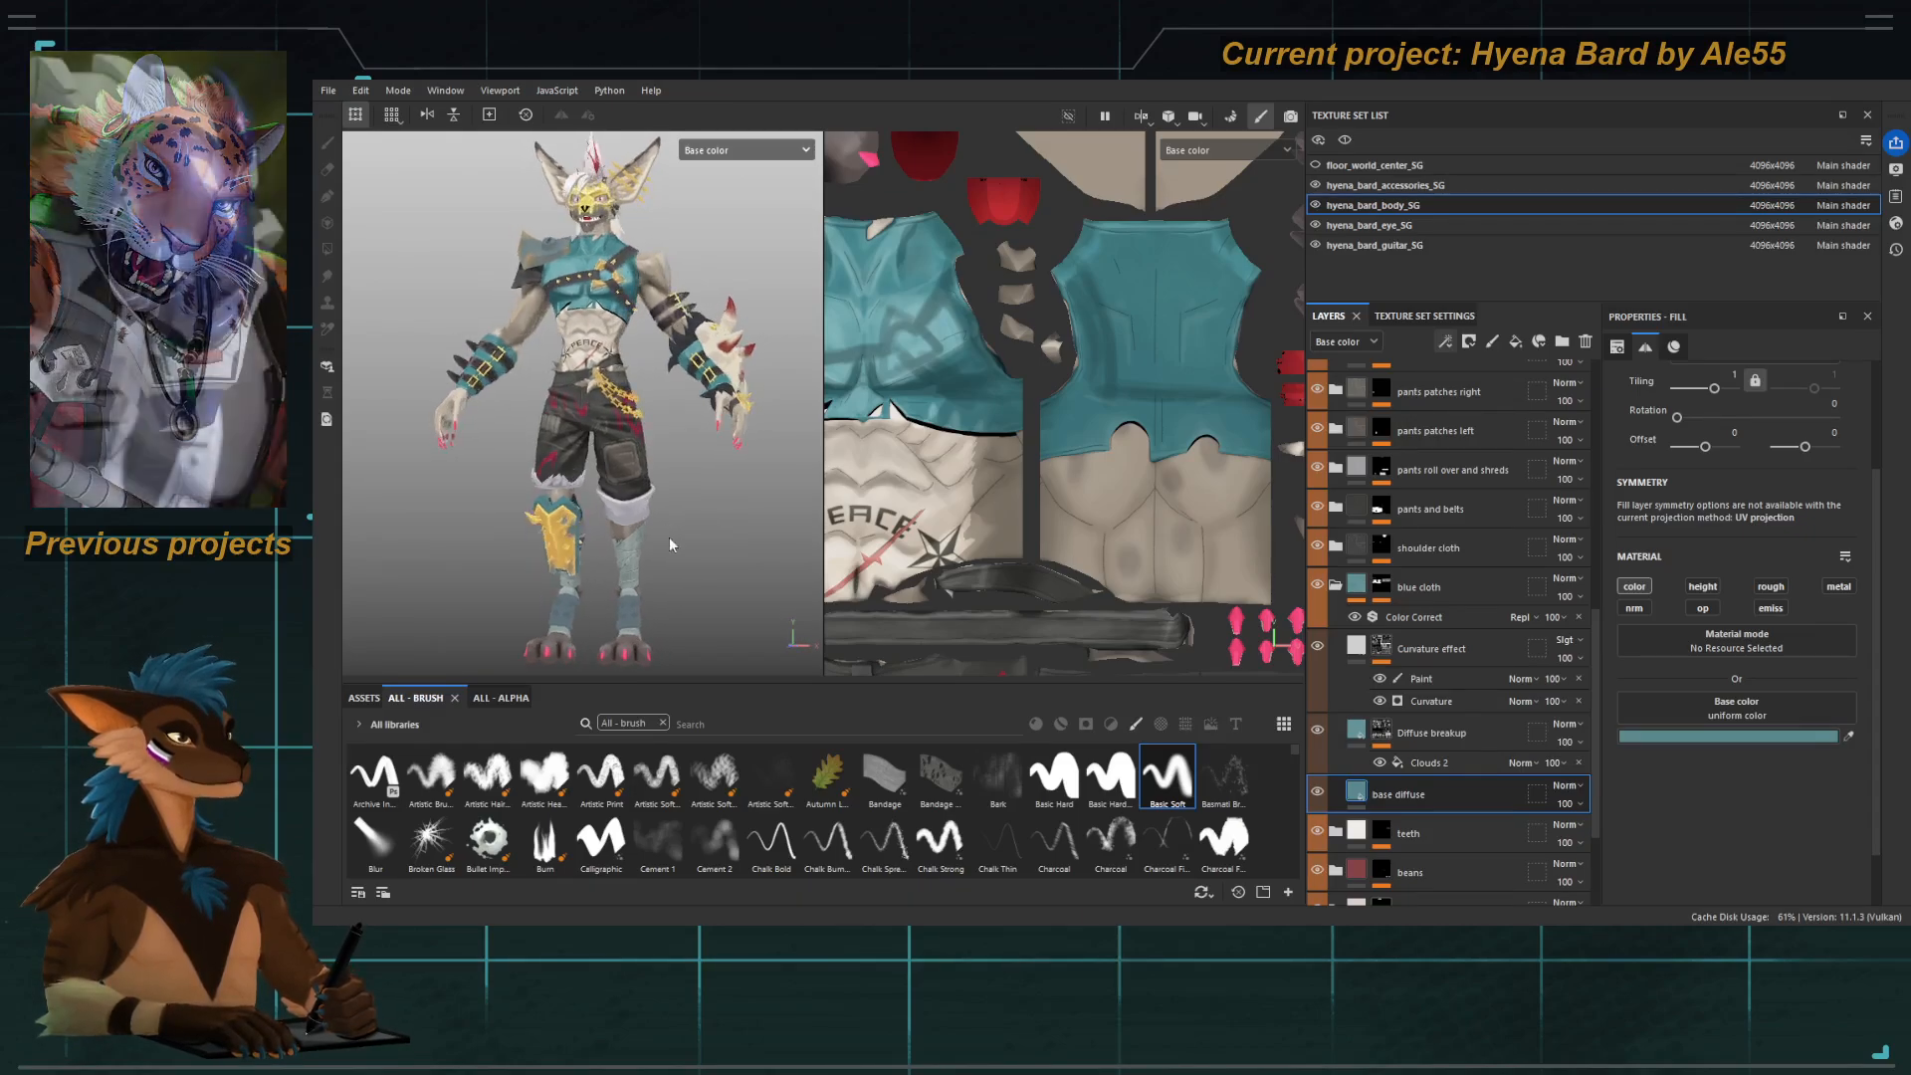
pyautogui.click(1403, 618)
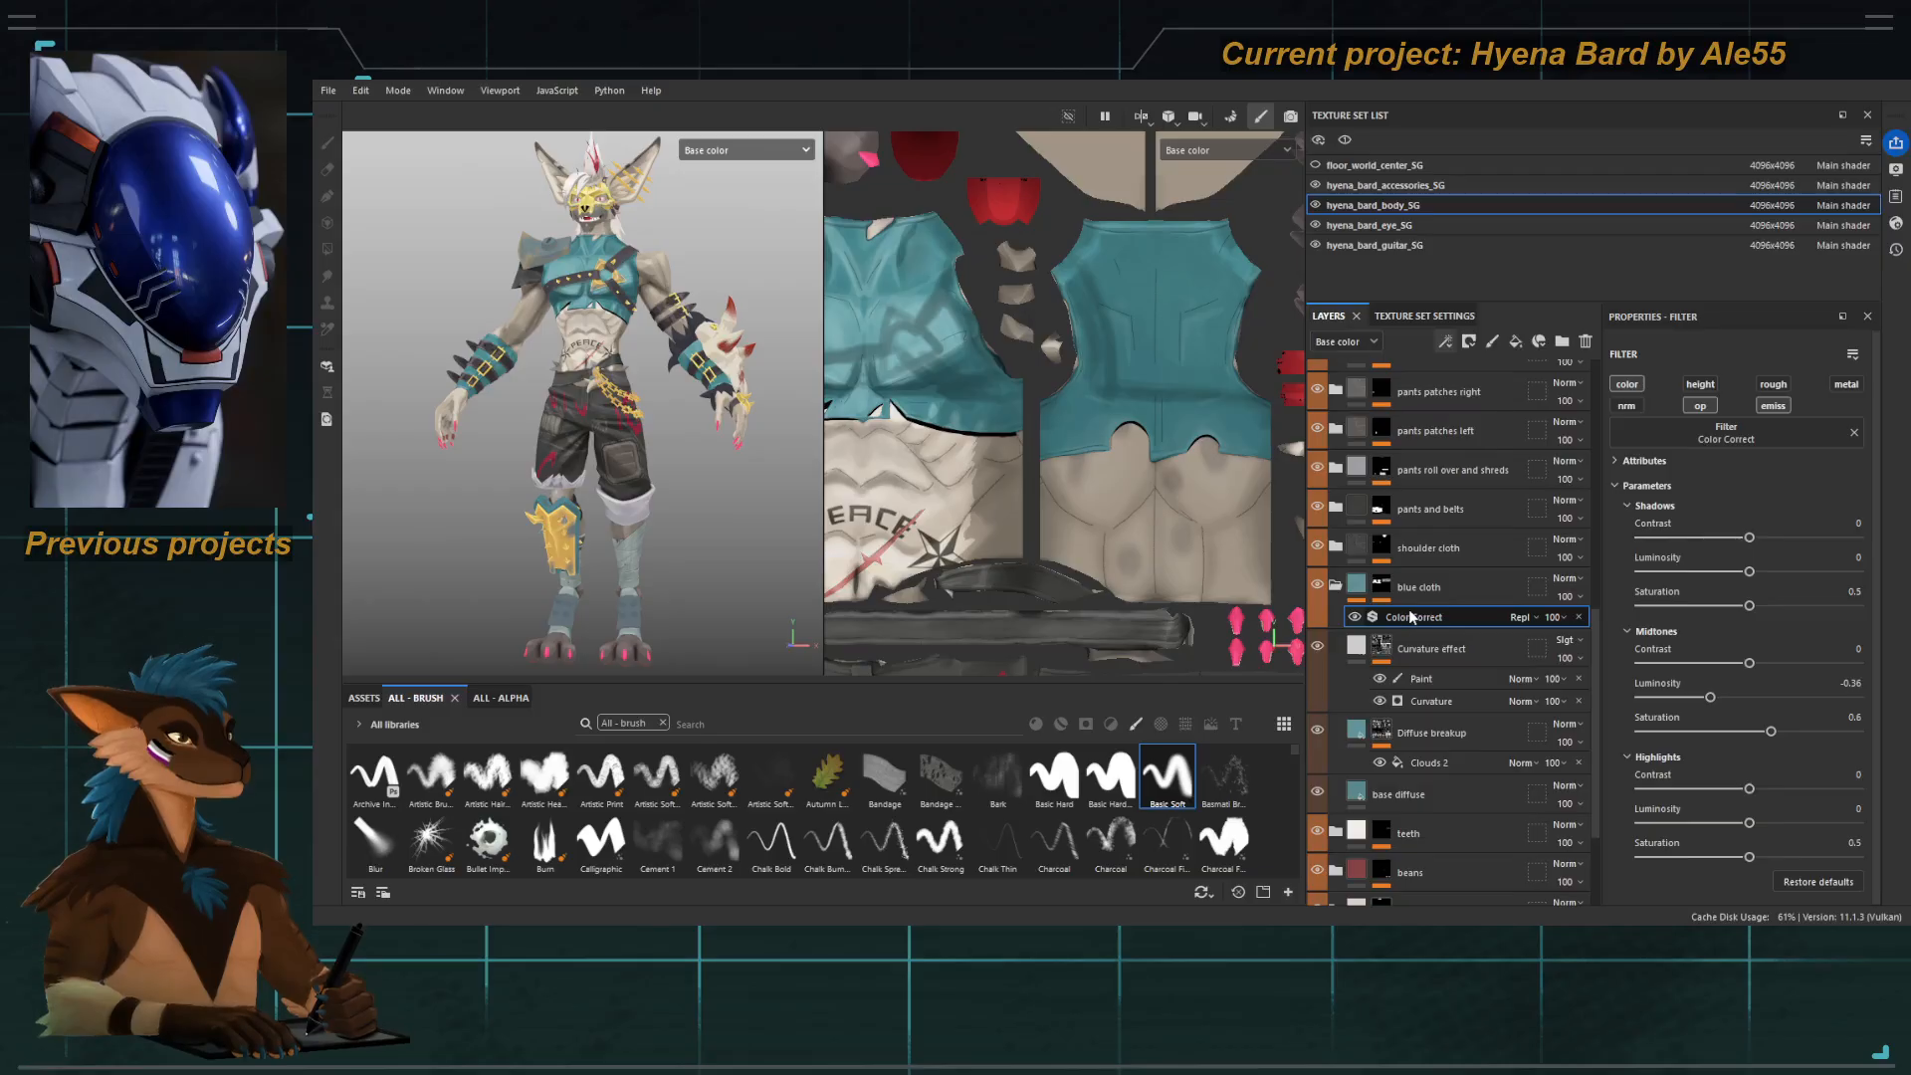
pyautogui.click(1359, 589)
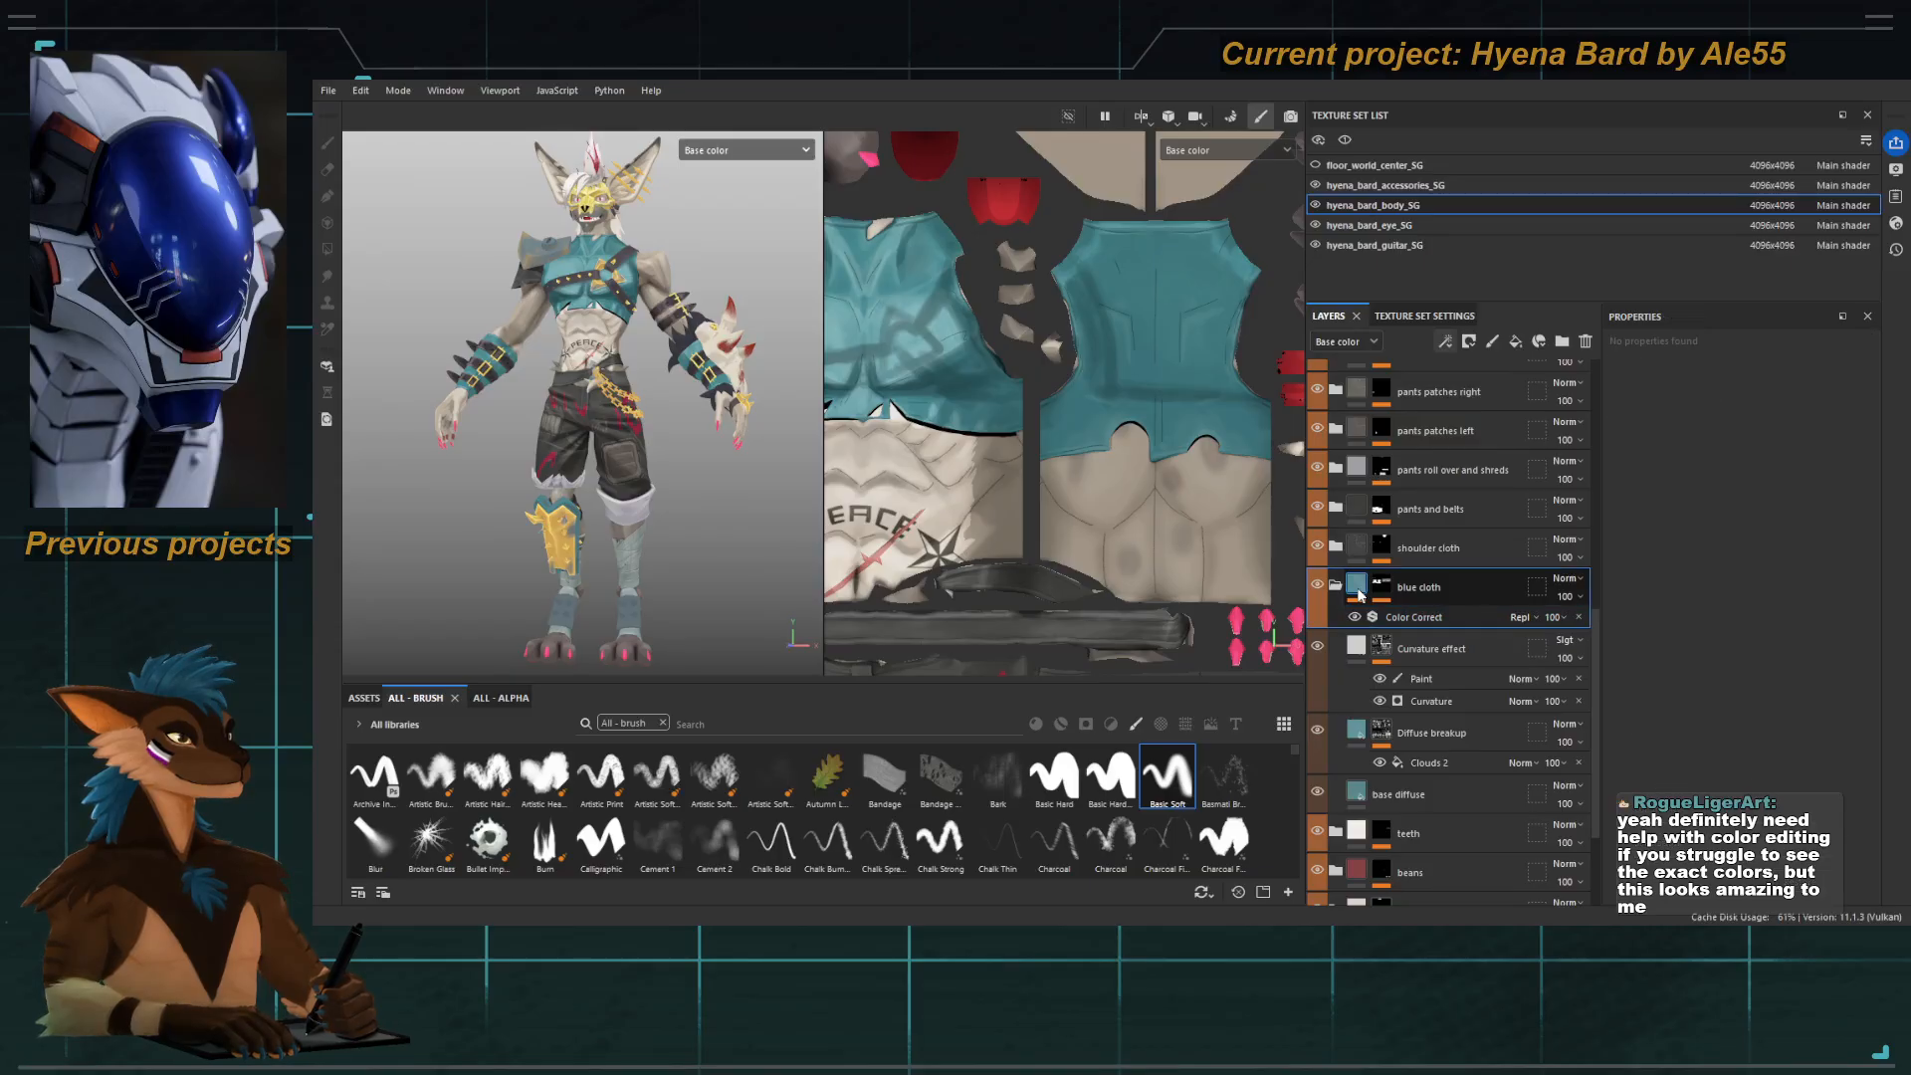
pyautogui.click(1439, 574)
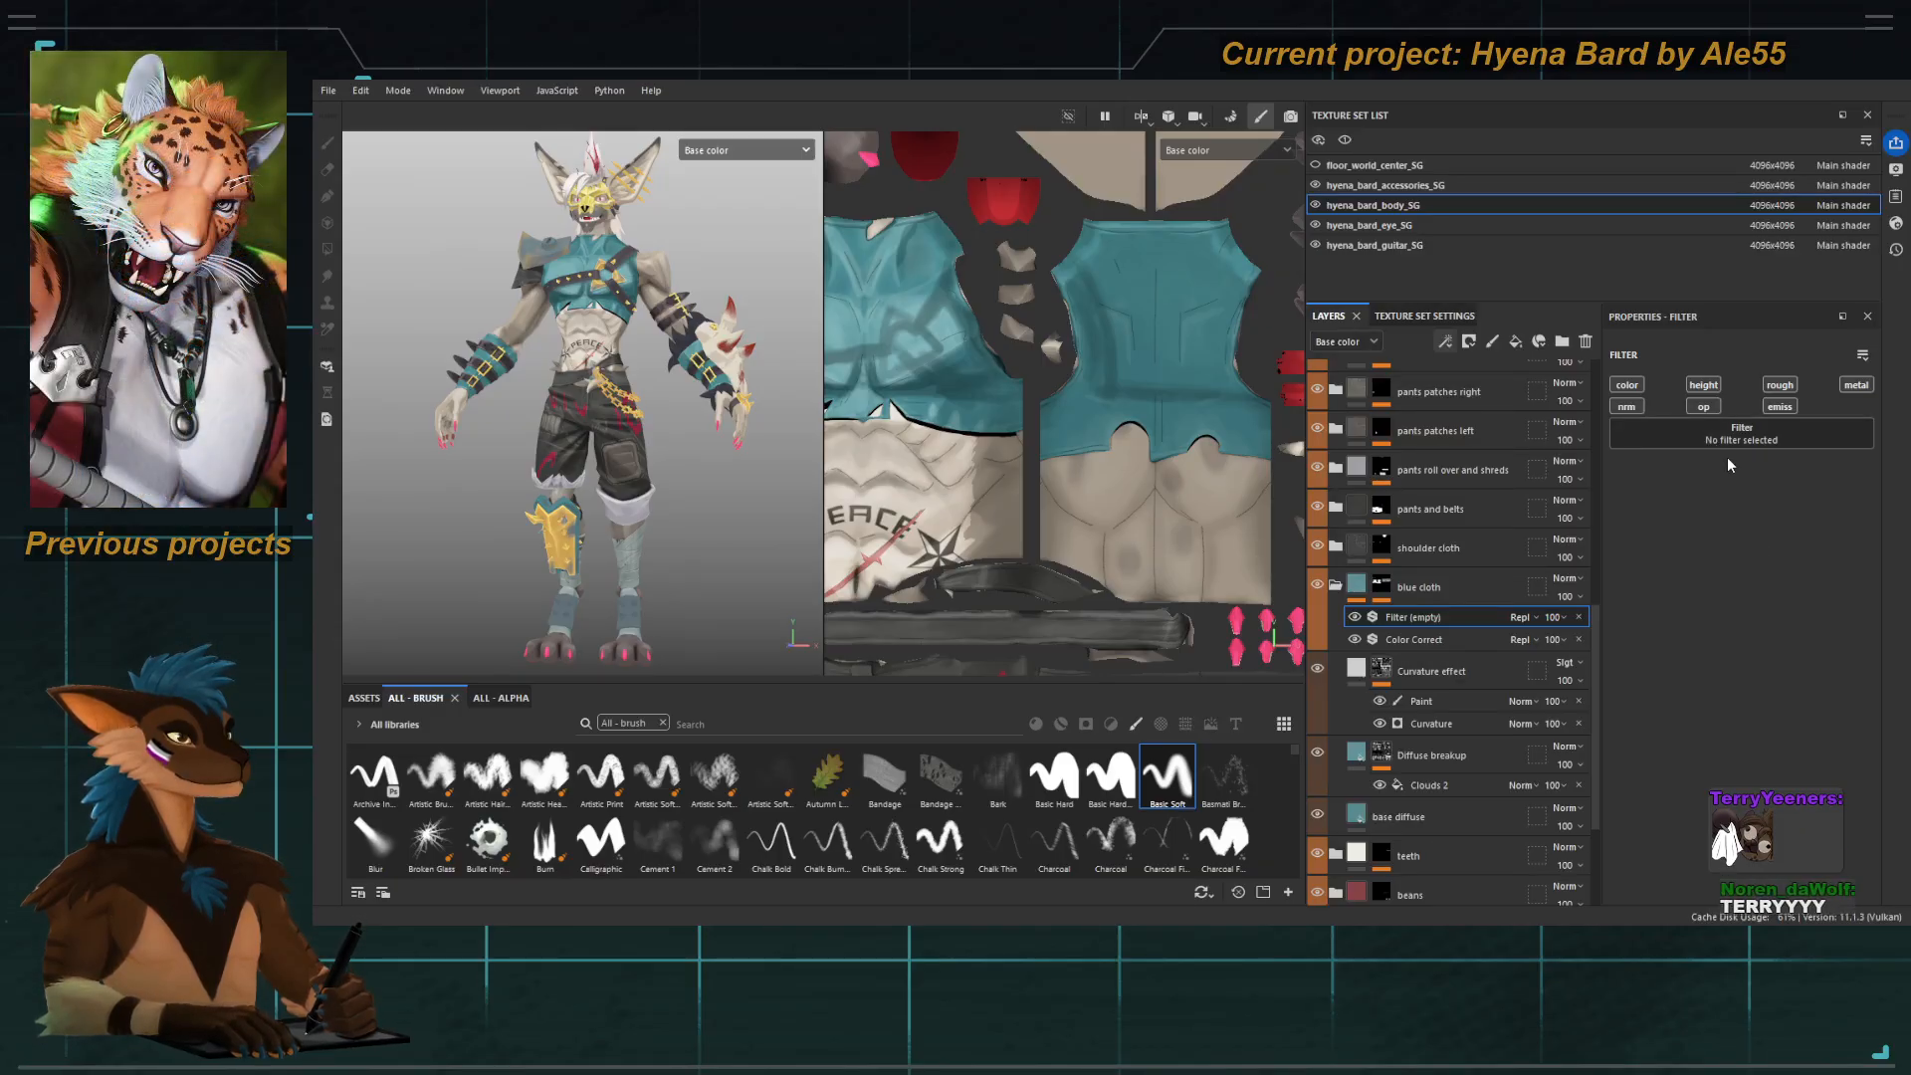
pyautogui.click(1697, 521)
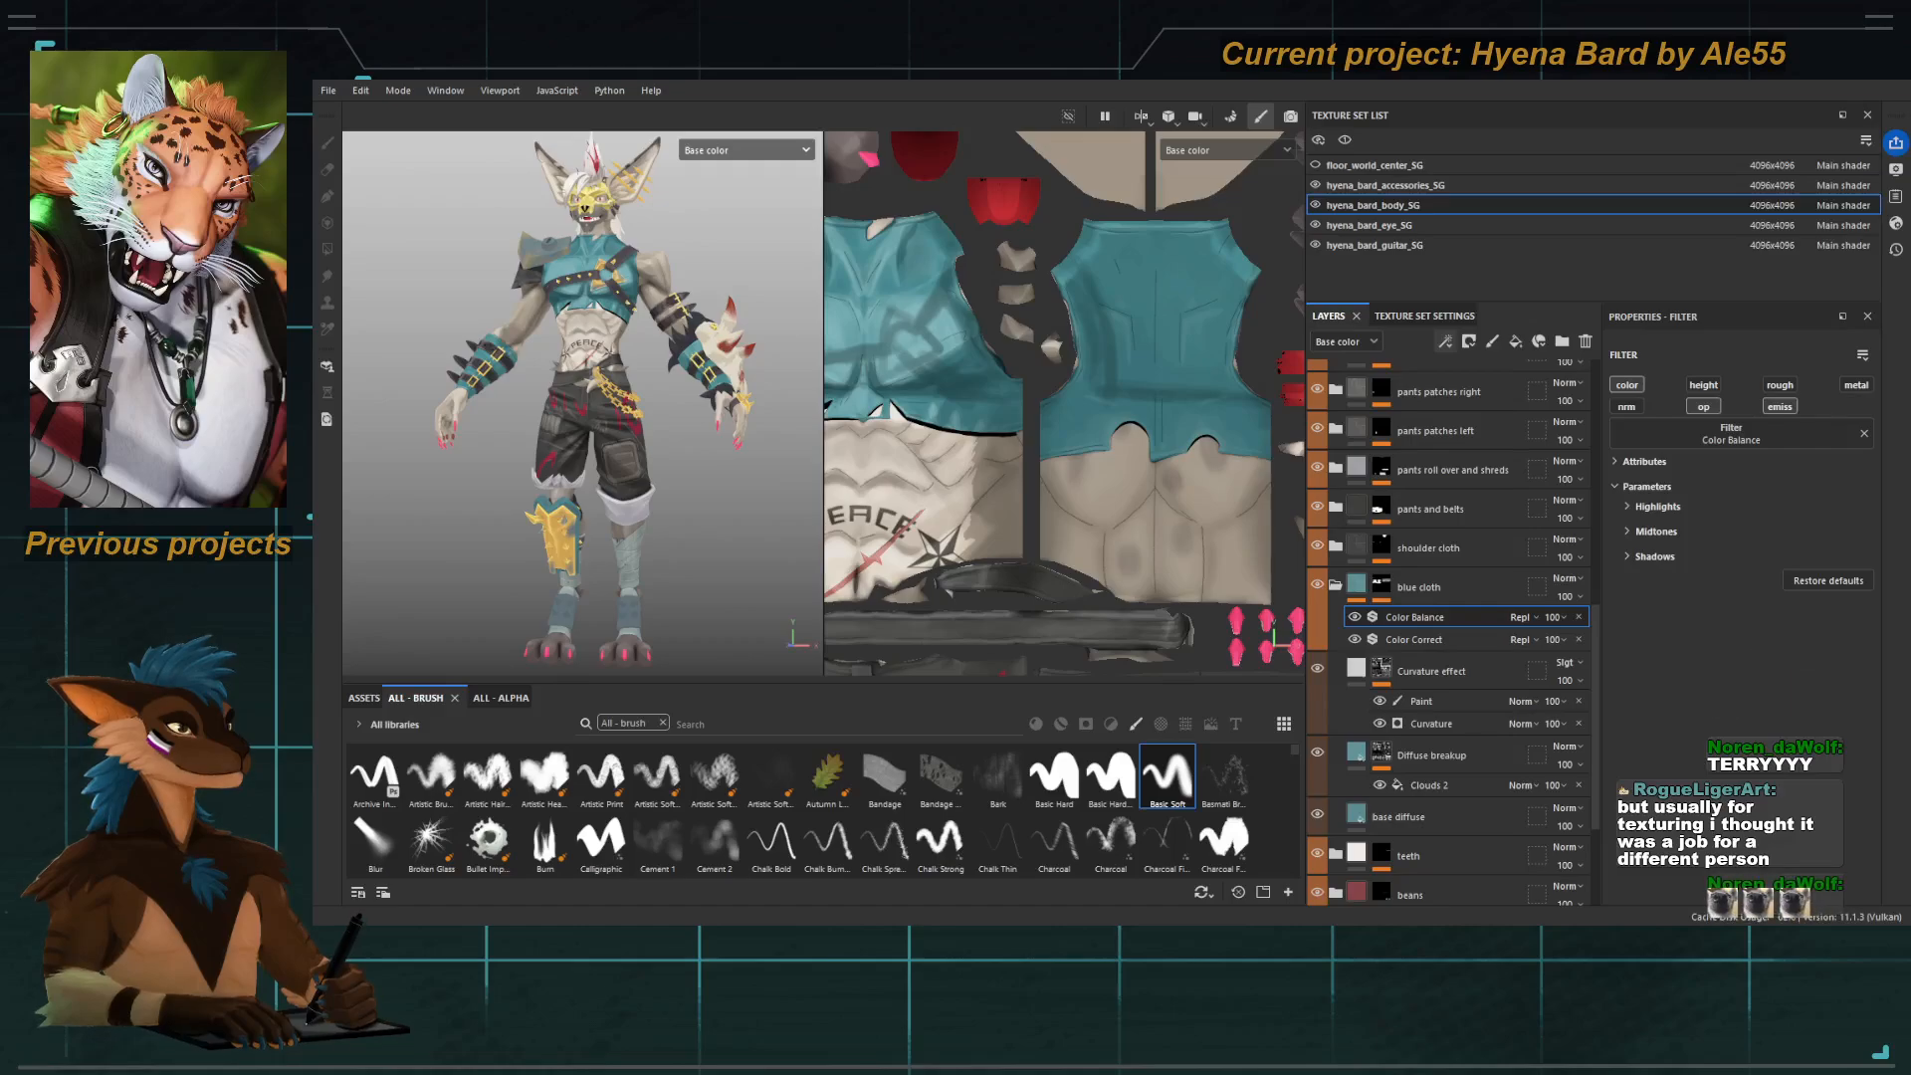
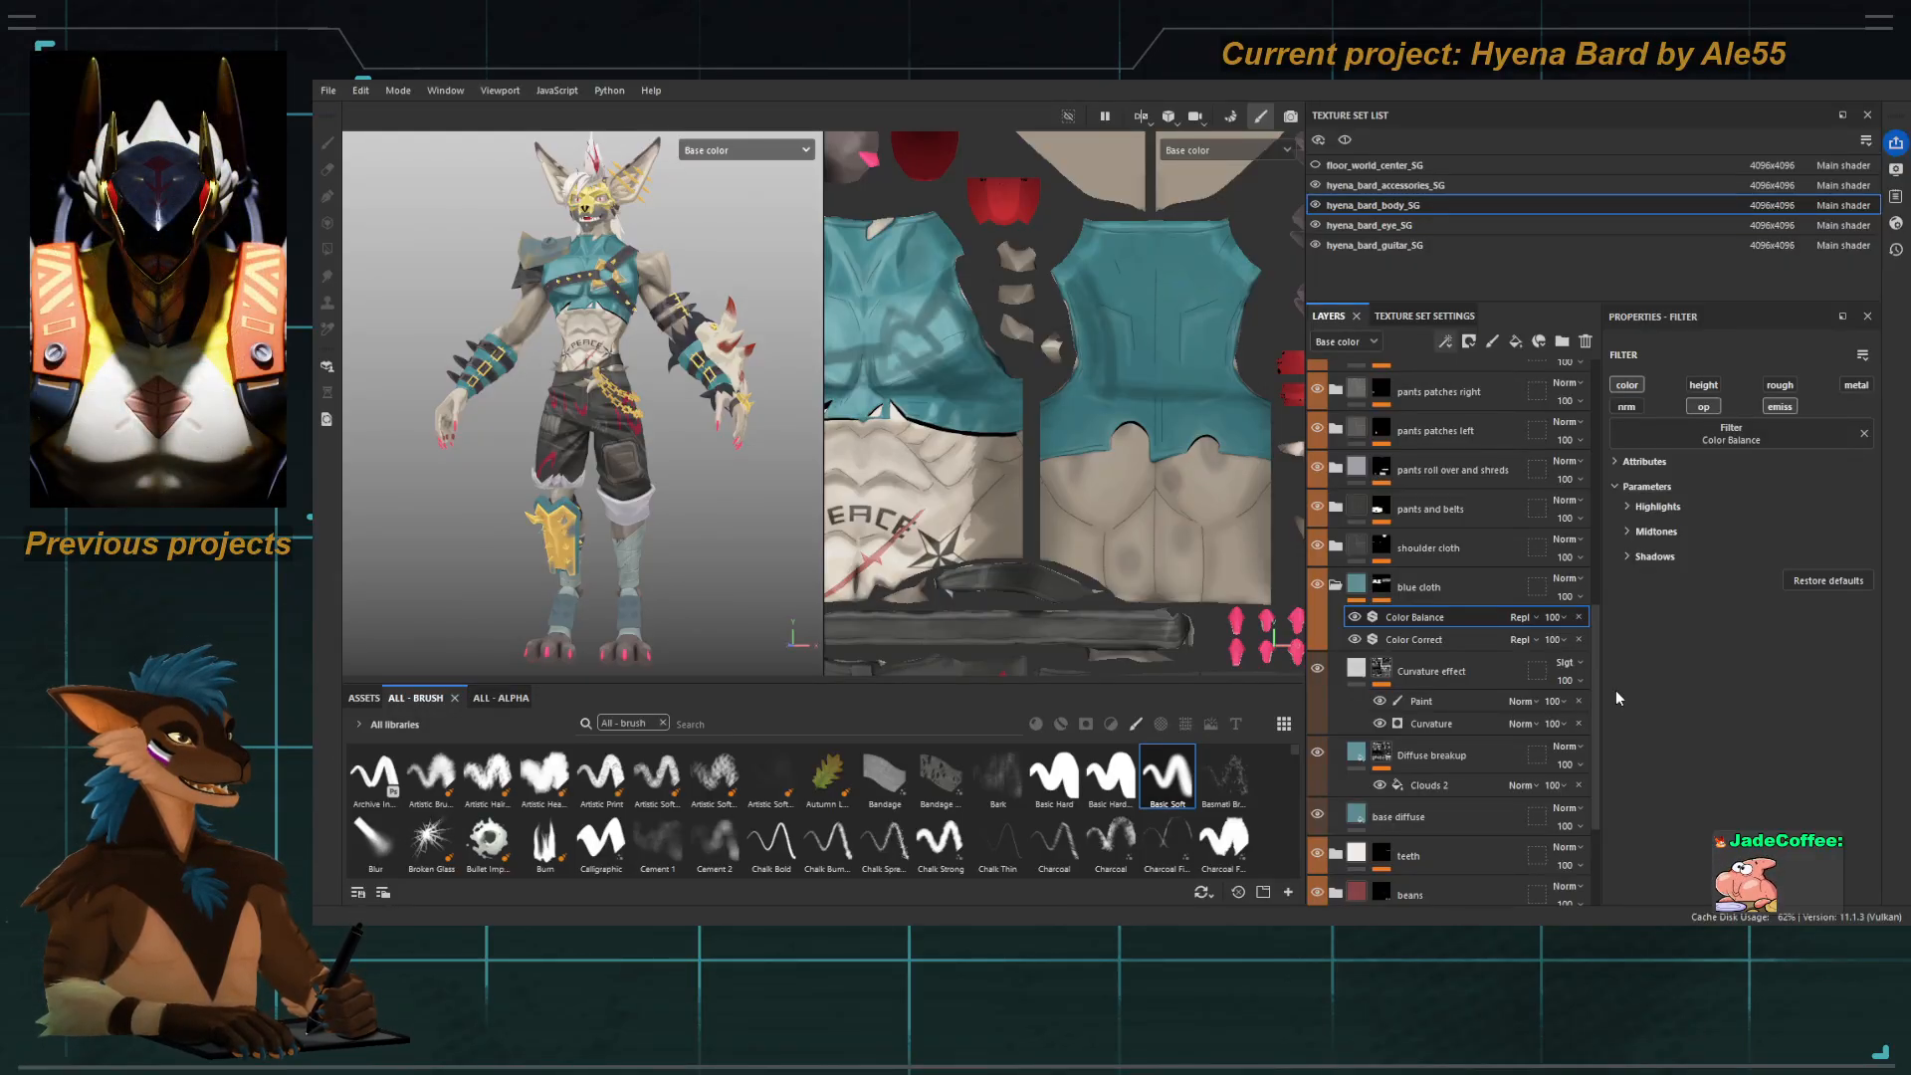
# Expand the Color Balance filter's highlights, midtones and shadows settings and compare them with the Color Correct filter's parameters.
pyautogui.keyDown('alt'); pyautogui.moveTo(462, 550); pyautogui.dragTo(448, 547); pyautogui.keyUp('alt')
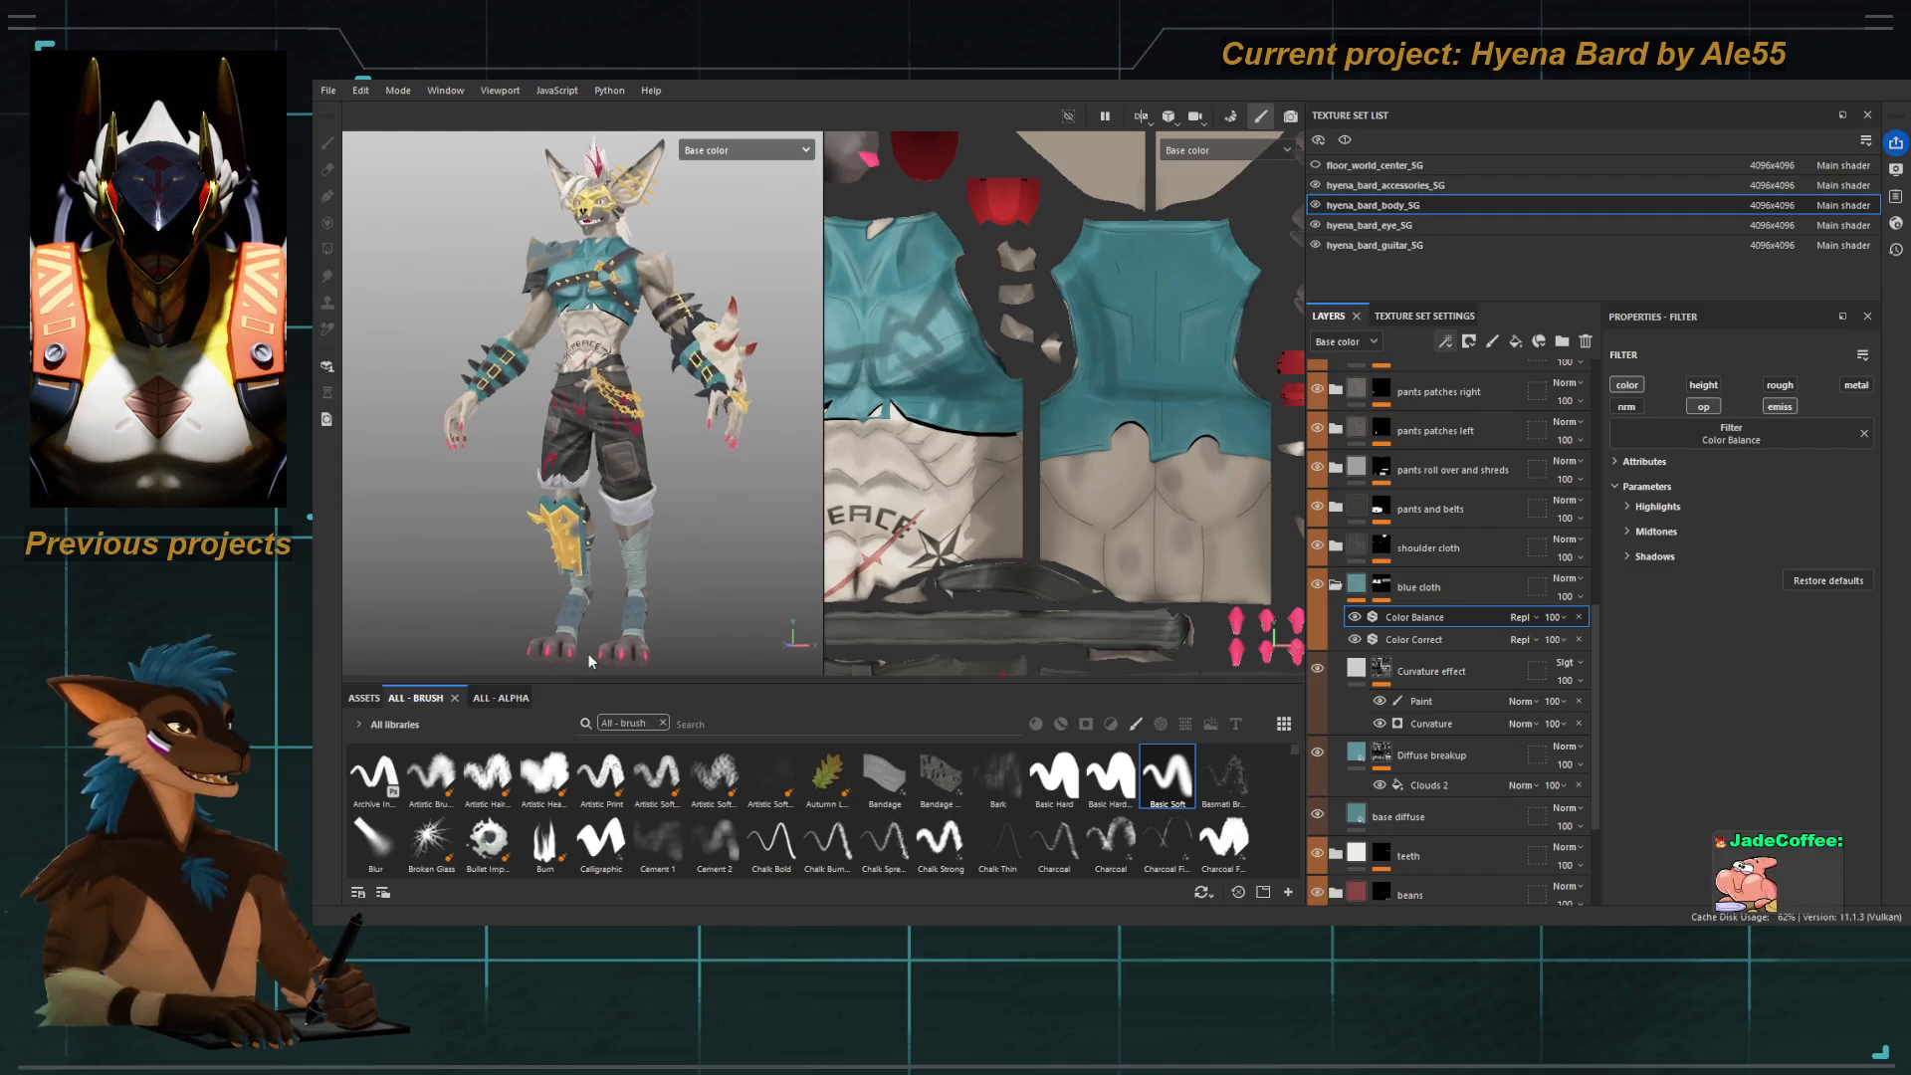
pyautogui.scroll(6, 596, 288)
pyautogui.keyDown('alt'); pyautogui.moveTo(603, 274); pyautogui.dragTo(609, 417, button='middle'); pyautogui.keyUp('alt')
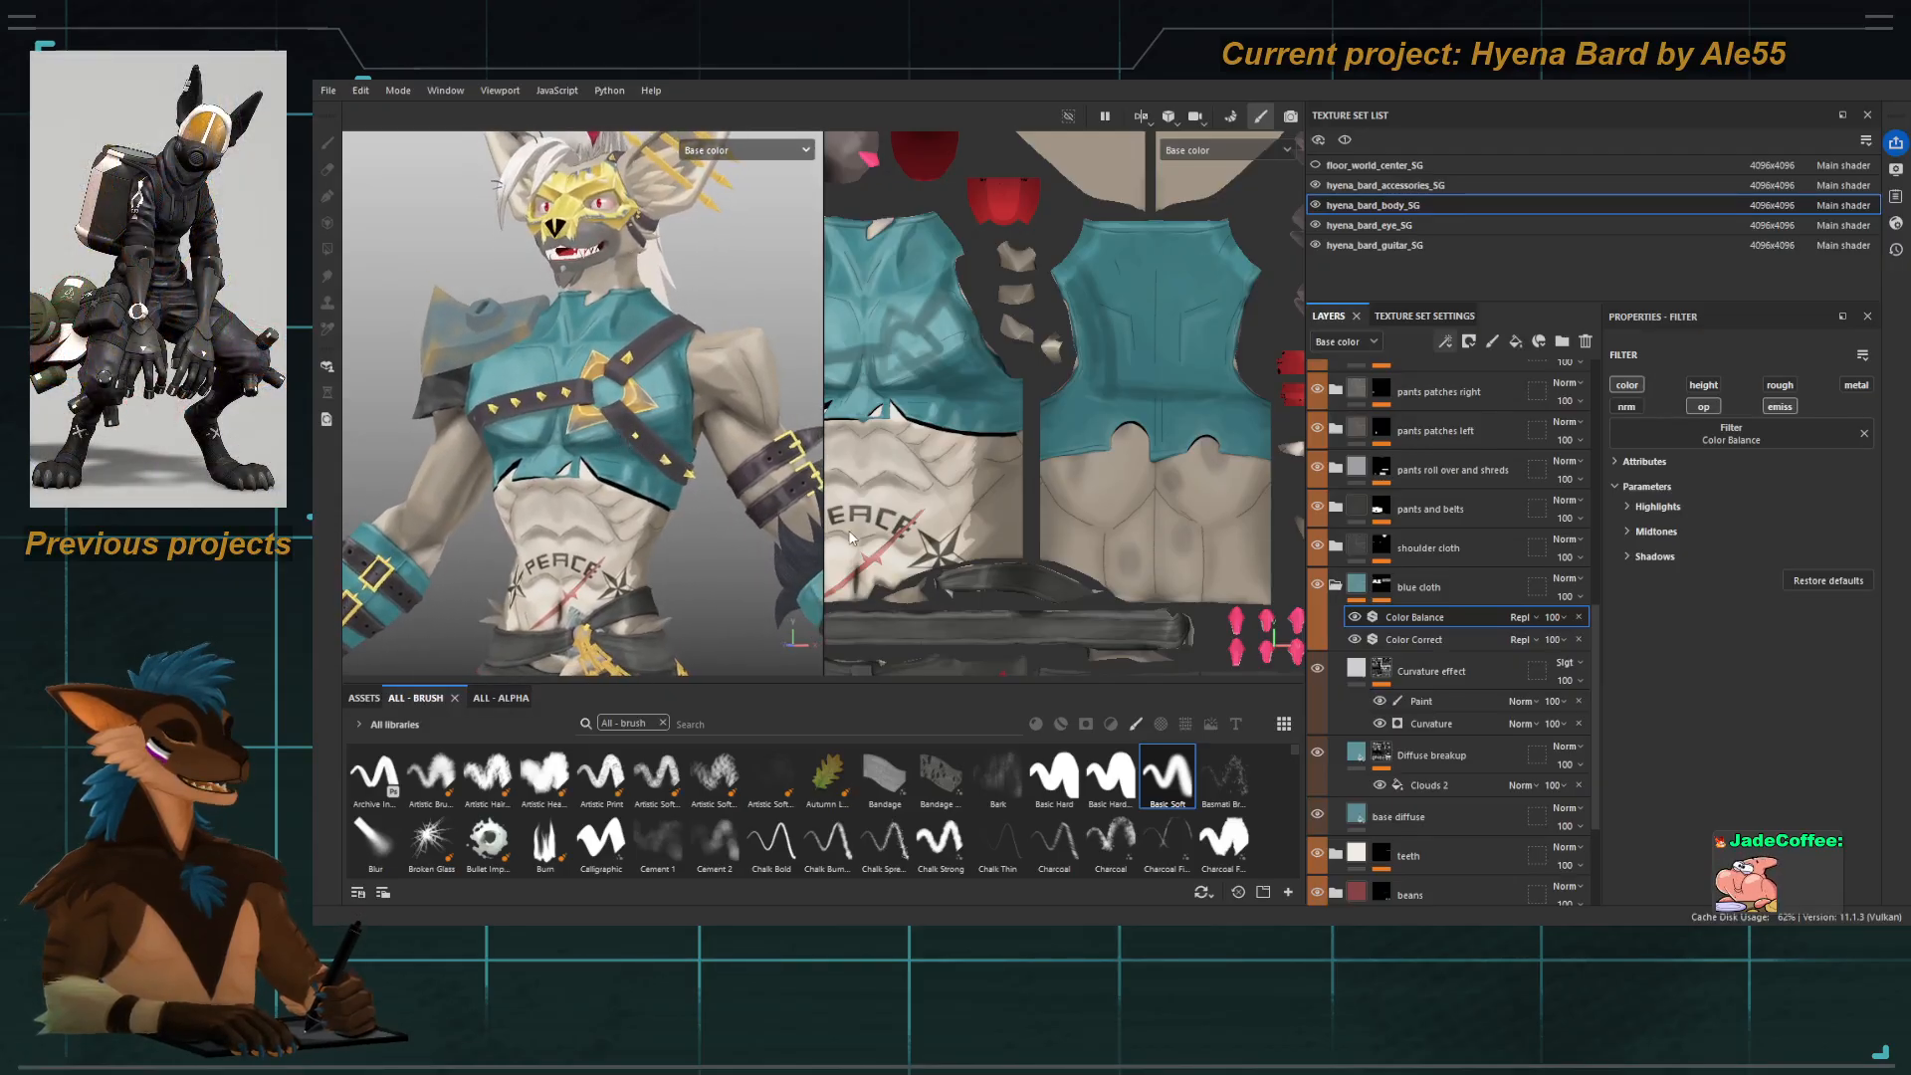
pyautogui.click(1402, 640)
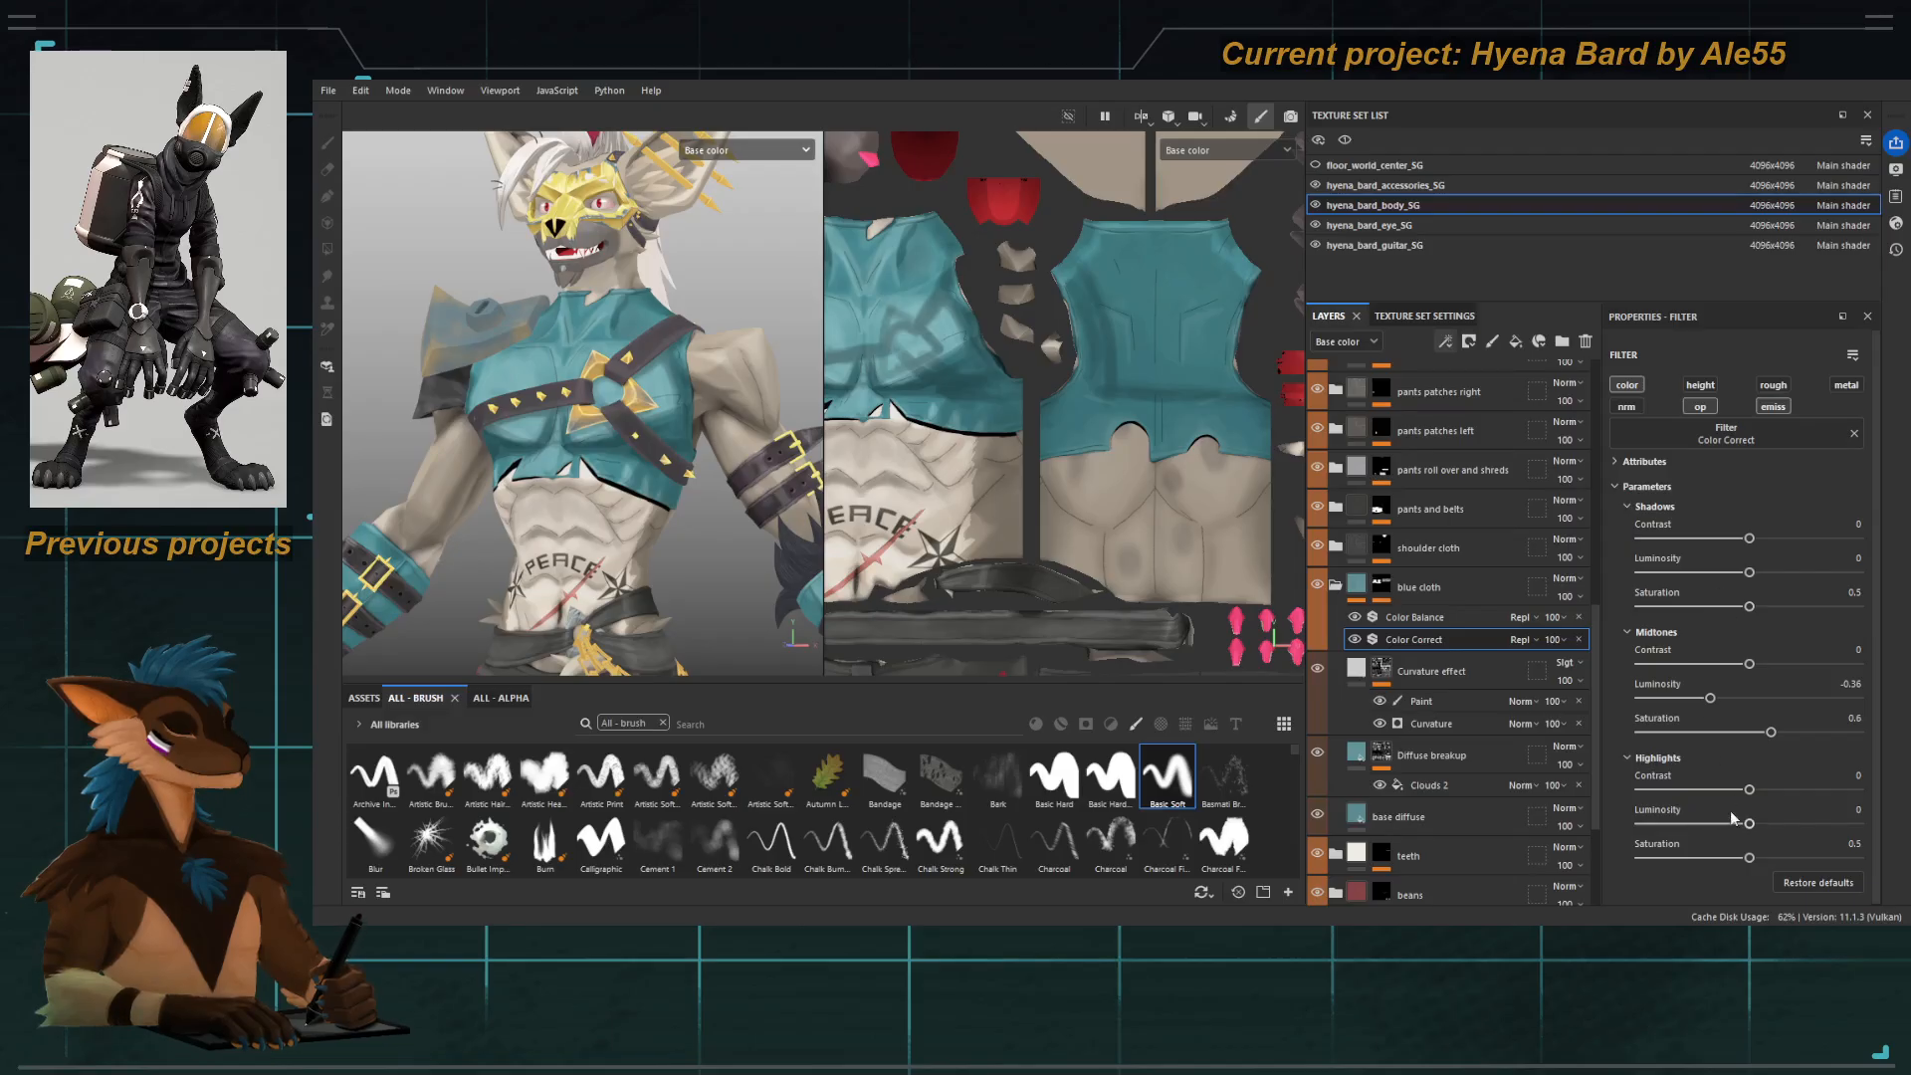
pyautogui.click(1430, 621)
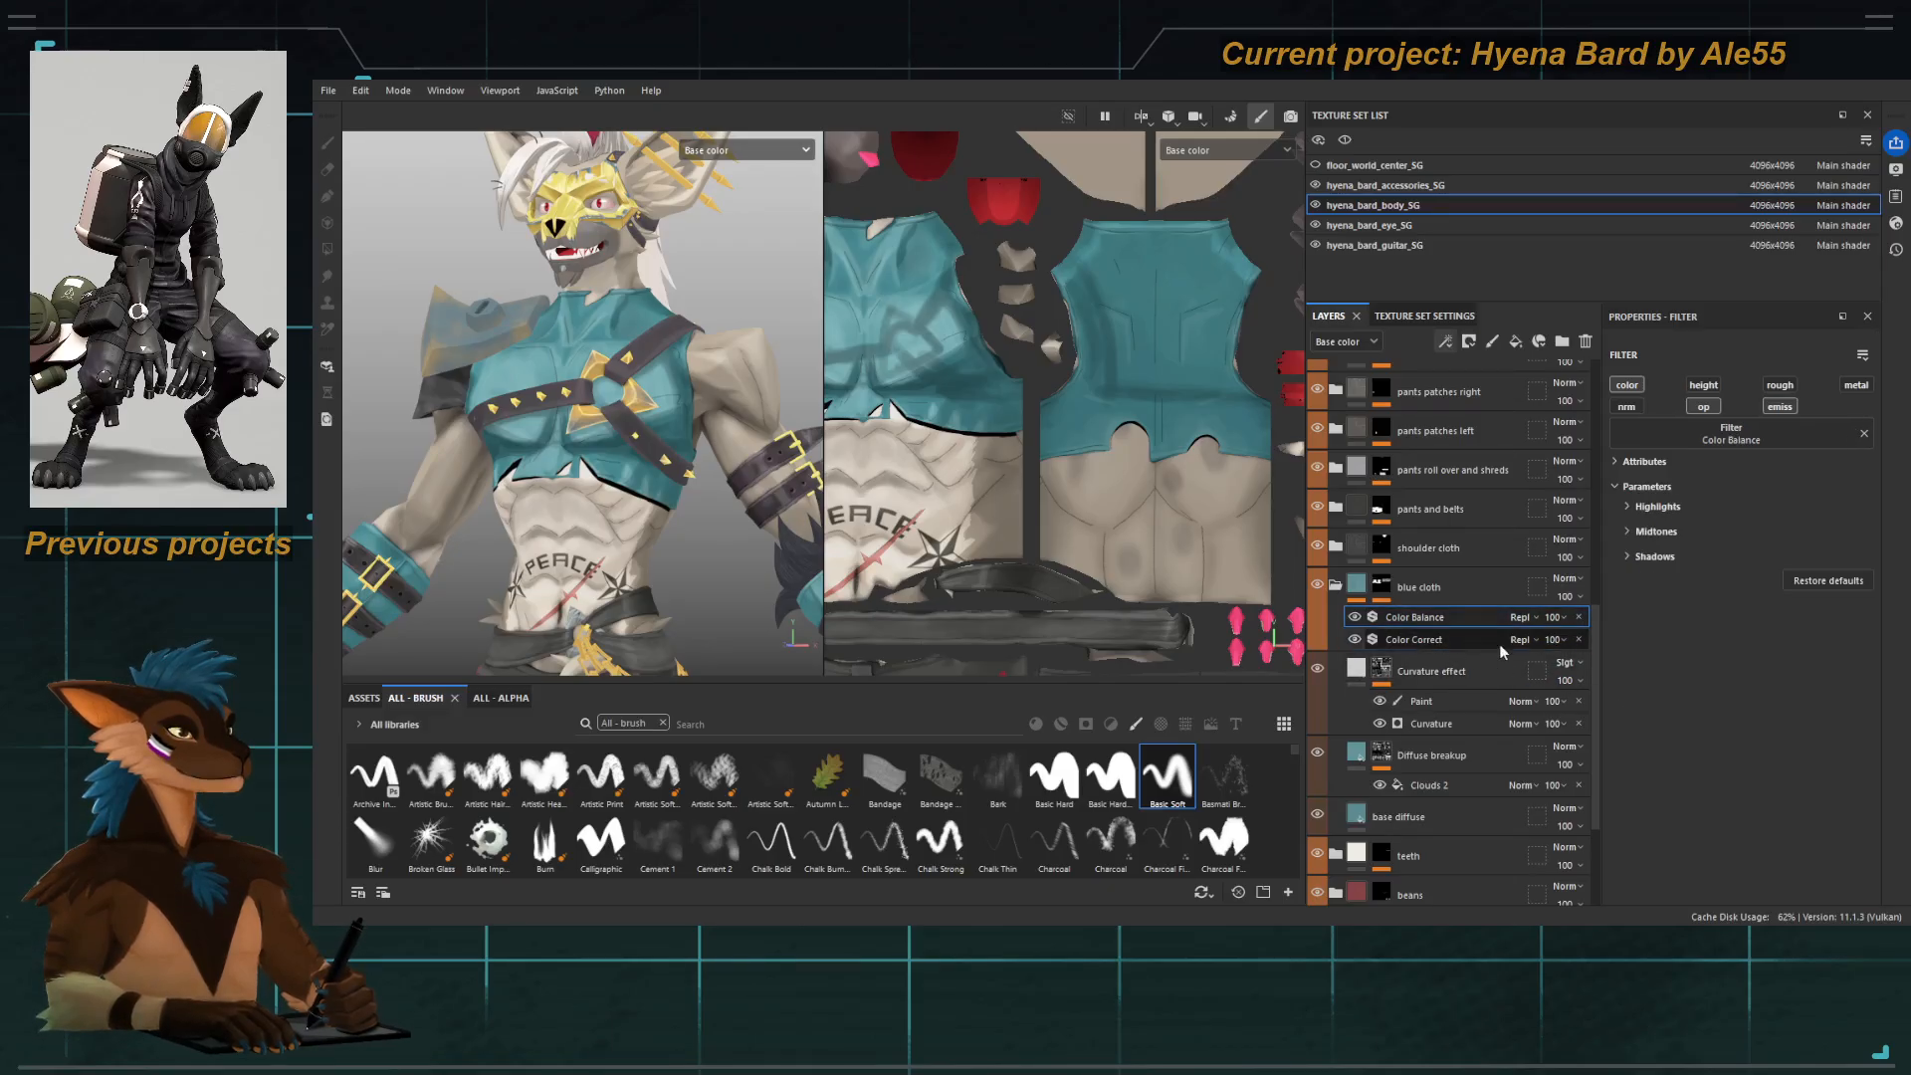
pyautogui.click(1637, 507)
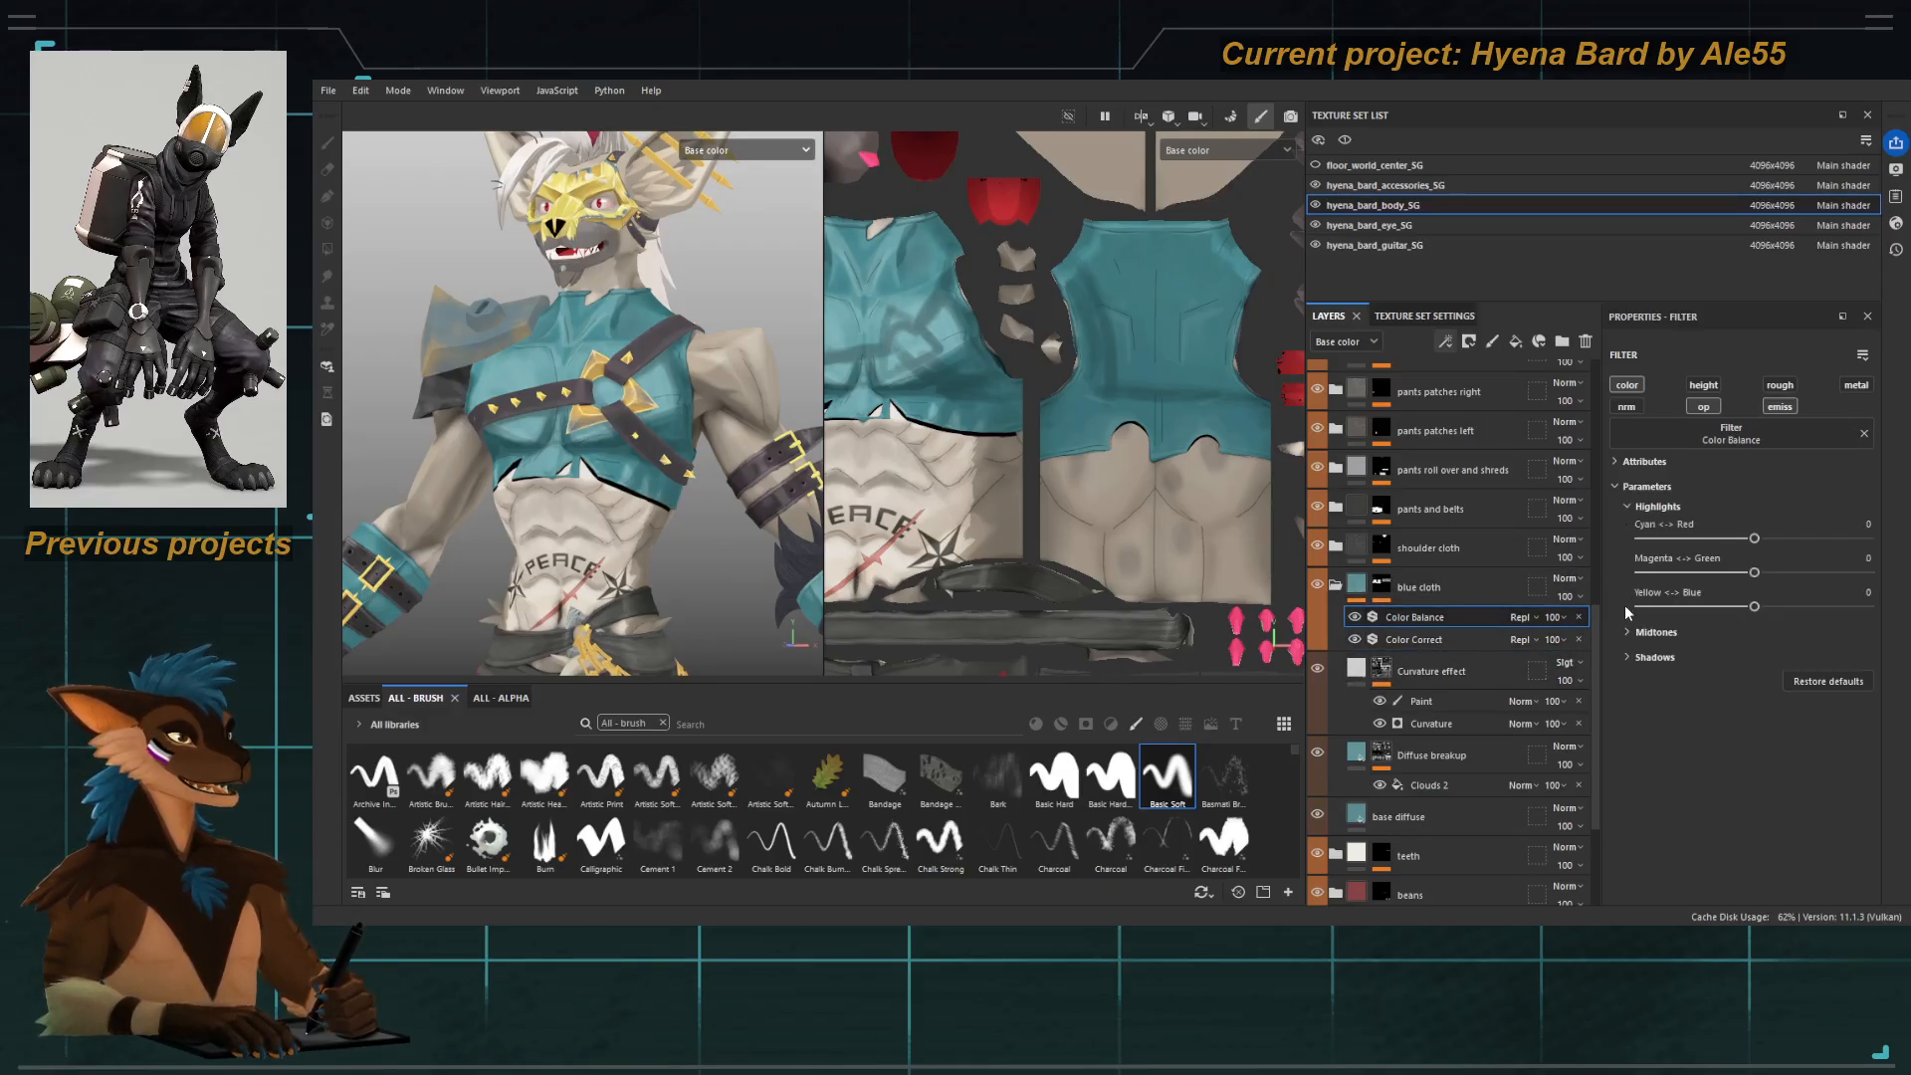
pyautogui.click(1628, 632)
pyautogui.click(1626, 756)
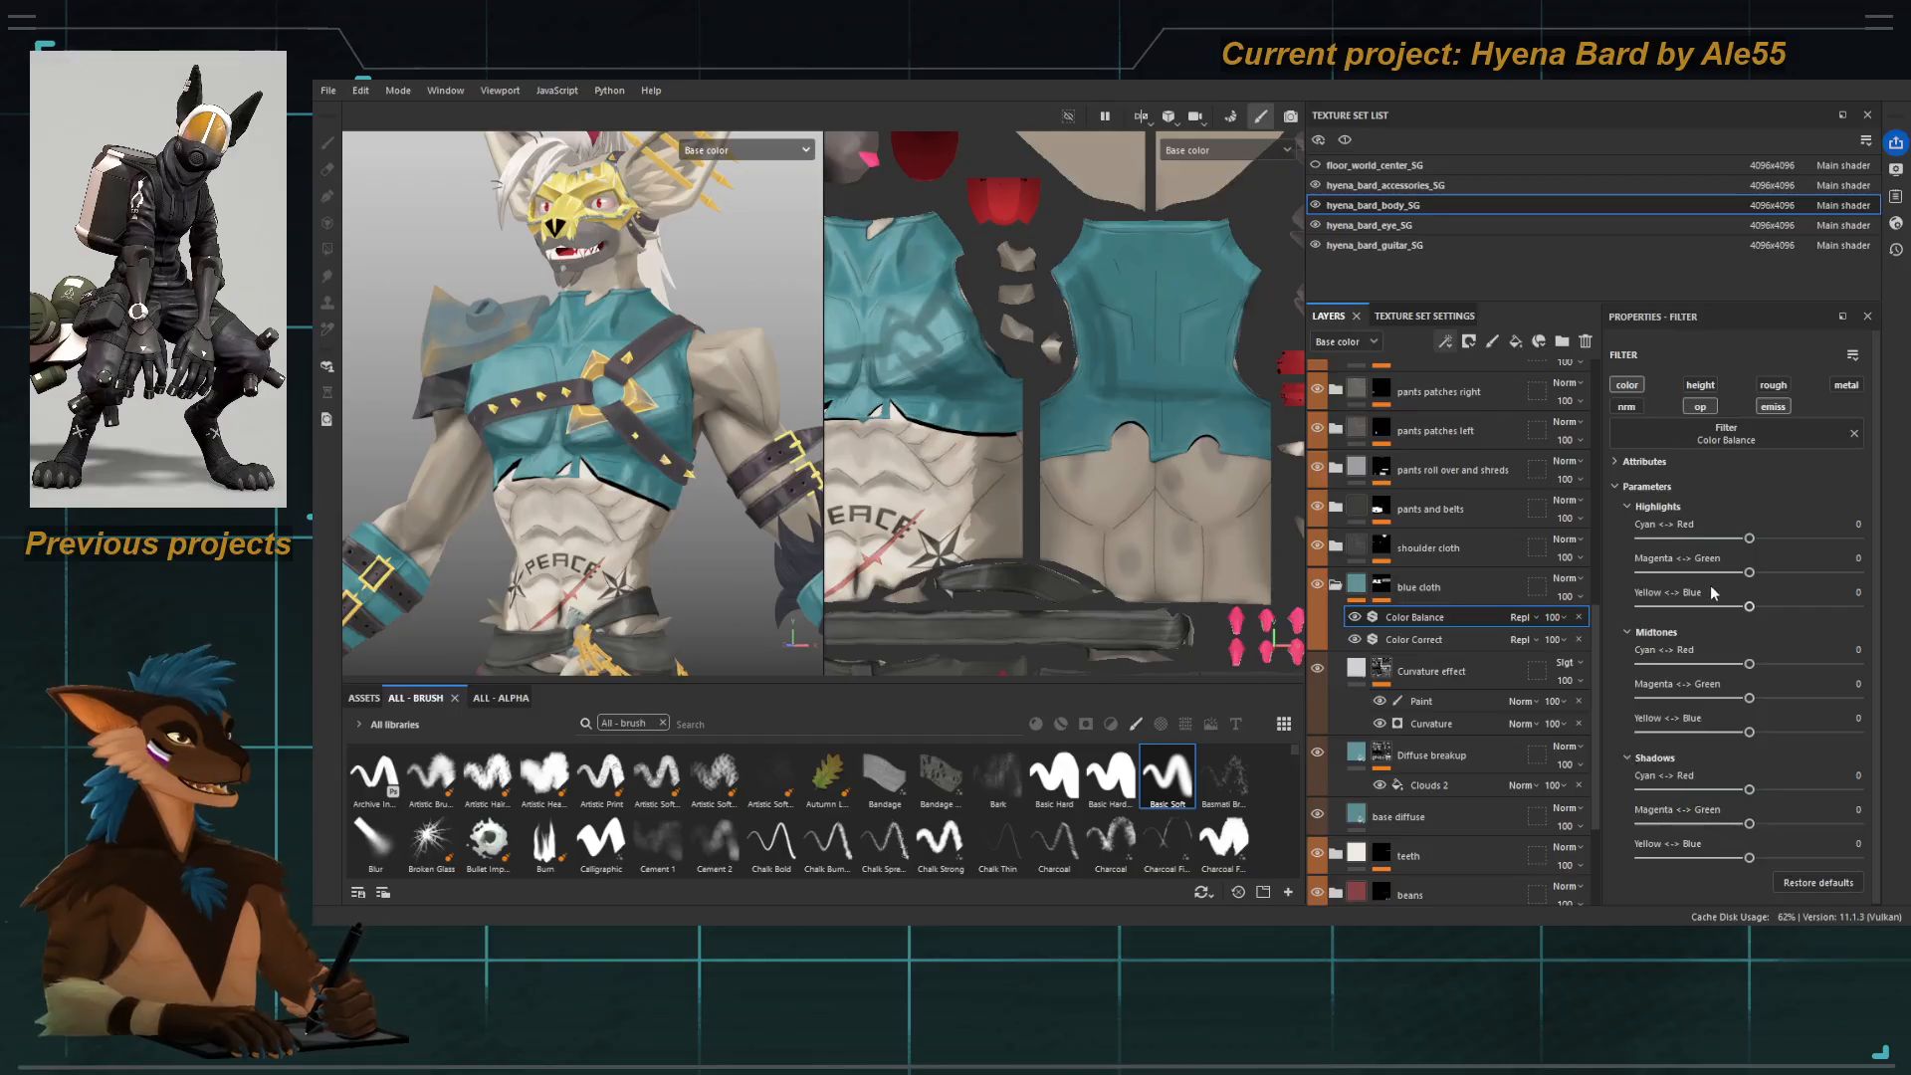
pyautogui.click(1390, 645)
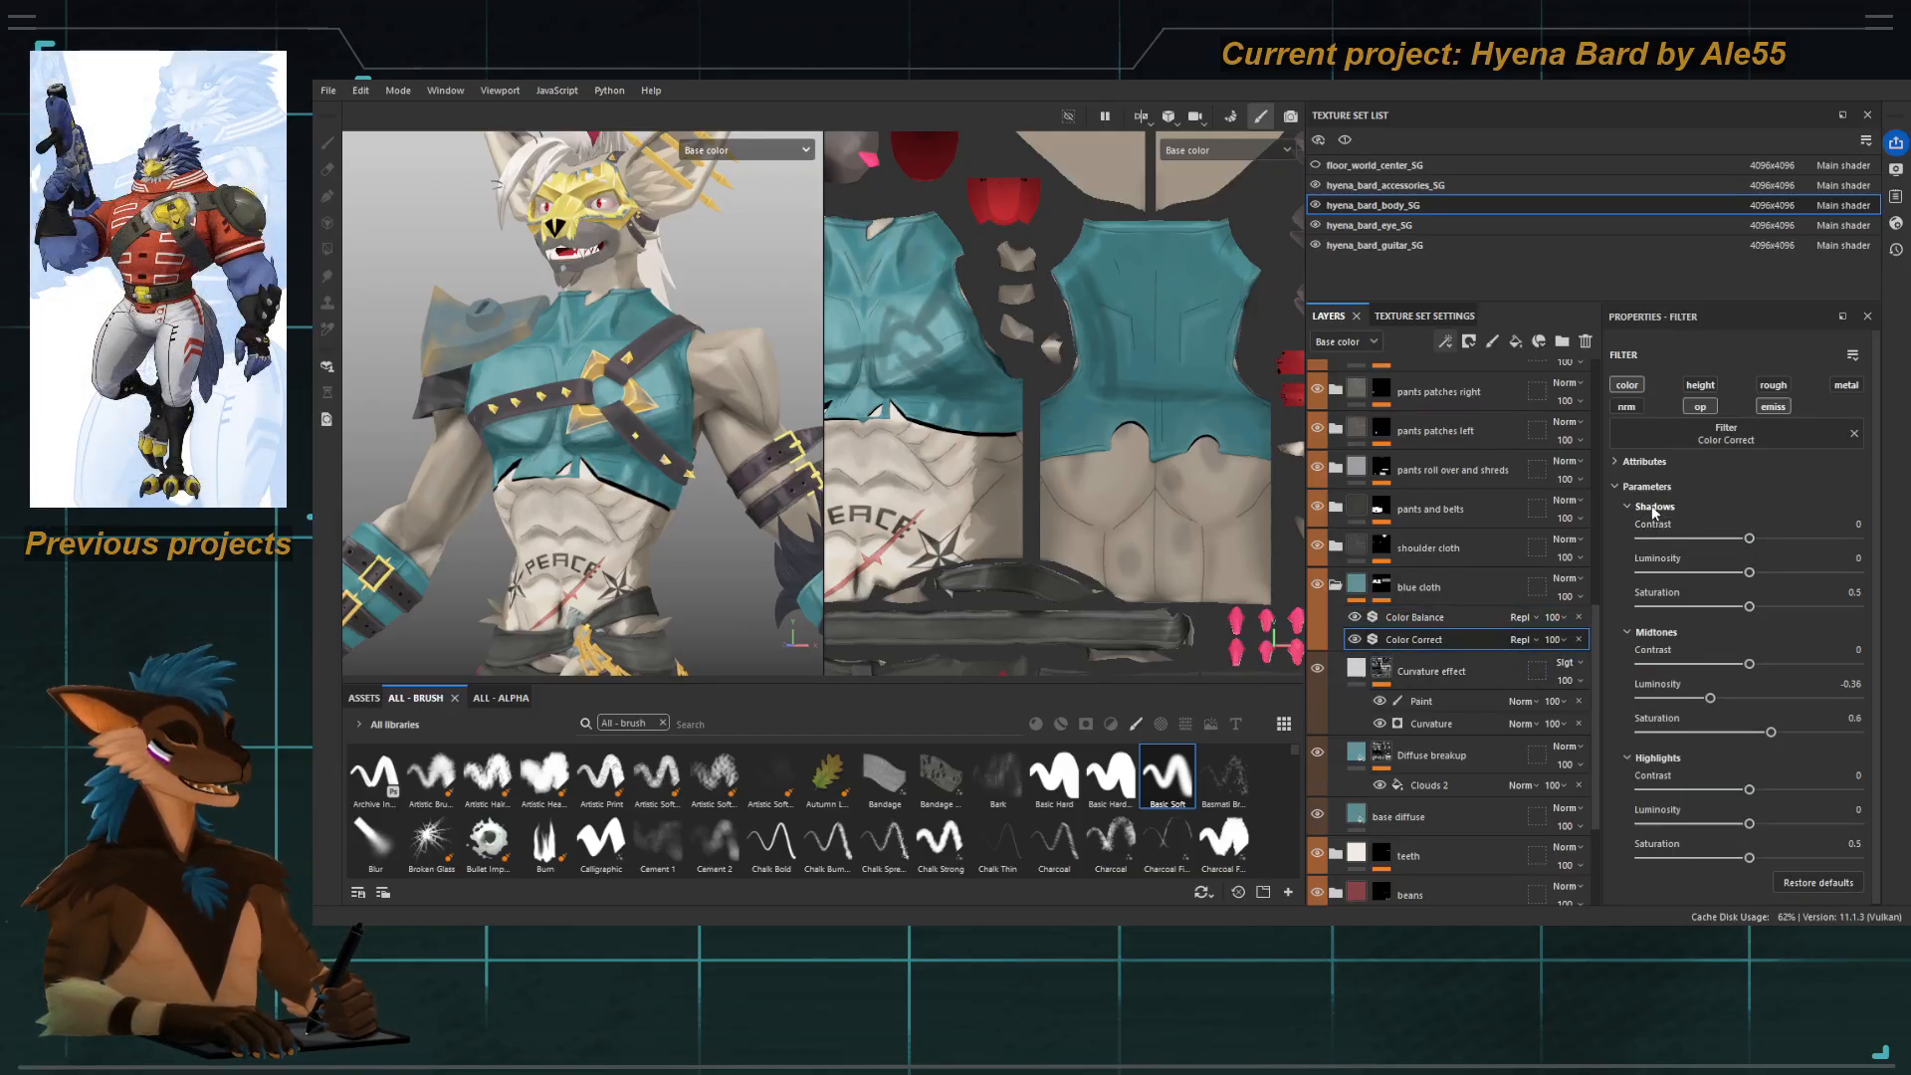
# Try shifting the Color Balance highlights toward red by 0.57 and 0.1, reset them to 0, and delete that filter.
pyautogui.click(1433, 618)
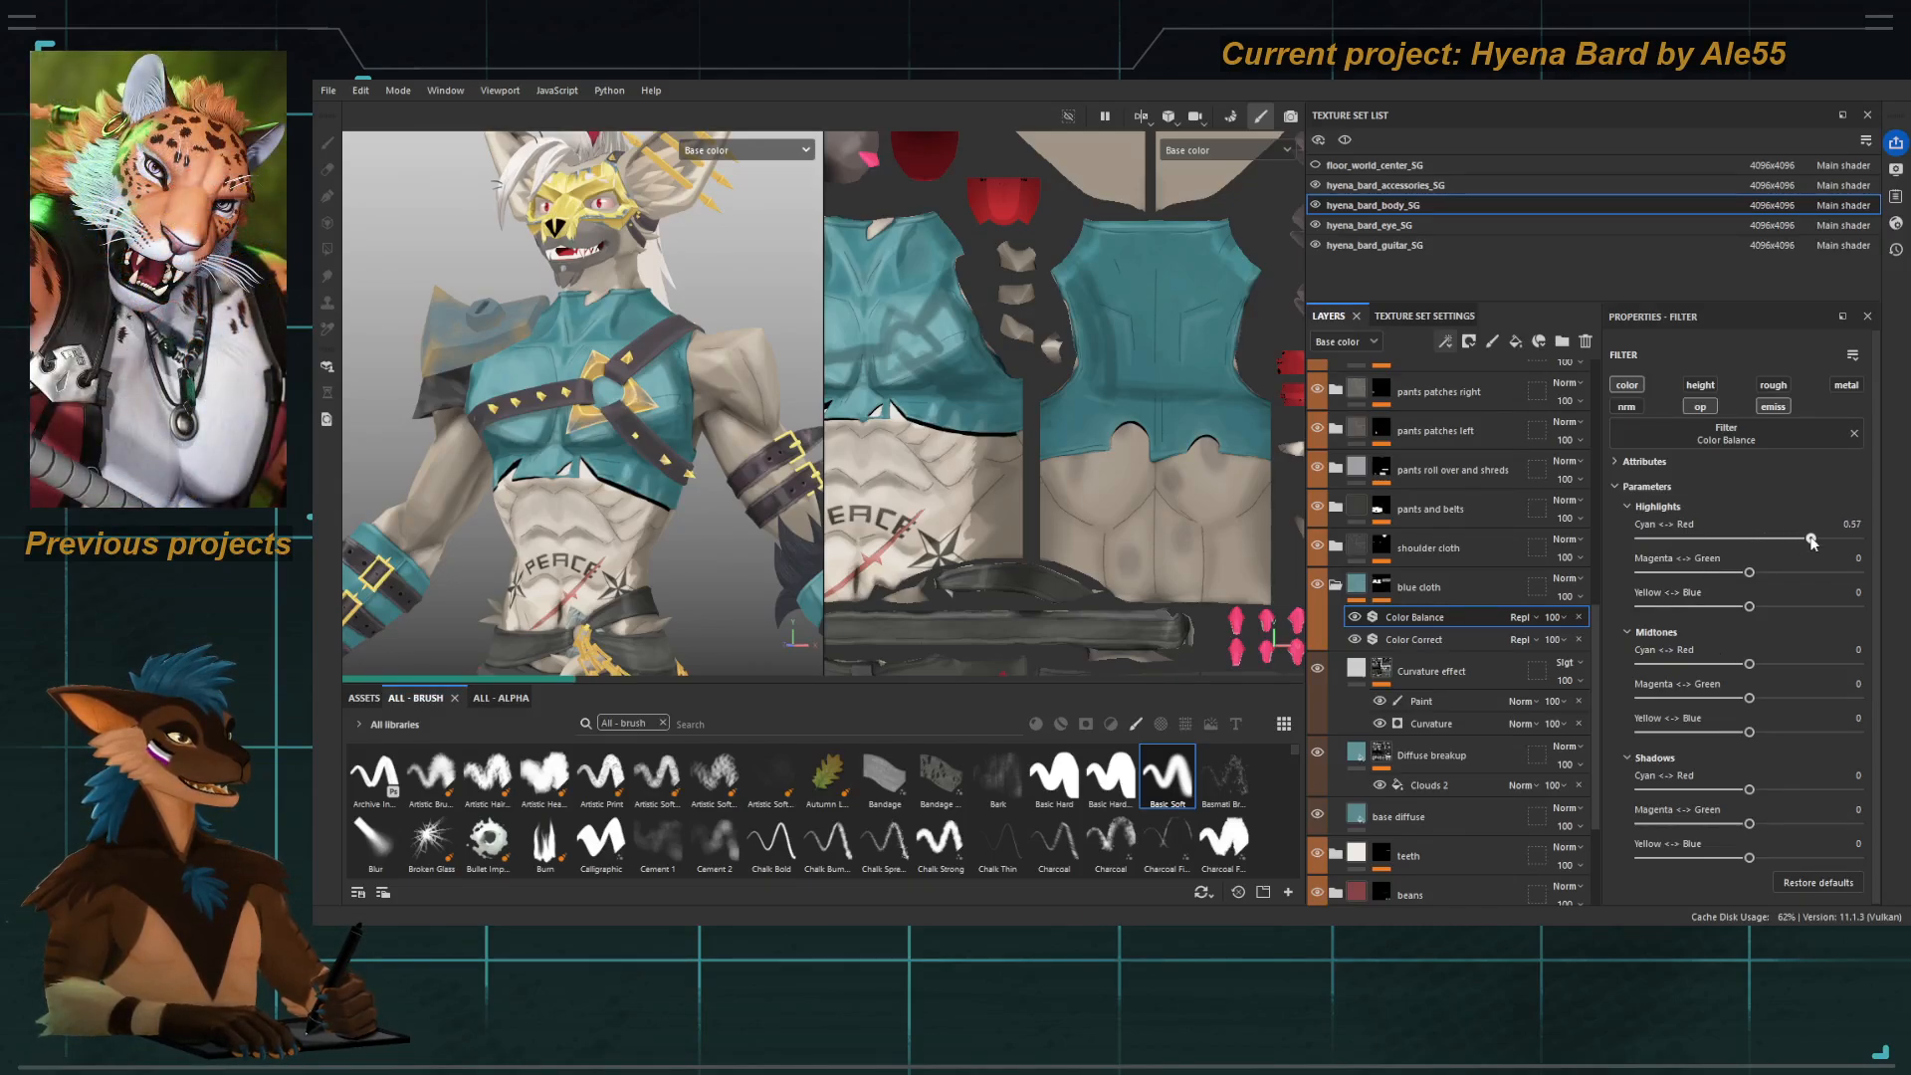
pyautogui.moveTo(1793, 538)
pyautogui.mouseDown()
pyautogui.moveTo(1746, 540)
pyautogui.moveTo(1762, 539)
pyautogui.mouseUp()
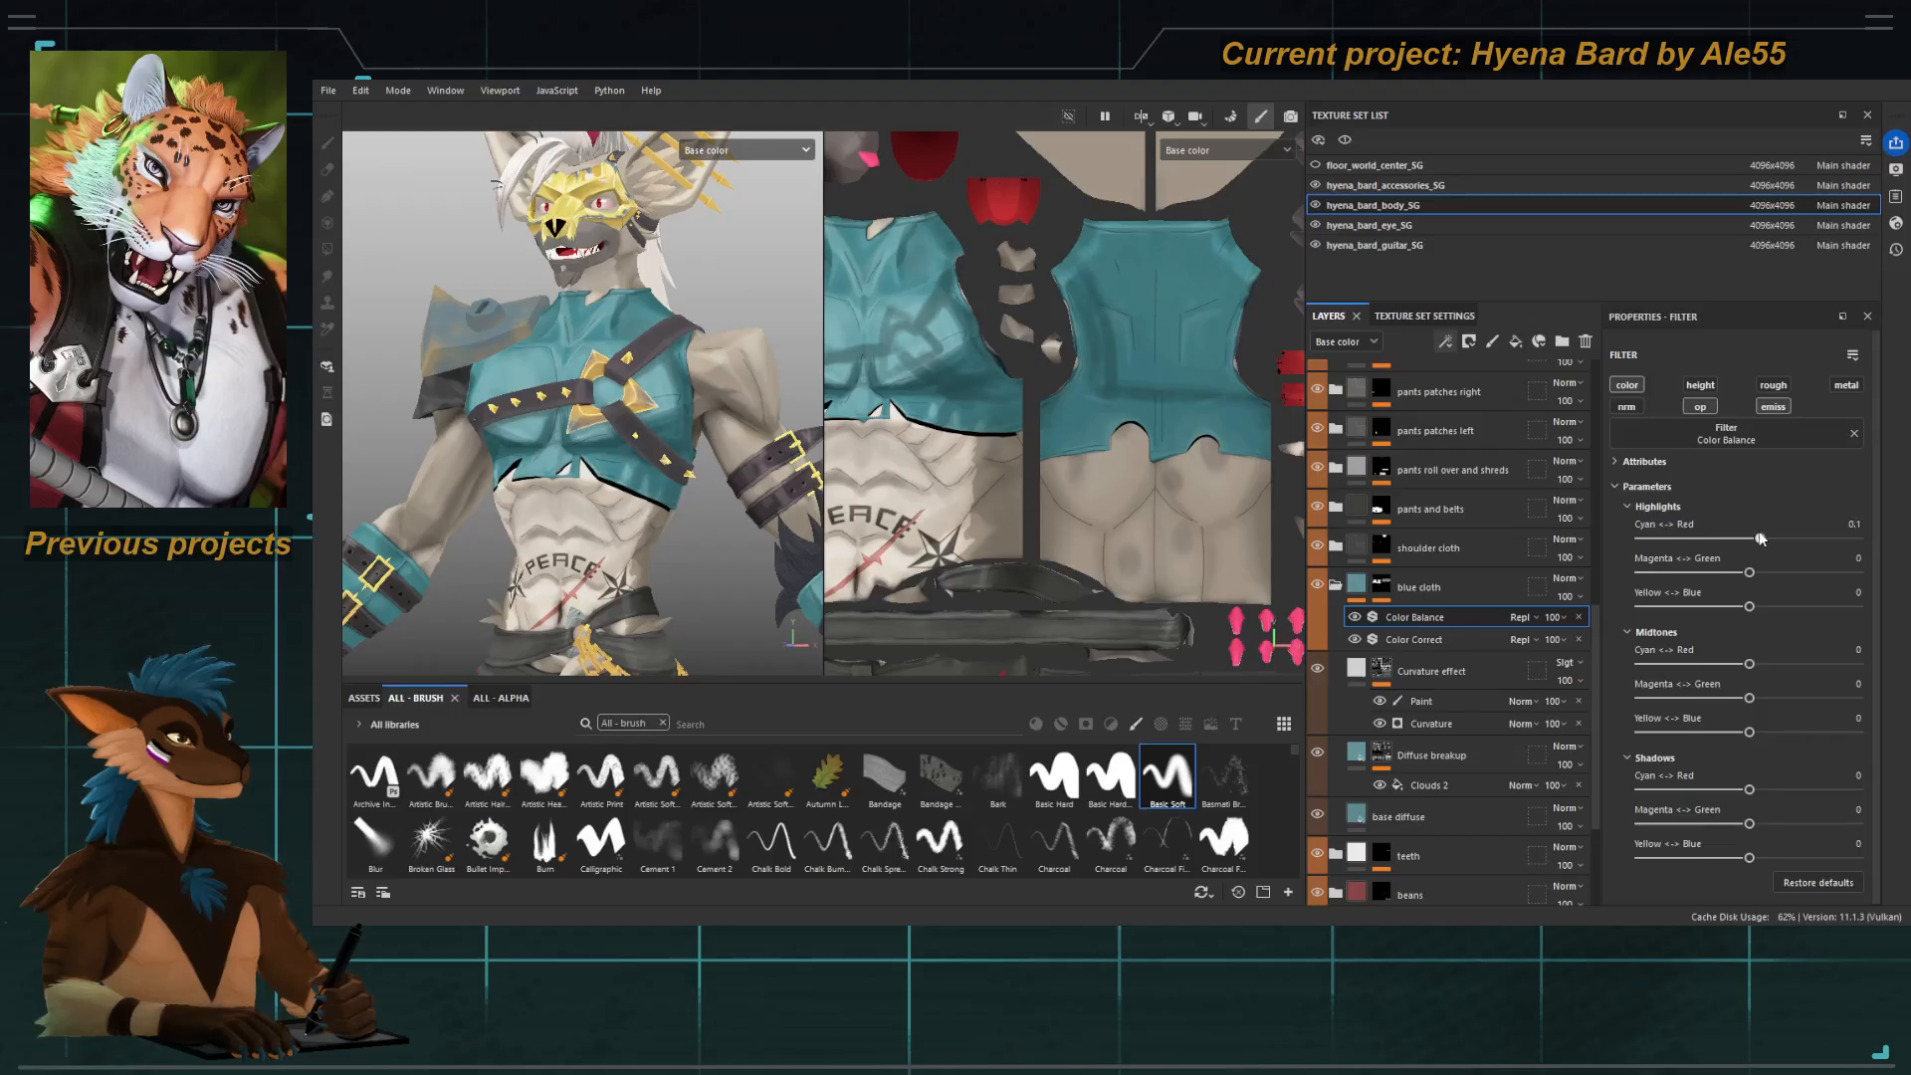
pyautogui.moveTo(1749, 531); pyautogui.dragTo(1748, 528)
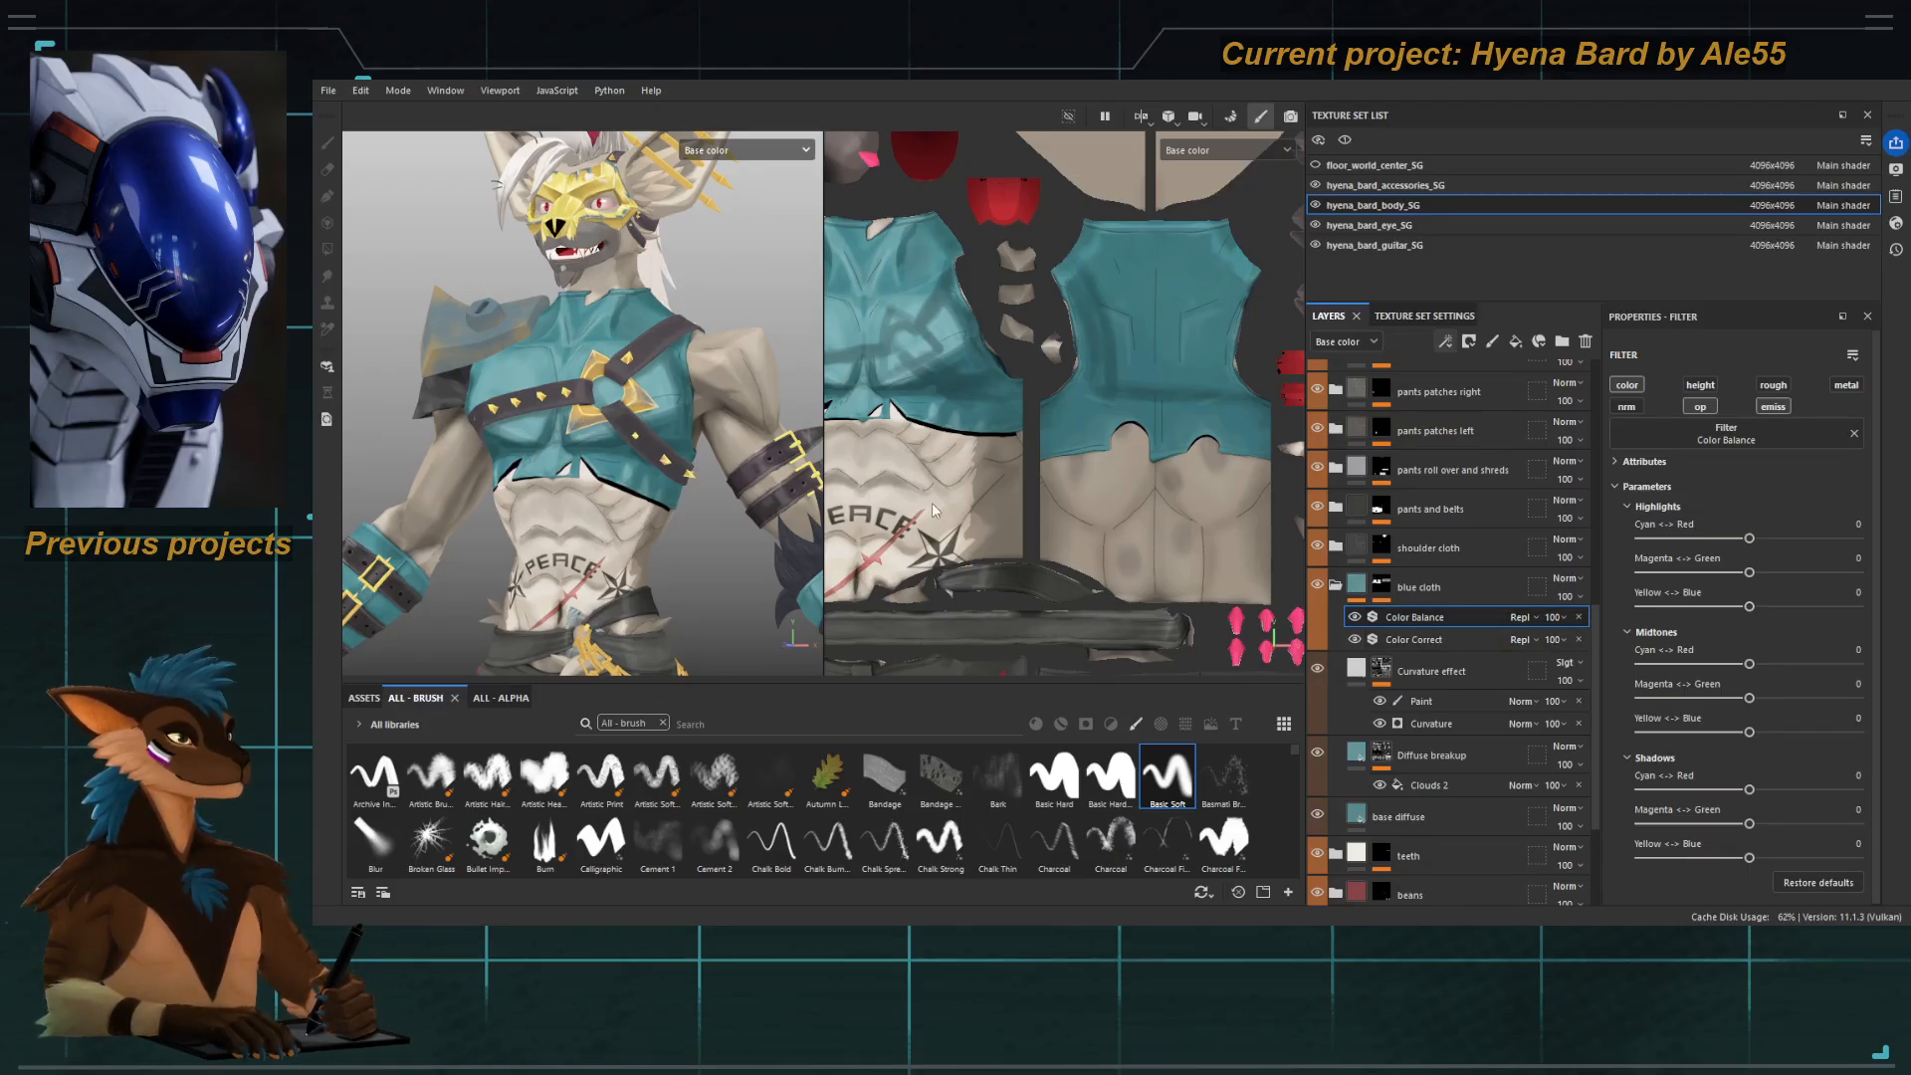
pyautogui.keyDown('alt'); pyautogui.moveTo(691, 497); pyautogui.dragTo(665, 497); pyautogui.keyUp('alt')
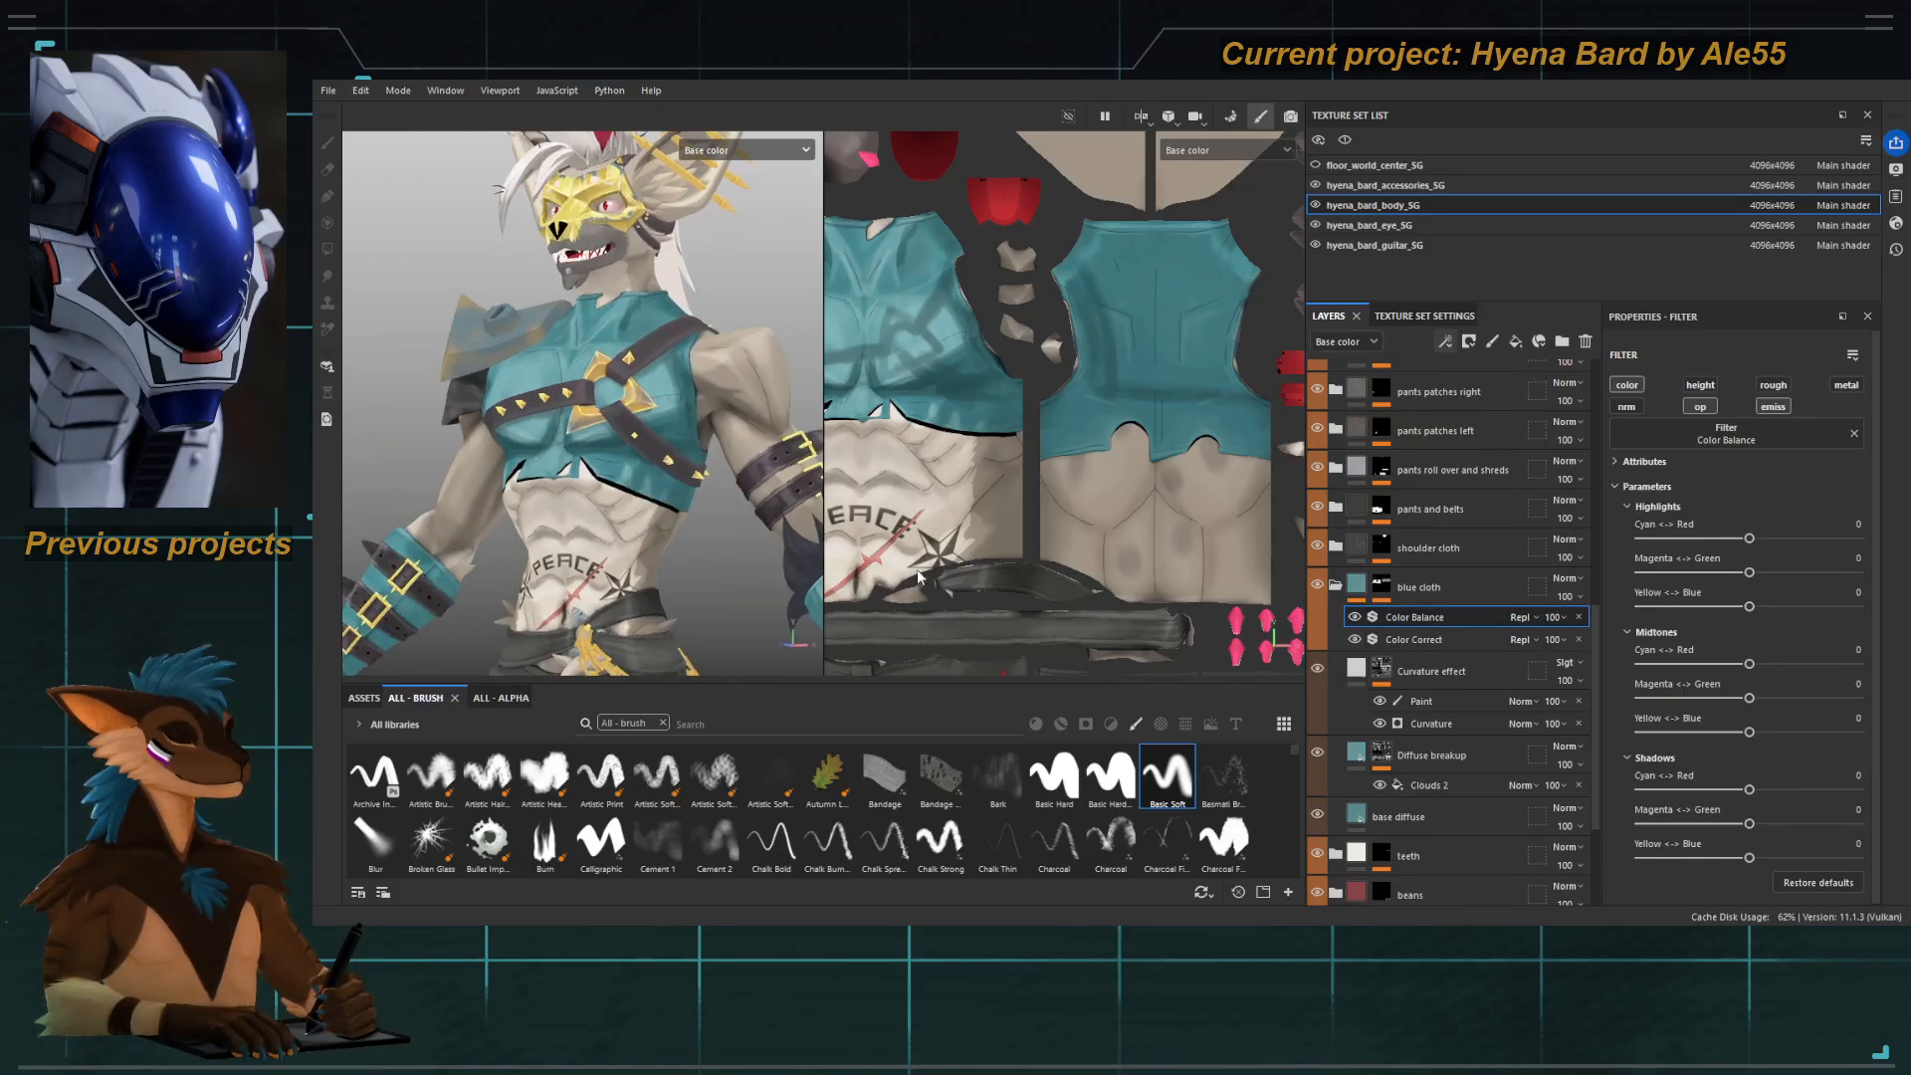
pyautogui.click(1578, 617)
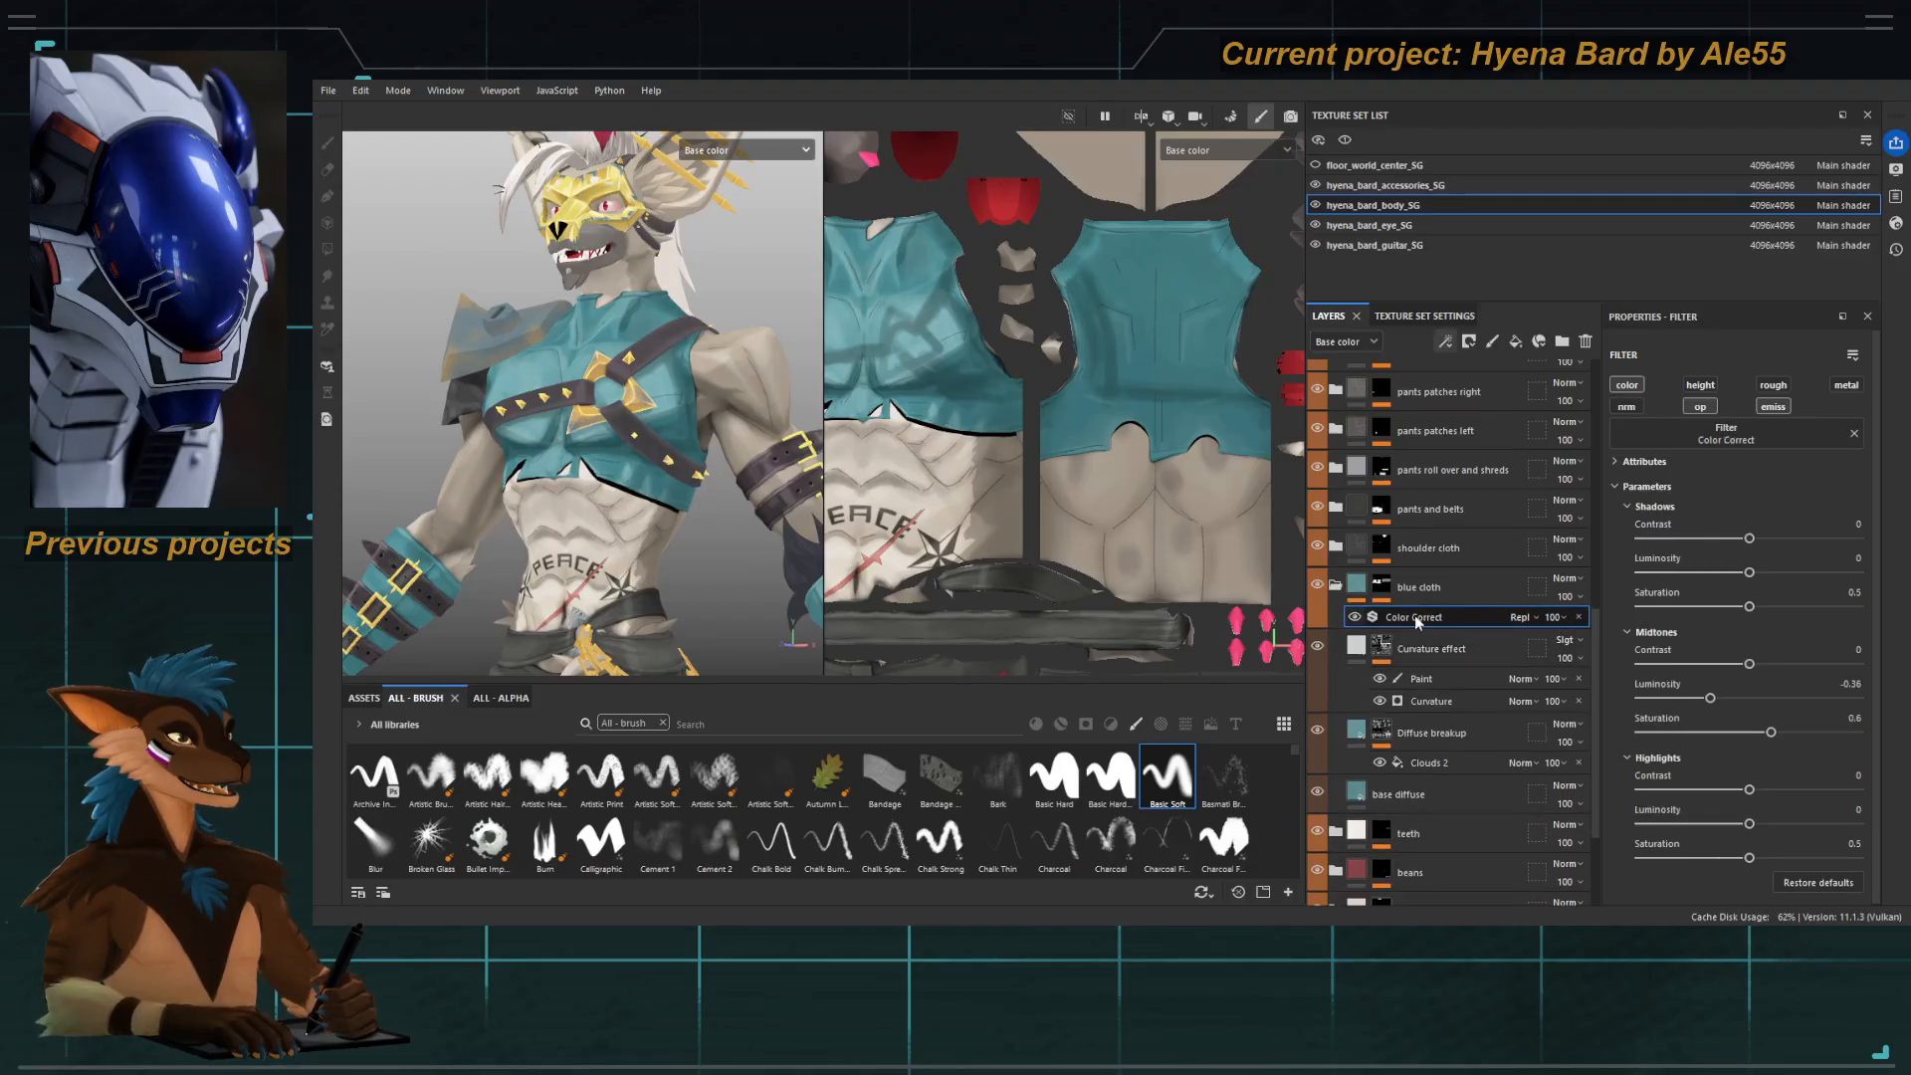
# Compare the blue cloth on the torso with the Color Correct filter on and off, leaving the filter on.
pyautogui.click(1355, 617)
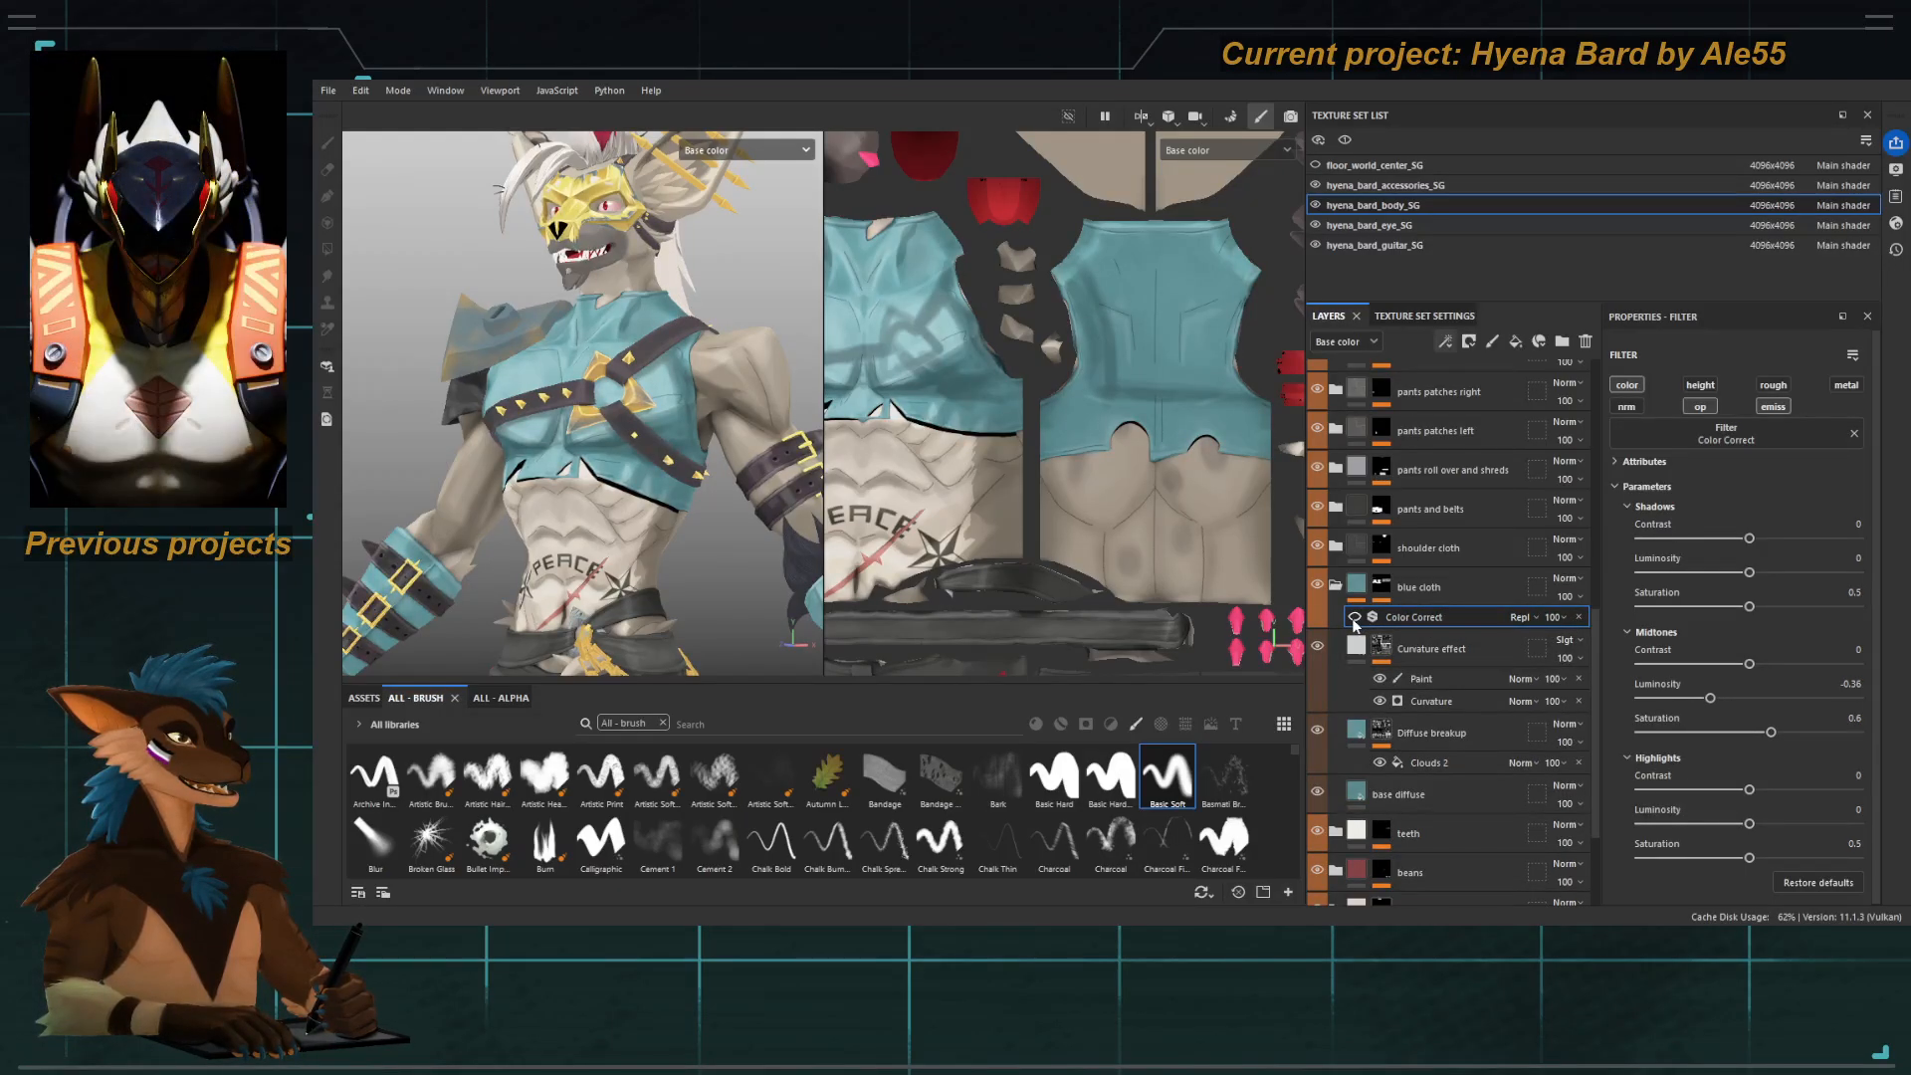
pyautogui.click(1355, 617)
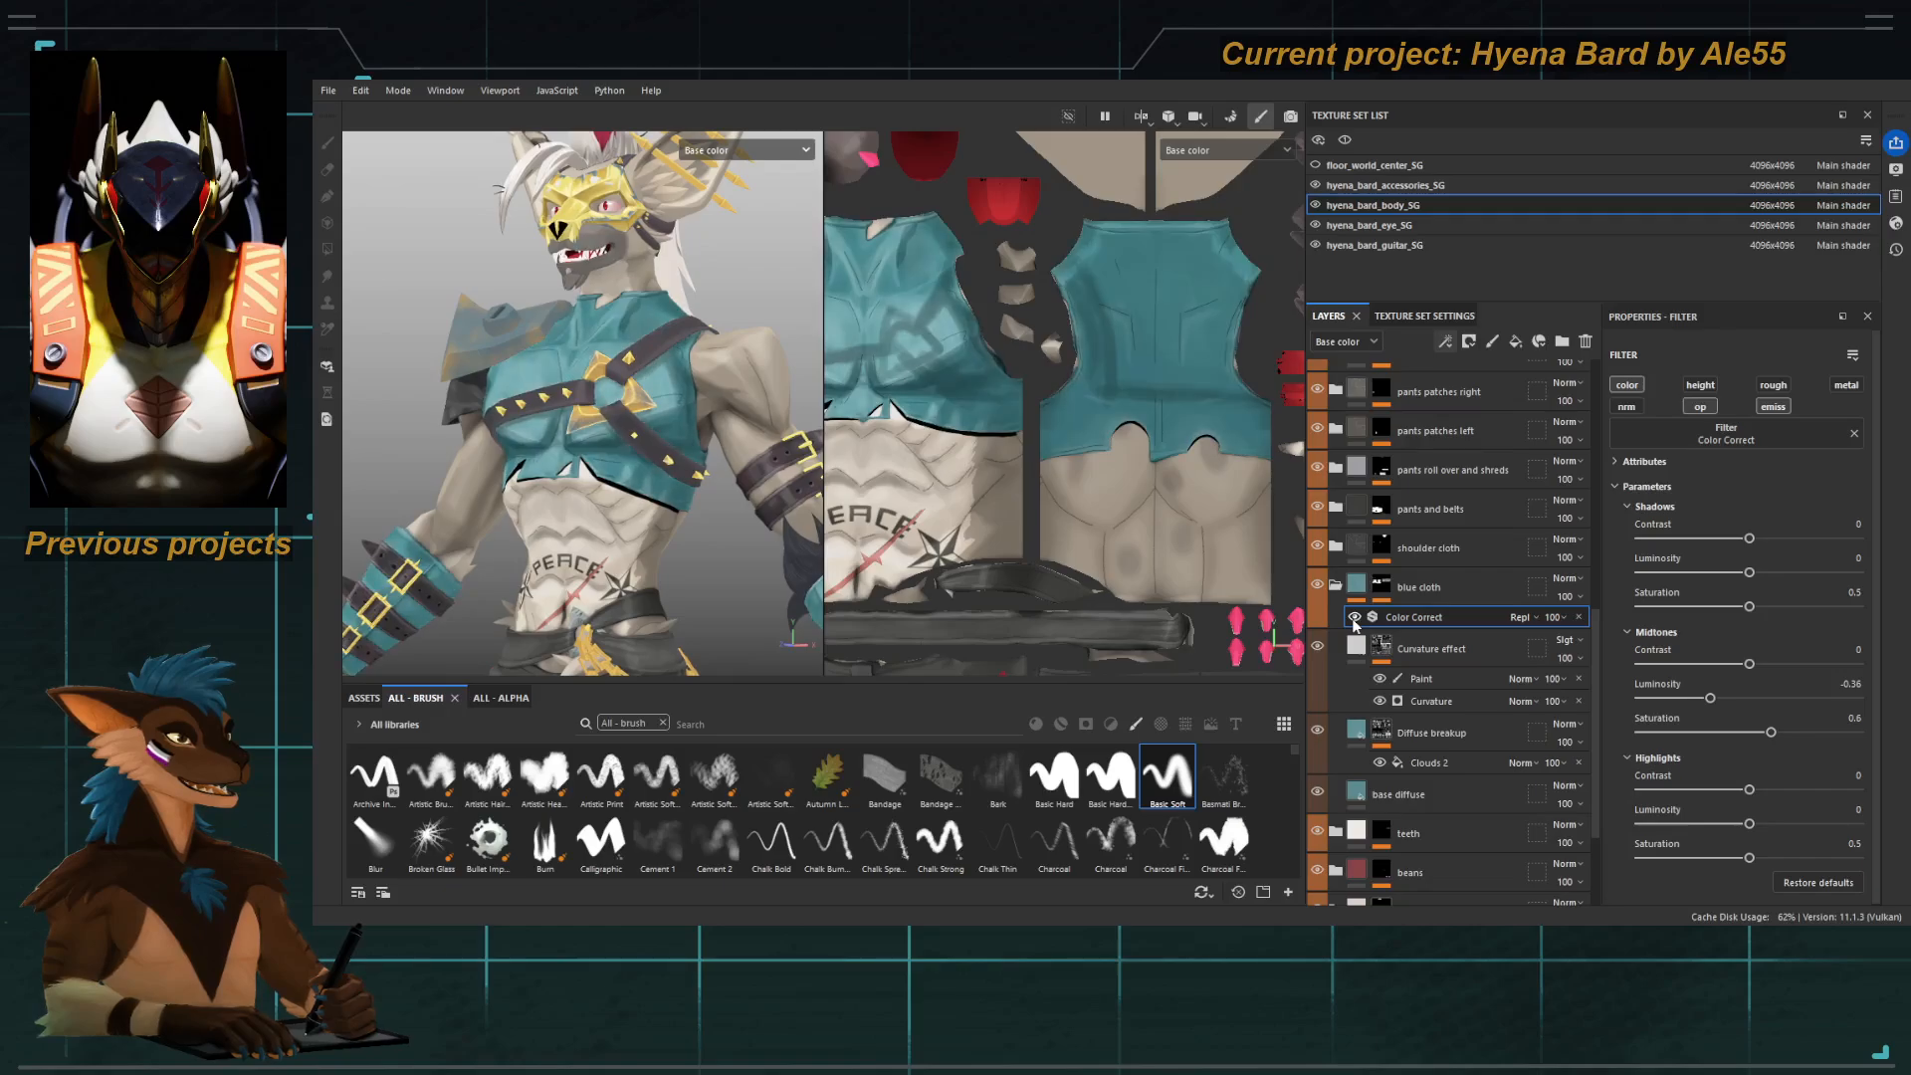
pyautogui.click(1355, 618)
pyautogui.click(1355, 617)
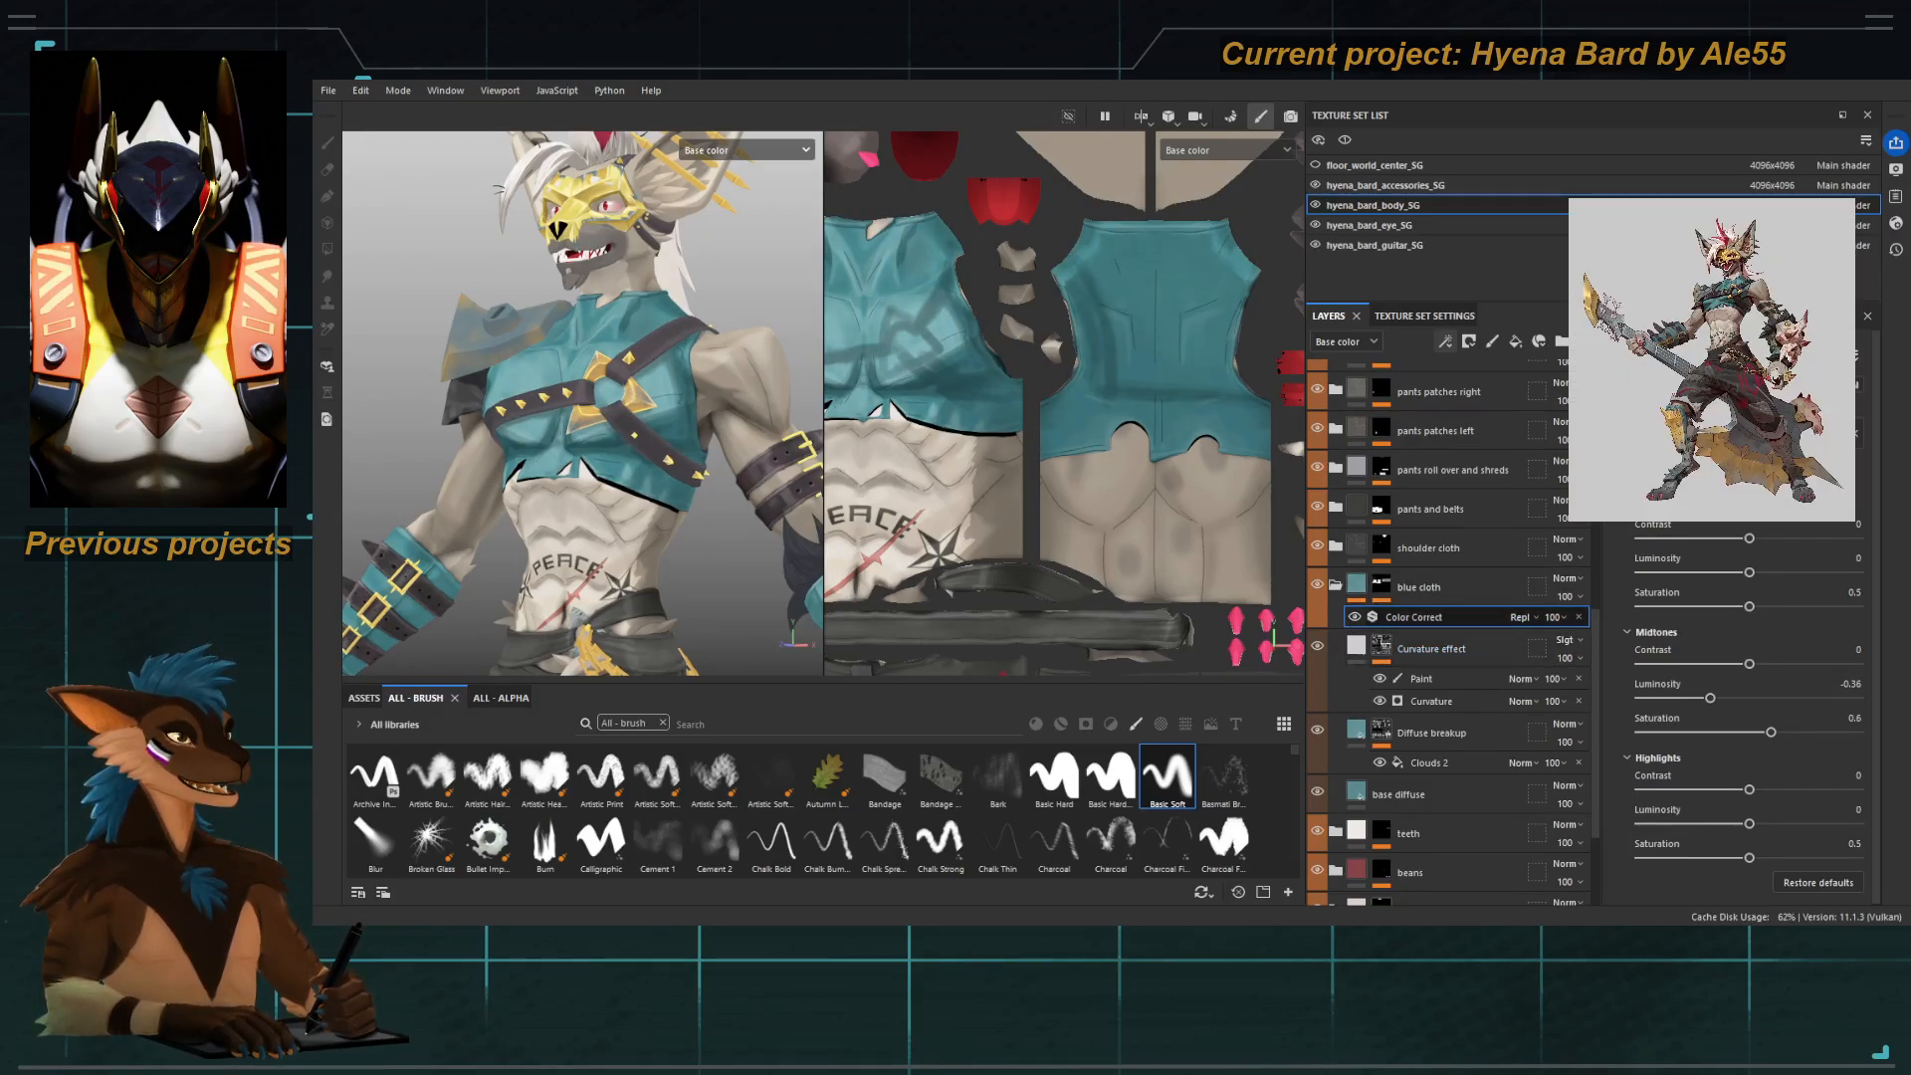
pyautogui.click(1354, 617)
pyautogui.click(1355, 617)
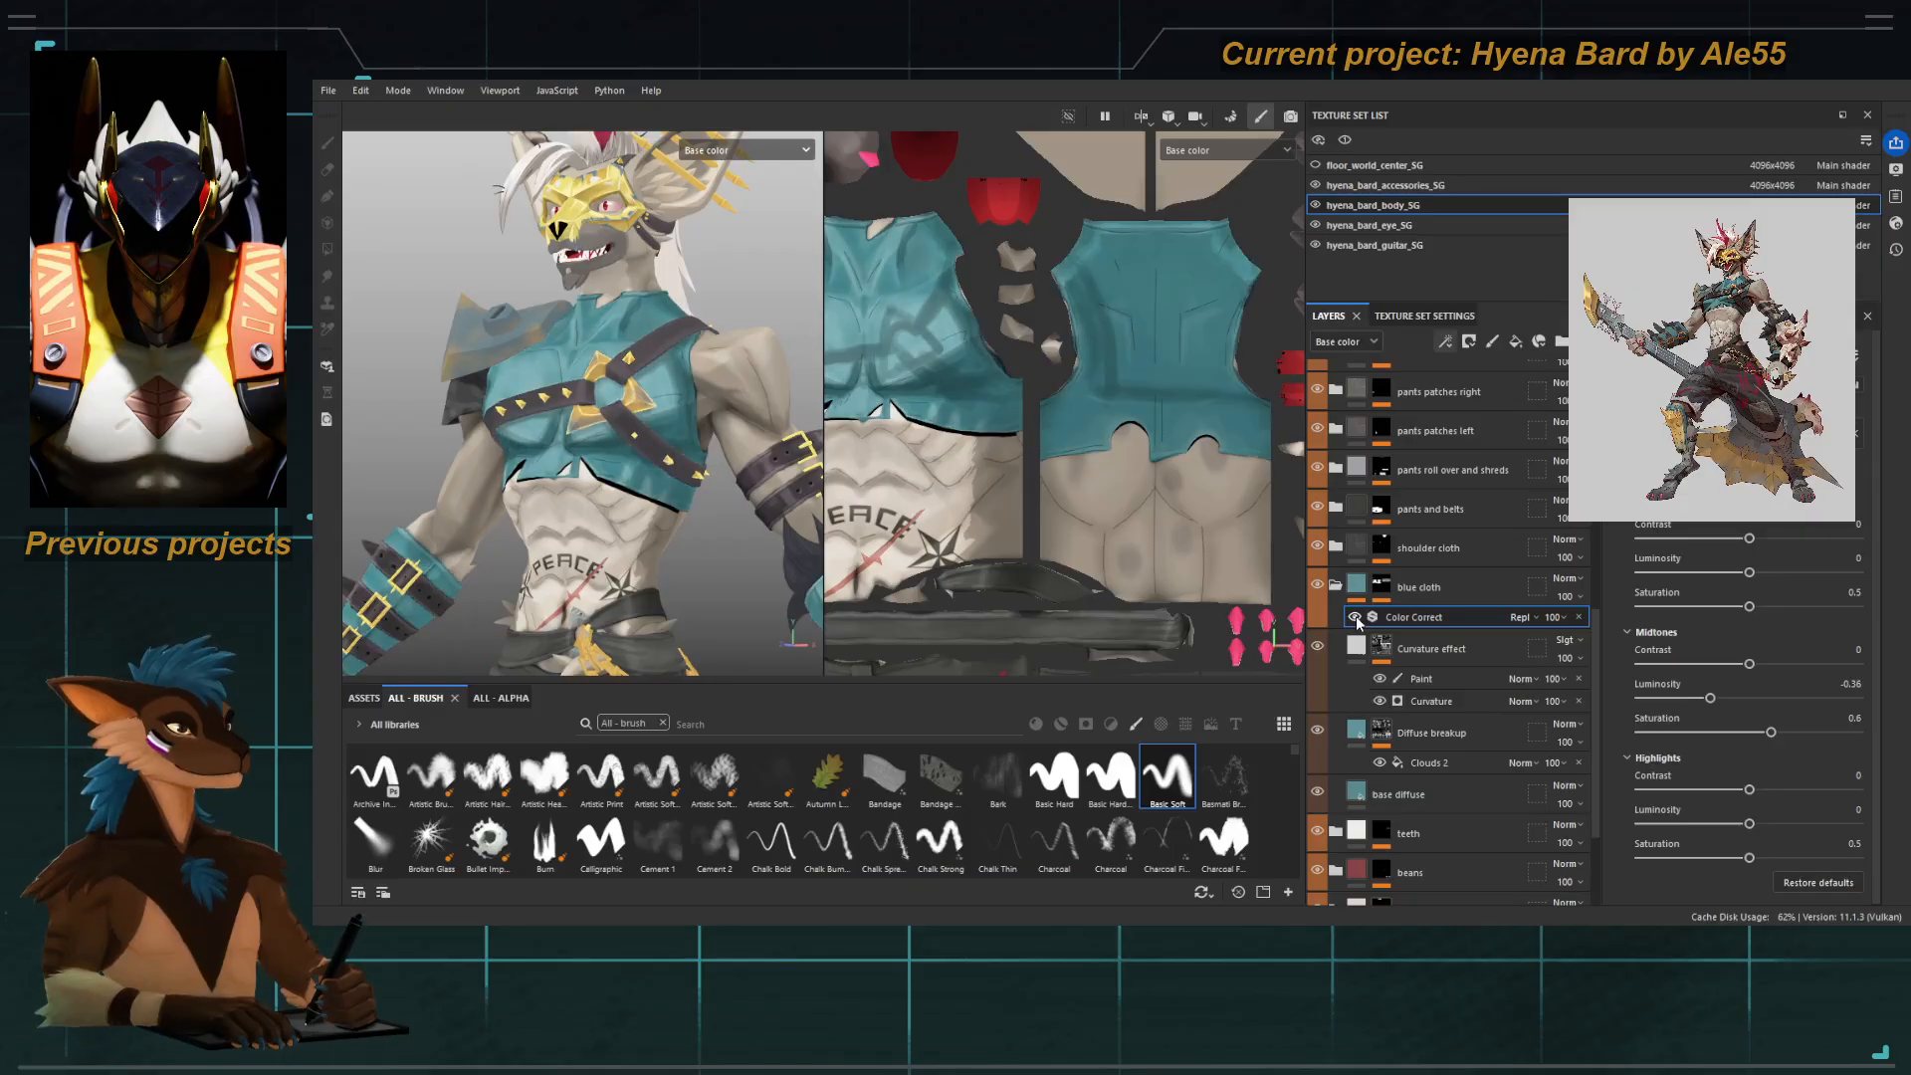
pyautogui.click(1354, 617)
pyautogui.click(1355, 617)
pyautogui.click(1355, 617)
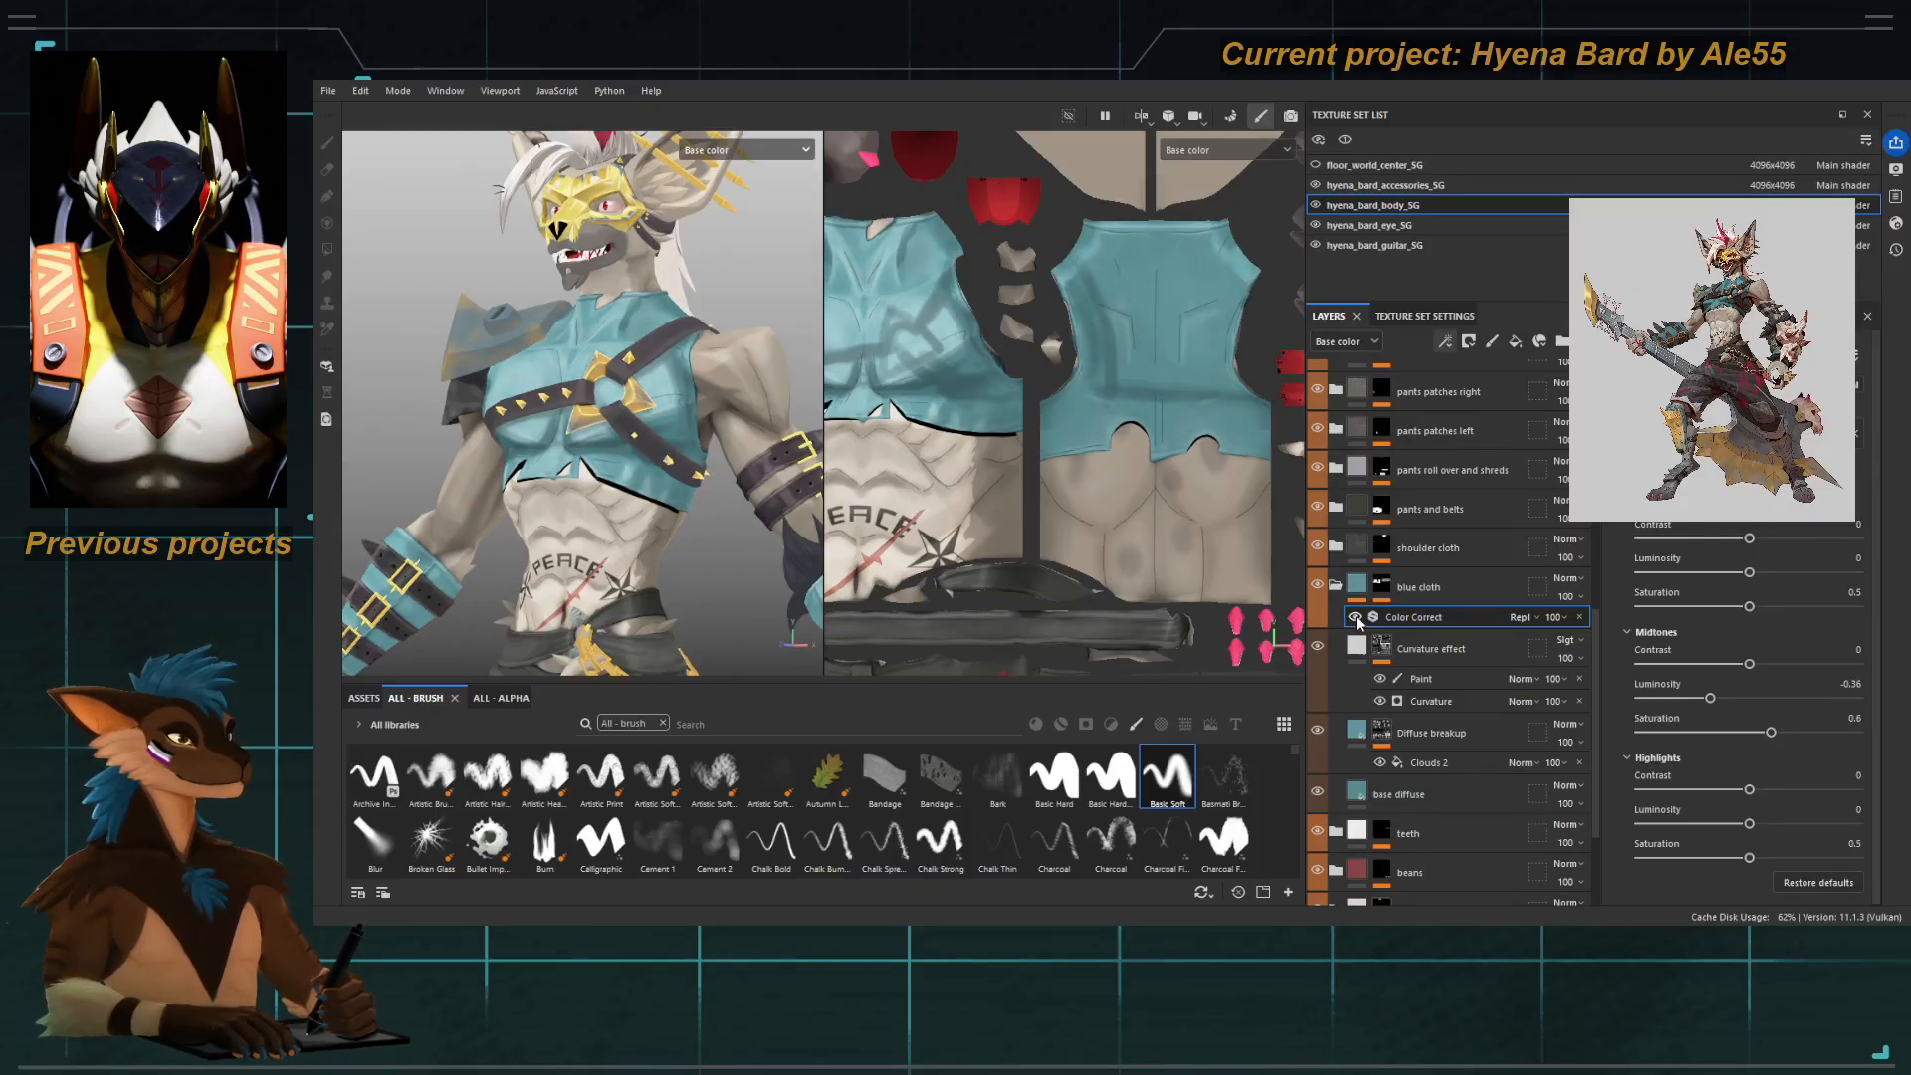
pyautogui.click(1355, 617)
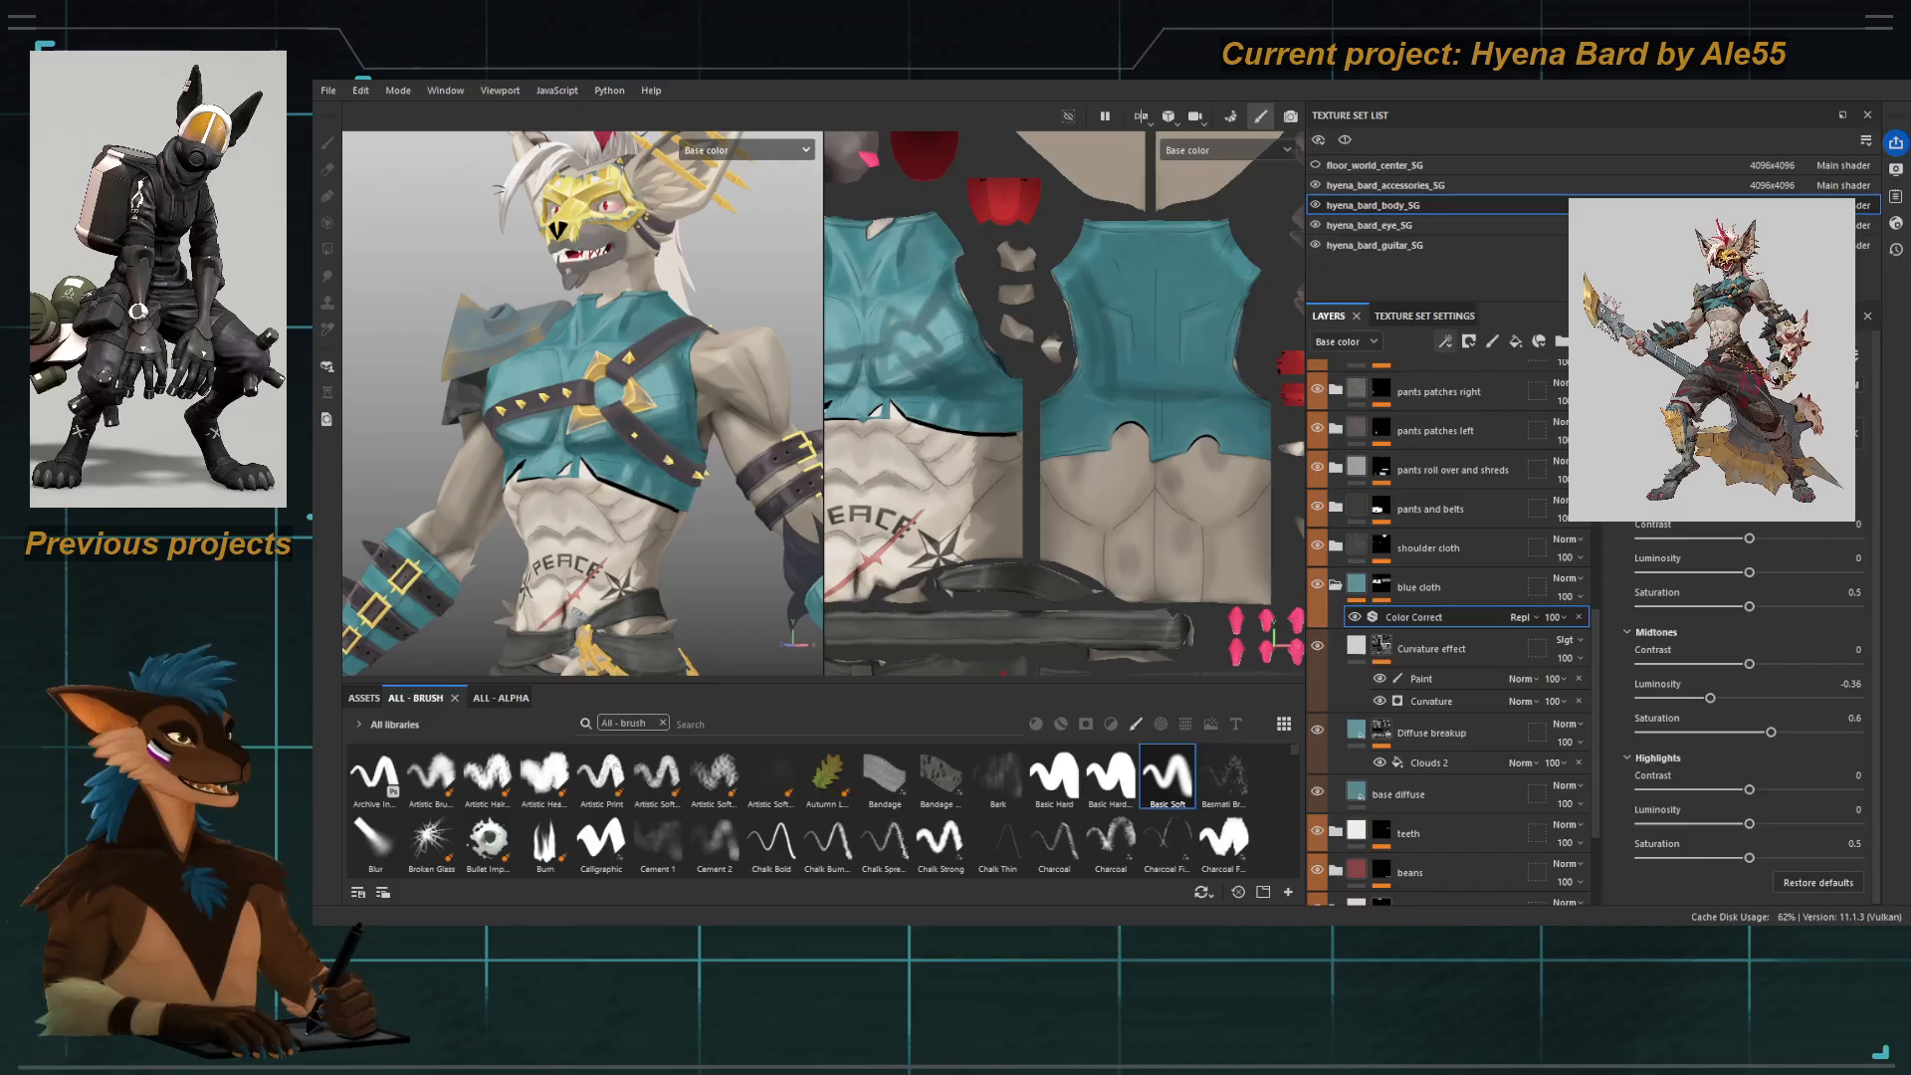
# Examine the character's textures from several angles, from the full body to close views of the head, mask and ears.
pyautogui.scroll(-6, 583, 355)
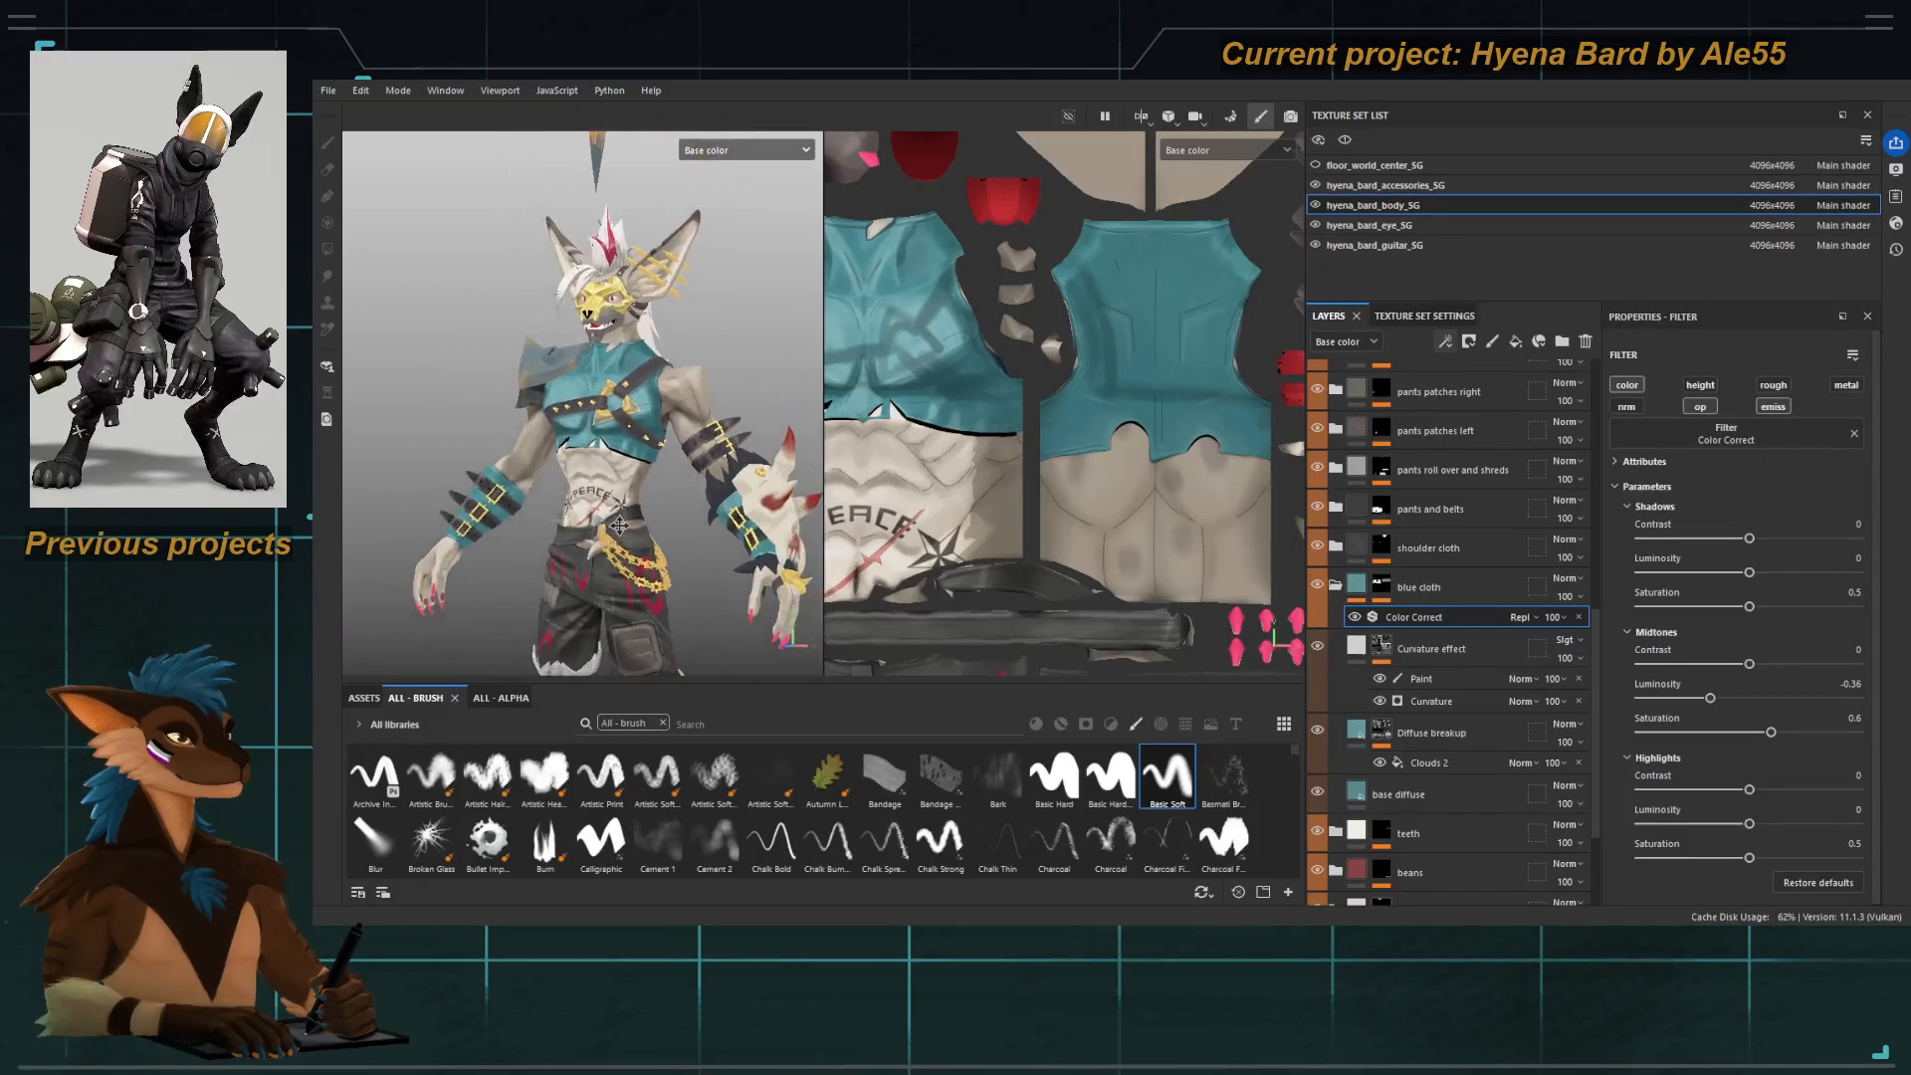
pyautogui.keyDown('alt'); pyautogui.moveTo(582, 355); pyautogui.dragTo(622, 373); pyautogui.keyUp('alt')
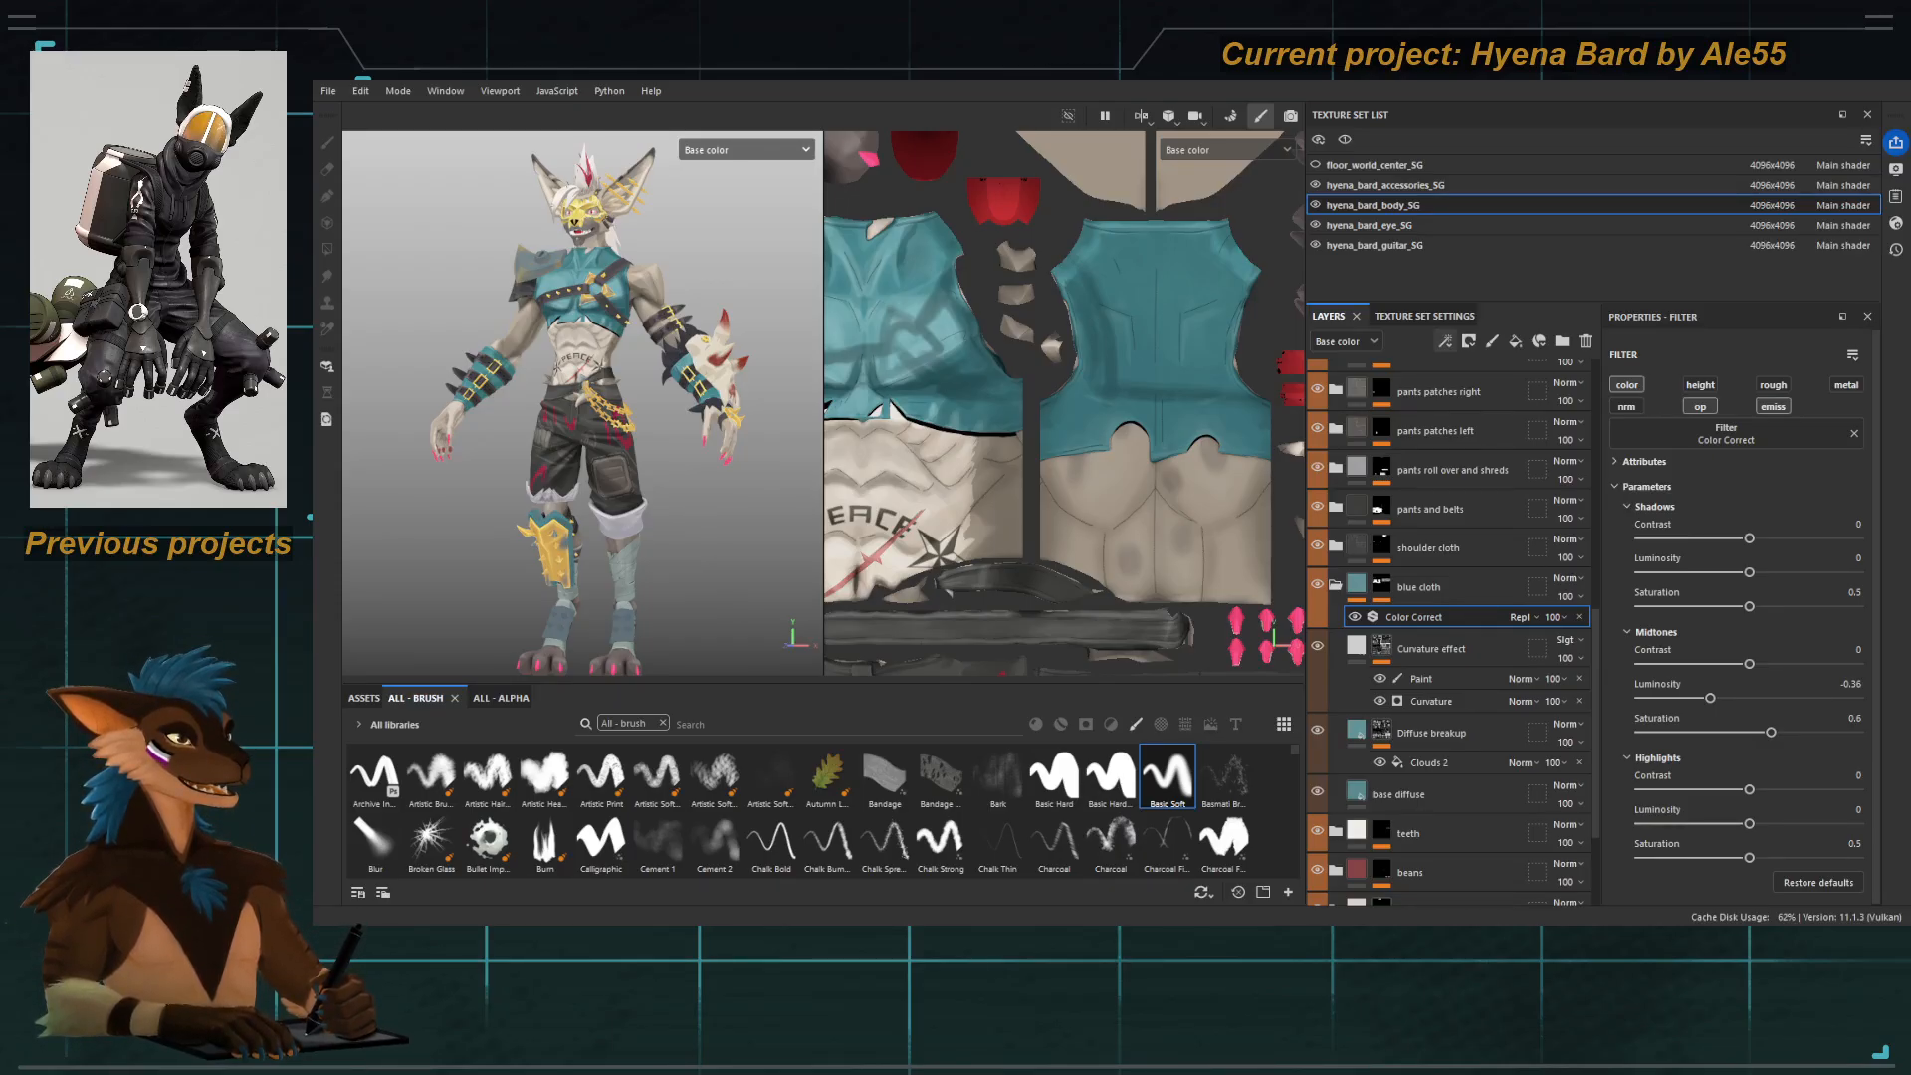
pyautogui.scroll(6, 593, 402)
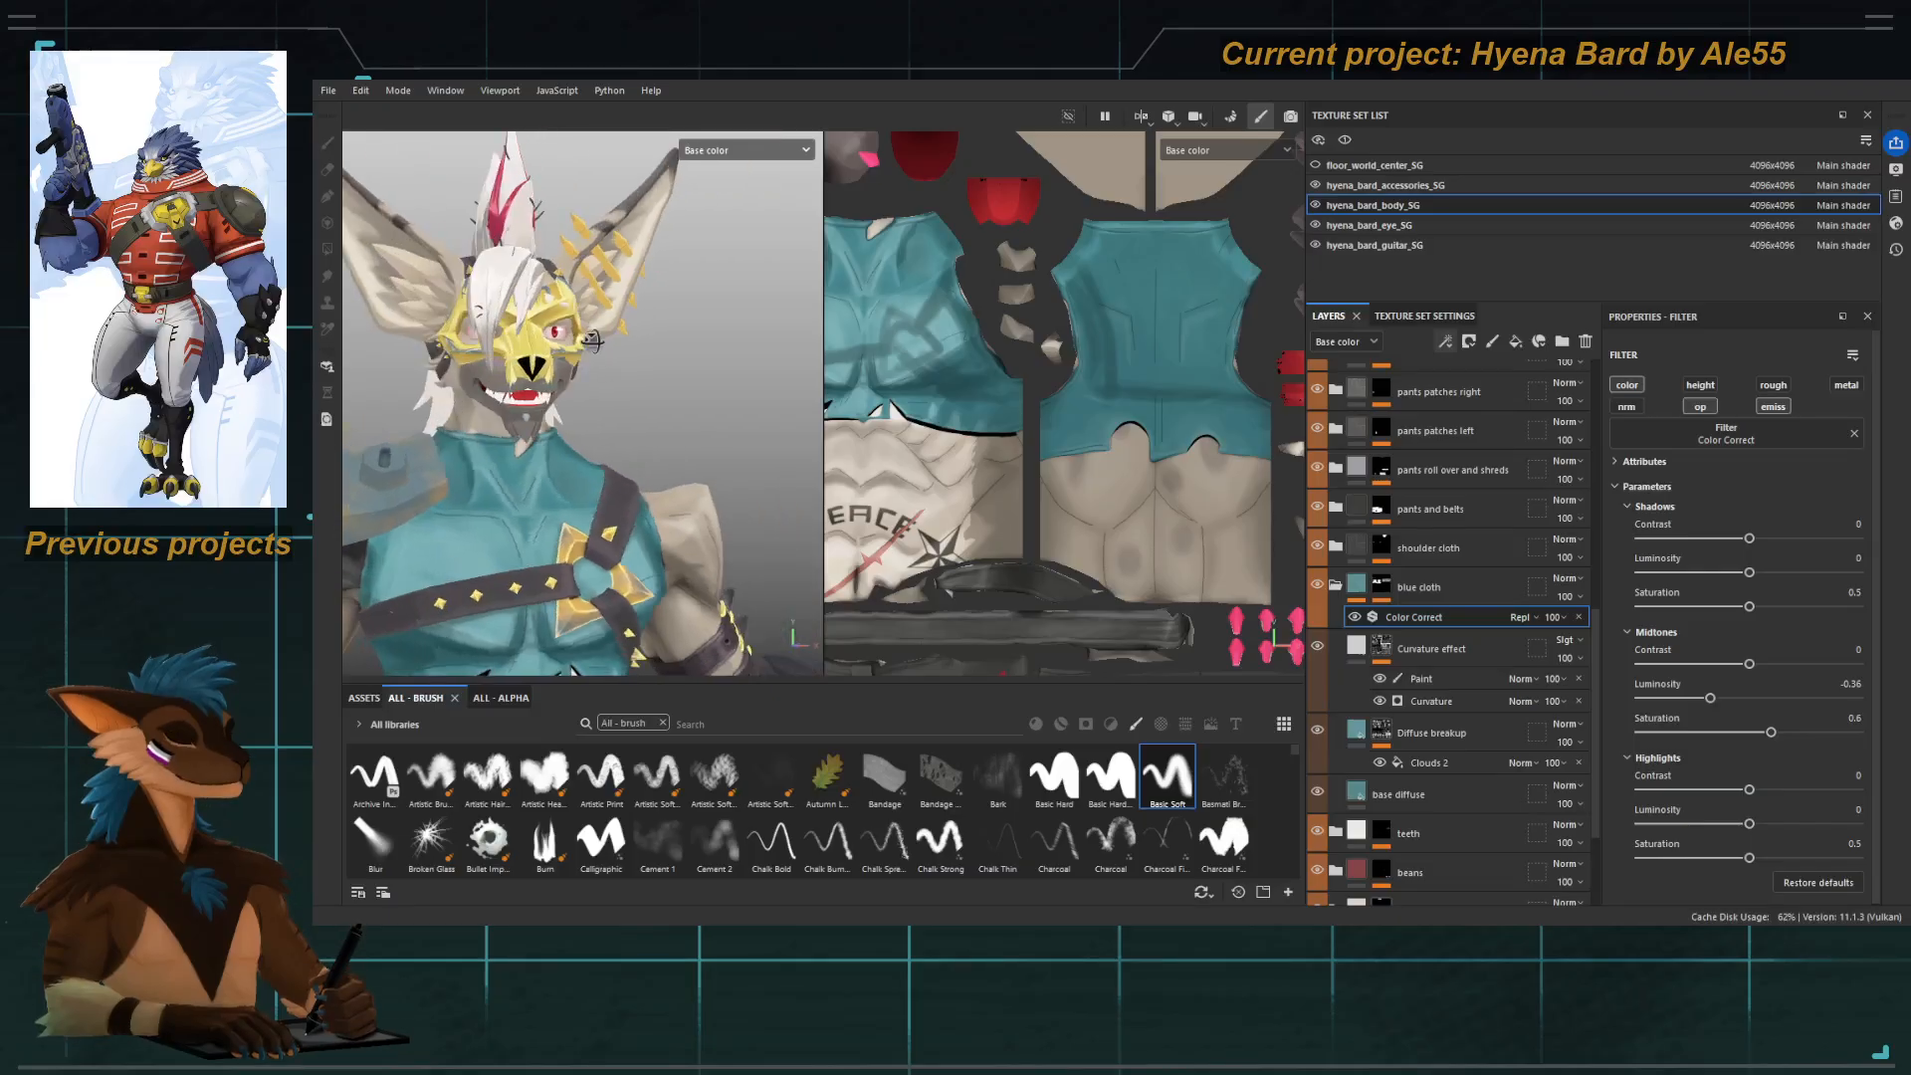
pyautogui.keyDown('alt'); pyautogui.moveTo(593, 401); pyautogui.dragTo(566, 426); pyautogui.keyUp('alt')
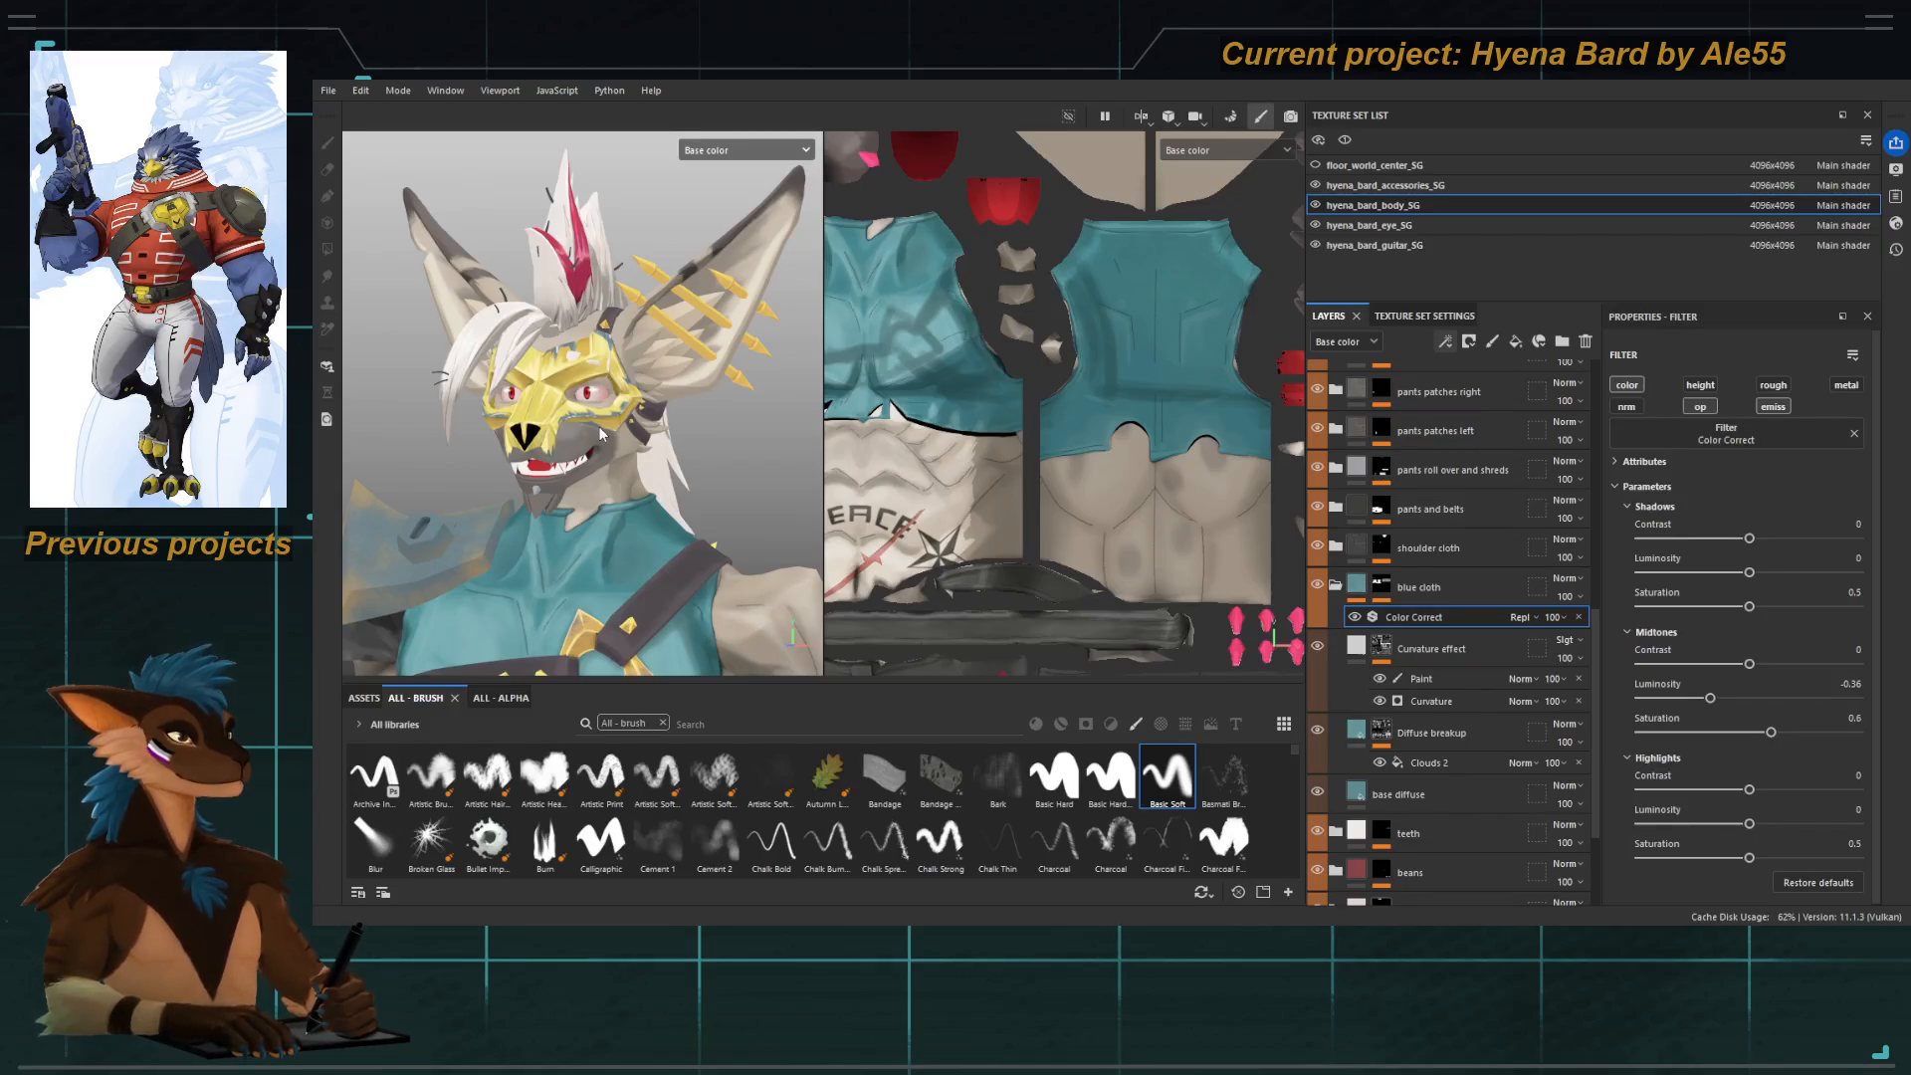
pyautogui.keyDown('alt'); pyautogui.moveTo(625, 356); pyautogui.dragTo(631, 487); pyautogui.keyUp('alt')
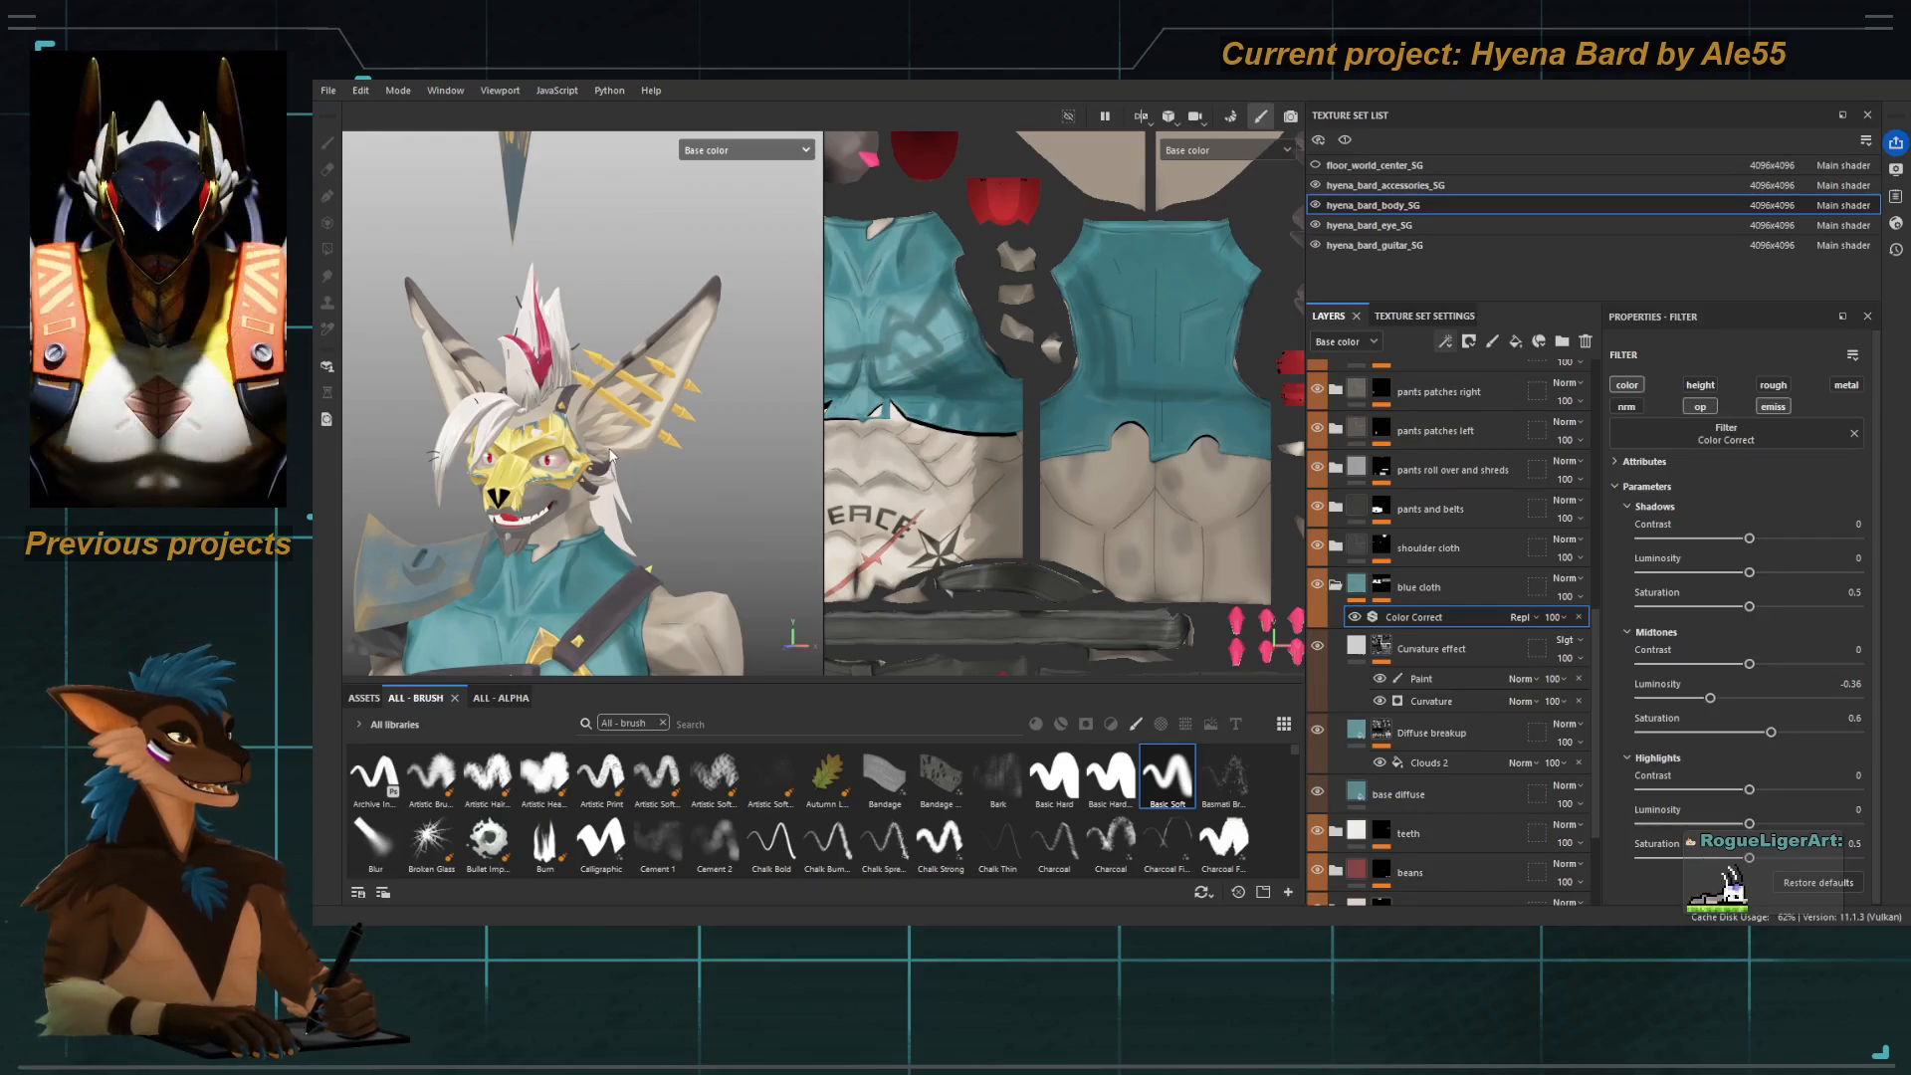
pyautogui.keyDown('alt'); pyautogui.moveTo(610, 456); pyautogui.dragTo(645, 585); pyautogui.keyUp('alt')
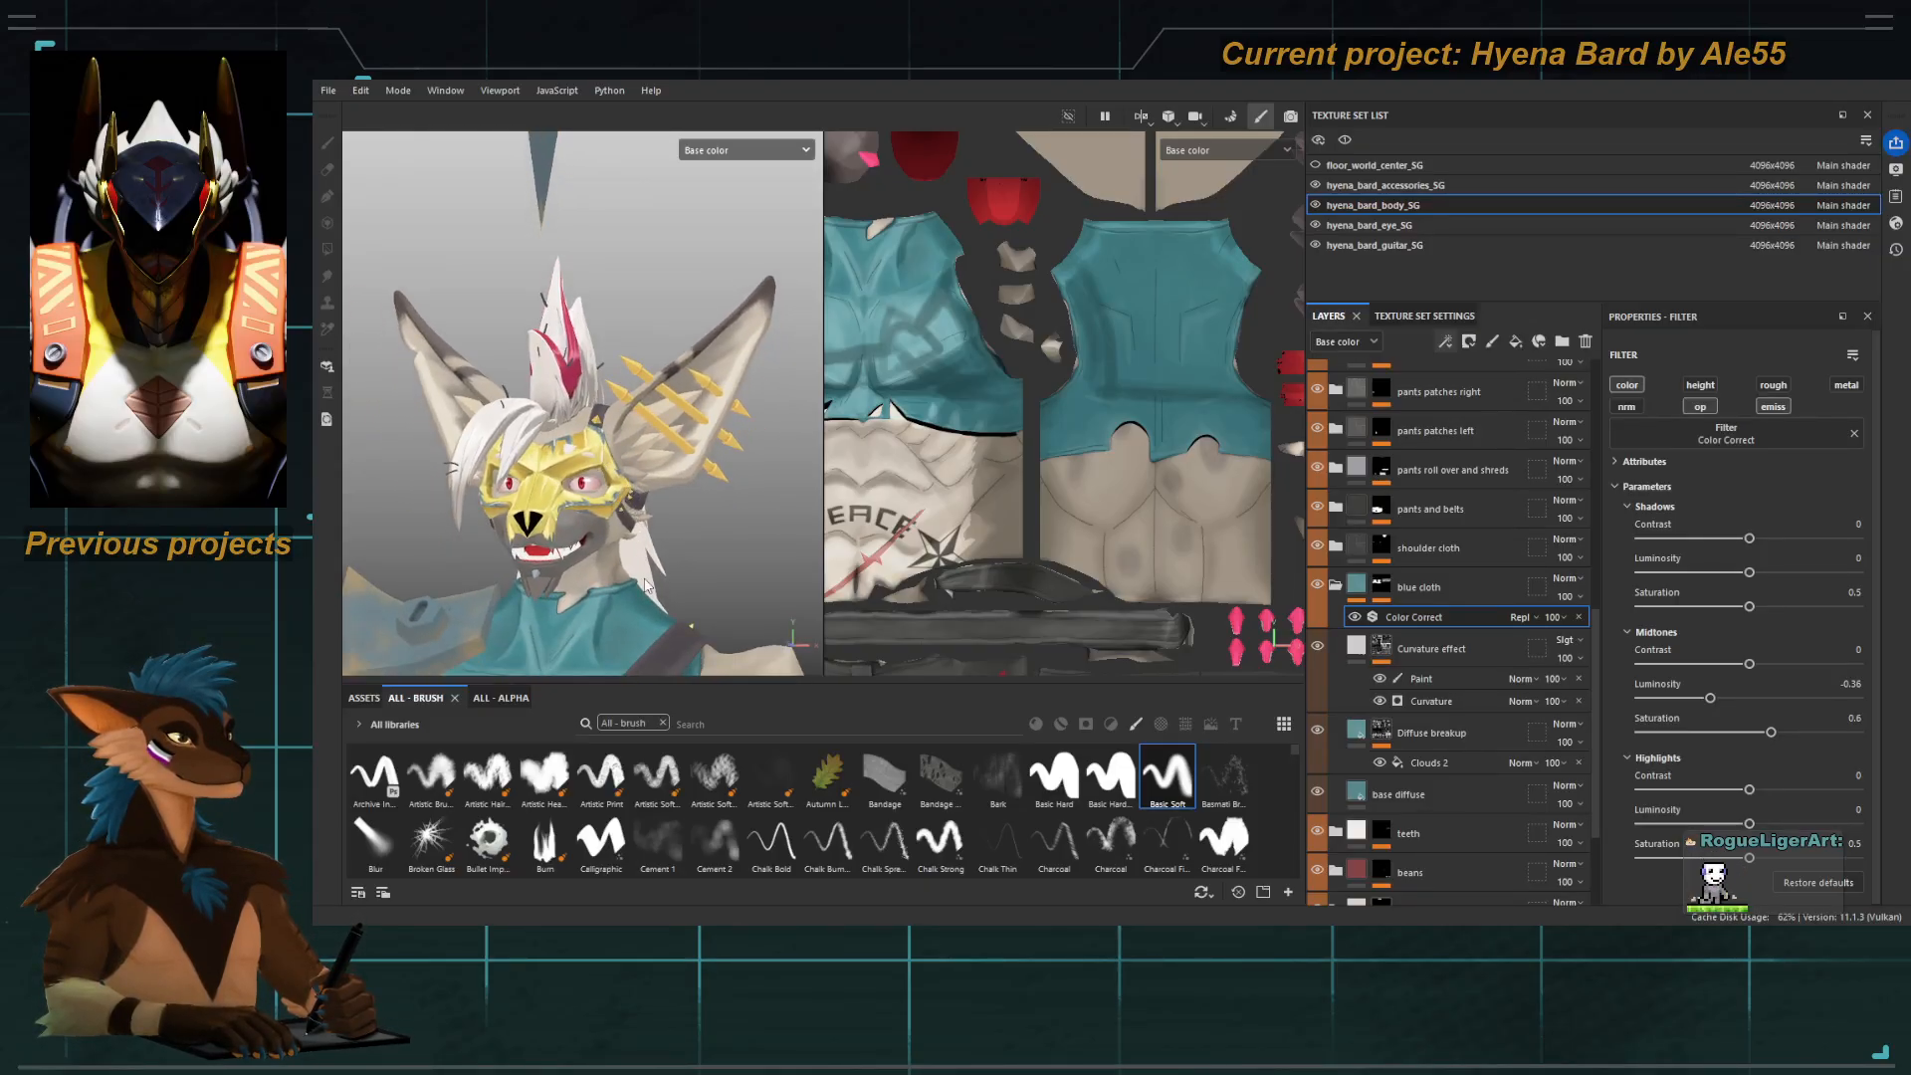
pyautogui.keyDown('alt'); pyautogui.moveTo(705, 582); pyautogui.dragTo(597, 403); pyautogui.keyUp('alt')
pyautogui.moveTo(597, 403)
pyautogui.keyDown('alt'); pyautogui.mouseDown(button='middle')
pyautogui.moveTo(542, 399)
pyautogui.moveTo(569, 422)
pyautogui.mouseUp(button='middle'); pyautogui.keyUp('alt')
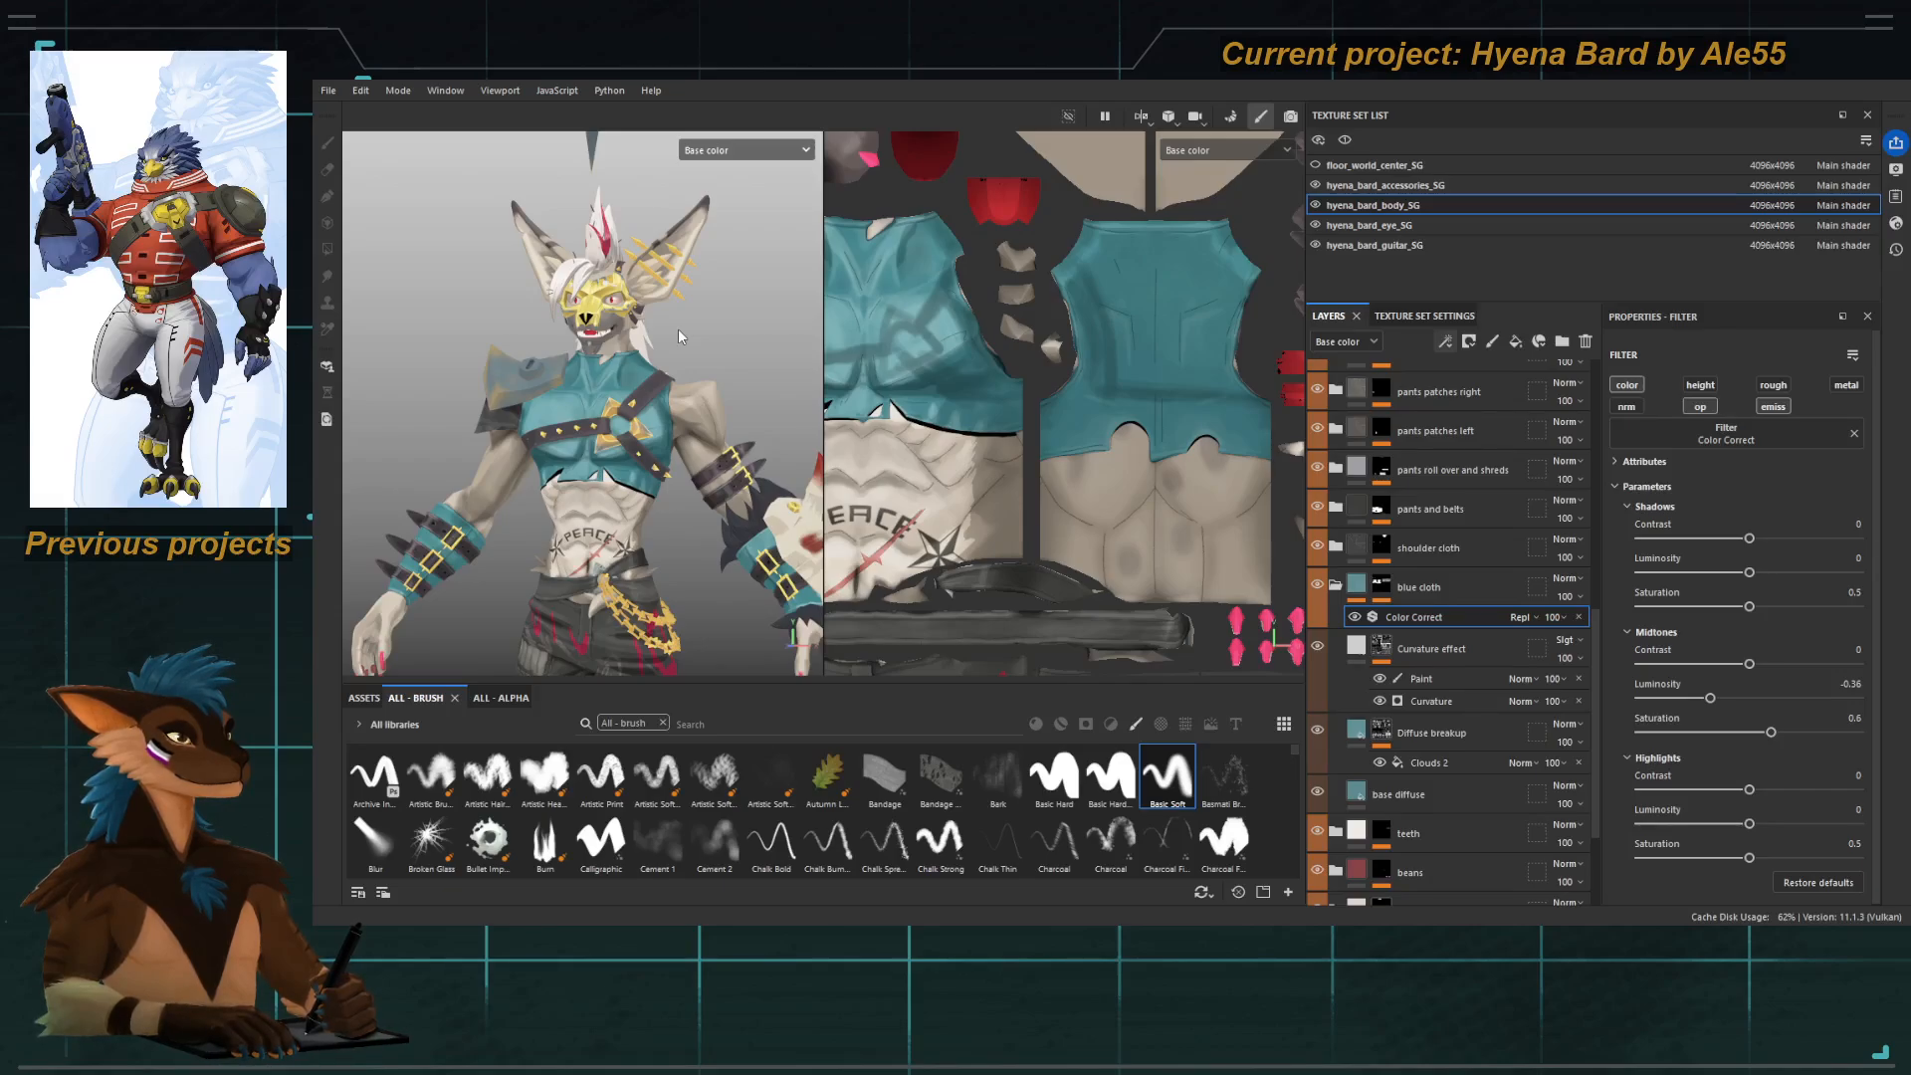
pyautogui.scroll(-2, 595, 409)
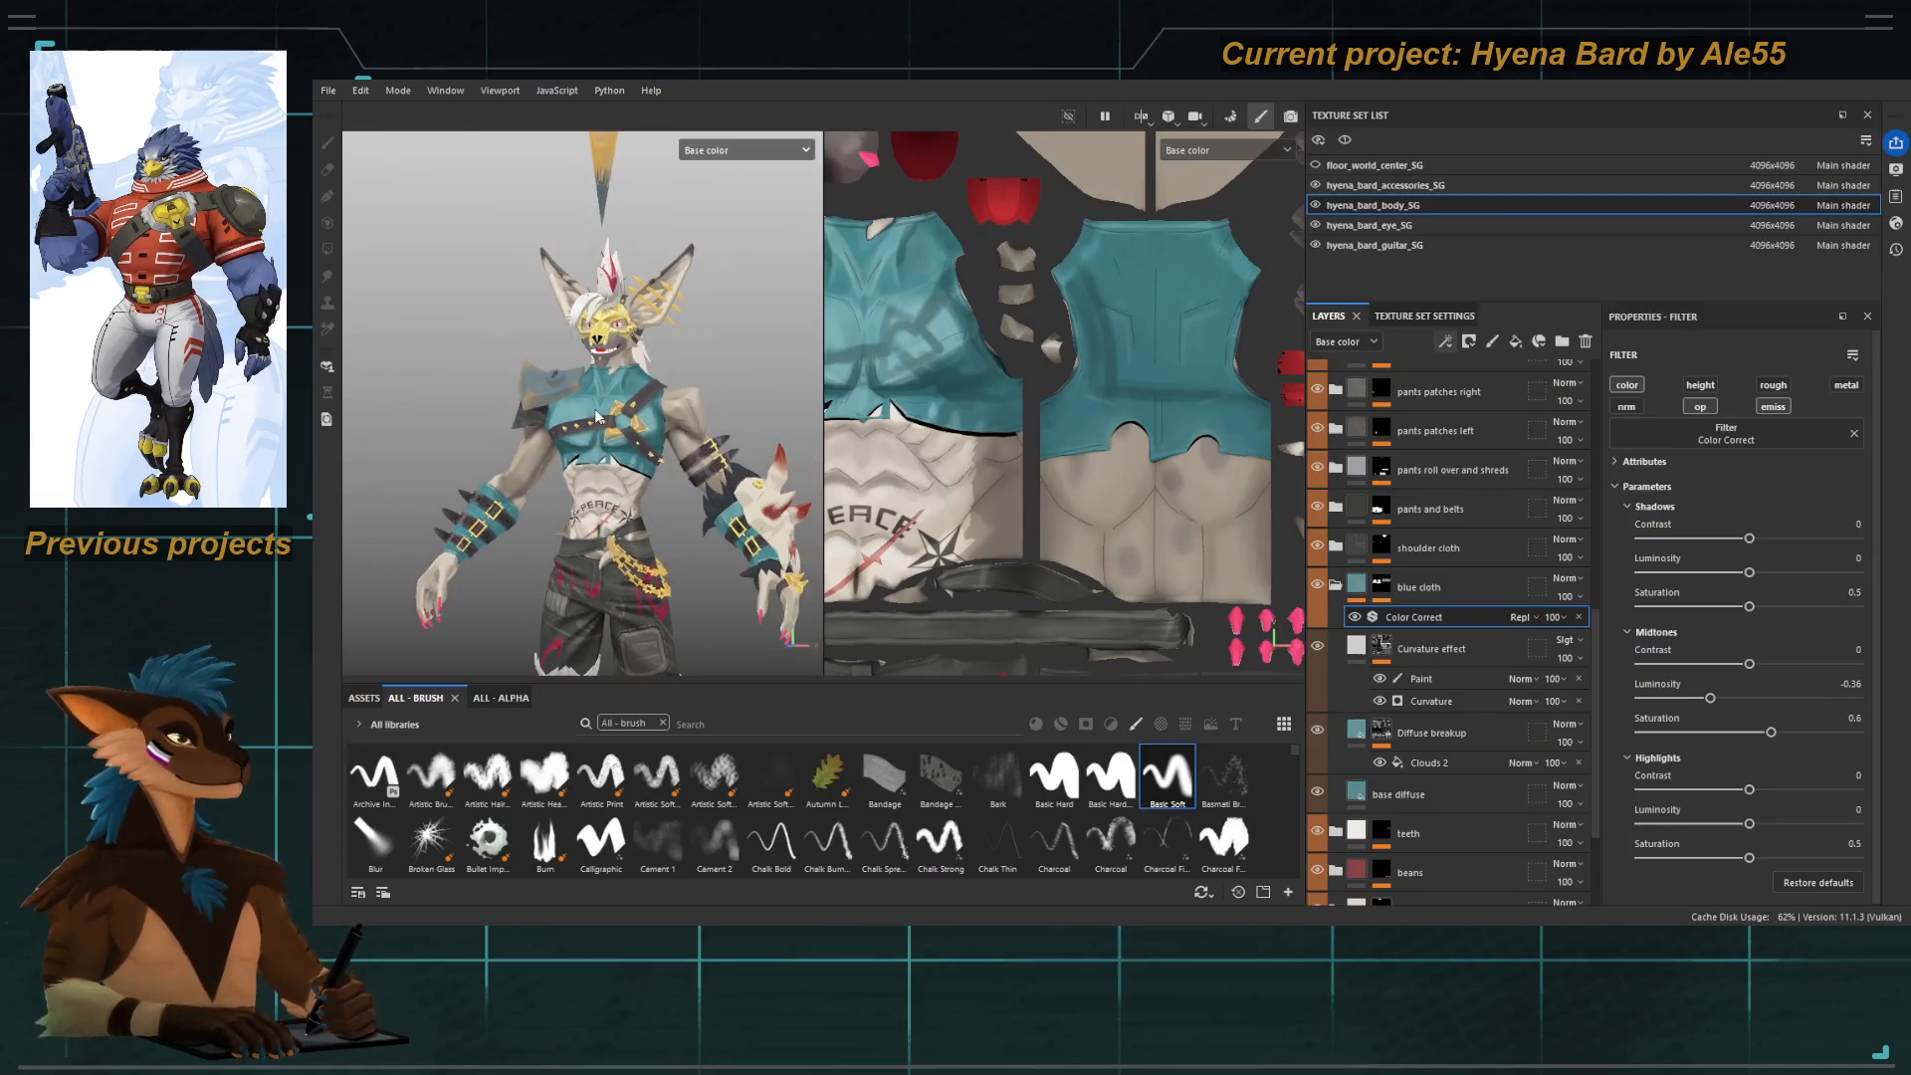
pyautogui.keyDown('alt'); pyautogui.moveTo(594, 408); pyautogui.dragTo(718, 445); pyautogui.keyUp('alt')
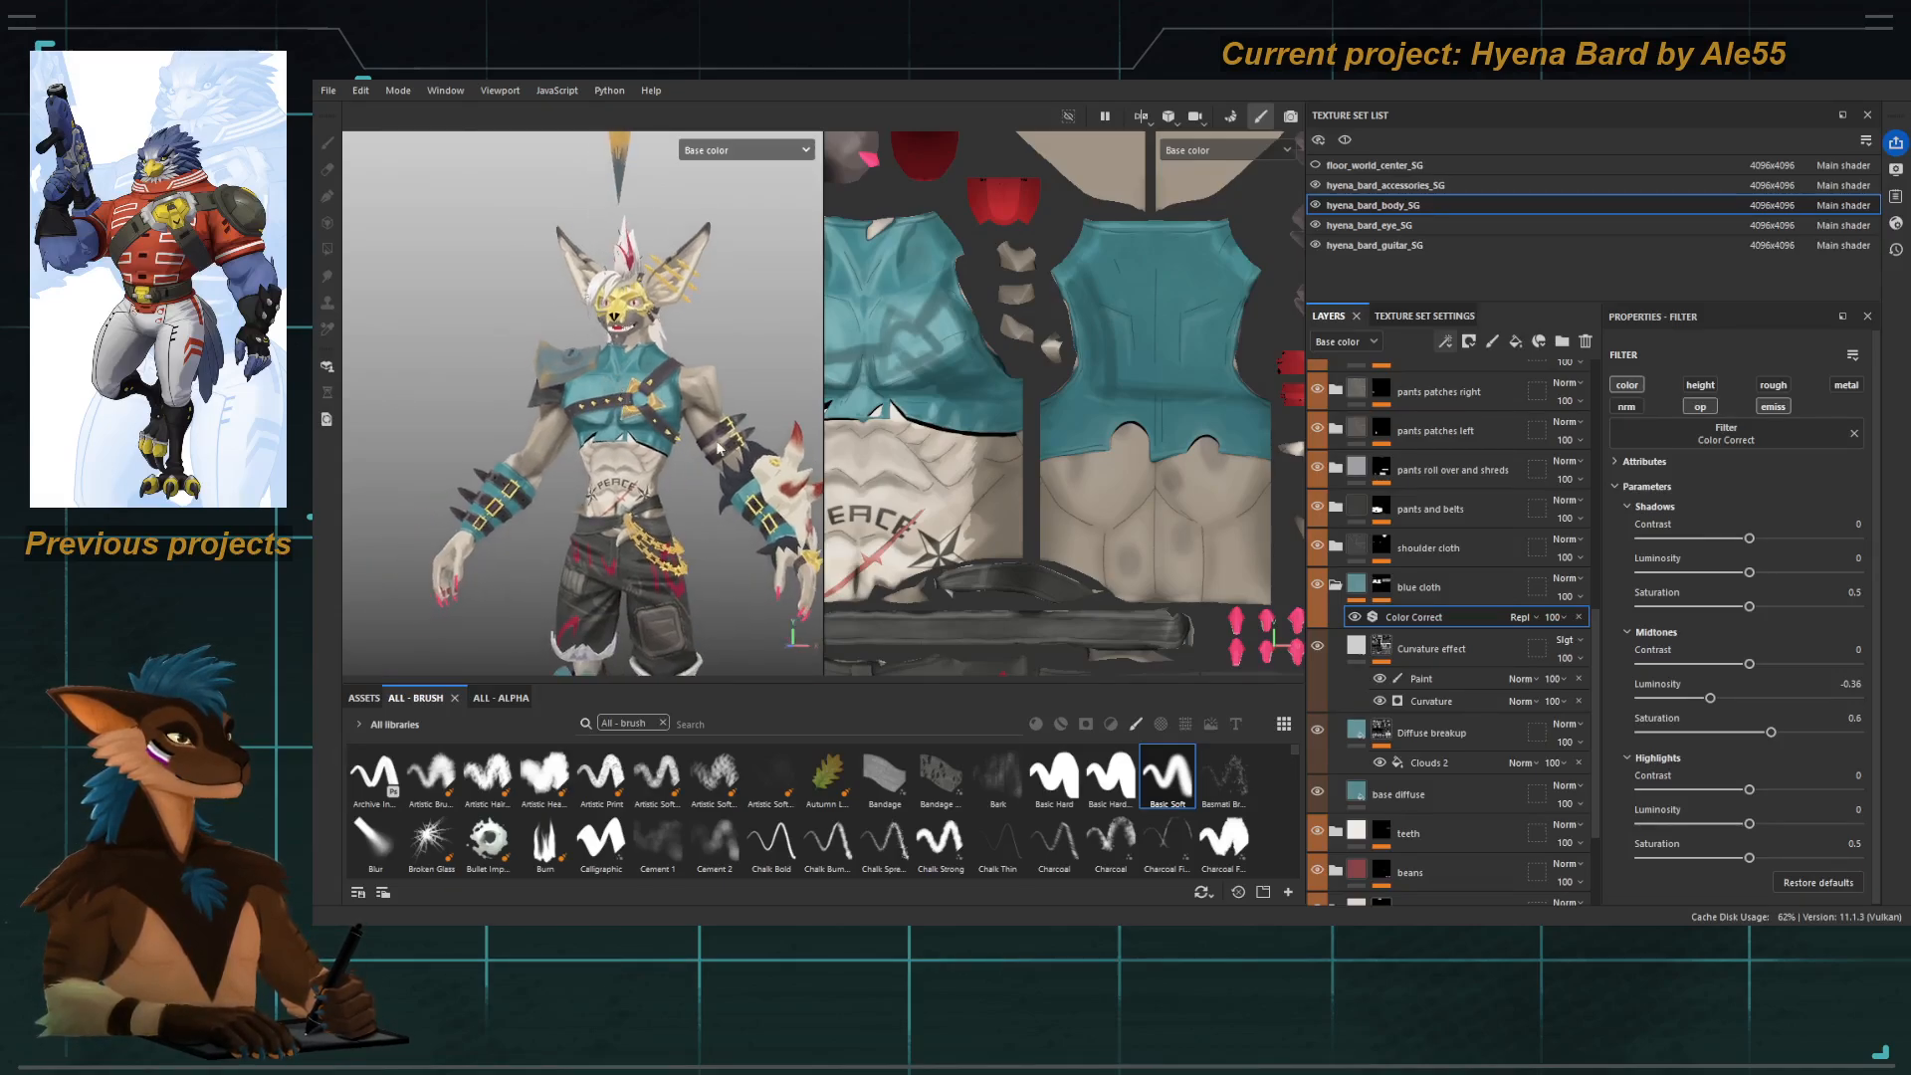
pyautogui.keyDown('alt'); pyautogui.moveTo(613, 324); pyautogui.dragTo(733, 697, button='right'); pyautogui.keyUp('alt')
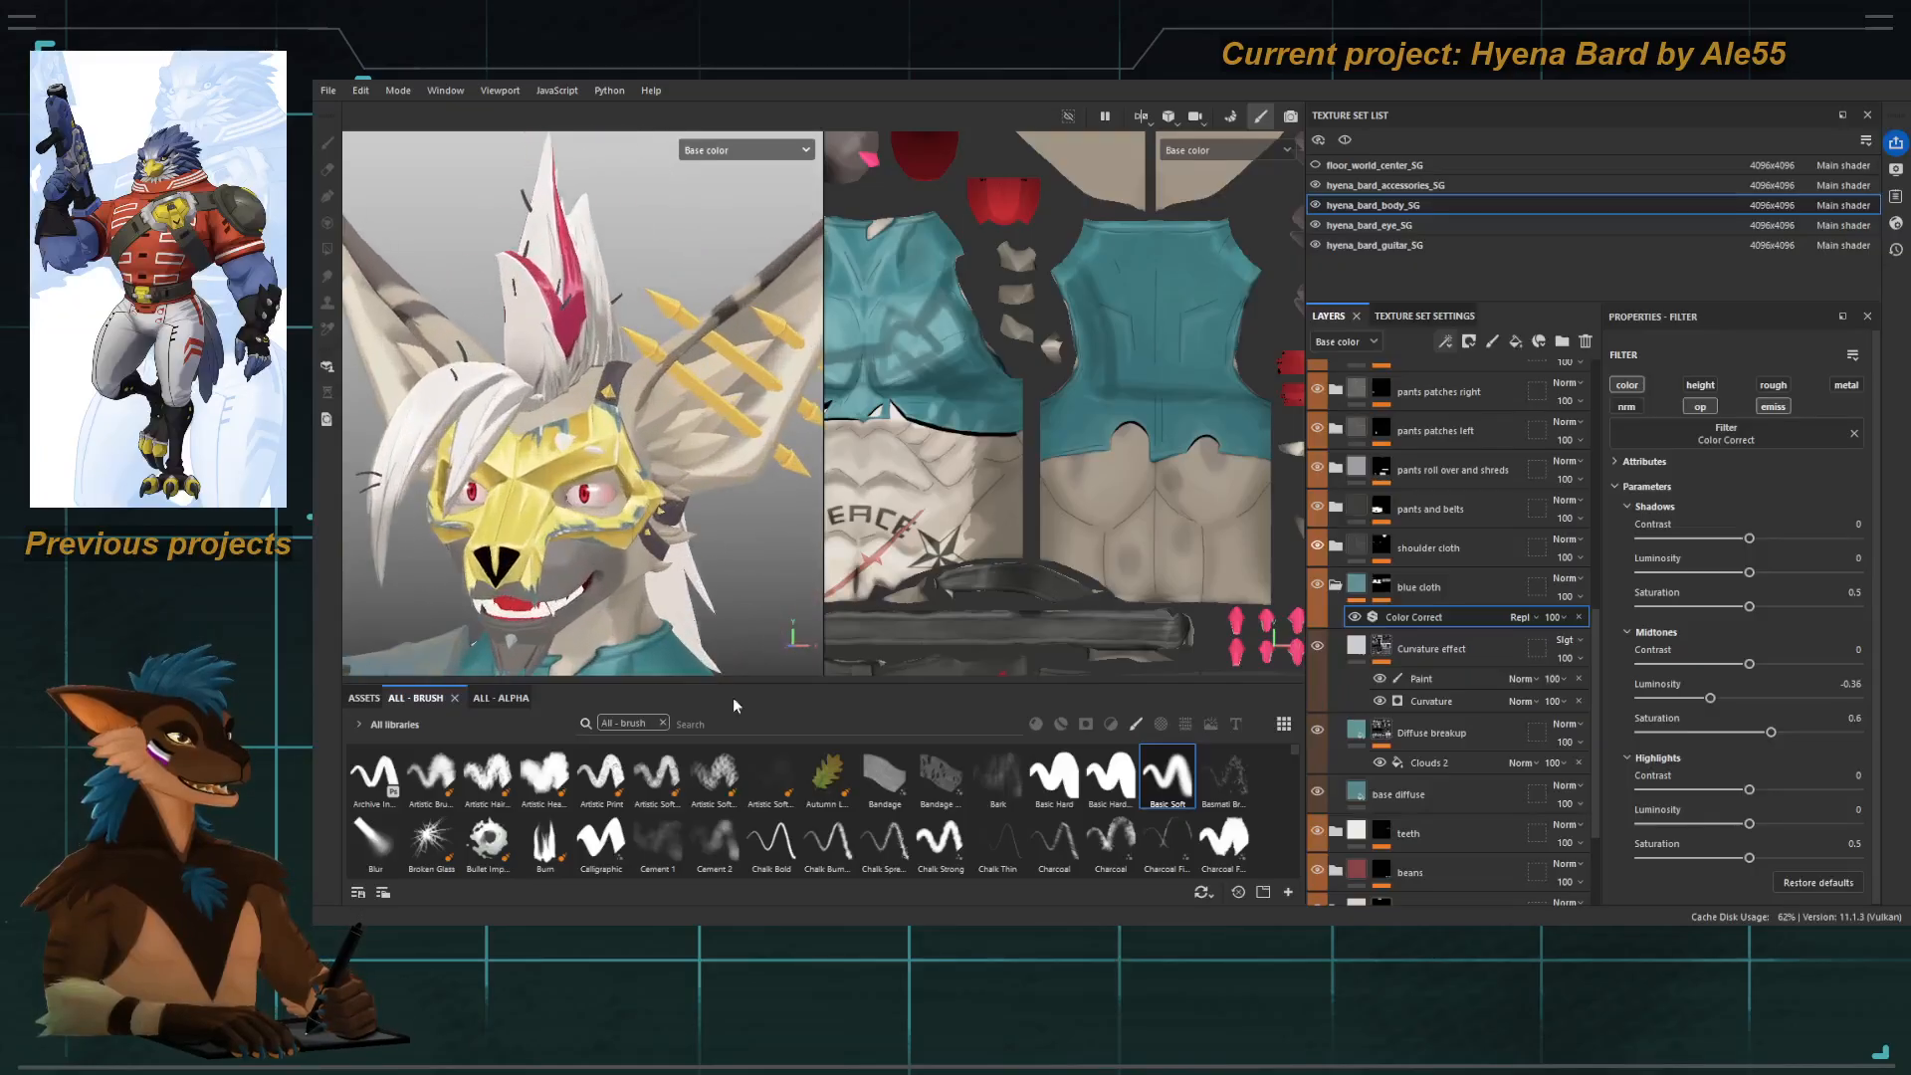
# Examine the mask, crest, ears and shoulders in base color from the front and side, including the long hair at the back.
pyautogui.keyDown('alt'); pyautogui.moveTo(546, 418); pyautogui.dragTo(671, 335); pyautogui.keyUp('alt')
pyautogui.keyDown('alt'); pyautogui.moveTo(605, 448); pyautogui.dragTo(581, 453); pyautogui.keyUp('alt')
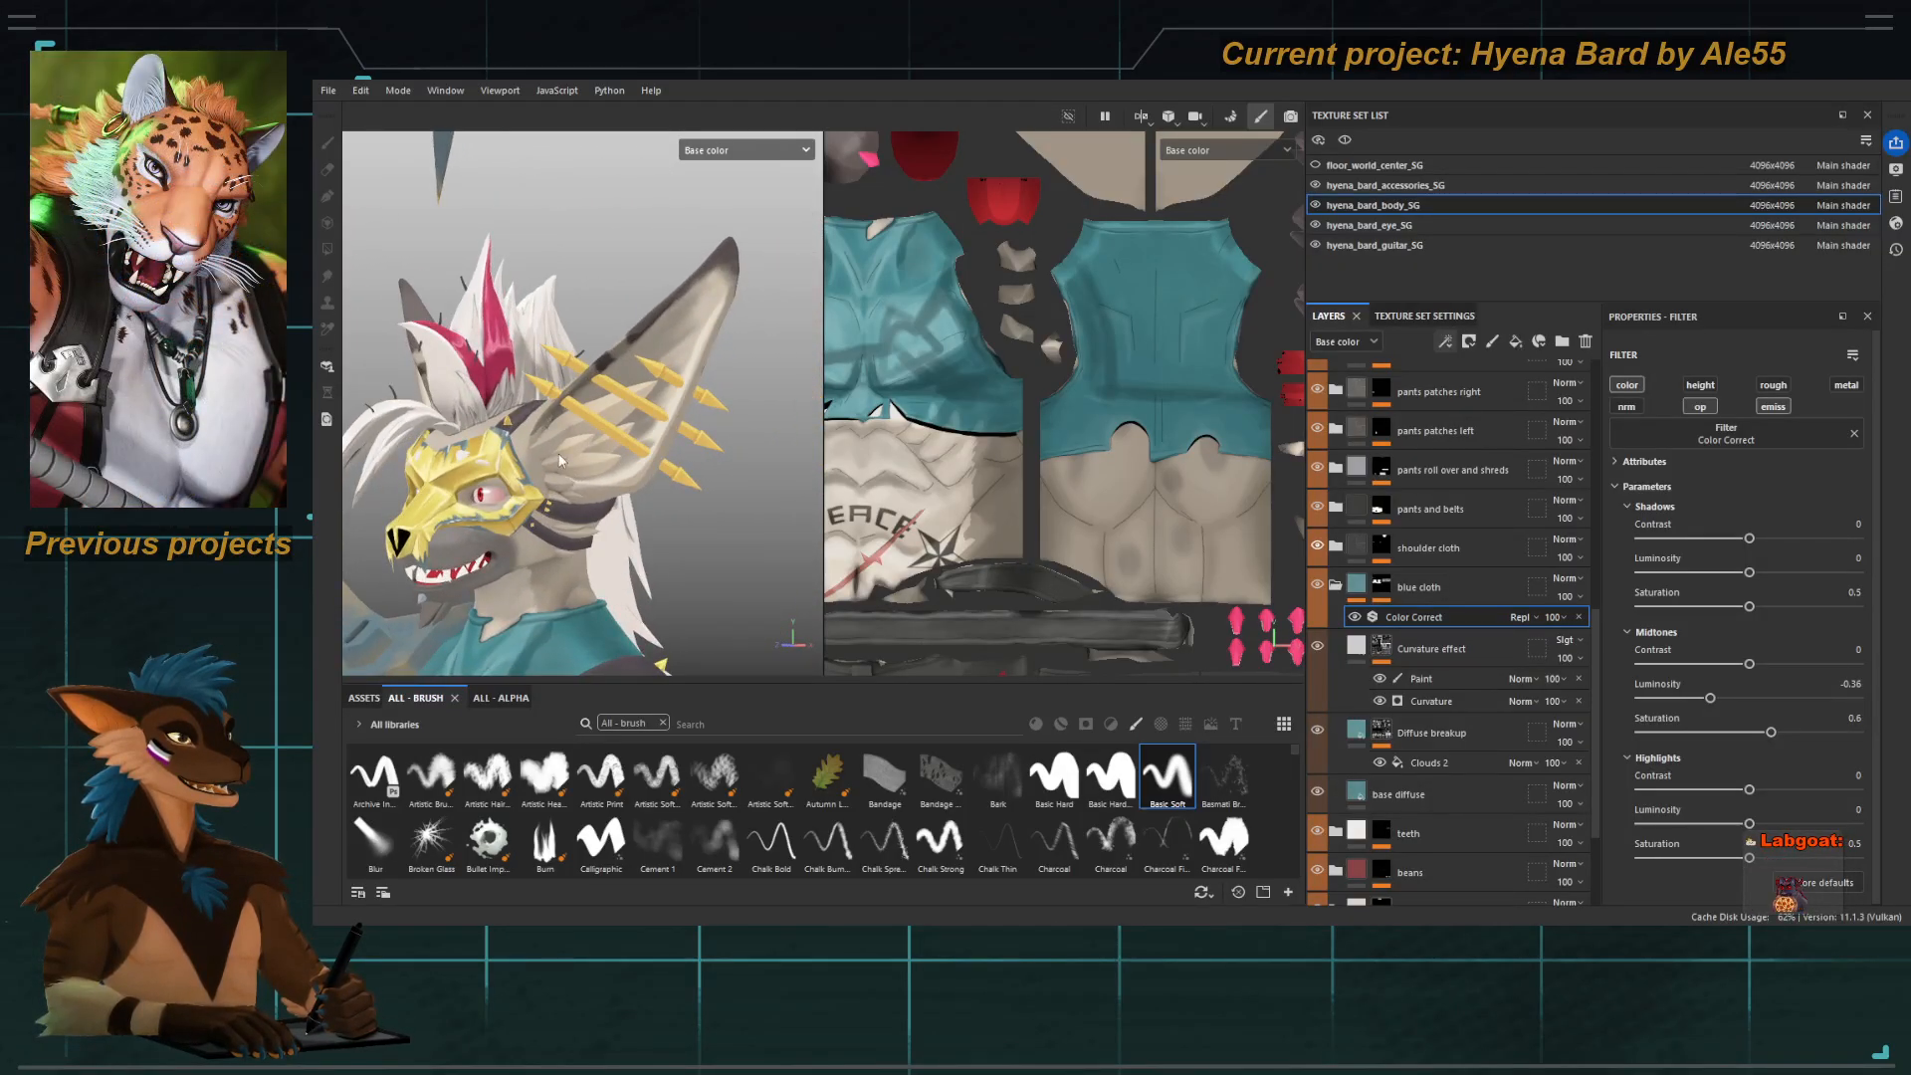
pyautogui.keyDown('alt'); pyautogui.moveTo(558, 460); pyautogui.dragTo(611, 399, button='middle'); pyautogui.keyUp('alt')
pyautogui.keyDown('alt'); pyautogui.moveTo(611, 399); pyautogui.dragTo(657, 468, button='right'); pyautogui.keyUp('alt')
pyautogui.keyDown('alt'); pyautogui.moveTo(657, 468); pyautogui.dragTo(609, 502); pyautogui.keyUp('alt')
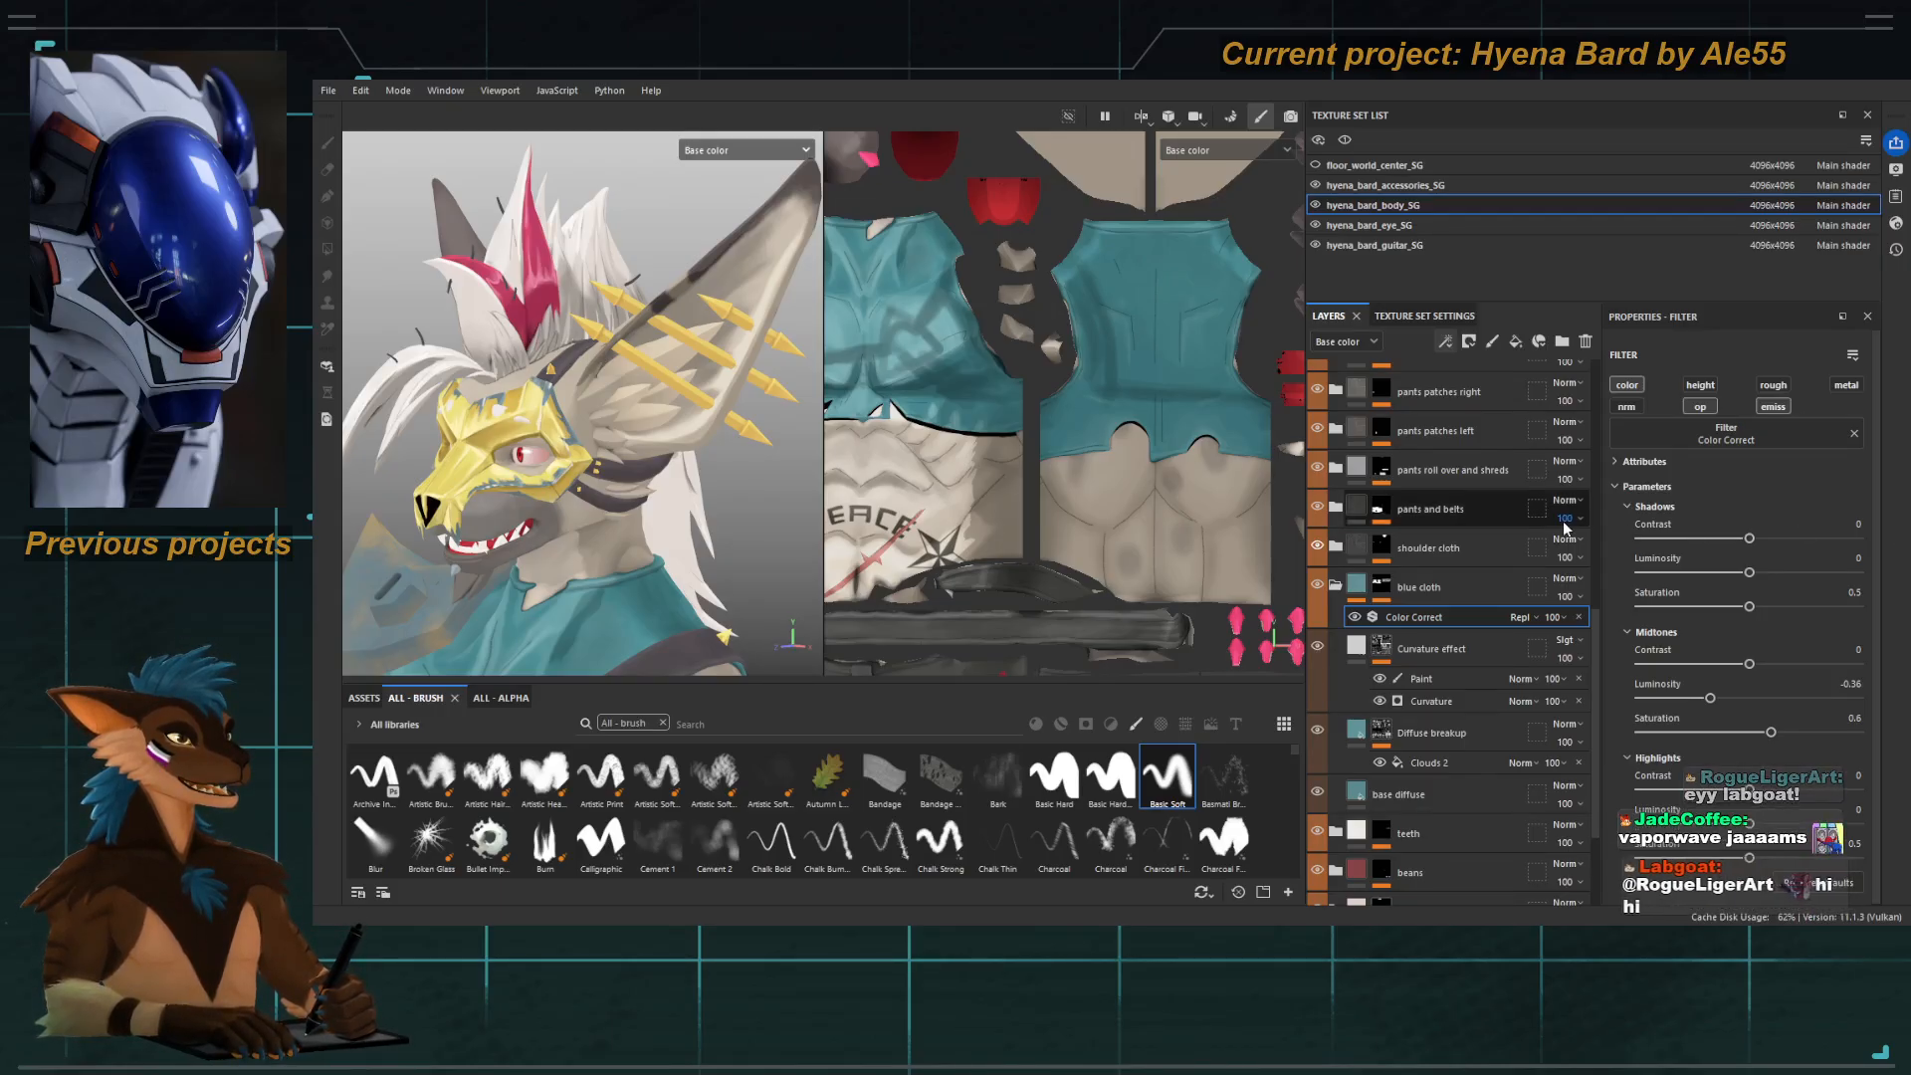
pyautogui.keyDown('alt'); pyautogui.moveTo(478, 530); pyautogui.dragTo(597, 528); pyautogui.keyUp('alt')
pyautogui.keyDown('alt'); pyautogui.moveTo(598, 528); pyautogui.dragTo(608, 542, button='right'); pyautogui.keyUp('alt')
pyautogui.keyDown('alt'); pyautogui.moveTo(608, 542); pyautogui.dragTo(744, 575); pyautogui.keyUp('alt')
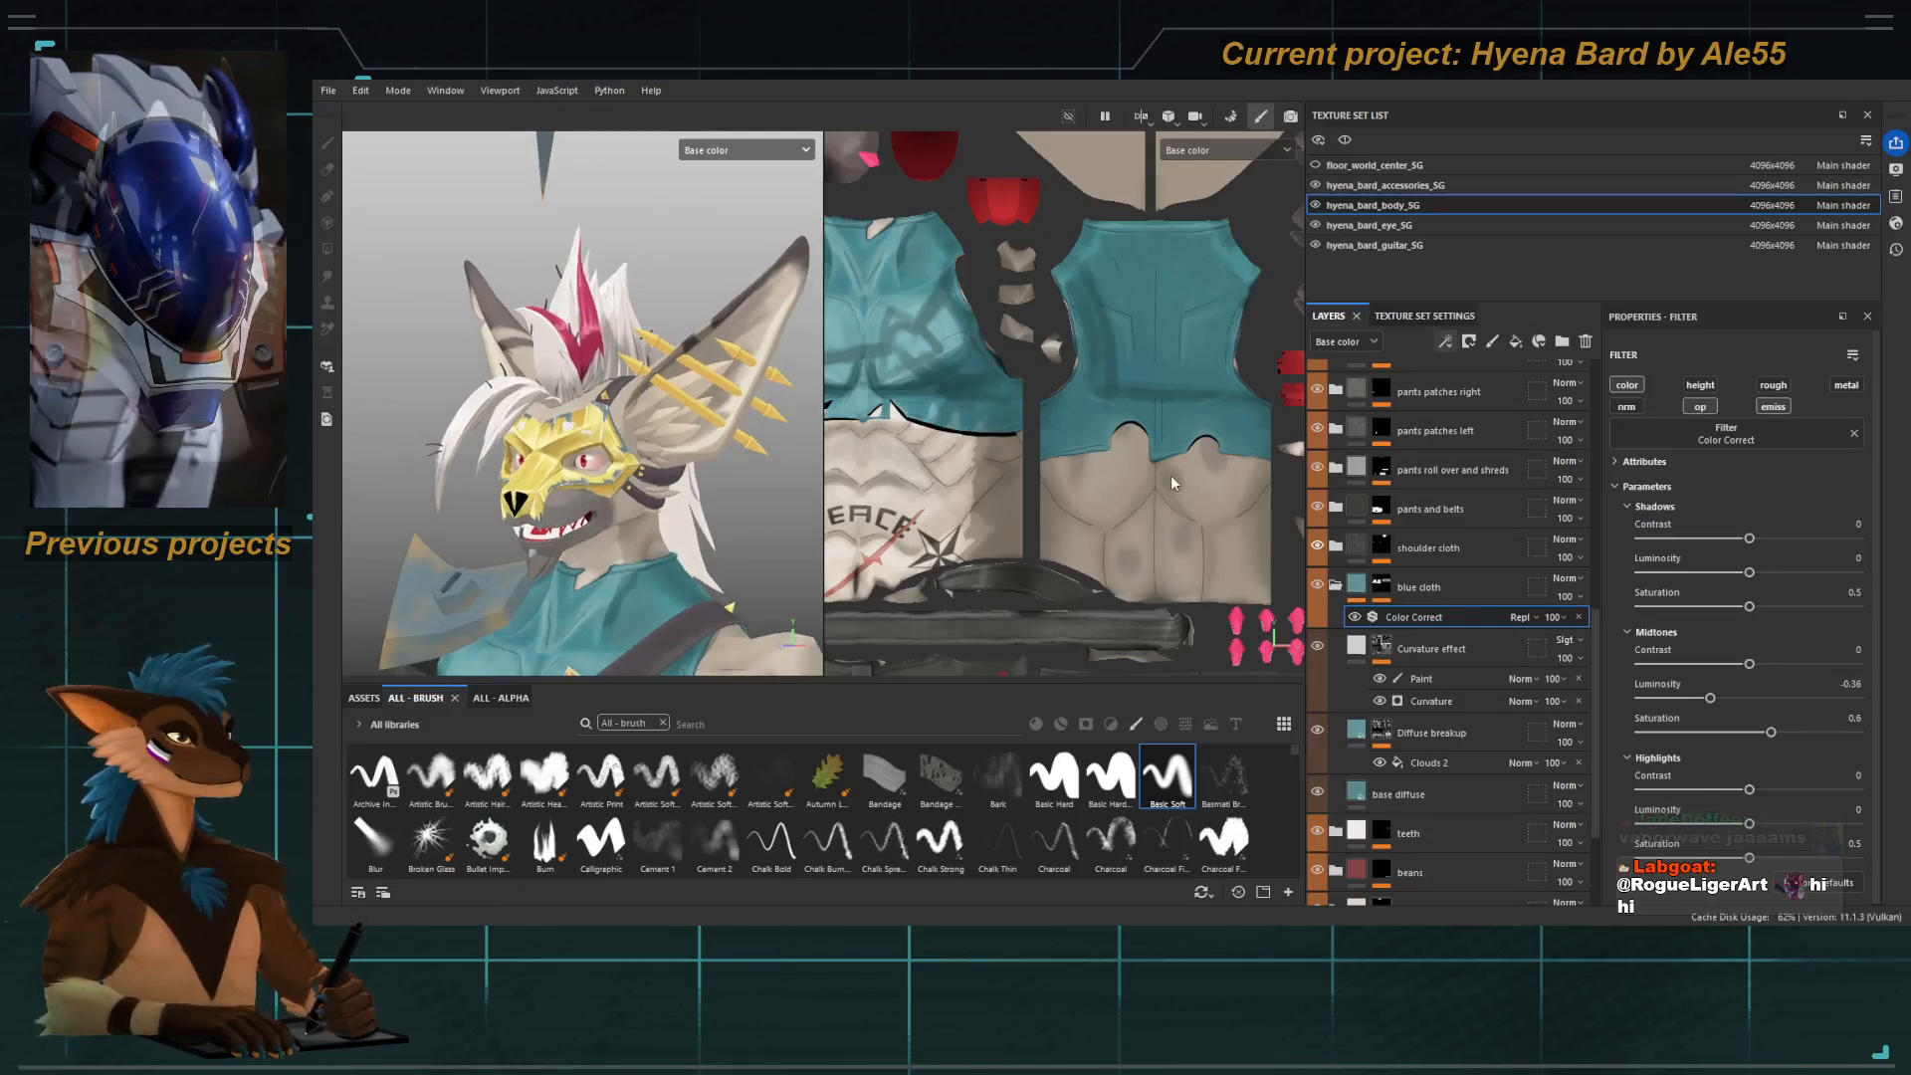
pyautogui.keyDown('alt'); pyautogui.moveTo(792, 535); pyautogui.dragTo(466, 494); pyautogui.keyUp('alt')
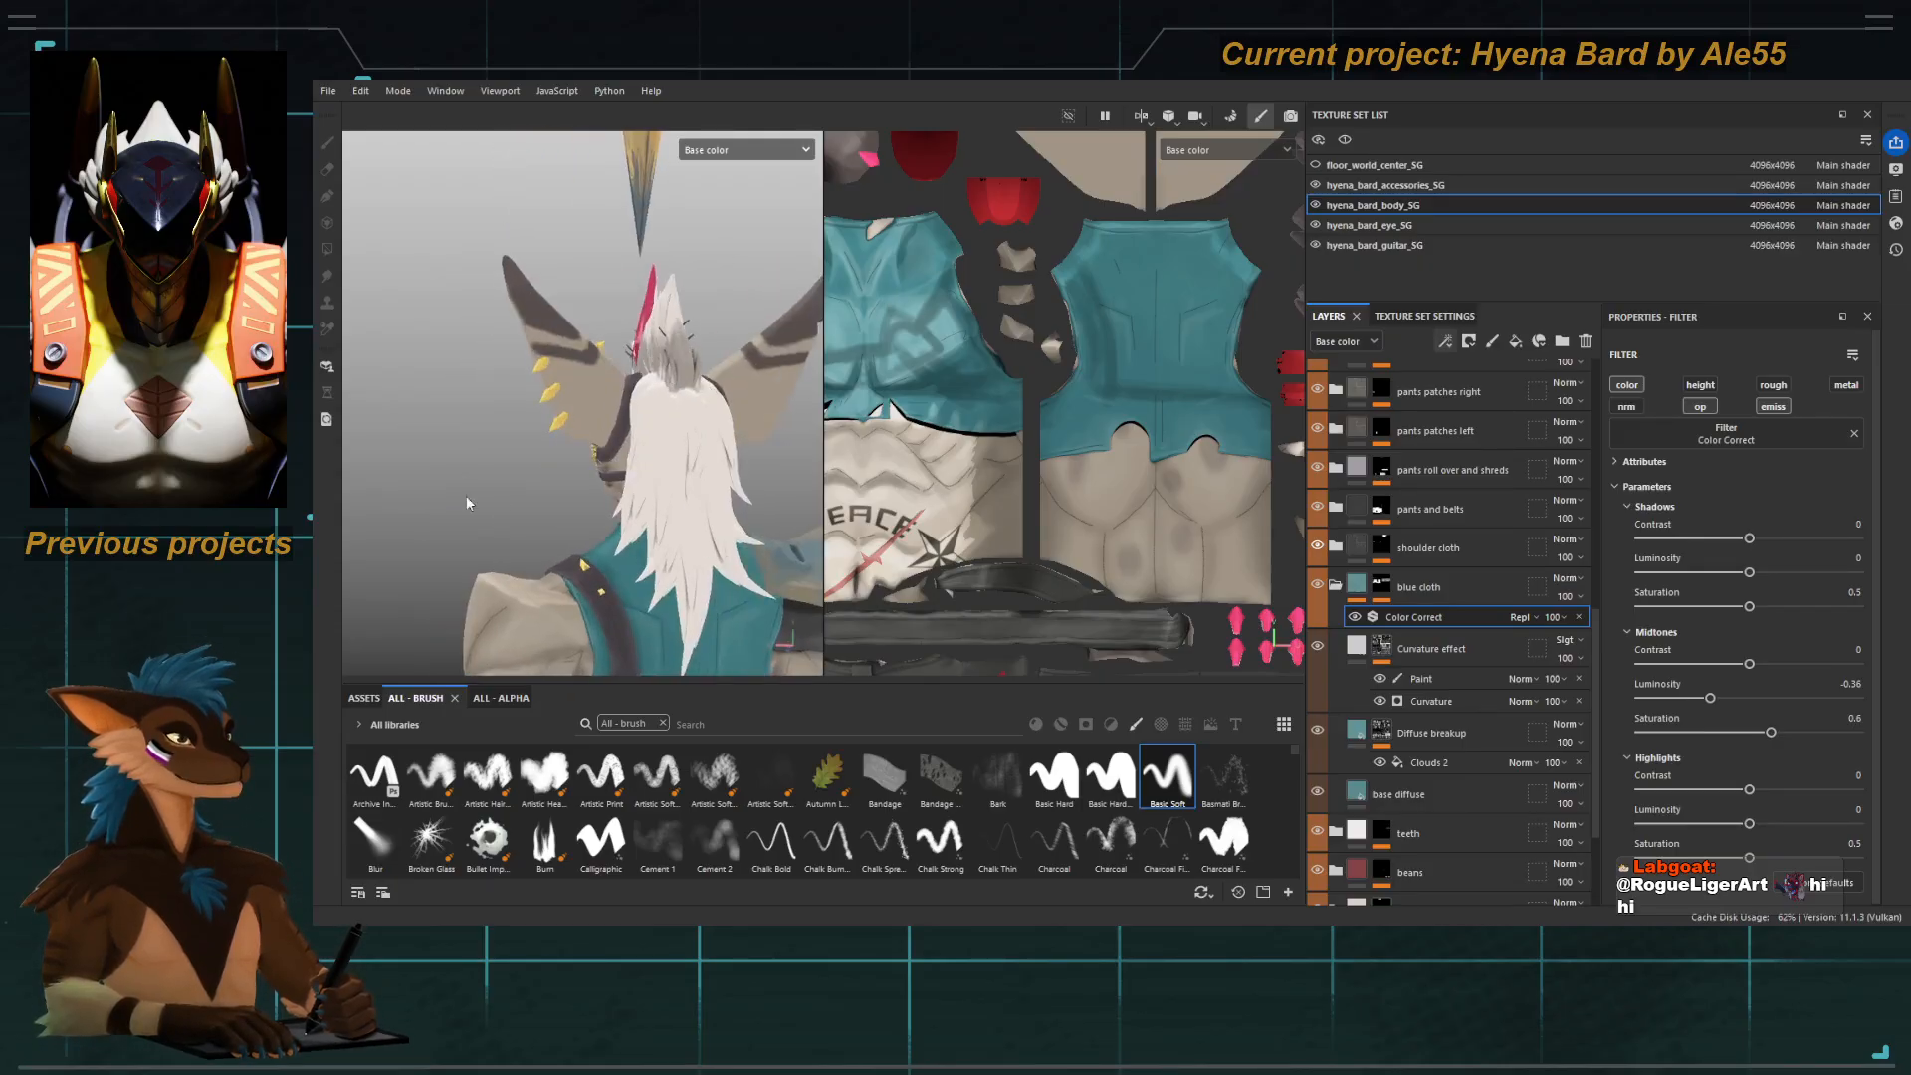
pyautogui.keyDown('alt'); pyautogui.moveTo(580, 479); pyautogui.dragTo(737, 608); pyautogui.keyUp('alt')
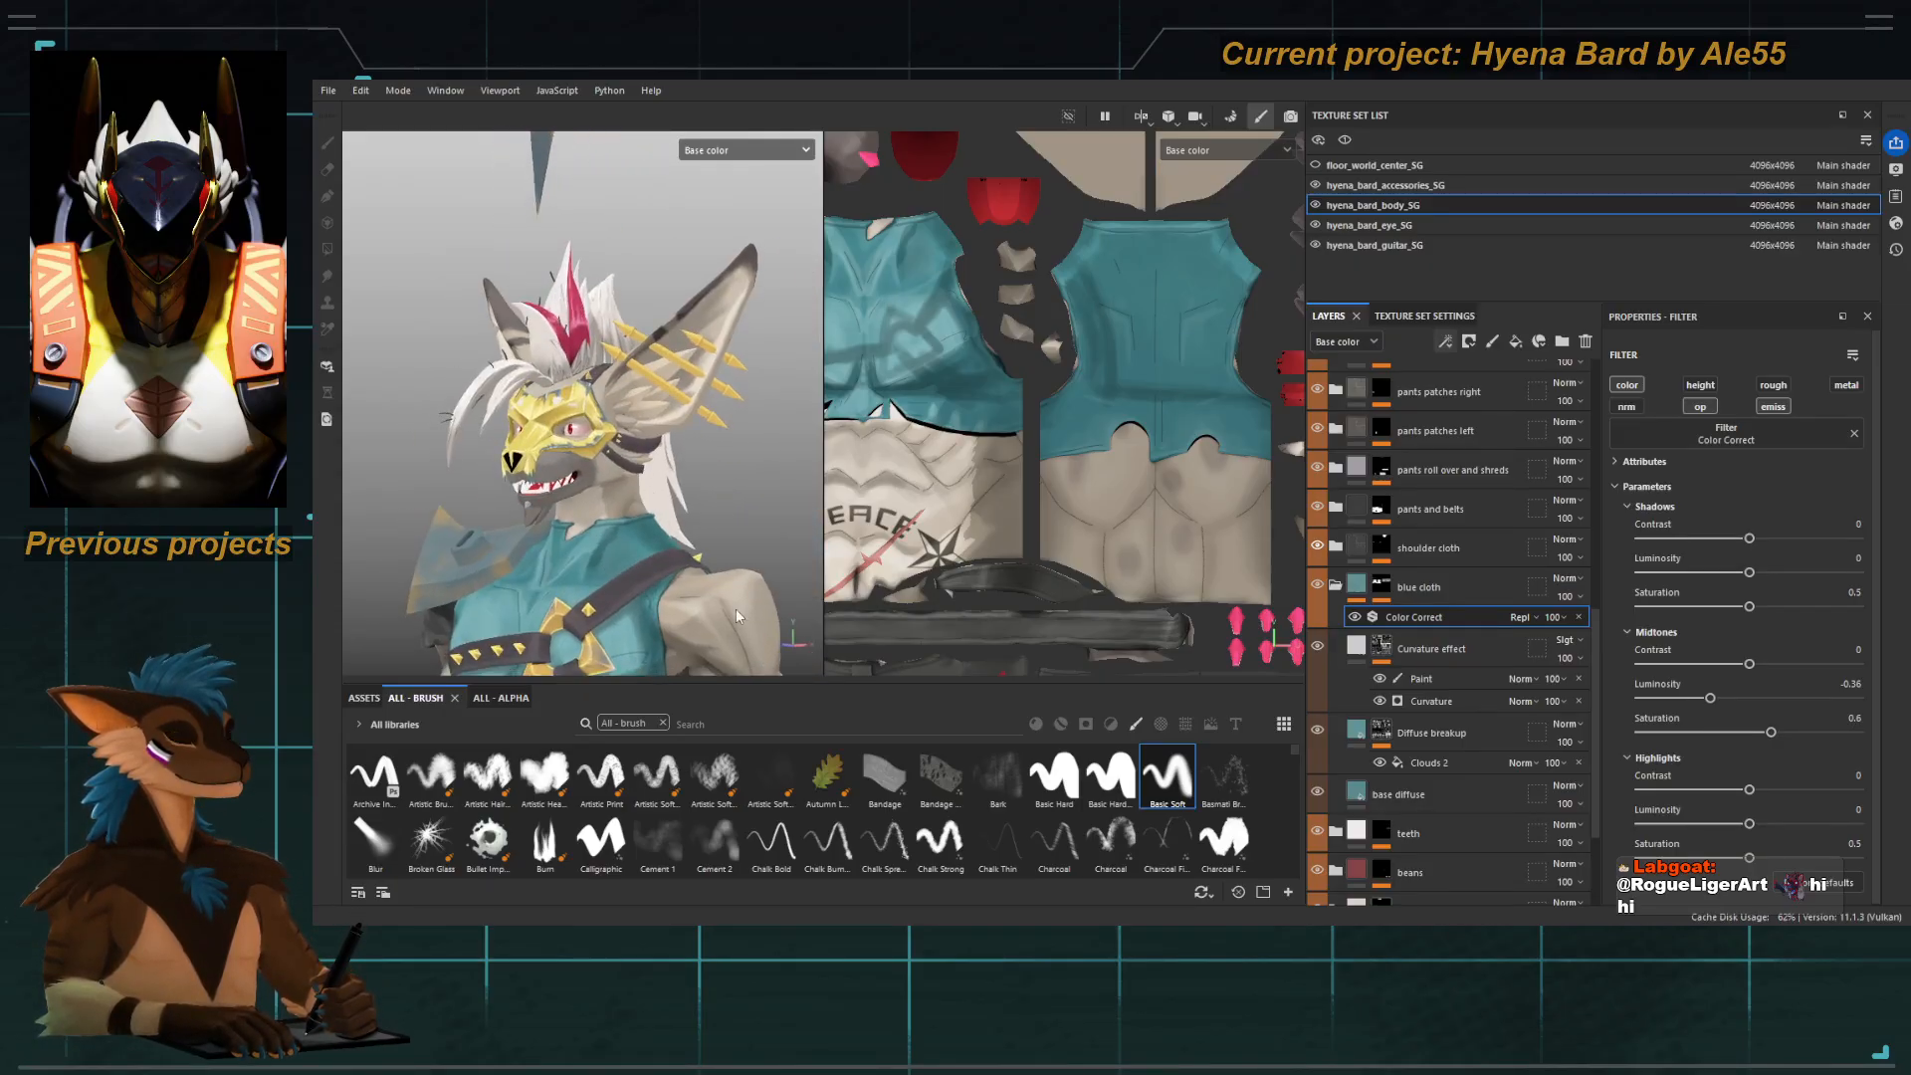
# Switch to the hyena_bard_accessories_SG texture set, fit its UV layout in view, and select the Shadows layer's mask in the hair group.
pyautogui.click(1336, 587)
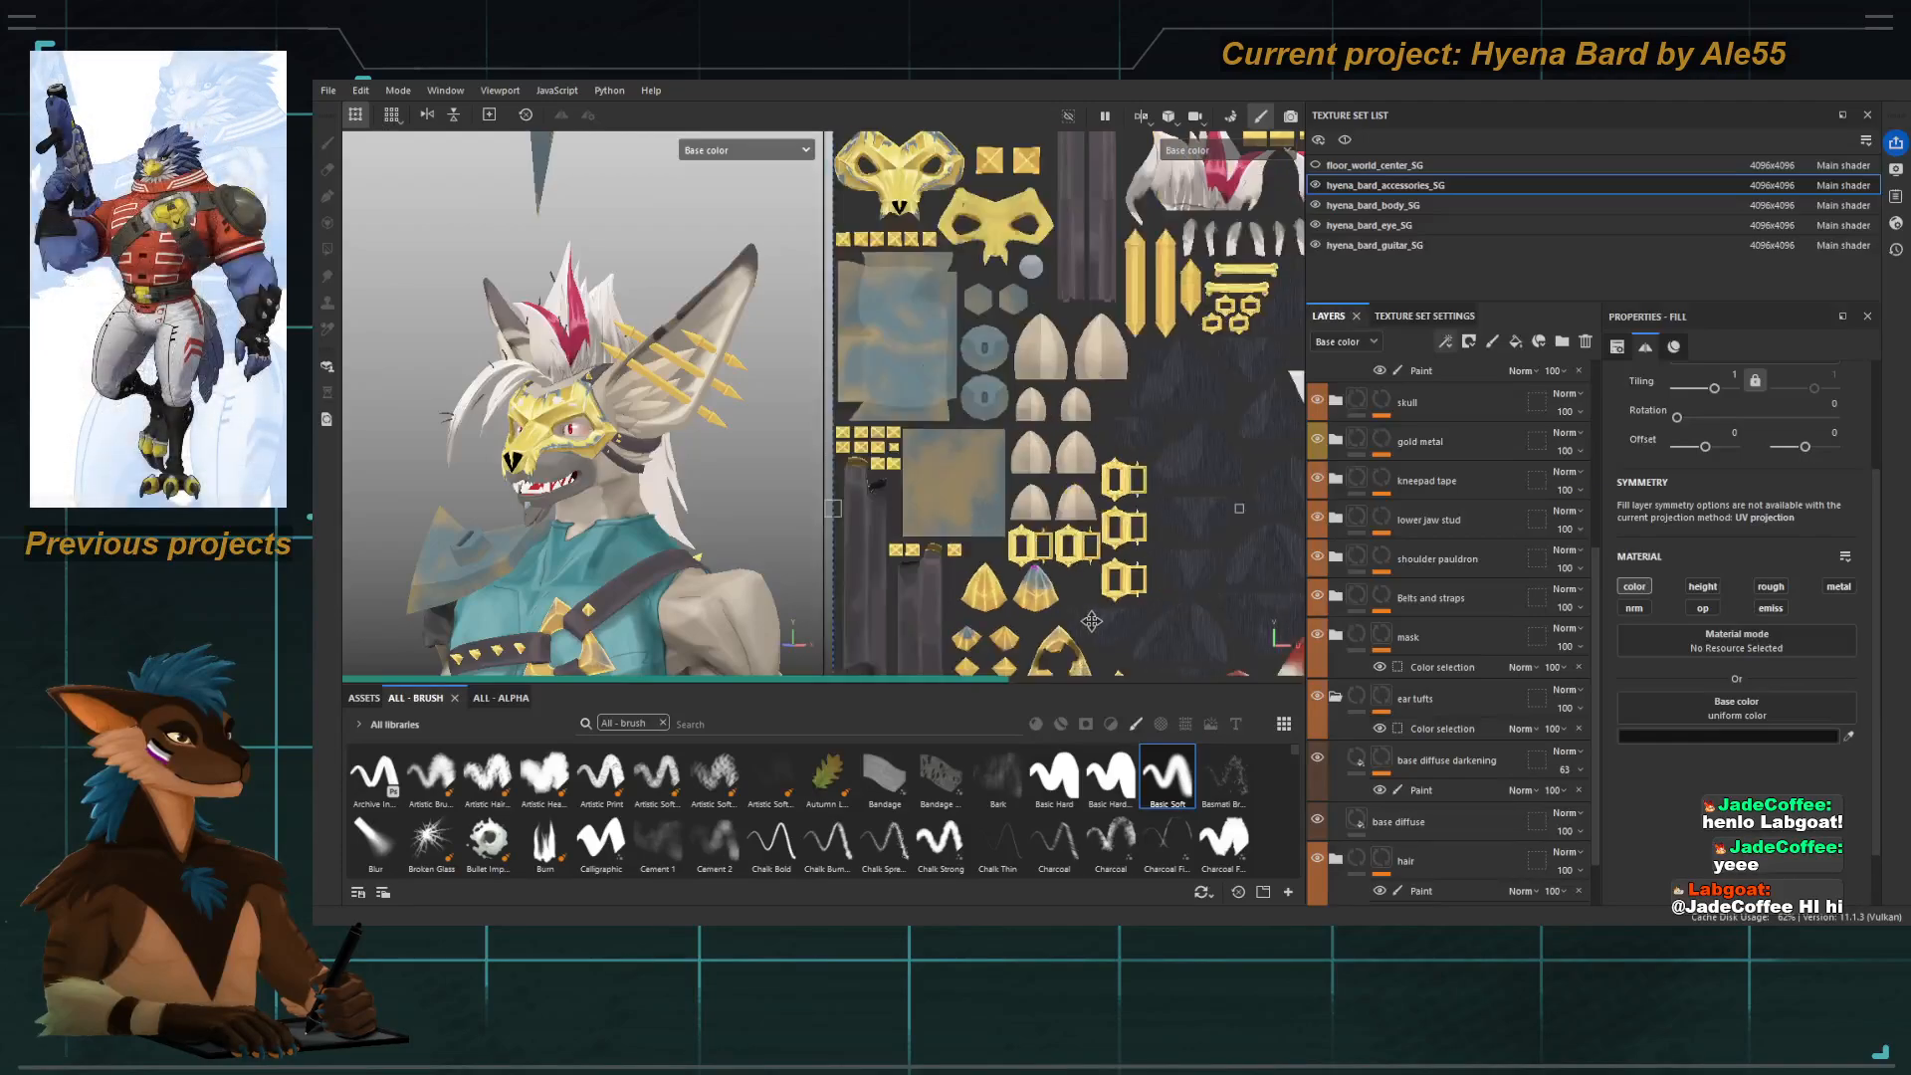
pyautogui.scroll(-3, 1092, 621)
pyautogui.scroll(-4, 1092, 621)
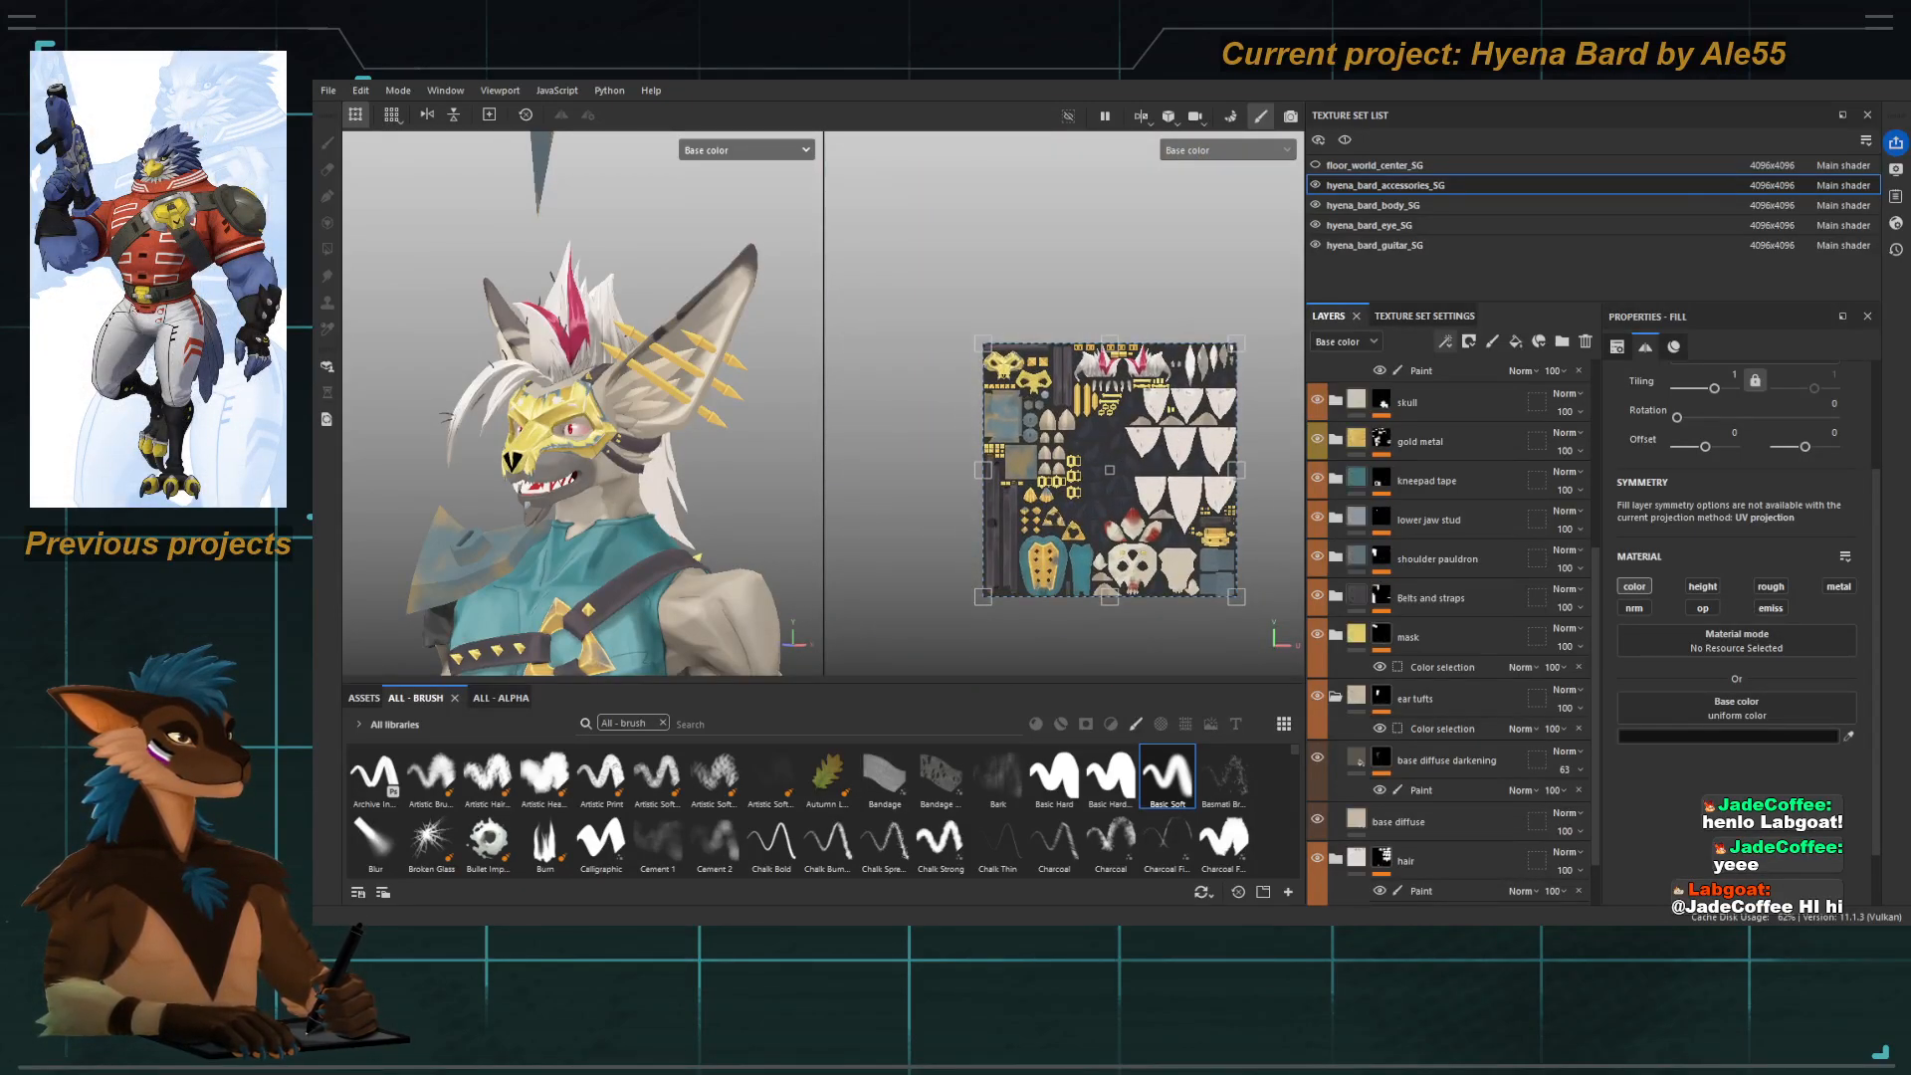
pyautogui.click(1333, 700)
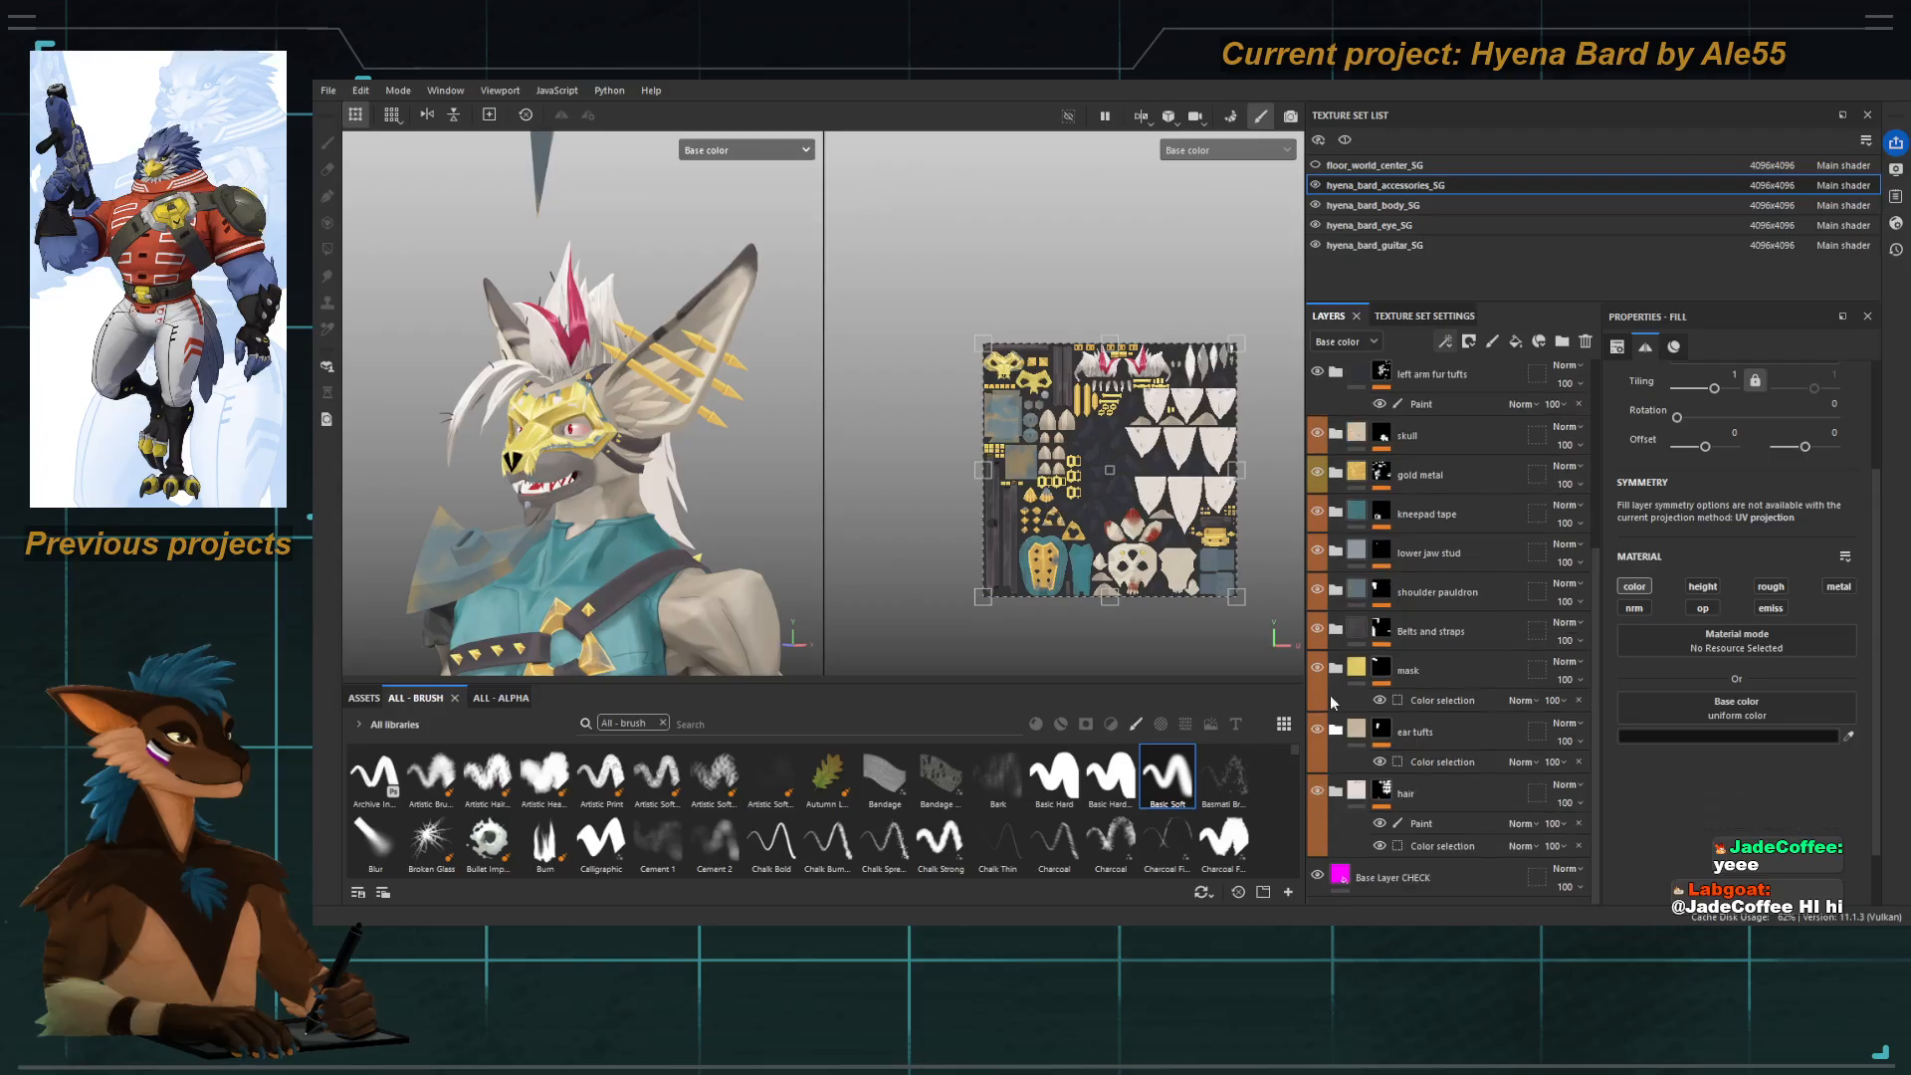
pyautogui.click(1335, 792)
pyautogui.scroll(-5, 1339, 786)
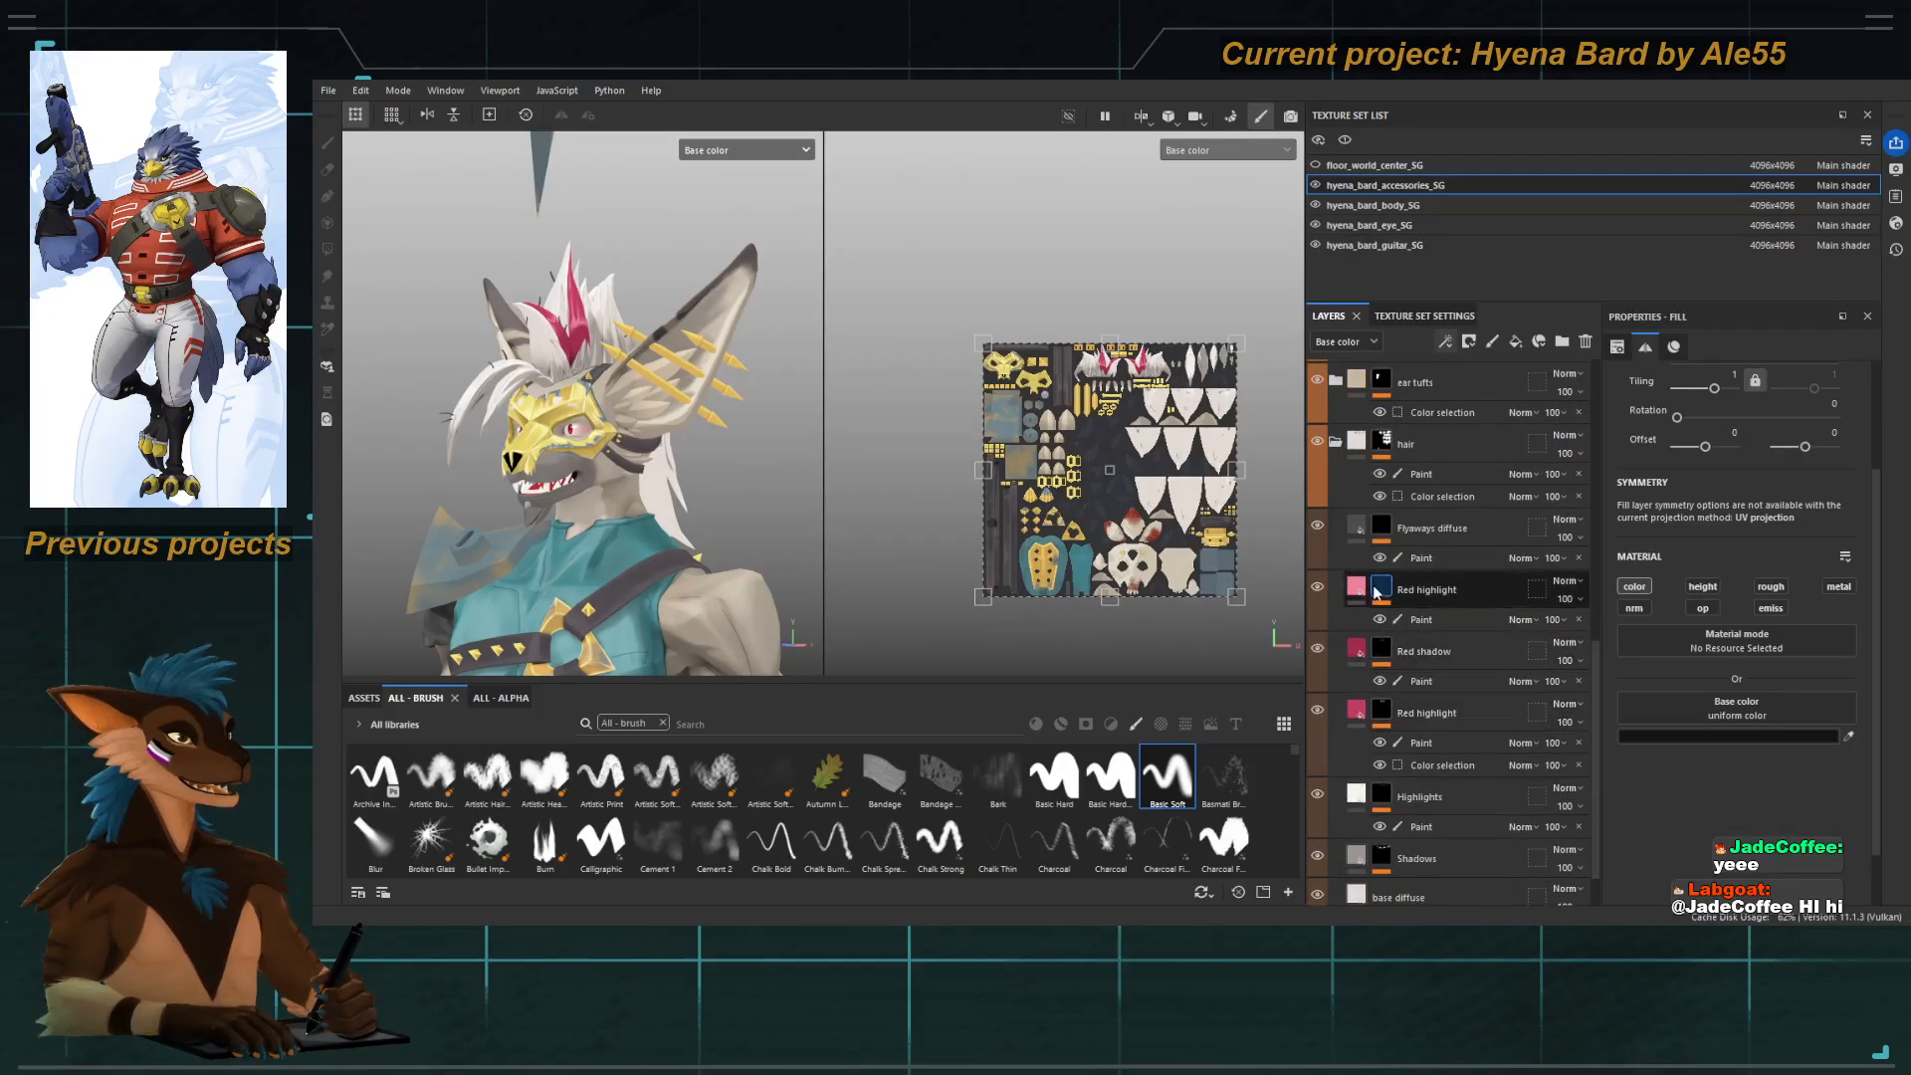
pyautogui.scroll(-2, 1456, 750)
pyautogui.click(1448, 796)
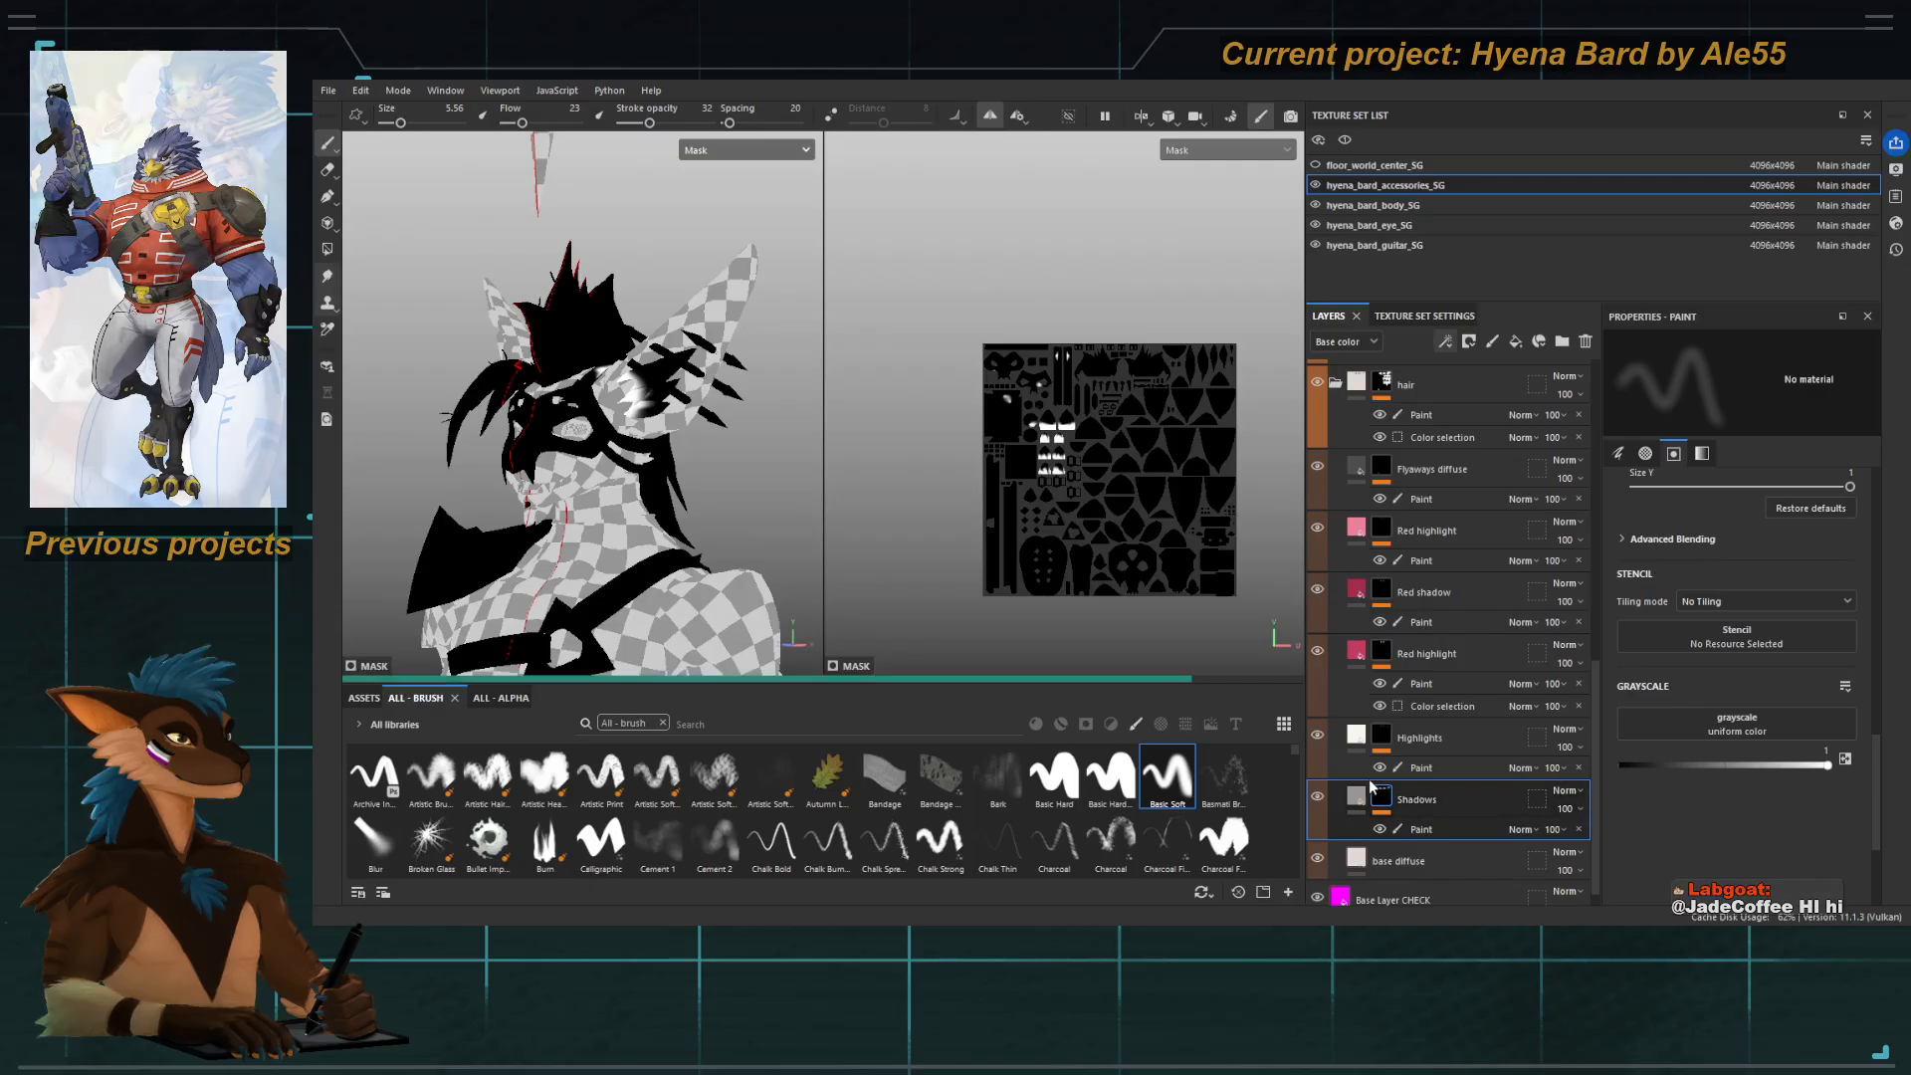
# Inspect the Shadows layer's mask on the head hair, and return to the base color display.
pyautogui.keyDown('alt'); pyautogui.moveTo(787, 514); pyautogui.dragTo(746, 517); pyautogui.keyUp('alt')
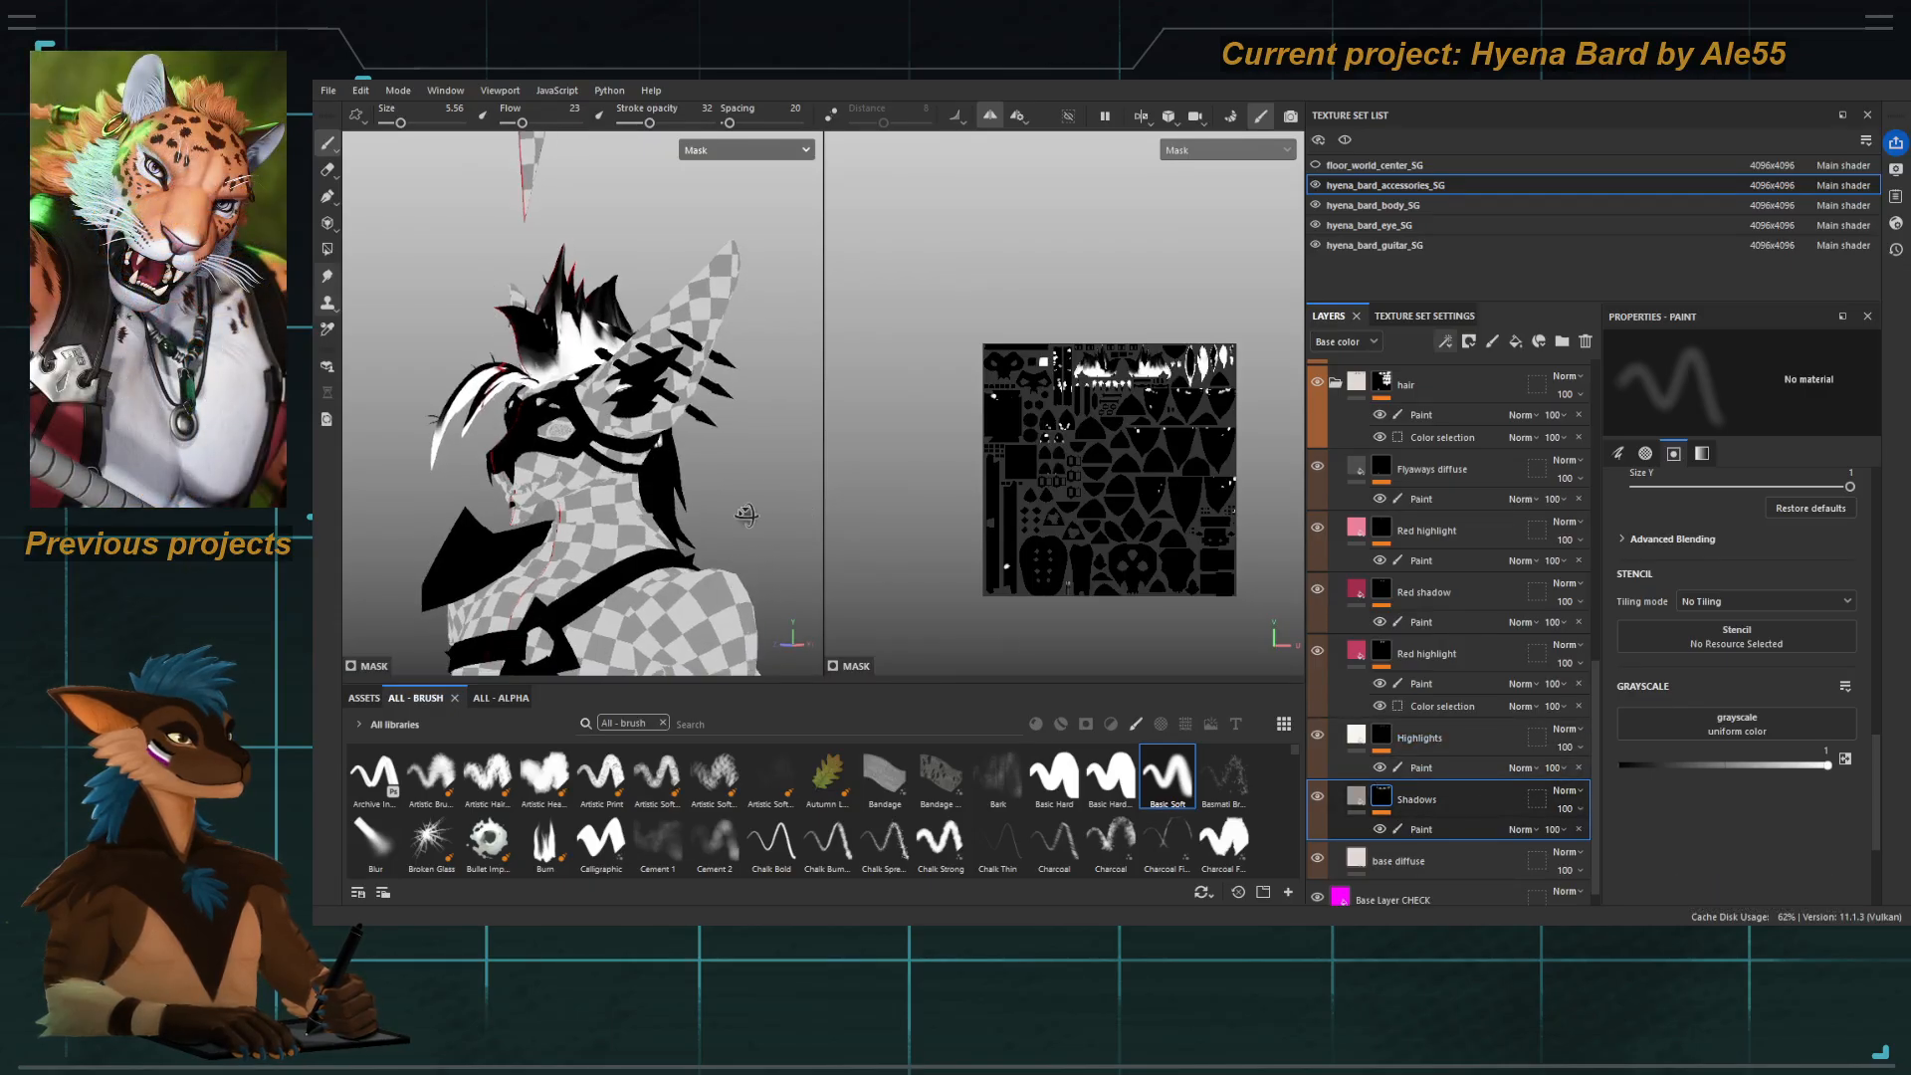
pyautogui.keyDown('alt'); pyautogui.moveTo(746, 516); pyautogui.dragTo(849, 553, button='right'); pyautogui.keyUp('alt')
pyautogui.press('c')
pyautogui.keyDown('alt'); pyautogui.moveTo(451, 358); pyautogui.dragTo(516, 427, button='middle'); pyautogui.keyUp('alt')
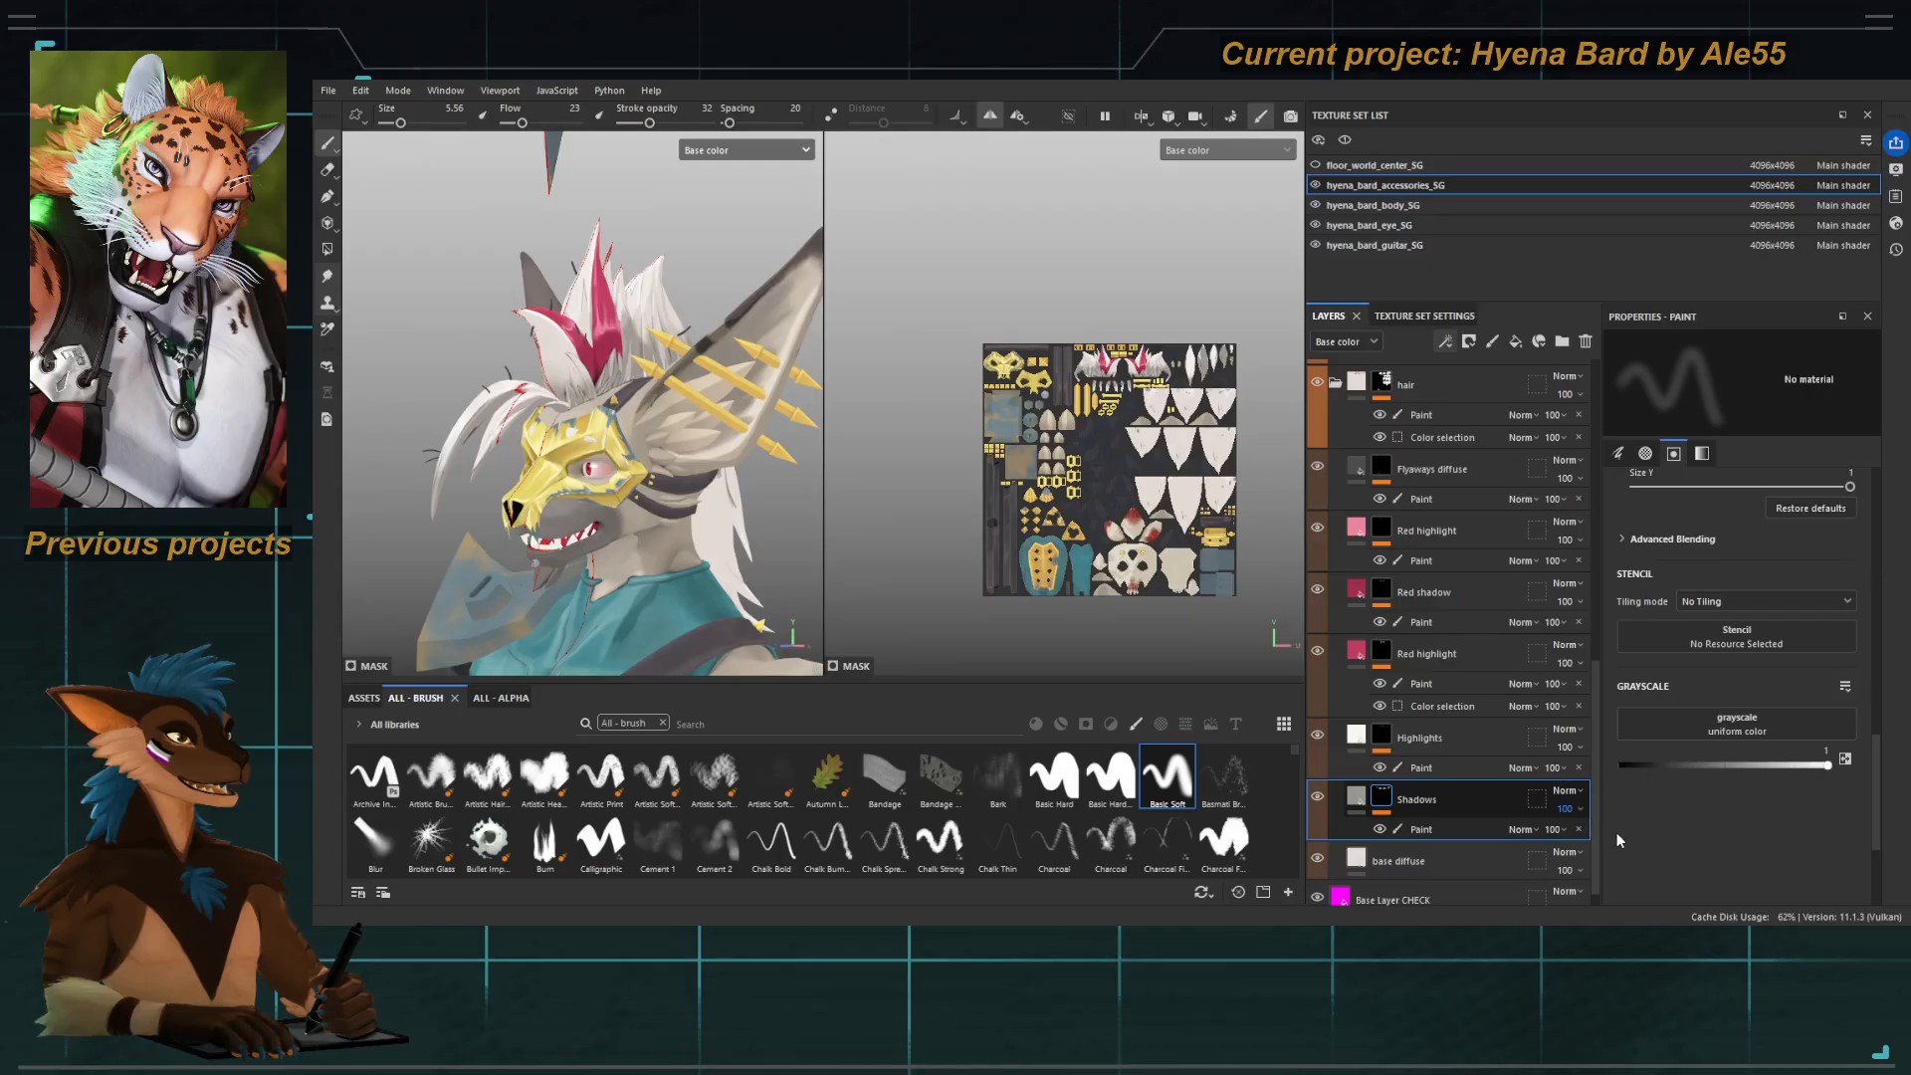
# Try a lower opacity on the hair's Shadows layer, and set it back to 100.
pyautogui.moveTo(1613, 842); pyautogui.dragTo(1603, 840)
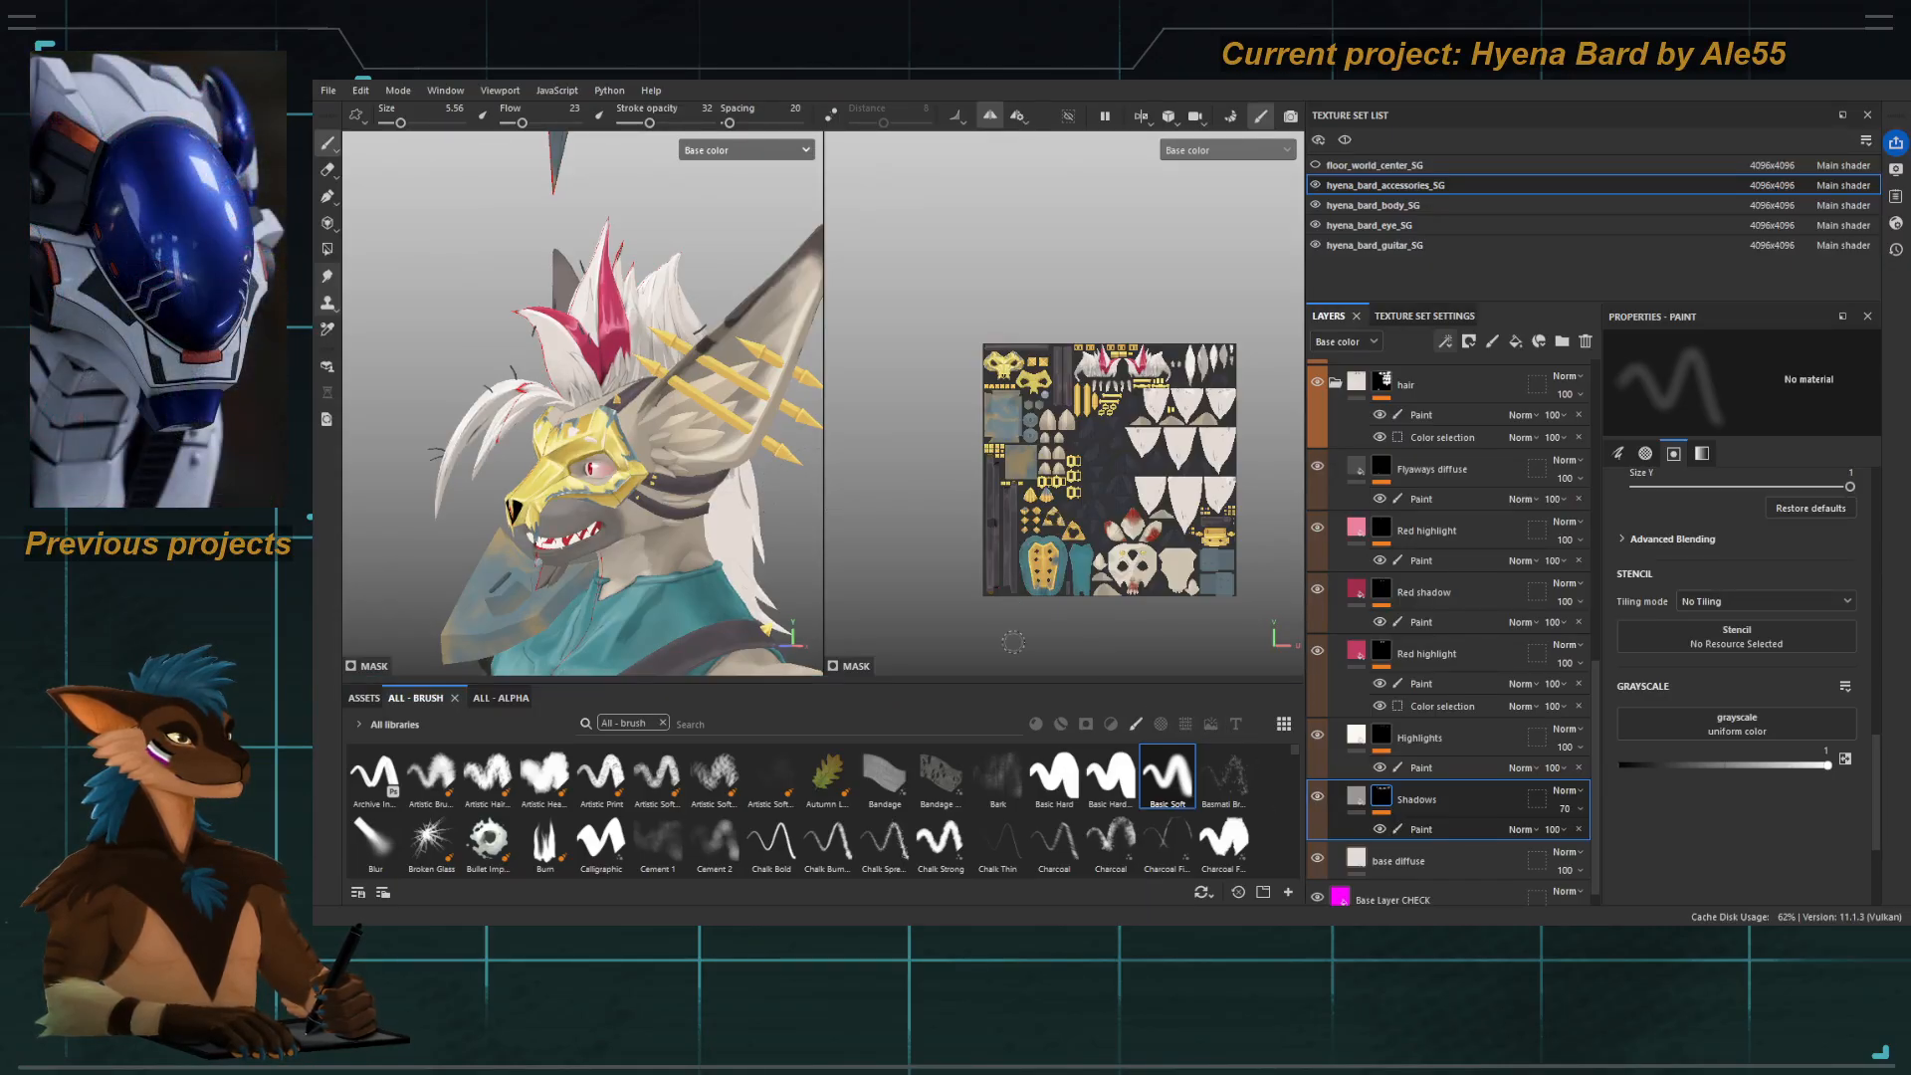
pyautogui.moveTo(557, 448)
pyautogui.keyDown('alt'); pyautogui.mouseDown()
pyautogui.moveTo(767, 457)
pyautogui.moveTo(609, 450)
pyautogui.mouseUp(); pyautogui.keyUp('alt')
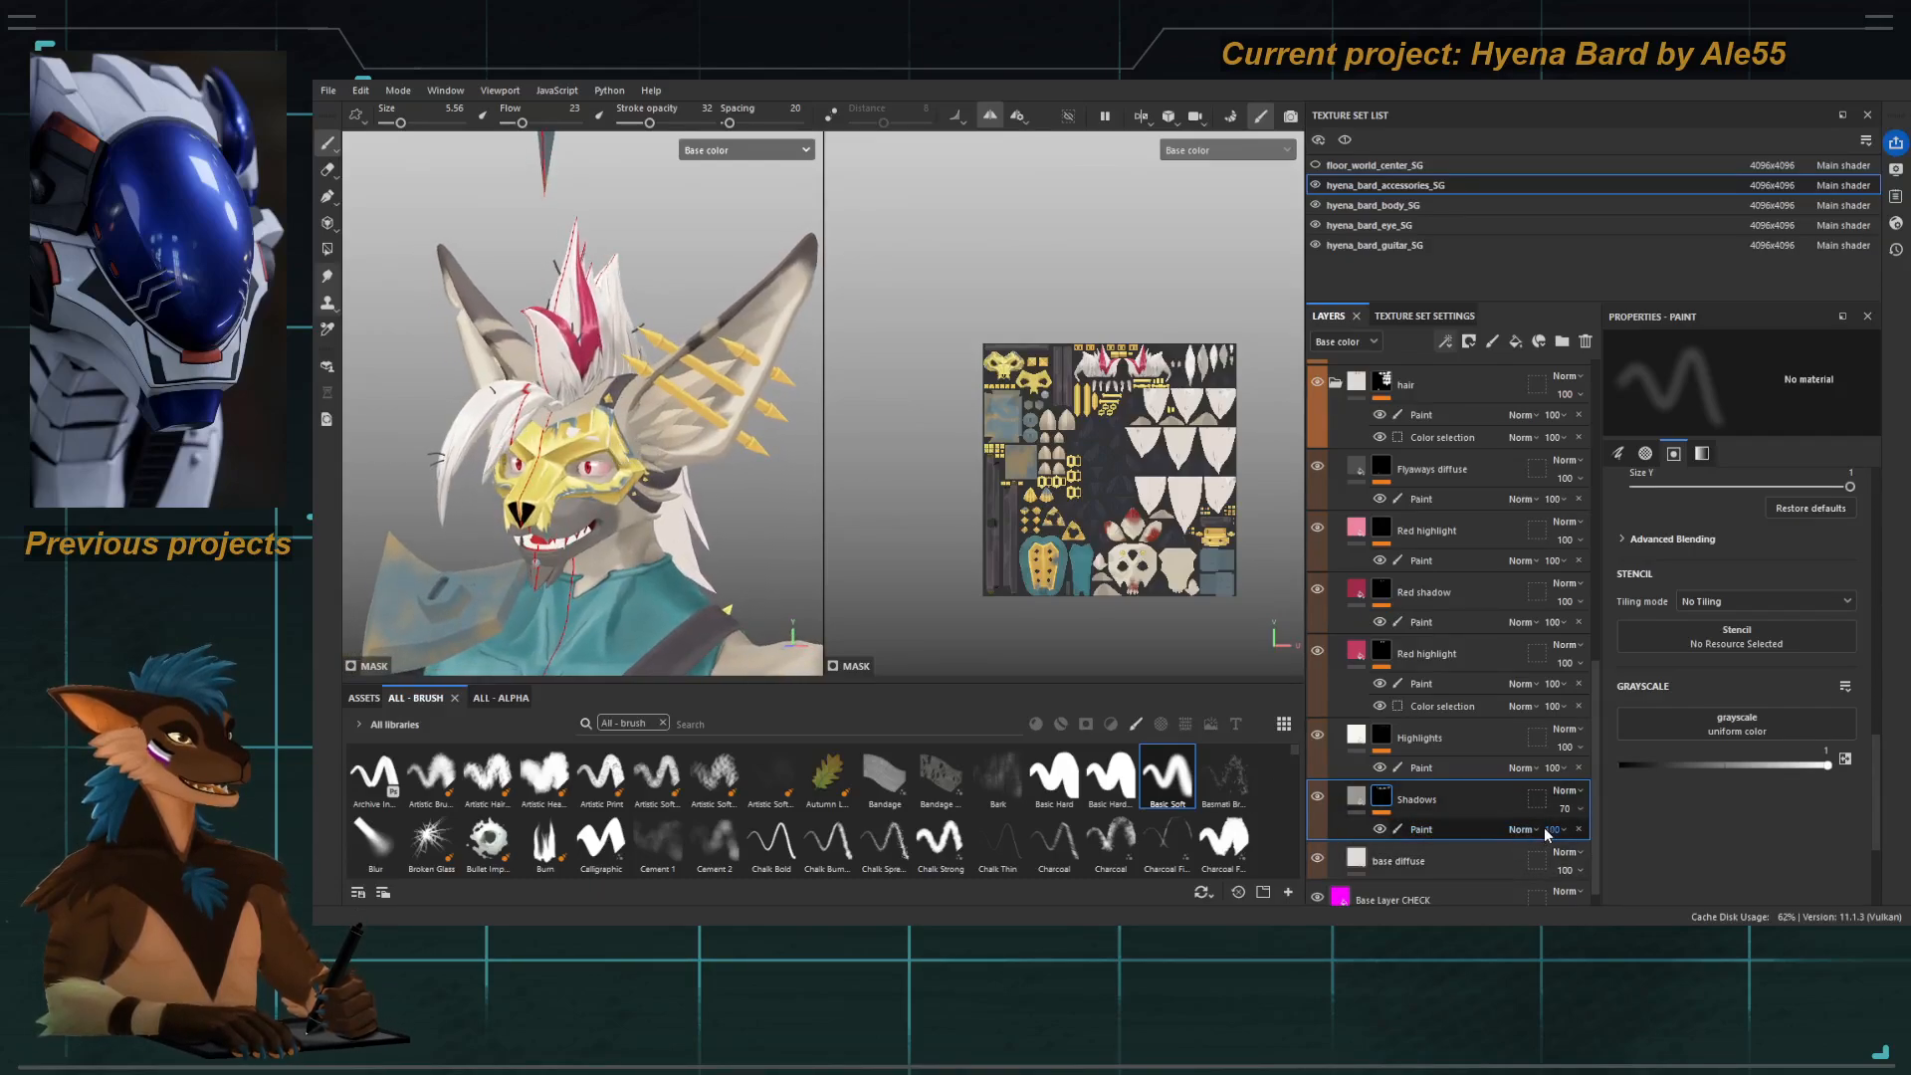
pyautogui.moveTo(1606, 838); pyautogui.dragTo(1643, 841)
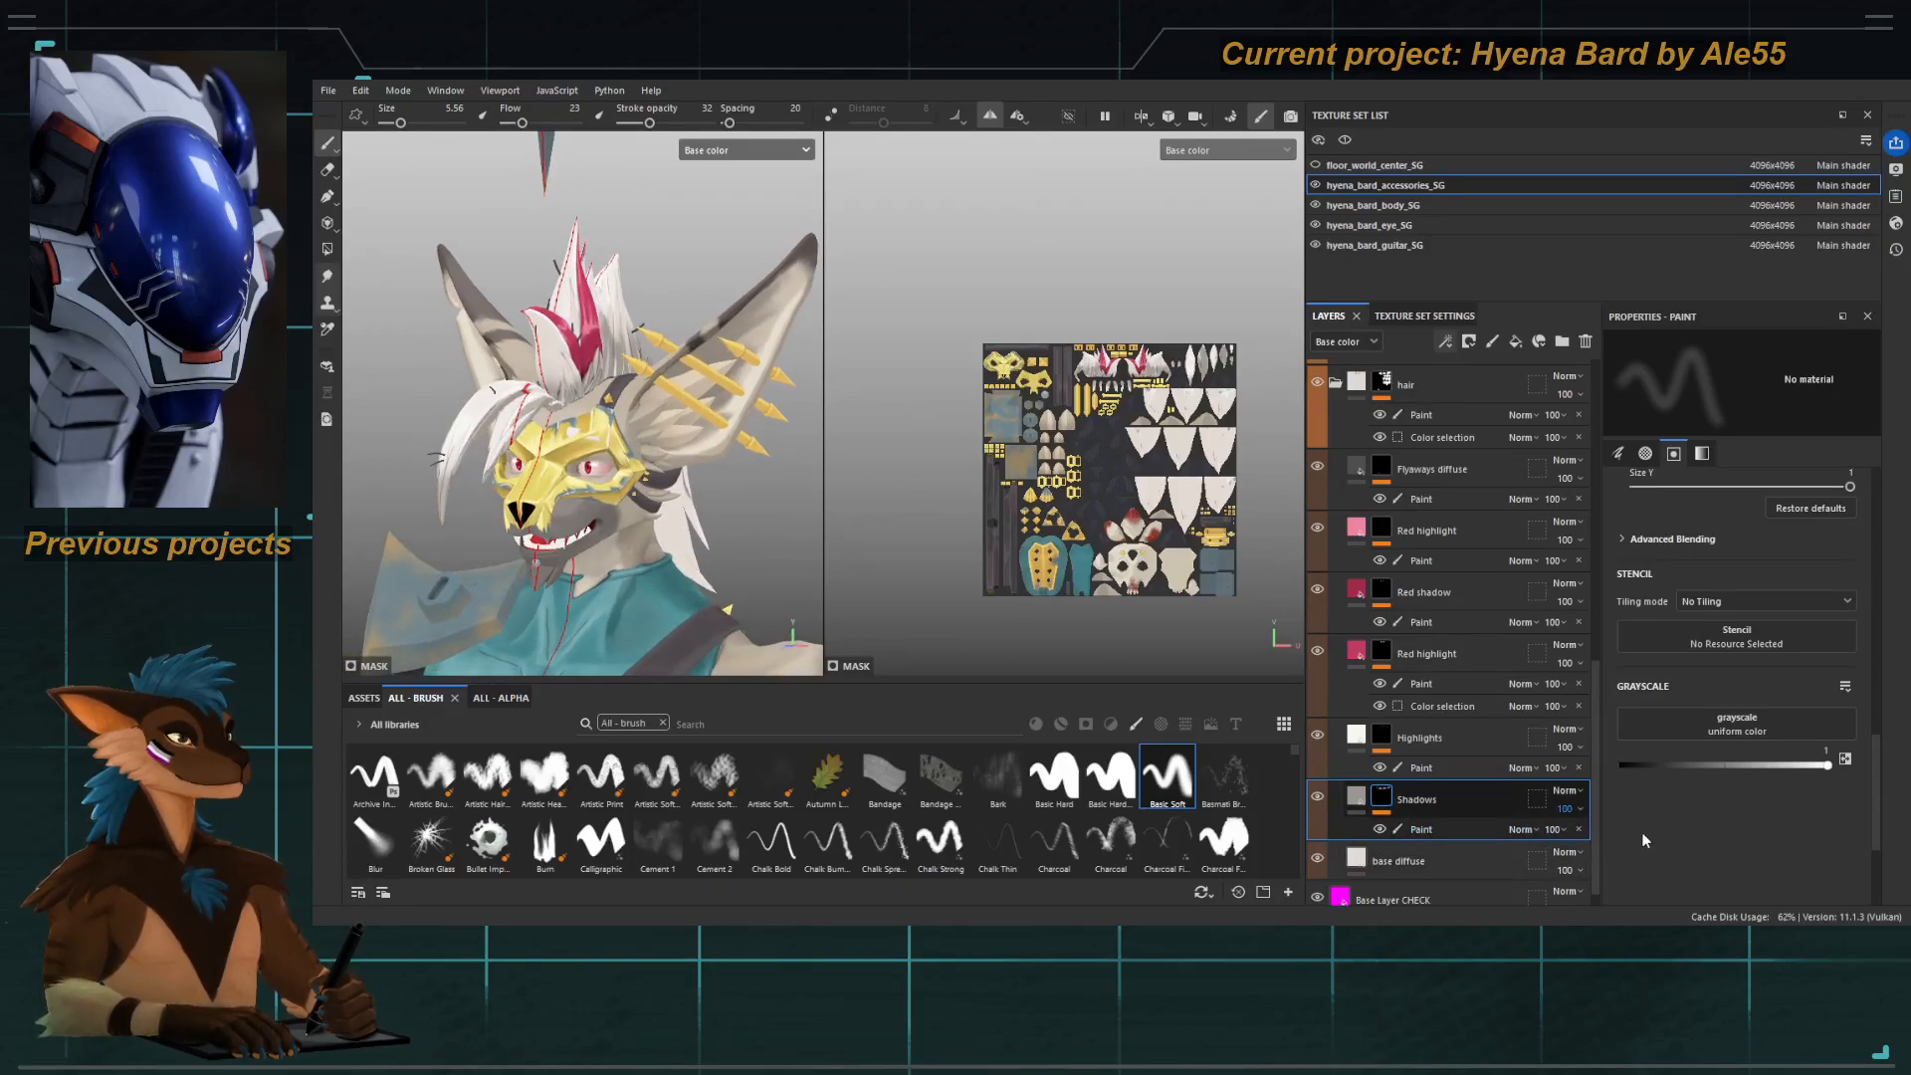
# Isolate the long hair at the back of the head with a mesh-filled quick mask, inverted to protect everything else.
pyautogui.keyDown('alt'); pyautogui.moveTo(697, 506); pyautogui.dragTo(350, 510); pyautogui.keyUp('alt')
pyautogui.keyDown('alt'); pyautogui.moveTo(606, 521); pyautogui.dragTo(663, 557, button='right'); pyautogui.keyUp('alt')
pyautogui.keyDown('alt'); pyautogui.click(1382, 796); pyautogui.keyUp('alt')
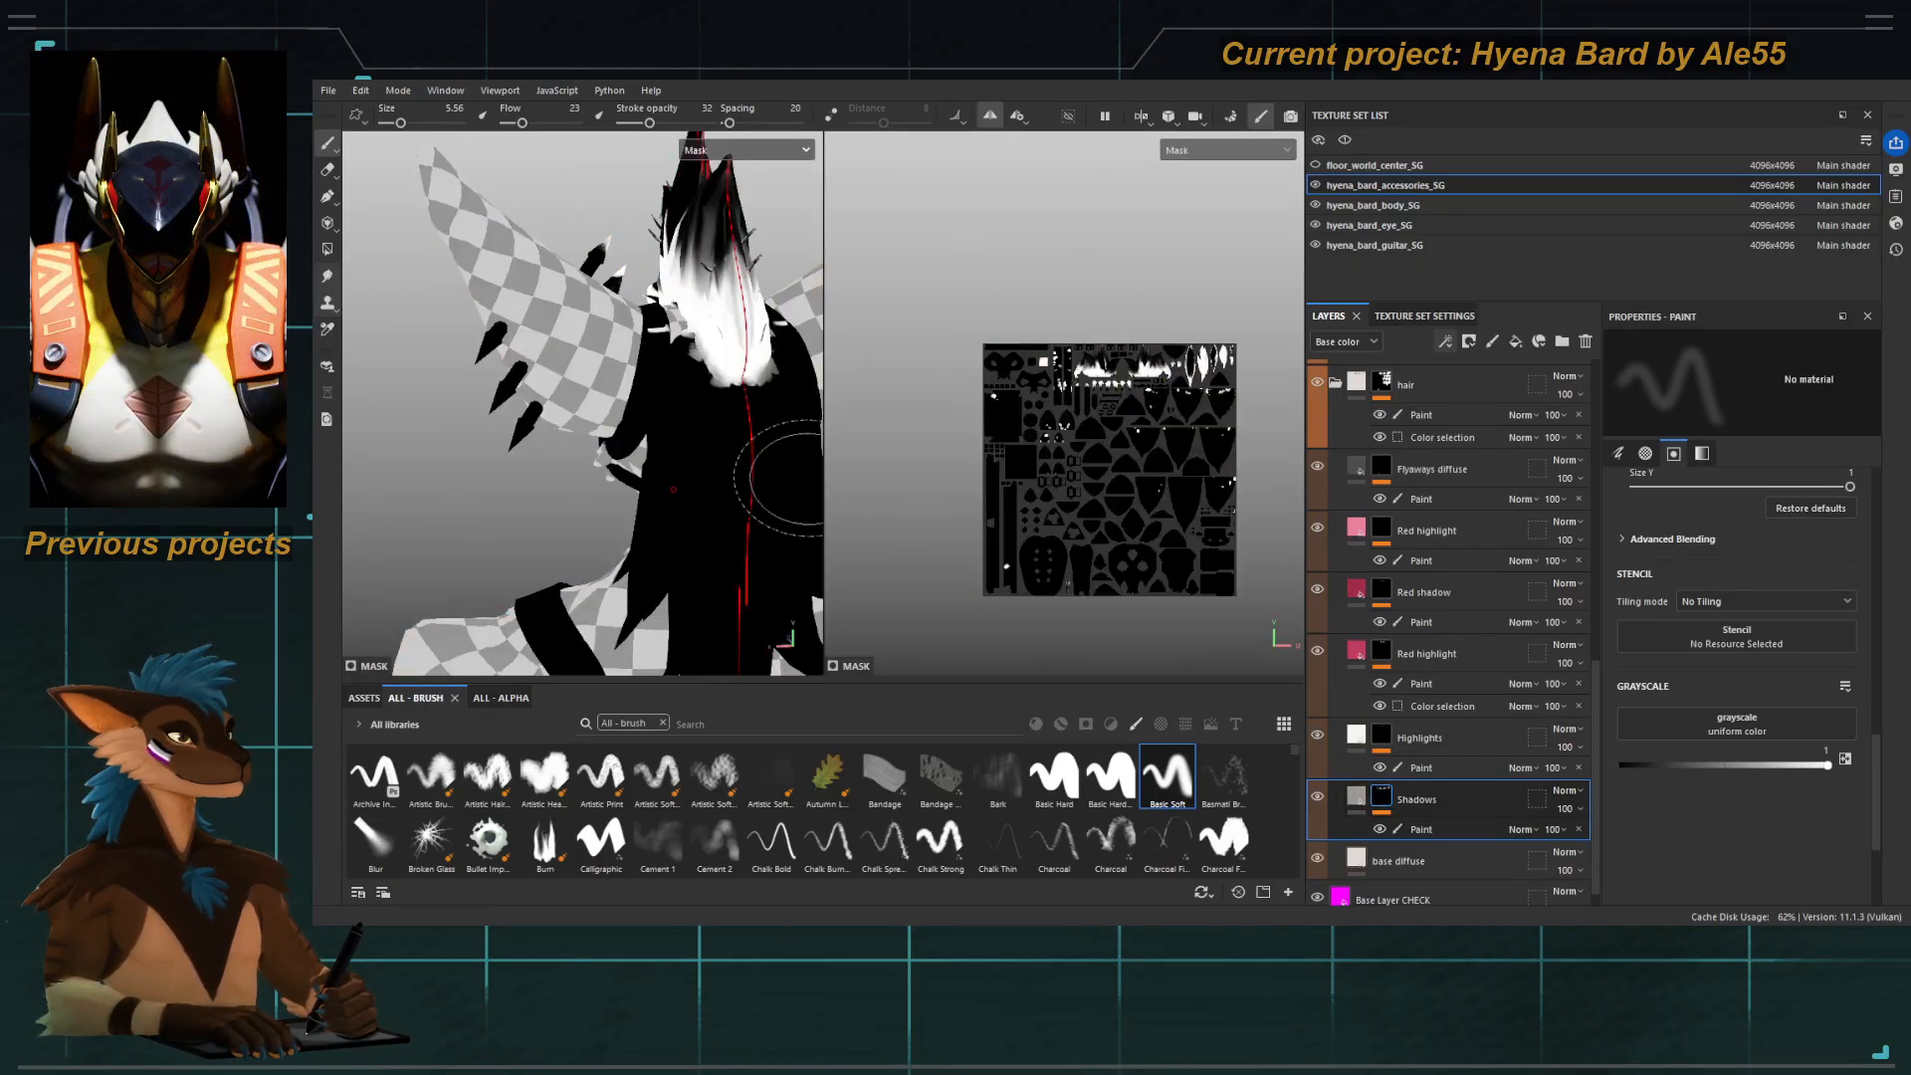
pyautogui.press('y')
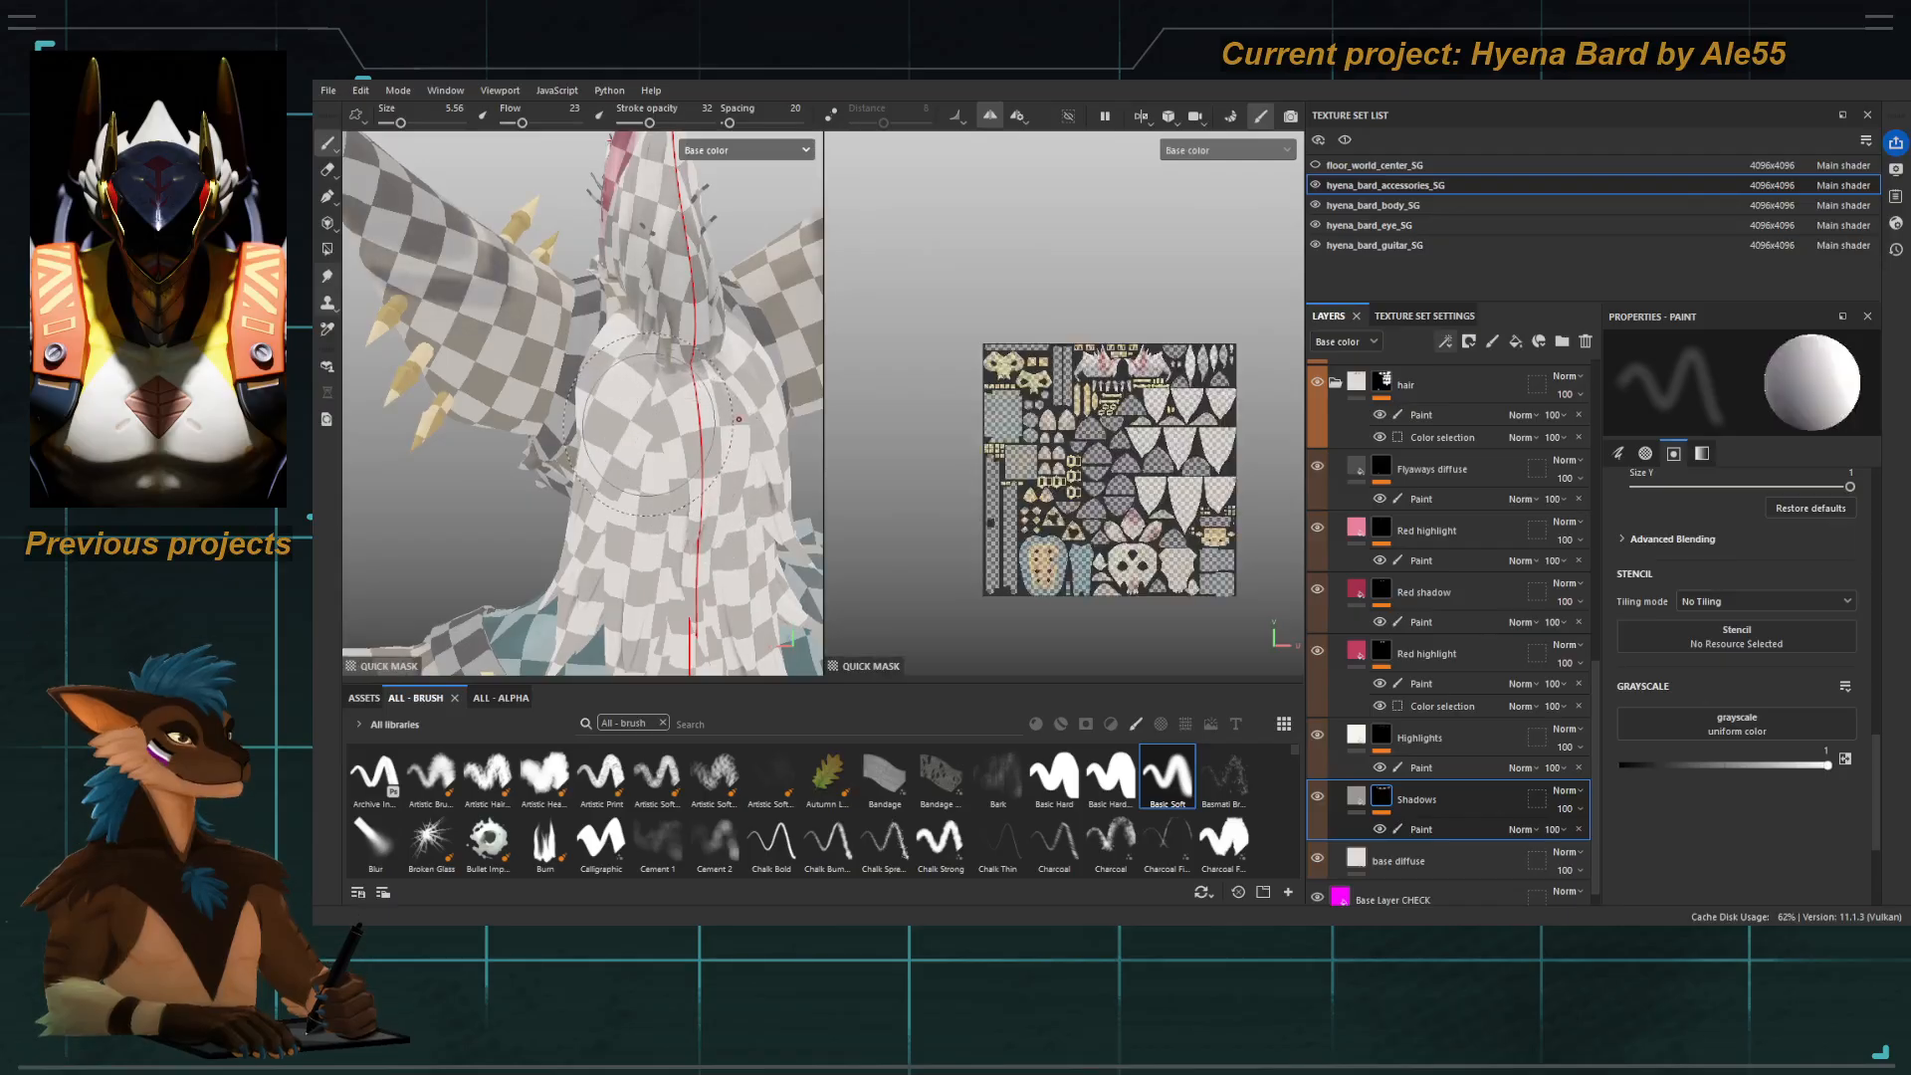
pyautogui.keyDown('alt'); pyautogui.moveTo(665, 430); pyautogui.dragTo(596, 454); pyautogui.keyUp('alt')
pyautogui.press('4')
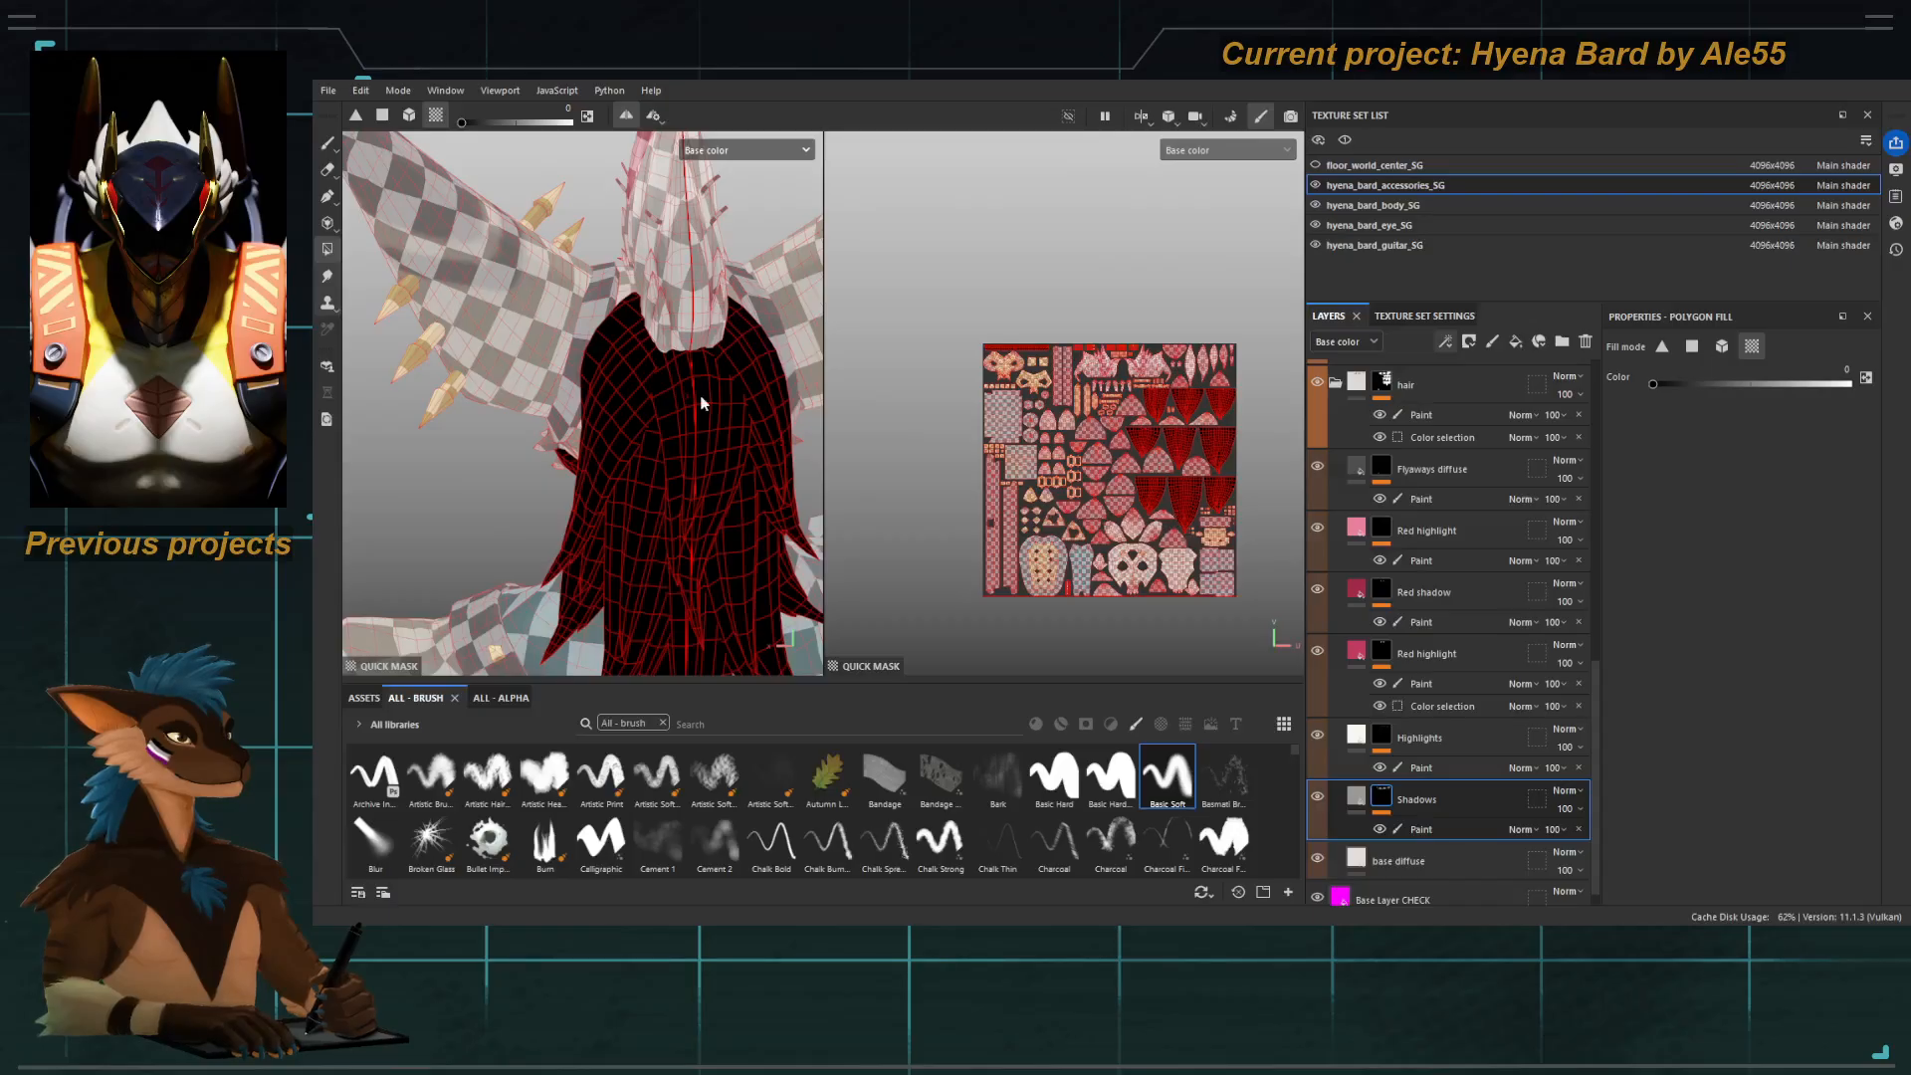
pyautogui.press('y')
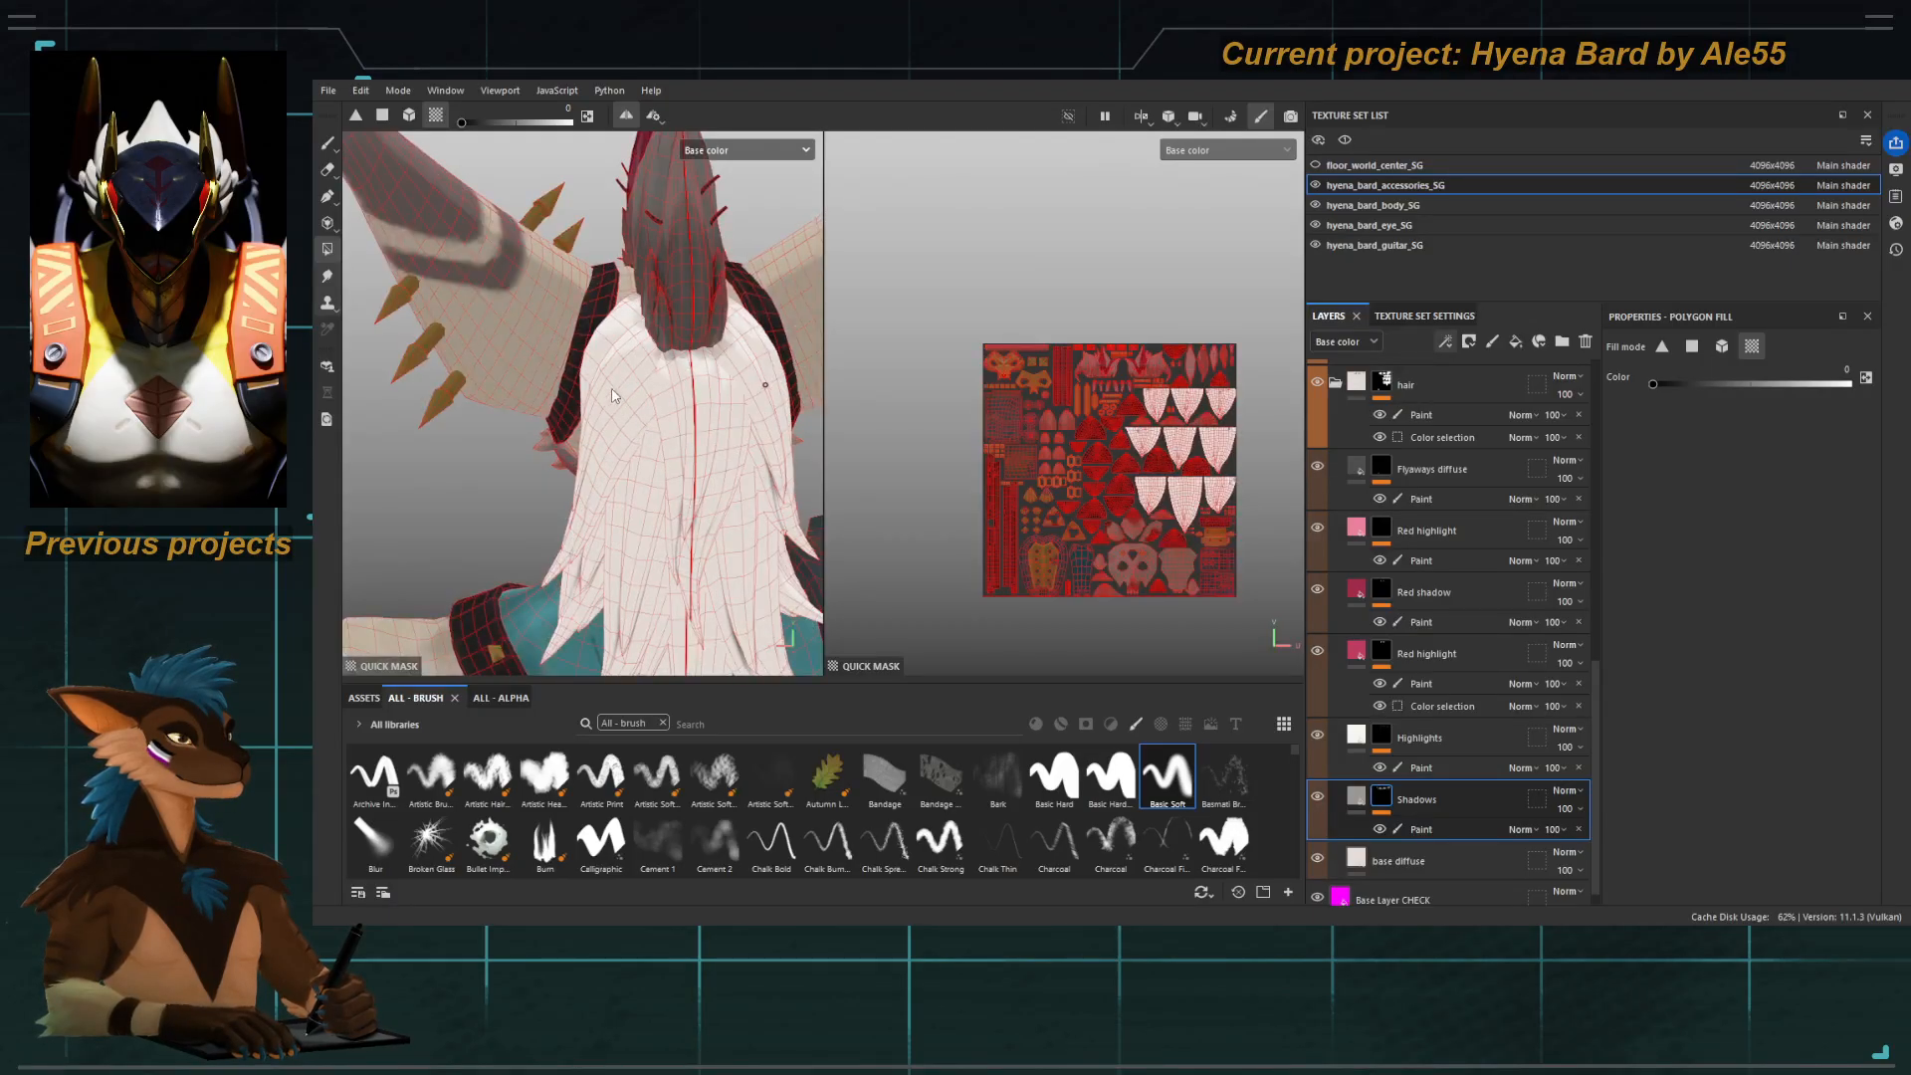
pyautogui.moveTo(631, 324); pyautogui.dragTo(689, 392)
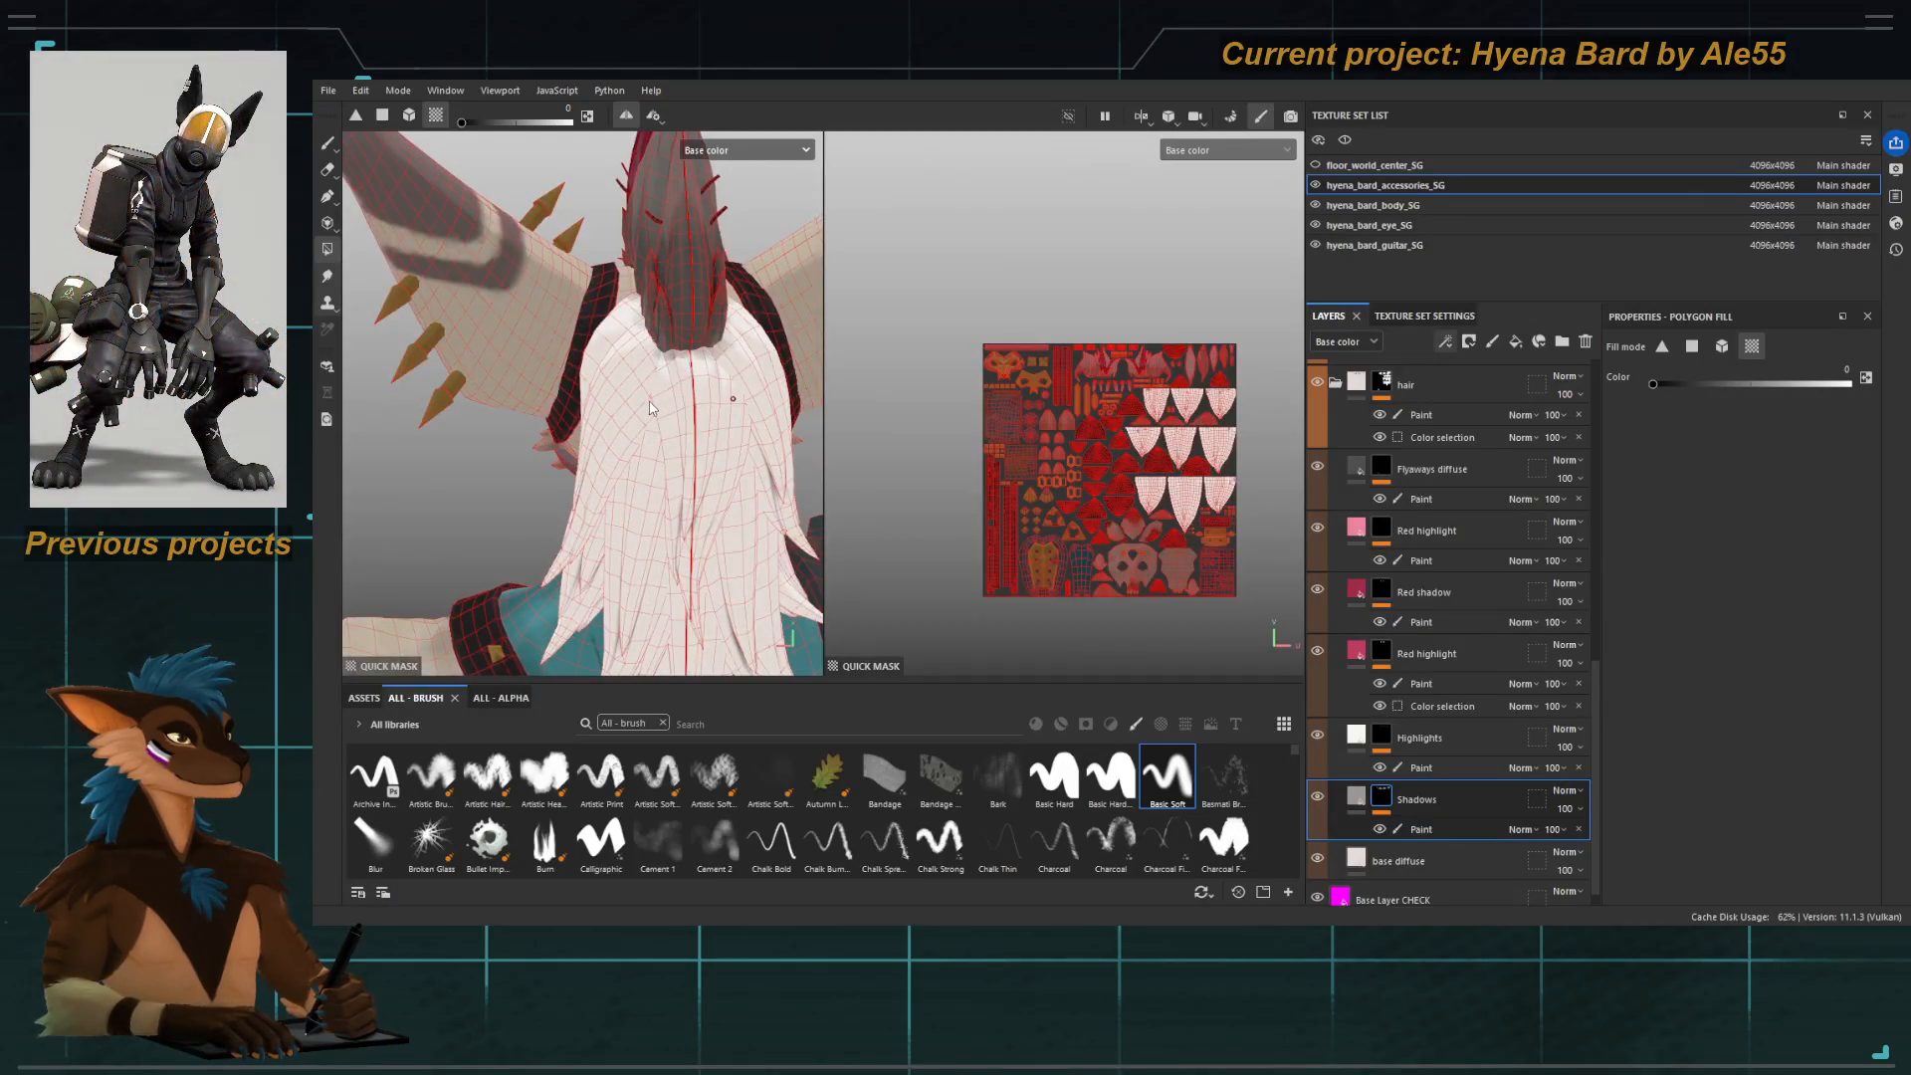
# Select the Shadows mask's Paint effect, leave quick mask editing, and get the paint brush ready with symmetry off.
pyautogui.click(1408, 829)
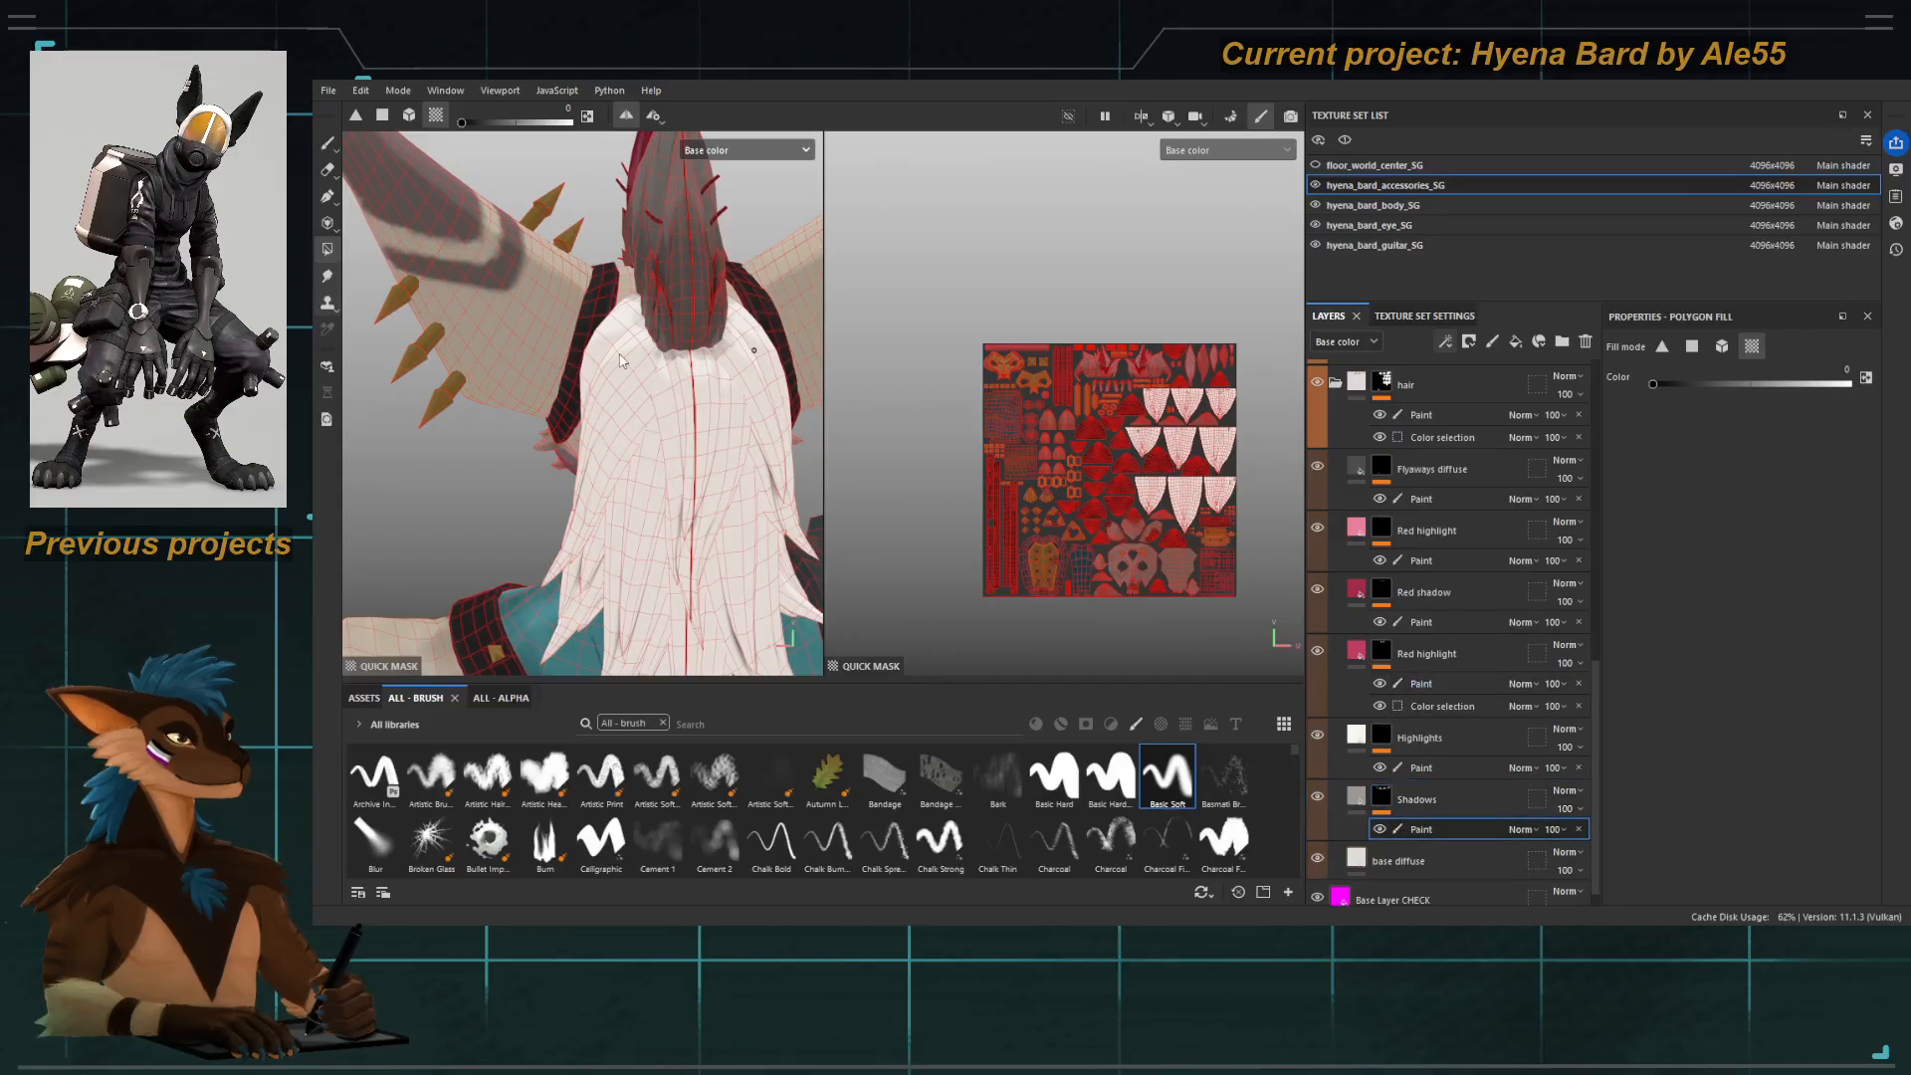
pyautogui.keyDown('alt'); pyautogui.moveTo(631, 425); pyautogui.dragTo(772, 444); pyautogui.keyUp('alt')
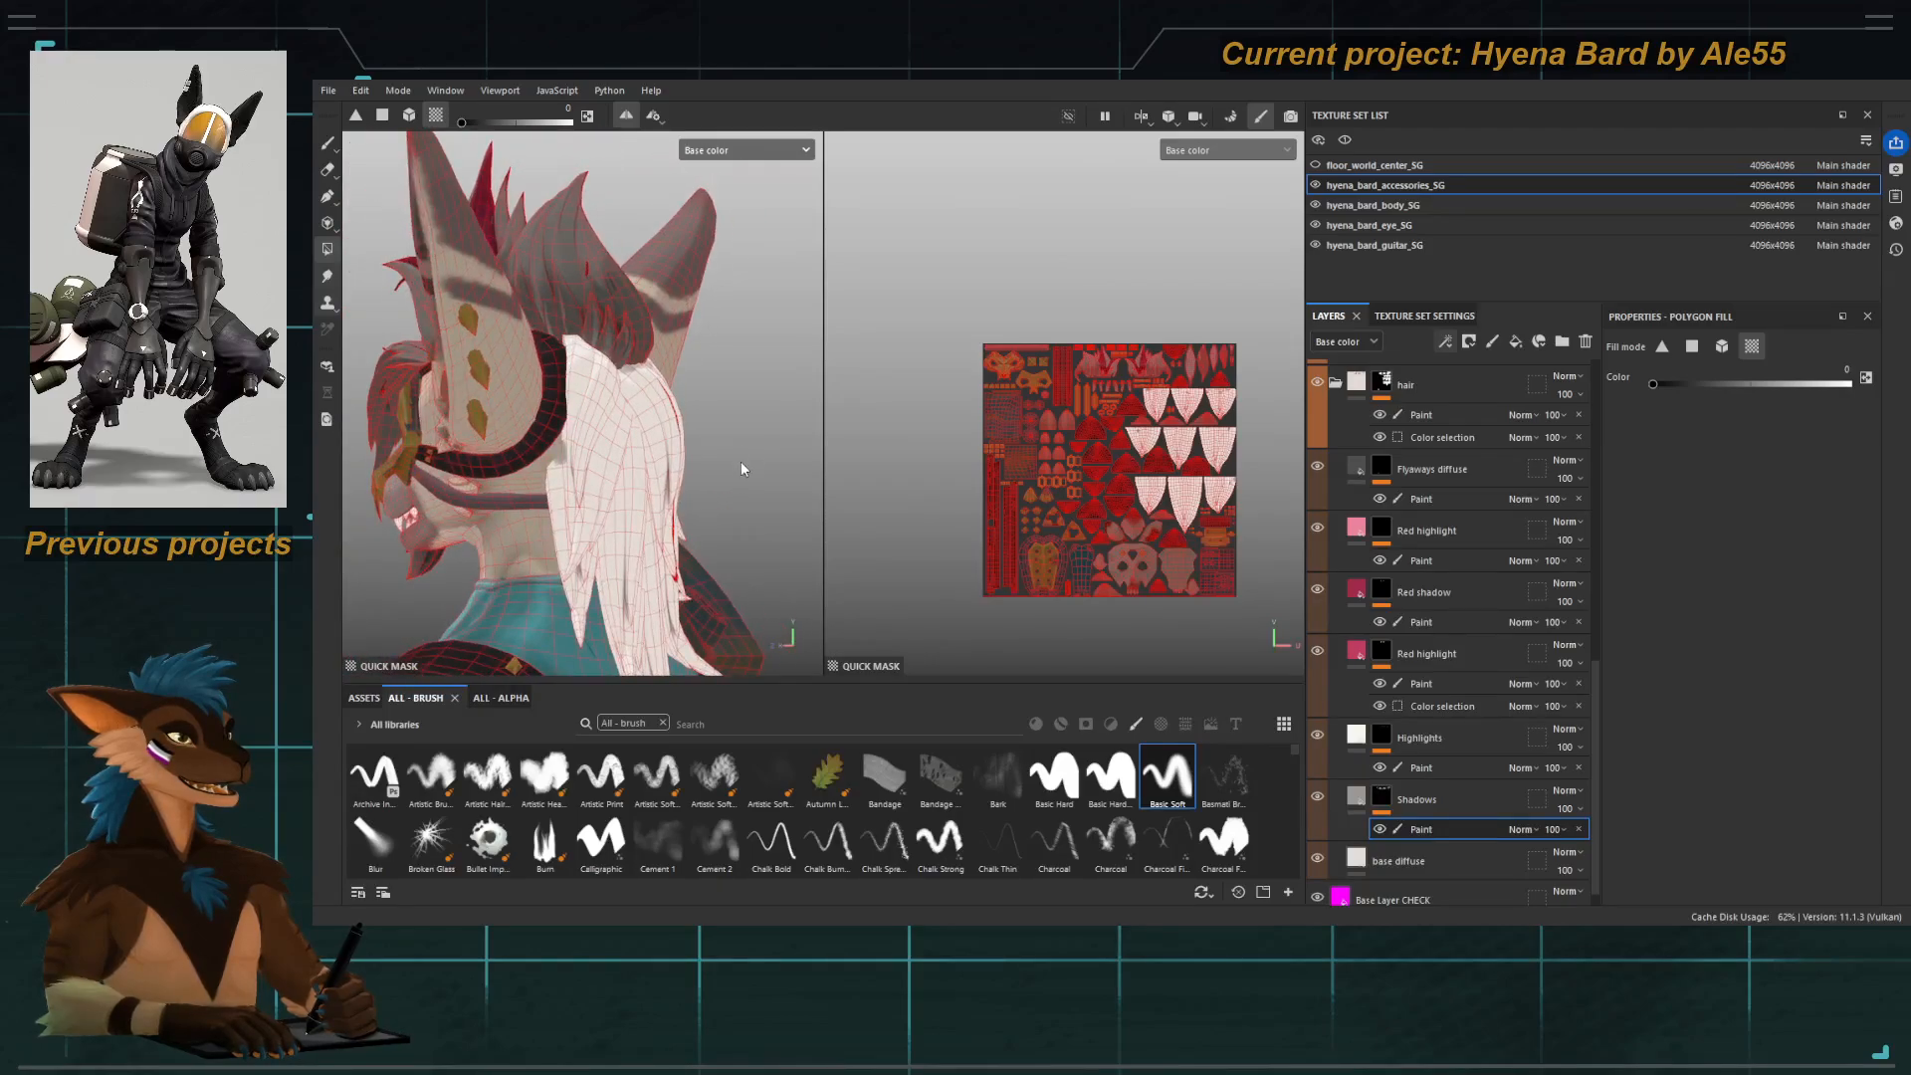
pyautogui.press('t')
pyautogui.keyDown('alt'); pyautogui.moveTo(634, 493); pyautogui.dragTo(617, 575); pyautogui.keyUp('alt')
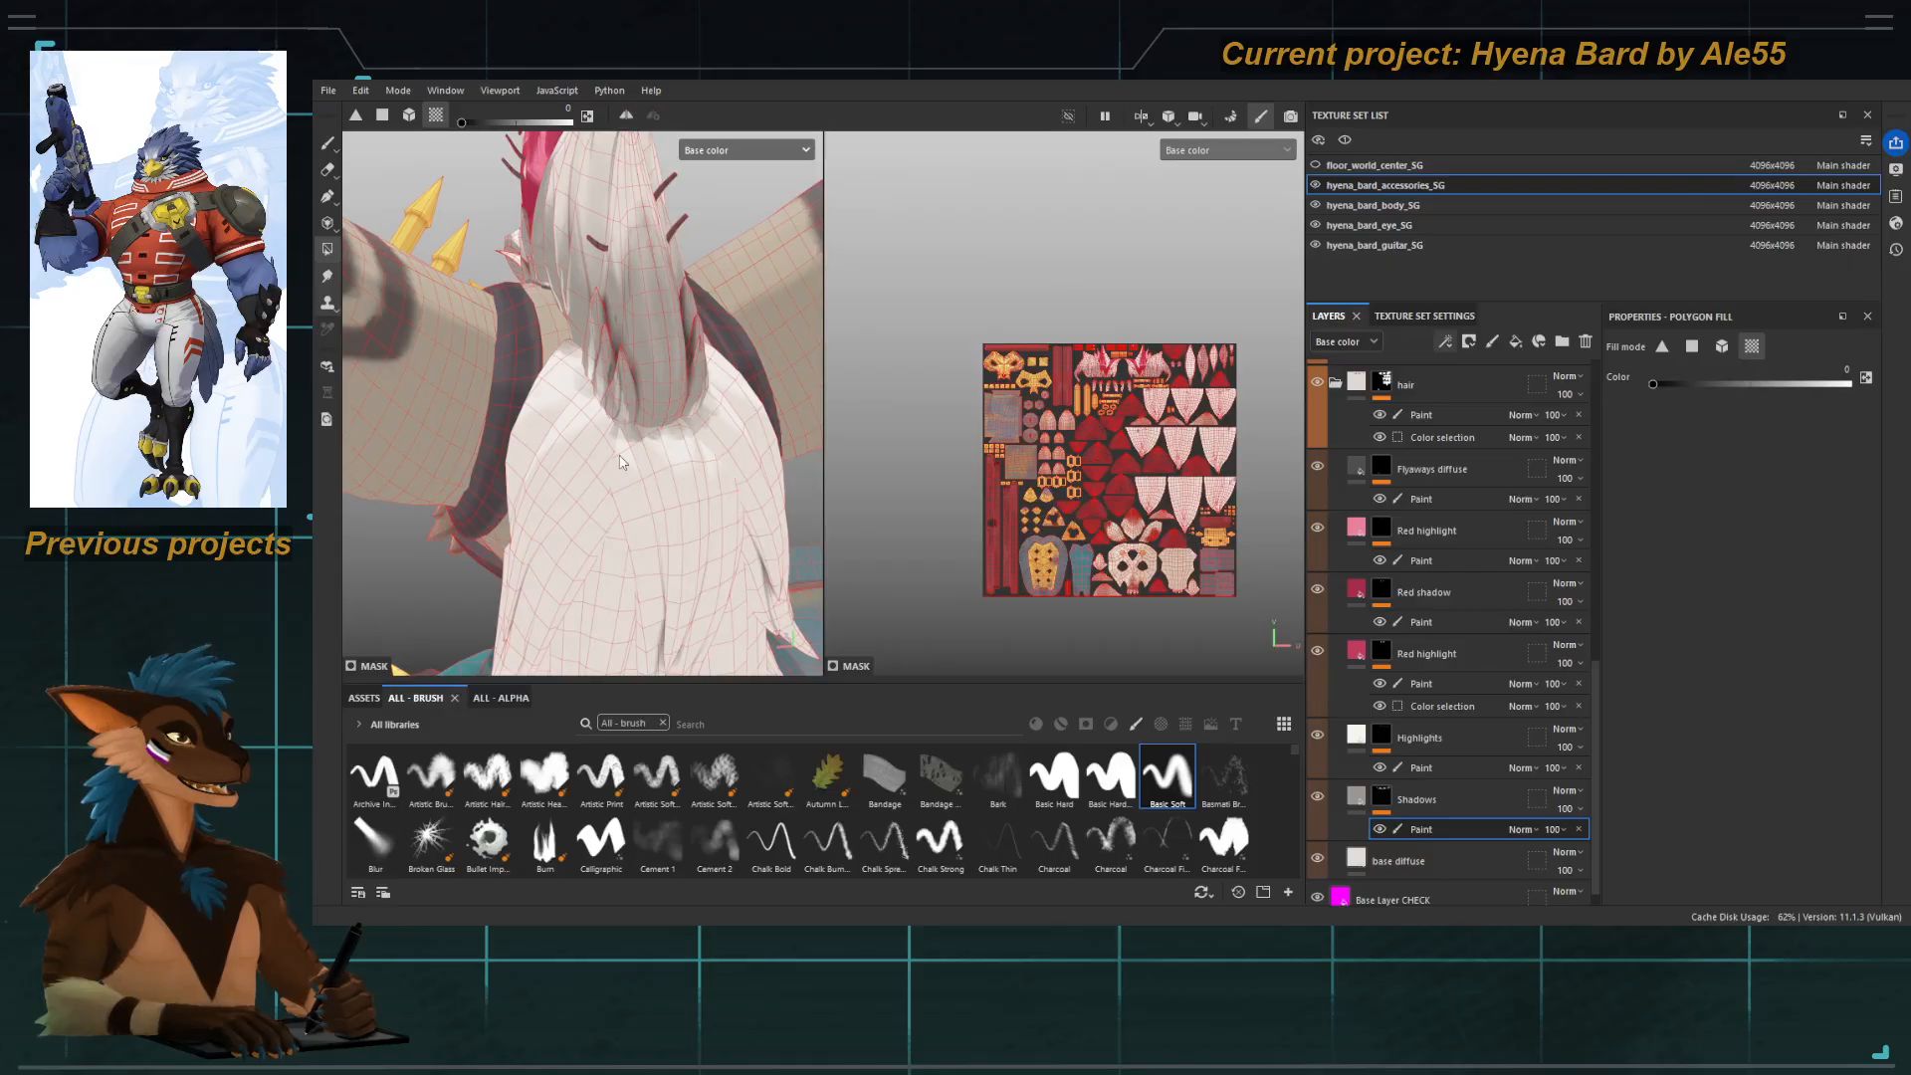
pyautogui.moveTo(619, 461)
pyautogui.keyDown('alt'); pyautogui.mouseDown()
pyautogui.moveTo(638, 529)
pyautogui.moveTo(696, 463)
pyautogui.mouseUp(); pyautogui.keyUp('alt')
pyautogui.press('1')
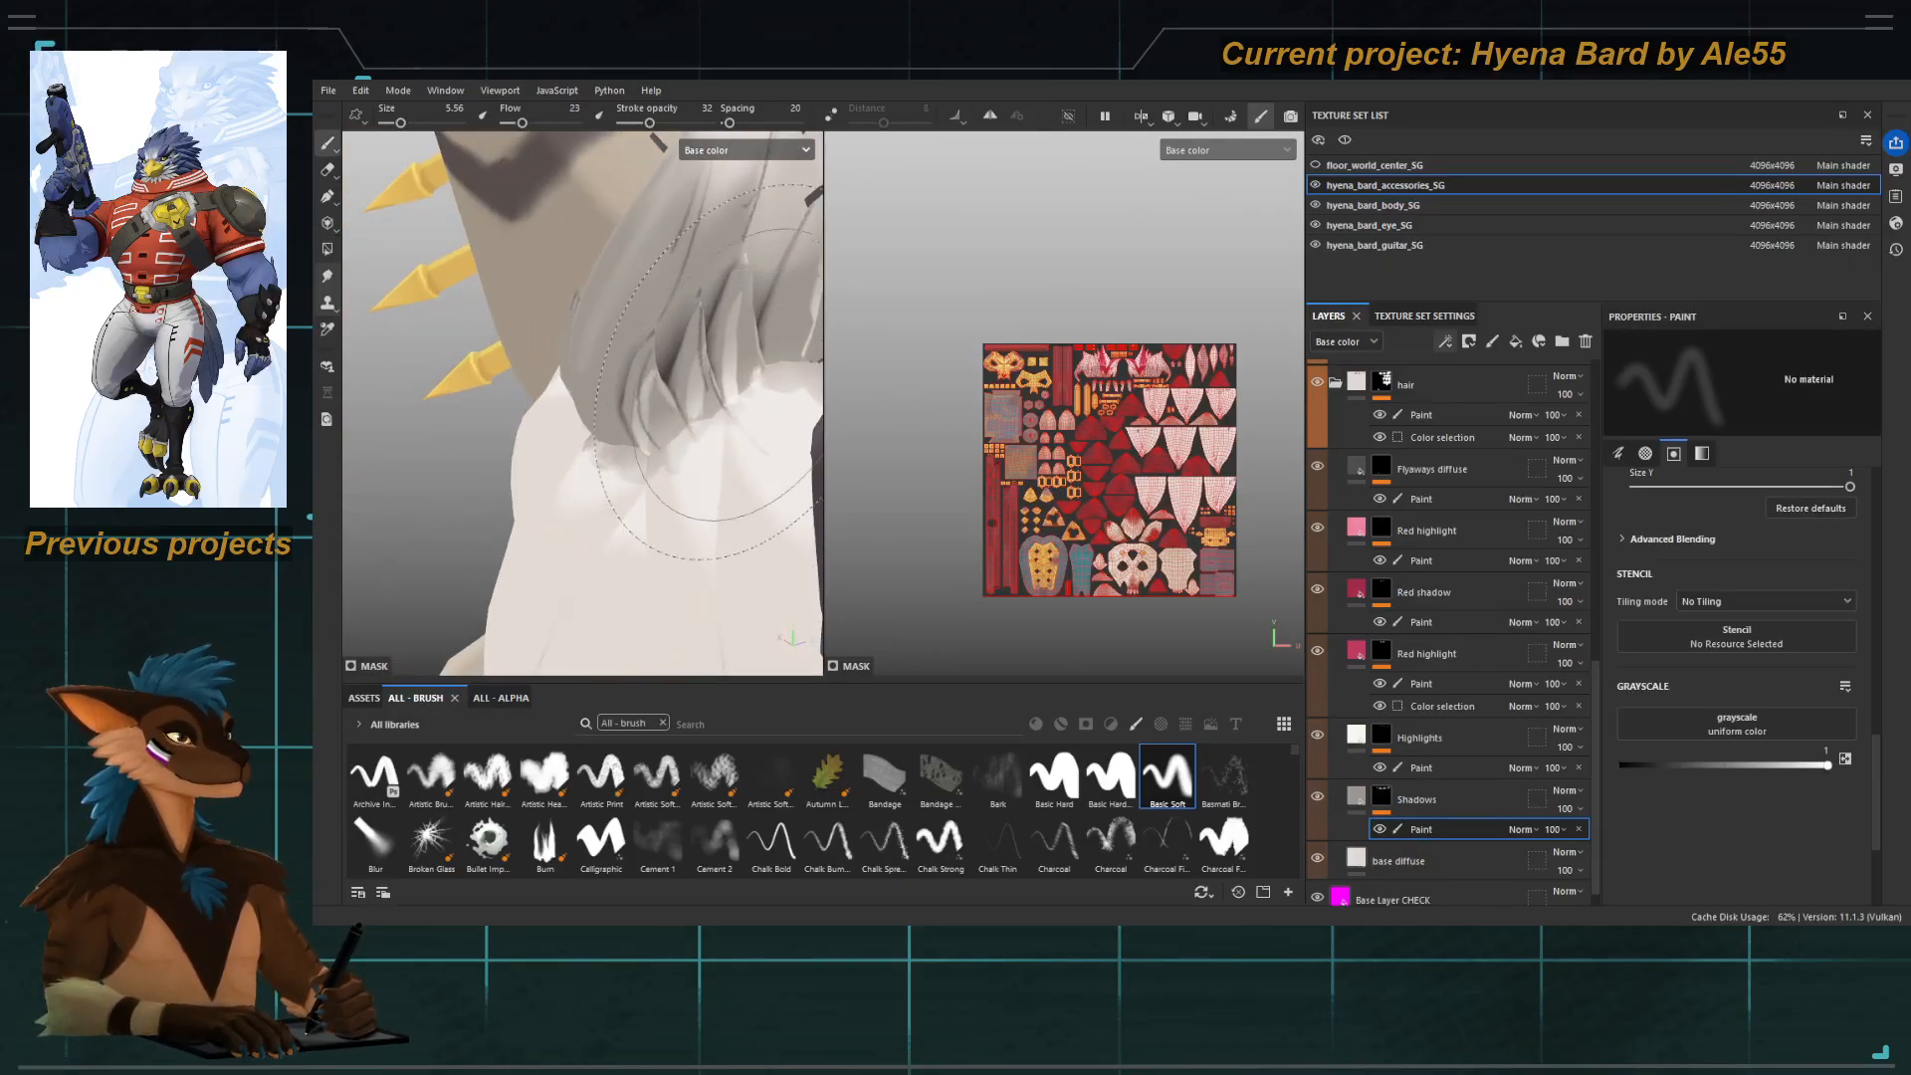
# Check where the upper hair meets the long back hair, and clear the quick mask.
pyautogui.moveTo(712, 370)
pyautogui.keyDown('alt'); pyautogui.mouseDown()
pyautogui.moveTo(611, 455)
pyautogui.moveTo(627, 431)
pyautogui.moveTo(537, 459)
pyautogui.moveTo(507, 439)
pyautogui.moveTo(527, 458)
pyautogui.mouseUp(); pyautogui.keyUp('alt')
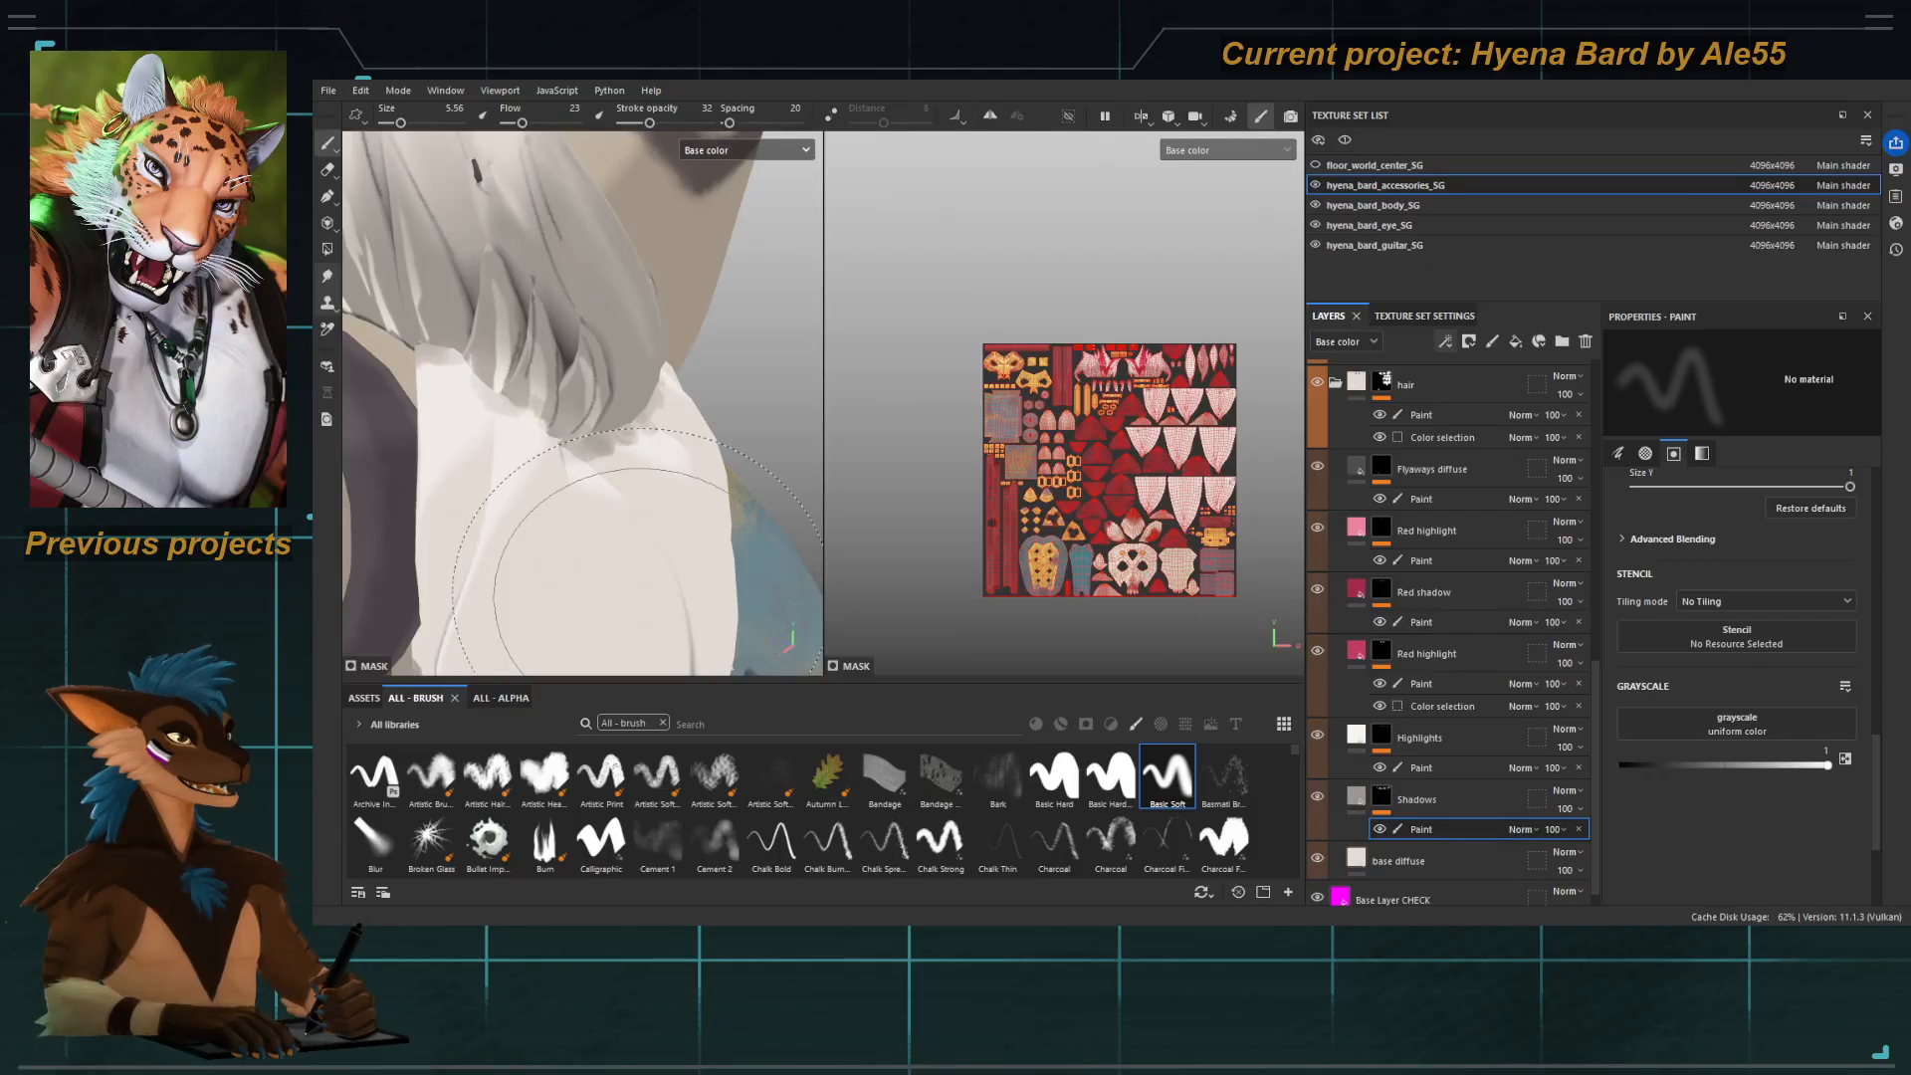
pyautogui.moveTo(637, 587)
pyautogui.keyDown('alt'); pyautogui.mouseDown()
pyautogui.moveTo(504, 465)
pyautogui.moveTo(523, 421)
pyautogui.mouseUp(); pyautogui.keyUp('alt')
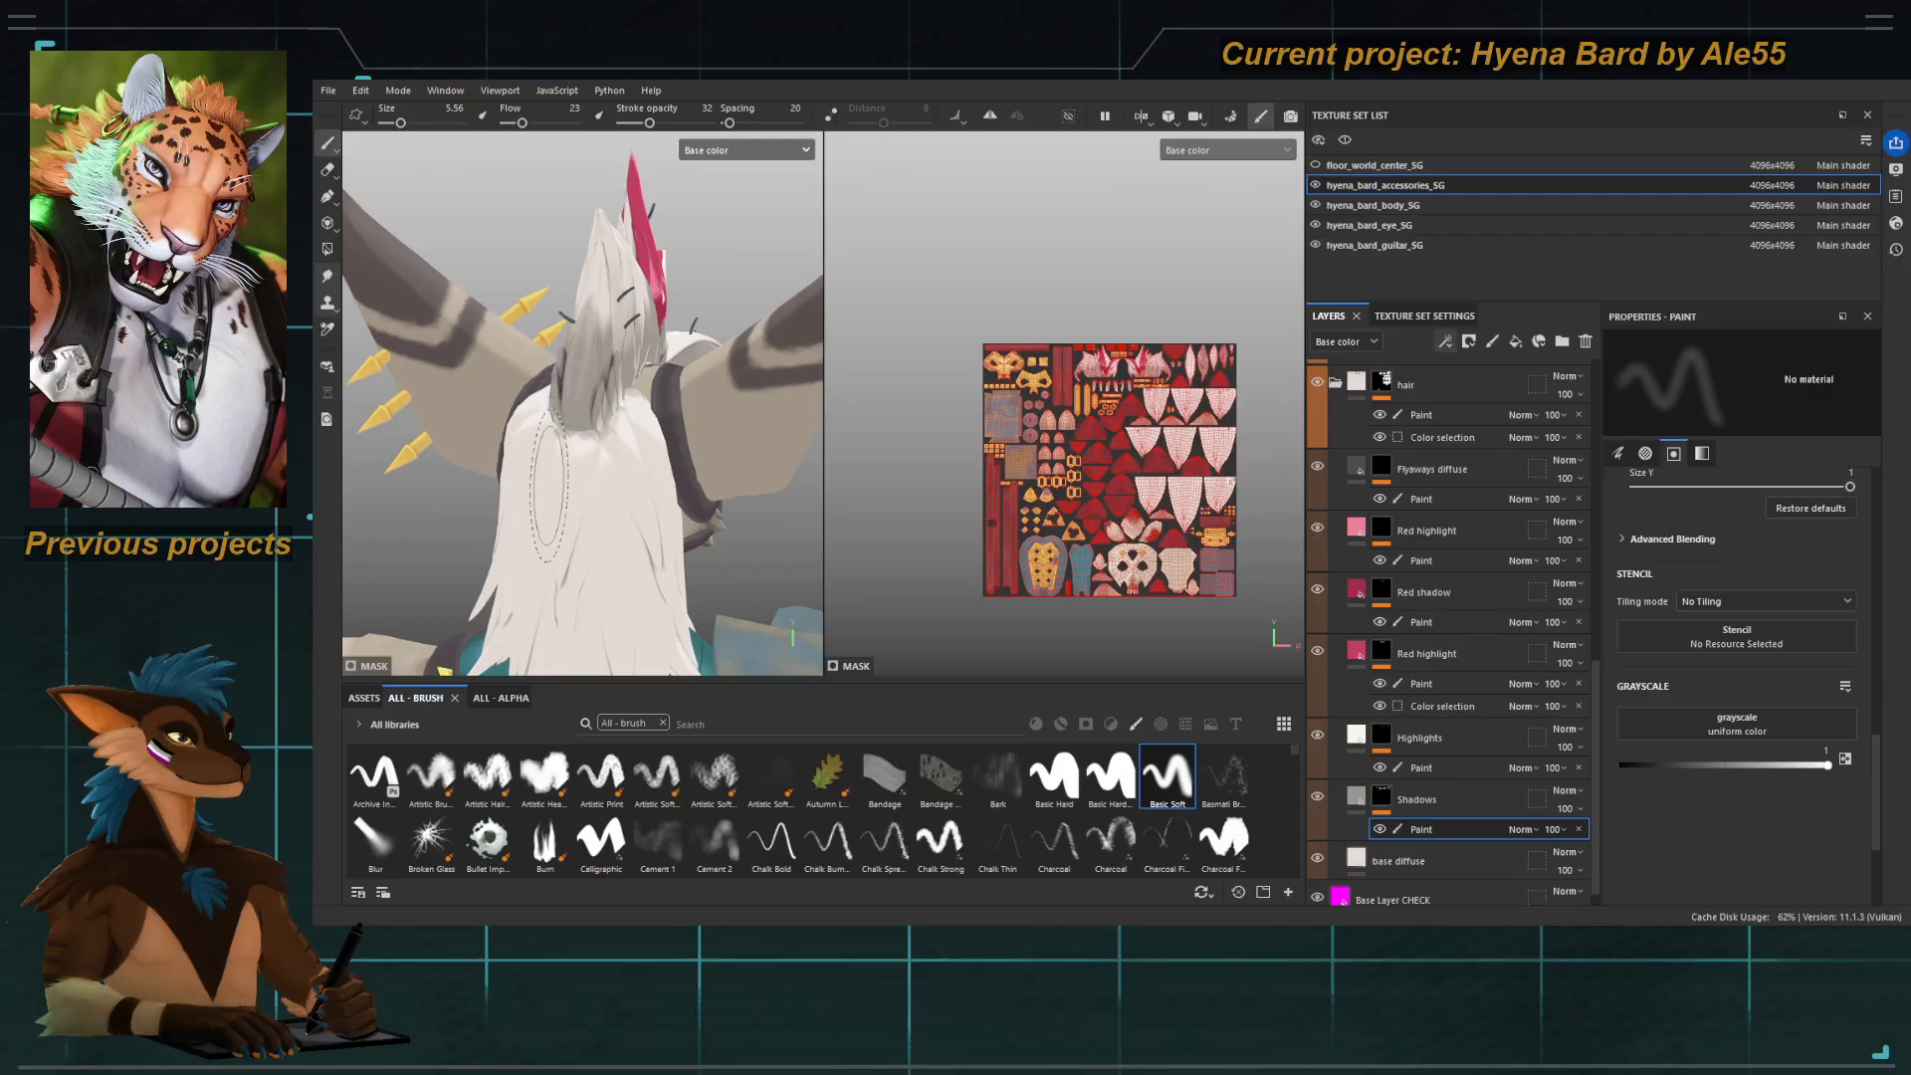
pyautogui.press('t')
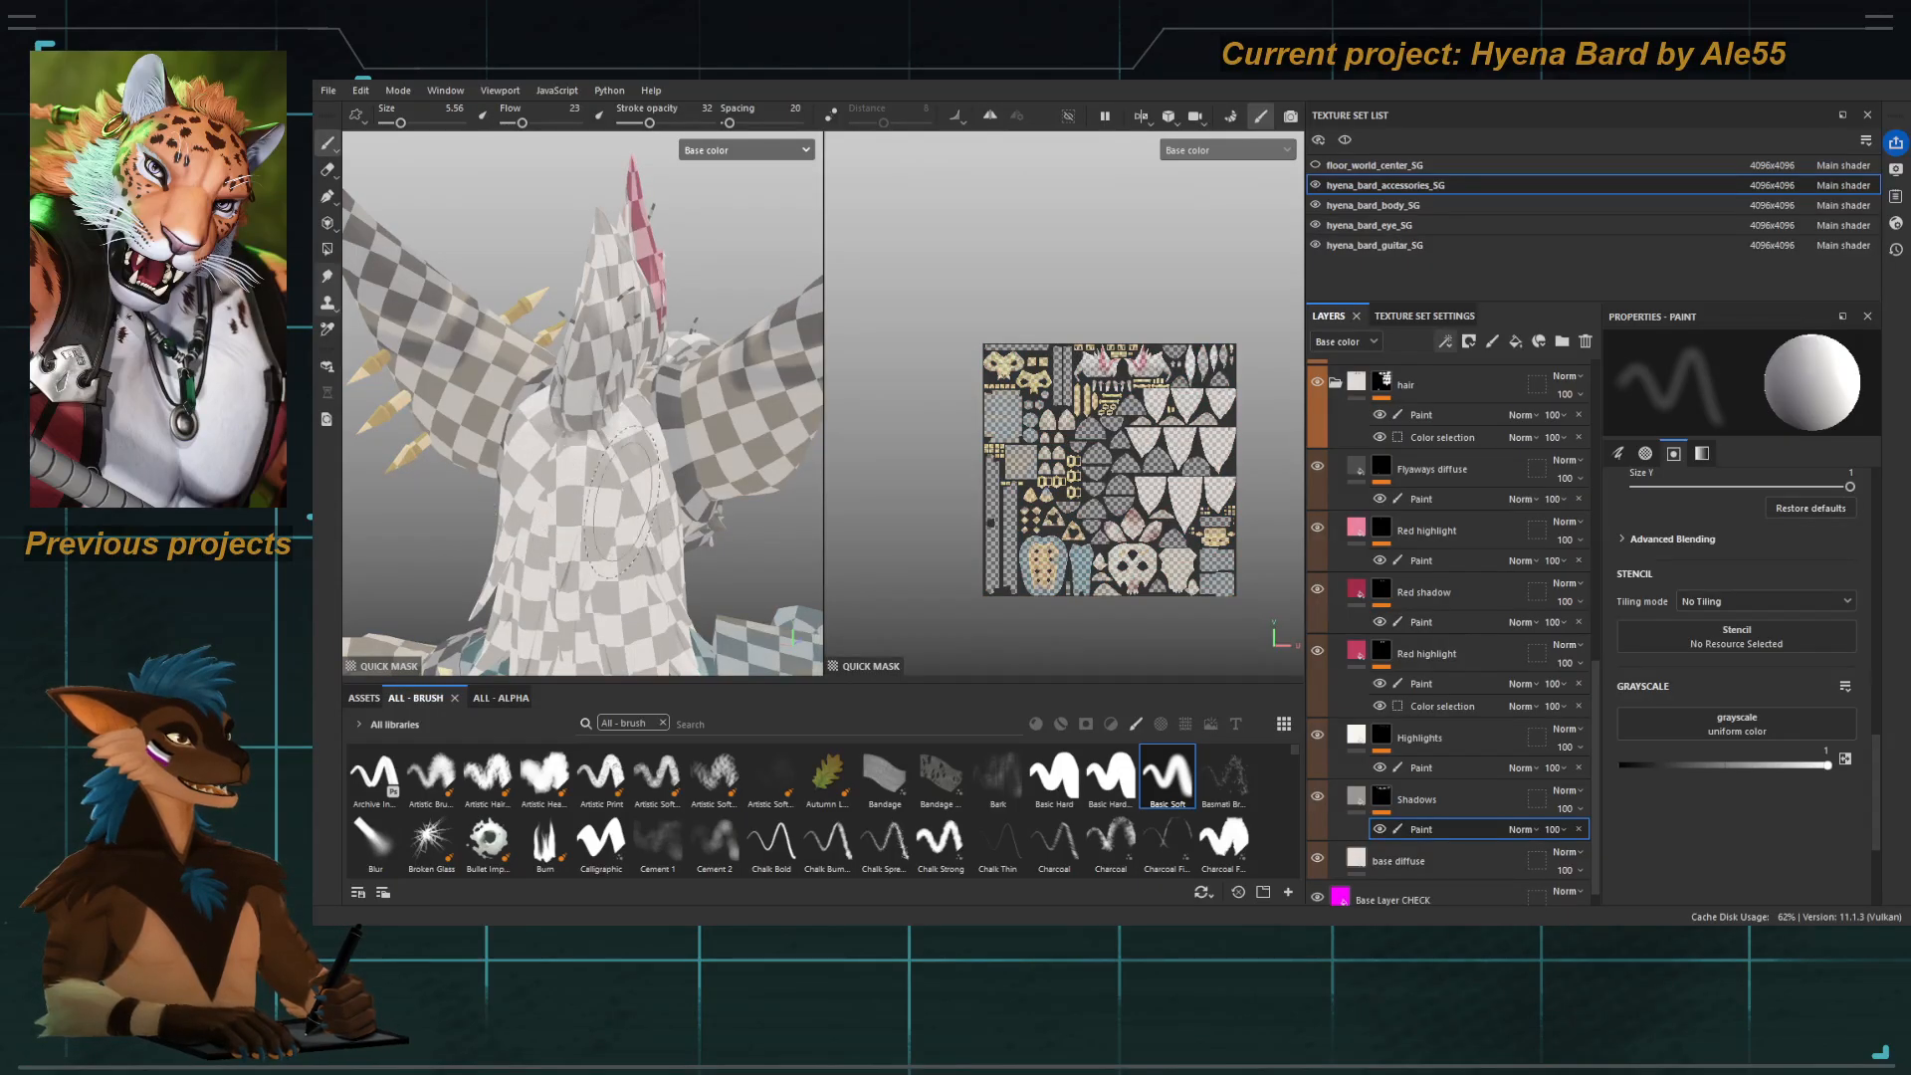
pyautogui.press('t')
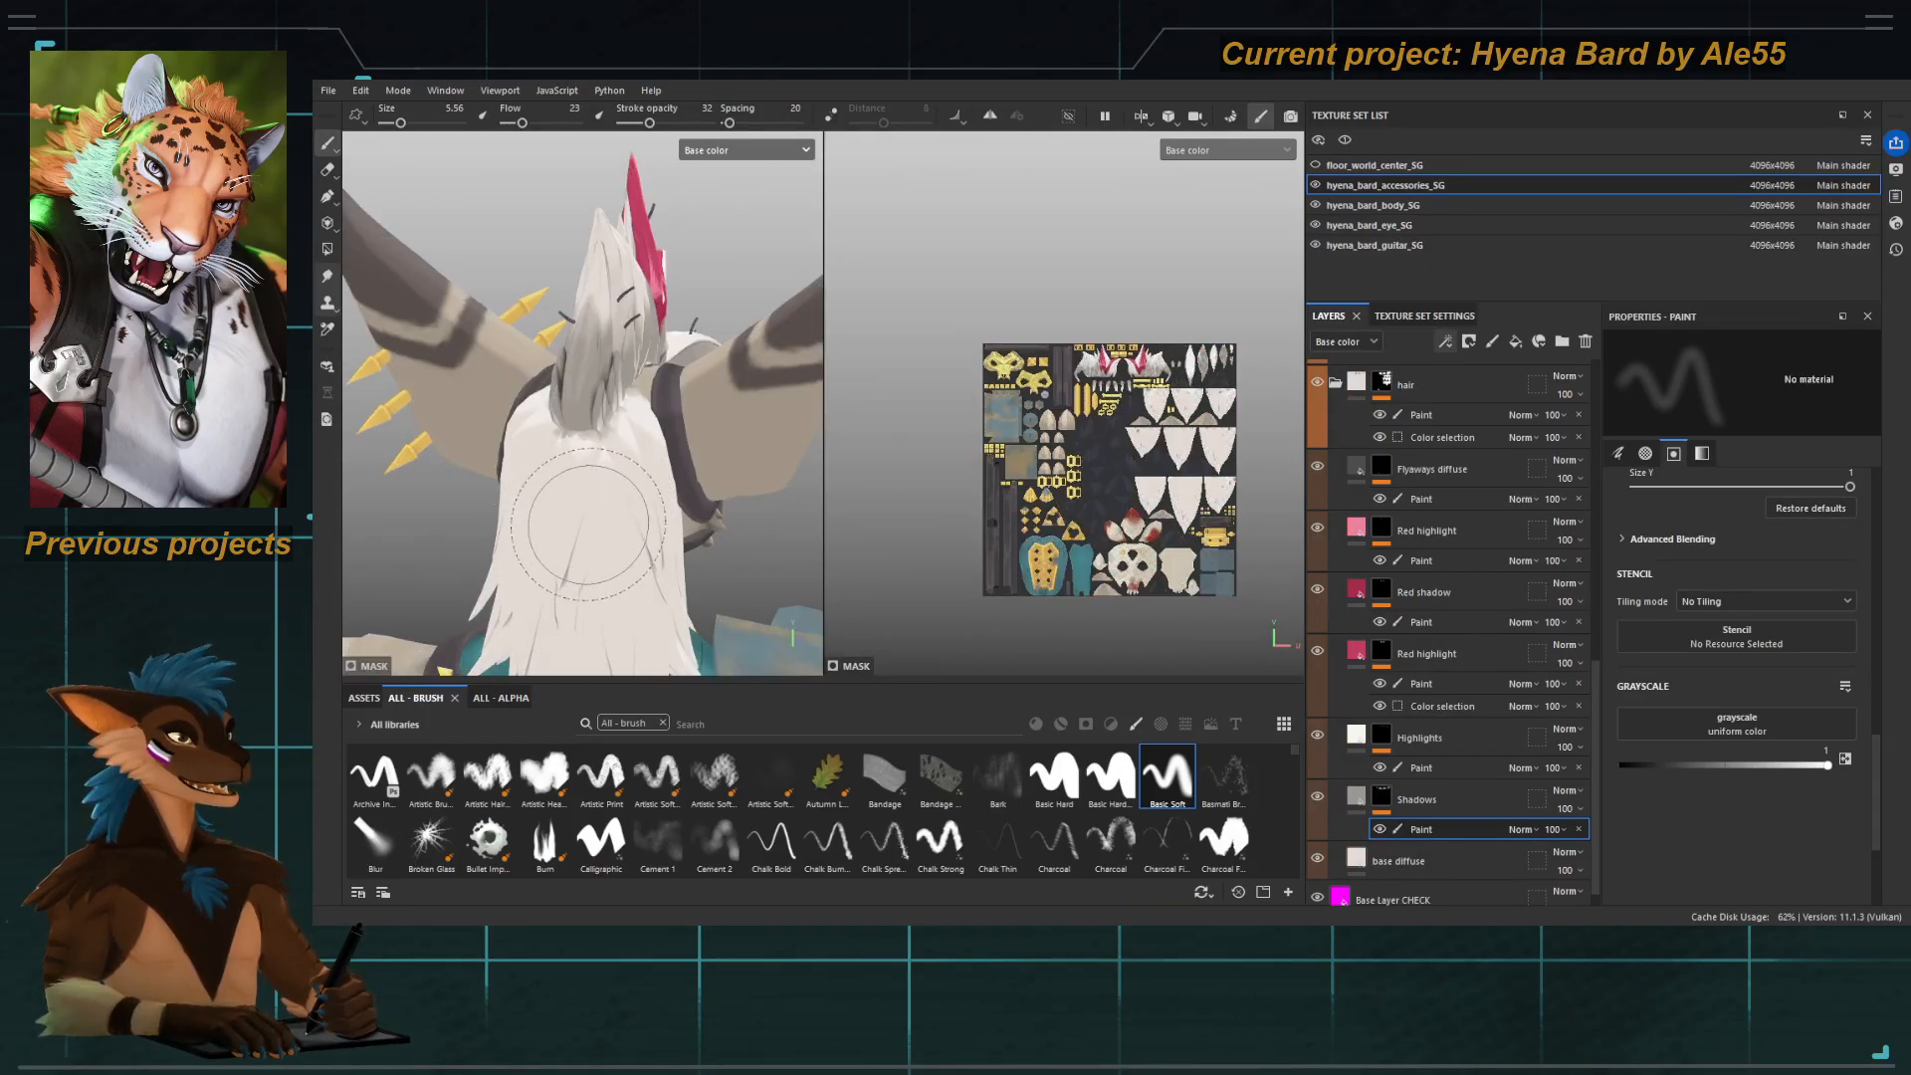
# Examine the long back hair and the shaded hair above it from both sides in base color.
pyautogui.moveTo(587, 524)
pyautogui.keyDown('alt'); pyautogui.mouseDown()
pyautogui.moveTo(683, 595)
pyautogui.moveTo(734, 457)
pyautogui.moveTo(407, 582)
pyautogui.moveTo(551, 457)
pyautogui.moveTo(492, 364)
pyautogui.mouseUp(); pyautogui.keyUp('alt')
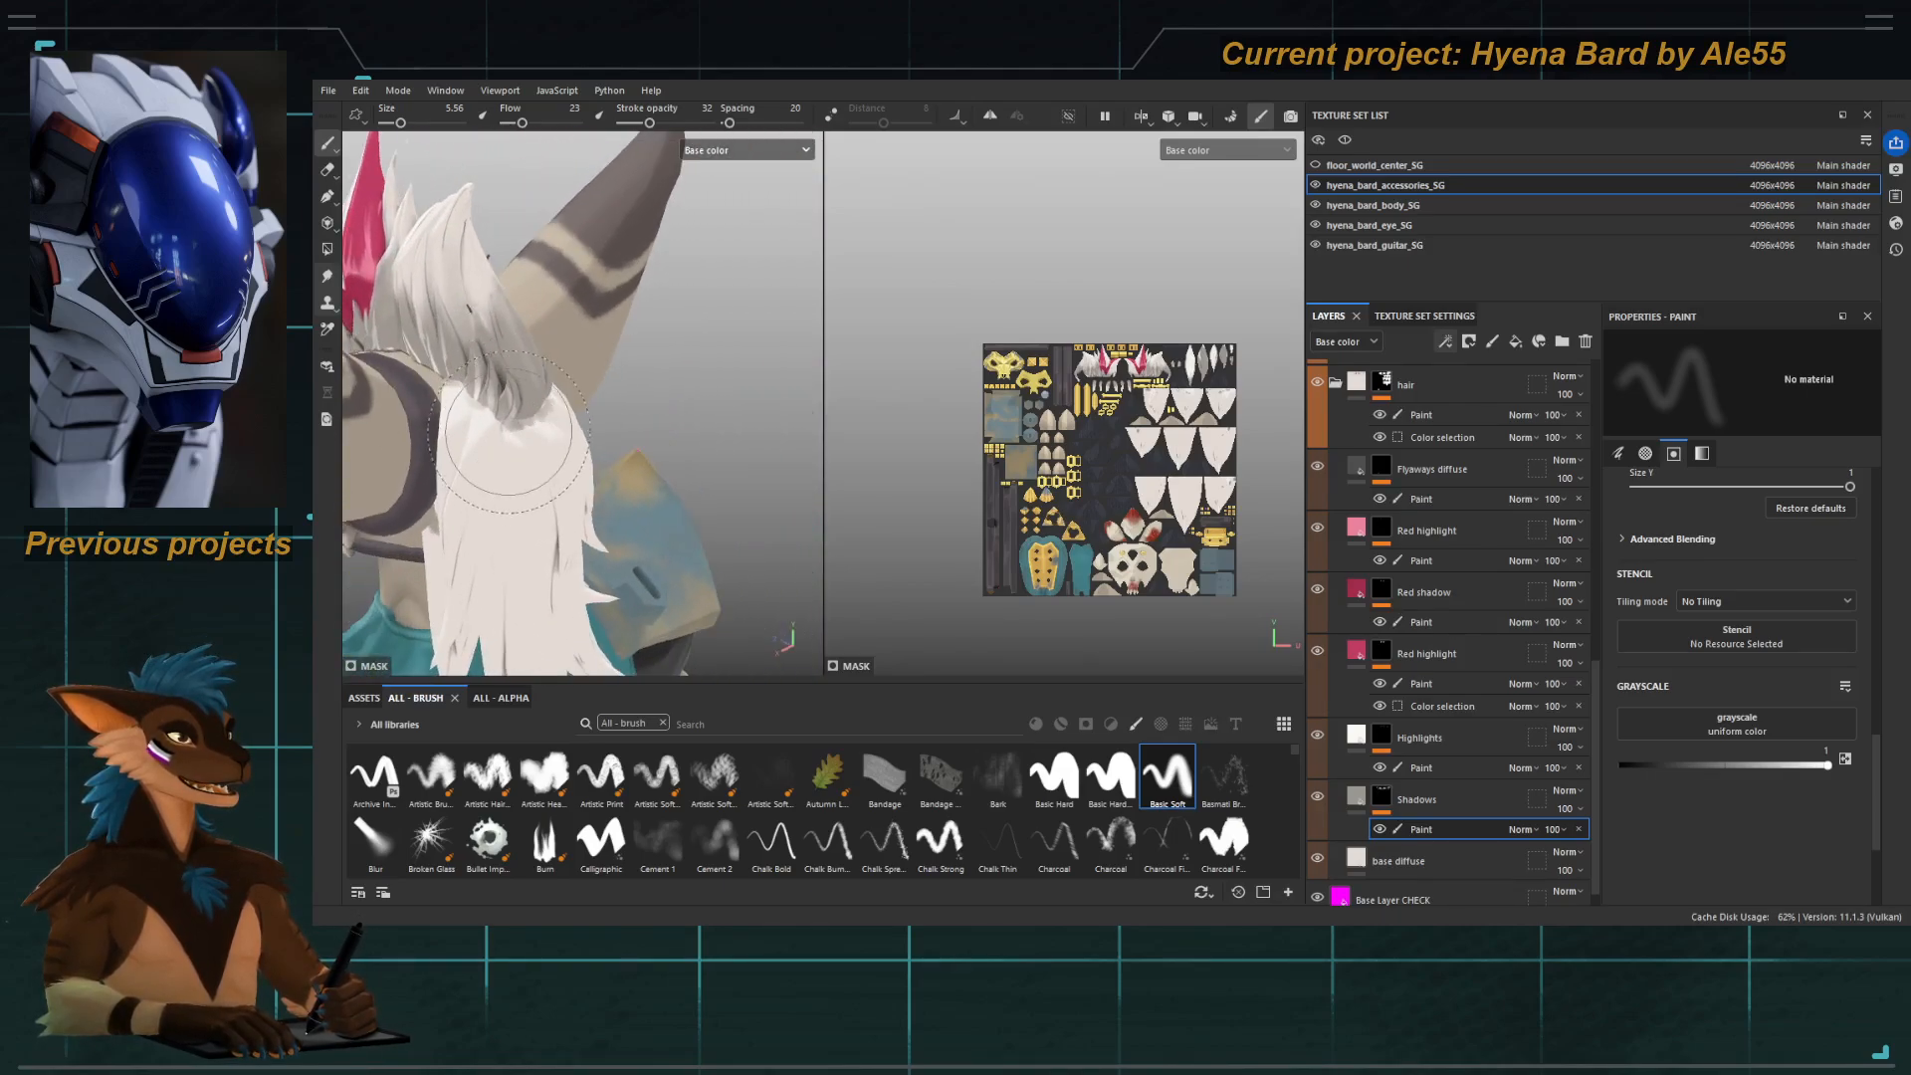
pyautogui.moveTo(509, 431)
pyautogui.keyDown('alt'); pyautogui.mouseDown()
pyautogui.moveTo(383, 422)
pyautogui.moveTo(726, 435)
pyautogui.moveTo(443, 441)
pyautogui.mouseUp(); pyautogui.keyUp('alt')
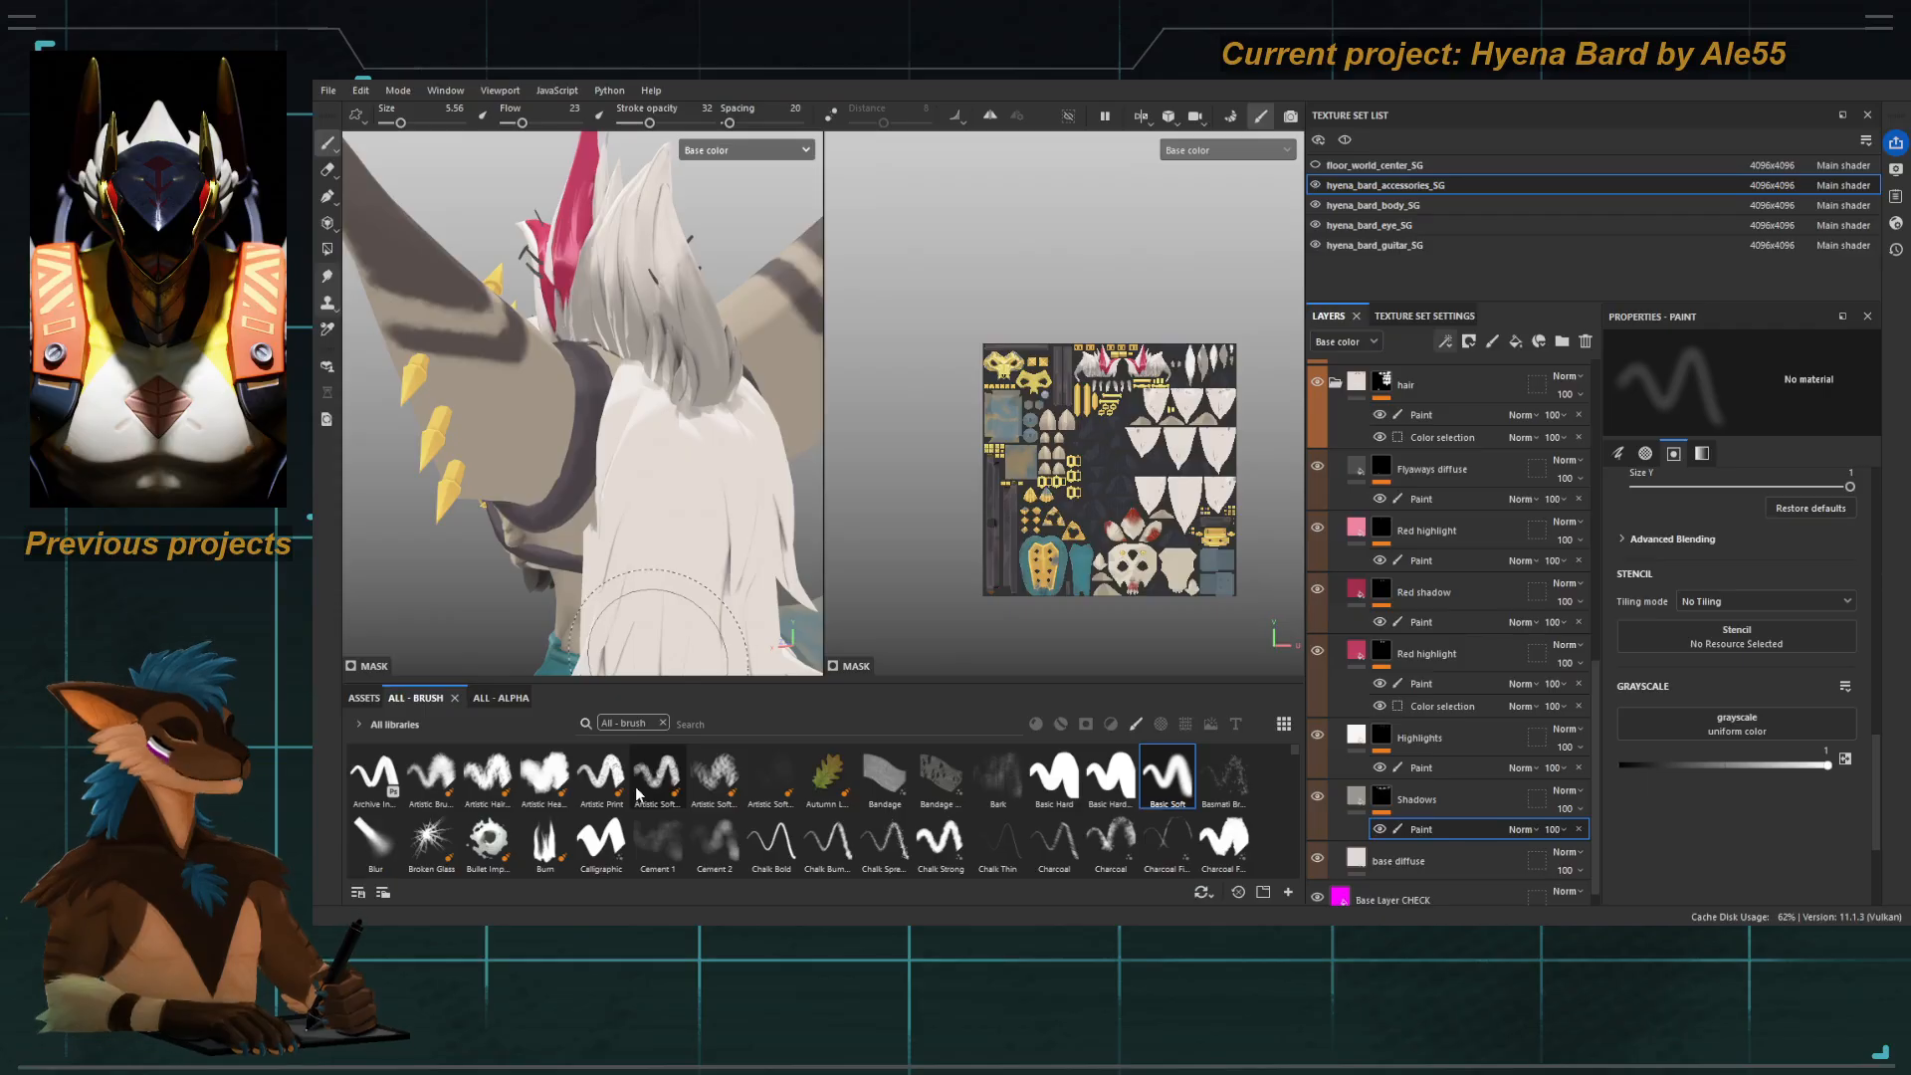
pyautogui.keyDown('alt'); pyautogui.moveTo(601, 456); pyautogui.dragTo(599, 466, button='right'); pyautogui.keyUp('alt')
pyautogui.moveTo(598, 465)
pyautogui.keyDown('alt'); pyautogui.mouseDown()
pyautogui.moveTo(474, 458)
pyautogui.moveTo(780, 491)
pyautogui.moveTo(598, 426)
pyautogui.moveTo(505, 445)
pyautogui.moveTo(533, 437)
pyautogui.mouseUp(); pyautogui.keyUp('alt')
# Compare the back hair in the Material display under rotated lighting with its base color.
pyautogui.press('m')
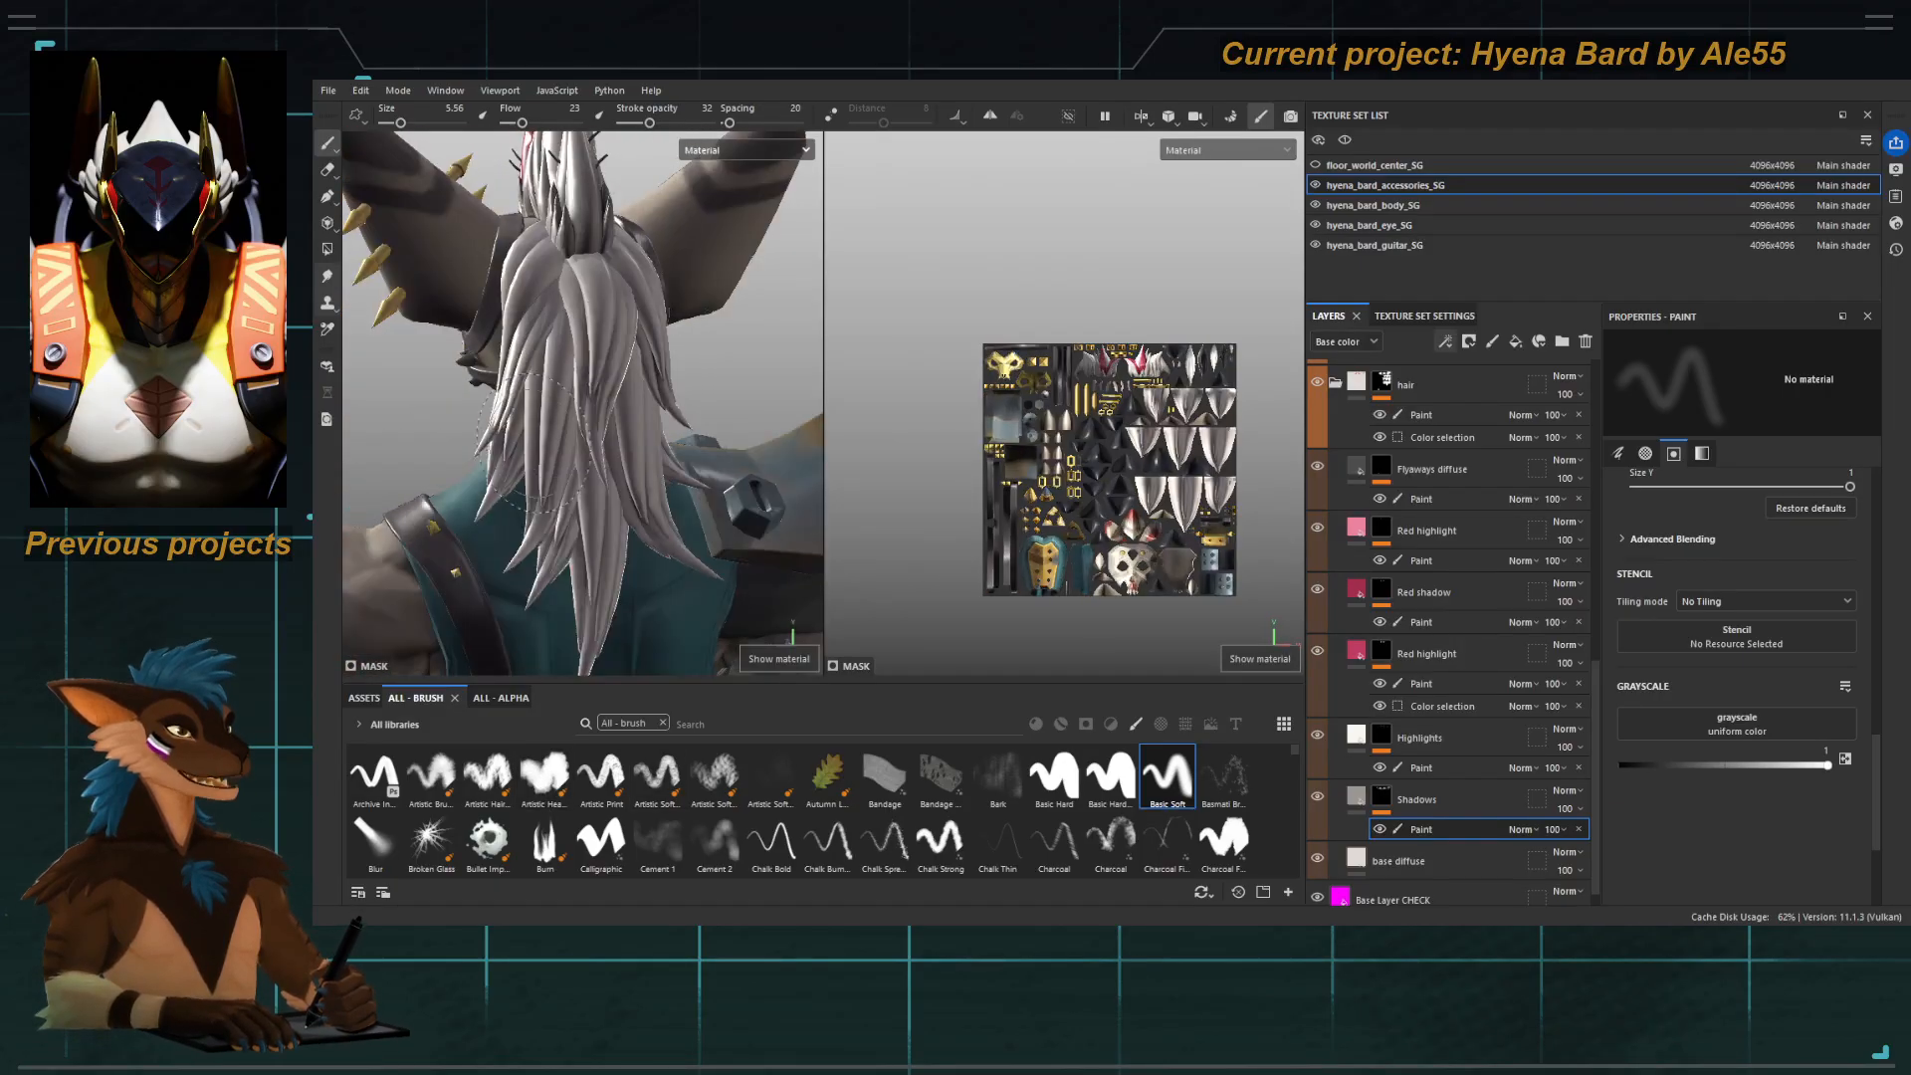
pyautogui.keyDown('shift'); pyautogui.moveTo(534, 444); pyautogui.dragTo(602, 528, button='right'); pyautogui.keyUp('shift')
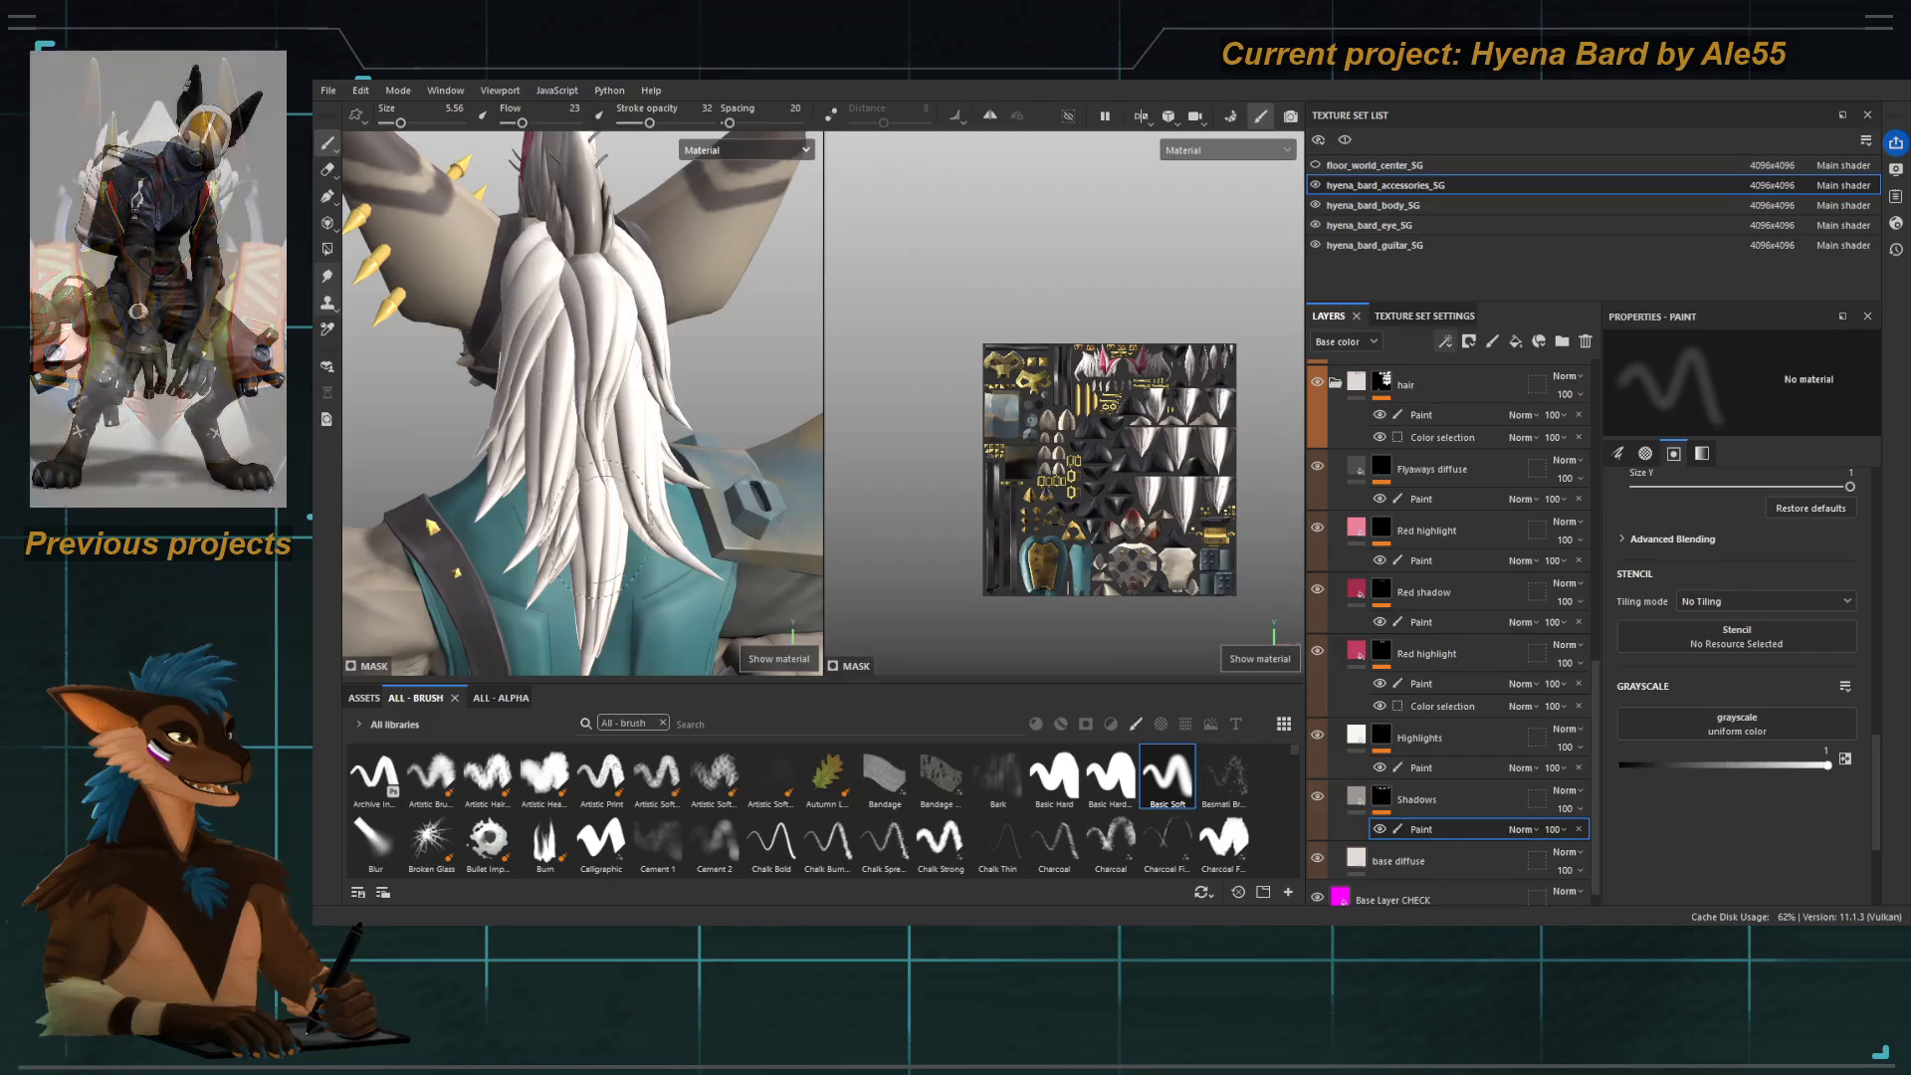
pyautogui.keyDown('alt'); pyautogui.moveTo(601, 528); pyautogui.dragTo(557, 530); pyautogui.keyUp('alt')
pyautogui.keyDown('shift'); pyautogui.moveTo(572, 529); pyautogui.dragTo(565, 516, button='right'); pyautogui.keyUp('shift')
pyautogui.keyDown('alt'); pyautogui.moveTo(565, 516); pyautogui.dragTo(562, 484, button='middle'); pyautogui.keyUp('alt')
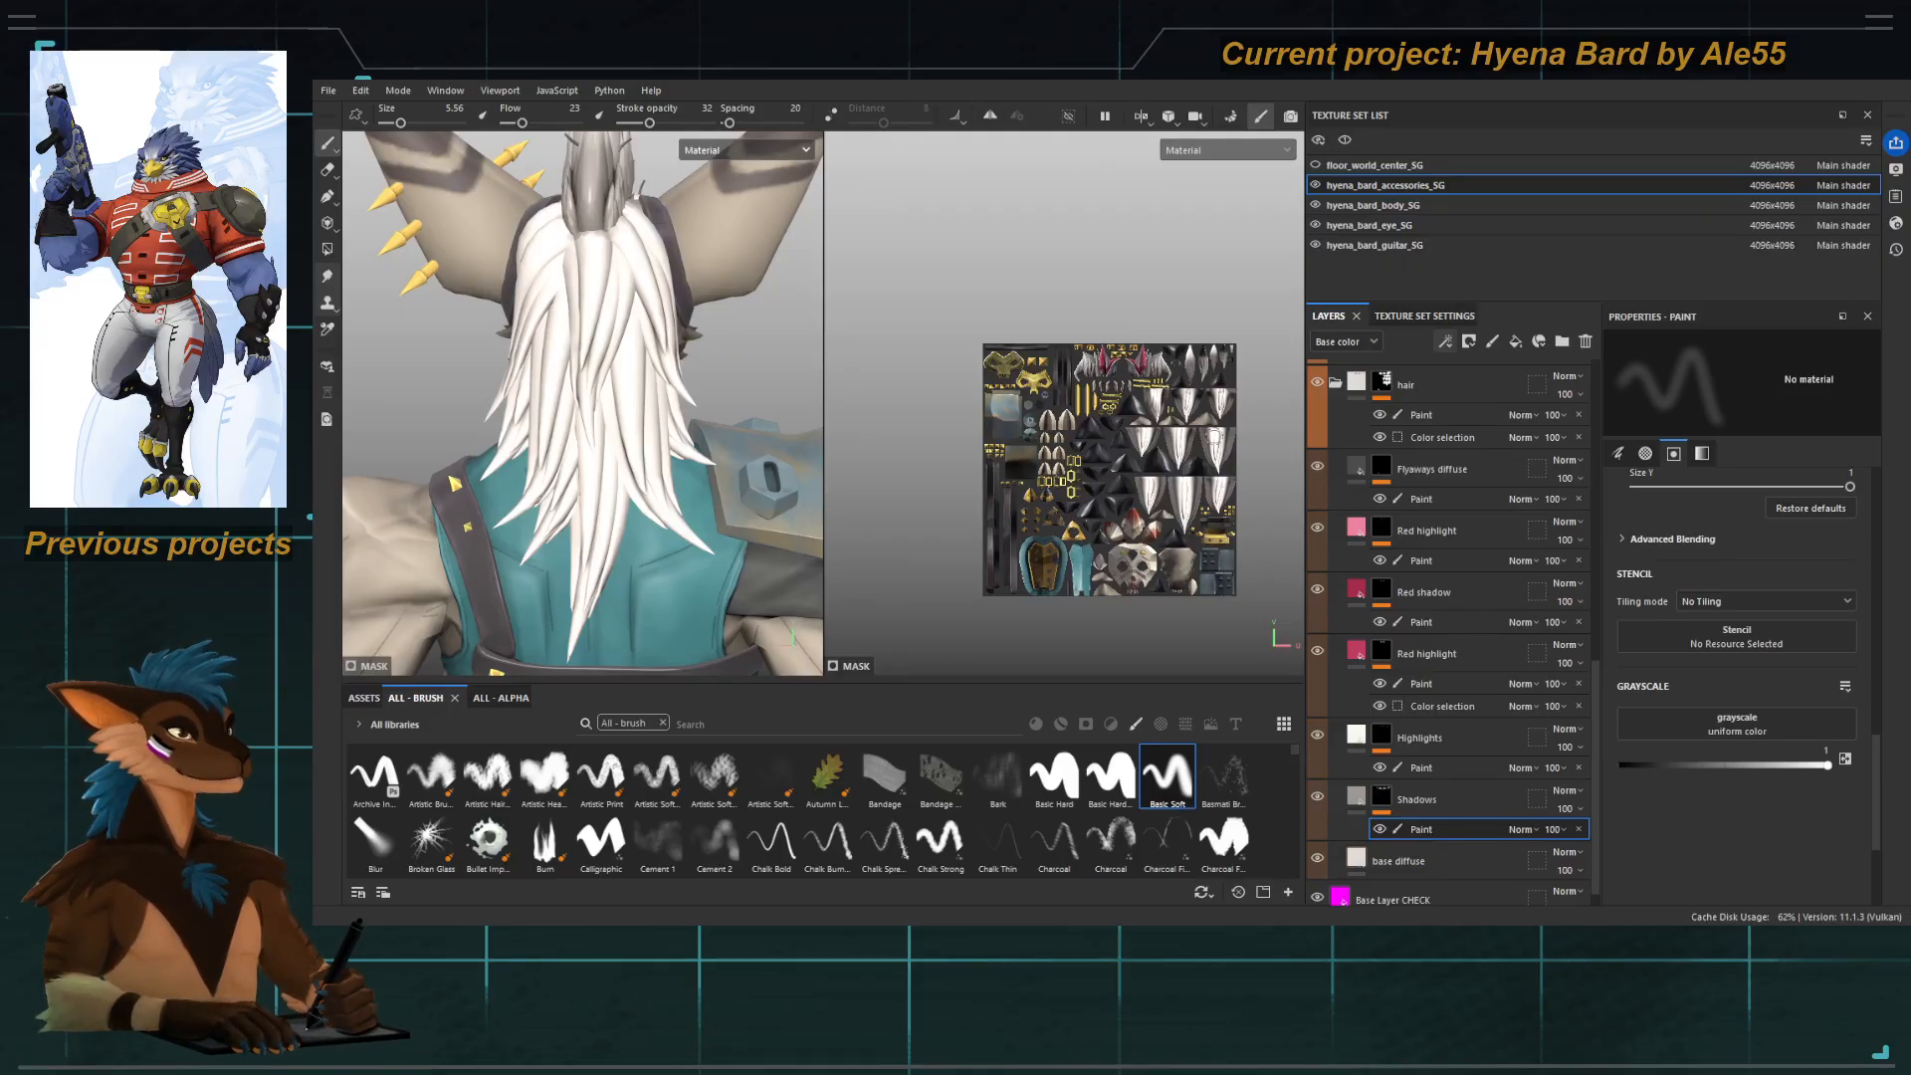
pyautogui.keyDown('alt'); pyautogui.moveTo(562, 423); pyautogui.dragTo(570, 465, button='middle'); pyautogui.keyUp('alt')
pyautogui.keyDown('alt'); pyautogui.moveTo(570, 465); pyautogui.dragTo(579, 528); pyautogui.keyUp('alt')
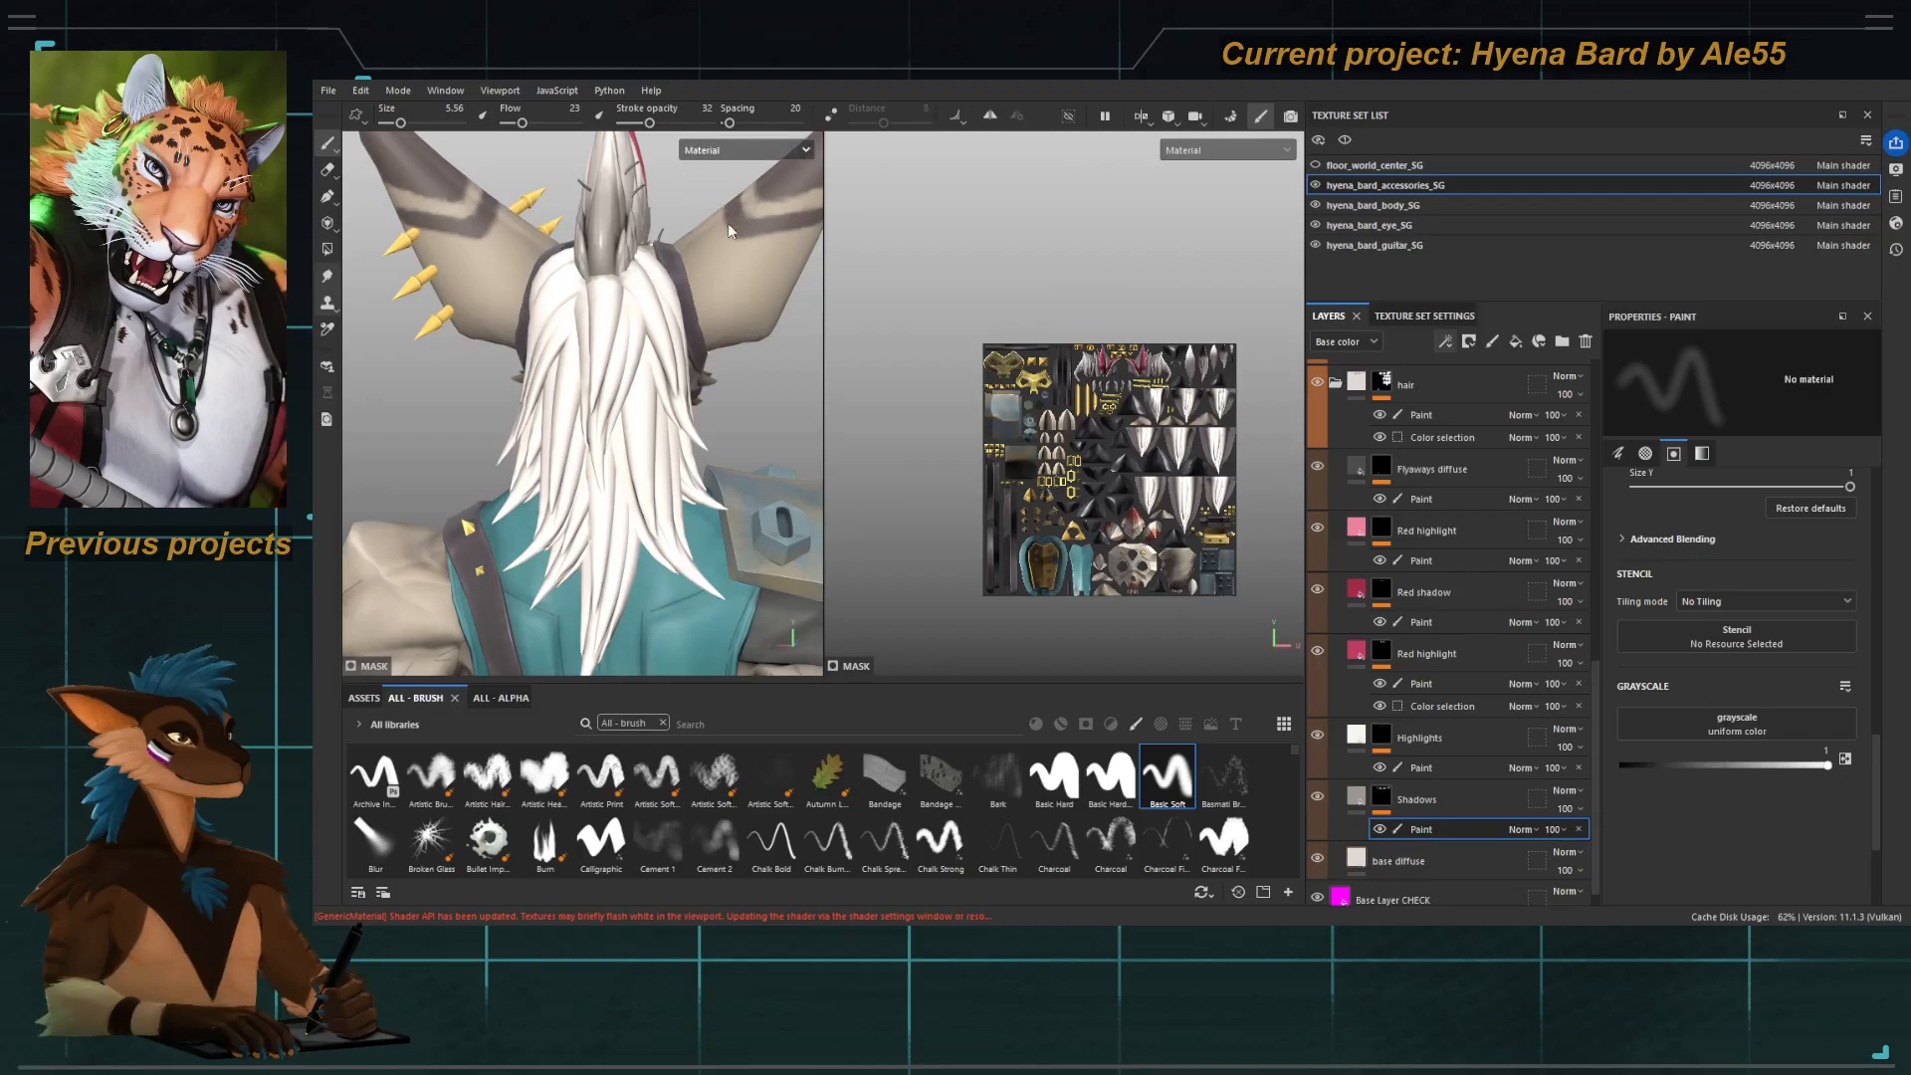
pyautogui.press('b')
pyautogui.keyDown('alt'); pyautogui.moveTo(582, 513); pyautogui.dragTo(557, 567); pyautogui.keyUp('alt')
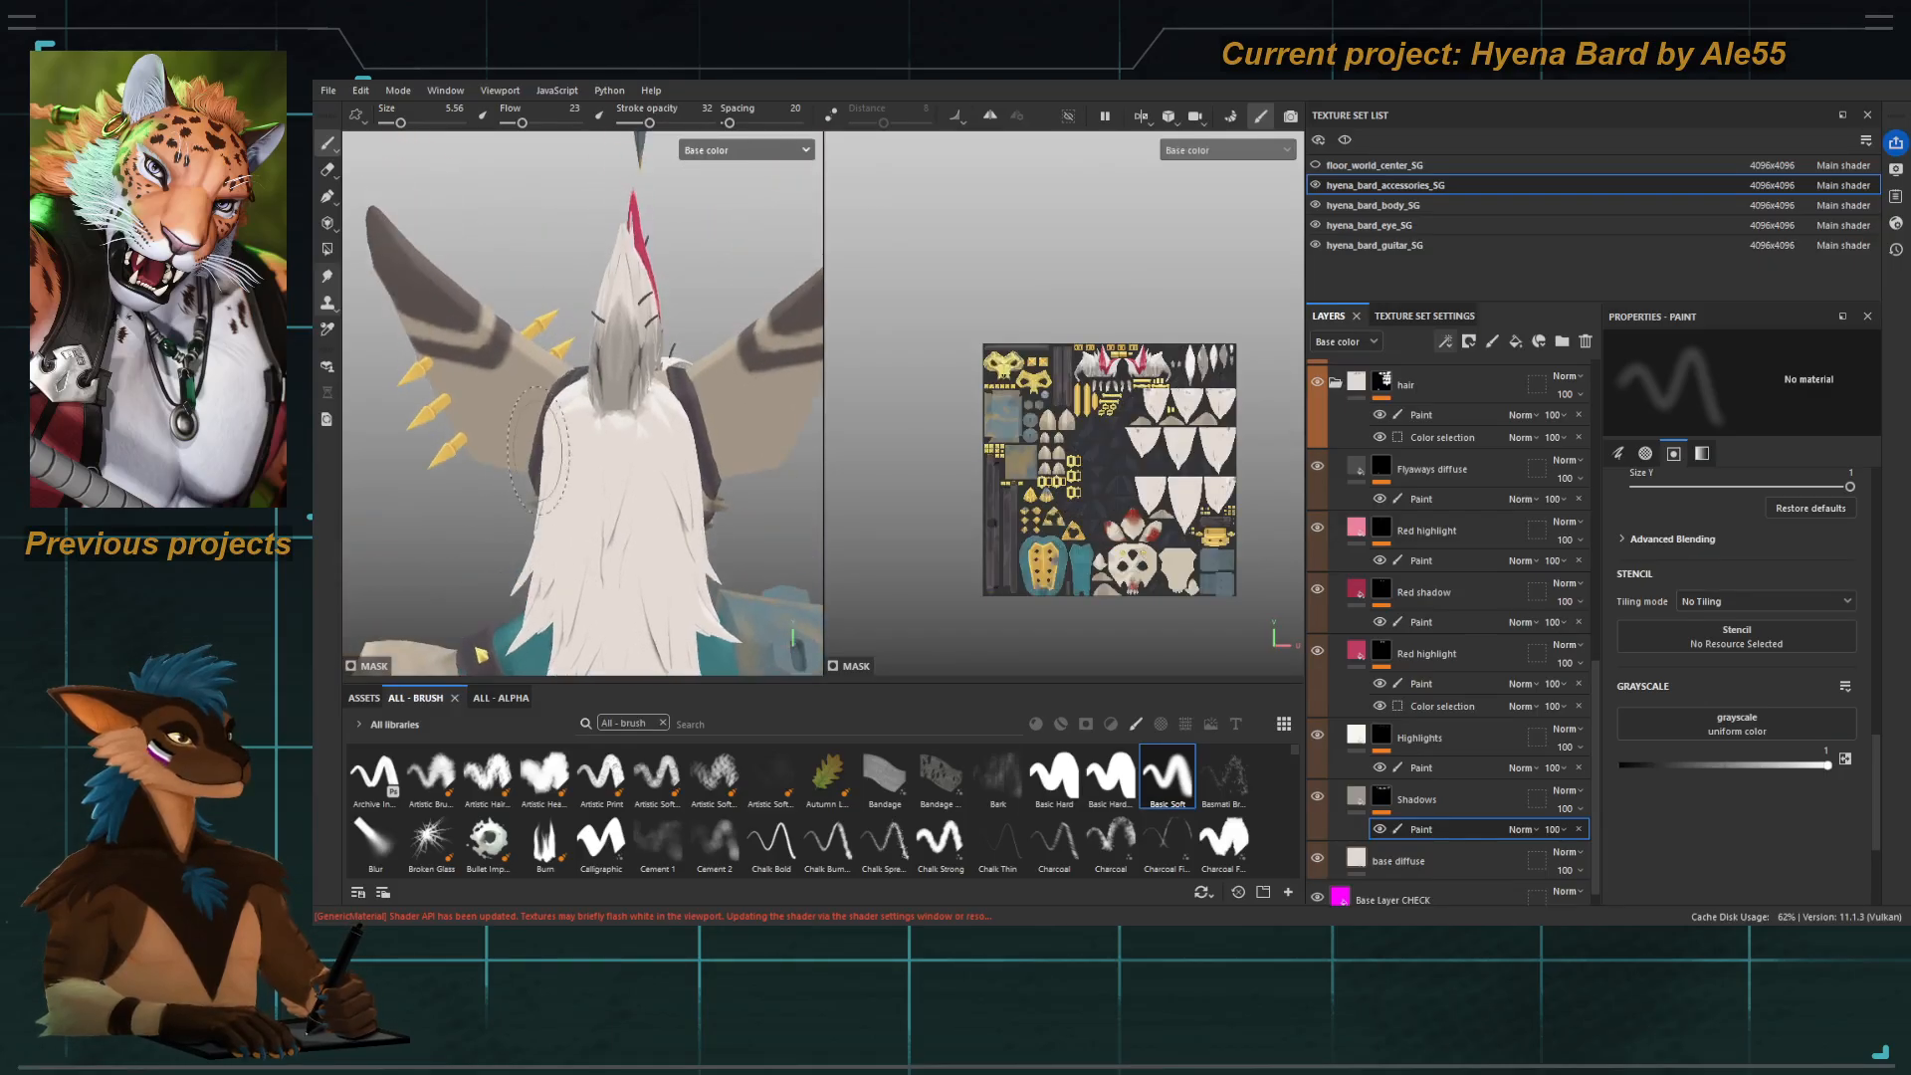
# Inspect the Shadows mask where the upper hair meets the long back hair, from behind and from the sides.
pyautogui.keyDown('alt'); pyautogui.moveTo(557, 468); pyautogui.dragTo(647, 527, button='right'); pyautogui.keyUp('alt')
pyautogui.keyDown('alt'); pyautogui.moveTo(647, 528); pyautogui.dragTo(682, 568, button='middle'); pyautogui.keyUp('alt')
pyautogui.moveTo(637, 518)
pyautogui.keyDown('alt'); pyautogui.mouseDown(button='right')
pyautogui.moveTo(543, 447)
pyautogui.moveTo(628, 552)
pyautogui.mouseUp(button='right'); pyautogui.keyUp('alt')
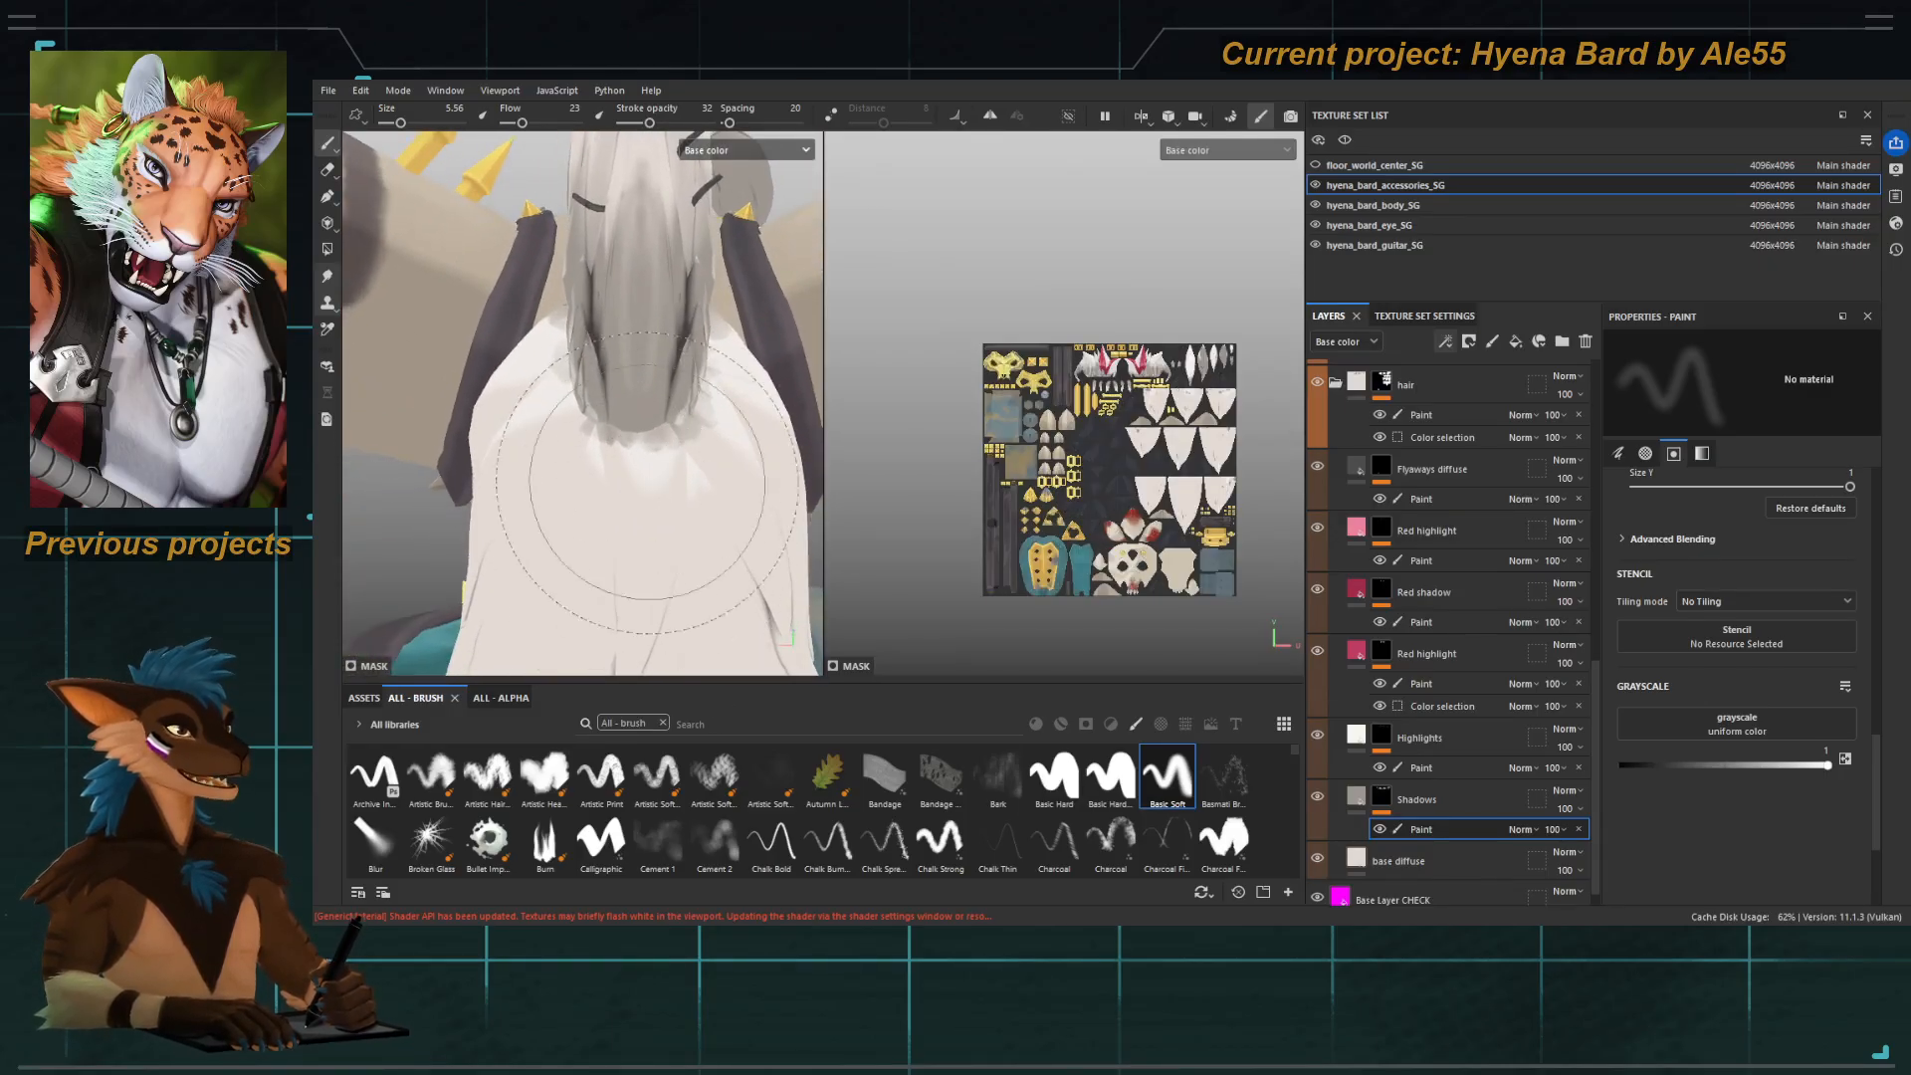
pyautogui.keyDown('alt'); pyautogui.click(1384, 797); pyautogui.keyUp('alt')
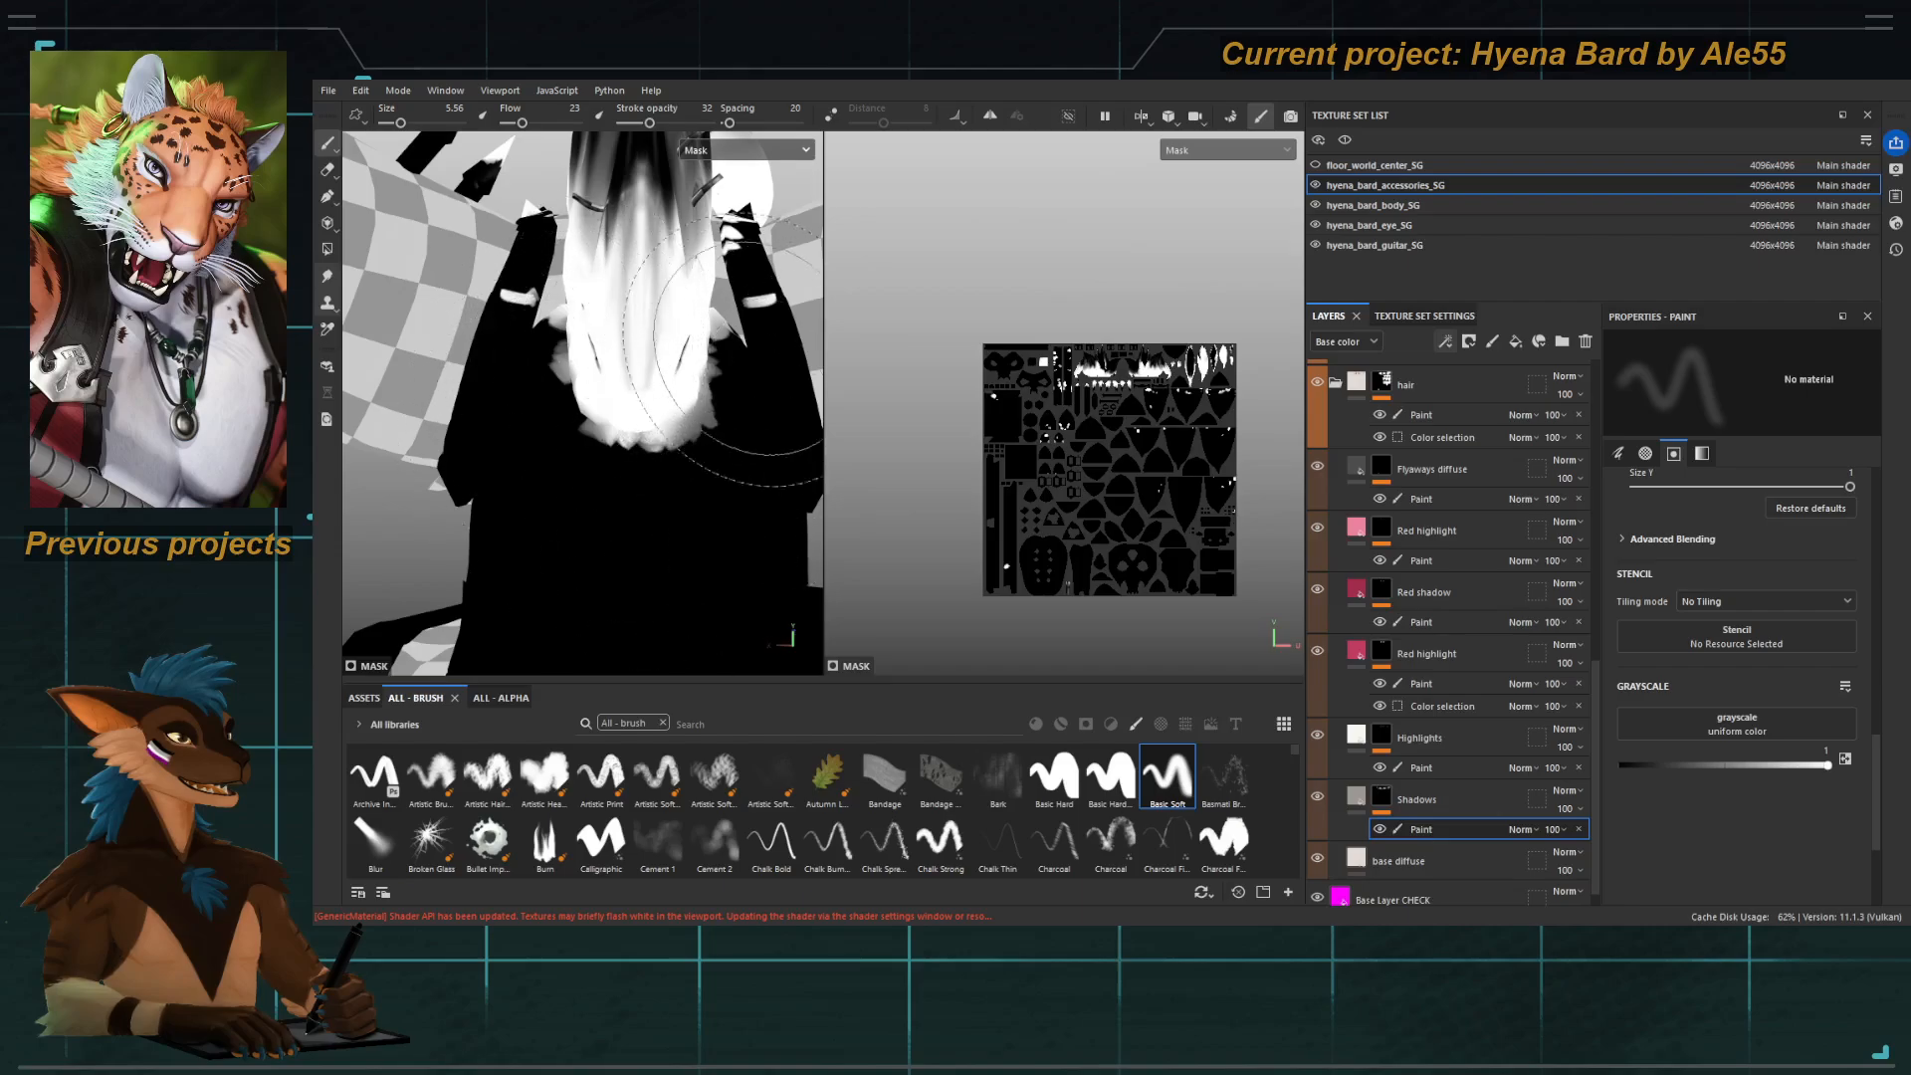
pyautogui.moveTo(672, 378)
pyautogui.keyDown('alt'); pyautogui.mouseDown()
pyautogui.moveTo(647, 458)
pyautogui.moveTo(676, 498)
pyautogui.mouseUp(); pyautogui.keyUp('alt')
pyautogui.keyDown('alt'); pyautogui.moveTo(558, 468); pyautogui.dragTo(498, 418); pyautogui.keyUp('alt')
pyautogui.keyDown('alt'); pyautogui.moveTo(538, 398); pyautogui.dragTo(619, 464, button='right'); pyautogui.keyUp('alt')
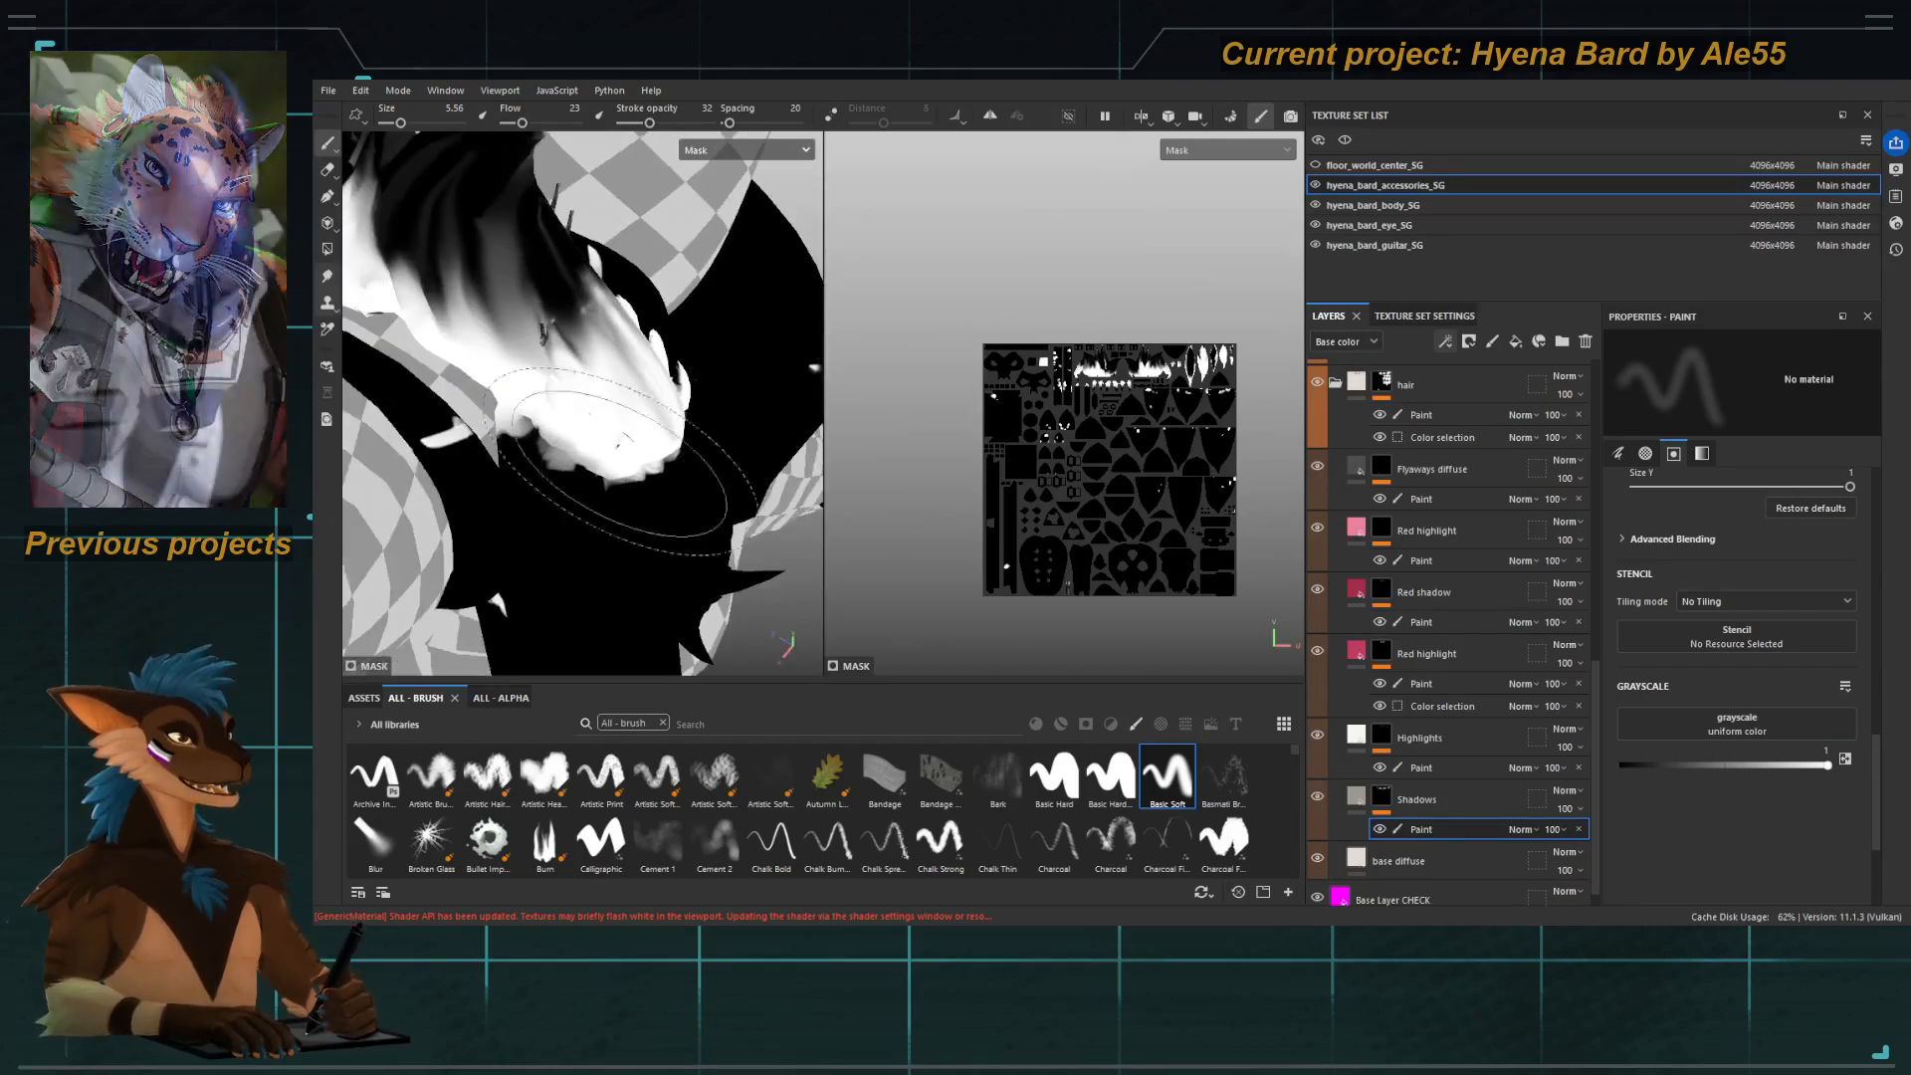
pyautogui.moveTo(534, 448)
pyautogui.keyDown('alt'); pyautogui.mouseDown()
pyautogui.moveTo(576, 448)
pyautogui.moveTo(686, 537)
pyautogui.mouseUp(); pyautogui.keyUp('alt')
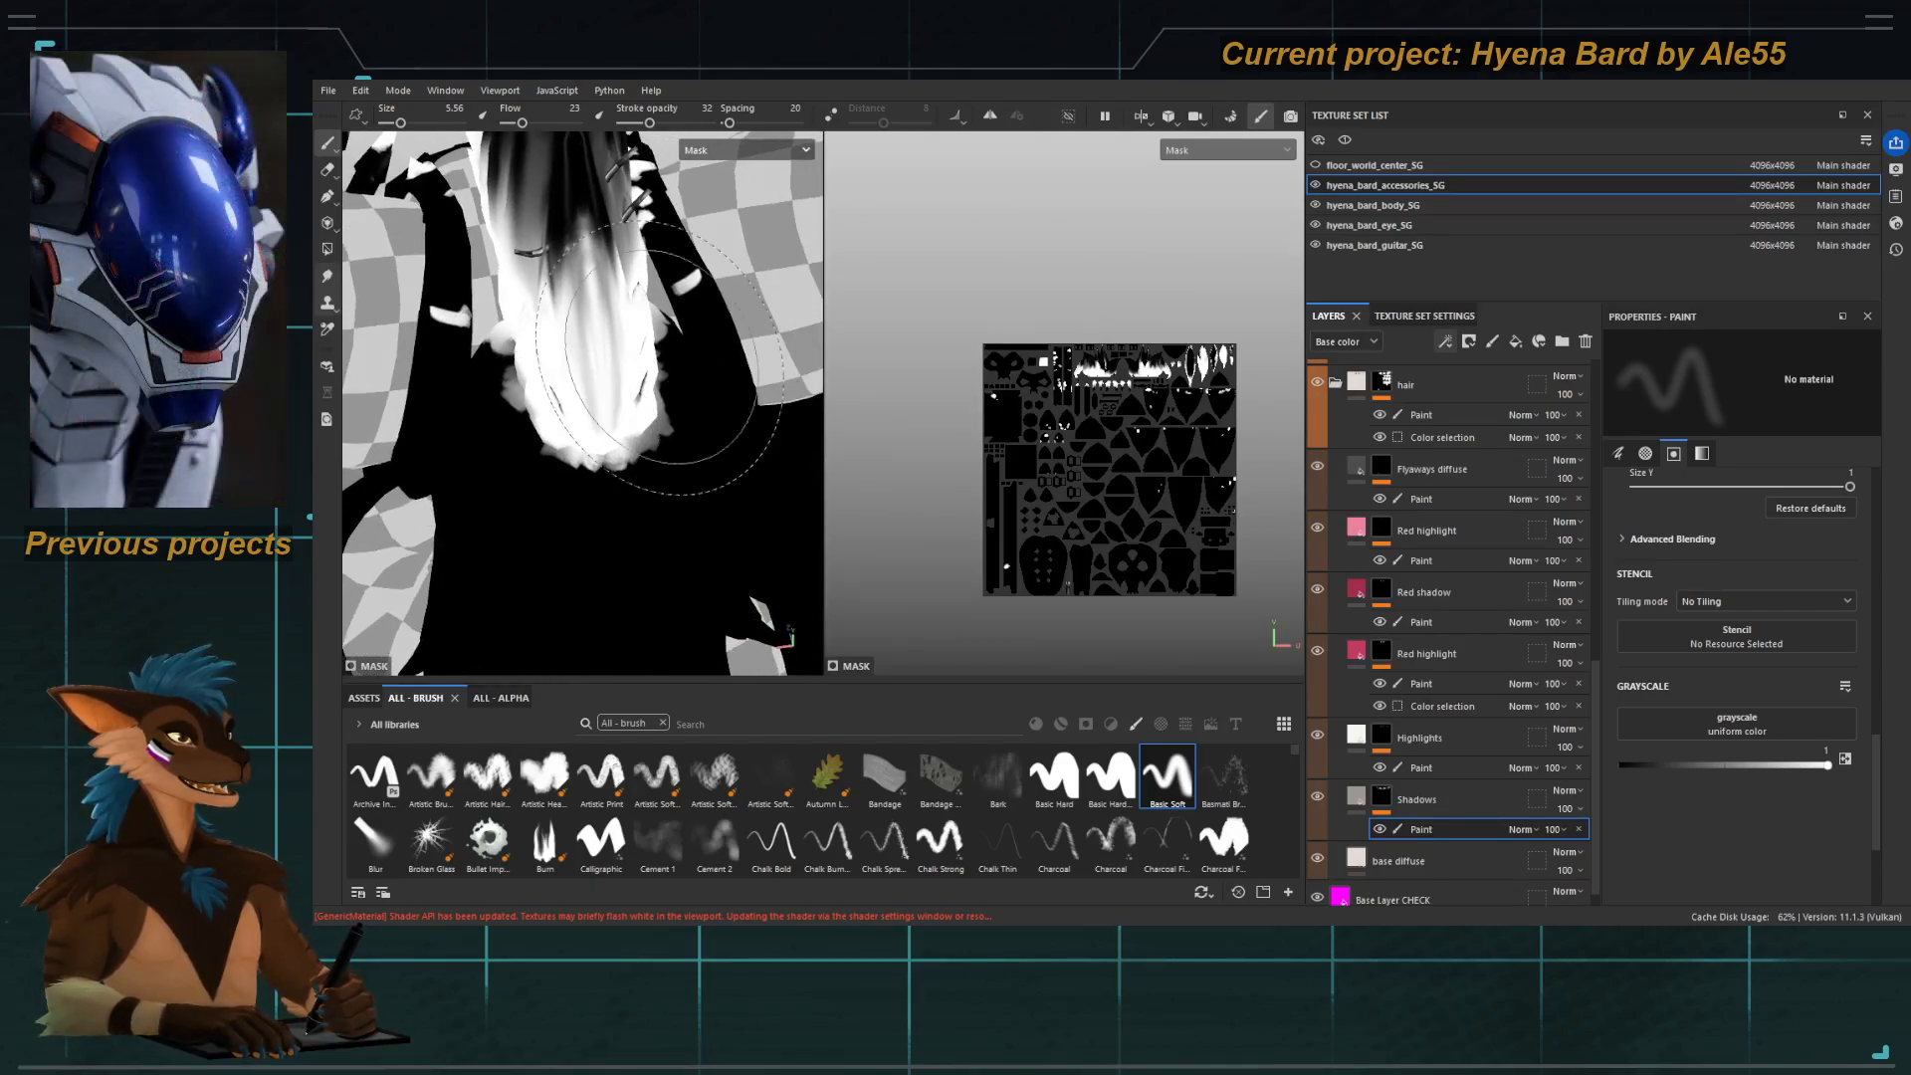
# Try to isolate the long back hair with a quick mask, polygon-filling its mesh pieces and inverting the selection.
pyautogui.press('u')
pyautogui.moveTo(587, 467)
pyautogui.mouseDown()
pyautogui.moveTo(617, 488)
pyautogui.moveTo(645, 391)
pyautogui.mouseUp()
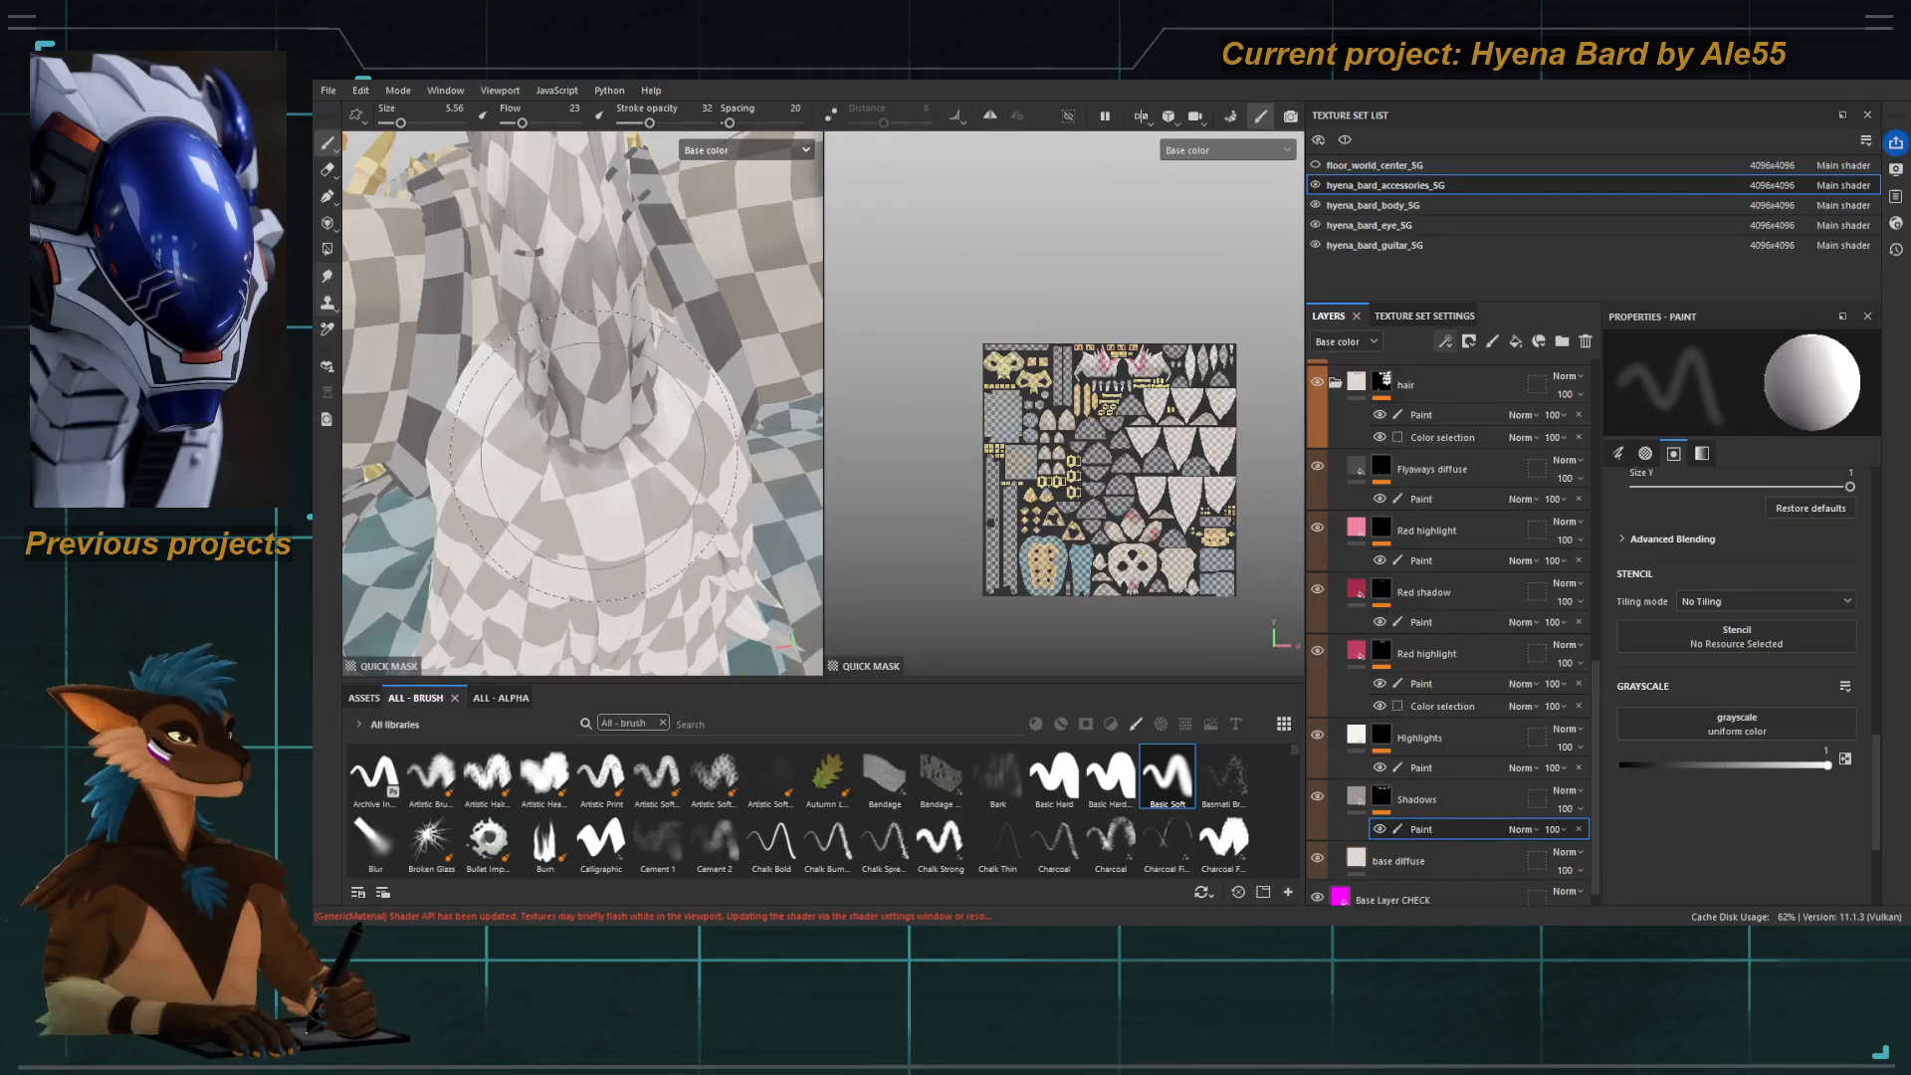
pyautogui.press('3')
pyautogui.press('4')
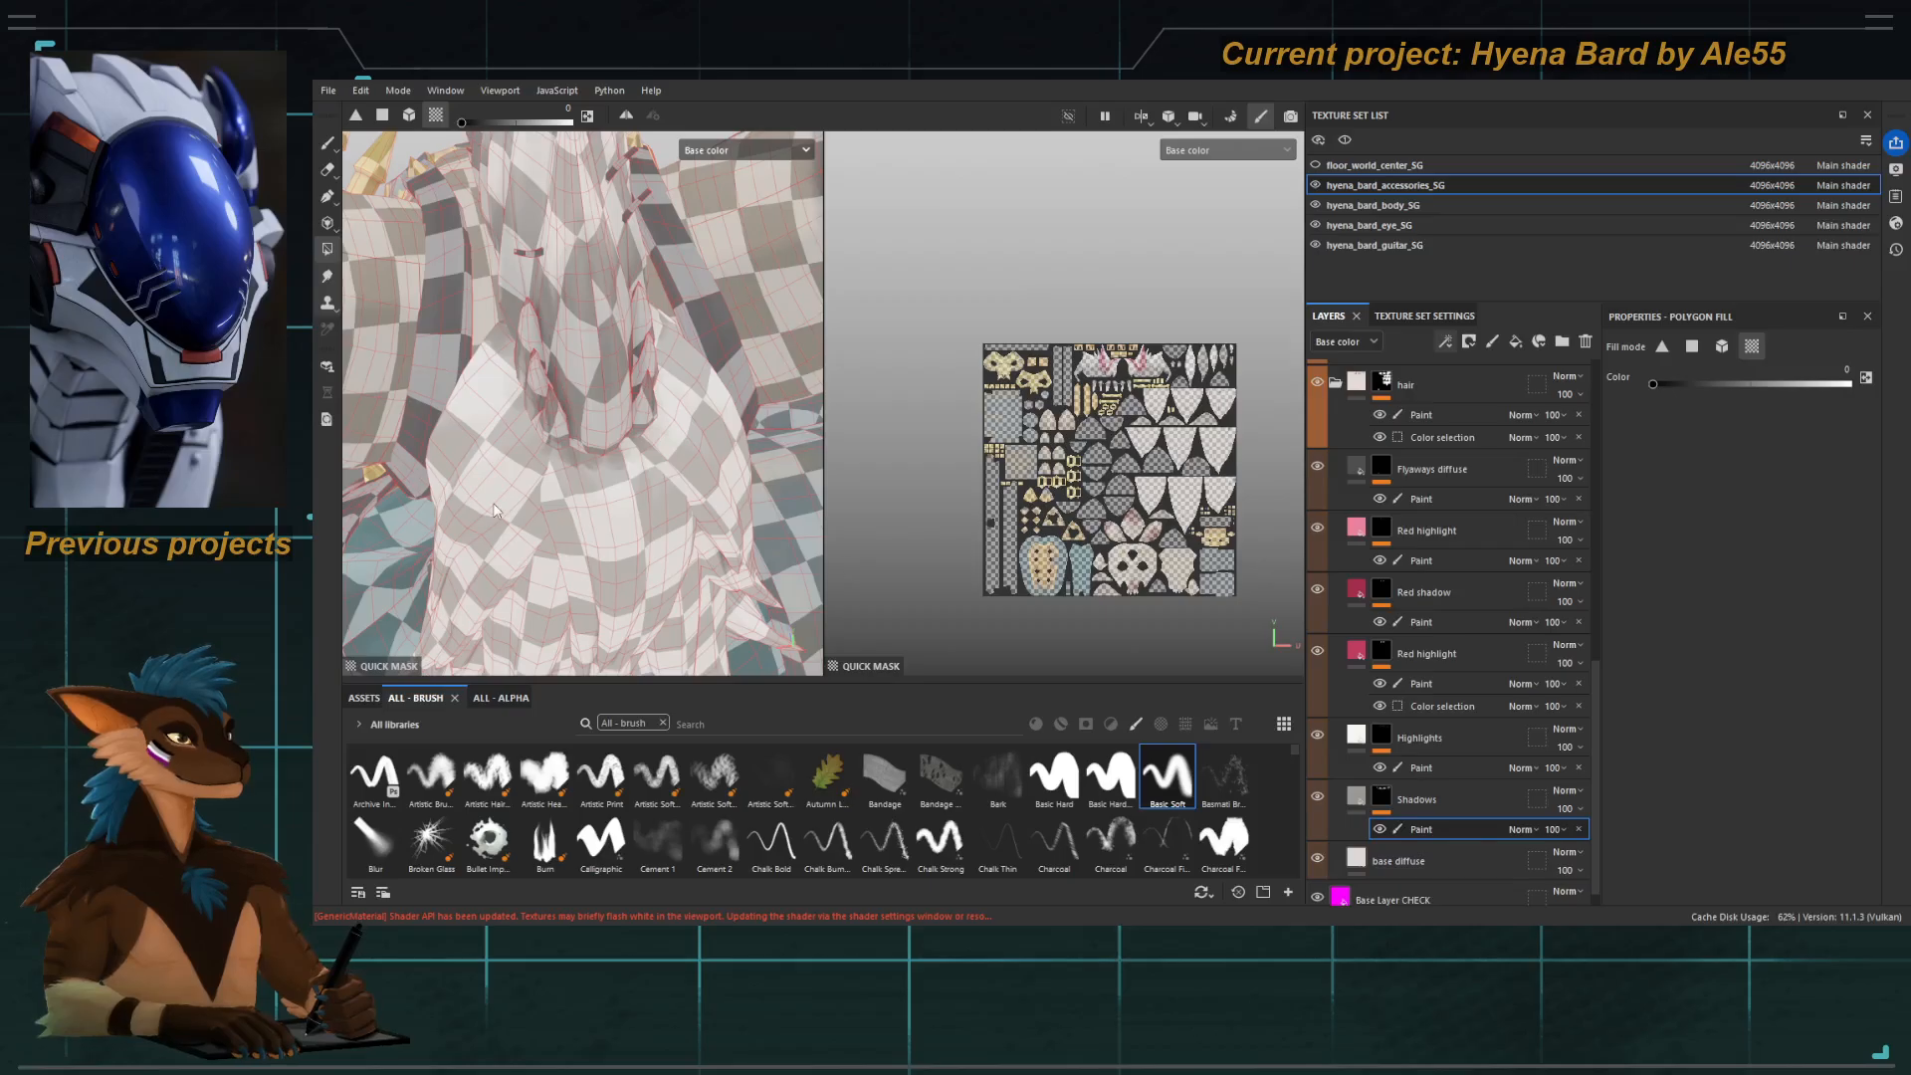
pyautogui.moveTo(475, 487); pyautogui.dragTo(617, 504)
pyautogui.press('i')
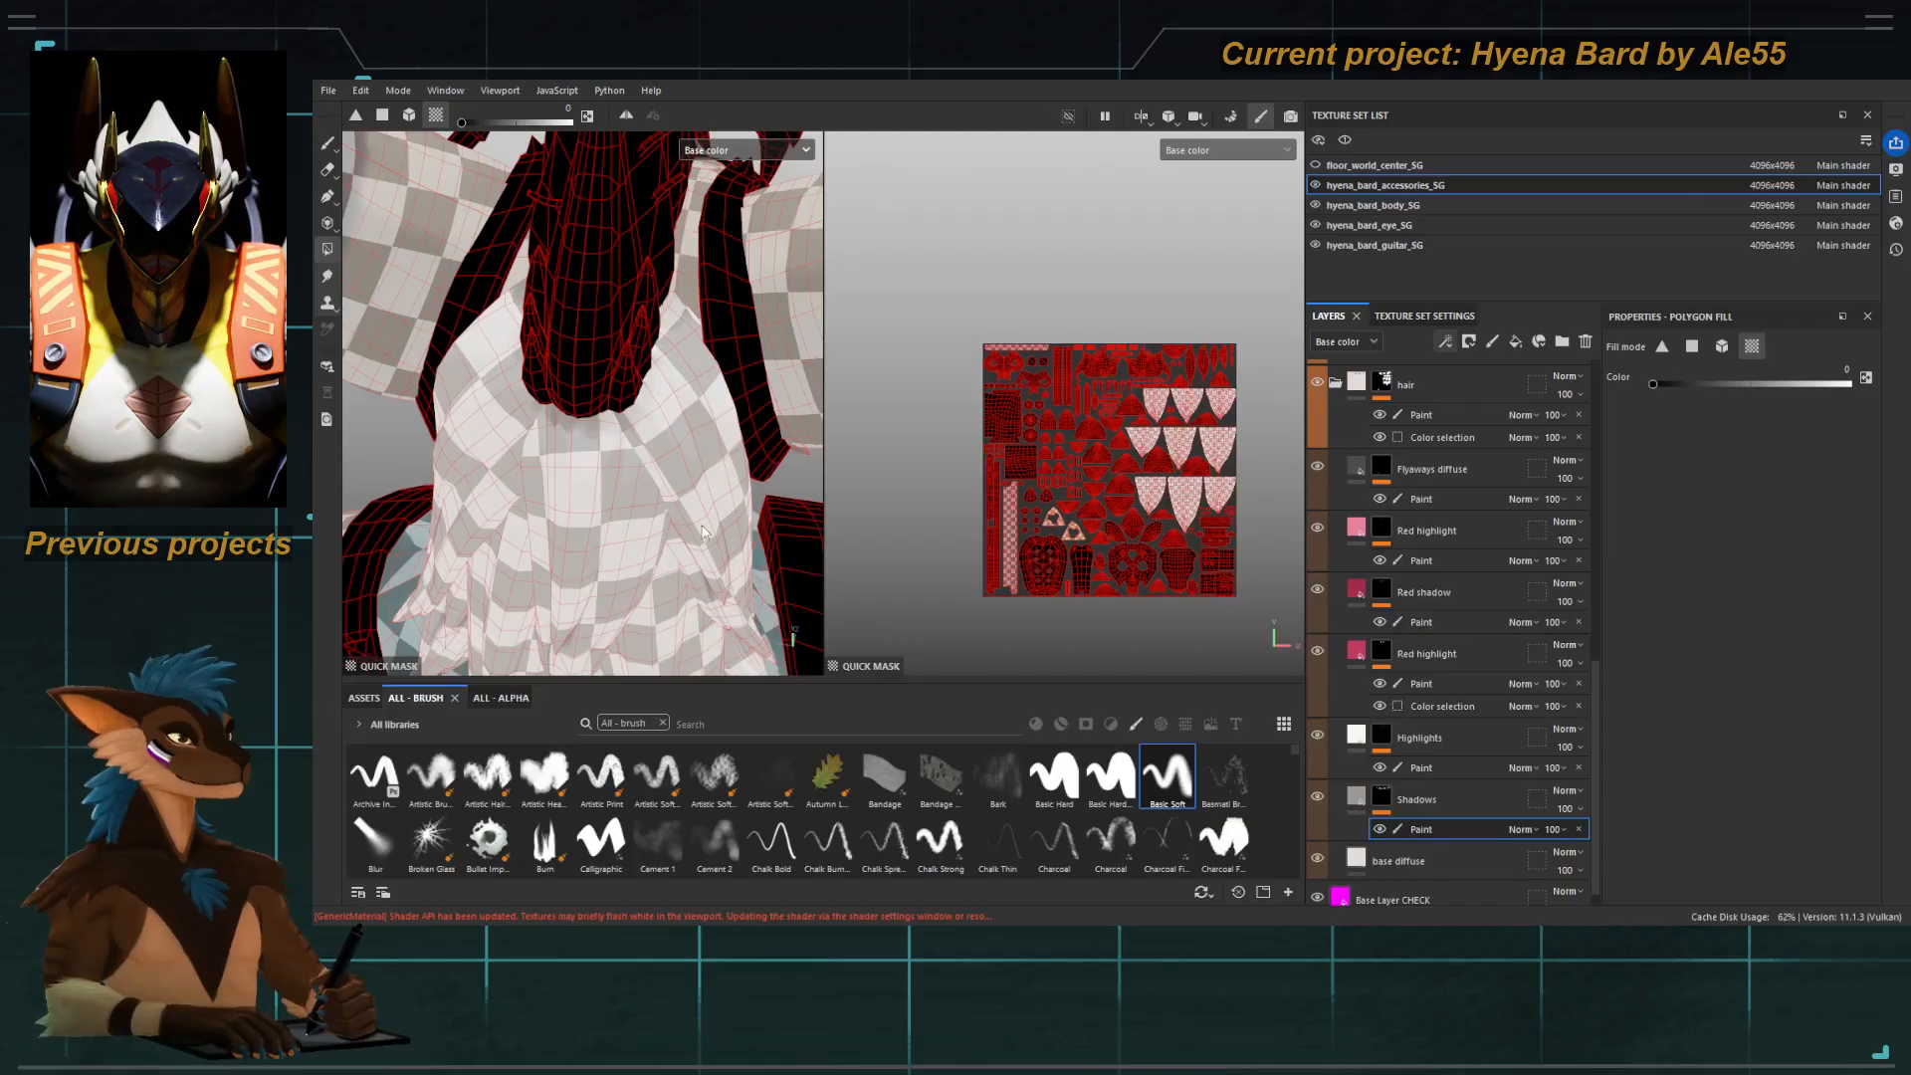
# Leave quick mask editing, check the isolated back hair from several angles, and clear the quick mask.
pyautogui.press('u')
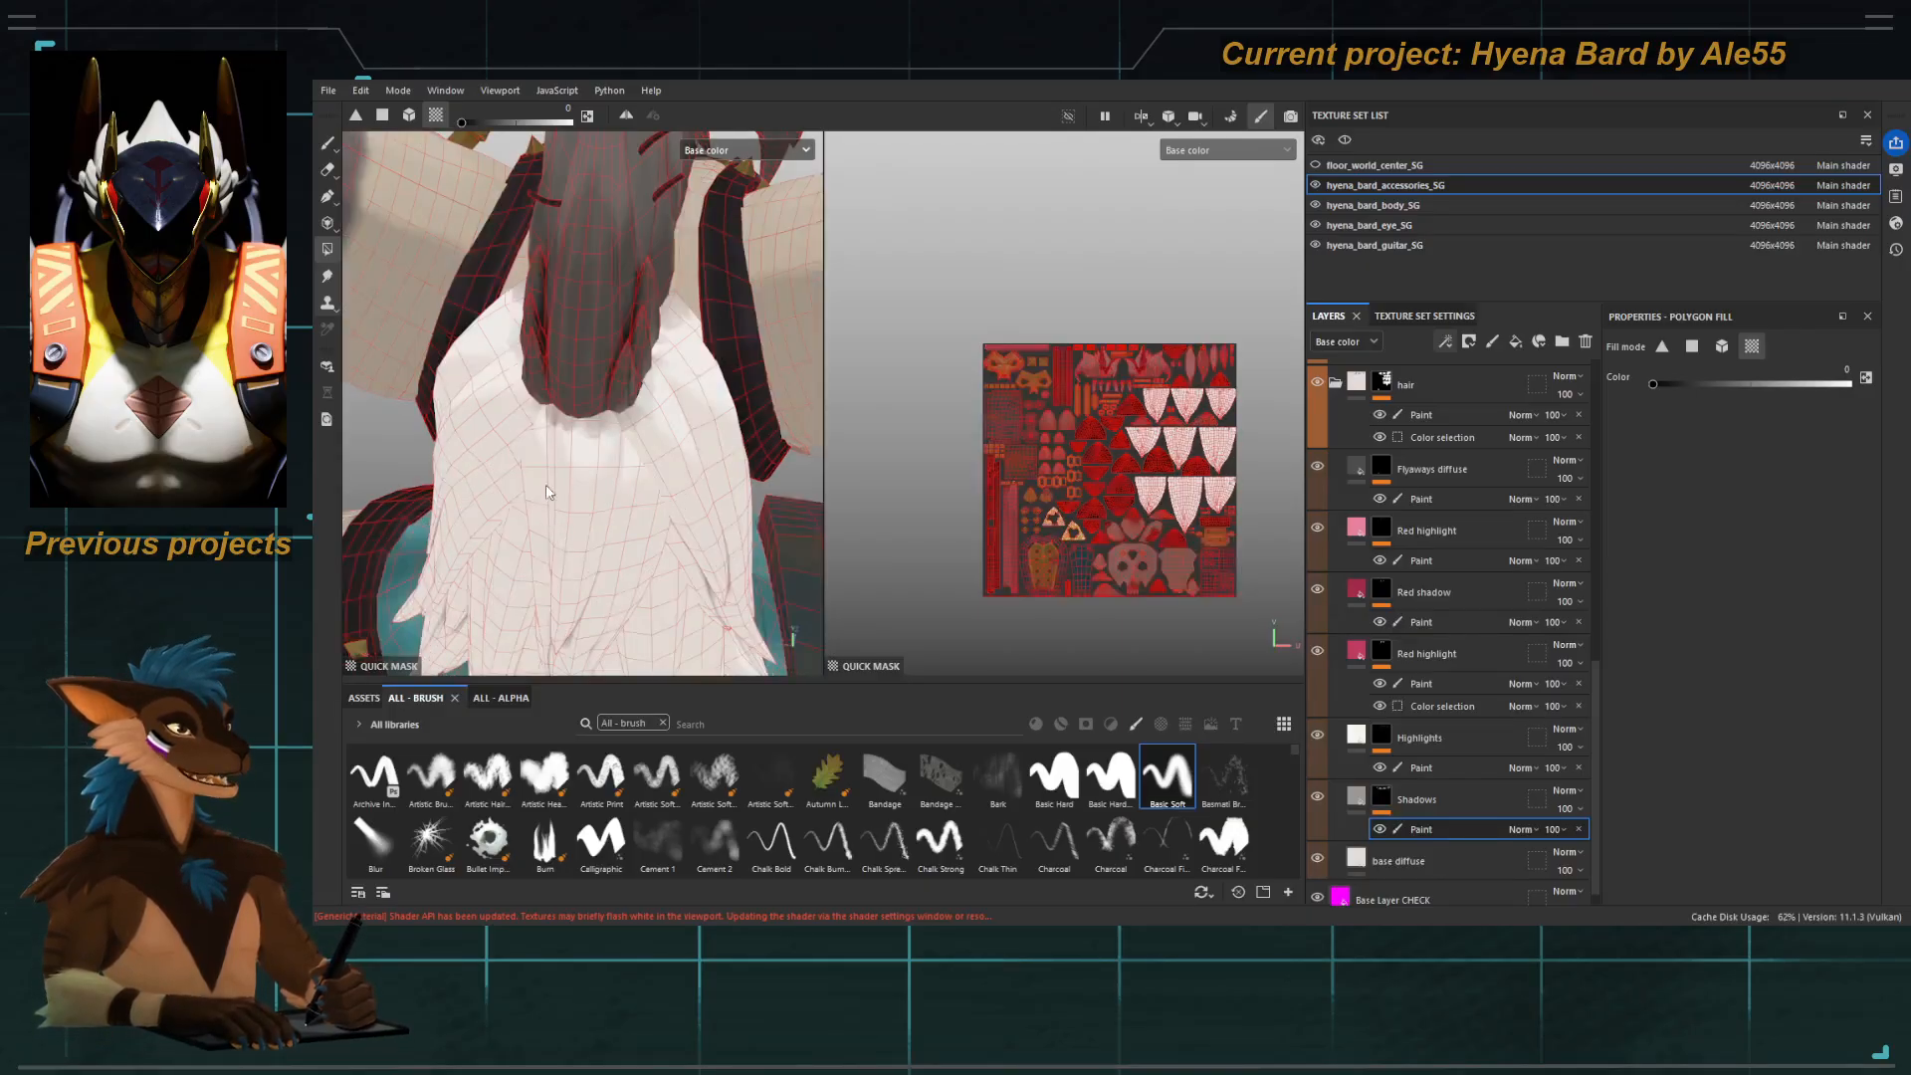
pyautogui.keyDown('alt'); pyautogui.moveTo(555, 460); pyautogui.dragTo(491, 398); pyautogui.keyUp('alt')
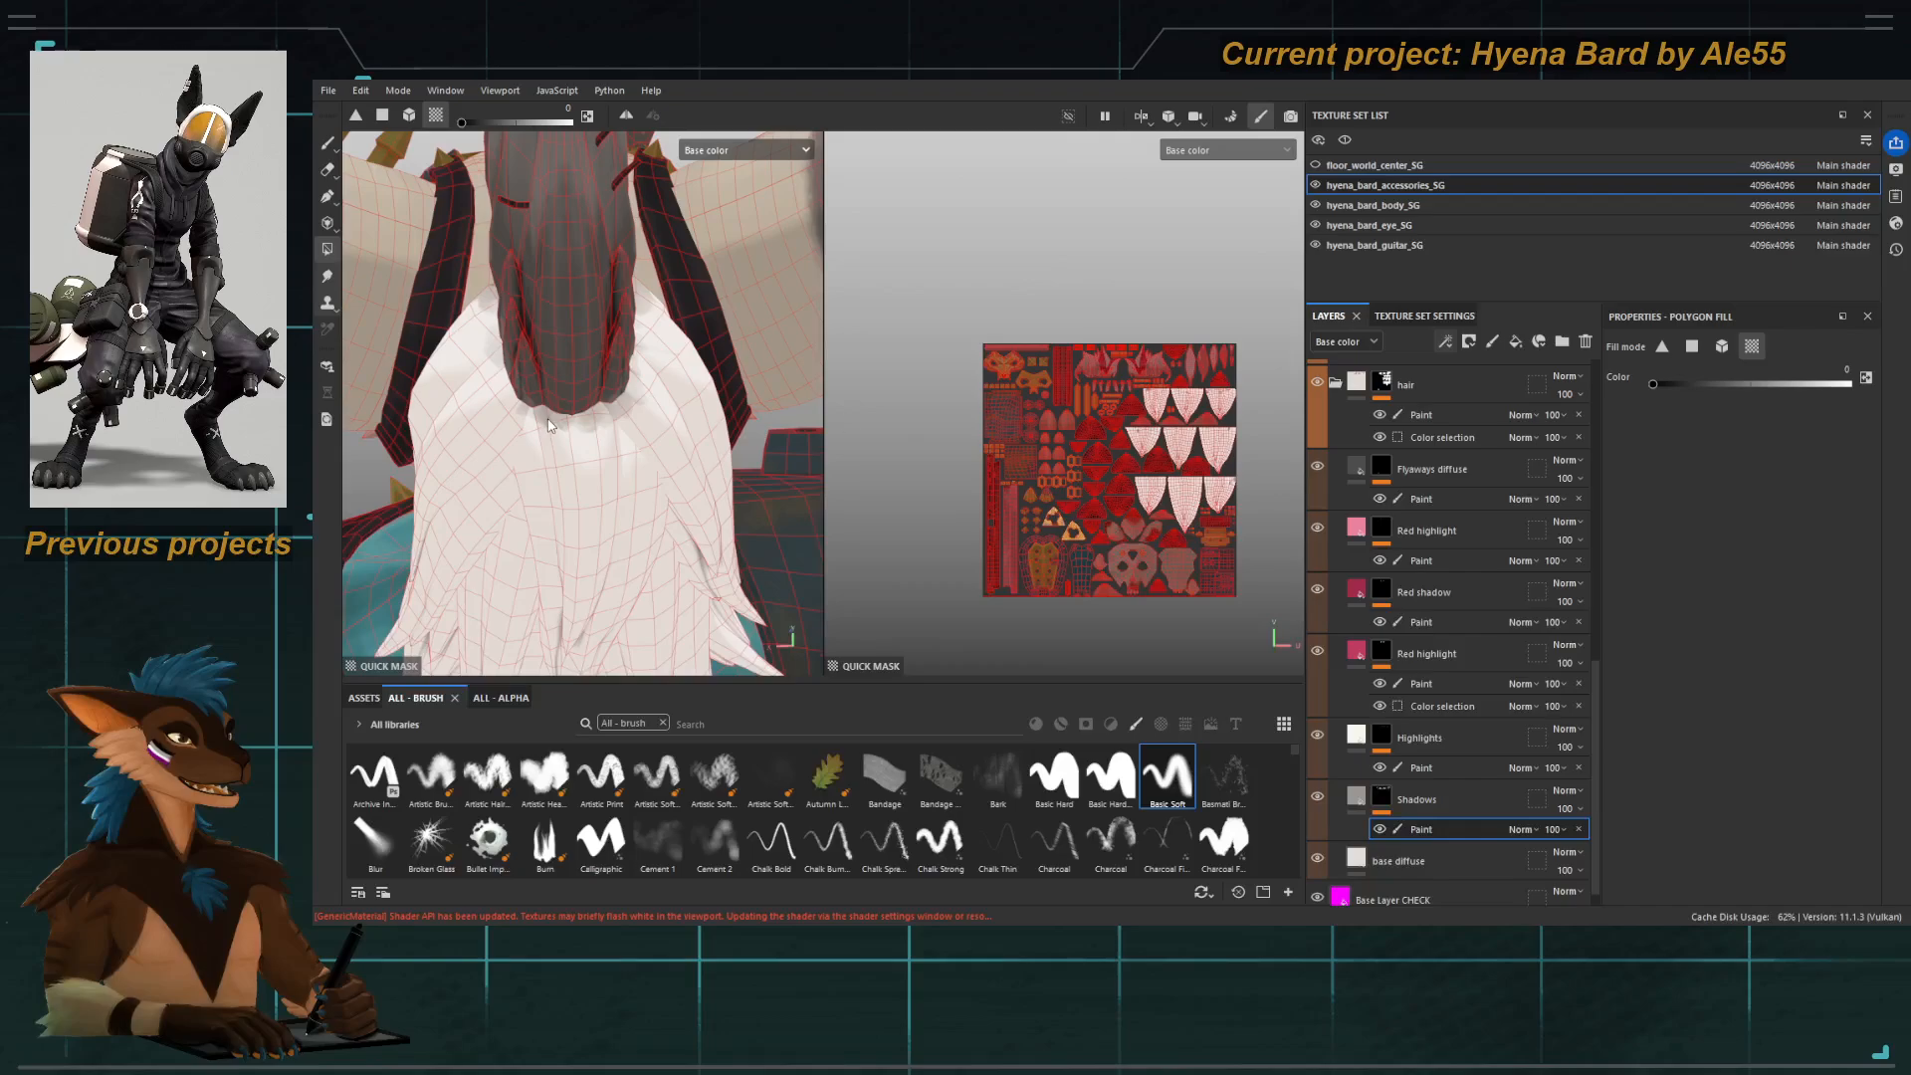
pyautogui.moveTo(454, 333)
pyautogui.mouseDown()
pyautogui.moveTo(750, 530)
pyautogui.moveTo(499, 448)
pyautogui.mouseUp()
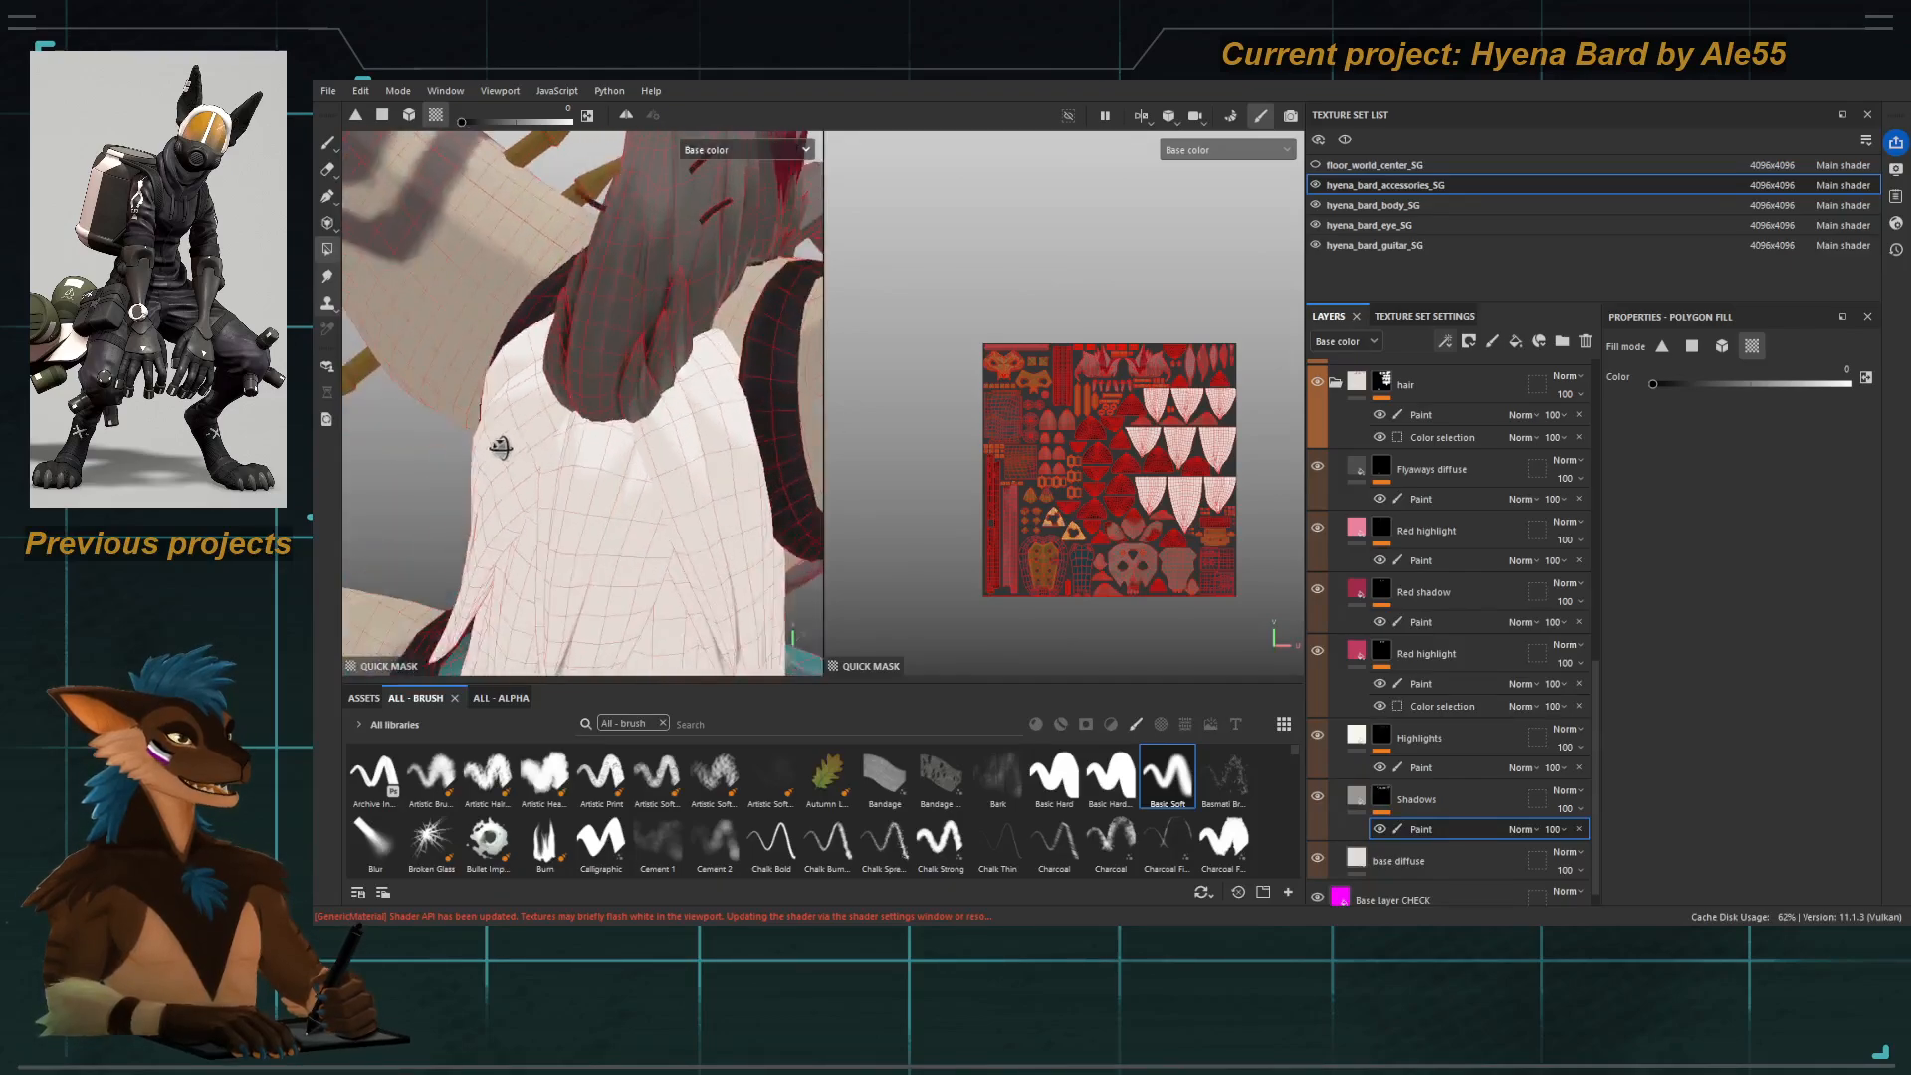
pyautogui.moveTo(467, 295)
pyautogui.mouseDown()
pyautogui.moveTo(582, 358)
pyautogui.moveTo(432, 375)
pyautogui.mouseUp()
pyautogui.keyDown('alt'); pyautogui.moveTo(432, 375); pyautogui.dragTo(526, 561); pyautogui.keyUp('alt')
pyautogui.press('y')
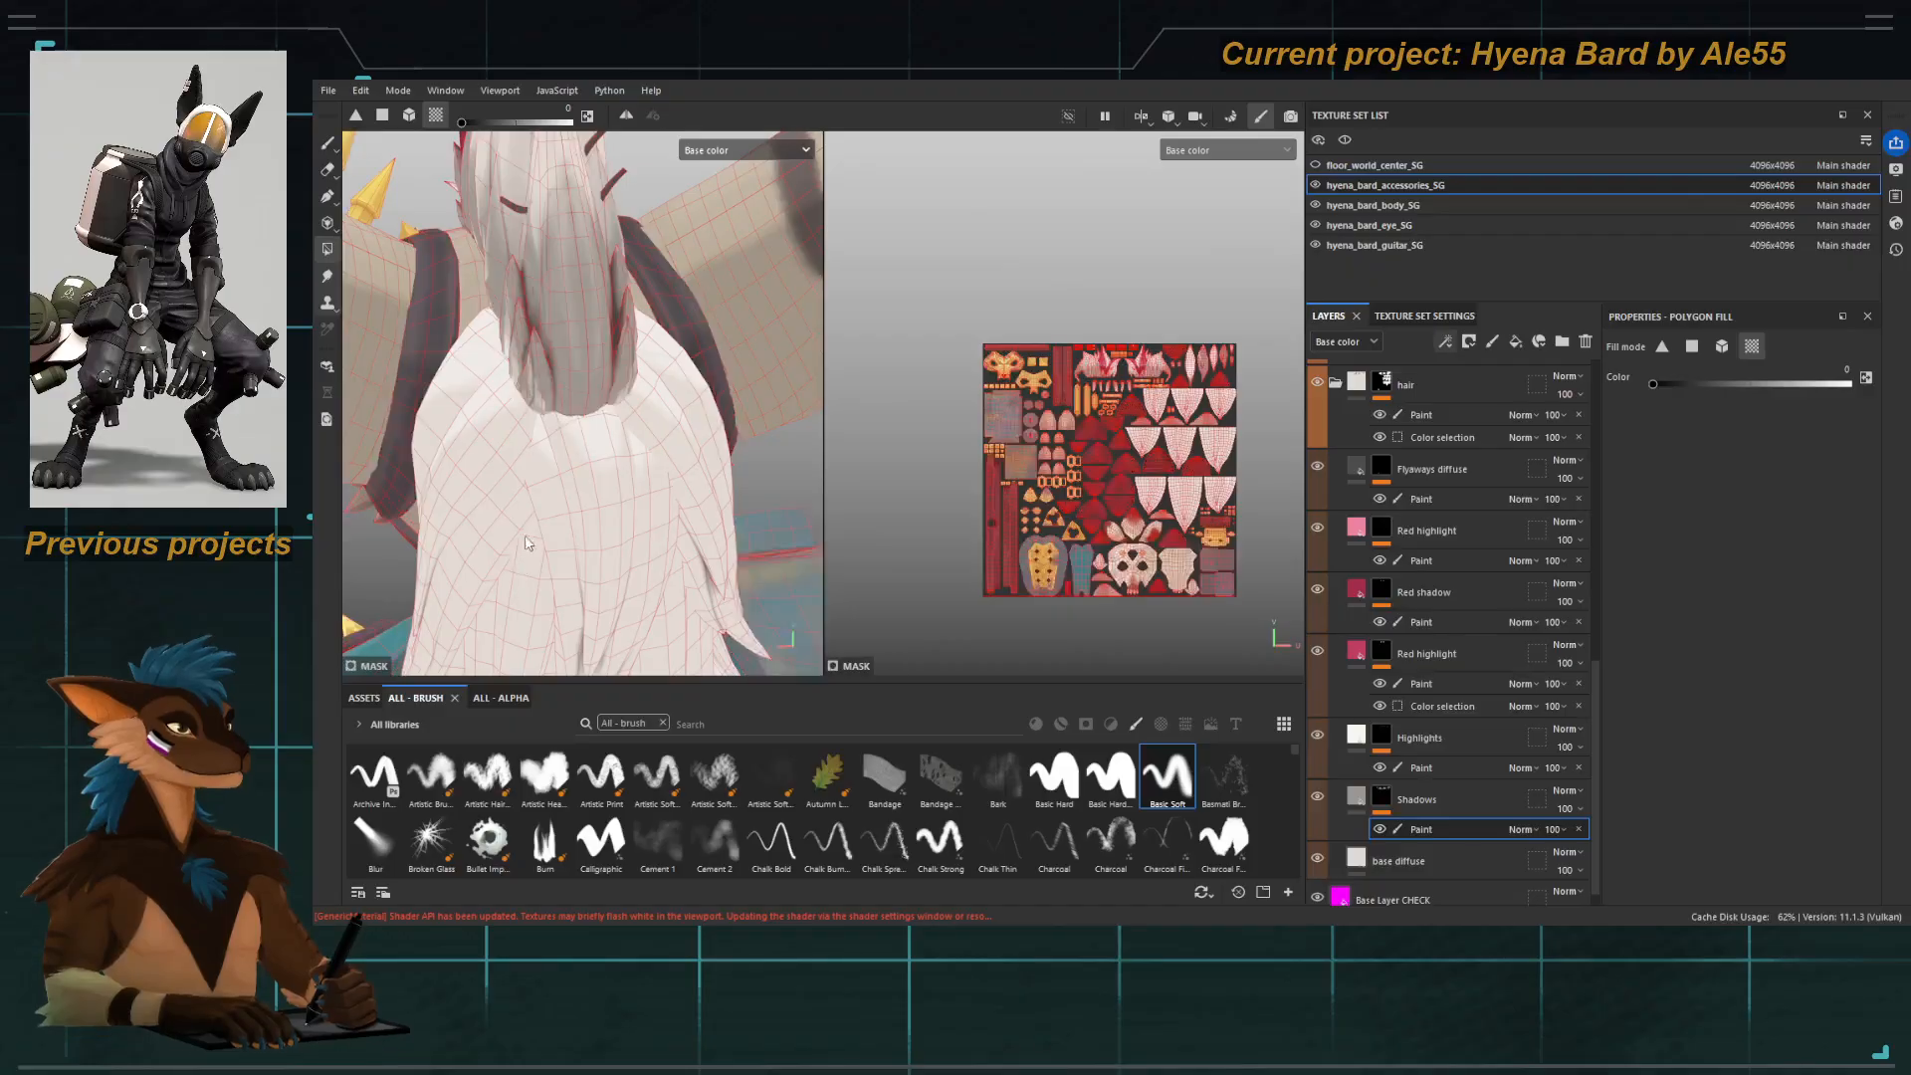
# Get the paint brush ready and examine the long back hair in base color from behind and from the side.
pyautogui.keyDown('alt'); pyautogui.moveTo(526, 562); pyautogui.dragTo(530, 438, button='right'); pyautogui.keyUp('alt')
pyautogui.moveTo(530, 438)
pyautogui.keyDown('alt'); pyautogui.mouseDown()
pyautogui.moveTo(543, 477)
pyautogui.moveTo(580, 428)
pyautogui.mouseUp(); pyautogui.keyUp('alt')
pyautogui.press('1')
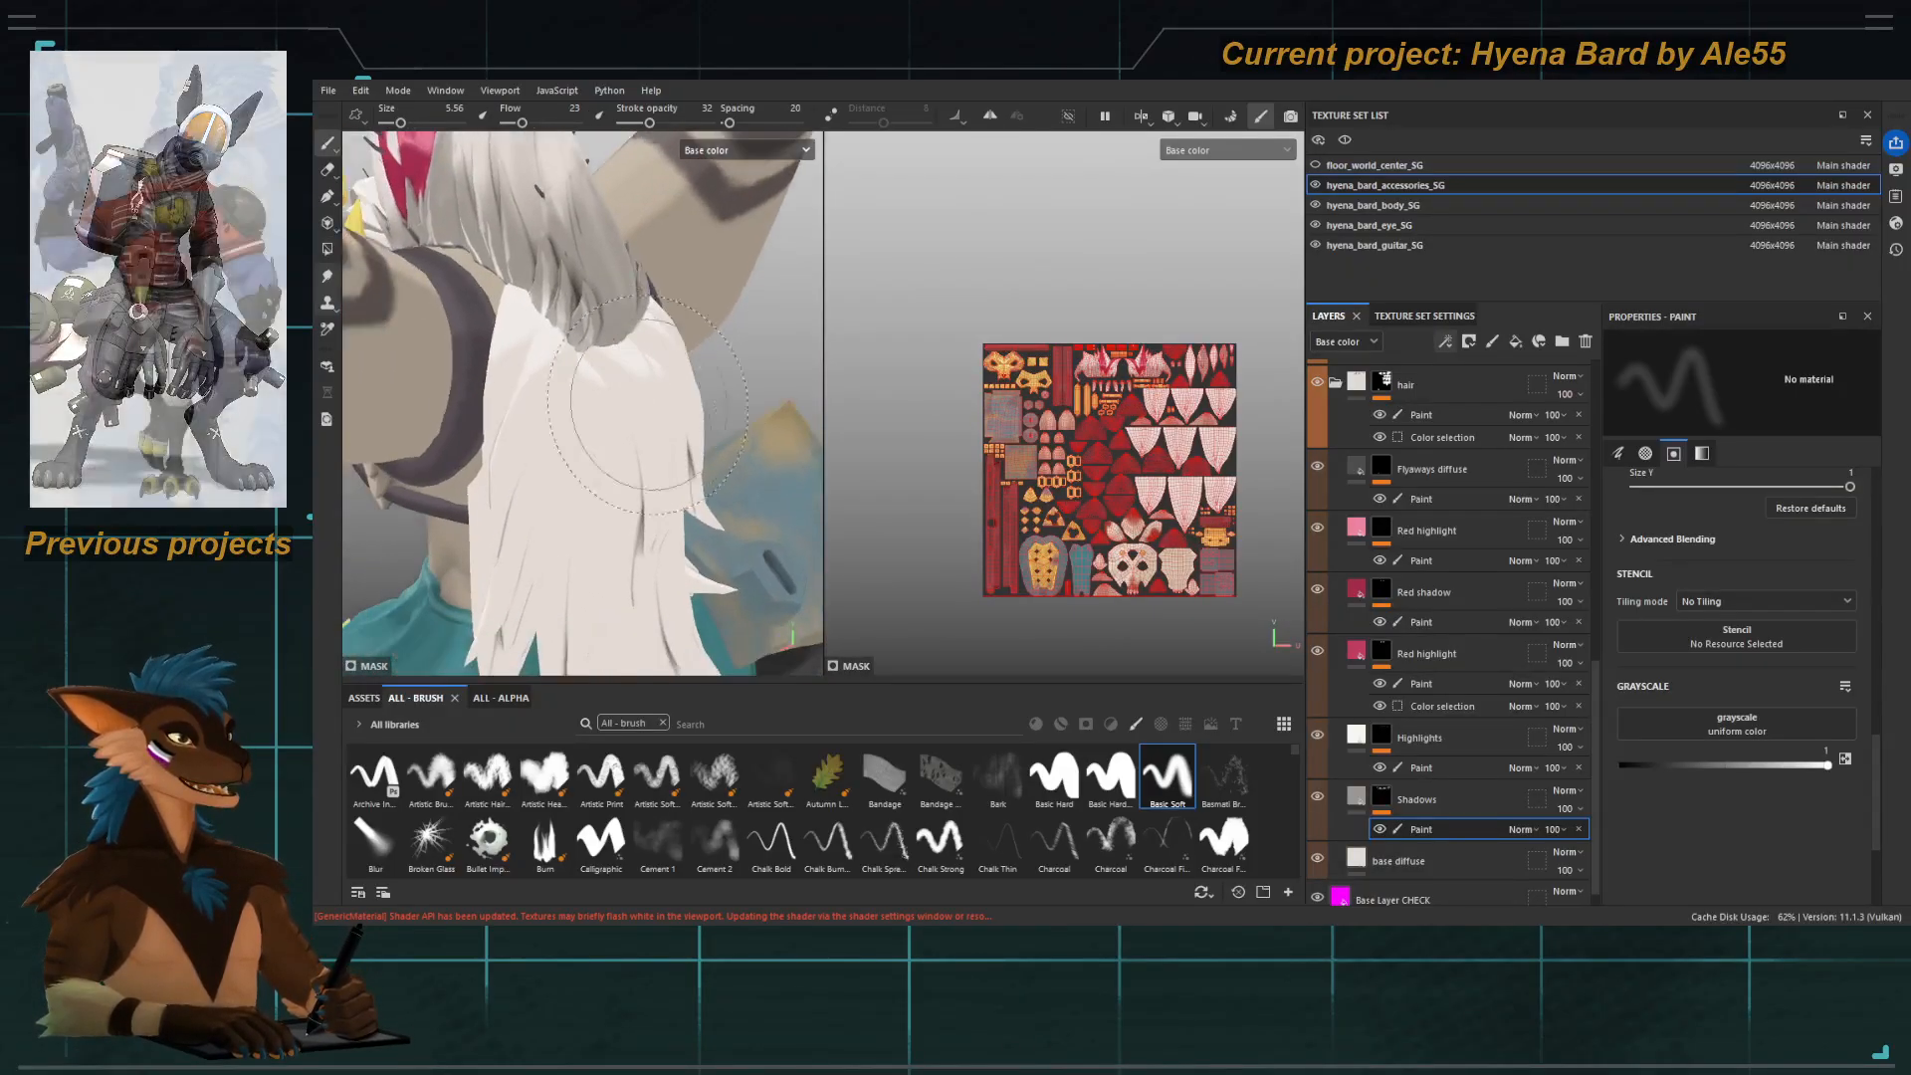
pyautogui.keyDown('alt'); pyautogui.moveTo(580, 428); pyautogui.dragTo(598, 409, button='right'); pyautogui.keyUp('alt')
pyautogui.moveTo(597, 409)
pyautogui.keyDown('alt'); pyautogui.mouseDown()
pyautogui.moveTo(612, 438)
pyautogui.moveTo(587, 476)
pyautogui.mouseUp(); pyautogui.keyUp('alt')
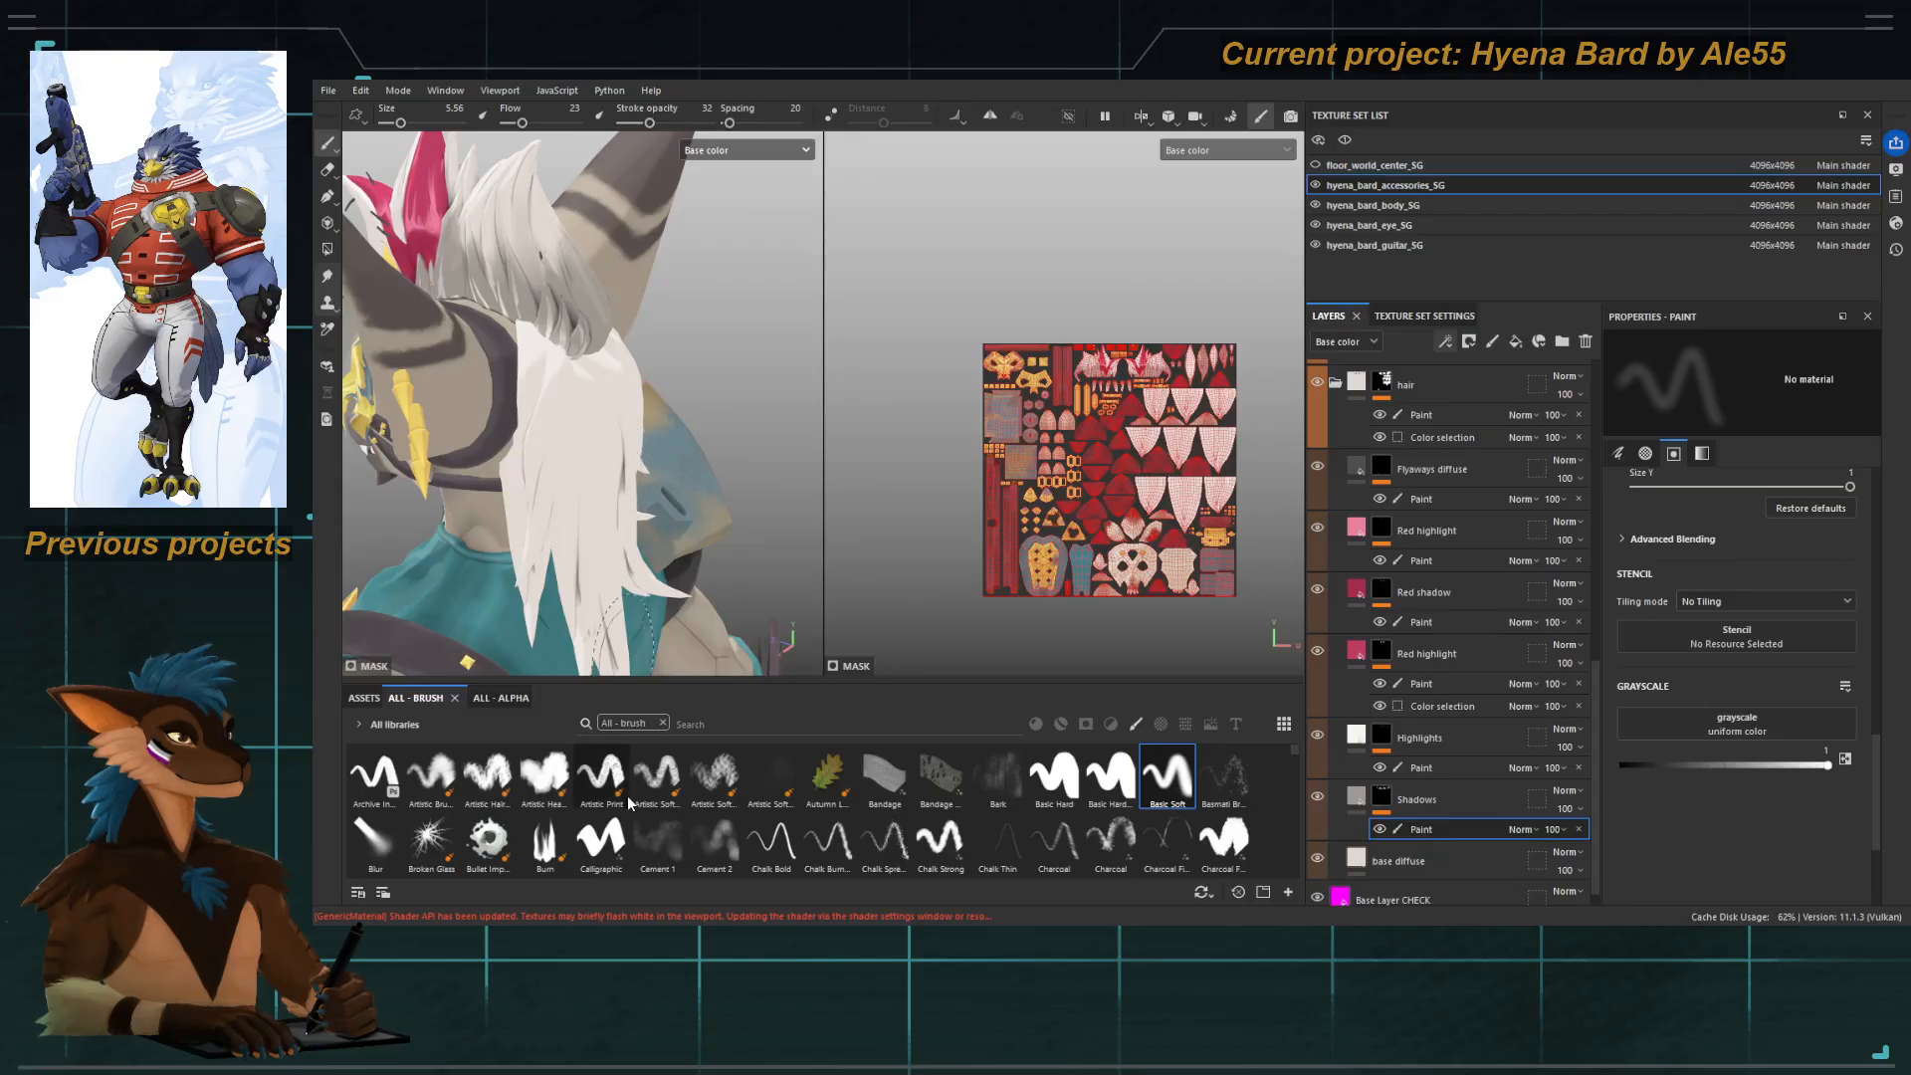
pyautogui.moveTo(602, 577)
pyautogui.keyDown('alt'); pyautogui.mouseDown()
pyautogui.moveTo(637, 400)
pyautogui.moveTo(428, 408)
pyautogui.moveTo(538, 303)
pyautogui.mouseUp(); pyautogui.keyUp('alt')
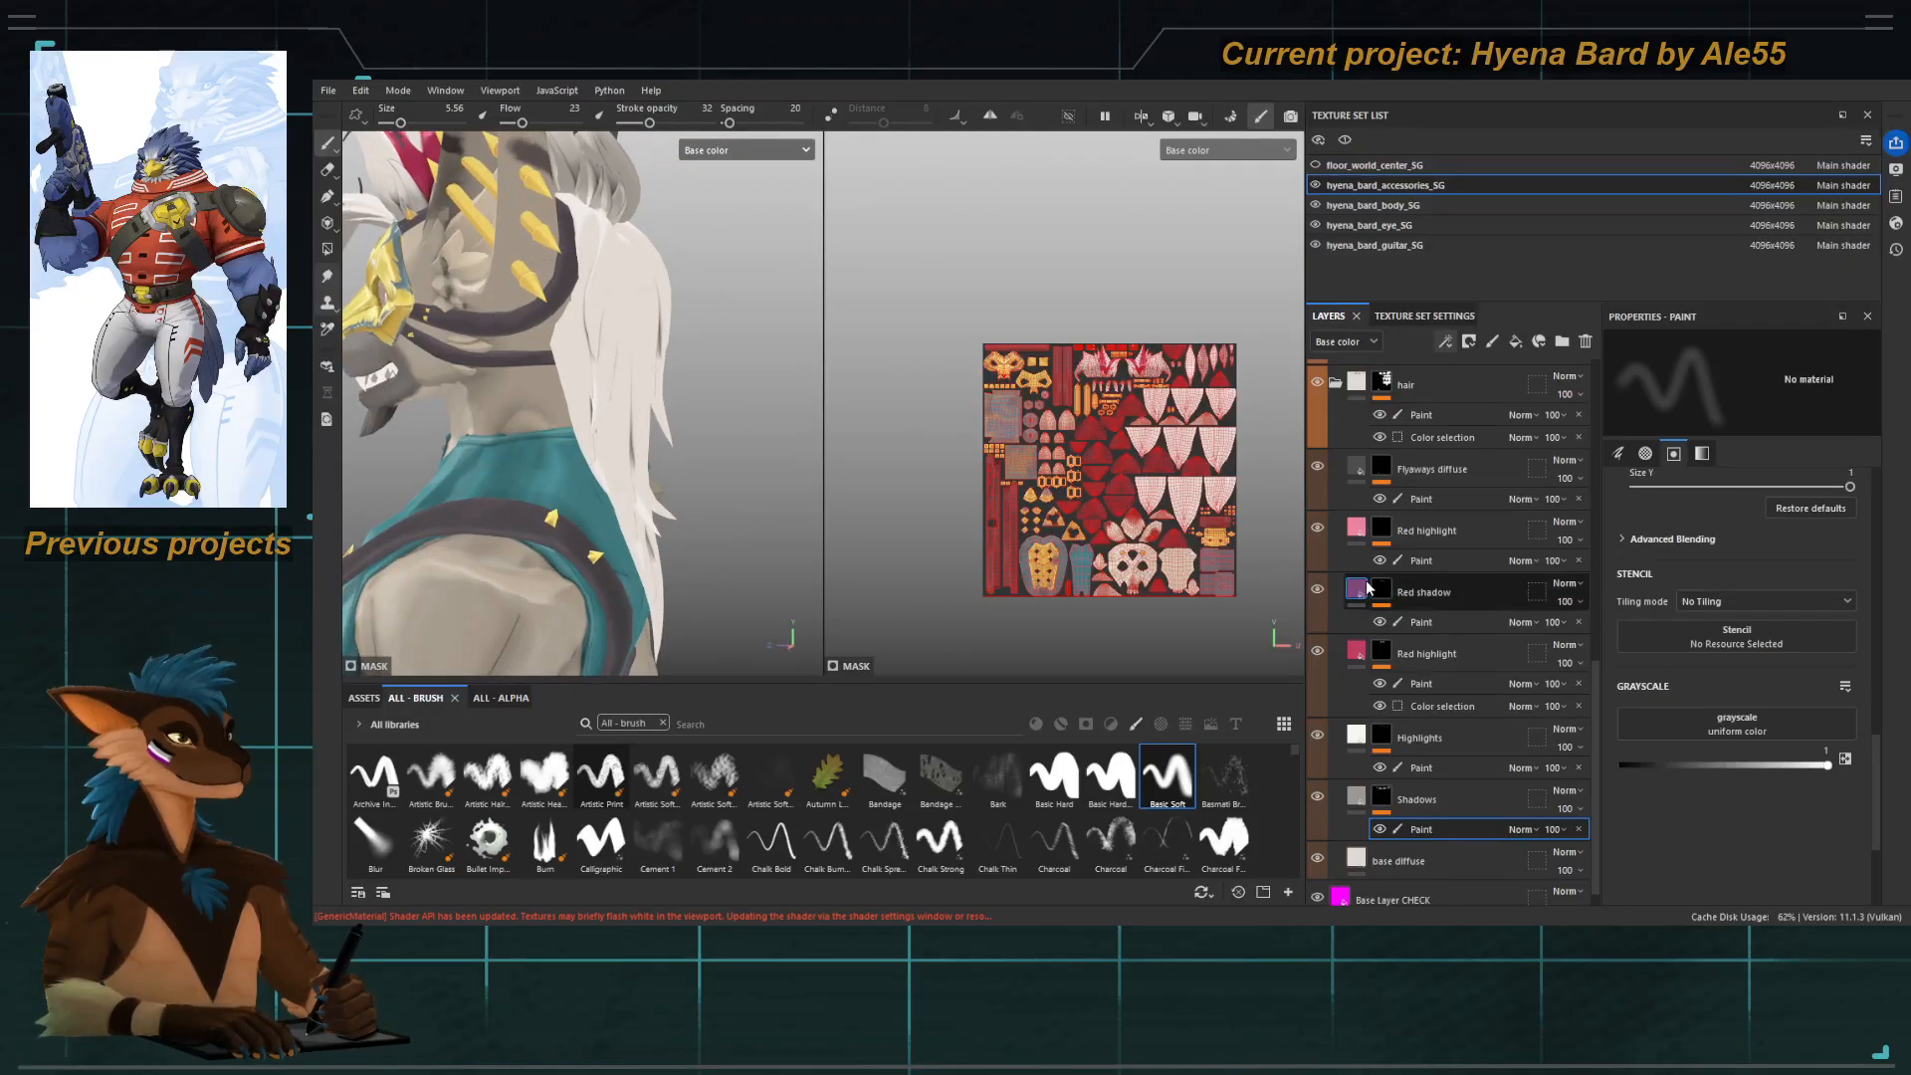
# Inspect the hair folder's mask over the long back hair, and compare the Material and base color displays.
pyautogui.keyDown('alt'); pyautogui.click(1380, 382); pyautogui.keyUp('alt')
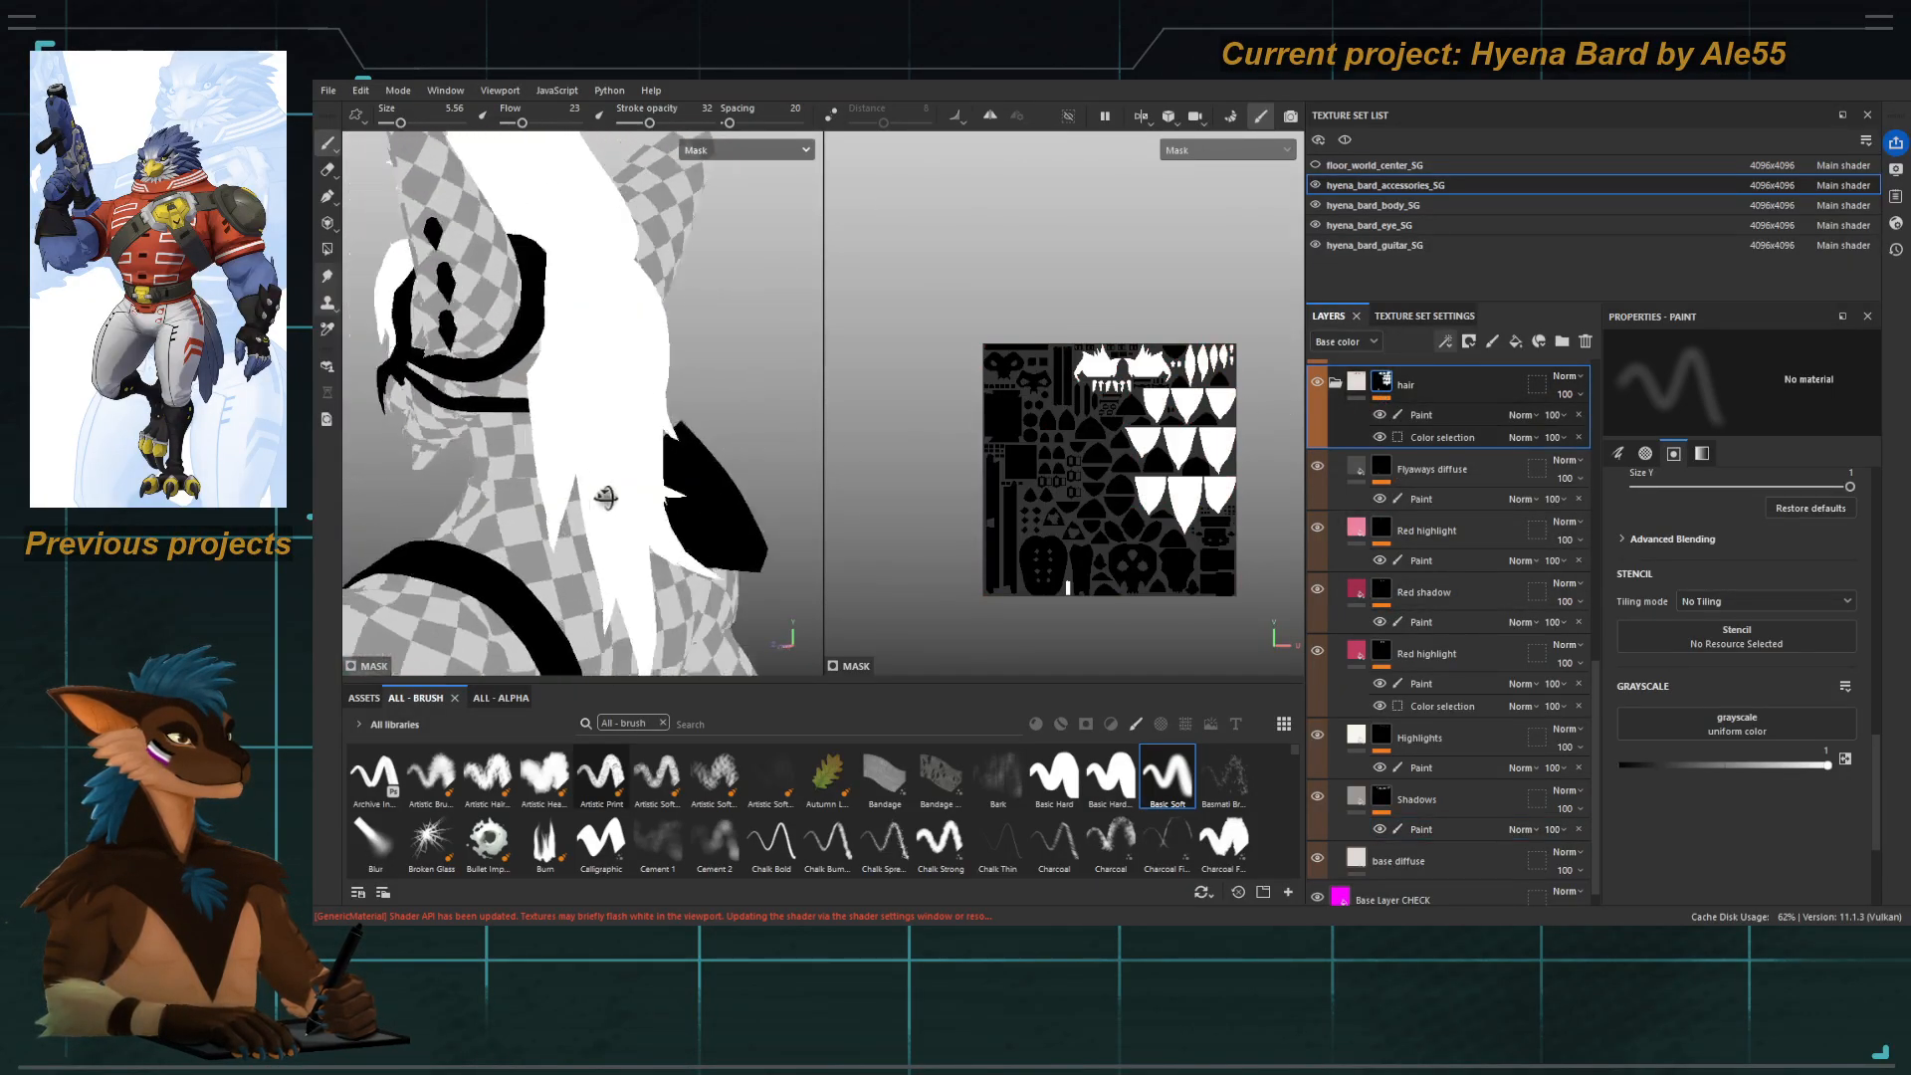
pyautogui.keyDown('alt'); pyautogui.moveTo(605, 497); pyautogui.dragTo(756, 487); pyautogui.keyUp('alt')
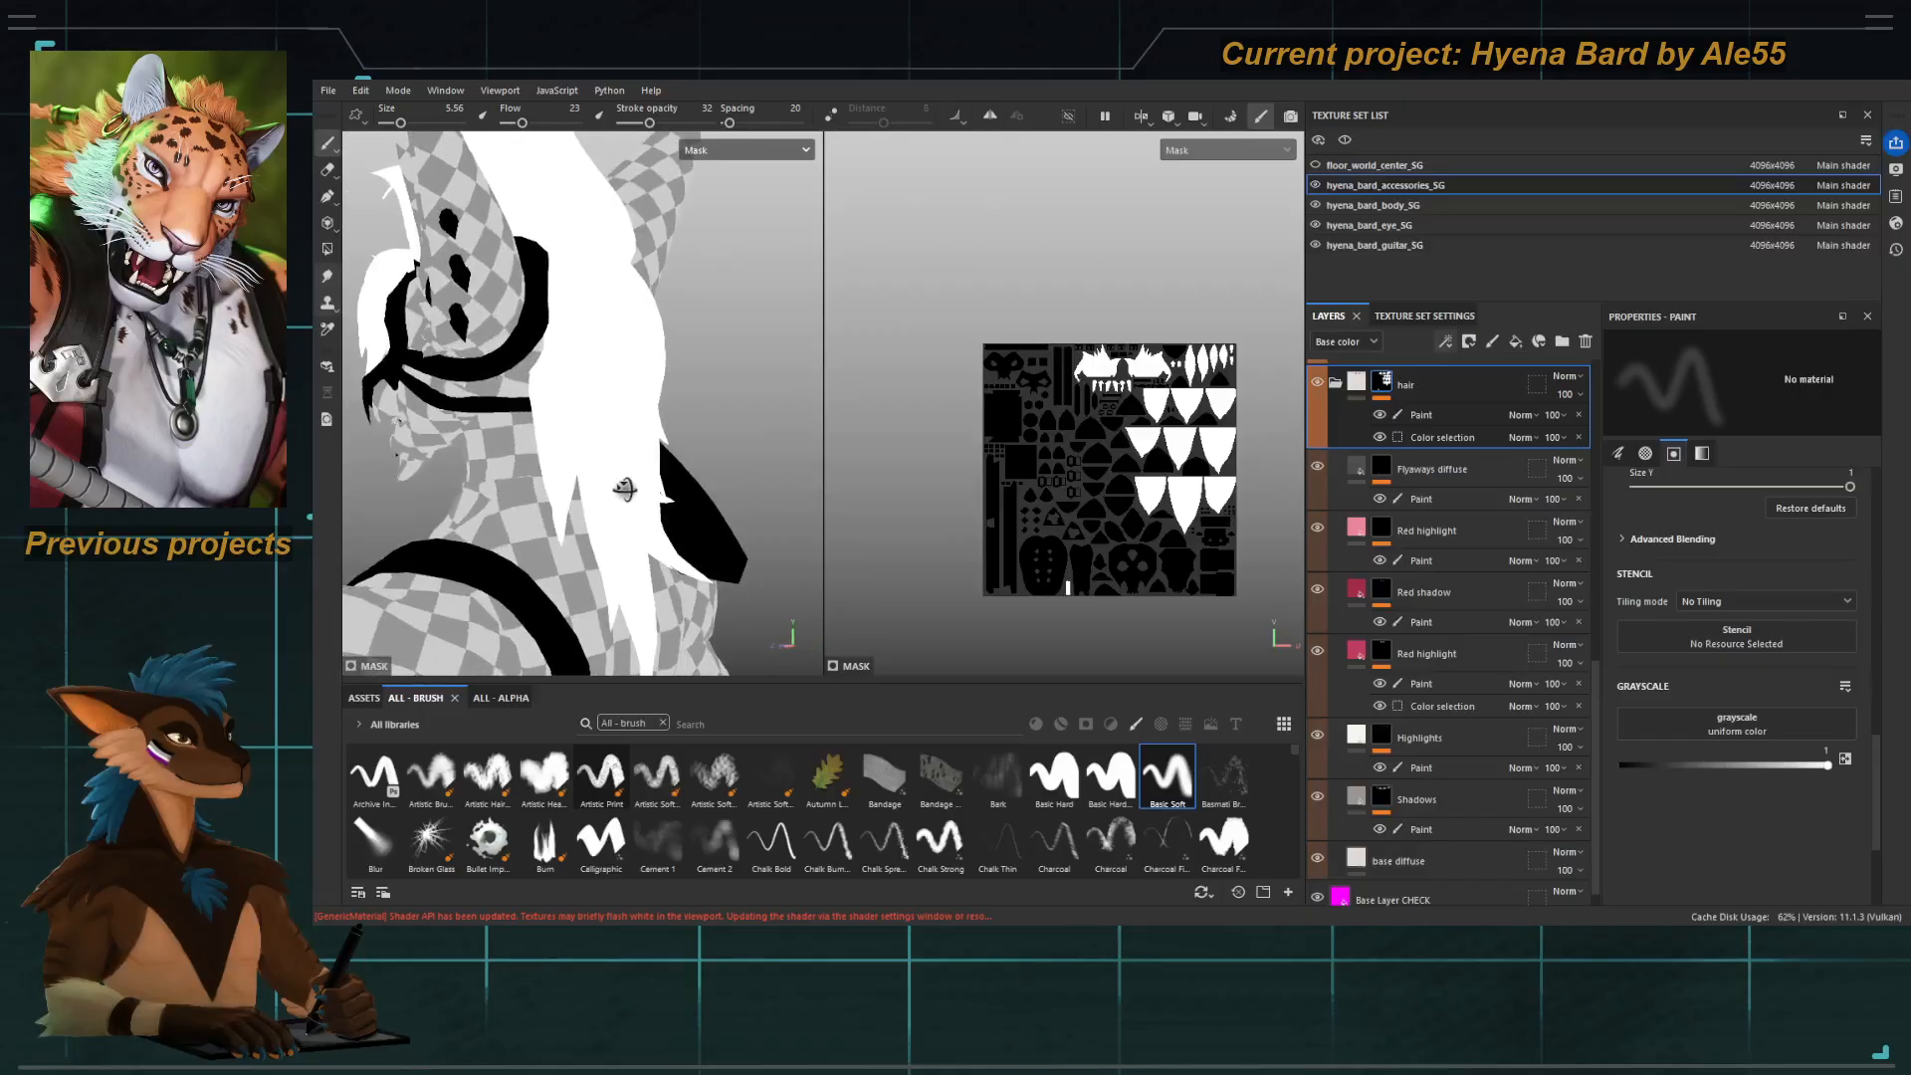
pyautogui.keyDown('alt'); pyautogui.moveTo(624, 488); pyautogui.dragTo(788, 498); pyautogui.keyUp('alt')
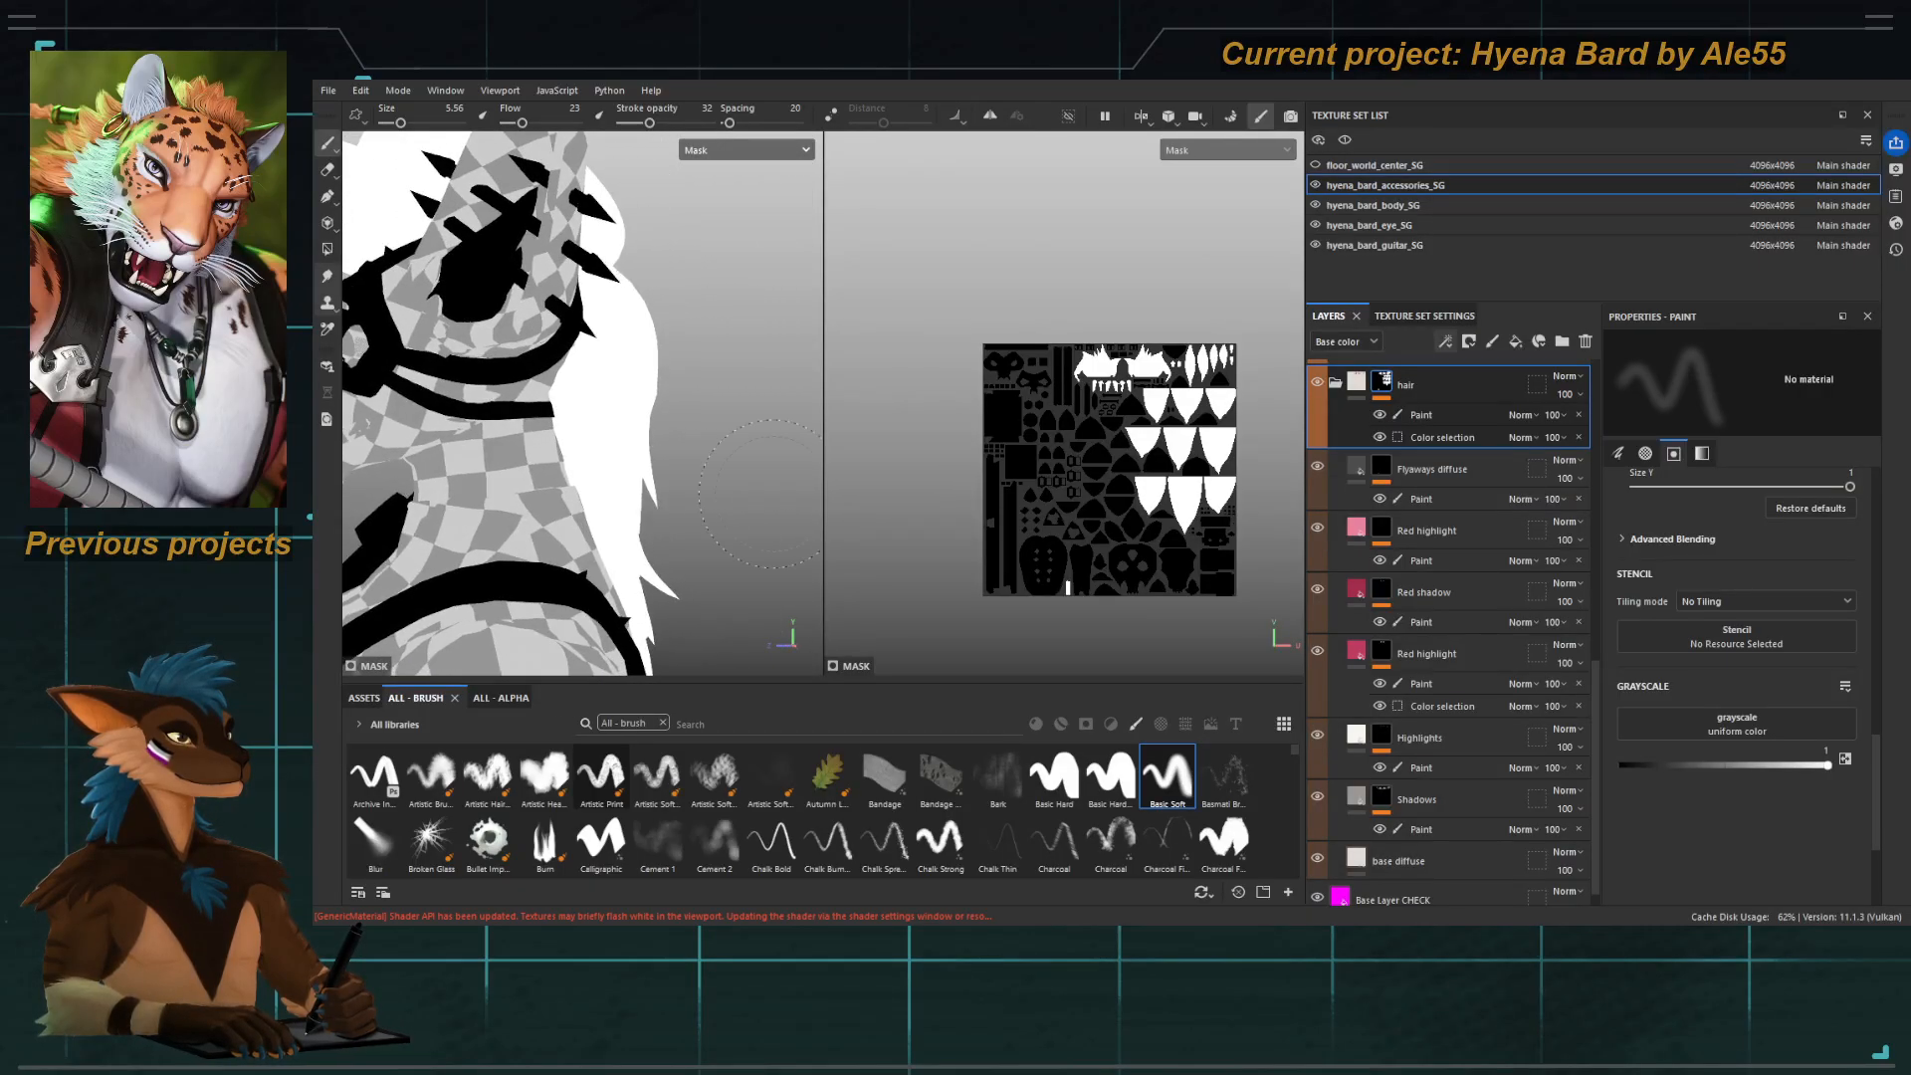
pyautogui.press('m')
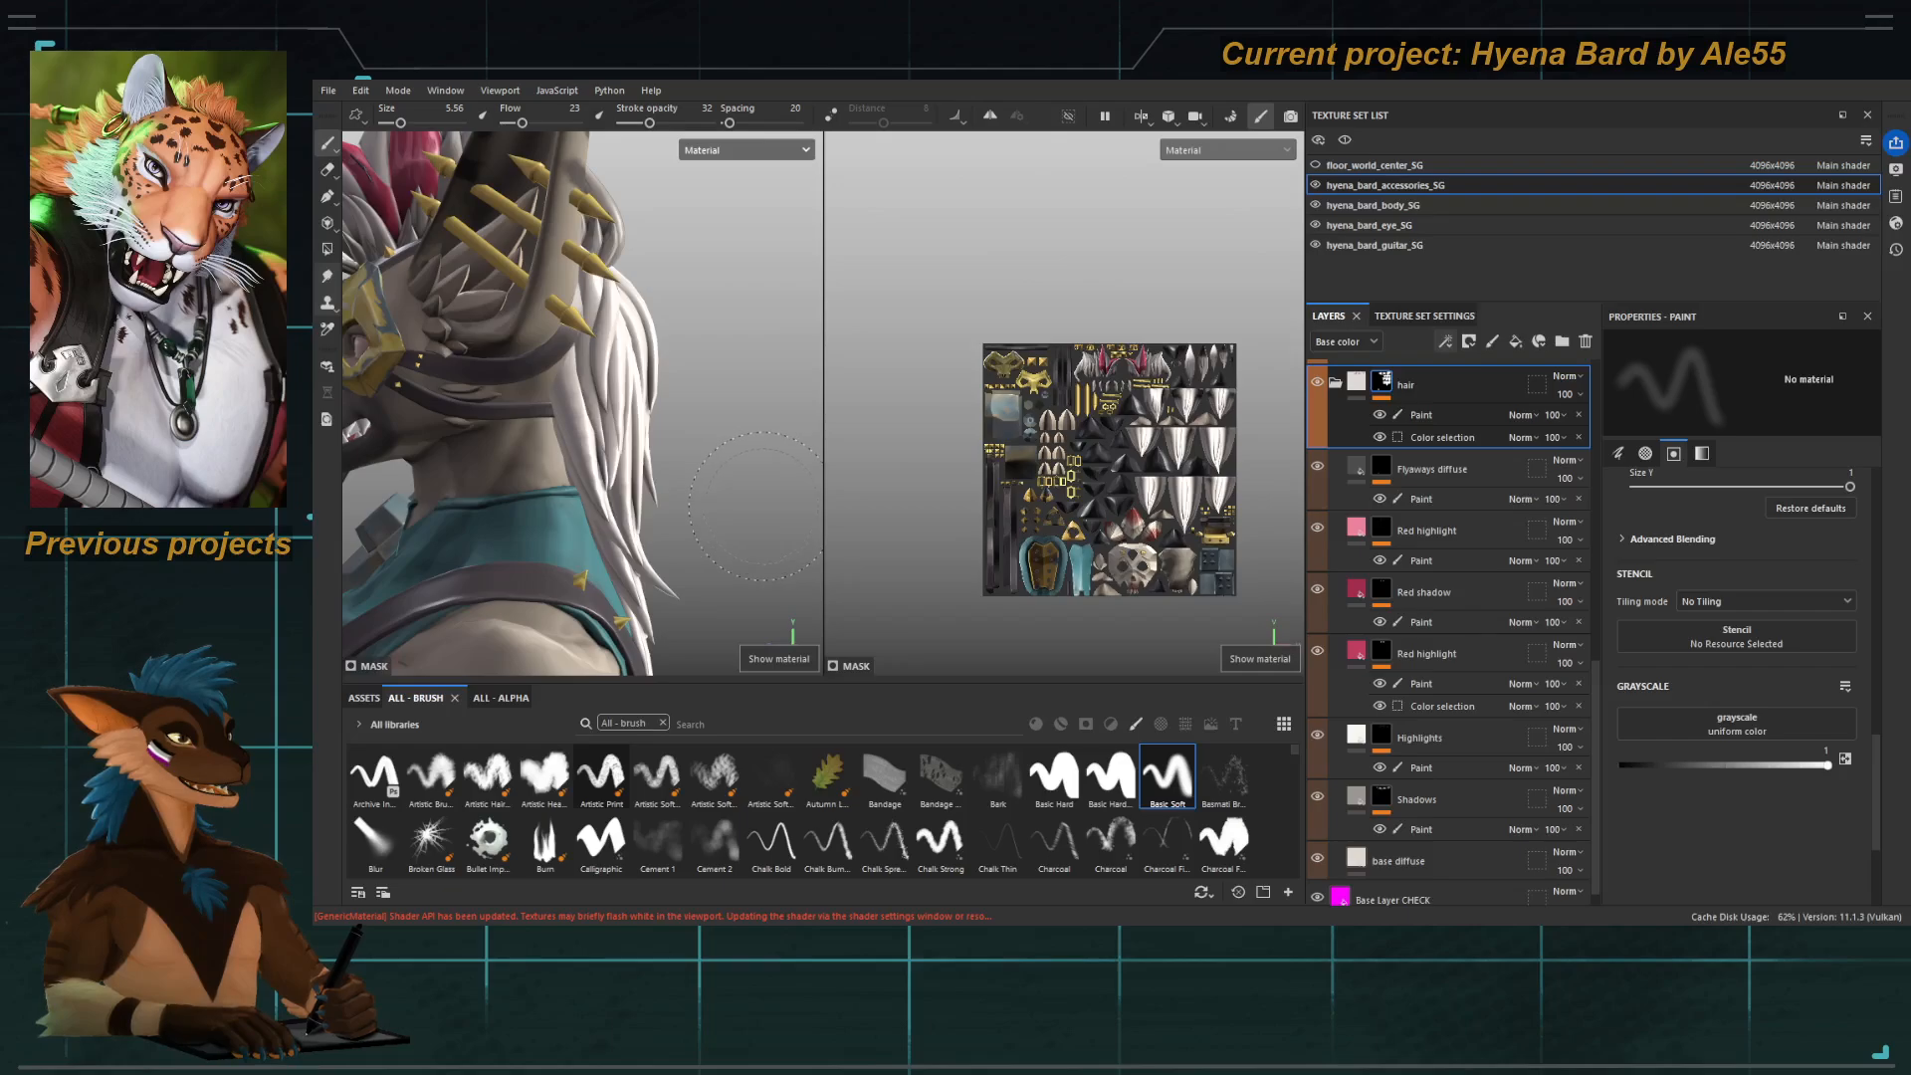
pyautogui.press('m')
pyautogui.keyDown('alt'); pyautogui.moveTo(711, 509); pyautogui.dragTo(750, 417); pyautogui.keyUp('alt')
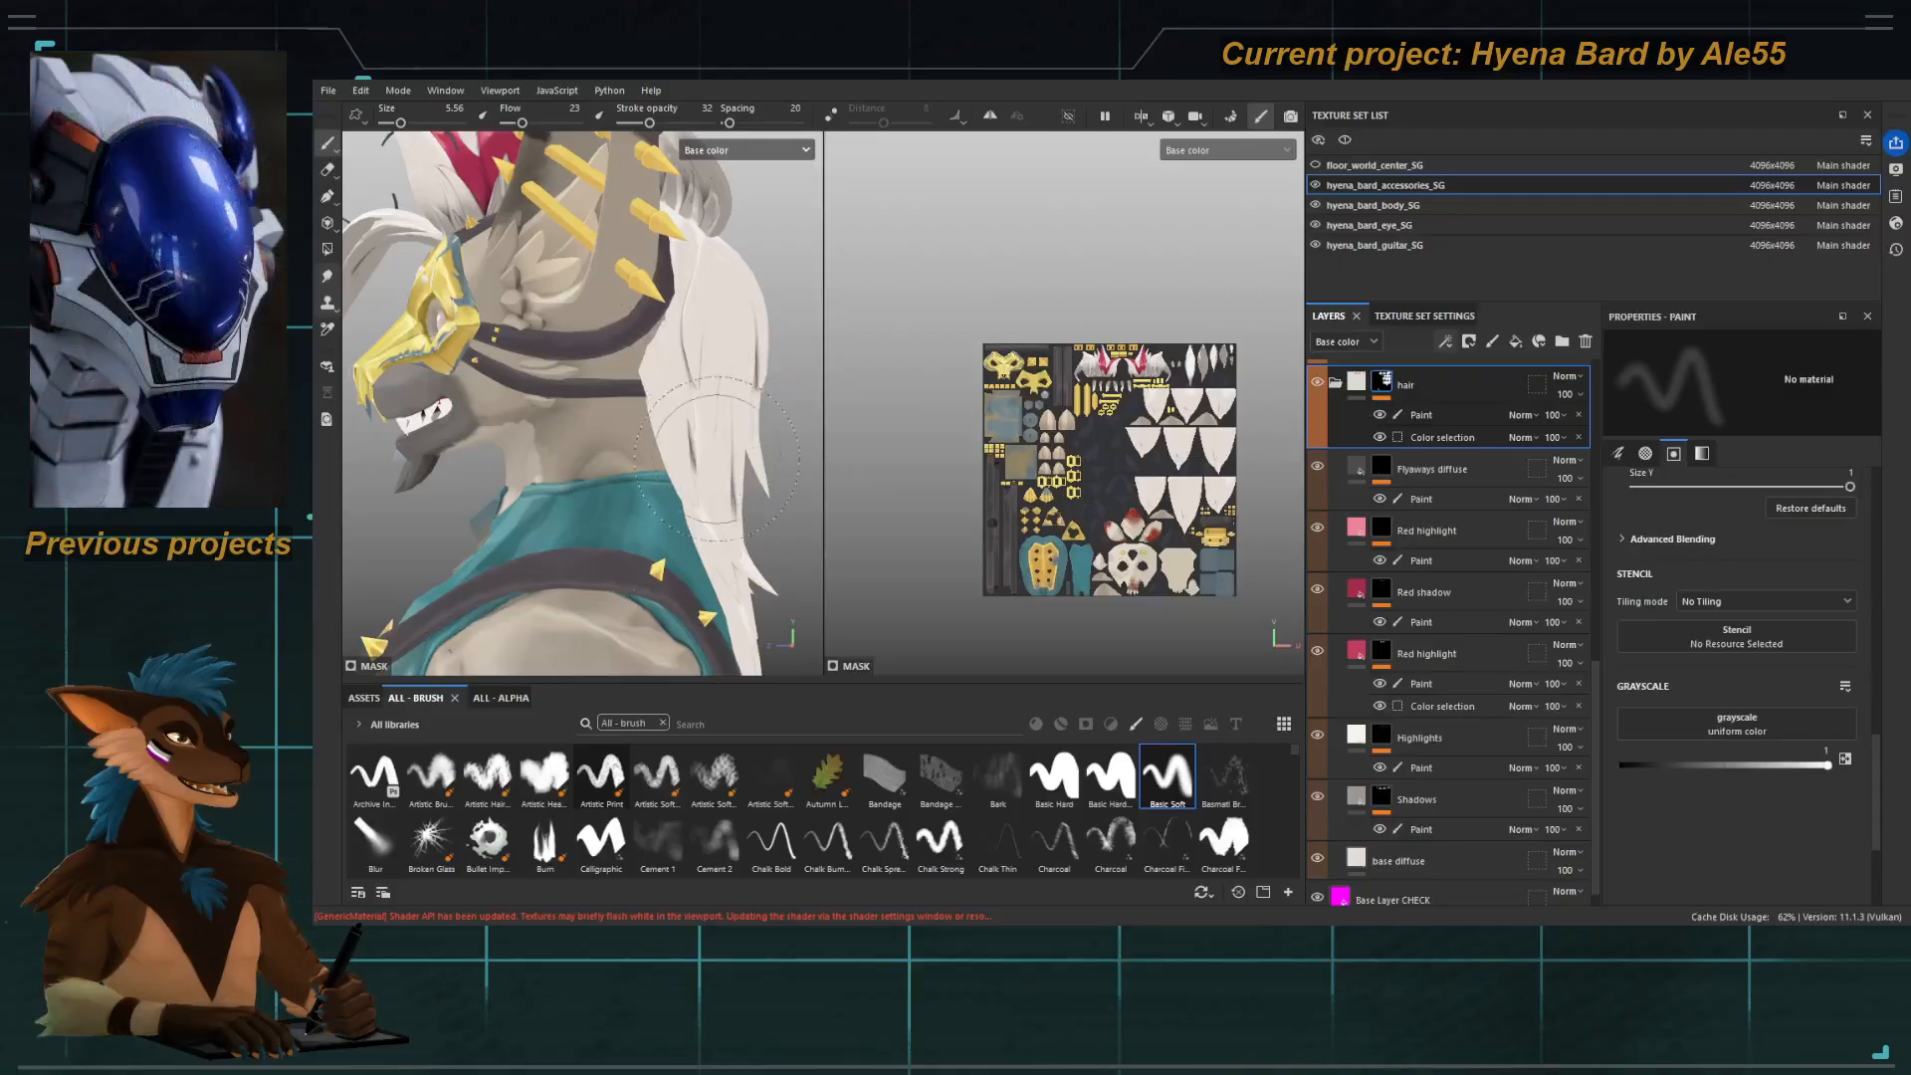
pyautogui.keyDown('alt'); pyautogui.moveTo(751, 418); pyautogui.dragTo(647, 406, button='middle'); pyautogui.keyUp('alt')
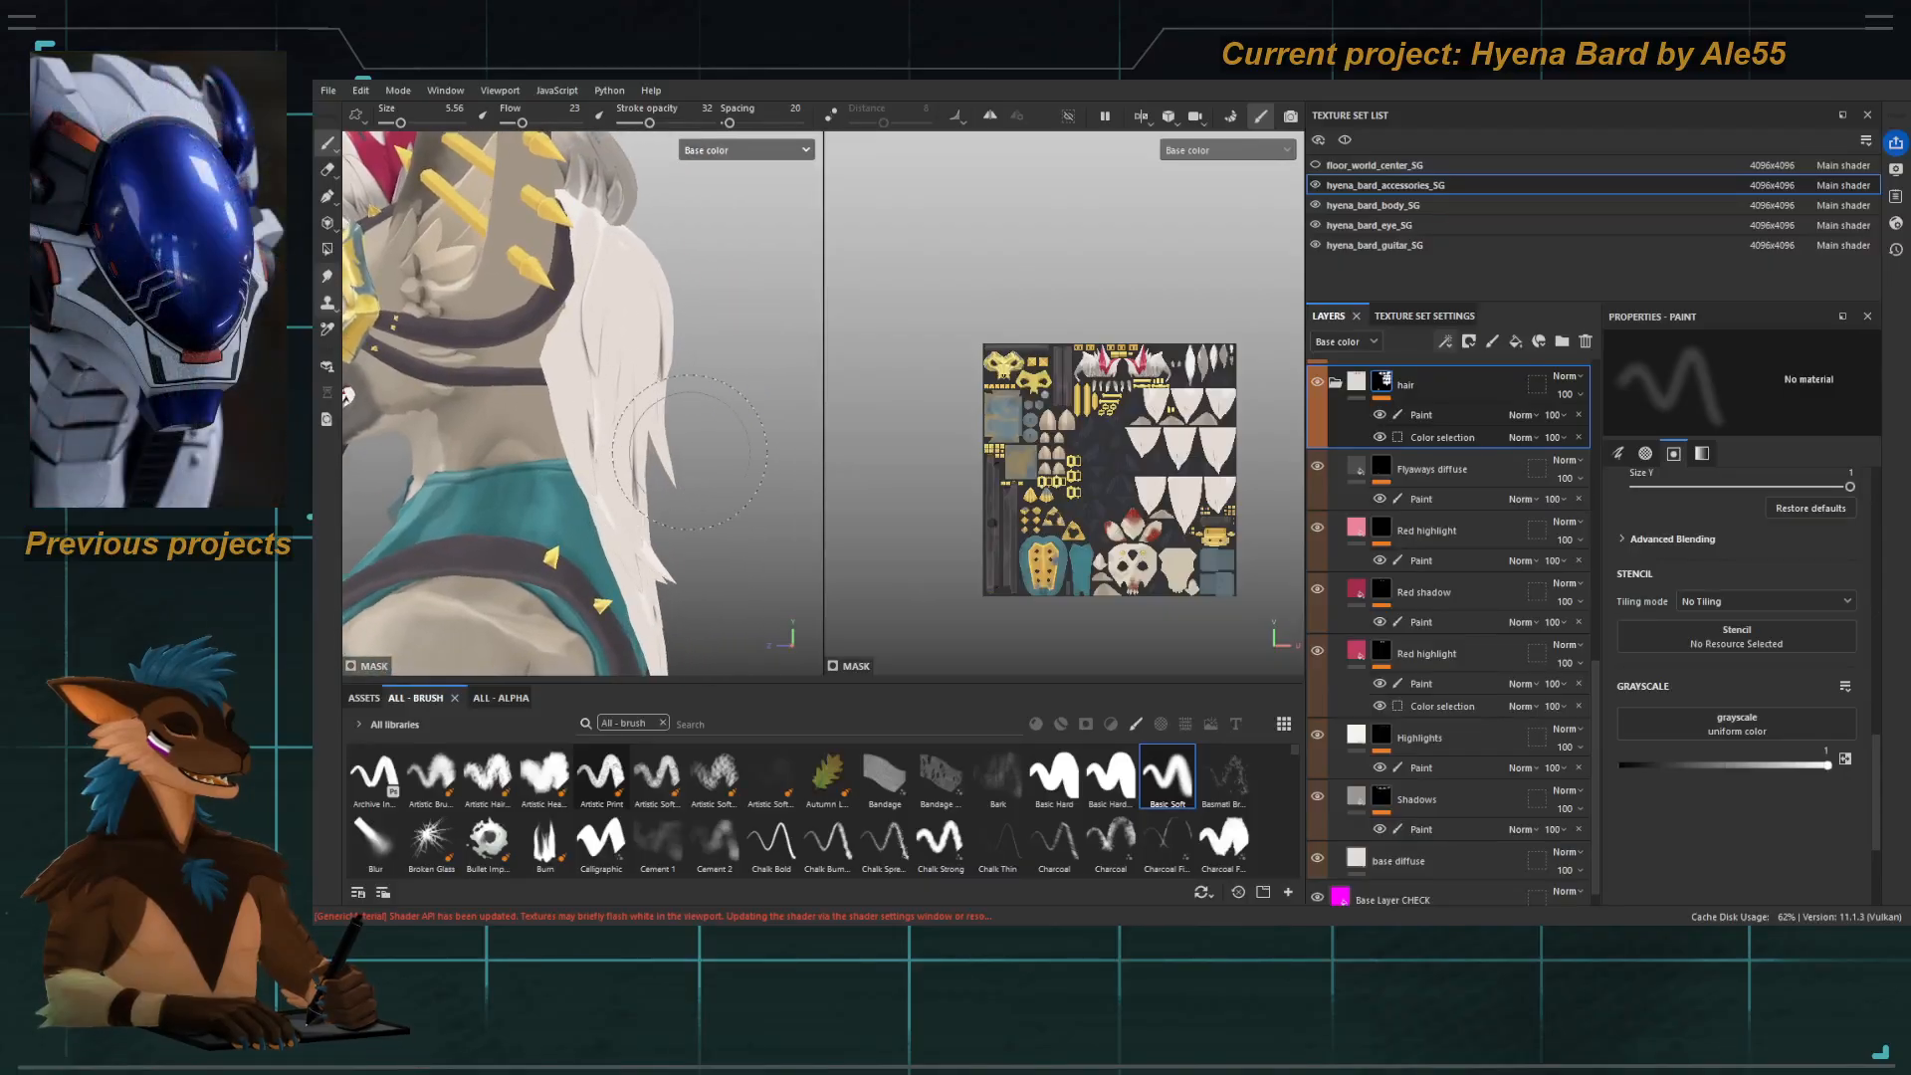
# Rename the Shadows layer as "Shadows mohawk" and duplicate it.
pyautogui.doubleClick(1440, 802)
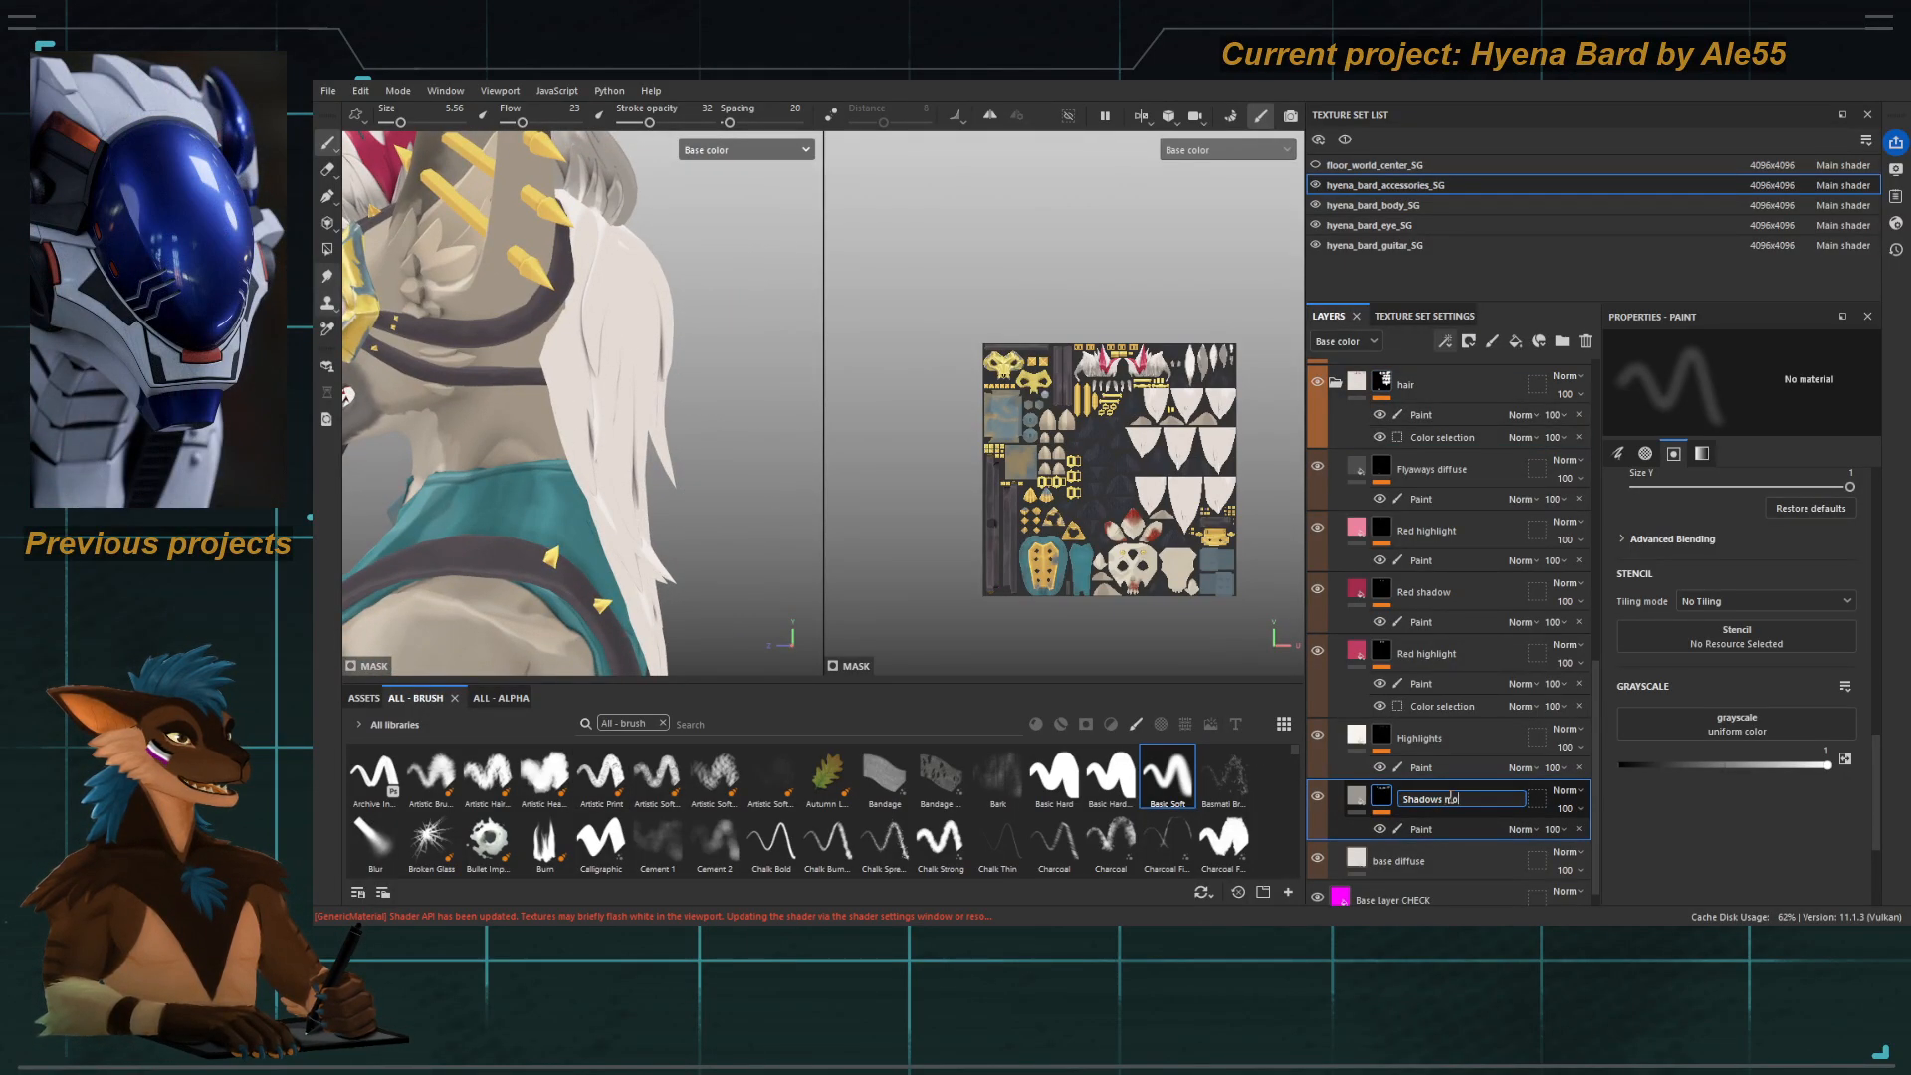
pyautogui.press('Return')
pyautogui.hotkey('ctrl', 'd')
# Name the duplicated shadows layer "Shadows long hair" and clear its painted mask.
pyautogui.doubleClick(1444, 797)
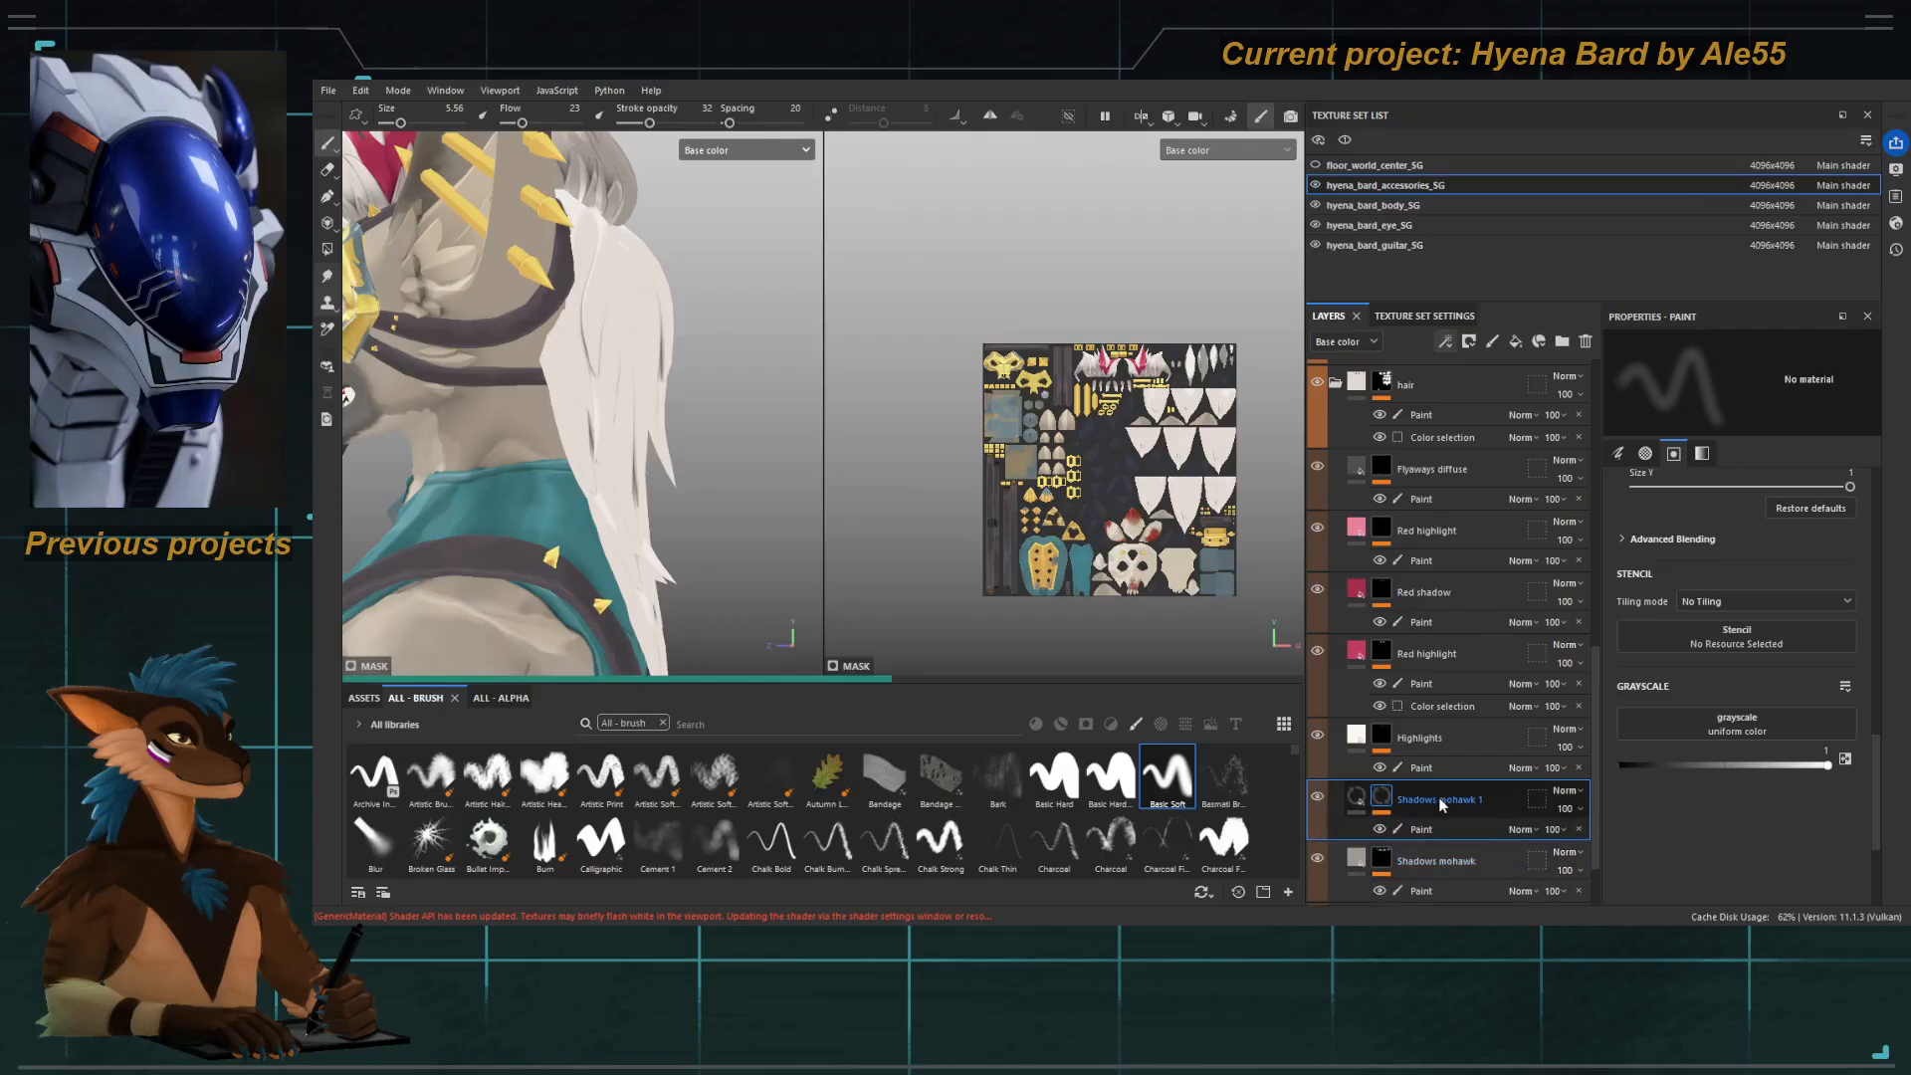
pyautogui.write('Shadow')
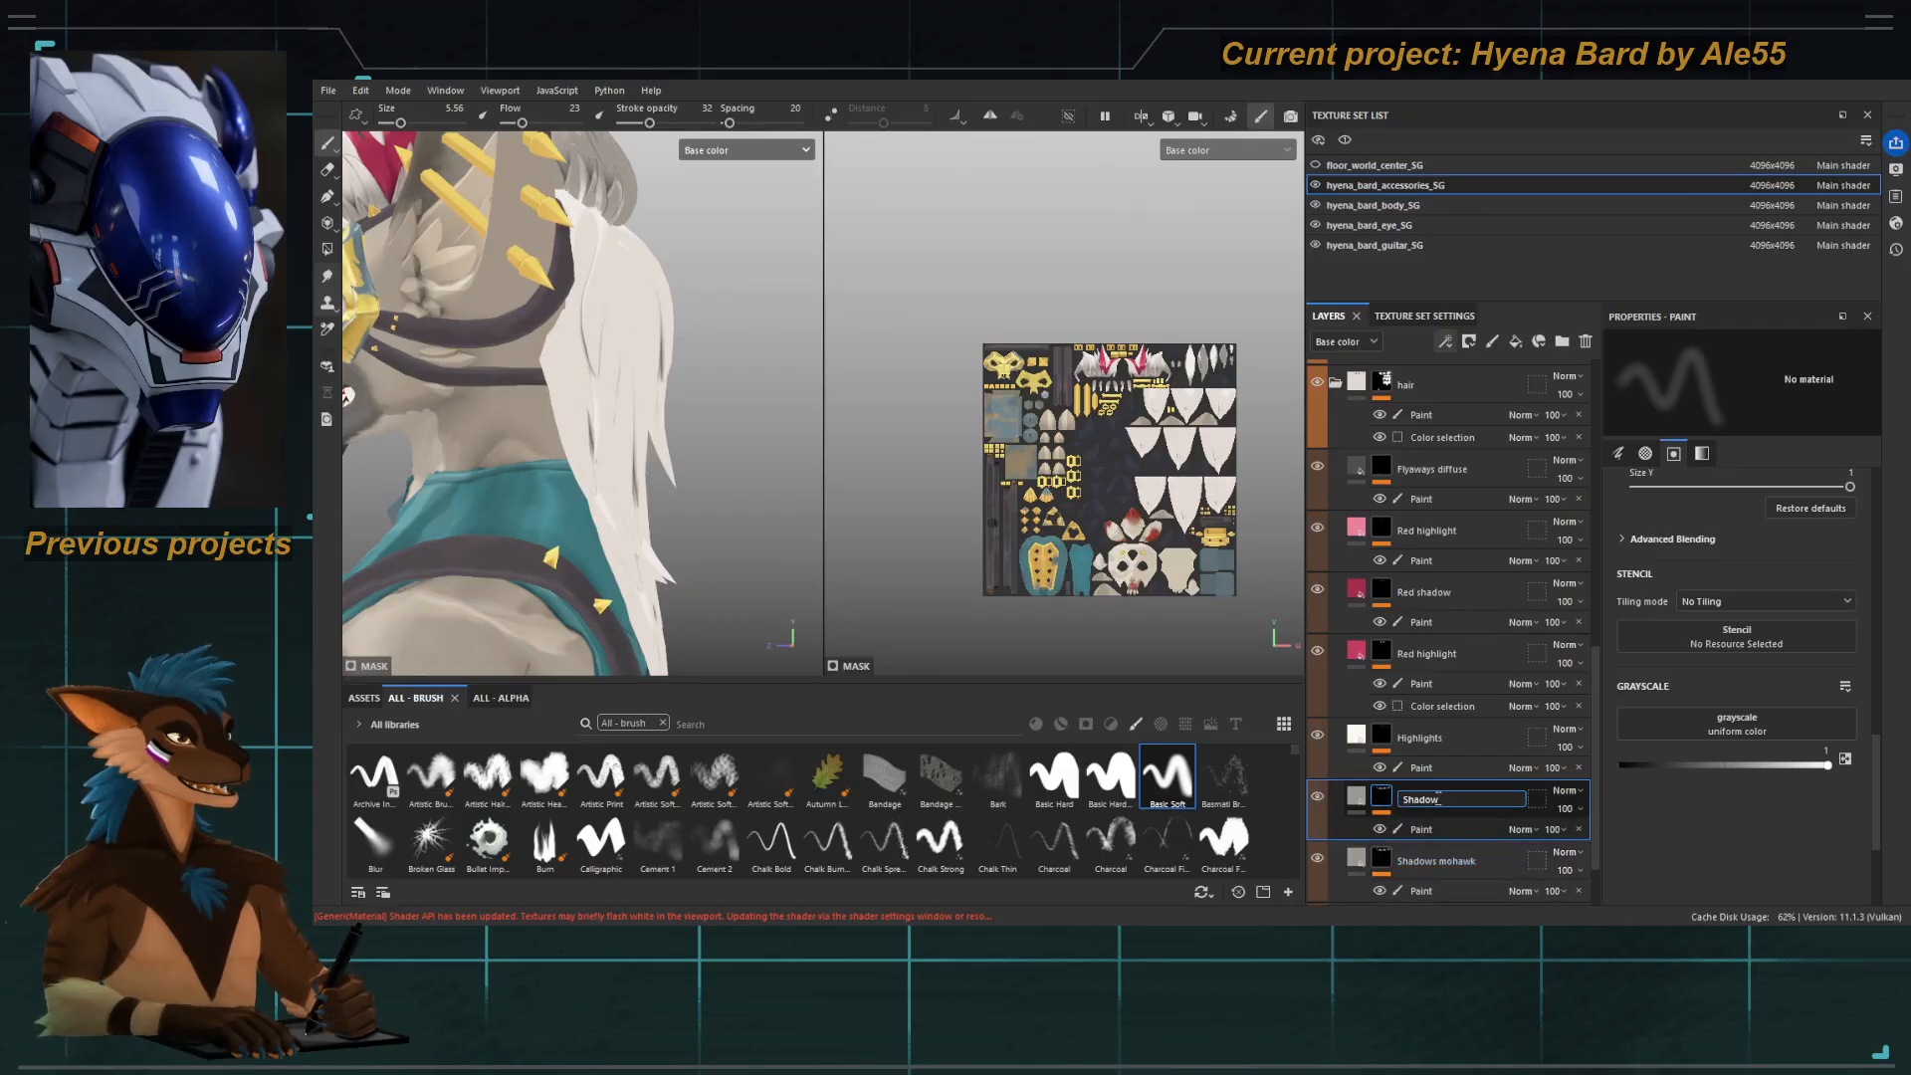
pyautogui.write('s long hair')
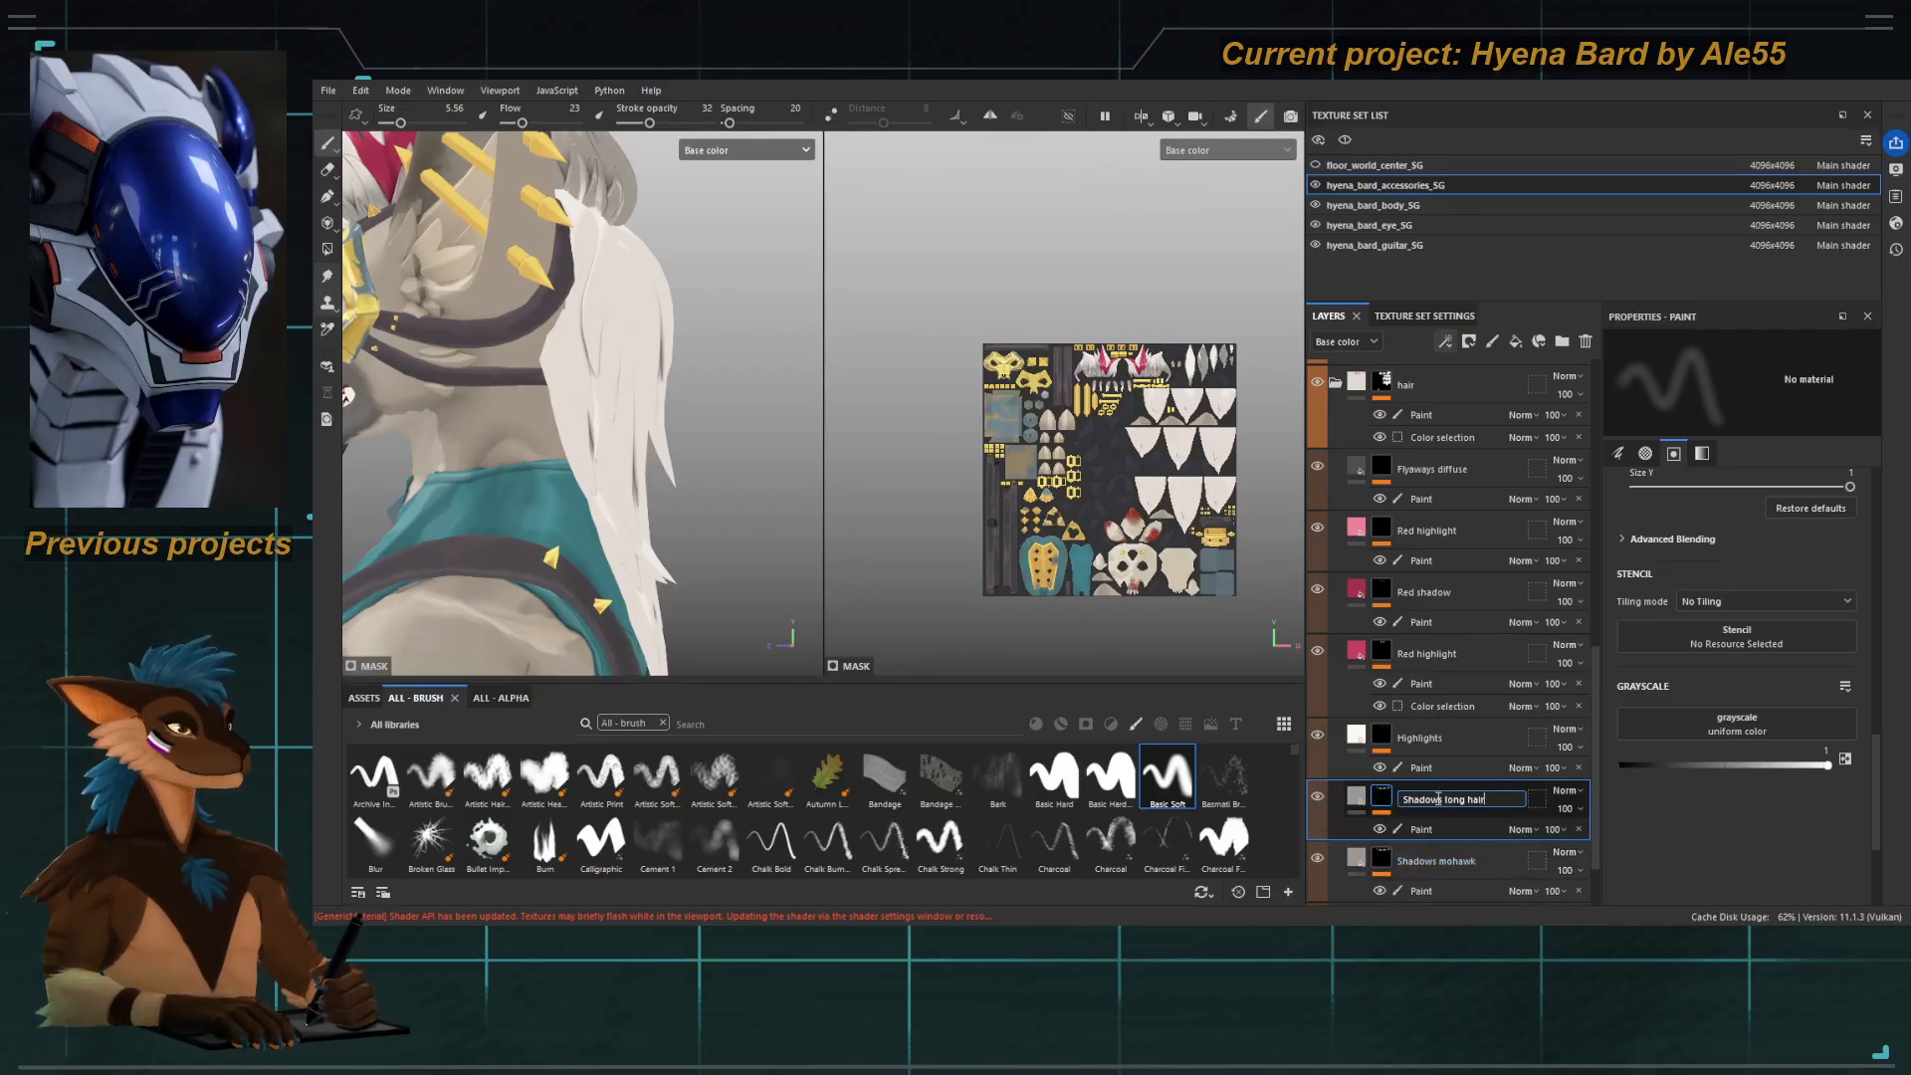
pyautogui.press('Return')
pyautogui.rightClick(1387, 794)
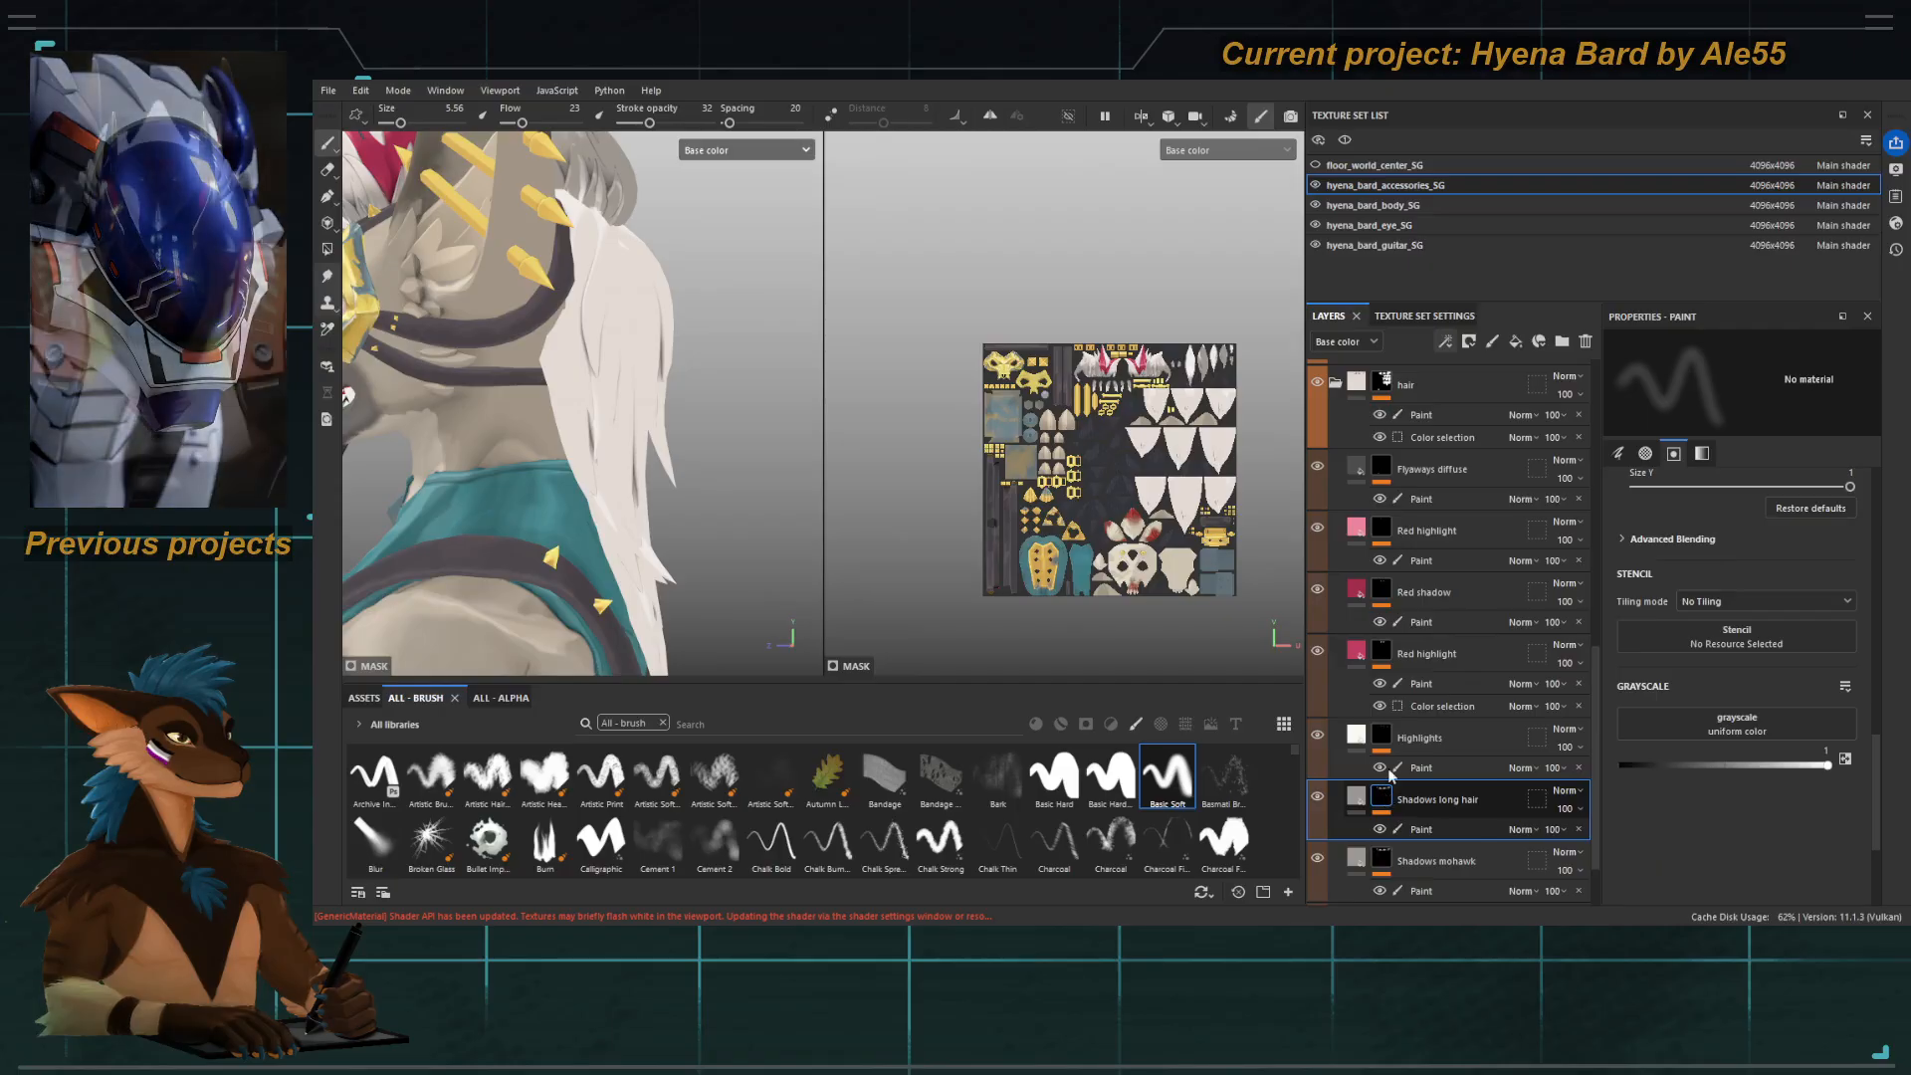
pyautogui.click(1462, 141)
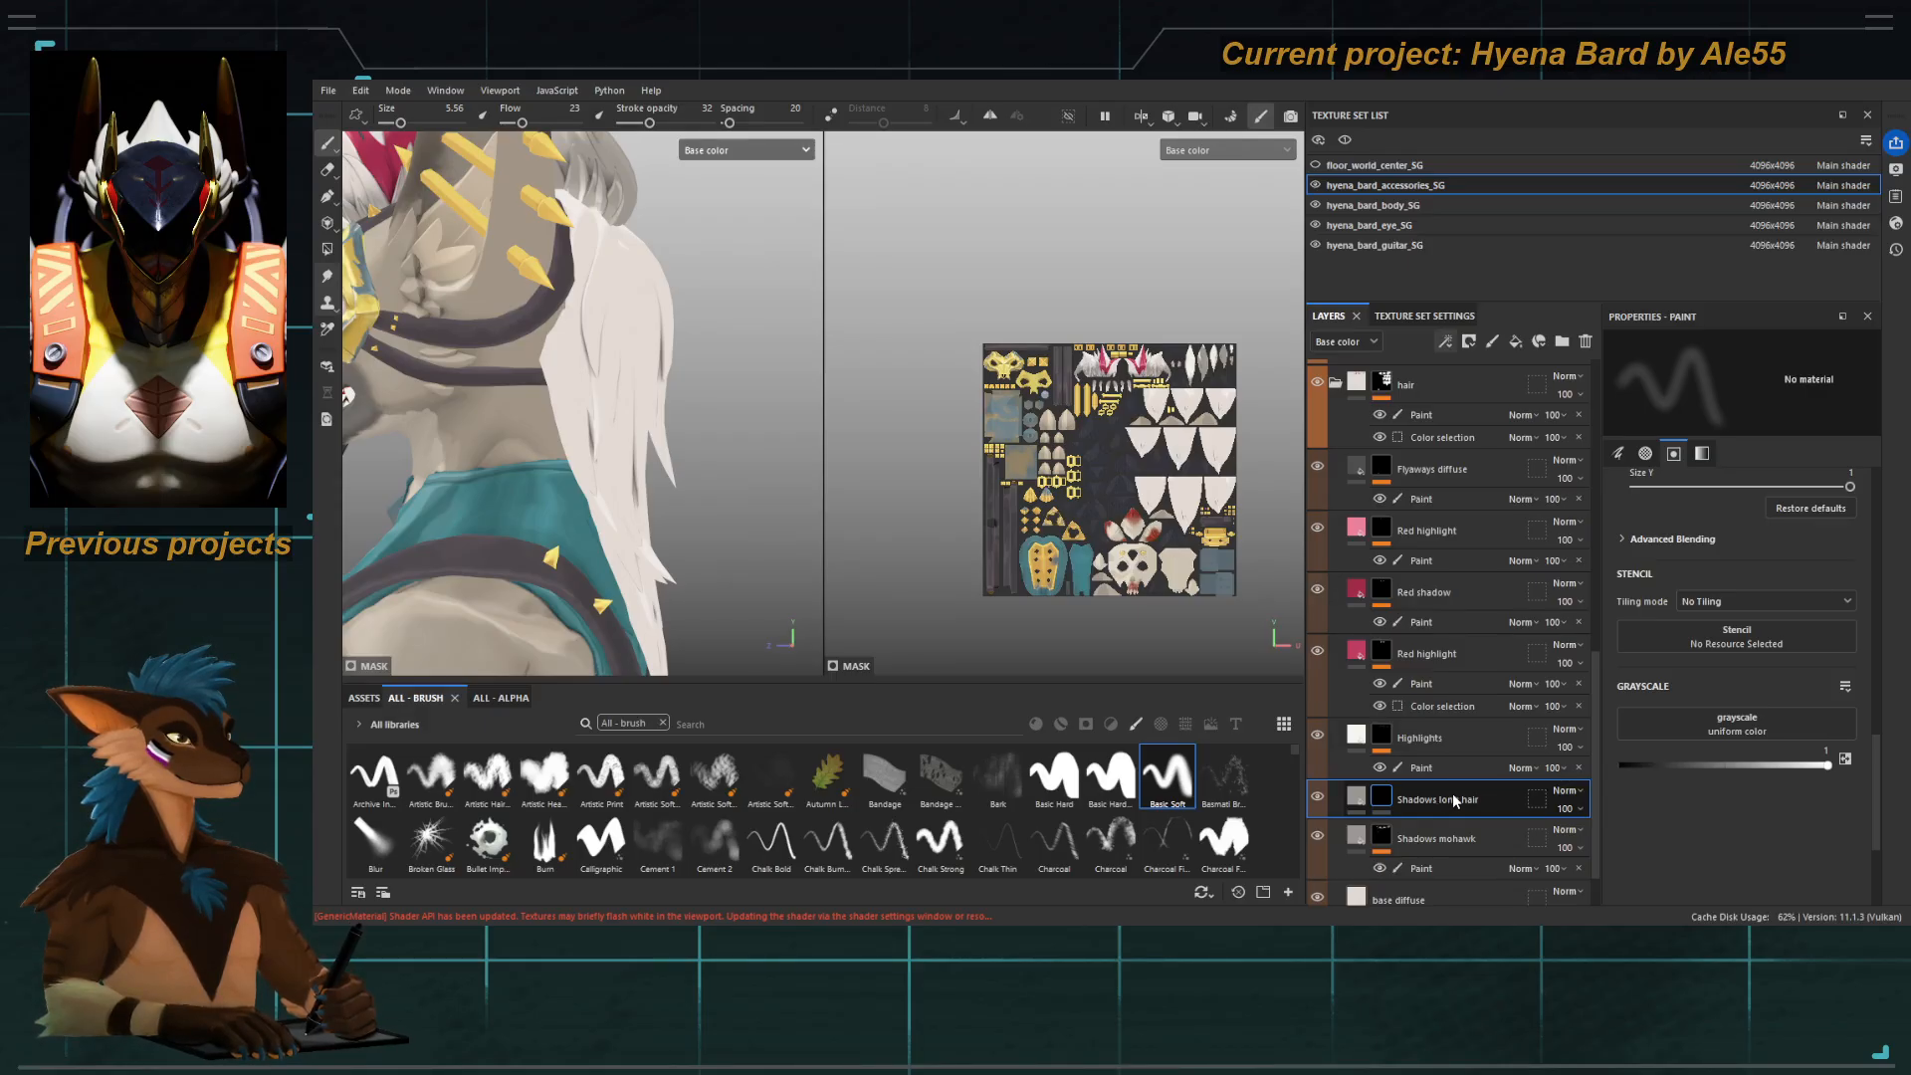
# Group the Shadows long hair layer in a folder named "Long Hair back" and place it directly below Flyaways diffuse.
pyautogui.hotkey('ctrl', 'g')
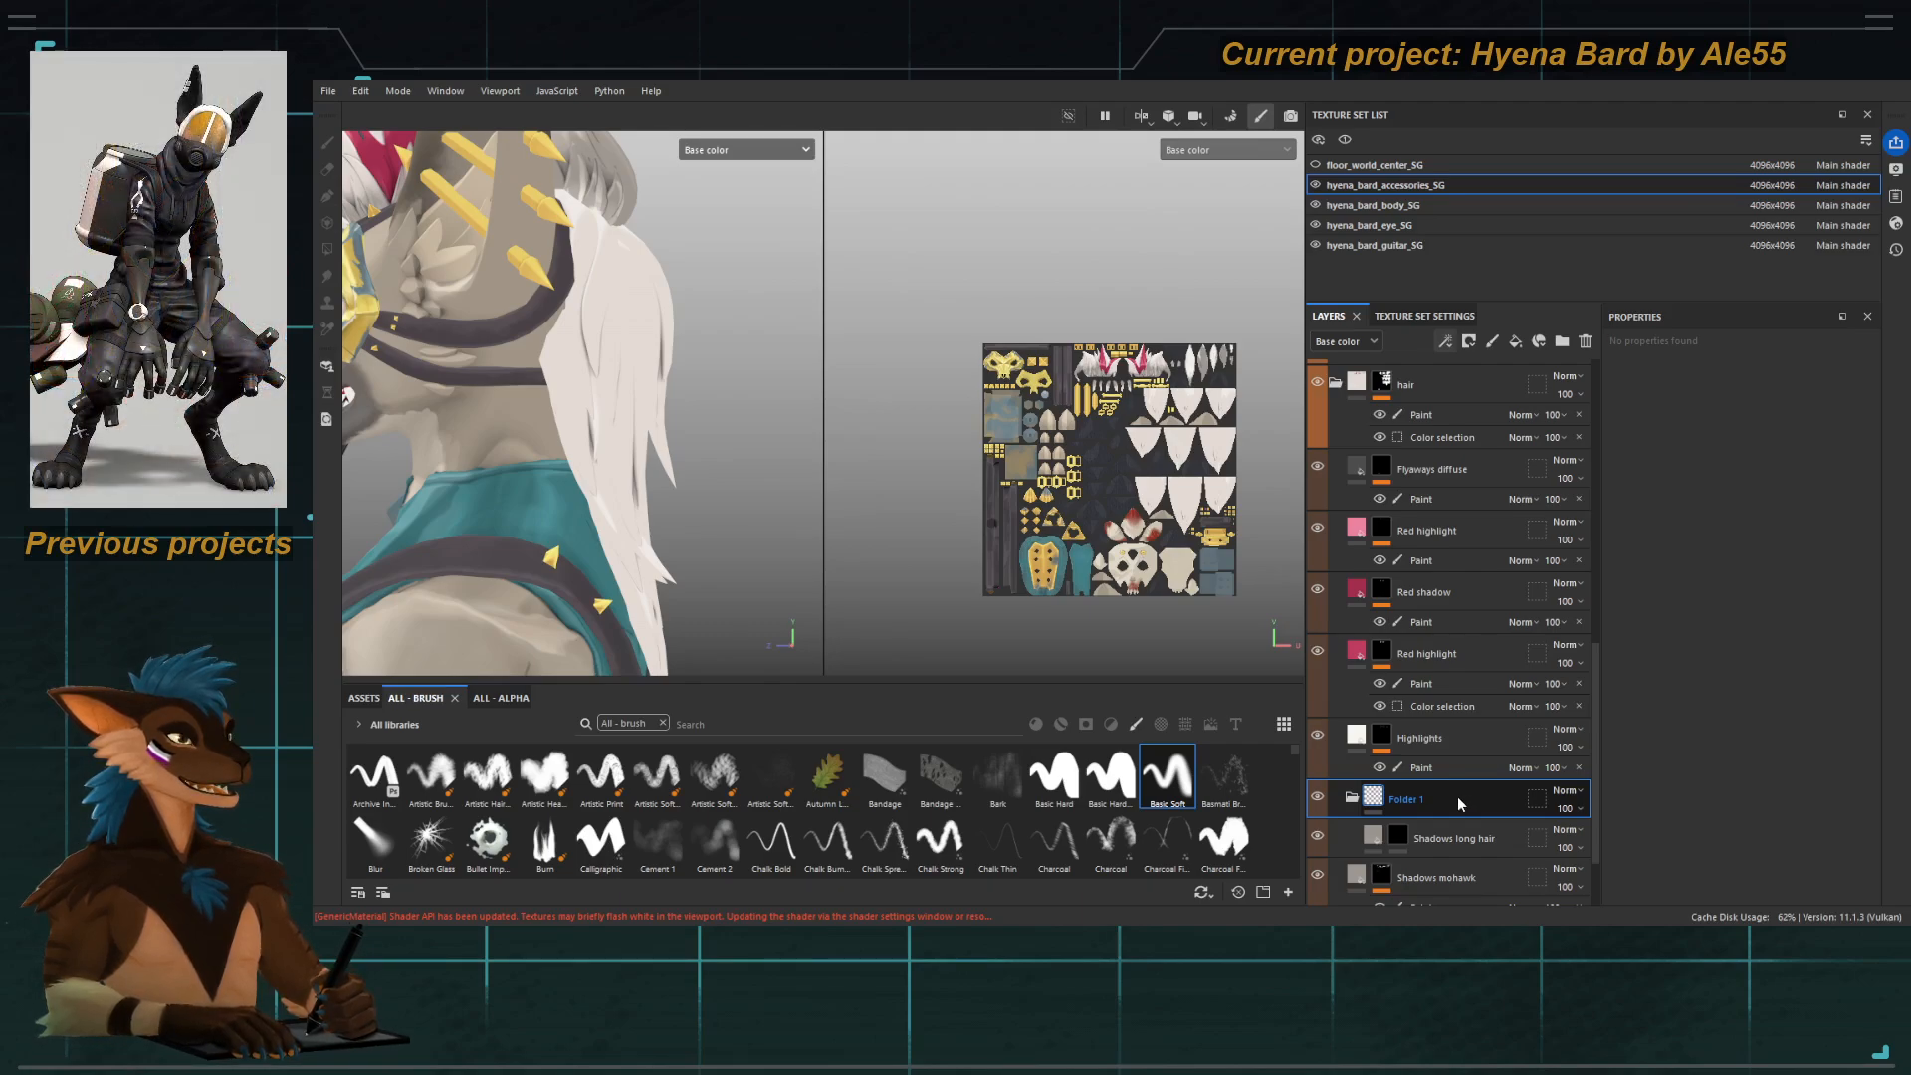
pyautogui.moveTo(1458, 796); pyautogui.dragTo(1424, 524)
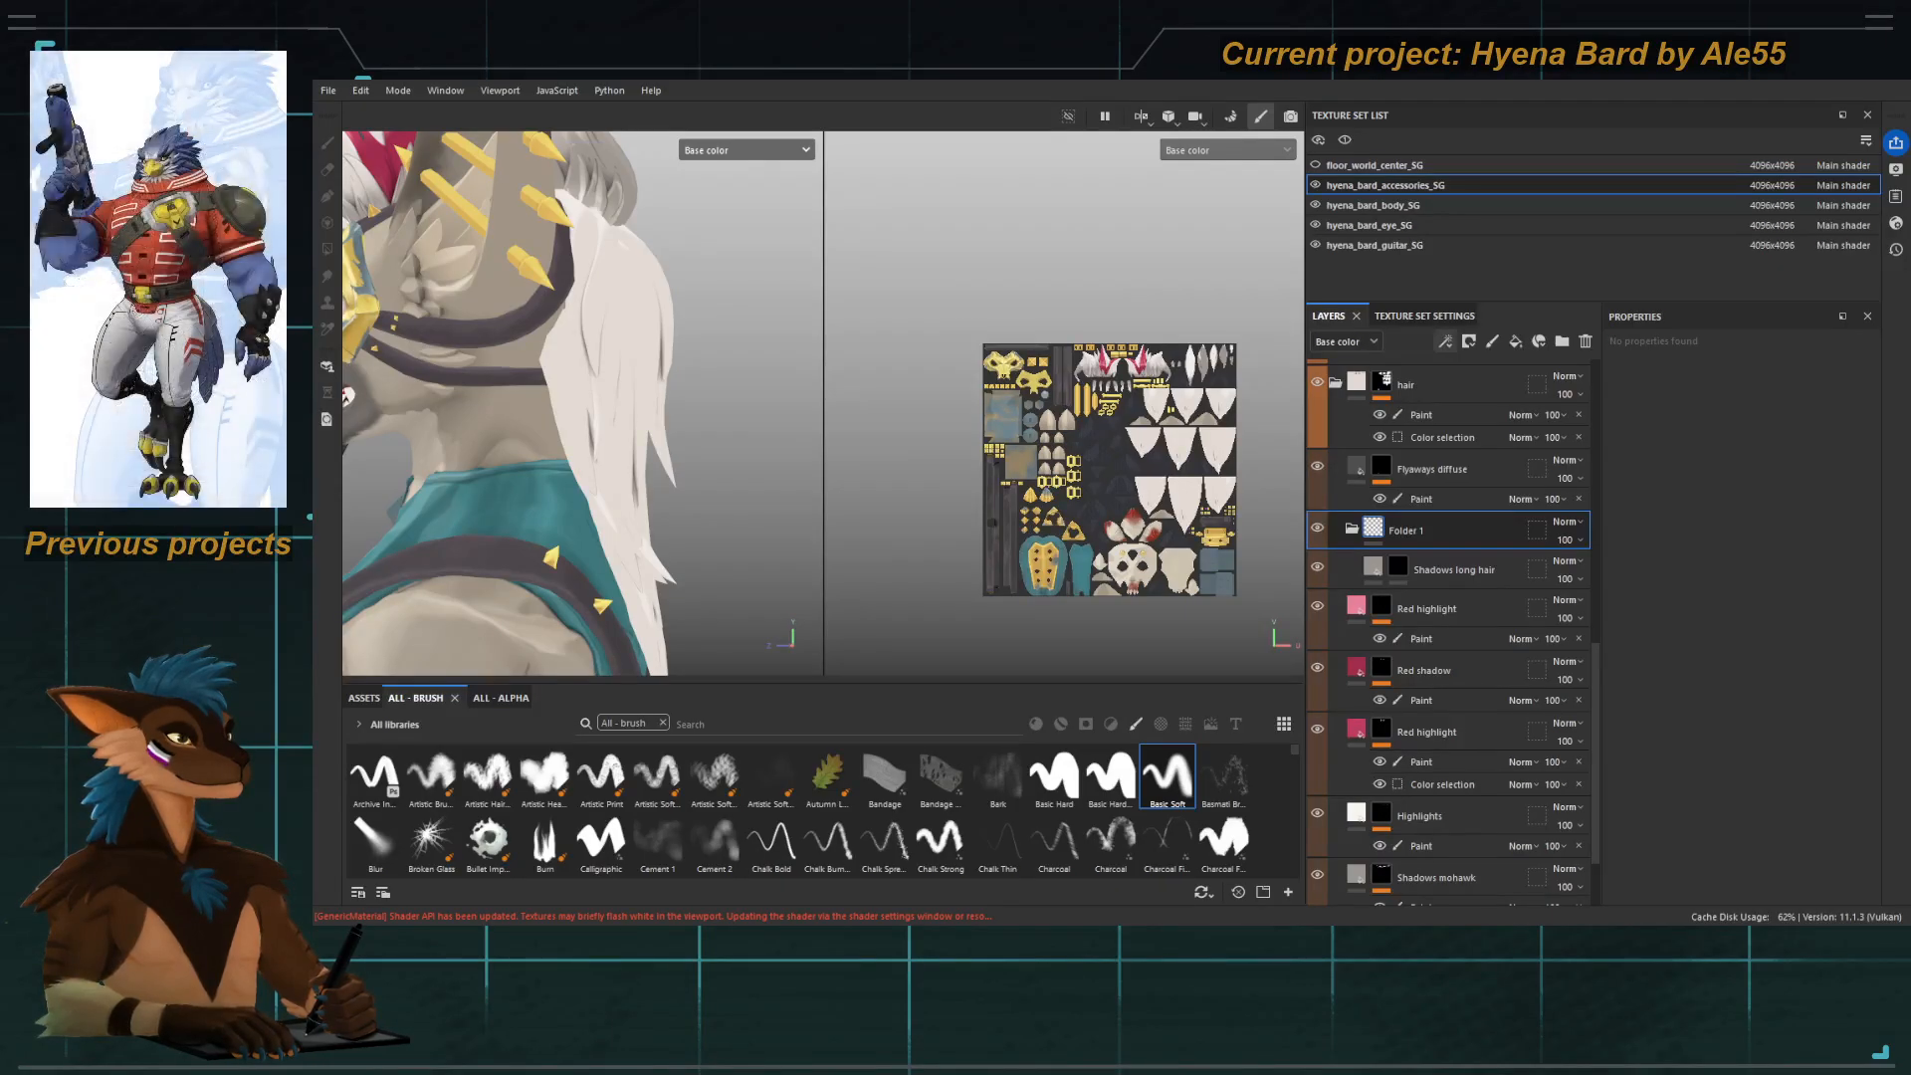
pyautogui.doubleClick(1406, 530)
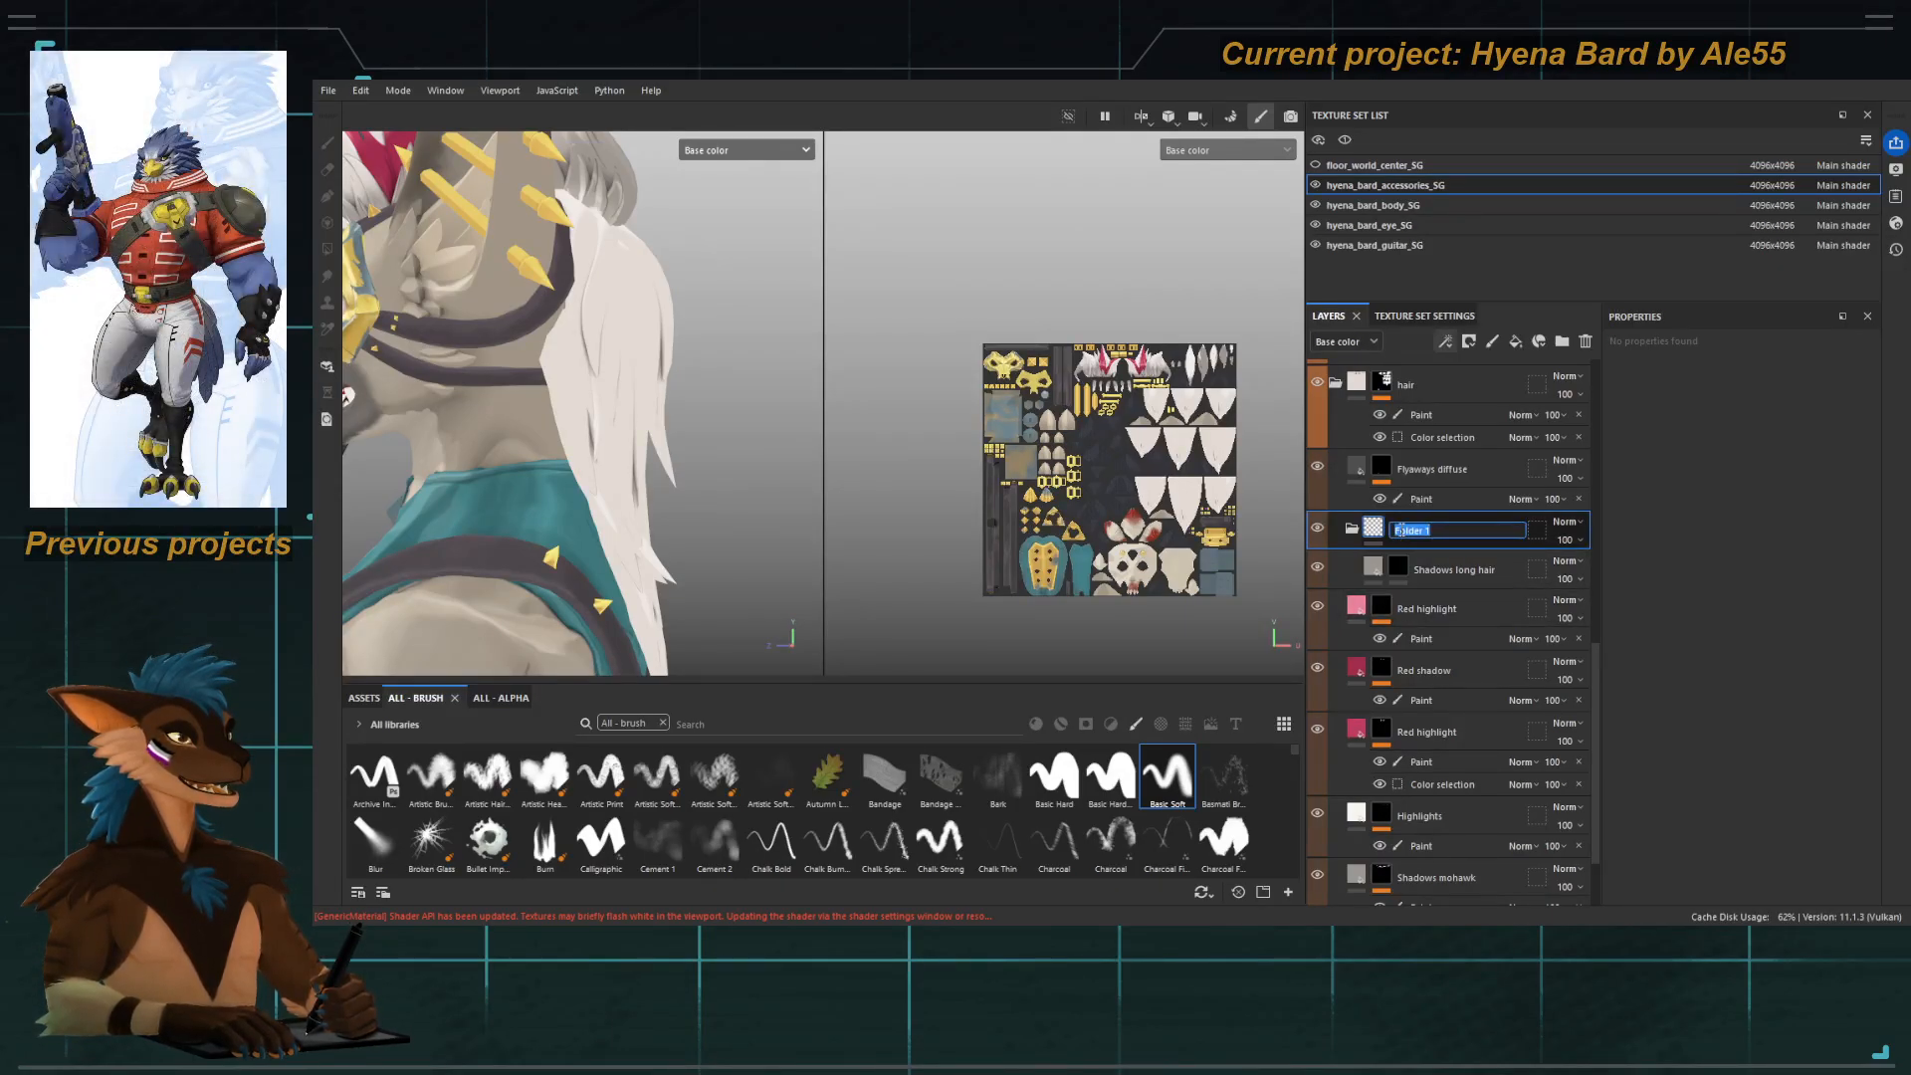
pyautogui.write('H')
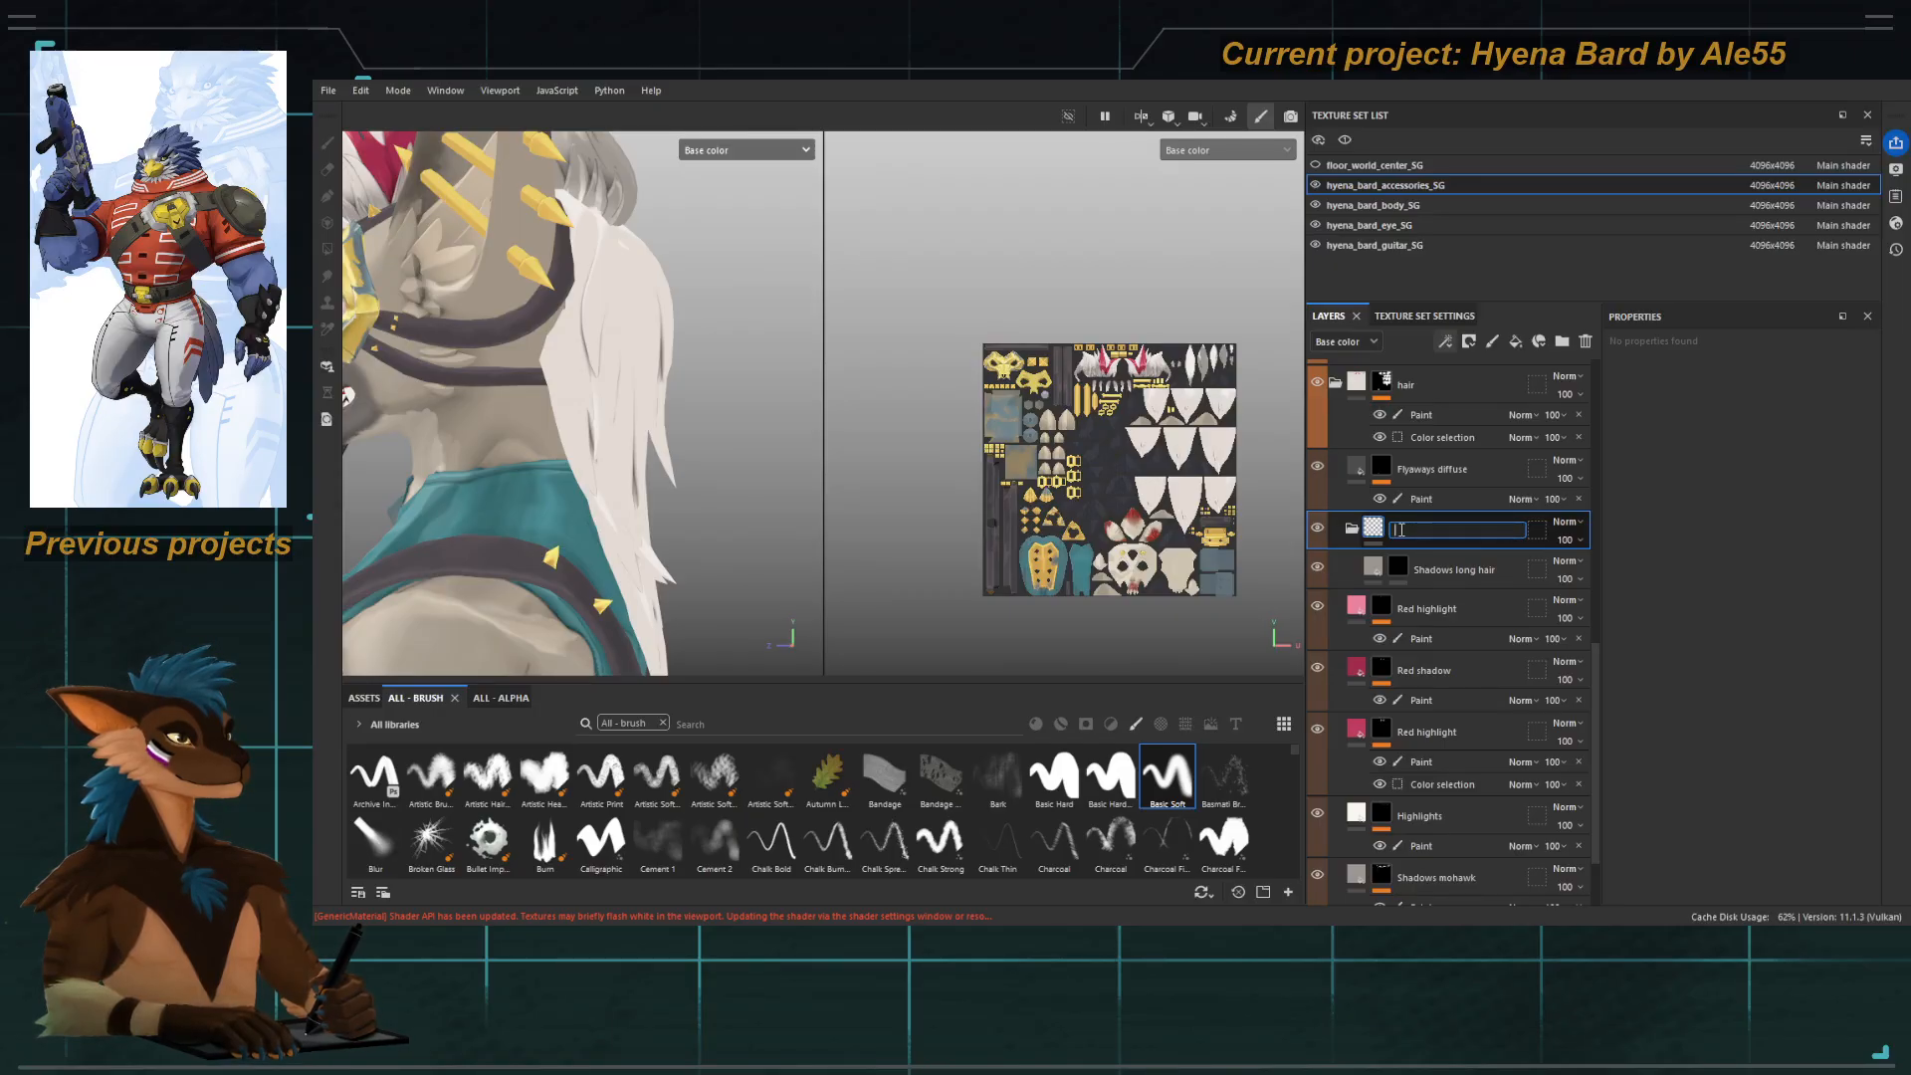
pyautogui.write('Long Hair back')
pyautogui.press('Return')
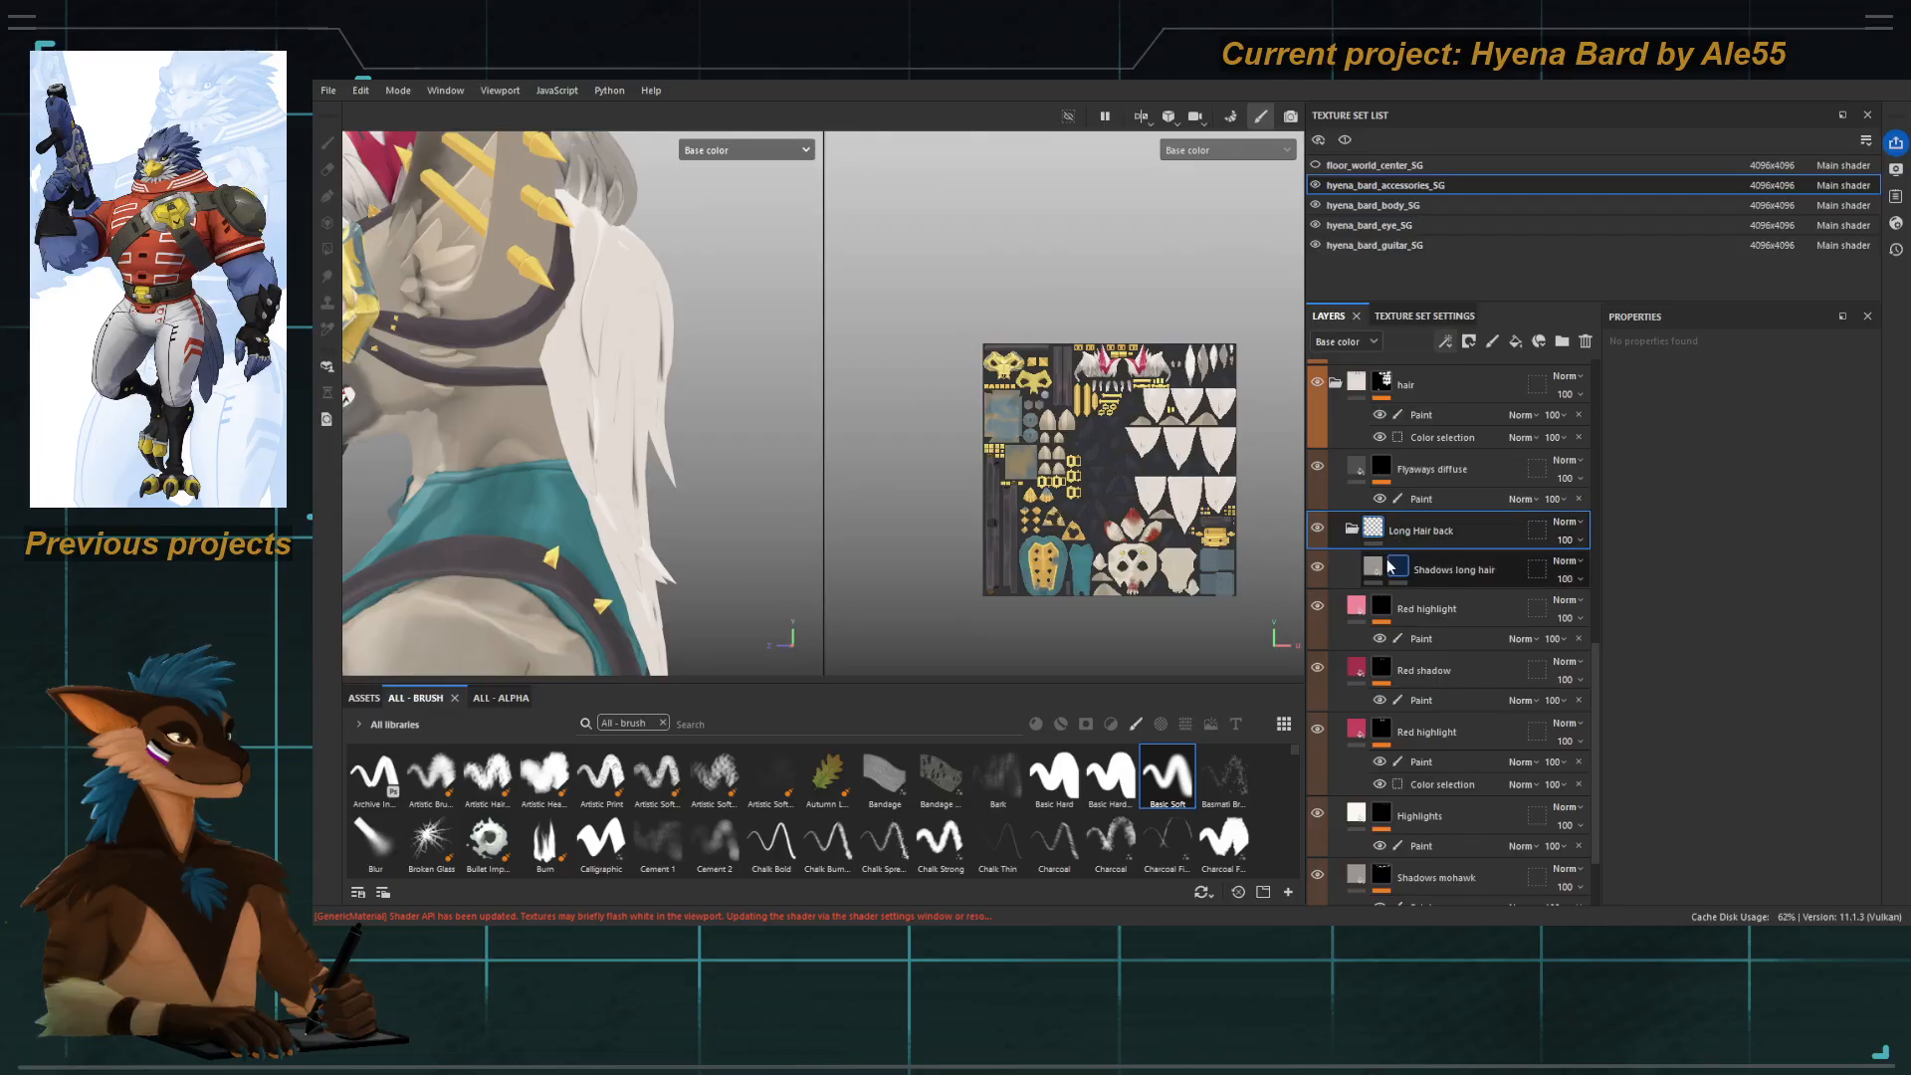
# Add a black mask to the Long Hair back folder and polygon-fill the long back hair's UV islands in white.
pyautogui.hotkey('ctrl', 'm')
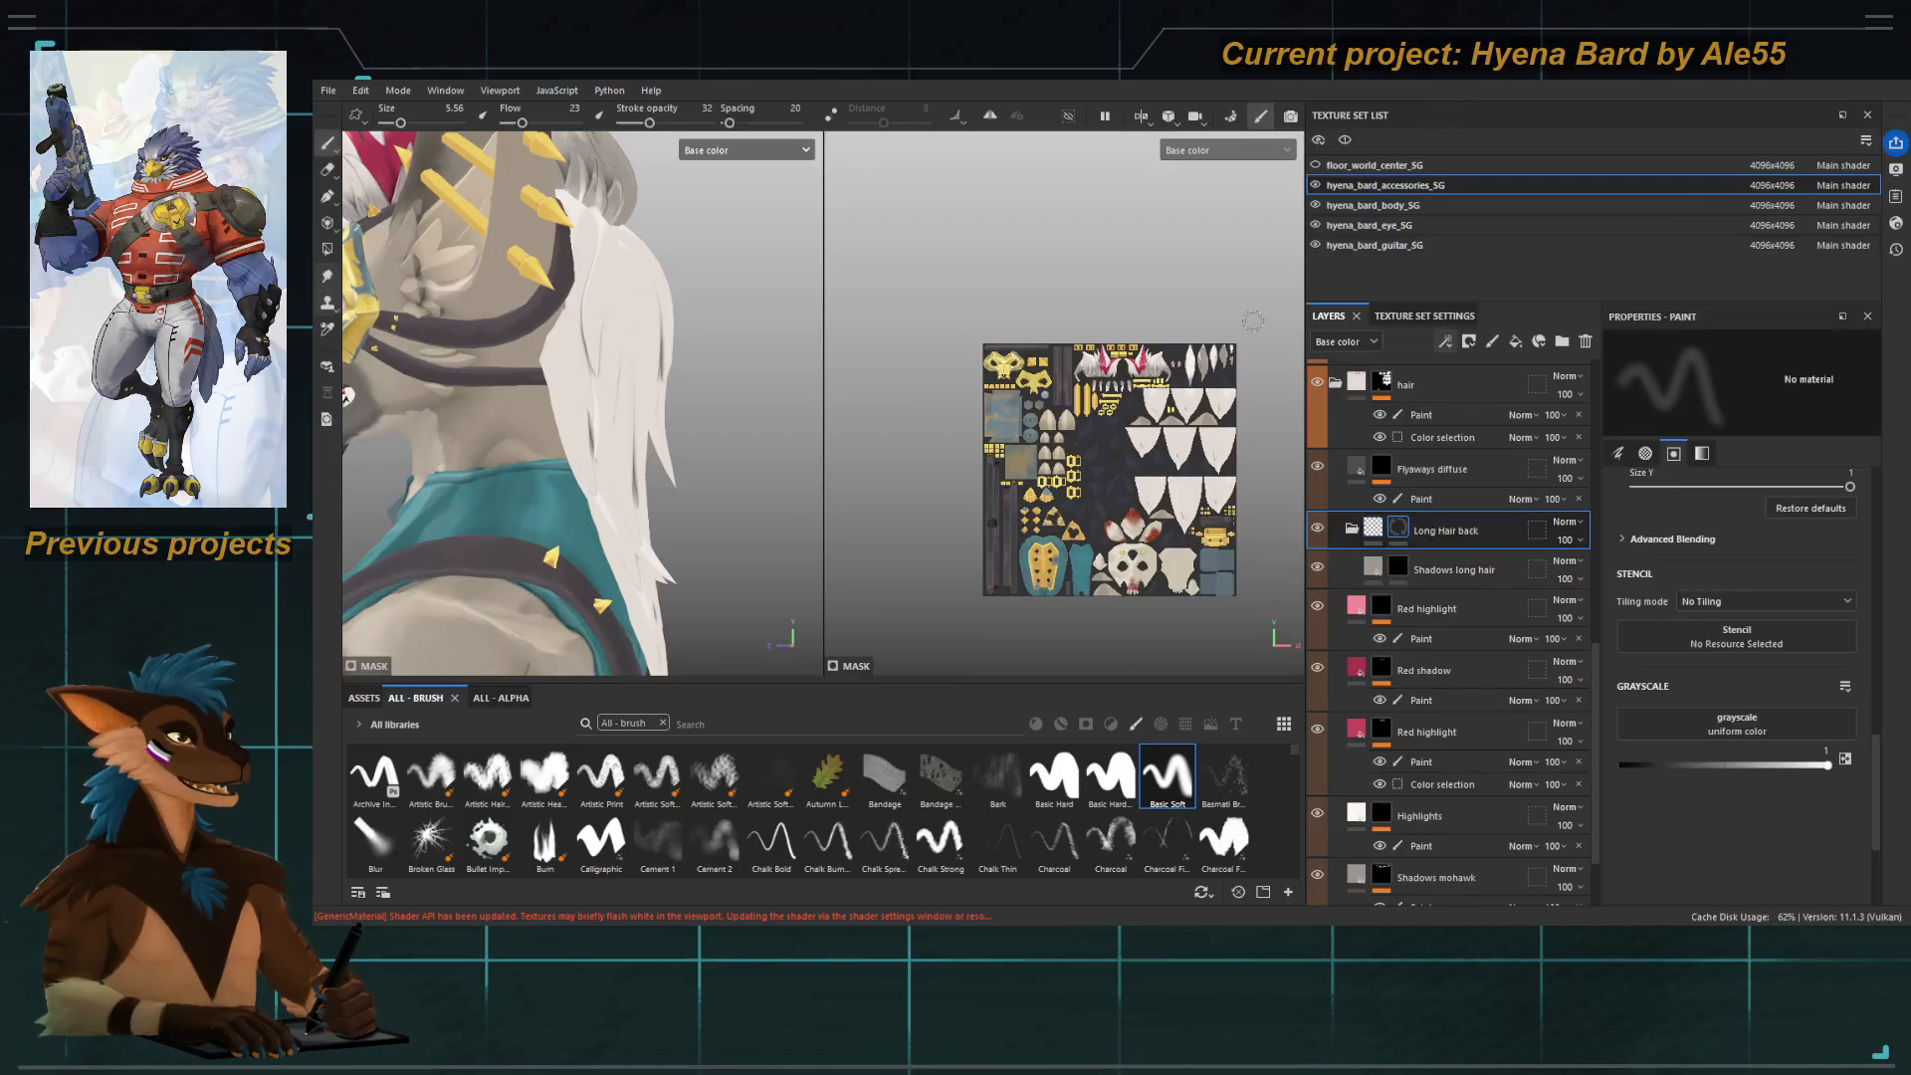
pyautogui.press('4')
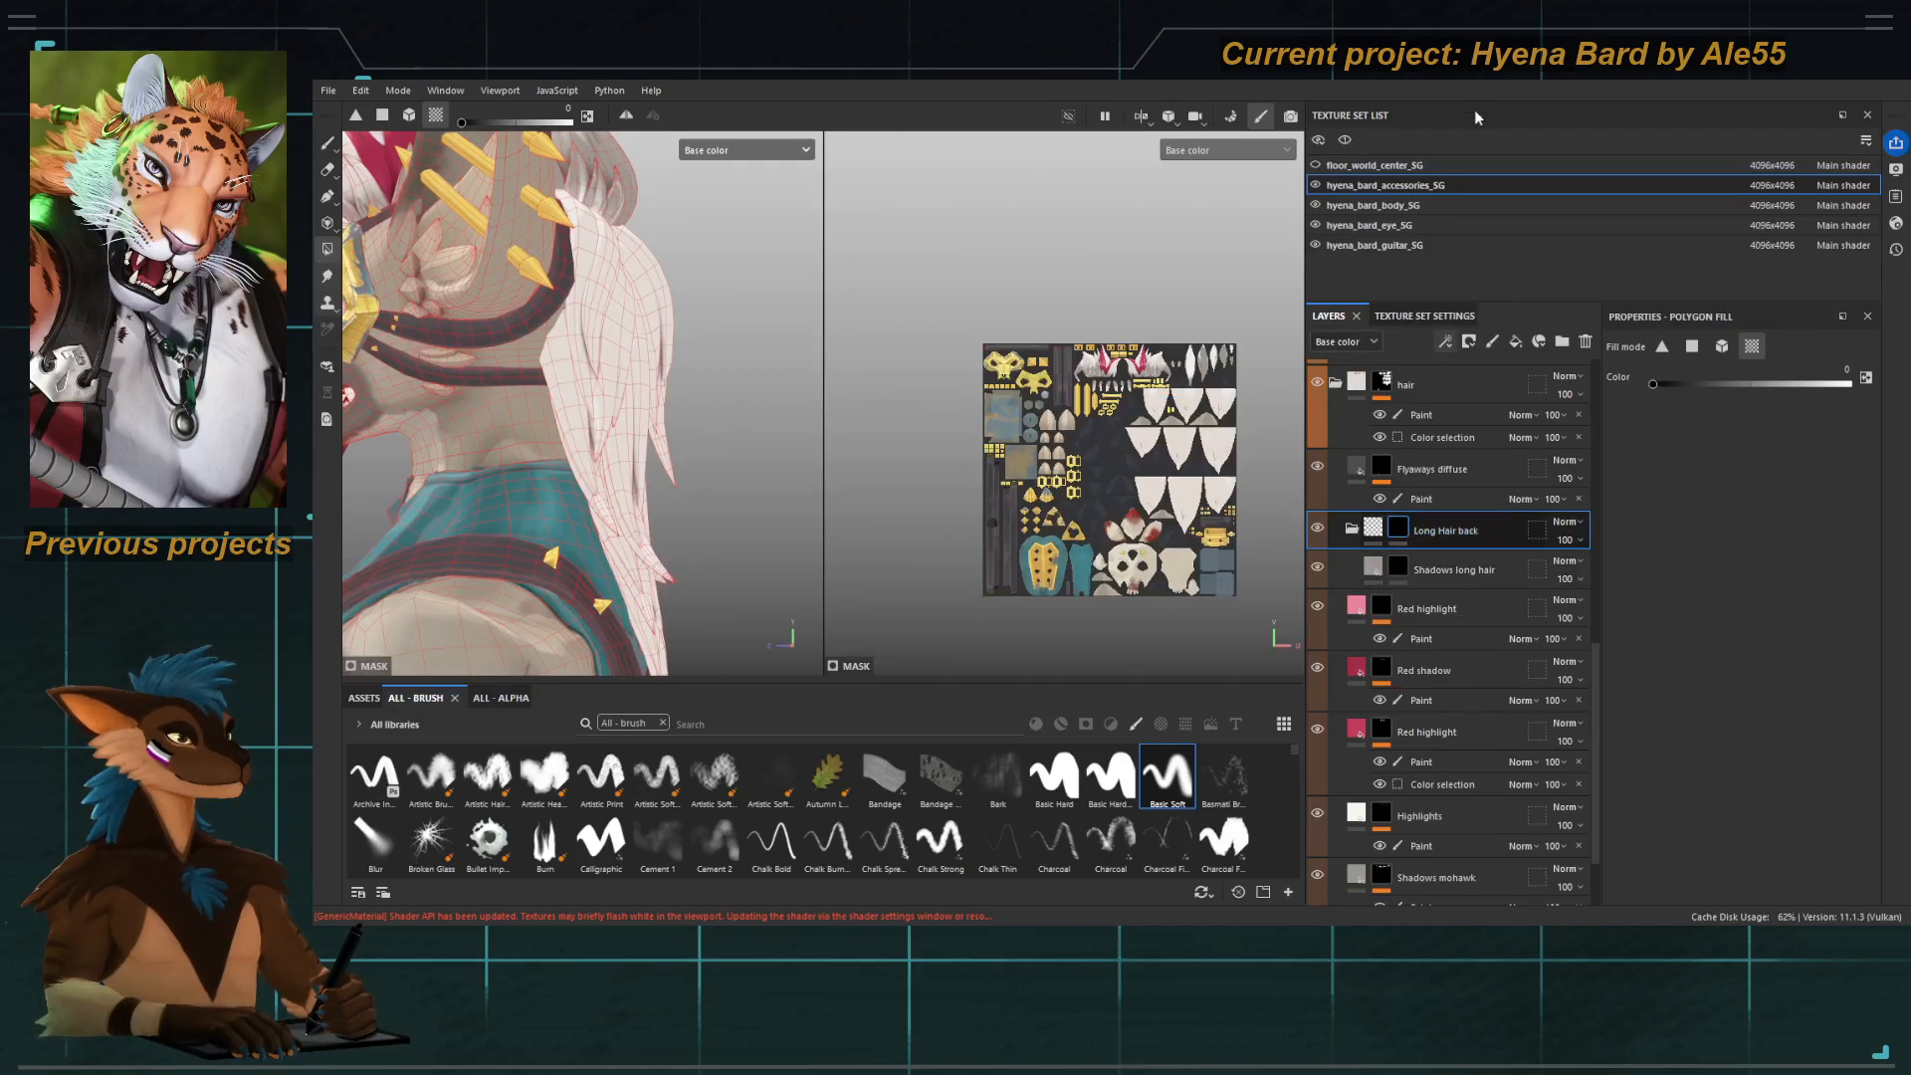
pyautogui.click(1403, 528)
pyautogui.click(1177, 456)
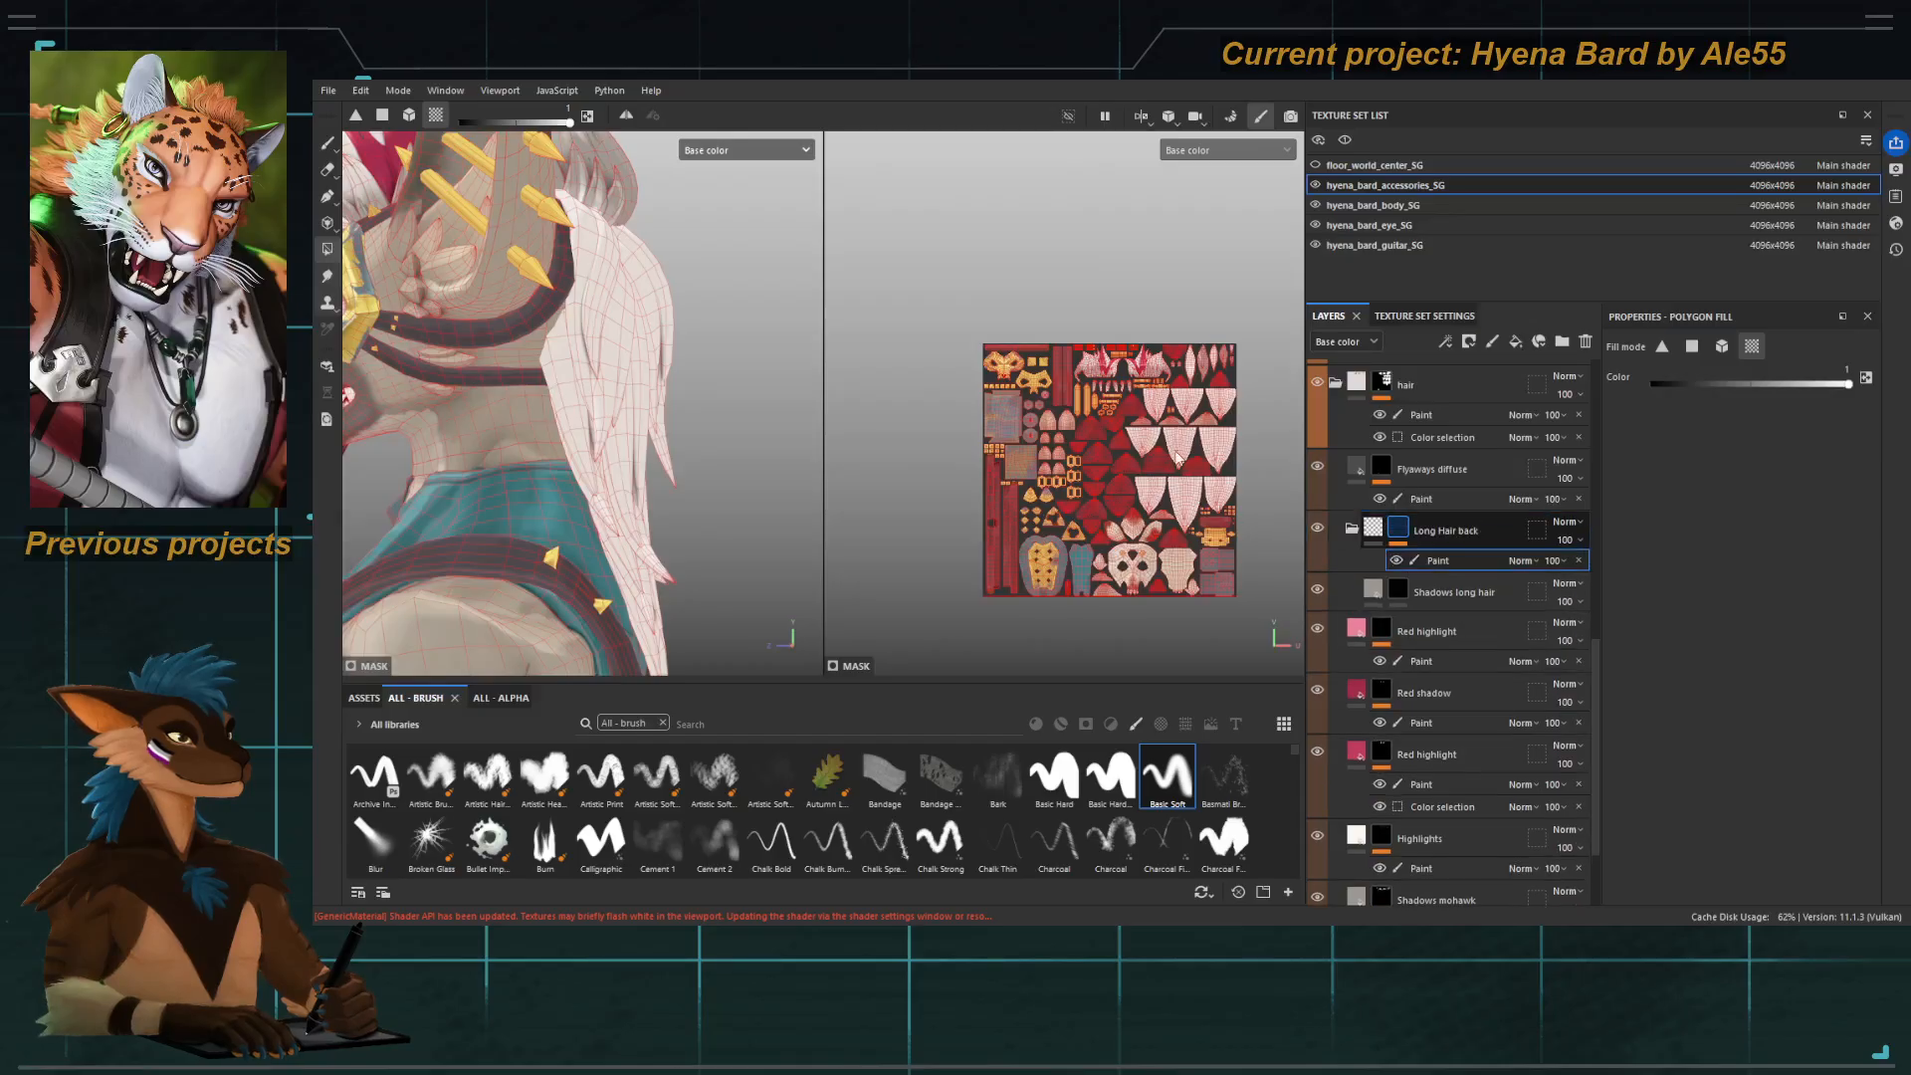
pyautogui.scroll(3, 1169, 436)
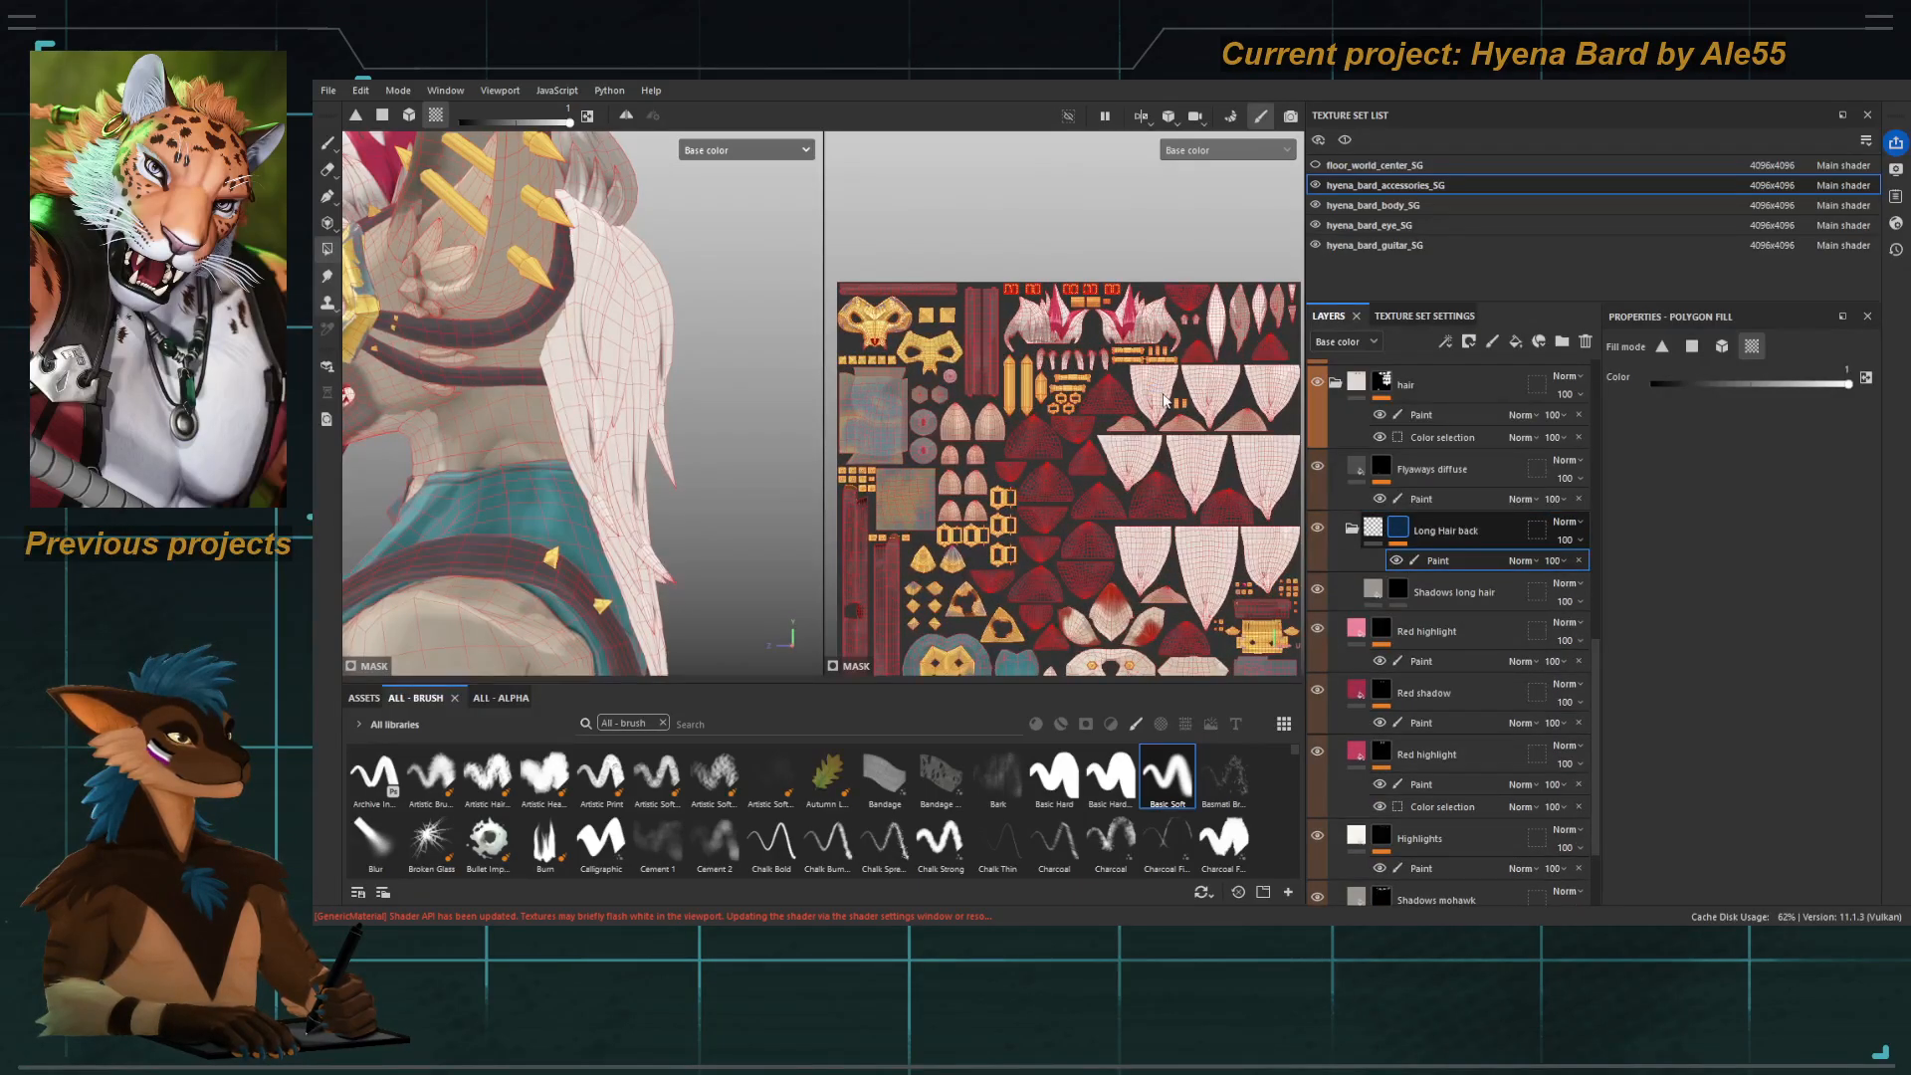
pyautogui.keyDown('alt'); pyautogui.click(1402, 528); pyautogui.keyUp('alt')
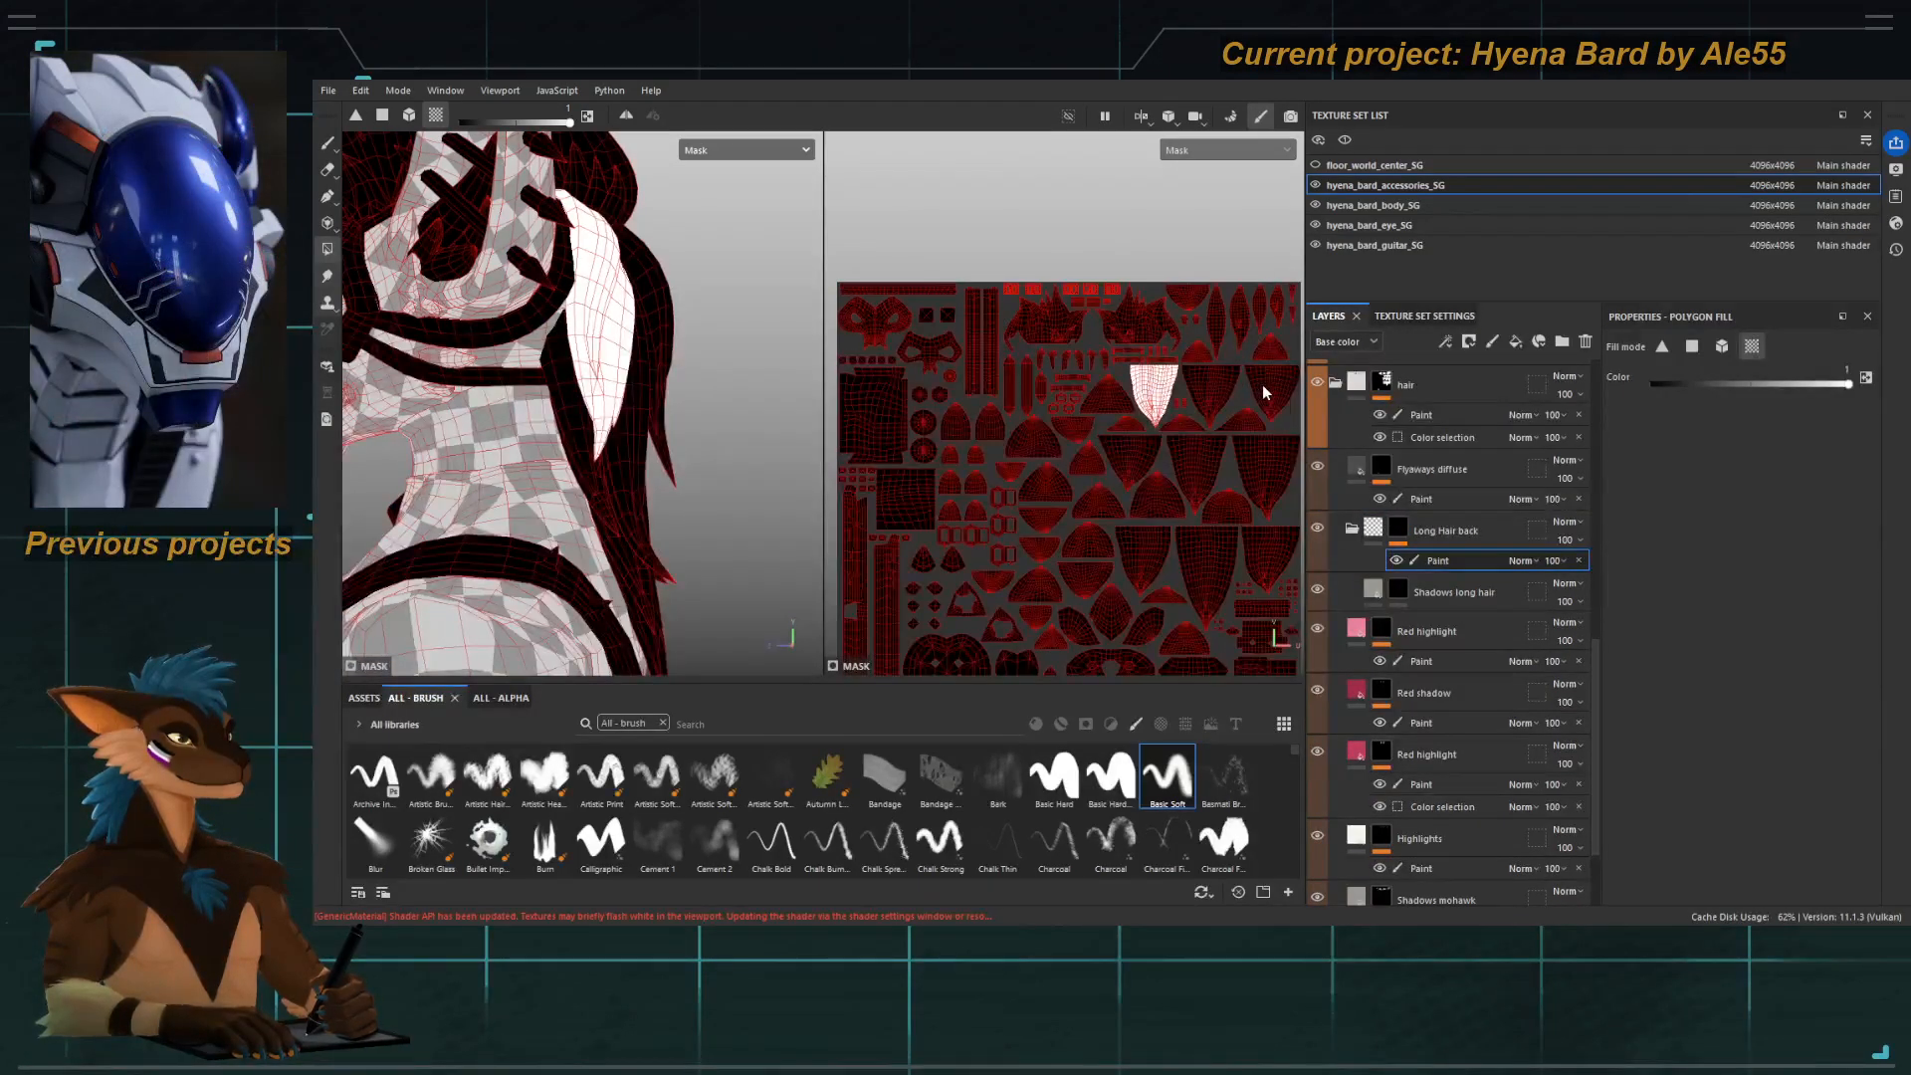
pyautogui.moveTo(1232, 377); pyautogui.dragTo(1251, 408)
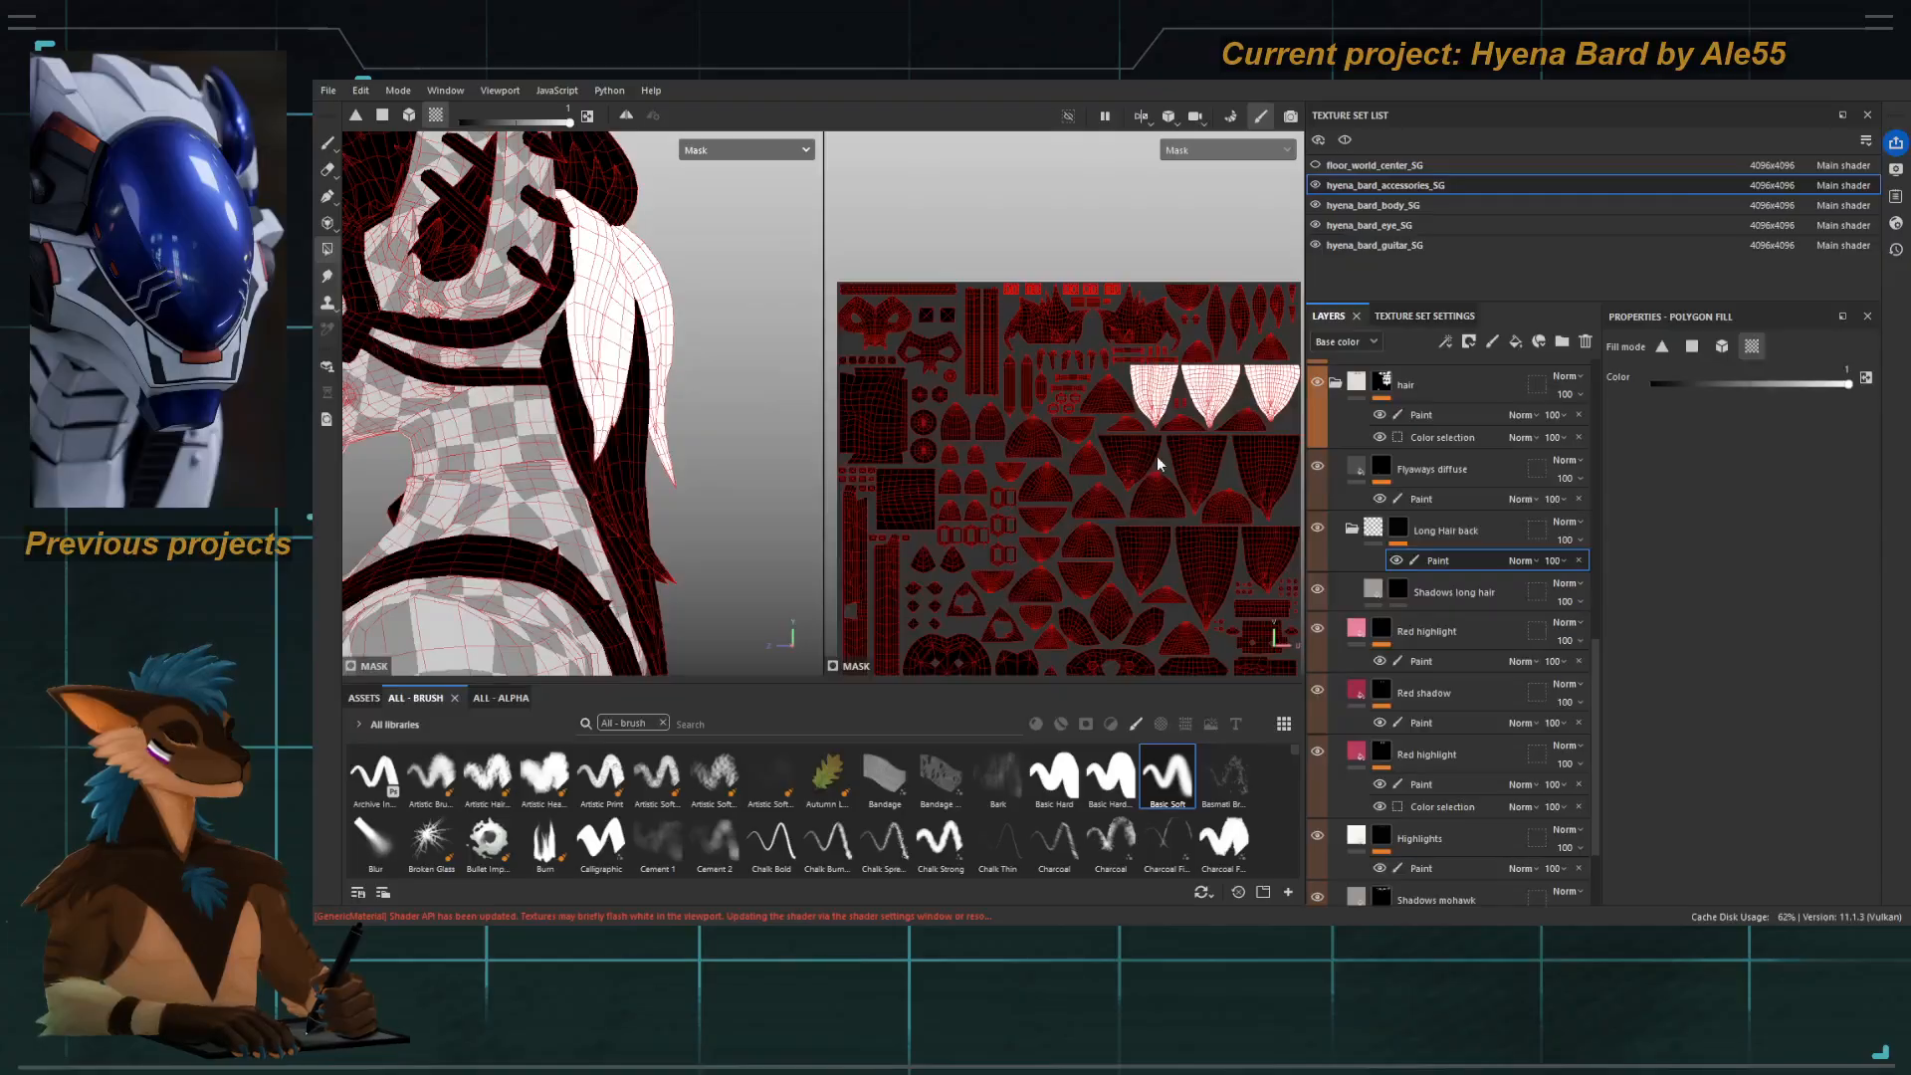
pyautogui.moveTo(1159, 463); pyautogui.dragTo(1267, 463)
pyautogui.moveTo(1147, 570); pyautogui.dragTo(1239, 568)
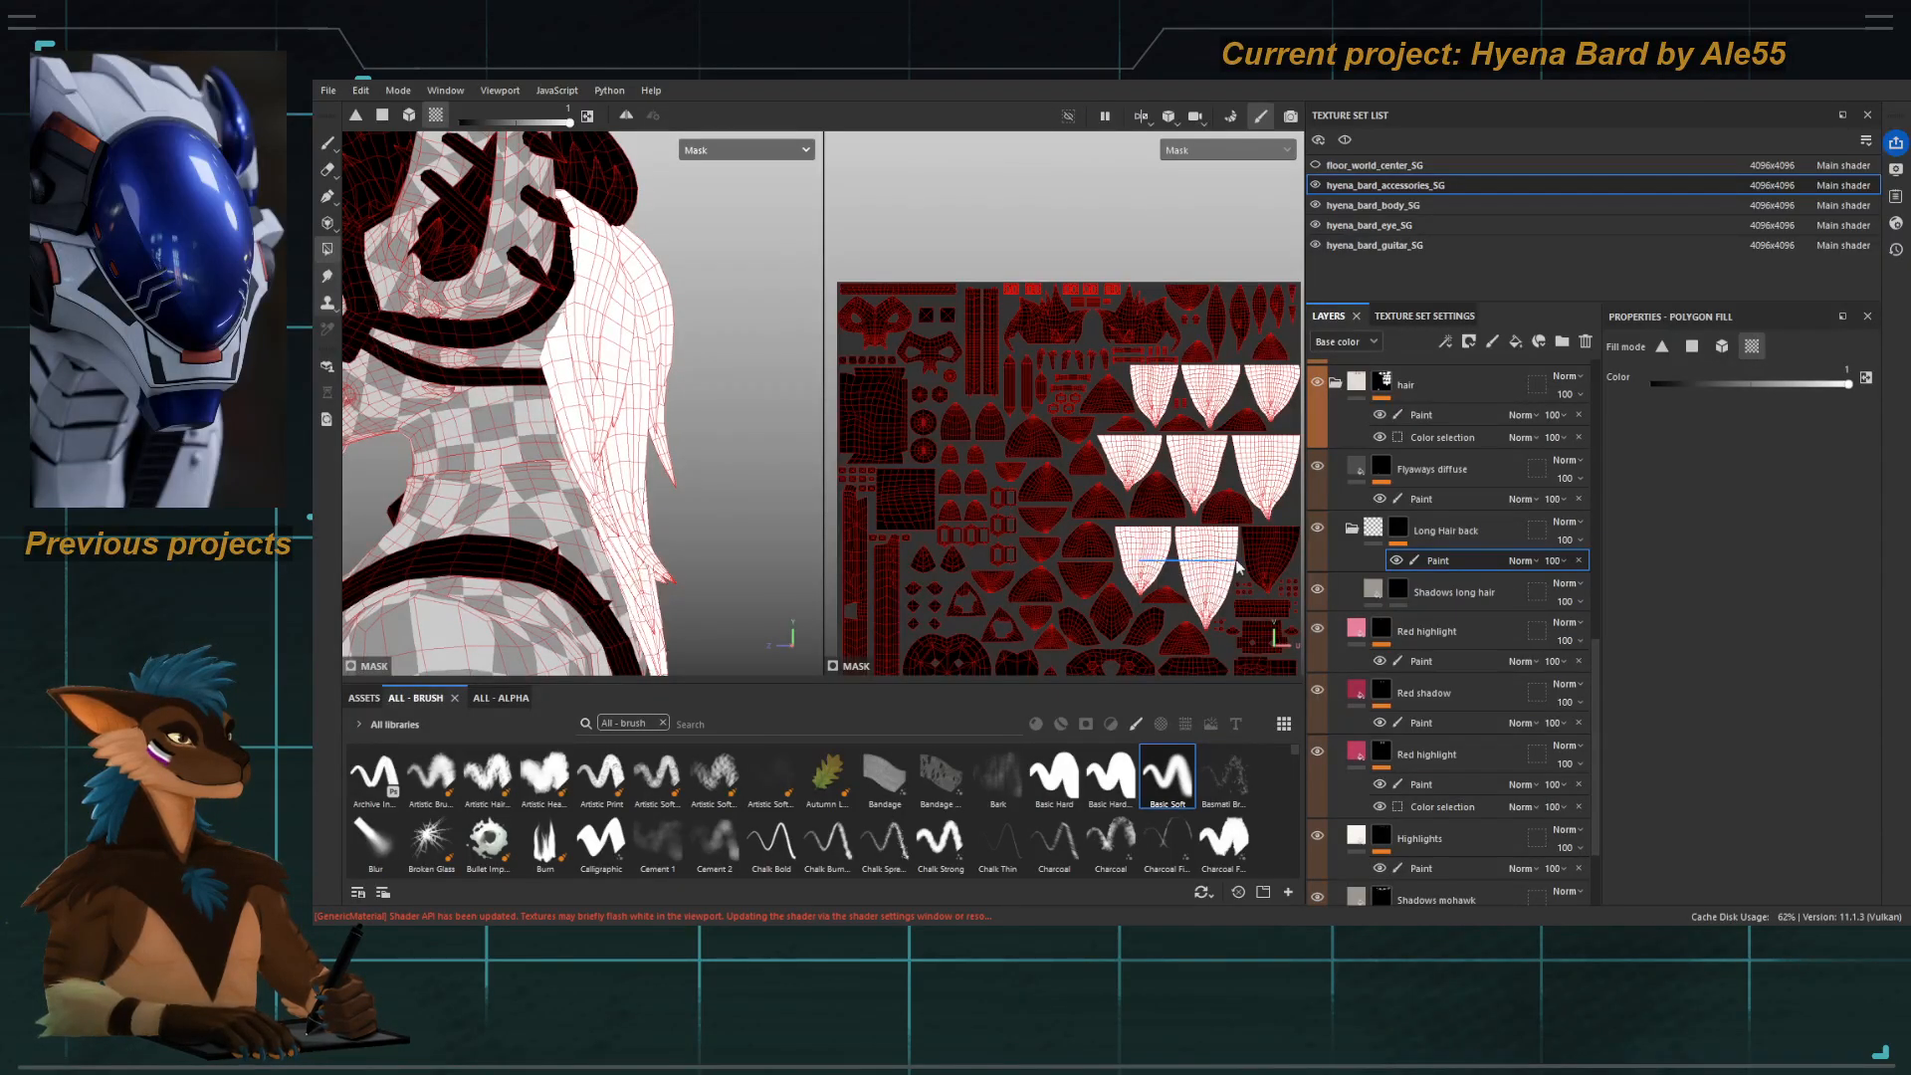
# Inspect the folder mask's coverage of the long hair around the model, and check the head in the Material and base color displays.
pyautogui.moveTo(664, 516)
pyautogui.keyDown('alt'); pyautogui.mouseDown()
pyautogui.moveTo(588, 498)
pyautogui.moveTo(562, 529)
pyautogui.moveTo(697, 546)
pyautogui.mouseUp(); pyautogui.keyUp('alt')
pyautogui.press('1')
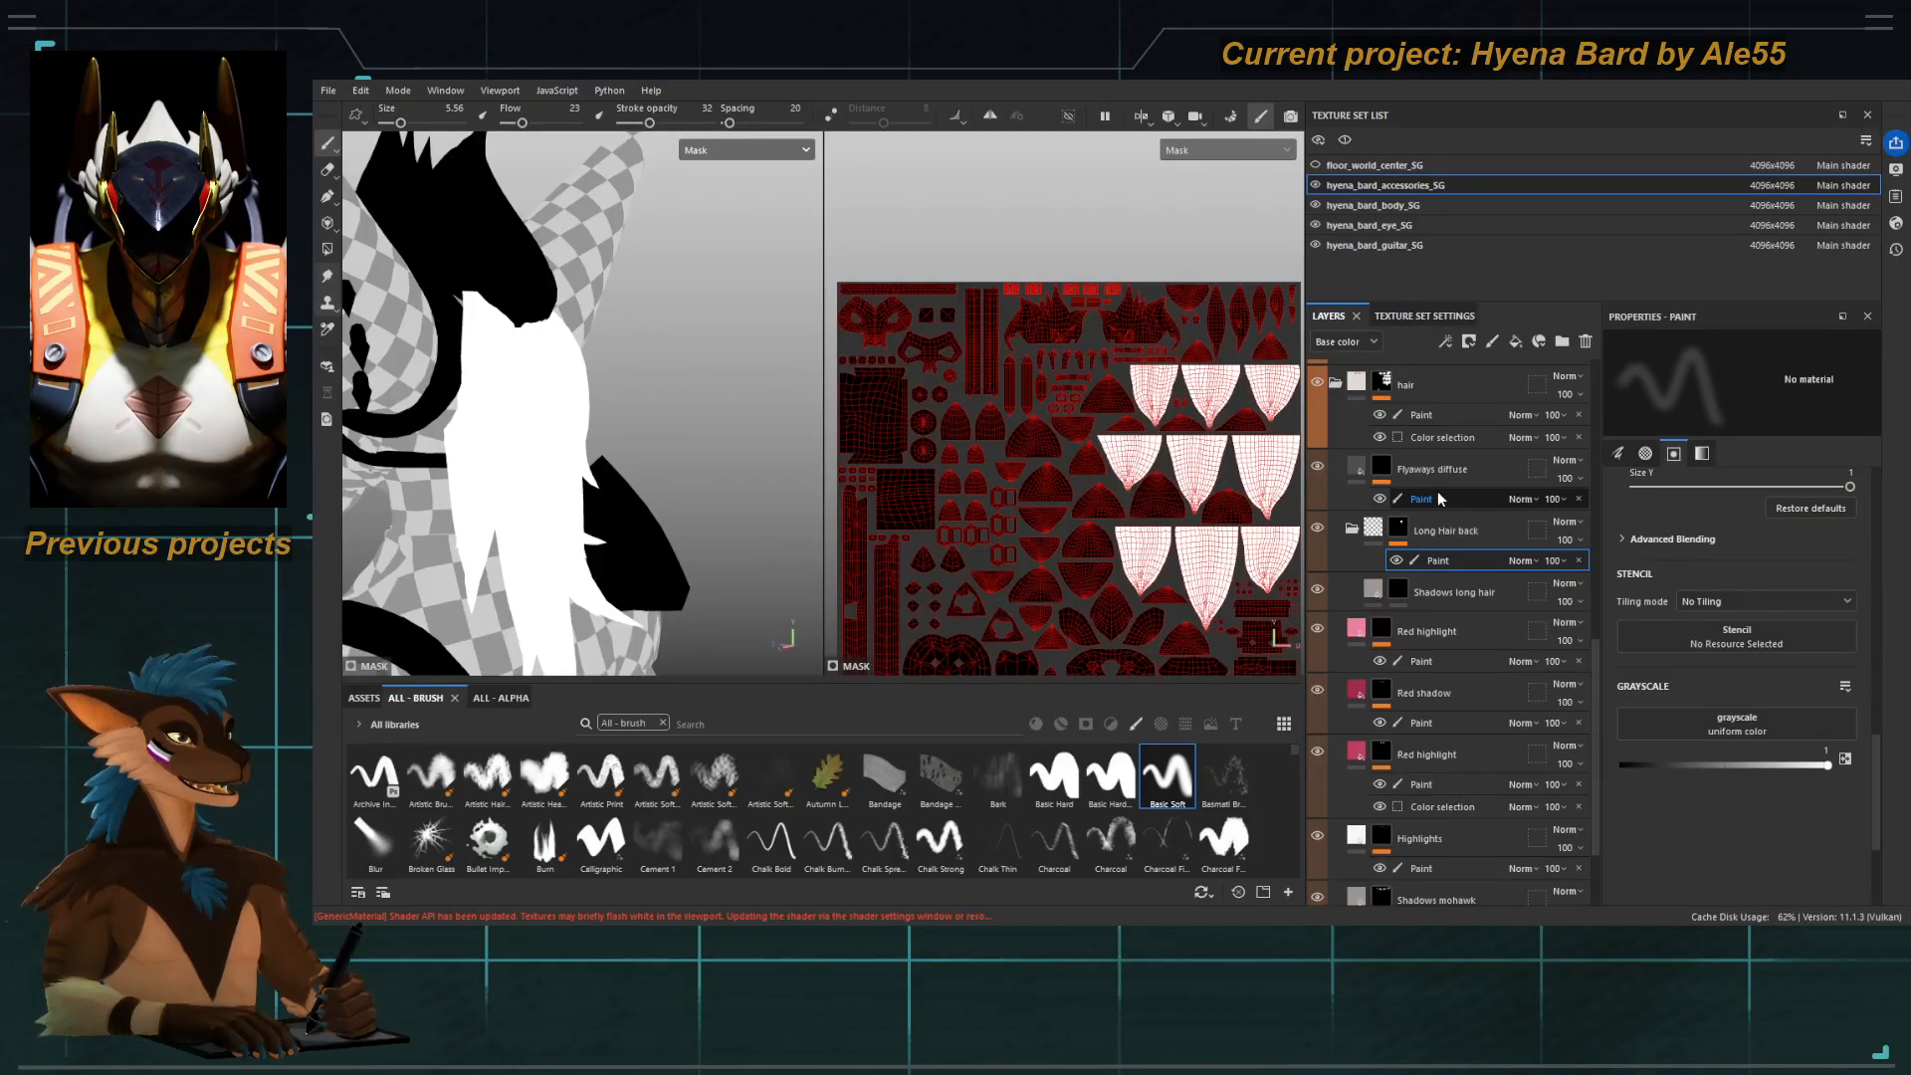
pyautogui.keyDown('alt'); pyautogui.moveTo(495, 487); pyautogui.dragTo(630, 509); pyautogui.keyUp('alt')
pyautogui.keyDown('alt'); pyautogui.moveTo(631, 509); pyautogui.dragTo(729, 502, button='middle'); pyautogui.keyUp('alt')
pyautogui.press('m')
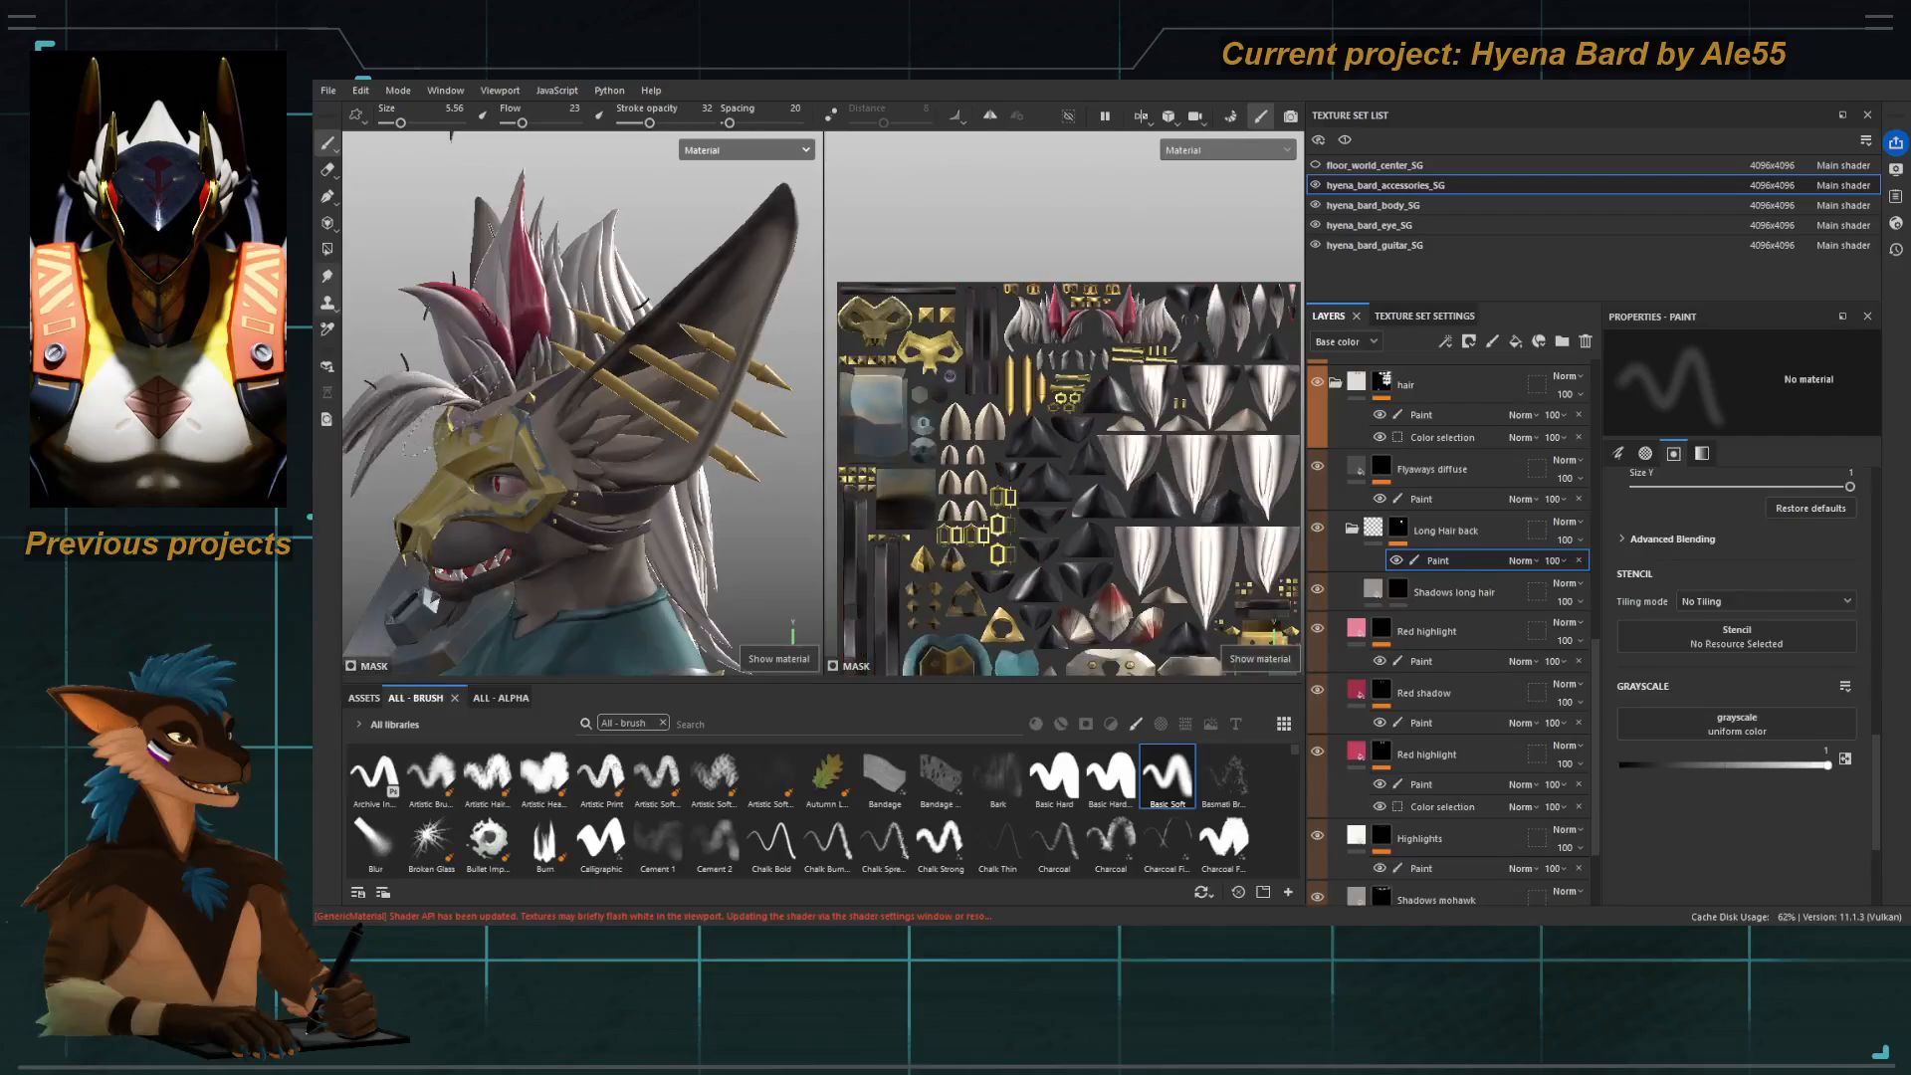
pyautogui.keyDown('alt'); pyautogui.moveTo(496, 497); pyautogui.dragTo(458, 485); pyautogui.keyUp('alt')
pyautogui.press('c')
pyautogui.press('c')
pyautogui.keyDown('alt'); pyautogui.moveTo(457, 485); pyautogui.dragTo(347, 444, button='middle'); pyautogui.keyUp('alt')
pyautogui.keyDown('alt'); pyautogui.moveTo(347, 444); pyautogui.dragTo(398, 448); pyautogui.keyUp('alt')
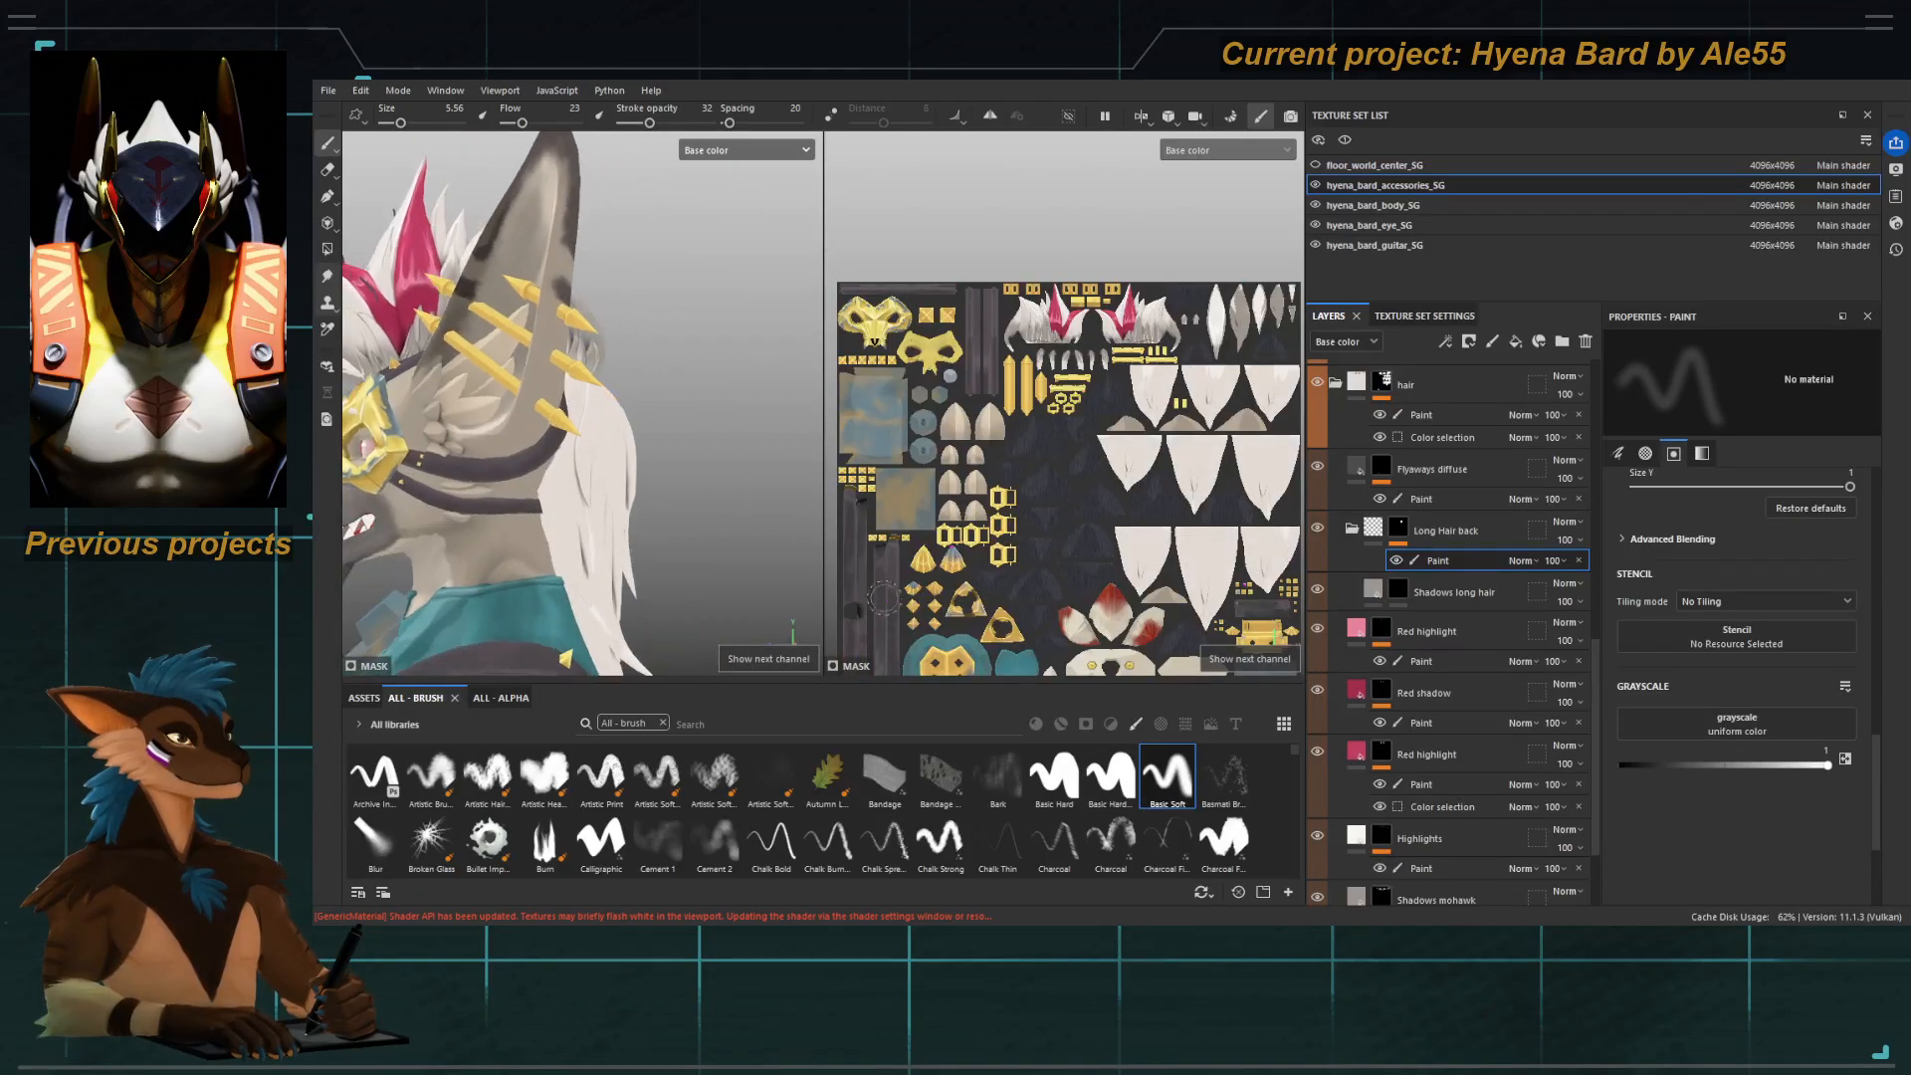
# Add a Light generator to the Shadows long hair layer's mask and display that mask on the model.
pyautogui.click(1399, 593)
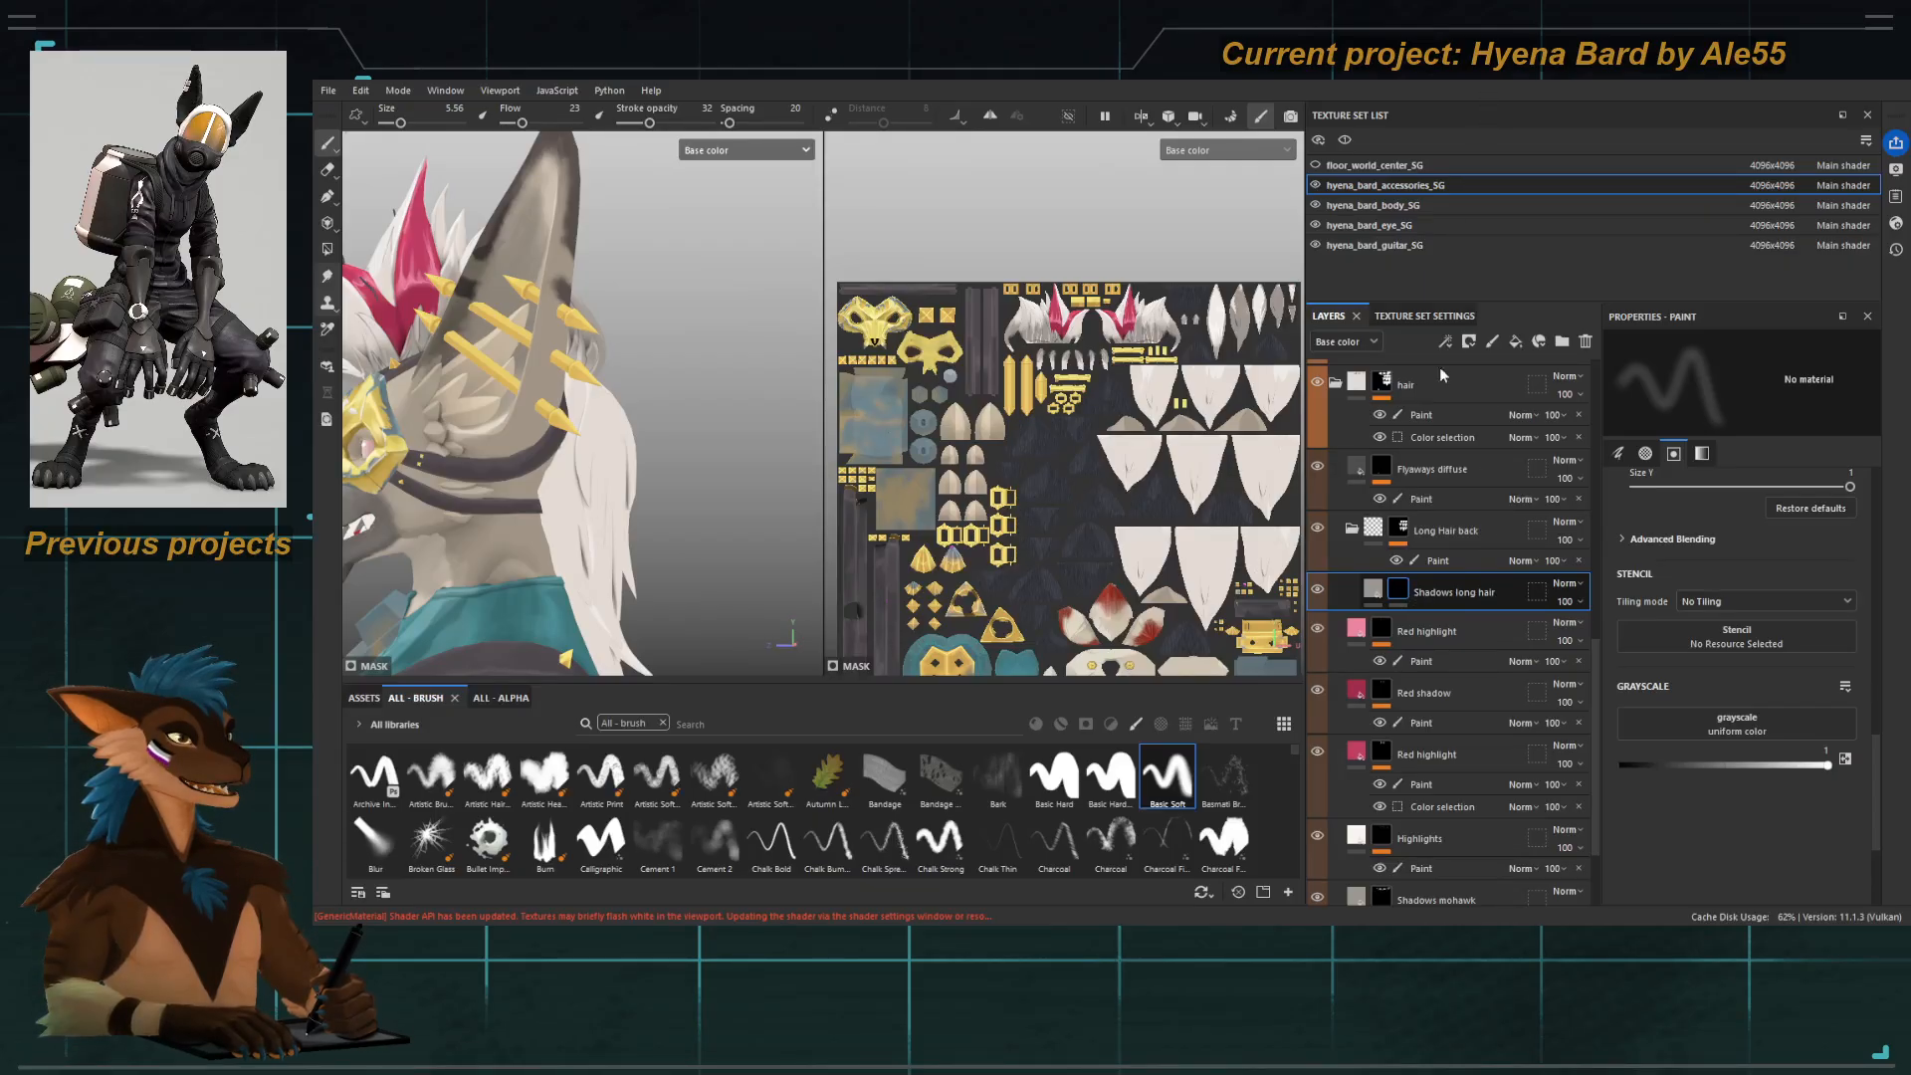
pyautogui.click(1516, 701)
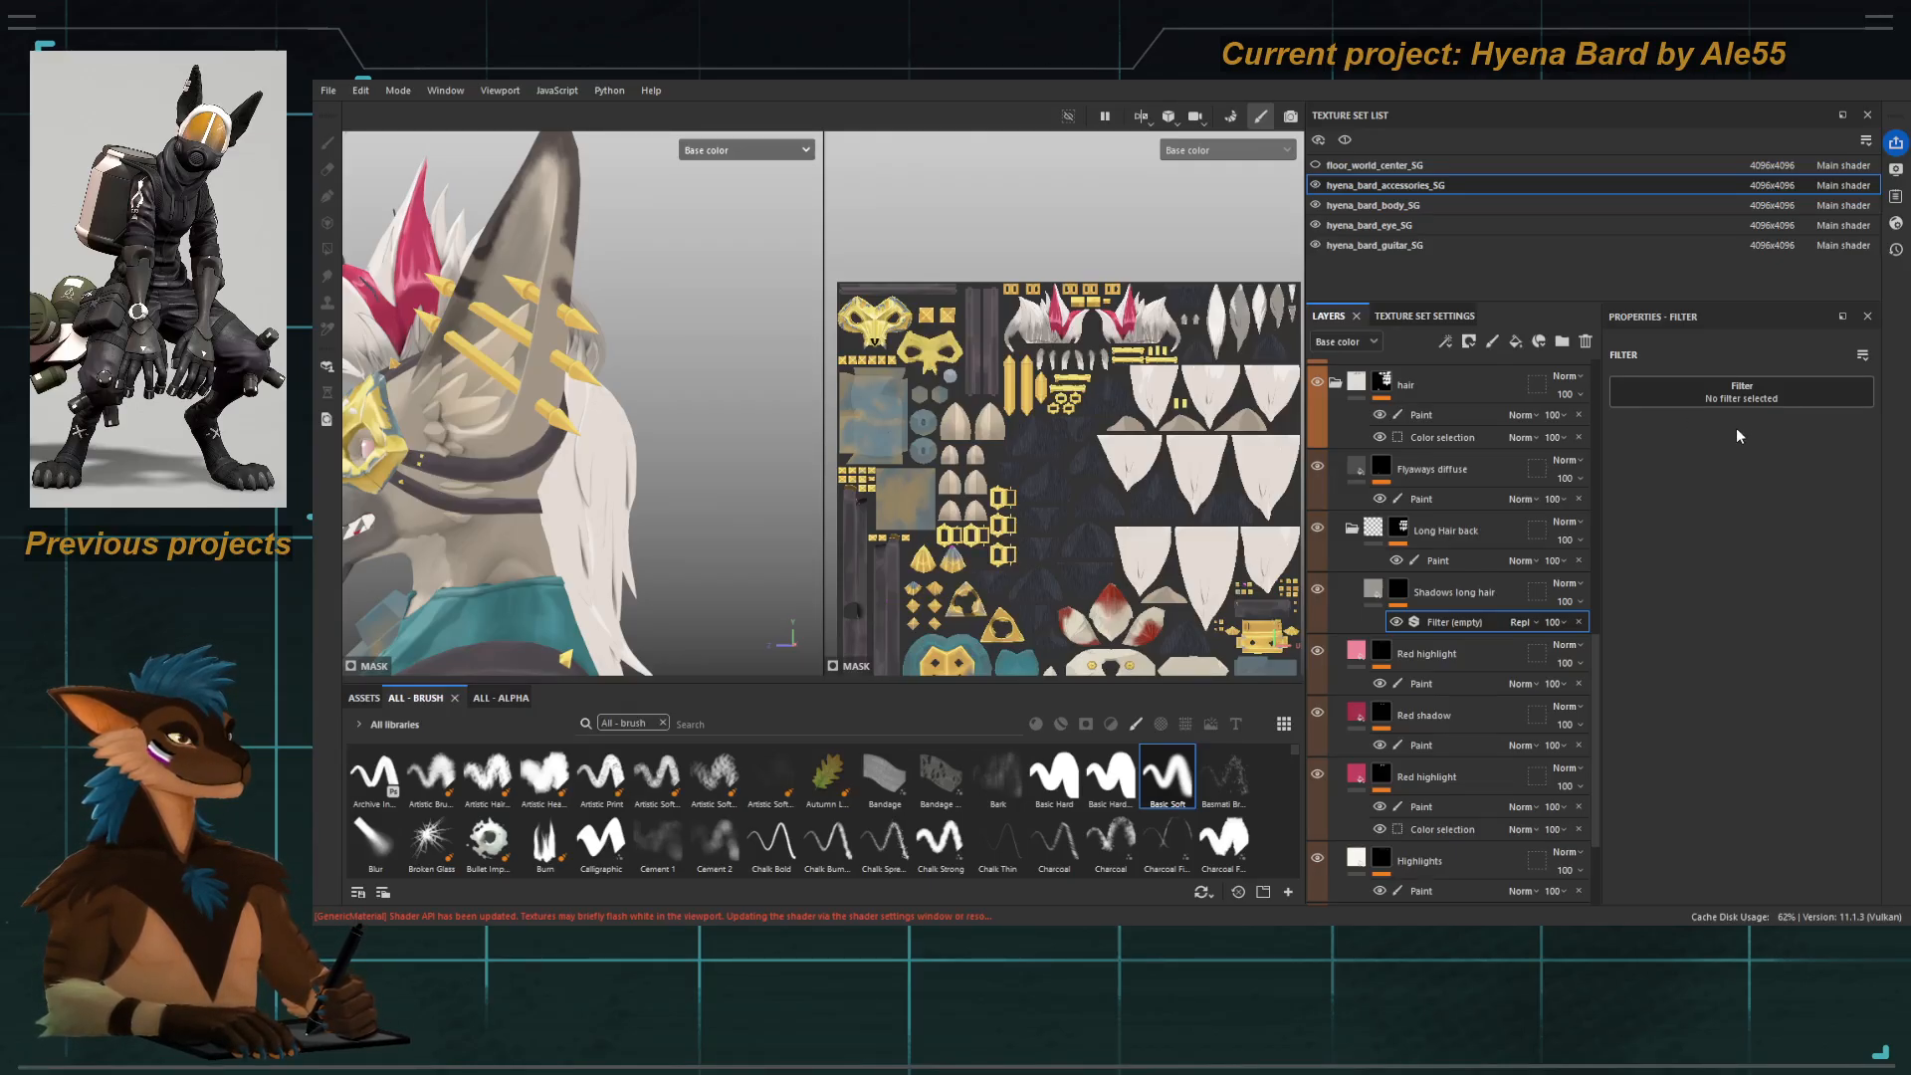
pyautogui.click(1577, 621)
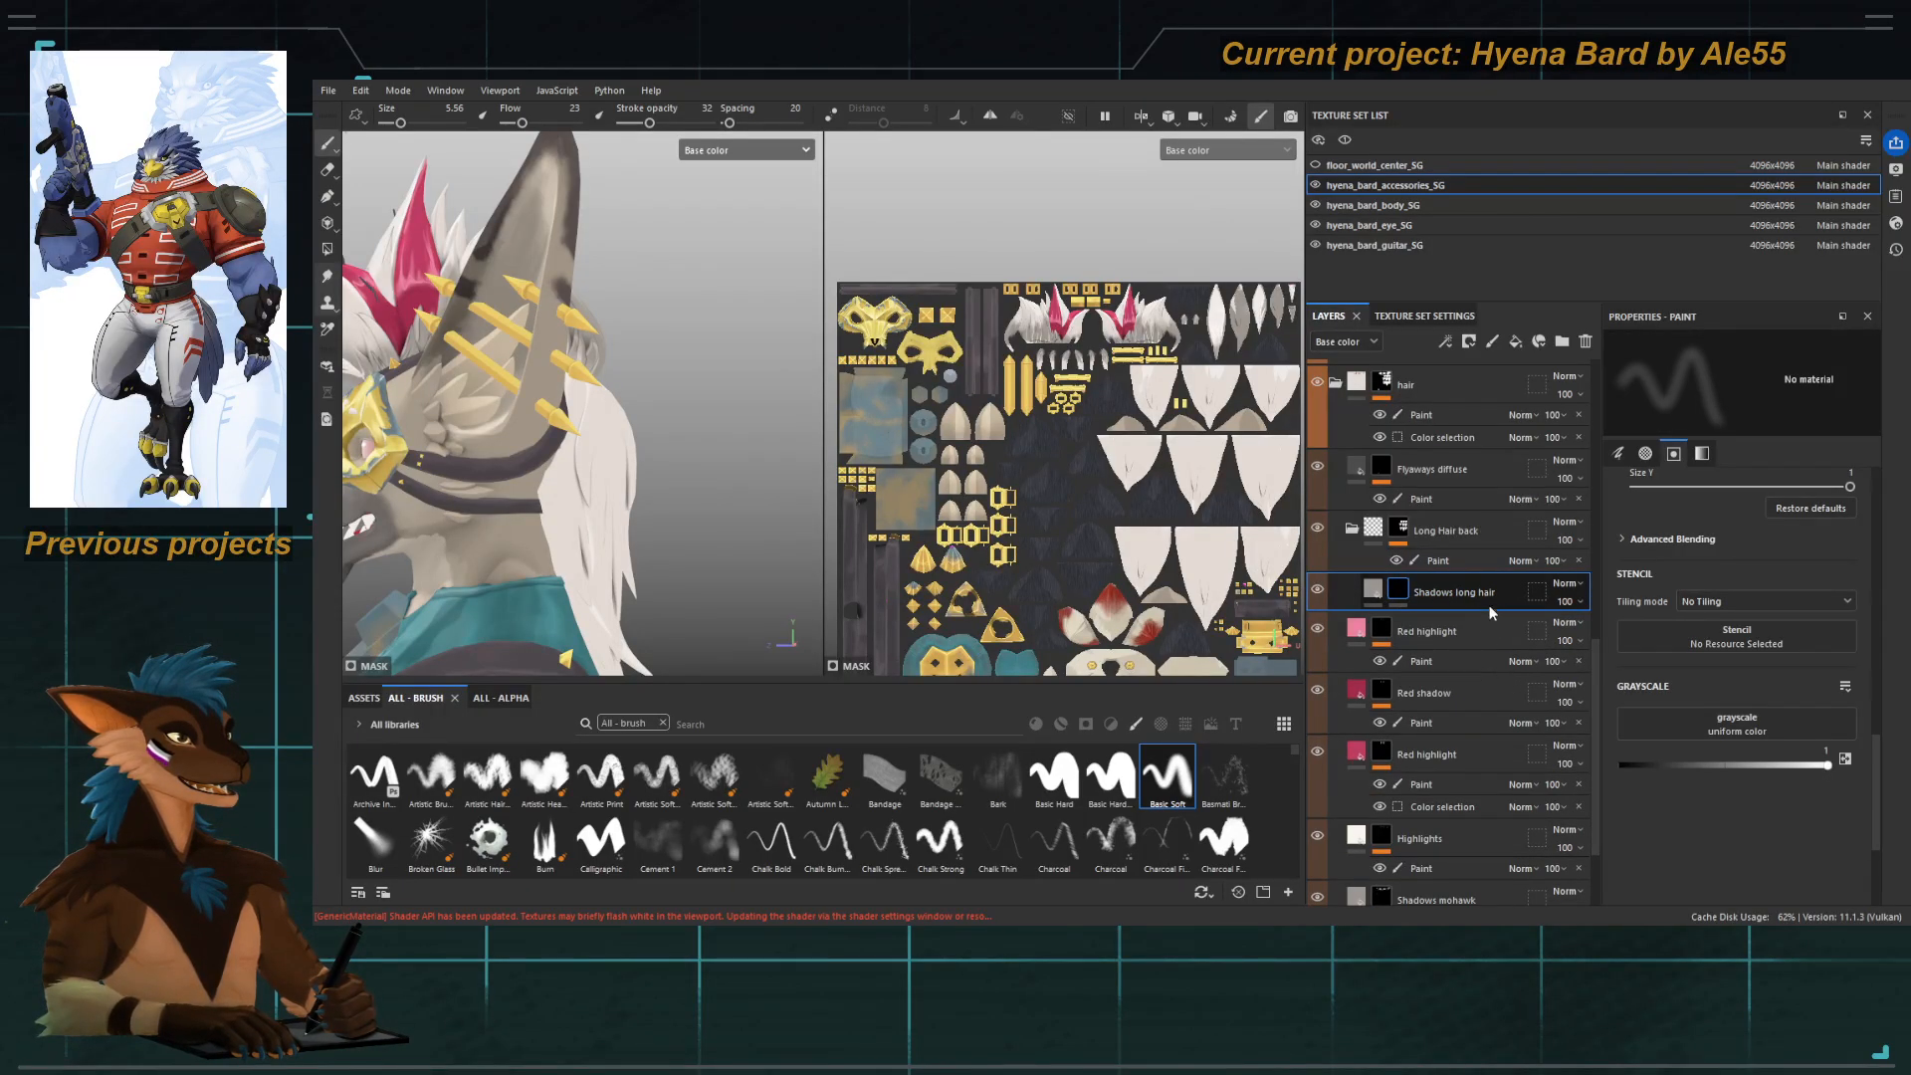
pyautogui.click(1439, 654)
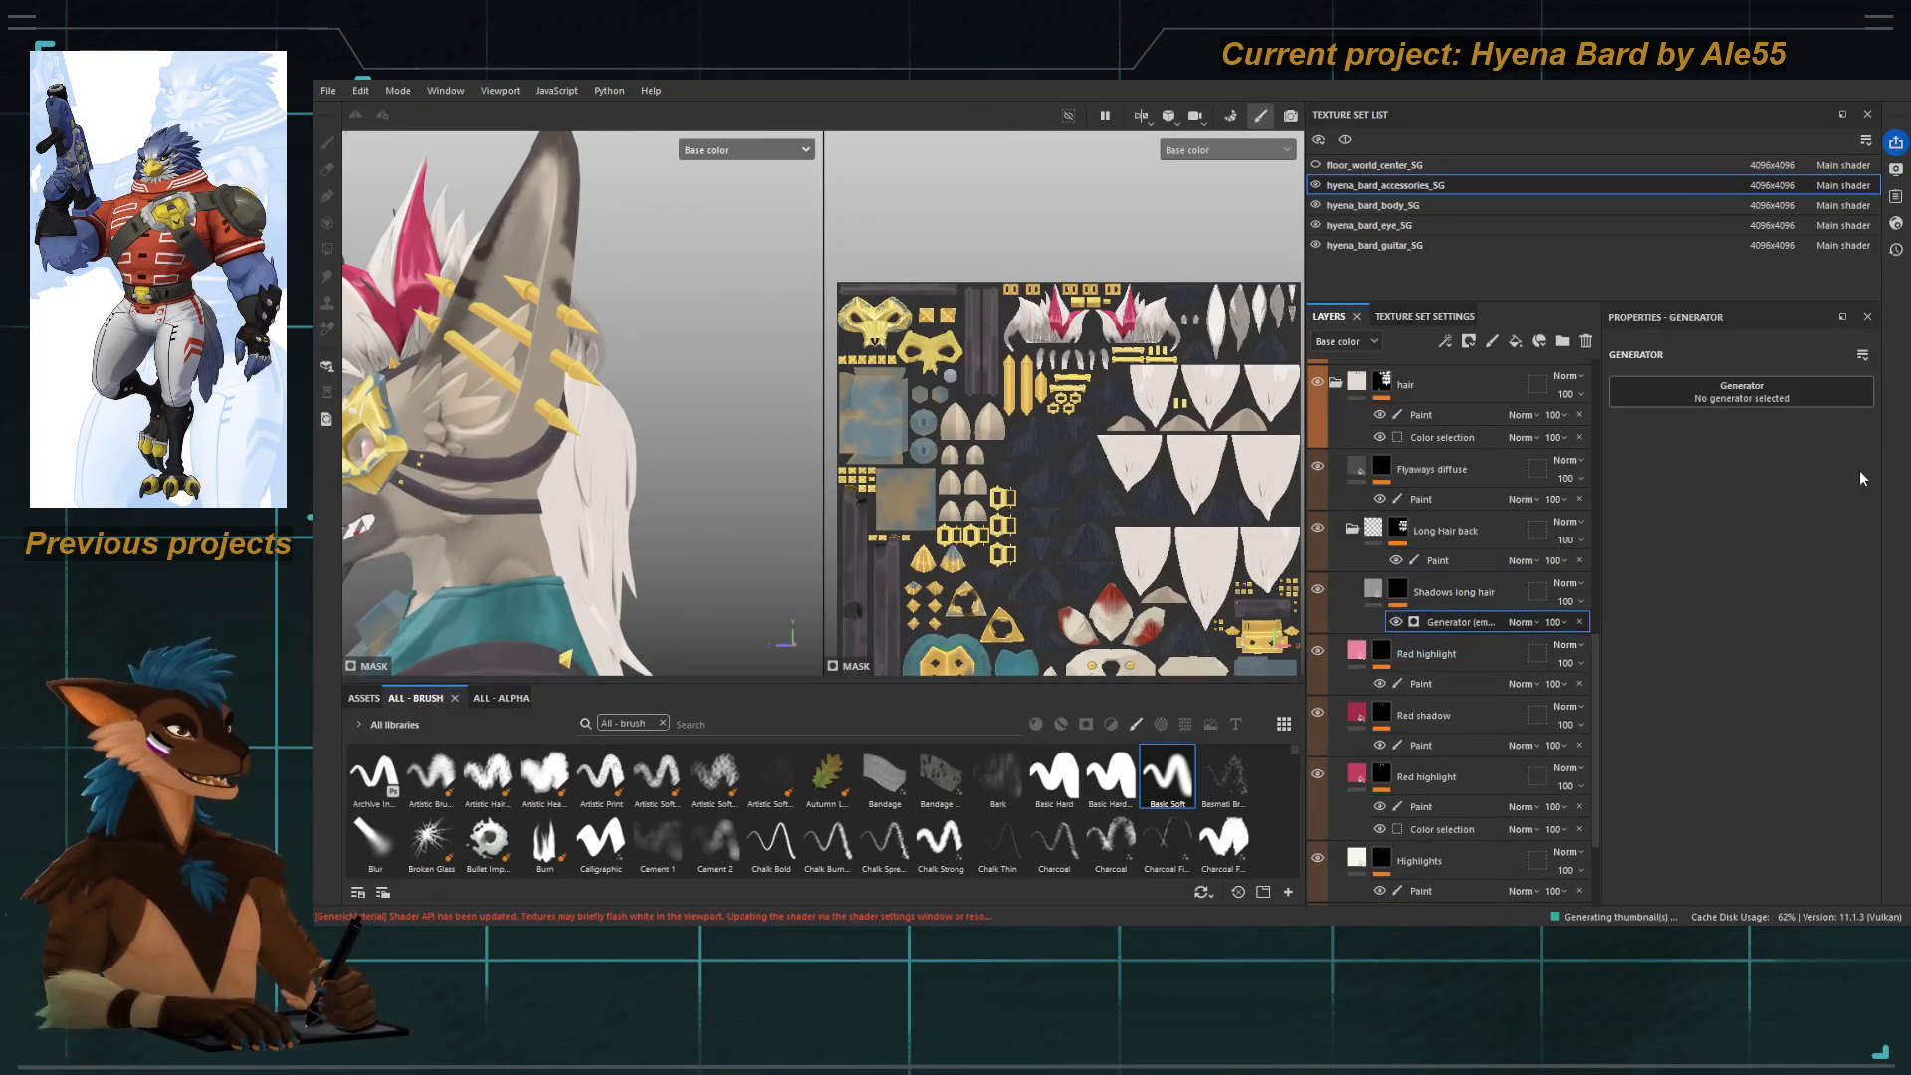
pyautogui.click(1706, 556)
pyautogui.keyDown('alt'); pyautogui.click(1399, 590); pyautogui.keyUp('alt')
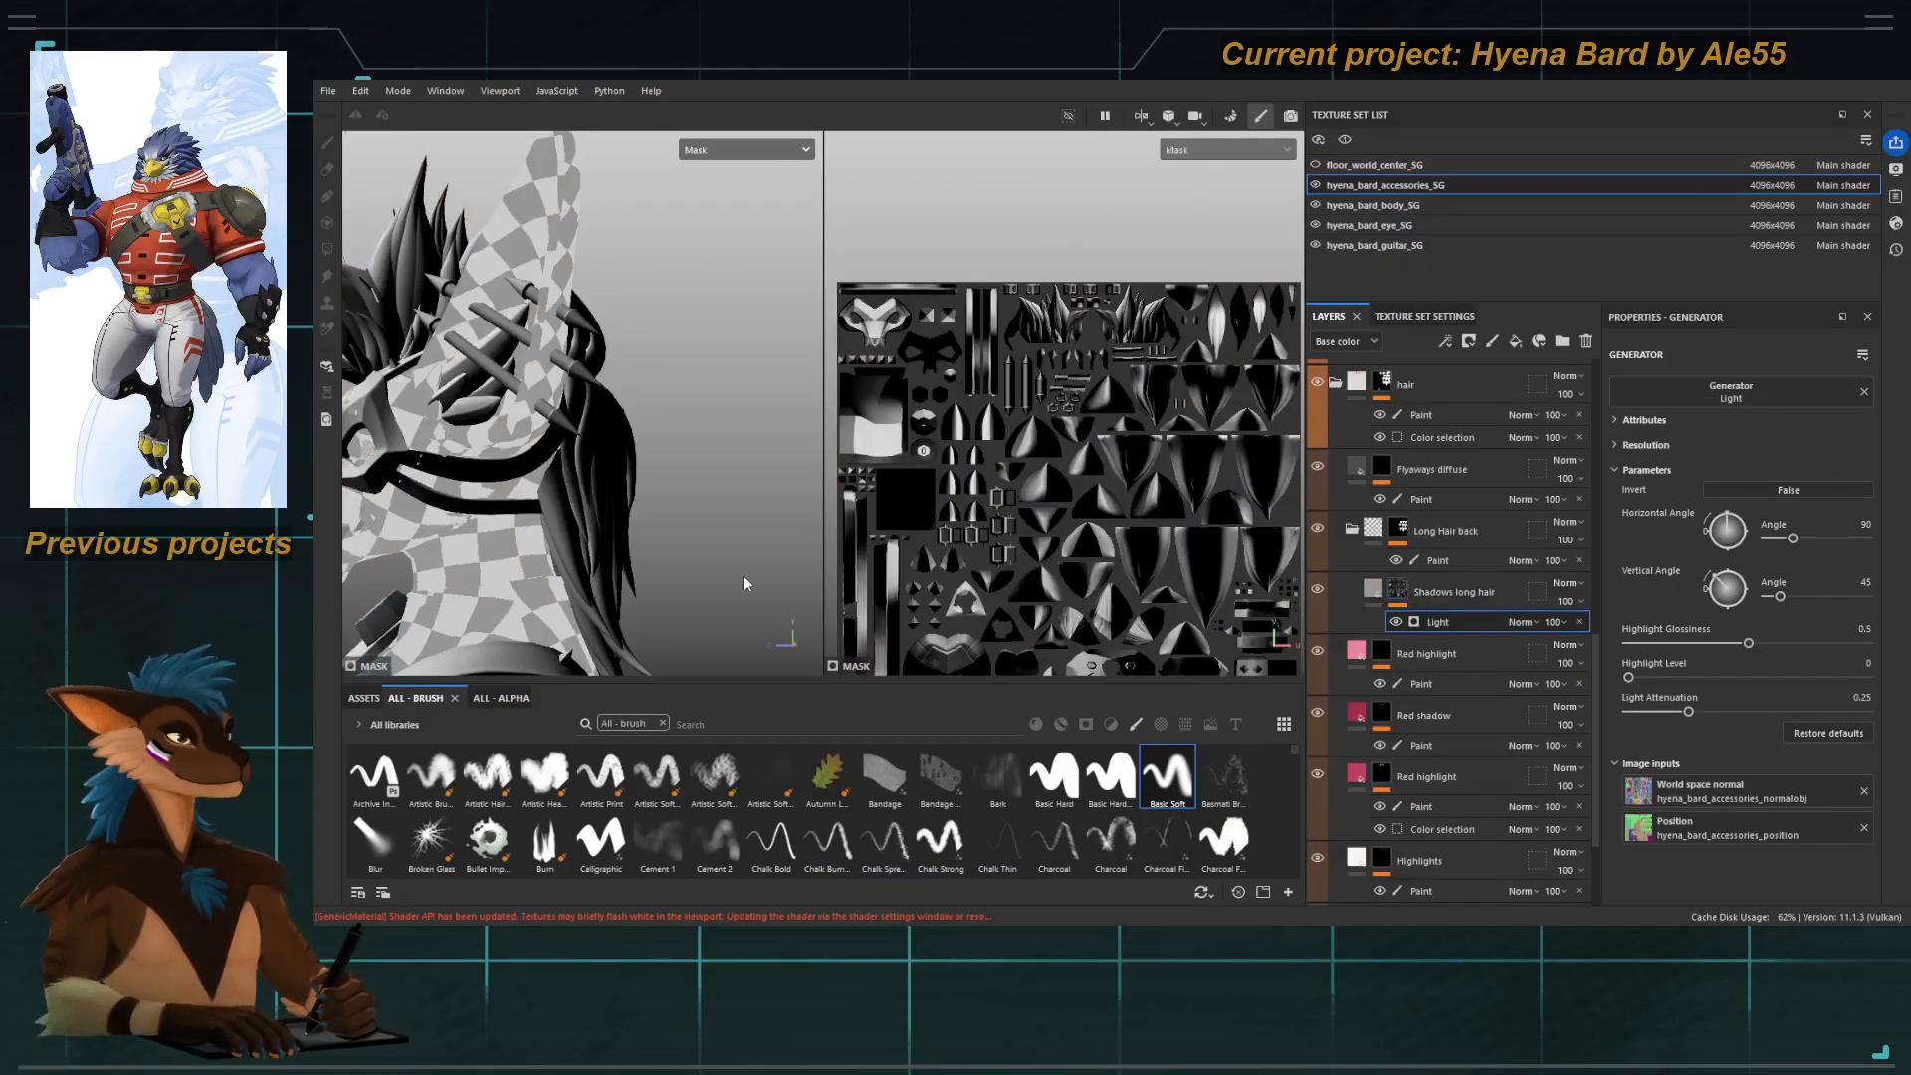
# Set the Light generator's horizontal angle to 143 and its vertical angle to 321.
pyautogui.keyDown('alt'); pyautogui.moveTo(744, 583); pyautogui.dragTo(729, 527, button='middle'); pyautogui.keyUp('alt')
pyautogui.keyDown('alt'); pyautogui.moveTo(729, 527); pyautogui.dragTo(597, 521, button='right'); pyautogui.keyUp('alt')
pyautogui.keyDown('alt'); pyautogui.moveTo(597, 520); pyautogui.dragTo(686, 546); pyautogui.keyUp('alt')
pyautogui.keyDown('alt'); pyautogui.moveTo(686, 546); pyautogui.dragTo(586, 493, button='right'); pyautogui.keyUp('alt')
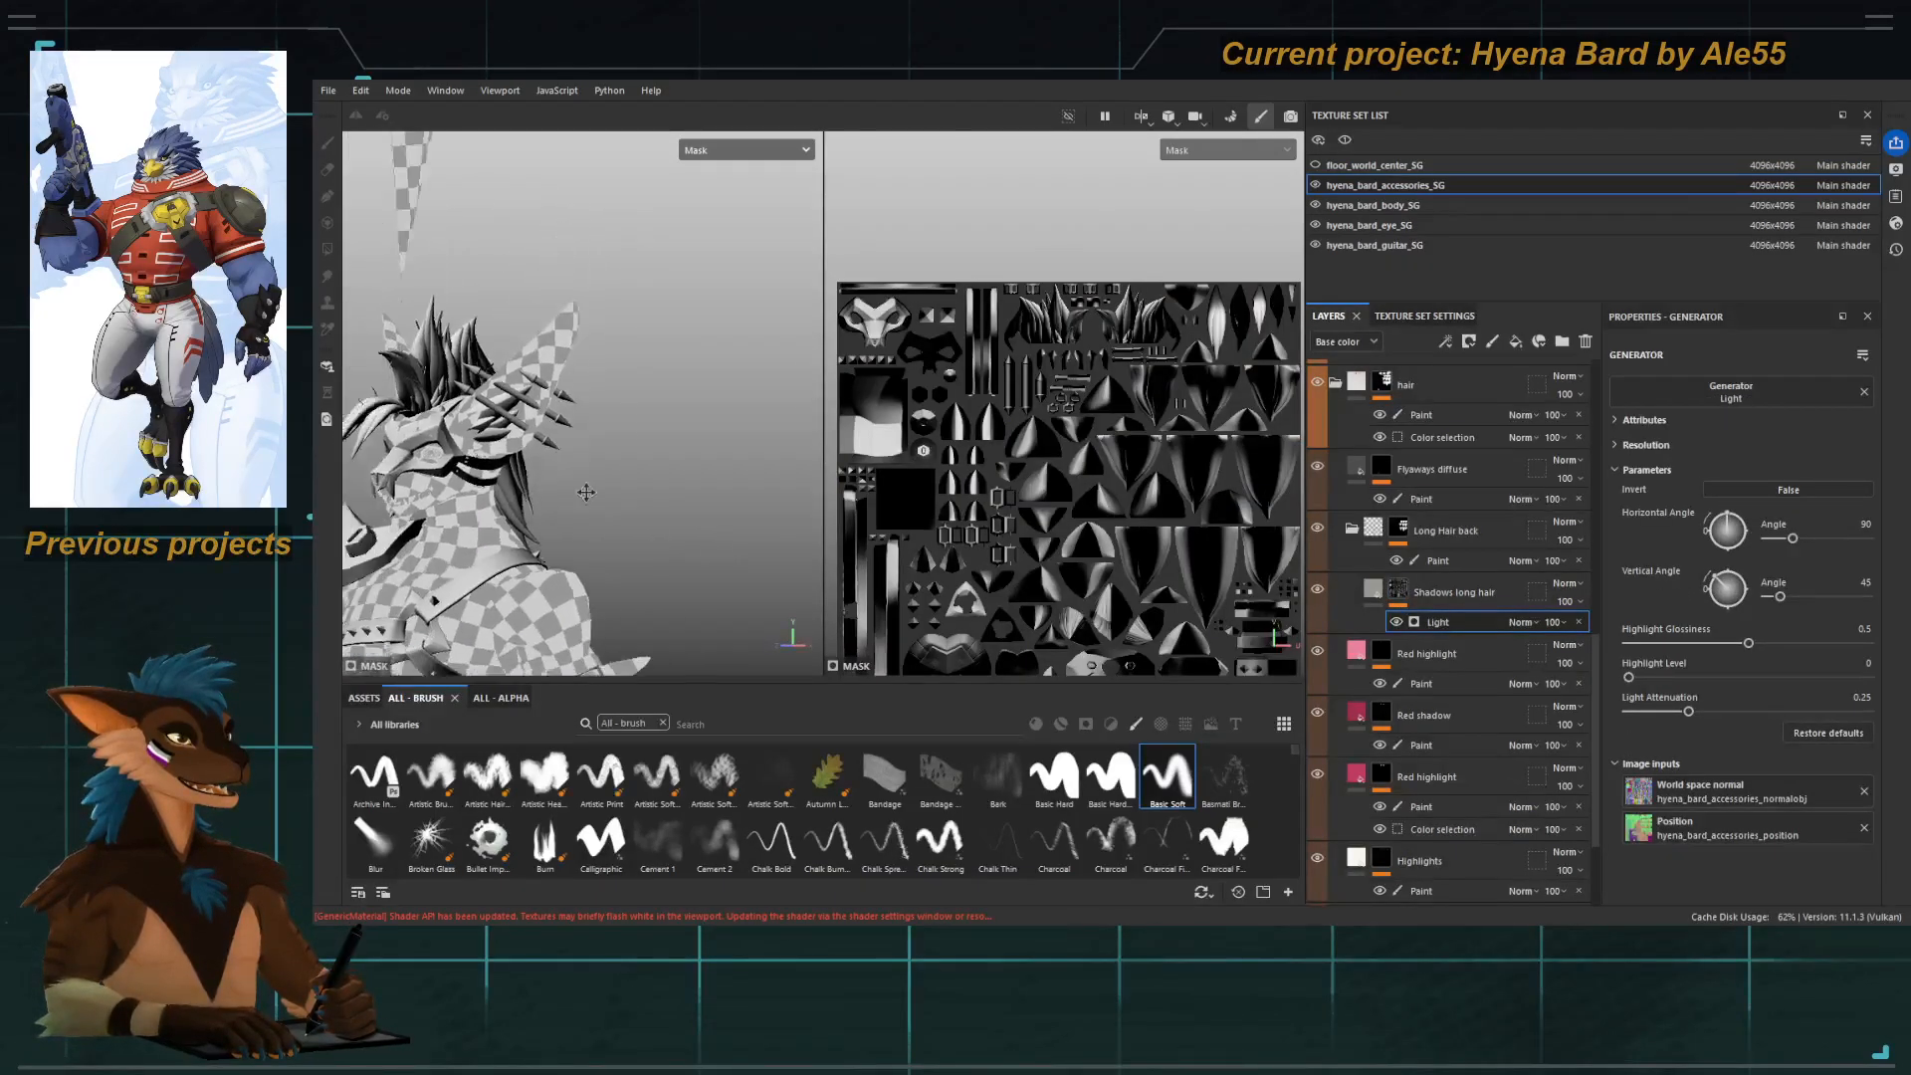
pyautogui.keyDown('alt'); pyautogui.moveTo(587, 493); pyautogui.dragTo(595, 526); pyautogui.keyUp('alt')
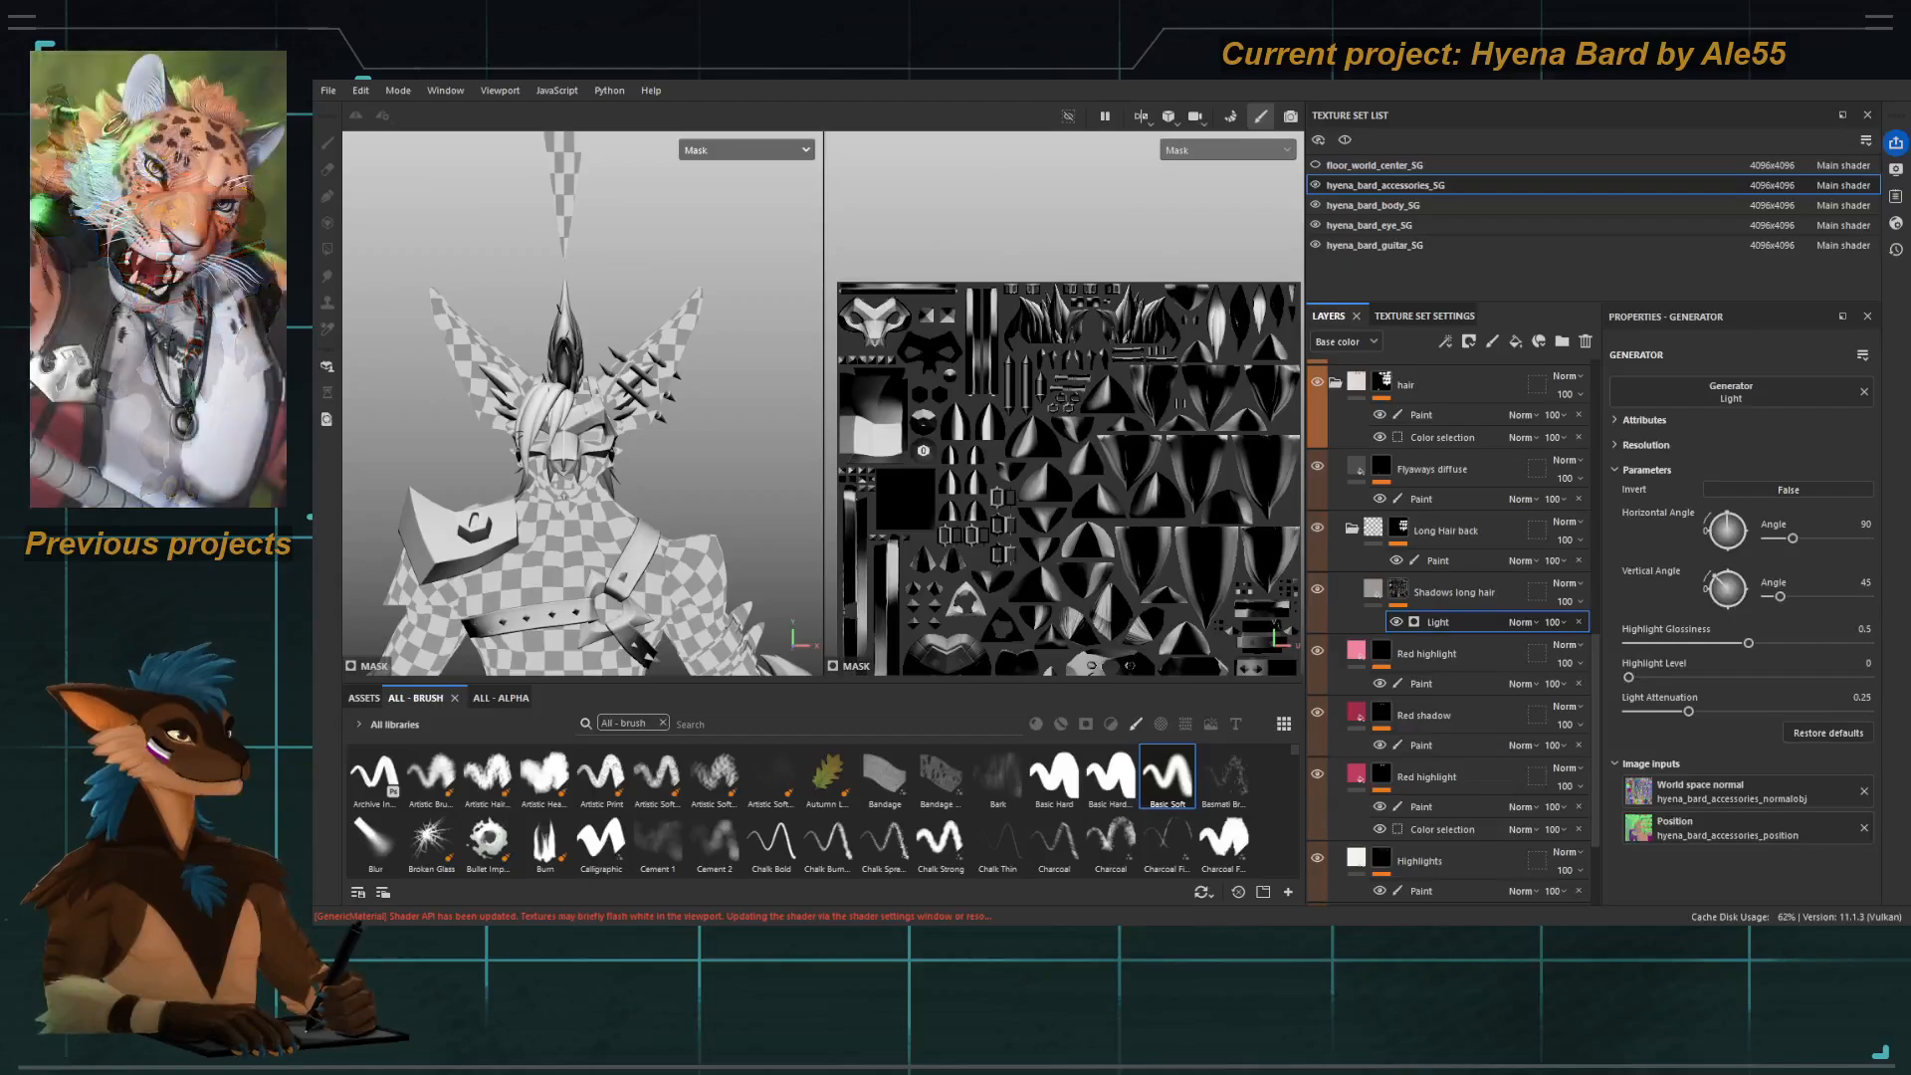
pyautogui.keyDown('alt'); pyautogui.moveTo(756, 428); pyautogui.dragTo(647, 486); pyautogui.keyUp('alt')
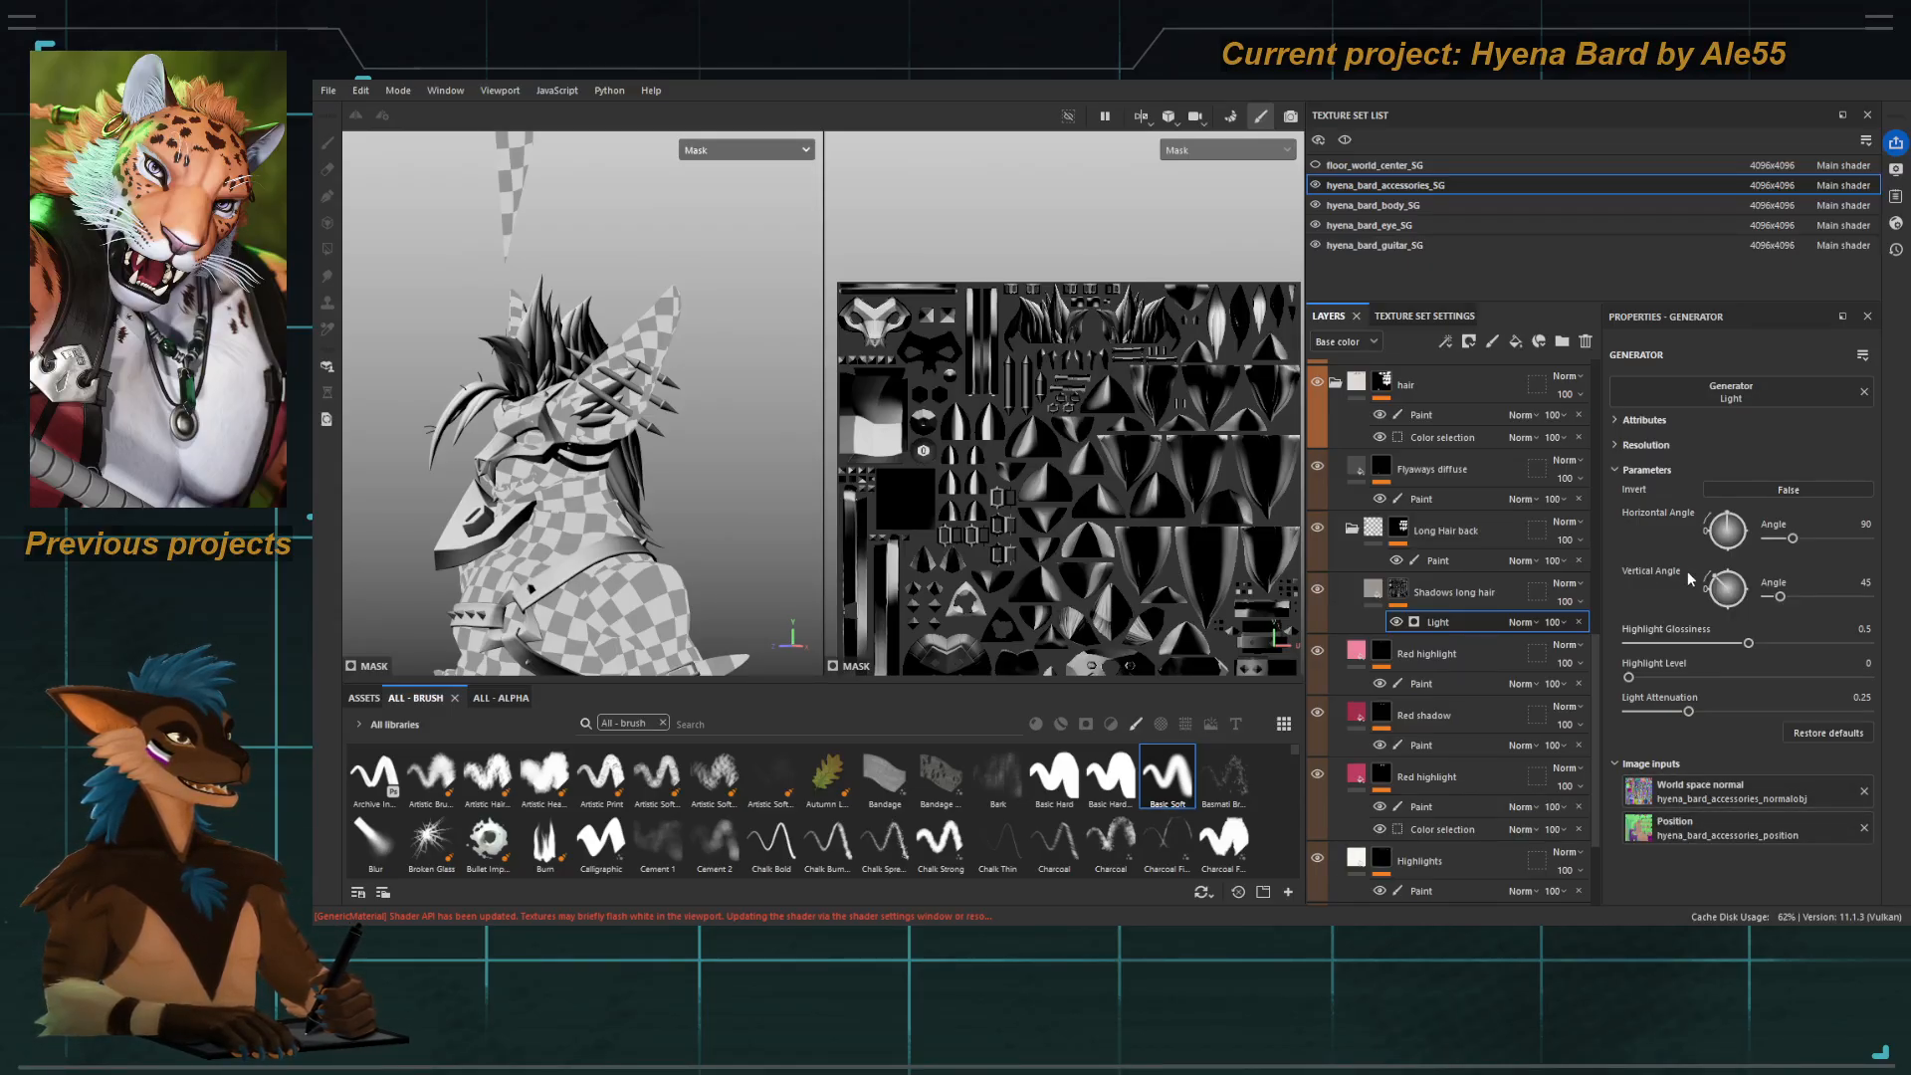
pyautogui.keyDown('alt'); pyautogui.moveTo(659, 488); pyautogui.dragTo(697, 488); pyautogui.keyUp('alt')
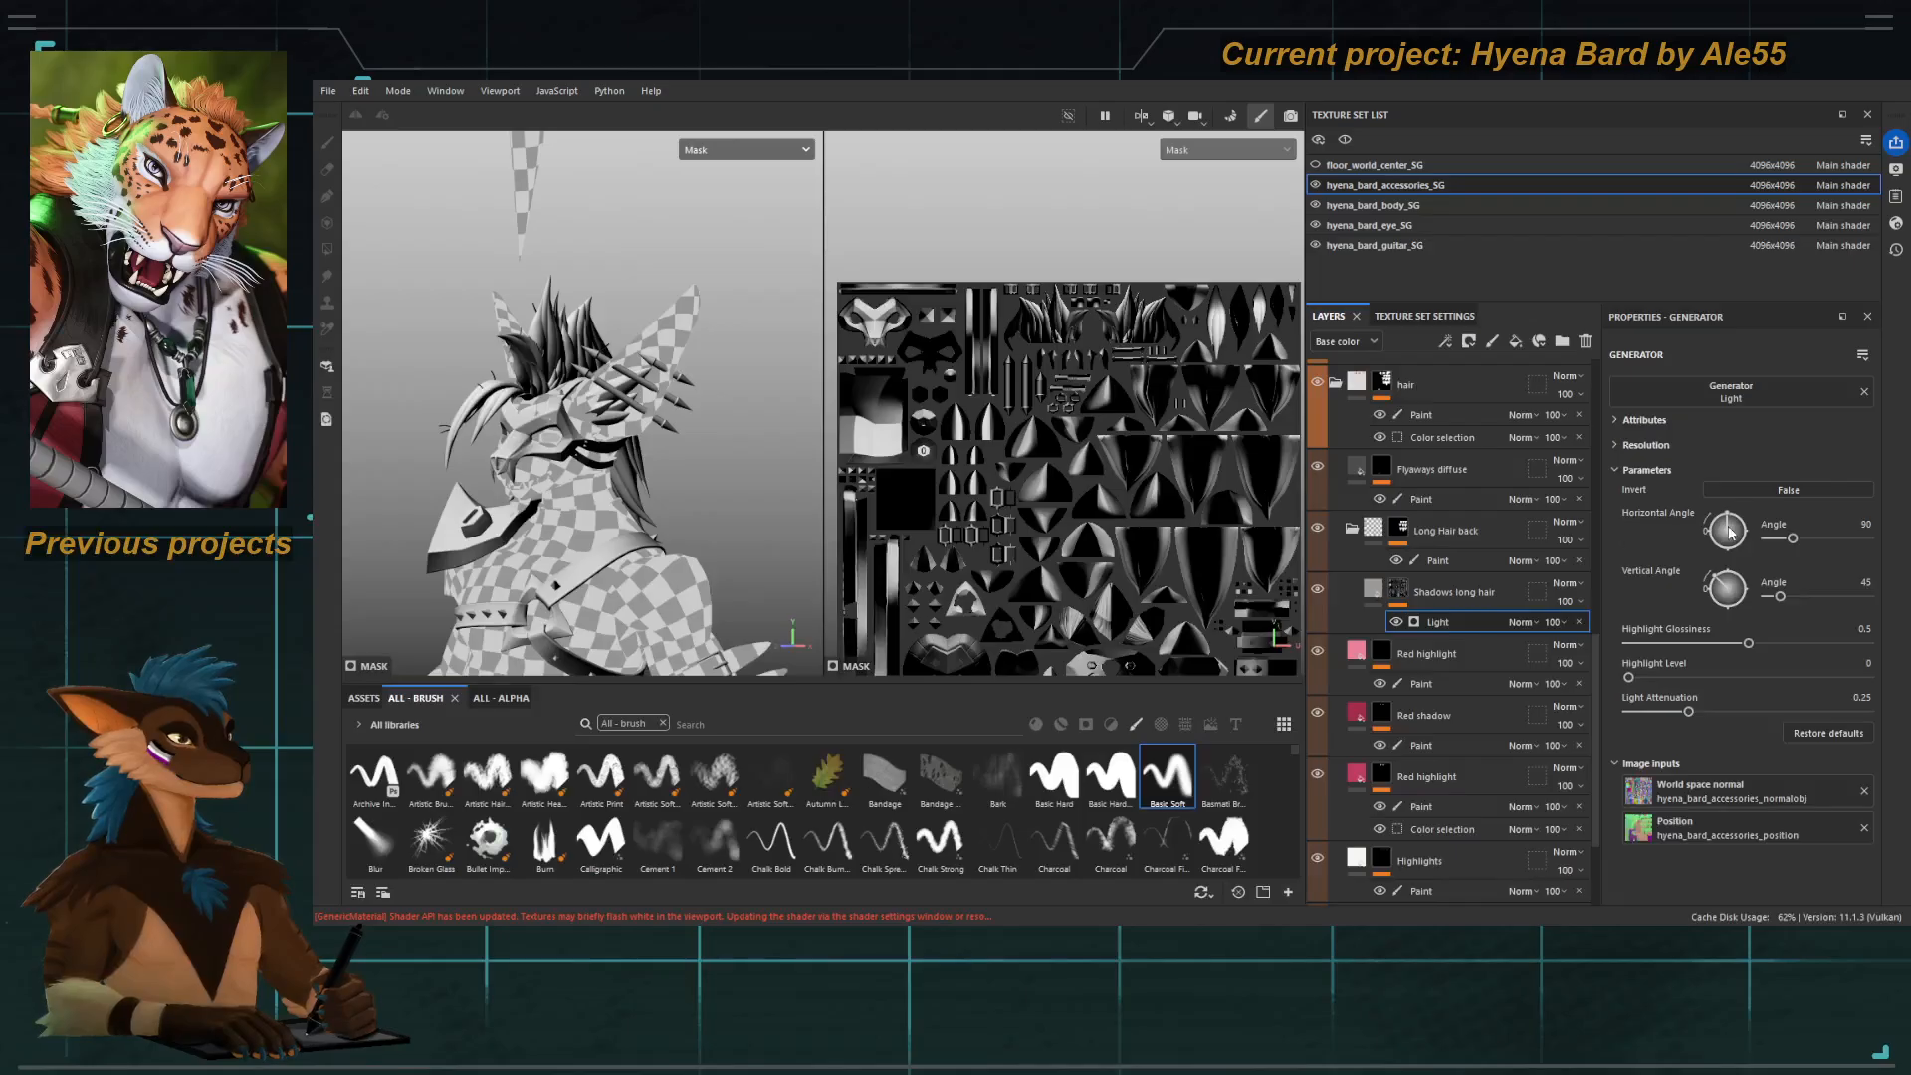
pyautogui.moveTo(1729, 532); pyautogui.dragTo(1706, 606)
# Set the Light generator's horizontal angle to 105 and check the shading from the front of the head.
pyautogui.keyDown('alt'); pyautogui.moveTo(569, 500); pyautogui.dragTo(497, 503); pyautogui.keyUp('alt')
pyautogui.keyDown('alt'); pyautogui.moveTo(597, 503); pyautogui.dragTo(648, 519, button='right'); pyautogui.keyUp('alt')
pyautogui.keyDown('alt'); pyautogui.moveTo(648, 519); pyautogui.dragTo(610, 510, button='middle'); pyautogui.keyUp('alt')
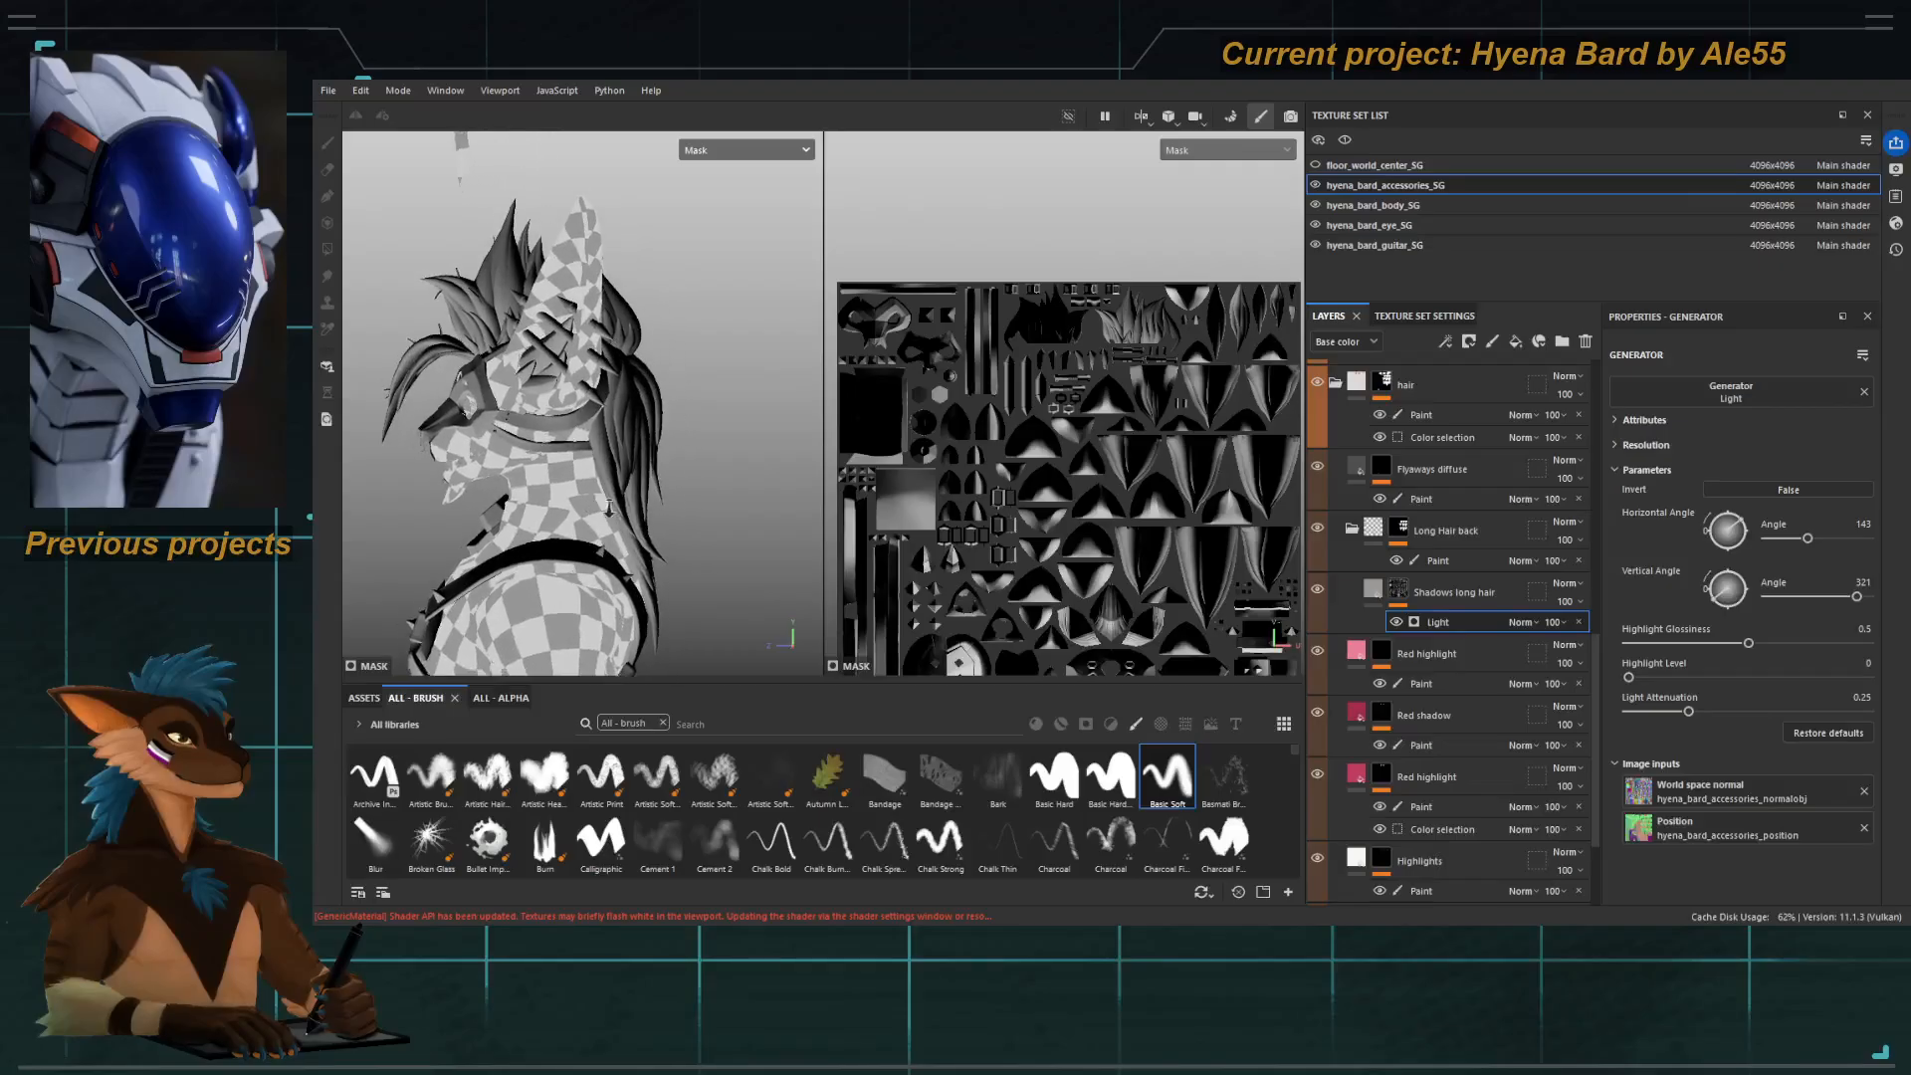
pyautogui.moveTo(1730, 527); pyautogui.dragTo(1734, 515)
pyautogui.keyDown('alt'); pyautogui.moveTo(557, 433); pyautogui.dragTo(766, 414); pyautogui.keyUp('alt')
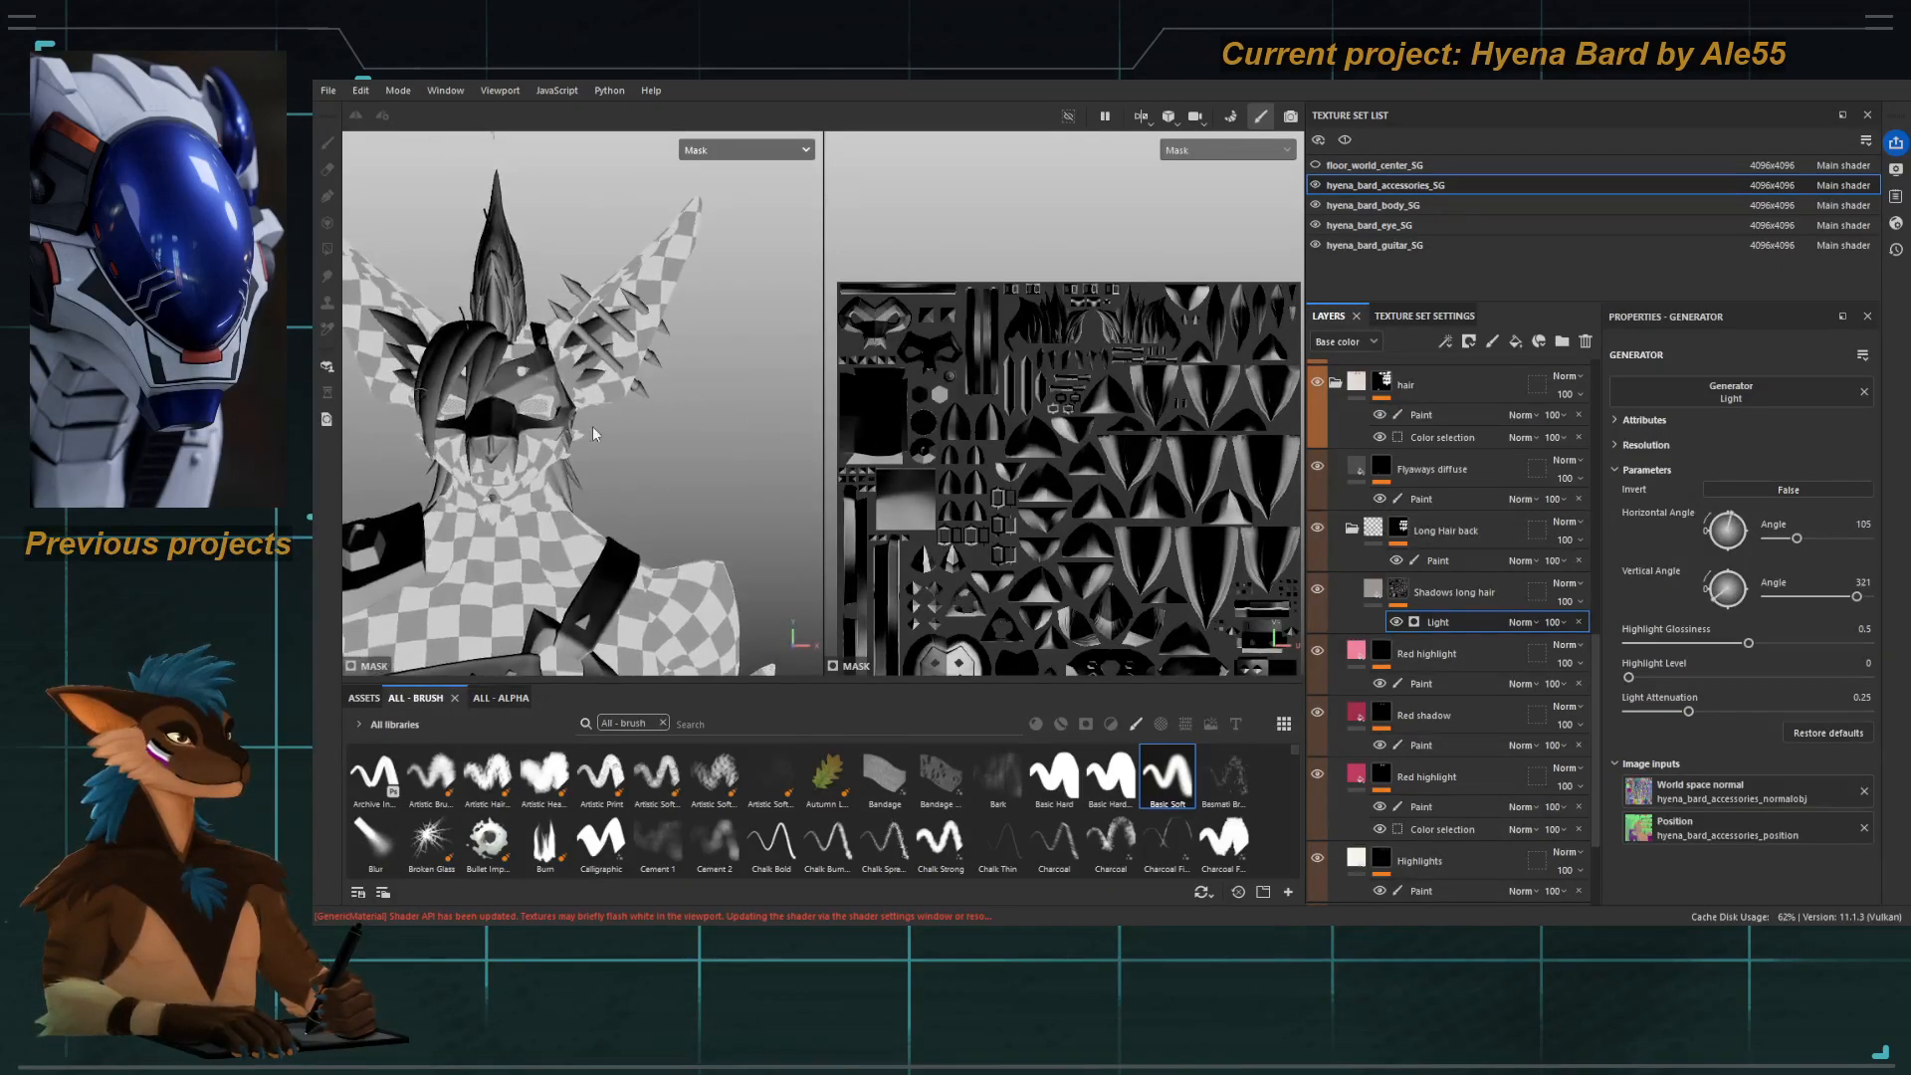
# Set the horizontal angle of the Light generator on the Shadows long hair mask to 90.
pyautogui.keyDown('alt'); pyautogui.moveTo(592, 434); pyautogui.dragTo(660, 428, button='middle'); pyautogui.keyUp('alt')
pyautogui.click(1839, 538)
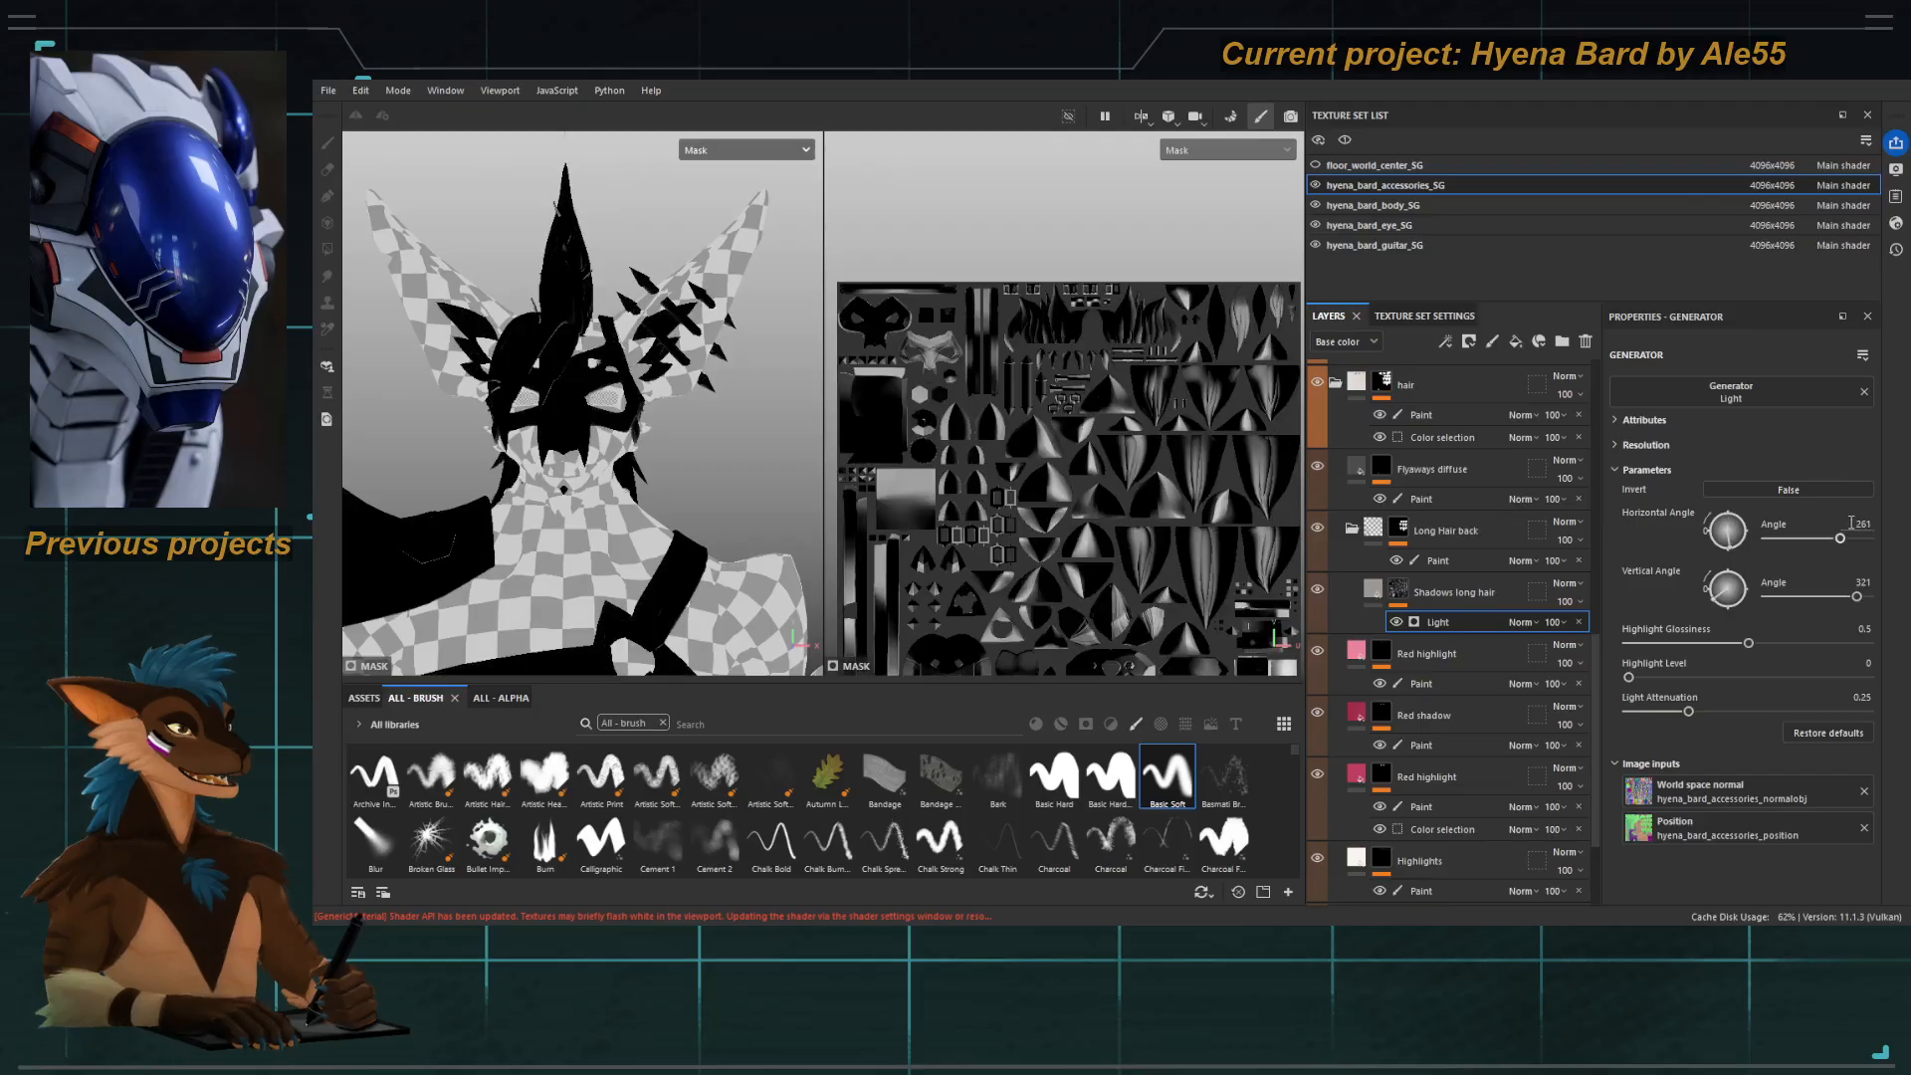
pyautogui.moveTo(1852, 522); pyautogui.dragTo(1896, 526)
pyautogui.write('90')
pyautogui.press('Return')
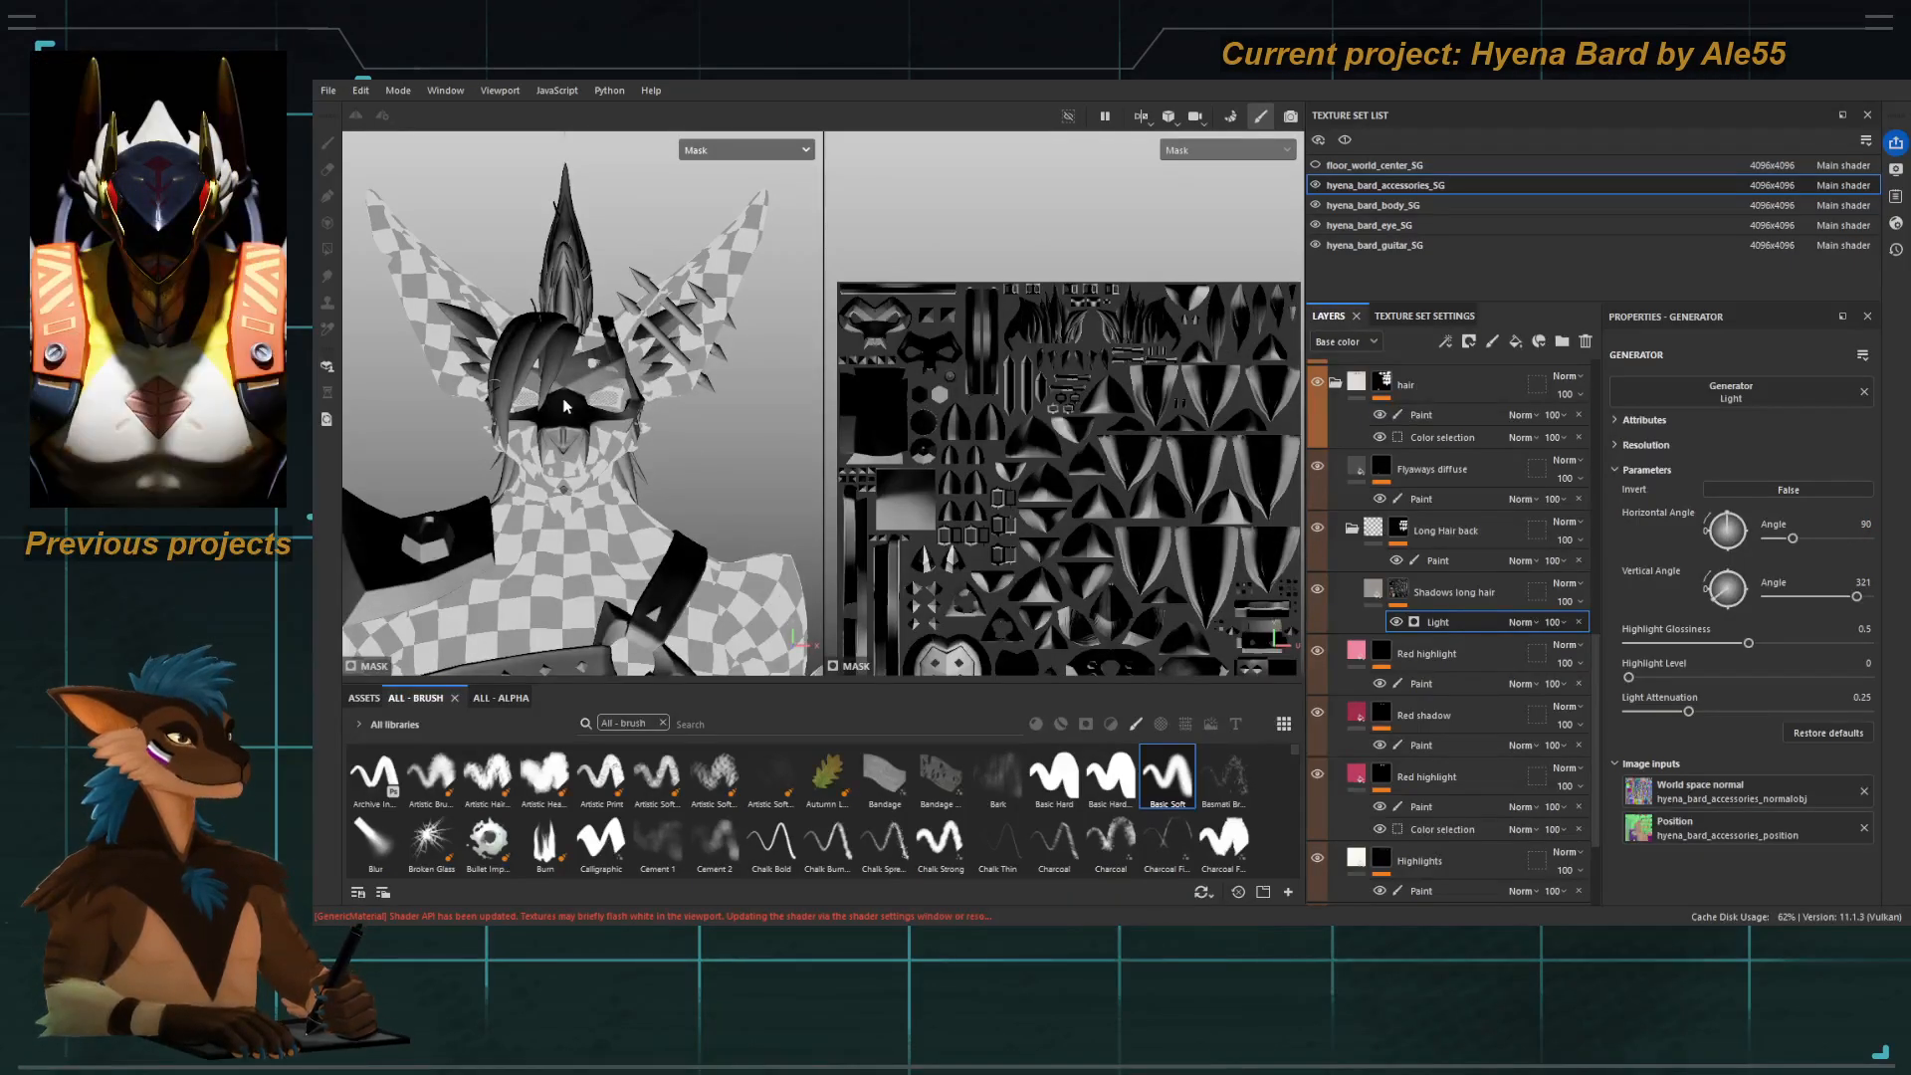
# Set the Light generator's vertical angle to 0, judging the mask on the hair from the side.
pyautogui.keyDown('alt'); pyautogui.moveTo(563, 407); pyautogui.dragTo(437, 406); pyautogui.keyUp('alt')
pyautogui.keyDown('alt'); pyautogui.moveTo(695, 439); pyautogui.dragTo(637, 436, button='middle'); pyautogui.keyUp('alt')
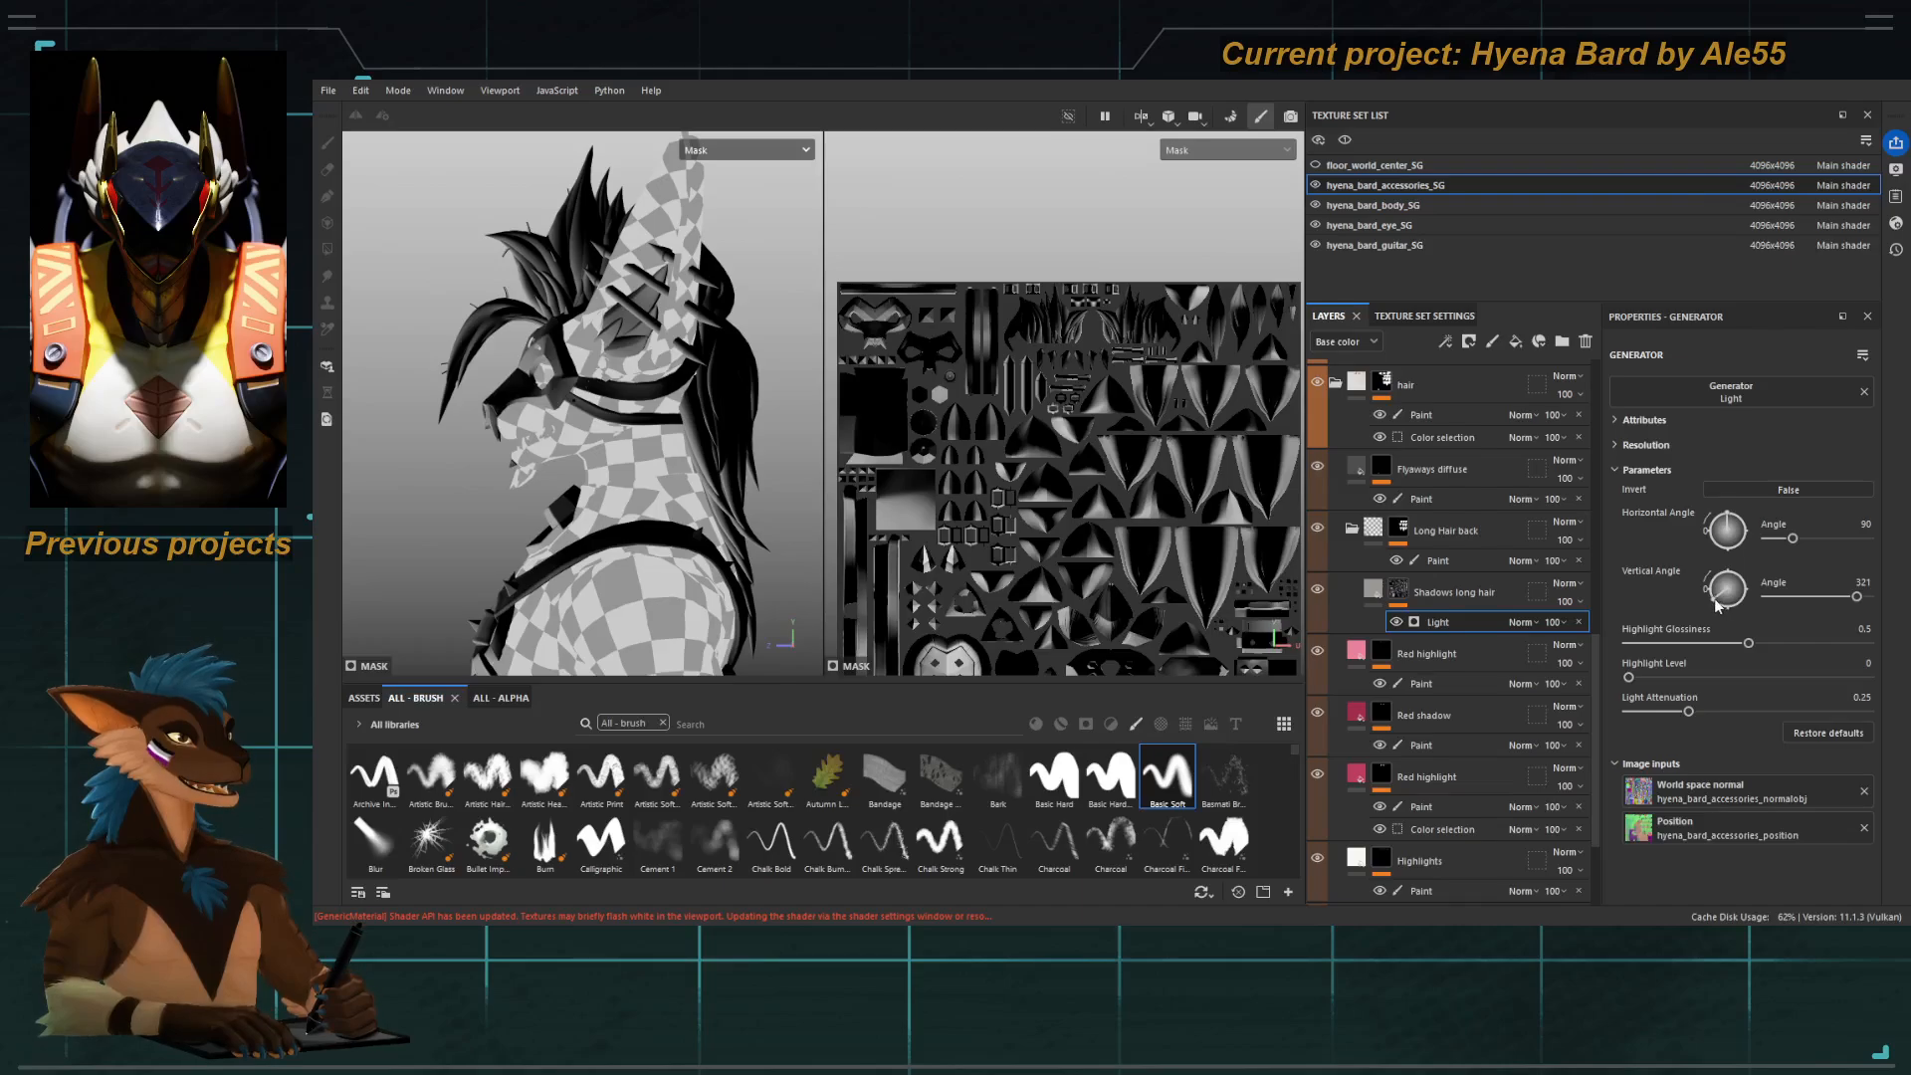
pyautogui.moveTo(1712, 593); pyautogui.dragTo(1713, 594)
pyautogui.keyDown('alt'); pyautogui.moveTo(788, 507); pyautogui.dragTo(876, 507); pyautogui.keyUp('alt')
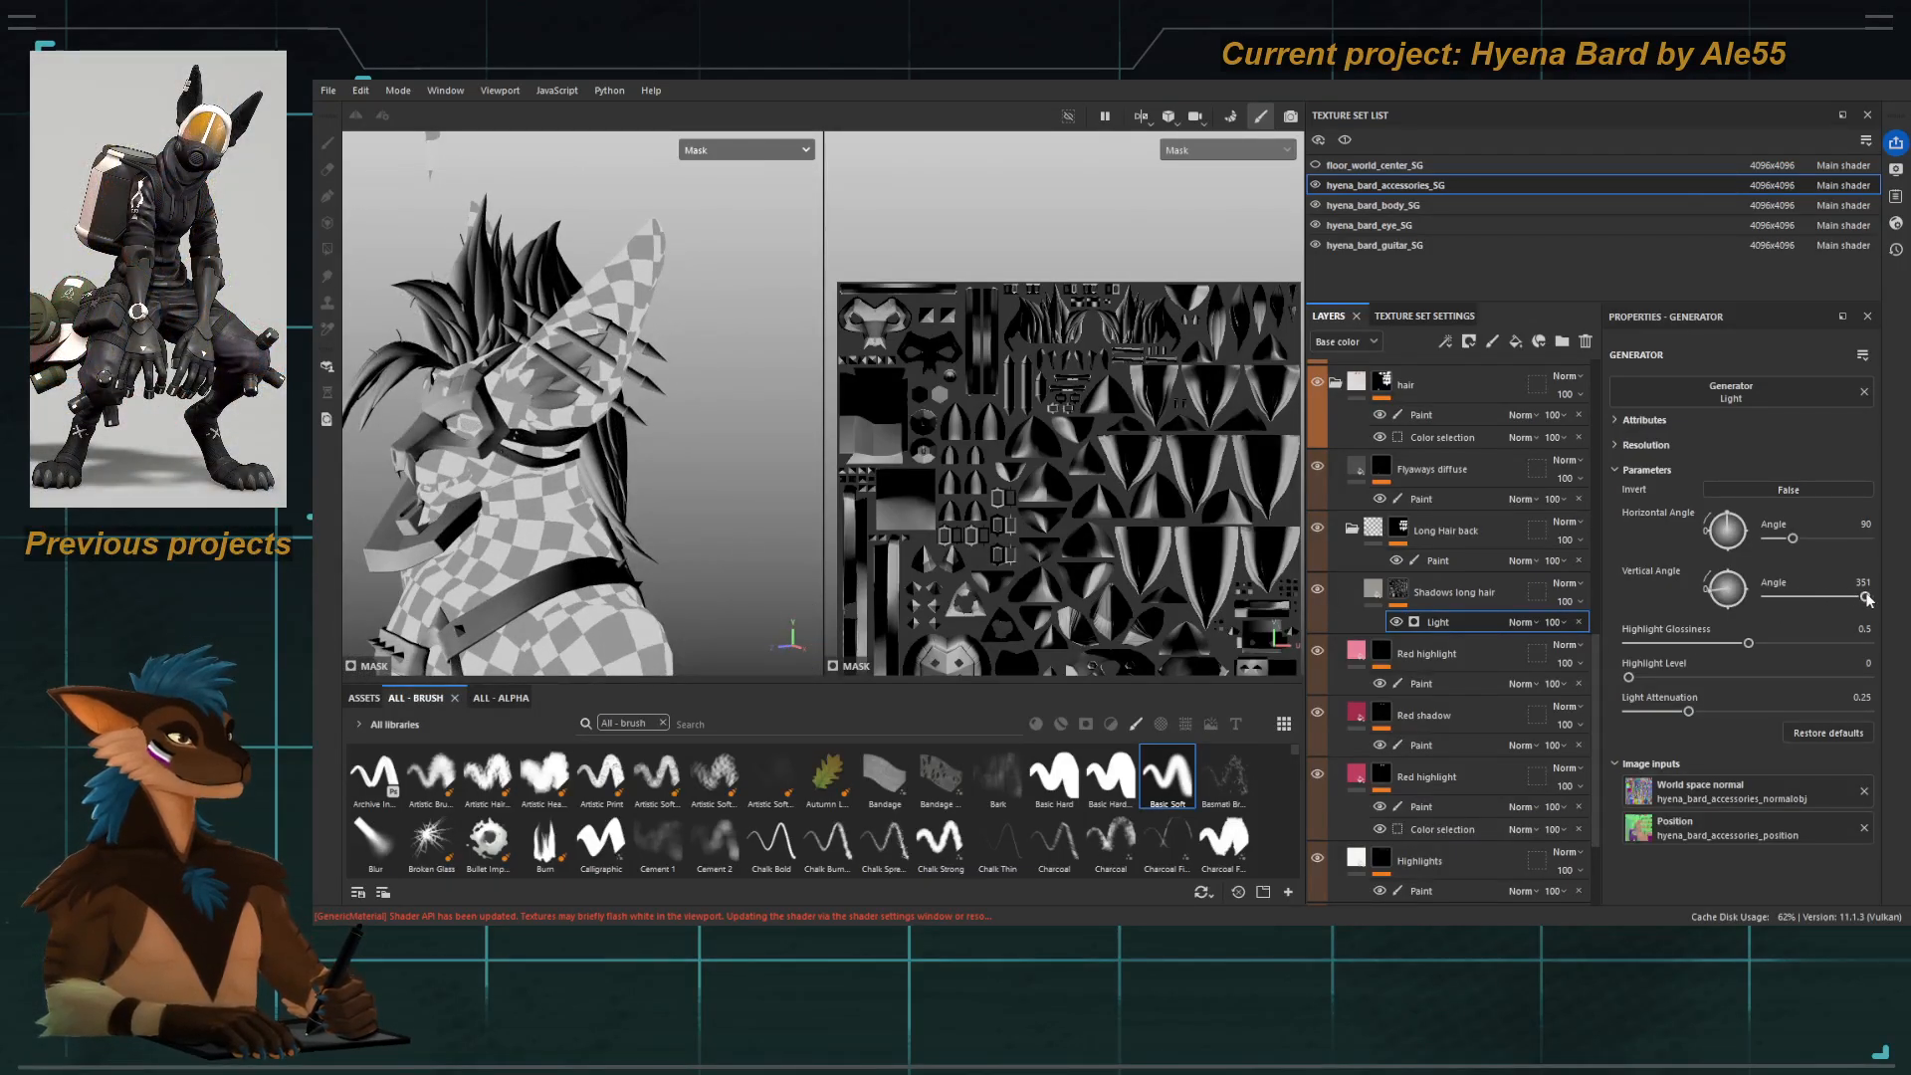
pyautogui.moveTo(1864, 596); pyautogui.dragTo(1768, 597)
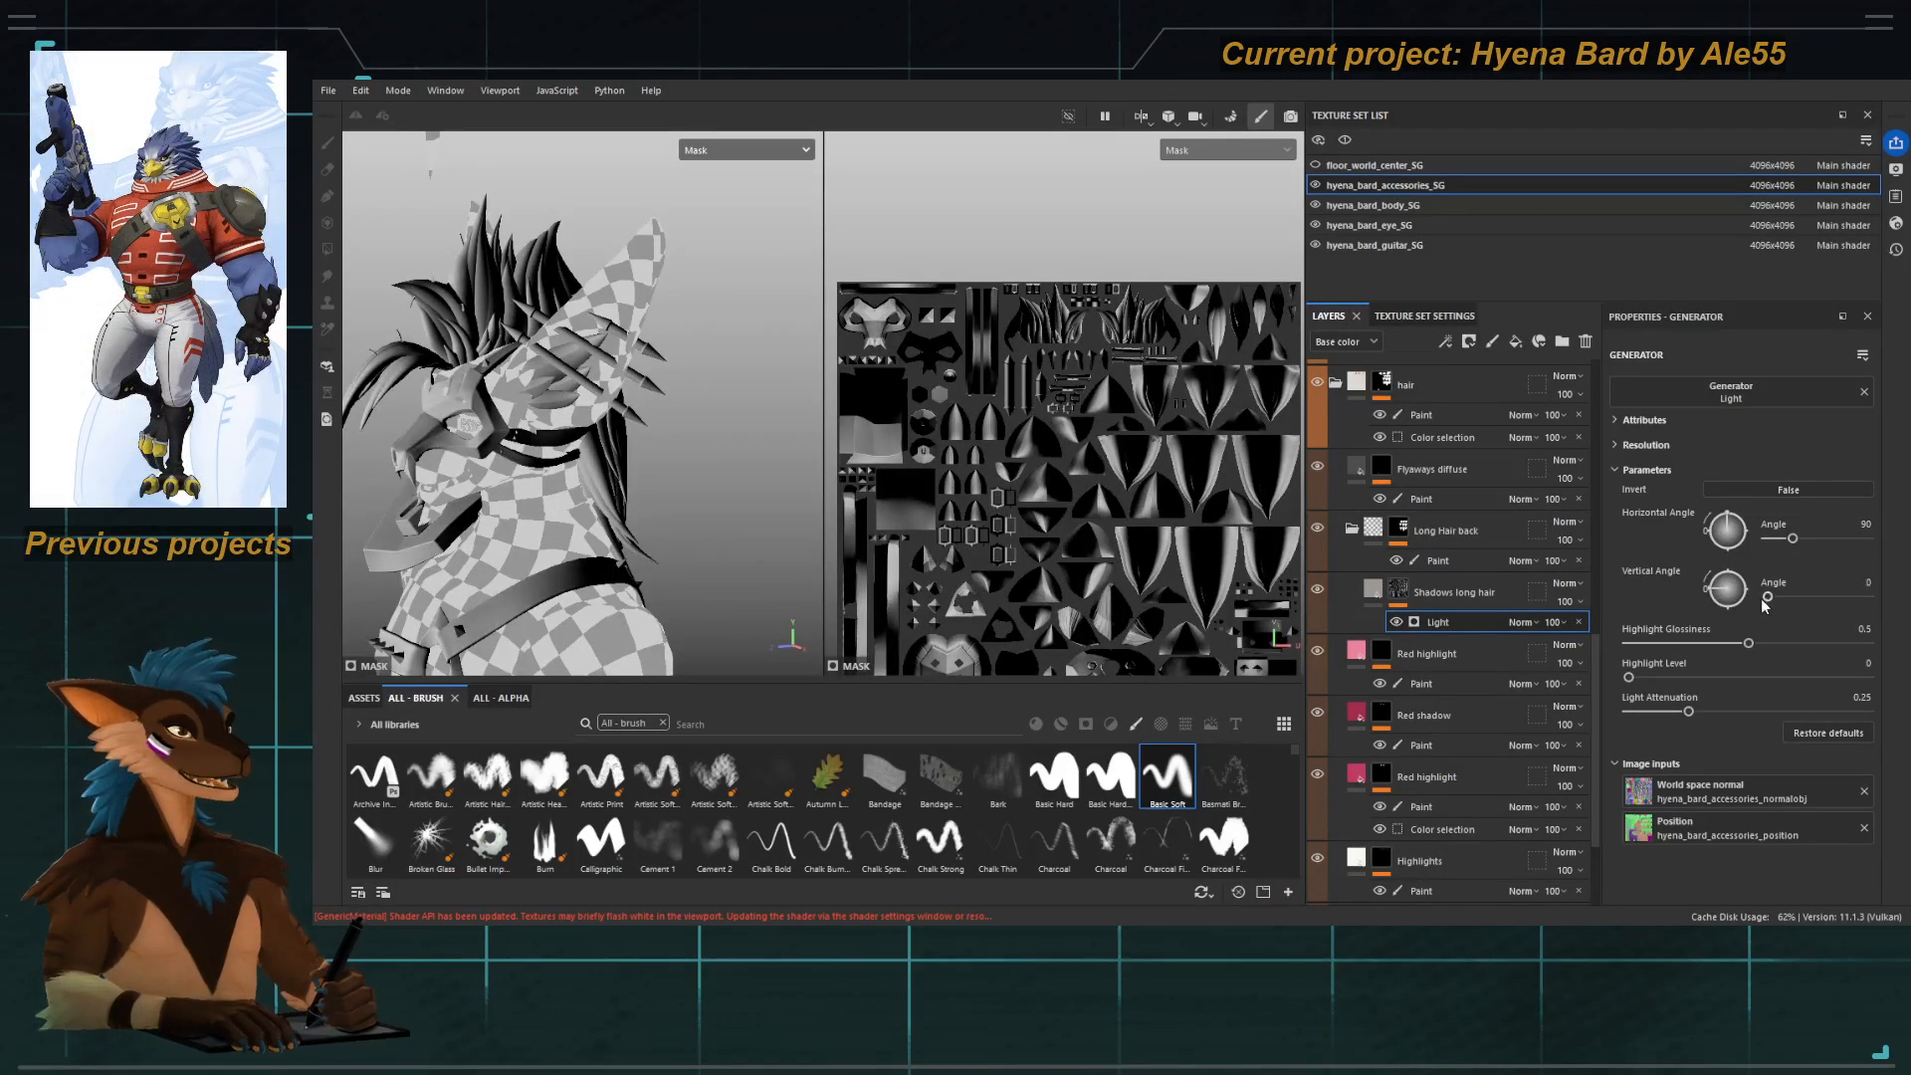
# Display the base color on the model and raise the Light generator's Highlight Level to 0.56.
pyautogui.moveTo(598, 438)
pyautogui.keyDown('alt'); pyautogui.mouseDown()
pyautogui.moveTo(657, 438)
pyautogui.moveTo(594, 460)
pyautogui.mouseUp(); pyautogui.keyUp('alt')
pyautogui.keyDown('alt'); pyautogui.moveTo(594, 460); pyautogui.dragTo(546, 432, button='middle'); pyautogui.keyUp('alt')
pyautogui.press('c')
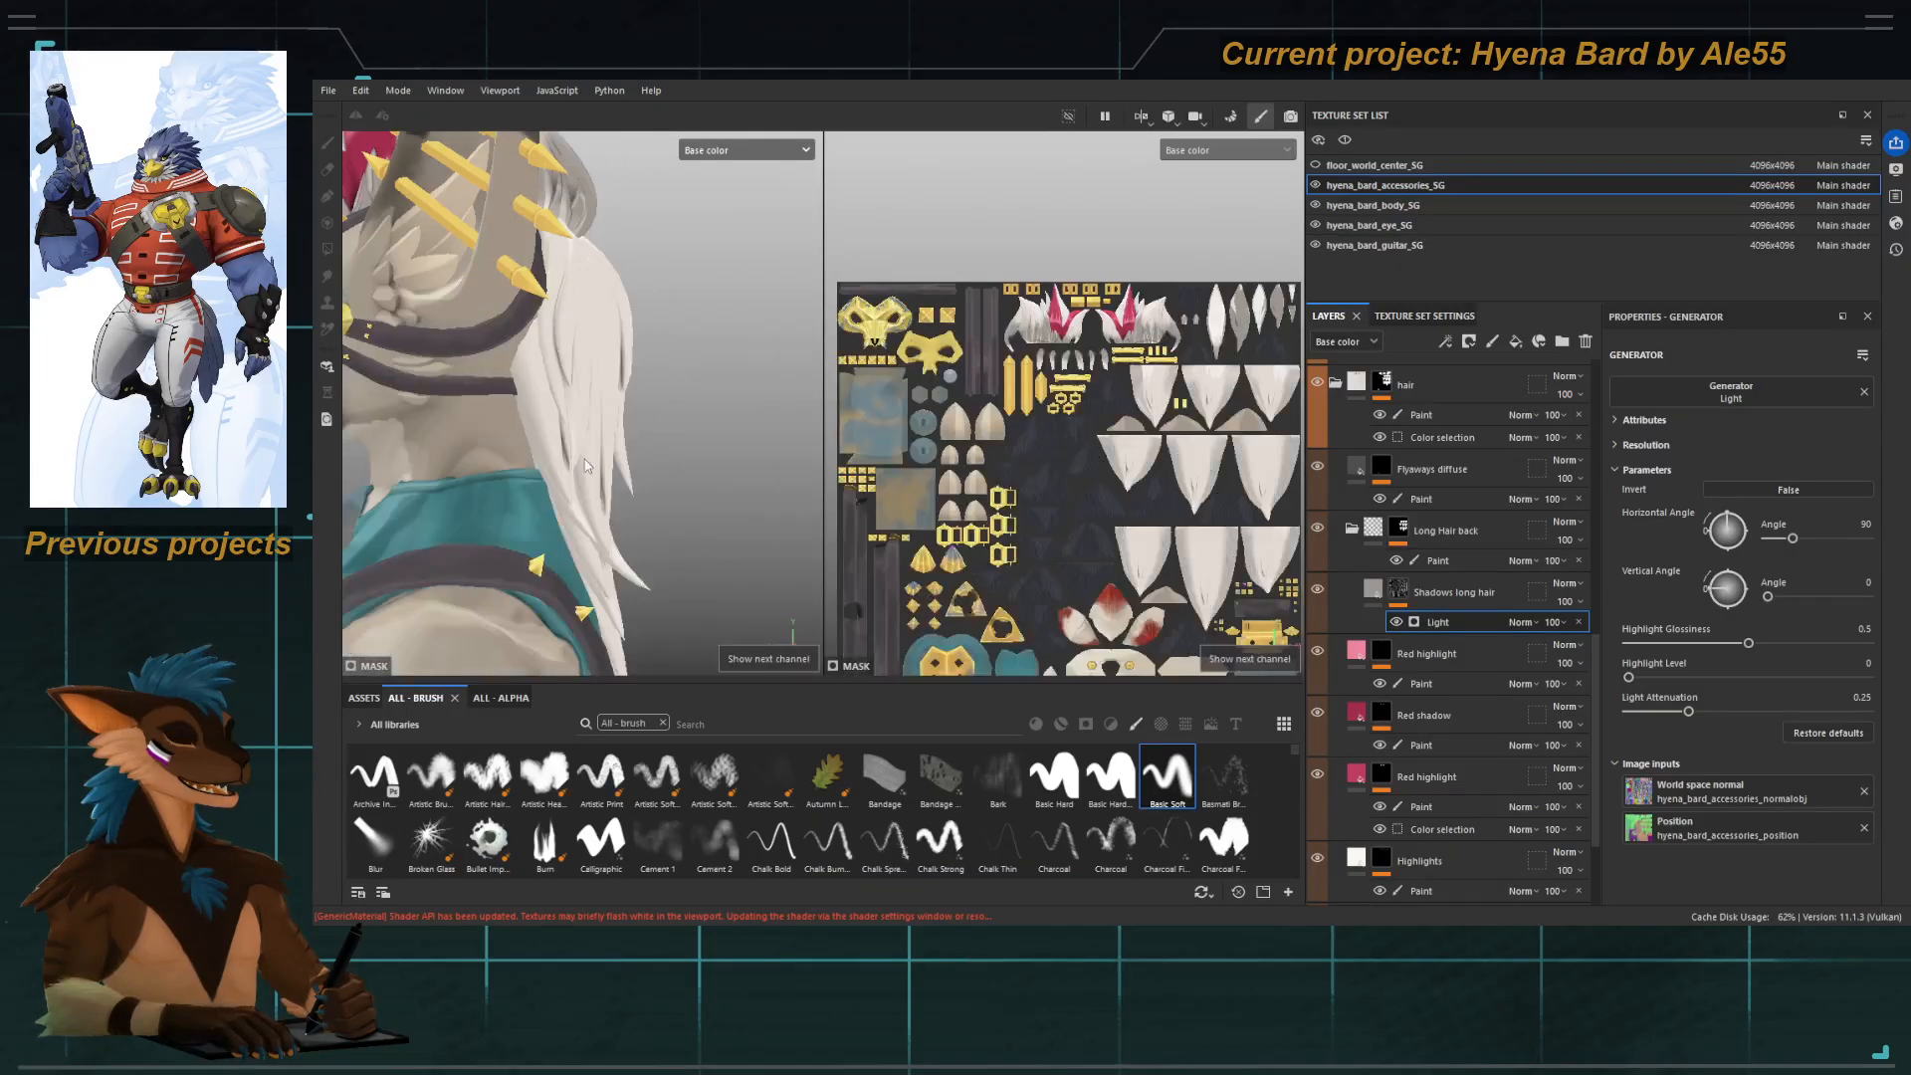
pyautogui.moveTo(627, 450)
pyautogui.keyDown('alt'); pyautogui.mouseDown(button='right')
pyautogui.moveTo(577, 438)
pyautogui.moveTo(653, 422)
pyautogui.moveTo(627, 442)
pyautogui.mouseUp(button='right'); pyautogui.keyUp('alt')
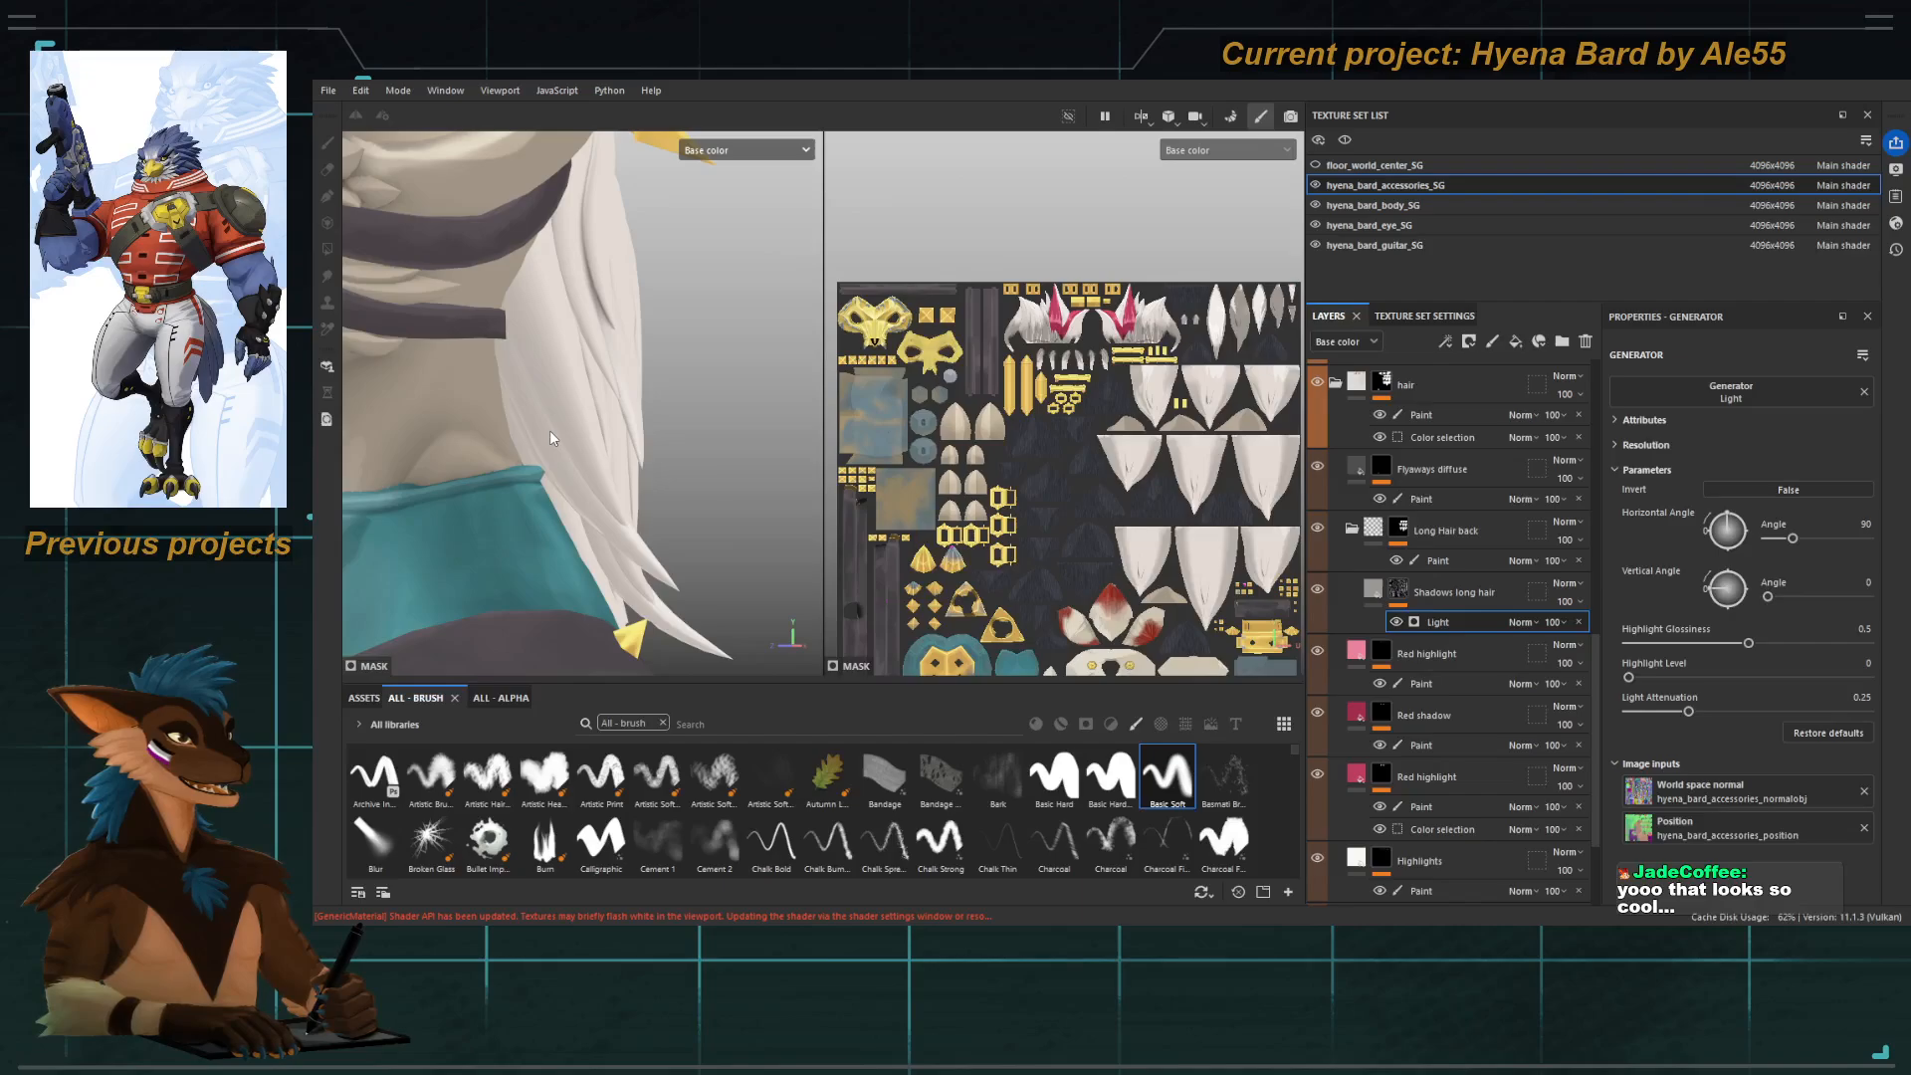
pyautogui.click(1418, 595)
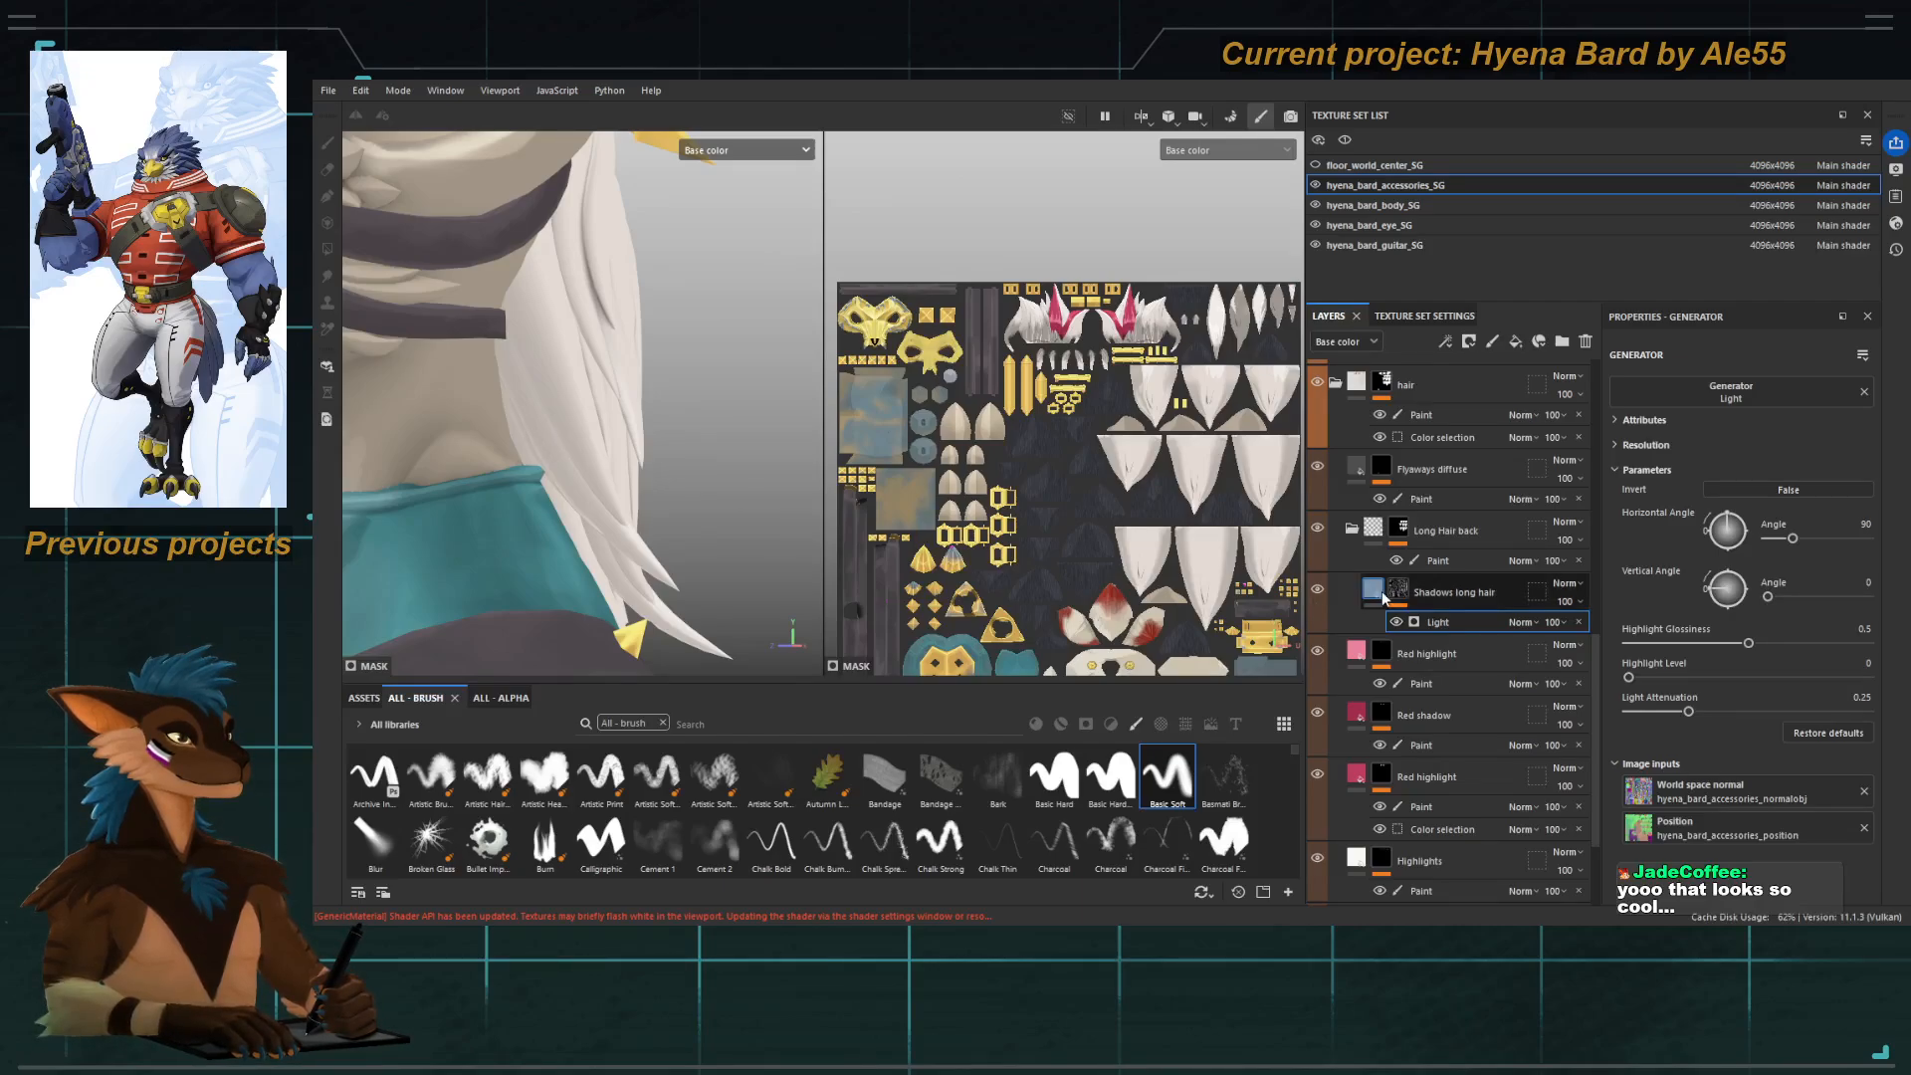
pyautogui.click(1438, 621)
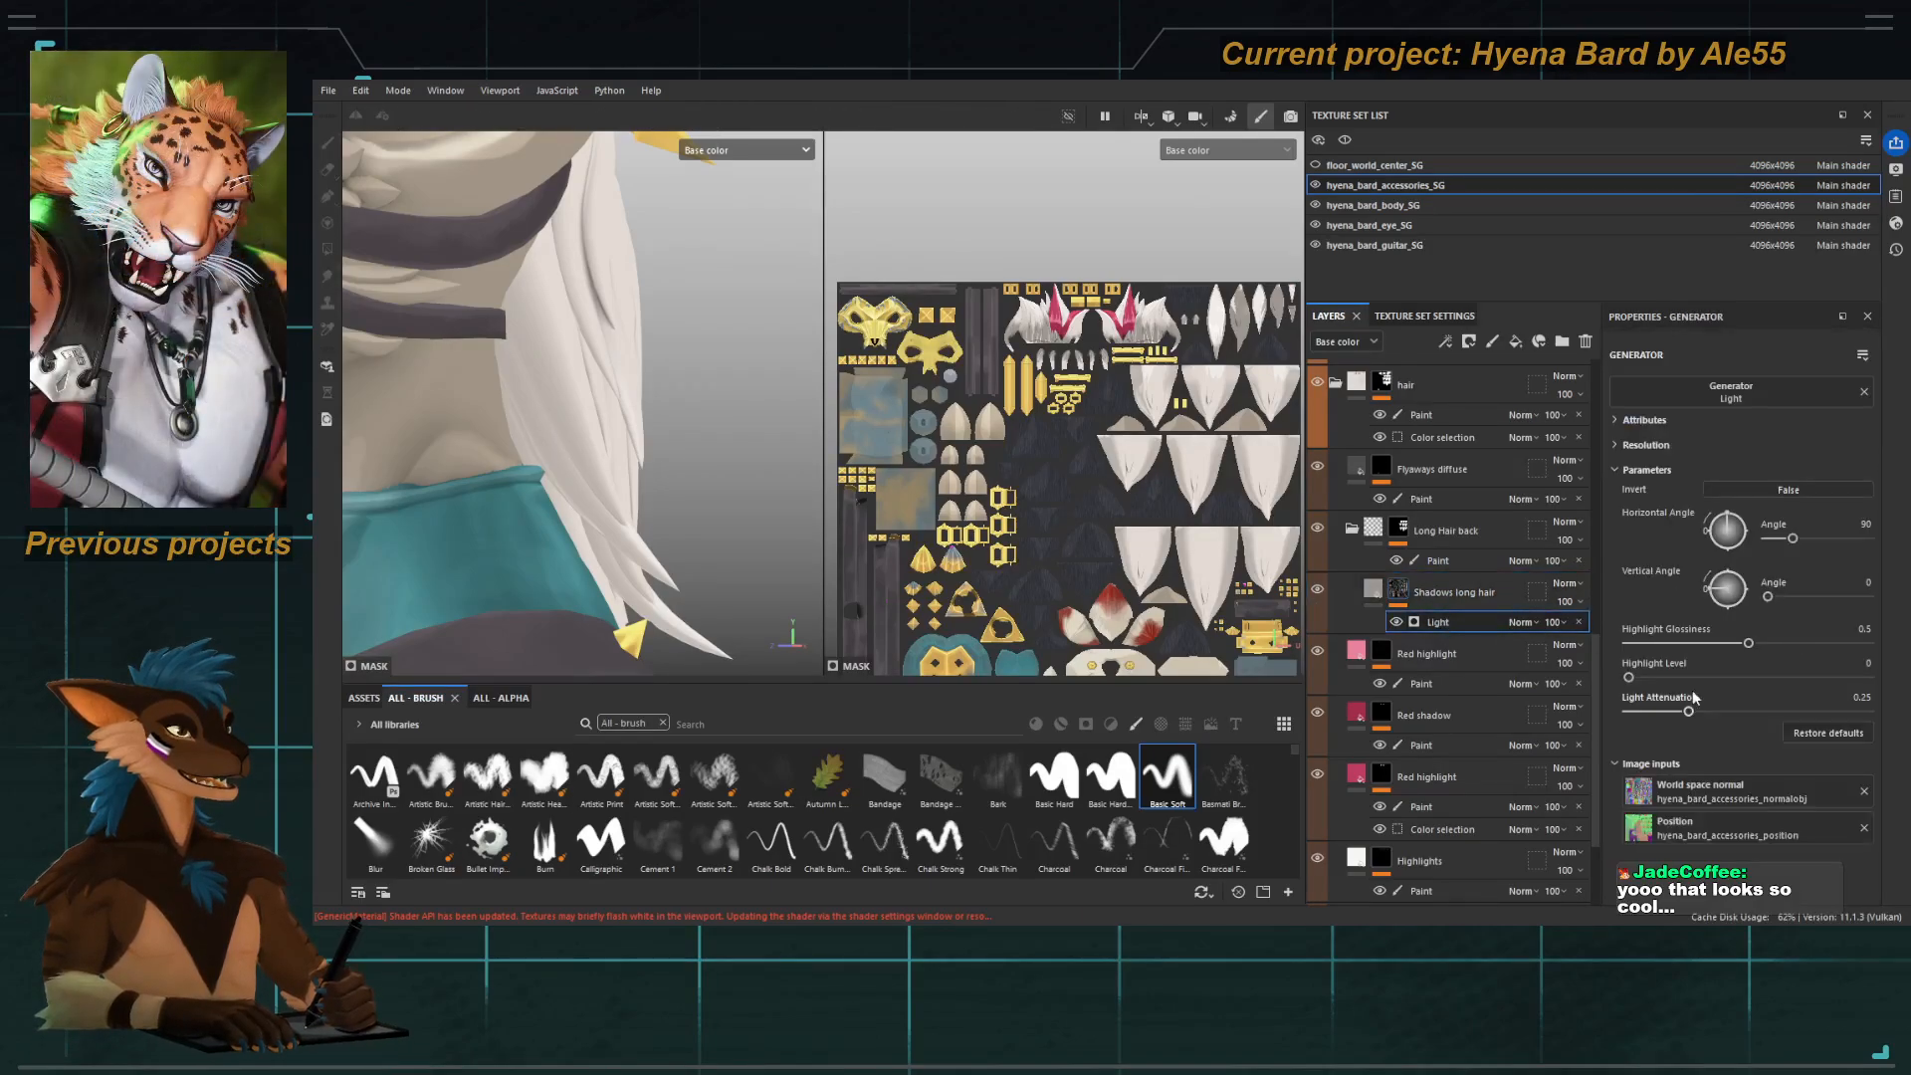
pyautogui.moveTo(1628, 677)
pyautogui.mouseDown()
pyautogui.moveTo(1799, 676)
pyautogui.moveTo(1762, 675)
pyautogui.mouseUp()
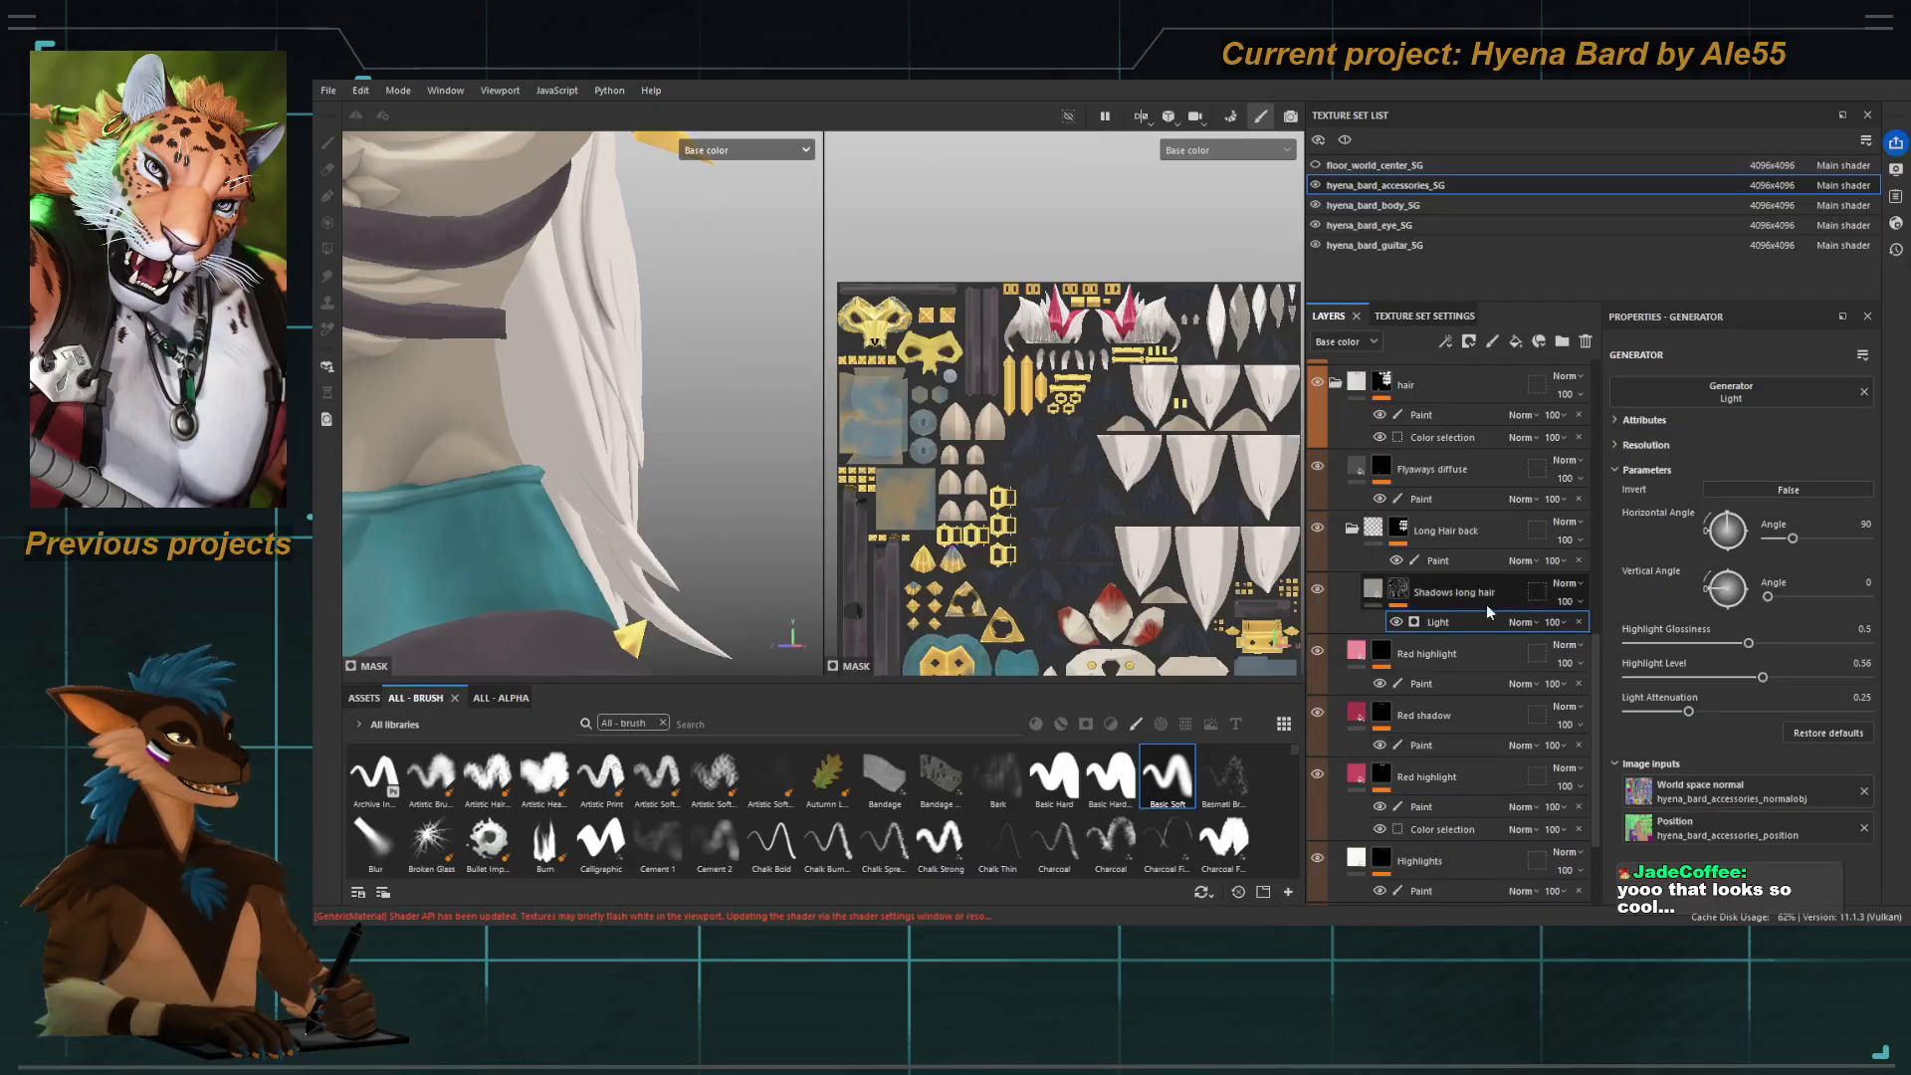
# Set Light Attenuation to 0.21 and, with the Shadows long hair mask displayed, set Highlight Glossiness to 0.81.
pyautogui.keyDown('alt'); pyautogui.moveTo(730, 431); pyautogui.dragTo(690, 476); pyautogui.keyUp('alt')
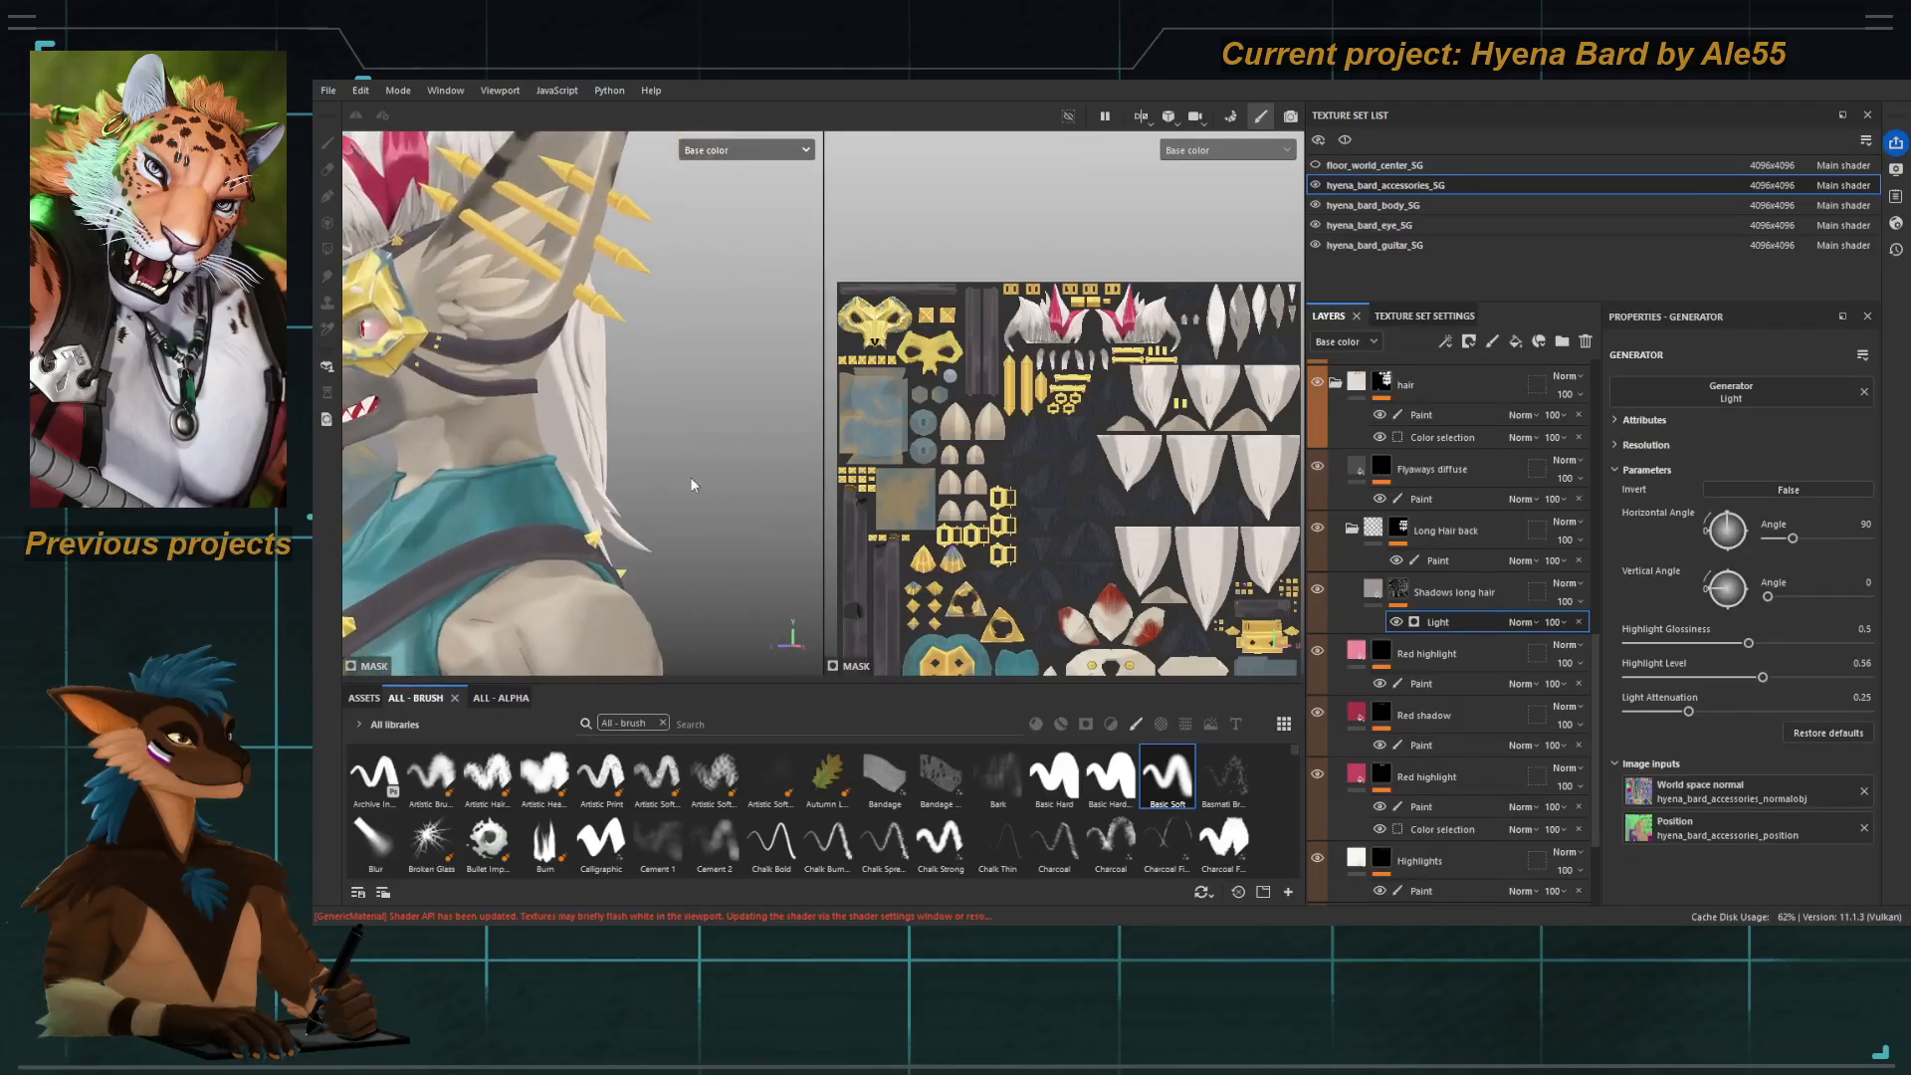
pyautogui.moveTo(1690, 711)
pyautogui.mouseDown()
pyautogui.moveTo(1665, 709)
pyautogui.moveTo(1724, 711)
pyautogui.moveTo(1682, 706)
pyautogui.mouseUp()
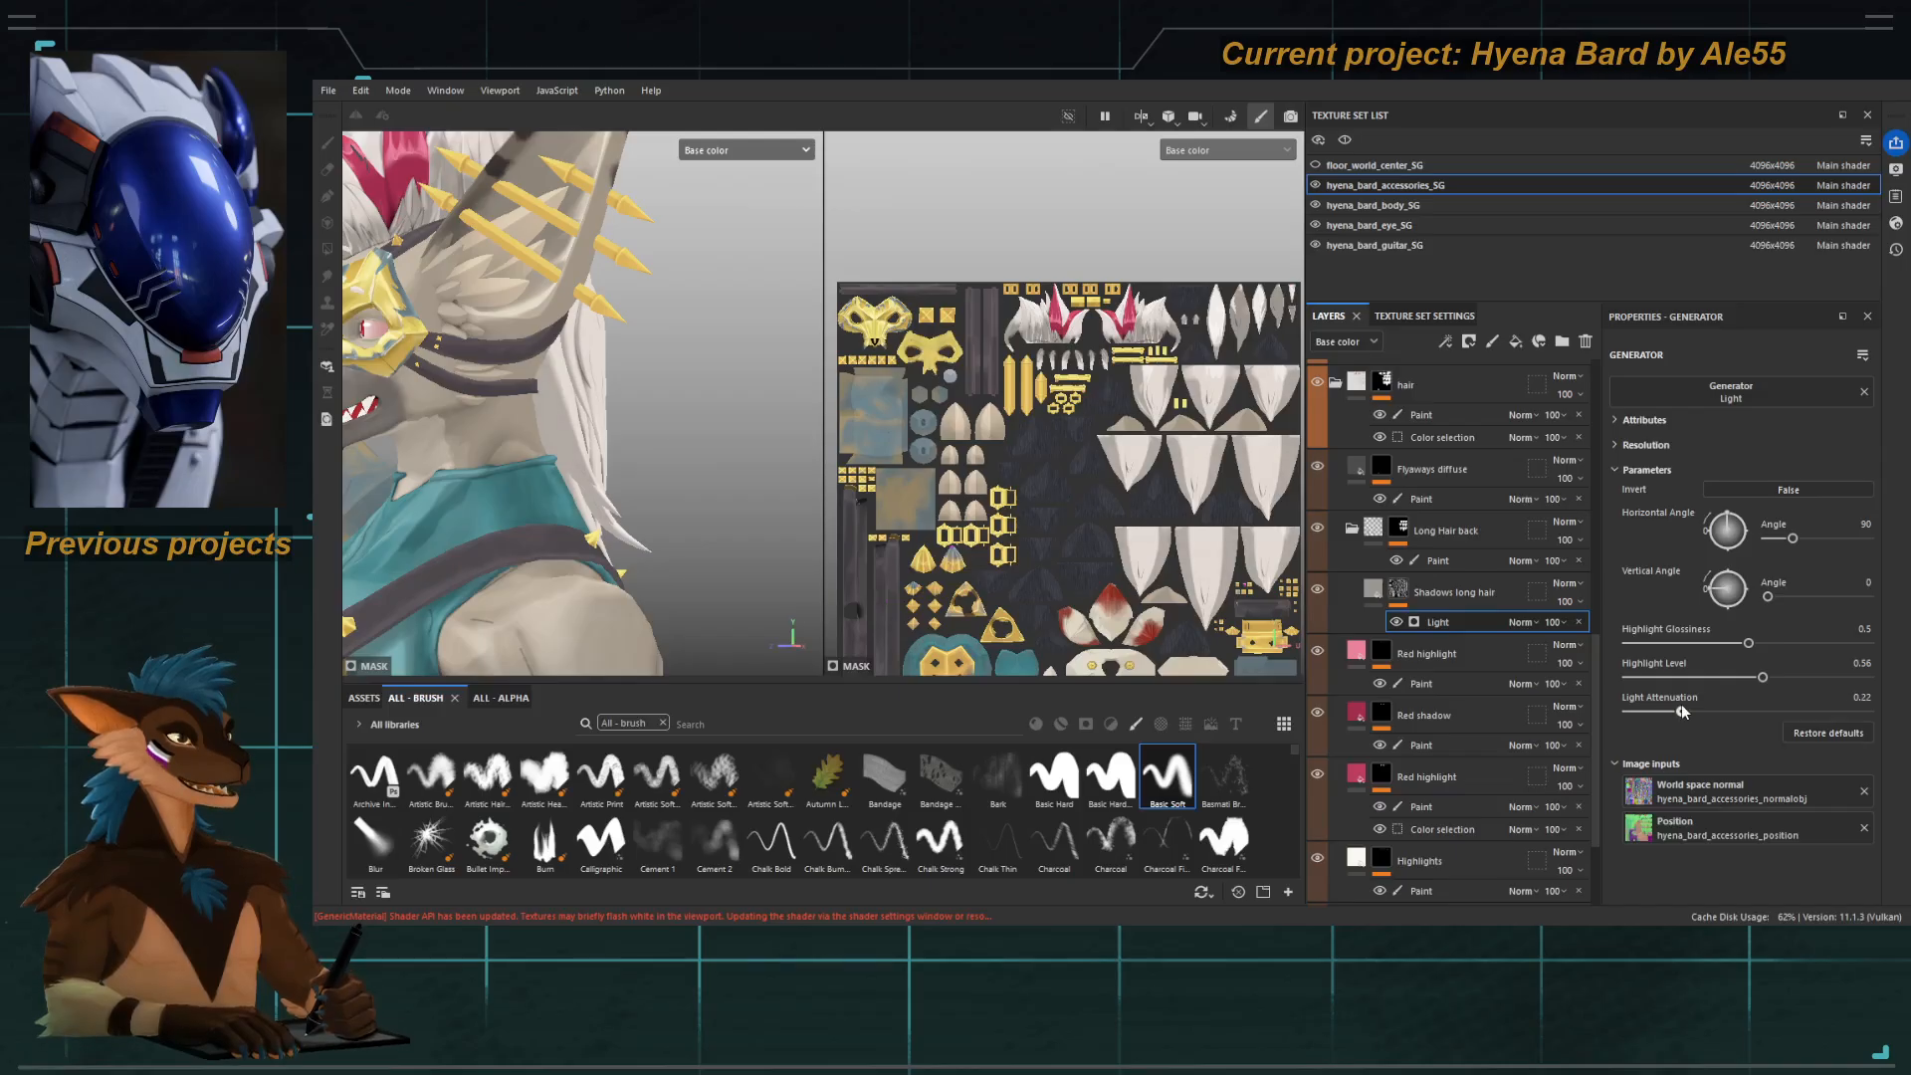
pyautogui.keyDown('alt'); pyautogui.click(1396, 587); pyautogui.keyUp('alt')
pyautogui.keyDown('alt'); pyautogui.moveTo(728, 468); pyautogui.dragTo(644, 414); pyautogui.keyUp('alt')
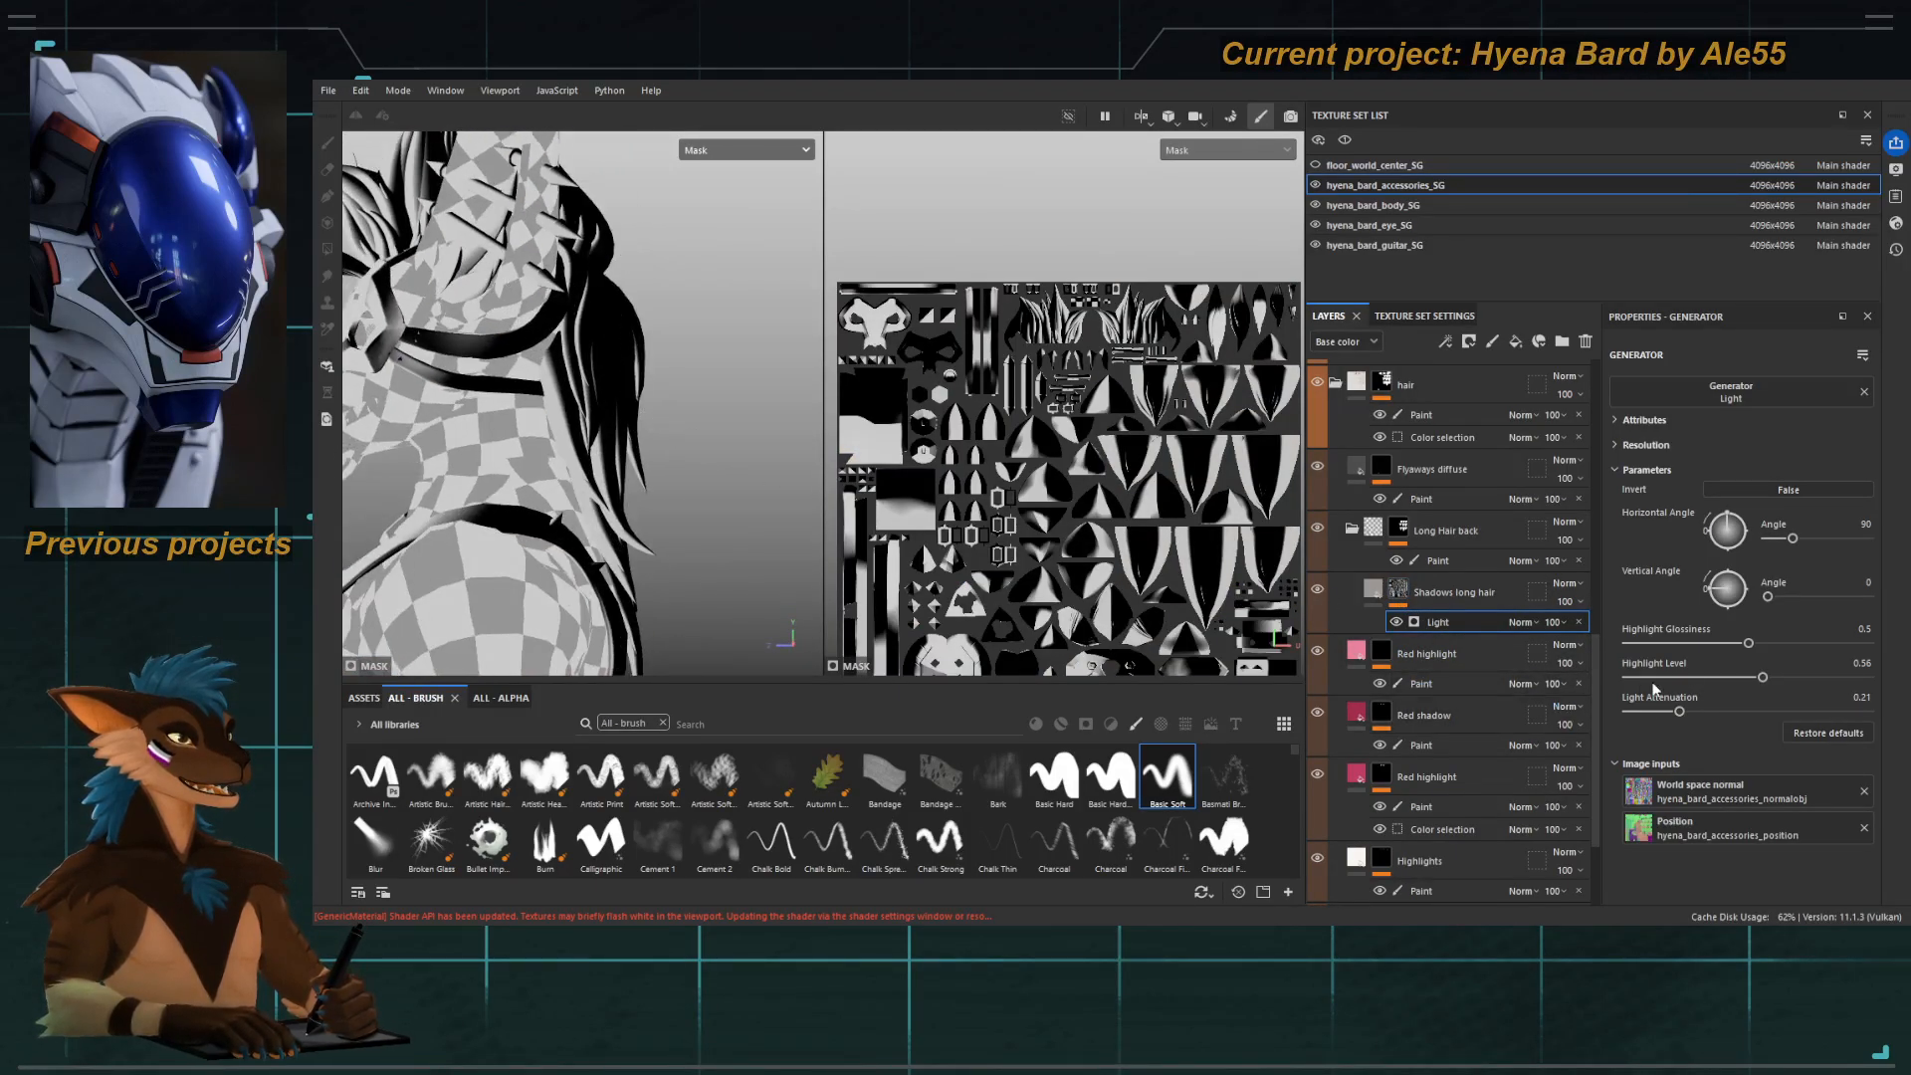
pyautogui.moveTo(1751, 647); pyautogui.dragTo(1825, 648)
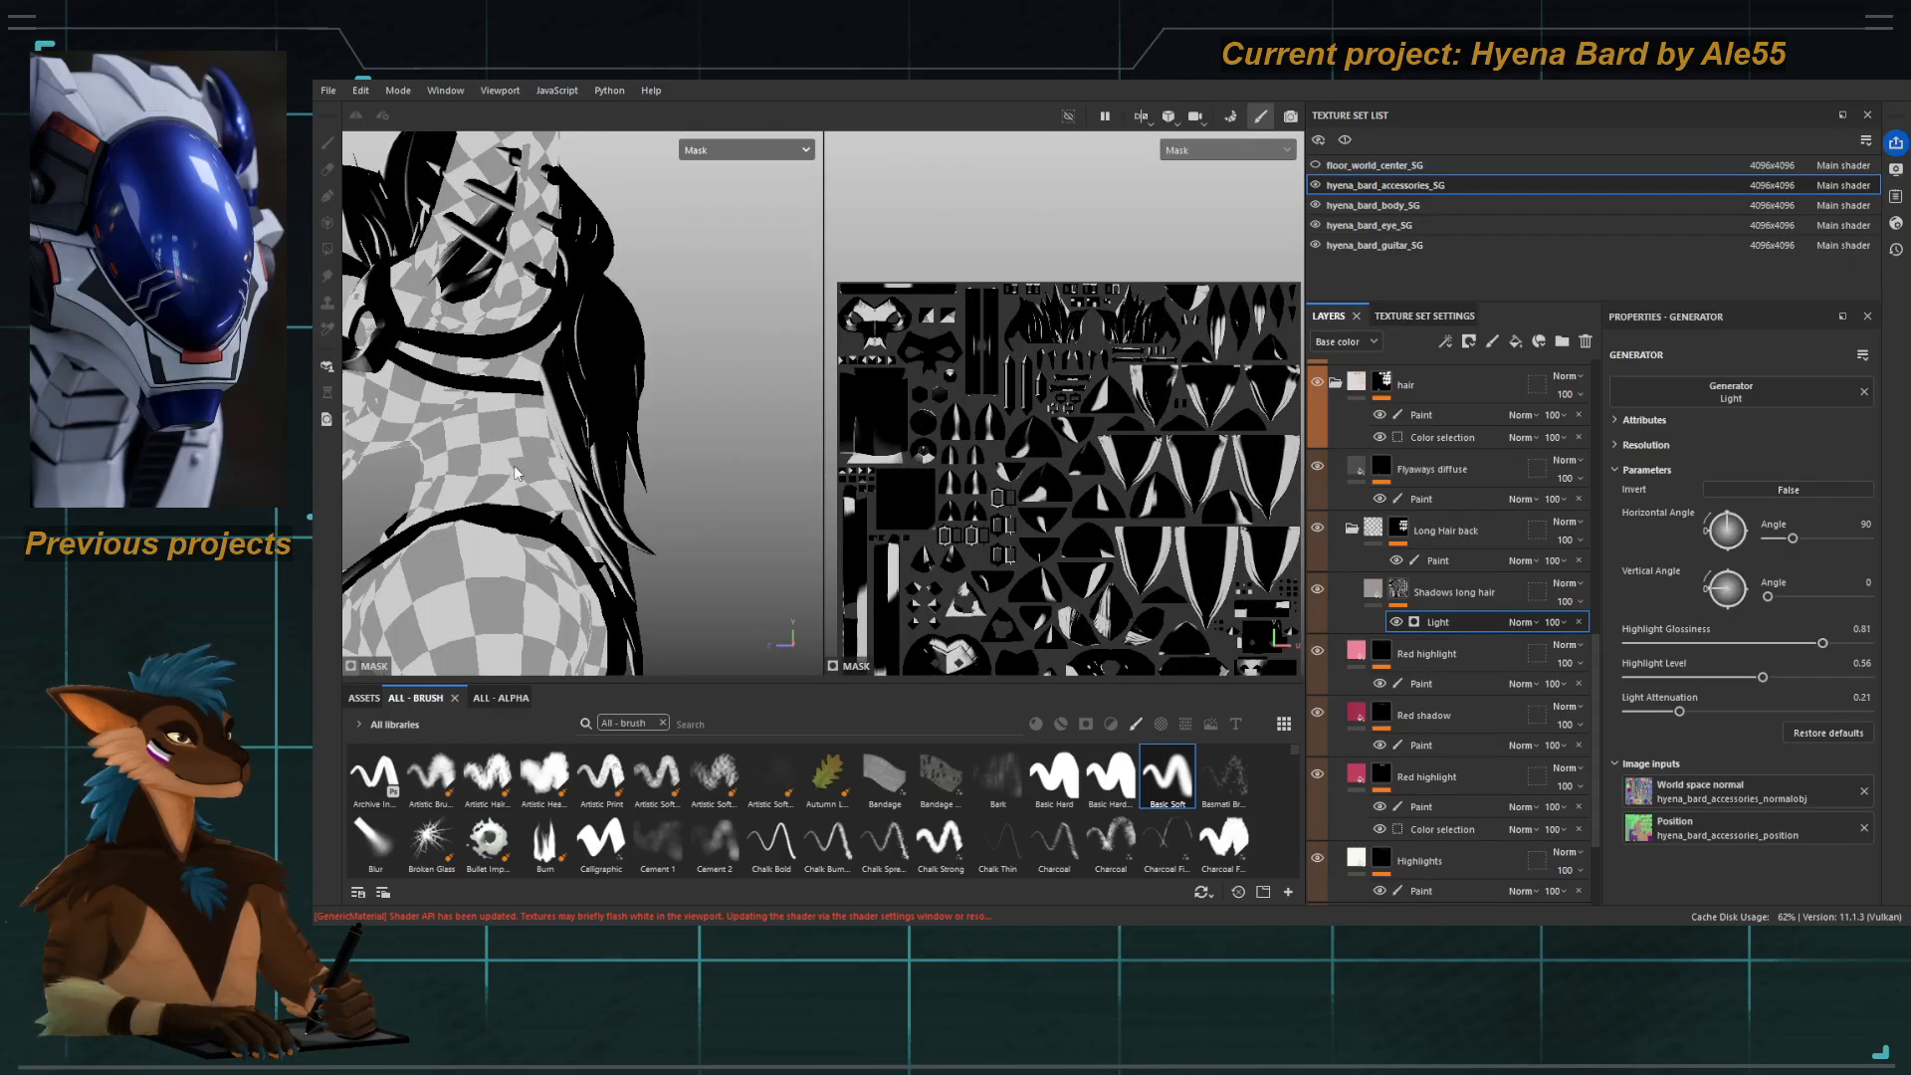
# Return to the base color view and compare the hair with the Shadows long hair layer hidden and shown.
pyautogui.press('c')
pyautogui.keyDown('alt'); pyautogui.moveTo(662, 495); pyautogui.dragTo(716, 504); pyautogui.keyUp('alt')
pyautogui.keyDown('alt'); pyautogui.moveTo(717, 505); pyautogui.dragTo(587, 486, button='right'); pyautogui.keyUp('alt')
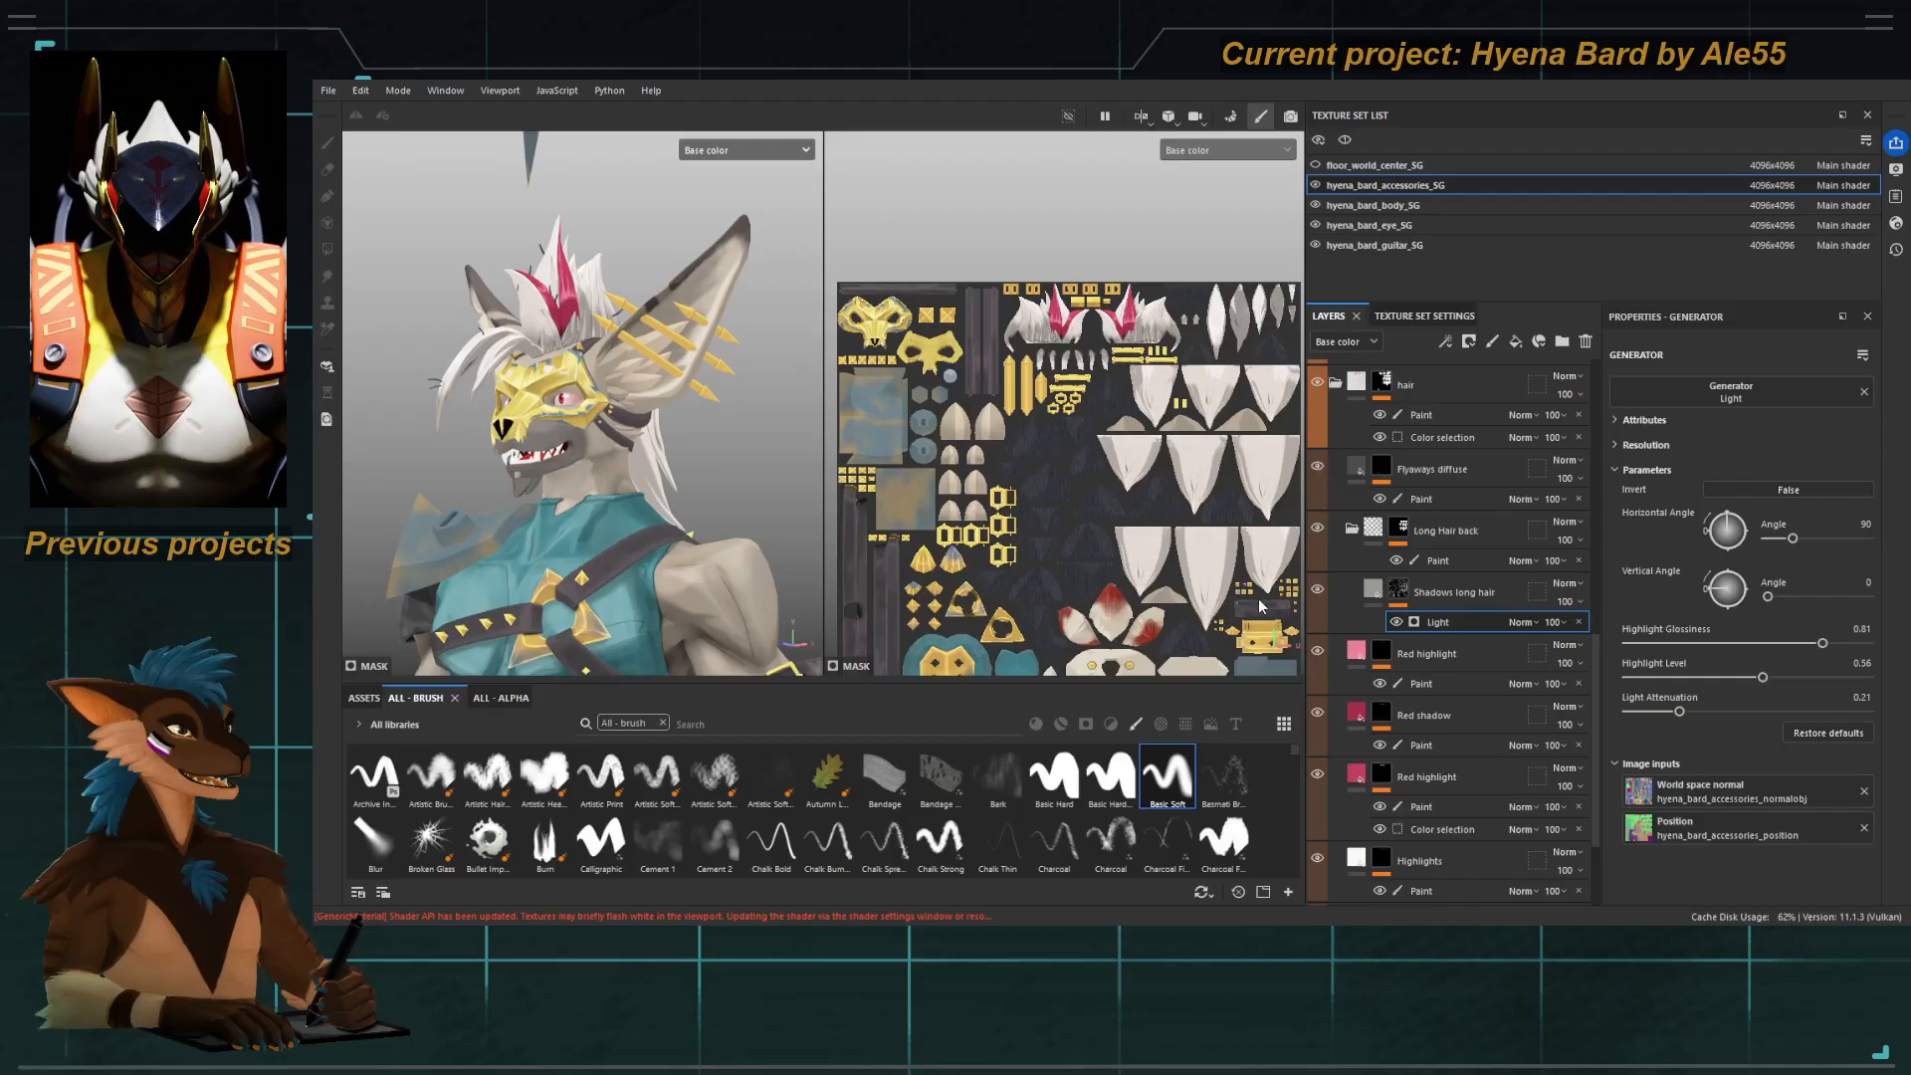
pyautogui.click(1316, 590)
pyautogui.click(1316, 590)
pyautogui.click(1316, 590)
pyautogui.click(1316, 590)
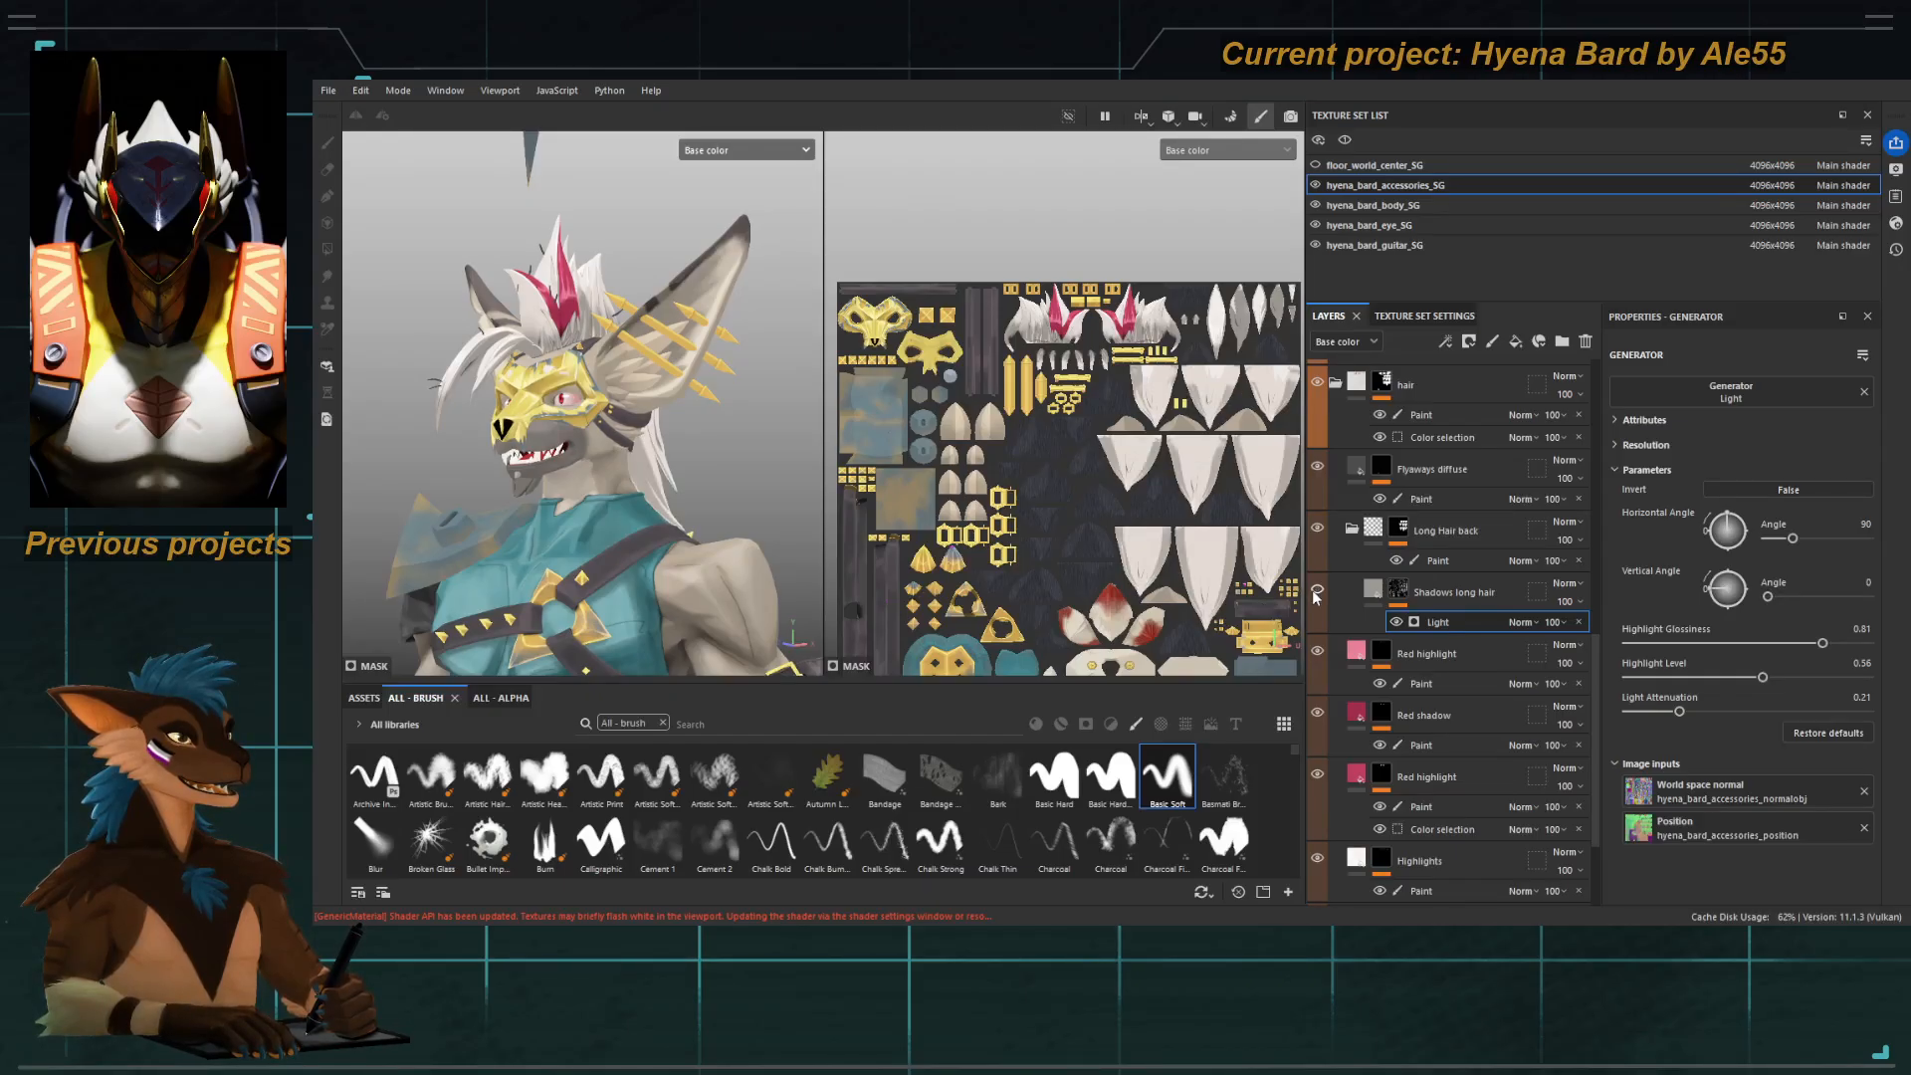
pyautogui.click(1316, 590)
pyautogui.click(1315, 590)
# Set the Light generator's Highlight Level to 0.58 and Highlight Glossiness to 0.83.
pyautogui.keyDown('alt'); pyautogui.moveTo(505, 441); pyautogui.dragTo(468, 445); pyautogui.keyUp('alt')
pyautogui.keyDown('alt'); pyautogui.moveTo(467, 446); pyautogui.dragTo(542, 460, button='right'); pyautogui.keyUp('alt')
pyautogui.moveTo(1774, 677); pyautogui.dragTo(1832, 678)
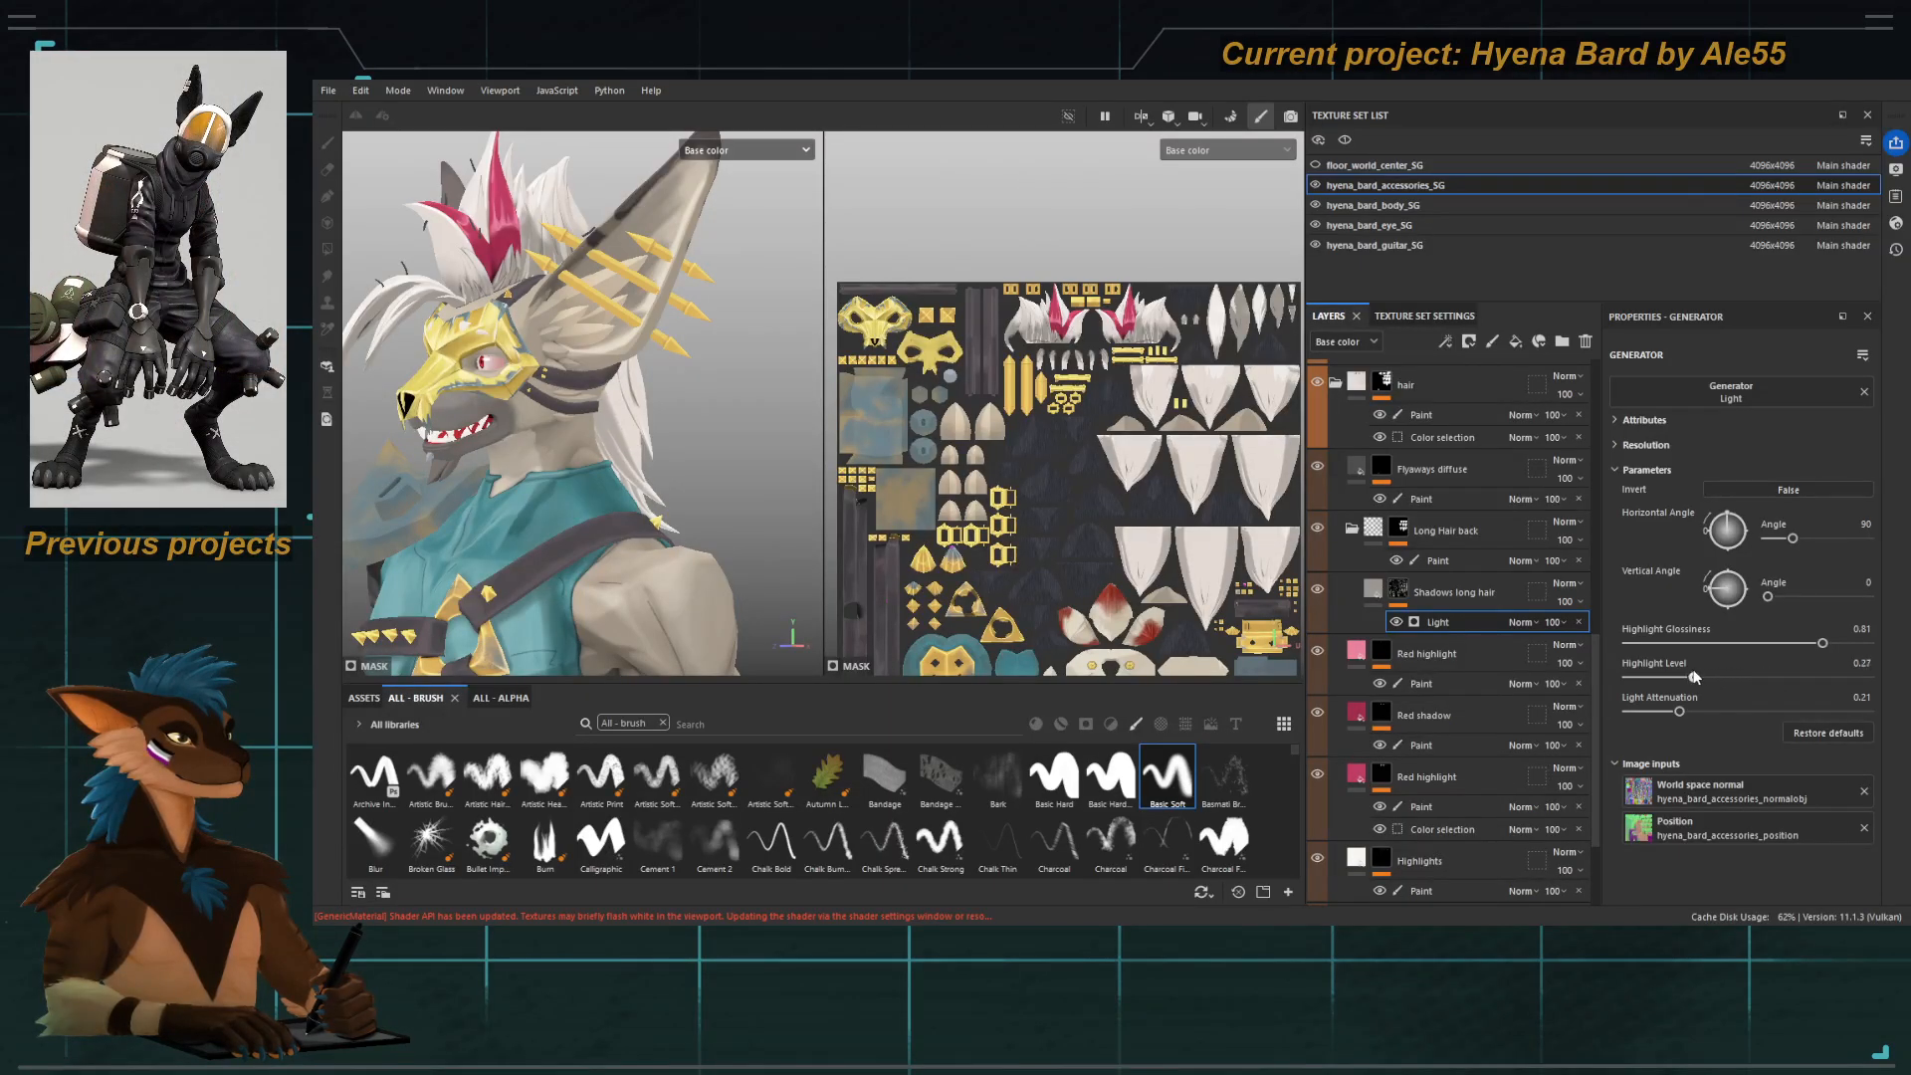
pyautogui.moveTo(1784, 677); pyautogui.dragTo(1832, 646)
pyautogui.keyDown('alt'); pyautogui.moveTo(586, 512); pyautogui.dragTo(637, 493); pyautogui.keyUp('alt')
pyautogui.keyDown('alt'); pyautogui.moveTo(637, 493); pyautogui.dragTo(456, 457, button='right'); pyautogui.keyUp('alt')
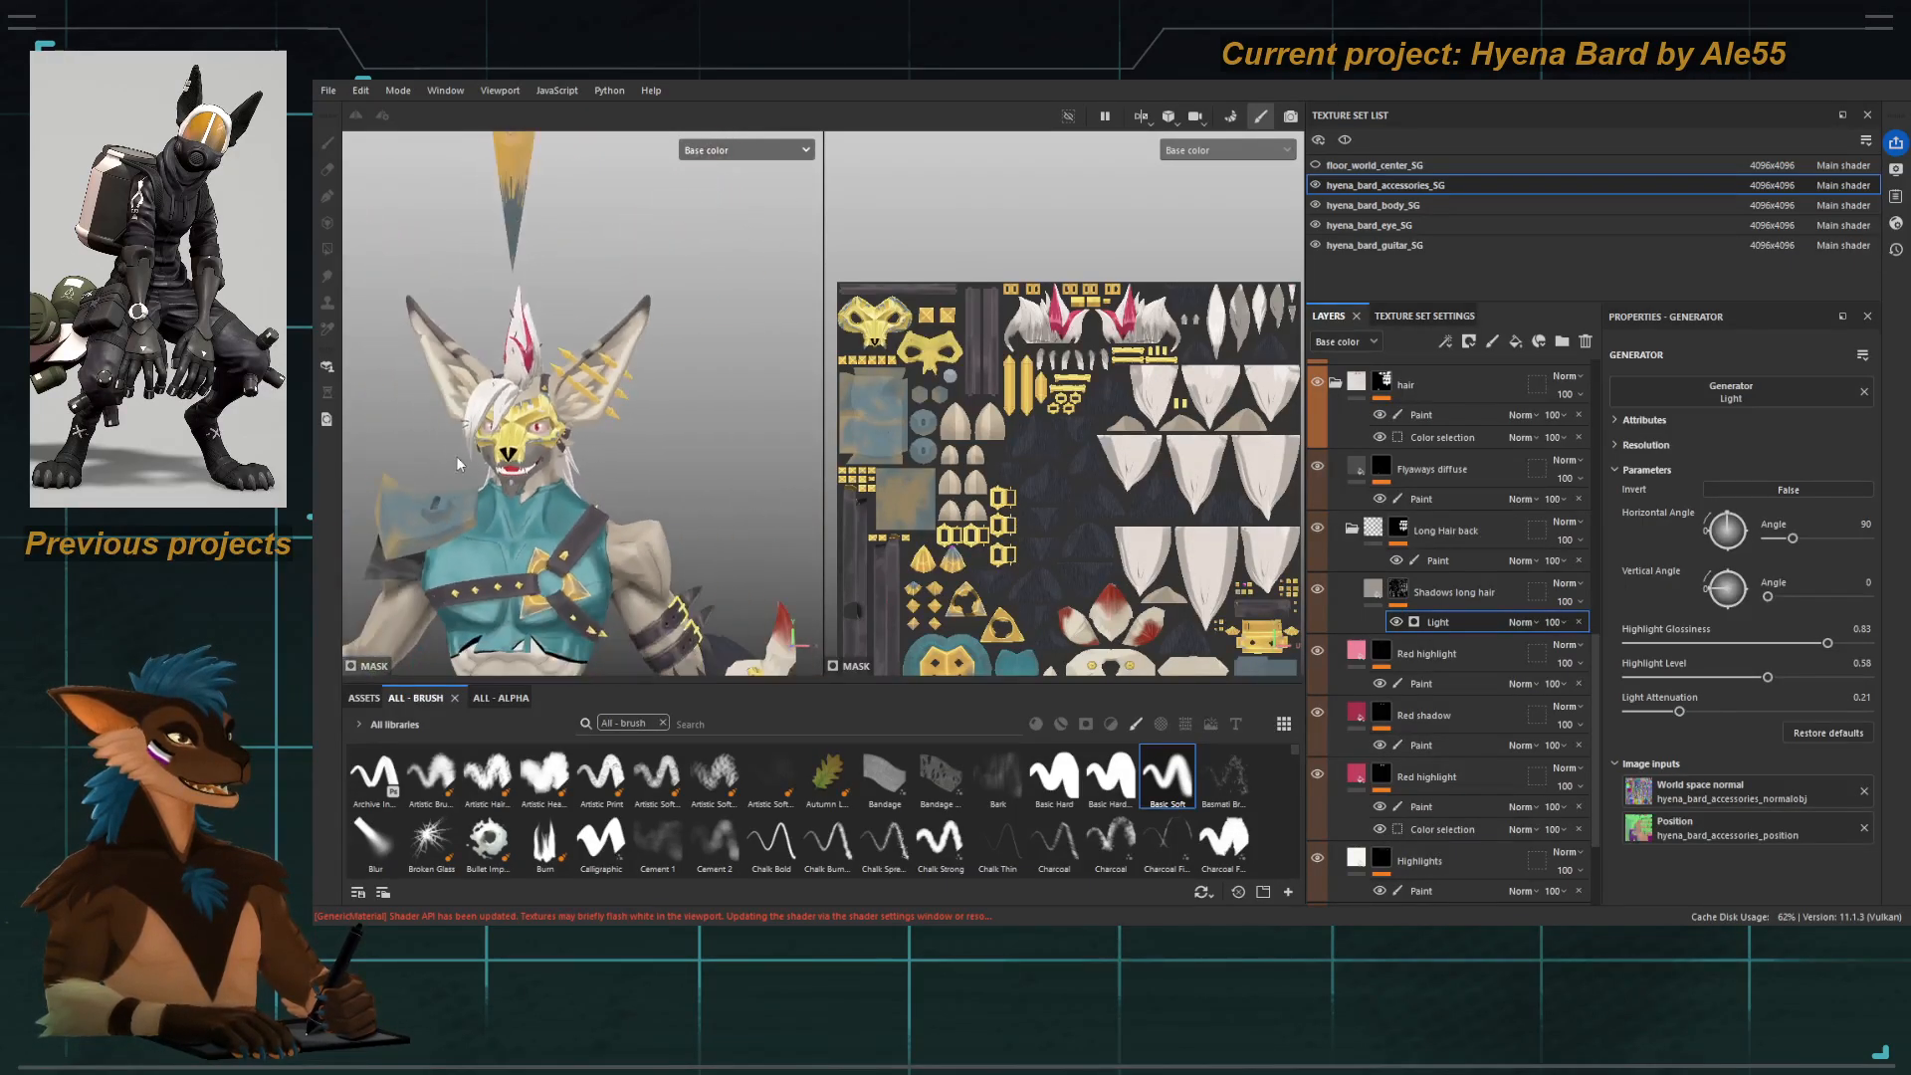
# Lower the Light generator's Highlight Glossiness to 0.72 and Highlight Level to 0.52.
pyautogui.keyDown('alt'); pyautogui.moveTo(457, 457); pyautogui.dragTo(477, 498); pyautogui.keyUp('alt')
pyautogui.keyDown('alt'); pyautogui.moveTo(478, 498); pyautogui.dragTo(697, 528, button='right'); pyautogui.keyUp('alt')
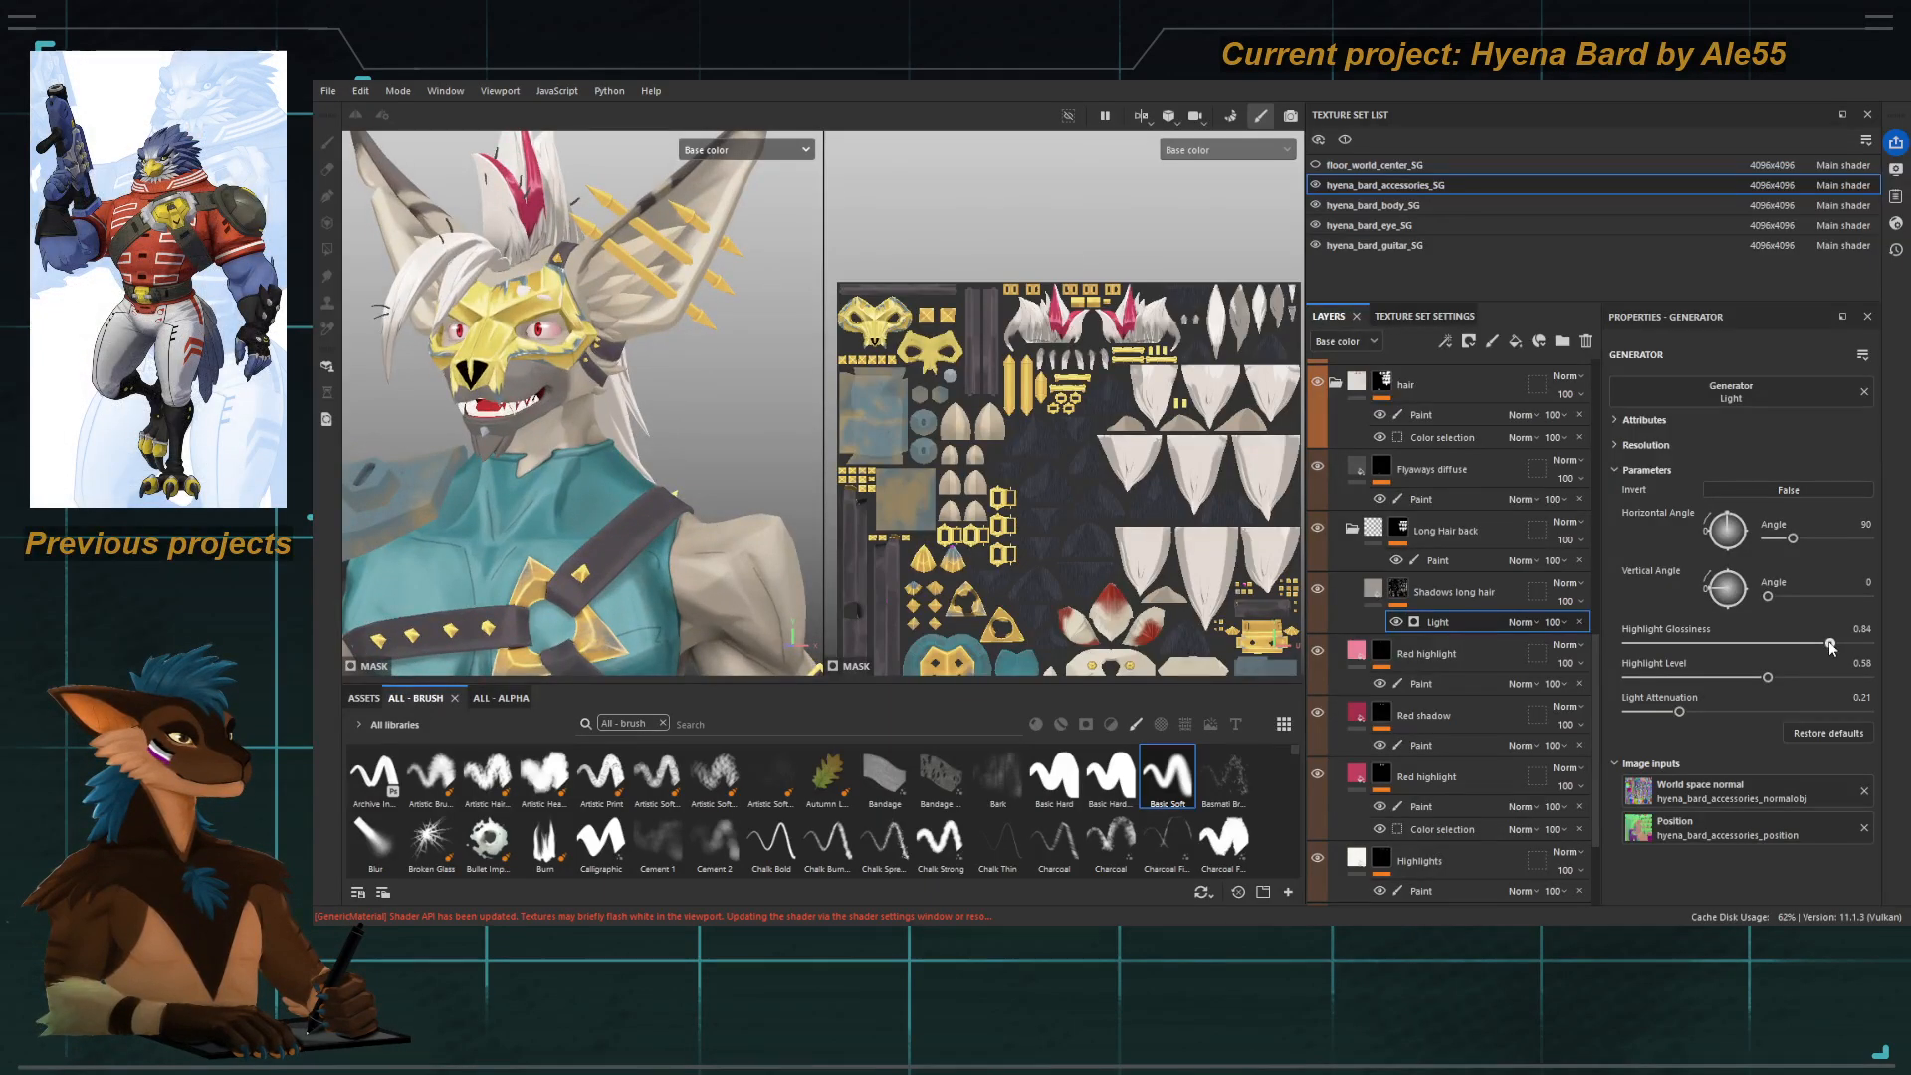
pyautogui.moveTo(1829, 645); pyautogui.dragTo(1785, 644)
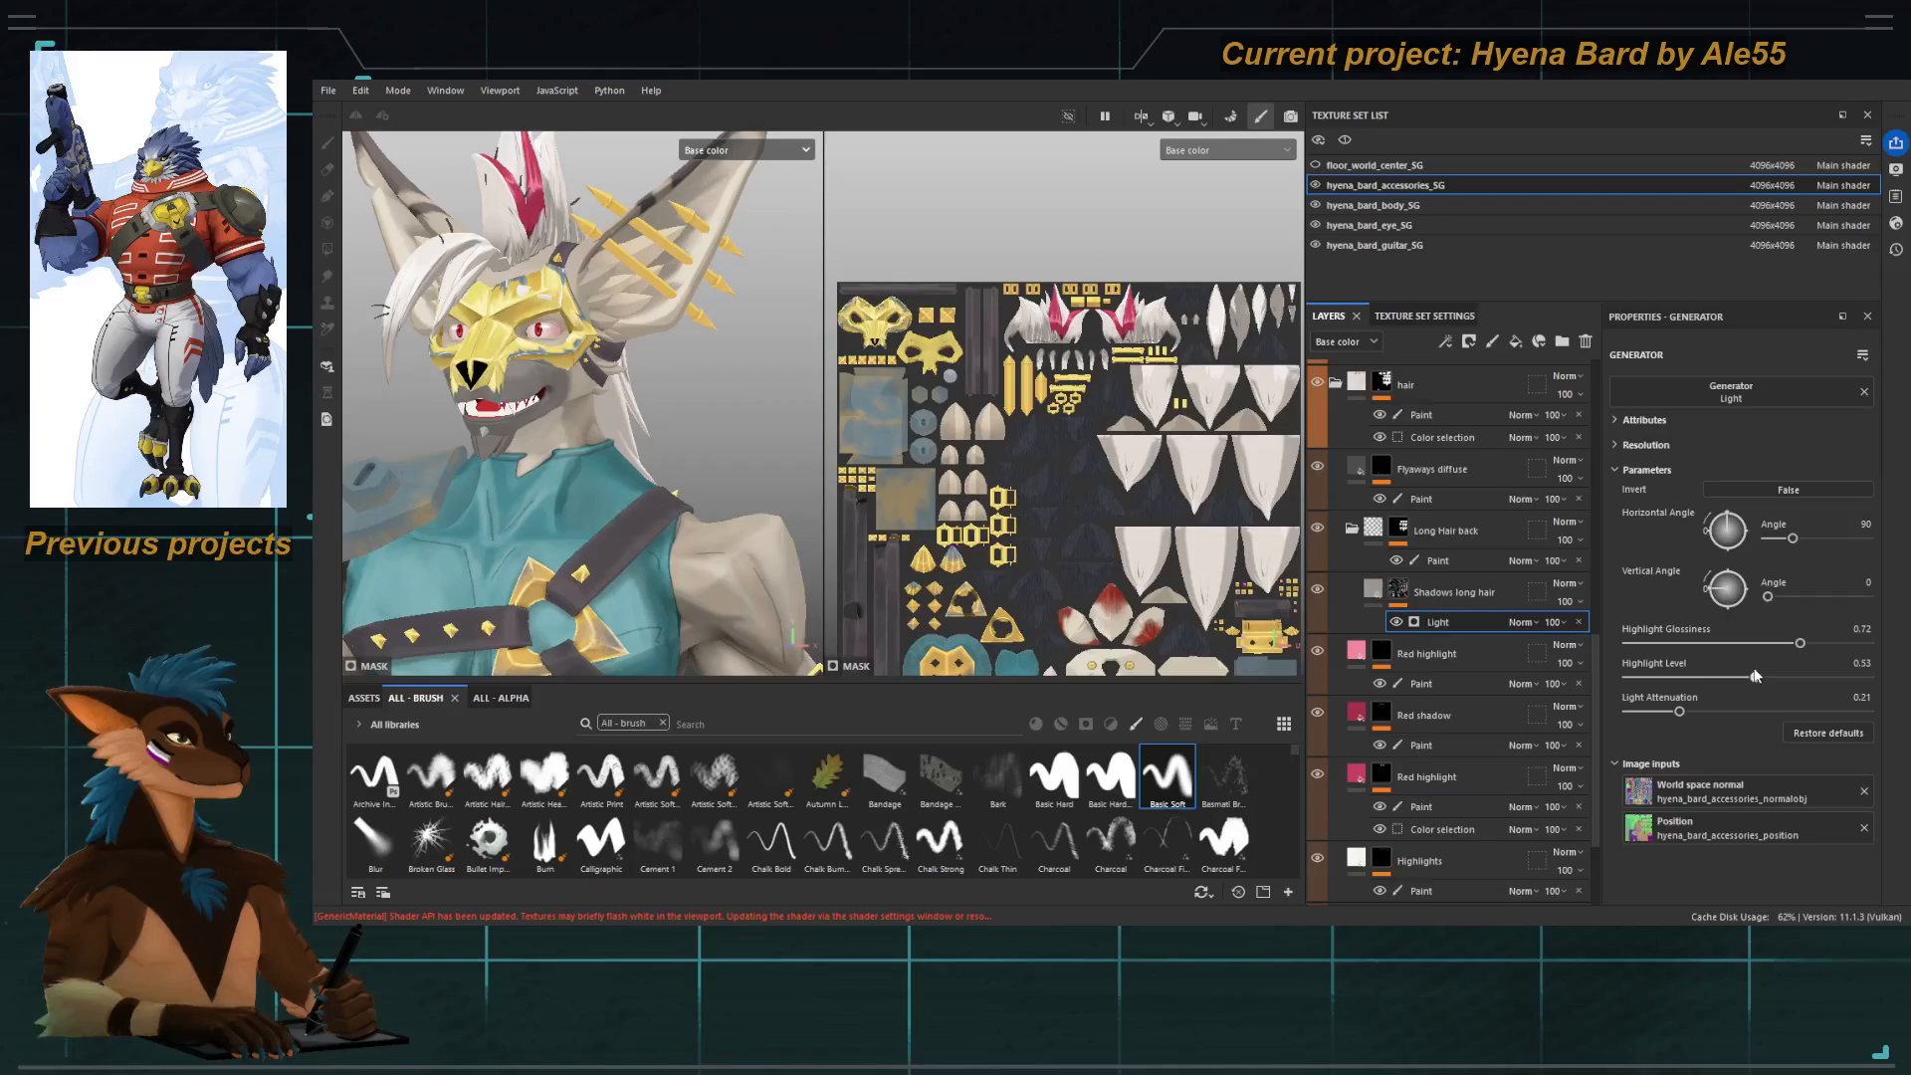
# Examine the long hair's shading from the side and front with the hyena_bard_body_SG texture set hidden.
pyautogui.keyDown('alt'); pyautogui.moveTo(786, 470); pyautogui.dragTo(622, 461); pyautogui.keyUp('alt')
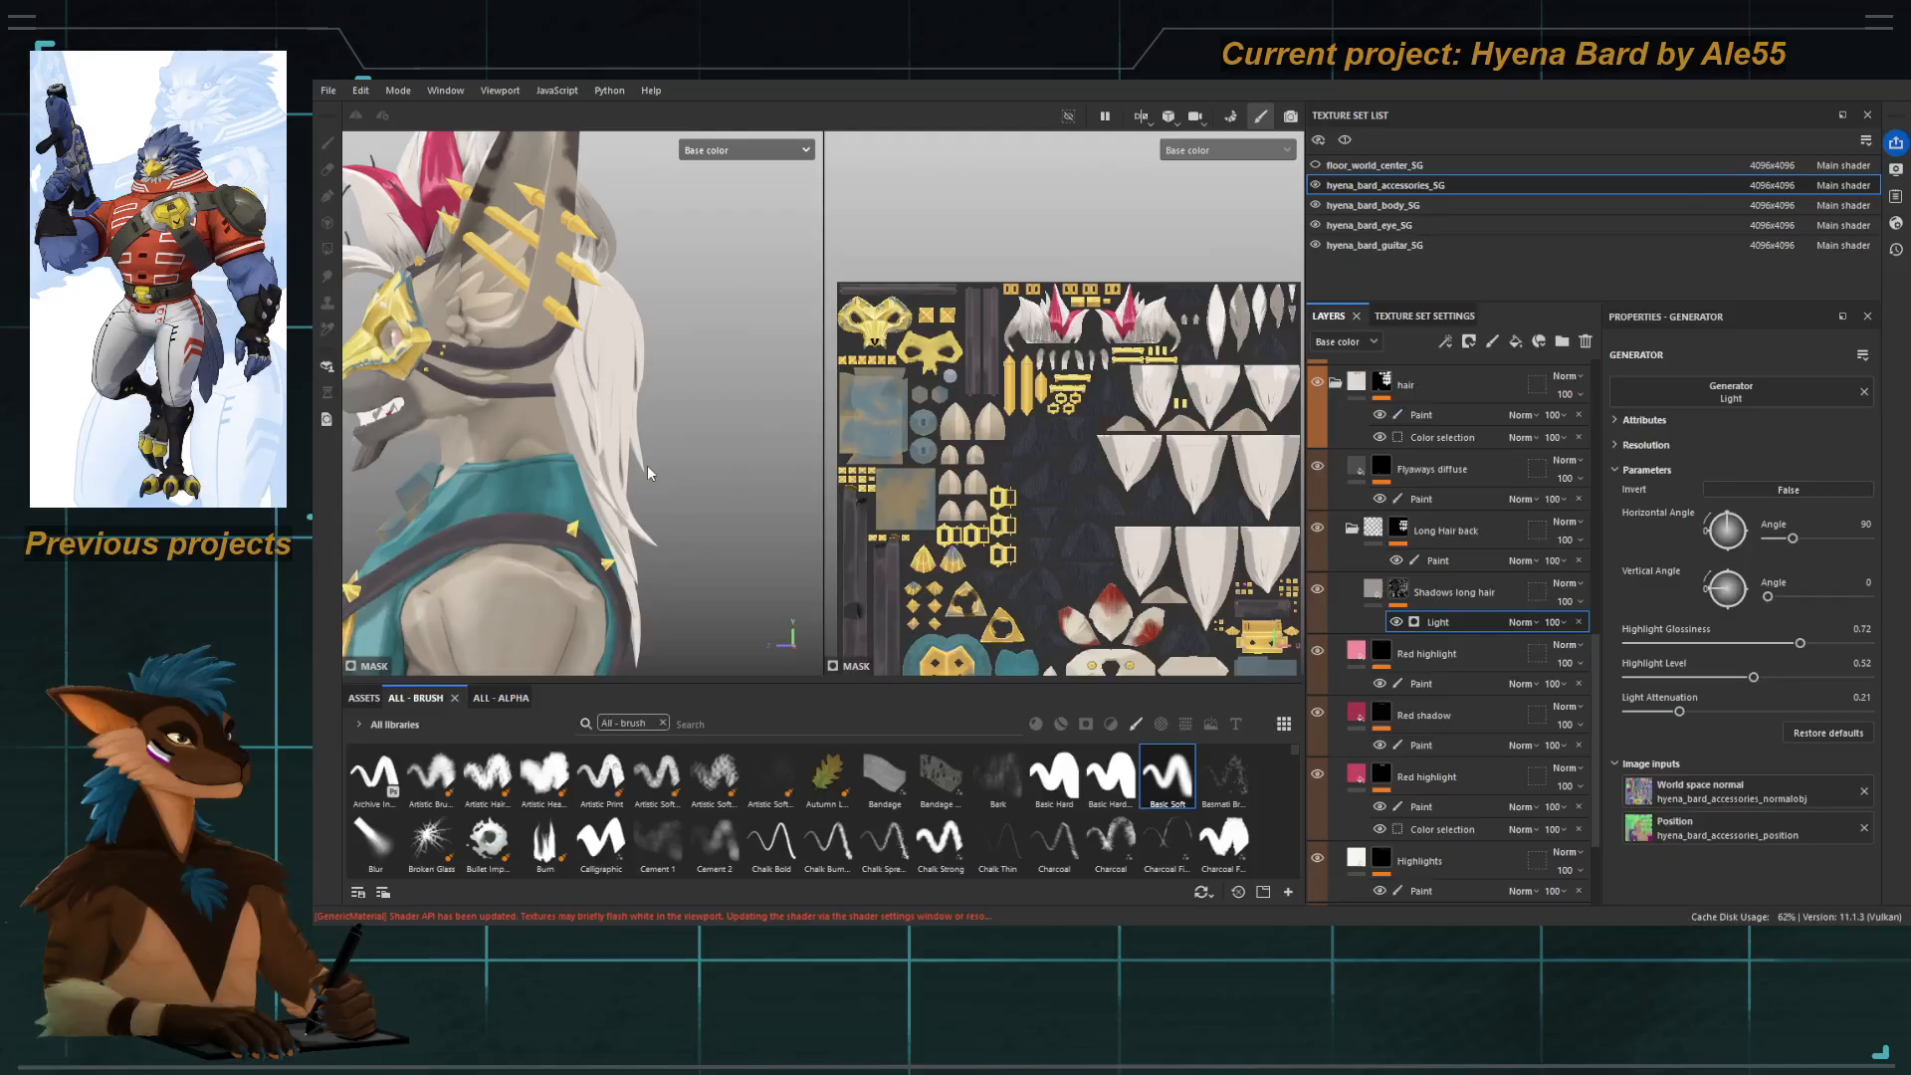
pyautogui.keyDown('alt'); pyautogui.moveTo(666, 487); pyautogui.dragTo(521, 357); pyautogui.keyUp('alt')
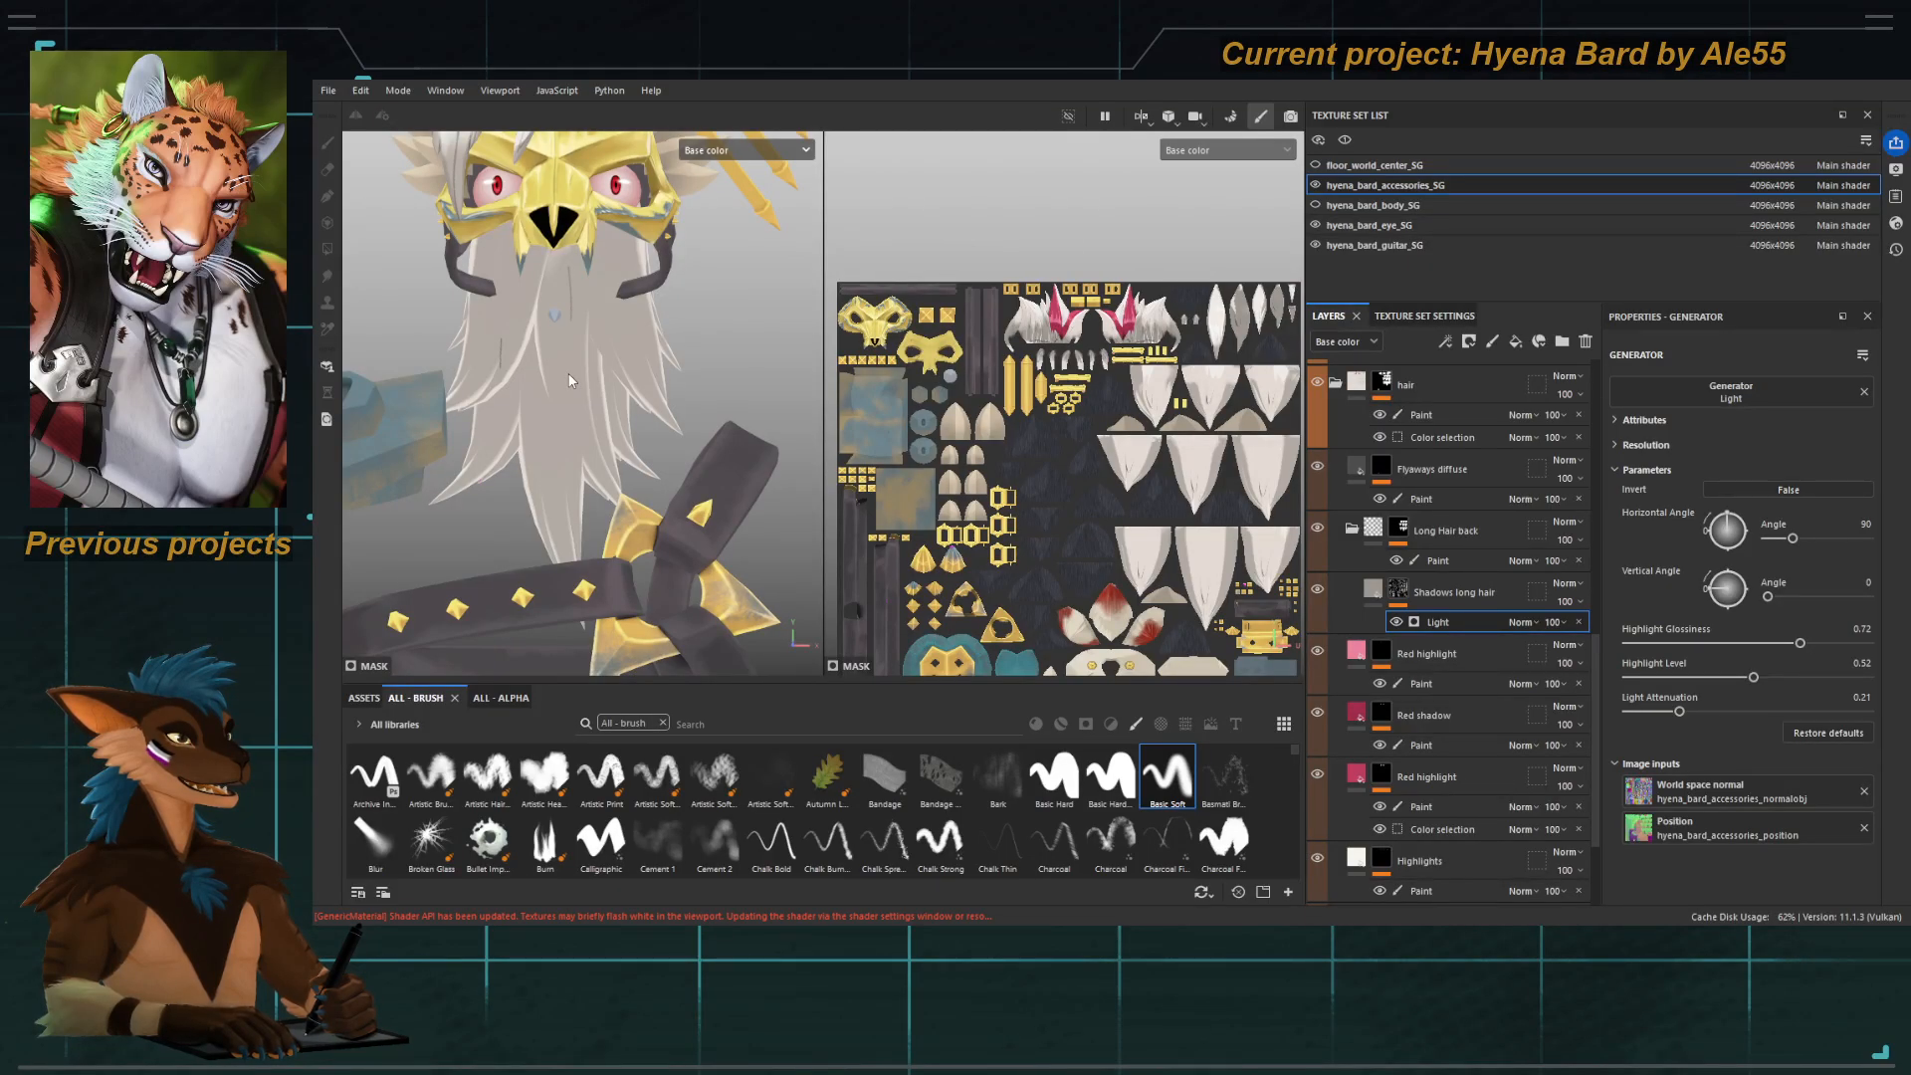
pyautogui.keyDown('alt'); pyautogui.moveTo(570, 378); pyautogui.dragTo(642, 430); pyautogui.keyUp('alt')
pyautogui.keyDown('alt'); pyautogui.moveTo(642, 430); pyautogui.dragTo(633, 416, button='middle'); pyautogui.keyUp('alt')
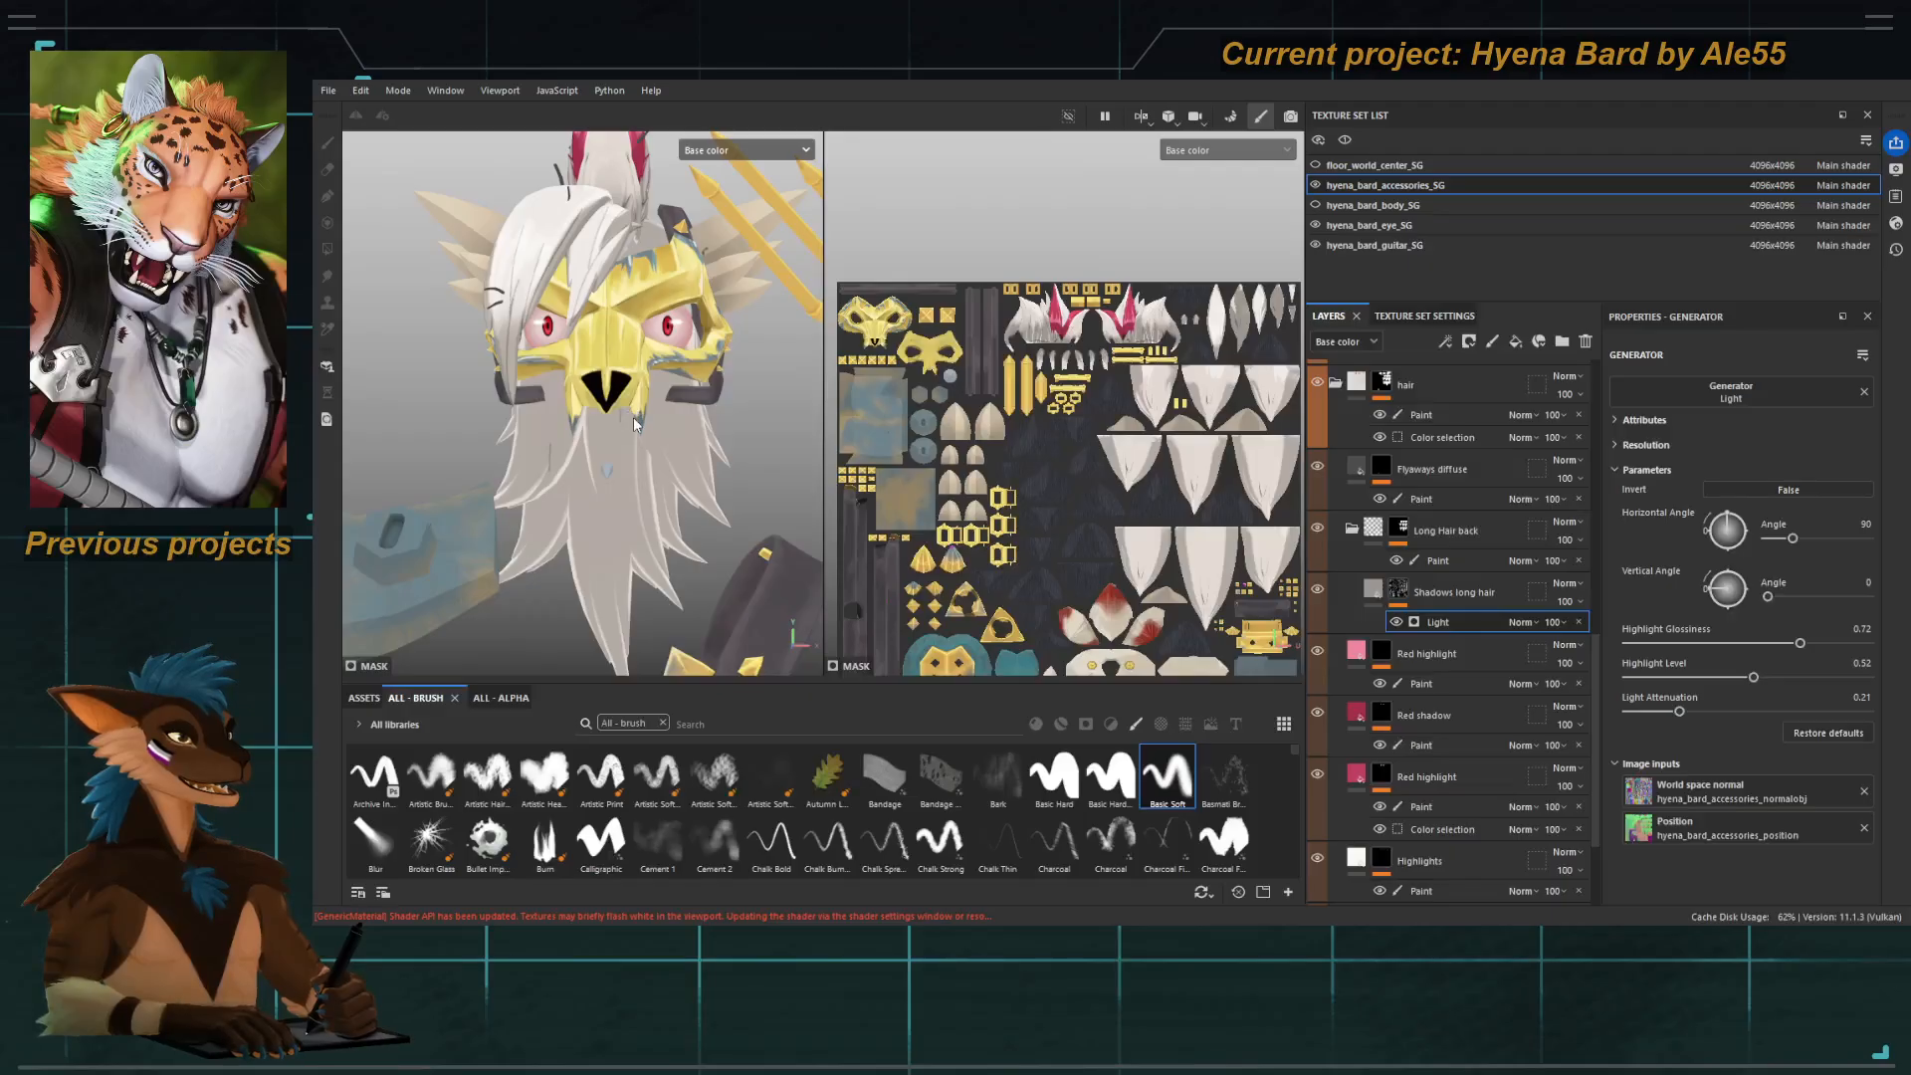
pyautogui.keyDown('alt'); pyautogui.moveTo(663, 470); pyautogui.dragTo(595, 506); pyautogui.keyUp('alt')
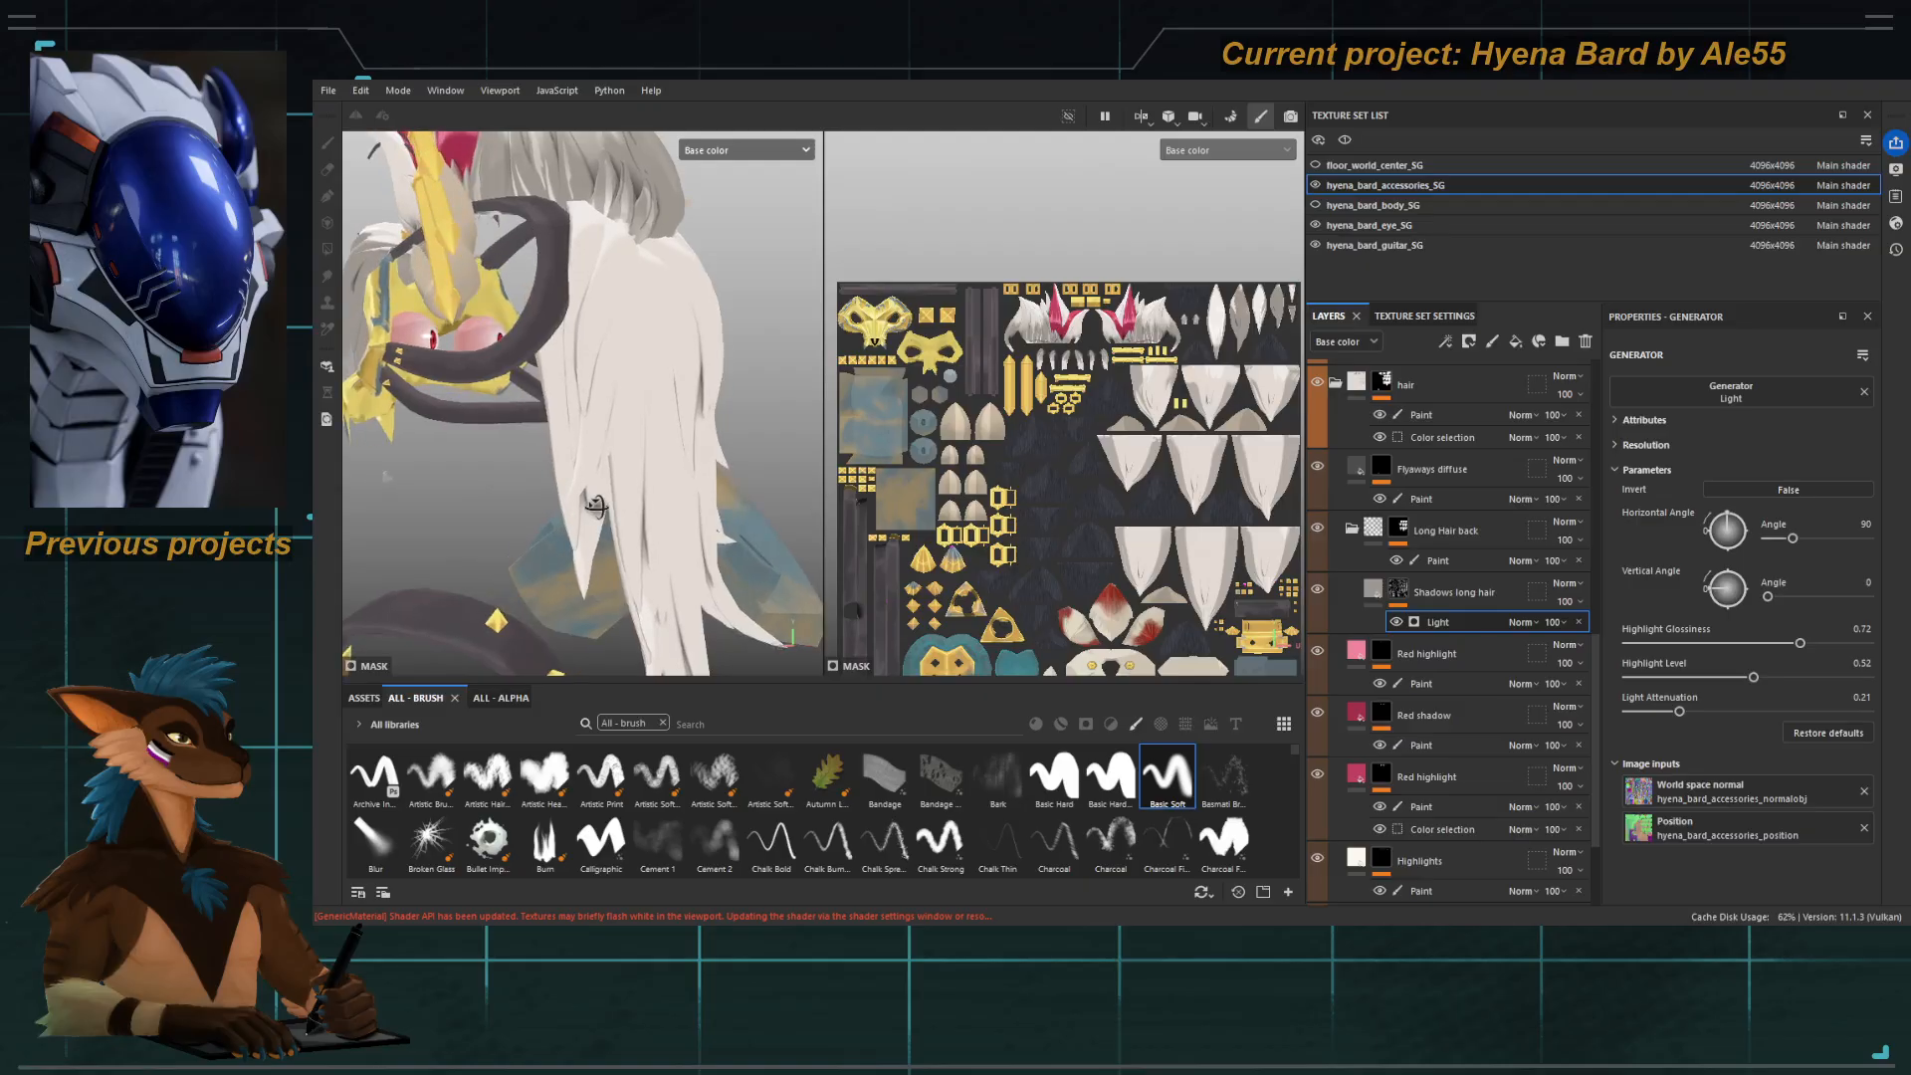
pyautogui.press('c')
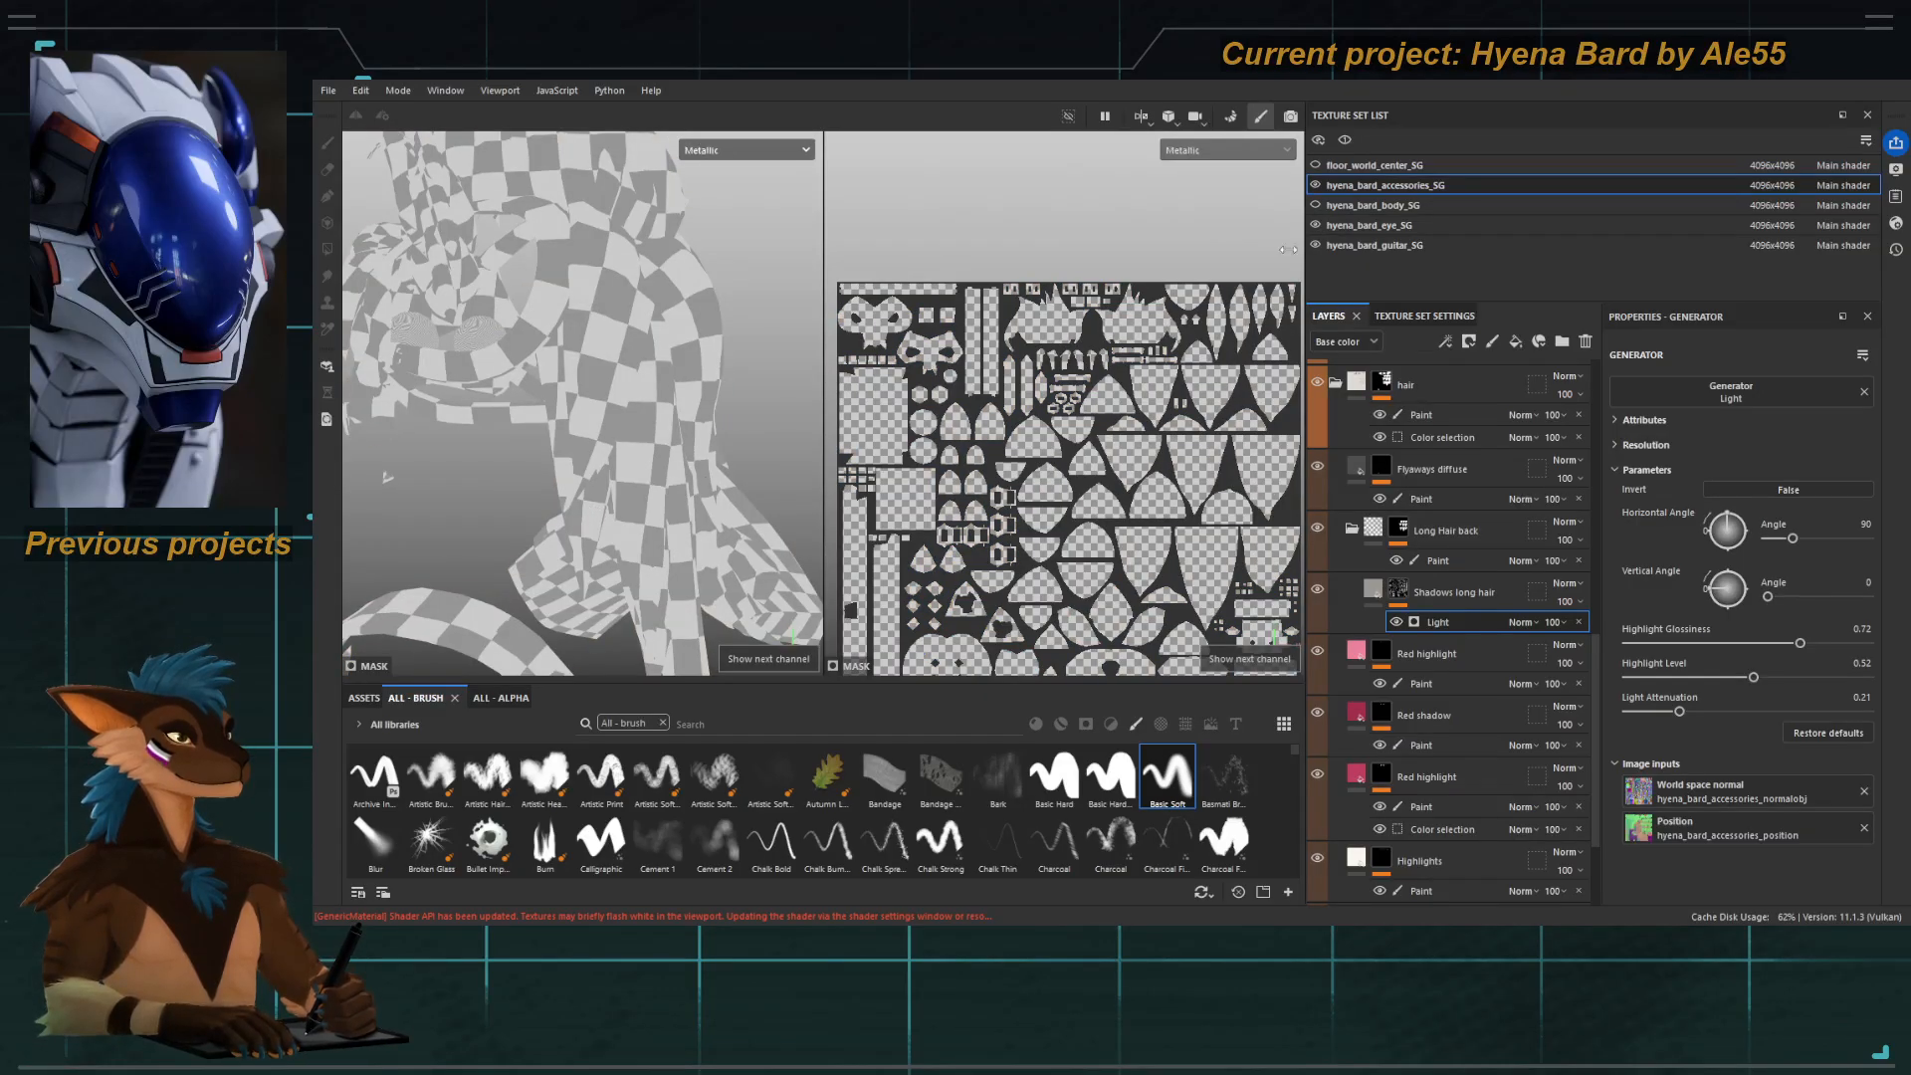
# Show the body texture set again and compare the long hair in the material and base color views.
pyautogui.click(1315, 206)
pyautogui.keyDown('alt'); pyautogui.moveTo(513, 446); pyautogui.dragTo(536, 456); pyautogui.keyUp('alt')
pyautogui.press('m')
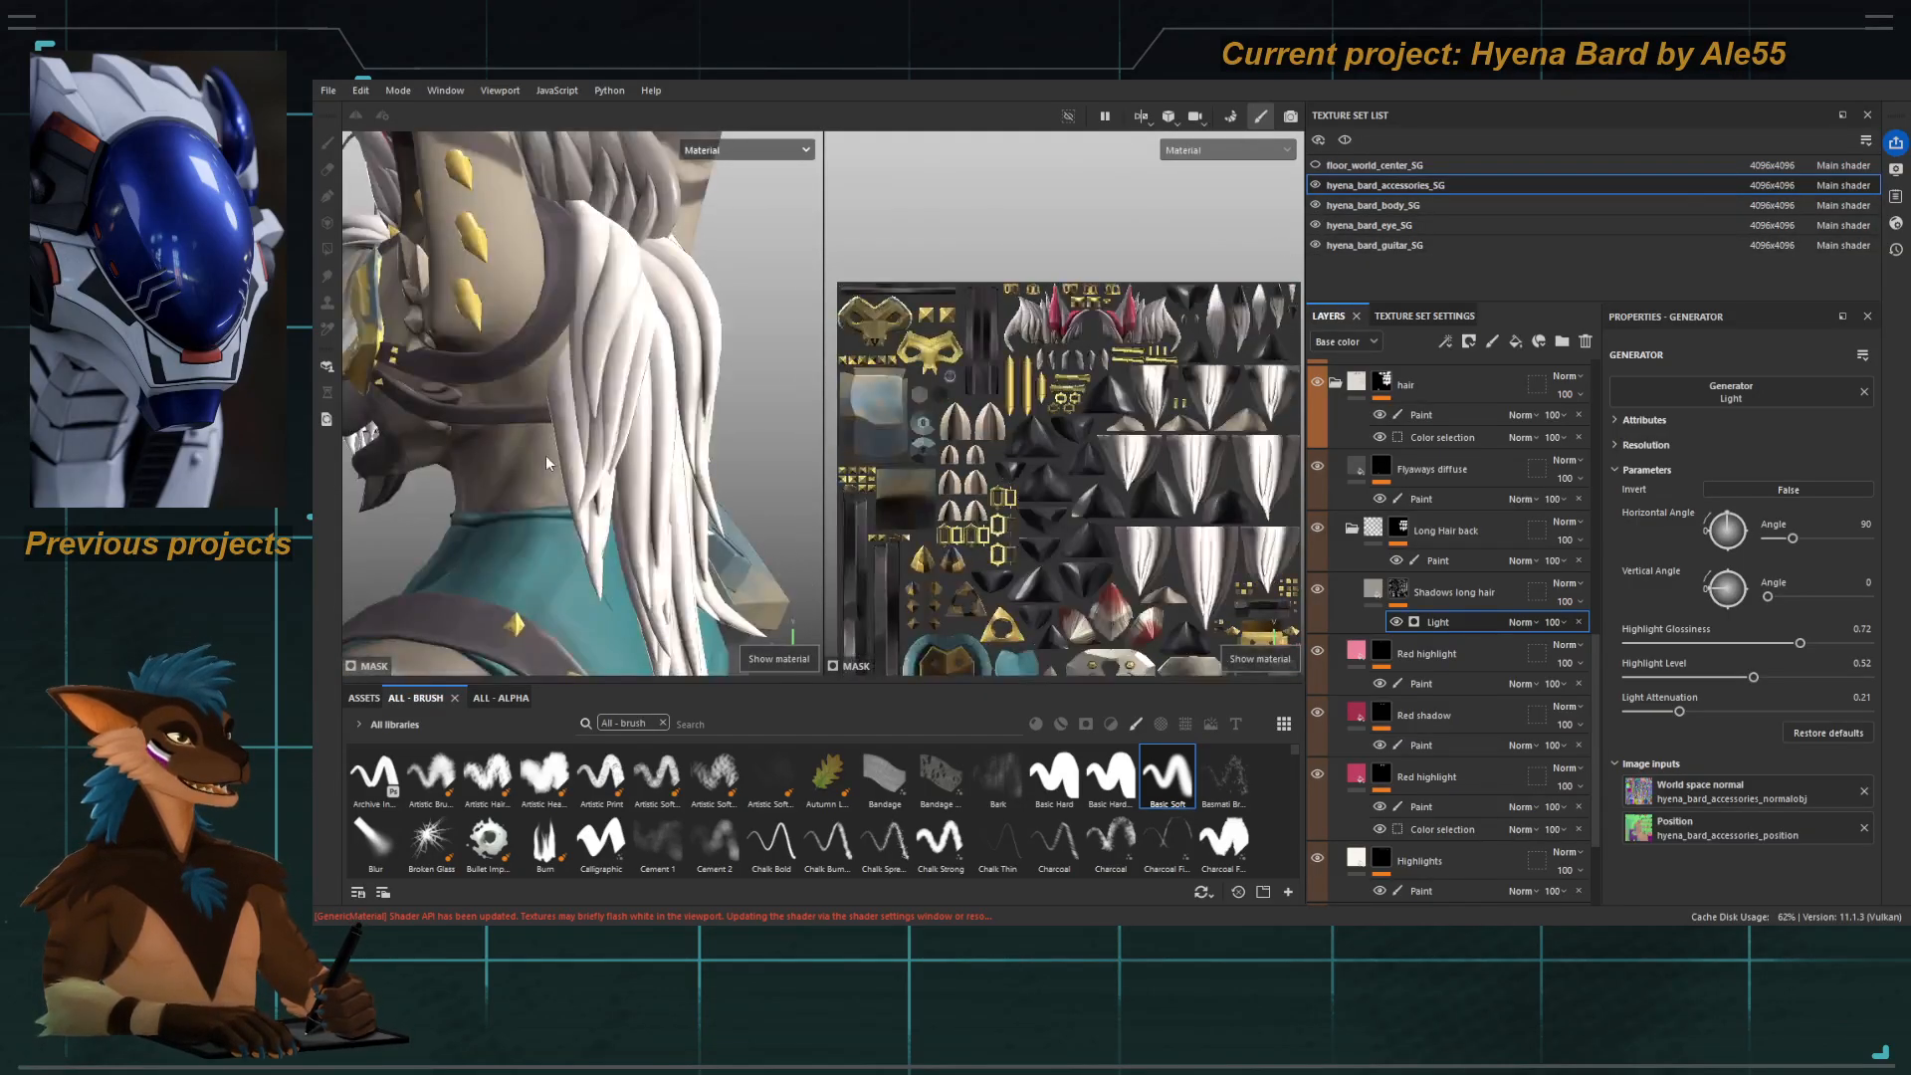
pyautogui.press('c')
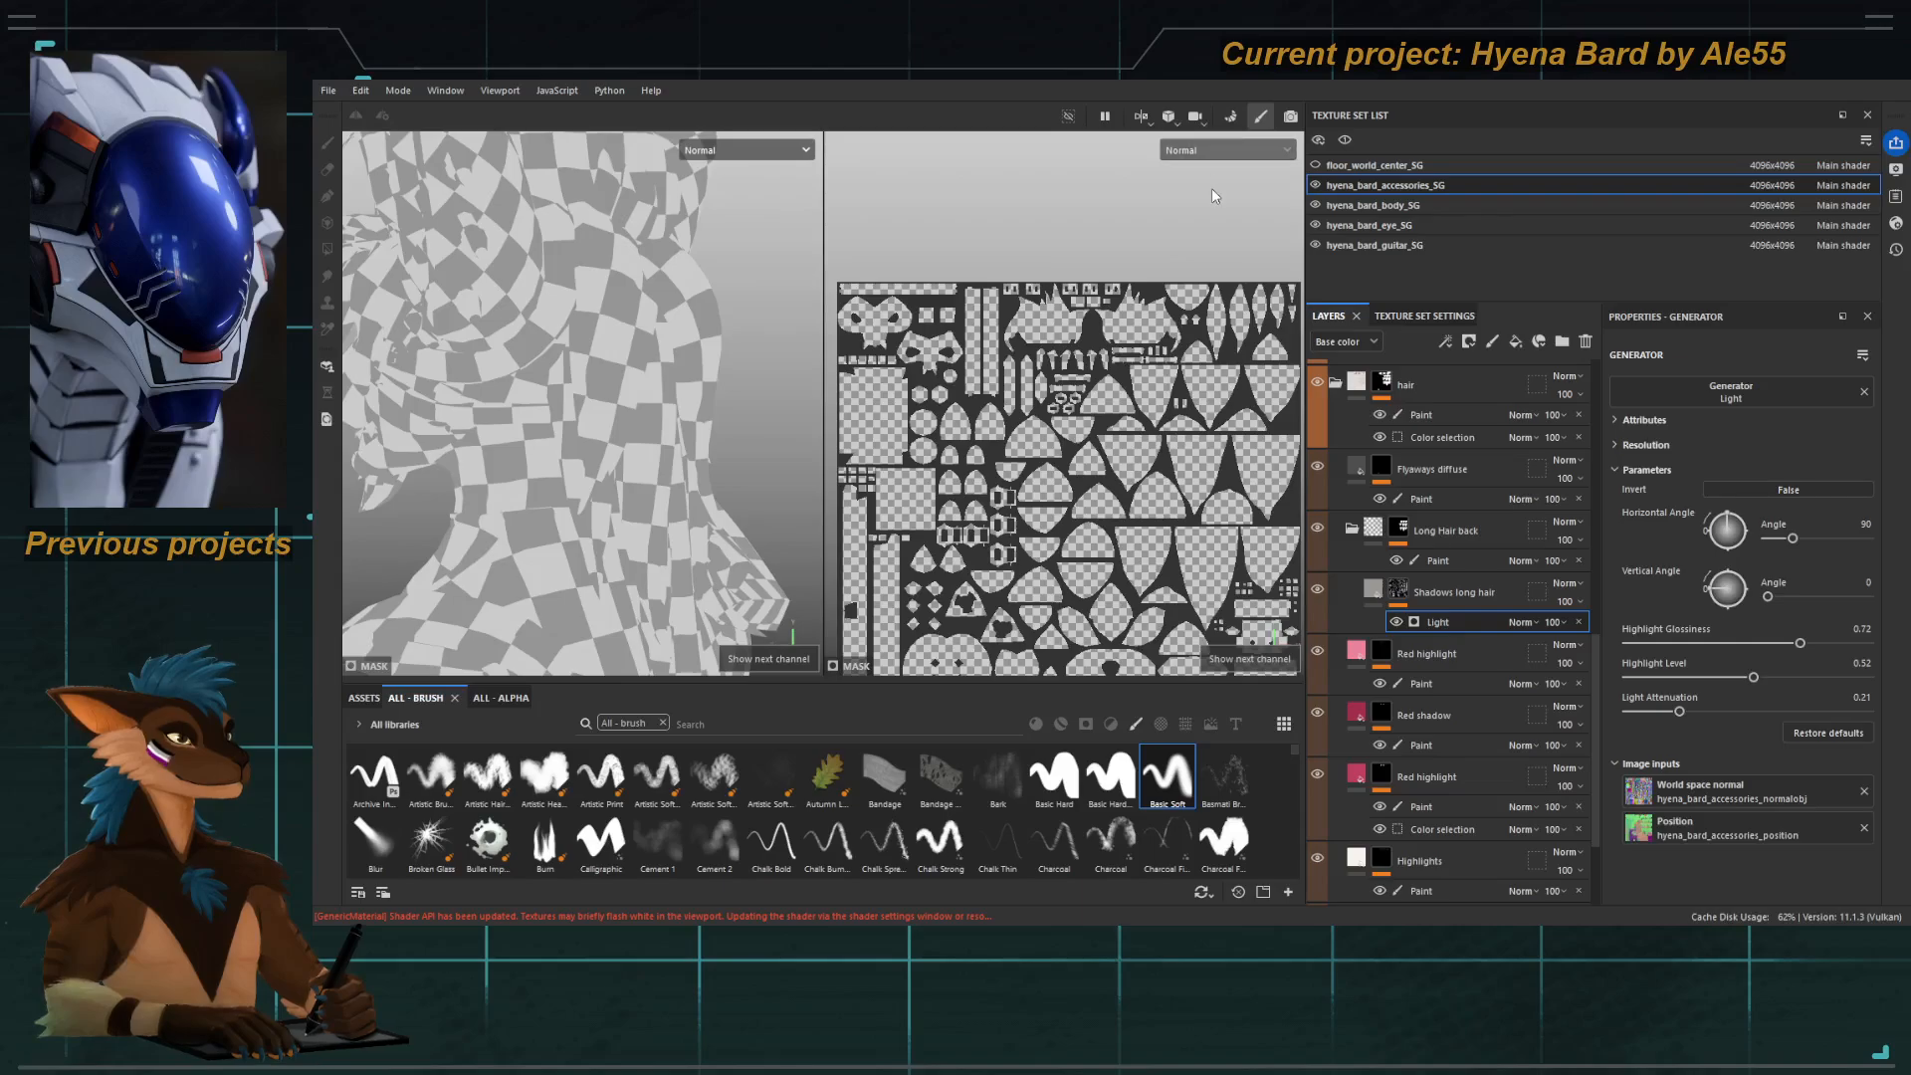
pyautogui.press('m')
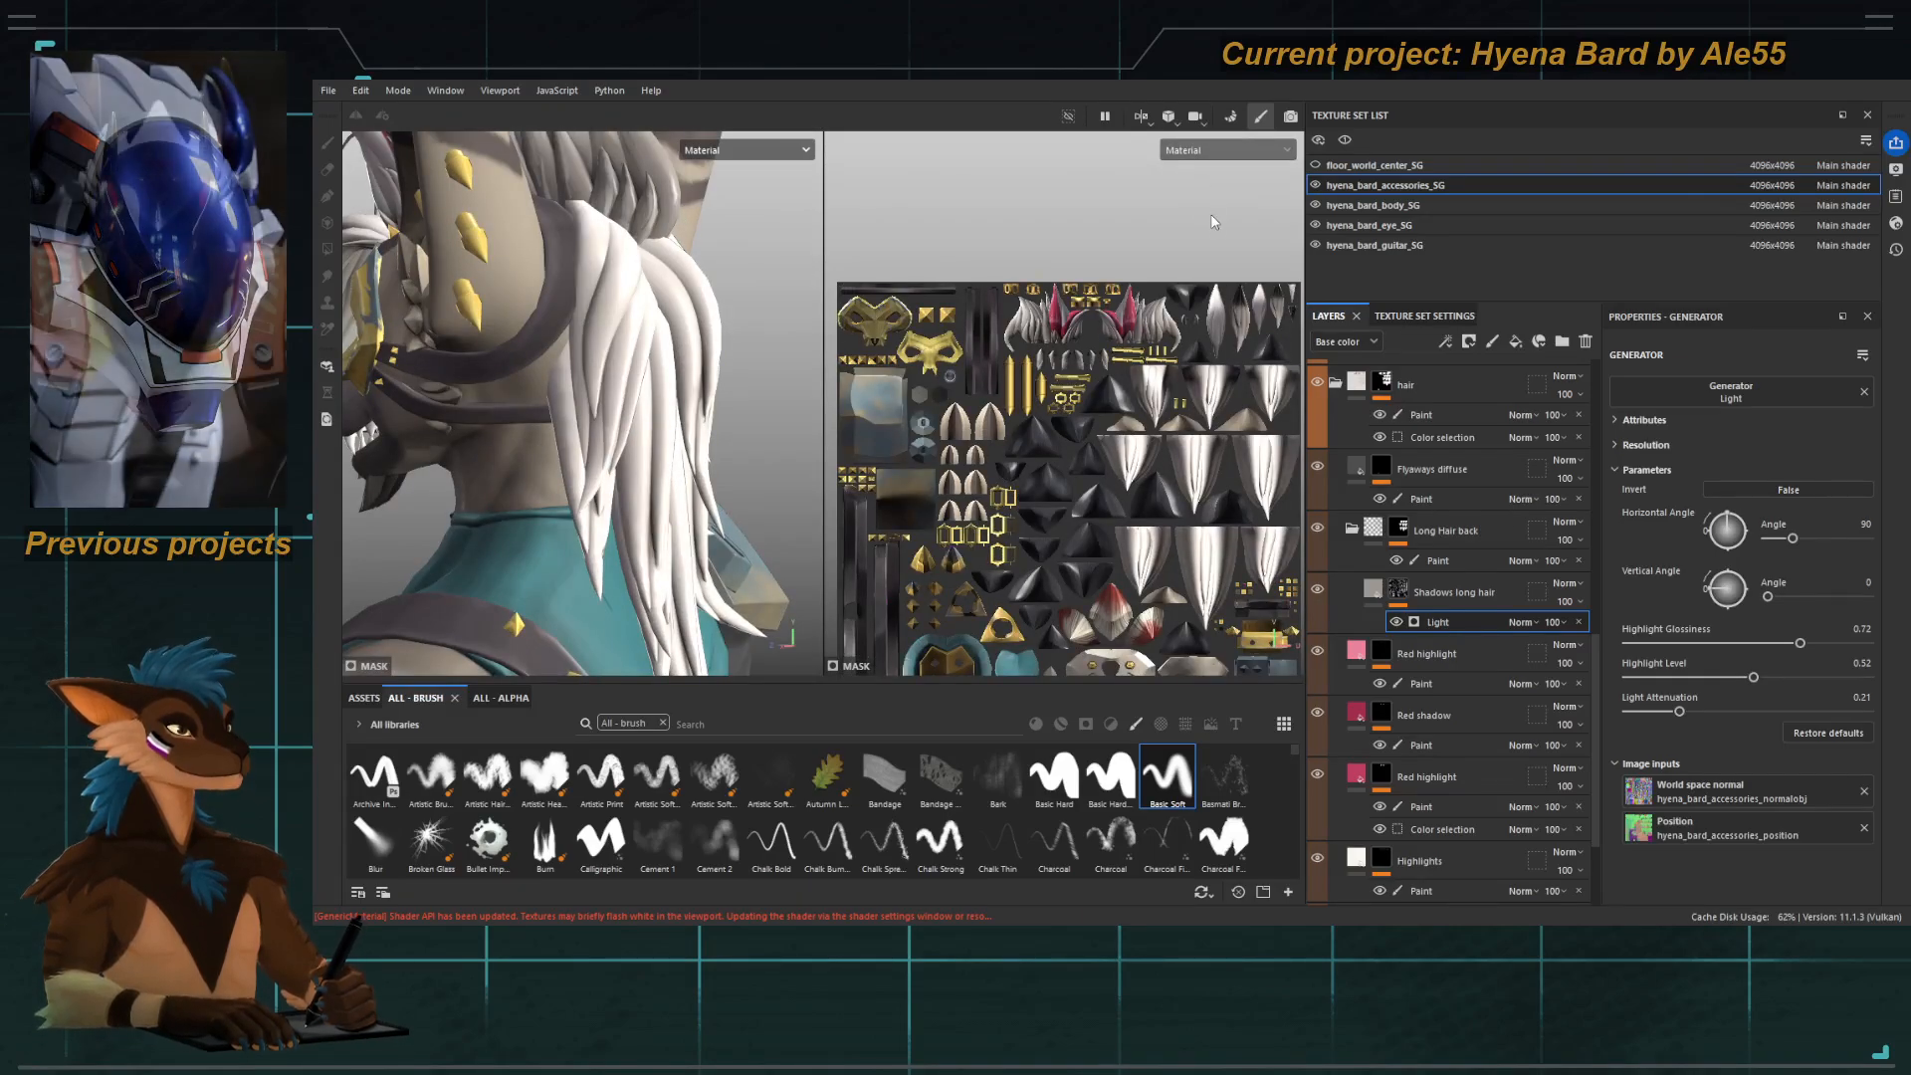
pyautogui.press('c')
# Examine the base color shading of the long back hair and head tuft from behind and above.
pyautogui.keyDown('alt'); pyautogui.moveTo(697, 399); pyautogui.dragTo(527, 497); pyautogui.keyUp('alt')
pyautogui.keyDown('alt'); pyautogui.moveTo(611, 531); pyautogui.dragTo(568, 325, button='middle'); pyautogui.keyUp('alt')
pyautogui.moveTo(647, 404)
pyautogui.keyDown('alt'); pyautogui.mouseDown()
pyautogui.moveTo(622, 413)
pyautogui.moveTo(690, 422)
pyautogui.moveTo(625, 429)
pyautogui.mouseUp(); pyautogui.keyUp('alt')
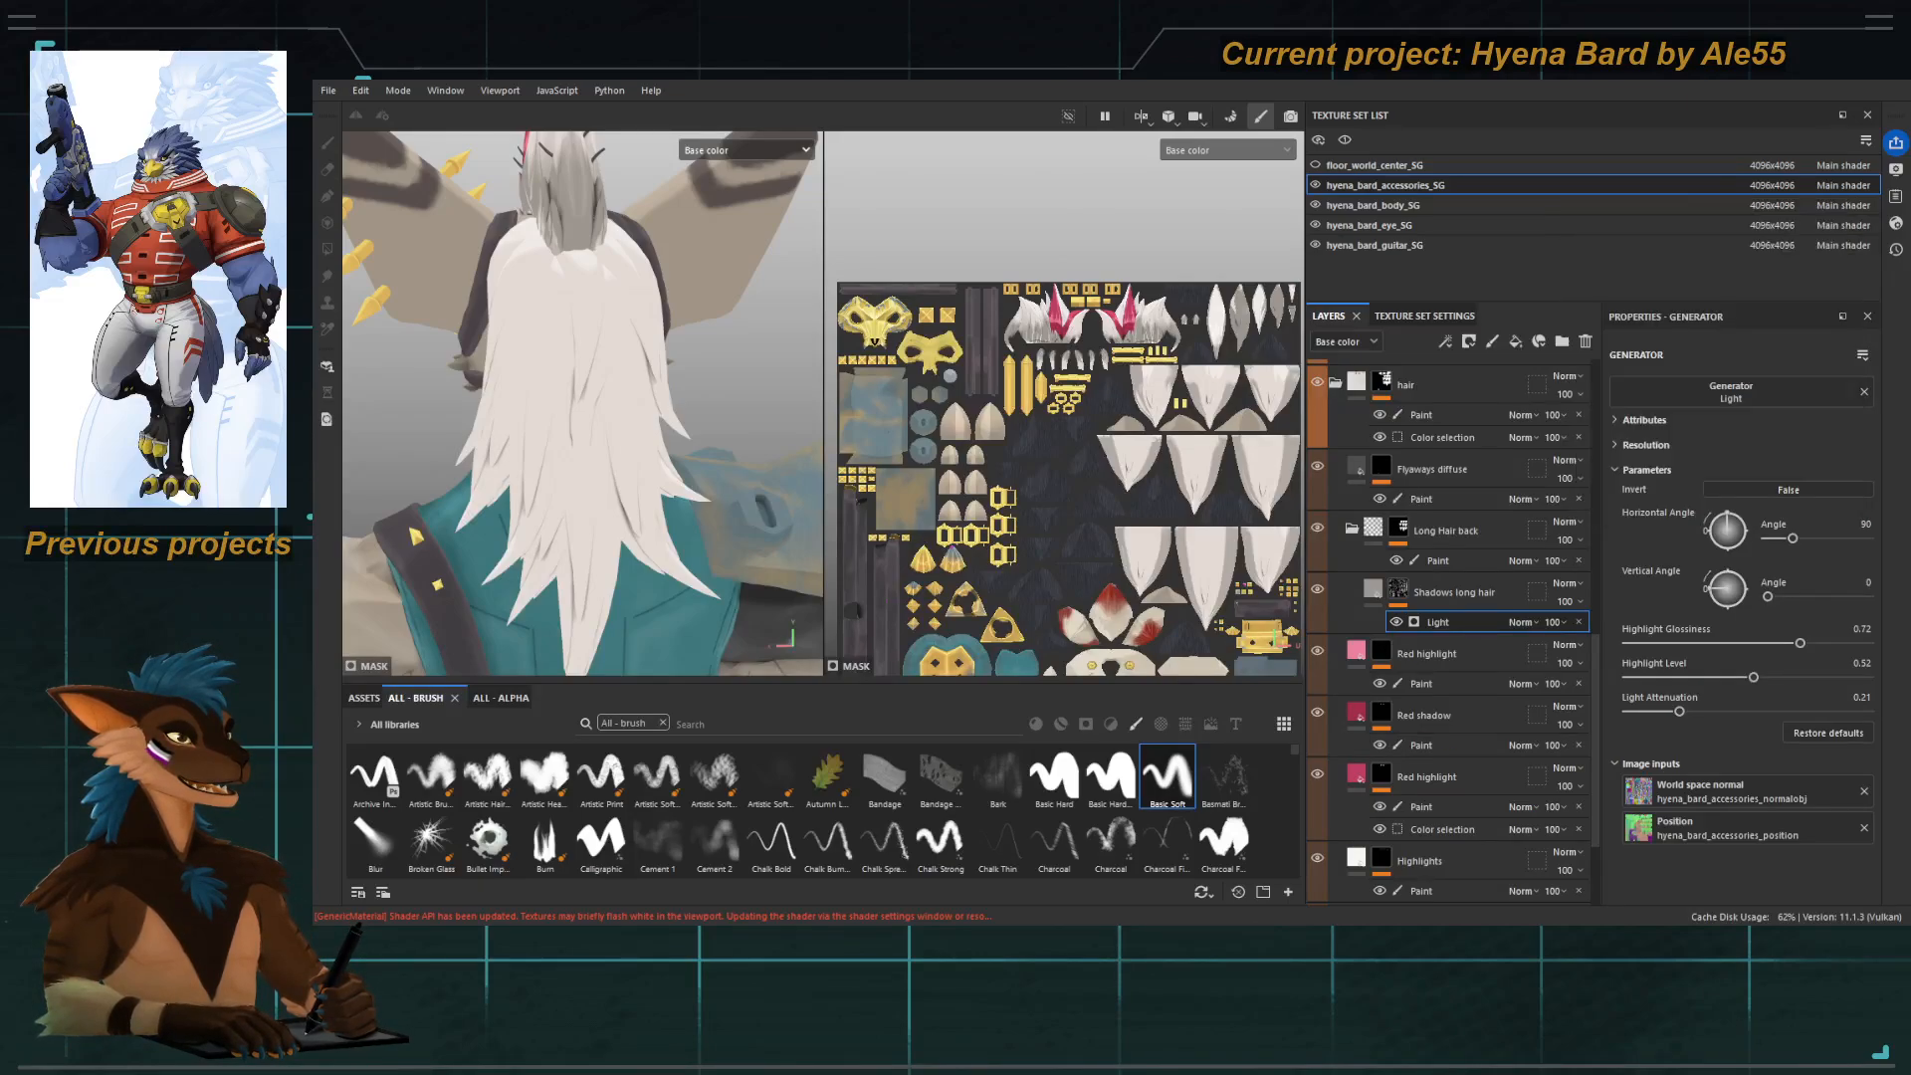
pyautogui.keyDown('alt'); pyautogui.moveTo(558, 408); pyautogui.dragTo(478, 398); pyautogui.keyUp('alt')
pyautogui.keyDown('alt'); pyautogui.moveTo(477, 398); pyautogui.dragTo(432, 375, button='right'); pyautogui.keyUp('alt')
pyautogui.keyDown('alt'); pyautogui.moveTo(432, 375); pyautogui.dragTo(557, 468); pyautogui.keyUp('alt')
pyautogui.keyDown('alt'); pyautogui.moveTo(557, 467); pyautogui.dragTo(617, 458, button='right'); pyautogui.keyUp('alt')
pyautogui.keyDown('alt'); pyautogui.moveTo(617, 458); pyautogui.dragTo(587, 384); pyautogui.keyUp('alt')
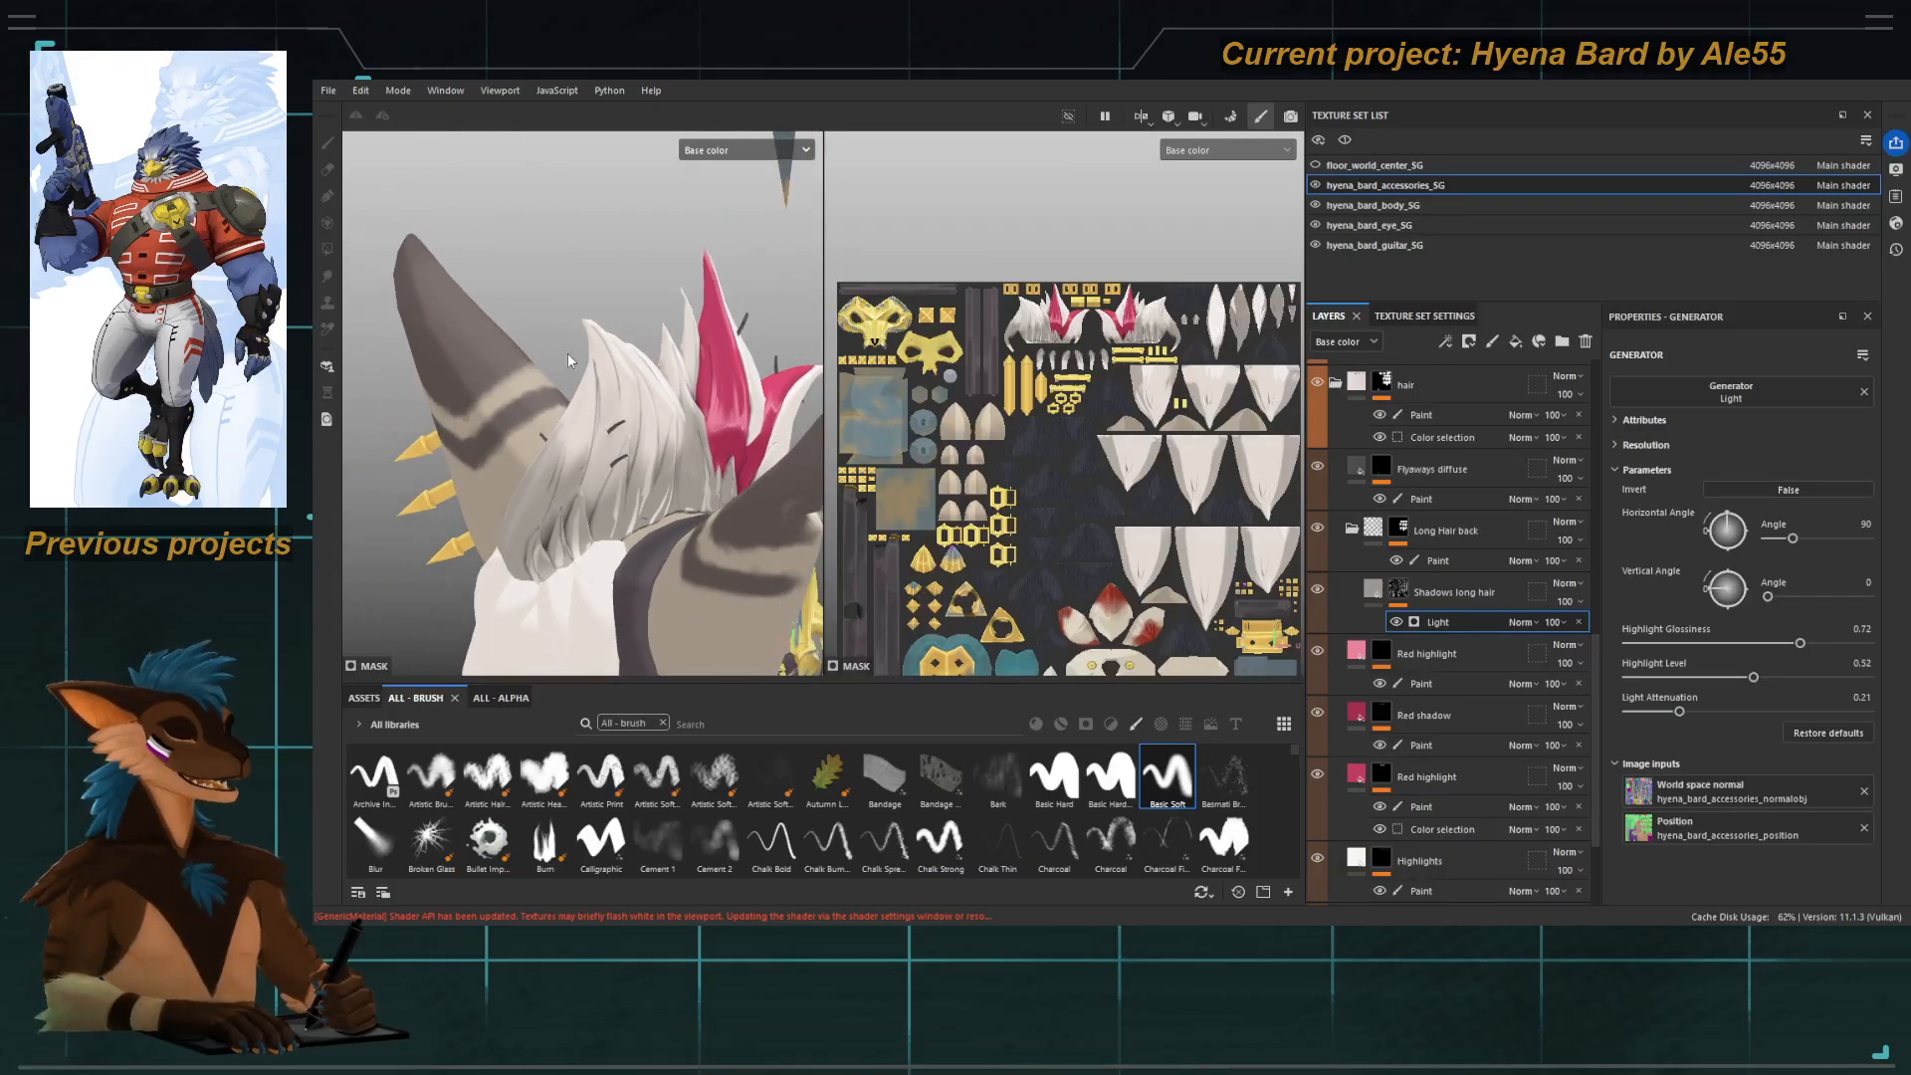
pyautogui.keyDown('alt'); pyautogui.moveTo(611, 528); pyautogui.dragTo(538, 366); pyautogui.keyUp('alt')
# Duplicate the Shadows long hair layer as a layer named Dark gradients, without the Light generator in its mask.
pyautogui.click(1398, 592)
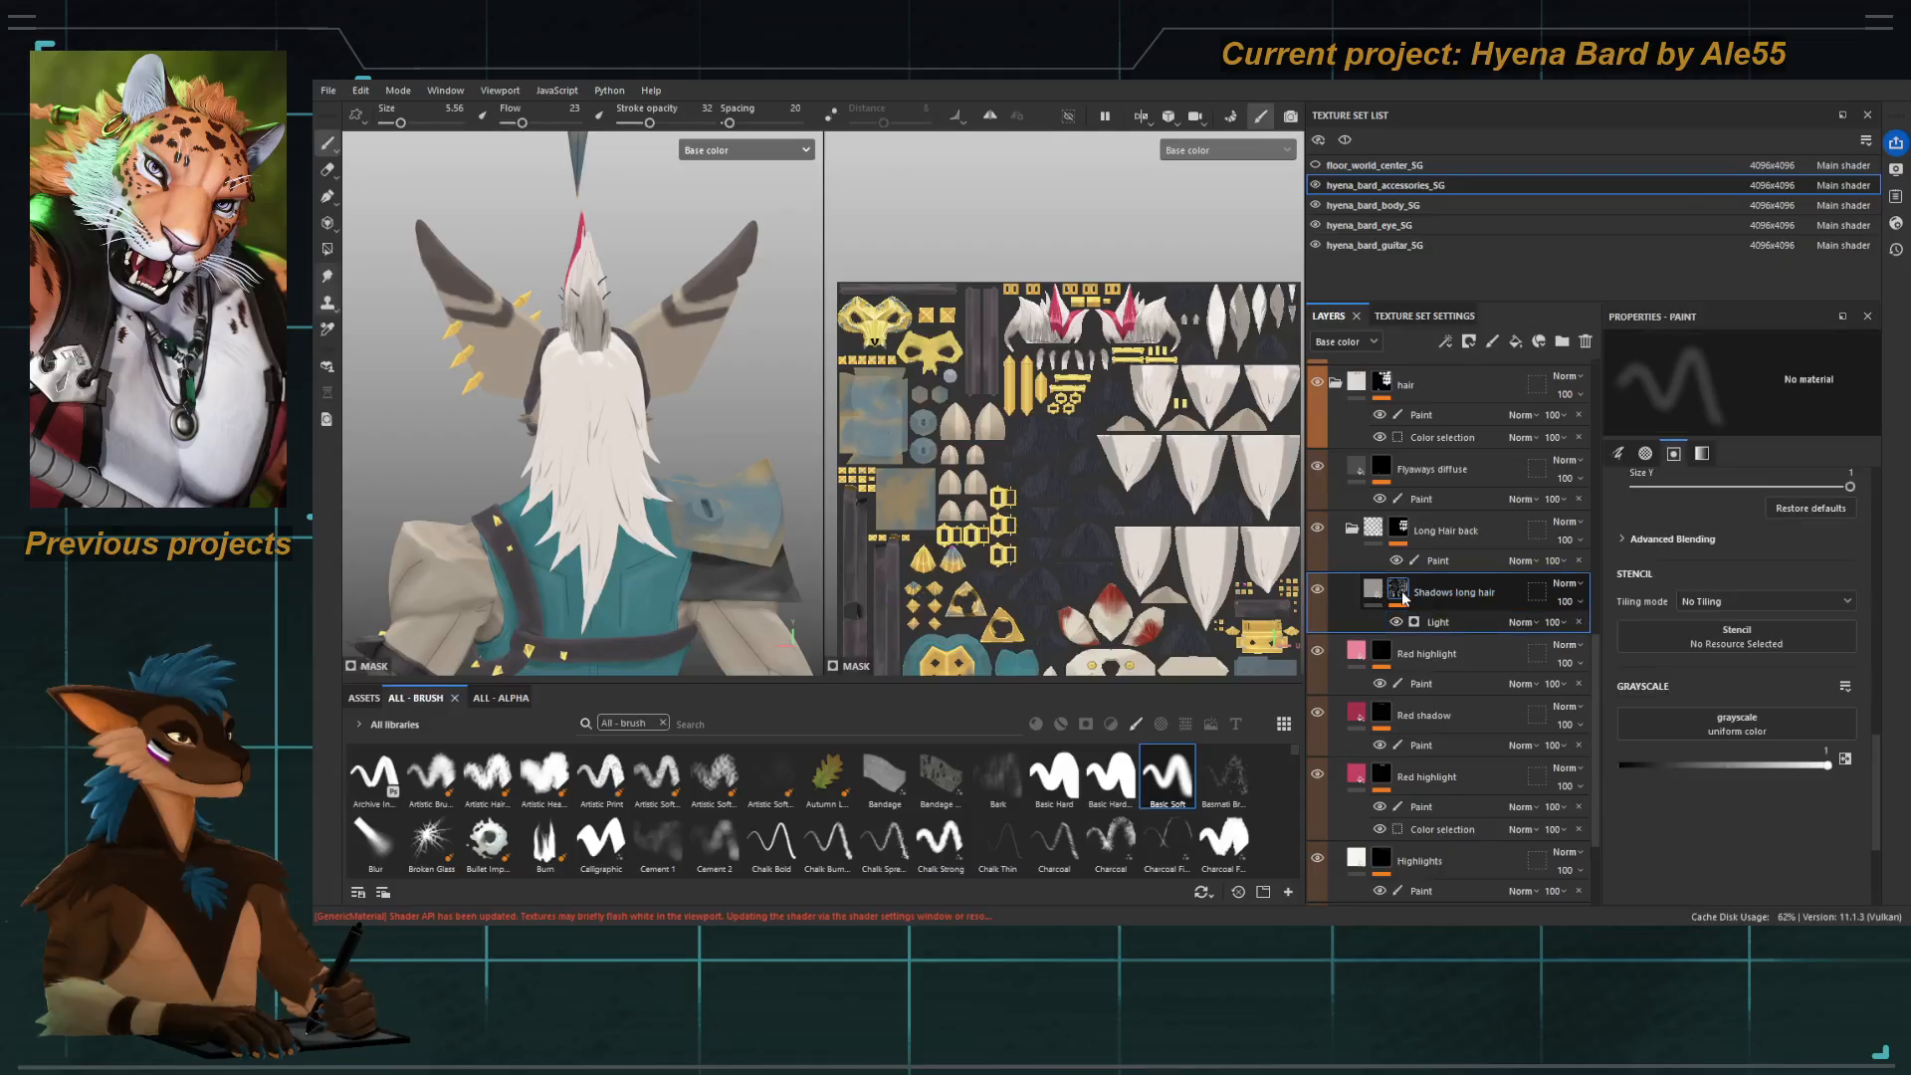
pyautogui.keyDown('alt'); pyautogui.moveTo(645, 458); pyautogui.dragTo(722, 478); pyautogui.keyUp('alt')
pyautogui.press('c')
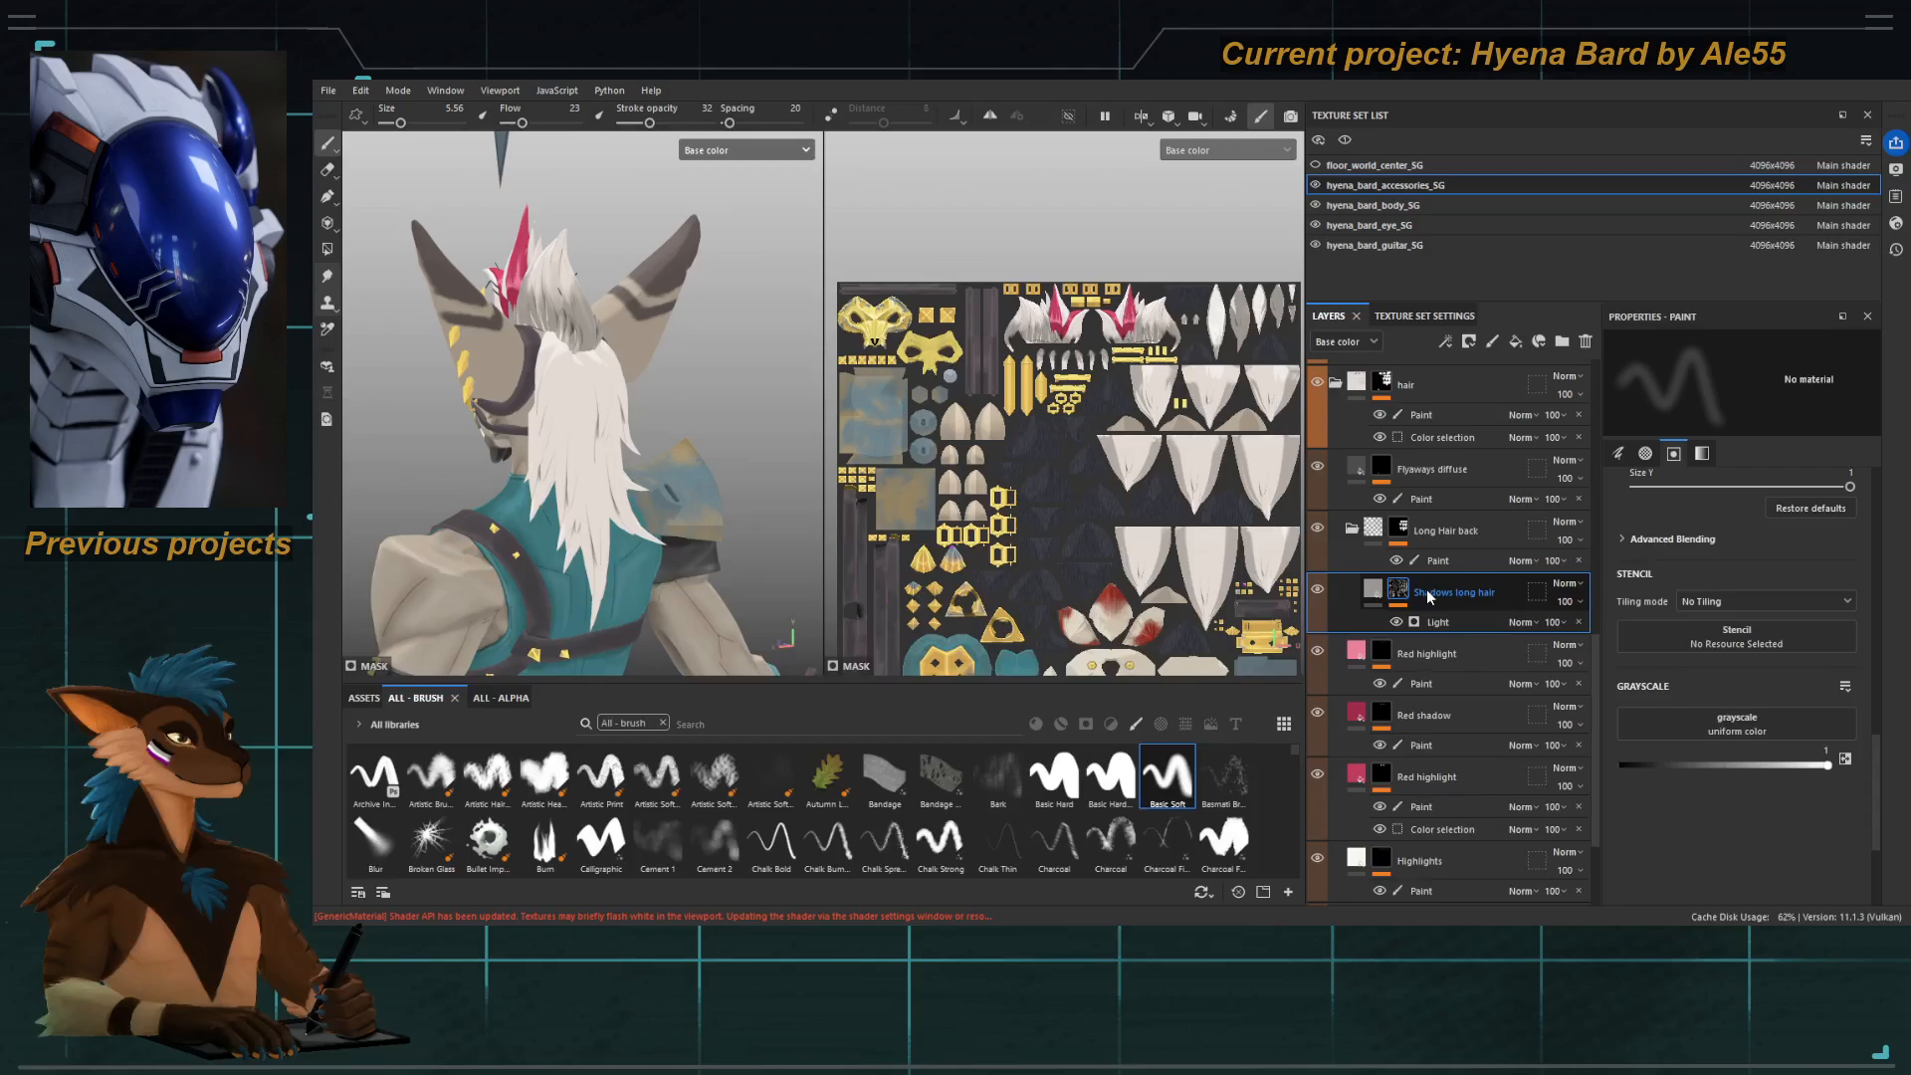
pyautogui.hotkey('ctrl', 'd')
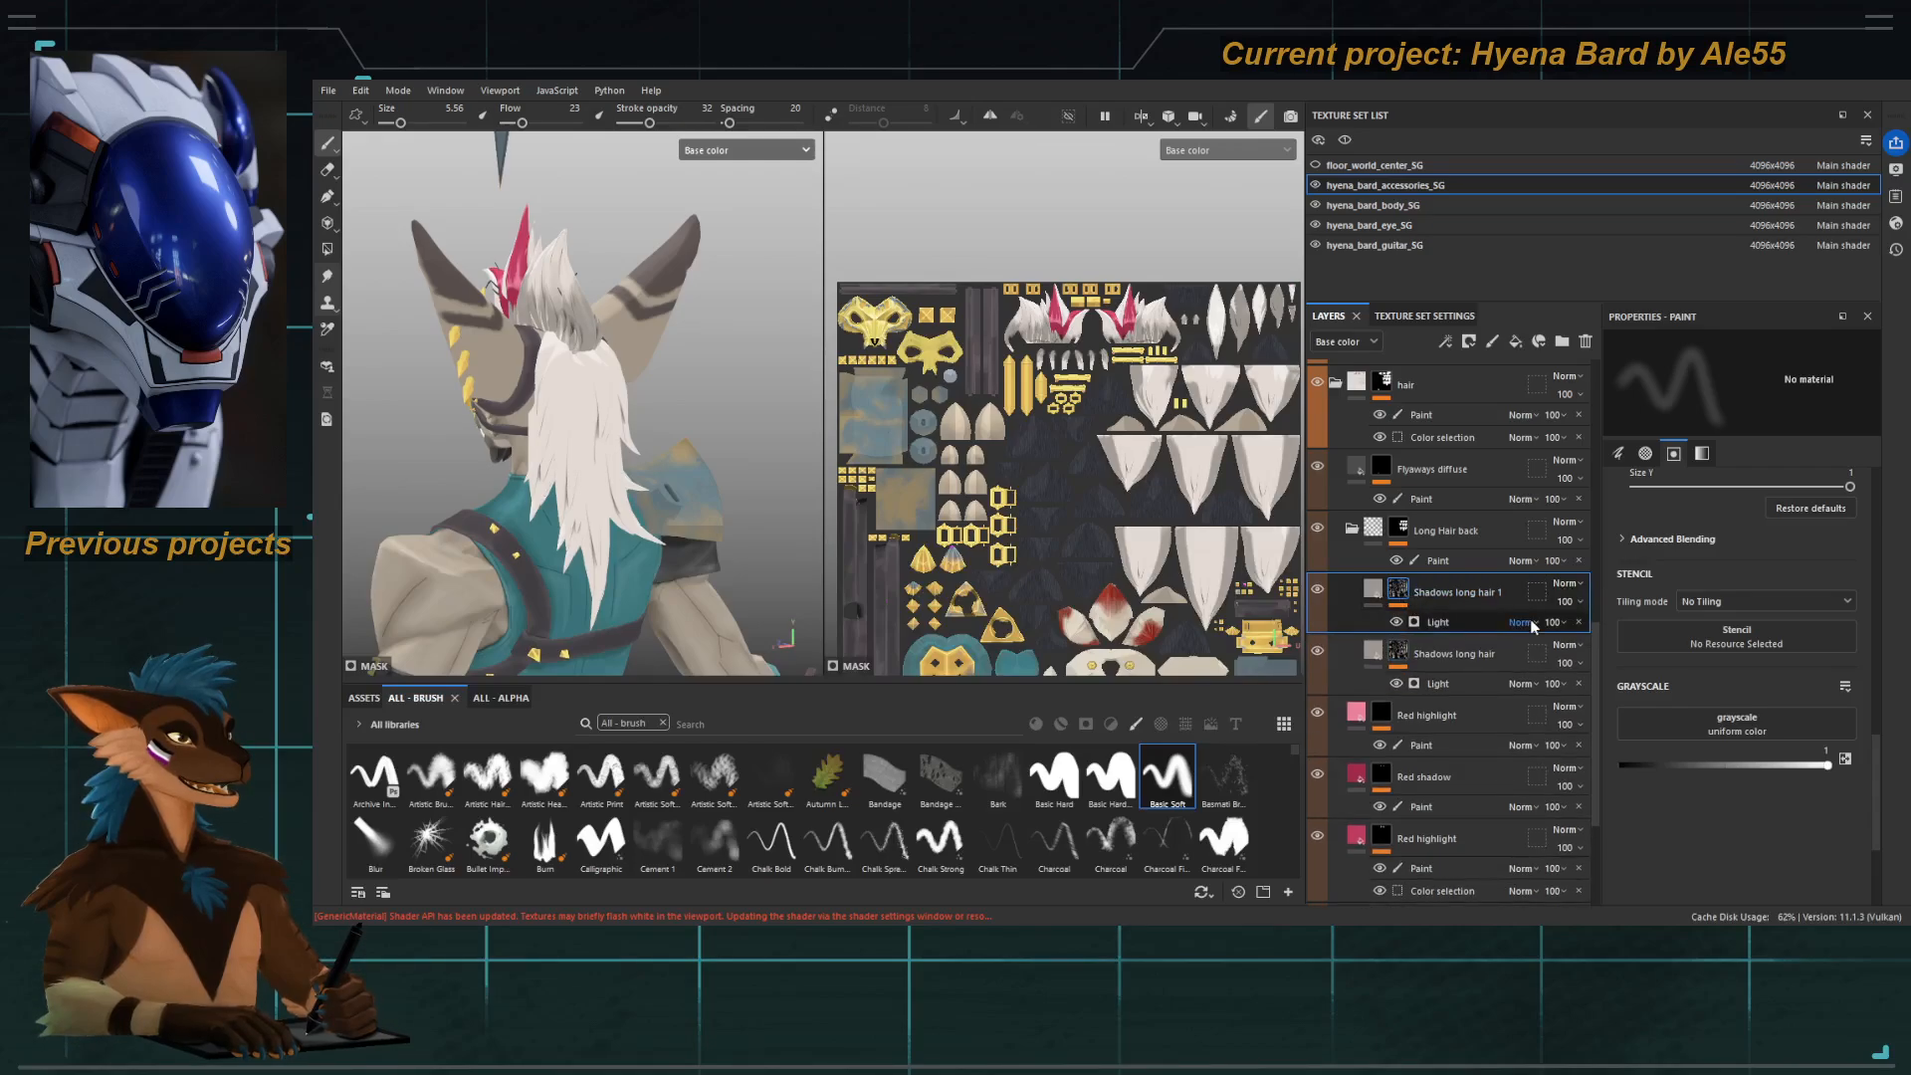
pyautogui.doubleClick(1460, 592)
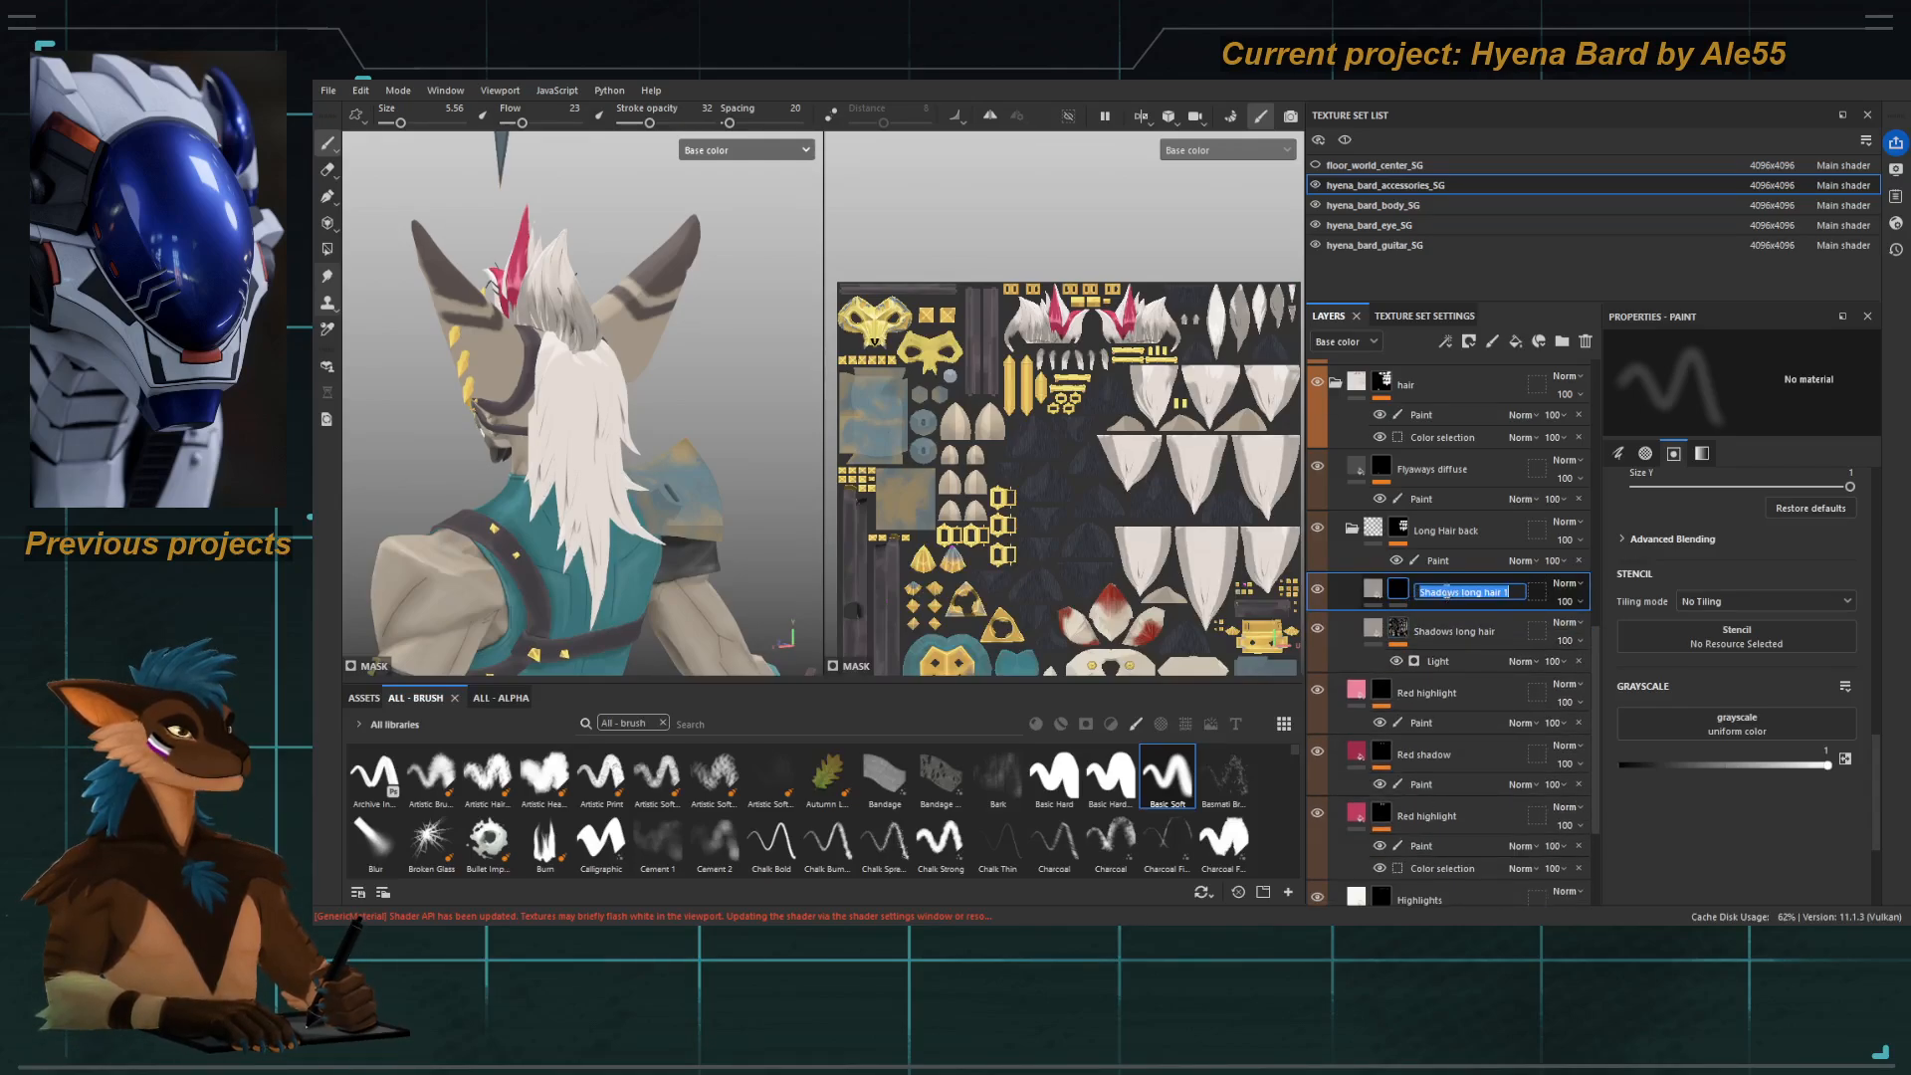
pyautogui.write('G')
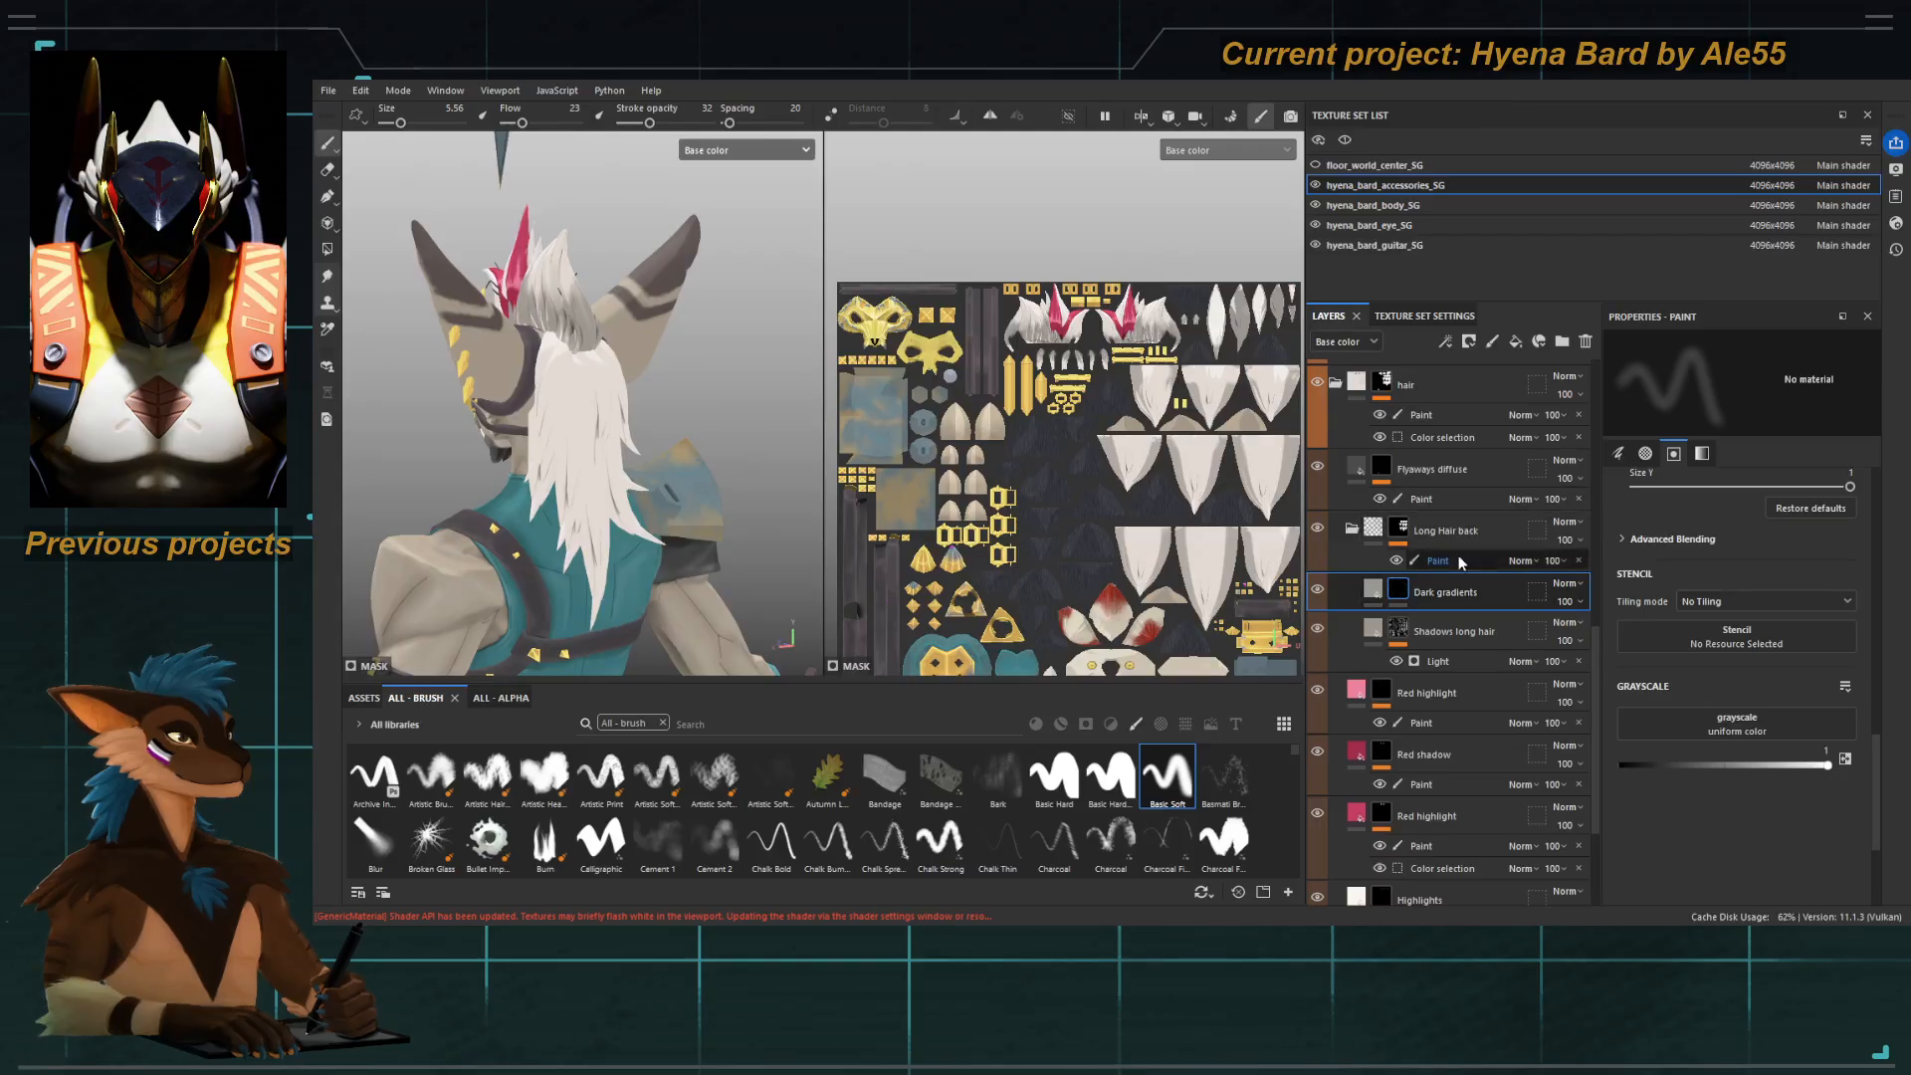
# Isolate the central strand of the top row of long back hair with an inverted quick mask made by Polygon Fill.
pyautogui.keyDown('alt'); pyautogui.moveTo(657, 398); pyautogui.dragTo(587, 393); pyautogui.keyUp('alt')
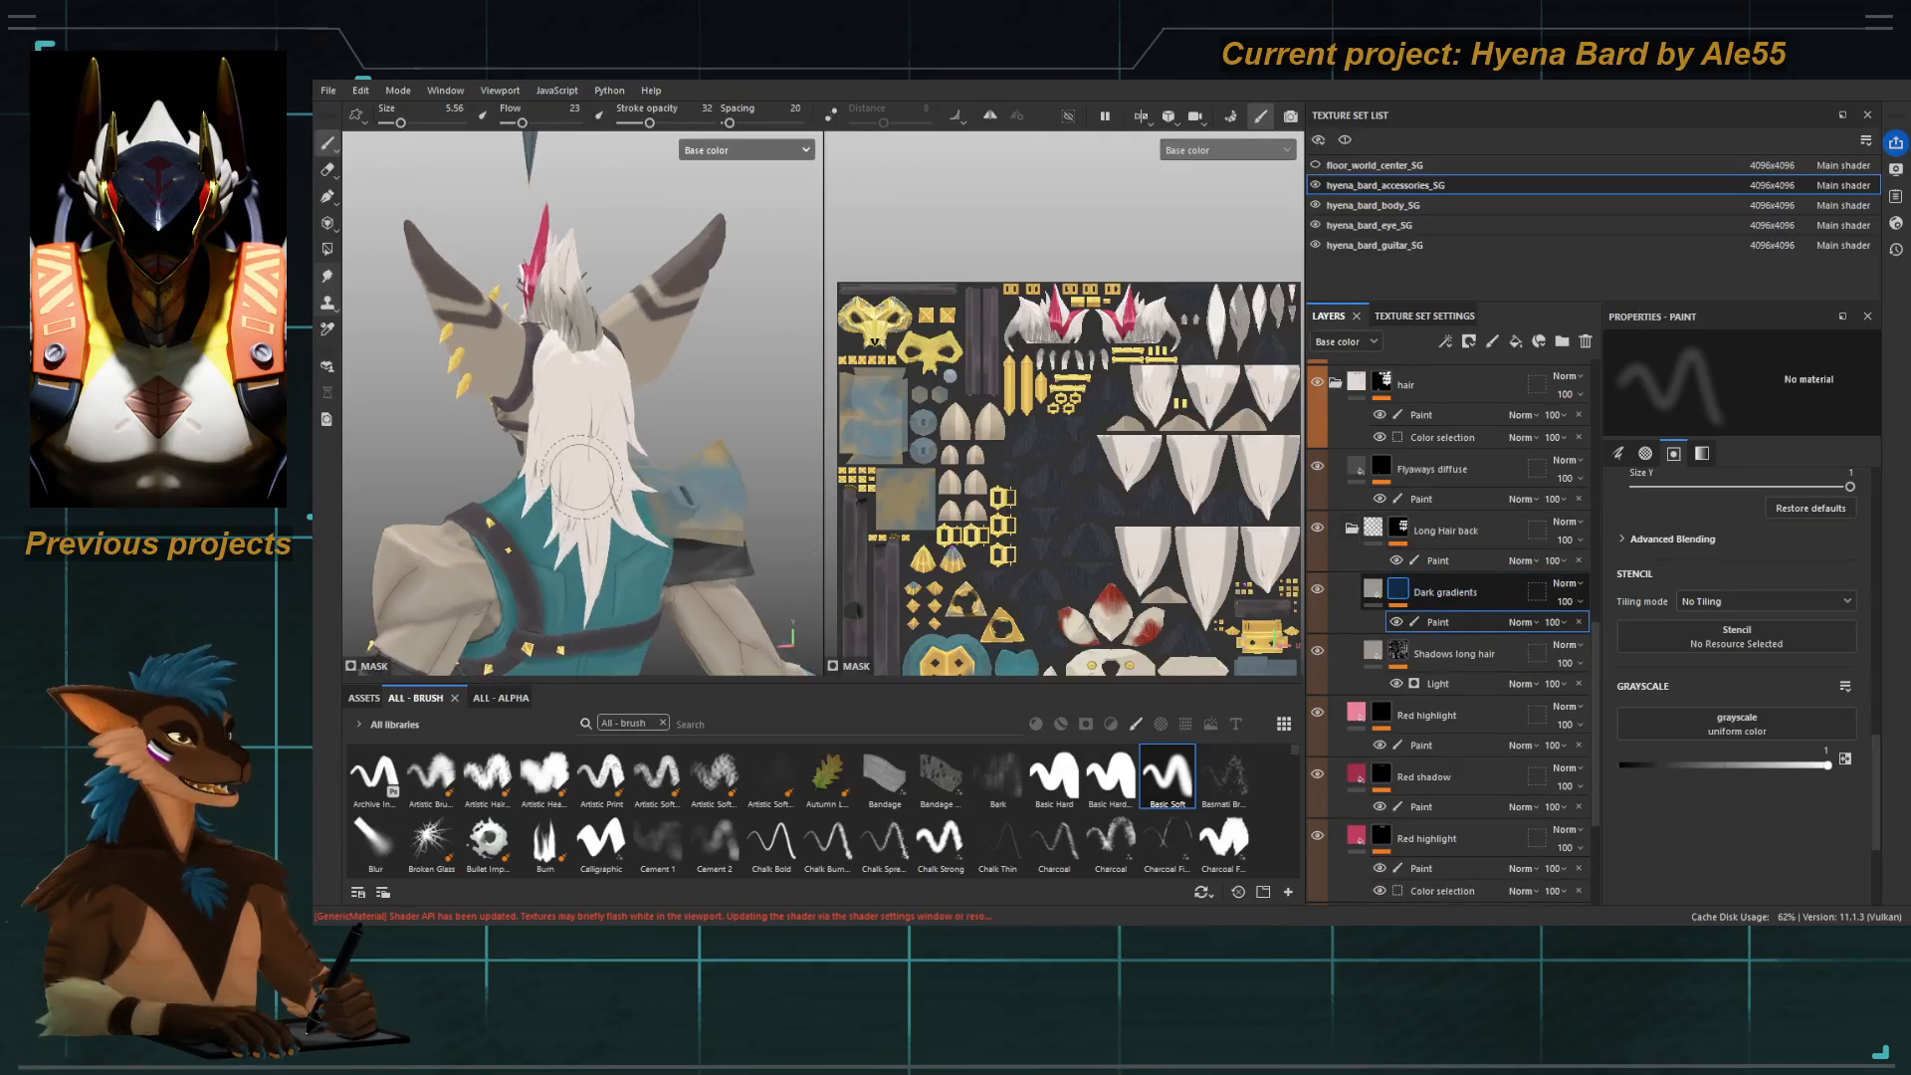
pyautogui.press('4')
pyautogui.scroll(3, 571, 363)
pyautogui.scroll(2, 571, 356)
pyautogui.click(615, 383)
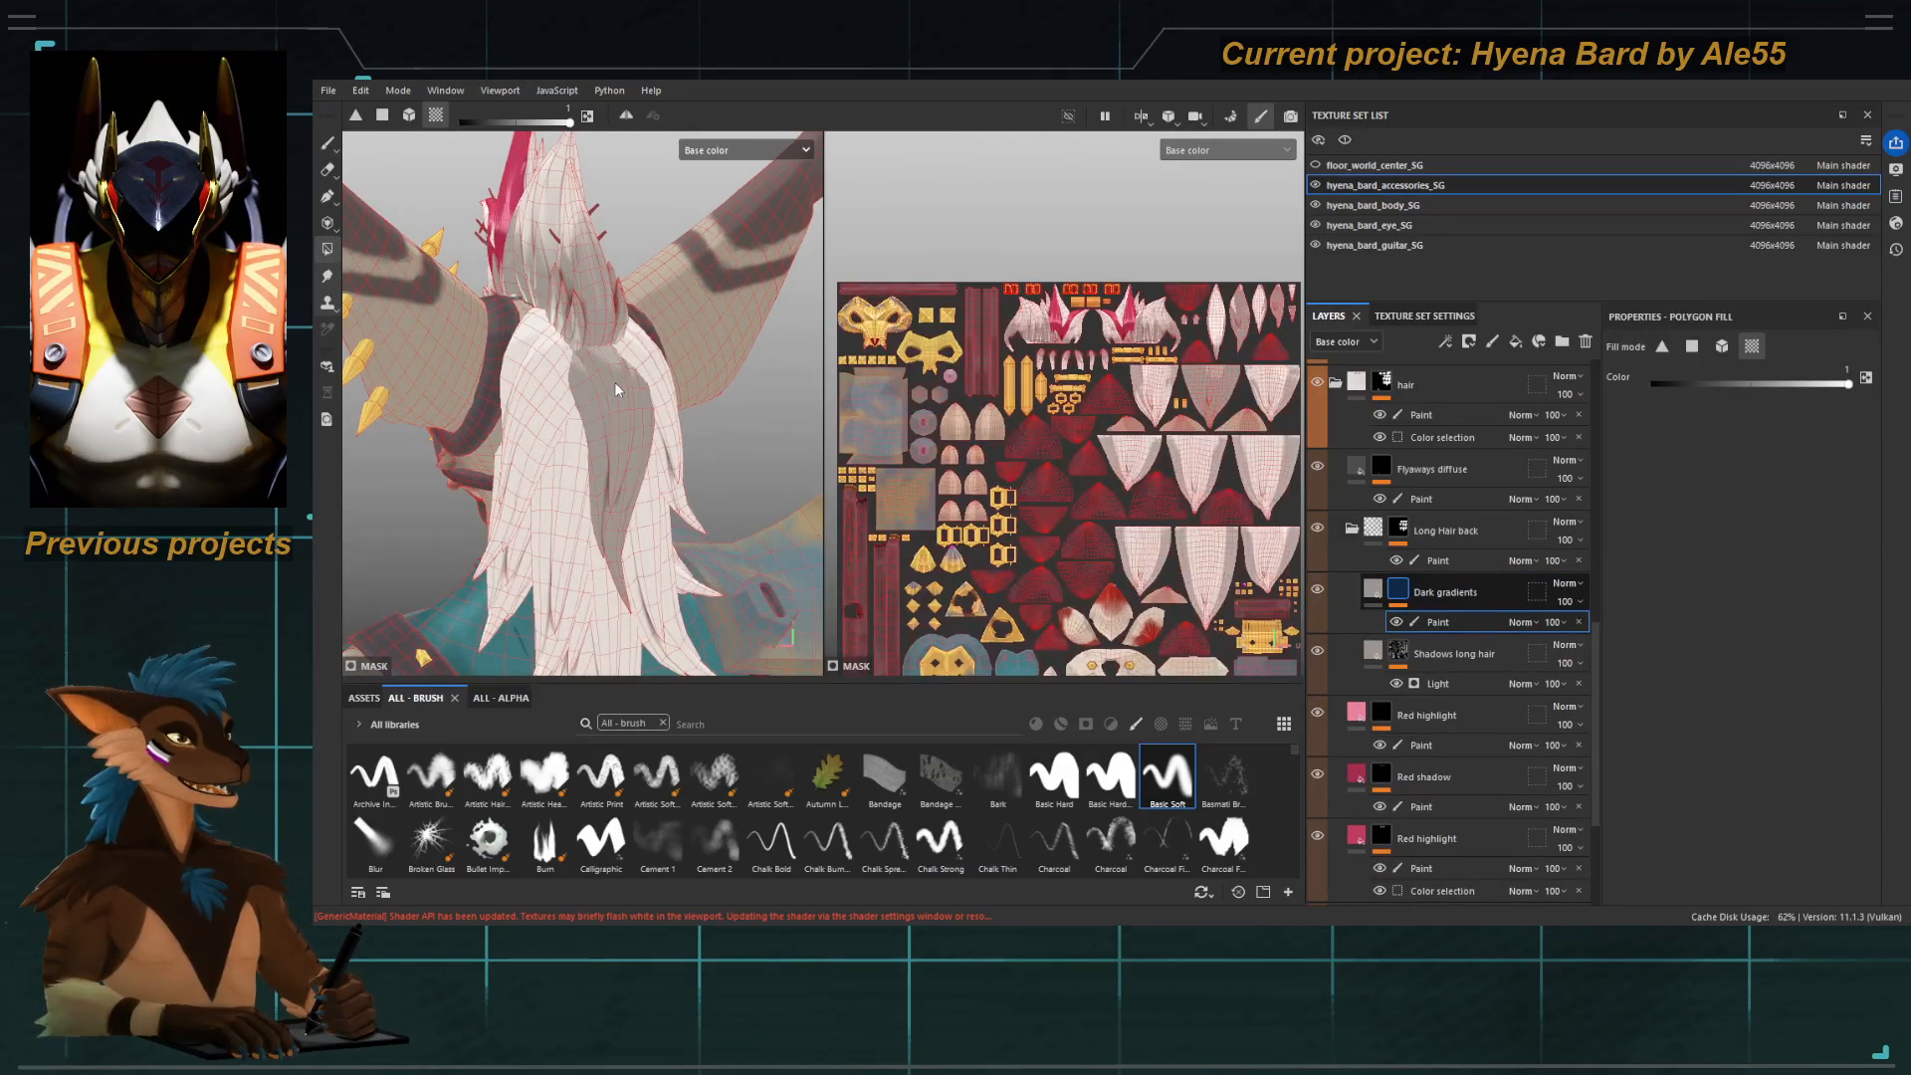
pyautogui.click(663, 444)
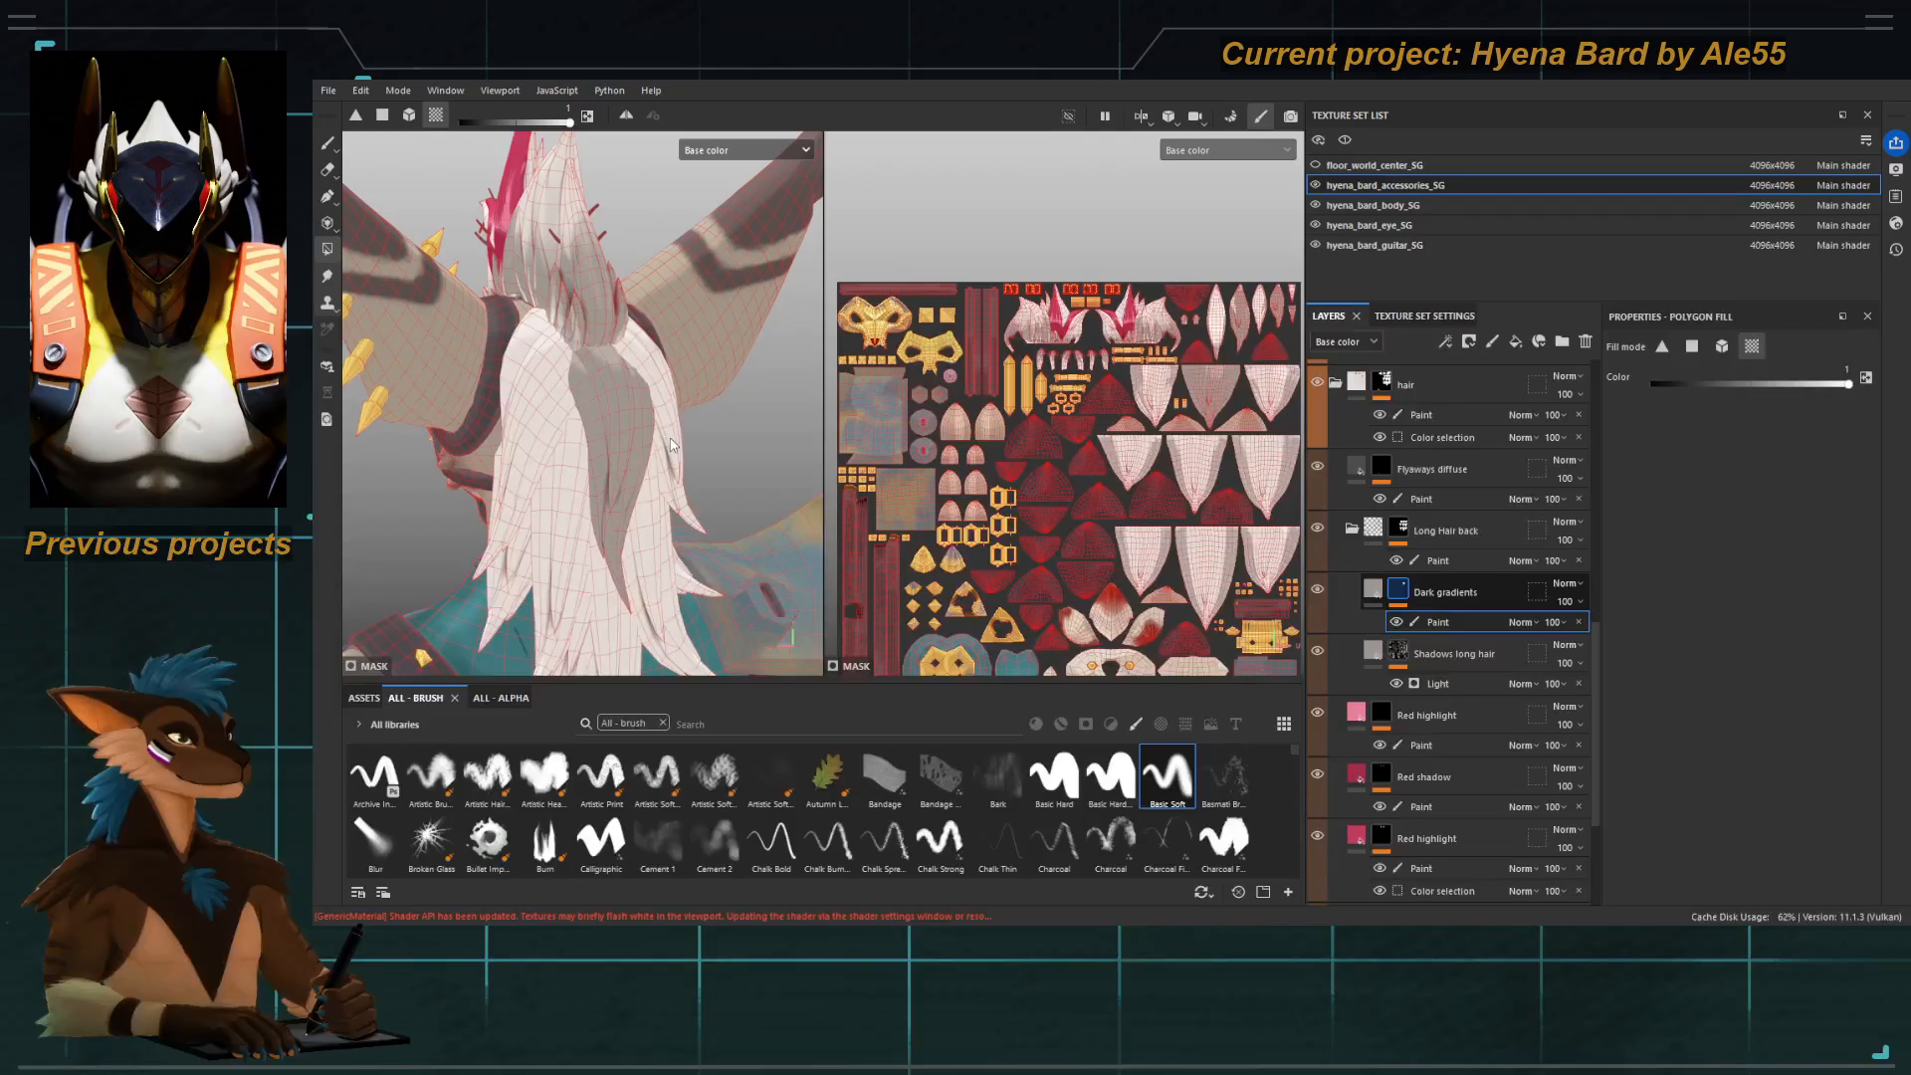
pyautogui.press('t')
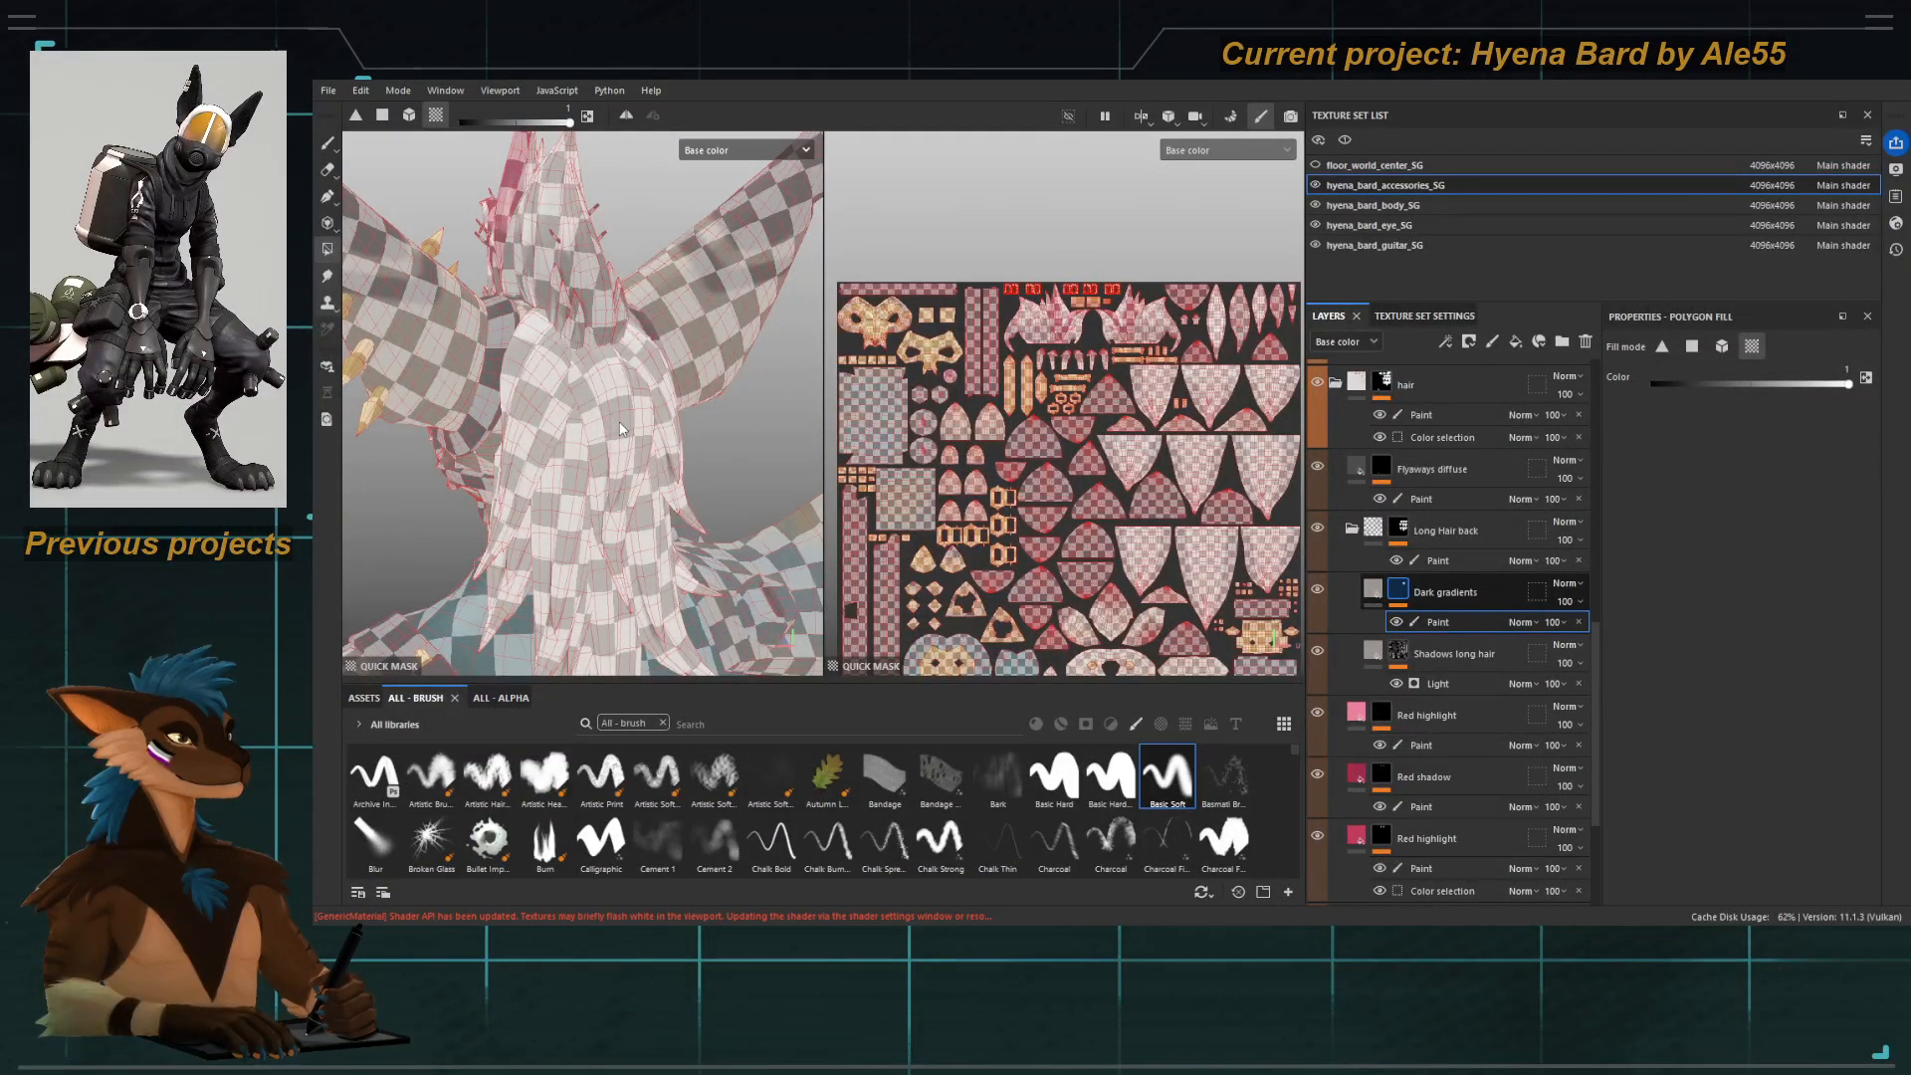
pyautogui.click(619, 428)
pyautogui.press('i')
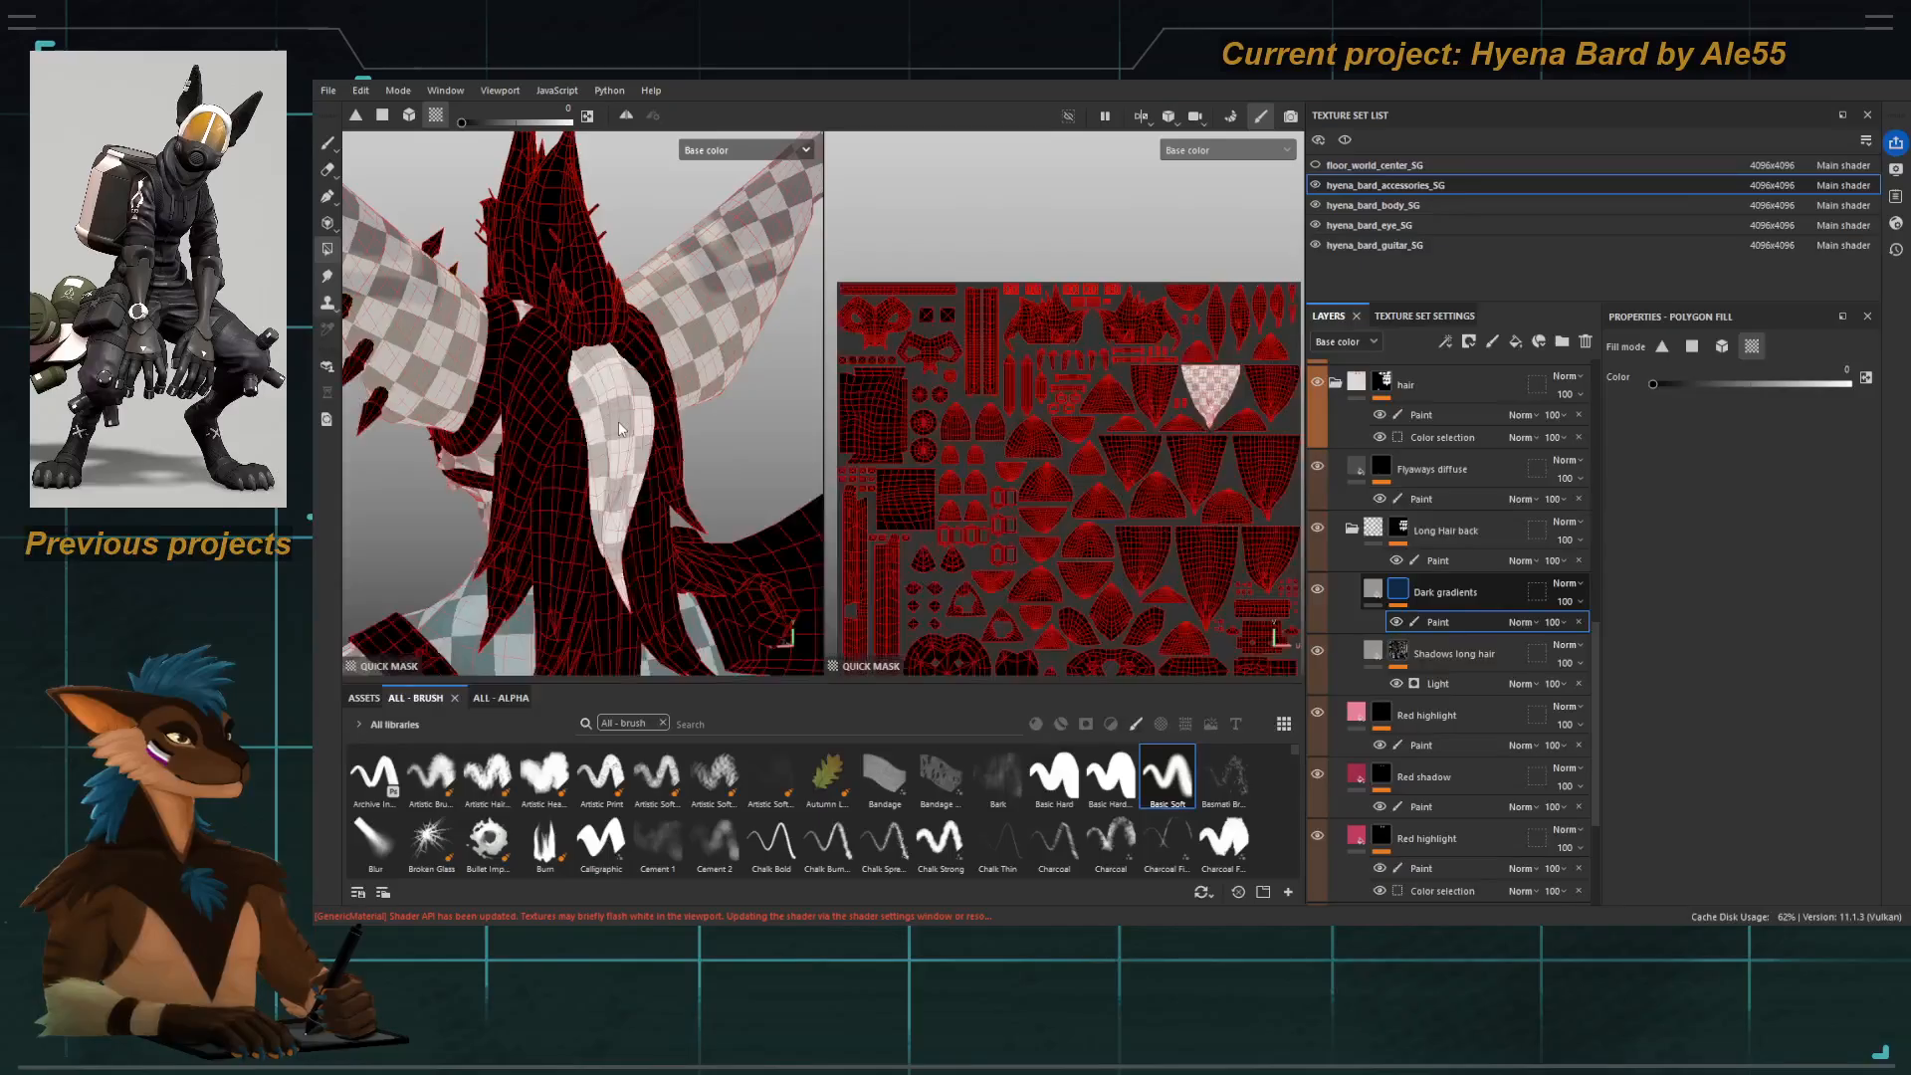
pyautogui.press('t')
pyautogui.press('1')
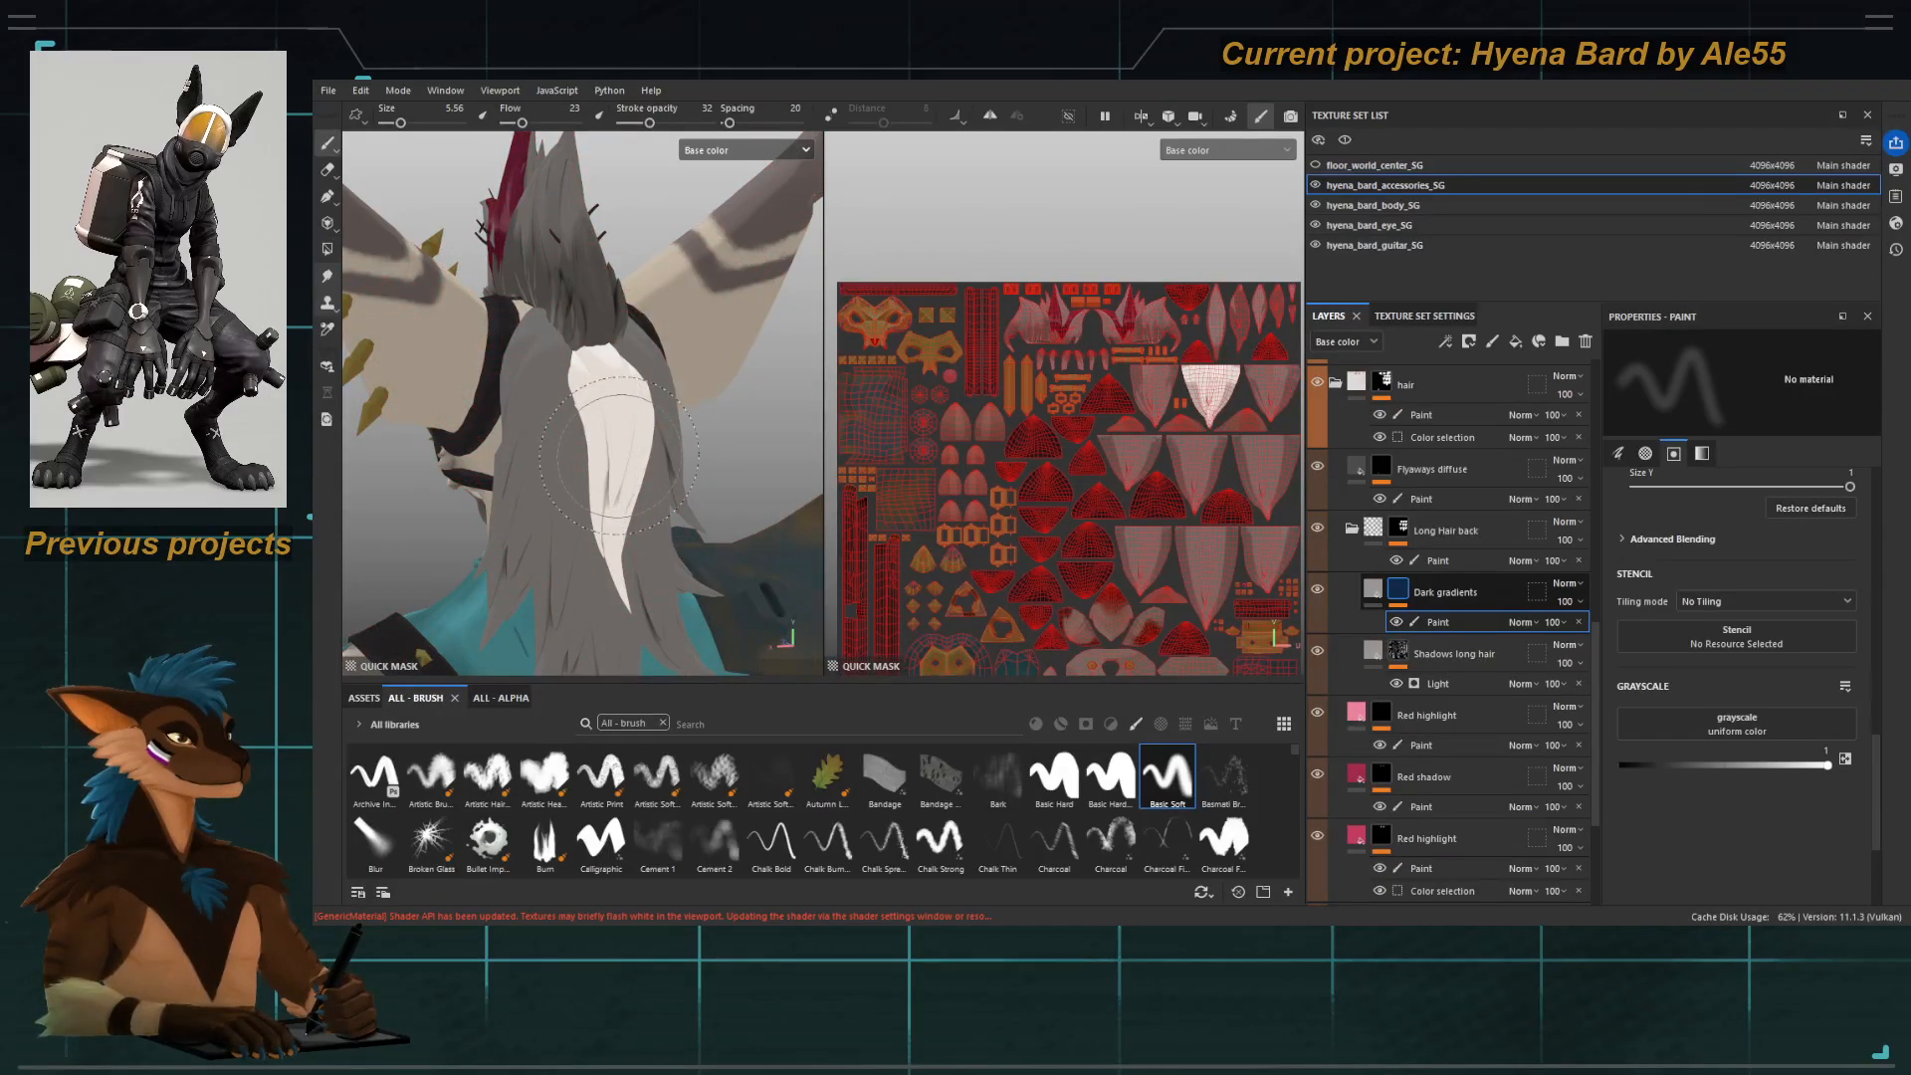
# Paint a soft dark gradient at the root of the isolated central strand, ending with a brush size of 5.56.
pyautogui.press(']')
pyautogui.press(']')
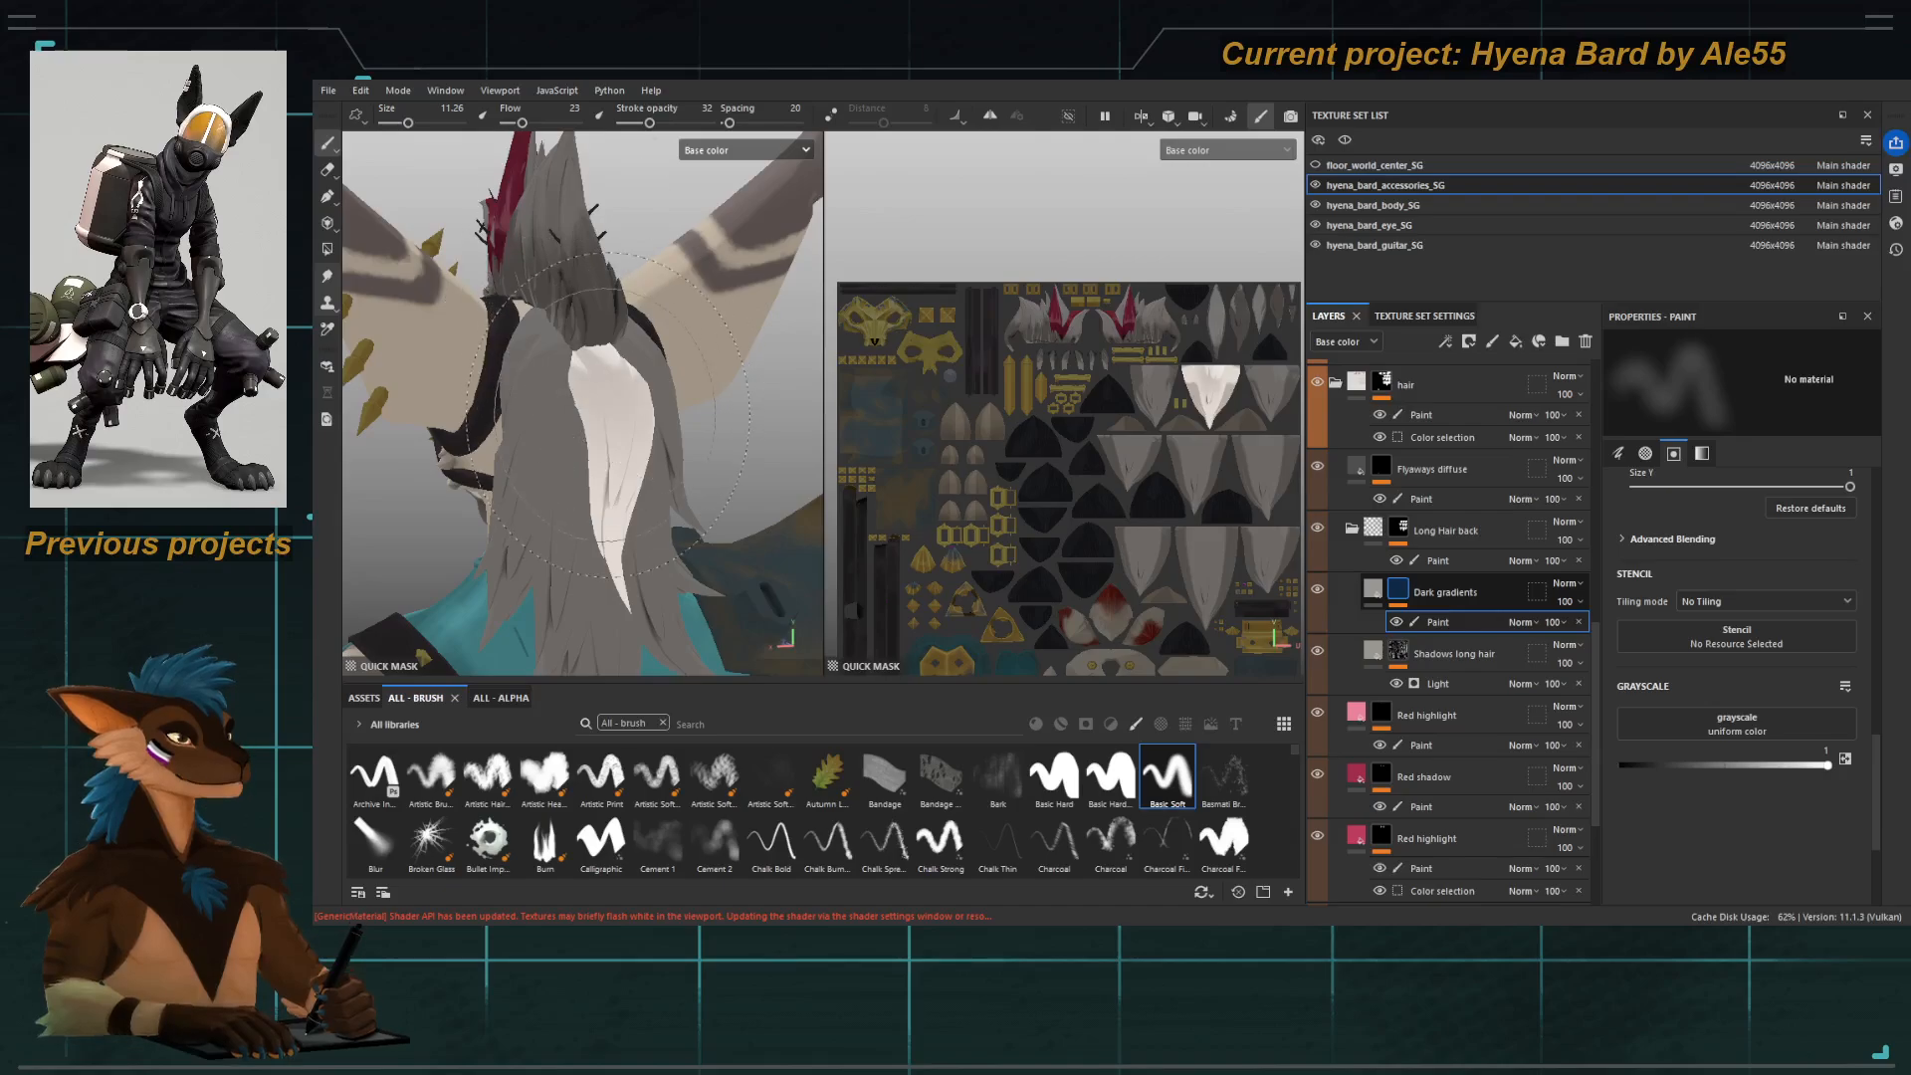
pyautogui.keyDown('alt'); pyautogui.moveTo(614, 364); pyautogui.dragTo(609, 401); pyautogui.keyUp('alt')
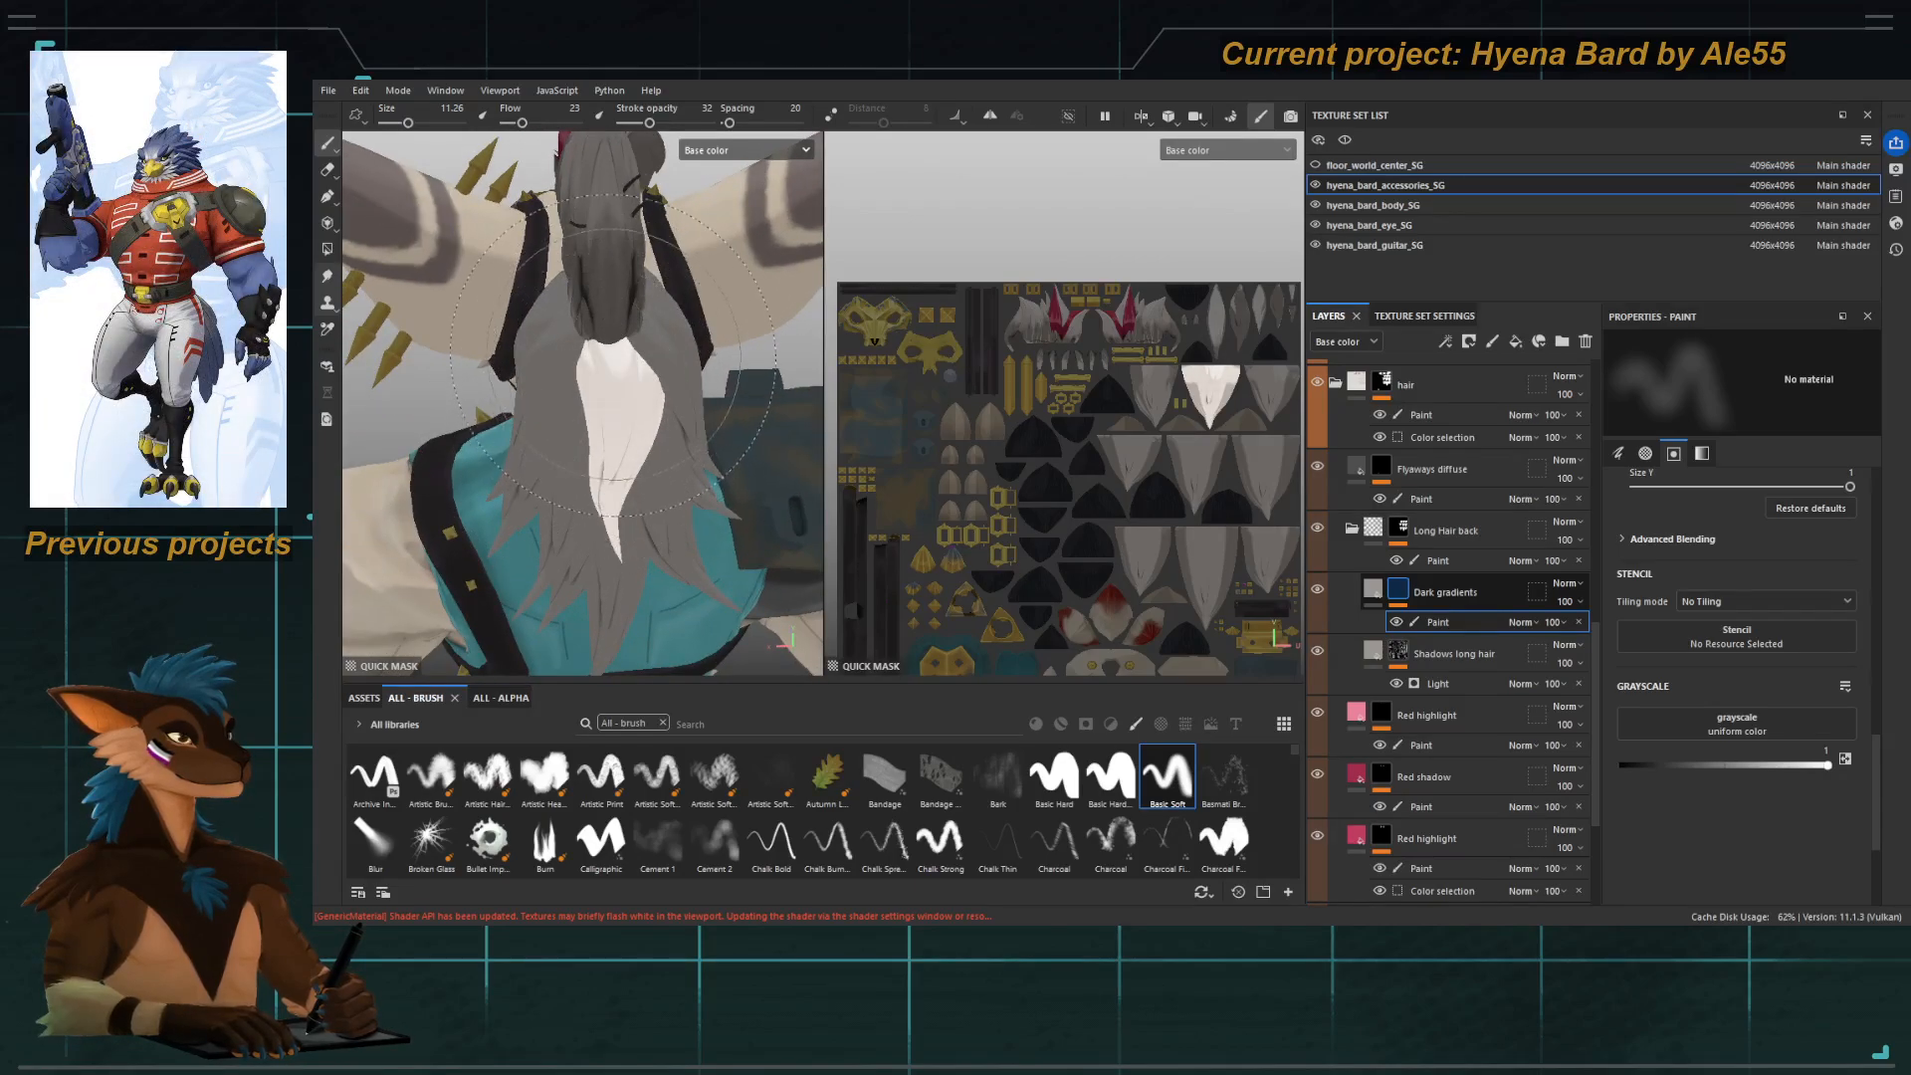
pyautogui.press('[')
pyautogui.press('[')
pyautogui.press('[')
pyautogui.press('[')
pyautogui.press('[')
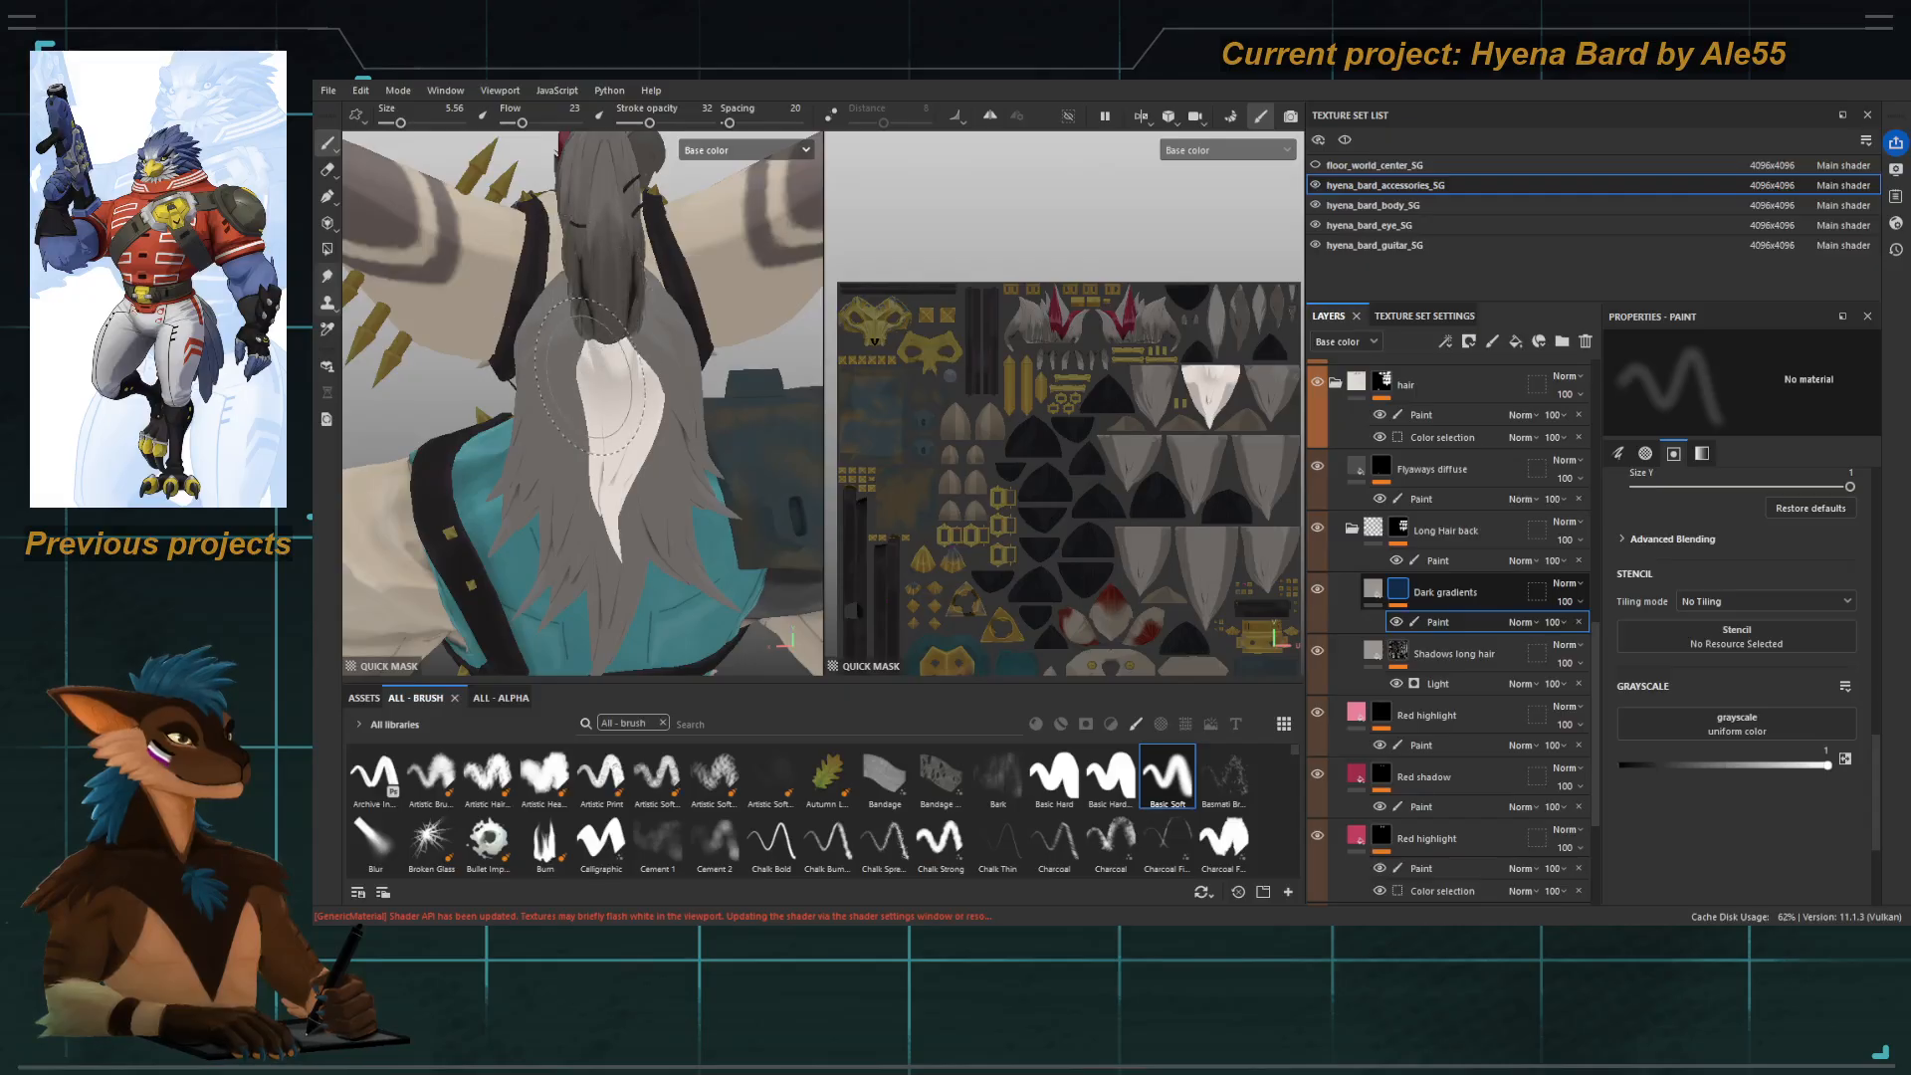
# Isolate the left strand of the top hair row with a quick mask and paint a dark gradient at its root.
pyautogui.keyDown('alt'); pyautogui.moveTo(591, 376); pyautogui.dragTo(595, 342); pyautogui.keyUp('alt')
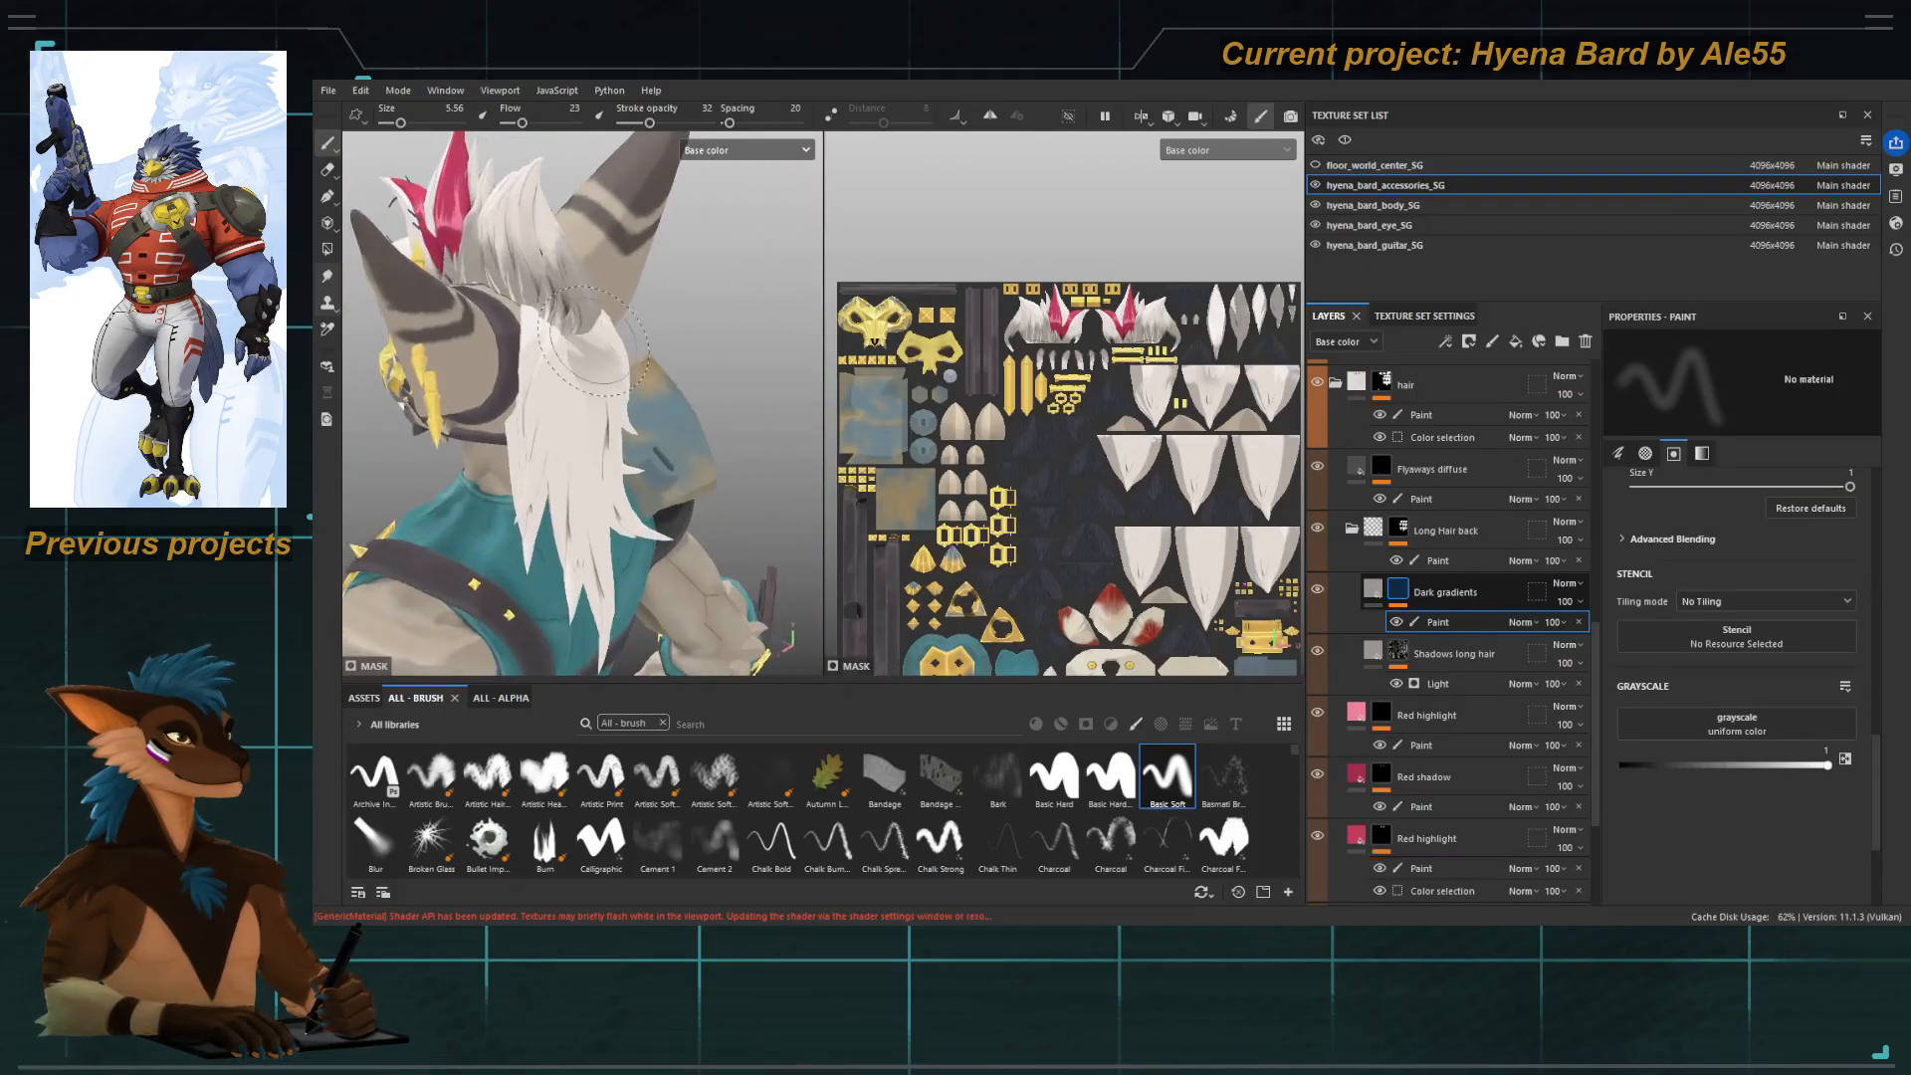
pyautogui.press('y')
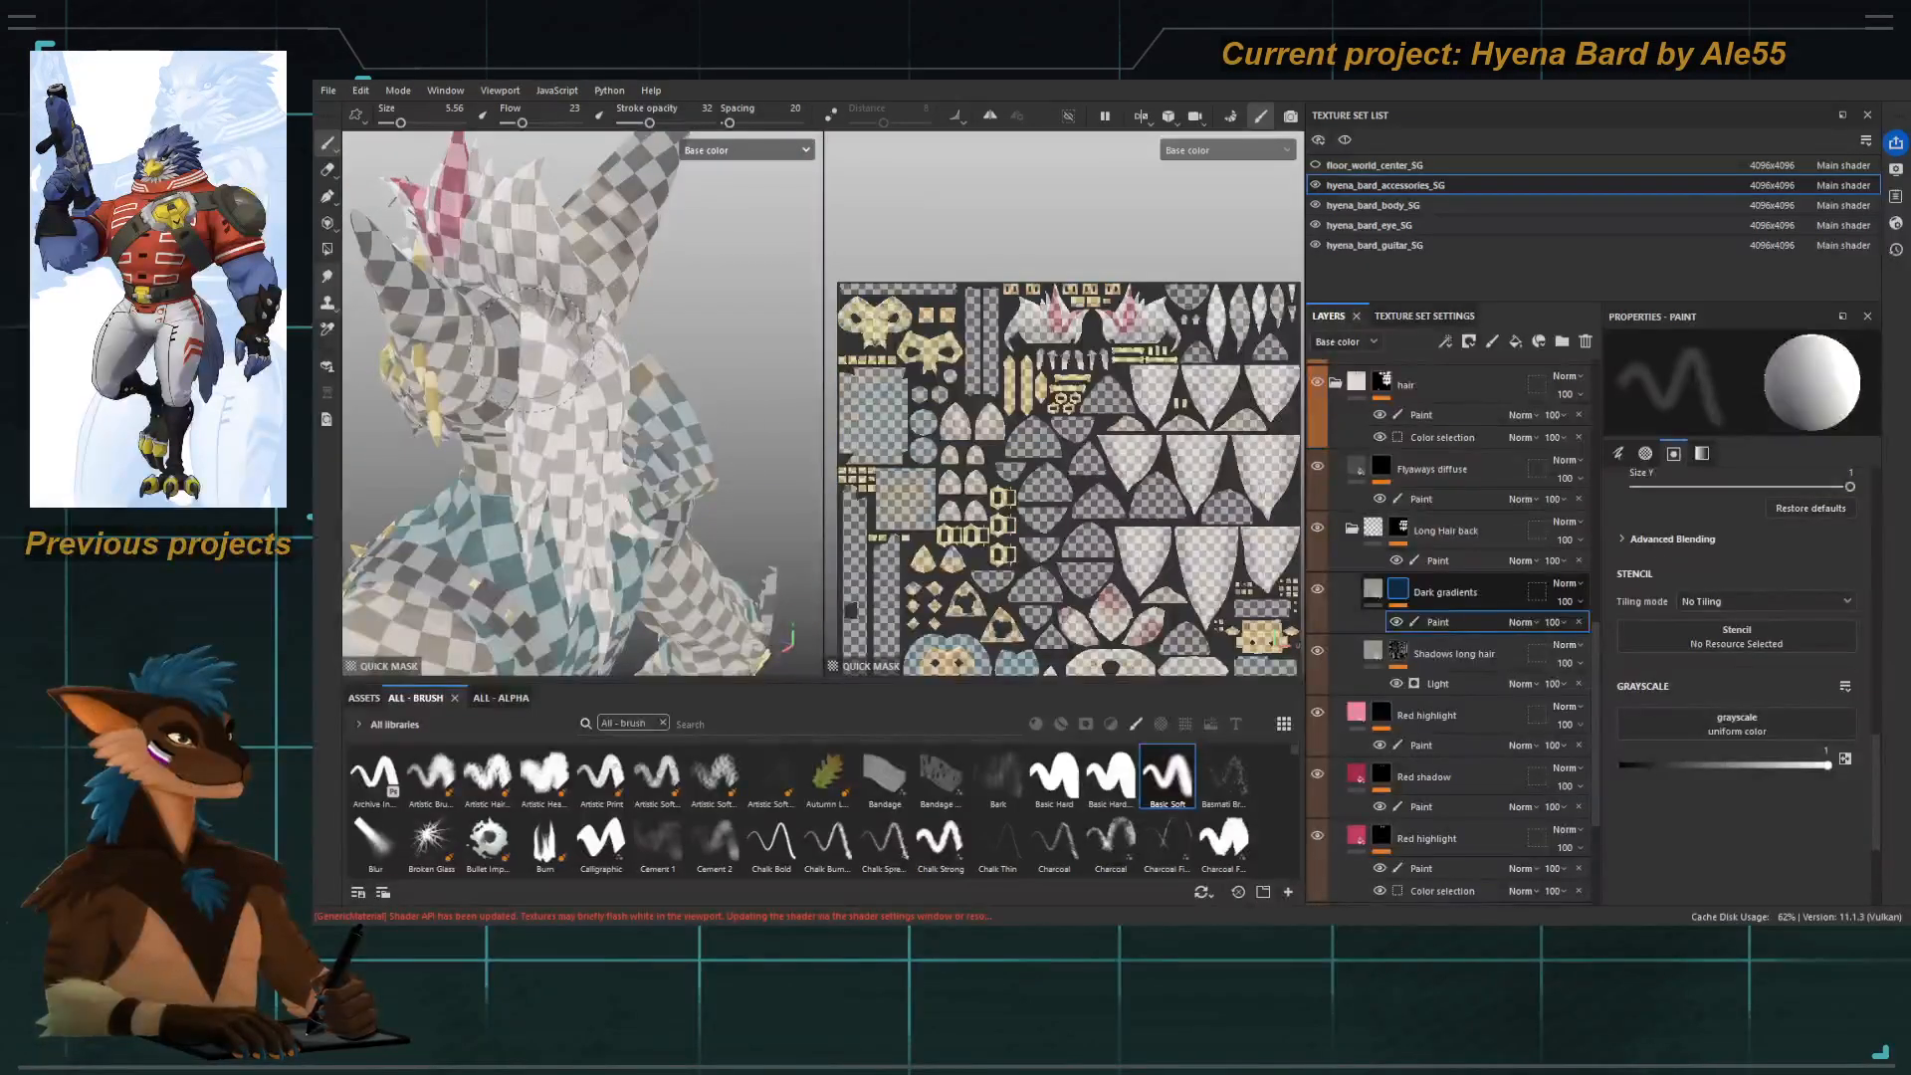
pyautogui.press('4')
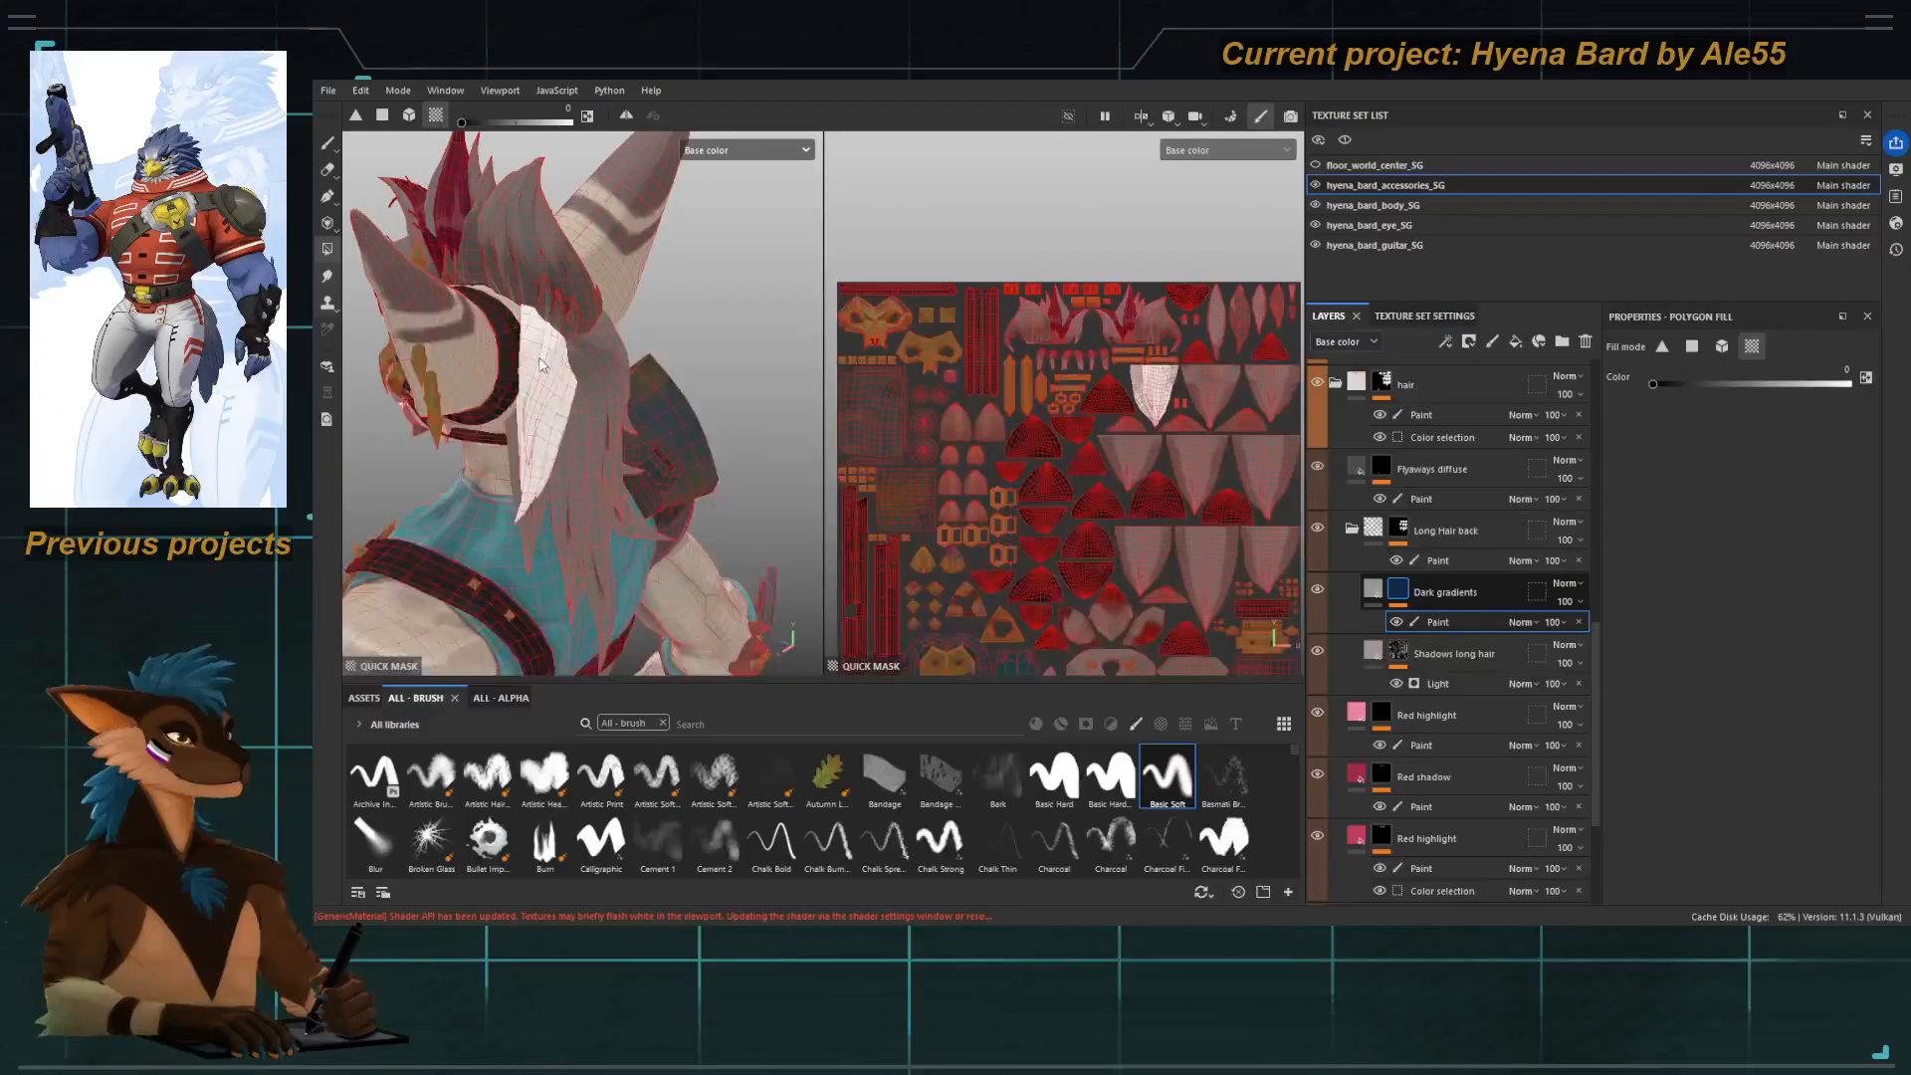
pyautogui.press('1')
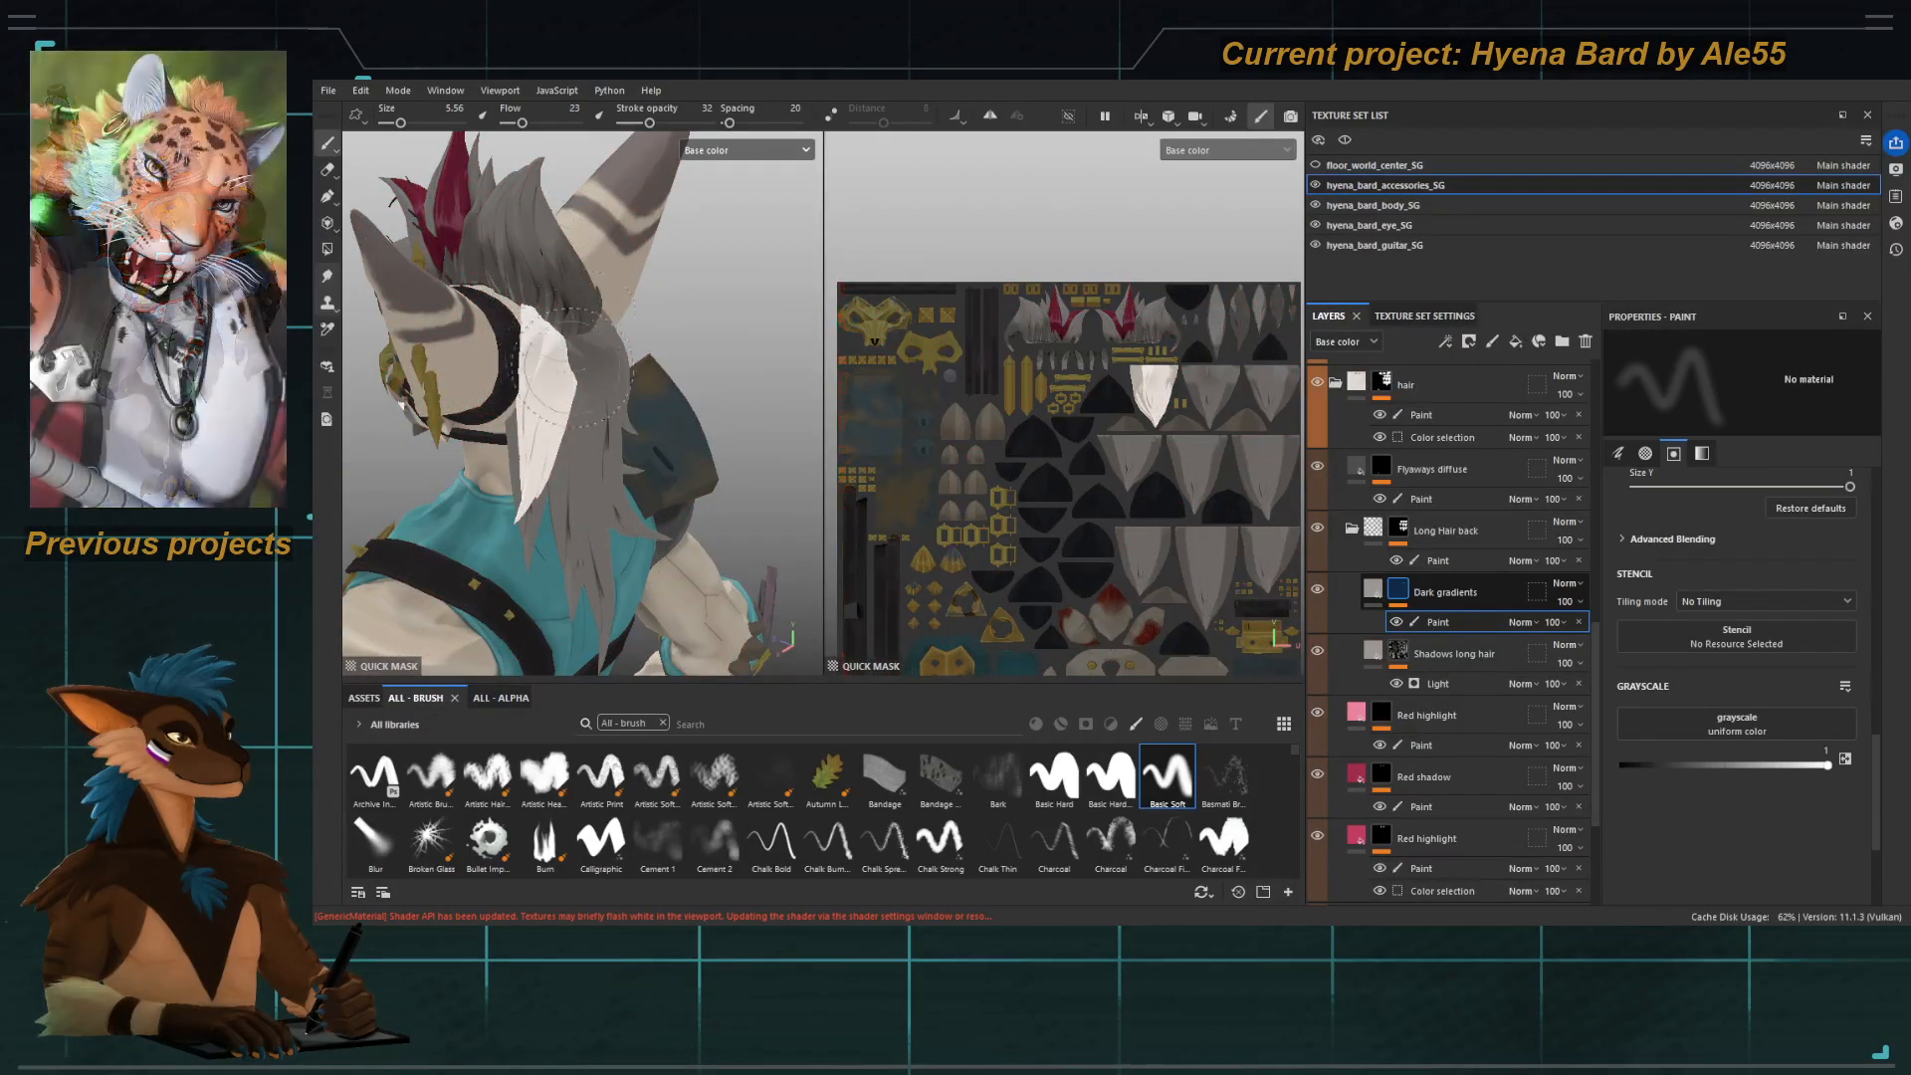
pyautogui.press('t')
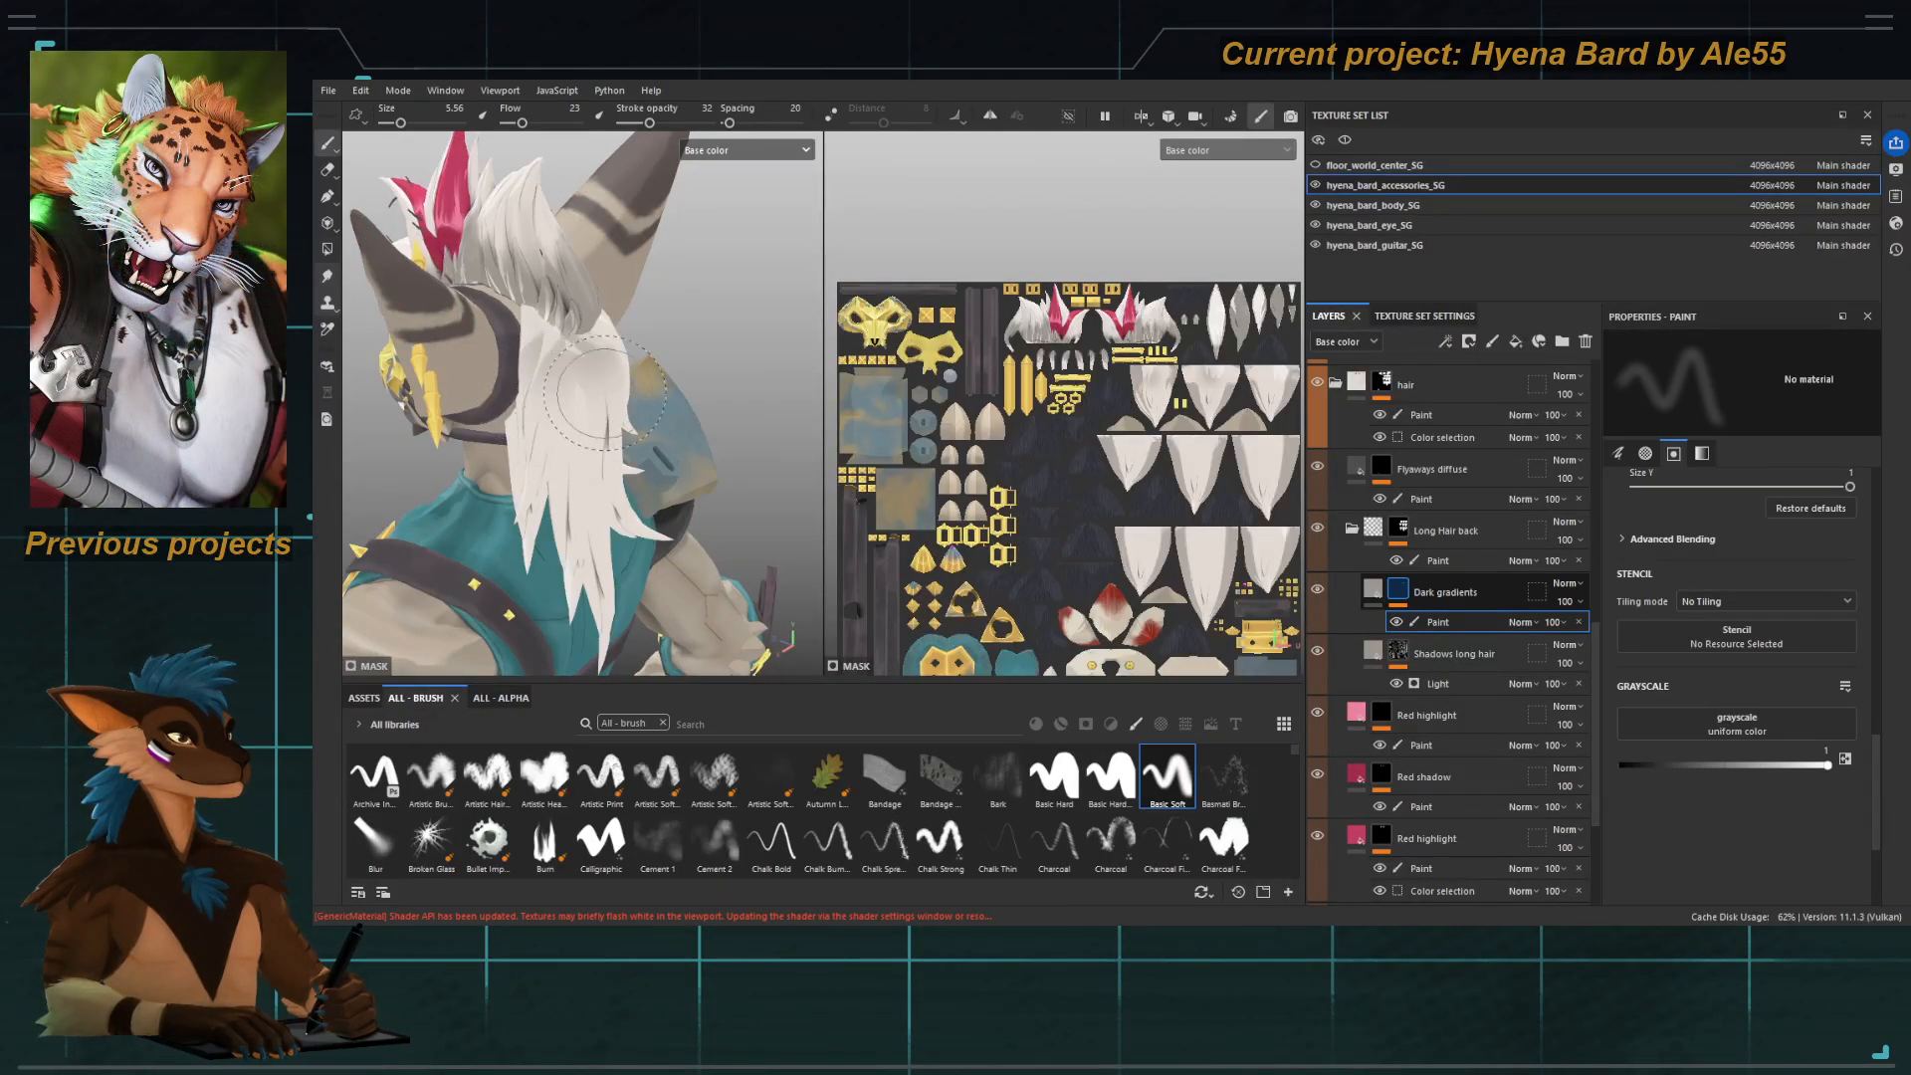
# Isolate the right strand of the top hair row with a quick mask and darken its root on the Dark gradients layer.
pyautogui.keyDown('alt'); pyautogui.moveTo(604, 393); pyautogui.dragTo(606, 260); pyautogui.keyUp('alt')
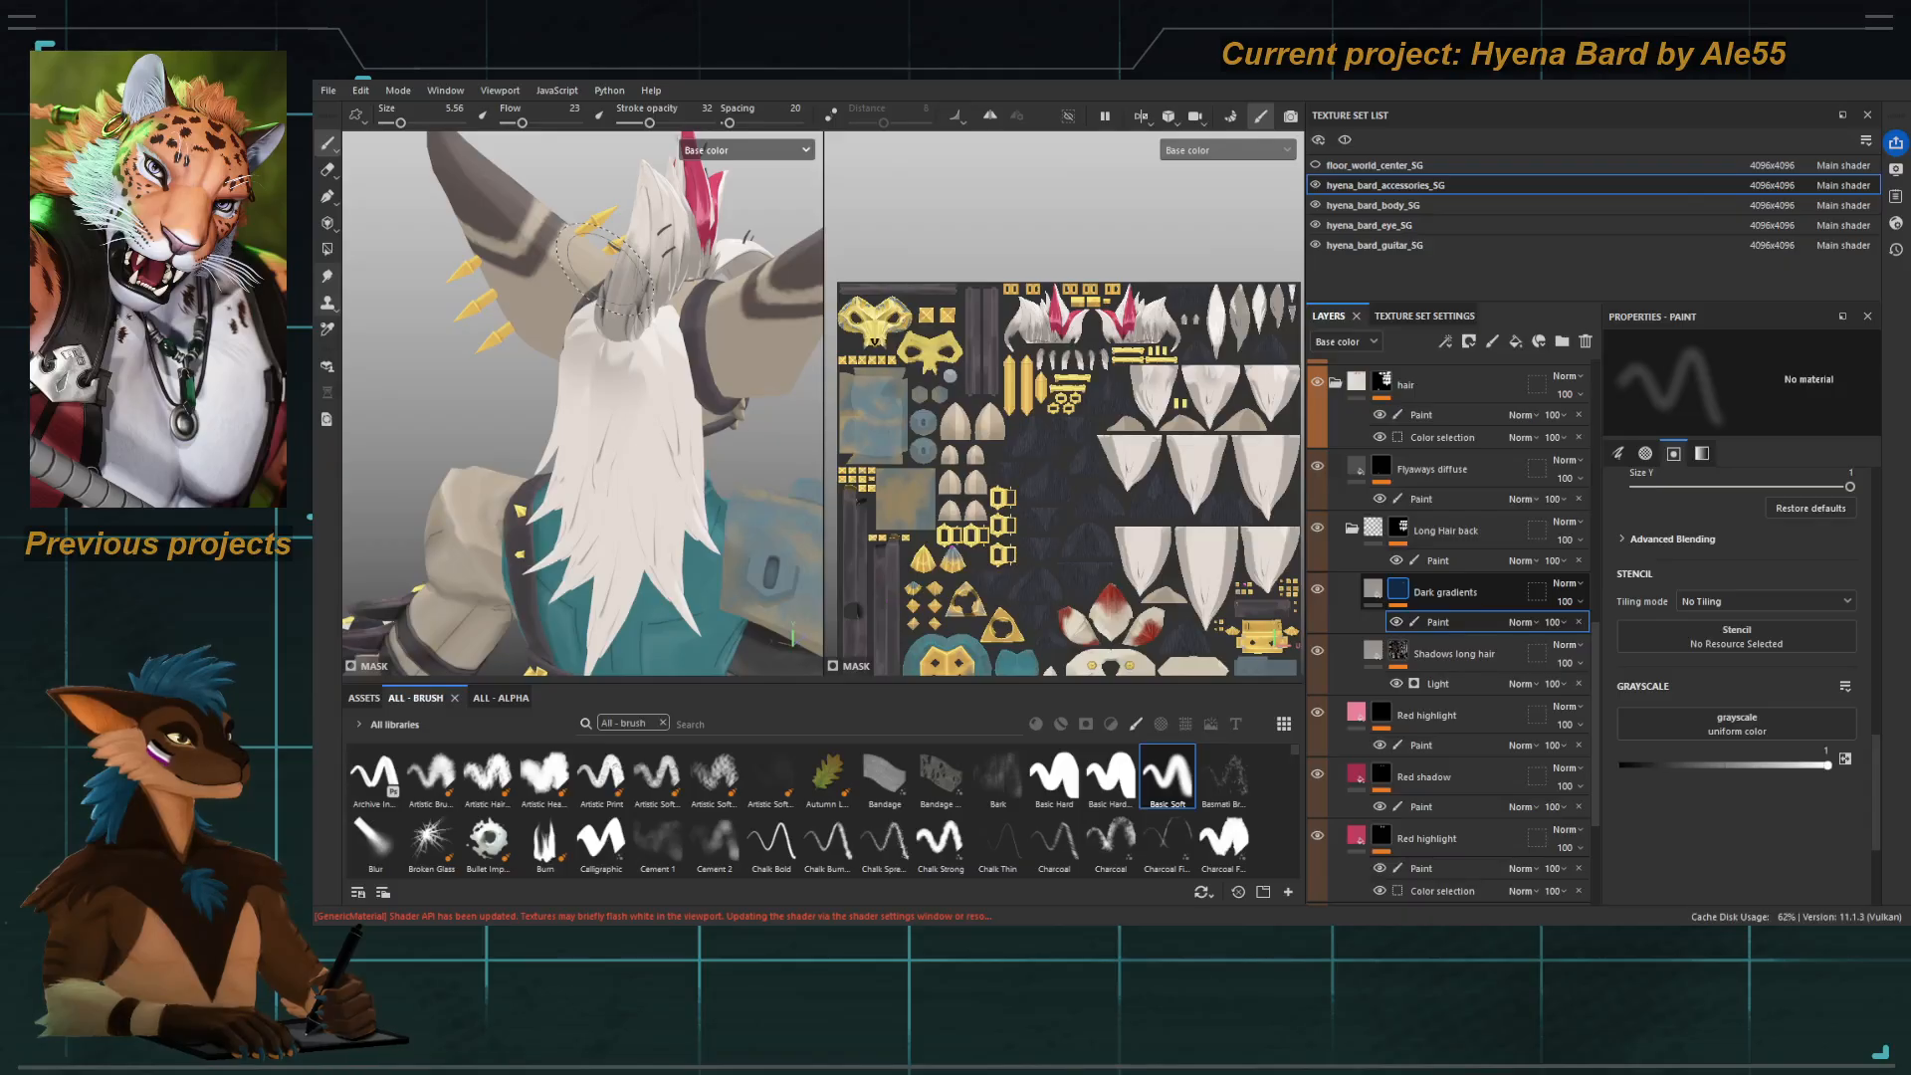
pyautogui.press('t')
pyautogui.press('4')
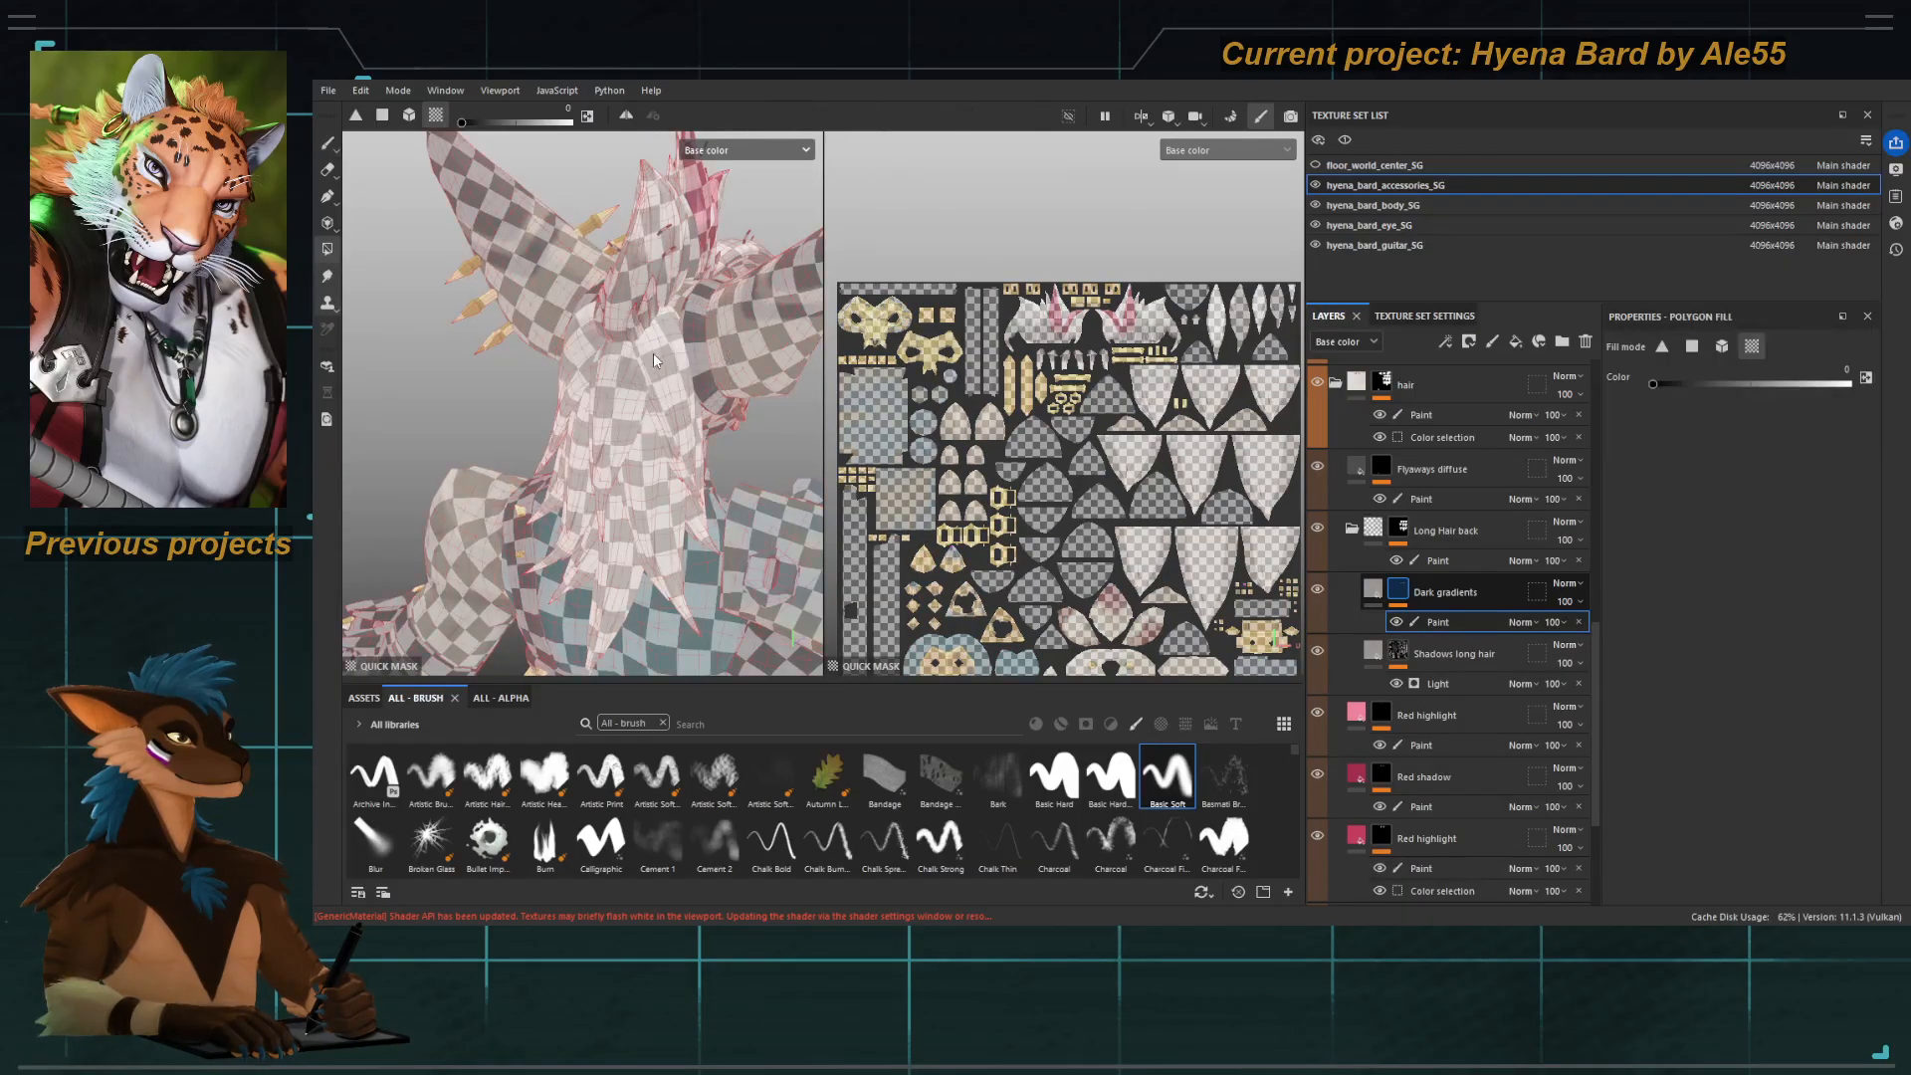
pyautogui.click(661, 357)
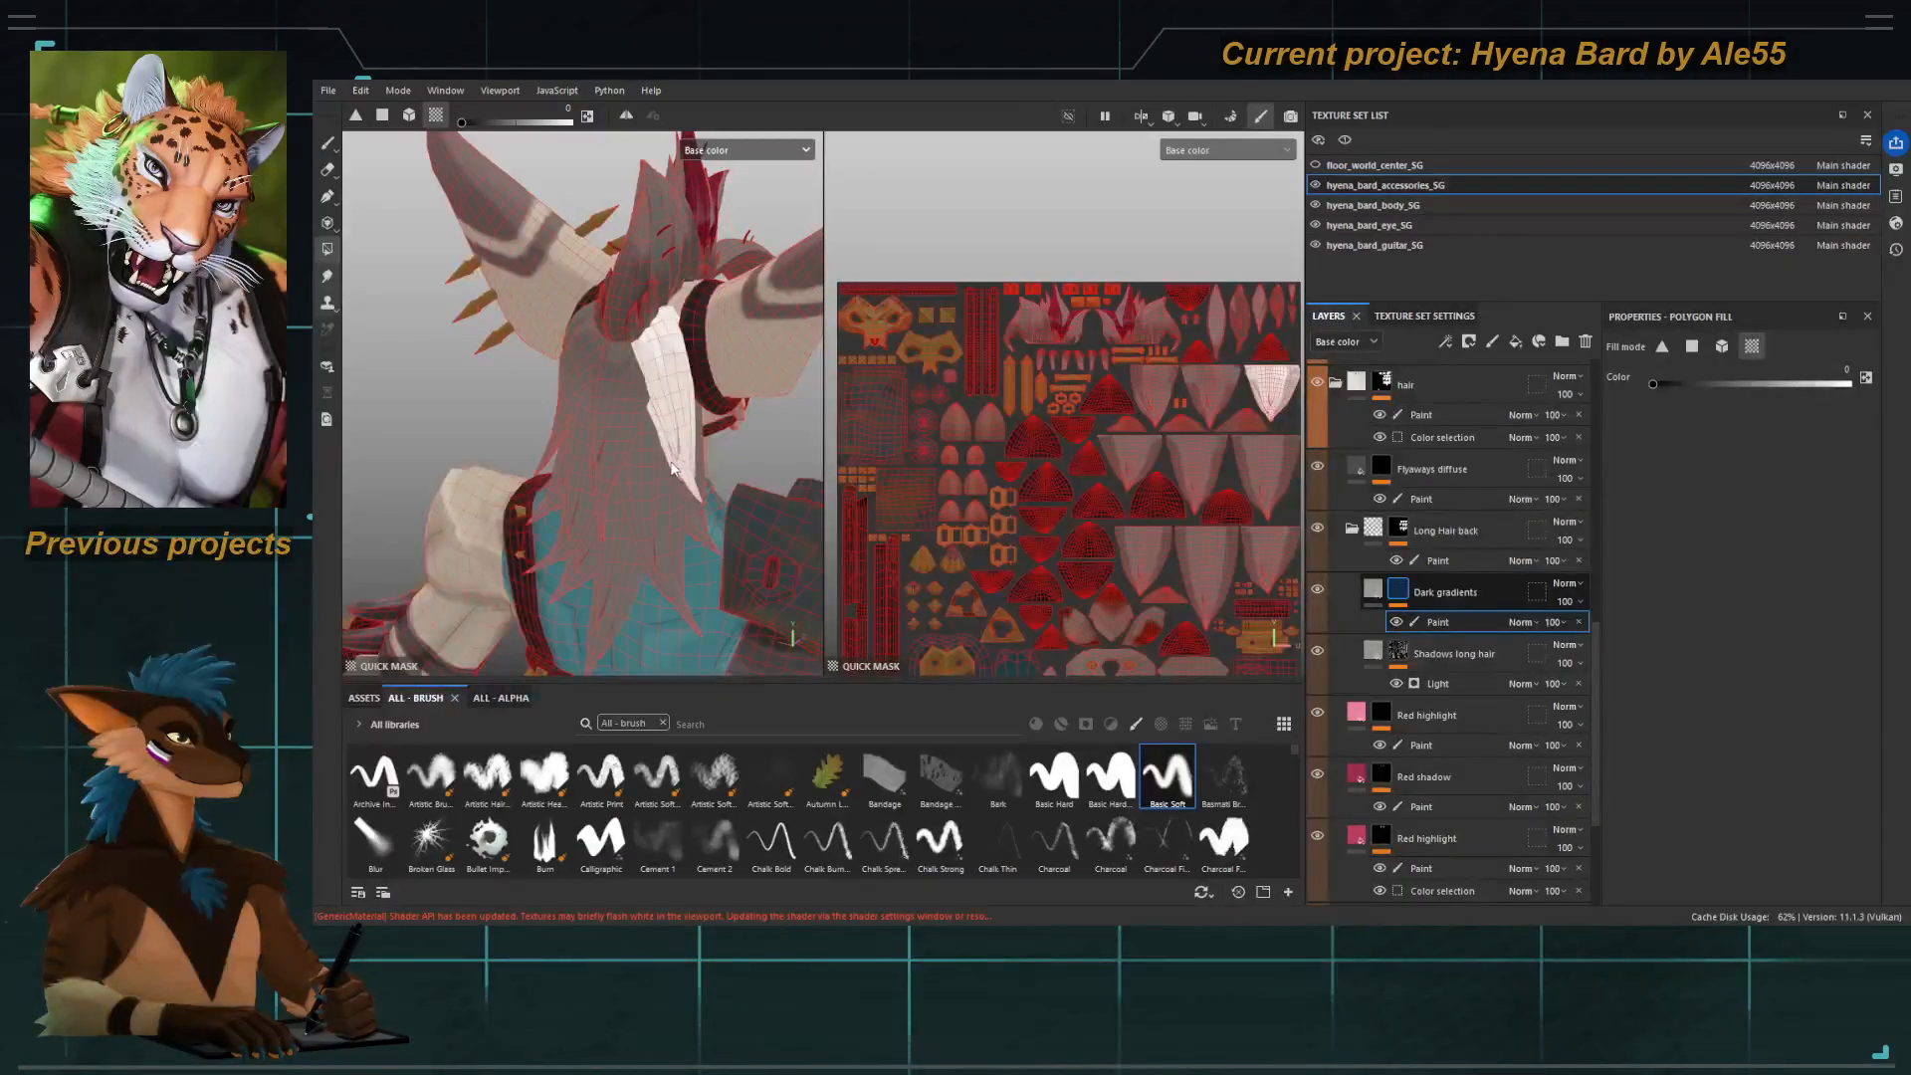
pyautogui.press('1')
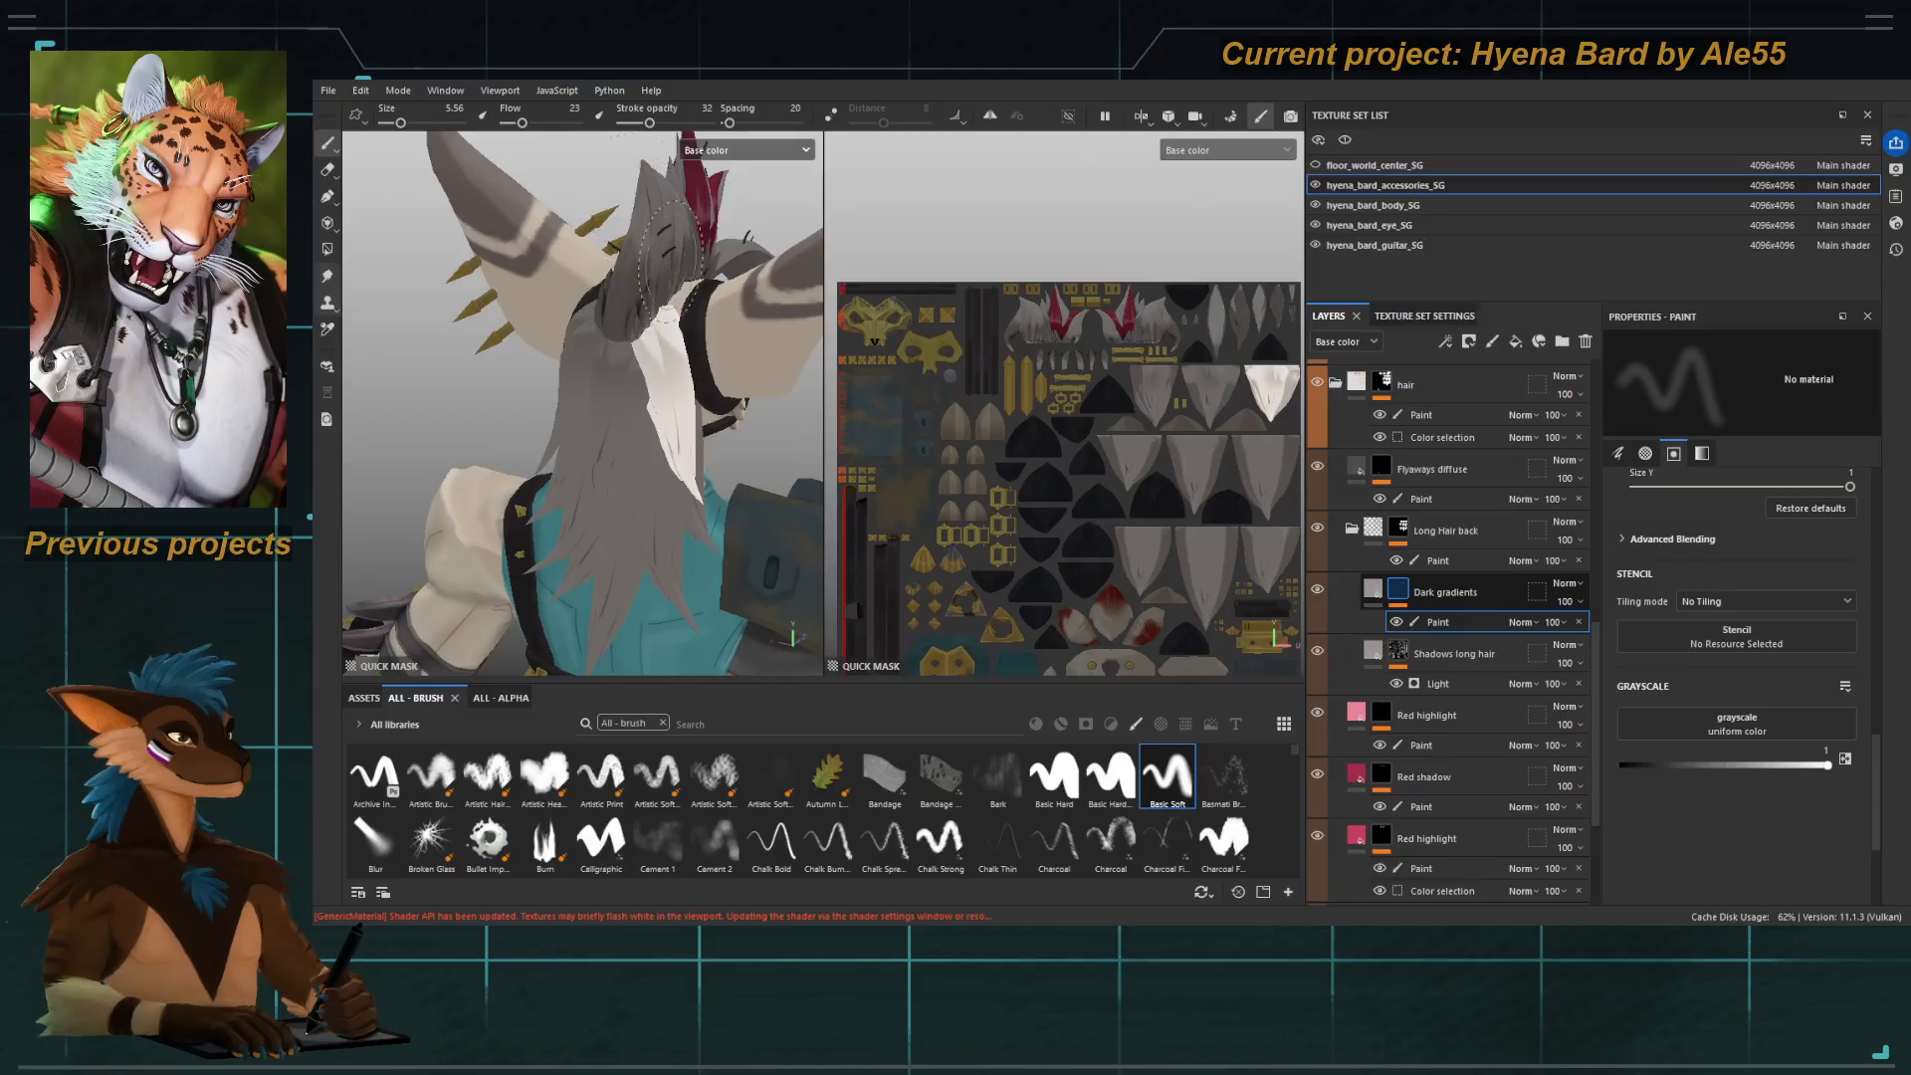
pyautogui.press('t')
# Review the Dark gradients mask and shade the root of the second row's middle strand through an inverted quick mask.
pyautogui.keyDown('alt'); pyautogui.moveTo(589, 247); pyautogui.dragTo(666, 361); pyautogui.keyUp('alt')
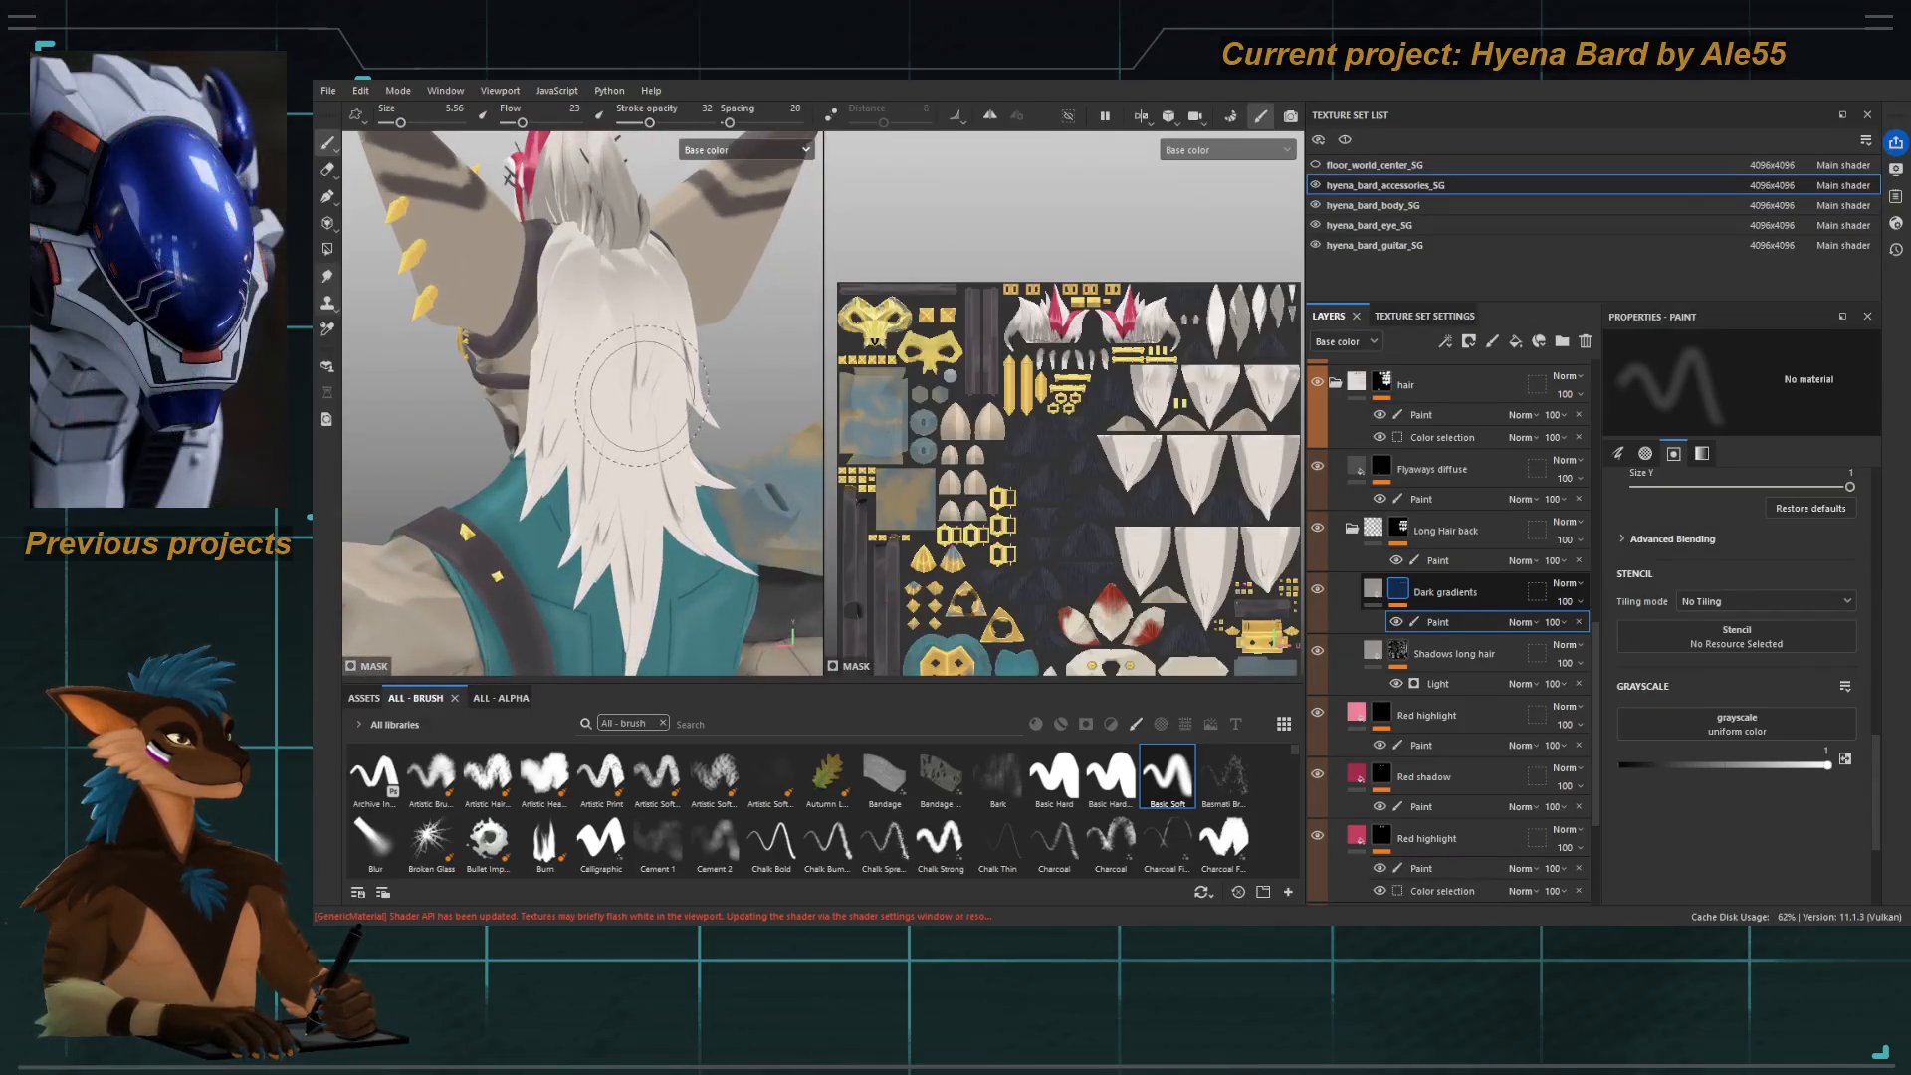
pyautogui.press('4')
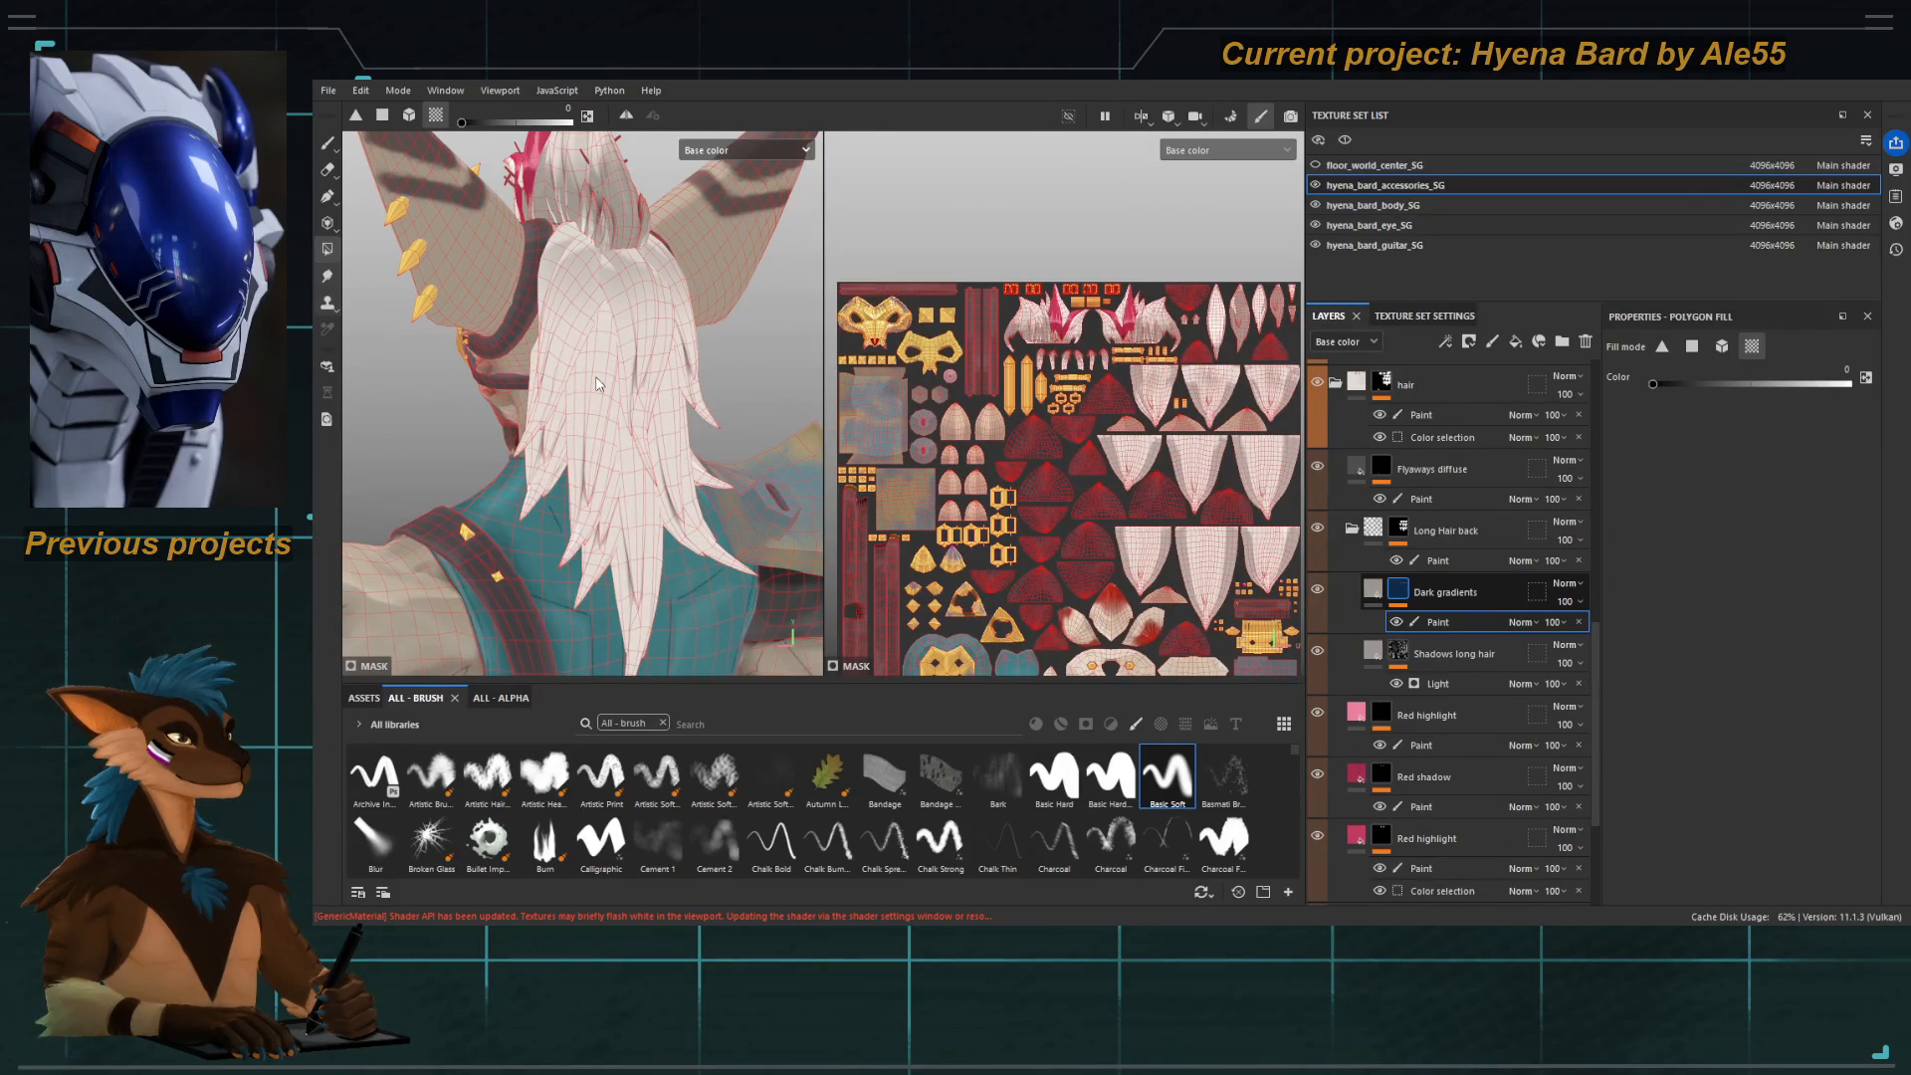
pyautogui.keyDown('alt'); pyautogui.click(1398, 591); pyautogui.keyUp('alt')
pyautogui.keyDown('alt'); pyautogui.moveTo(659, 496); pyautogui.dragTo(692, 458); pyautogui.keyUp('alt')
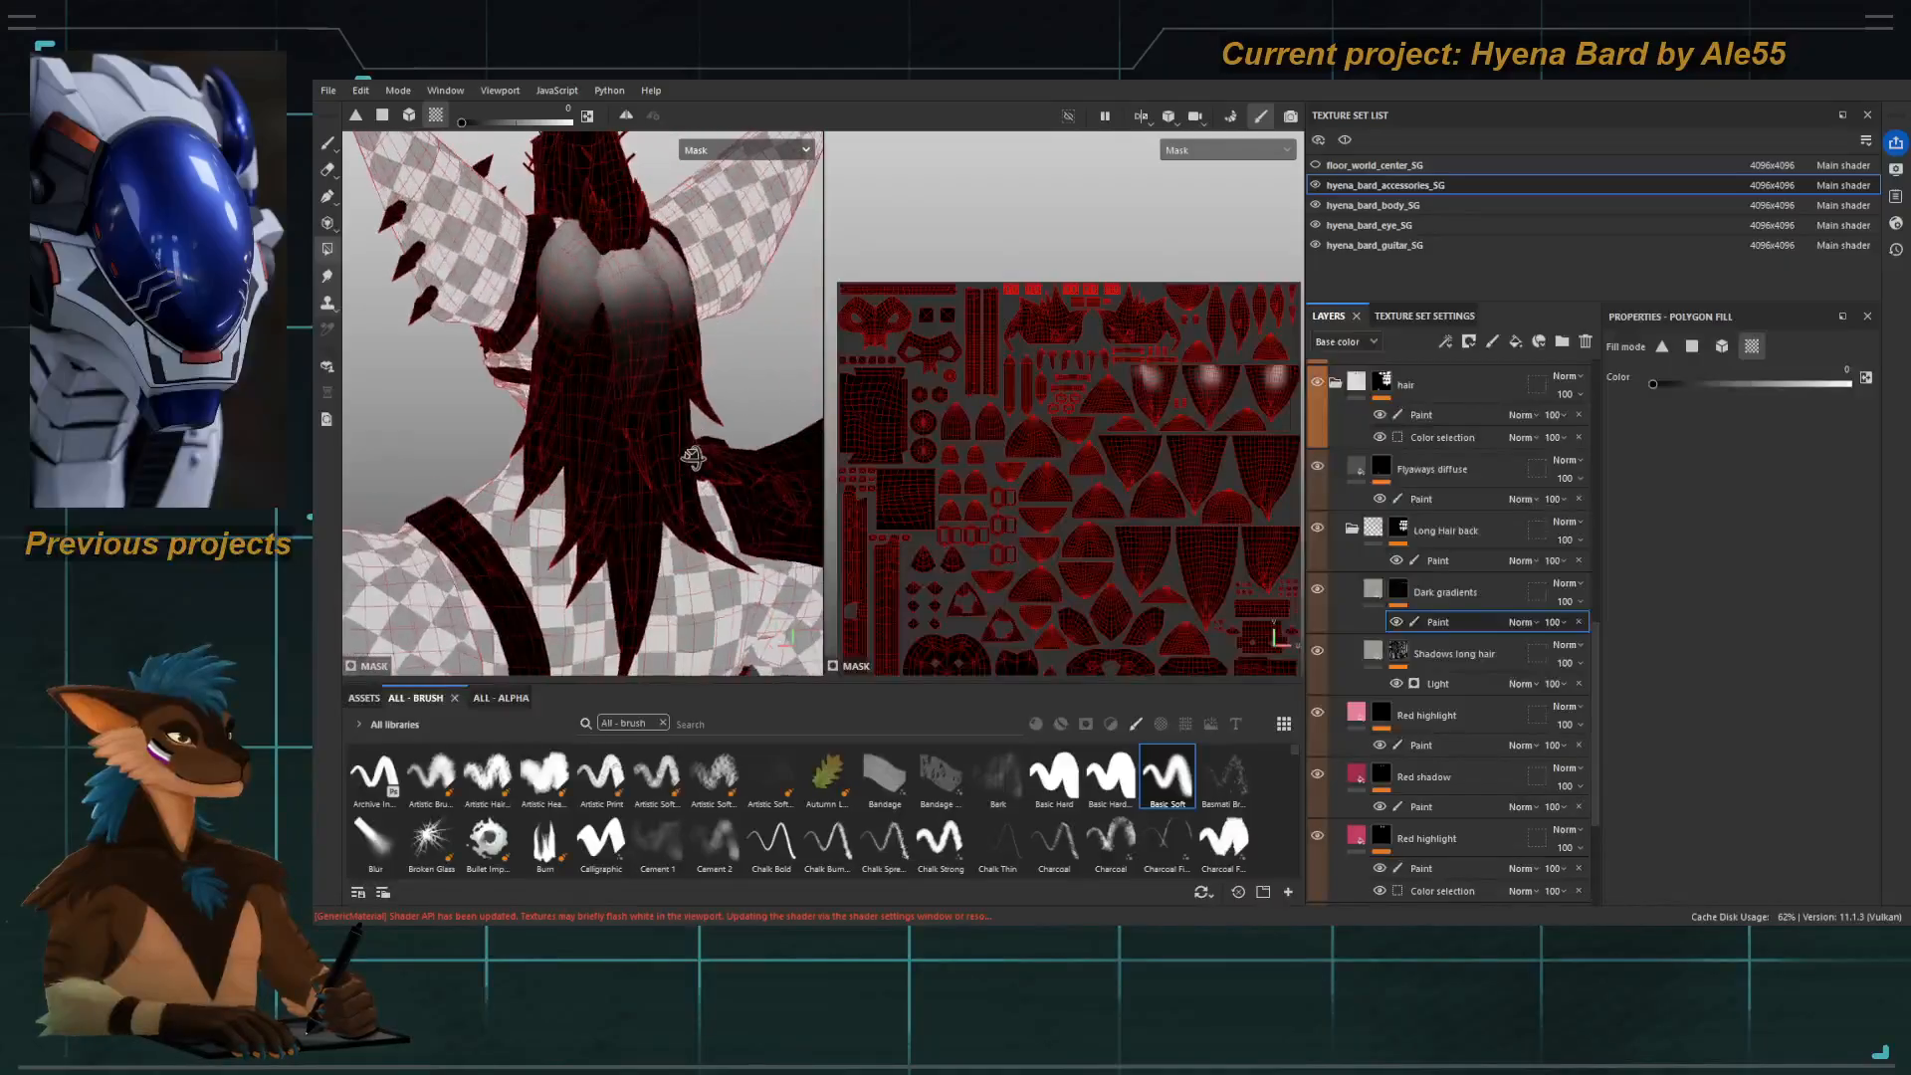
pyautogui.press('t')
pyautogui.click(600, 416)
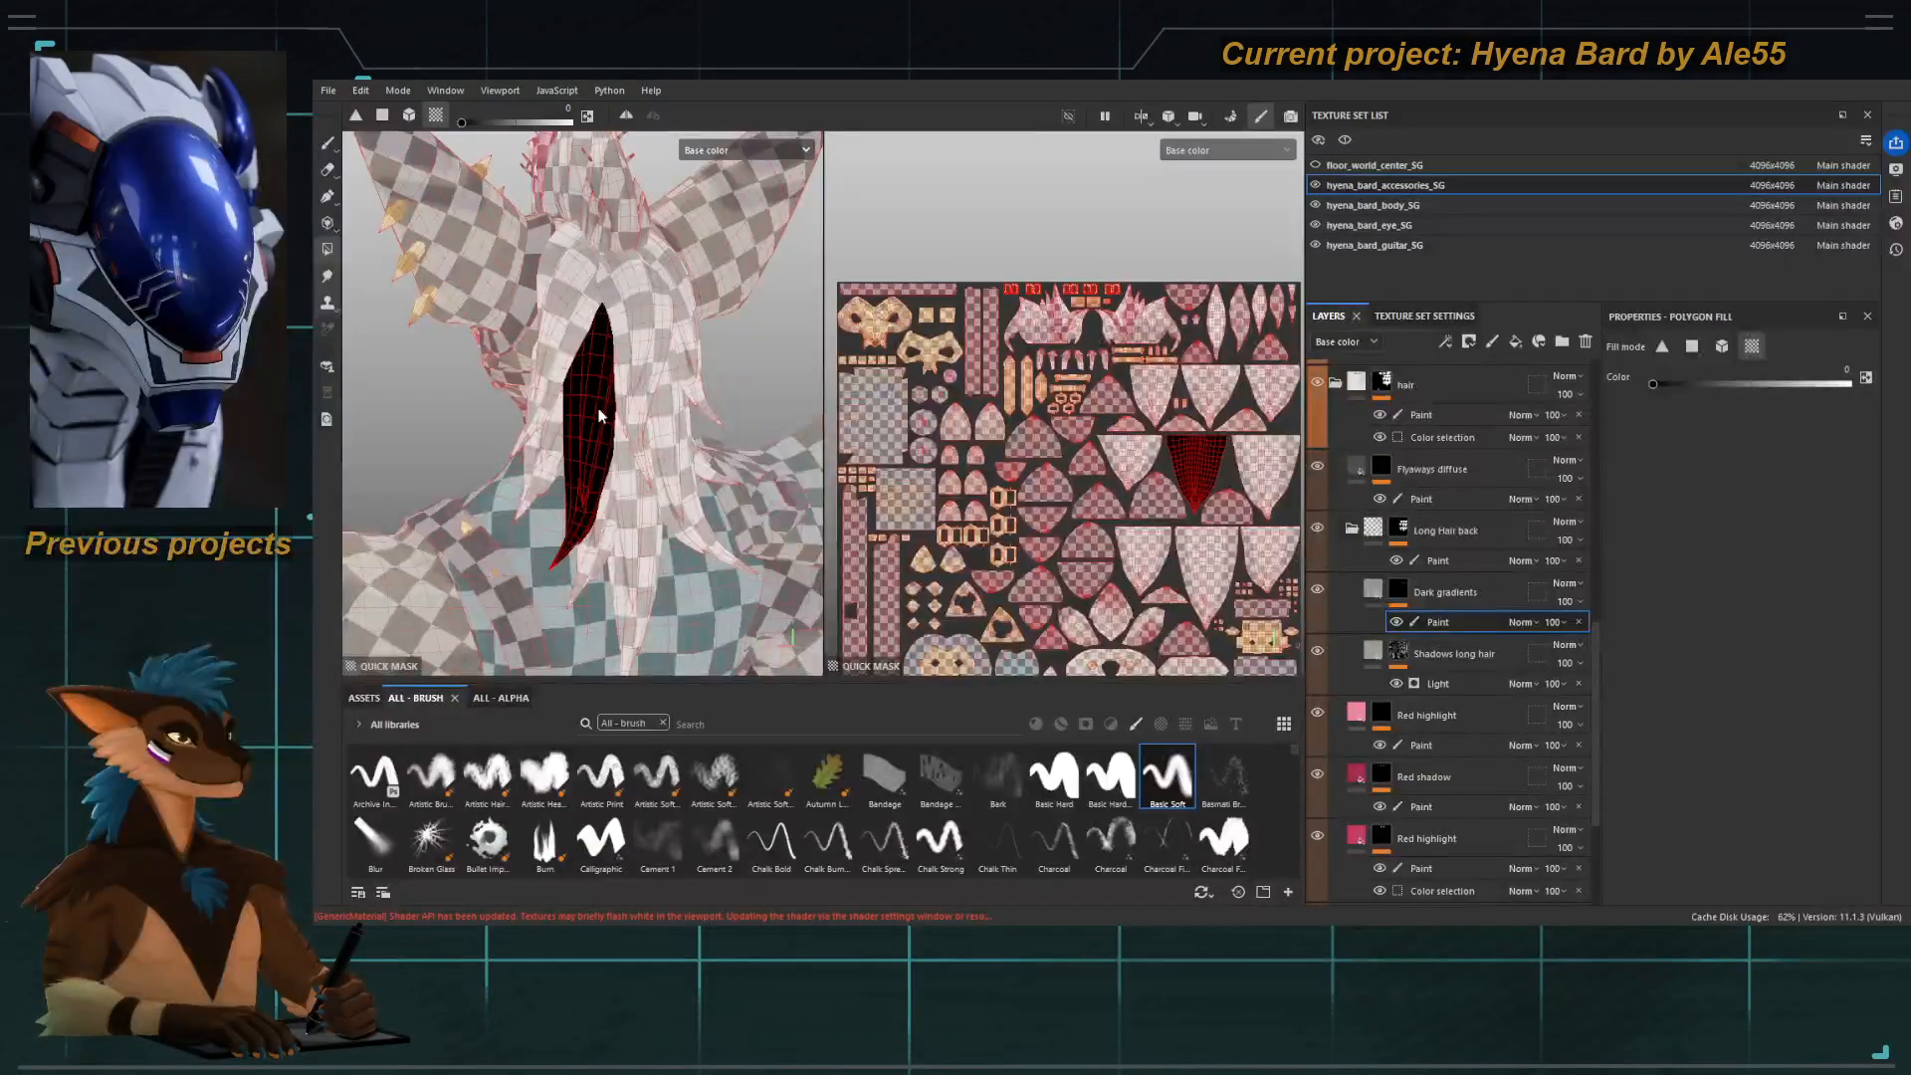
pyautogui.press('i')
pyautogui.press('t')
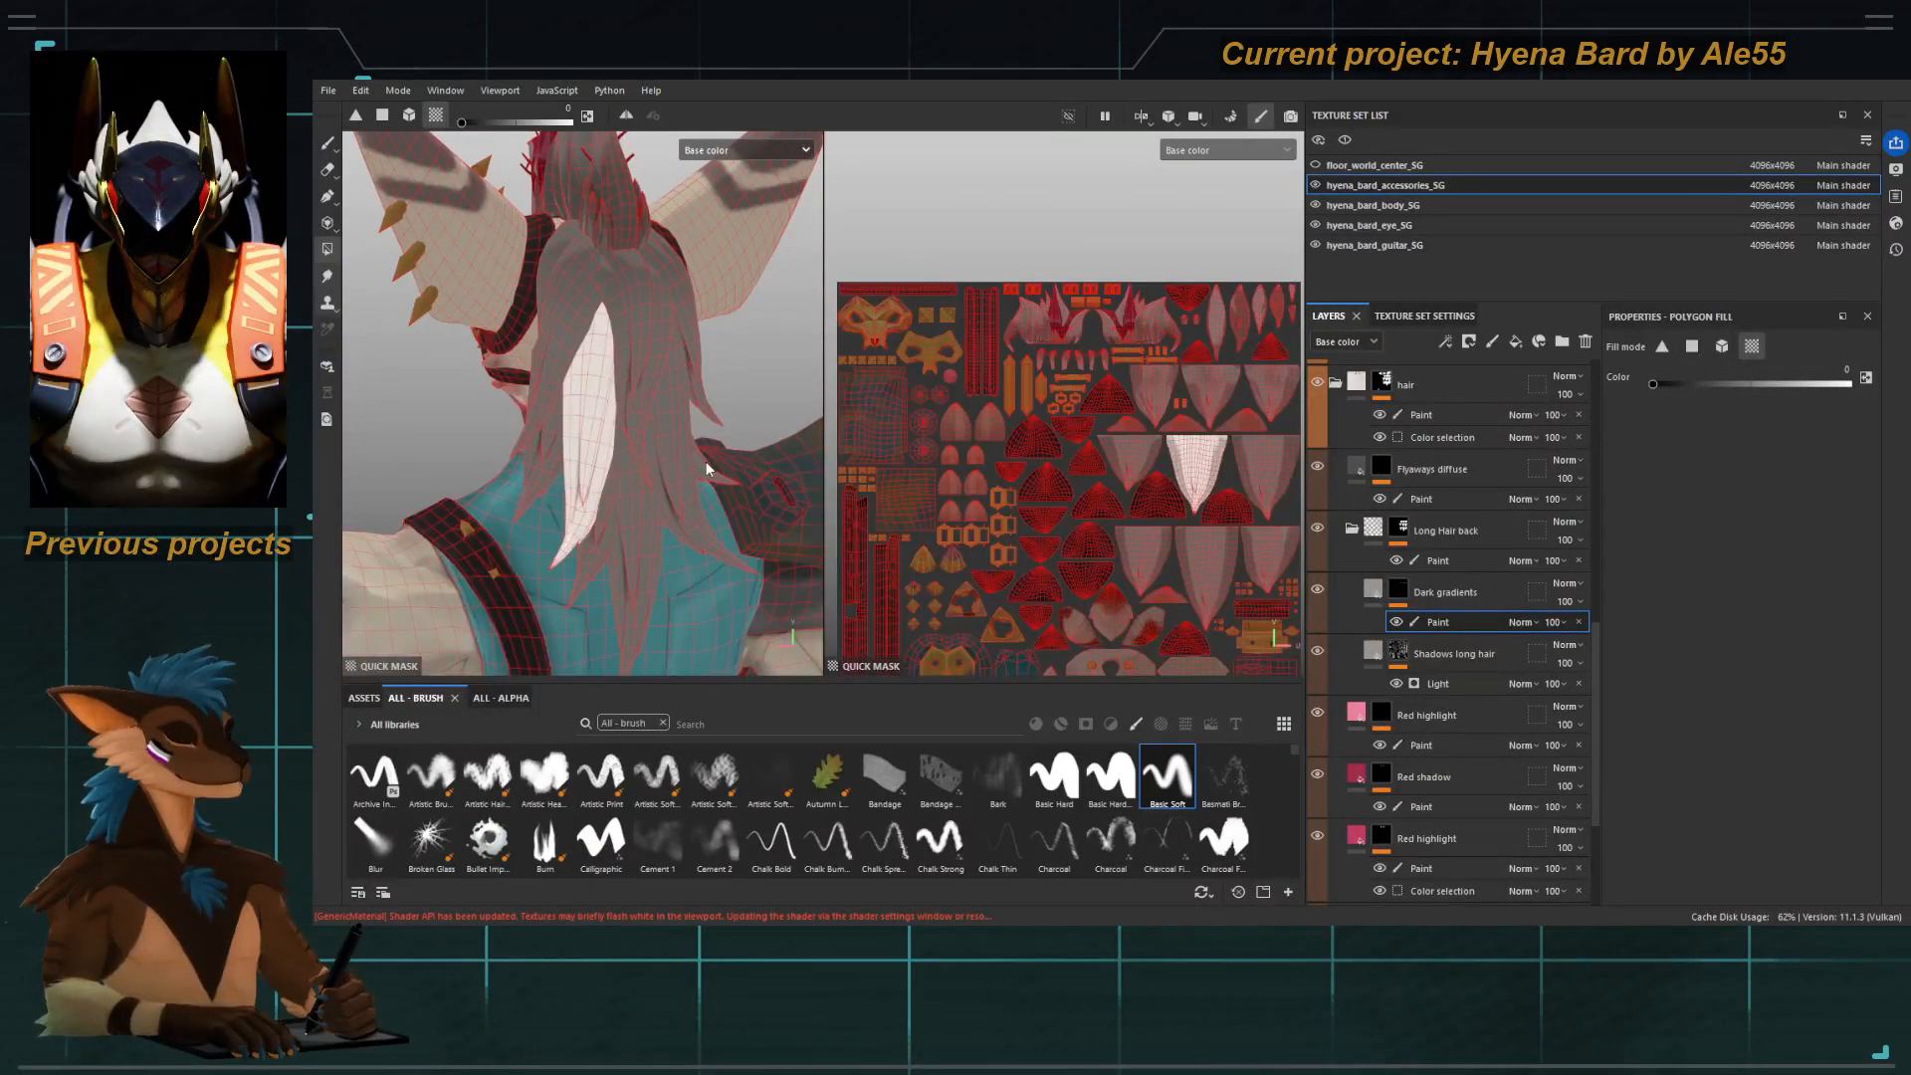
pyautogui.press('1')
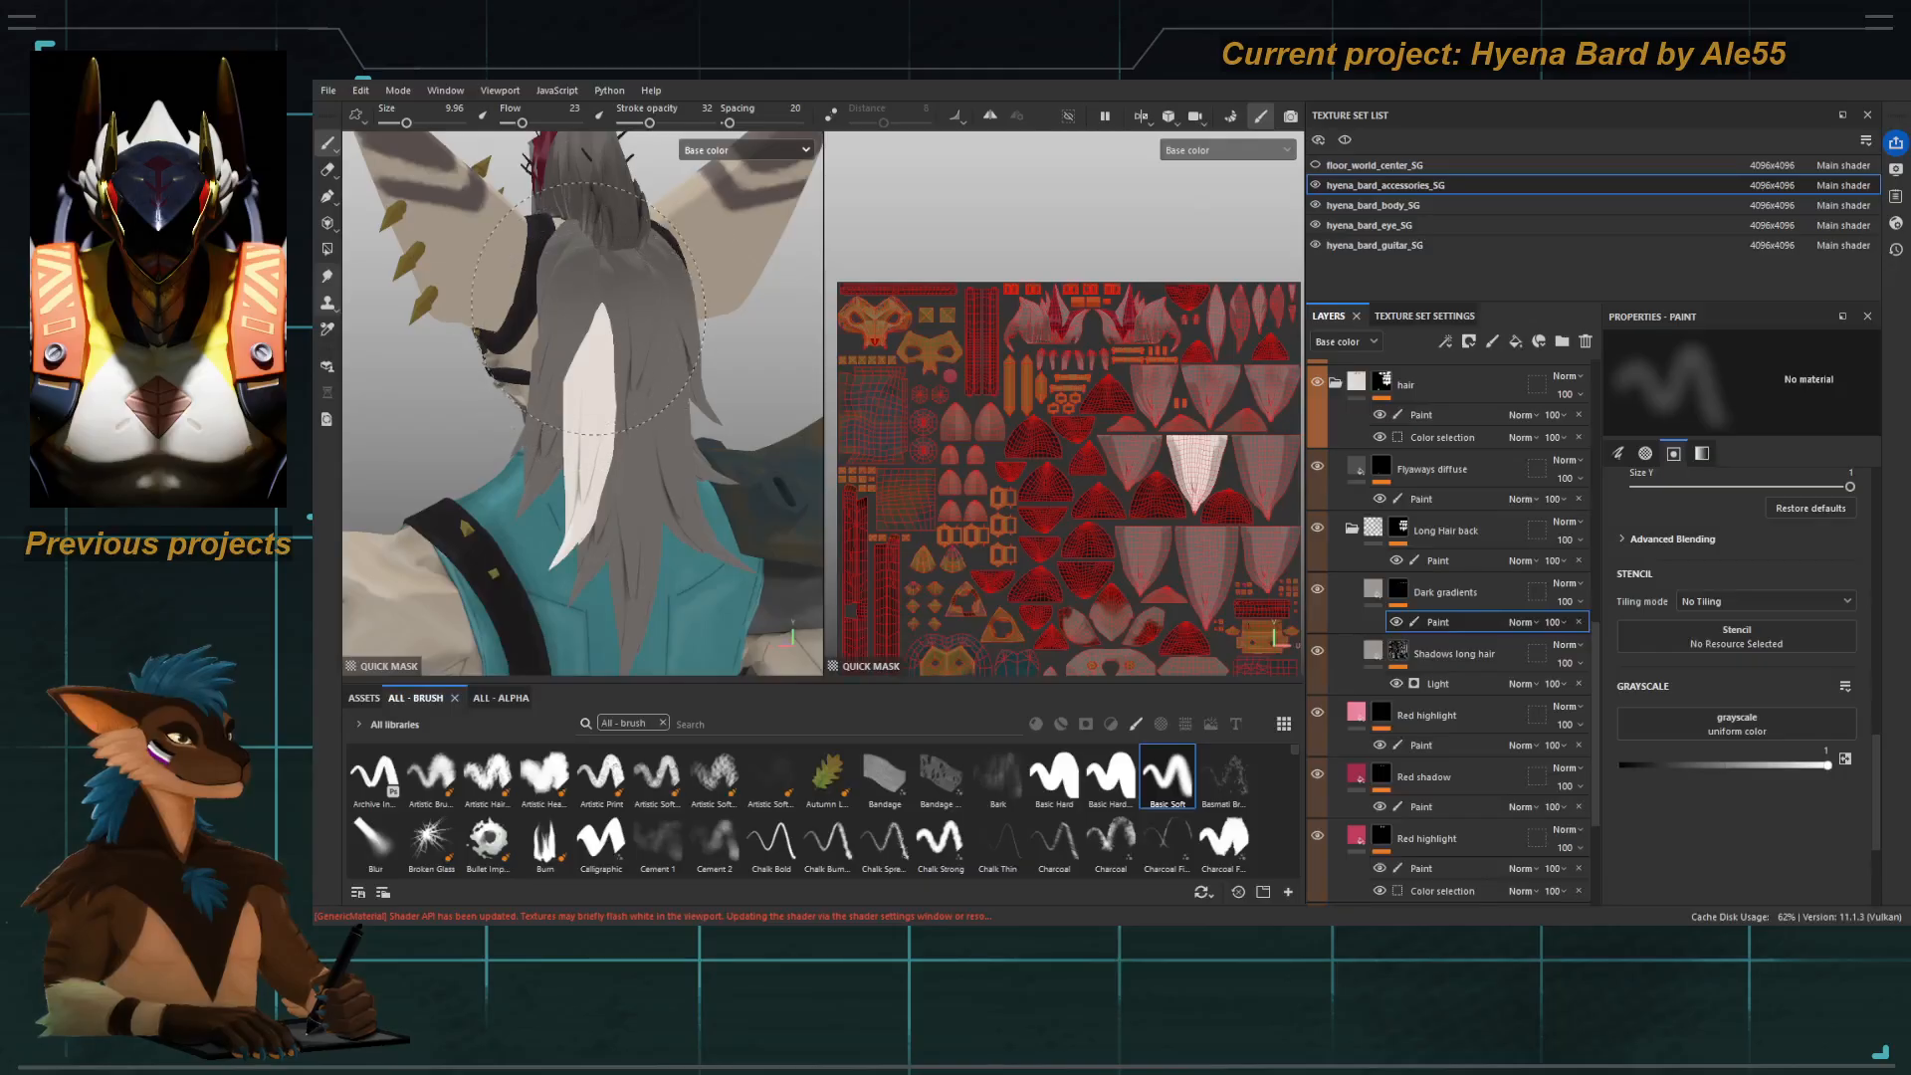
pyautogui.moveTo(588, 308); pyautogui.dragTo(608, 189)
pyautogui.press('y')
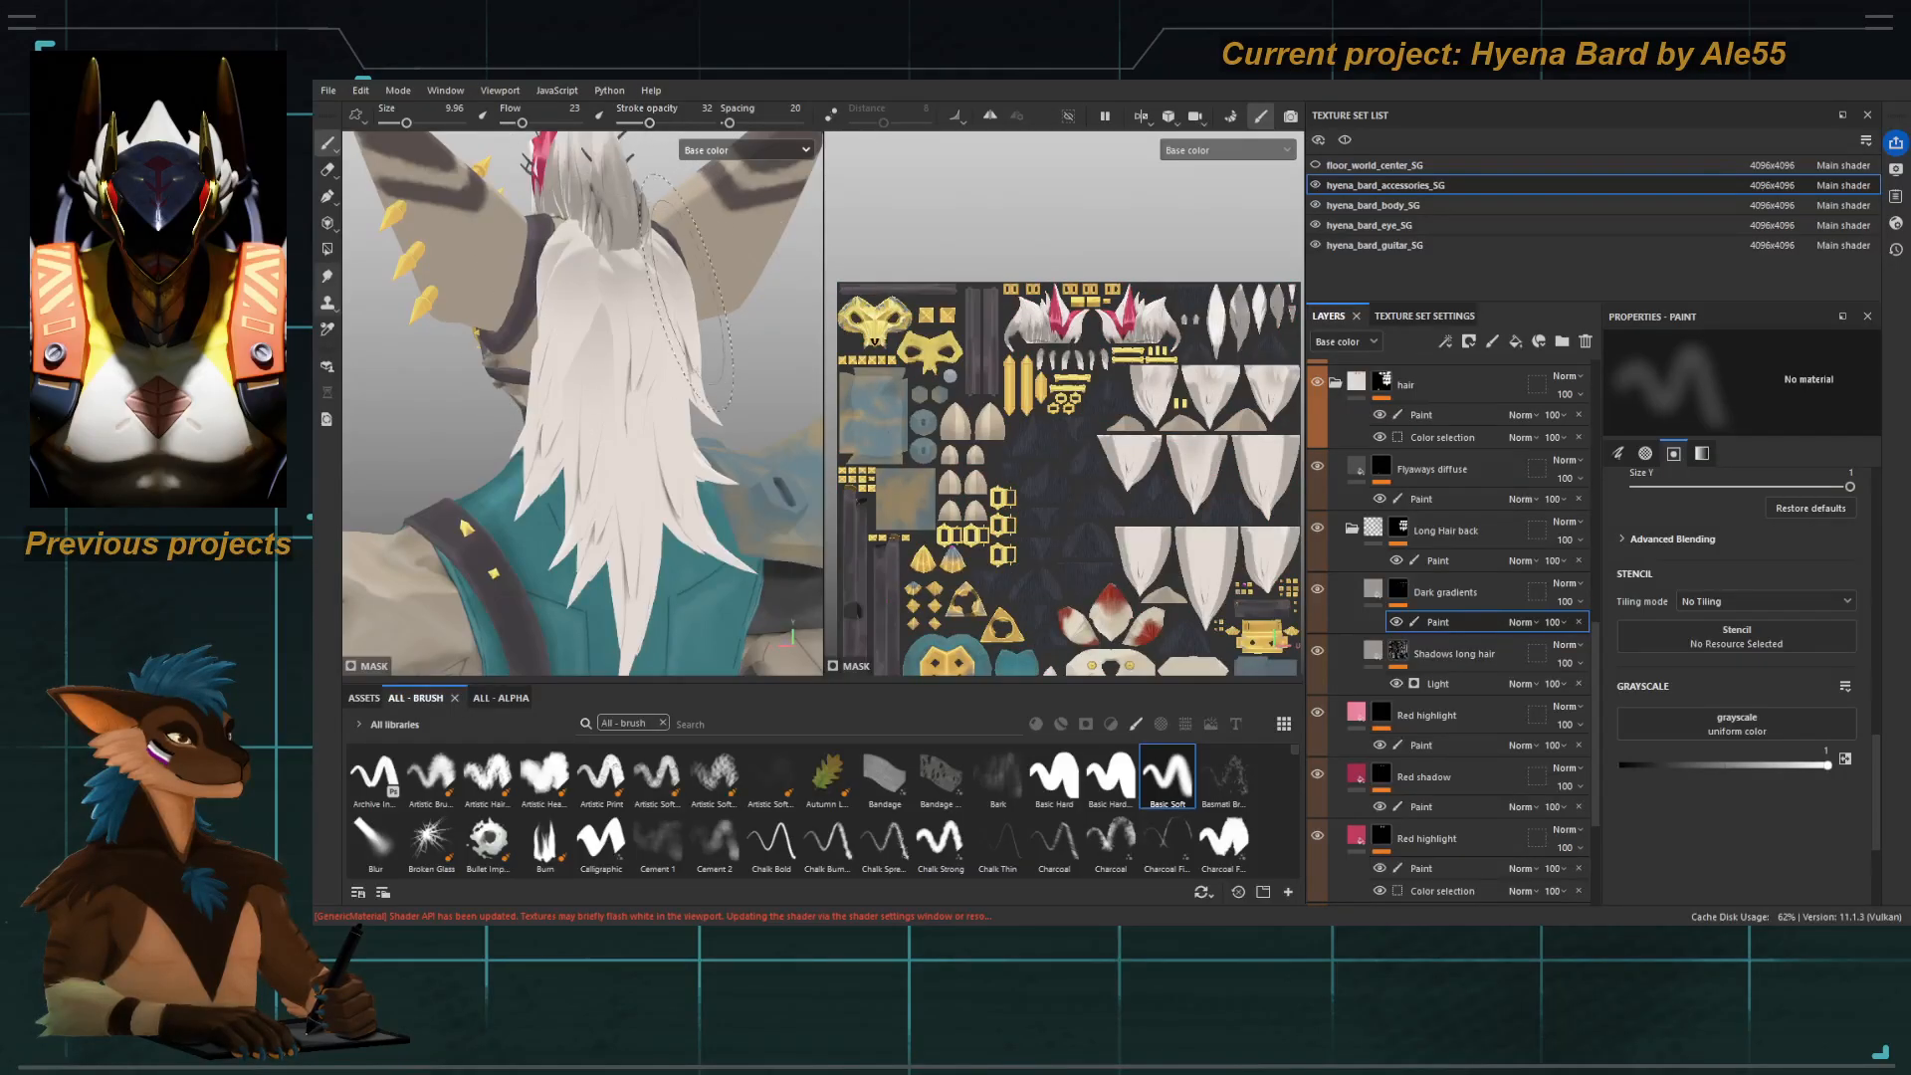
# Isolate the second row's right strand with a quick mask and shade its root with a brush size of 12.64.
pyautogui.keyDown('alt'); pyautogui.moveTo(694, 293); pyautogui.dragTo(618, 360); pyautogui.keyUp('alt')
pyautogui.press('u')
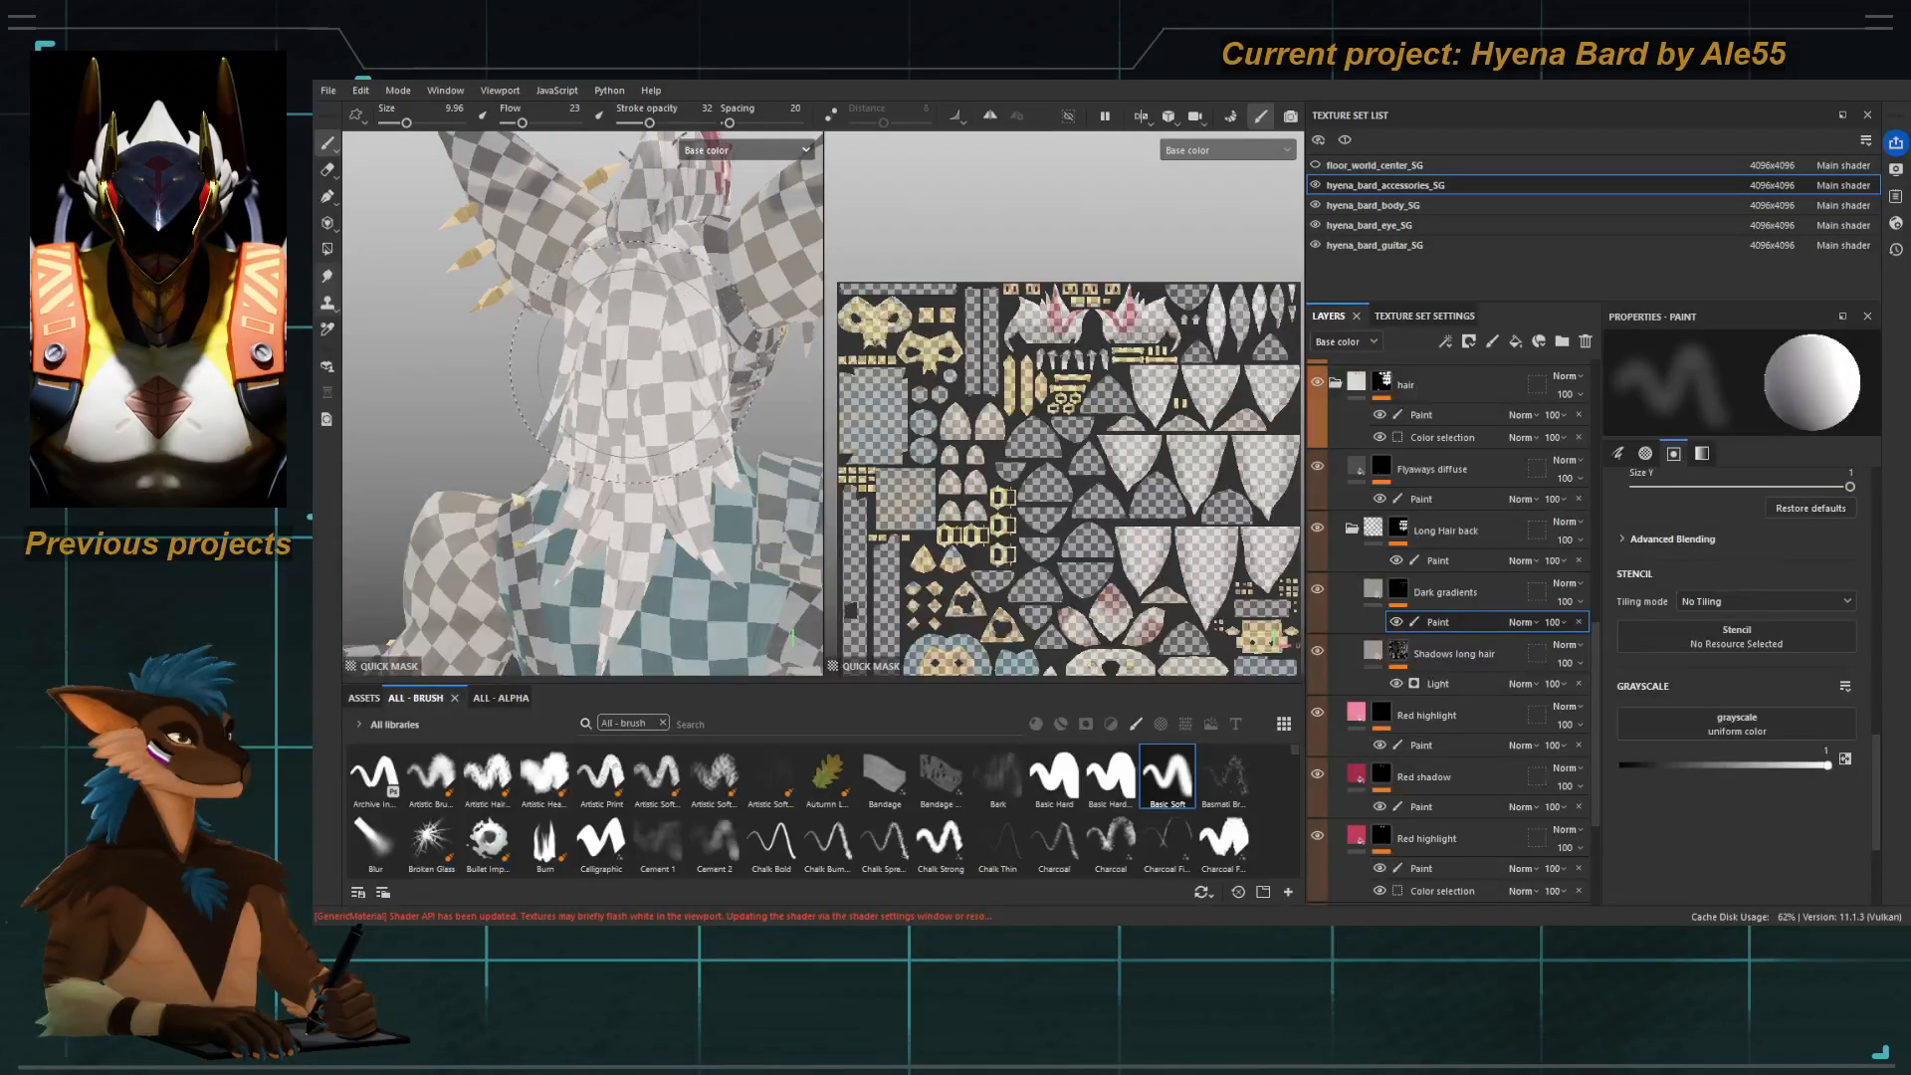
pyautogui.press('4')
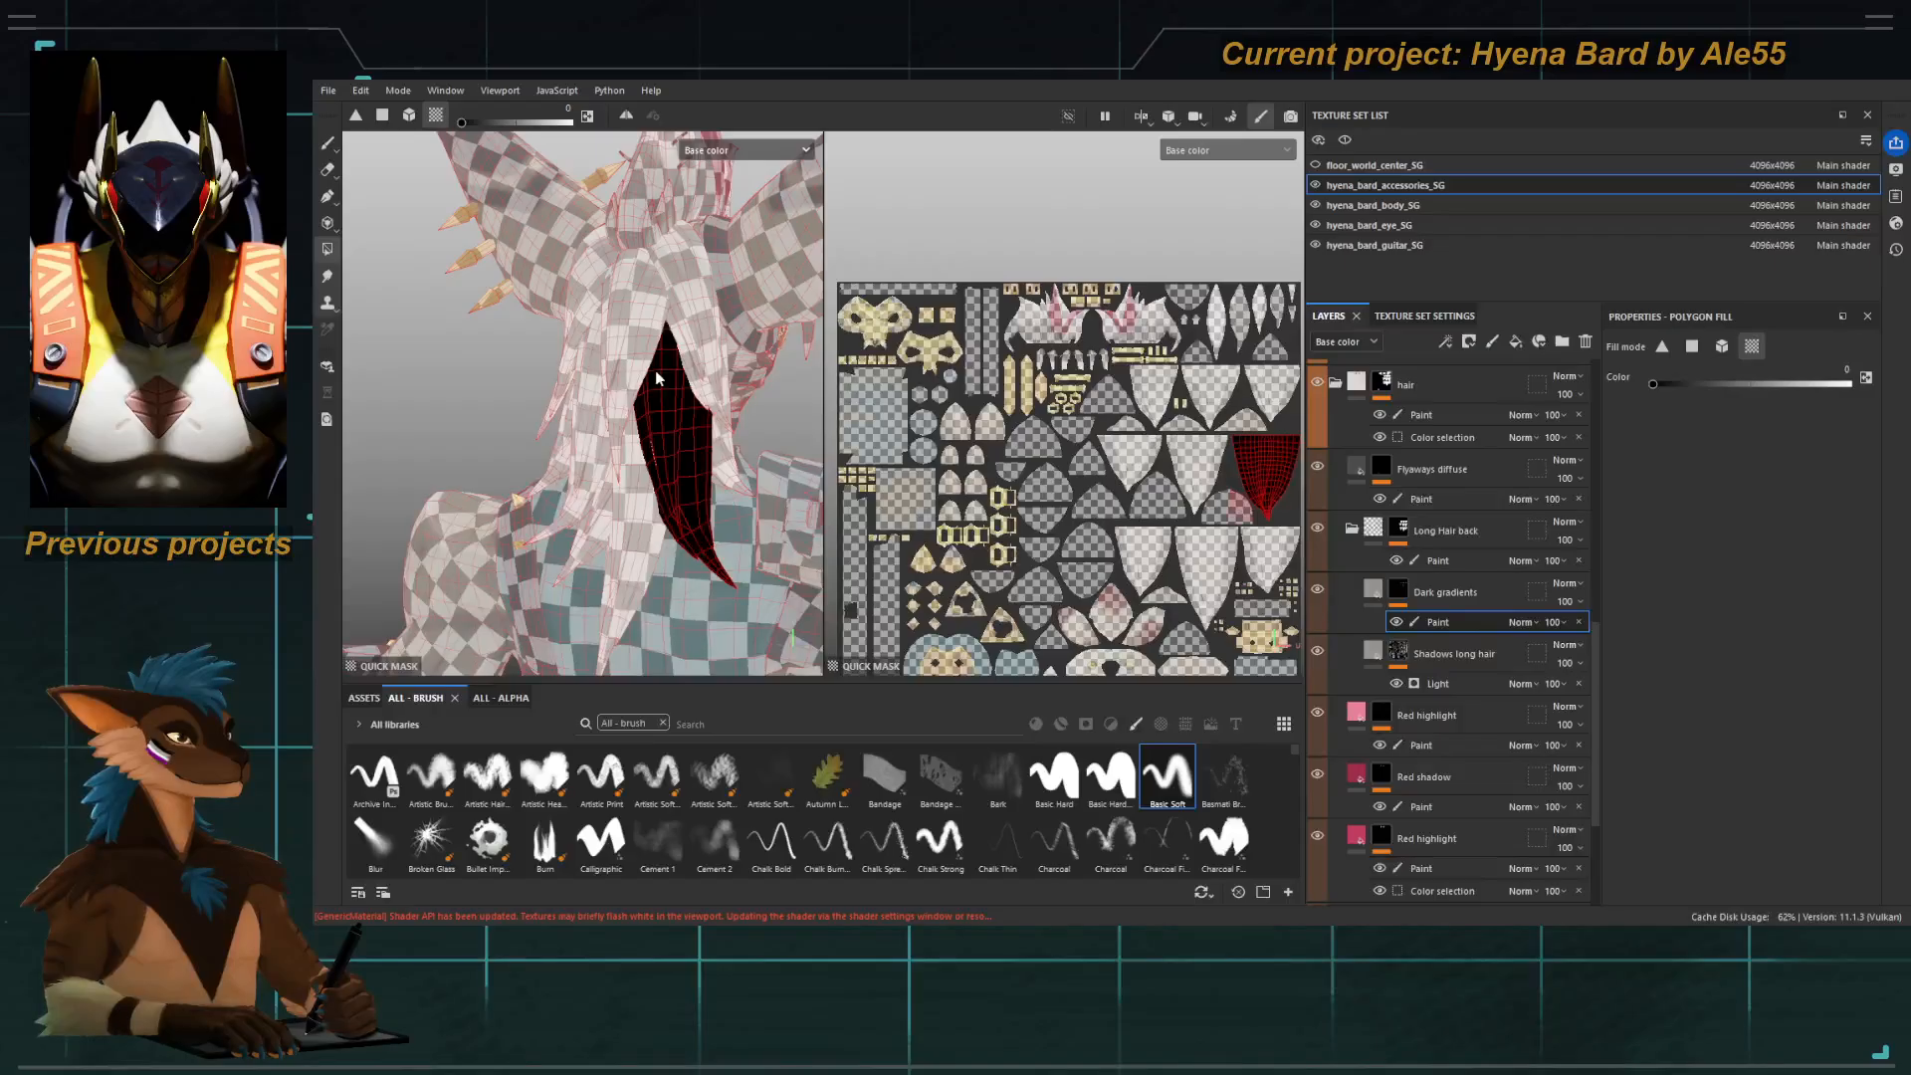
pyautogui.press('1')
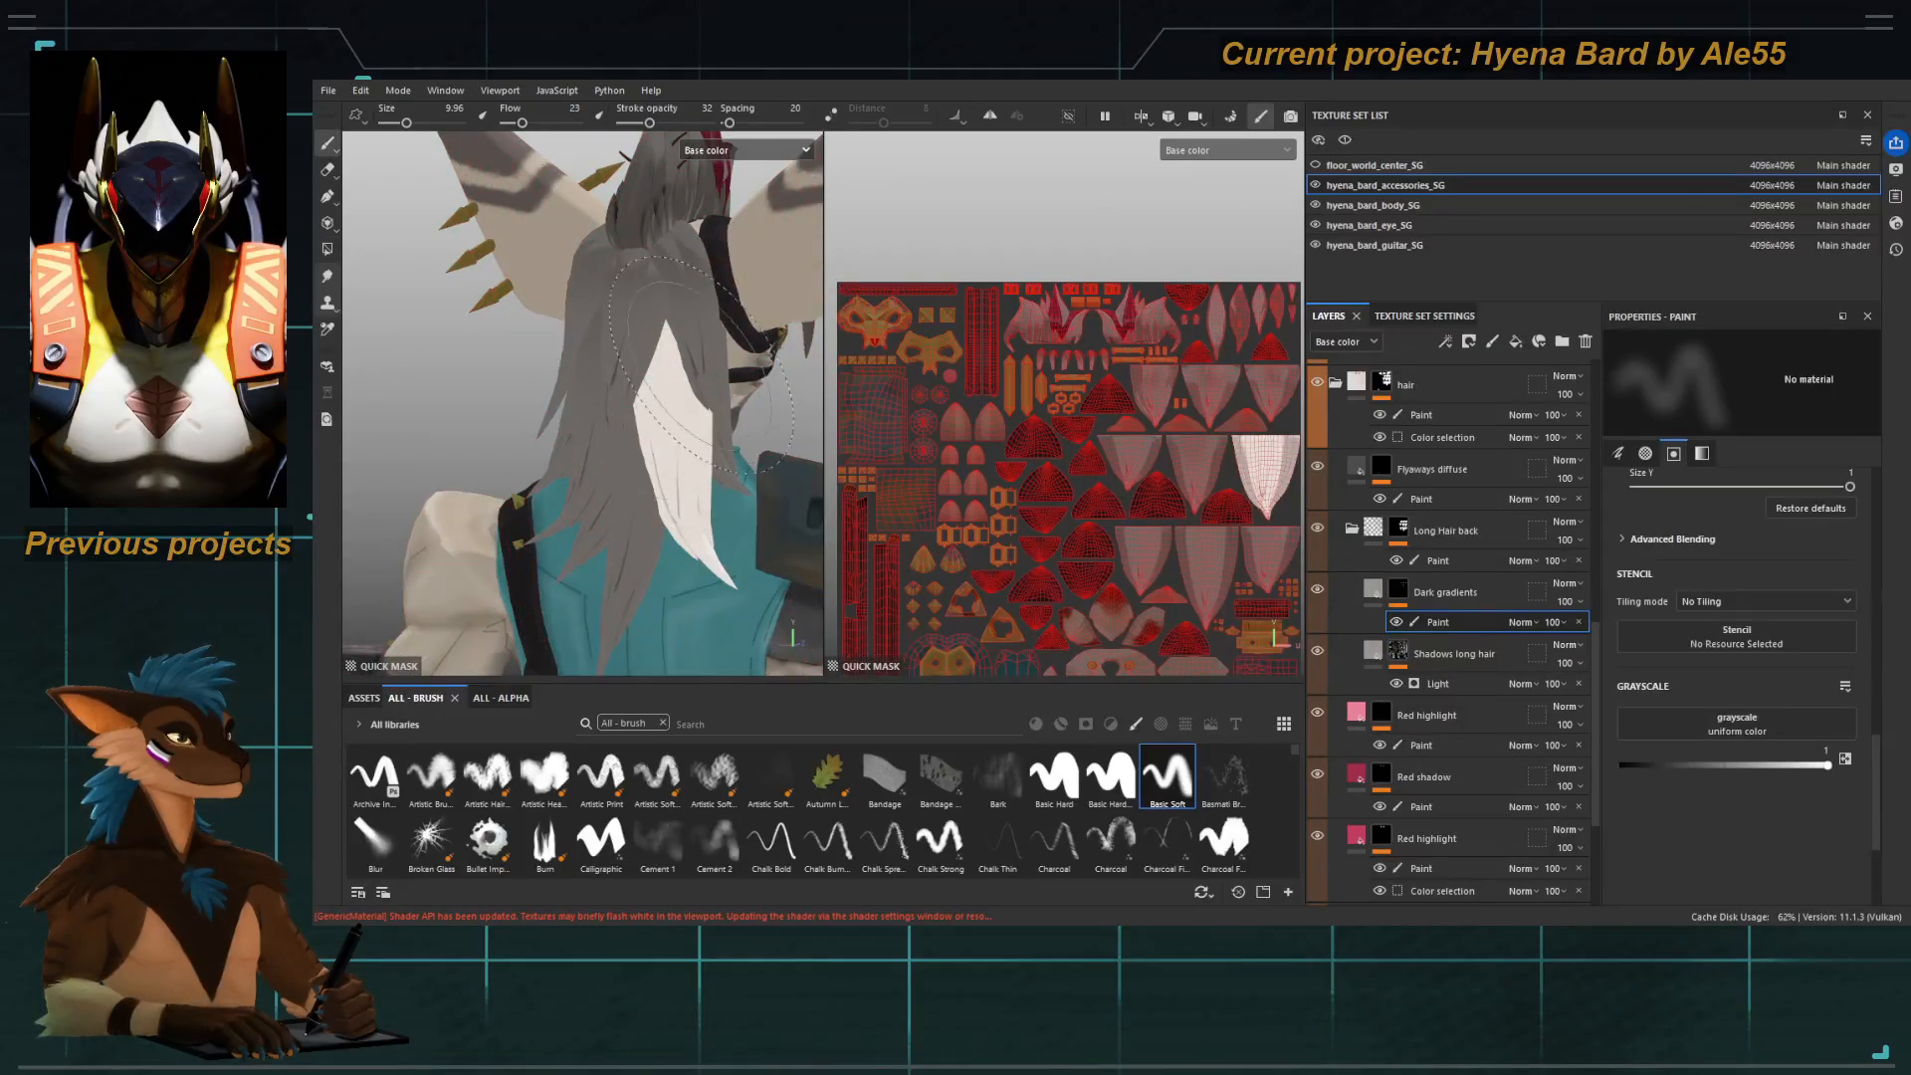
pyautogui.press(']')
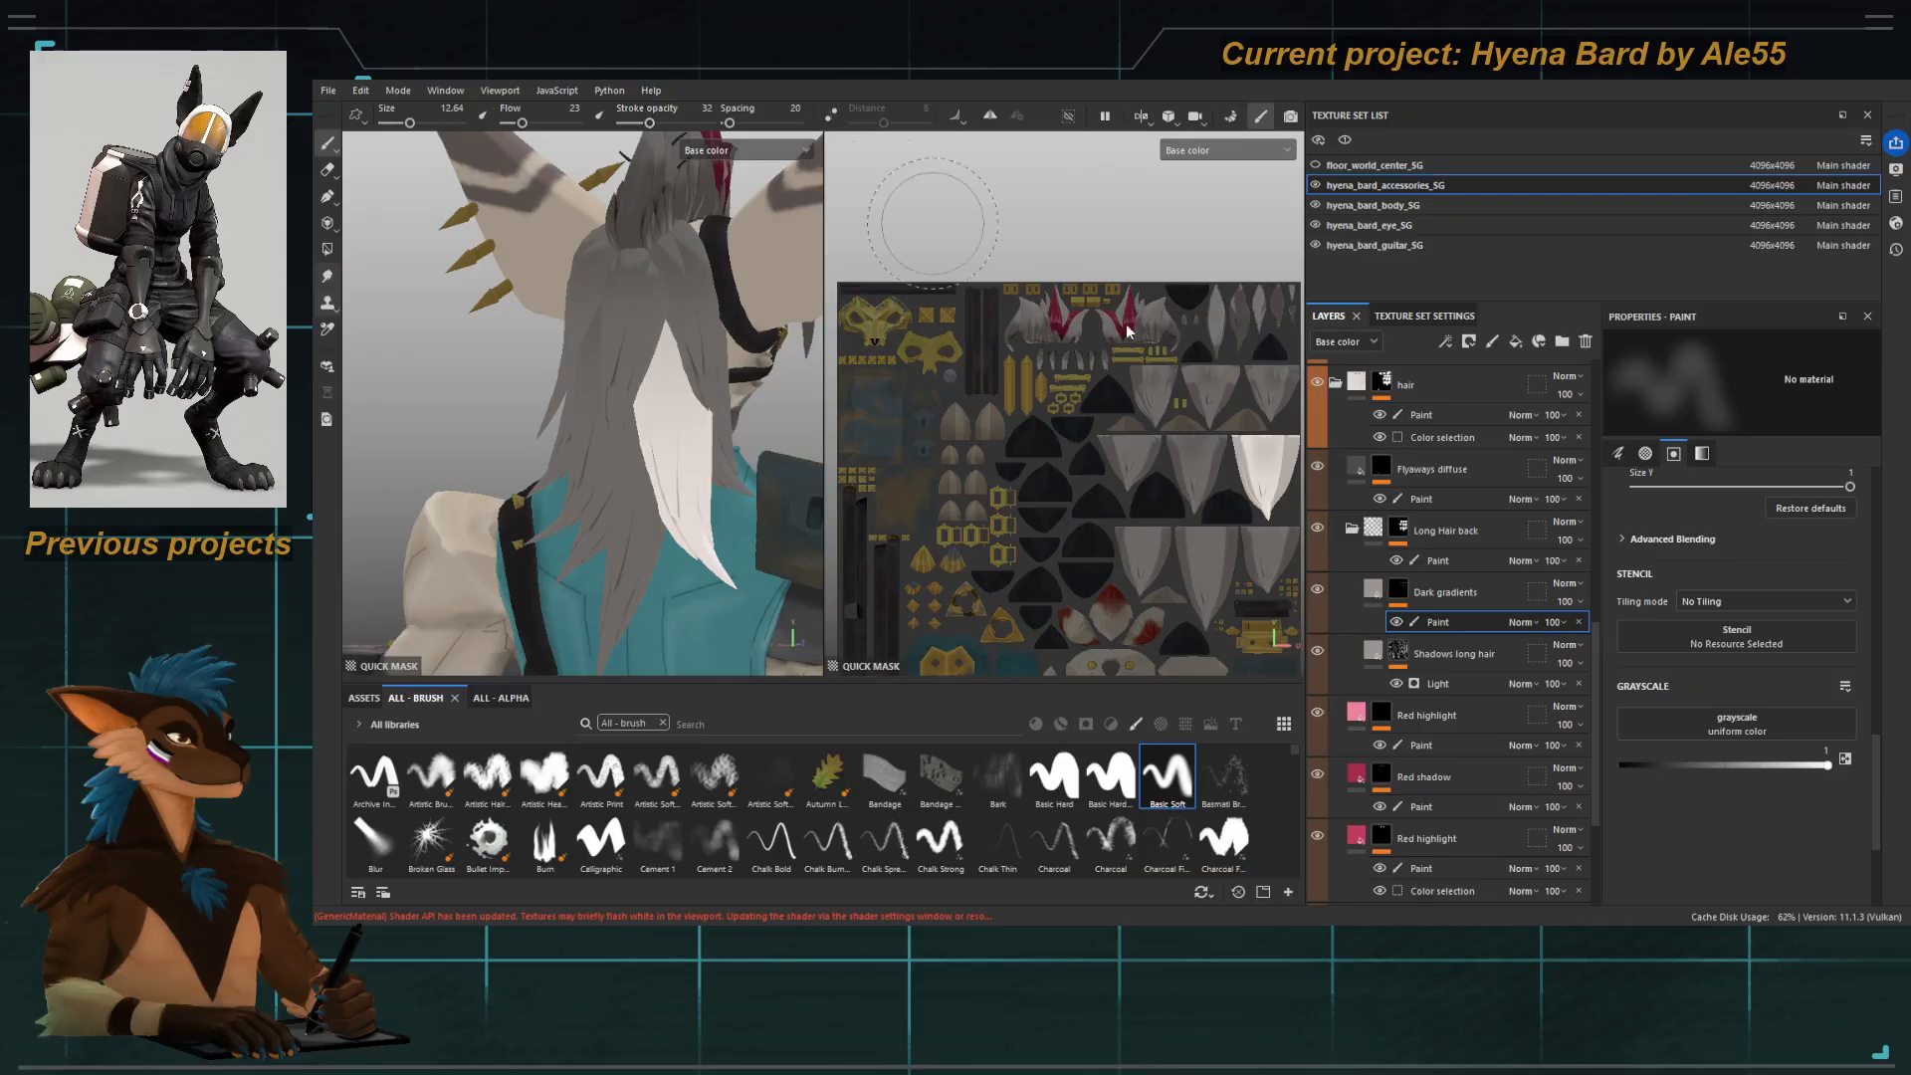
pyautogui.scroll(5, 1768, 607)
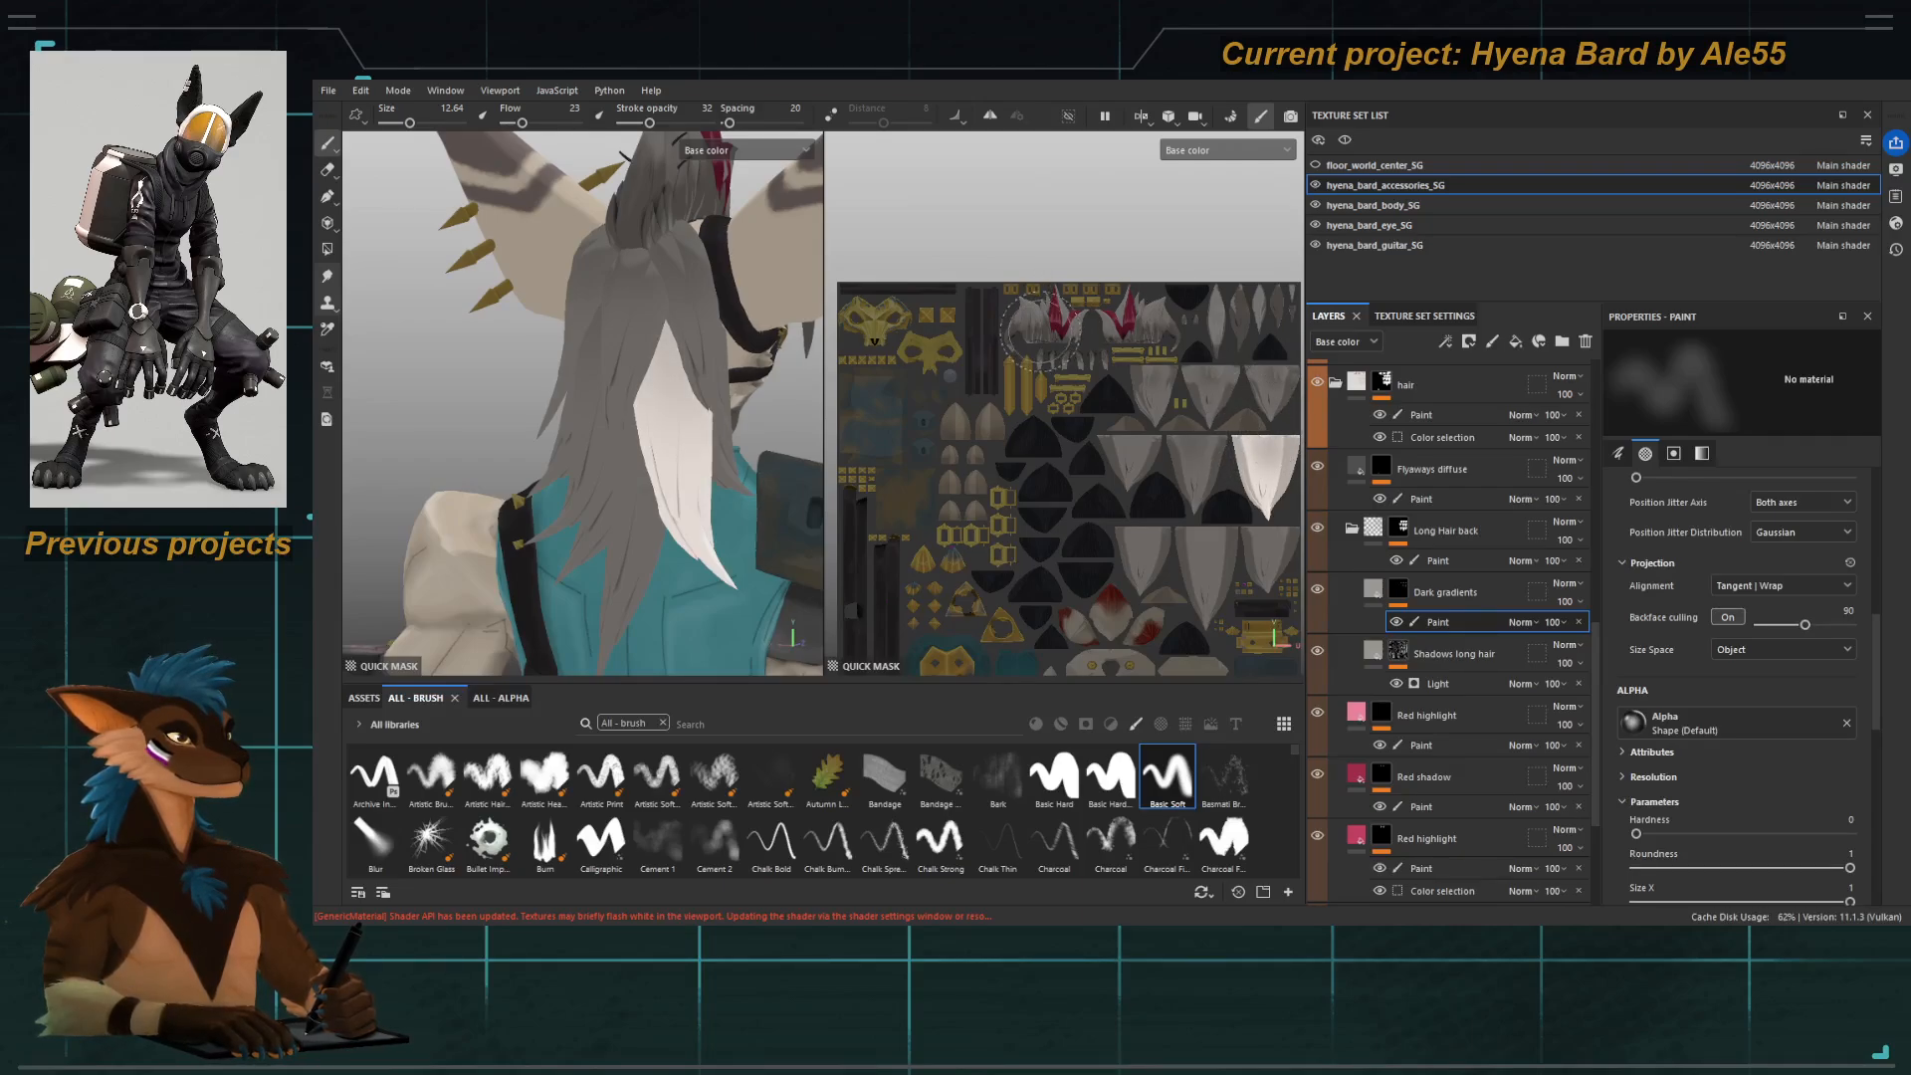
pyautogui.press('t')
# Isolate the second row's left strand with a quick mask and darken its root in the UV view.
pyautogui.moveTo(487, 487)
pyautogui.keyDown('alt'); pyautogui.mouseDown()
pyautogui.moveTo(489, 419)
pyautogui.moveTo(538, 448)
pyautogui.moveTo(522, 478)
pyautogui.moveTo(594, 490)
pyautogui.mouseUp(); pyautogui.keyUp('alt')
pyautogui.press('t')
pyautogui.press('t')
pyautogui.press('4')
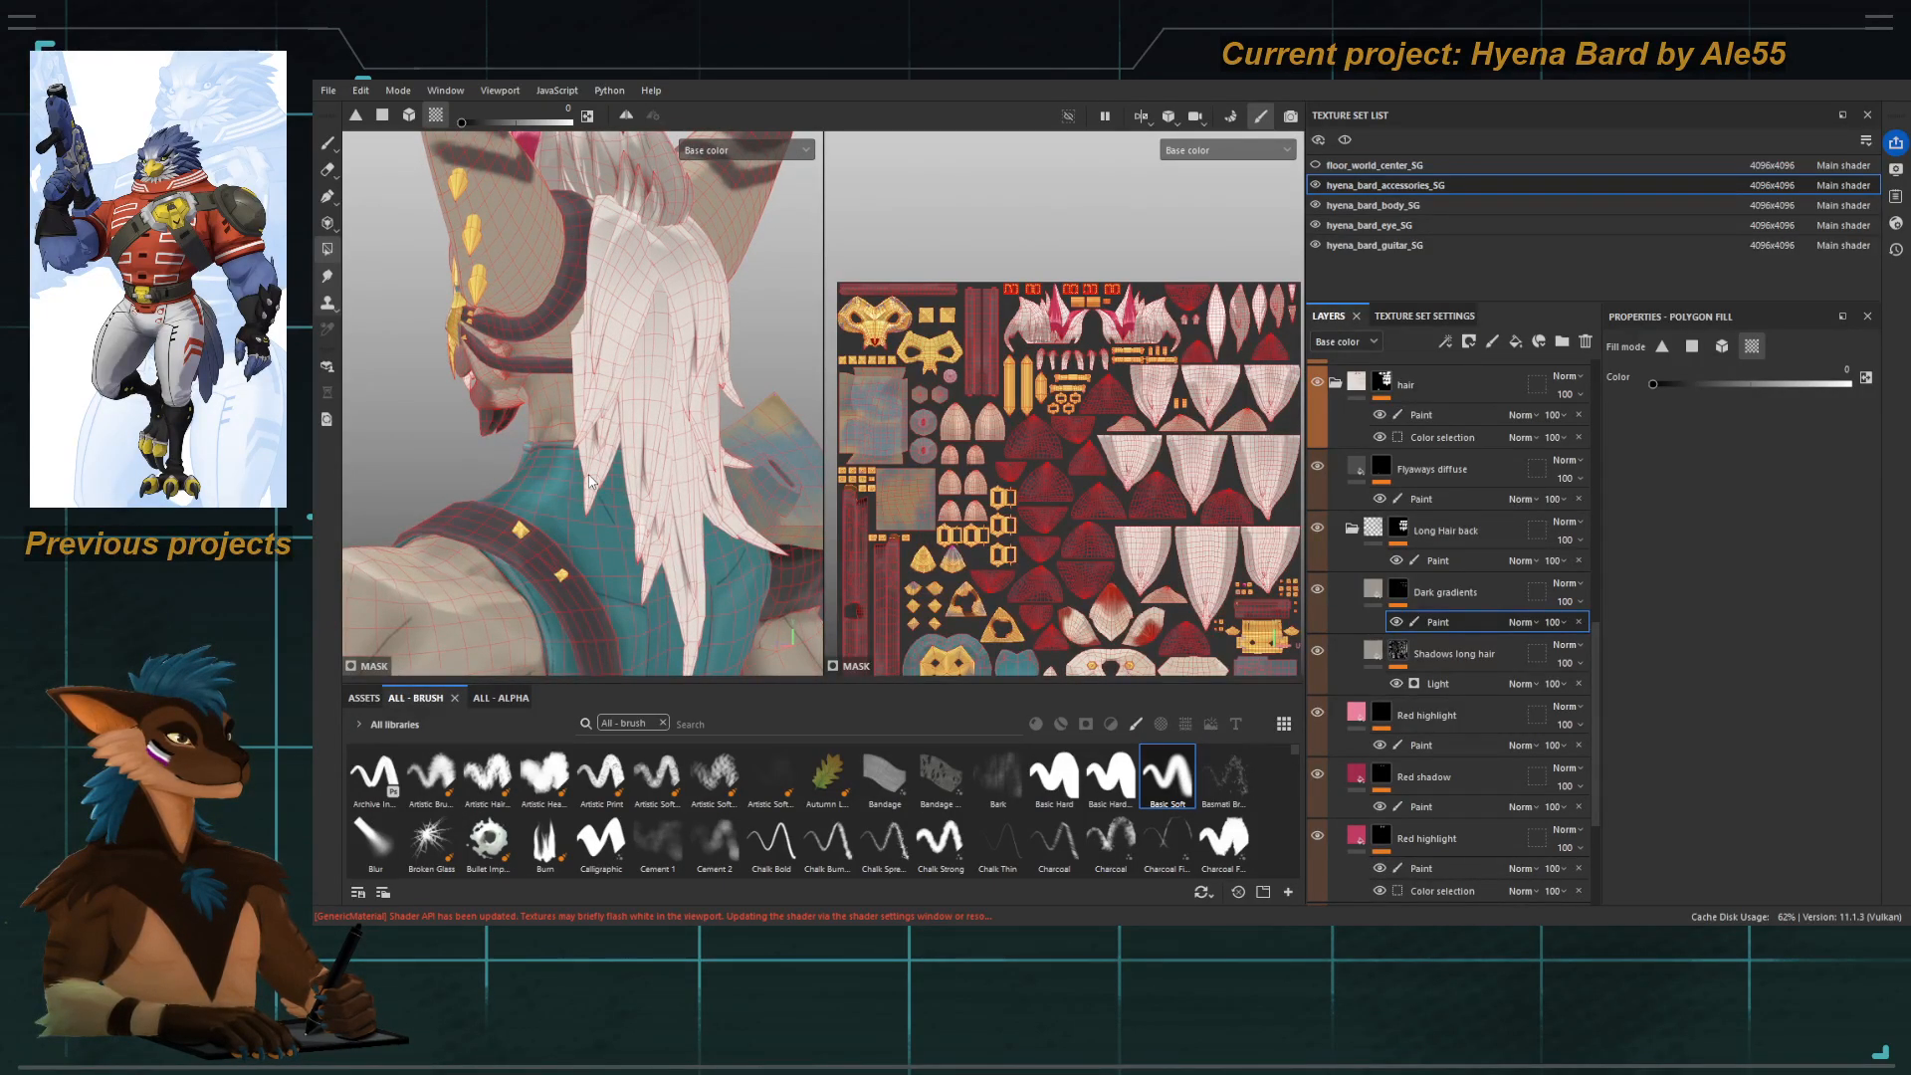
pyautogui.press('t')
pyautogui.click(589, 481)
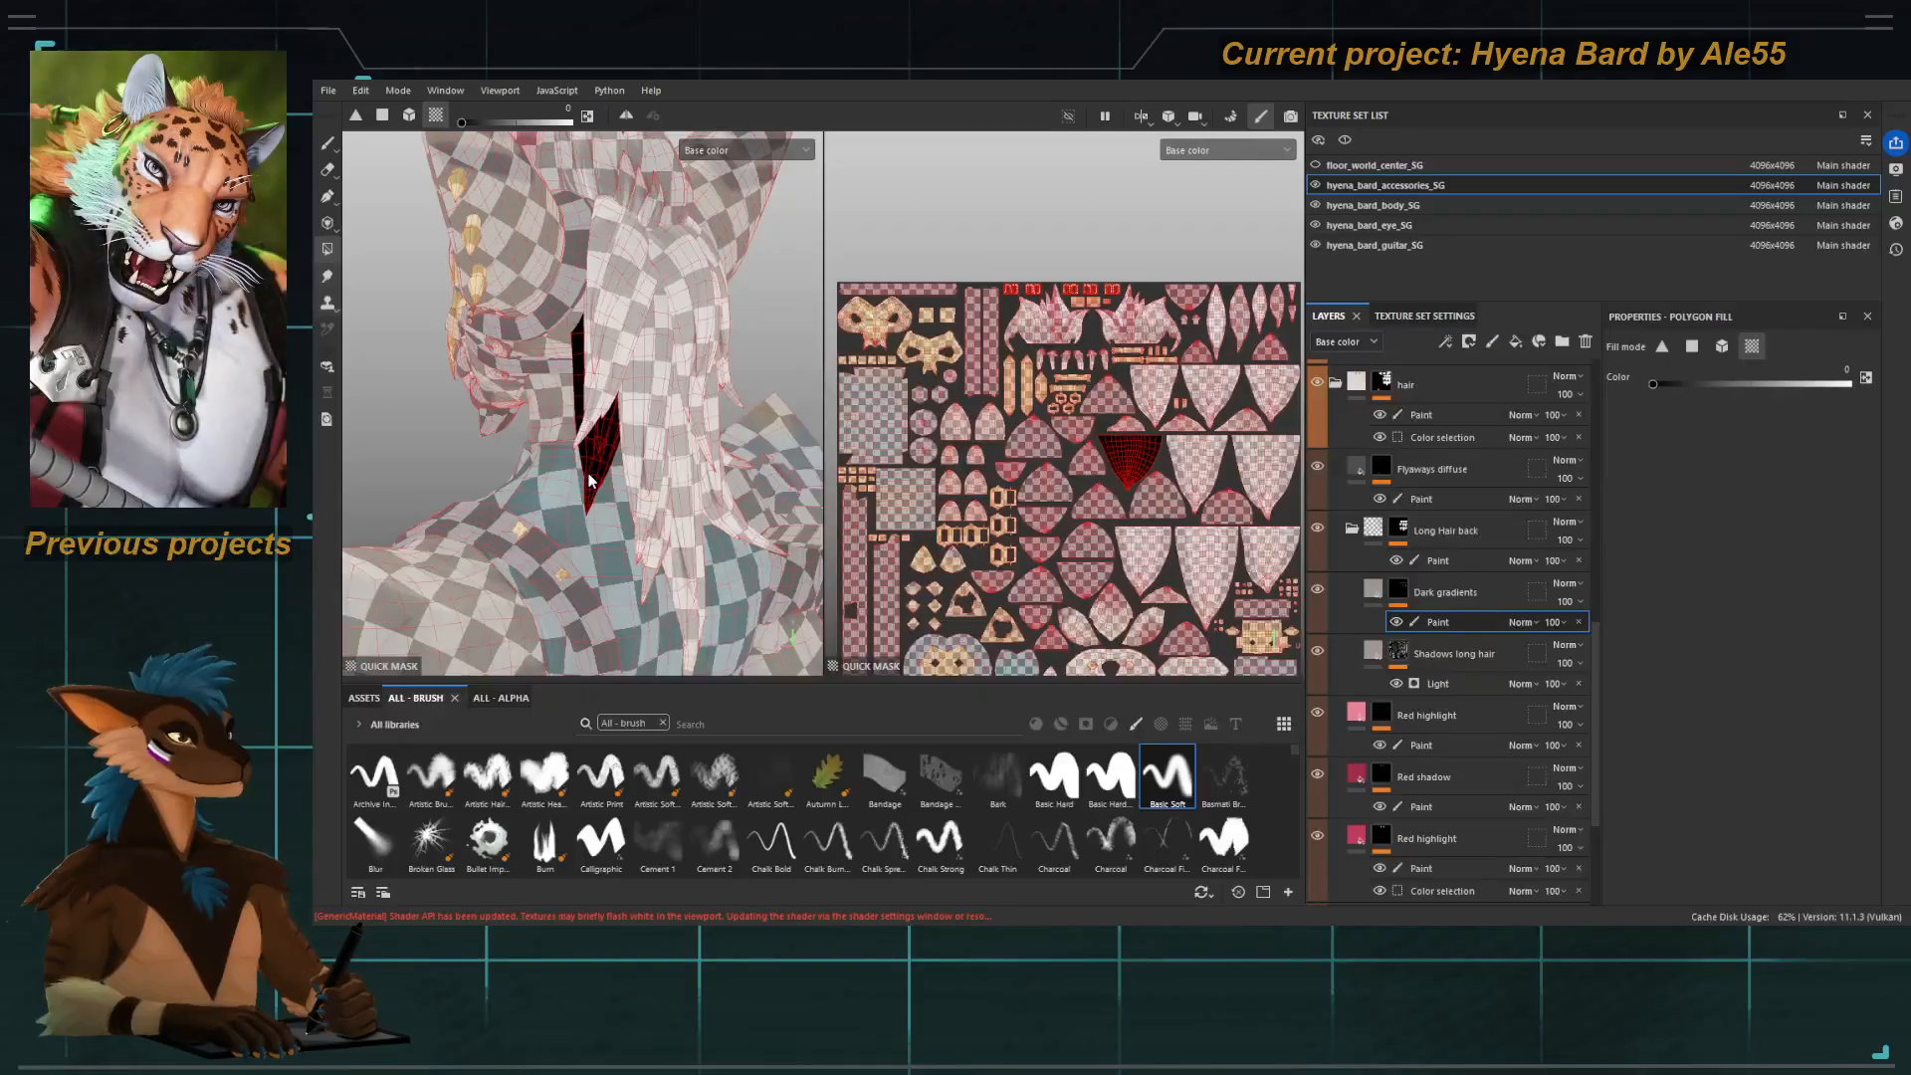
pyautogui.press('1')
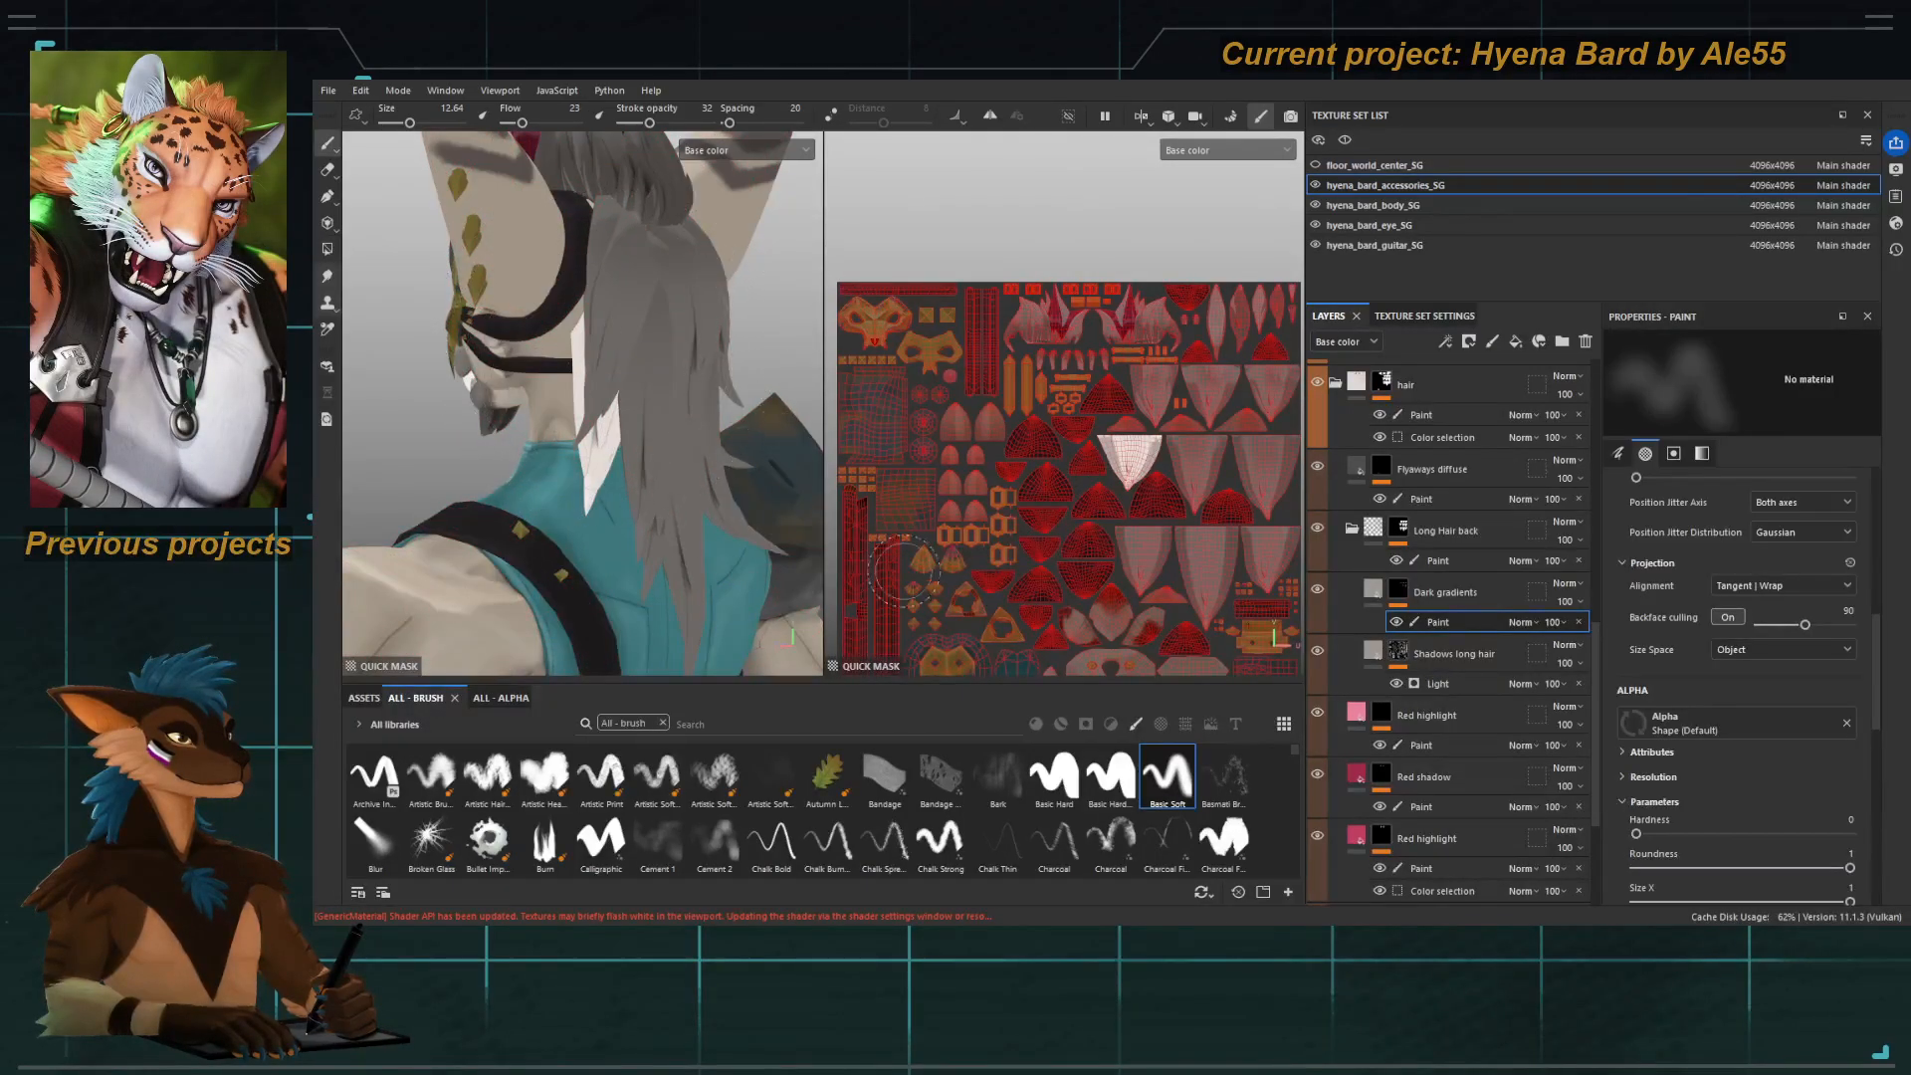
pyautogui.scroll(2, 1182, 478)
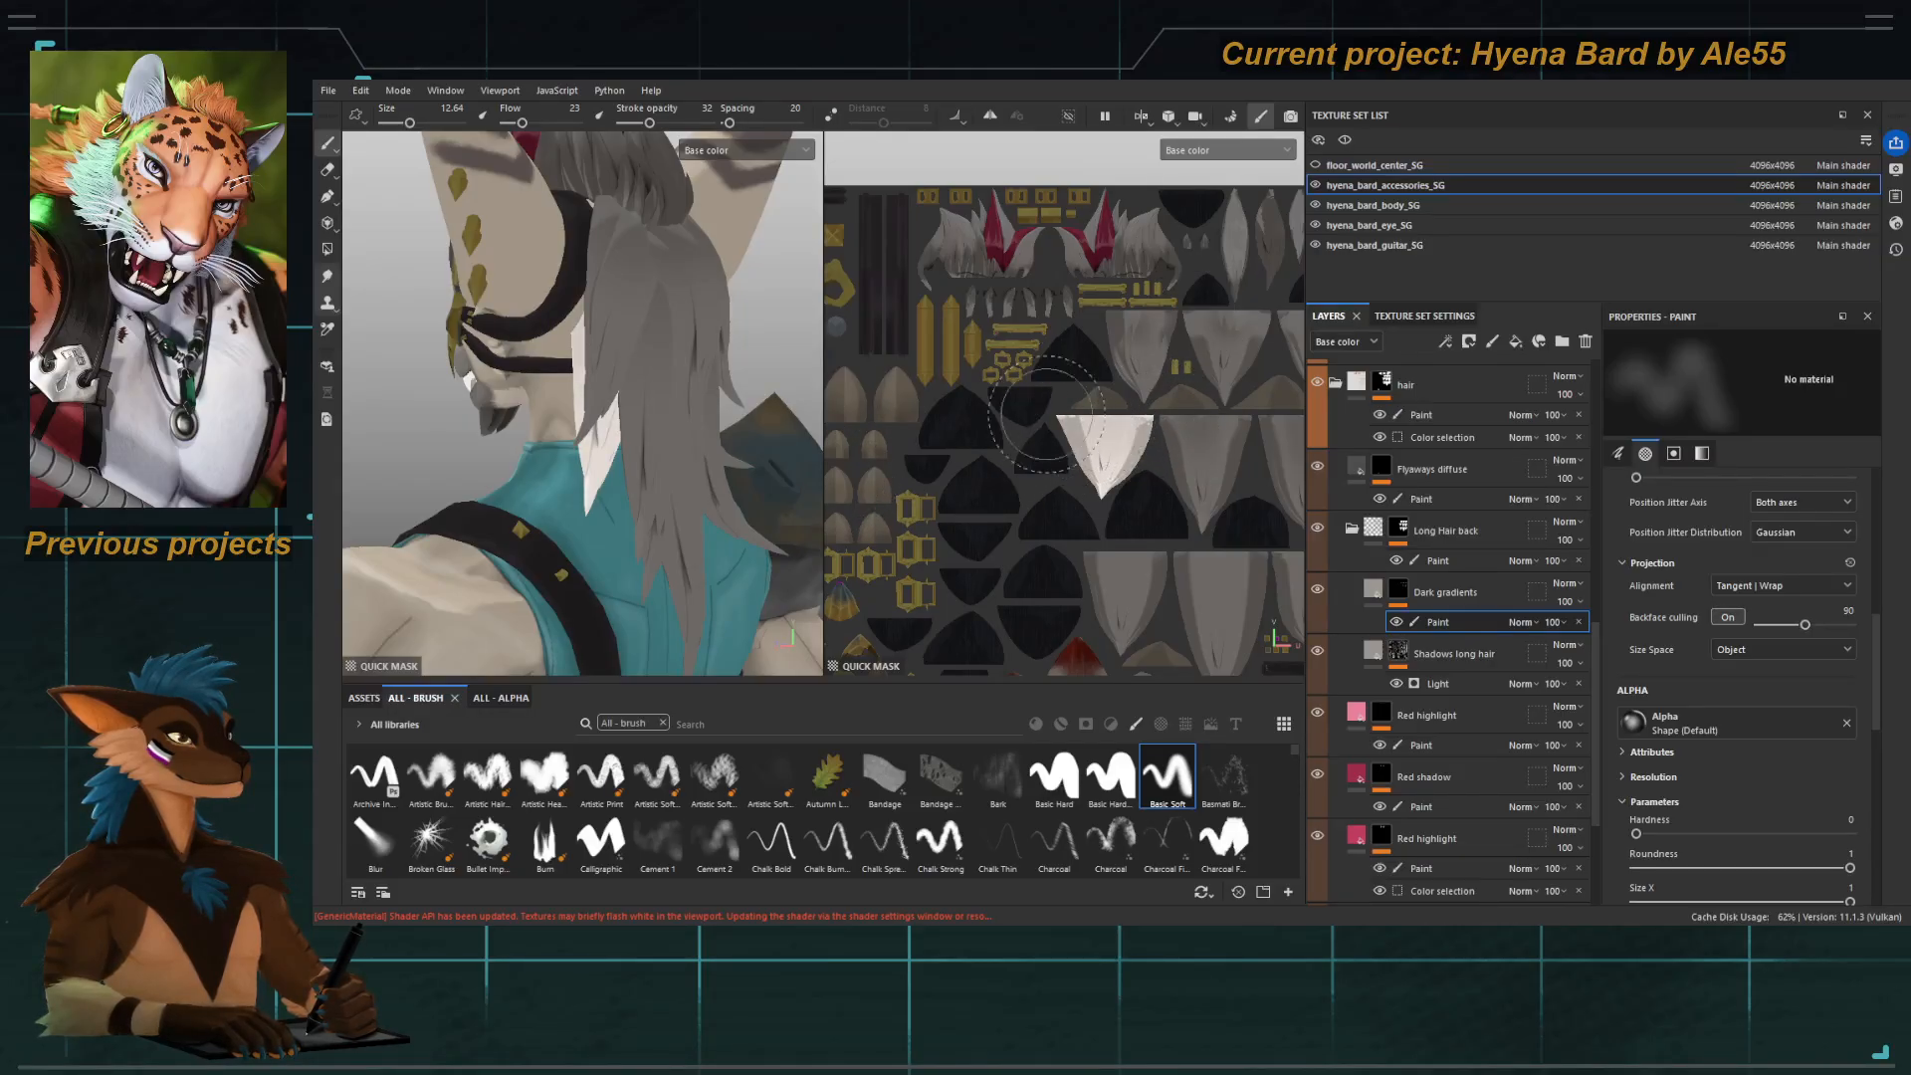
pyautogui.keyDown('alt'); pyautogui.moveTo(558, 354); pyautogui.dragTo(620, 350); pyautogui.keyUp('alt')
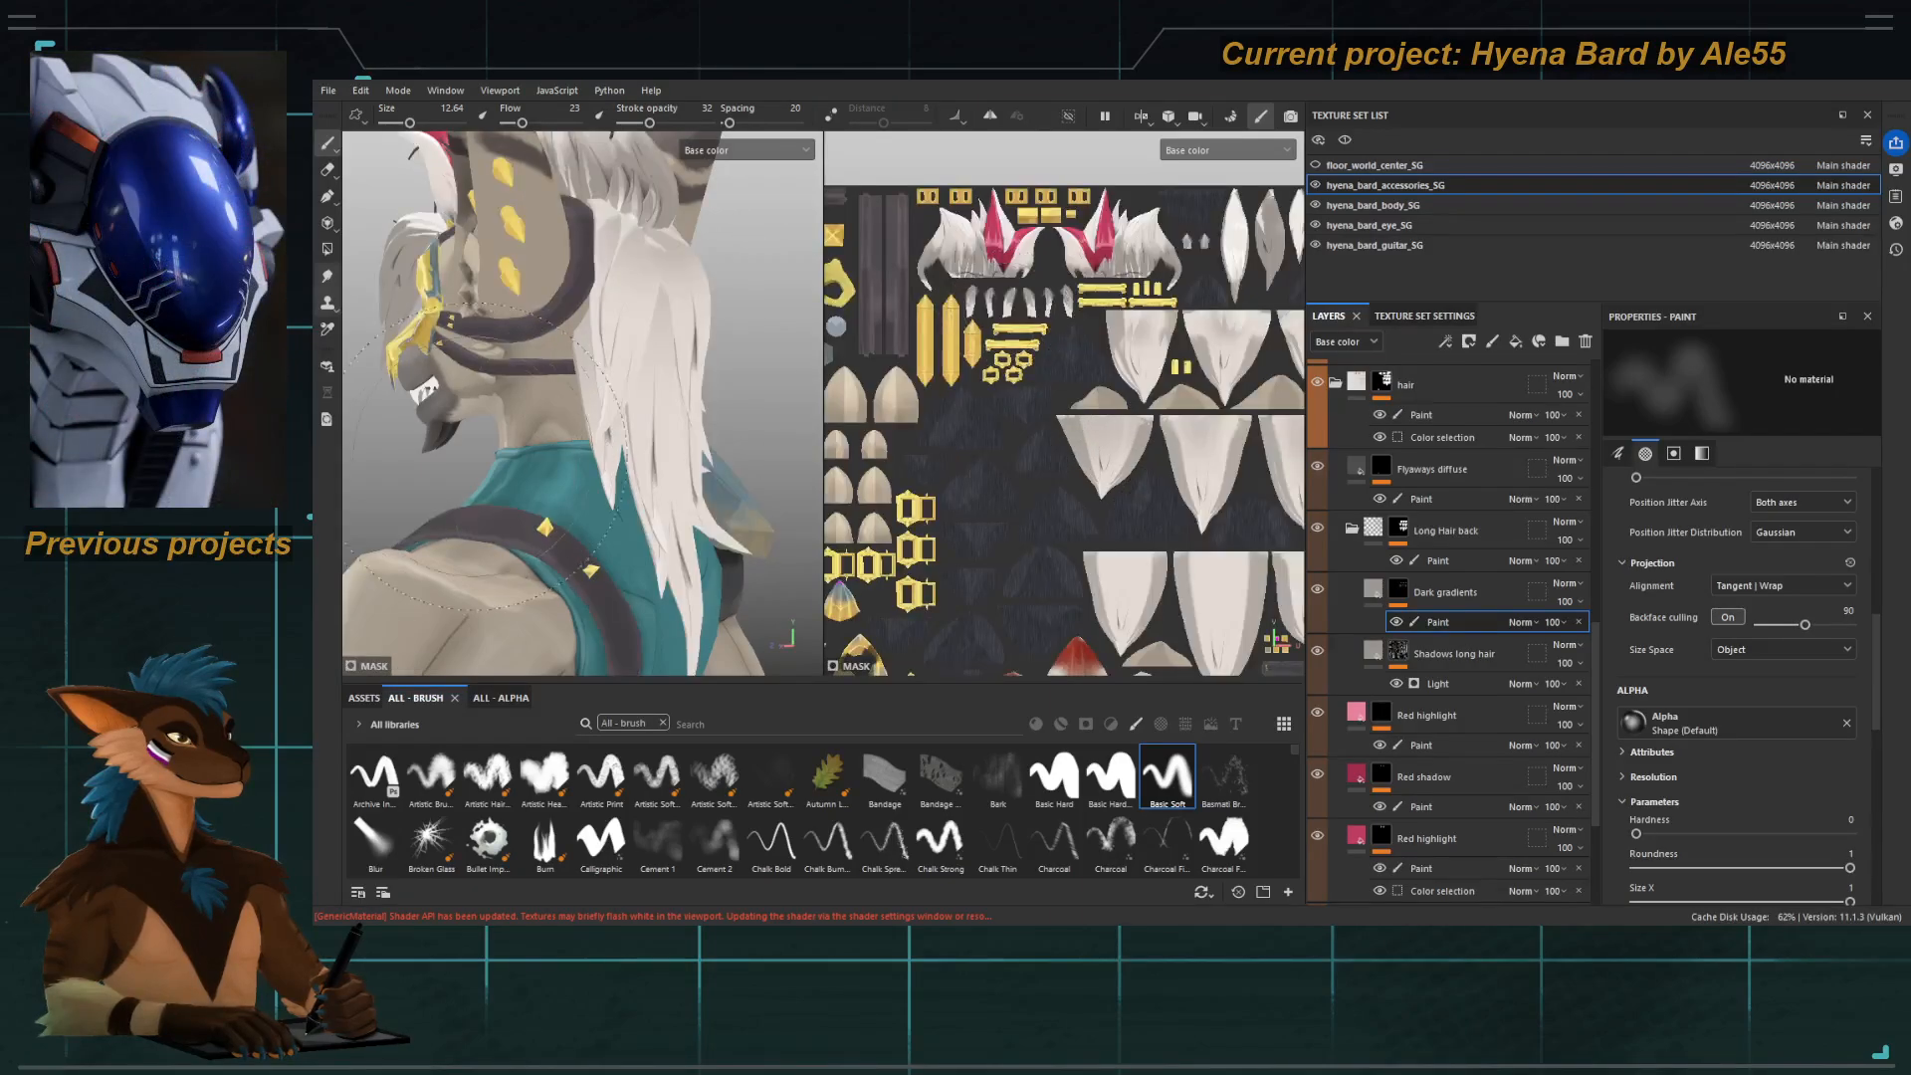
# Isolate the bottom row's middle hair strand with a quick mask and darken its root on the Dark gradients layer.
pyautogui.moveTo(642, 413)
pyautogui.keyDown('alt'); pyautogui.mouseDown()
pyautogui.moveTo(622, 396)
pyautogui.moveTo(617, 418)
pyautogui.mouseUp(); pyautogui.keyUp('alt')
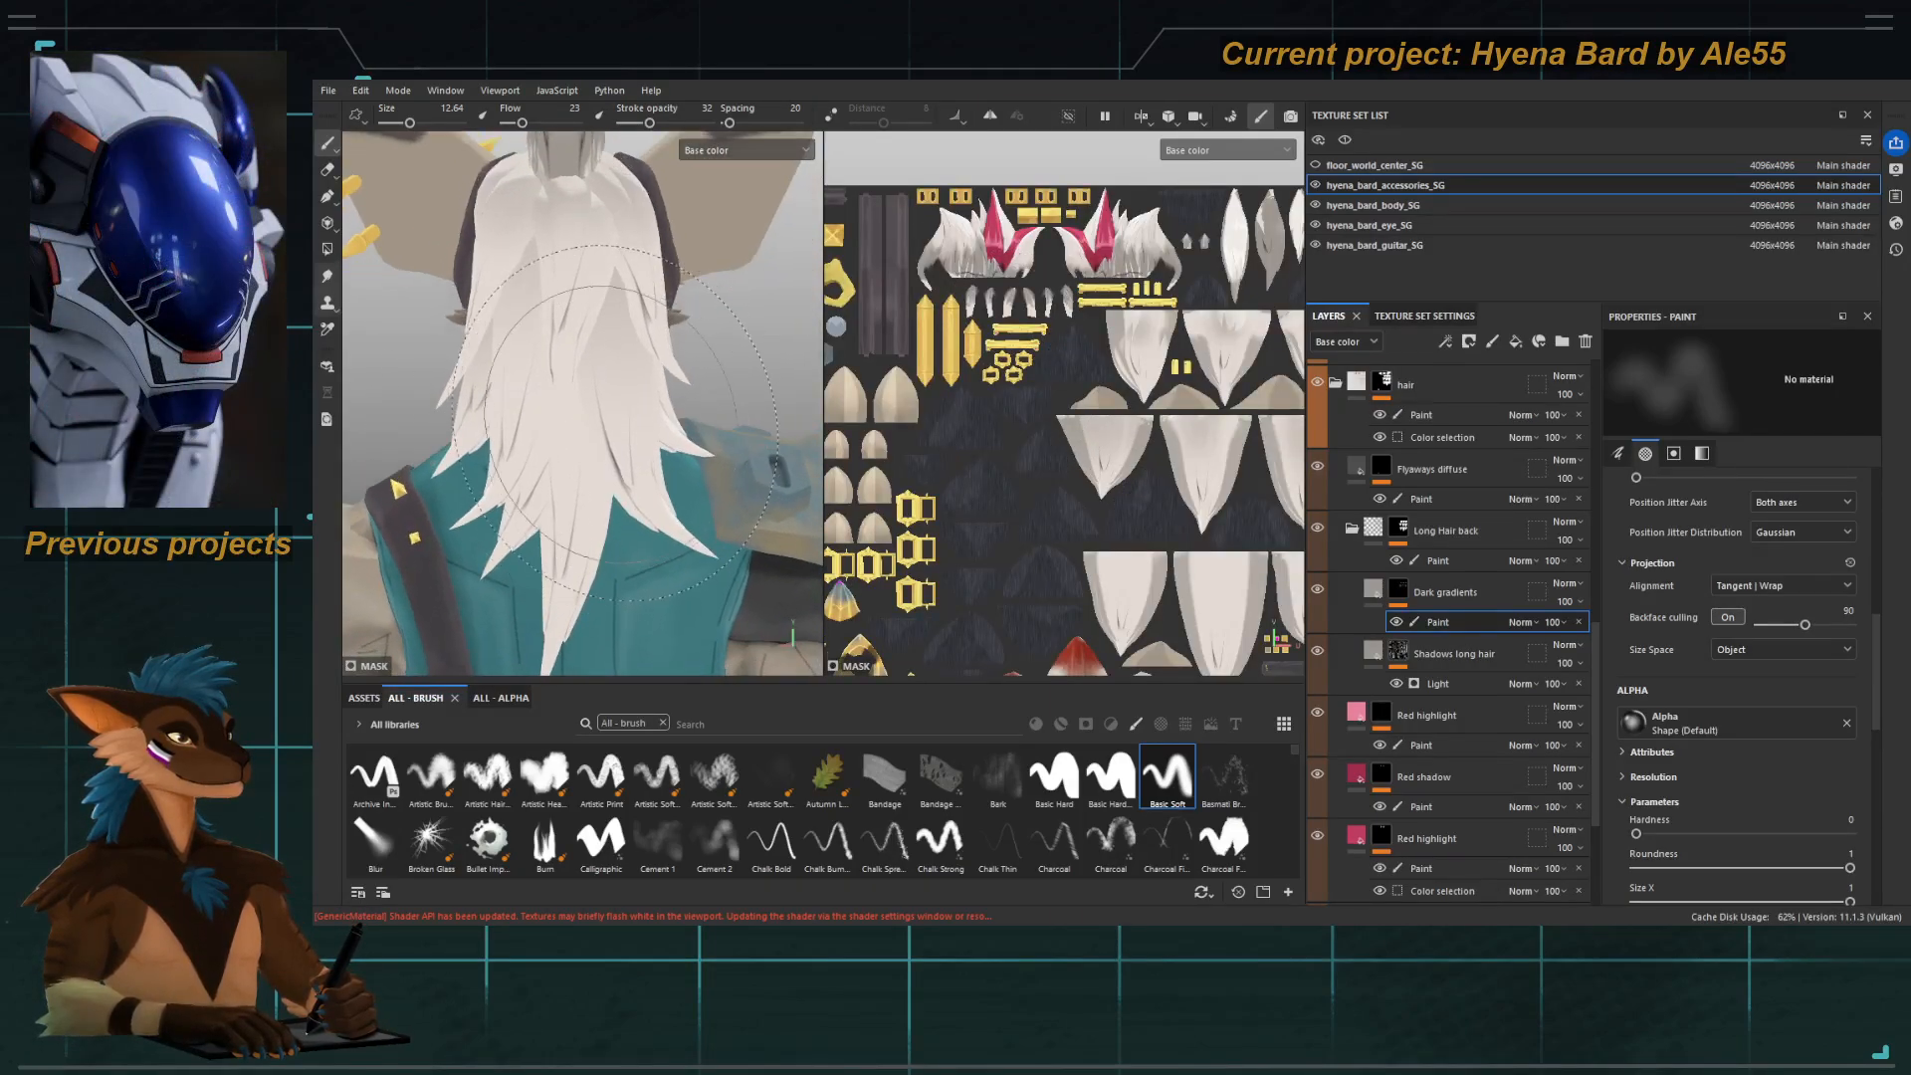
pyautogui.press('4')
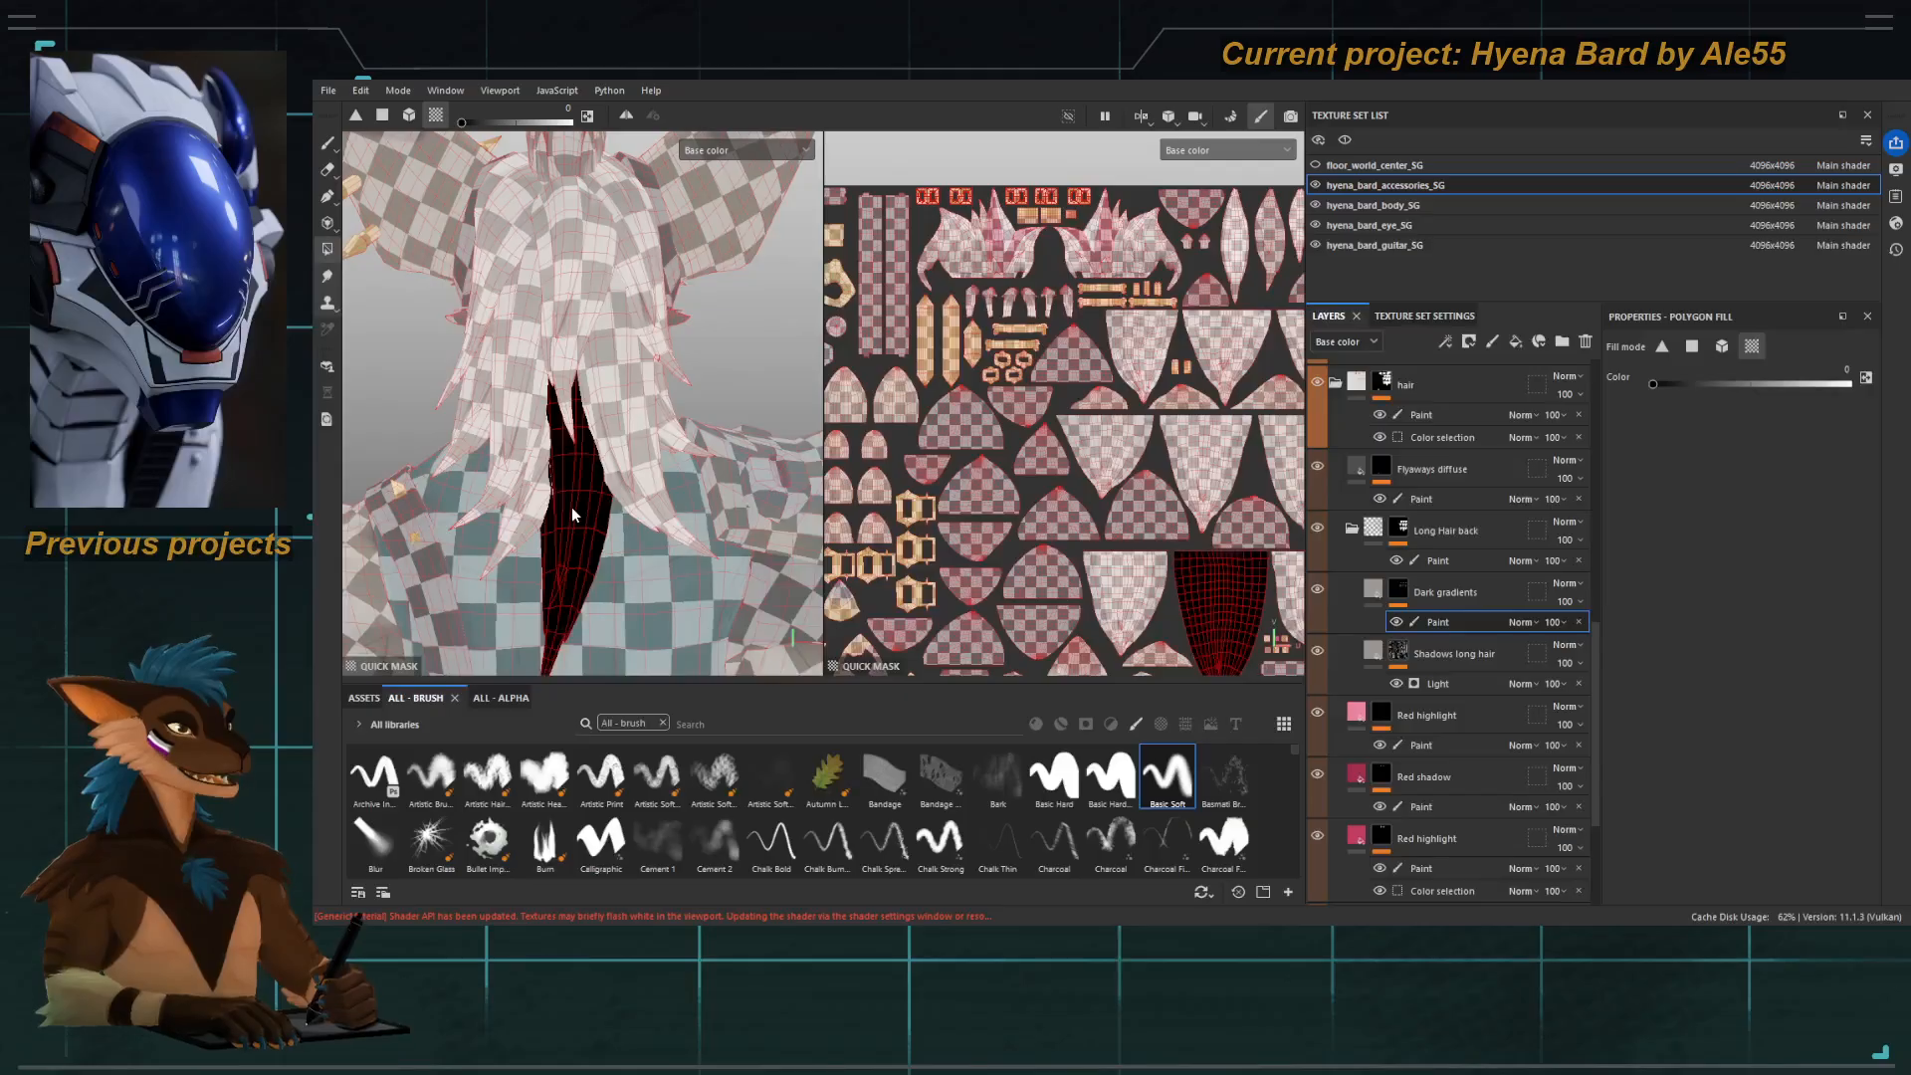
pyautogui.press('1')
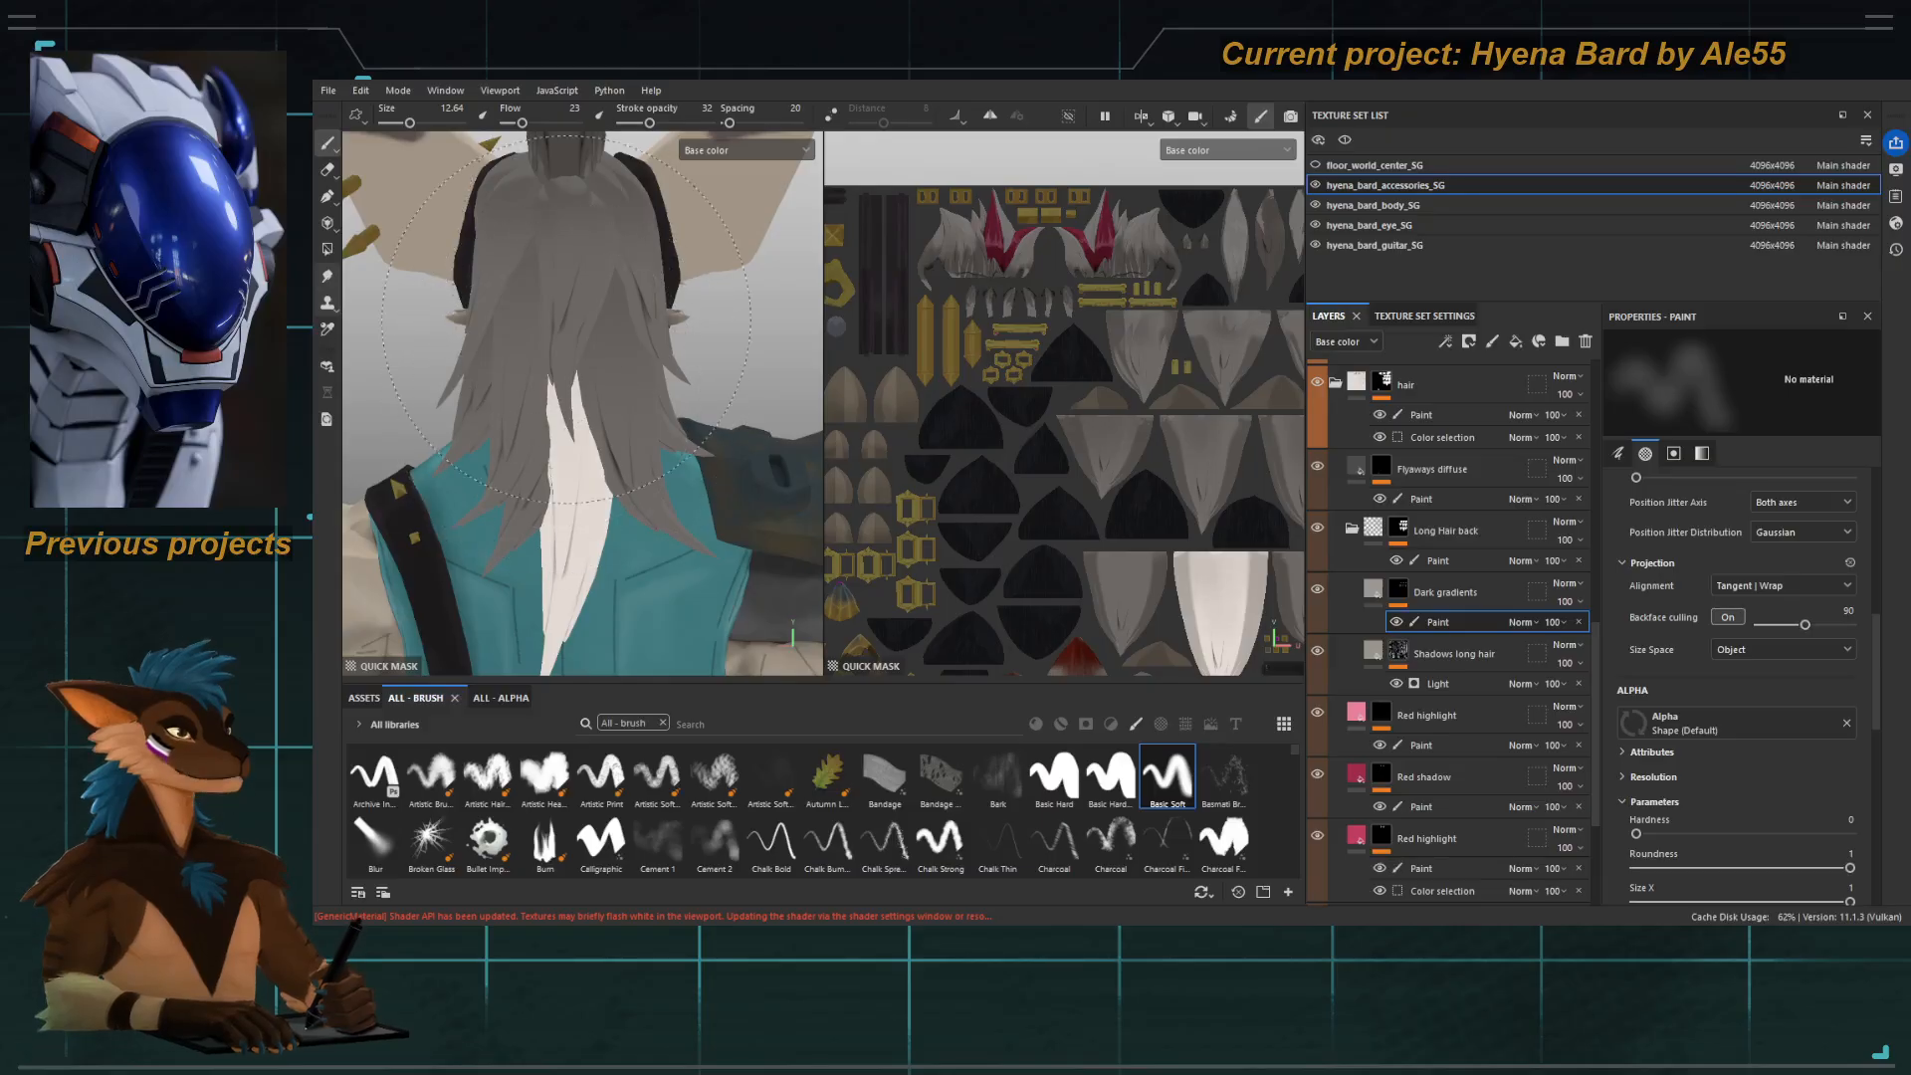
pyautogui.keyDown('alt'); pyautogui.moveTo(566, 387); pyautogui.dragTo(482, 354, button='middle'); pyautogui.keyUp('alt')
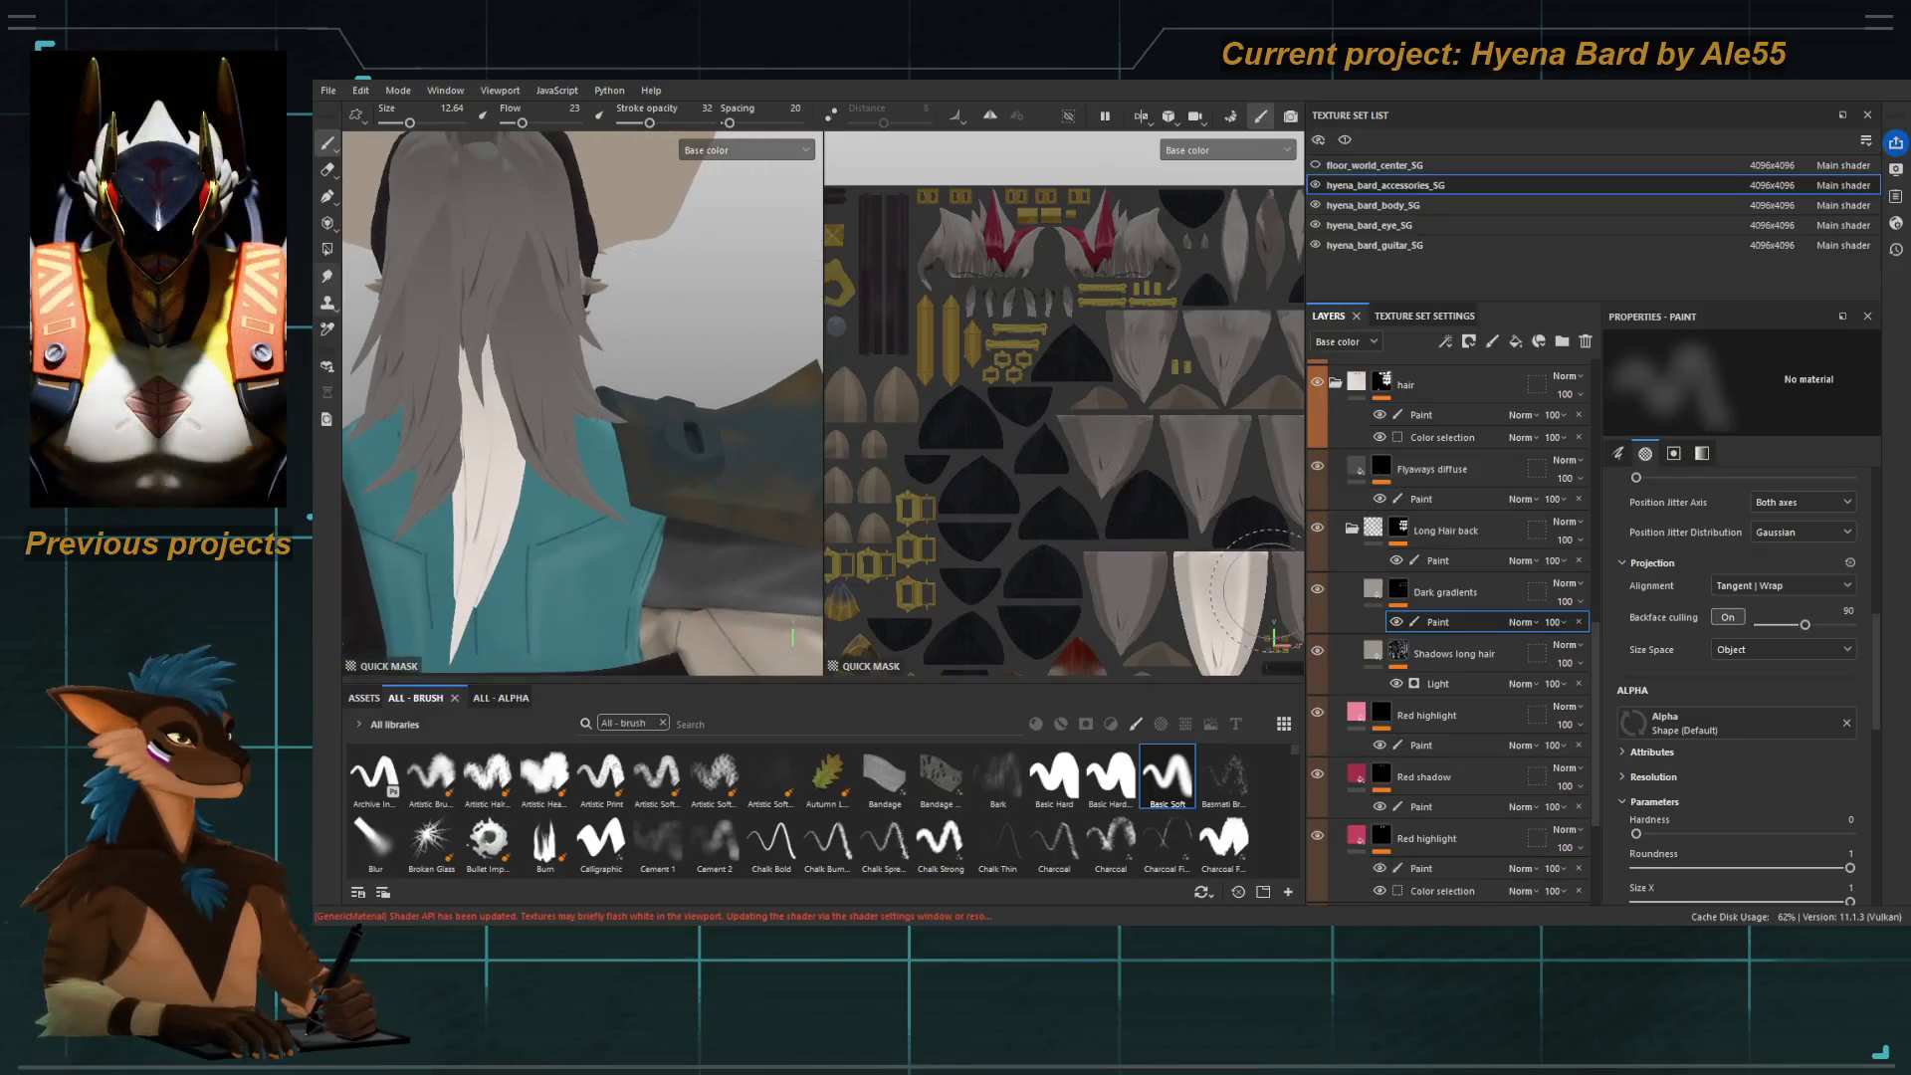
pyautogui.press('y')
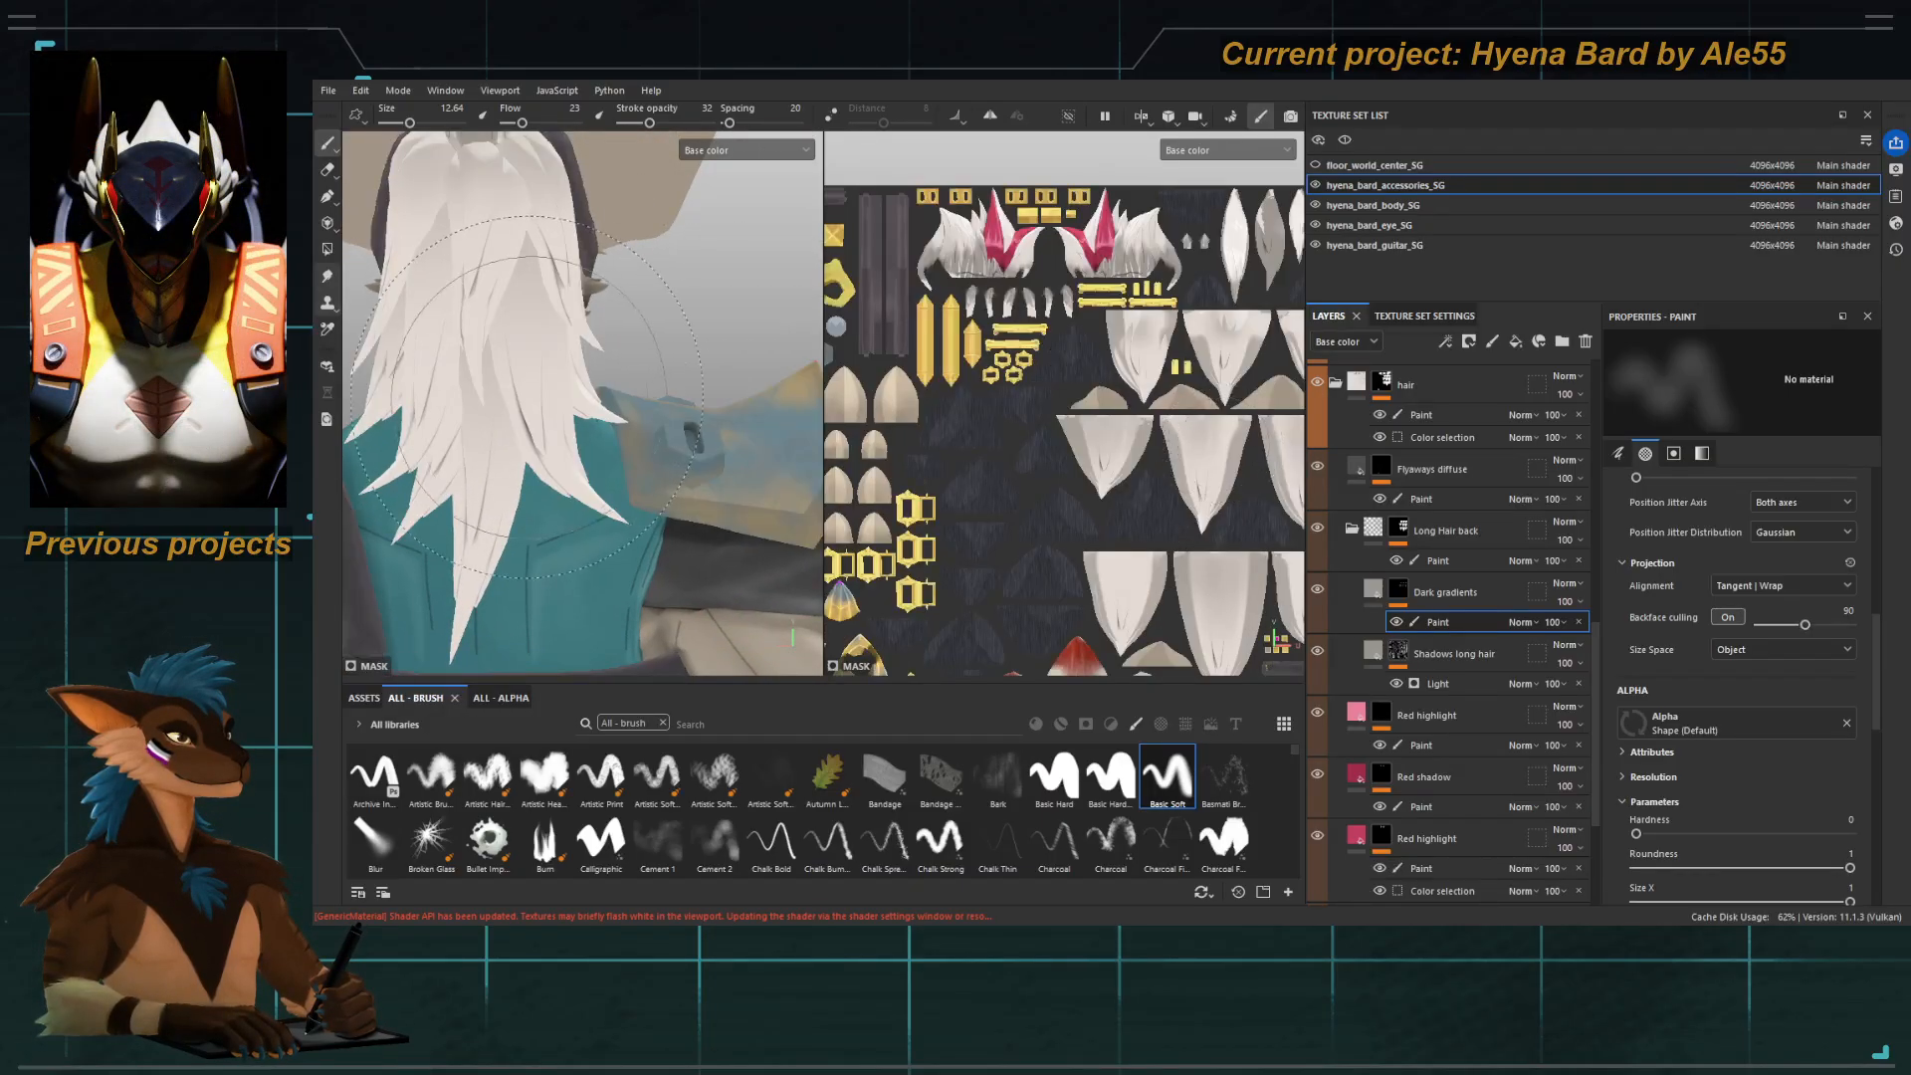
# Isolate the bottom row's right hair strand with an inverted quick mask, shade its root in the UV view, and clear the mask.
pyautogui.keyDown('alt'); pyautogui.moveTo(673, 449); pyautogui.dragTo(537, 339); pyautogui.keyUp('alt')
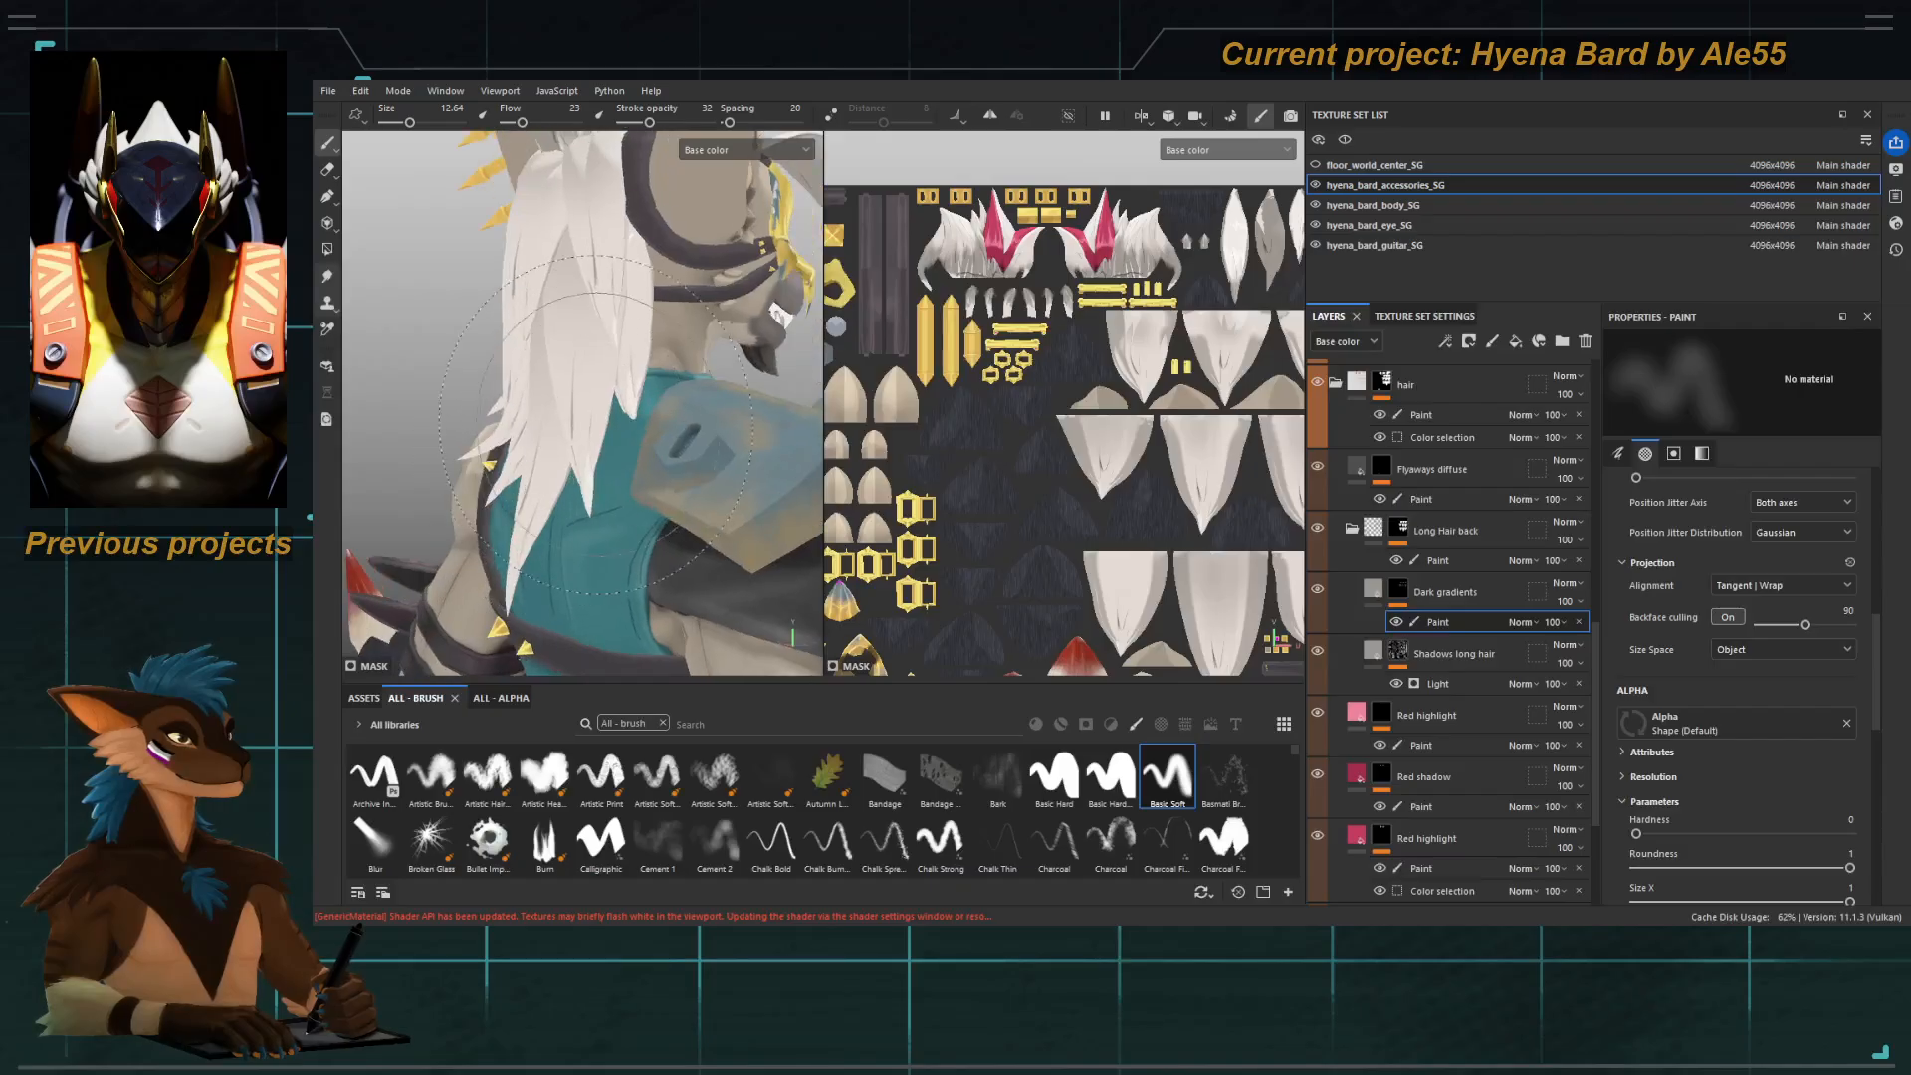
pyautogui.press('y')
pyautogui.press('4')
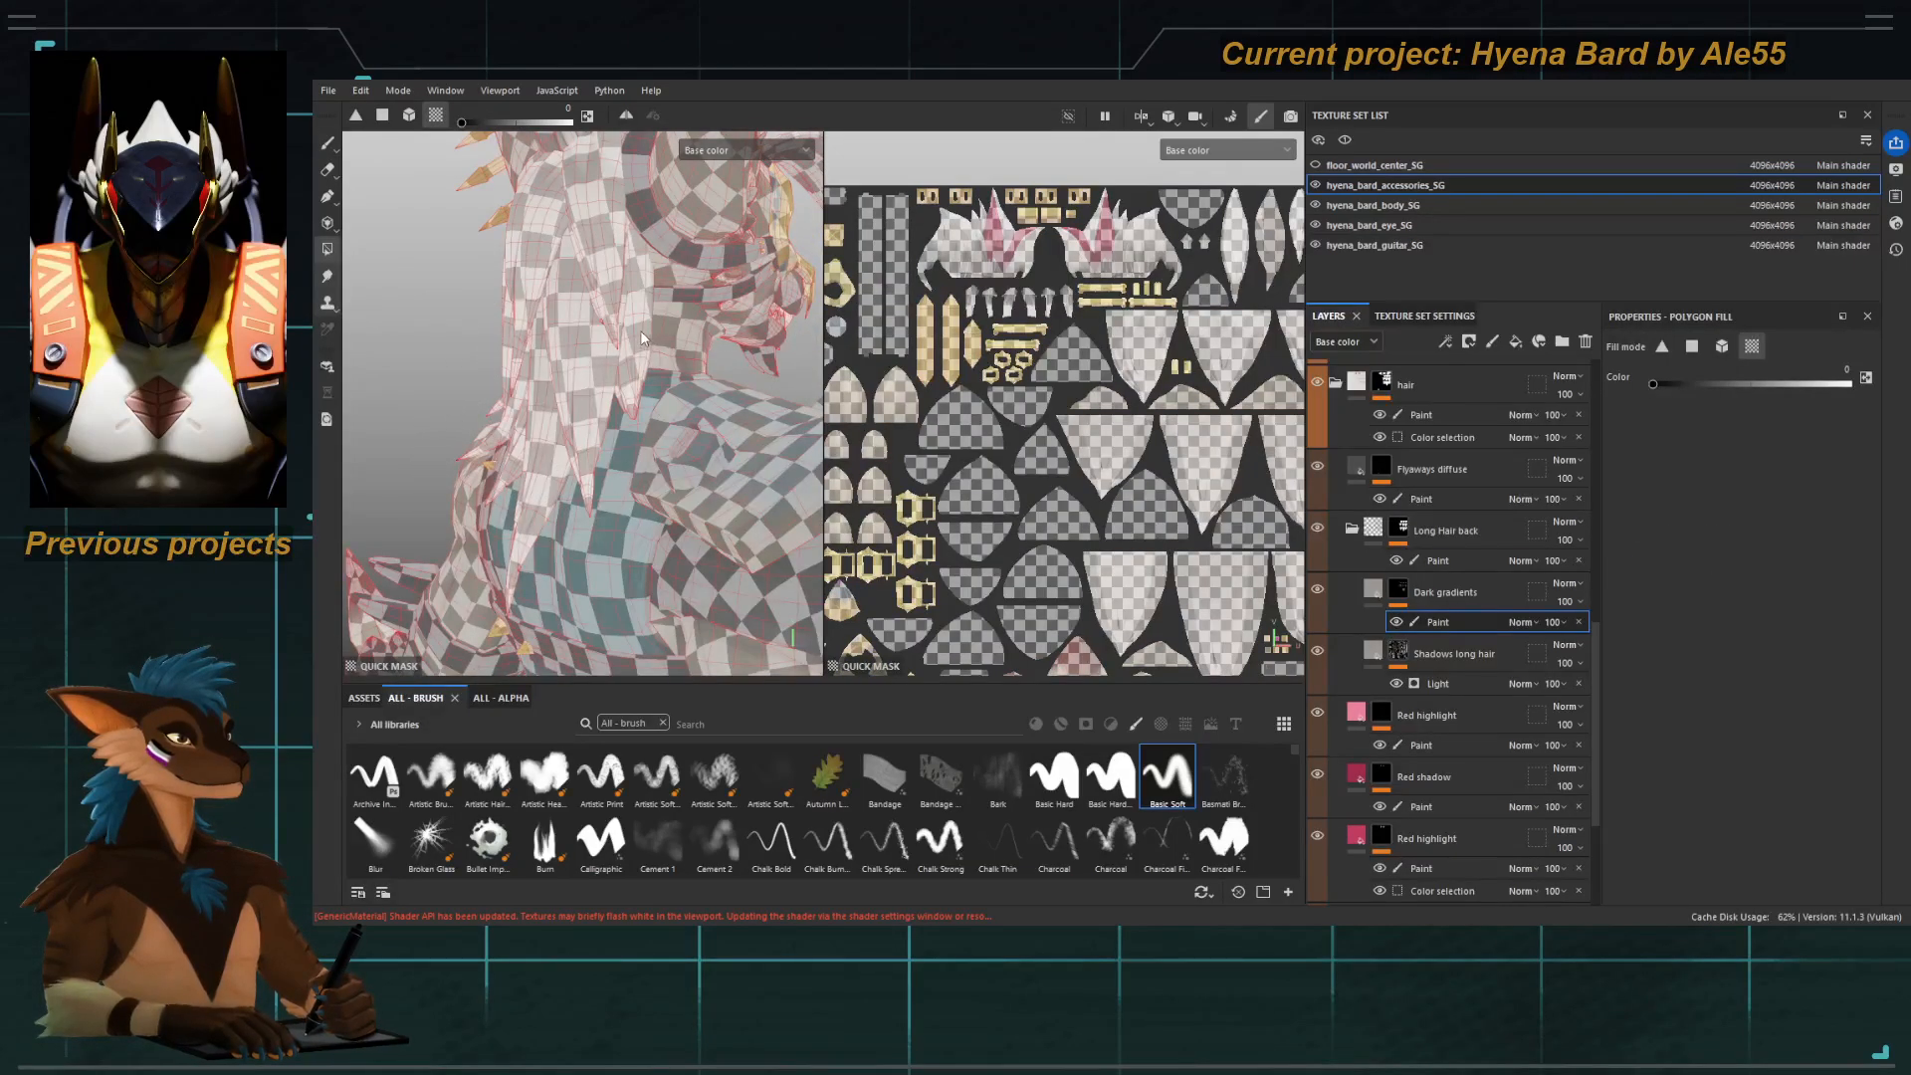
pyautogui.click(641, 331)
pyautogui.press('y')
pyautogui.press('1')
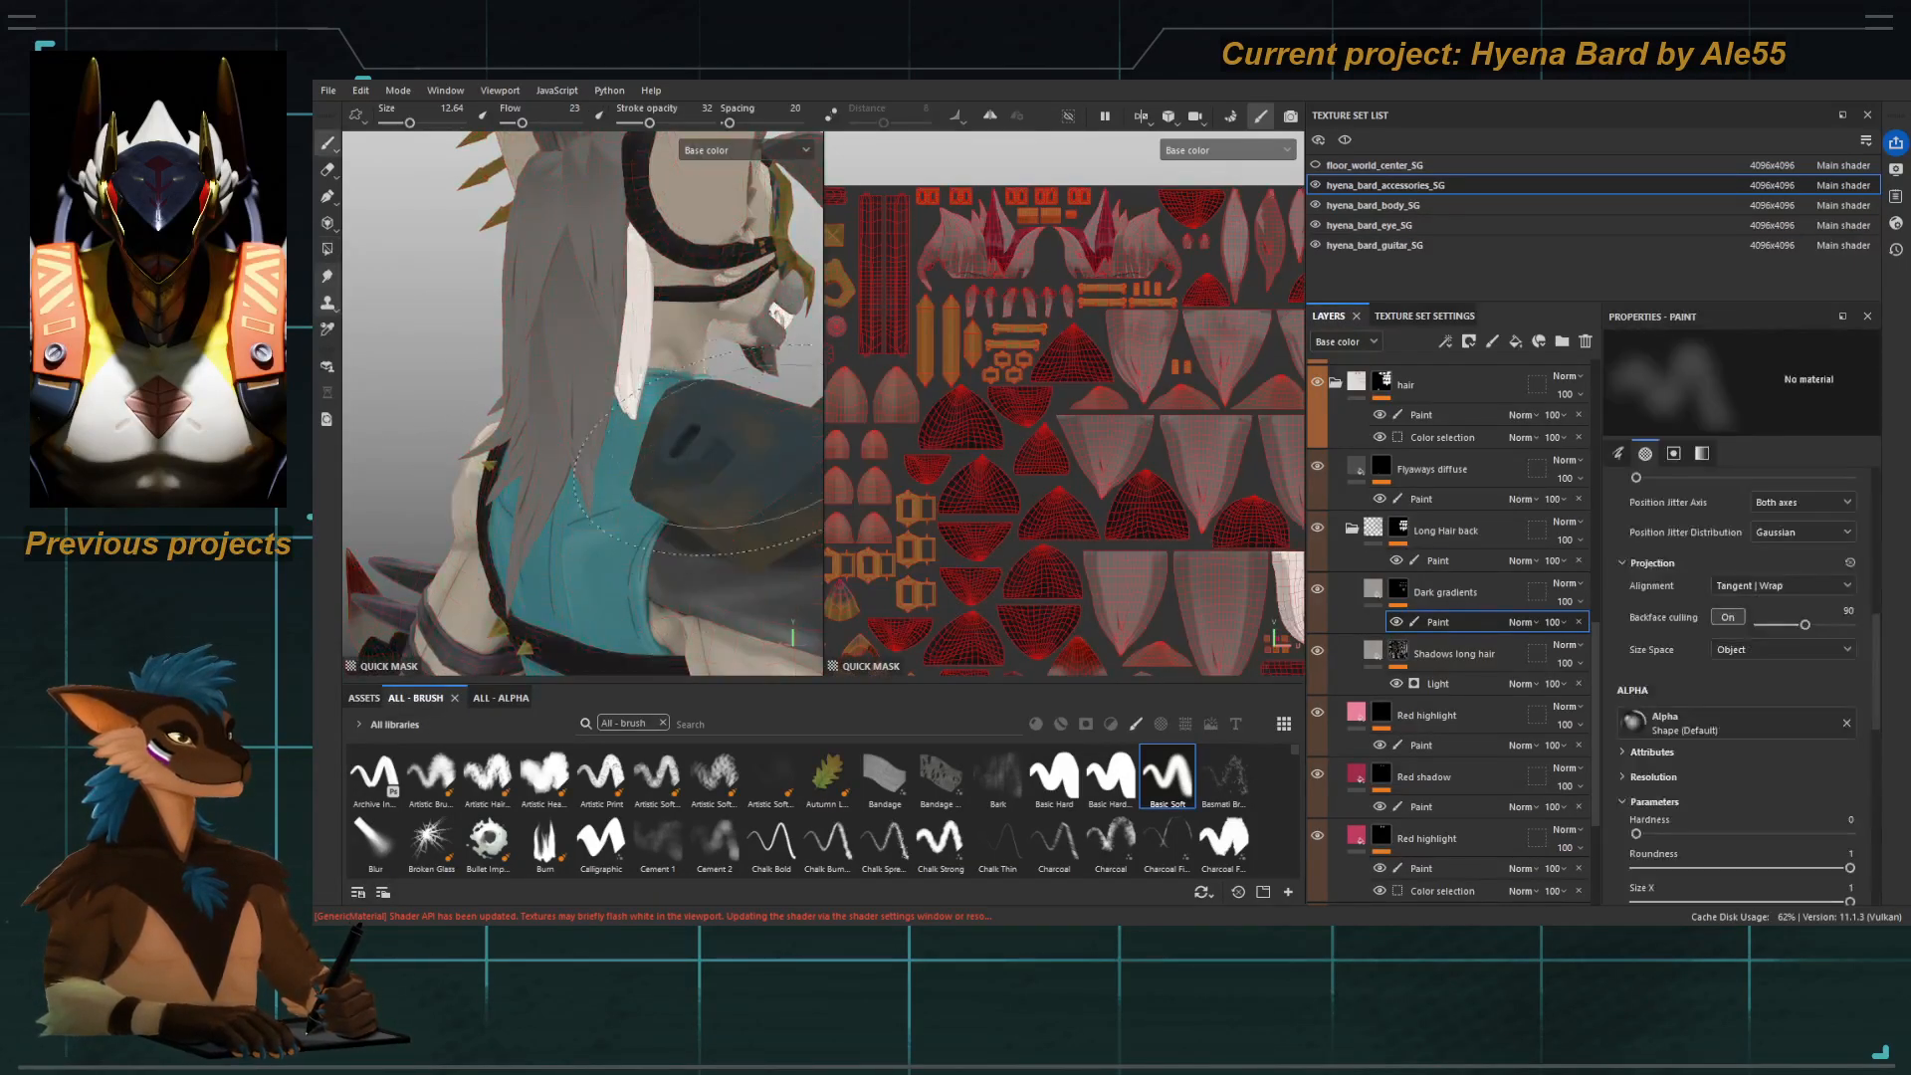
pyautogui.keyDown('alt'); pyautogui.moveTo(1300, 553); pyautogui.dragTo(1175, 511, button='middle'); pyautogui.keyUp('alt')
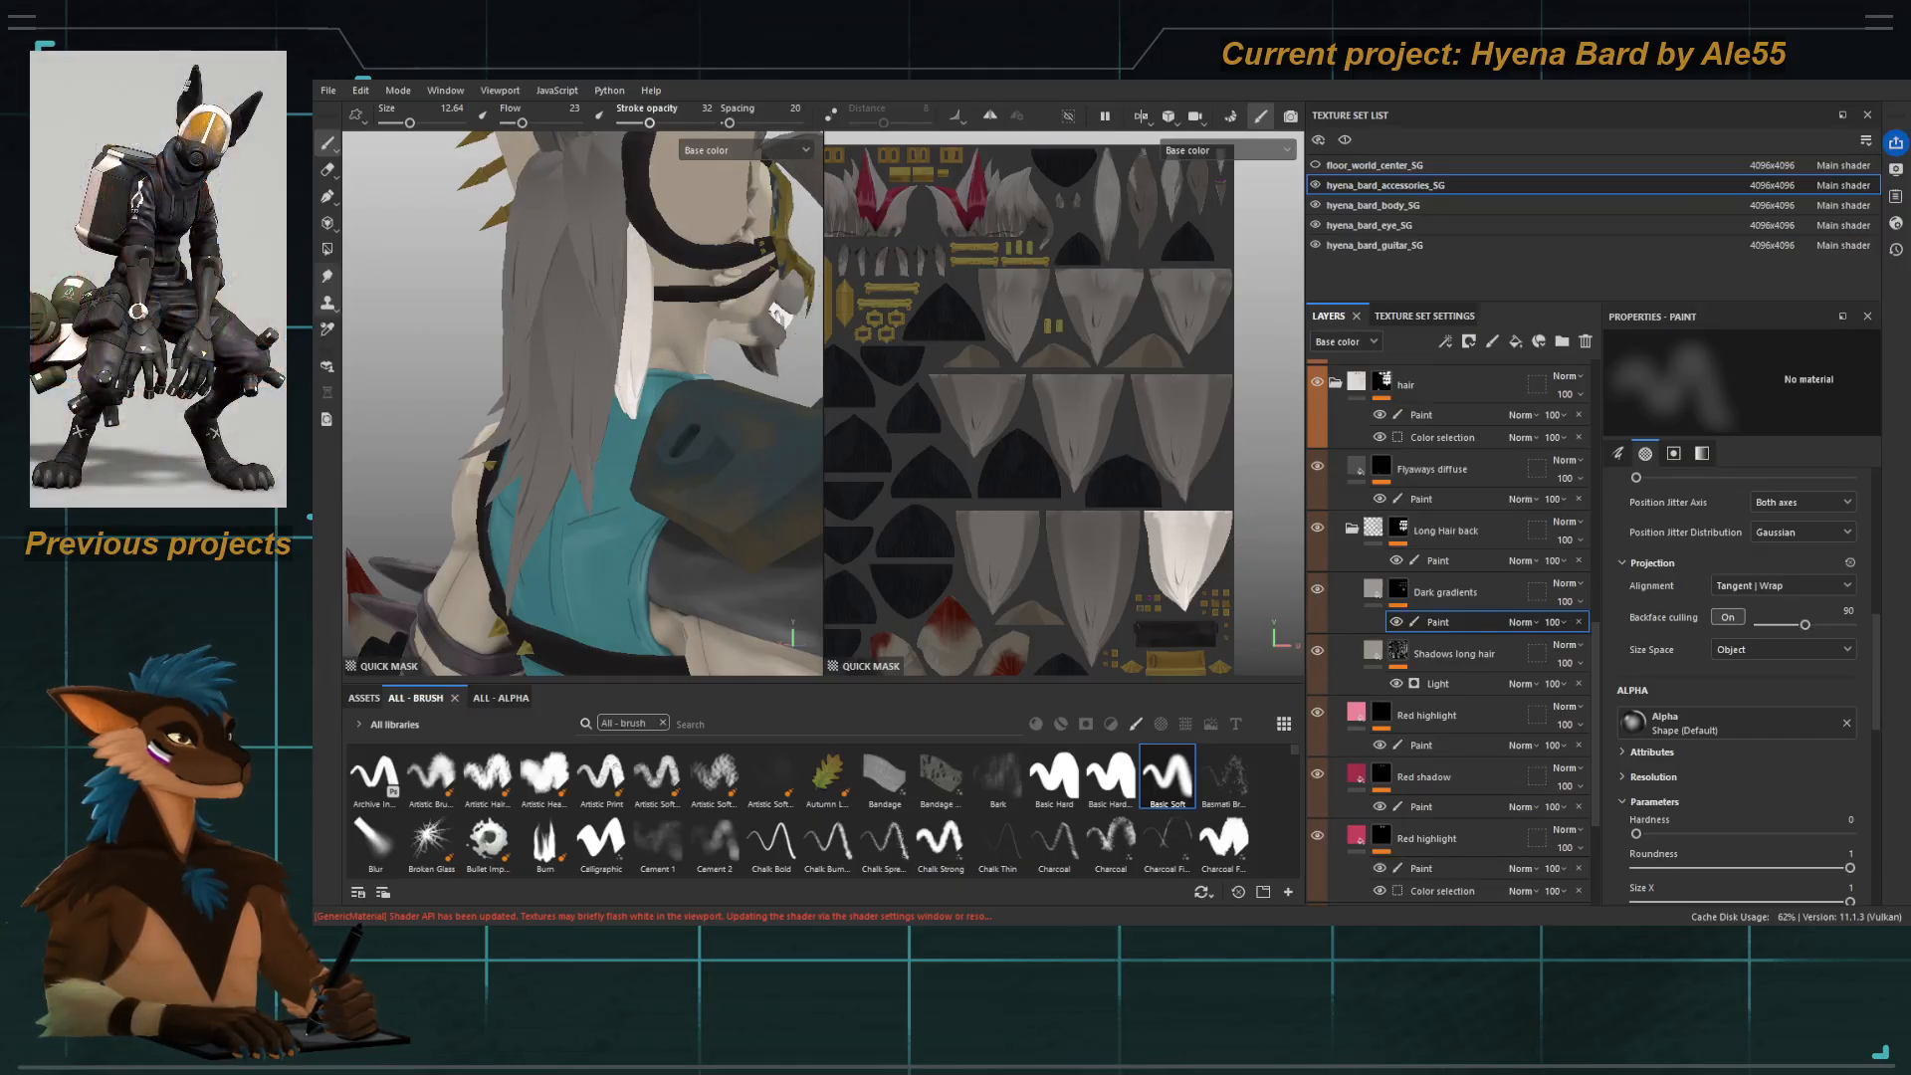
pyautogui.press('y')
# Compare the long hair with and without the Dark gradients layer from the back and side.
pyautogui.keyDown('alt'); pyautogui.moveTo(591, 361); pyautogui.dragTo(497, 308, button='right'); pyautogui.keyUp('alt')
pyautogui.keyDown('alt'); pyautogui.moveTo(498, 307); pyautogui.dragTo(674, 252); pyautogui.keyUp('alt')
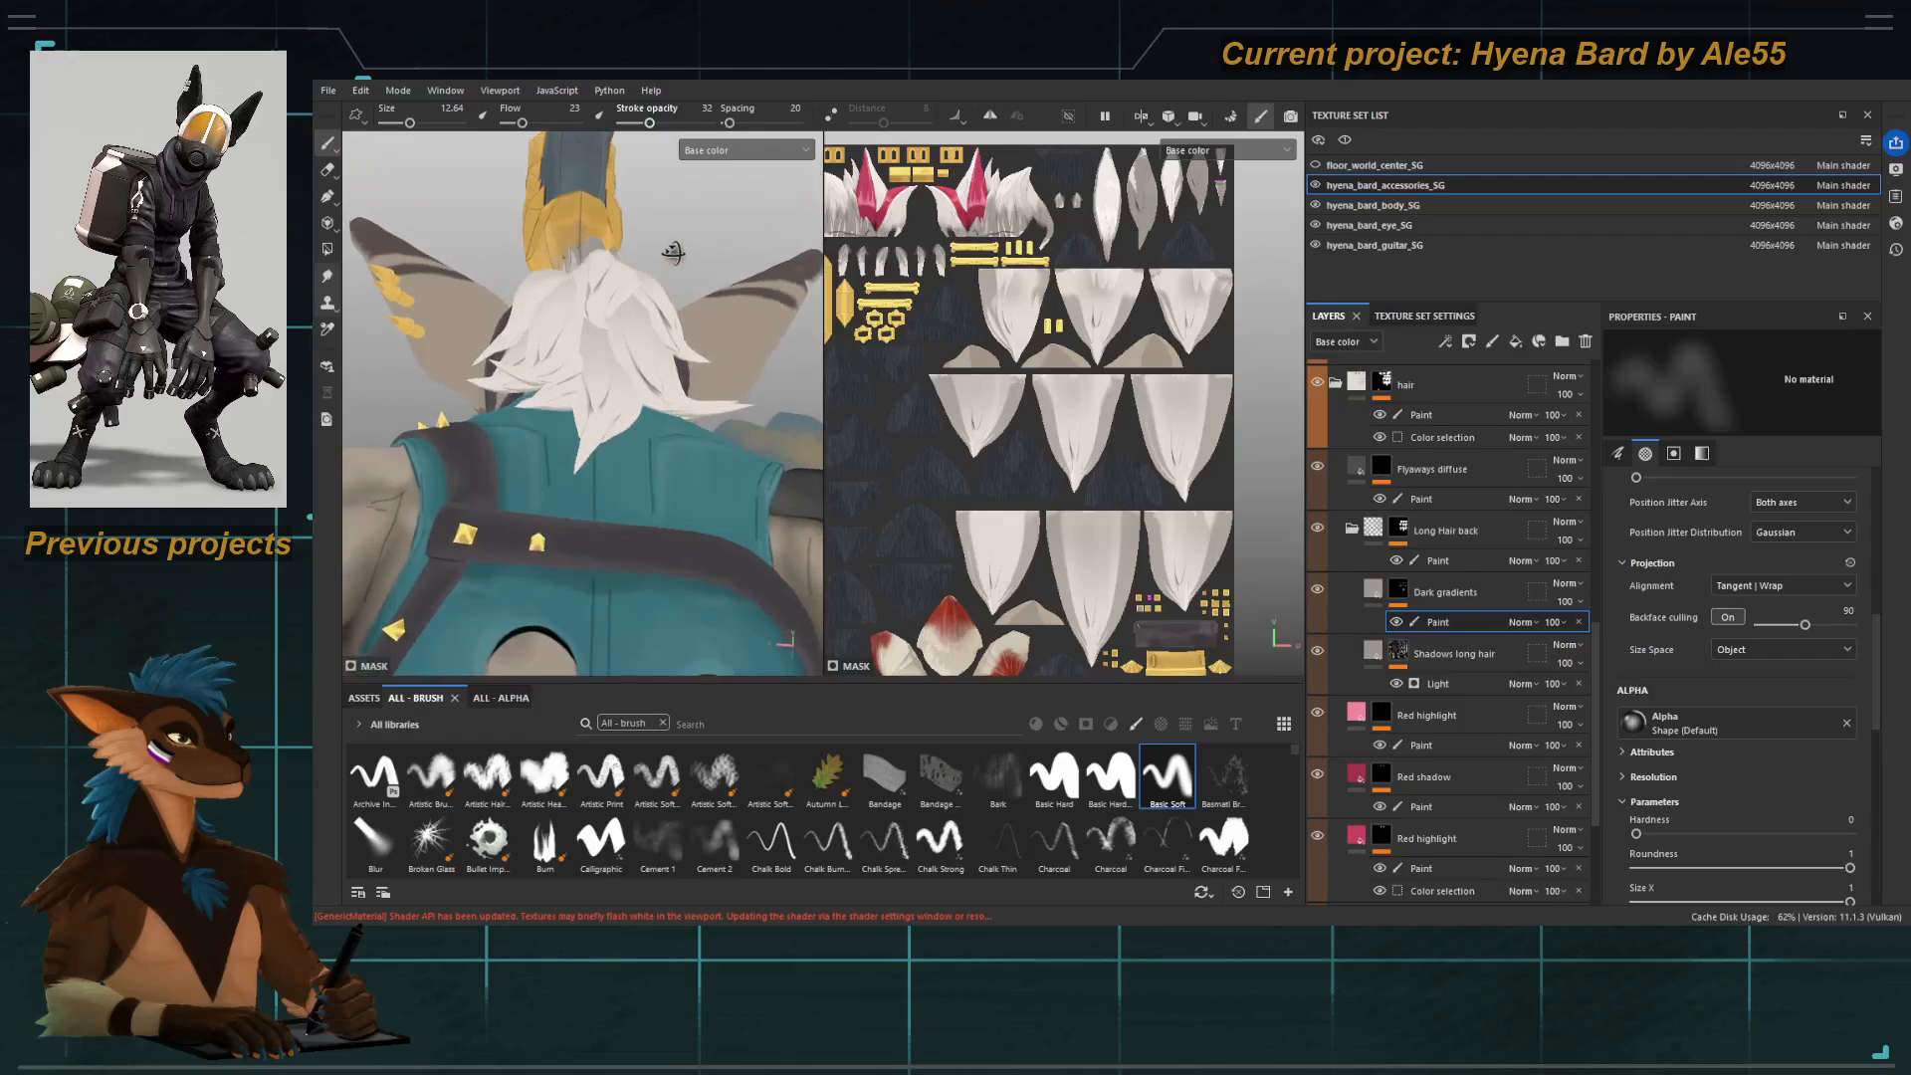
pyautogui.keyDown('alt'); pyautogui.moveTo(674, 252); pyautogui.dragTo(418, 192, button='right'); pyautogui.keyUp('alt')
pyautogui.moveTo(543, 269)
pyautogui.keyDown('alt'); pyautogui.mouseDown()
pyautogui.moveTo(619, 261)
pyautogui.moveTo(537, 289)
pyautogui.mouseUp(); pyautogui.keyUp('alt')
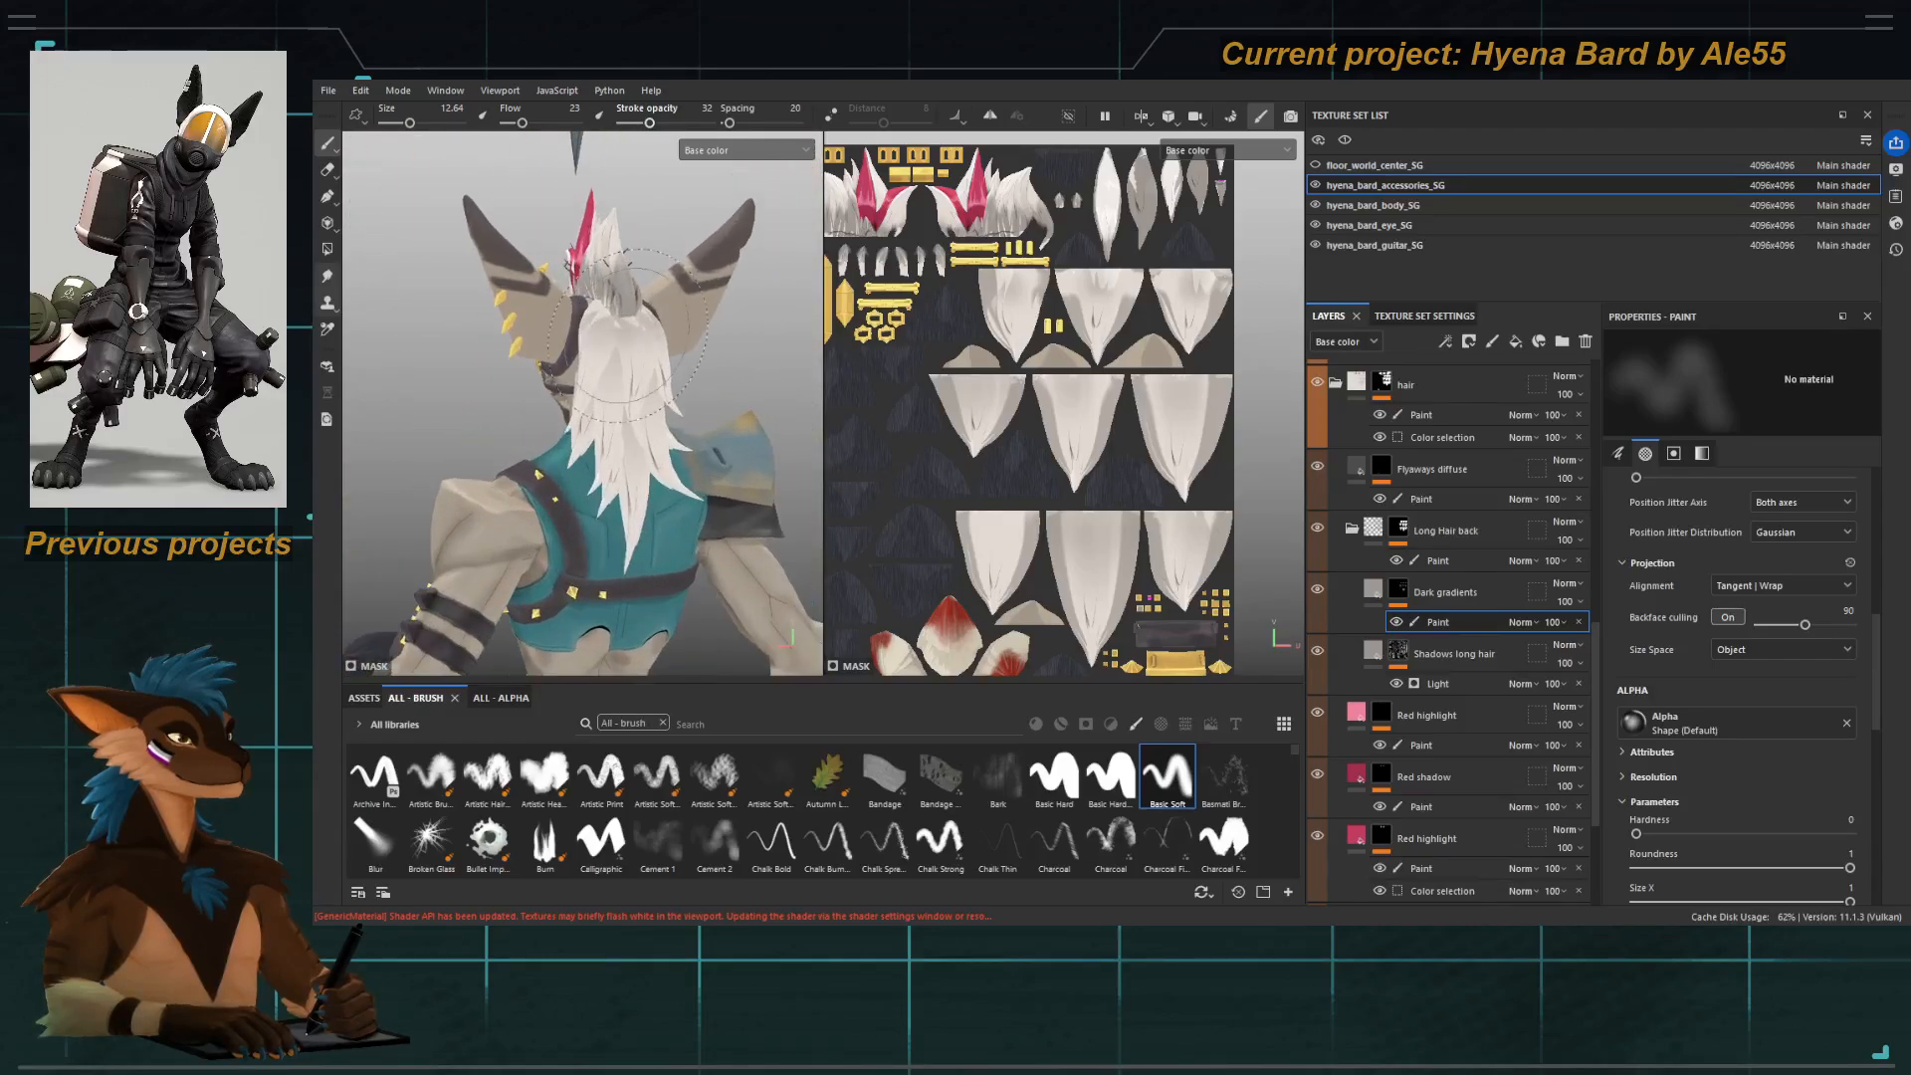
pyautogui.keyDown('alt'); pyautogui.moveTo(538, 288); pyautogui.dragTo(676, 348, button='right'); pyautogui.keyUp('alt')
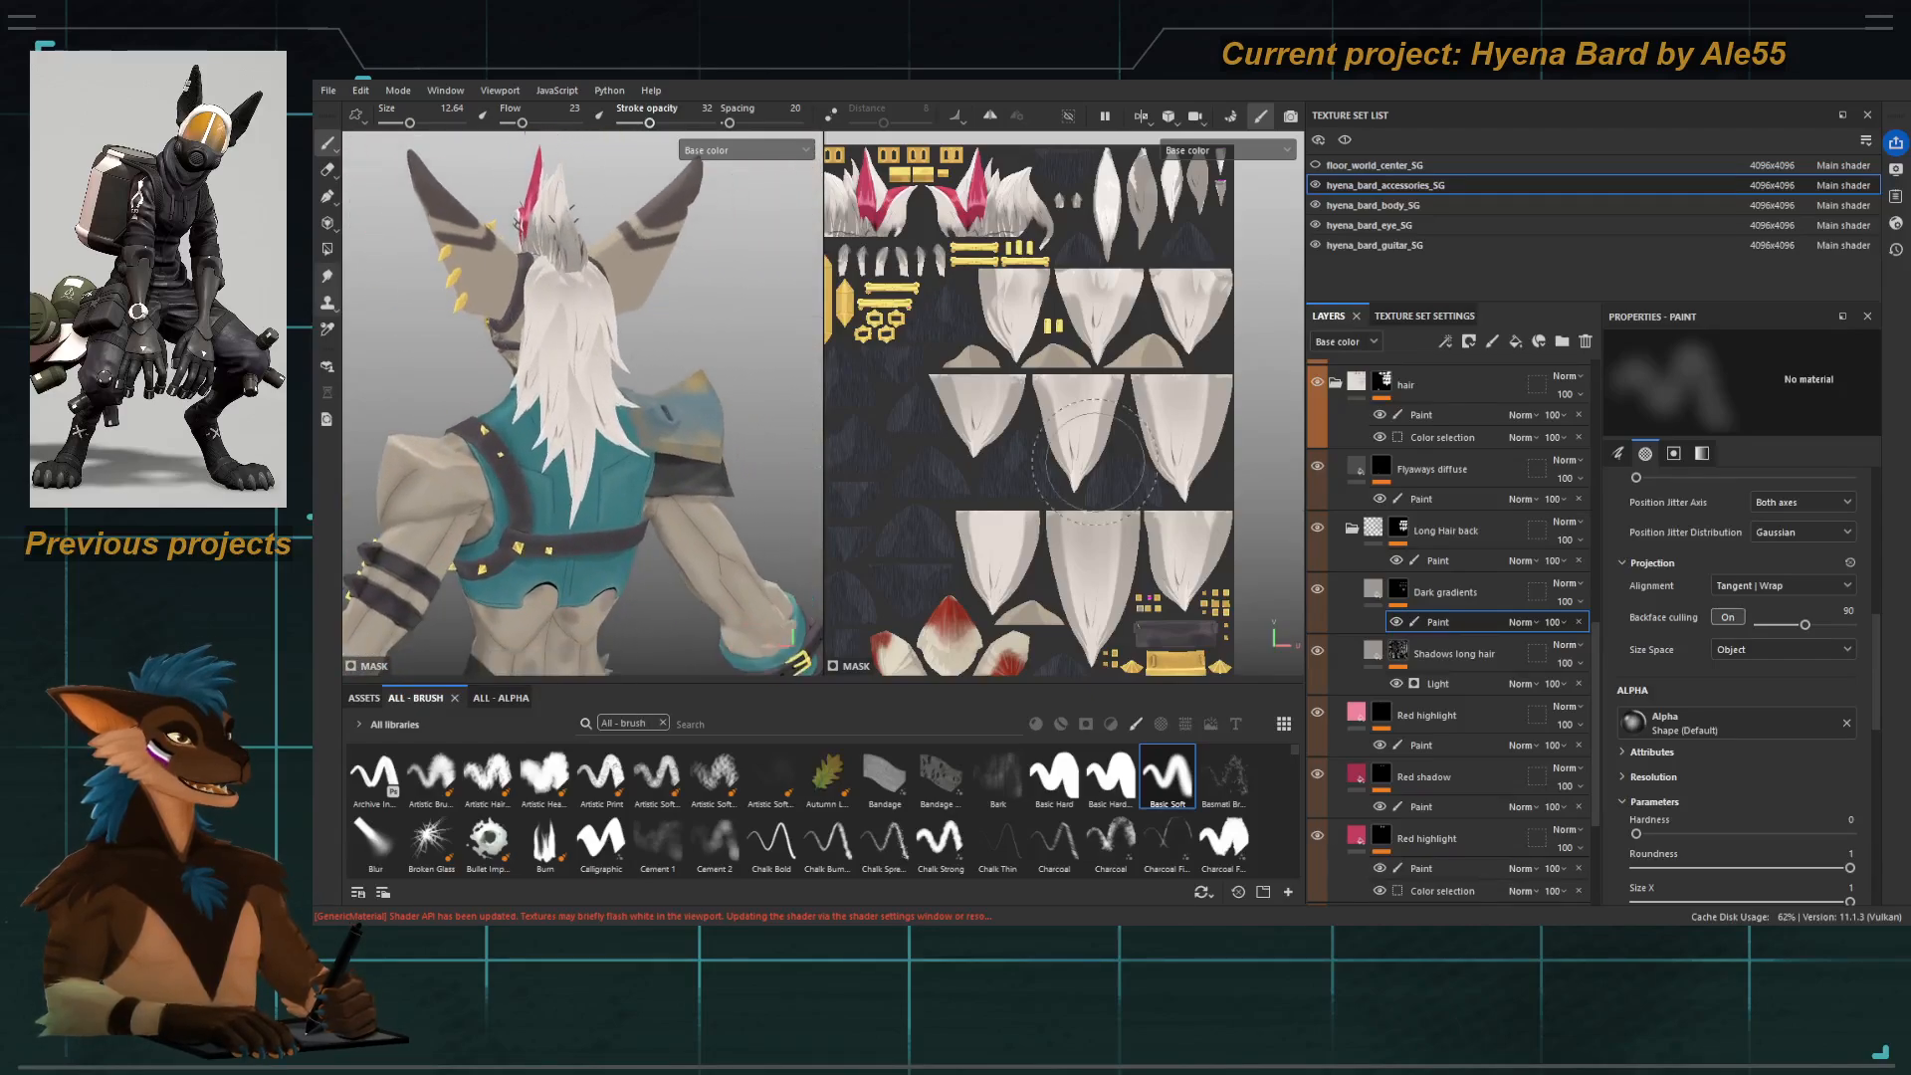
pyautogui.click(1317, 589)
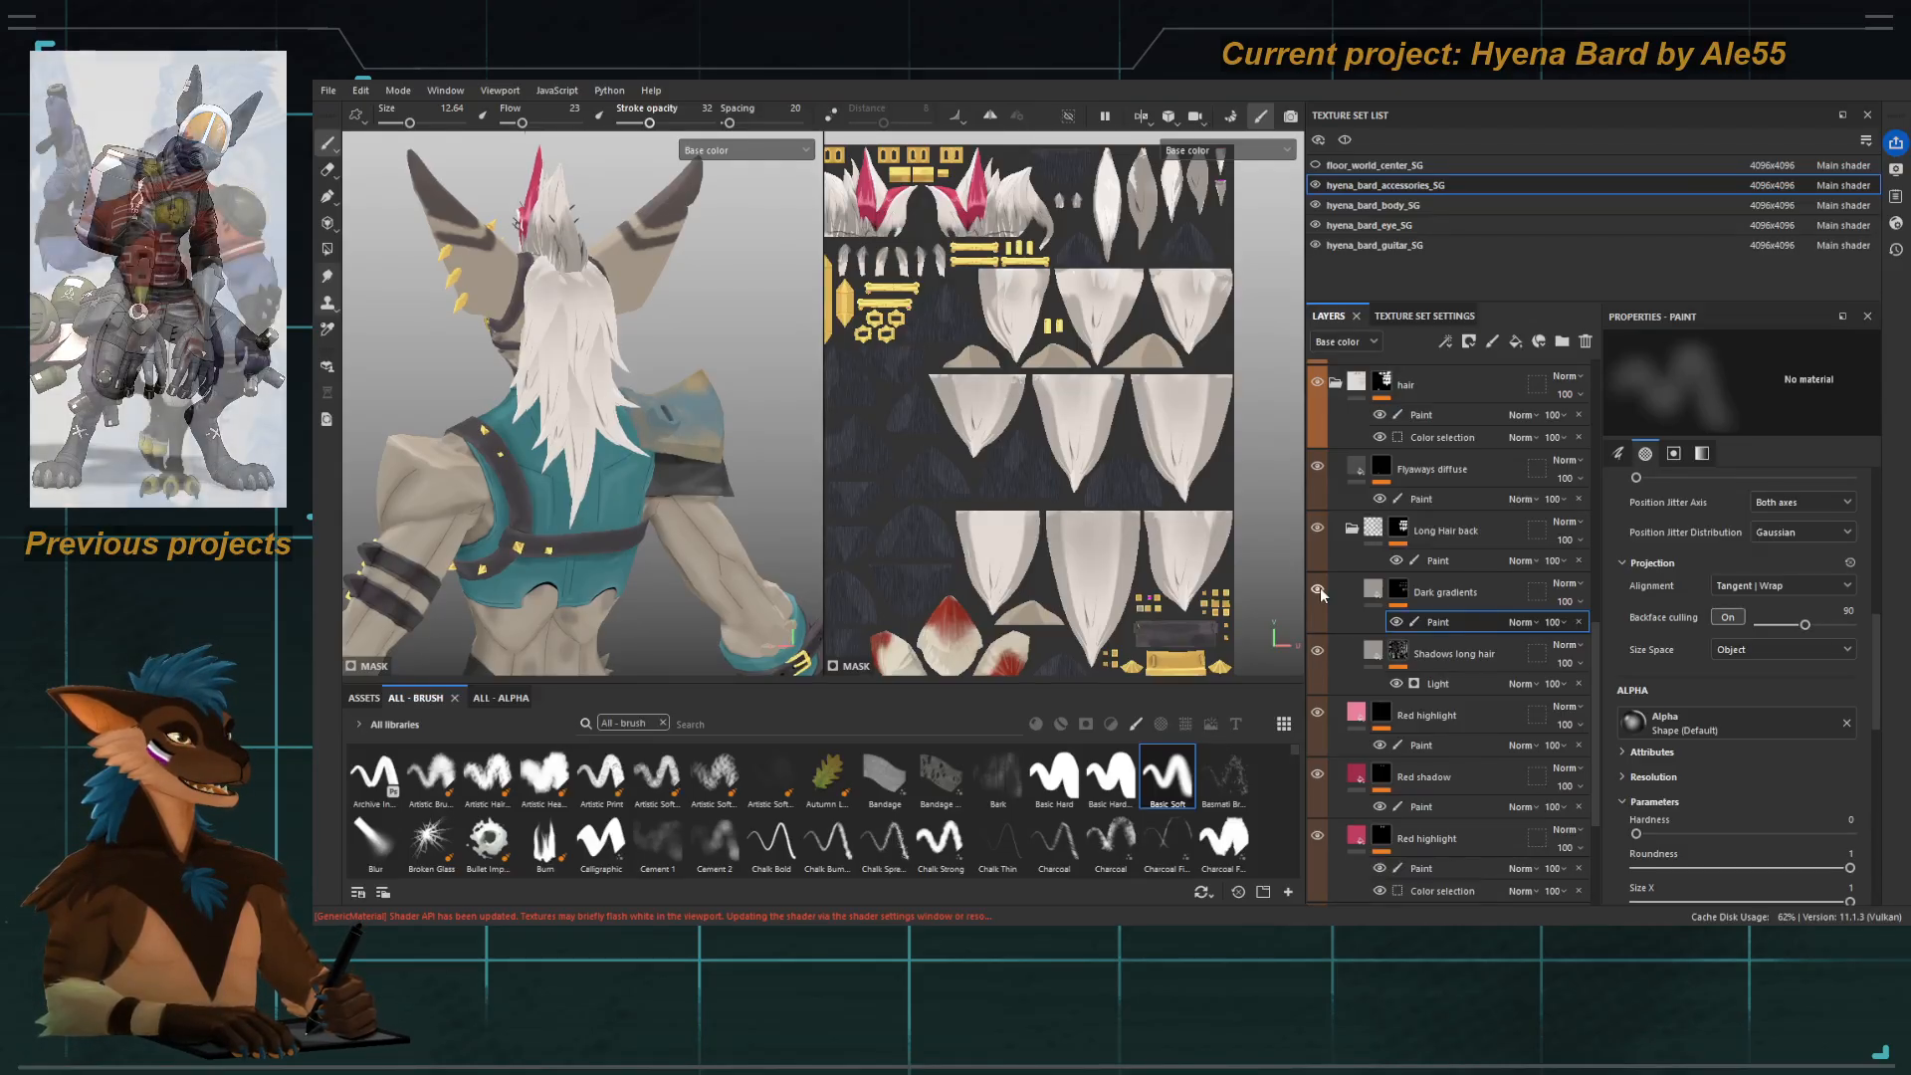
pyautogui.click(1318, 589)
pyautogui.moveTo(595, 463)
pyautogui.keyDown('alt'); pyautogui.mouseDown()
pyautogui.moveTo(816, 449)
pyautogui.moveTo(782, 445)
pyautogui.mouseUp(); pyautogui.keyUp('alt')
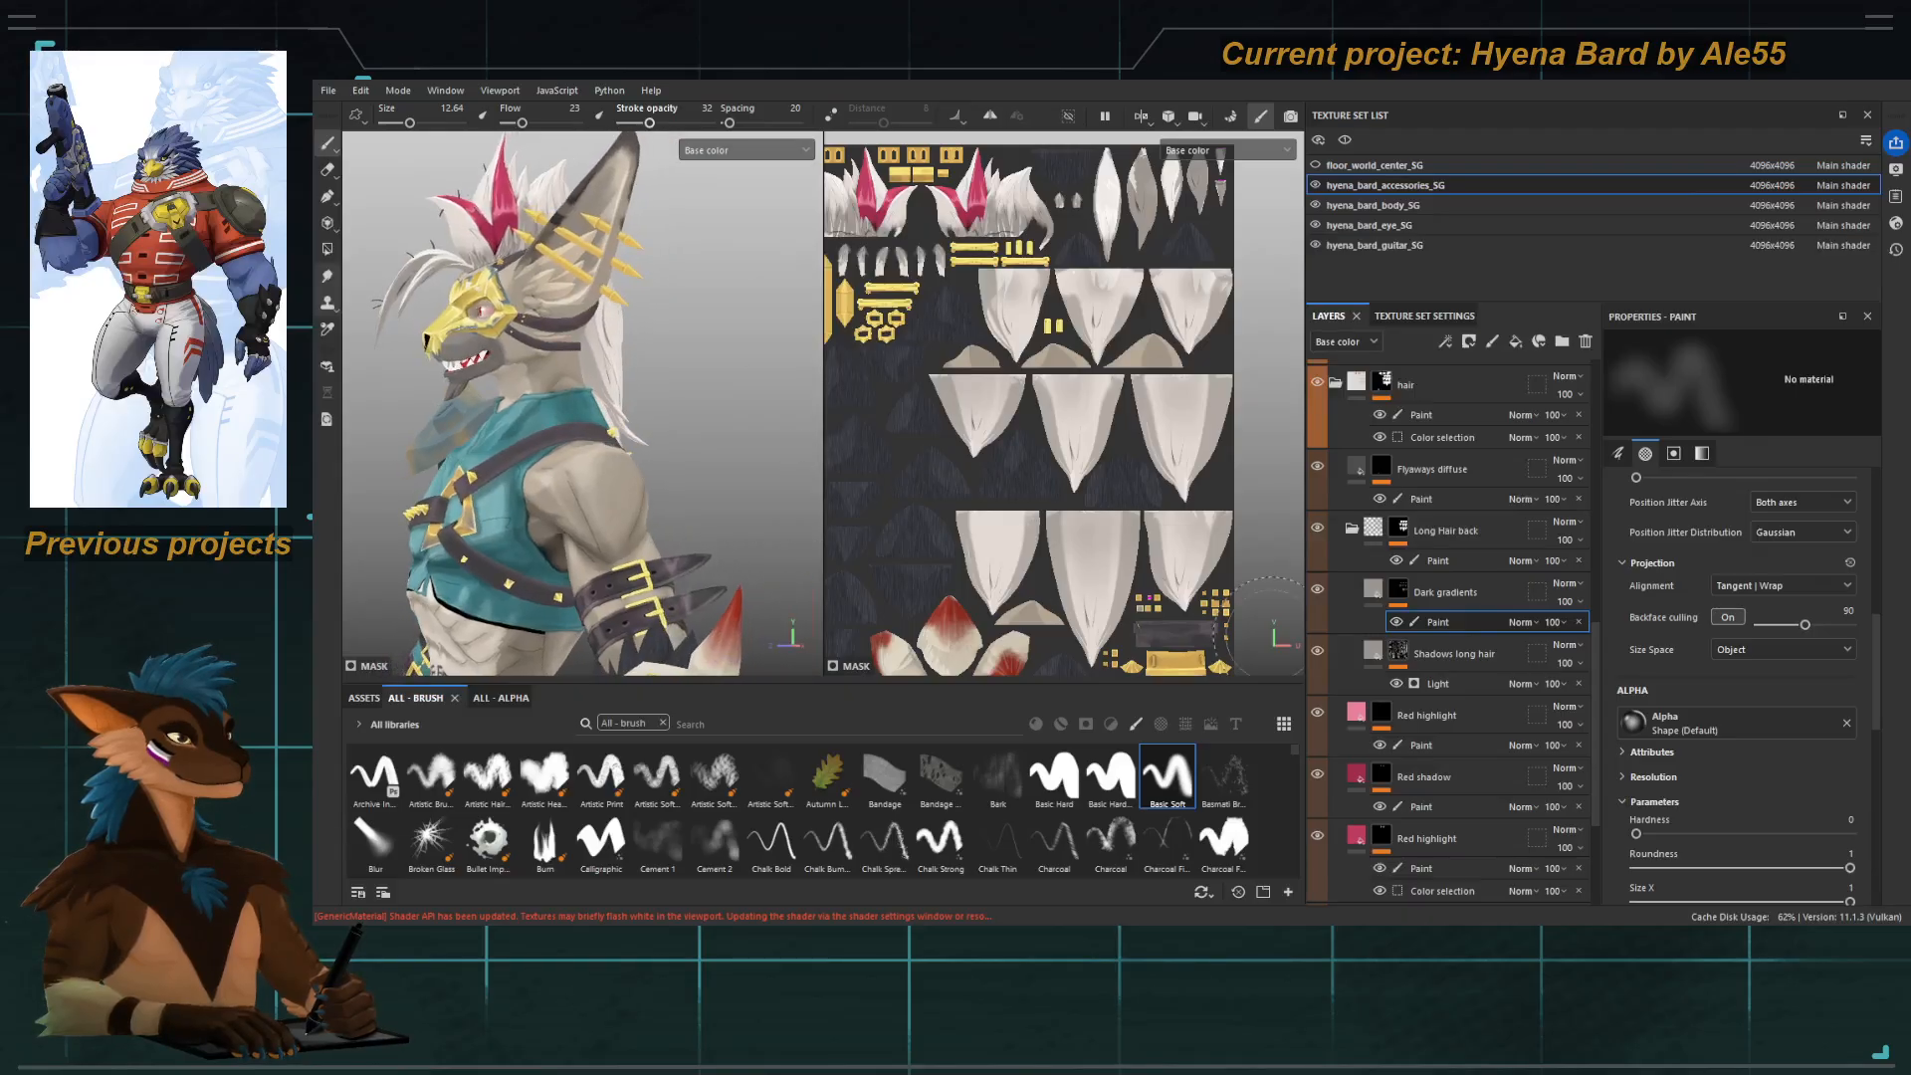
pyautogui.click(1318, 592)
pyautogui.click(1318, 591)
pyautogui.keyDown('alt'); pyautogui.moveTo(797, 537); pyautogui.dragTo(622, 534); pyautogui.keyUp('alt')
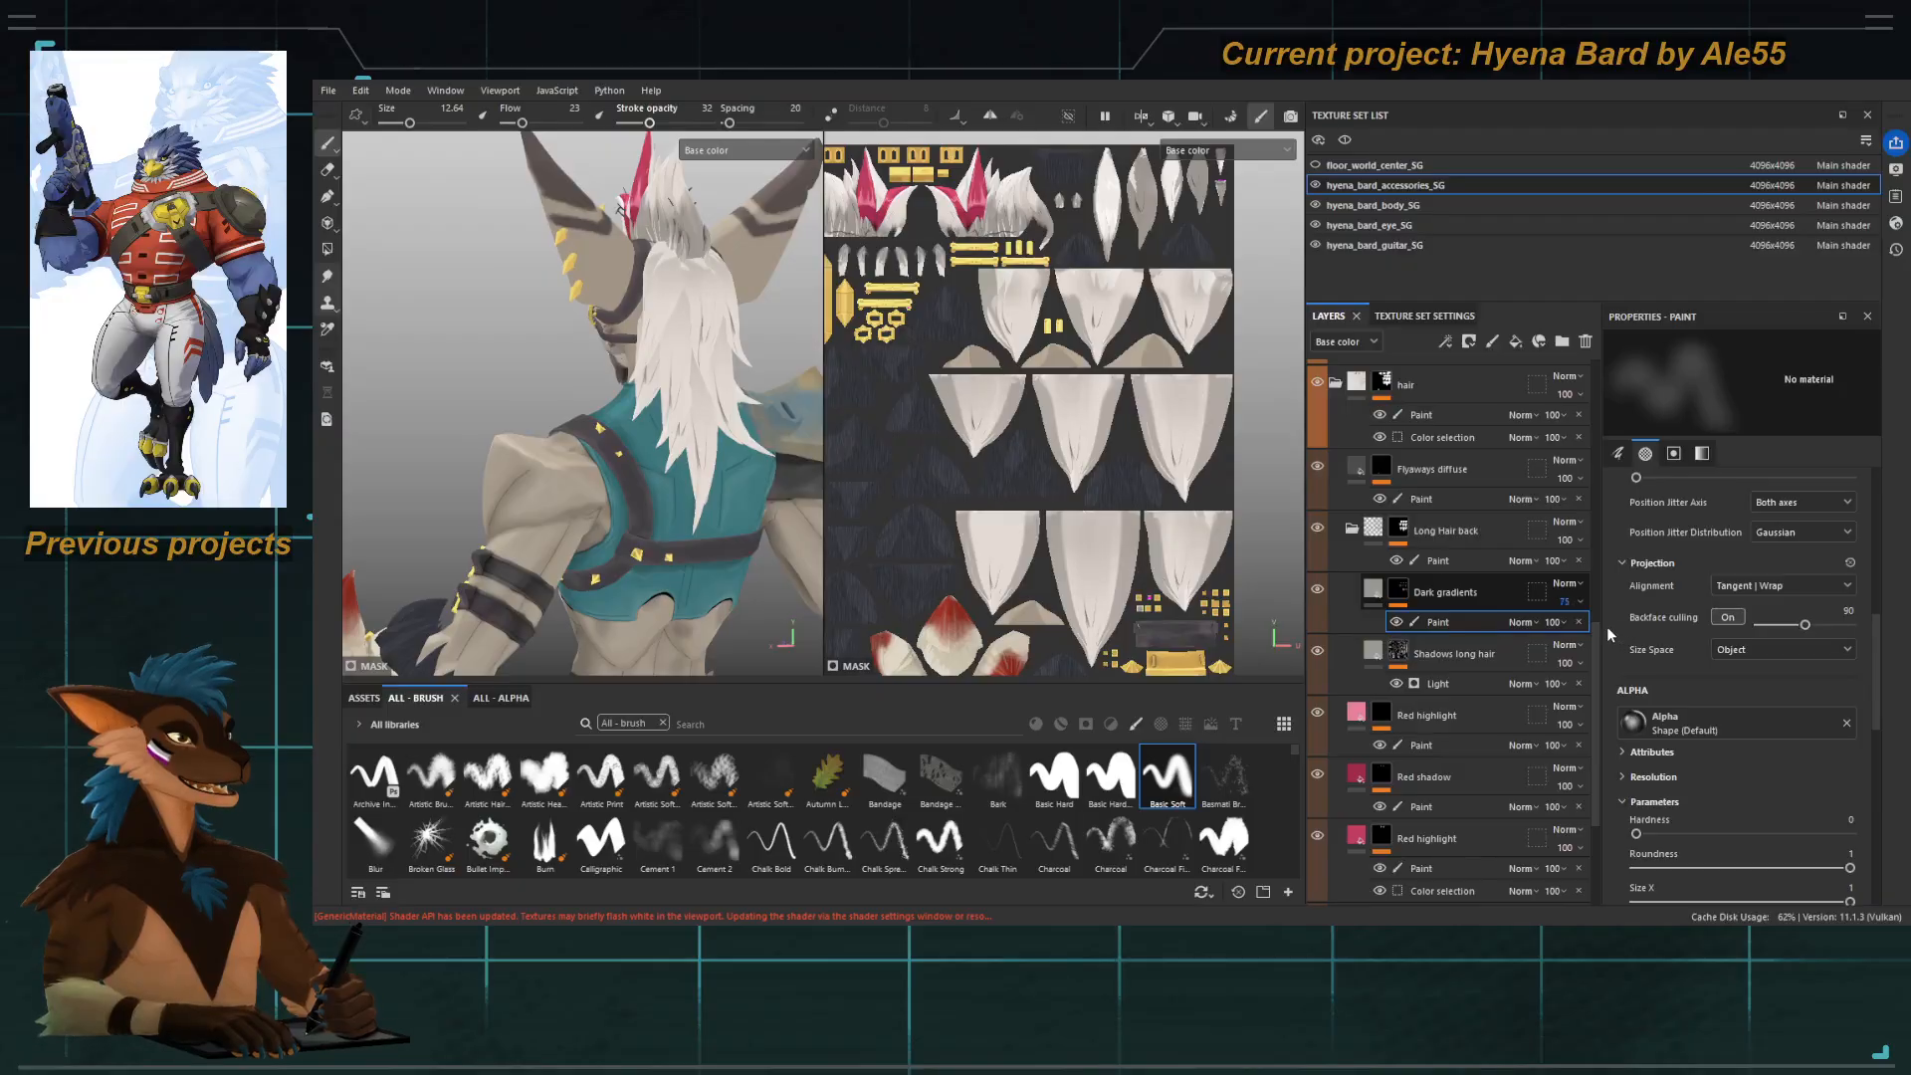
# Lower the Dark gradients layer's opacity to soften the root shadows, checking the long hair from behind.
pyautogui.moveTo(1563, 631); pyautogui.dragTo(1595, 631)
pyautogui.keyDown('alt'); pyautogui.moveTo(693, 424); pyautogui.dragTo(637, 418, button='right'); pyautogui.keyUp('alt')
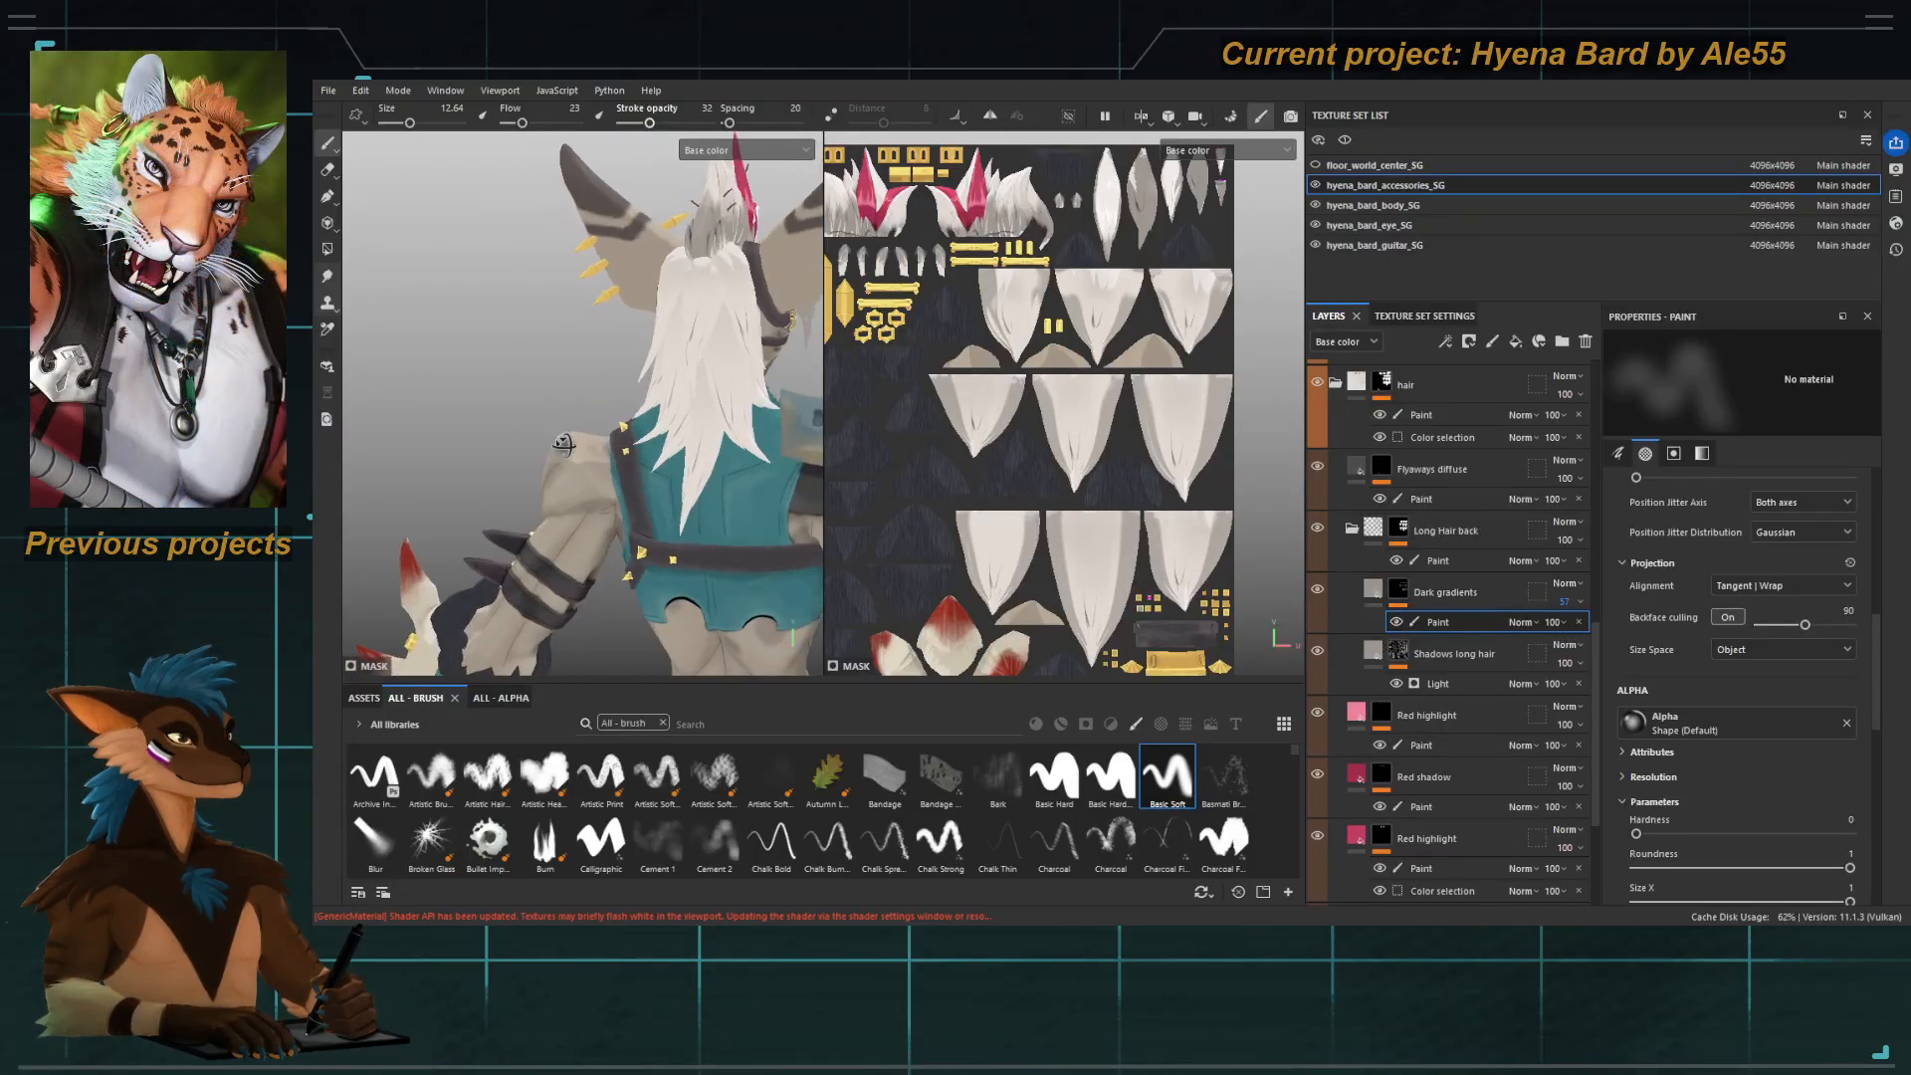
pyautogui.keyDown('alt'); pyautogui.moveTo(621, 408); pyautogui.dragTo(512, 371); pyautogui.keyUp('alt')
pyautogui.keyDown('alt'); pyautogui.moveTo(530, 368); pyautogui.dragTo(645, 396, button='right'); pyautogui.keyUp('alt')
pyautogui.moveTo(626, 433)
pyautogui.keyDown('alt'); pyautogui.mouseDown()
pyautogui.moveTo(669, 443)
pyautogui.moveTo(608, 471)
pyautogui.moveTo(637, 468)
pyautogui.mouseUp(); pyautogui.keyUp('alt')
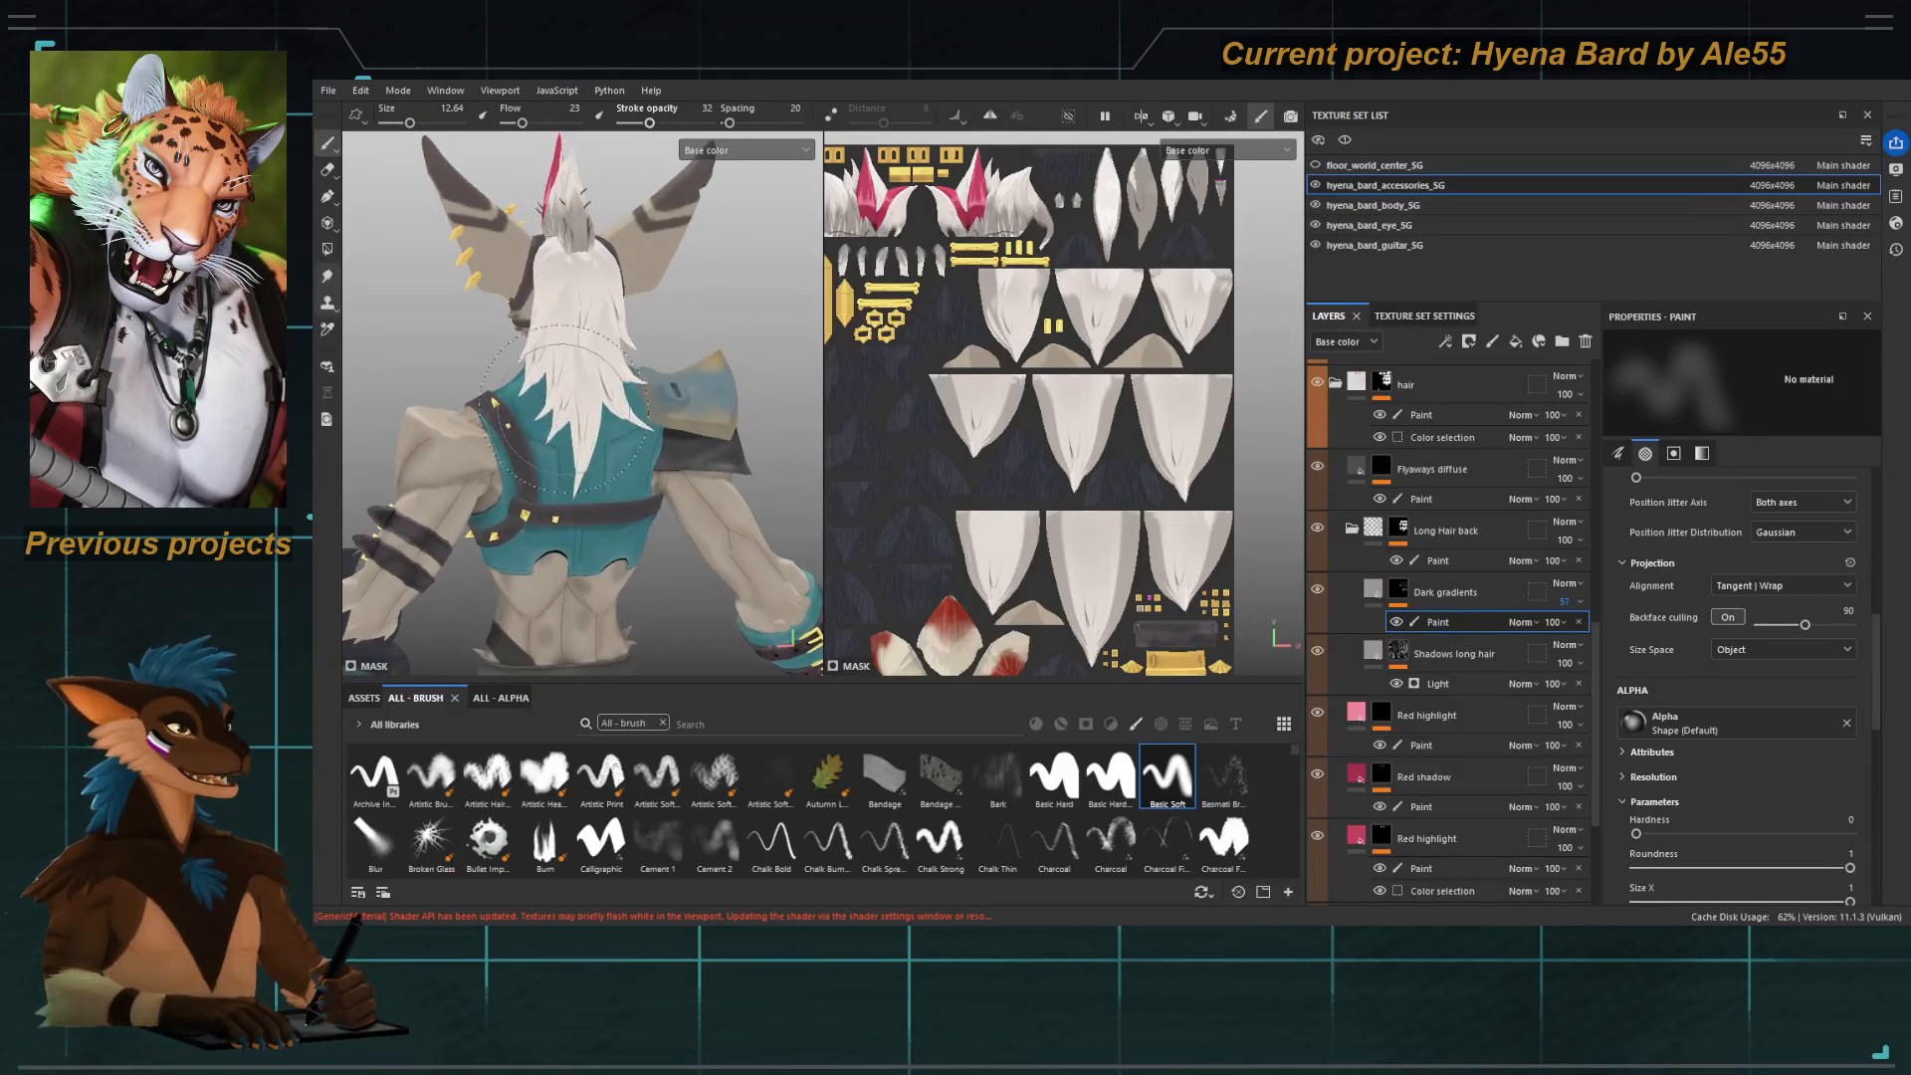
# Examine the long back hair up close and inspect the masks of the Fake AO shadow instance and Fake Light instance layers.
pyautogui.keyDown('alt'); pyautogui.moveTo(552, 388); pyautogui.dragTo(589, 392, button='right'); pyautogui.keyUp('alt')
pyautogui.keyDown('alt'); pyautogui.moveTo(587, 378); pyautogui.dragTo(594, 431, button='middle'); pyautogui.keyUp('alt')
pyautogui.keyDown('alt'); pyautogui.moveTo(594, 431); pyautogui.dragTo(647, 399, button='right'); pyautogui.keyUp('alt')
pyautogui.moveTo(598, 354)
pyautogui.keyDown('alt'); pyautogui.mouseDown()
pyautogui.moveTo(499, 363)
pyautogui.moveTo(572, 405)
pyautogui.moveTo(469, 413)
pyautogui.moveTo(619, 419)
pyautogui.moveTo(558, 438)
pyautogui.mouseUp(); pyautogui.keyUp('alt')
pyautogui.keyDown('alt'); pyautogui.moveTo(557, 438); pyautogui.dragTo(597, 423, button='right'); pyautogui.keyUp('alt')
pyautogui.keyDown('alt'); pyautogui.moveTo(597, 423); pyautogui.dragTo(632, 469, button='middle'); pyautogui.keyUp('alt')
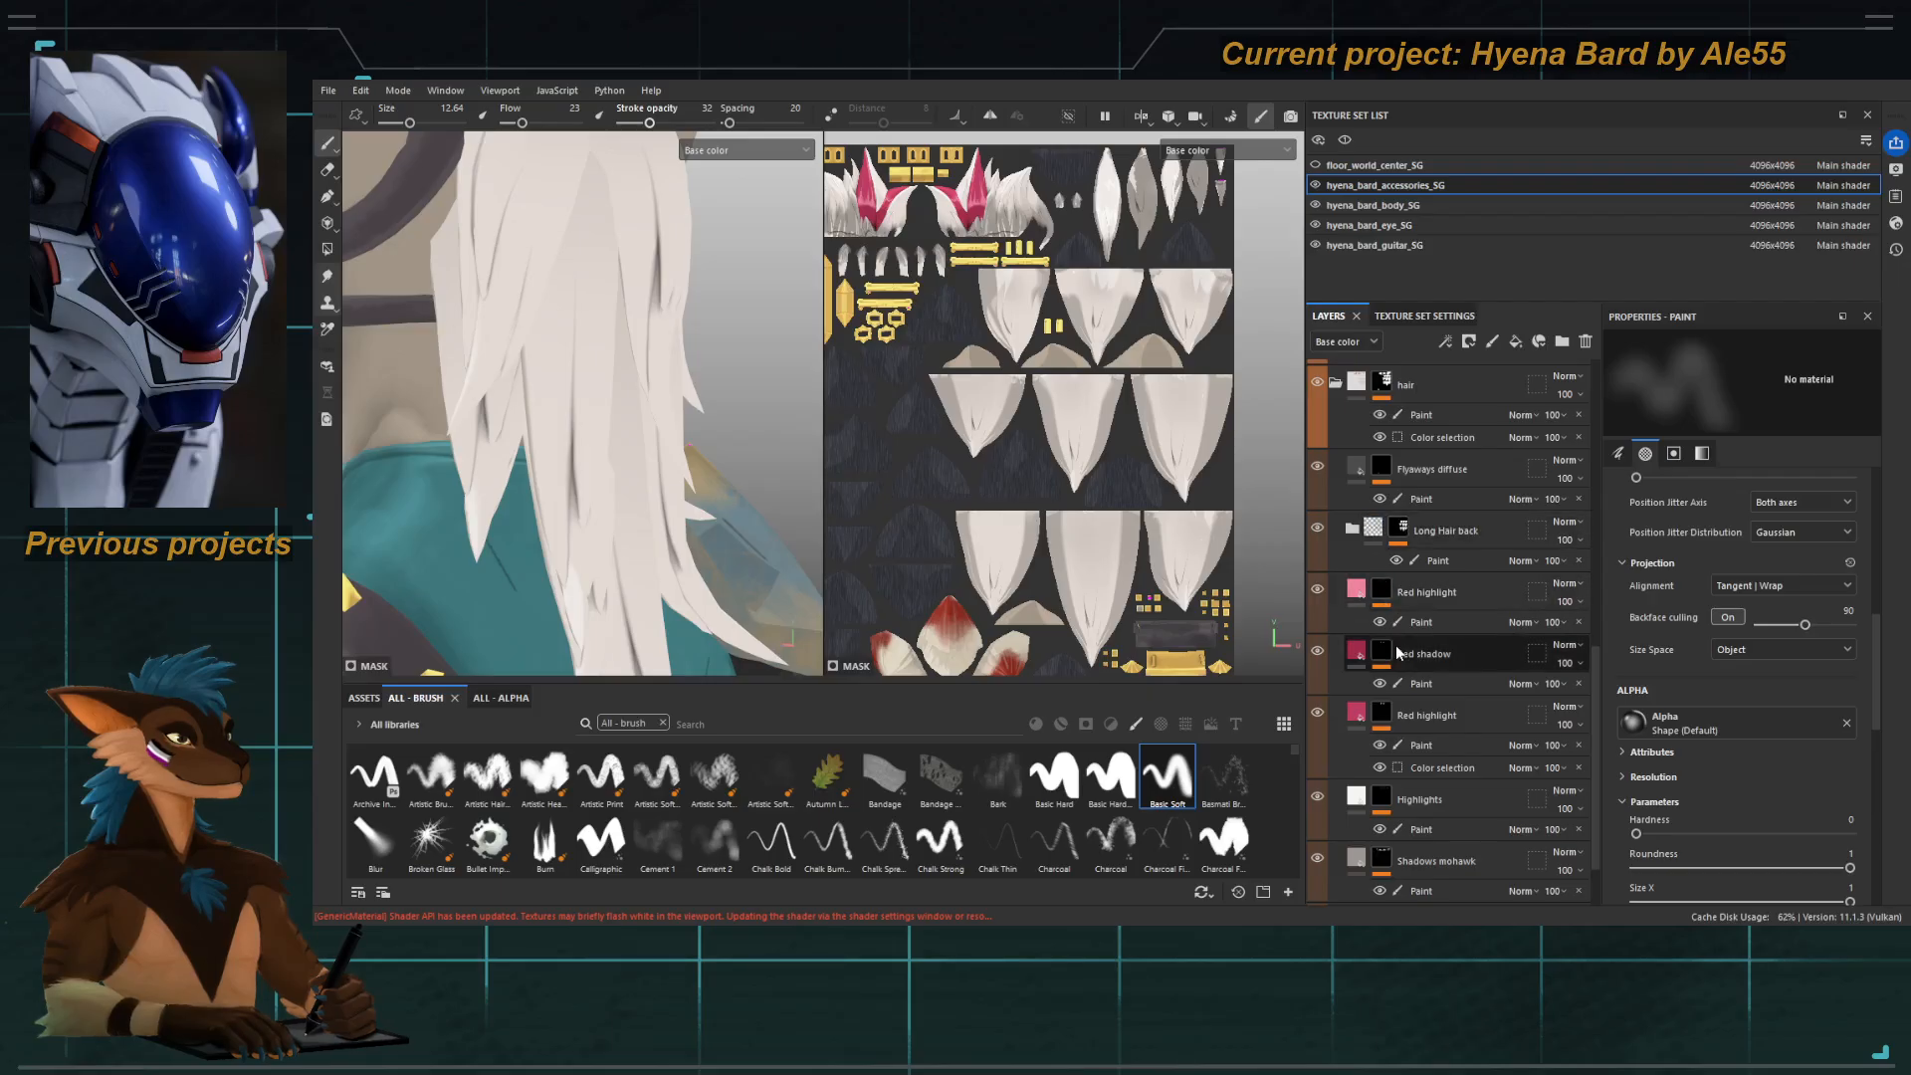
pyautogui.scroll(-5, 1371, 590)
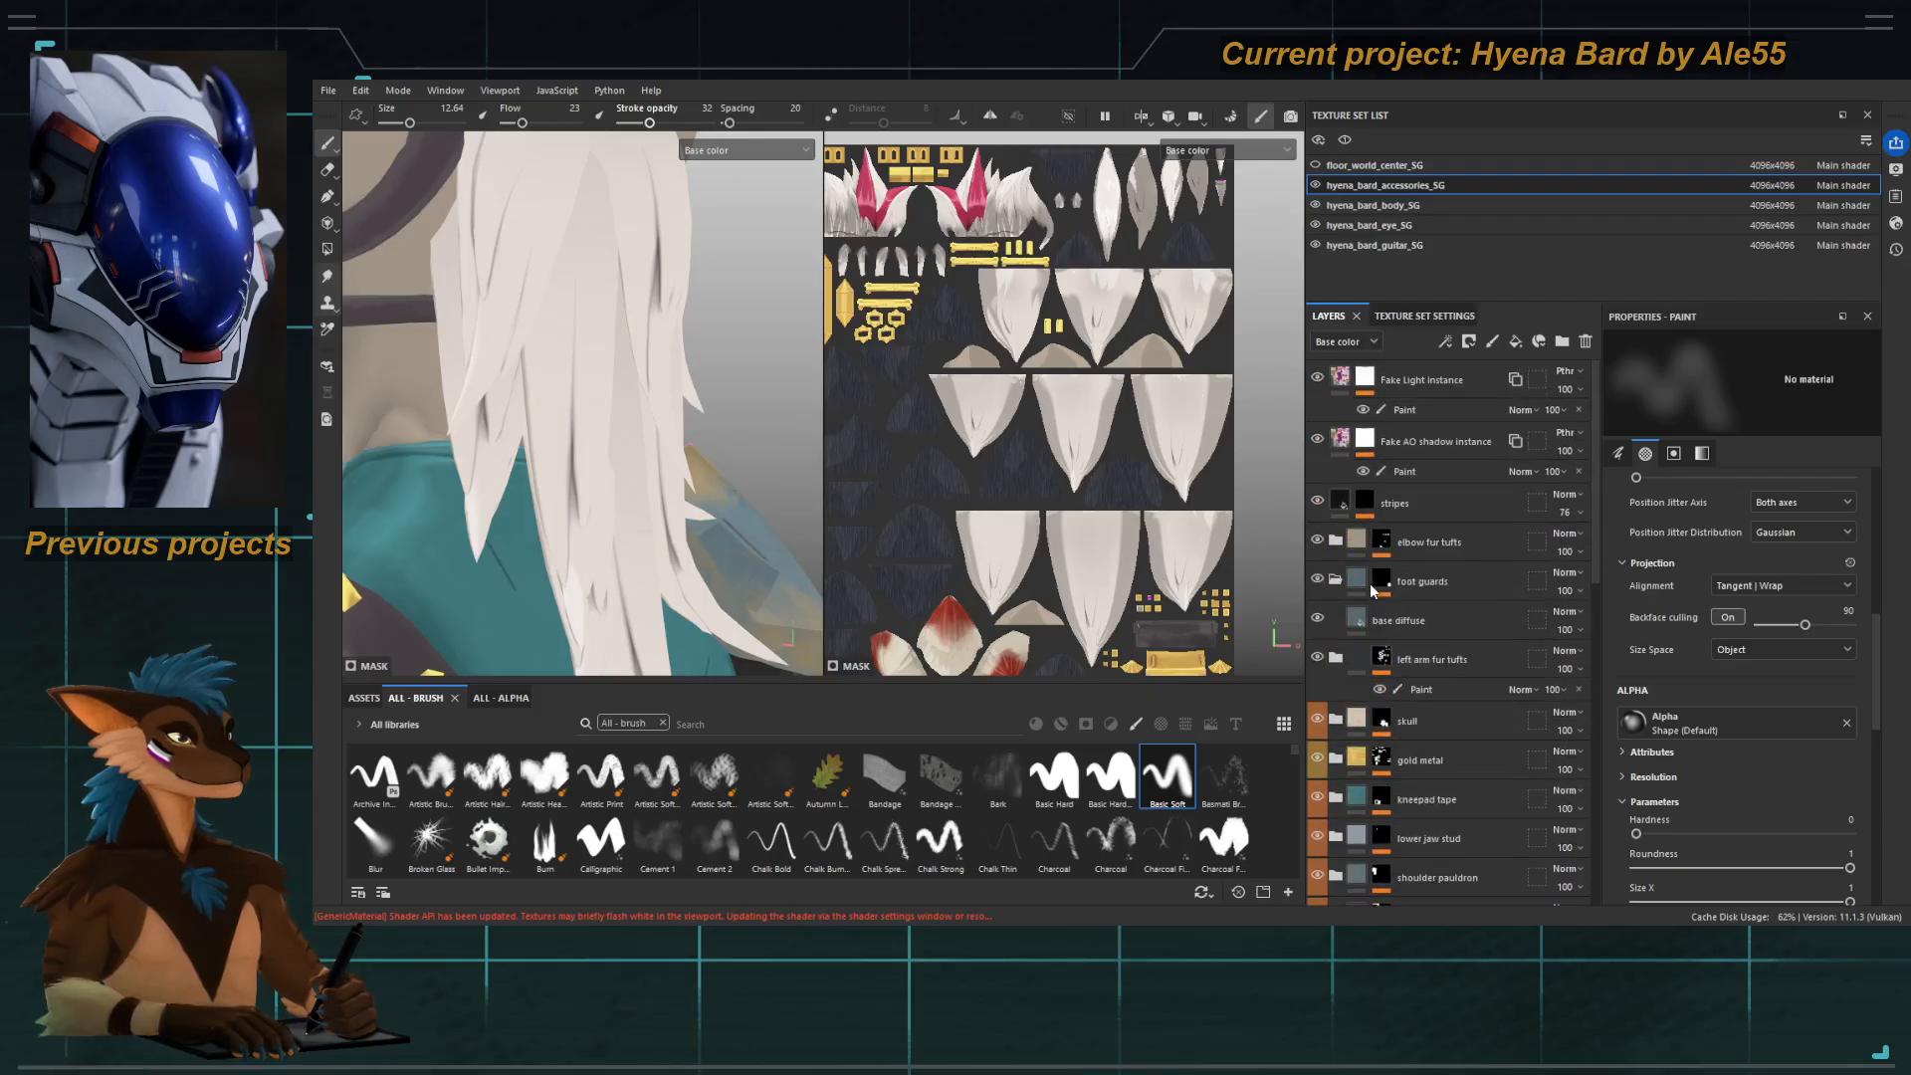
pyautogui.keyDown('alt'); pyautogui.click(1365, 441); pyautogui.keyUp('alt')
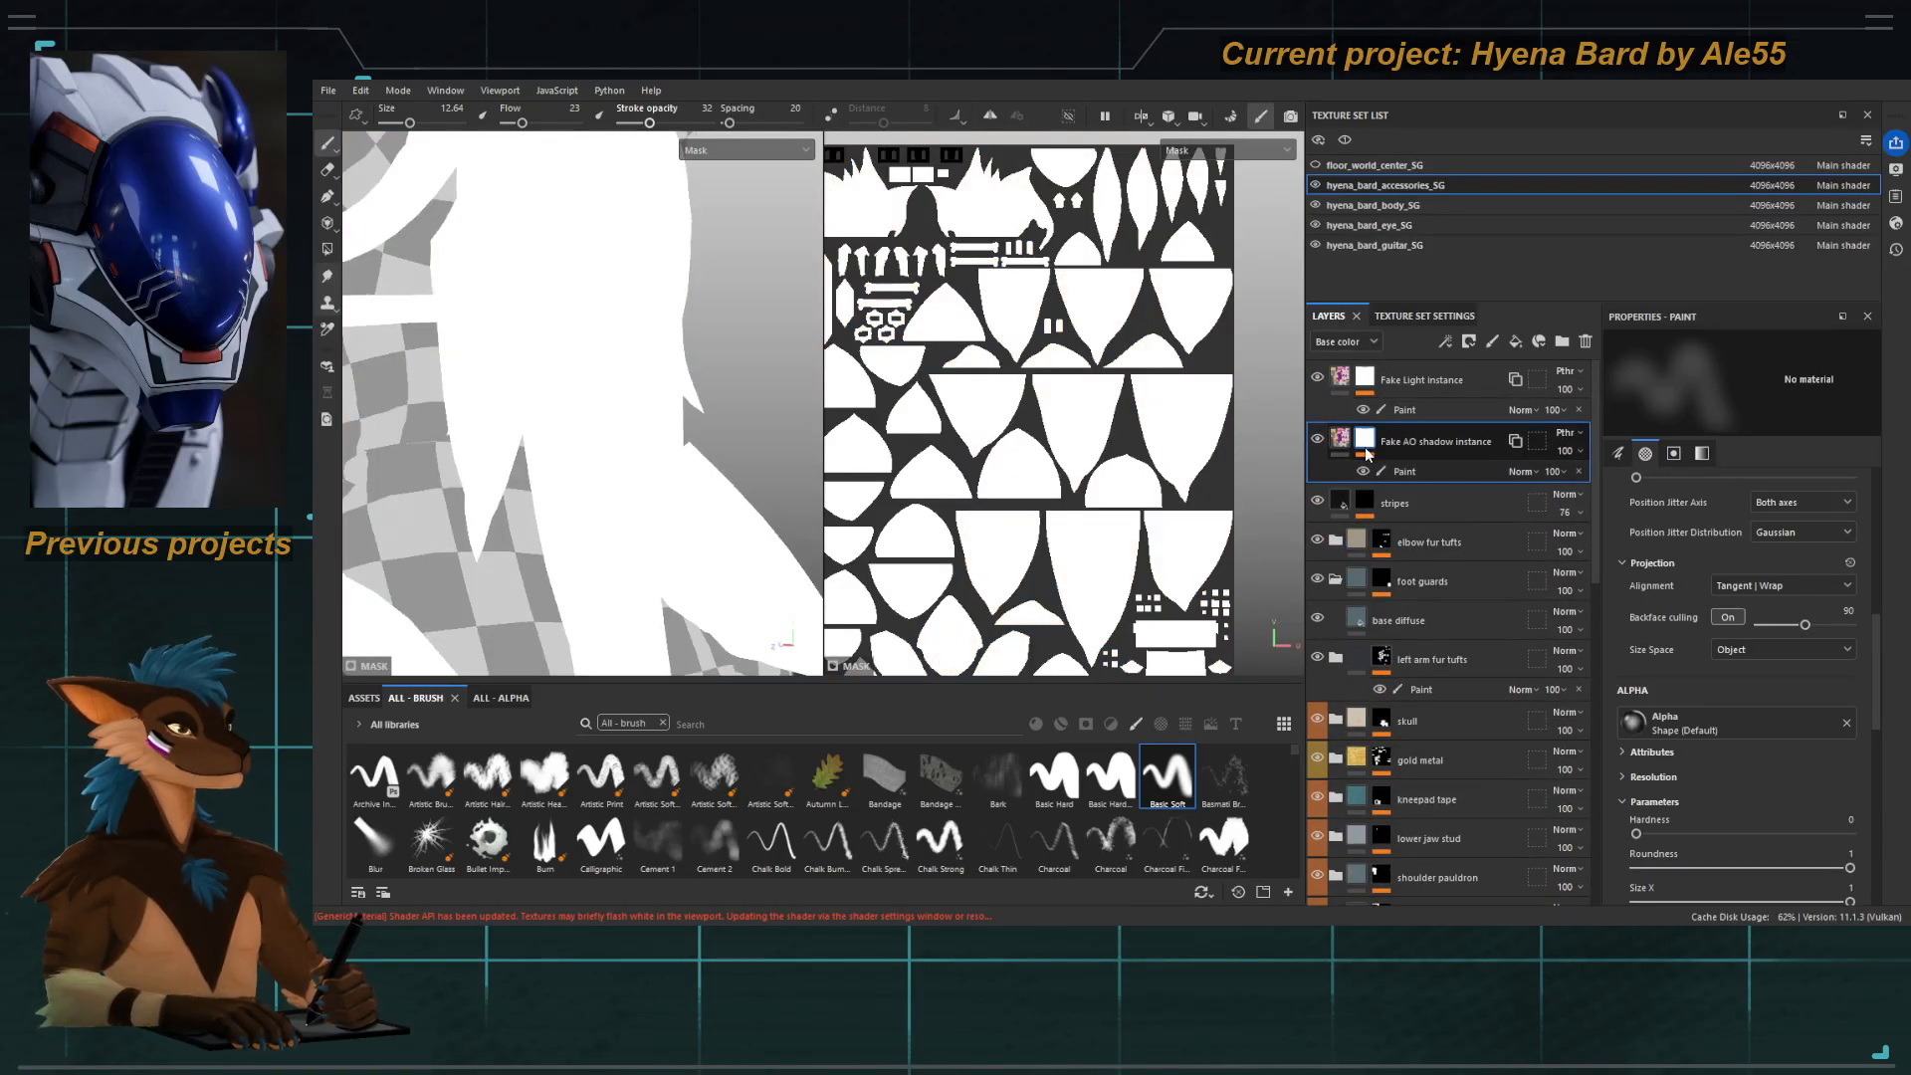
pyautogui.keyDown('alt'); pyautogui.click(1365, 379); pyautogui.keyUp('alt')
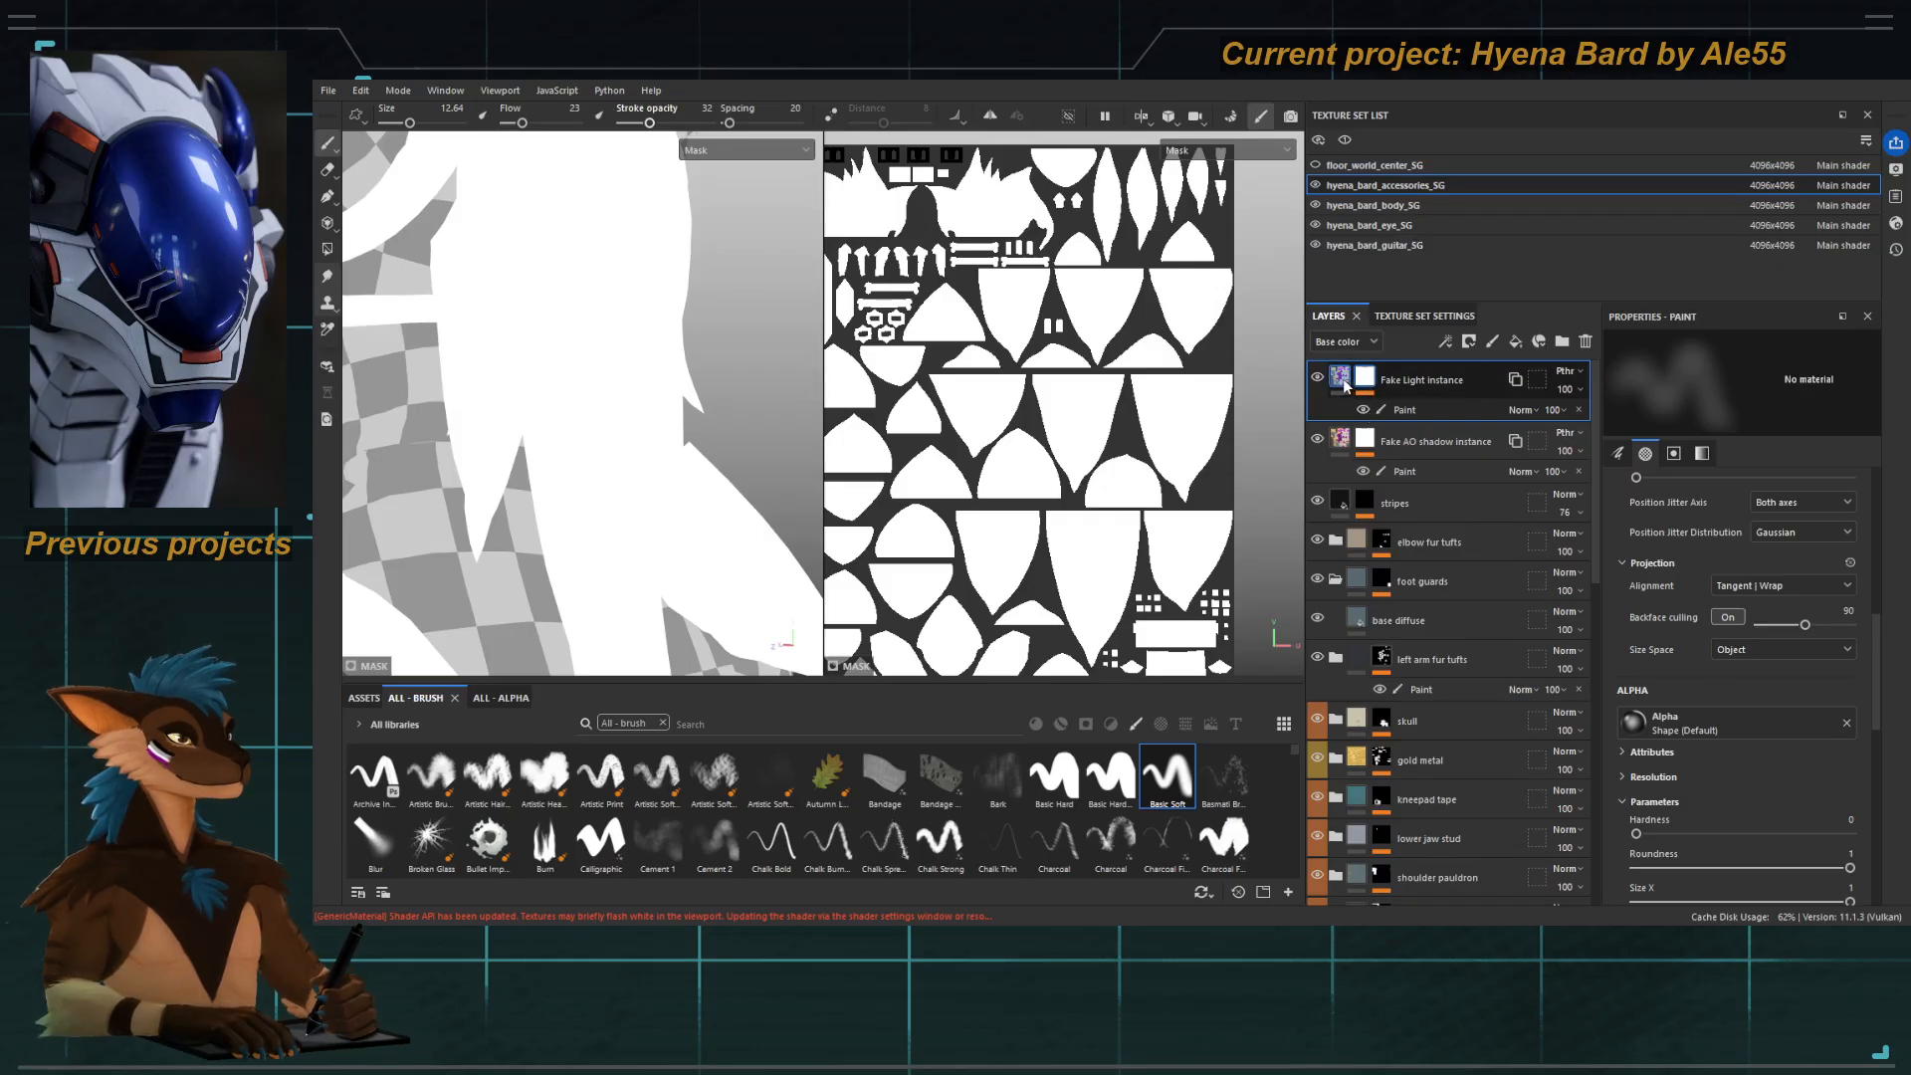
pyautogui.click(1343, 379)
pyautogui.click(1343, 418)
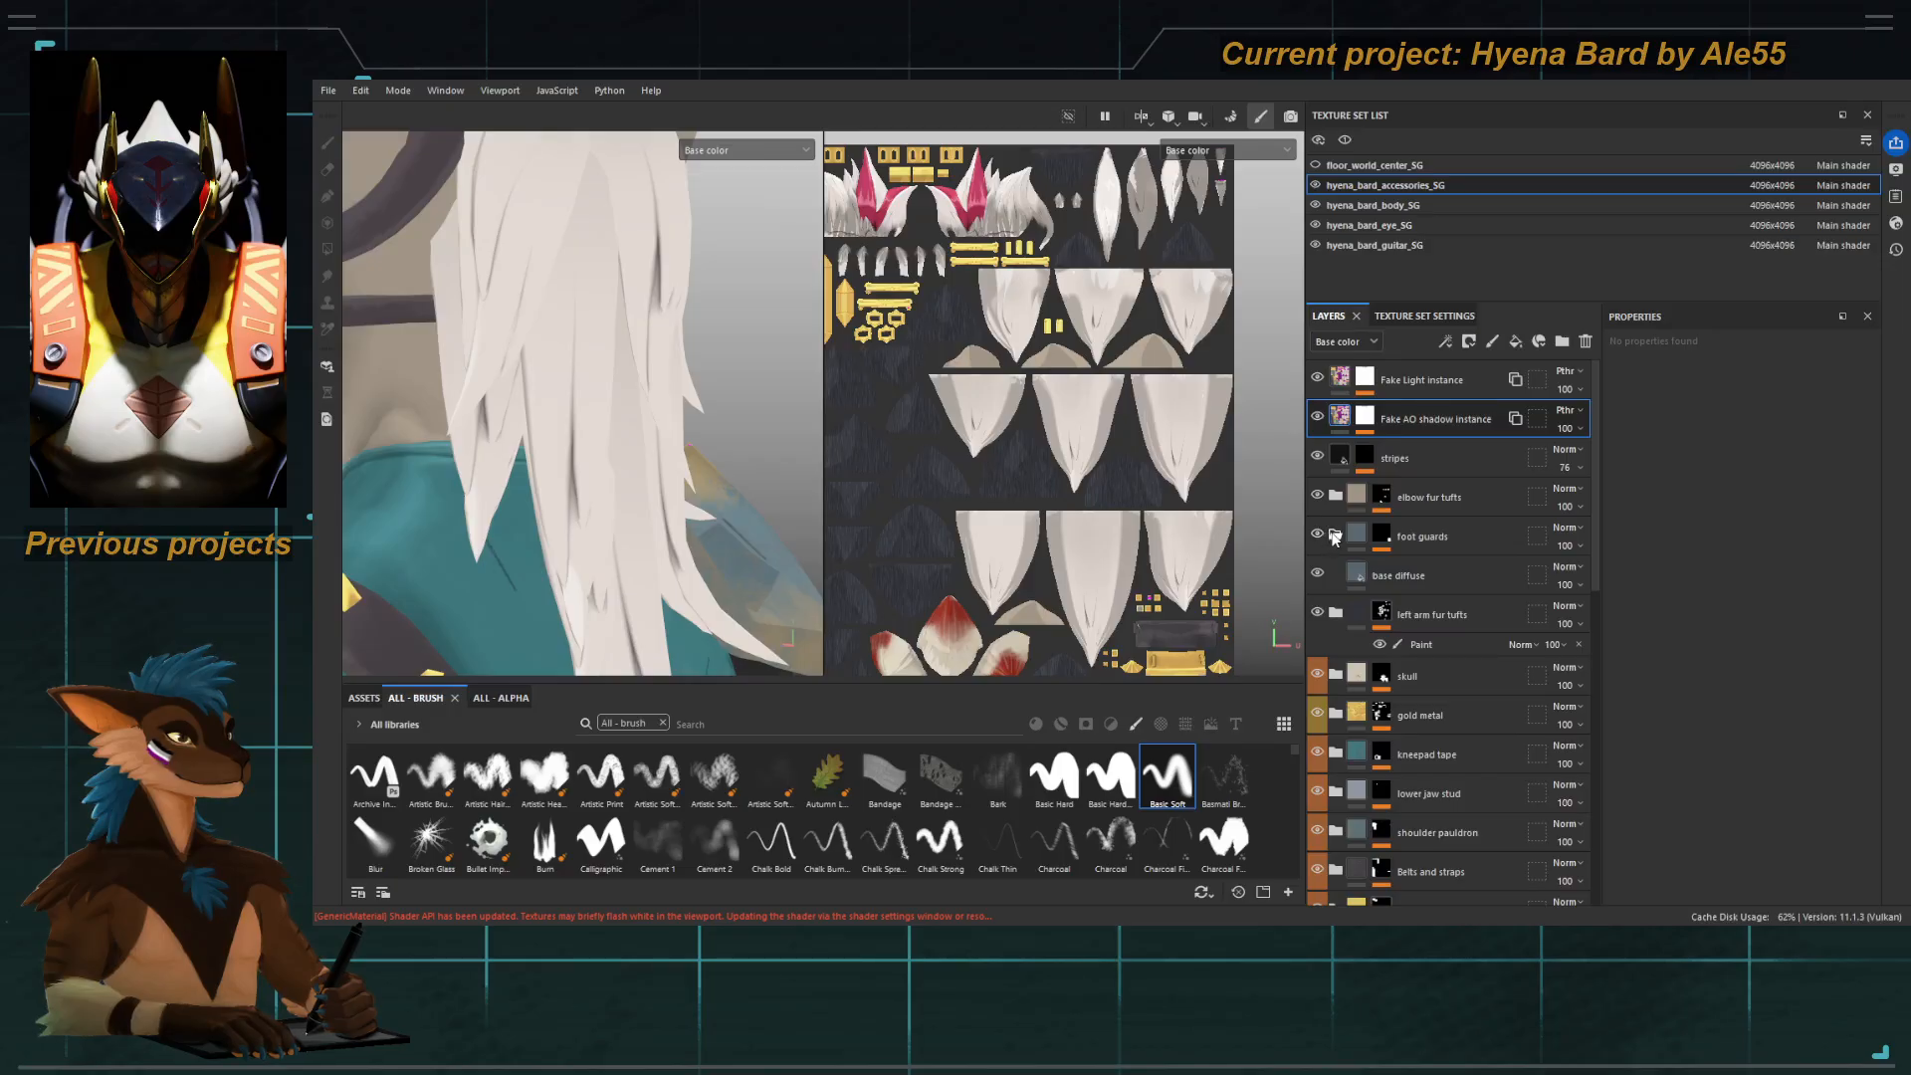
# Inspect the masks of the Shadows mohawk, Highlights, Red highlight and Red shadow layers and of the hair folder.
pyautogui.scroll(-8, 1335, 538)
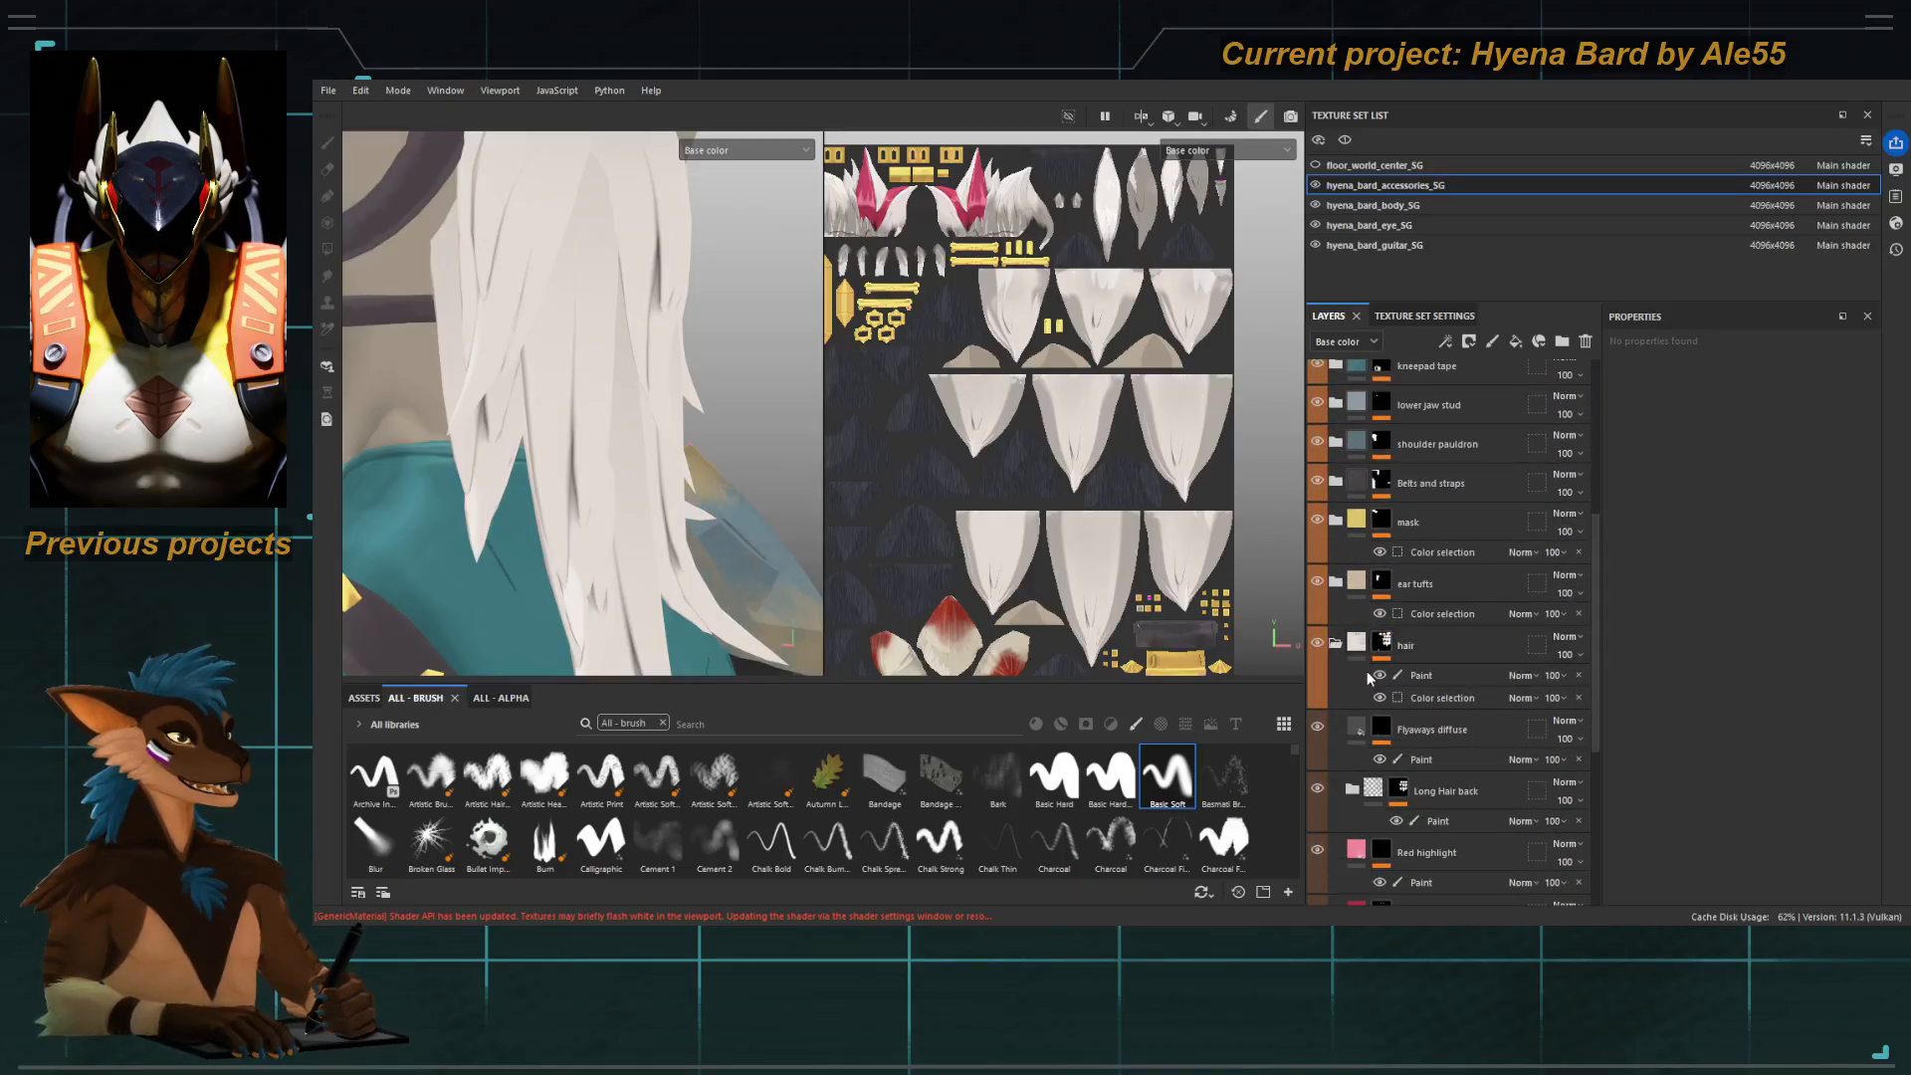
pyautogui.scroll(-7, 1370, 678)
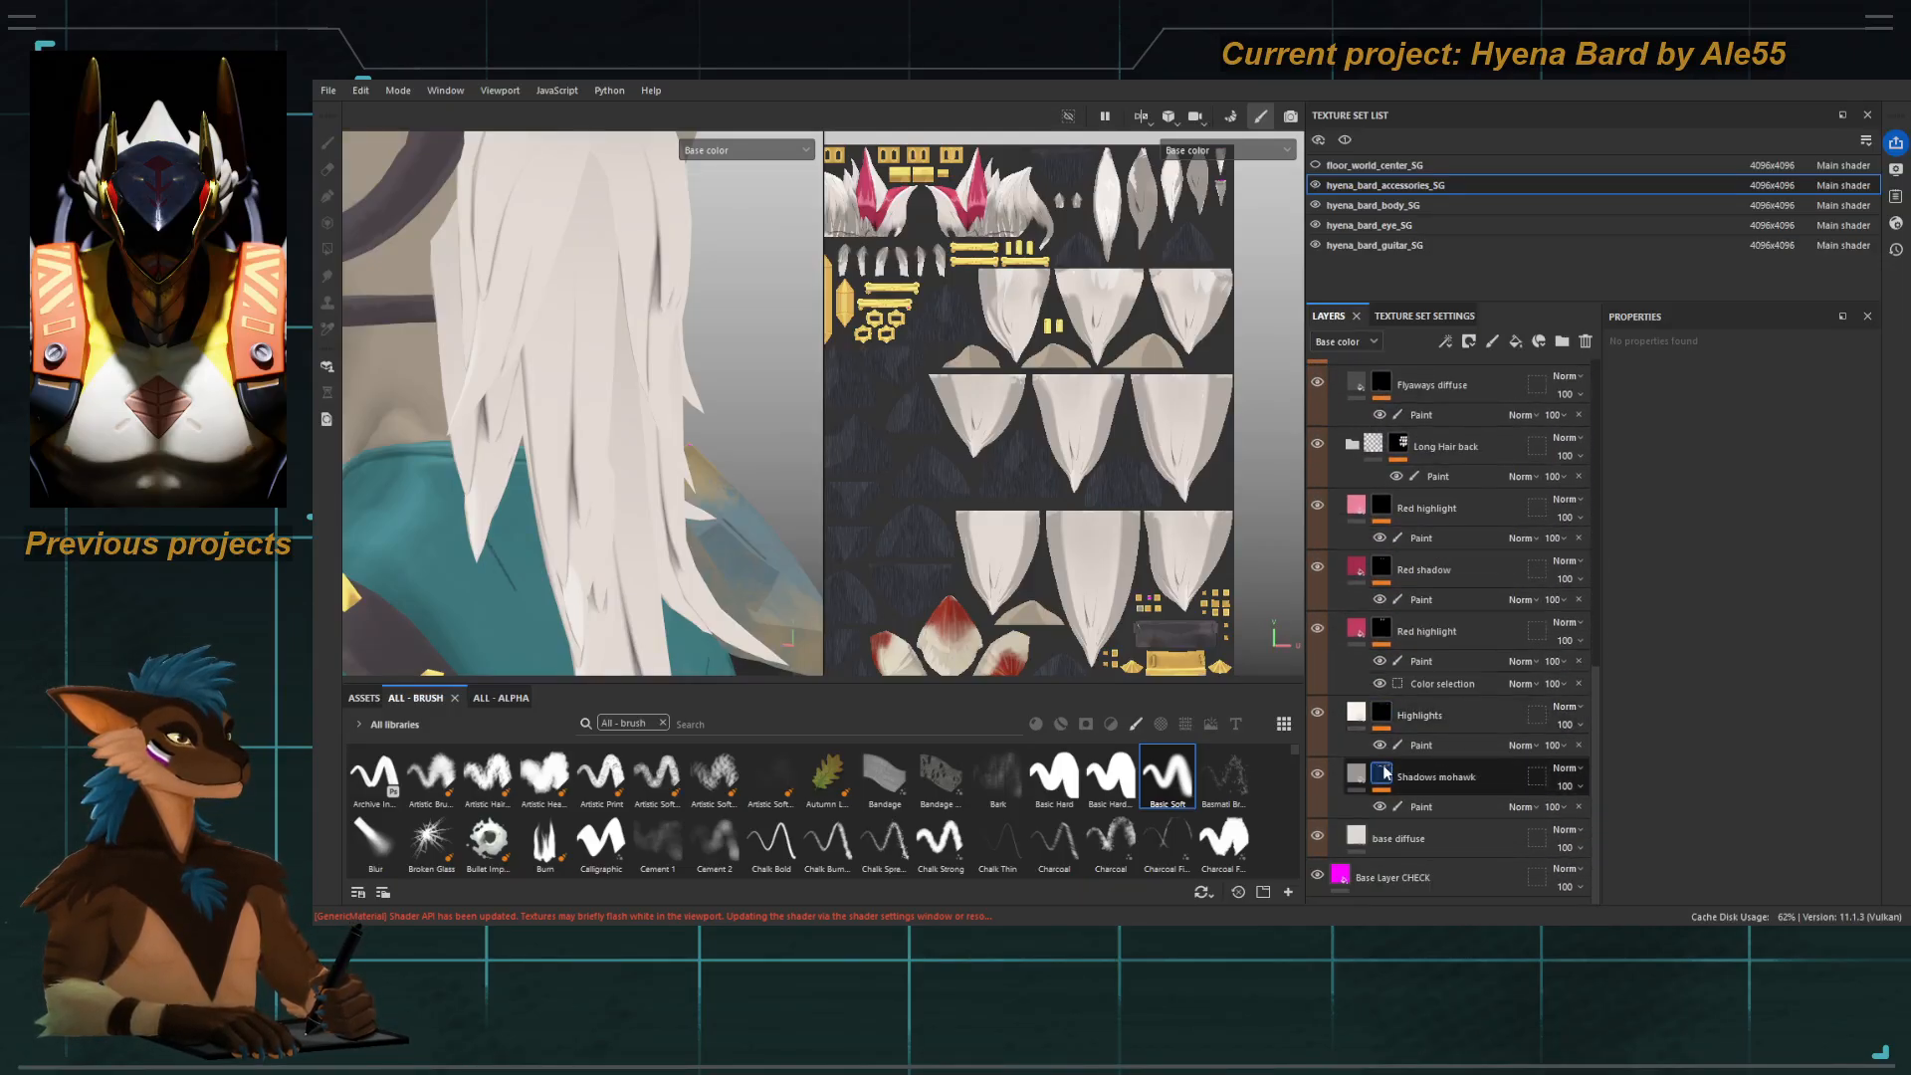
pyautogui.click(1384, 772)
pyautogui.click(1384, 717)
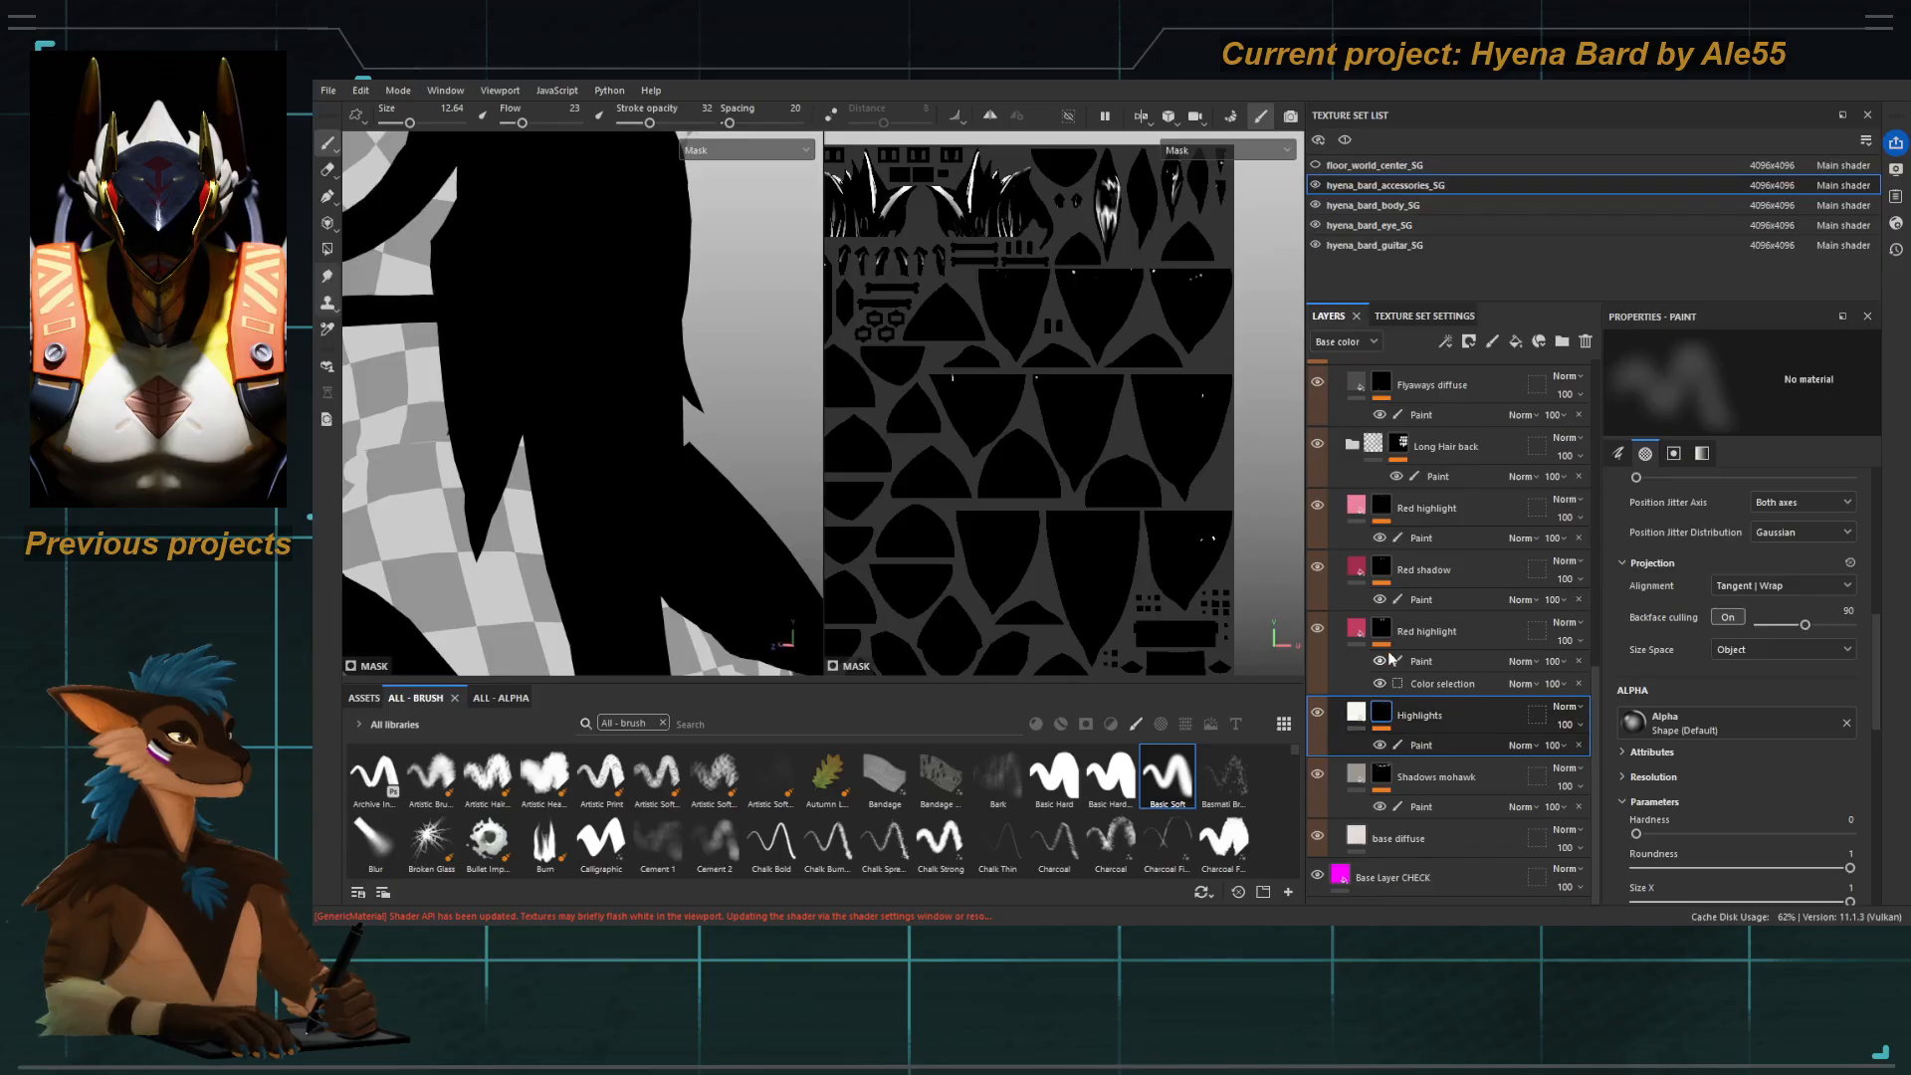
pyautogui.click(1382, 630)
pyautogui.click(1382, 568)
pyautogui.click(1381, 506)
pyautogui.scroll(3, 1380, 512)
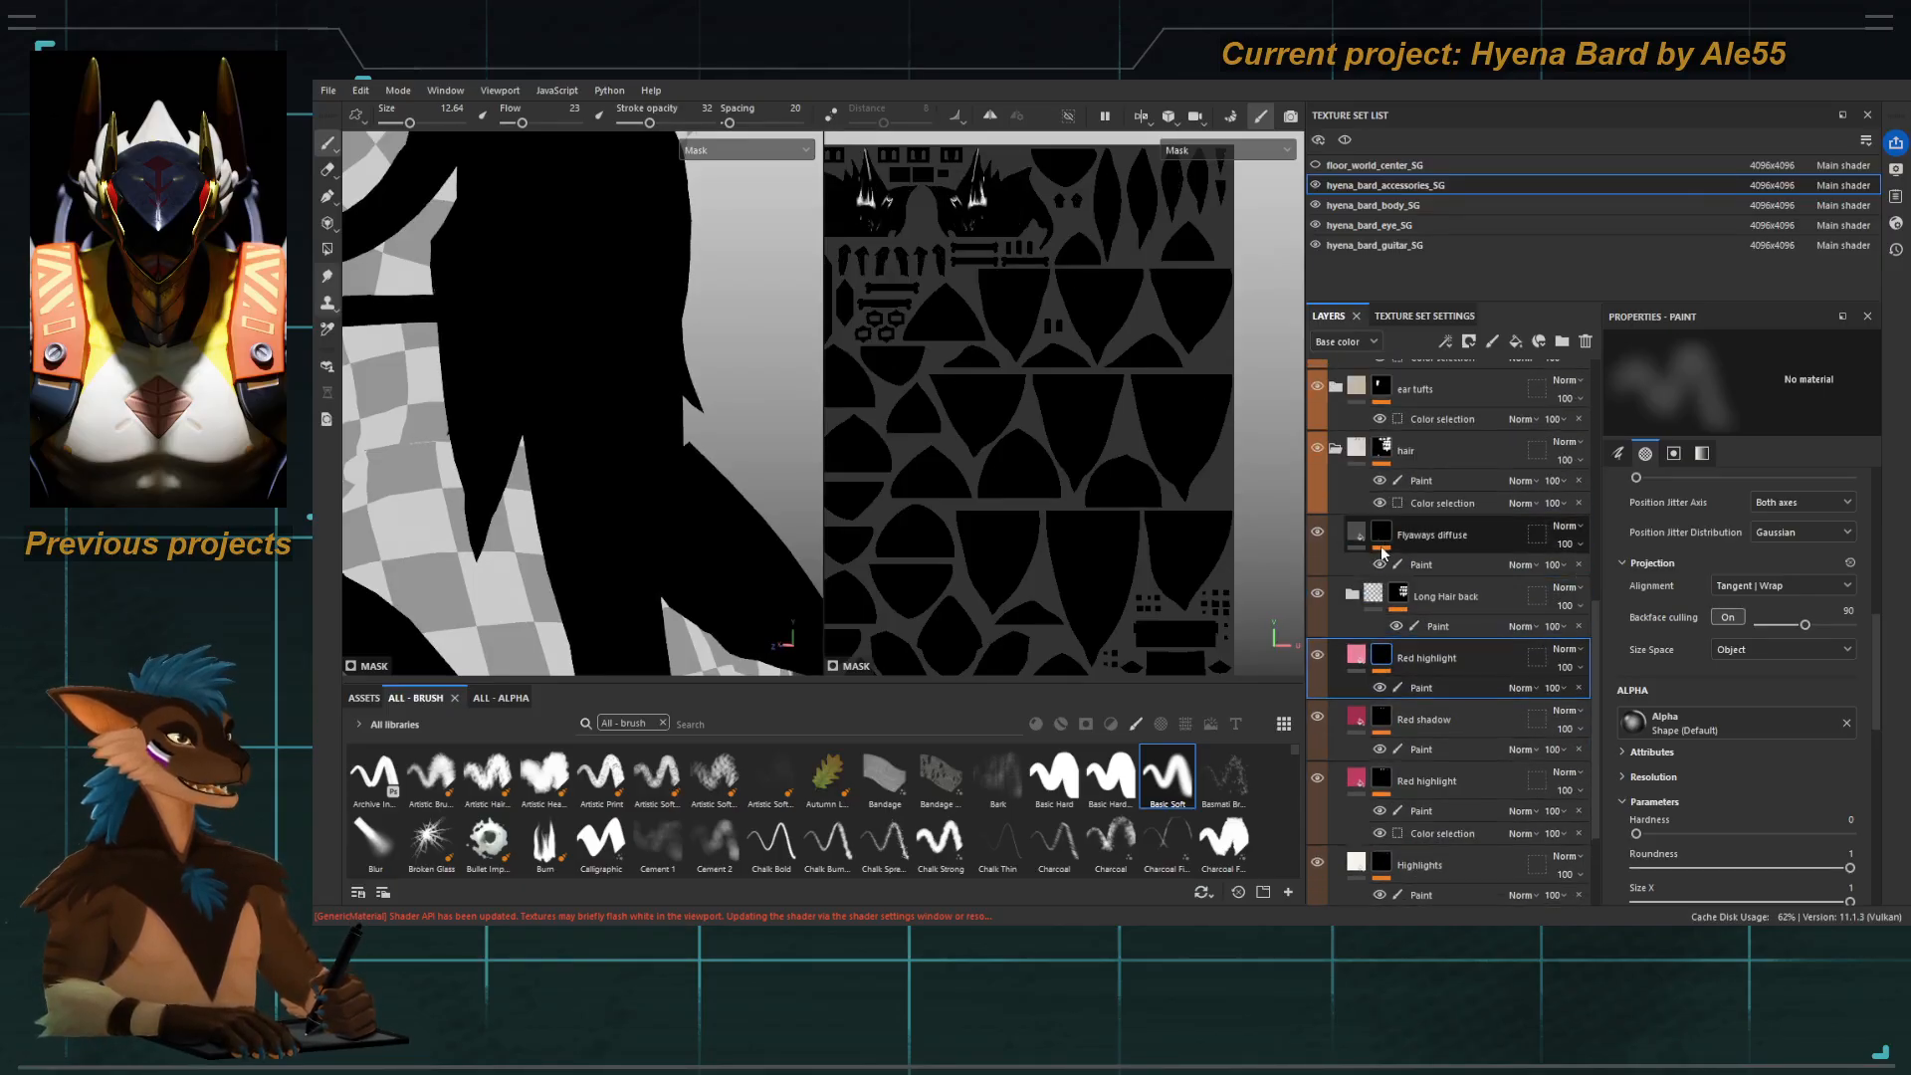
pyautogui.click(1382, 450)
pyautogui.scroll(4, 1399, 517)
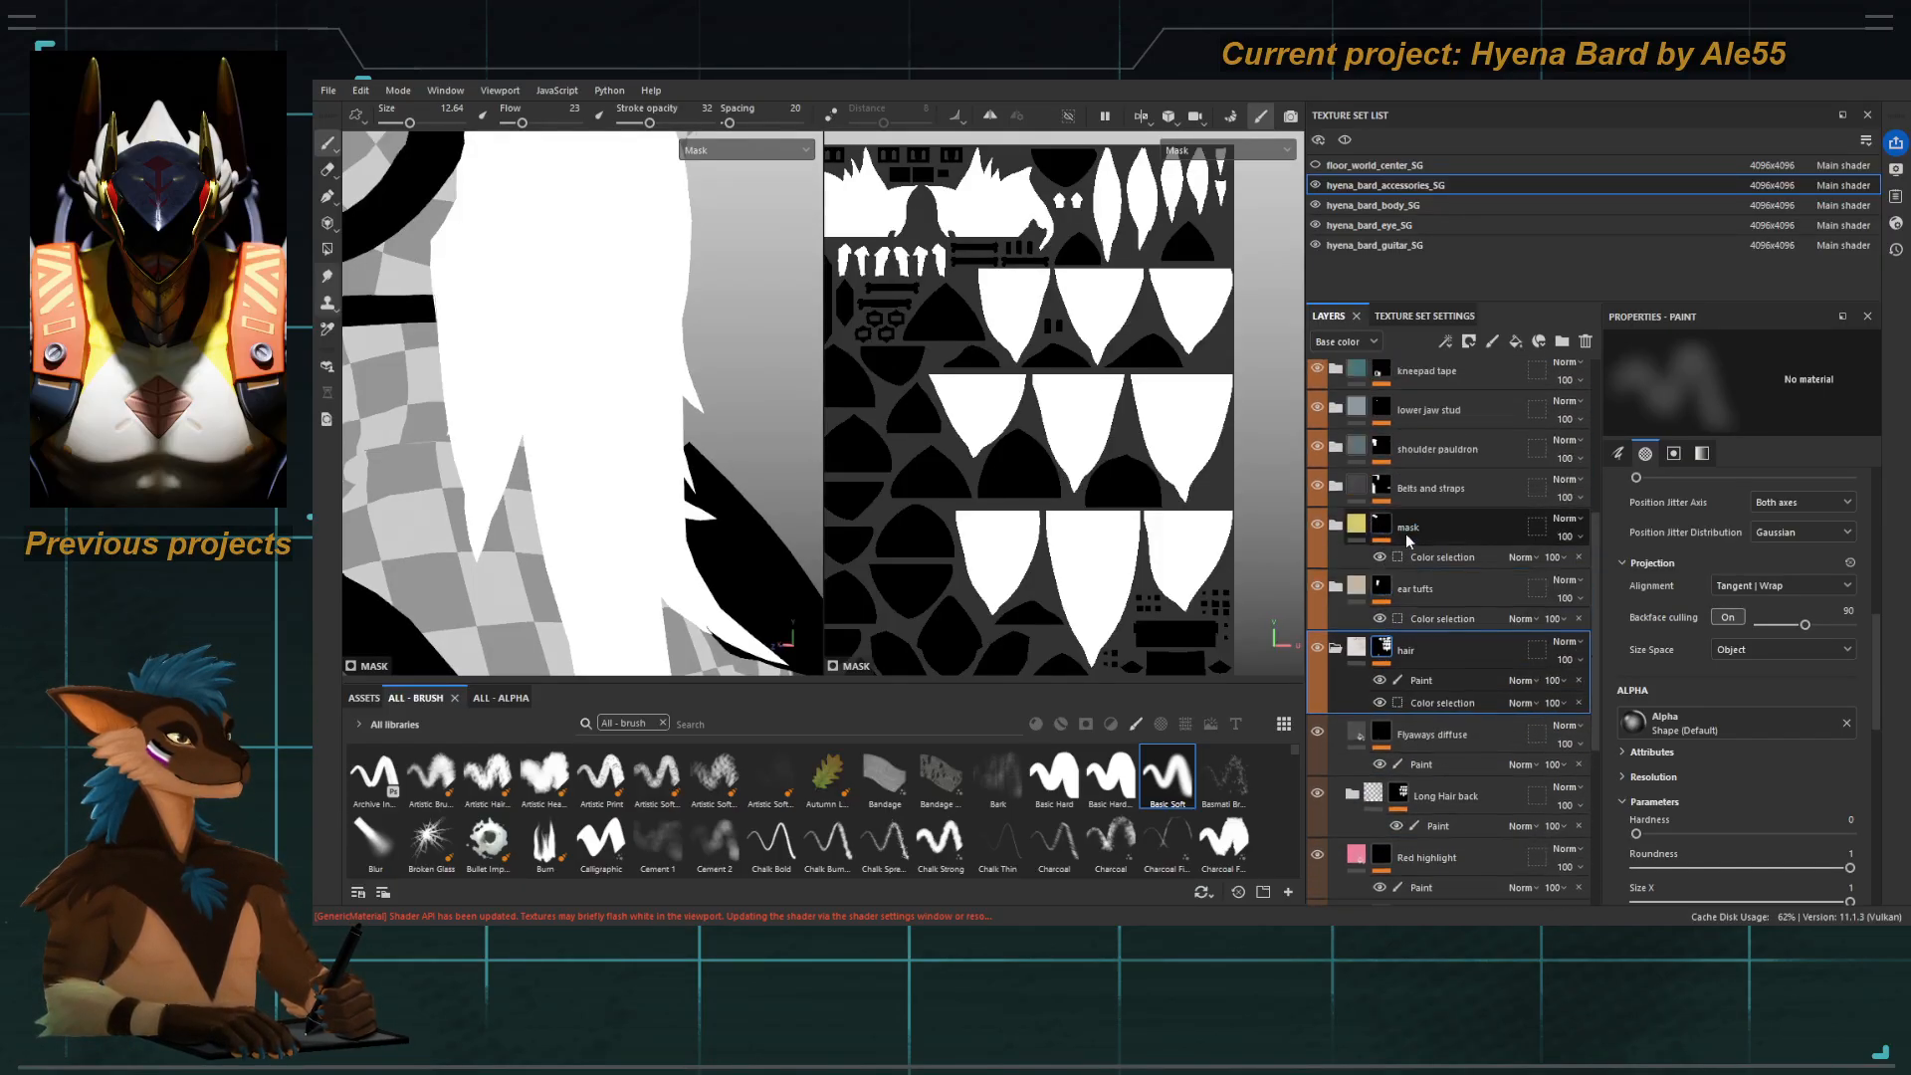
# Review the Fake AO shadow instance's mask and compare the hair with that layer hidden and shown.
pyautogui.scroll(6, 1409, 540)
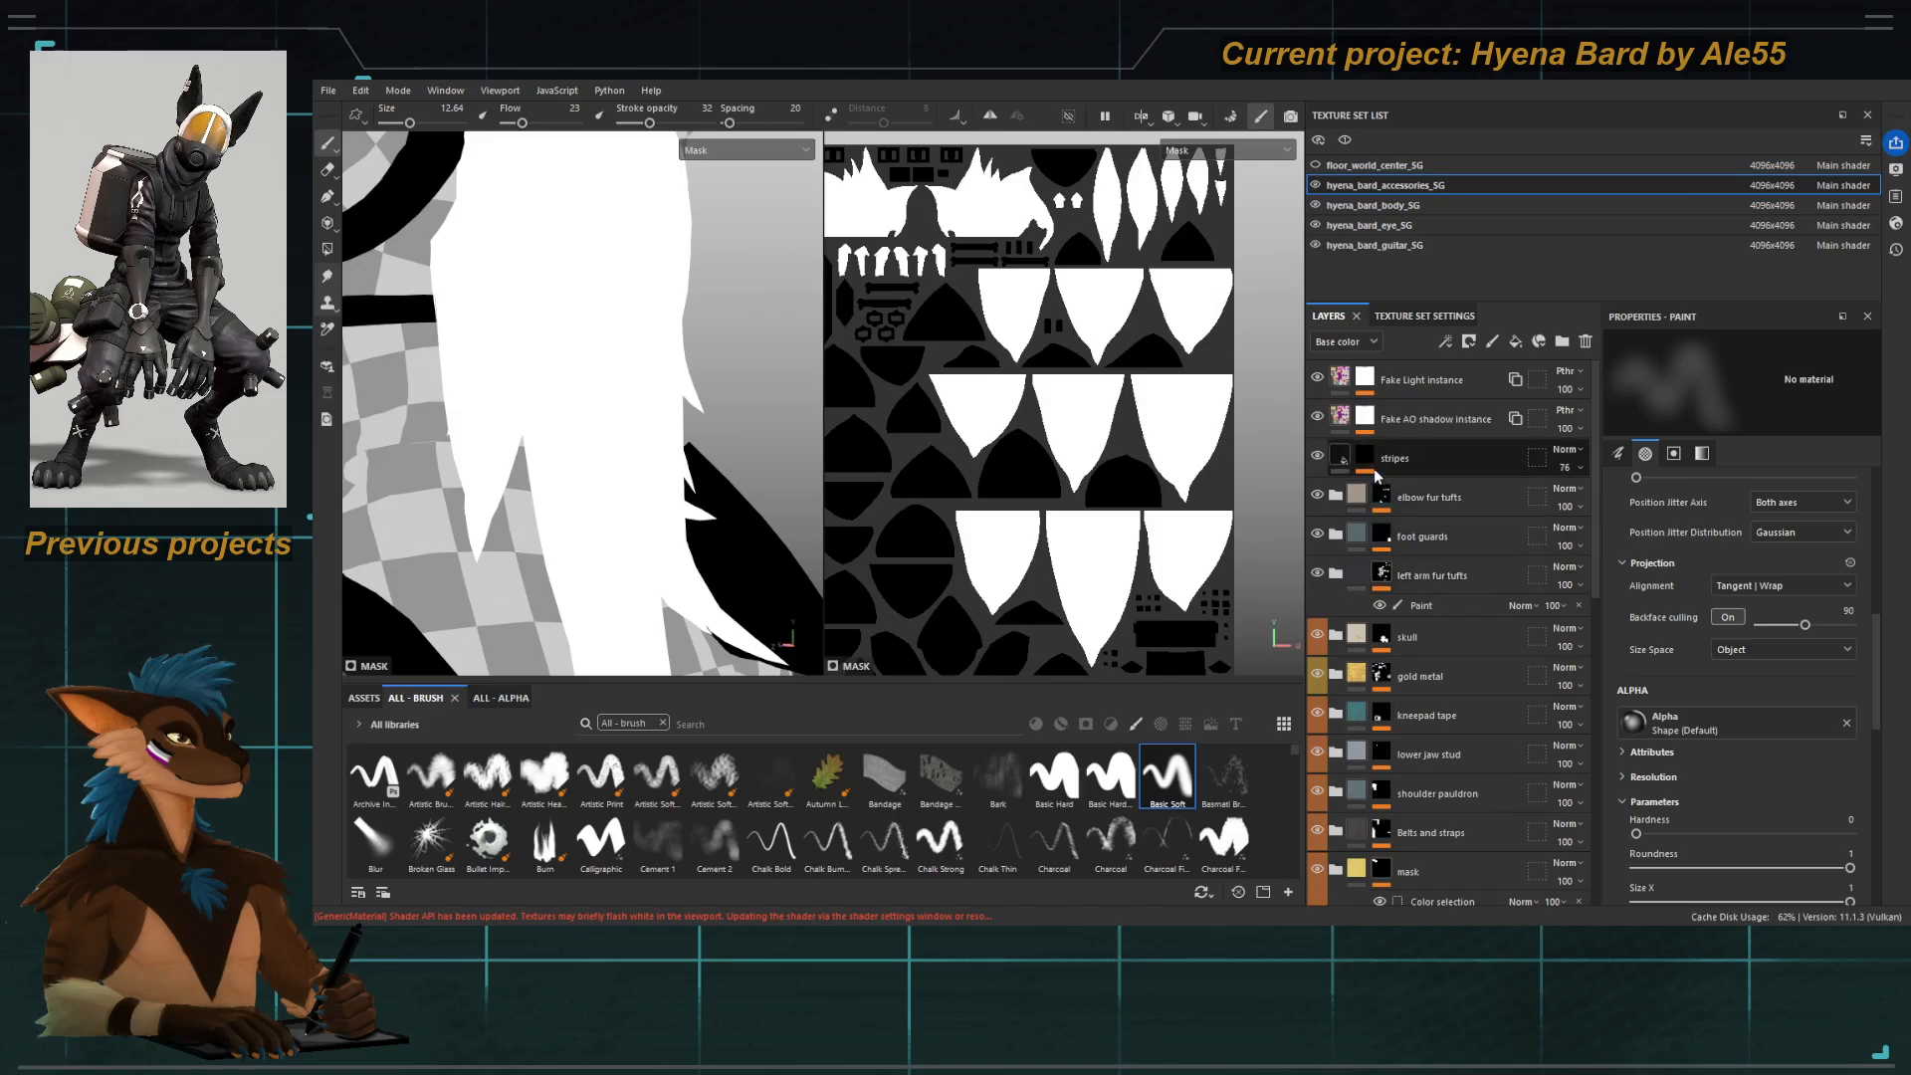
pyautogui.click(1358, 427)
pyautogui.keyDown('alt'); pyautogui.click(1363, 417); pyautogui.keyUp('alt')
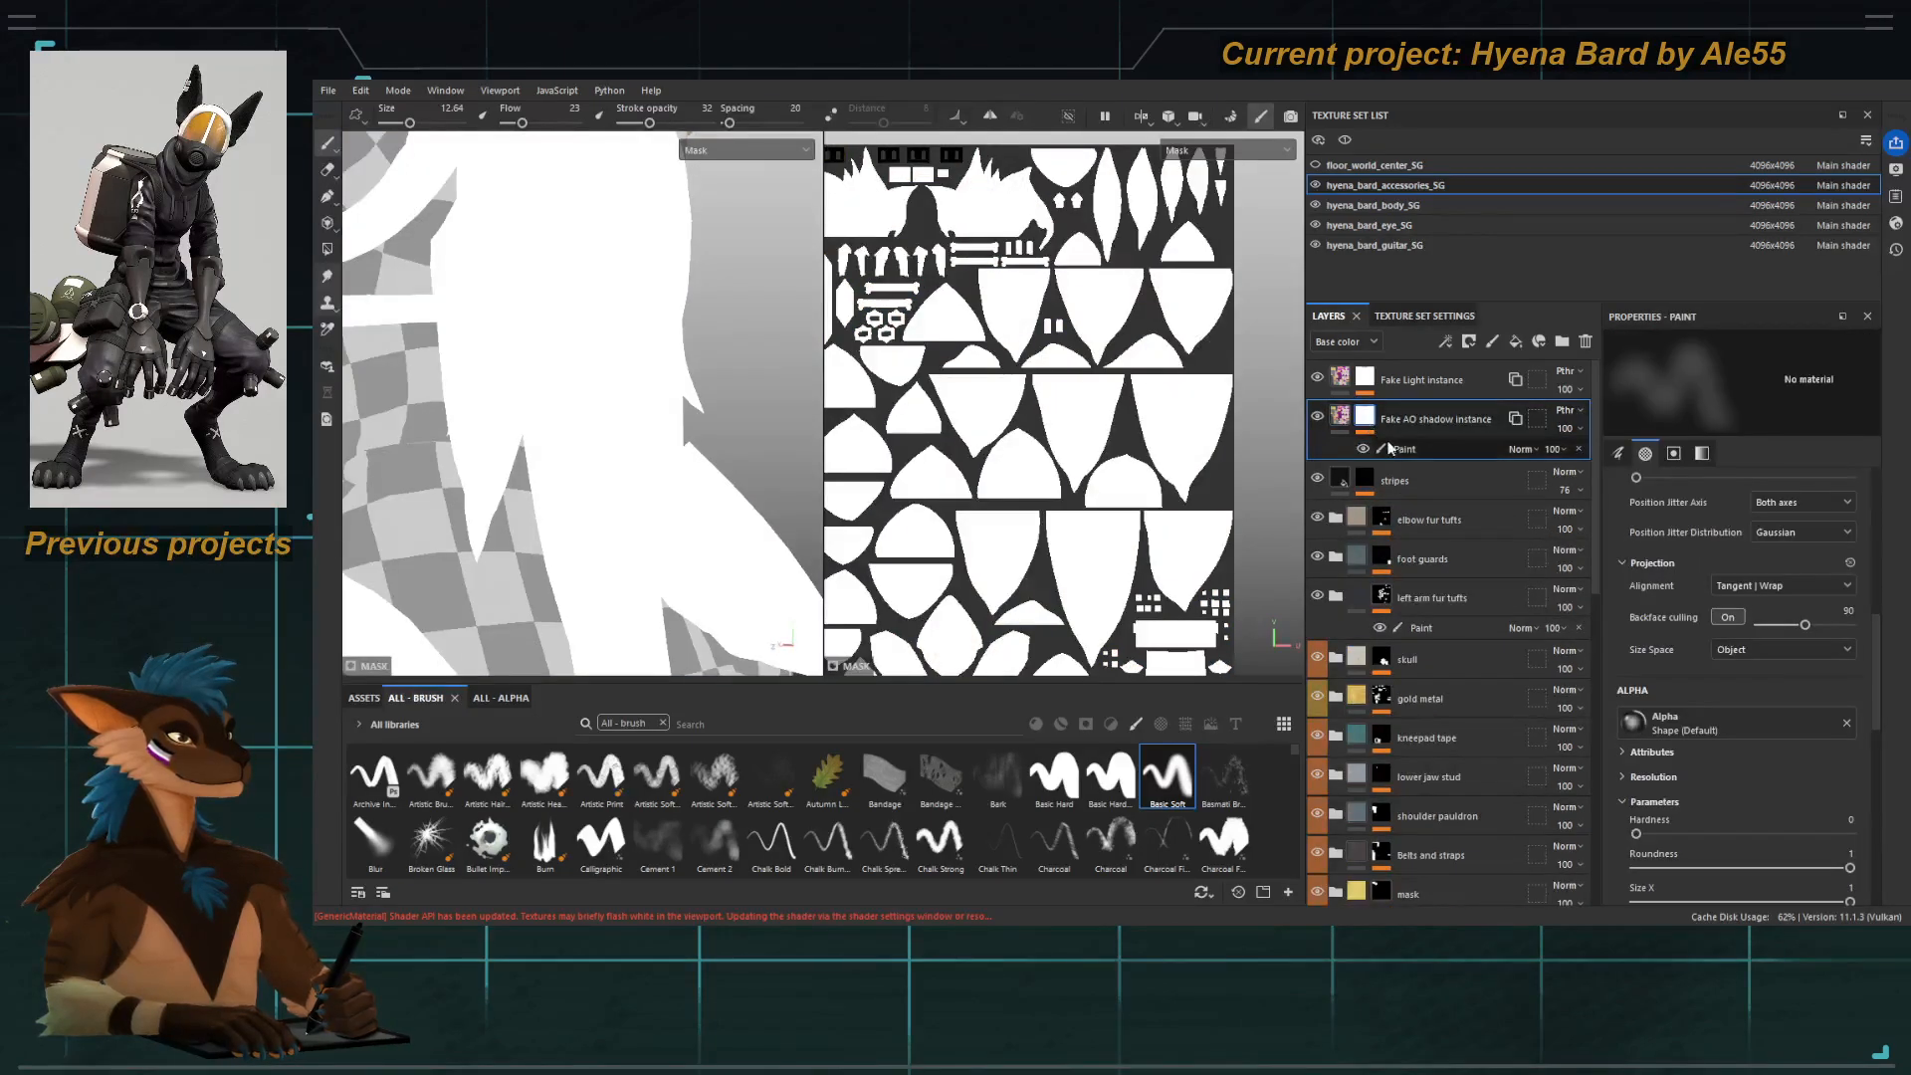
pyautogui.click(1391, 449)
pyautogui.click(1339, 420)
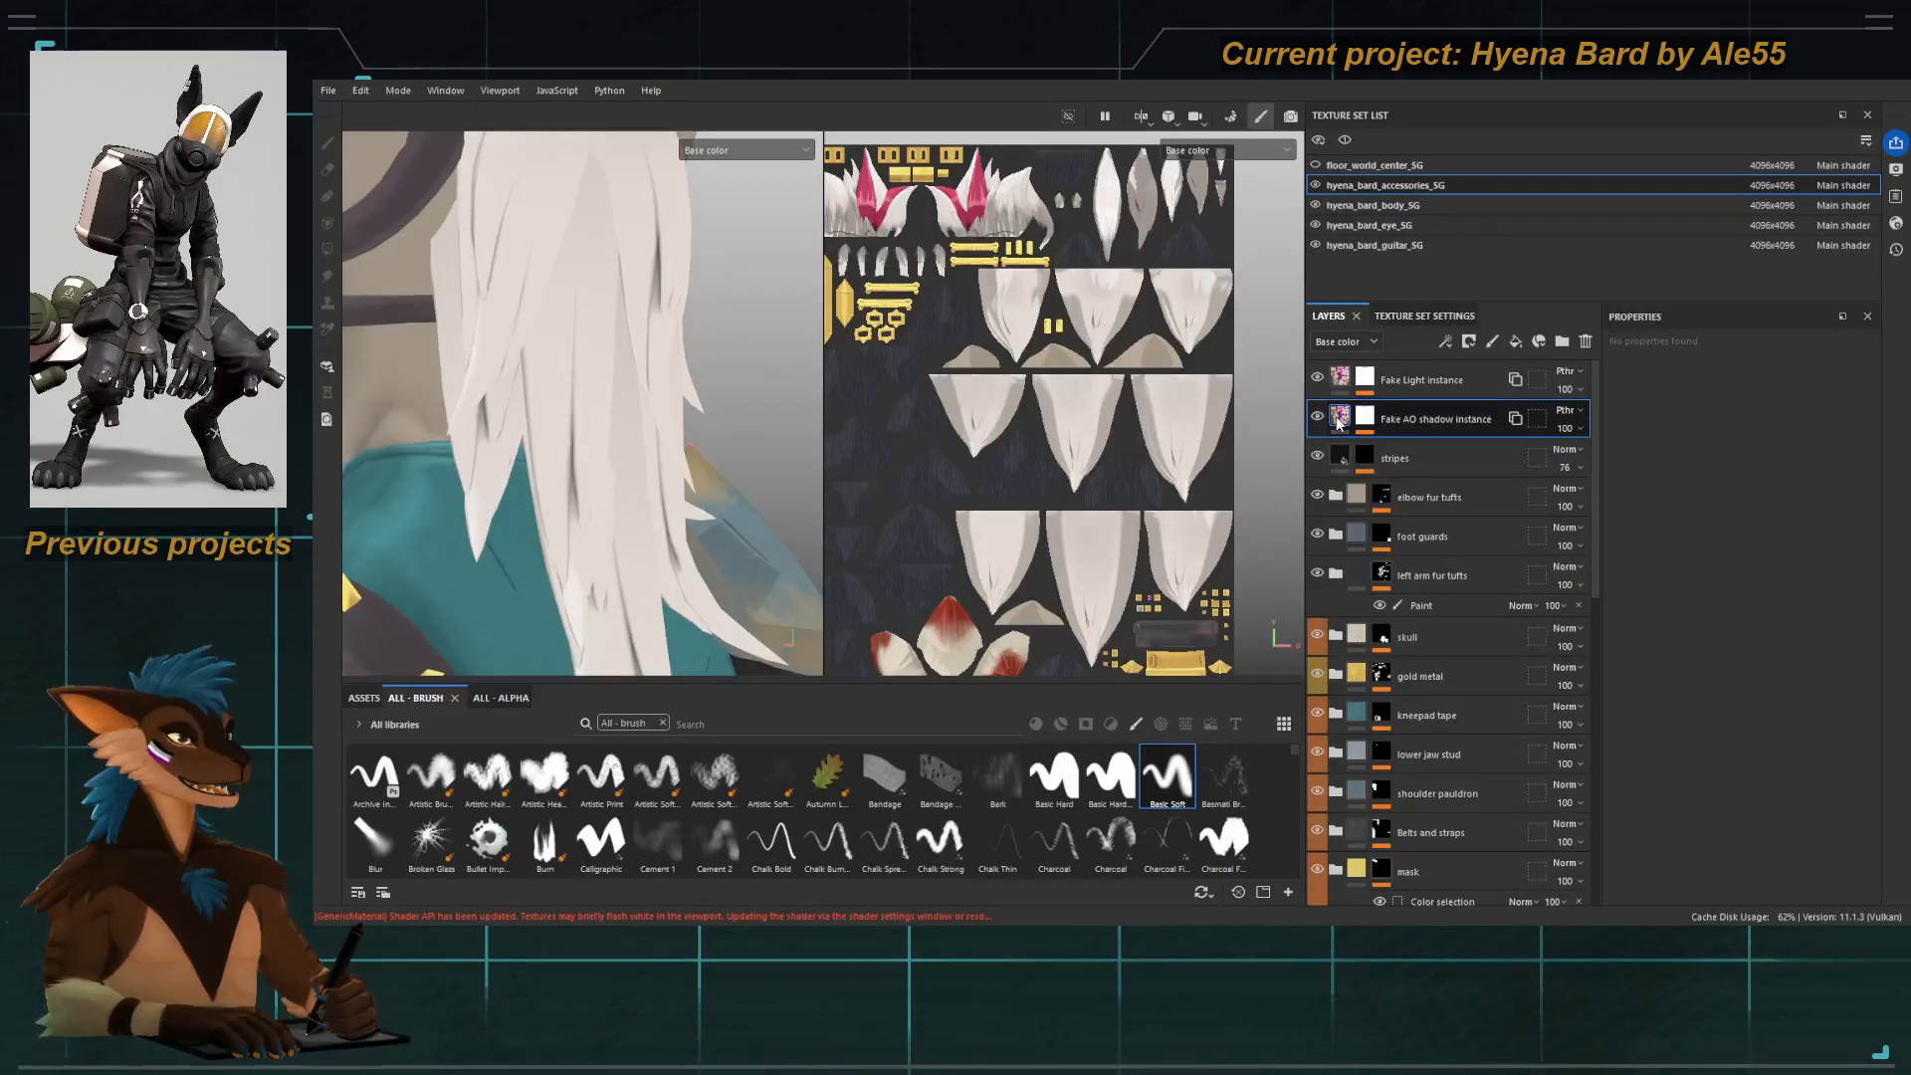
pyautogui.click(1320, 417)
pyautogui.click(1319, 417)
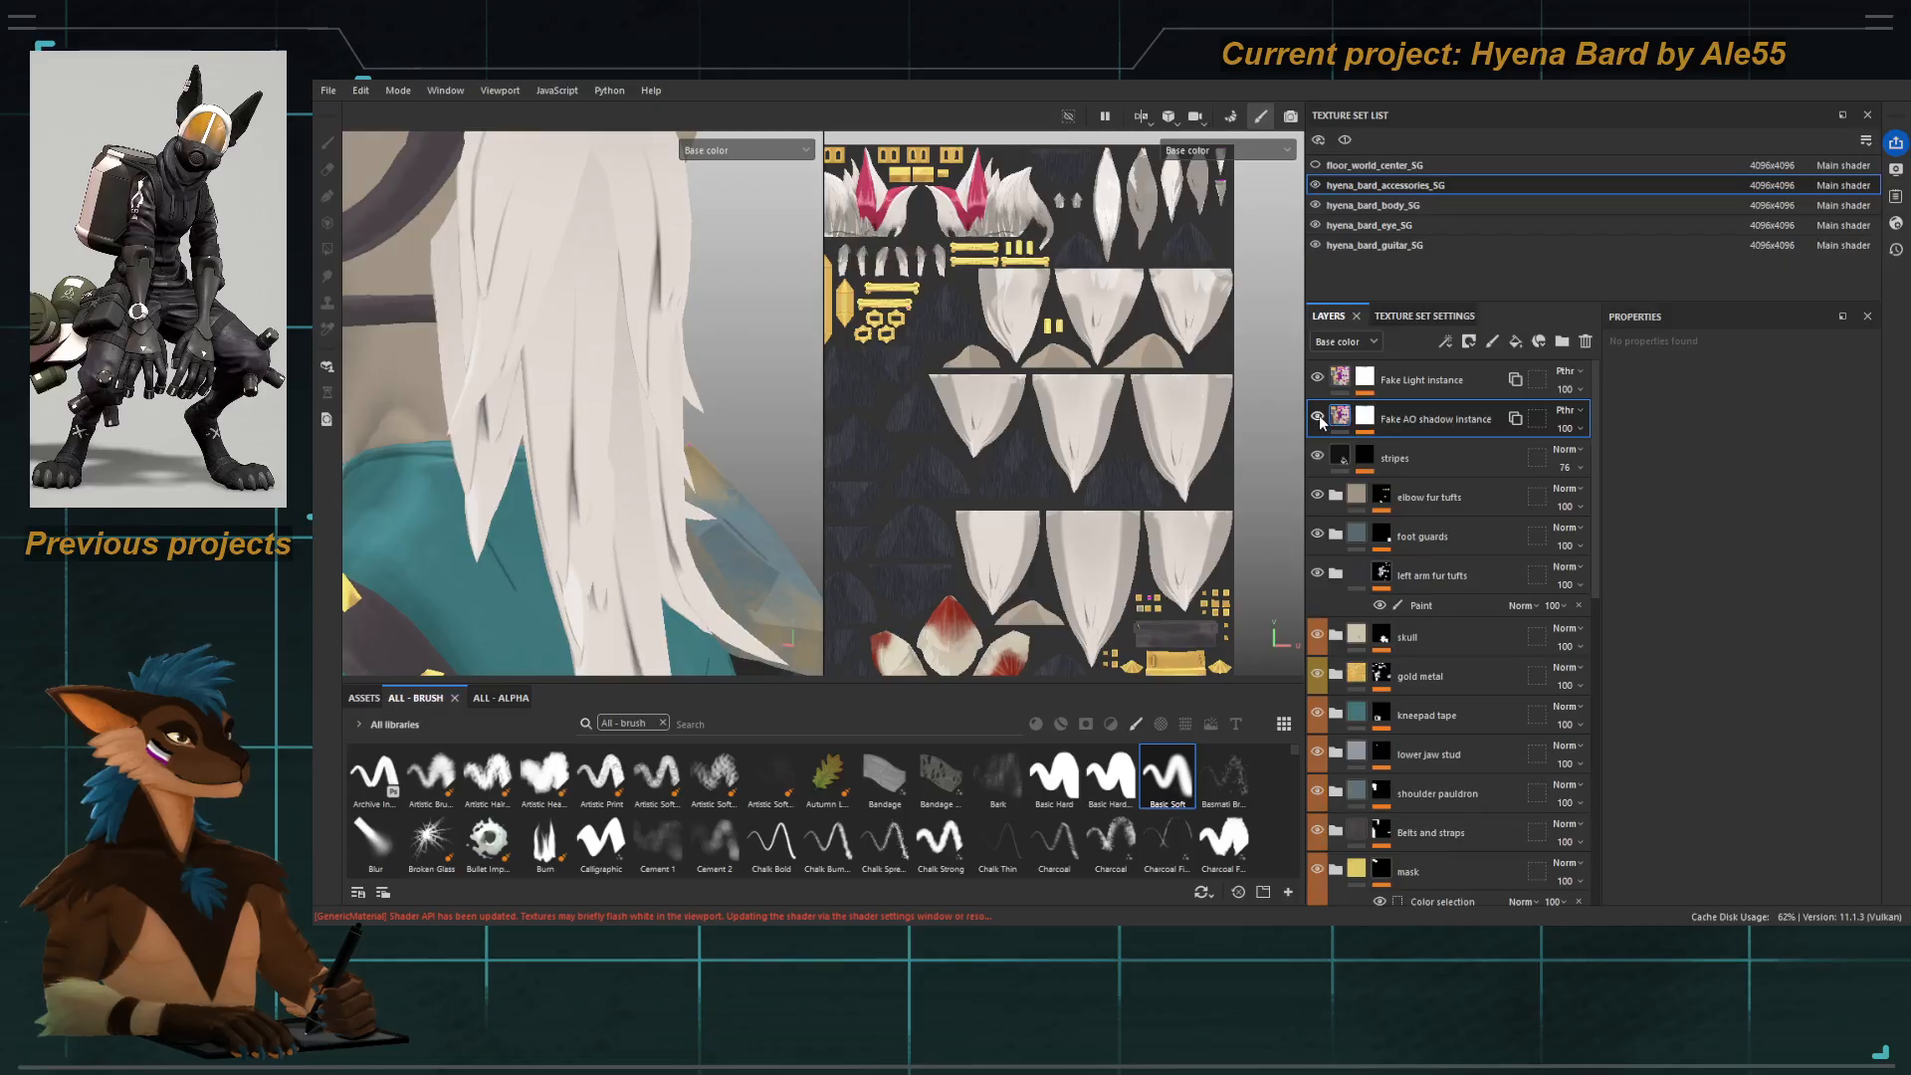
pyautogui.click(1319, 417)
pyautogui.click(1319, 417)
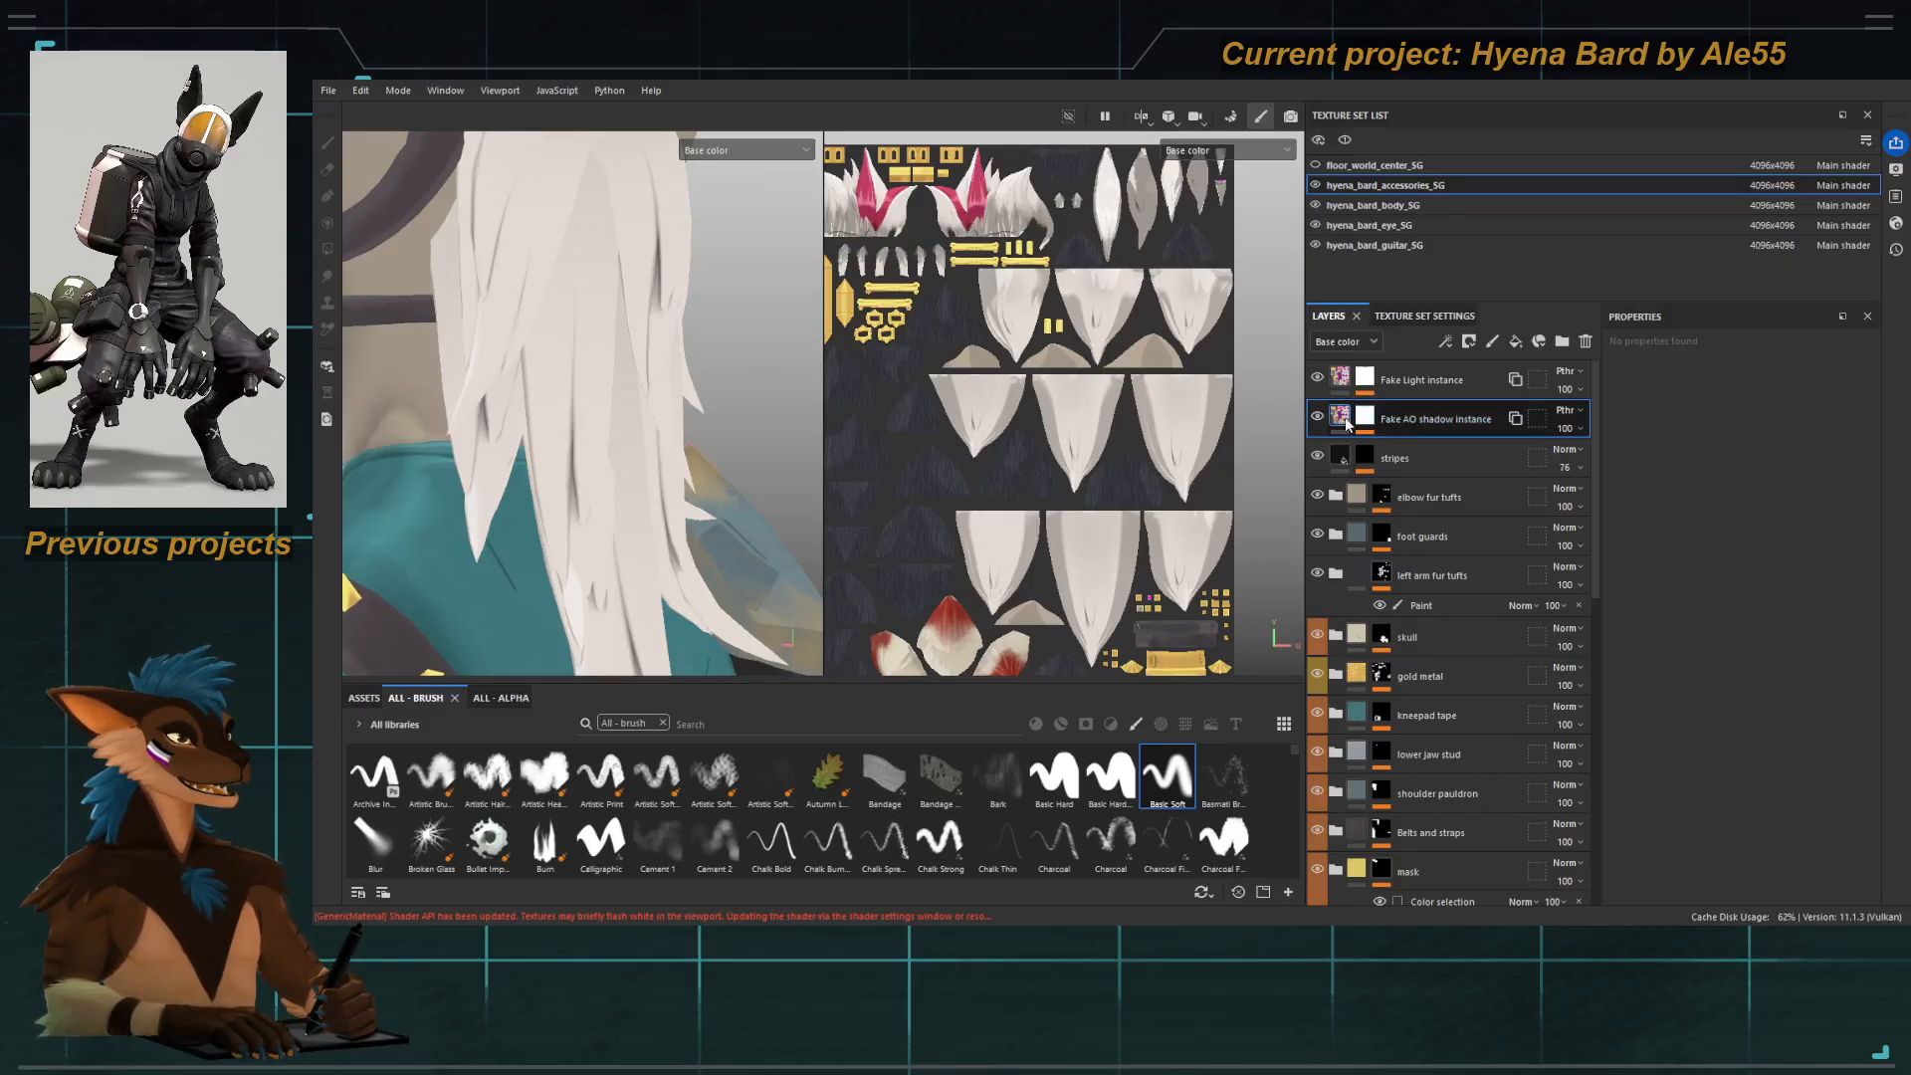
# Check the Fake AO shadow layer's instance hierarchy and review the long hair from behind.
pyautogui.click(1515, 418)
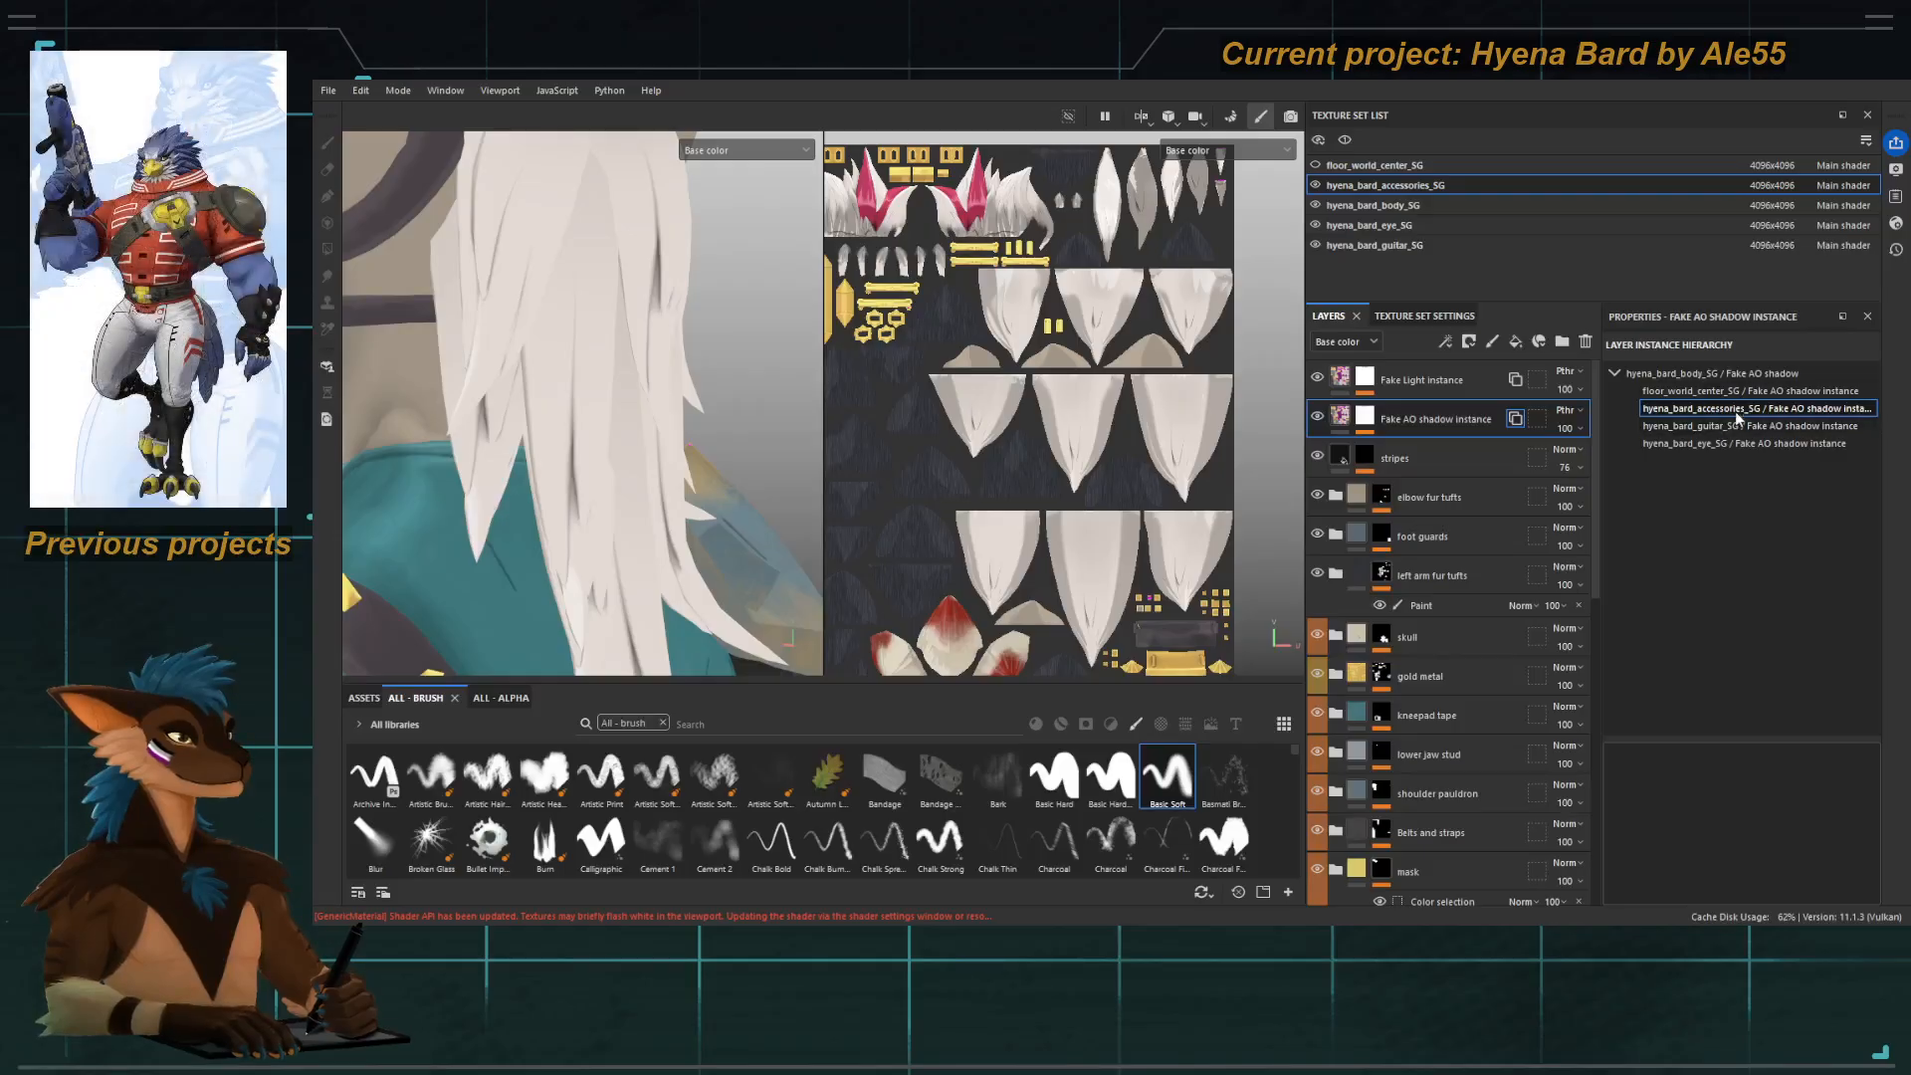
pyautogui.click(1337, 419)
pyautogui.keyDown('alt'); pyautogui.moveTo(669, 445); pyautogui.dragTo(595, 442, button='right'); pyautogui.keyUp('alt')
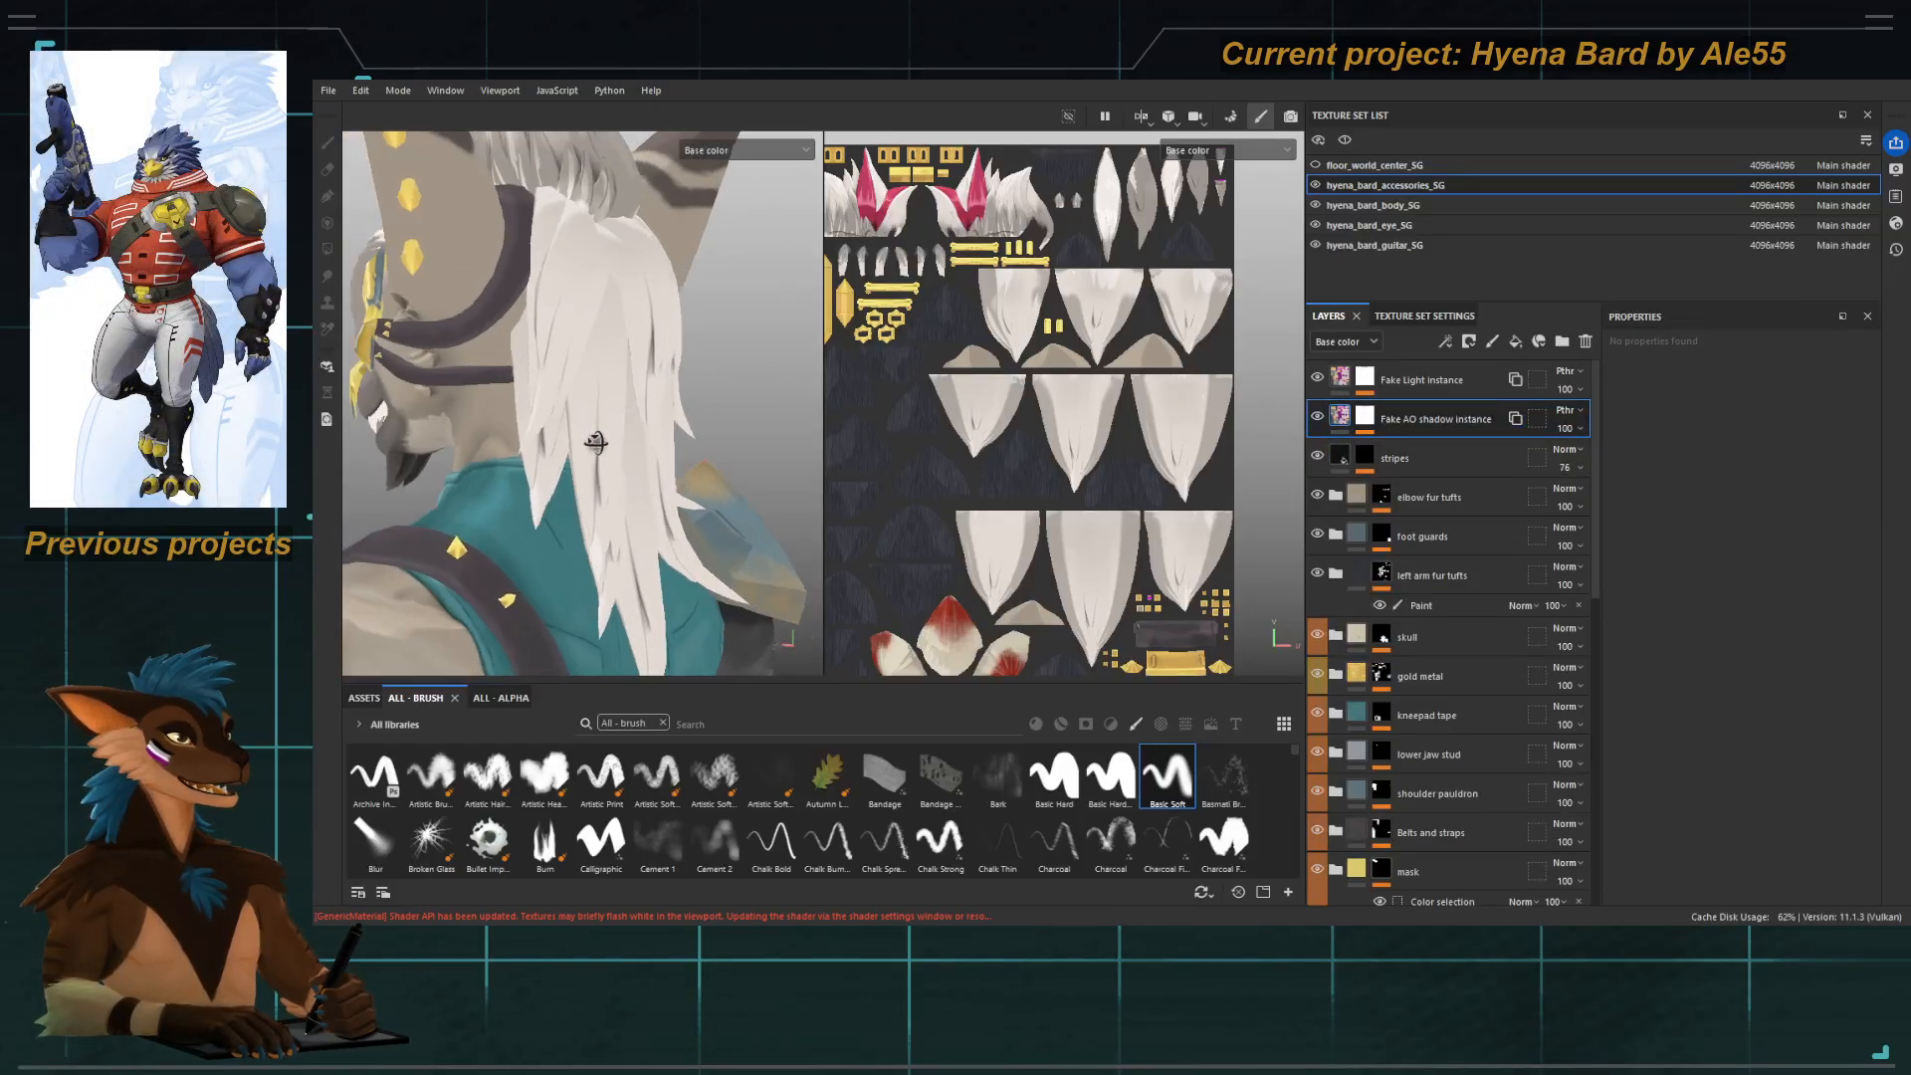
pyautogui.keyDown('alt'); pyautogui.moveTo(595, 442); pyautogui.dragTo(701, 508); pyautogui.keyUp('alt')
pyautogui.scroll(-10, 1356, 593)
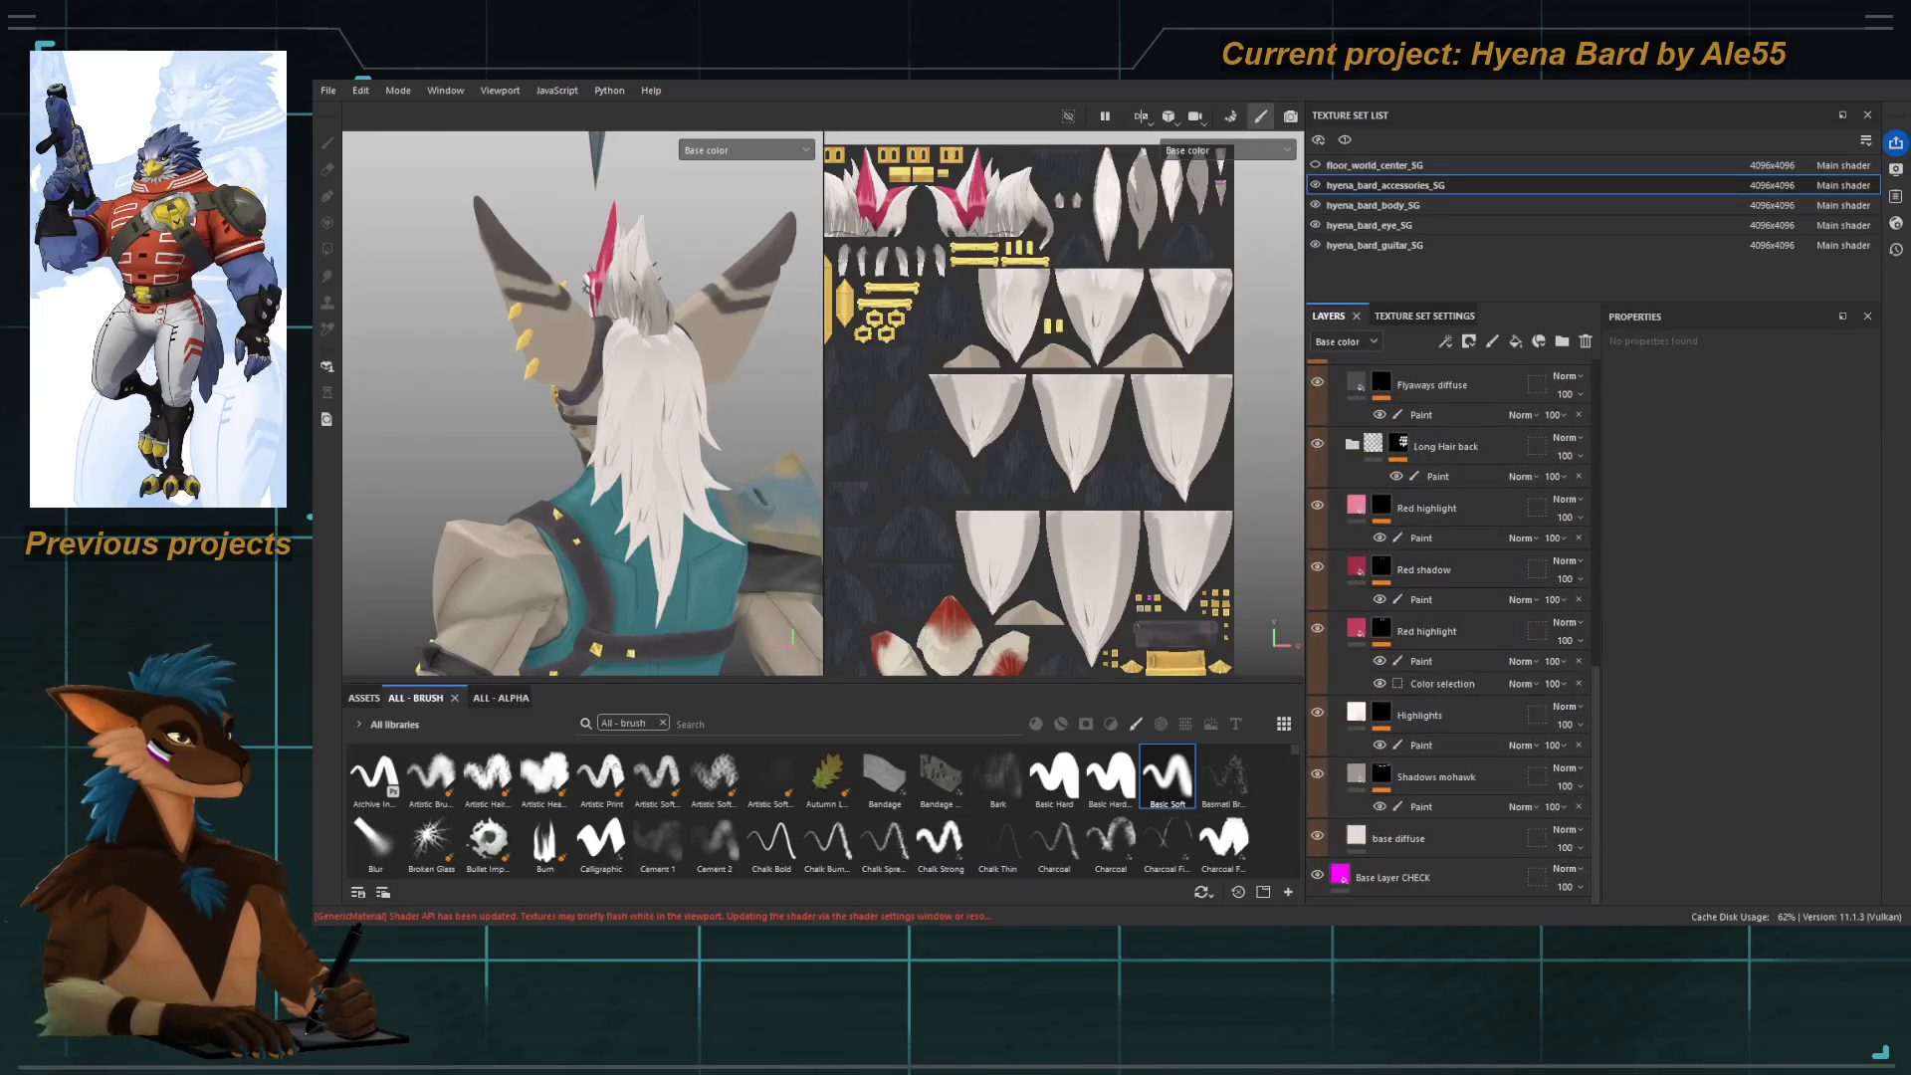
# Make the mask of the stripes layer active for painting on the long back hair.
pyautogui.scroll(10, 1448, 627)
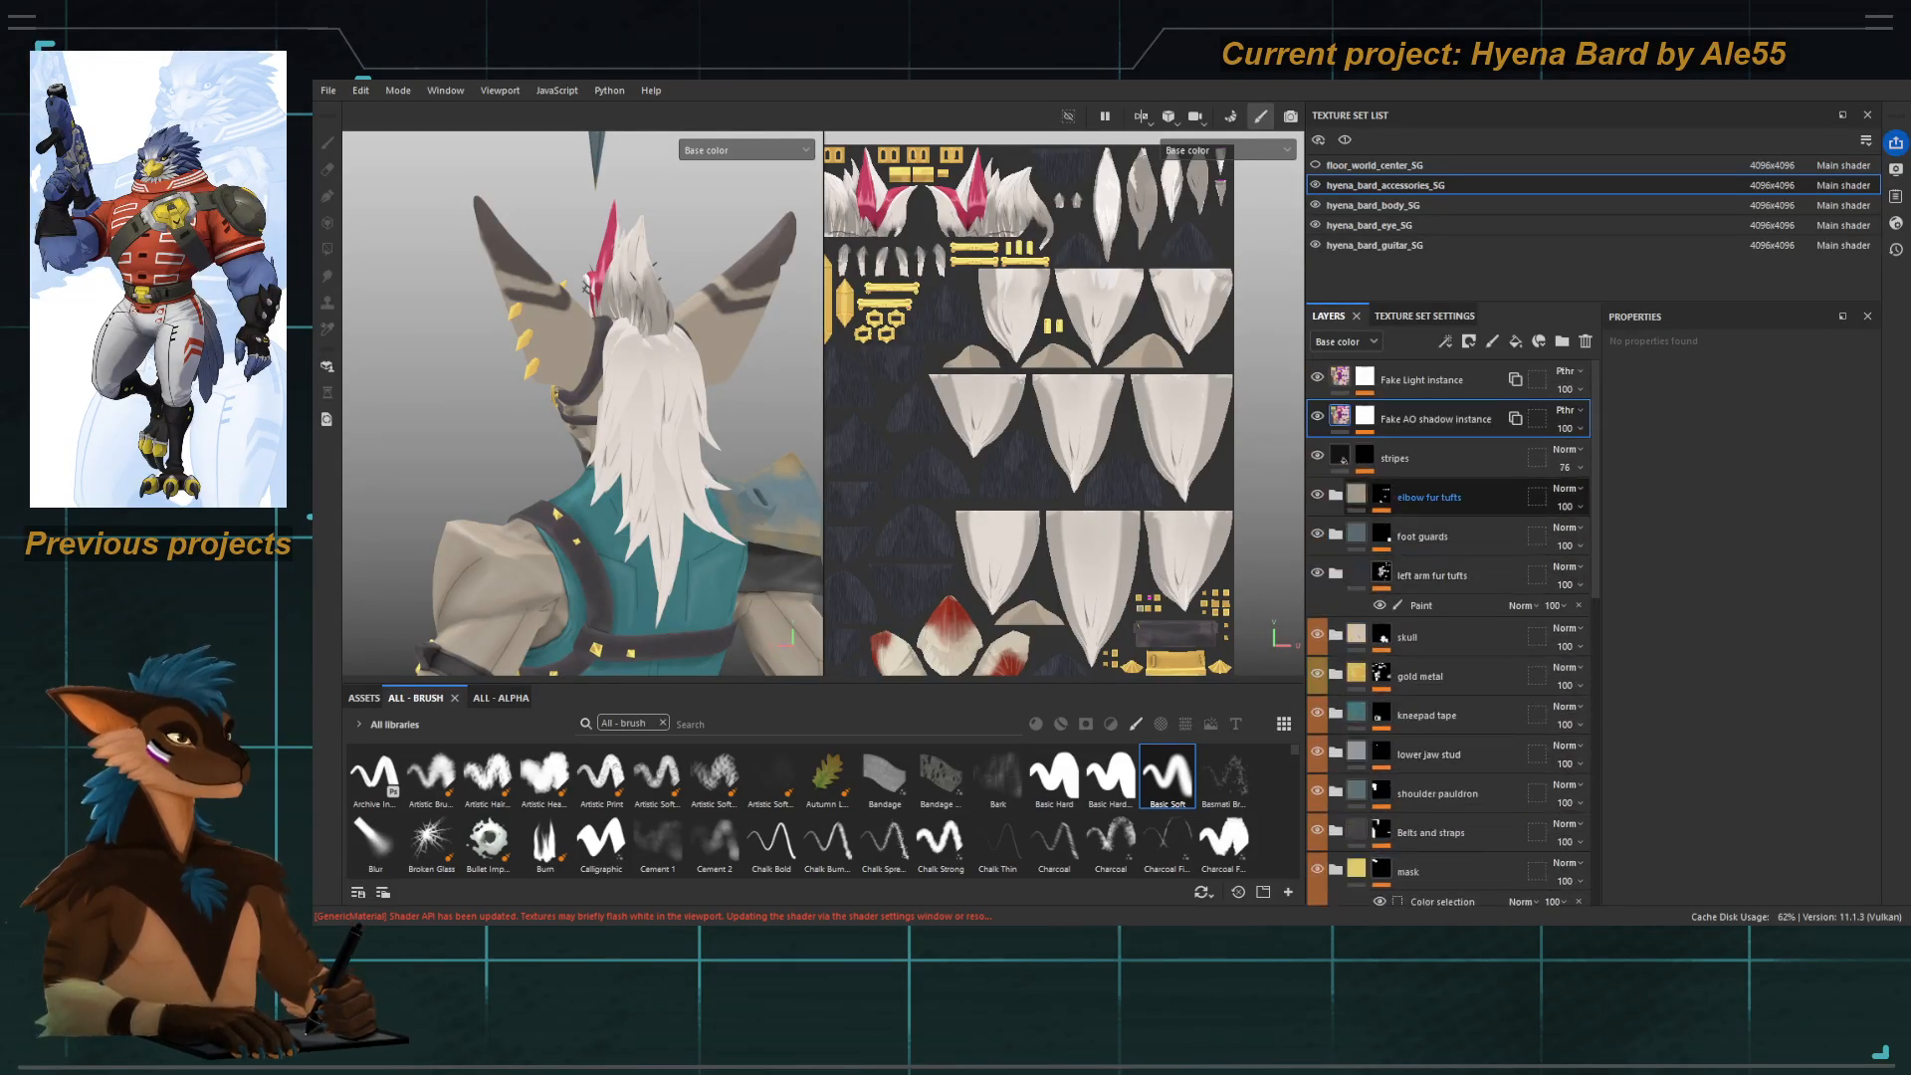
pyautogui.click(1364, 457)
pyautogui.scroll(-3, 782, 475)
pyautogui.scroll(5, 677, 461)
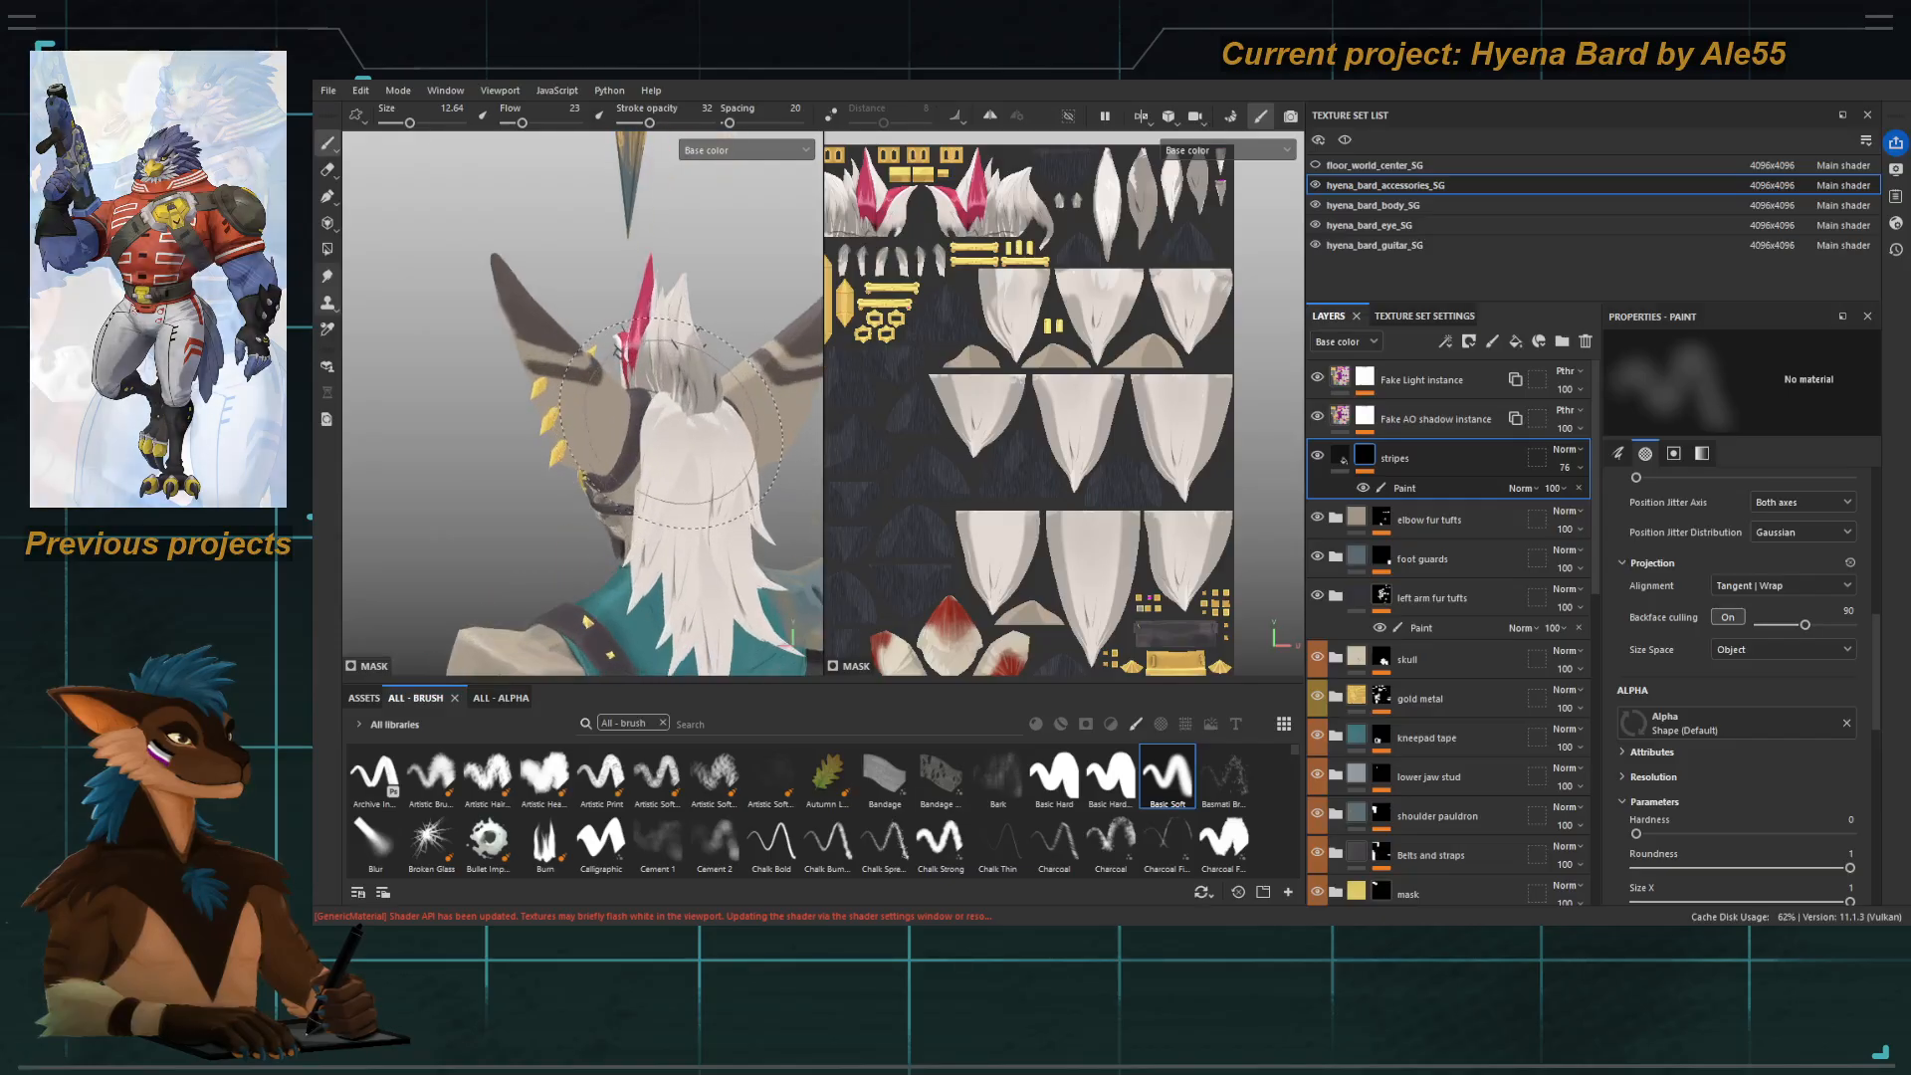
pyautogui.keyDown('alt'); pyautogui.moveTo(696, 500); pyautogui.dragTo(641, 433, button='middle'); pyautogui.keyUp('alt')
pyautogui.press('[')
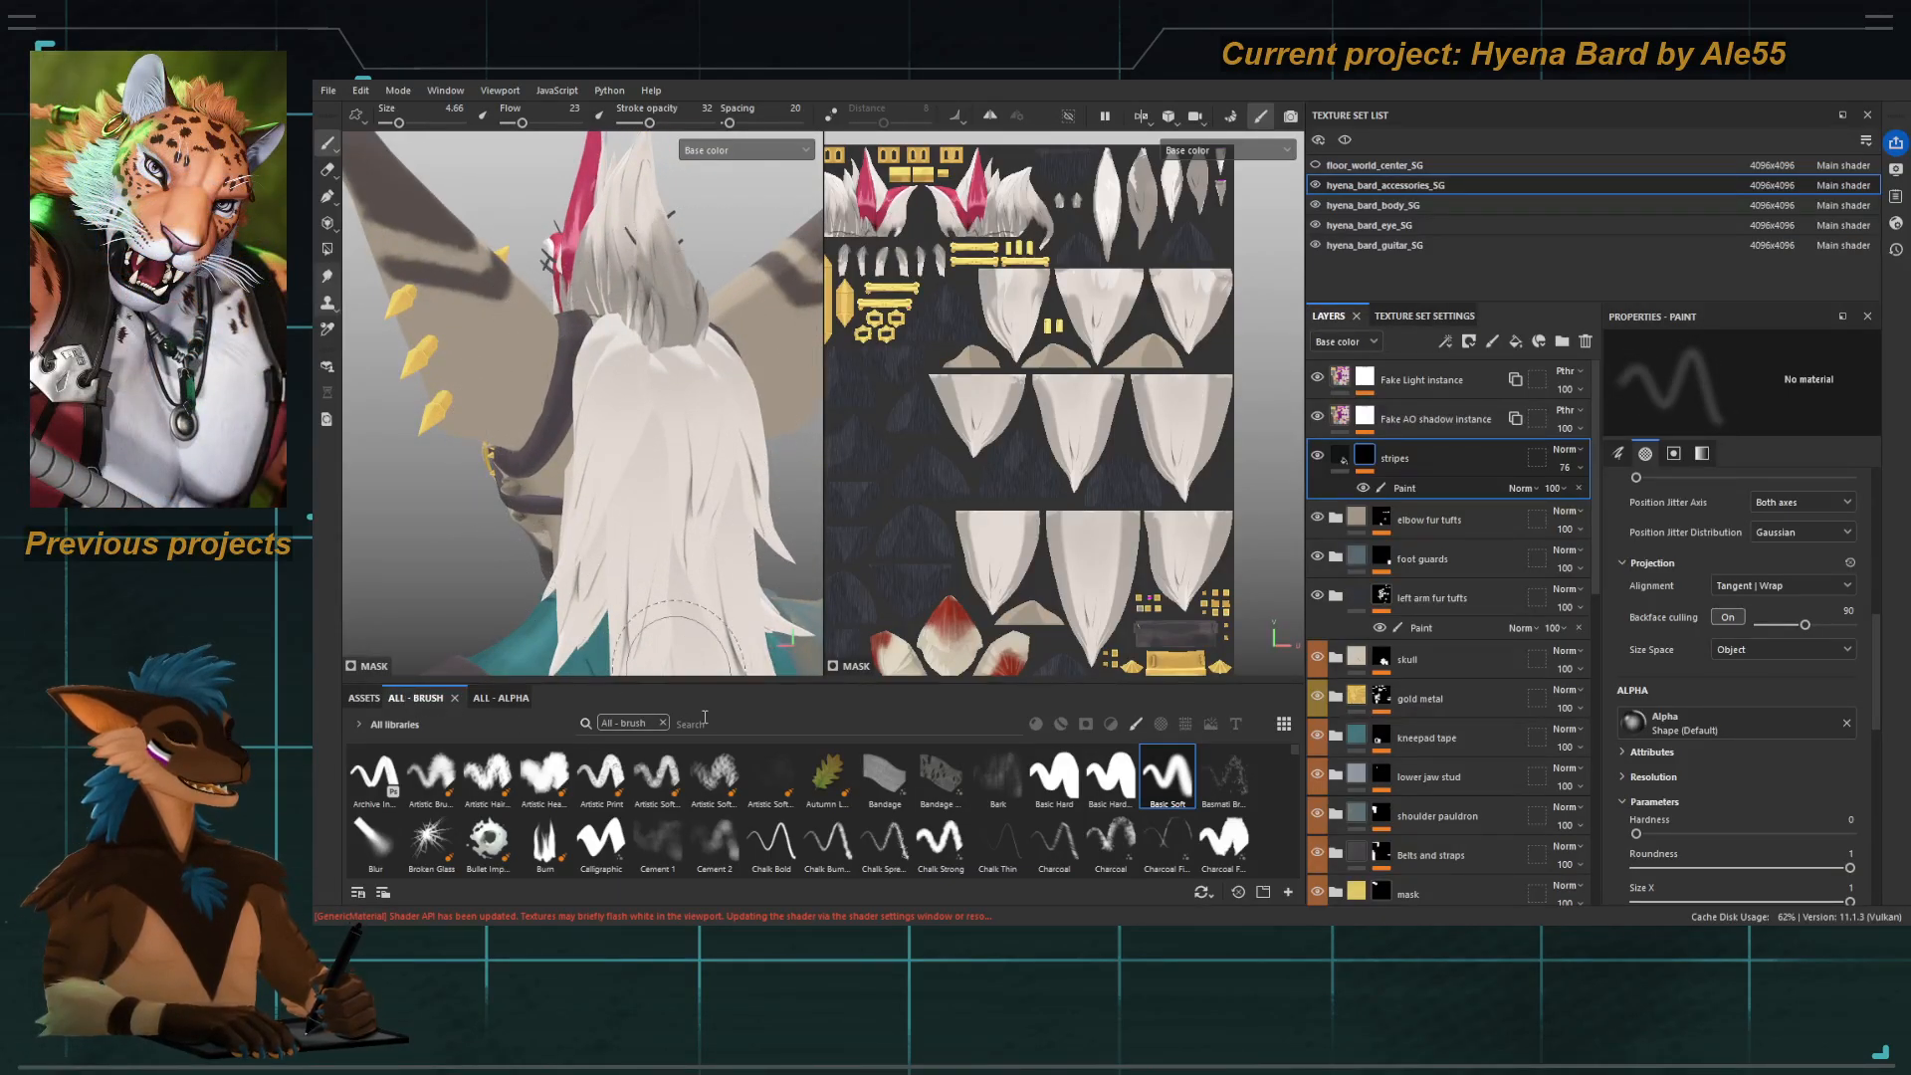
# Choose the Pencil brush, set its size to 0.1 and turn on Lazy Mouse for steady strokes.
pyautogui.write('pencil')
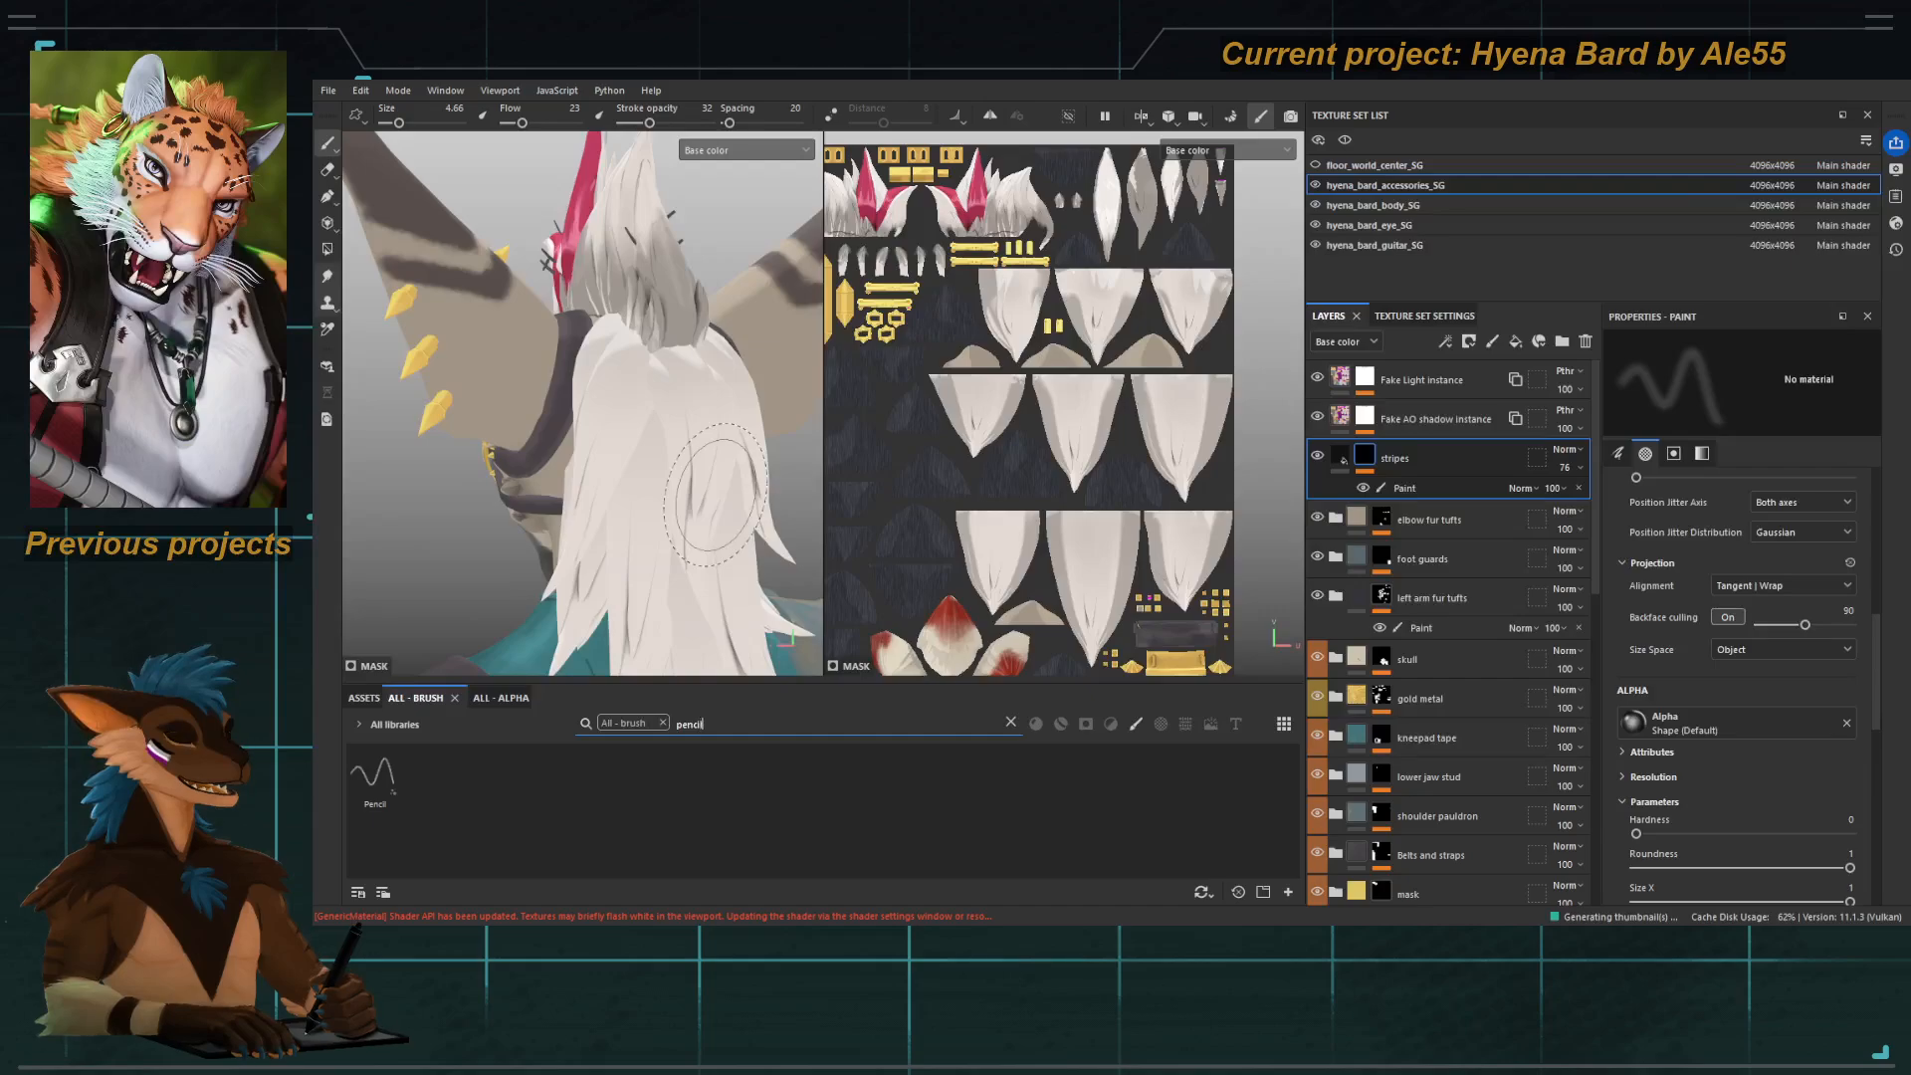
pyautogui.click(379, 796)
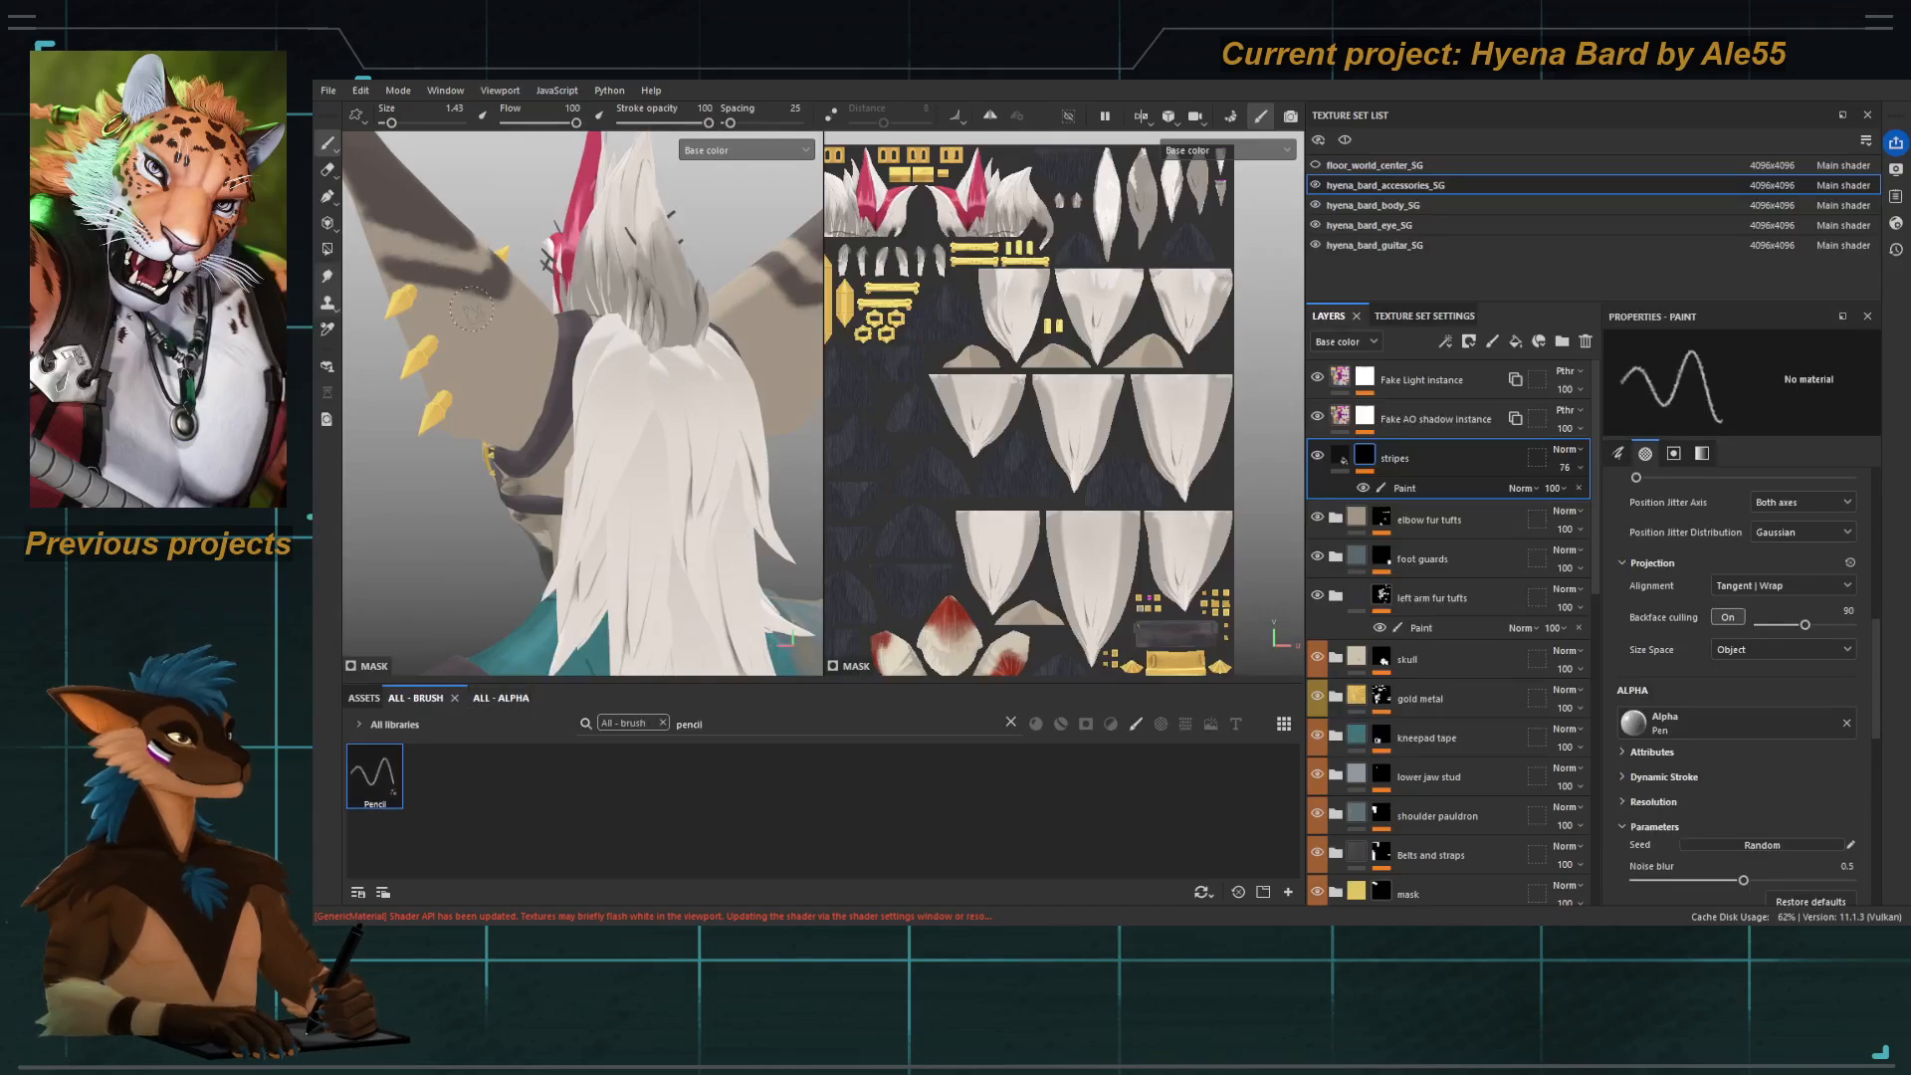
pyautogui.keyDown('ctrl'); pyautogui.moveTo(501, 350); pyautogui.dragTo(448, 350, button='right'); pyautogui.keyUp('ctrl')
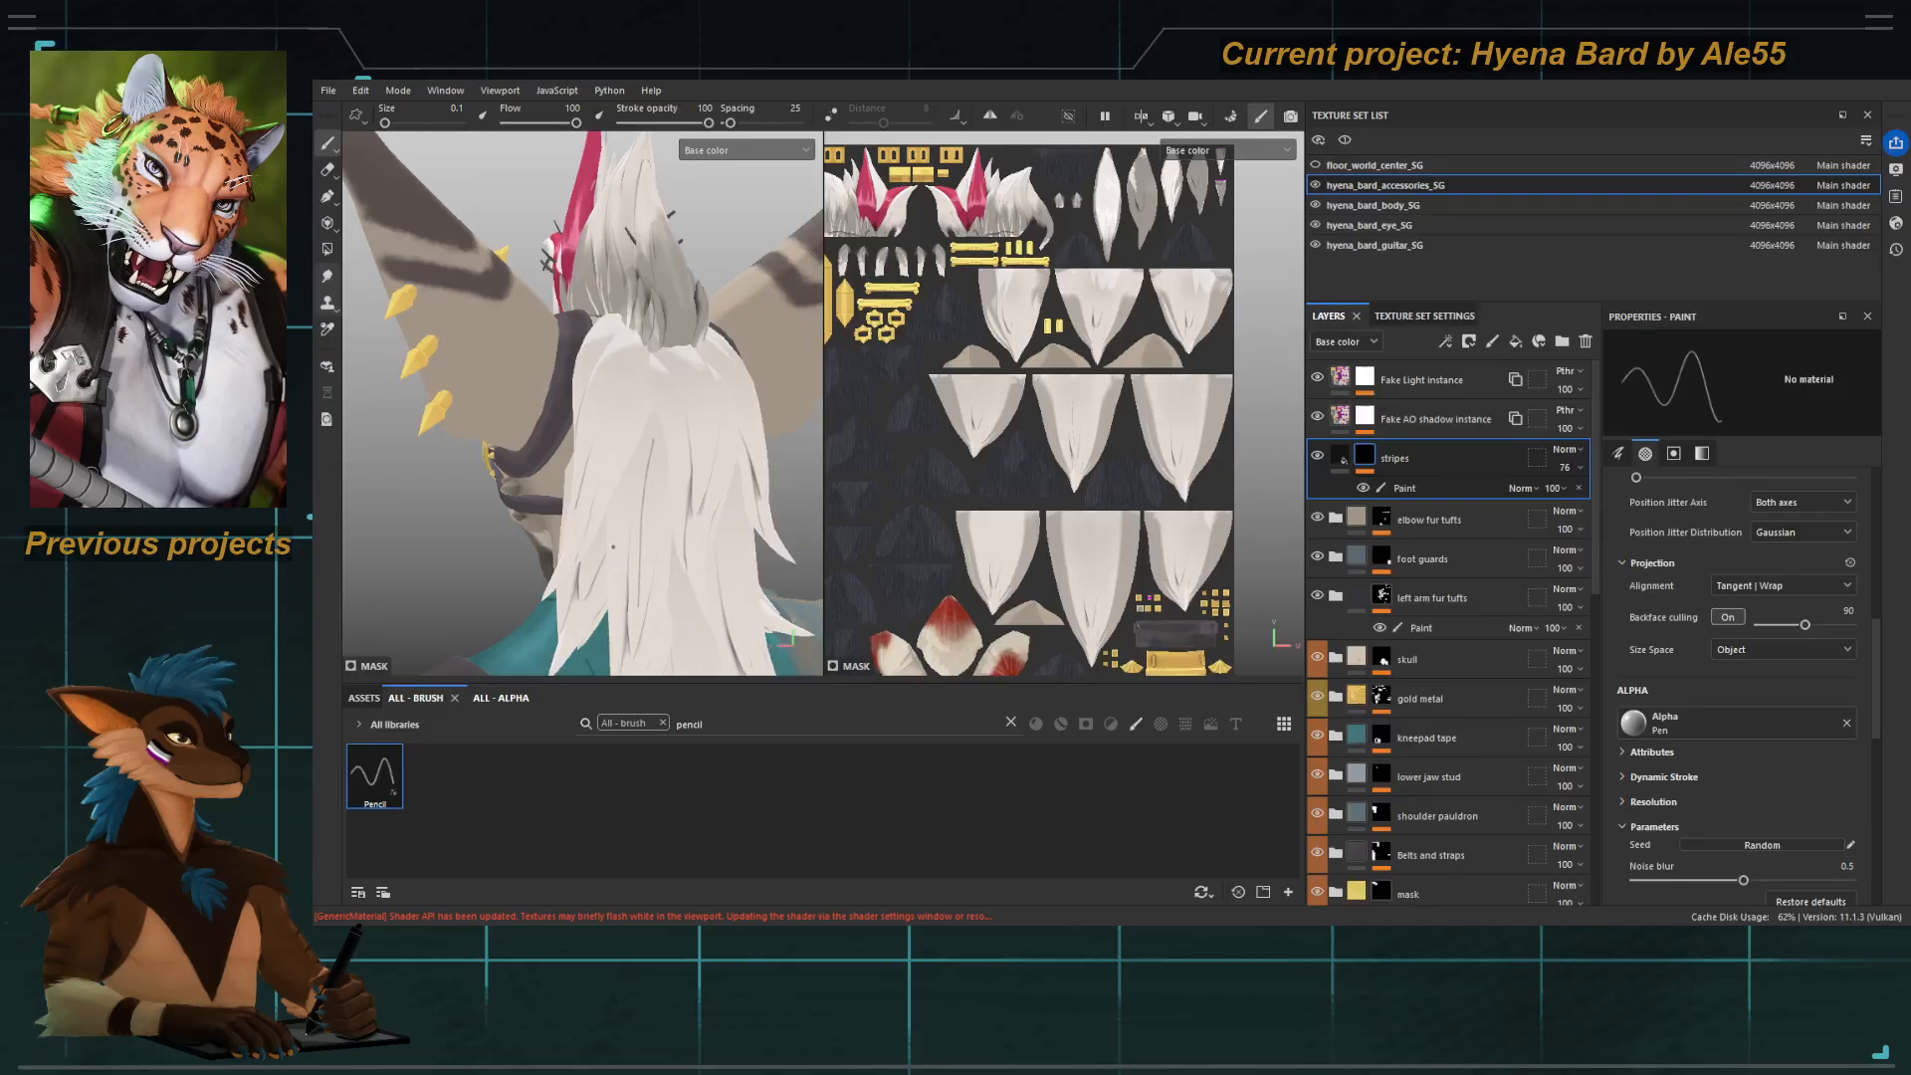
pyautogui.keyDown('alt'); pyautogui.moveTo(613, 546); pyautogui.dragTo(618, 495); pyautogui.keyUp('alt')
pyautogui.scroll(2, 618, 494)
pyautogui.keyDown('alt'); pyautogui.moveTo(618, 494); pyautogui.dragTo(617, 344, button='middle'); pyautogui.keyUp('alt')
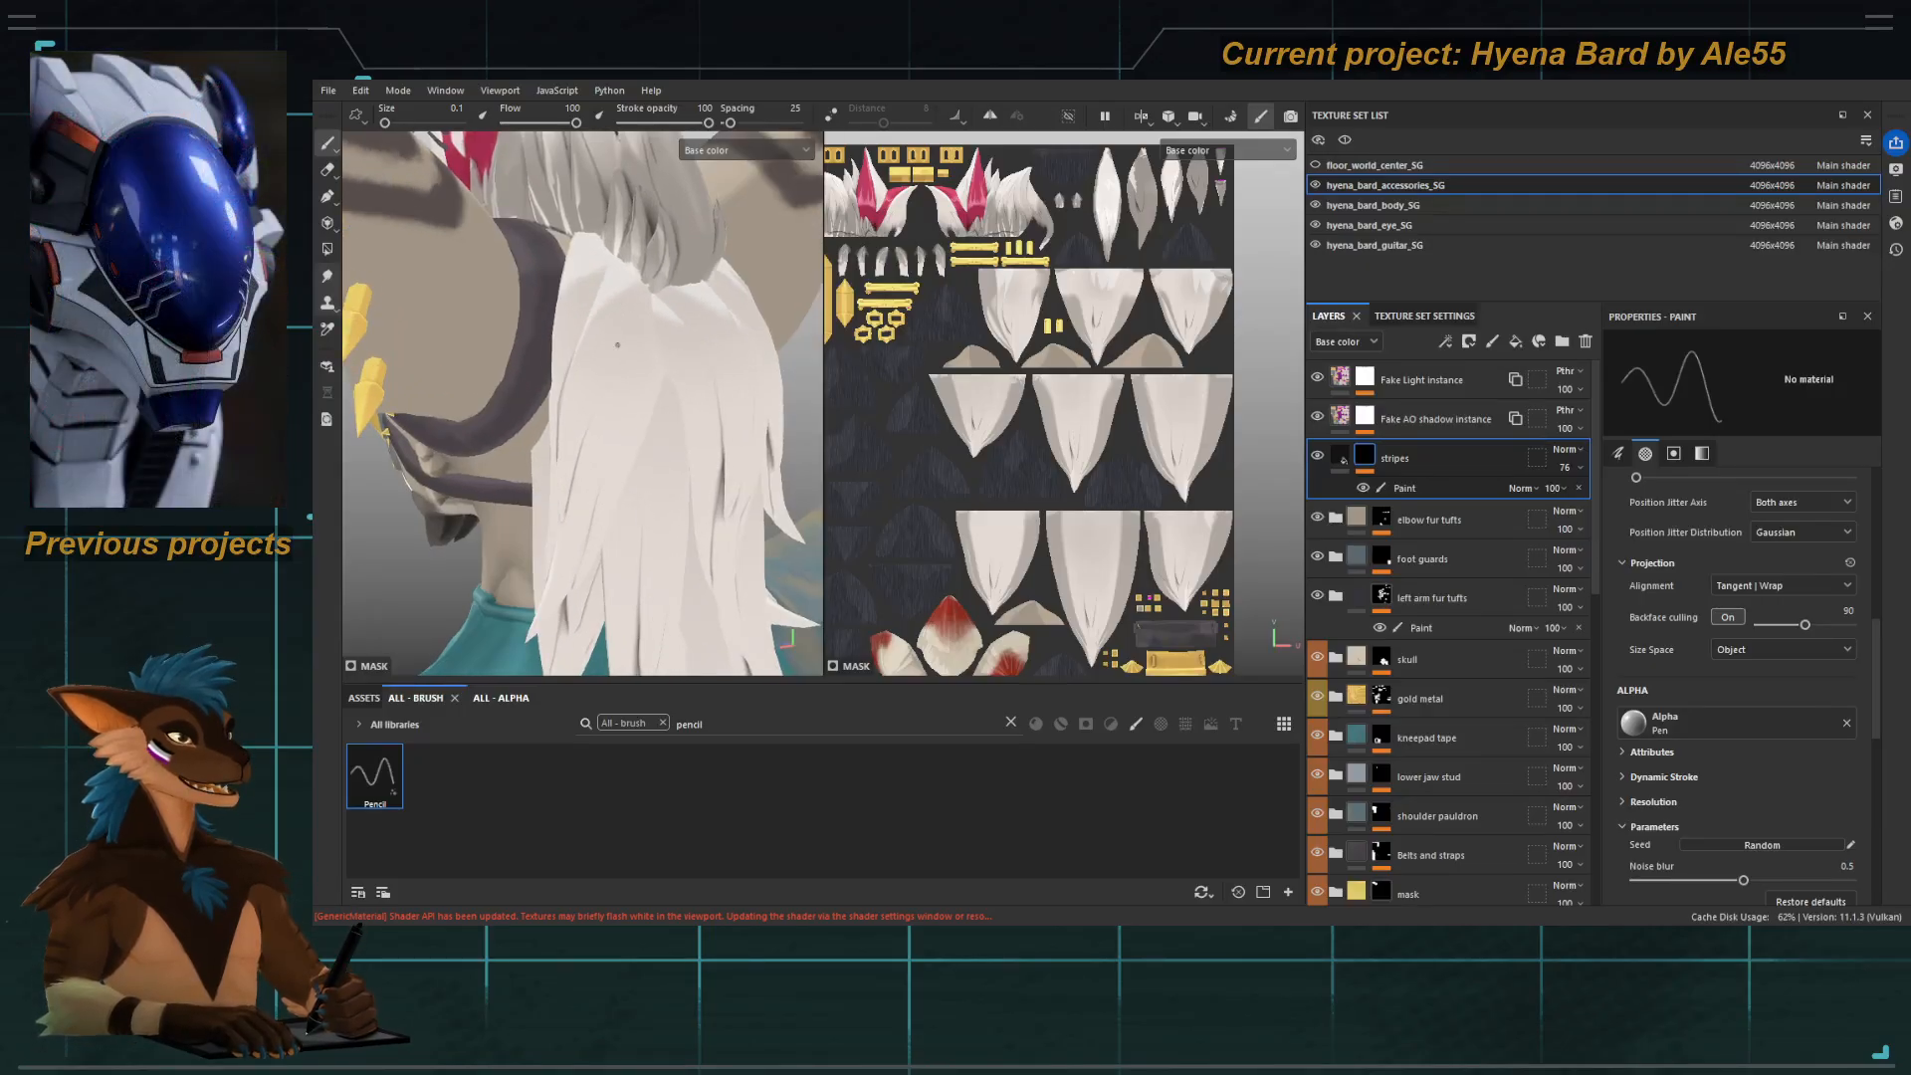
pyautogui.keyDown('alt'); pyautogui.moveTo(598, 403); pyautogui.dragTo(710, 169); pyautogui.keyUp('alt')
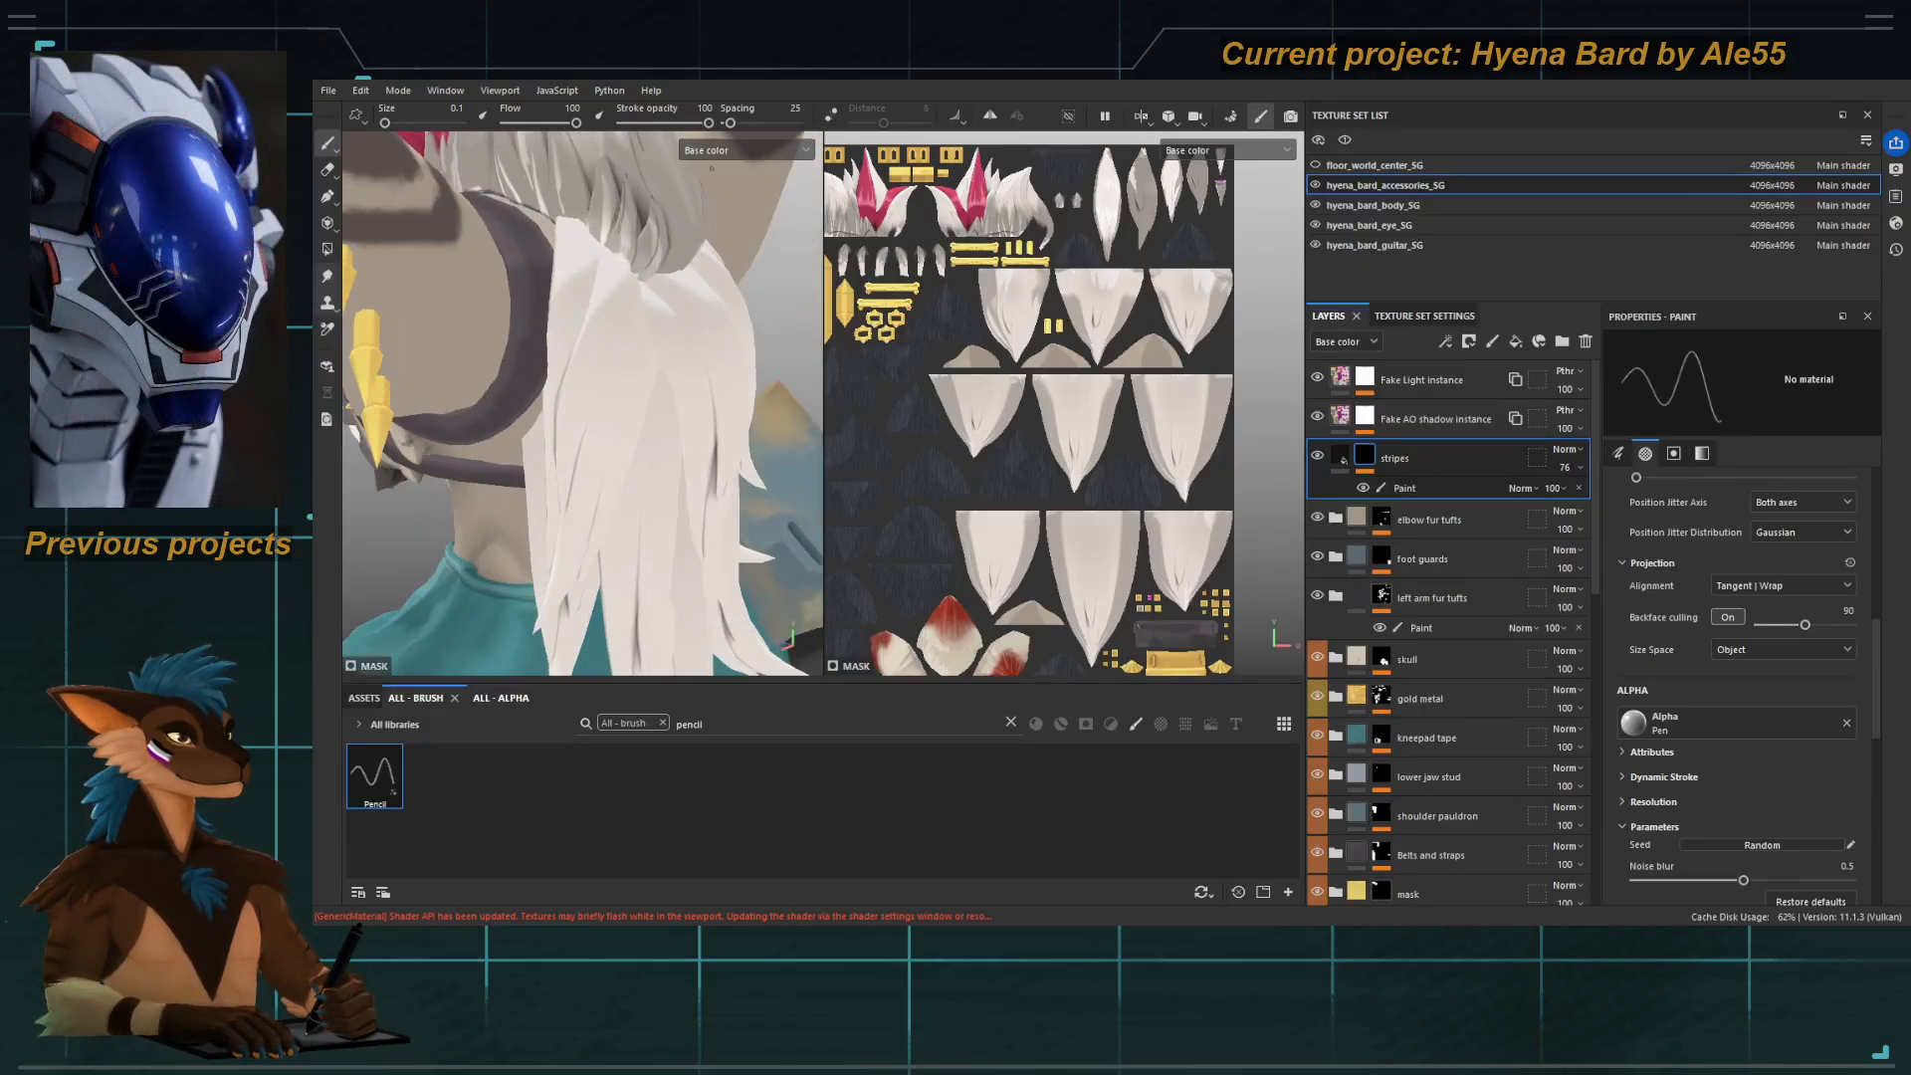
pyautogui.click(830, 116)
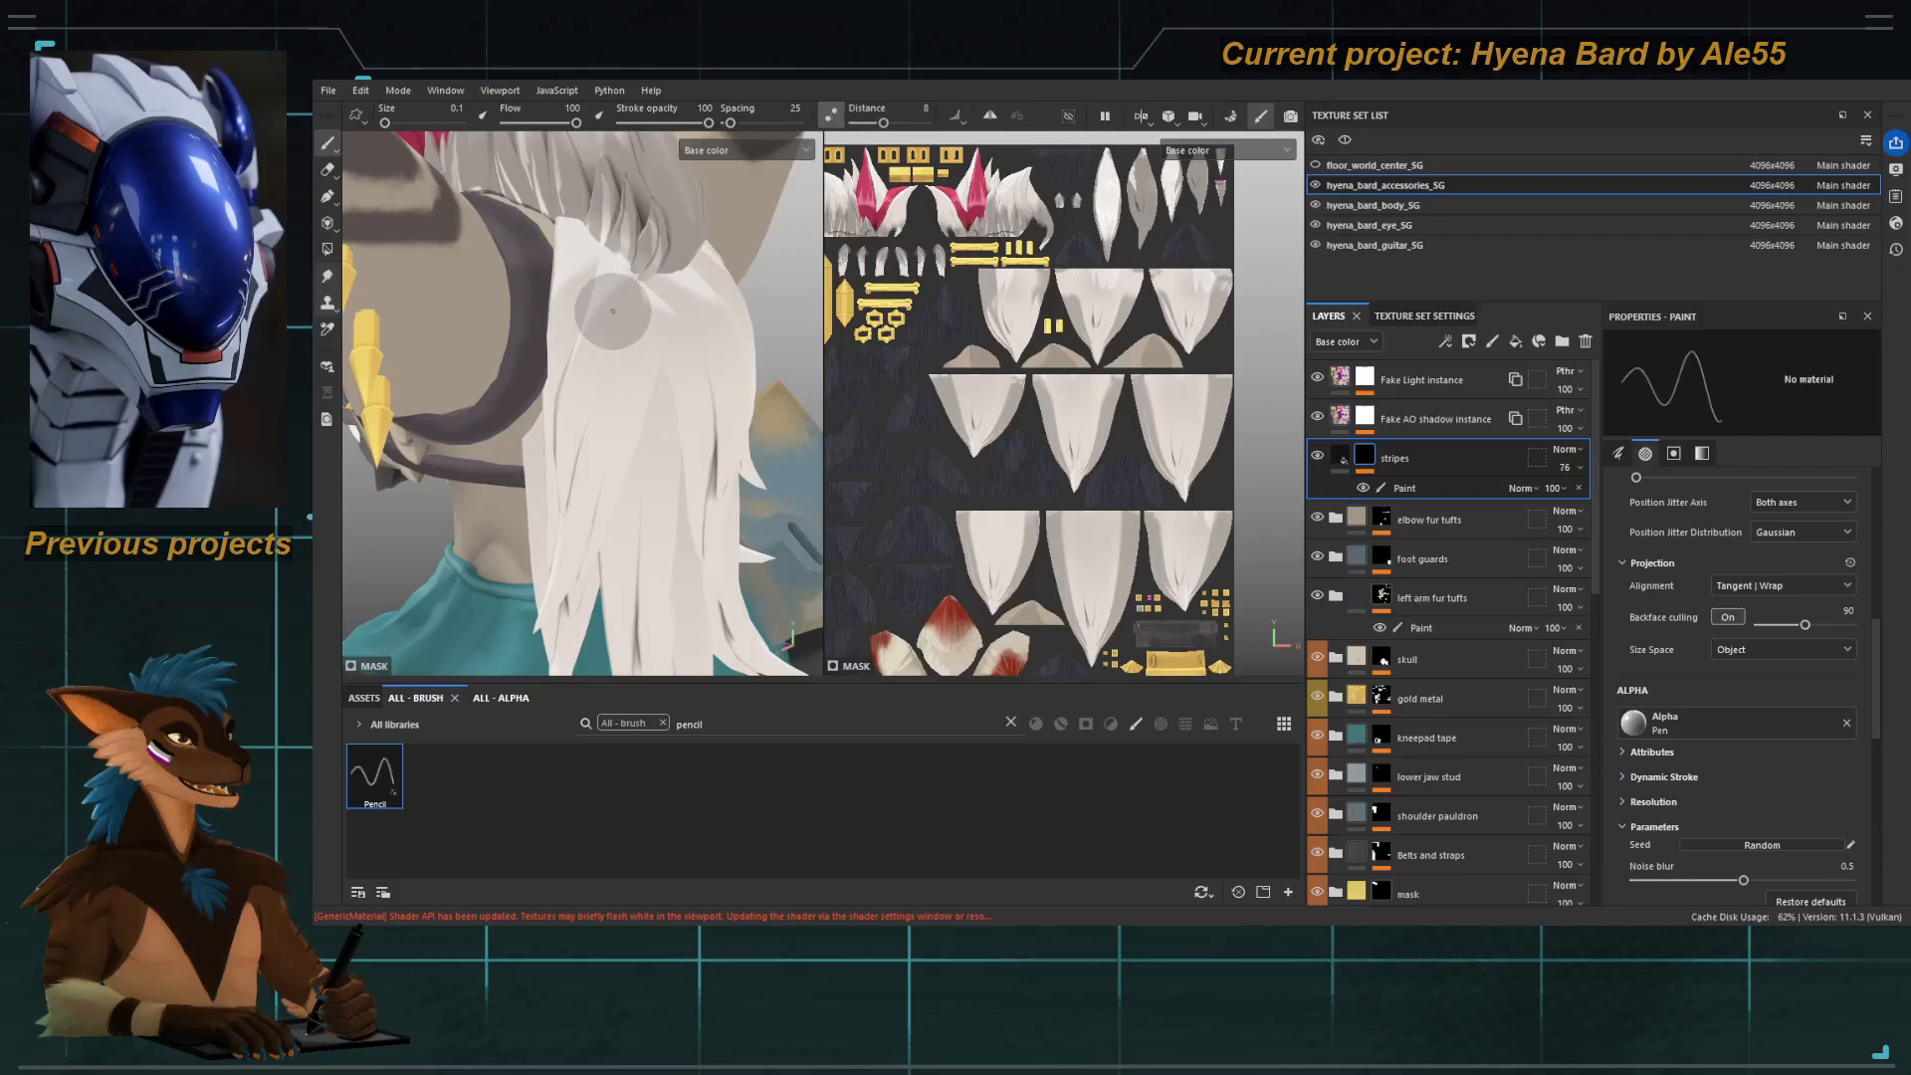
# Paint thin dark strand lines on the stripes mask down the character's left and rear locks of the long back hair.
pyautogui.keyDown('alt'); pyautogui.moveTo(587, 484); pyautogui.dragTo(611, 342); pyautogui.keyUp('alt')
pyautogui.keyDown('alt'); pyautogui.moveTo(574, 461); pyautogui.dragTo(598, 418); pyautogui.keyUp('alt')
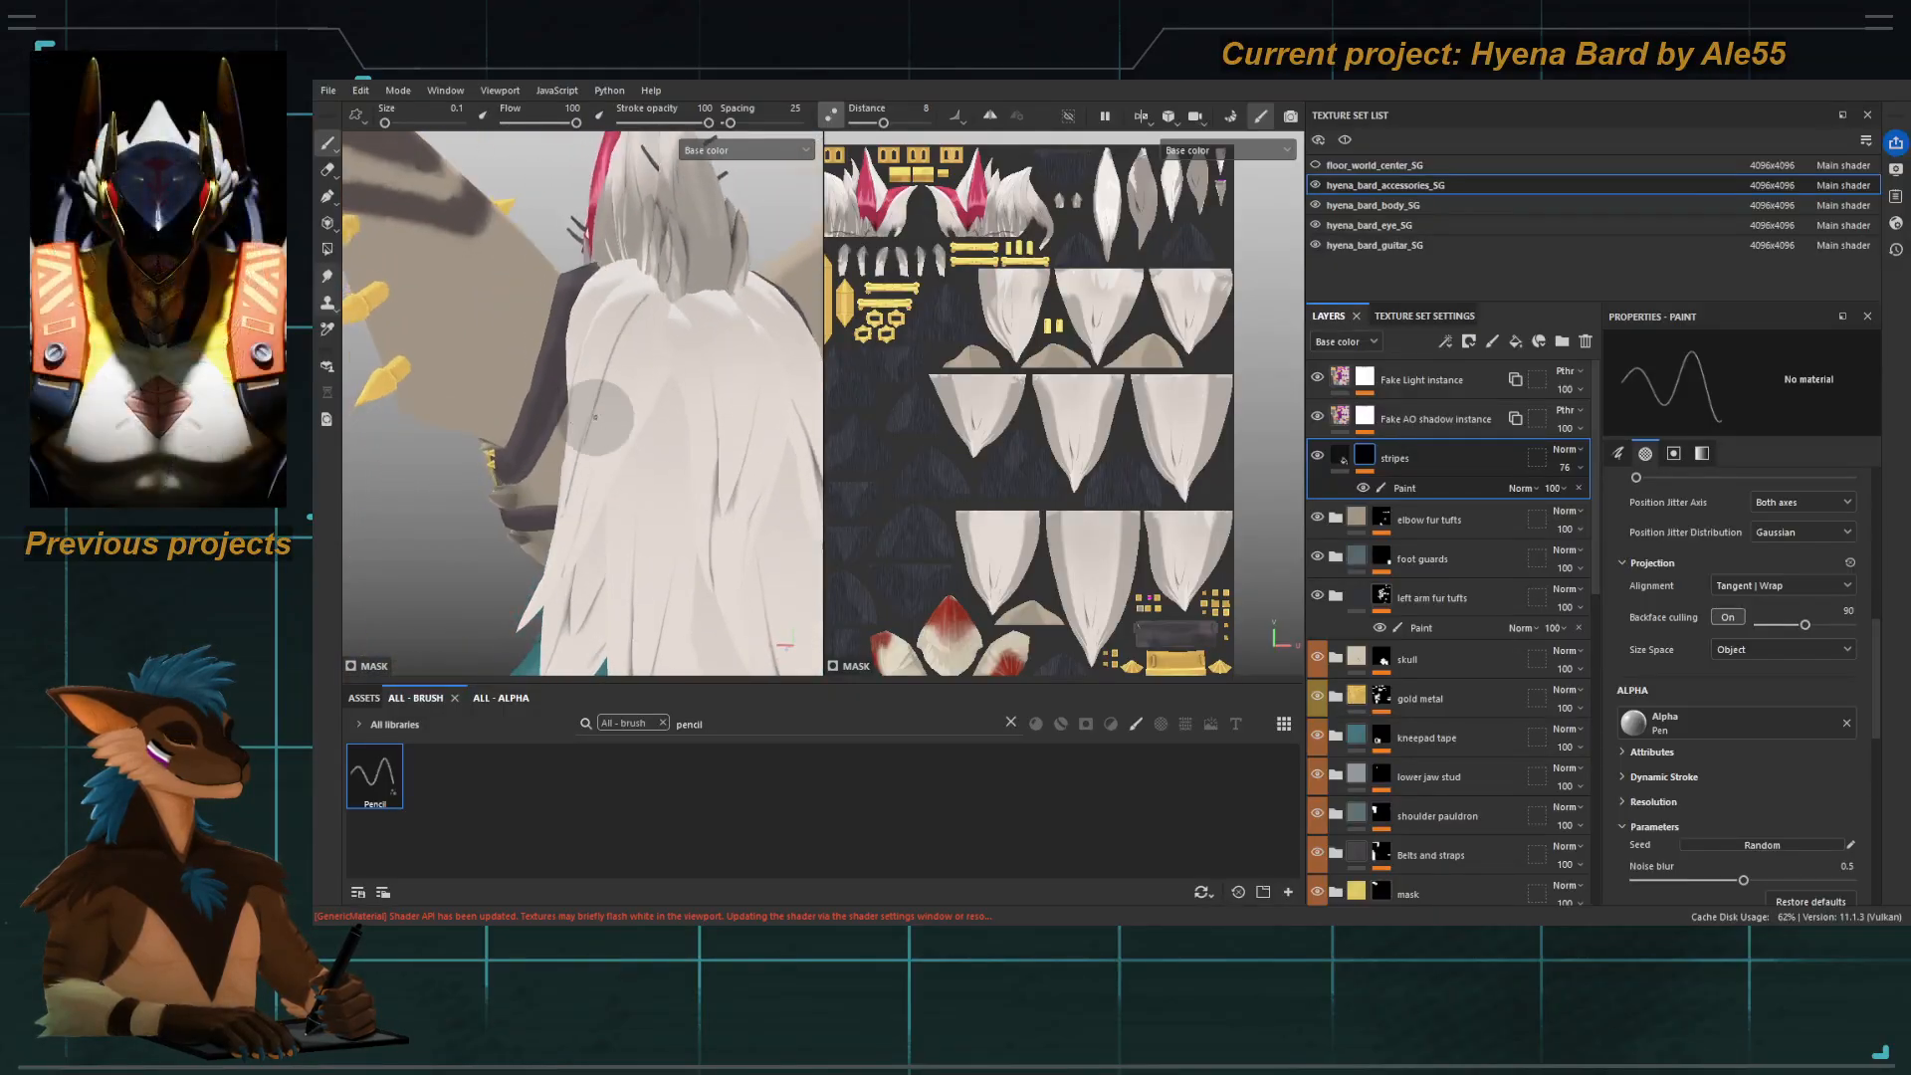
pyautogui.keyDown('alt'); pyautogui.moveTo(525, 582); pyautogui.dragTo(564, 355); pyautogui.keyUp('alt')
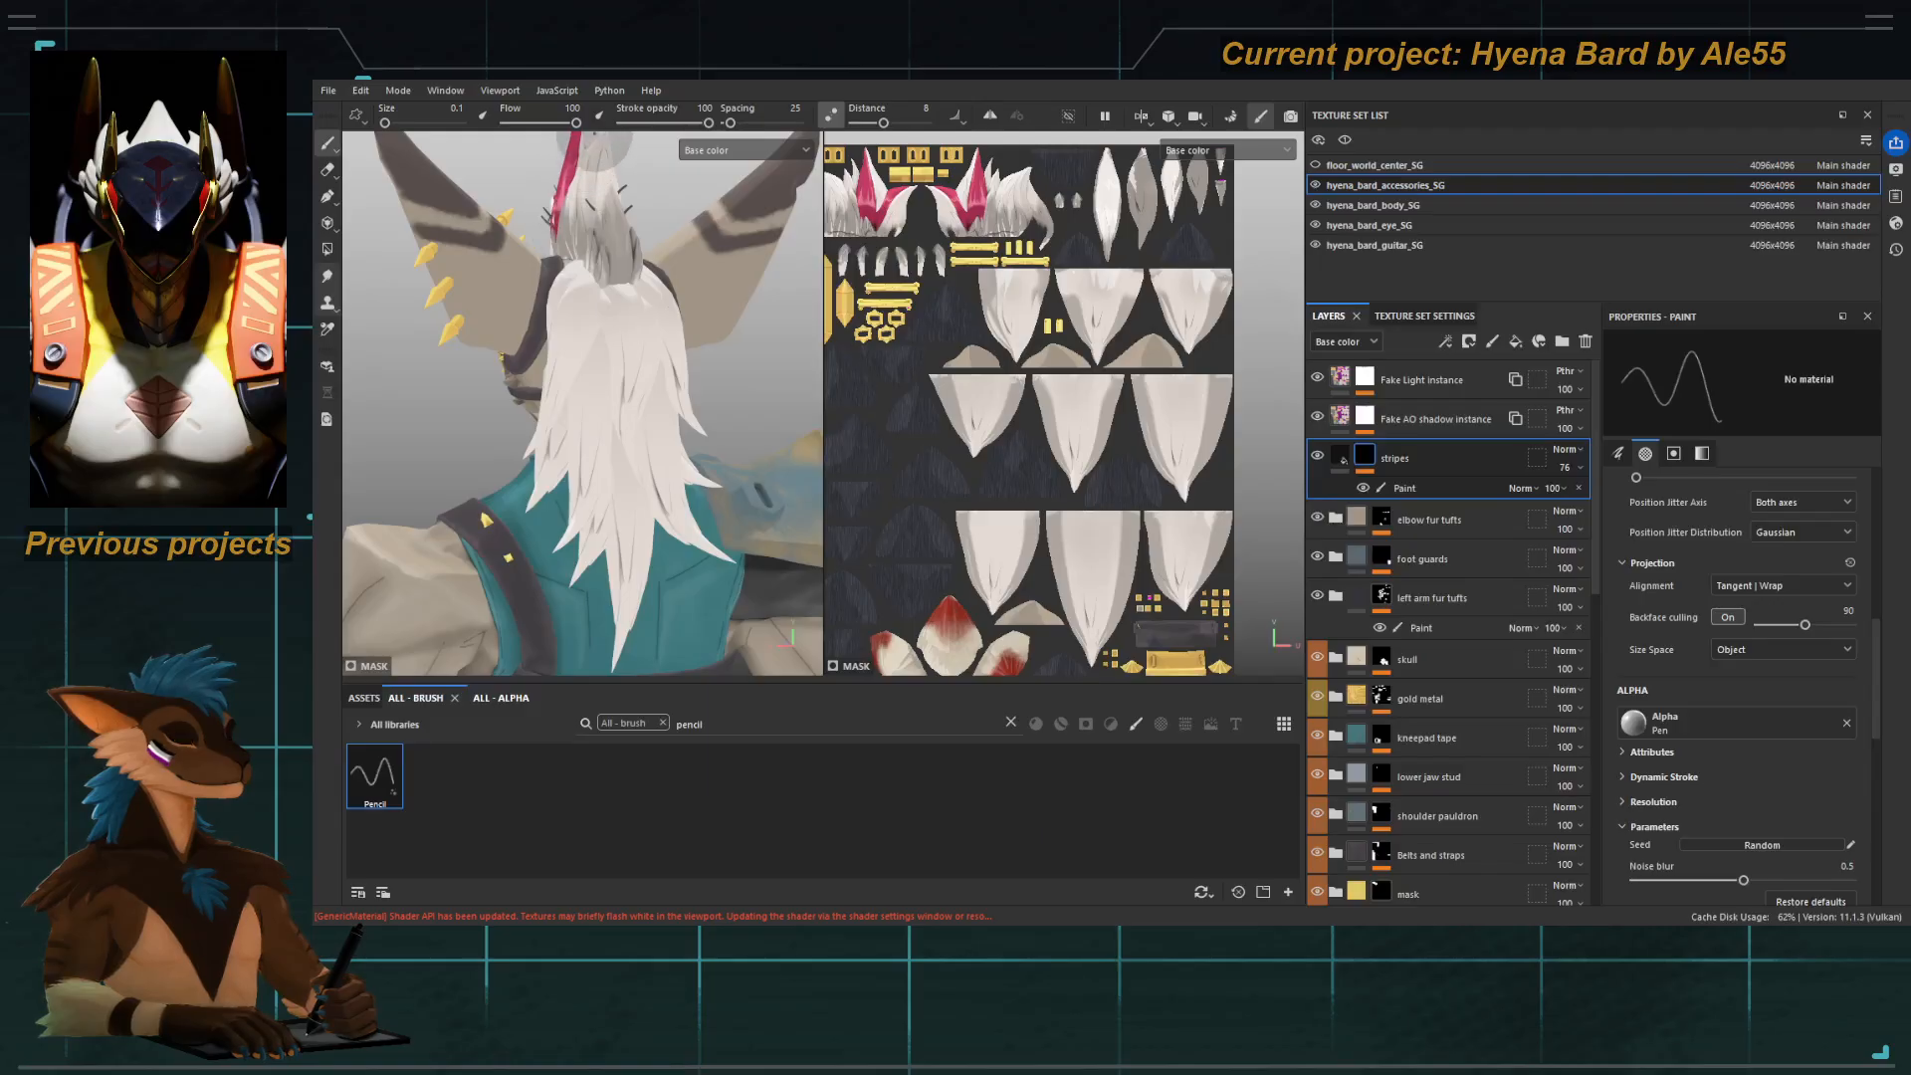
pyautogui.keyDown('alt'); pyautogui.moveTo(550, 368); pyautogui.dragTo(582, 290); pyautogui.keyUp('alt')
pyautogui.keyDown('alt'); pyautogui.moveTo(536, 460); pyautogui.dragTo(565, 310); pyautogui.keyUp('alt')
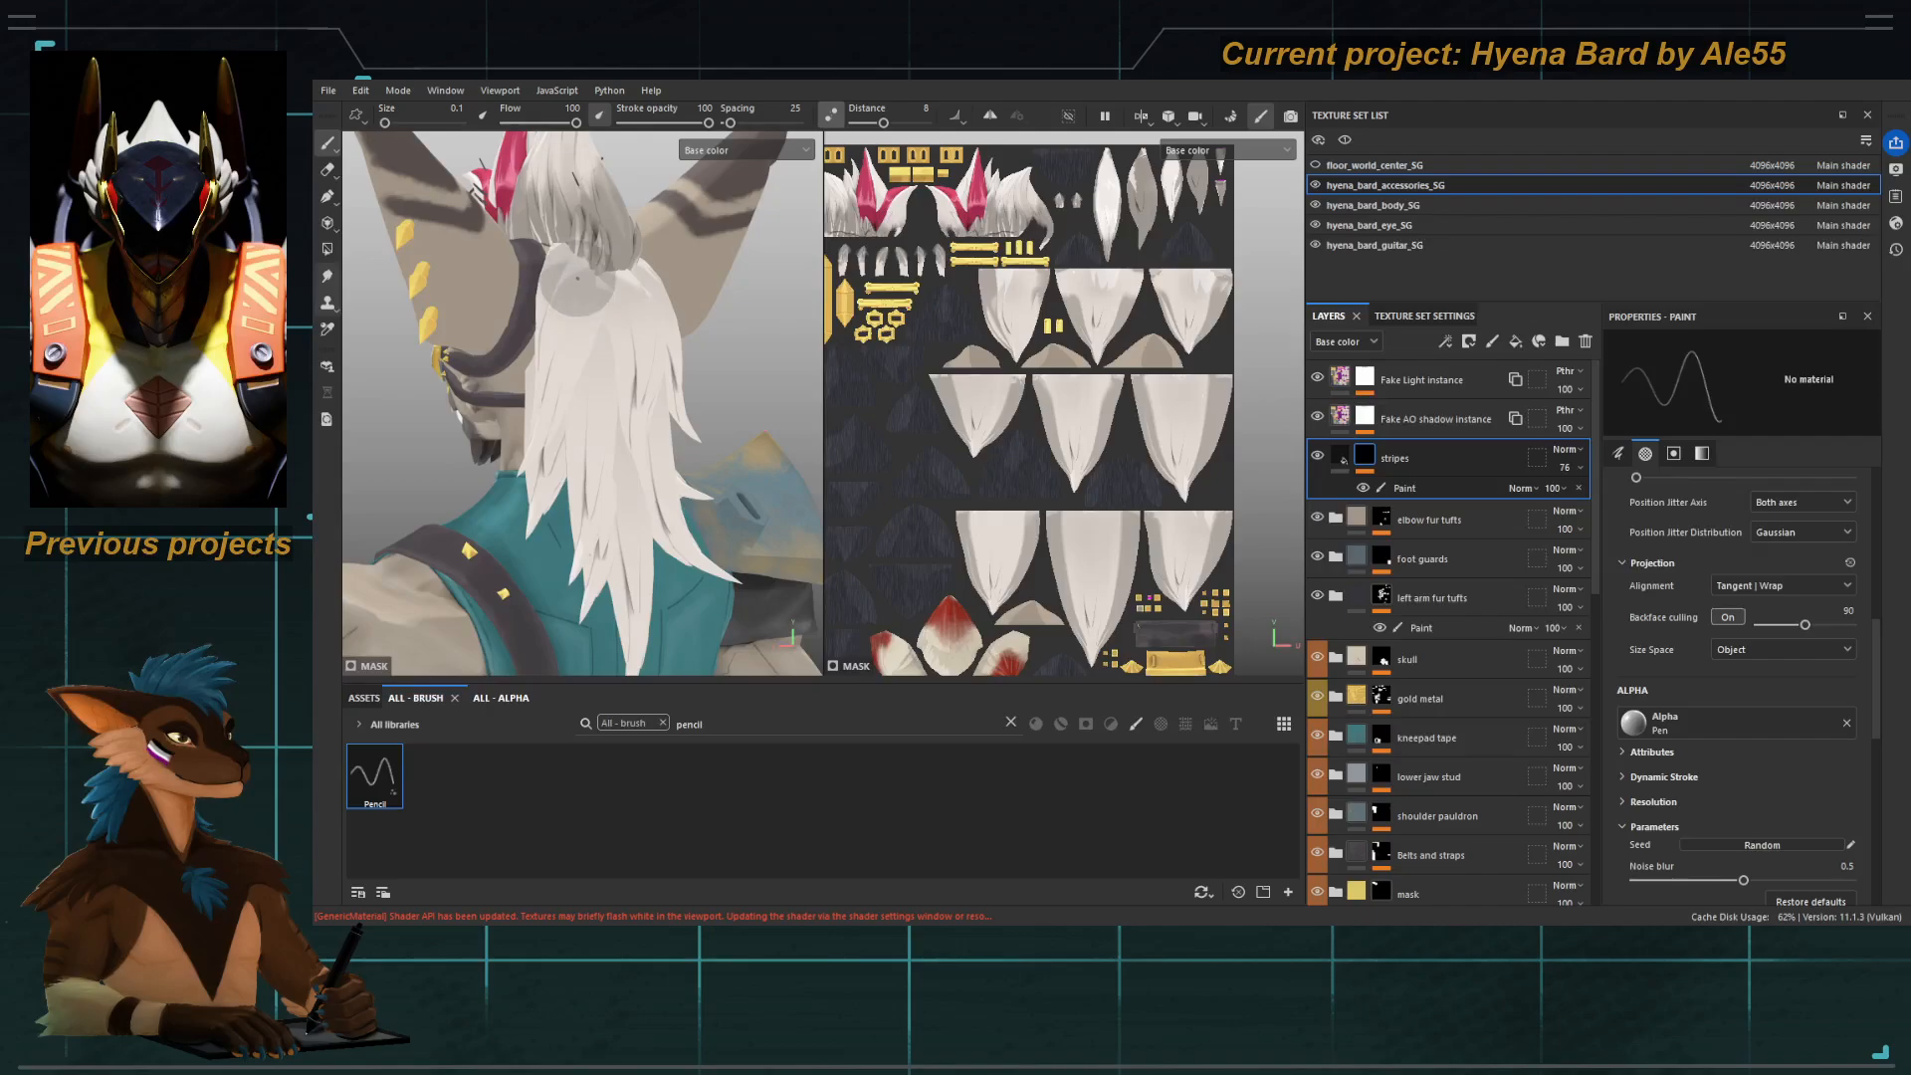
pyautogui.keyDown('alt'); pyautogui.moveTo(535, 437); pyautogui.dragTo(526, 338); pyautogui.keyUp('alt')
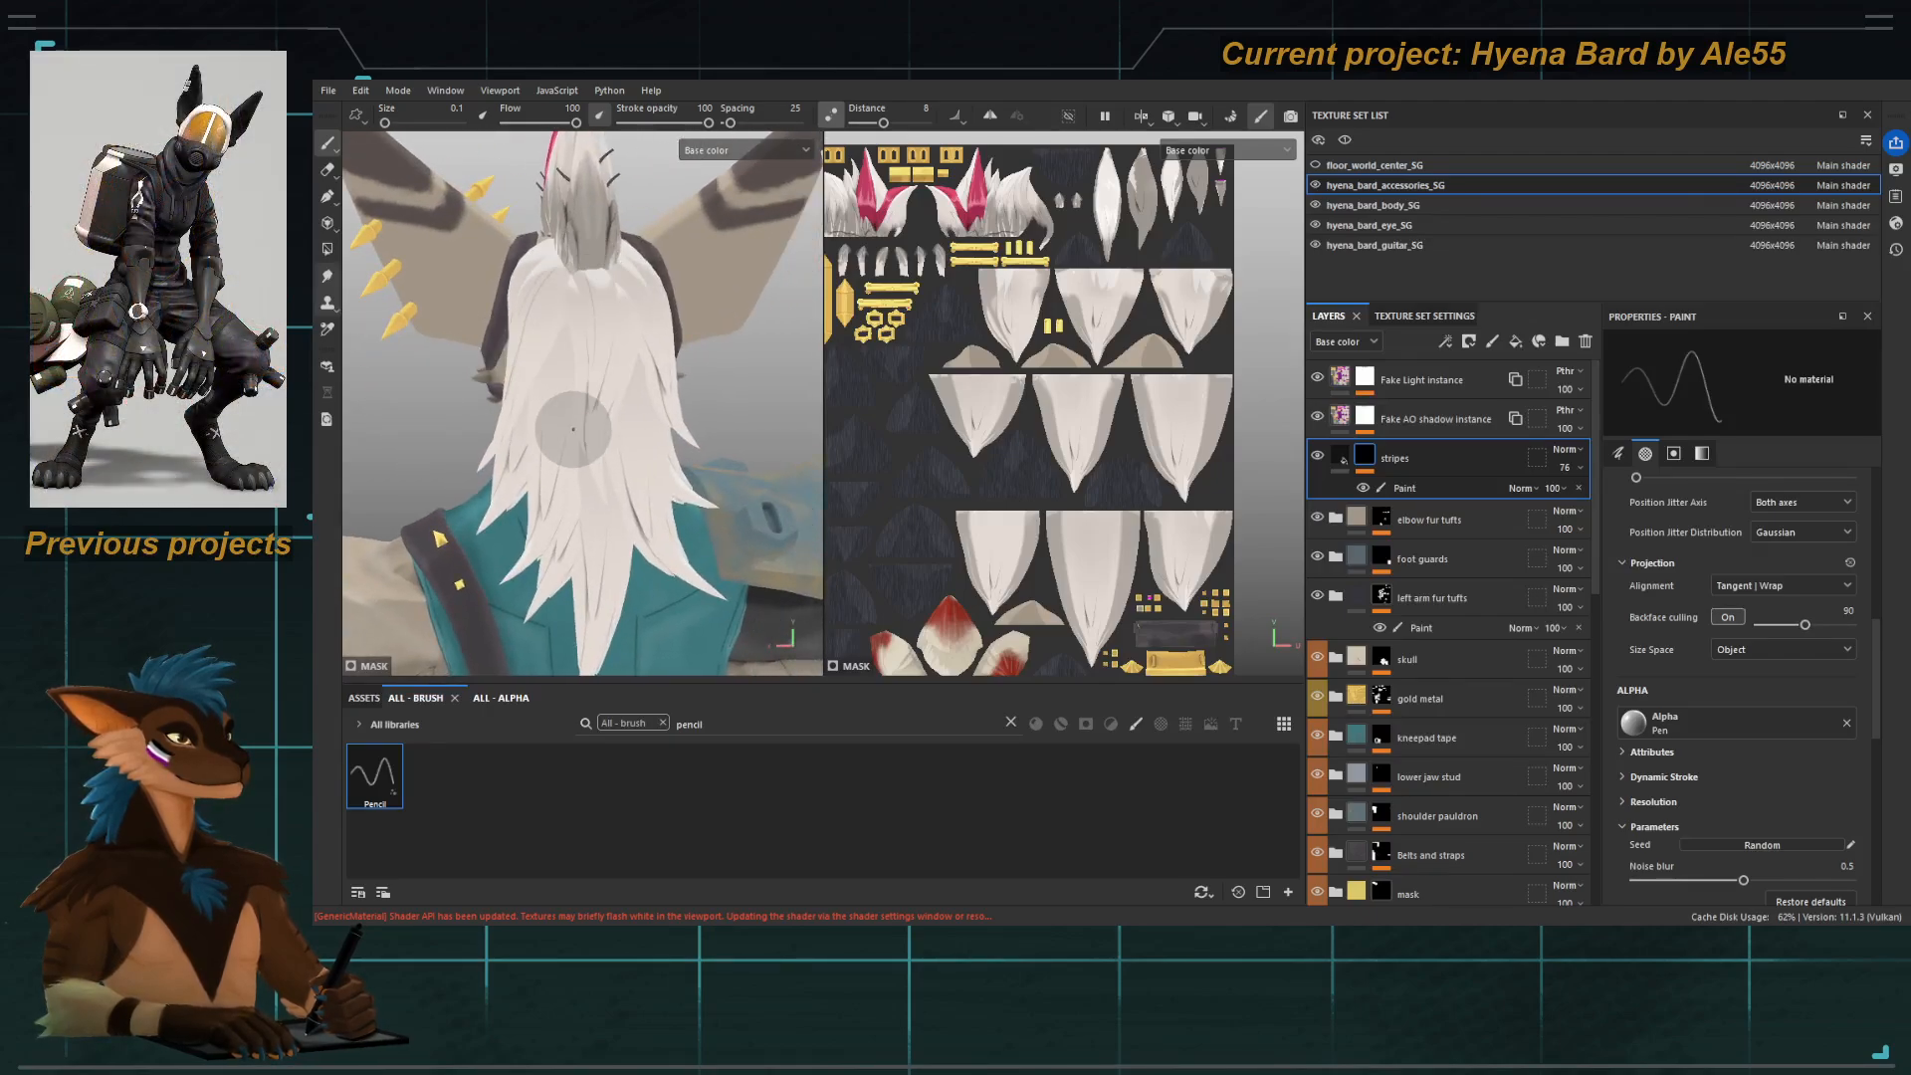
pyautogui.keyDown('alt'); pyautogui.moveTo(574, 428); pyautogui.dragTo(619, 520, button='right'); pyautogui.keyUp('alt')
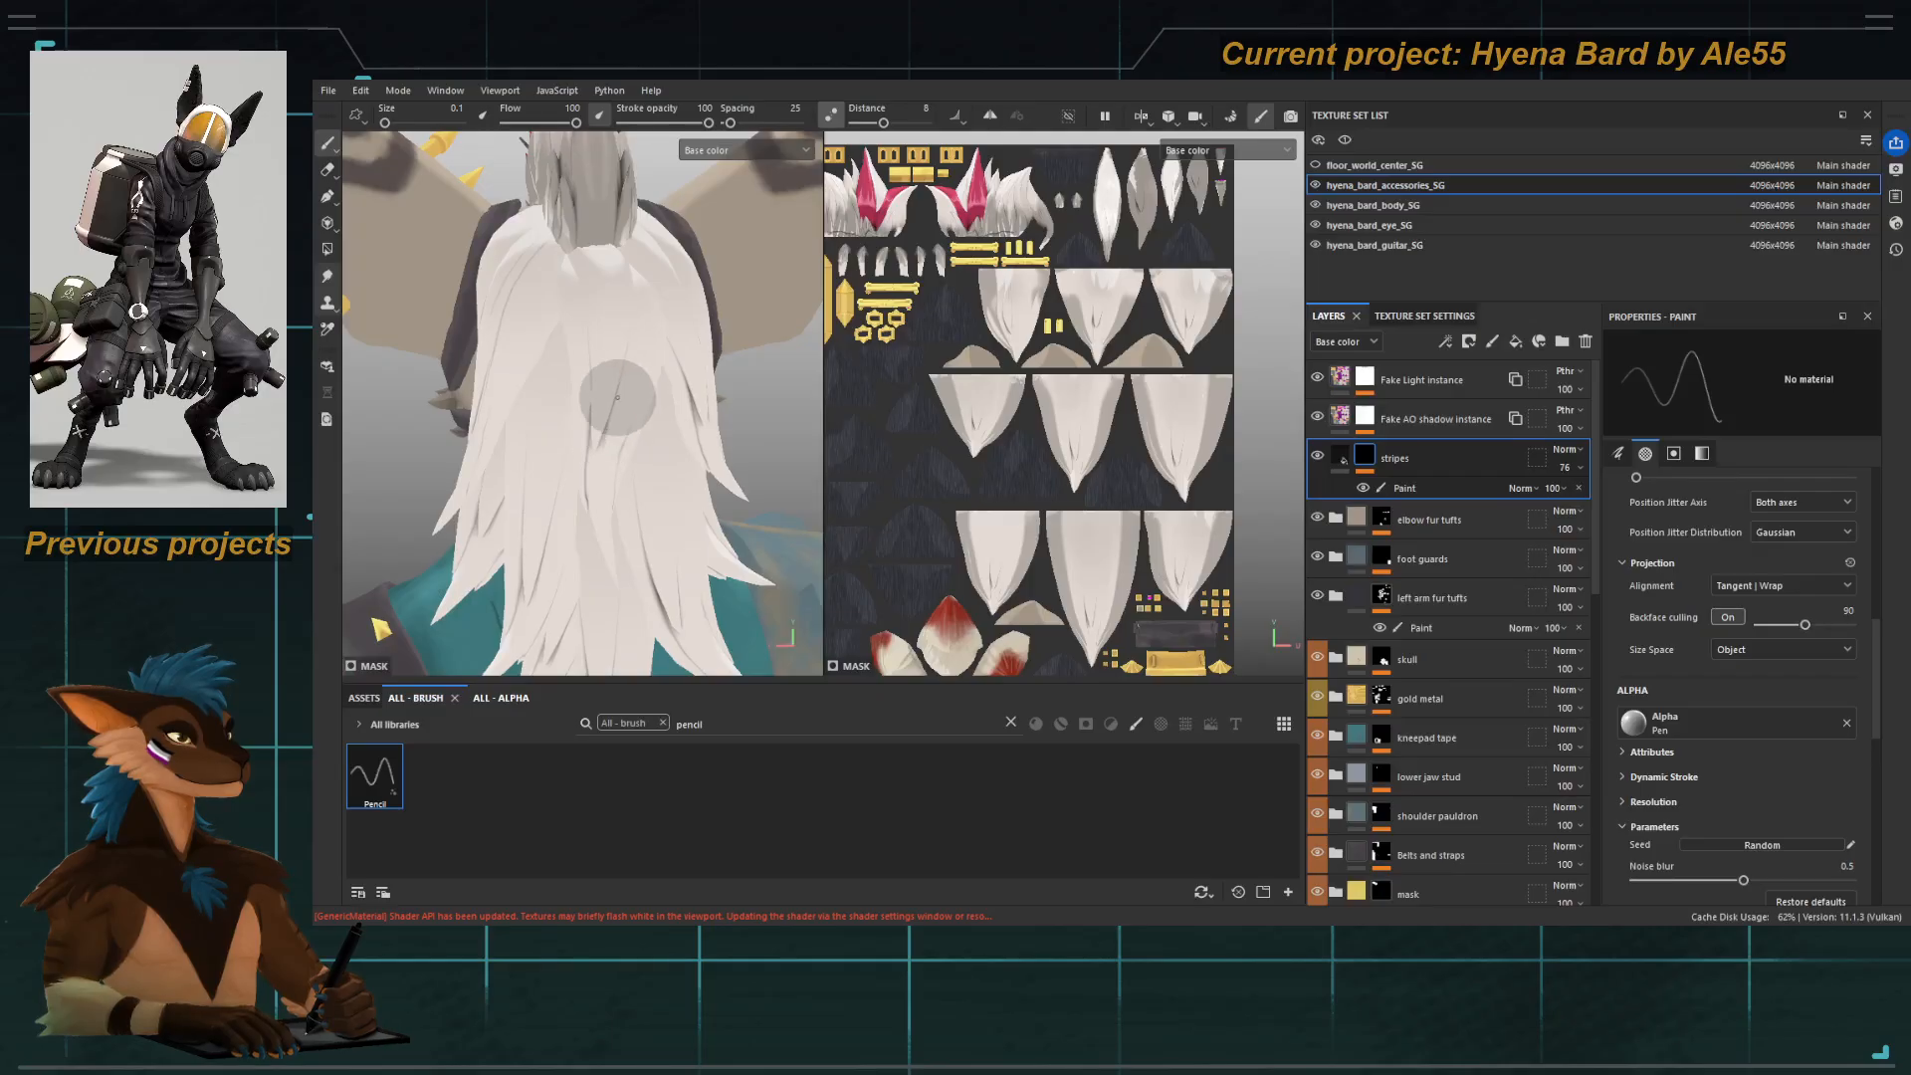
# Paint thin strand lines along the locks on the character's right side of the long back hair.
pyautogui.keyDown('alt'); pyautogui.moveTo(617, 355); pyautogui.dragTo(562, 225); pyautogui.keyUp('alt')
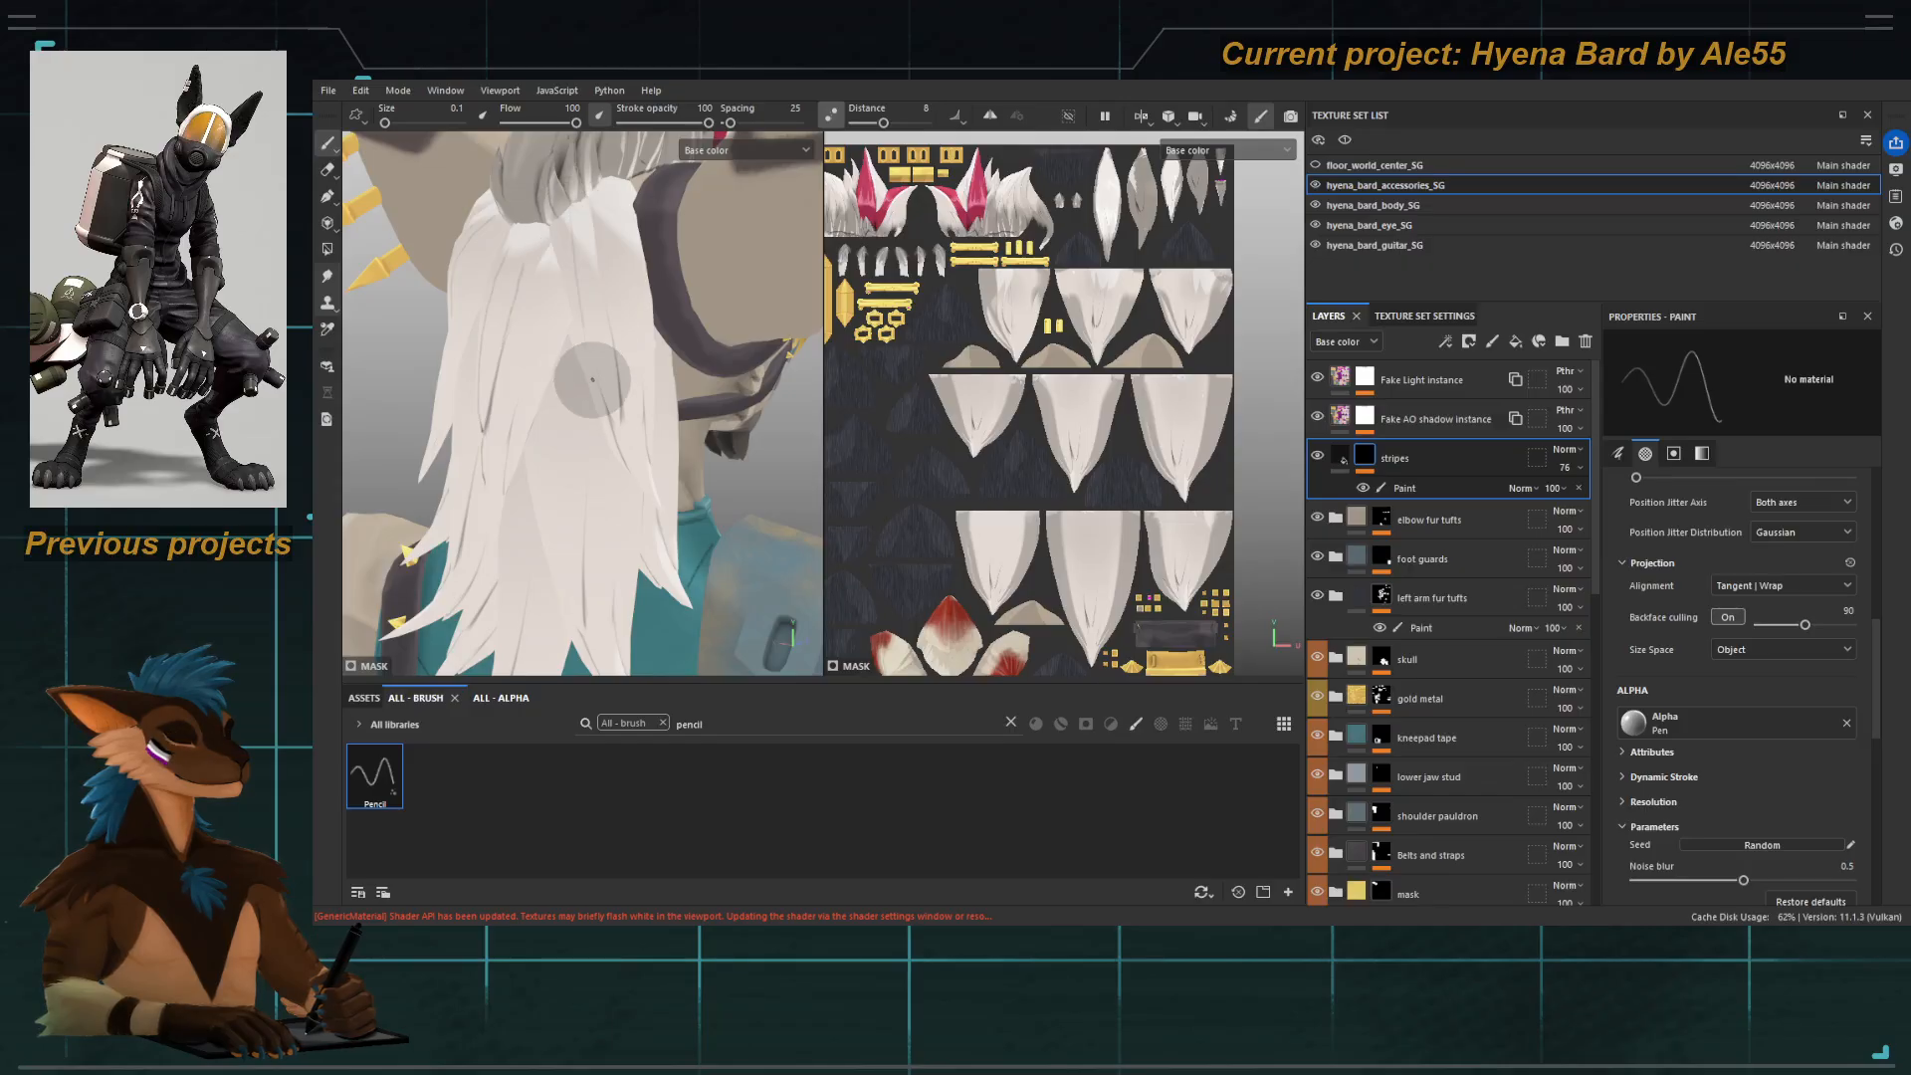
pyautogui.keyDown('alt'); pyautogui.moveTo(628, 422); pyautogui.dragTo(645, 475); pyautogui.keyUp('alt')
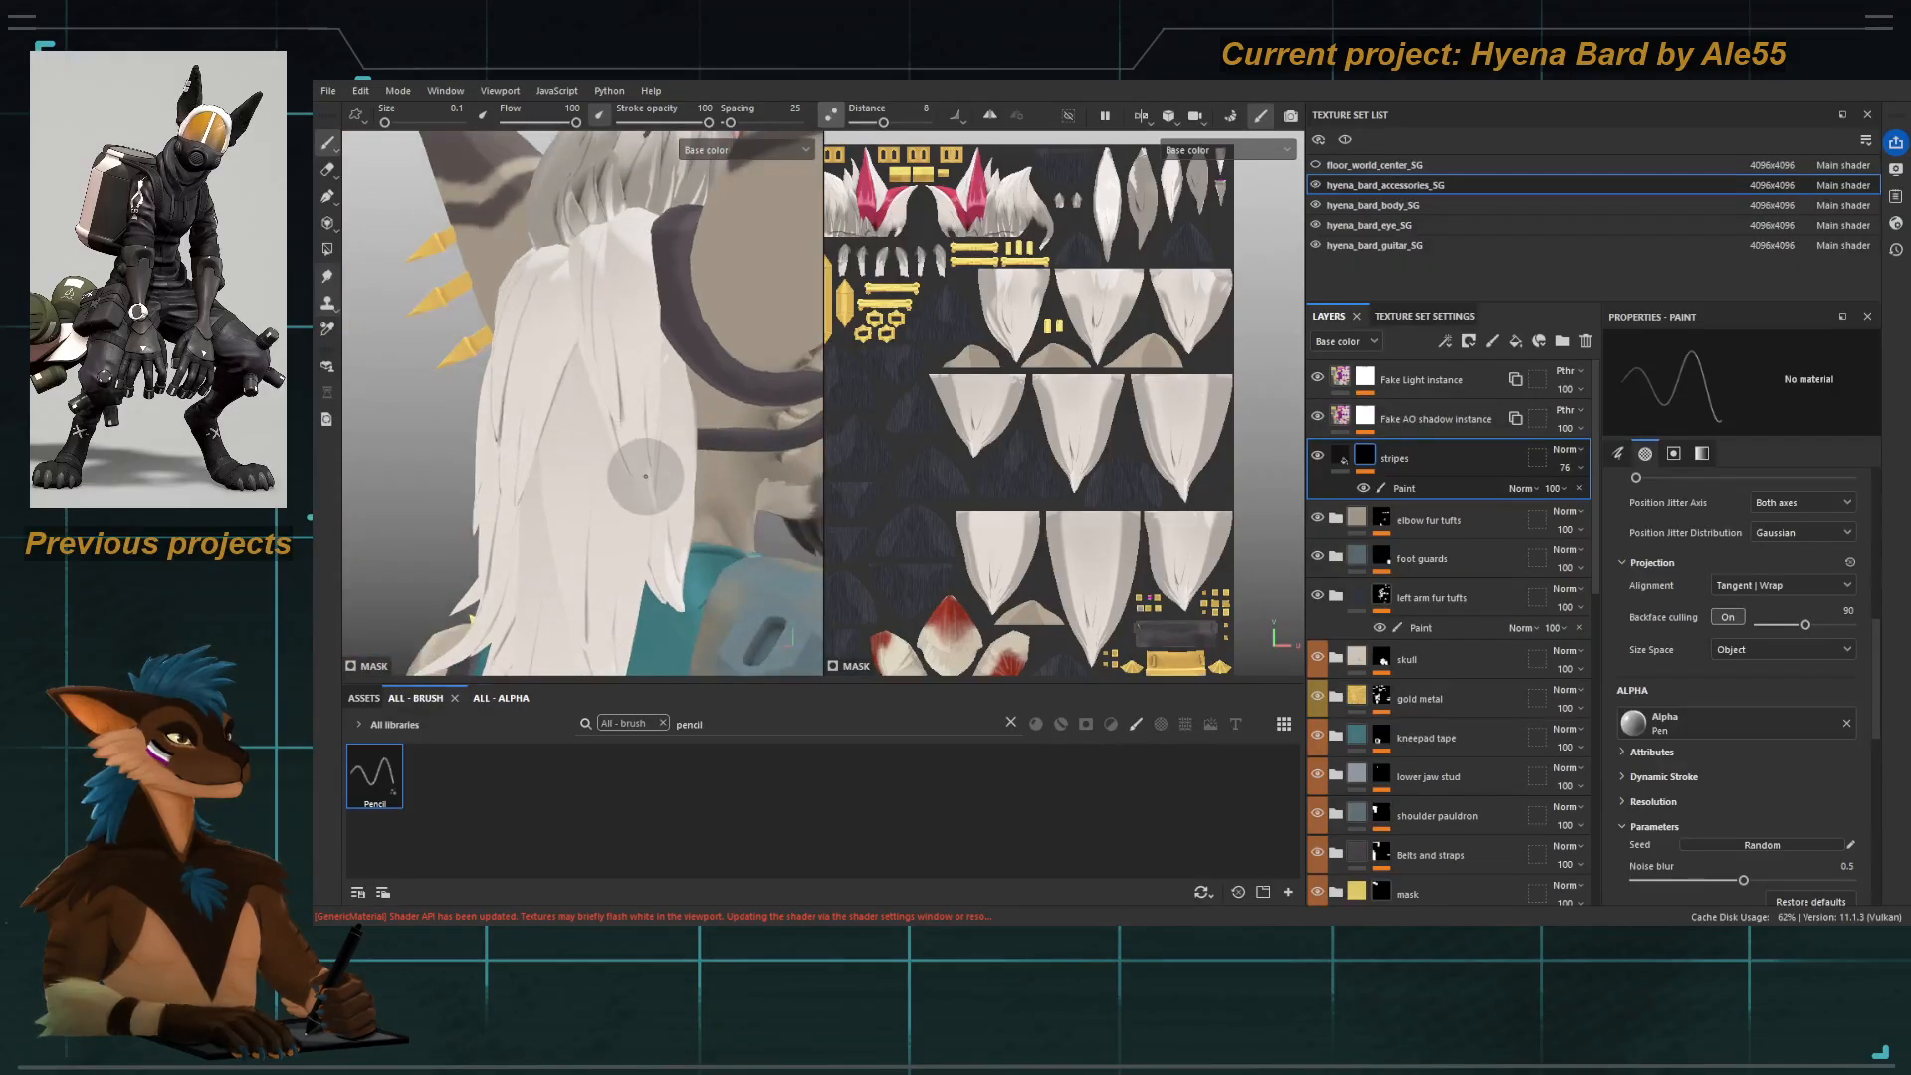
pyautogui.keyDown('alt'); pyautogui.moveTo(634, 337); pyautogui.dragTo(588, 438); pyautogui.keyUp('alt')
pyautogui.scroll(2, 588, 374)
pyautogui.moveTo(597, 369)
pyautogui.keyDown('alt'); pyautogui.mouseDown()
pyautogui.moveTo(418, 338)
pyautogui.moveTo(601, 509)
pyautogui.moveTo(639, 408)
pyautogui.moveTo(628, 362)
pyautogui.mouseUp(); pyautogui.keyUp('alt')
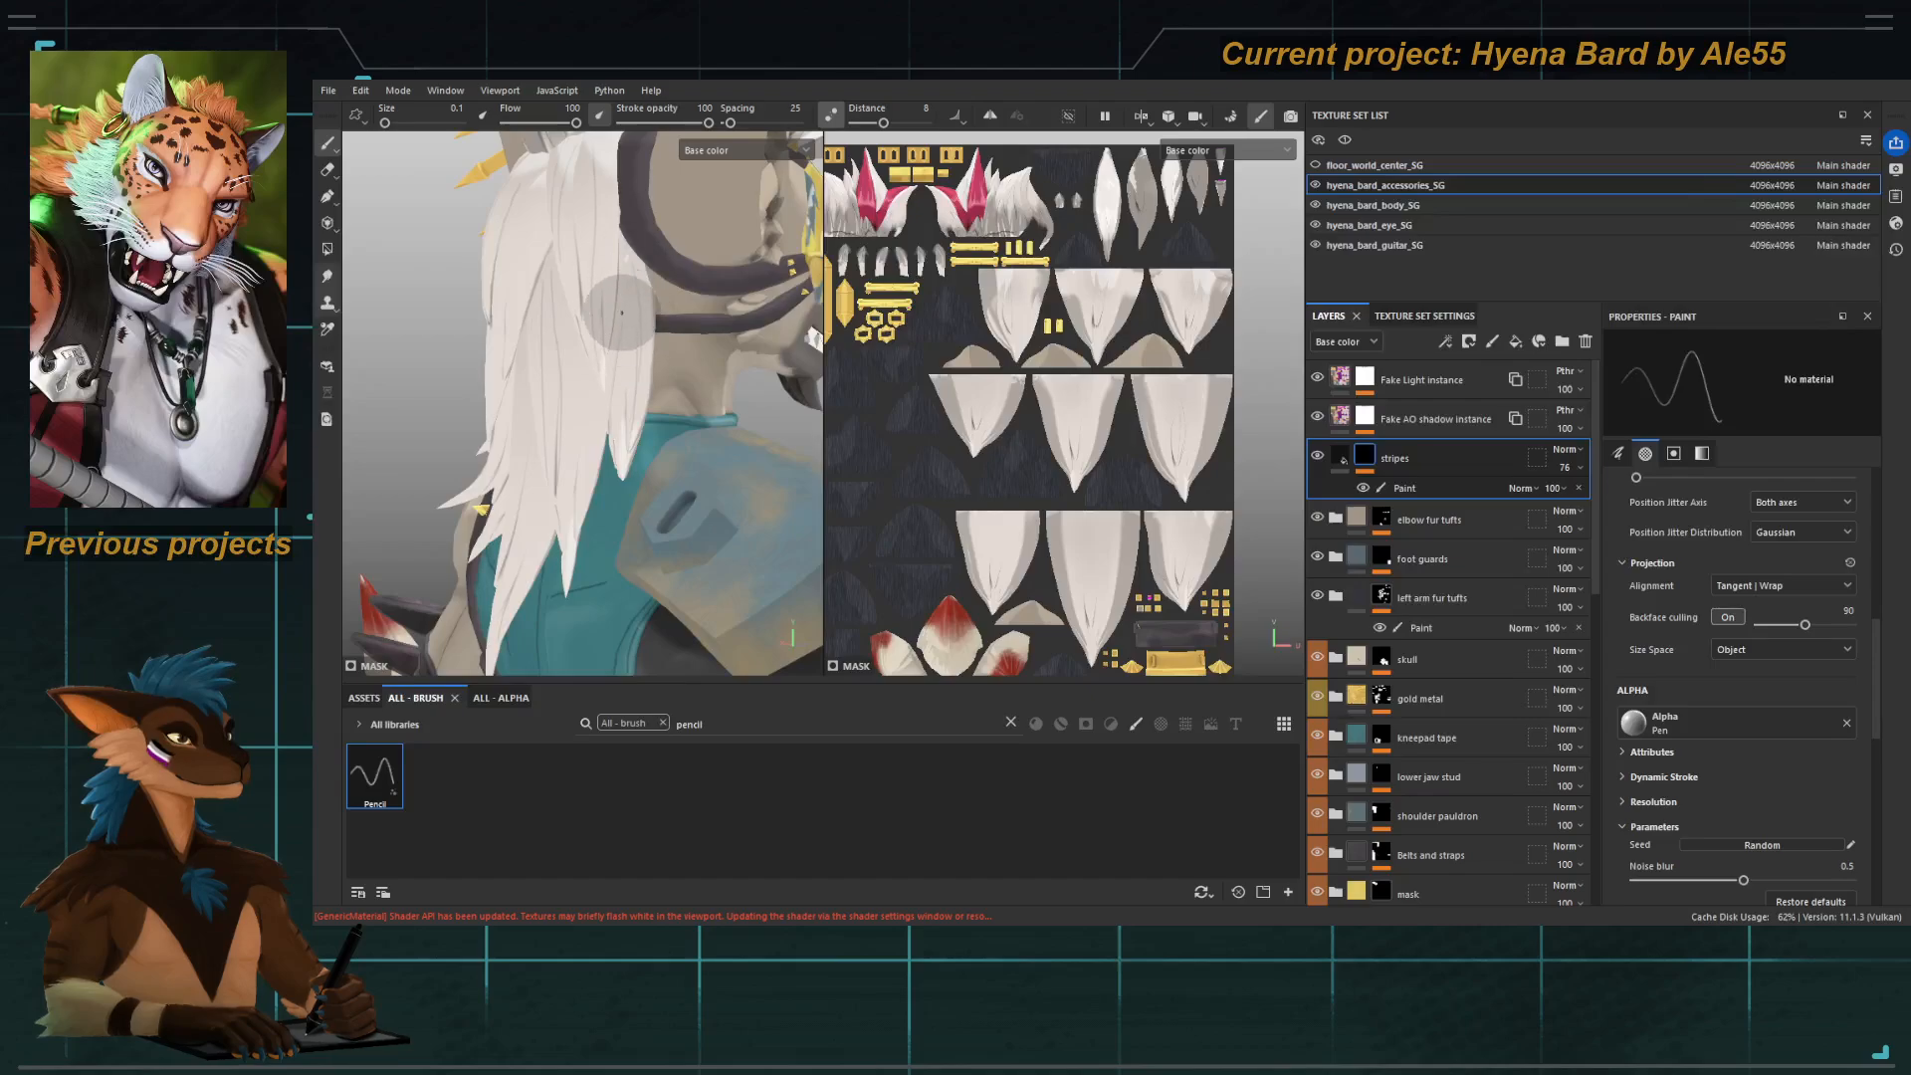
pyautogui.keyDown('alt'); pyautogui.moveTo(622, 313); pyautogui.dragTo(641, 416, button='right'); pyautogui.keyUp('alt')
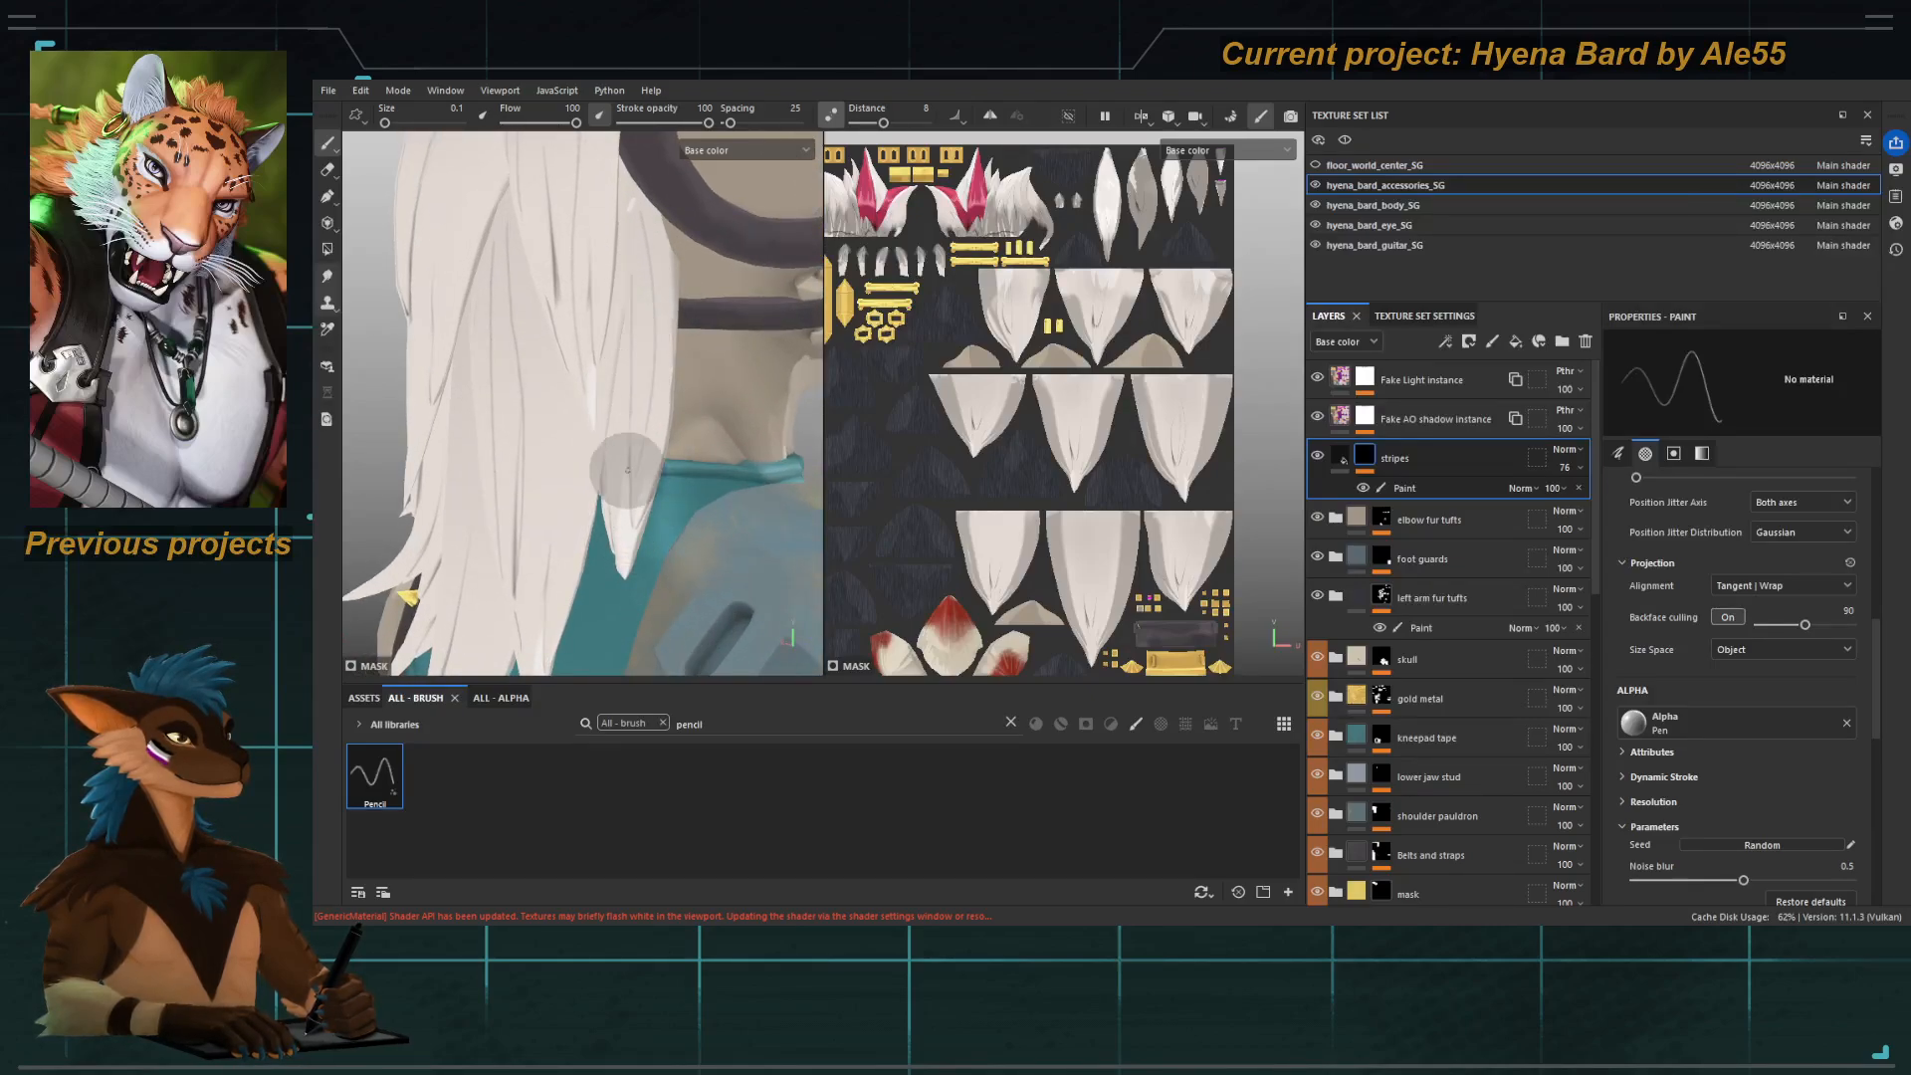
# Draw fine strand lines through the middle and lower locks on the right rear of the long back hair.
pyautogui.keyDown('alt'); pyautogui.moveTo(597, 469); pyautogui.dragTo(567, 281); pyautogui.keyUp('alt')
pyautogui.keyDown('alt'); pyautogui.moveTo(547, 444); pyautogui.dragTo(563, 497); pyautogui.keyUp('alt')
pyautogui.keyDown('alt'); pyautogui.moveTo(563, 497); pyautogui.dragTo(457, 371, button='middle'); pyautogui.keyUp('alt')
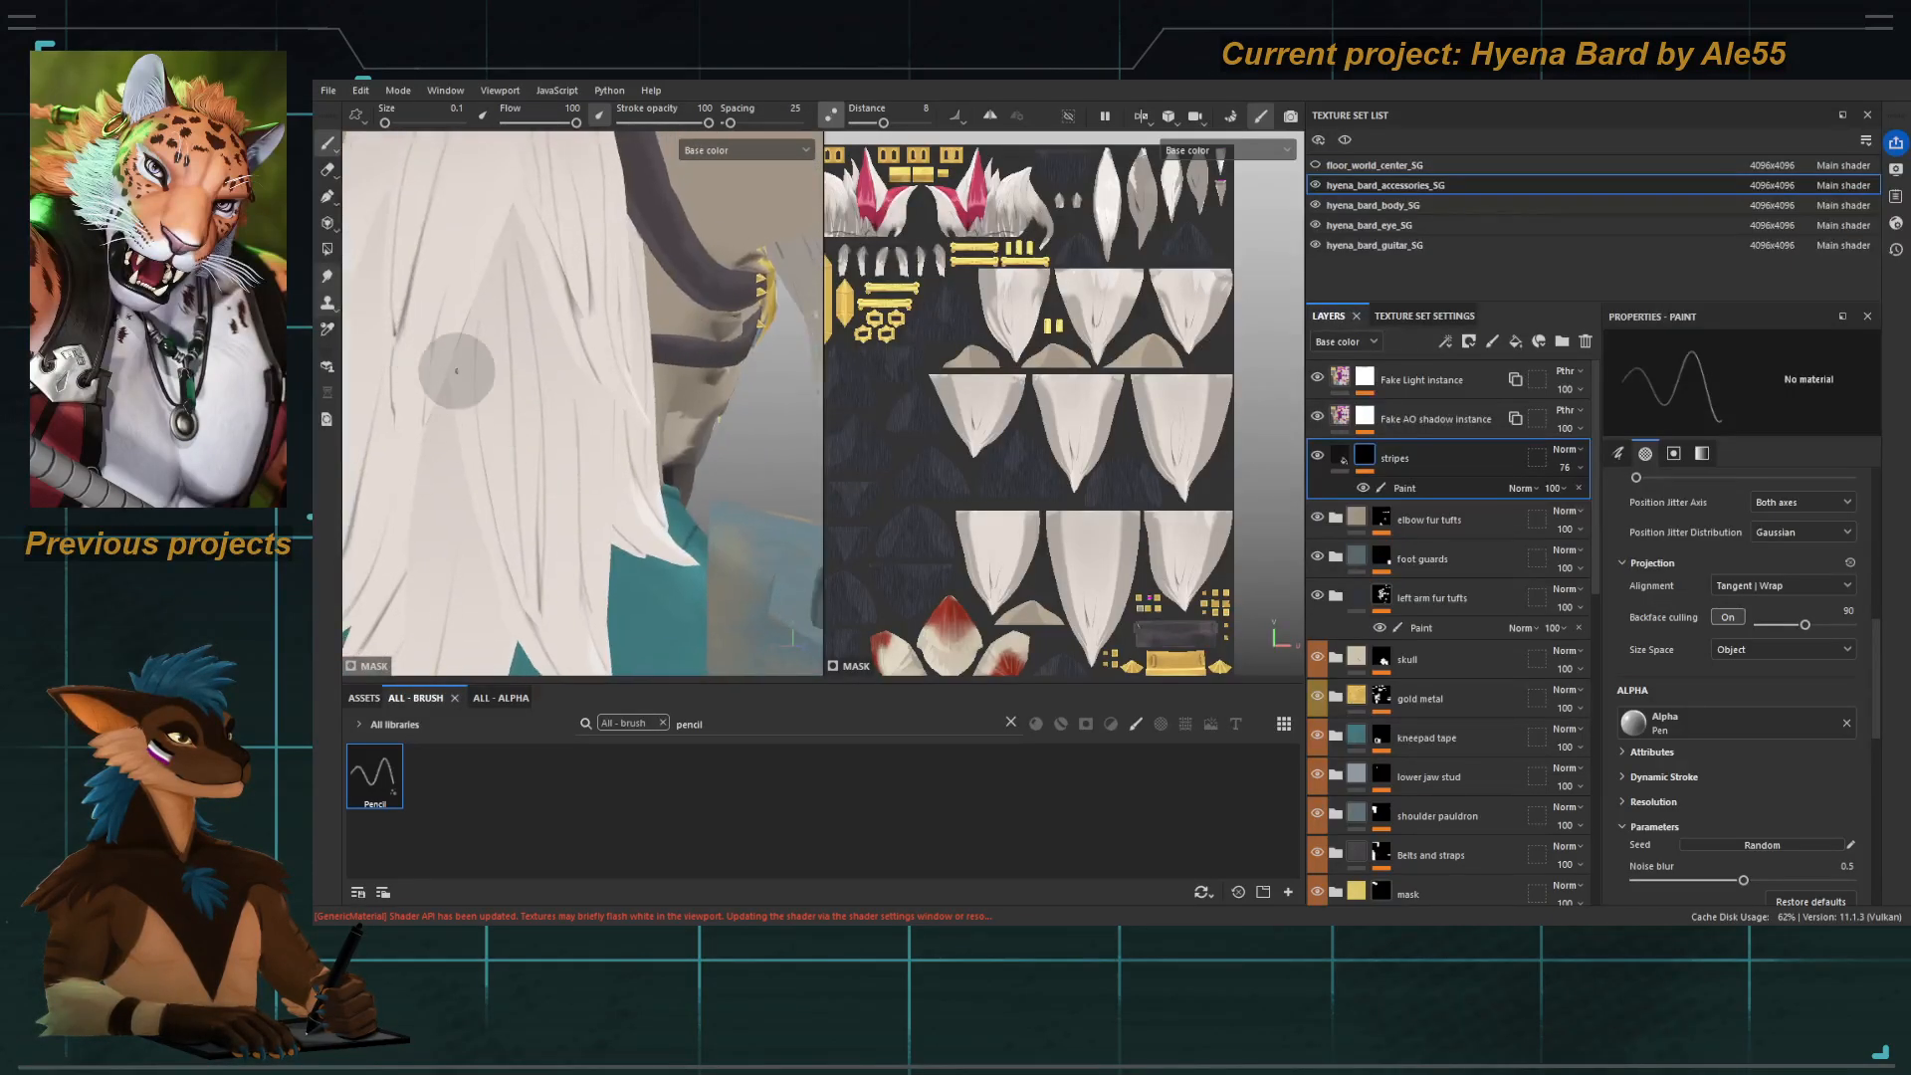
pyautogui.keyDown('alt'); pyautogui.moveTo(457, 371); pyautogui.dragTo(402, 285, button='right'); pyautogui.keyUp('alt')
pyautogui.keyDown('alt'); pyautogui.moveTo(401, 285); pyautogui.dragTo(568, 439); pyautogui.keyUp('alt')
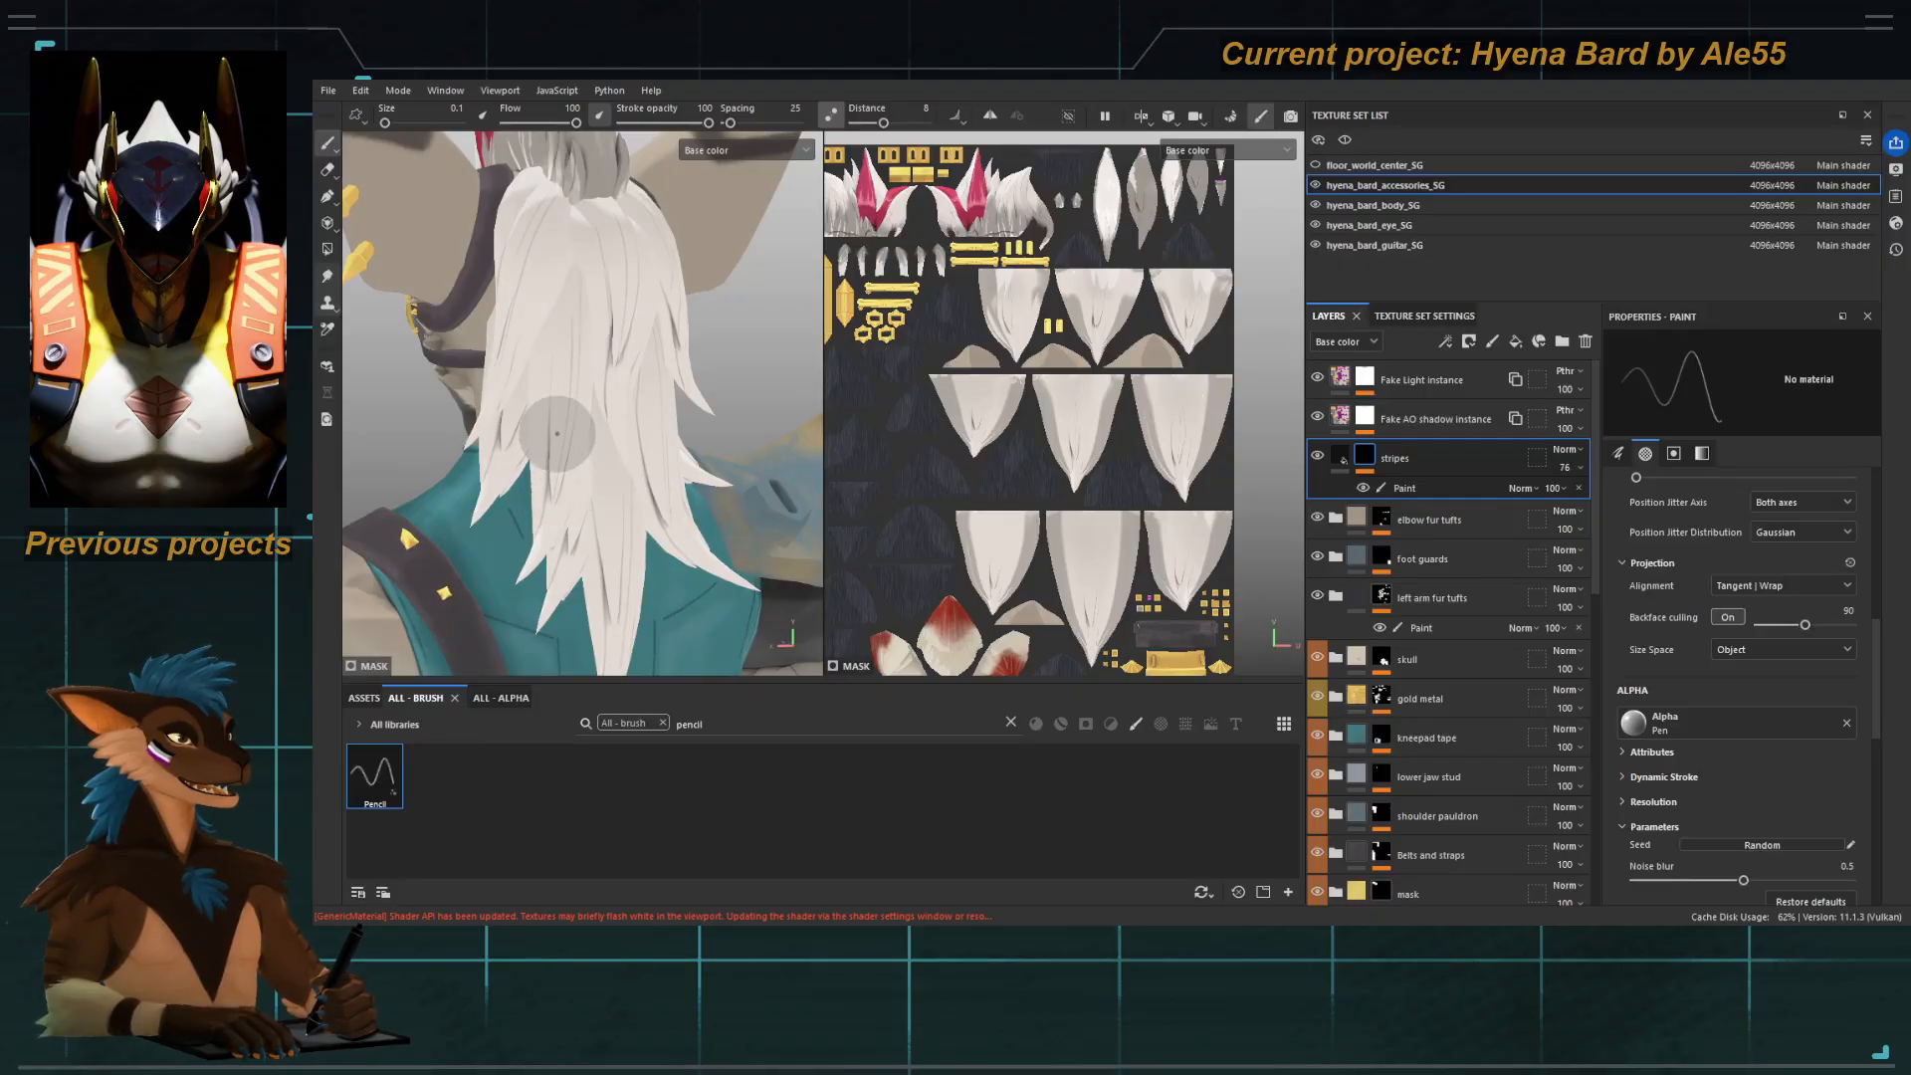
# Paint fine strand lines into the pointed tips of the long back hair that hang over the teal vest.
pyautogui.moveTo(557, 434)
pyautogui.keyDown('alt'); pyautogui.mouseDown()
pyautogui.moveTo(547, 362)
pyautogui.moveTo(577, 425)
pyautogui.mouseUp(); pyautogui.keyUp('alt')
pyautogui.keyDown('alt'); pyautogui.moveTo(602, 538); pyautogui.dragTo(606, 367, button='middle'); pyautogui.keyUp('alt')
pyautogui.keyDown('alt'); pyautogui.moveTo(607, 367); pyautogui.dragTo(584, 351, button='right'); pyautogui.keyUp('alt')
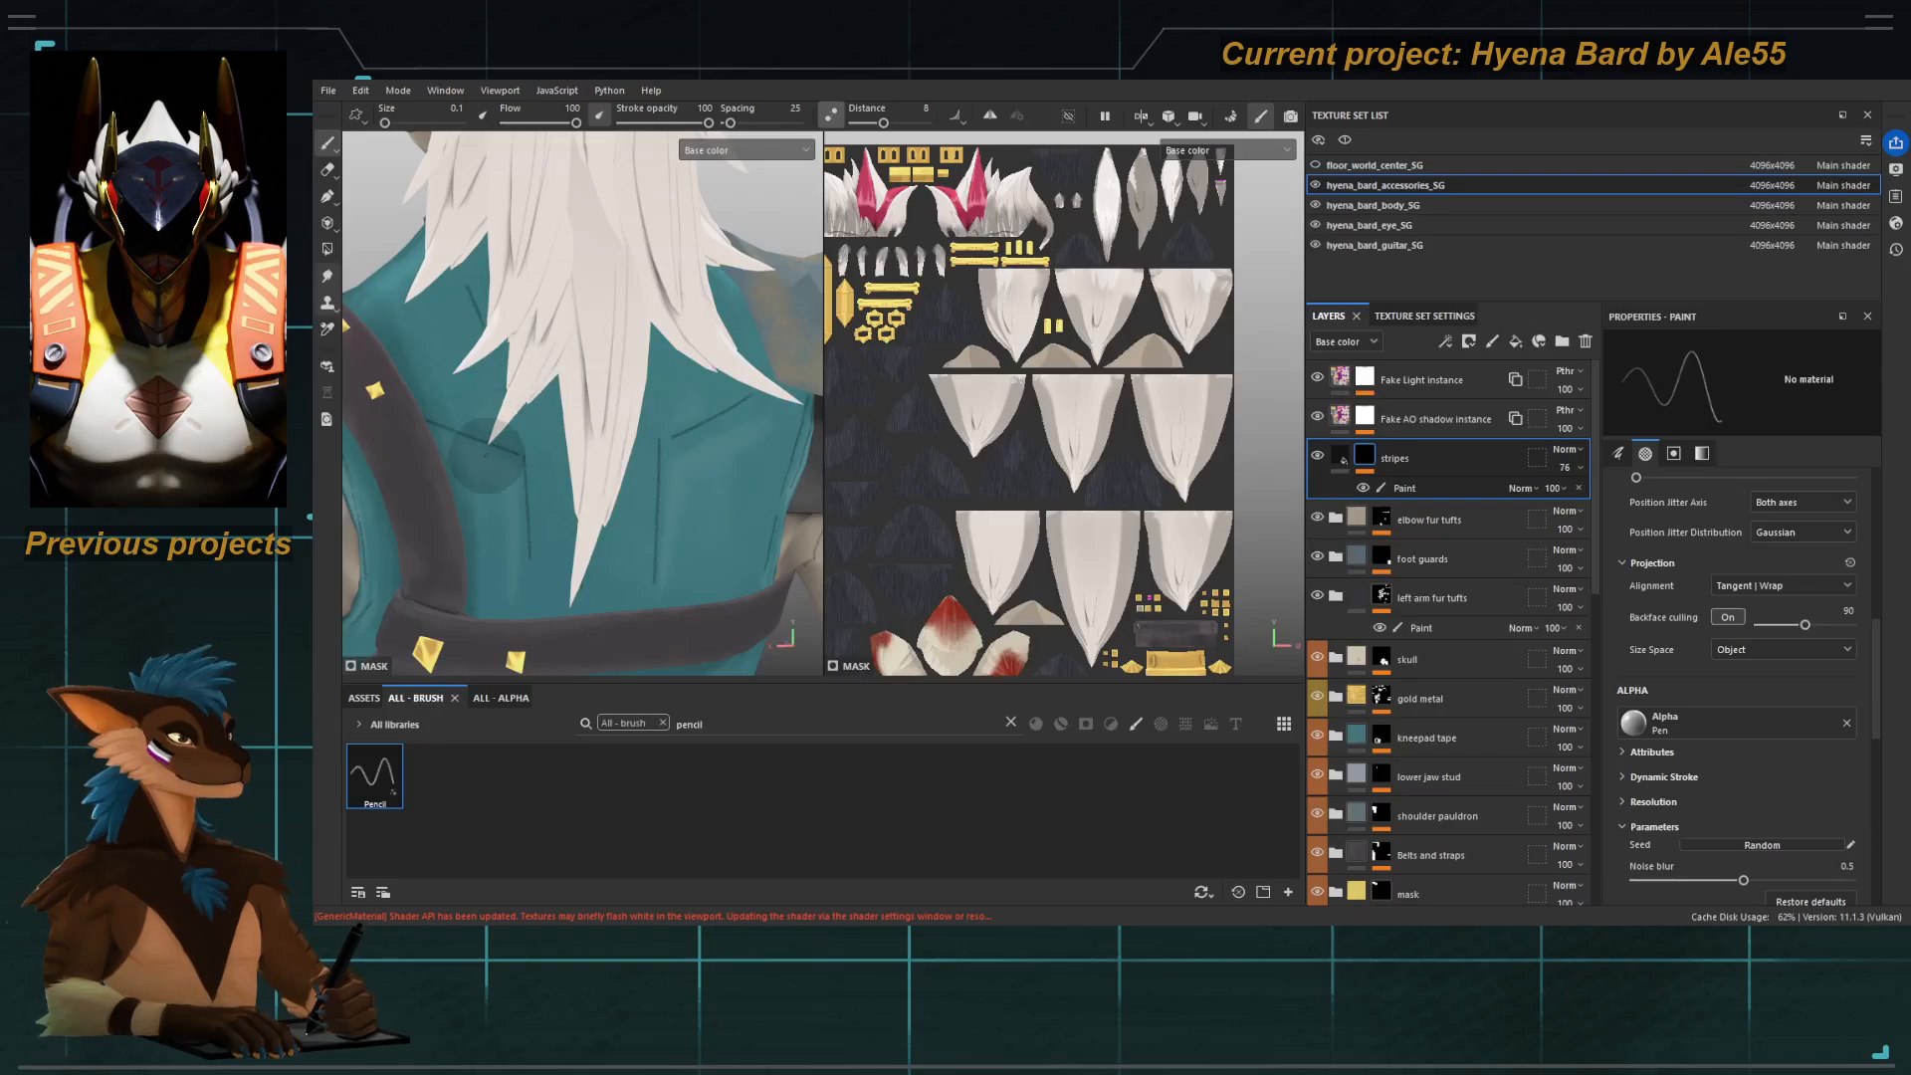
pyautogui.keyDown('alt'); pyautogui.moveTo(519, 375); pyautogui.dragTo(588, 431); pyautogui.keyUp('alt')
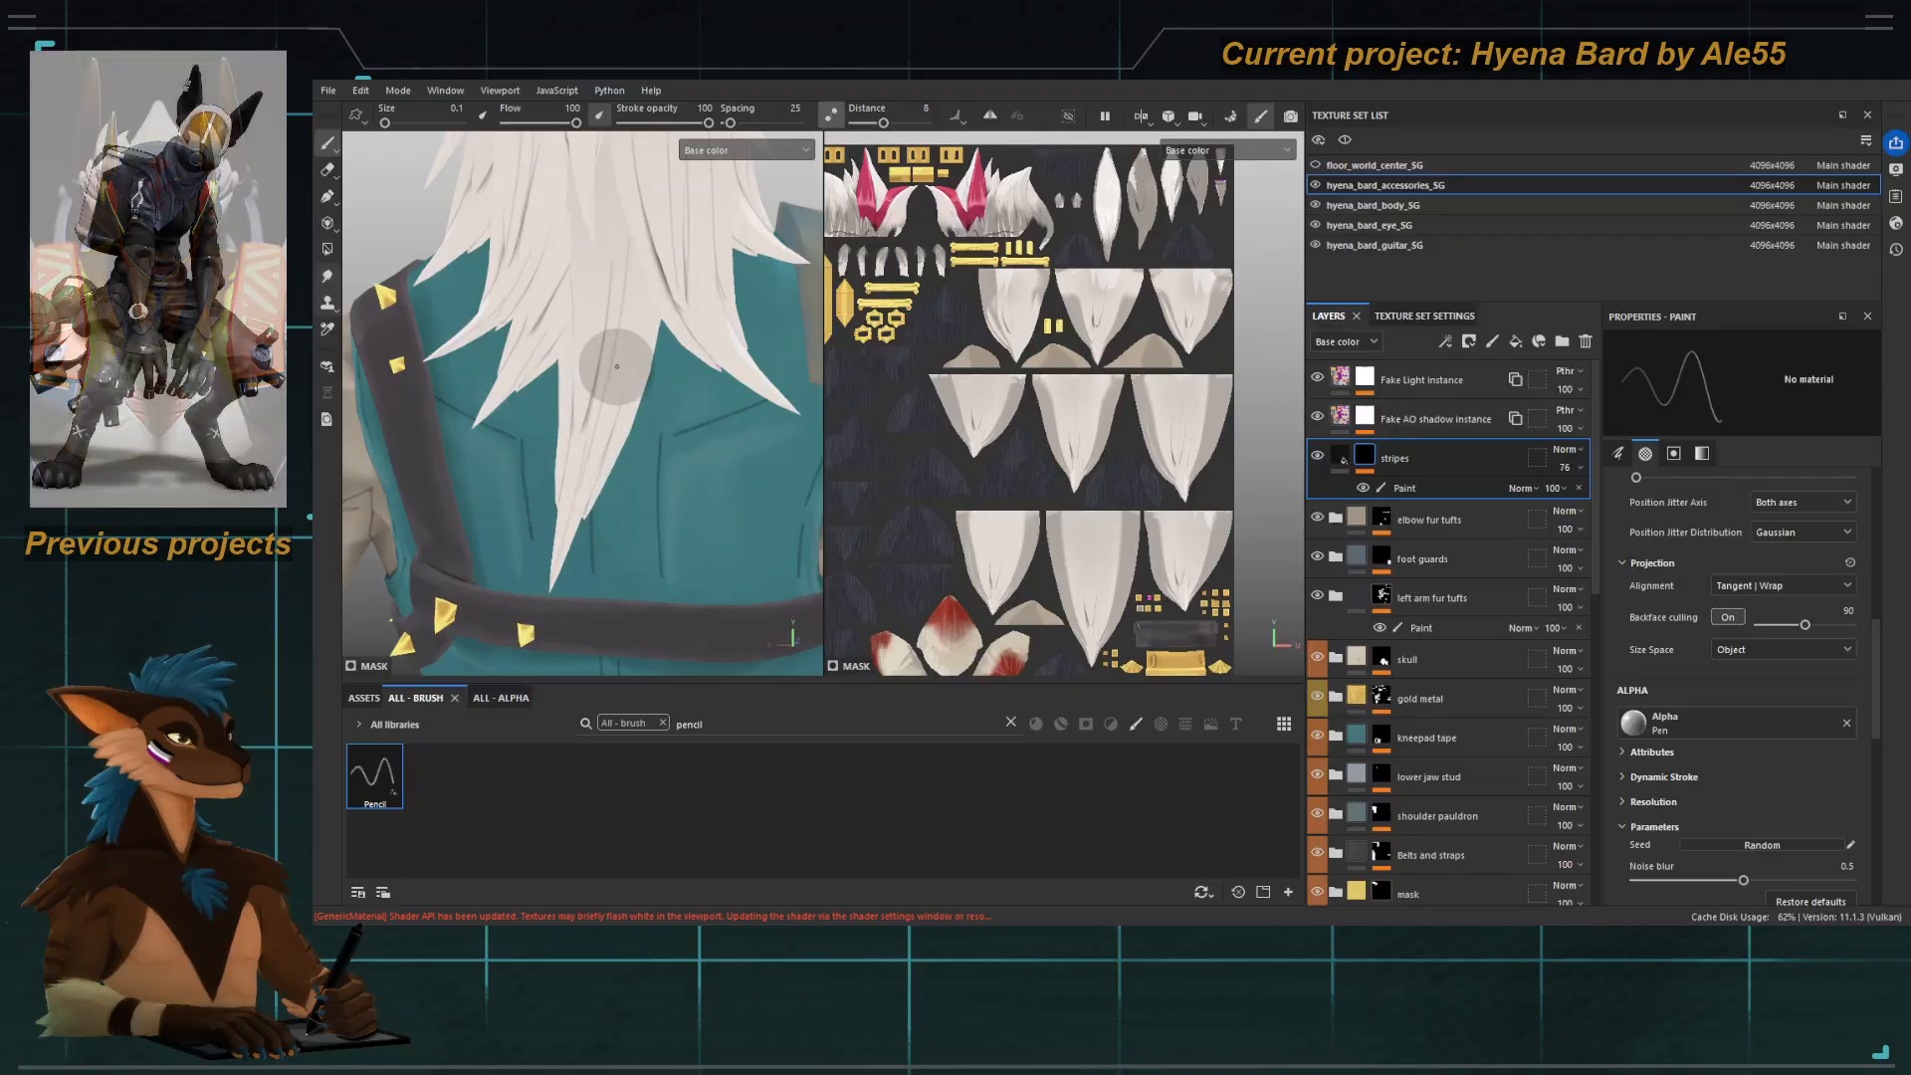
pyautogui.moveTo(559, 581)
pyautogui.keyDown('alt'); pyautogui.mouseDown()
pyautogui.moveTo(539, 423)
pyautogui.moveTo(647, 436)
pyautogui.moveTo(588, 387)
pyautogui.moveTo(524, 395)
pyautogui.moveTo(597, 395)
pyautogui.moveTo(581, 351)
pyautogui.moveTo(614, 358)
pyautogui.moveTo(533, 375)
pyautogui.mouseUp(); pyautogui.keyUp('alt')
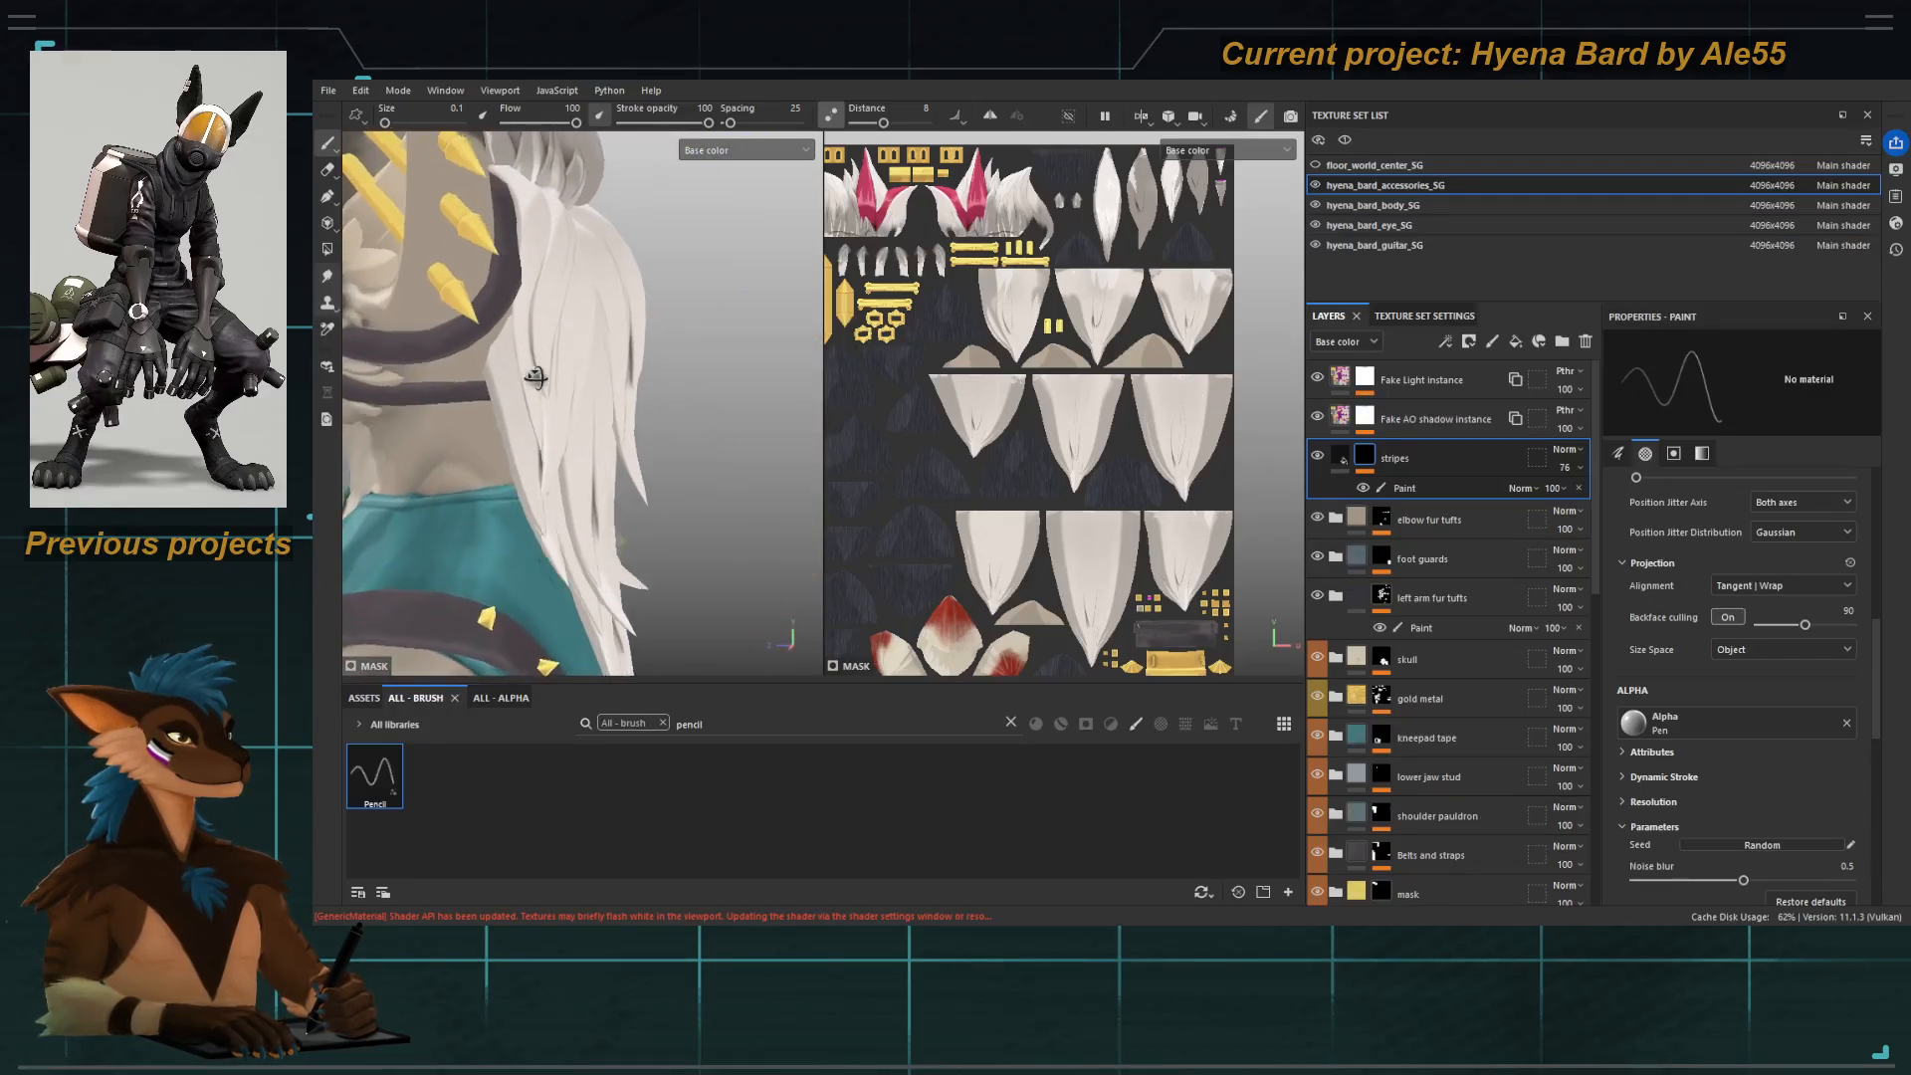
# Draw fine strand lines from the roots of the long back hair just below the mohawk.
pyautogui.keyDown('alt'); pyautogui.moveTo(517, 166); pyautogui.dragTo(534, 249); pyautogui.keyUp('alt')
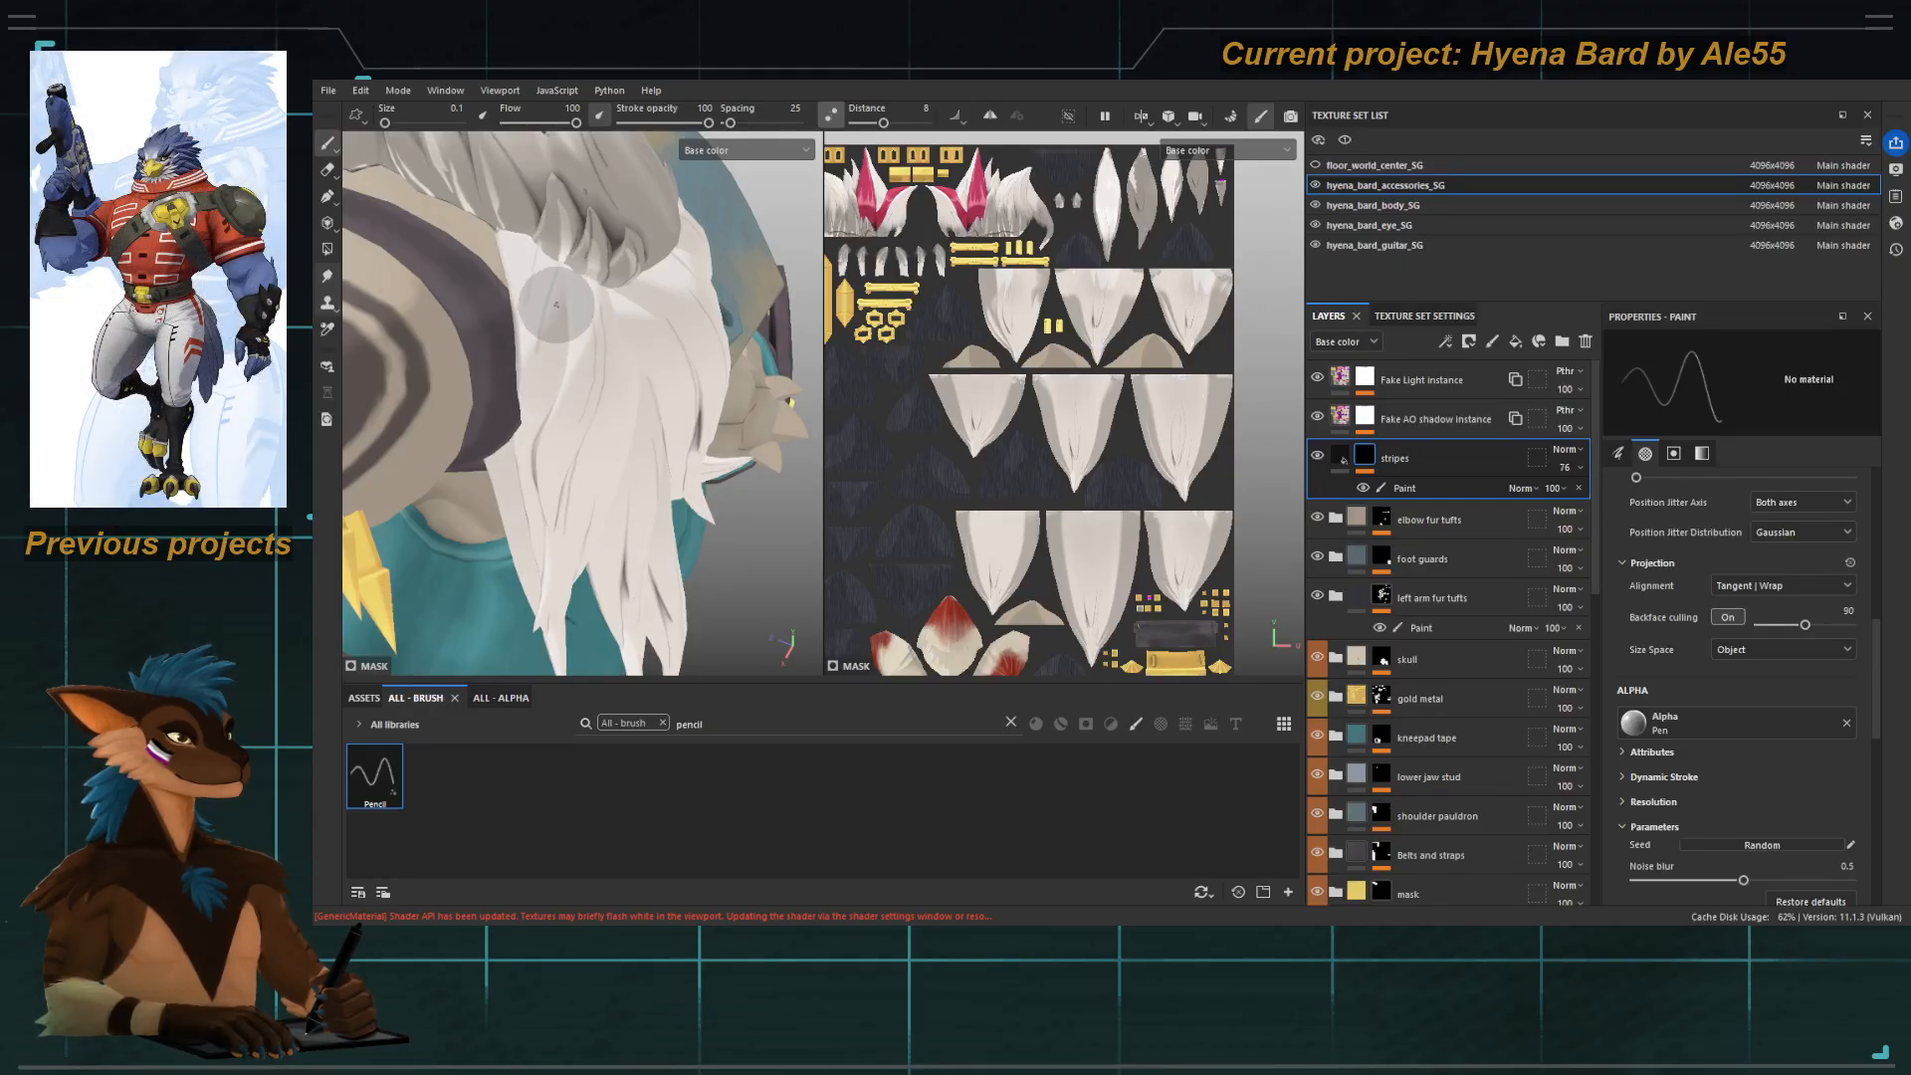
pyautogui.keyDown('alt'); pyautogui.moveTo(554, 431); pyautogui.dragTo(567, 351); pyautogui.keyUp('alt')
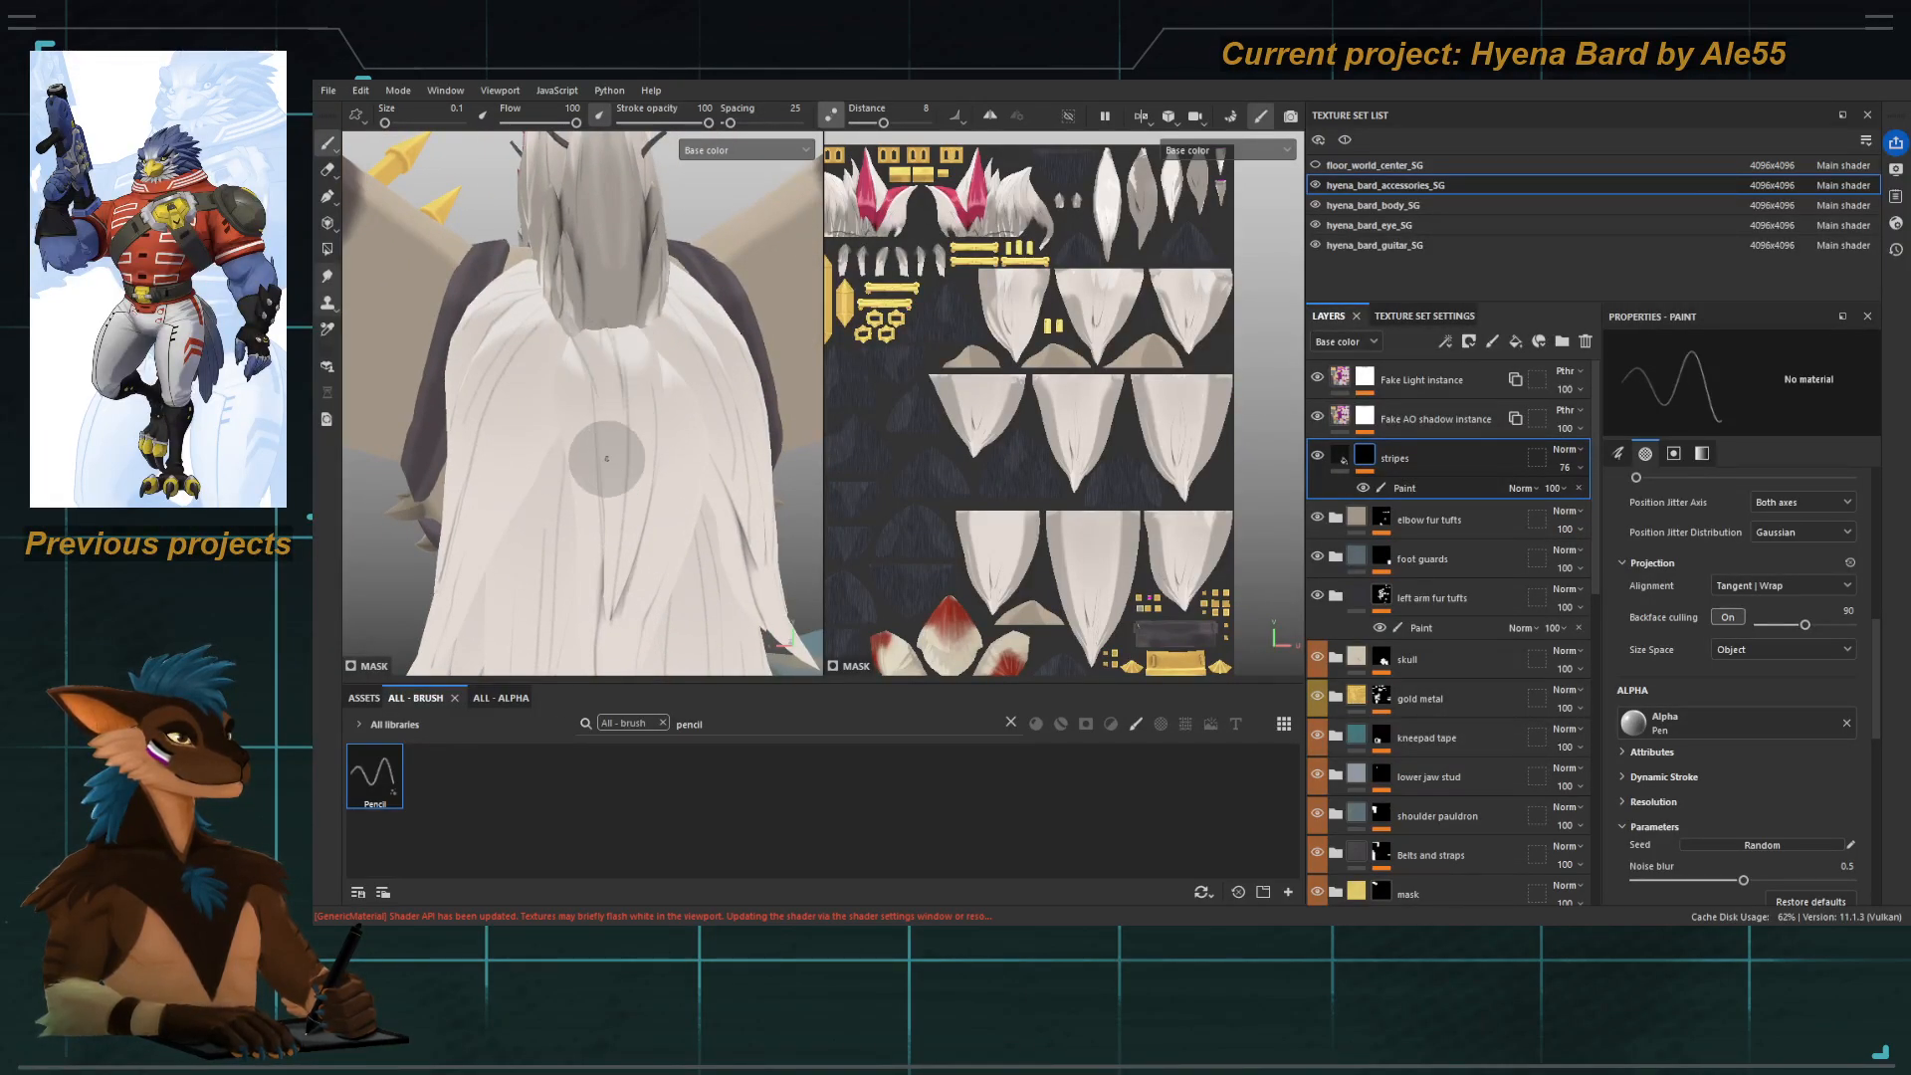
pyautogui.keyDown('alt'); pyautogui.moveTo(606, 447); pyautogui.dragTo(610, 390); pyautogui.keyUp('alt')
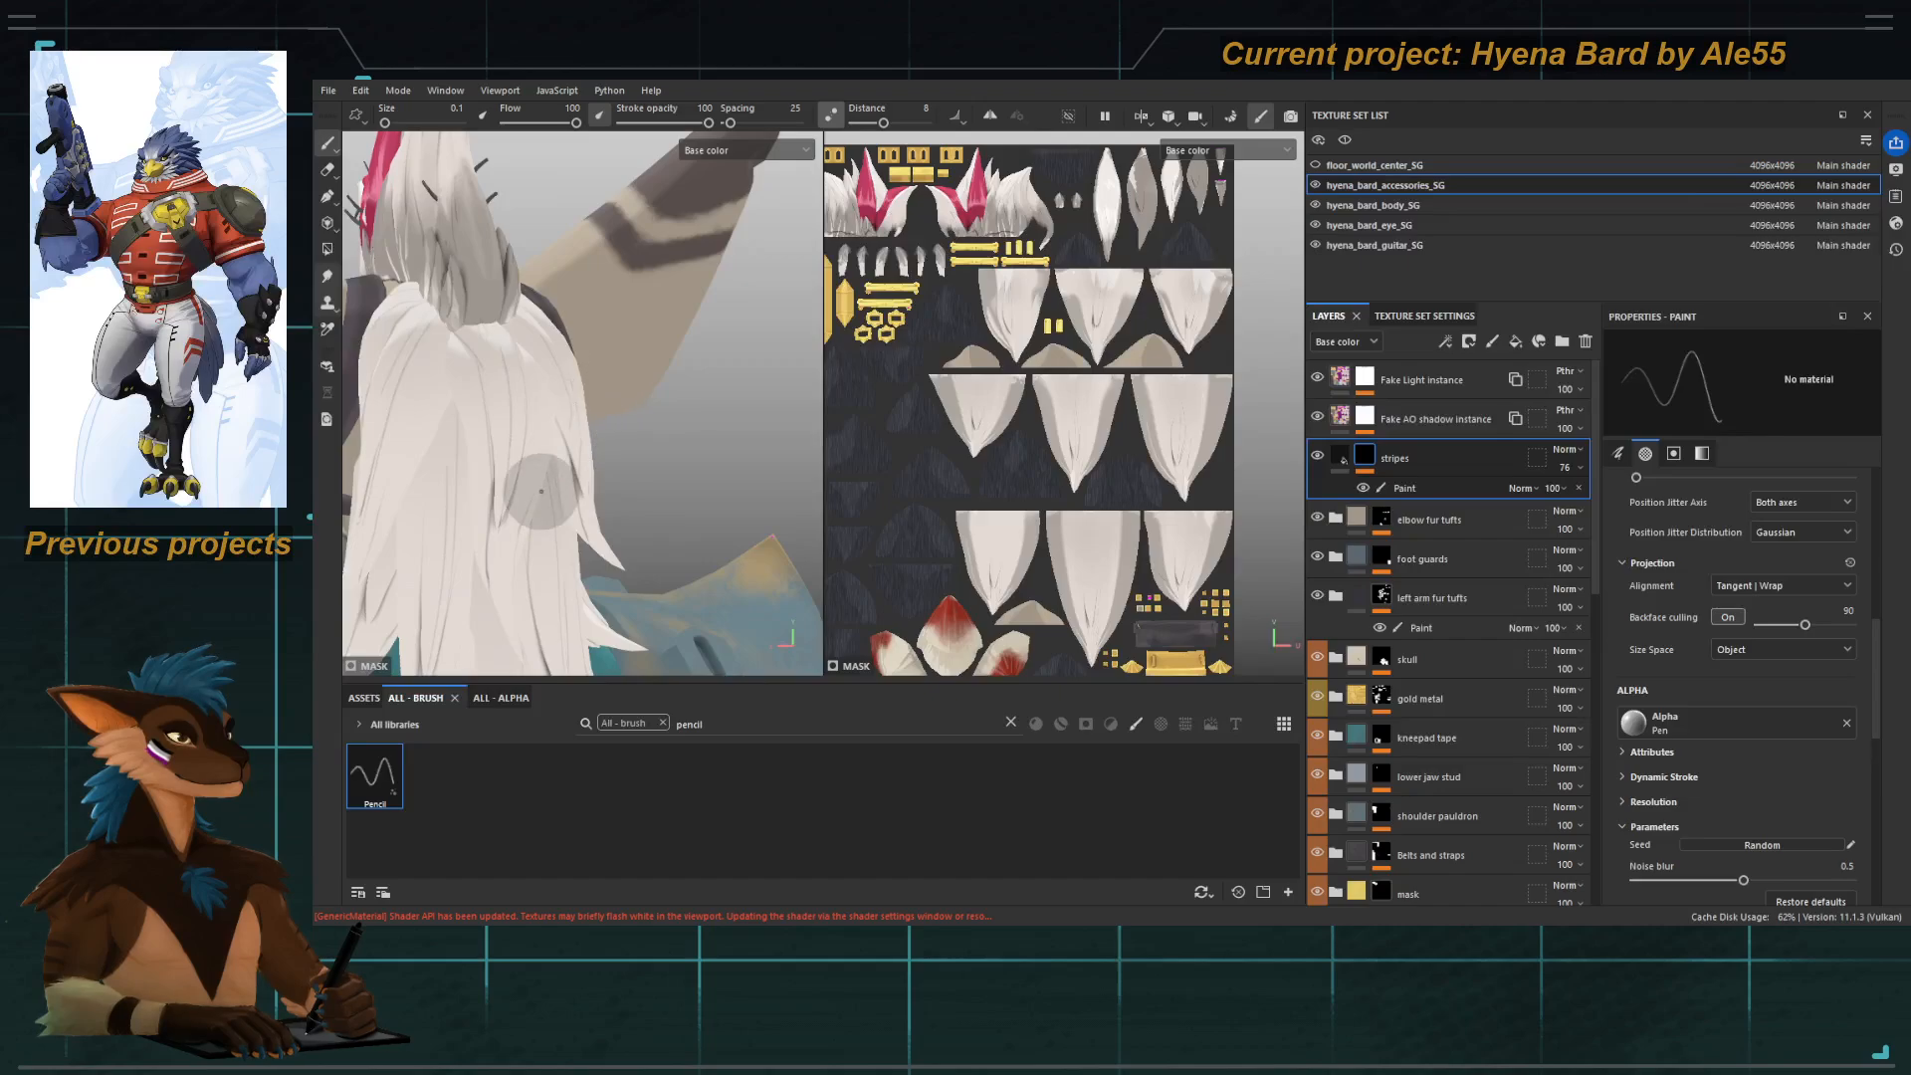
pyautogui.keyDown('alt'); pyautogui.moveTo(474, 367); pyautogui.dragTo(616, 578, button='right'); pyautogui.keyUp('alt')
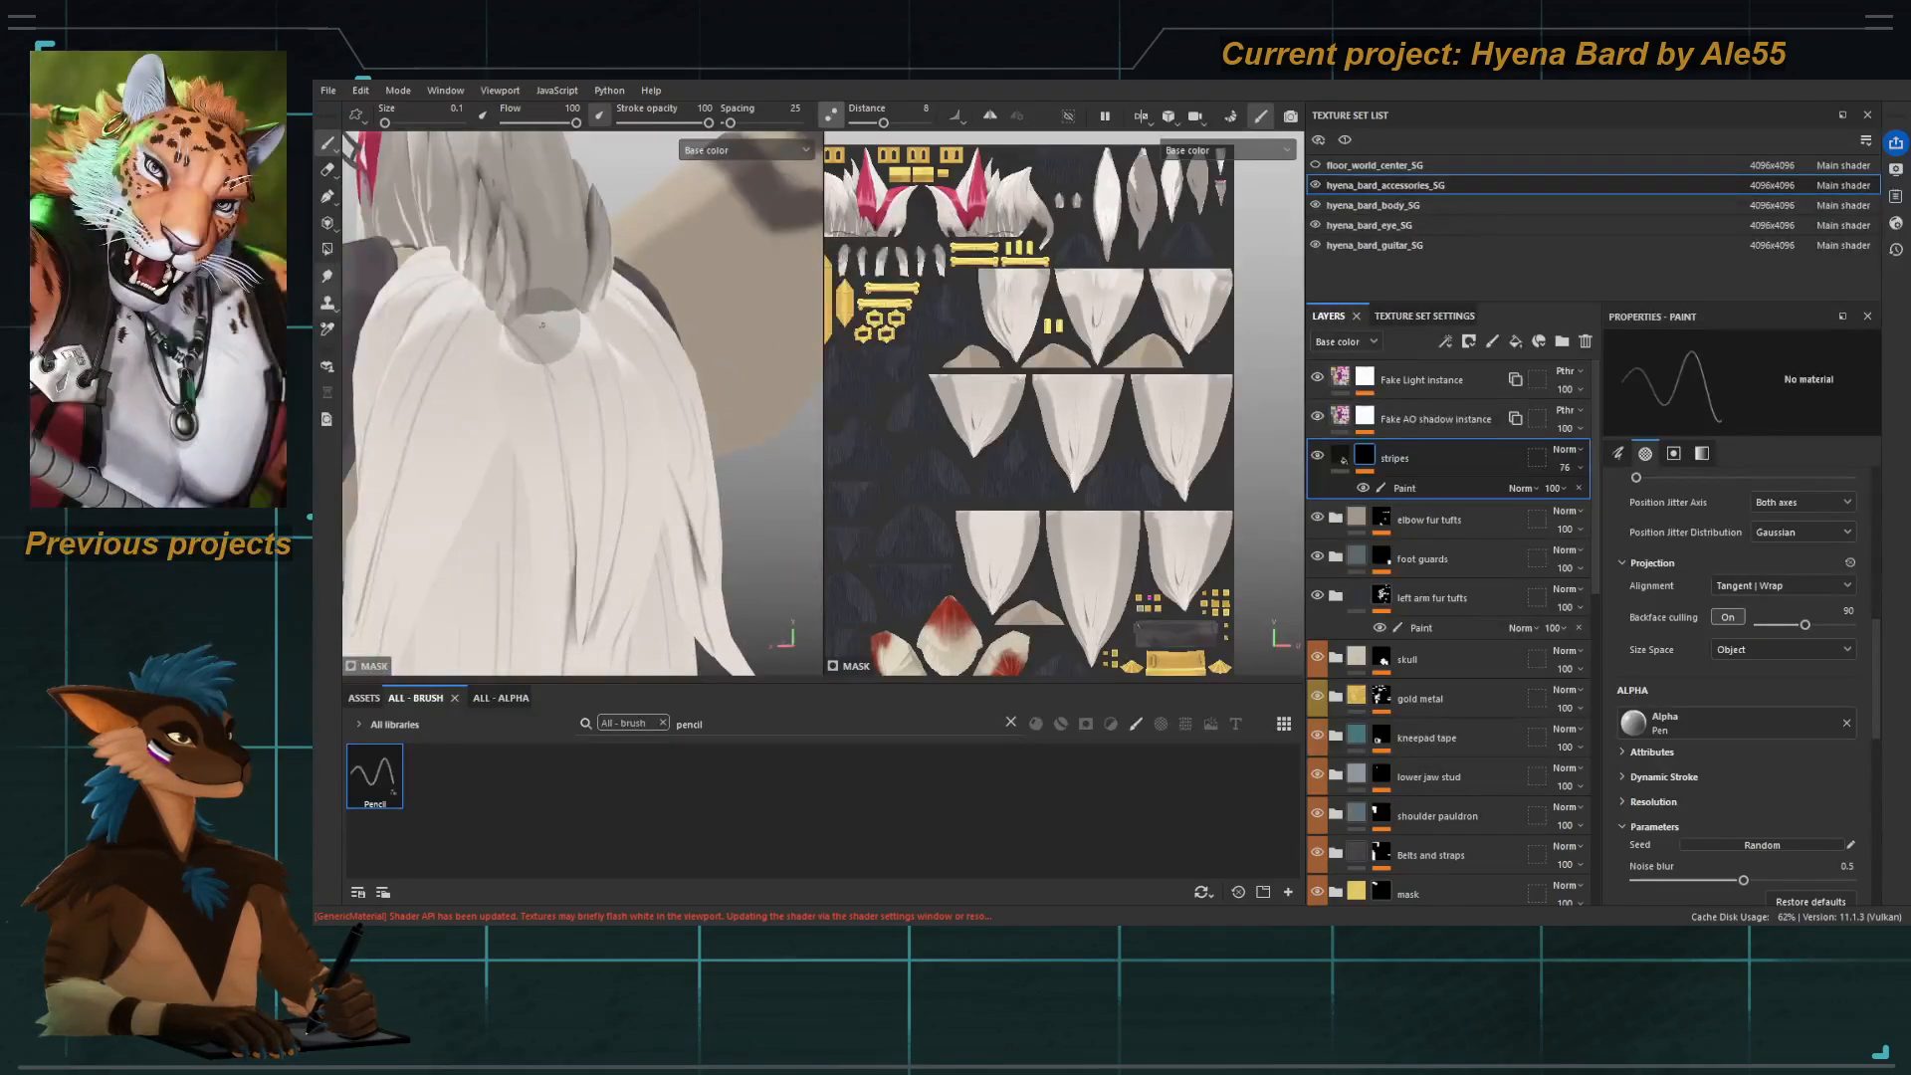
pyautogui.keyDown('alt'); pyautogui.moveTo(572, 428); pyautogui.dragTo(568, 567); pyautogui.keyUp('alt')
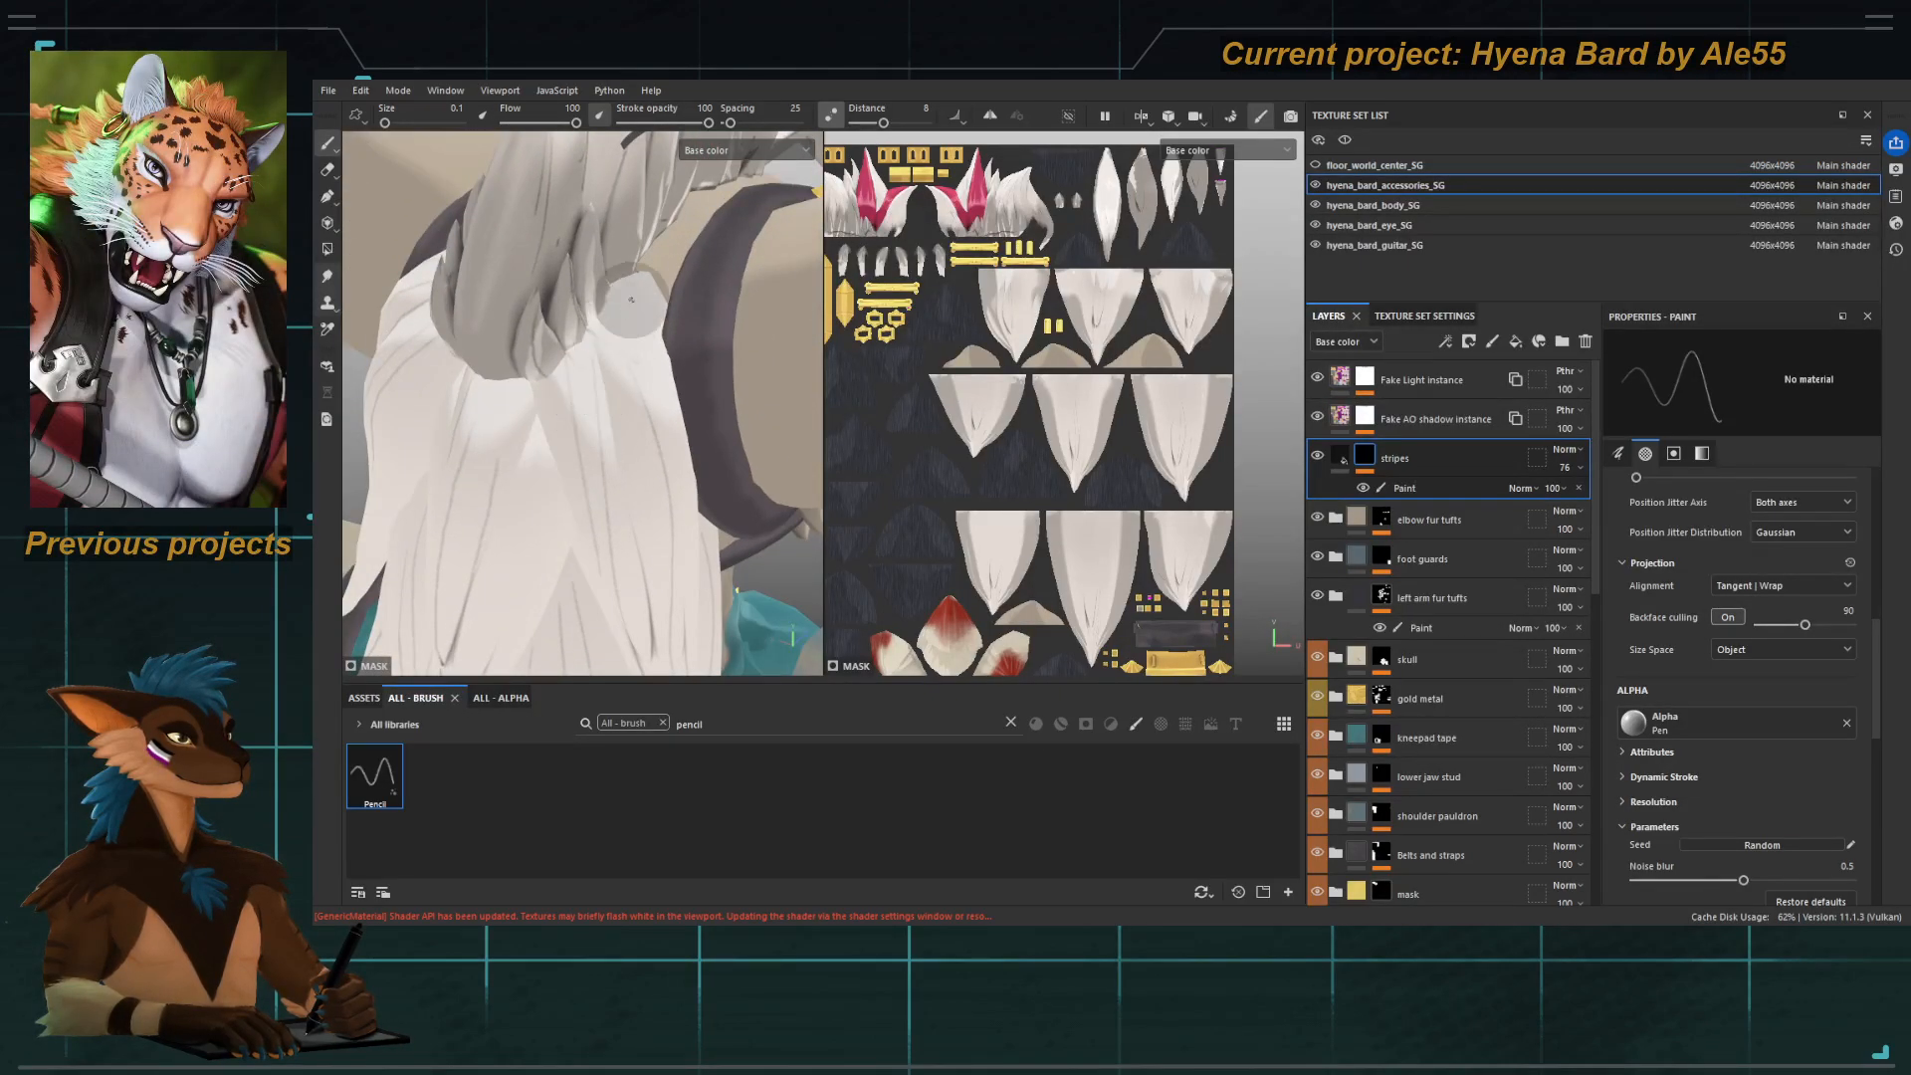
pyautogui.keyDown('alt'); pyautogui.moveTo(673, 436); pyautogui.dragTo(626, 332); pyautogui.keyUp('alt')
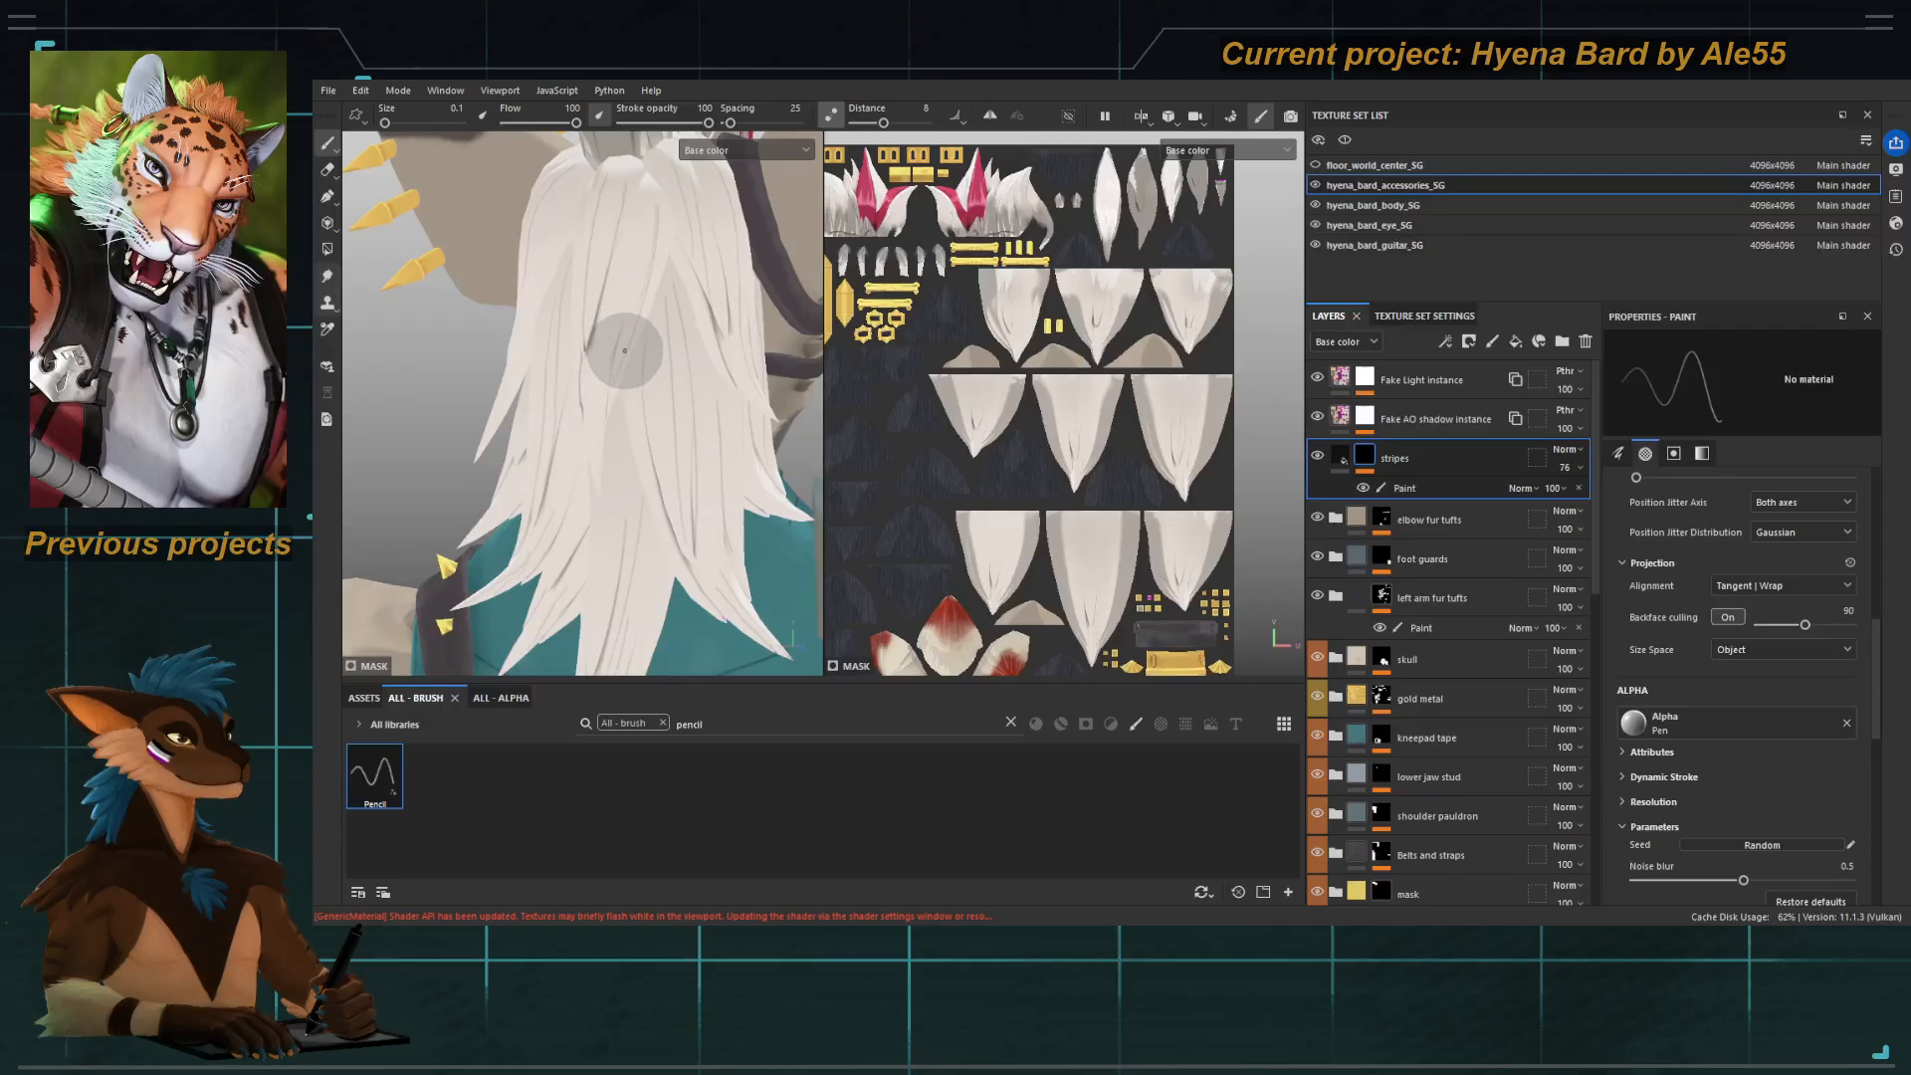
# Check the long back hair from the side and refine the thin strand lines on its left rear locks.
pyautogui.keyDown('alt'); pyautogui.moveTo(628, 349); pyautogui.dragTo(388, 288, button='right'); pyautogui.keyUp('alt')
pyautogui.keyDown('alt'); pyautogui.moveTo(478, 353); pyautogui.dragTo(648, 407); pyautogui.keyUp('alt')
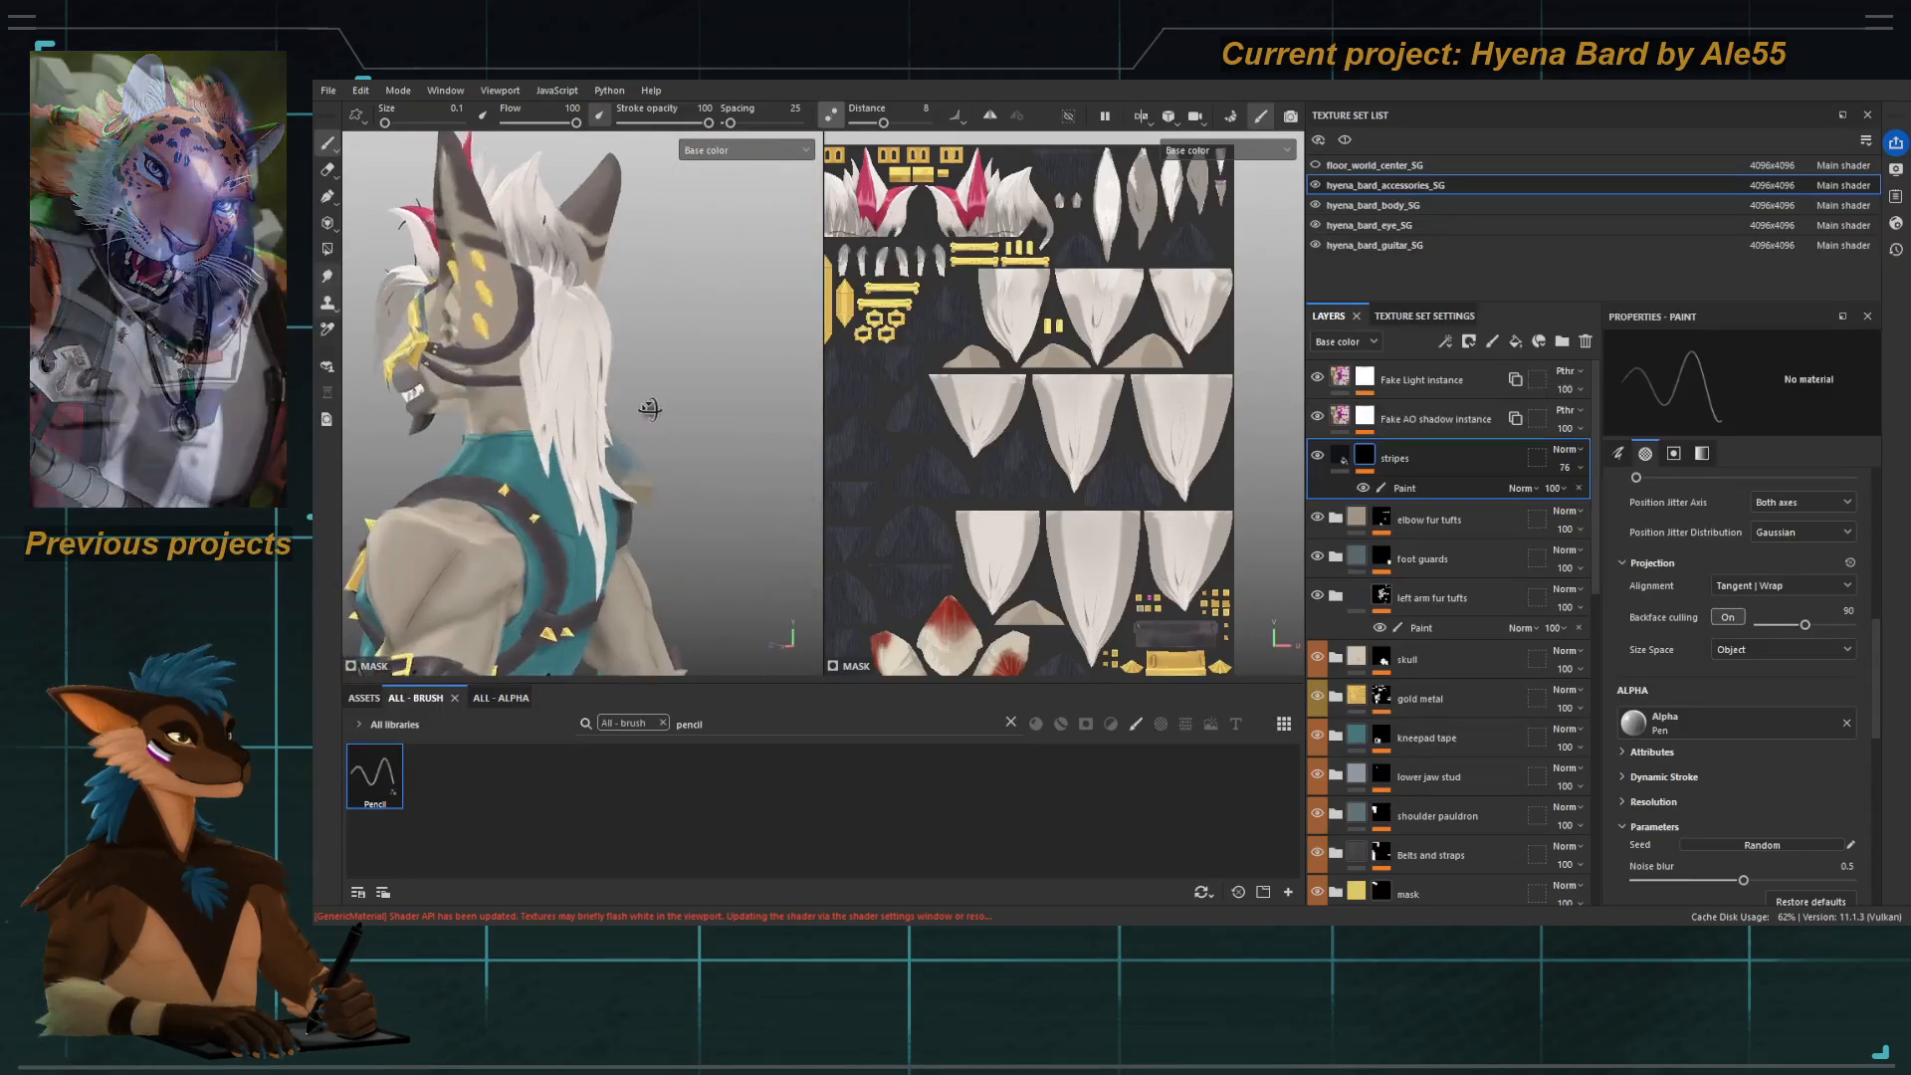
pyautogui.keyDown('alt'); pyautogui.moveTo(597, 398); pyautogui.dragTo(687, 349, button='right'); pyautogui.keyUp('alt')
pyautogui.keyDown('alt'); pyautogui.moveTo(637, 209); pyautogui.dragTo(624, 304, button='middle'); pyautogui.keyUp('alt')
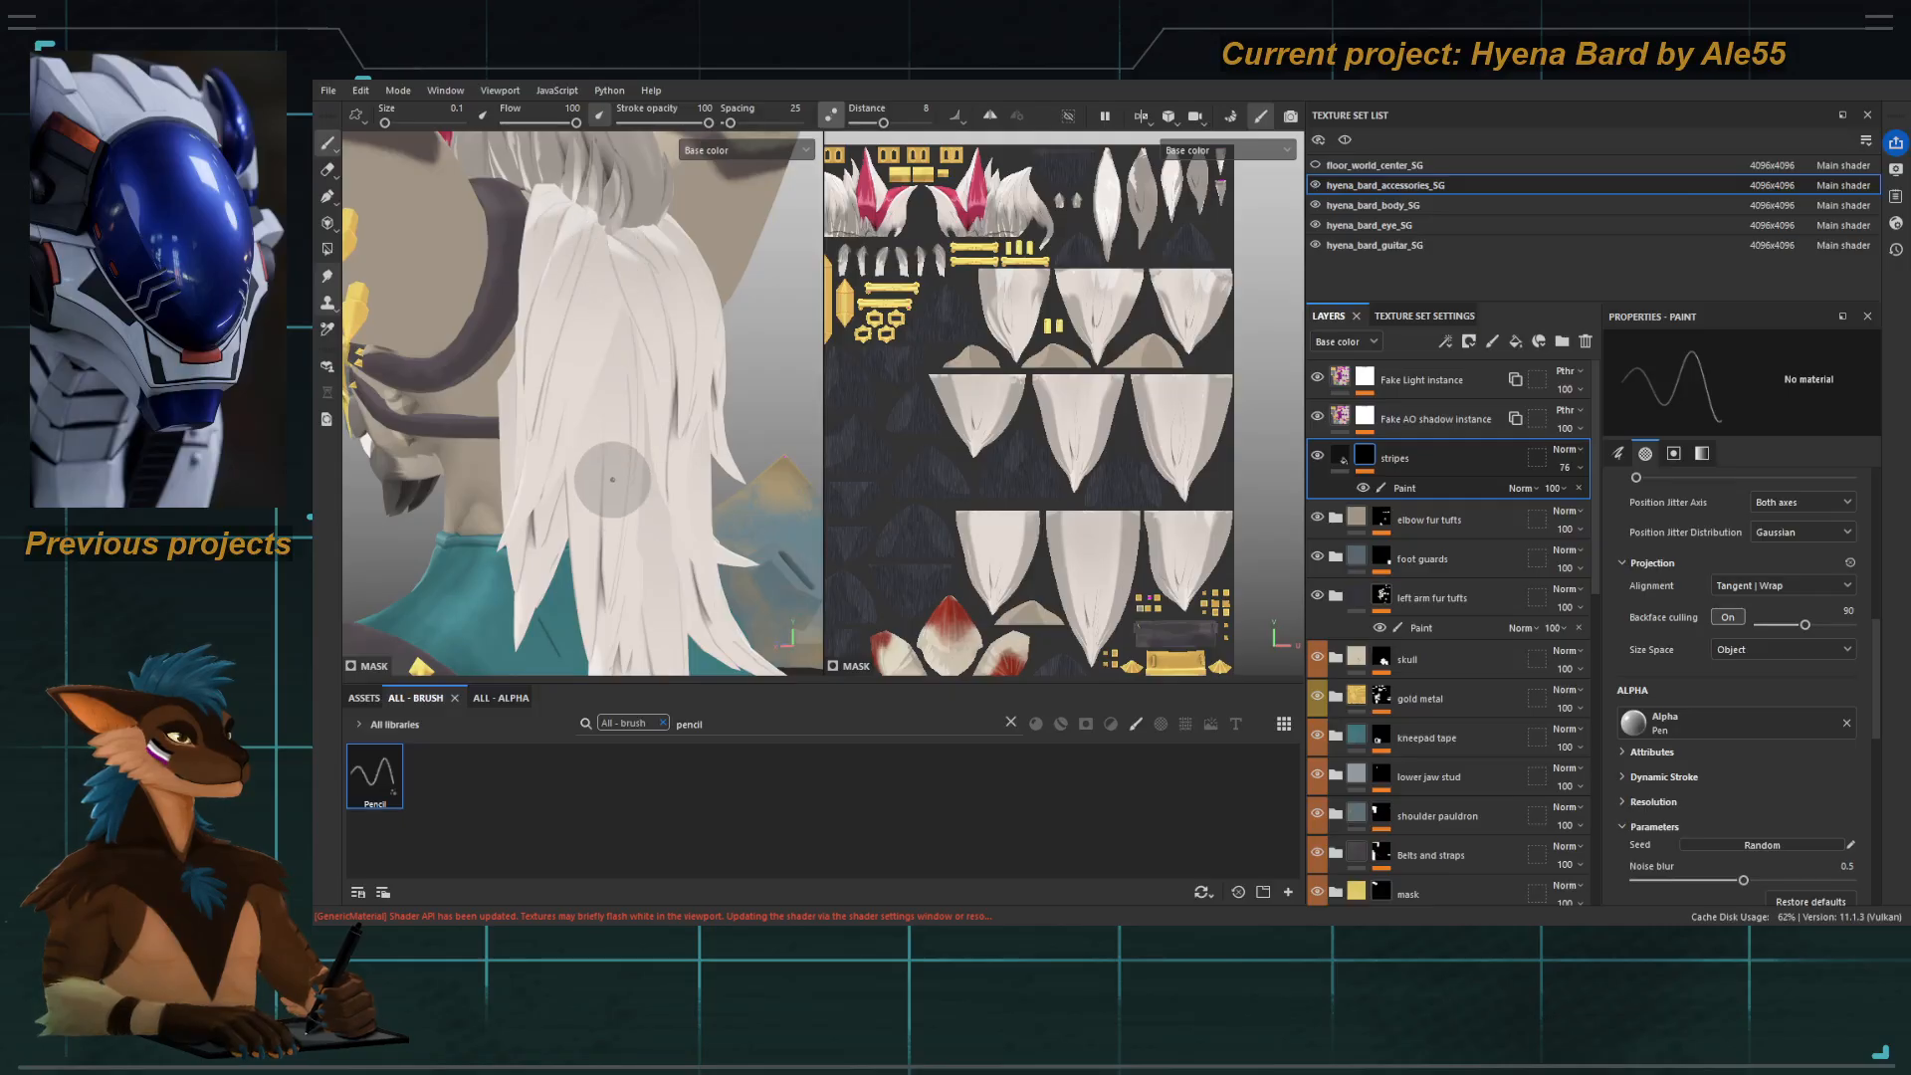
pyautogui.keyDown('alt'); pyautogui.moveTo(617, 275); pyautogui.dragTo(667, 518, button='right'); pyautogui.keyUp('alt')
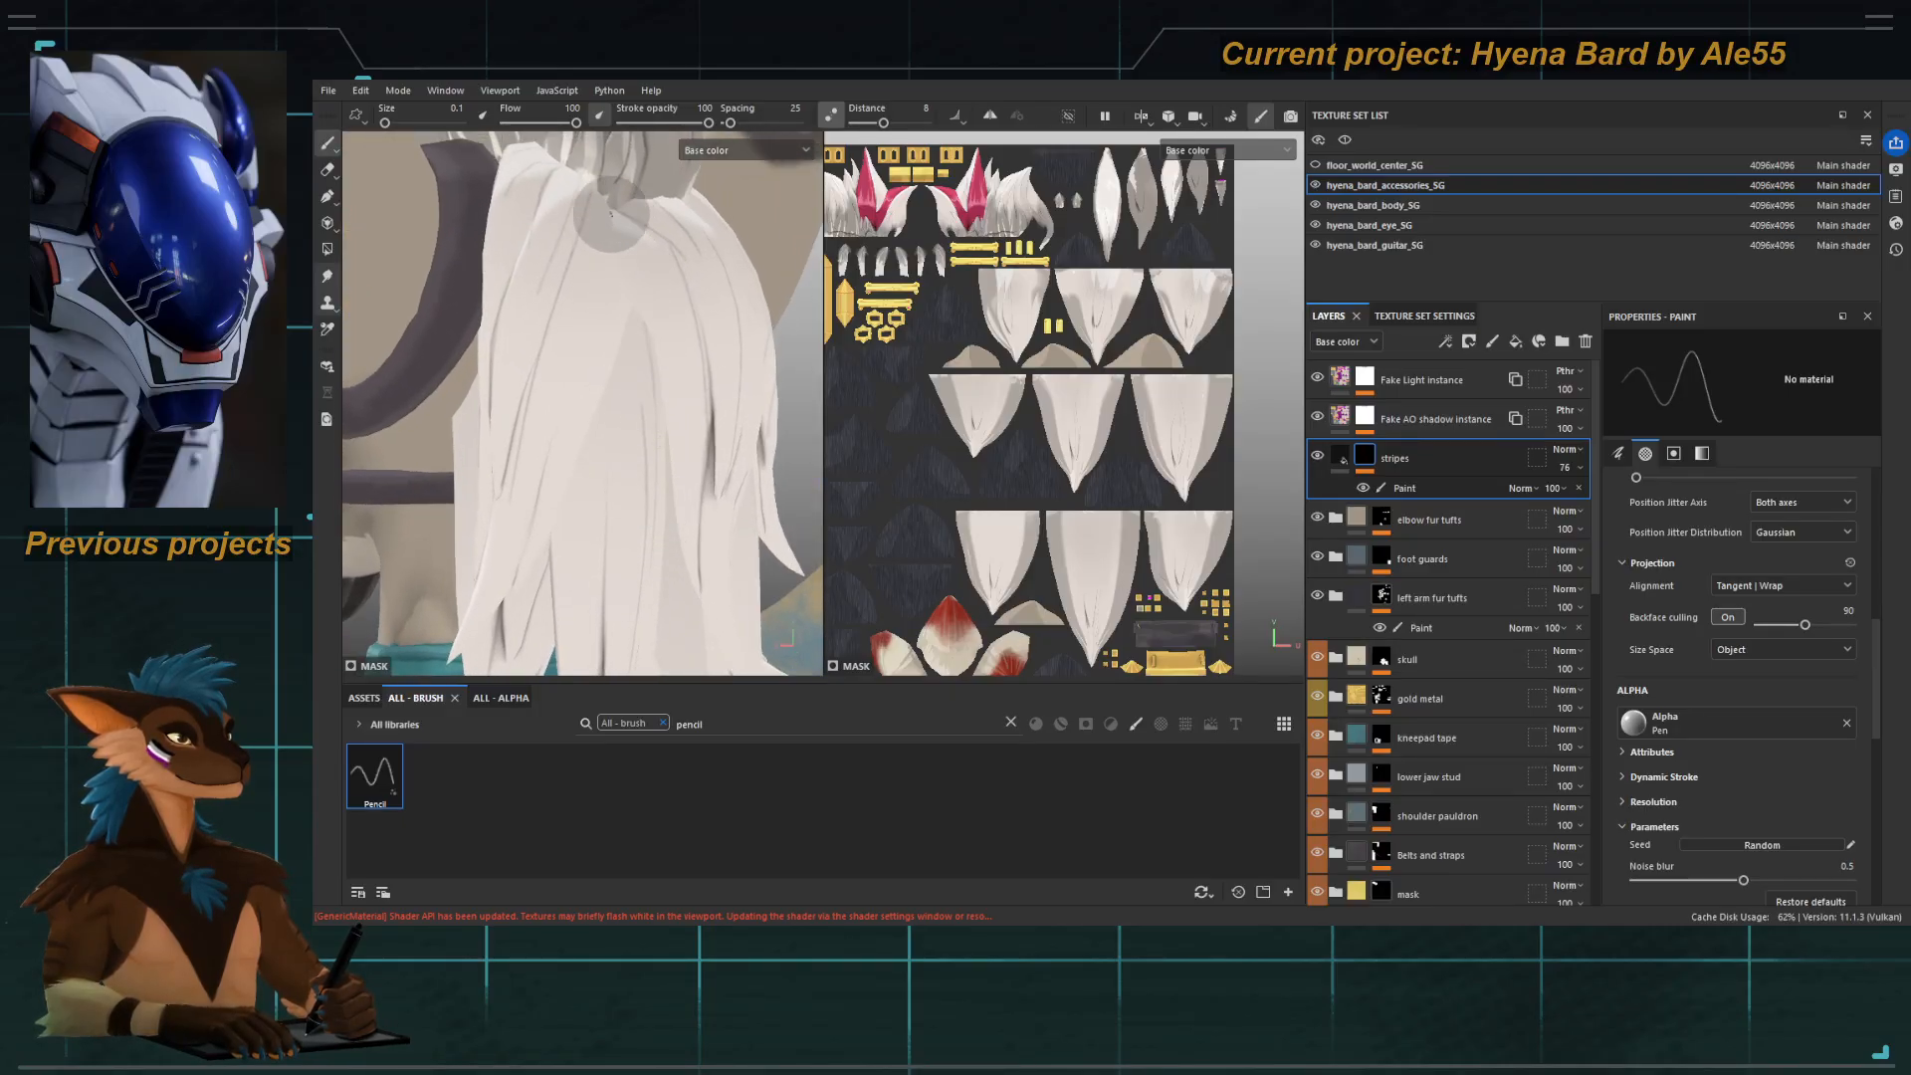
pyautogui.keyDown('alt'); pyautogui.moveTo(689, 485); pyautogui.dragTo(629, 324); pyautogui.keyUp('alt')
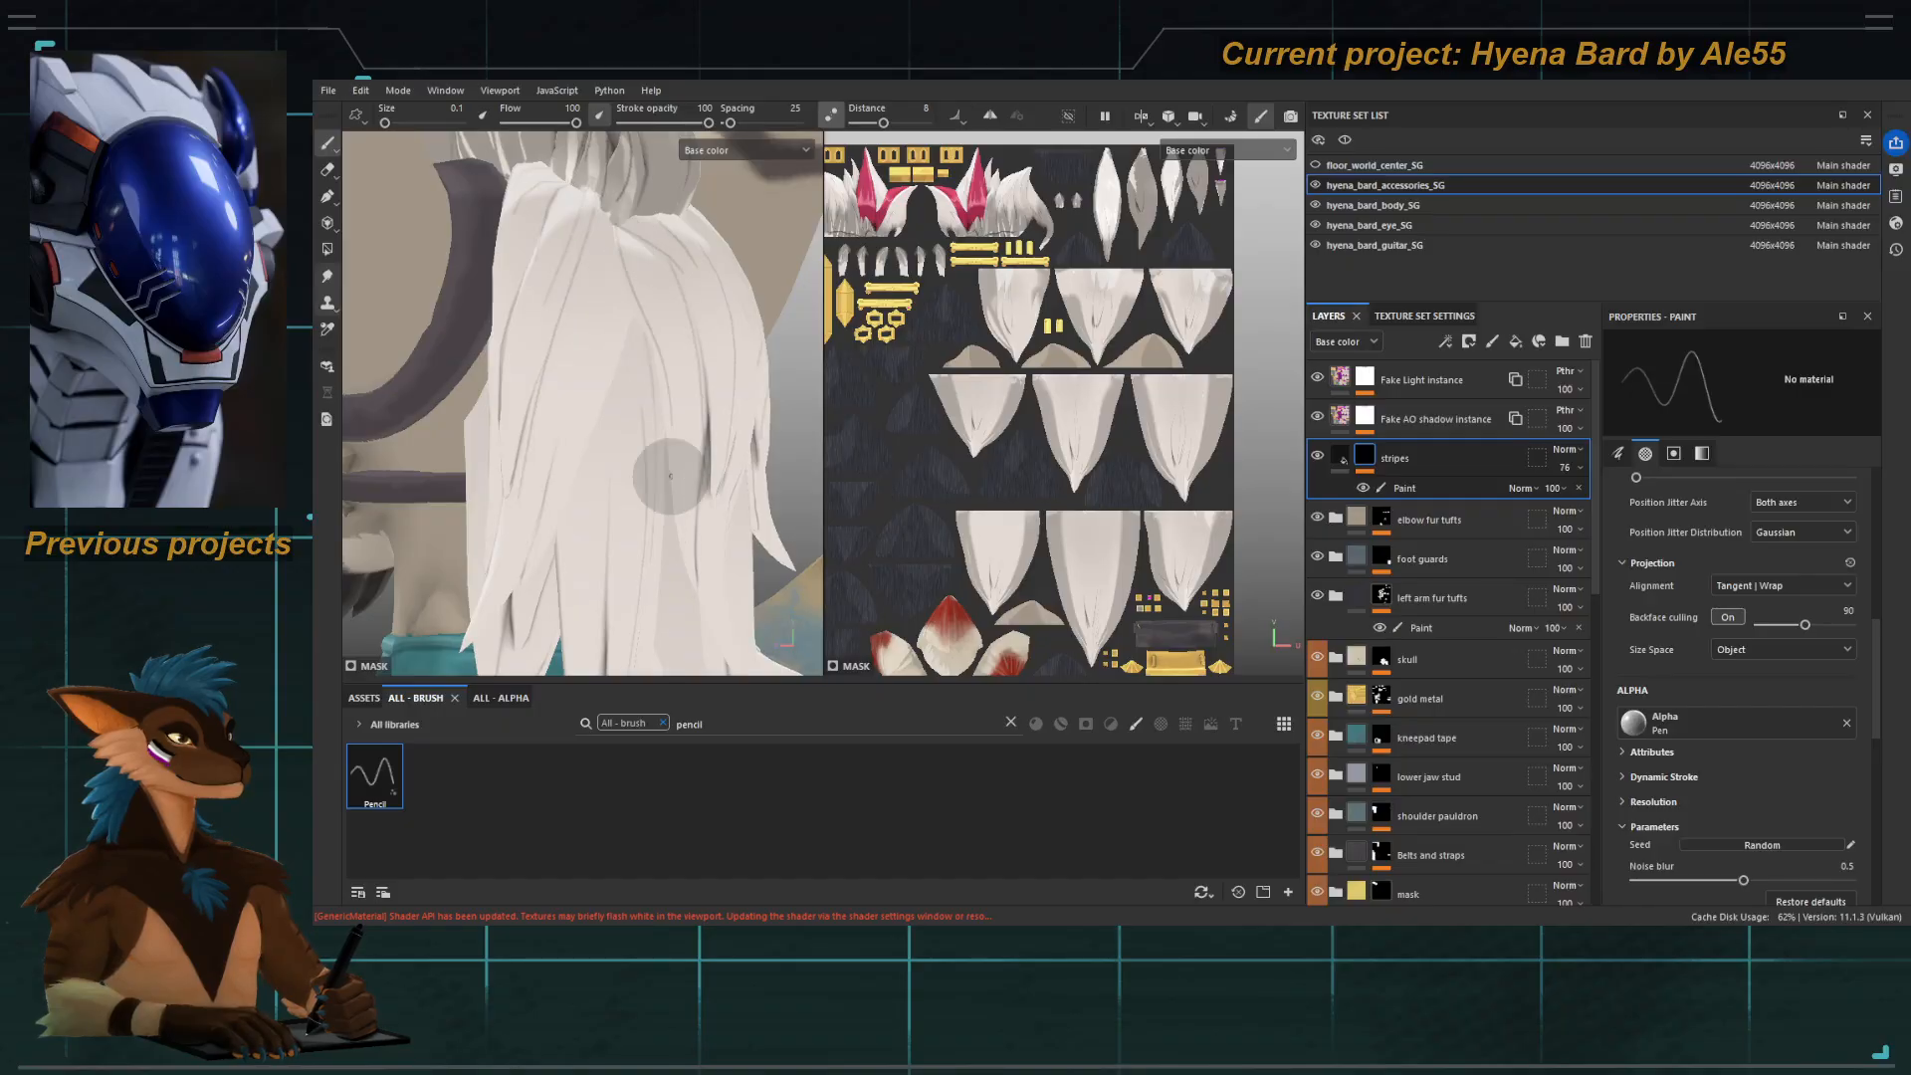
# Add the last fine strand lines on the right rear locks and review the whole hair from behind.
pyautogui.keyDown('alt'); pyautogui.moveTo(664, 502); pyautogui.dragTo(568, 398, button='right'); pyautogui.keyUp('alt')
pyautogui.keyDown('alt'); pyautogui.moveTo(567, 398); pyautogui.dragTo(578, 284); pyautogui.keyUp('alt')
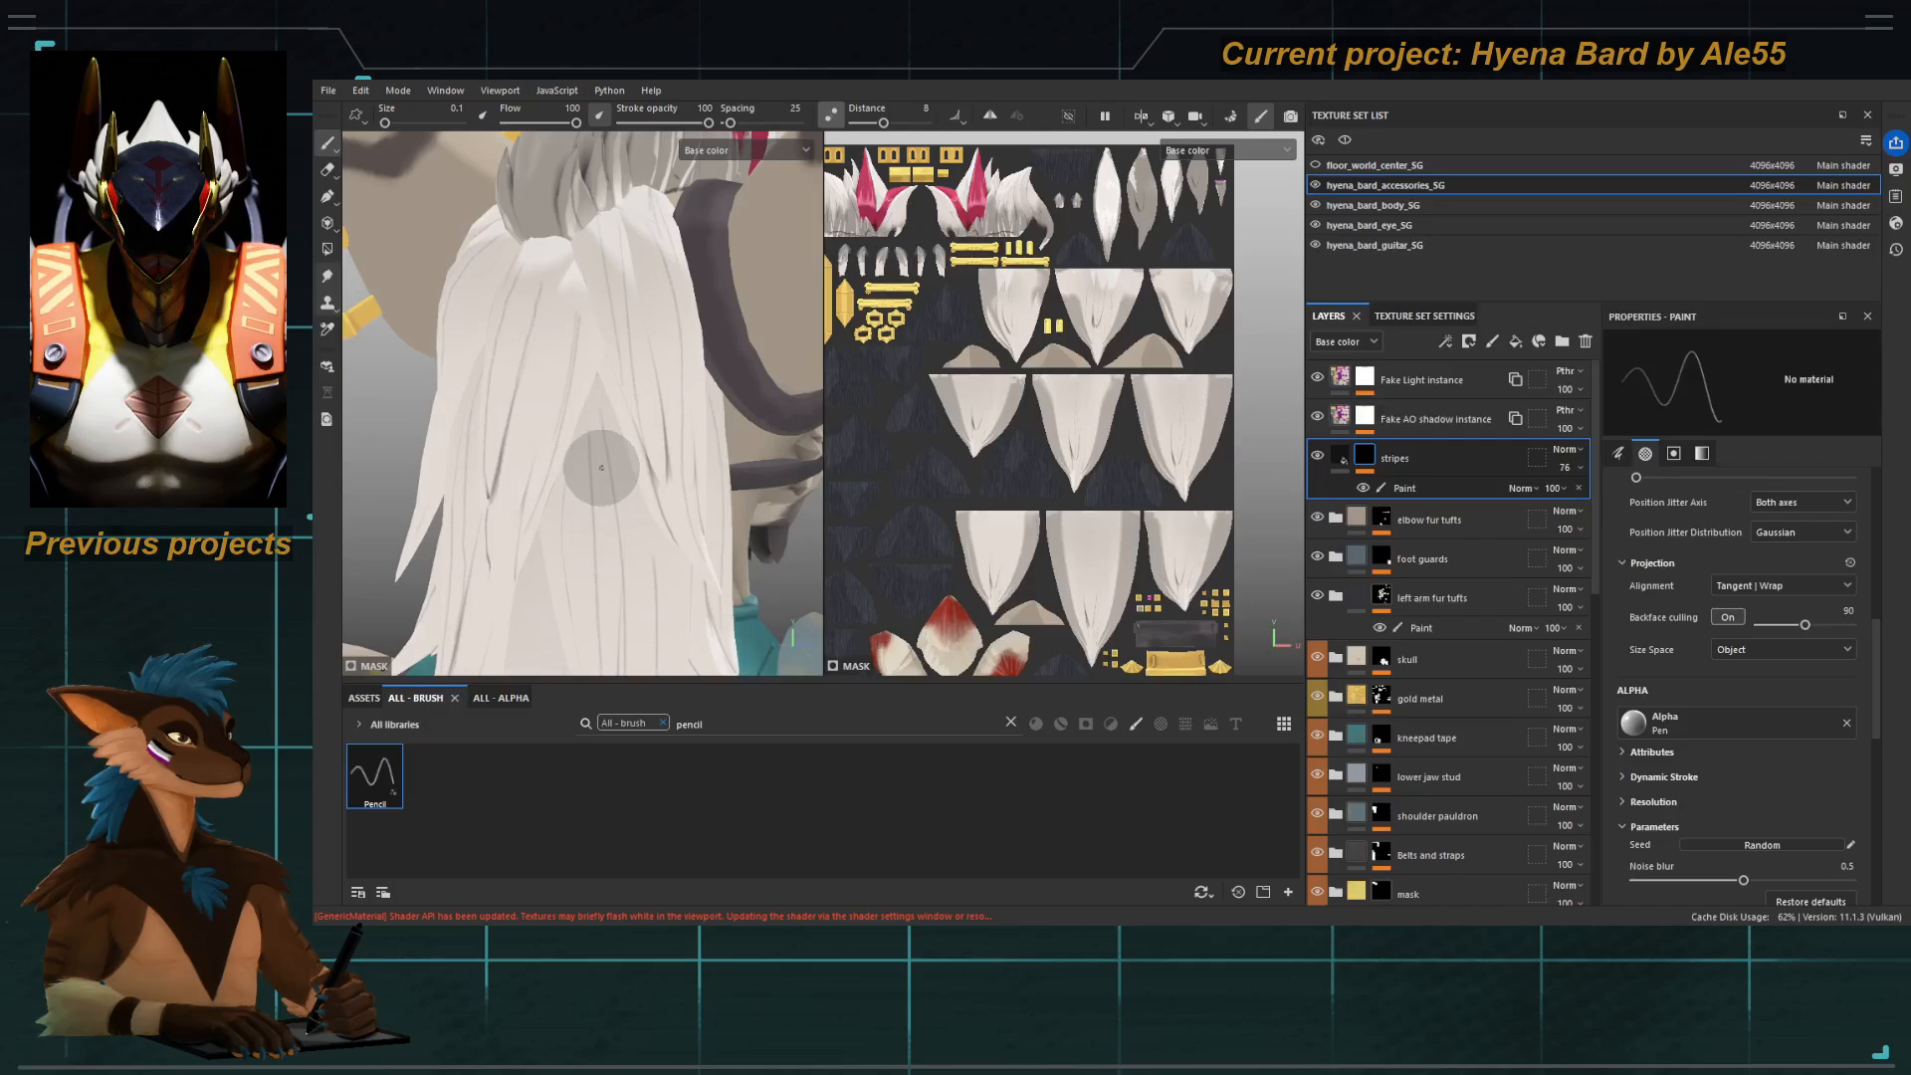
pyautogui.keyDown('alt'); pyautogui.moveTo(601, 468); pyautogui.dragTo(513, 369, button='right'); pyautogui.keyUp('alt')
pyautogui.keyDown('alt'); pyautogui.moveTo(513, 368); pyautogui.dragTo(624, 444); pyautogui.keyUp('alt')
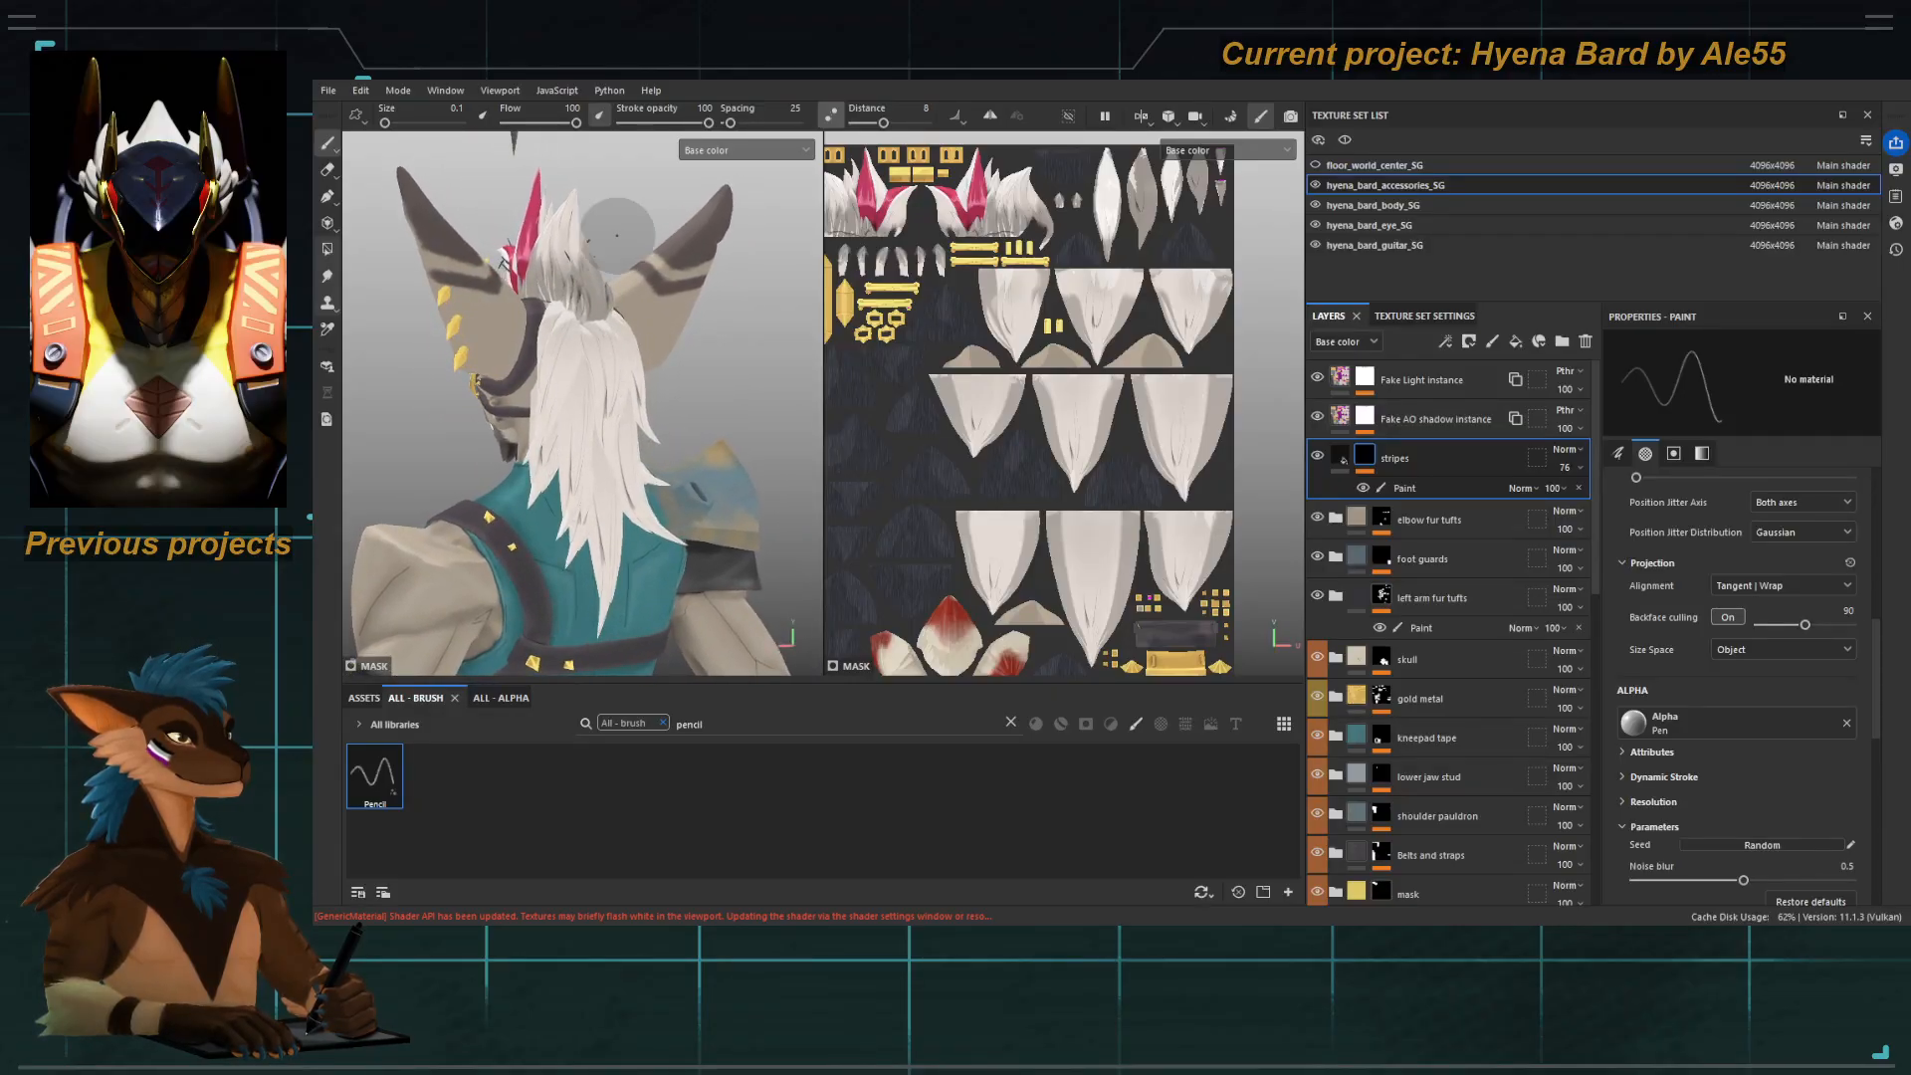
# Expand the Long Hair back folder and raise the opacity of its Dark gradients layer to 100.
pyautogui.scroll(-5, 1459, 705)
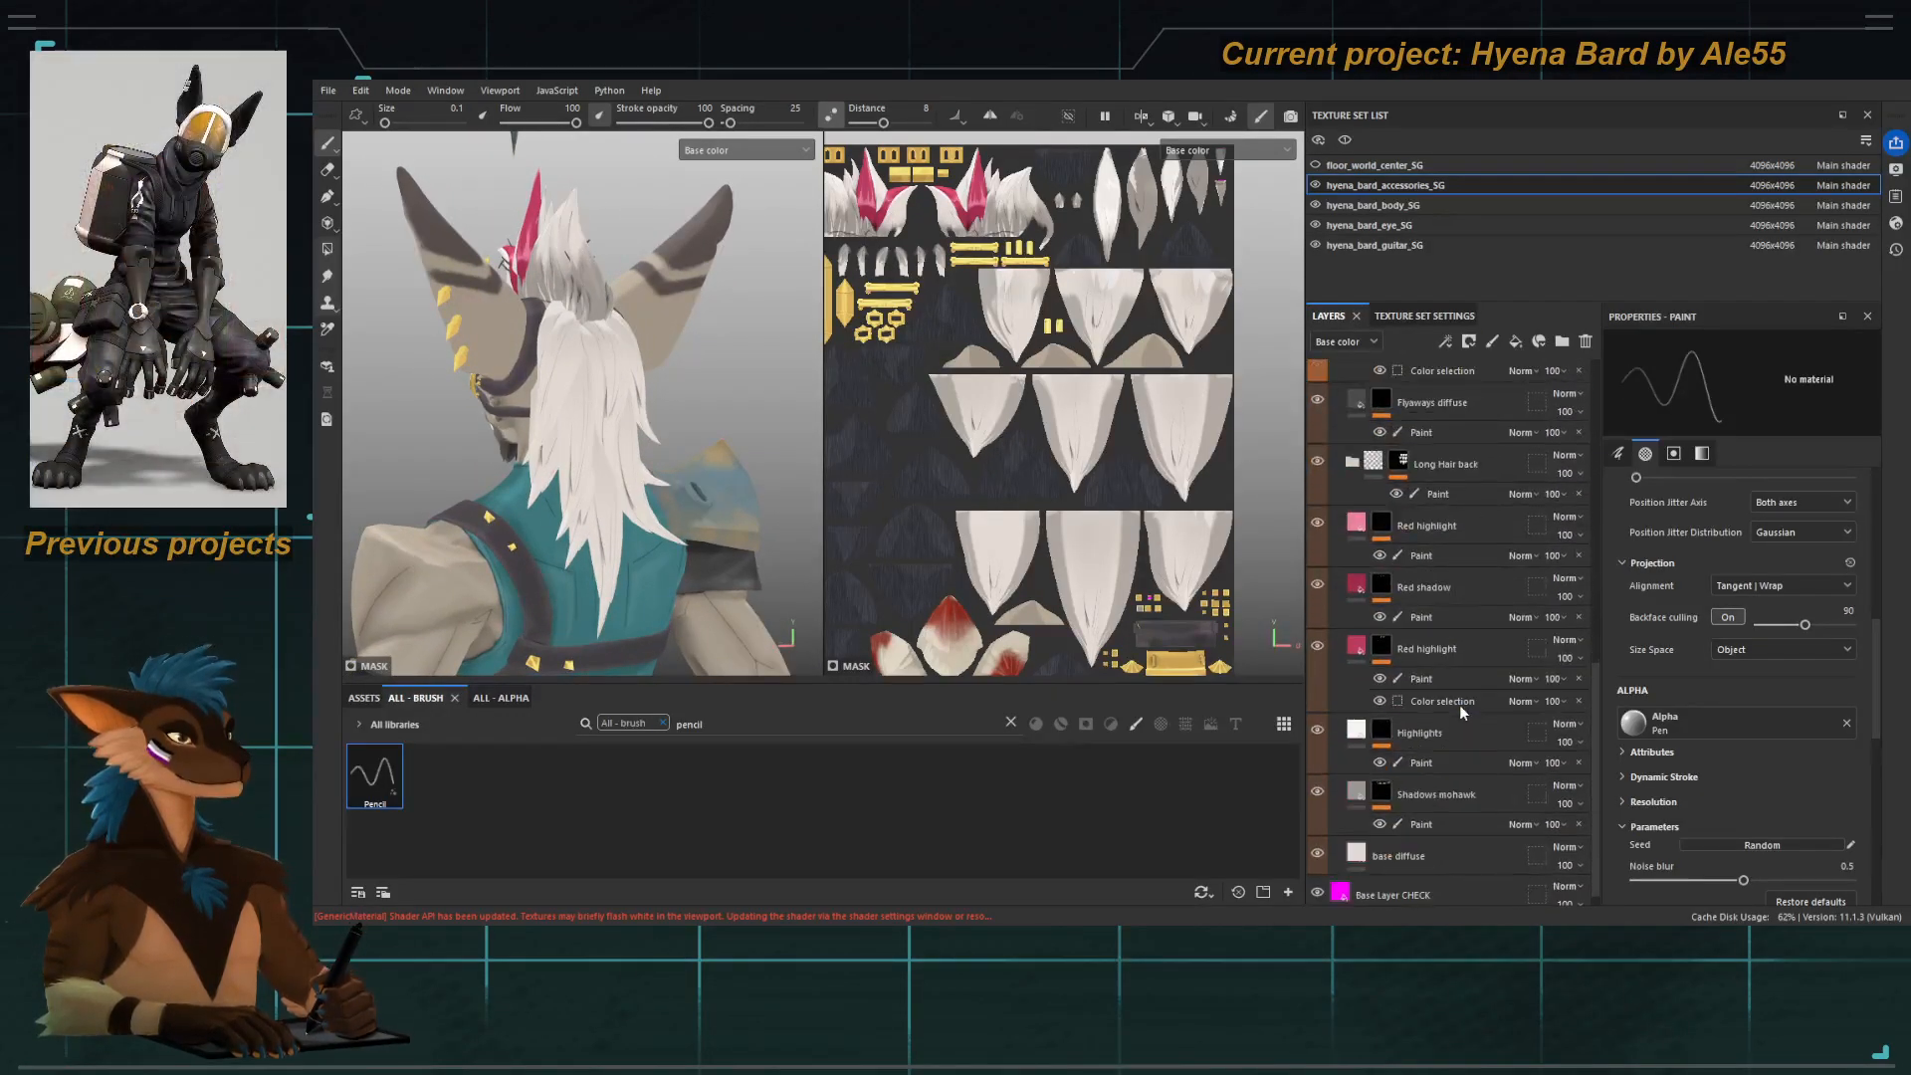
pyautogui.scroll(-1, 1459, 704)
pyautogui.keyDown('alt'); pyautogui.moveTo(637, 428); pyautogui.dragTo(611, 400); pyautogui.keyUp('alt')
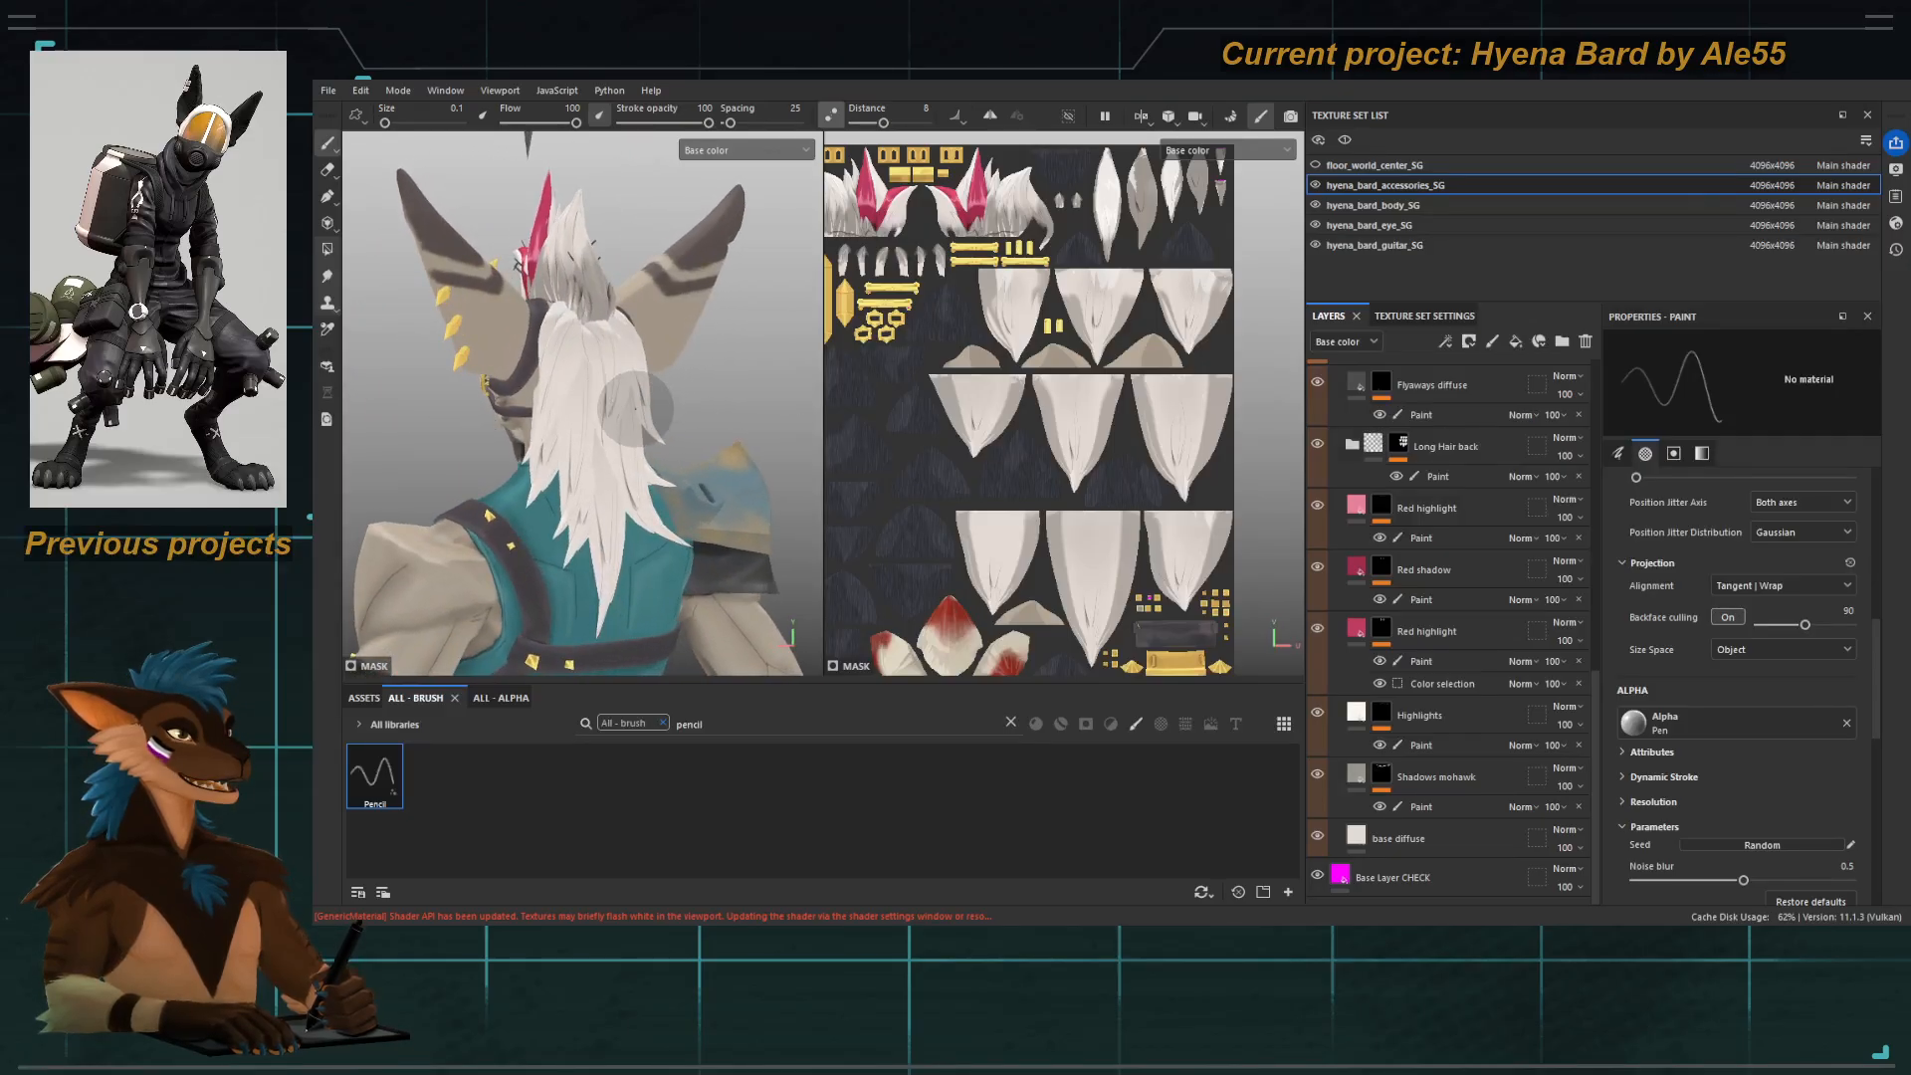
pyautogui.keyDown('alt'); pyautogui.moveTo(556, 396); pyautogui.dragTo(594, 447, button='middle'); pyautogui.keyUp('alt')
pyautogui.keyDown('alt'); pyautogui.moveTo(593, 448); pyautogui.dragTo(724, 498); pyautogui.keyUp('alt')
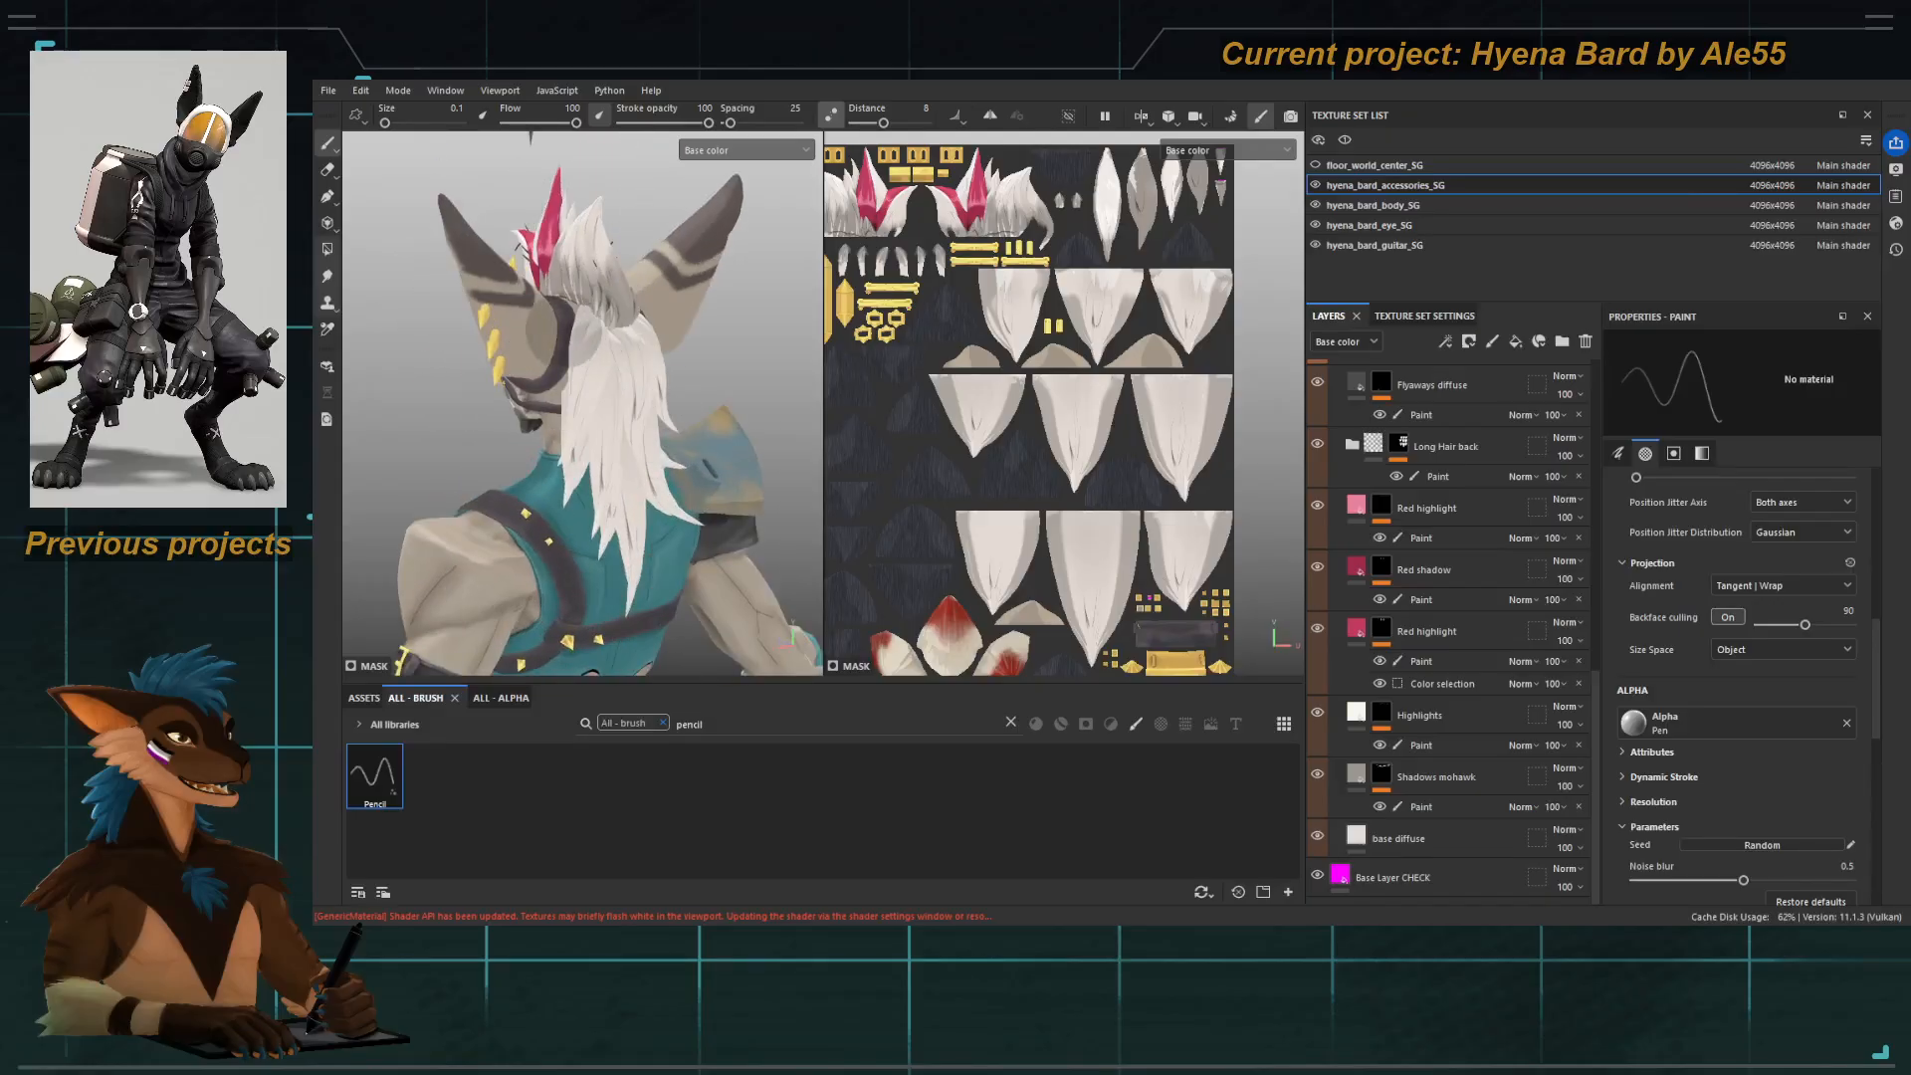
pyautogui.keyDown('alt'); pyautogui.moveTo(629, 430); pyautogui.dragTo(554, 419); pyautogui.keyUp('alt')
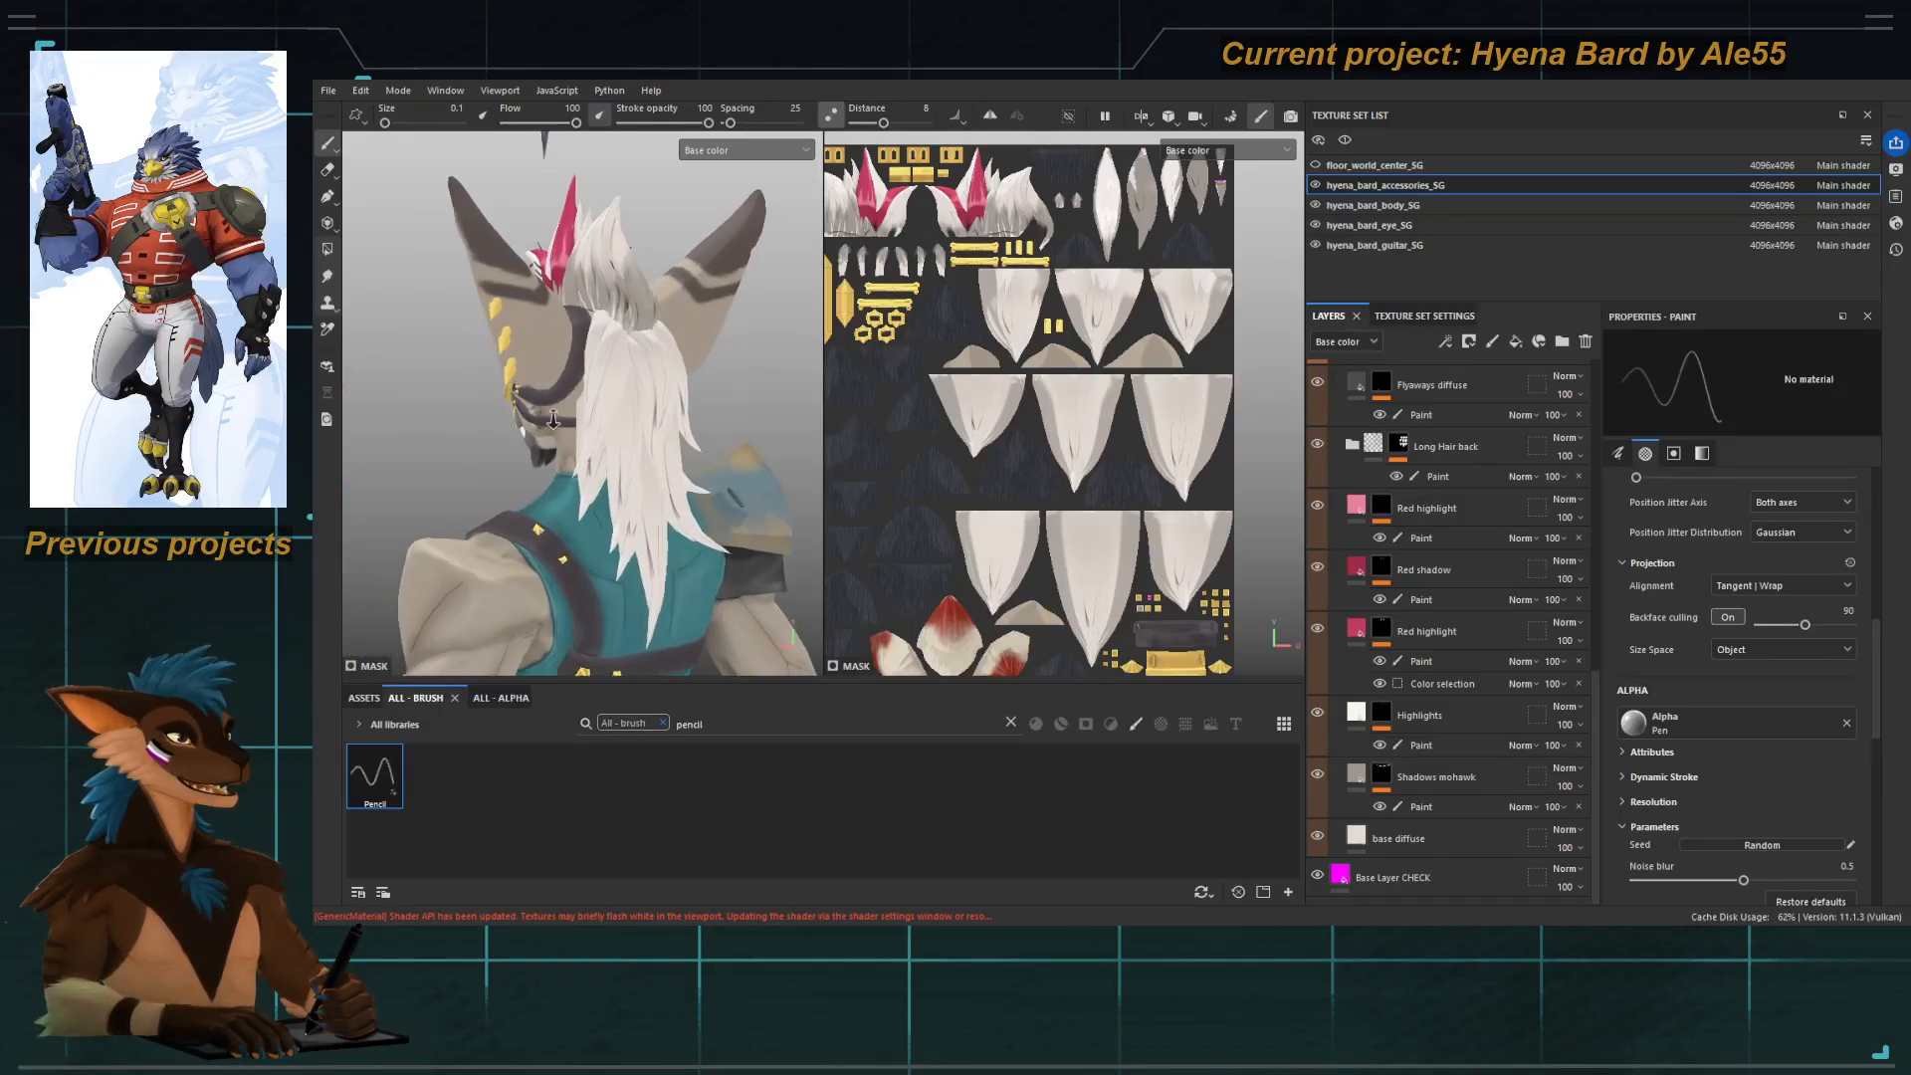
pyautogui.scroll(4, 1433, 686)
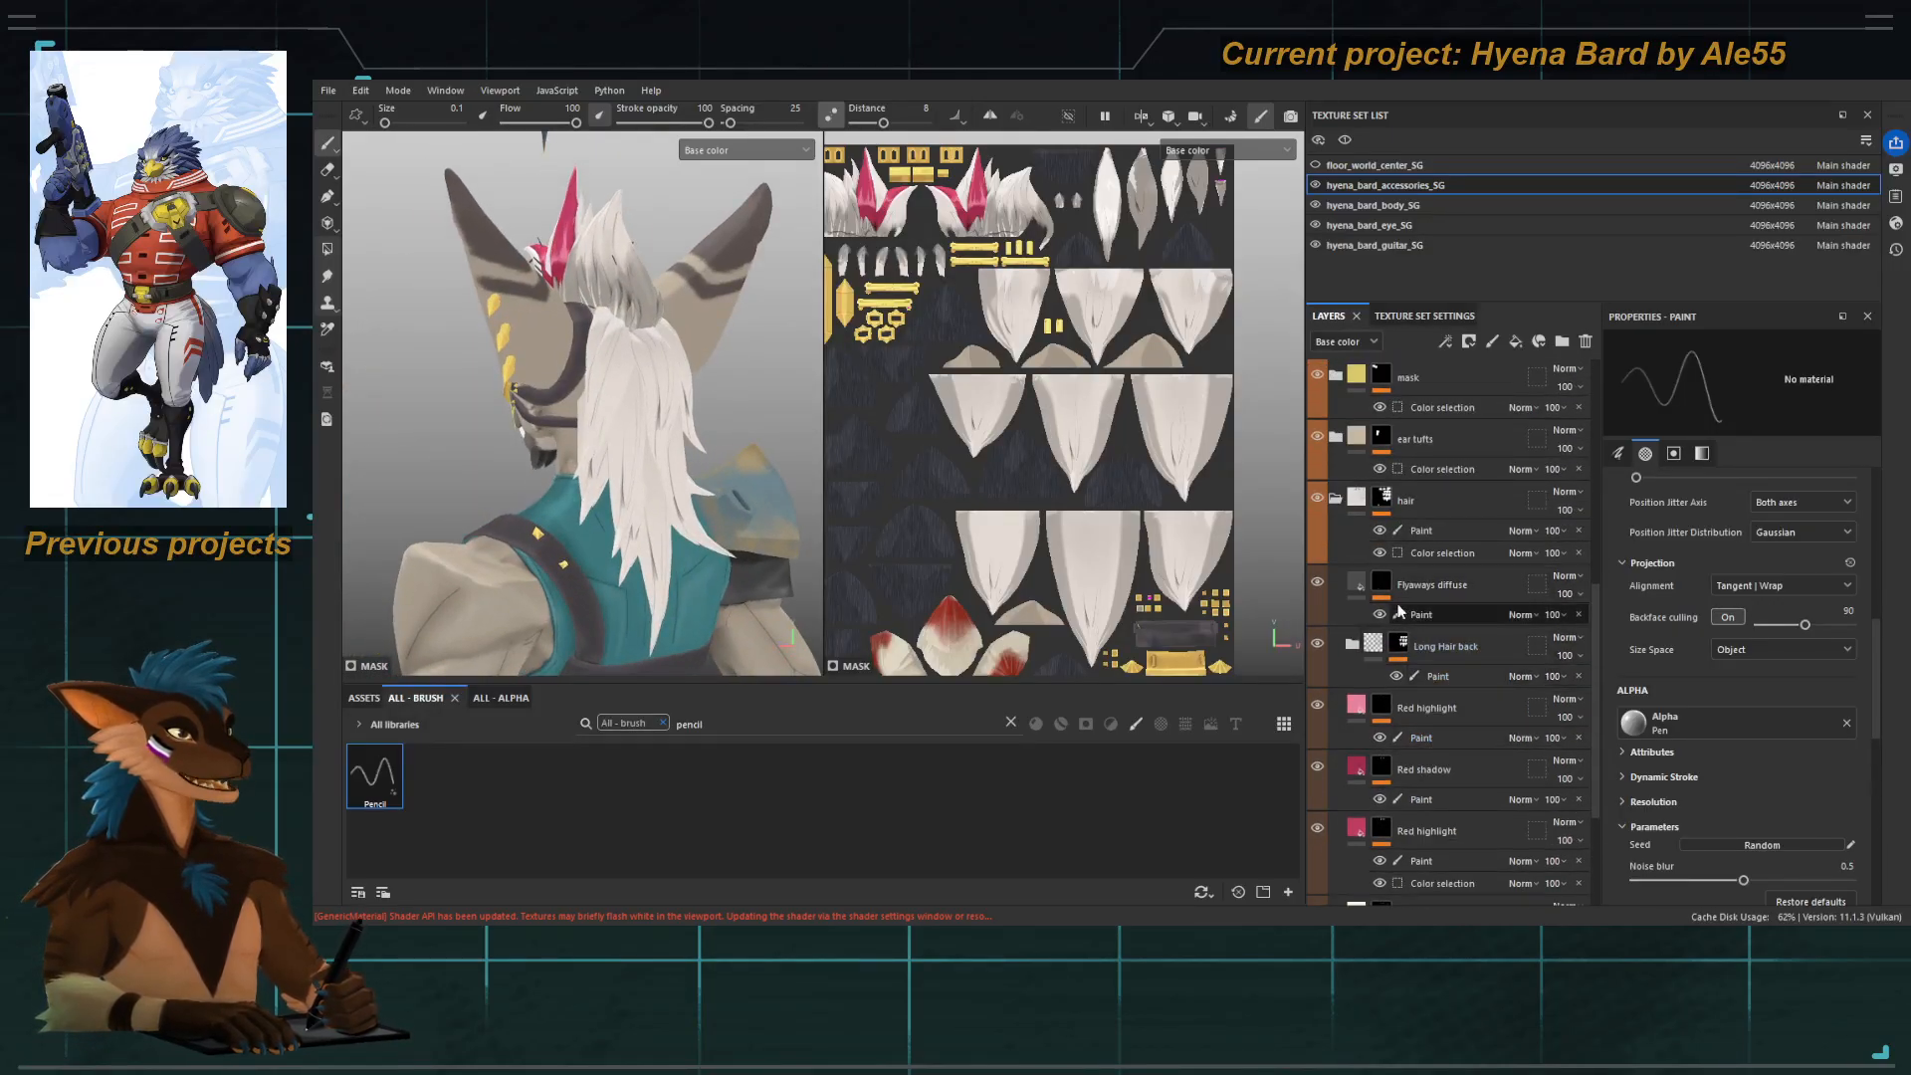
pyautogui.click(1352, 647)
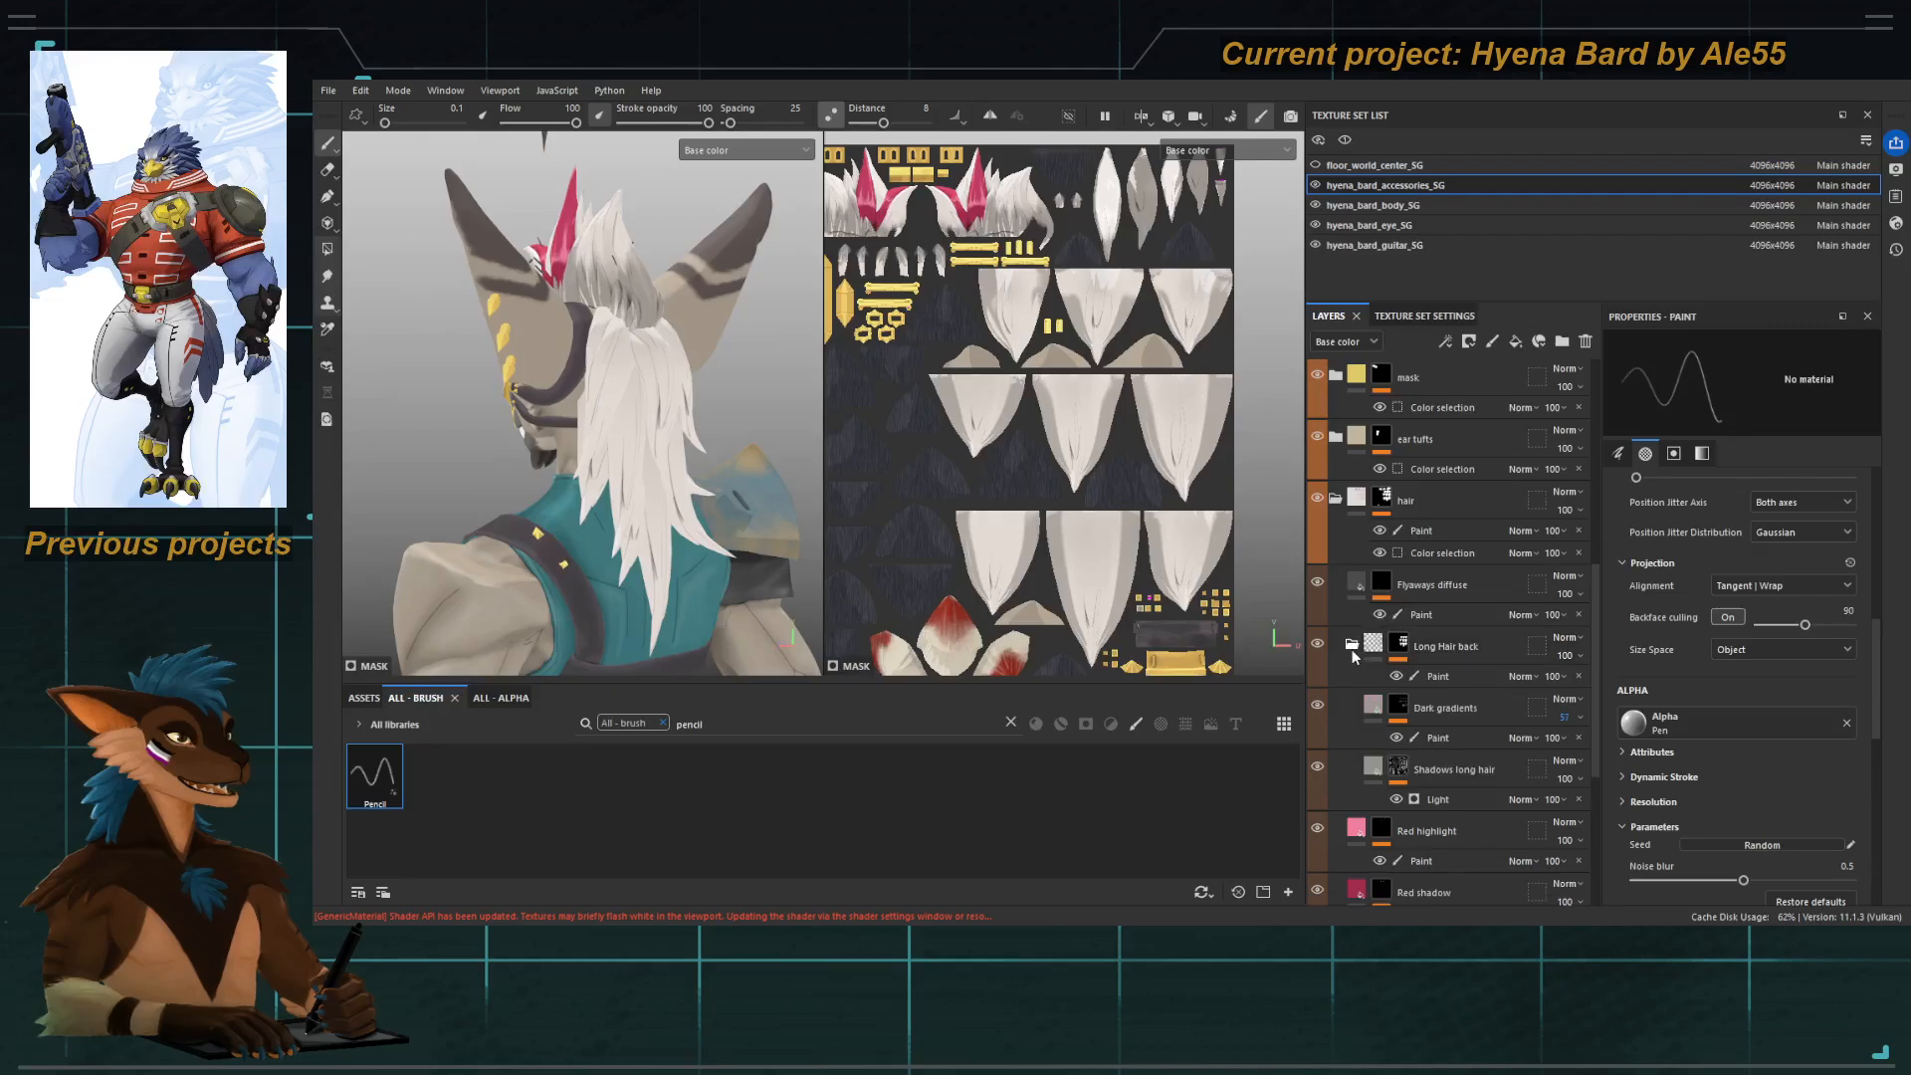
pyautogui.click(1373, 707)
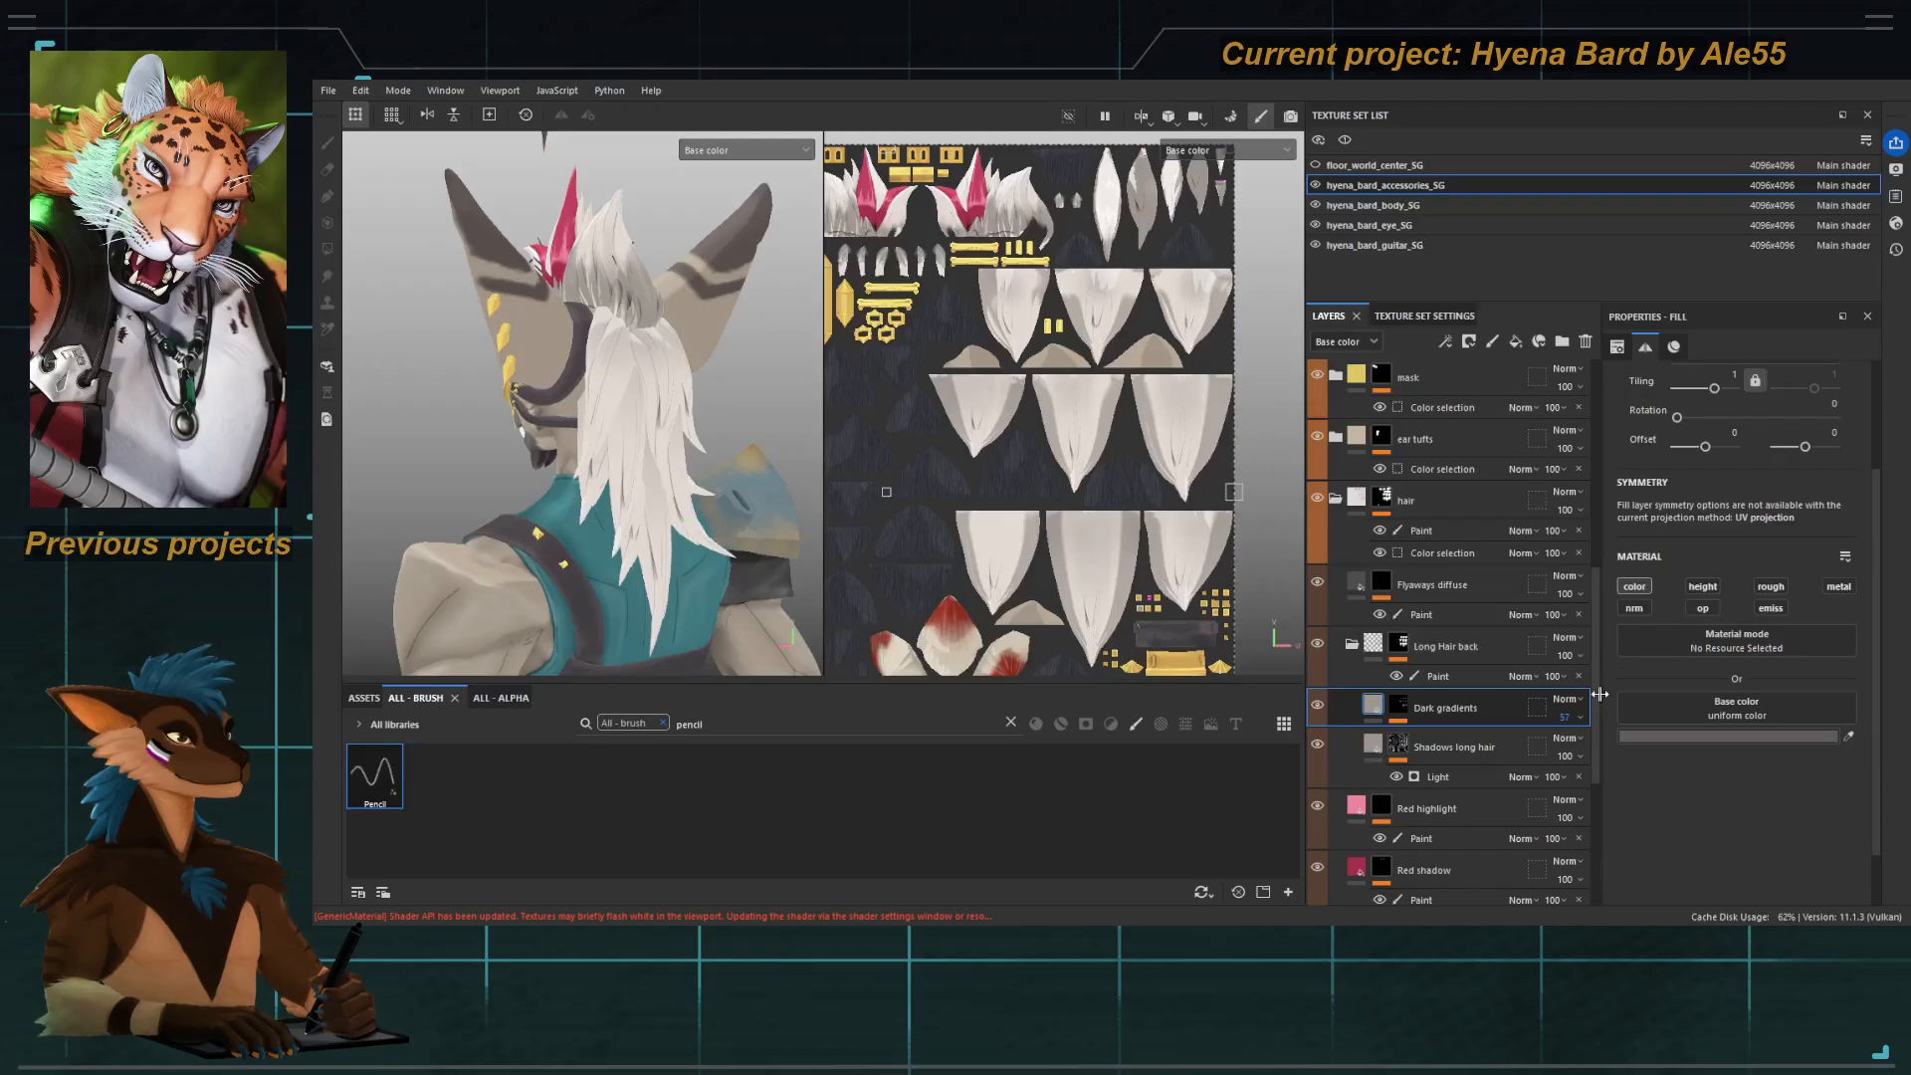
pyautogui.moveTo(1601, 748); pyautogui.dragTo(1693, 743)
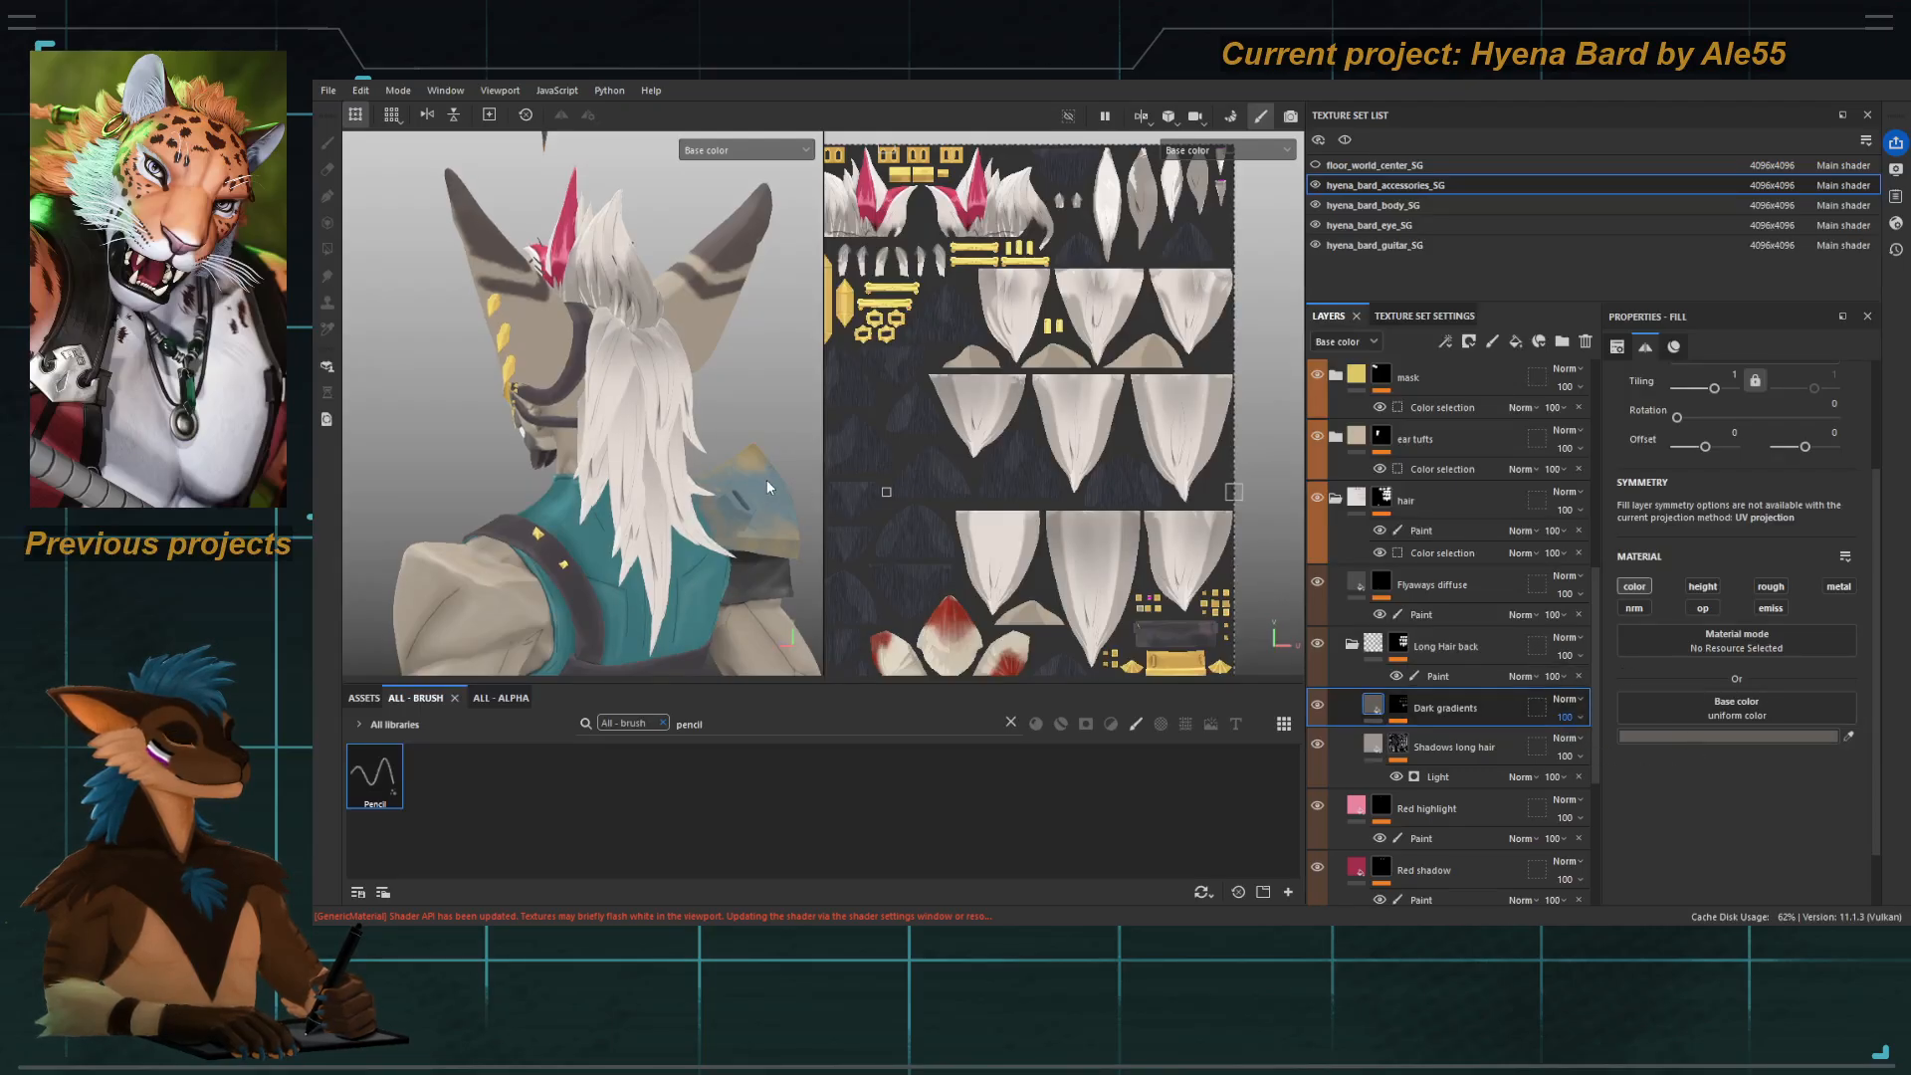
# Check the long back hair from near and far, and activate the Paint effect on the Dark gradients layer's mask.
pyautogui.keyDown('alt'); pyautogui.moveTo(767, 480); pyautogui.dragTo(647, 426); pyautogui.keyUp('alt')
pyautogui.keyDown('alt'); pyautogui.moveTo(647, 426); pyautogui.dragTo(426, 392, button='right'); pyautogui.keyUp('alt')
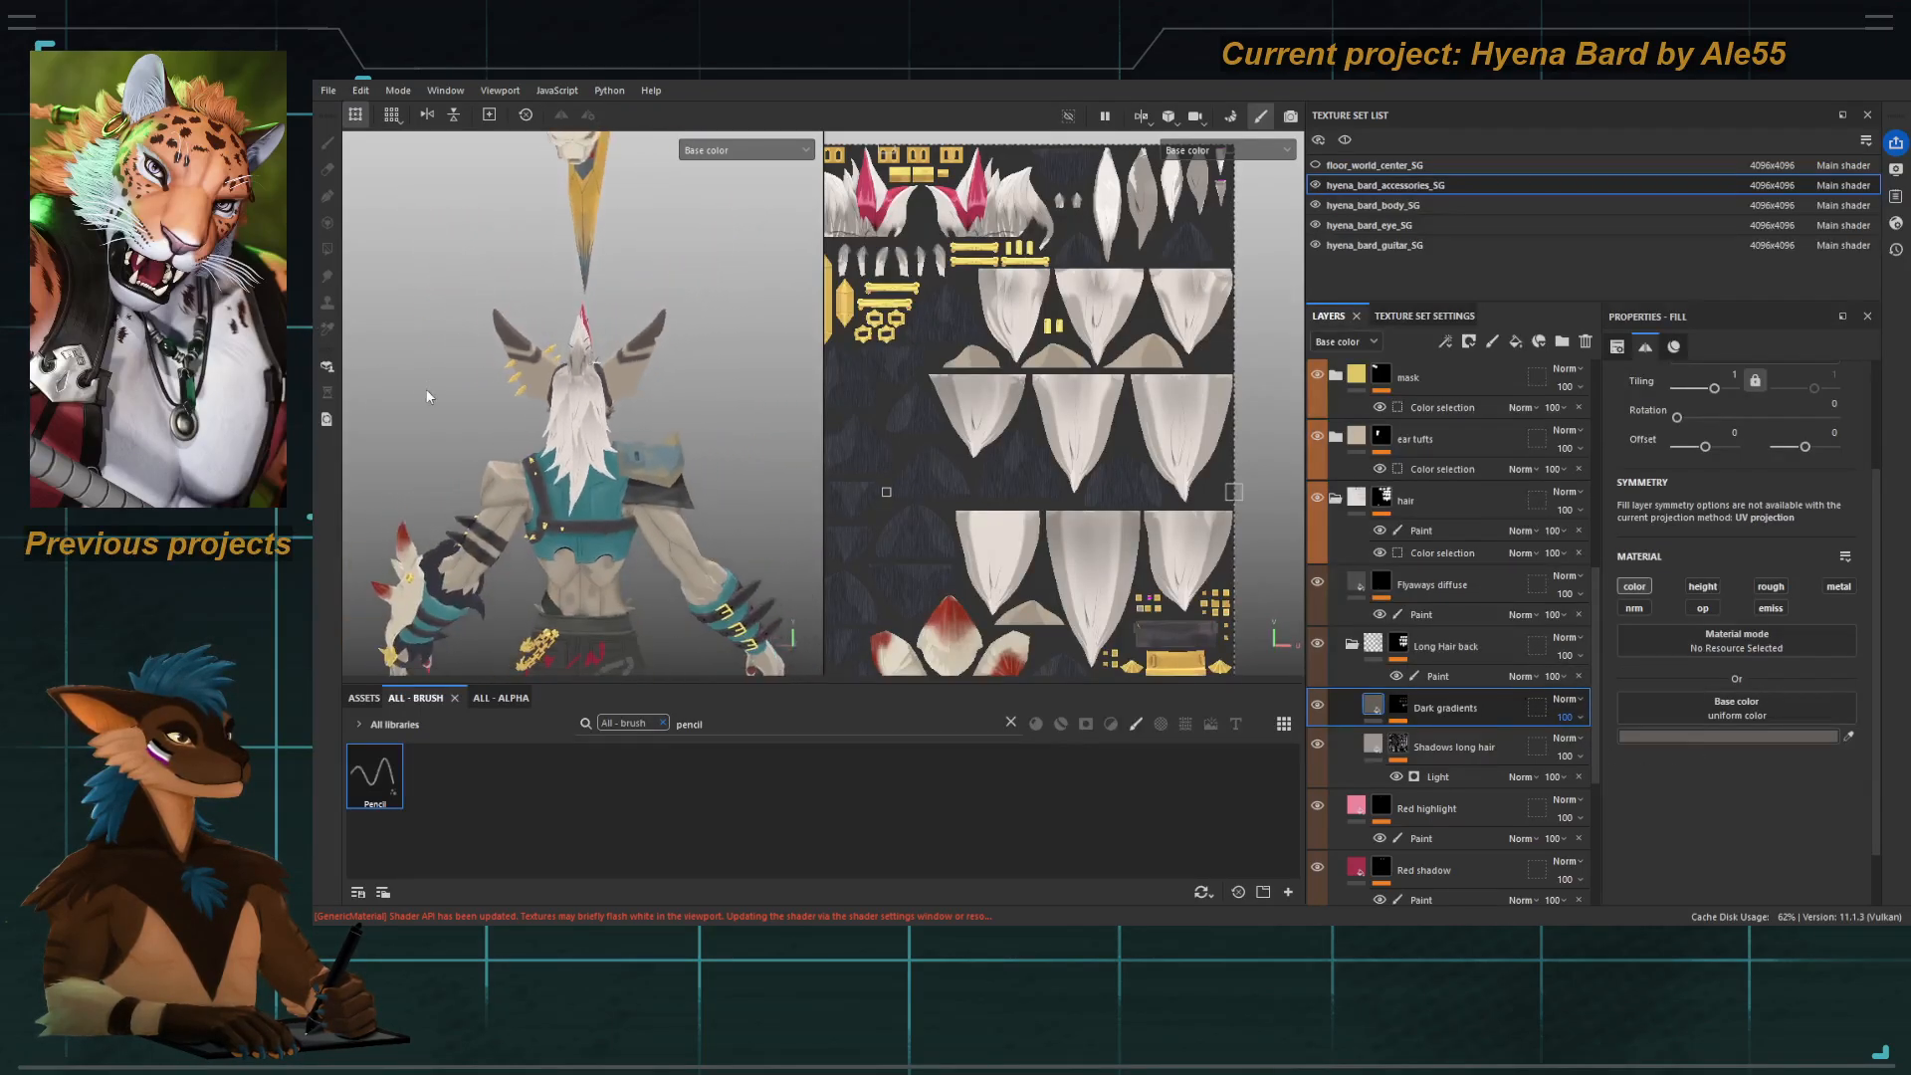
pyautogui.keyDown('alt'); pyautogui.moveTo(426, 392); pyautogui.dragTo(478, 392); pyautogui.keyUp('alt')
pyautogui.keyDown('alt'); pyautogui.moveTo(477, 392); pyautogui.dragTo(568, 401, button='right'); pyautogui.keyUp('alt')
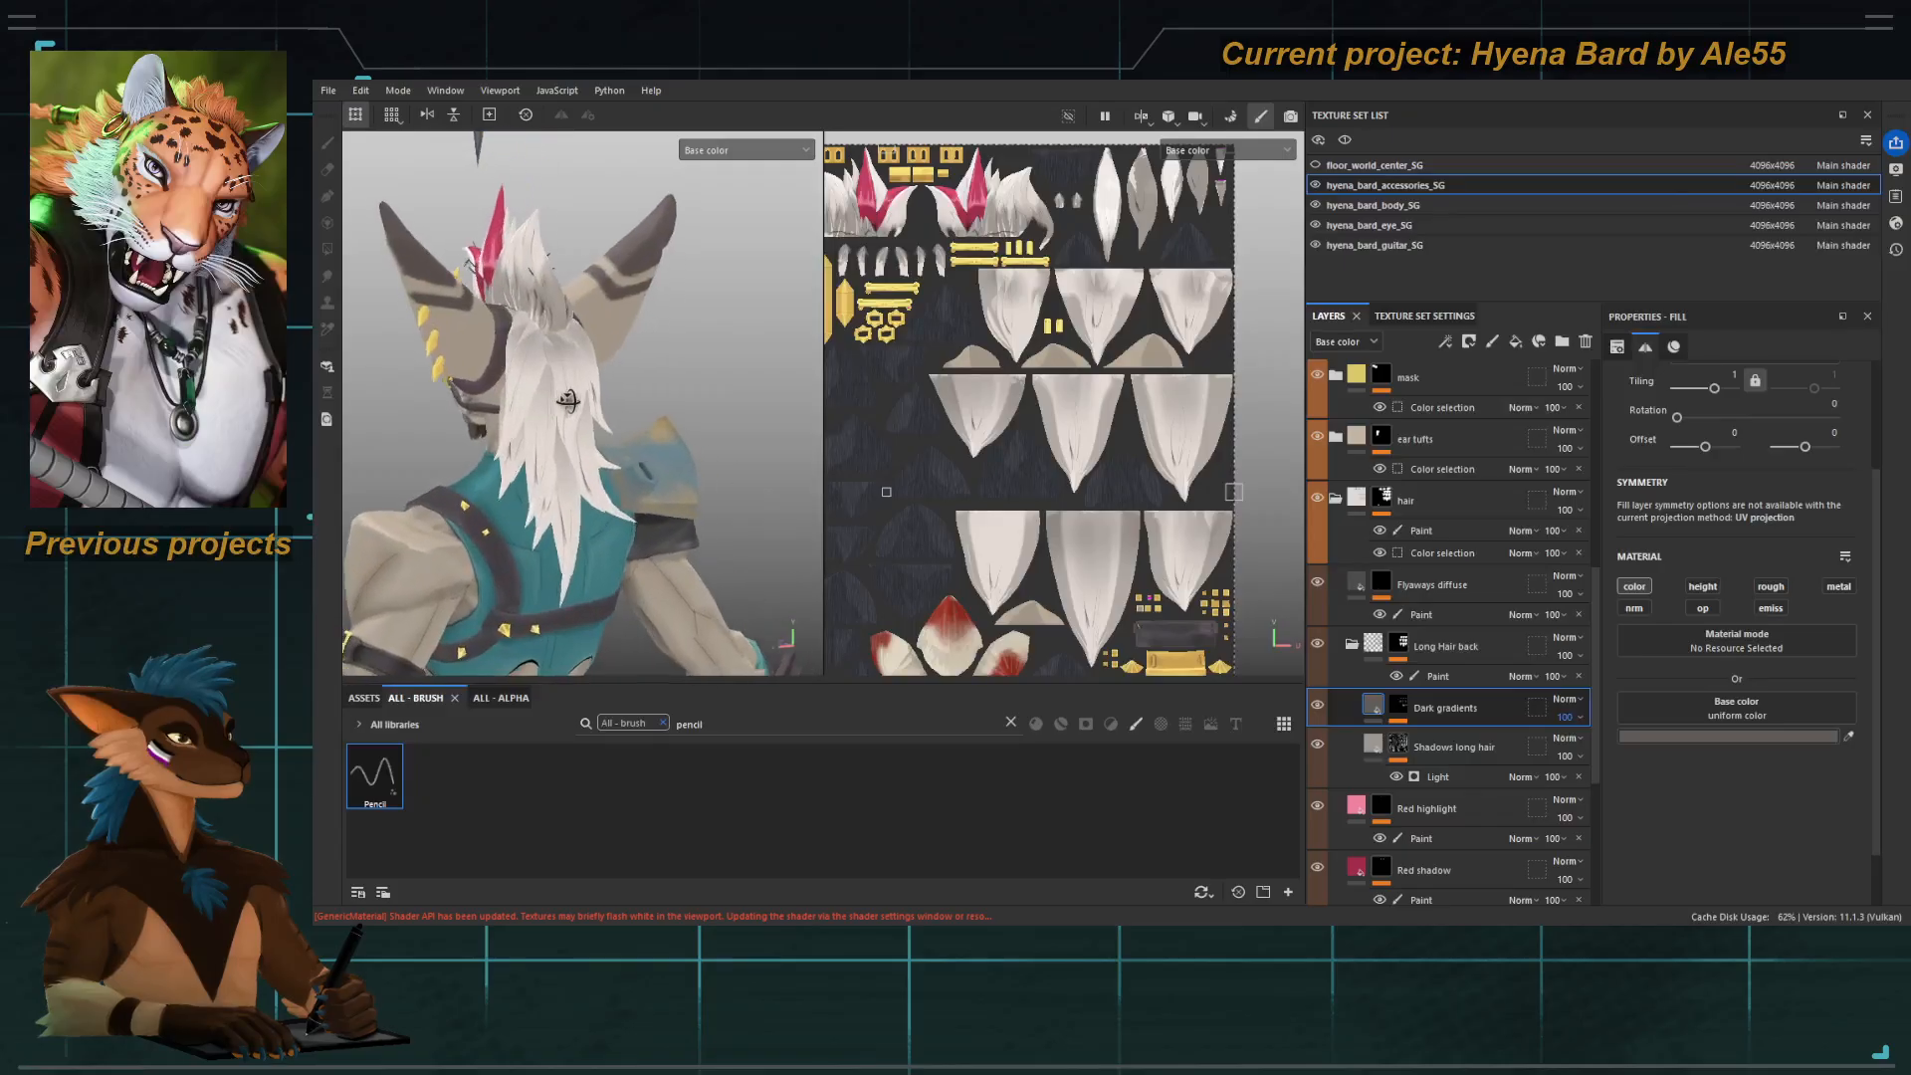
pyautogui.moveTo(567, 402)
pyautogui.keyDown('alt'); pyautogui.mouseDown()
pyautogui.moveTo(627, 403)
pyautogui.moveTo(507, 414)
pyautogui.moveTo(627, 416)
pyautogui.moveTo(537, 416)
pyautogui.mouseUp(); pyautogui.keyUp('alt')
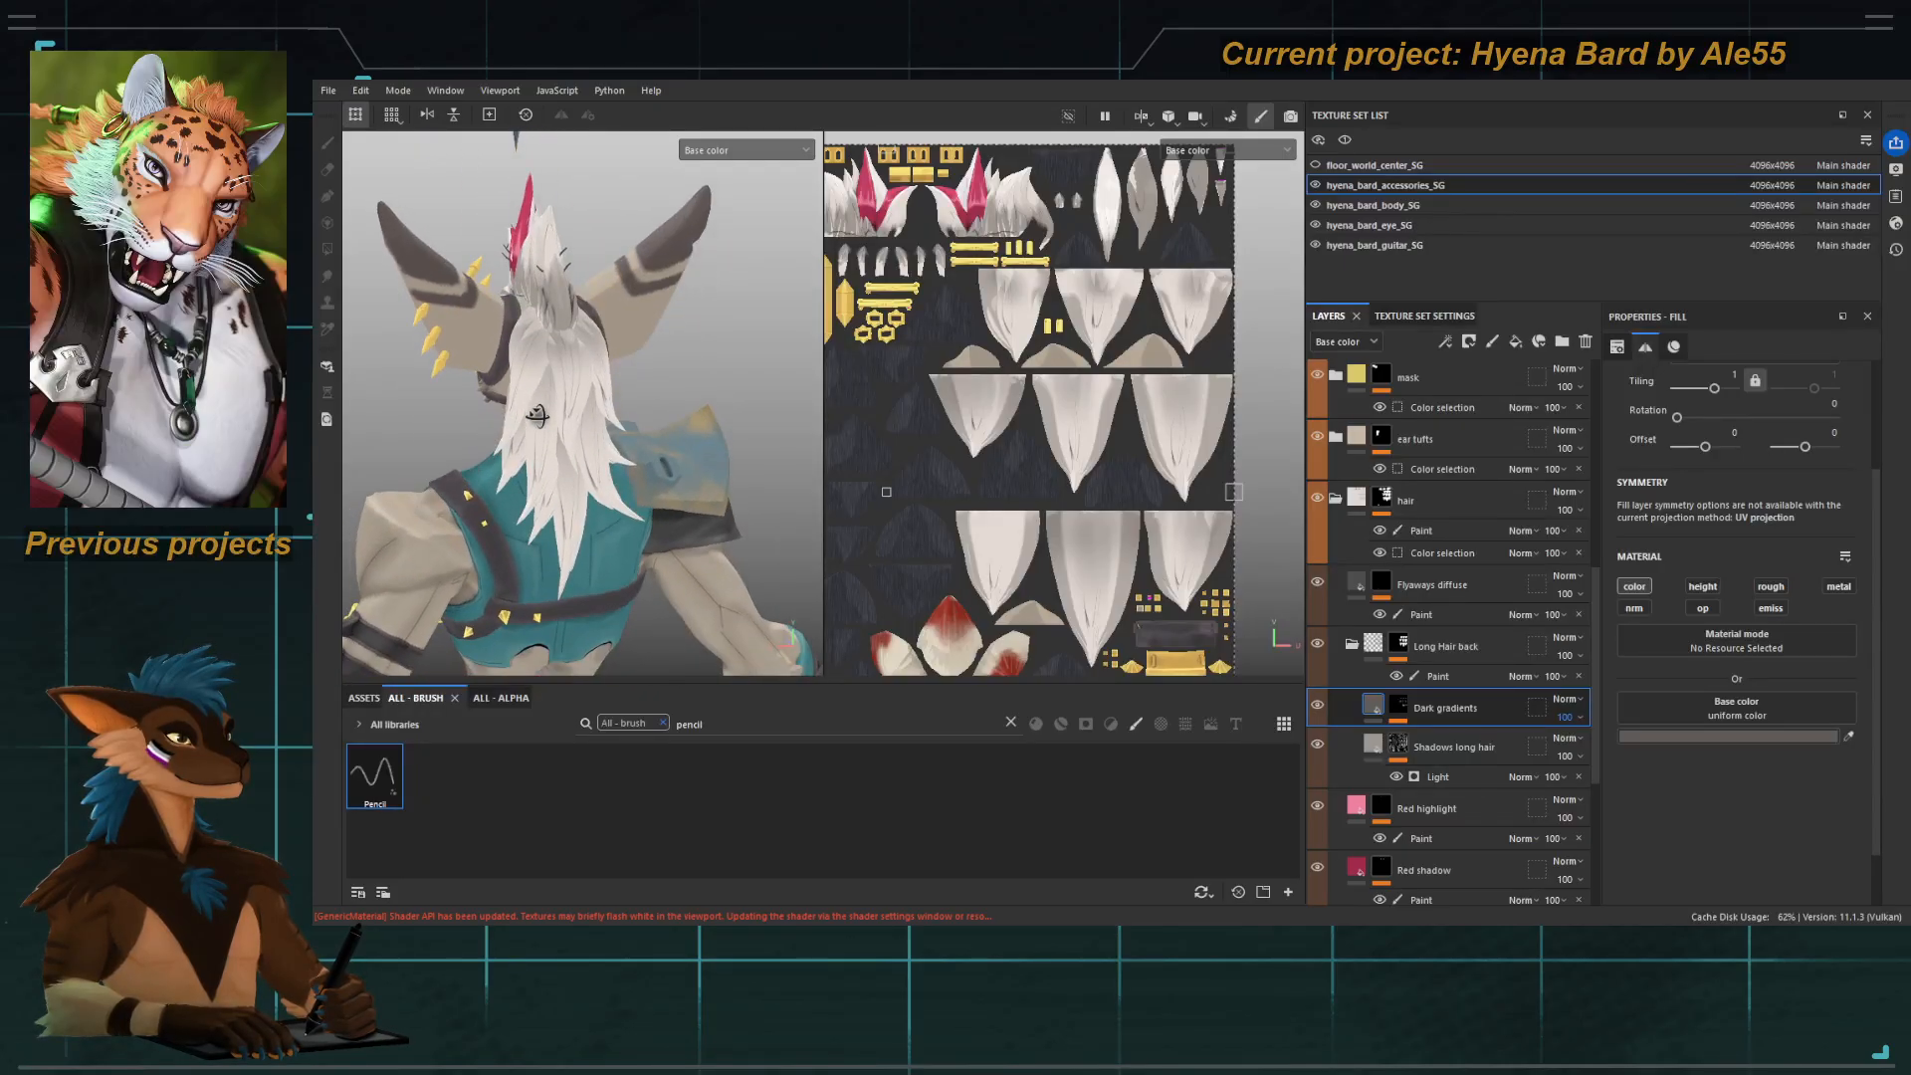
pyautogui.click(1398, 712)
pyautogui.click(1438, 737)
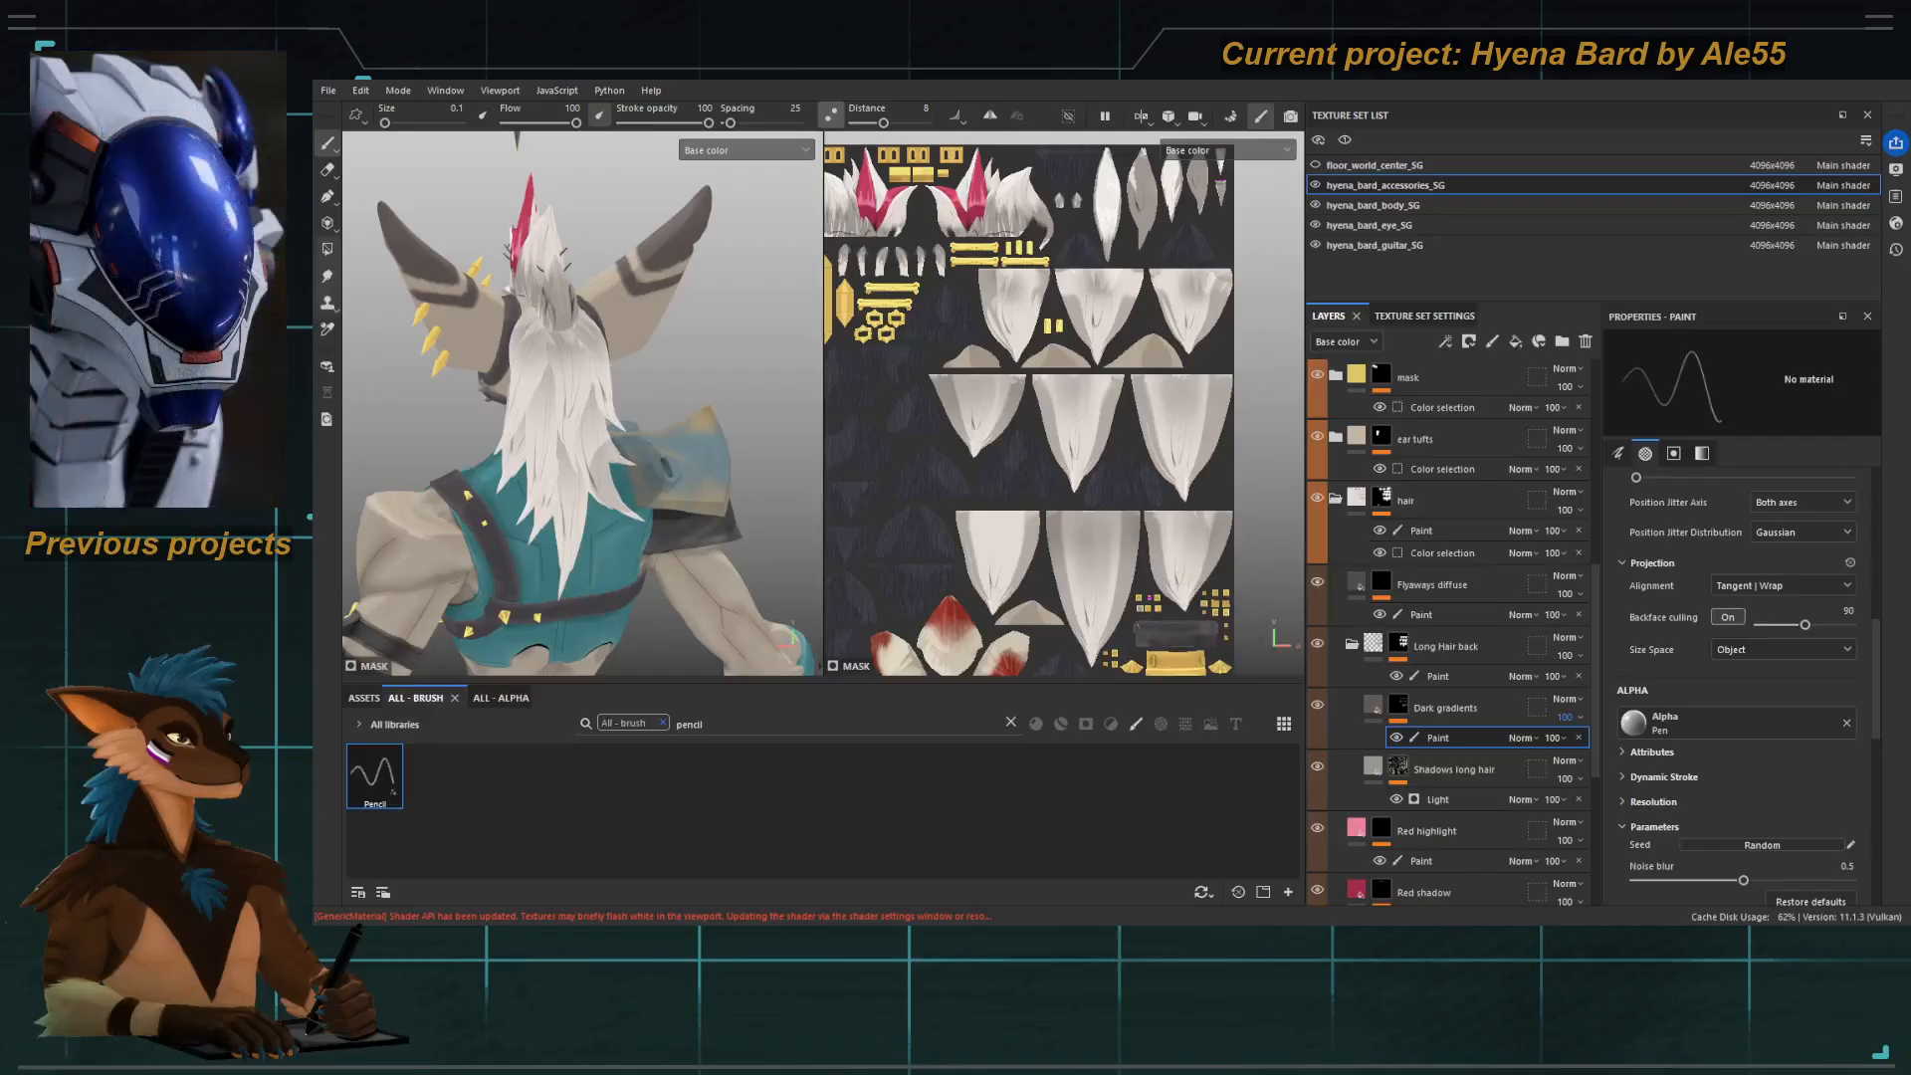
# Switch to the eraser with flow 7 and stroke opacity 40 and work on the long back hair's dark gradients up close.
pyautogui.press('e')
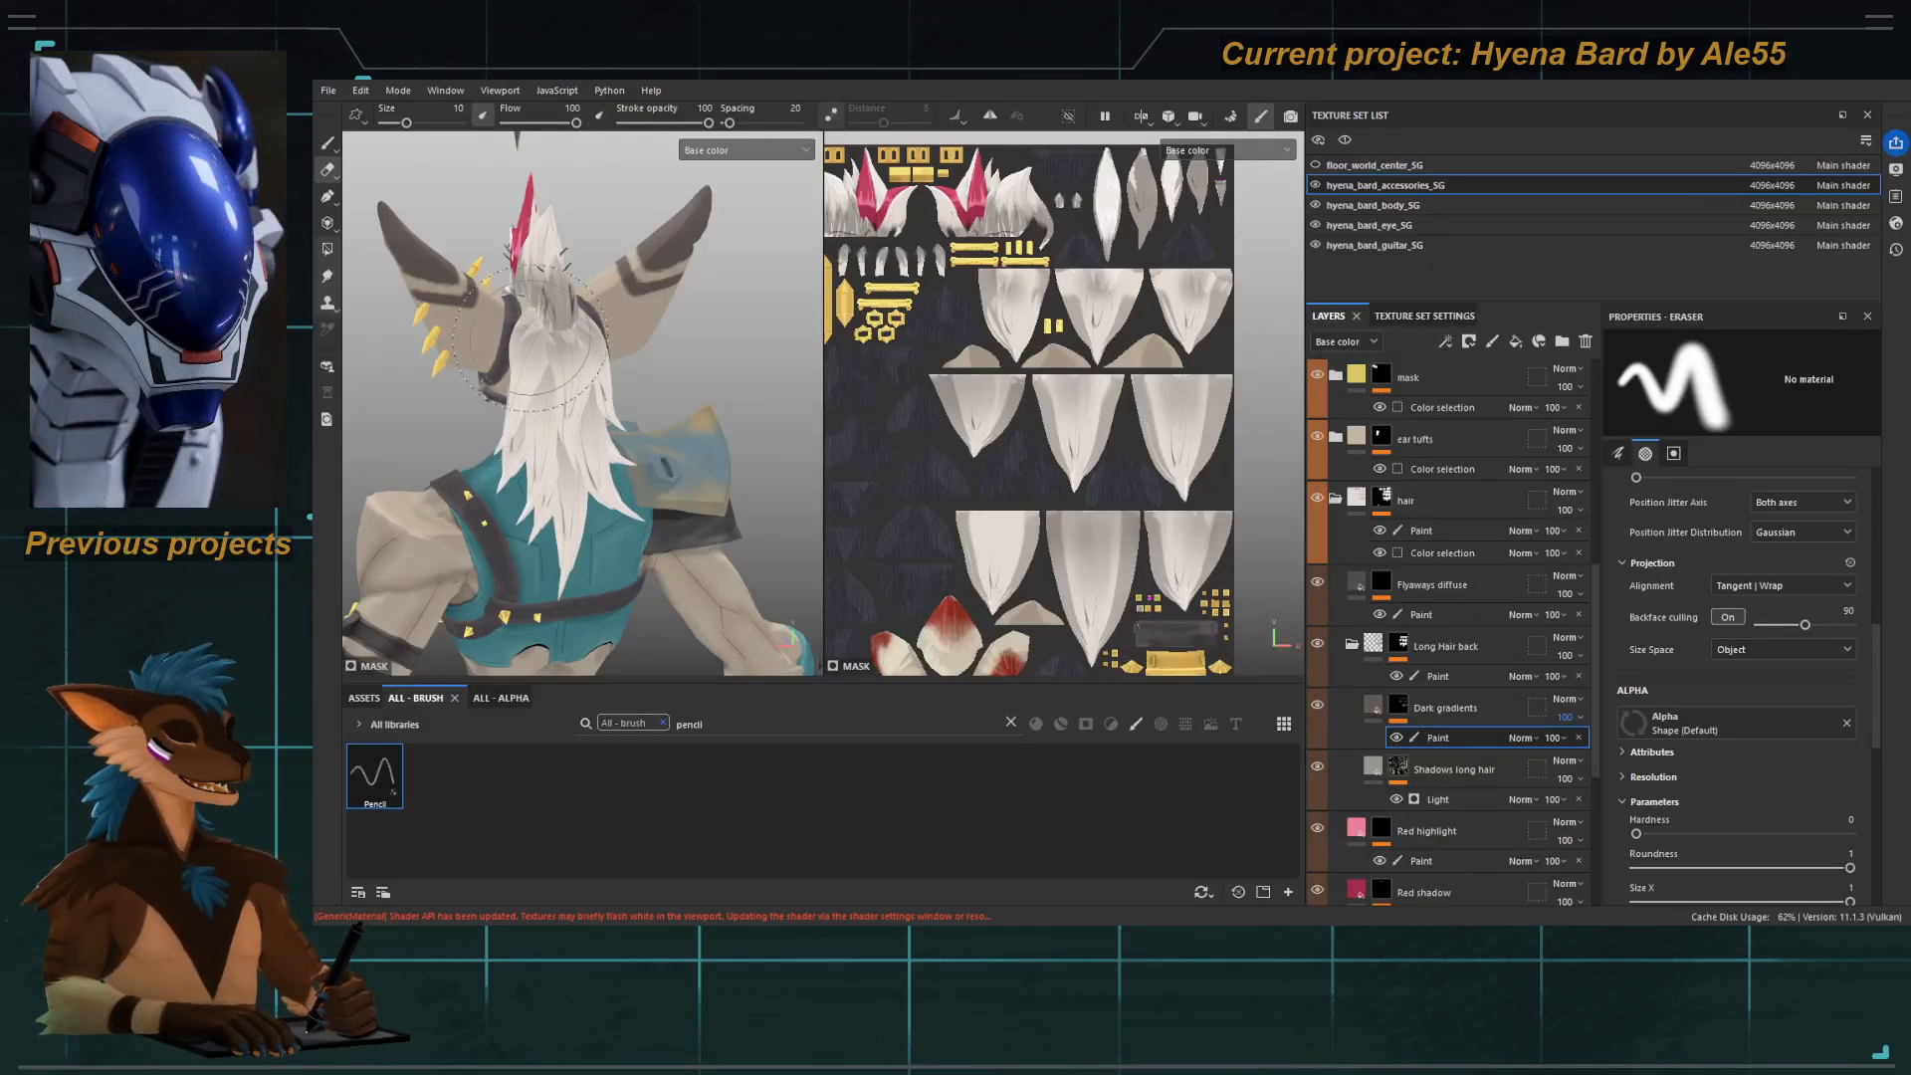
pyautogui.moveTo(575, 122); pyautogui.dragTo(510, 123)
pyautogui.click(657, 122)
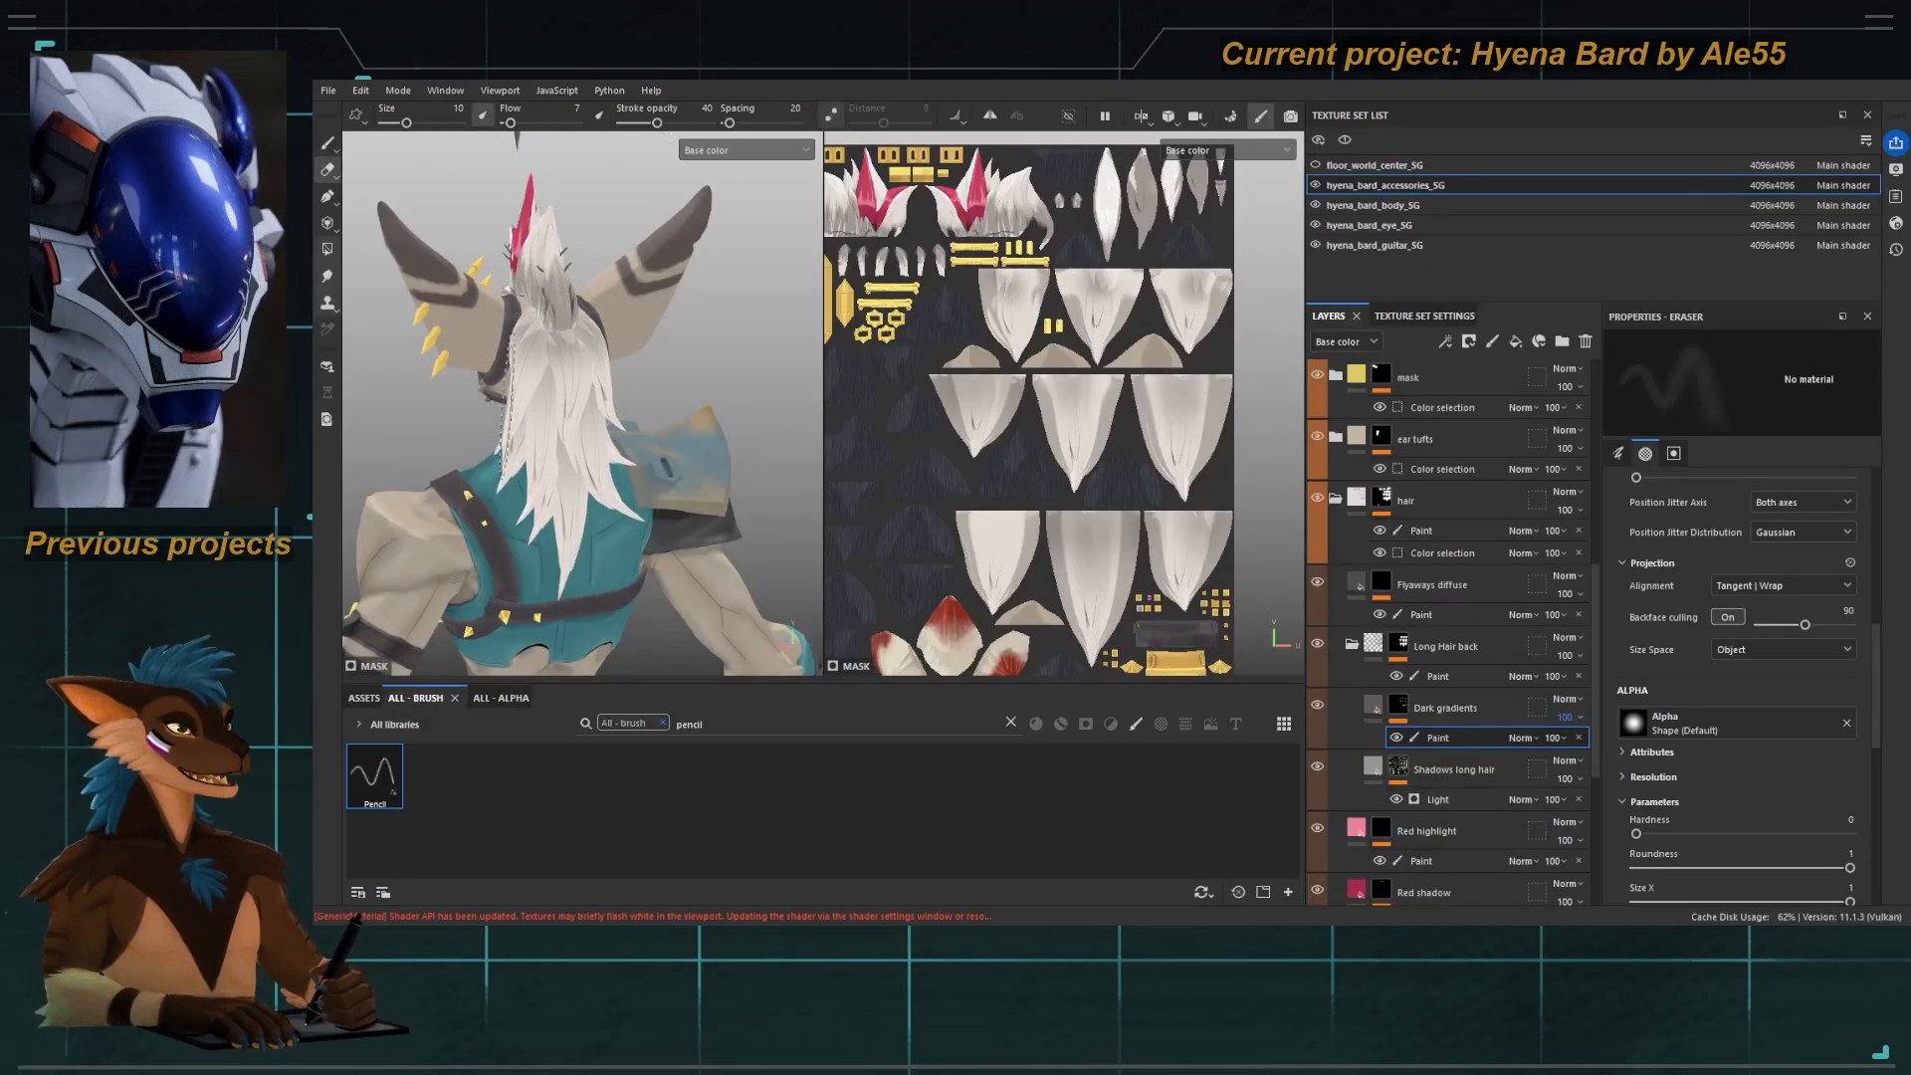
pyautogui.keyDown('alt'); pyautogui.moveTo(527, 348); pyautogui.dragTo(525, 372); pyautogui.keyUp('alt')
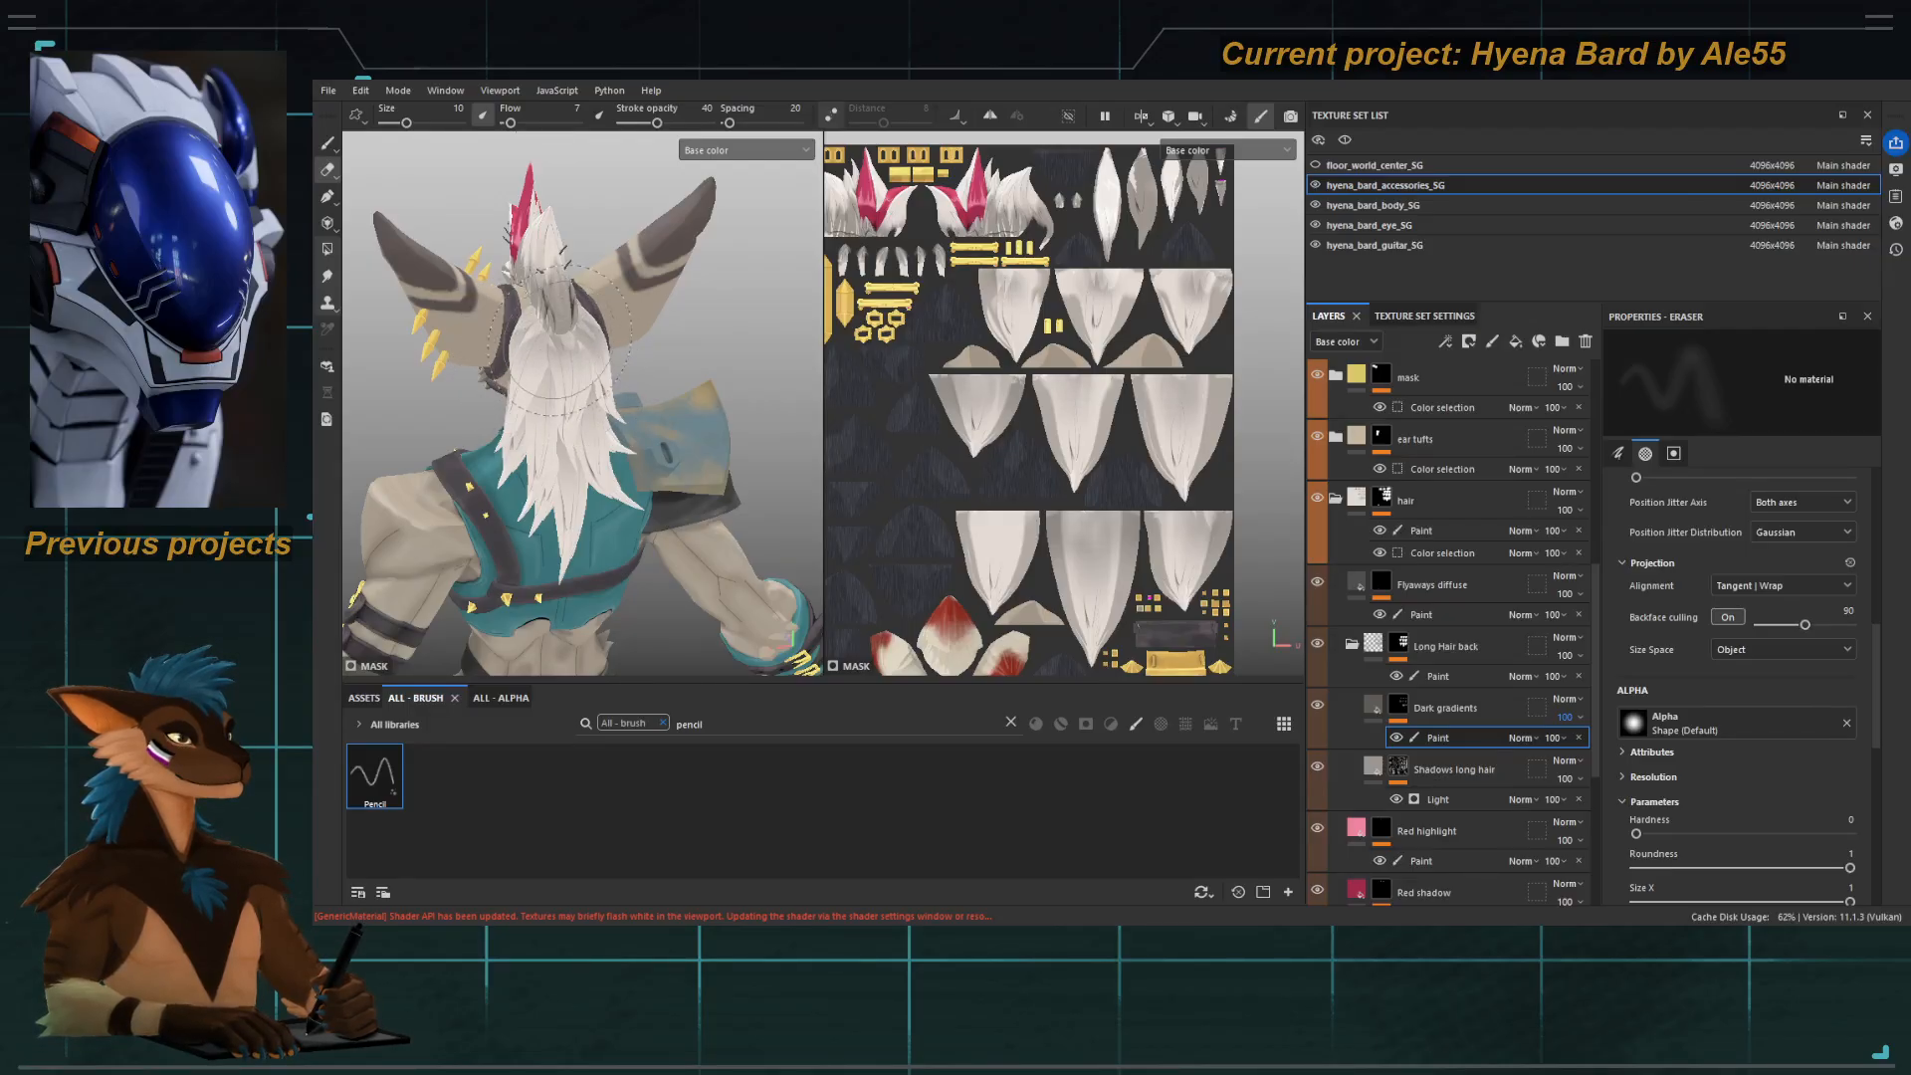
pyautogui.scroll(4, 557, 343)
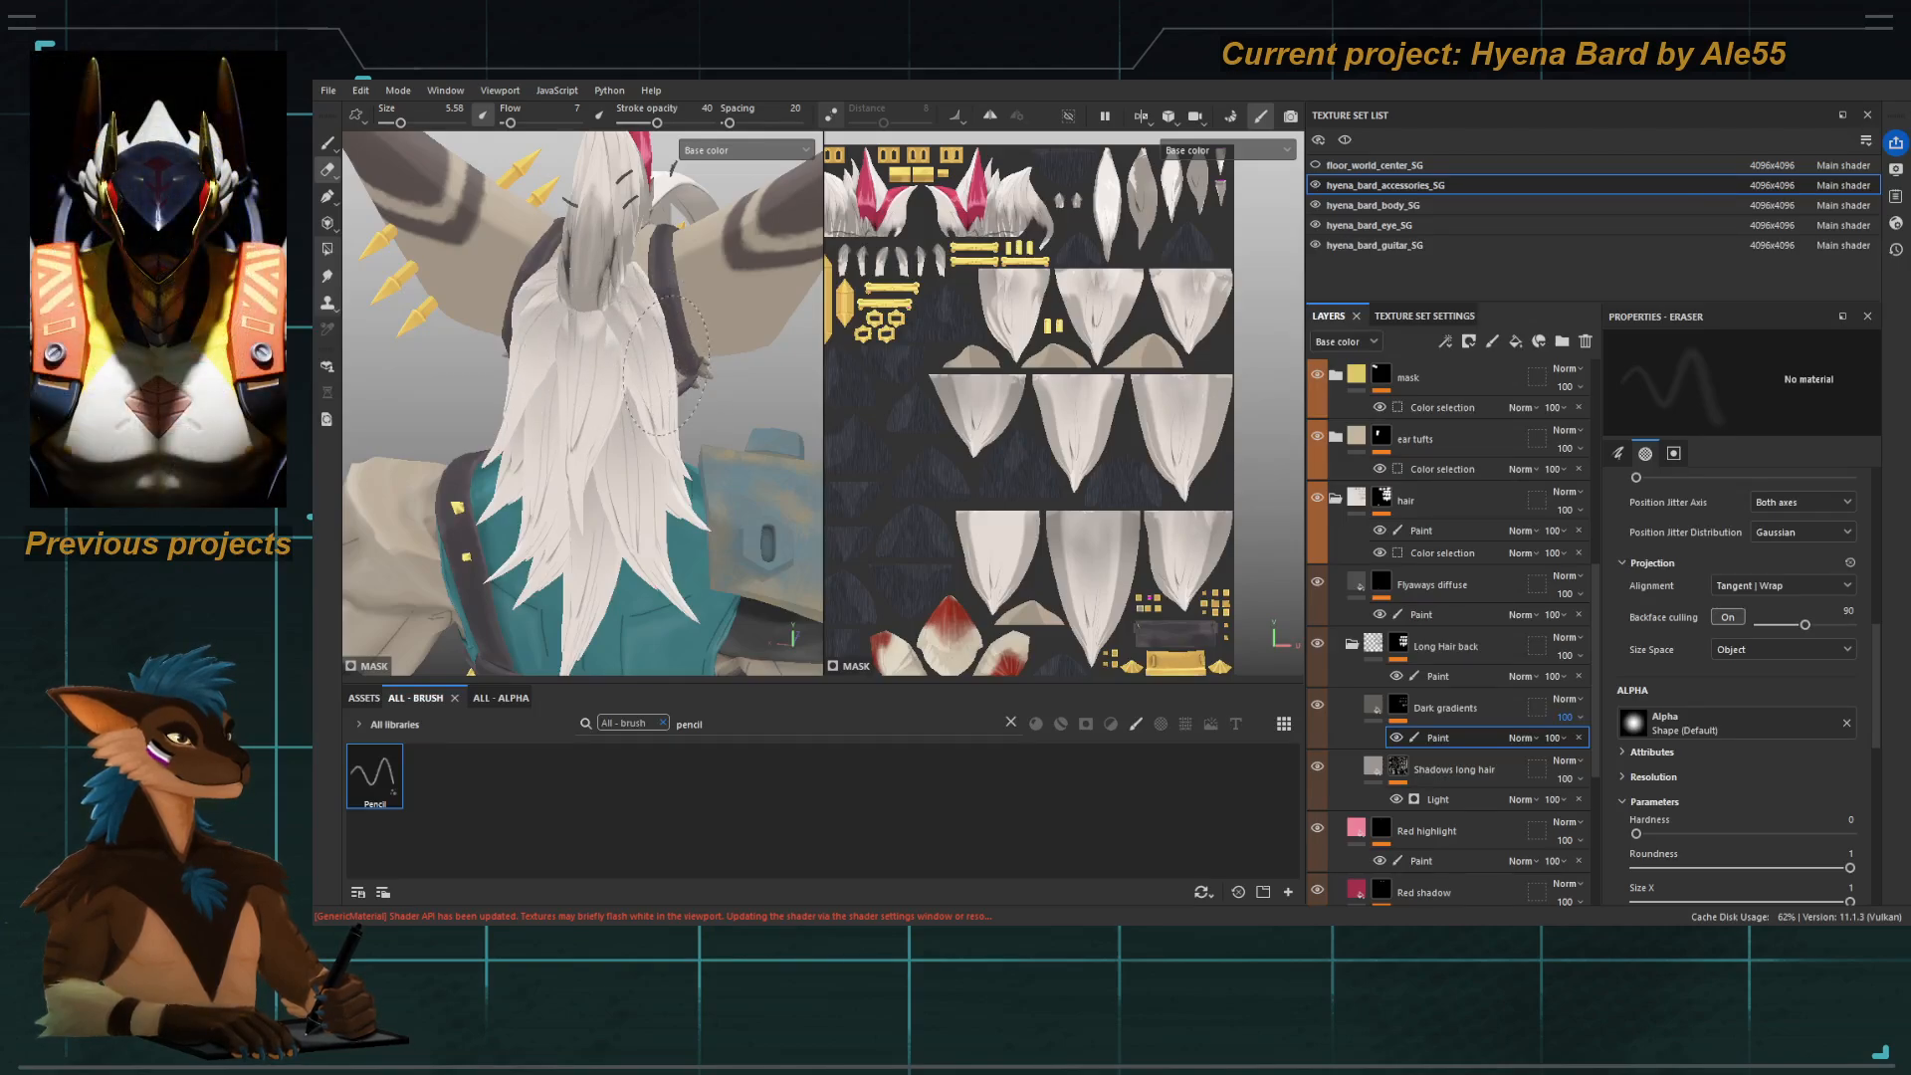
pyautogui.moveTo(527, 387)
pyautogui.keyDown('alt'); pyautogui.mouseDown()
pyautogui.moveTo(601, 335)
pyautogui.moveTo(519, 297)
pyautogui.mouseUp(); pyautogui.keyUp('alt')
# Switch to the Basic Soft paint brush, reduce its size, and set stroke opacity to 22 and flow to 27.
pyautogui.press('1')
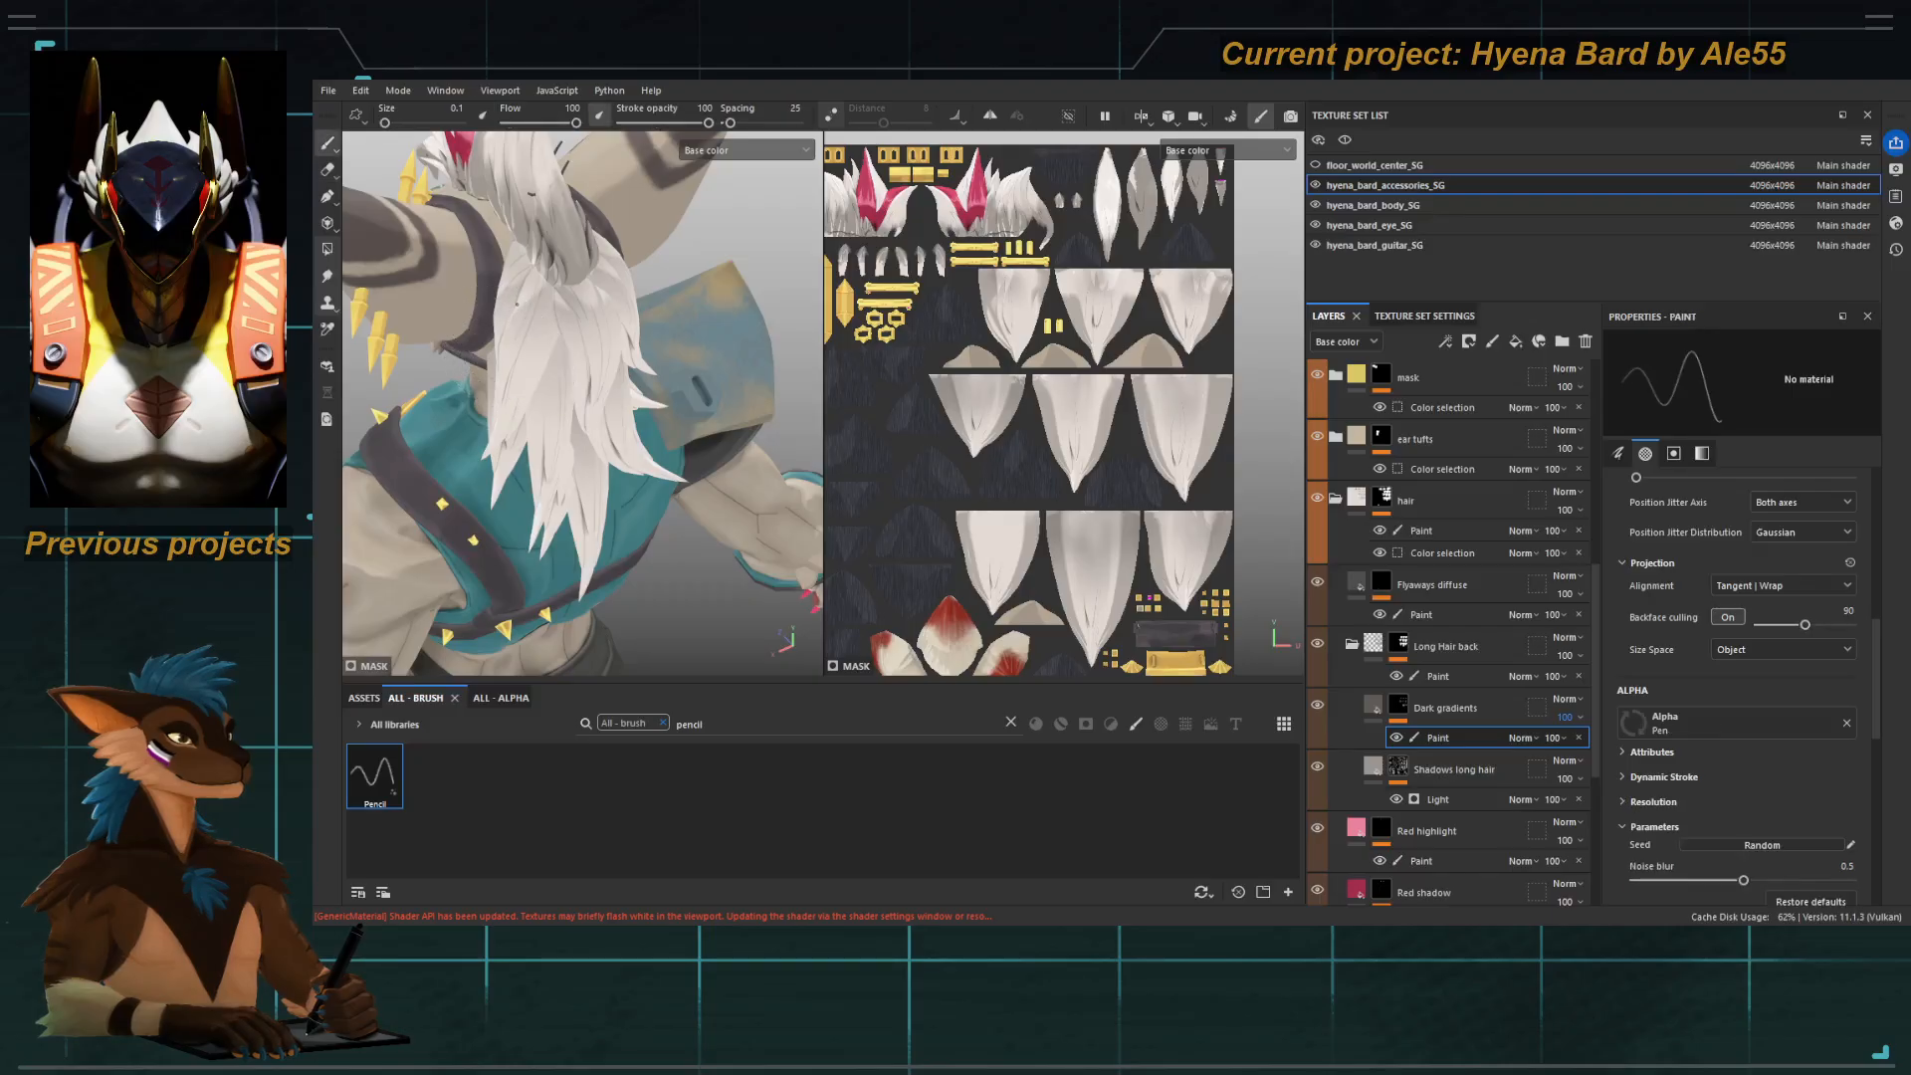
pyautogui.click(696, 726)
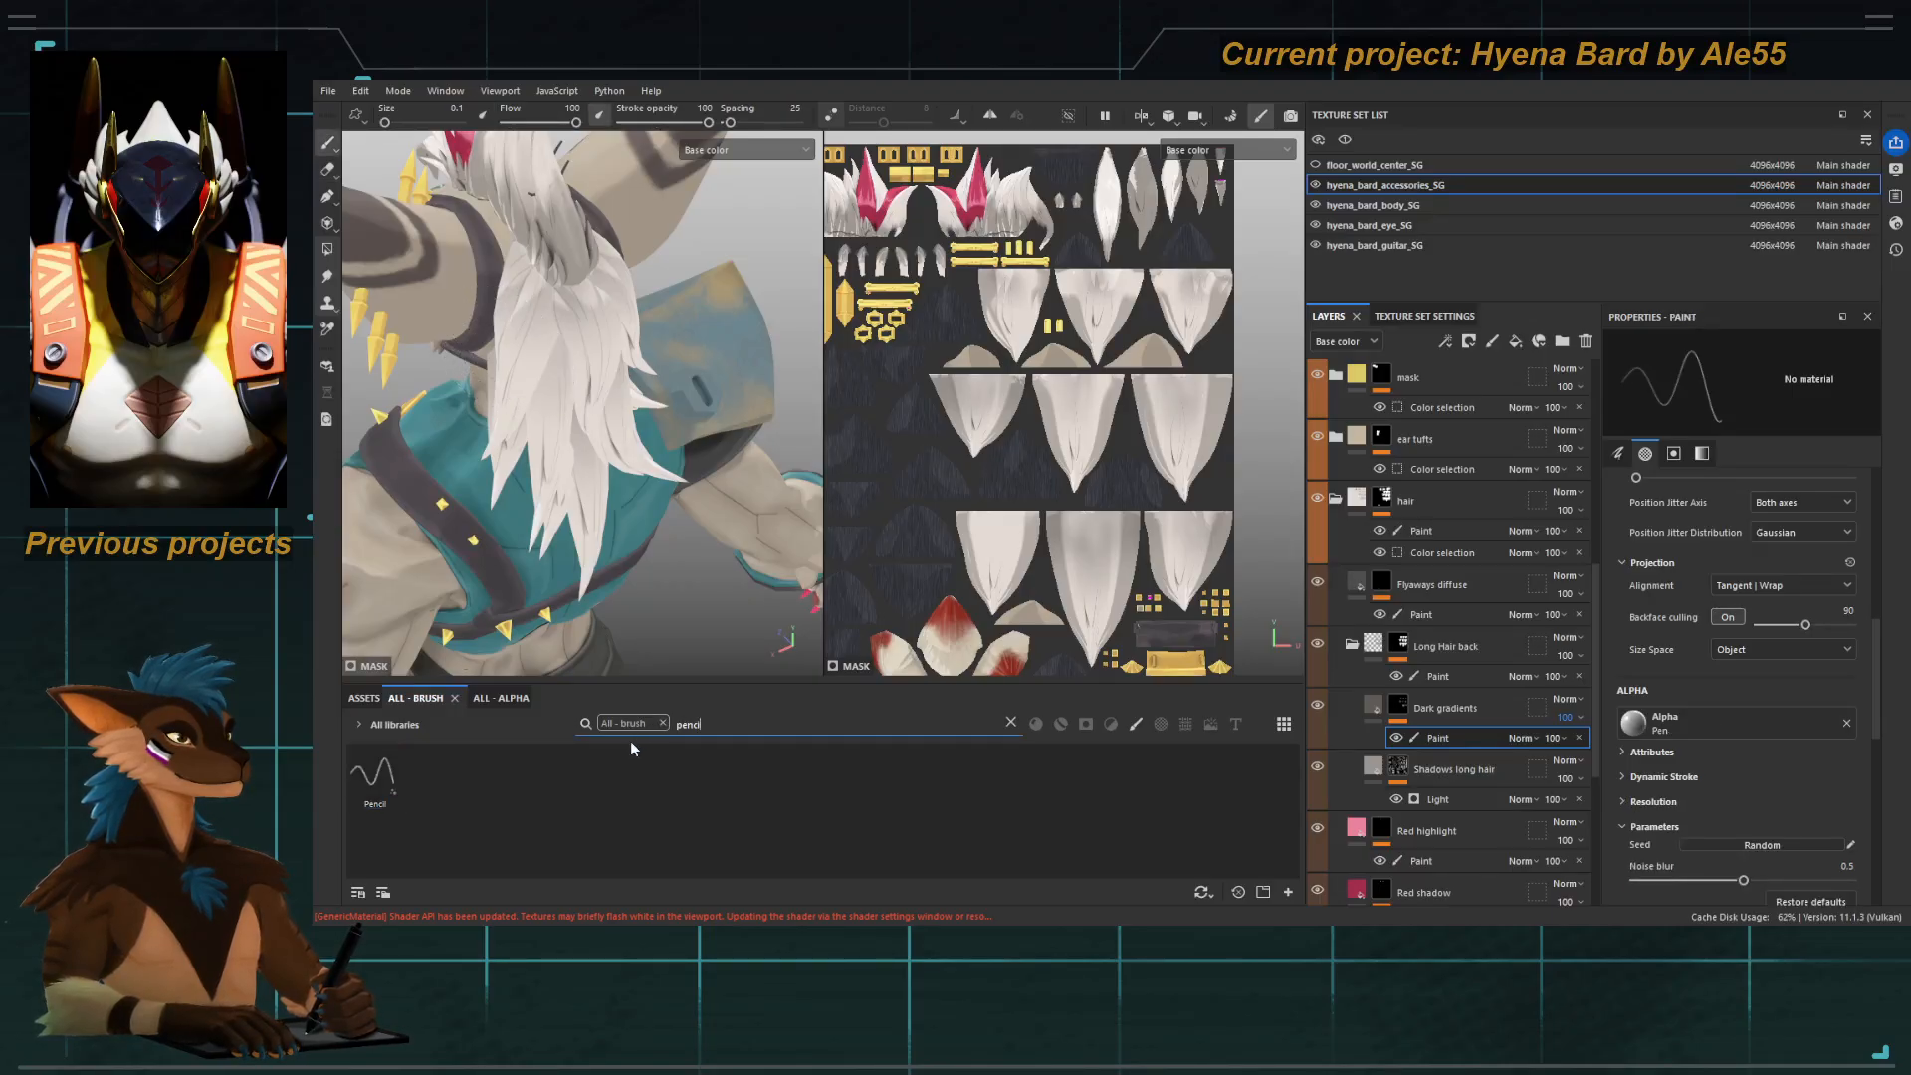
pyautogui.click(1009, 723)
pyautogui.click(1167, 774)
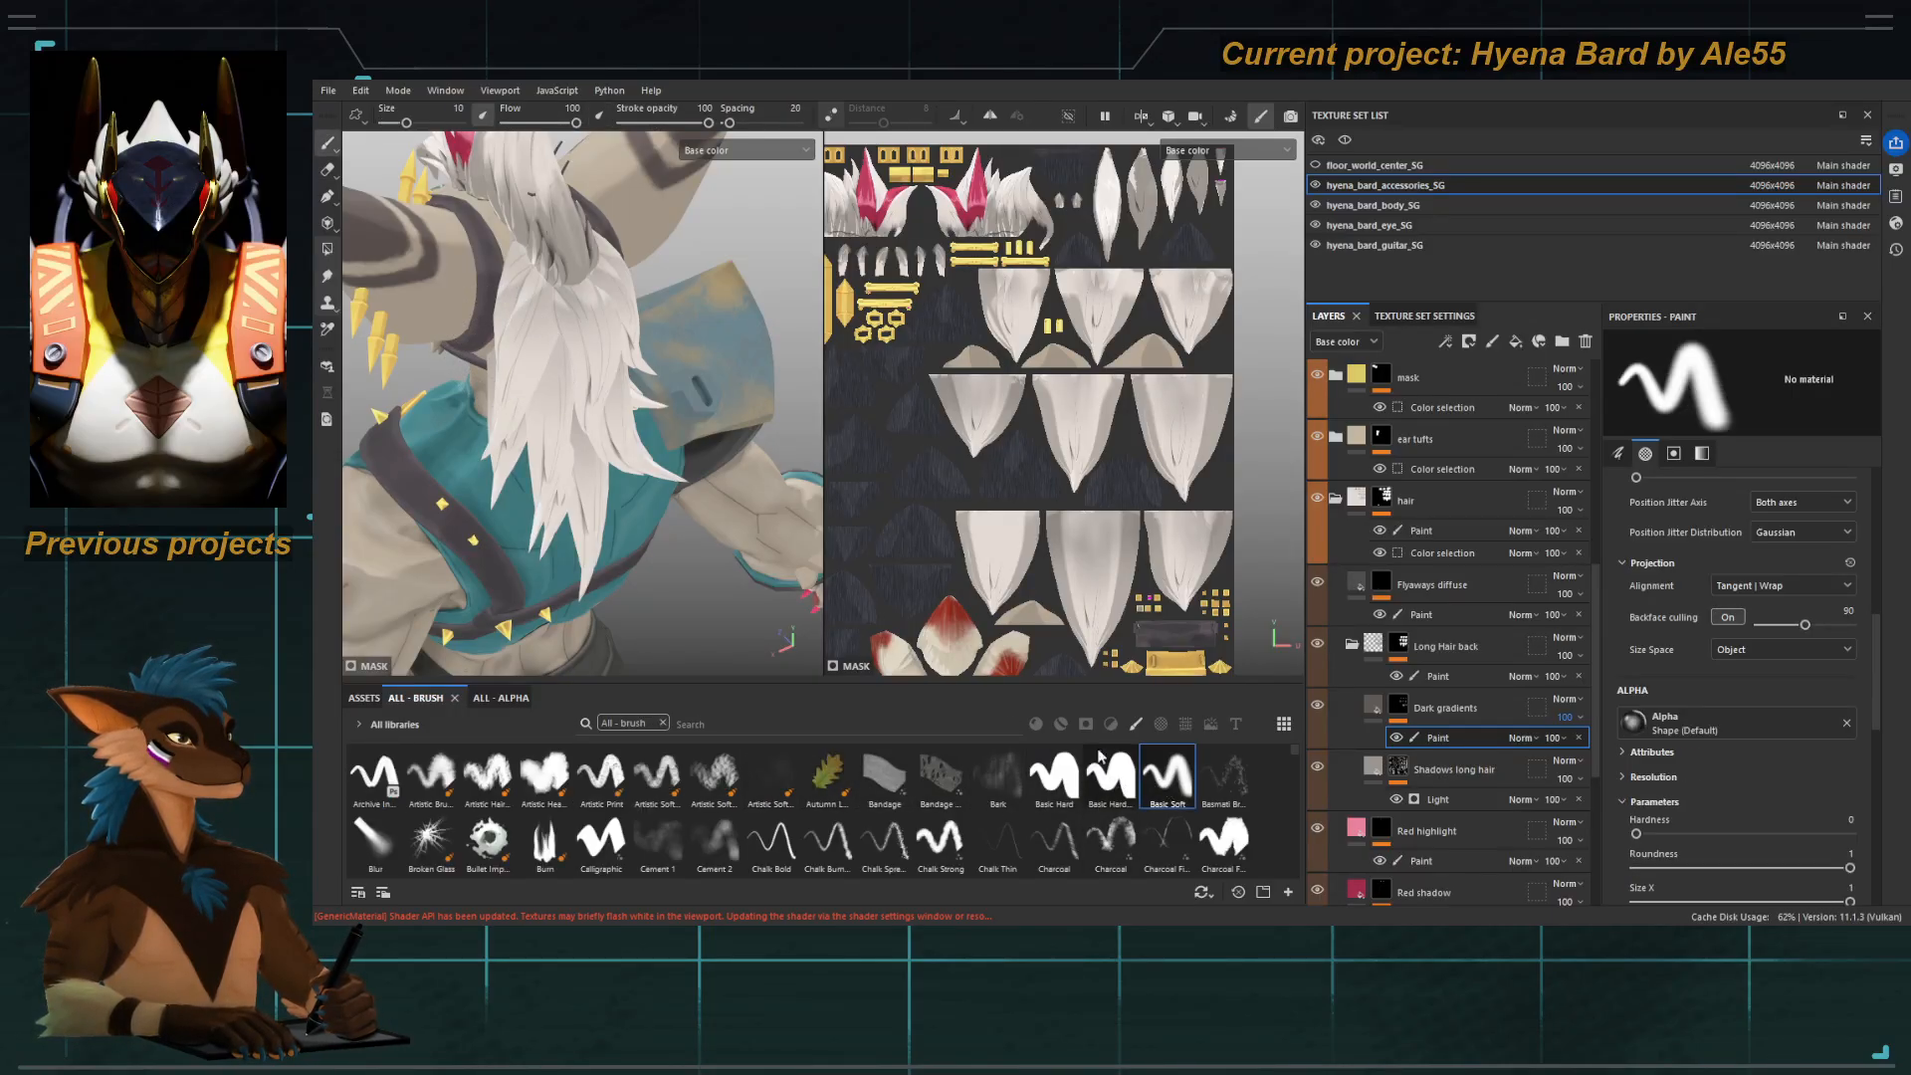
pyautogui.press('[')
pyautogui.press('[')
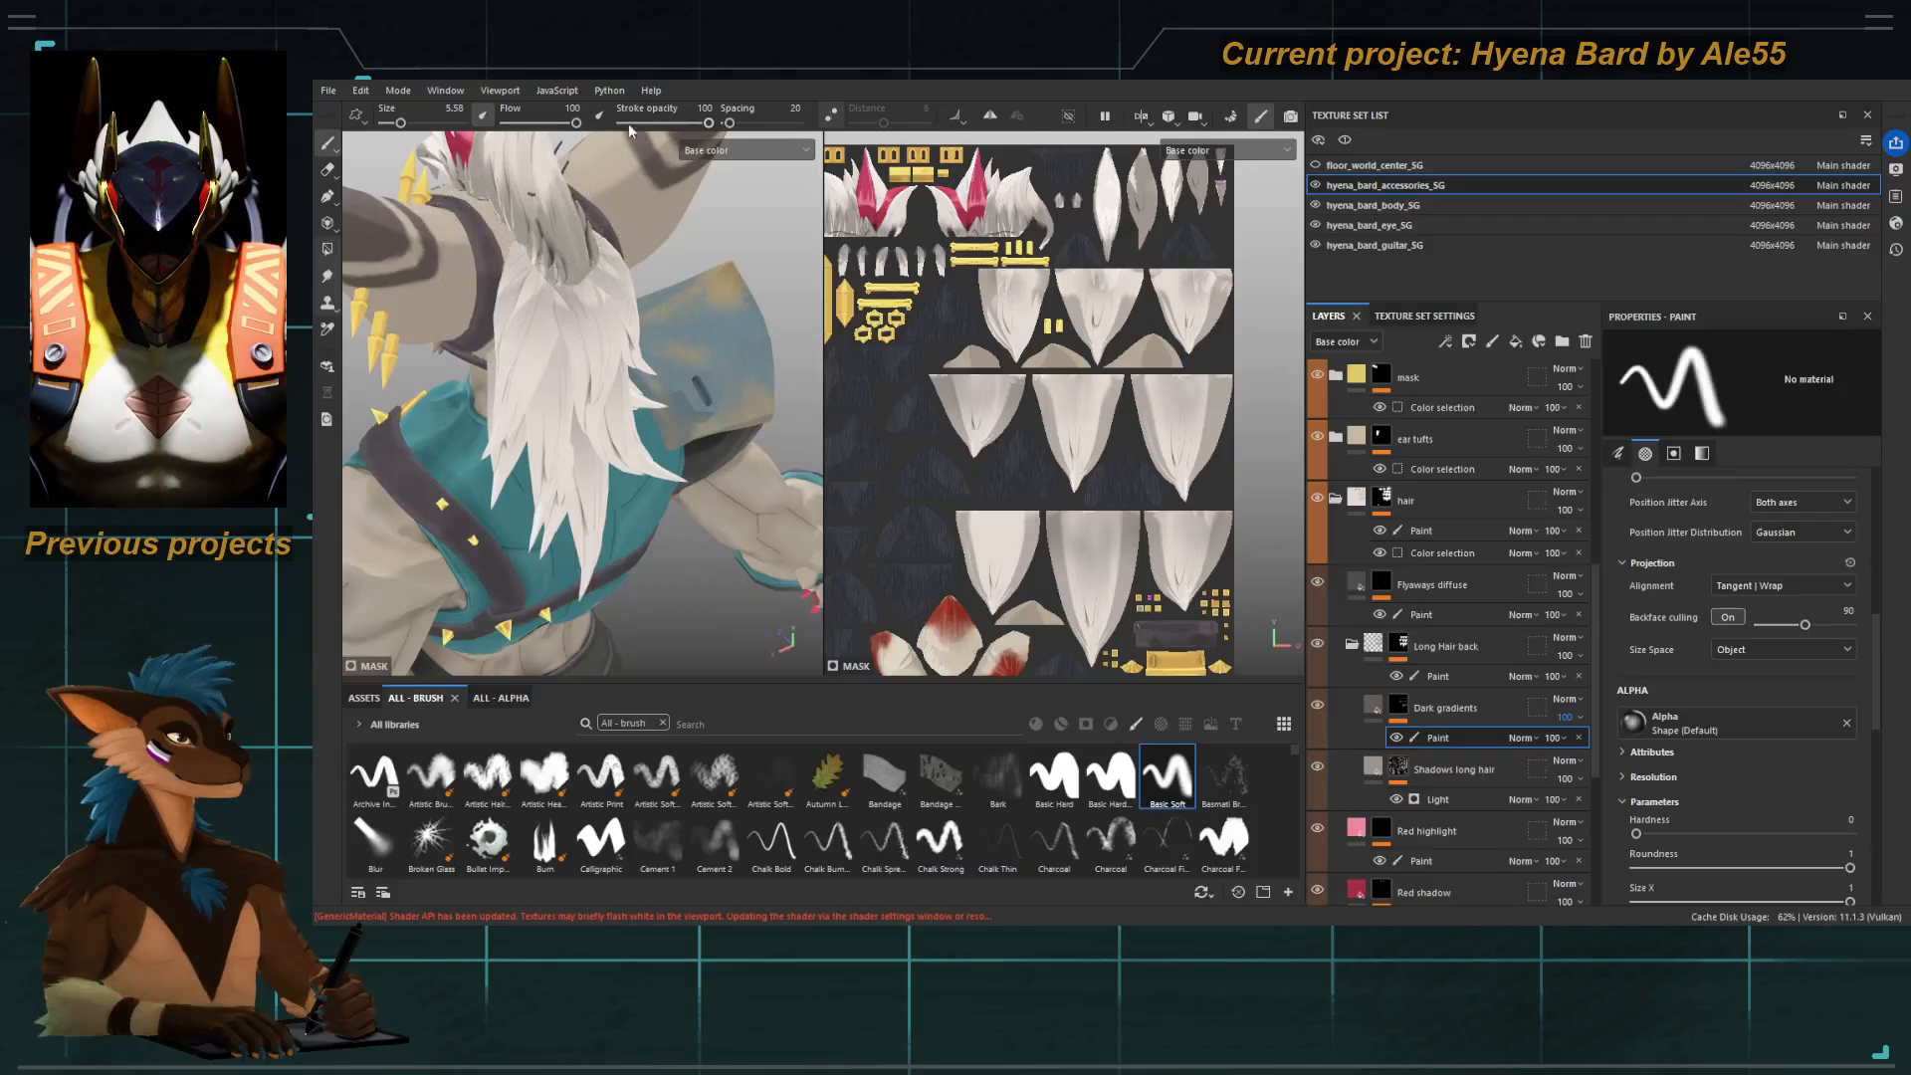
pyautogui.click(641, 122)
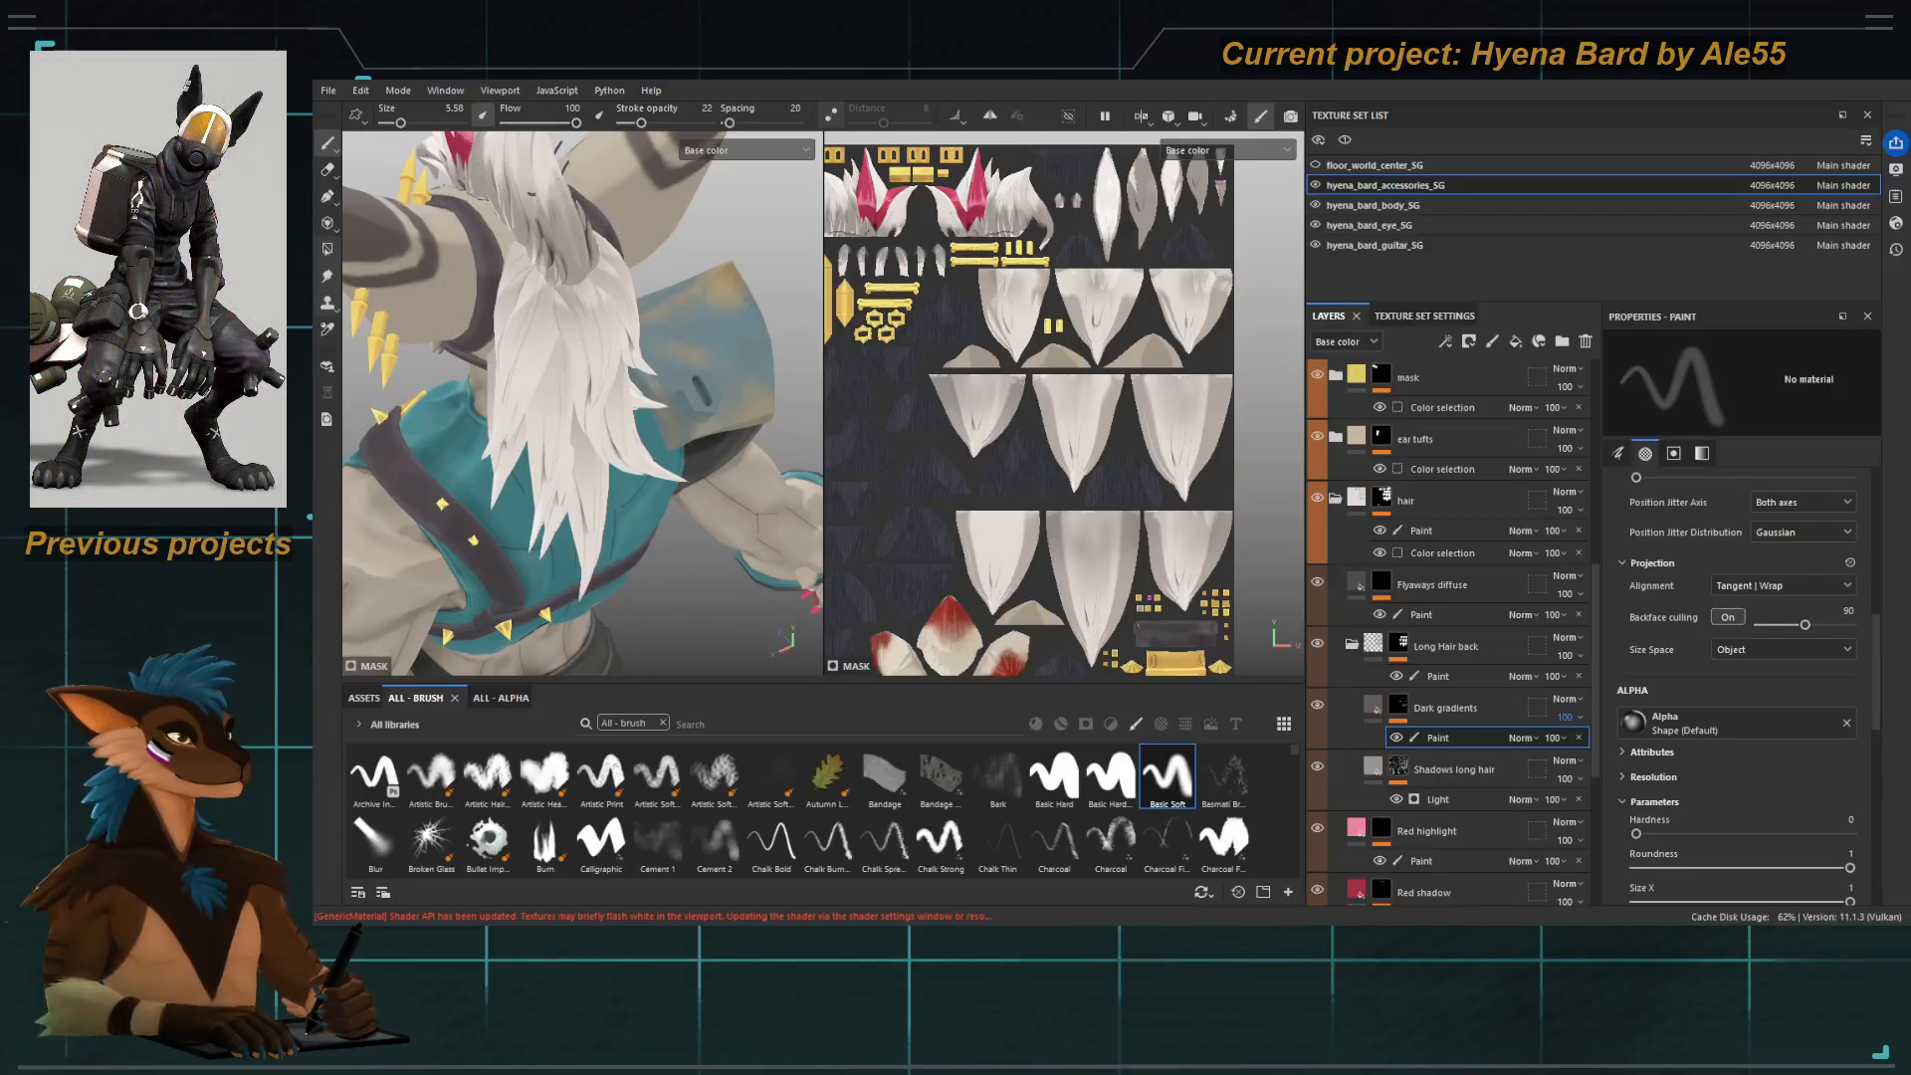
pyautogui.click(522, 122)
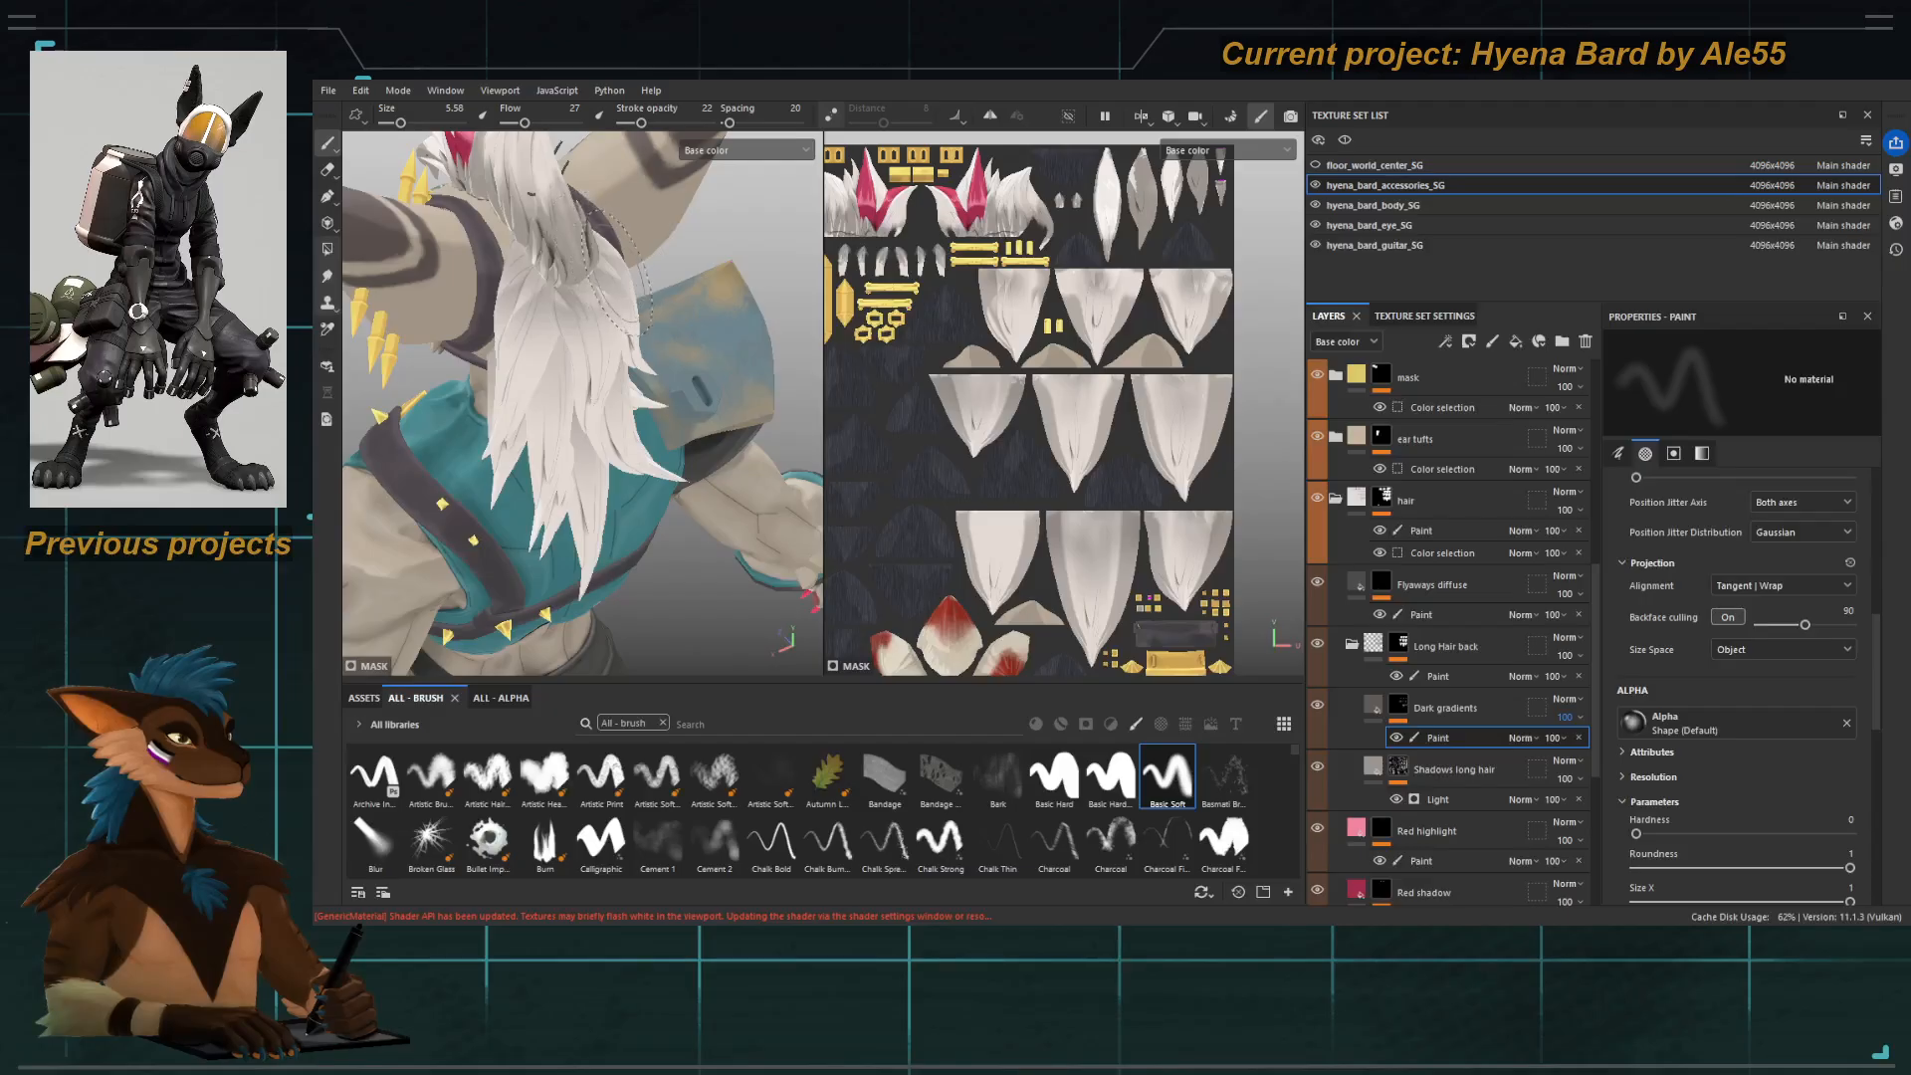
# Examine the dark gradients on the long back hair from behind, from the sides and at full-body distance.
pyautogui.moveTo(617, 271)
pyautogui.keyDown('alt'); pyautogui.mouseDown()
pyautogui.moveTo(631, 314)
pyautogui.moveTo(642, 248)
pyautogui.moveTo(557, 284)
pyautogui.moveTo(496, 225)
pyautogui.mouseUp(); pyautogui.keyUp('alt')
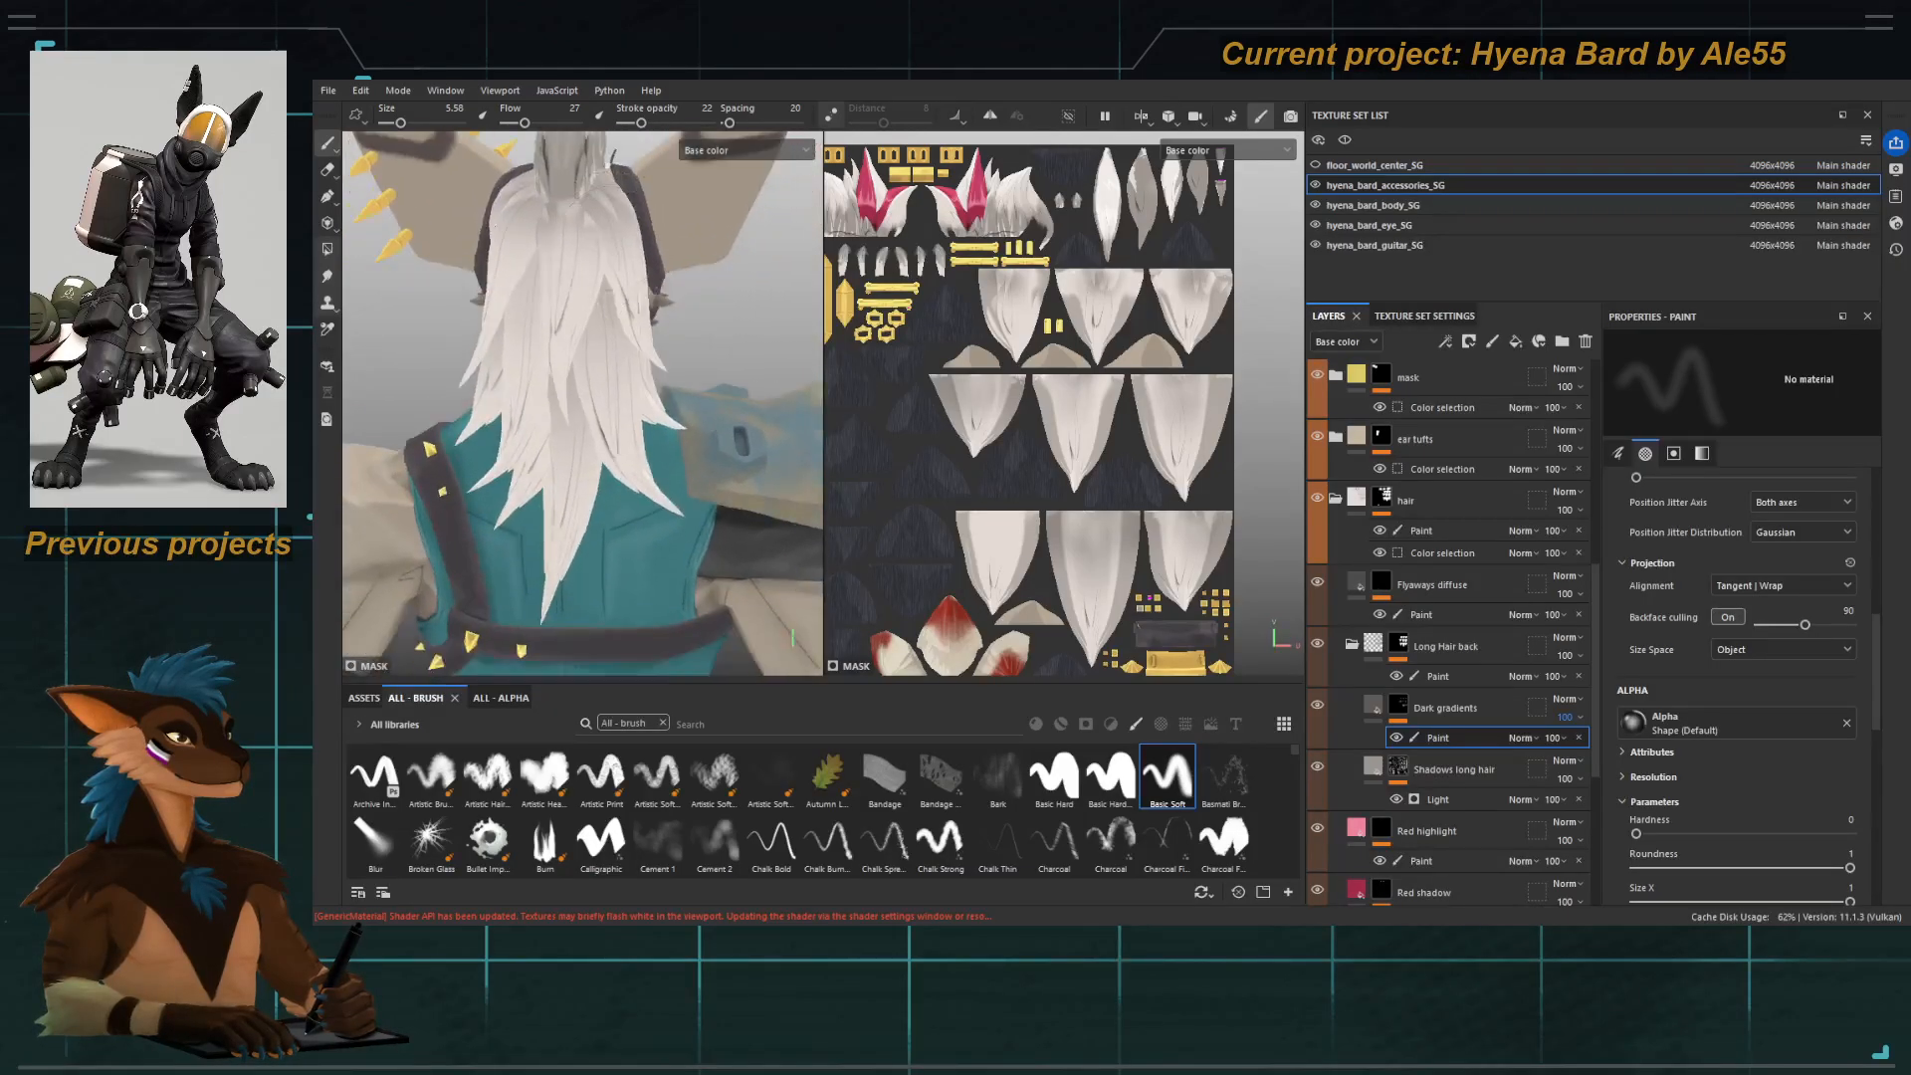
pyautogui.keyDown('alt'); pyautogui.moveTo(604, 336); pyautogui.dragTo(680, 295); pyautogui.keyUp('alt')
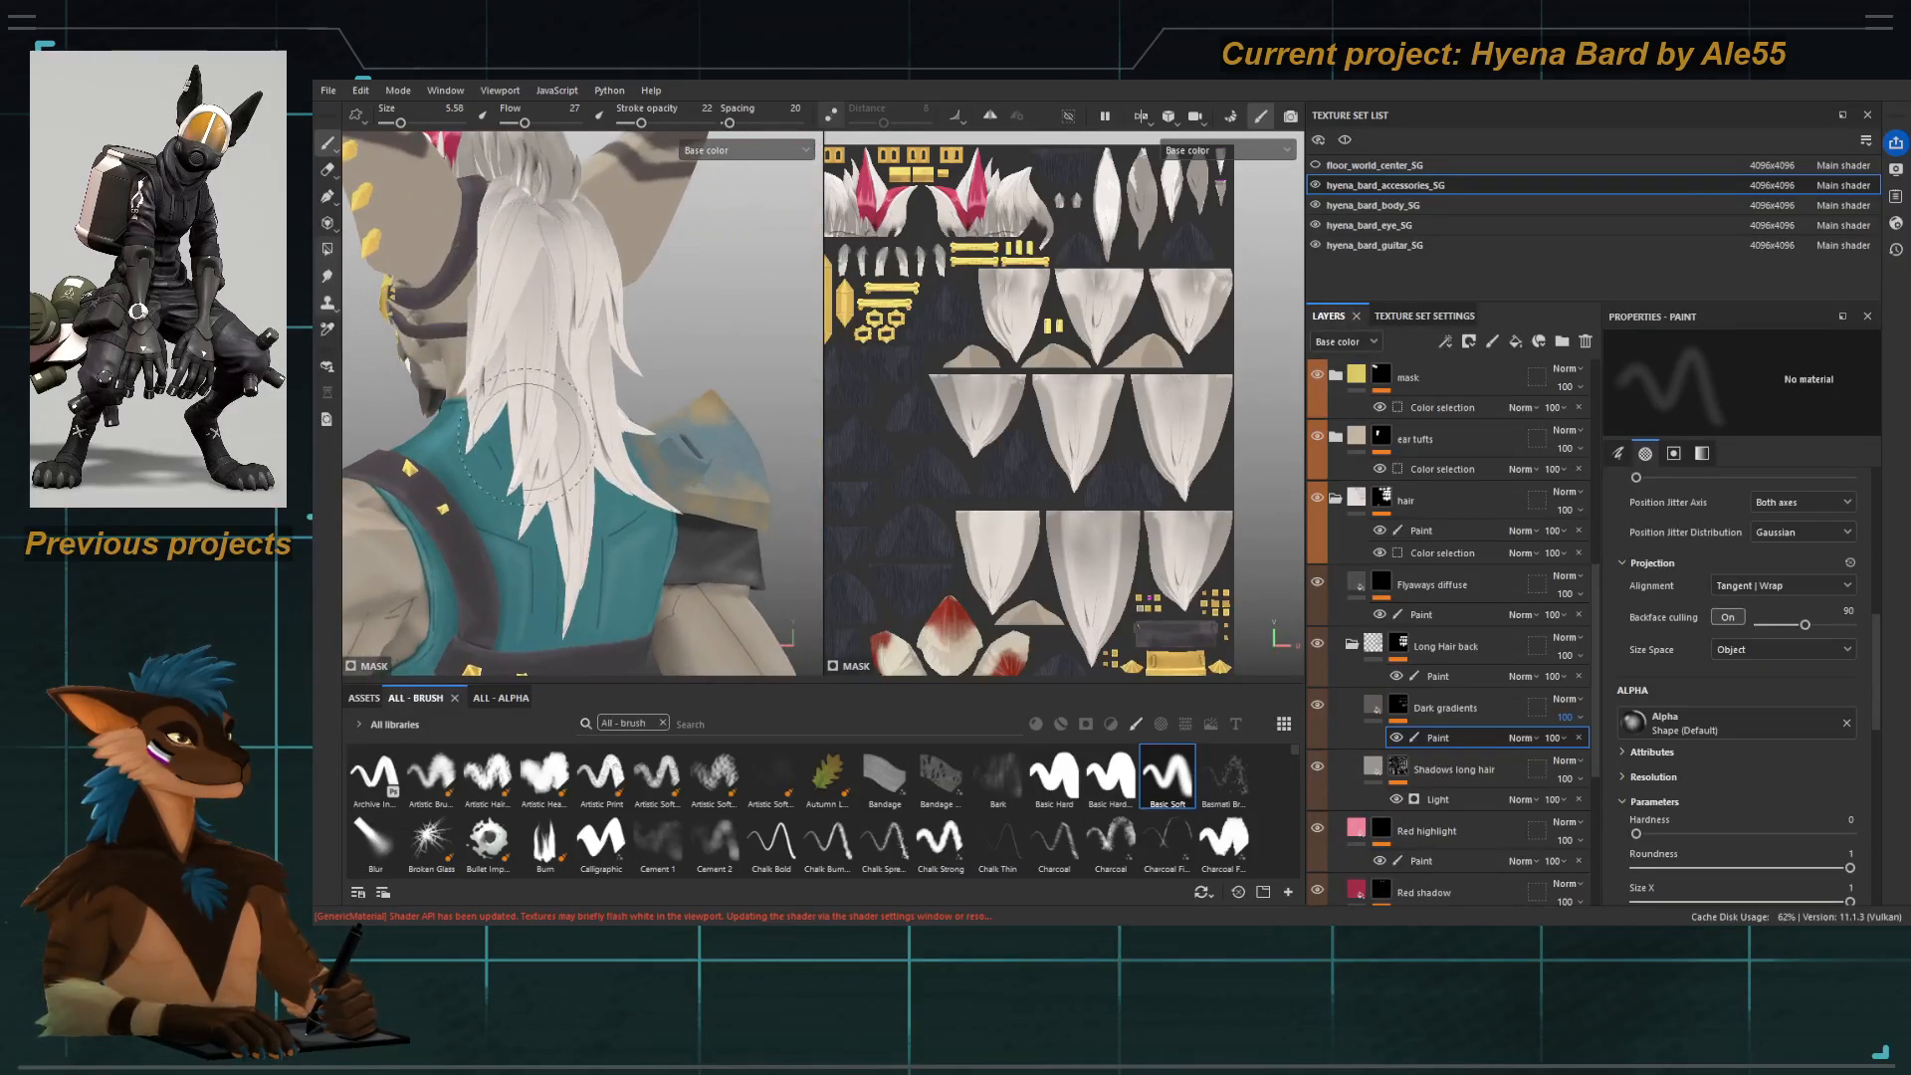
pyautogui.keyDown('alt'); pyautogui.moveTo(528, 435); pyautogui.dragTo(572, 268); pyautogui.keyUp('alt')
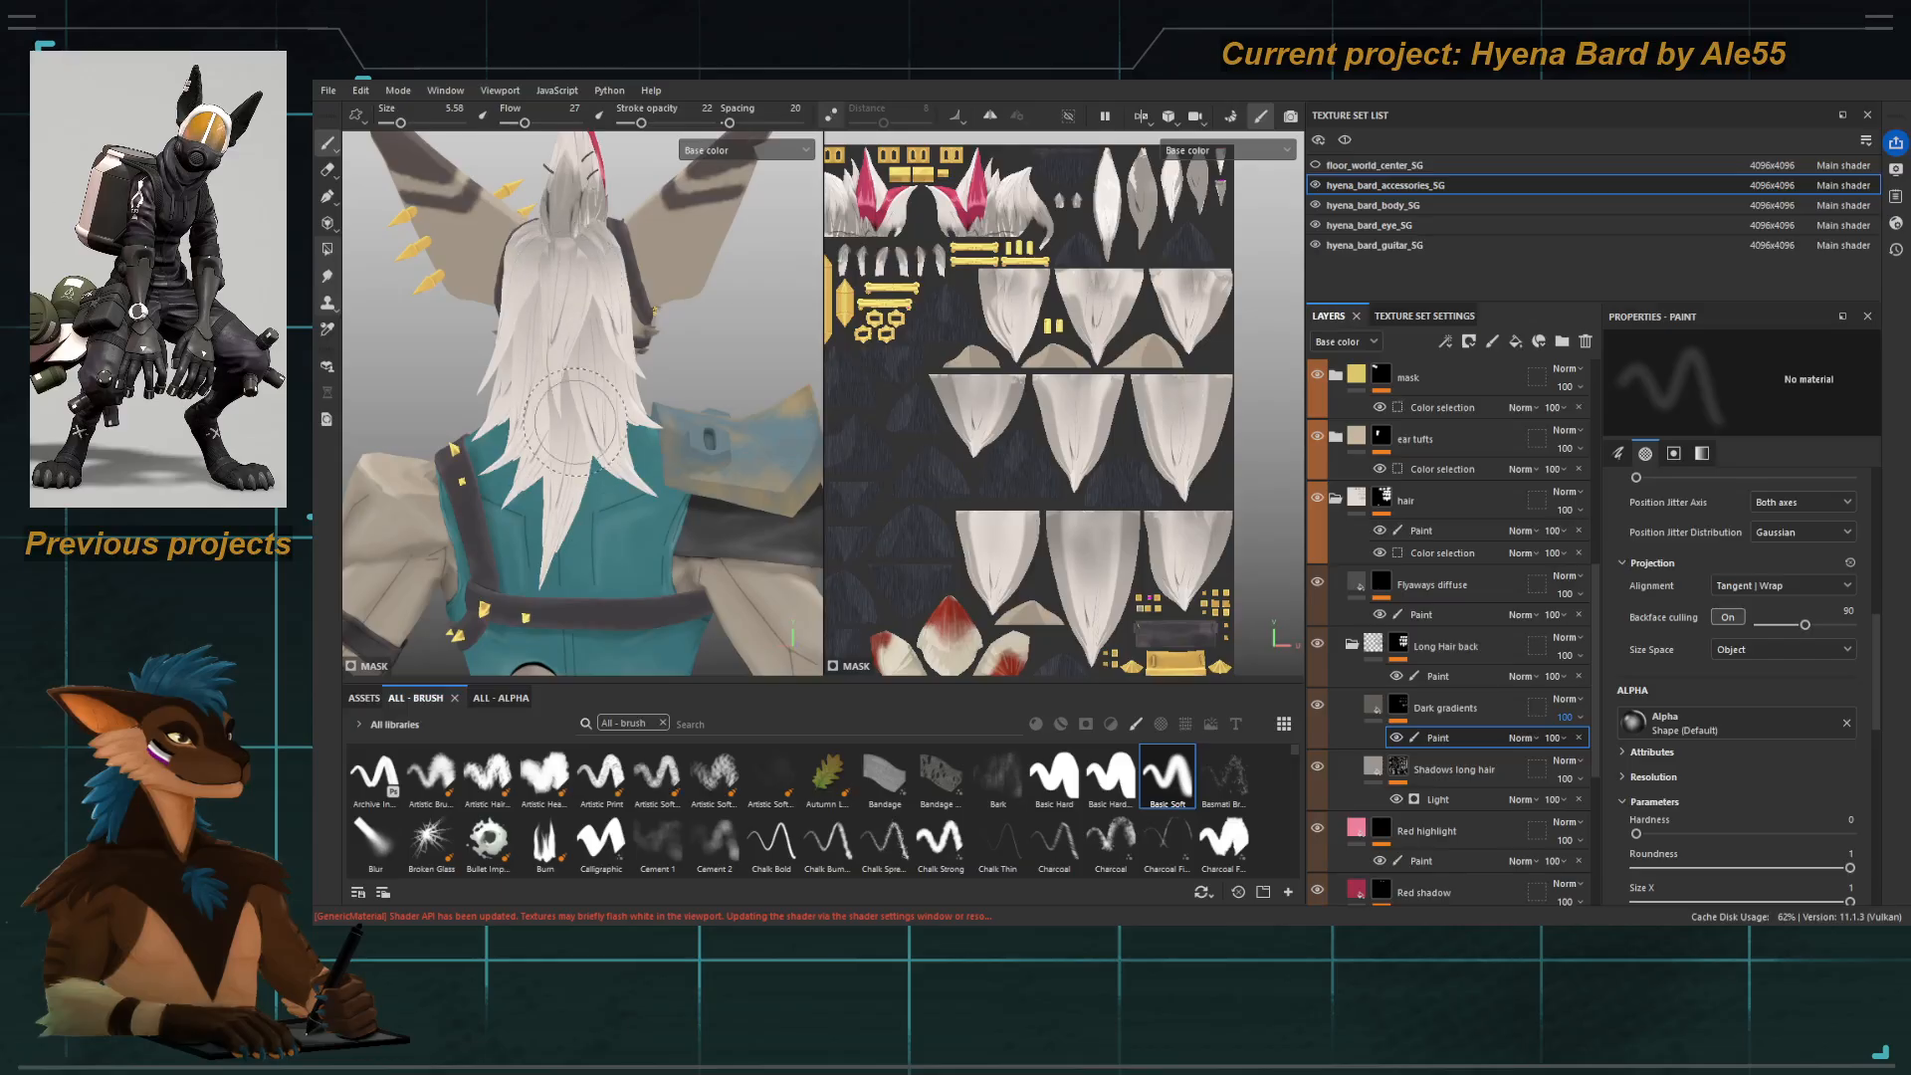
pyautogui.keyDown('alt'); pyautogui.moveTo(562, 413); pyautogui.dragTo(503, 432); pyautogui.keyUp('alt')
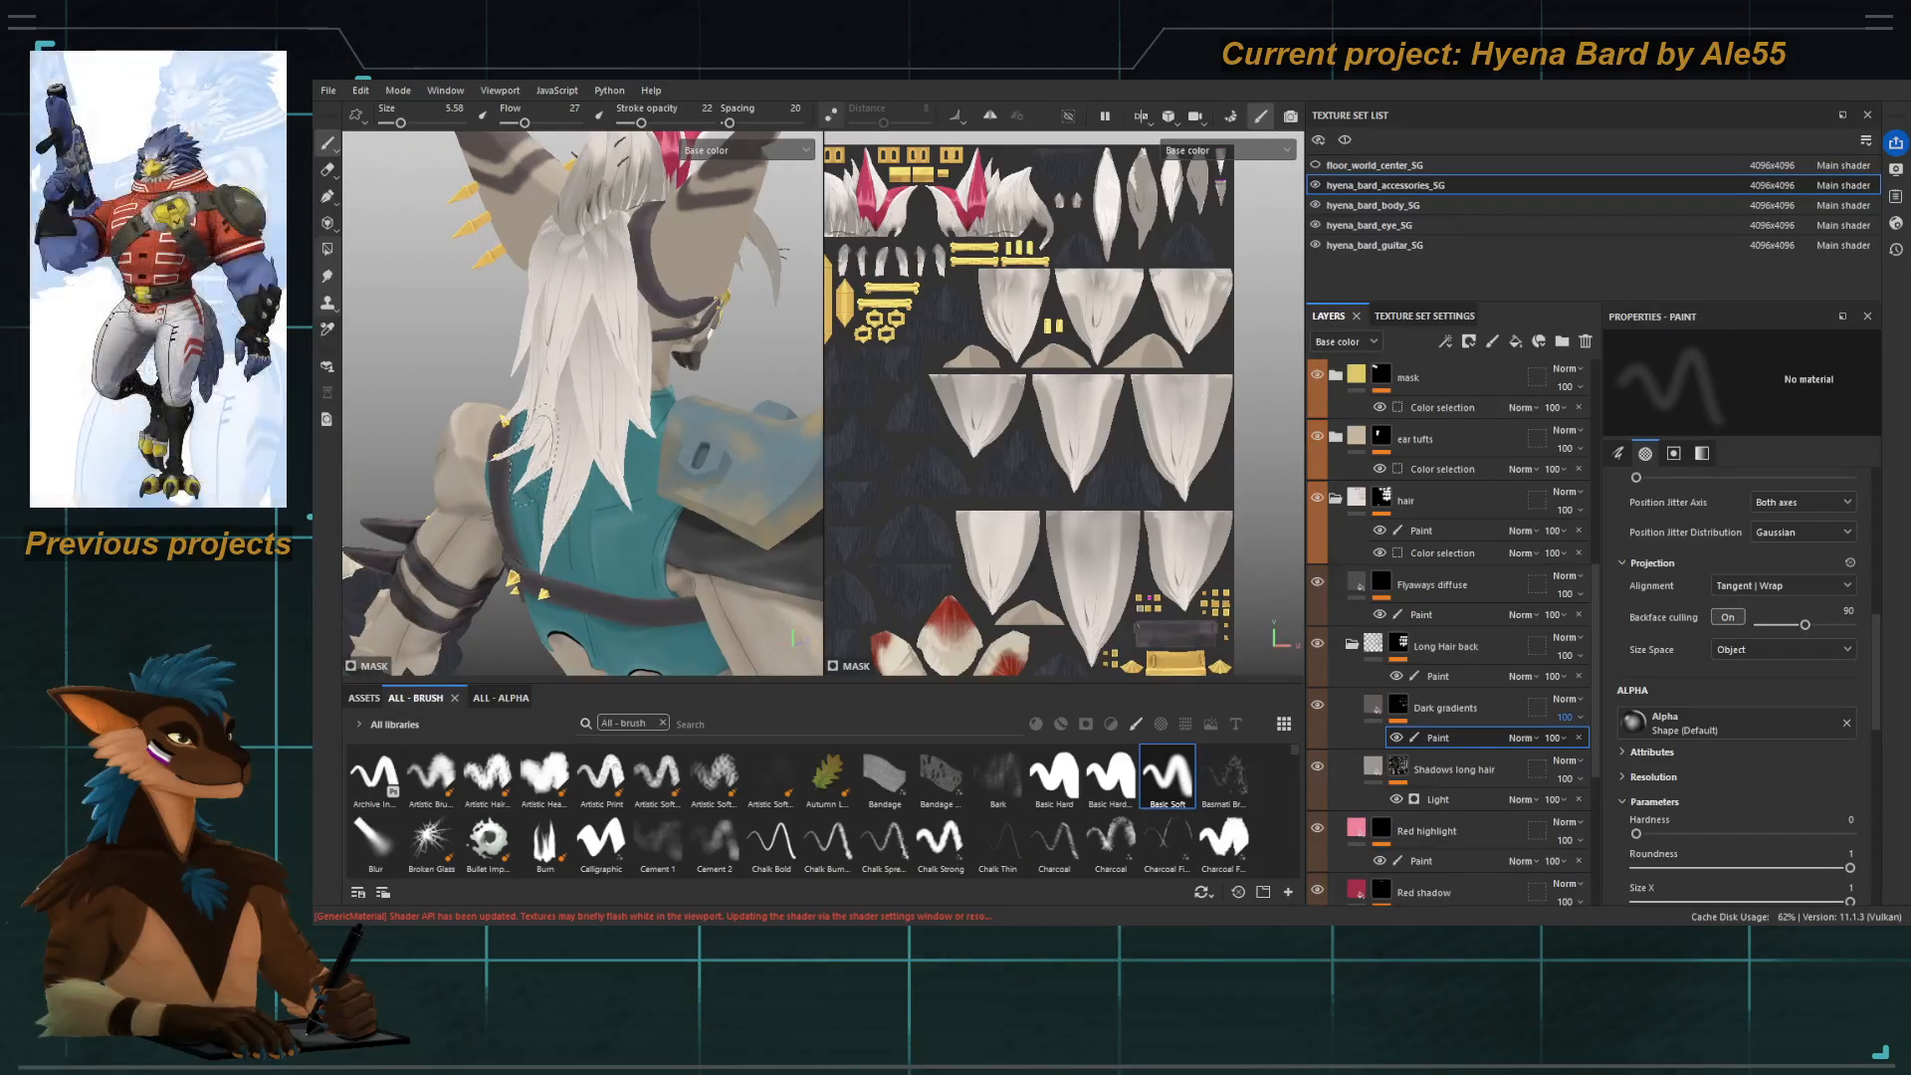
pyautogui.moveTo(624, 413)
pyautogui.keyDown('alt'); pyautogui.mouseDown()
pyautogui.moveTo(607, 373)
pyautogui.moveTo(550, 426)
pyautogui.moveTo(538, 398)
pyautogui.moveTo(587, 377)
pyautogui.moveTo(714, 401)
pyautogui.moveTo(521, 388)
pyautogui.mouseUp(); pyautogui.keyUp('alt')
pyautogui.keyDown('alt'); pyautogui.moveTo(521, 388); pyautogui.dragTo(446, 274, button='right'); pyautogui.keyUp('alt')
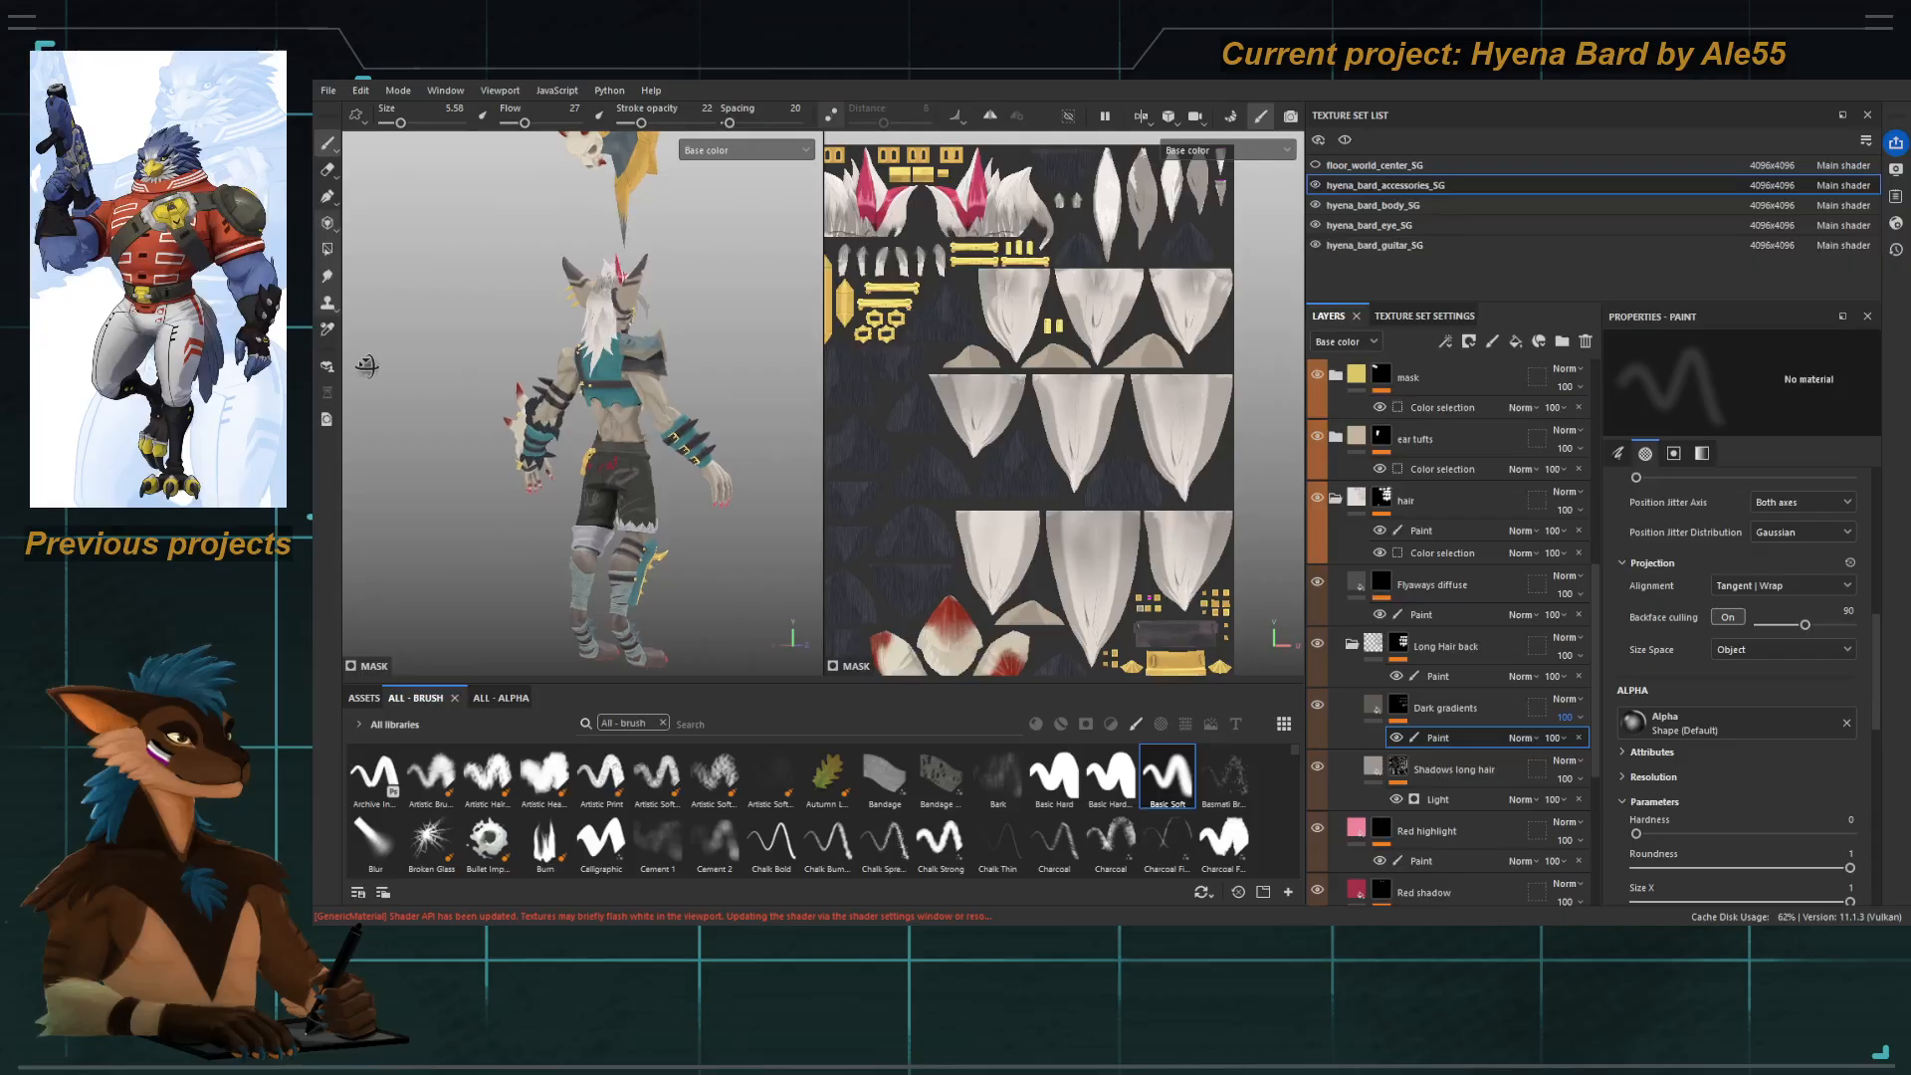
pyautogui.keyDown('alt'); pyautogui.moveTo(397, 368); pyautogui.dragTo(696, 632, button='right'); pyautogui.keyUp('alt')
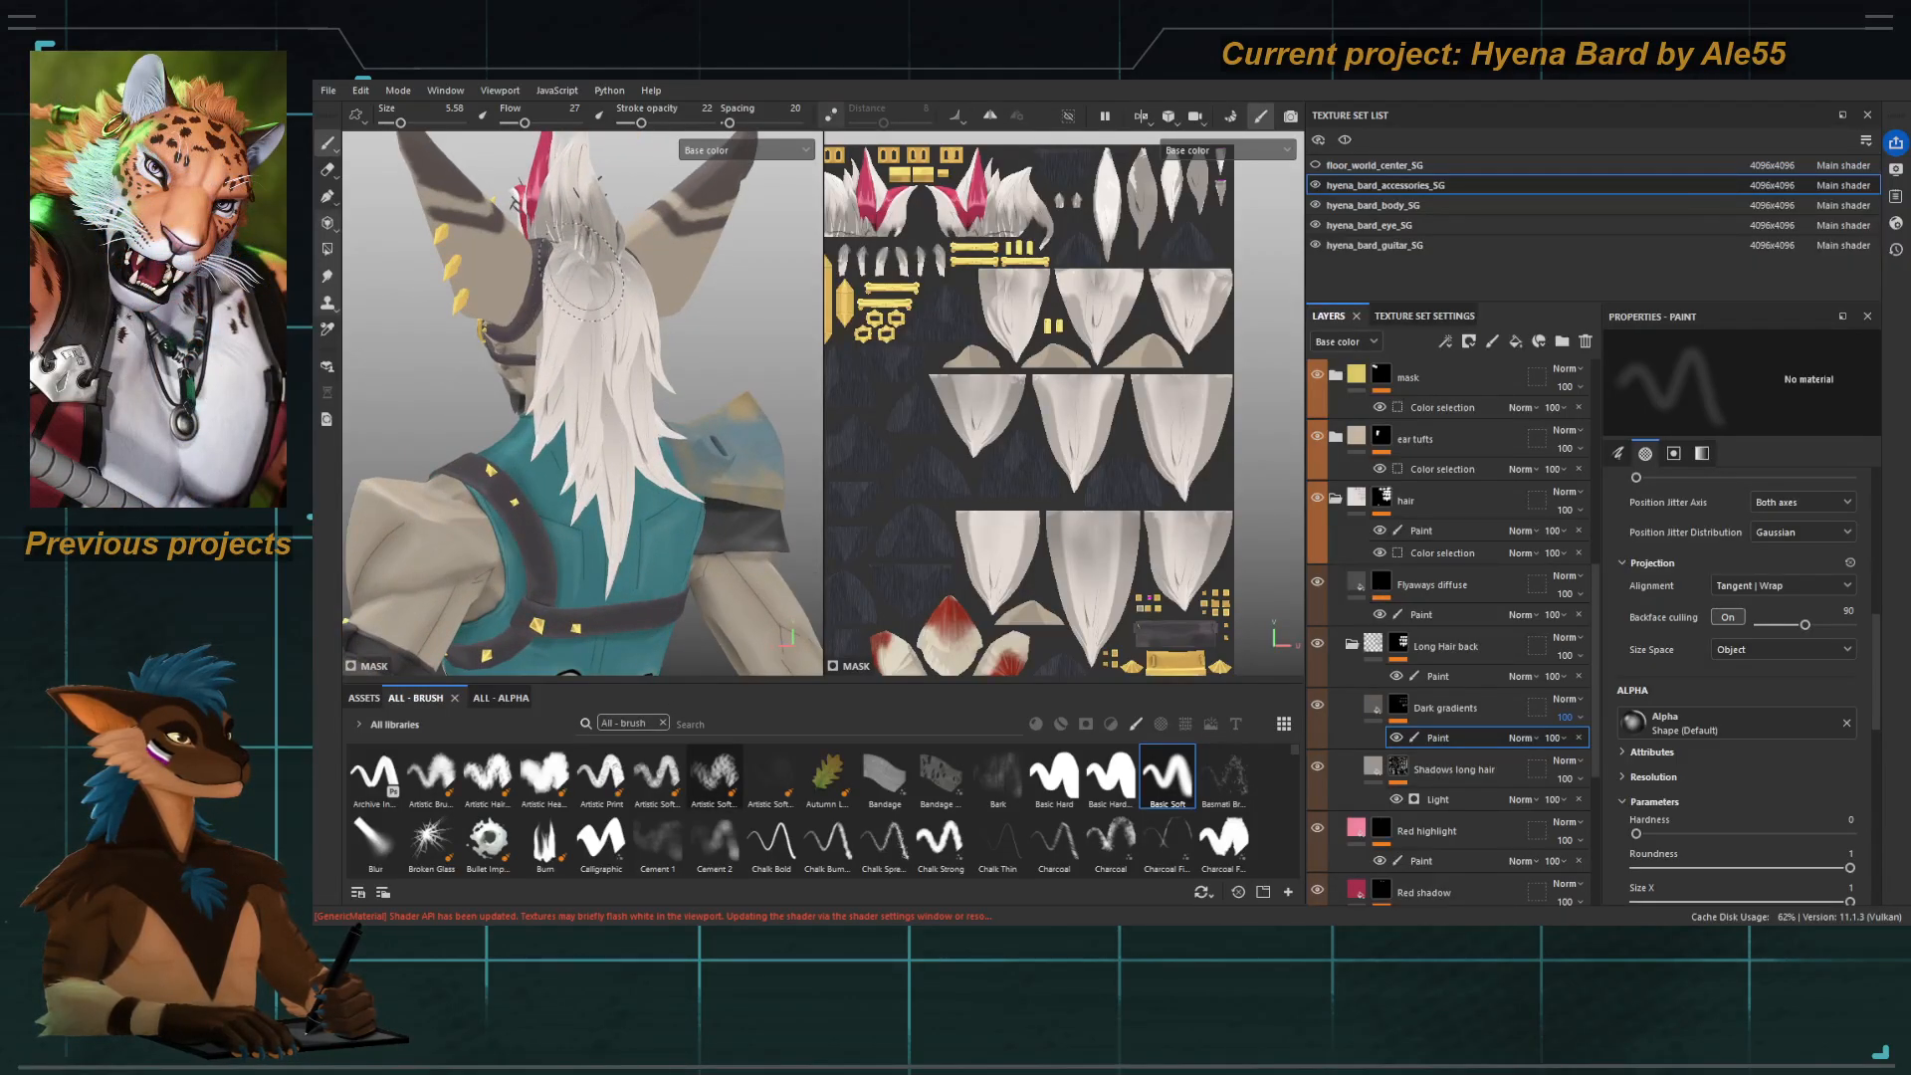
pyautogui.keyDown('alt'); pyautogui.moveTo(540, 387); pyautogui.dragTo(550, 382); pyautogui.keyUp('alt')
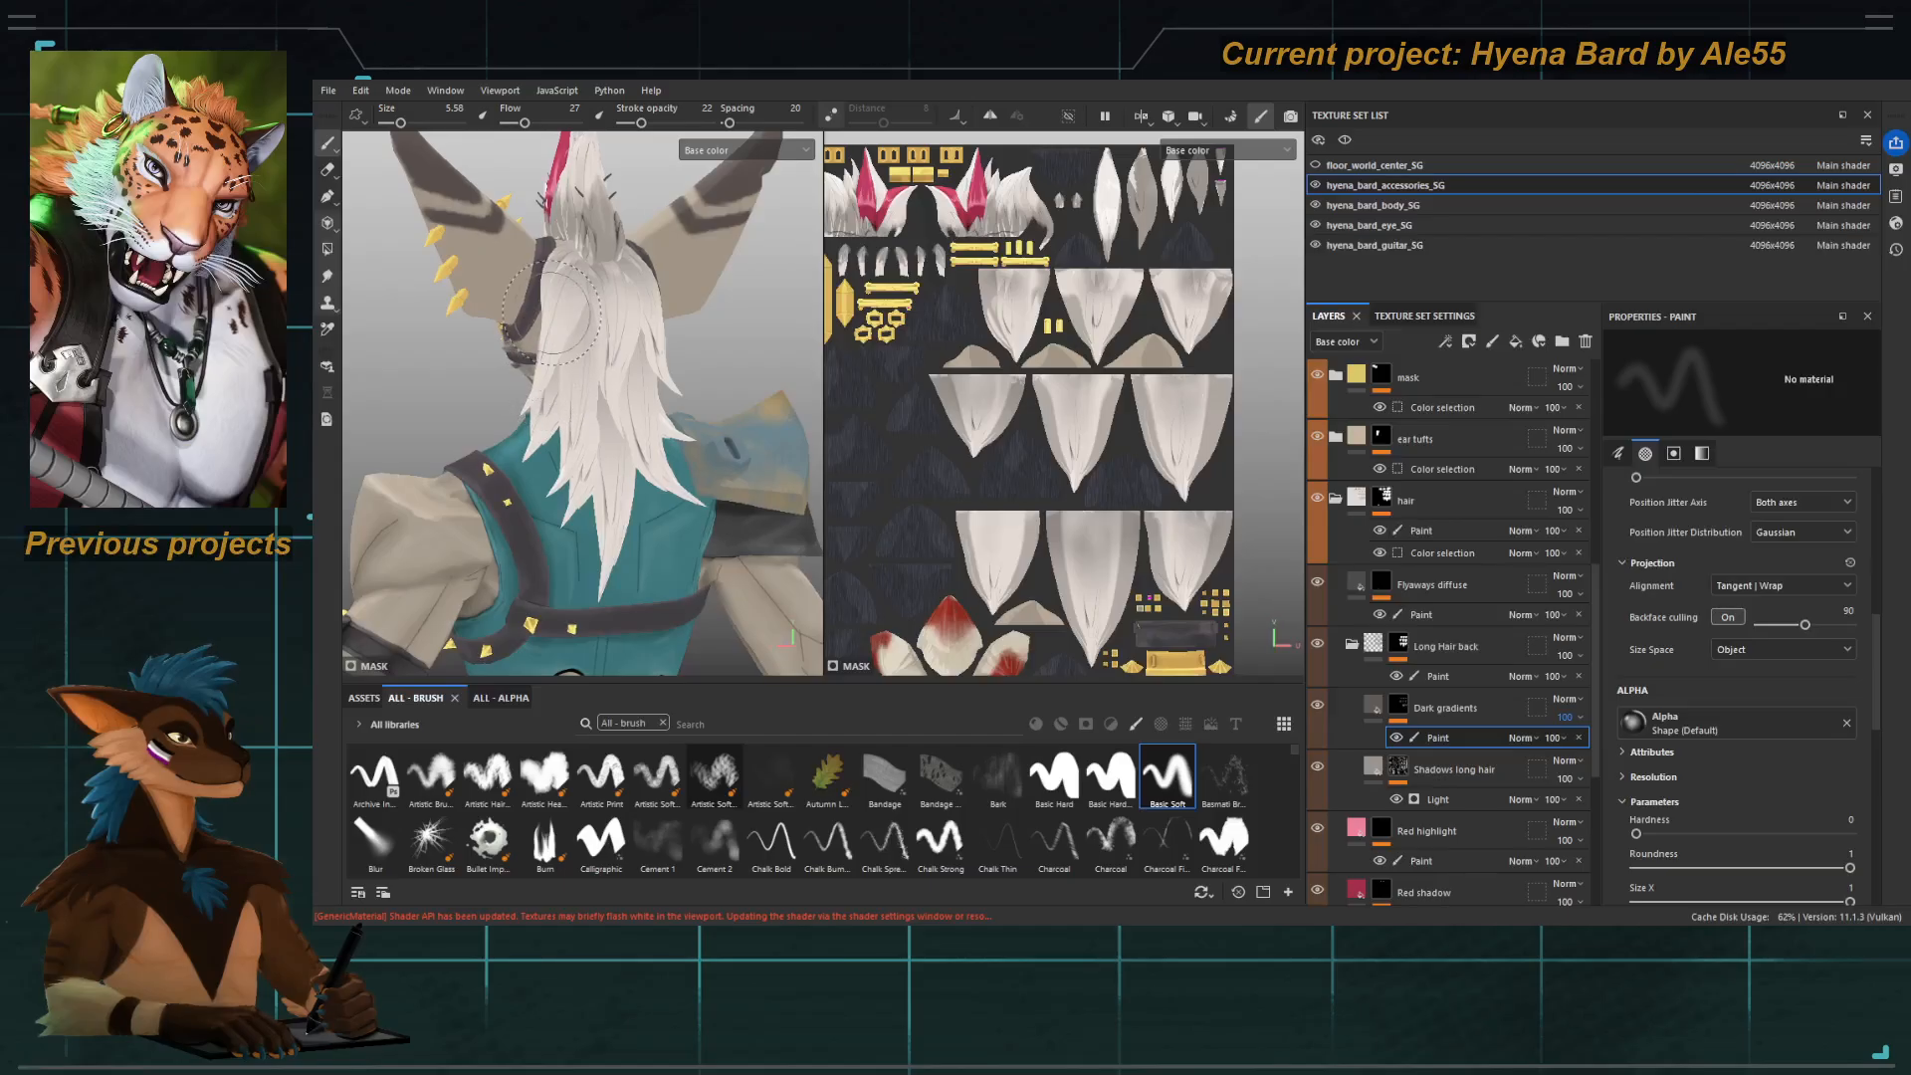
pyautogui.keyDown('alt'); pyautogui.moveTo(552, 313); pyautogui.dragTo(566, 249); pyautogui.keyUp('alt')
pyautogui.moveTo(577, 333)
pyautogui.keyDown('alt'); pyautogui.mouseDown()
pyautogui.moveTo(591, 387)
pyautogui.moveTo(741, 311)
pyautogui.moveTo(610, 407)
pyautogui.moveTo(577, 400)
pyautogui.mouseUp(); pyautogui.keyUp('alt')
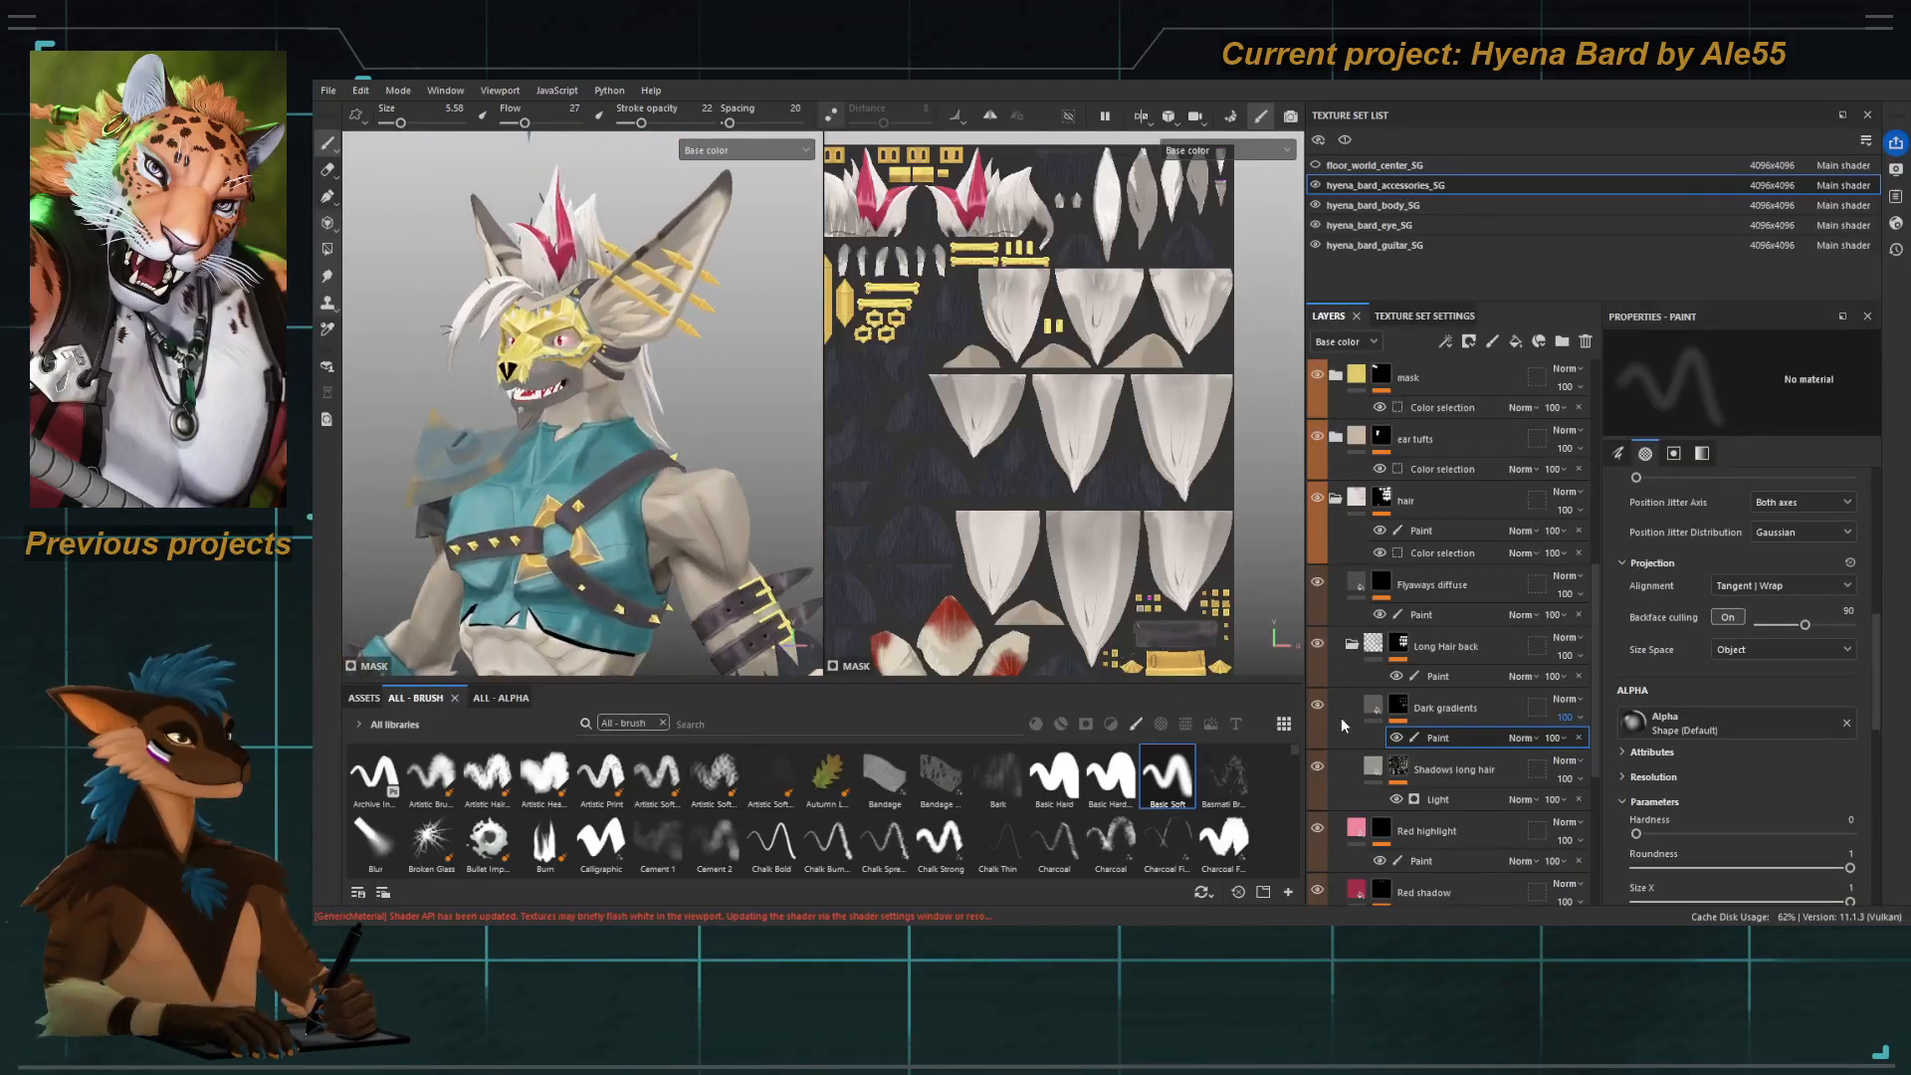
# Hide the hyena_bard_body_SG texture set and bring the inner side of the long back hair into view from the front.
pyautogui.click(1316, 205)
pyautogui.keyDown('alt'); pyautogui.moveTo(599, 445); pyautogui.dragTo(691, 534, button='right'); pyautogui.keyUp('alt')
pyautogui.keyDown('alt'); pyautogui.moveTo(691, 534); pyautogui.dragTo(905, 458); pyautogui.keyUp('alt')
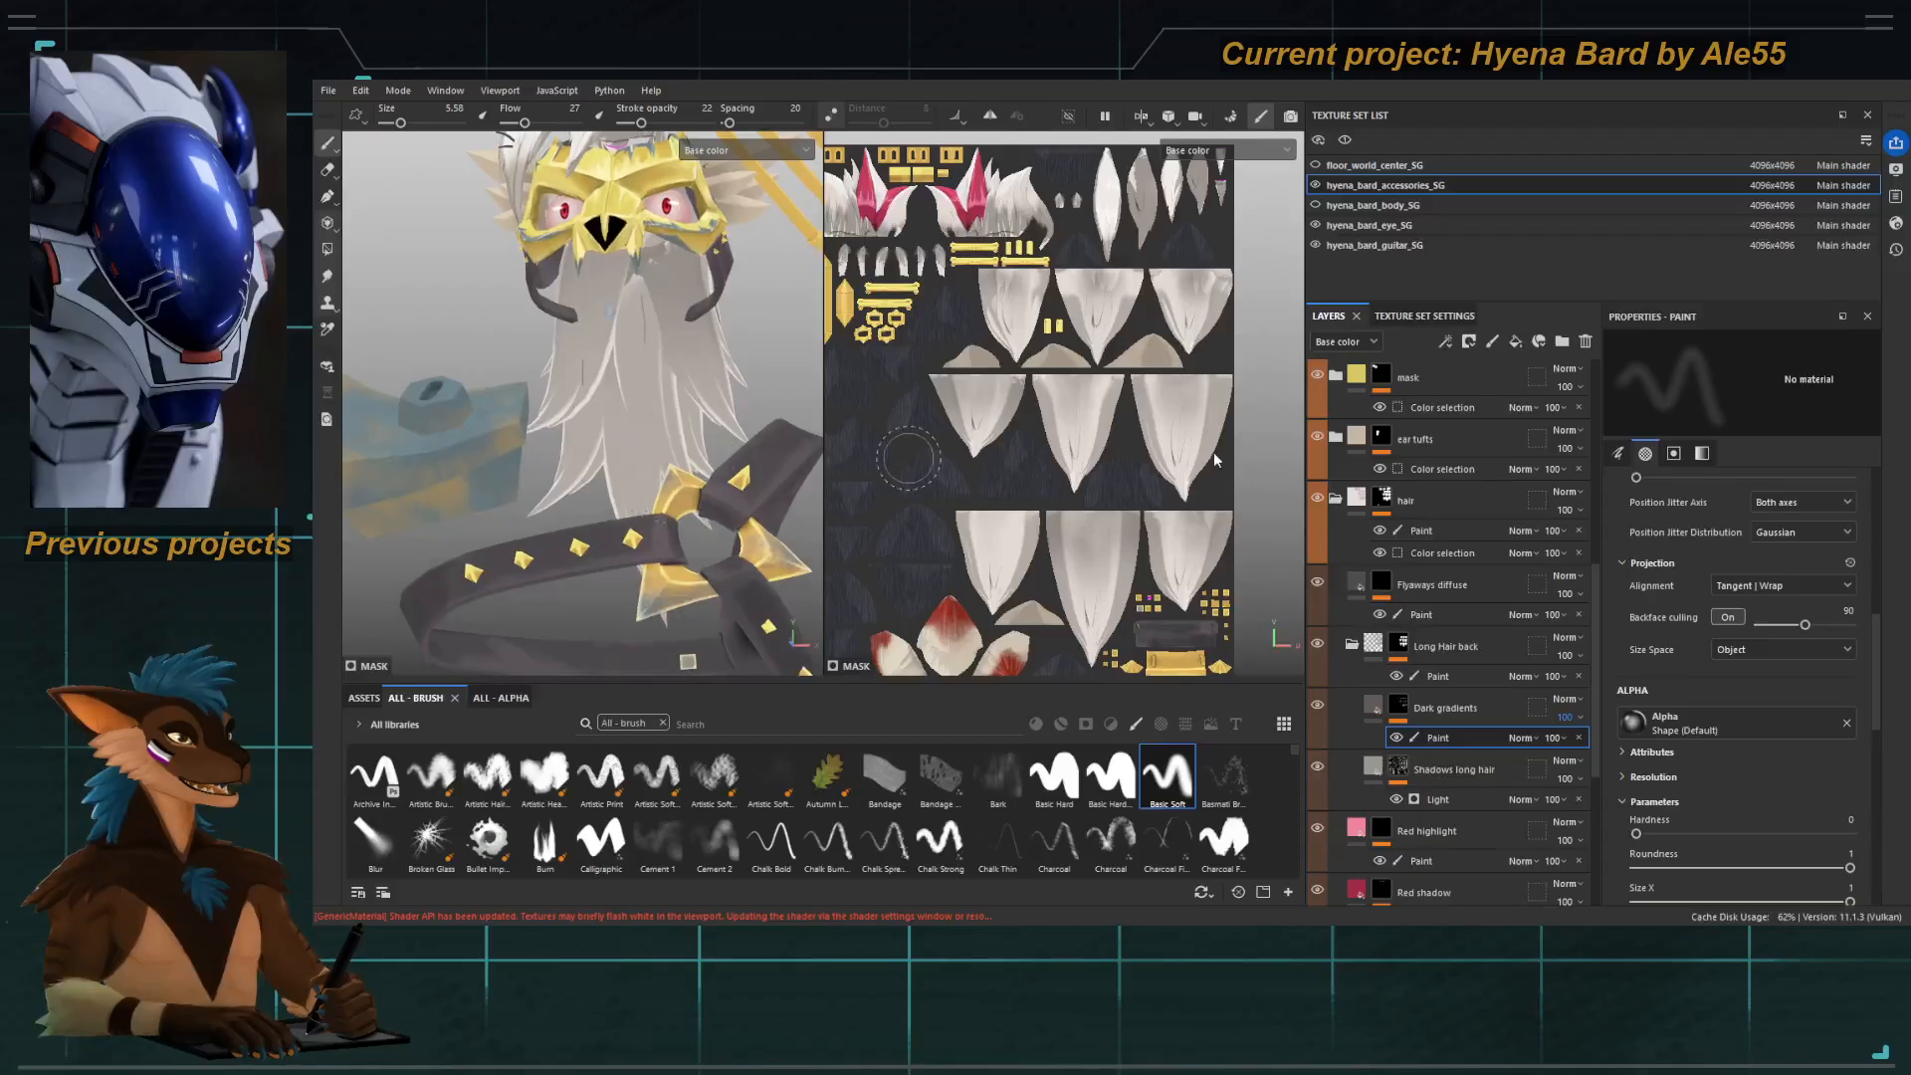
# Activate the stripes layer's Paint effect and choose the Pencil brush at size 0.1 for the inner side of the hair.
pyautogui.scroll(7, 1424, 472)
pyautogui.click(1394, 487)
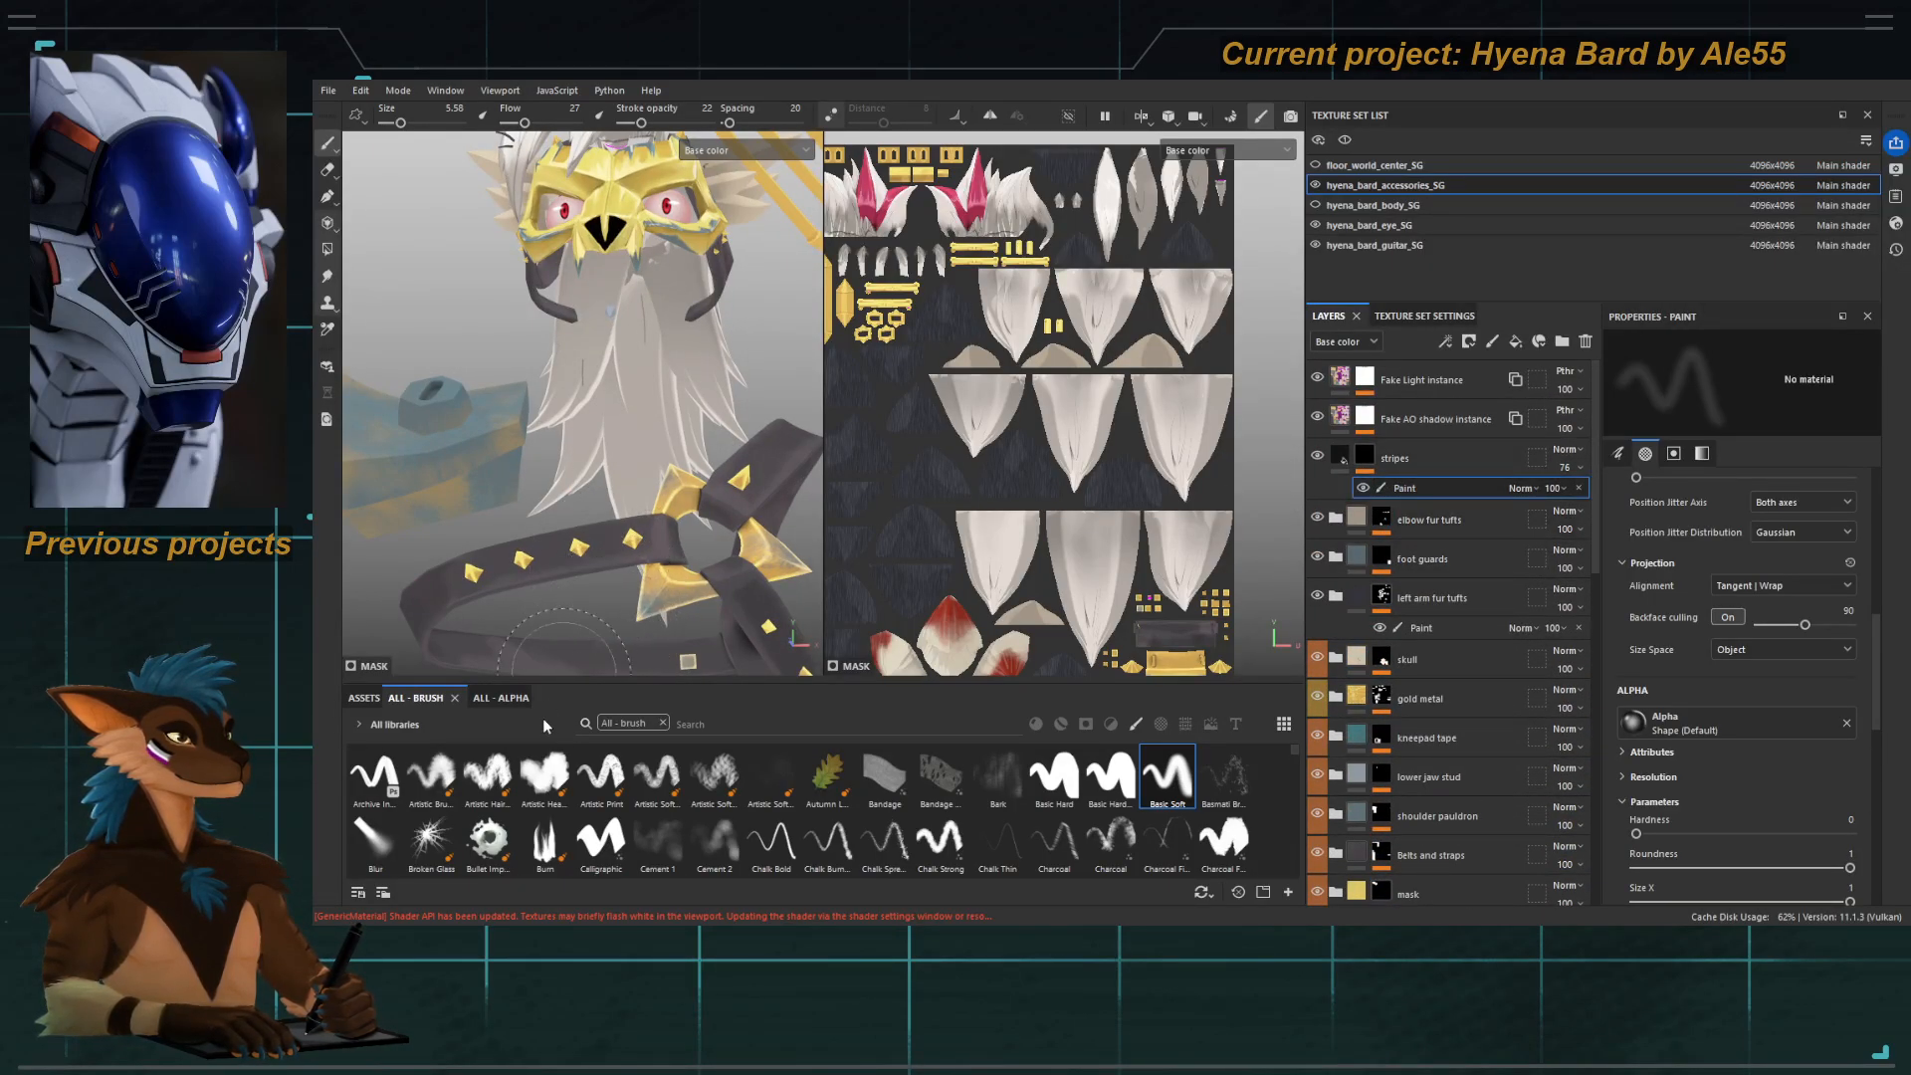
pyautogui.click(730, 719)
pyautogui.write('penc')
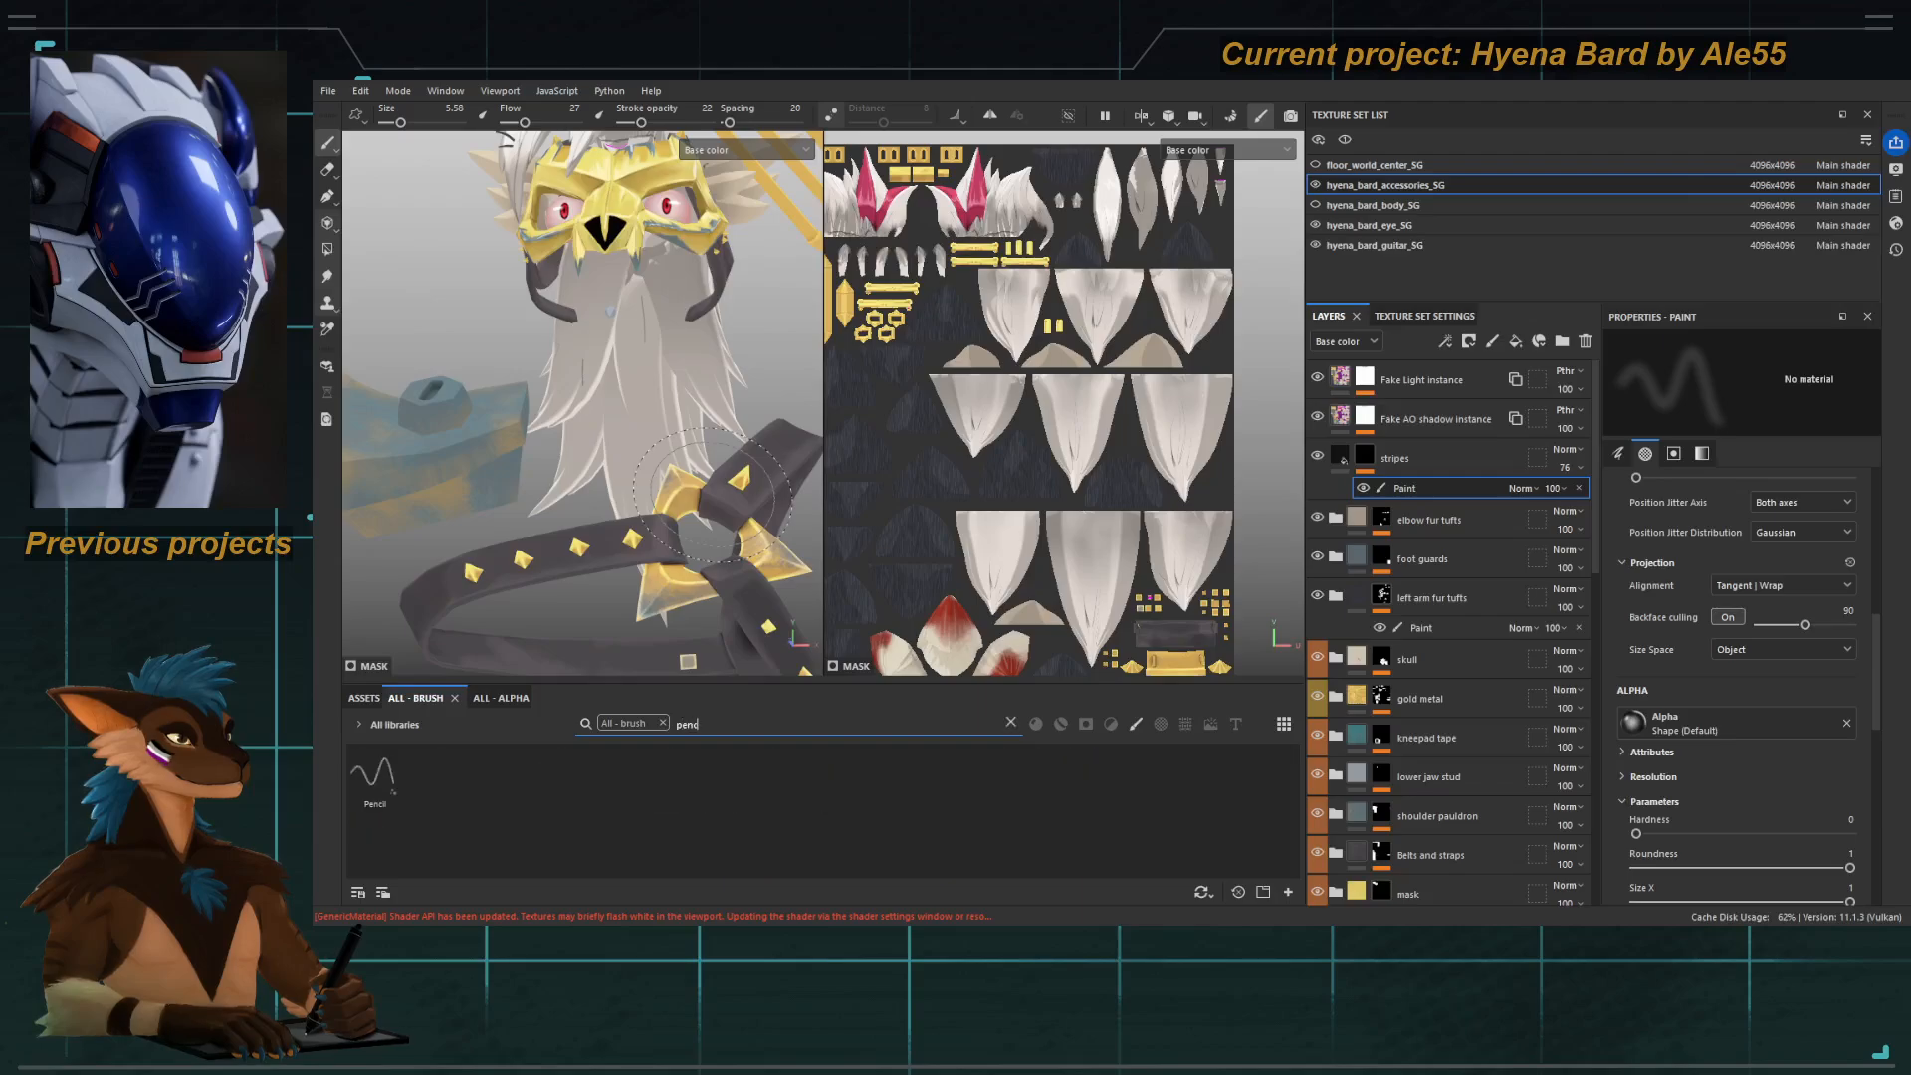
pyautogui.write('ikl')
pyautogui.press('BackSpace')
pyautogui.press('BackSpace')
pyautogui.click(374, 777)
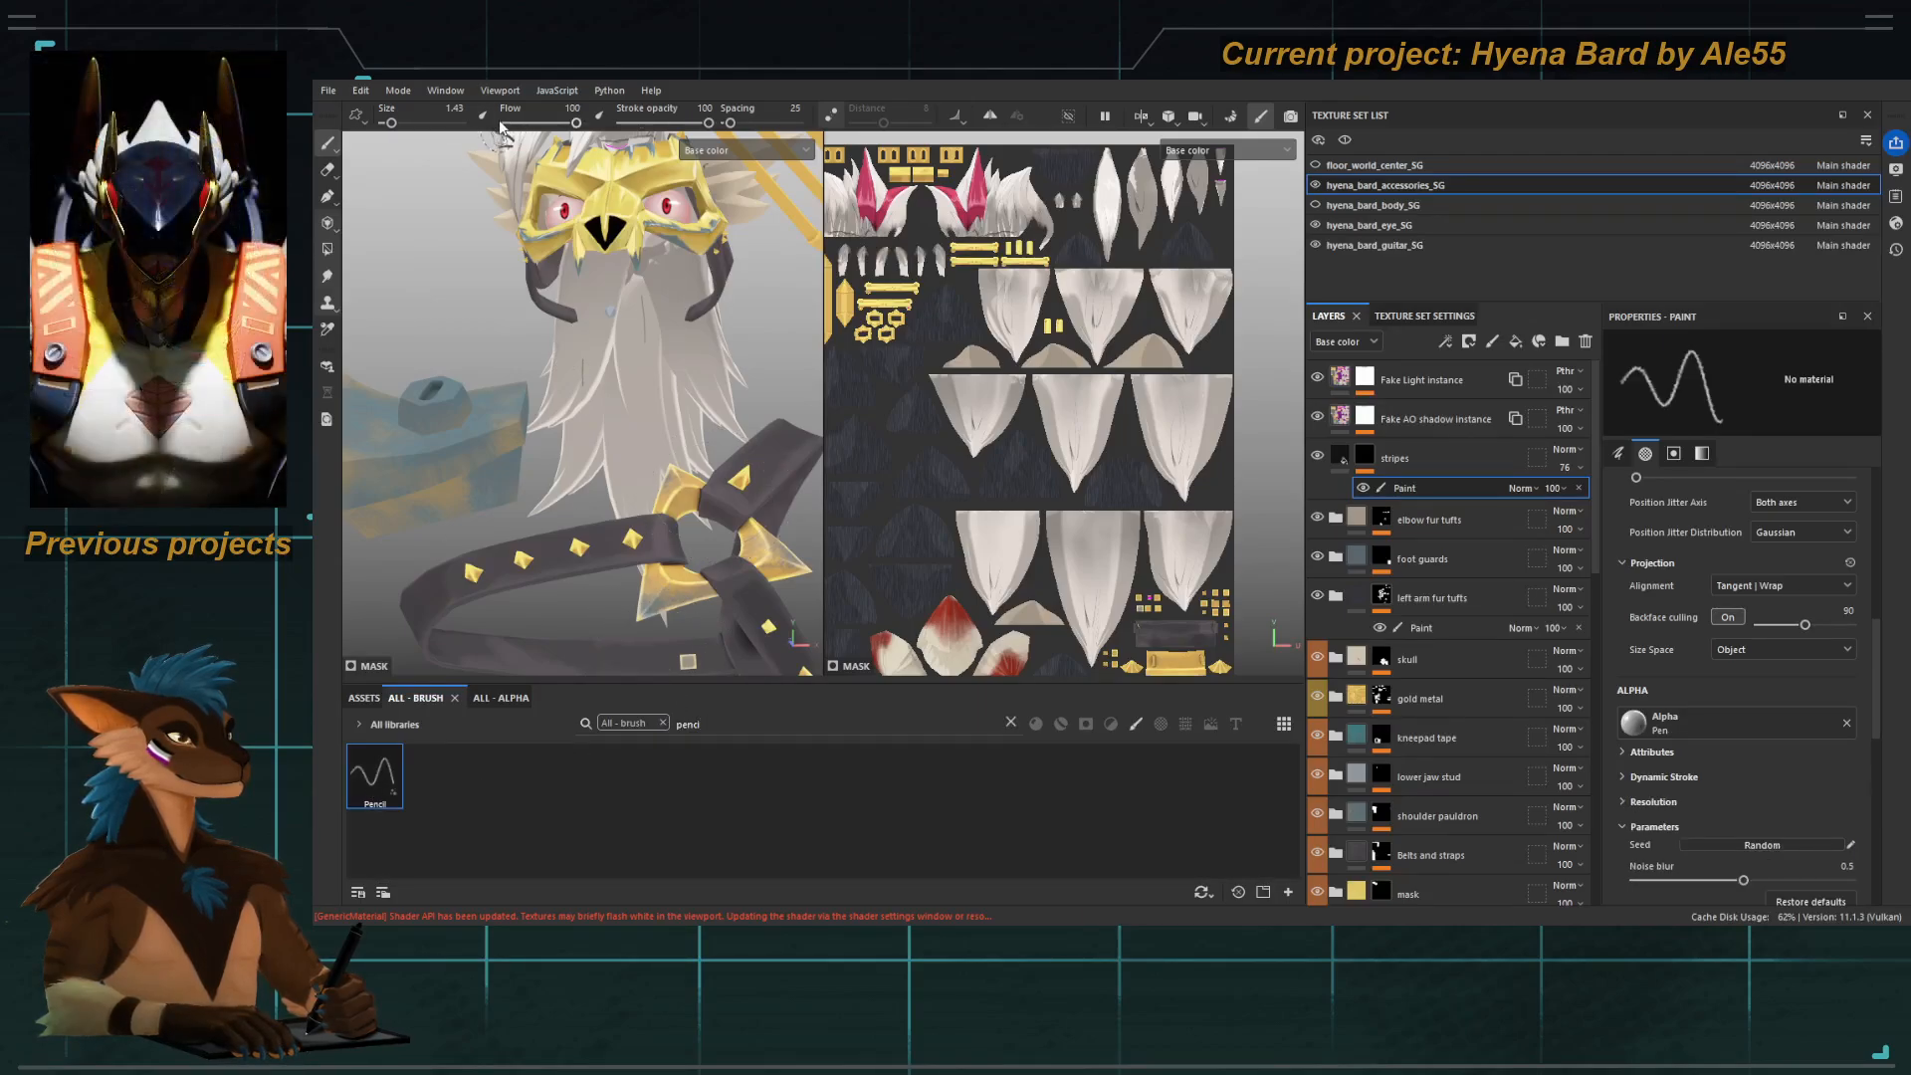
pyautogui.press('[')
pyautogui.press('[')
pyautogui.keyDown('alt'); pyautogui.moveTo(632, 375); pyautogui.dragTo(633, 342); pyautogui.keyUp('alt')
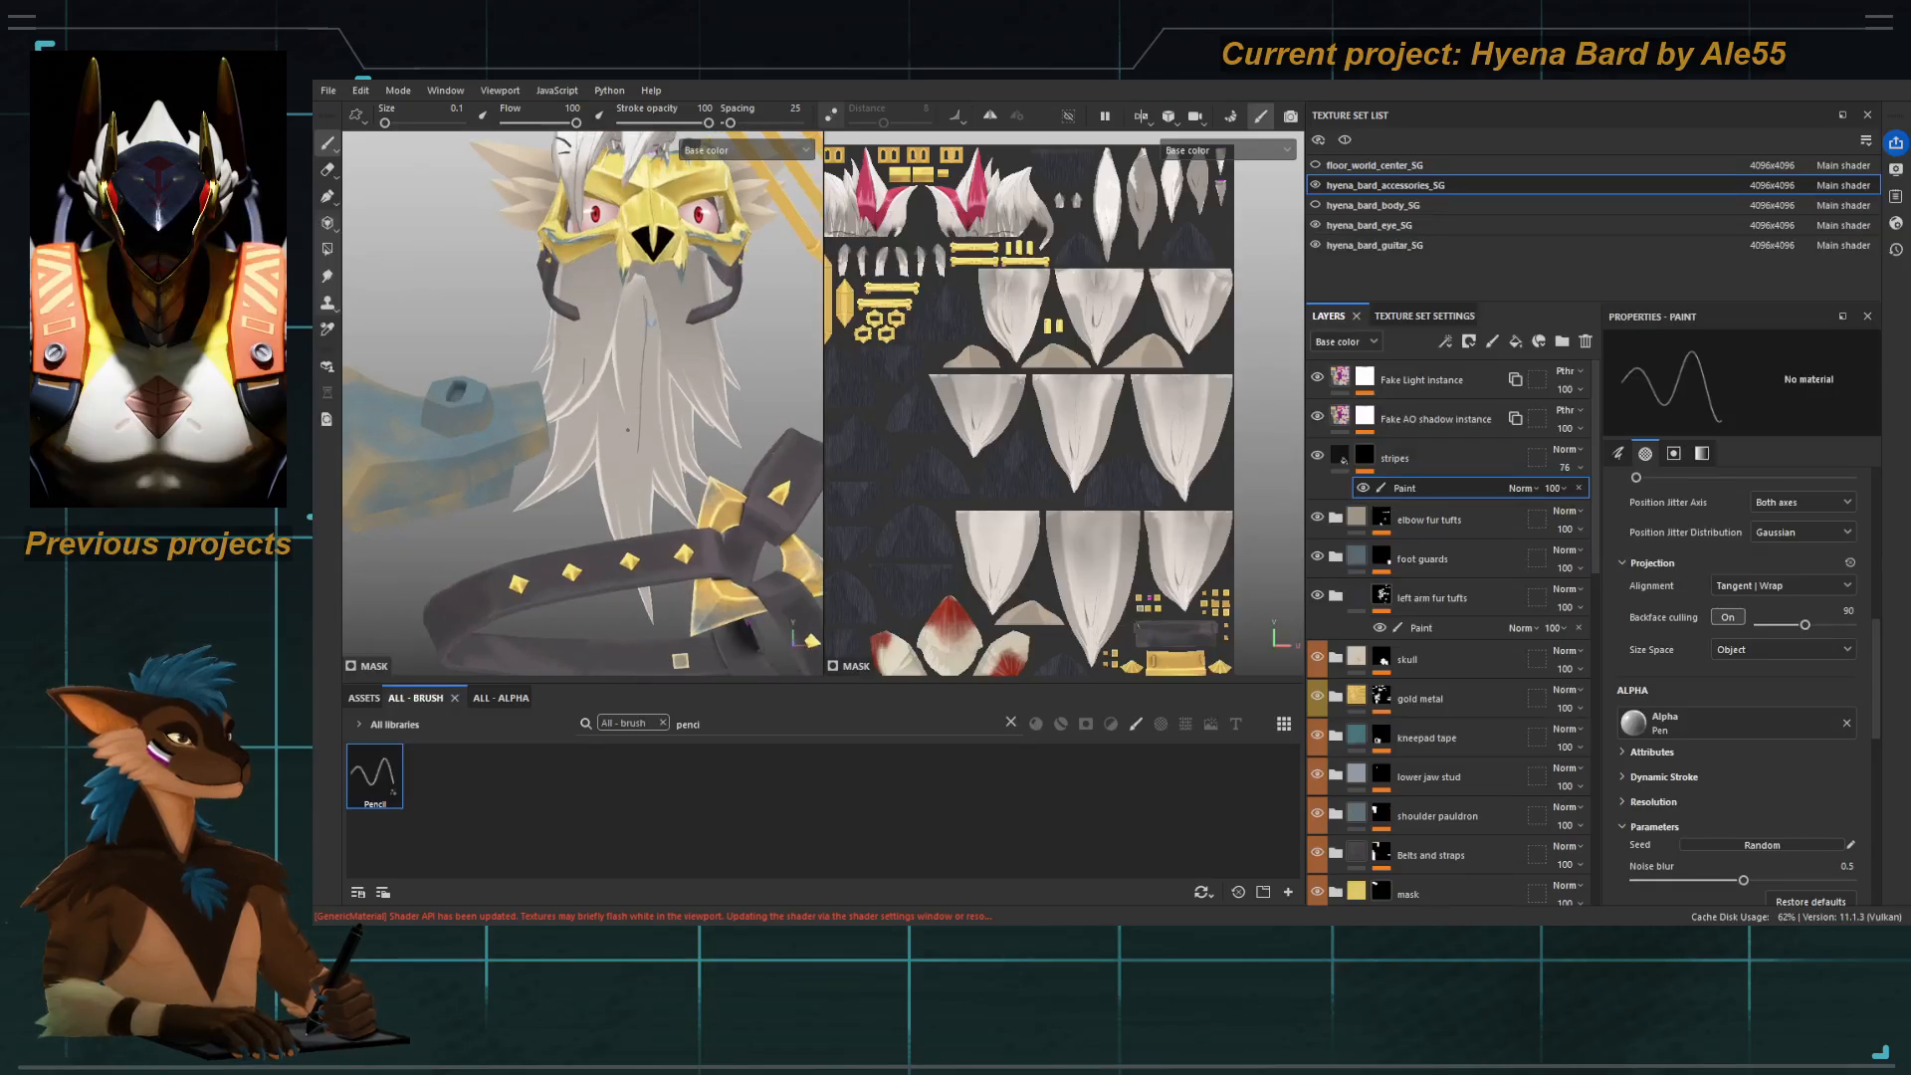
# Draw fine pencil strand lines on the inner side of the long back hair, touching them up with a smaller eraser.
pyautogui.scroll(5, 628, 430)
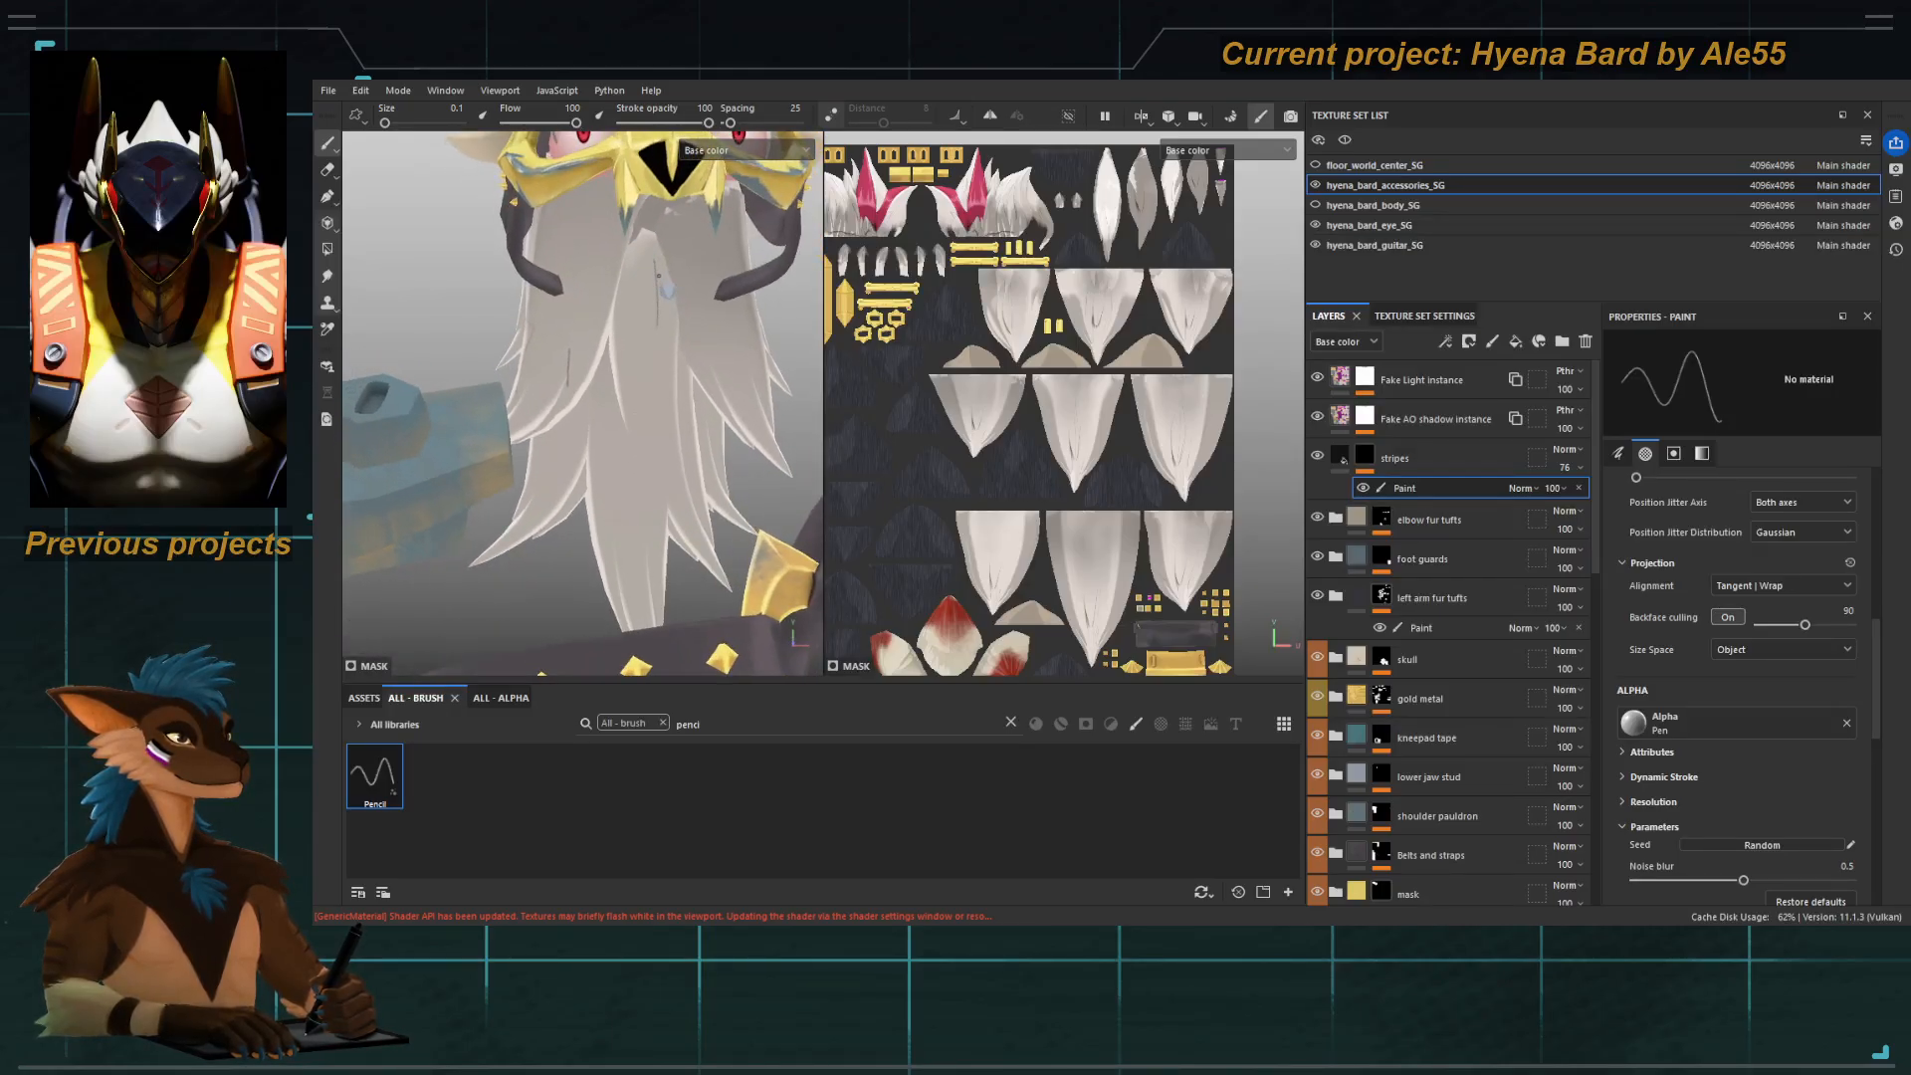
pyautogui.keyDown('alt'); pyautogui.moveTo(703, 512); pyautogui.dragTo(588, 428); pyautogui.keyUp('alt')
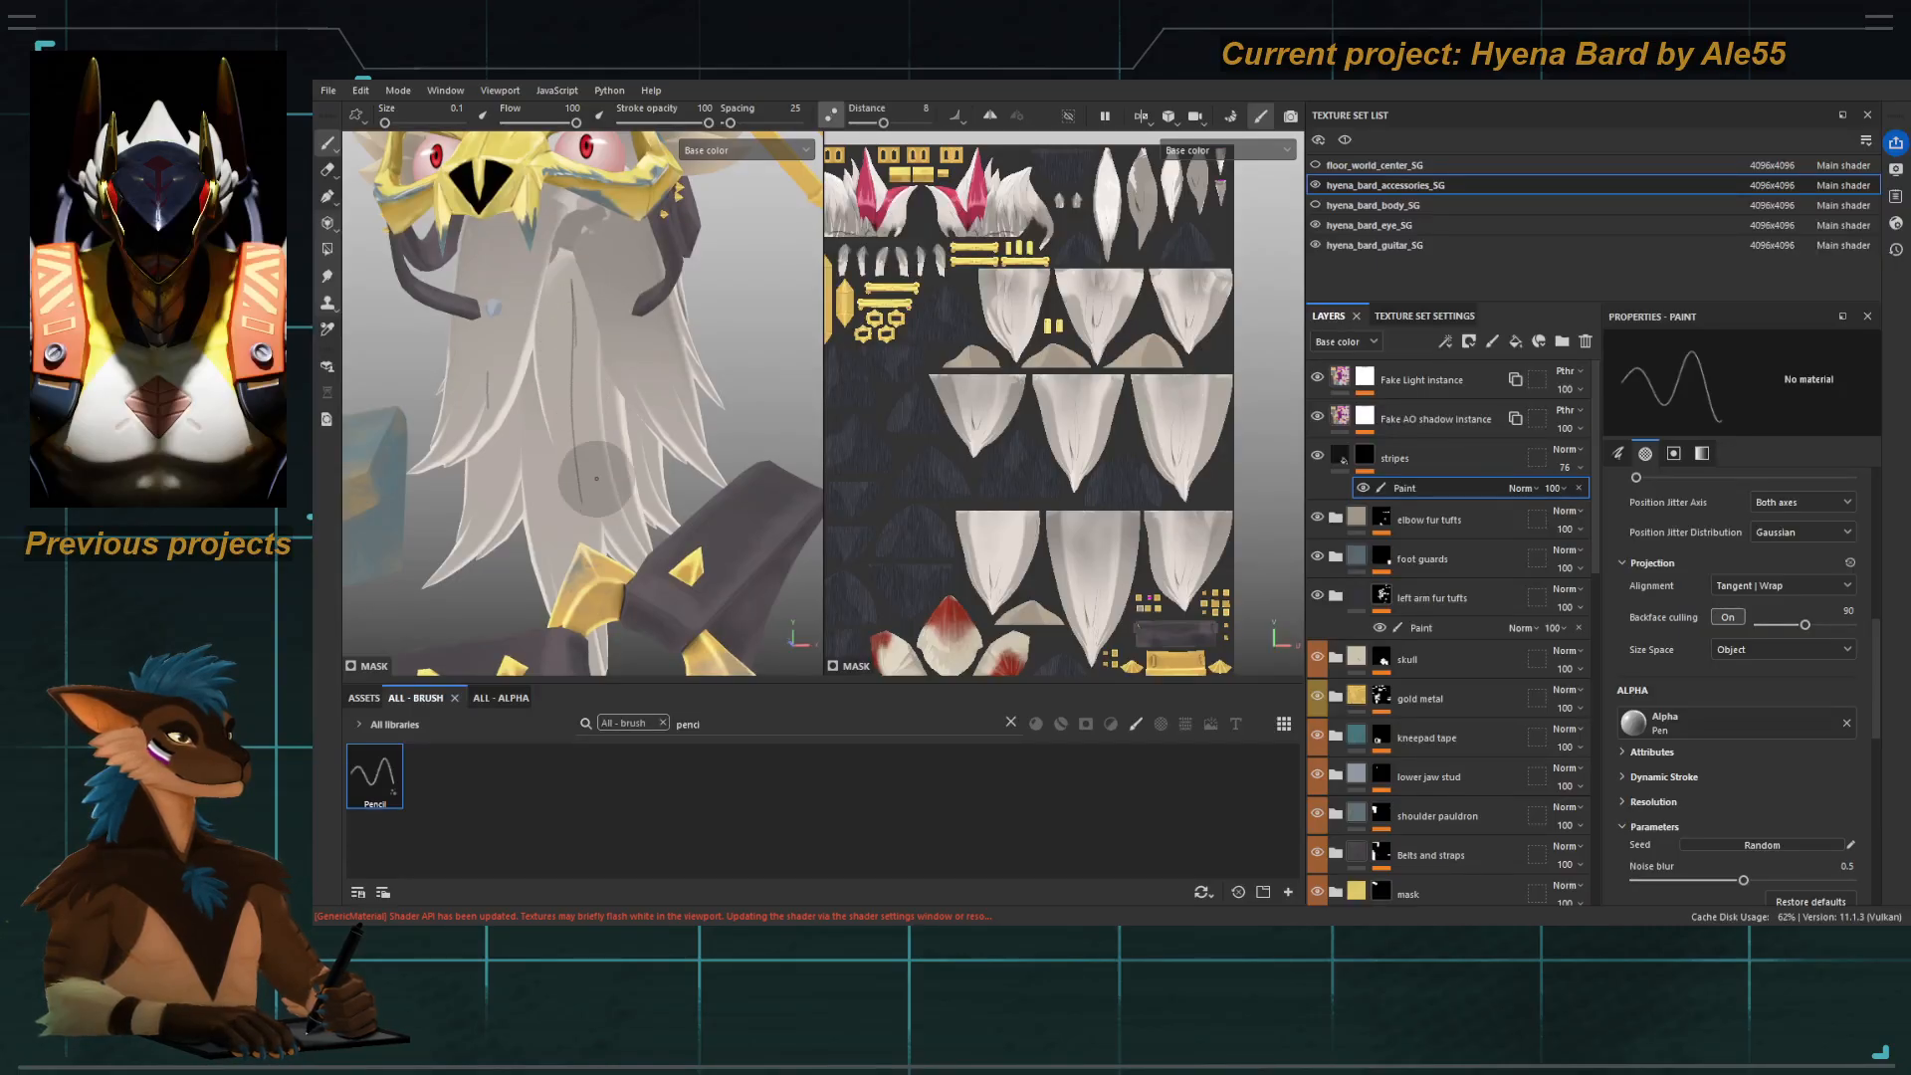
pyautogui.keyDown('alt'); pyautogui.moveTo(588, 478); pyautogui.dragTo(618, 418); pyautogui.keyUp('alt')
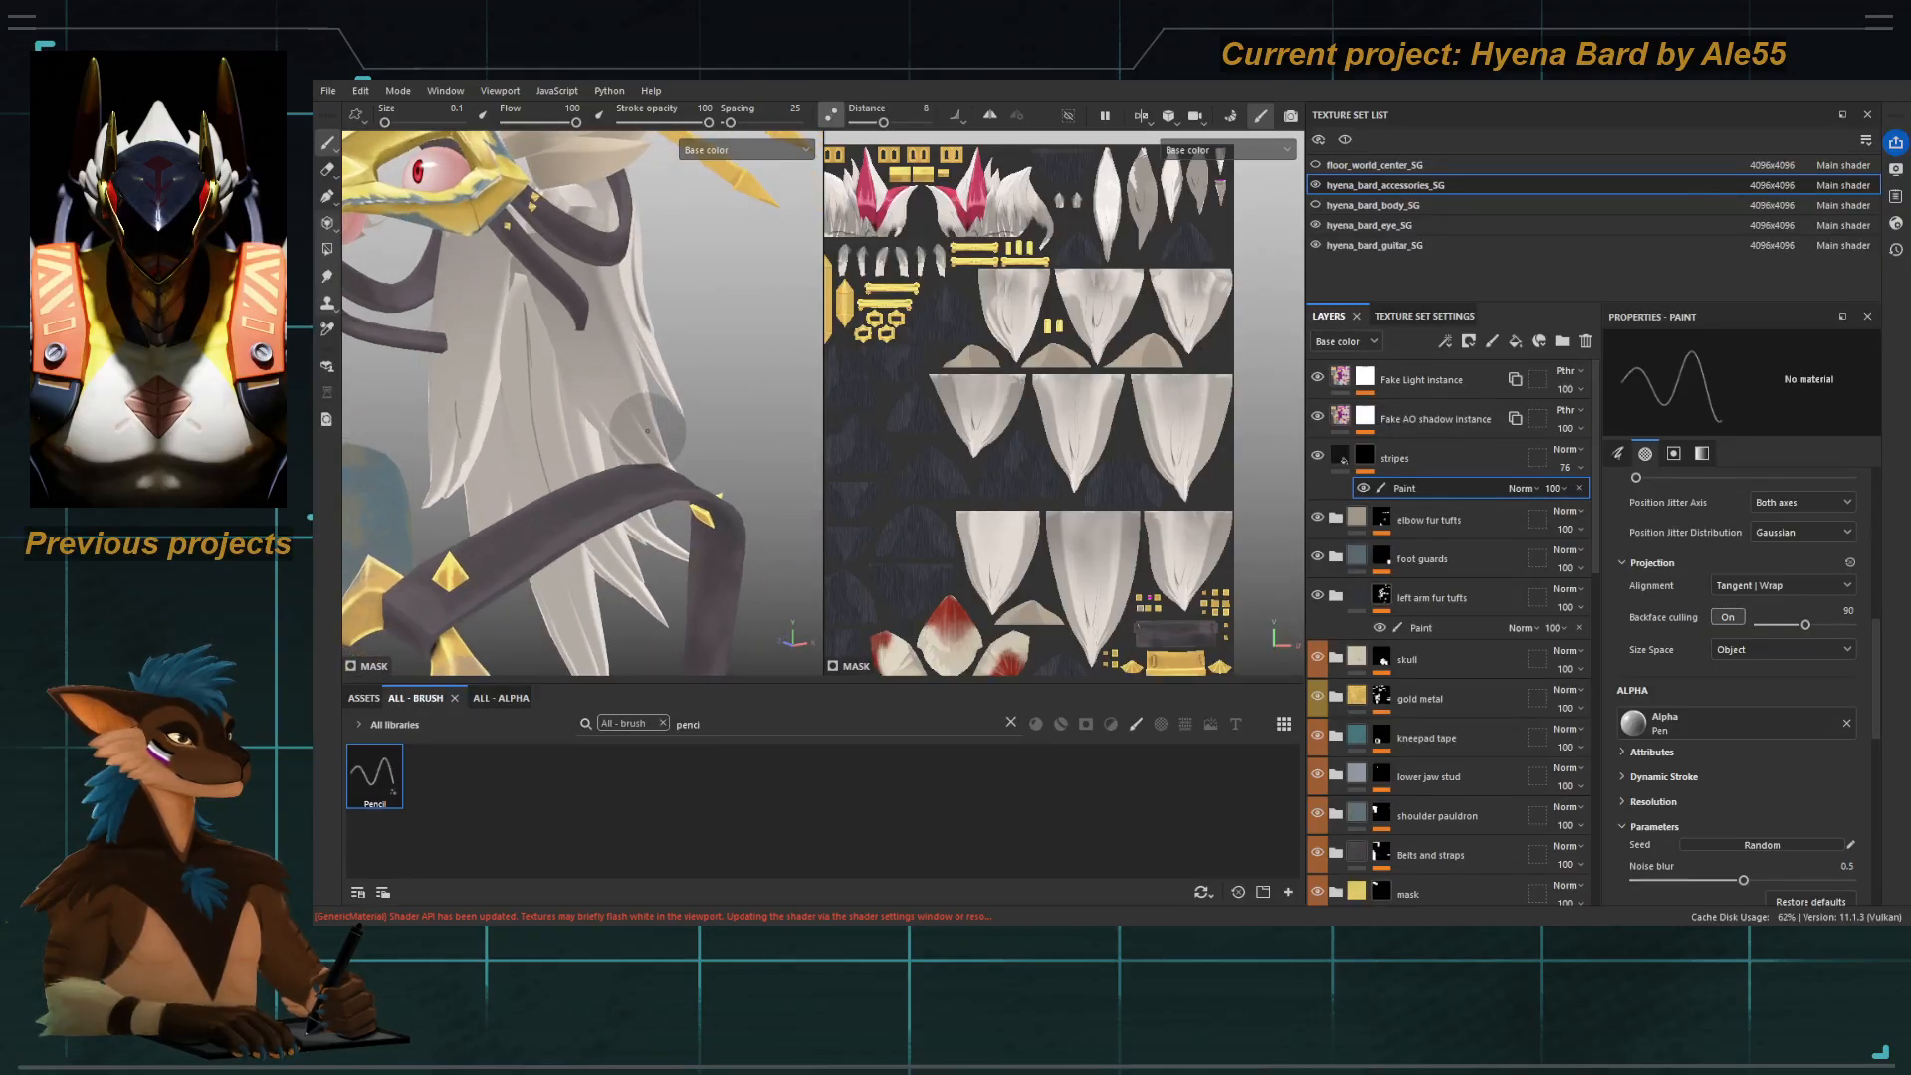
pyautogui.keyDown('alt'); pyautogui.moveTo(597, 338); pyautogui.dragTo(637, 438); pyautogui.keyUp('alt')
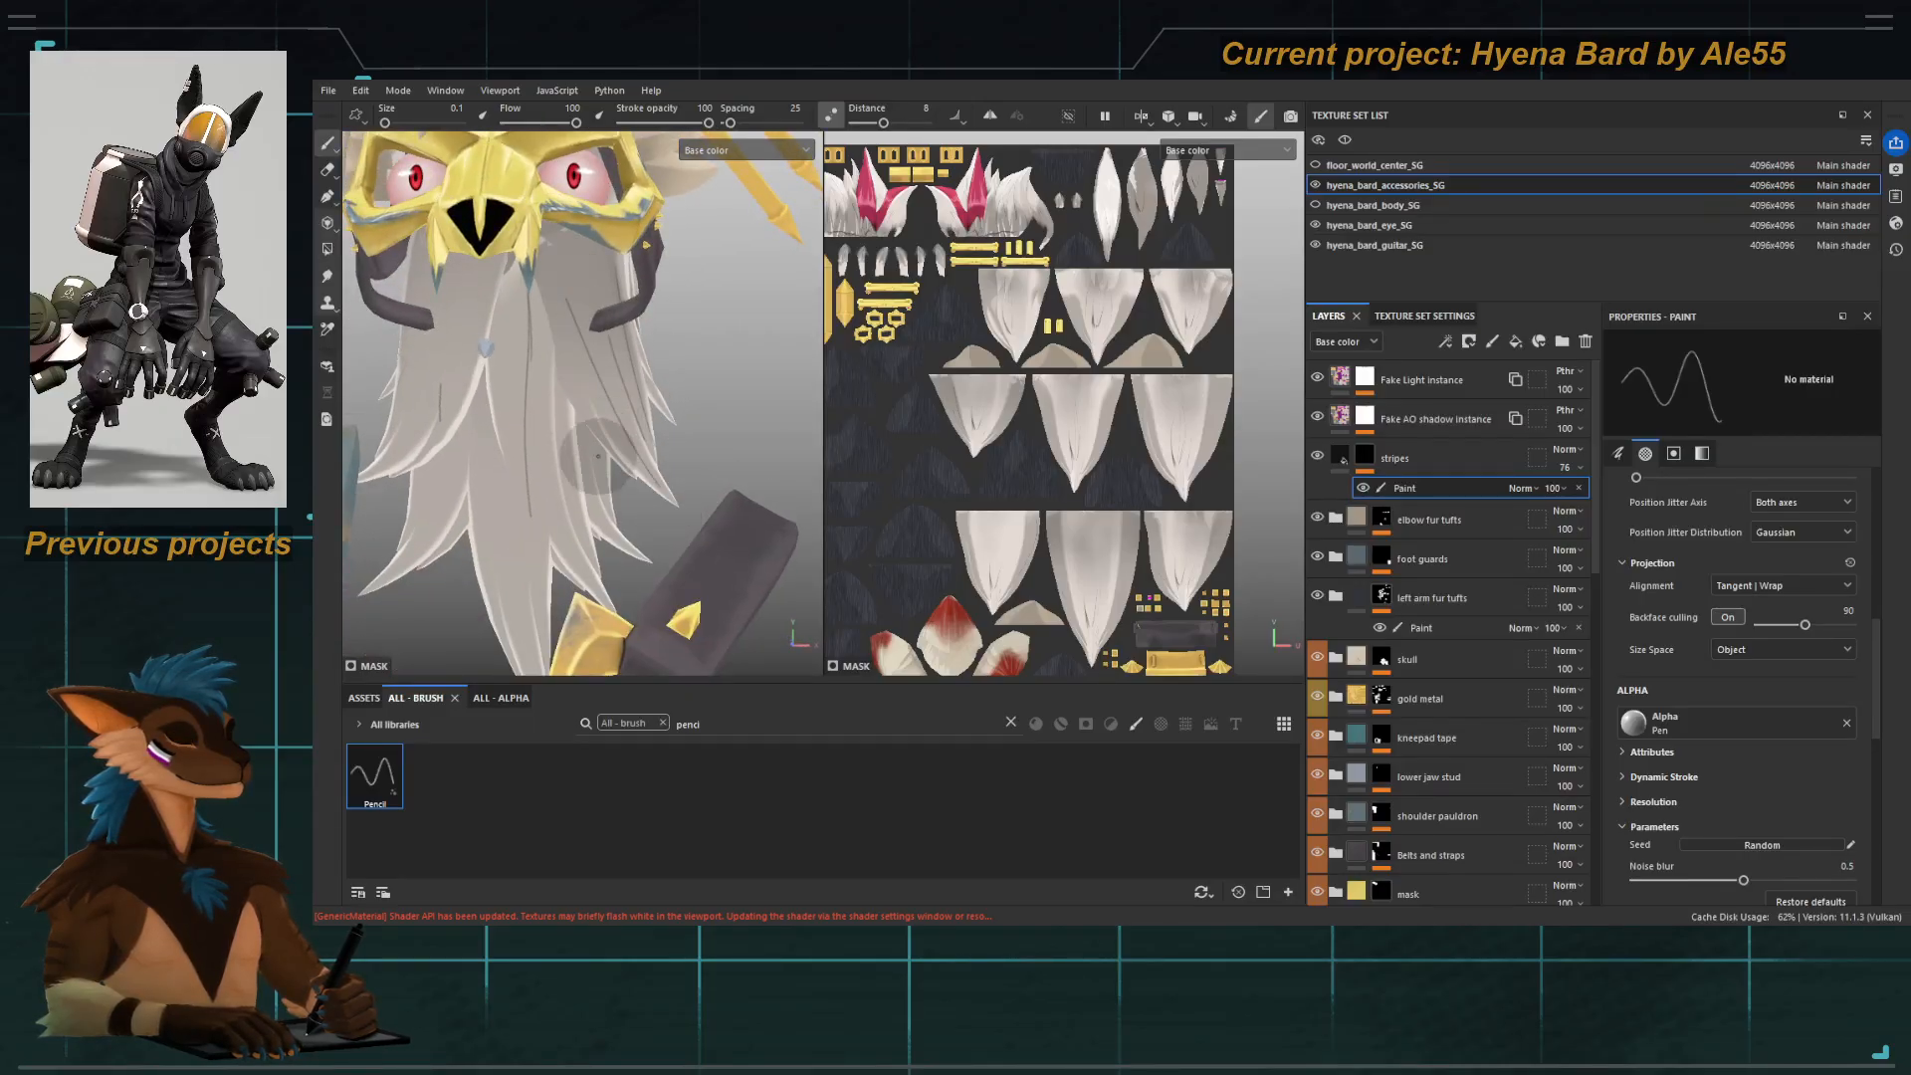
pyautogui.moveTo(520, 400)
pyautogui.keyDown('alt'); pyautogui.mouseDown()
pyautogui.moveTo(608, 392)
pyautogui.moveTo(558, 438)
pyautogui.moveTo(490, 384)
pyautogui.moveTo(559, 396)
pyautogui.mouseUp(); pyautogui.keyUp('alt')
pyautogui.press('e')
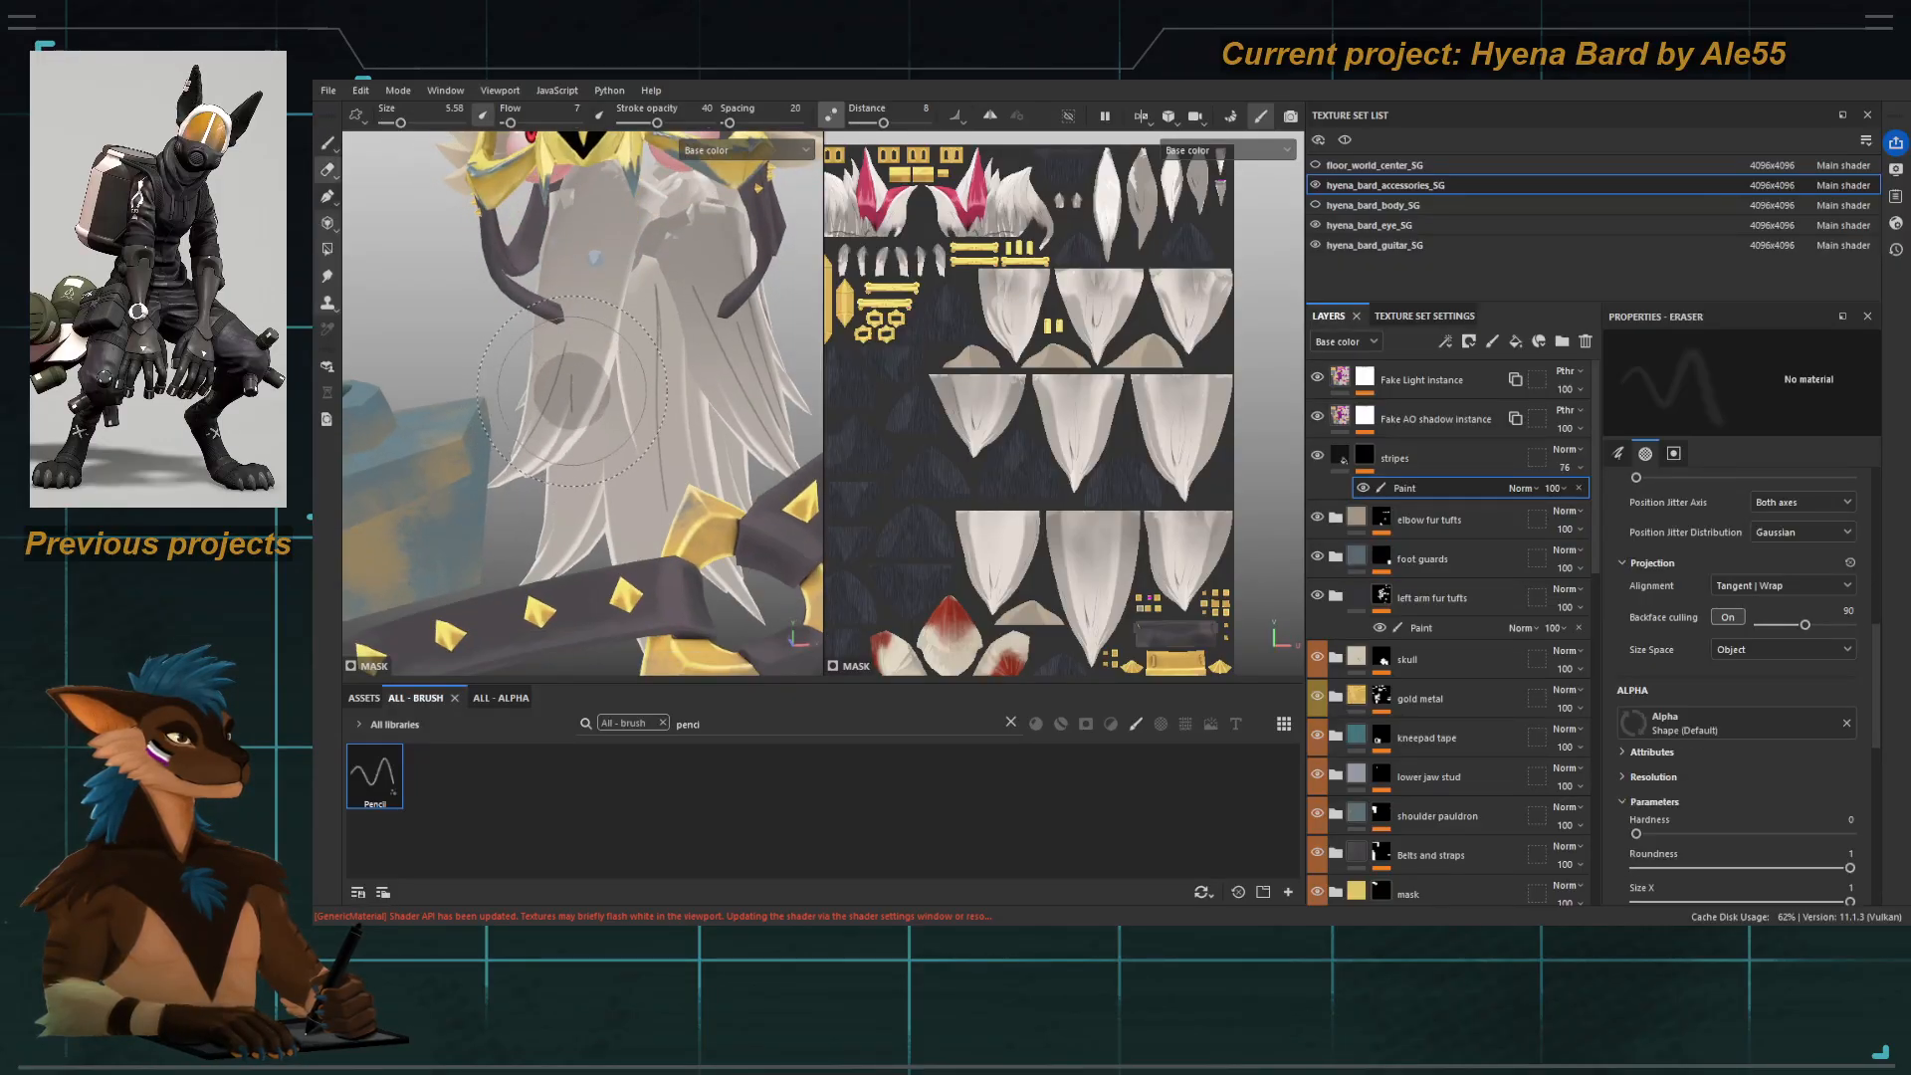
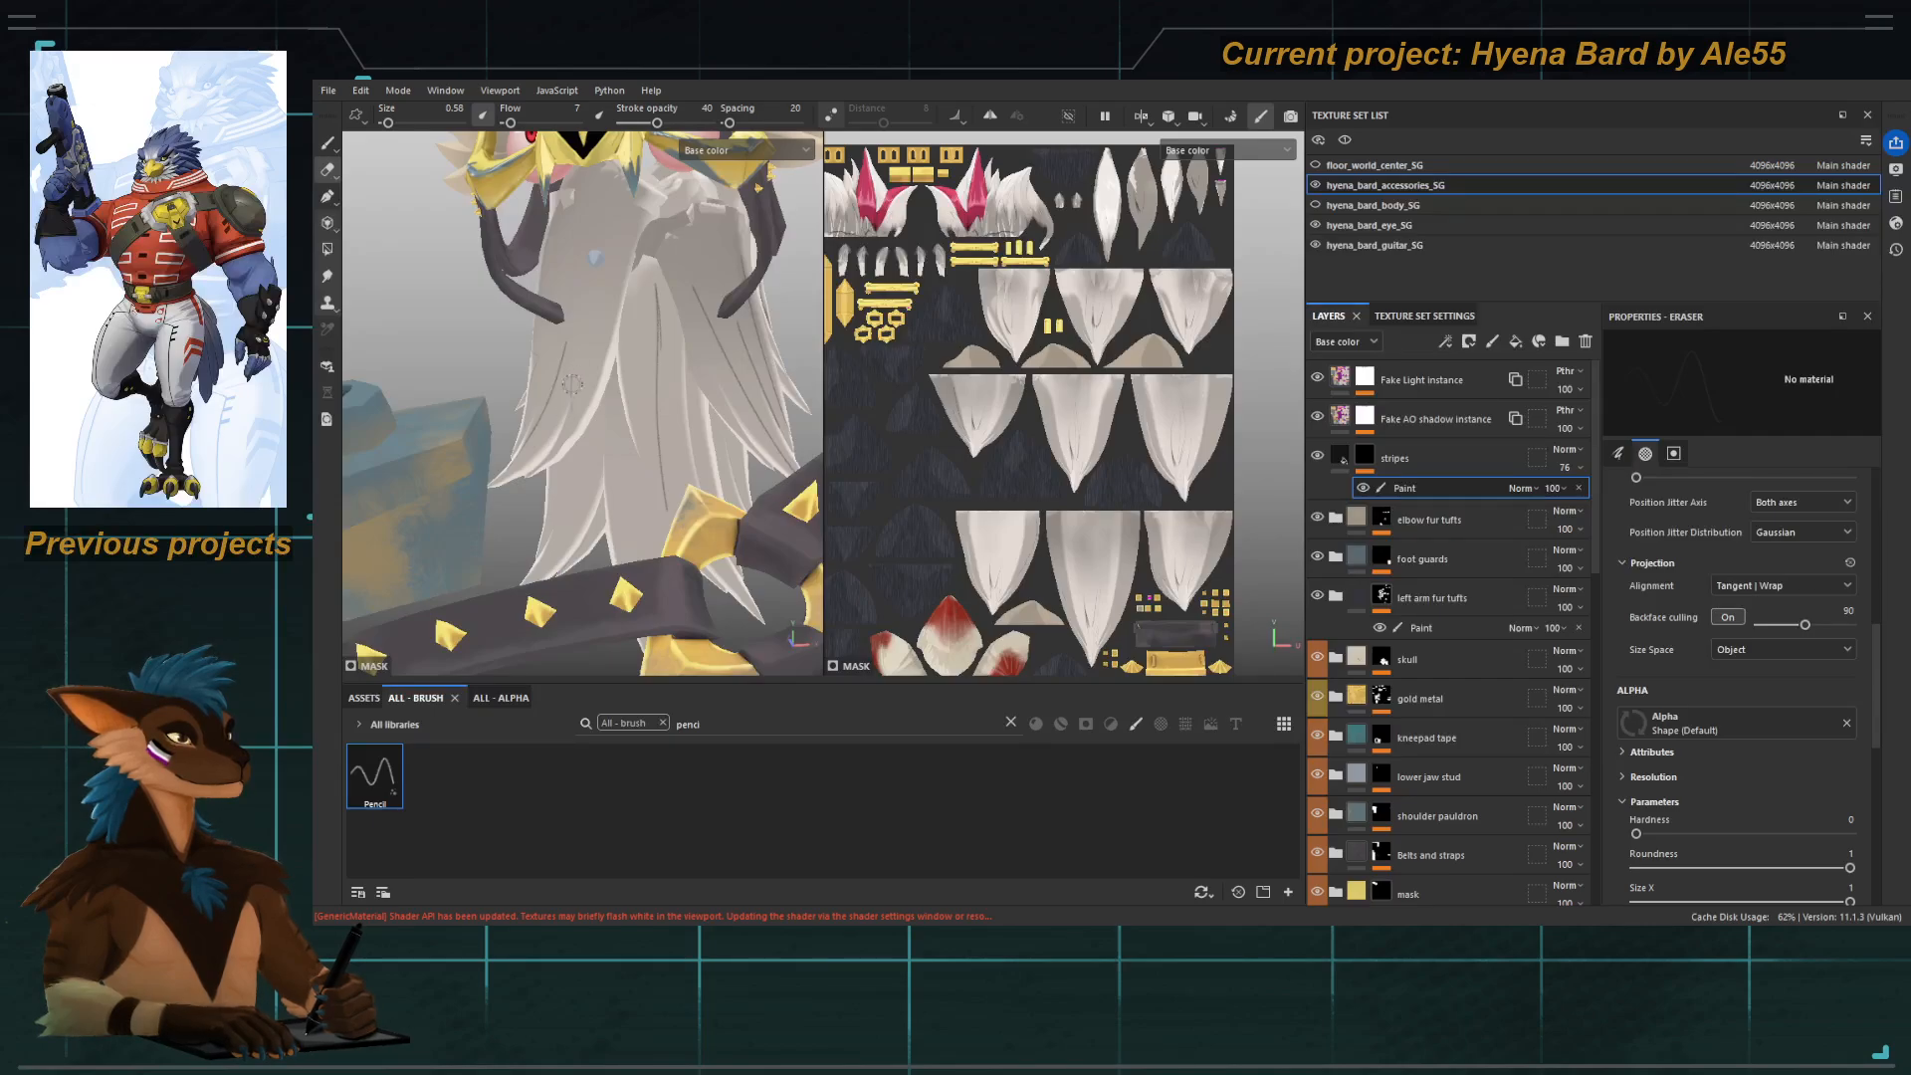
pyautogui.press('p')
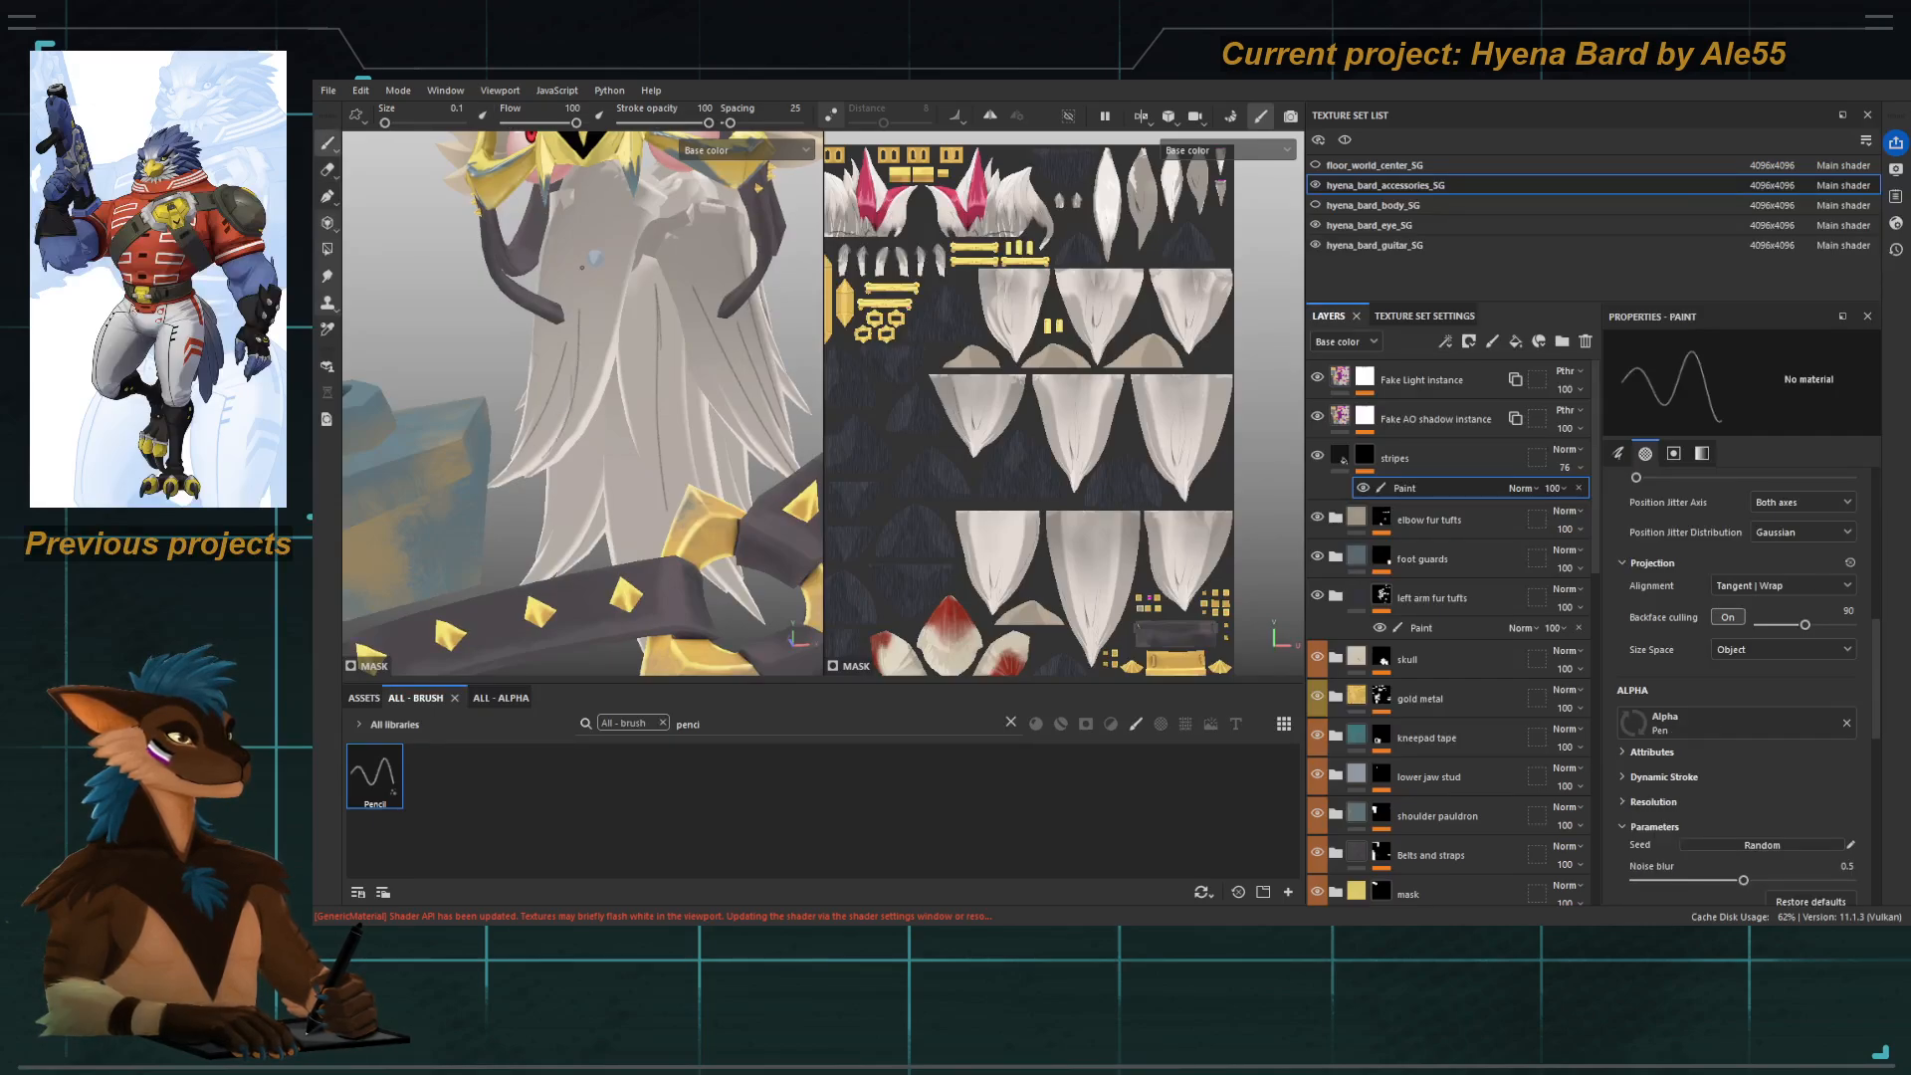
# Draw long pencil strand lines down the central and lower locks on the inner side of the back hair.
pyautogui.keyDown('alt'); pyautogui.moveTo(580, 471); pyautogui.dragTo(544, 547); pyautogui.keyUp('alt')
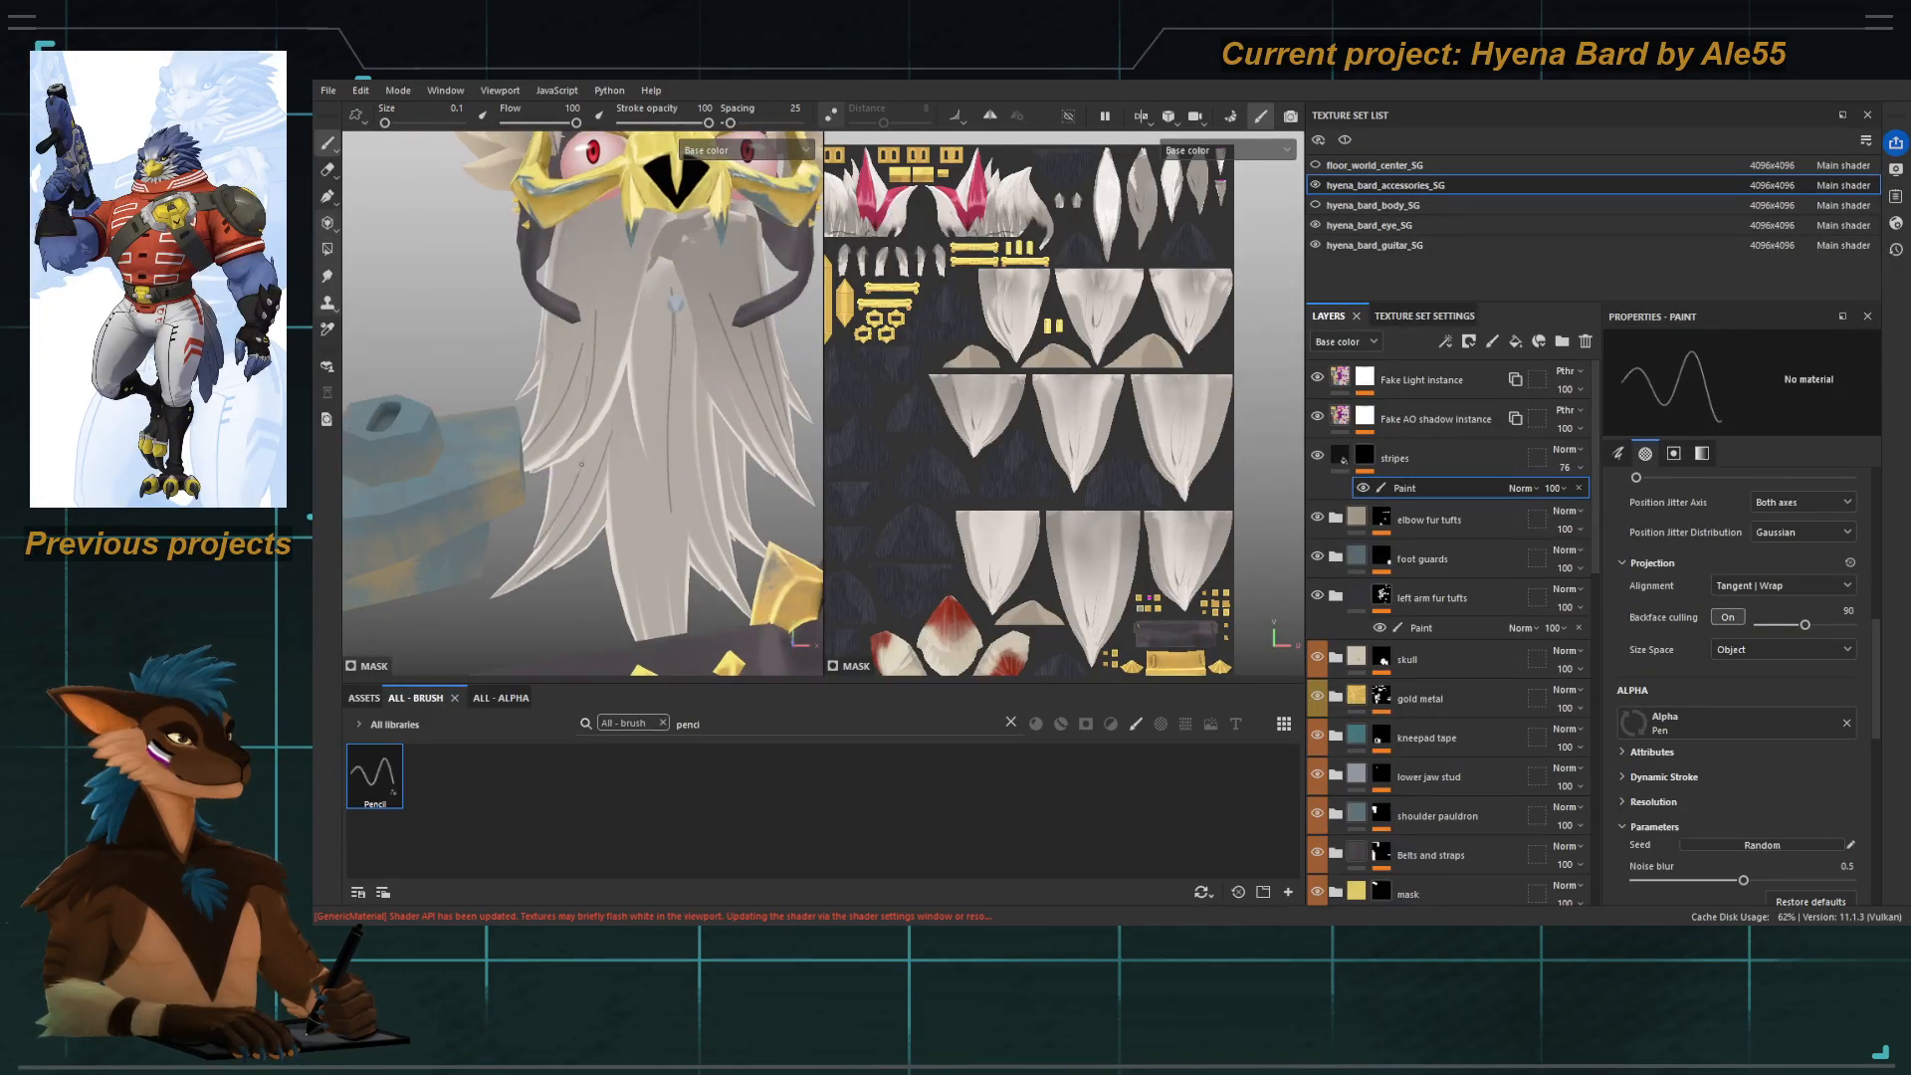
pyautogui.moveTo(581, 464)
pyautogui.keyDown('alt'); pyautogui.mouseDown()
pyautogui.moveTo(597, 531)
pyautogui.moveTo(624, 349)
pyautogui.mouseUp(); pyautogui.keyUp('alt')
pyautogui.keyDown('alt'); pyautogui.moveTo(640, 527); pyautogui.dragTo(695, 701); pyautogui.keyUp('alt')
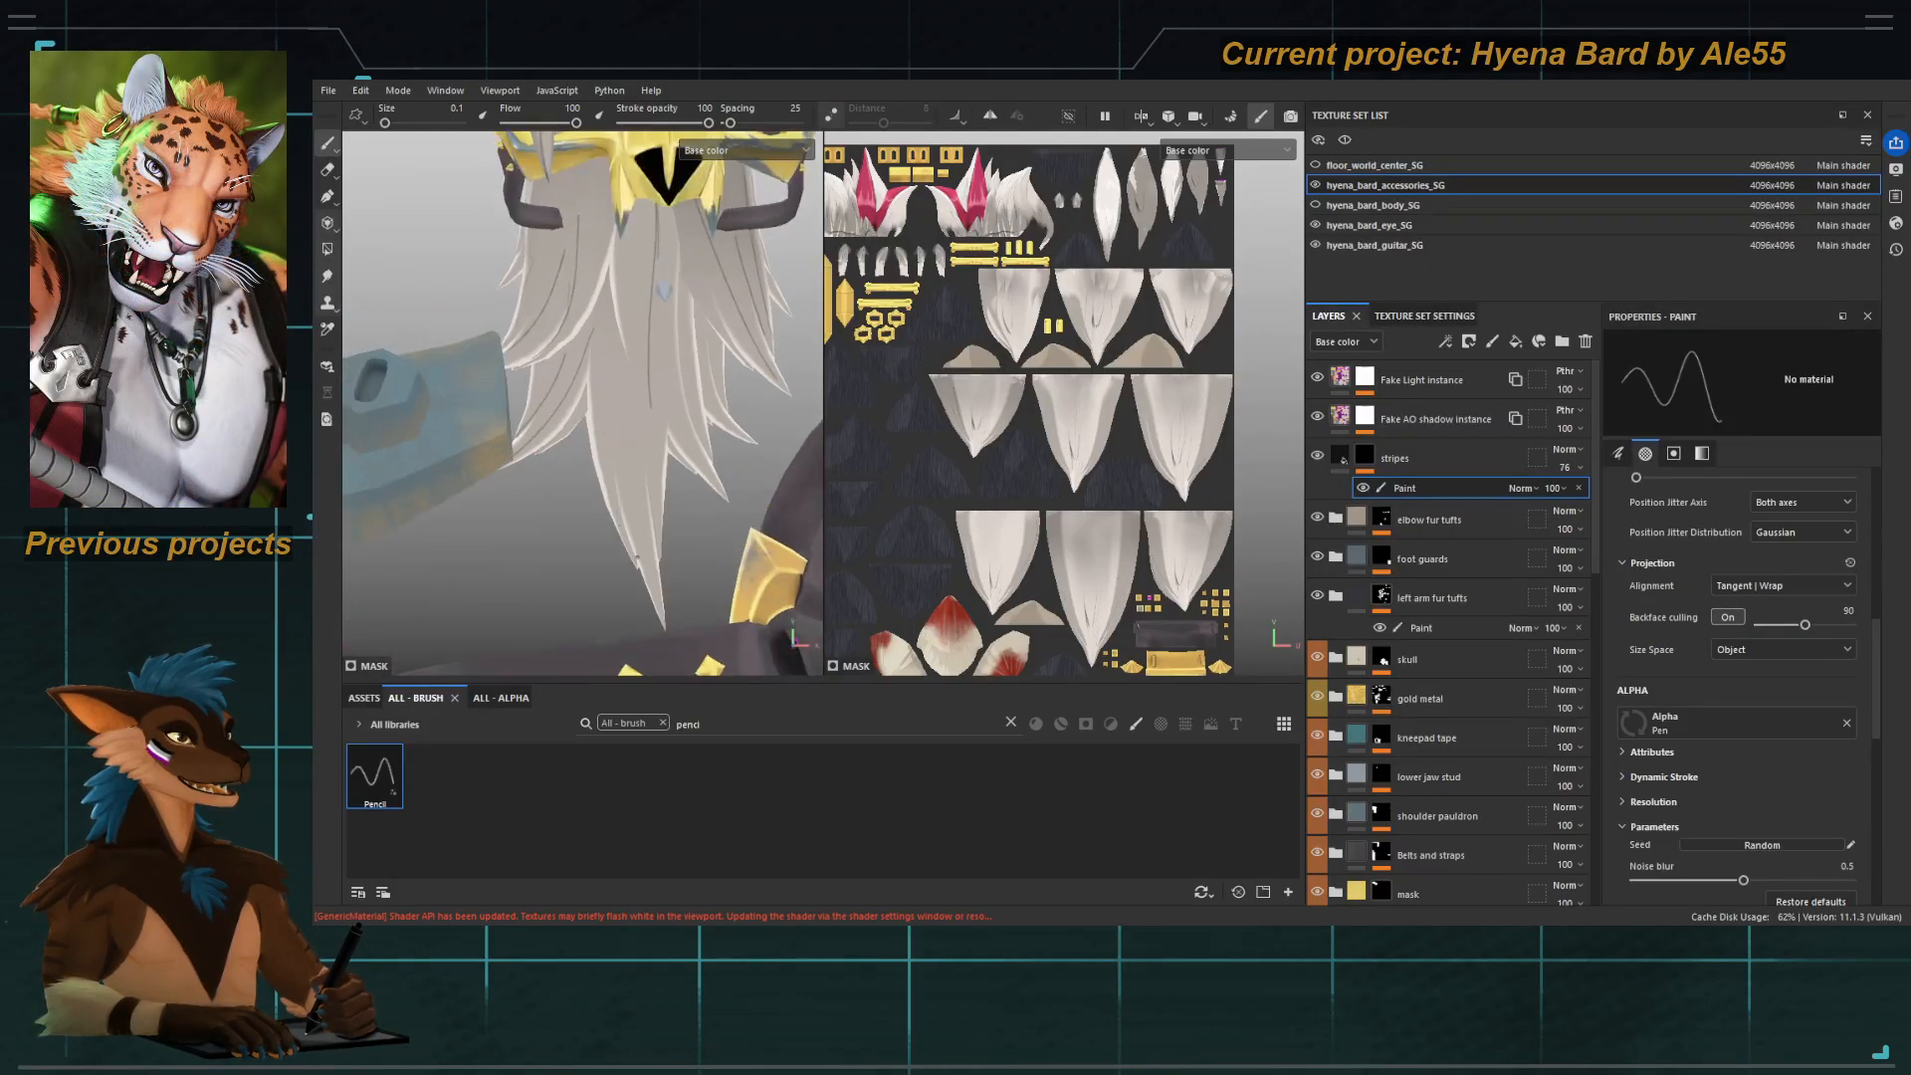
pyautogui.keyDown('alt'); pyautogui.moveTo(606, 372); pyautogui.dragTo(612, 450); pyautogui.keyUp('alt')
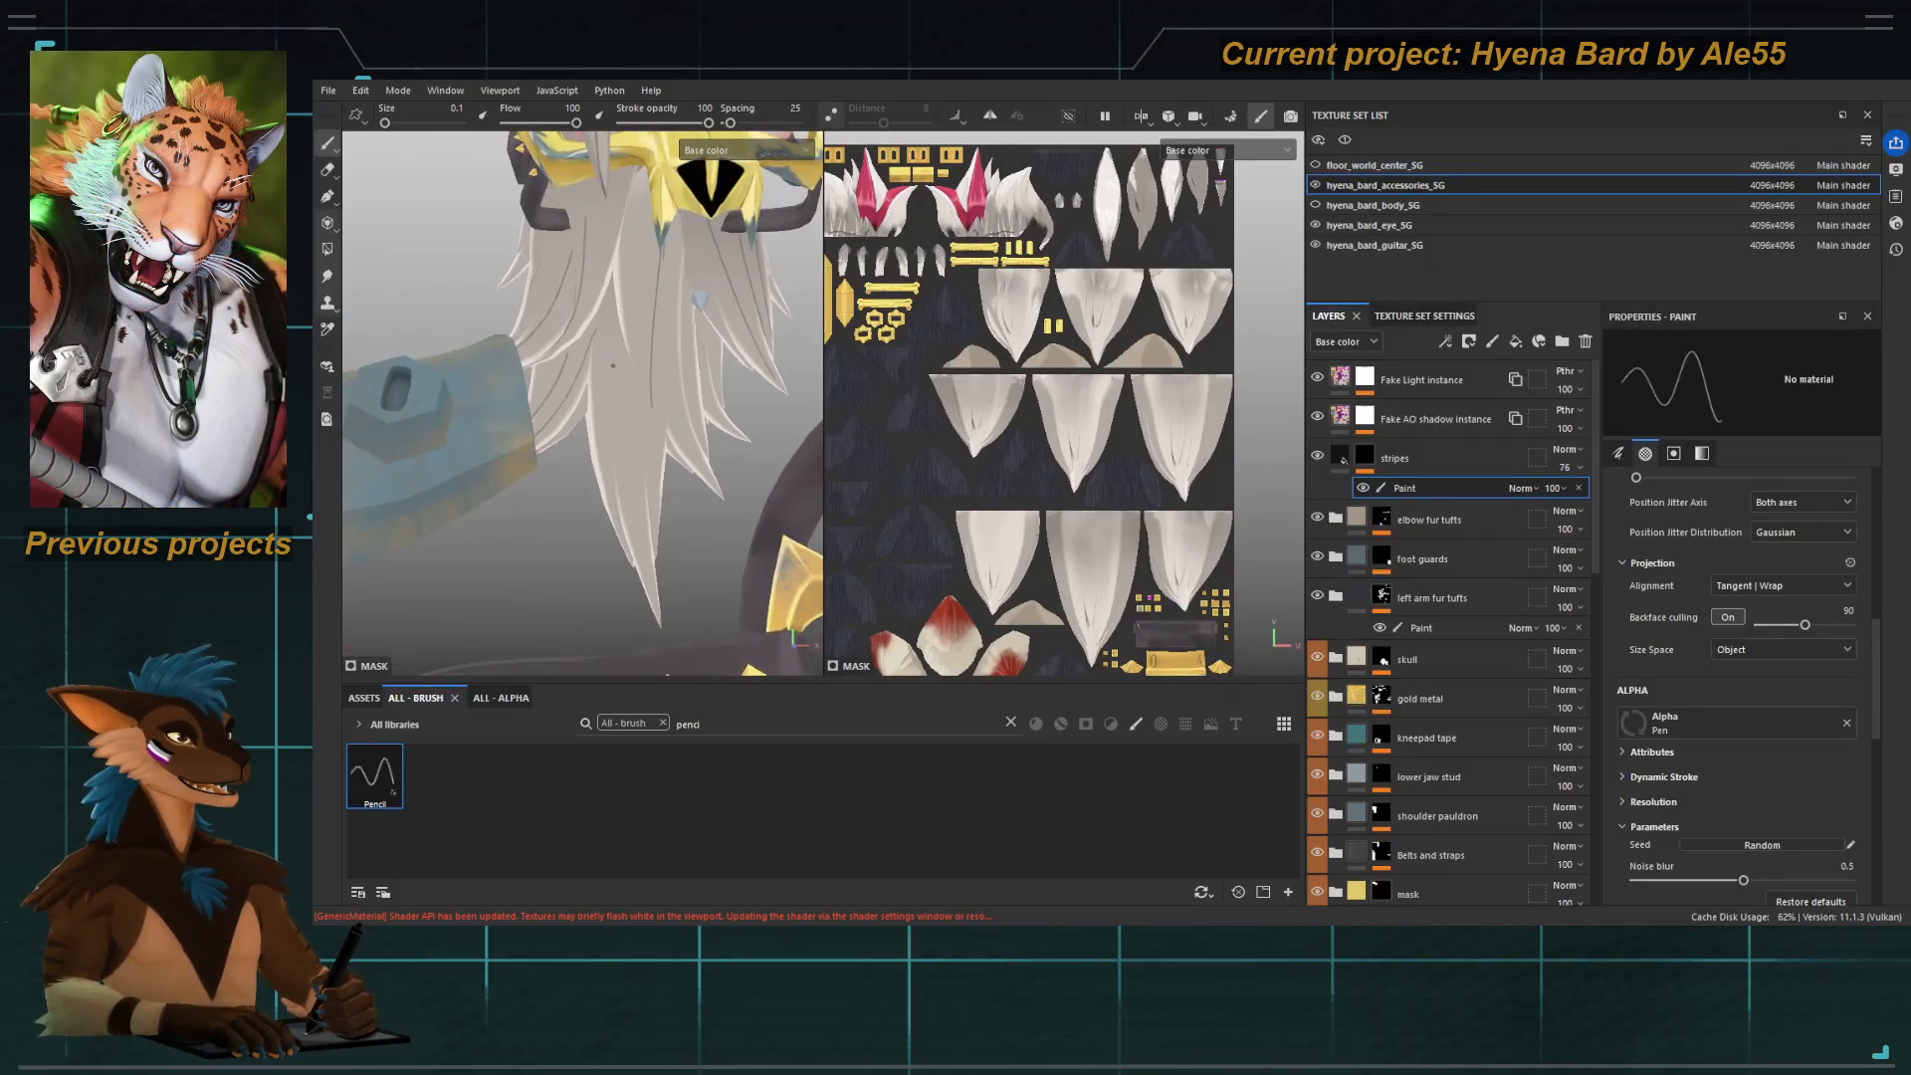
pyautogui.keyDown('alt'); pyautogui.moveTo(640, 487); pyautogui.dragTo(612, 428); pyautogui.keyUp('alt')
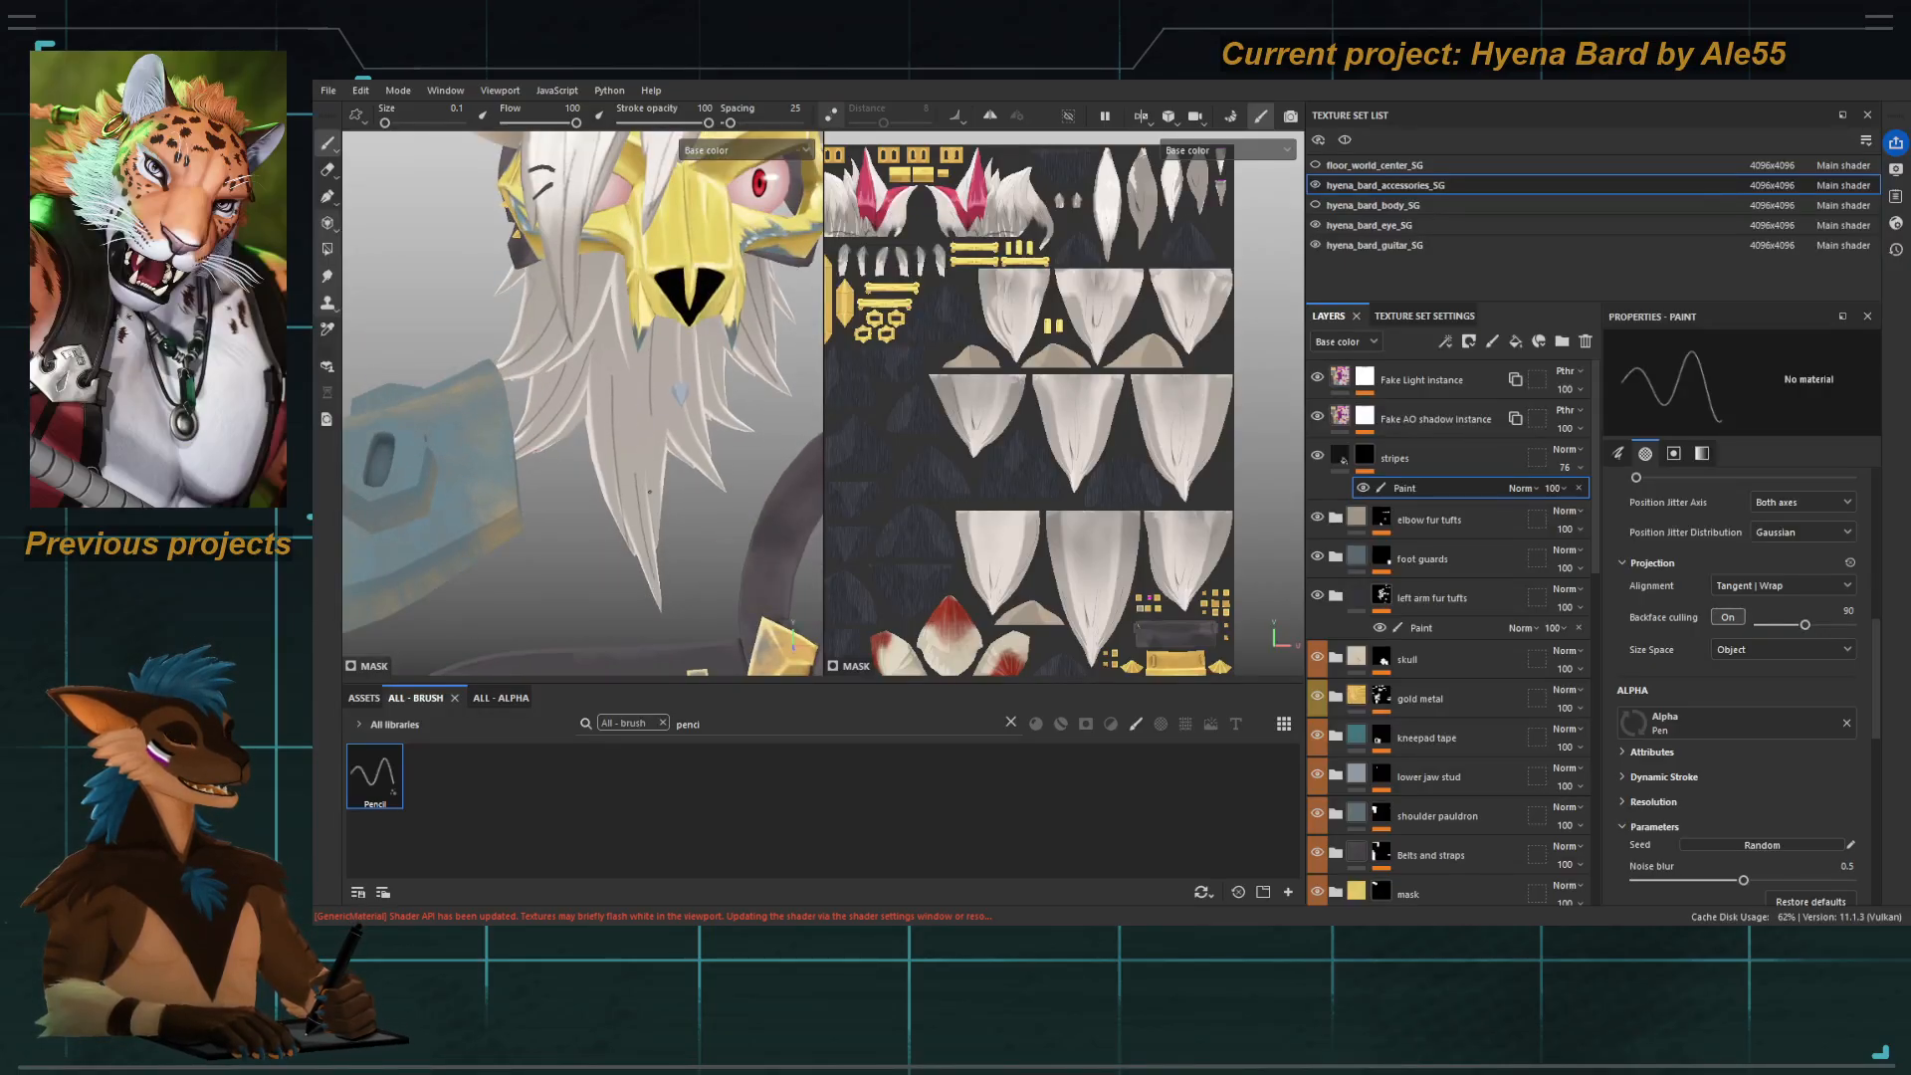
# Add fine pencil strand lines to the side locks of the inner back hair, working from the front and the side.
pyautogui.keyDown('alt'); pyautogui.moveTo(649, 492); pyautogui.dragTo(605, 449); pyautogui.keyUp('alt')
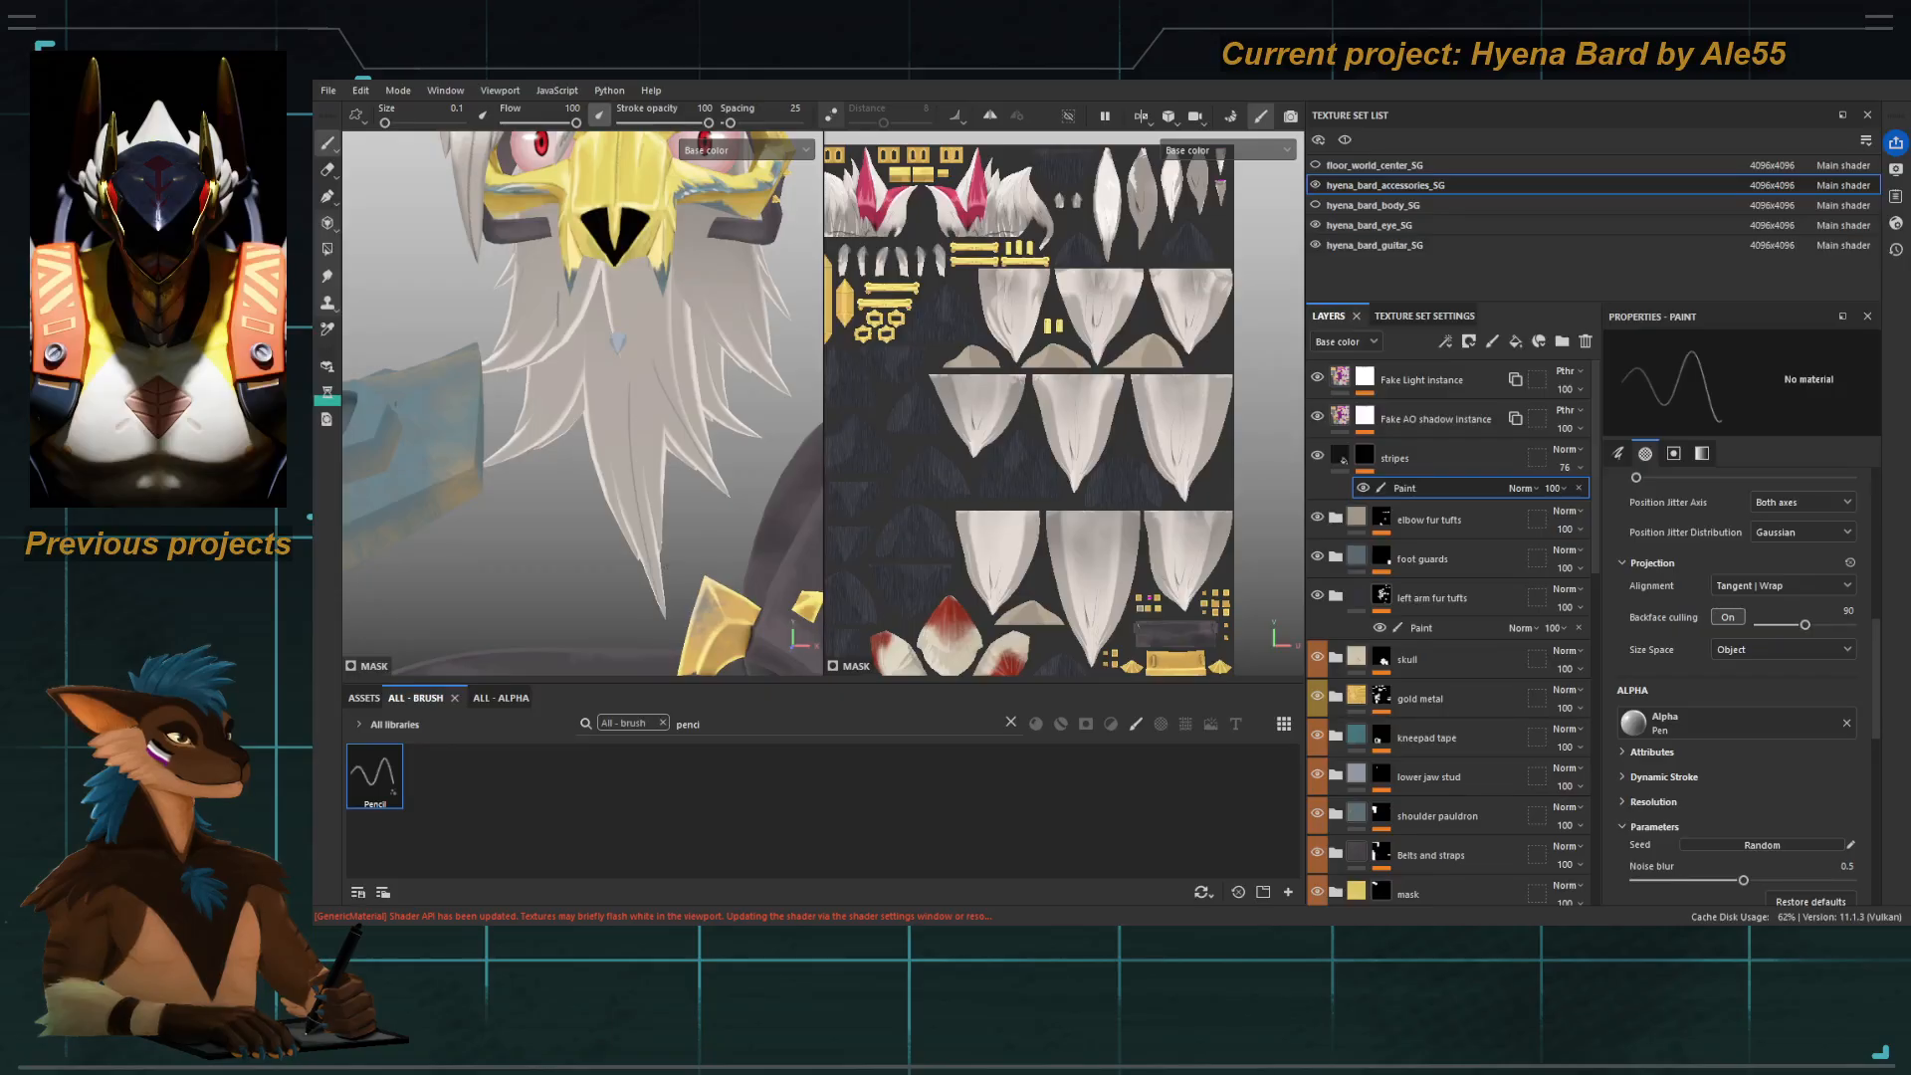
pyautogui.keyDown('alt'); pyautogui.moveTo(595, 466); pyautogui.dragTo(607, 479); pyautogui.keyUp('alt')
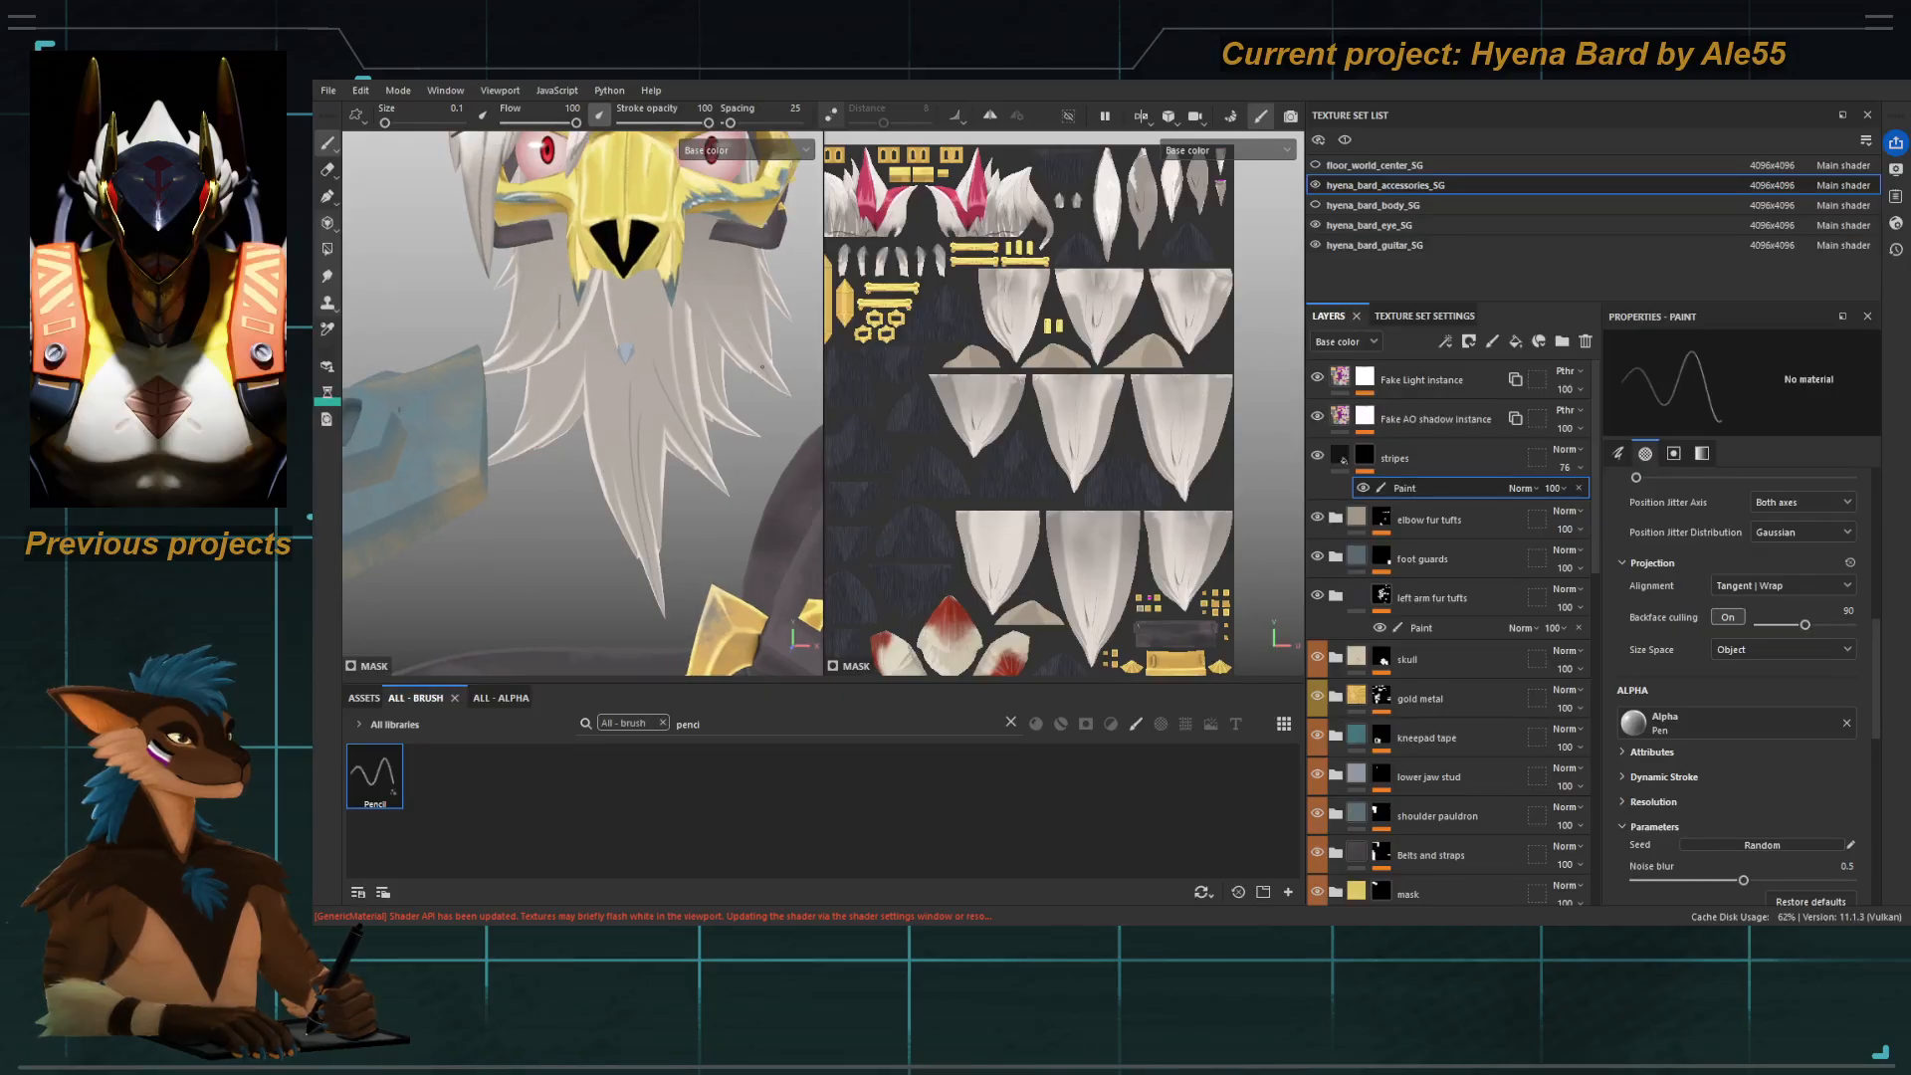
pyautogui.keyDown('alt'); pyautogui.moveTo(762, 367); pyautogui.dragTo(622, 385); pyautogui.keyUp('alt')
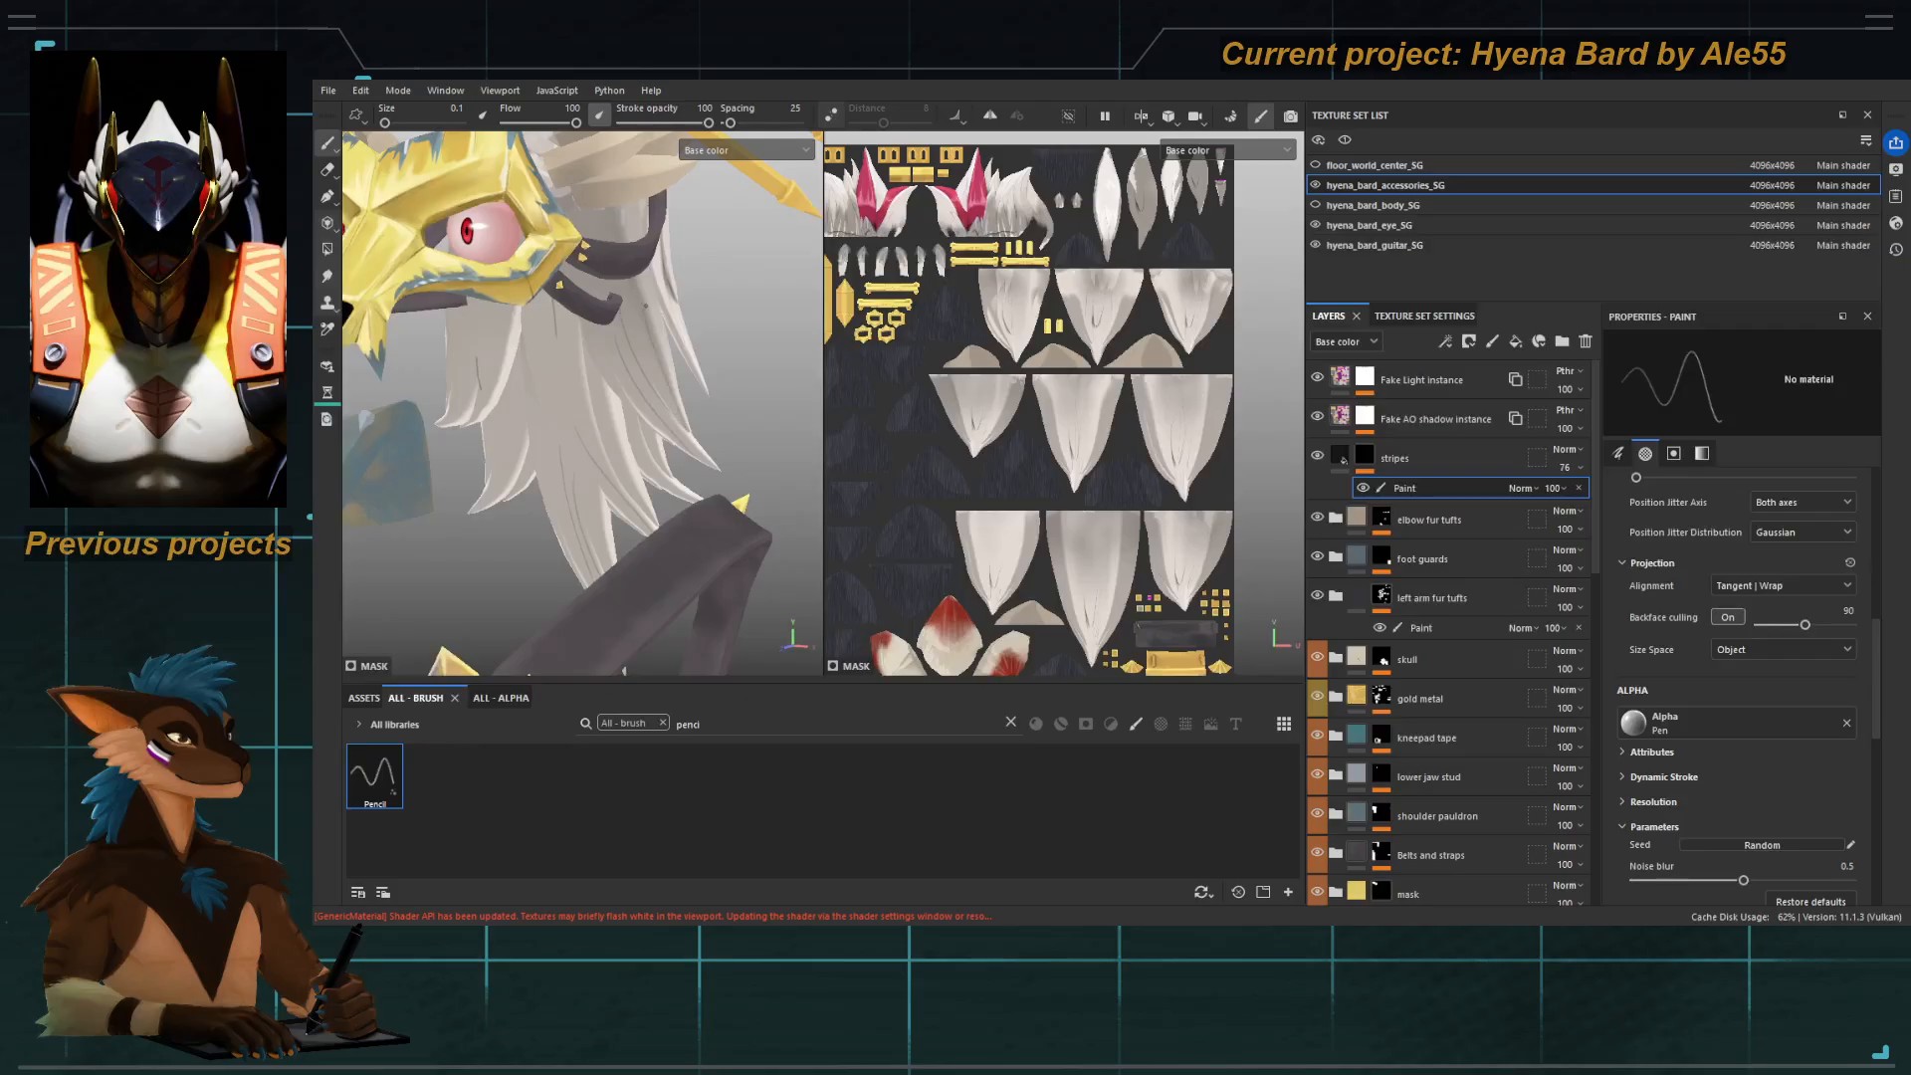
pyautogui.keyDown('alt'); pyautogui.moveTo(649, 374); pyautogui.dragTo(642, 383); pyautogui.keyUp('alt')
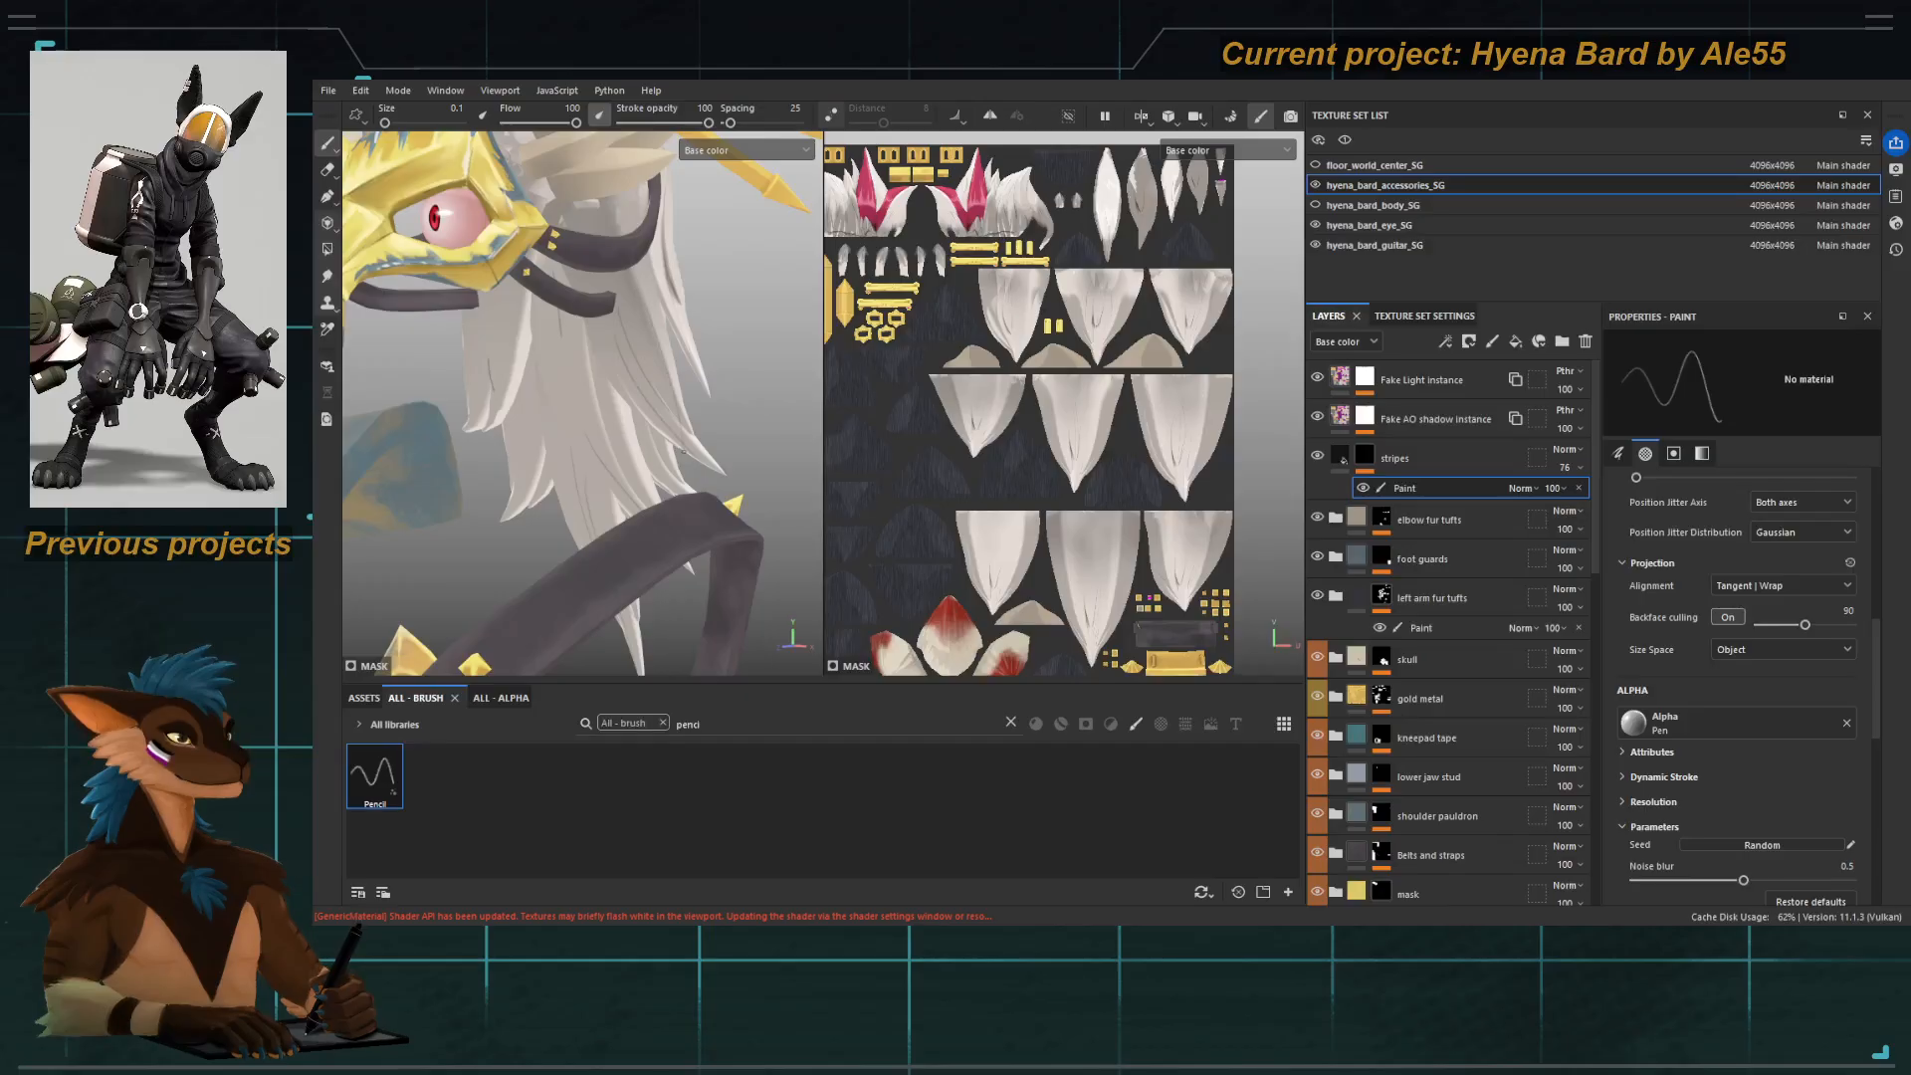
pyautogui.keyDown('alt'); pyautogui.moveTo(654, 342); pyautogui.dragTo(671, 429); pyautogui.keyUp('alt')
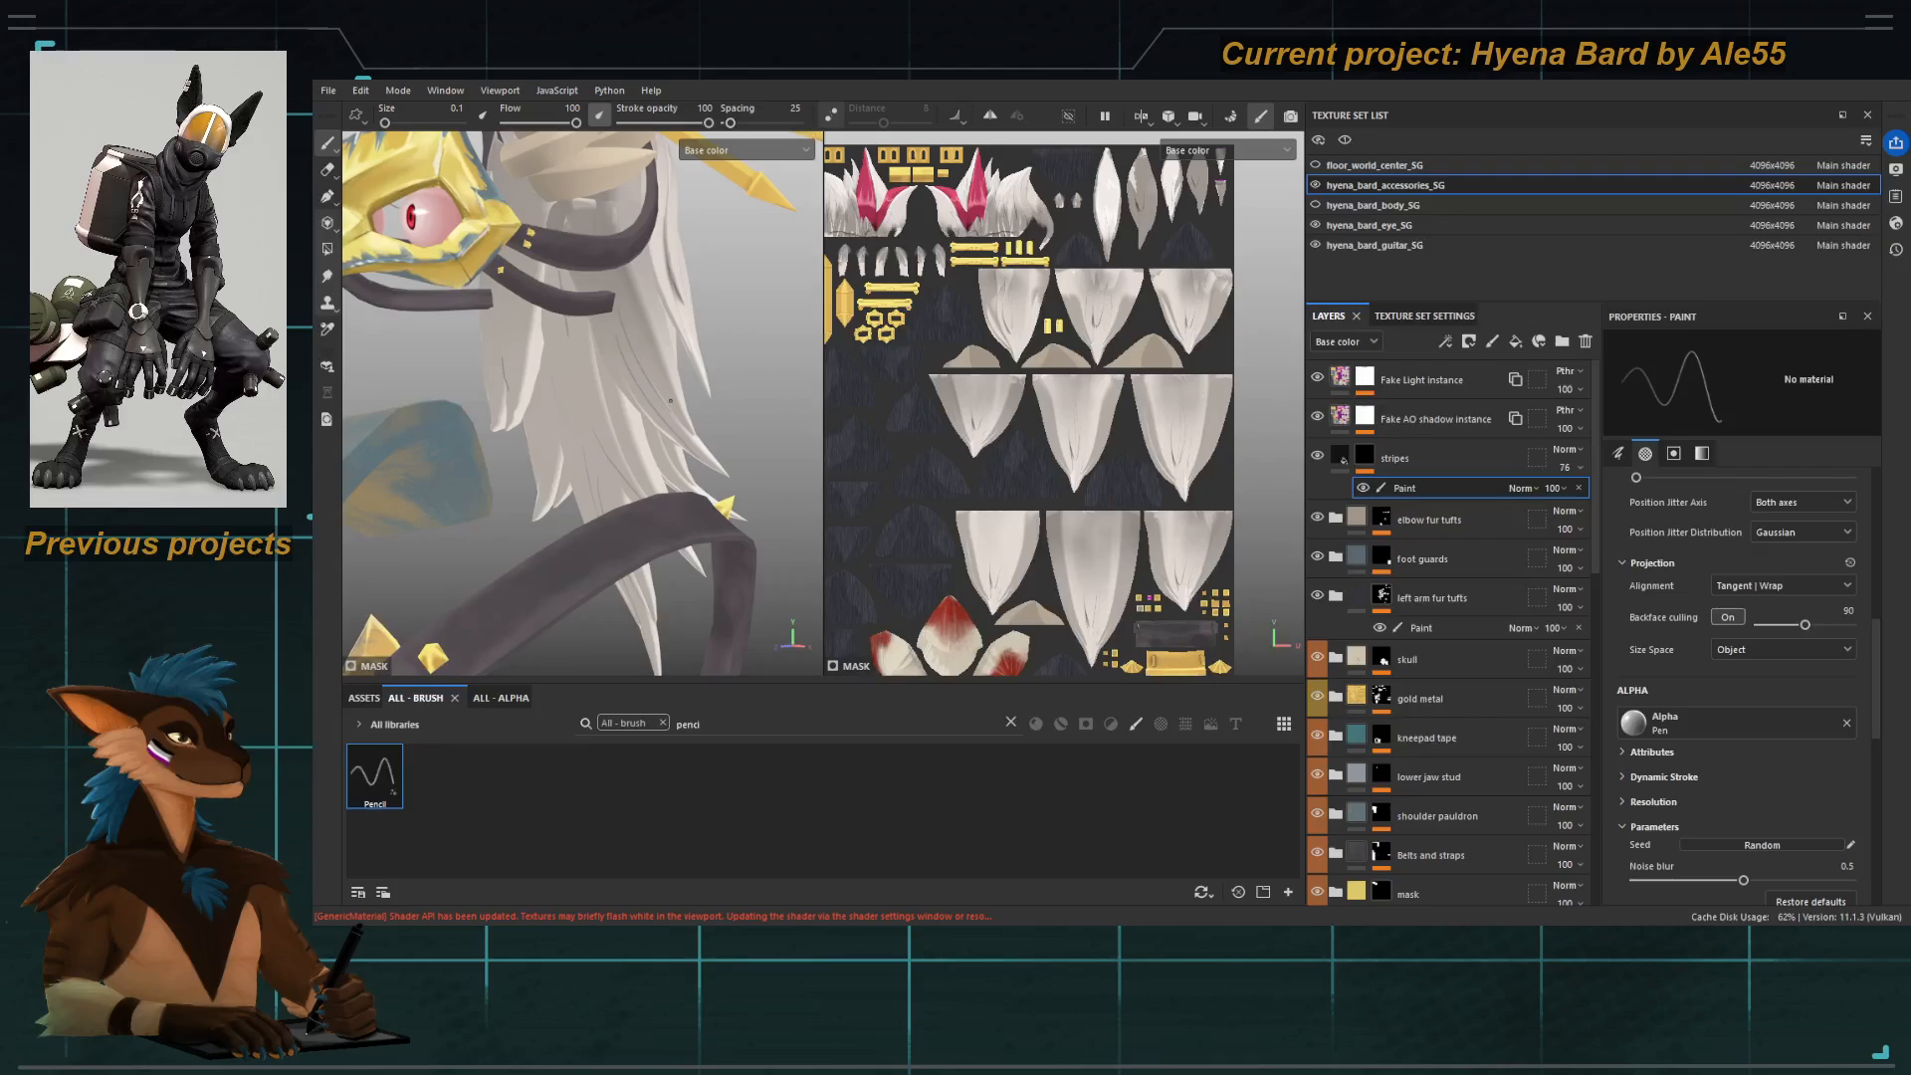
# Turn on Lazy Mouse at distance 8 and draw more smooth strand lines across the inner back hair.
pyautogui.click(832, 117)
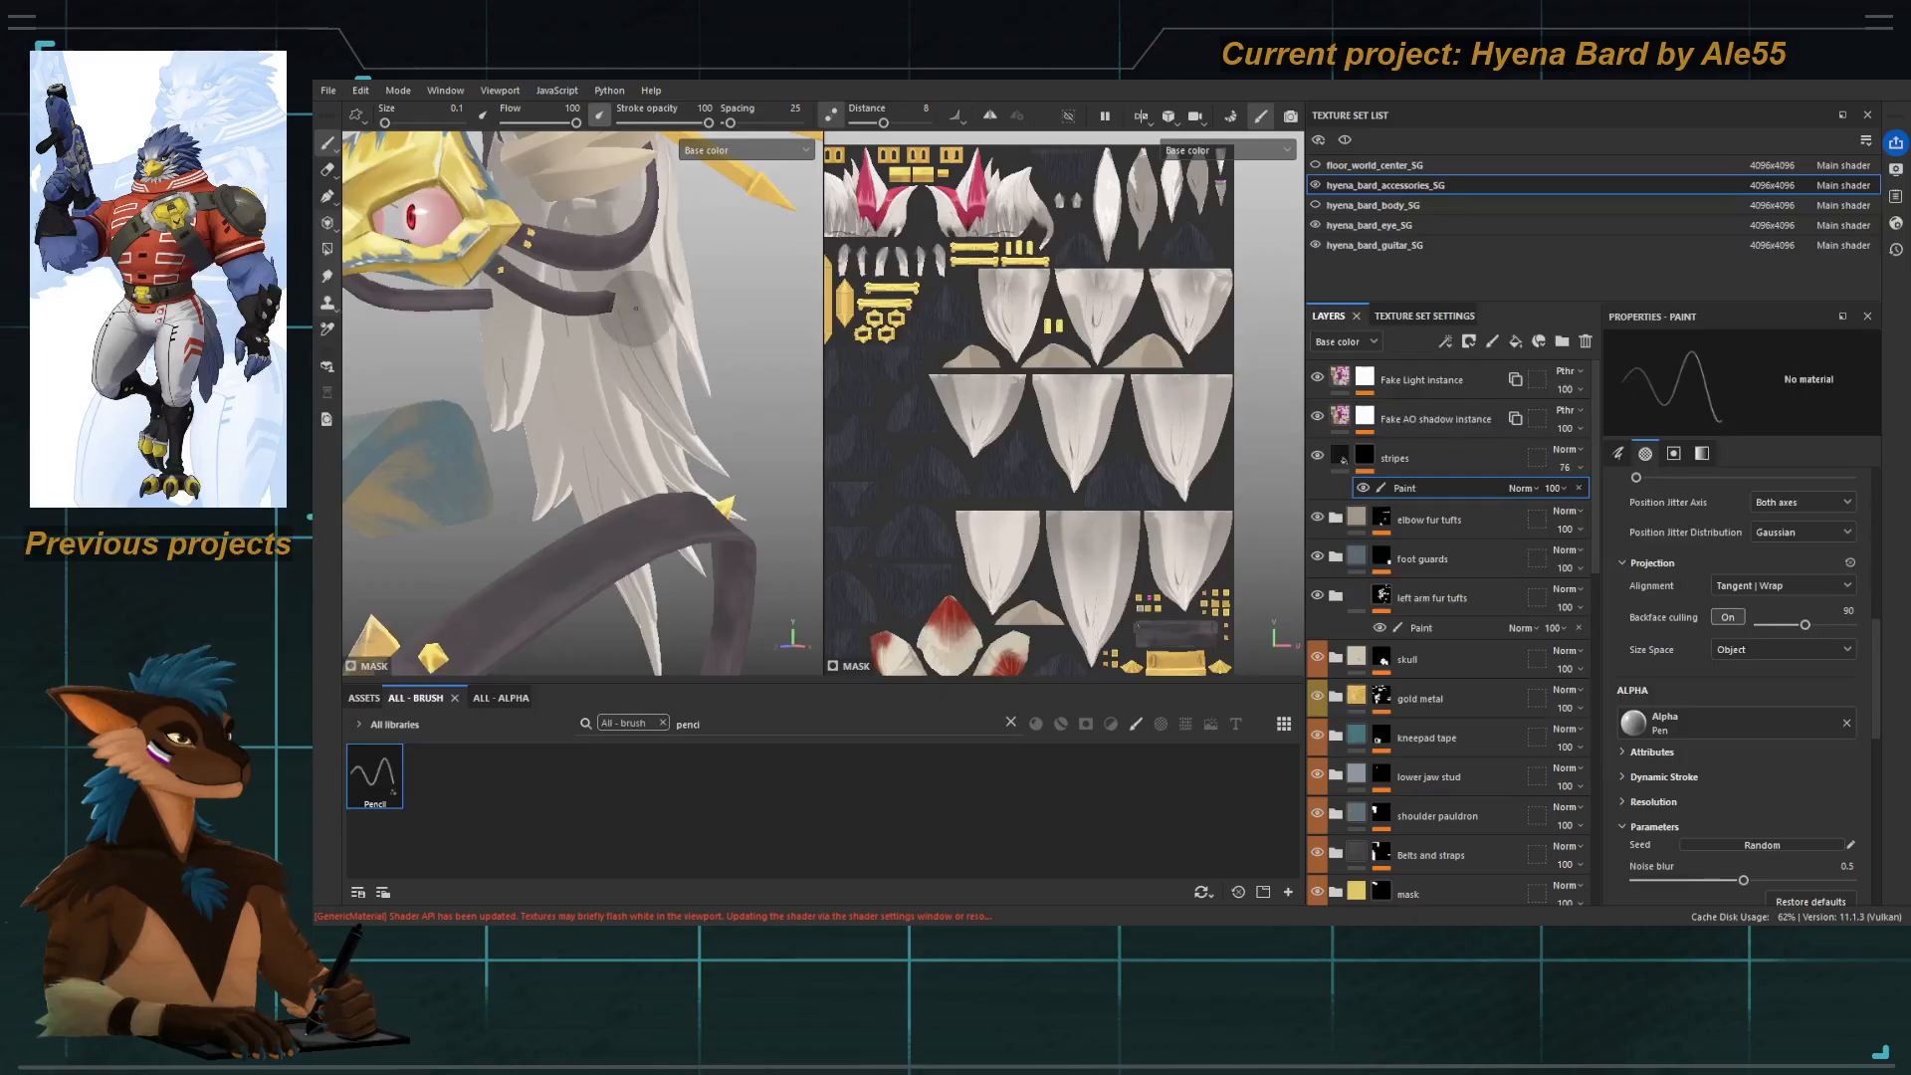
pyautogui.keyDown('alt'); pyautogui.moveTo(639, 391); pyautogui.dragTo(594, 389); pyautogui.keyUp('alt')
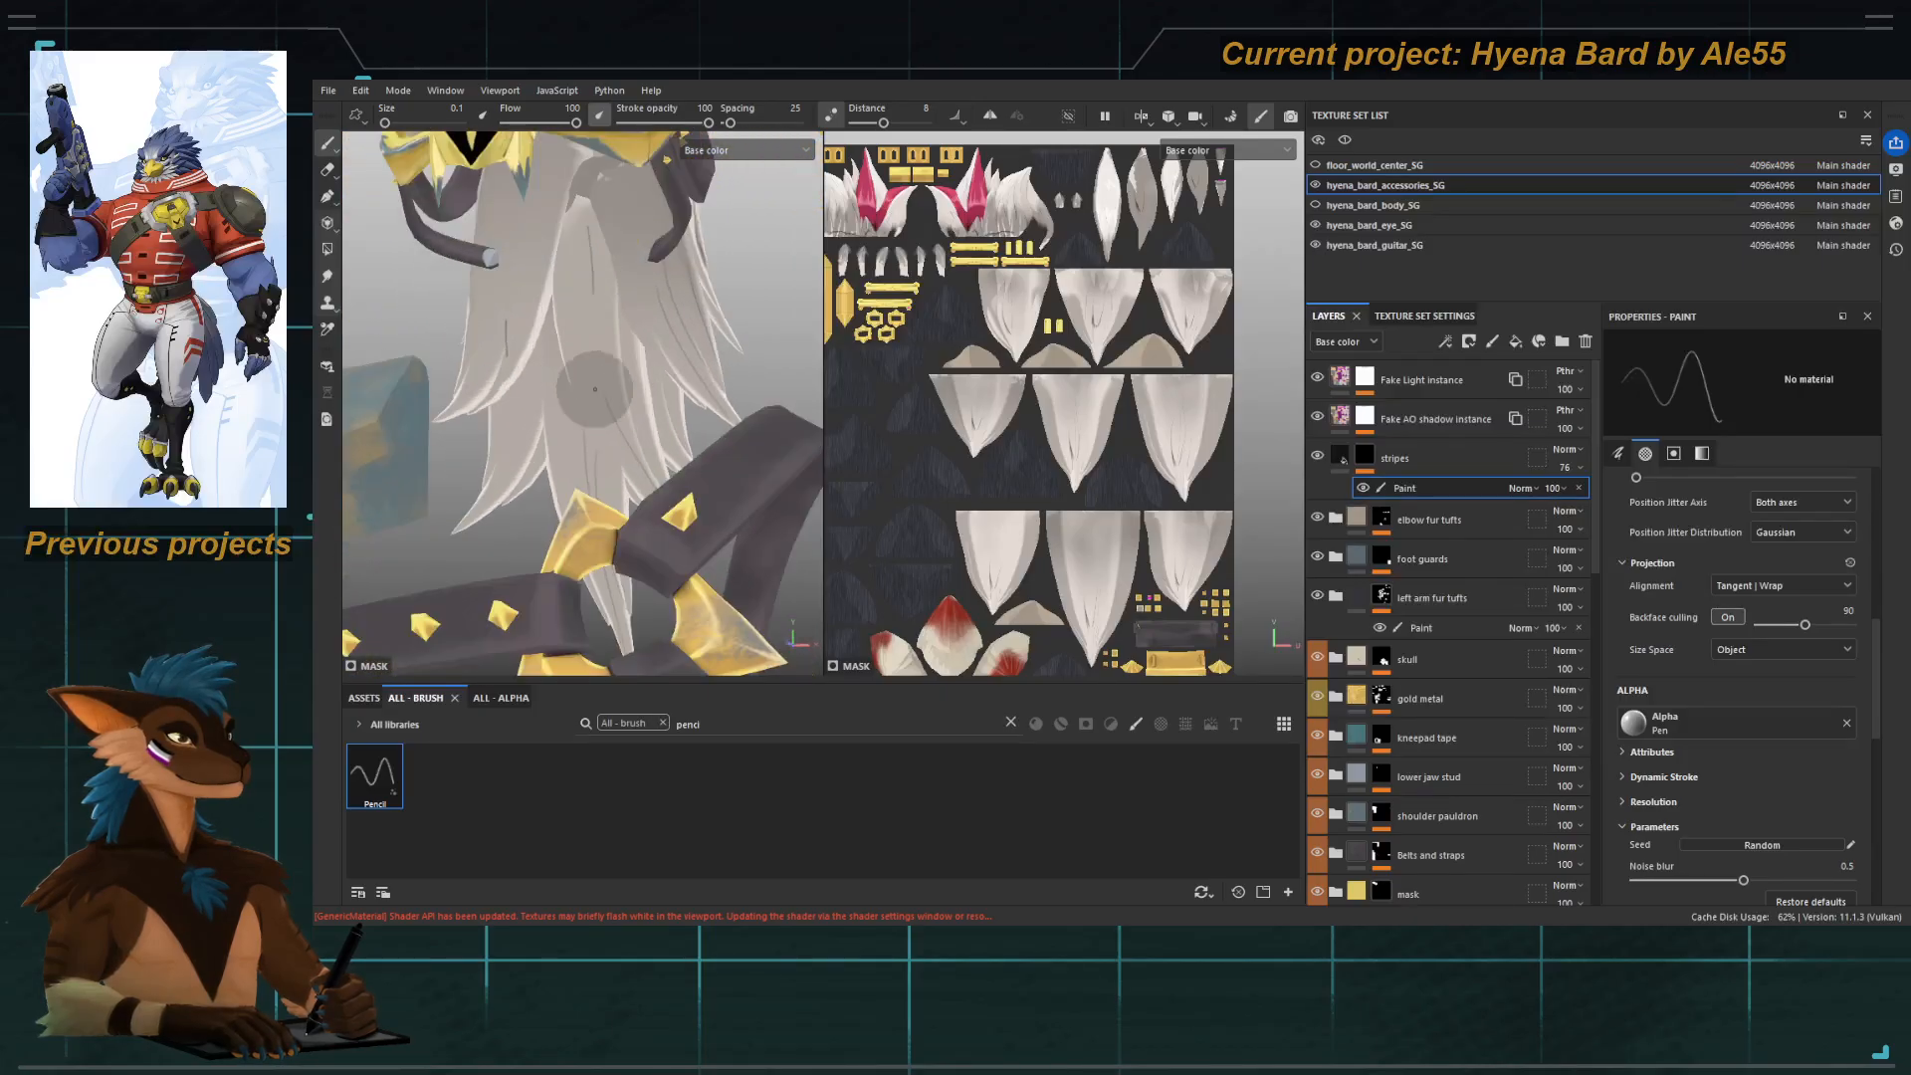
pyautogui.moveTo(616, 298)
pyautogui.keyDown('alt'); pyautogui.mouseDown()
pyautogui.moveTo(604, 335)
pyautogui.moveTo(537, 360)
pyautogui.moveTo(538, 344)
pyautogui.mouseUp(); pyautogui.keyUp('alt')
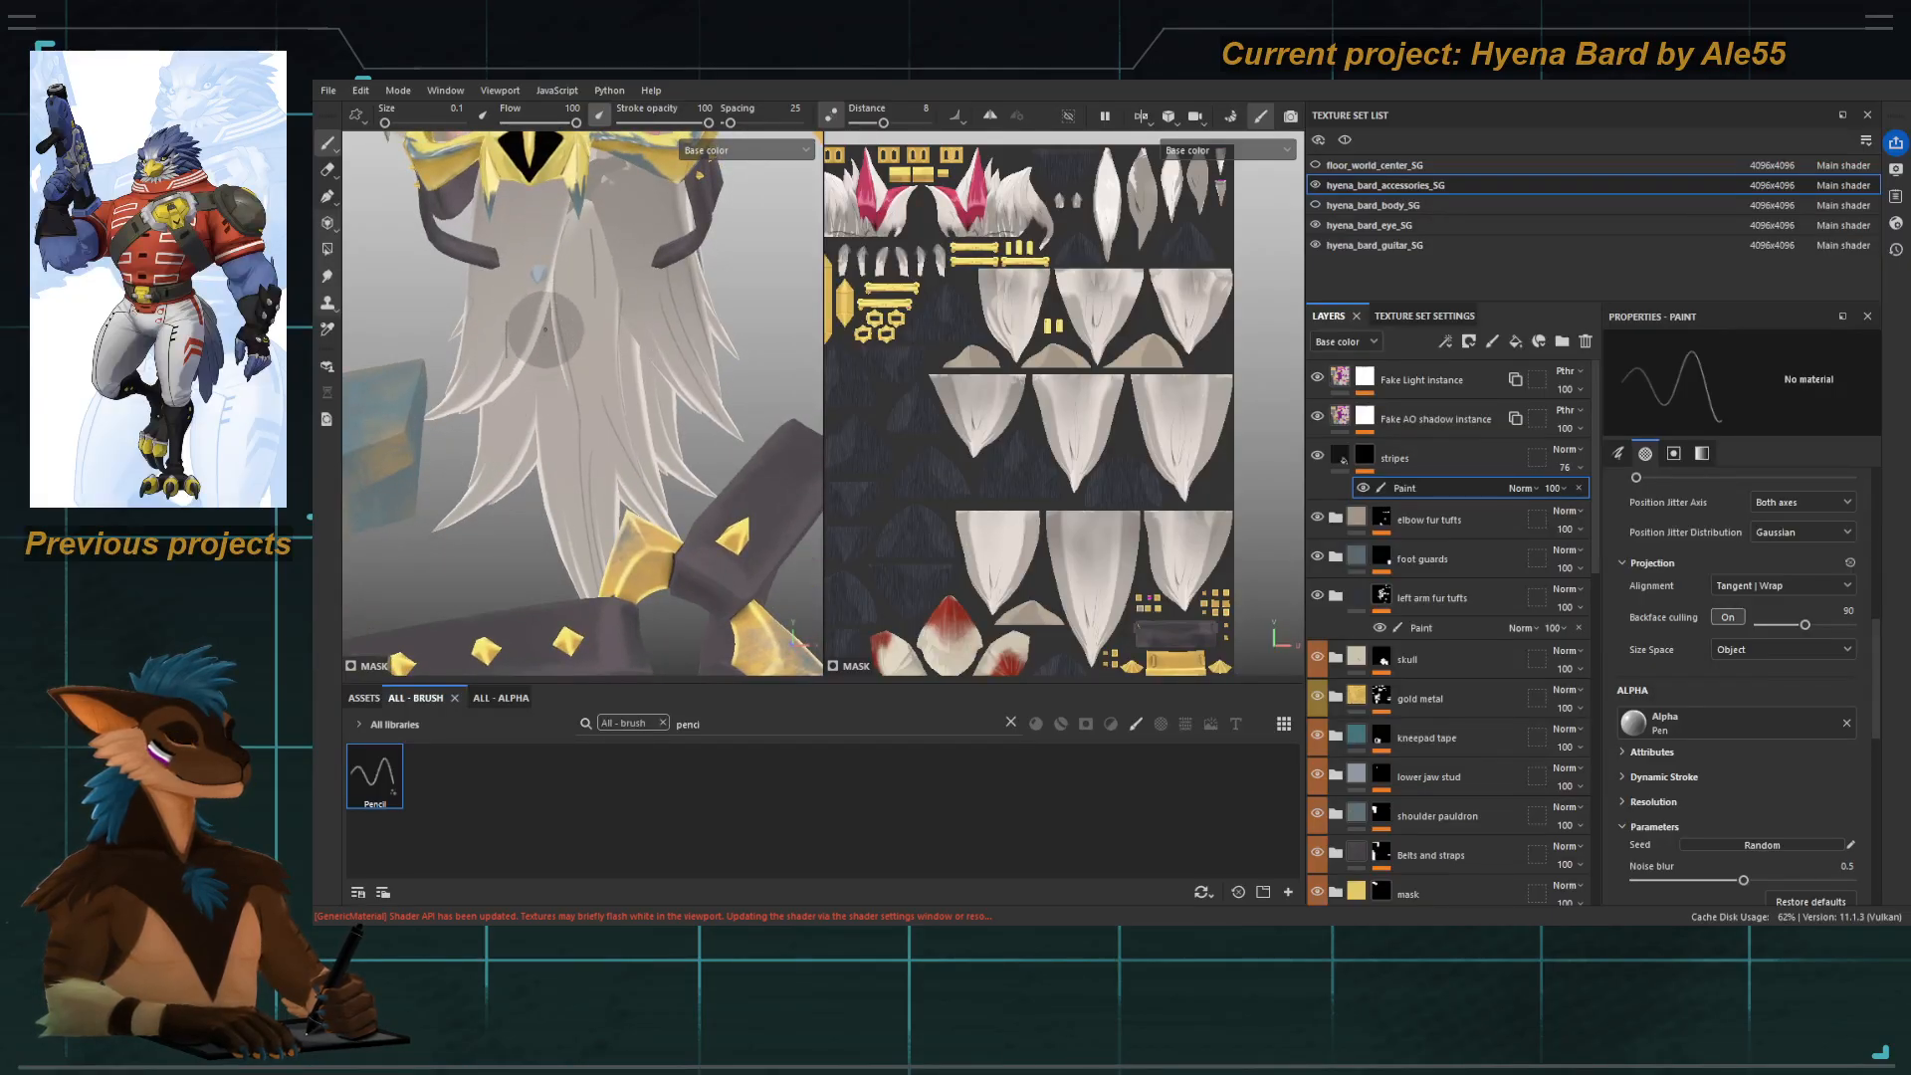
pyautogui.moveTo(509, 448)
pyautogui.keyDown('alt'); pyautogui.mouseDown()
pyautogui.moveTo(538, 398)
pyautogui.moveTo(512, 443)
pyautogui.moveTo(531, 423)
pyautogui.mouseUp(); pyautogui.keyUp('alt')
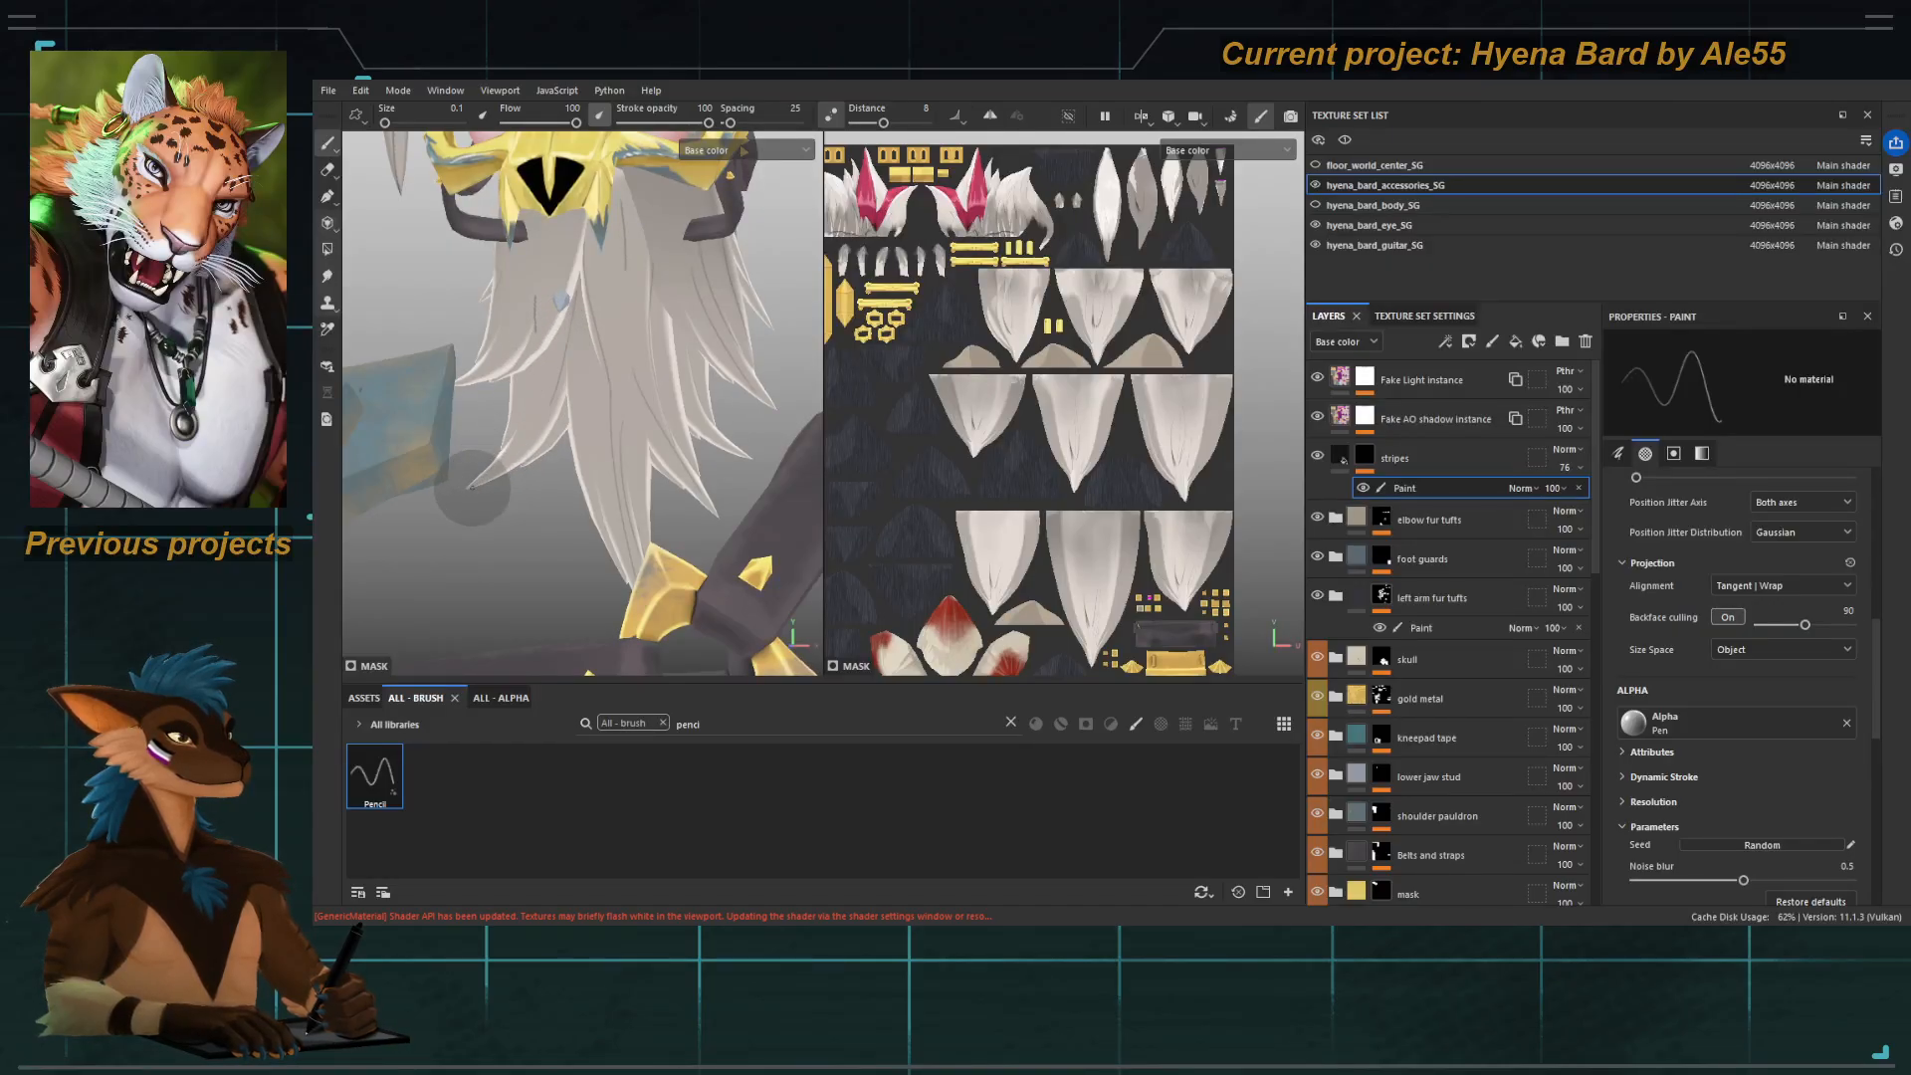
pyautogui.moveTo(522, 418)
pyautogui.keyDown('alt'); pyautogui.mouseDown()
pyautogui.moveTo(588, 436)
pyautogui.moveTo(583, 459)
pyautogui.moveTo(584, 419)
pyautogui.mouseUp(); pyautogui.keyUp('alt')
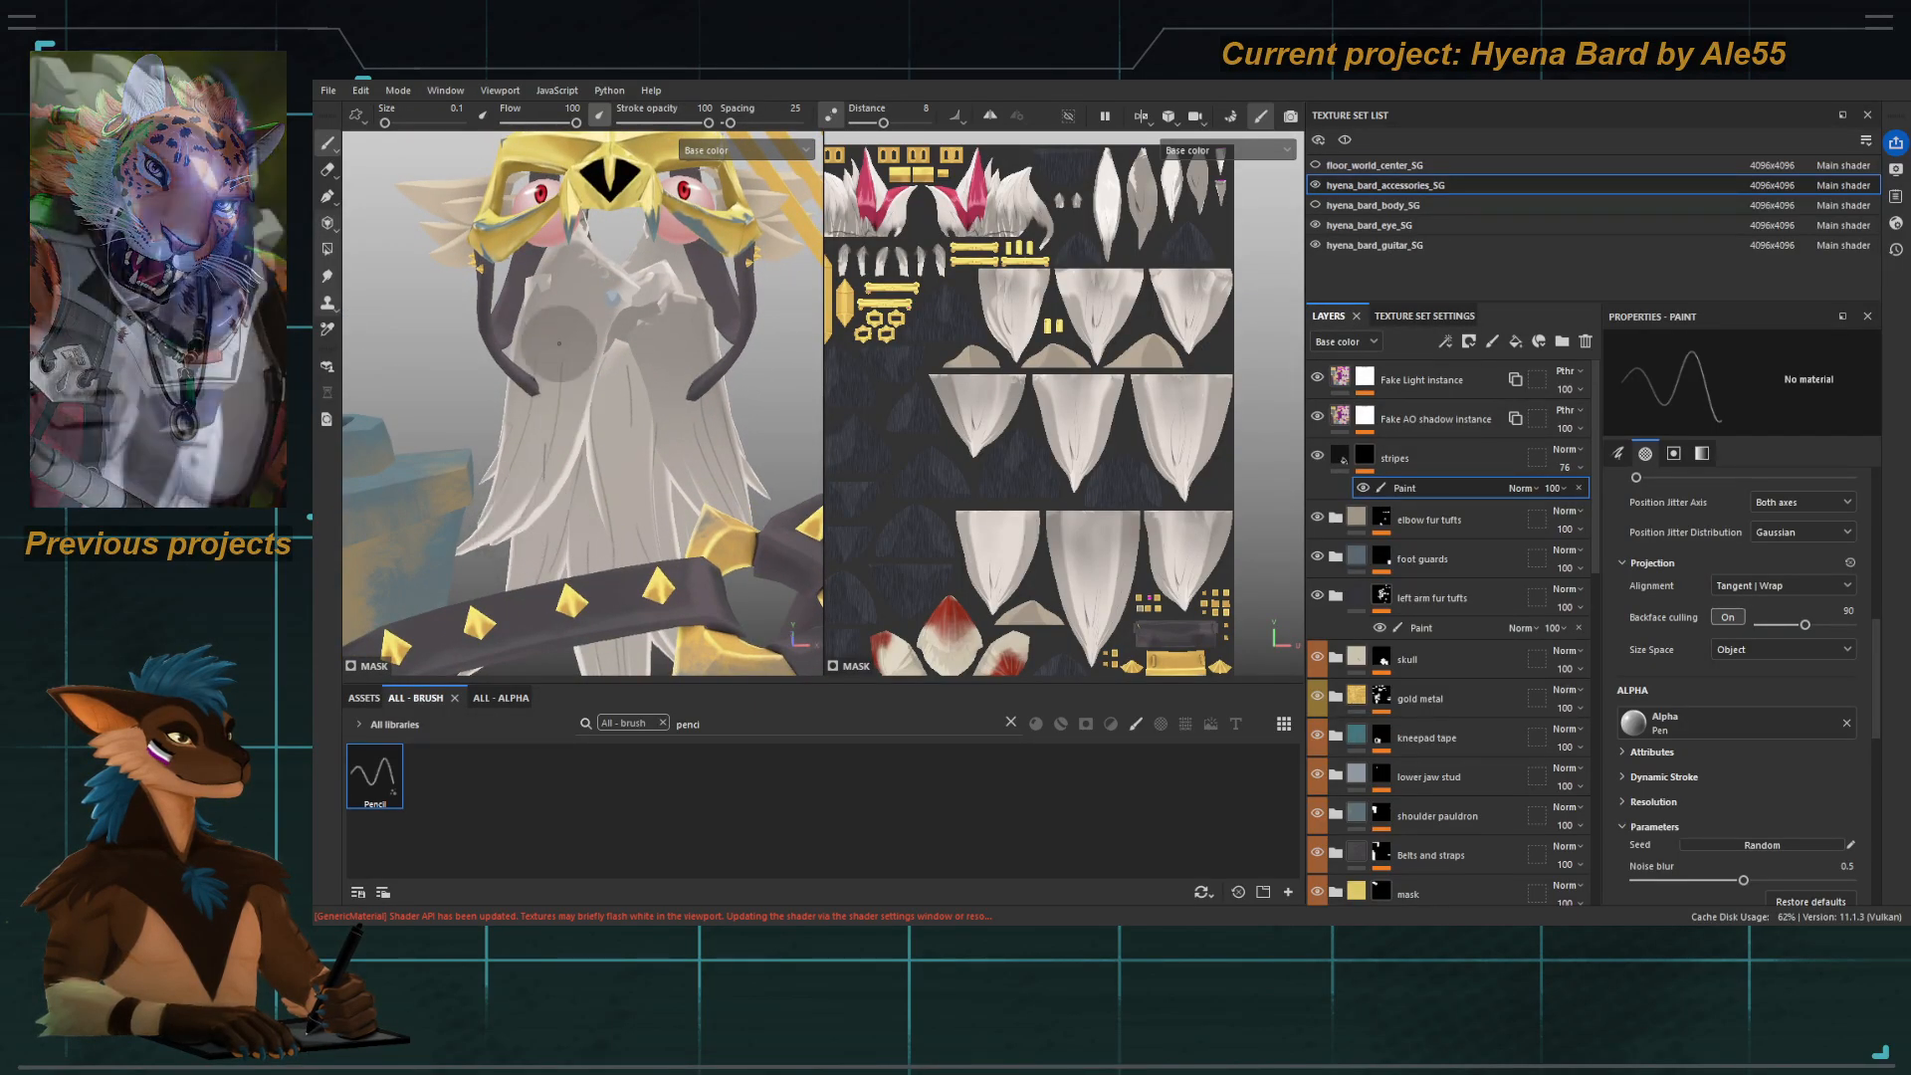
# Set the eraser's flow to 85, clean up strand lines on the side of the back hair, and turn off Lazy Mouse.
pyautogui.keyDown('alt'); pyautogui.moveTo(558, 335); pyautogui.dragTo(682, 446); pyautogui.keyUp('alt')
pyautogui.keyDown('alt'); pyautogui.moveTo(487, 453); pyautogui.dragTo(520, 469); pyautogui.keyUp('alt')
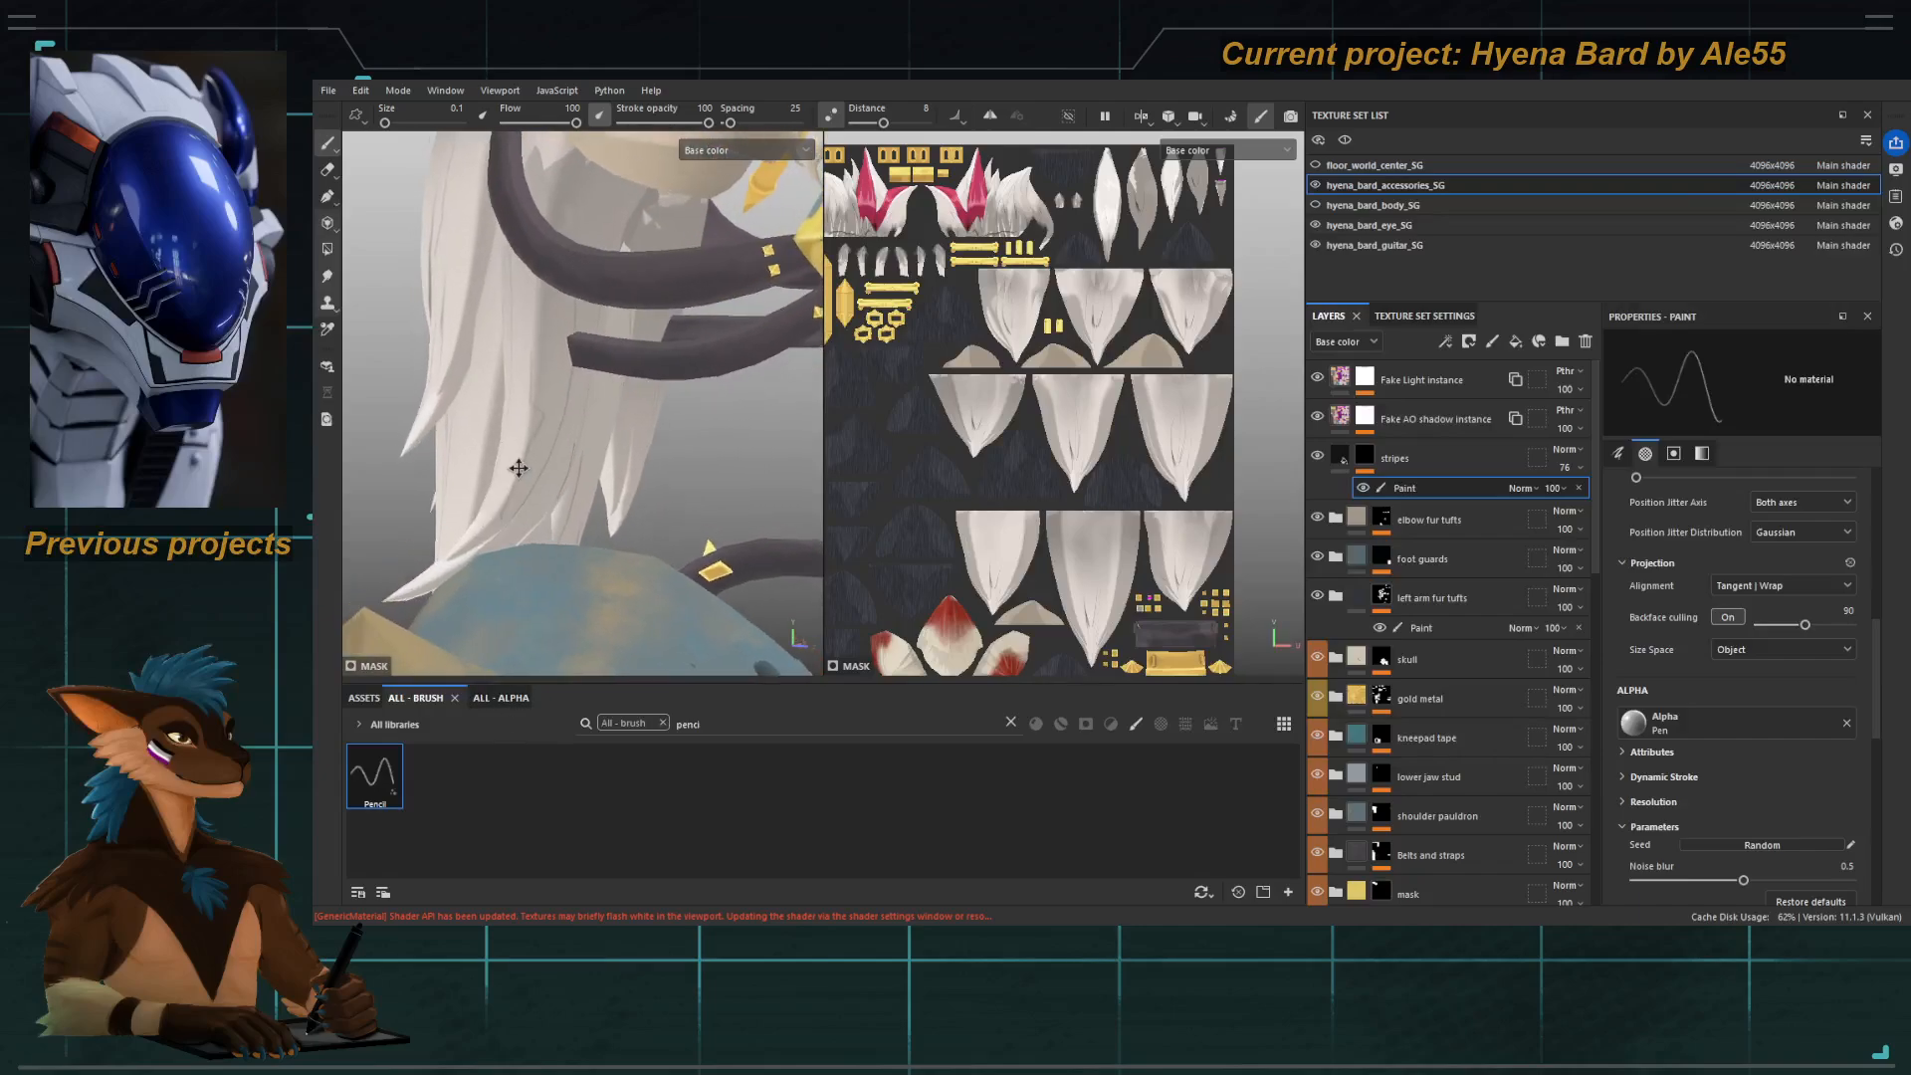
pyautogui.keyDown('alt'); pyautogui.moveTo(520, 469); pyautogui.dragTo(546, 468, button='right'); pyautogui.keyUp('alt')
pyautogui.press('e')
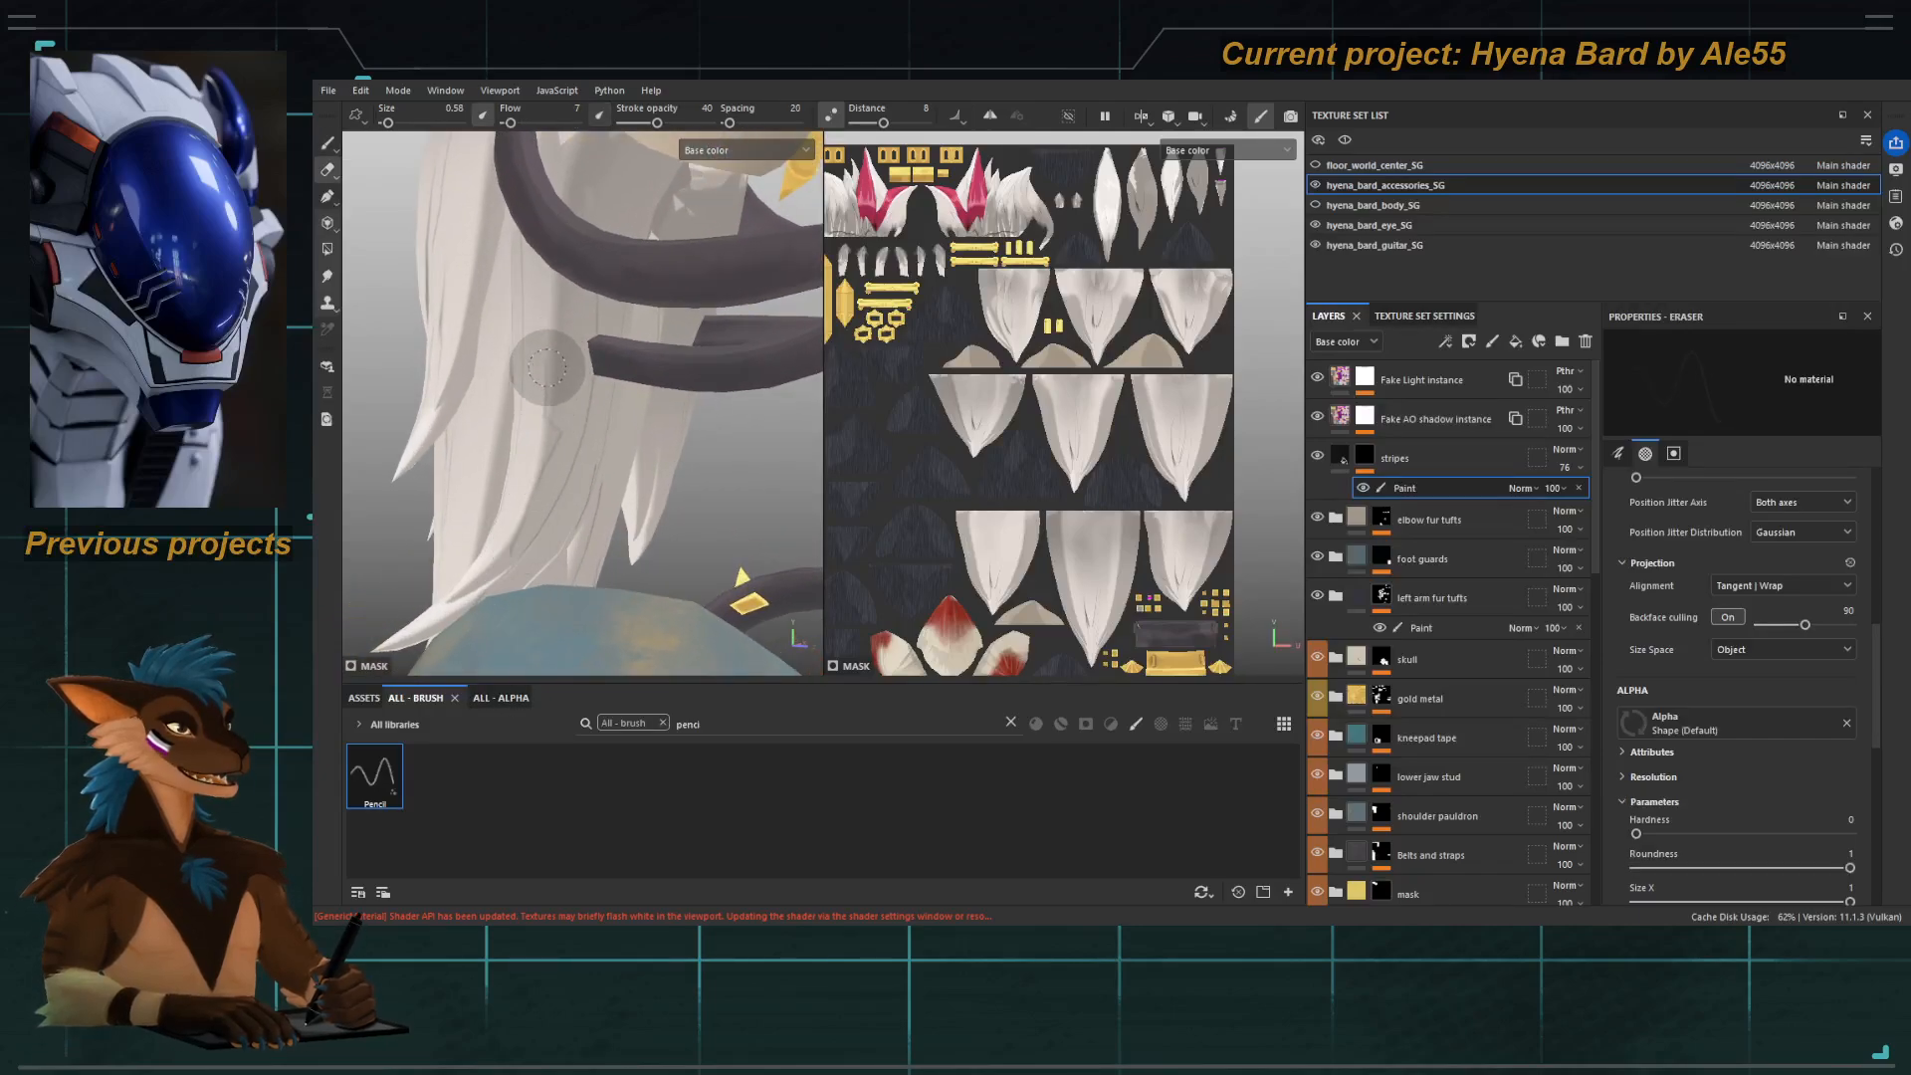
pyautogui.click(599, 115)
pyautogui.moveTo(532, 122); pyautogui.dragTo(565, 122)
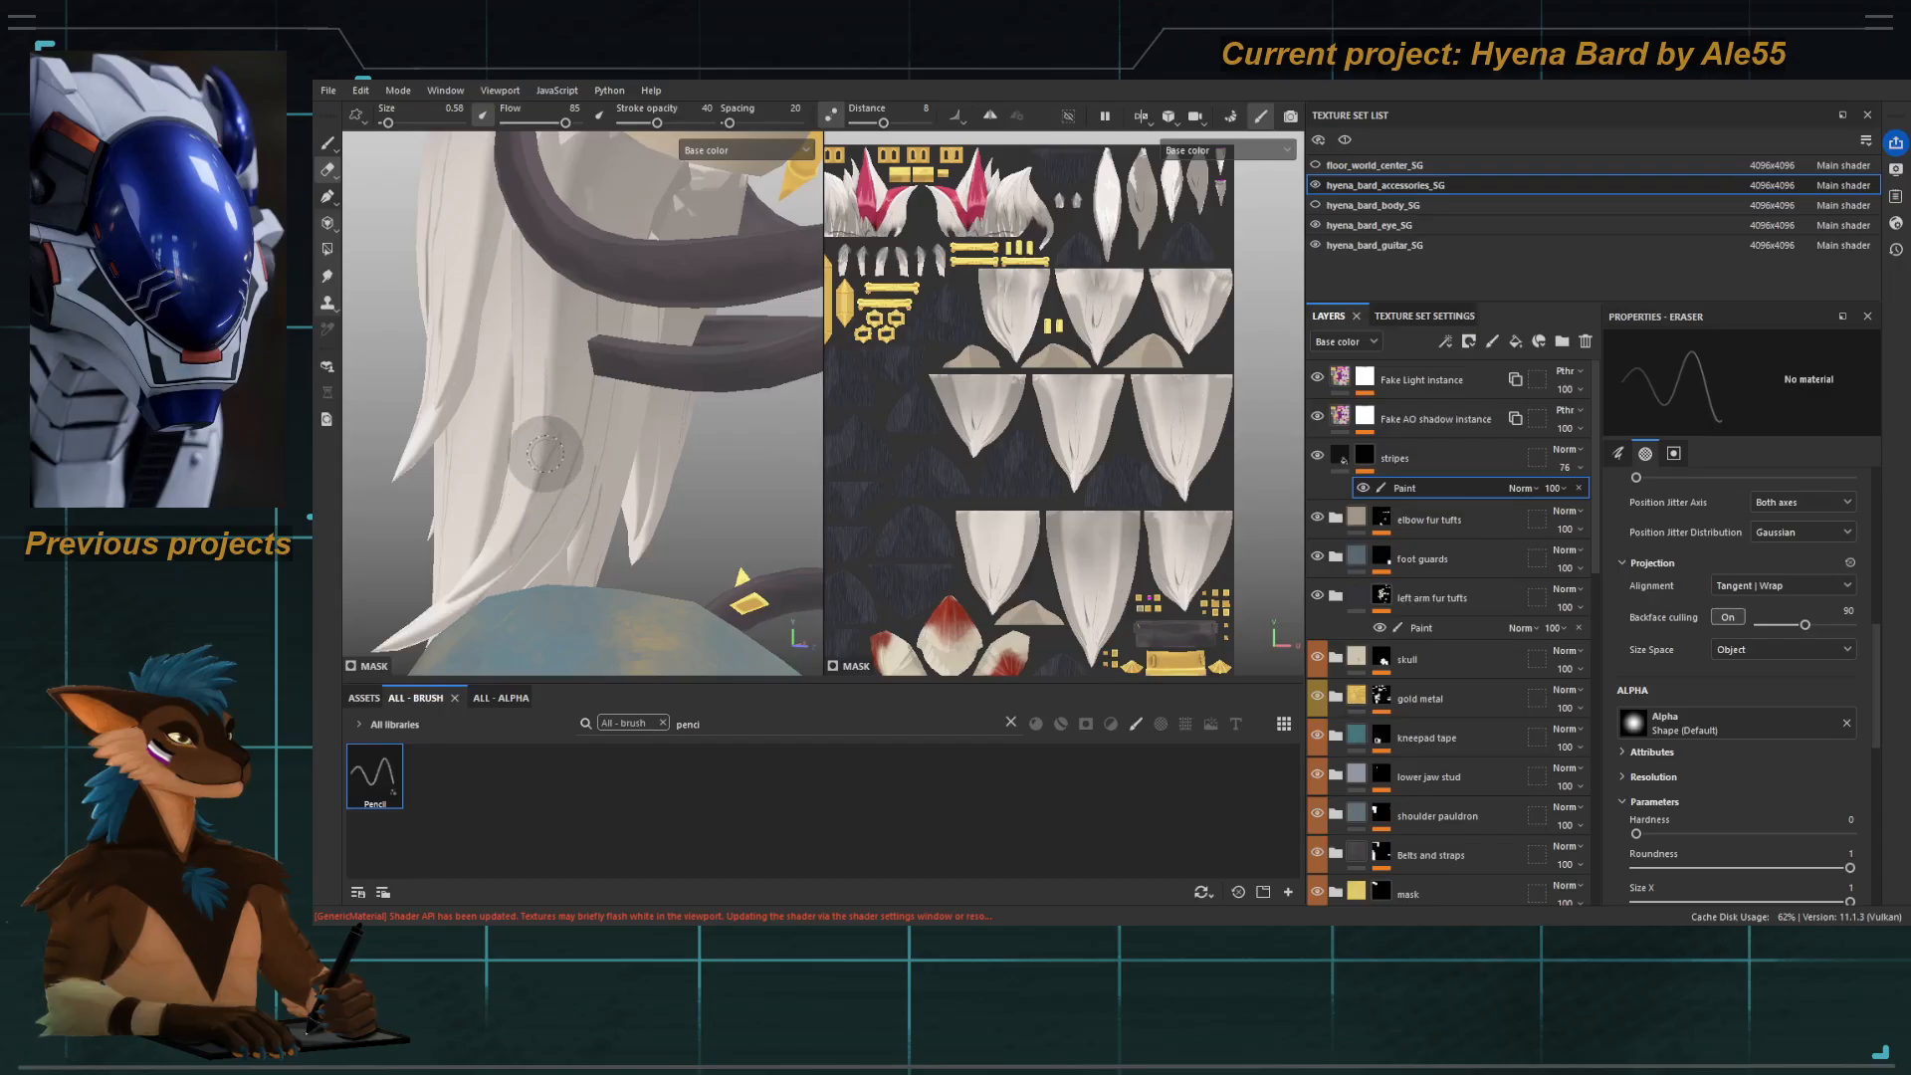
pyautogui.press('d')
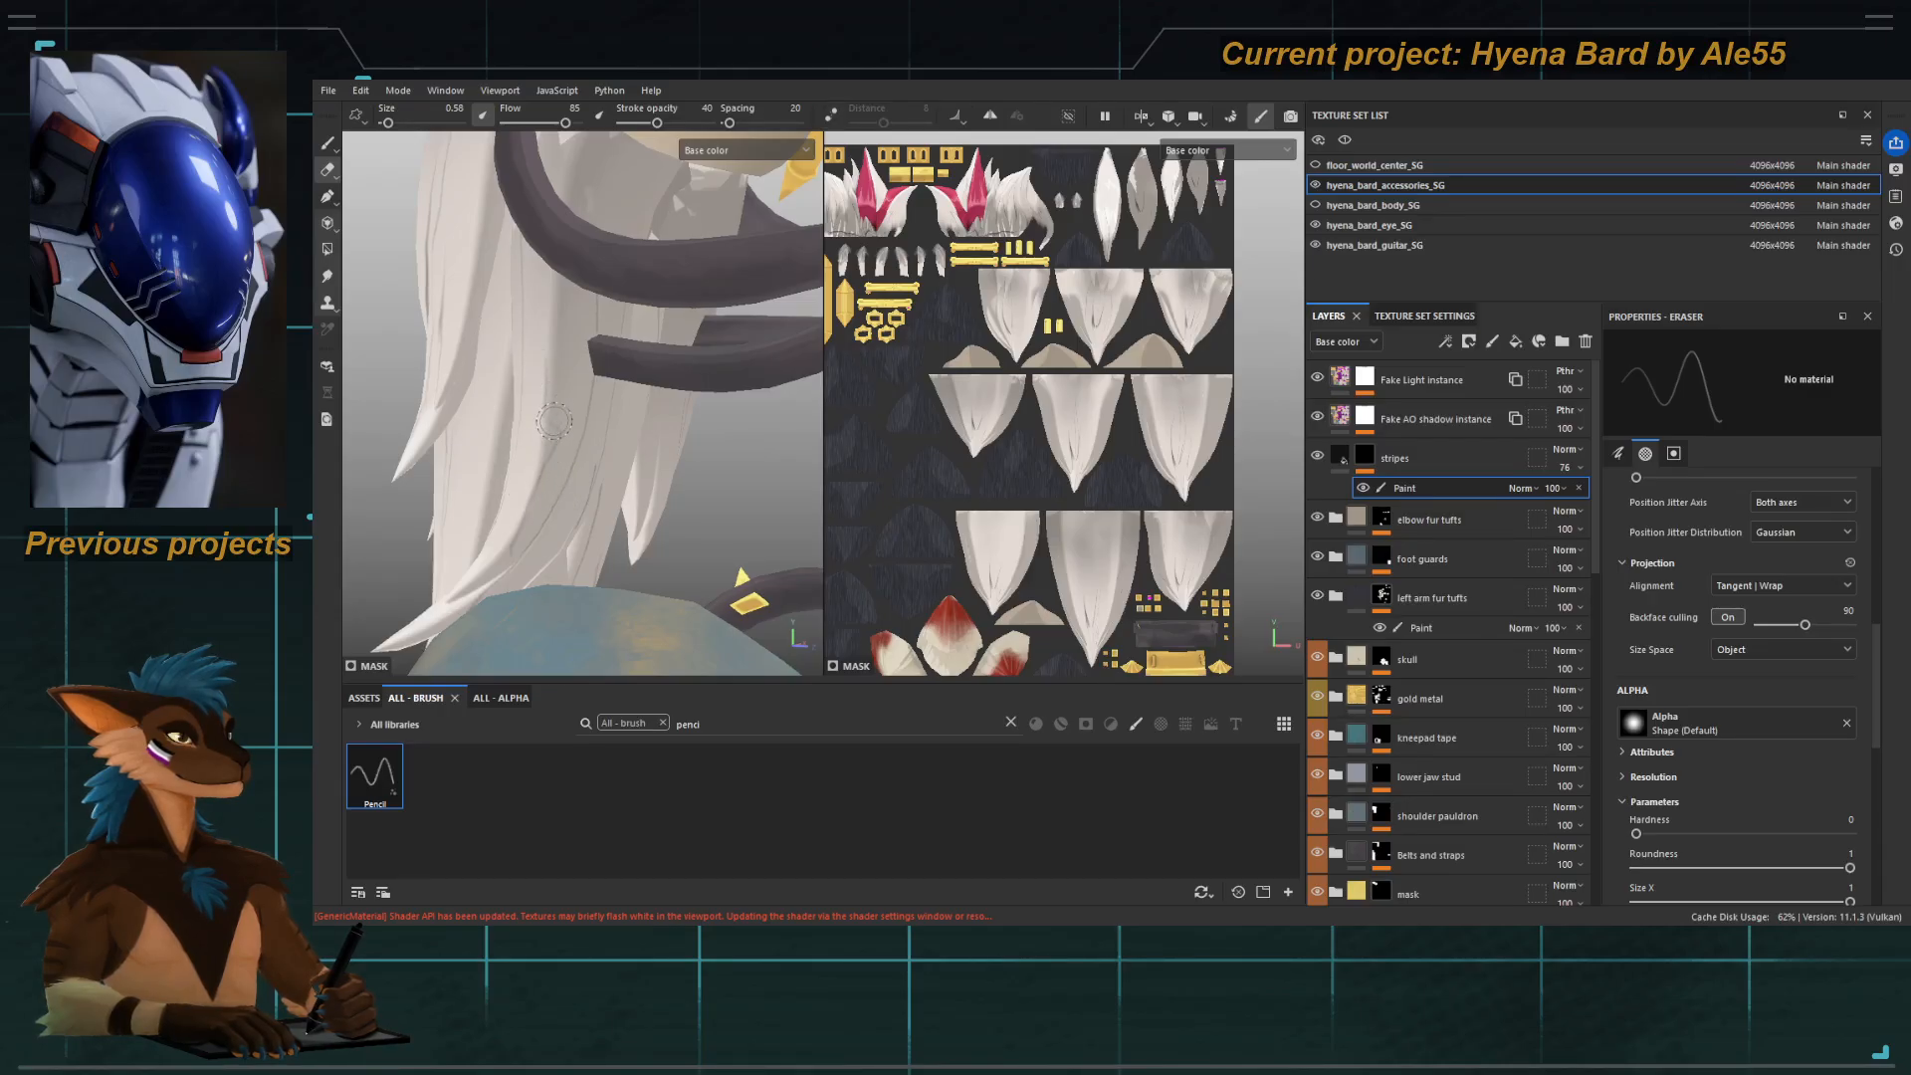
# Show the stripes mask with its Paint effect hidden and erase strand lines on the hair's side at stroke opacity 100.
pyautogui.click(1366, 456)
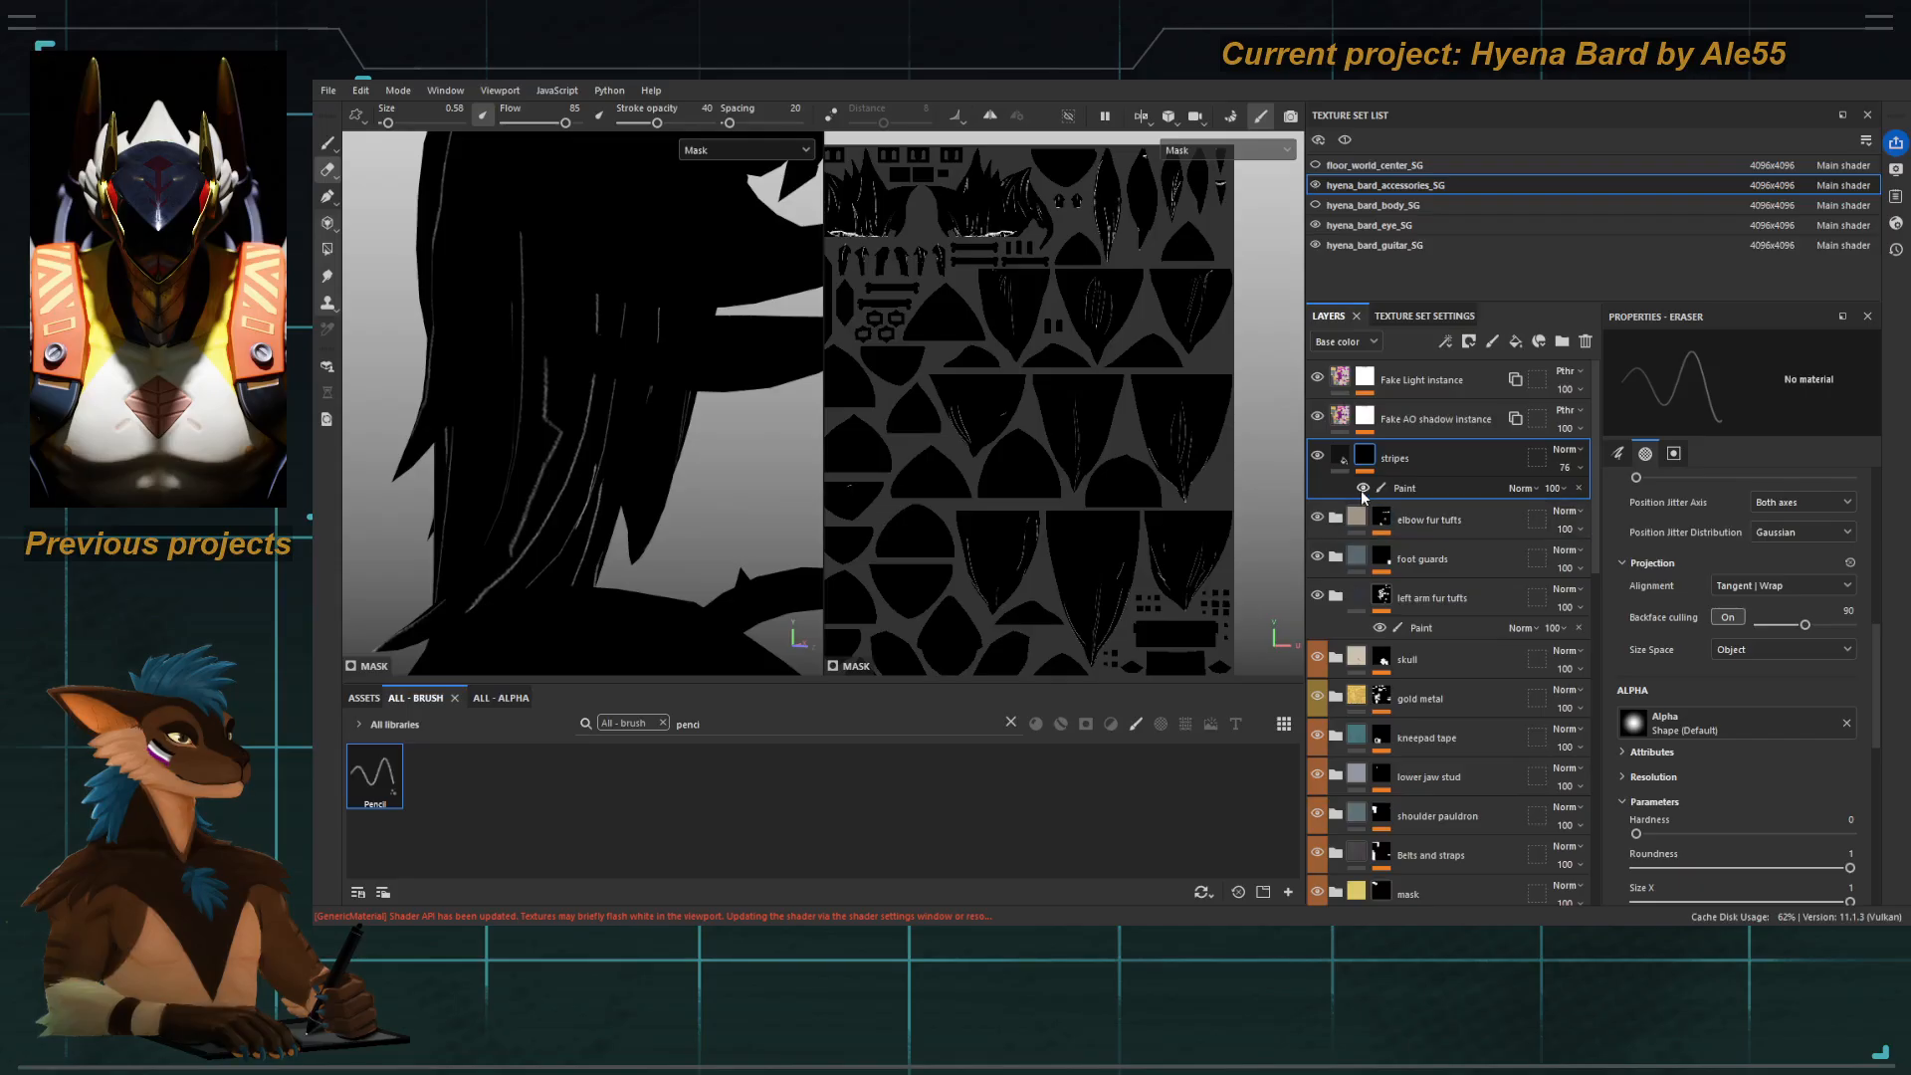
pyautogui.click(1364, 488)
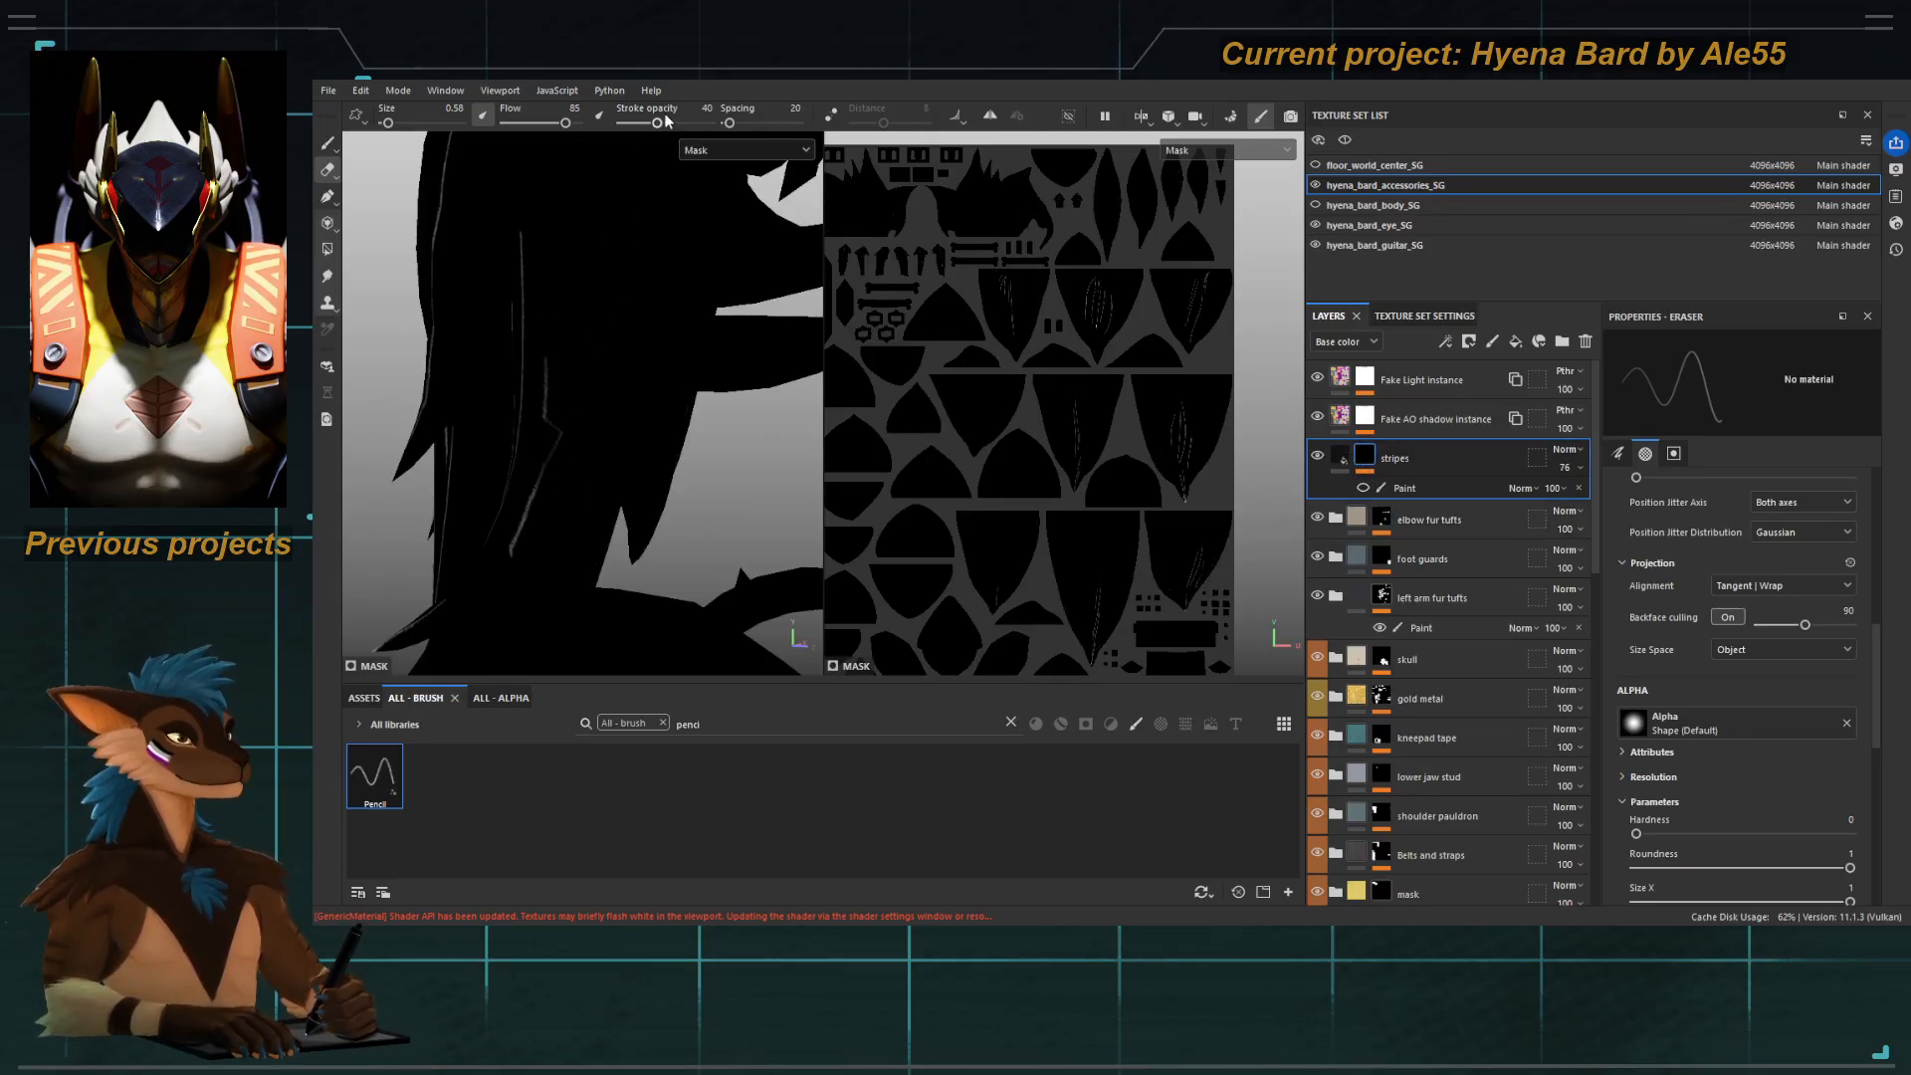
pyautogui.moveTo(659, 122); pyautogui.dragTo(718, 139)
pyautogui.moveTo(555, 460); pyautogui.dragTo(555, 424)
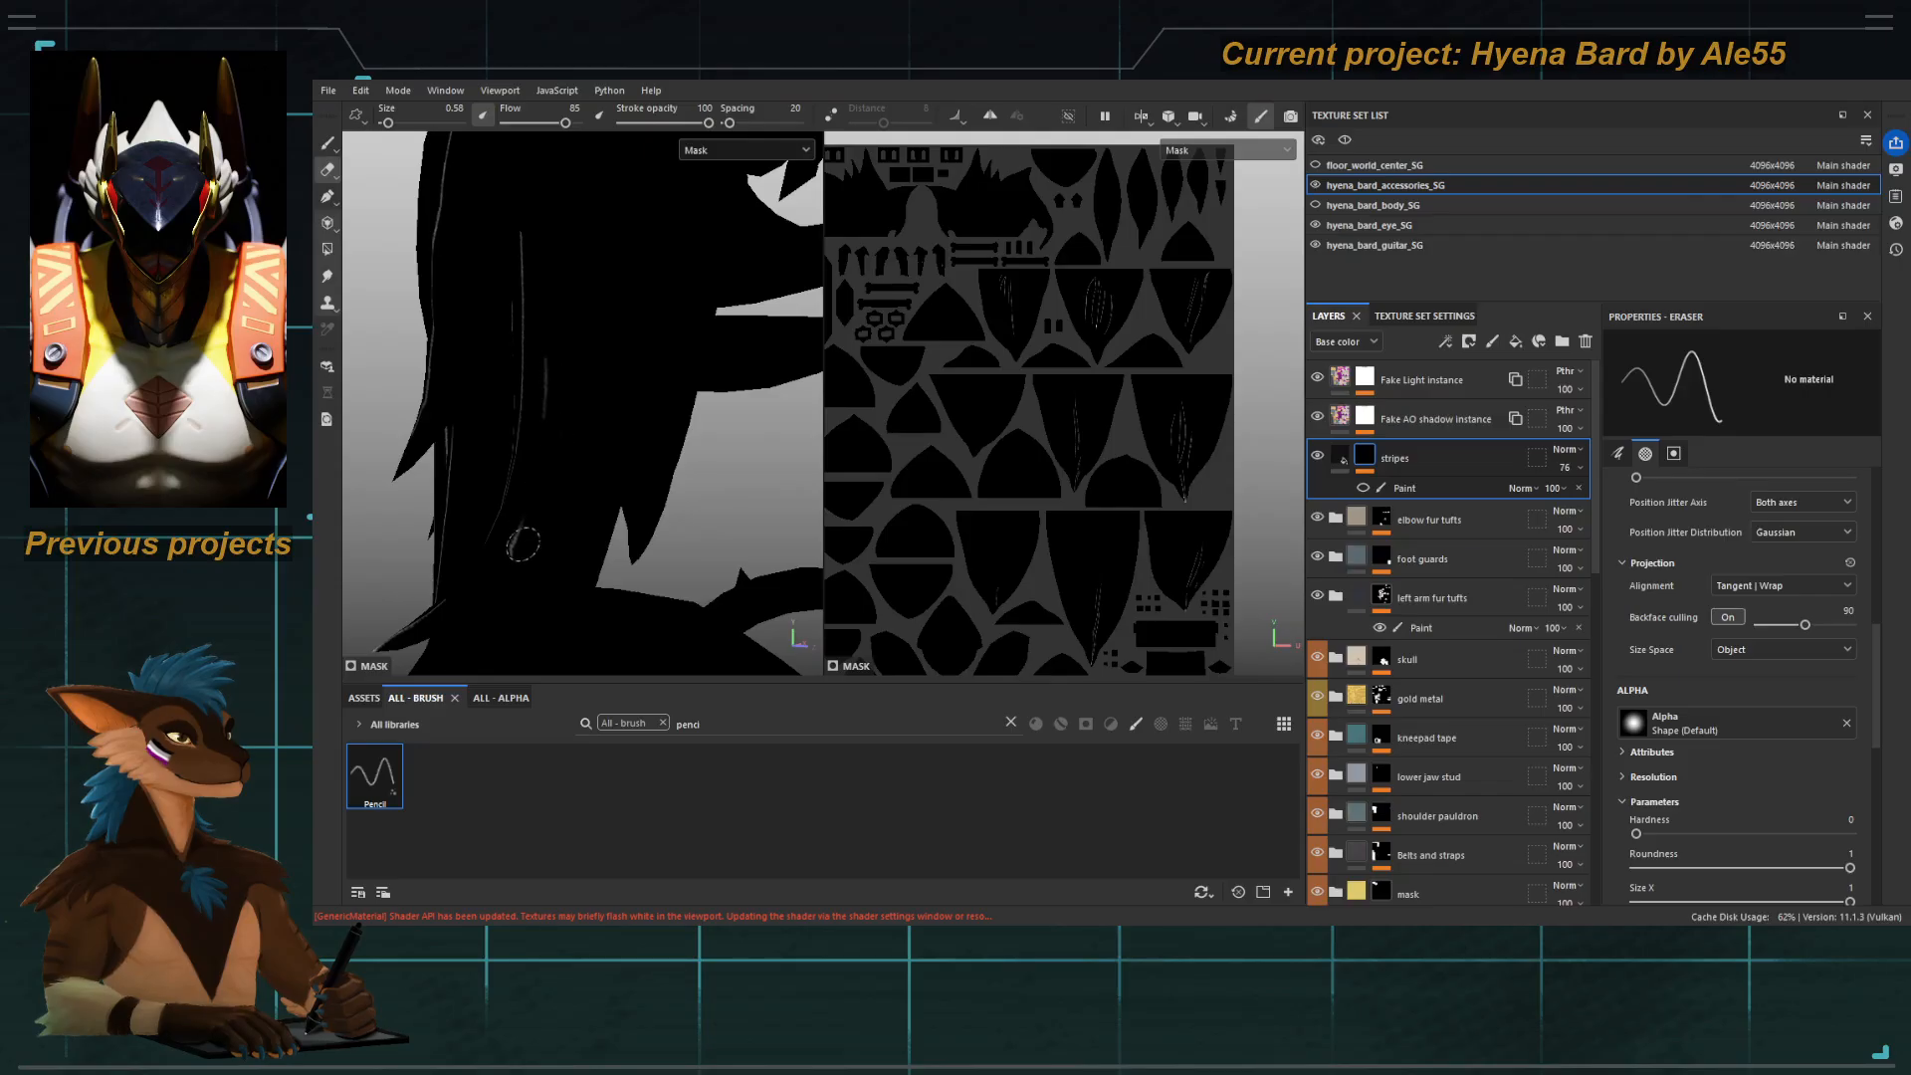
pyautogui.moveTo(507, 567); pyautogui.dragTo(568, 353)
# Make the stripes layer's Paint effect visible again and examine its strand lines on the mask up close.
pyautogui.keyDown('alt'); pyautogui.moveTo(537, 366); pyautogui.dragTo(467, 398, button='right'); pyautogui.keyUp('alt')
pyautogui.keyDown('alt'); pyautogui.moveTo(468, 398); pyautogui.dragTo(393, 308); pyautogui.keyUp('alt')
pyautogui.keyDown('alt'); pyautogui.moveTo(393, 309); pyautogui.dragTo(457, 325, button='right'); pyautogui.keyUp('alt')
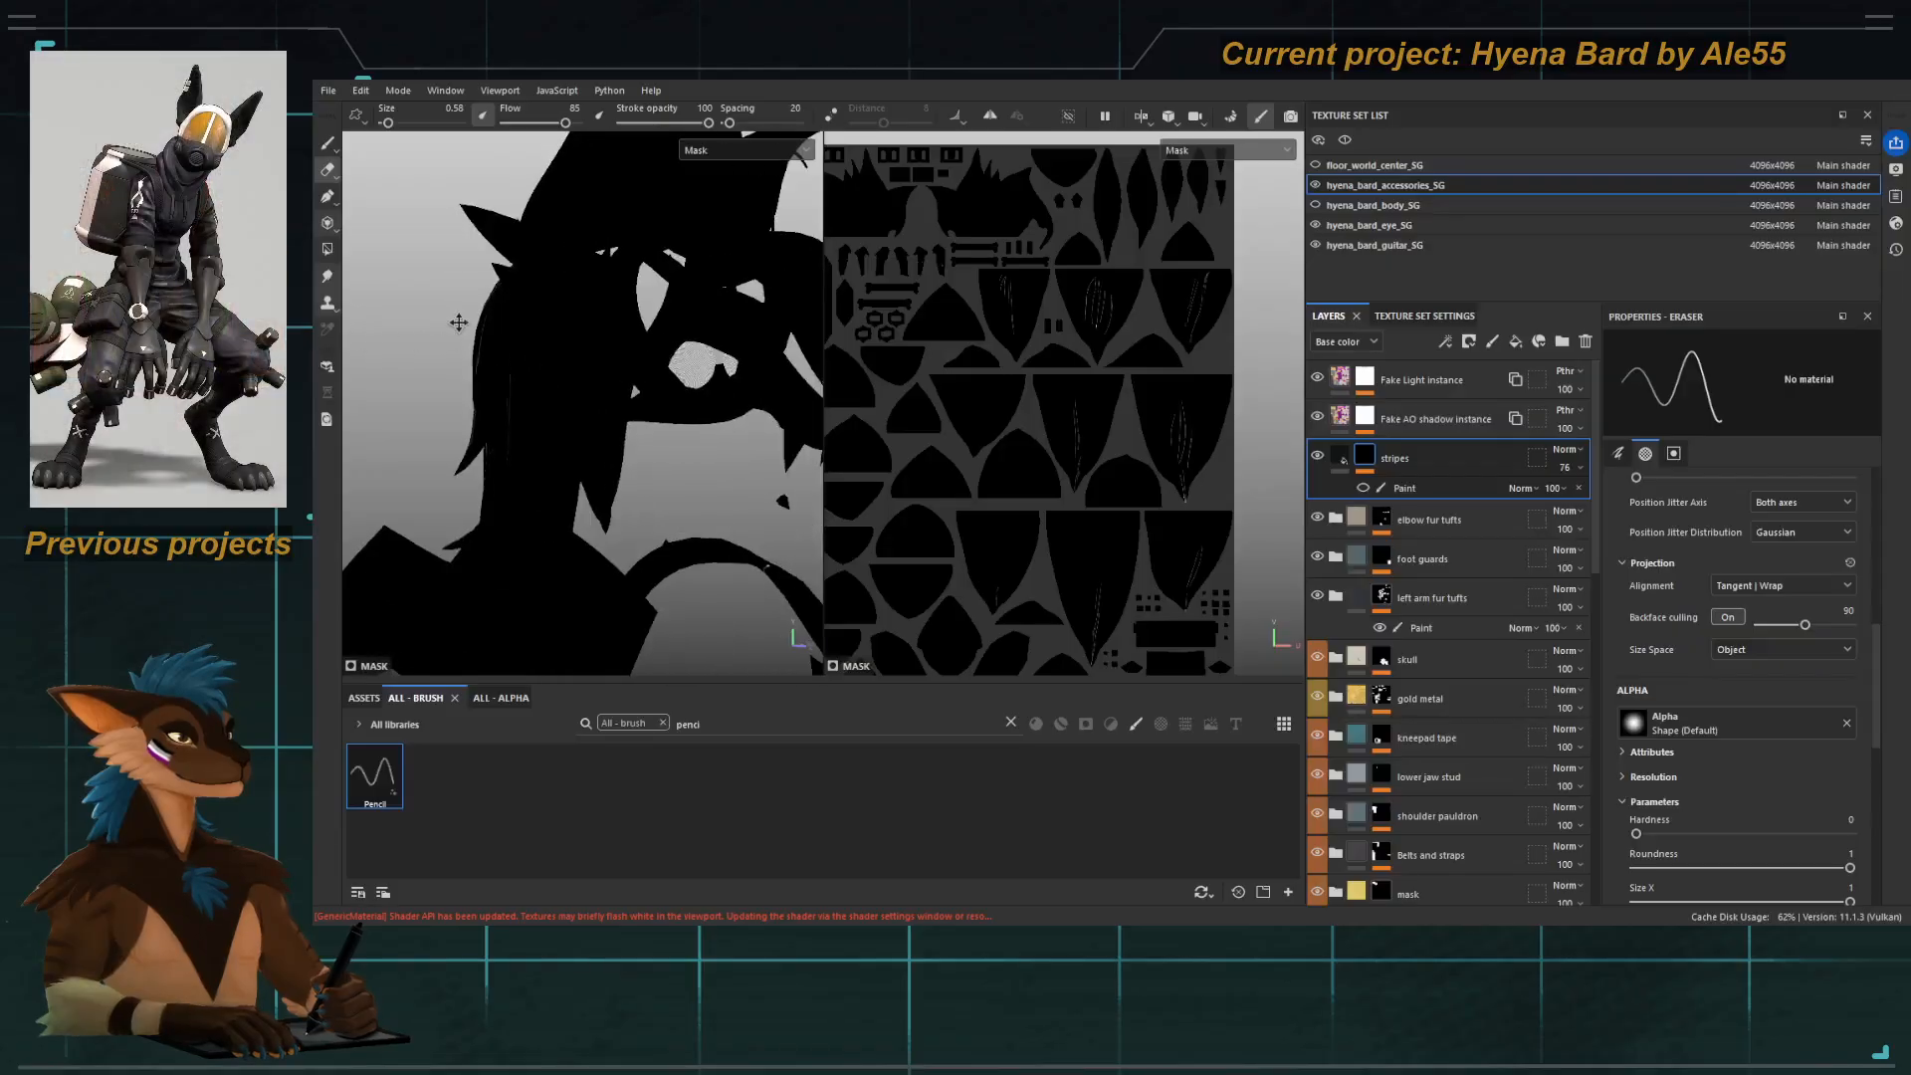
pyautogui.keyDown('alt'); pyautogui.moveTo(457, 325); pyautogui.dragTo(558, 378); pyautogui.keyUp('alt')
pyautogui.click(1363, 487)
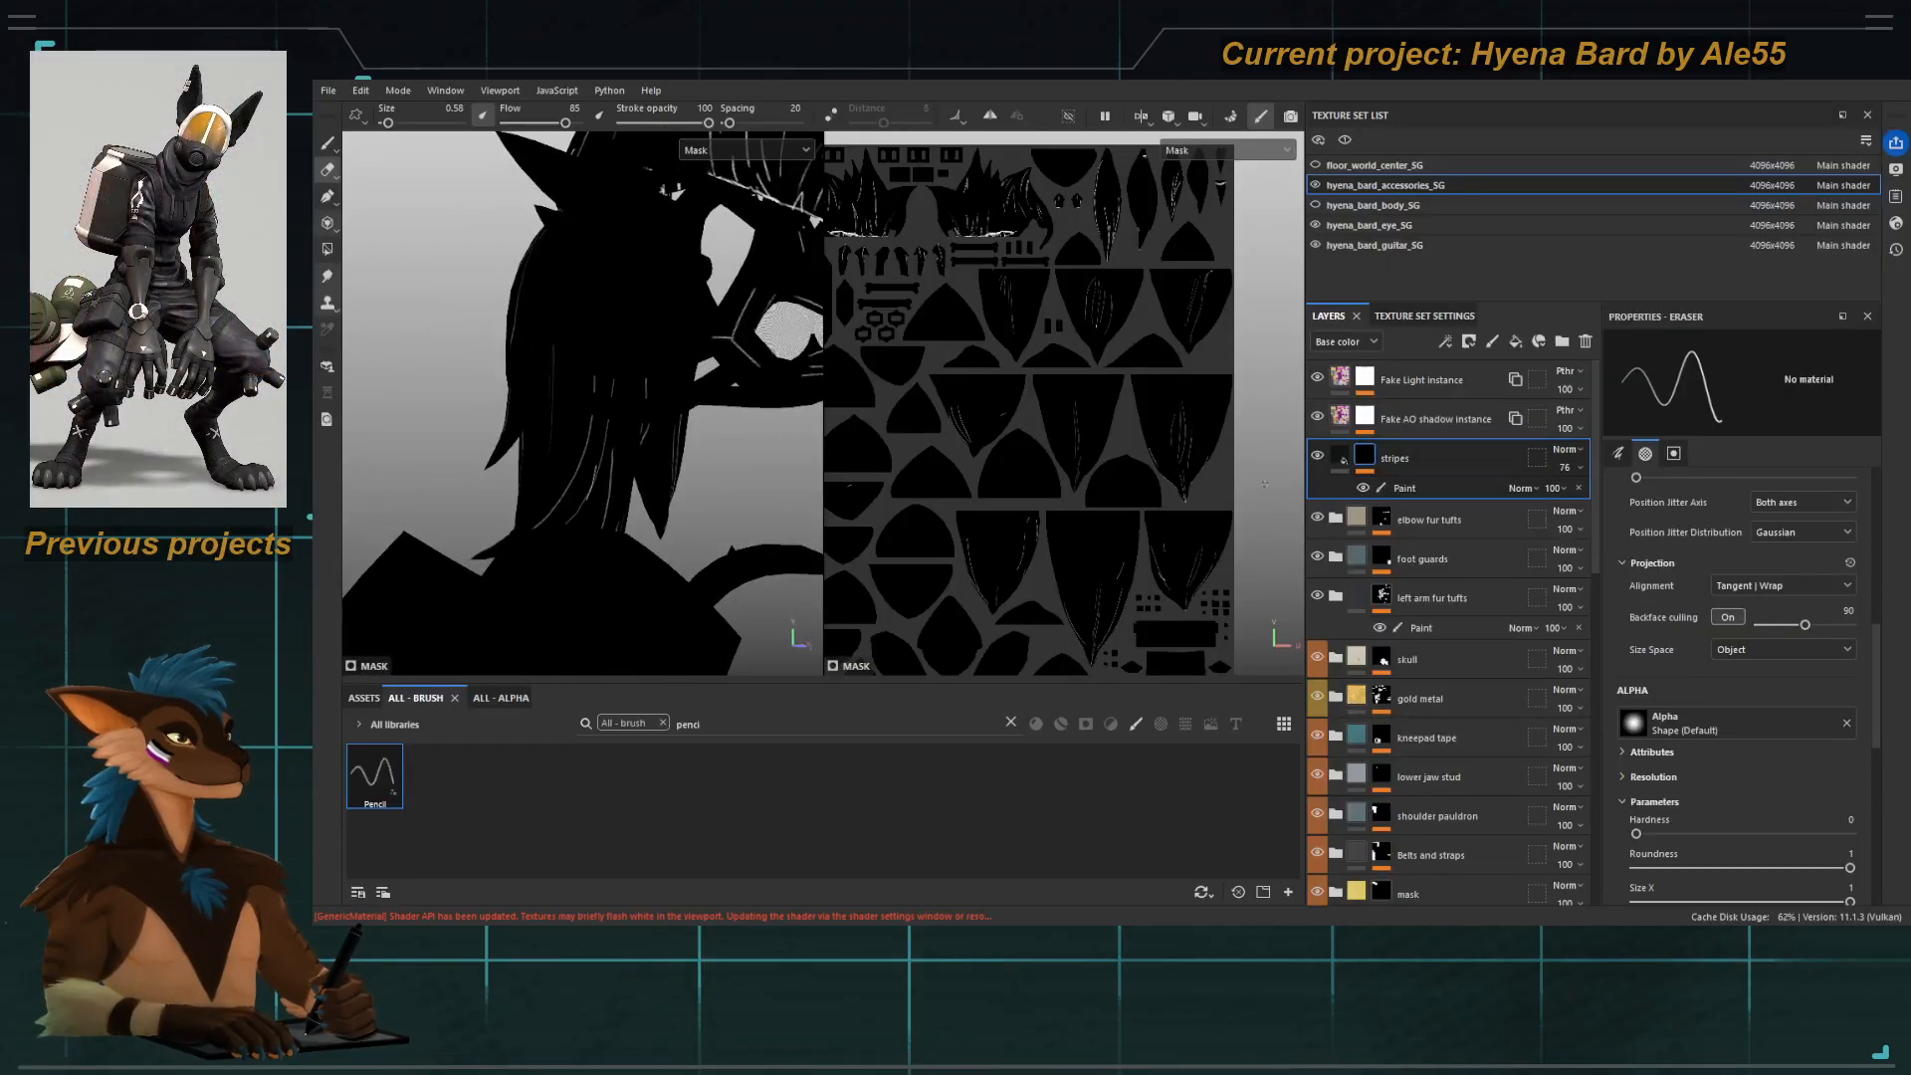
pyautogui.keyDown('alt'); pyautogui.moveTo(497, 398); pyautogui.dragTo(560, 474, button='right'); pyautogui.keyUp('alt')
pyautogui.keyDown('alt'); pyautogui.moveTo(560, 473); pyautogui.dragTo(468, 438); pyautogui.keyUp('alt')
pyautogui.moveTo(468, 438)
pyautogui.keyDown('alt'); pyautogui.mouseDown(button='right')
pyautogui.moveTo(606, 435)
pyautogui.moveTo(614, 486)
pyautogui.mouseUp(button='right'); pyautogui.keyUp('alt')
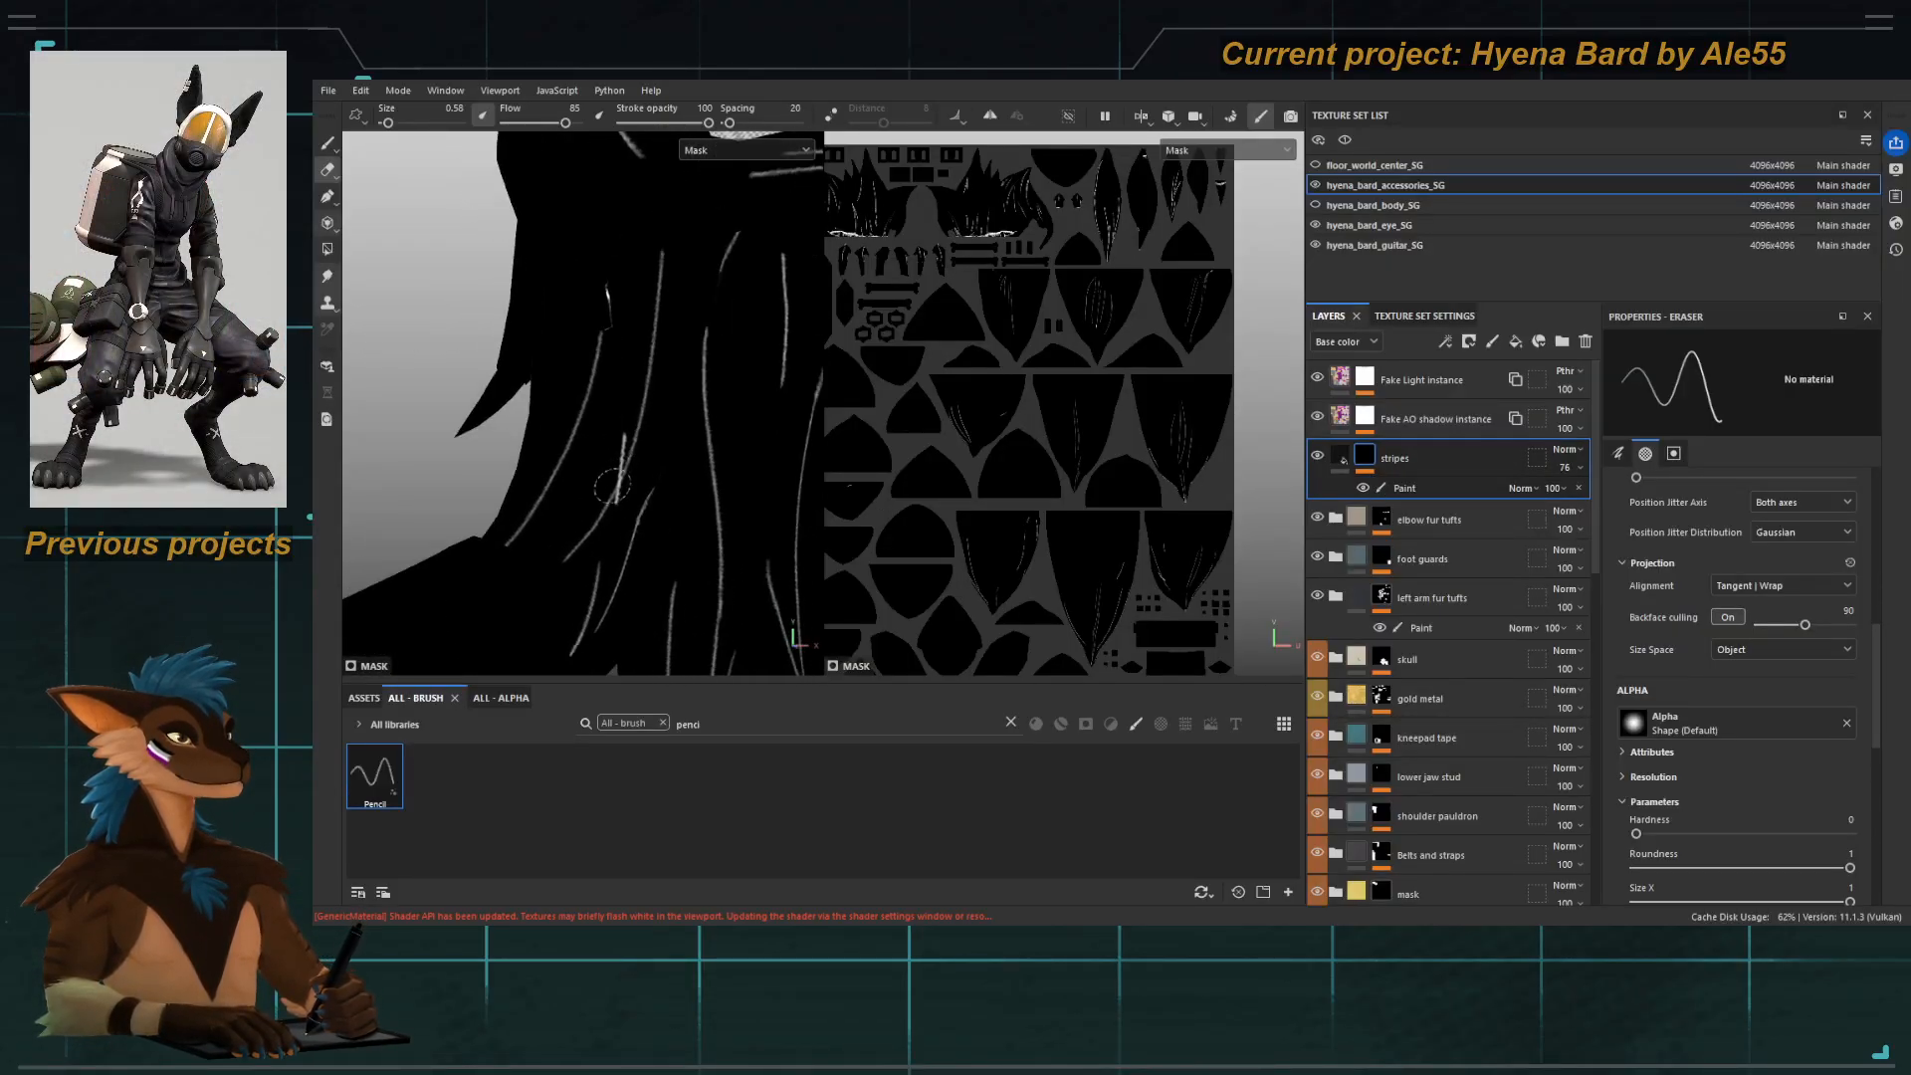
# Activate the stripes layer's Paint effect with the Pencil brush and return the display to base color for the hair's side.
pyautogui.click(1438, 487)
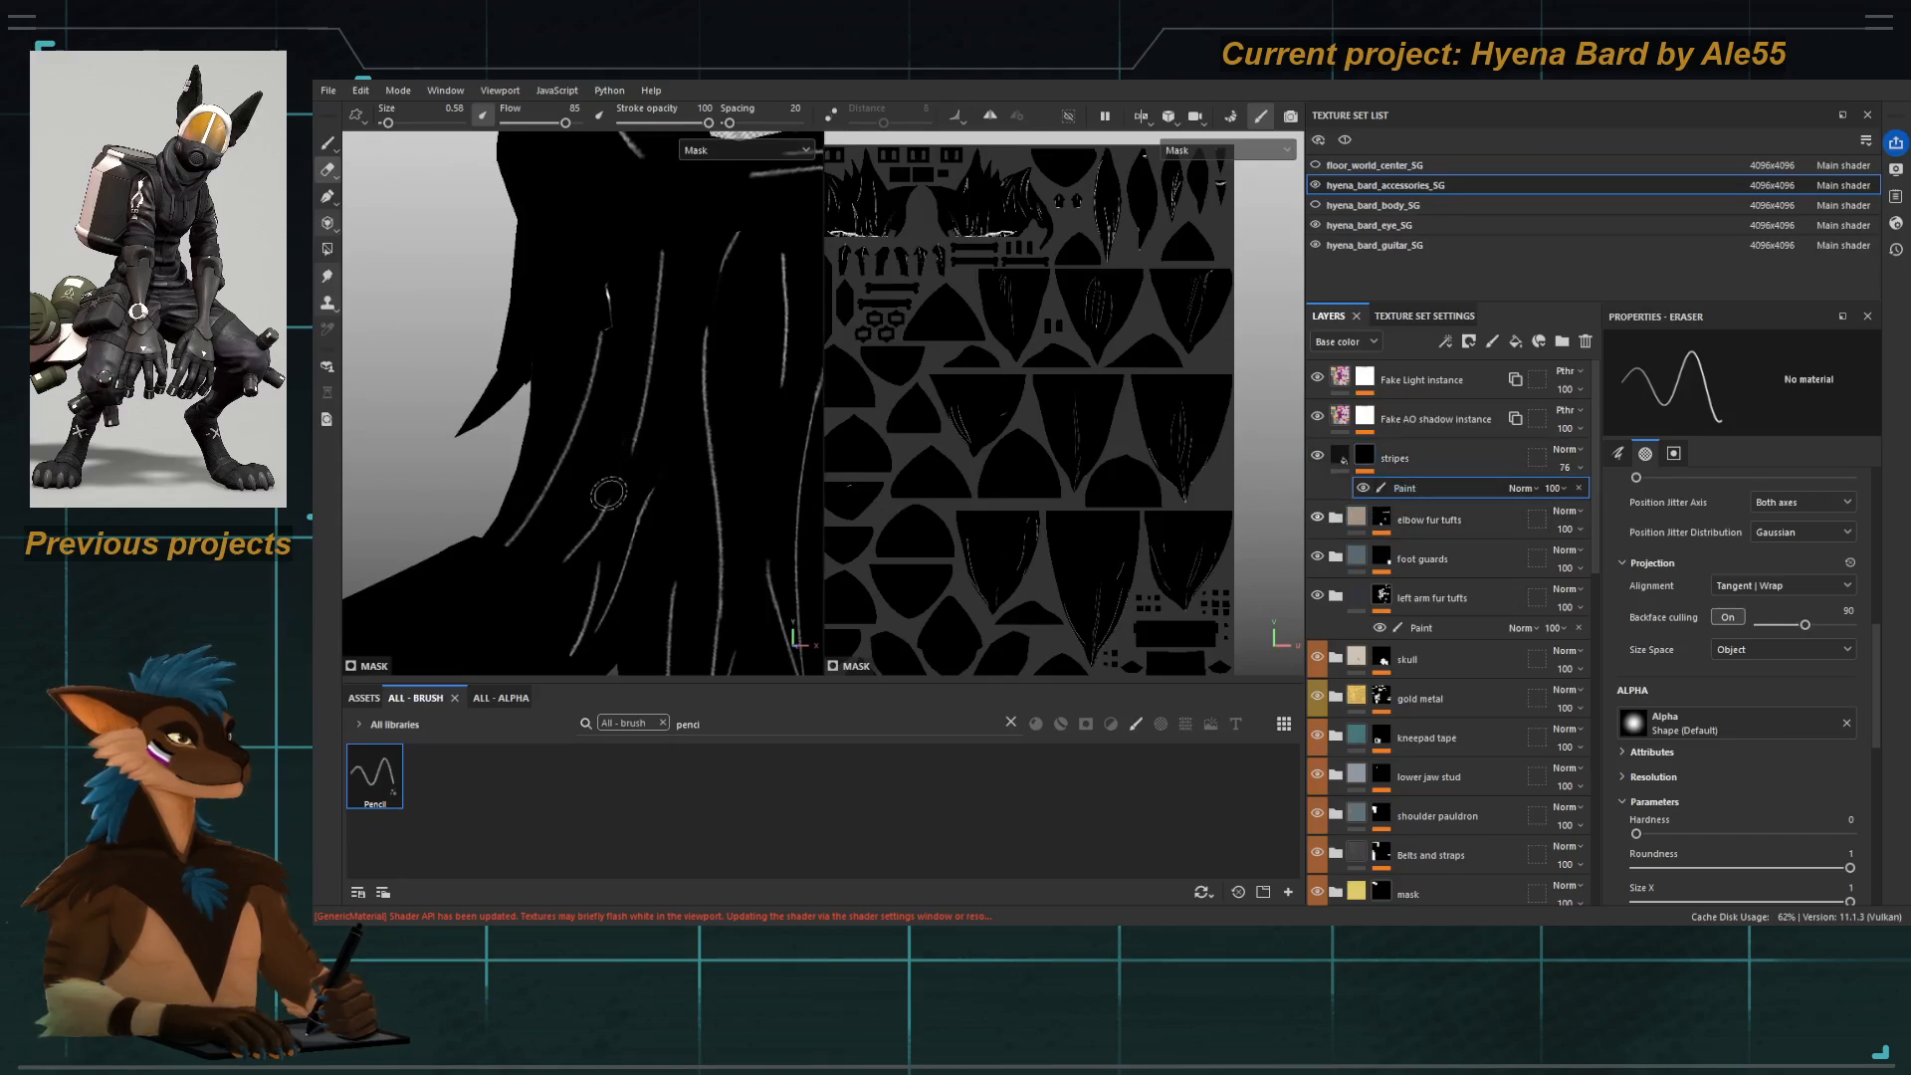
pyautogui.press('1')
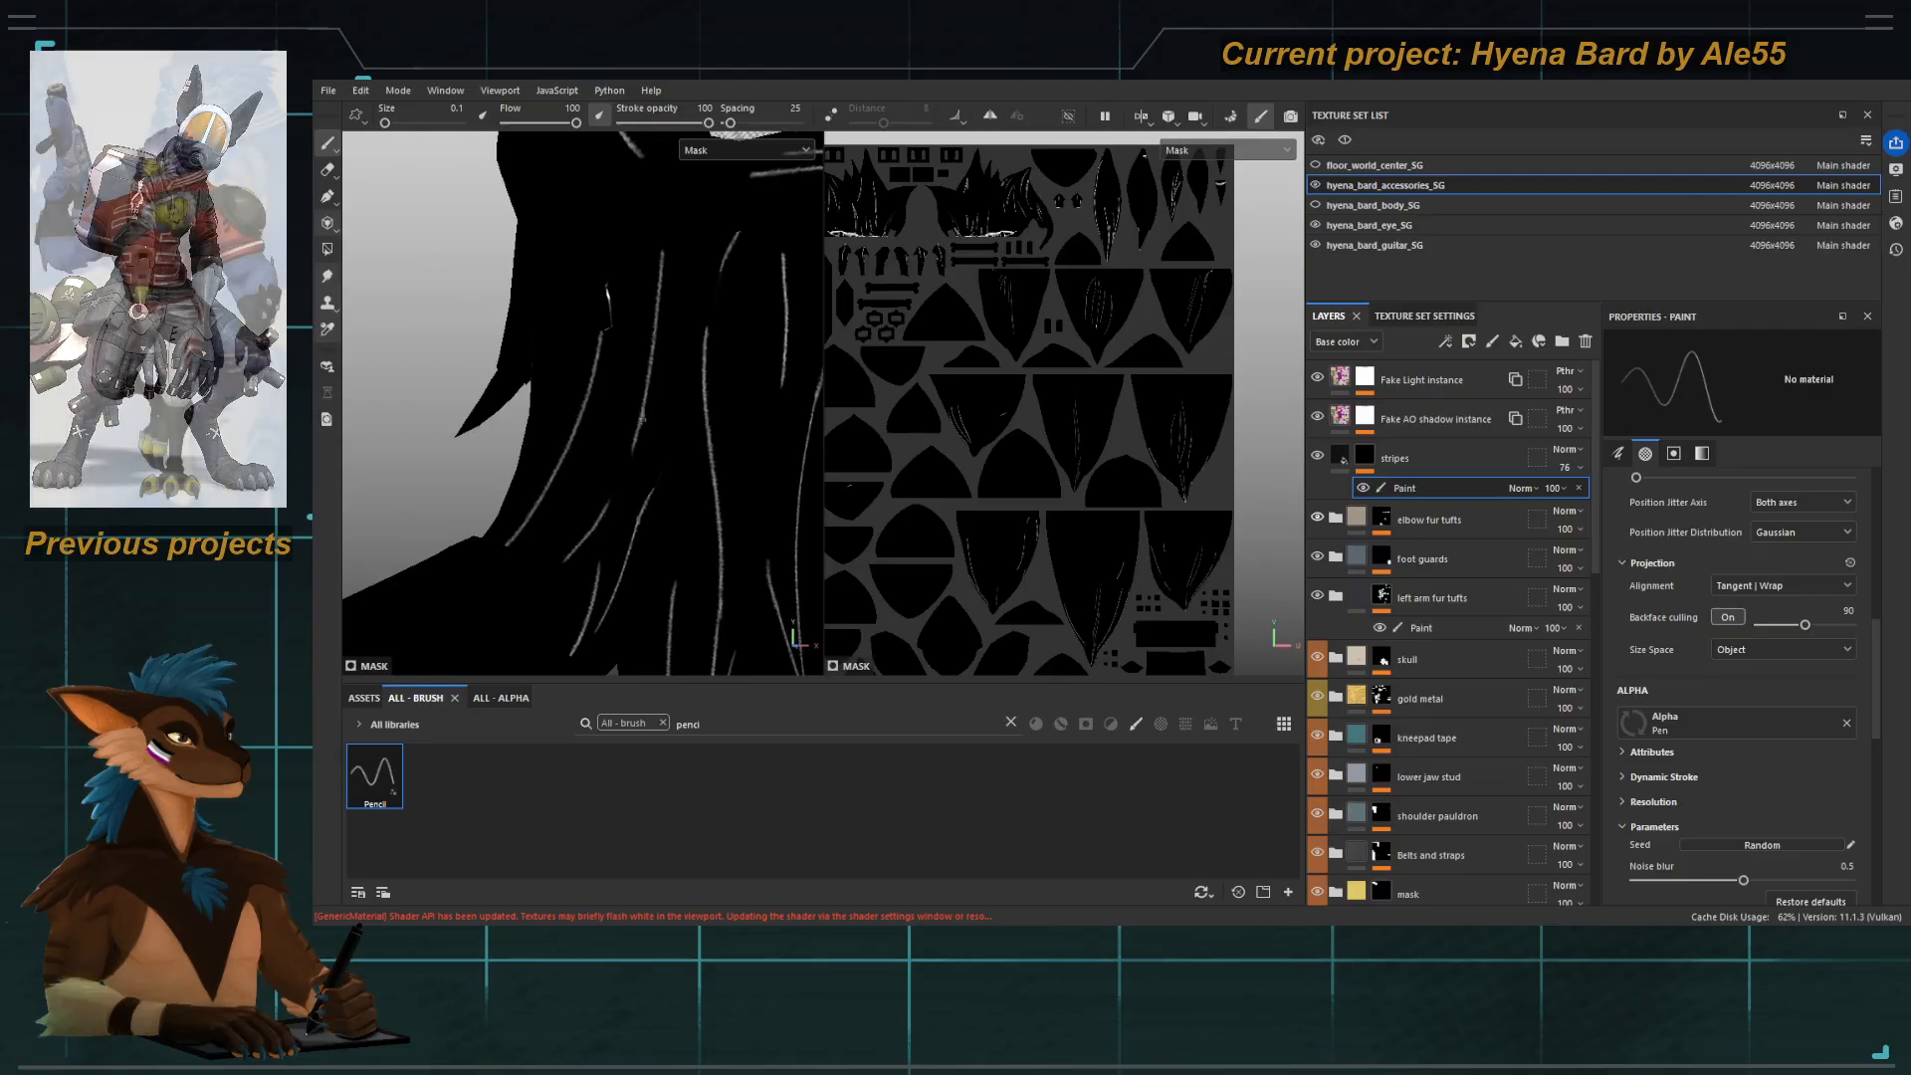
pyautogui.press('c')
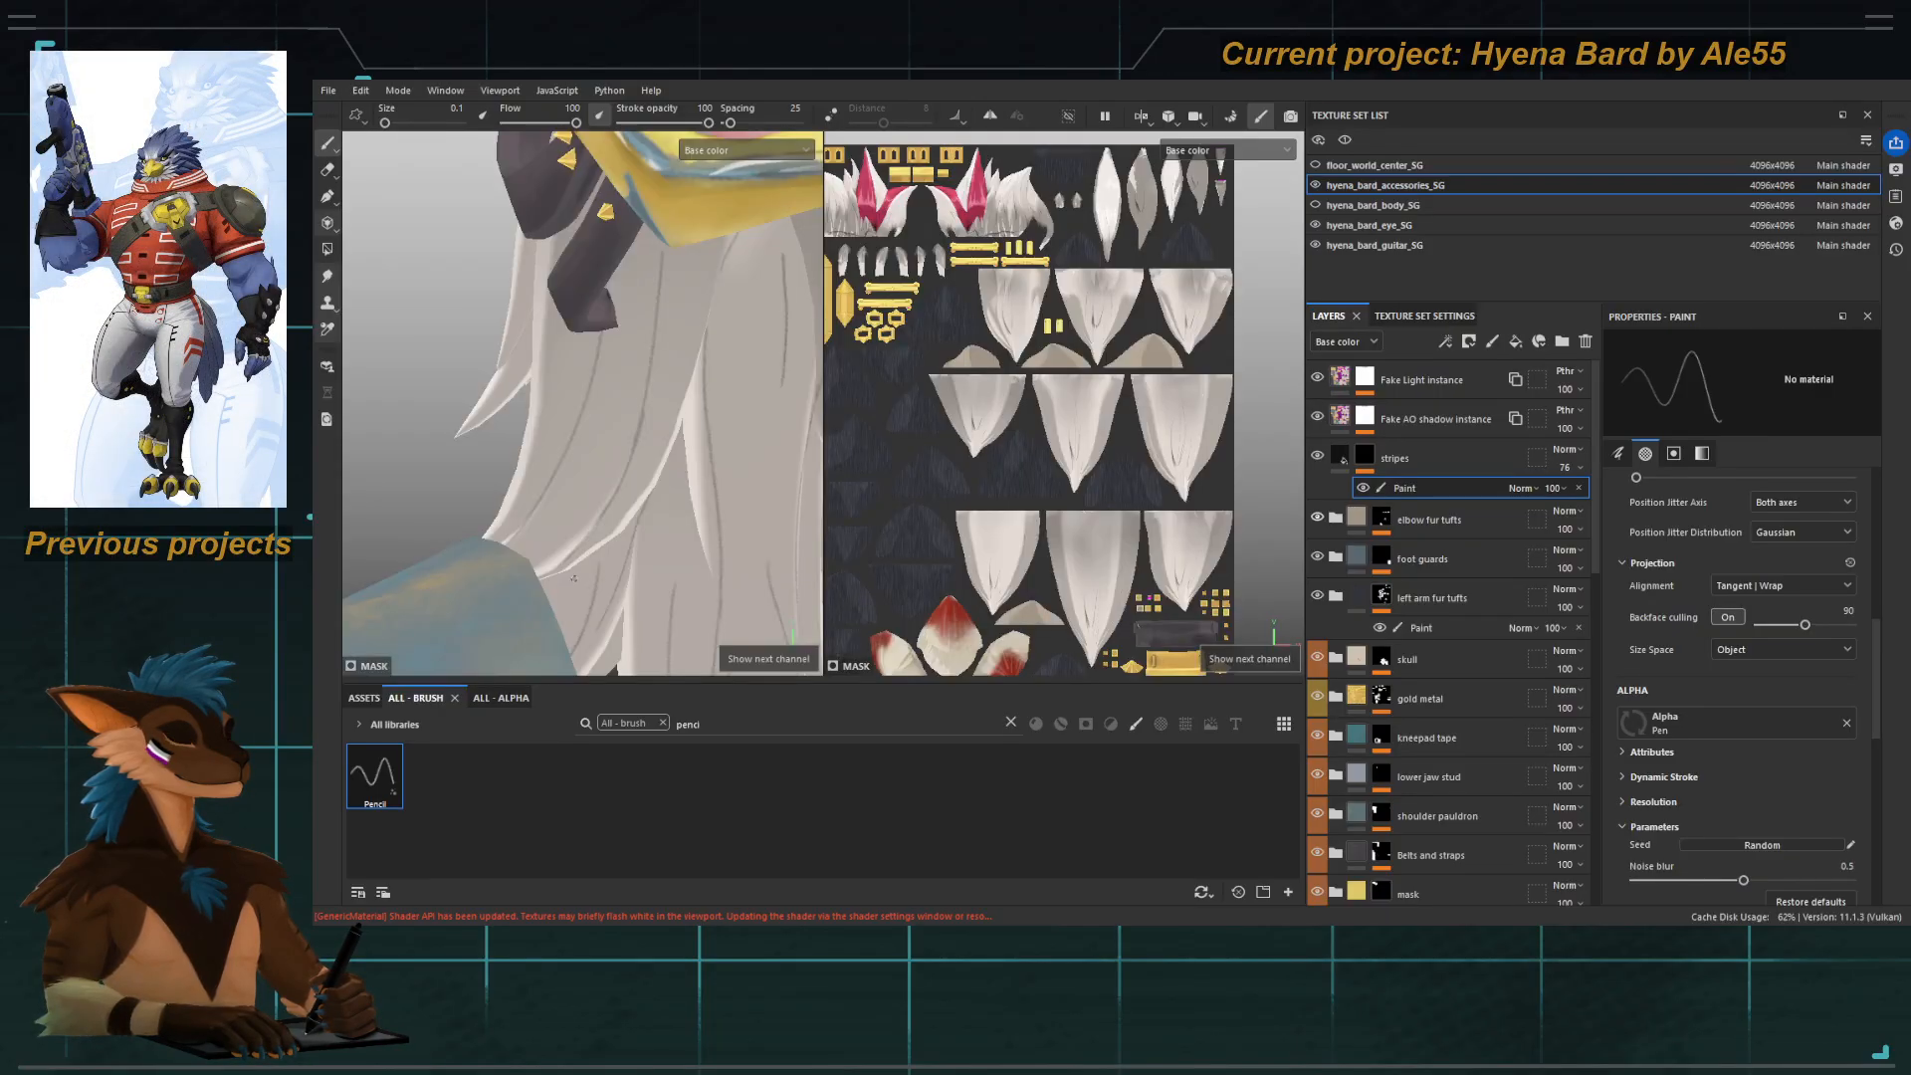
pyautogui.keyDown('alt'); pyautogui.moveTo(570, 490); pyautogui.dragTo(711, 462); pyautogui.keyUp('alt')
pyautogui.keyDown('alt'); pyautogui.moveTo(588, 396); pyautogui.dragTo(531, 396, button='middle'); pyautogui.keyUp('alt')
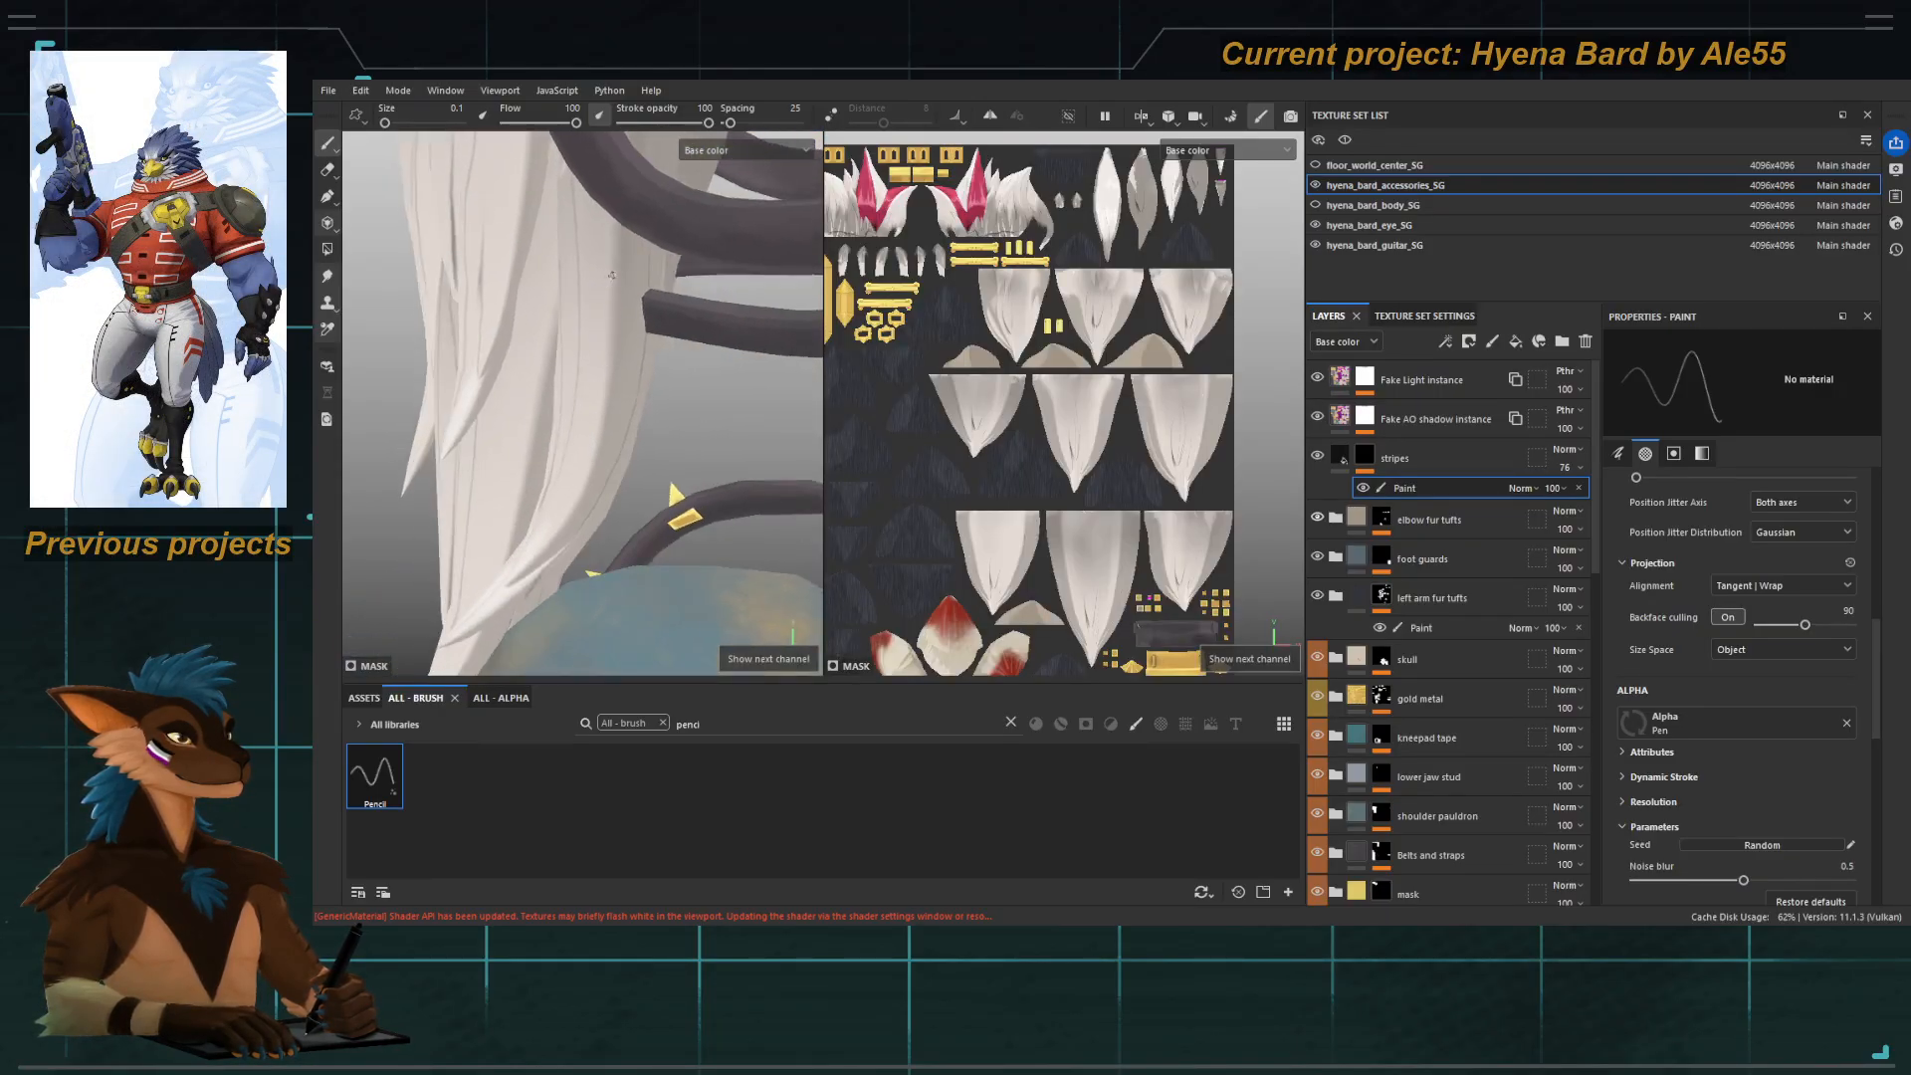
# Draw a fine pencil strand line down the side of the back hair and turn on Lazy Mouse.
pyautogui.moveTo(611, 253); pyautogui.dragTo(587, 467)
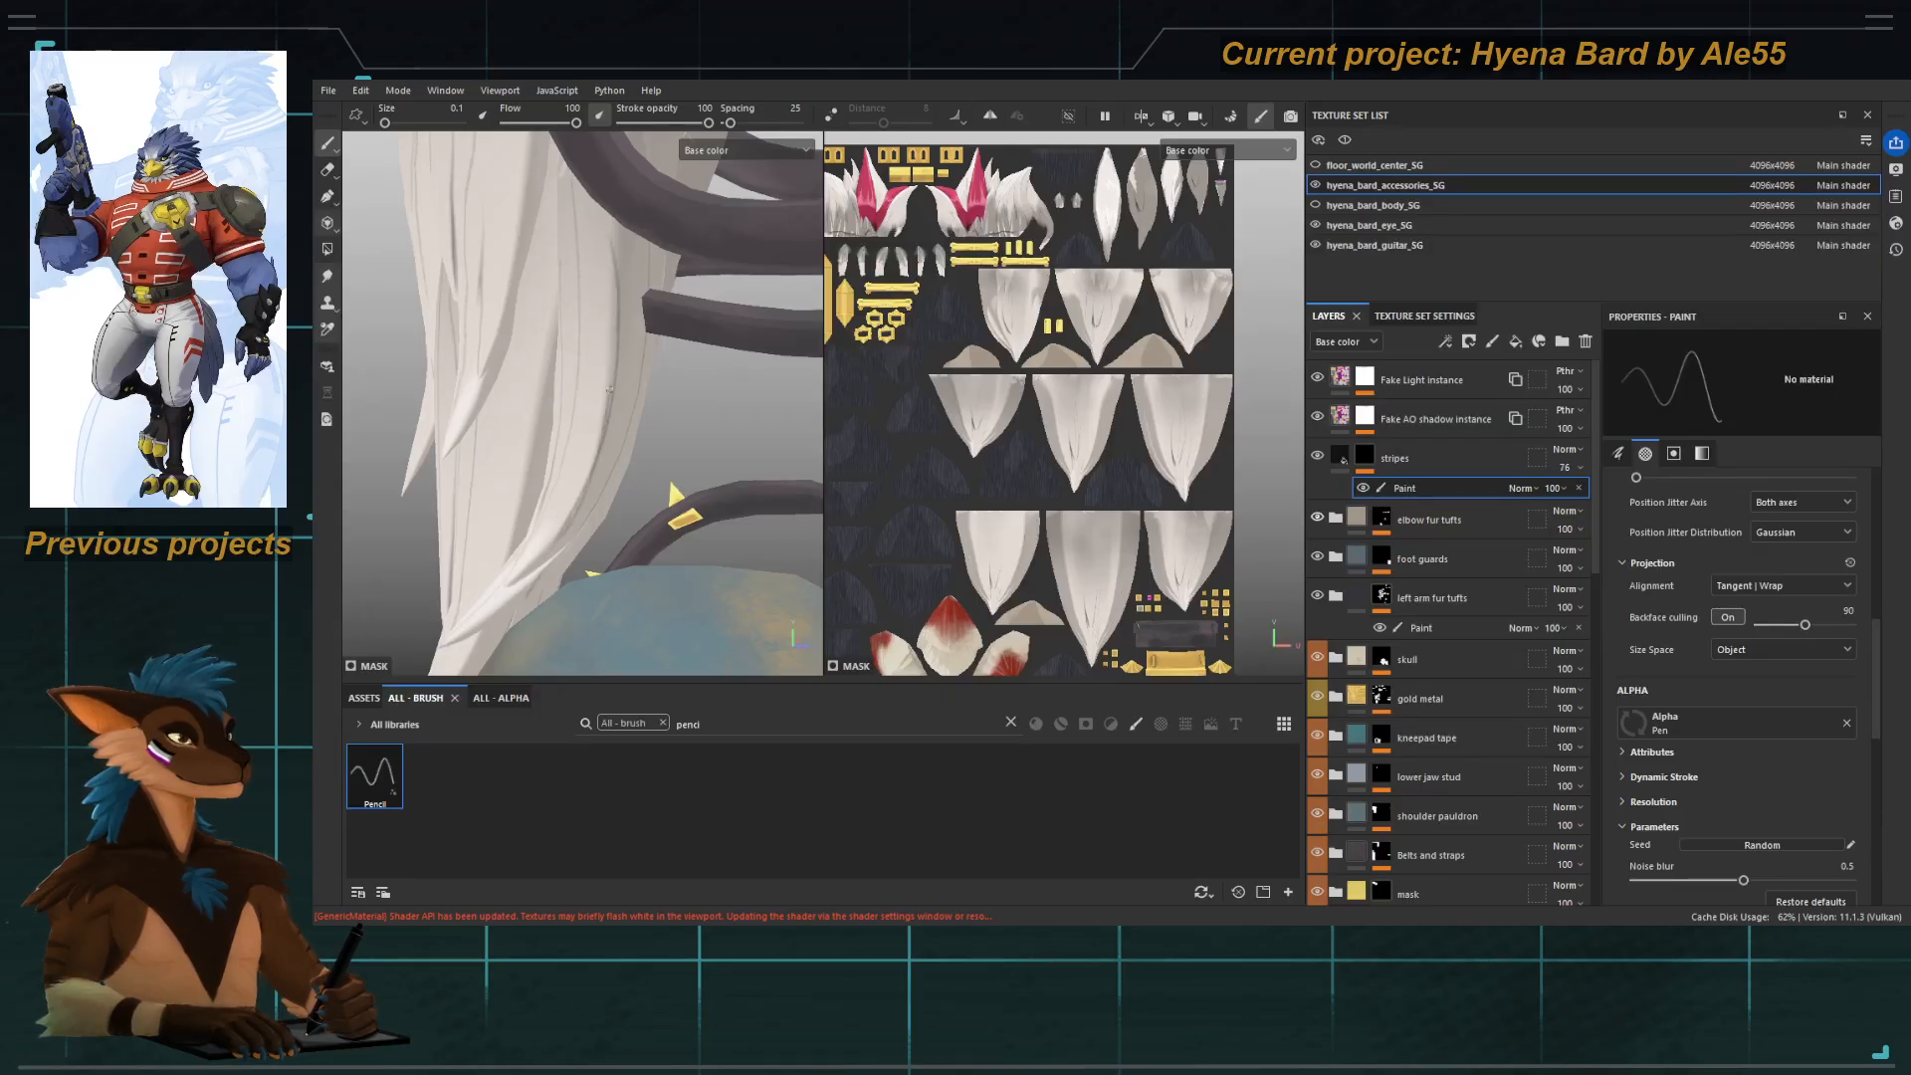
pyautogui.keyDown('alt'); pyautogui.moveTo(606, 366); pyautogui.dragTo(506, 302); pyautogui.keyUp('alt')
pyautogui.keyDown('alt'); pyautogui.moveTo(506, 303); pyautogui.dragTo(619, 332, button='right'); pyautogui.keyUp('alt')
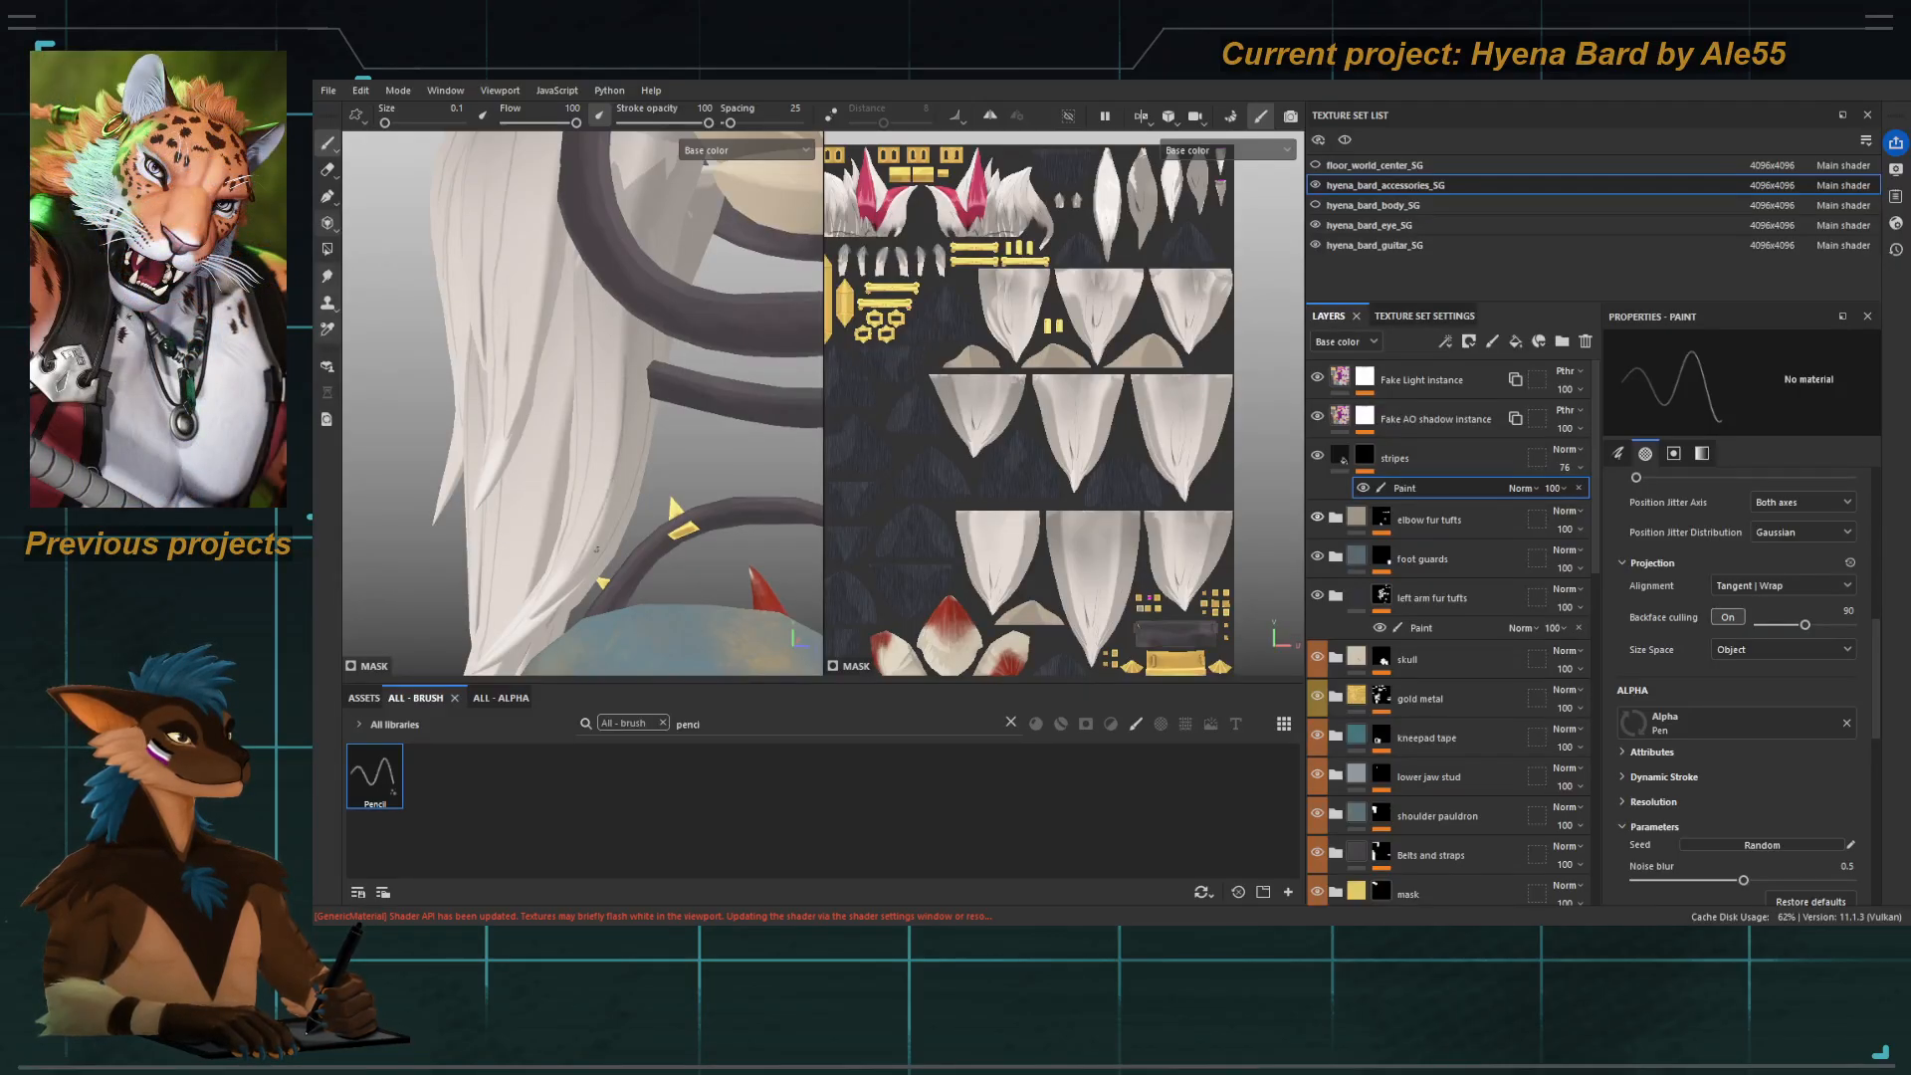
pyautogui.press('d')
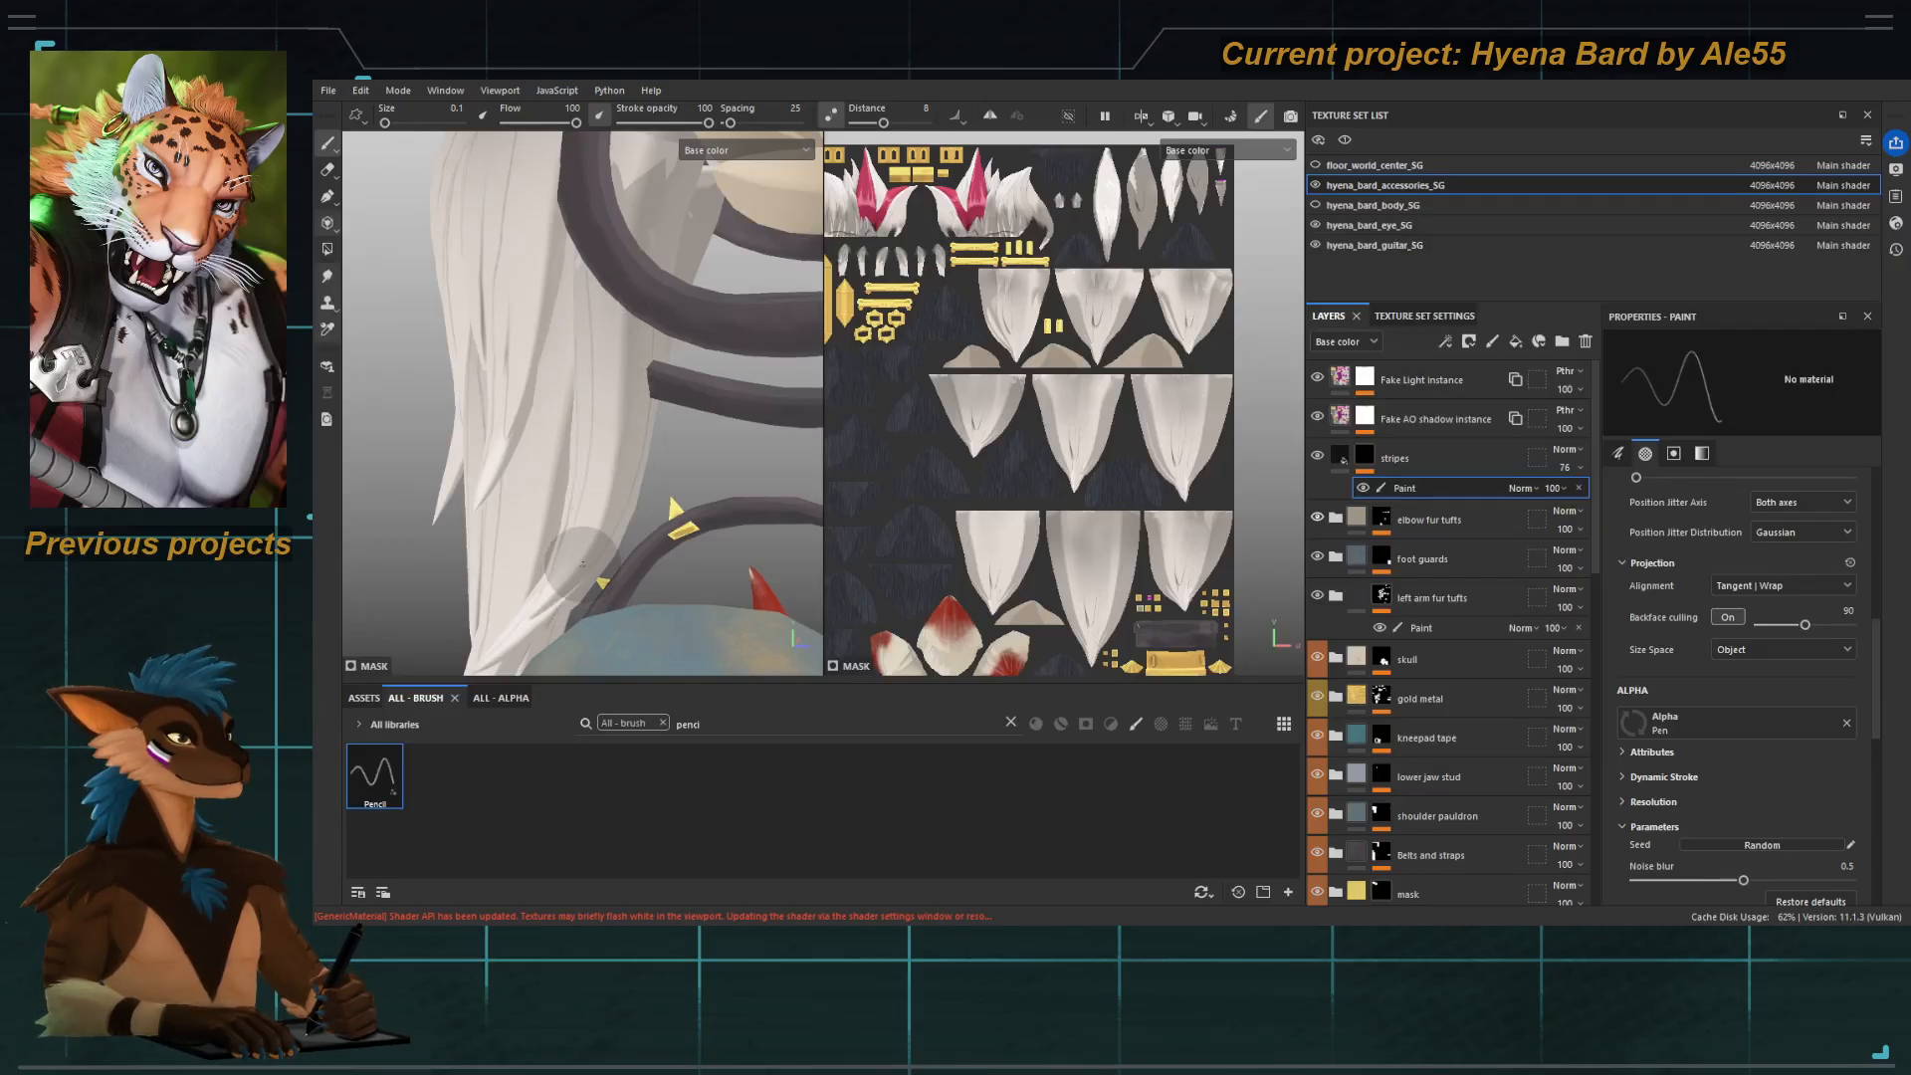
# Bring the full back hair into view in base color and make the hyena_bard_body_SG texture set visible.
pyautogui.moveTo(618, 333)
pyautogui.keyDown('alt'); pyautogui.mouseDown()
pyautogui.moveTo(485, 373)
pyautogui.moveTo(551, 367)
pyautogui.moveTo(519, 357)
pyautogui.mouseUp(); pyautogui.keyUp('alt')
pyautogui.keyDown('alt'); pyautogui.moveTo(518, 356); pyautogui.dragTo(669, 517, button='right'); pyautogui.keyUp('alt')
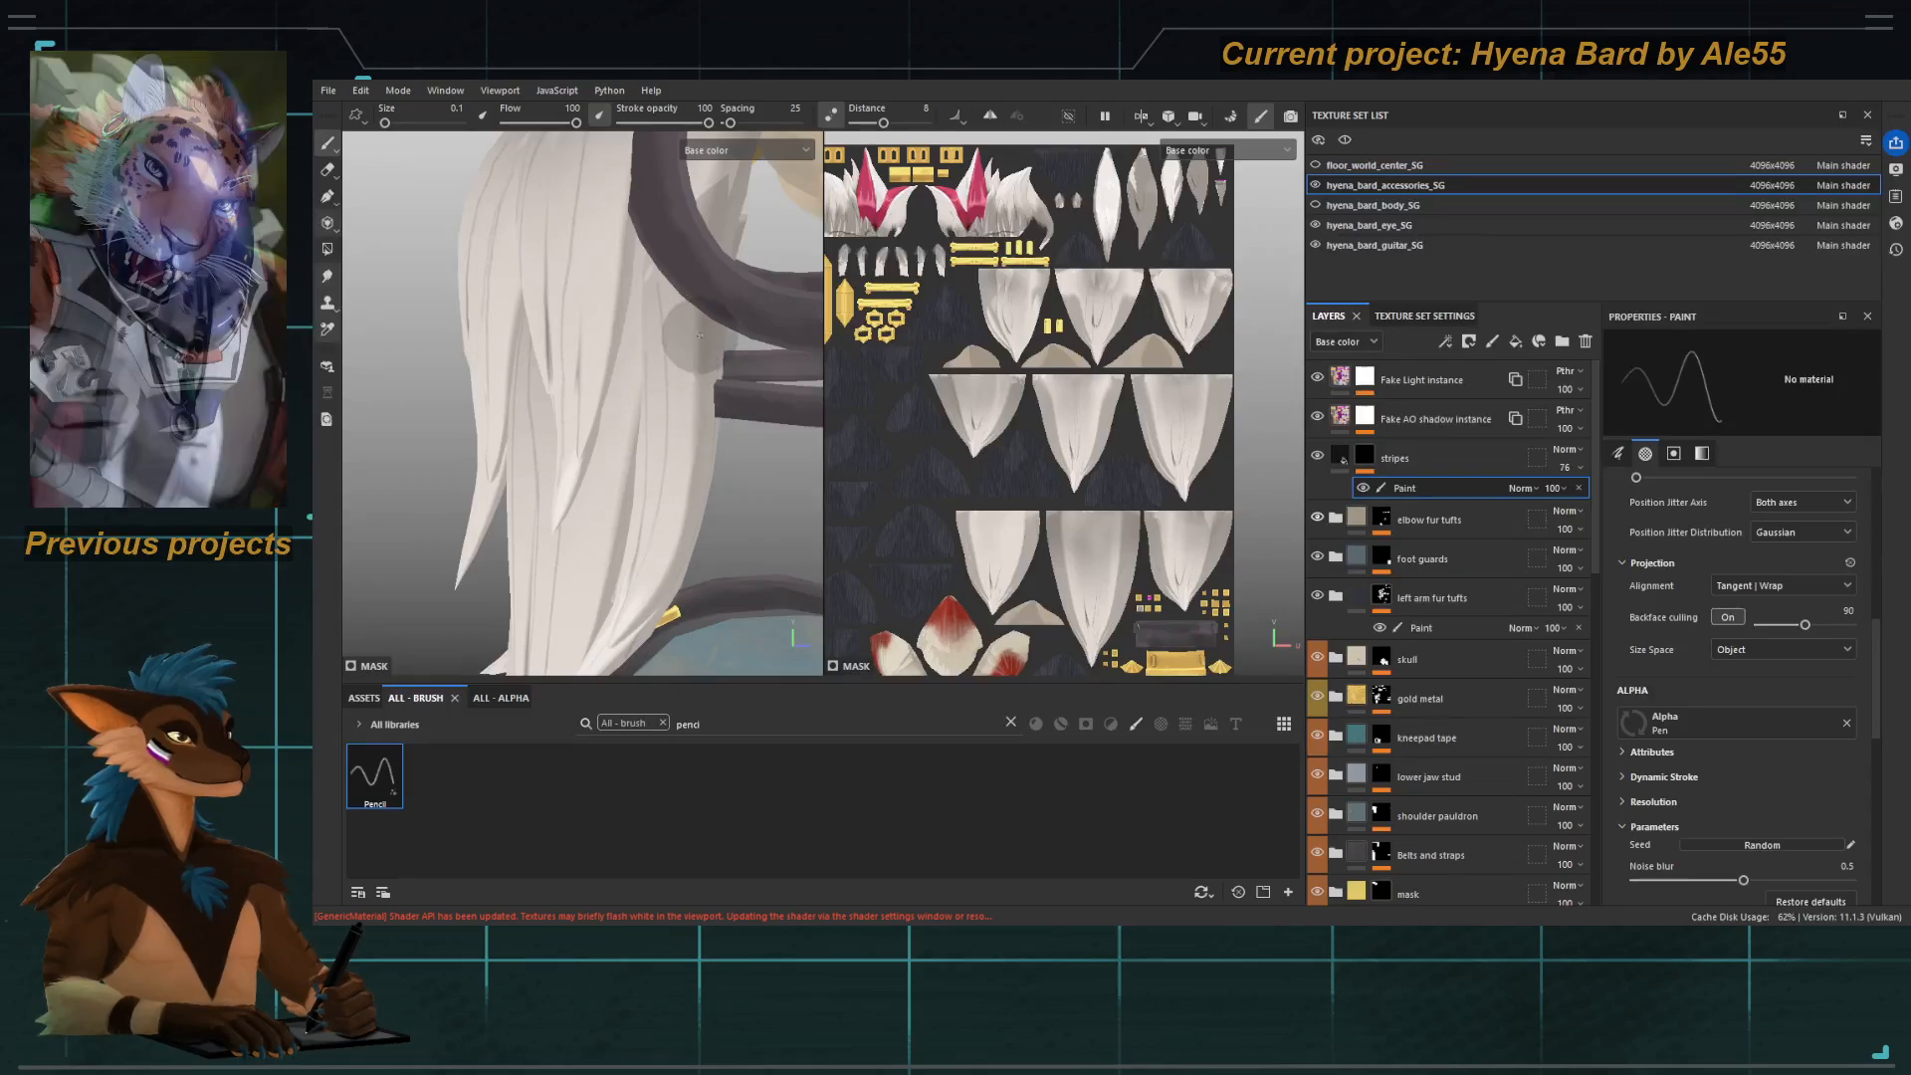
pyautogui.moveTo(554, 610)
pyautogui.keyDown('alt'); pyautogui.mouseDown()
pyautogui.moveTo(668, 449)
pyautogui.moveTo(732, 400)
pyautogui.mouseUp(); pyautogui.keyUp('alt')
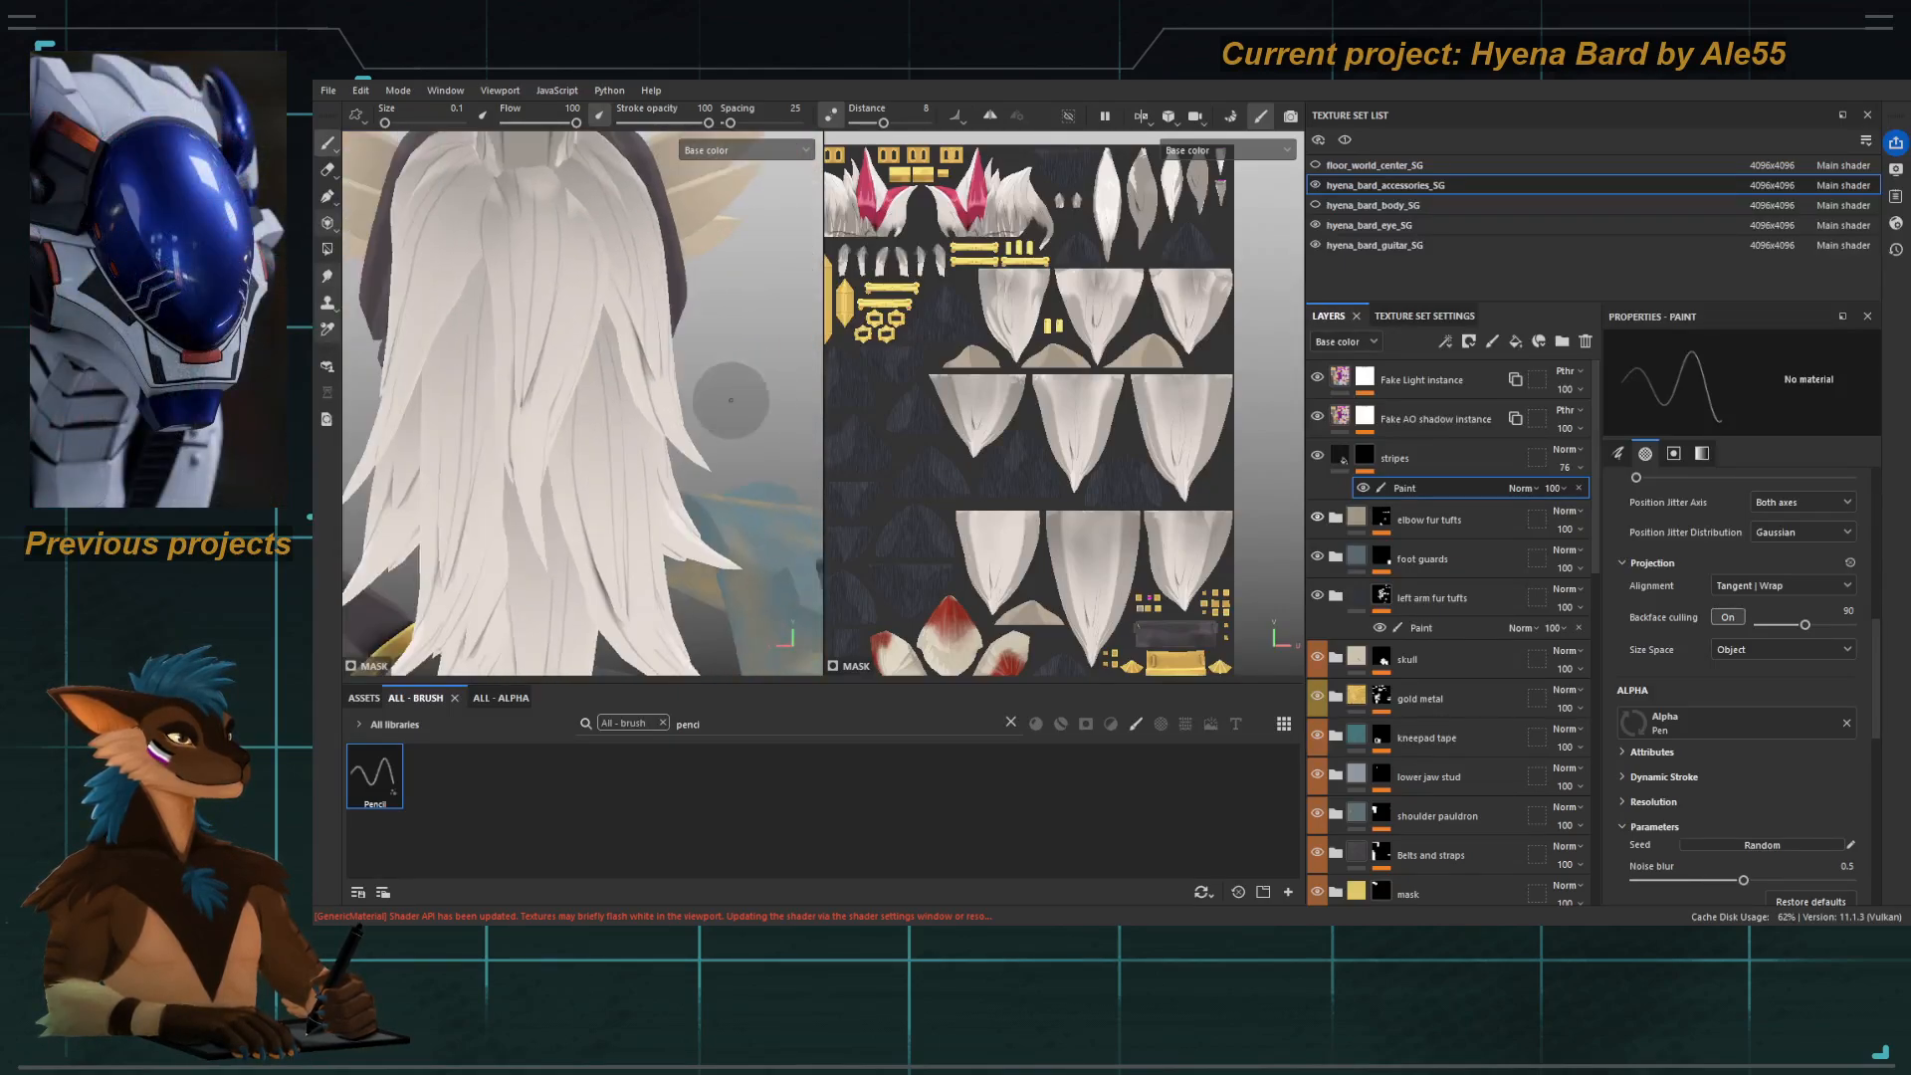
pyautogui.keyDown('alt'); pyautogui.moveTo(731, 400); pyautogui.dragTo(400, 221, button='right'); pyautogui.keyUp('alt')
pyautogui.keyDown('alt'); pyautogui.moveTo(582, 433); pyautogui.dragTo(633, 295, button='middle'); pyautogui.keyUp('alt')
pyautogui.moveTo(622, 427)
pyautogui.keyDown('alt'); pyautogui.mouseDown()
pyautogui.moveTo(625, 395)
pyautogui.moveTo(603, 469)
pyautogui.mouseUp(); pyautogui.keyUp('alt')
pyautogui.keyDown('alt'); pyautogui.moveTo(604, 469); pyautogui.dragTo(639, 588, button='right'); pyautogui.keyUp('alt')
pyautogui.press('c')
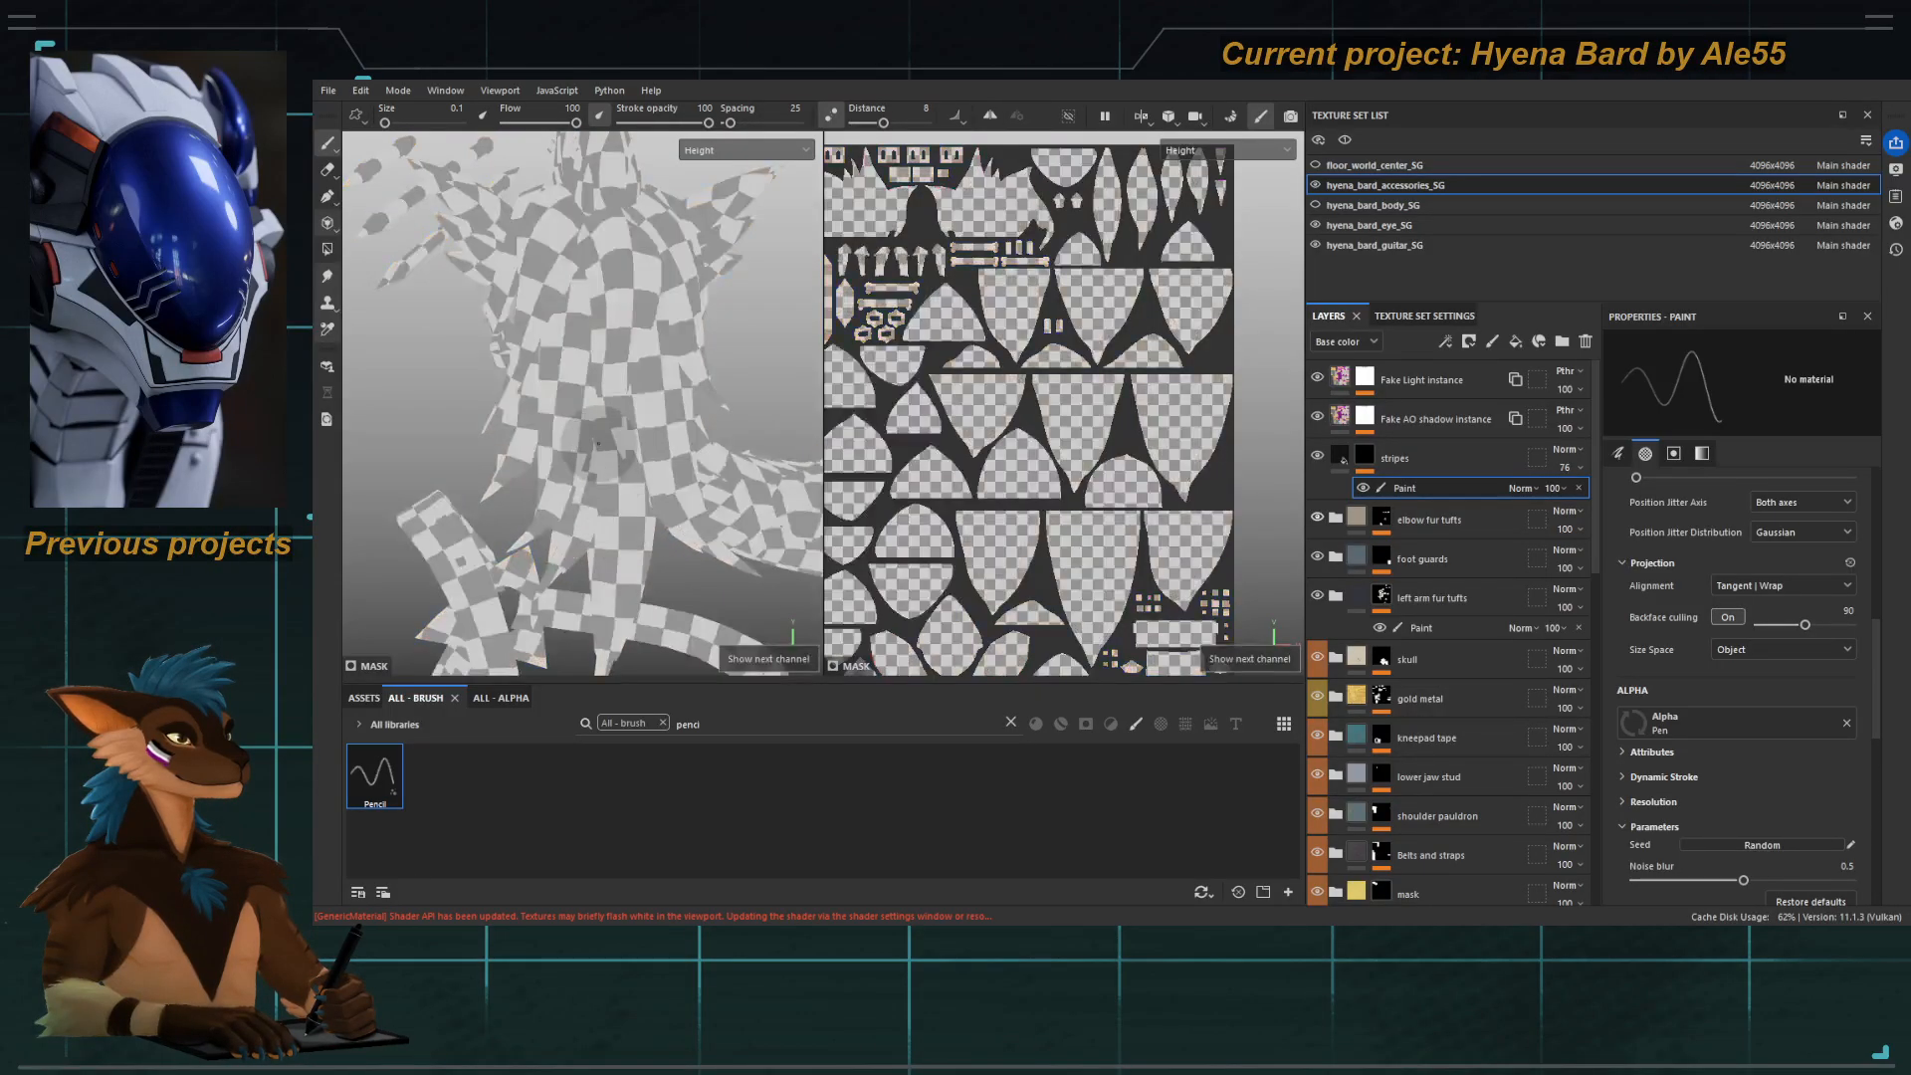
pyautogui.click(716, 152)
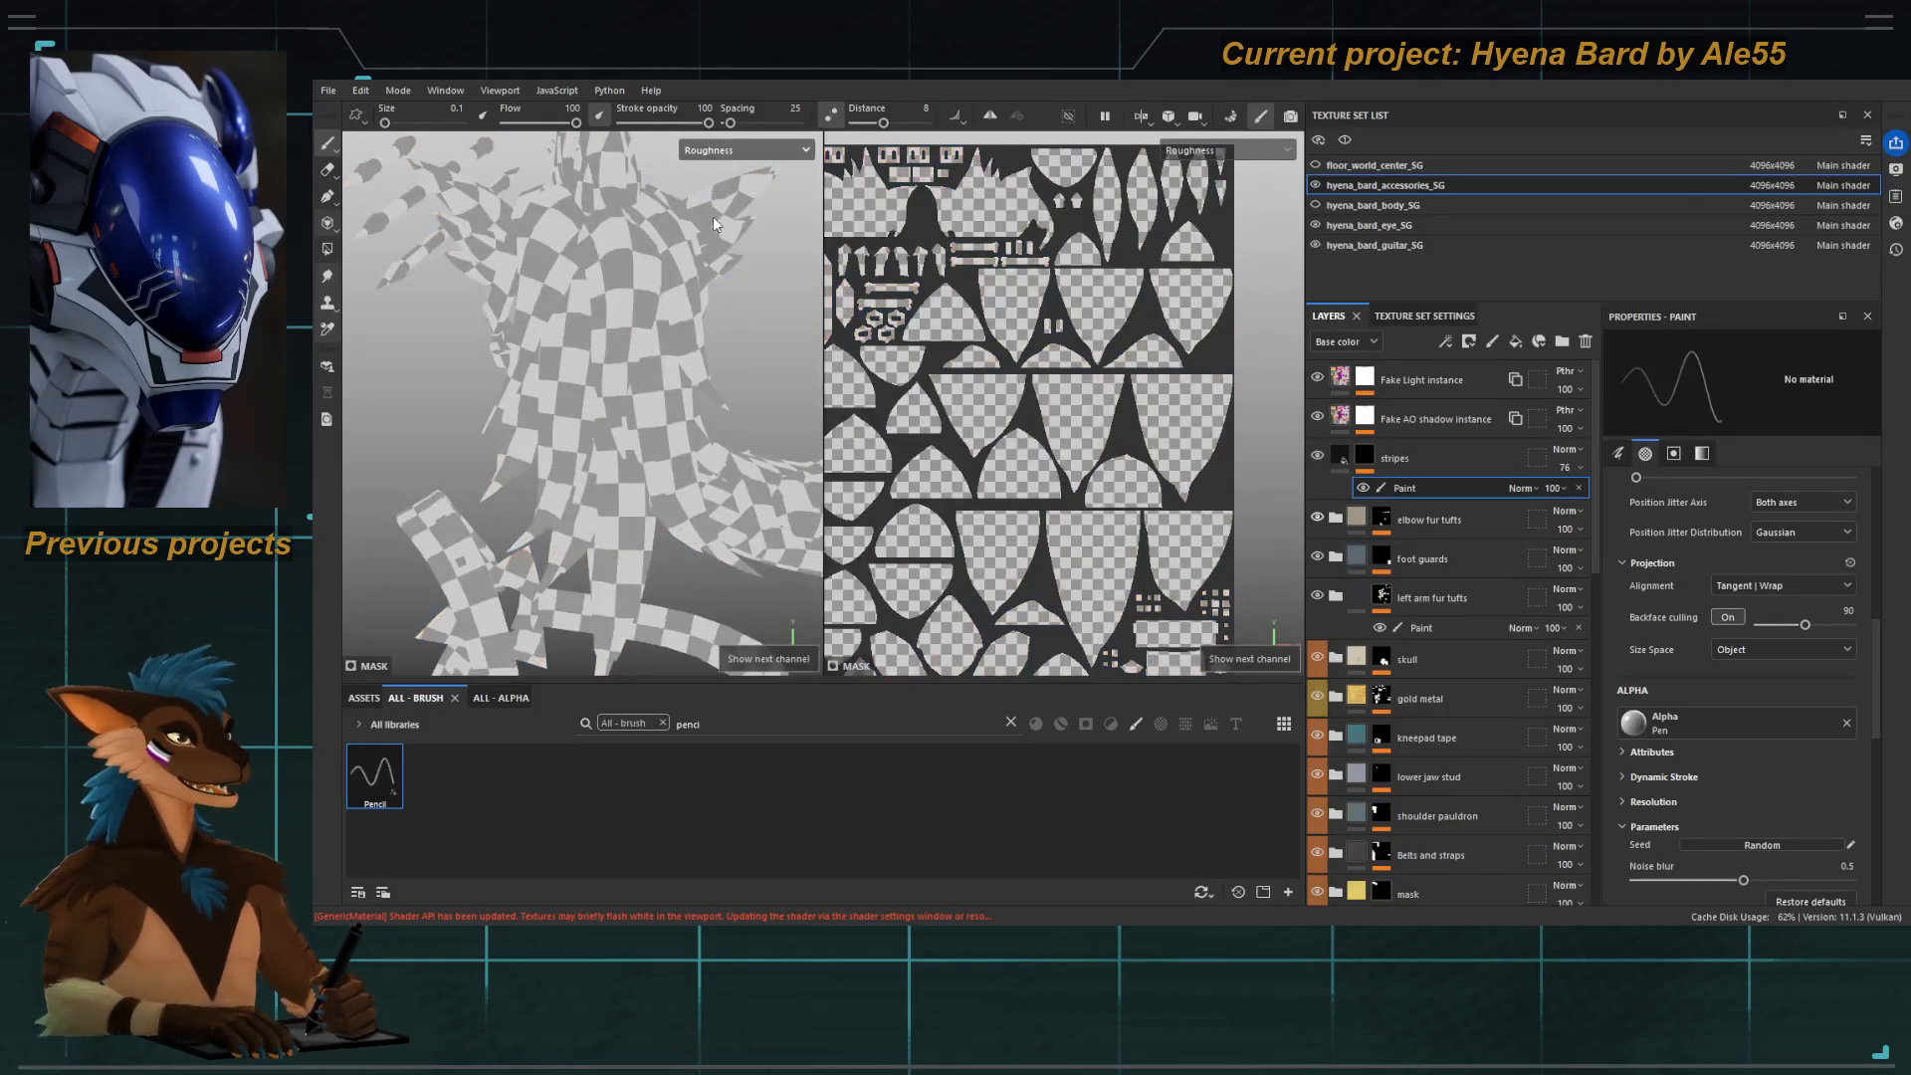
pyautogui.click(713, 217)
pyautogui.click(1315, 205)
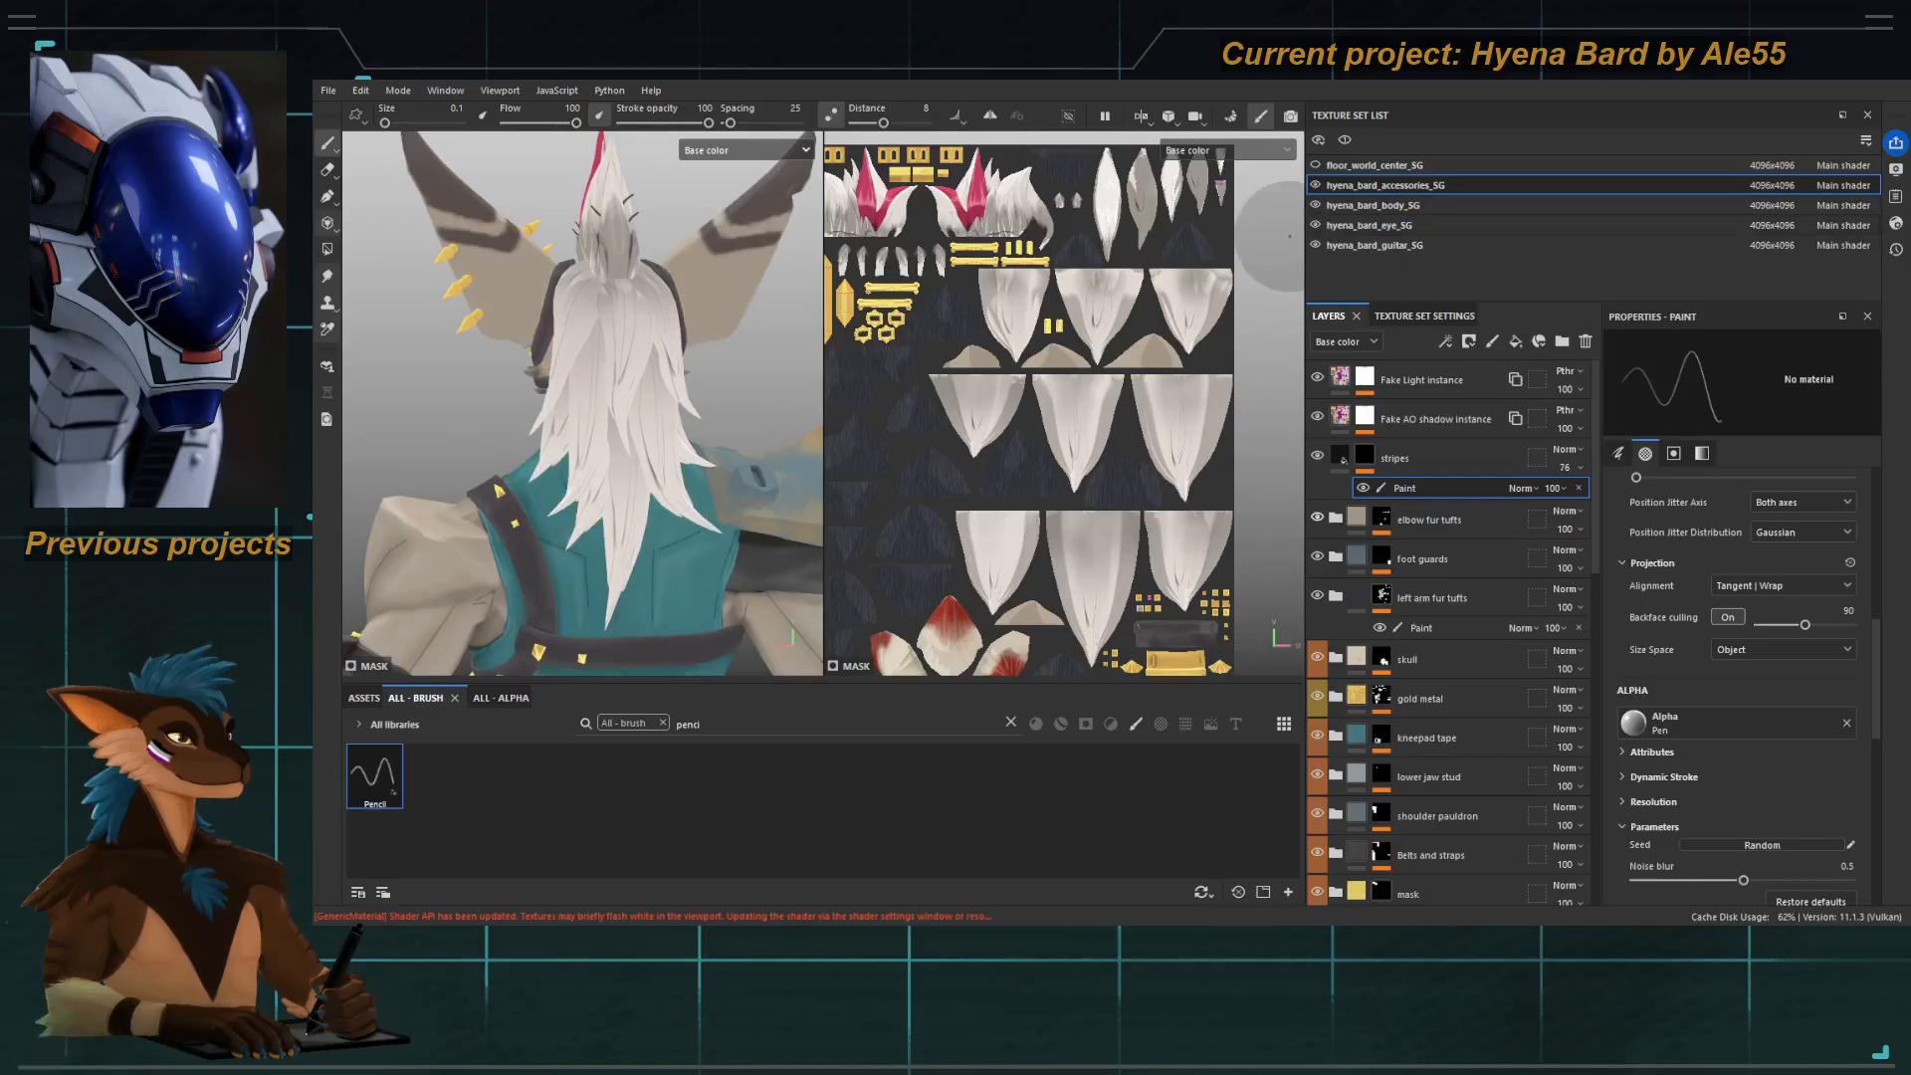
# Activate the Paint effect of the Dark gradients layer under Long Hair back and inspect its mask on the hair.
pyautogui.keyDown('alt'); pyautogui.moveTo(654, 418); pyautogui.dragTo(504, 341, button='right'); pyautogui.keyUp('alt')
pyautogui.moveTo(504, 341)
pyautogui.keyDown('alt'); pyautogui.mouseDown()
pyautogui.moveTo(653, 349)
pyautogui.moveTo(537, 383)
pyautogui.mouseUp(); pyautogui.keyUp('alt')
pyautogui.keyDown('alt'); pyautogui.moveTo(538, 383); pyautogui.dragTo(713, 526, button='right'); pyautogui.keyUp('alt')
pyautogui.keyDown('alt'); pyautogui.moveTo(657, 421); pyautogui.dragTo(720, 455); pyautogui.keyUp('alt')
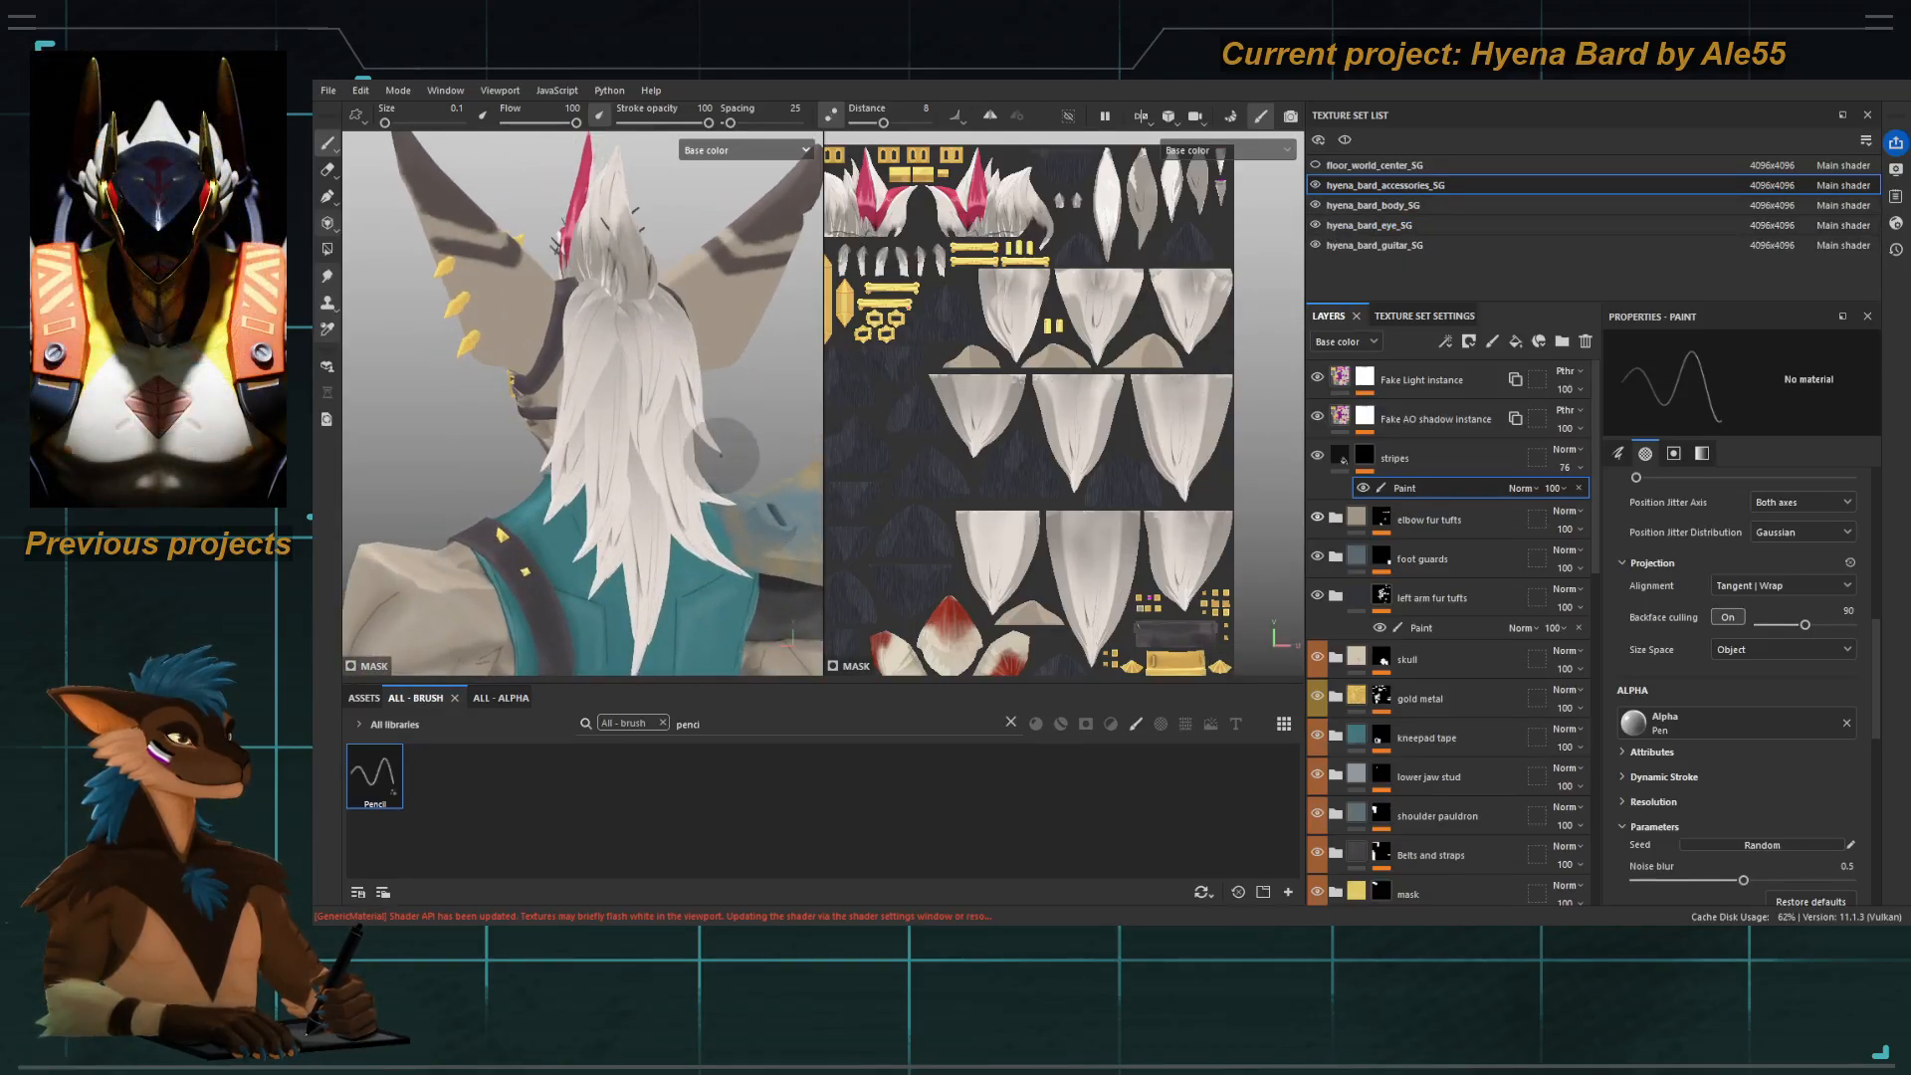
pyautogui.scroll(-5, 1406, 681)
pyautogui.scroll(-4, 1404, 697)
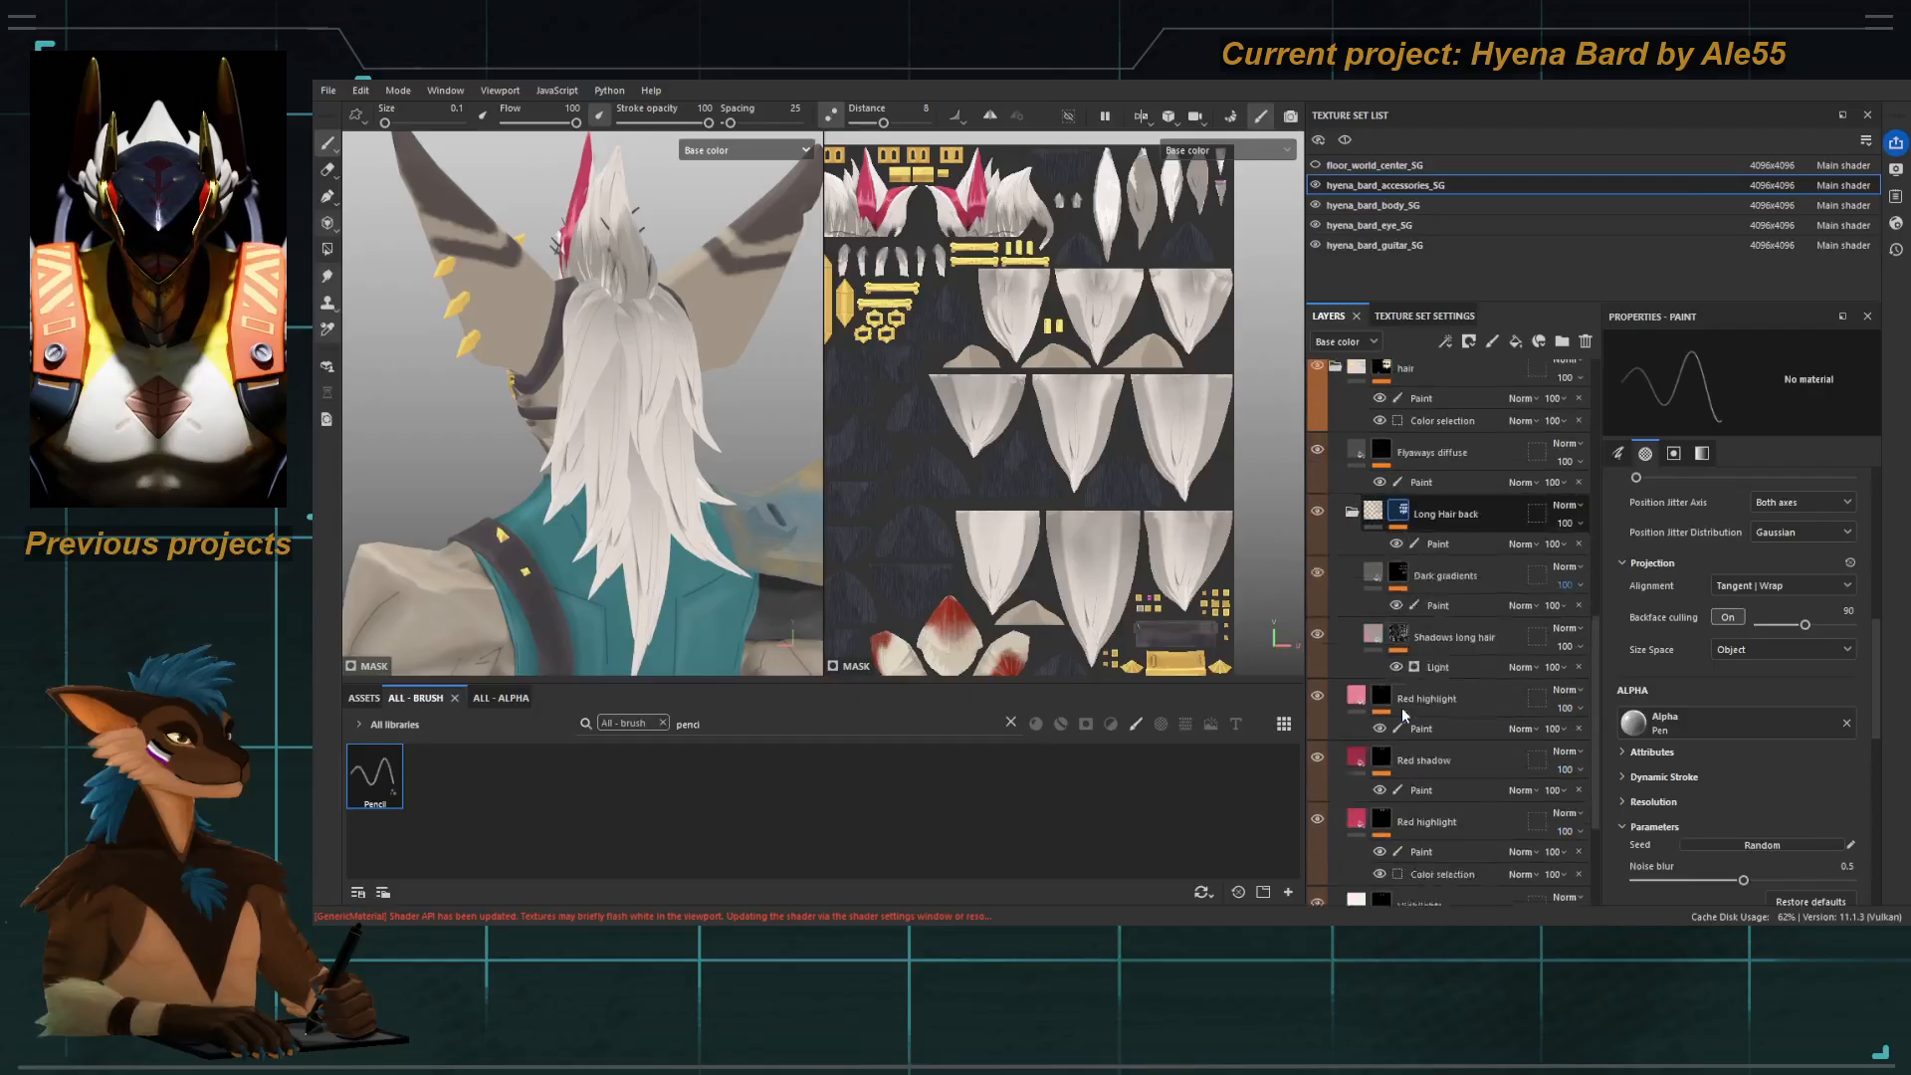
pyautogui.click(1401, 576)
pyautogui.click(1438, 606)
pyautogui.keyDown('alt'); pyautogui.moveTo(640, 480); pyautogui.dragTo(732, 528, button='right'); pyautogui.keyUp('alt')
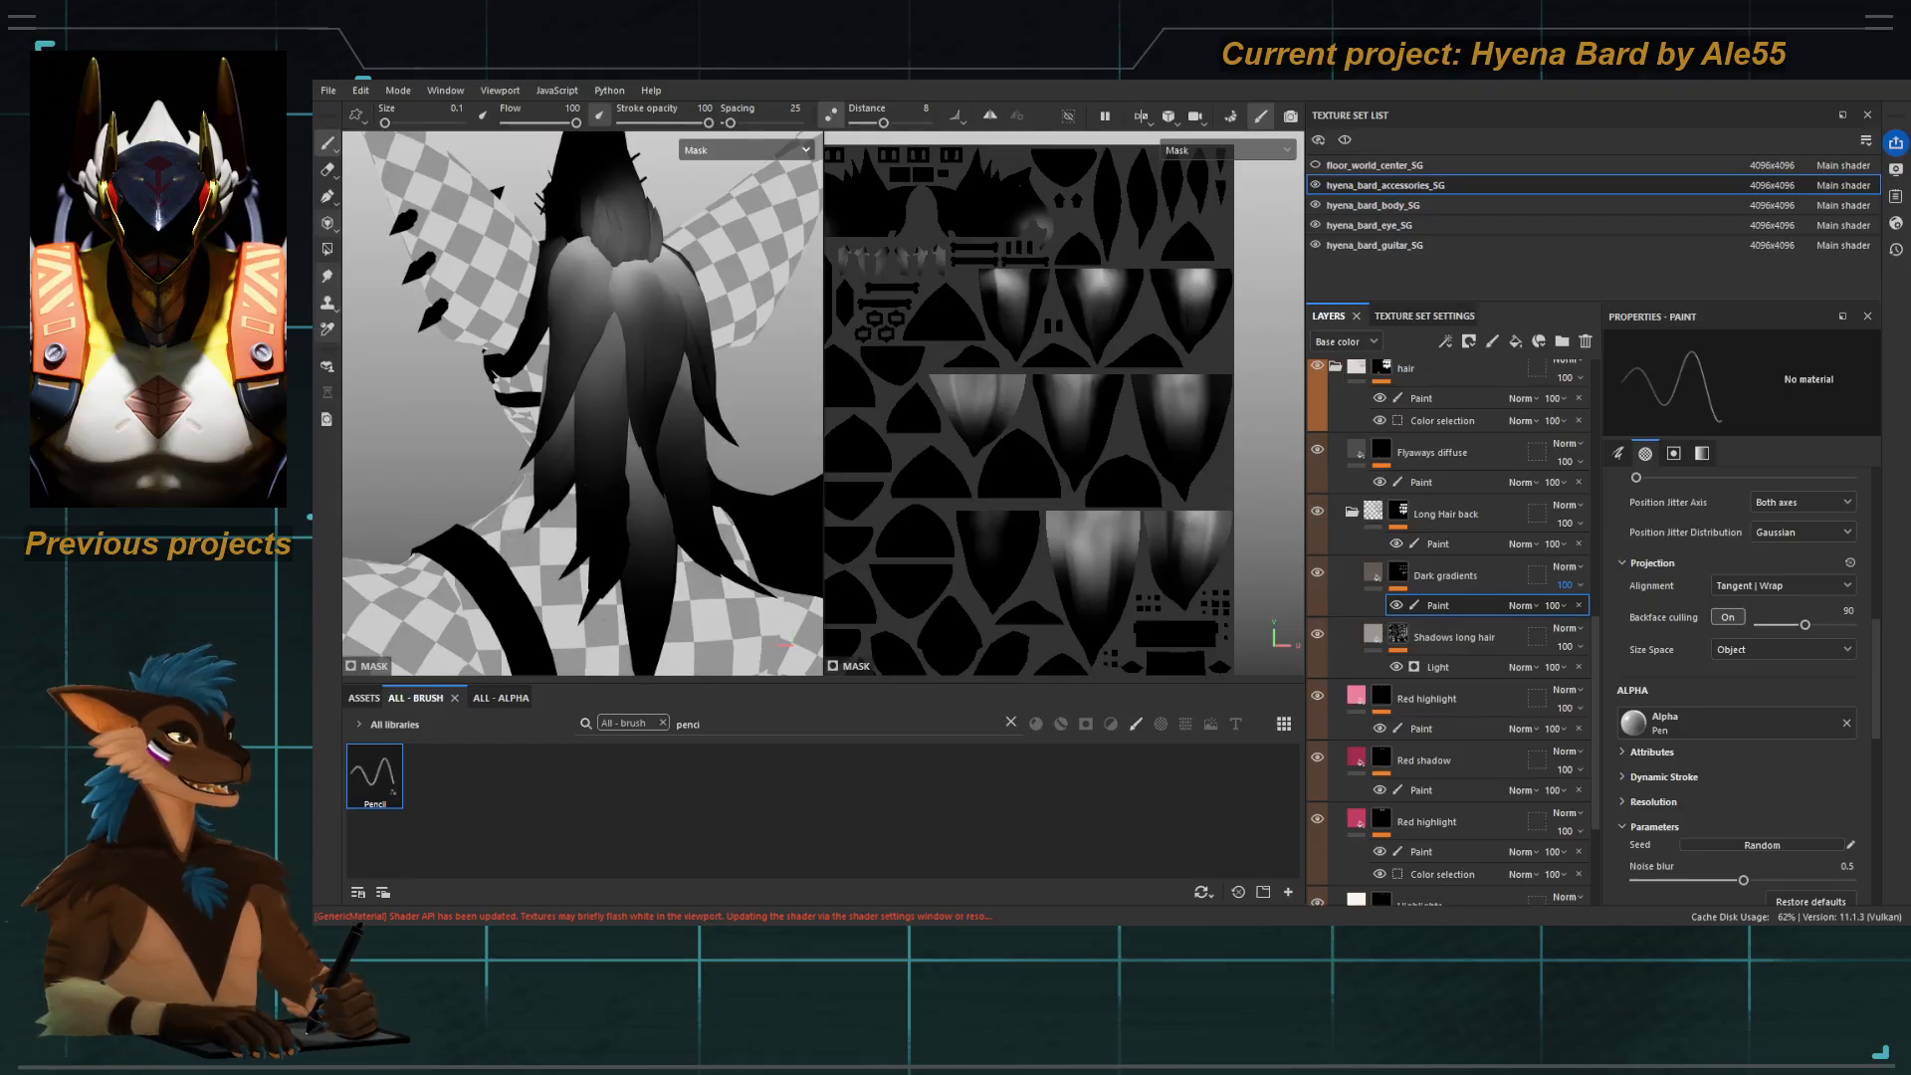
pyautogui.keyDown('alt'); pyautogui.moveTo(587, 303); pyautogui.dragTo(567, 328); pyautogui.keyUp('alt')
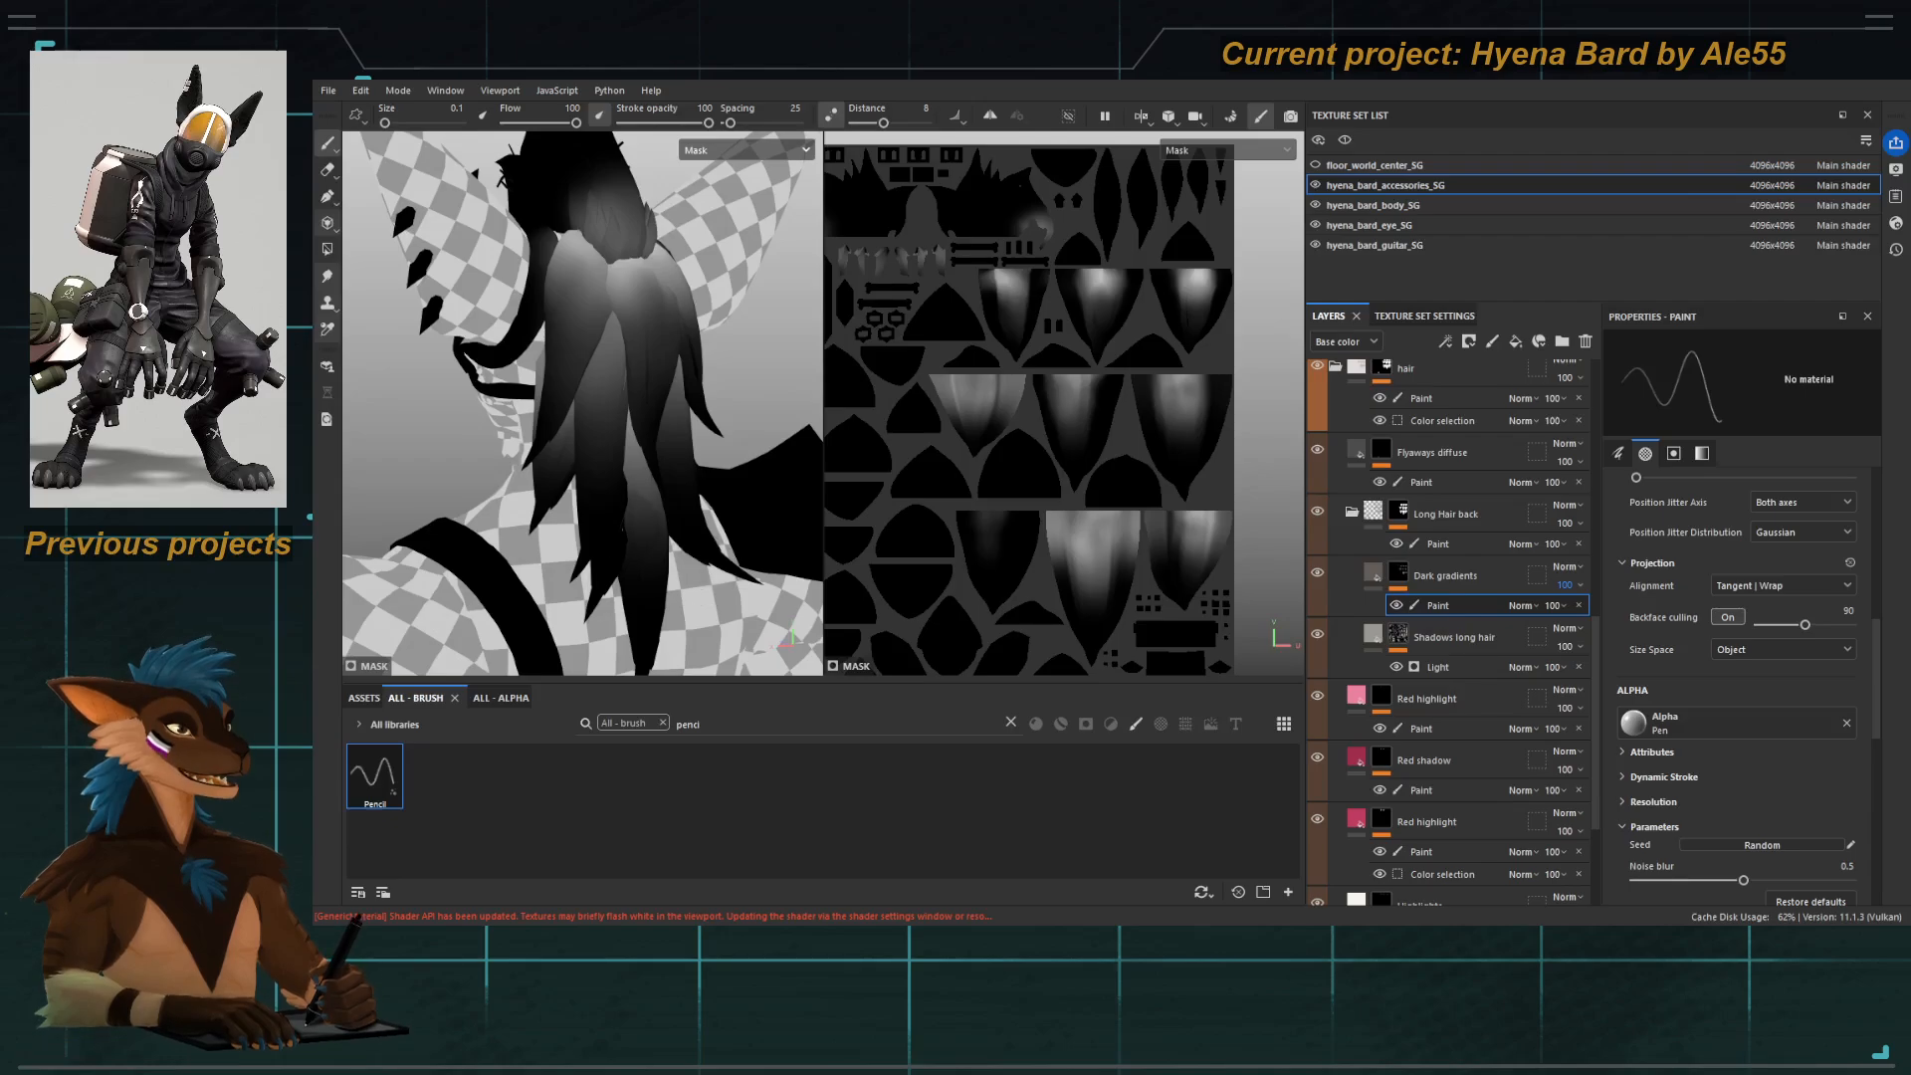
pyautogui.keyDown('alt'); pyautogui.moveTo(640, 648); pyautogui.dragTo(602, 522); pyautogui.keyUp('alt')
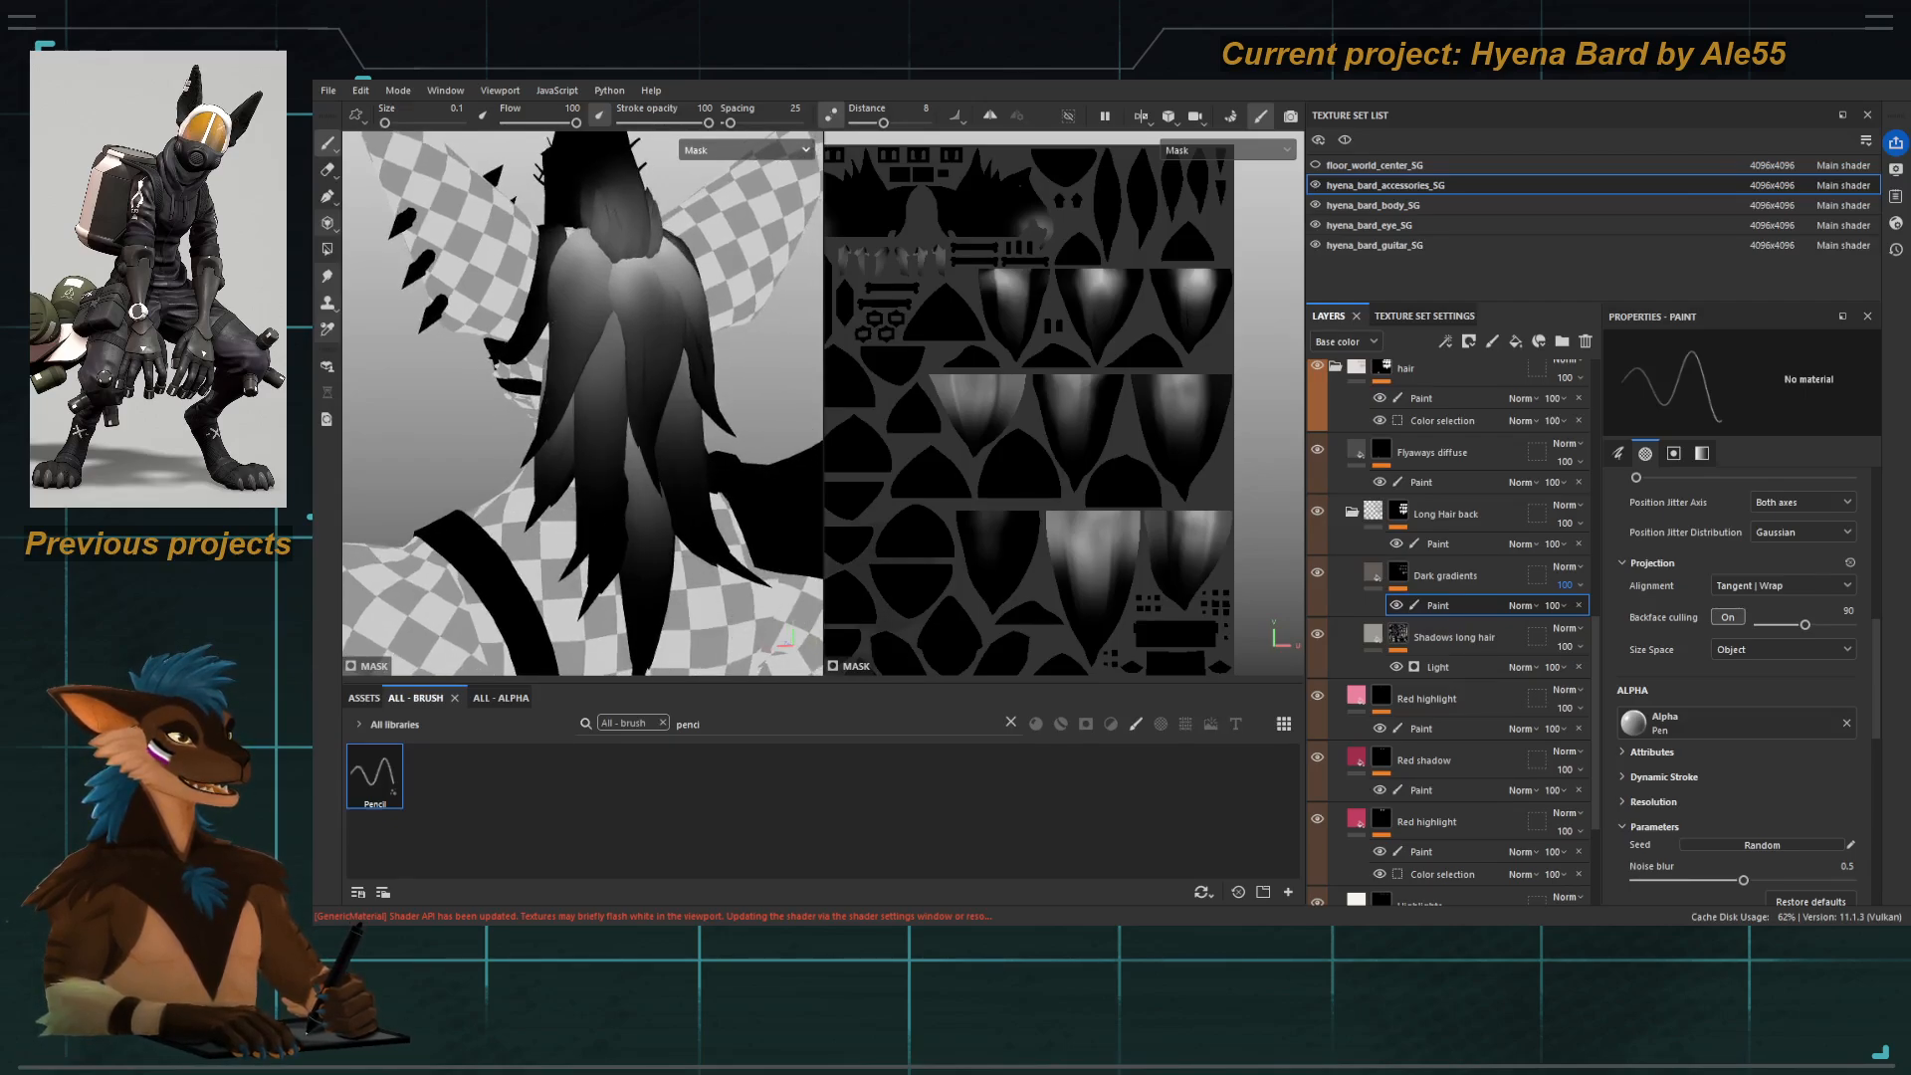
# Clear the brush search and load the paint preset with the Brush Paint Diagonal Grungy alpha at size 1.35.
pyautogui.press('e')
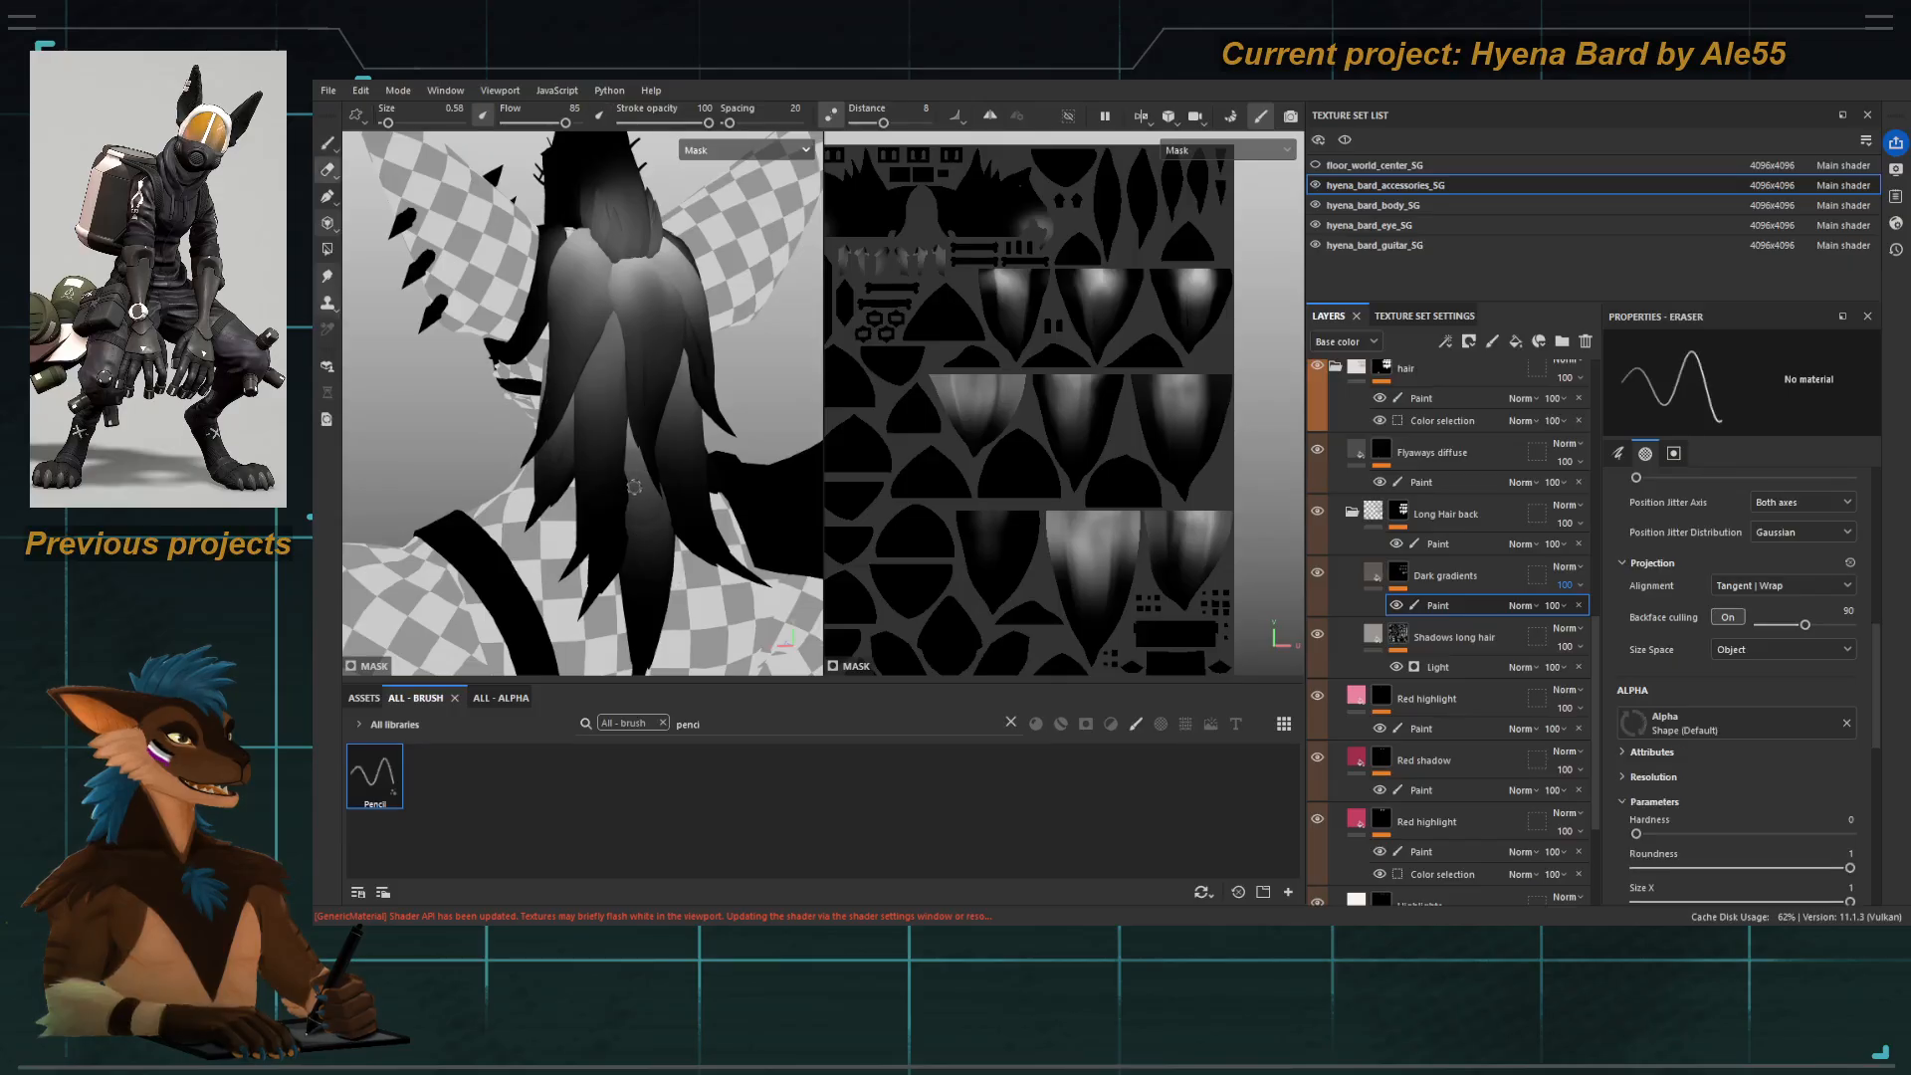
pyautogui.press('1')
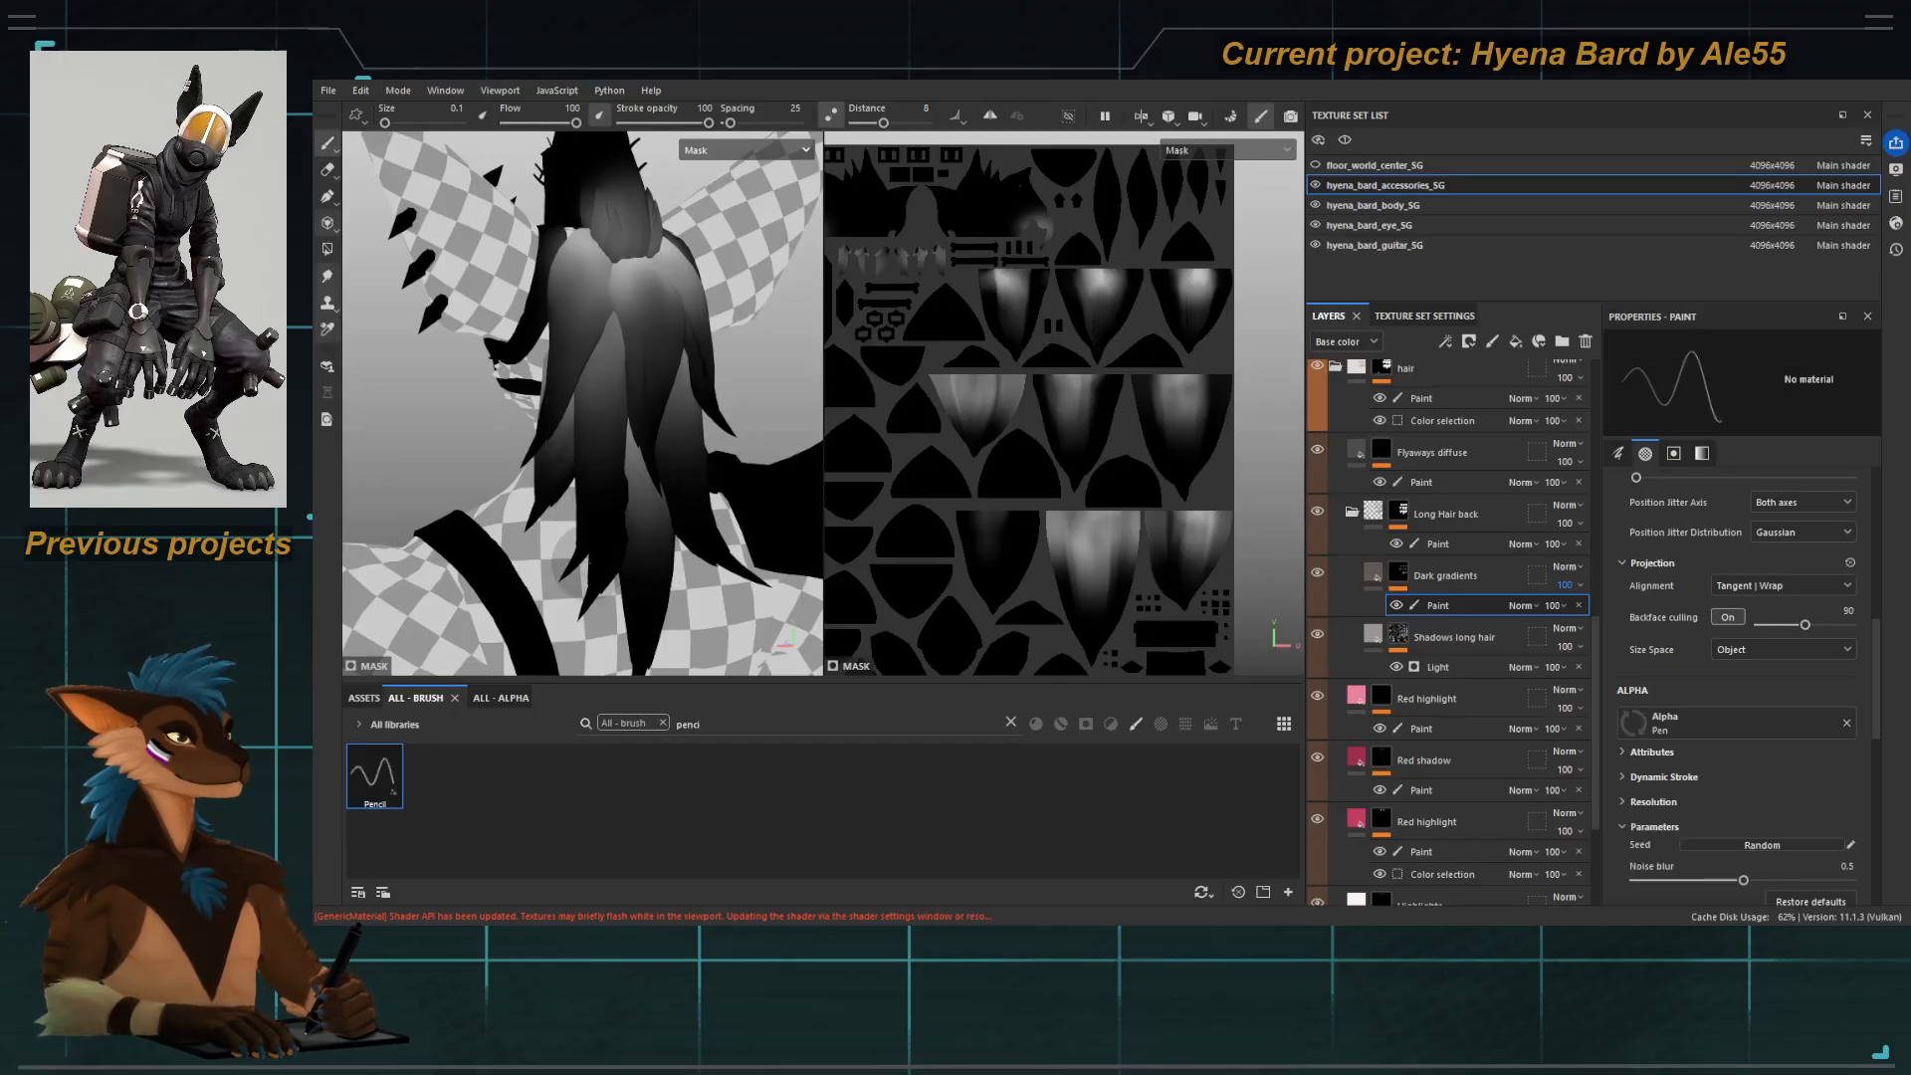
pyautogui.doubleClick(687, 724)
pyautogui.press('BackSpace')
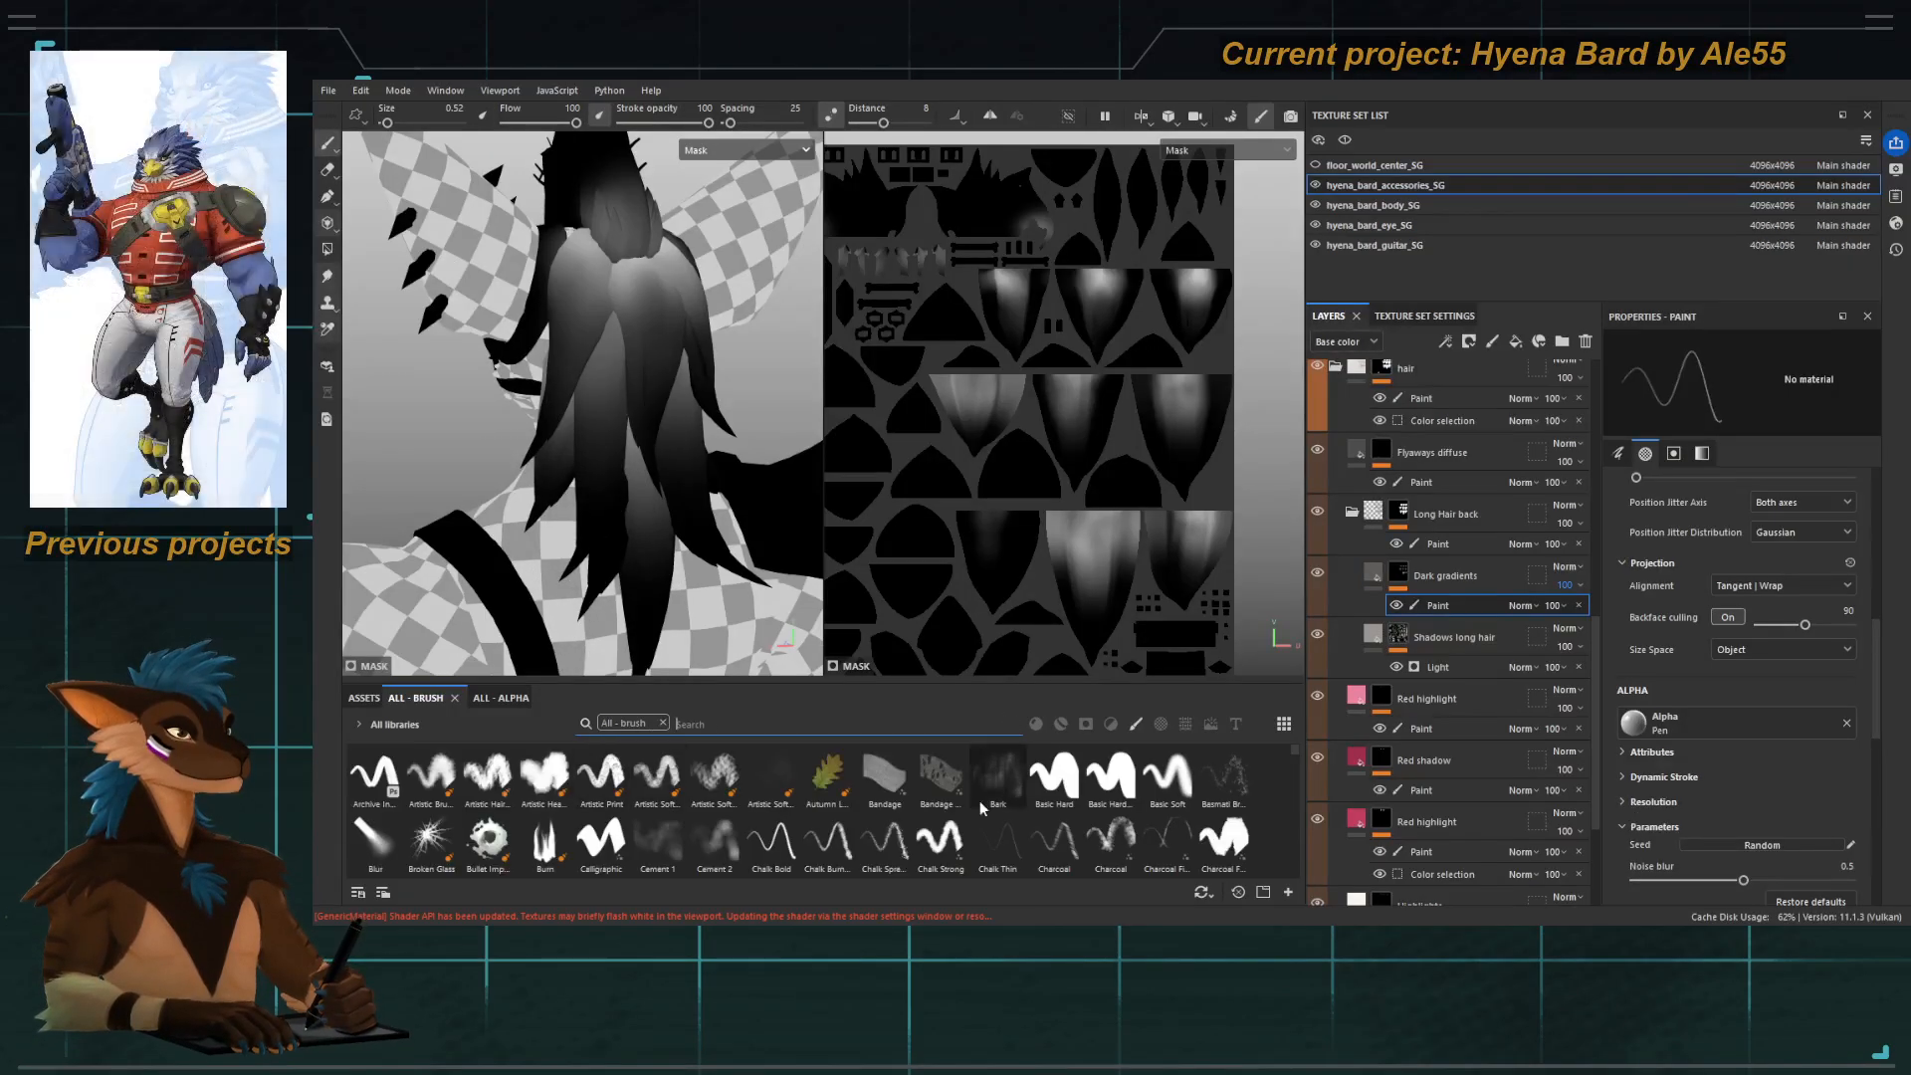
pyautogui.click(1055, 782)
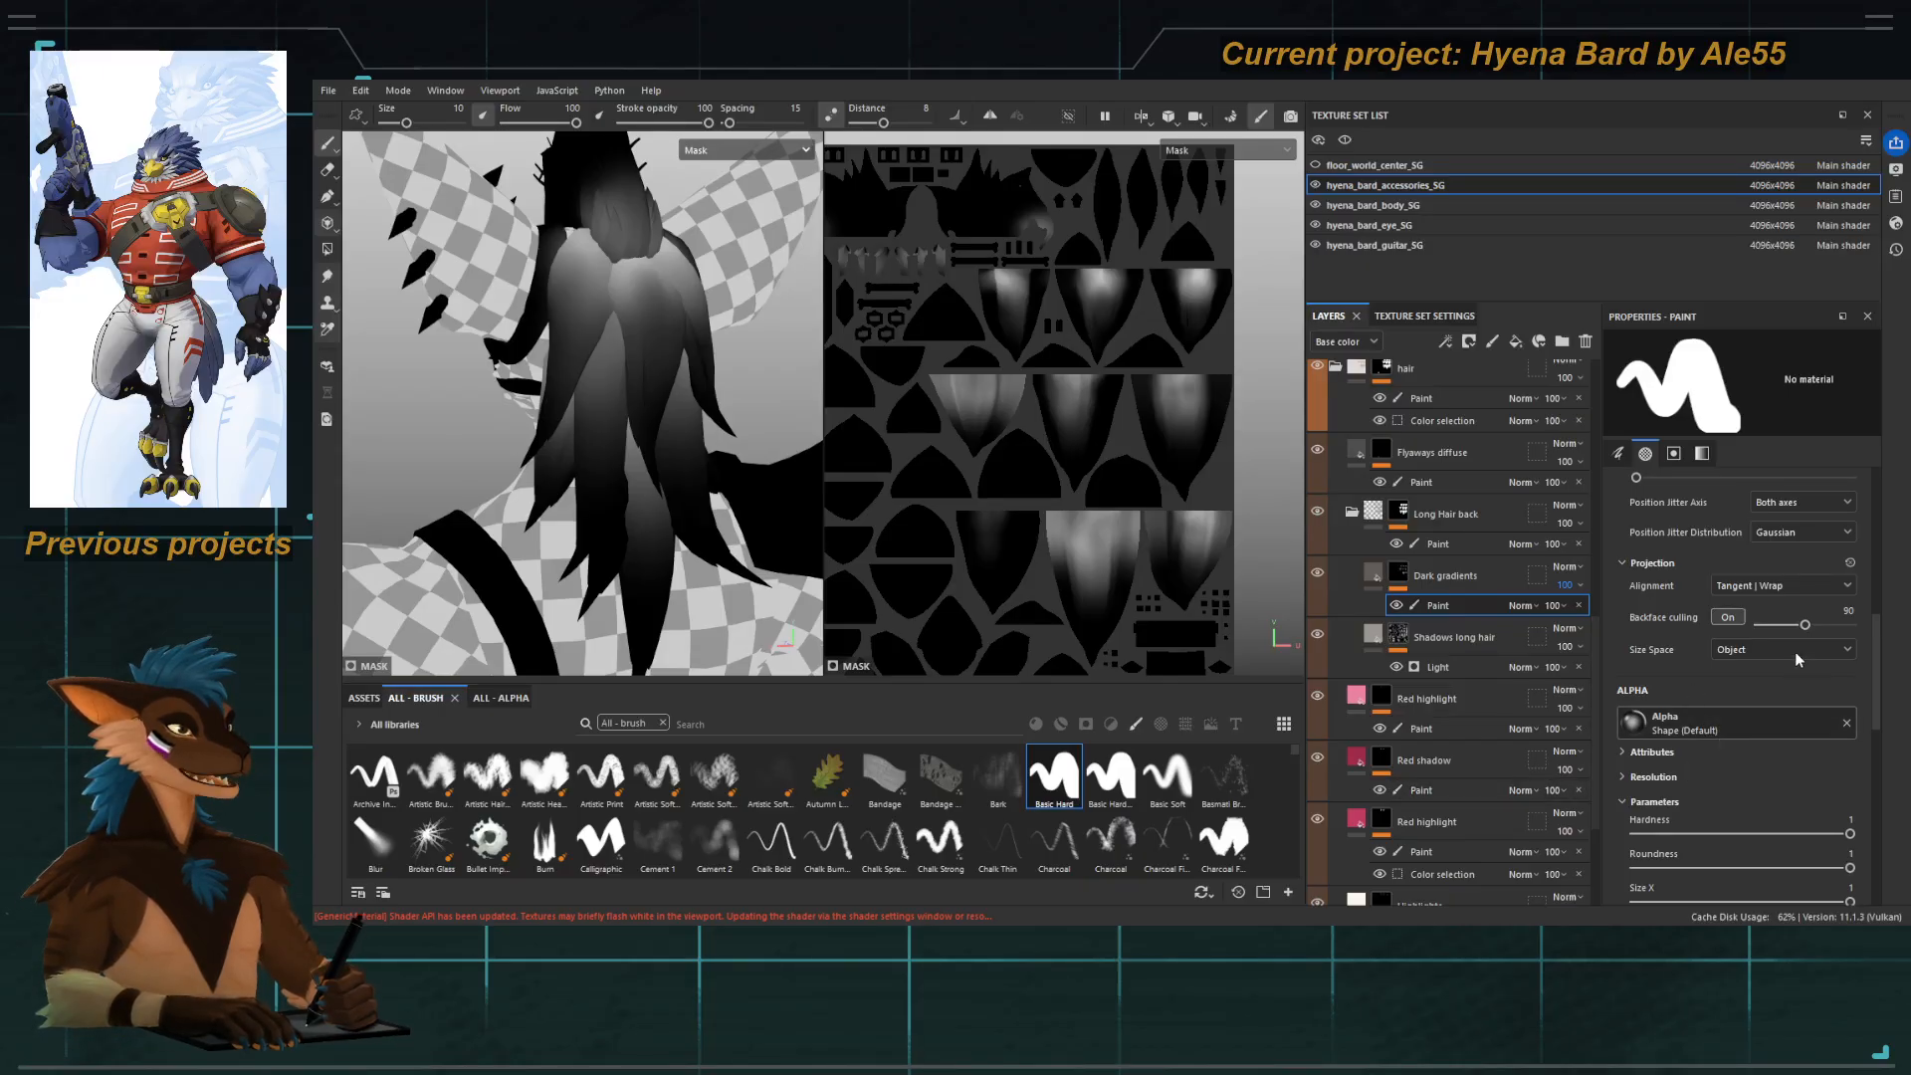
pyautogui.press('2')
pyautogui.press('[')
pyautogui.press('[')
pyautogui.press('[')
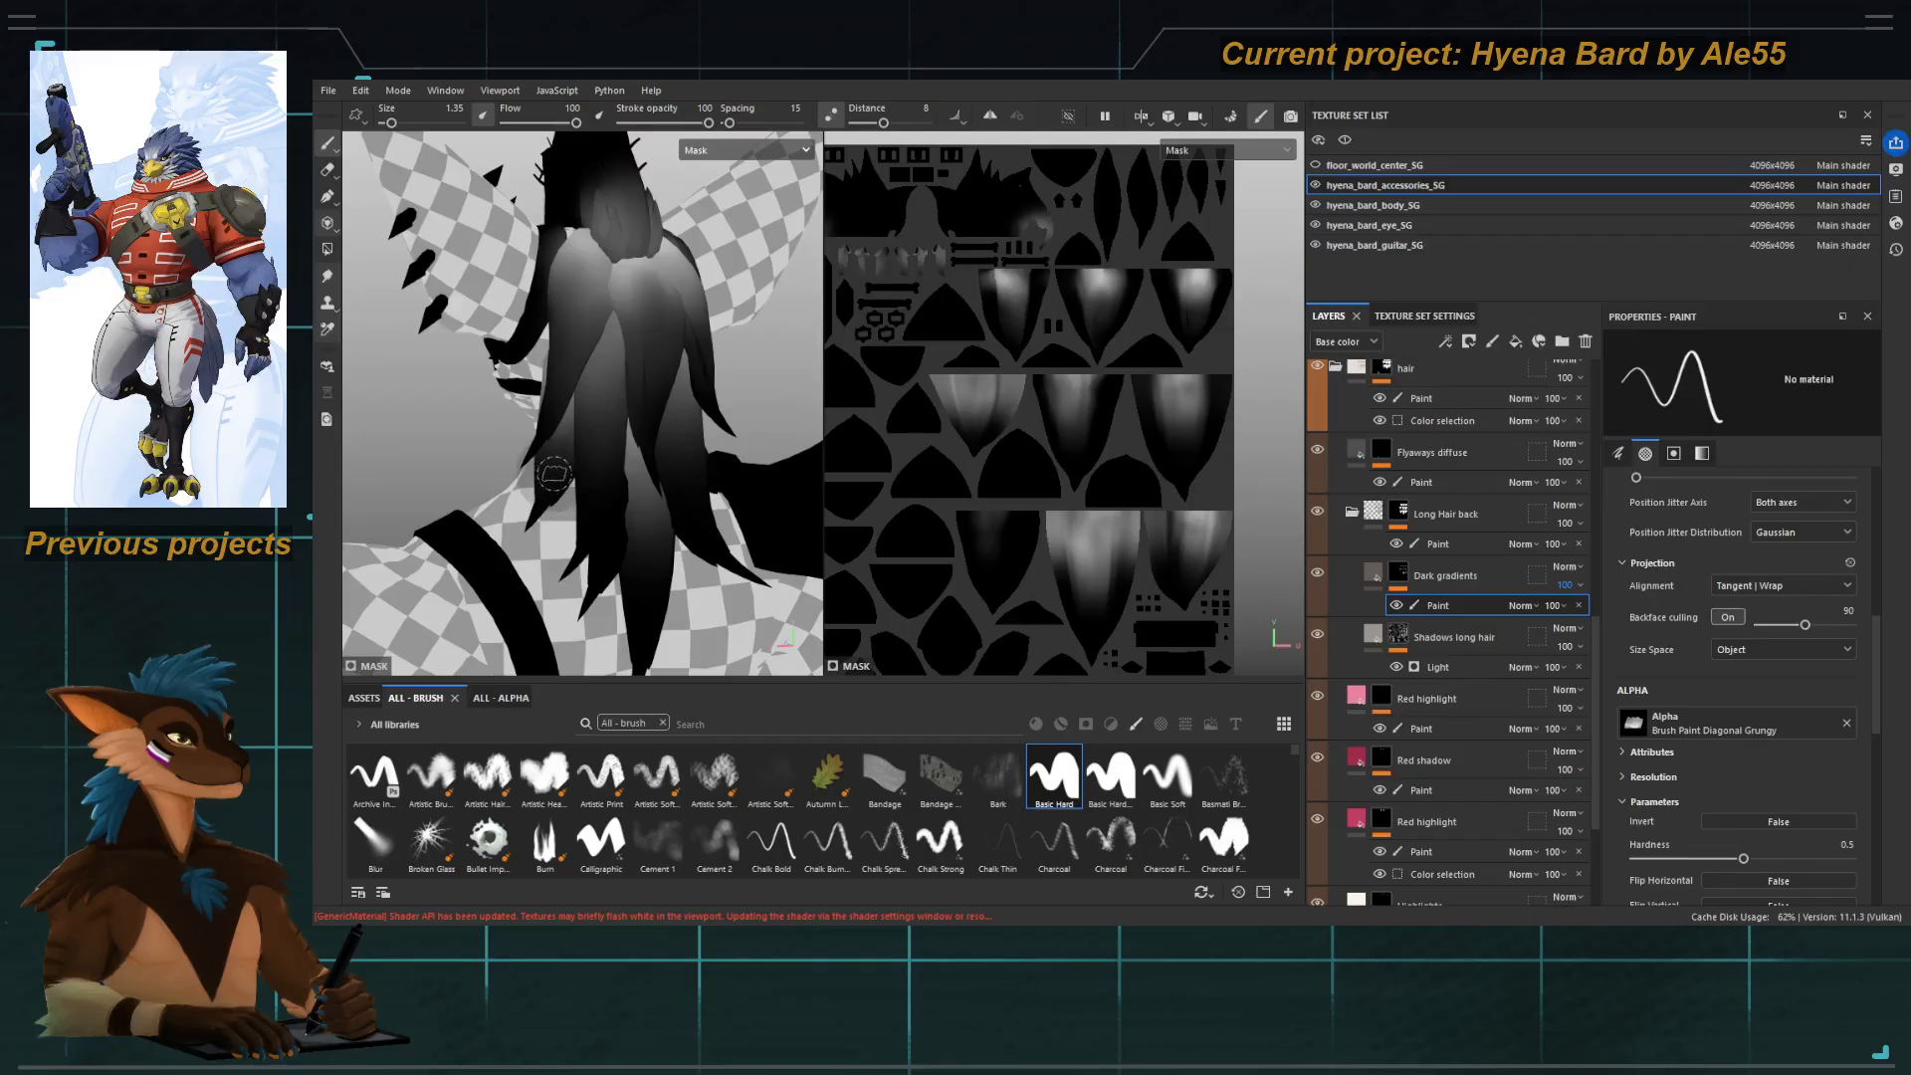
# Add a second Paint effect to the Dark gradients layer's mask and frame the lower back hair strands.
pyautogui.click(1396, 581)
pyautogui.rightClick(1397, 582)
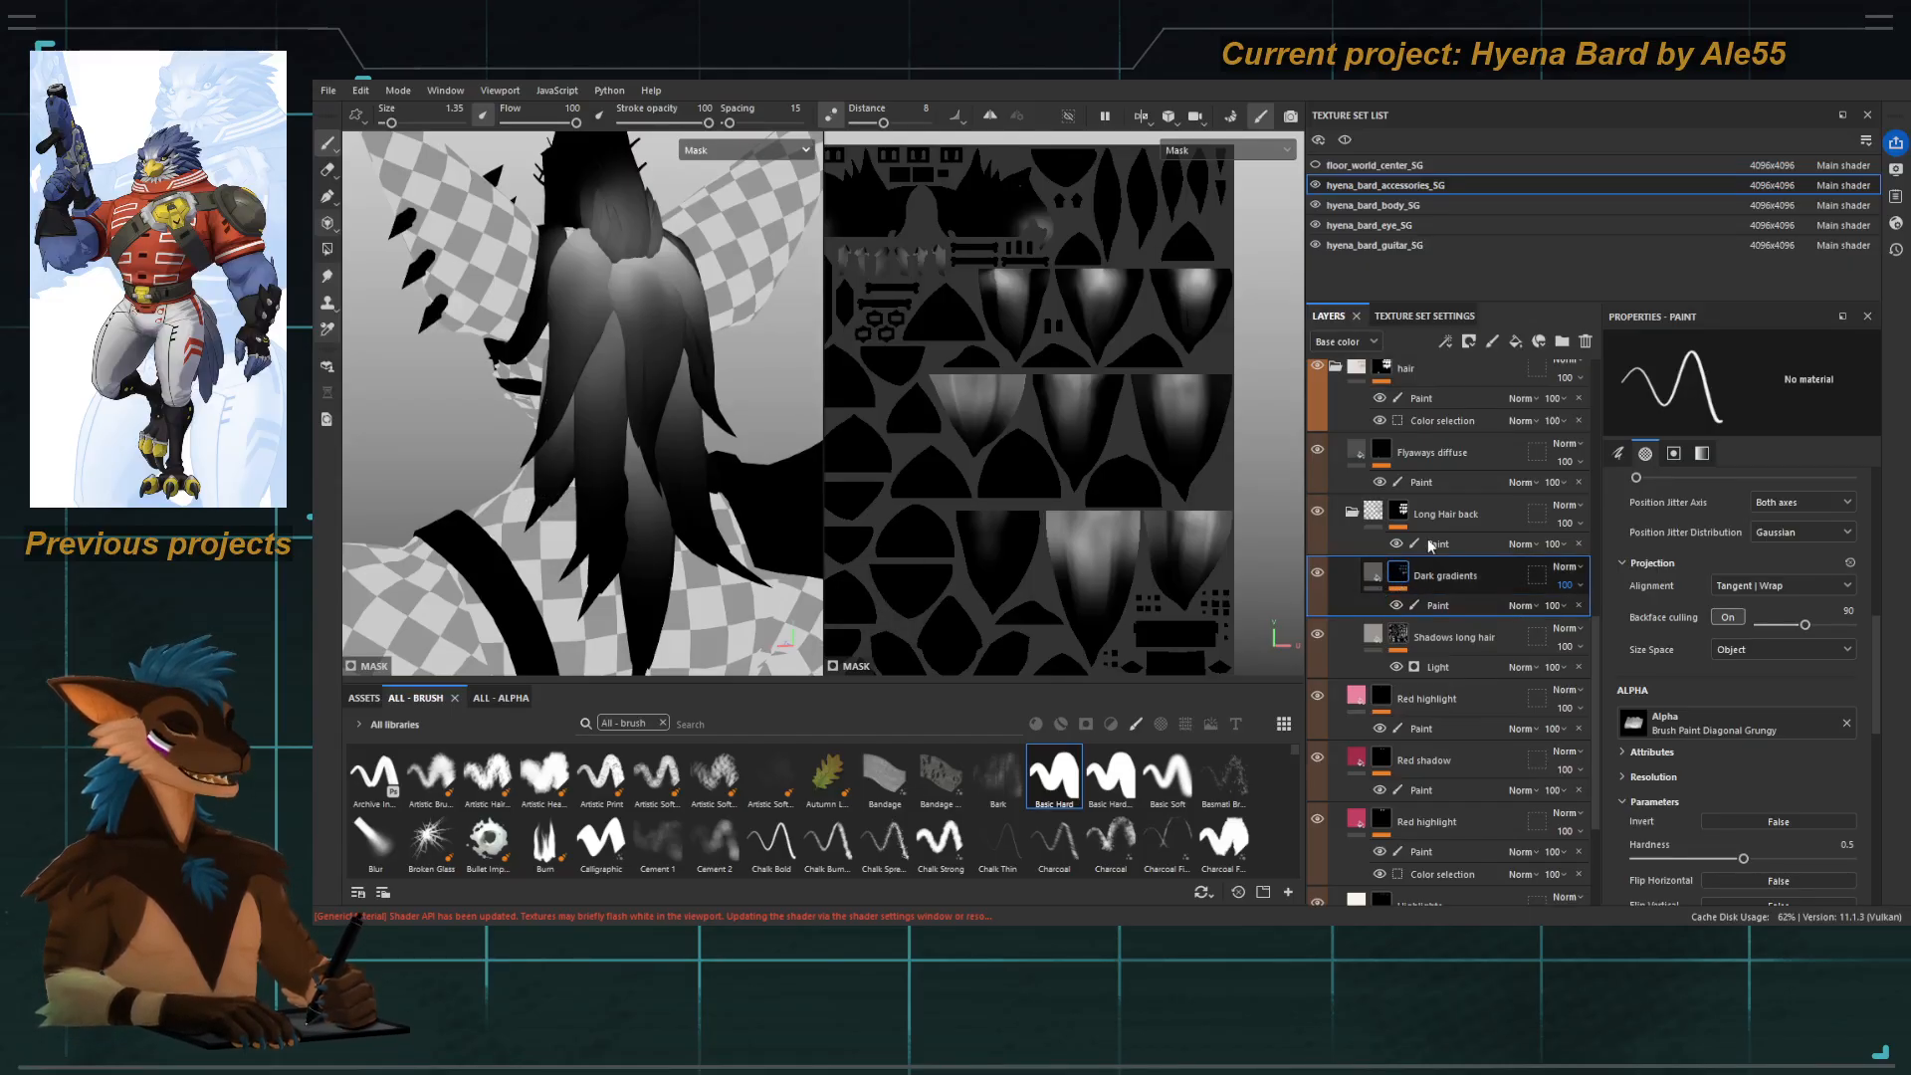
pyautogui.click(1443, 625)
pyautogui.keyDown('alt'); pyautogui.moveTo(637, 462); pyautogui.dragTo(648, 544, button='right'); pyautogui.keyUp('alt')
pyautogui.keyDown('alt'); pyautogui.moveTo(648, 543); pyautogui.dragTo(601, 472); pyautogui.keyUp('alt')
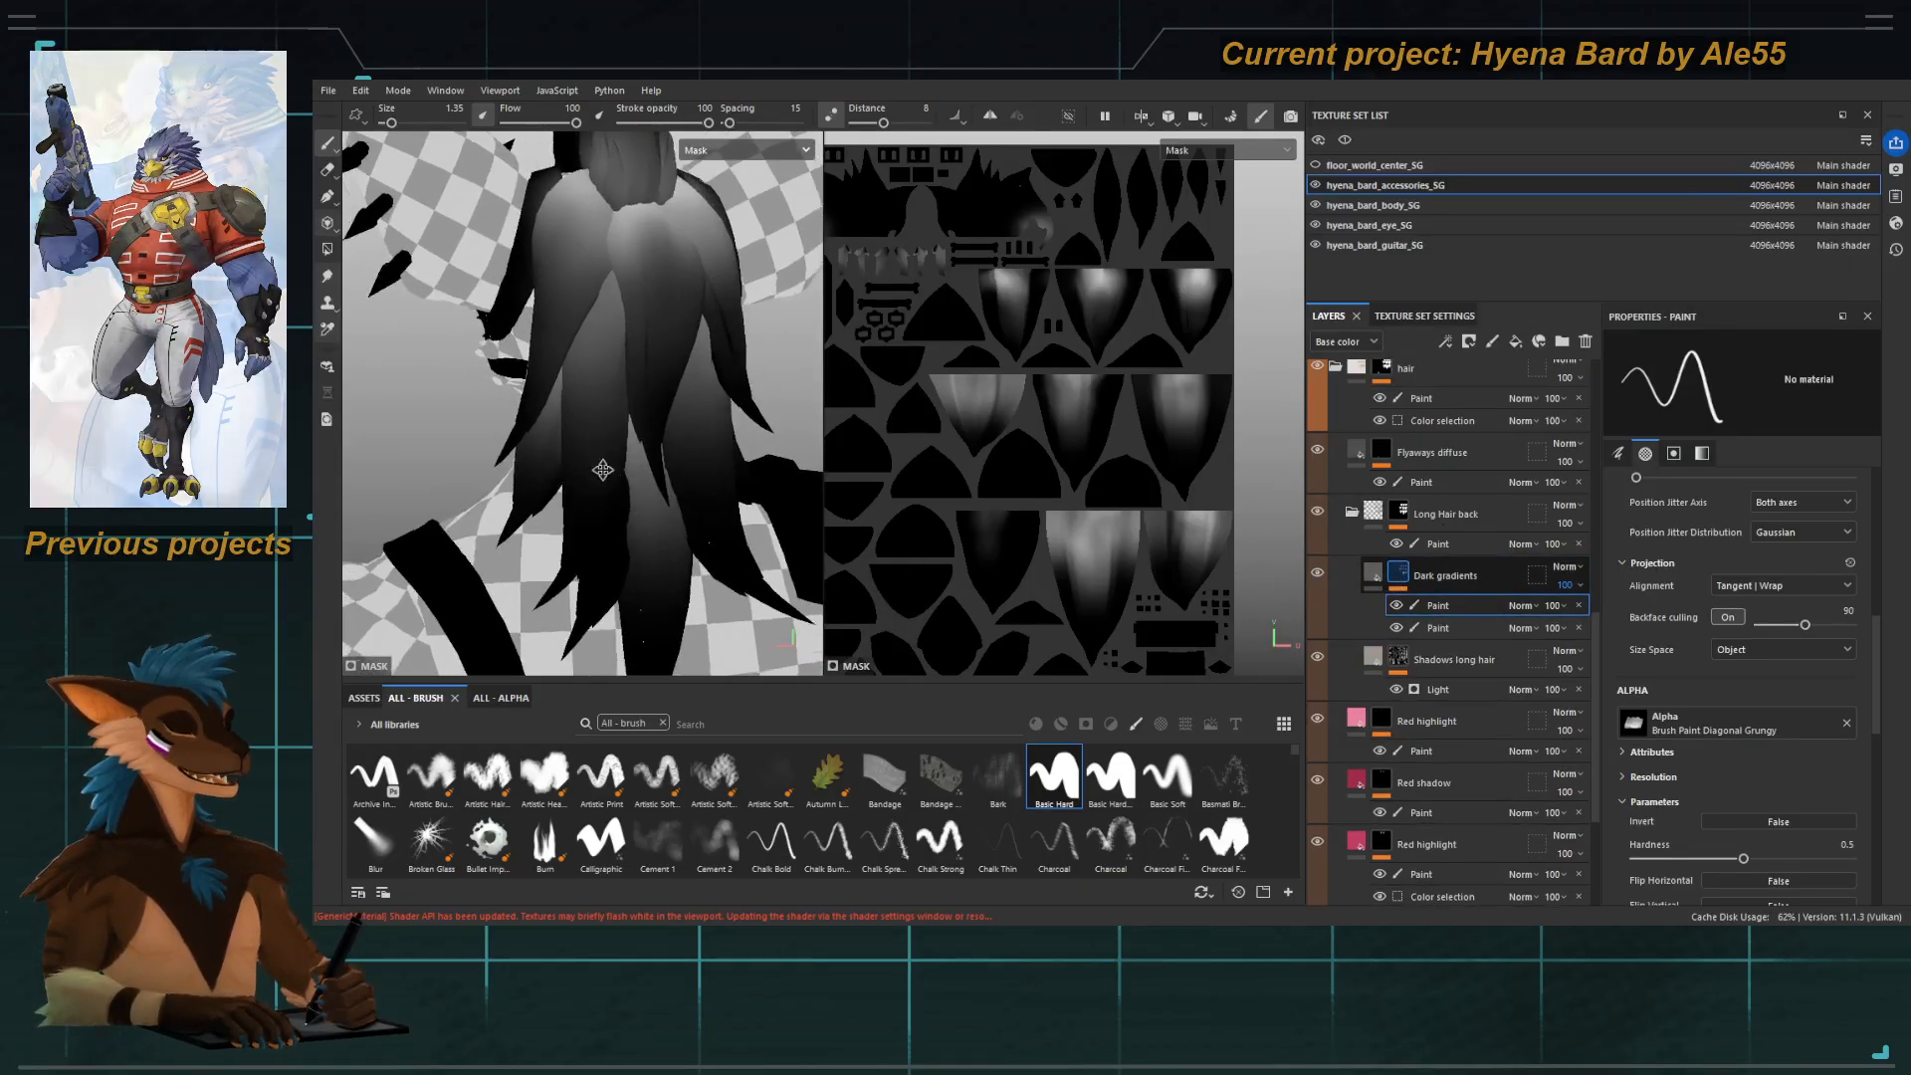
pyautogui.keyDown('alt'); pyautogui.moveTo(602, 472); pyautogui.dragTo(640, 448, button='middle'); pyautogui.keyUp('alt')
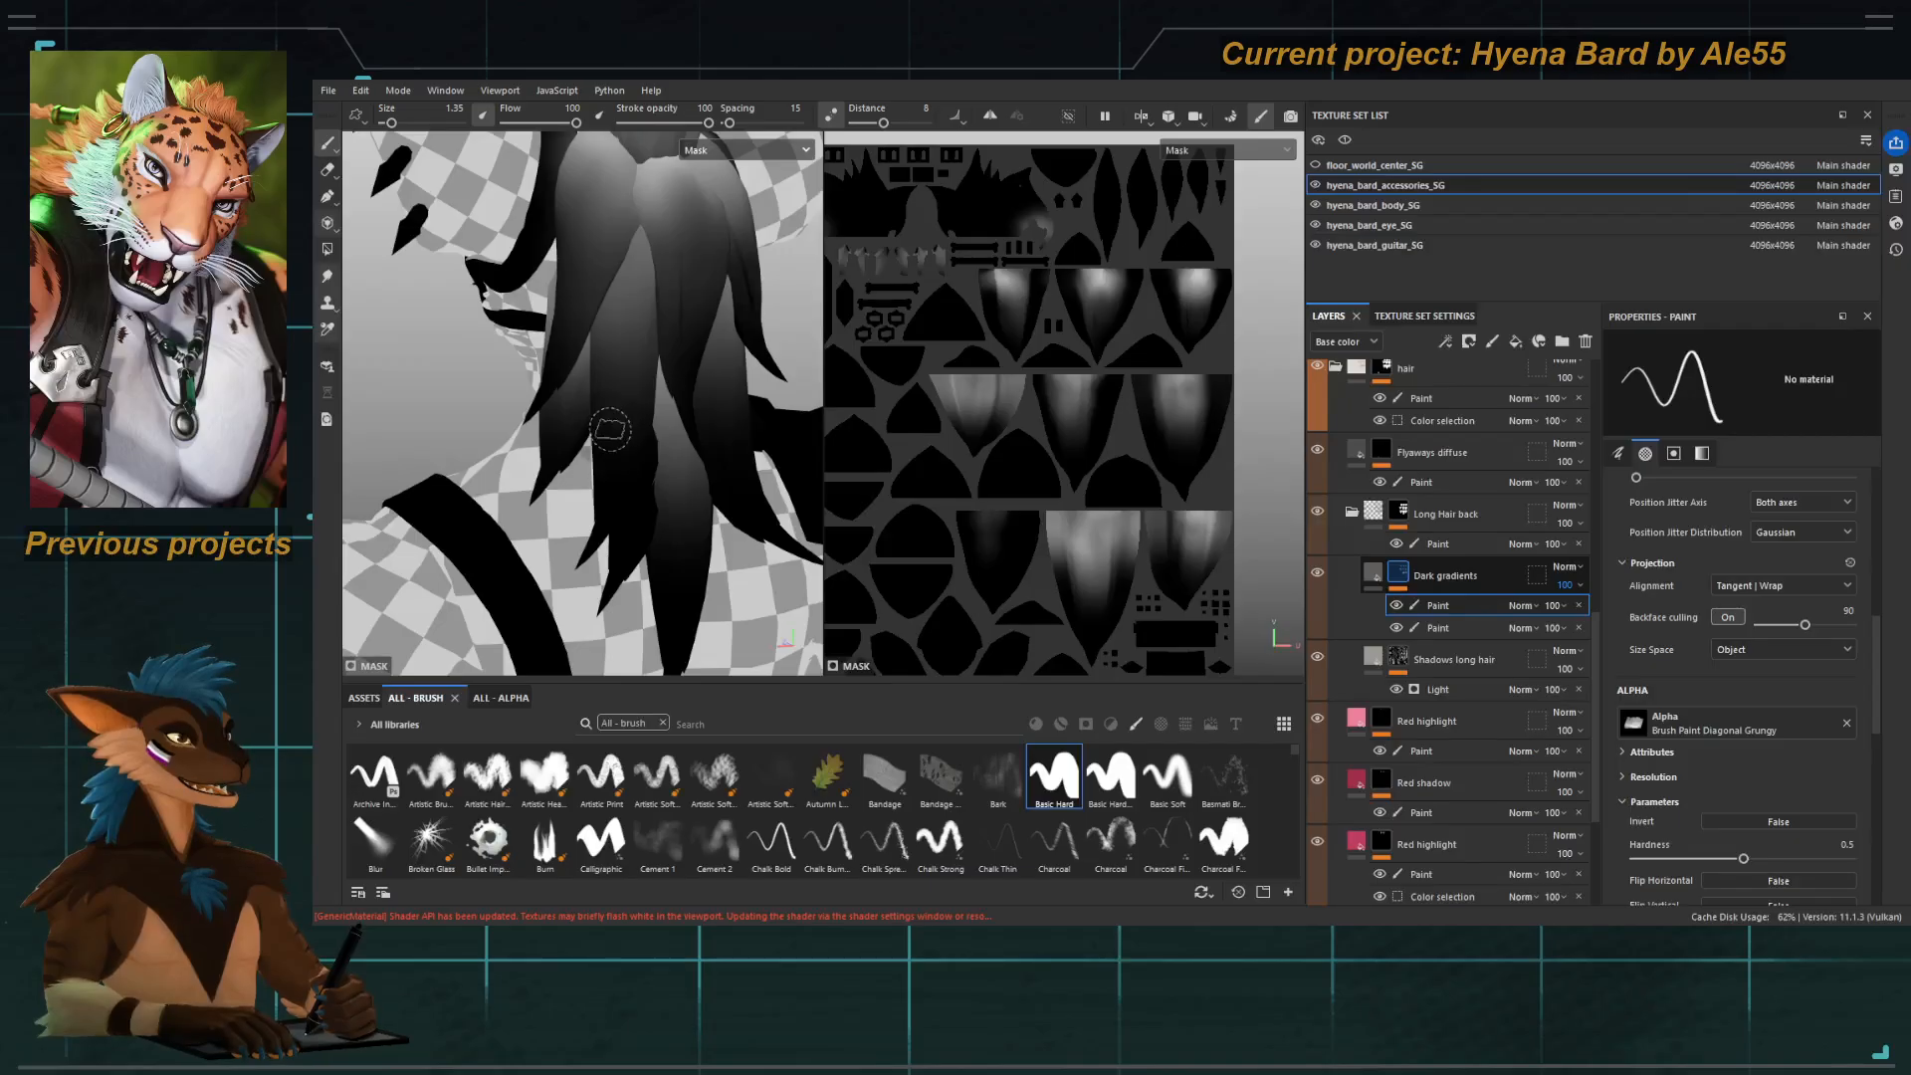
# Undo a test stroke on the central hair strand's mask and set the brush's stroke opacity to 34 and flow to 12.
pyautogui.moveTo(611, 428); pyautogui.dragTo(614, 358)
pyautogui.hotkey('ctrl', 'z')
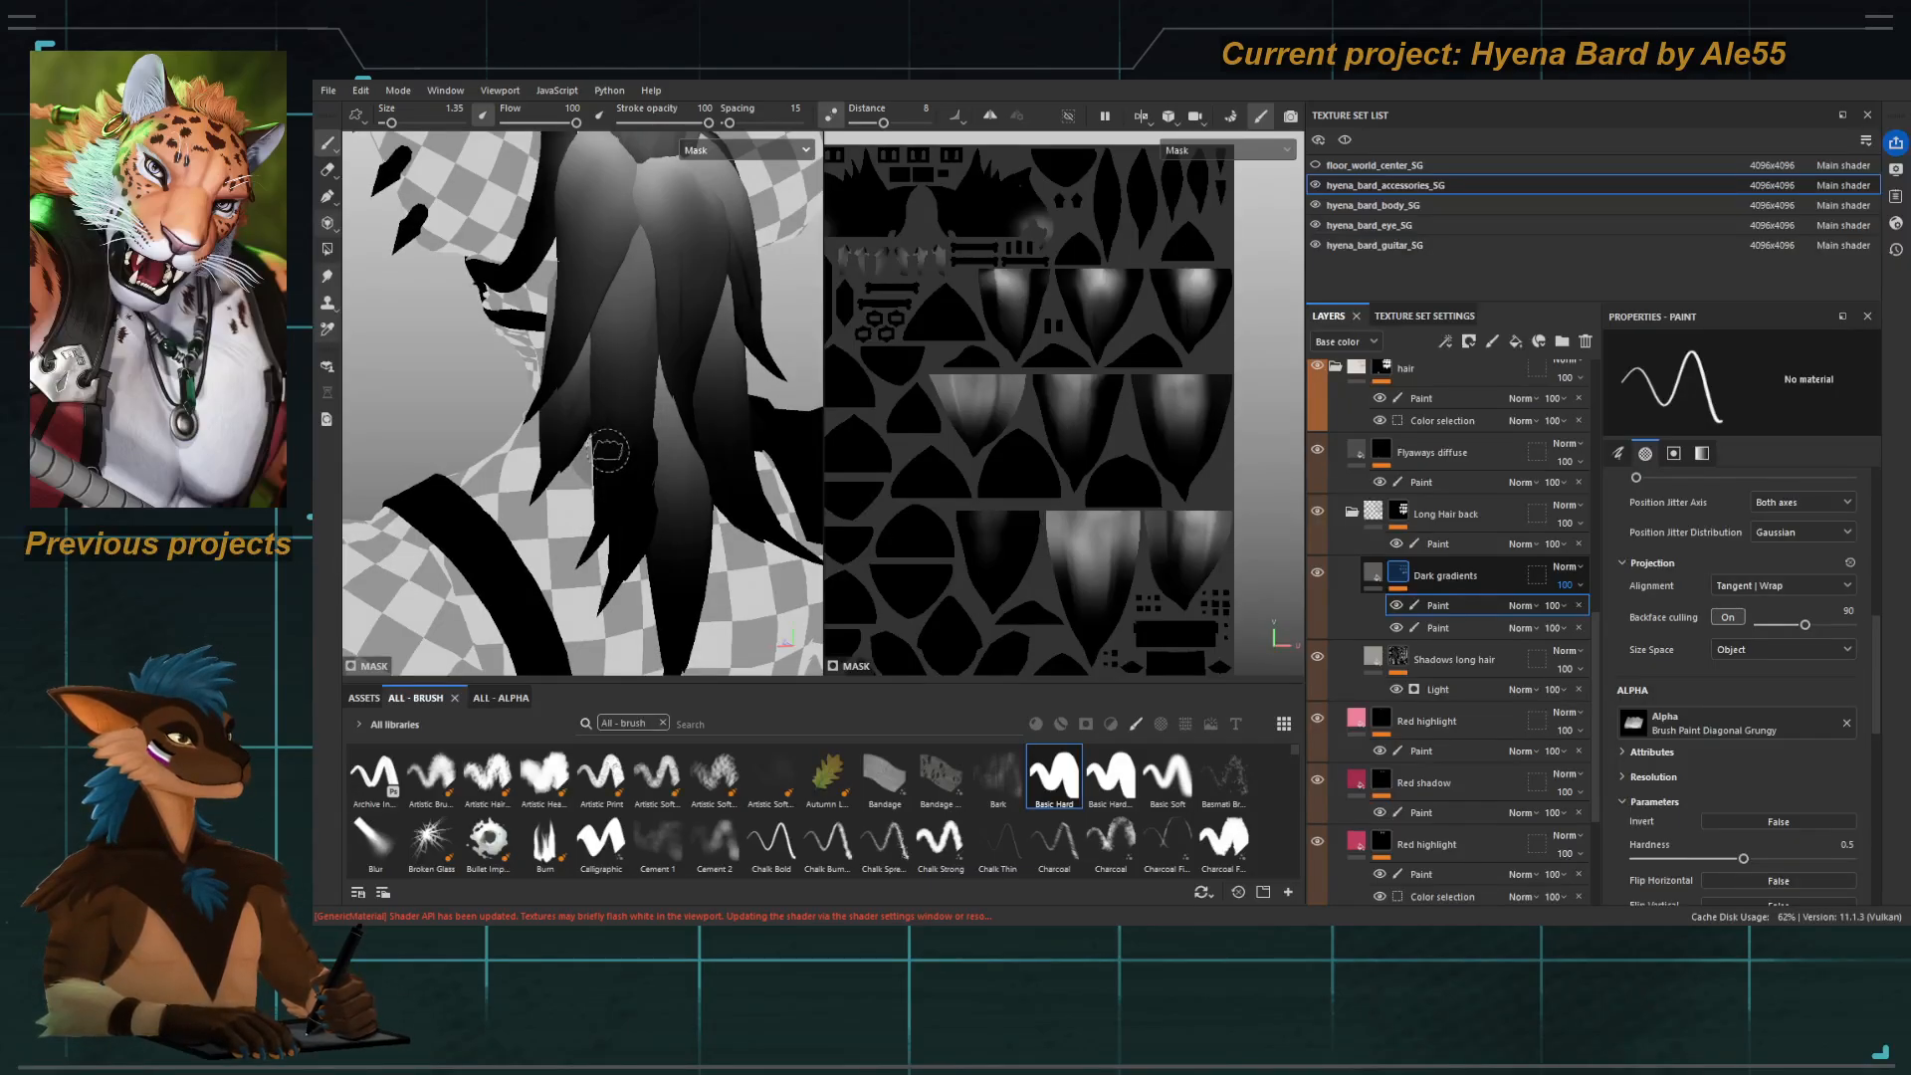
pyautogui.click(651, 123)
pyautogui.click(514, 123)
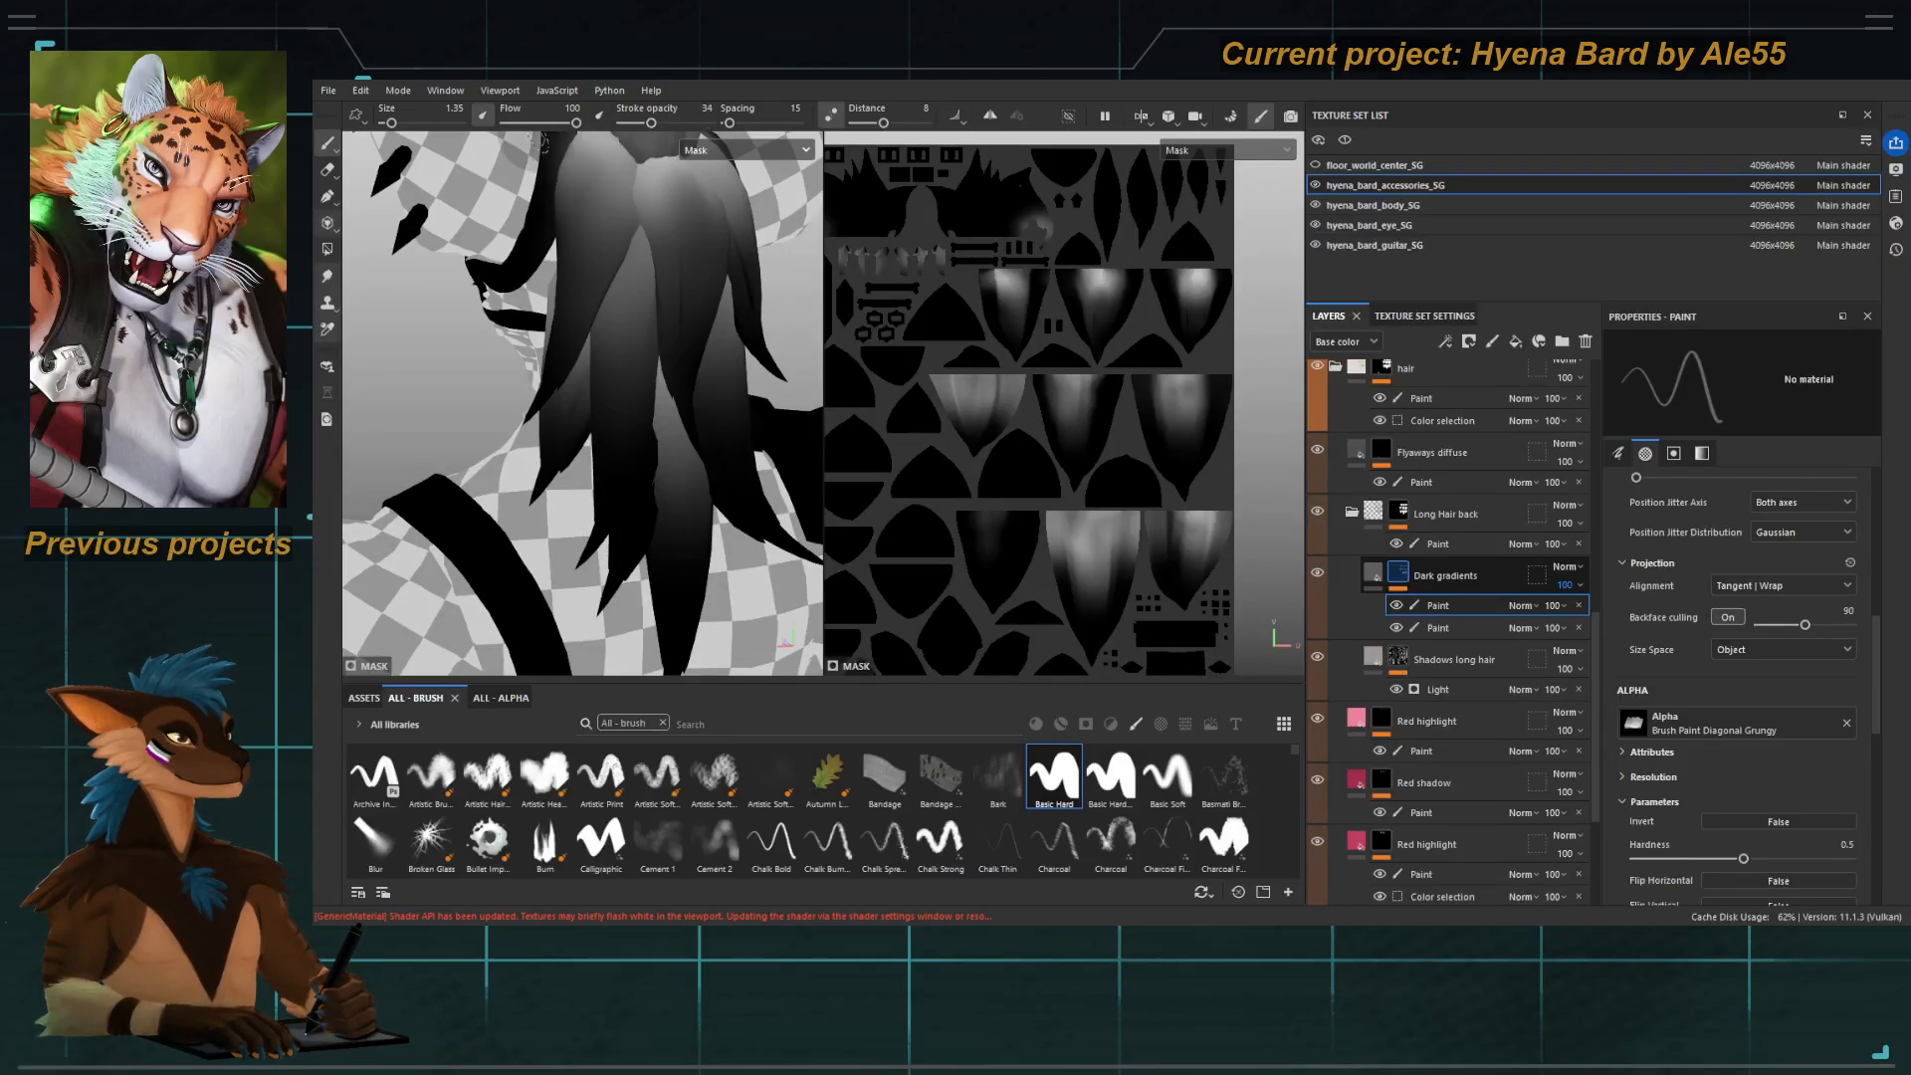
# Check the back hair in base color and other channels, and return to the Dark gradients mask display.
pyautogui.press('m')
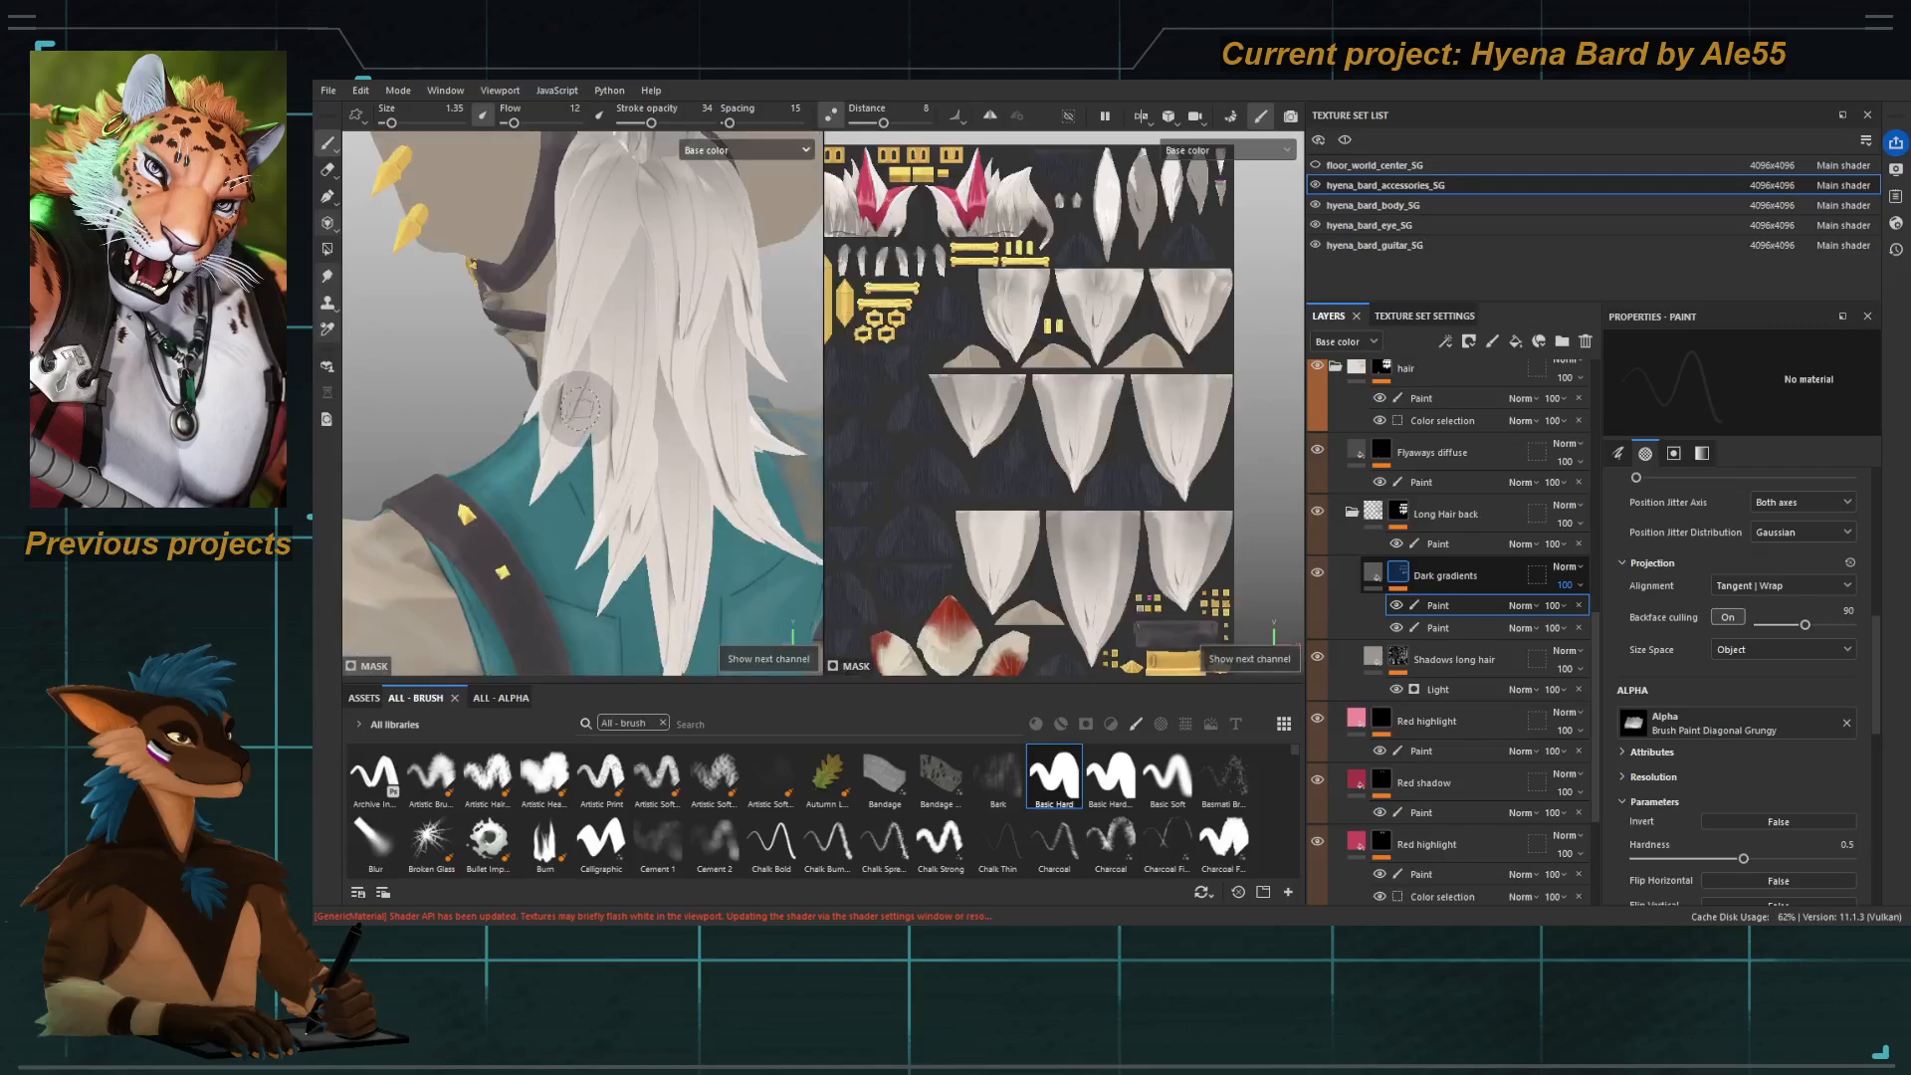
pyautogui.press('c')
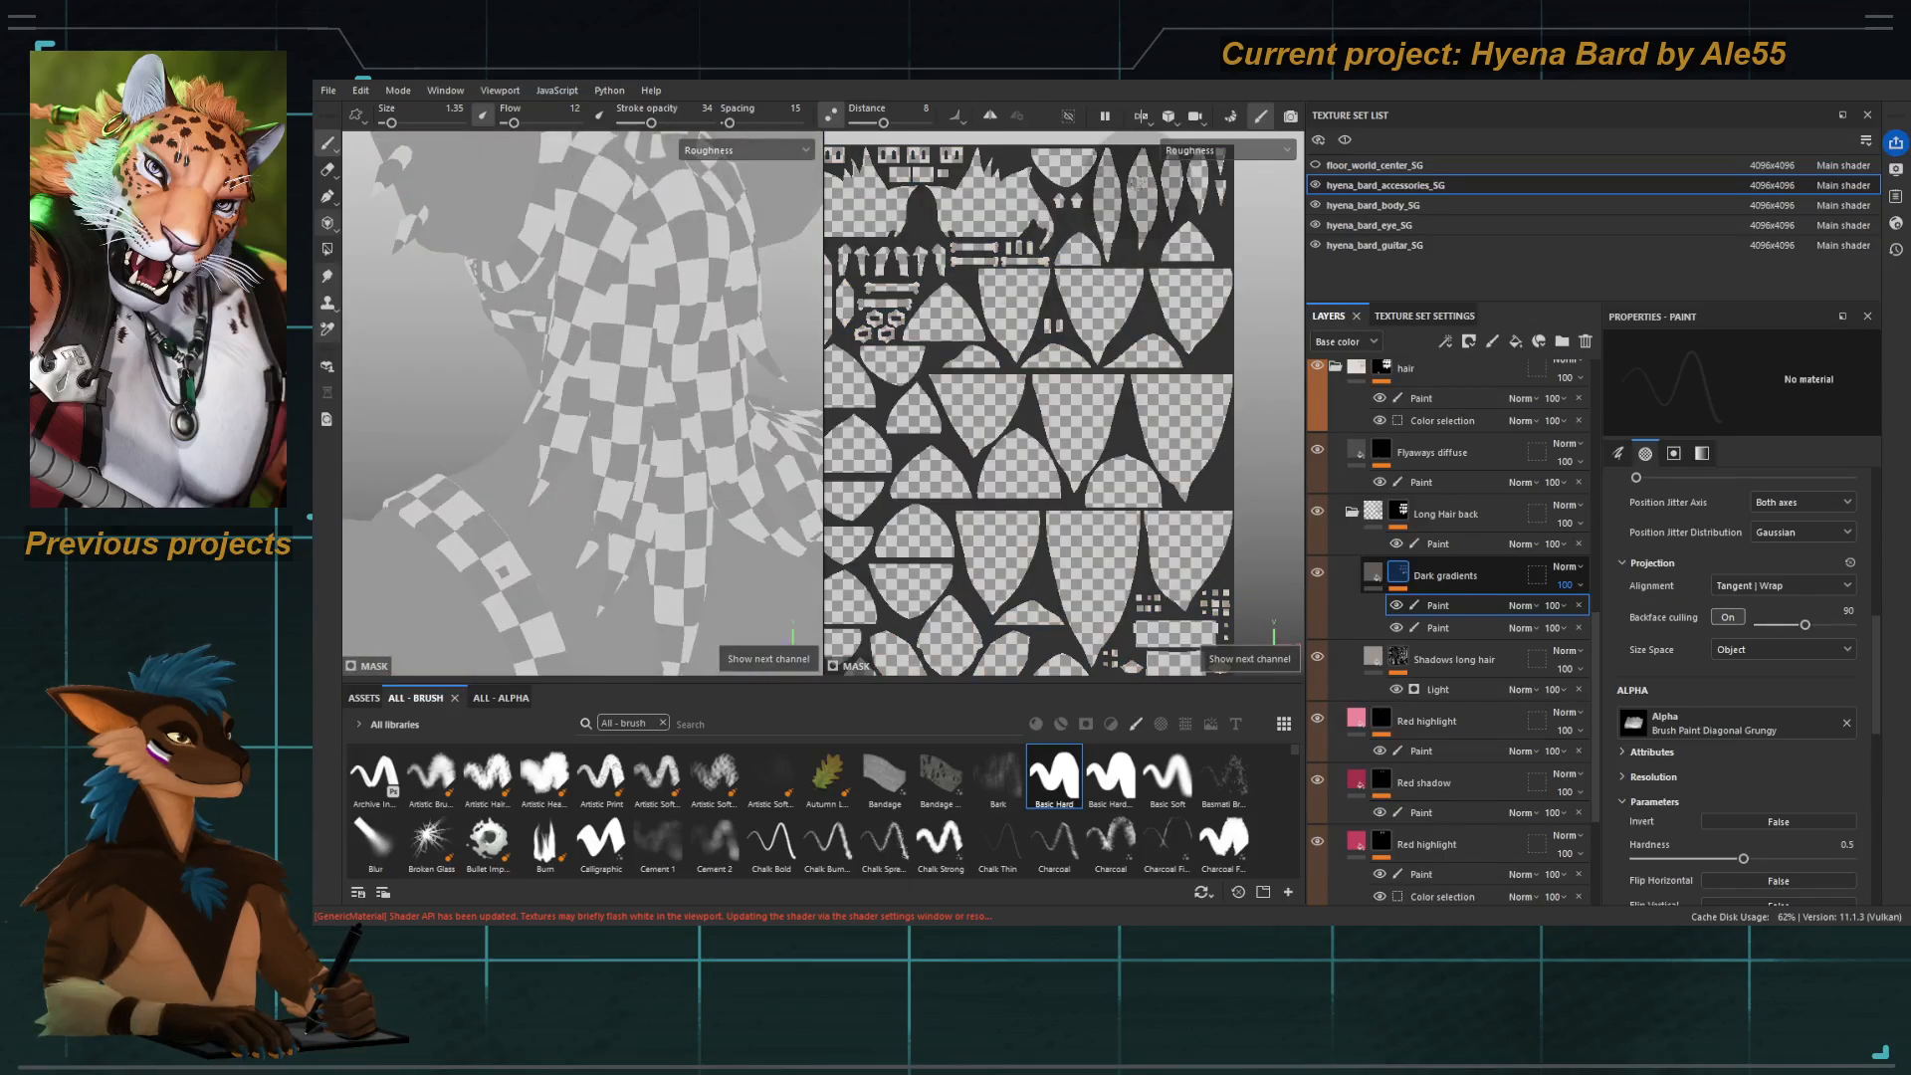
pyautogui.press('c')
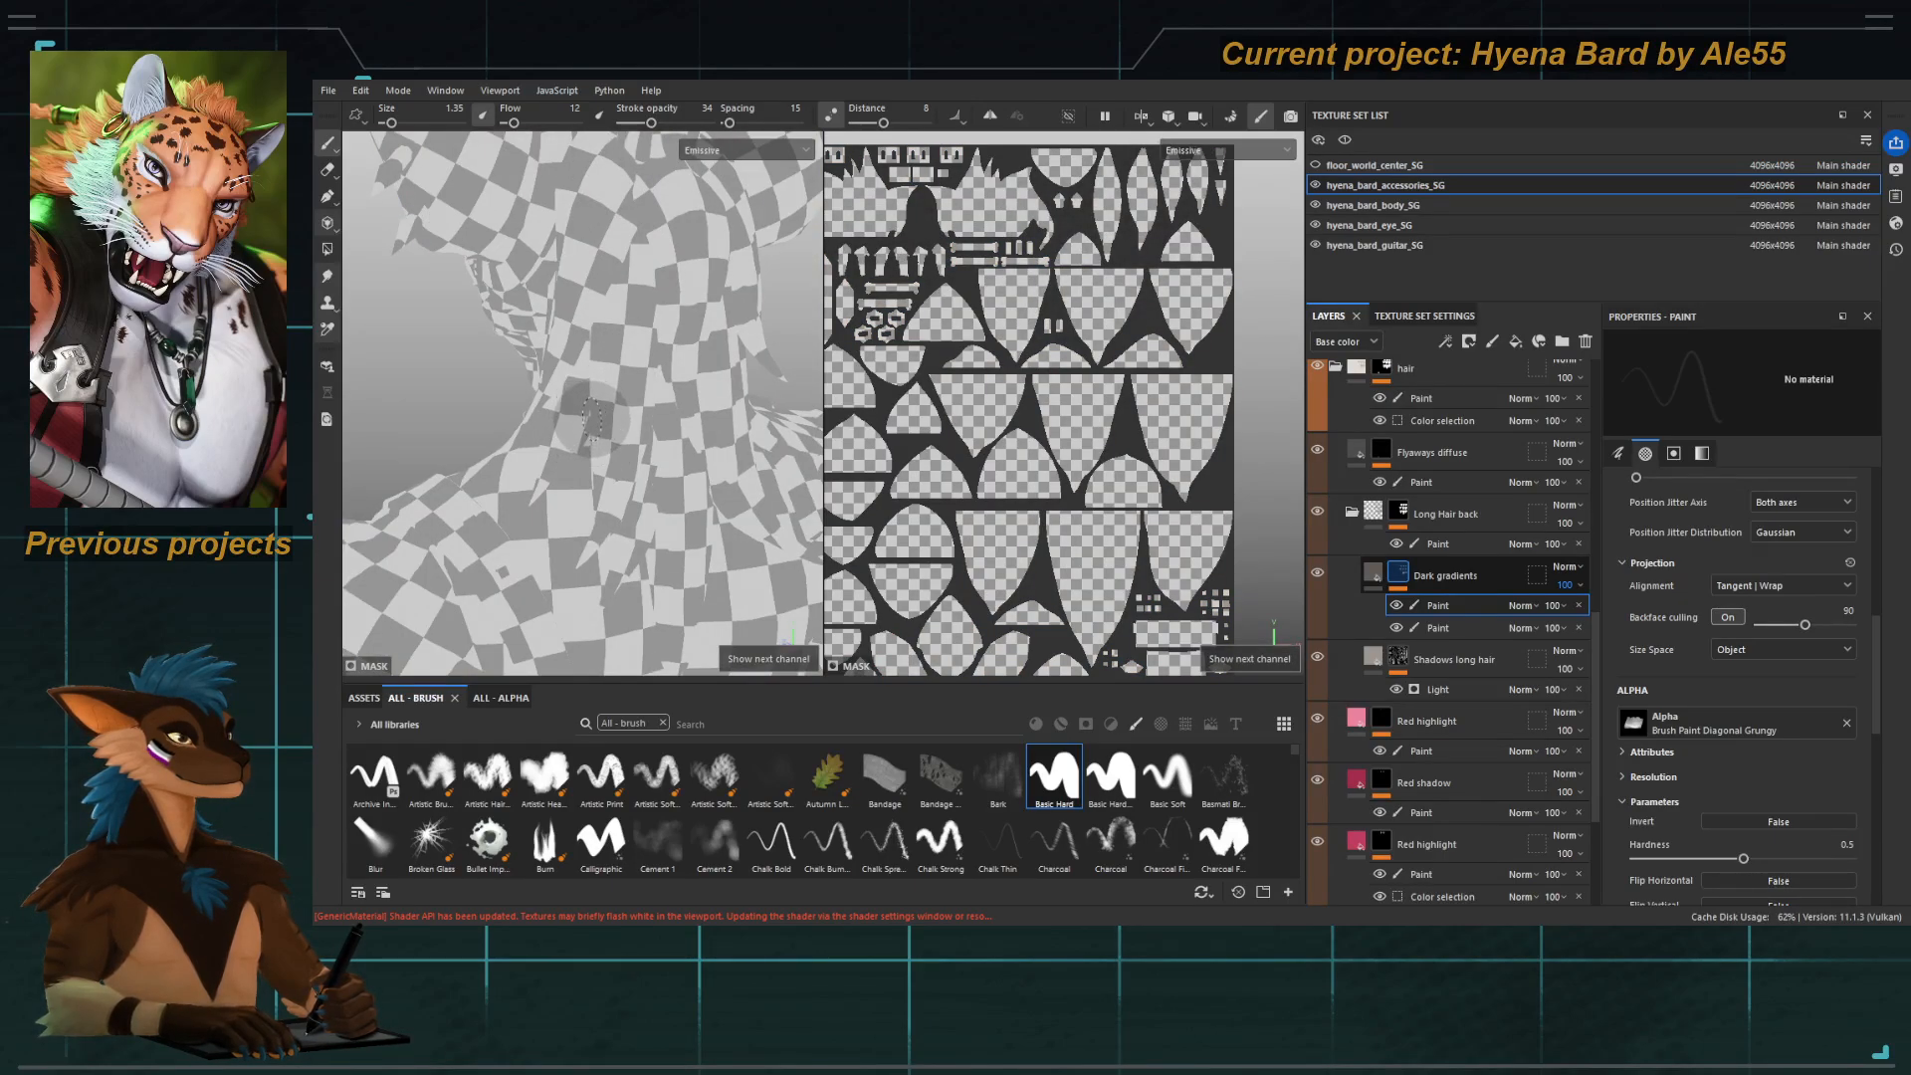
pyautogui.press('c')
pyautogui.press('m')
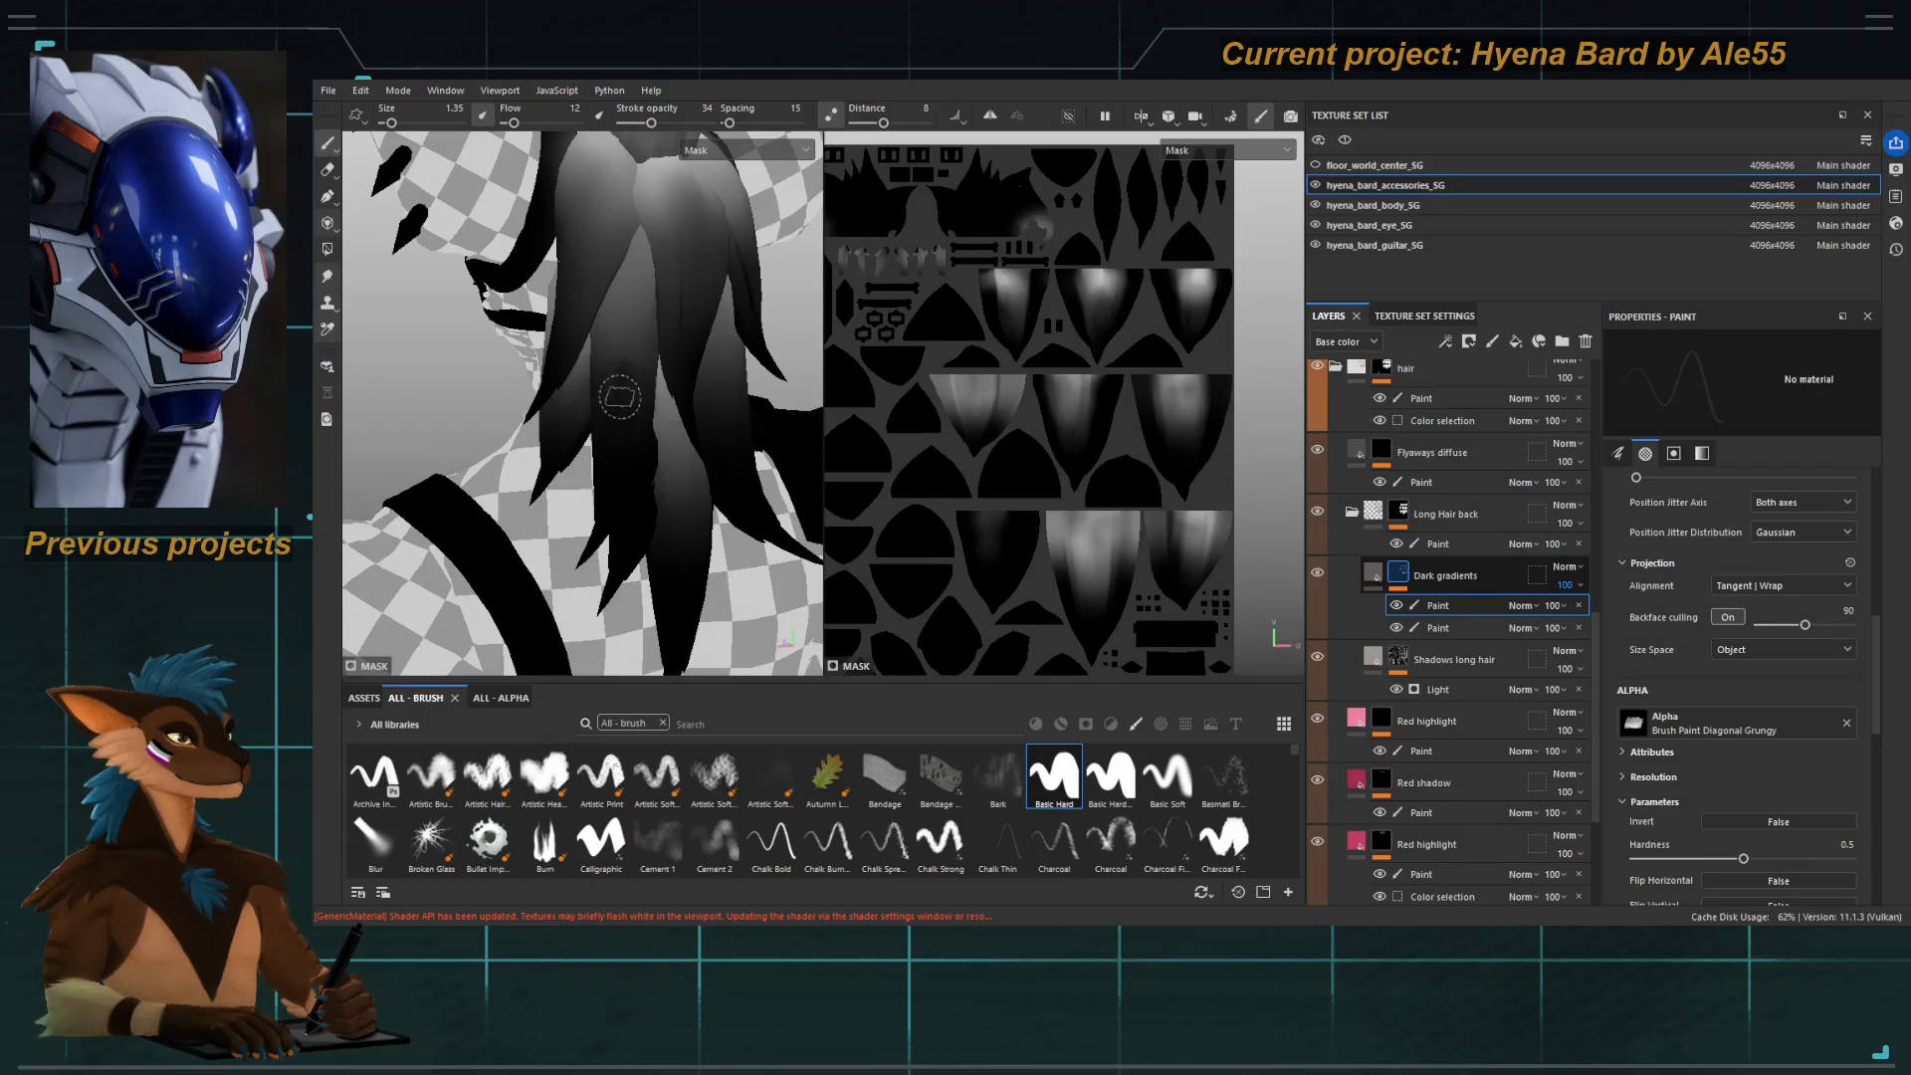
# Turn off pen pressure for flow, paint the central strand's gradient at brush size 0.50, and undo the last stroke.
pyautogui.scroll(5, 632, 393)
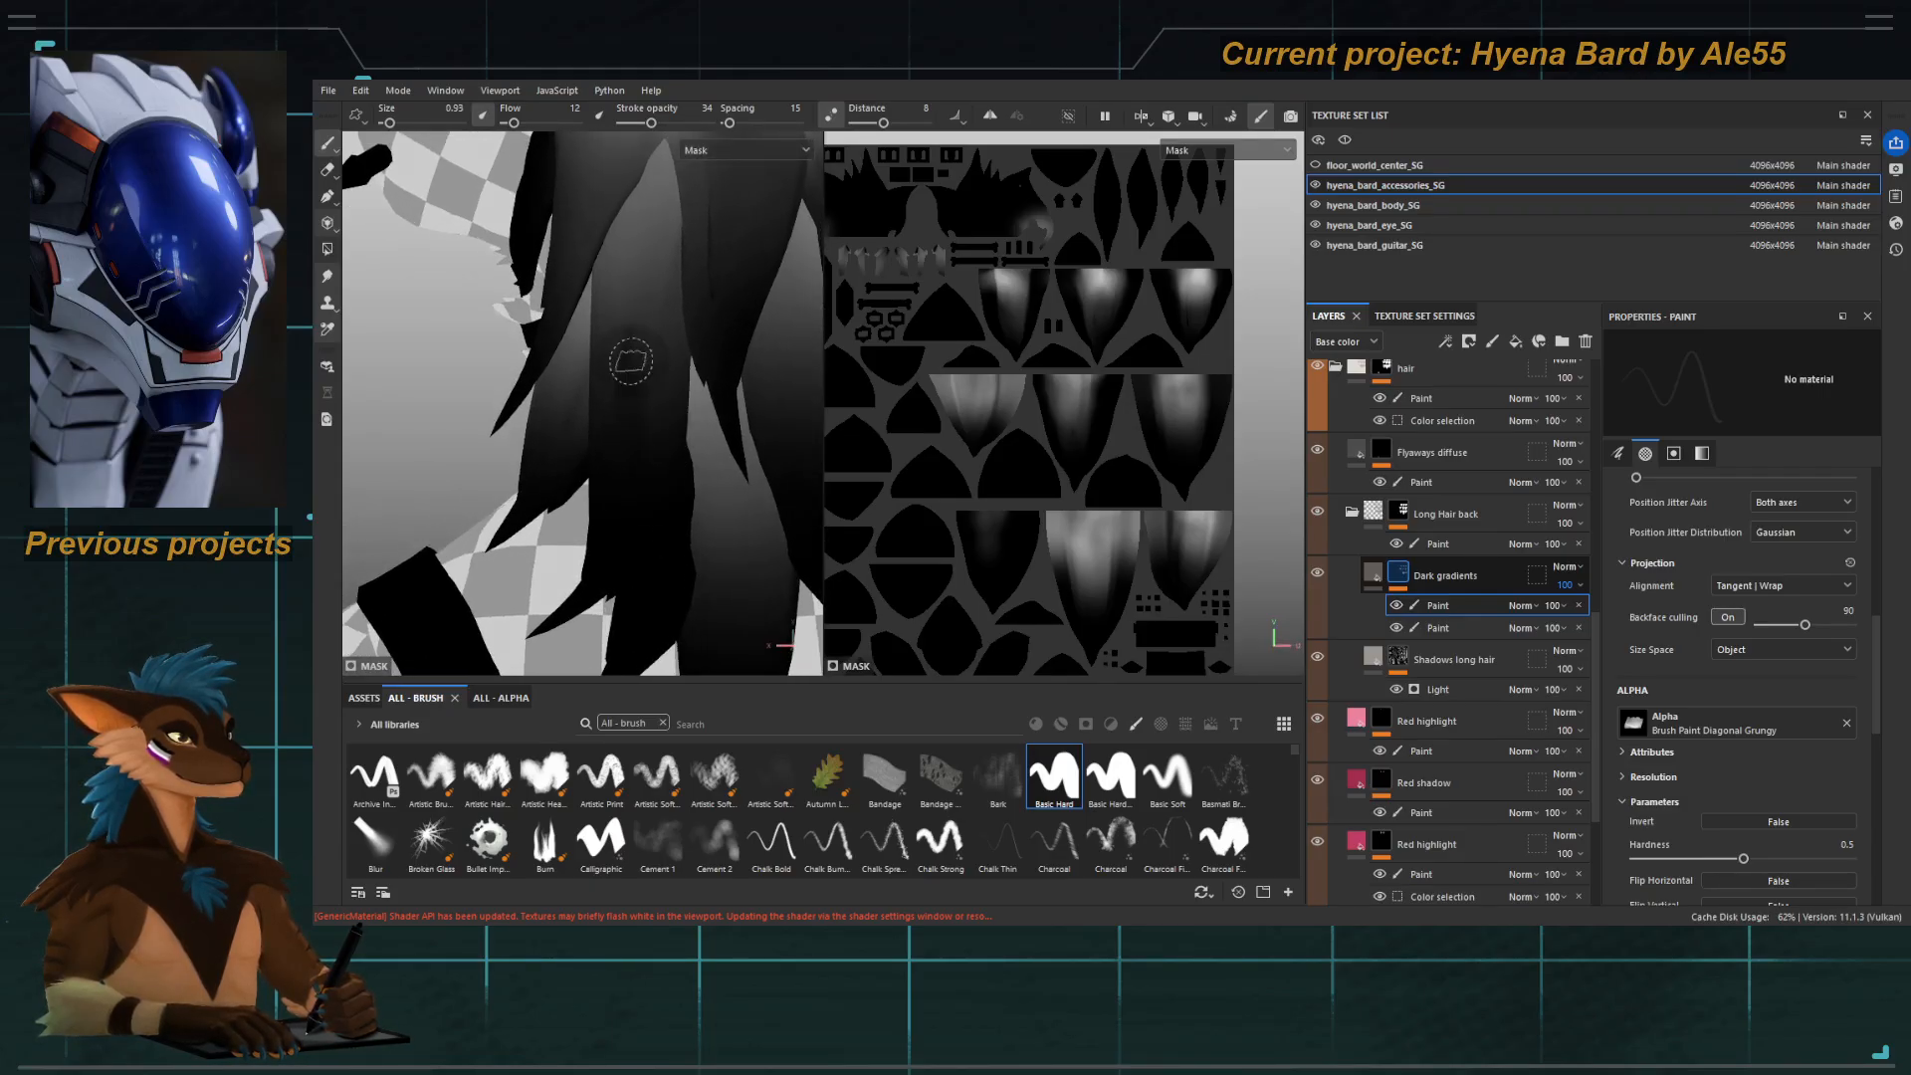
pyautogui.press('[')
pyautogui.click(483, 115)
pyautogui.keyDown('alt'); pyautogui.moveTo(604, 480); pyautogui.dragTo(633, 391); pyautogui.keyUp('alt')
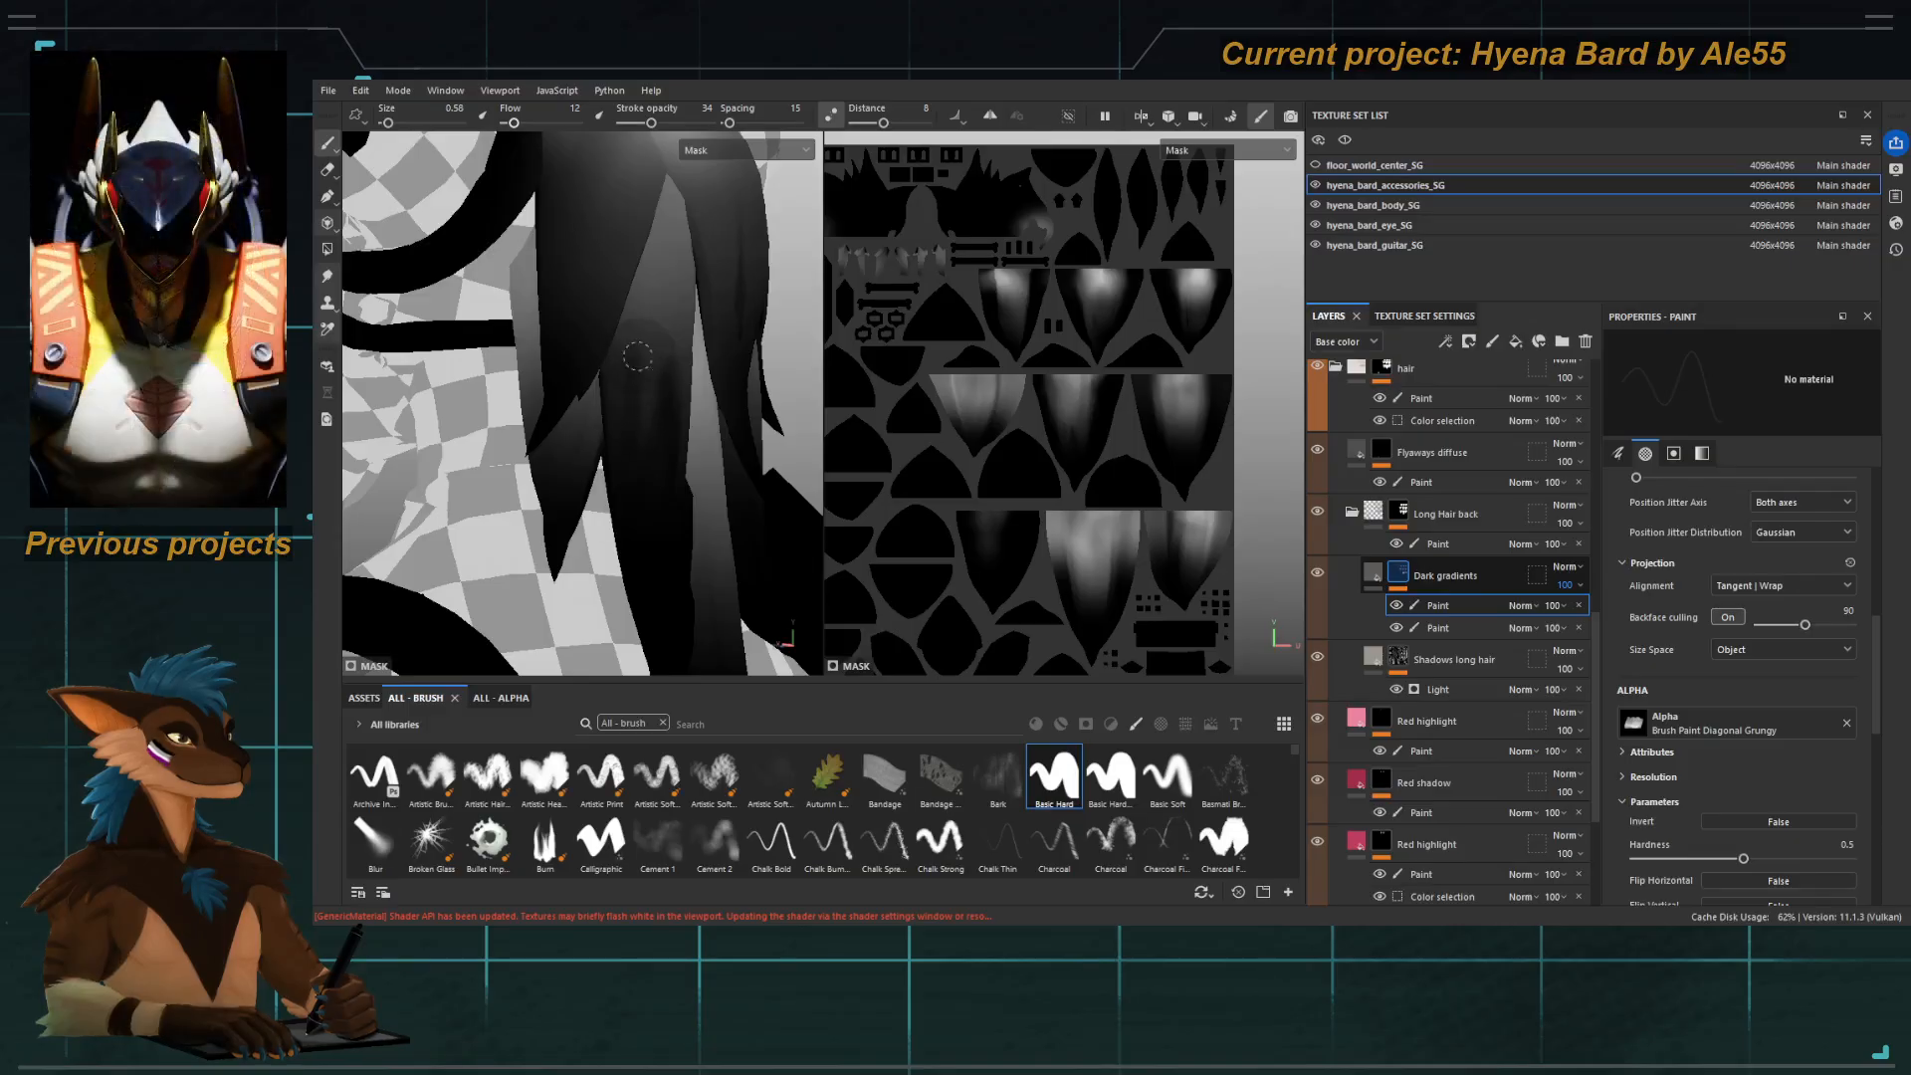
pyautogui.moveTo(649, 418); pyautogui.dragTo(642, 304)
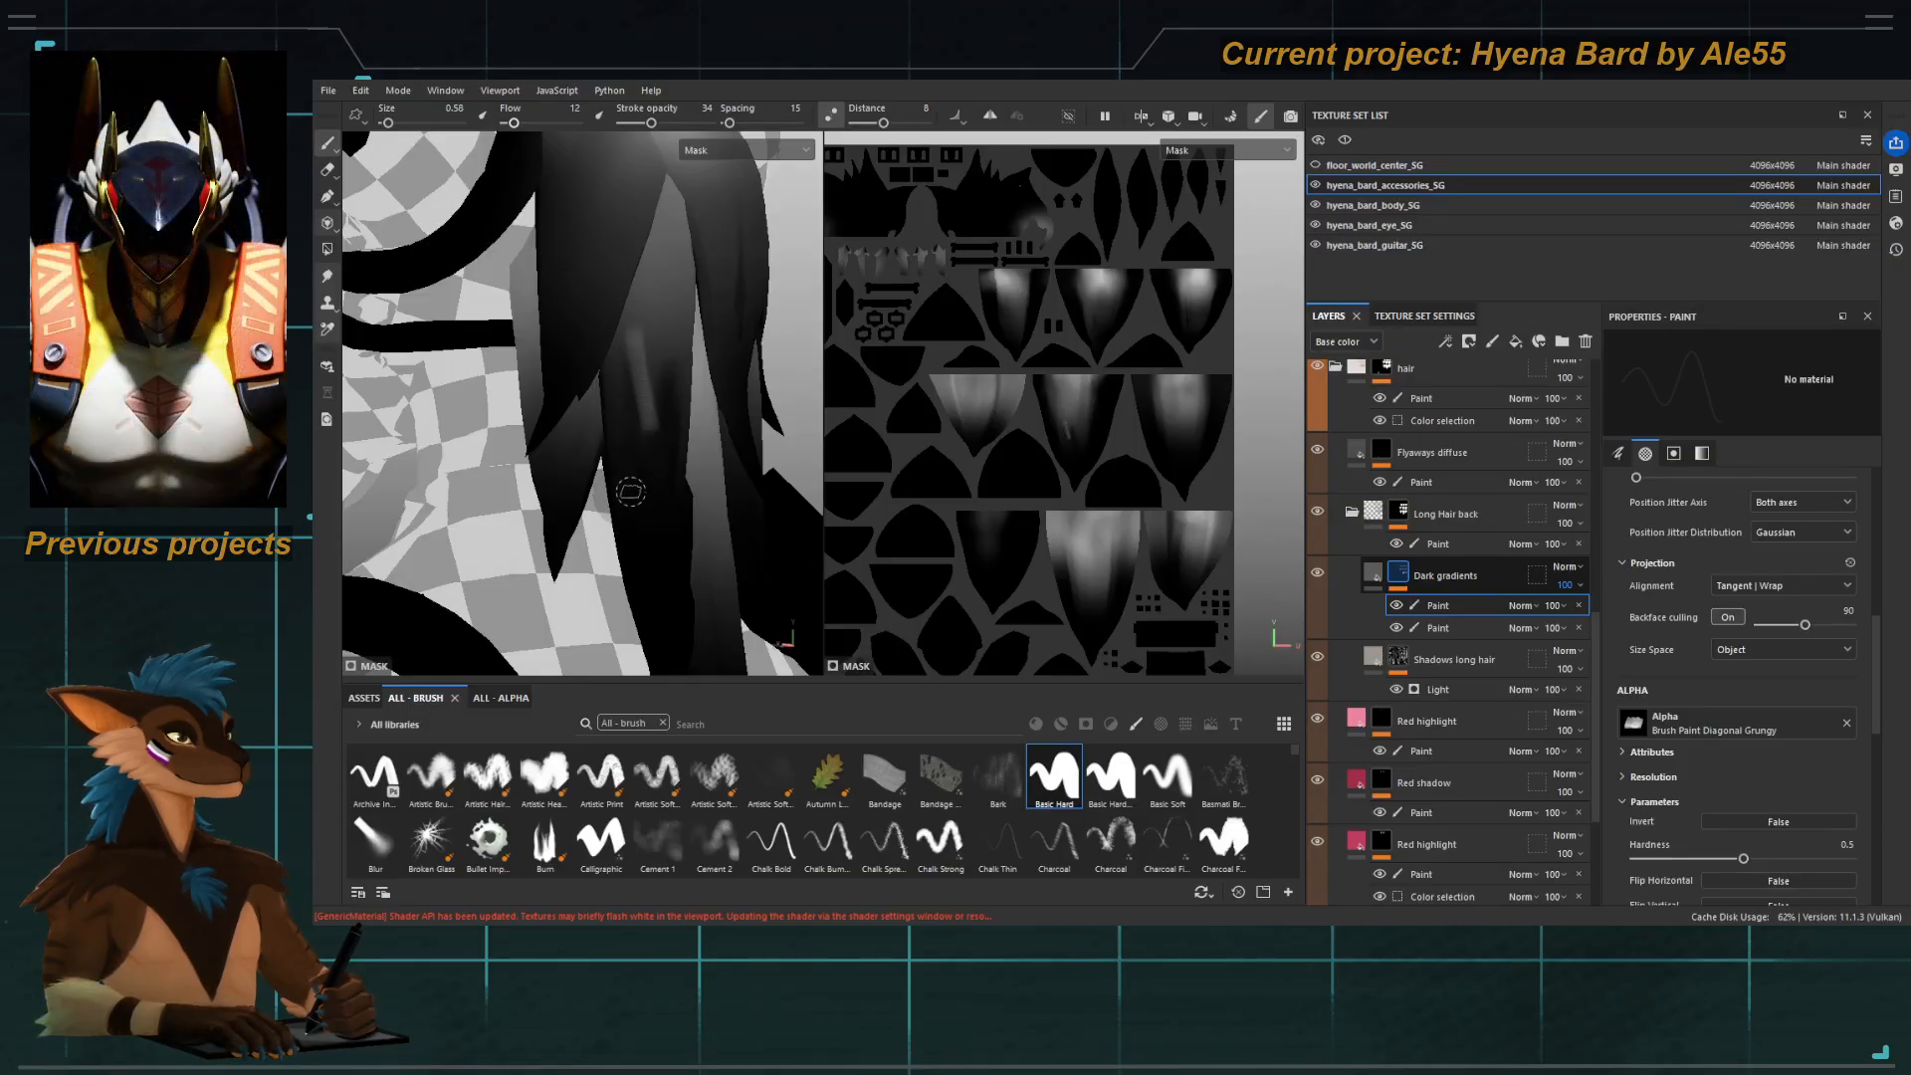
pyautogui.hotkey('ctrl', 'z')
# Touch up the strand's gradient with the eraser at size 0.32 and Lazy Mouse off, and check it in base color.
pyautogui.press('e')
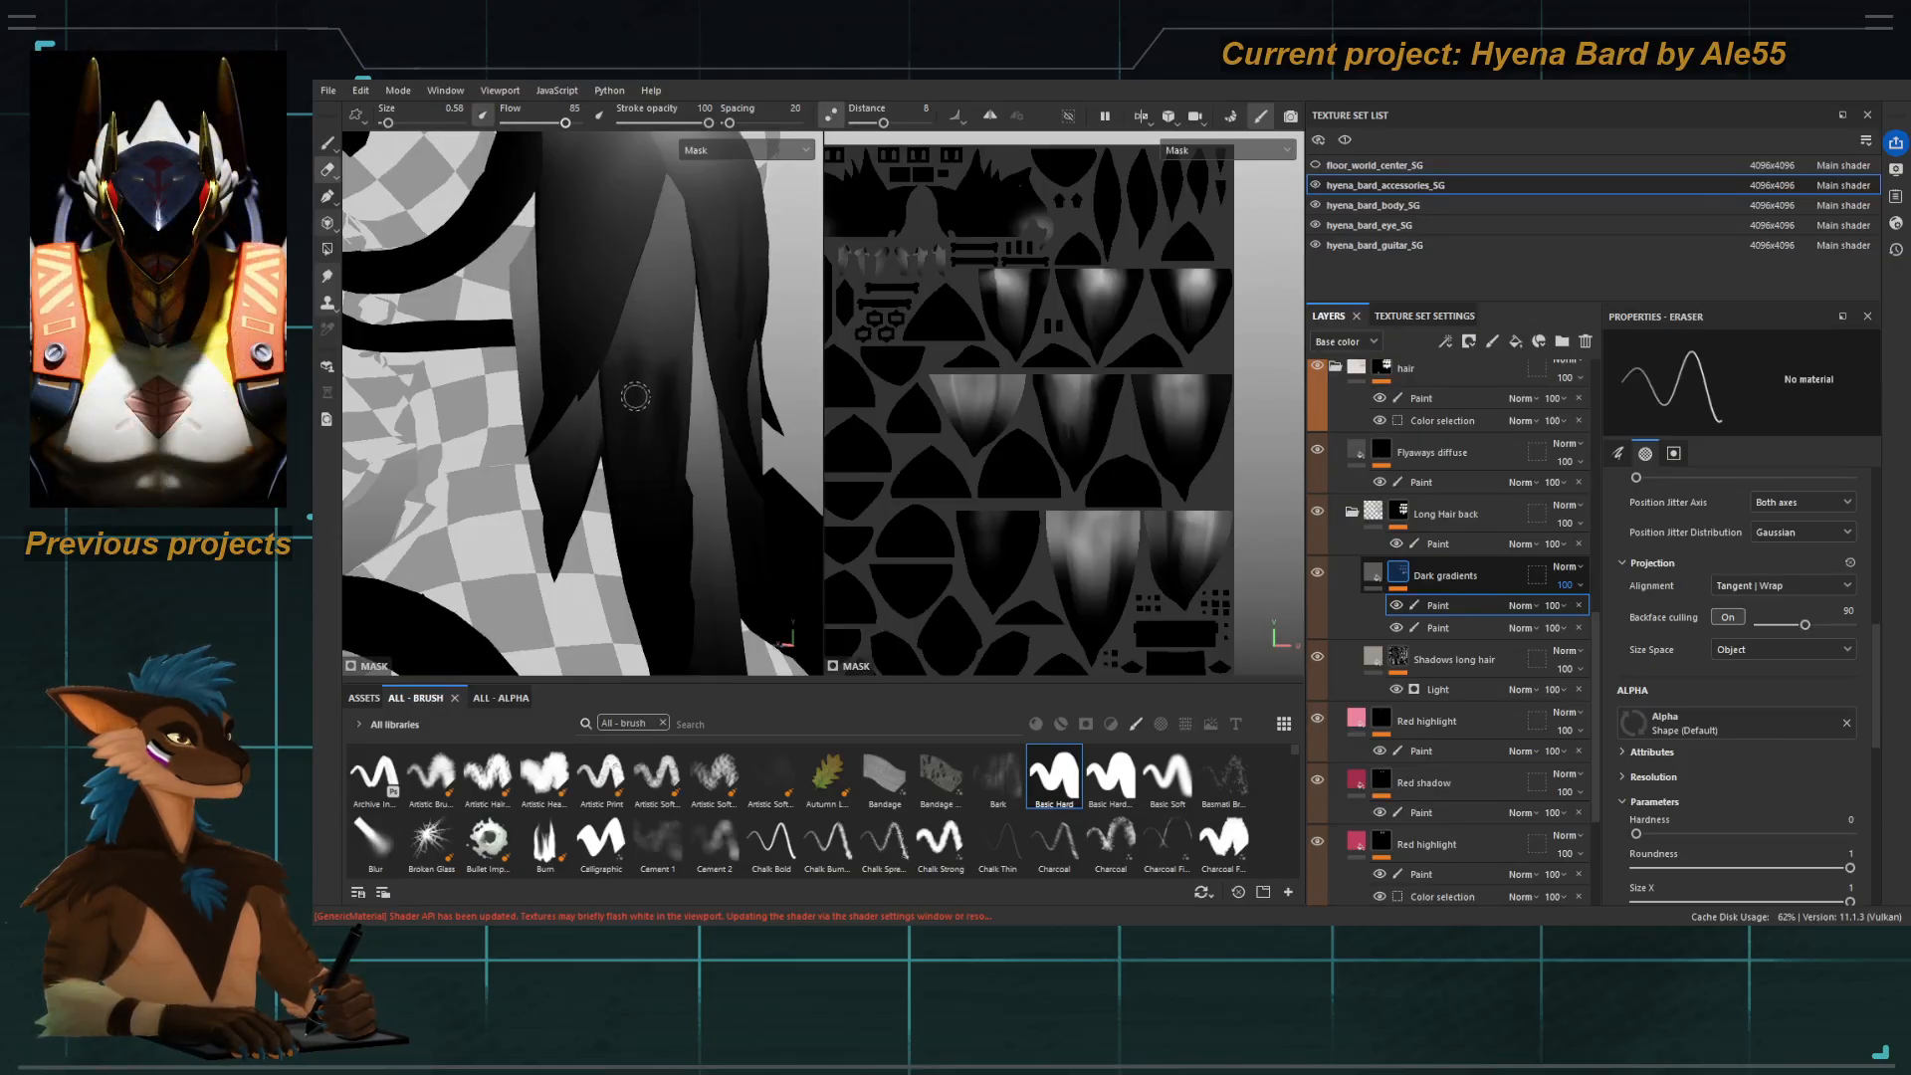
pyautogui.press('d')
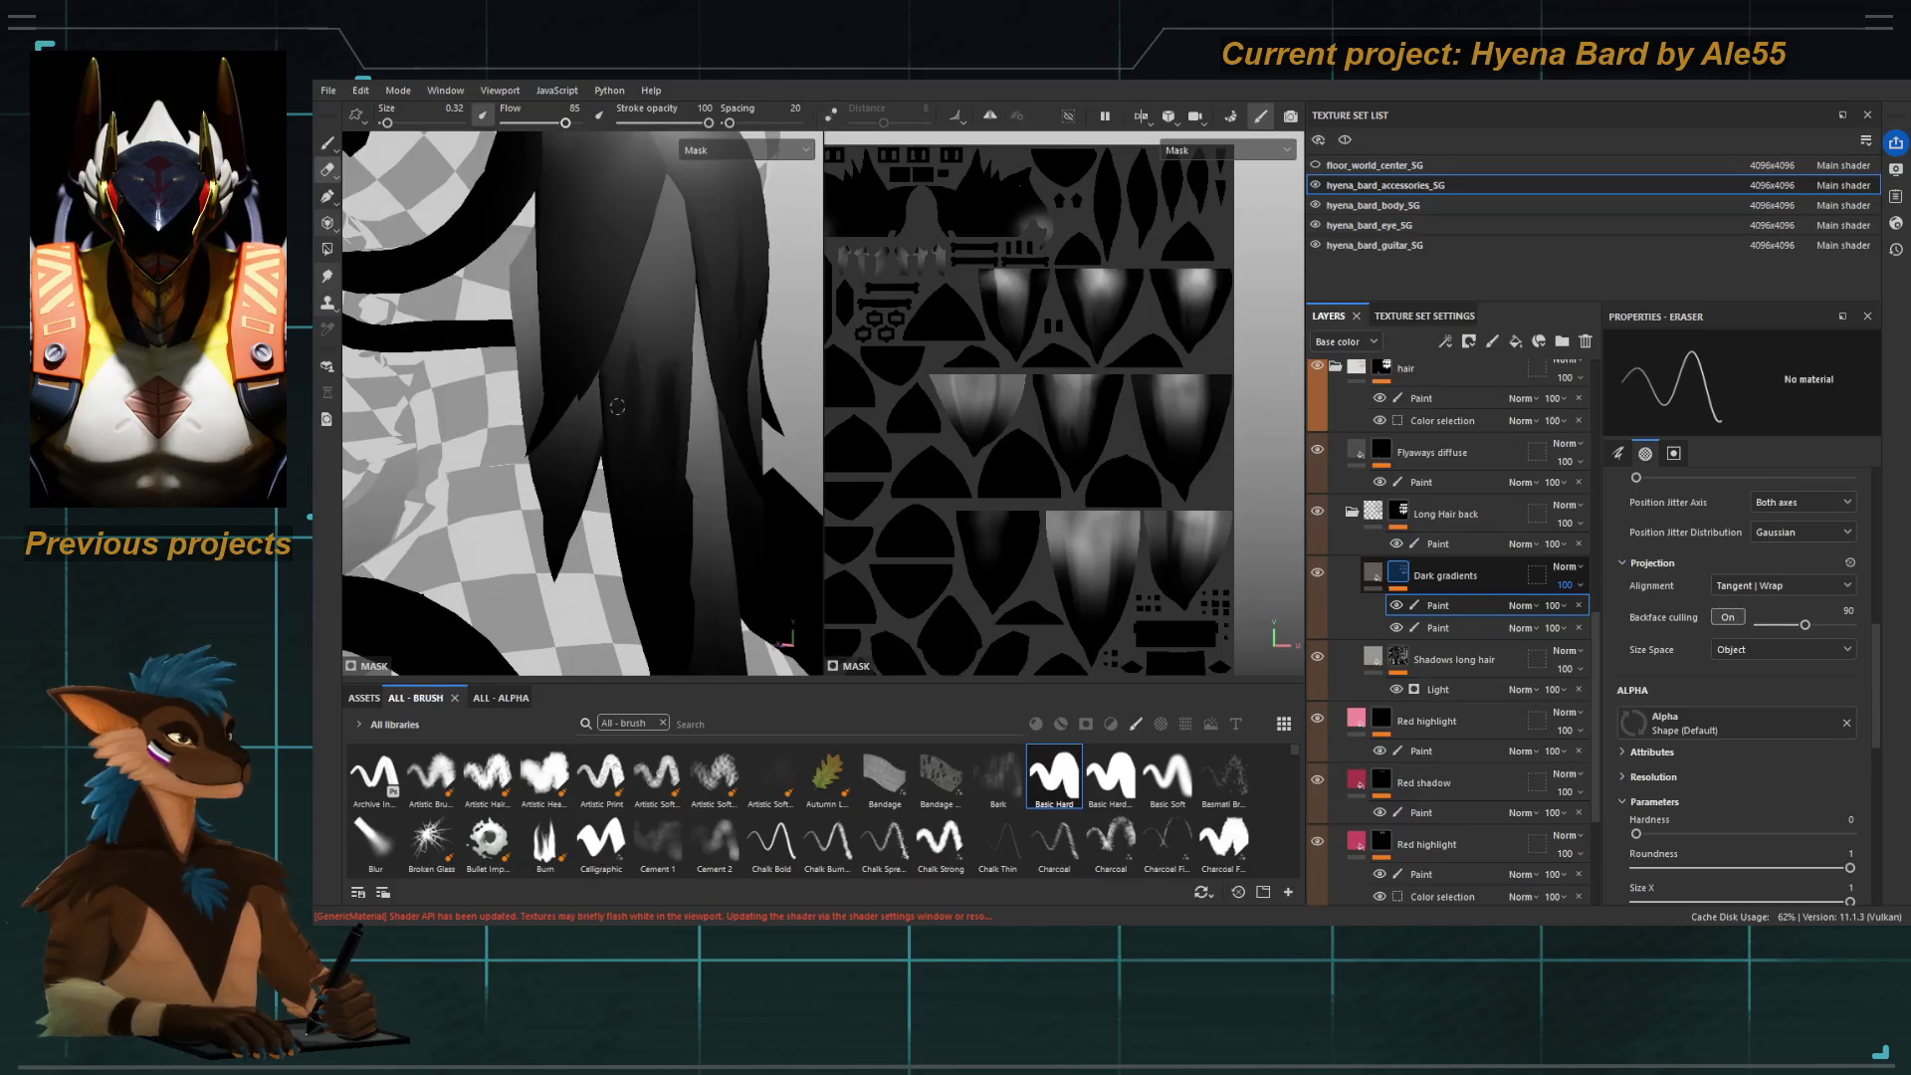
pyautogui.keyDown('alt'); pyautogui.moveTo(661, 399); pyautogui.dragTo(651, 419); pyautogui.keyUp('alt')
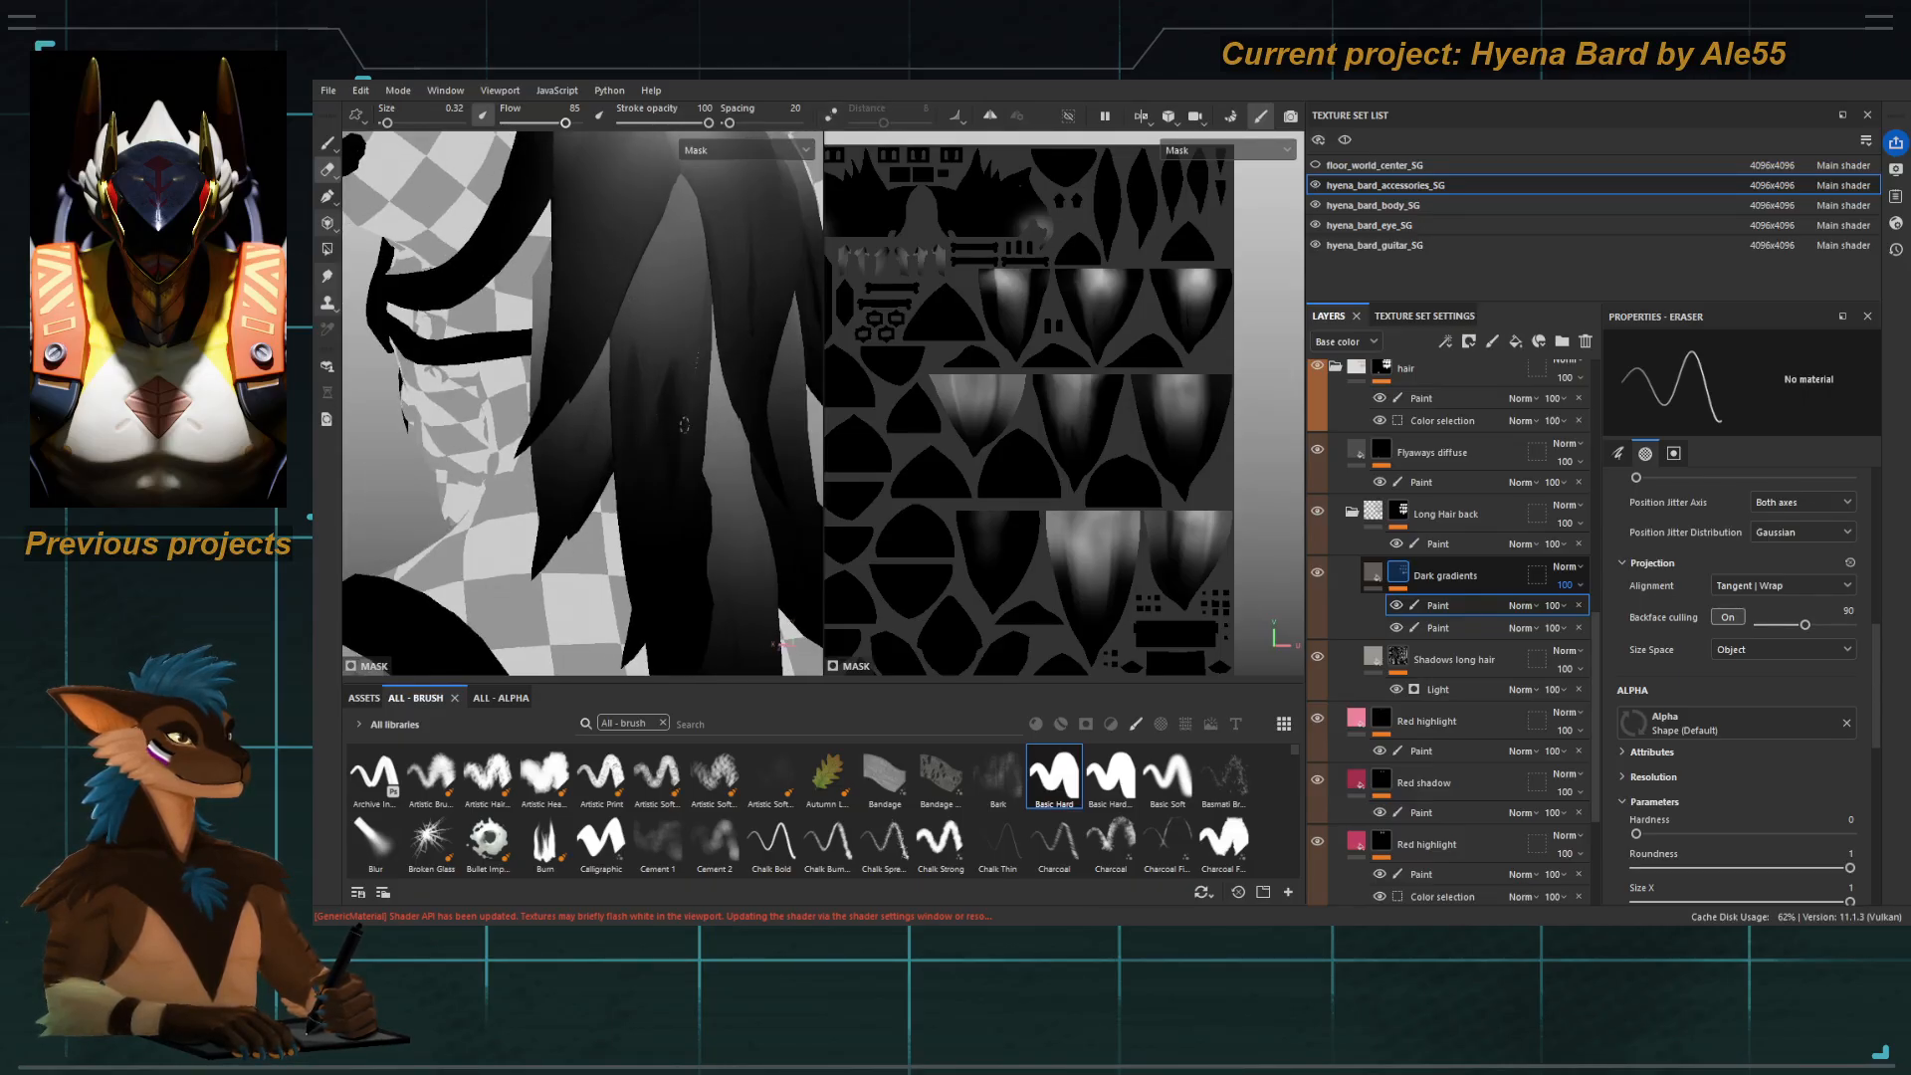
pyautogui.press('c')
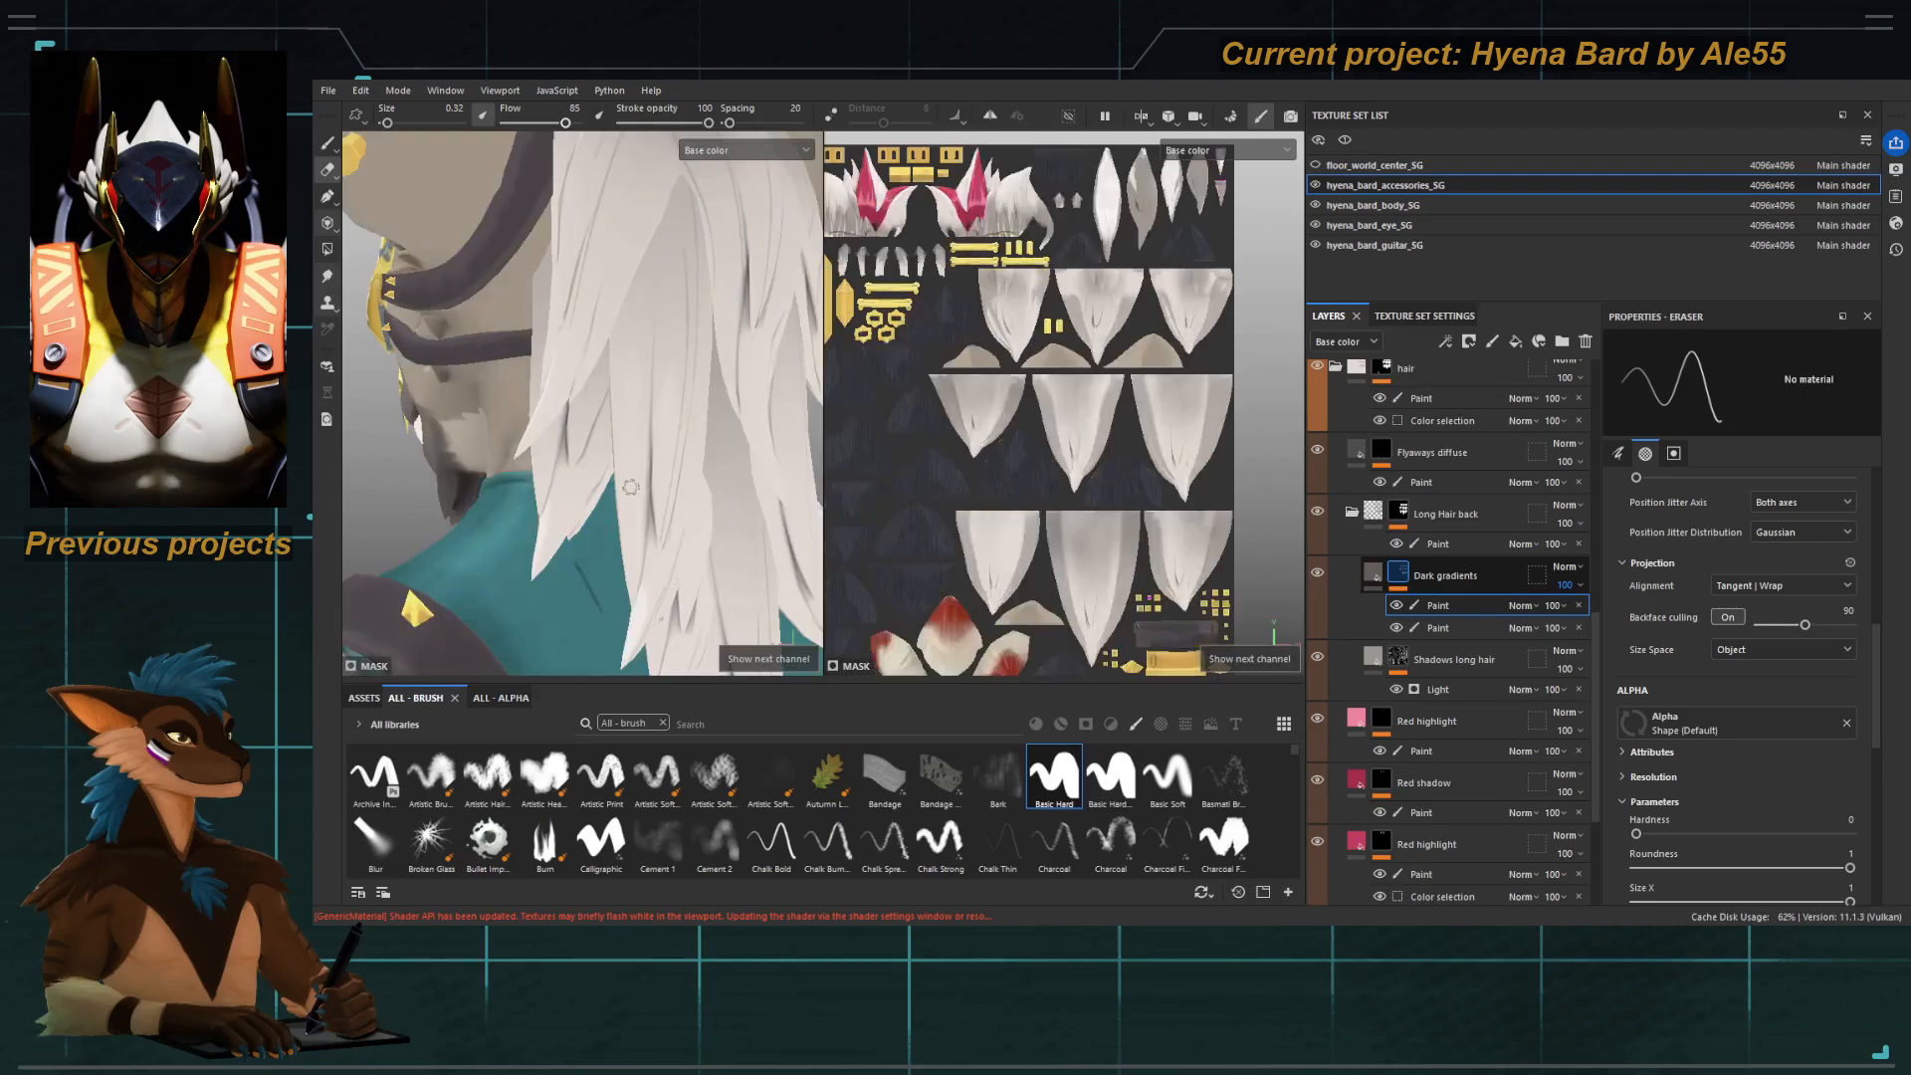
pyautogui.keyDown('alt'); pyautogui.moveTo(630, 479); pyautogui.dragTo(645, 406); pyautogui.keyUp('alt')
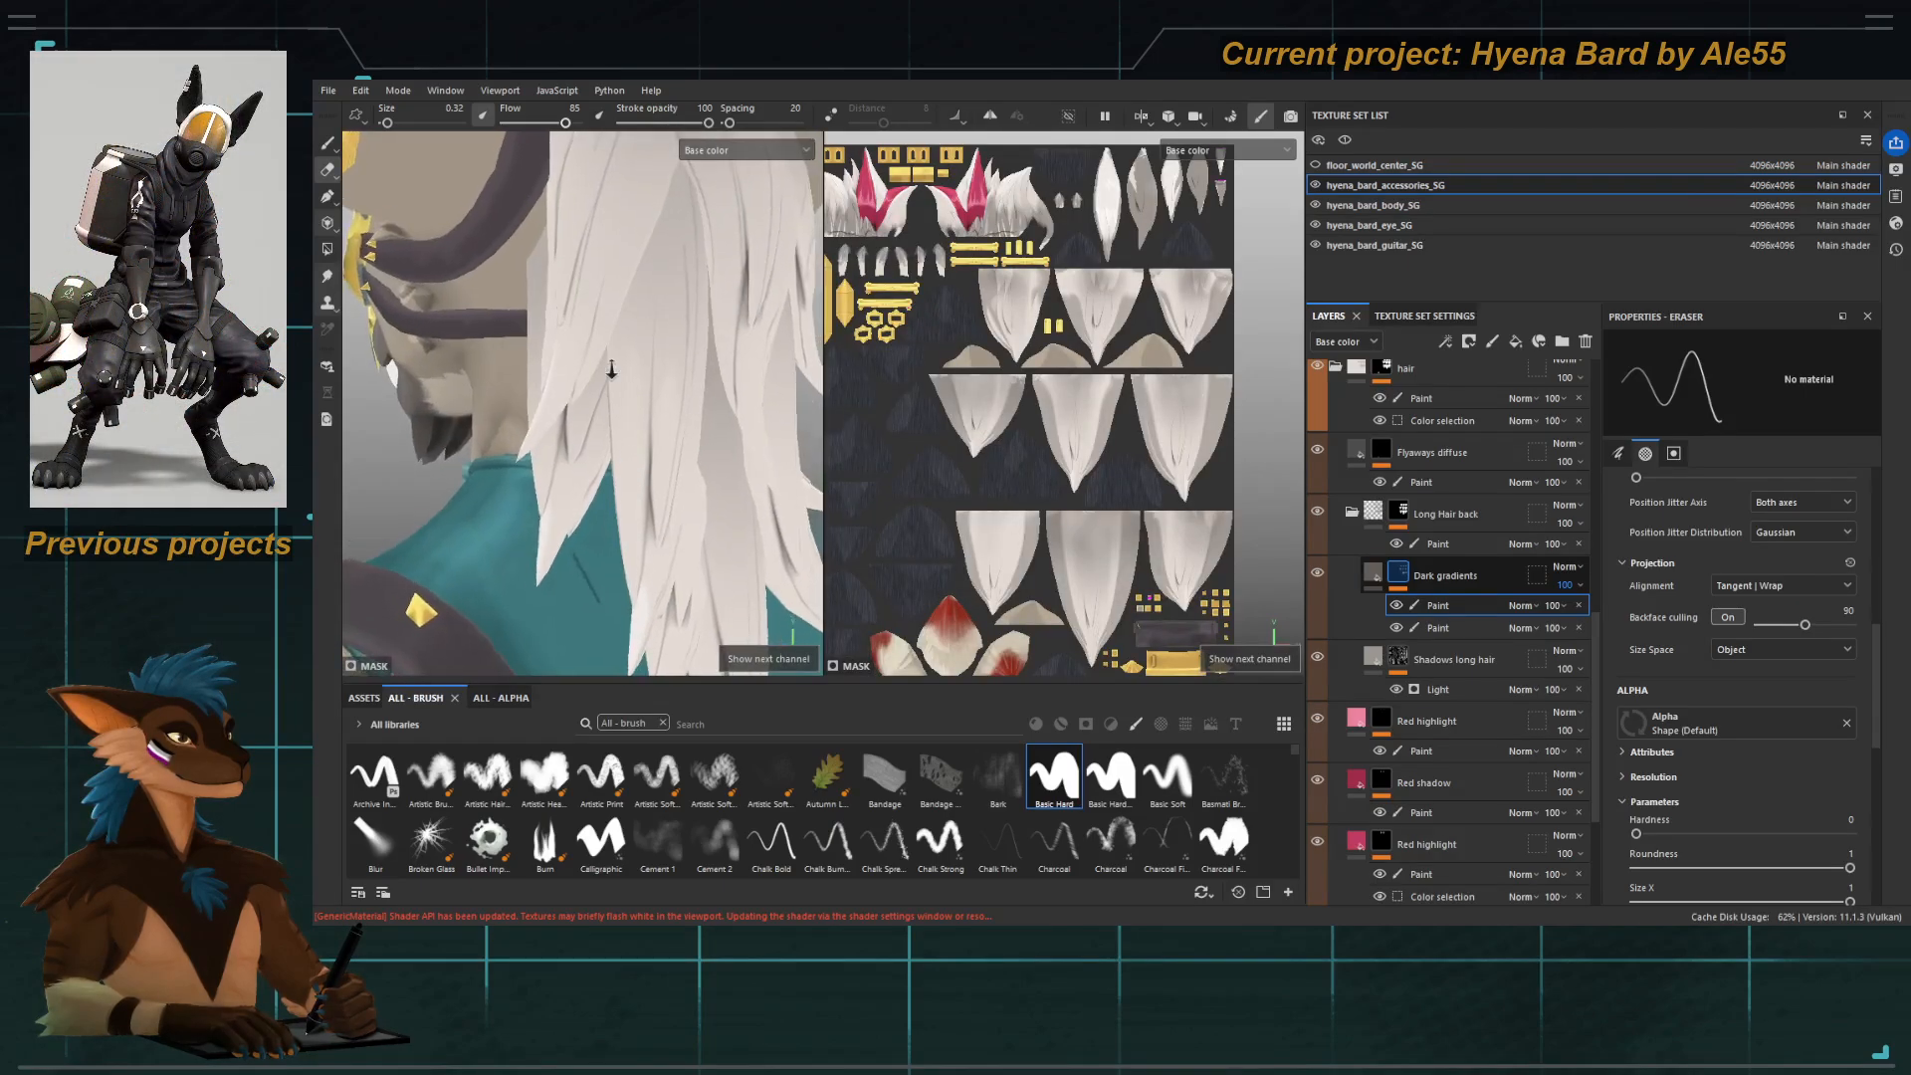
# Examine the long back hair in base color from several angles, checking the Dark gradients paint on its strands.
pyautogui.keyDown('alt'); pyautogui.moveTo(645, 406); pyautogui.dragTo(567, 358, button='right'); pyautogui.keyUp('alt')
pyautogui.moveTo(602, 406)
pyautogui.keyDown('alt'); pyautogui.mouseDown()
pyautogui.moveTo(609, 329)
pyautogui.moveTo(615, 382)
pyautogui.mouseUp(); pyautogui.keyUp('alt')
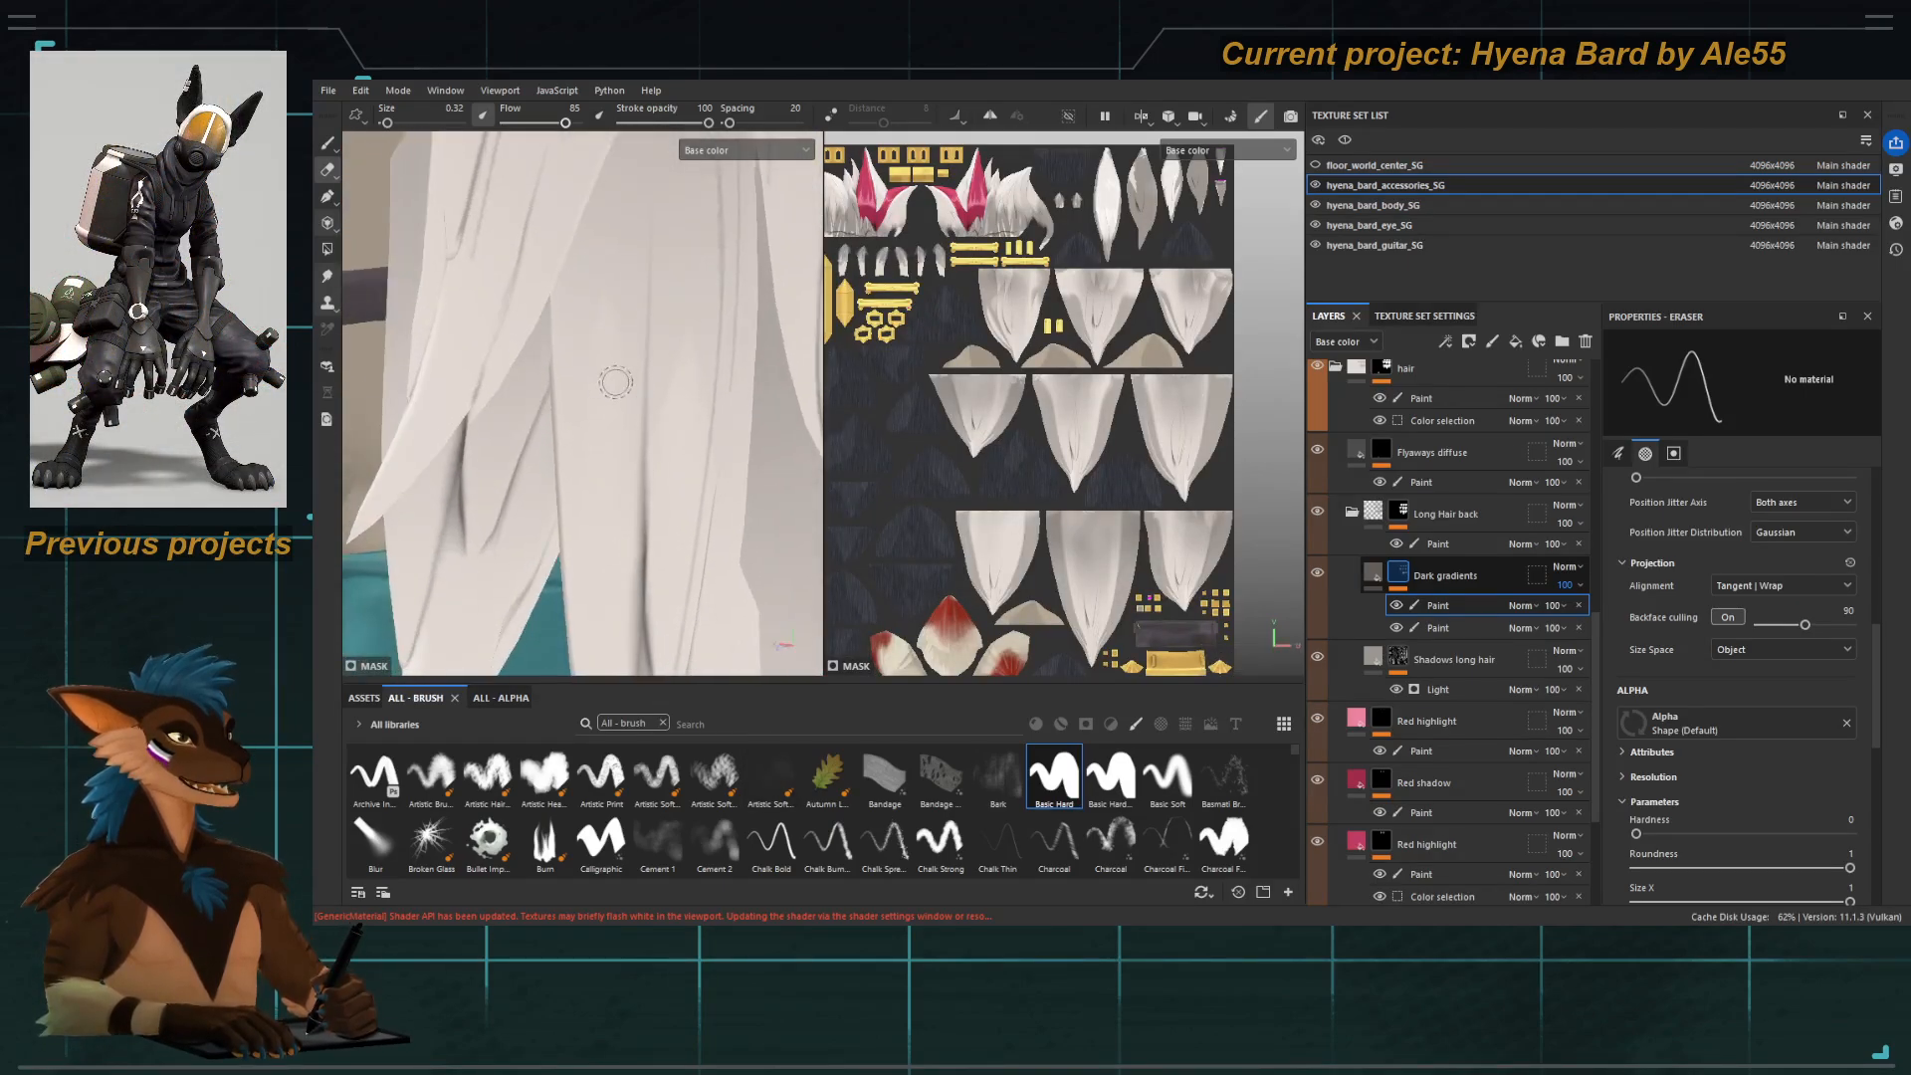
pyautogui.click(1395, 606)
pyautogui.moveTo(541, 389)
pyautogui.keyDown('alt'); pyautogui.mouseDown()
pyautogui.moveTo(550, 374)
pyautogui.moveTo(567, 414)
pyautogui.mouseUp(); pyautogui.keyUp('alt')
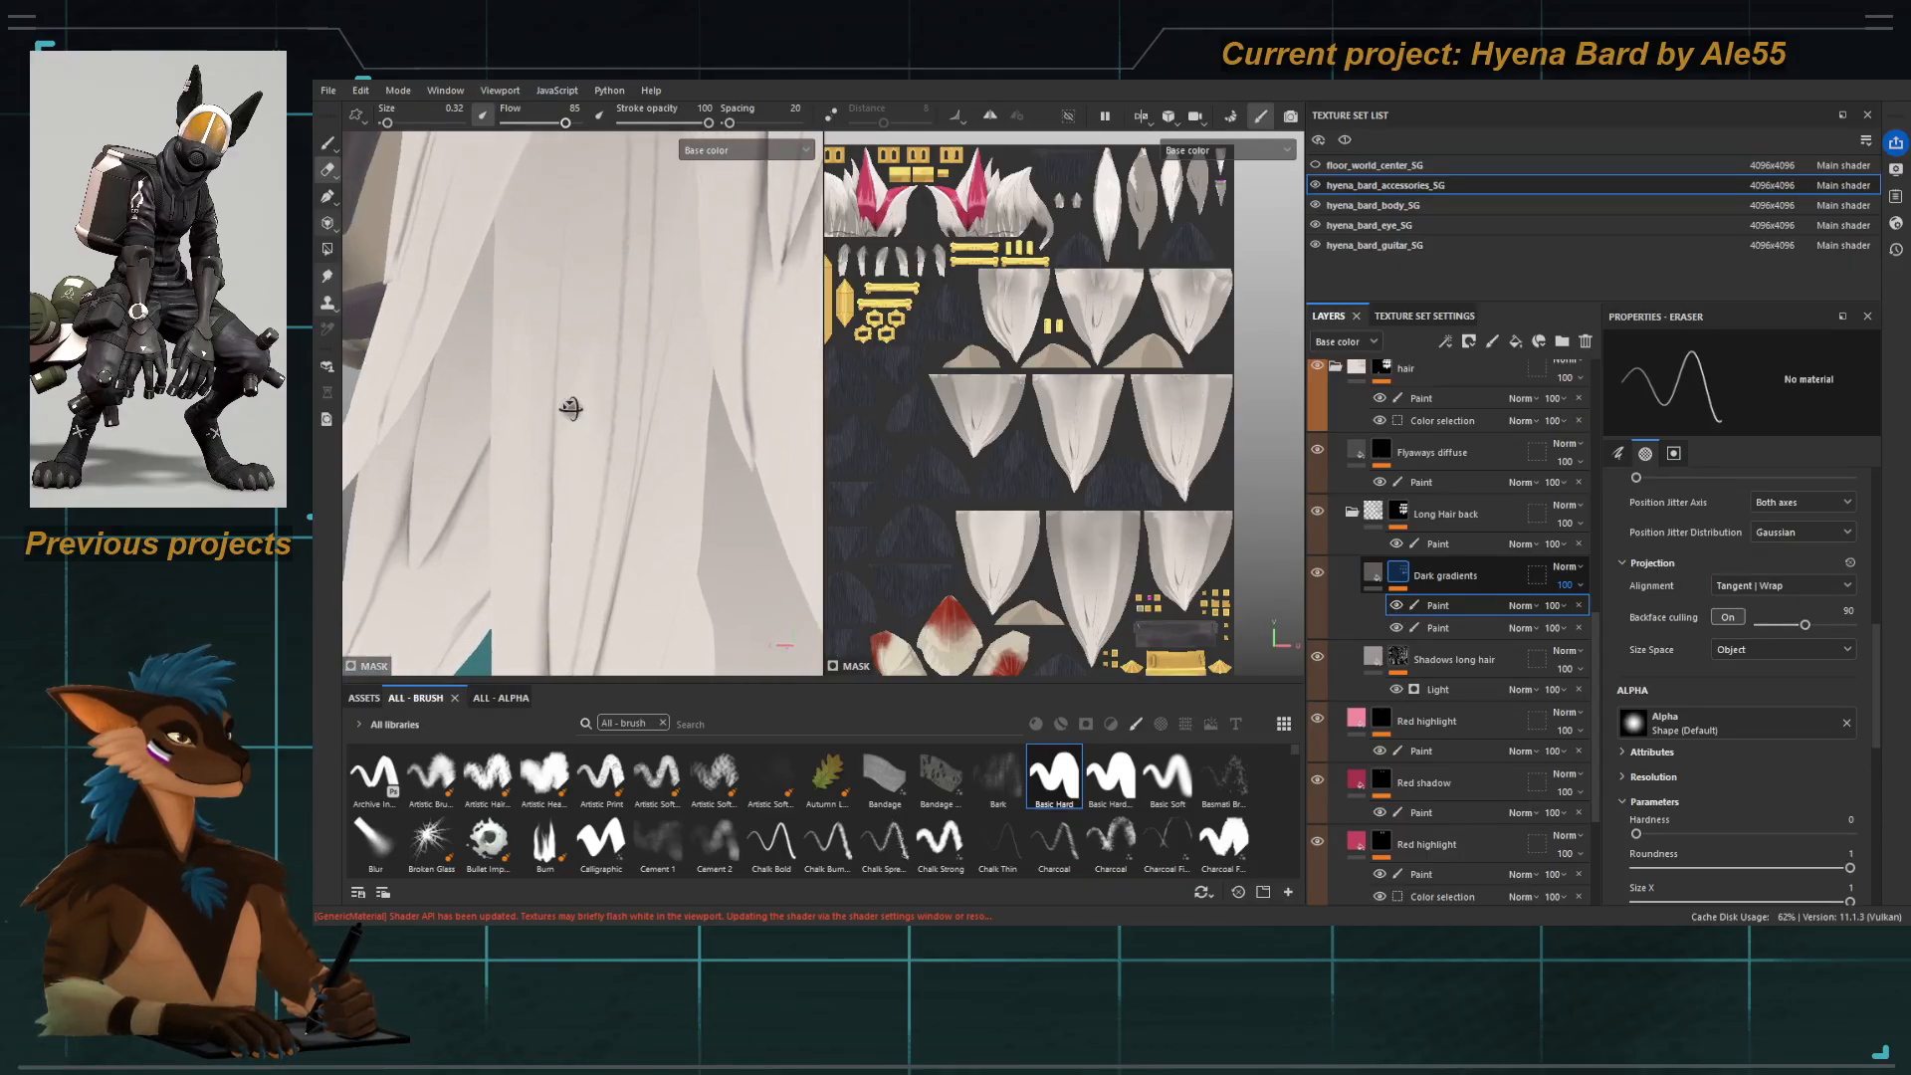
pyautogui.press('1')
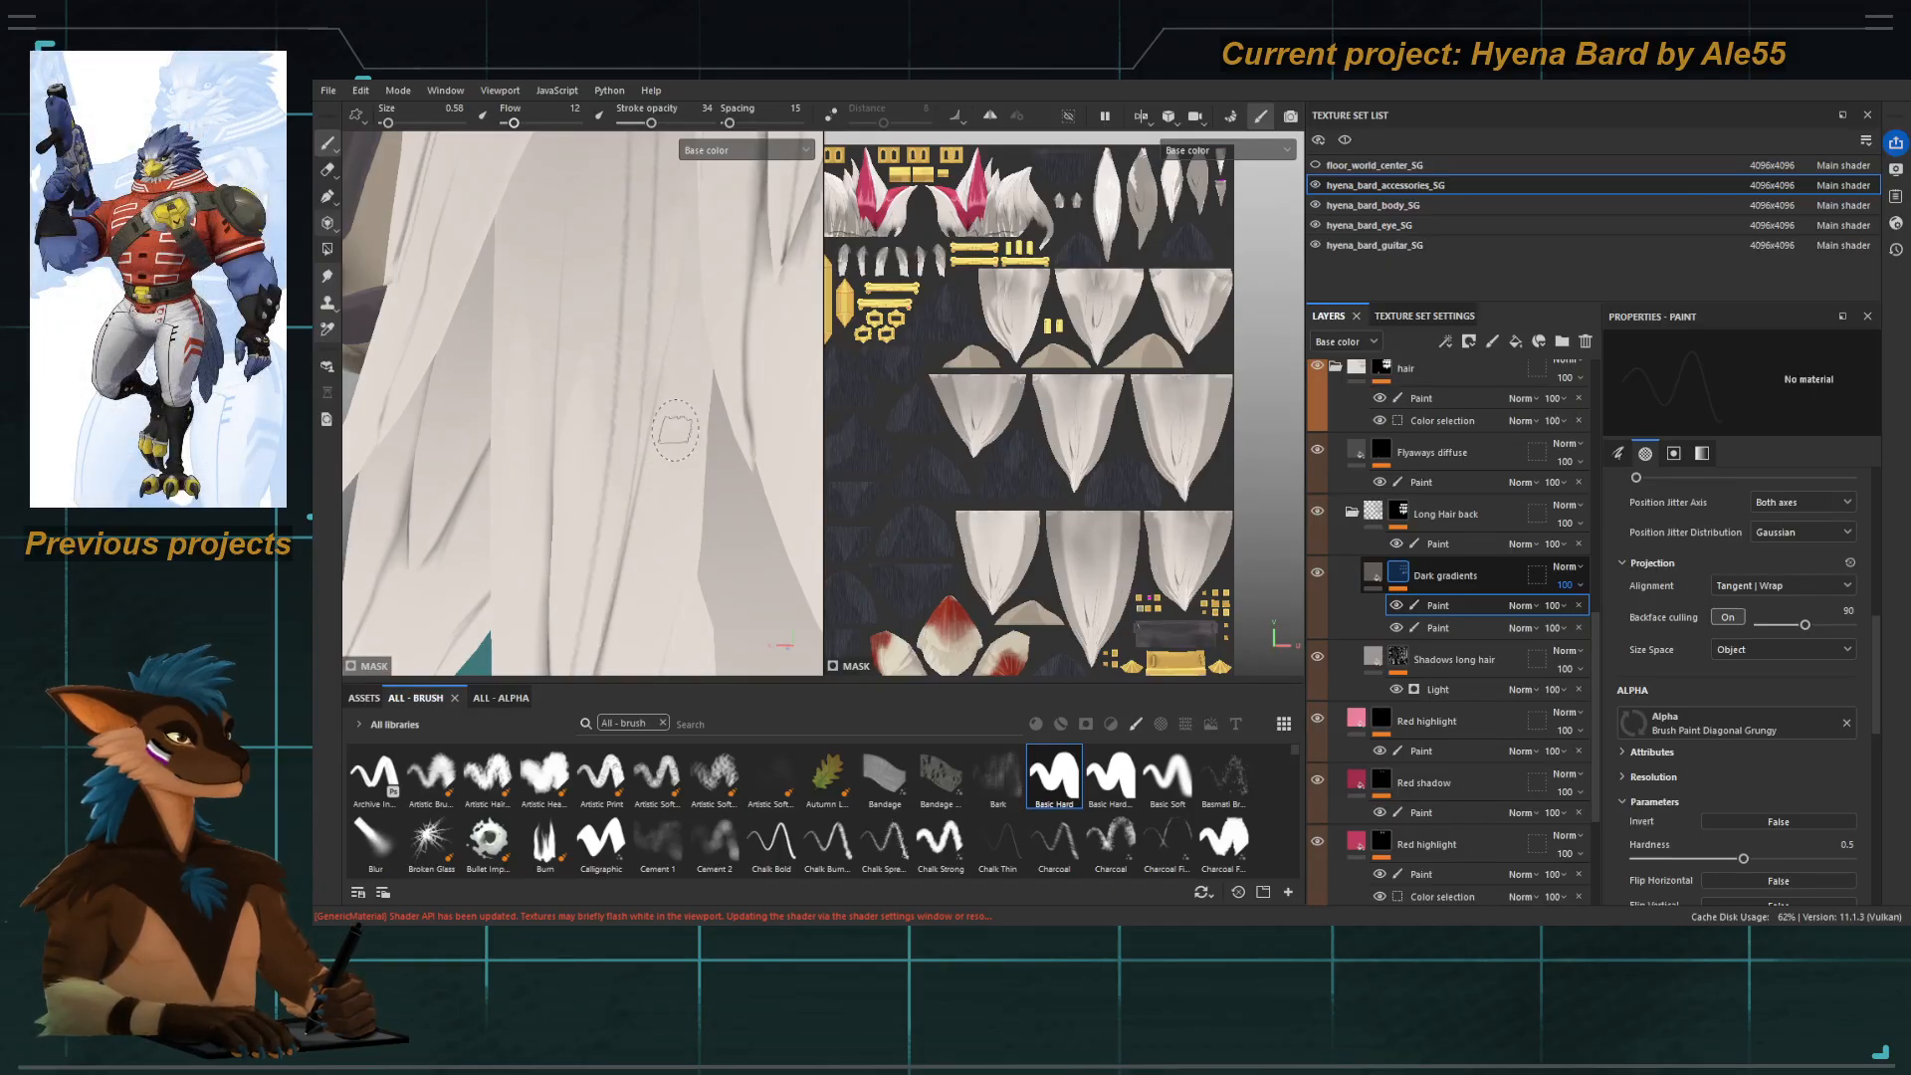
pyautogui.keyDown('alt'); pyautogui.moveTo(675, 430); pyautogui.dragTo(622, 393, button='right'); pyautogui.keyUp('alt')
pyautogui.keyDown('alt'); pyautogui.moveTo(602, 248); pyautogui.dragTo(610, 382, button='middle'); pyautogui.keyUp('alt')
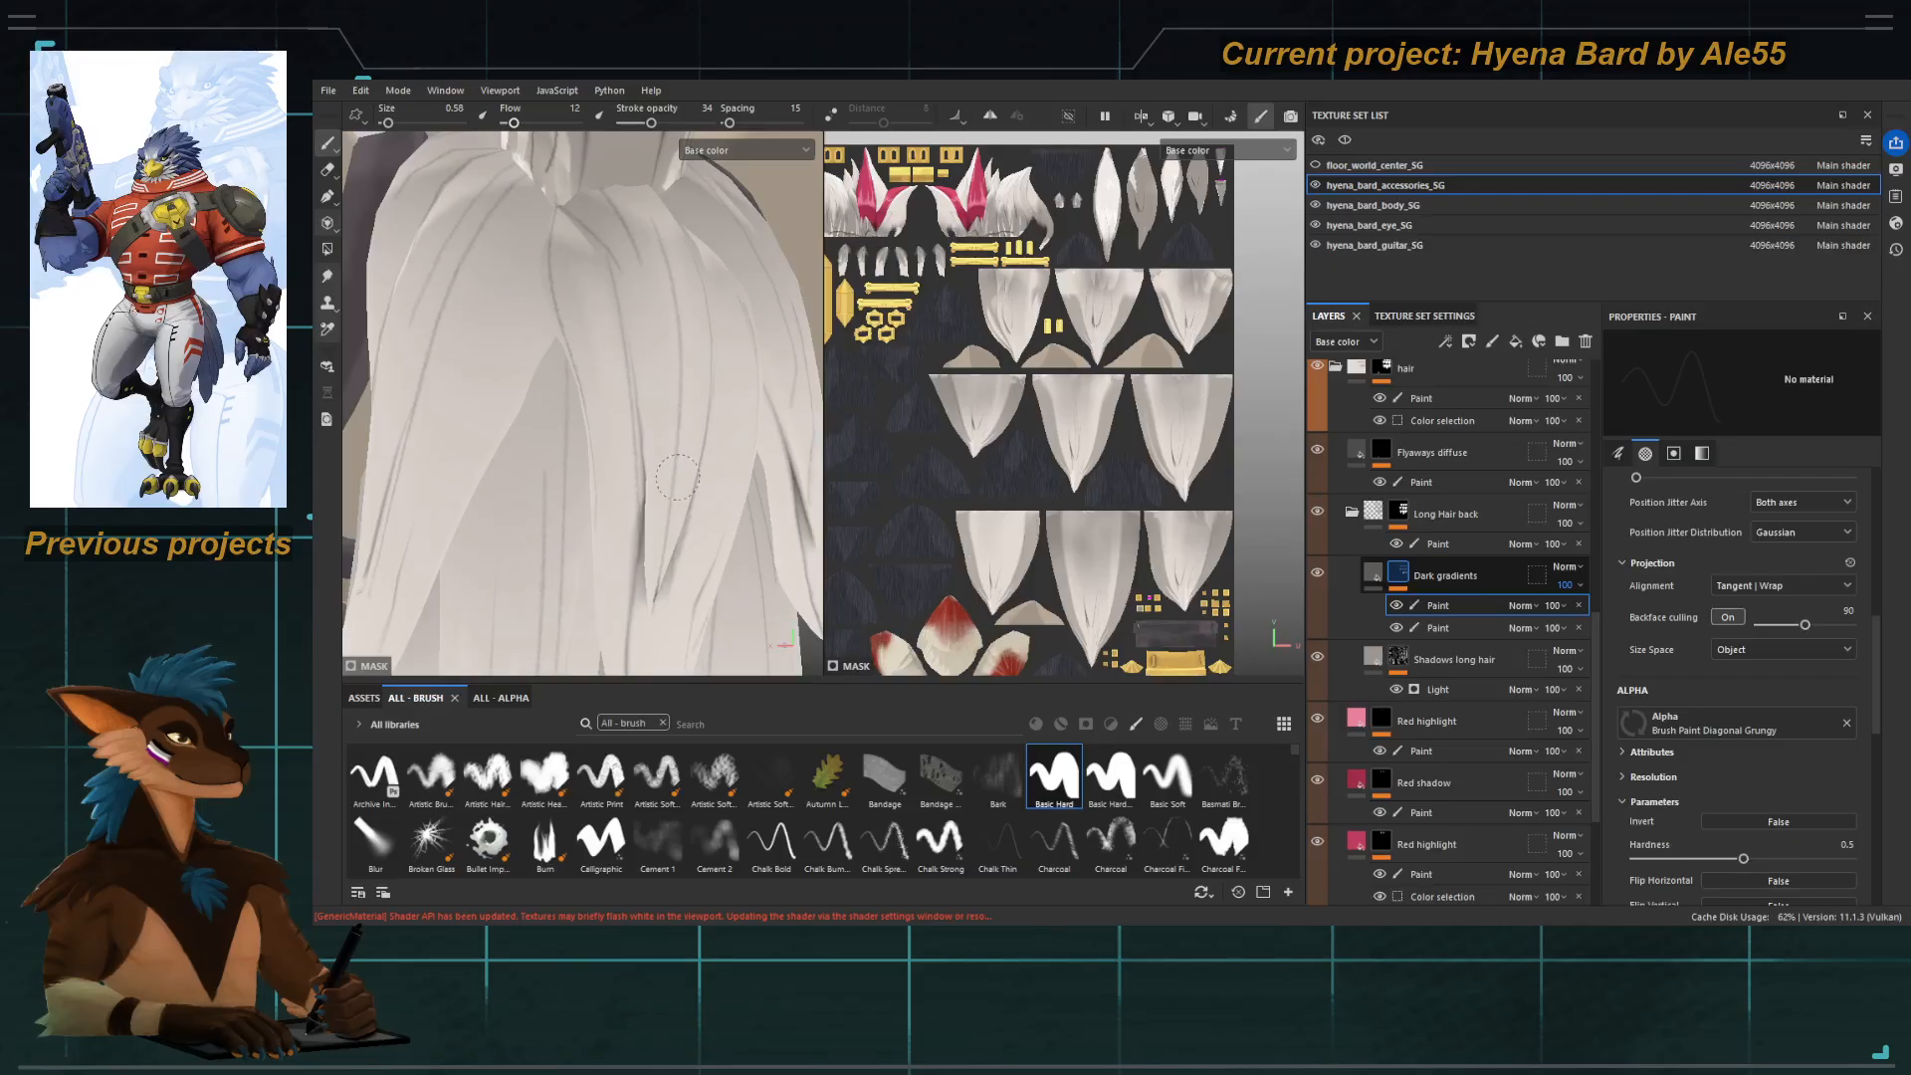
pyautogui.moveTo(678, 479)
pyautogui.keyDown('alt'); pyautogui.mouseDown()
pyautogui.moveTo(708, 402)
pyautogui.moveTo(576, 376)
pyautogui.mouseUp(); pyautogui.keyUp('alt')
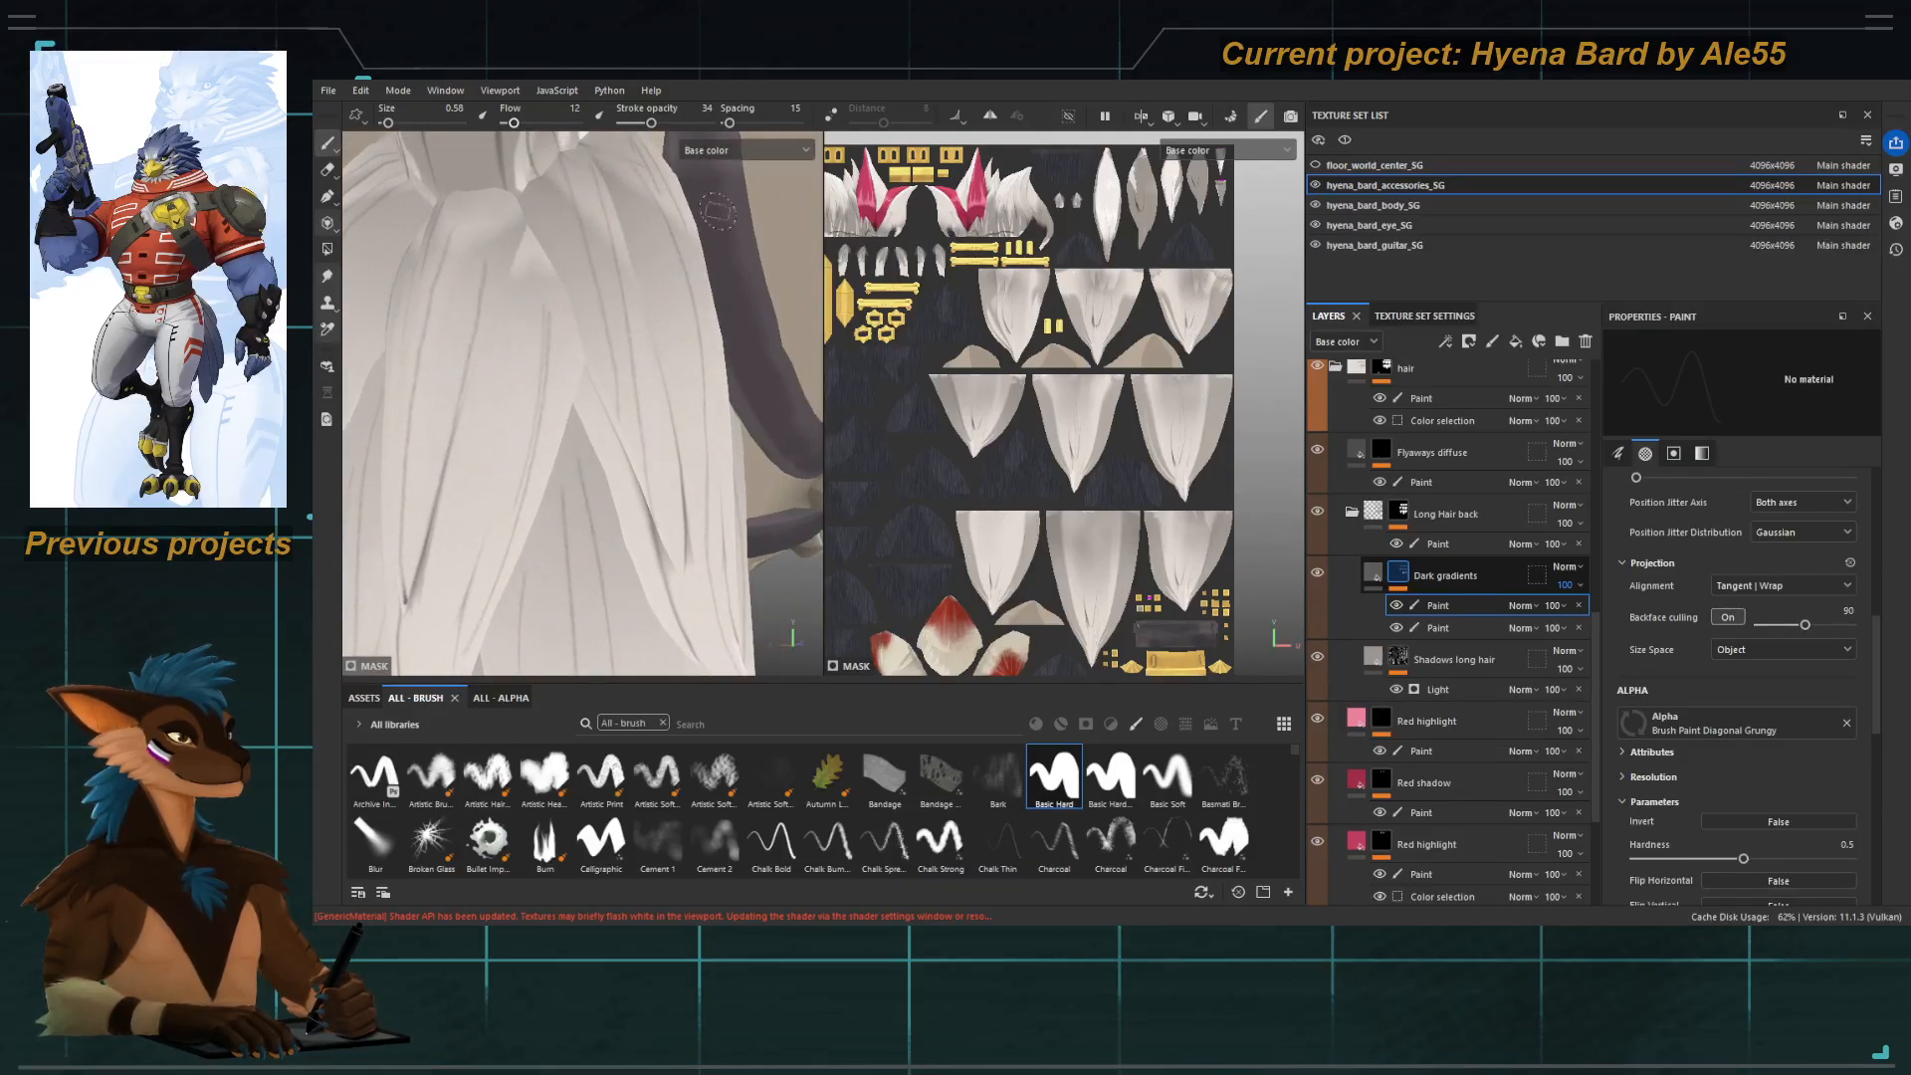
# Display the Dark gradients mask and refine the upper back strands' gradients with the eraser at size 0.32.
pyautogui.keyDown('alt'); pyautogui.click(1395, 572); pyautogui.keyUp('alt')
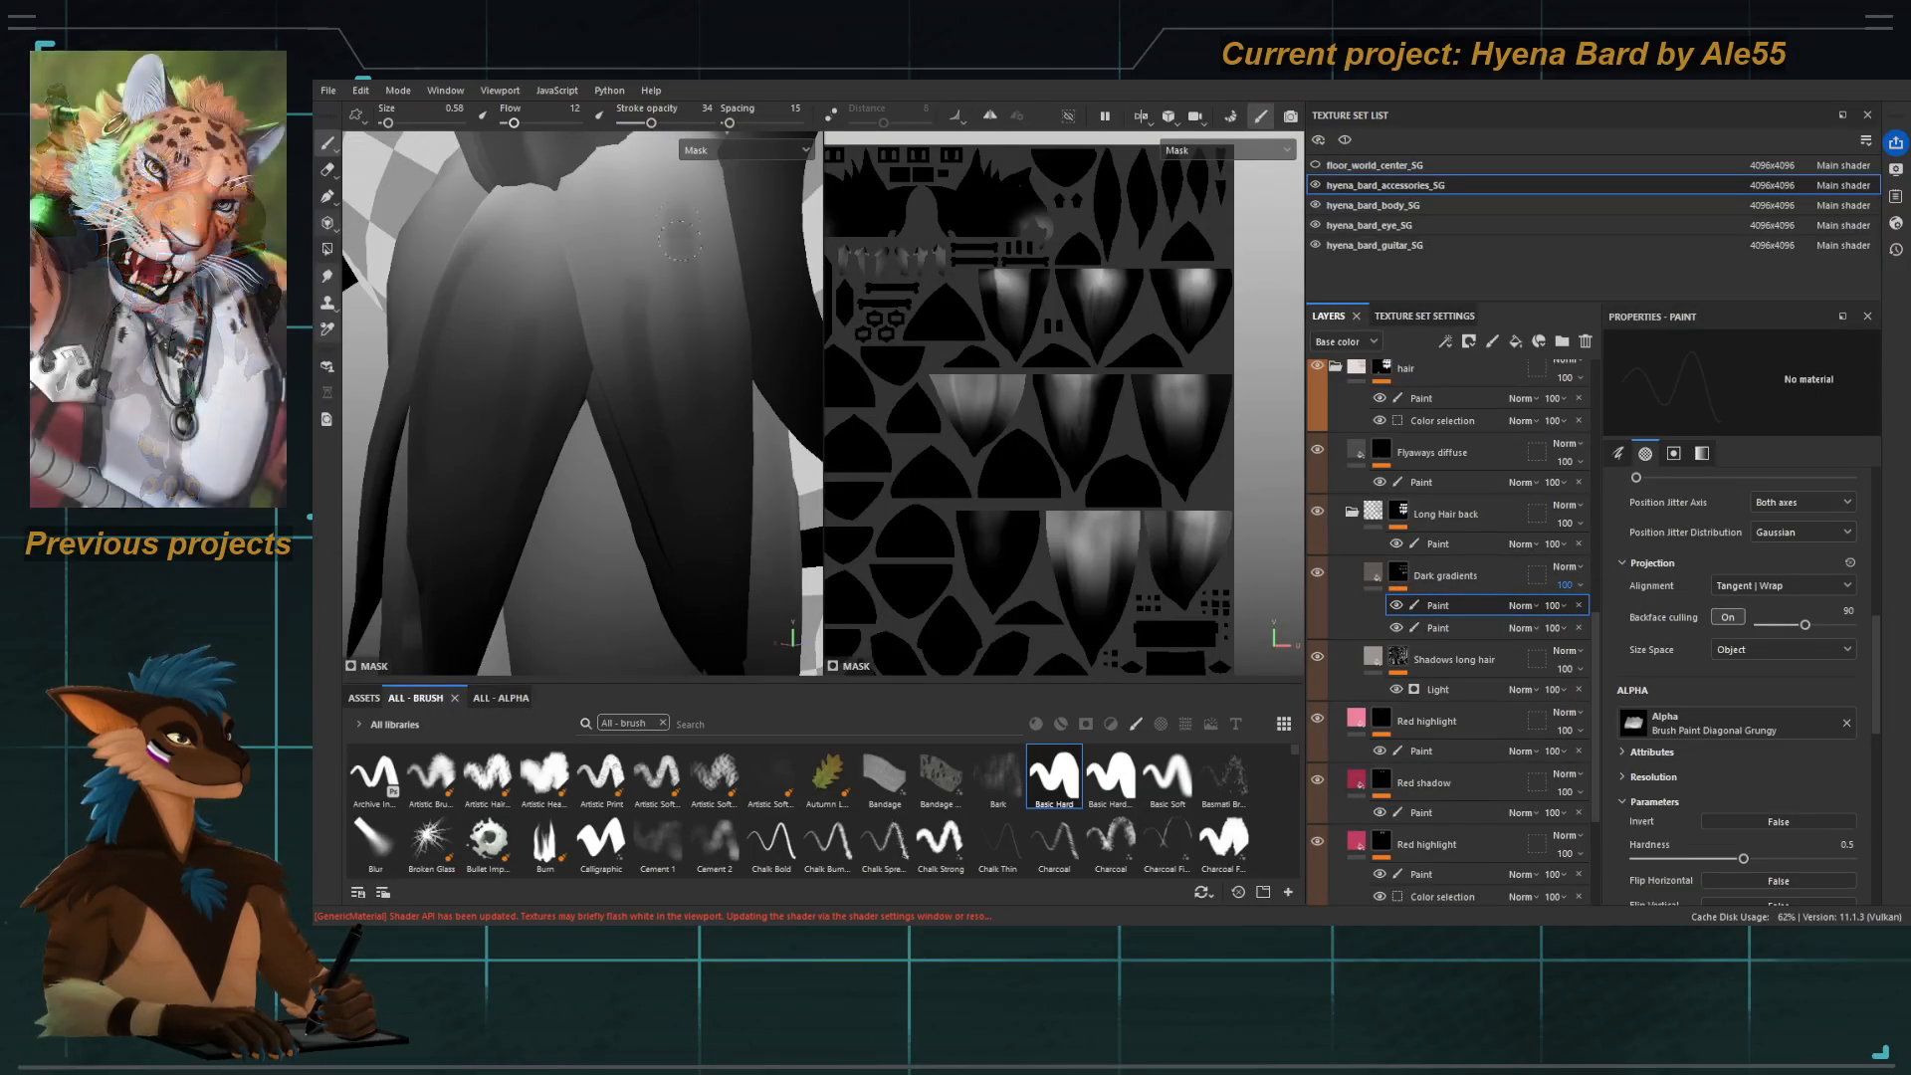
pyautogui.press('e')
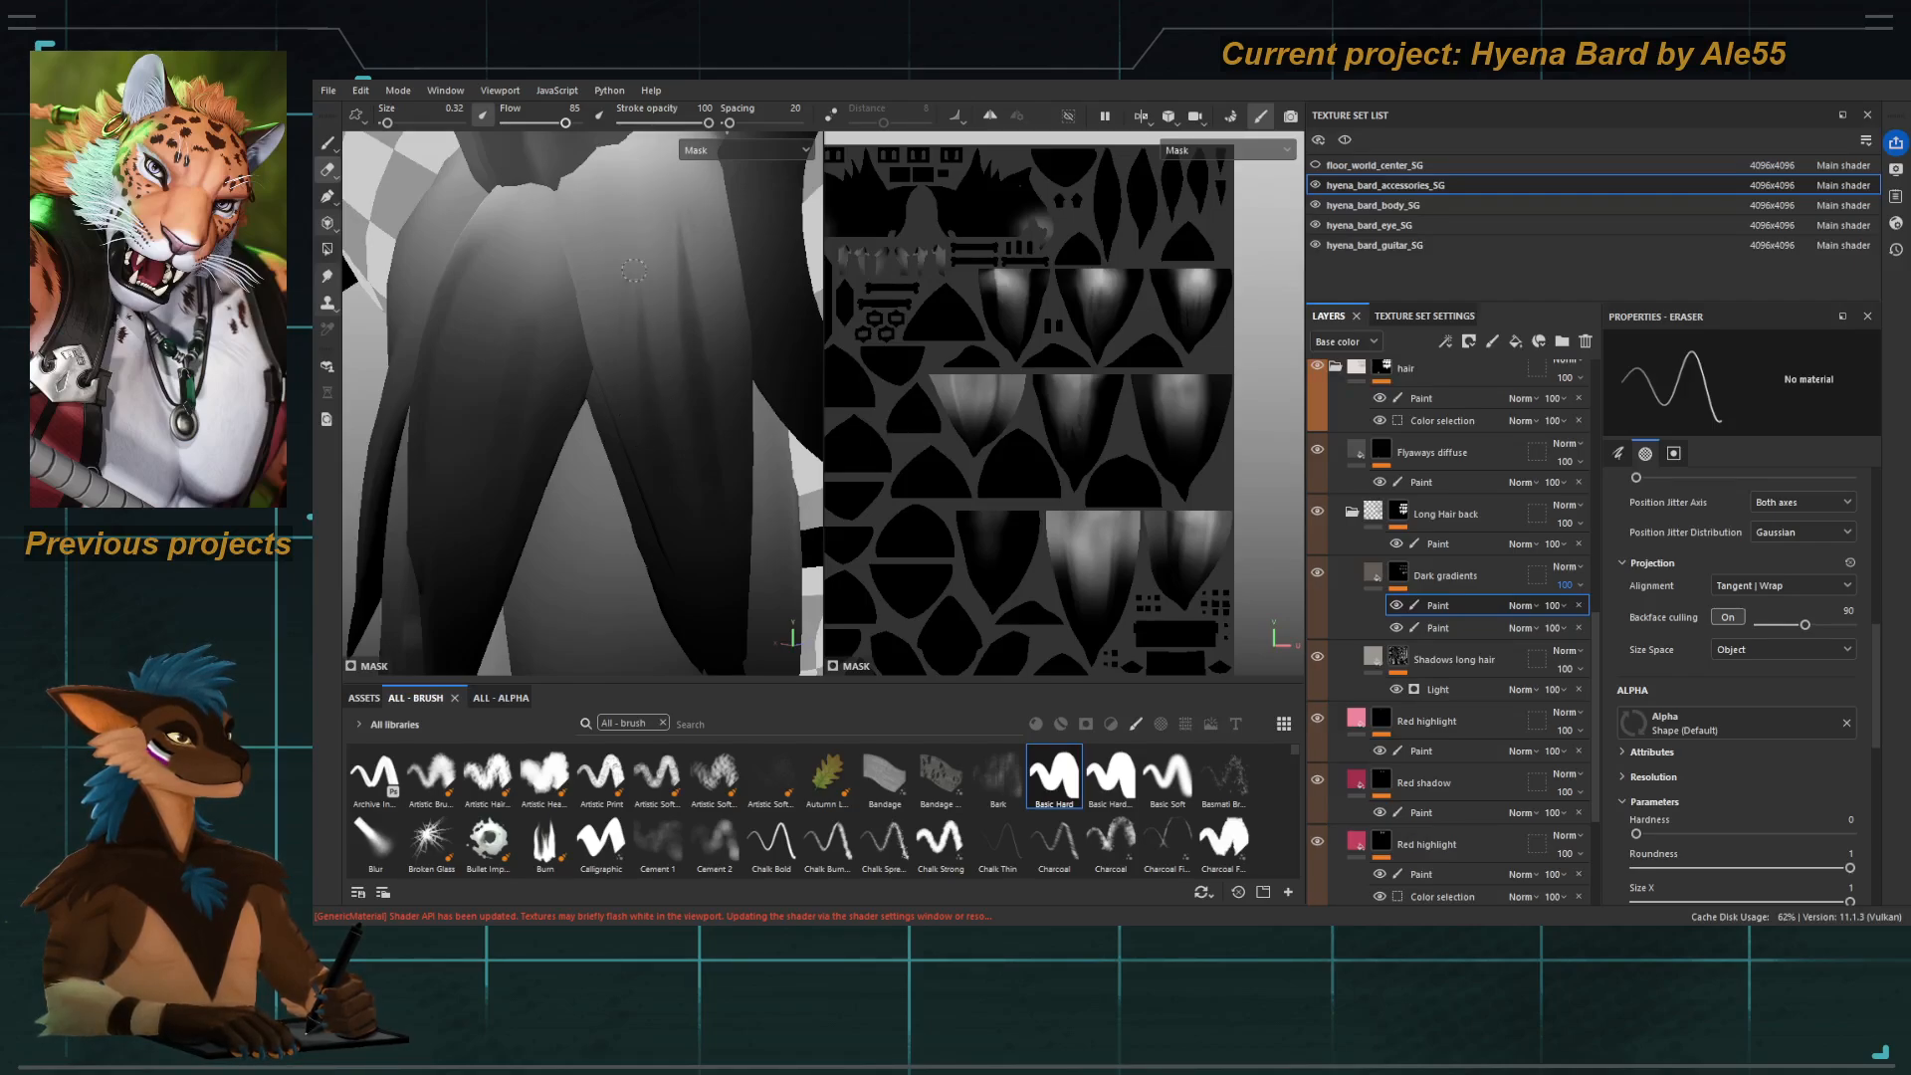
pyautogui.keyDown('alt'); pyautogui.moveTo(625, 411); pyautogui.dragTo(762, 290); pyautogui.keyUp('alt')
pyautogui.keyDown('alt'); pyautogui.moveTo(610, 311); pyautogui.dragTo(619, 327); pyautogui.keyUp('alt')
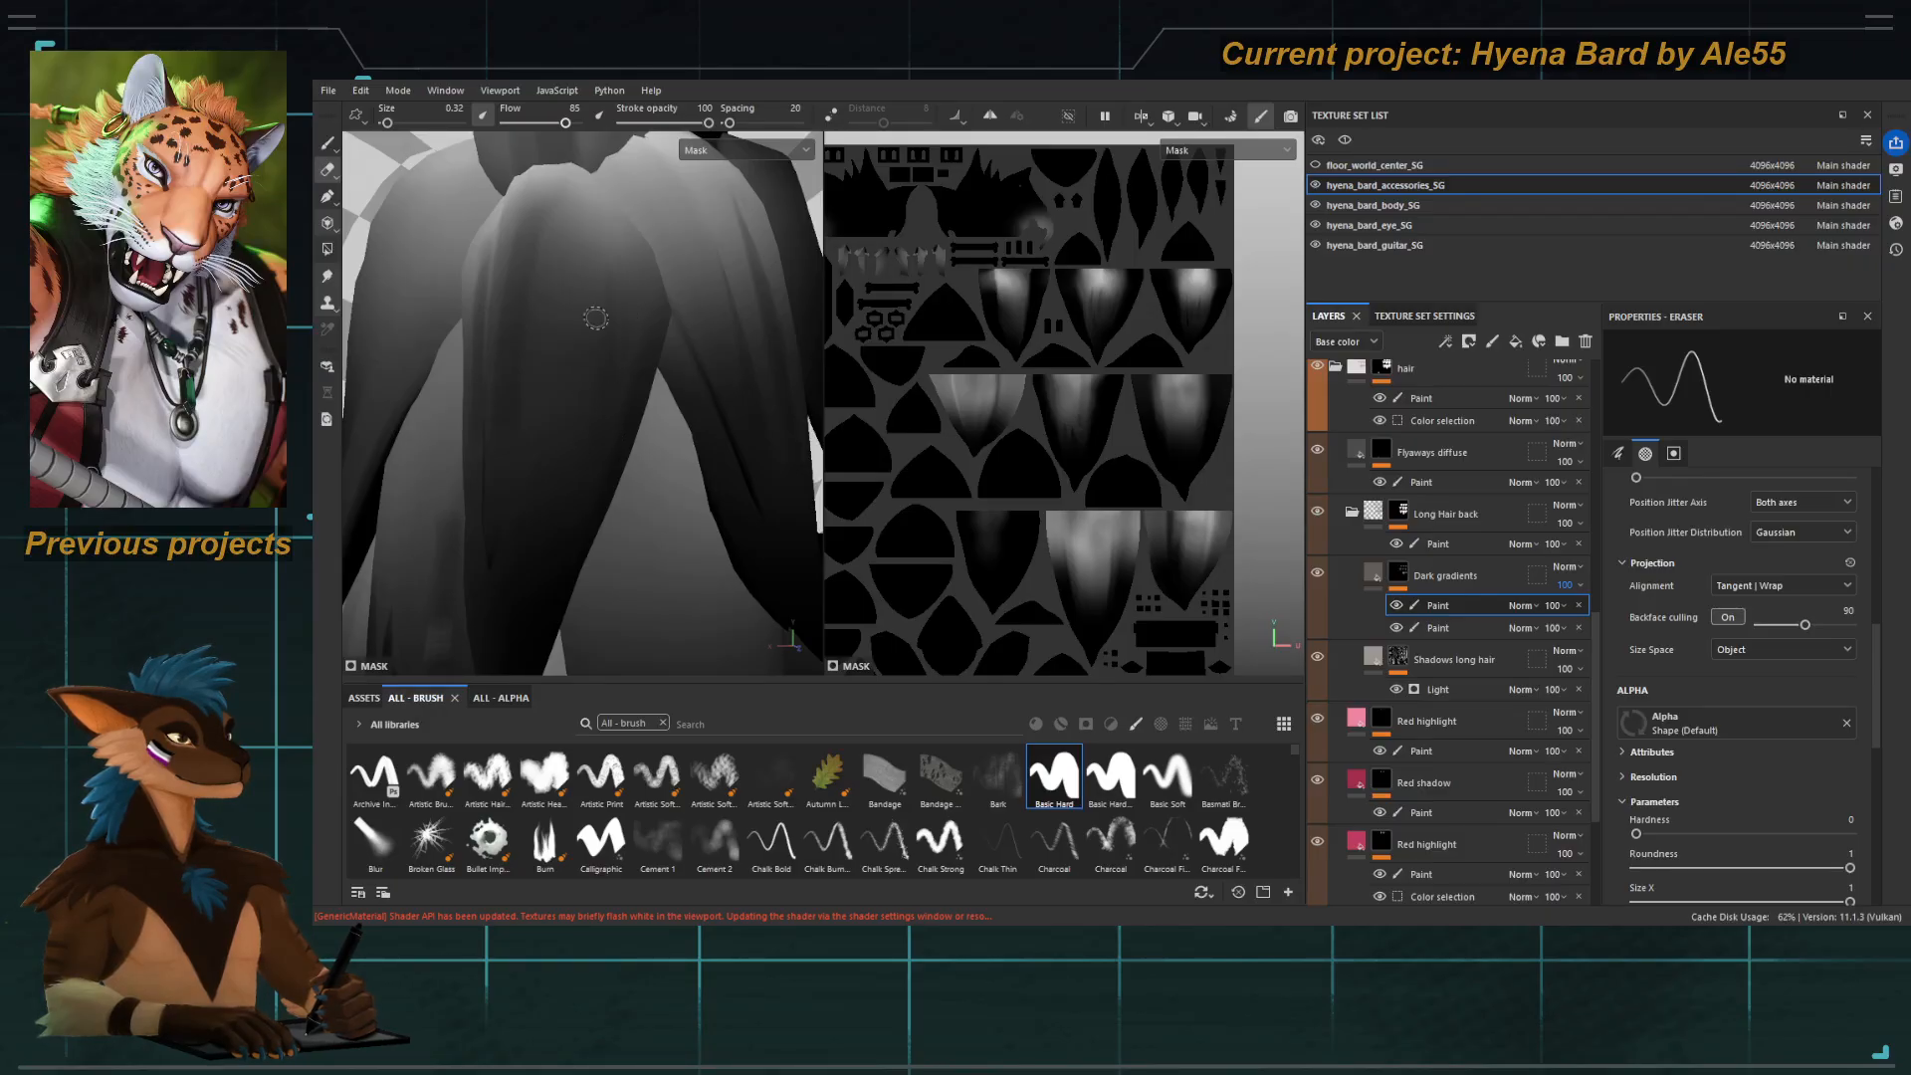
pyautogui.moveTo(595, 319)
pyautogui.keyDown('alt'); pyautogui.mouseDown()
pyautogui.moveTo(588, 405)
pyautogui.moveTo(618, 333)
pyautogui.moveTo(597, 200)
pyautogui.mouseUp(); pyautogui.keyUp('alt')
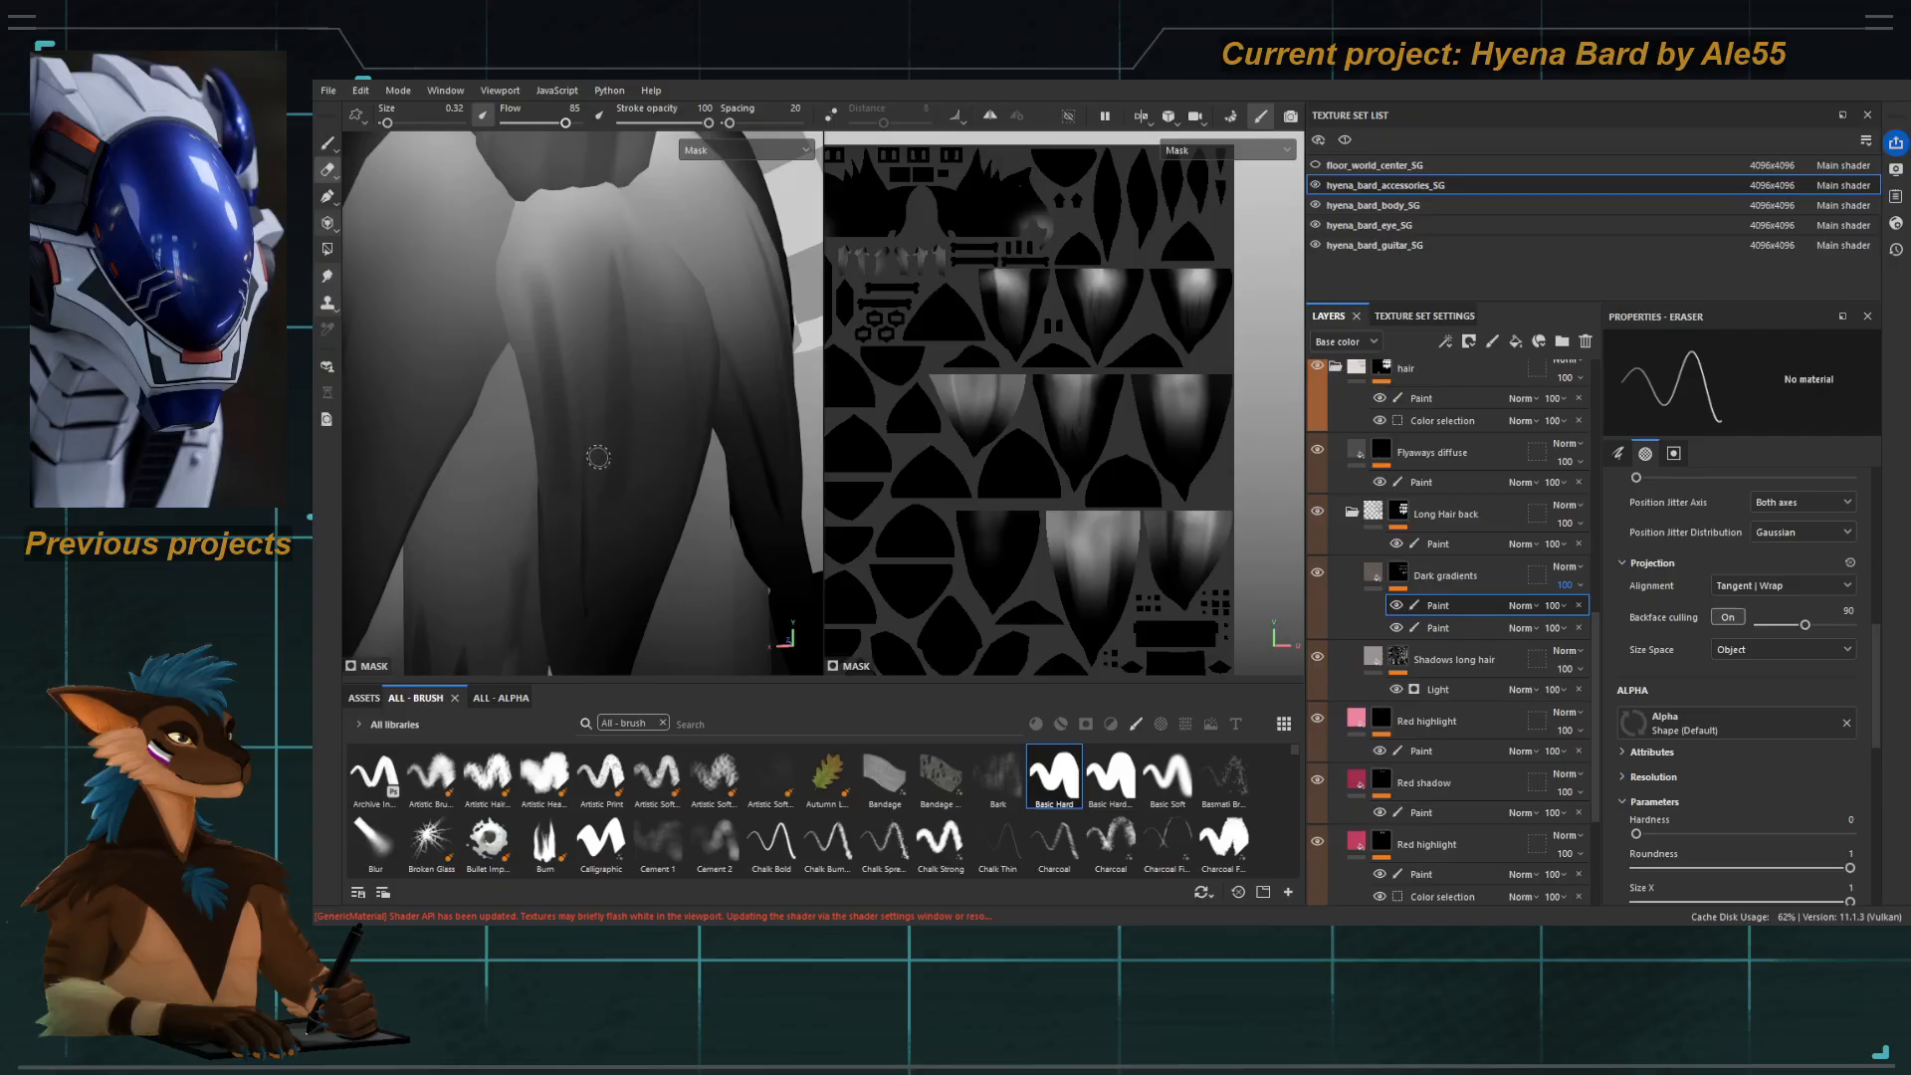
pyautogui.keyDown('alt'); pyautogui.moveTo(598, 457); pyautogui.dragTo(521, 194); pyautogui.keyUp('alt')
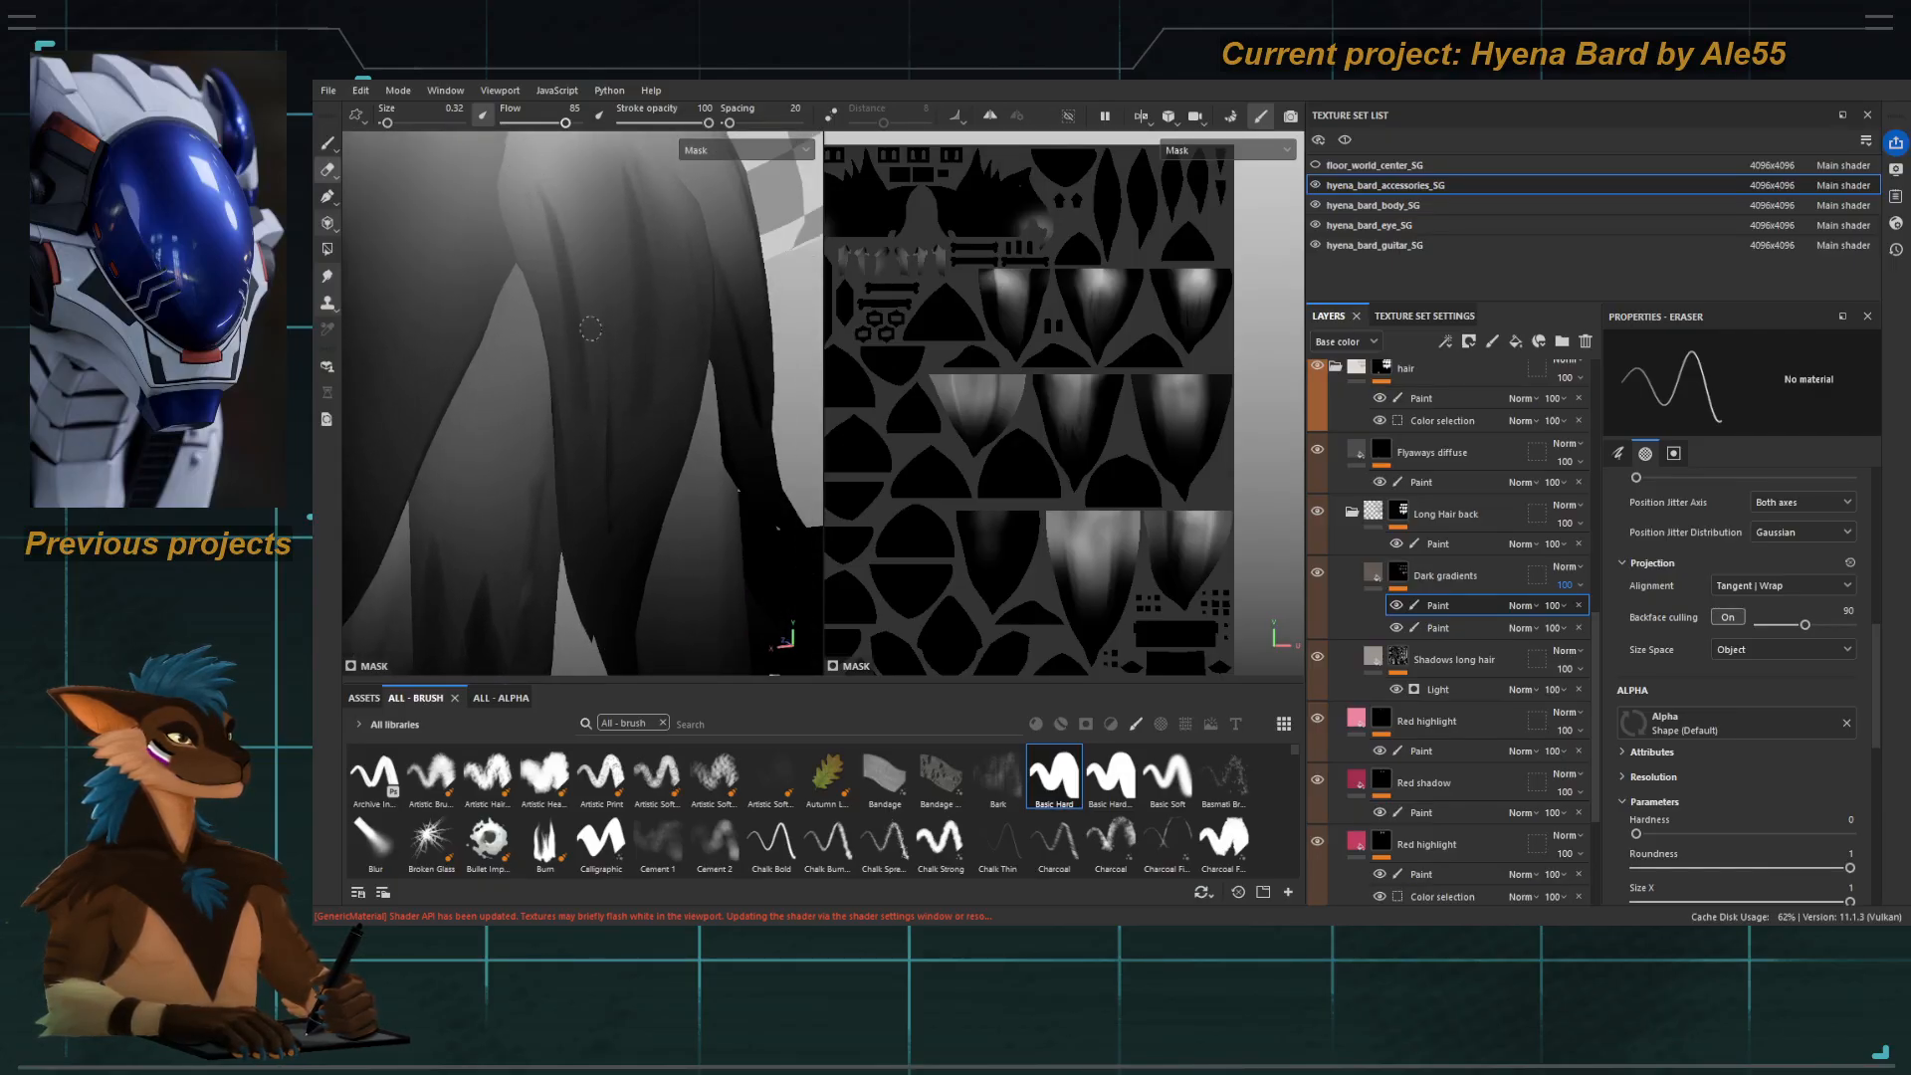
pyautogui.keyDown('alt'); pyautogui.moveTo(591, 329); pyautogui.dragTo(602, 311); pyautogui.keyUp('alt')
# Paint the gradients on the lower back strands at brush size 0.50 and touch them up with the eraser at 0.32.
pyautogui.press('1')
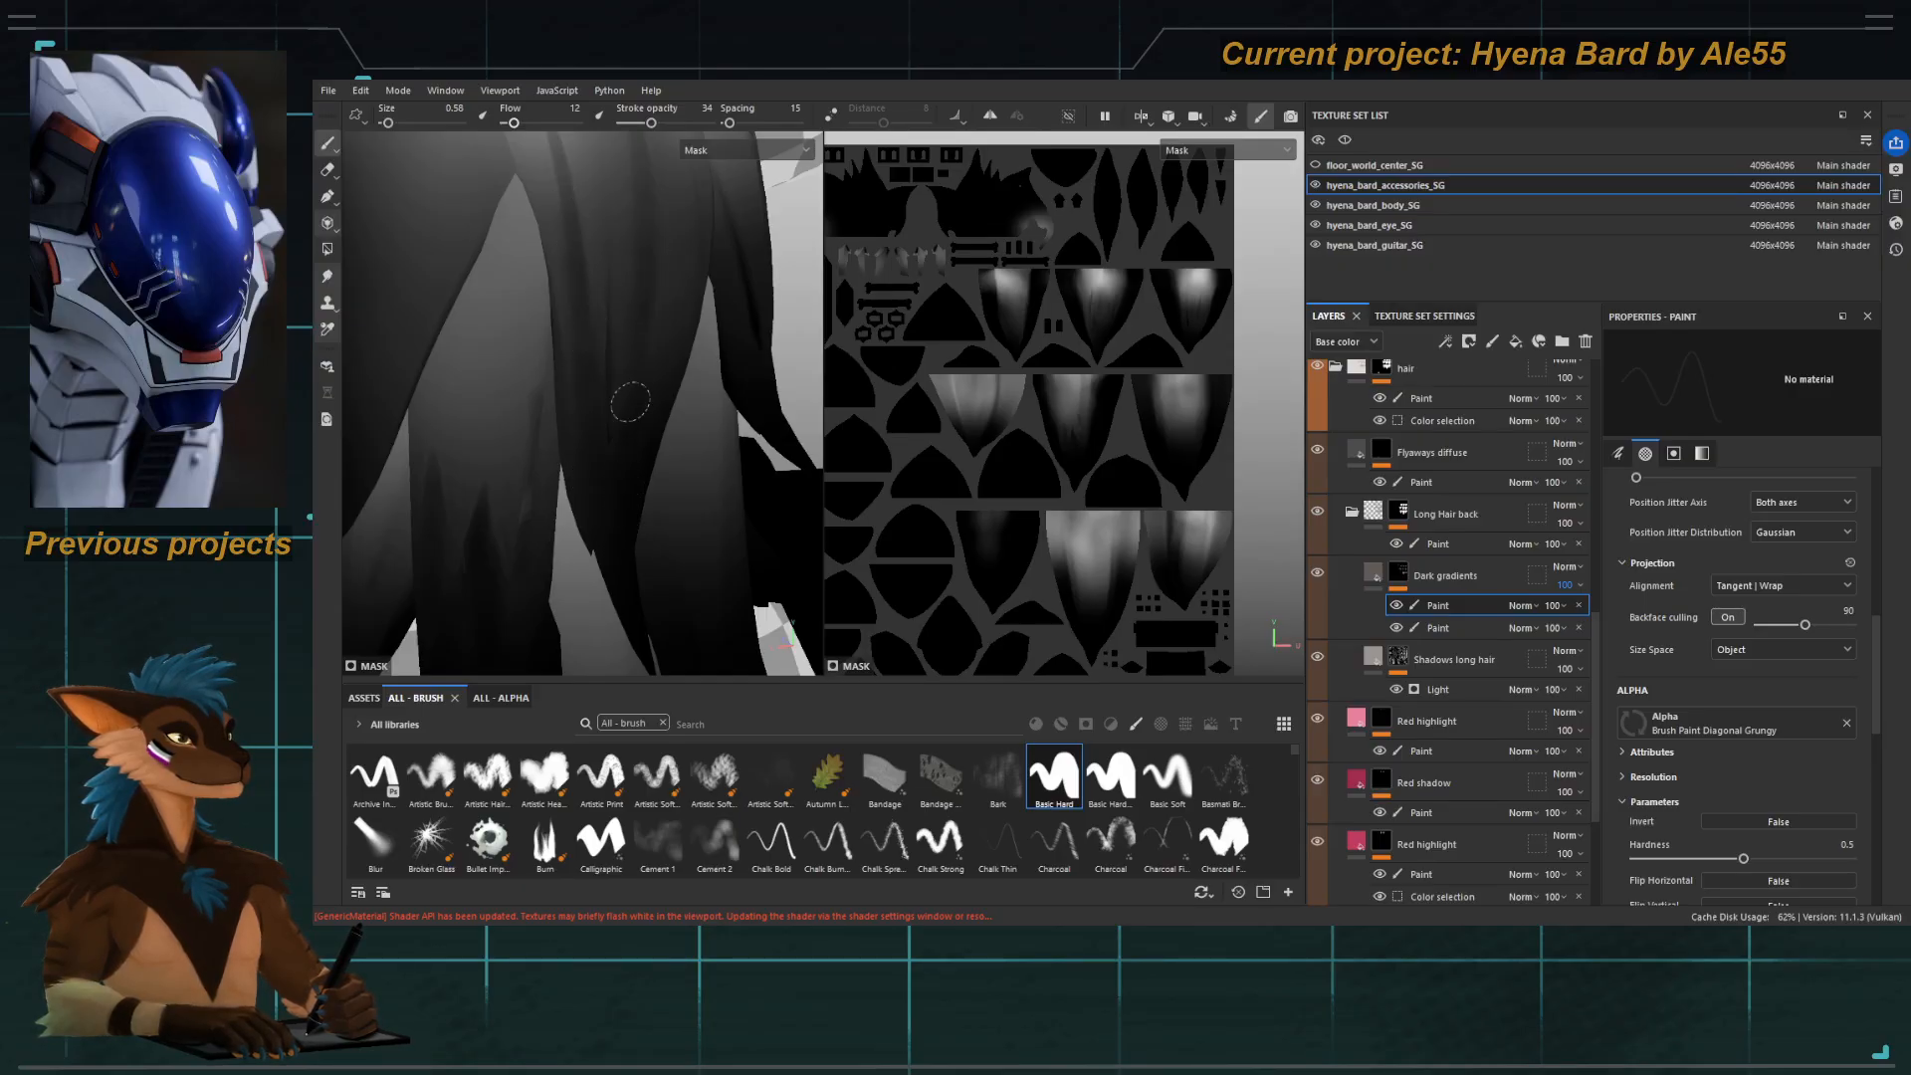
pyautogui.keyDown('alt'); pyautogui.moveTo(663, 321); pyautogui.dragTo(582, 180, button='right'); pyautogui.keyUp('alt')
pyautogui.keyDown('alt'); pyautogui.moveTo(582, 179); pyautogui.dragTo(597, 354); pyautogui.keyUp('alt')
pyautogui.moveTo(598, 354)
pyautogui.keyDown('alt'); pyautogui.mouseDown(button='right')
pyautogui.moveTo(635, 458)
pyautogui.moveTo(630, 420)
pyautogui.mouseUp(button='right'); pyautogui.keyUp('alt')
pyautogui.keyDown('alt'); pyautogui.moveTo(602, 311); pyautogui.dragTo(474, 429); pyautogui.keyUp('alt')
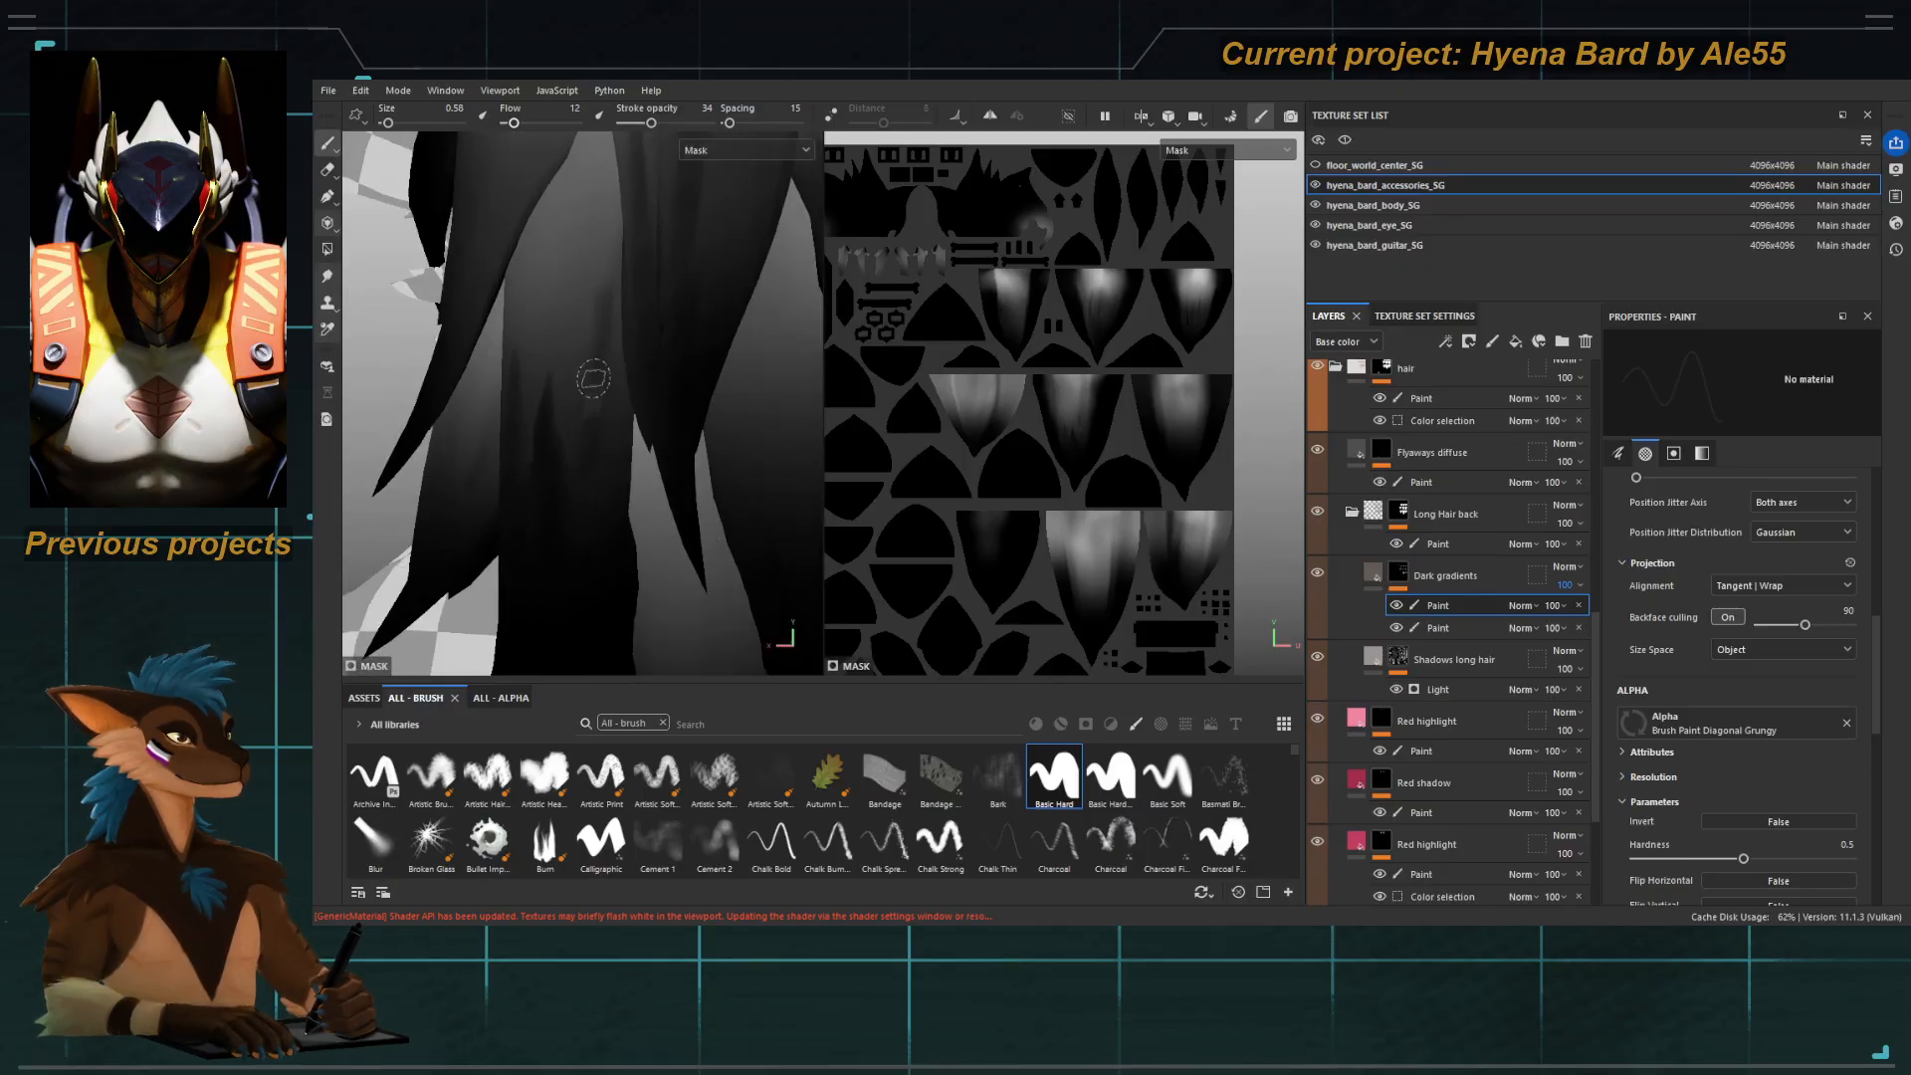
pyautogui.press('e')
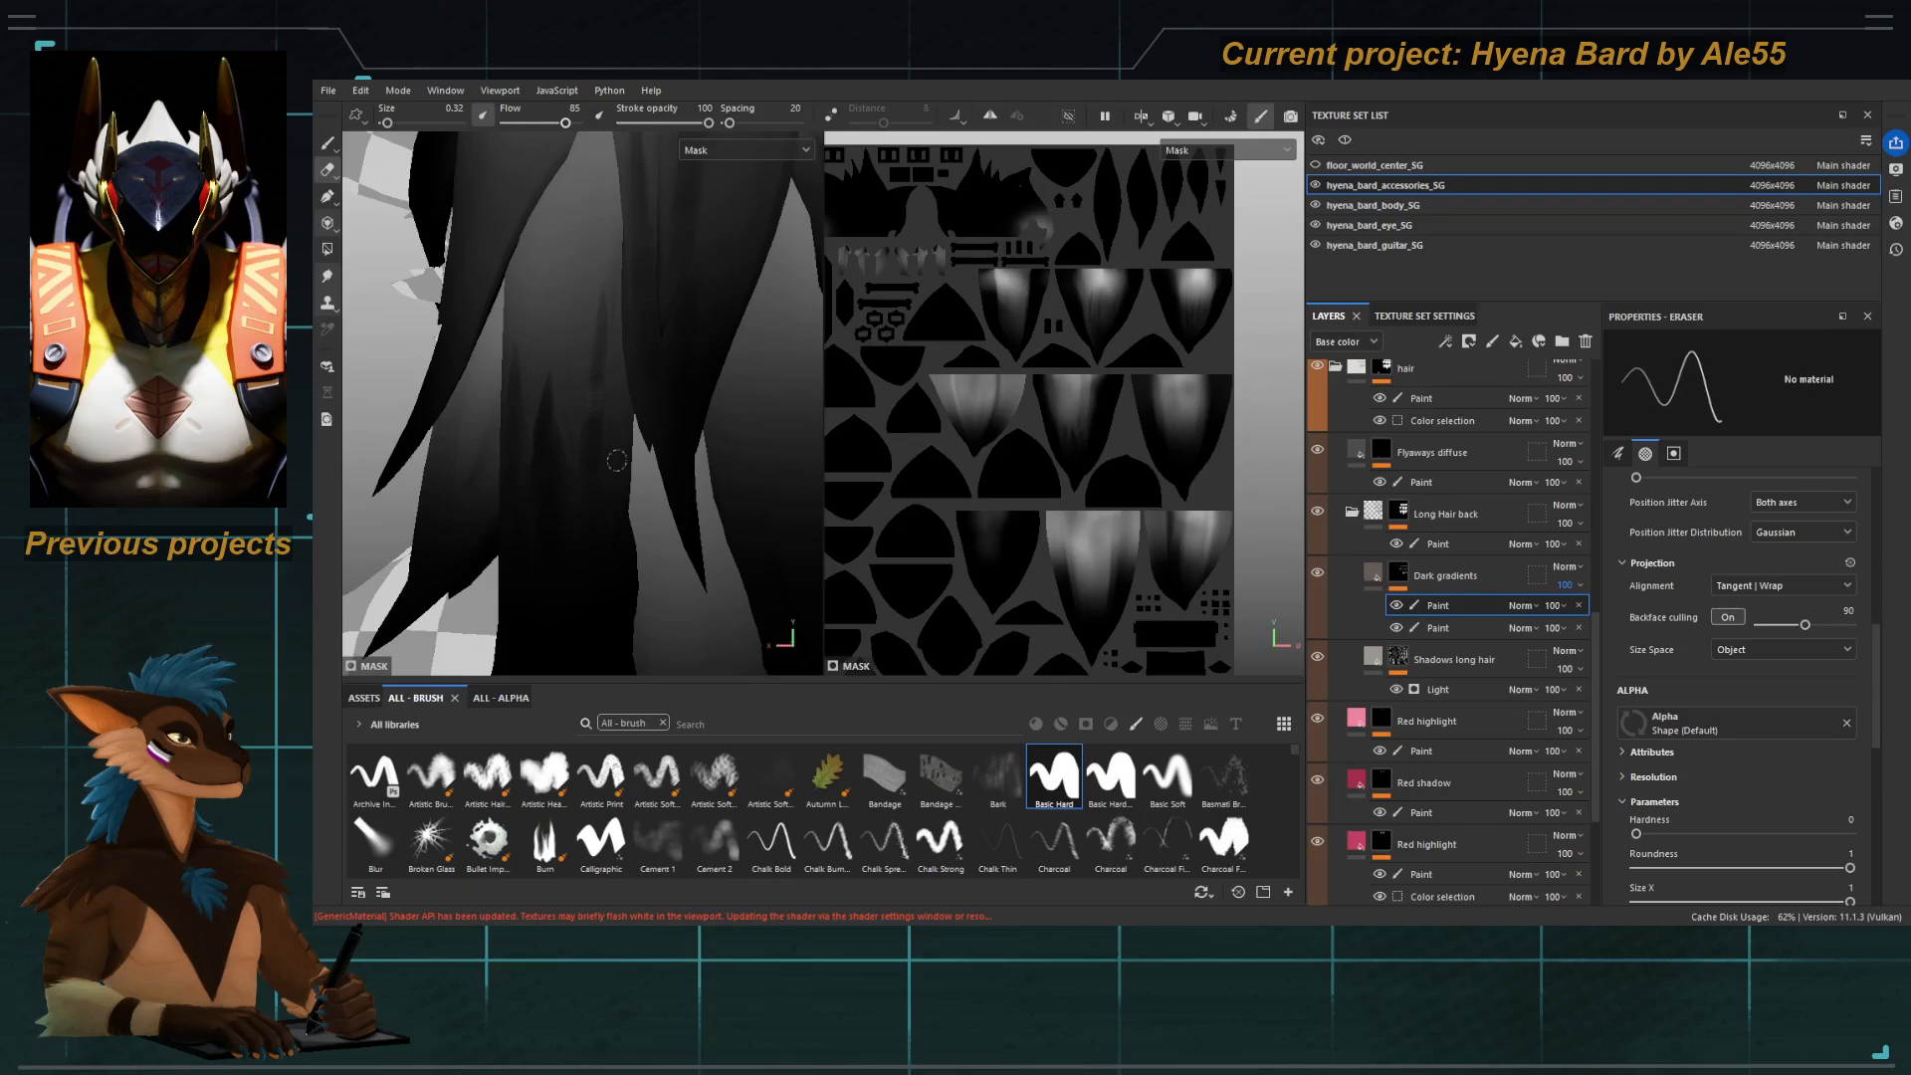
pyautogui.keyDown('alt'); pyautogui.moveTo(617, 460); pyautogui.dragTo(519, 300); pyautogui.keyUp('alt')
# Paint a gradient down the side strand from its root at brush size 0.59, and soften it with the eraser.
pyautogui.press('1')
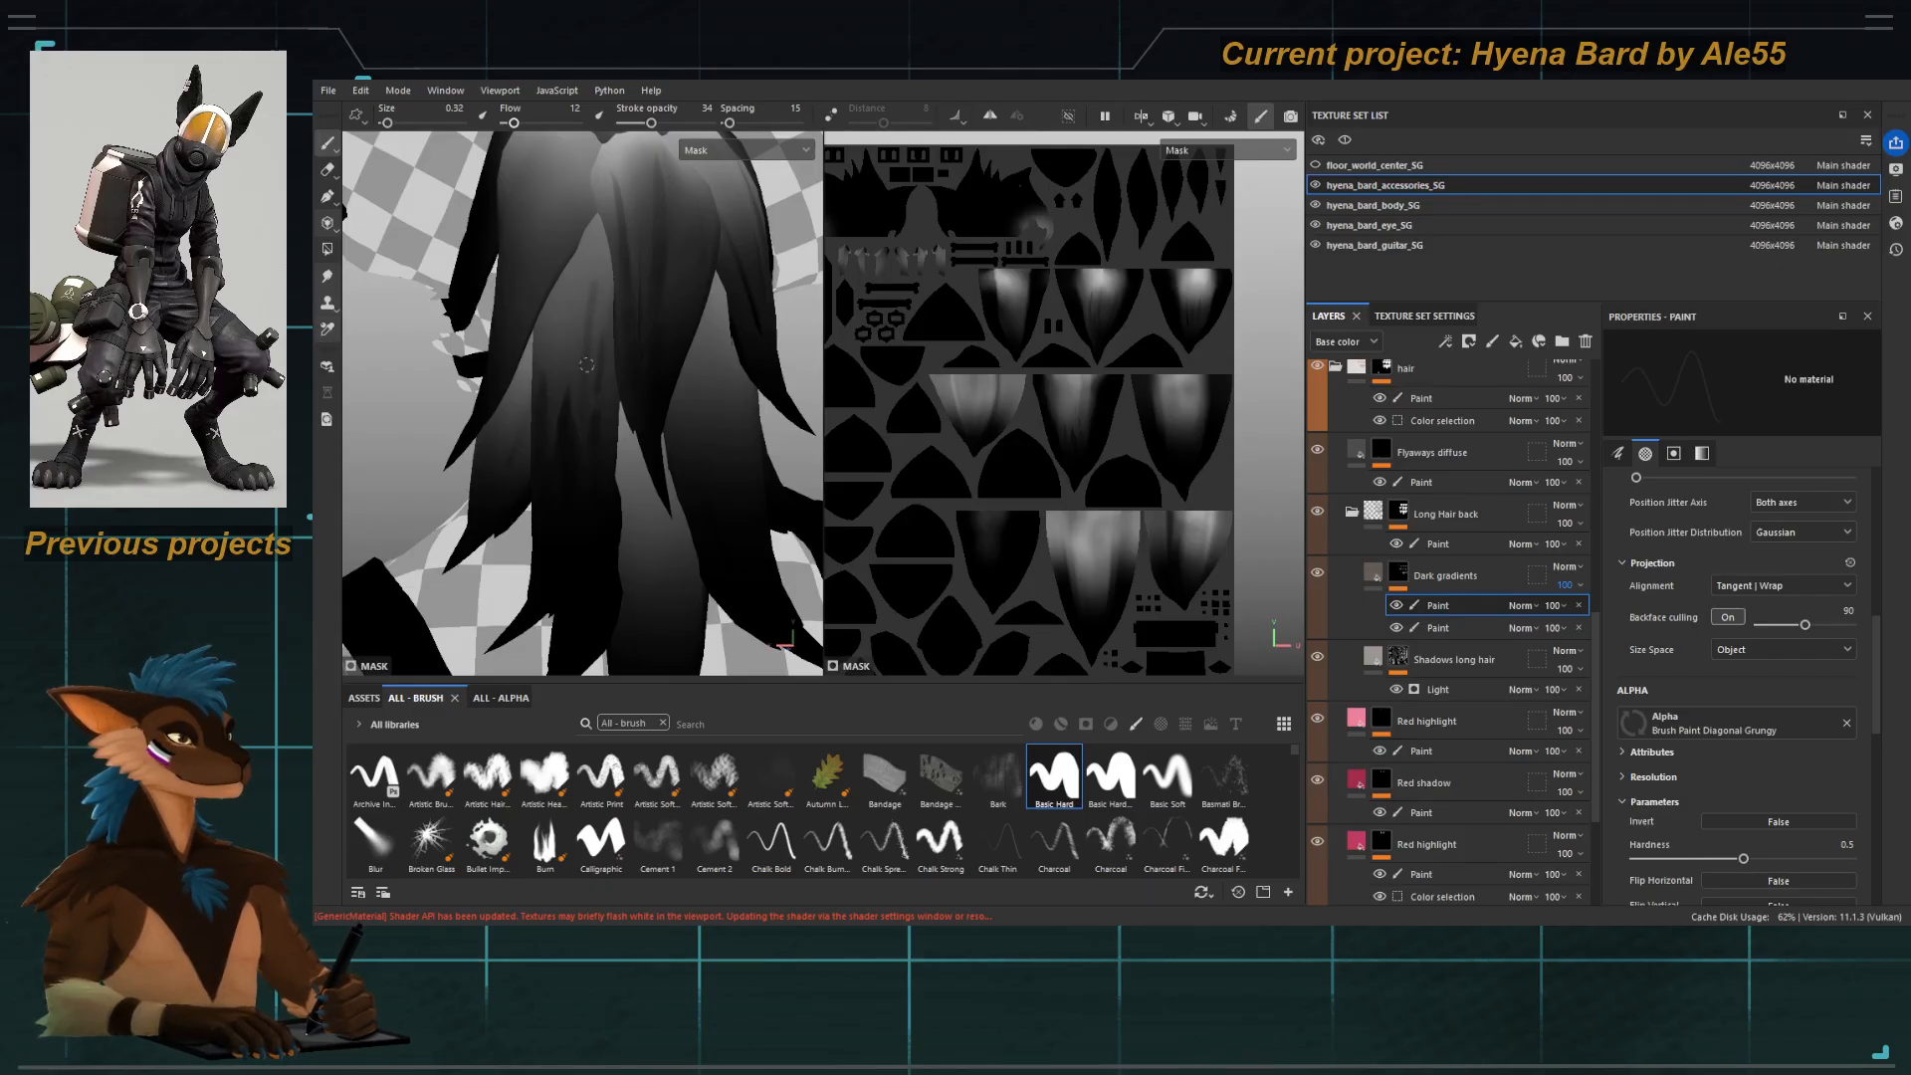
pyautogui.keyDown('alt'); pyautogui.moveTo(540, 478); pyautogui.dragTo(586, 388); pyautogui.keyUp('alt')
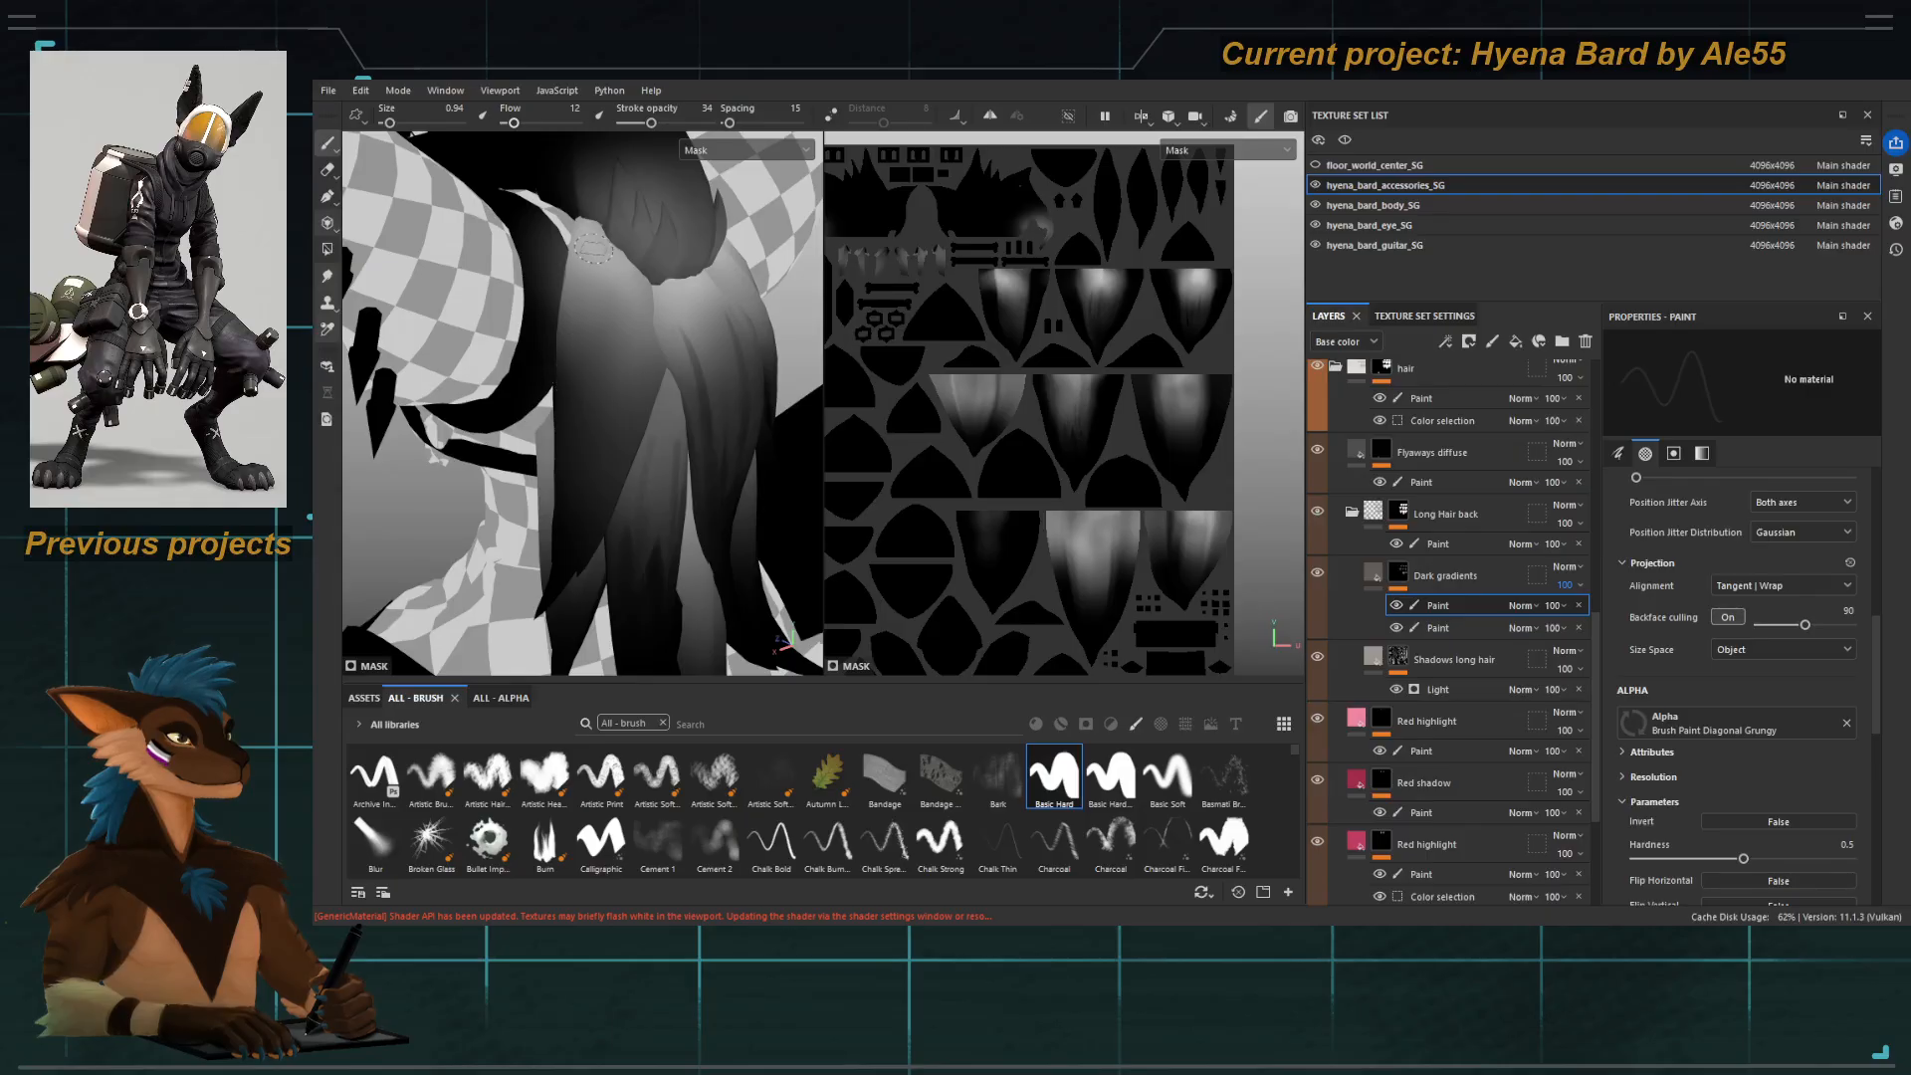
pyautogui.keyDown('ctrl'); pyautogui.moveTo(593, 248); pyautogui.dragTo(563, 248, button='right'); pyautogui.keyUp('ctrl')
pyautogui.moveTo(588, 269); pyautogui.dragTo(562, 486)
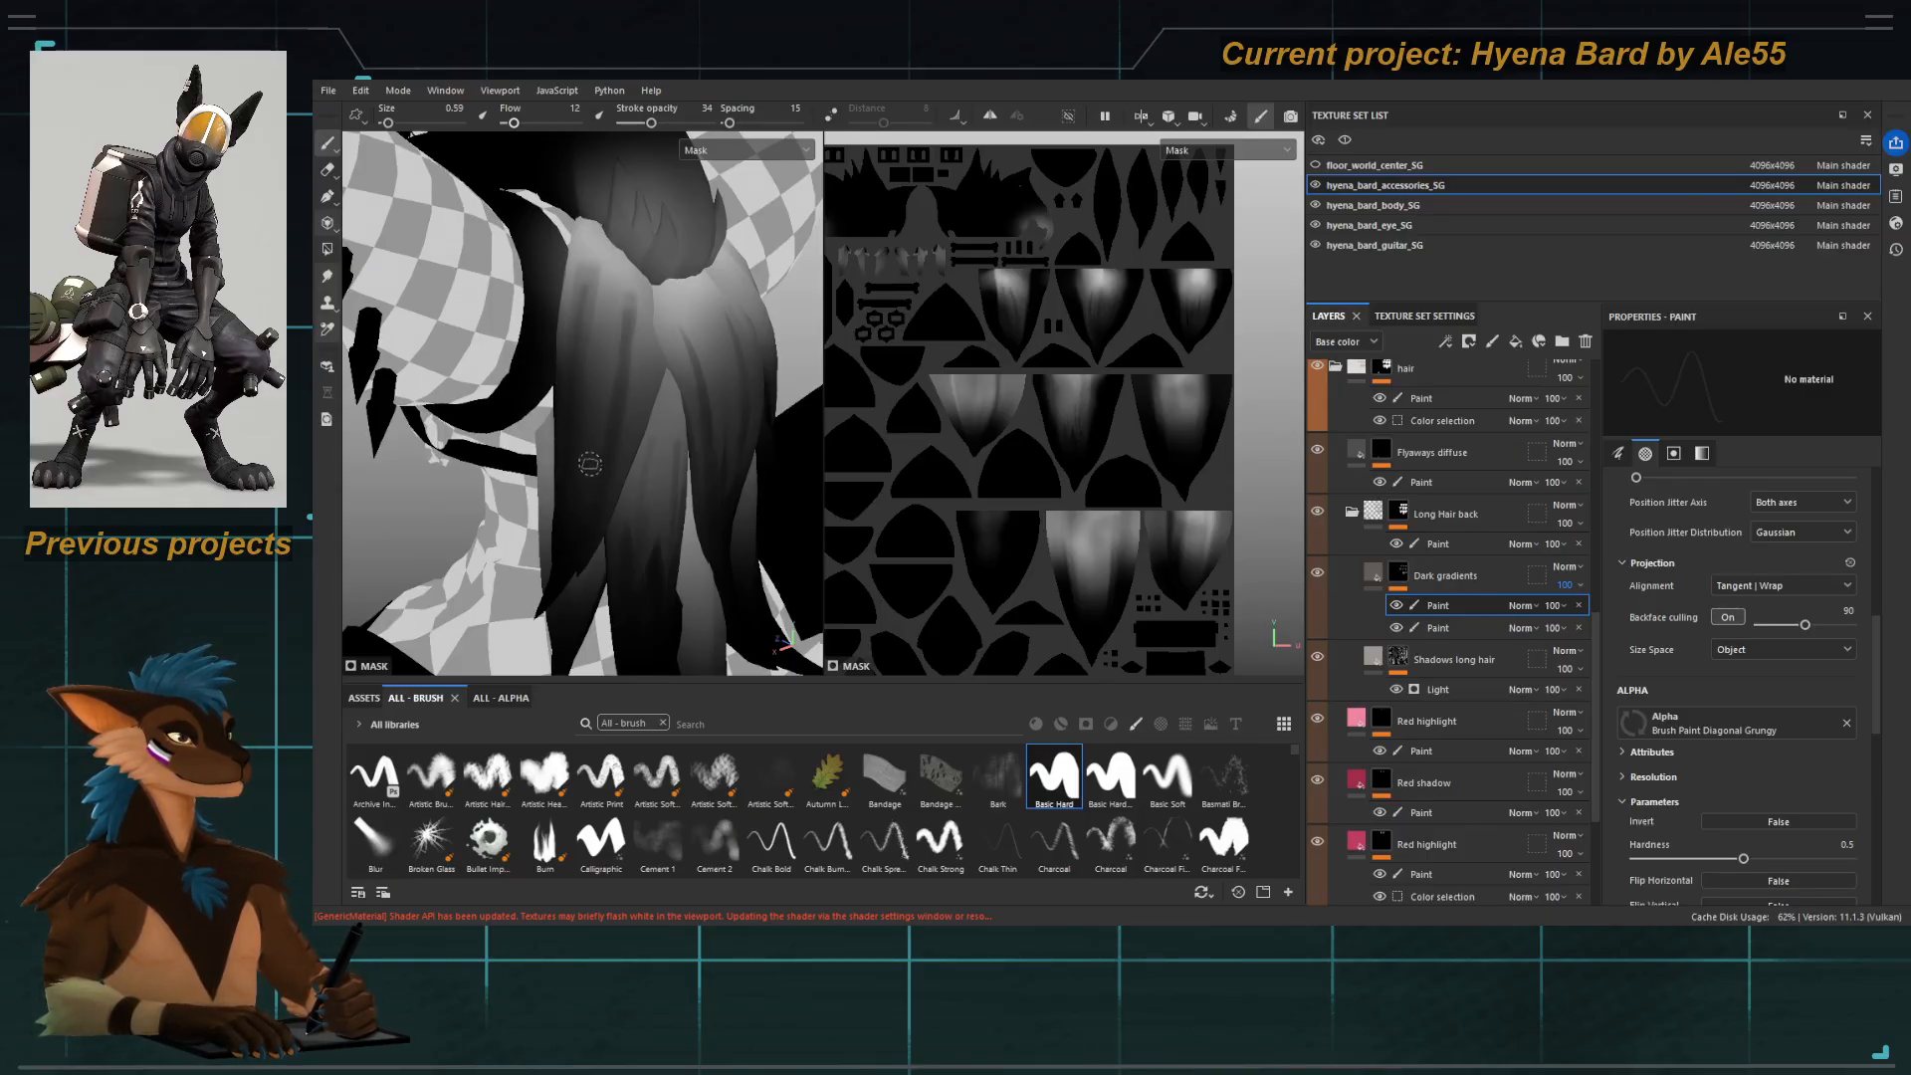
pyautogui.press('e')
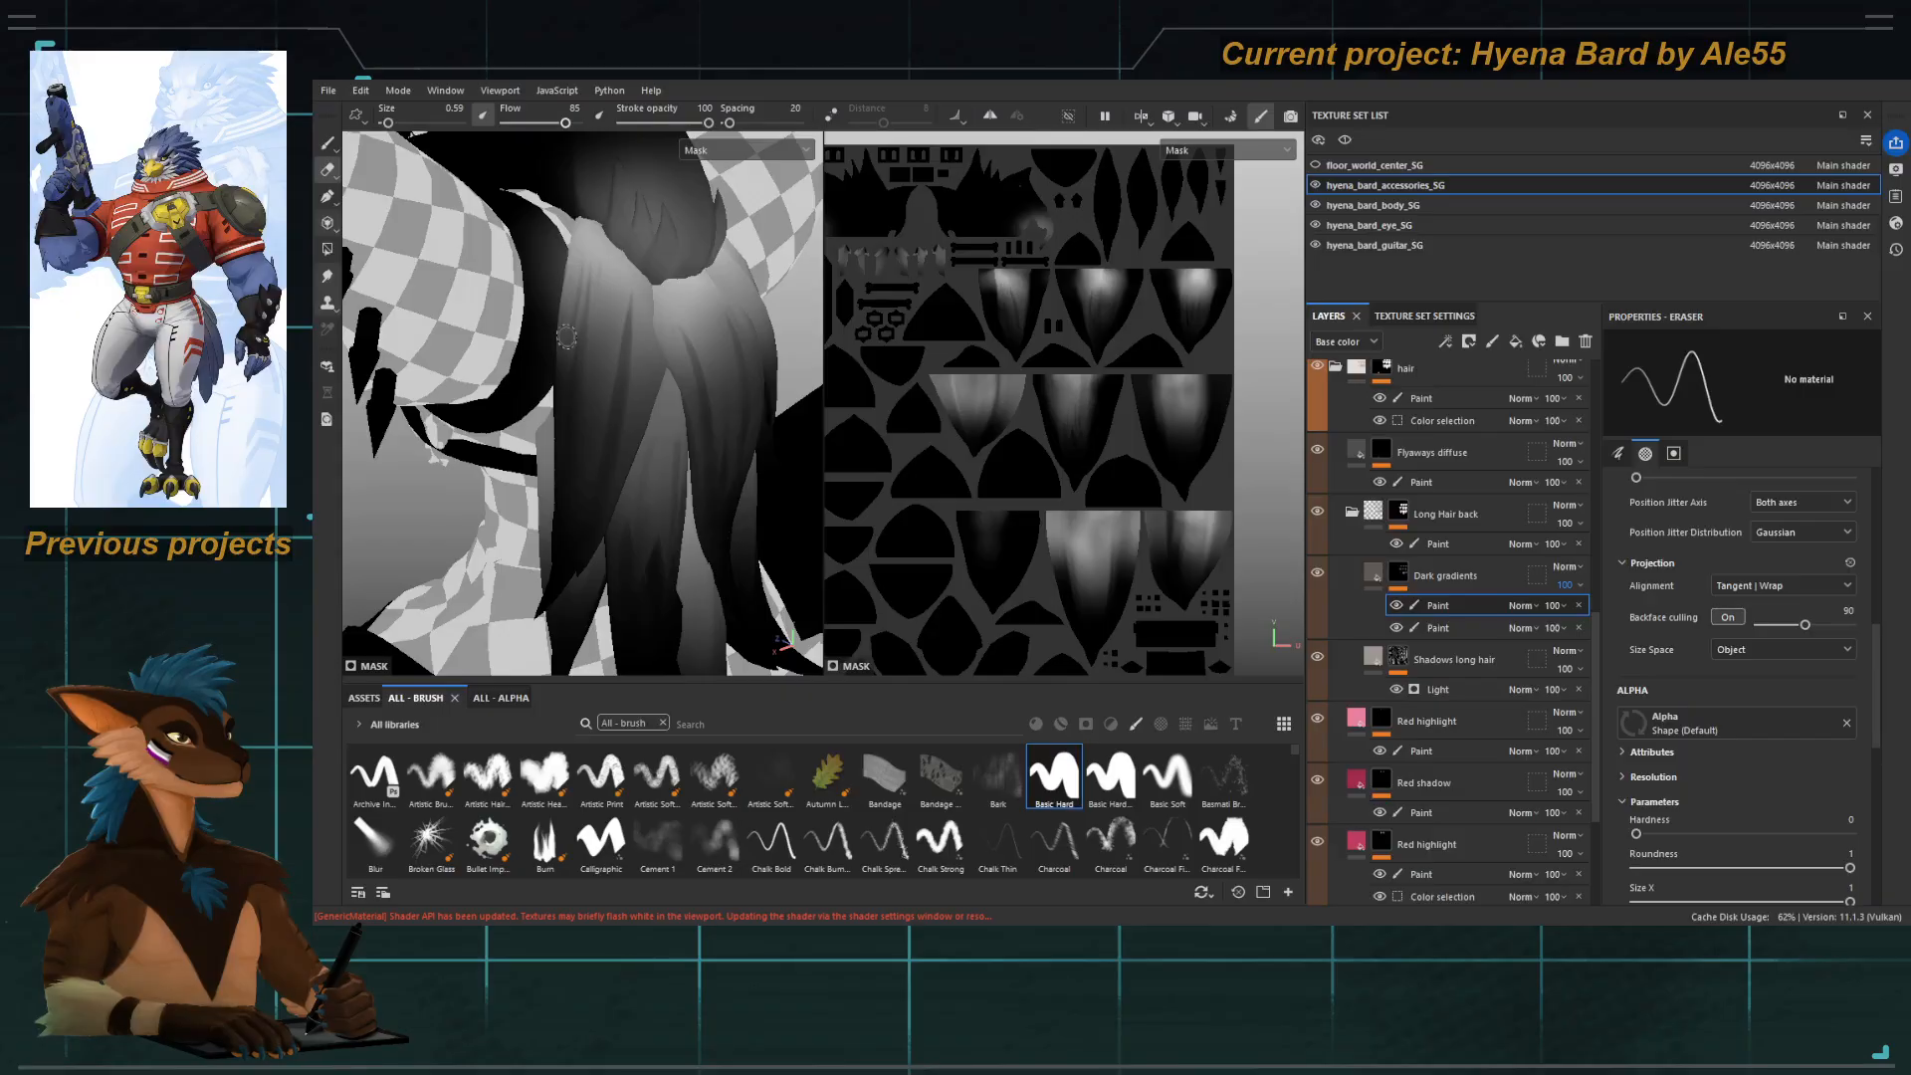
# Refine the mask gradients on the lower strands beneath the side strand, using the eraser and brush at size 0.59.
pyautogui.moveTo(566, 398)
pyautogui.keyDown('alt'); pyautogui.mouseDown()
pyautogui.moveTo(570, 334)
pyautogui.moveTo(594, 374)
pyautogui.mouseUp(); pyautogui.keyUp('alt')
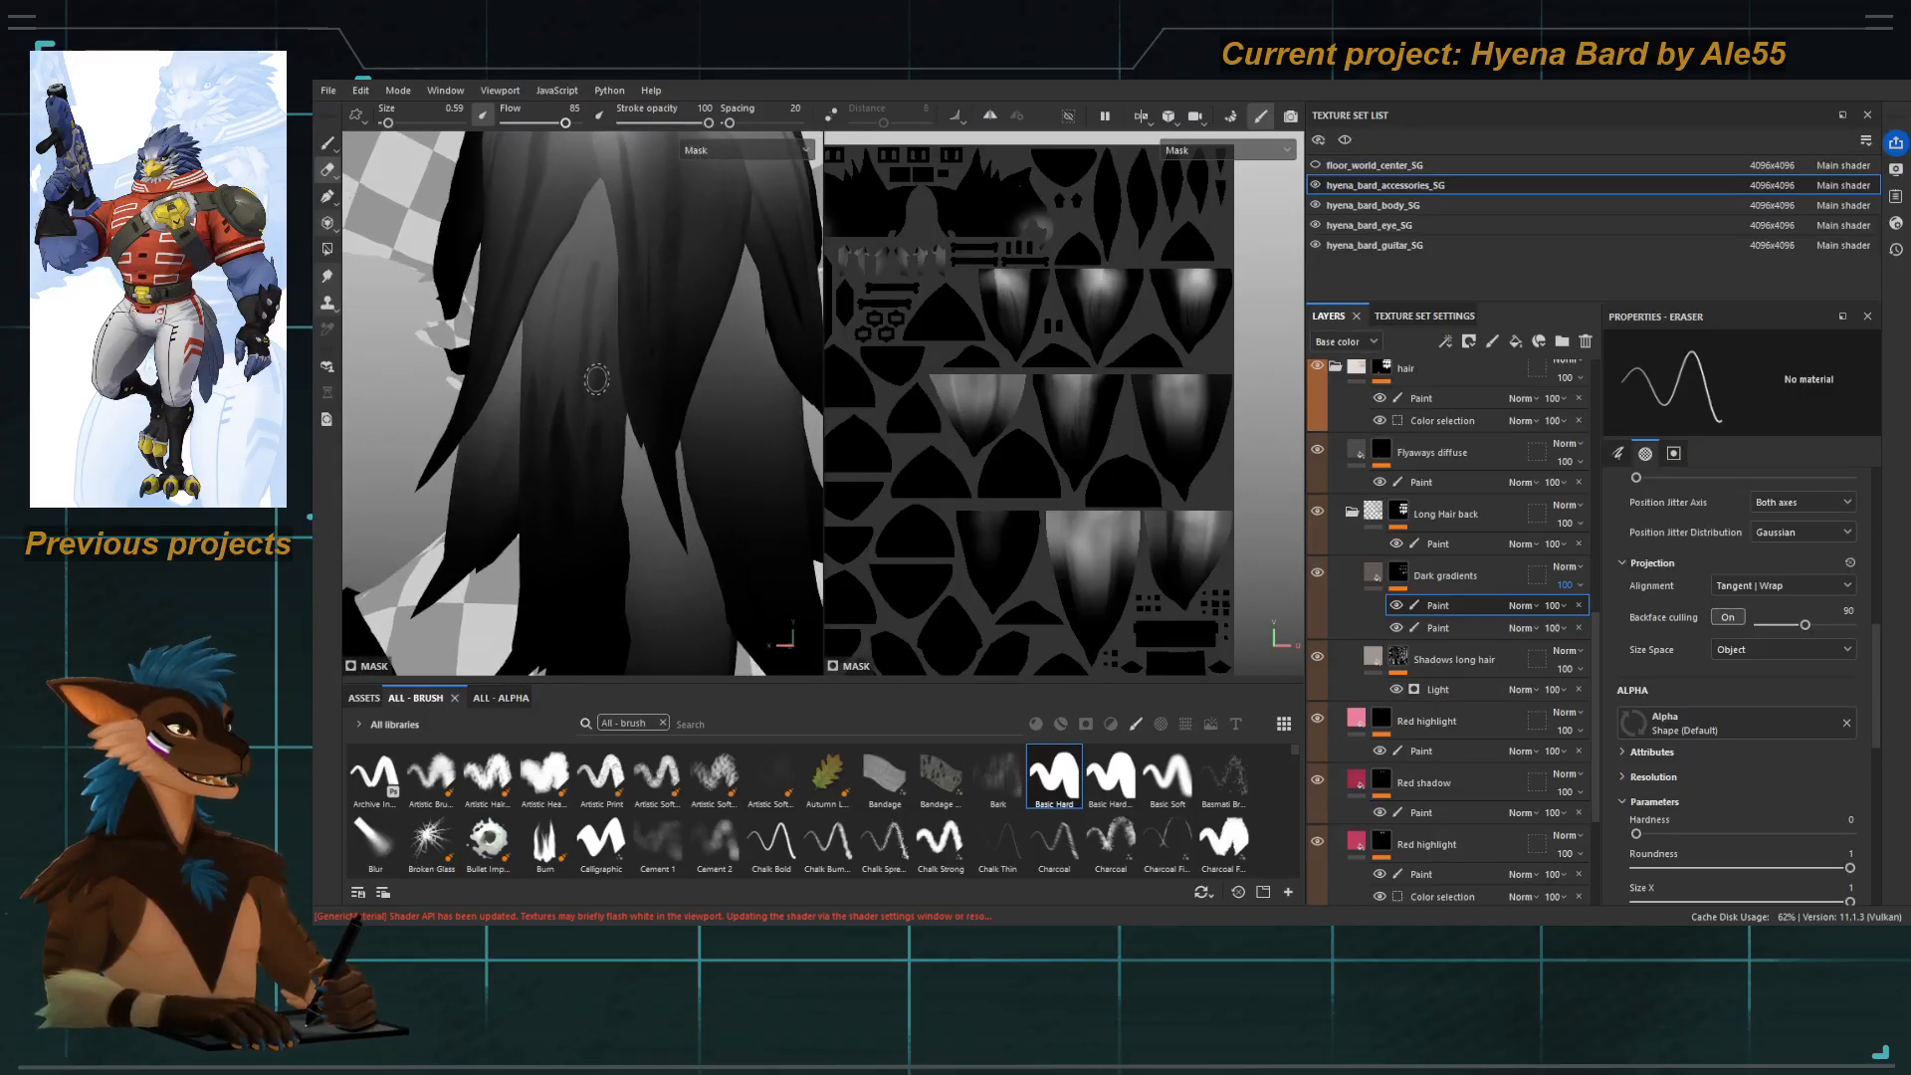
pyautogui.keyDown('alt'); pyautogui.moveTo(555, 302); pyautogui.dragTo(589, 336); pyautogui.keyUp('alt')
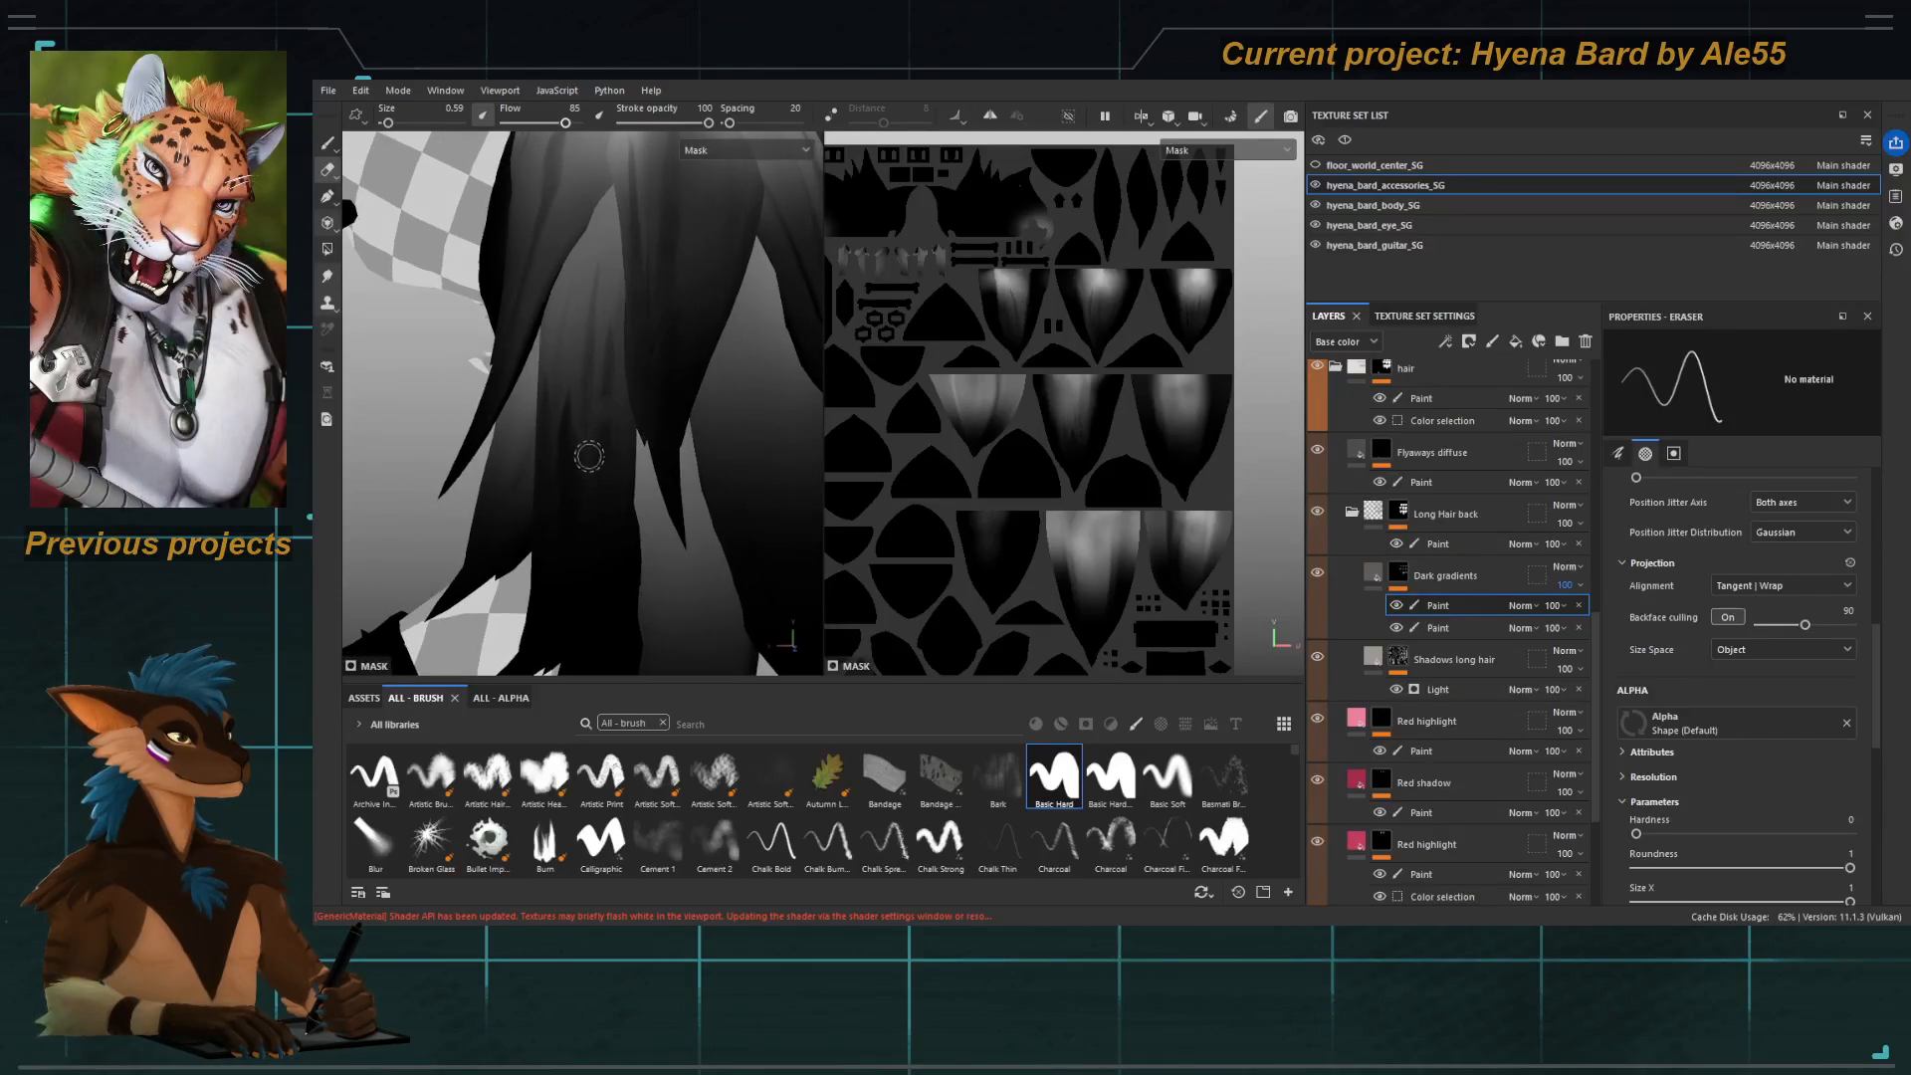
pyautogui.keyDown('alt'); pyautogui.moveTo(590, 478); pyautogui.dragTo(588, 428, button='right'); pyautogui.keyUp('alt')
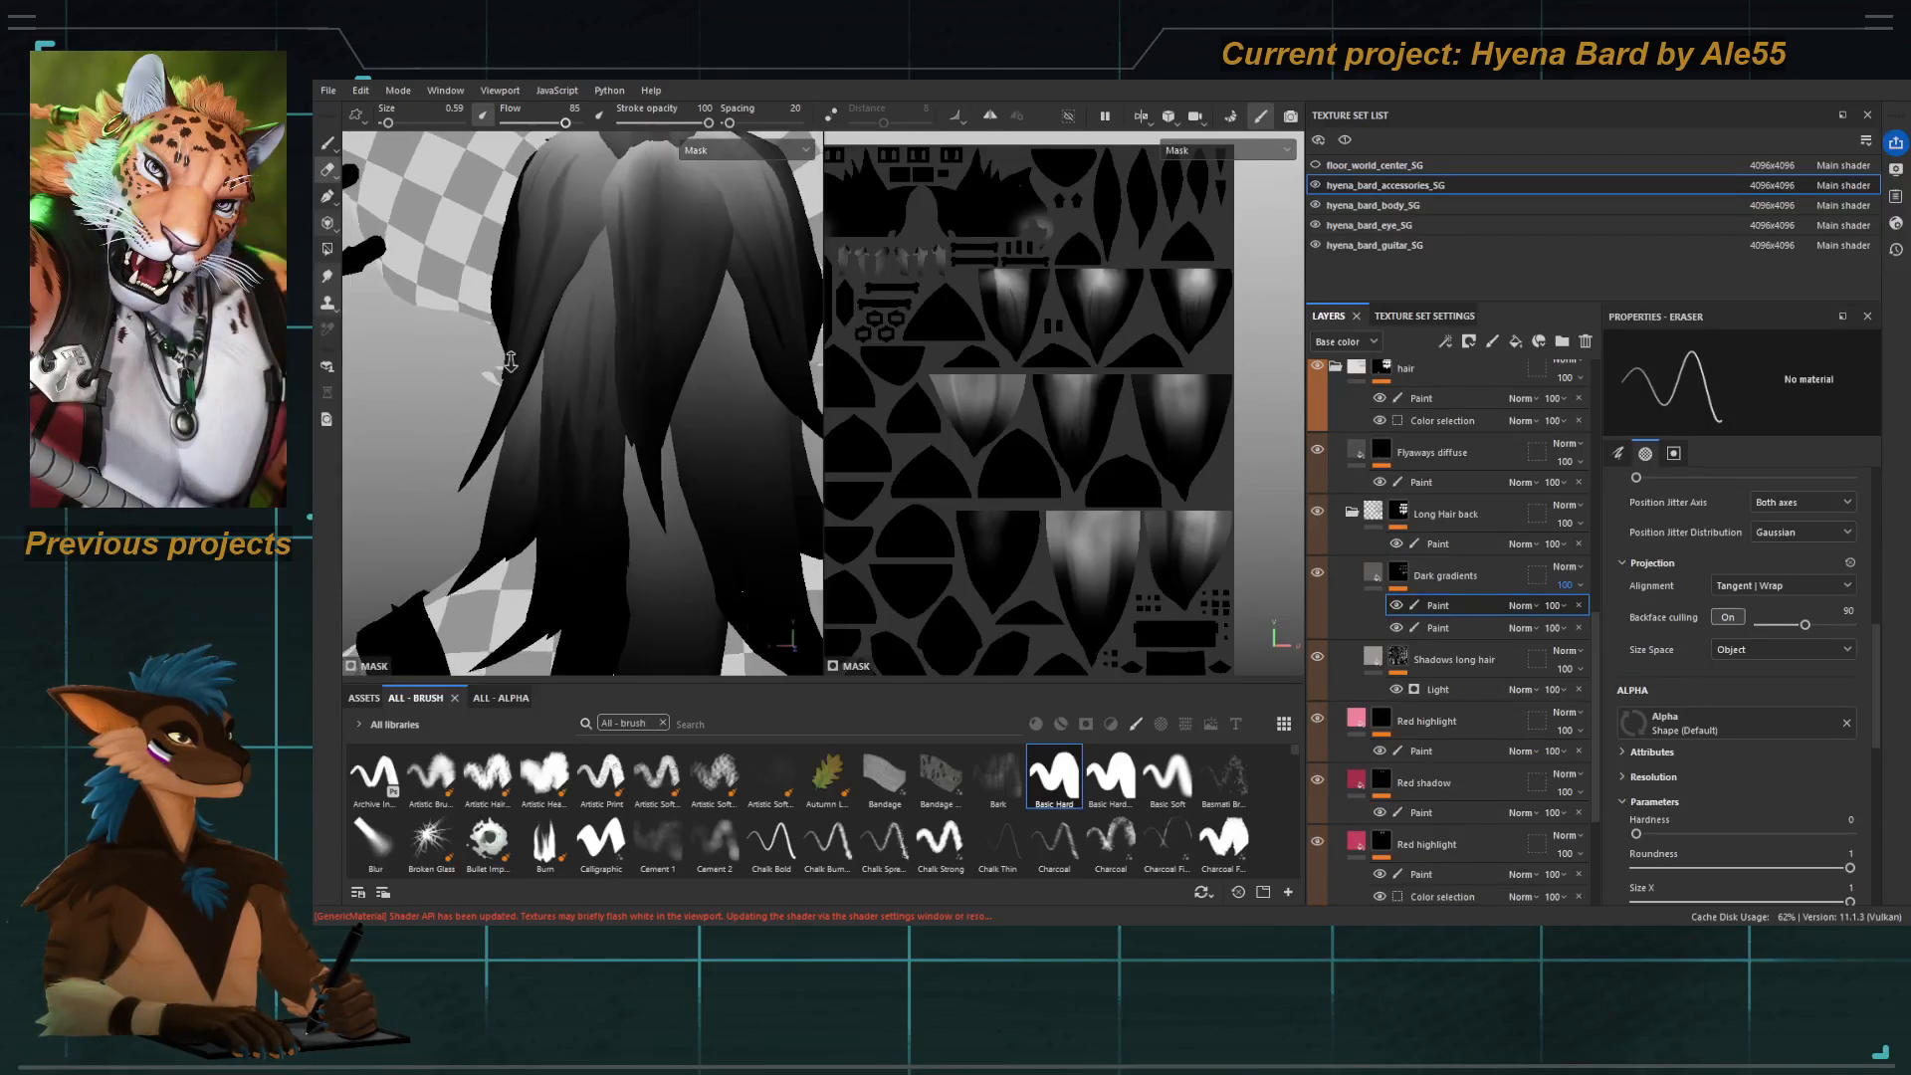
pyautogui.keyDown('alt'); pyautogui.moveTo(619, 418); pyautogui.dragTo(580, 409); pyautogui.keyUp('alt')
pyautogui.keyDown('alt'); pyautogui.moveTo(510, 365); pyautogui.dragTo(603, 356, button='middle'); pyautogui.keyUp('alt')
pyautogui.keyDown('alt'); pyautogui.moveTo(603, 356); pyautogui.dragTo(614, 434, button='right'); pyautogui.keyUp('alt')
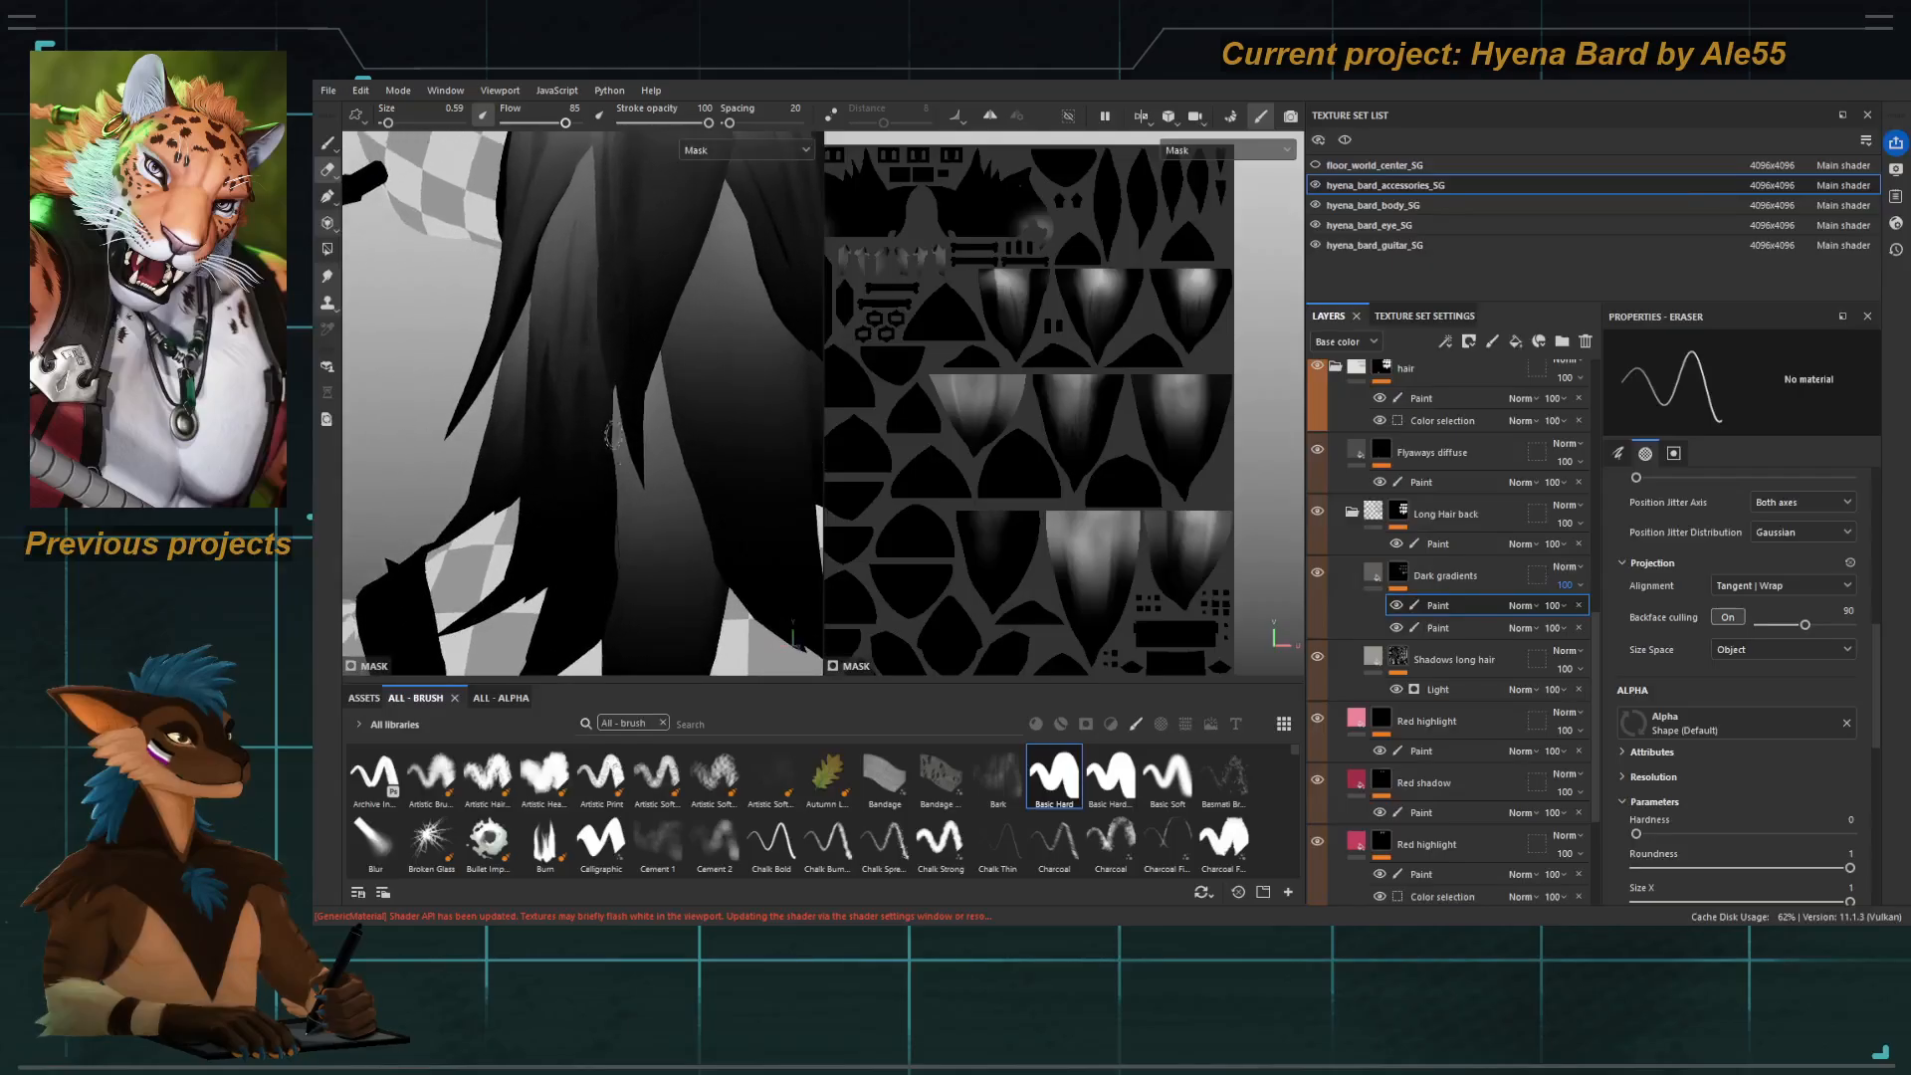
pyautogui.press('1')
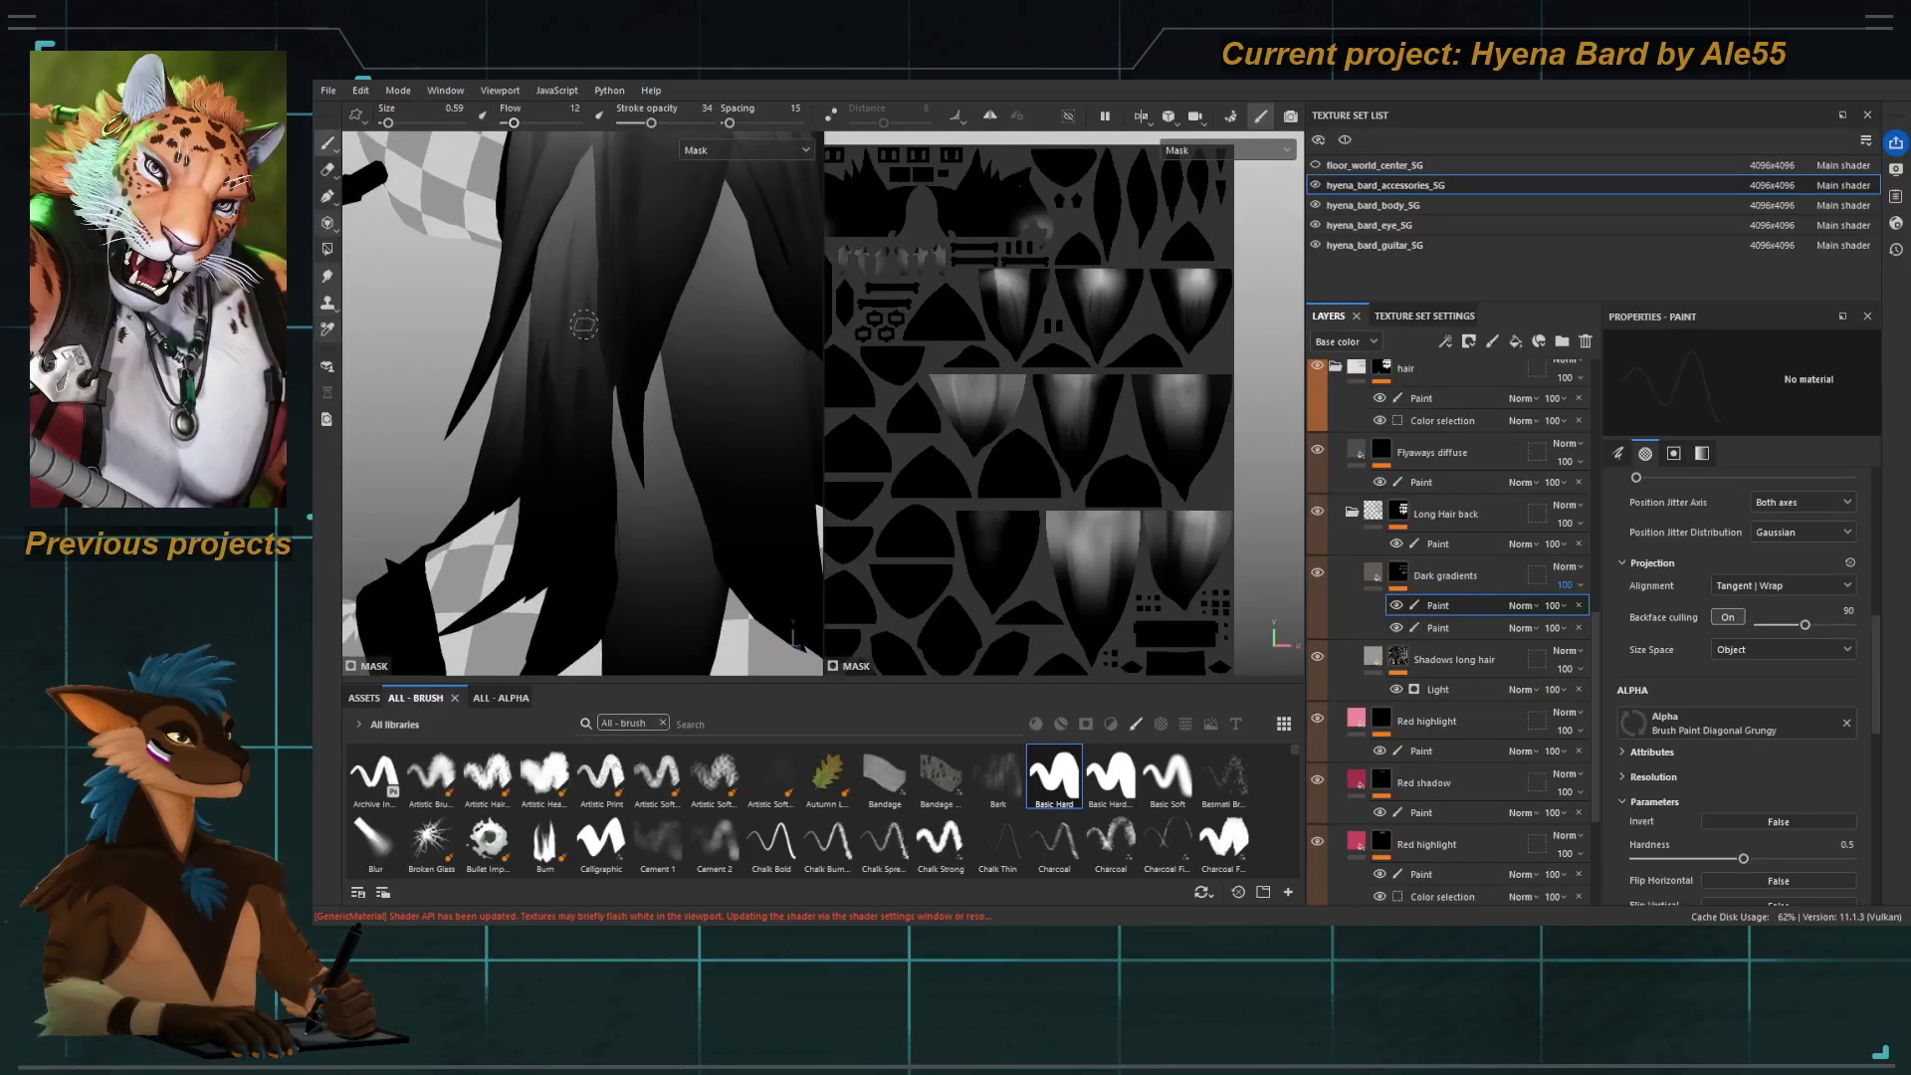
# Paint and erase the dark gradients on the strands along the opposite side of the back hair at size 0.59.
pyautogui.moveTo(582, 438)
pyautogui.keyDown('alt'); pyautogui.mouseDown()
pyautogui.moveTo(534, 427)
pyautogui.moveTo(611, 287)
pyautogui.mouseUp(); pyautogui.keyUp('alt')
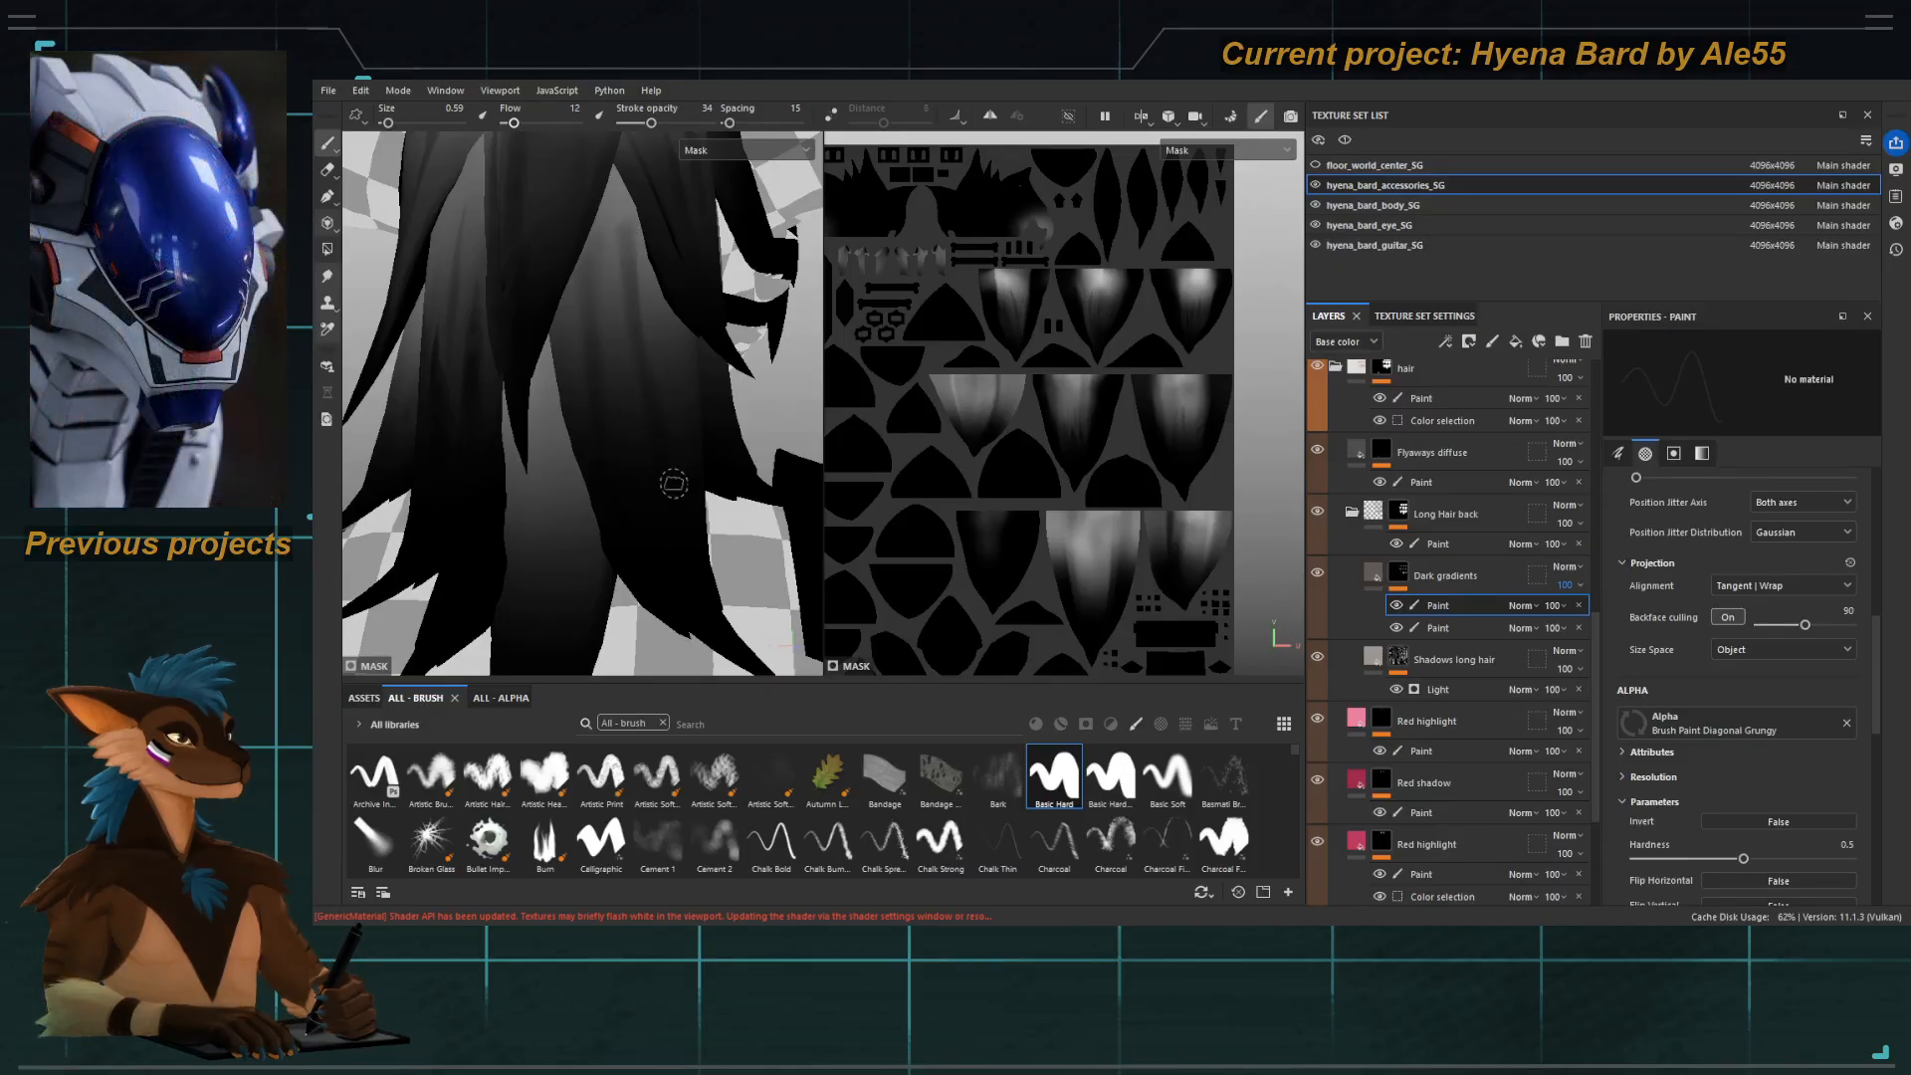
pyautogui.keyDown('alt'); pyautogui.moveTo(665, 477); pyautogui.dragTo(642, 310); pyautogui.keyUp('alt')
pyautogui.press('2')
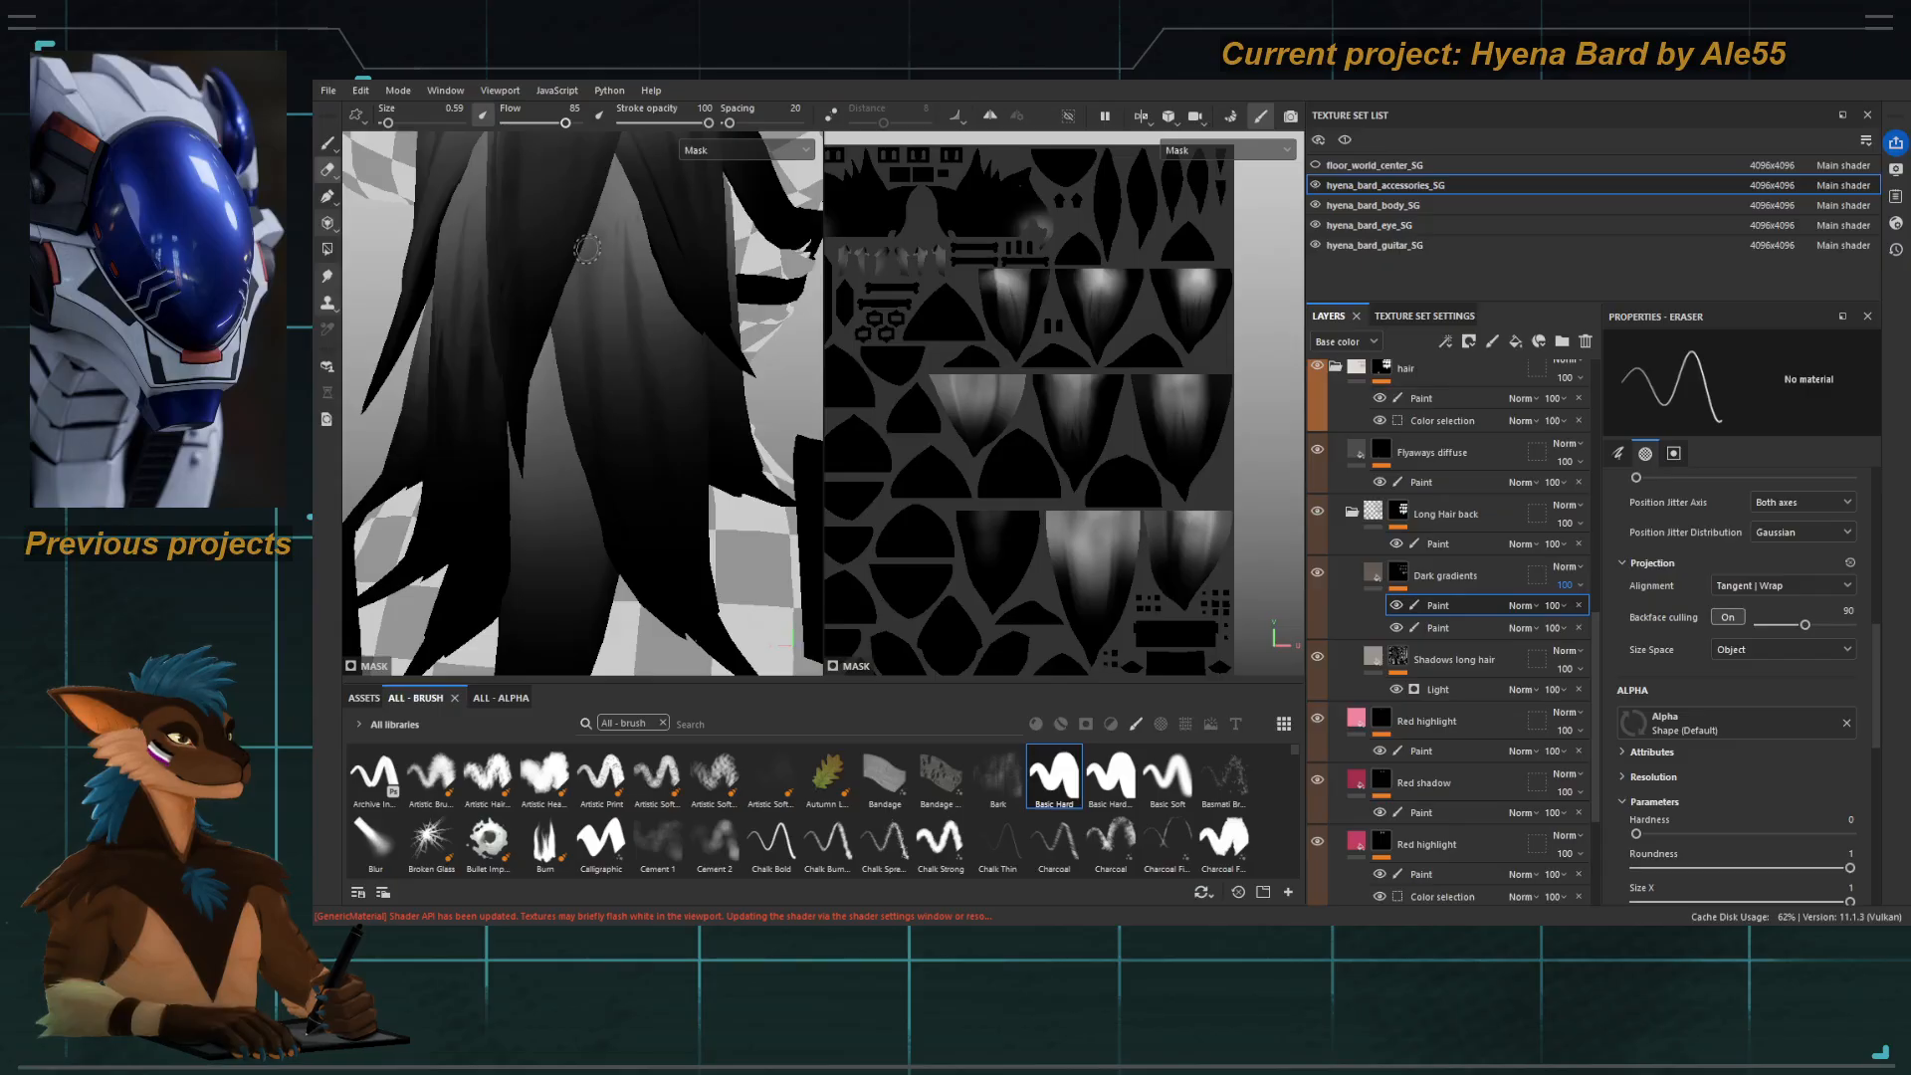
pyautogui.keyDown('alt'); pyautogui.moveTo(589, 315); pyautogui.dragTo(580, 399); pyautogui.keyUp('alt')
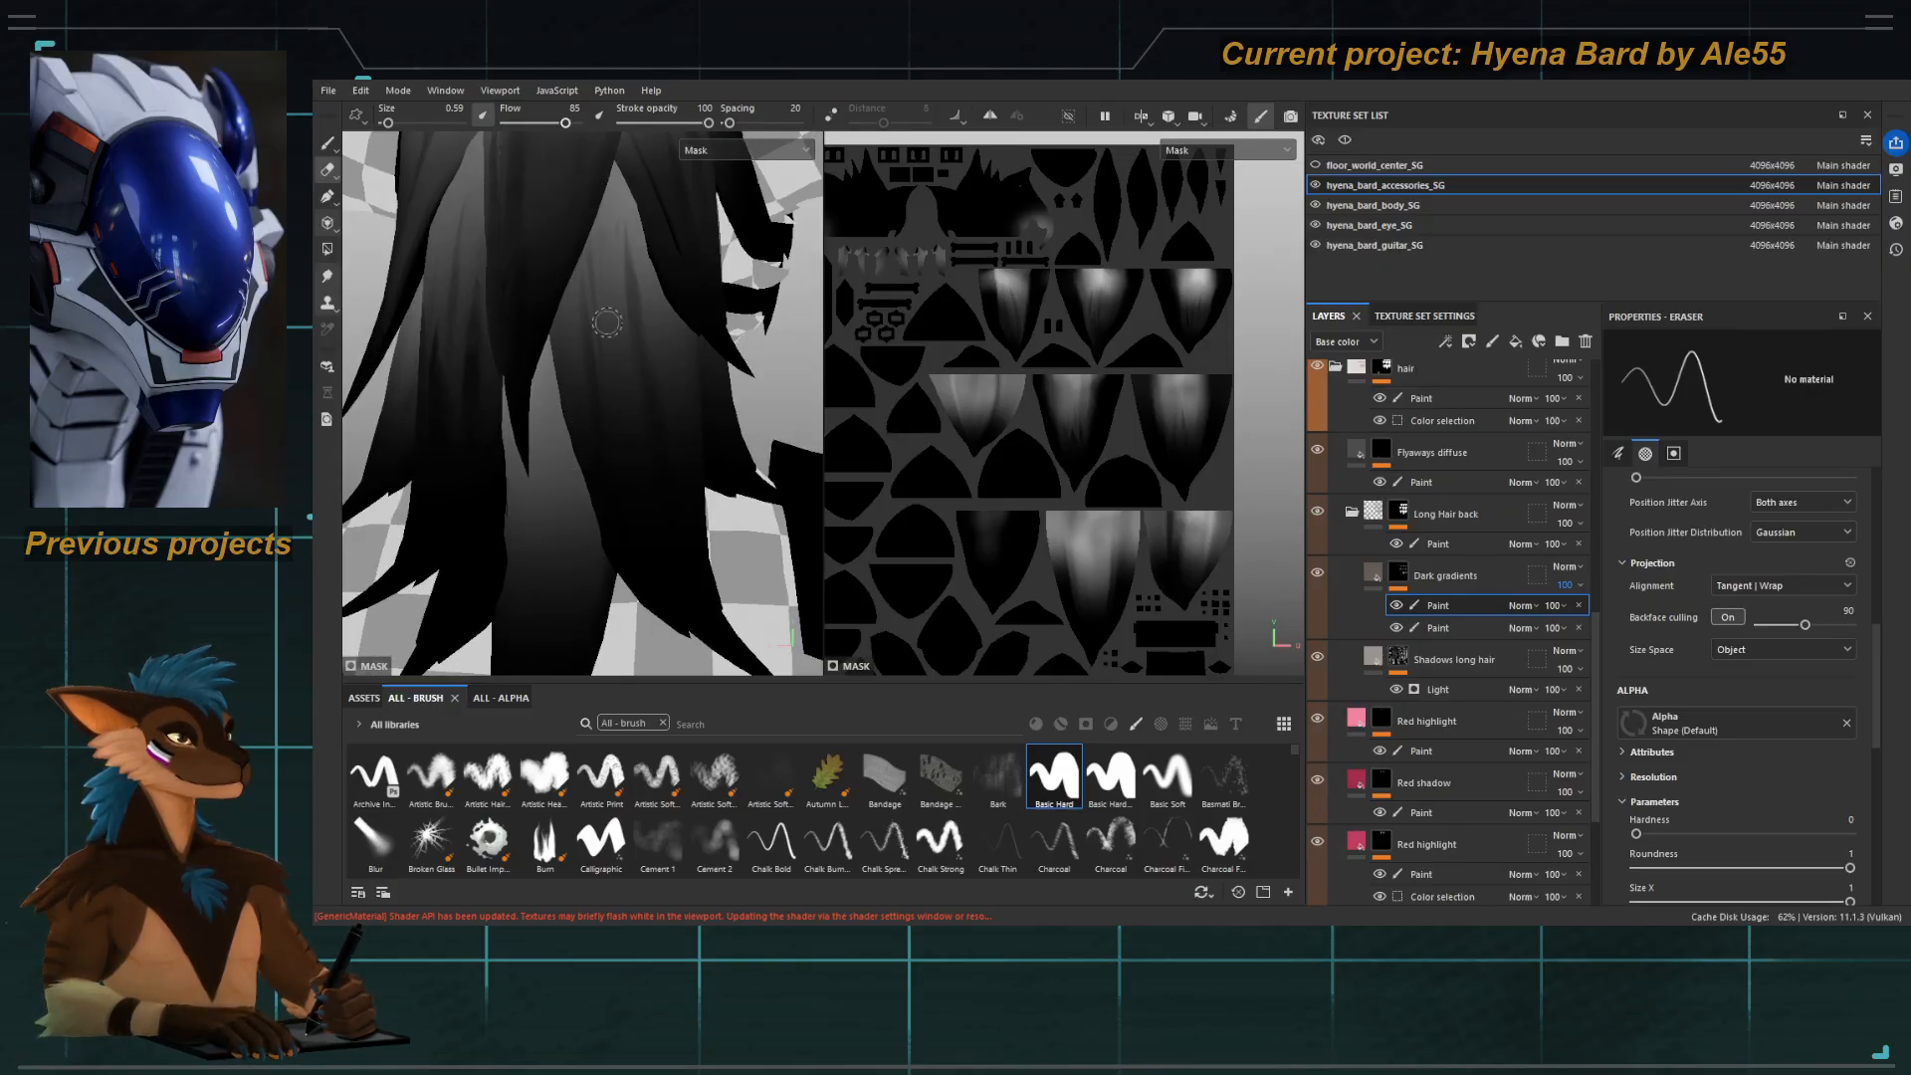
pyautogui.moveTo(607, 321)
pyautogui.keyDown('alt'); pyautogui.mouseDown()
pyautogui.moveTo(551, 378)
pyautogui.moveTo(597, 349)
pyautogui.mouseUp(); pyautogui.keyUp('alt')
pyautogui.press('1')
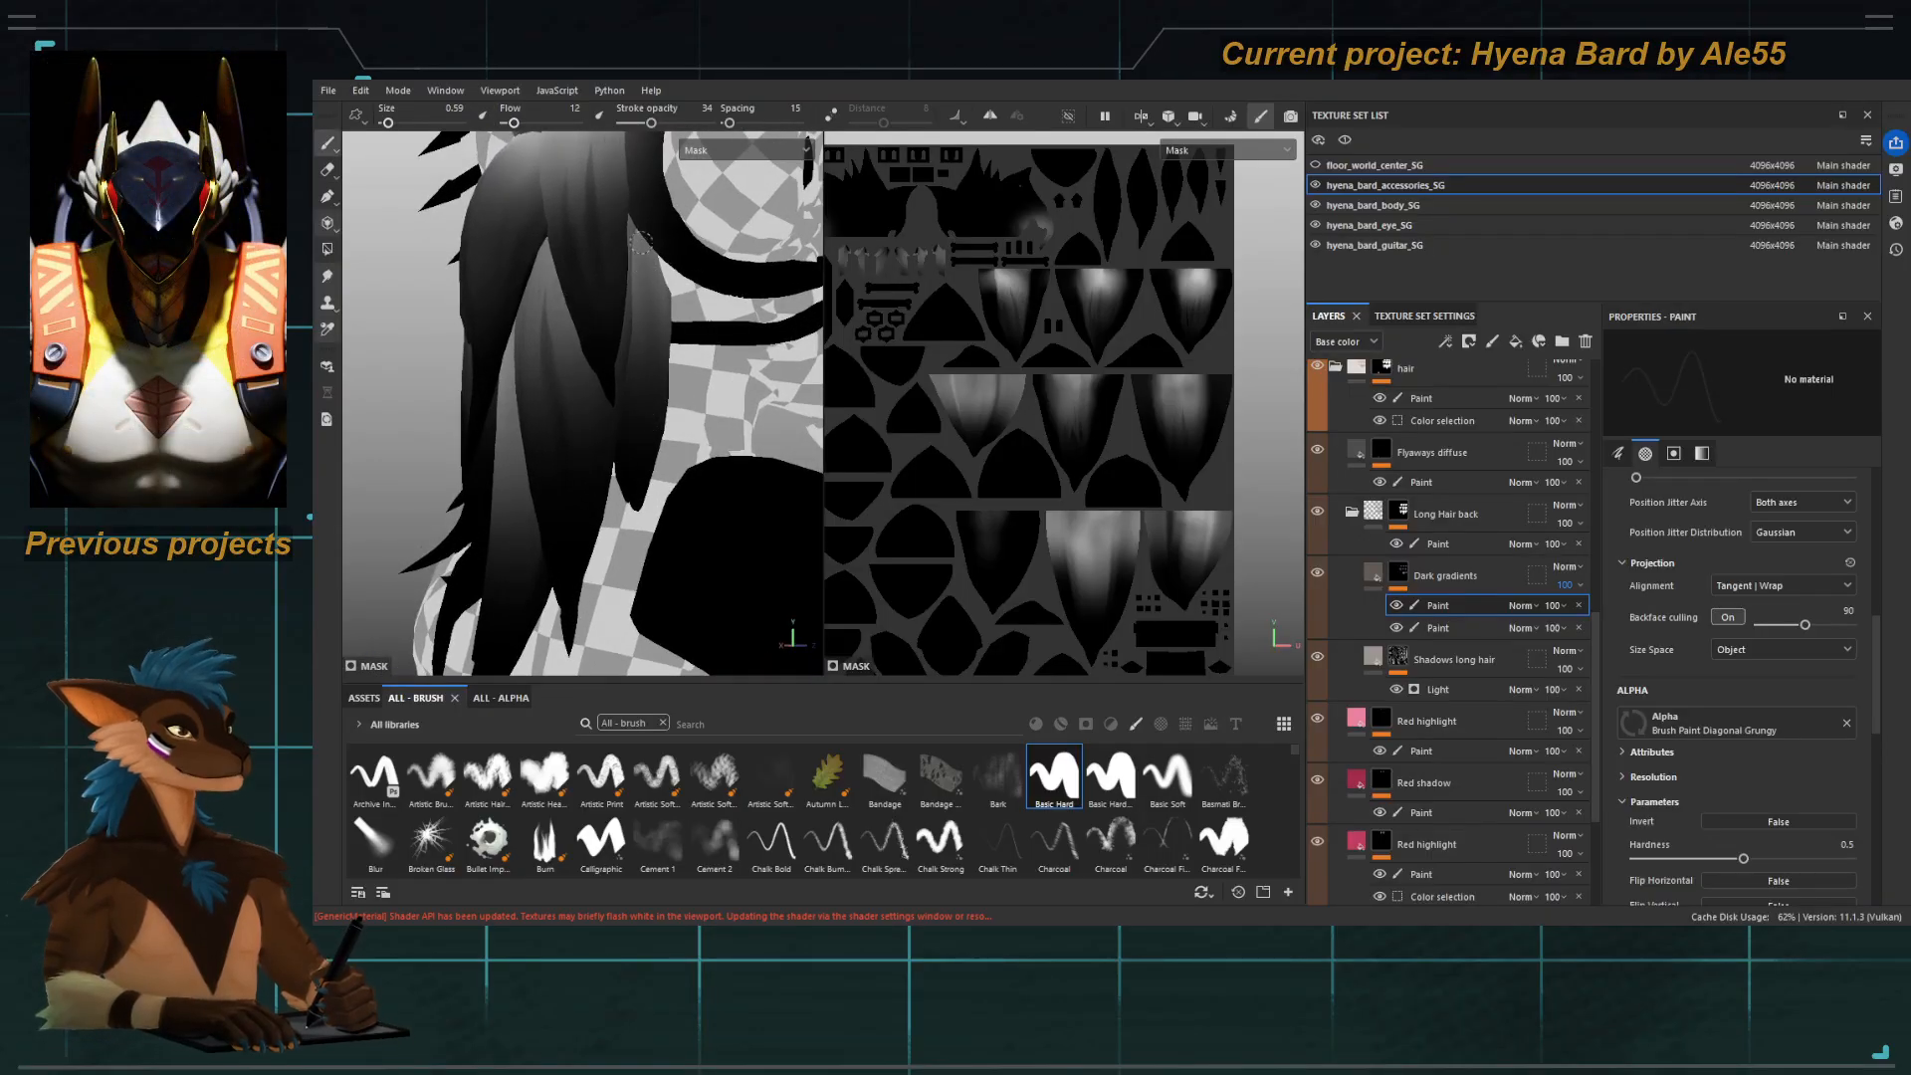
pyautogui.press('2')
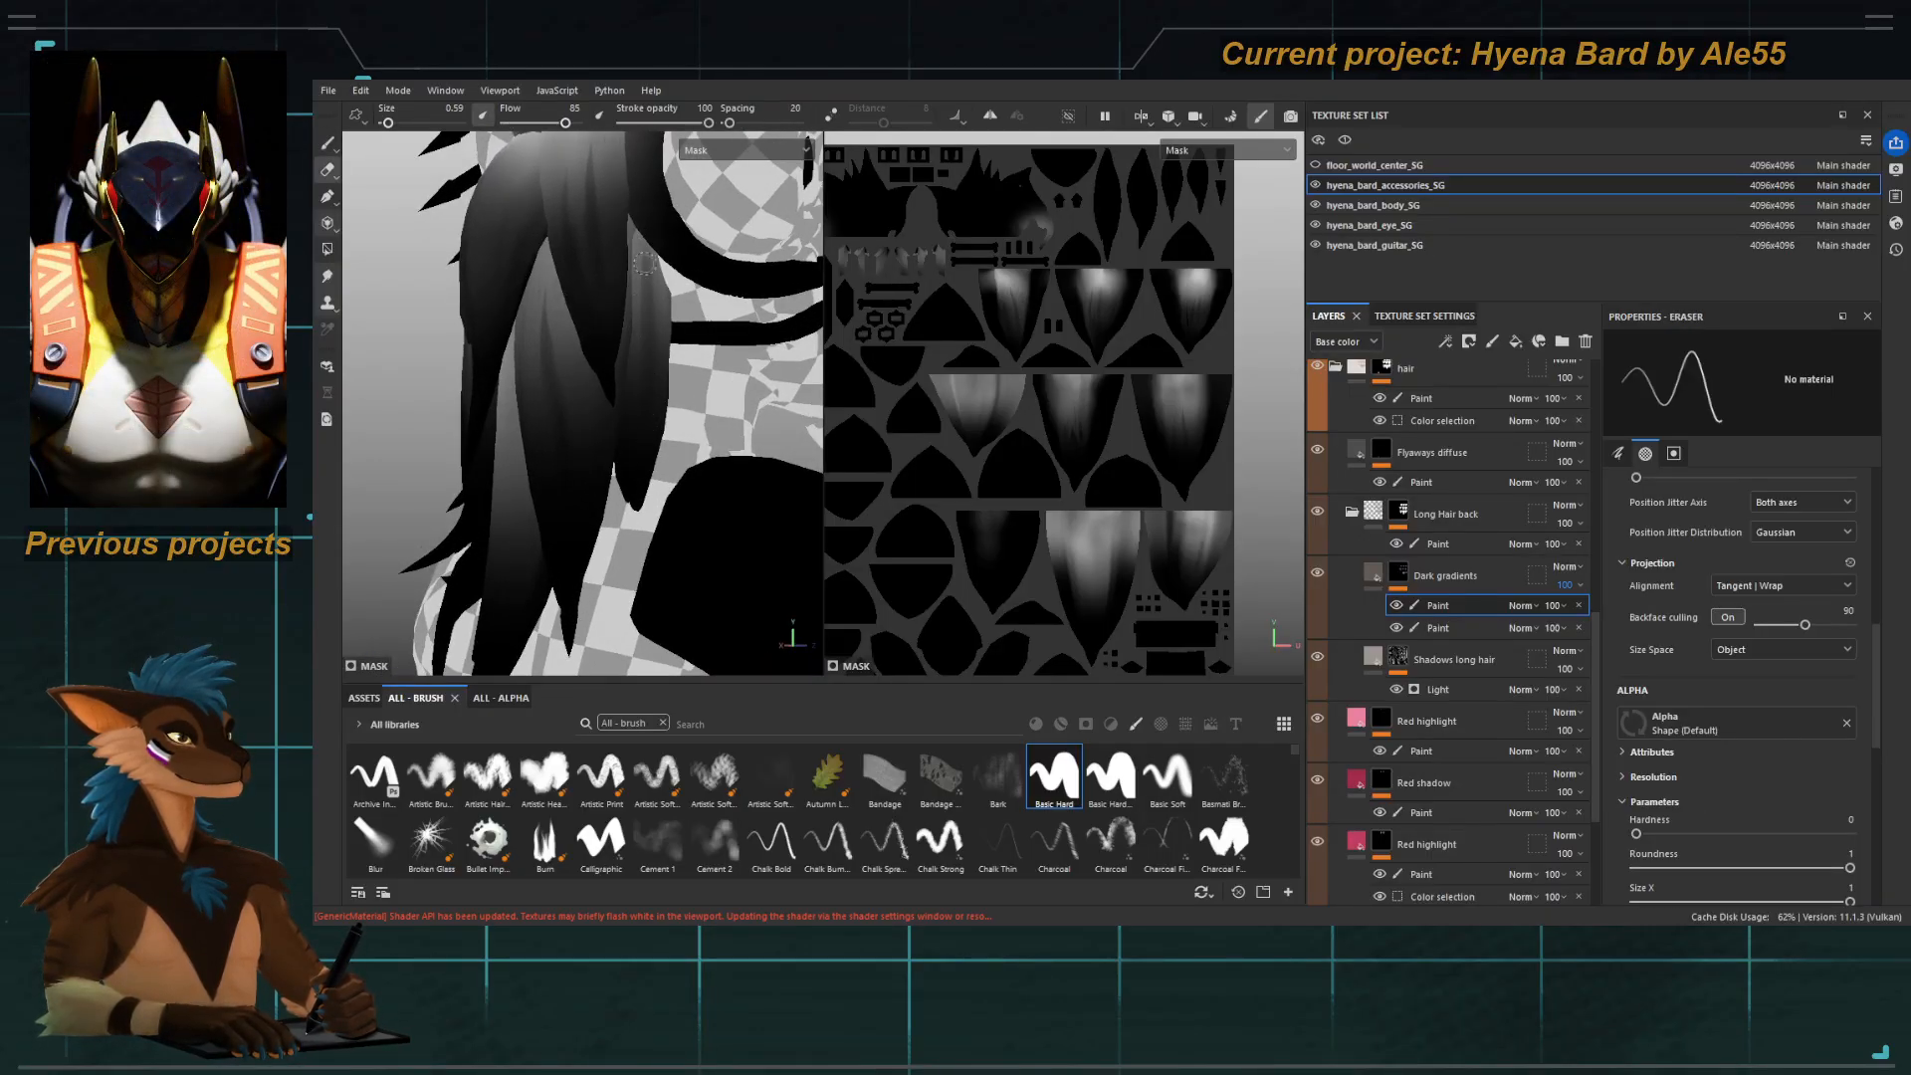
pyautogui.keyDown('alt'); pyautogui.moveTo(646, 441); pyautogui.dragTo(590, 365); pyautogui.keyUp('alt')
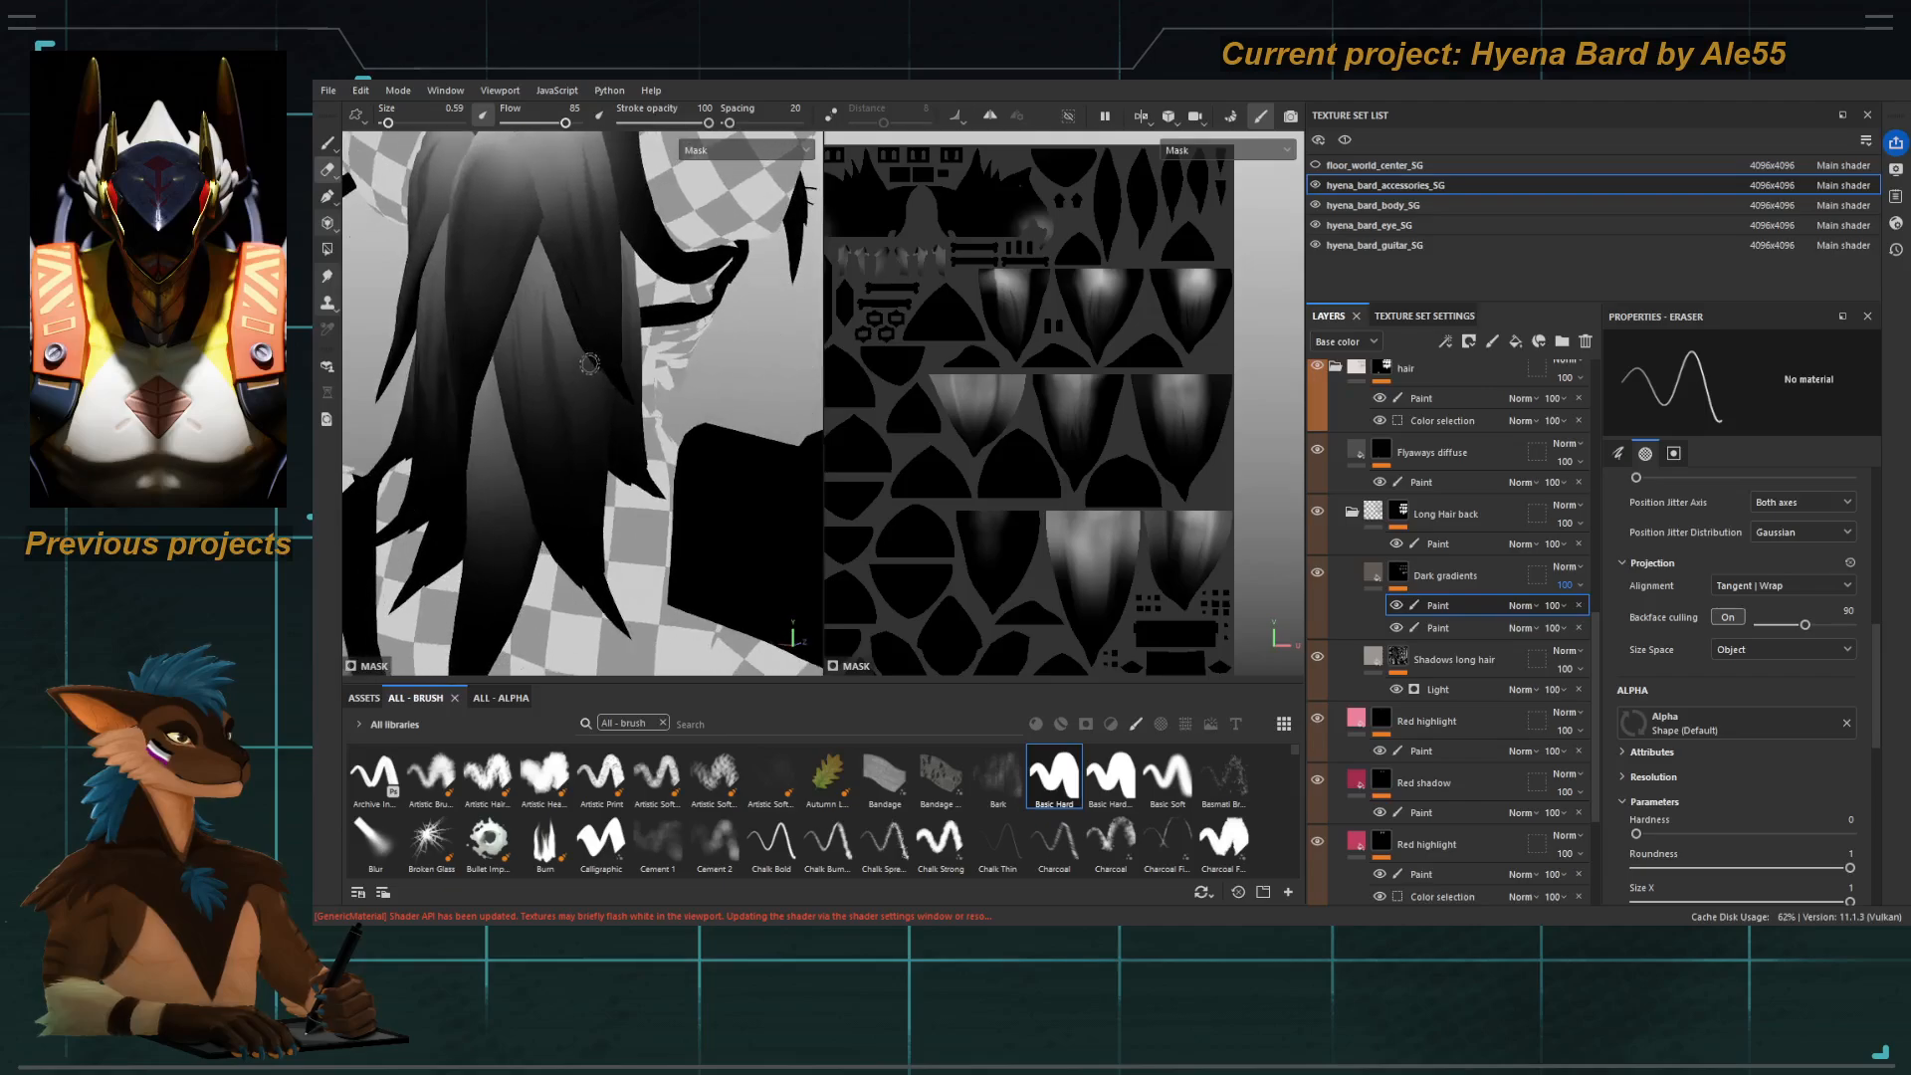
# Check the finished back hair gradients in base color, viewing the character from behind and from the side.
pyautogui.press('c')
pyautogui.keyDown('alt'); pyautogui.moveTo(558, 458); pyautogui.dragTo(546, 389); pyautogui.keyUp('alt')
pyautogui.keyDown('alt'); pyautogui.moveTo(547, 388); pyautogui.dragTo(436, 244, button='right'); pyautogui.keyUp('alt')
pyautogui.keyDown('alt'); pyautogui.moveTo(436, 244); pyautogui.dragTo(521, 299); pyautogui.keyUp('alt')
pyautogui.keyDown('alt'); pyautogui.moveTo(520, 299); pyautogui.dragTo(550, 418, button='right'); pyautogui.keyUp('alt')
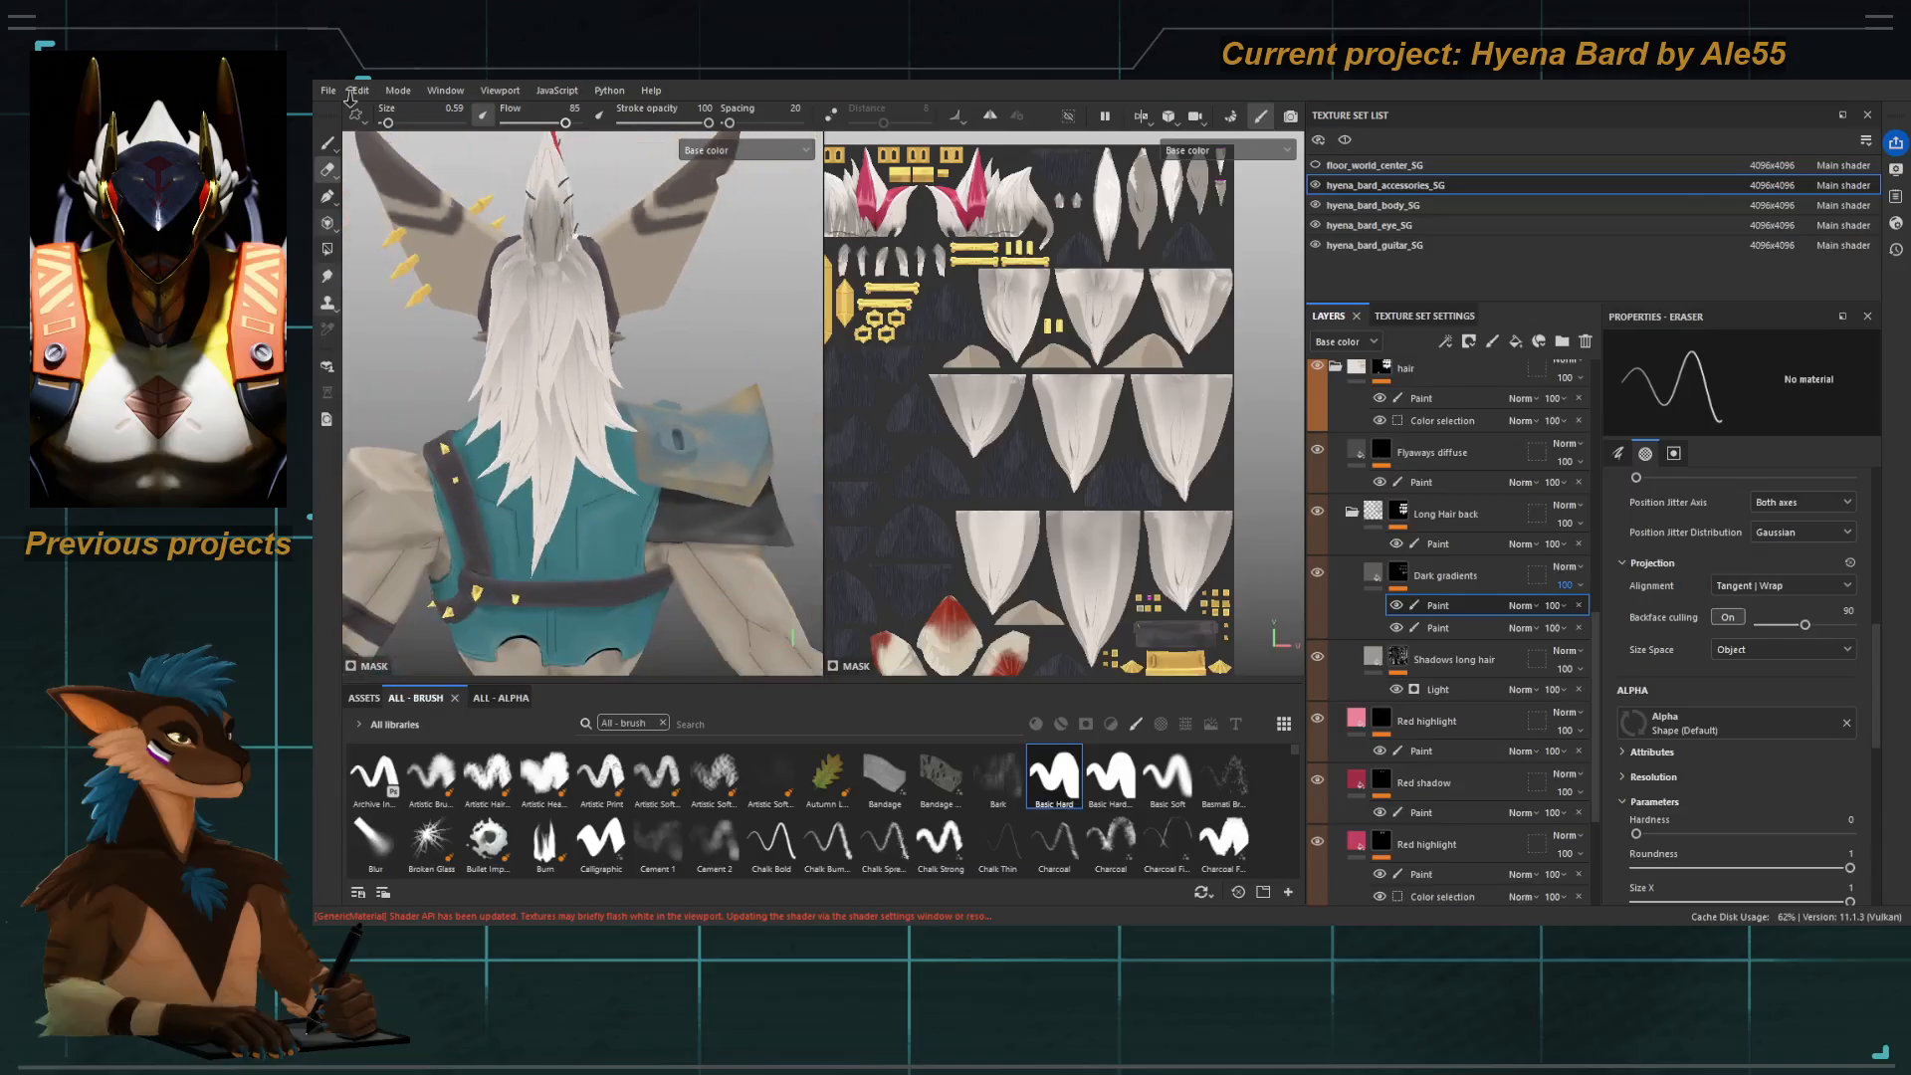
pyautogui.keyDown('alt'); pyautogui.moveTo(550, 418); pyautogui.dragTo(591, 466, button='middle'); pyautogui.keyUp('alt')
pyautogui.keyDown('alt'); pyautogui.moveTo(592, 466); pyautogui.dragTo(622, 507, button='right'); pyautogui.keyUp('alt')
pyautogui.moveTo(523, 239)
pyautogui.keyDown('alt'); pyautogui.mouseDown()
pyautogui.moveTo(612, 227)
pyautogui.moveTo(538, 231)
pyautogui.moveTo(669, 316)
pyautogui.moveTo(493, 254)
pyautogui.mouseUp(); pyautogui.keyUp('alt')
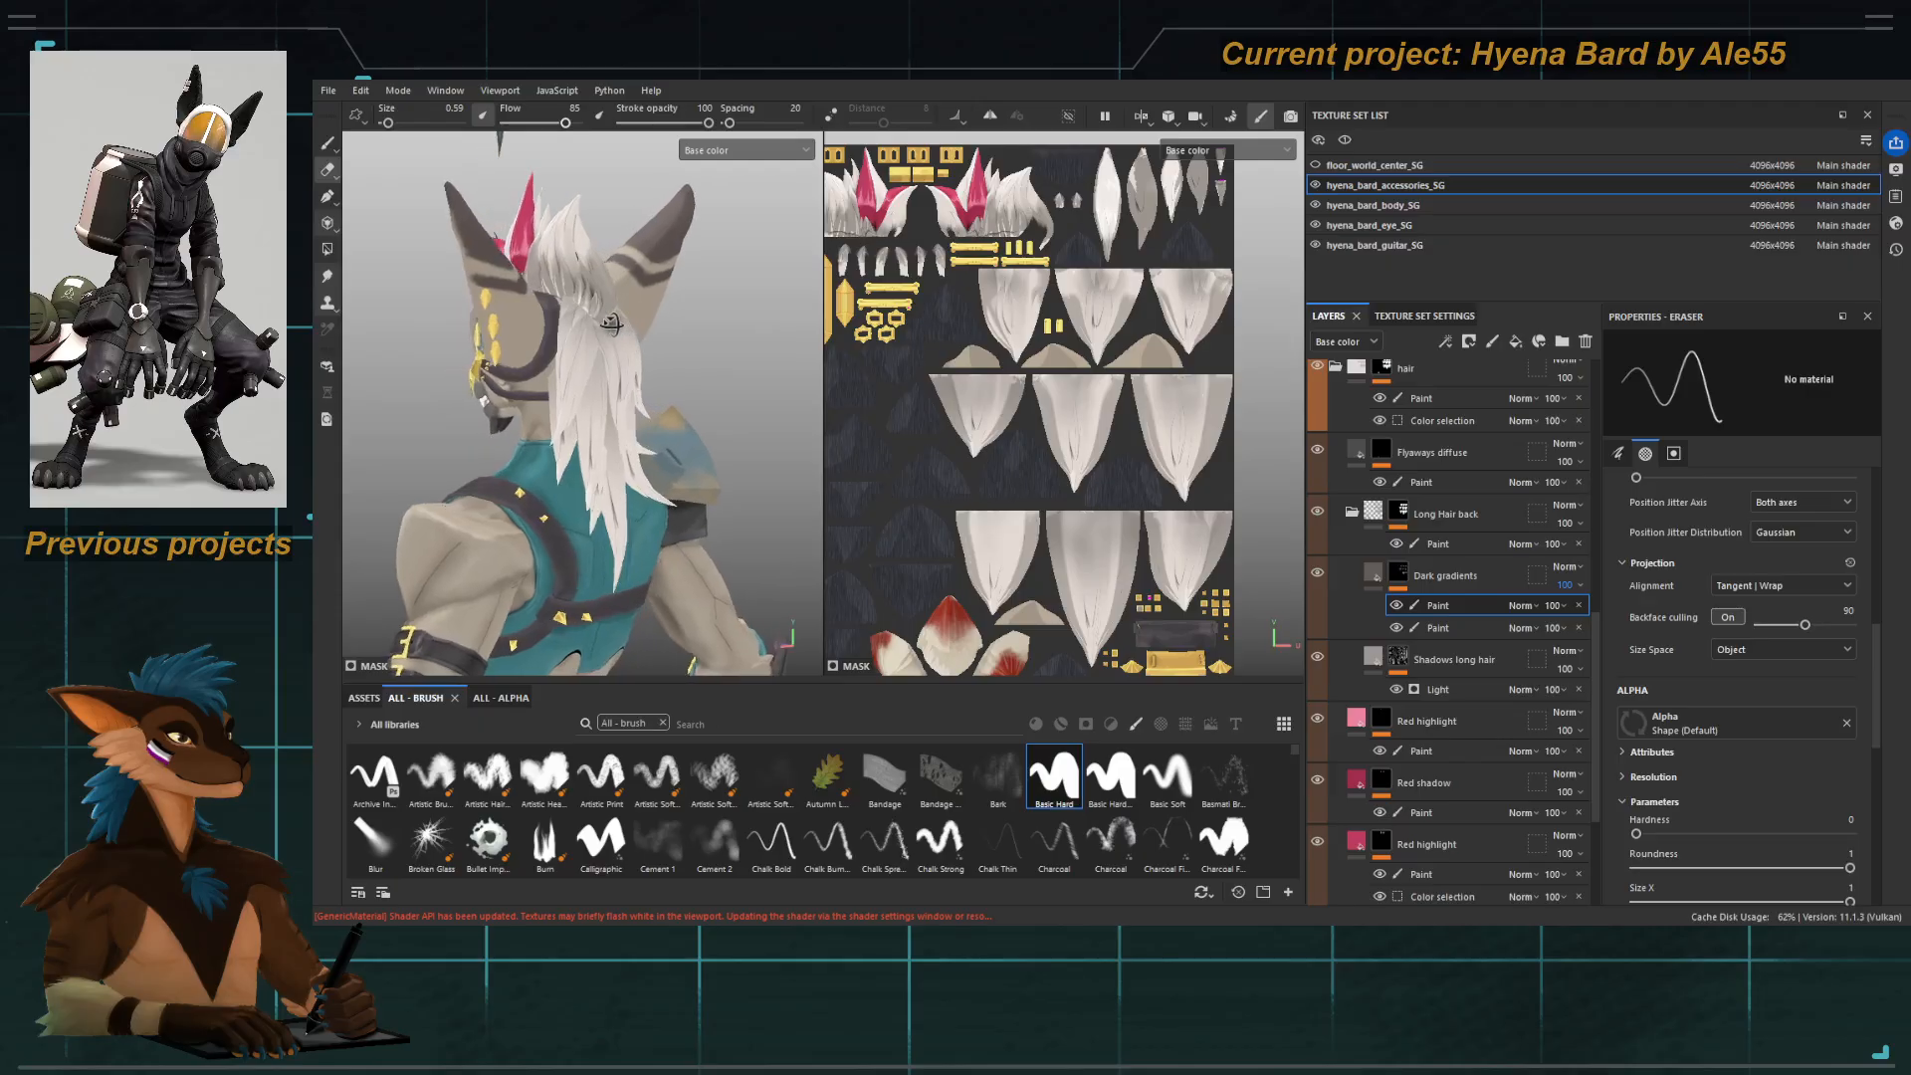
pyautogui.keyDown('alt'); pyautogui.moveTo(493, 254); pyautogui.dragTo(563, 310, button='right'); pyautogui.keyUp('alt')
pyautogui.keyDown('alt'); pyautogui.moveTo(563, 311); pyautogui.dragTo(587, 397, button='middle'); pyautogui.keyUp('alt')
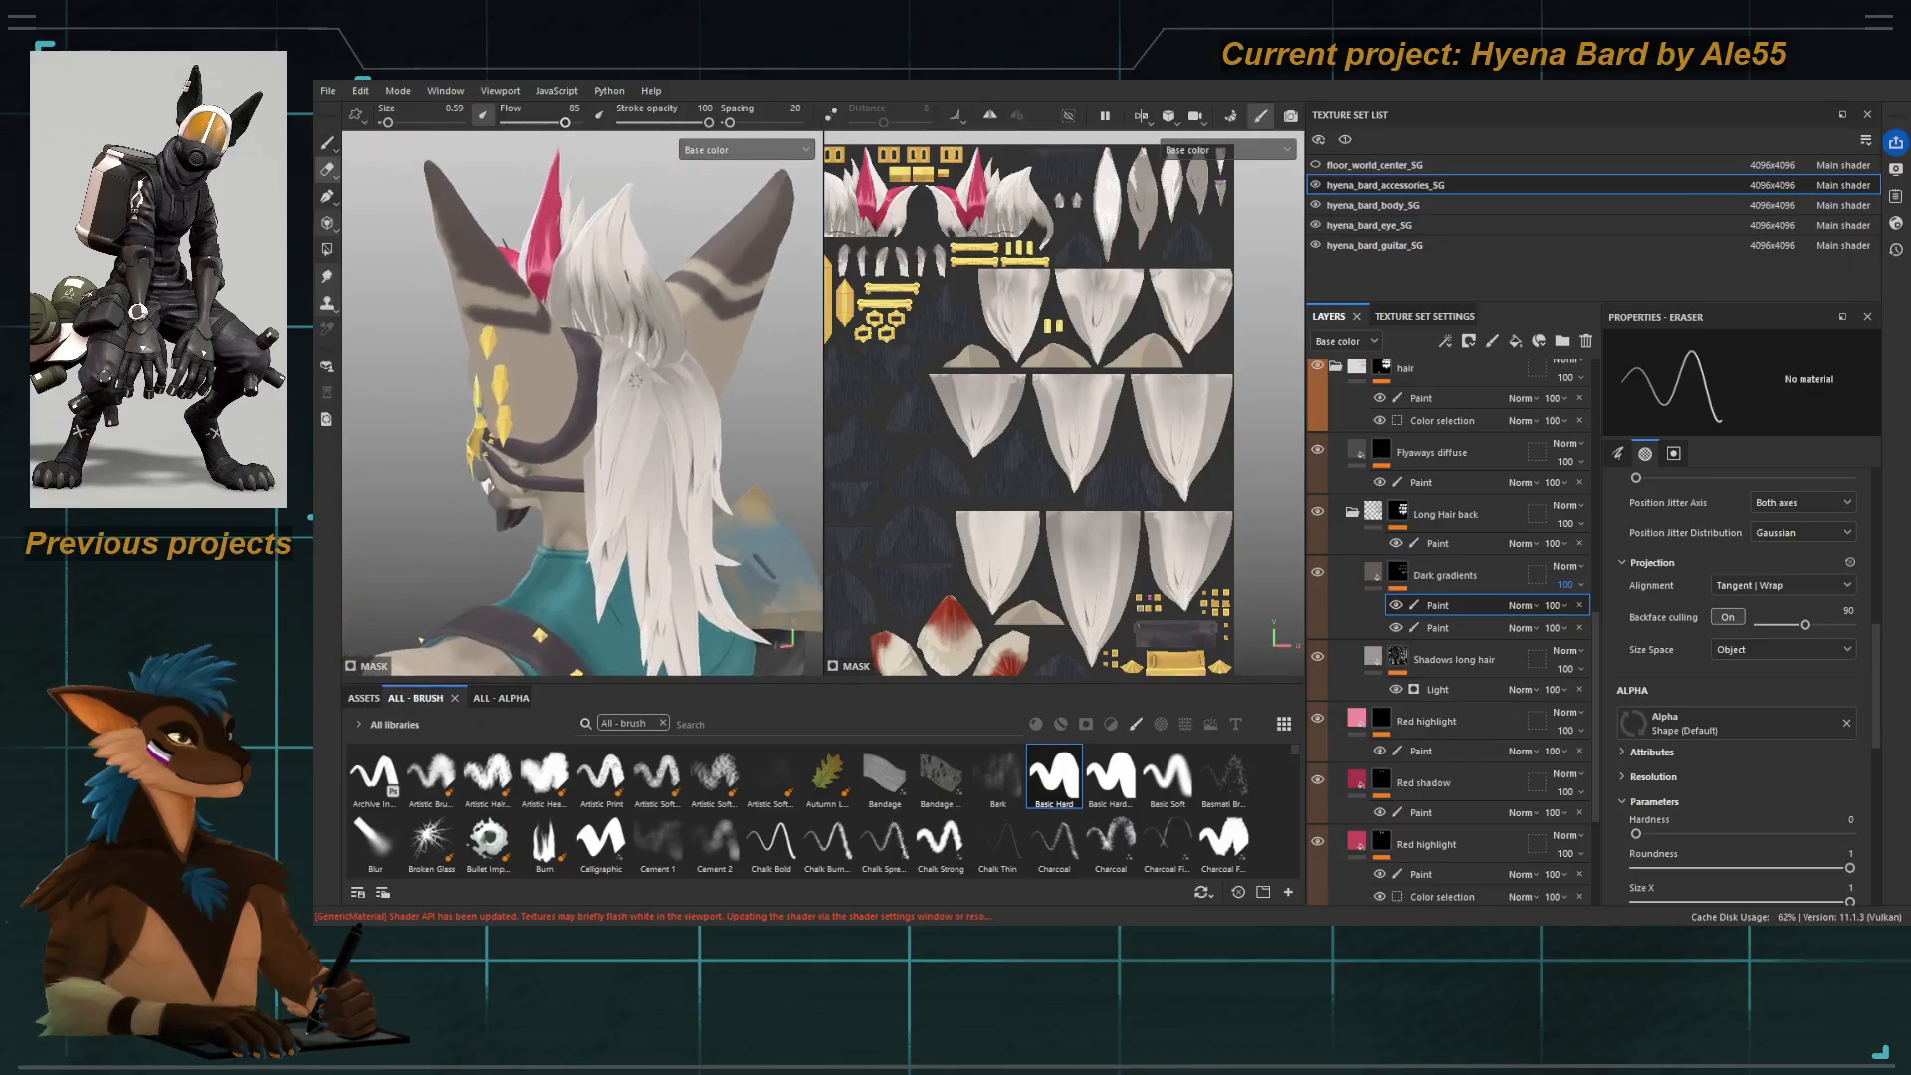
pyautogui.keyDown('alt'); pyautogui.moveTo(588, 396); pyautogui.dragTo(659, 399, button='right'); pyautogui.keyUp('alt')
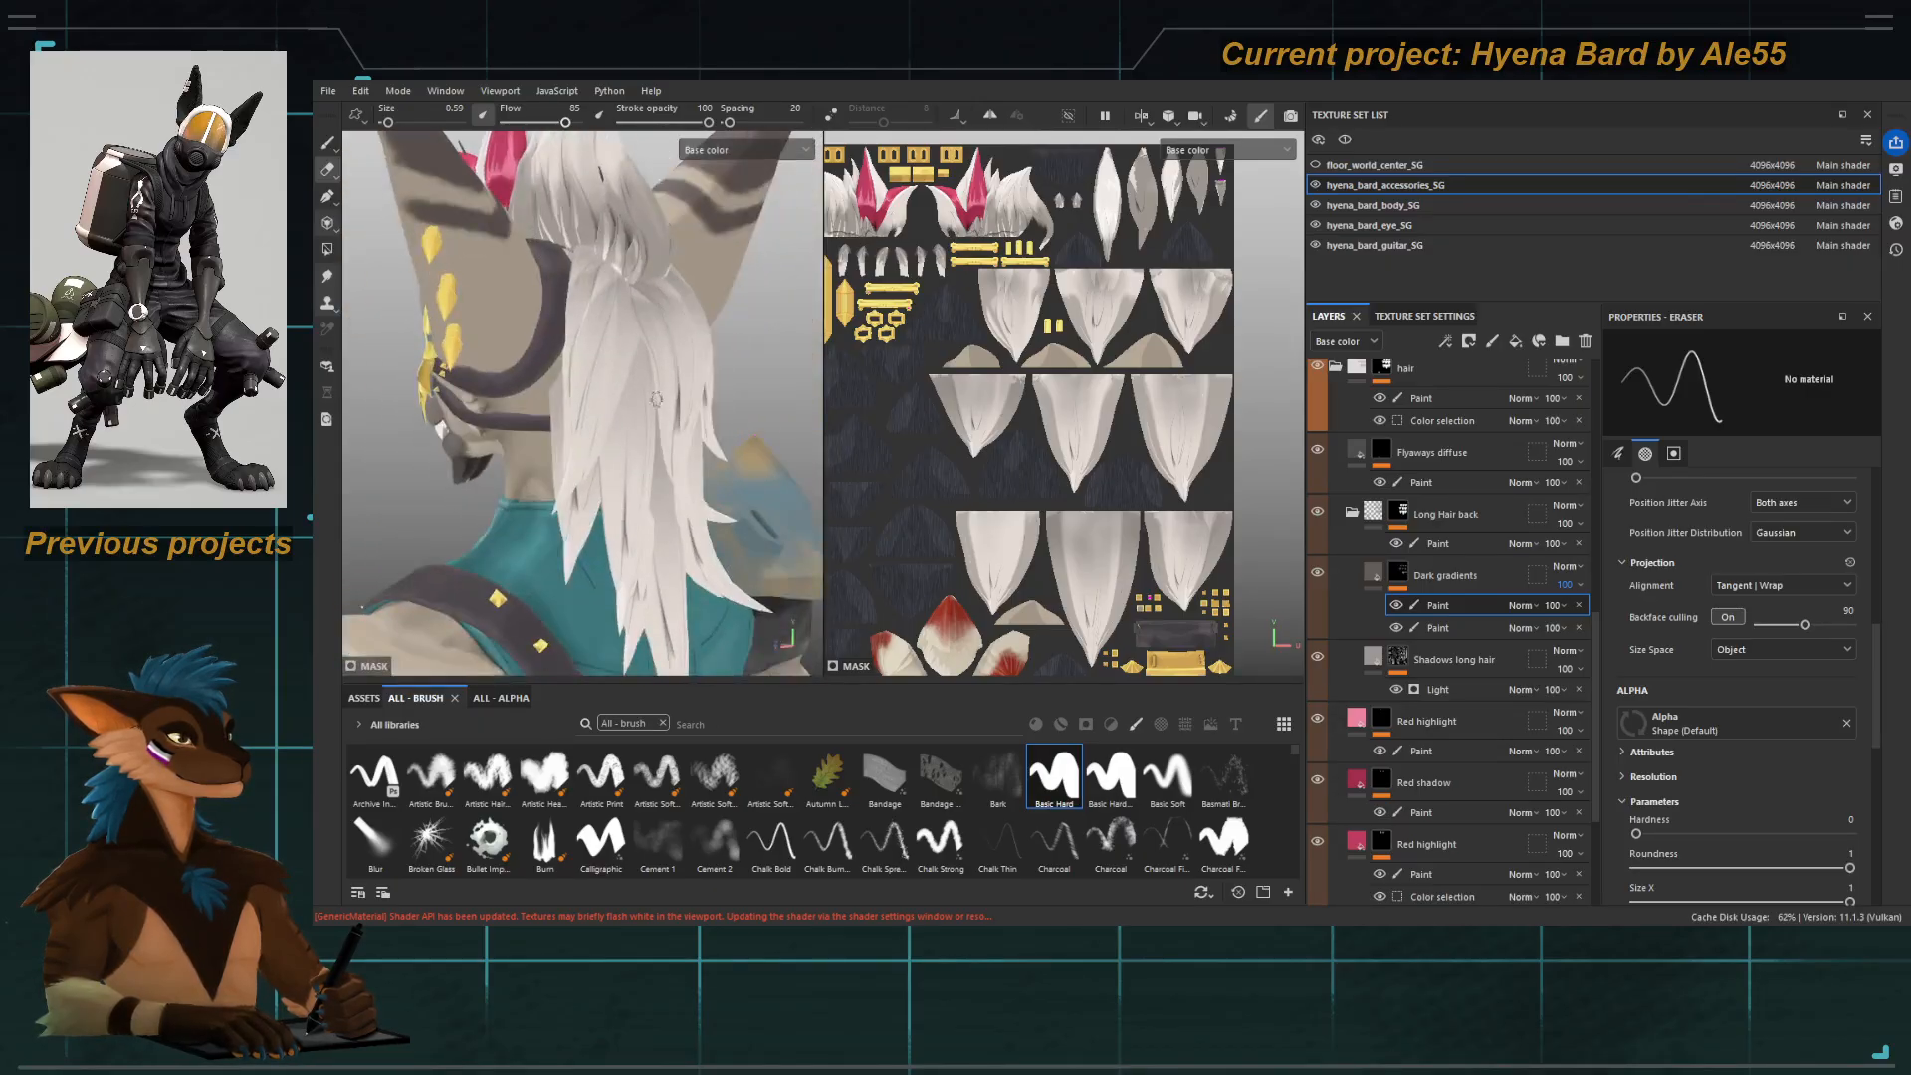
# Display the mask of the Highlights layer, followed by the Shadows mohawk layer's mask.
pyautogui.scroll(-3, 1515, 706)
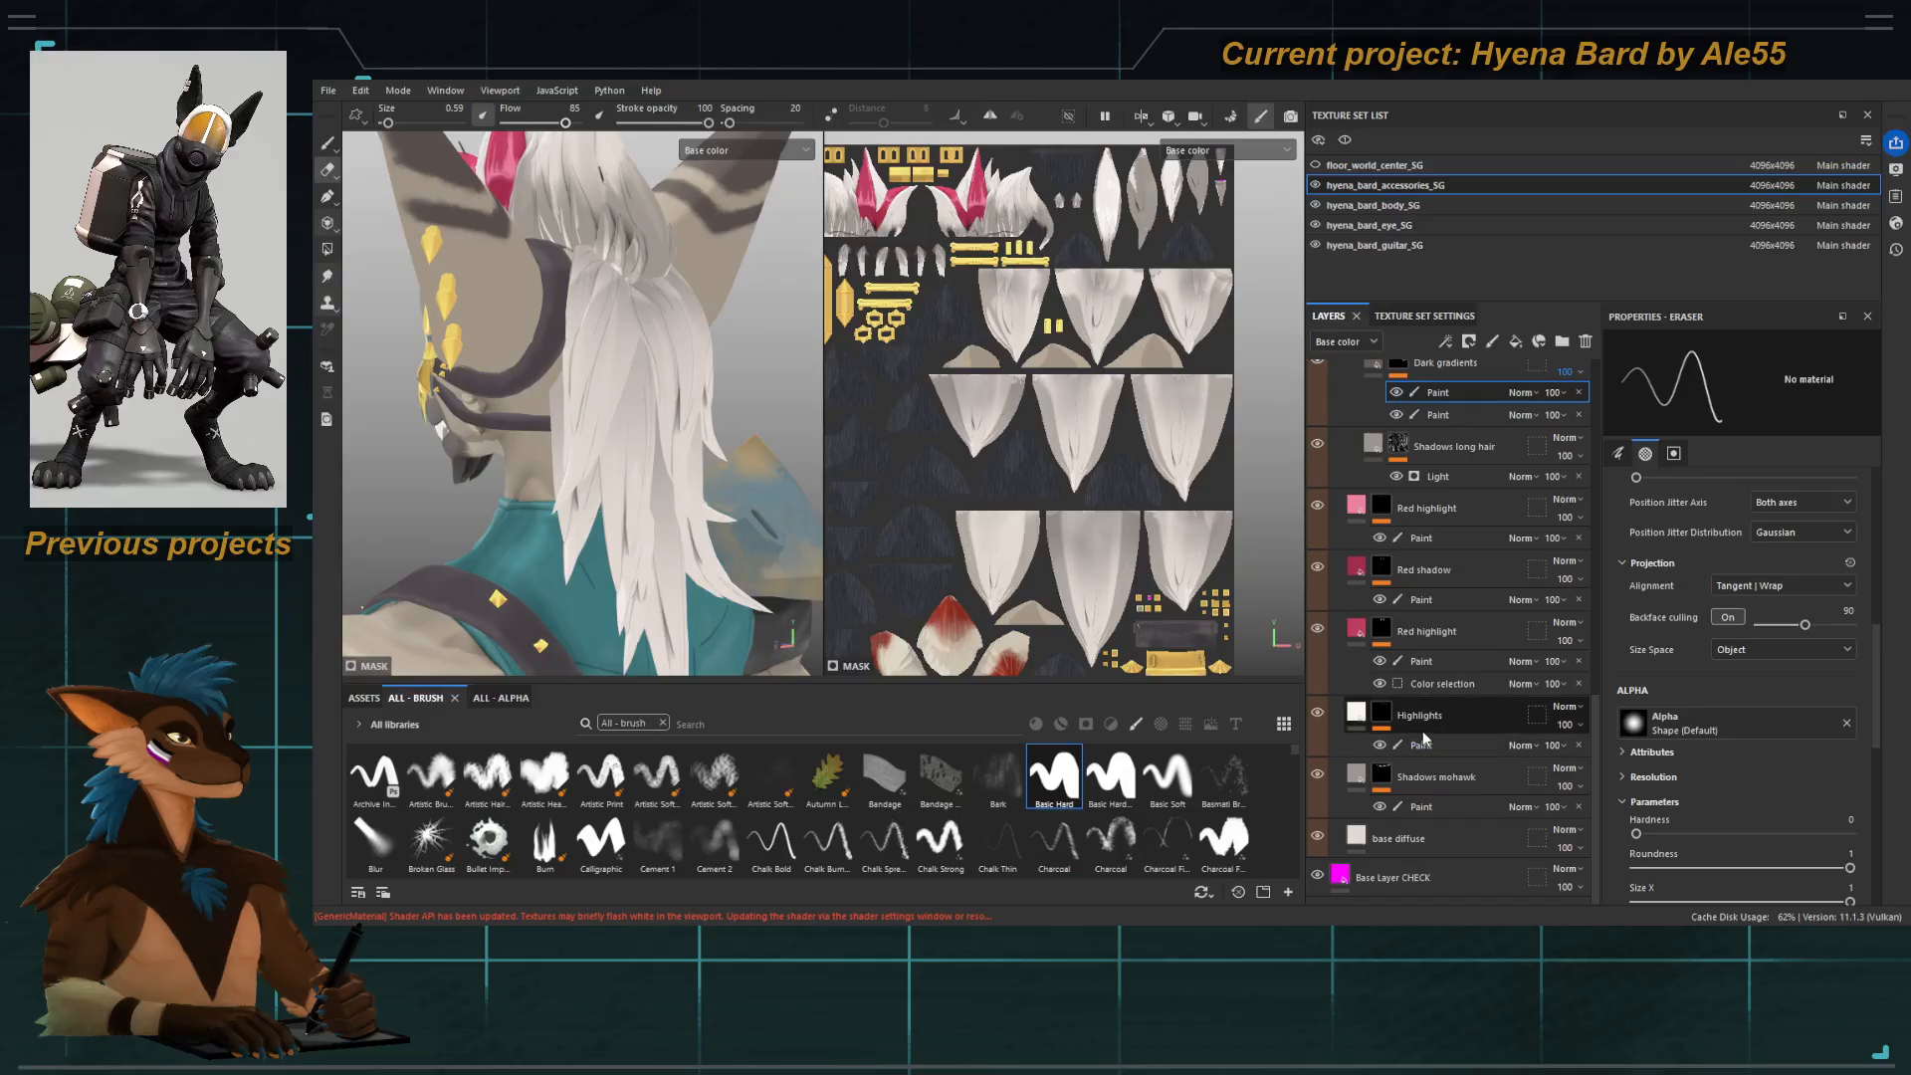
pyautogui.keyDown('alt'); pyautogui.click(1381, 713); pyautogui.keyUp('alt')
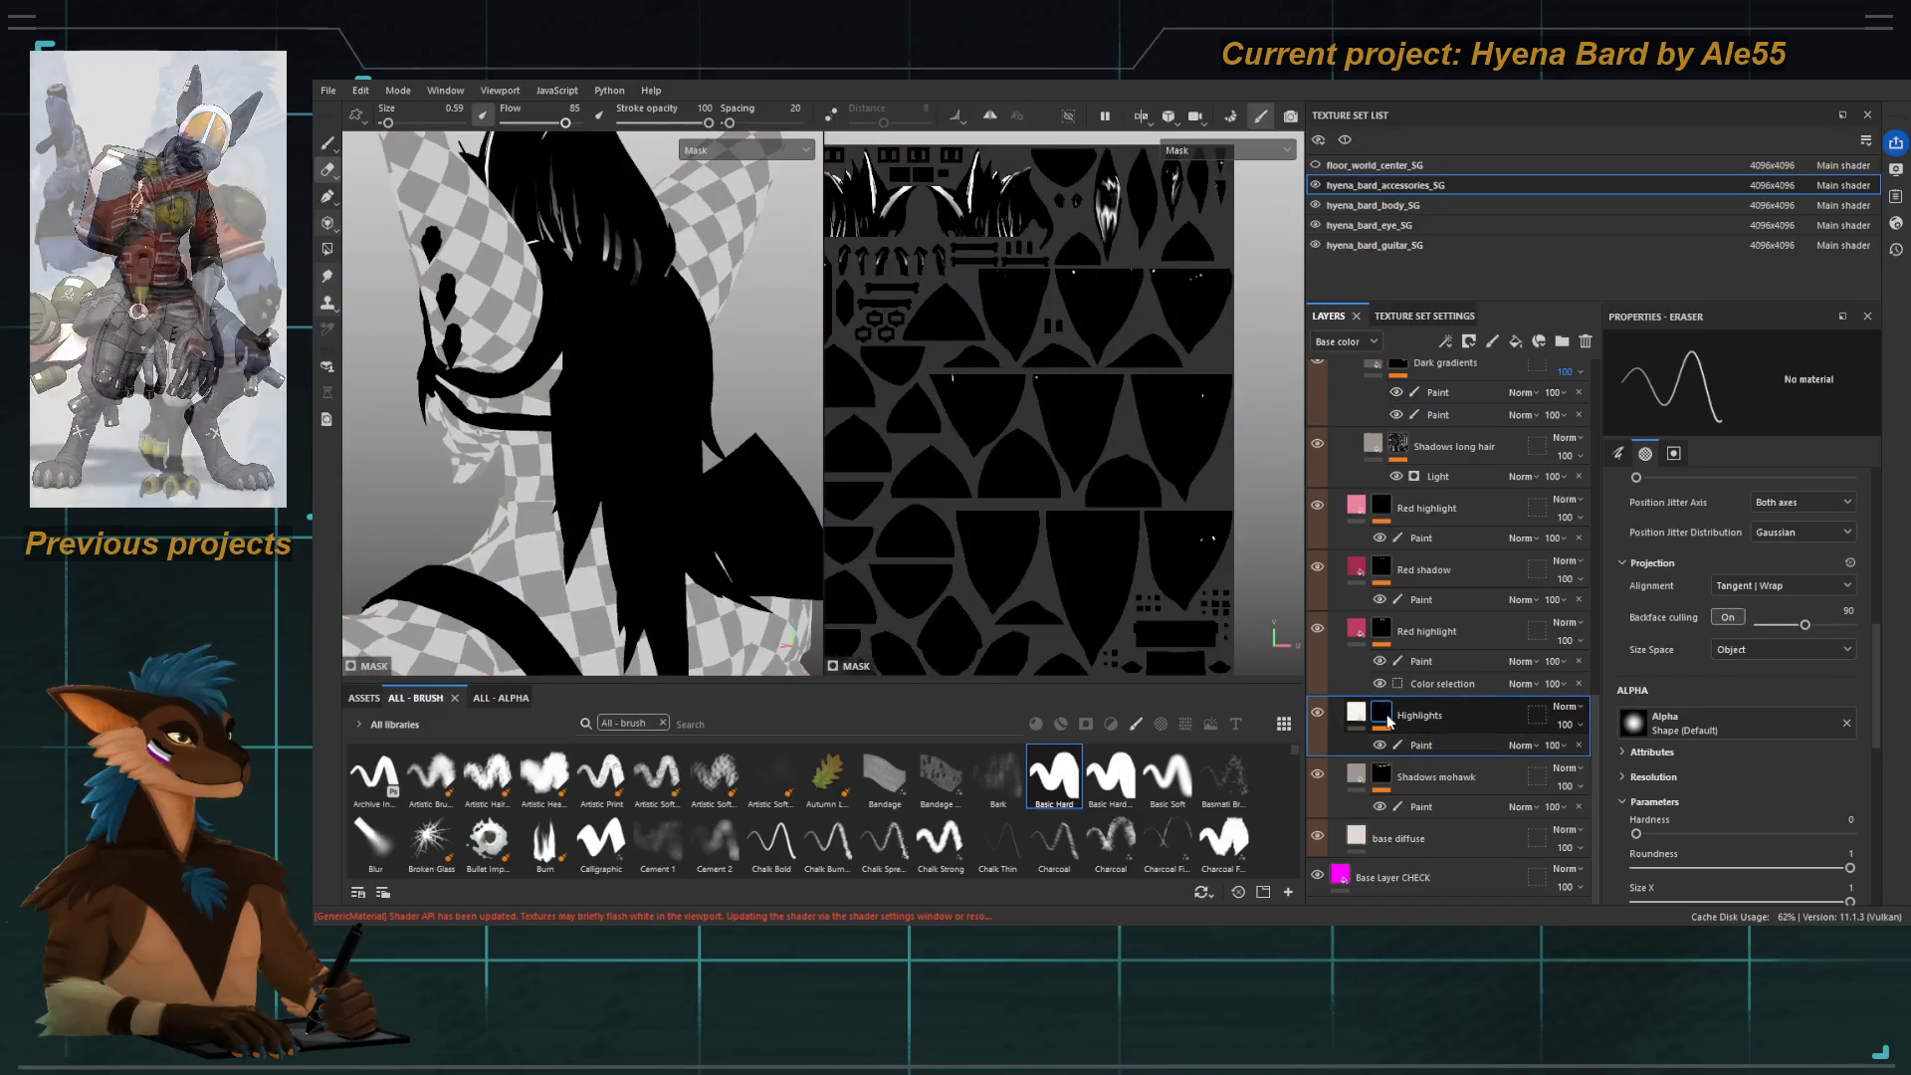
pyautogui.keyDown('alt'); pyautogui.click(1383, 775); pyautogui.keyUp('alt')
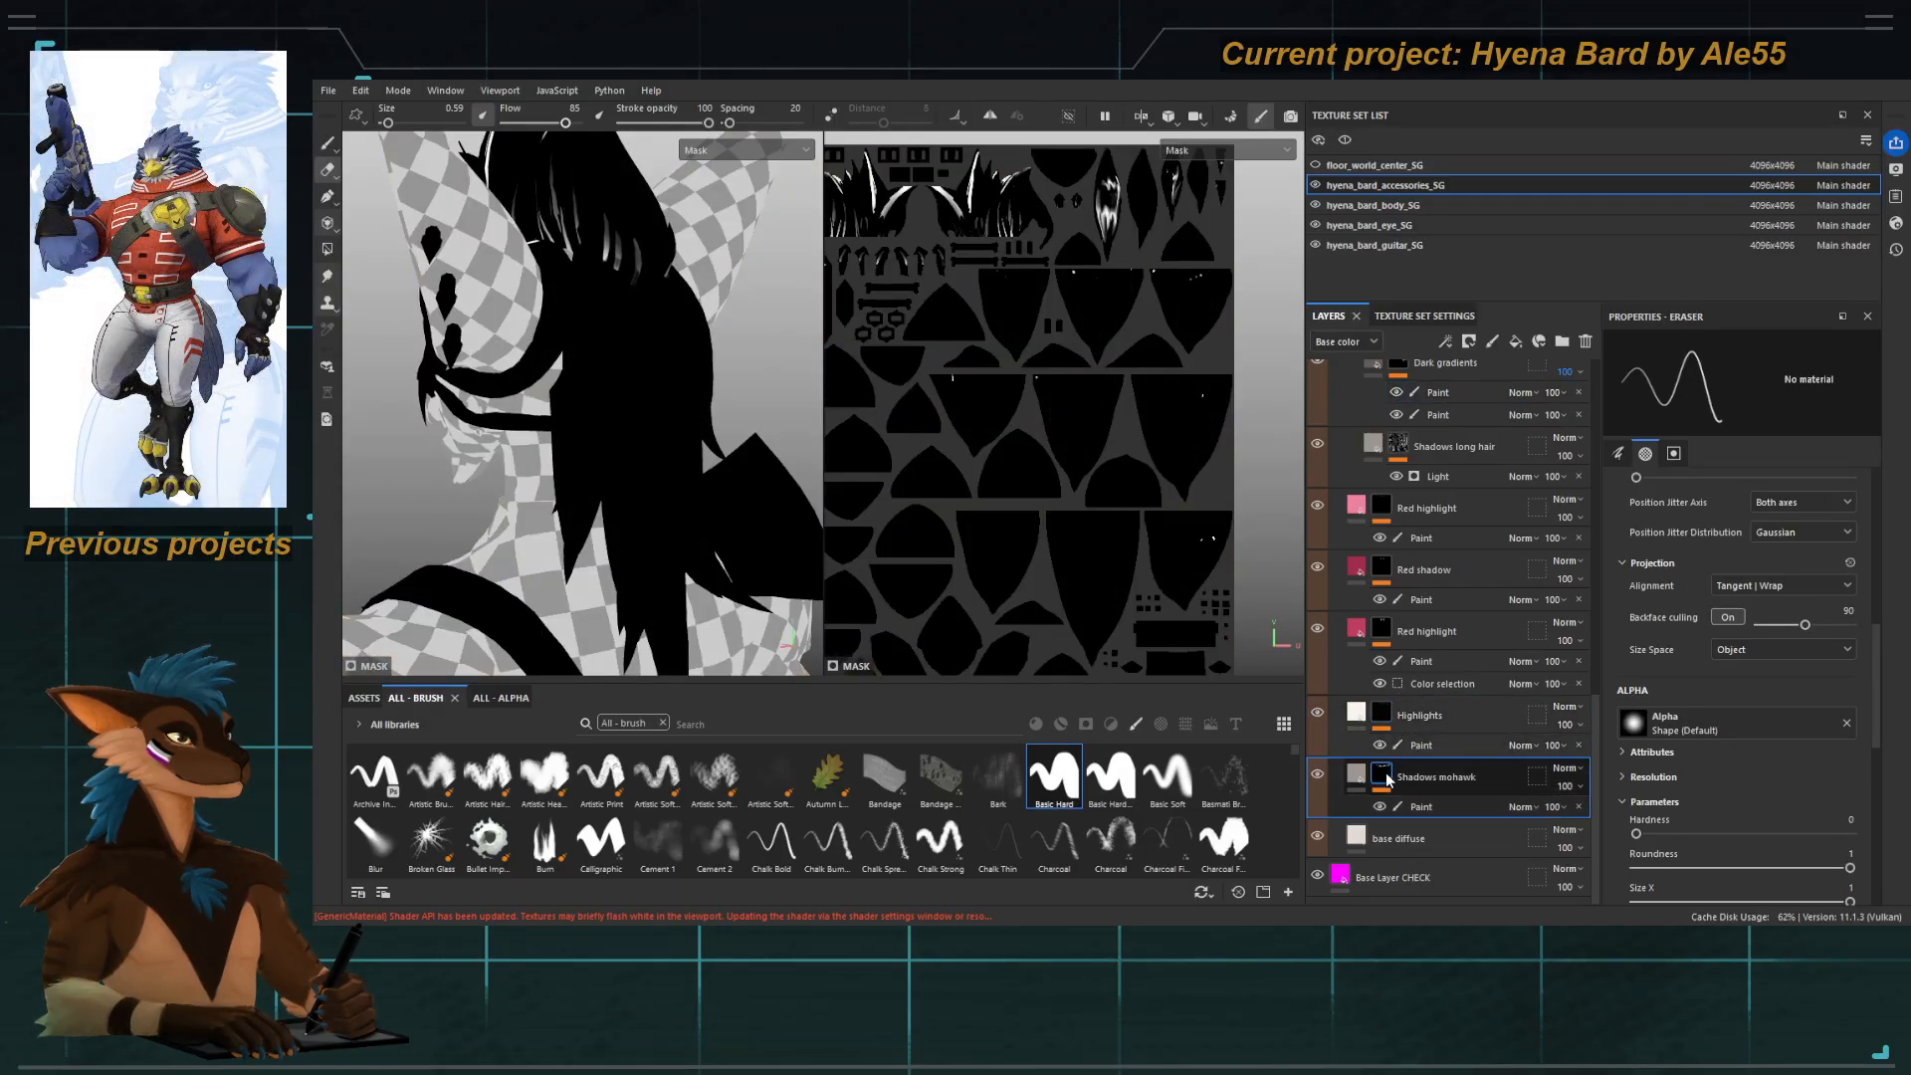
# Compare the hair in base color with the Highlights layer hidden and shown, followed by the Shadows mohawk layer.
pyautogui.keyDown('alt'); pyautogui.click(1381, 715); pyautogui.keyUp('alt')
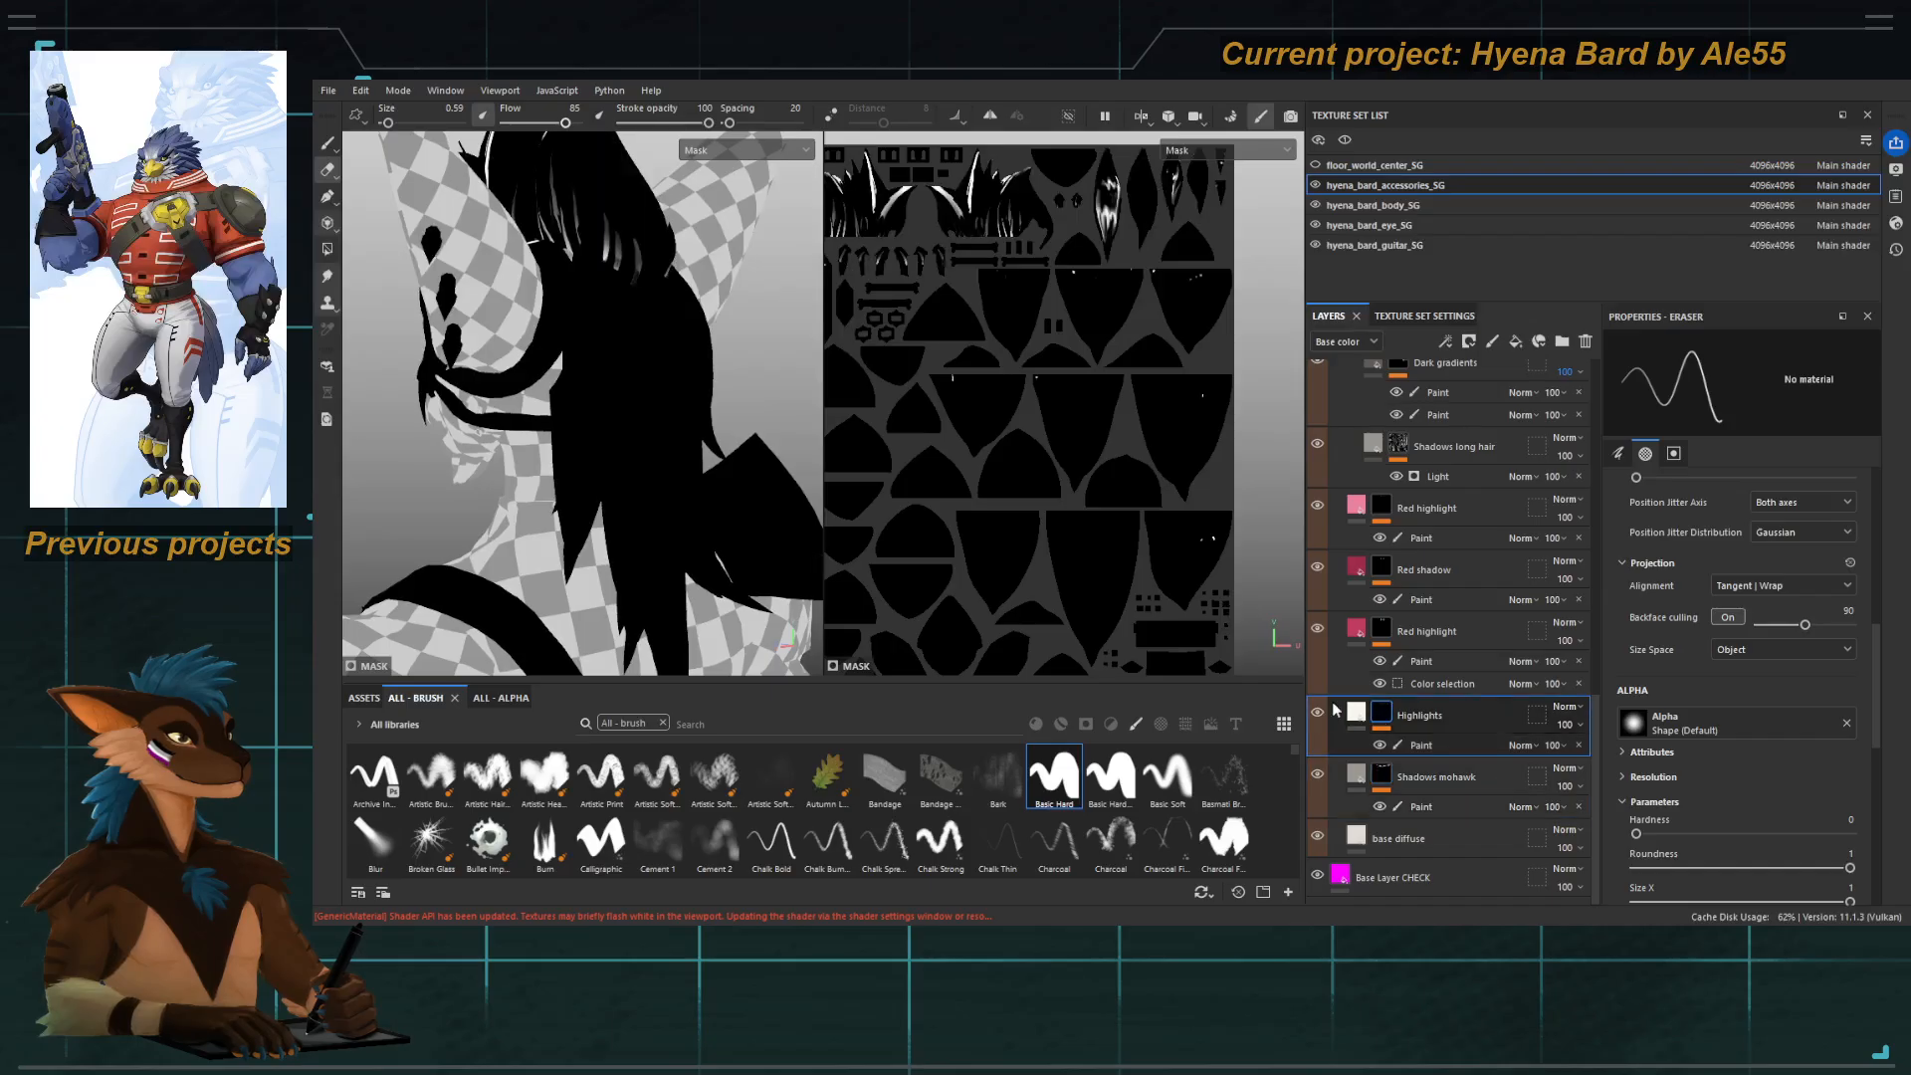
pyautogui.press('c')
pyautogui.keyDown('alt'); pyautogui.moveTo(580, 301); pyautogui.dragTo(667, 329, button='right'); pyautogui.keyUp('alt')
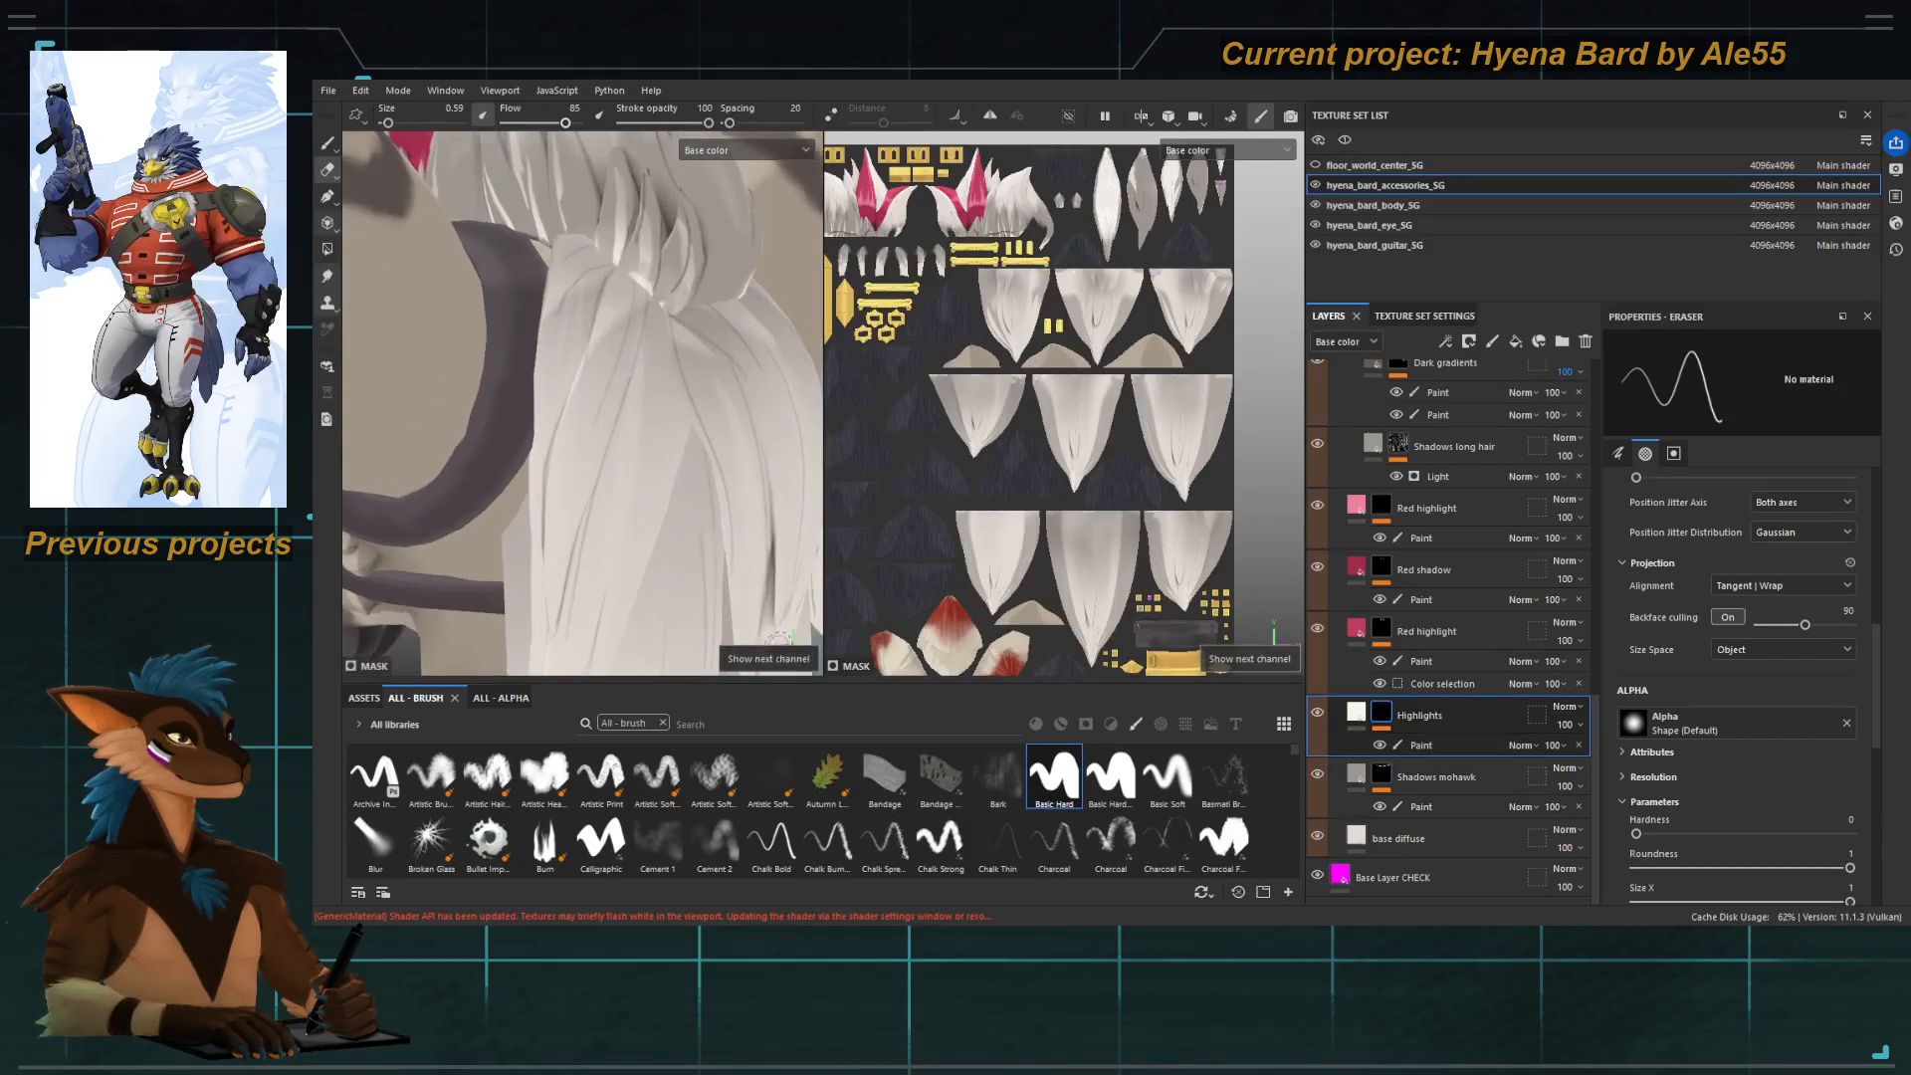
pyautogui.keyDown('alt'); pyautogui.moveTo(667, 329); pyautogui.dragTo(700, 499, button='middle'); pyautogui.keyUp('alt')
pyautogui.keyDown('alt'); pyautogui.moveTo(700, 498); pyautogui.dragTo(607, 370); pyautogui.keyUp('alt')
pyautogui.click(1318, 714)
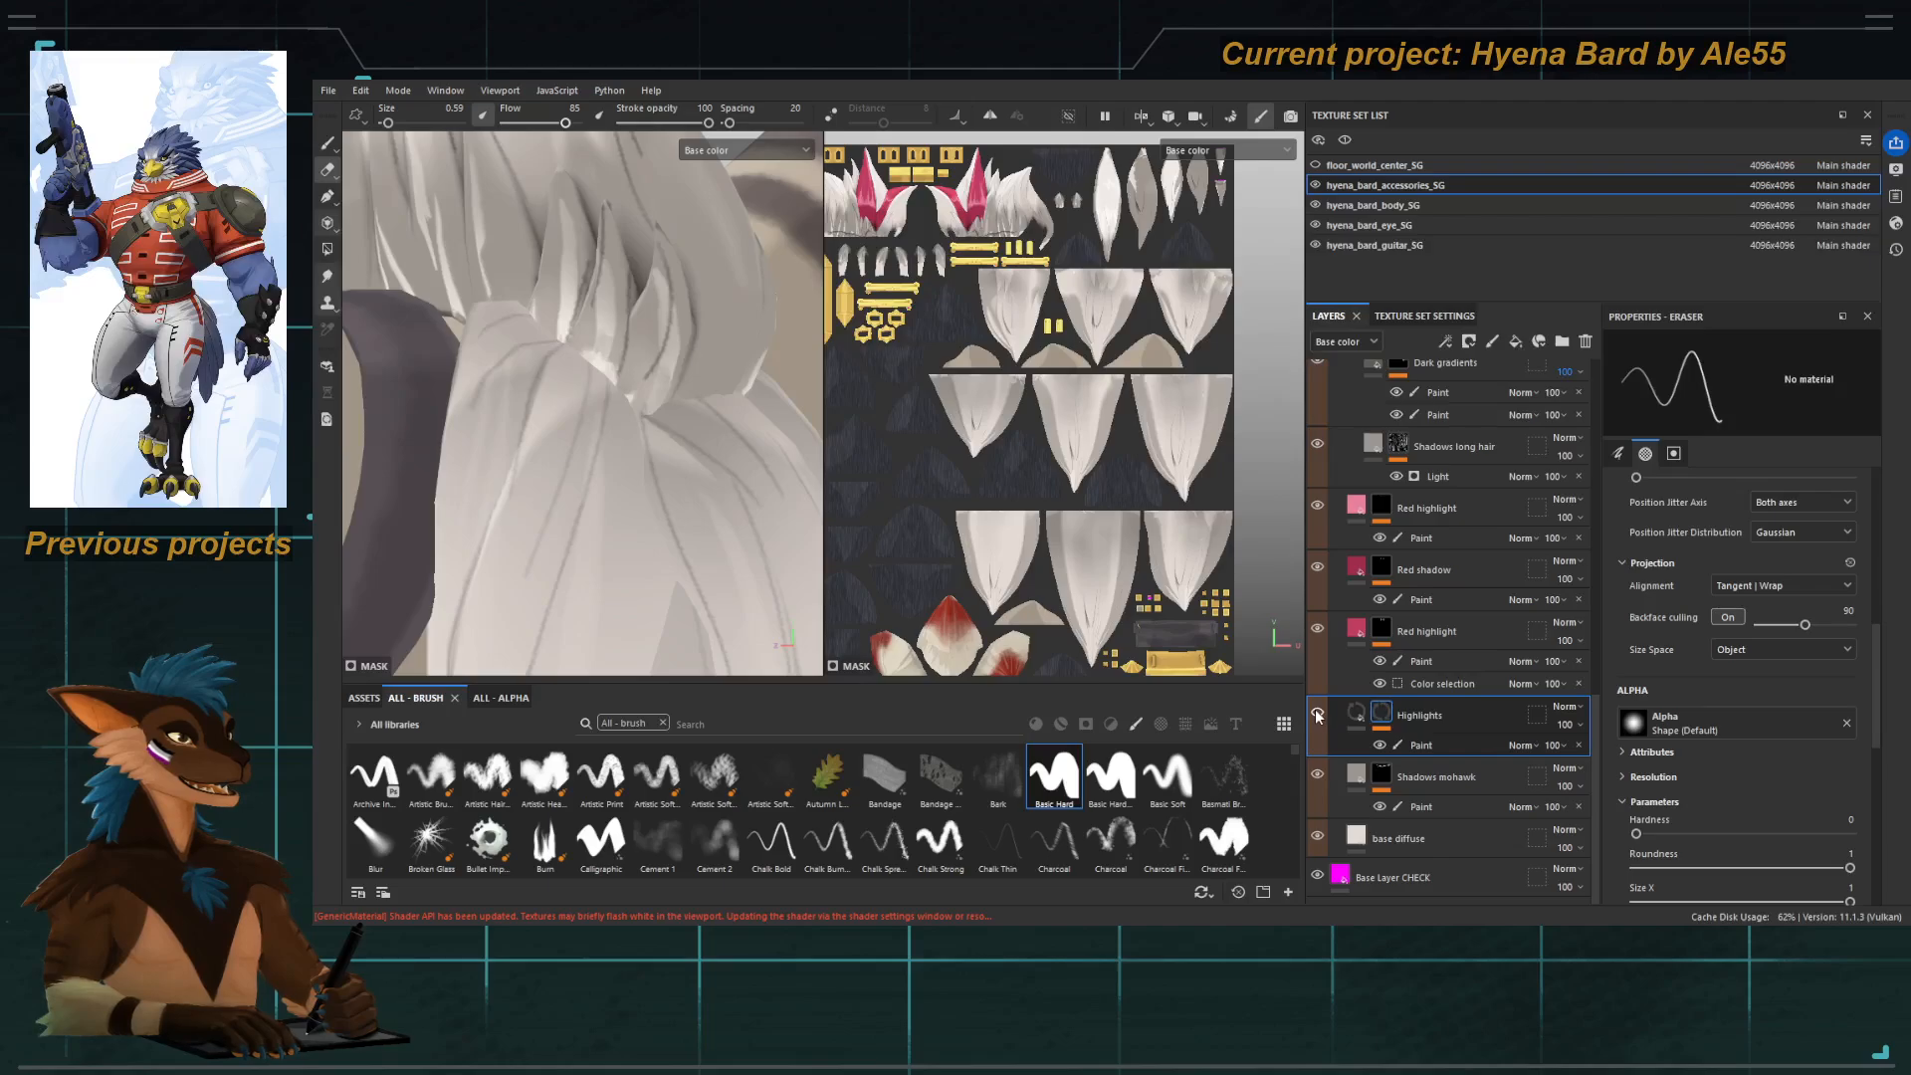
pyautogui.click(1318, 715)
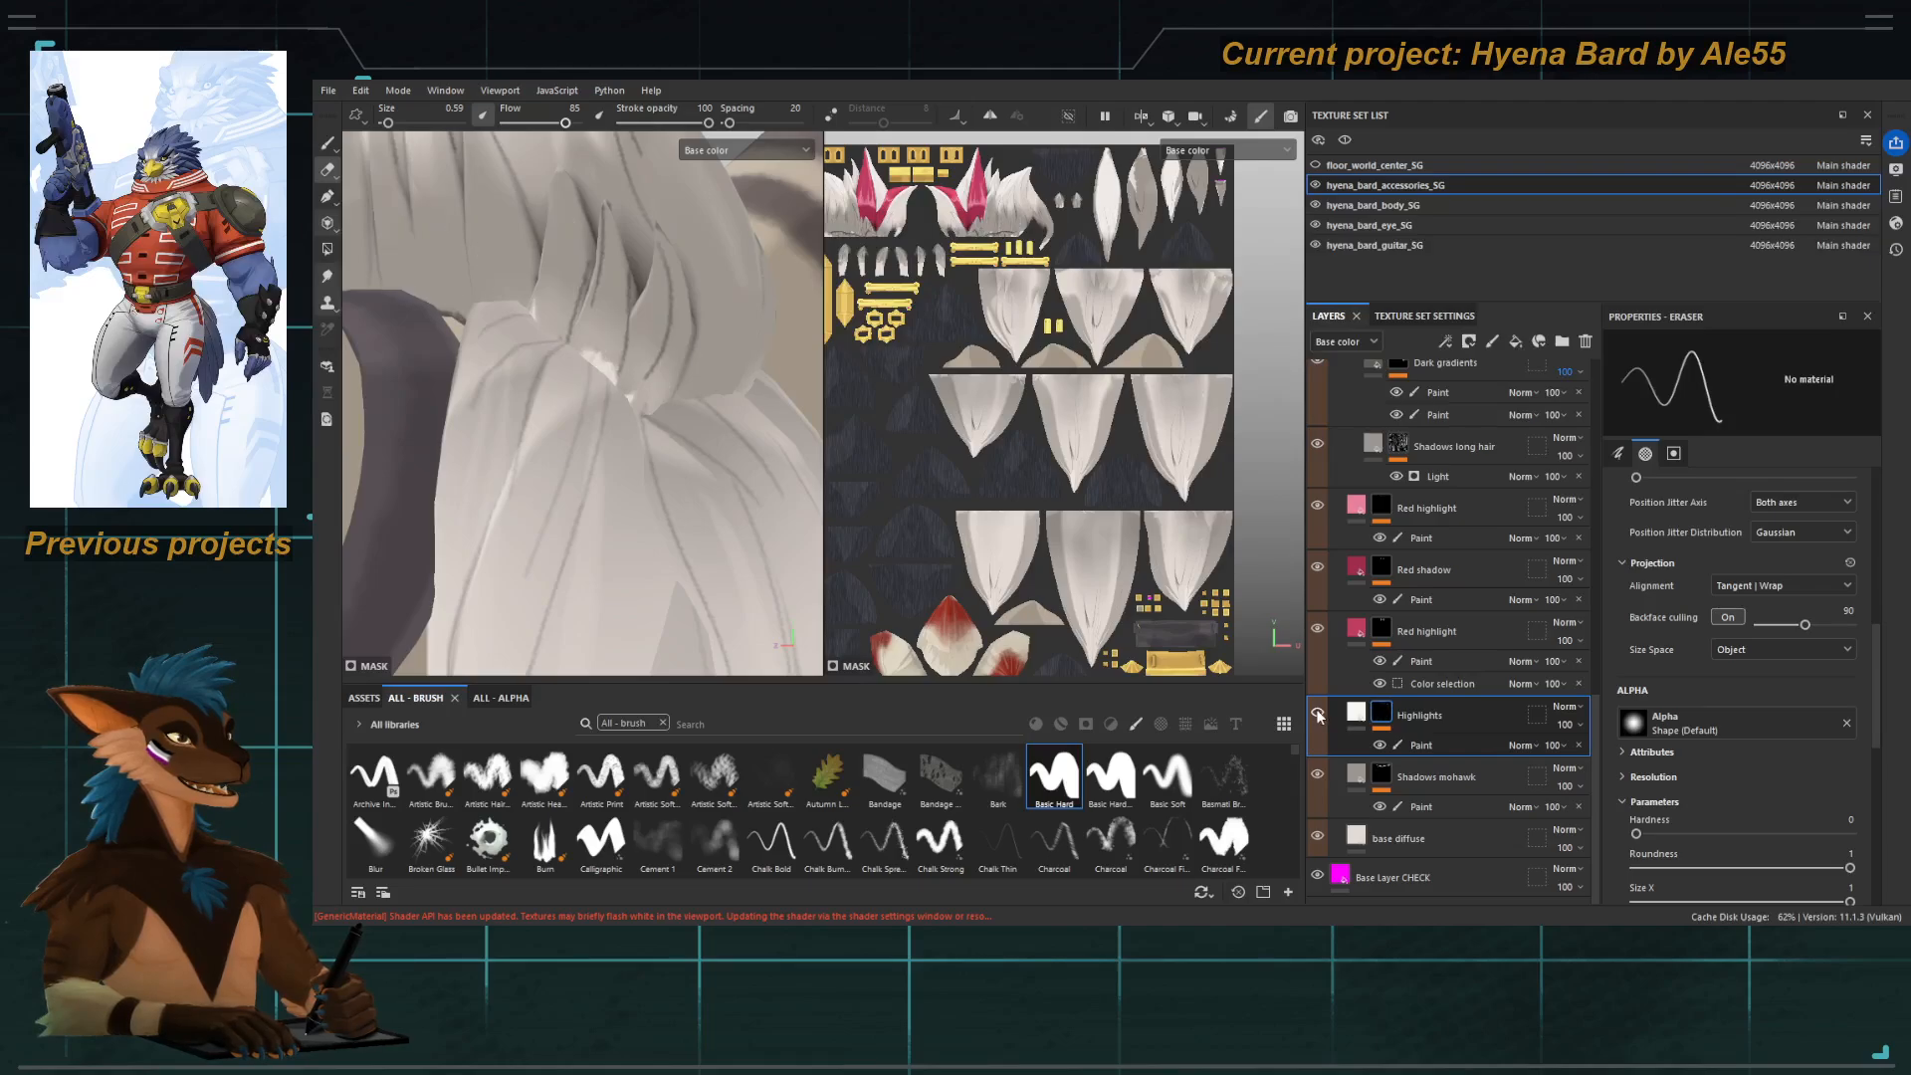
pyautogui.click(1318, 775)
pyautogui.click(1318, 774)
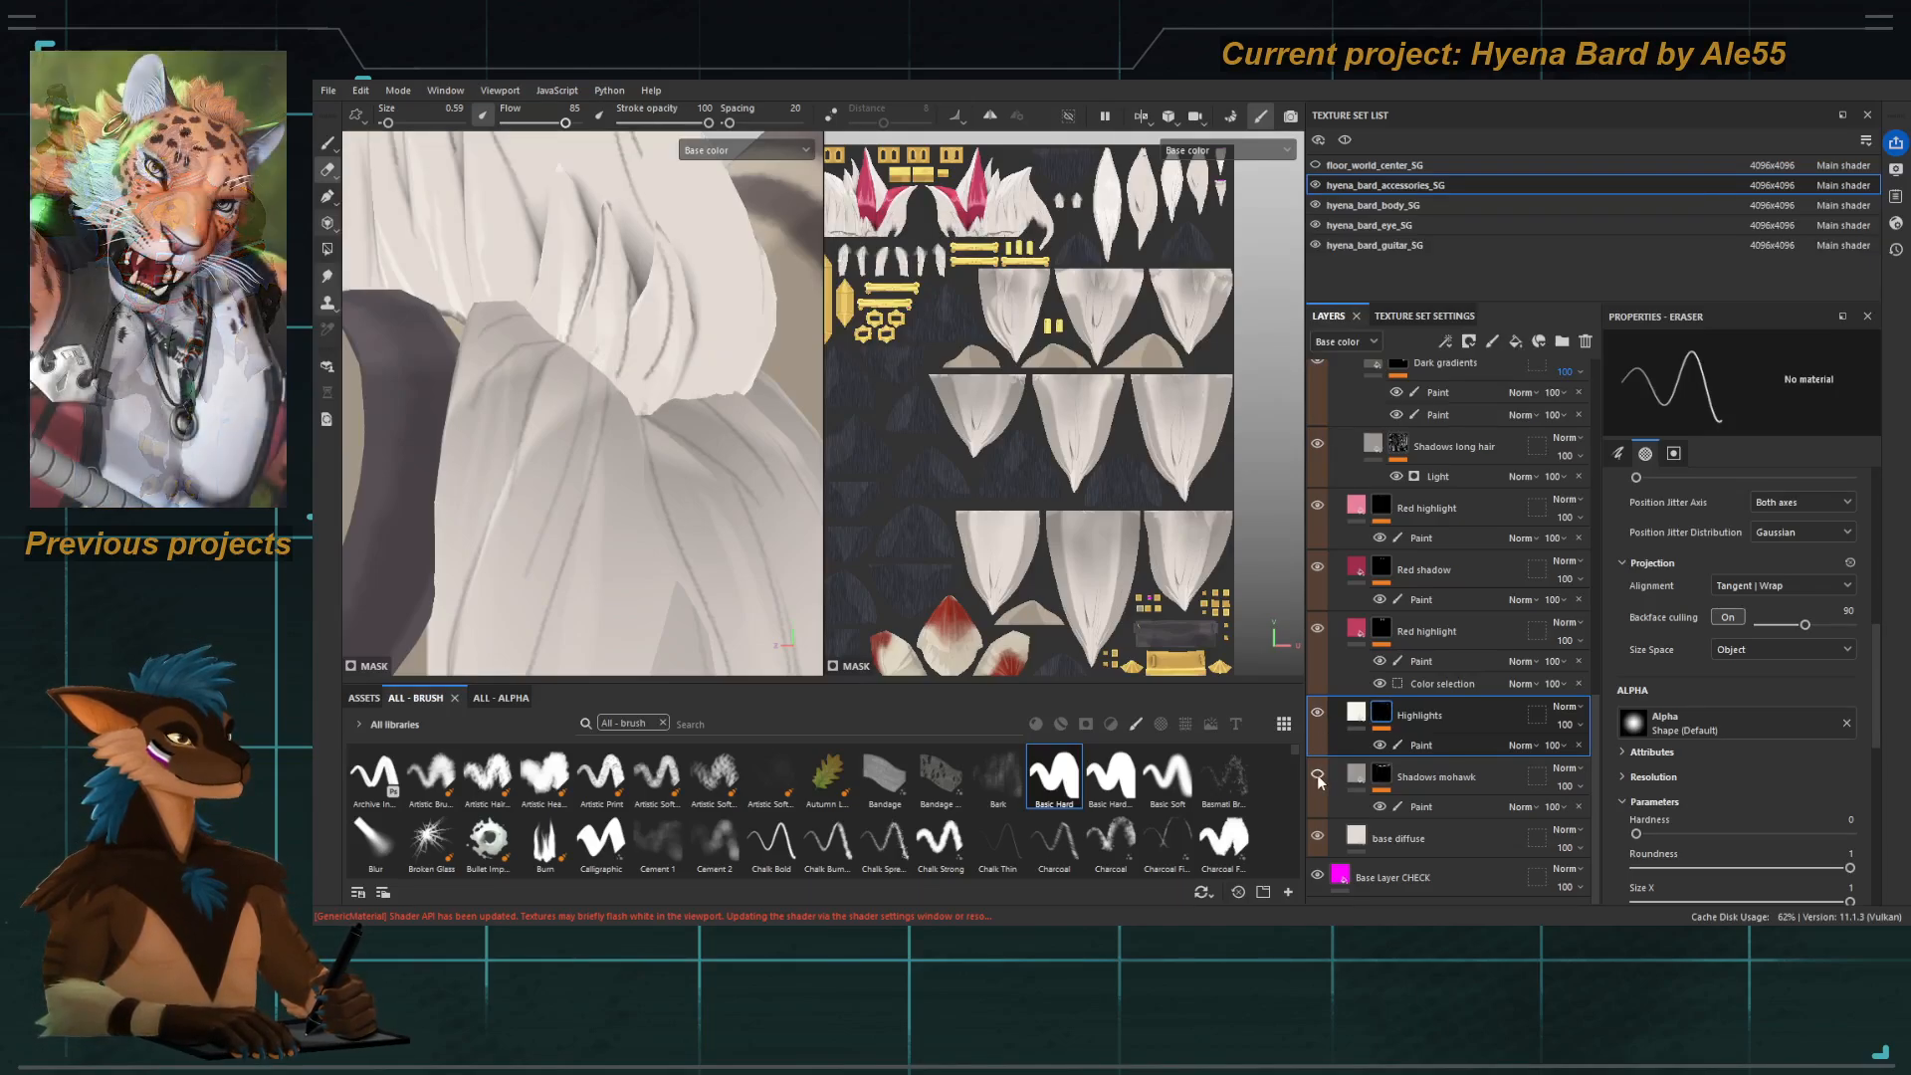
# Target the Shadows mohawk layer's mask and start a Quick mask with the Polygon Fill tool.
pyautogui.click(1382, 781)
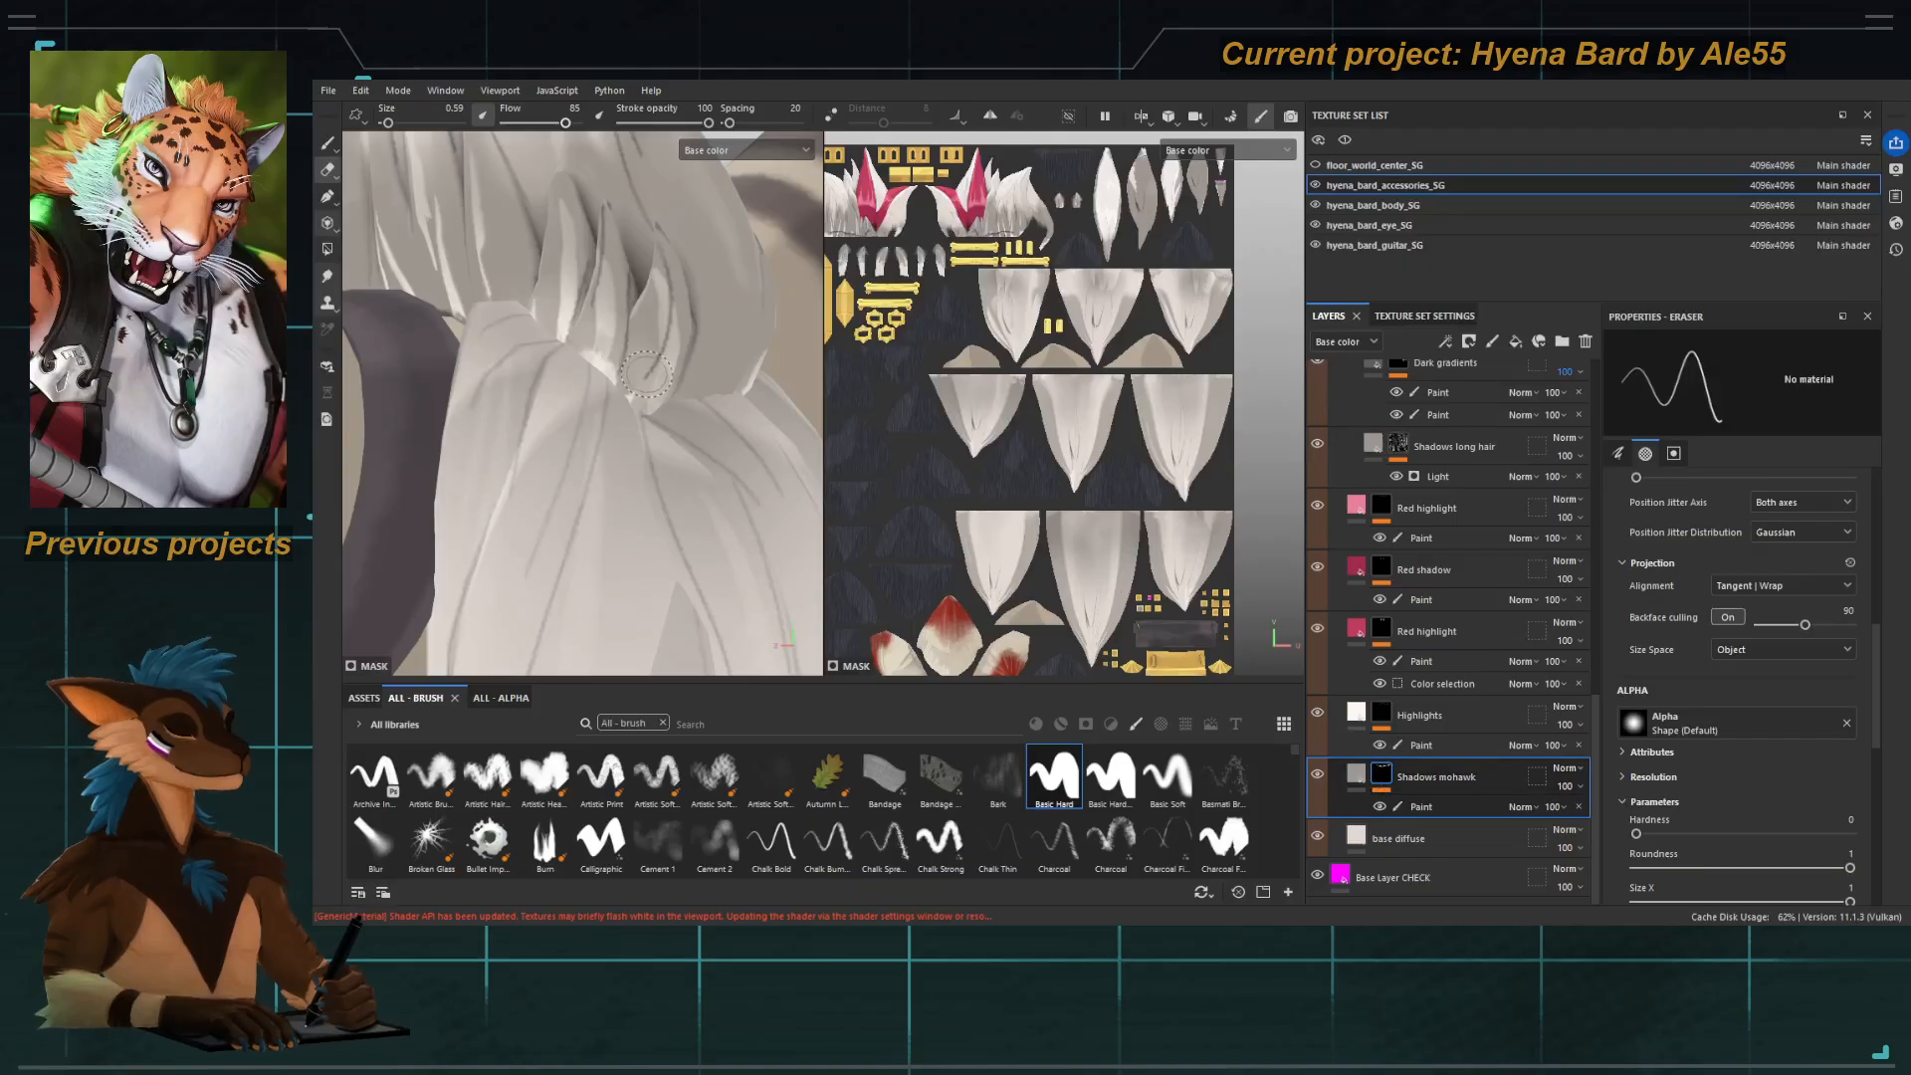
pyautogui.press('4')
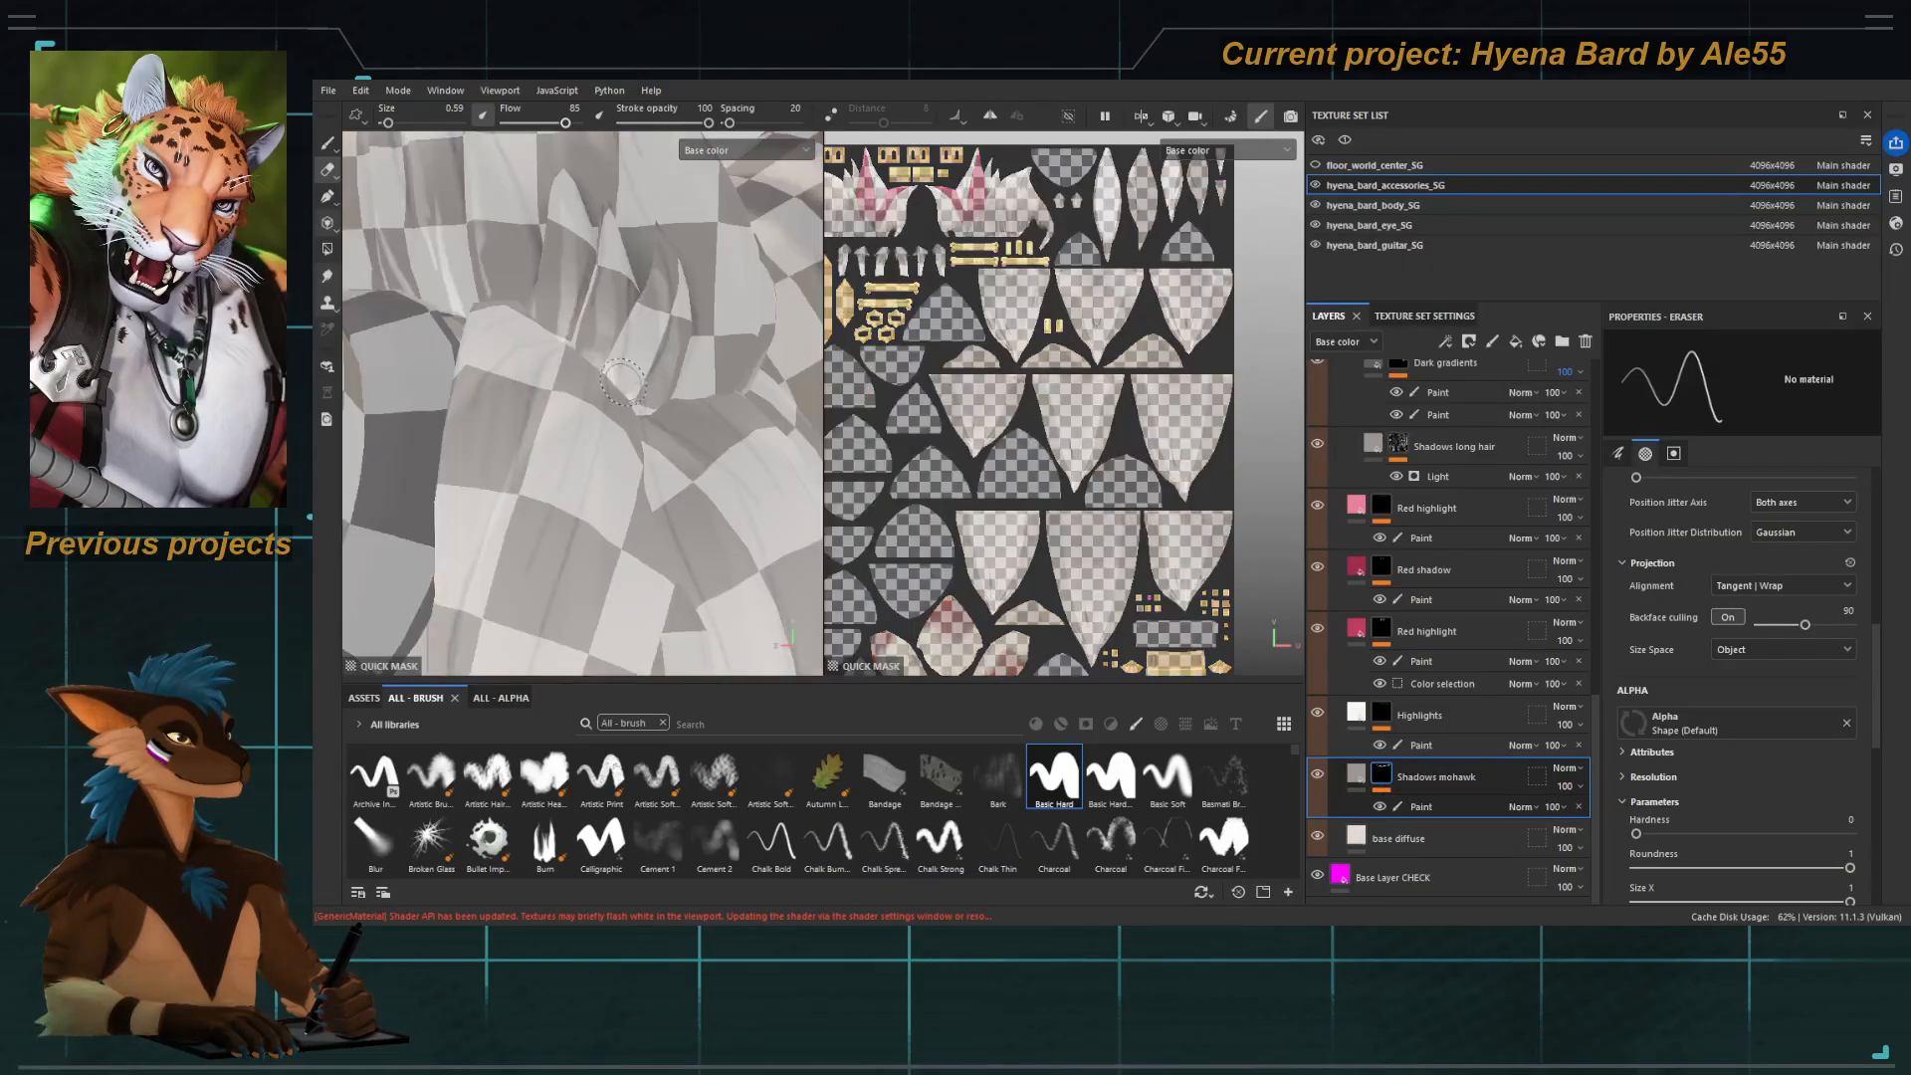
pyautogui.click(553, 297)
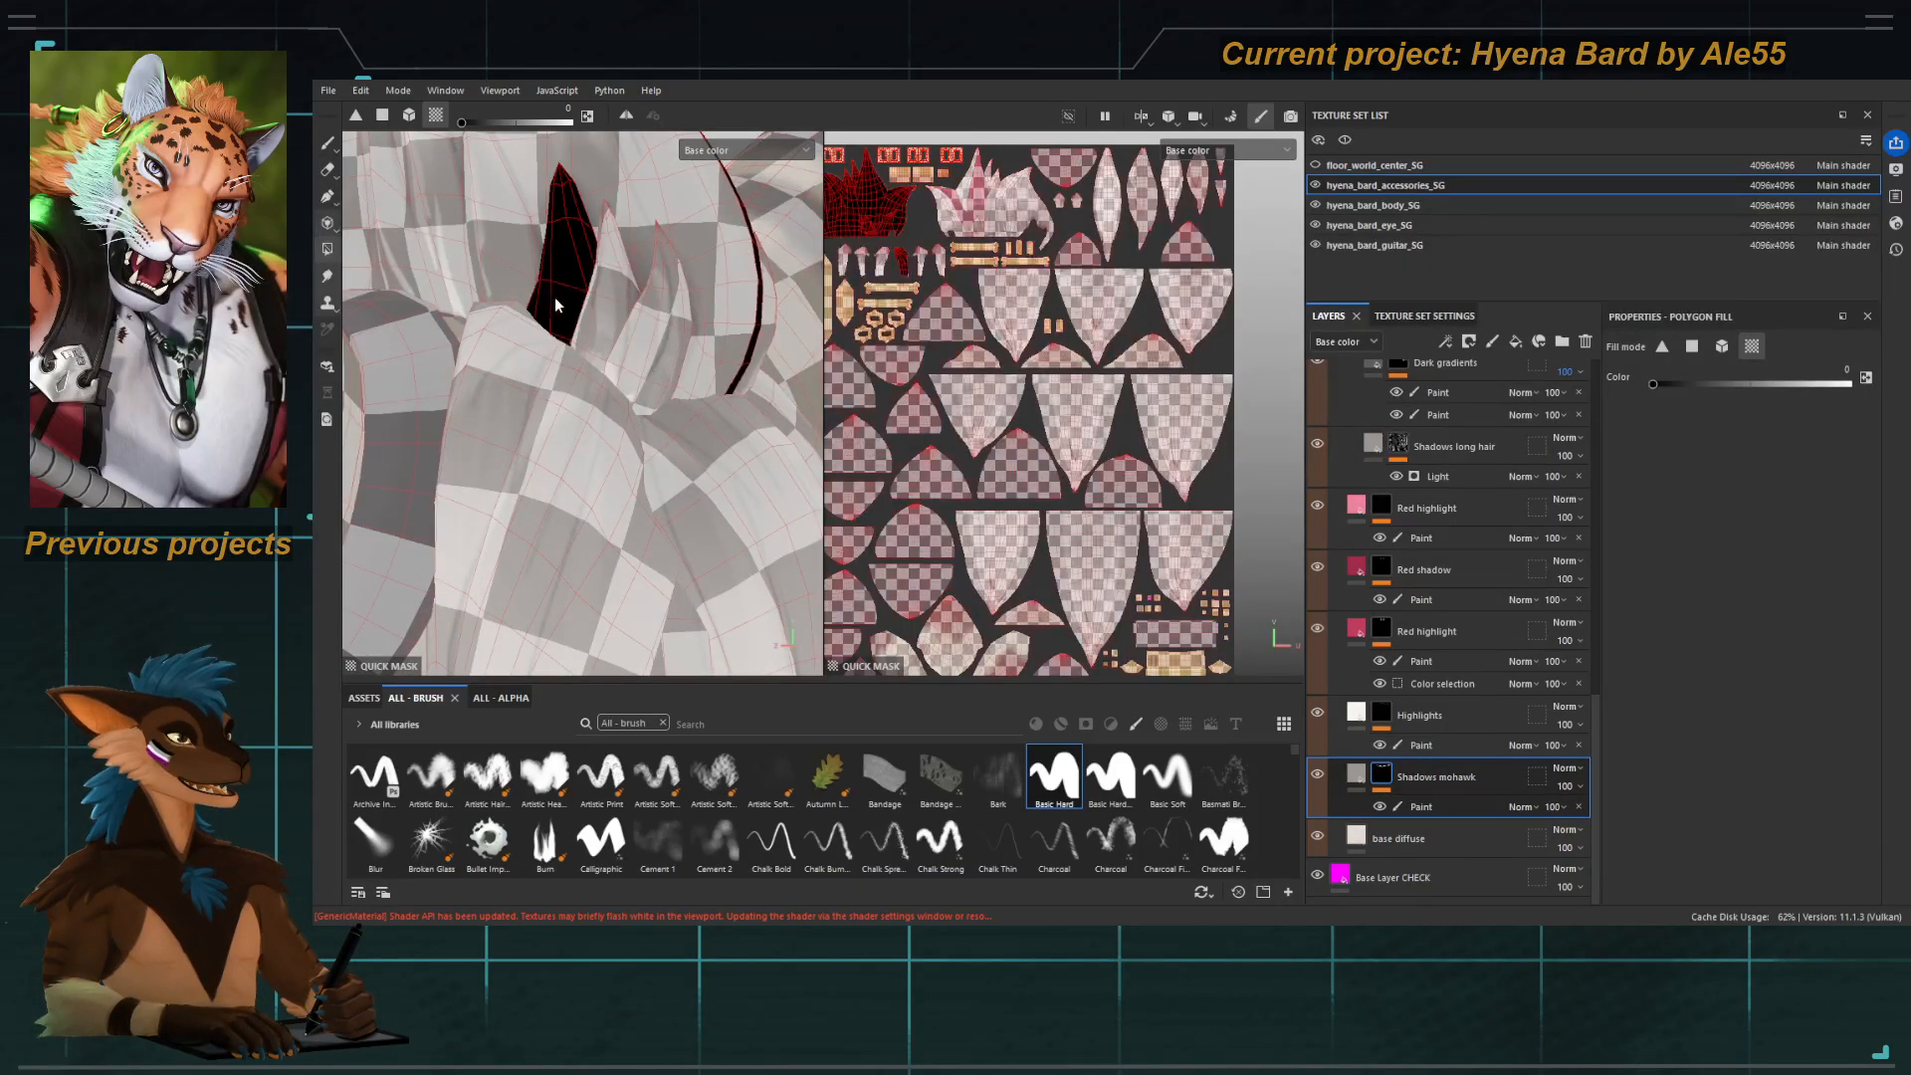
pyautogui.click(665, 331)
pyautogui.keyDown('alt'); pyautogui.moveTo(696, 307); pyautogui.dragTo(540, 322); pyautogui.keyUp('alt')
pyautogui.hotkey('ctrl', 'z')
pyautogui.hotkey('ctrl', 'z')
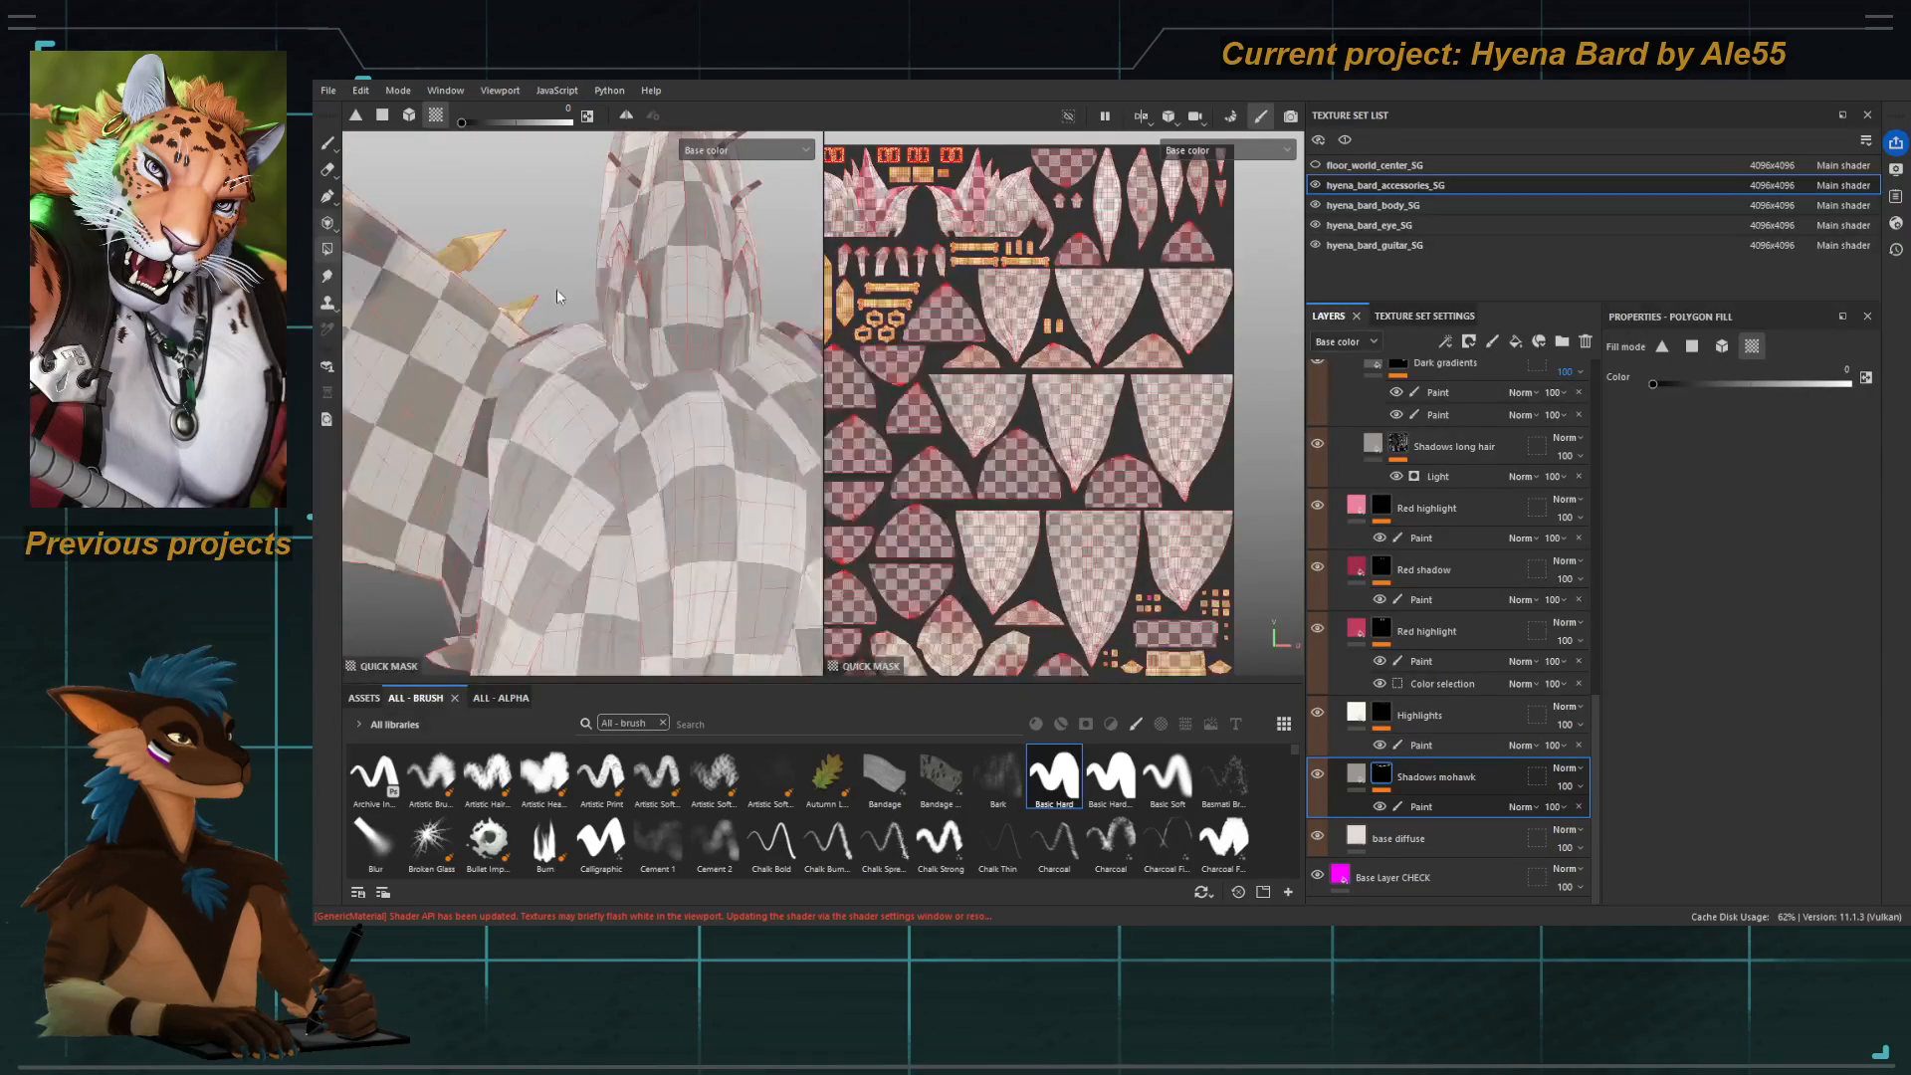
# Polygon-fill the whole mohawk in the Quick mask and invert it so only the mohawk stays paintable.
pyautogui.moveTo(626, 260)
pyautogui.mouseDown()
pyautogui.moveTo(576, 235)
pyautogui.moveTo(766, 260)
pyautogui.mouseUp()
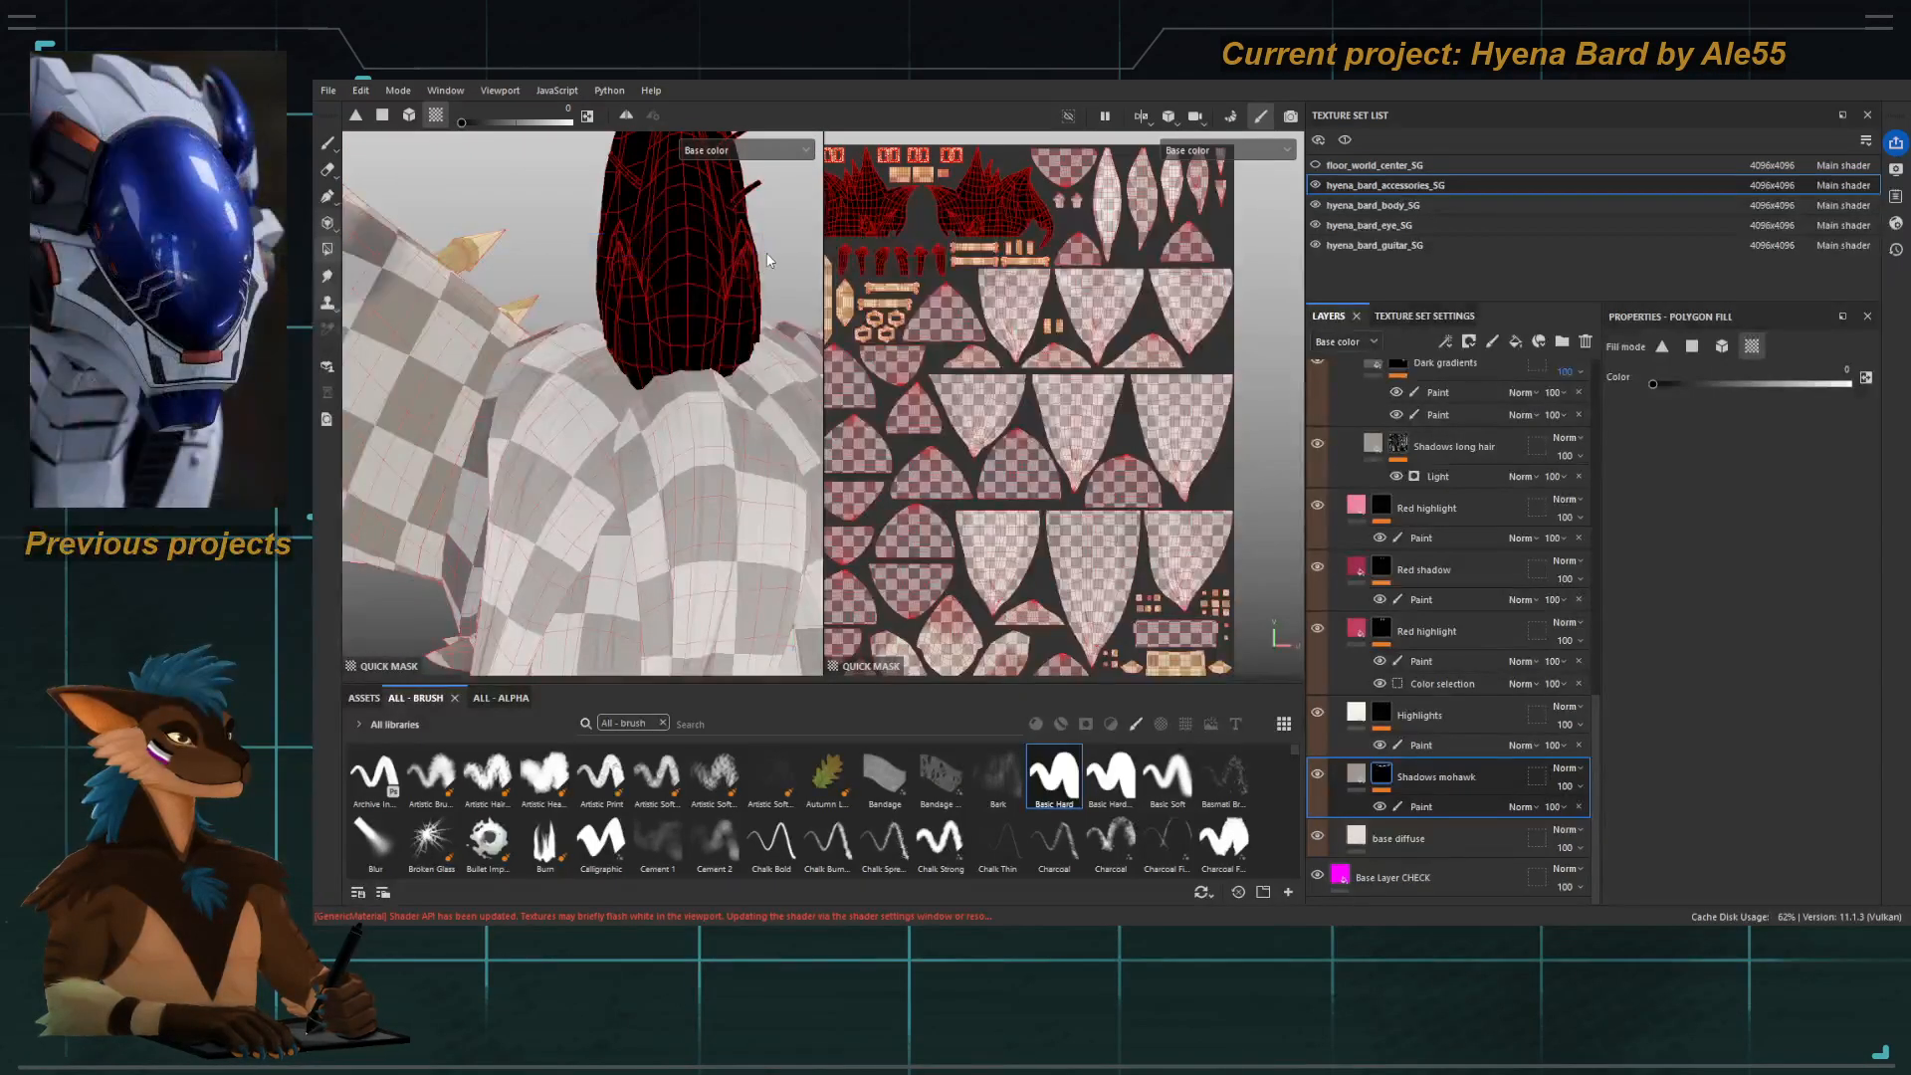
pyautogui.press('y')
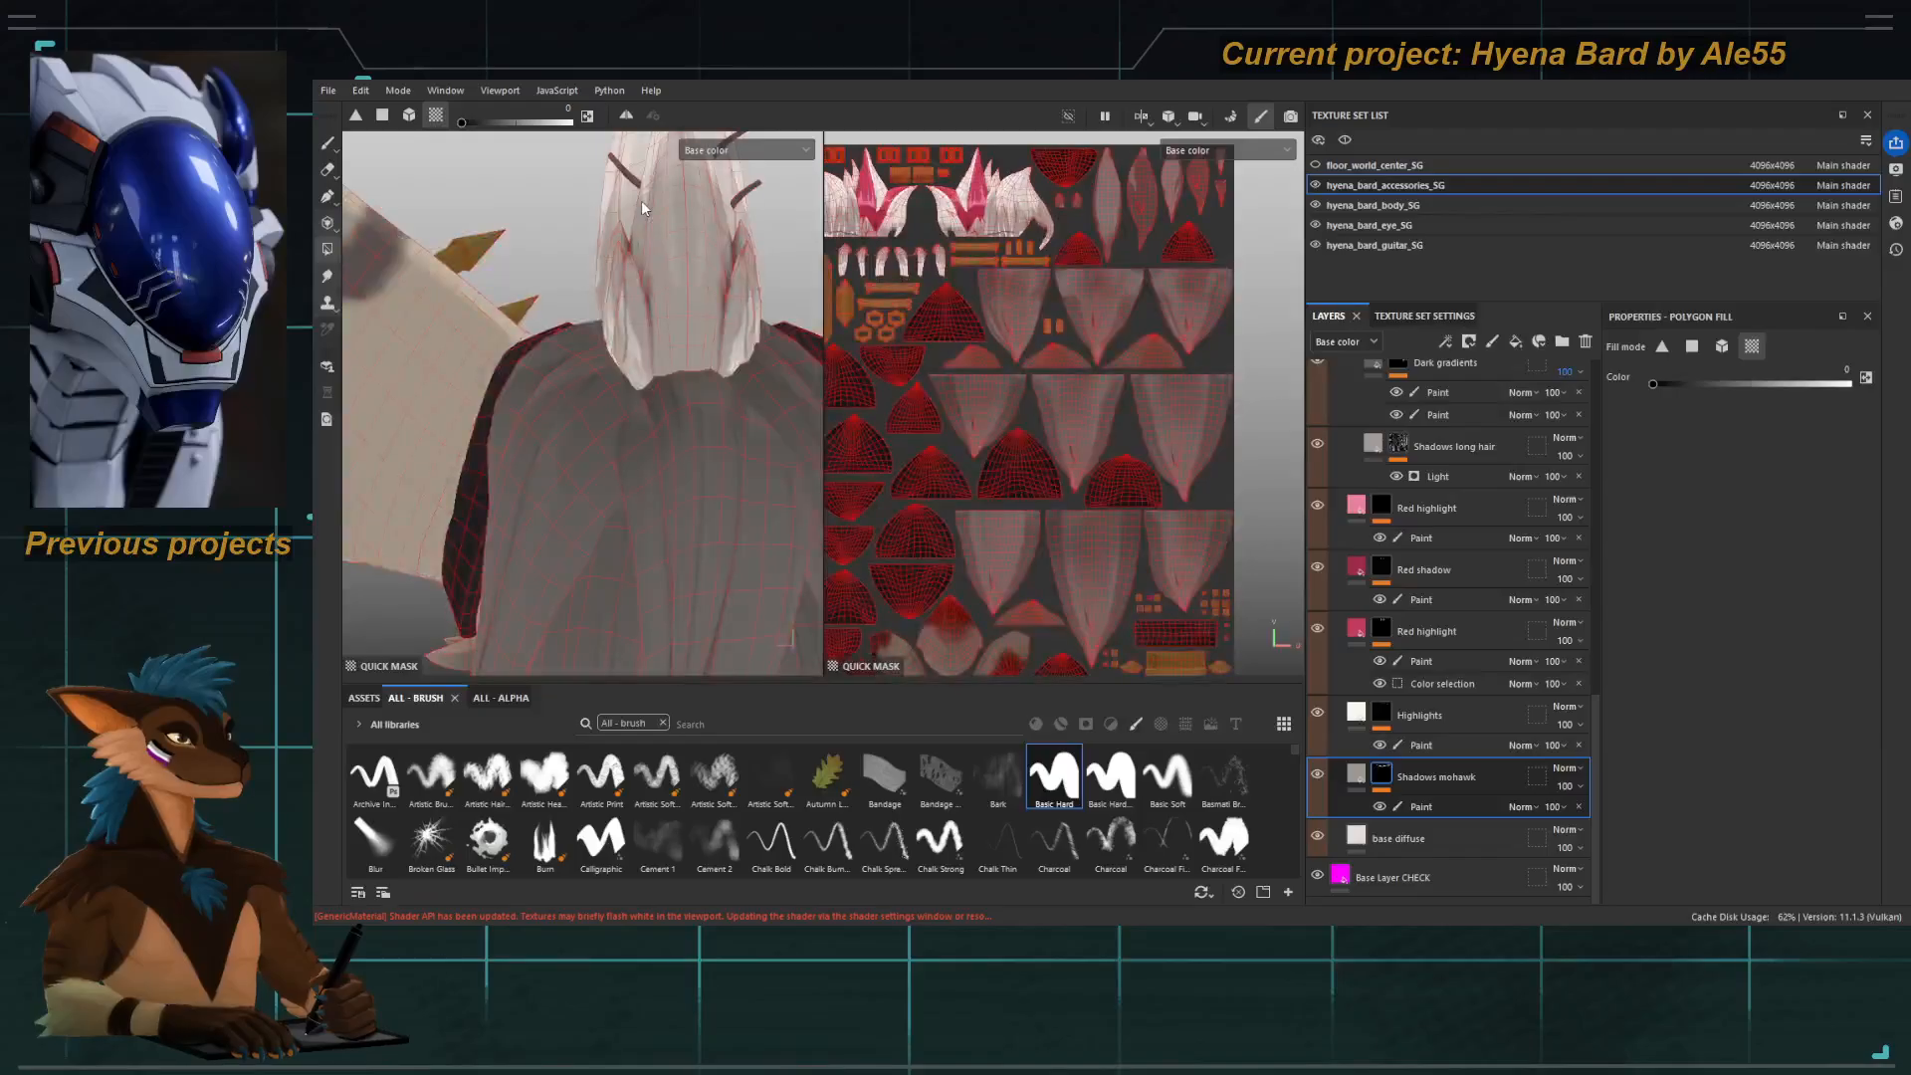
pyautogui.press('1')
pyautogui.keyDown('alt'); pyautogui.moveTo(587, 369); pyautogui.dragTo(662, 391); pyautogui.keyUp('alt')
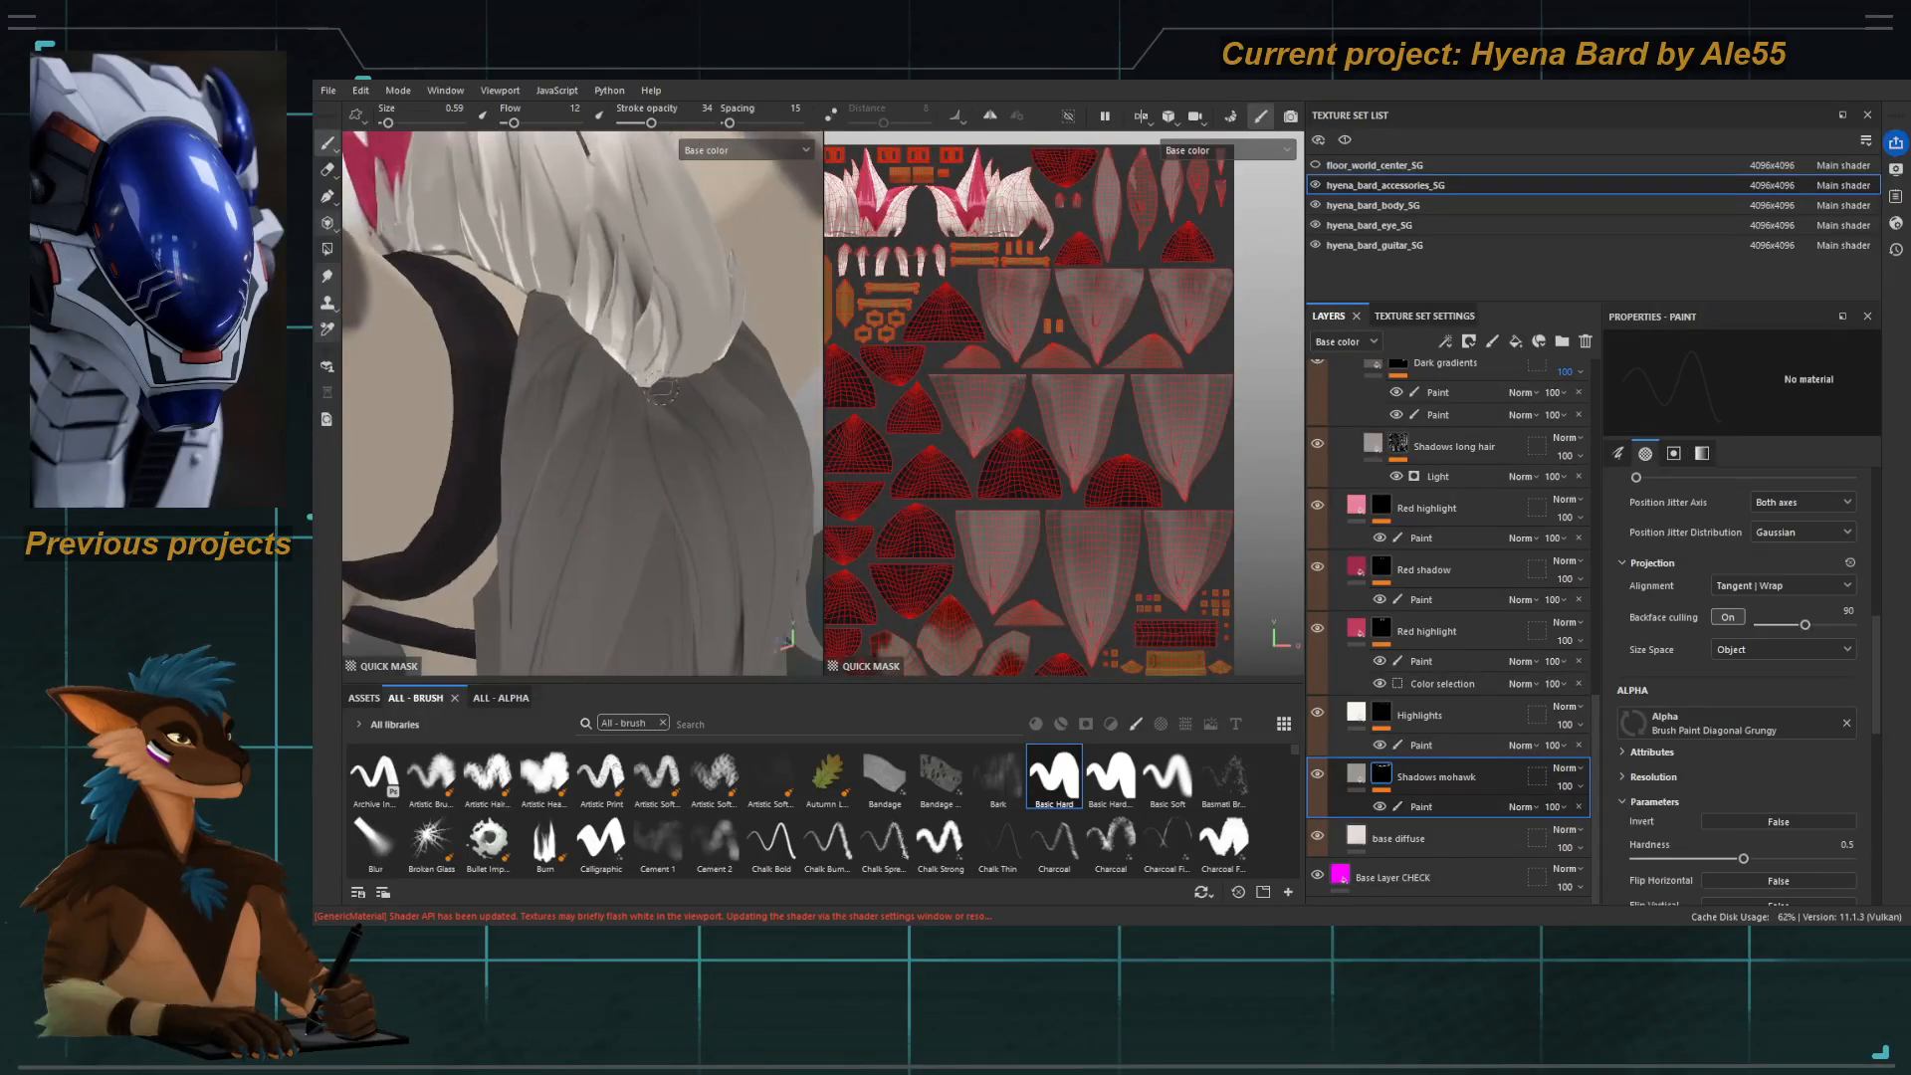
# Set up a size 2.47 brush with grayscale 1, stroke opacity 83, flow 72 and symmetry for the Shadows mohawk layer's Paint effect.
pyautogui.keyDown('ctrl'); pyautogui.moveTo(622, 386); pyautogui.dragTo(646, 394, button='right'); pyautogui.keyUp('ctrl')
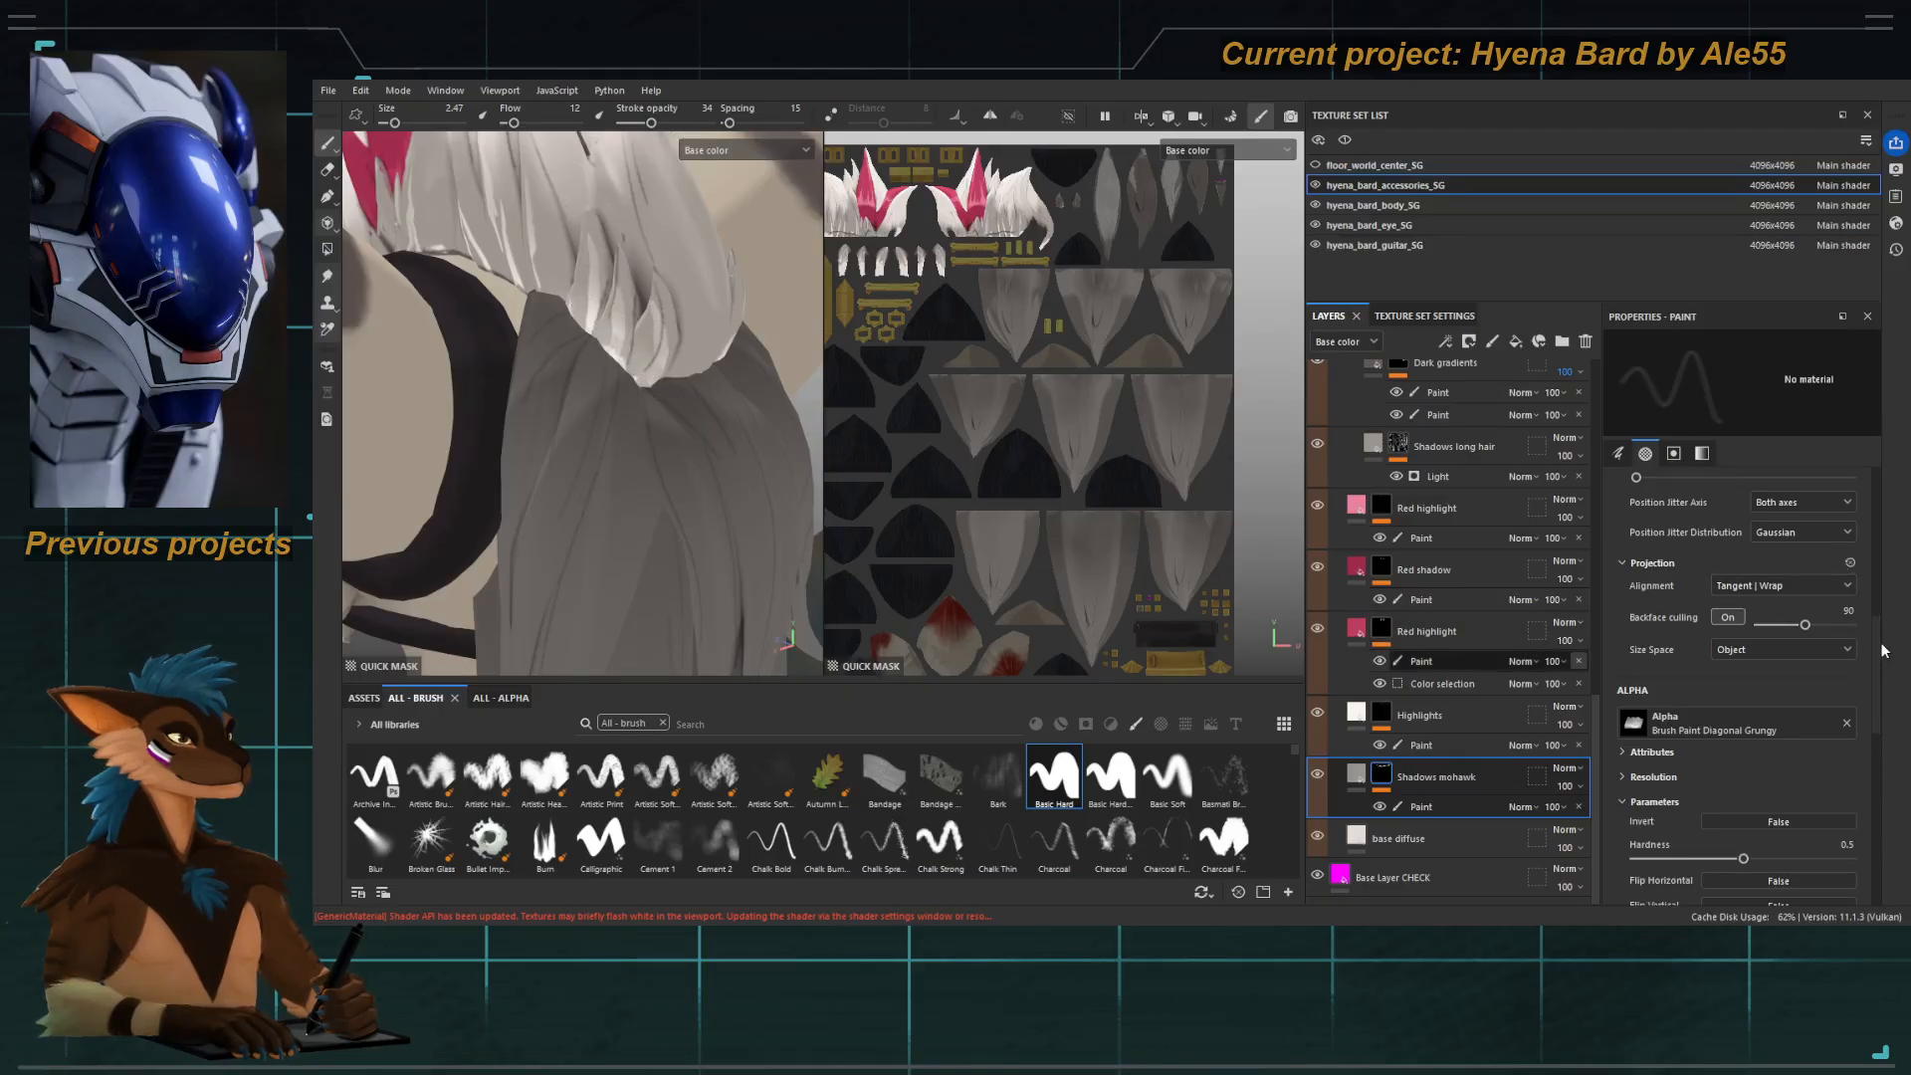
pyautogui.click(1703, 453)
pyautogui.press('x')
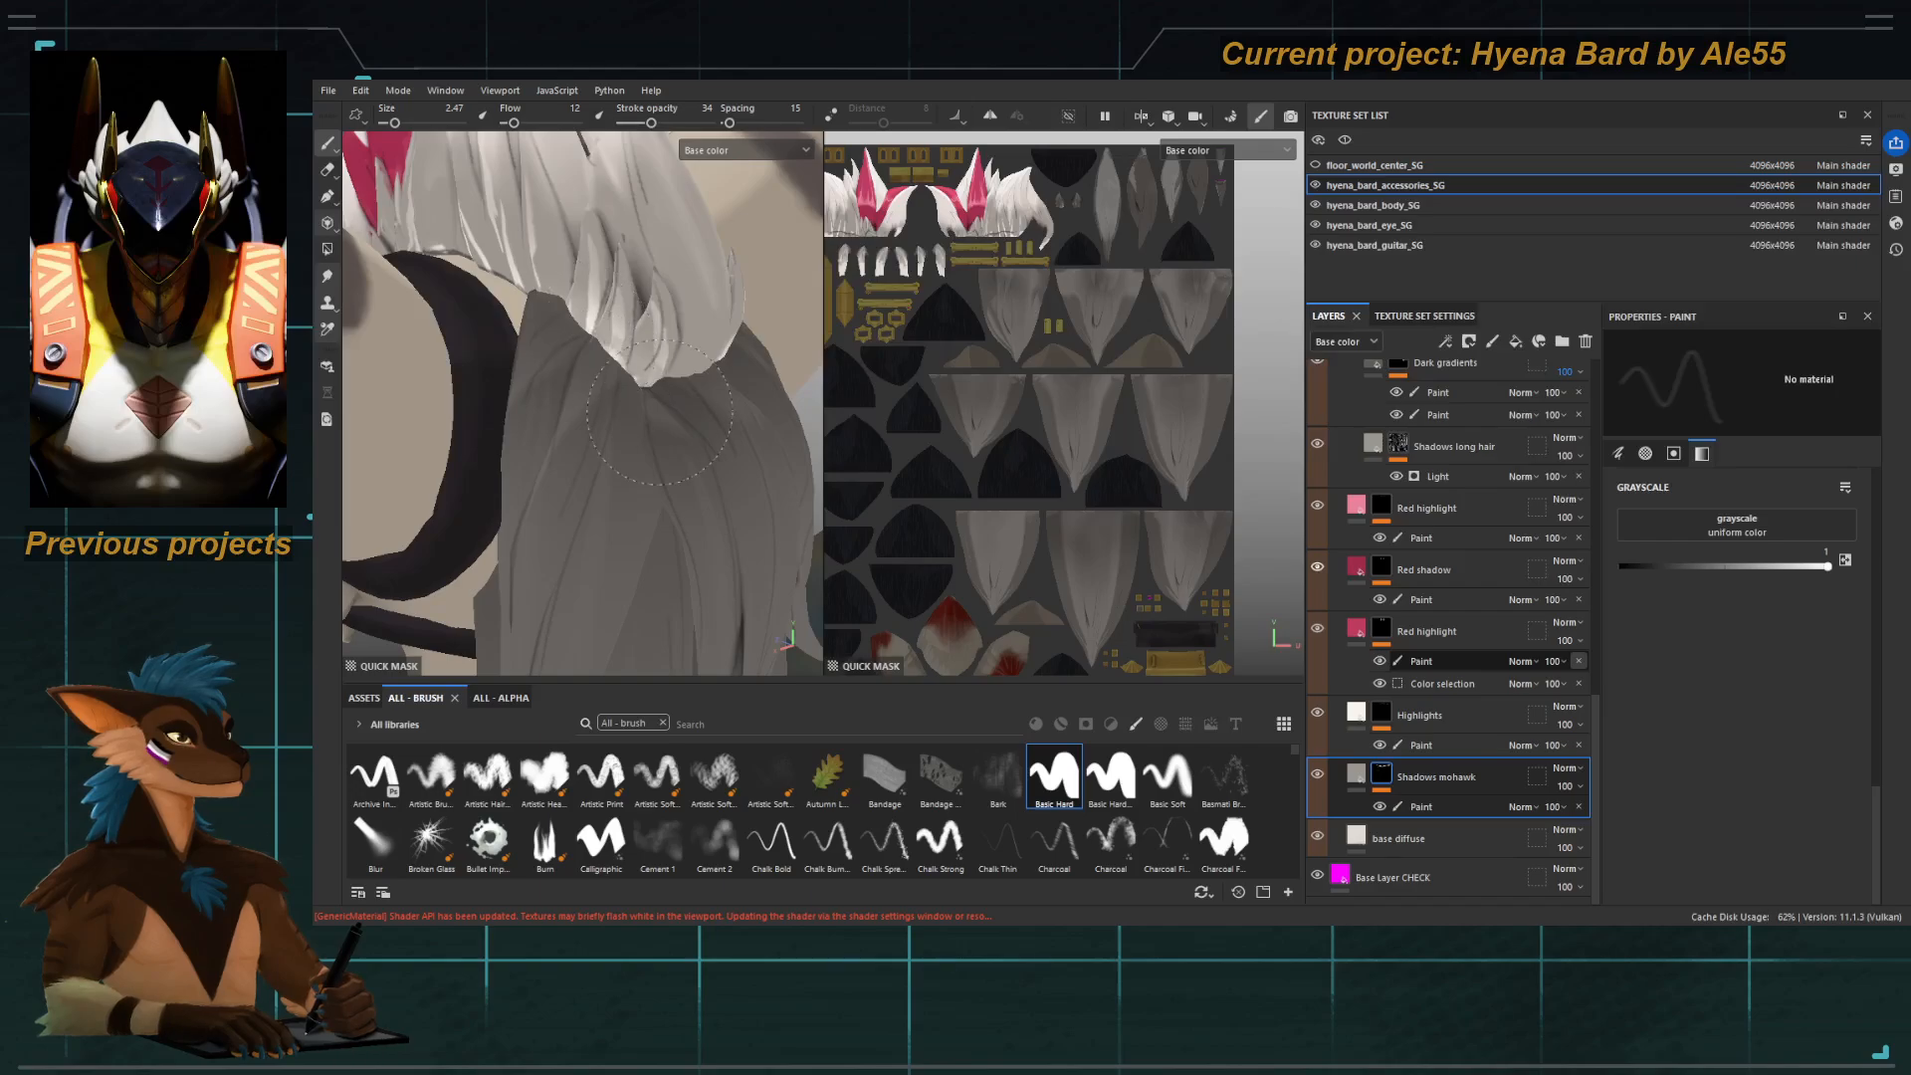
pyautogui.click(694, 122)
pyautogui.moveTo(512, 124); pyautogui.dragTo(556, 122)
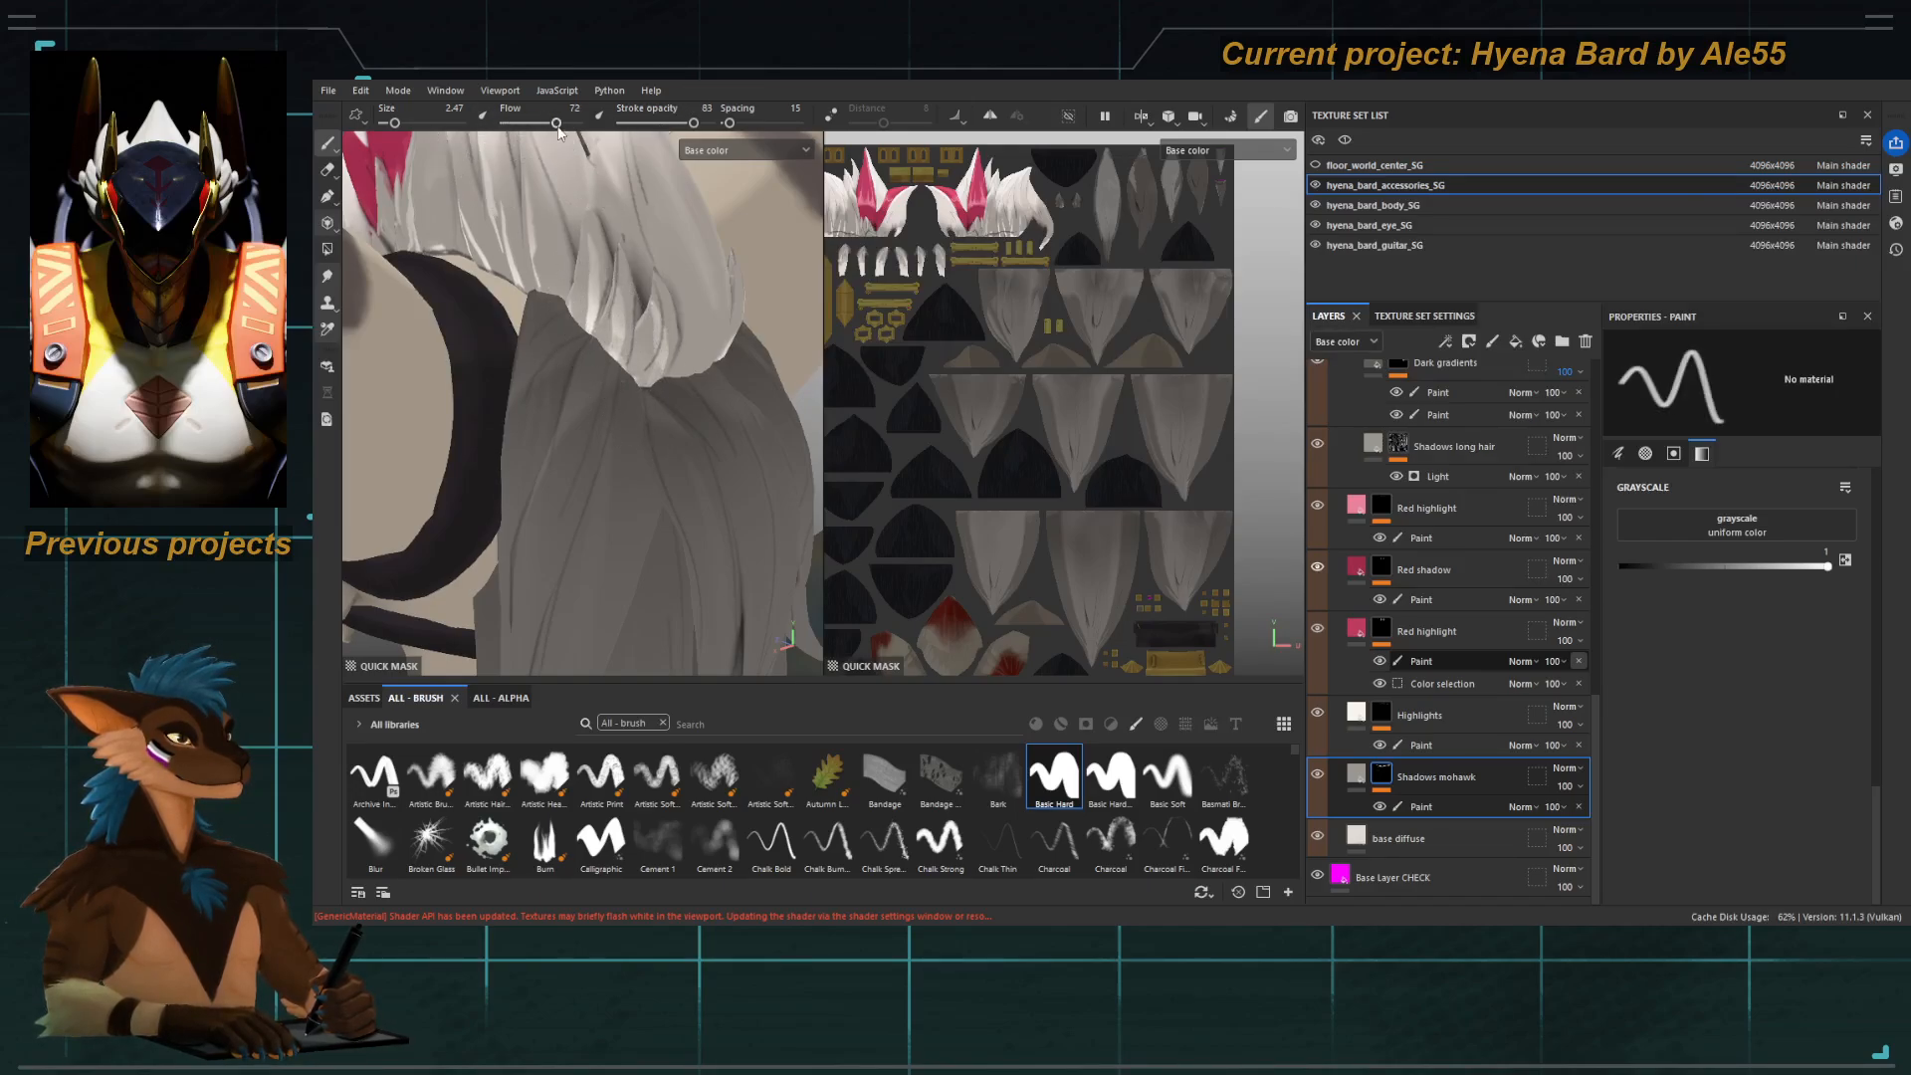
pyautogui.click(1421, 806)
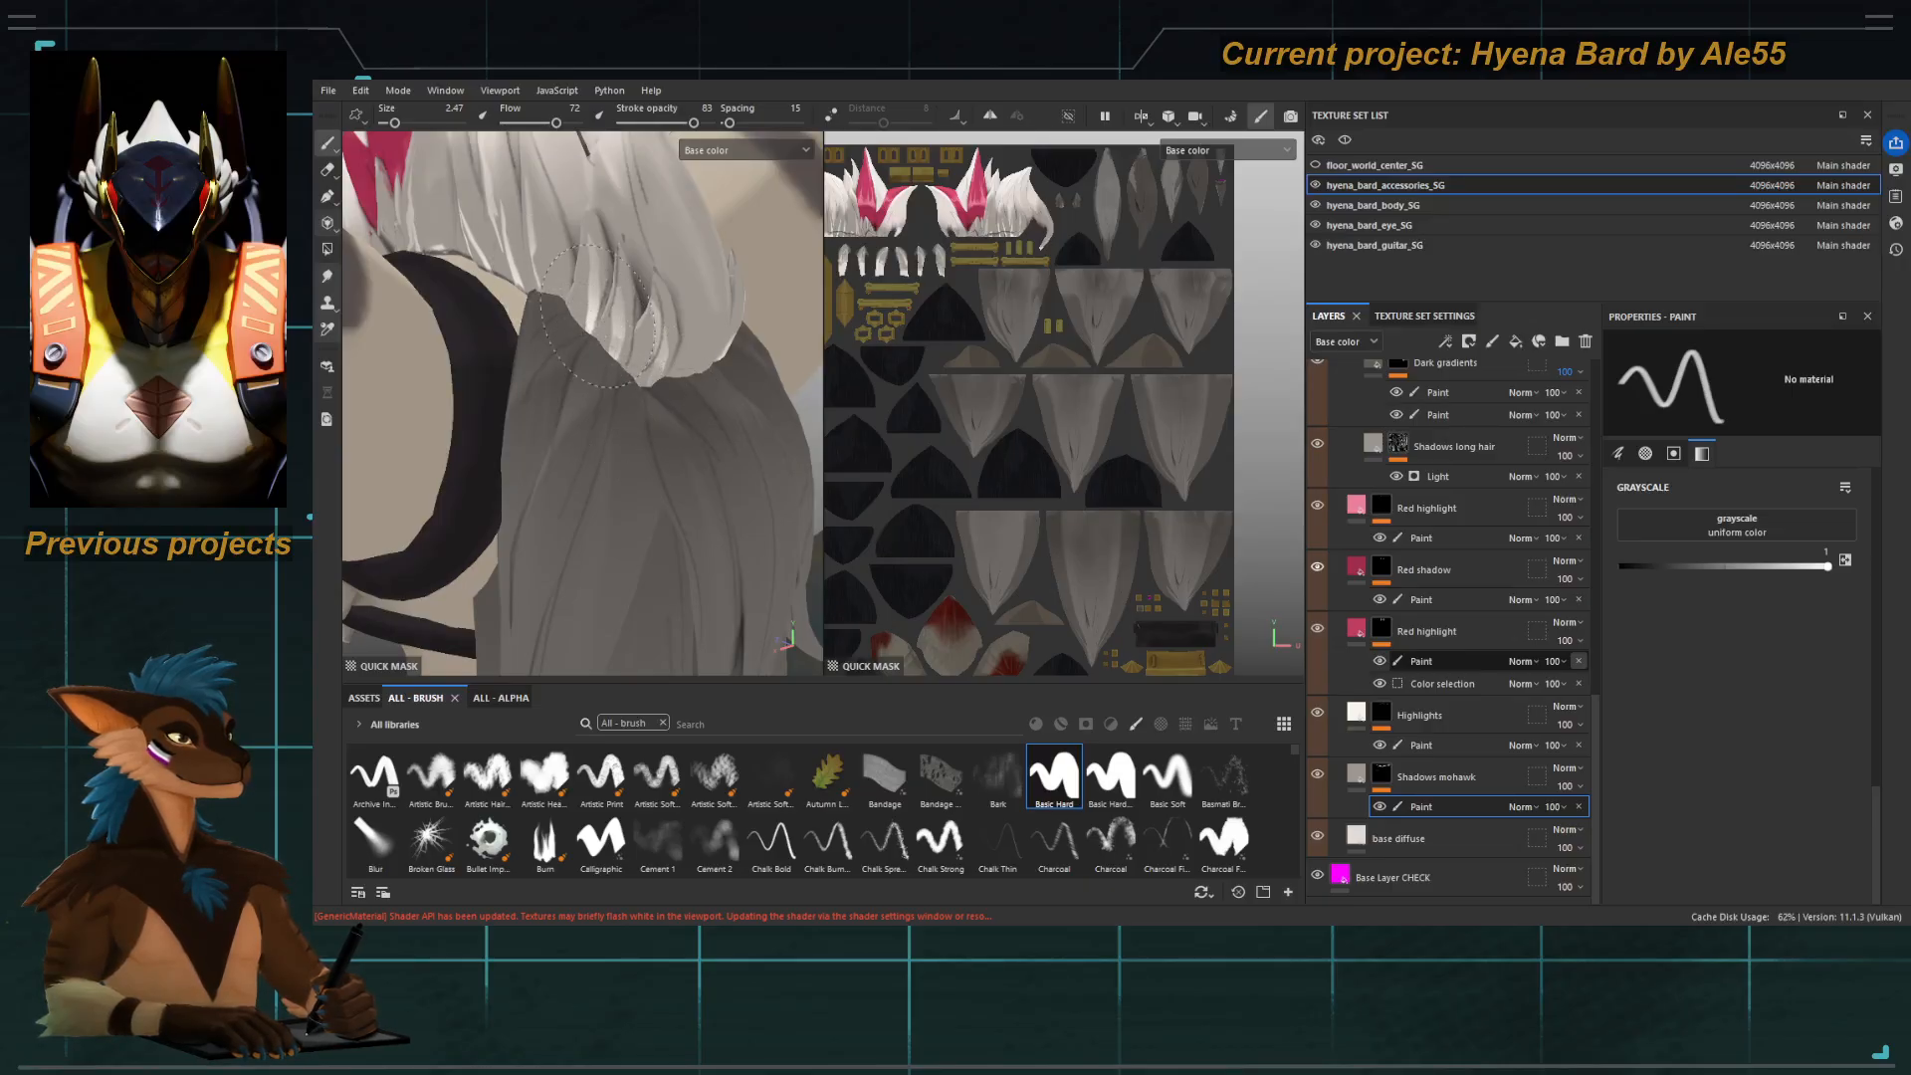
pyautogui.keyDown('alt'); pyautogui.moveTo(642, 351); pyautogui.dragTo(705, 358); pyautogui.keyUp('alt')
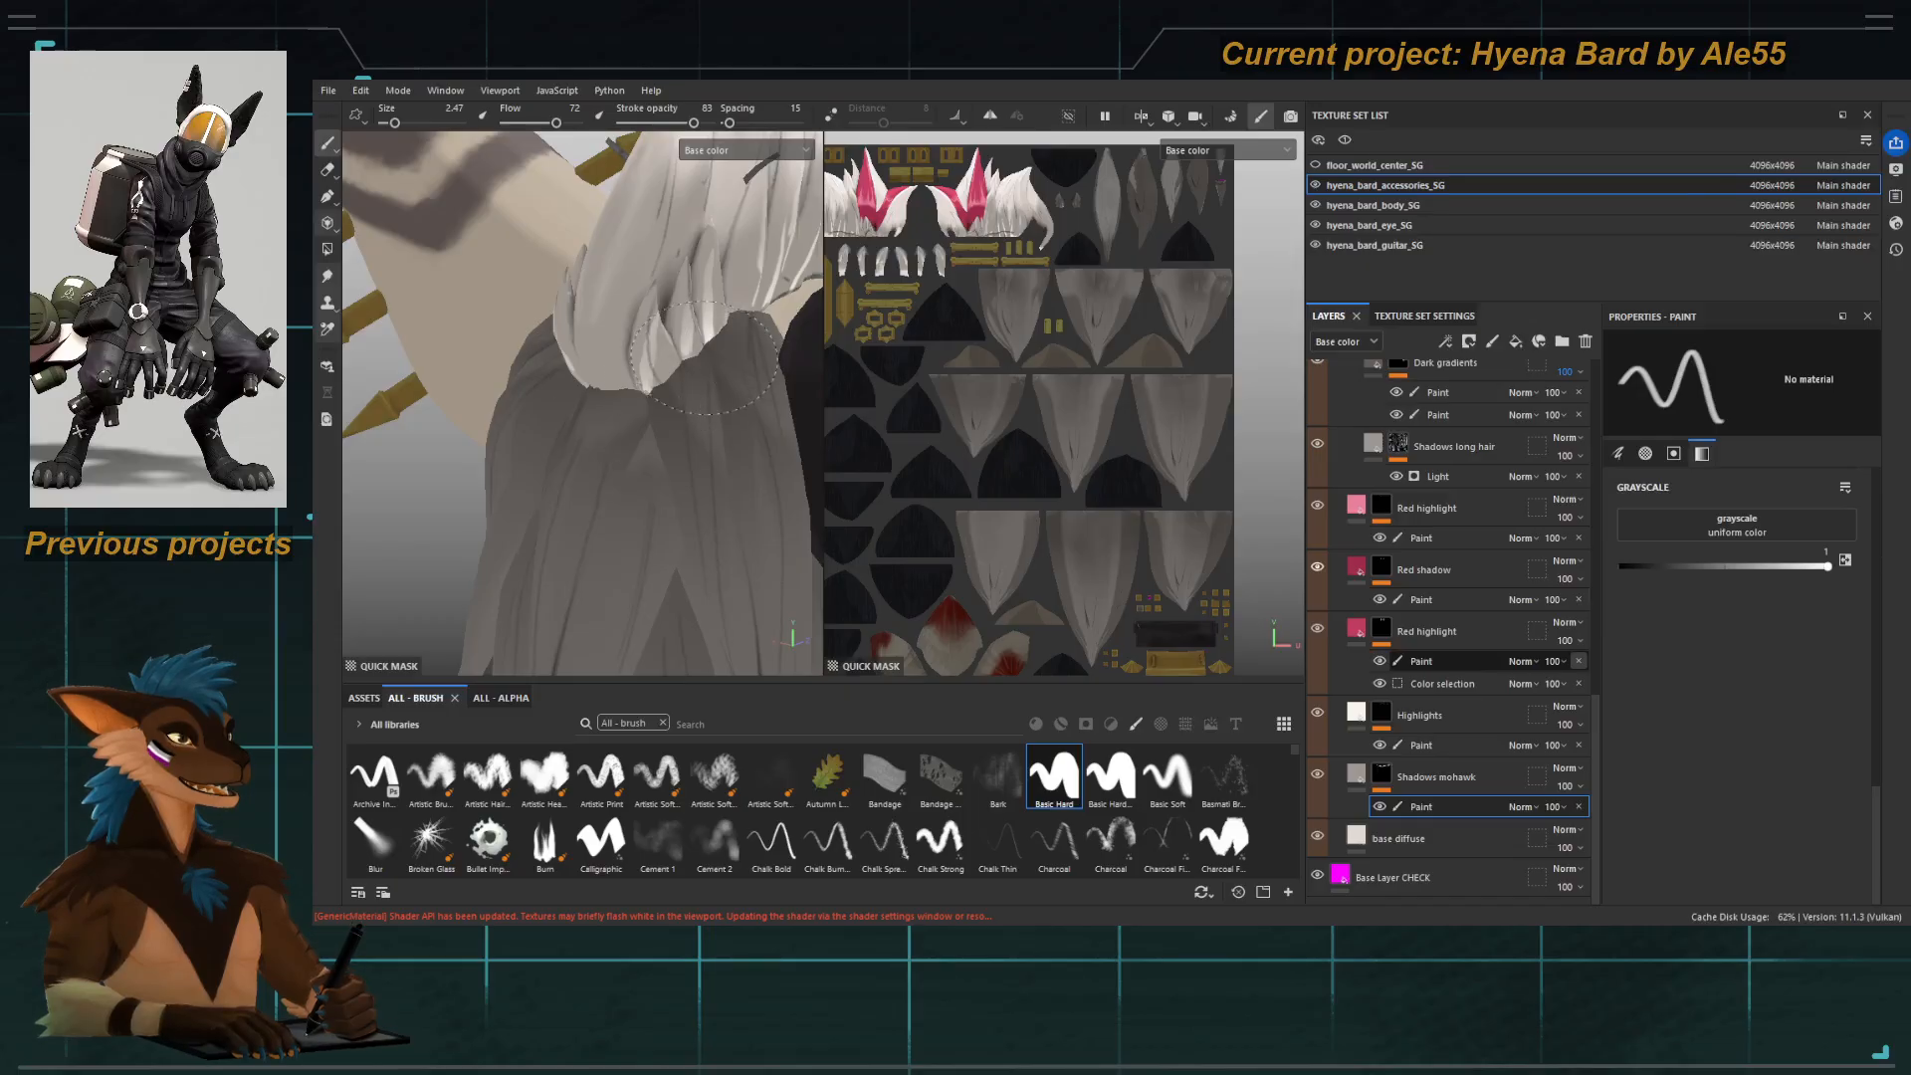
pyautogui.press('l')
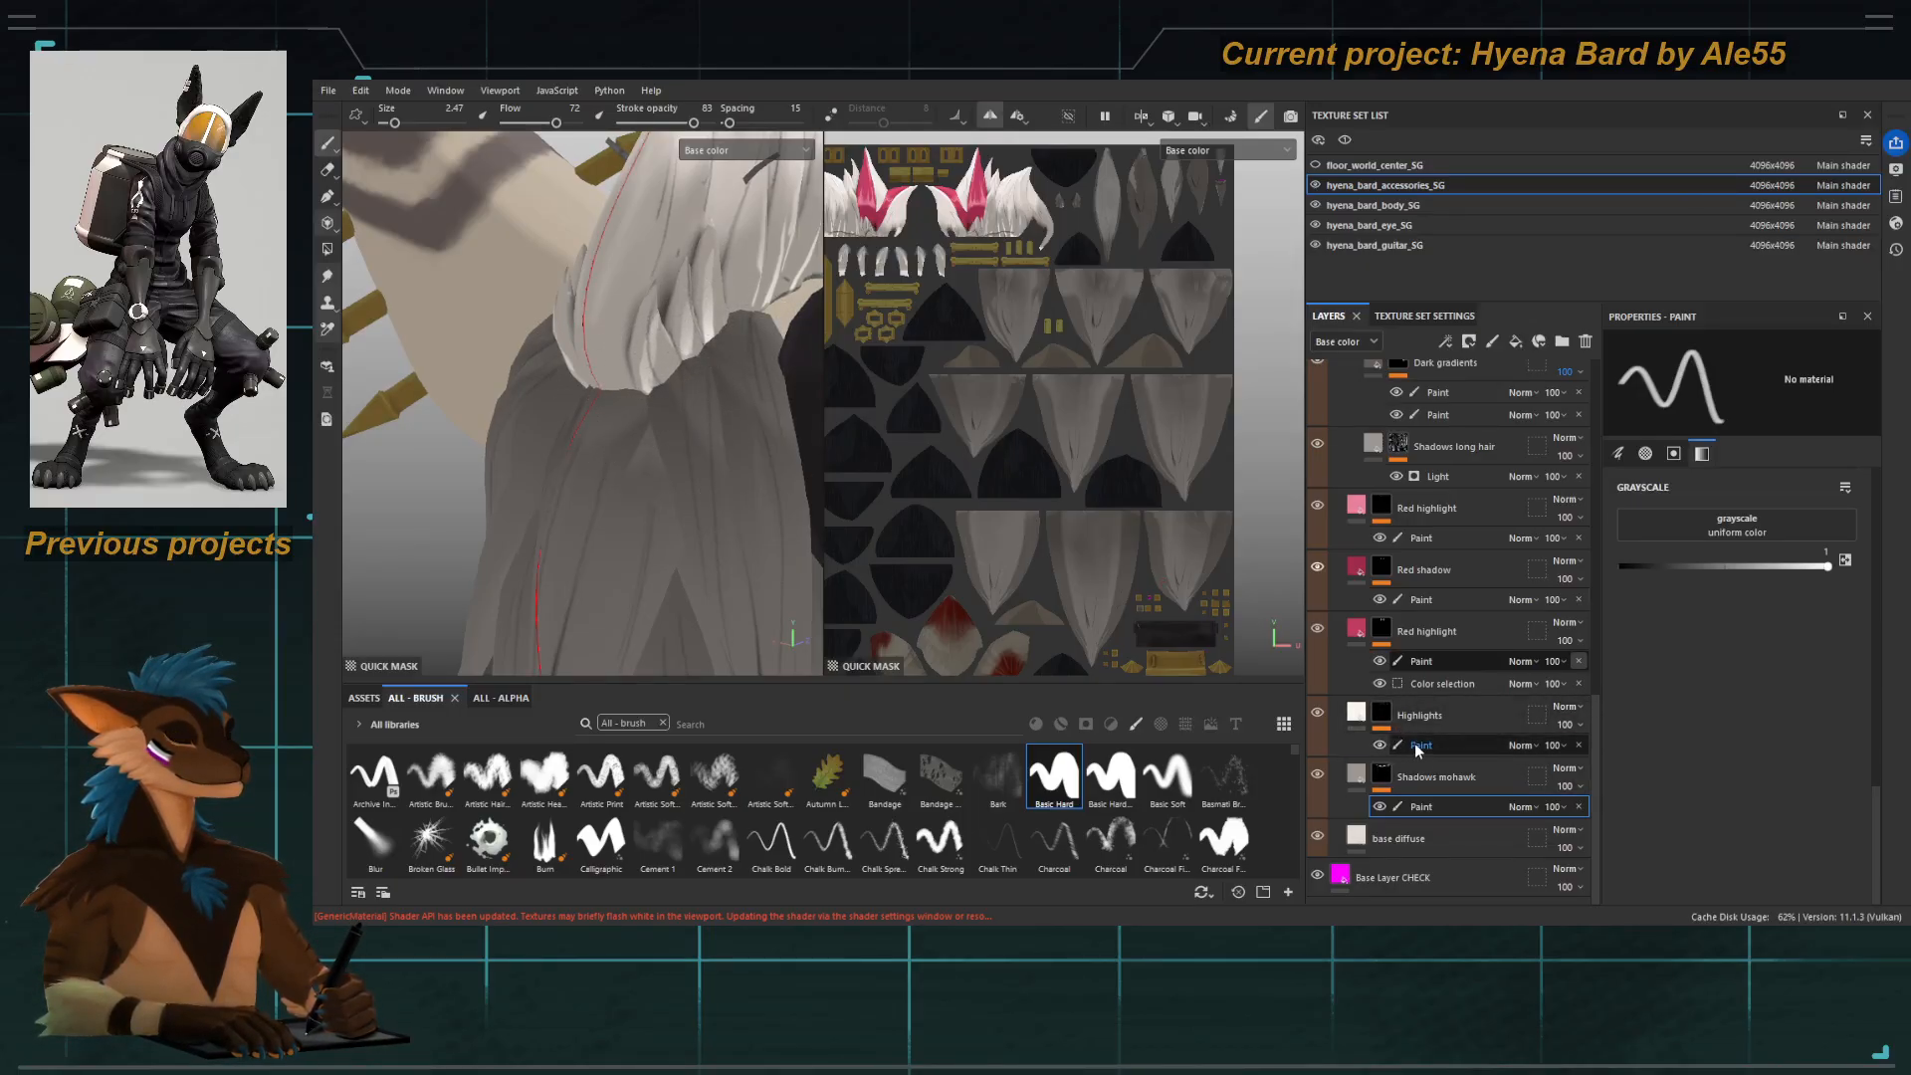
# Soften the Highlights paint at the mohawk's lower end with grayscale 0, stroke opacity 26 and flow 24, and exit the Quick mask.
pyautogui.click(1319, 737)
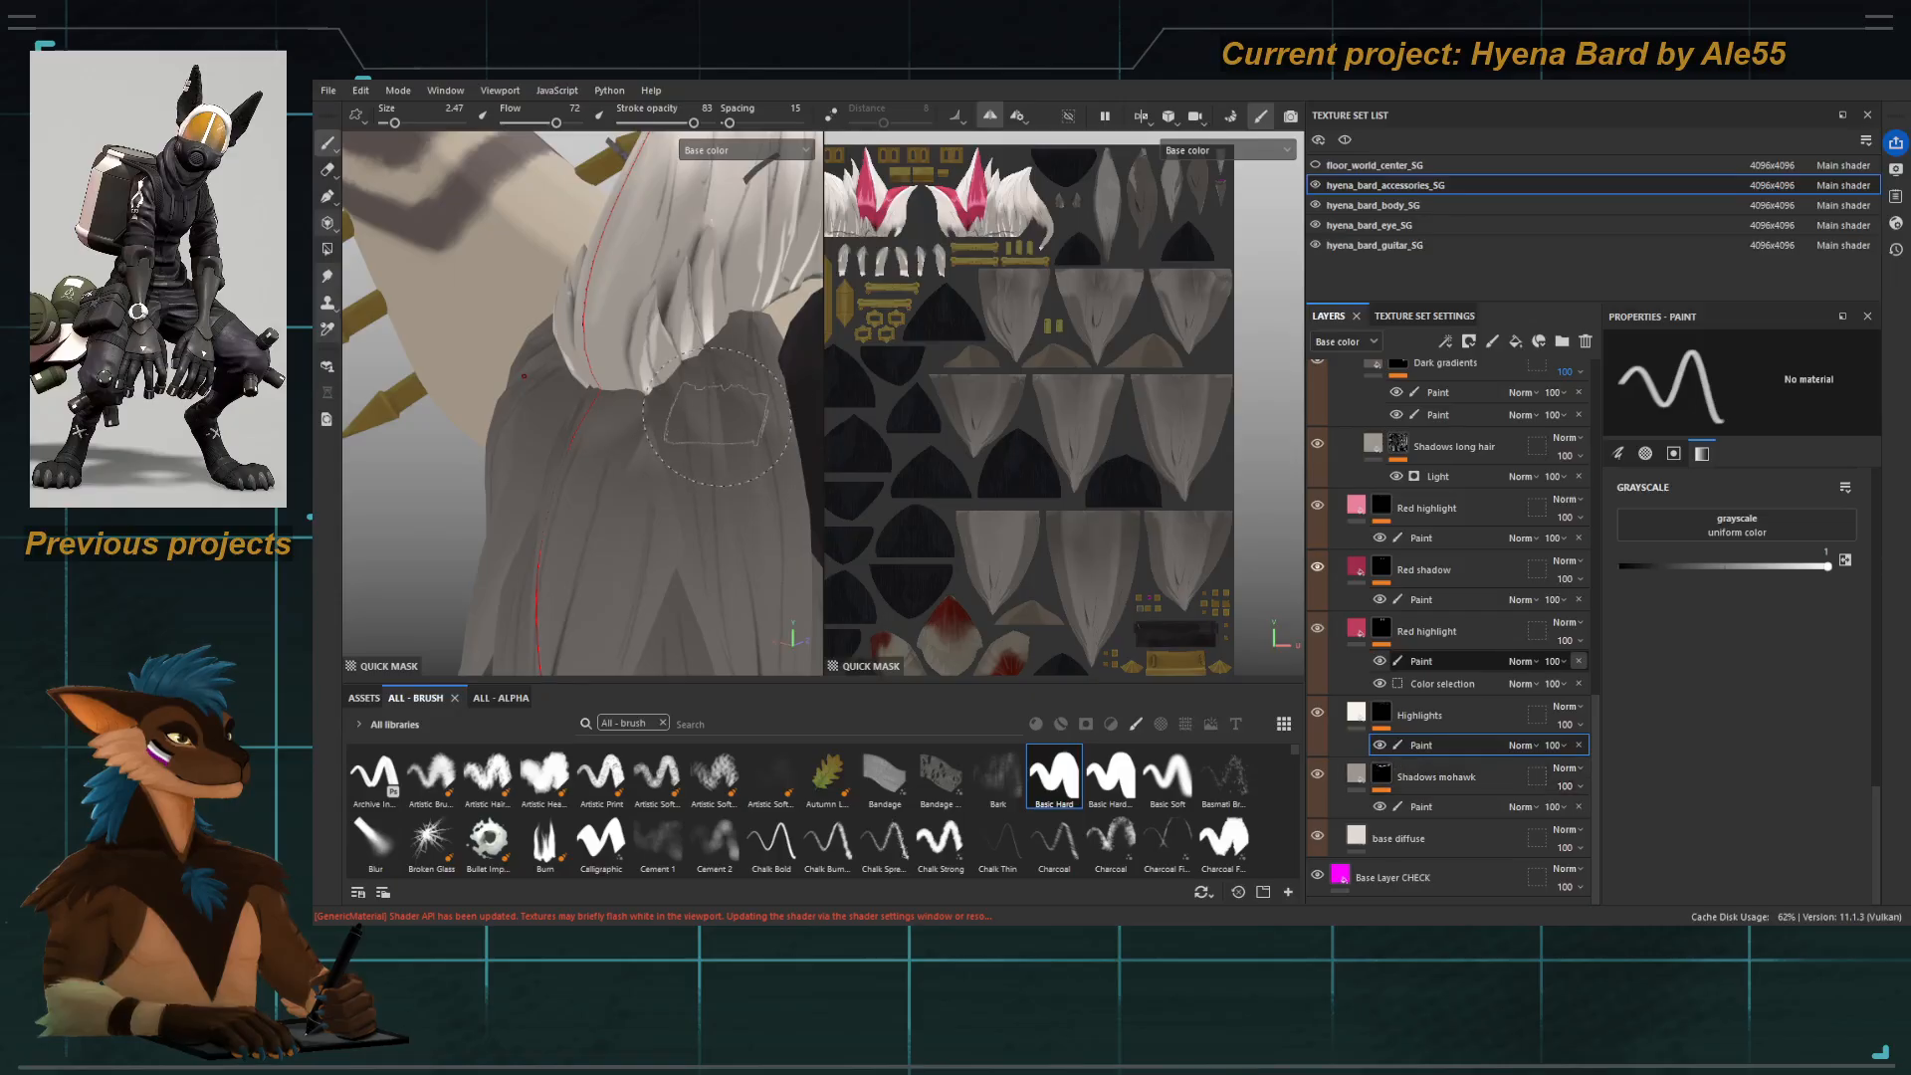
pyautogui.click(644, 122)
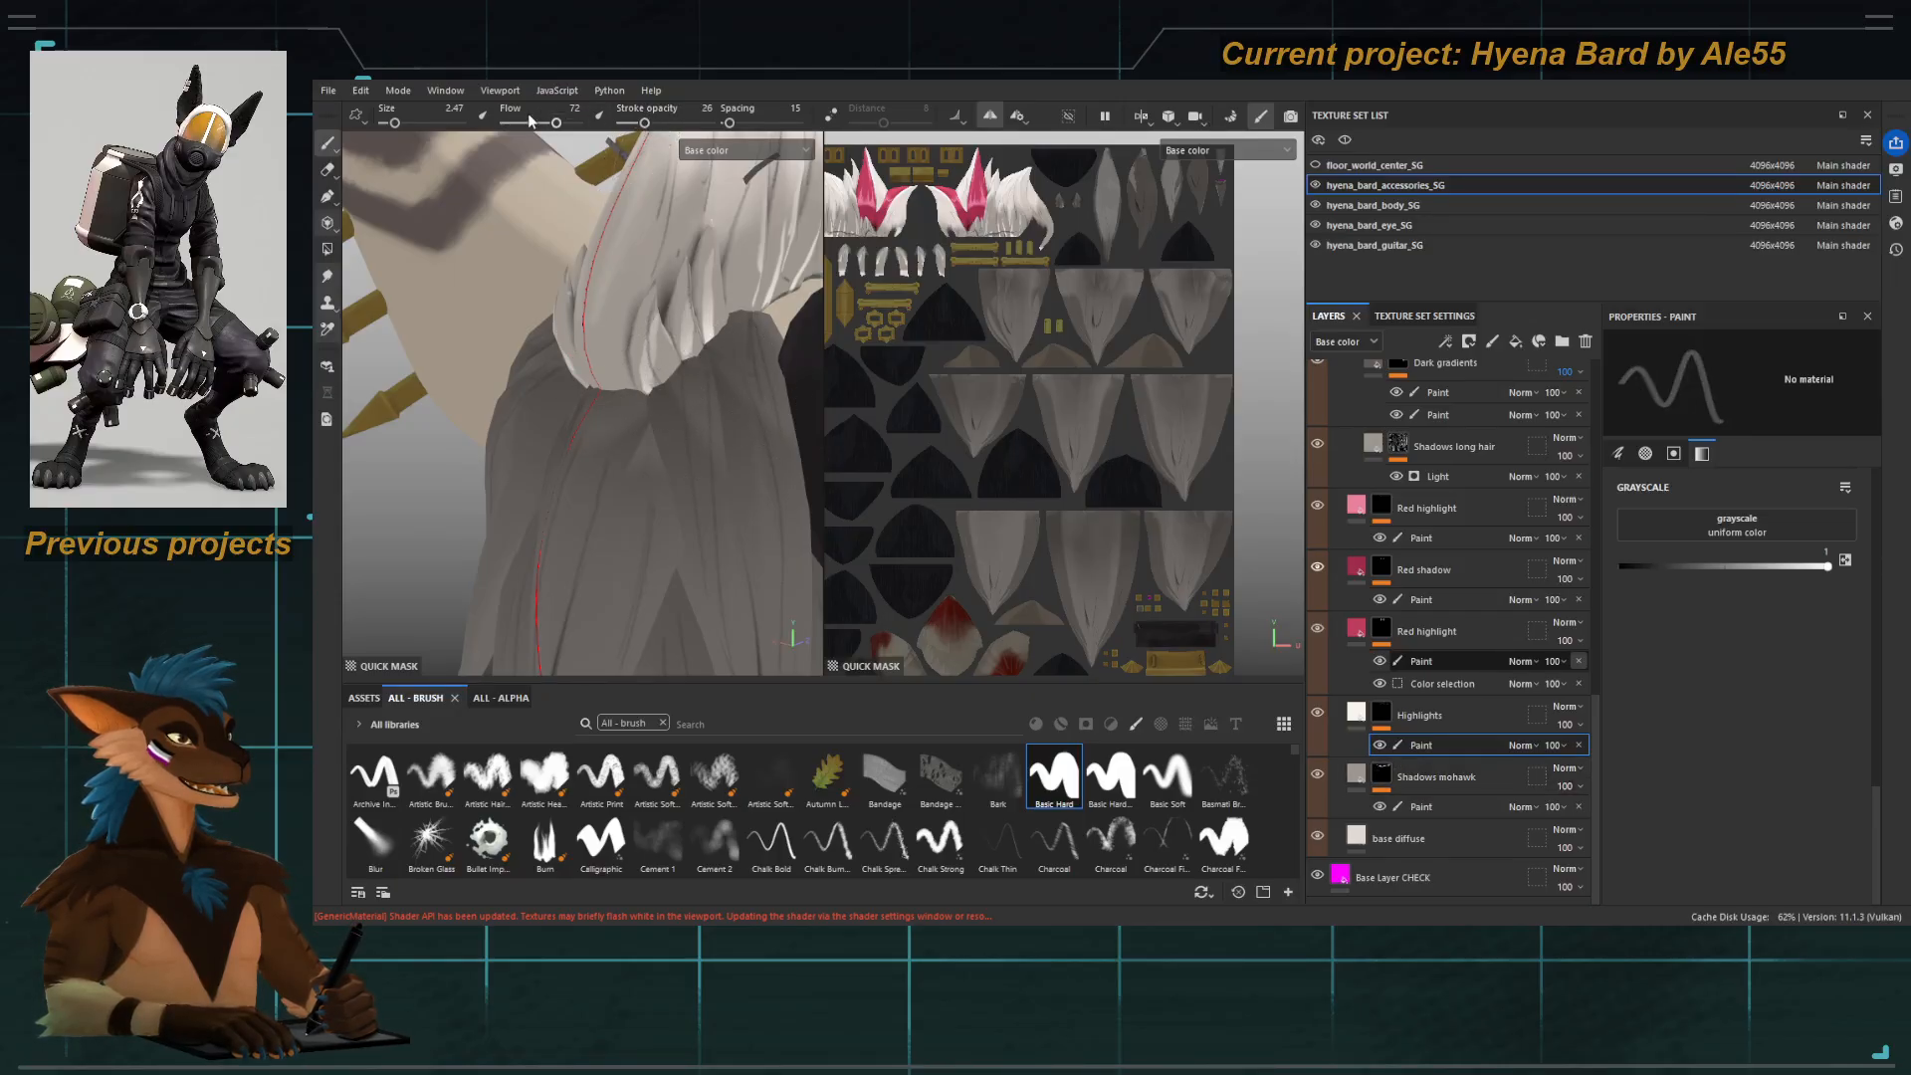
pyautogui.click(523, 122)
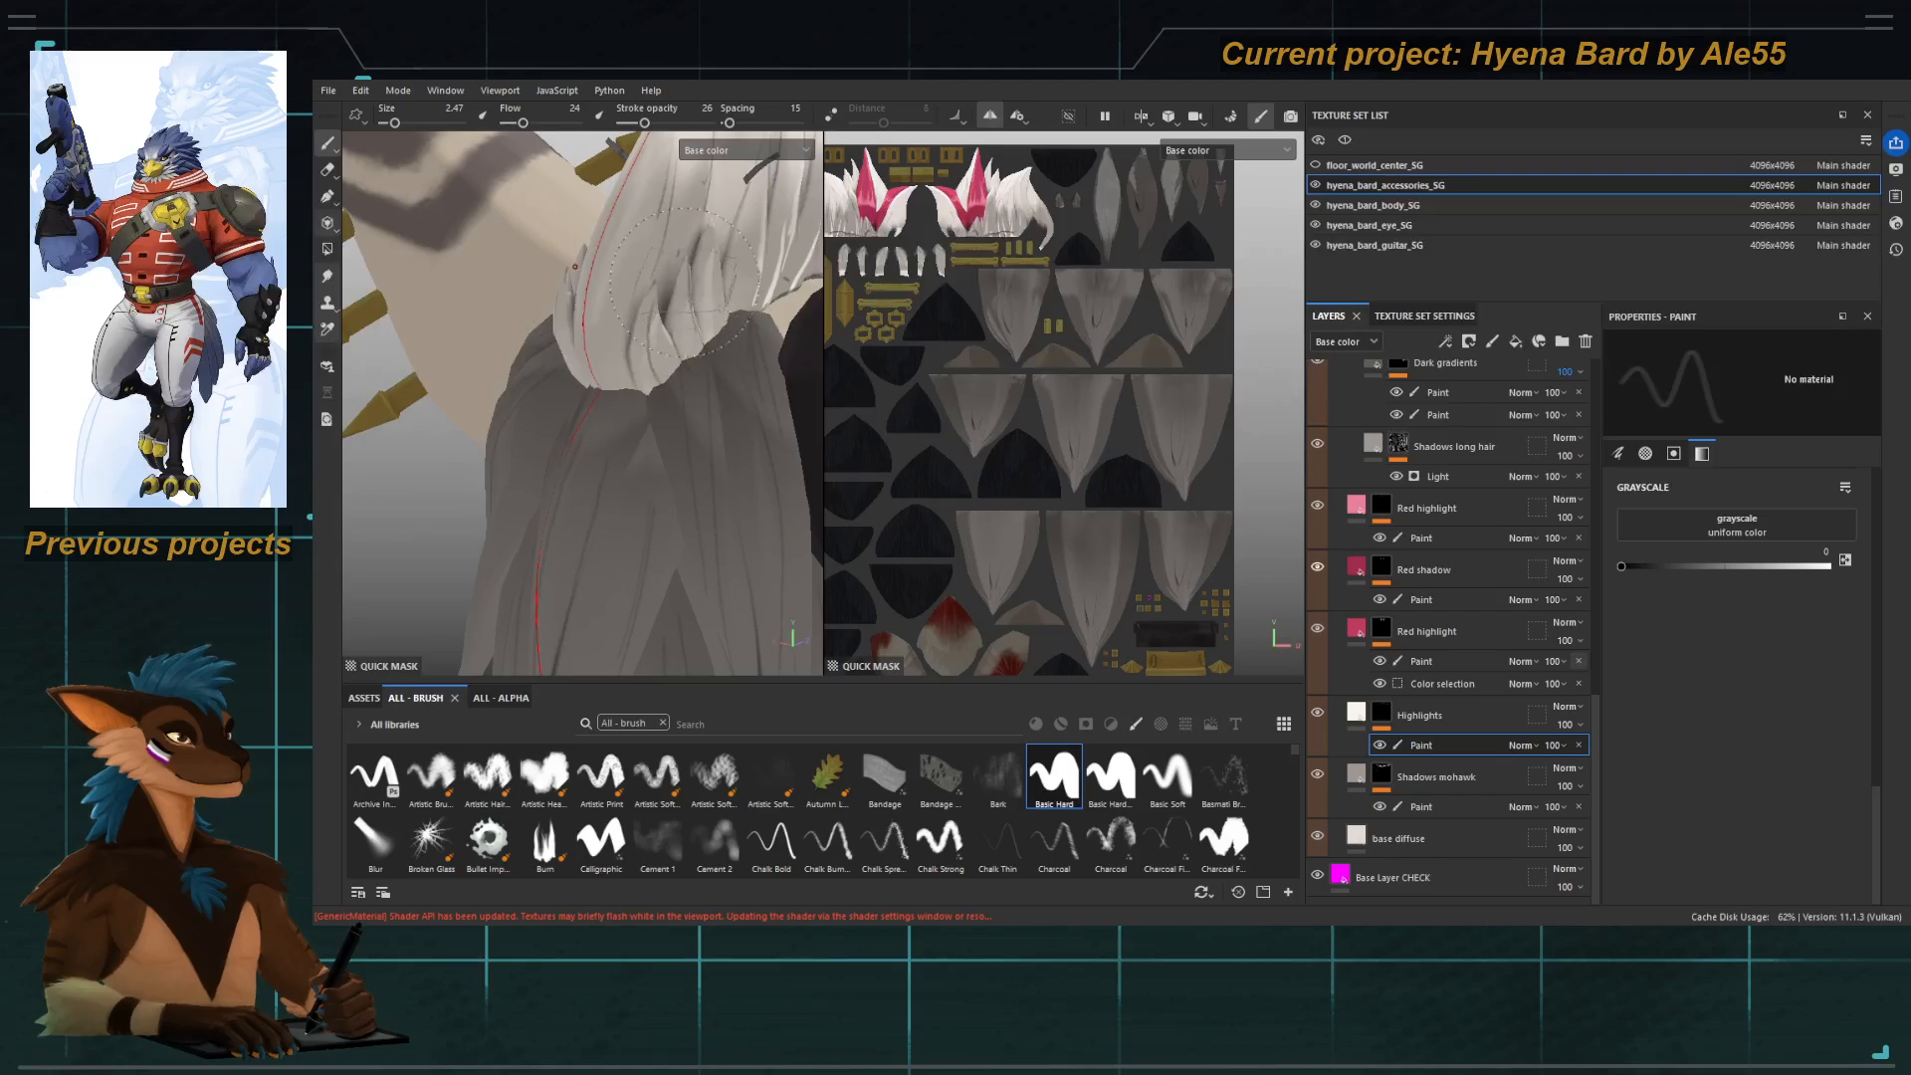
pyautogui.press('u')
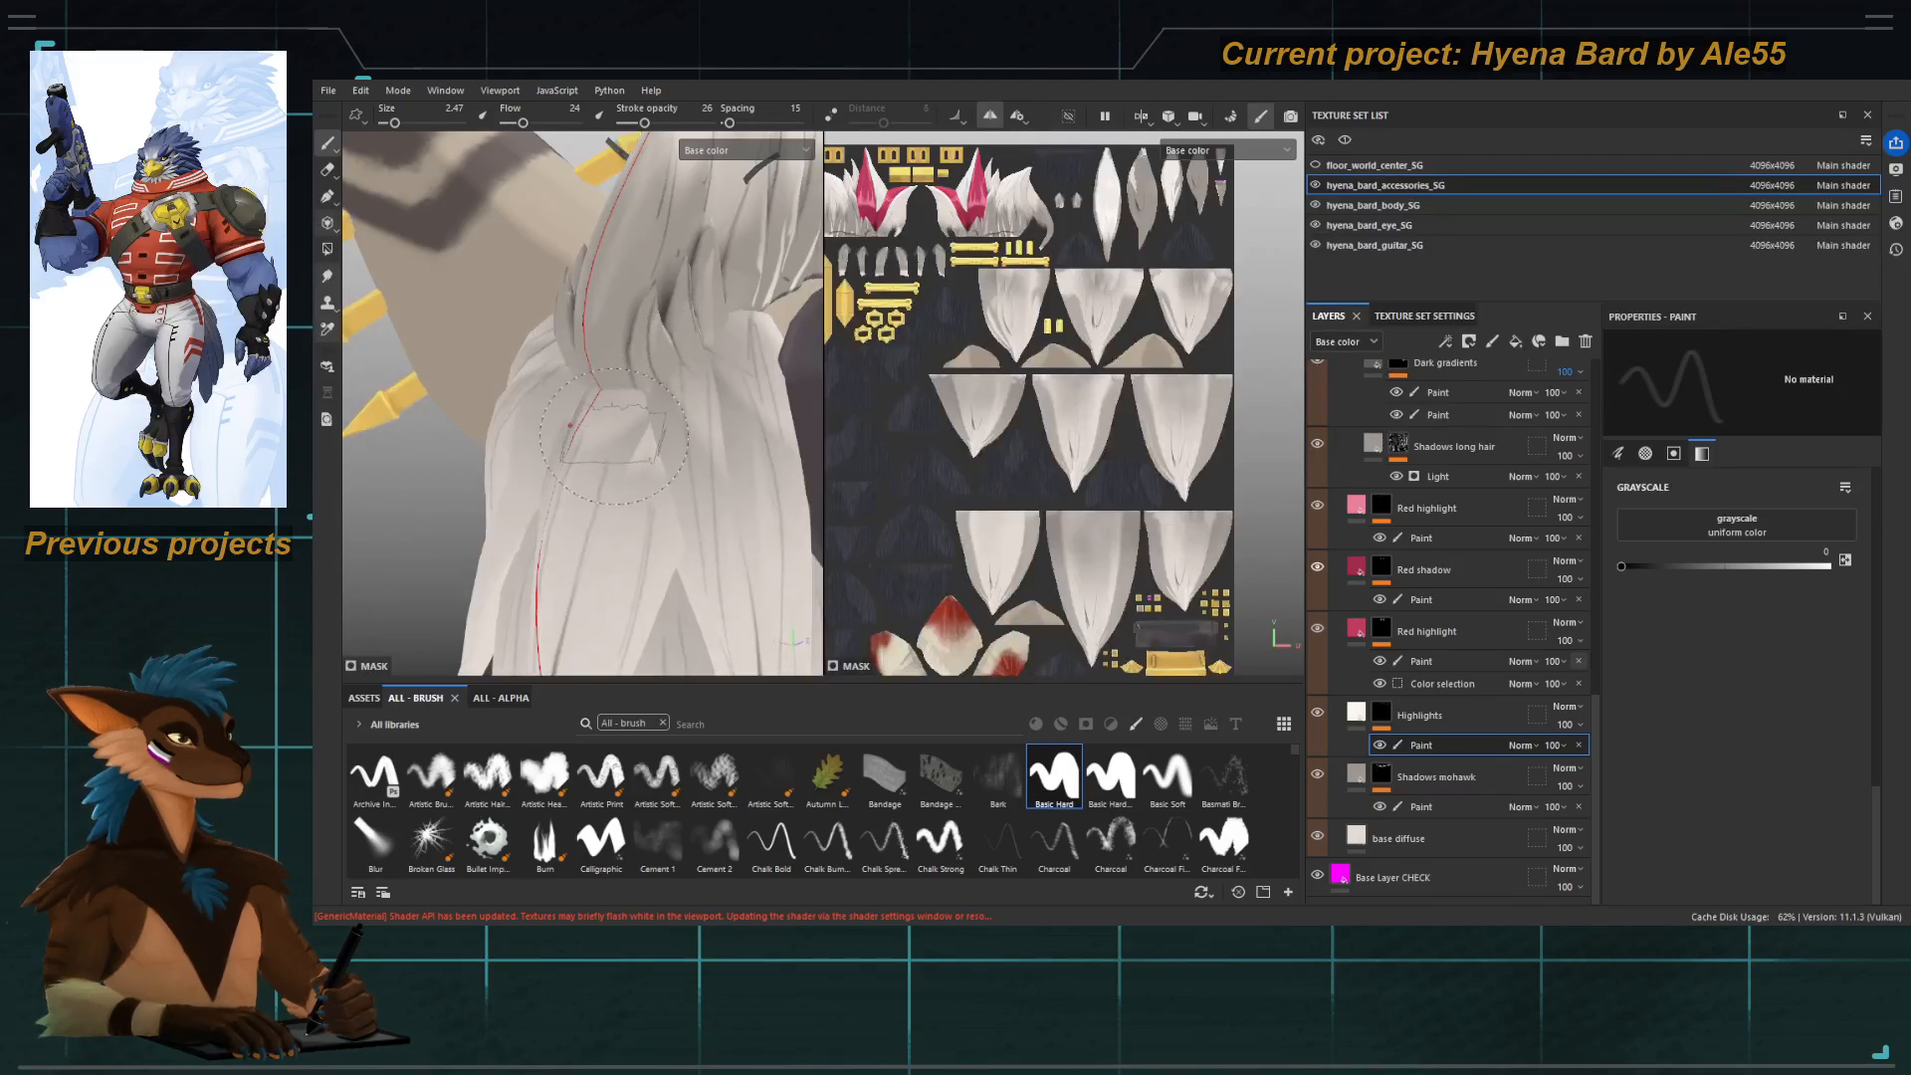
# Compare the back hair with the Fake Light instance layer hidden and shown.
pyautogui.keyDown('alt'); pyautogui.moveTo(616, 424); pyautogui.dragTo(671, 453); pyautogui.keyUp('alt')
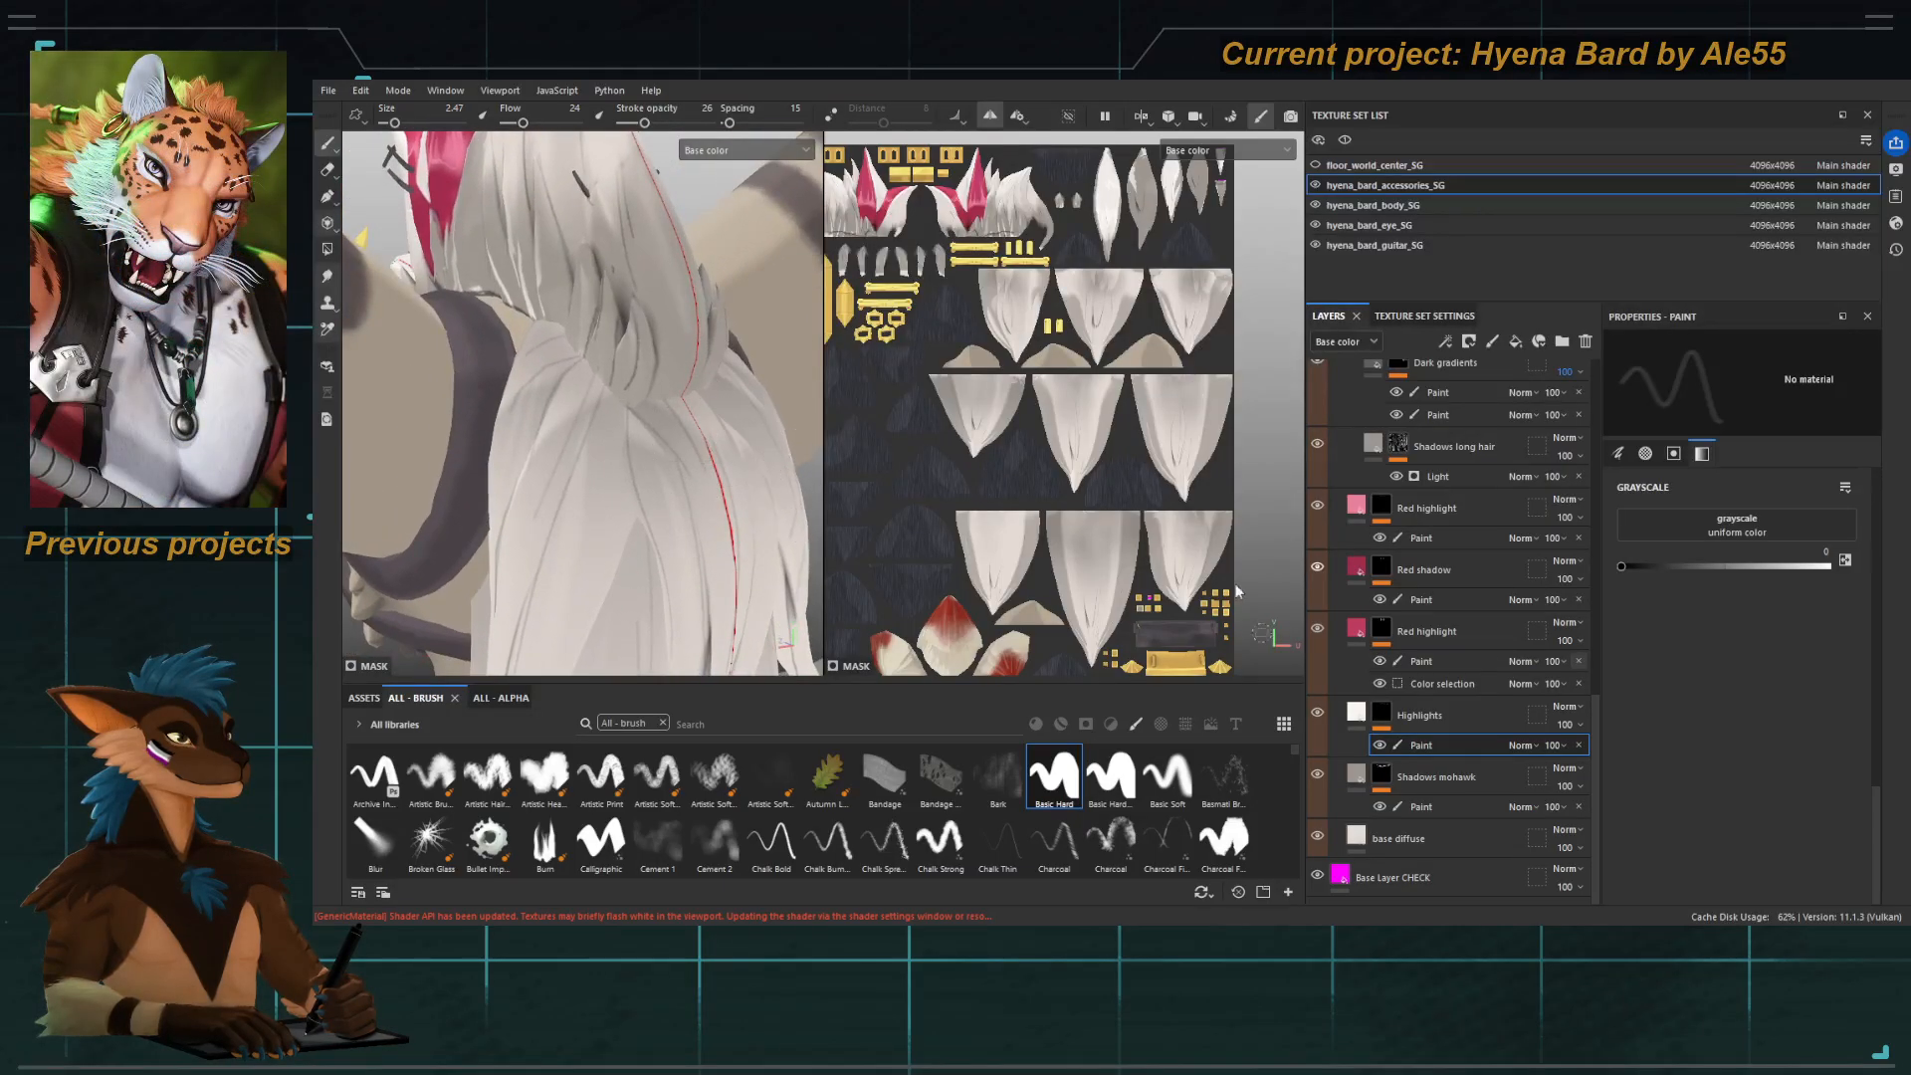
pyautogui.scroll(5, 1406, 534)
pyautogui.scroll(6, 1394, 498)
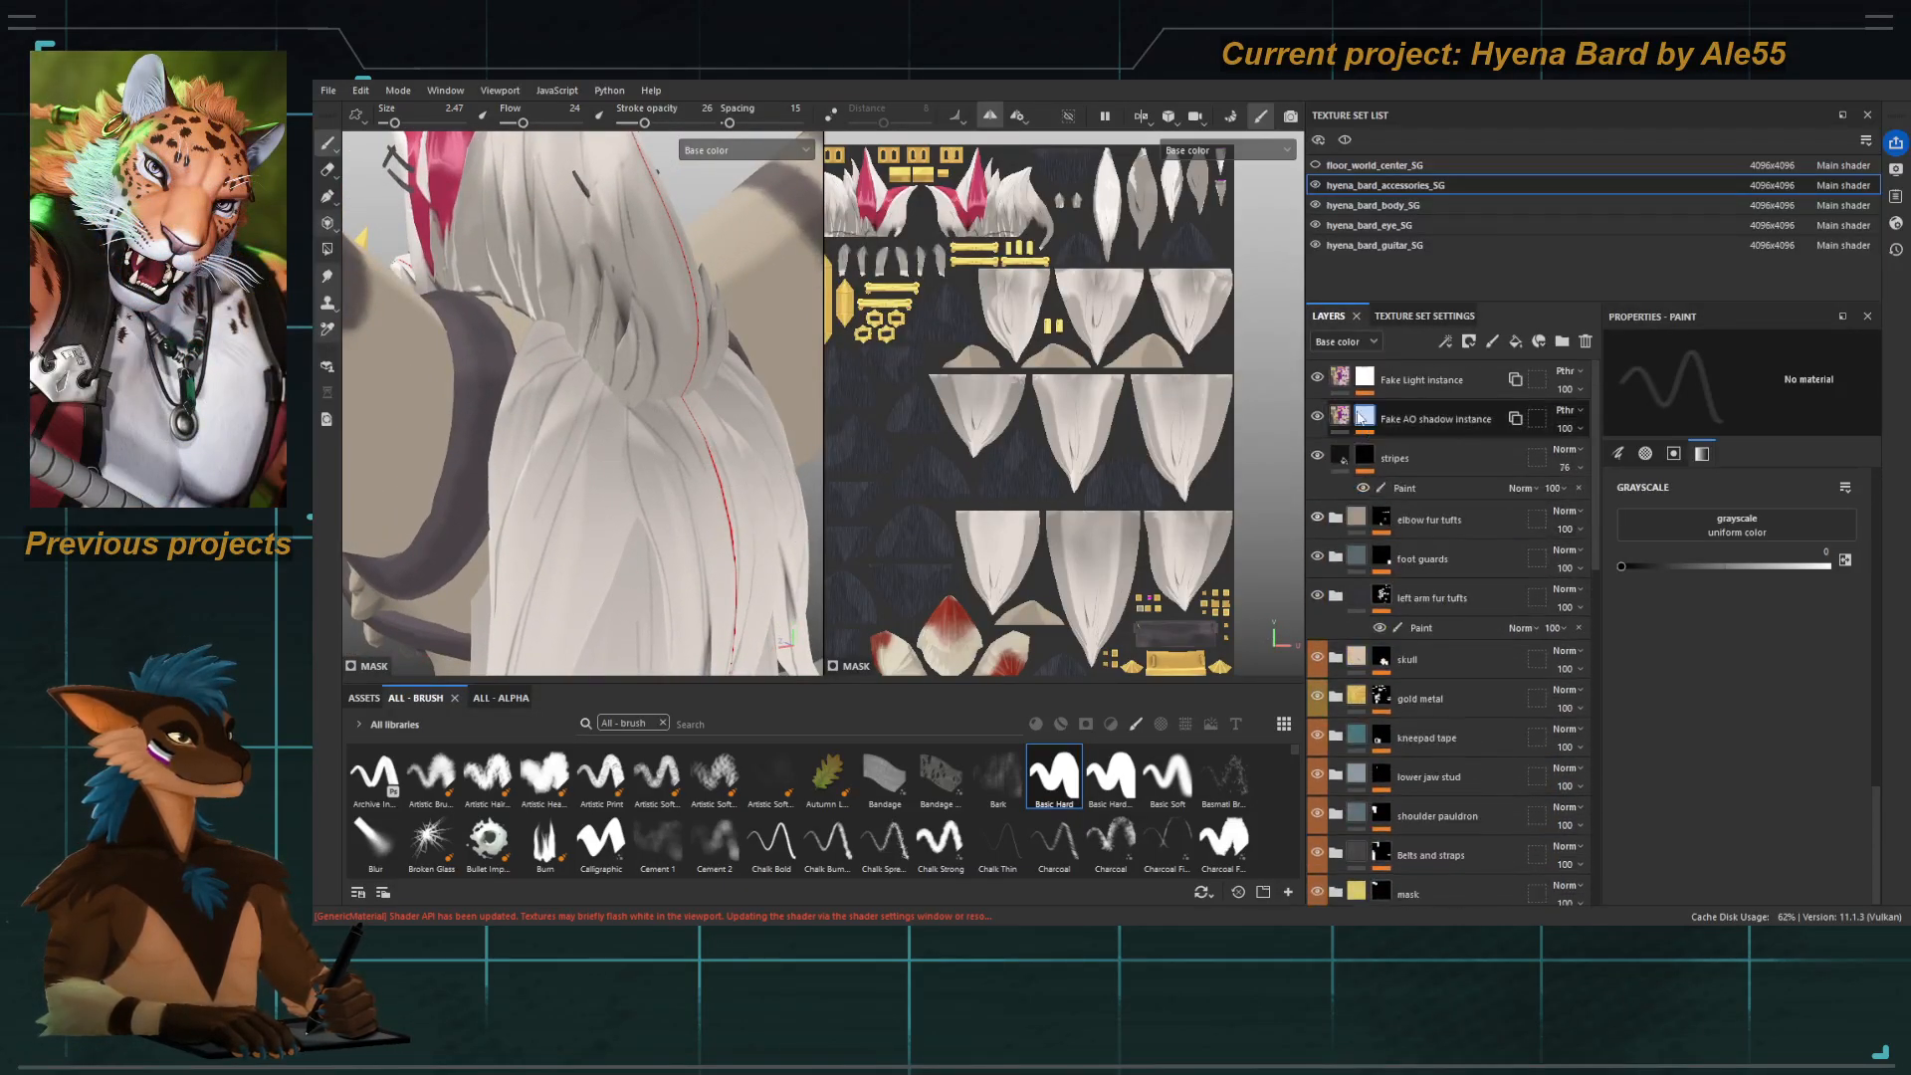
pyautogui.click(1314, 380)
pyautogui.click(1316, 380)
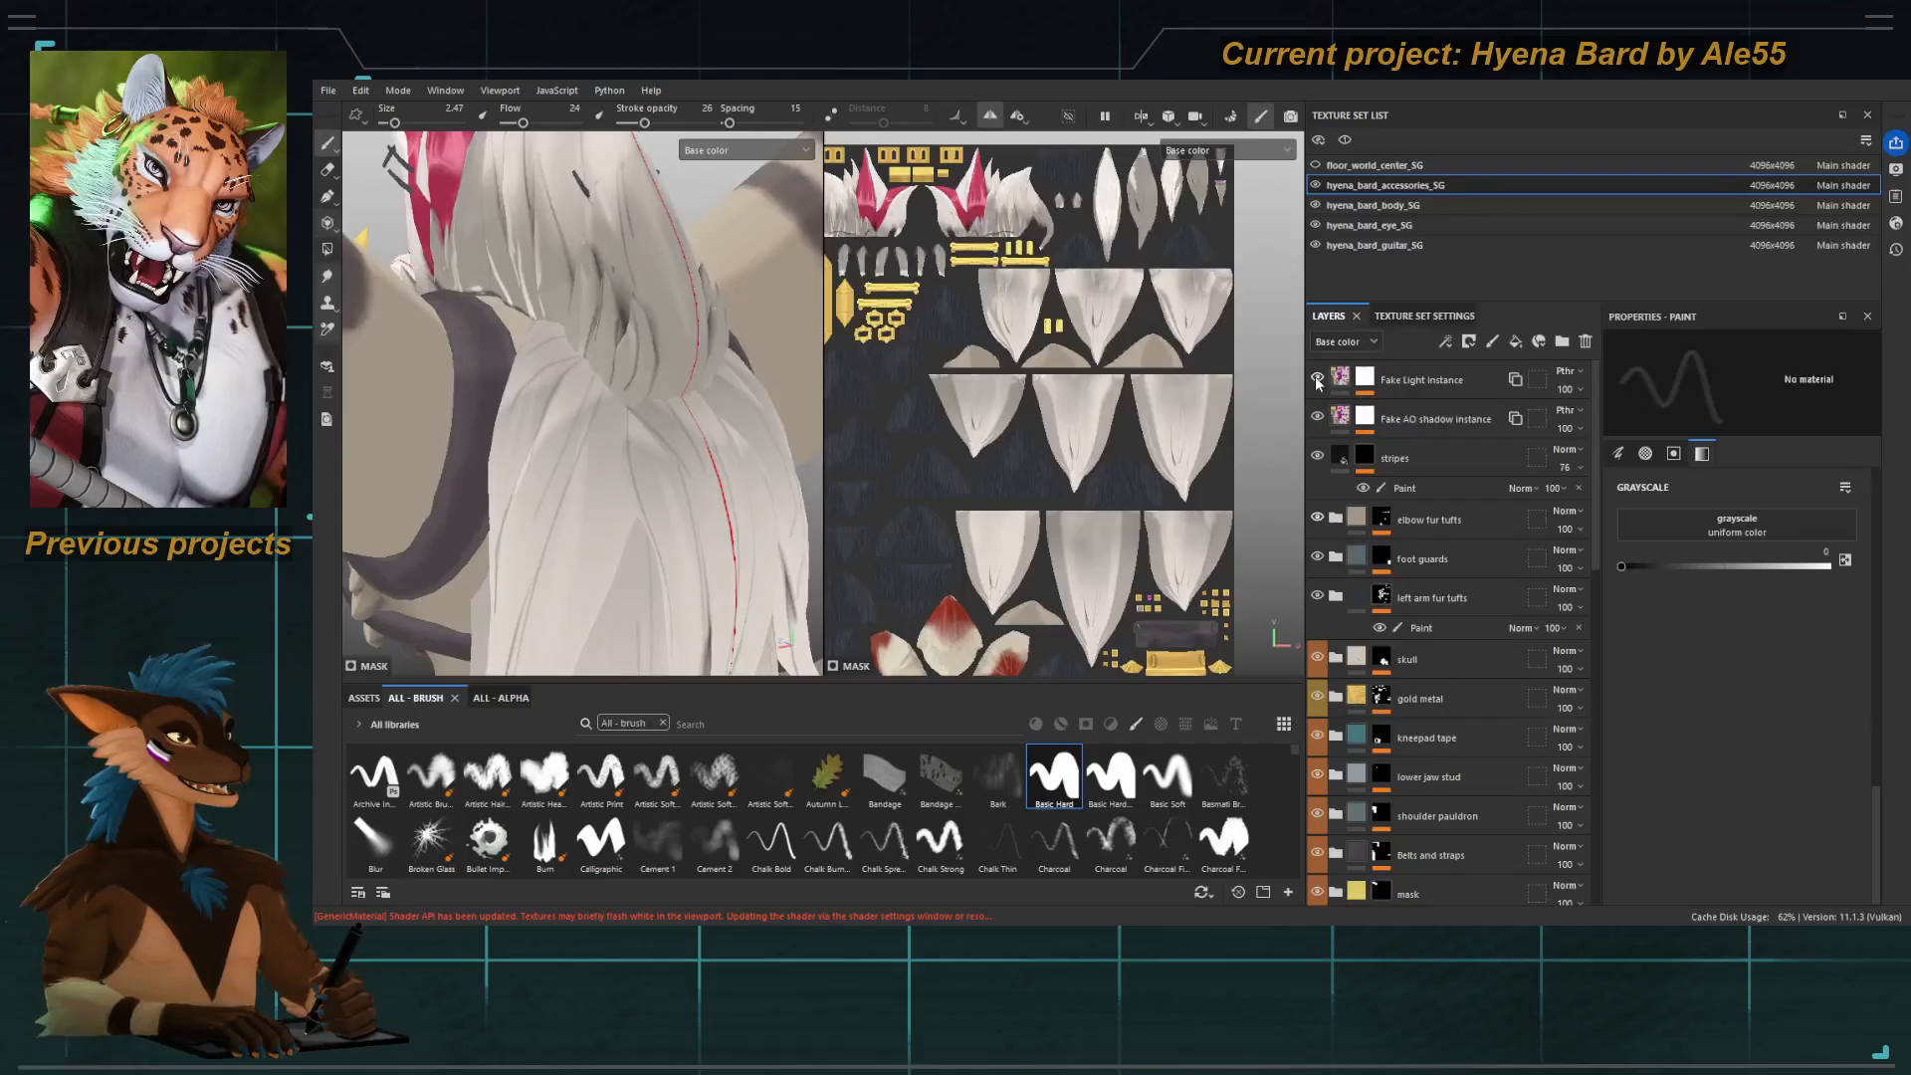
pyautogui.click(1316, 379)
pyautogui.click(1316, 379)
# Add a Paint effect to the Fake Light instance mask and soften it on the hair beneath the mohawk with grayscale 0.
pyautogui.click(1365, 380)
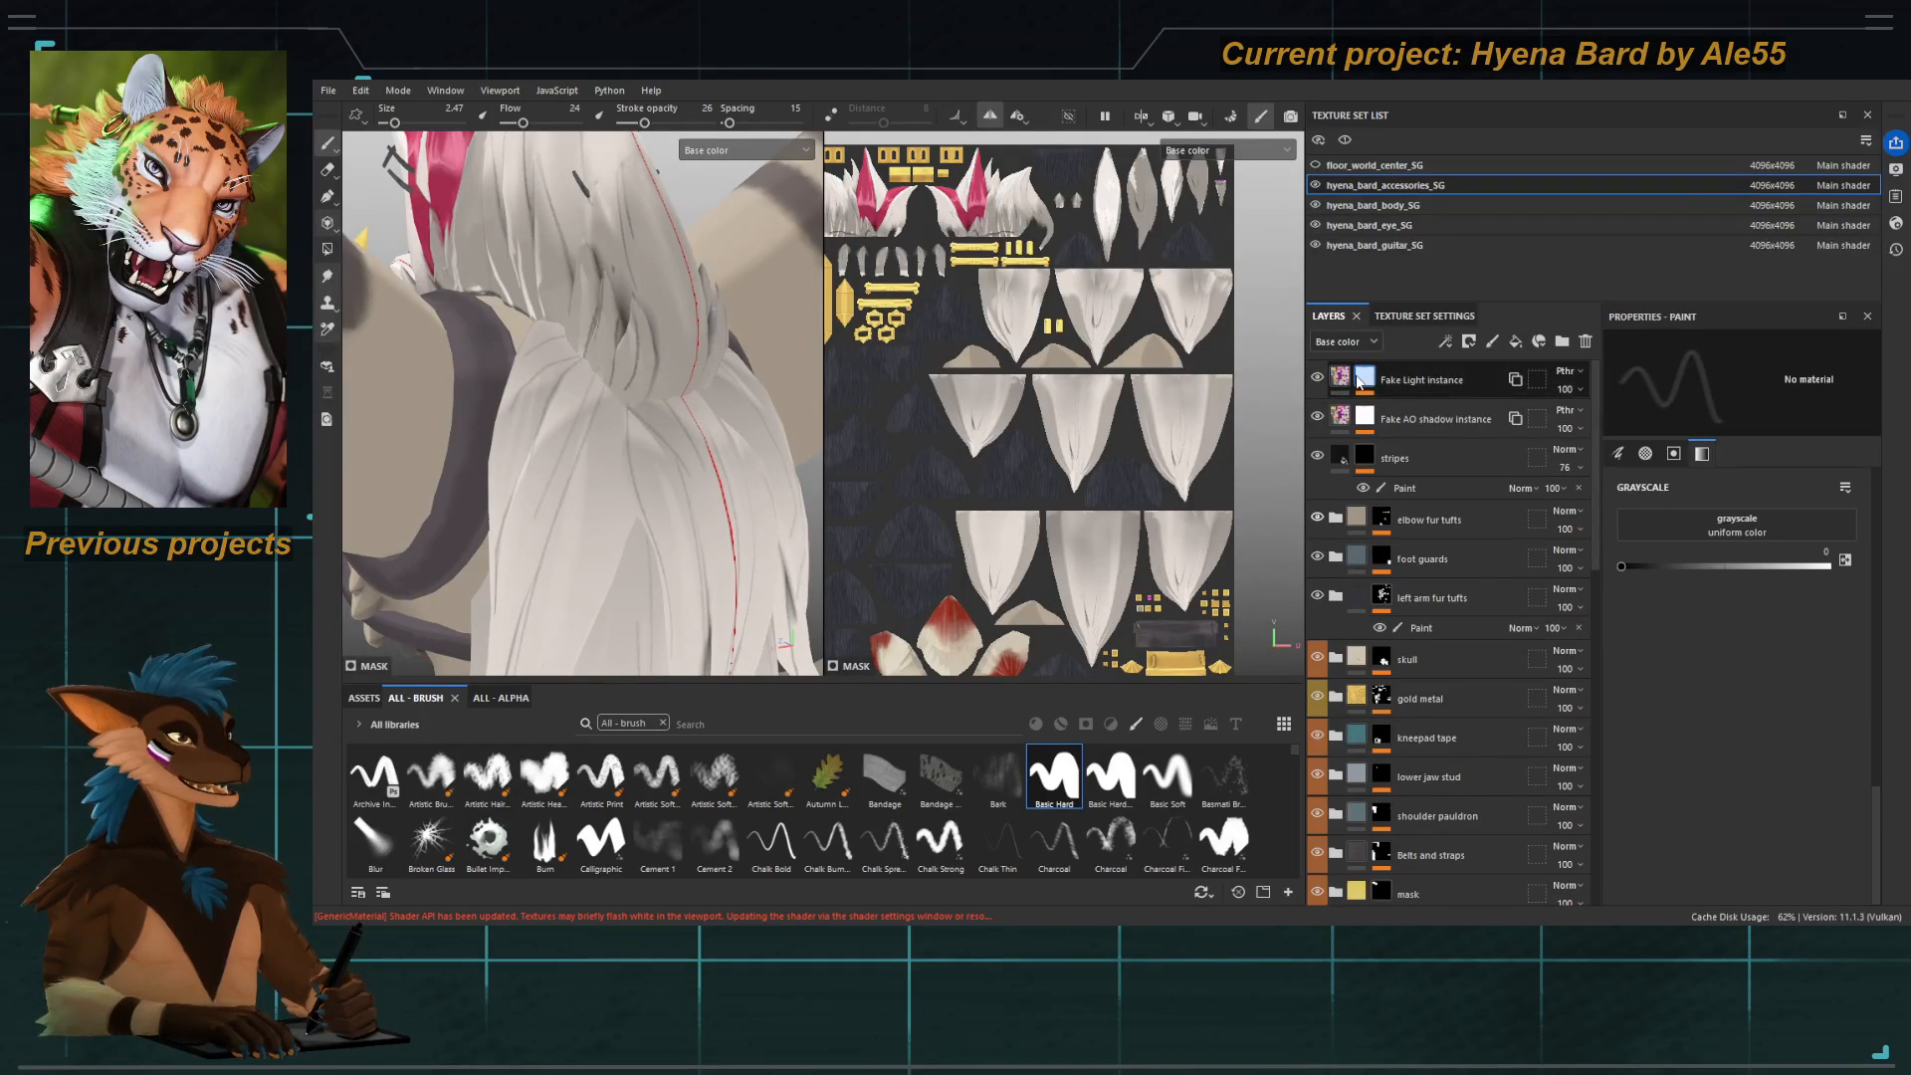
pyautogui.moveTo(537, 383)
pyautogui.keyDown('alt'); pyautogui.mouseDown()
pyautogui.moveTo(571, 403)
pyautogui.moveTo(550, 333)
pyautogui.mouseUp(); pyautogui.keyUp('alt')
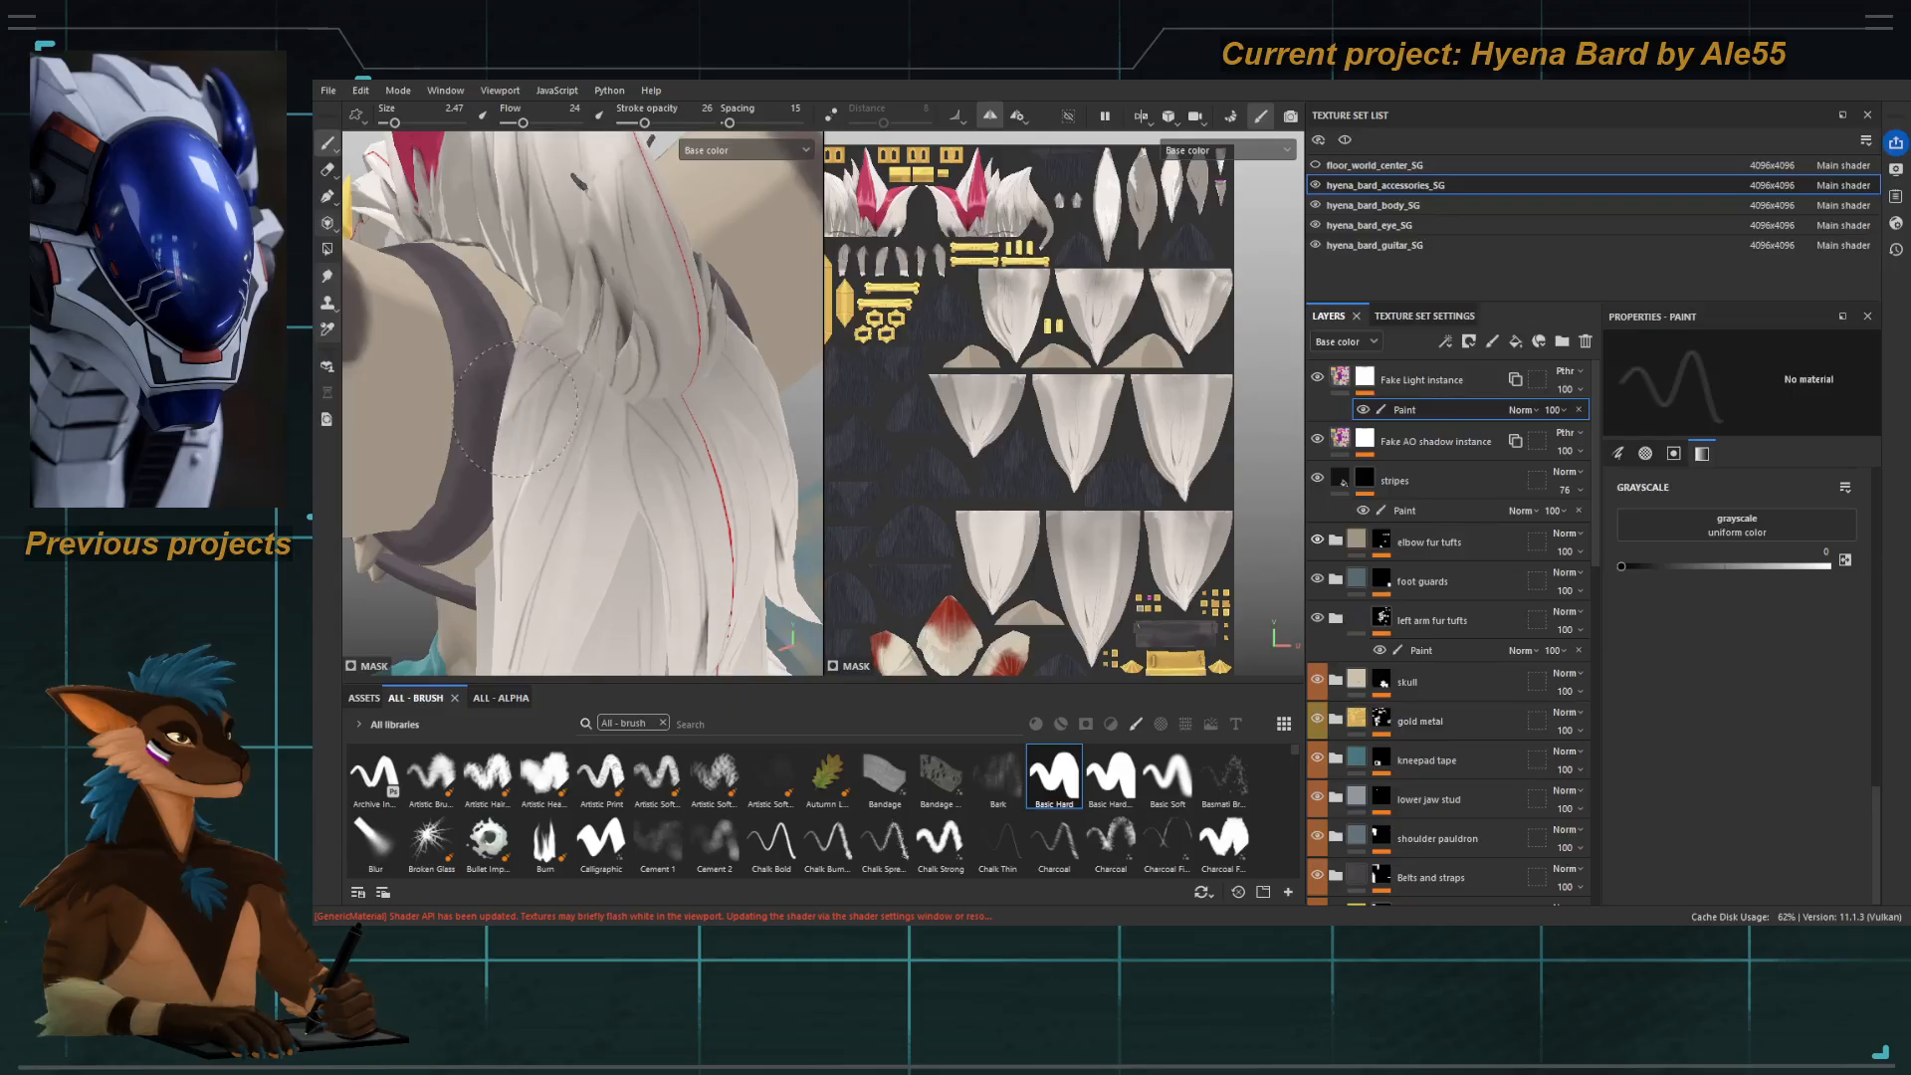
pyautogui.keyDown('alt'); pyautogui.moveTo(559, 383); pyautogui.dragTo(530, 324); pyautogui.keyUp('alt')
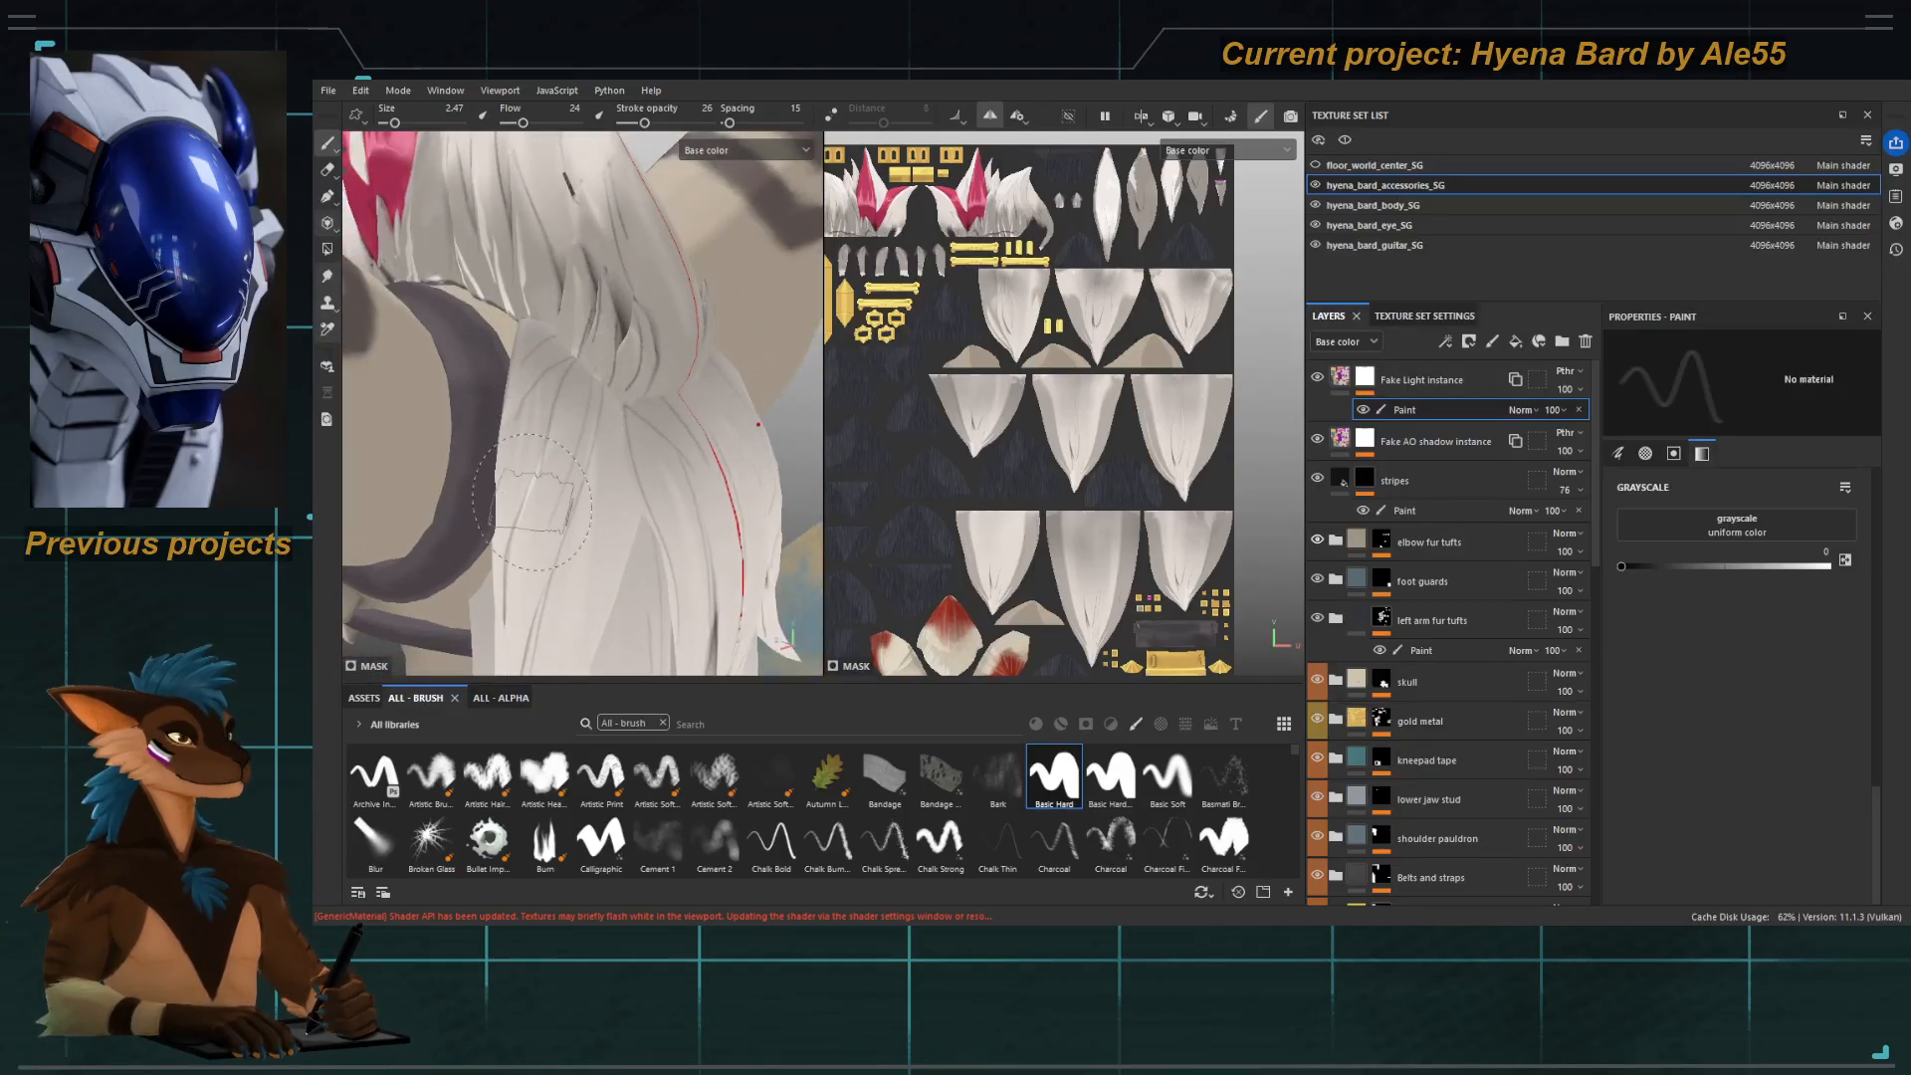
# Check how the hair reads on the full character, viewing it from behind and from a three-quarter angle.
pyautogui.scroll(-5, 537, 507)
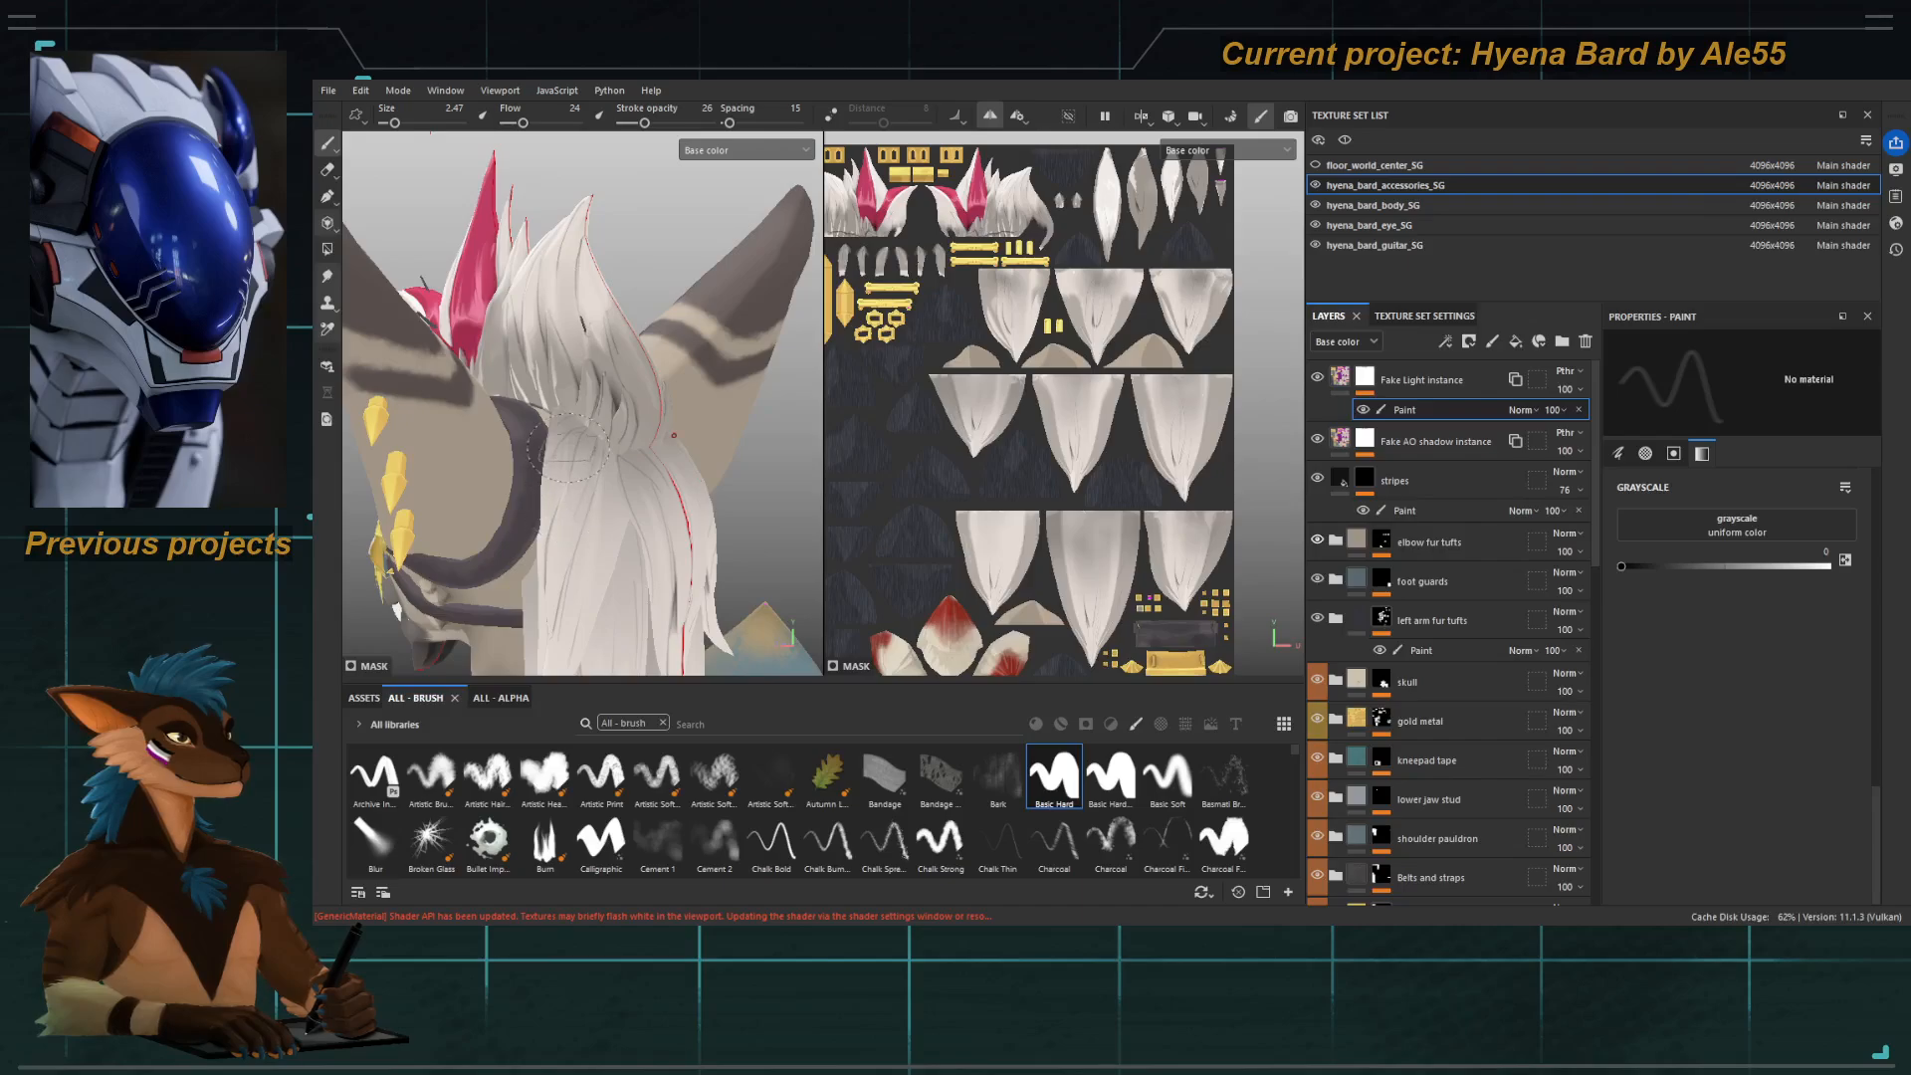
pyautogui.keyDown('alt'); pyautogui.moveTo(602, 477); pyautogui.dragTo(435, 359, button='right'); pyautogui.keyUp('alt')
pyautogui.keyDown('alt'); pyautogui.moveTo(435, 358); pyautogui.dragTo(378, 364); pyautogui.keyUp('alt')
pyautogui.keyDown('alt'); pyautogui.moveTo(557, 518); pyautogui.dragTo(543, 329, button='middle'); pyautogui.keyUp('alt')
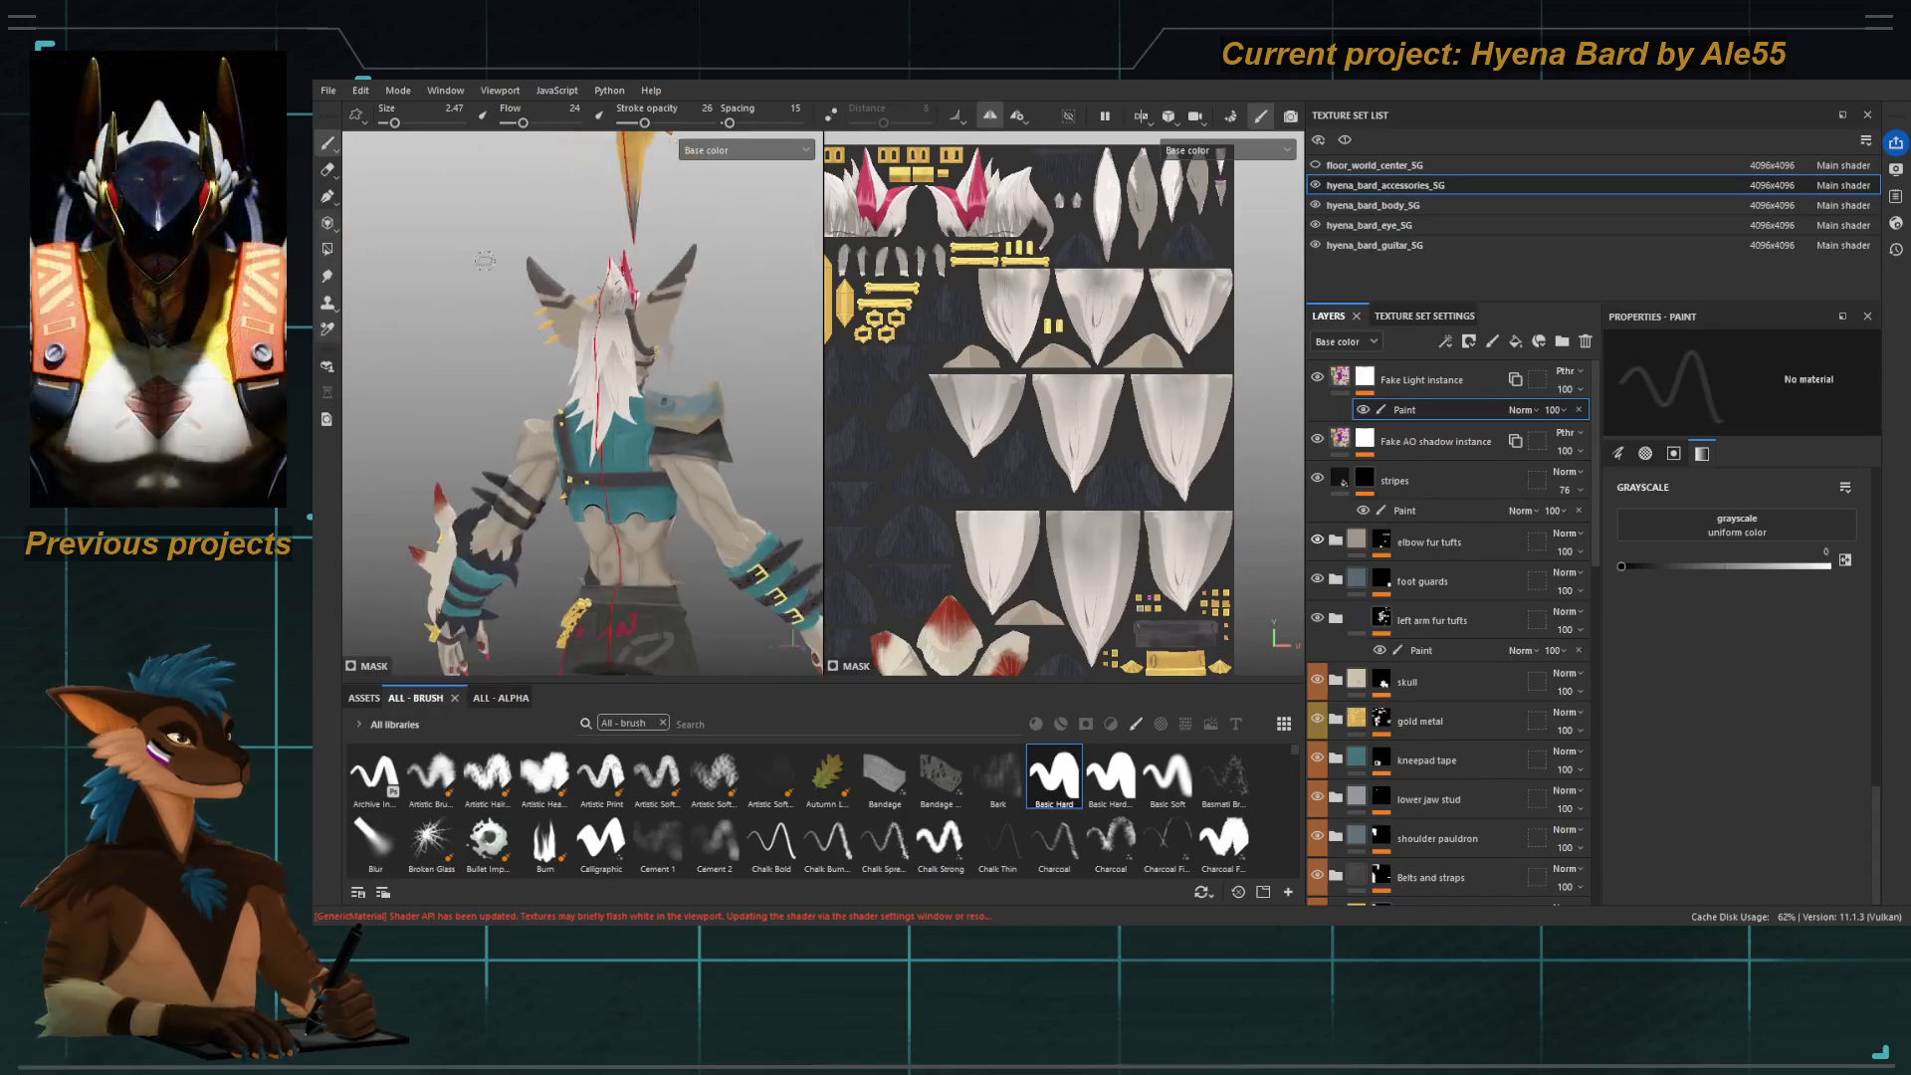
pyautogui.keyDown('alt'); pyautogui.moveTo(543, 328); pyautogui.dragTo(622, 338); pyautogui.keyUp('alt')
pyautogui.keyDown('alt'); pyautogui.moveTo(622, 339); pyautogui.dragTo(677, 433, button='right'); pyautogui.keyUp('alt')
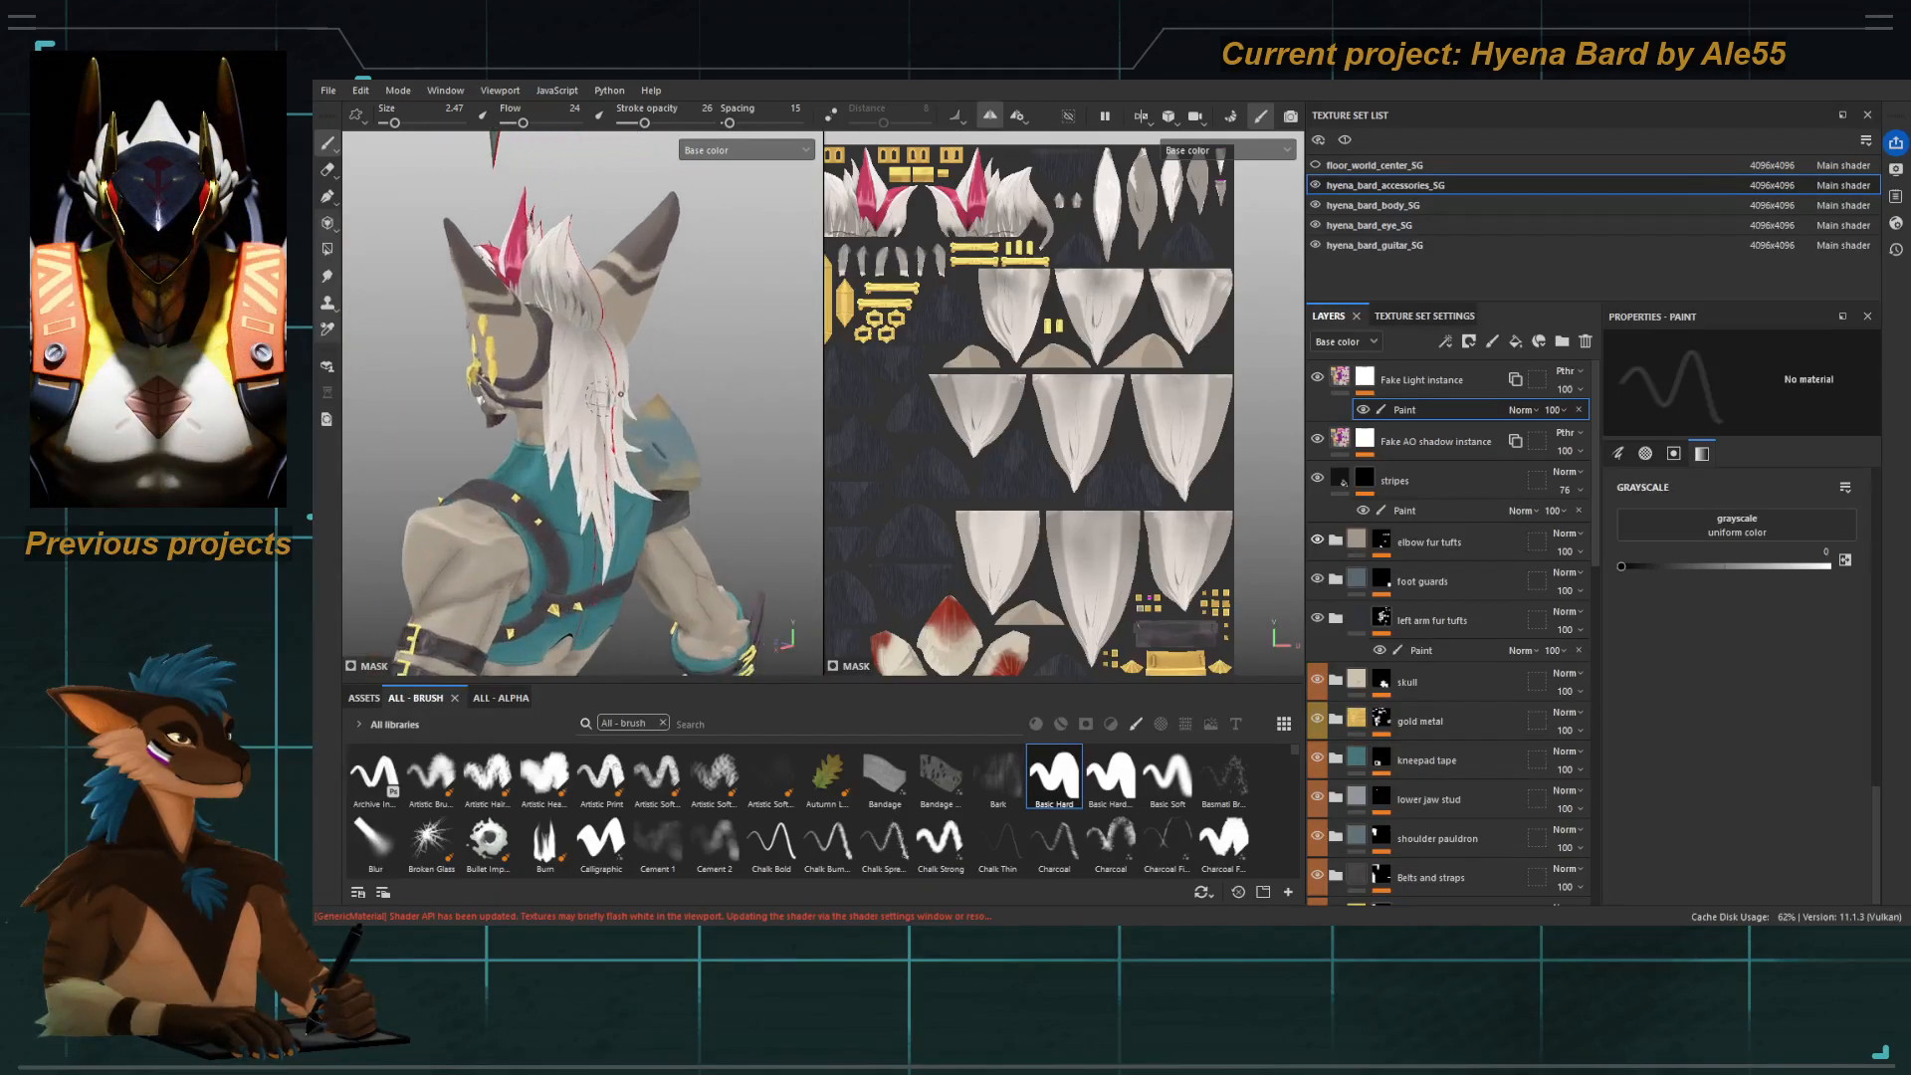
pyautogui.keyDown('alt'); pyautogui.moveTo(677, 433); pyautogui.dragTo(643, 457); pyautogui.keyUp('alt')
pyautogui.keyDown('alt'); pyautogui.moveTo(619, 340); pyautogui.dragTo(633, 400, button='middle'); pyautogui.keyUp('alt')
pyautogui.keyDown('alt'); pyautogui.moveTo(633, 401); pyautogui.dragTo(606, 396); pyautogui.keyUp('alt')
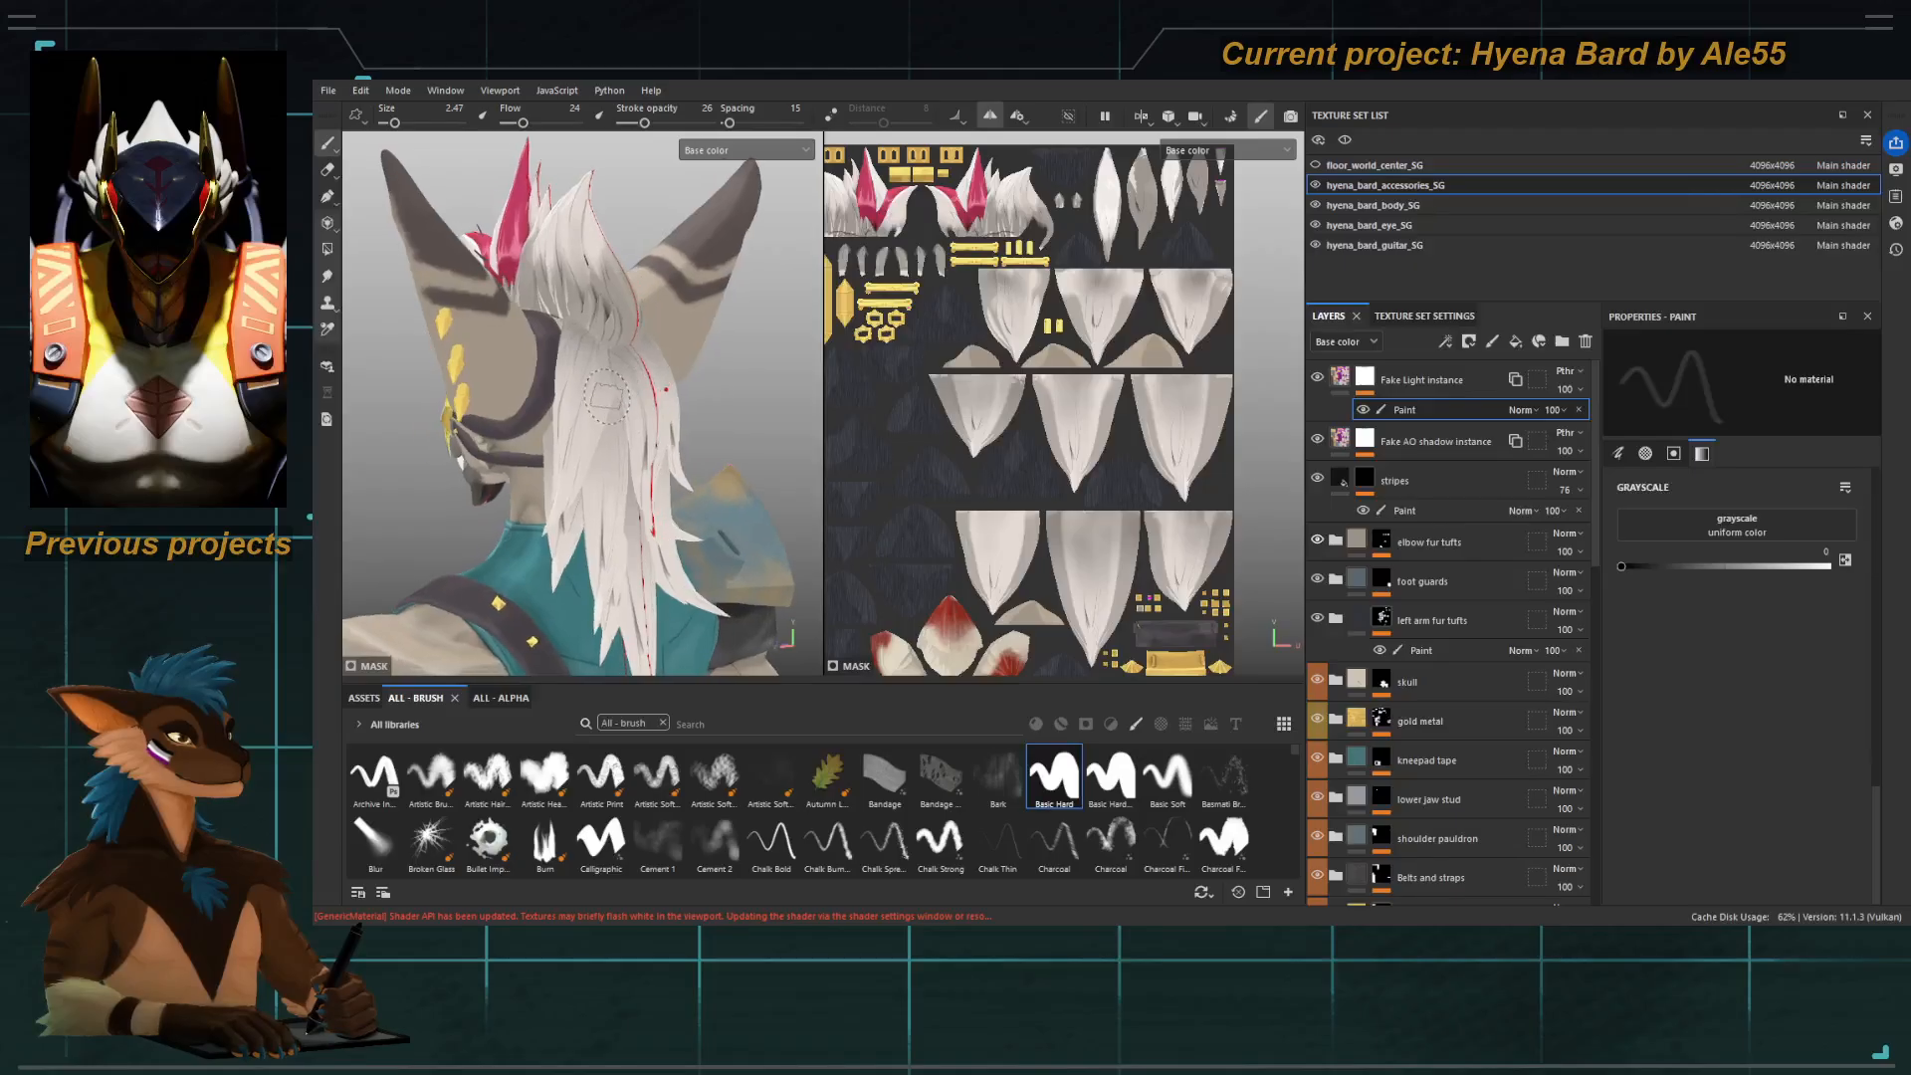
# Soften the lower Paint effect of the Dark gradients mask on the back hair with grayscale 0, stroke opacity 12 and flow 11.
pyautogui.scroll(-10, 1374, 697)
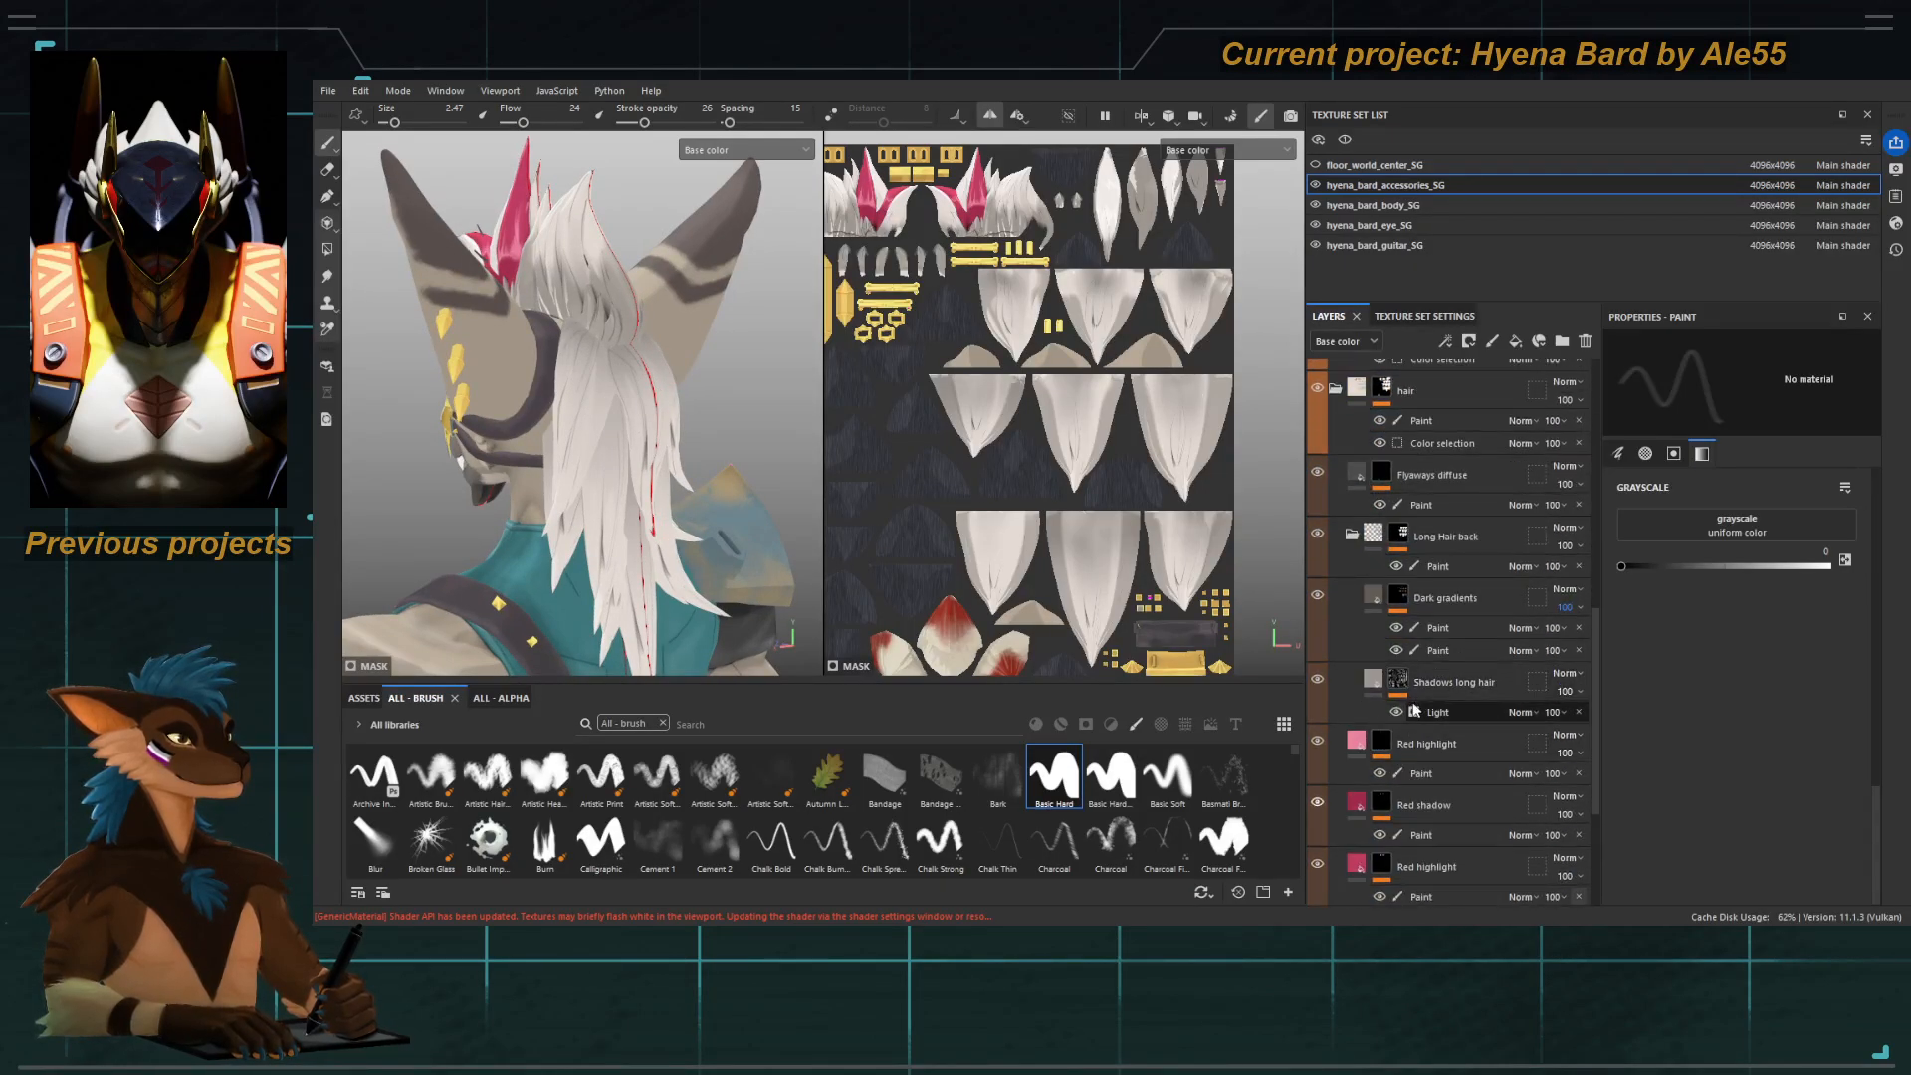
pyautogui.click(1431, 643)
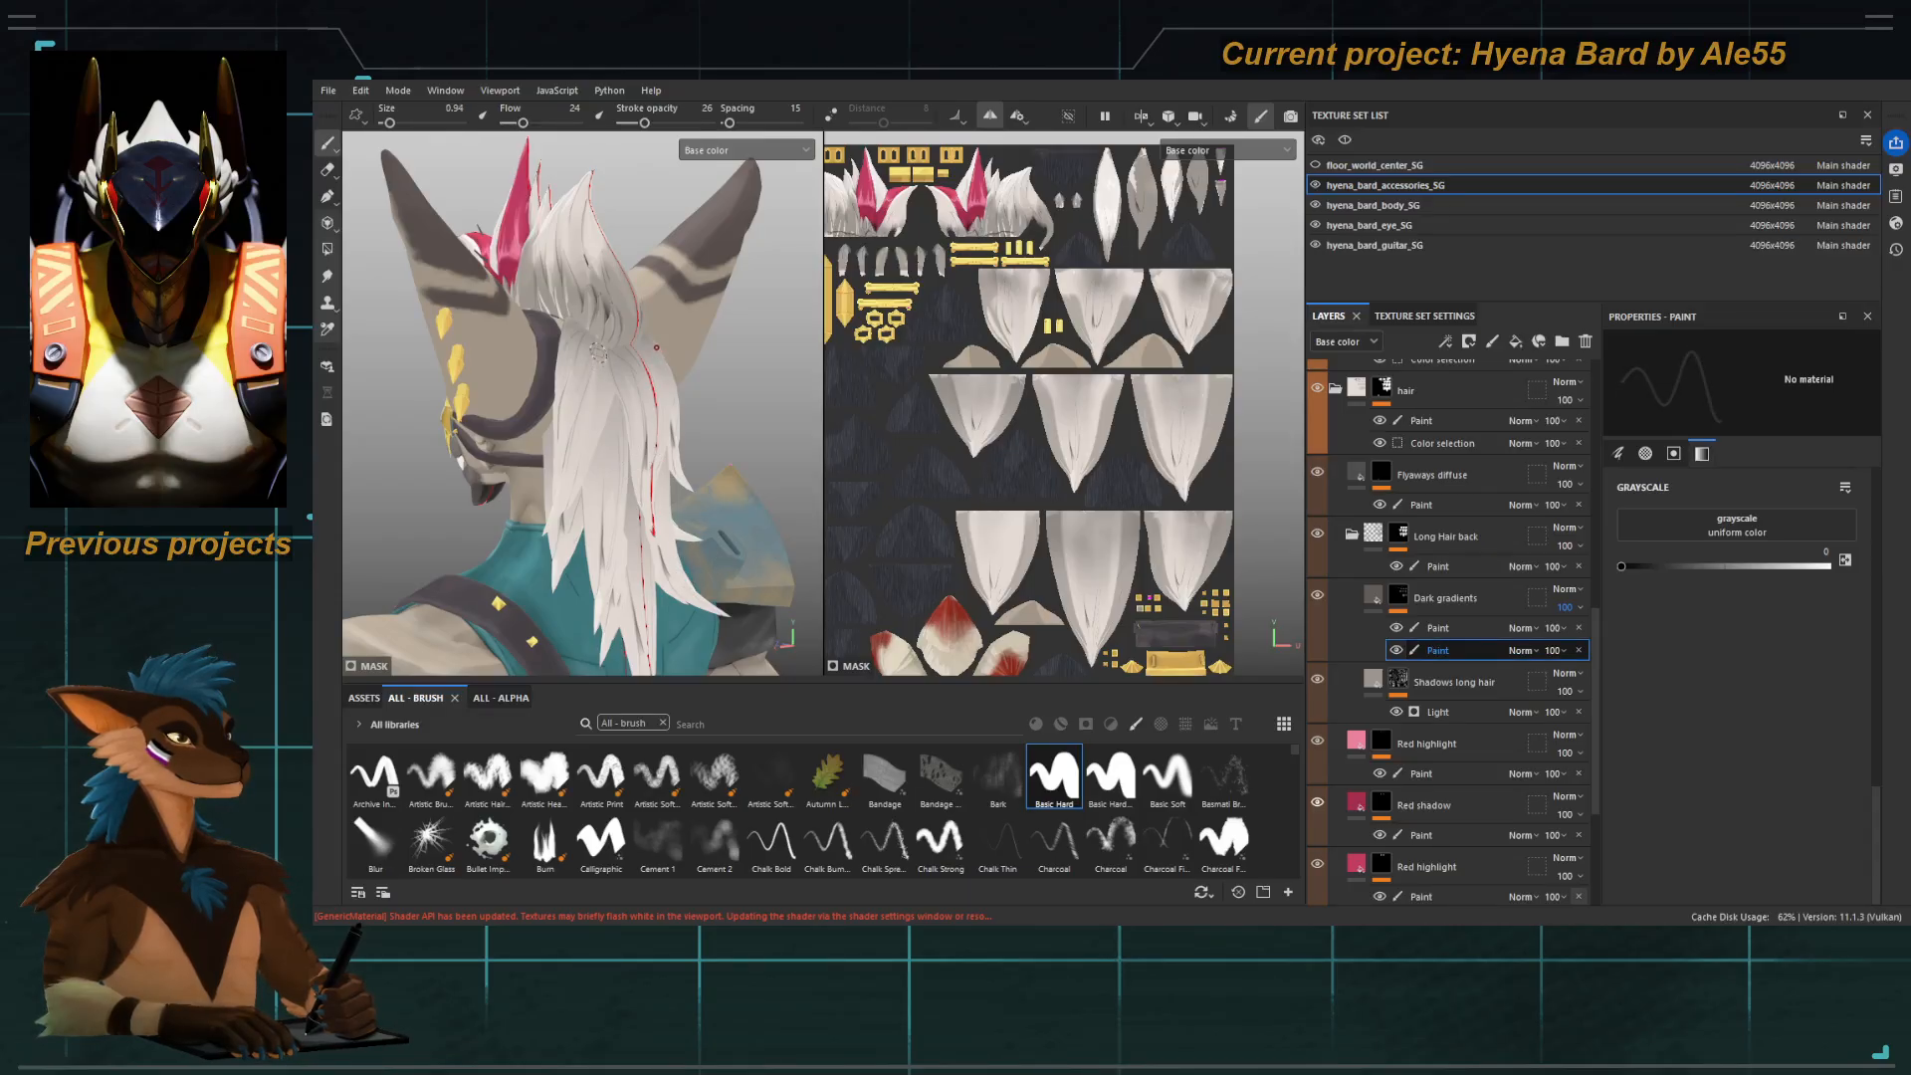
pyautogui.keyDown('ctrl'); pyautogui.moveTo(598, 352); pyautogui.dragTo(606, 353, button='right'); pyautogui.keyUp('ctrl')
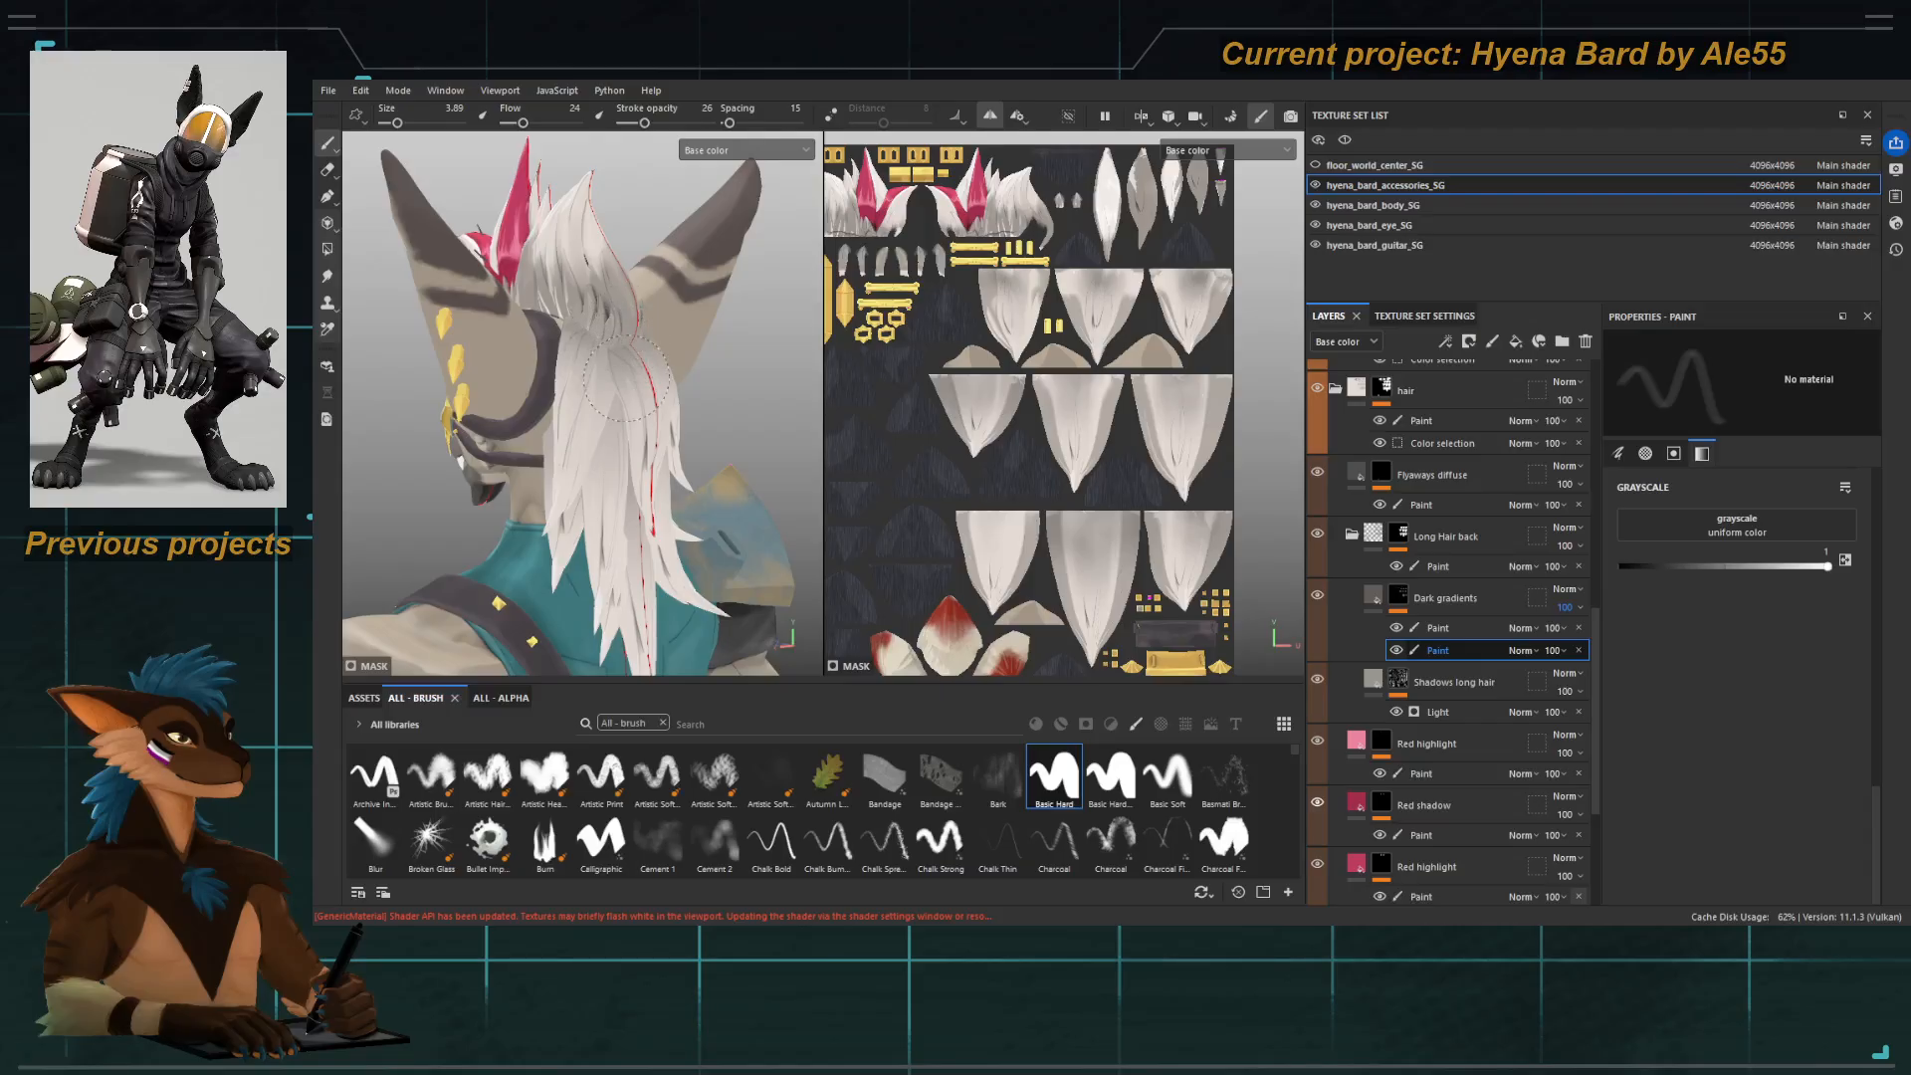
pyautogui.press('x')
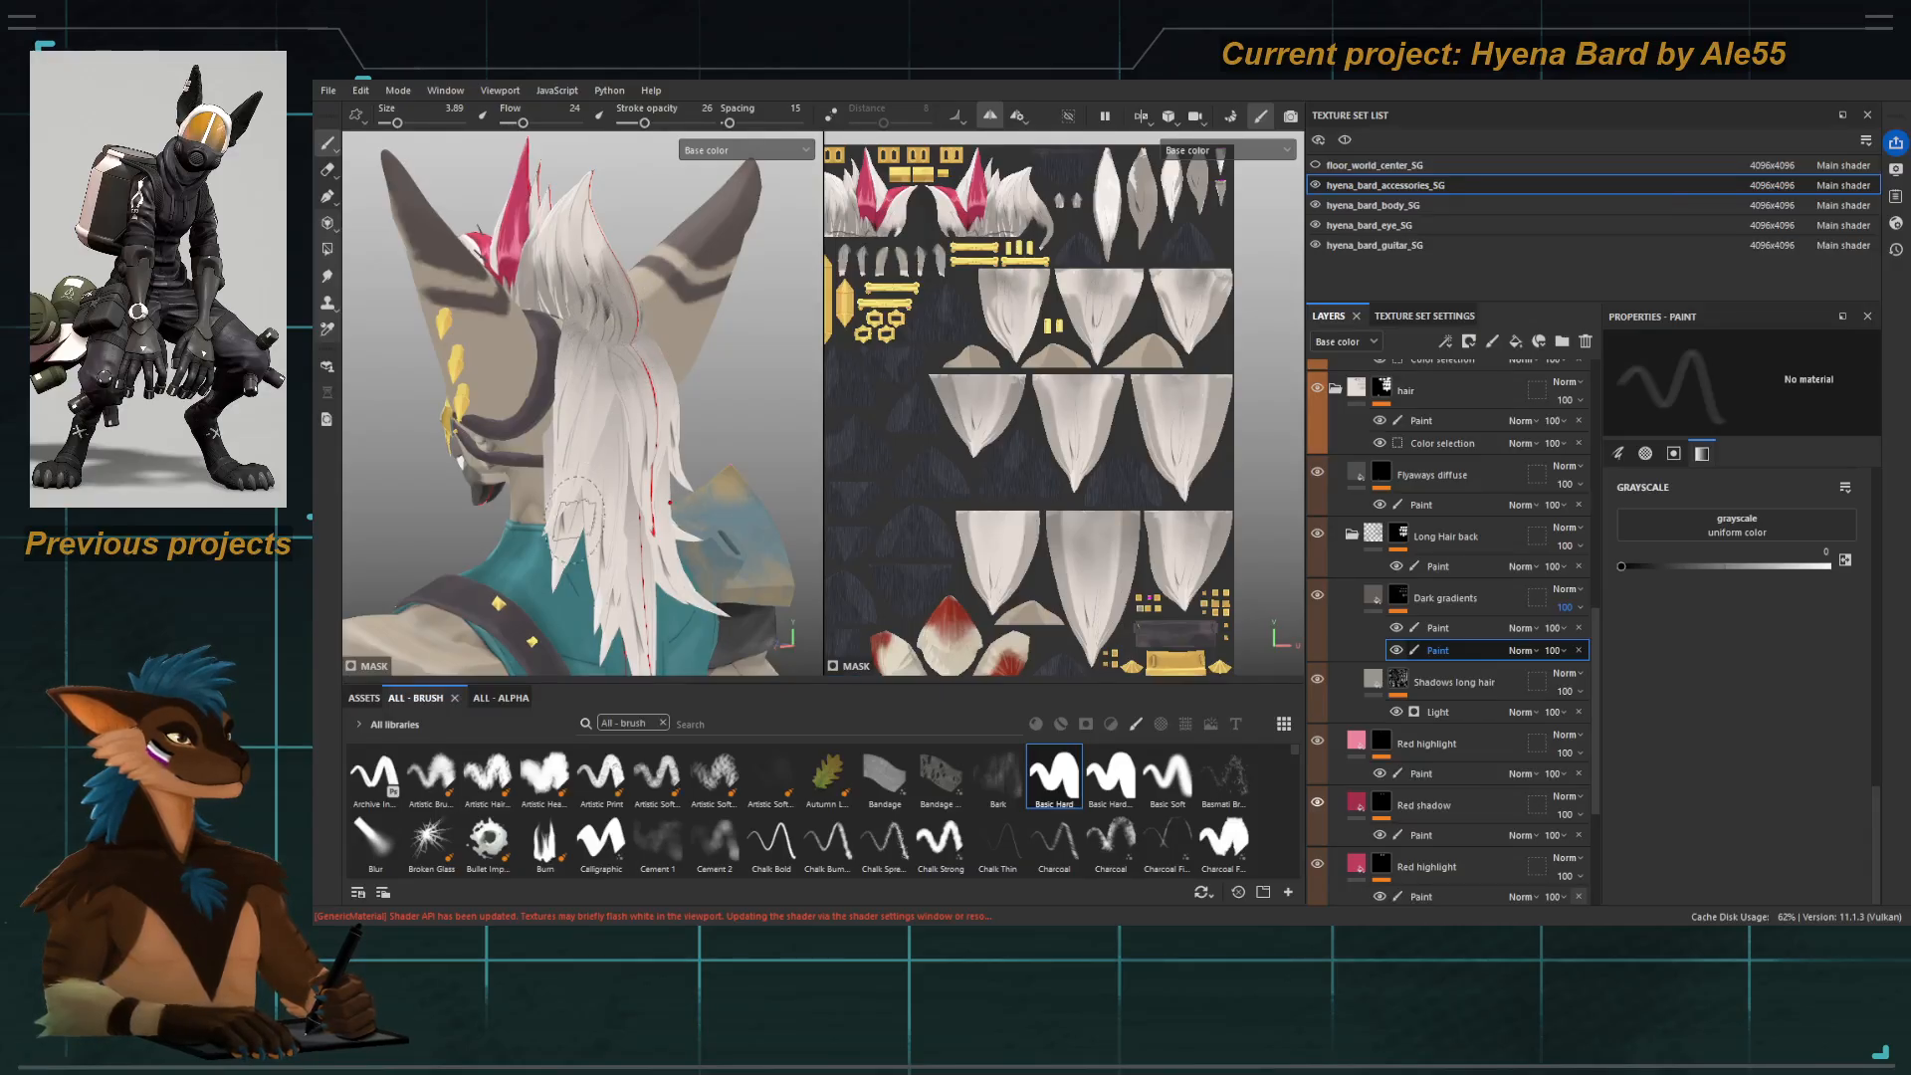
pyautogui.moveTo(644, 122); pyautogui.dragTo(514, 124)
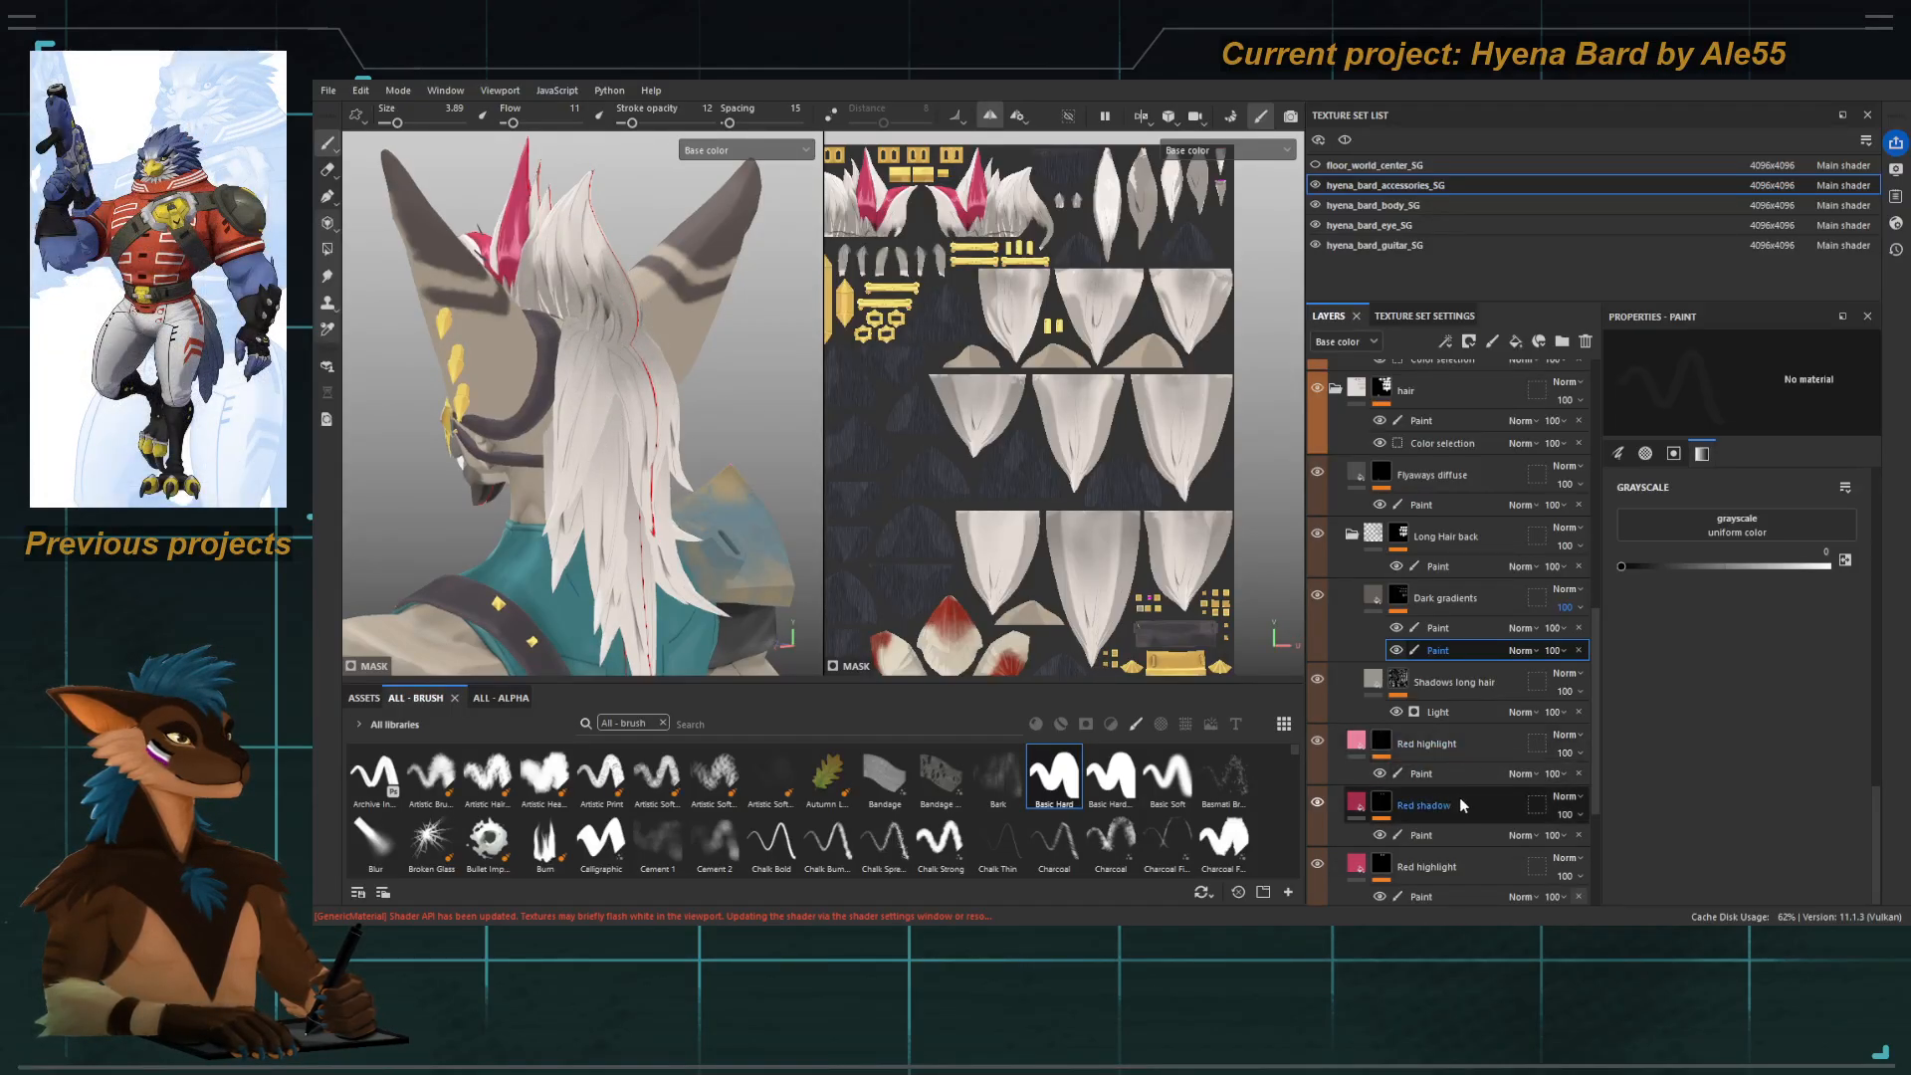
# Inspect the Shadows mohawk mask with its Paint effect hidden and shown, and compare it with the Dark gradients mask.
pyautogui.scroll(-4, 1449, 737)
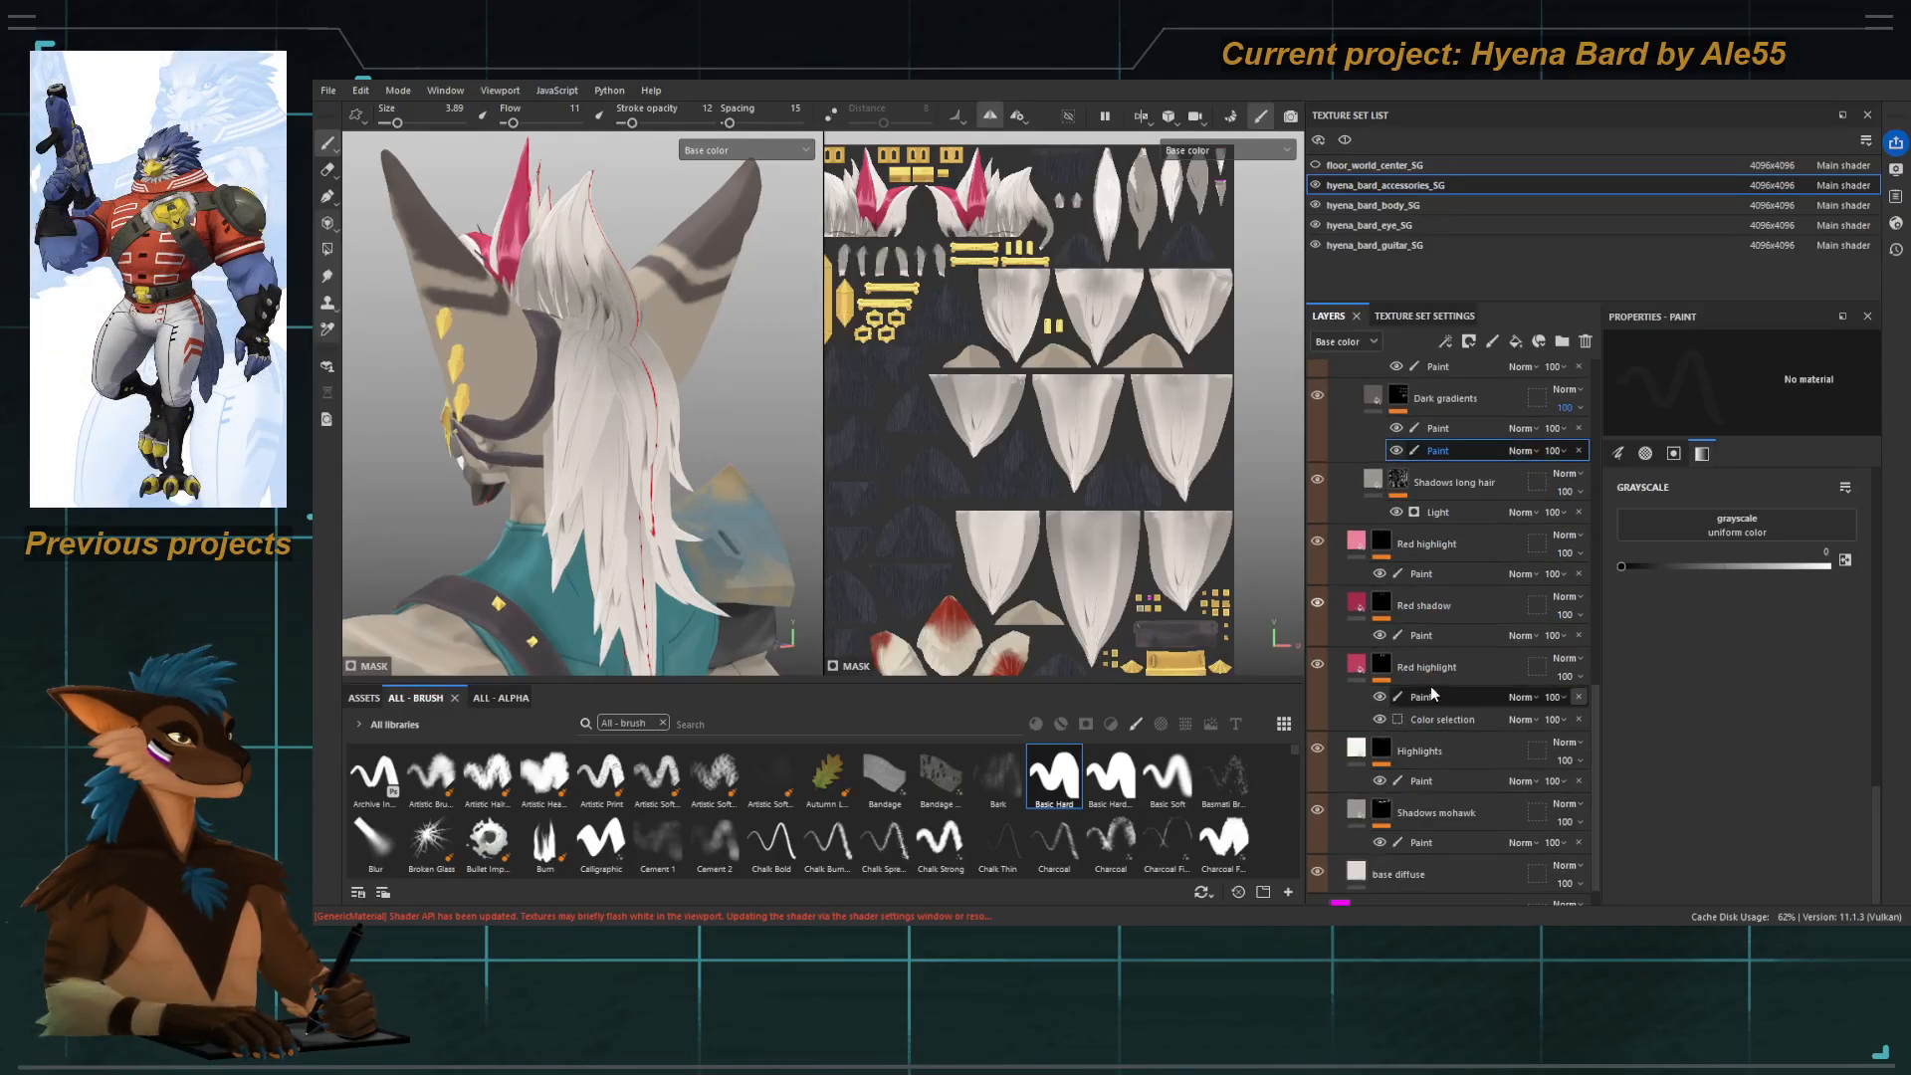
pyautogui.click(1421, 842)
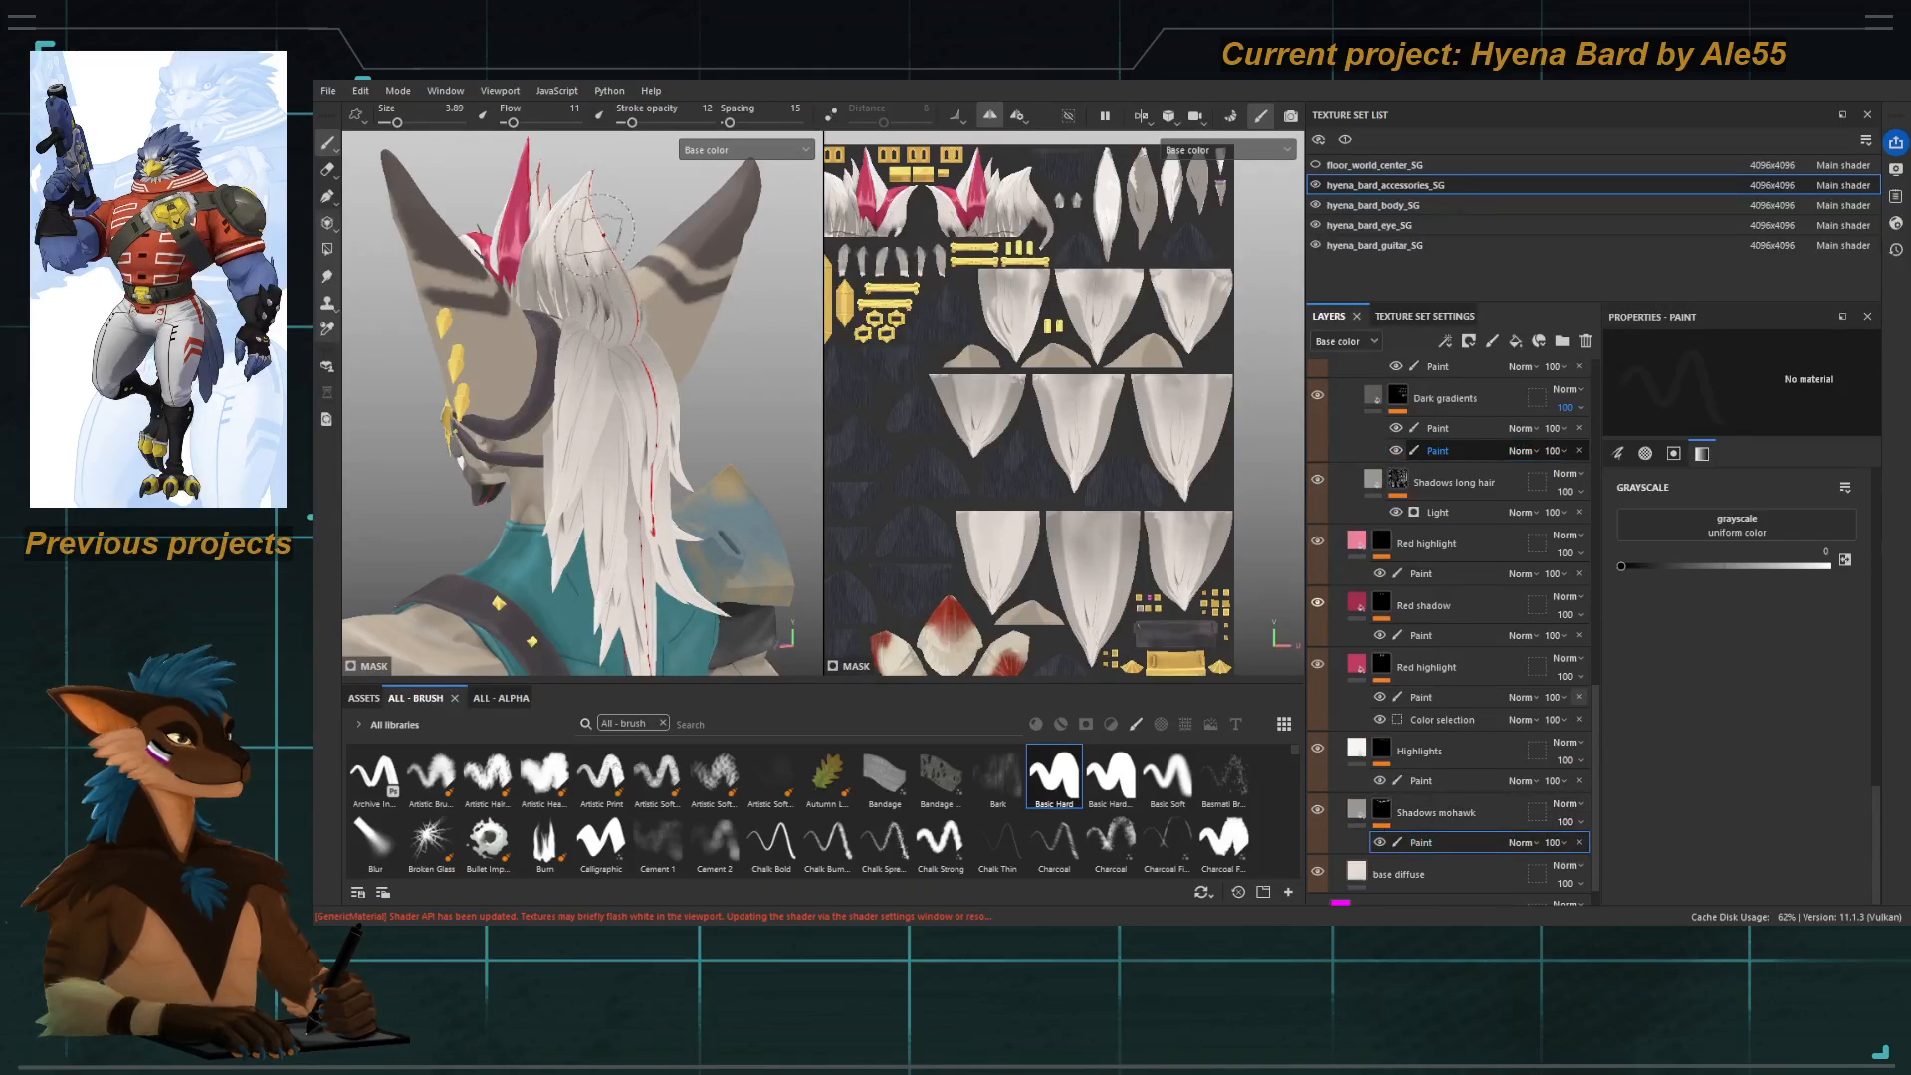
pyautogui.keyDown('alt'); pyautogui.click(1383, 812); pyautogui.keyUp('alt')
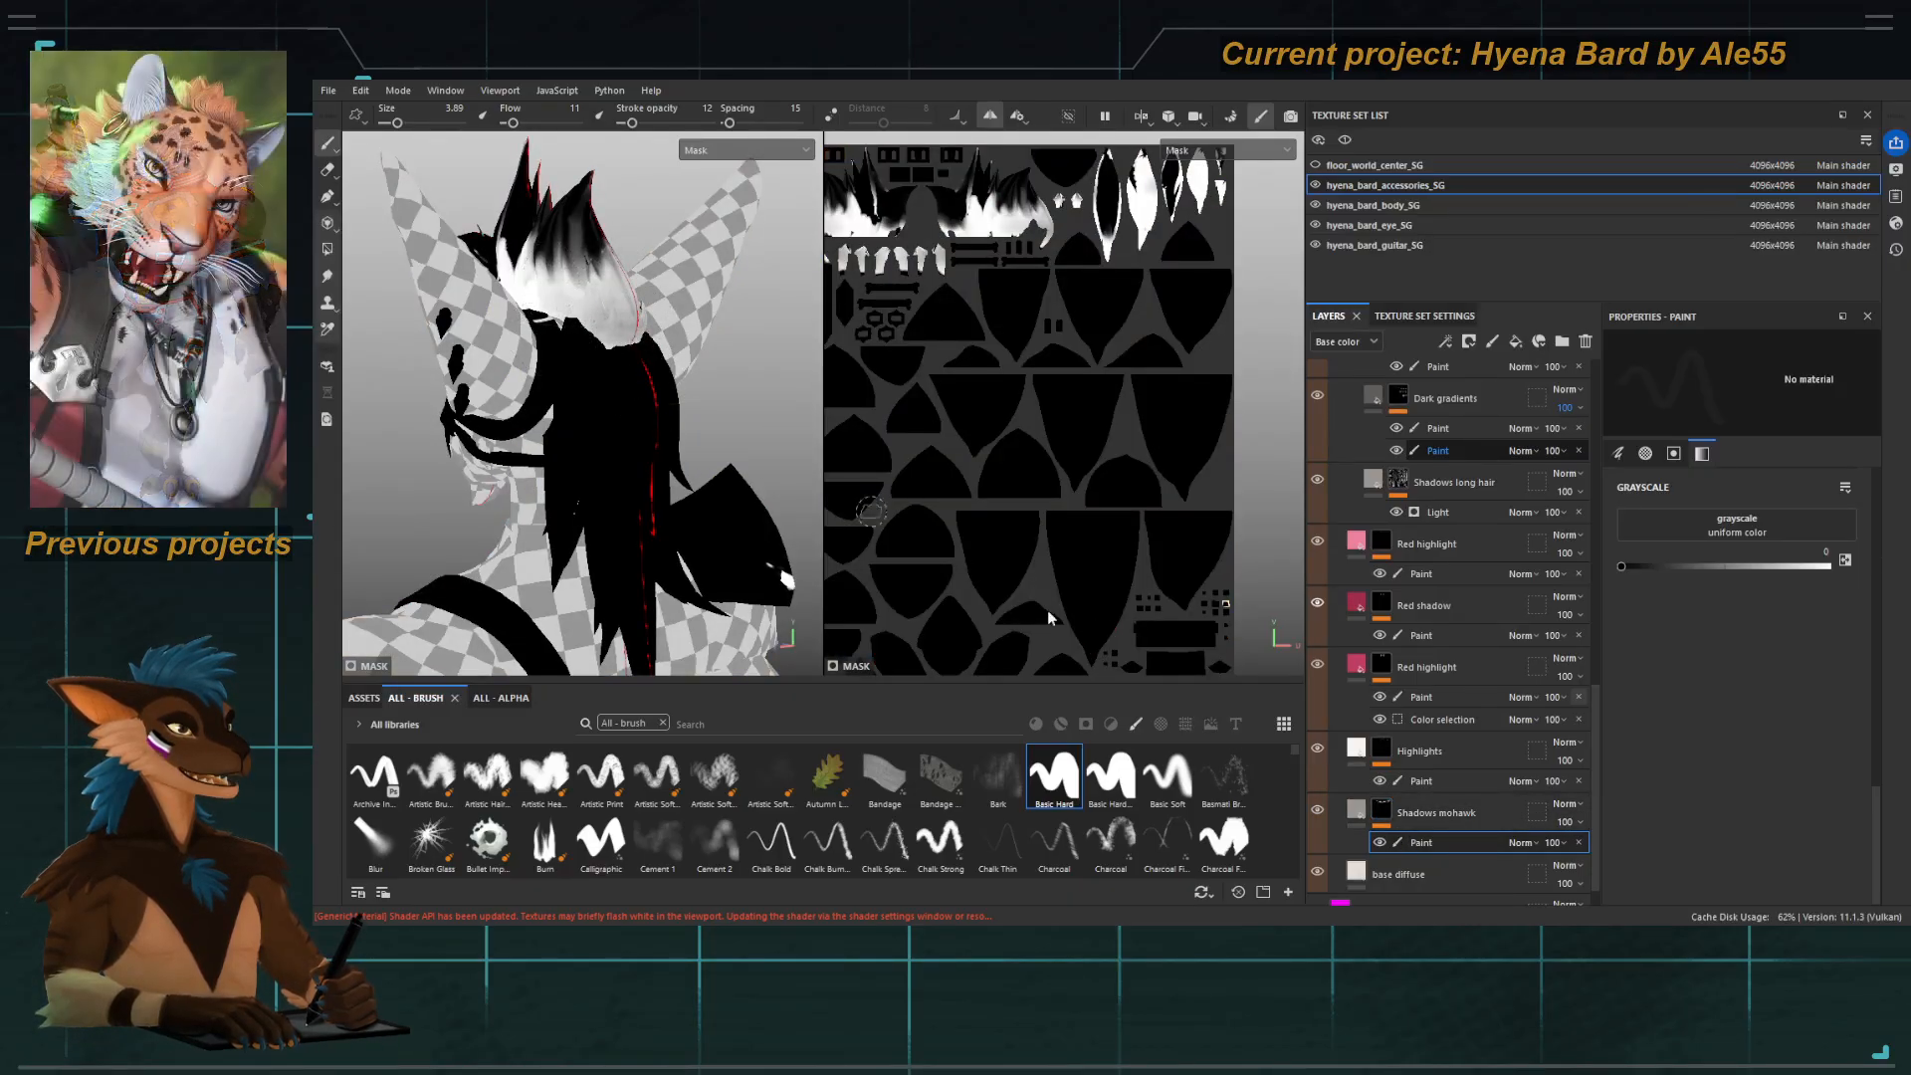
pyautogui.click(1381, 842)
pyautogui.click(1381, 839)
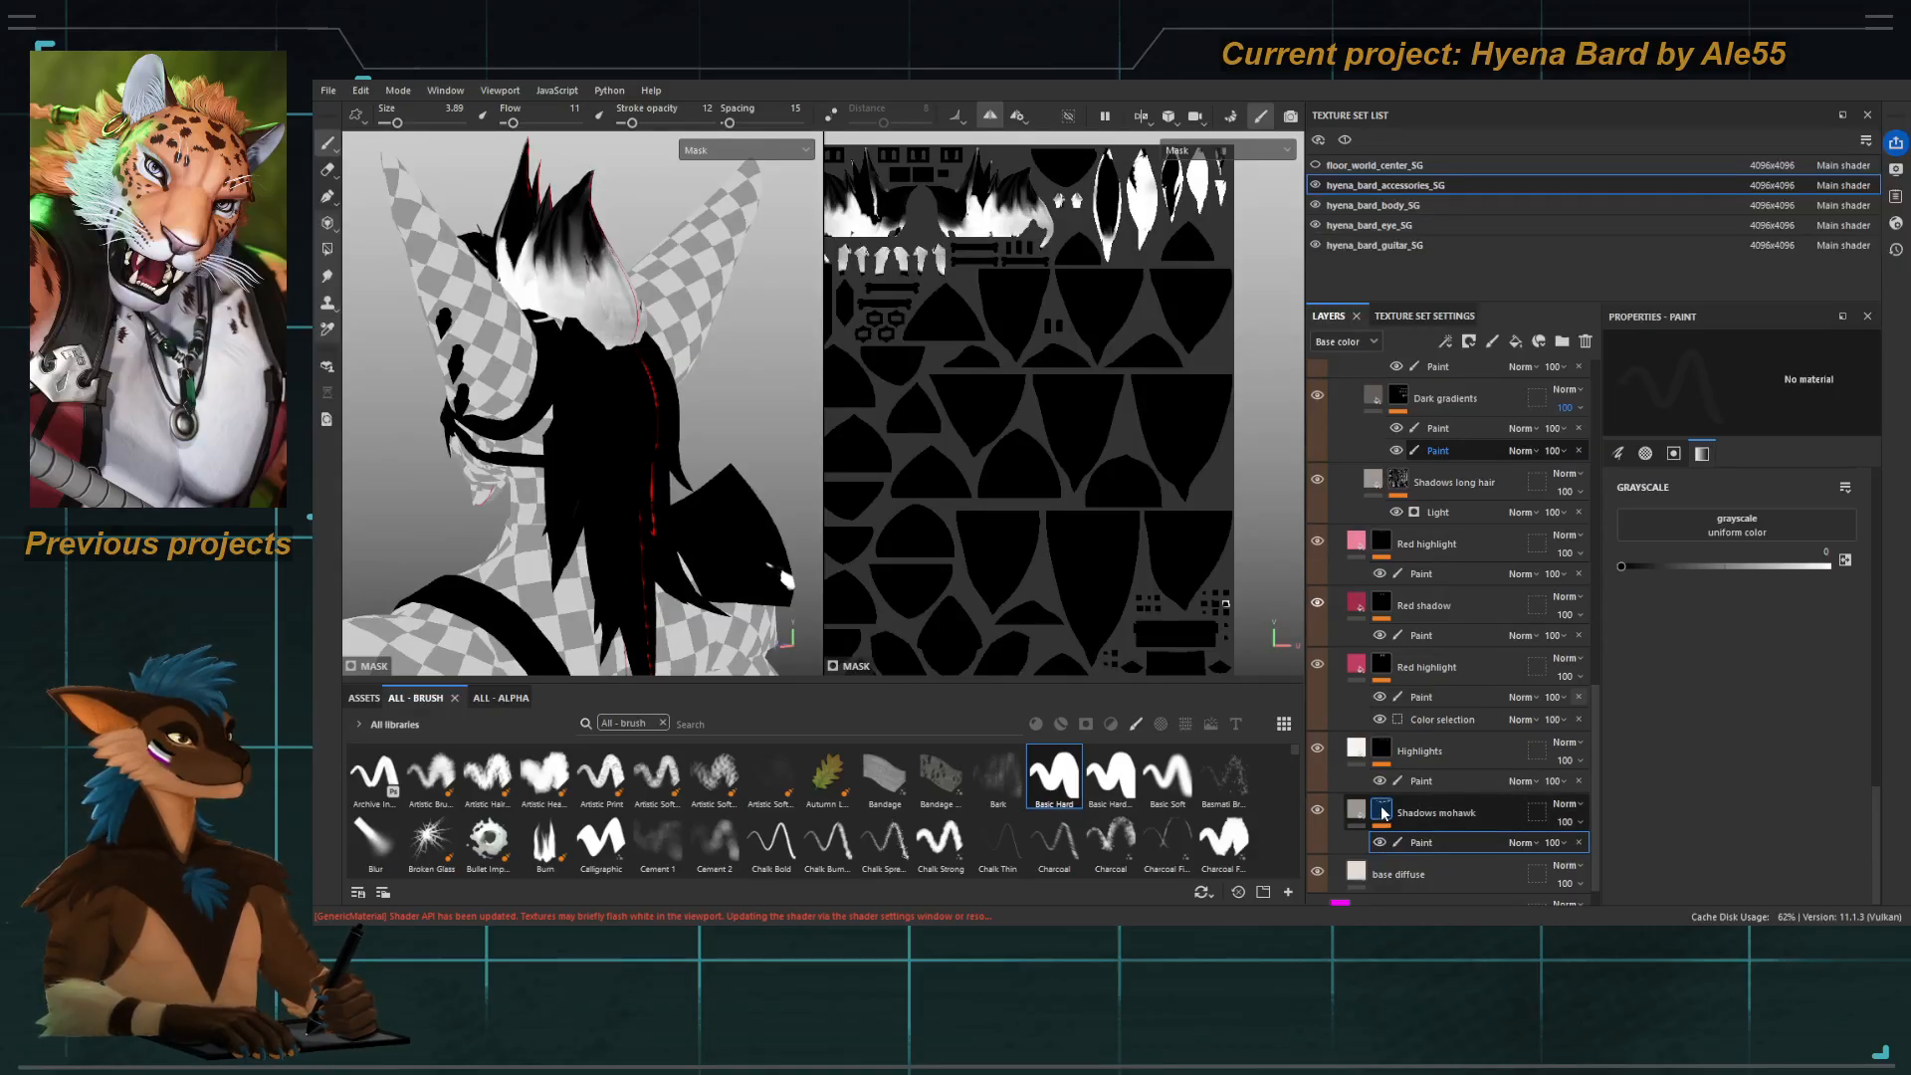
pyautogui.click(1400, 398)
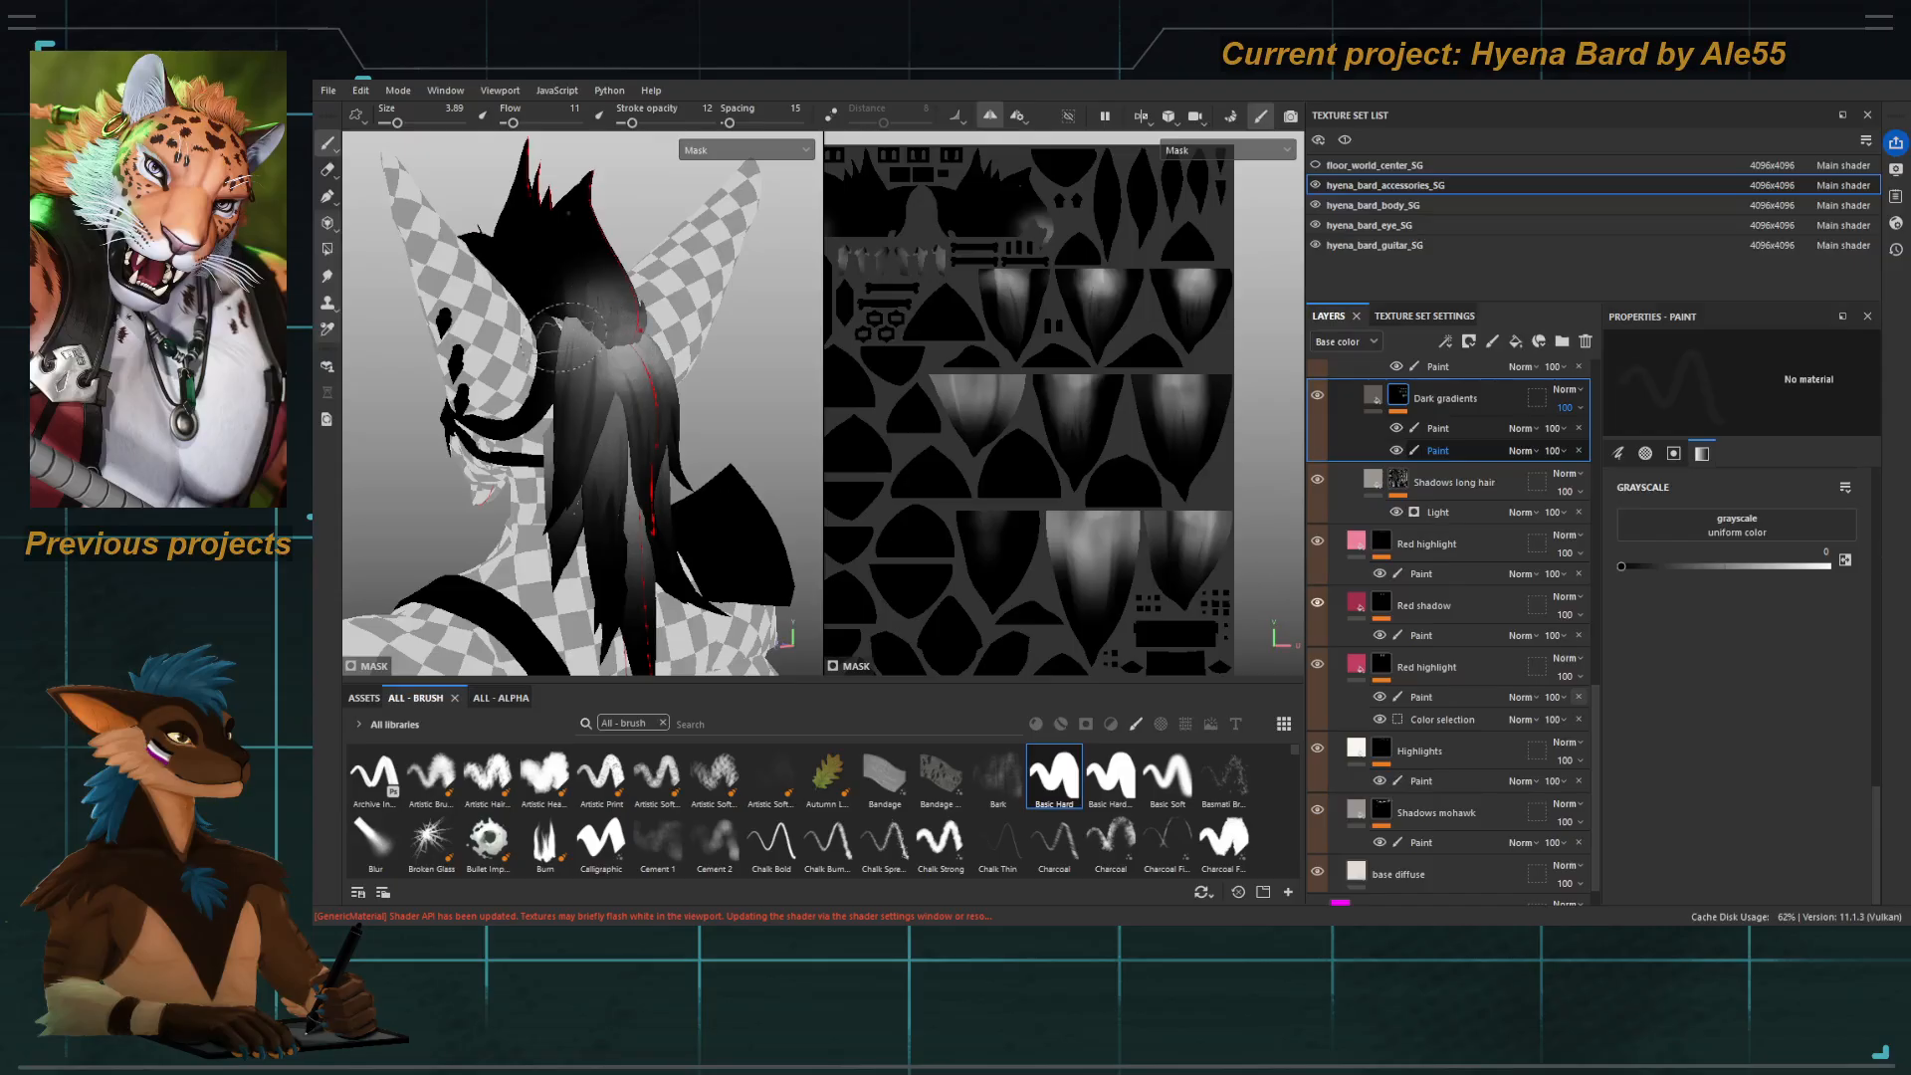
pyautogui.press('c')
# Erase the leftover paint on the upper back hair in the Dark gradients mask with its lower Paint effect hidden, and show that effect again.
pyautogui.keyDown('alt'); pyautogui.moveTo(561, 386); pyautogui.dragTo(492, 391); pyautogui.keyUp('alt')
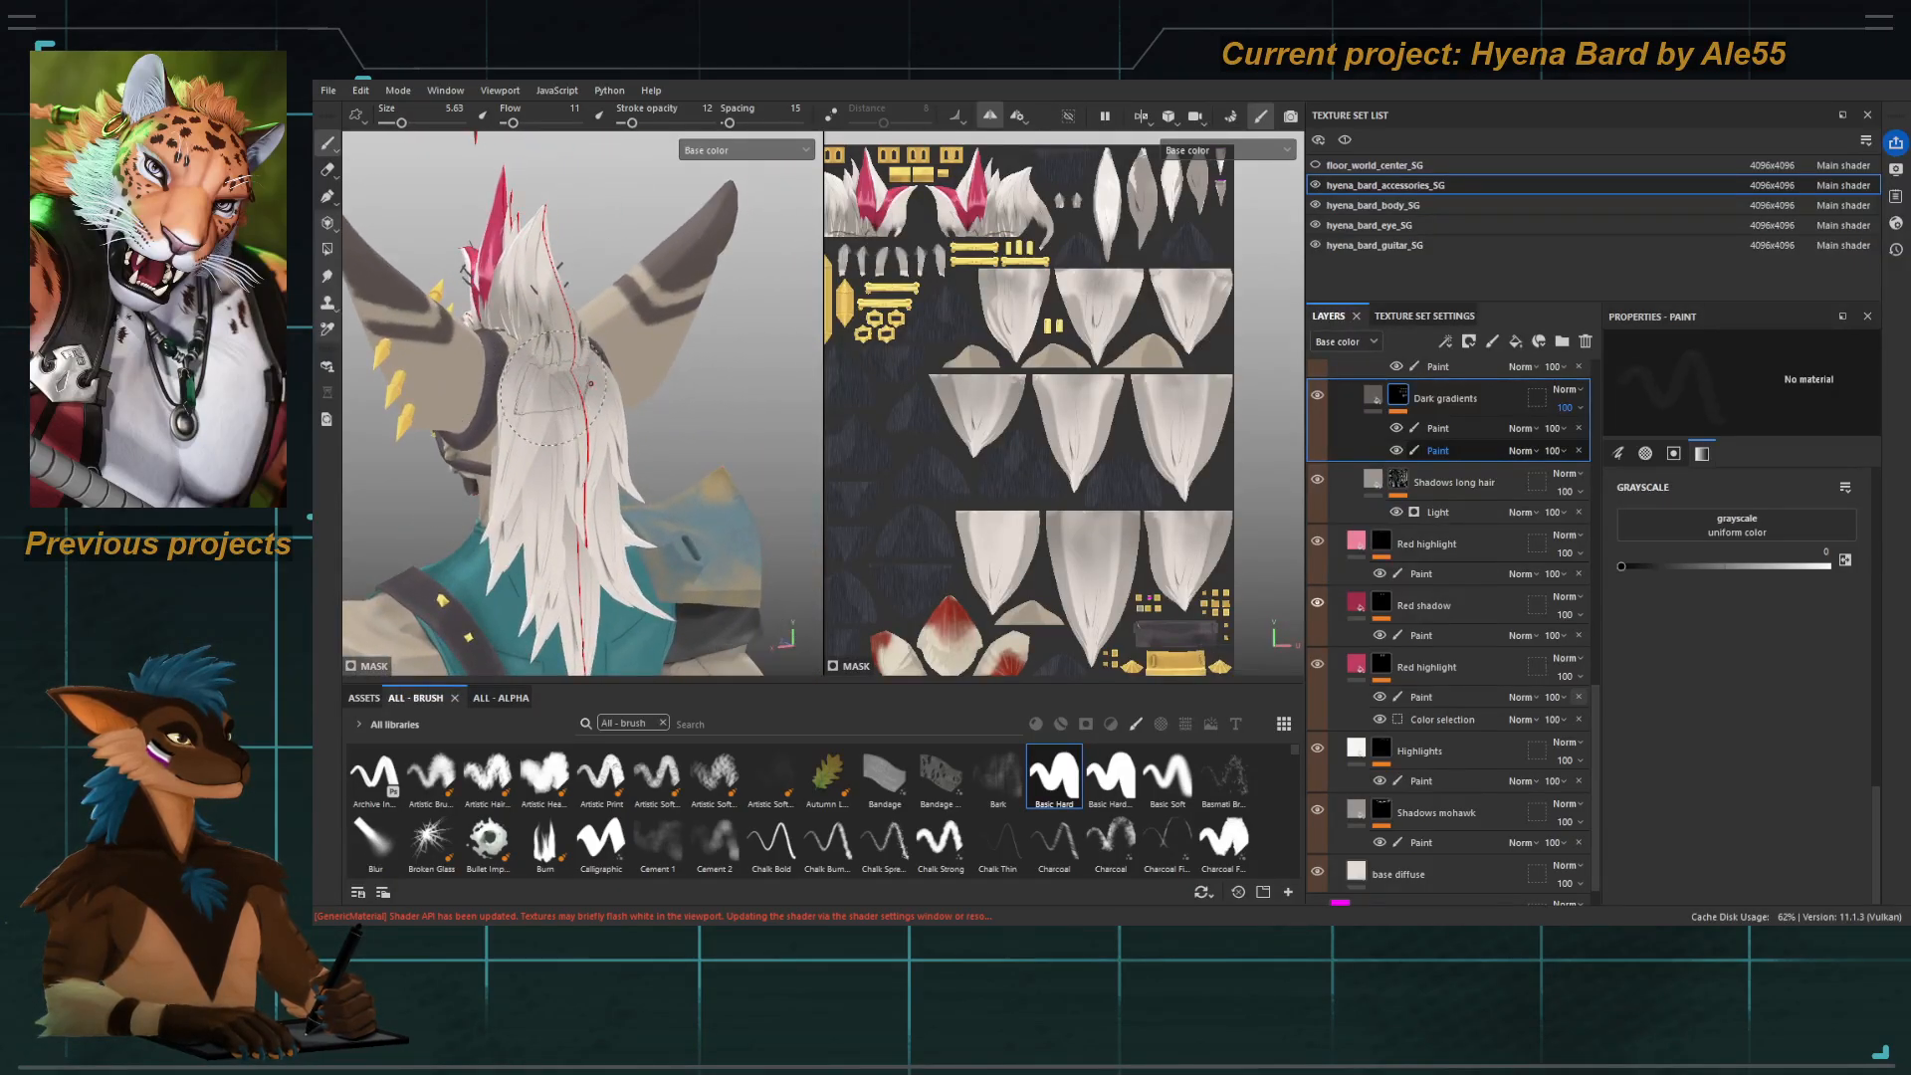
pyautogui.keyDown('alt'); pyautogui.moveTo(540, 390); pyautogui.dragTo(587, 416, button='right'); pyautogui.keyUp('alt')
pyautogui.keyDown('ctrl'); pyautogui.moveTo(587, 416); pyautogui.dragTo(613, 416, button='right'); pyautogui.keyUp('ctrl')
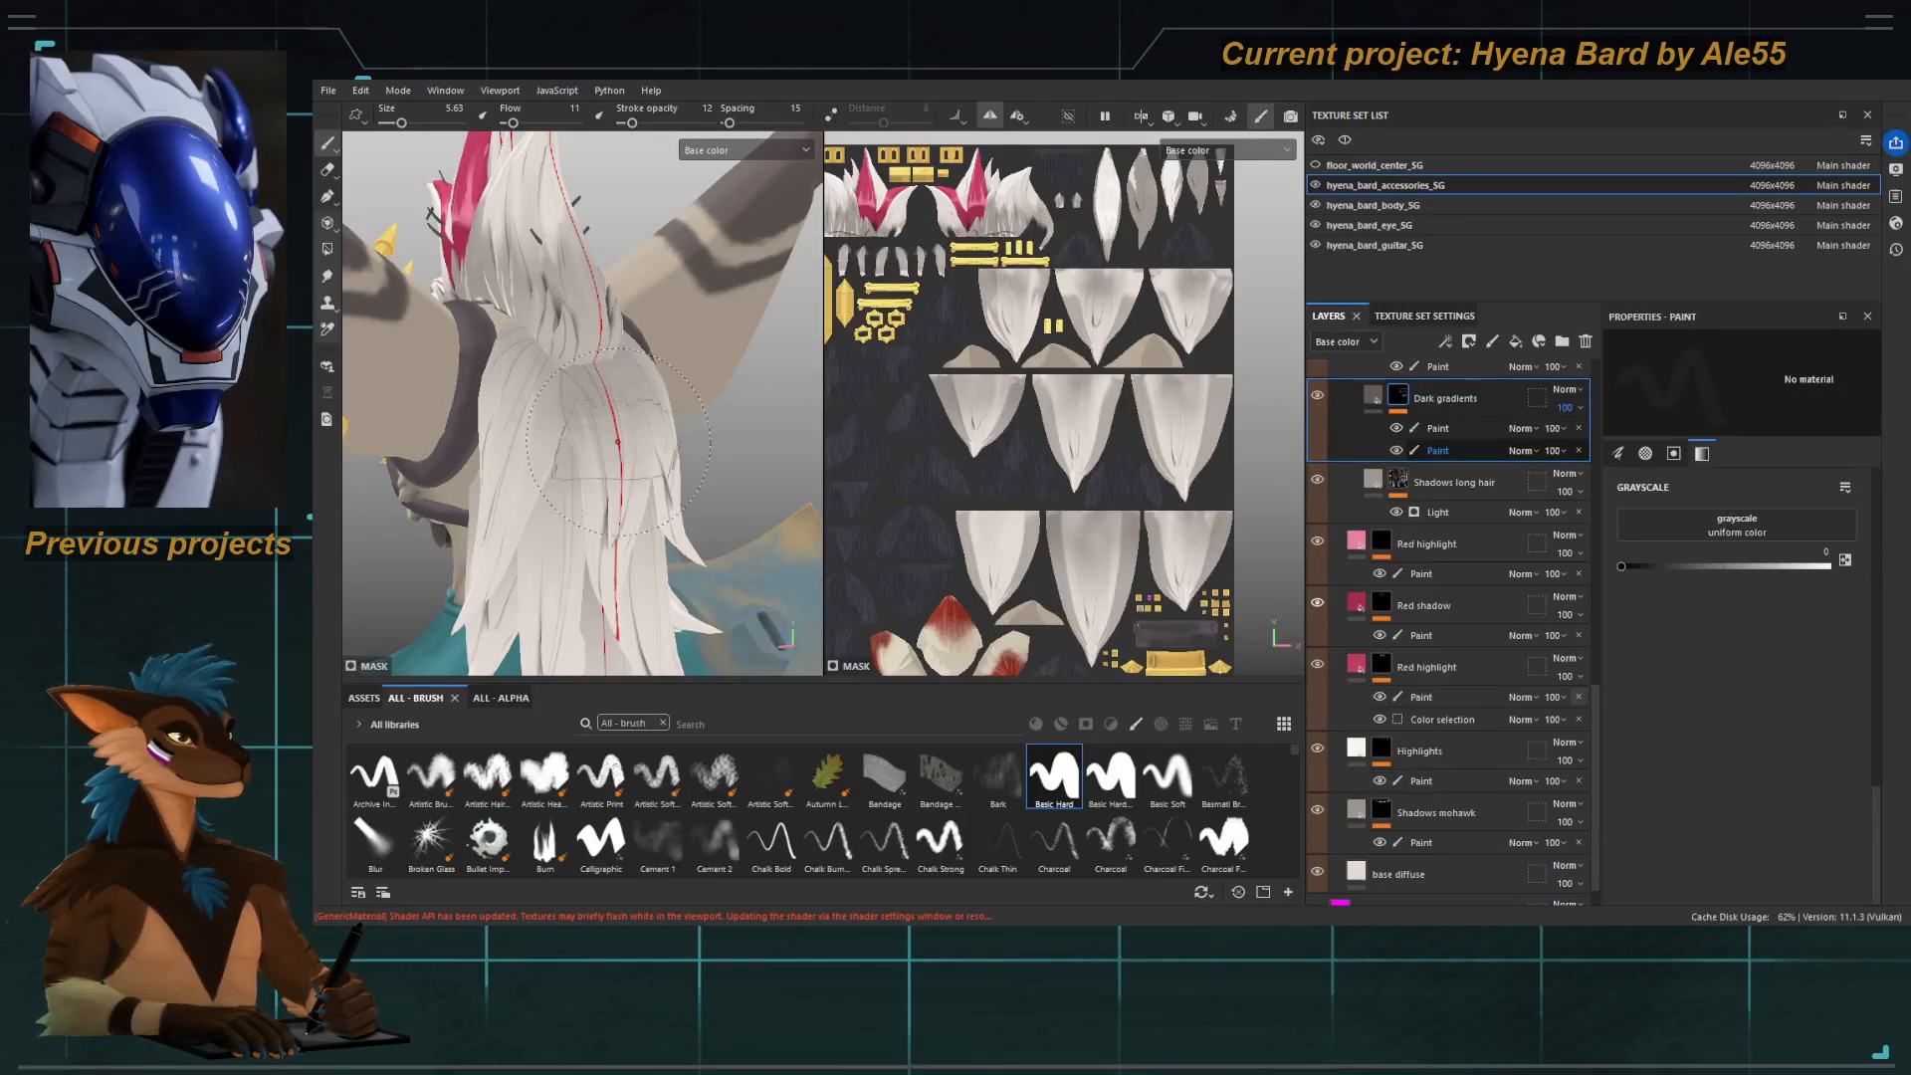
pyautogui.keyDown('alt'); pyautogui.click(1398, 396); pyautogui.keyUp('alt')
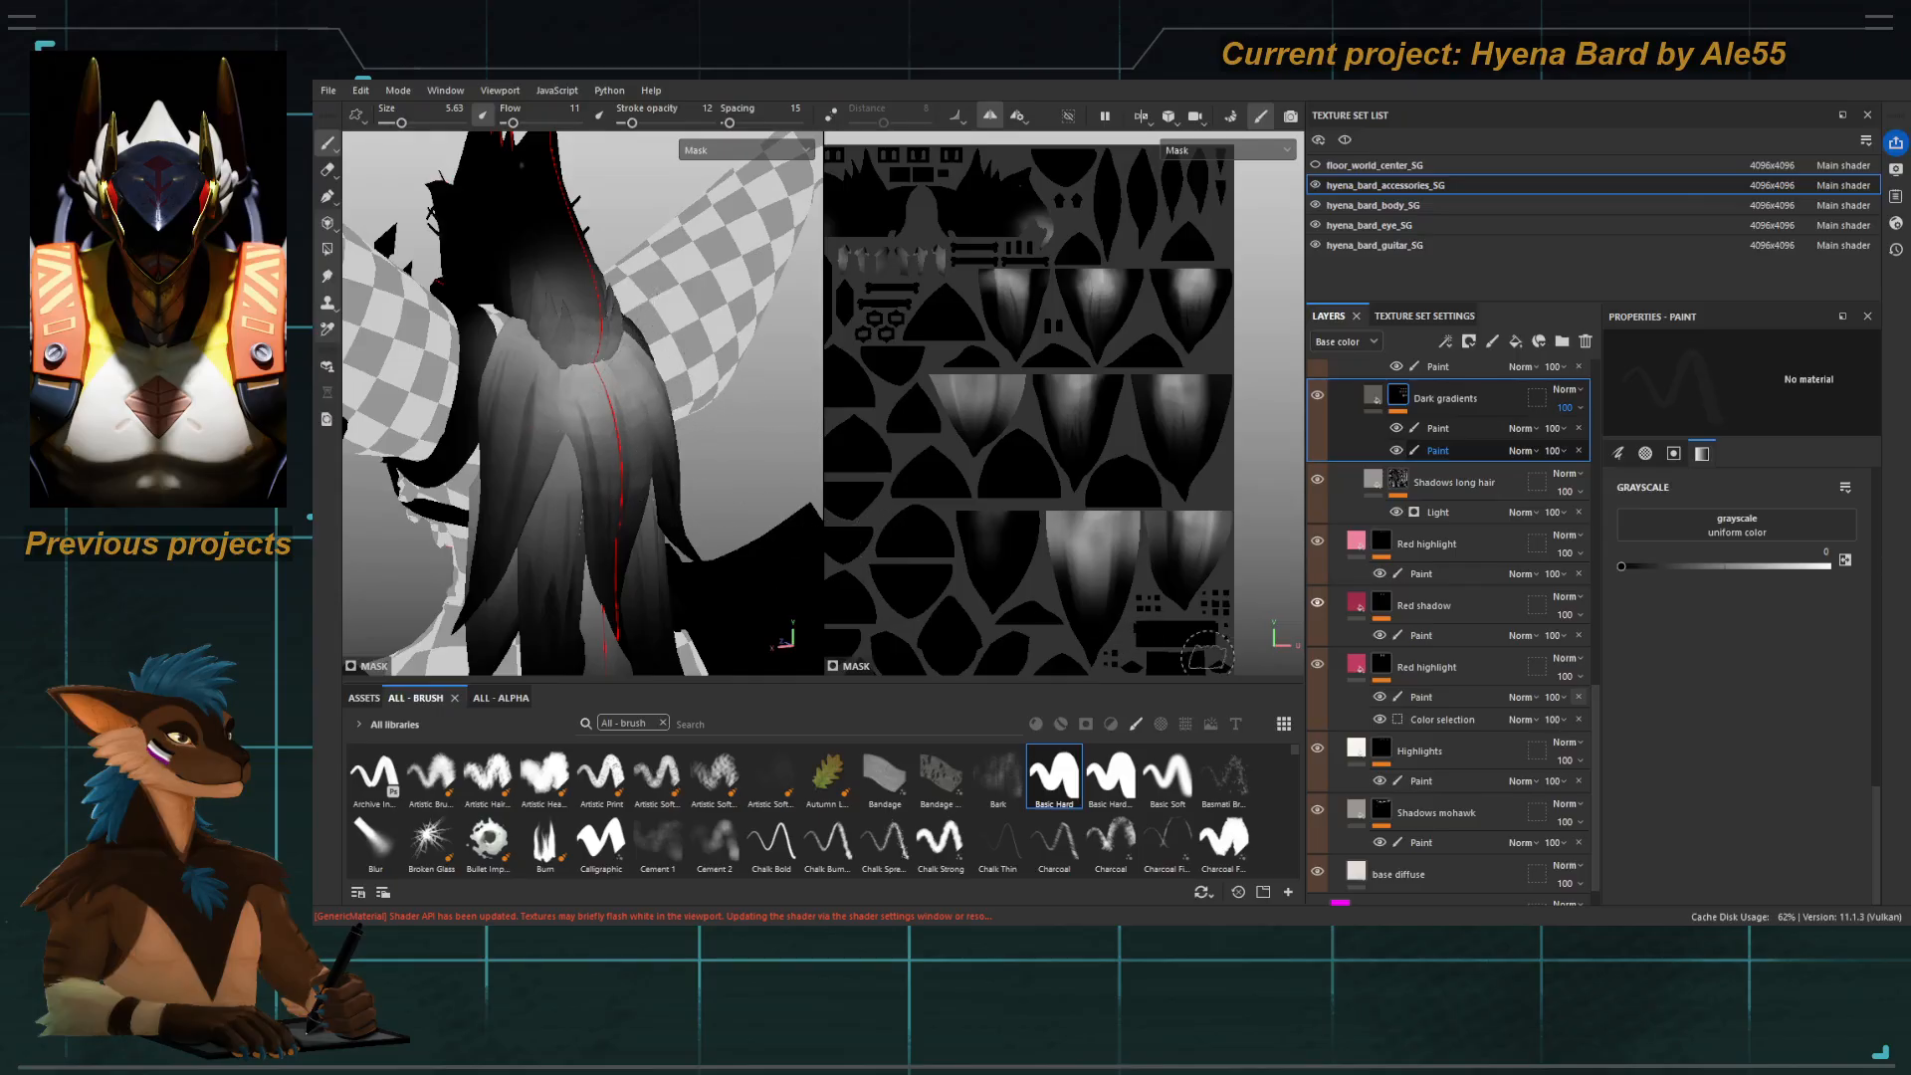
pyautogui.click(1397, 450)
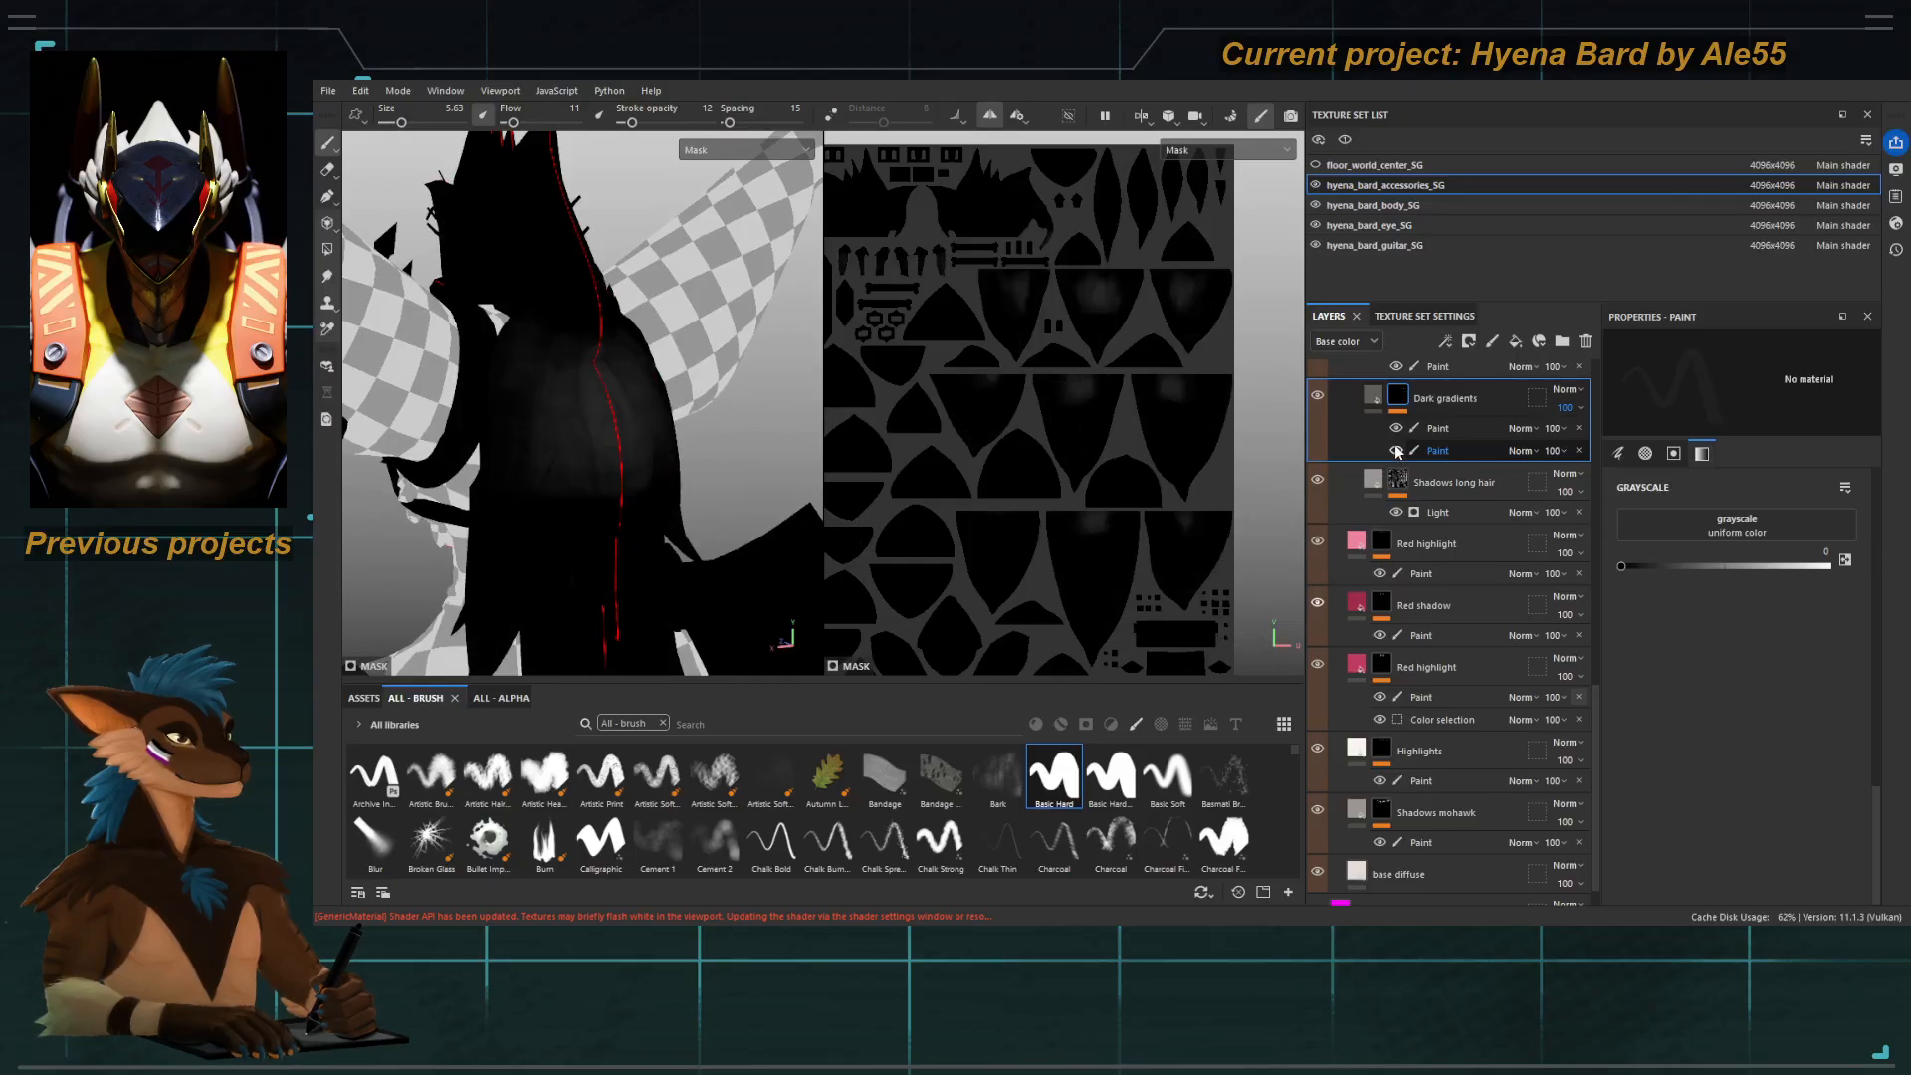
pyautogui.press('e')
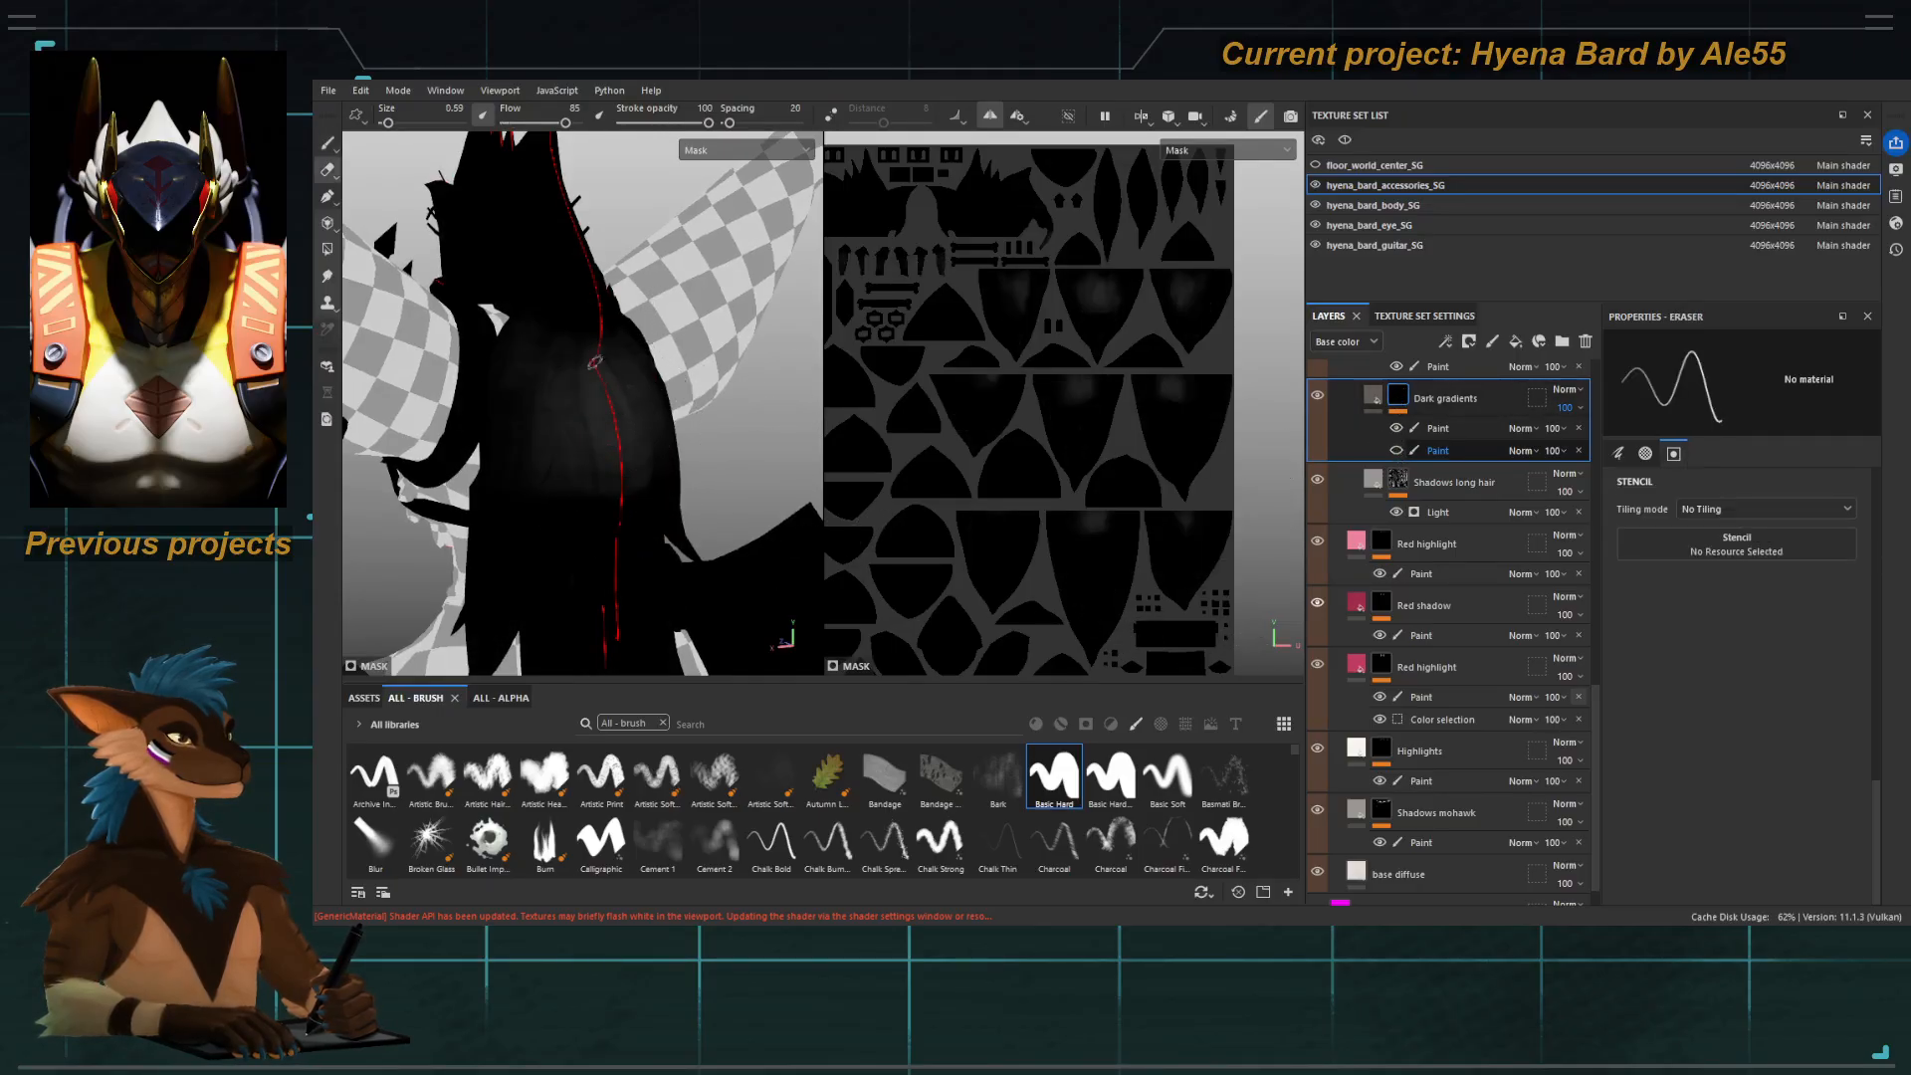
pyautogui.keyDown('ctrl'); pyautogui.moveTo(595, 403); pyautogui.dragTo(659, 403, button='right'); pyautogui.keyUp('ctrl')
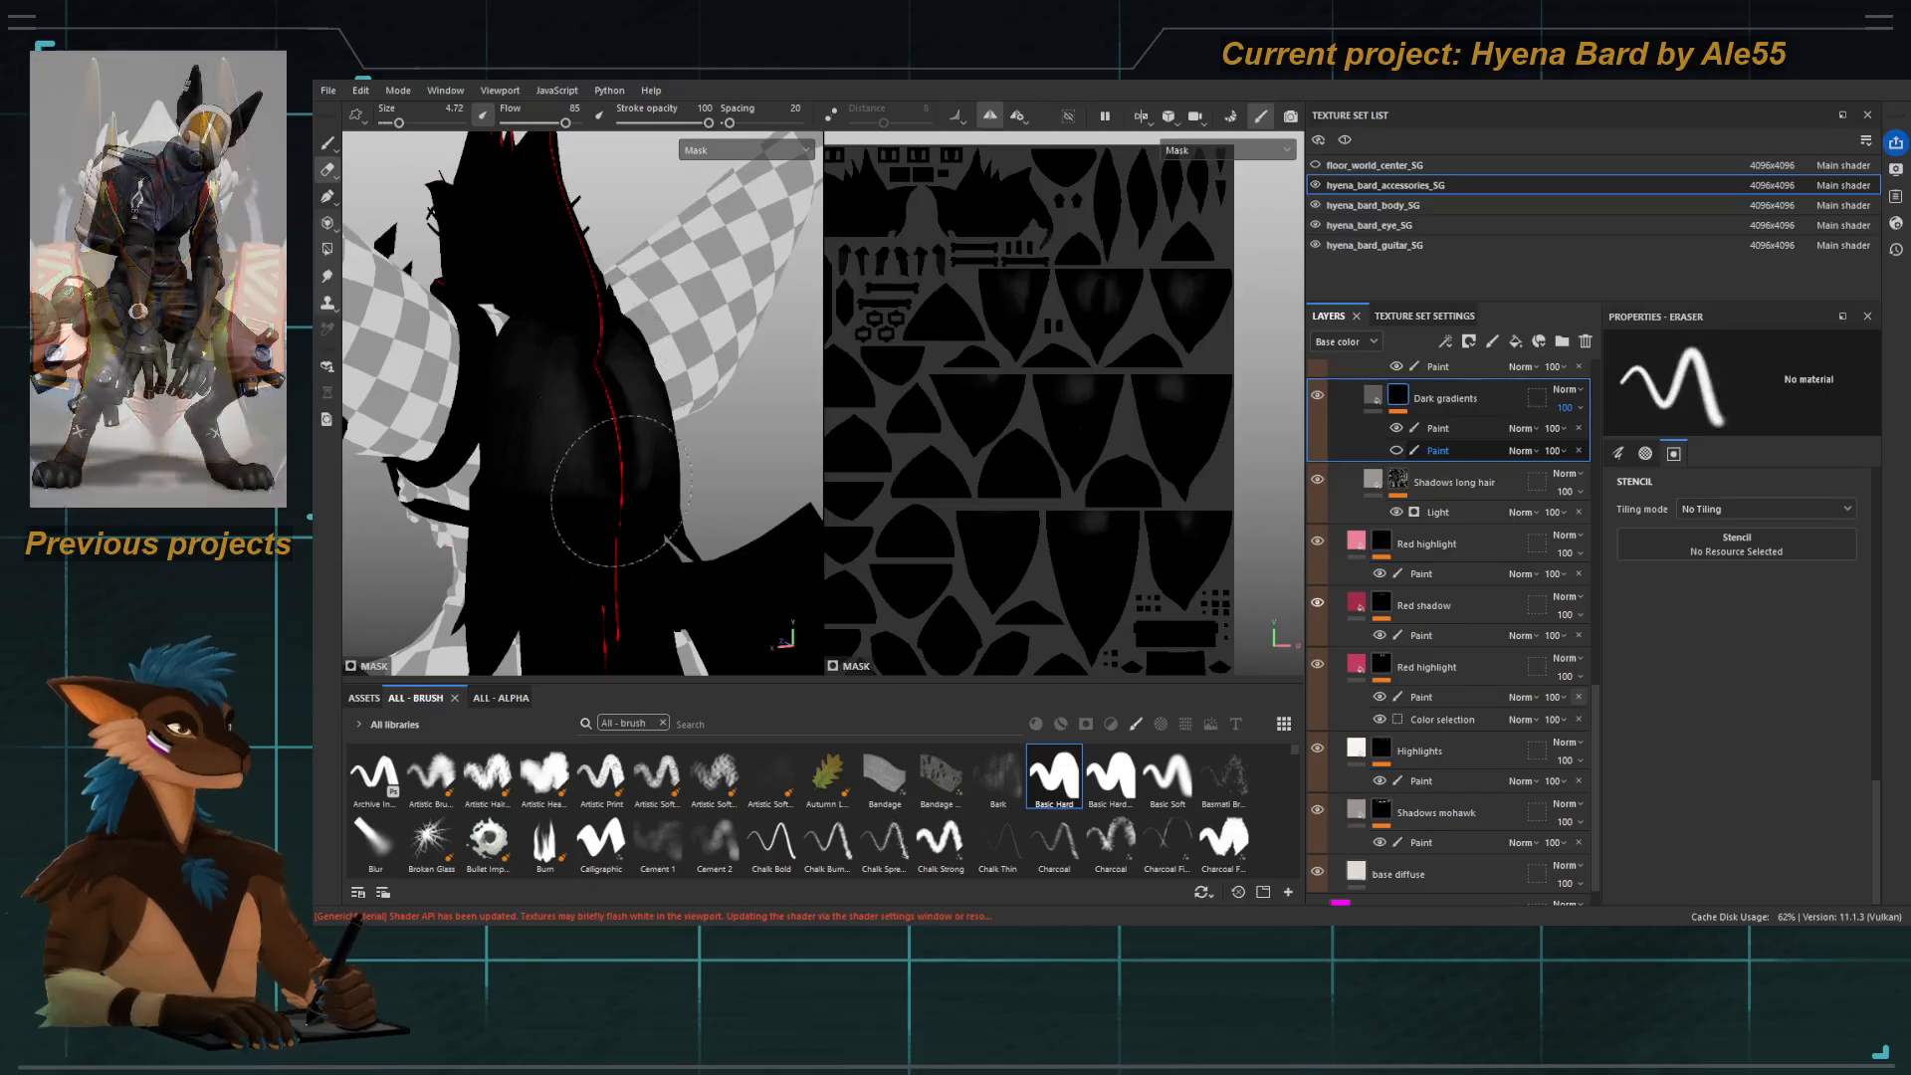
pyautogui.moveTo(585, 481); pyautogui.dragTo(544, 408)
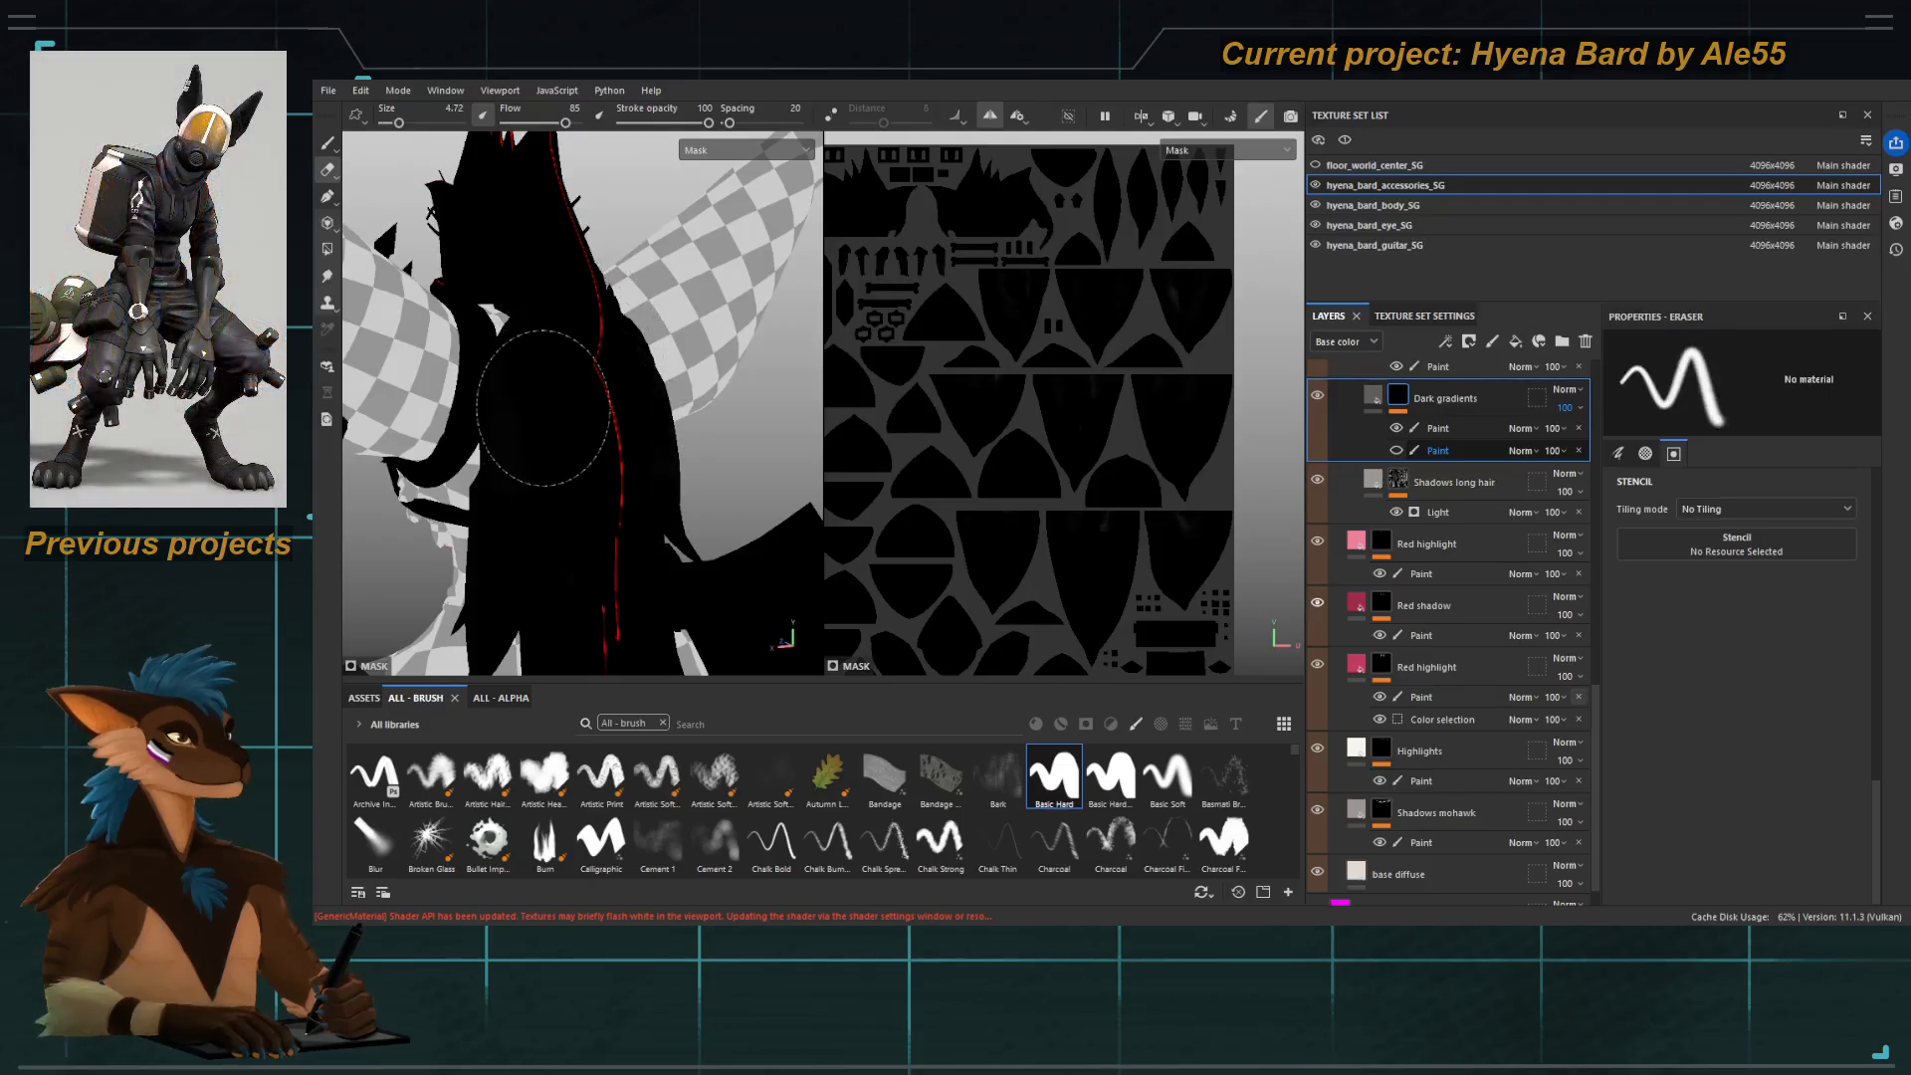
pyautogui.click(1397, 450)
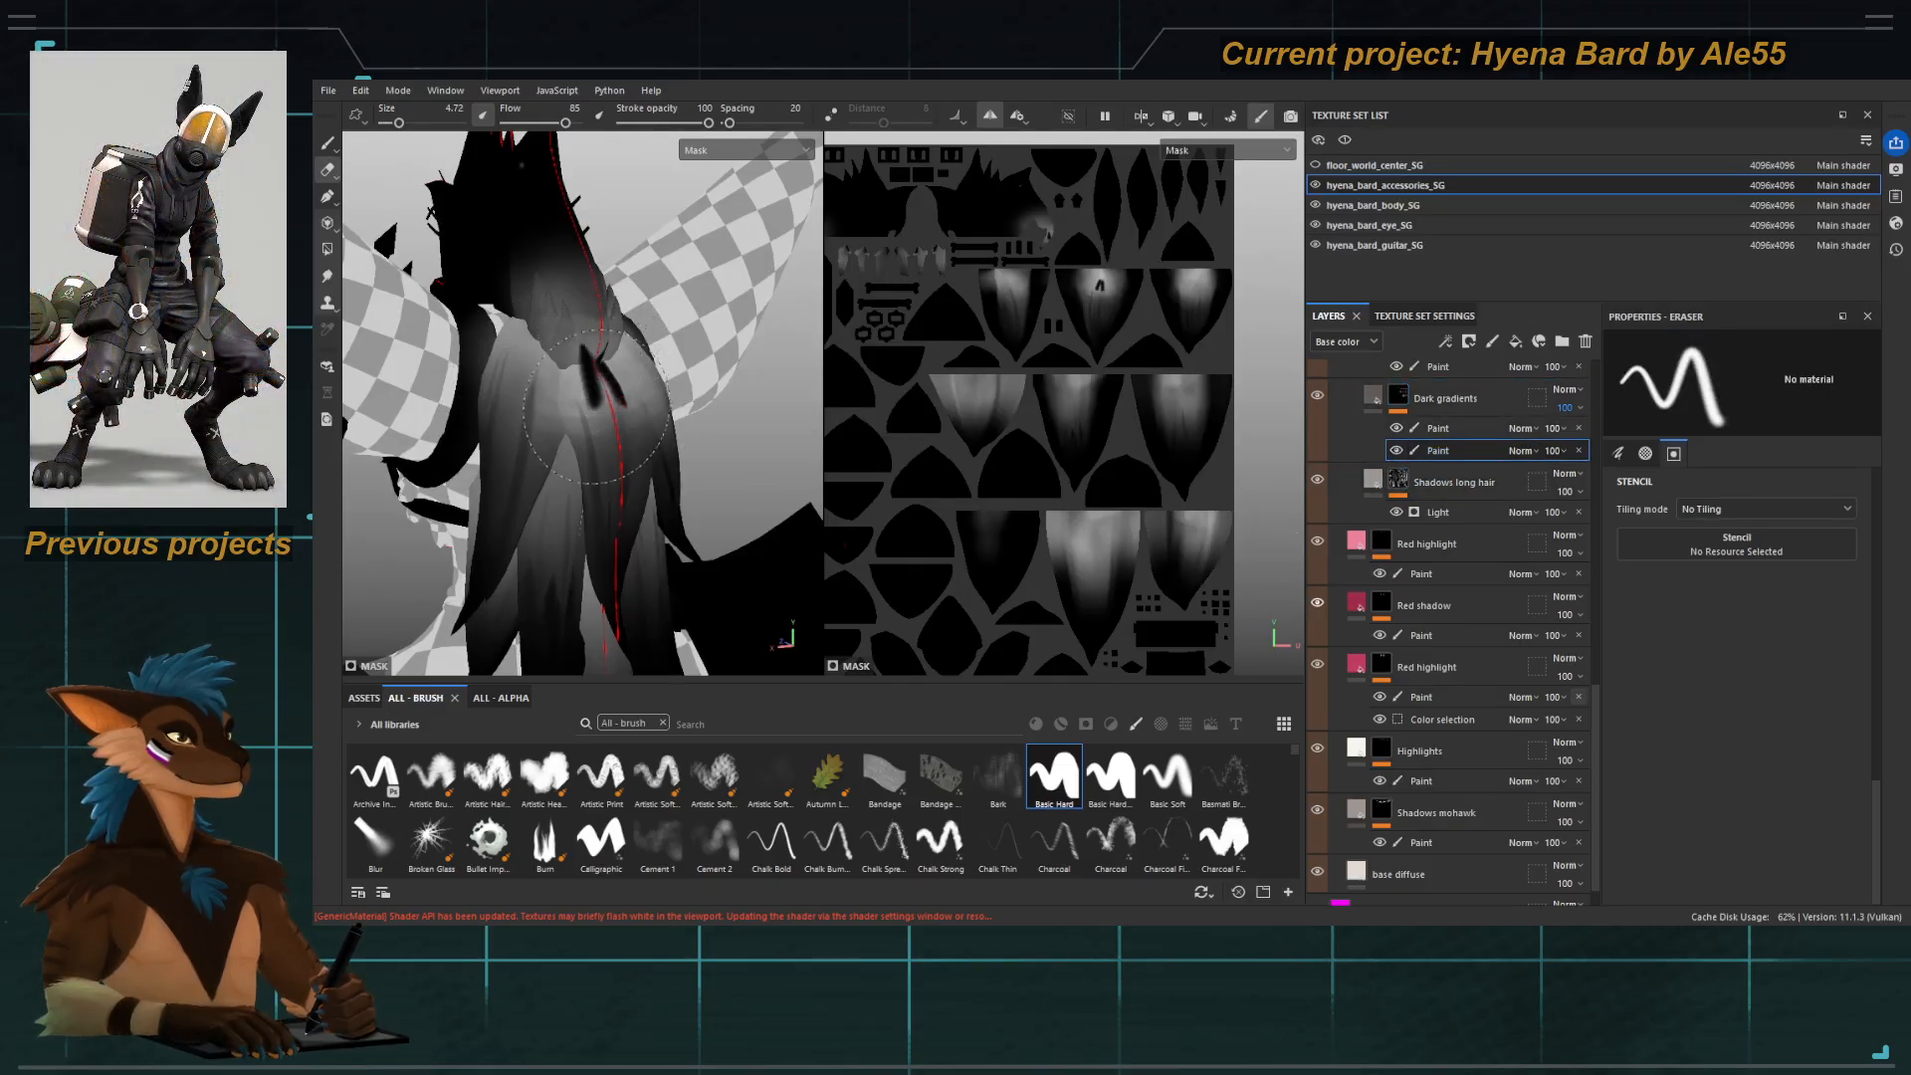
pyautogui.press('1')
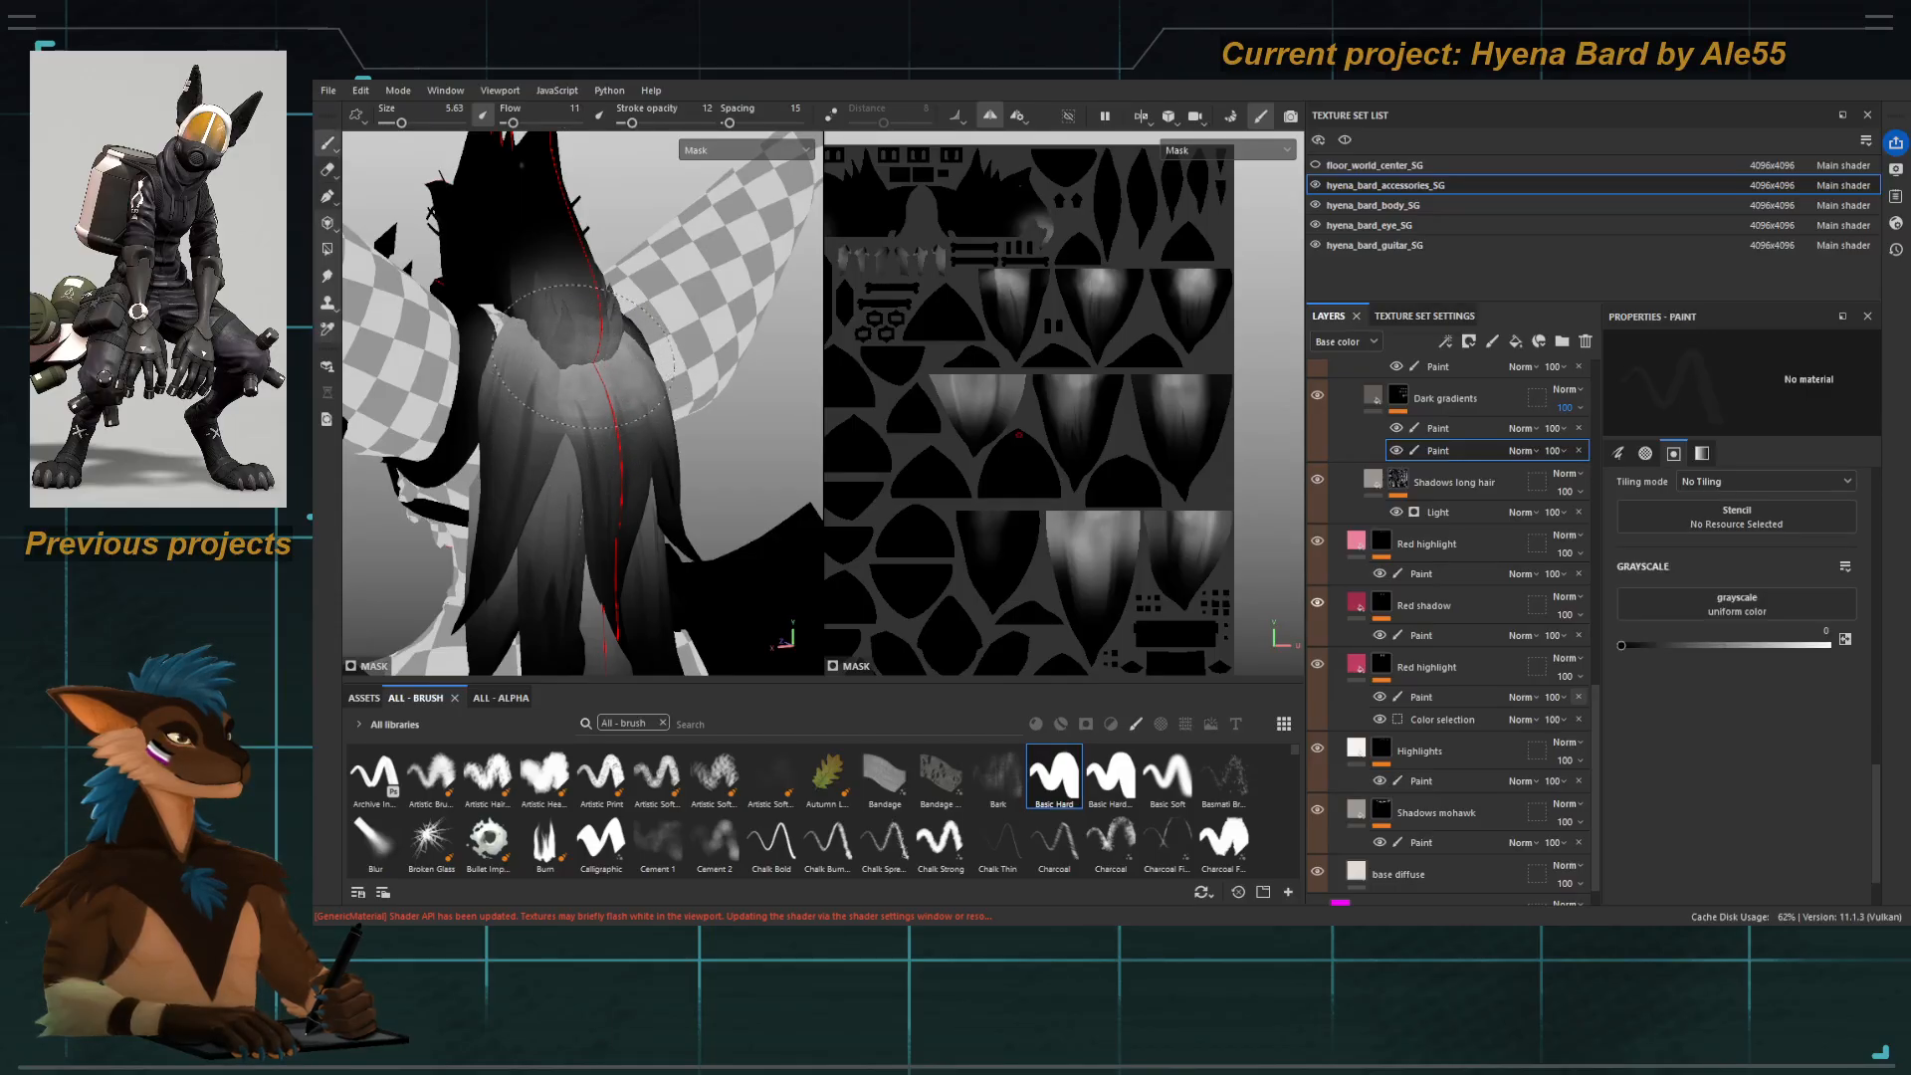
pyautogui.press('c')
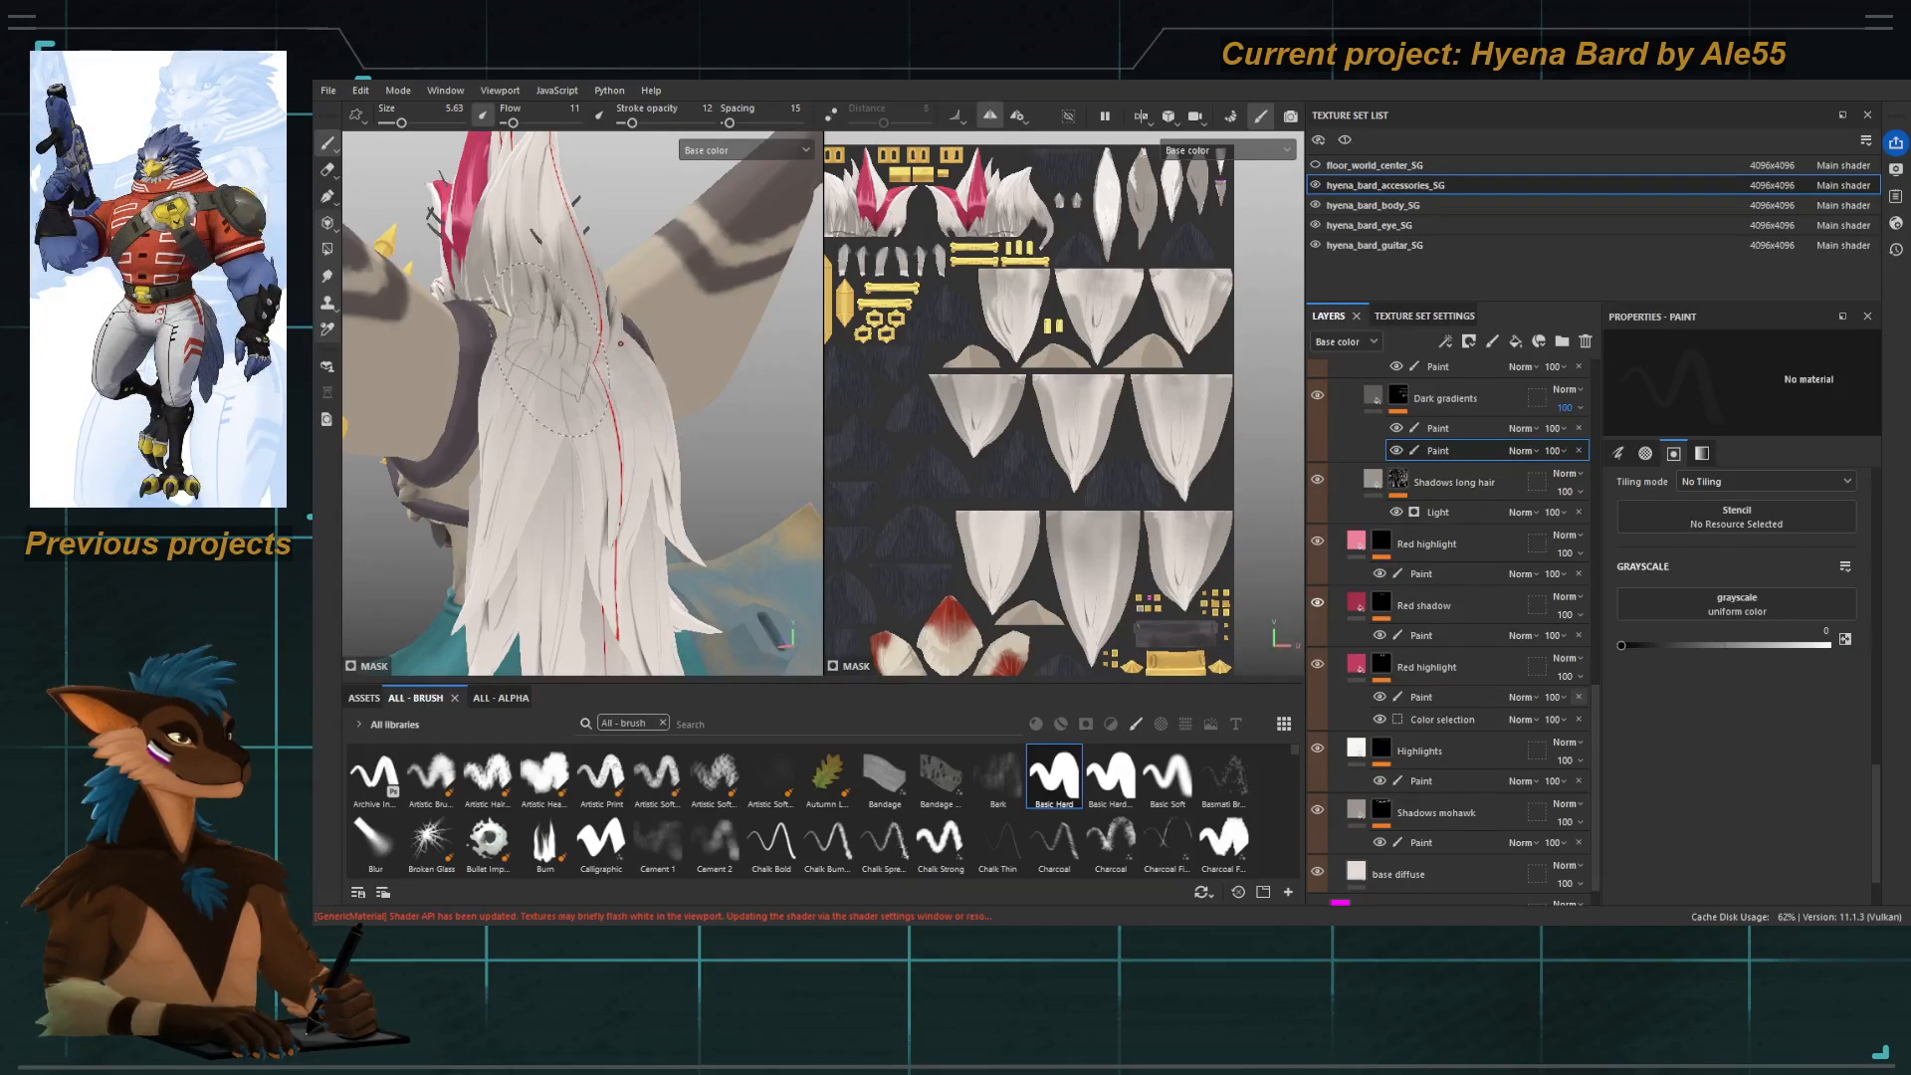
# Compare the full character from a three-quarter back angle with the Long Hair back folder hidden and shown.
pyautogui.moveTo(550, 350)
pyautogui.keyDown('alt'); pyautogui.mouseDown()
pyautogui.moveTo(677, 354)
pyautogui.moveTo(538, 348)
pyautogui.mouseUp(); pyautogui.keyUp('alt')
pyautogui.keyDown('alt'); pyautogui.moveTo(538, 348); pyautogui.dragTo(418, 438, button='right'); pyautogui.keyUp('alt')
pyautogui.keyDown('alt'); pyautogui.moveTo(418, 438); pyautogui.dragTo(537, 478); pyautogui.keyUp('alt')
pyautogui.keyDown('alt'); pyautogui.moveTo(537, 478); pyautogui.dragTo(549, 390, button='middle'); pyautogui.keyUp('alt')
pyautogui.keyDown('alt'); pyautogui.moveTo(549, 391); pyautogui.dragTo(634, 409); pyautogui.keyUp('alt')
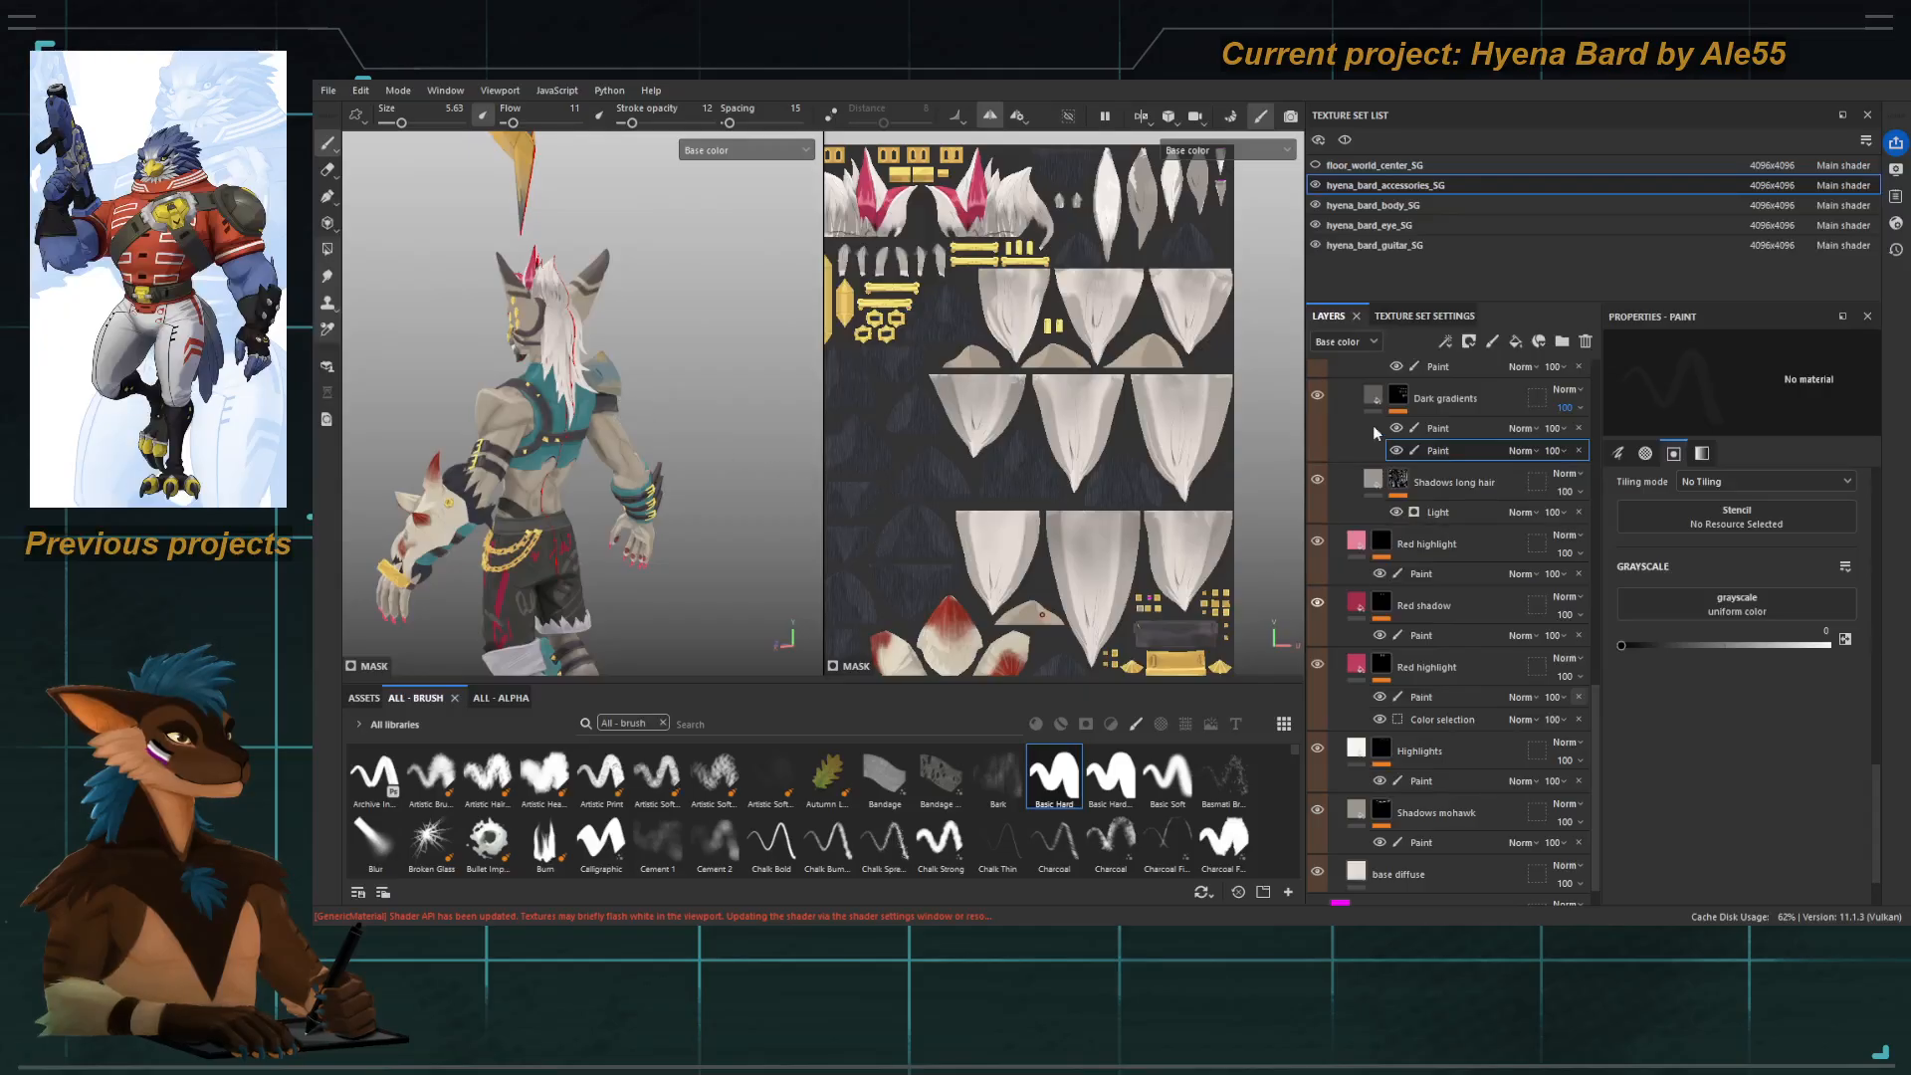
pyautogui.scroll(3, 1356, 473)
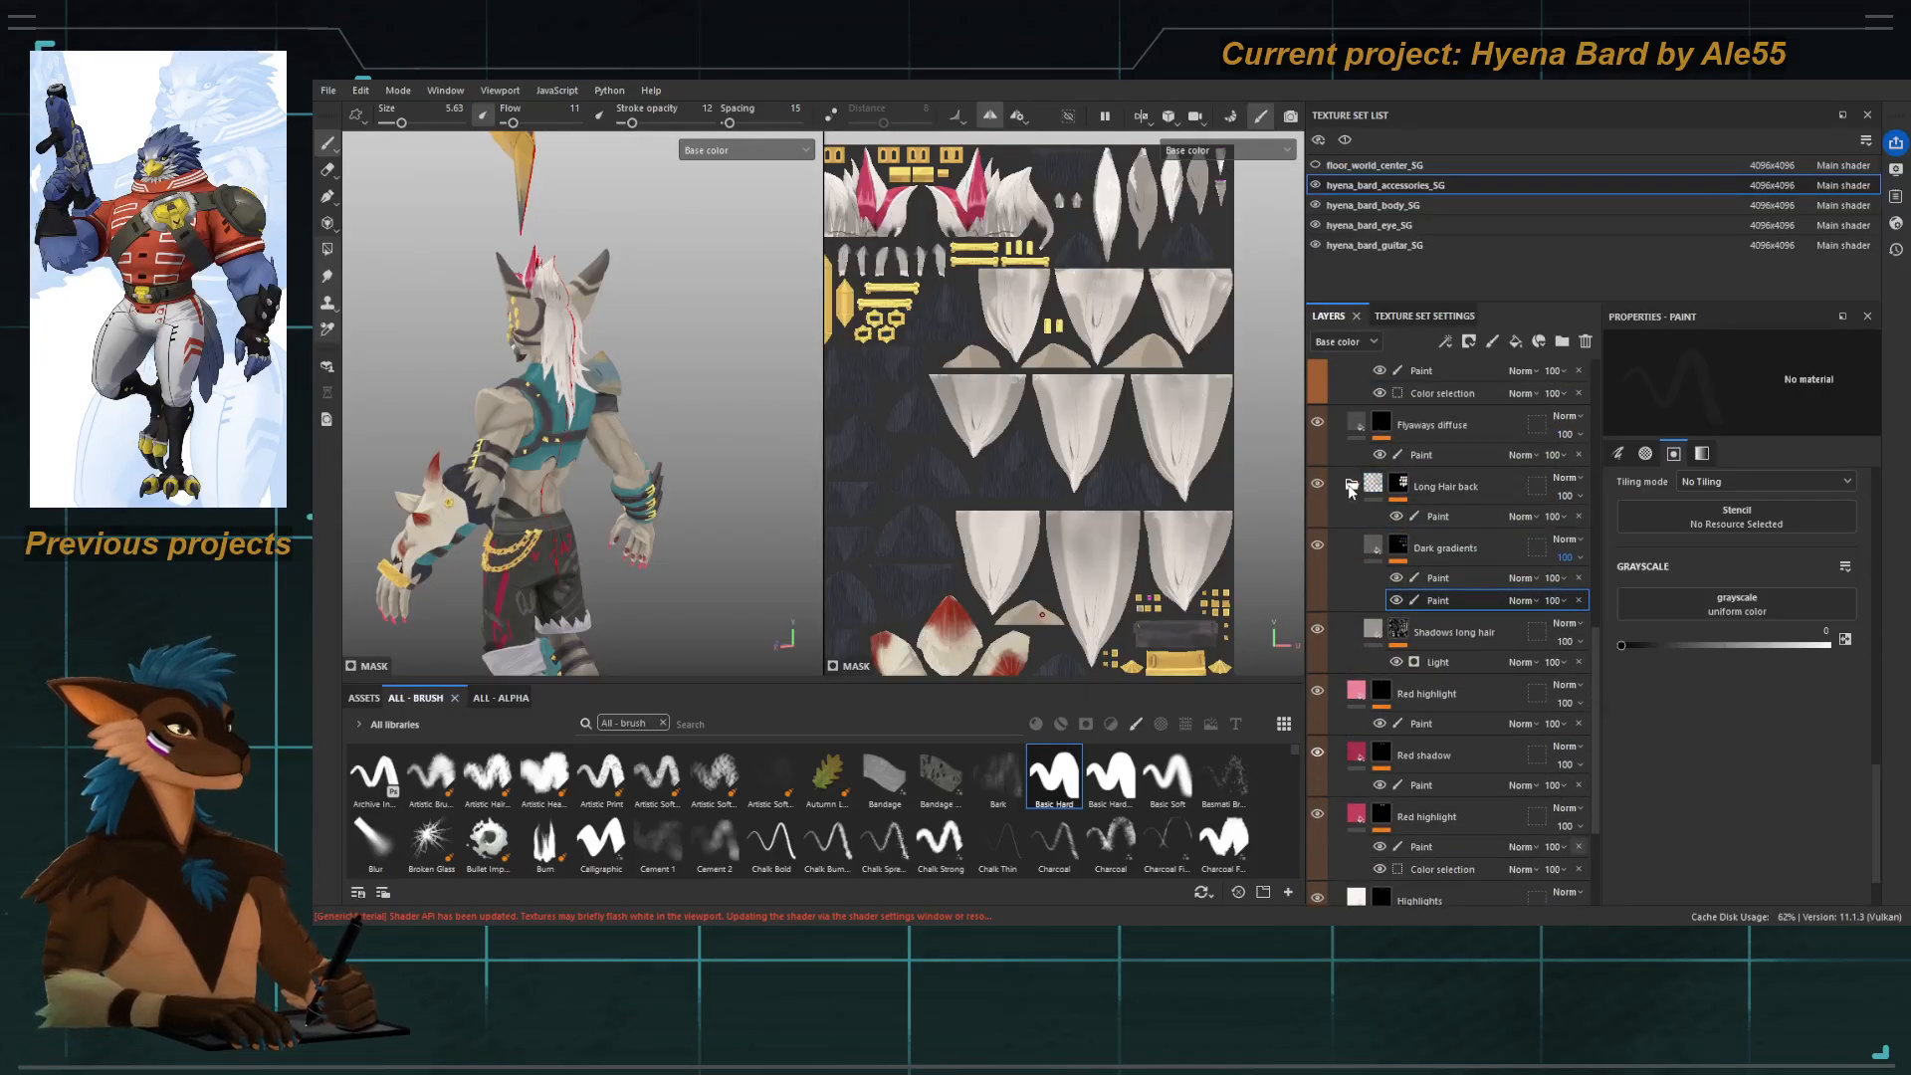
pyautogui.click(1318, 482)
pyautogui.click(1318, 483)
pyautogui.click(1318, 483)
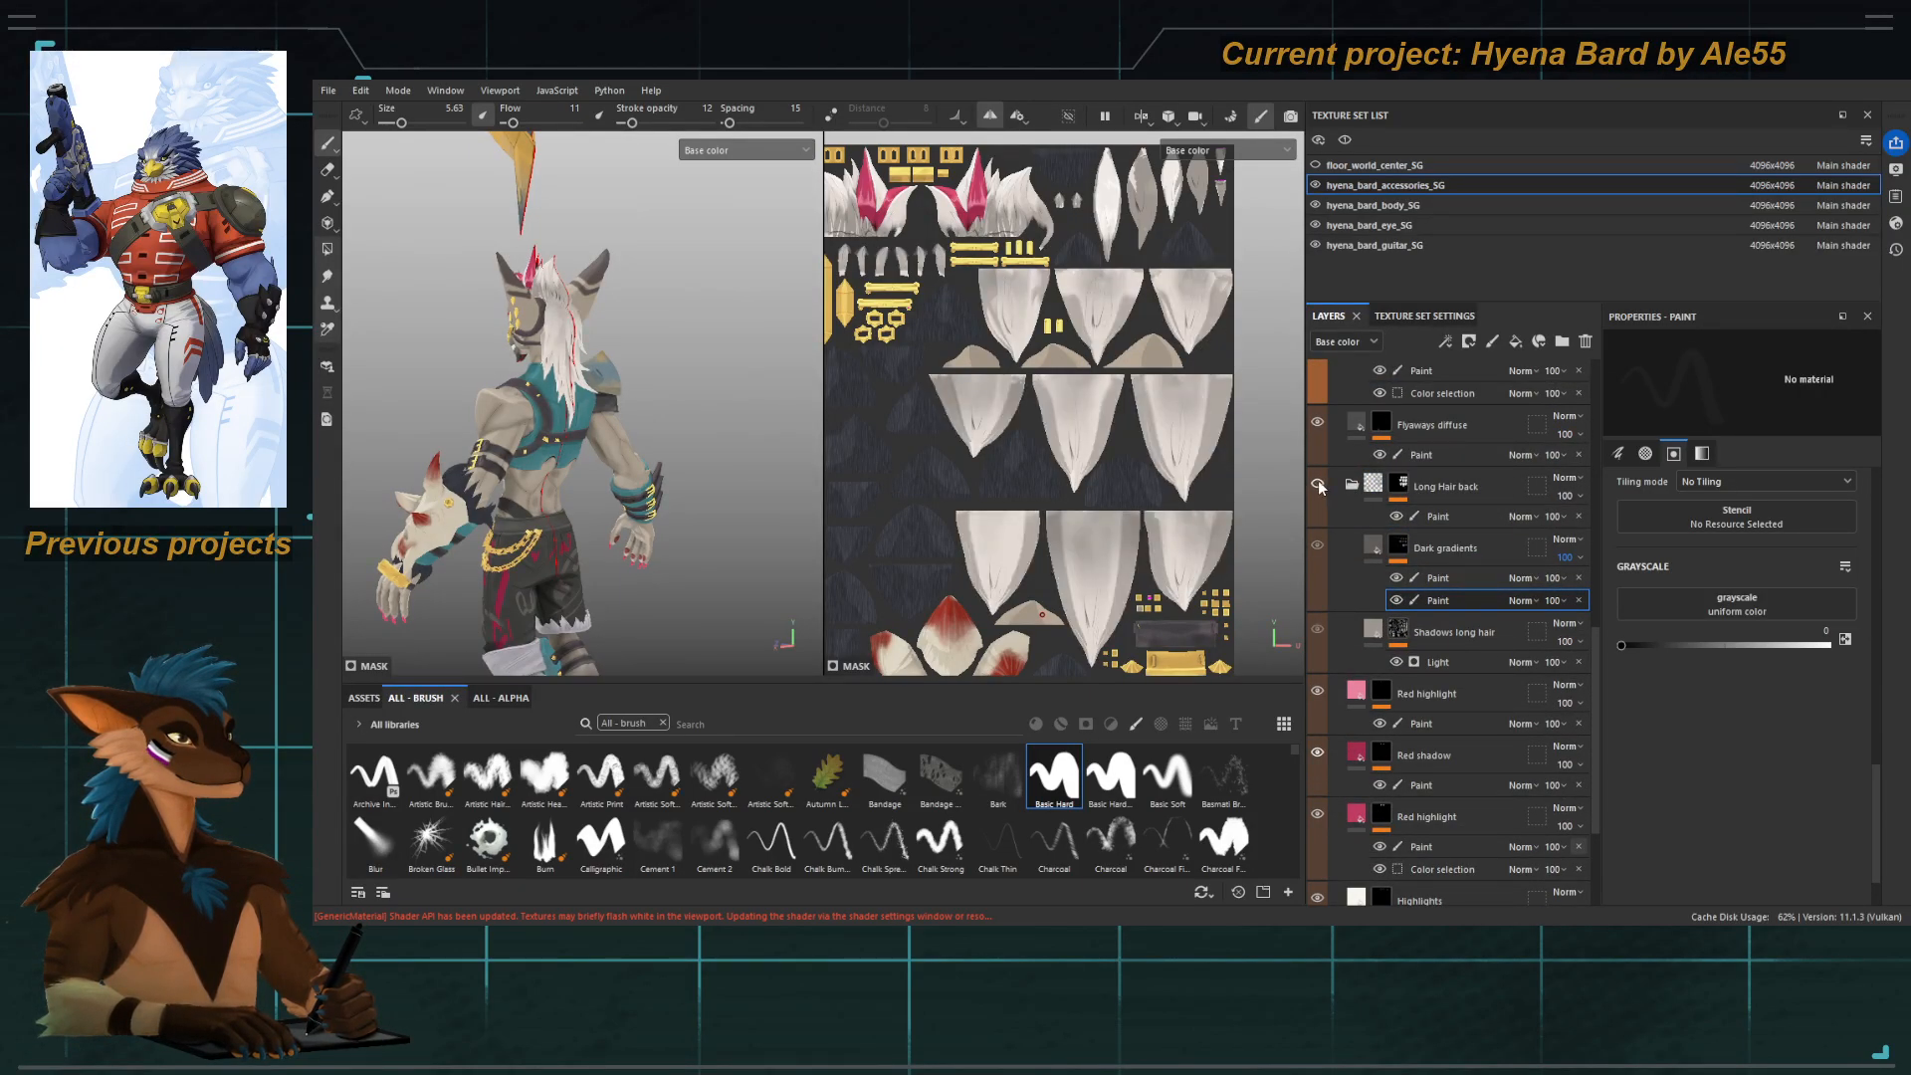
pyautogui.click(1318, 484)
# Turn off symmetry and check how the long hair reads from behind, at a distance and up close.
pyautogui.keyDown('alt'); pyautogui.moveTo(587, 518); pyautogui.dragTo(637, 512, button='right'); pyautogui.keyUp('alt')
pyautogui.keyDown('alt'); pyautogui.moveTo(637, 512); pyautogui.dragTo(559, 527); pyautogui.keyUp('alt')
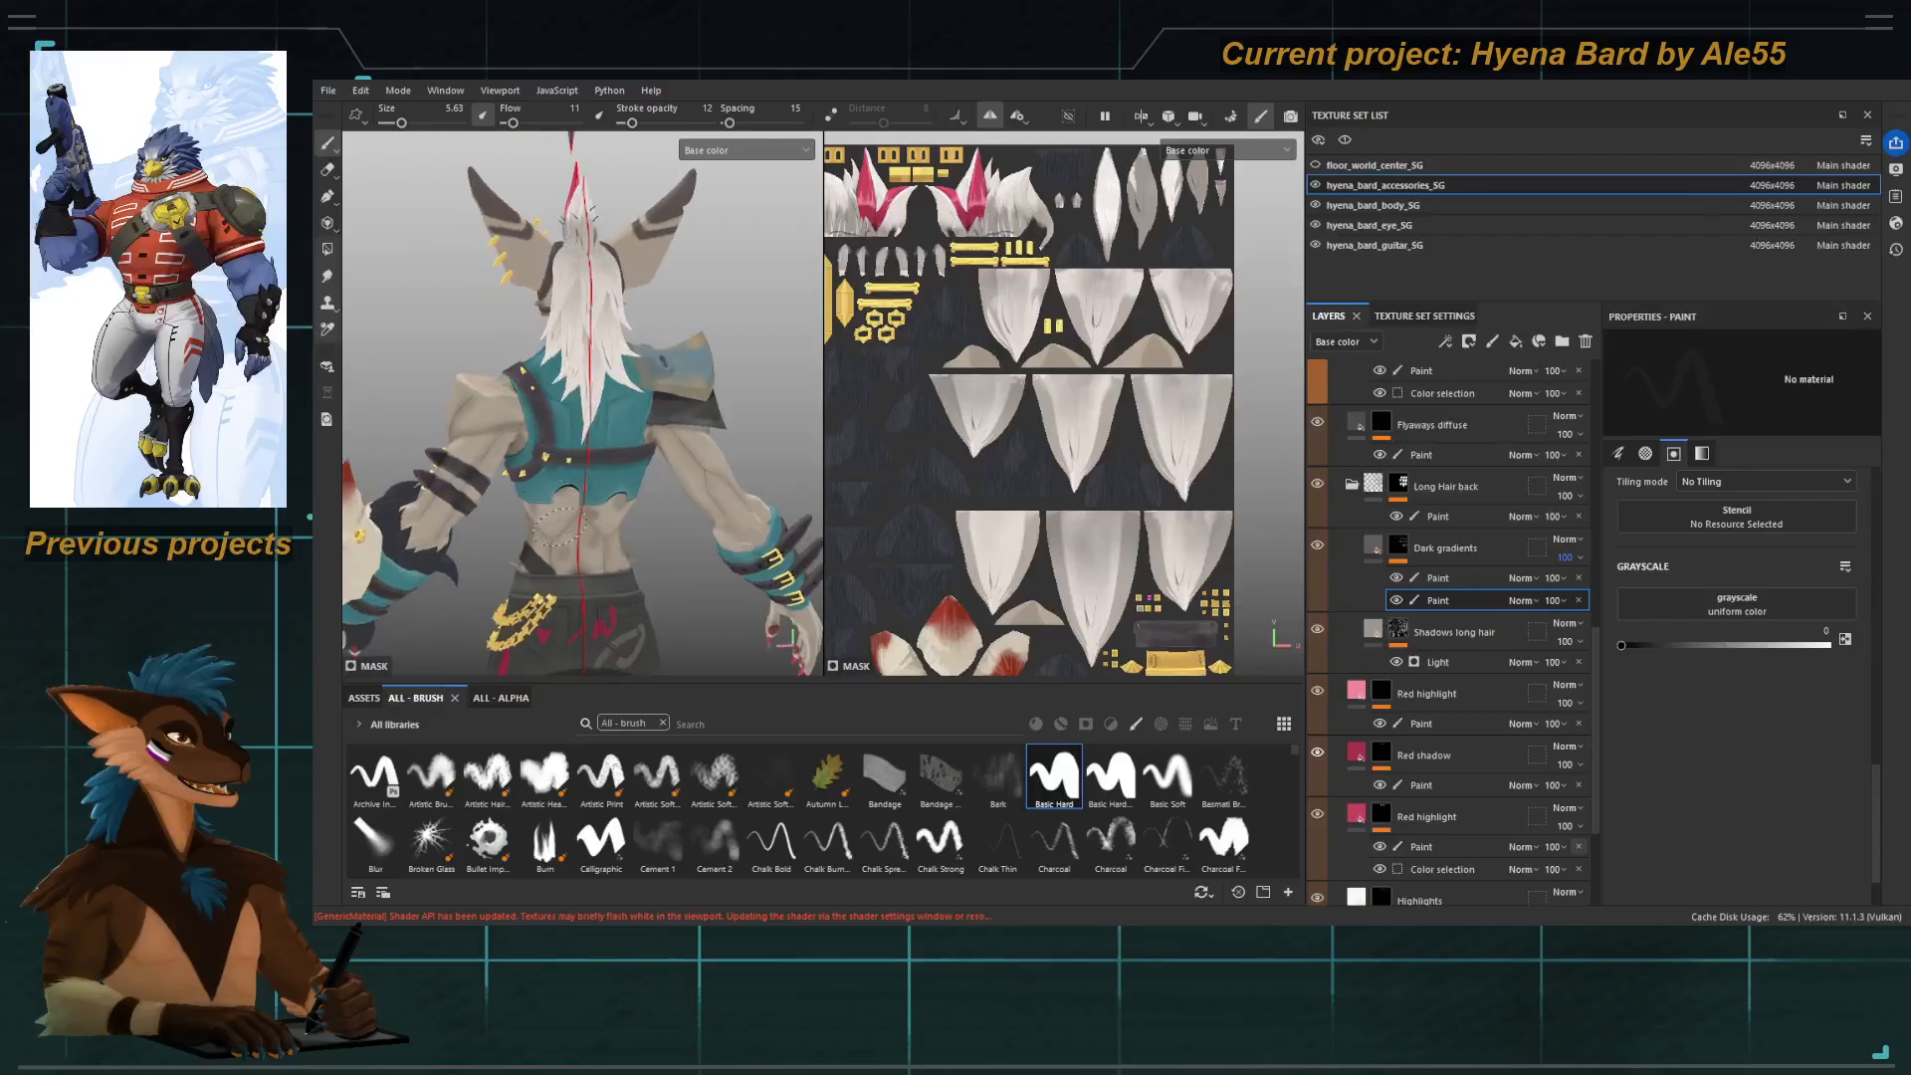
pyautogui.press('l')
pyautogui.keyDown('alt'); pyautogui.moveTo(559, 527); pyautogui.dragTo(498, 383, button='right'); pyautogui.keyUp('alt')
pyautogui.moveTo(498, 383)
pyautogui.keyDown('alt'); pyautogui.mouseDown()
pyautogui.moveTo(398, 374)
pyautogui.moveTo(618, 388)
pyautogui.moveTo(518, 388)
pyautogui.mouseUp(); pyautogui.keyUp('alt')
pyautogui.keyDown('alt'); pyautogui.moveTo(518, 388); pyautogui.dragTo(616, 498, button='right'); pyautogui.keyUp('alt')
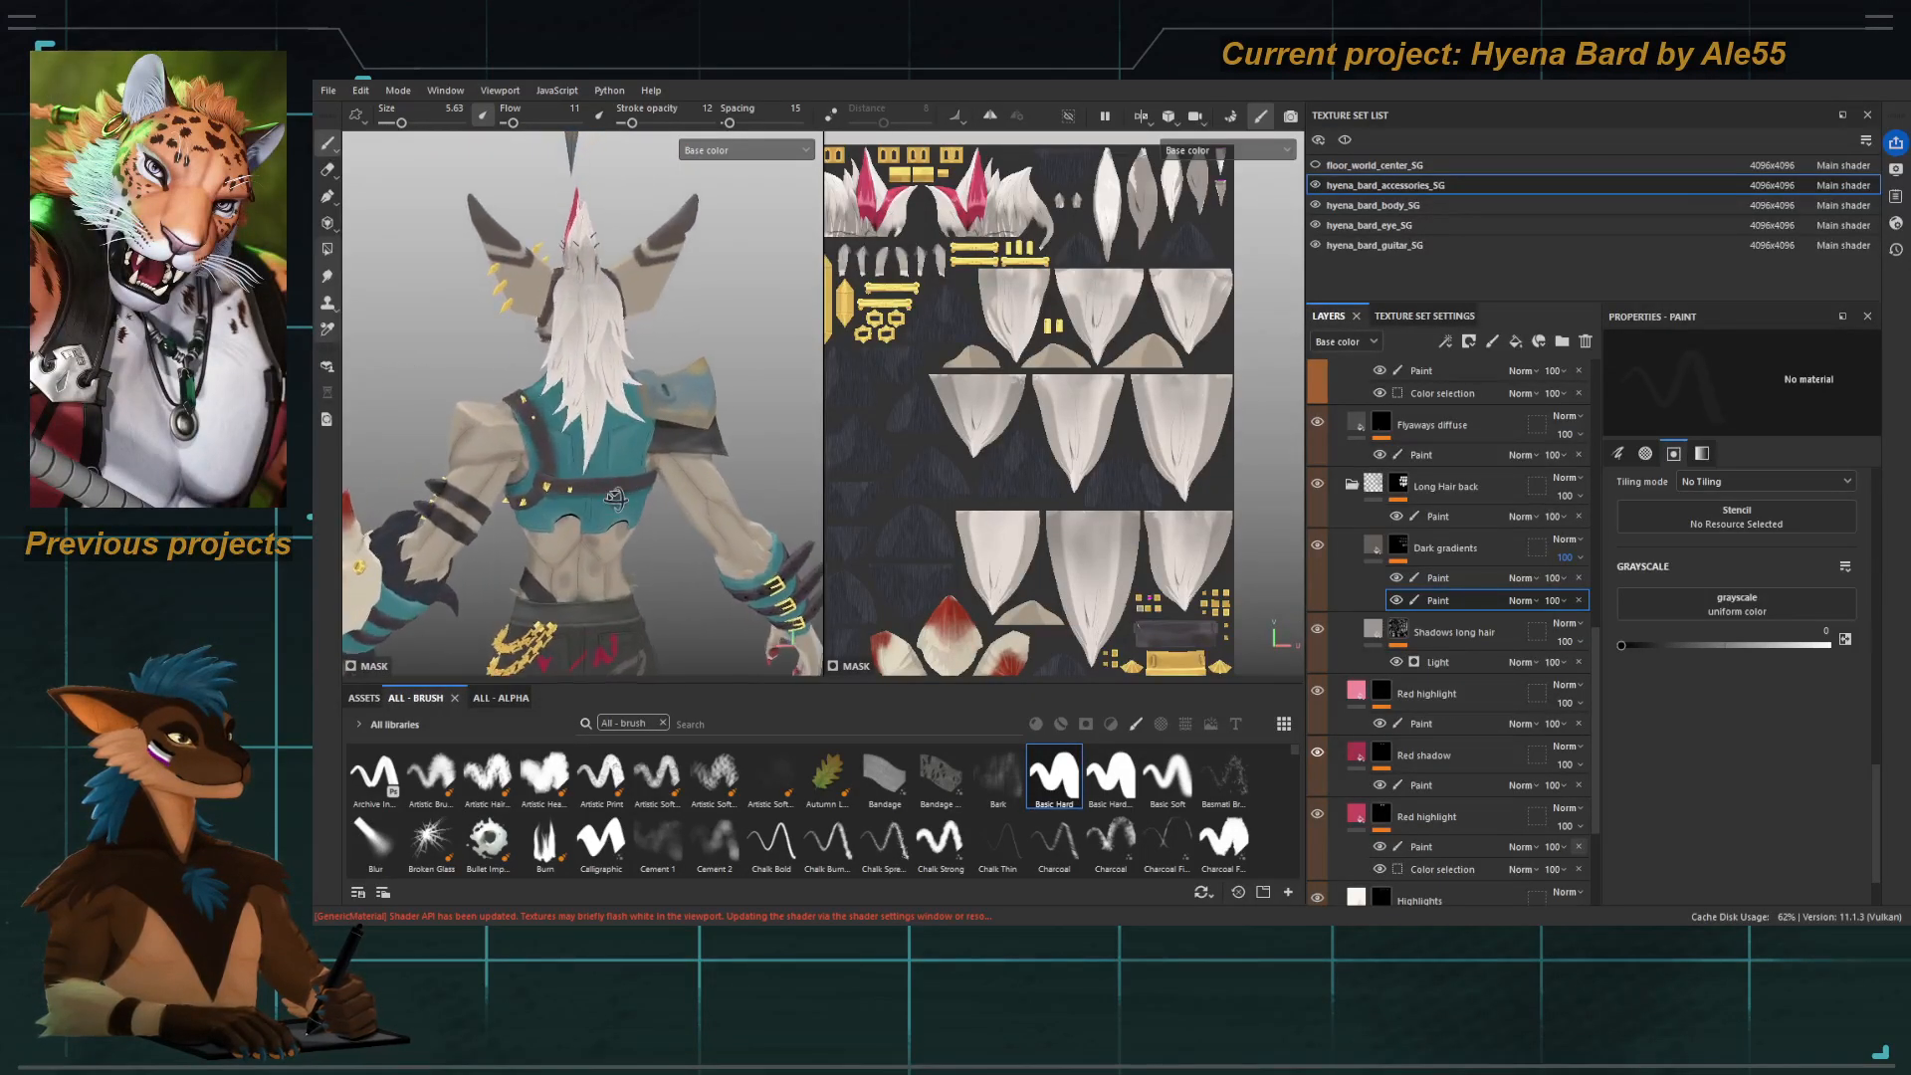
pyautogui.keyDown('alt'); pyautogui.moveTo(616, 498); pyautogui.dragTo(696, 534); pyautogui.keyUp('alt')
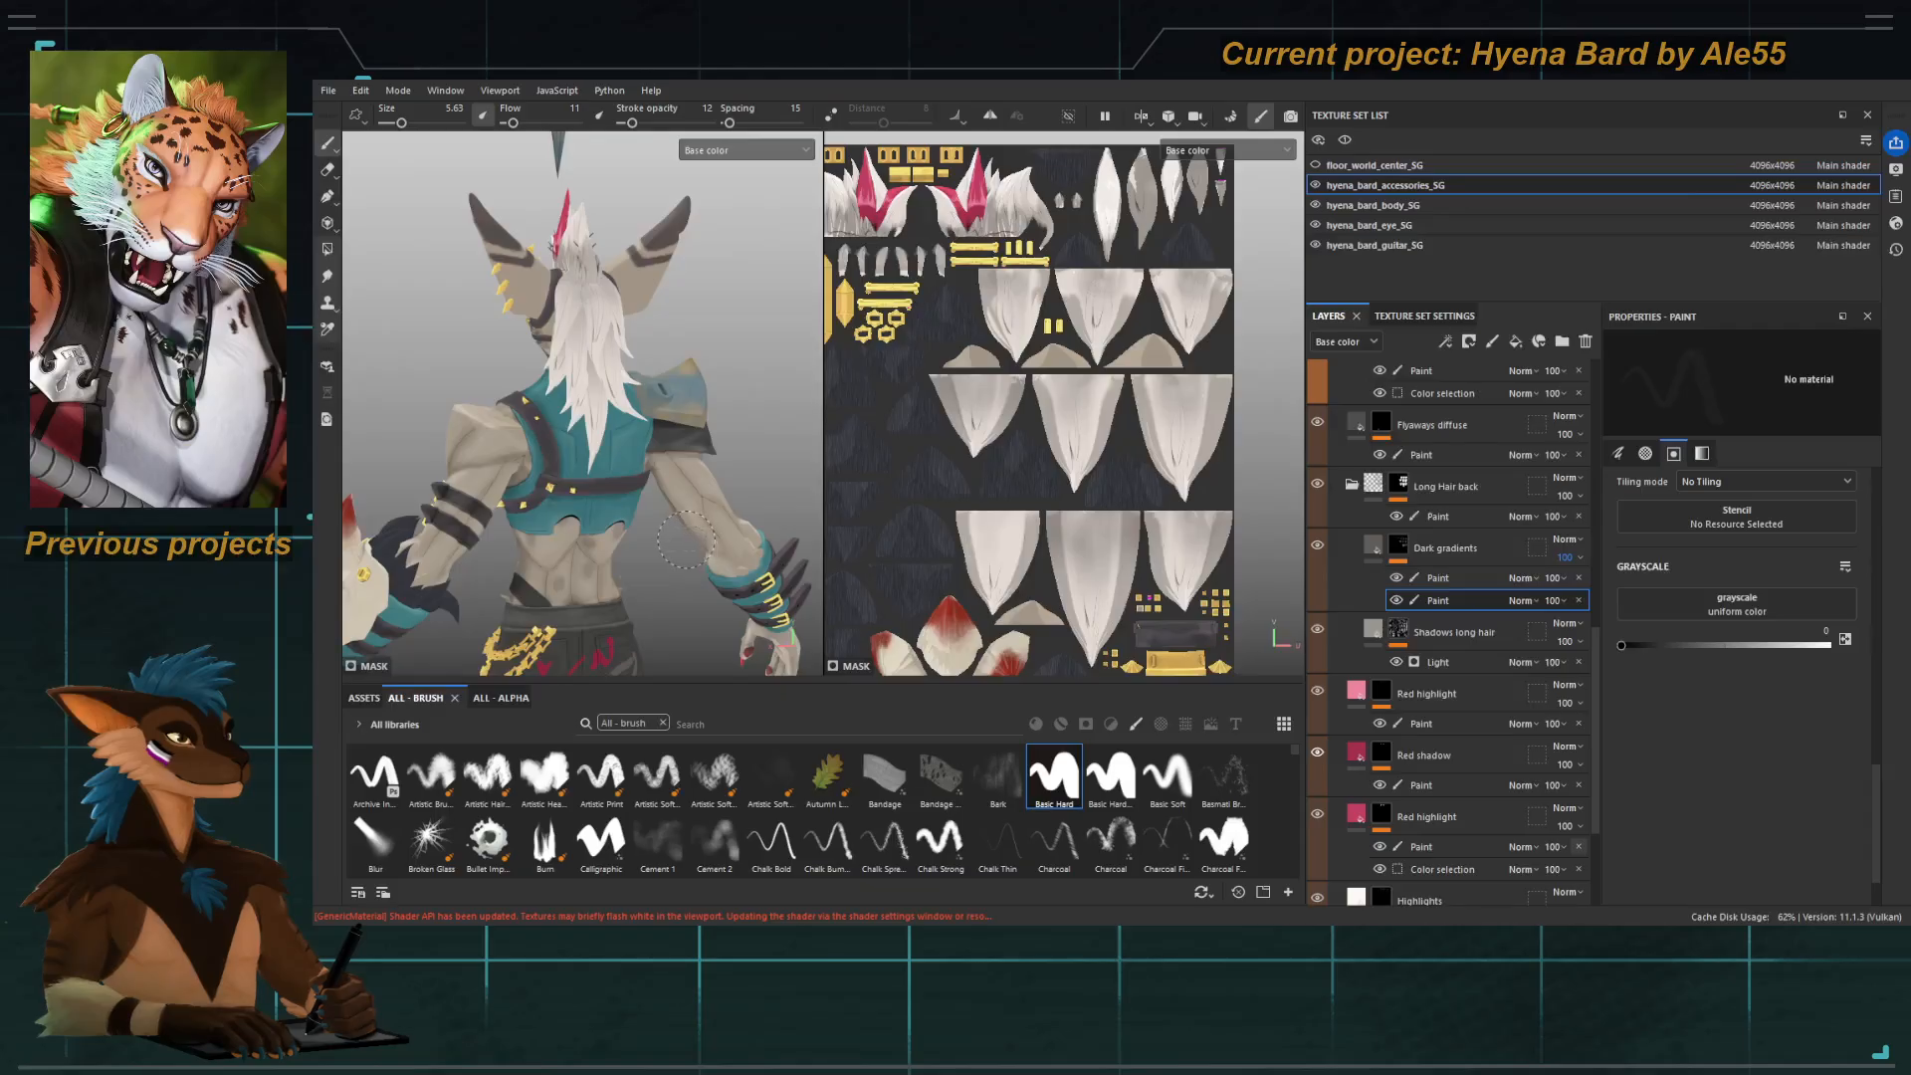
pyautogui.keyDown('alt'); pyautogui.moveTo(583, 419); pyautogui.dragTo(669, 468, button='right'); pyautogui.keyUp('alt')
pyautogui.keyDown('alt'); pyautogui.moveTo(669, 468); pyautogui.dragTo(593, 349); pyautogui.keyUp('alt')
# Select the stripes layer's Paint effect and set up the Pencil brush at size 0.15.
pyautogui.scroll(12, 1371, 503)
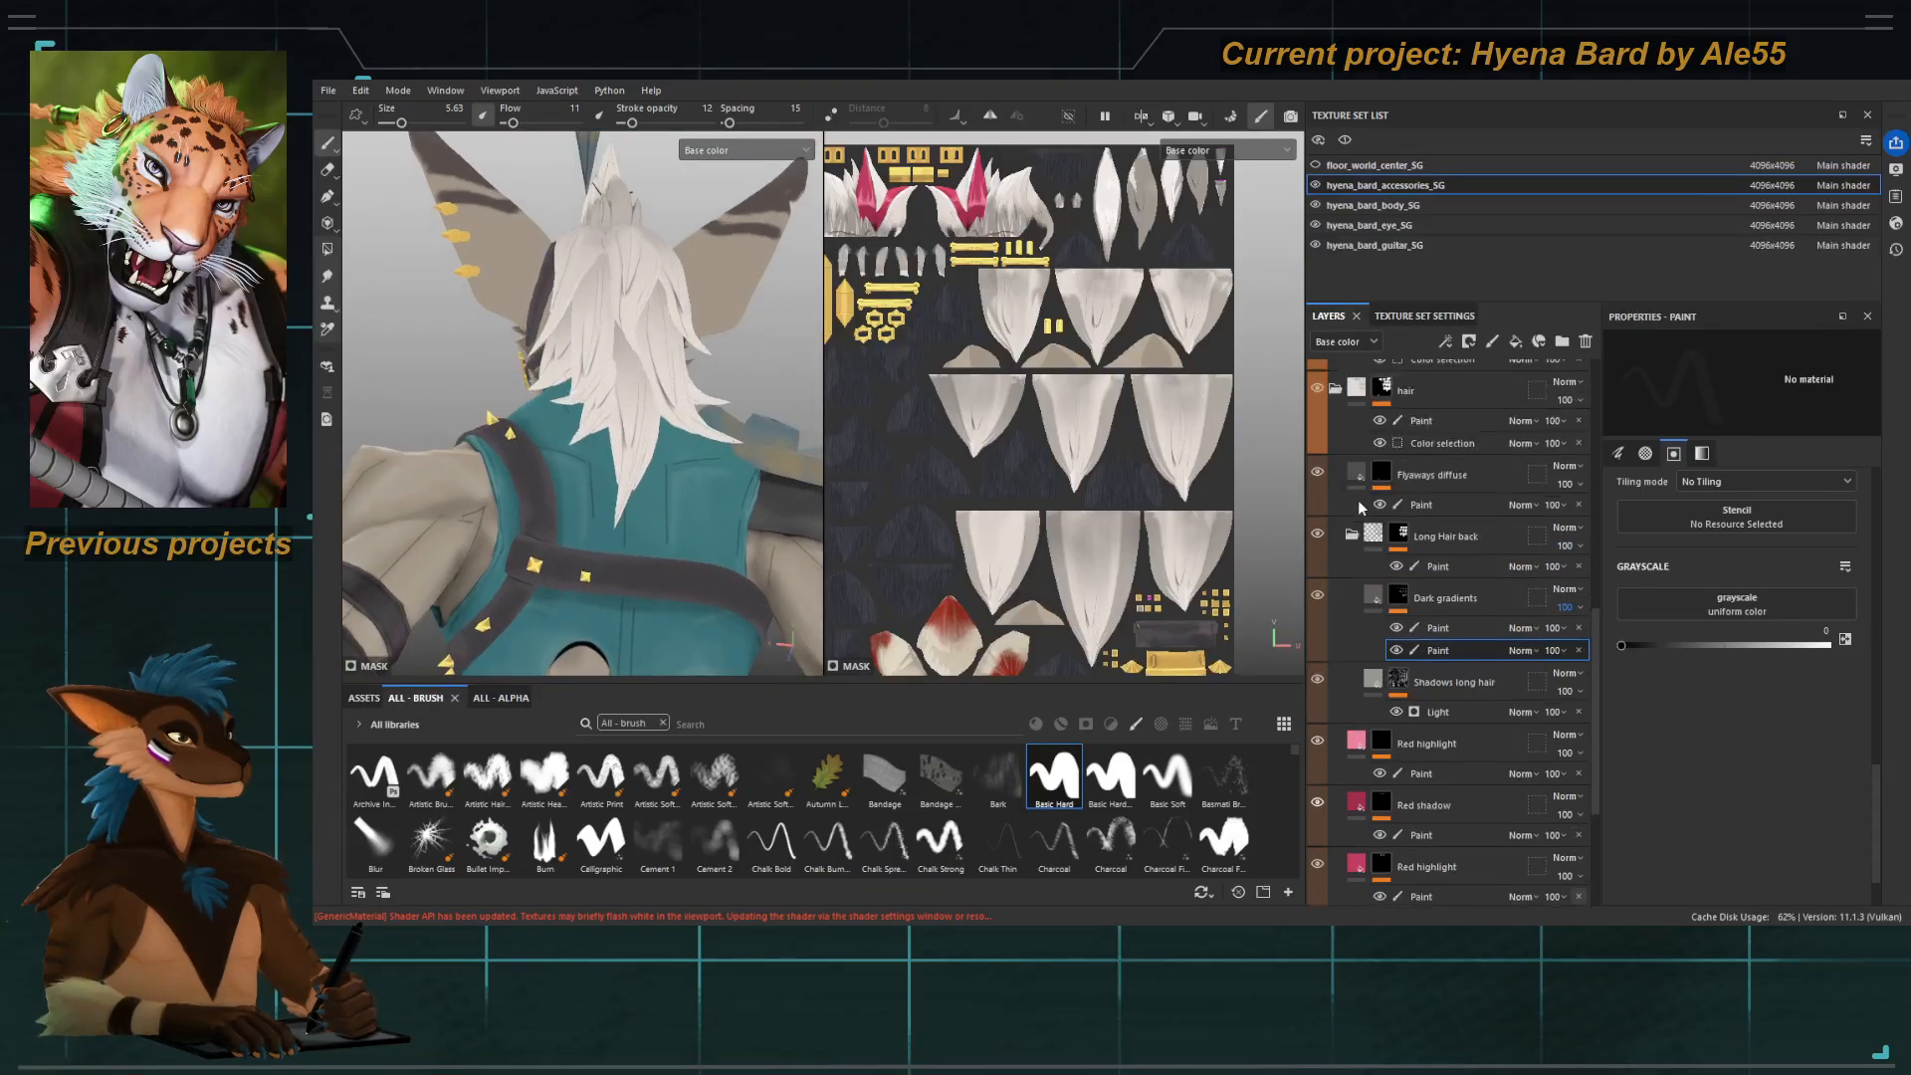
pyautogui.click(1336, 510)
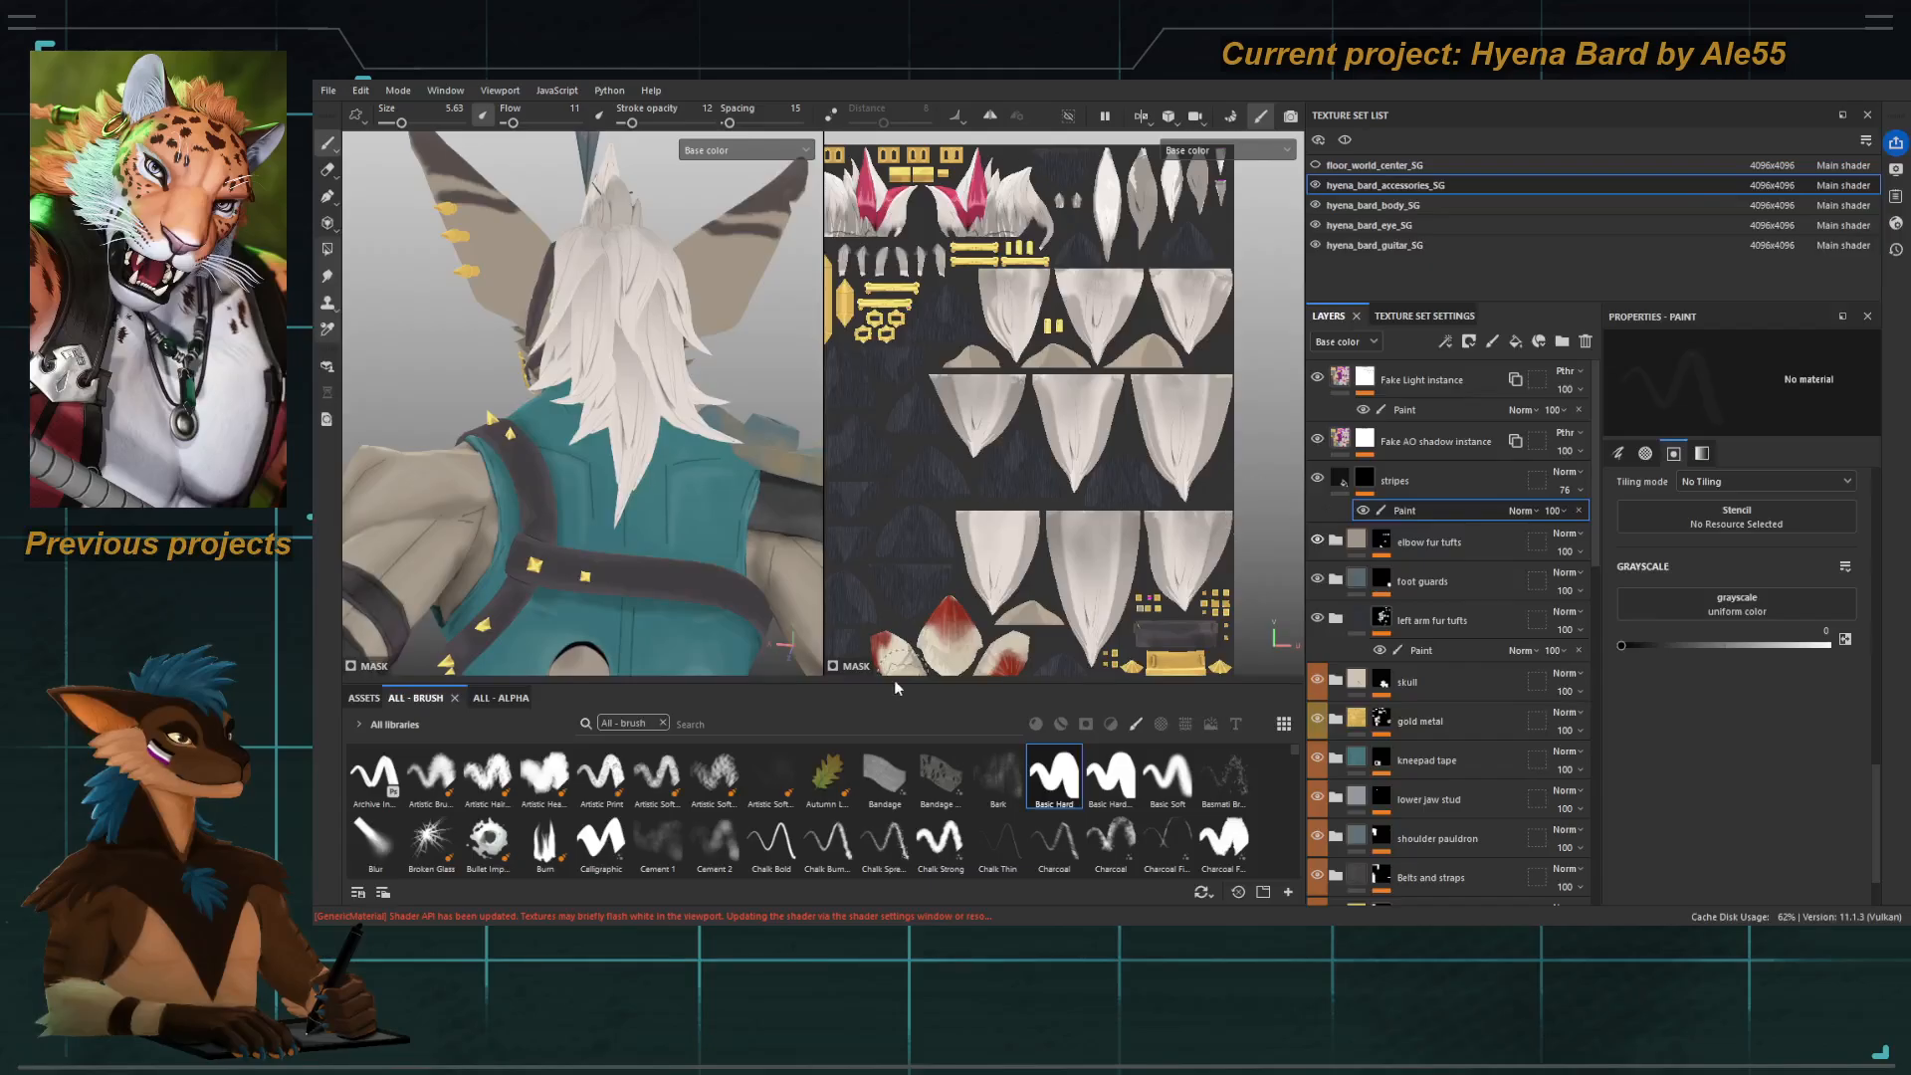
pyautogui.click(745, 725)
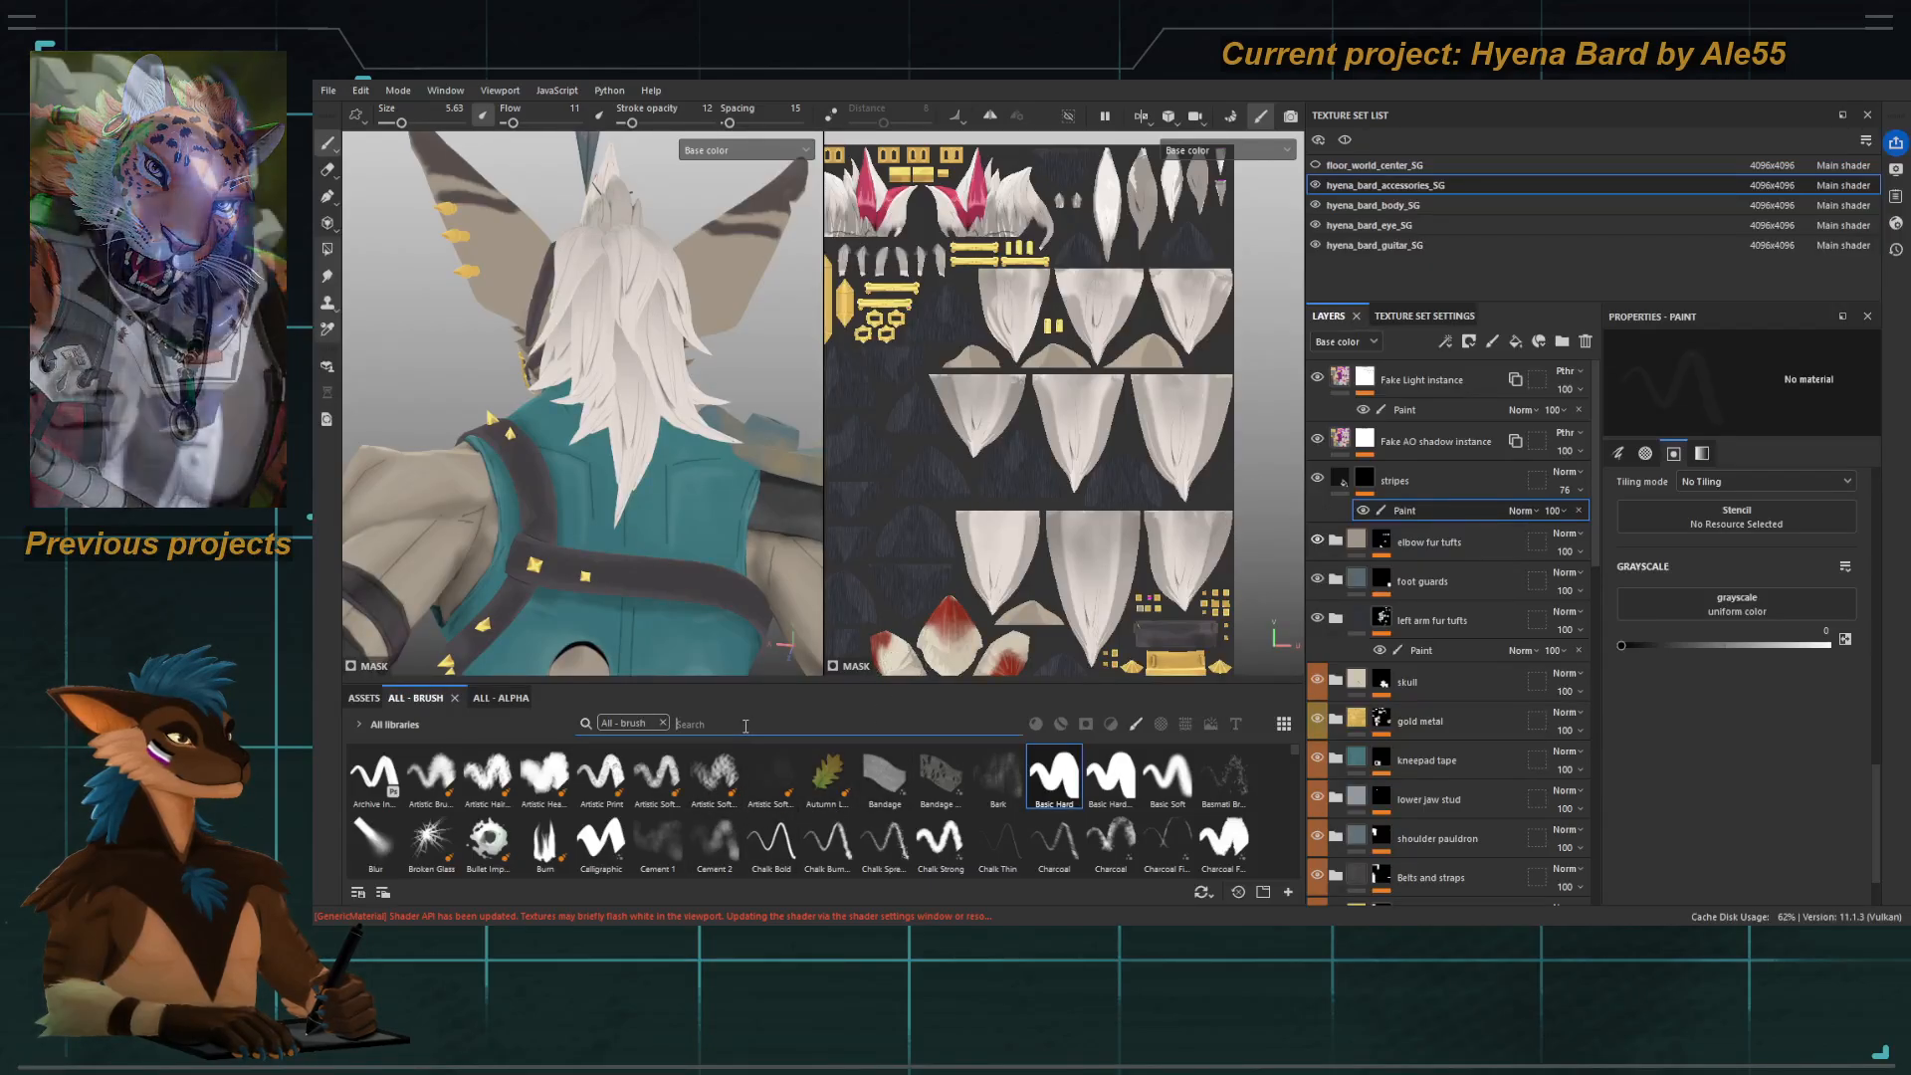
pyautogui.write('penci')
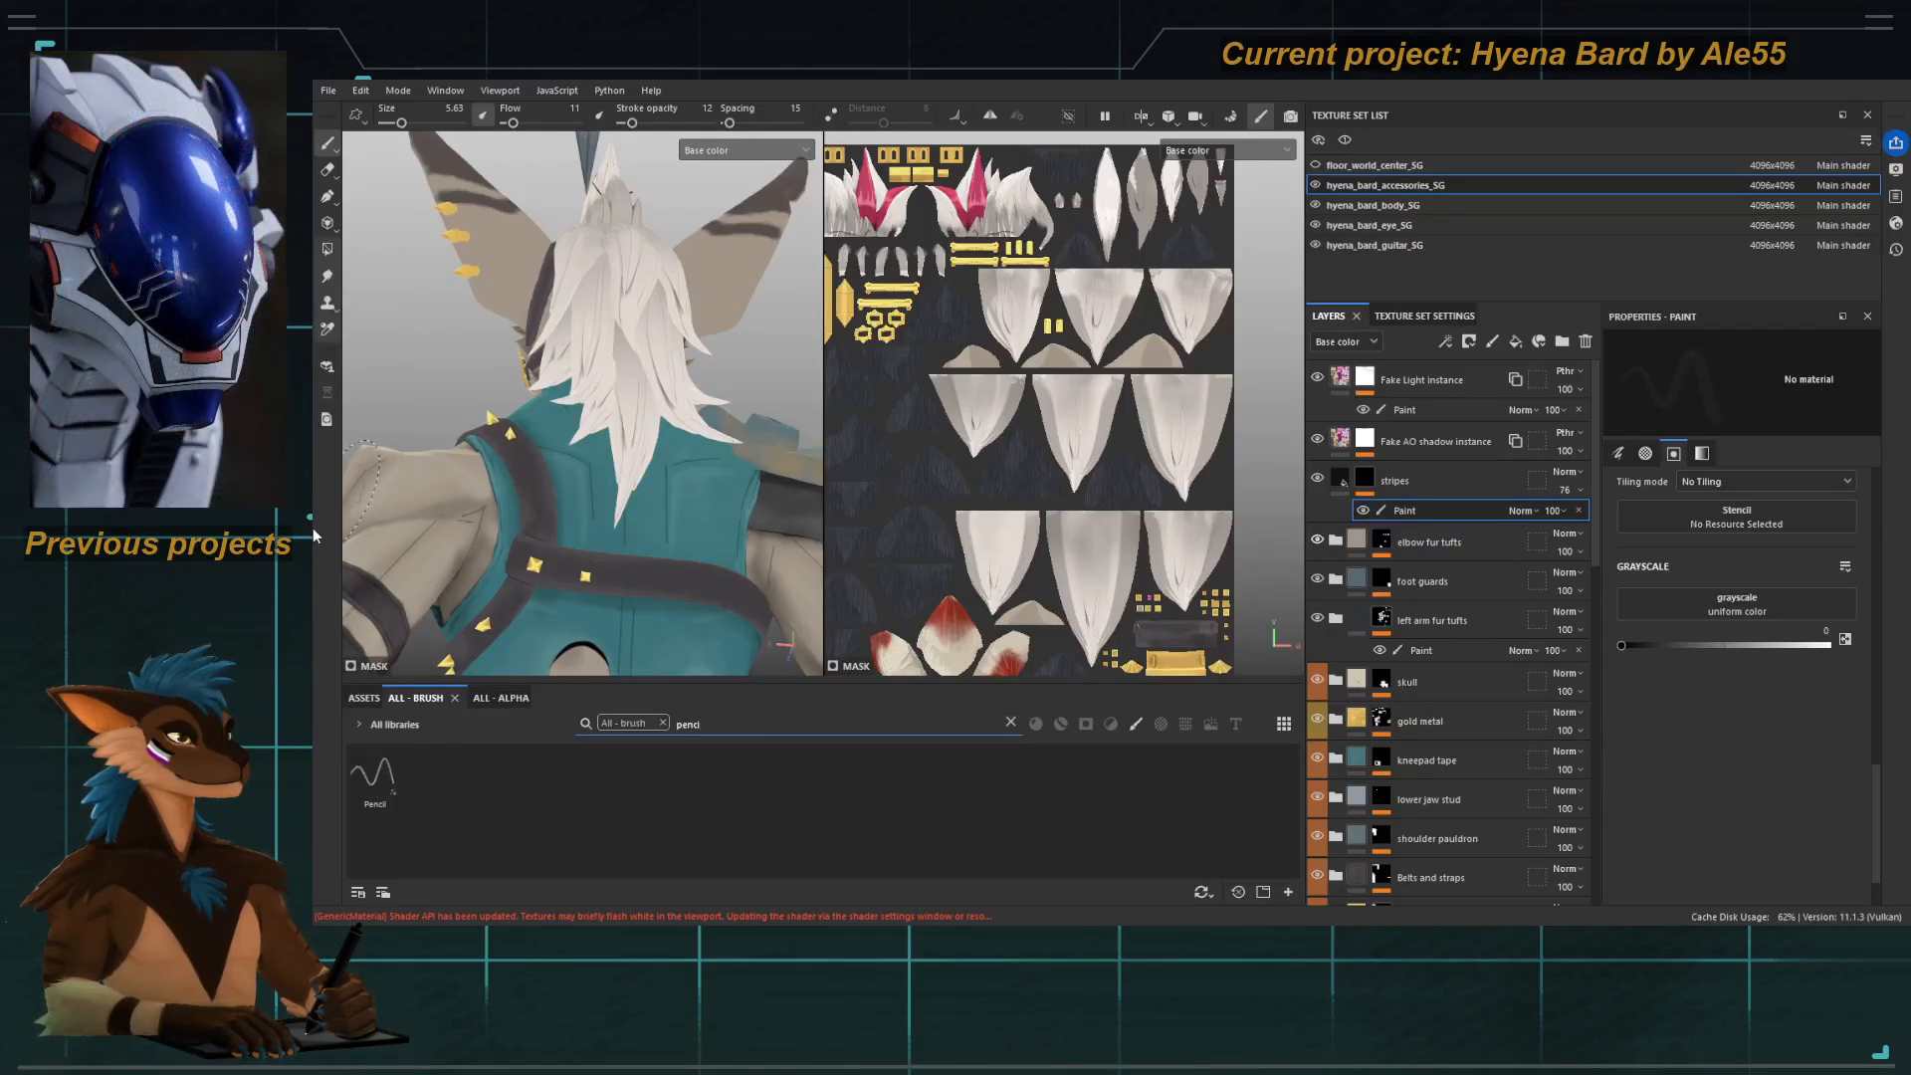
pyautogui.click(375, 777)
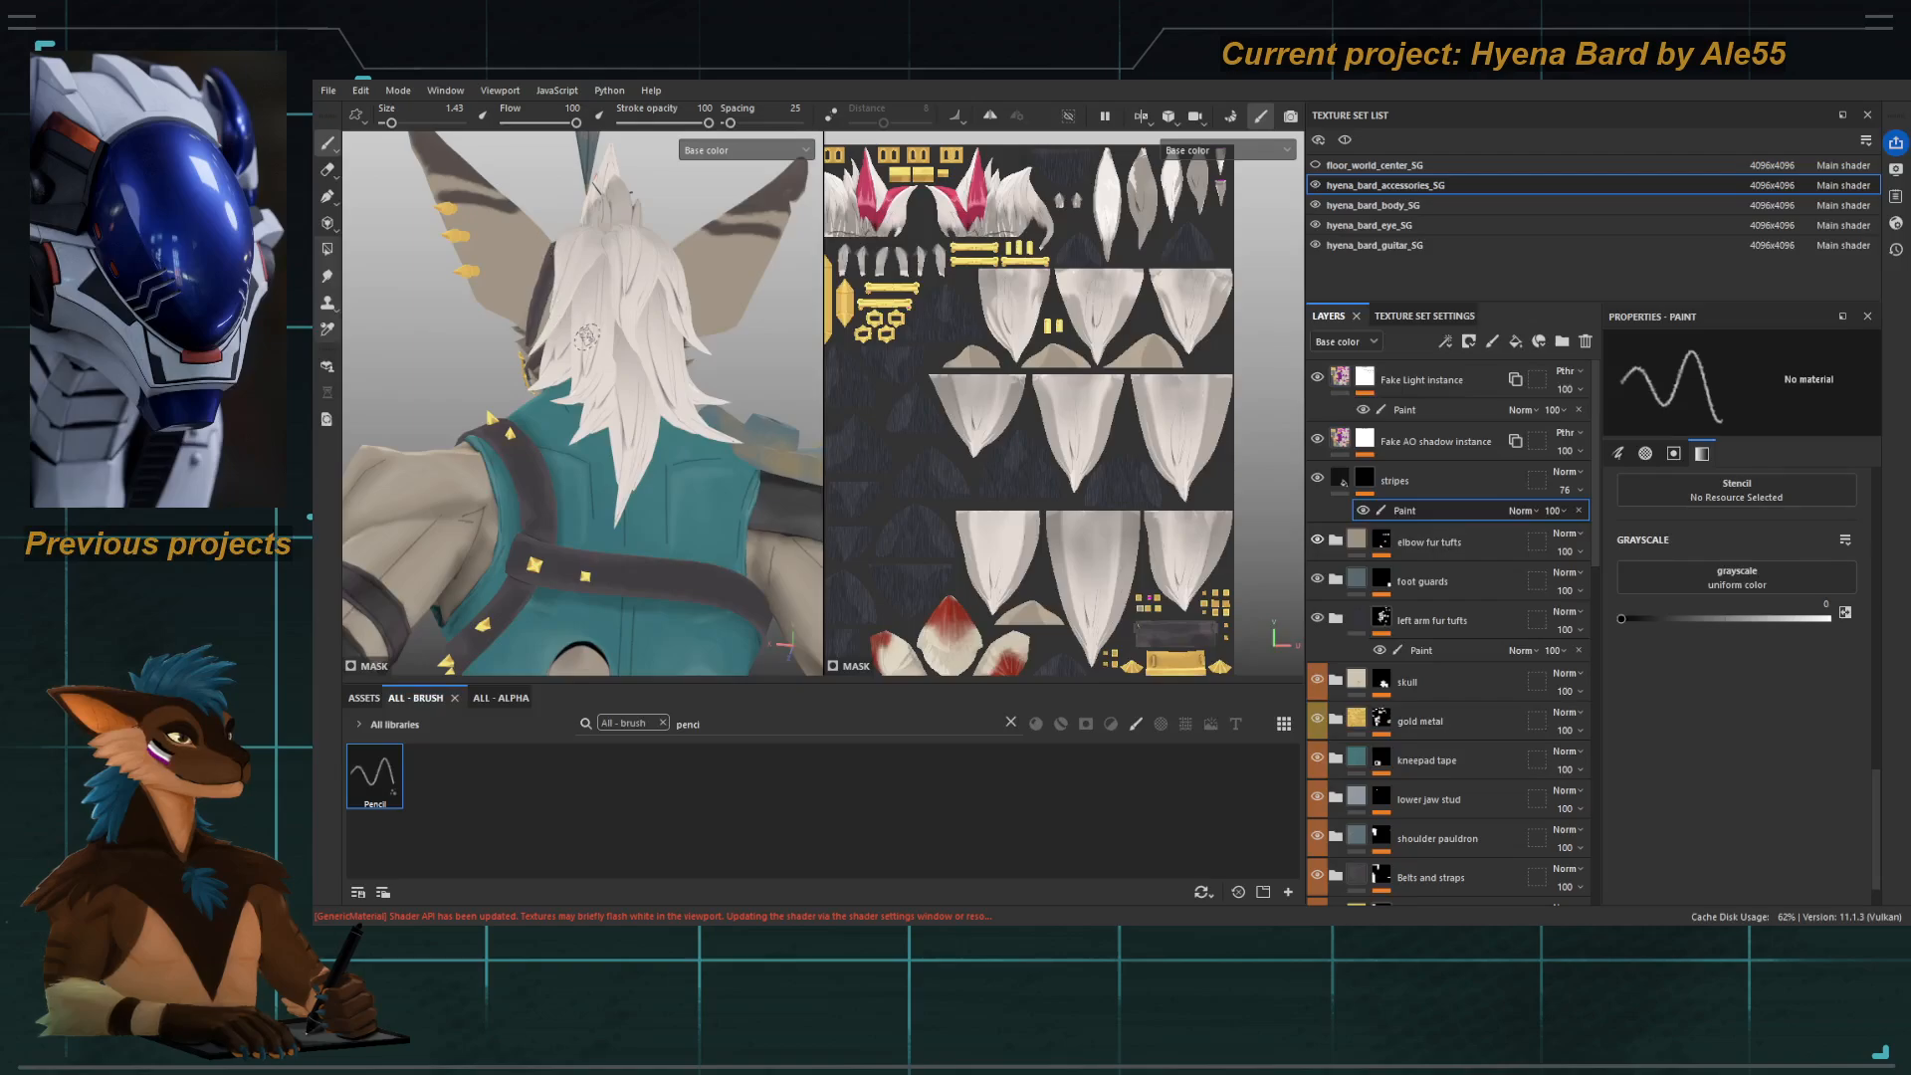
pyautogui.press('[')
pyautogui.press('[')
pyautogui.press('[')
pyautogui.press('[')
pyautogui.press('[')
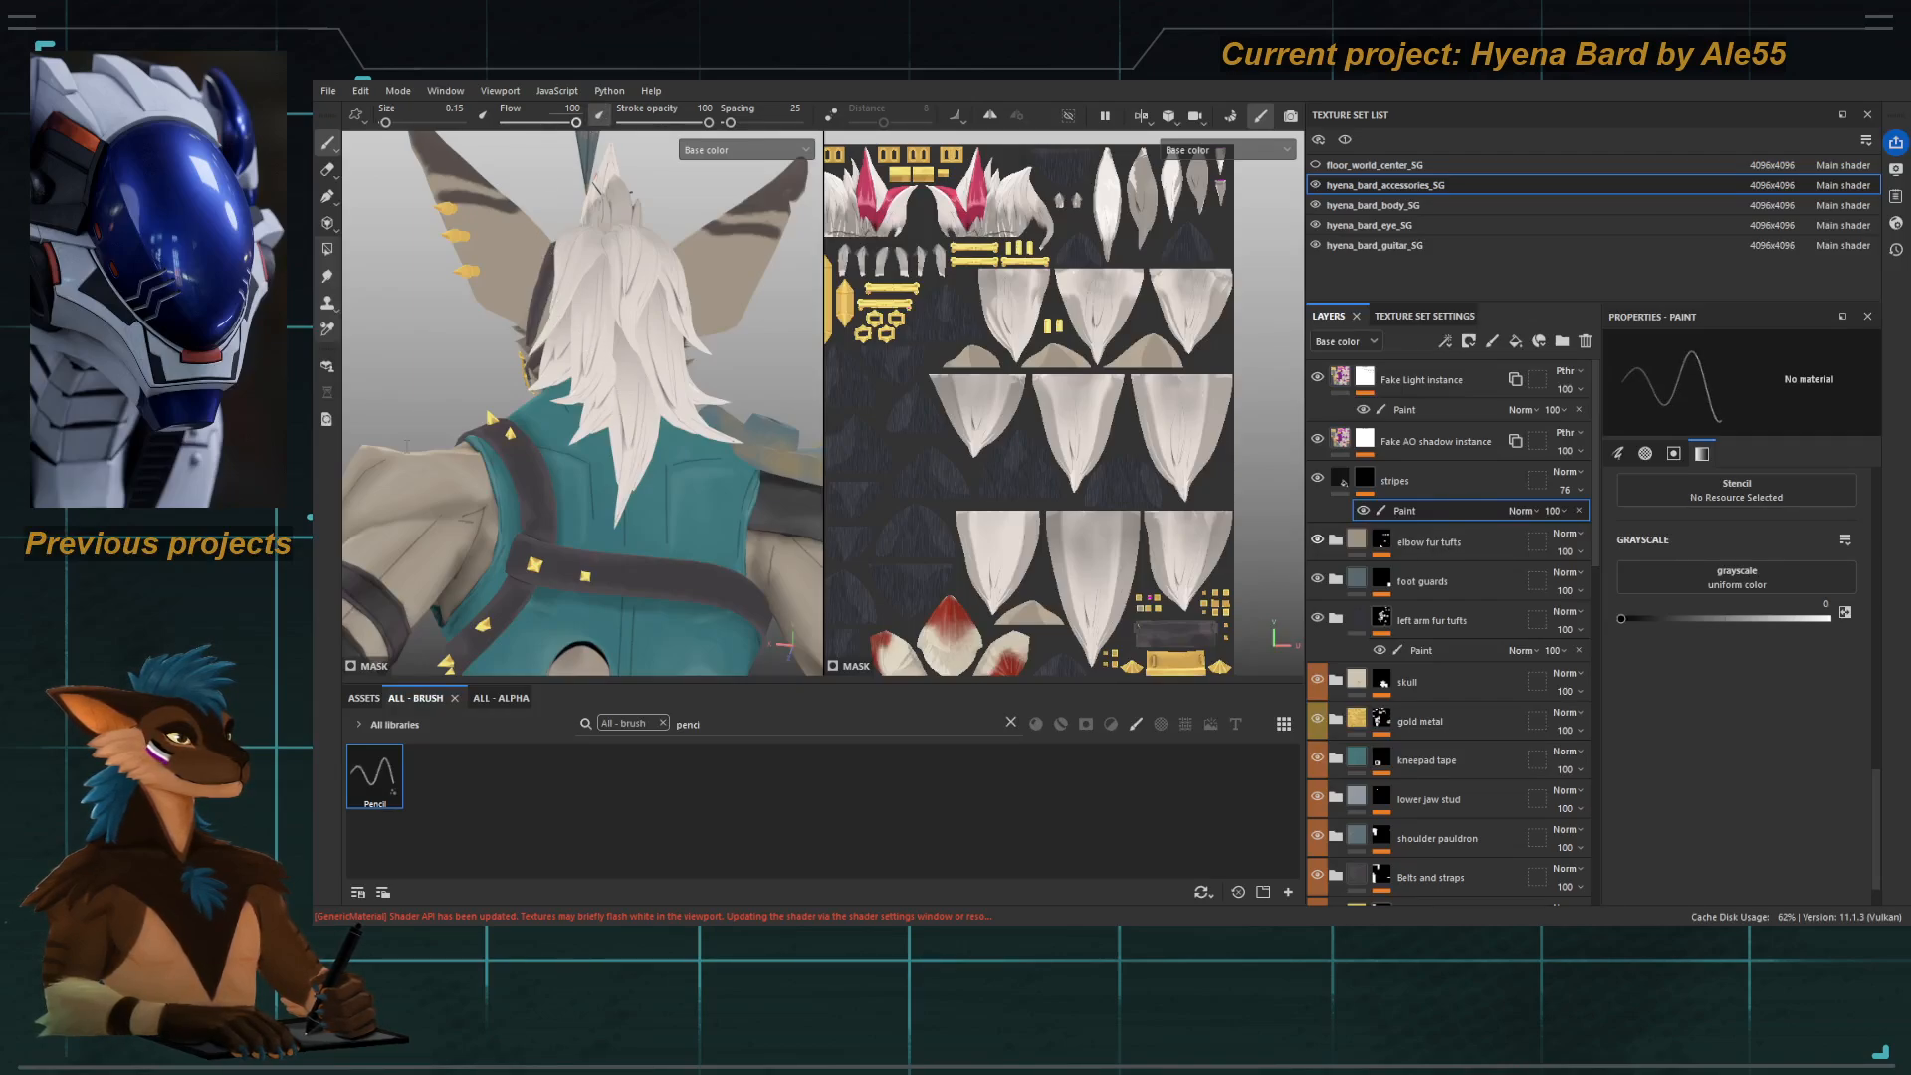
# Examine the long hair from behind and the side, up close and at full-character distance.
pyautogui.keyDown('alt'); pyautogui.moveTo(688, 401); pyautogui.dragTo(636, 422, button='right'); pyautogui.keyUp('alt')
pyautogui.keyDown('alt'); pyautogui.moveTo(636, 422); pyautogui.dragTo(600, 318); pyautogui.keyUp('alt')
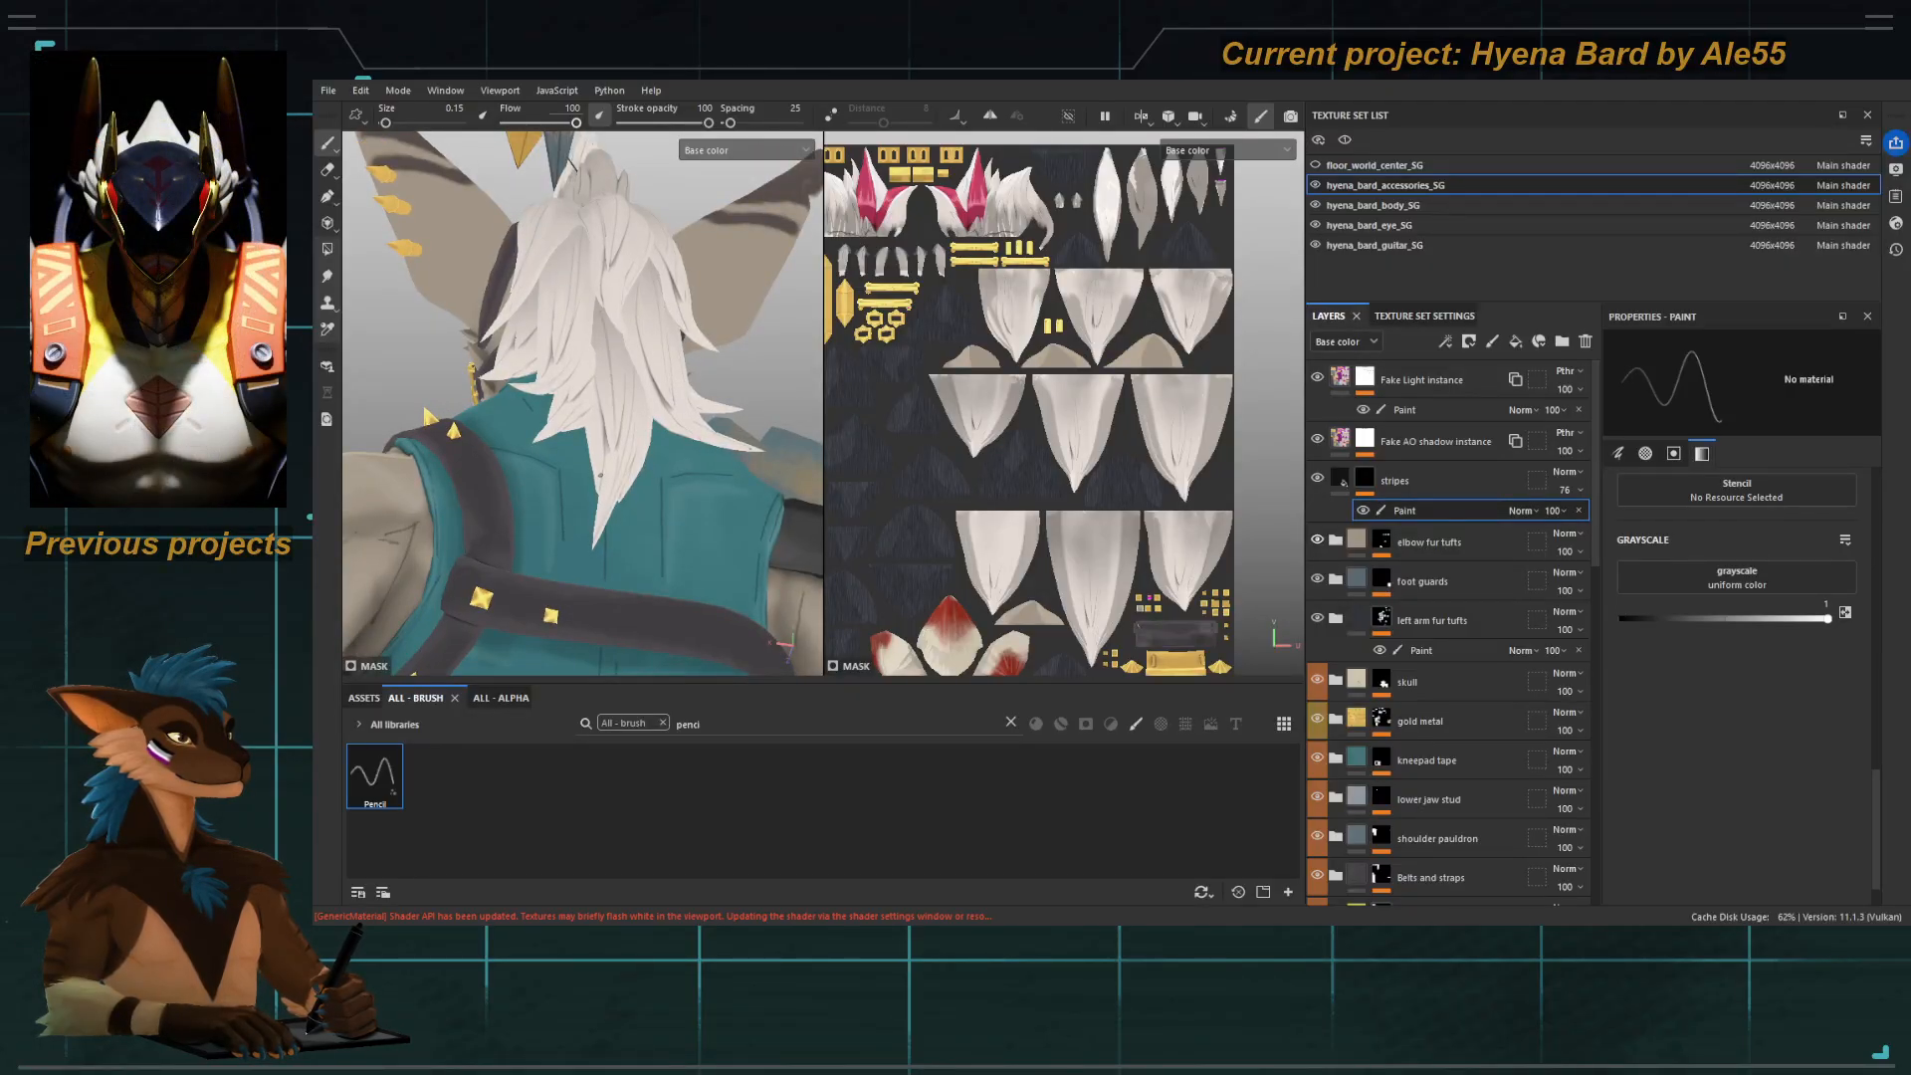
pyautogui.keyDown('alt'); pyautogui.moveTo(600, 476); pyautogui.dragTo(587, 468); pyautogui.keyUp('alt')
pyautogui.keyDown('alt'); pyautogui.moveTo(587, 468); pyautogui.dragTo(448, 427, button='right'); pyautogui.keyUp('alt')
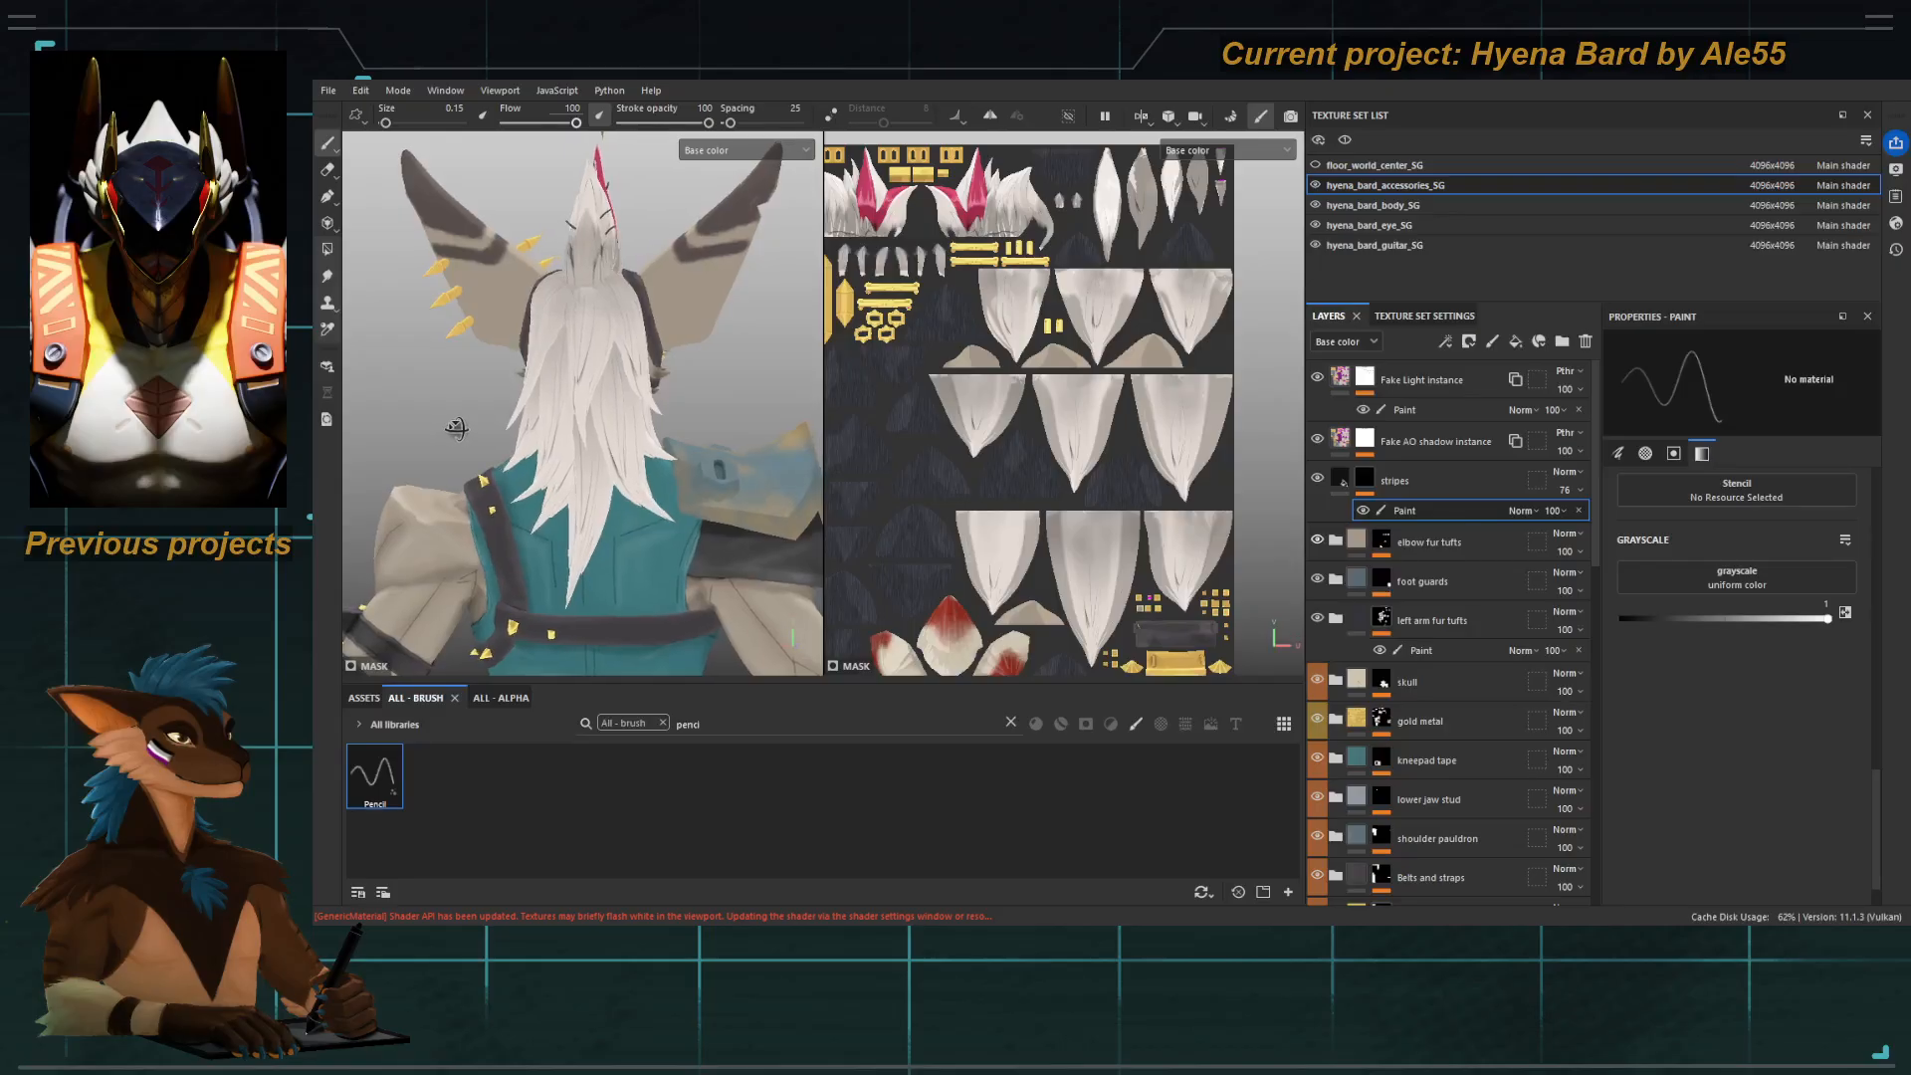
pyautogui.moveTo(457, 428)
pyautogui.keyDown('alt'); pyautogui.mouseDown()
pyautogui.moveTo(499, 431)
pyautogui.moveTo(482, 427)
pyautogui.mouseUp(); pyautogui.keyUp('alt')
pyautogui.keyDown('alt'); pyautogui.moveTo(481, 428); pyautogui.dragTo(640, 428, button='right'); pyautogui.keyUp('alt')
pyautogui.keyDown('alt'); pyautogui.moveTo(640, 428); pyautogui.dragTo(637, 352); pyautogui.keyUp('alt')
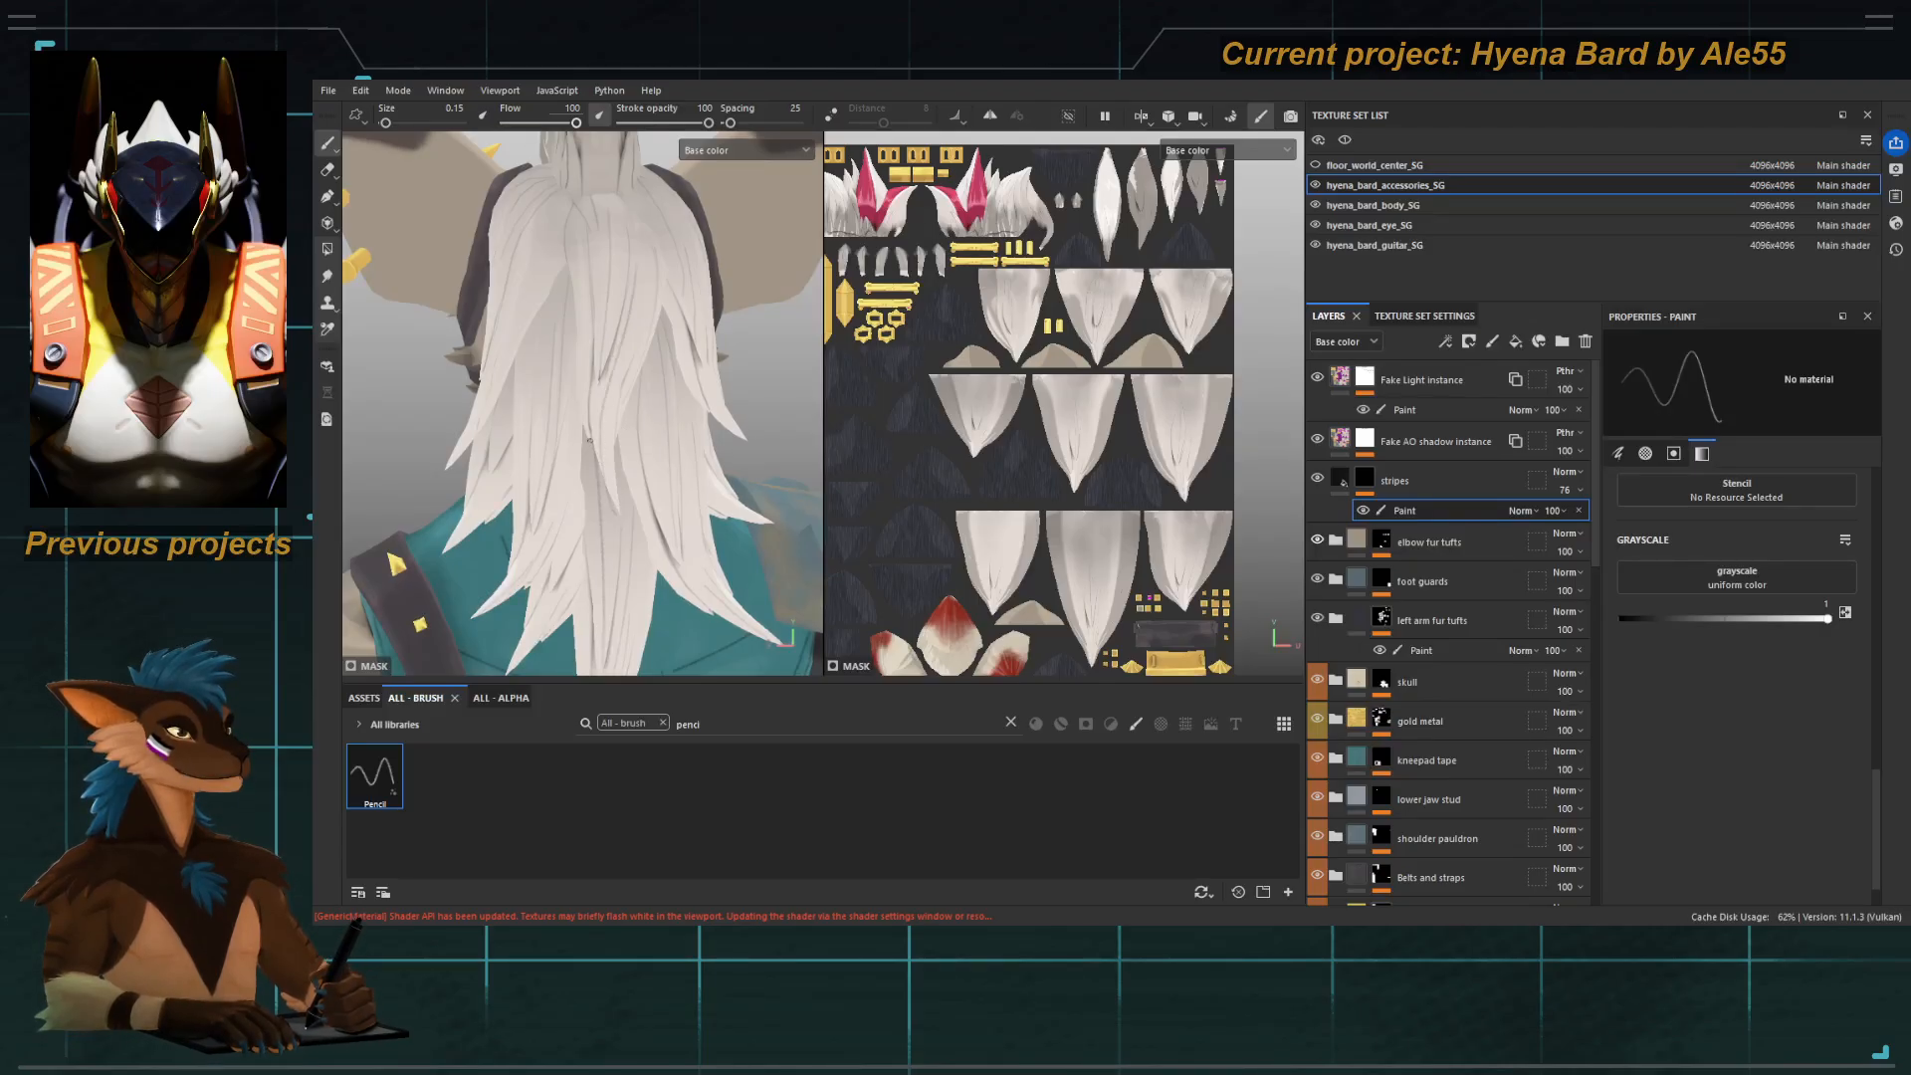
pyautogui.keyDown('alt'); pyautogui.moveTo(633, 252); pyautogui.dragTo(562, 299, button='right'); pyautogui.keyUp('alt')
pyautogui.keyDown('alt'); pyautogui.moveTo(562, 298); pyautogui.dragTo(583, 349); pyautogui.keyUp('alt')
pyautogui.keyDown('alt'); pyautogui.moveTo(583, 348); pyautogui.dragTo(378, 279, button='right'); pyautogui.keyUp('alt')
pyautogui.keyDown('alt'); pyautogui.moveTo(378, 278); pyautogui.dragTo(687, 289); pyautogui.keyUp('alt')
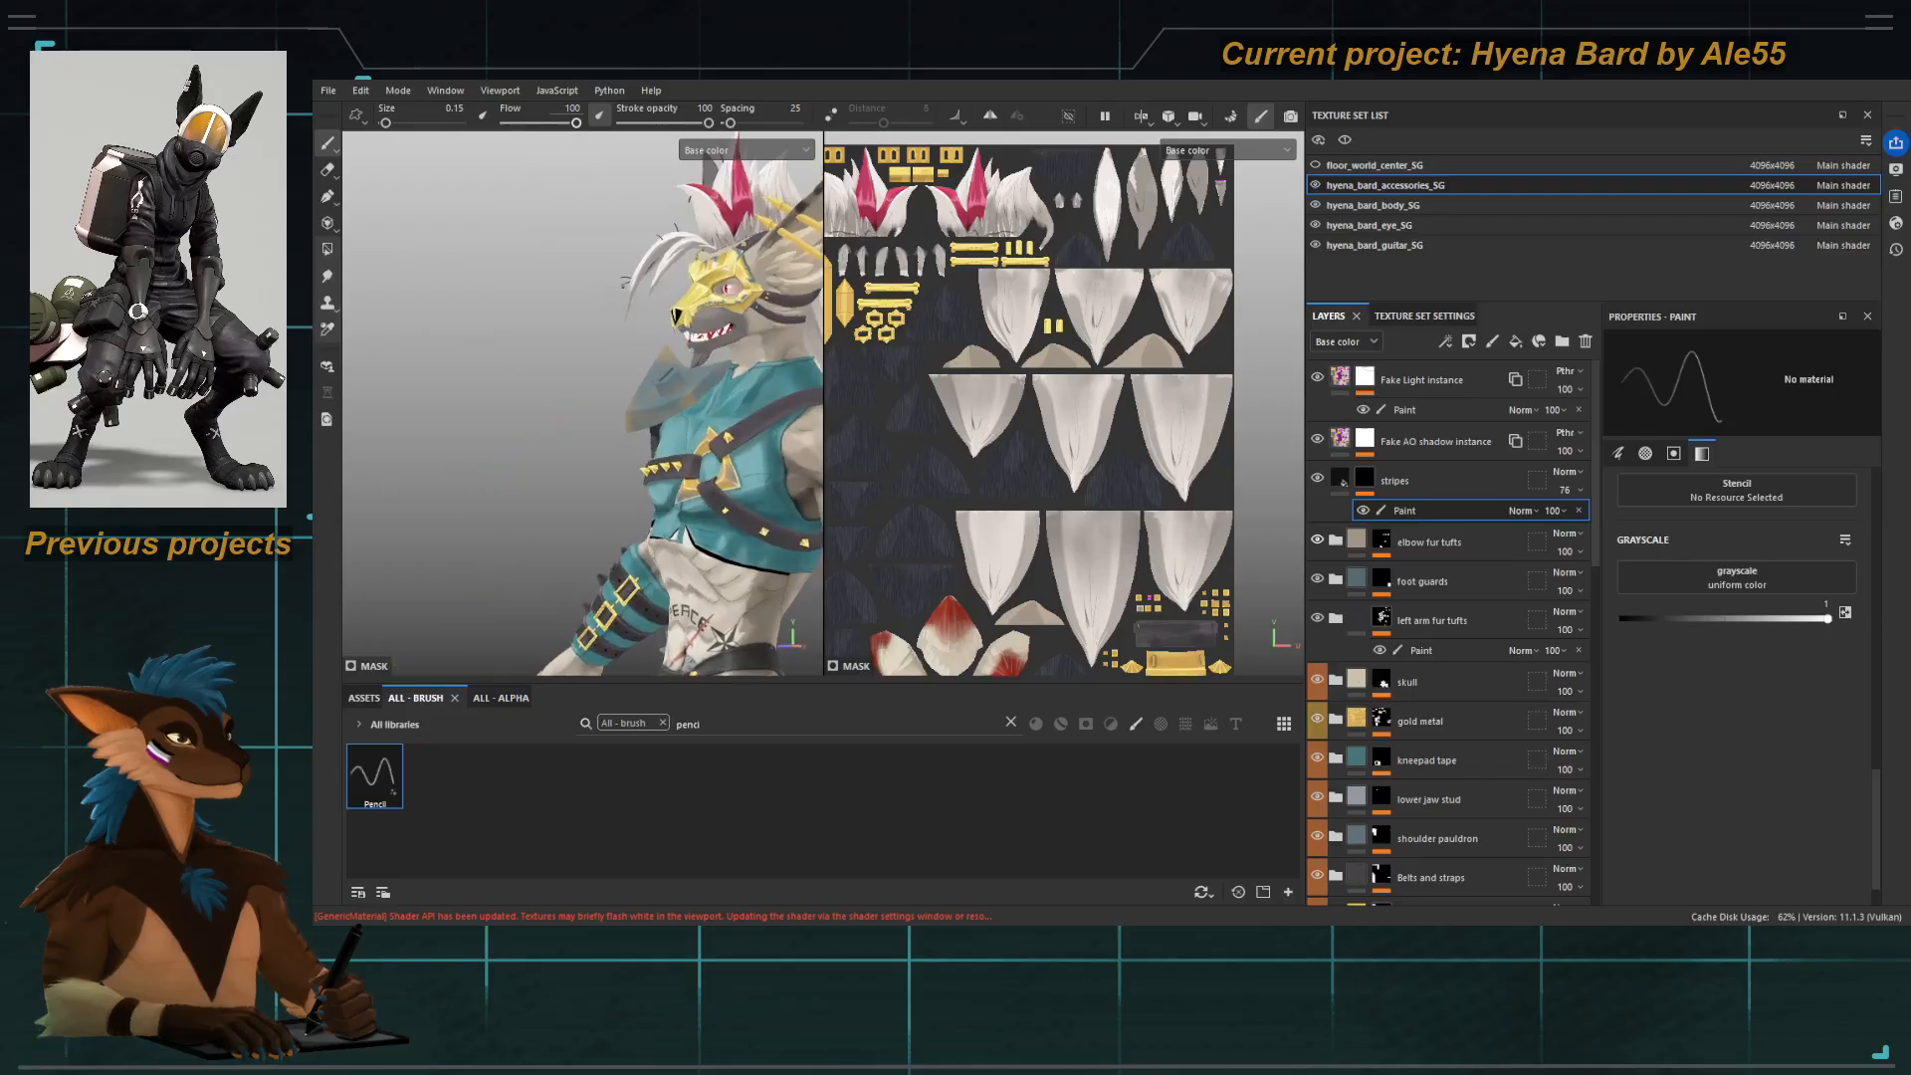
pyautogui.keyDown('alt'); pyautogui.moveTo(687, 289); pyautogui.dragTo(465, 264, button='right'); pyautogui.keyUp('alt')
pyautogui.keyDown('alt'); pyautogui.moveTo(465, 264); pyautogui.dragTo(365, 318); pyautogui.keyUp('alt')
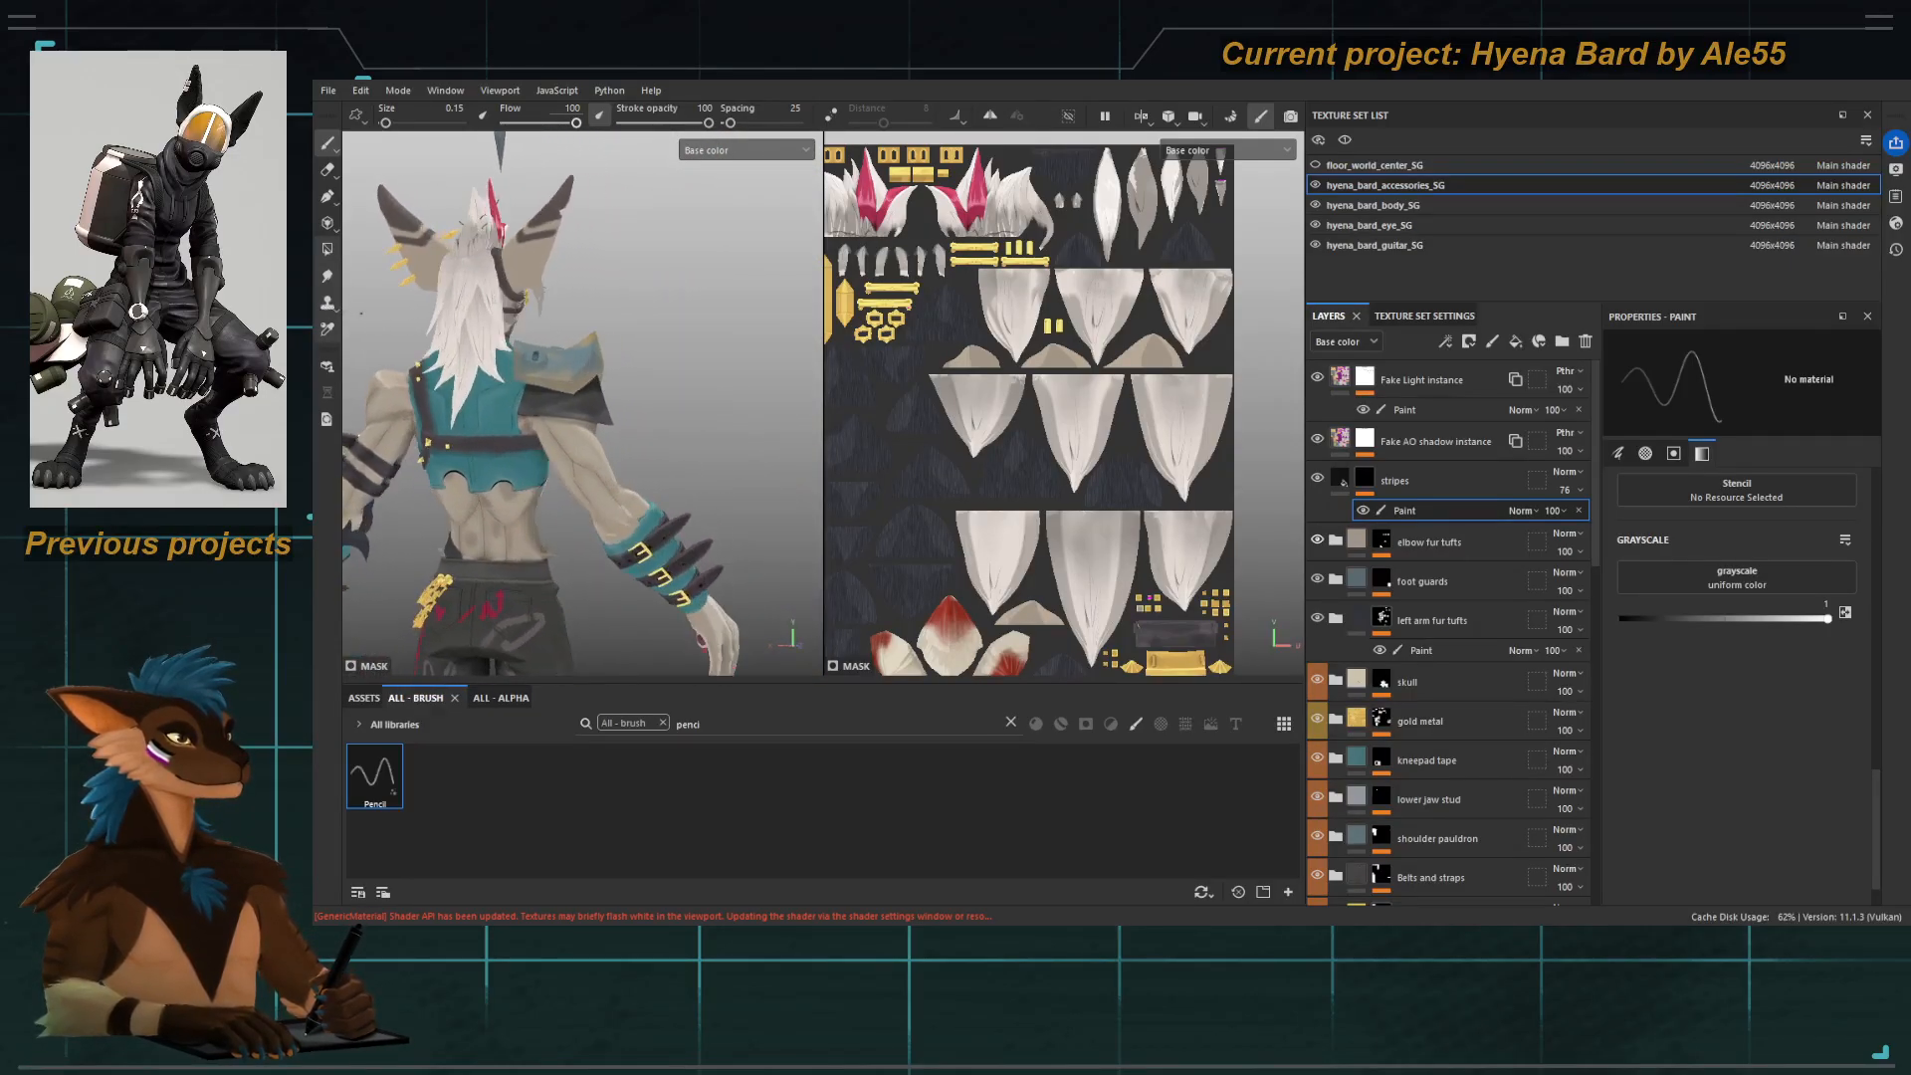
pyautogui.keyDown('alt'); pyautogui.moveTo(662, 334); pyautogui.dragTo(511, 324, button='right'); pyautogui.keyUp('alt')
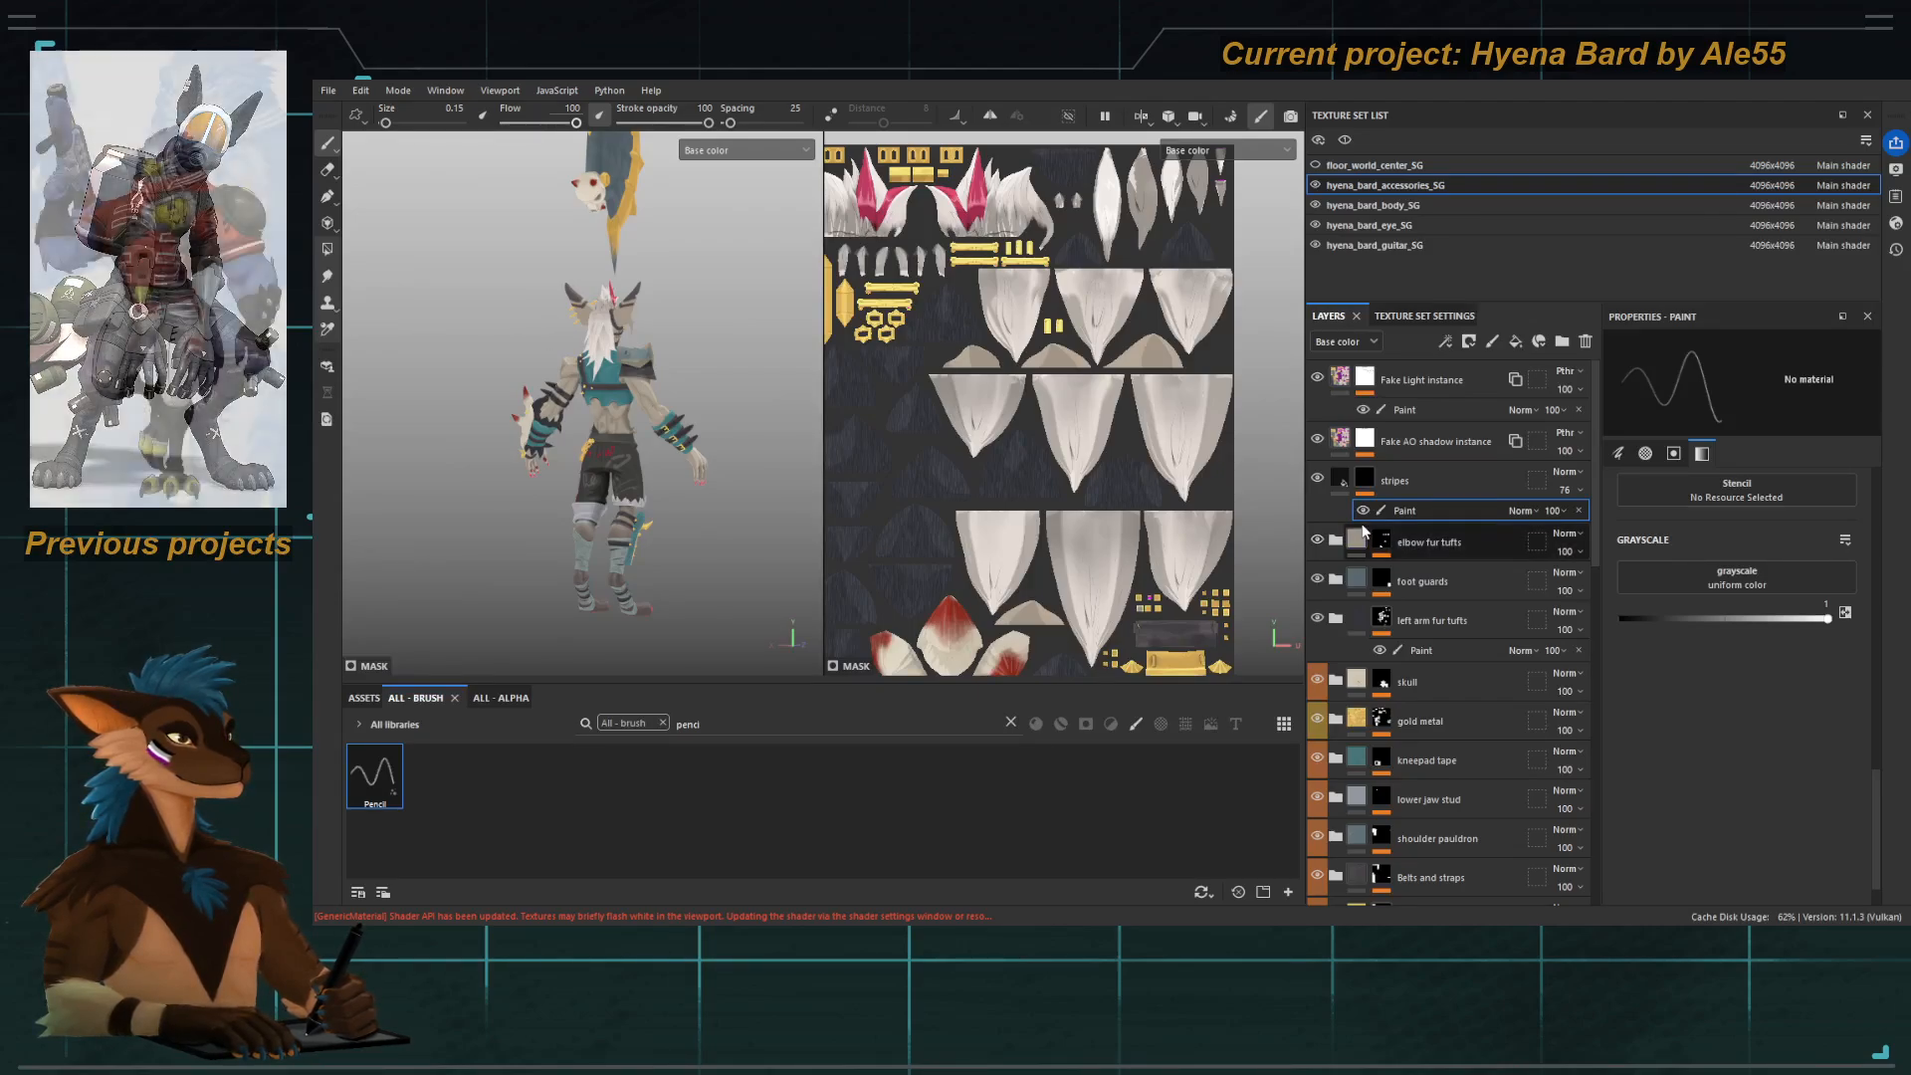
# Lower the Long Hair back folder's opacity and check the hair from a three-quarter back angle.
pyautogui.scroll(-10, 1430, 637)
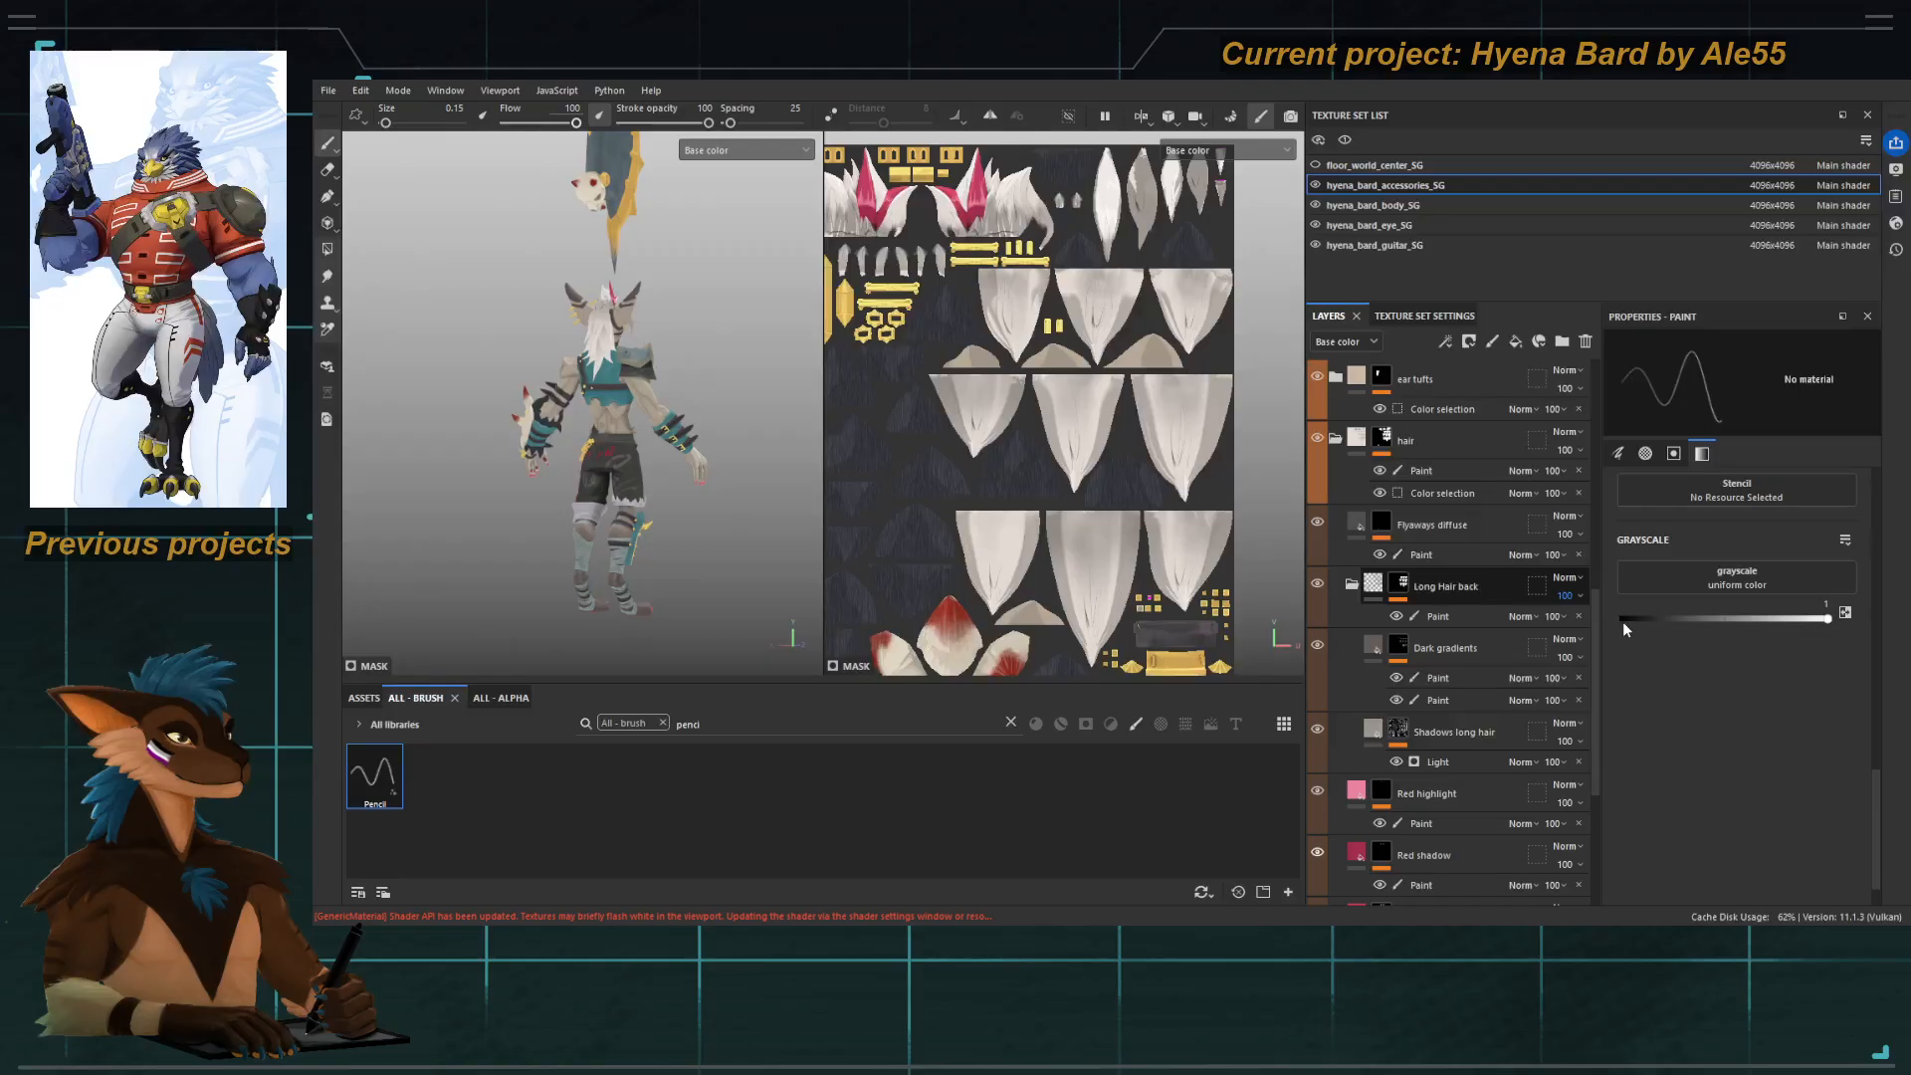
pyautogui.moveTo(1617, 625)
pyautogui.mouseDown()
pyautogui.moveTo(1588, 626)
pyautogui.moveTo(1602, 634)
pyautogui.mouseUp()
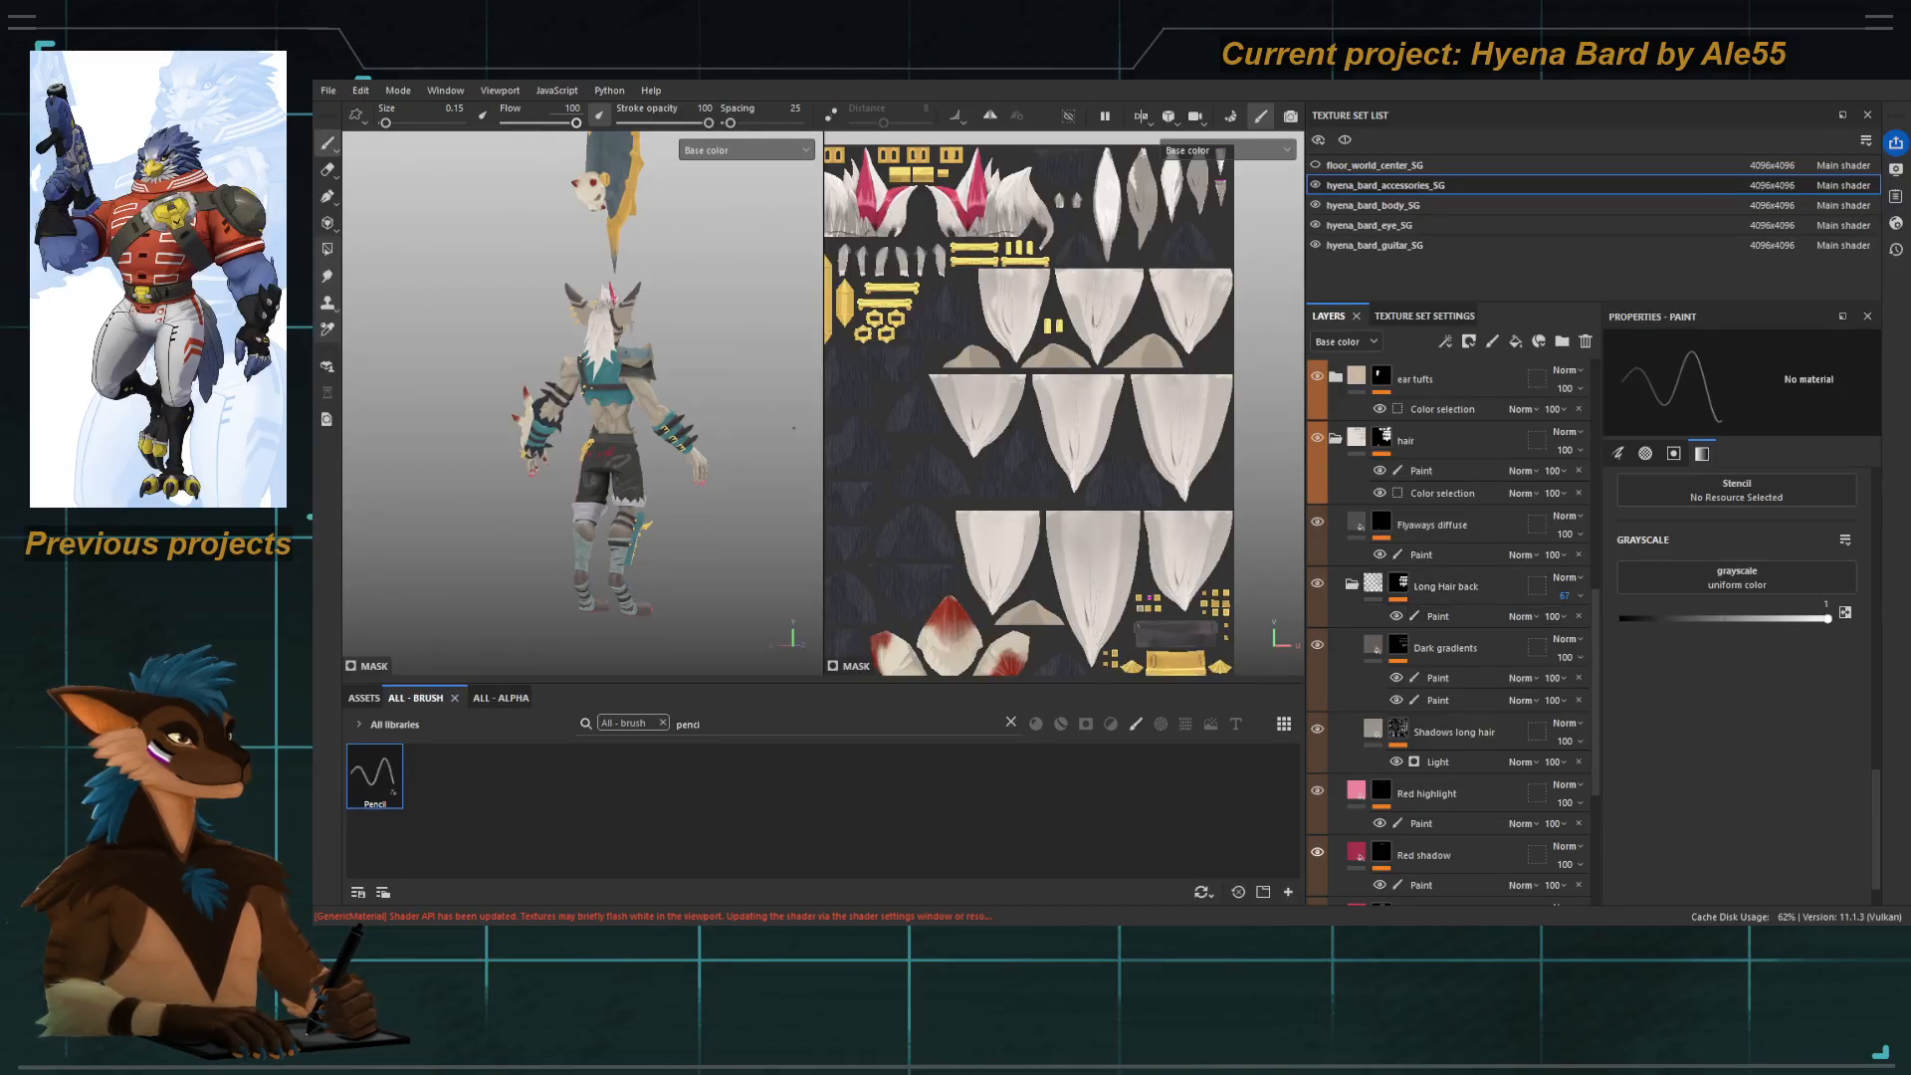
pyautogui.scroll(5, 607, 379)
pyautogui.keyDown('alt'); pyautogui.moveTo(647, 319); pyautogui.dragTo(651, 370, button='middle'); pyautogui.keyUp('alt')
pyautogui.moveTo(651, 370)
pyautogui.keyDown('alt'); pyautogui.mouseDown()
pyautogui.moveTo(754, 378)
pyautogui.moveTo(669, 378)
pyautogui.mouseUp(); pyautogui.keyUp('alt')
# Lower the Shadows mohawk layer's opacity to 77 and check the character from the front.
pyautogui.scroll(-5, 1453, 637)
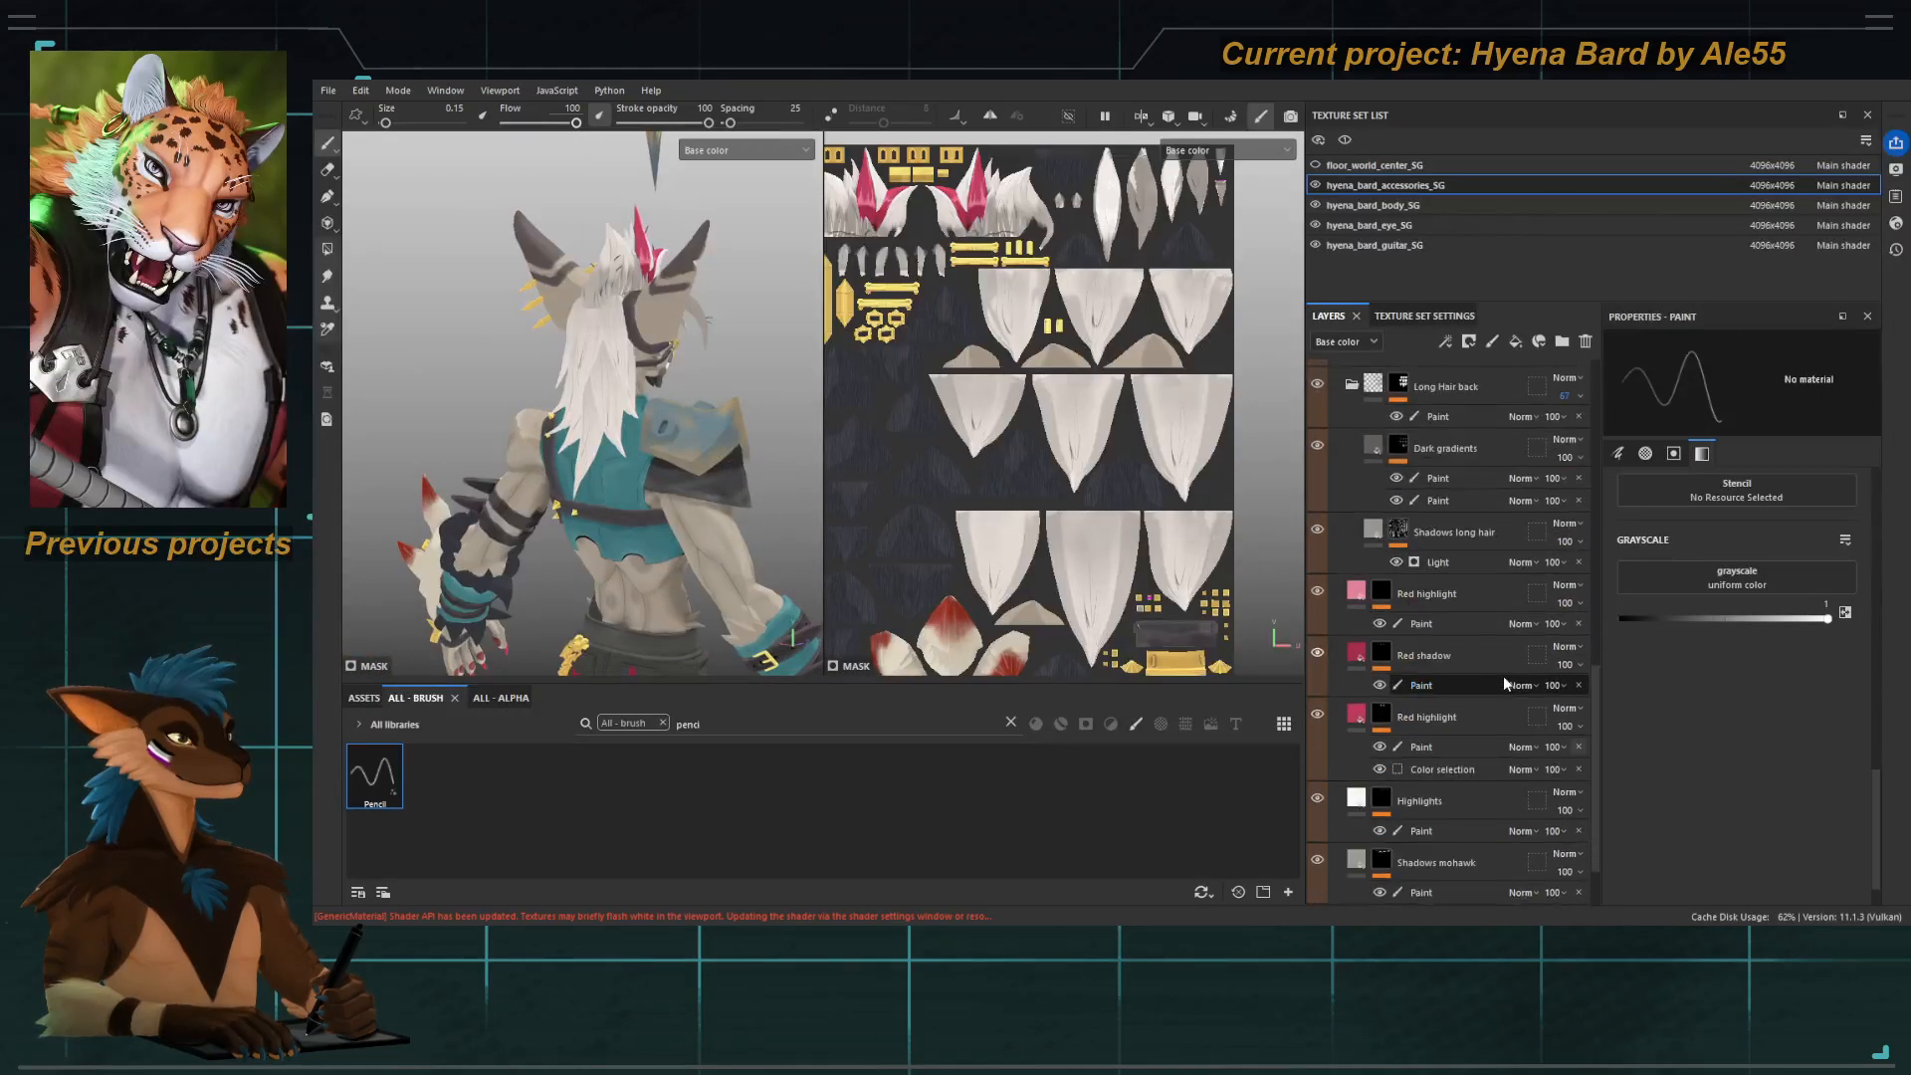
pyautogui.click(1564, 786)
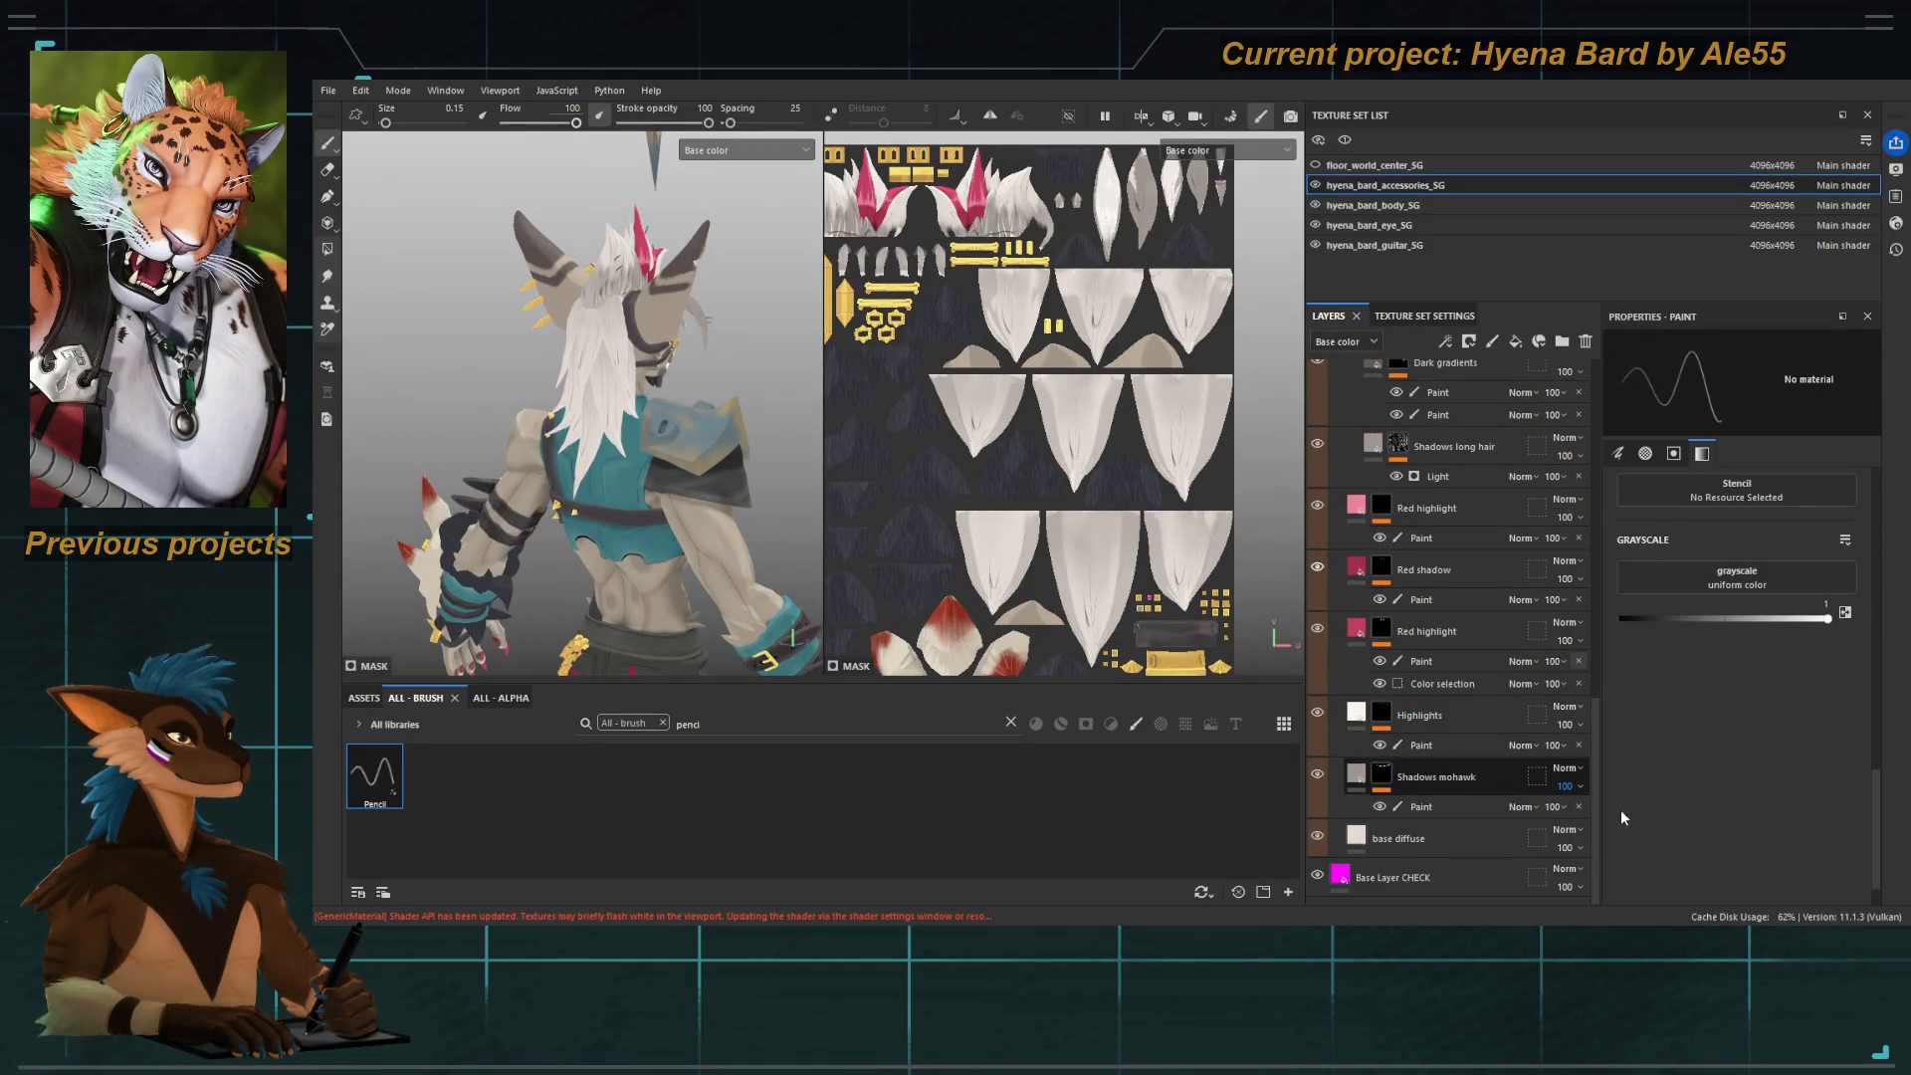
pyautogui.moveTo(1606, 822); pyautogui.dragTo(1603, 823)
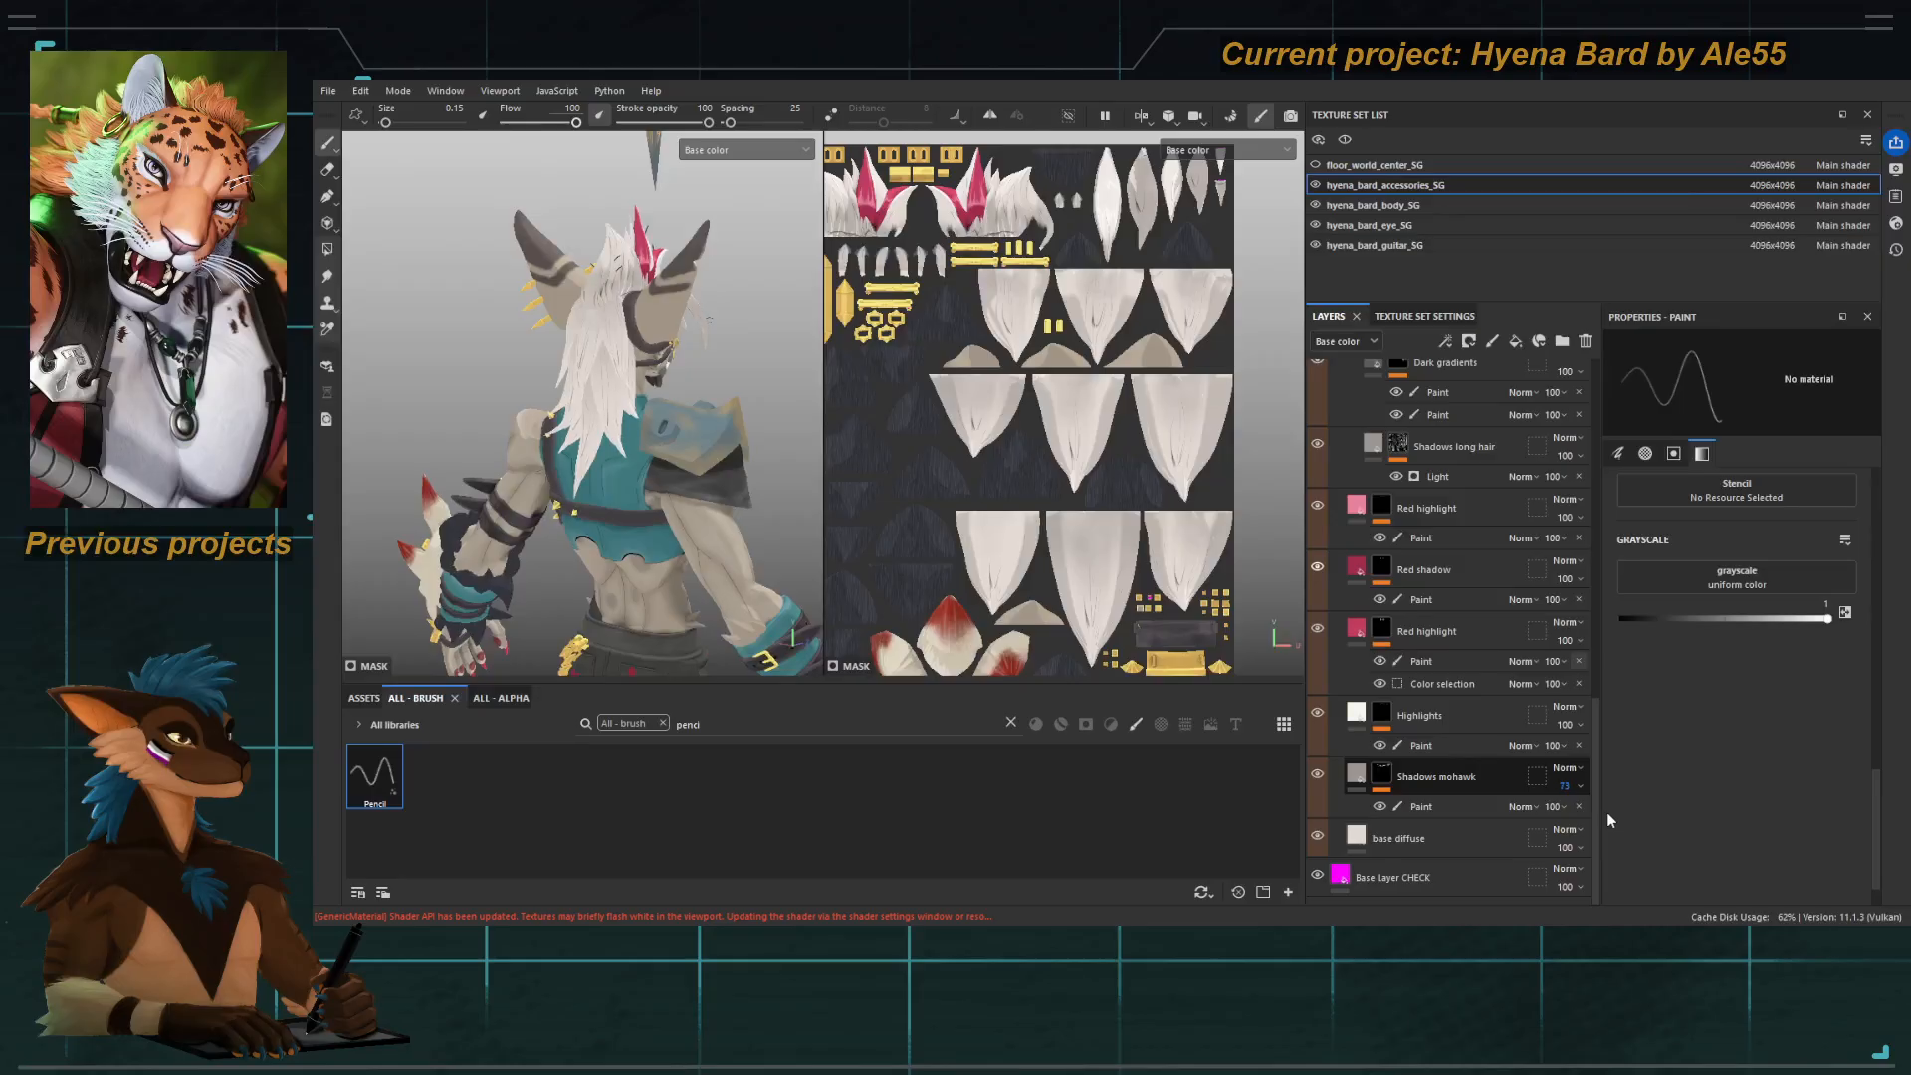
pyautogui.keyDown('alt'); pyautogui.moveTo(747, 408); pyautogui.dragTo(660, 404); pyautogui.keyUp('alt')
pyautogui.keyDown('alt'); pyautogui.moveTo(661, 403); pyautogui.dragTo(573, 378, button='middle'); pyautogui.keyUp('alt')
pyautogui.keyDown('alt'); pyautogui.moveTo(573, 378); pyautogui.dragTo(478, 337); pyautogui.keyUp('alt')
pyautogui.keyDown('alt'); pyautogui.moveTo(478, 337); pyautogui.dragTo(529, 296, button='right'); pyautogui.keyUp('alt')
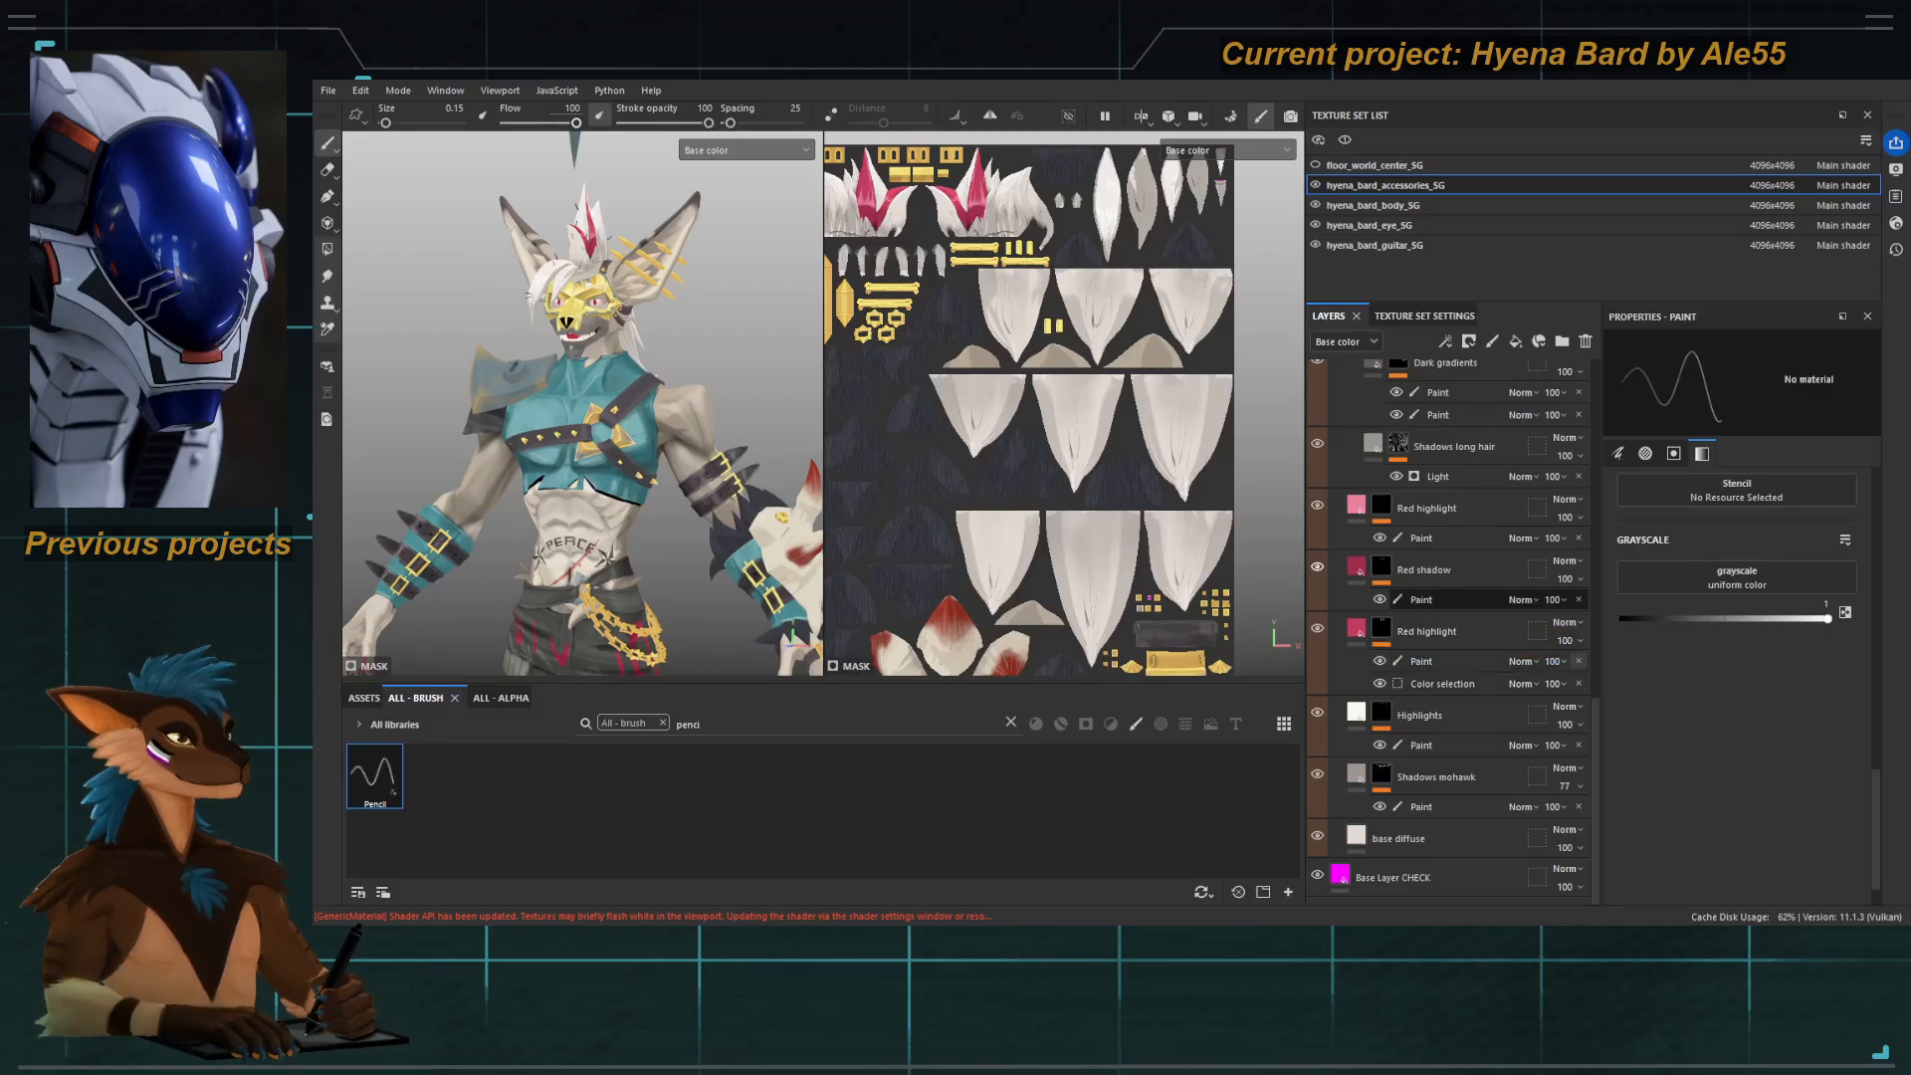
# Set the Shadows mohawk layer's opacity back to 100 and check the hair from the back.
pyautogui.moveTo(1579, 810); pyautogui.dragTo(1636, 814)
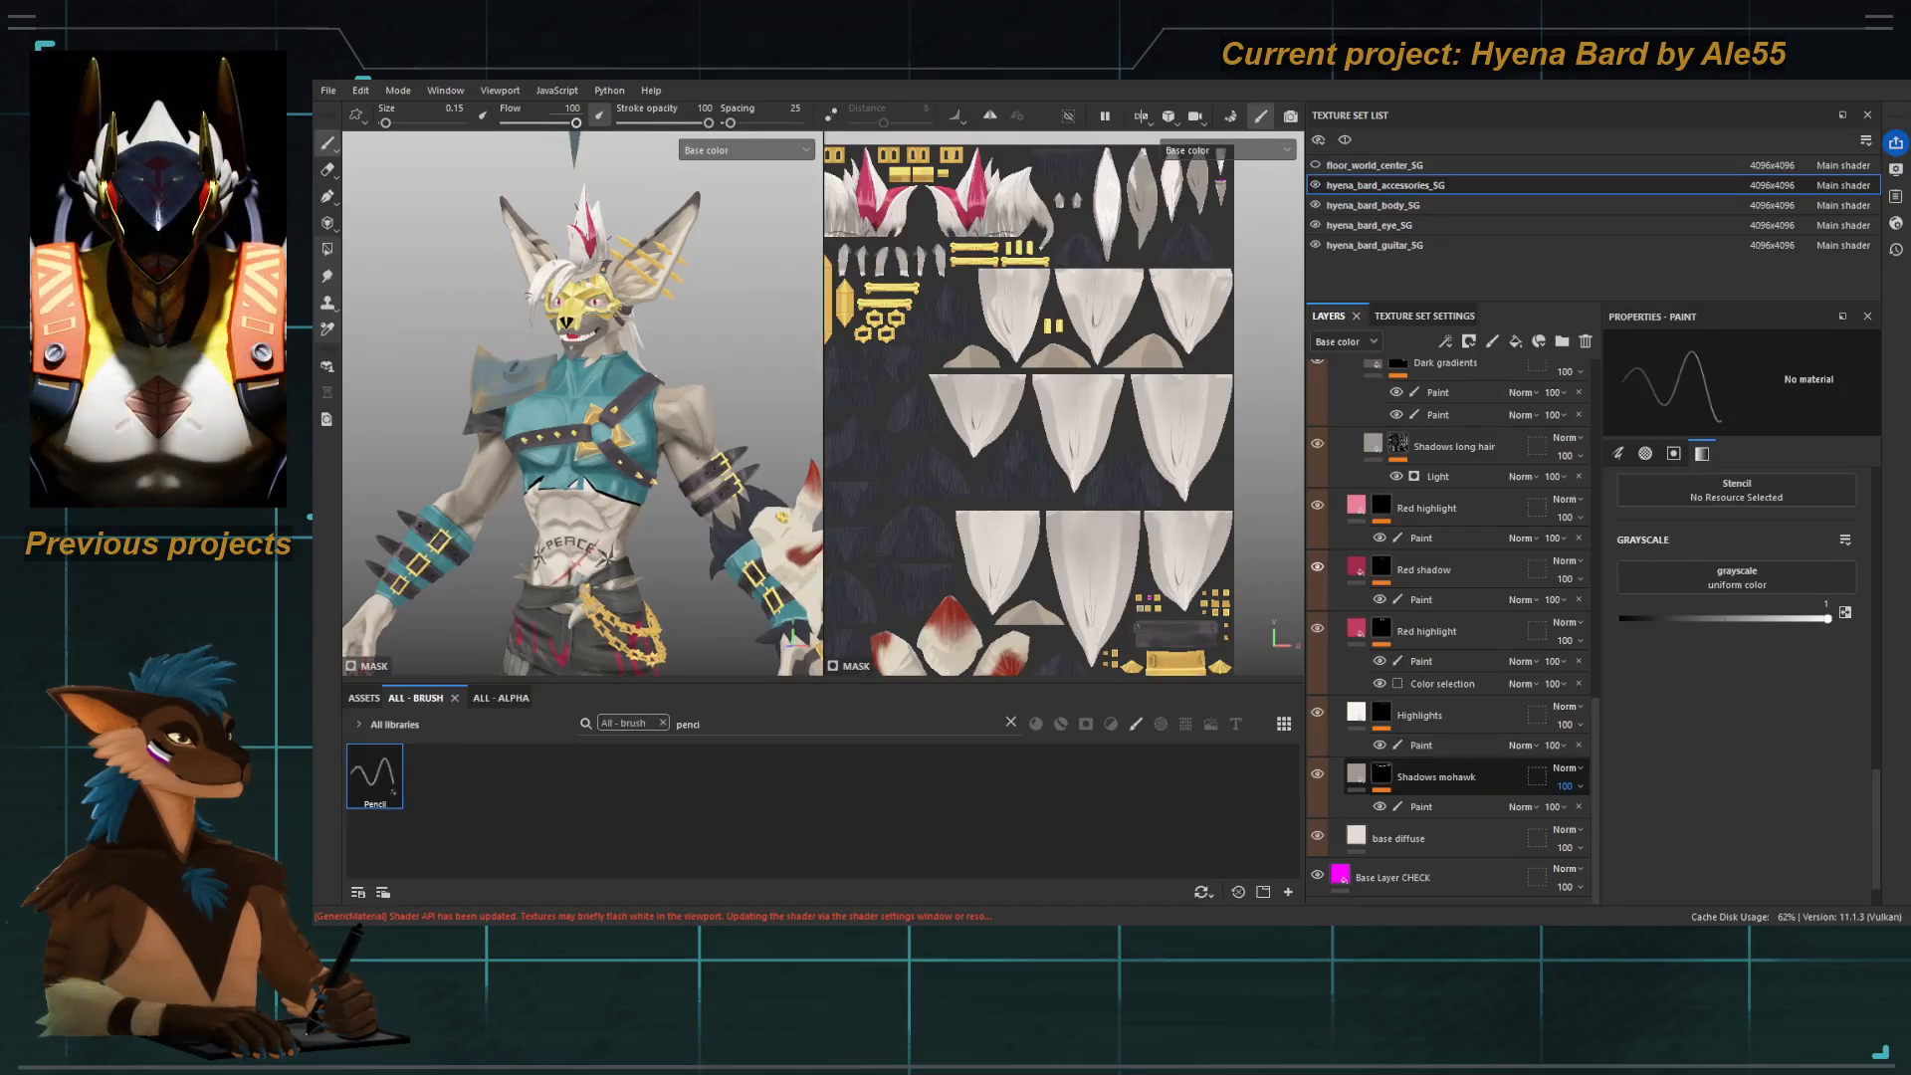
pyautogui.keyDown('alt'); pyautogui.moveTo(697, 418); pyautogui.dragTo(477, 428); pyautogui.keyUp('alt')
pyautogui.keyDown('alt'); pyautogui.moveTo(637, 418); pyautogui.dragTo(504, 445, button='middle'); pyautogui.keyUp('alt')
pyautogui.keyDown('alt'); pyautogui.moveTo(597, 428); pyautogui.dragTo(507, 428); pyautogui.keyUp('alt')
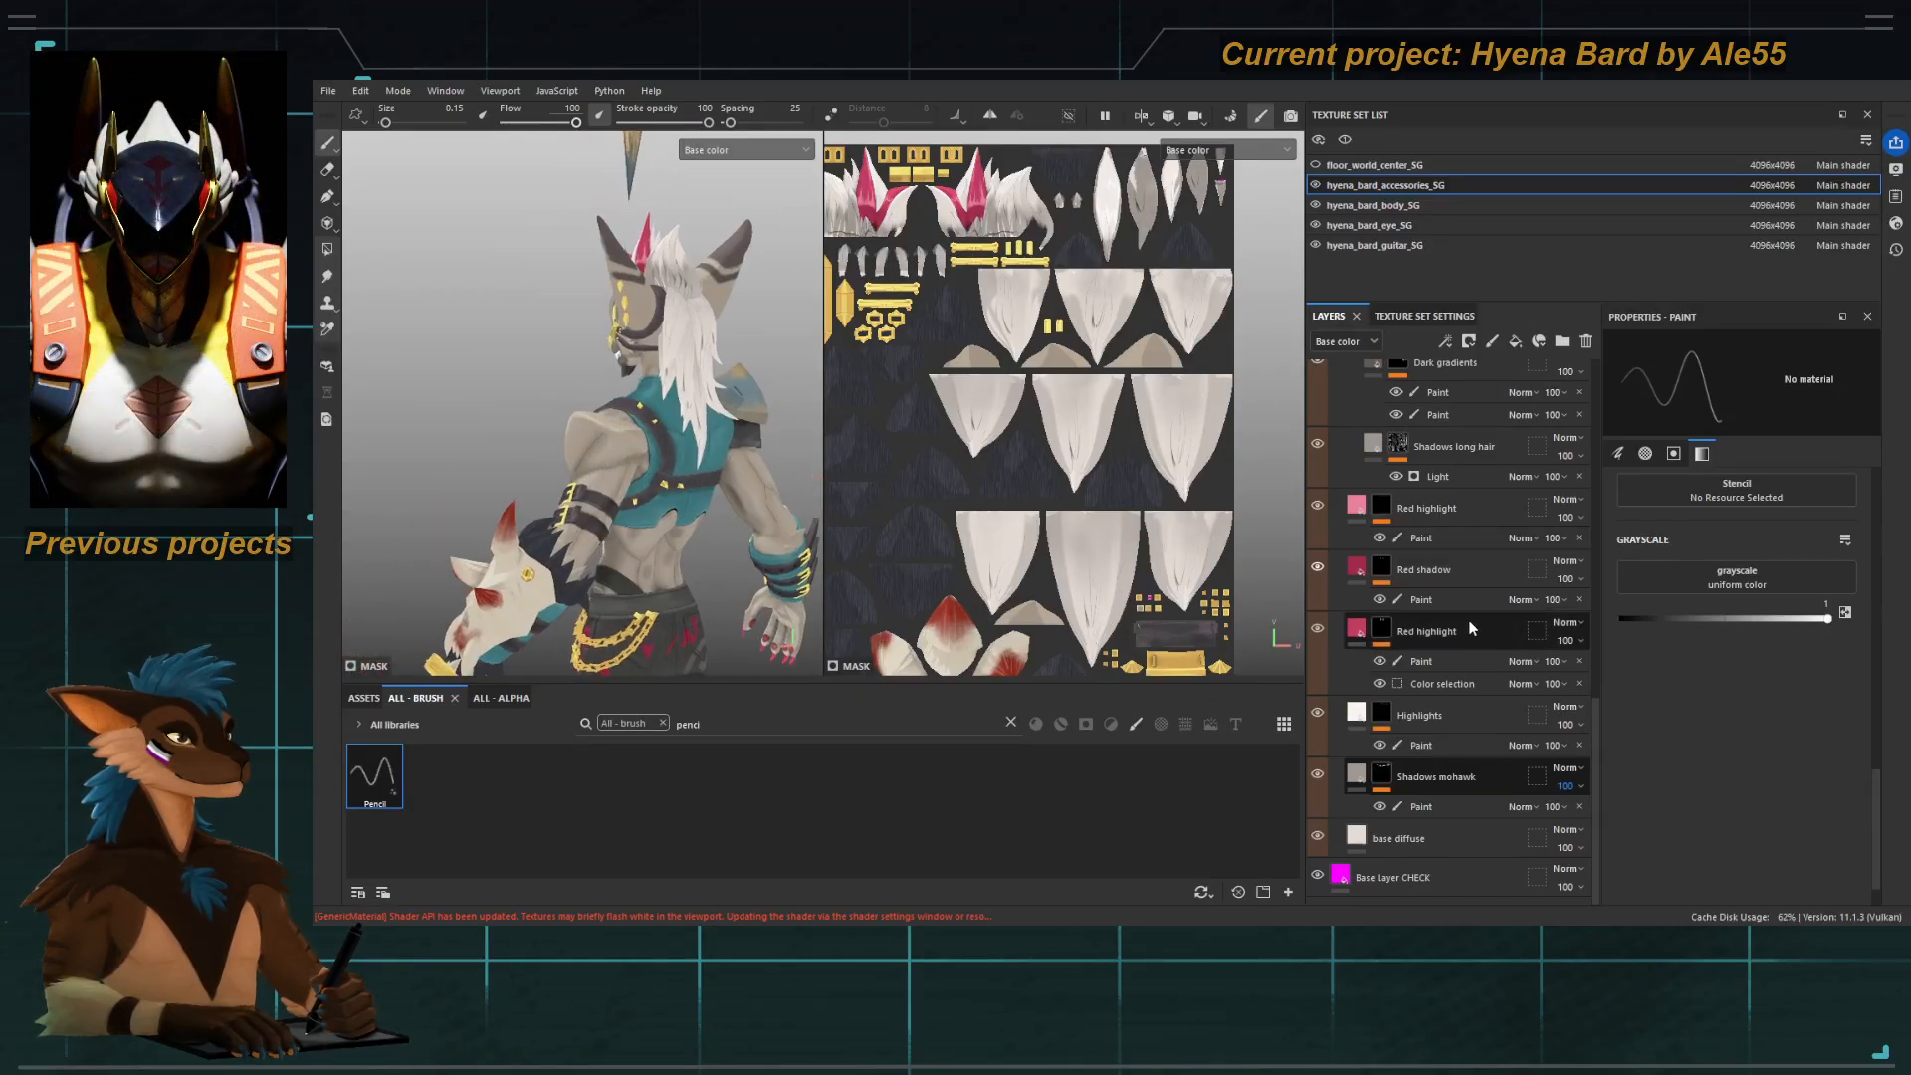
# Set the Long Hair back folder's opacity back to 100 and check the whole character from the front.
pyautogui.scroll(3, 1471, 627)
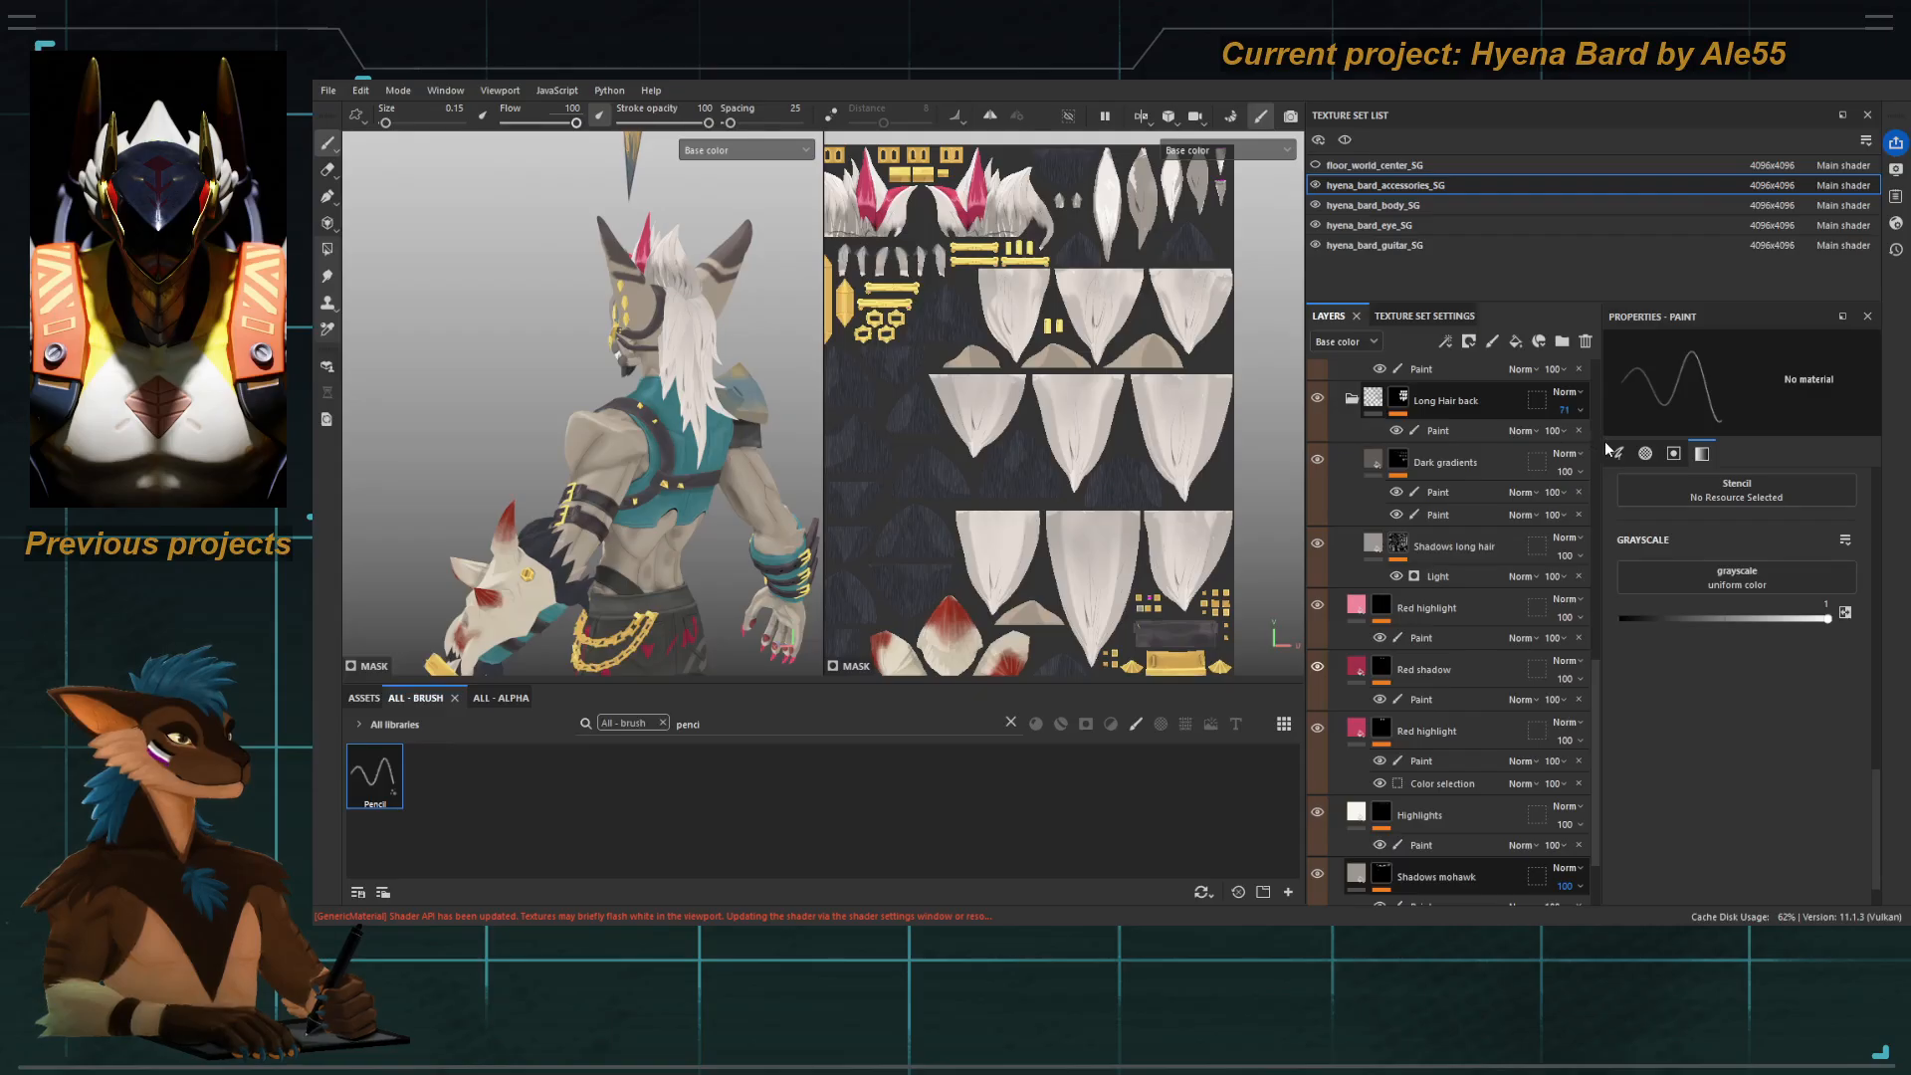
pyautogui.moveTo(1606, 450); pyautogui.dragTo(1668, 447)
pyautogui.keyDown('alt'); pyautogui.moveTo(458, 418); pyautogui.dragTo(652, 438); pyautogui.keyUp('alt')
pyautogui.keyDown('alt'); pyautogui.moveTo(598, 428); pyautogui.dragTo(497, 428, button='right'); pyautogui.keyUp('alt')
pyautogui.keyDown('alt'); pyautogui.moveTo(468, 426); pyautogui.dragTo(498, 430, button='middle'); pyautogui.keyUp('alt')
pyautogui.keyDown('alt'); pyautogui.moveTo(448, 428); pyautogui.dragTo(507, 420); pyautogui.keyUp('alt')
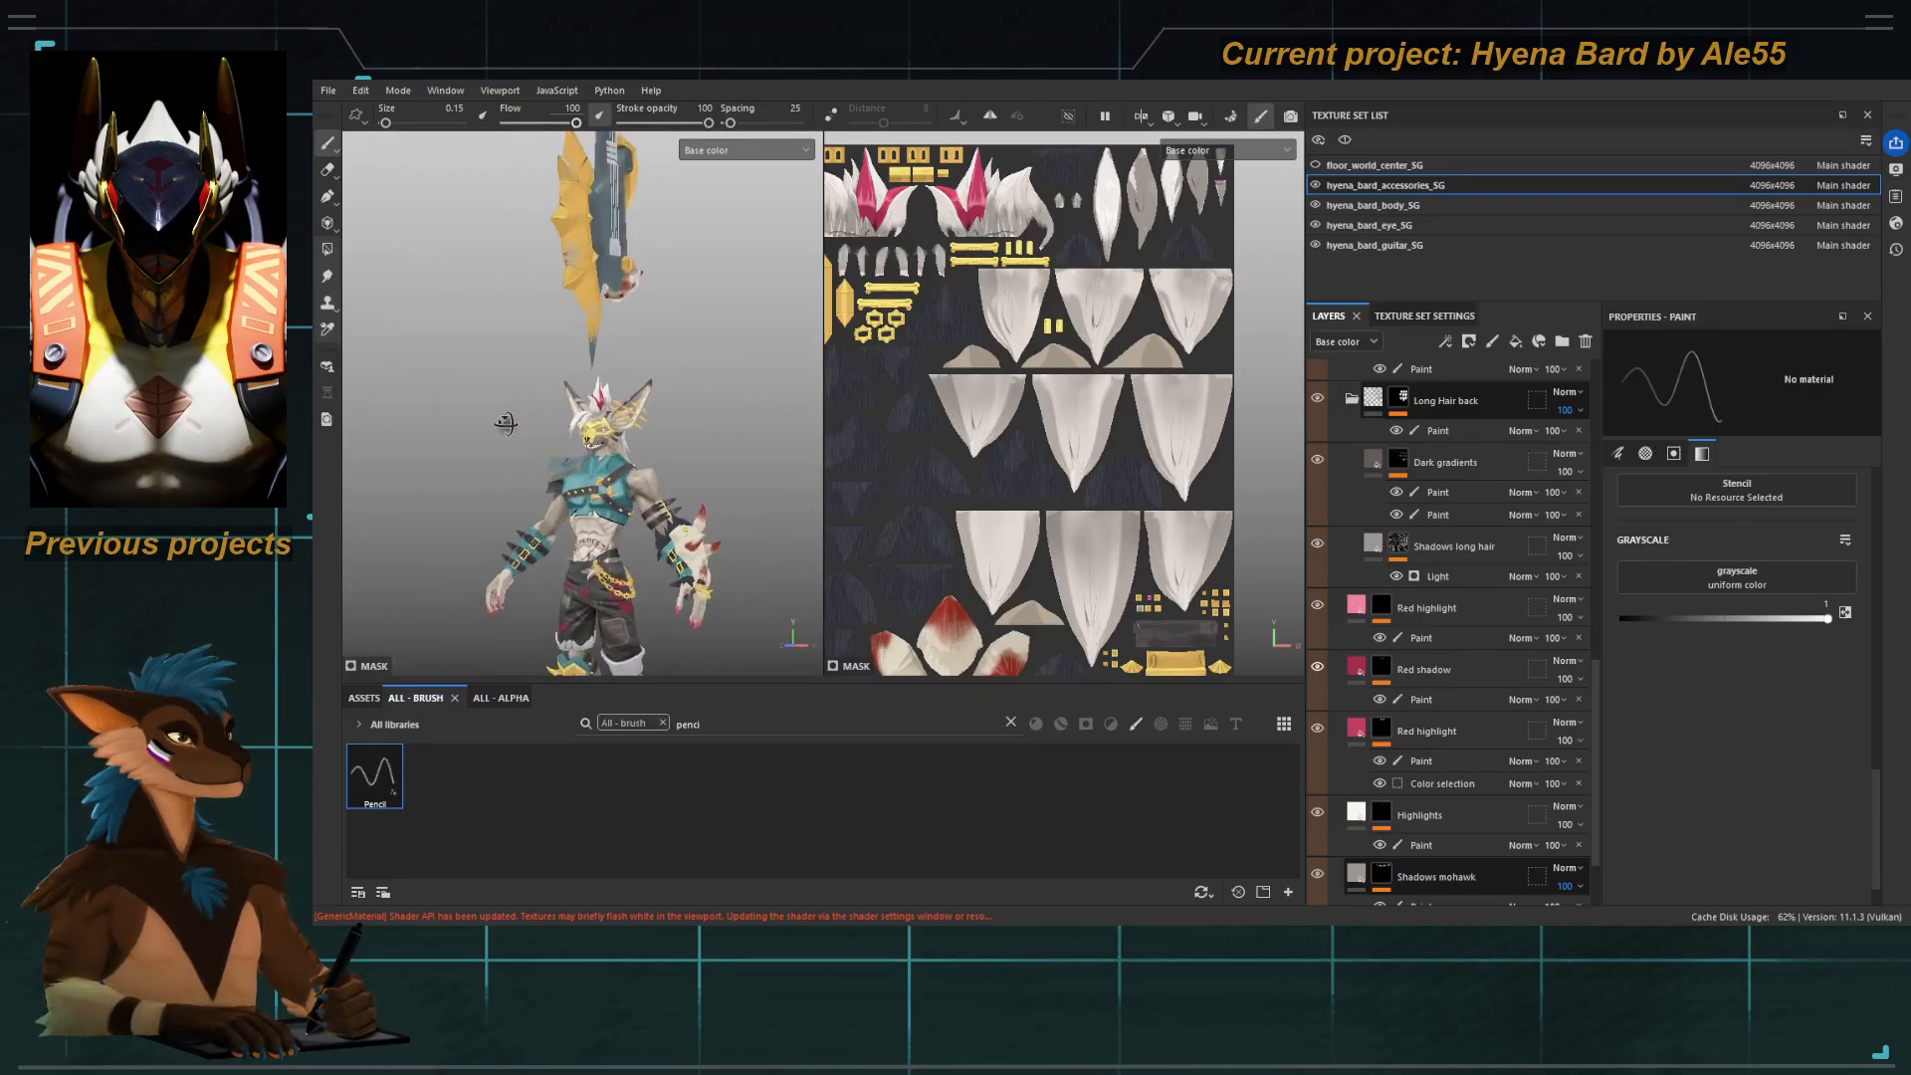
# Examine the head, chest and shoulder pauldron from the front and side at close range.
pyautogui.keyDown('alt'); pyautogui.moveTo(507, 420); pyautogui.dragTo(619, 468, button='right'); pyautogui.keyUp('alt')
pyautogui.keyDown('alt'); pyautogui.moveTo(619, 468); pyautogui.dragTo(659, 462, button='middle'); pyautogui.keyUp('alt')
pyautogui.keyDown('alt'); pyautogui.moveTo(659, 462); pyautogui.dragTo(680, 487); pyautogui.keyUp('alt')
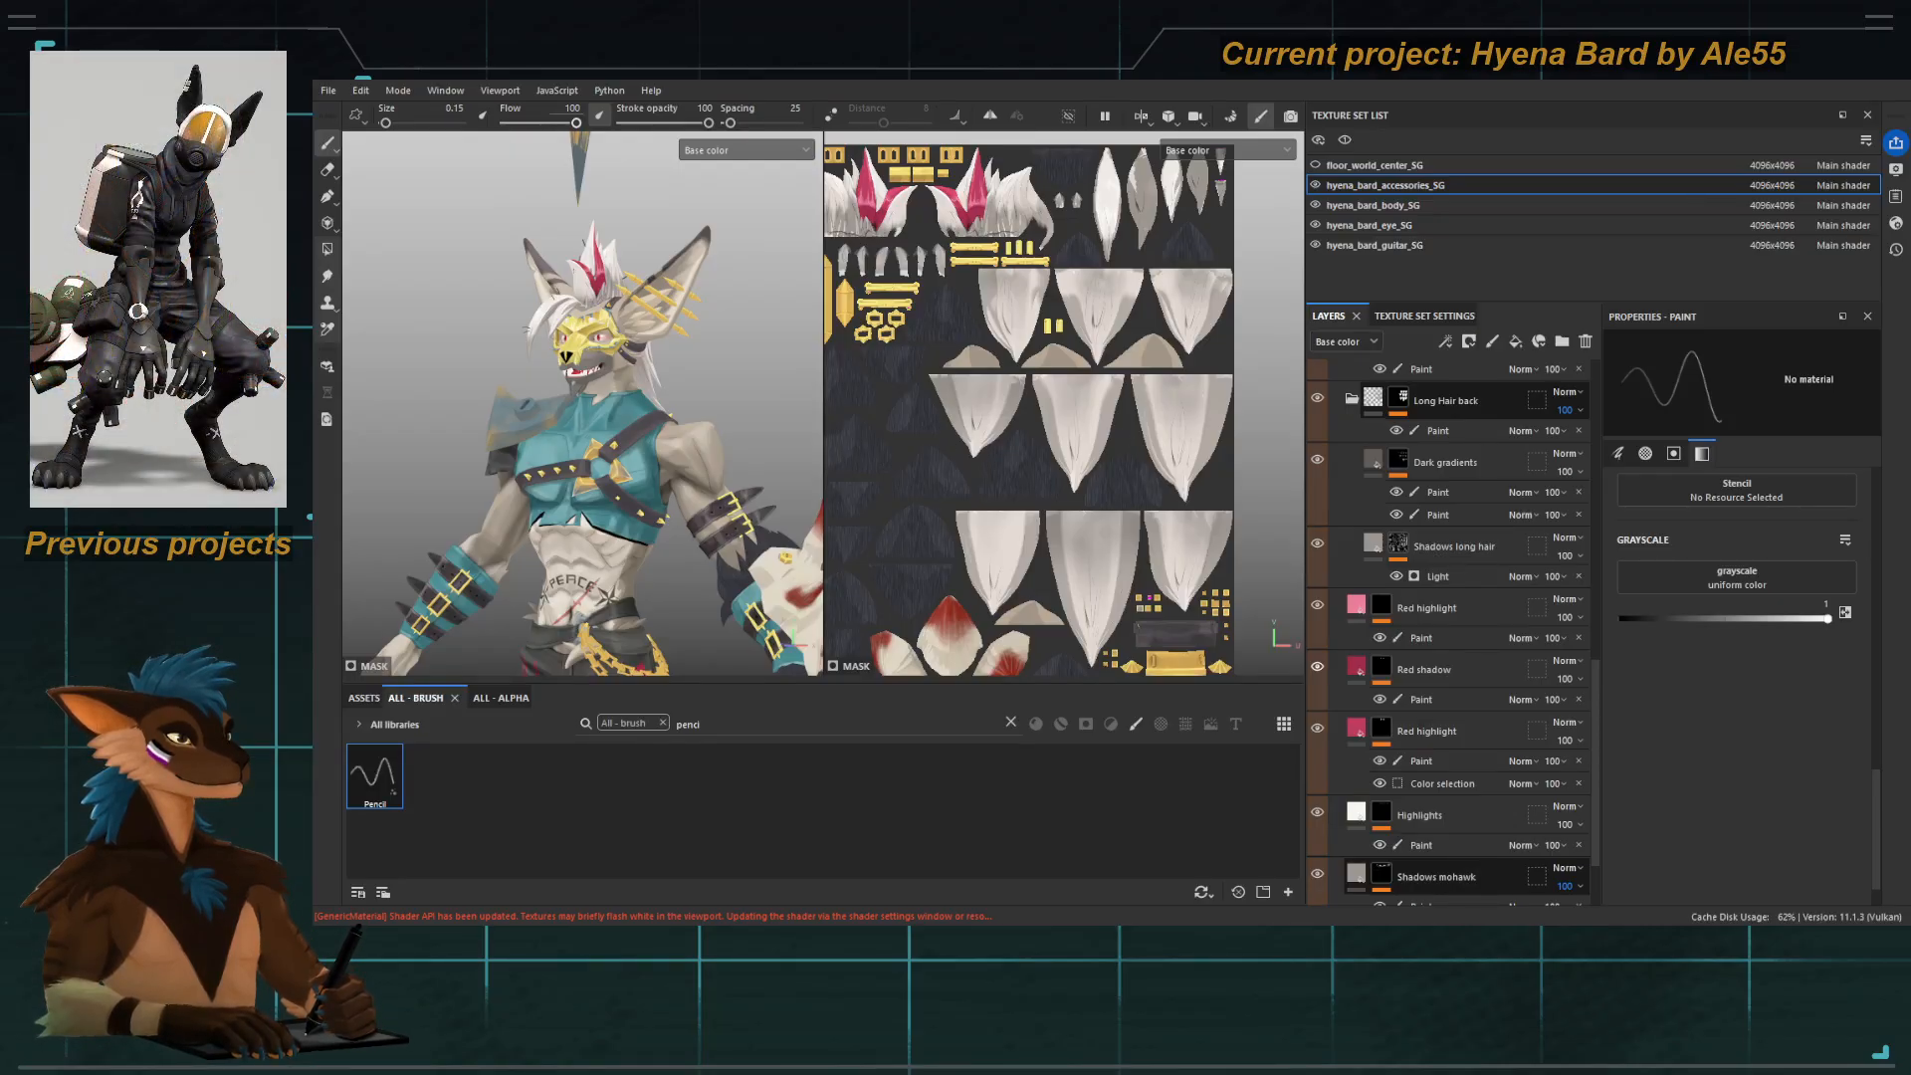
pyautogui.keyDown('alt'); pyautogui.moveTo(518, 418); pyautogui.dragTo(627, 438, button='right'); pyautogui.keyUp('alt')
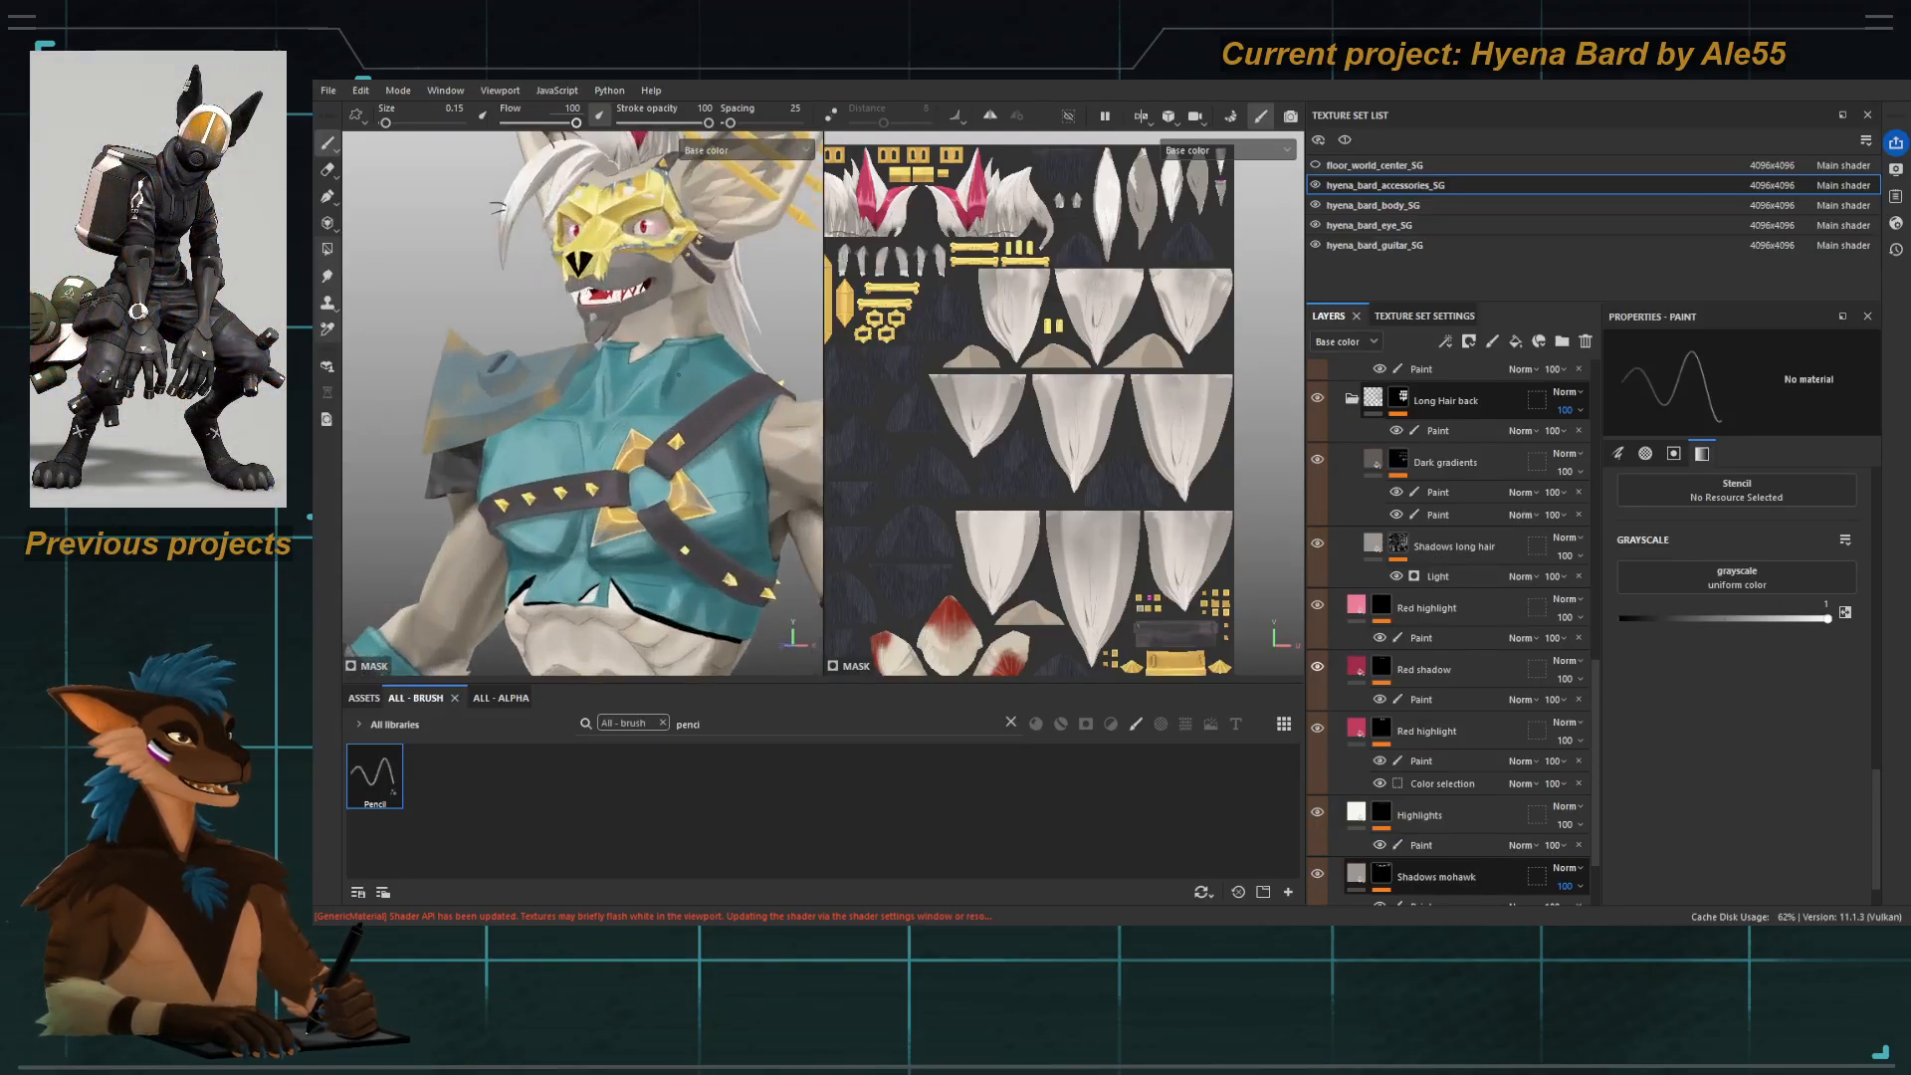
pyautogui.keyDown('alt'); pyautogui.moveTo(617, 339); pyautogui.dragTo(553, 423, button='middle'); pyautogui.keyUp('alt')
pyautogui.keyDown('alt'); pyautogui.moveTo(528, 398); pyautogui.dragTo(579, 403); pyautogui.keyUp('alt')
pyautogui.keyDown('alt'); pyautogui.moveTo(580, 403); pyautogui.dragTo(642, 306, button='middle'); pyautogui.keyUp('alt')
pyautogui.keyDown('alt'); pyautogui.moveTo(642, 306); pyautogui.dragTo(686, 329); pyautogui.keyUp('alt')
pyautogui.keyDown('alt'); pyautogui.moveTo(687, 329); pyautogui.dragTo(528, 358, button='right'); pyautogui.keyUp('alt')
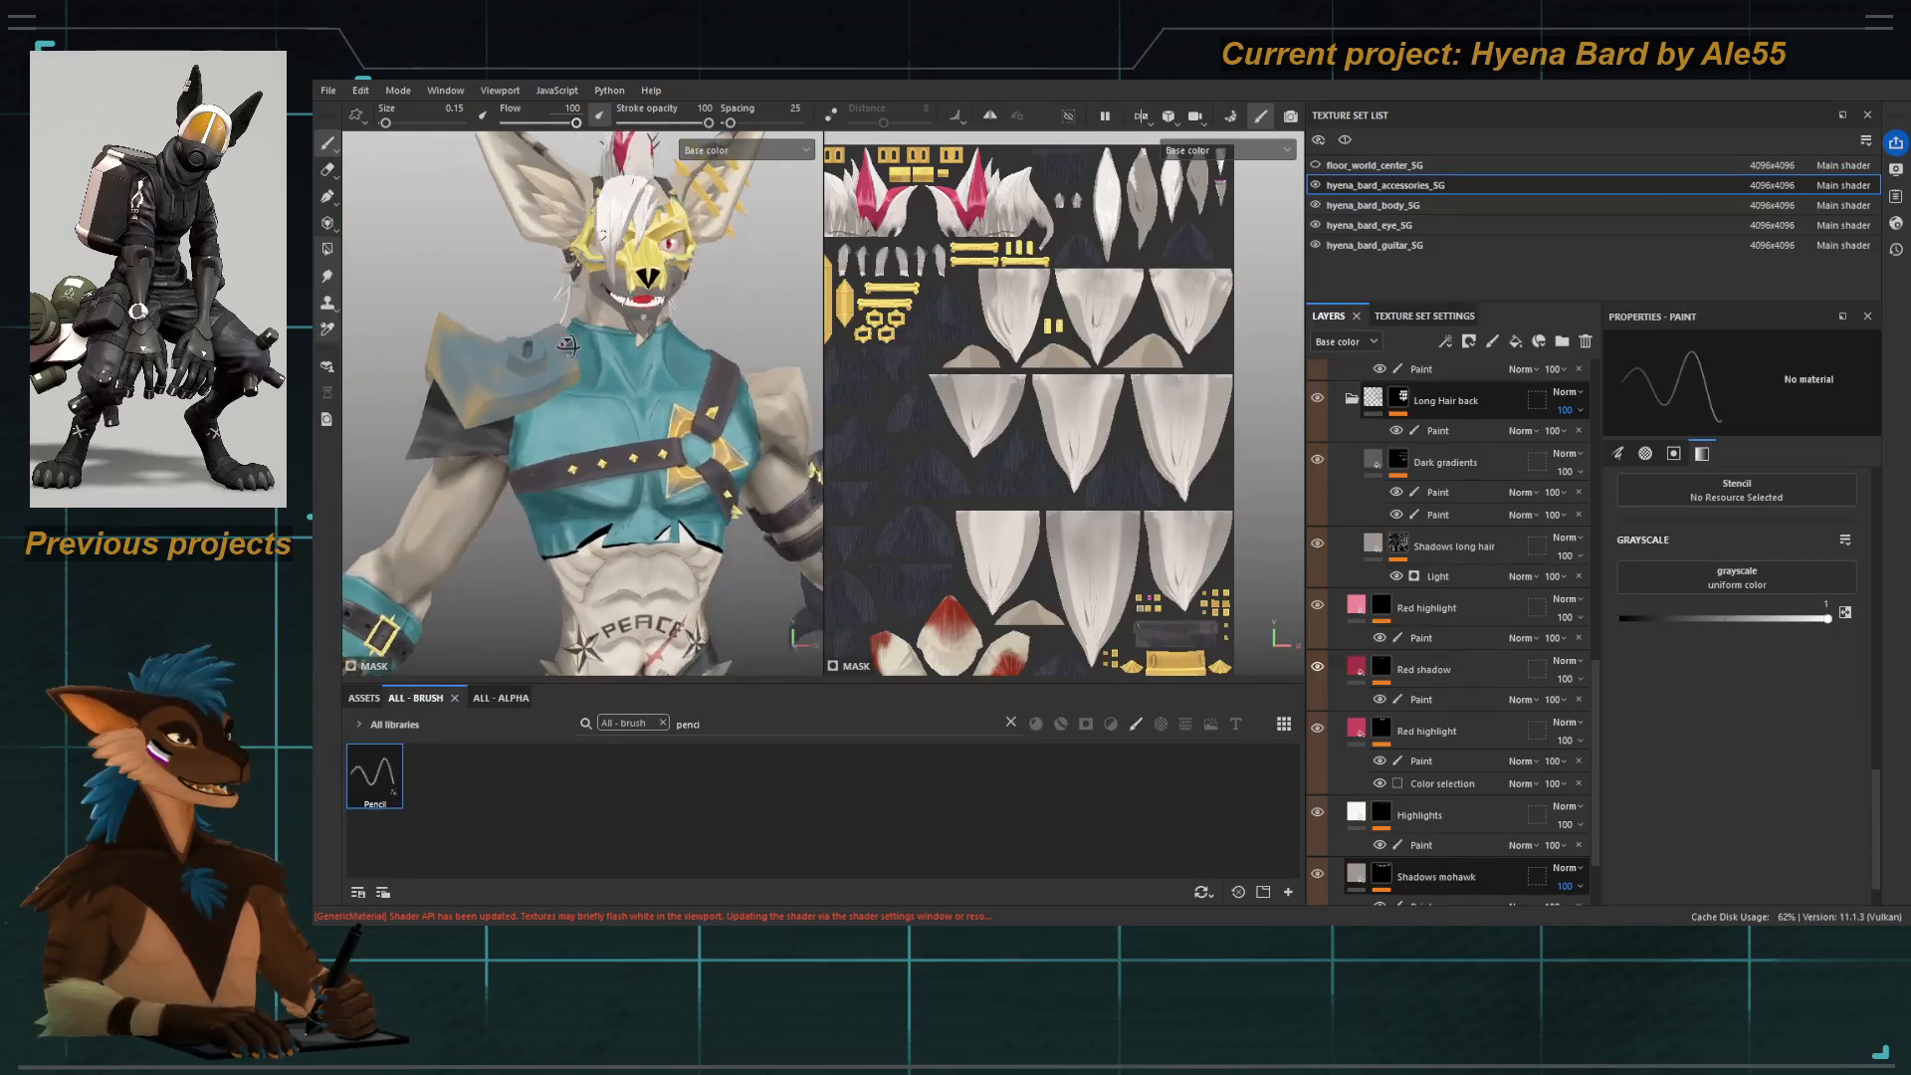
pyautogui.keyDown('alt'); pyautogui.moveTo(528, 358); pyautogui.dragTo(558, 393); pyautogui.keyUp('alt')
pyautogui.keyDown('alt'); pyautogui.moveTo(557, 393); pyautogui.dragTo(647, 369, button='middle'); pyautogui.keyUp('alt')
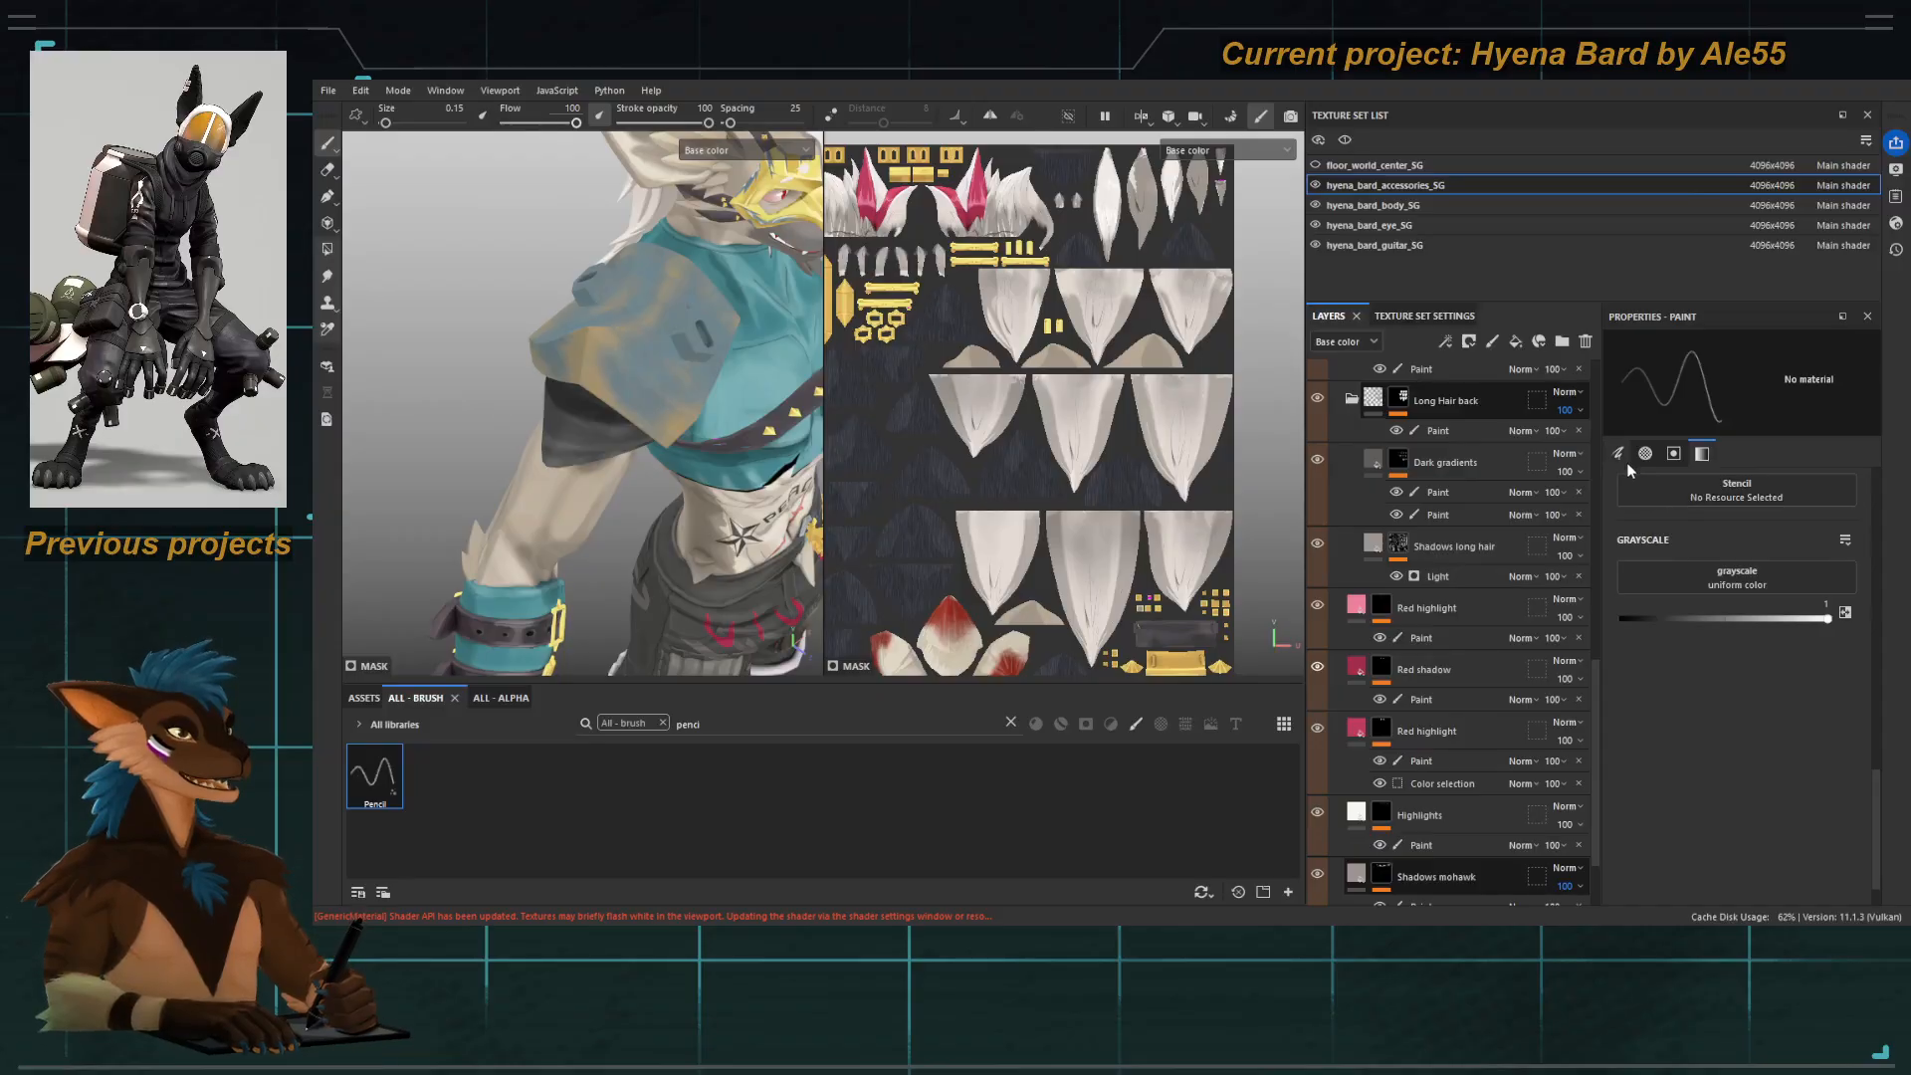
# Collapse the Long Hair back folder and the hair folder in the layer stack.
pyautogui.click(1351, 401)
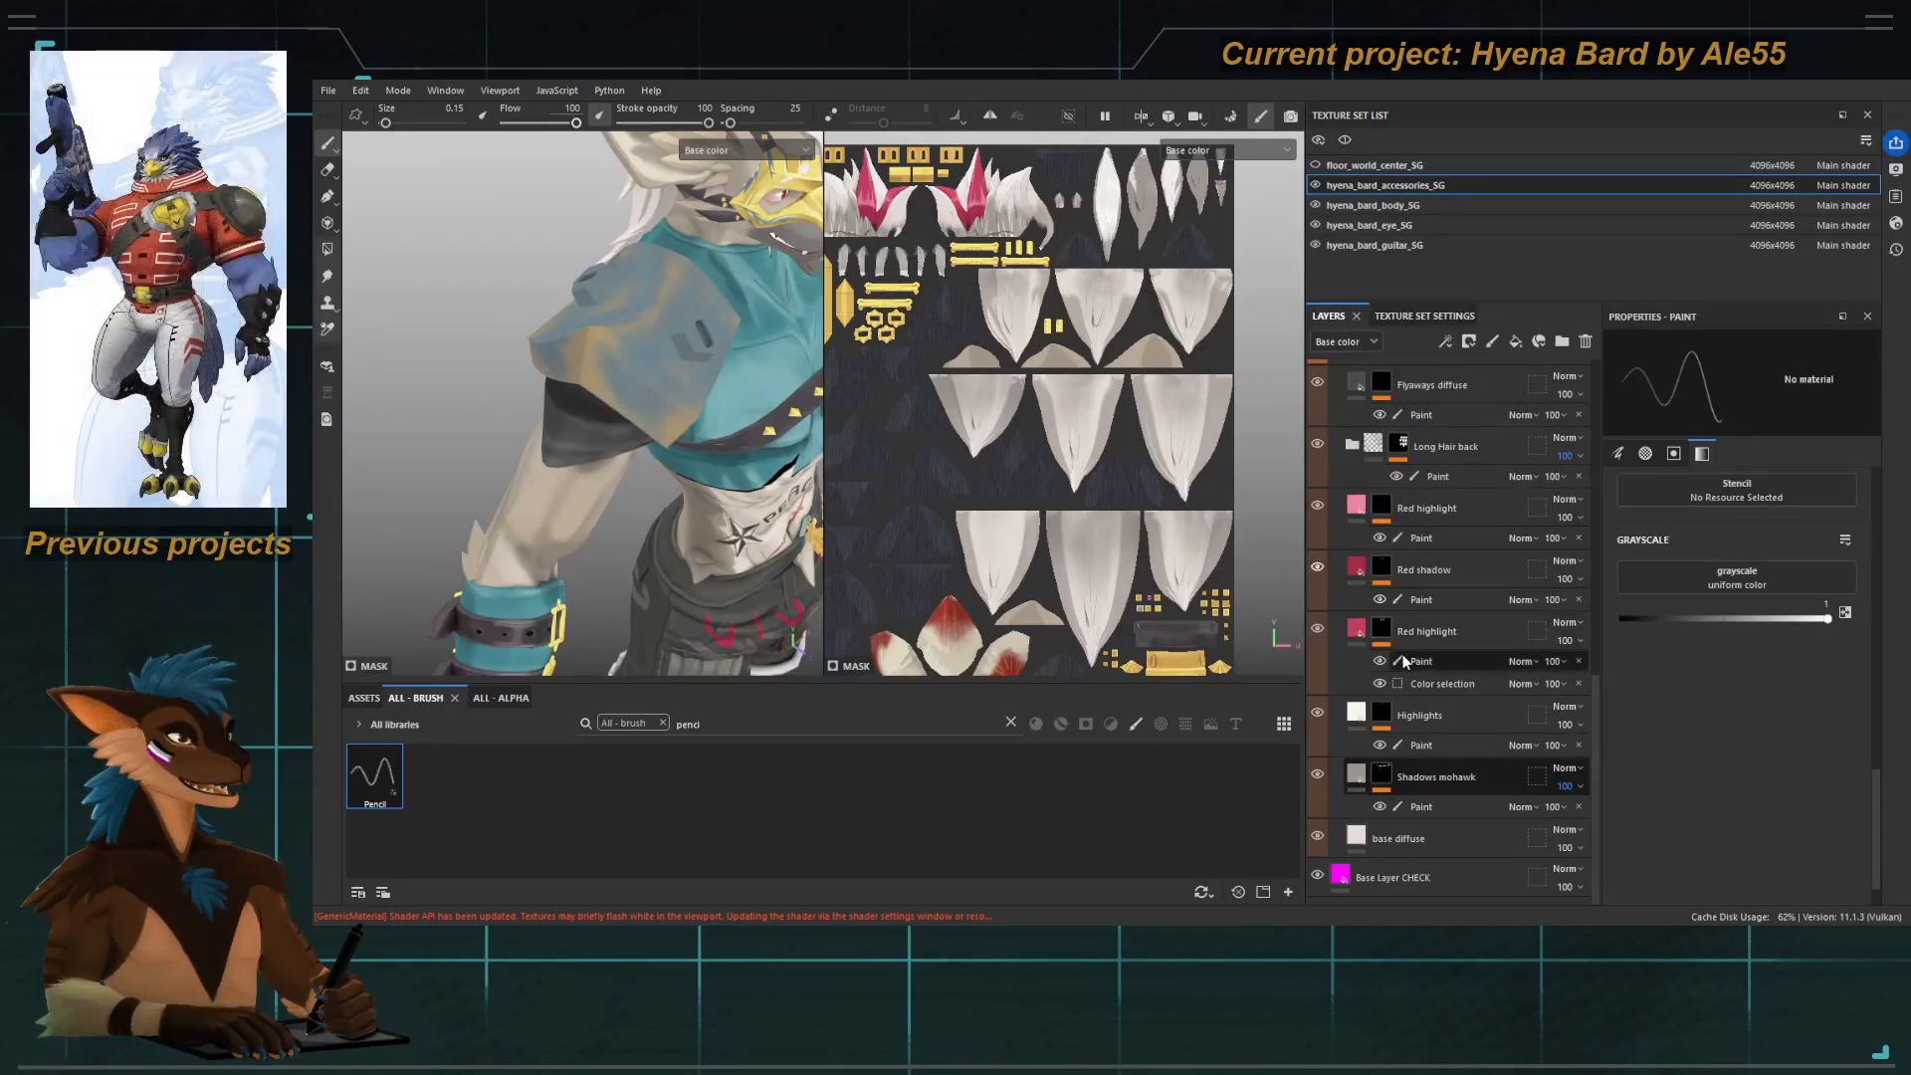
pyautogui.scroll(1, 1392, 656)
pyautogui.scroll(-10, 1392, 657)
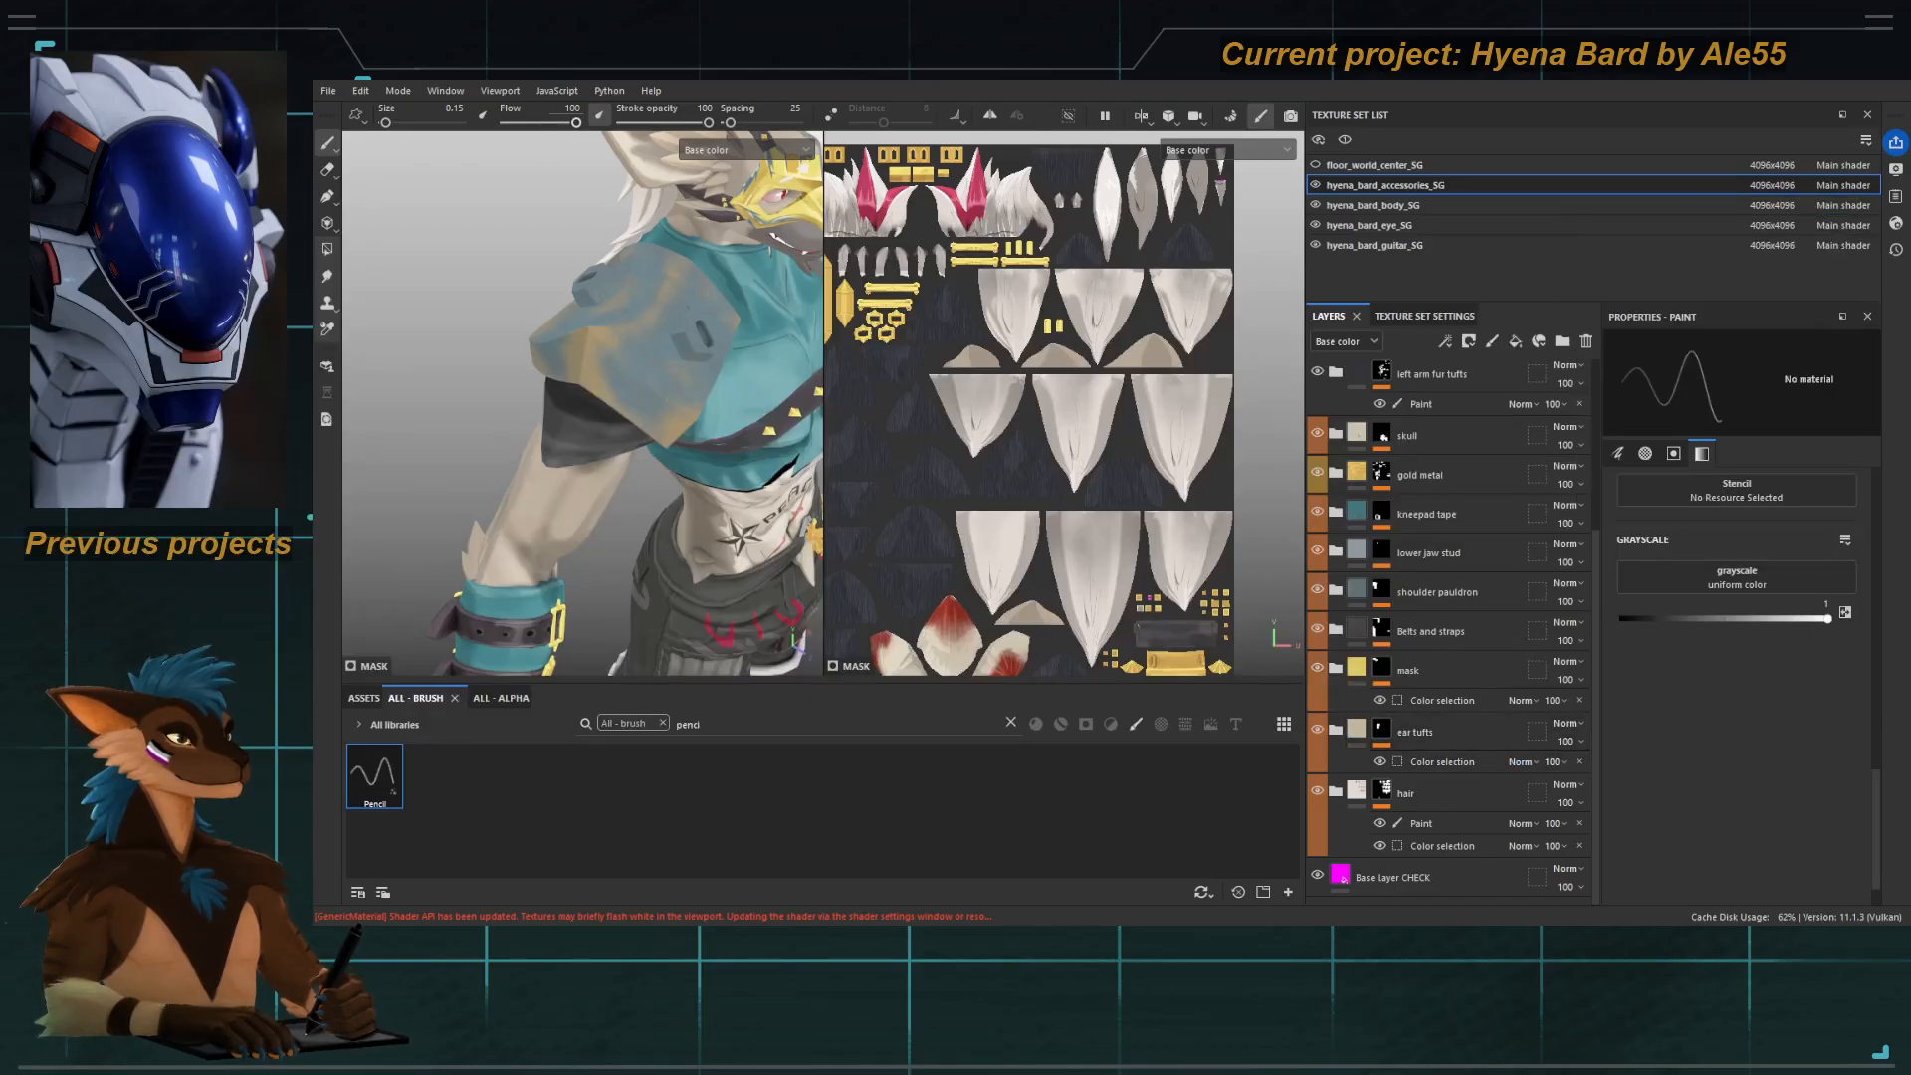
# Expand the shoulder pauldron folder, preview the metal diffuse breakup layer's mask and delete that layer.
pyautogui.keyDown('alt'); pyautogui.moveTo(557, 399); pyautogui.dragTo(603, 397); pyautogui.keyUp('alt')
pyautogui.keyDown('alt'); pyautogui.moveTo(602, 397); pyautogui.dragTo(556, 412, button='middle'); pyautogui.keyUp('alt')
pyautogui.keyDown('alt'); pyautogui.moveTo(575, 416); pyautogui.dragTo(598, 418); pyautogui.keyUp('alt')
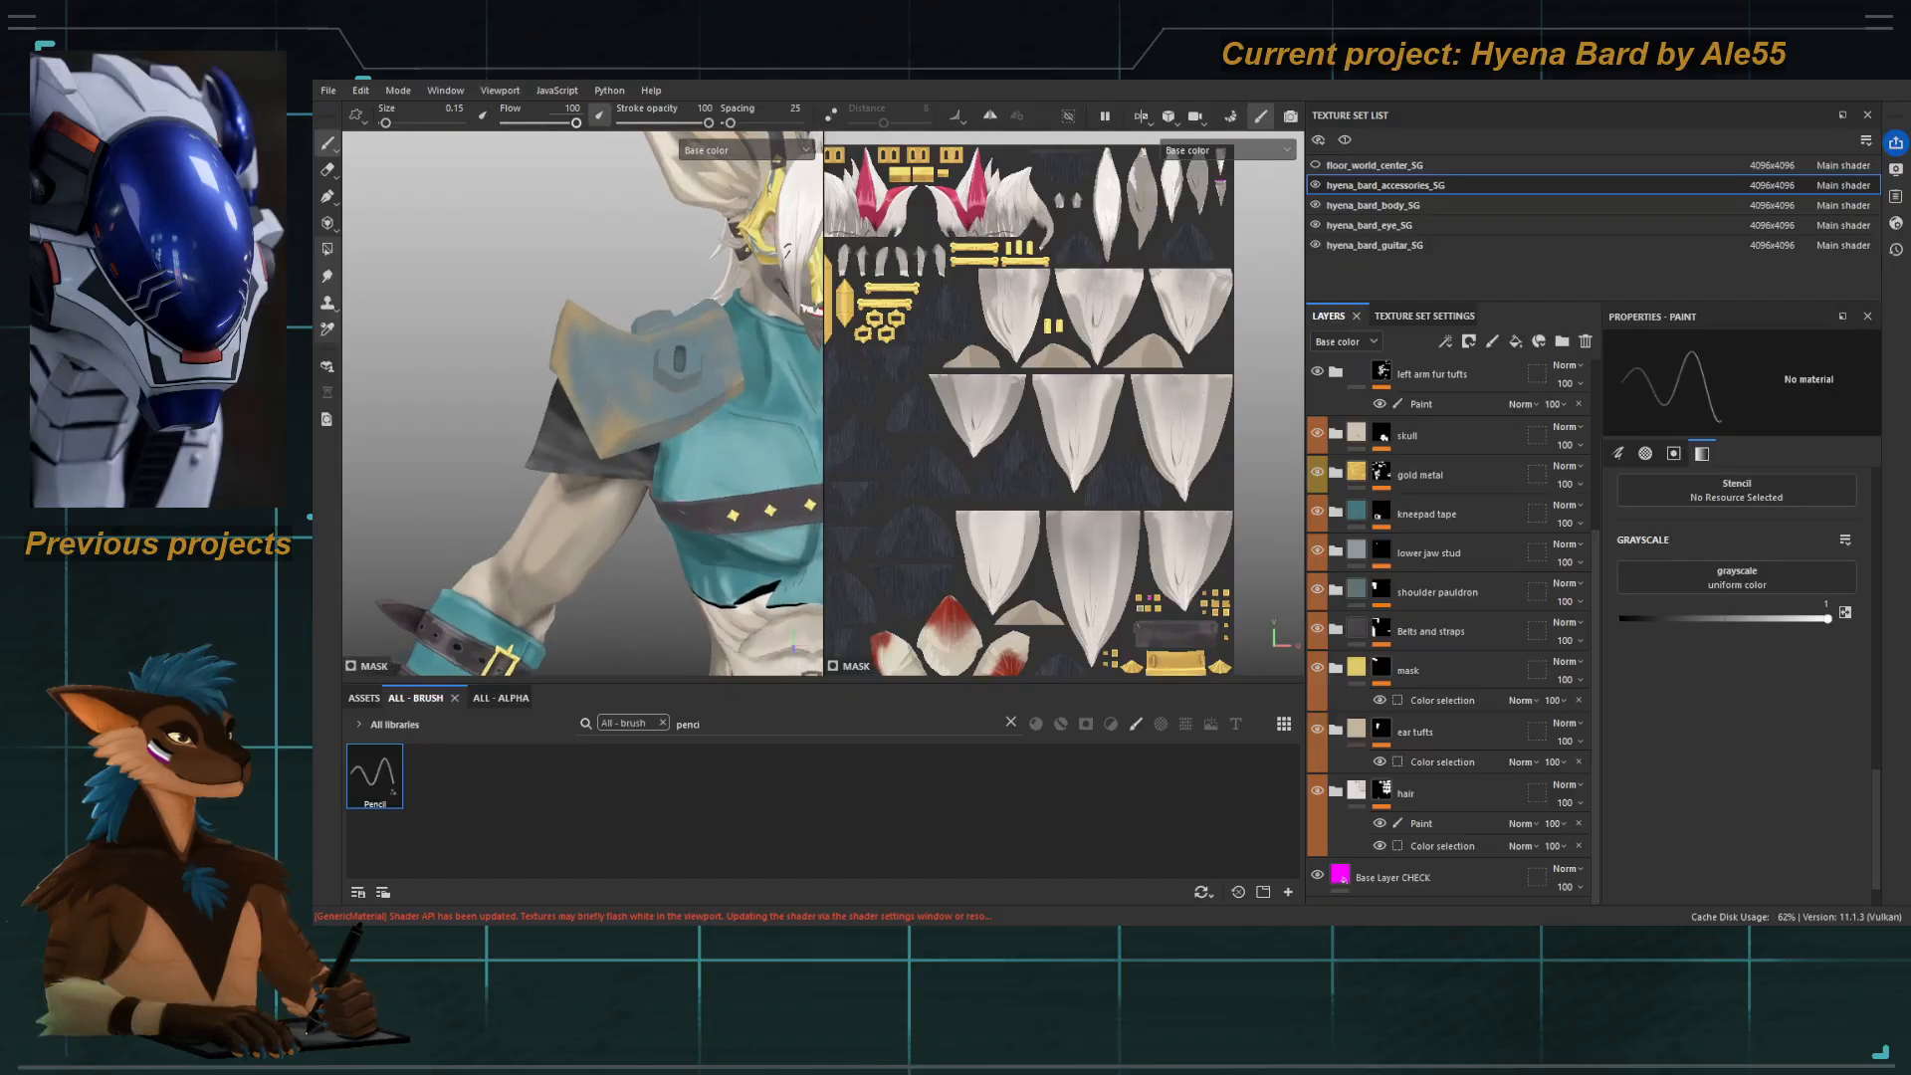
pyautogui.click(1336, 590)
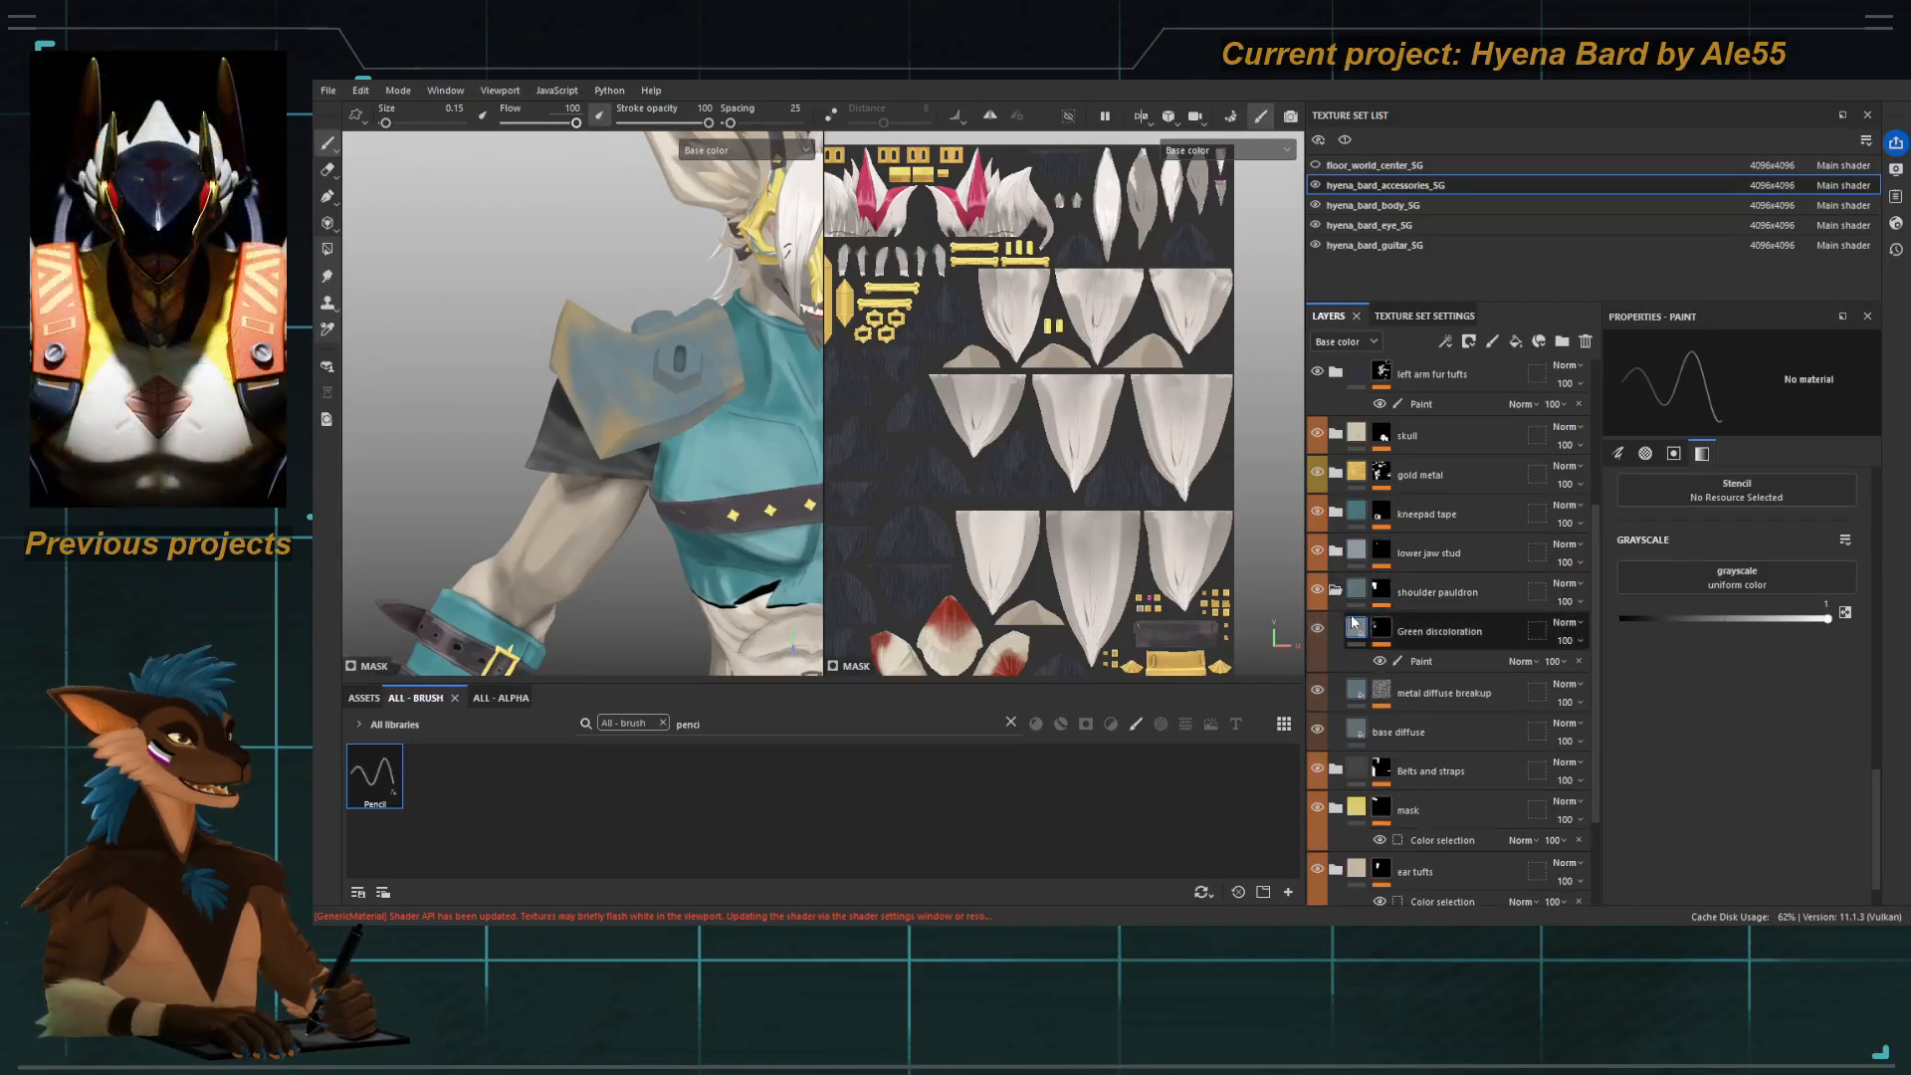
pyautogui.click(1413, 725)
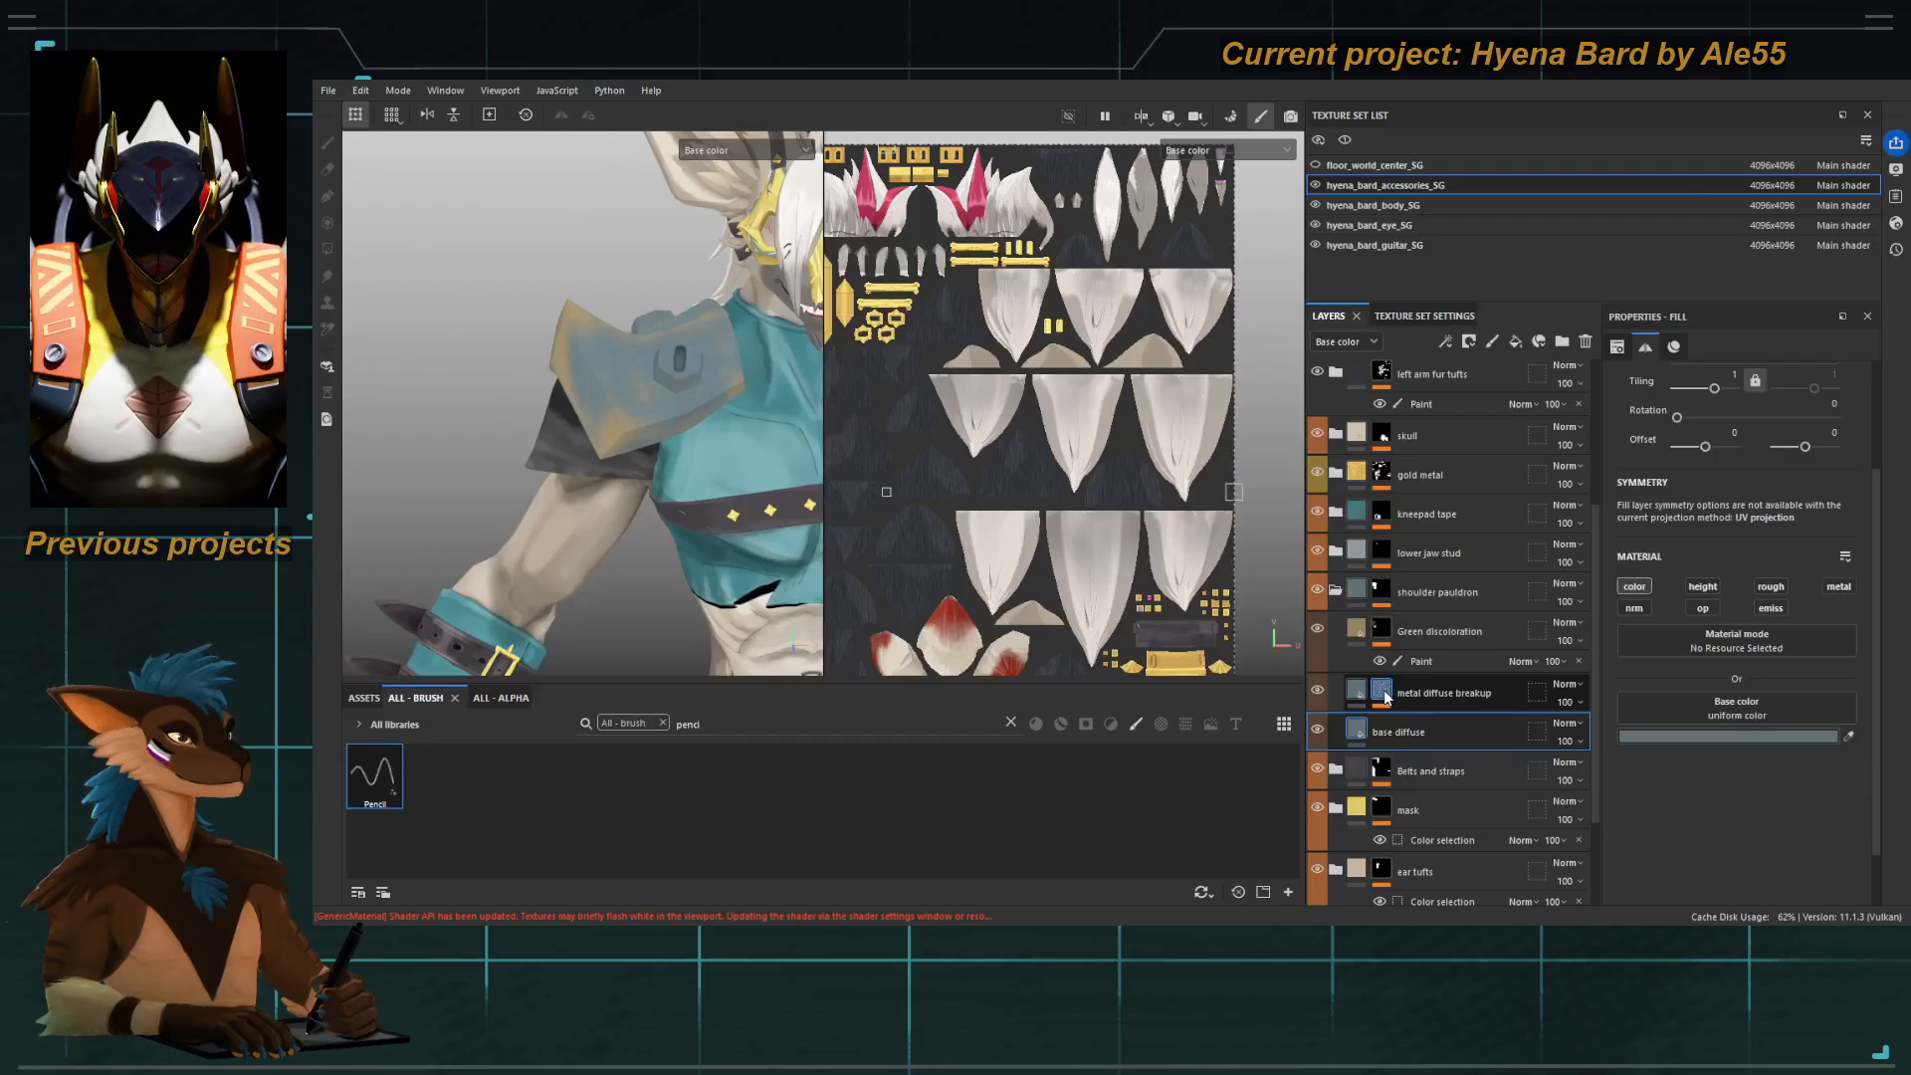
pyautogui.keyDown('alt'); pyautogui.click(1382, 691); pyautogui.keyUp('alt')
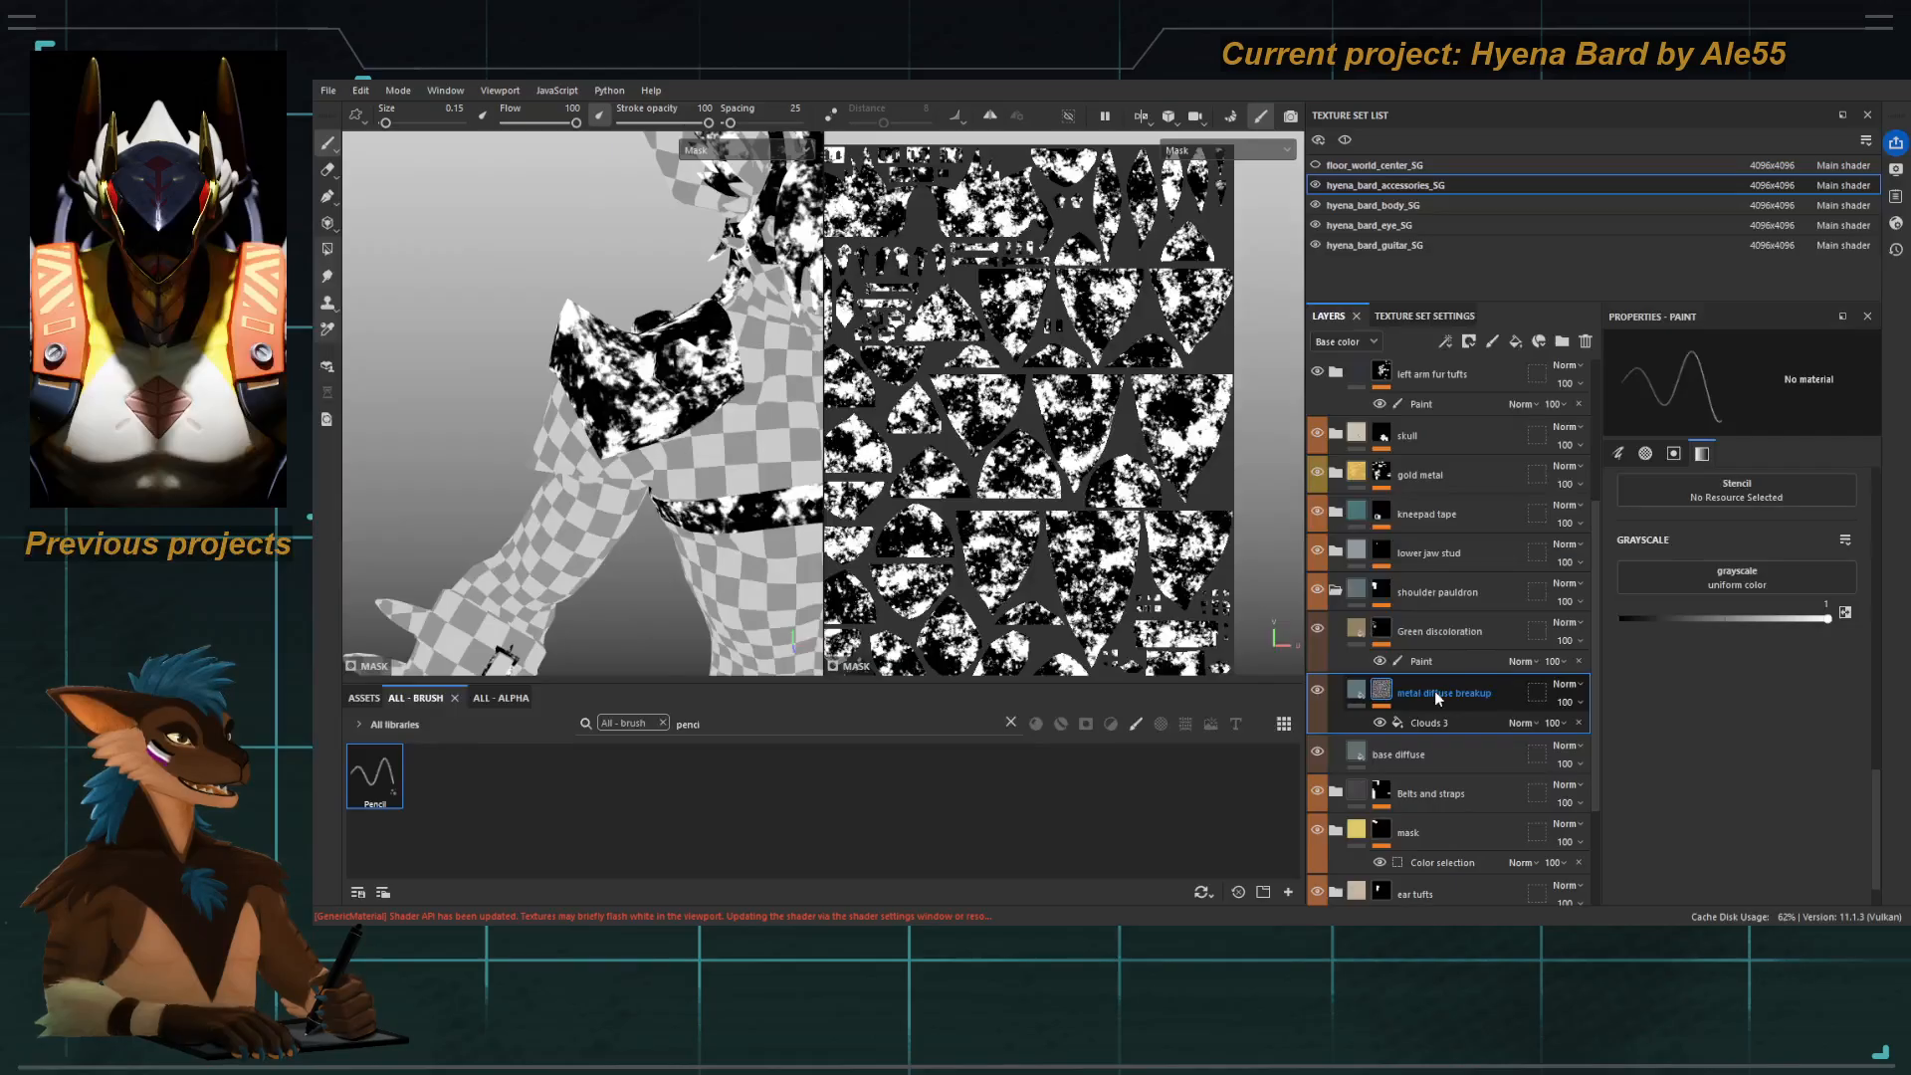
pyautogui.press('Delete')
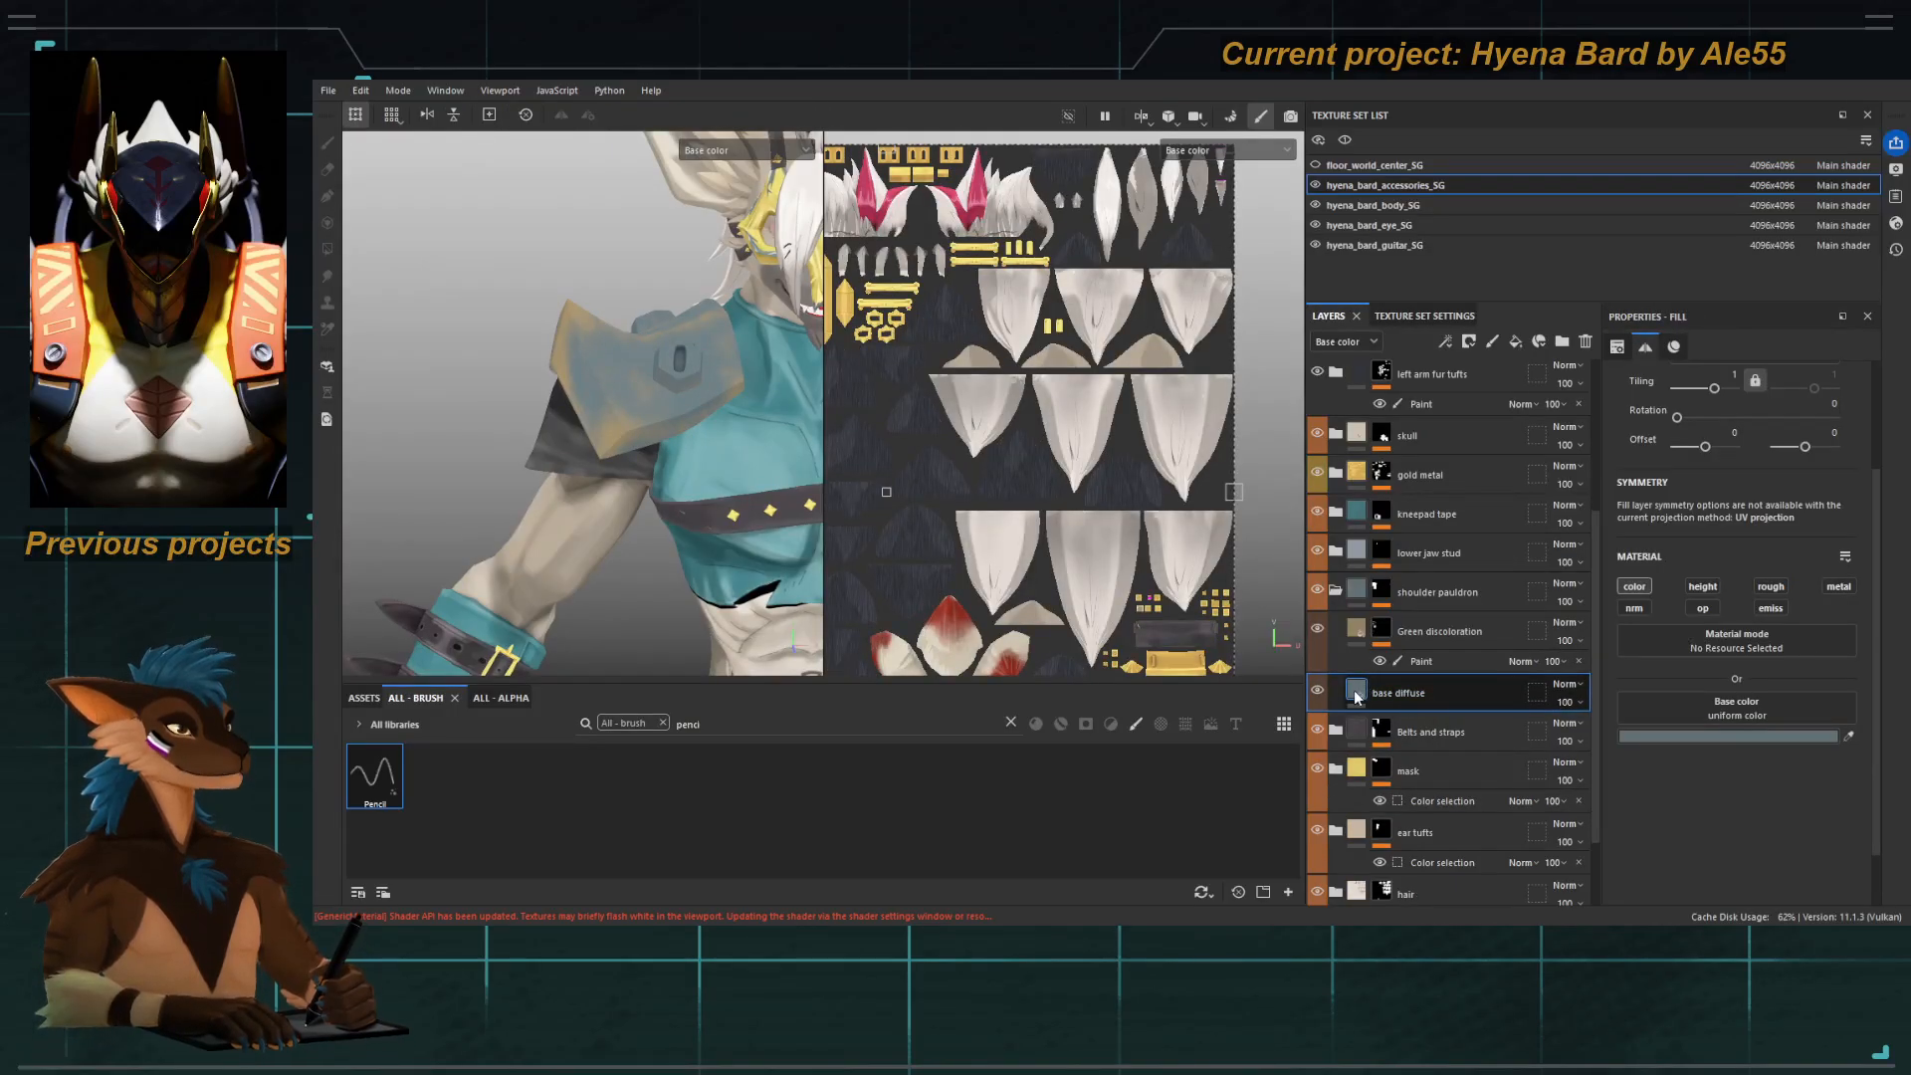
# Inspect the shoulder pauldron, comparing it with the Green discoloration layer hidden and shown.
pyautogui.keyDown('alt'); pyautogui.moveTo(776, 508); pyautogui.dragTo(608, 444); pyautogui.keyUp('alt')
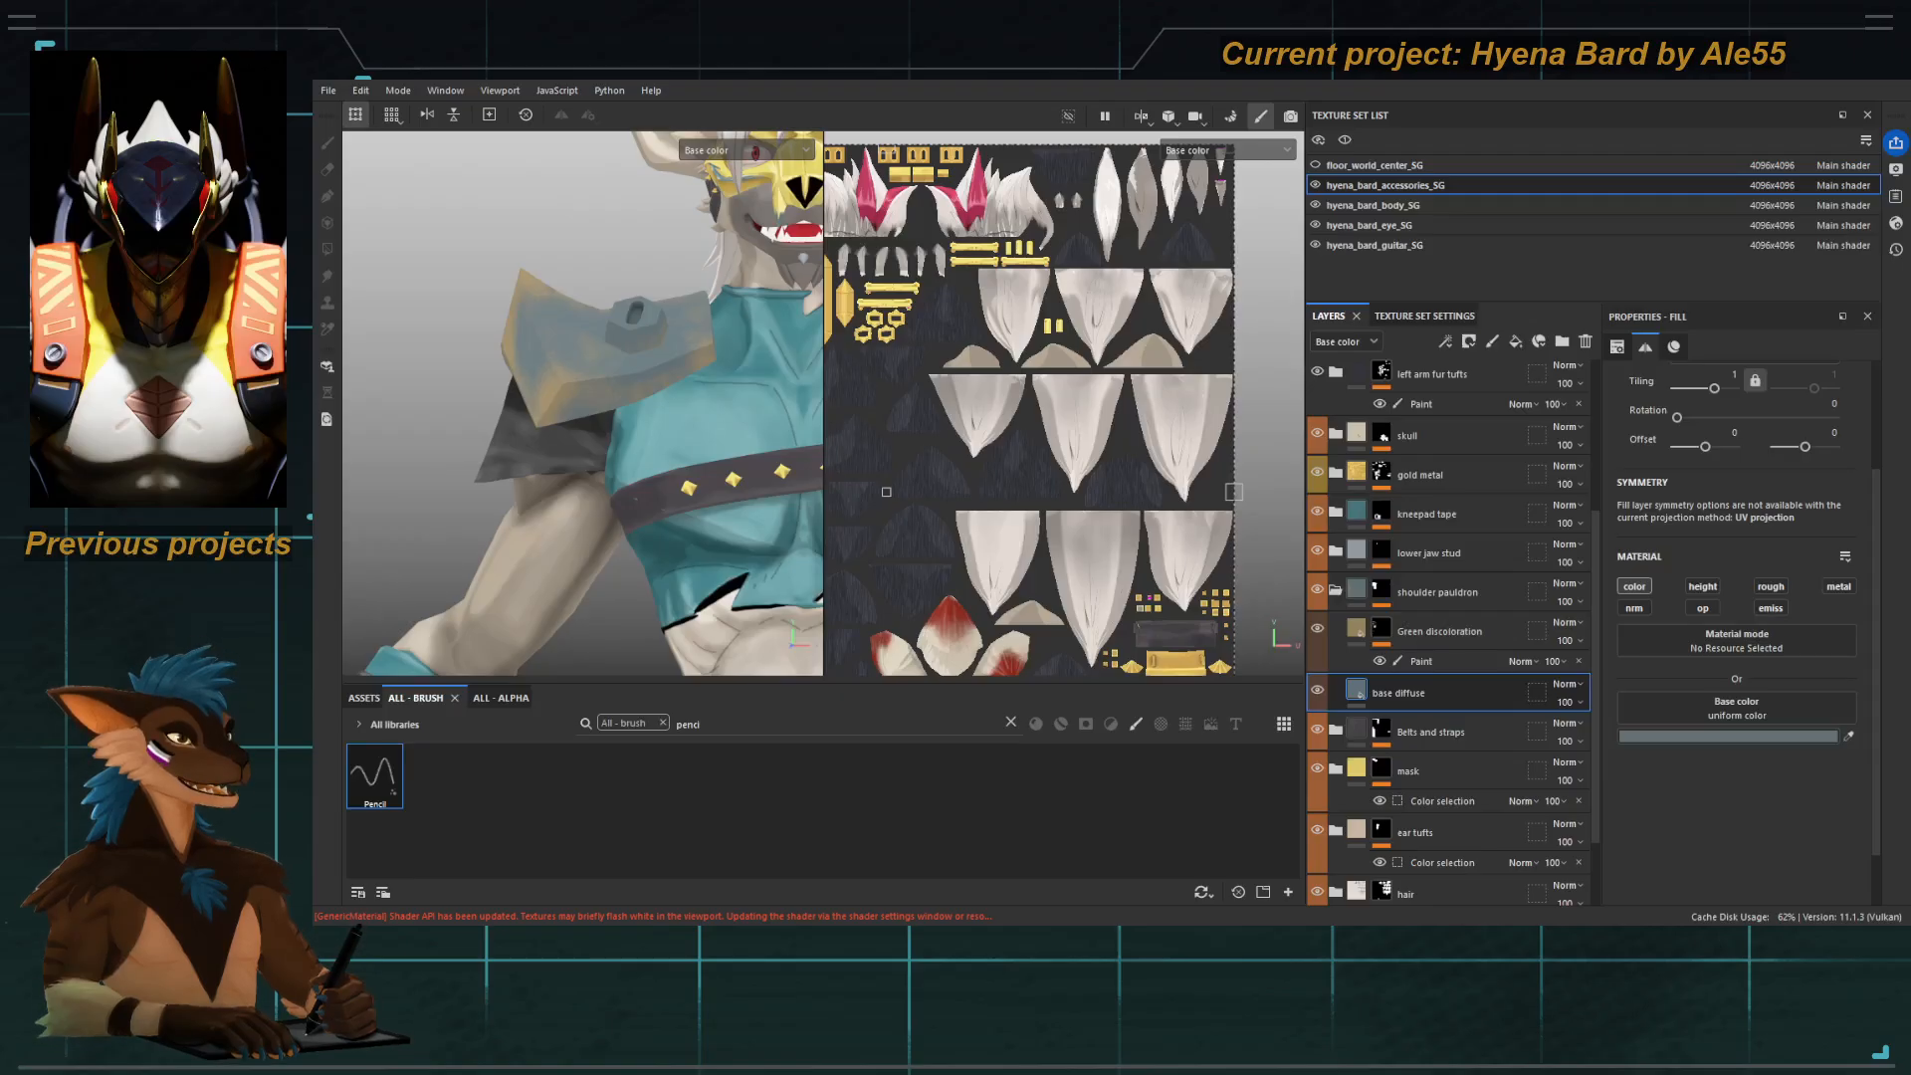
pyautogui.keyDown('alt'); pyautogui.moveTo(608, 453); pyautogui.dragTo(608, 475); pyautogui.keyUp('alt')
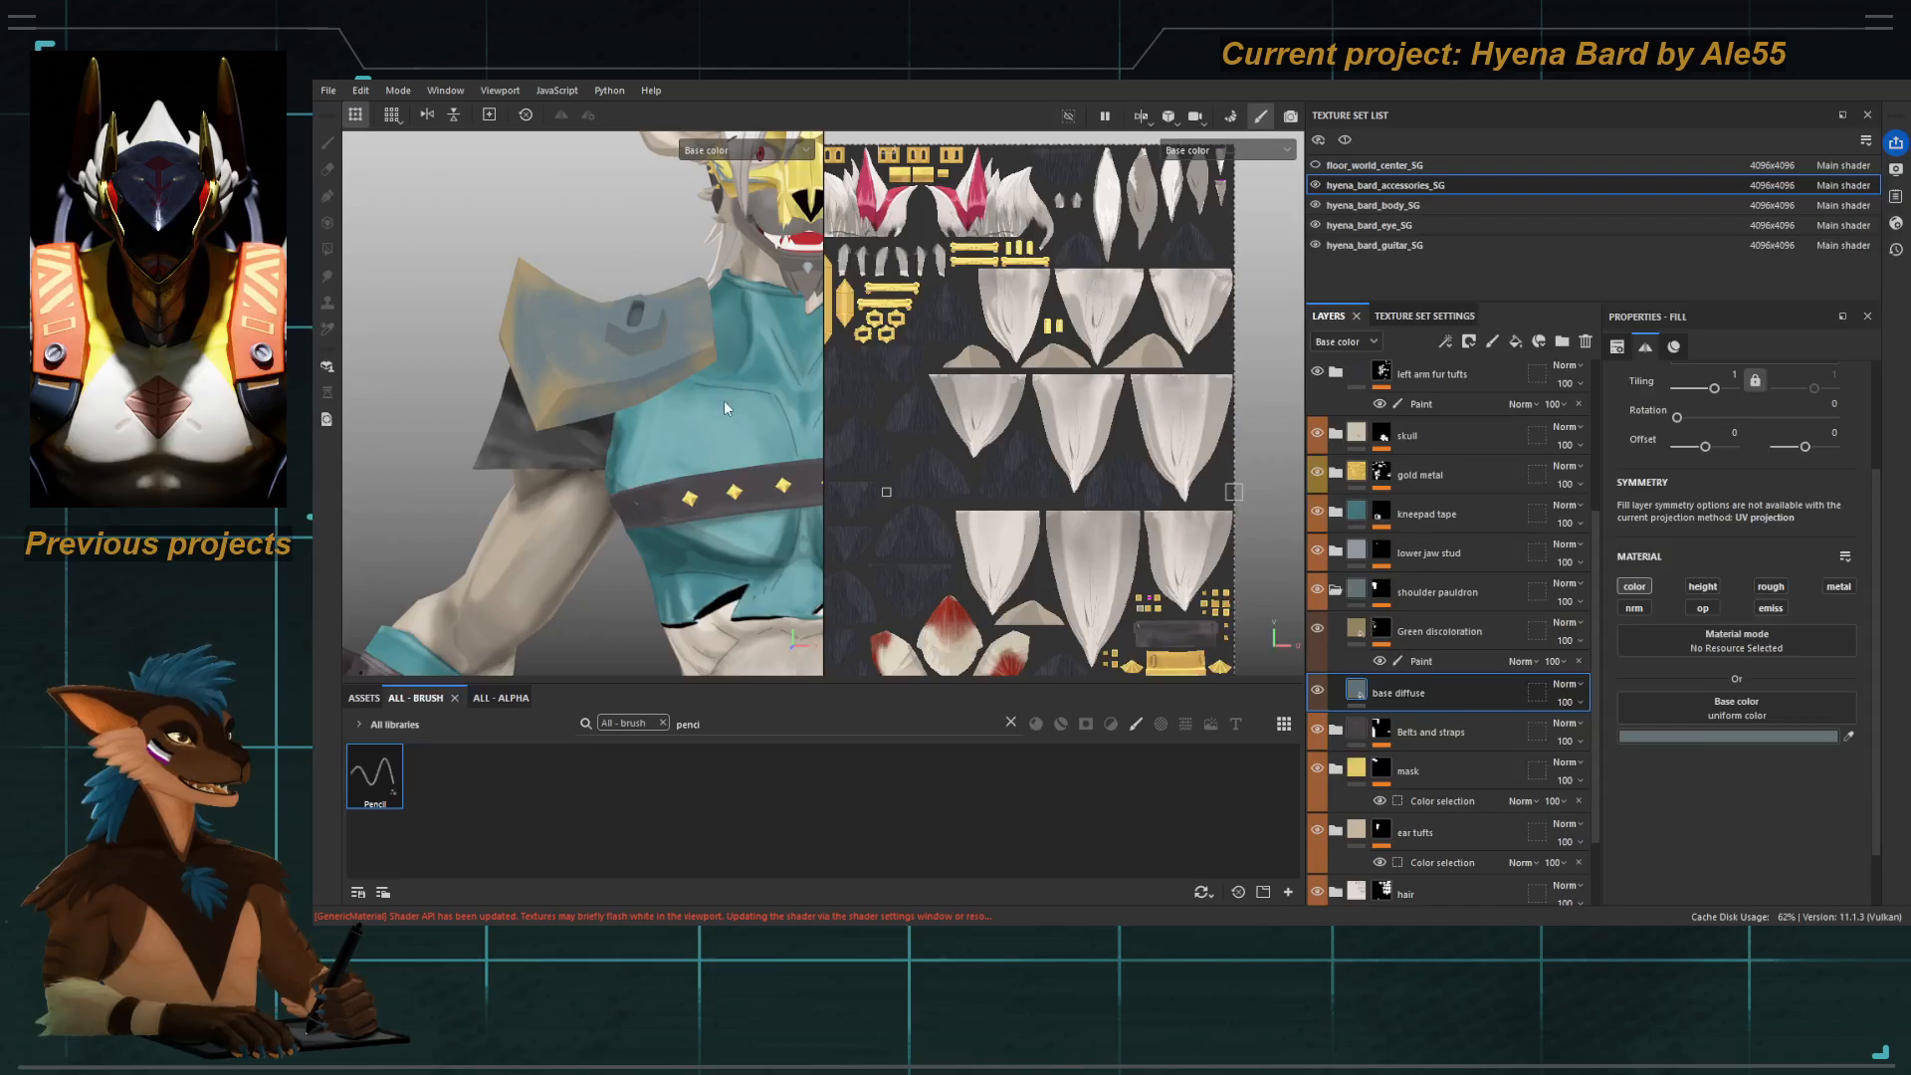
pyautogui.click(481, 223)
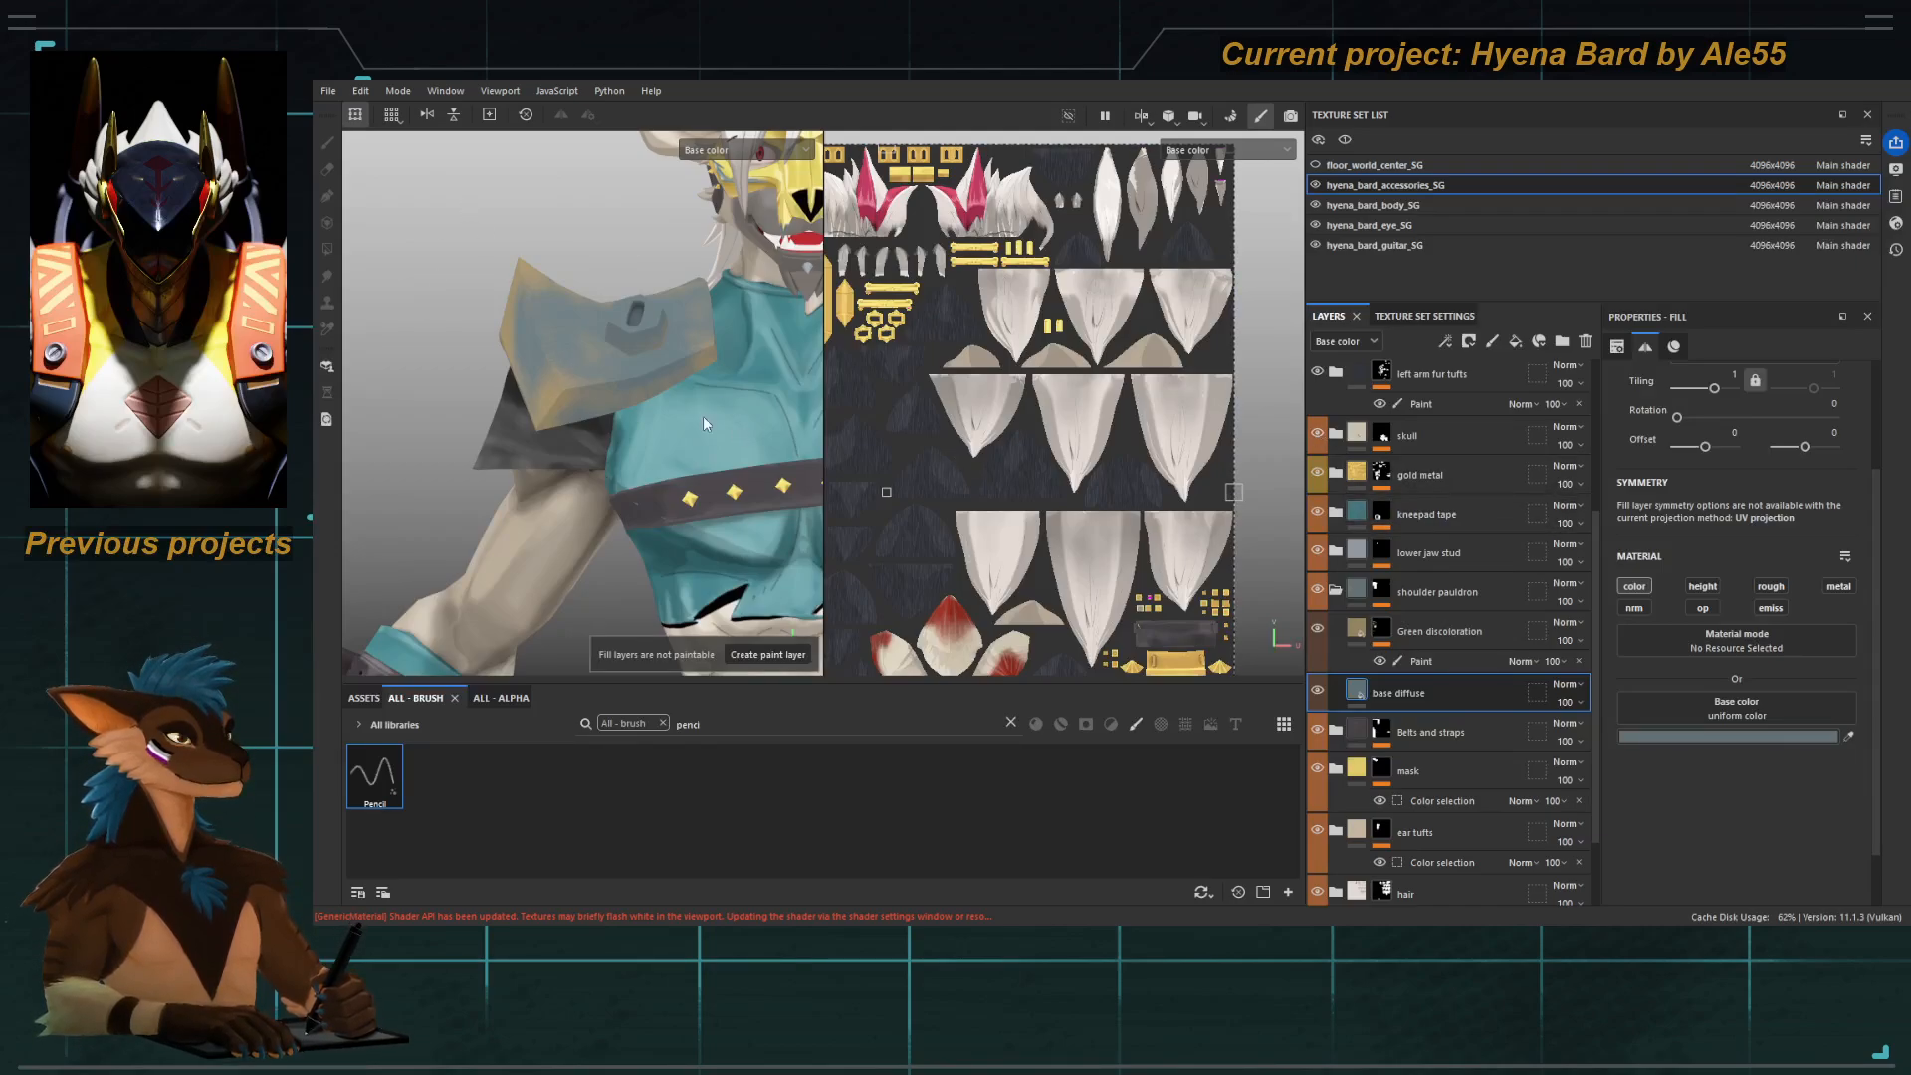
pyautogui.moveTo(702, 416)
pyautogui.keyDown('alt'); pyautogui.mouseDown()
pyautogui.moveTo(641, 358)
pyautogui.moveTo(629, 307)
pyautogui.mouseUp(); pyautogui.keyUp('alt')
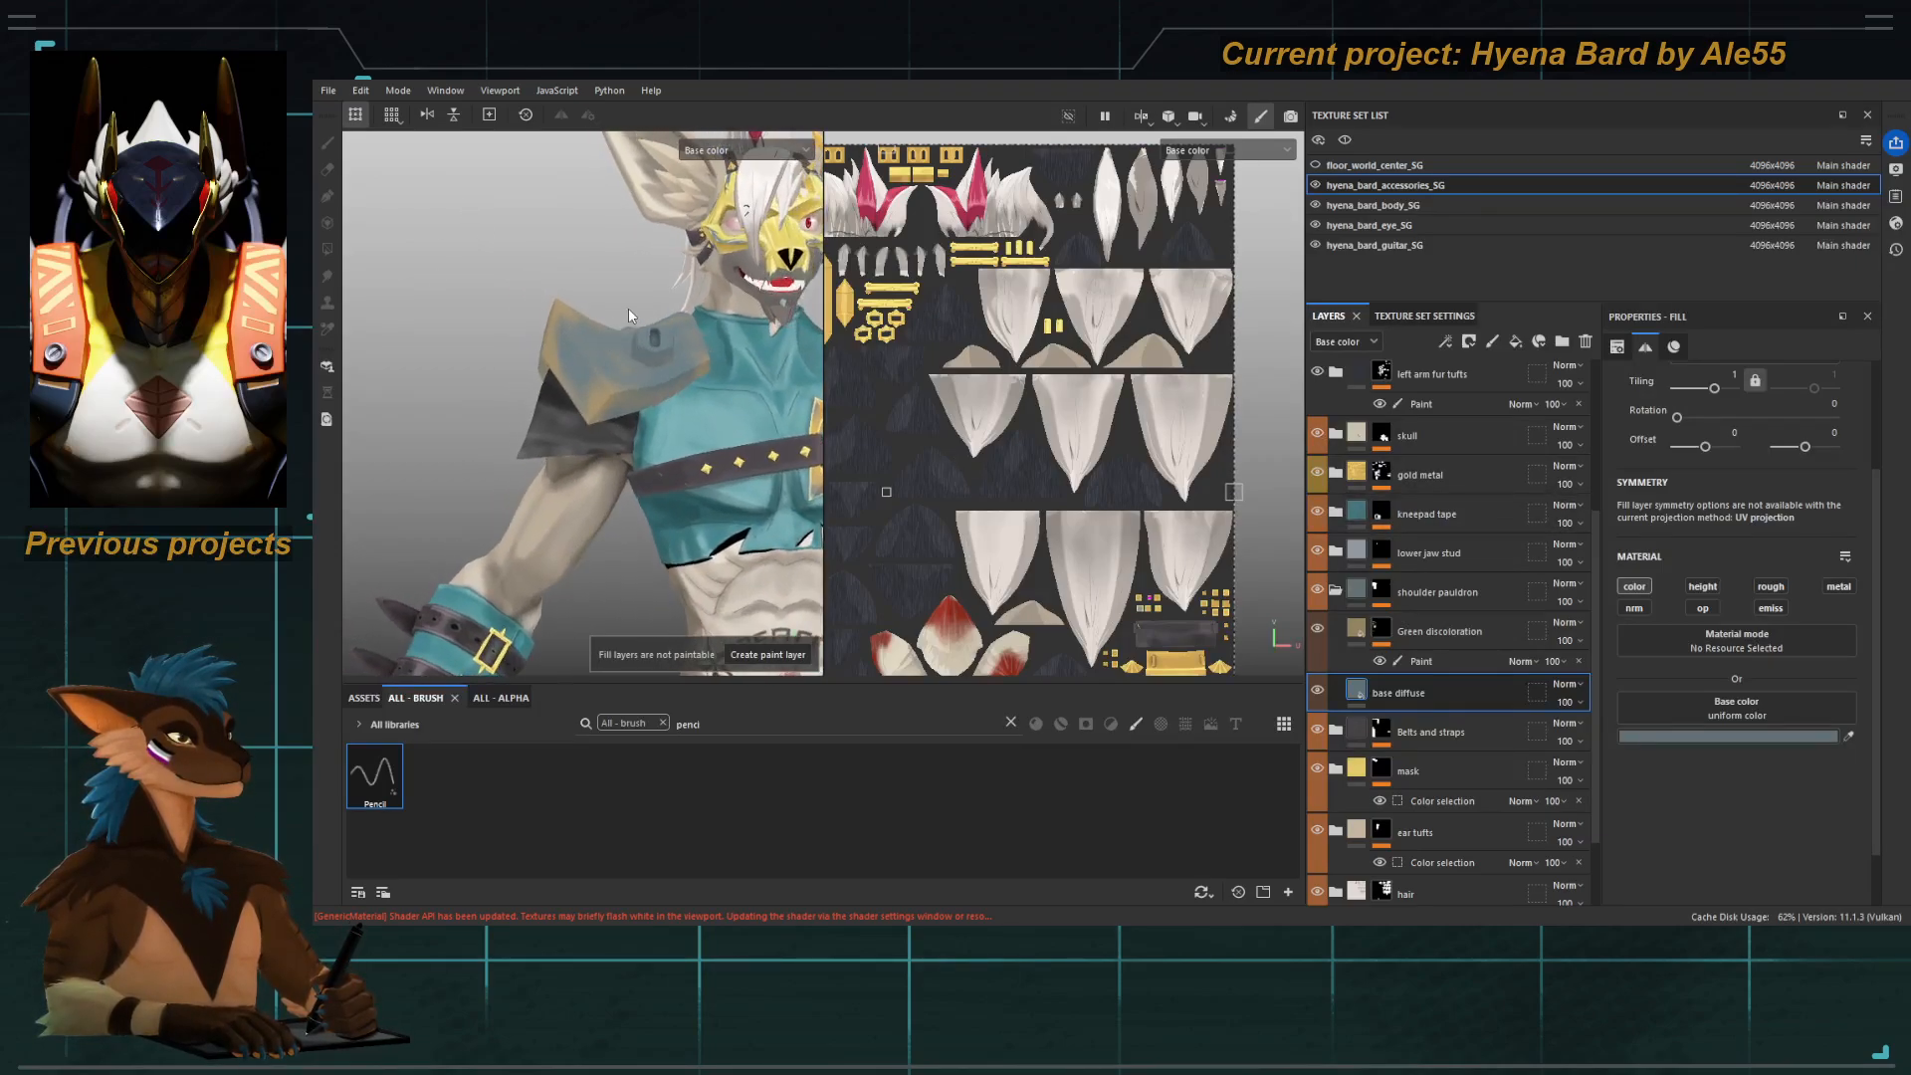
pyautogui.click(1316, 629)
pyautogui.click(1316, 629)
pyautogui.click(1316, 629)
pyautogui.click(1316, 630)
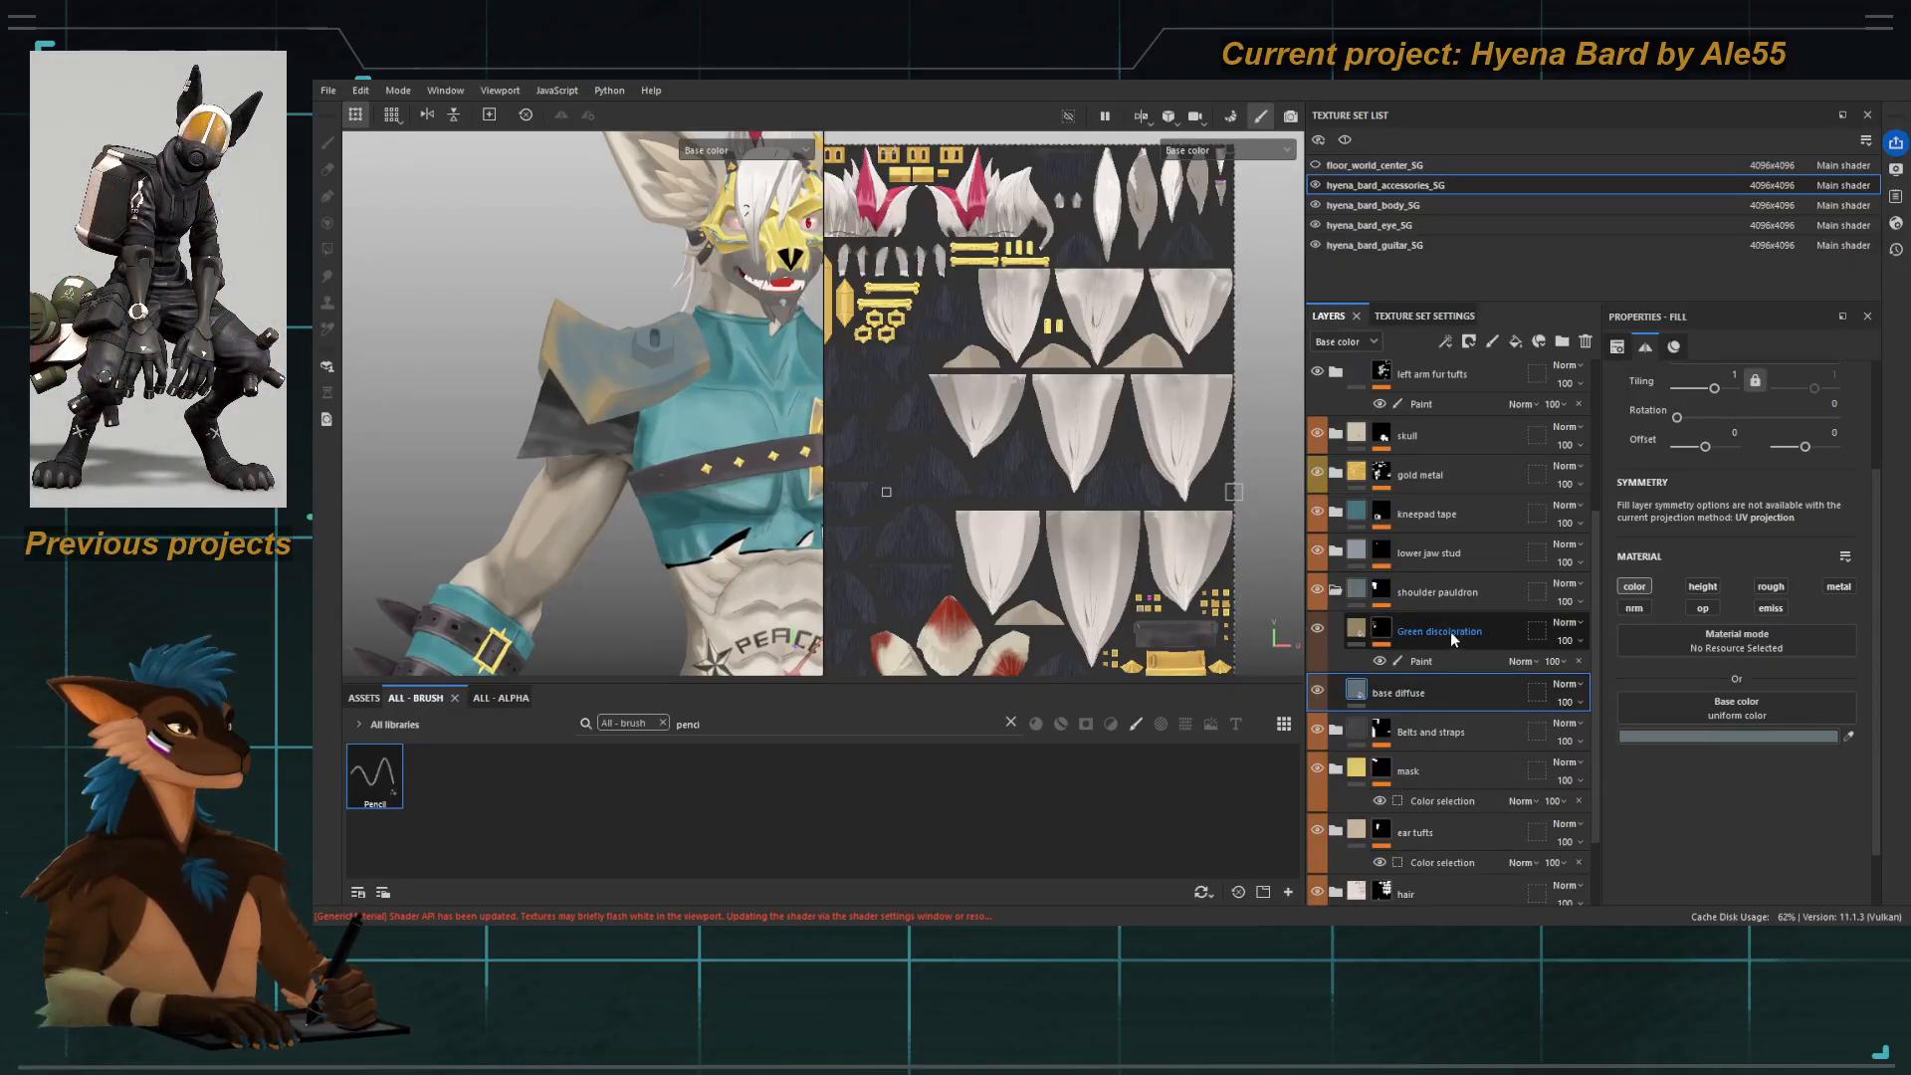
pyautogui.moveTo(574, 438)
pyautogui.keyDown('alt'); pyautogui.mouseDown()
pyautogui.moveTo(653, 432)
pyautogui.moveTo(559, 414)
pyautogui.mouseUp(); pyautogui.keyUp('alt')
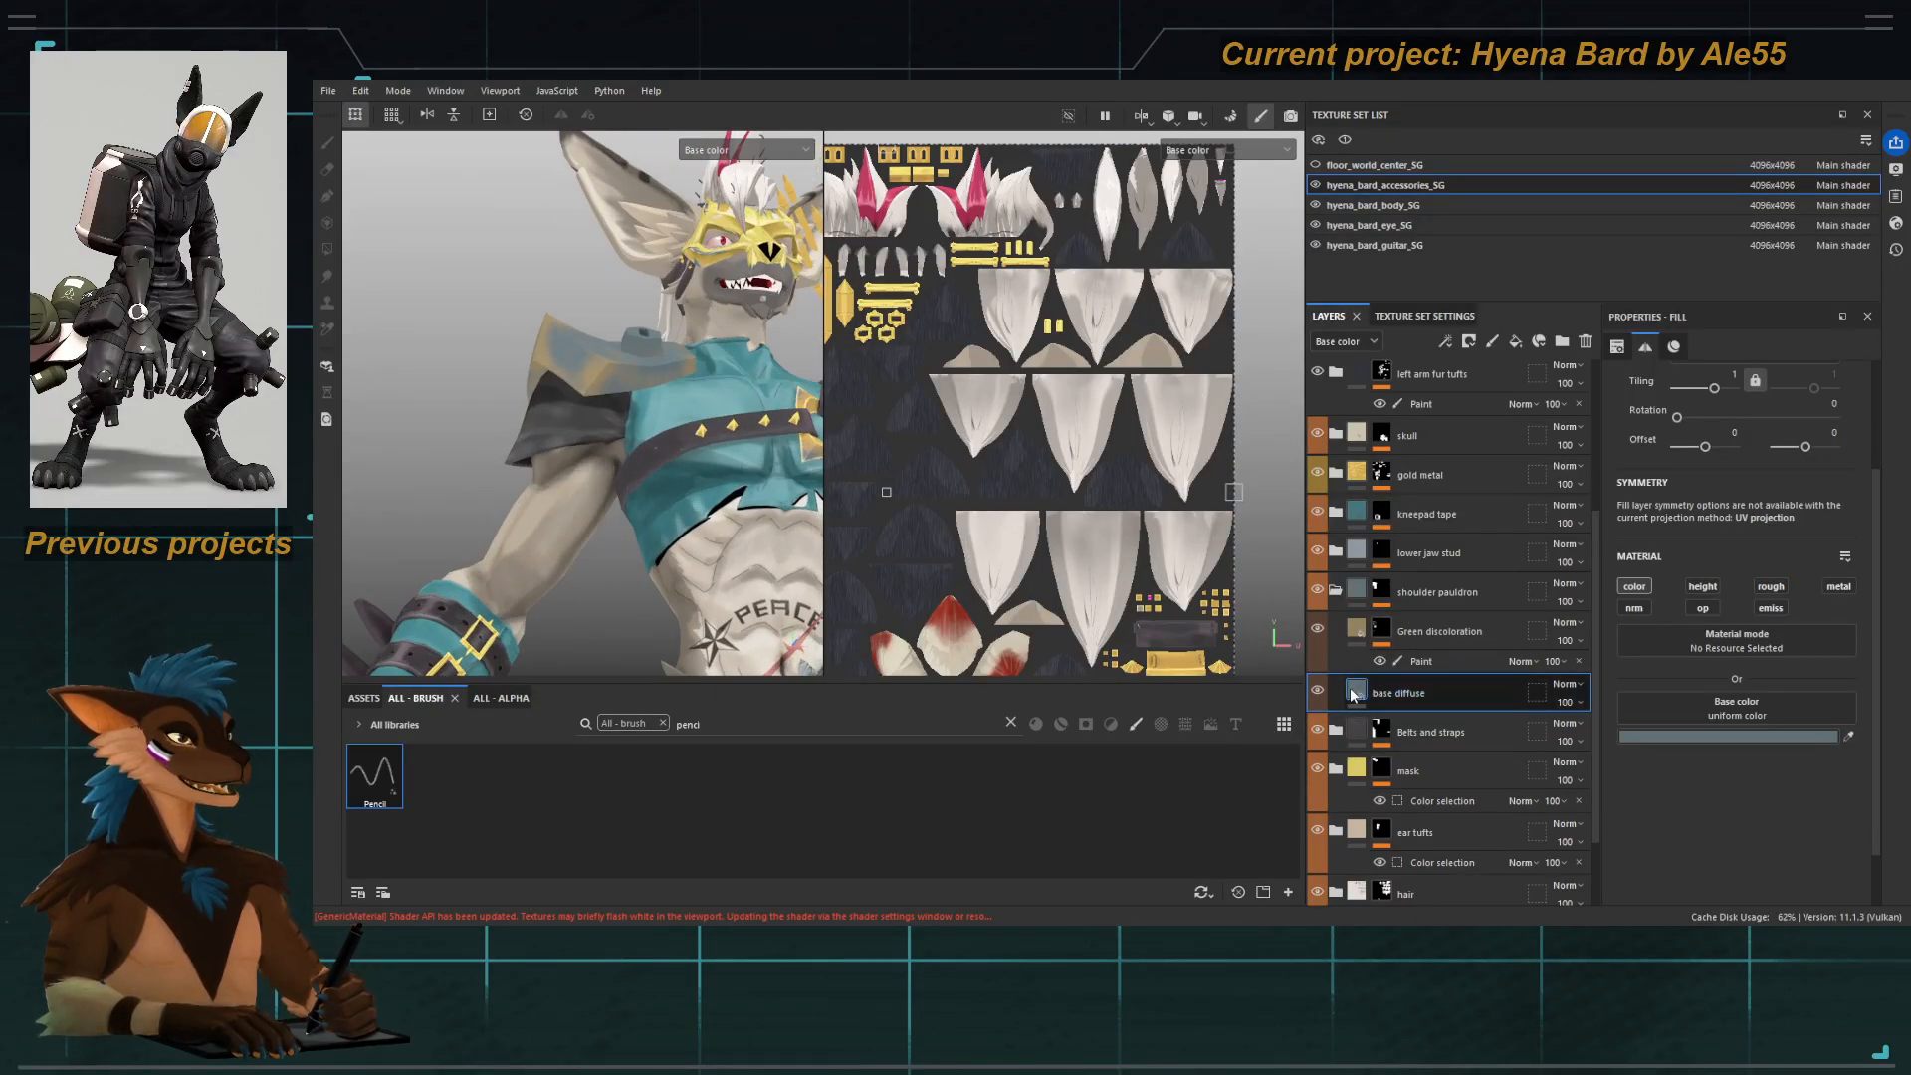
# Duplicate the base diffuse layer in the shoulder pauldron folder and expand the hair folder to check how its layers are named.
pyautogui.hotkey('ctrl', 'd')
pyautogui.doubleClick(1418, 689)
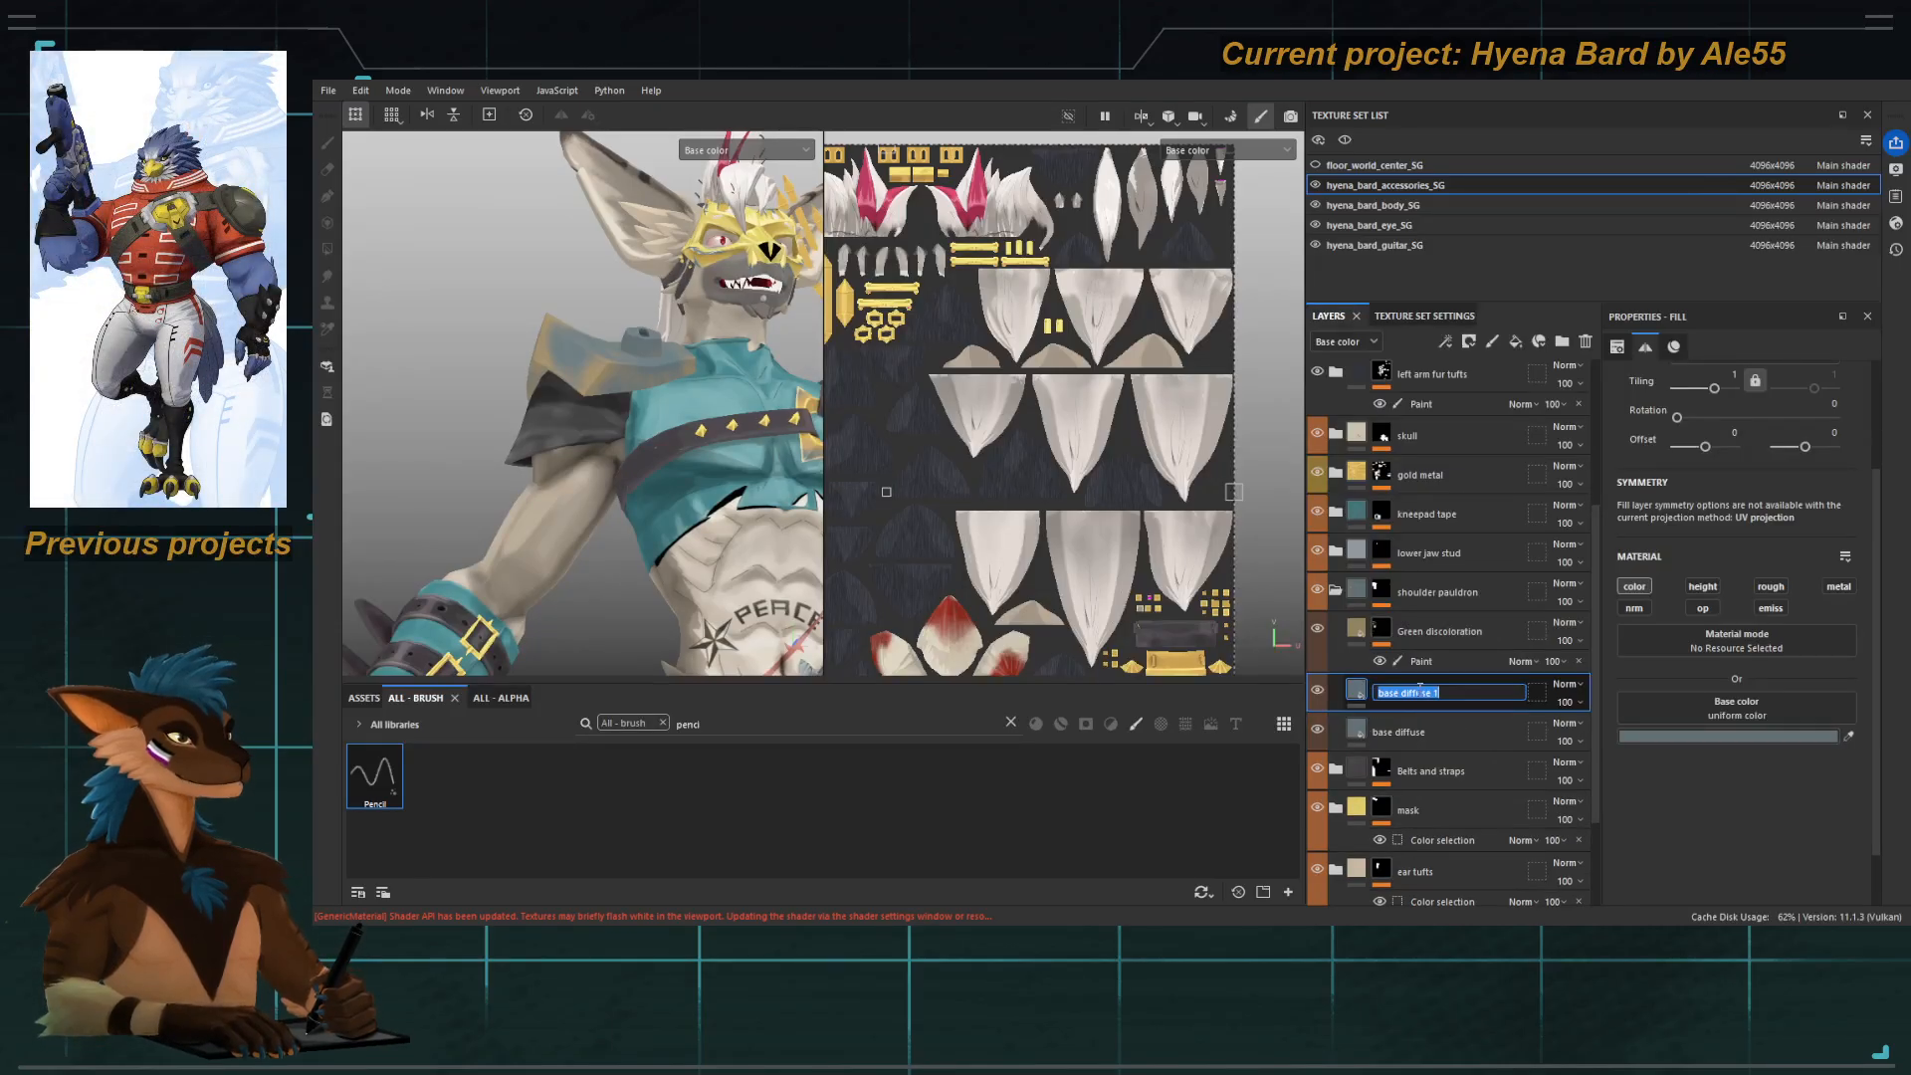
pyautogui.scroll(-3, 1337, 793)
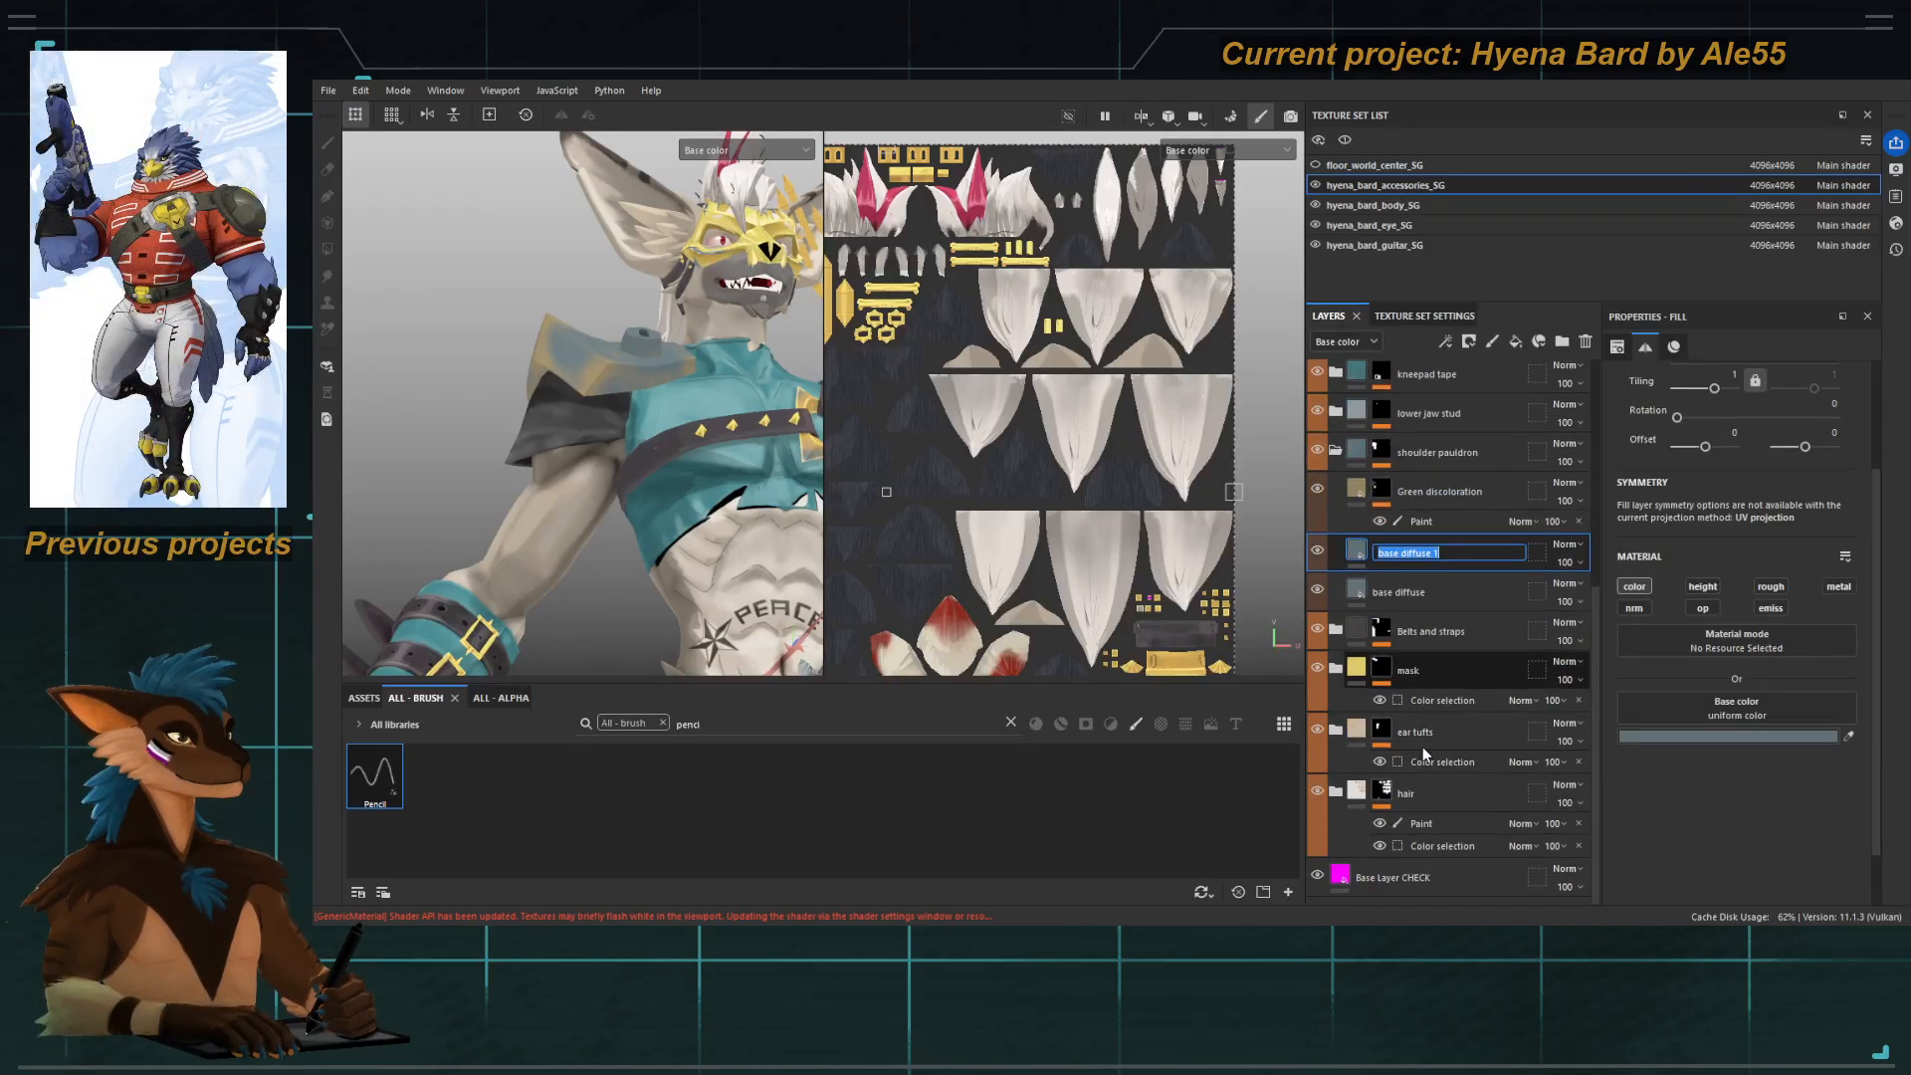
pyautogui.click(1337, 794)
pyautogui.scroll(-1, 1383, 786)
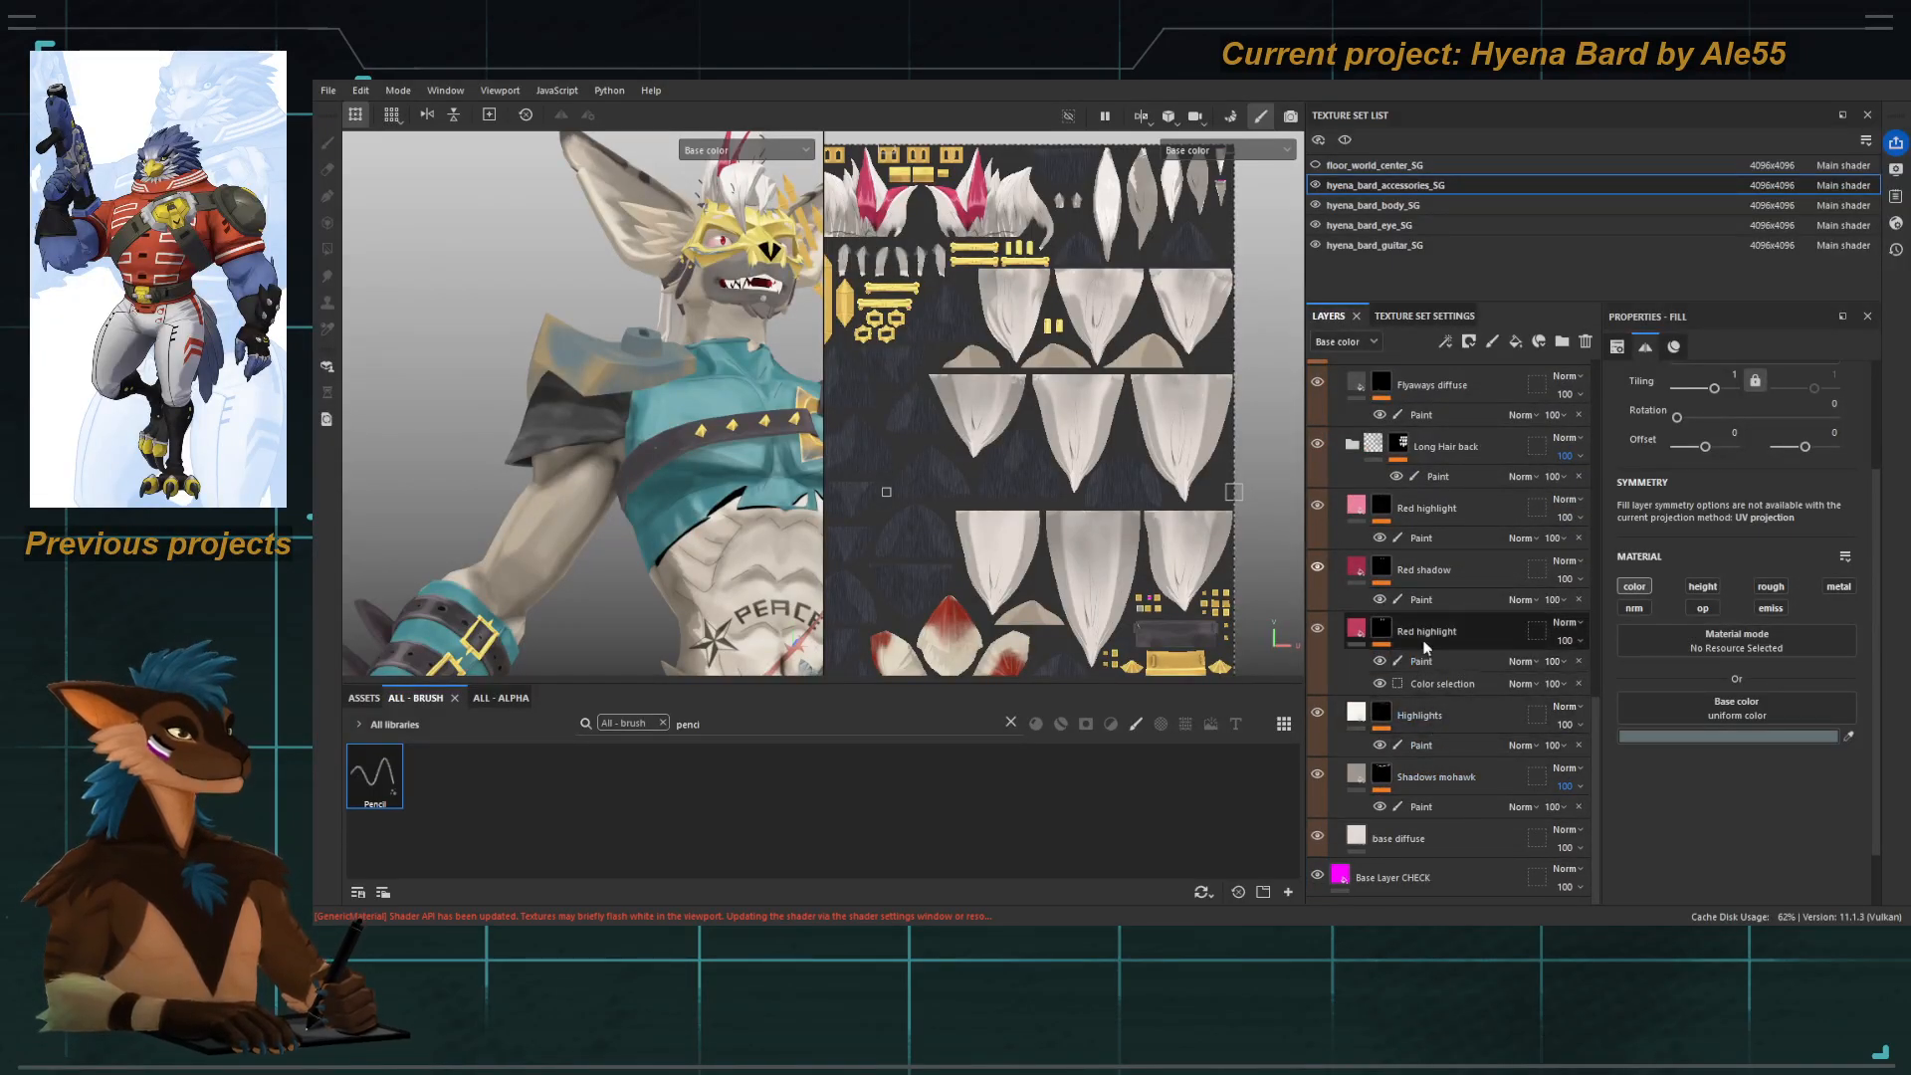
pyautogui.click(1413, 724)
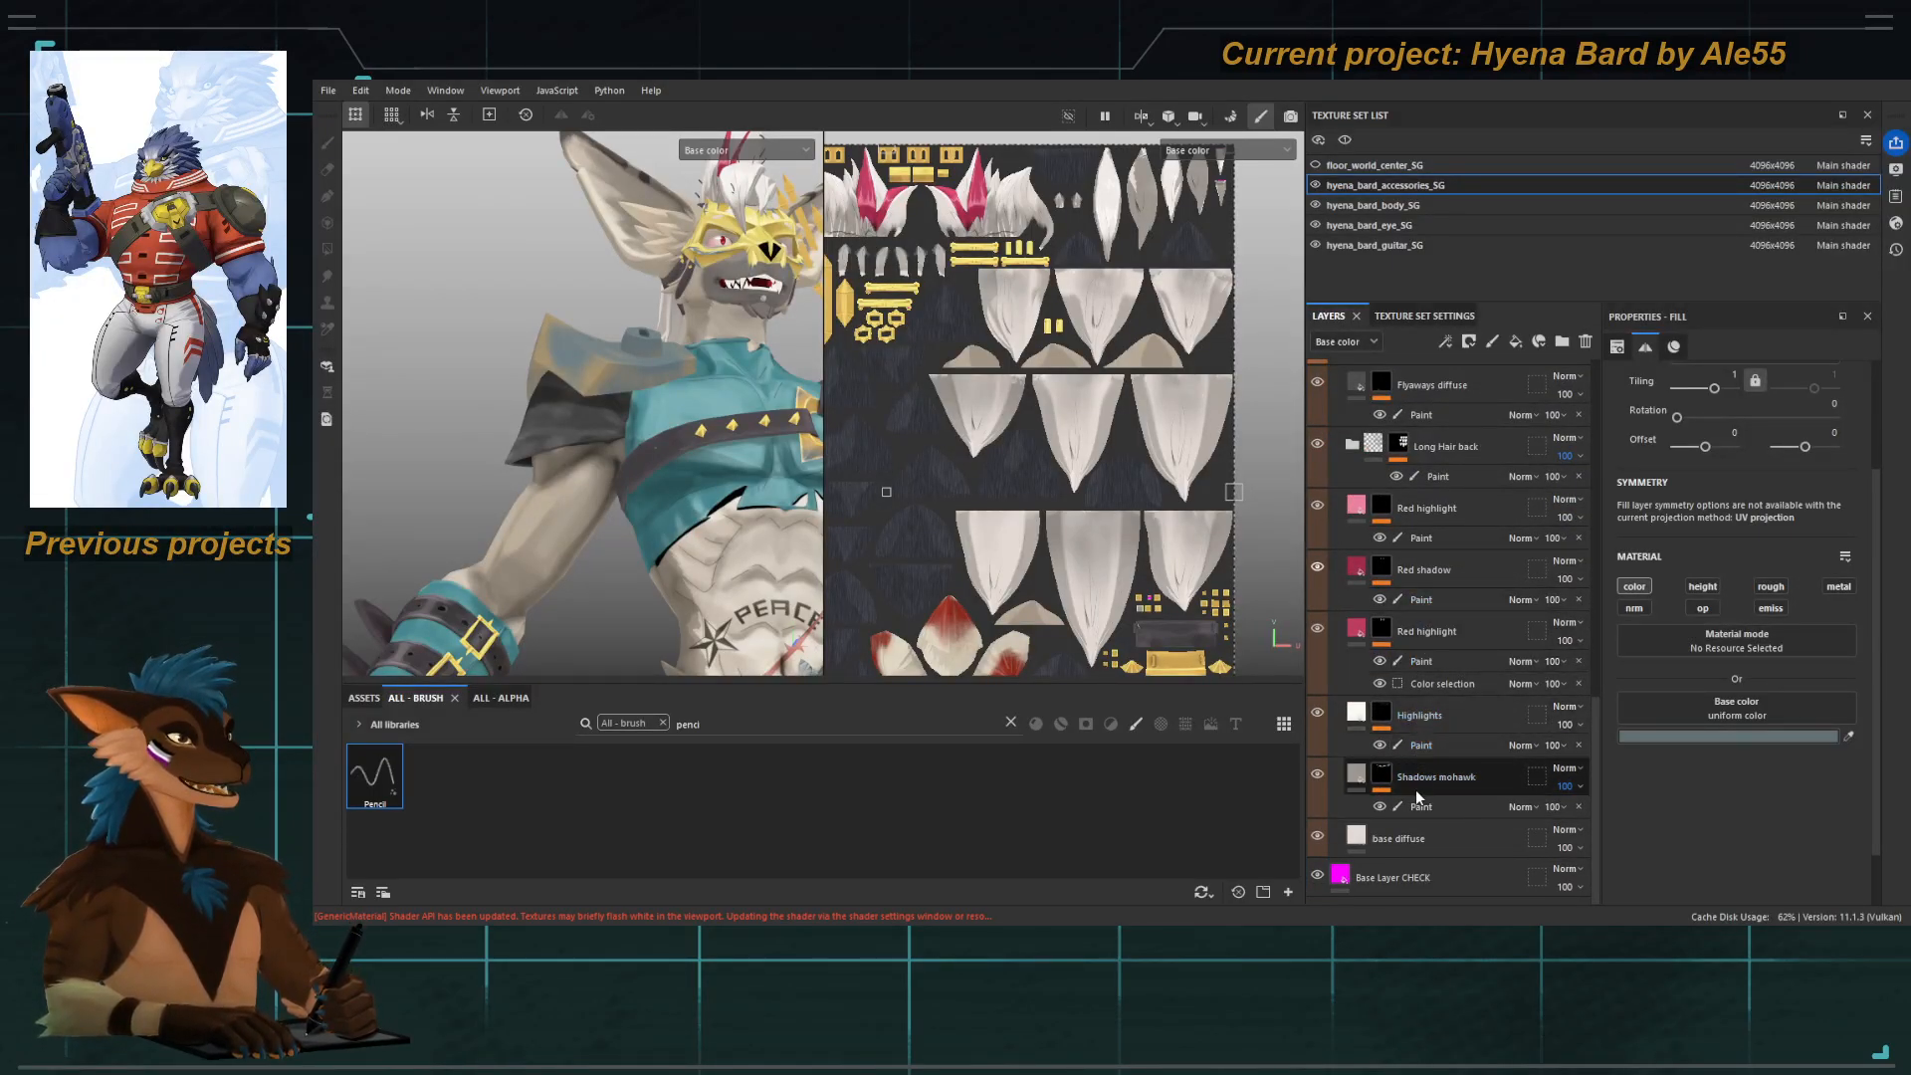
pyautogui.click(1410, 779)
pyautogui.scroll(10, 1404, 714)
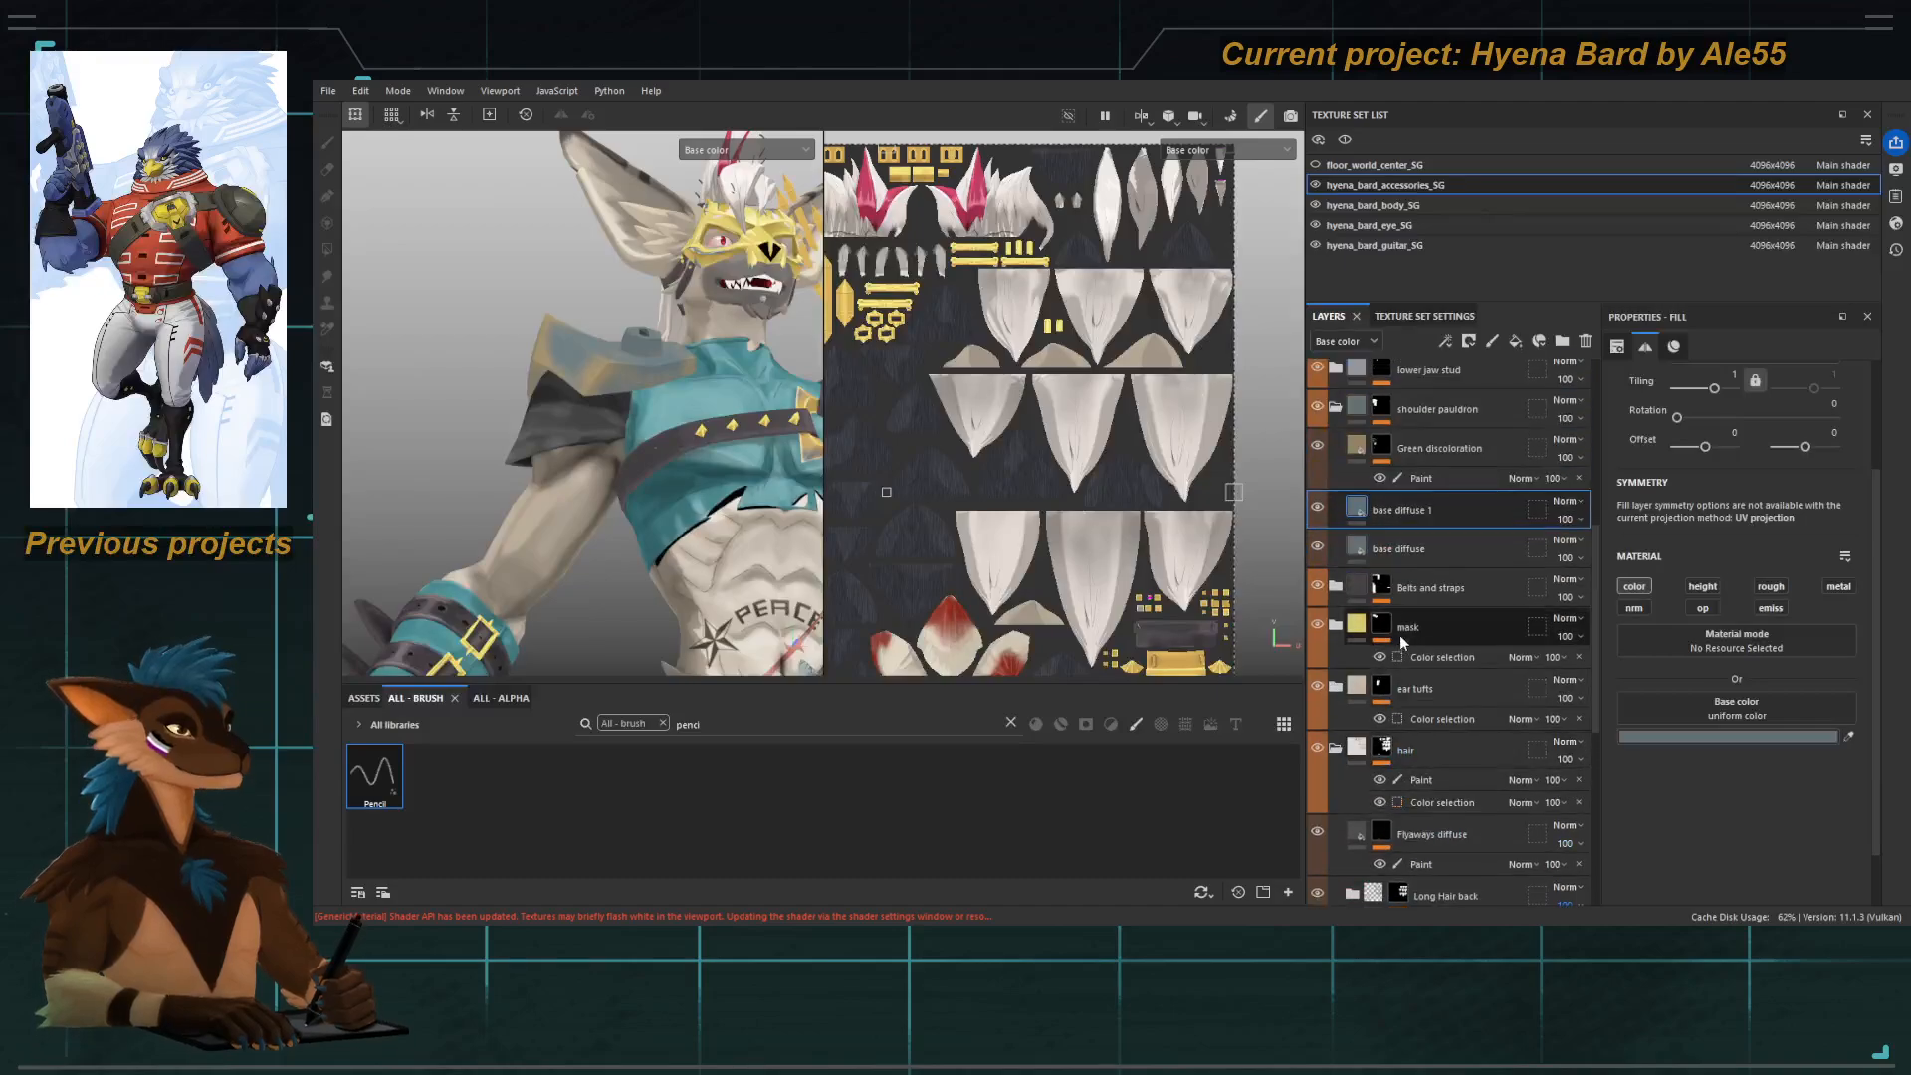
# Rename the duplicated base diffuse layer in the shoulder pauldron folder as Shadows.
pyautogui.doubleClick(1410, 510)
pyautogui.write('Sa')
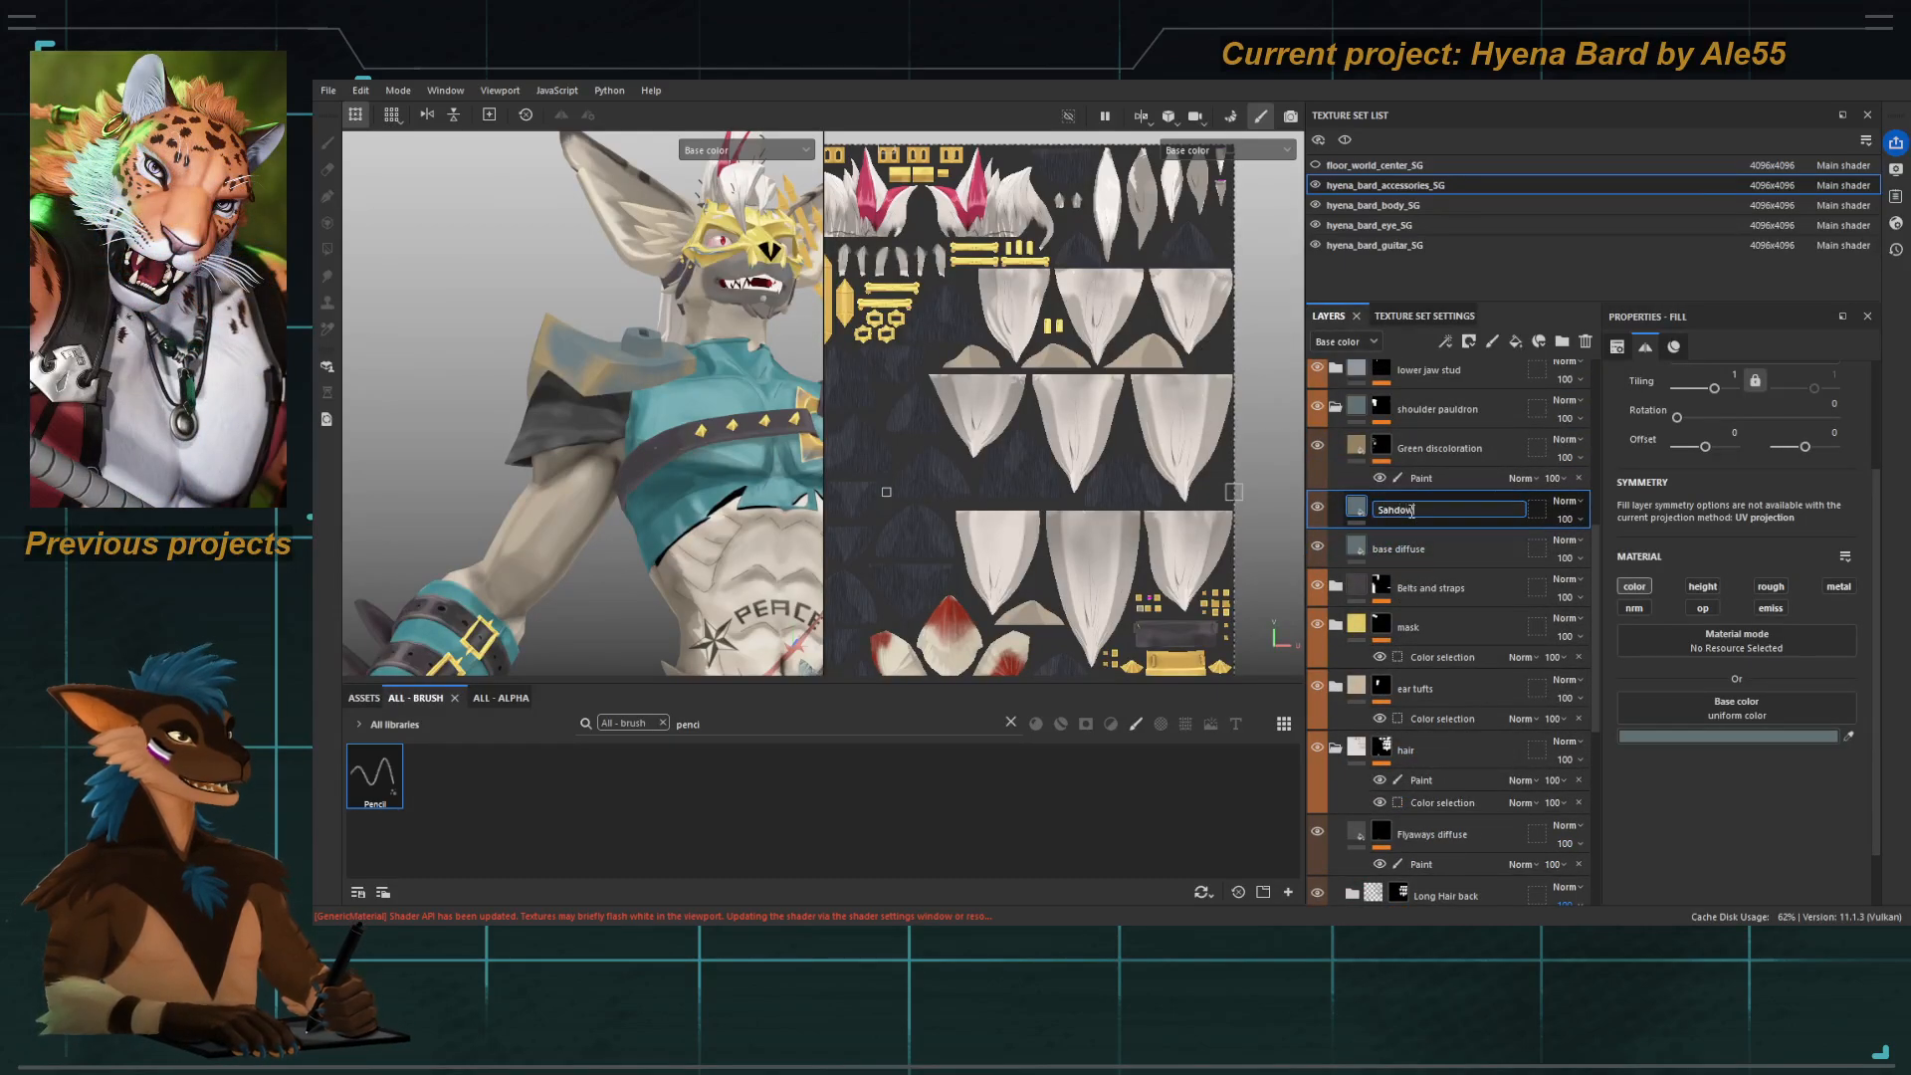
pyautogui.press('BackSpace')
pyautogui.write('hadows')
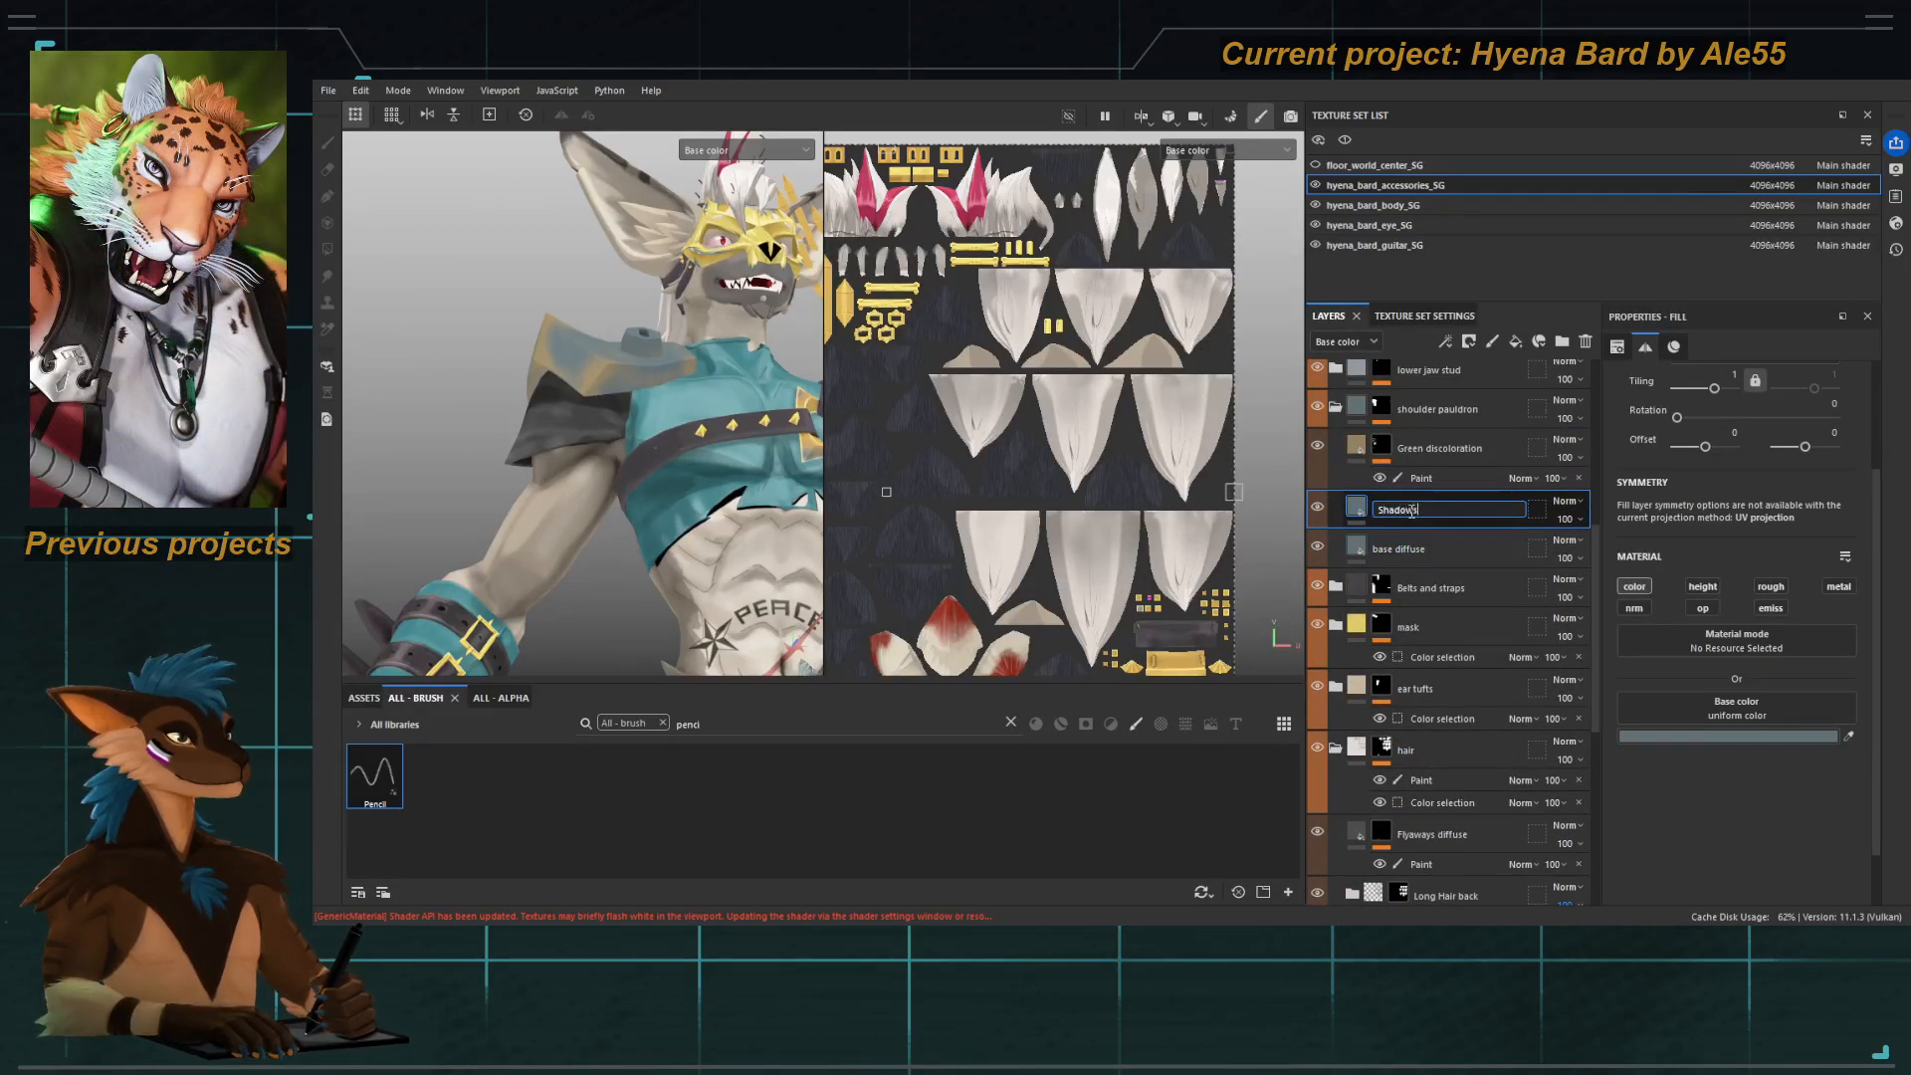
pyautogui.press('Return')
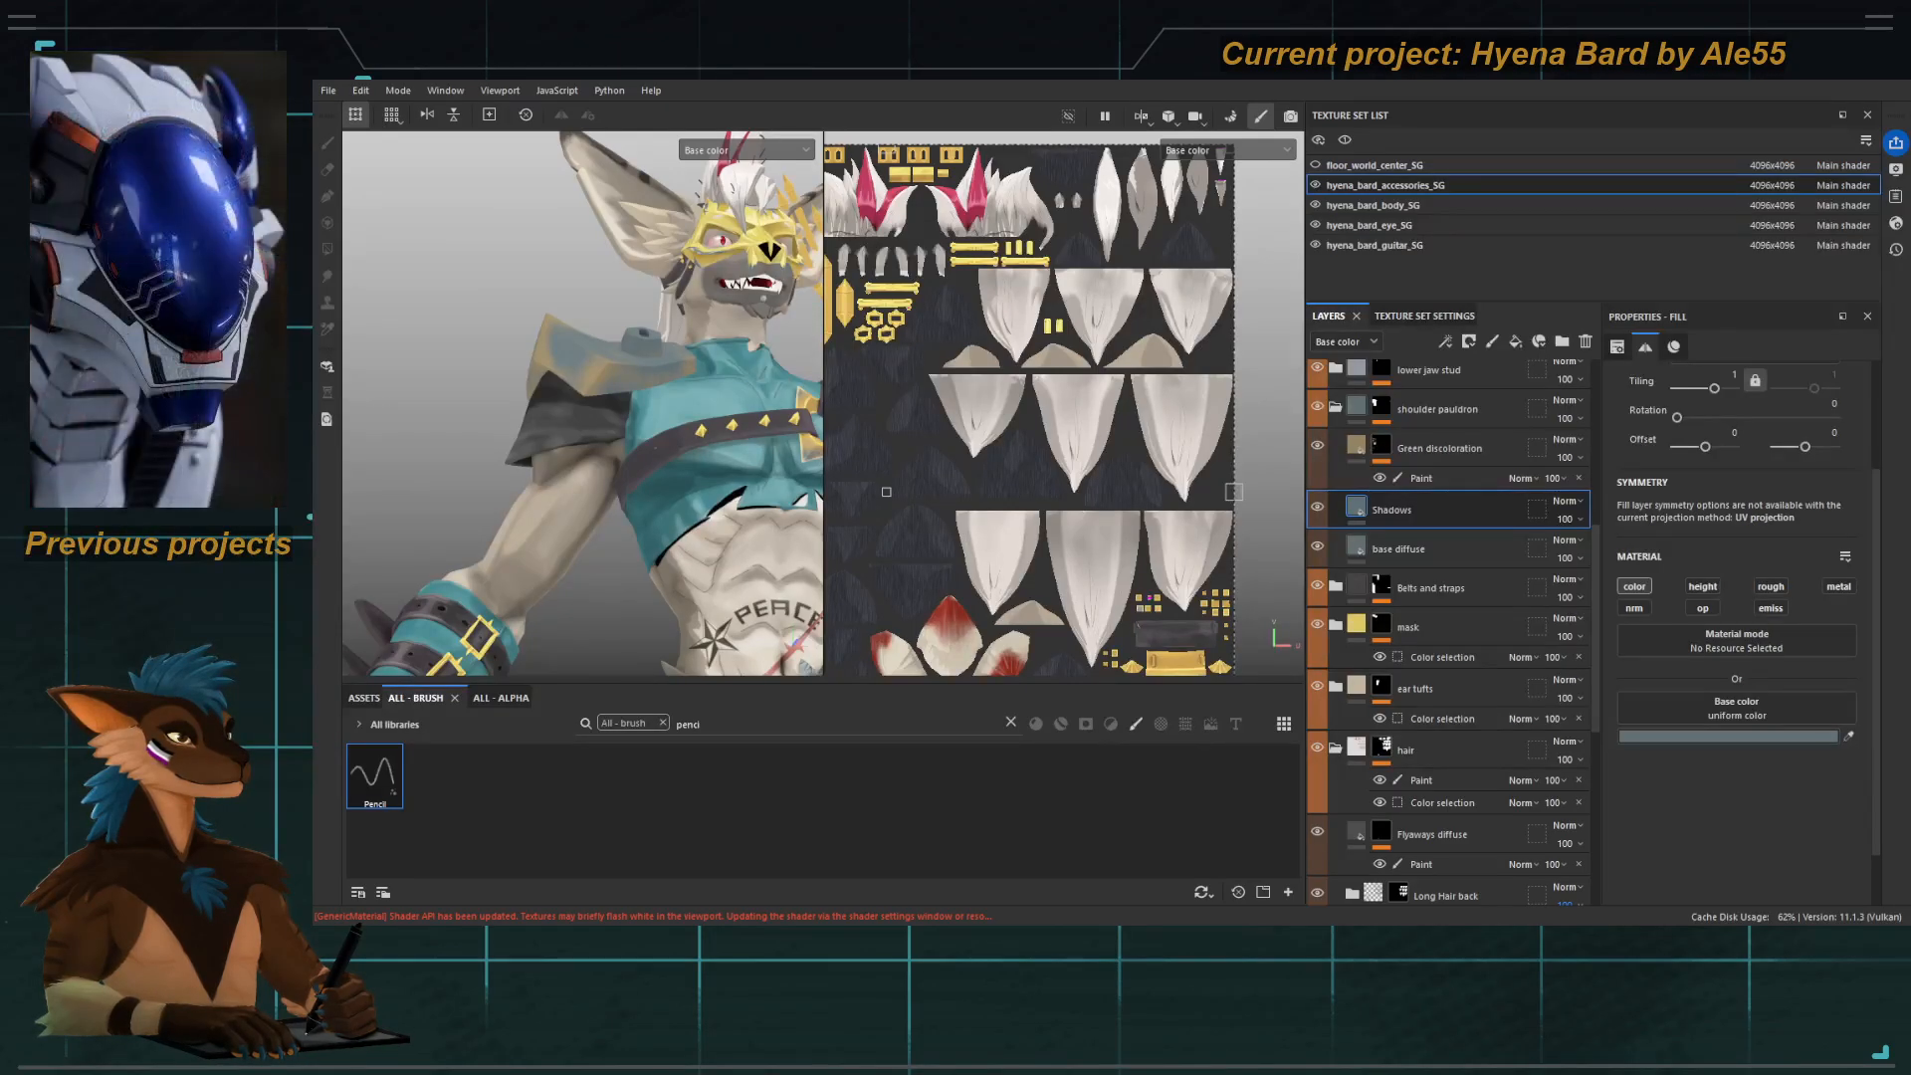
# Set the Shadows layer's base color to a near-black tone and add a black mask to it.
pyautogui.click(1675, 802)
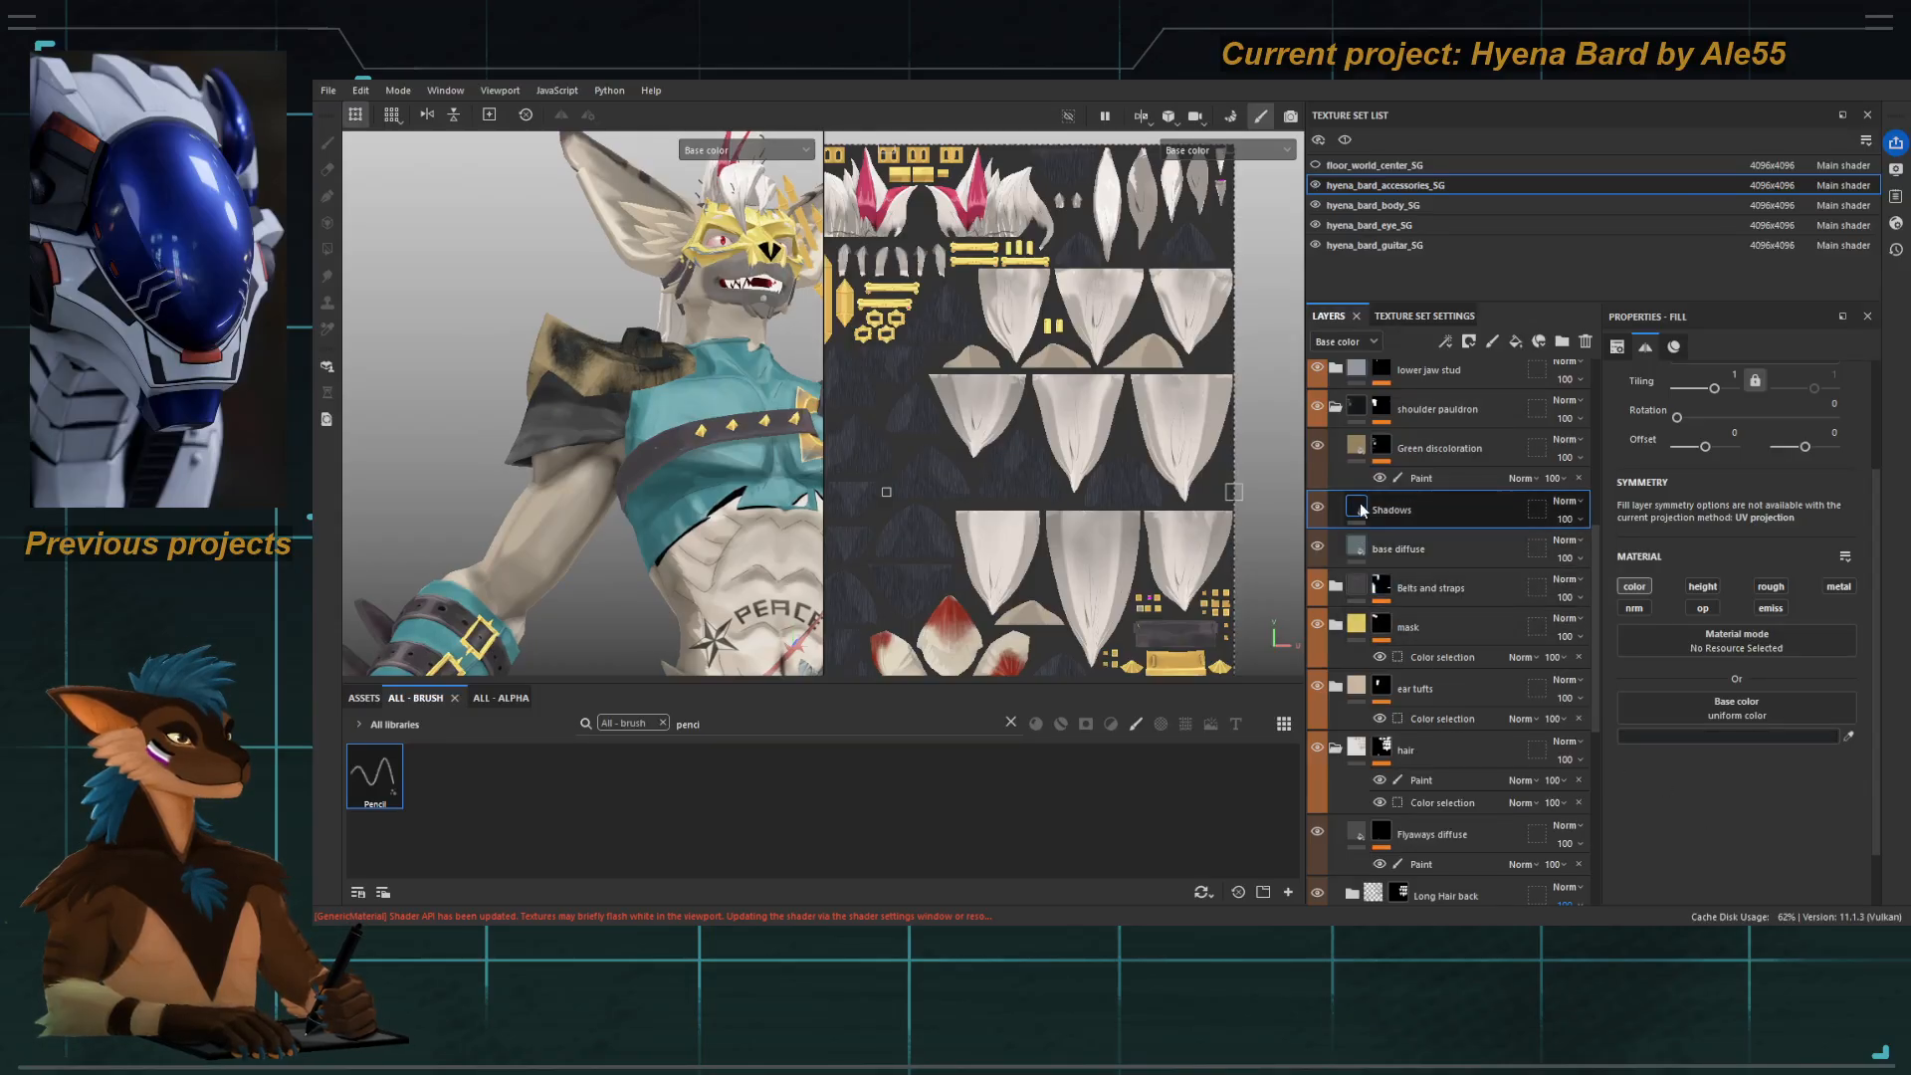
pyautogui.hotkey('ctrl', 'm')
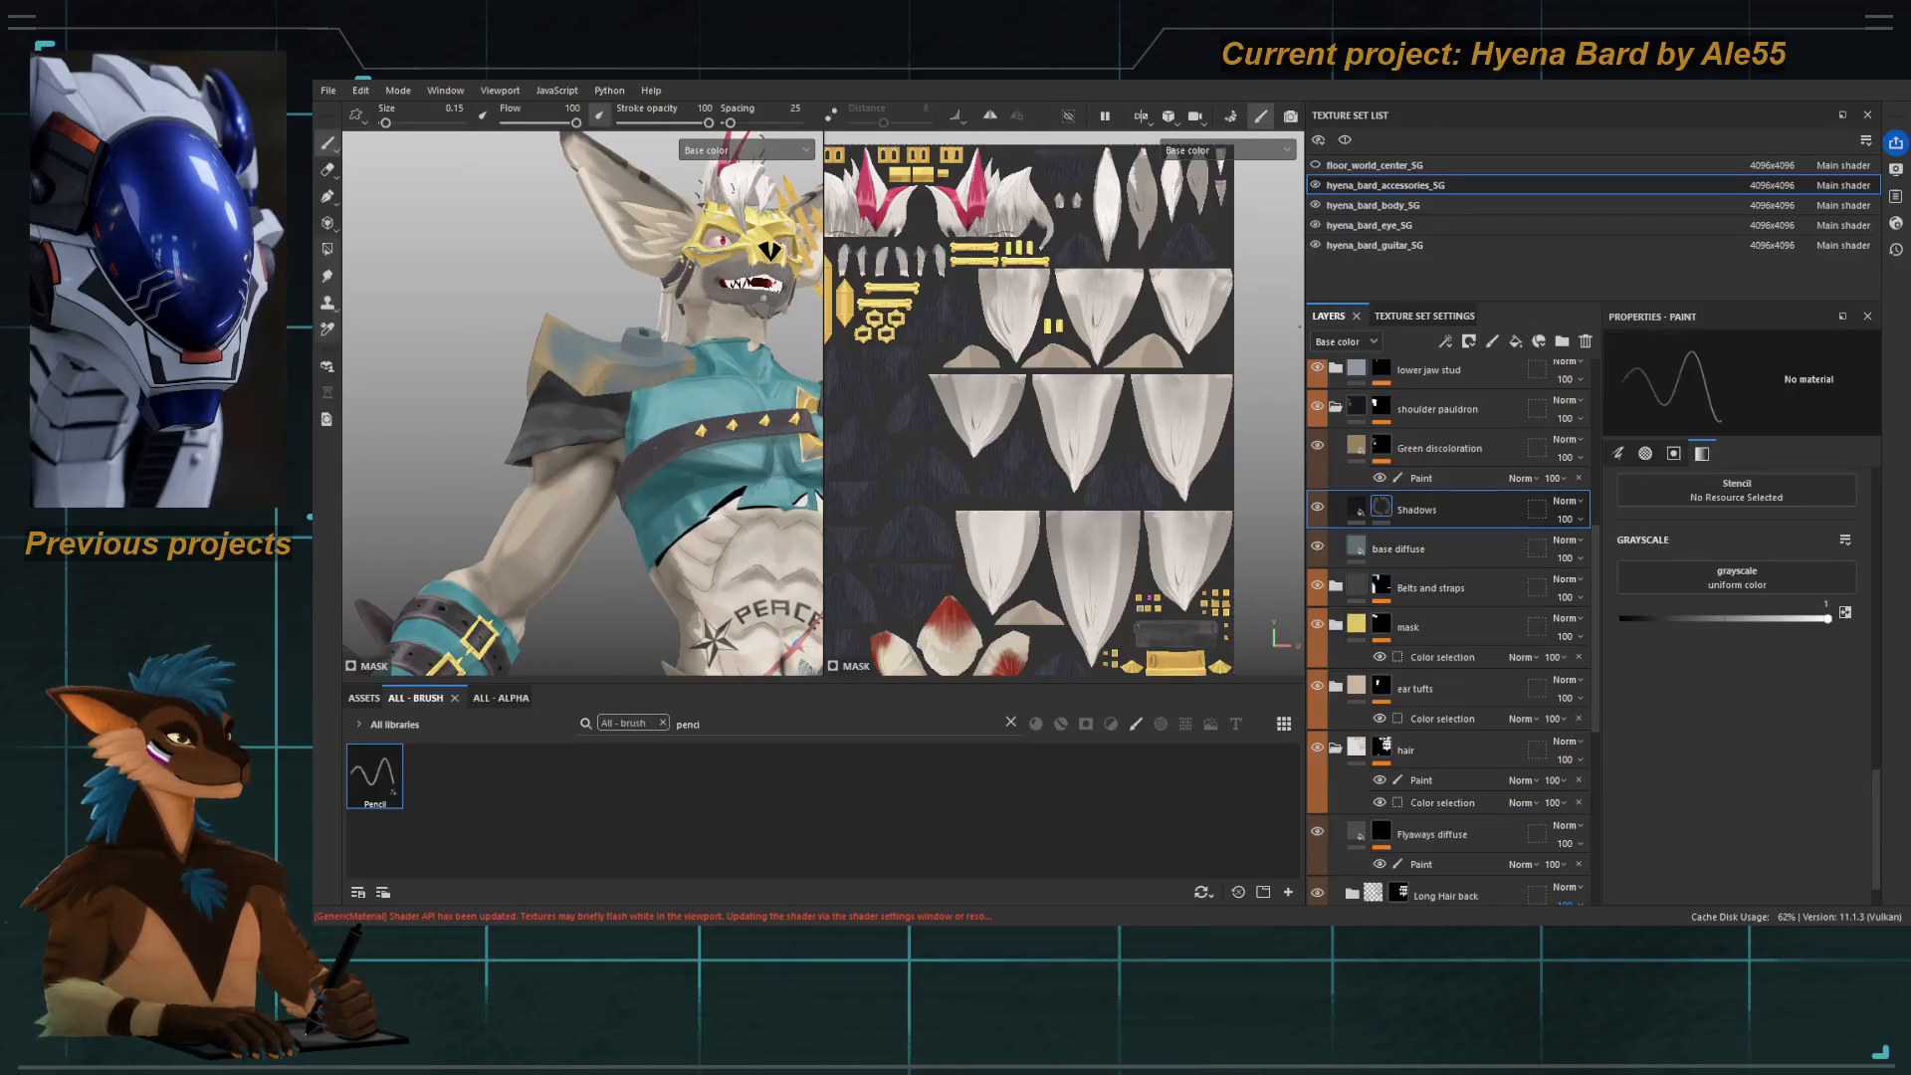
# Hide the hyena_bard_body_SG texture set so the shoulder pauldron can be reached without the body in the way.
pyautogui.keyDown('alt'); pyautogui.moveTo(558, 418); pyautogui.dragTo(667, 458); pyautogui.keyUp('alt')
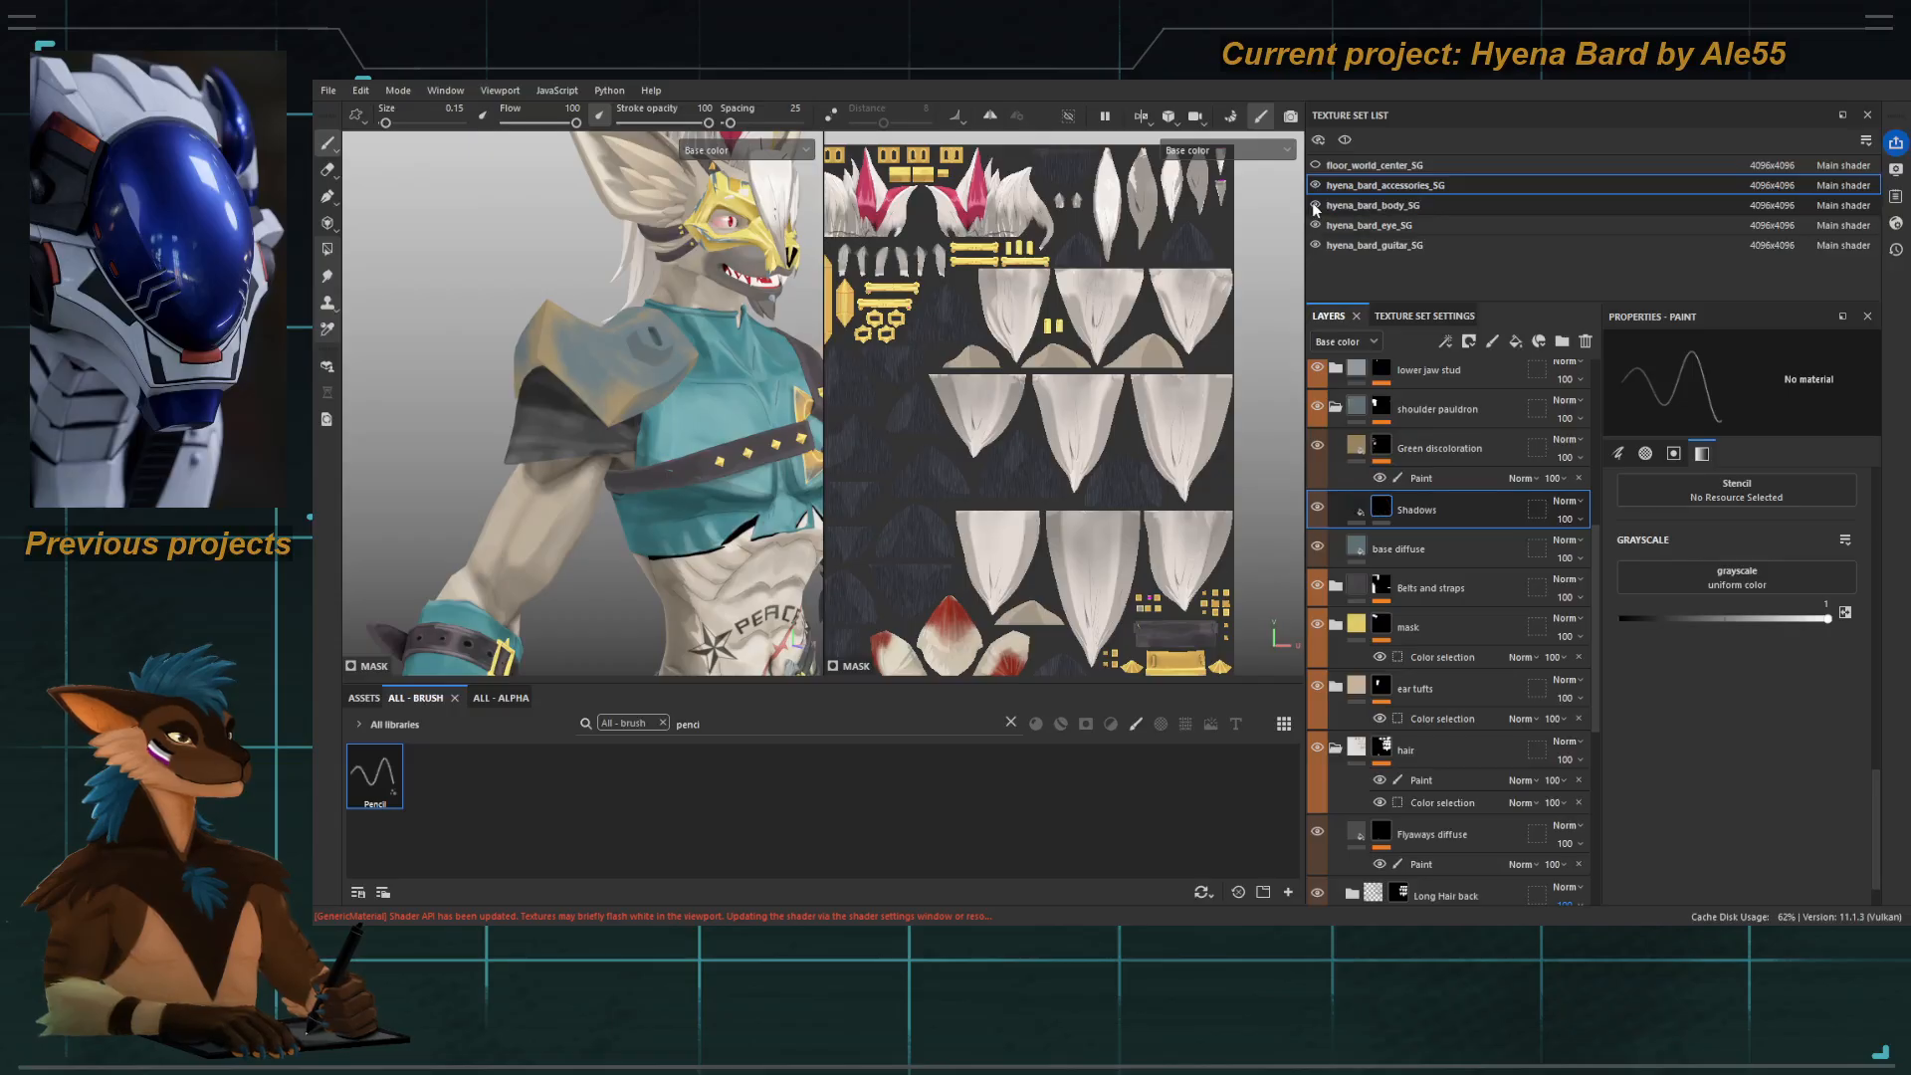
pyautogui.click(1316, 205)
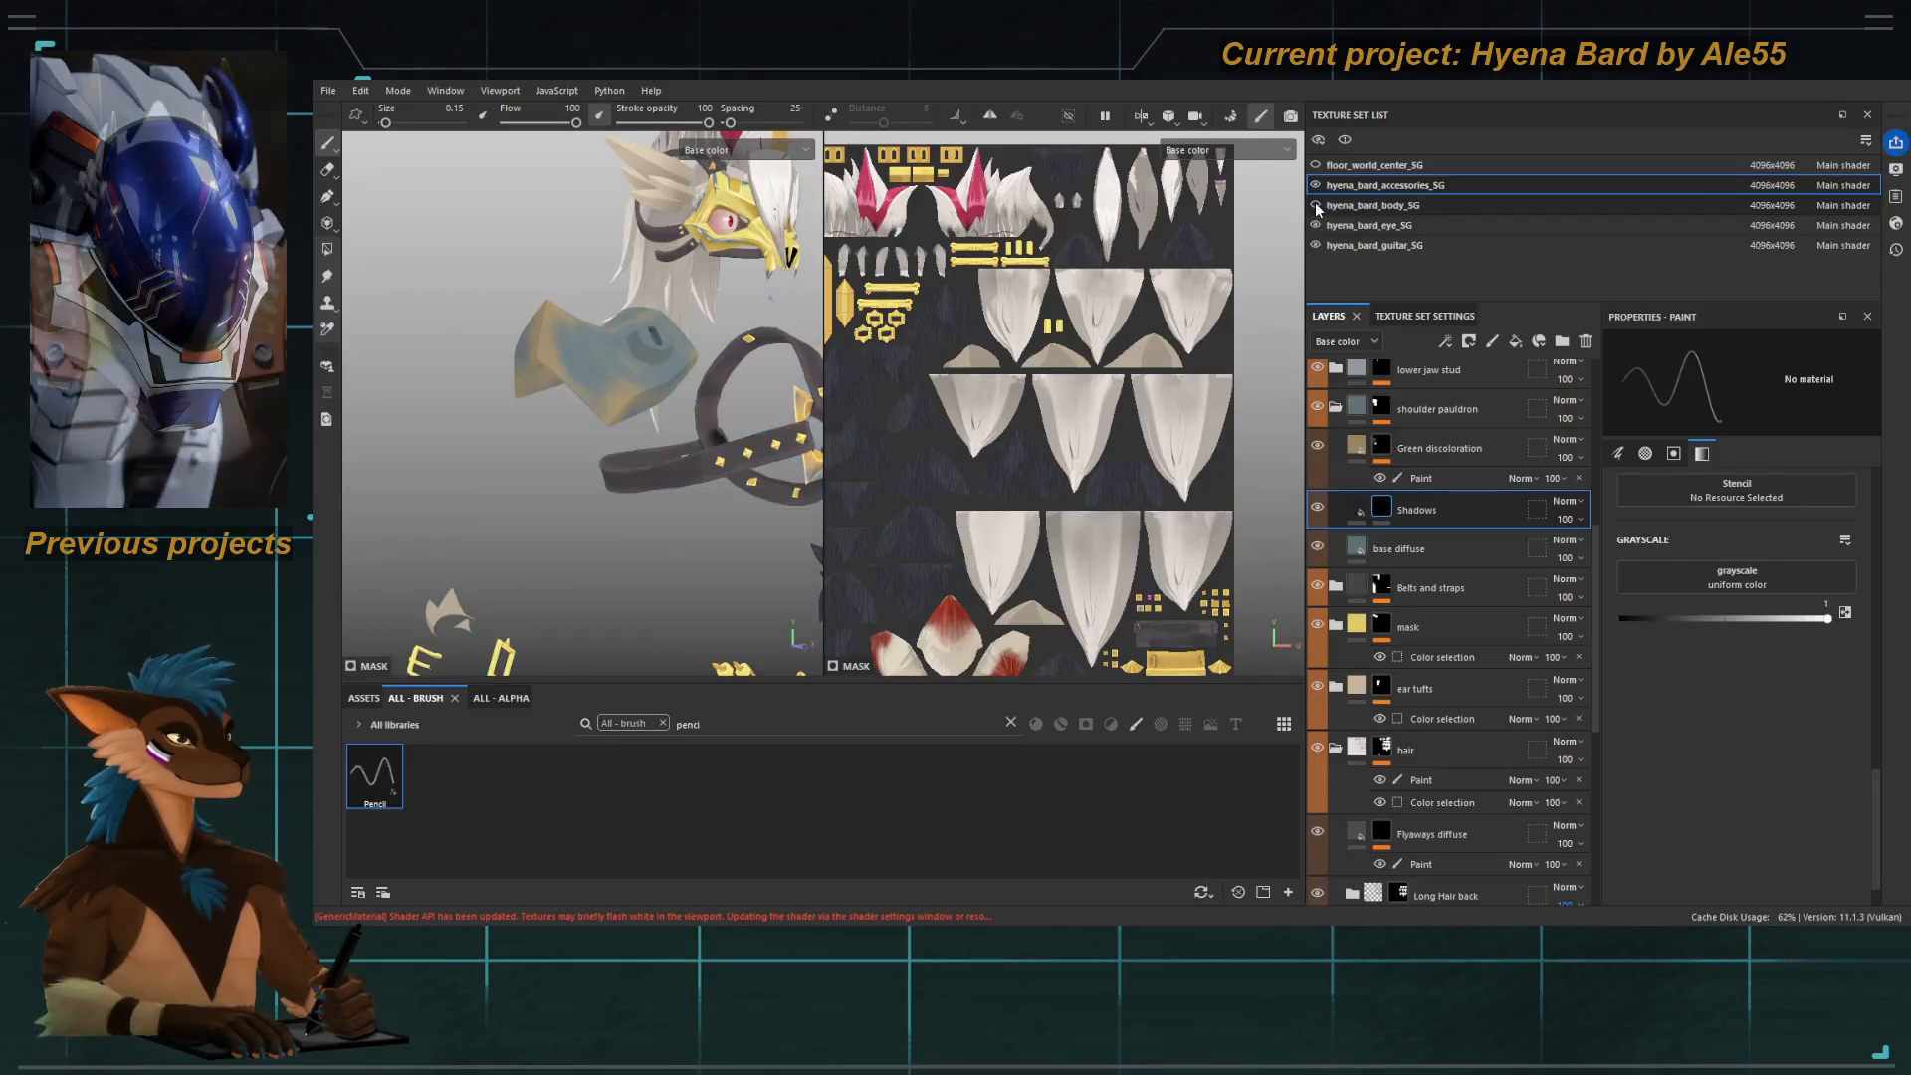
pyautogui.keyDown('alt'); pyautogui.moveTo(637, 359); pyautogui.dragTo(697, 329, button='right'); pyautogui.keyUp('alt')
pyautogui.keyDown('alt'); pyautogui.moveTo(697, 329); pyautogui.dragTo(657, 219); pyautogui.keyUp('alt')
pyautogui.keyDown('alt'); pyautogui.moveTo(657, 219); pyautogui.dragTo(694, 246, button='middle'); pyautogui.keyUp('alt')
pyautogui.keyDown('alt'); pyautogui.moveTo(693, 247); pyautogui.dragTo(624, 321); pyautogui.keyUp('alt')
# Clear the brush search, choose the Basic Hard brush for the Shadows mask and set its size to about 5.58.
pyautogui.keyDown('ctrl'); pyautogui.moveTo(623, 324); pyautogui.dragTo(637, 324, button='right'); pyautogui.keyUp('ctrl')
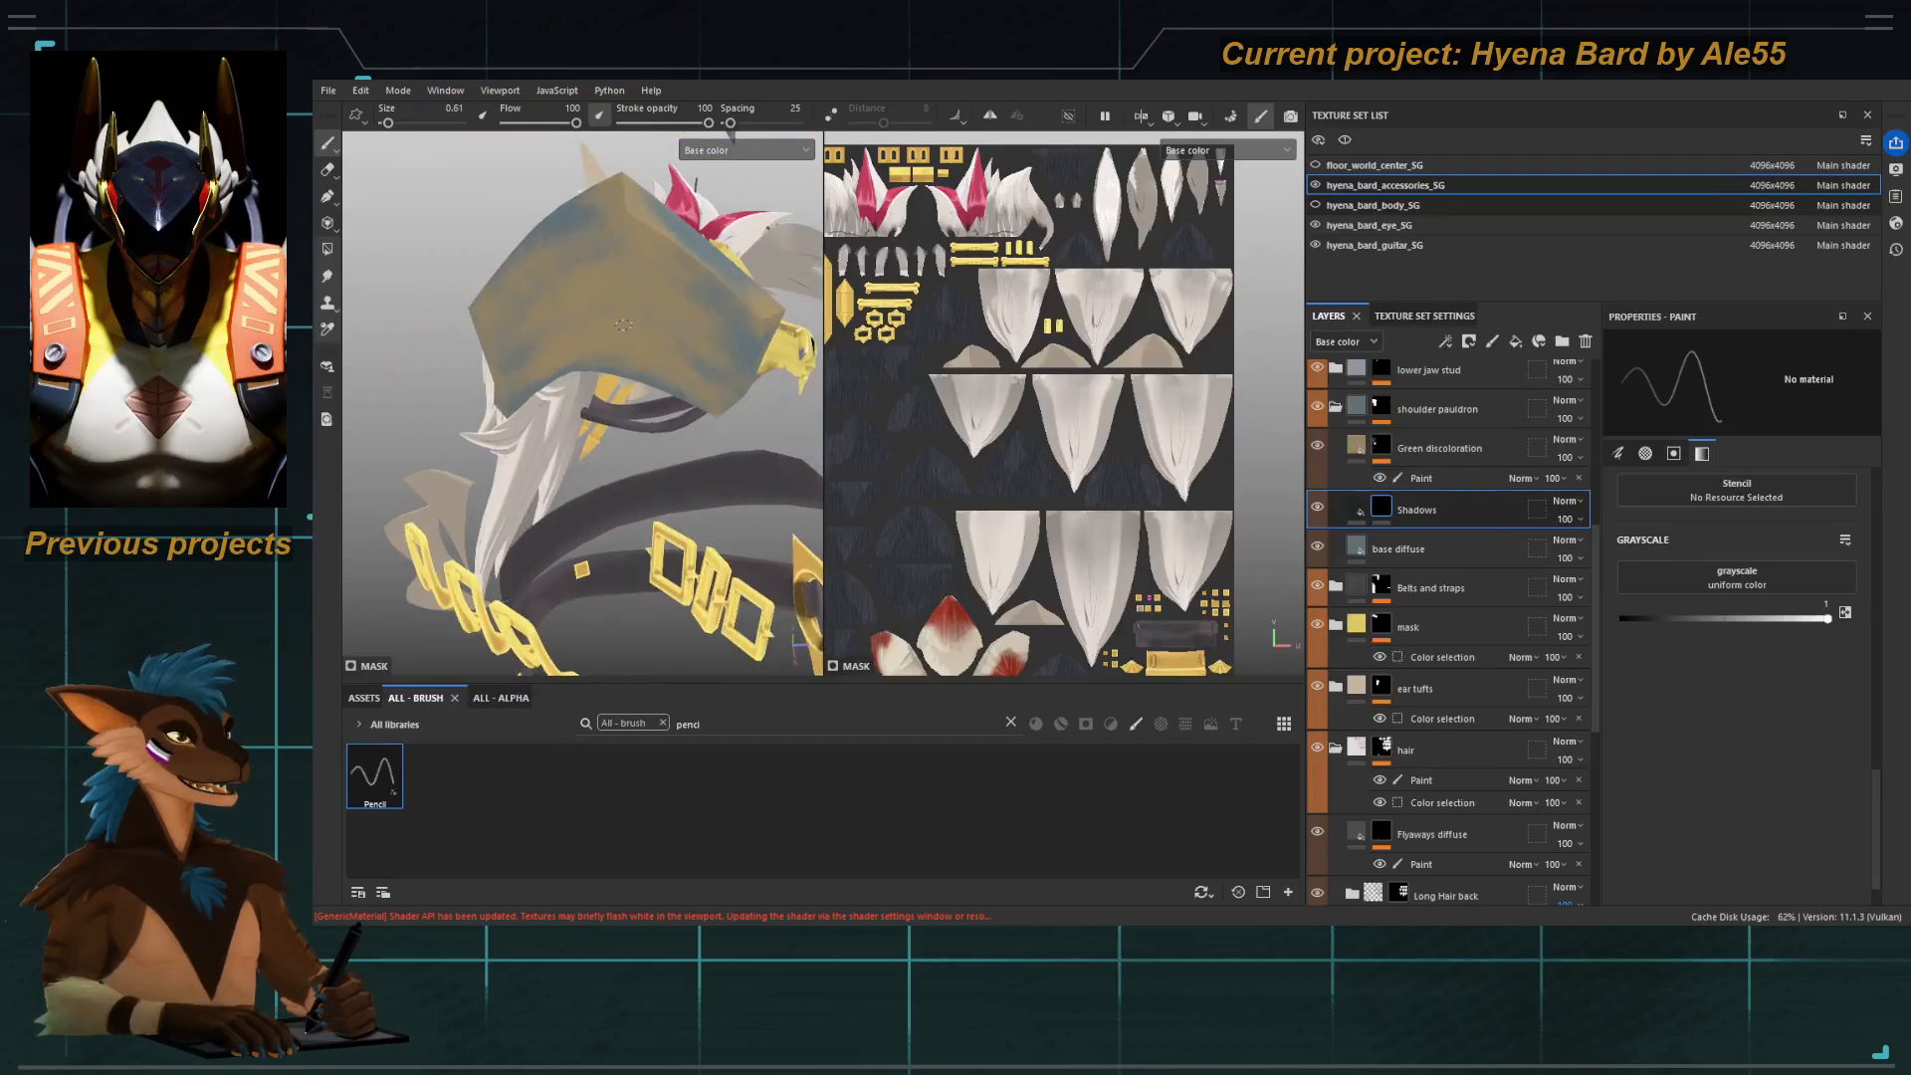
pyautogui.click(732, 730)
pyautogui.press('BackSpace')
pyautogui.press('BackSpace')
pyautogui.press('BackSpace')
pyautogui.press('BackSpace')
pyautogui.press('BackSpace')
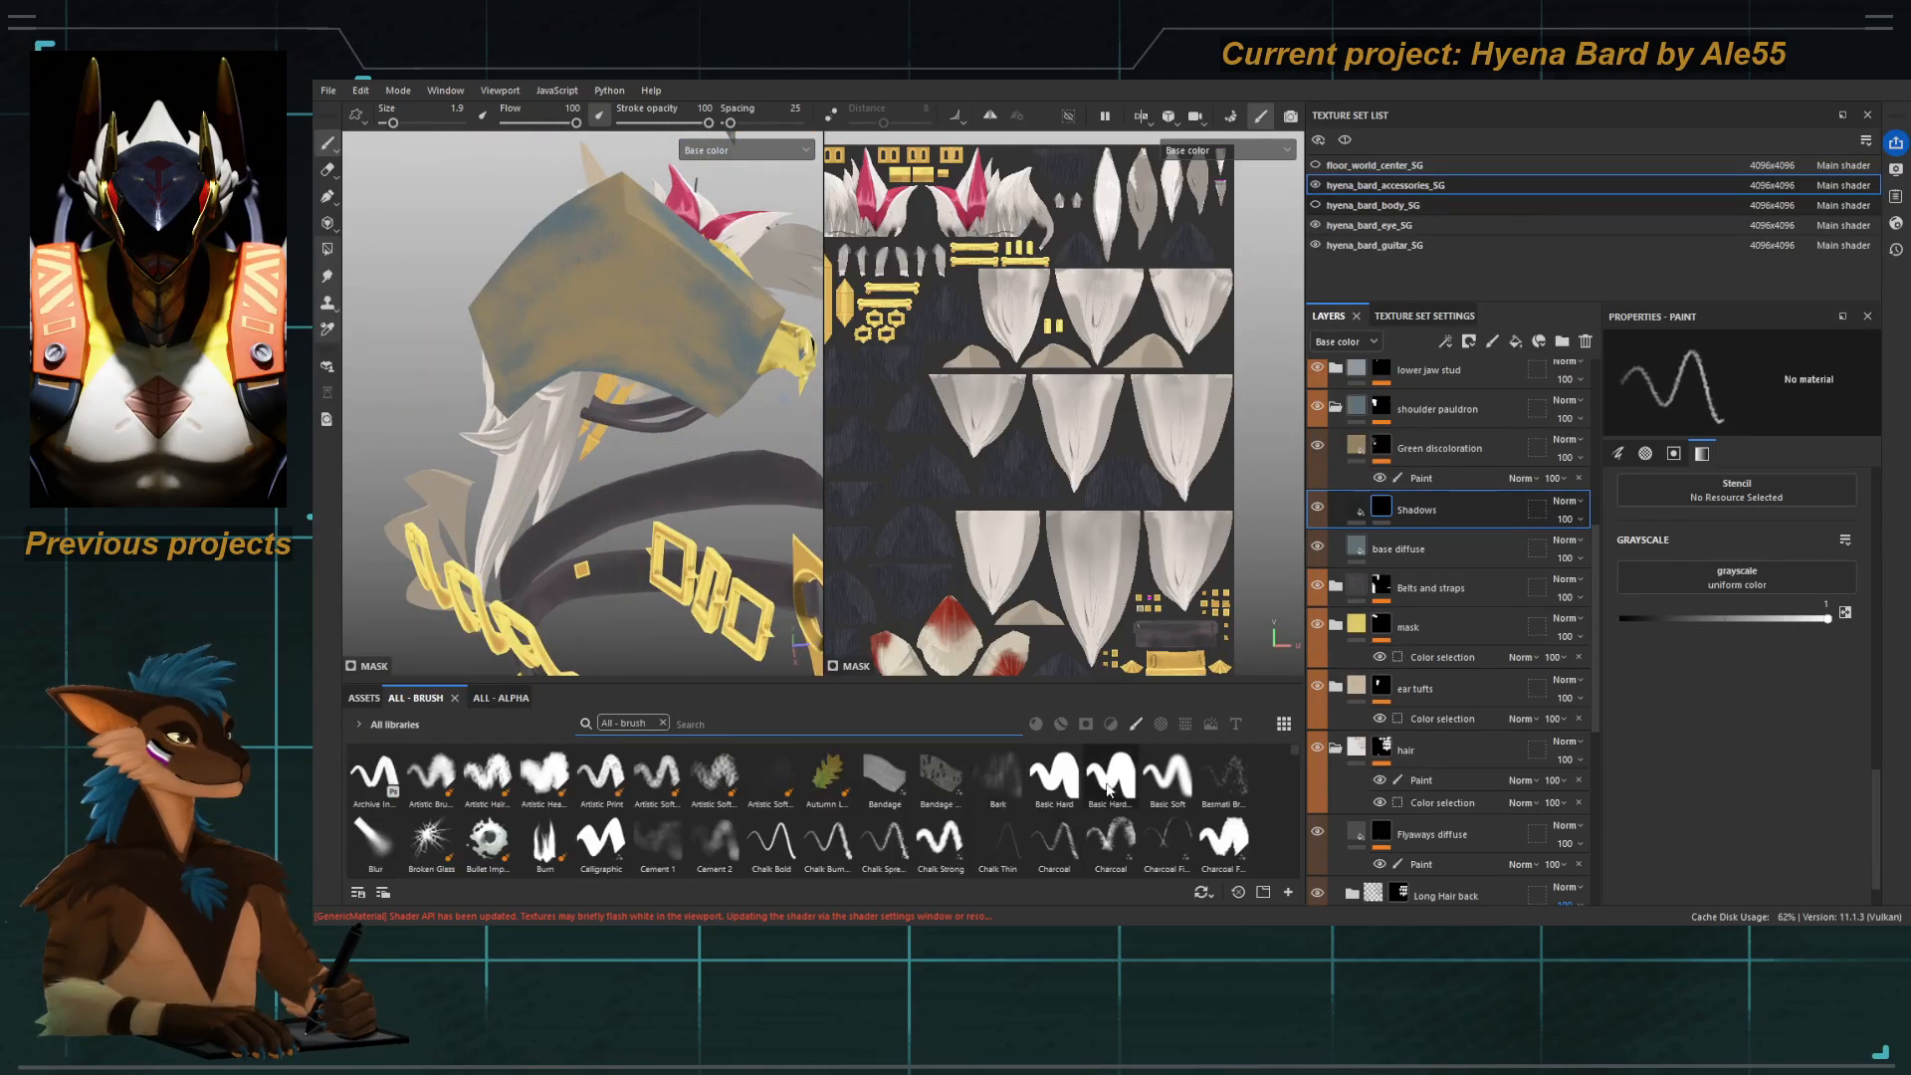
pyautogui.click(1054, 776)
pyautogui.keyDown('ctrl'); pyautogui.moveTo(690, 487); pyautogui.dragTo(627, 488, button='right'); pyautogui.keyUp('ctrl')
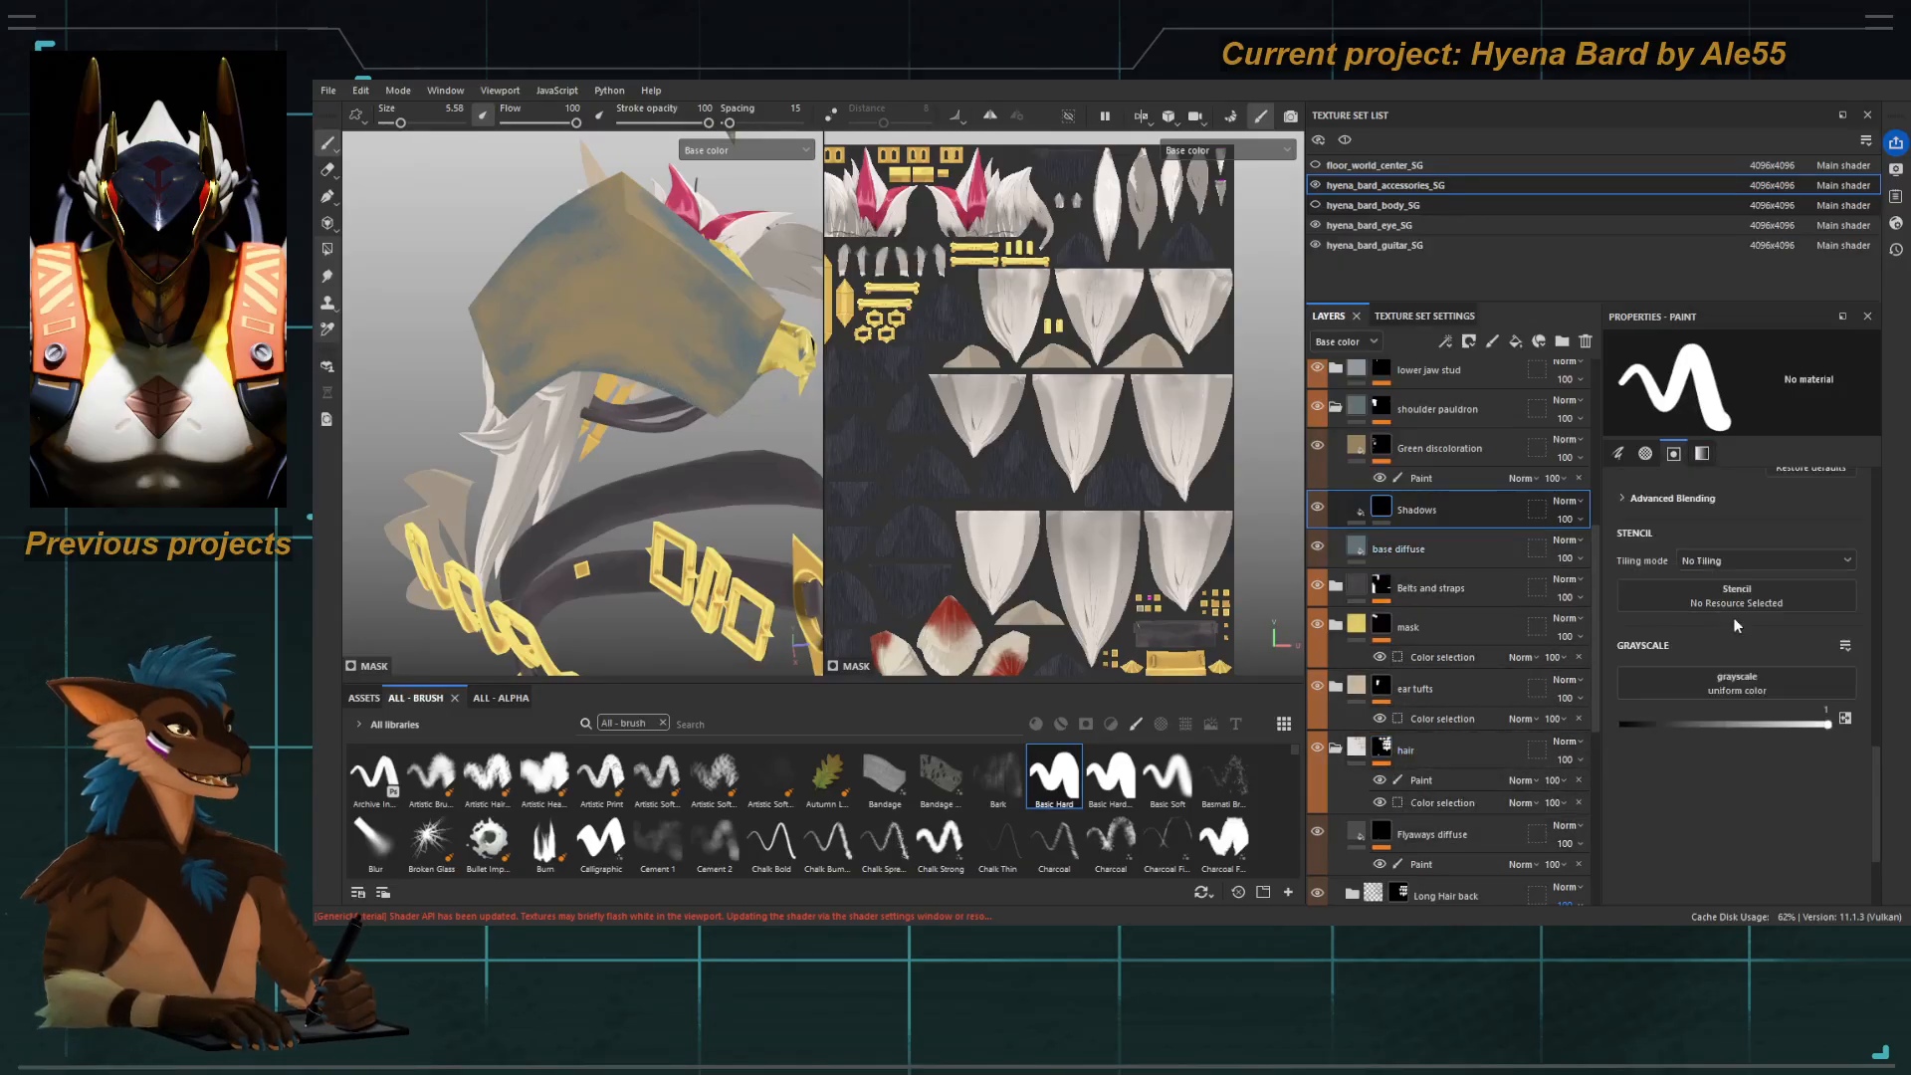
pyautogui.scroll(5, 1734, 617)
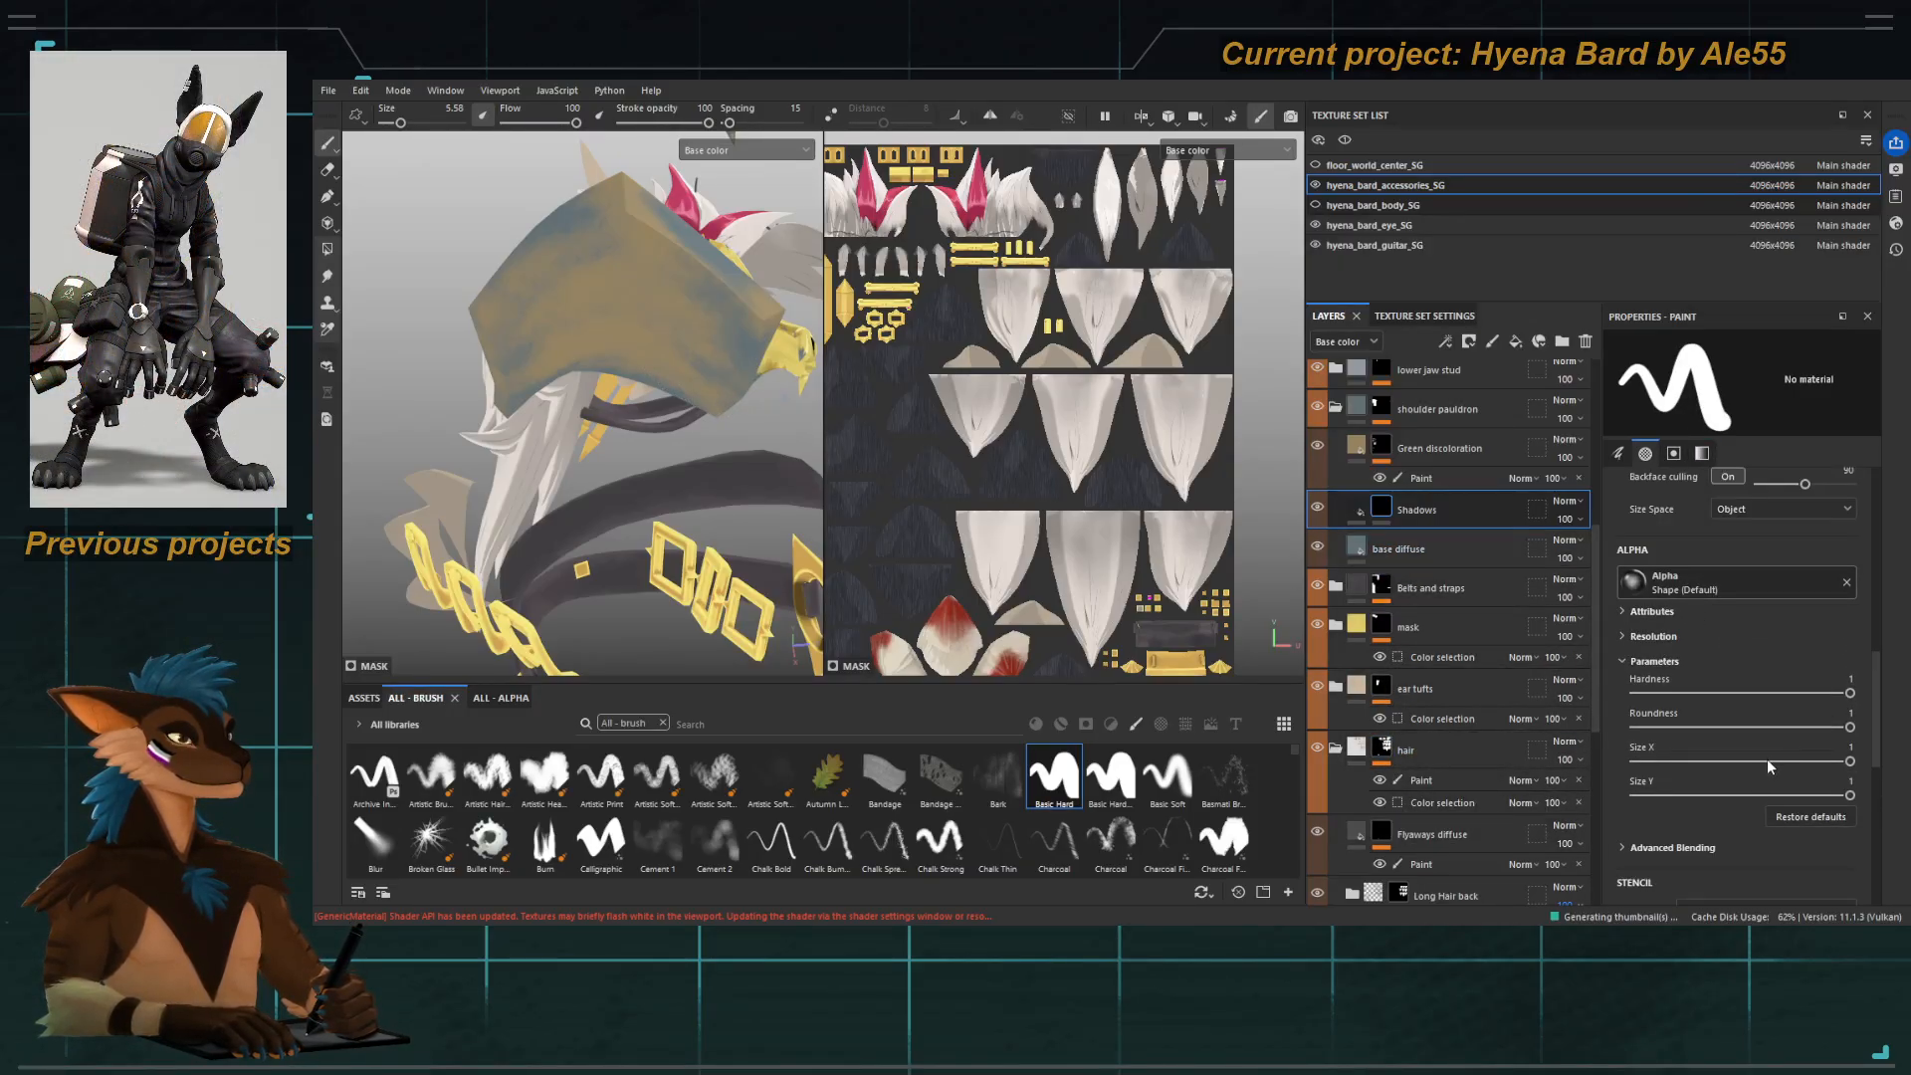
# Set the brush alpha to Brush Paint Diagonal Grungy and hide the Green discoloration layer.
pyautogui.click(1778, 768)
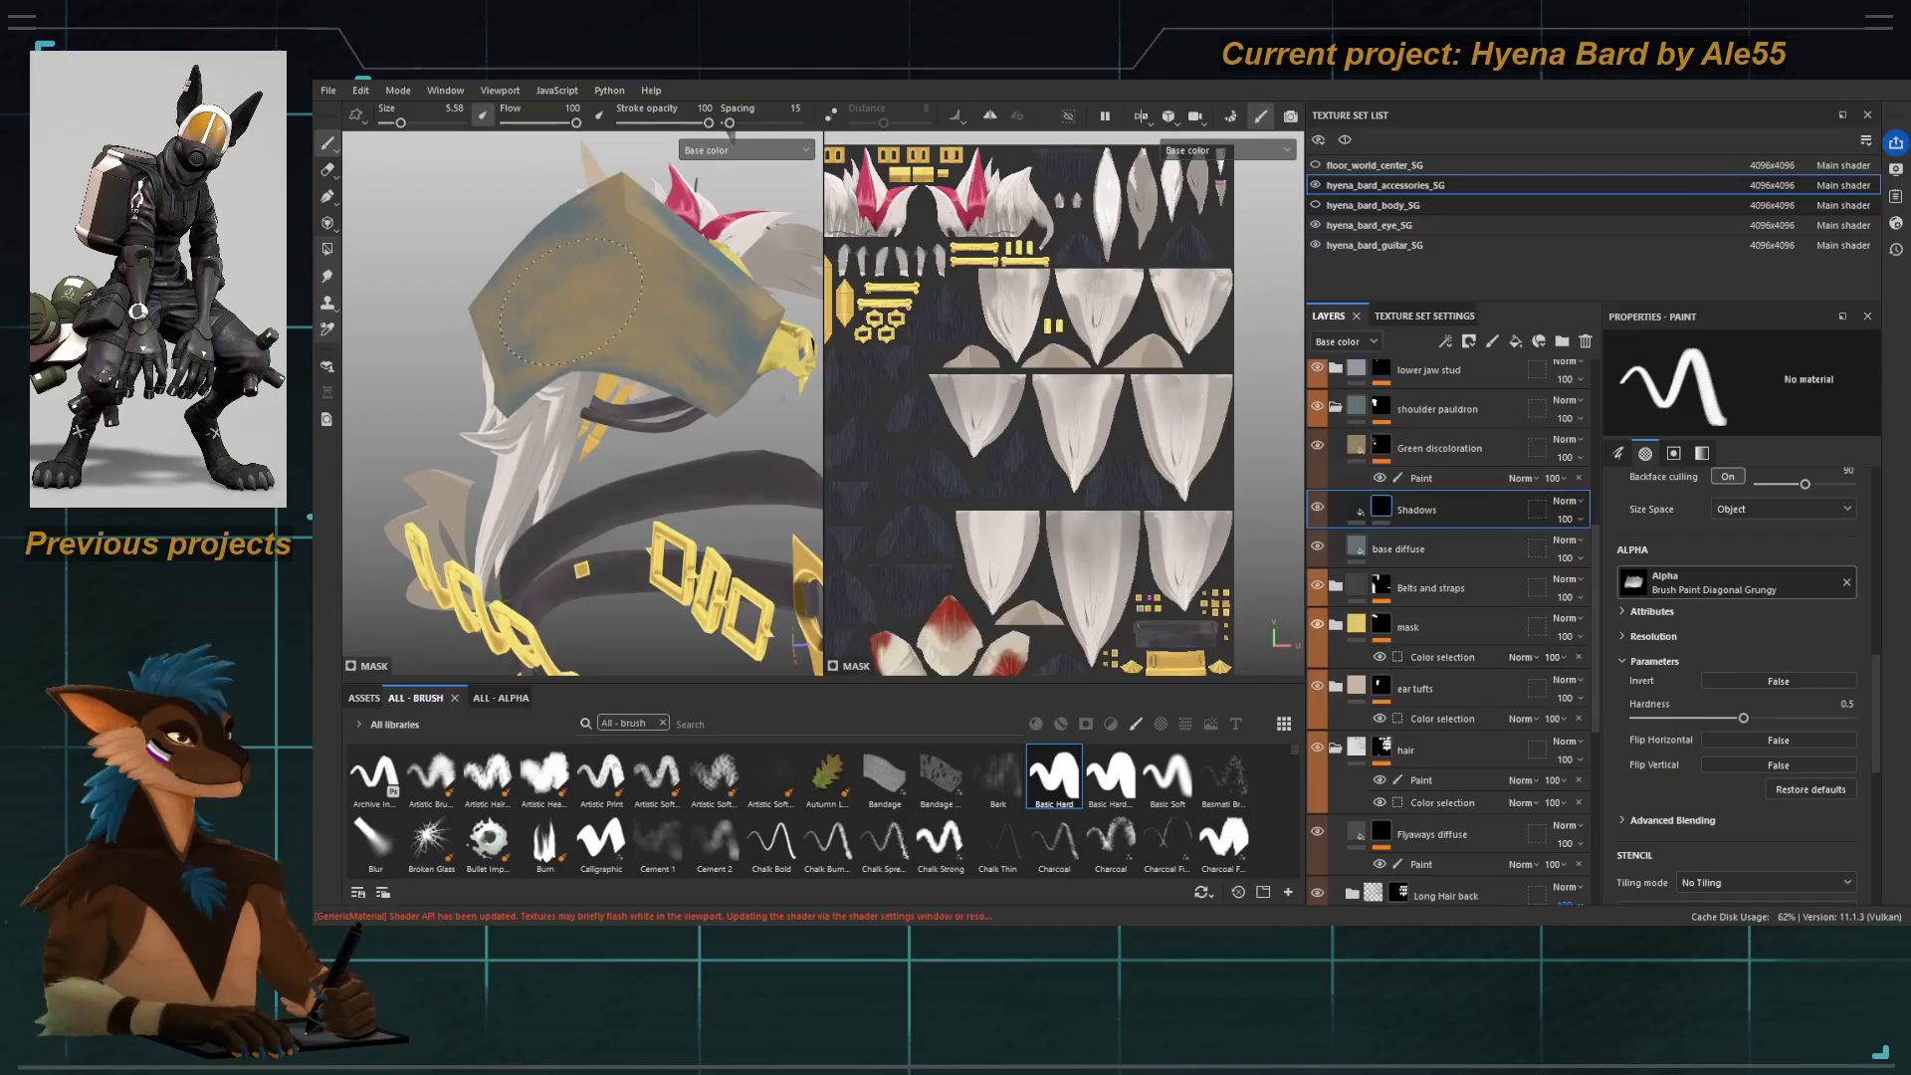
pyautogui.keyDown('alt'); pyautogui.moveTo(587, 309); pyautogui.dragTo(625, 336); pyautogui.keyUp('alt')
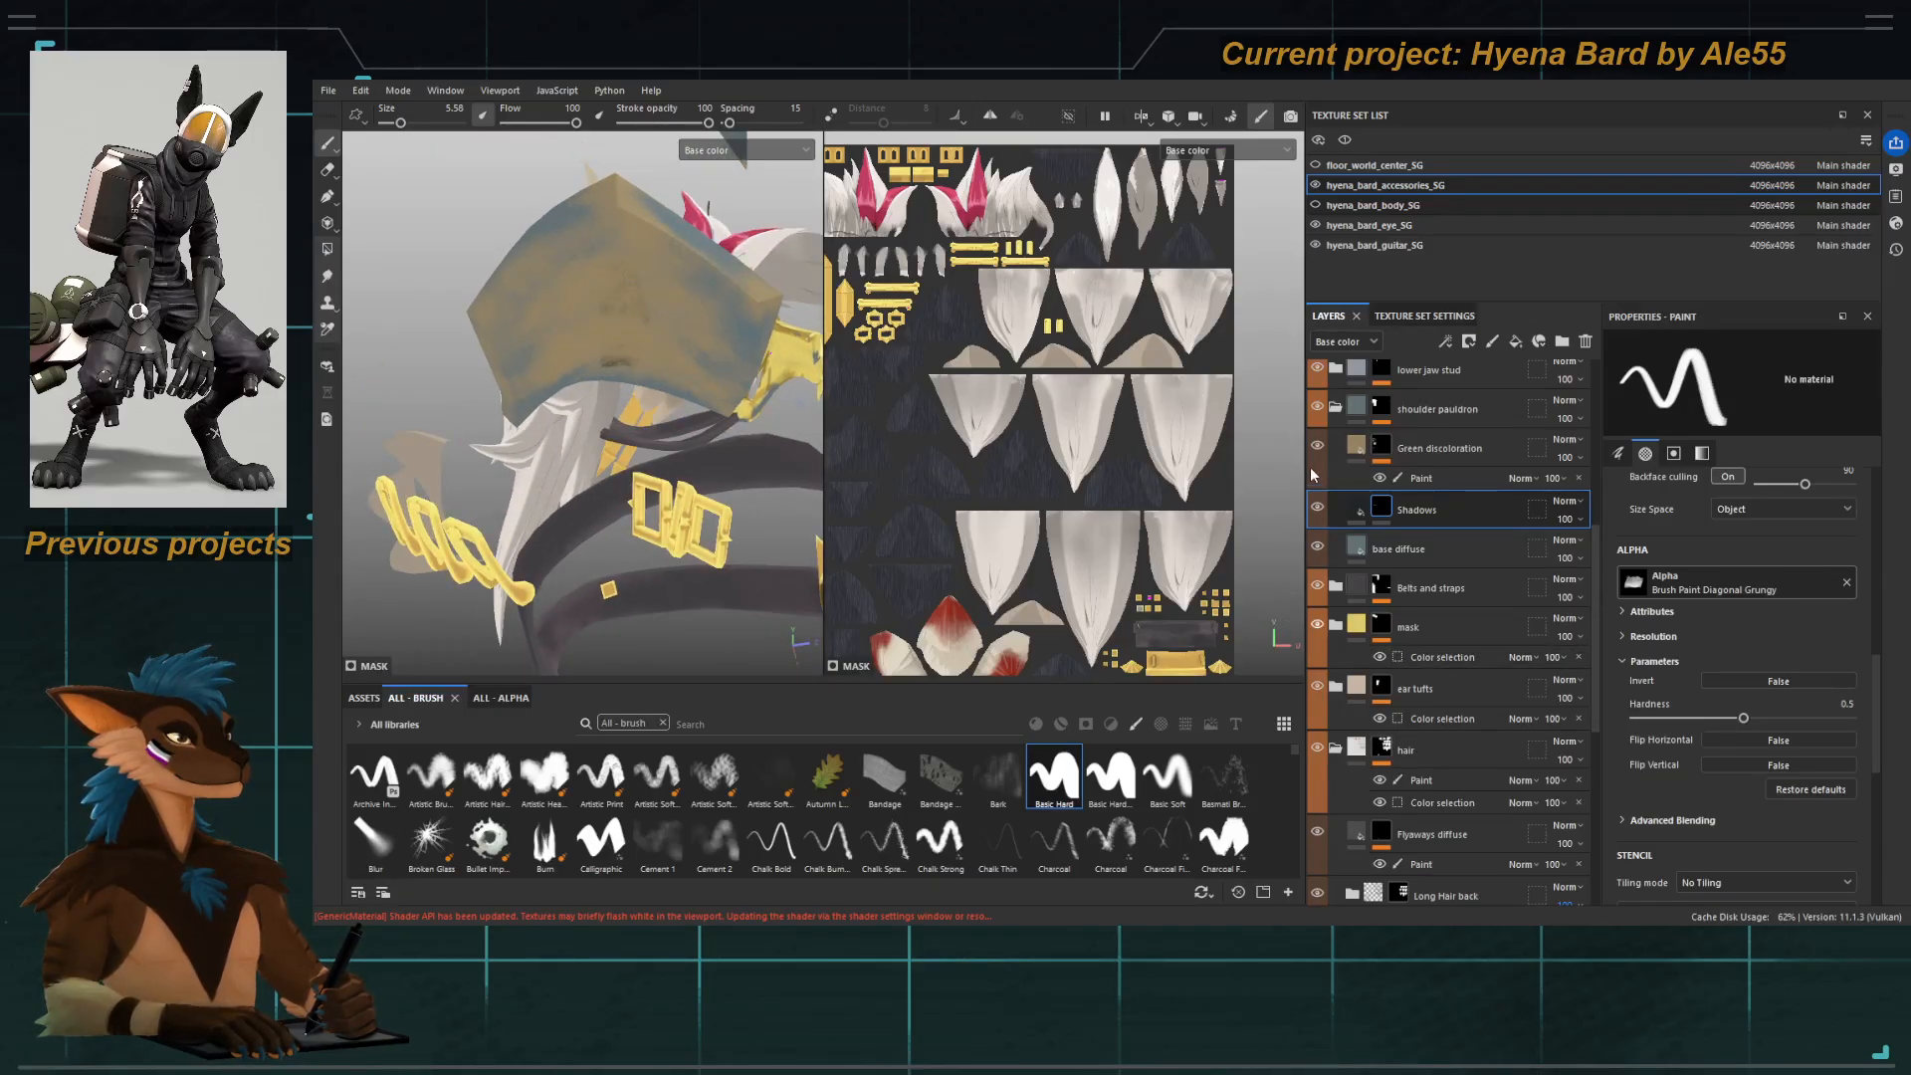
pyautogui.keyDown('alt'); pyautogui.moveTo(617, 324); pyautogui.dragTo(604, 351); pyautogui.keyUp('alt')
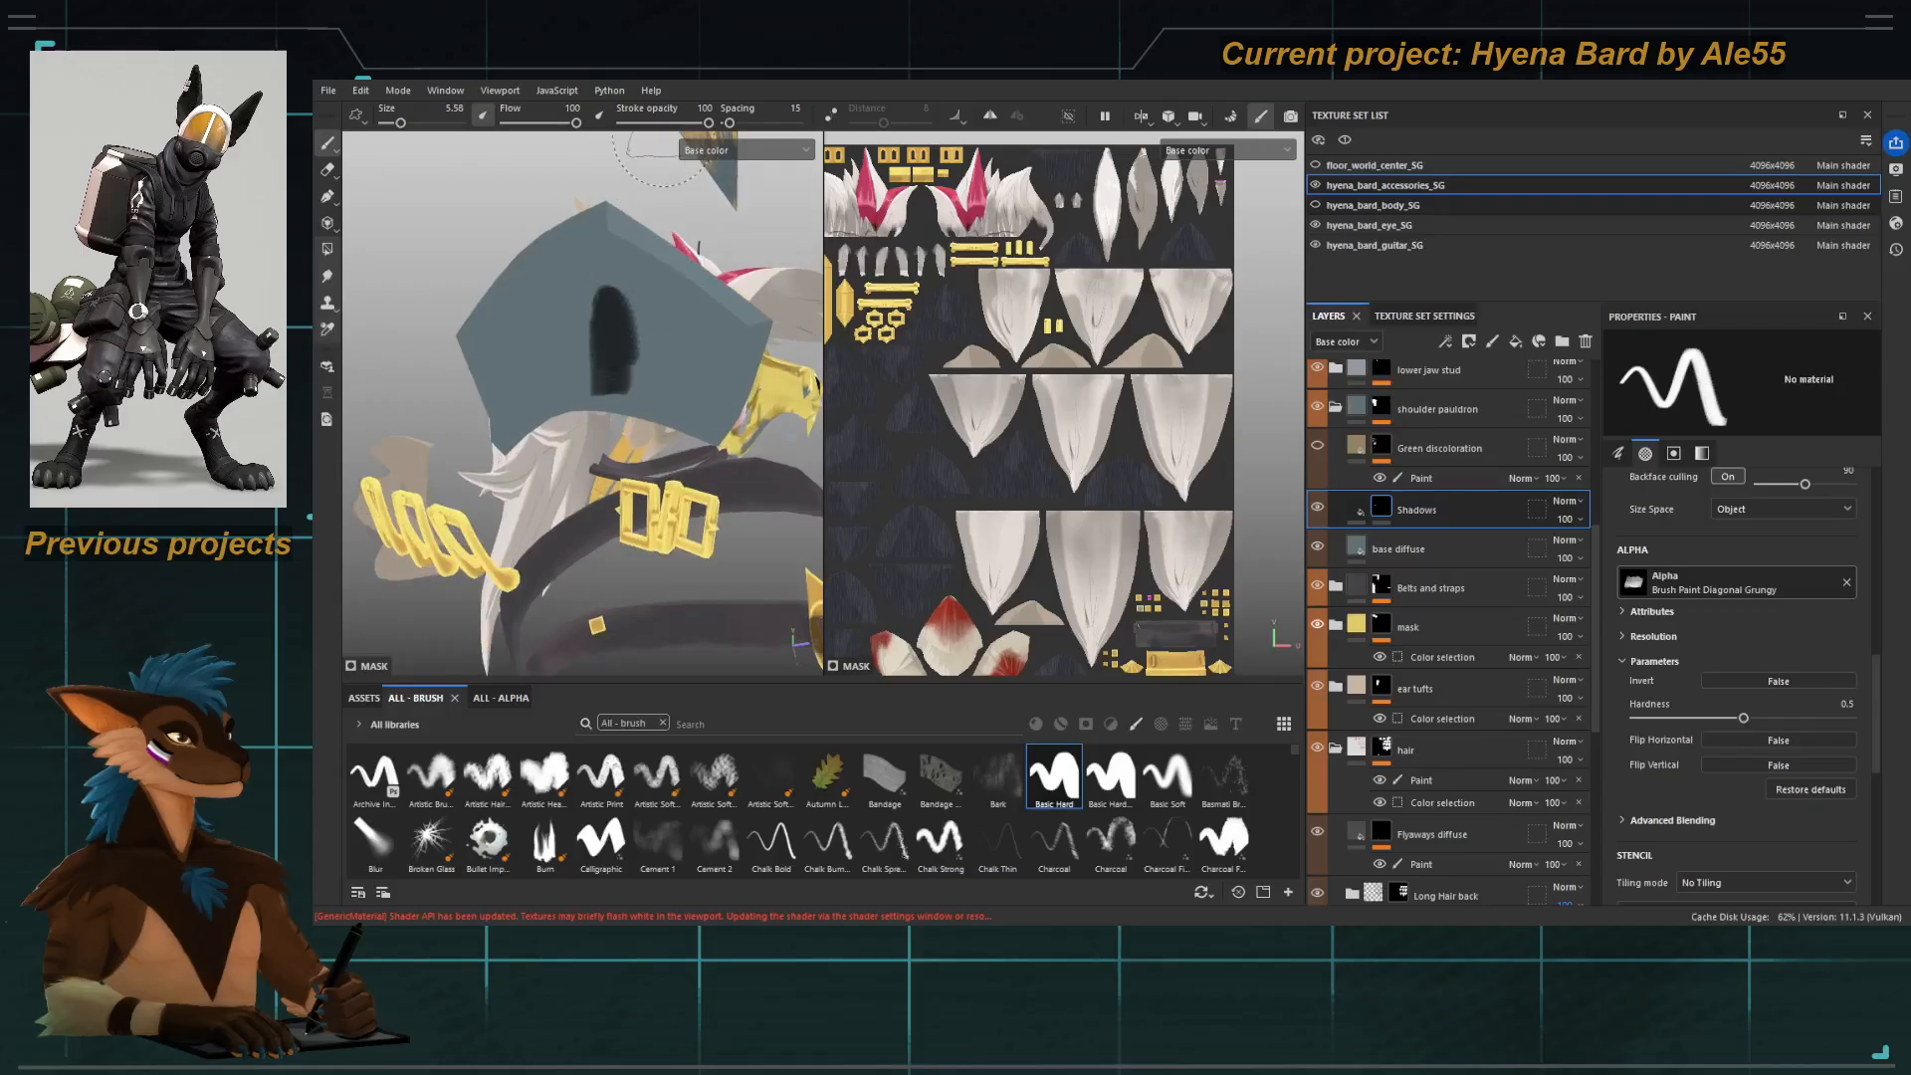
# Try a stroke on the shoulder pauldron with stroke opacity 31 and flow 32, keeping the Green discoloration layer hidden.
pyautogui.click(650, 123)
pyautogui.moveTo(538, 124); pyautogui.dragTo(527, 123)
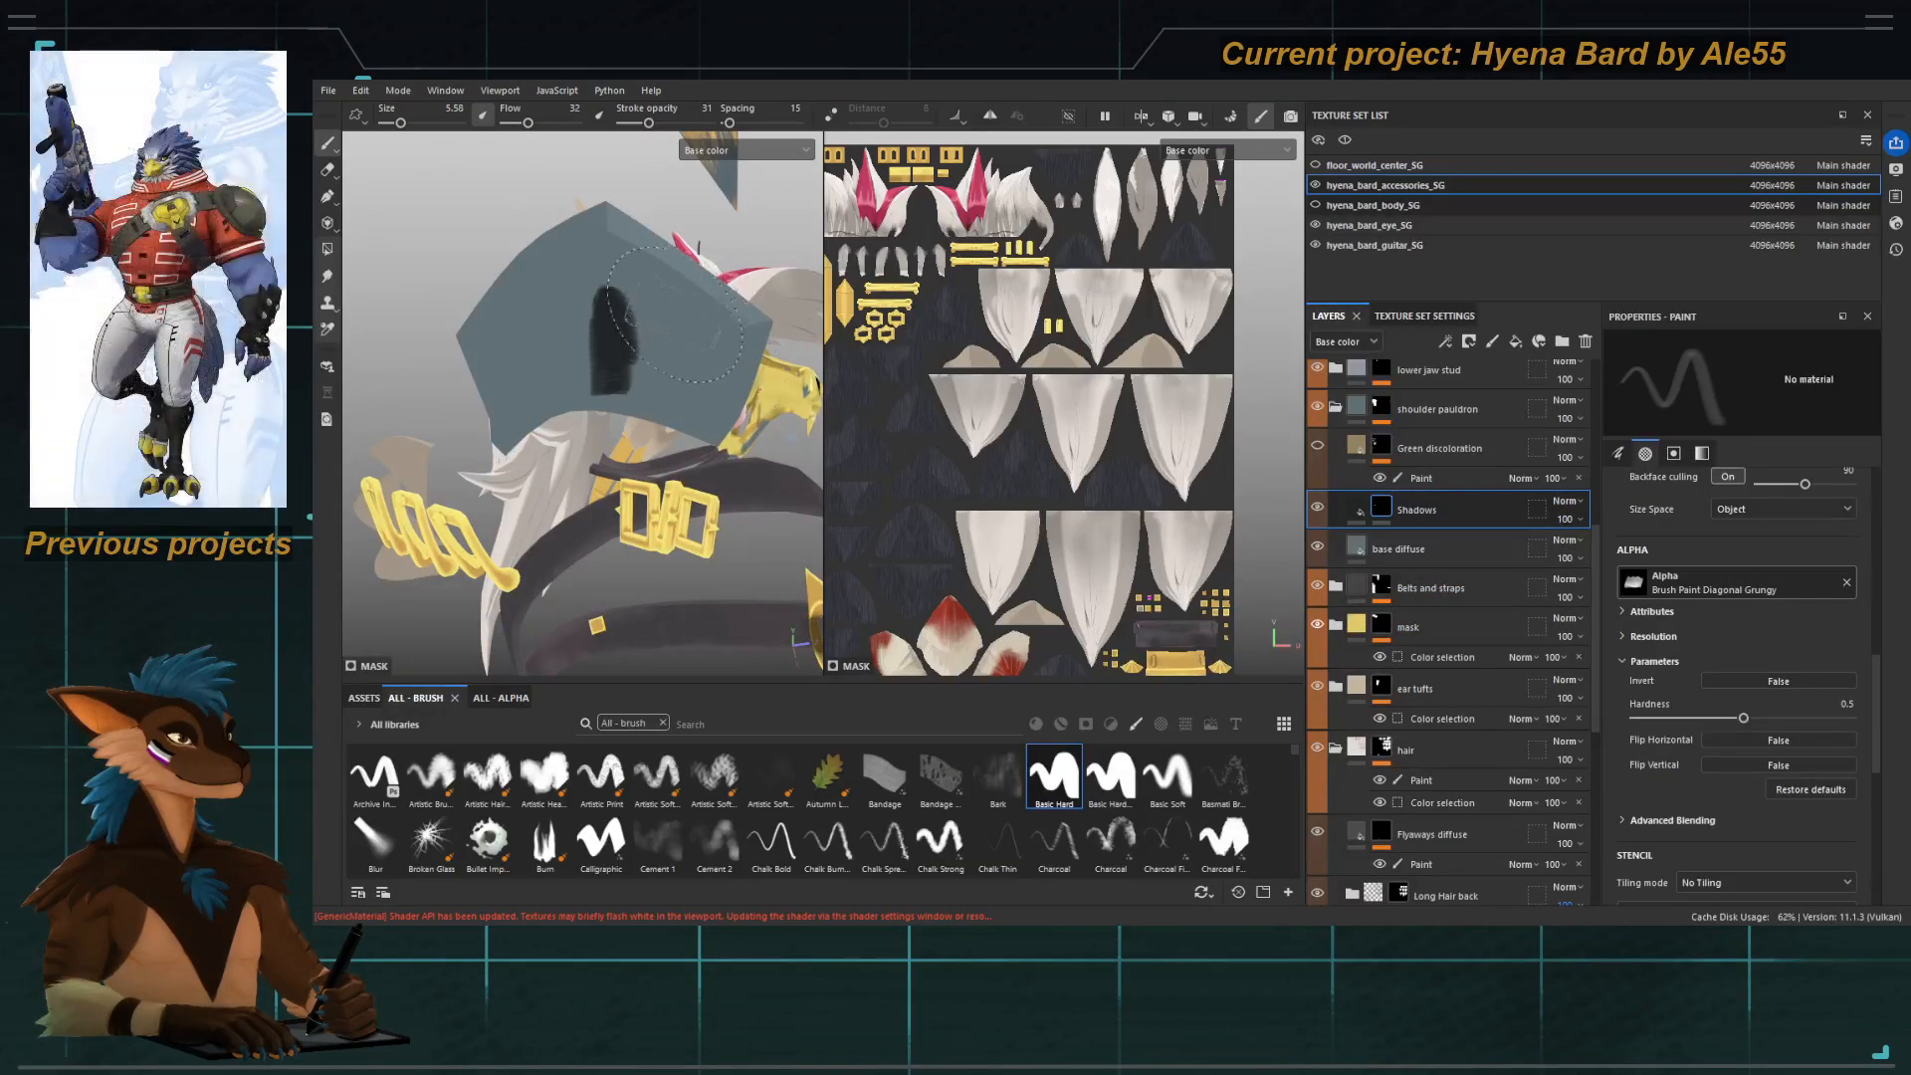
pyautogui.hotkey('ctrl', 'z')
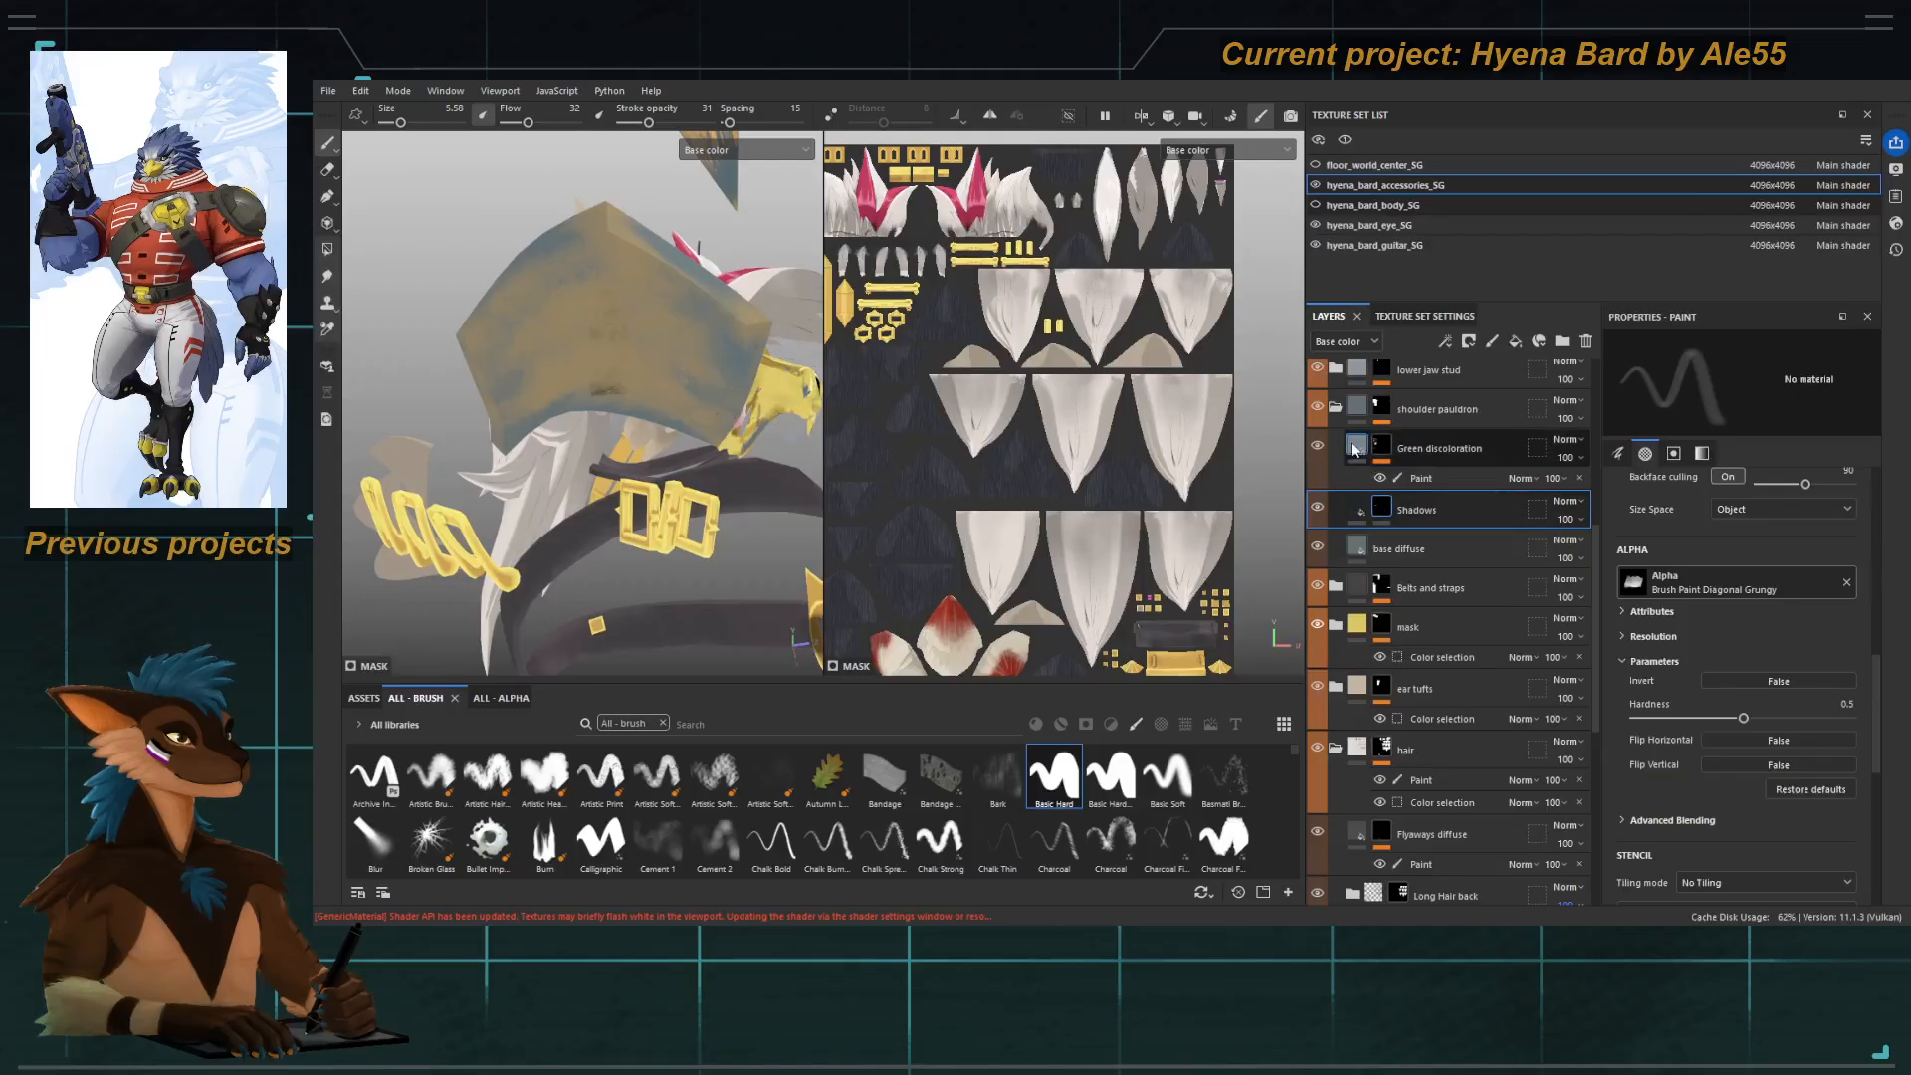
pyautogui.click(1317, 448)
pyautogui.moveTo(631, 328); pyautogui.dragTo(646, 336)
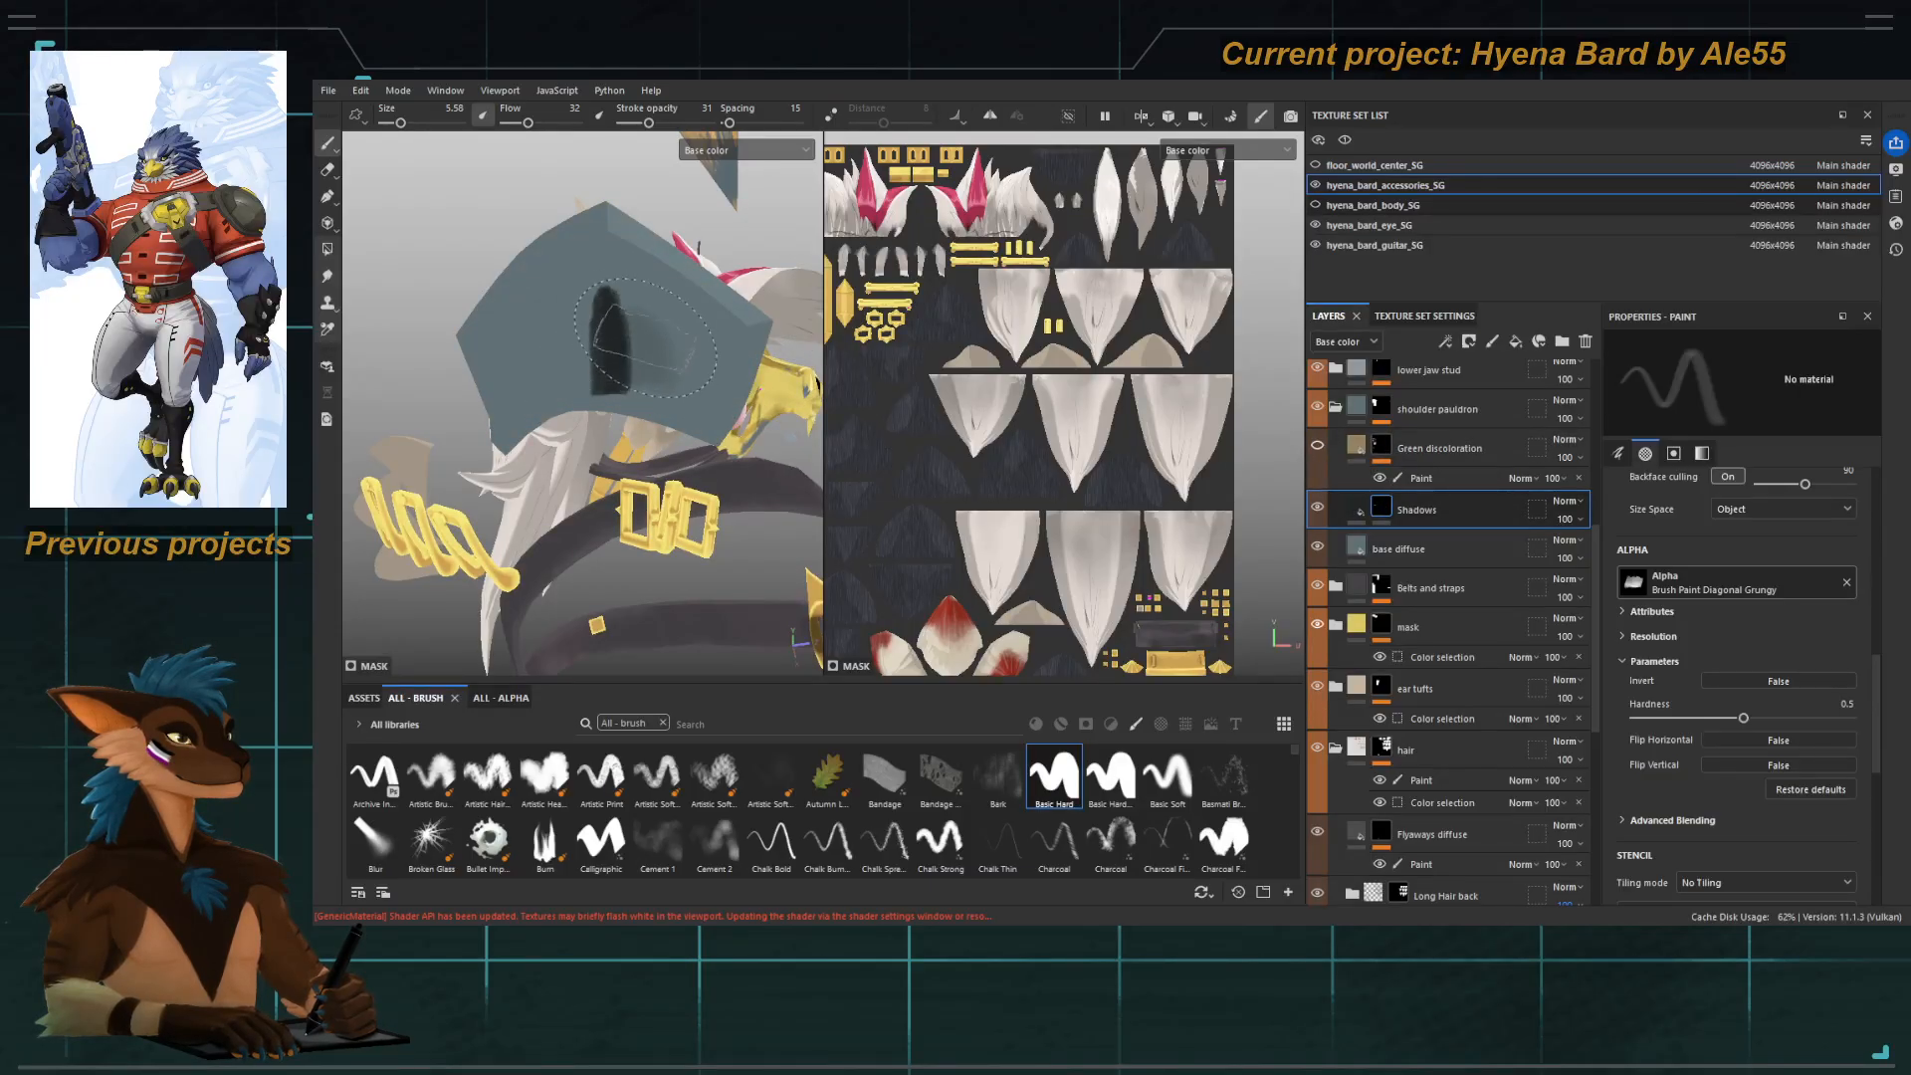
# Set the stroke opacity to 79 and the flow to 100, and paint a test patch on the pauldron in the Shadows mask.
pyautogui.moveTo(652, 122); pyautogui.dragTo(690, 123)
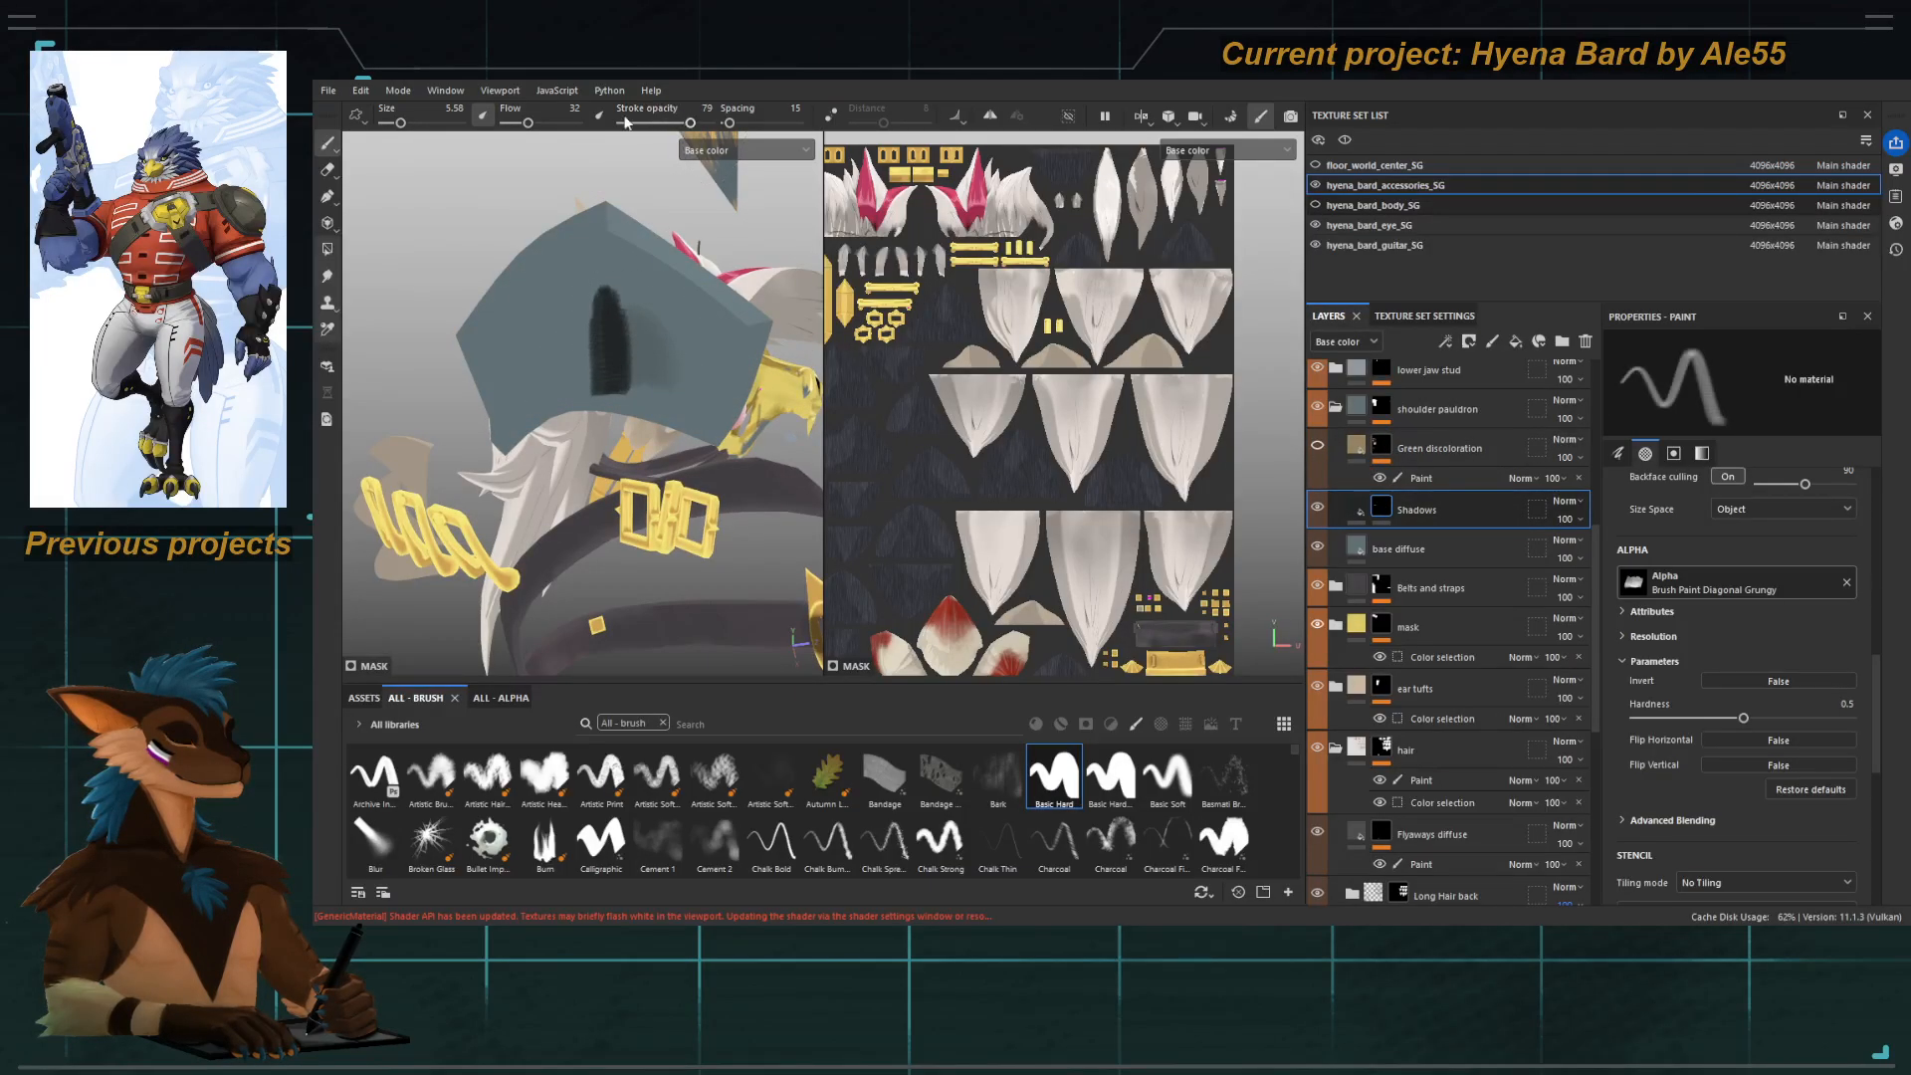
pyautogui.moveTo(560, 123); pyautogui.dragTo(581, 123)
pyautogui.moveTo(737, 370)
pyautogui.mouseDown()
pyautogui.moveTo(669, 324)
pyautogui.moveTo(652, 334)
pyautogui.moveTo(669, 344)
pyautogui.mouseUp()
# Set the Shadows layer's base color to a dark slate blue and add a Paint effect to its cleared black mask.
pyautogui.click(1357, 508)
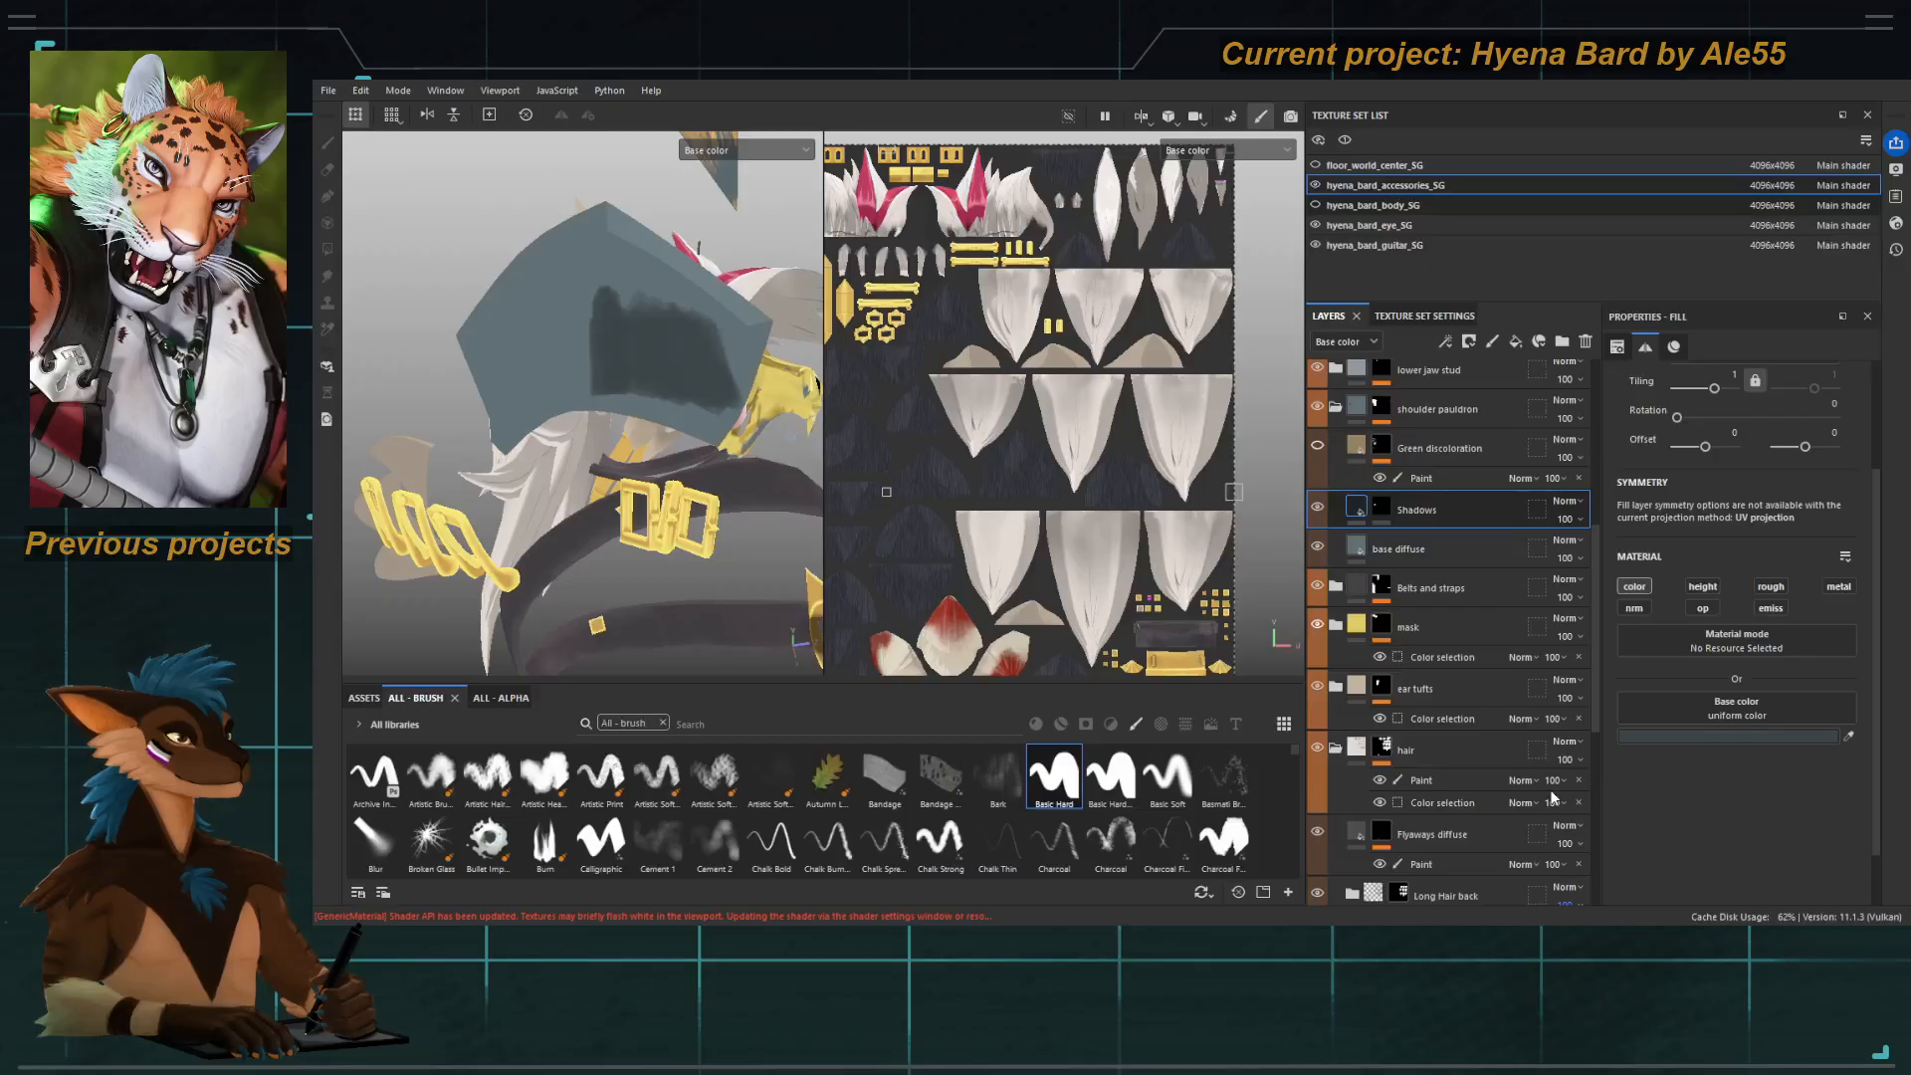
pyautogui.moveTo(594, 344)
pyautogui.keyDown('alt'); pyautogui.mouseDown()
pyautogui.moveTo(627, 358)
pyautogui.moveTo(580, 225)
pyautogui.moveTo(625, 339)
pyautogui.mouseUp(); pyautogui.keyUp('alt')
pyautogui.click(1385, 503)
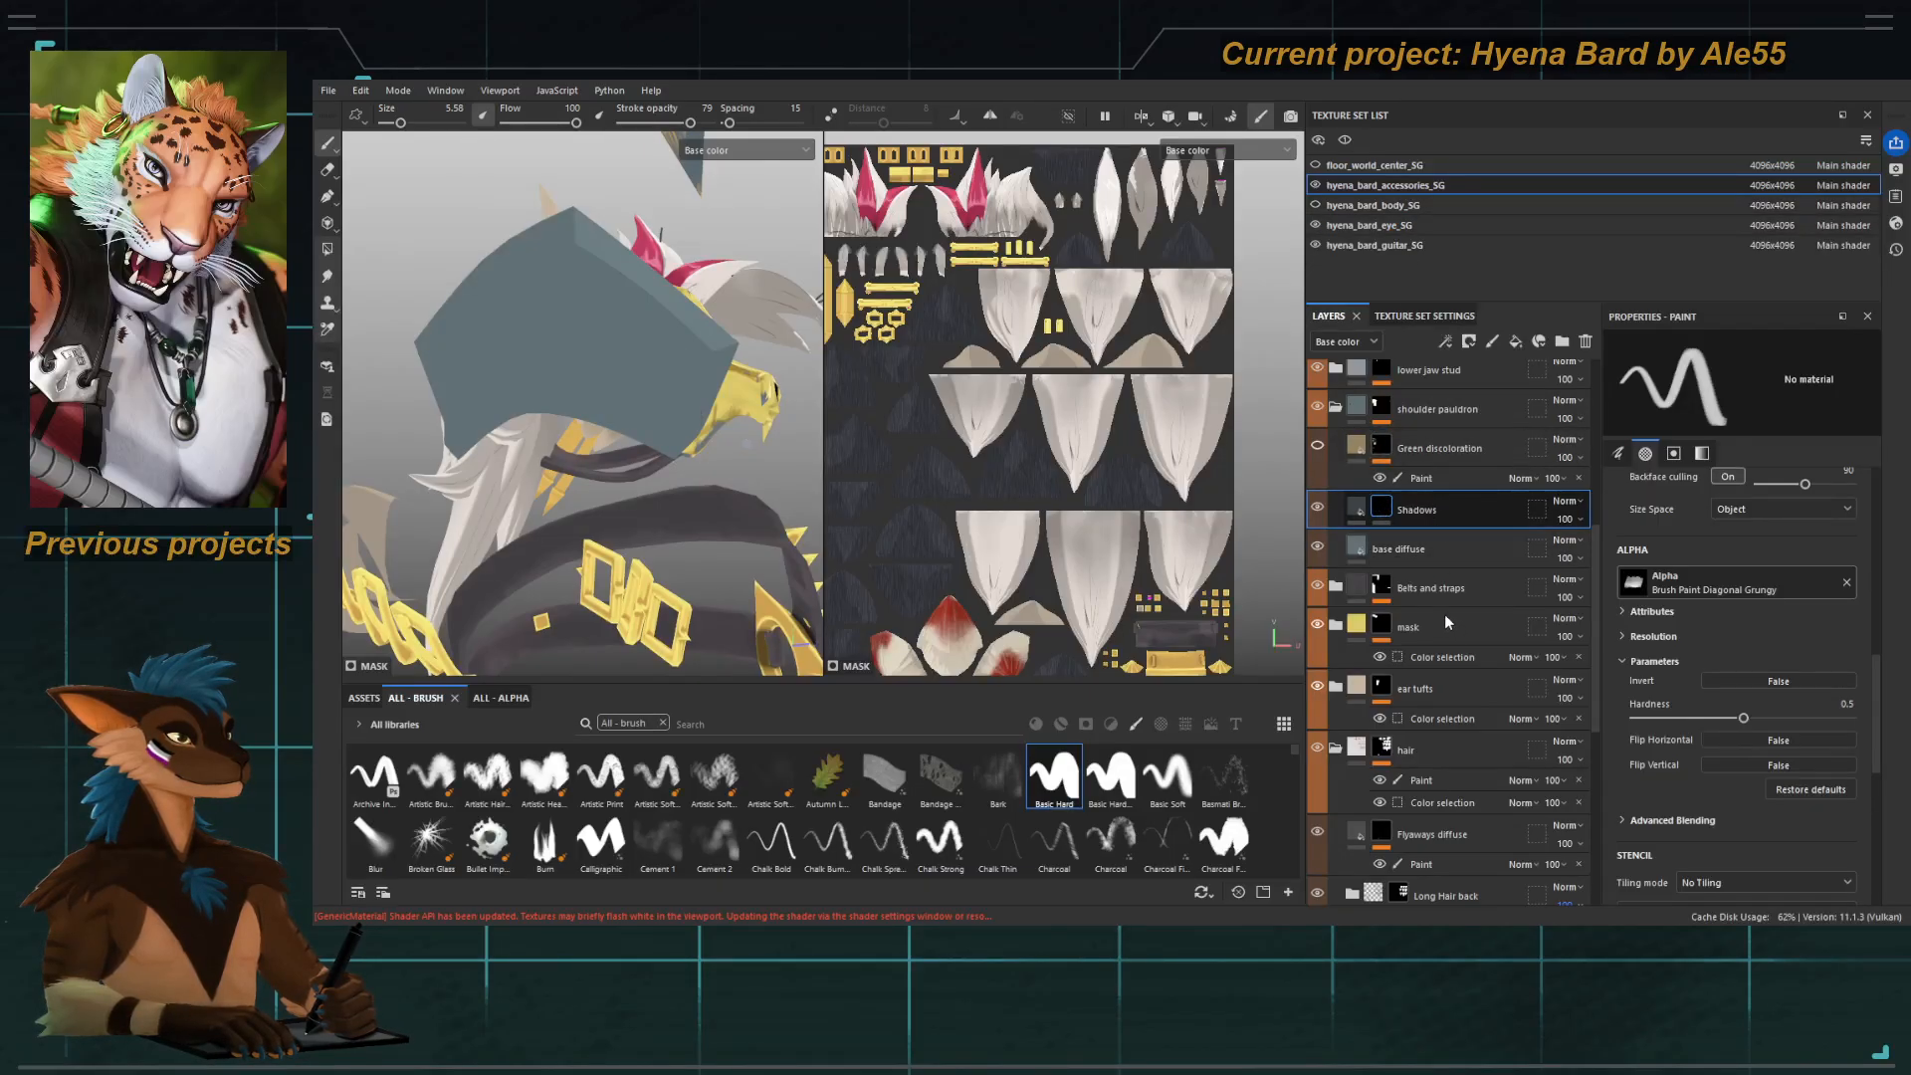
pyautogui.click(601, 329)
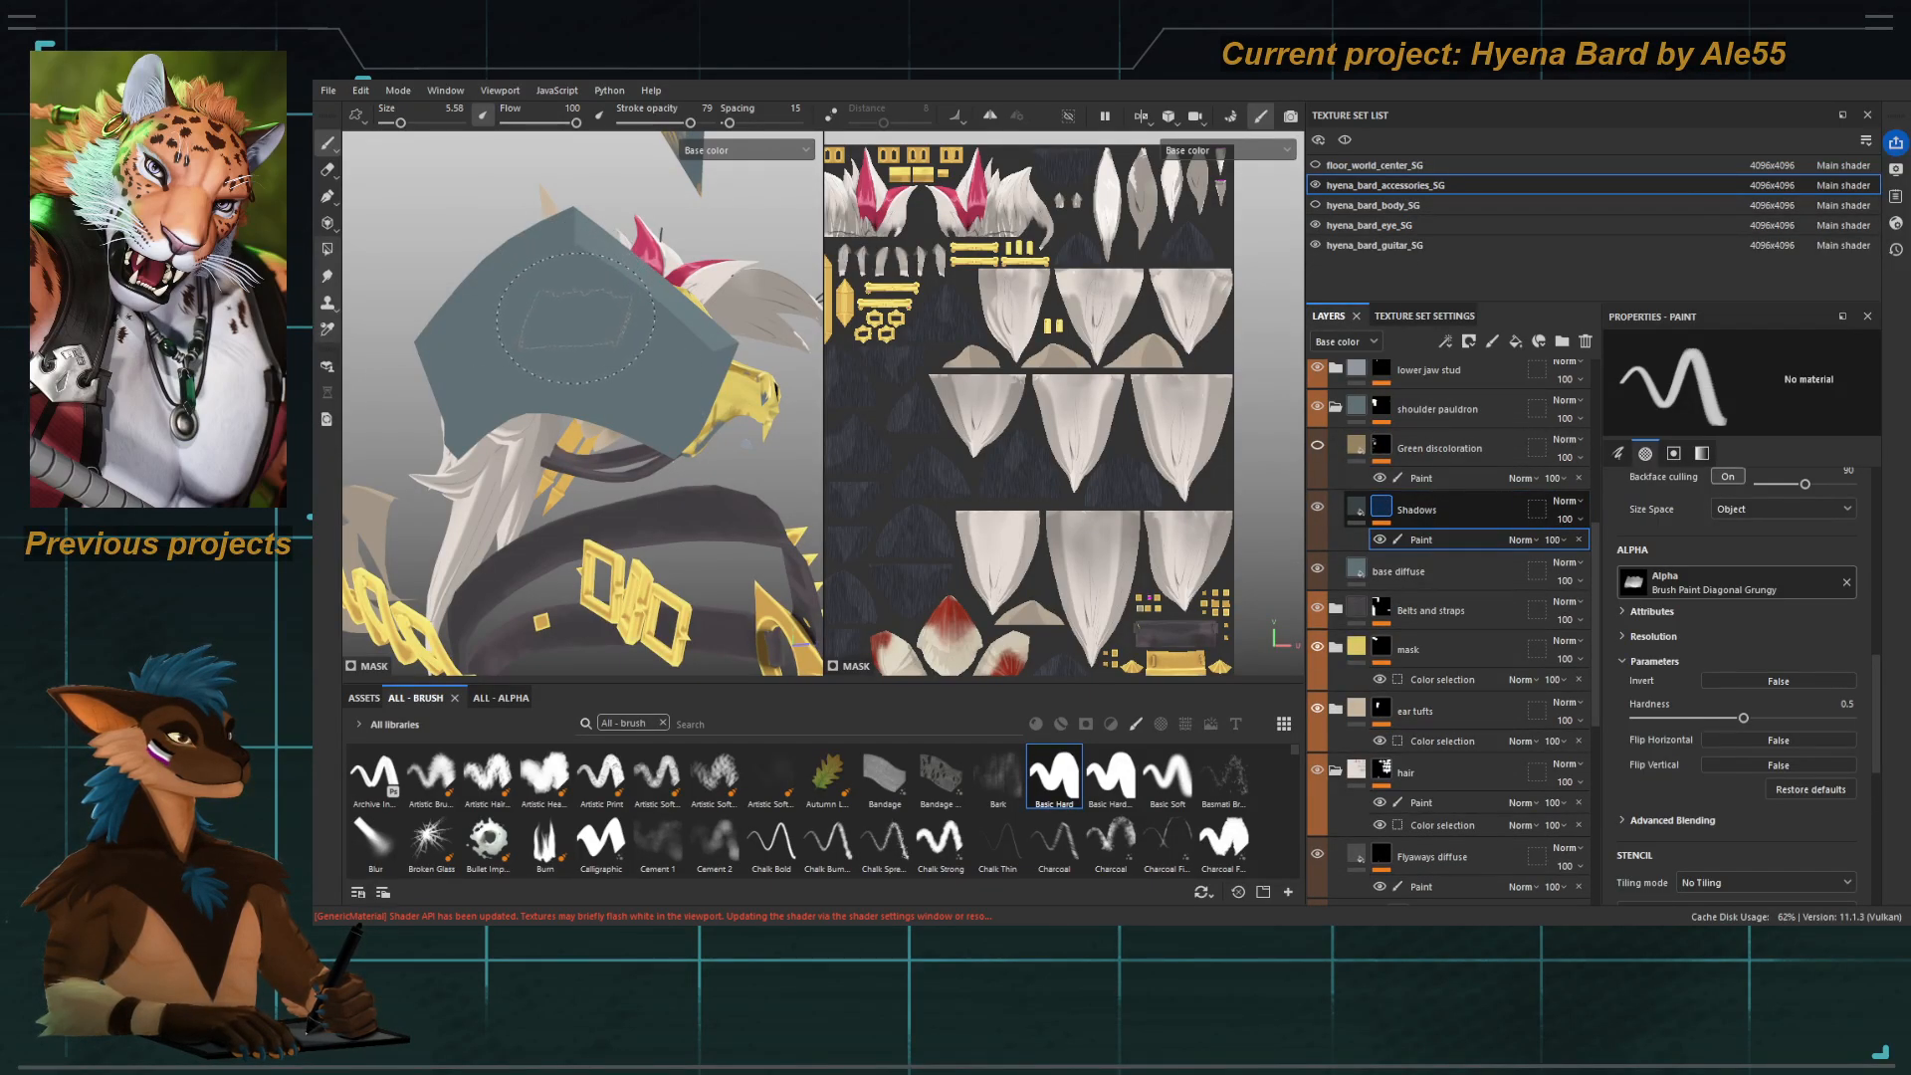
# Reveal the shadow color on the pauldron's inner face by filling its square UV island white in the Shadows mask with Polygon Fill.
pyautogui.press('4')
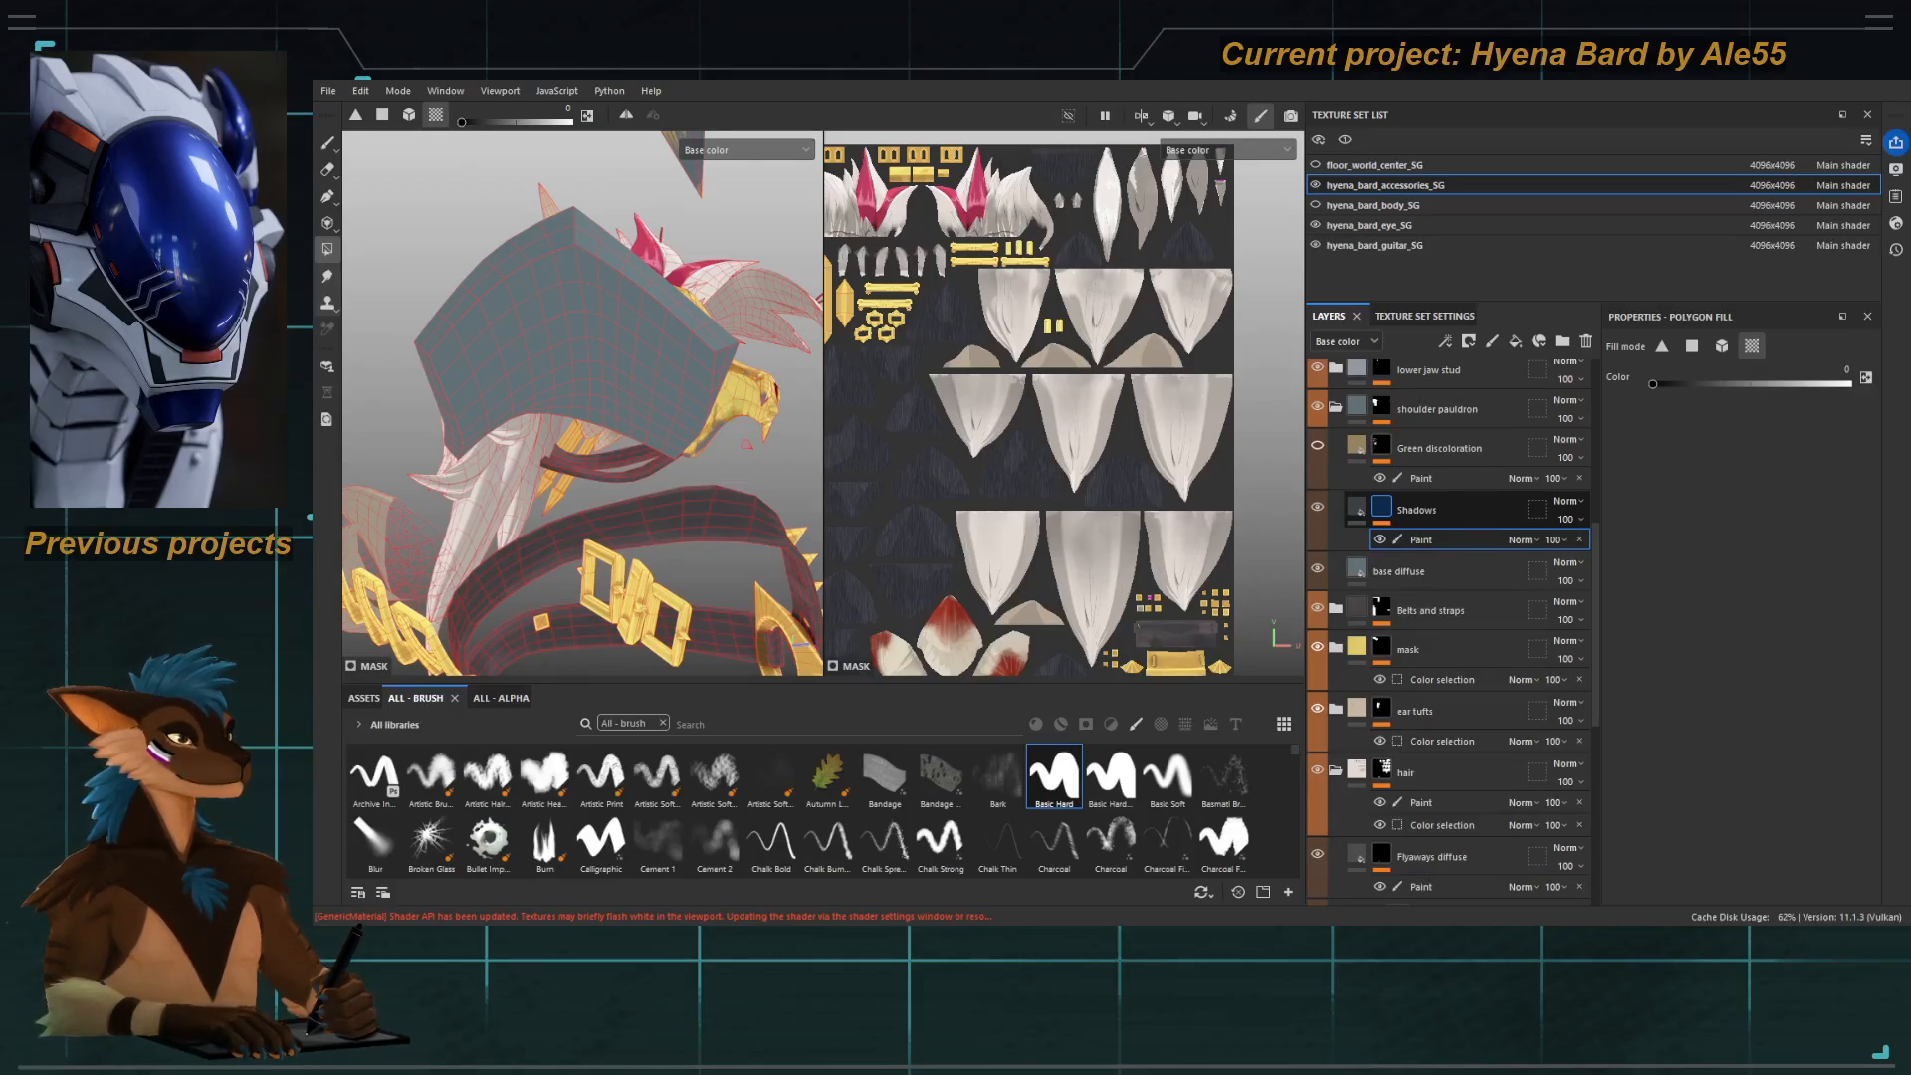
pyautogui.keyDown('alt'); pyautogui.moveTo(1030, 567); pyautogui.dragTo(1064, 604, button='middle'); pyautogui.keyUp('alt')
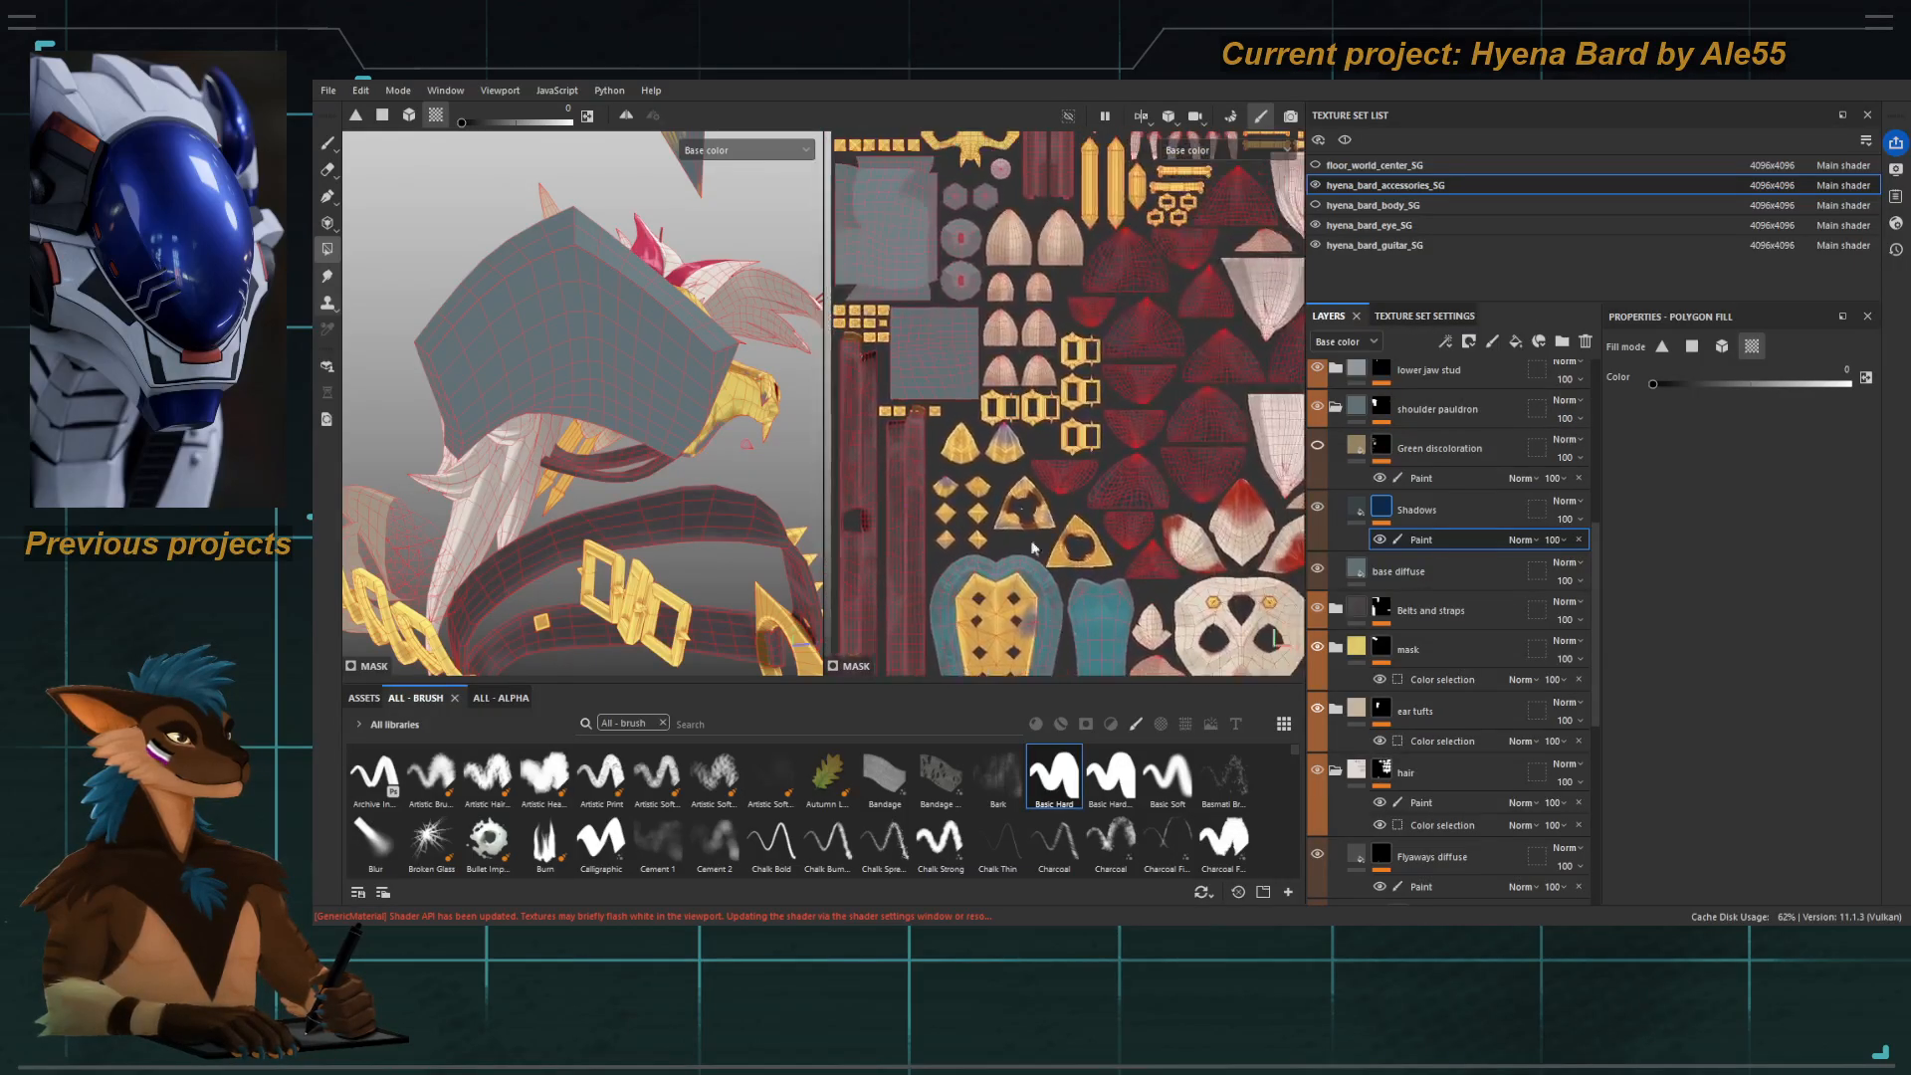
pyautogui.keyDown('alt'); pyautogui.moveTo(962, 329); pyautogui.dragTo(1018, 472, button='middle'); pyautogui.keyUp('alt')
pyautogui.scroll(-3, 1017, 472)
pyautogui.scroll(5, 1014, 471)
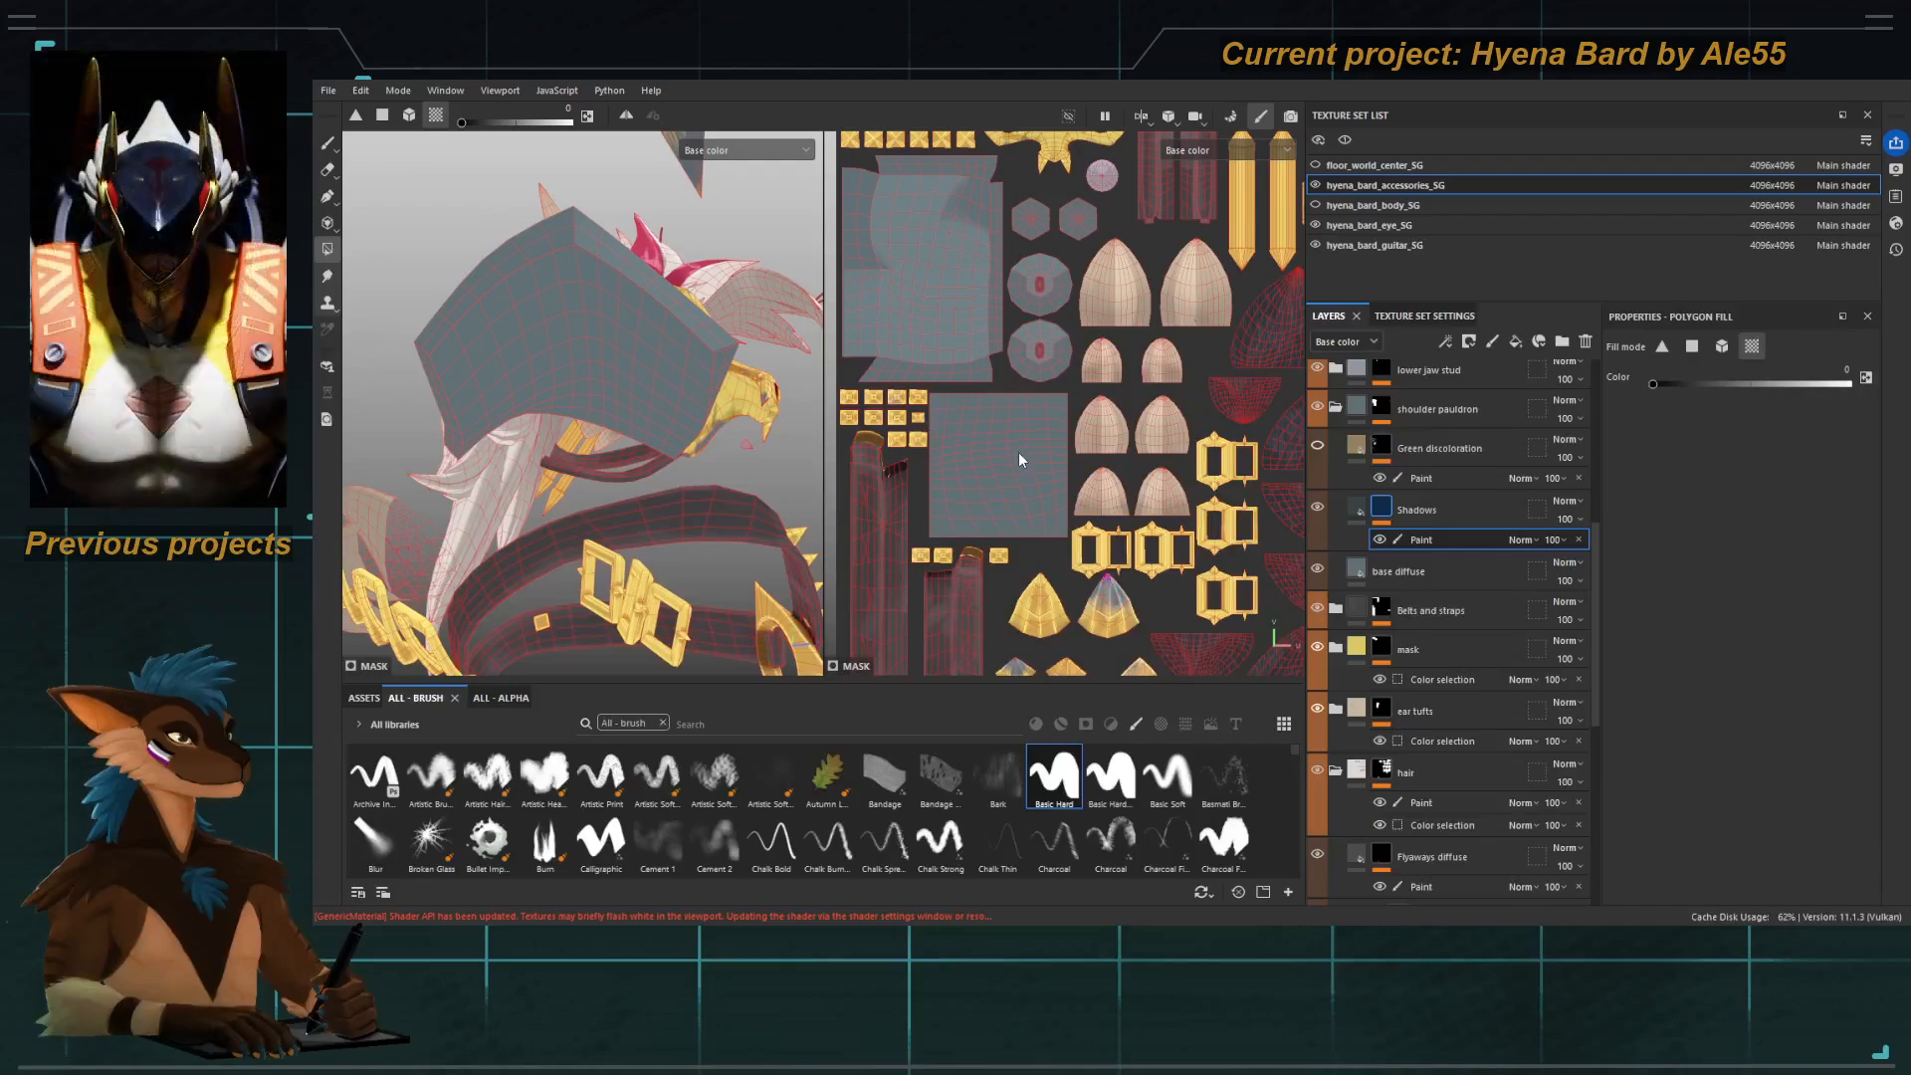
pyautogui.press('1')
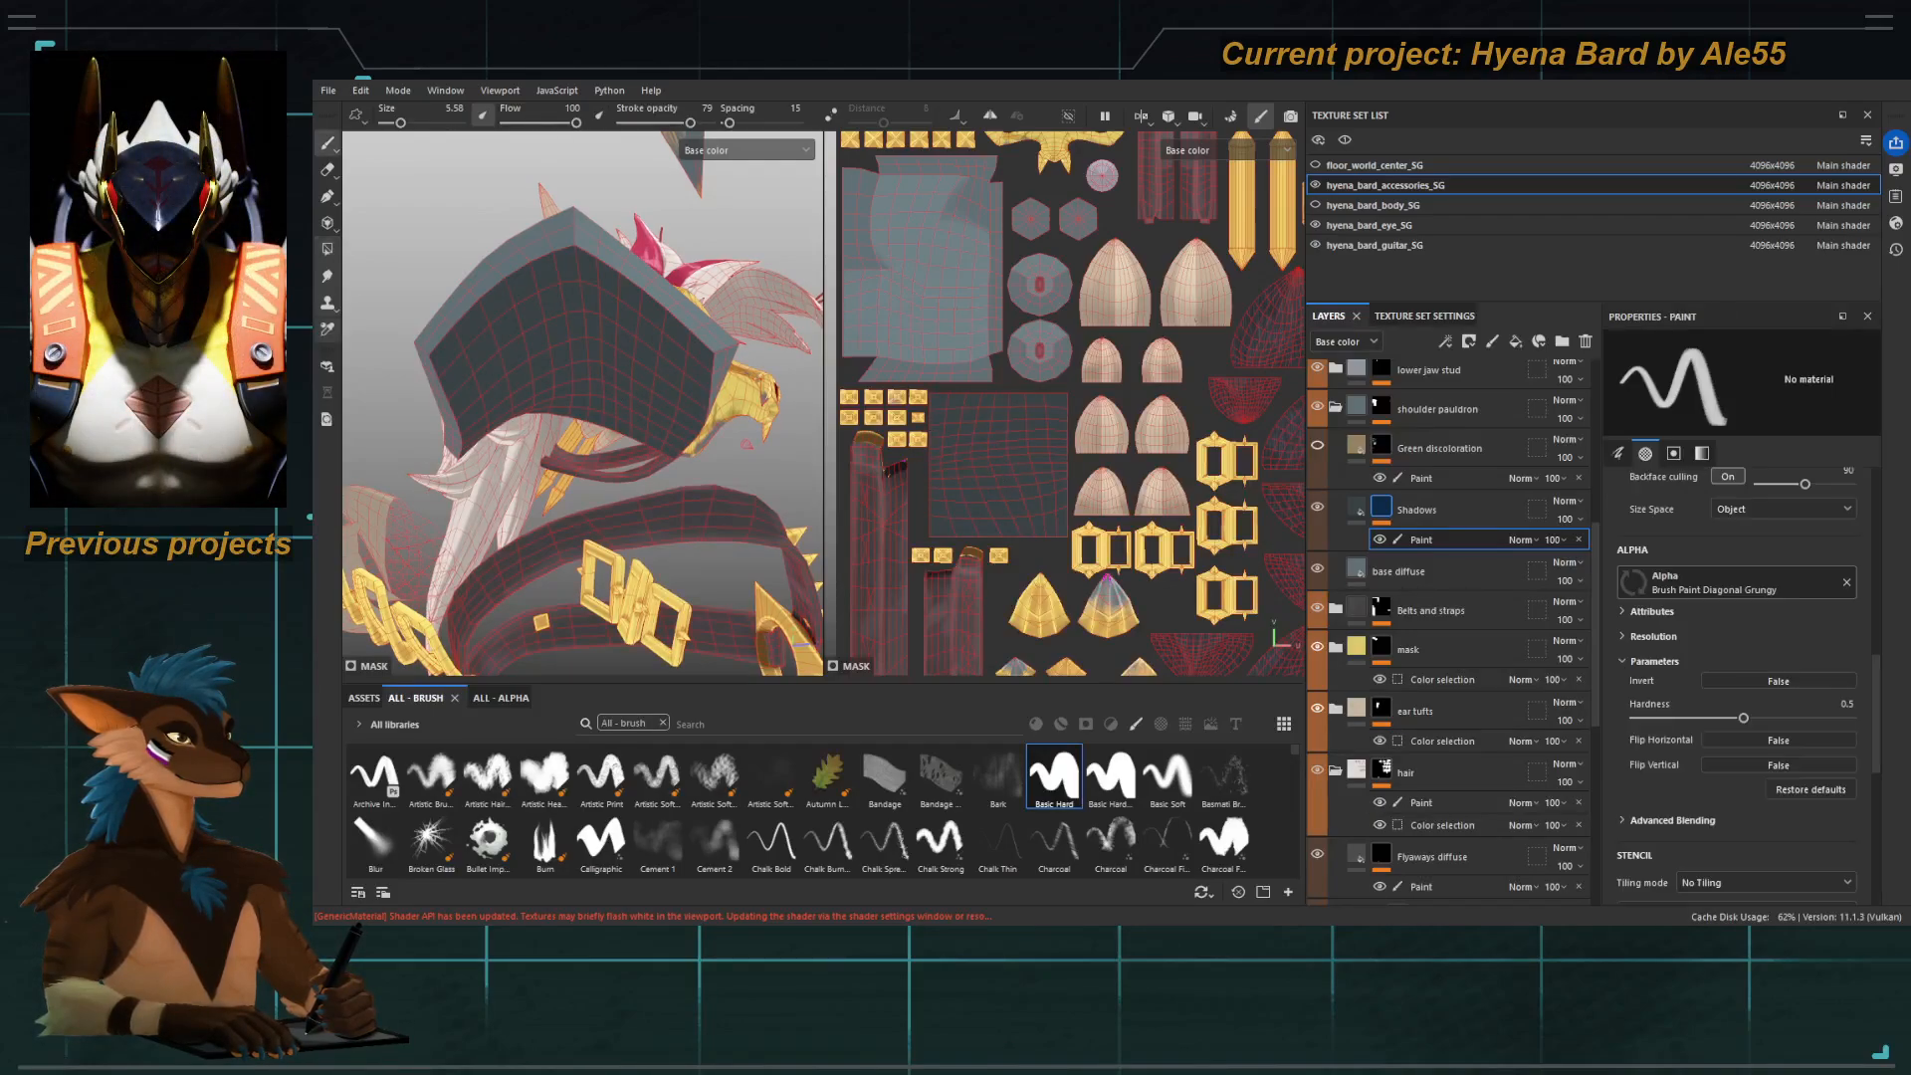
# Fill the pauldron's two small hexagonal UV islands and the slots in its round pieces in the Shadows mask with Polygon Fill.
pyautogui.moveTo(687, 428)
pyautogui.keyDown('alt'); pyautogui.mouseDown()
pyautogui.moveTo(625, 400)
pyautogui.moveTo(522, 482)
pyautogui.moveTo(627, 408)
pyautogui.mouseUp(); pyautogui.keyUp('alt')
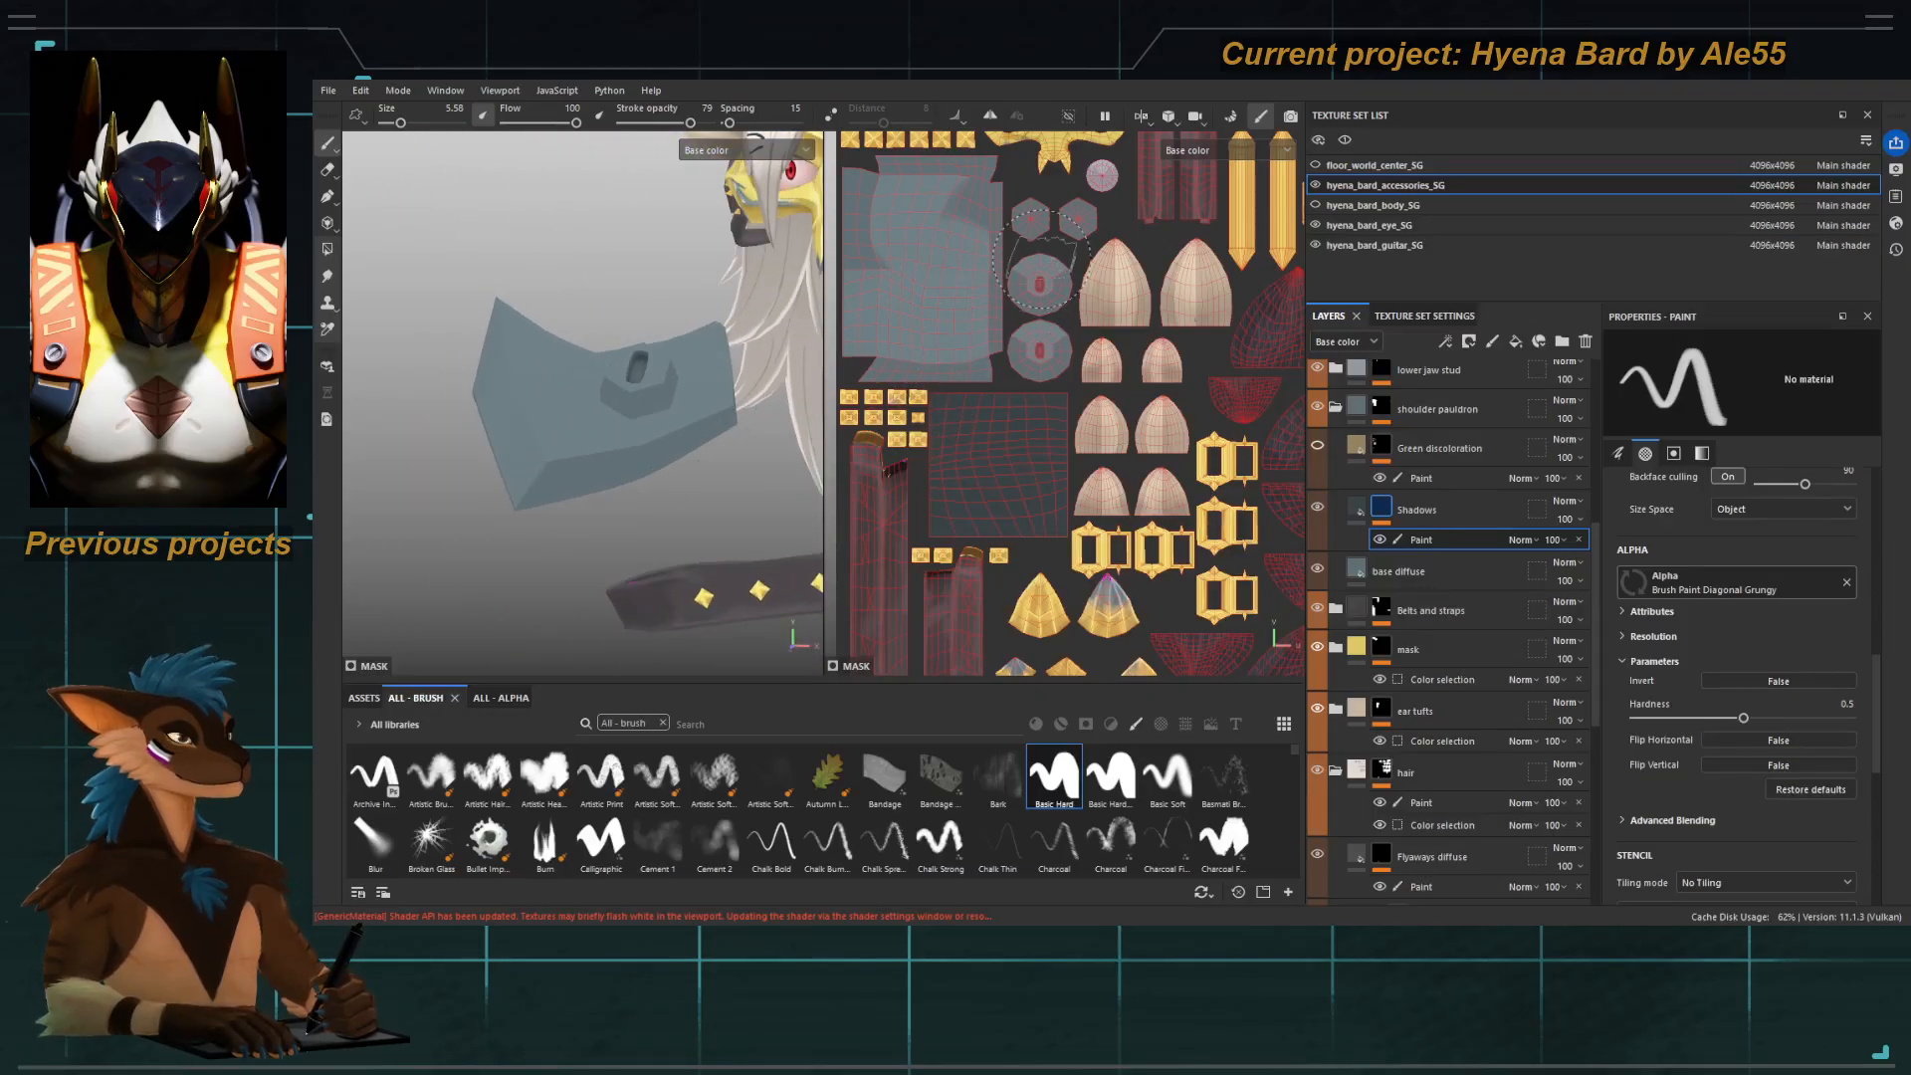
pyautogui.press('4')
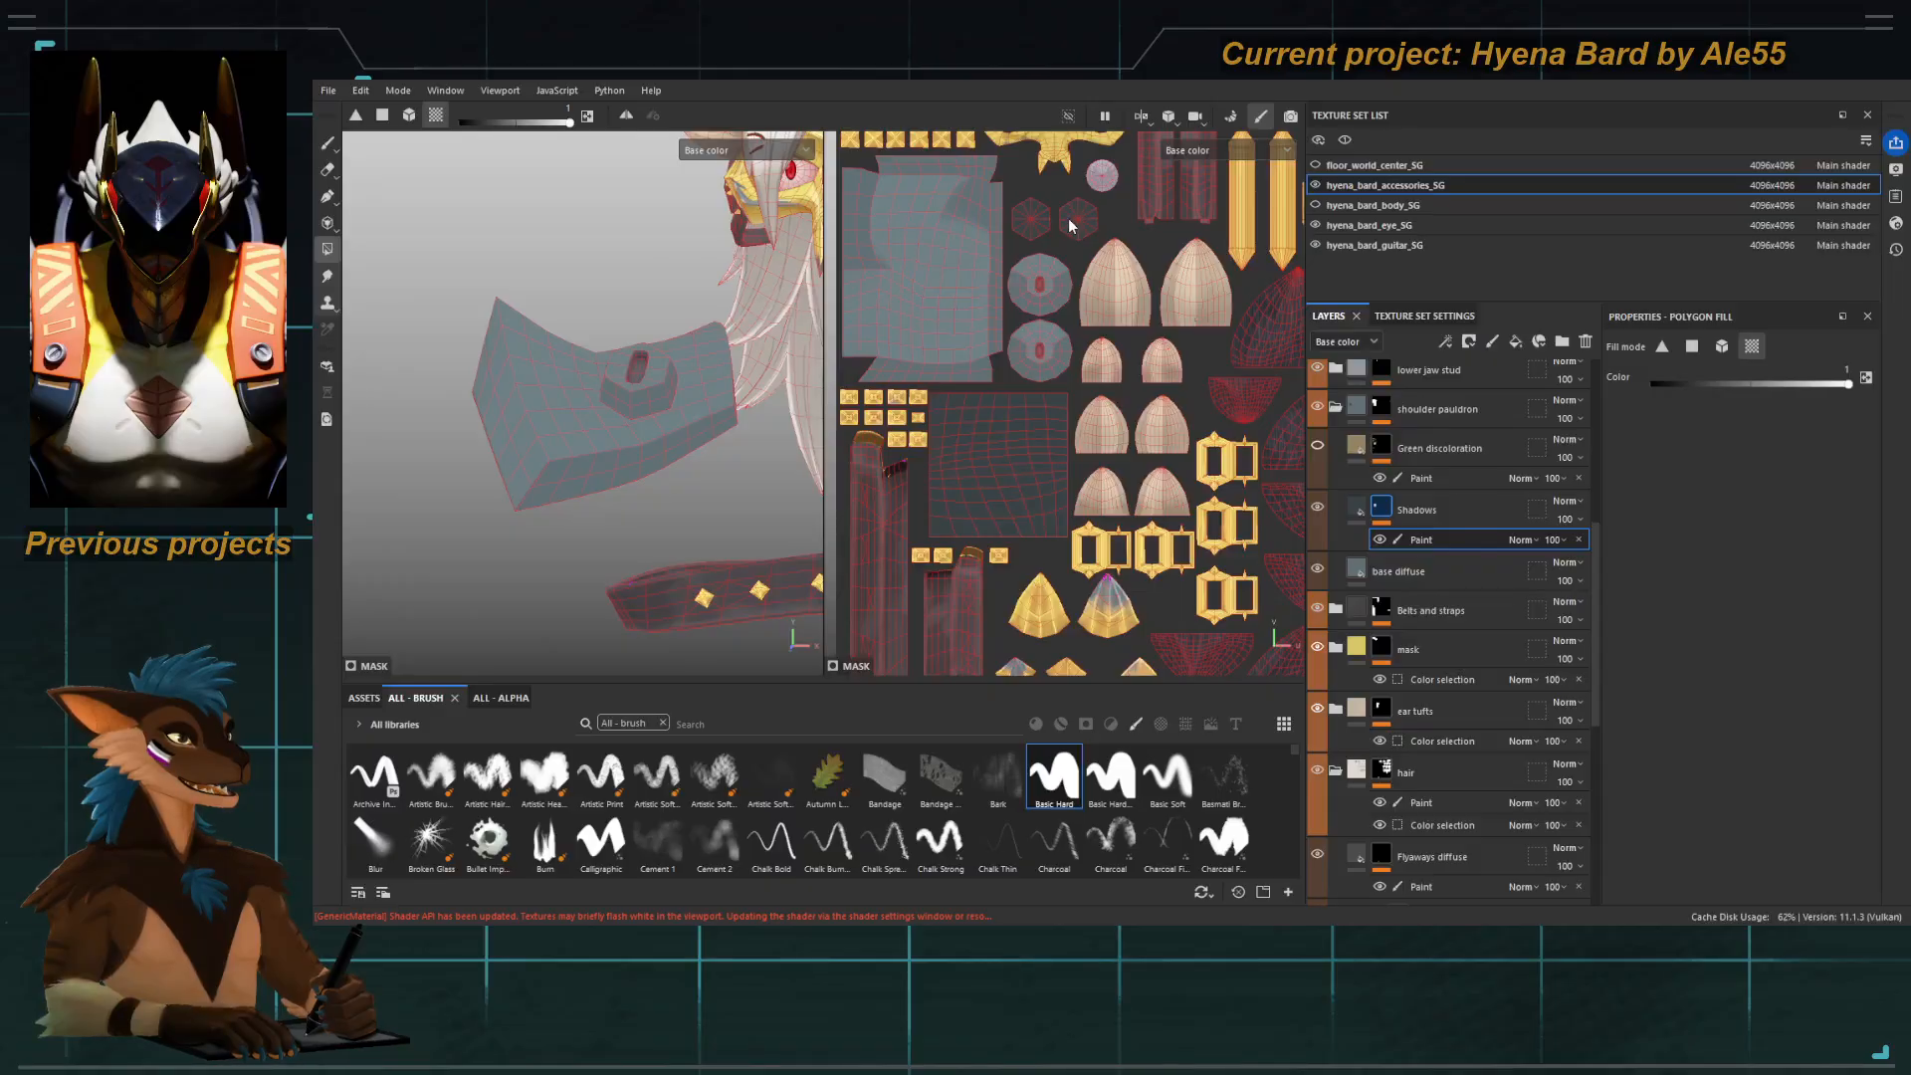
pyautogui.press('1')
# Duplicate the Shadows layer and rename the copy Highlights.
pyautogui.keyDown('alt'); pyautogui.moveTo(719, 363); pyautogui.dragTo(623, 349); pyautogui.keyUp('alt')
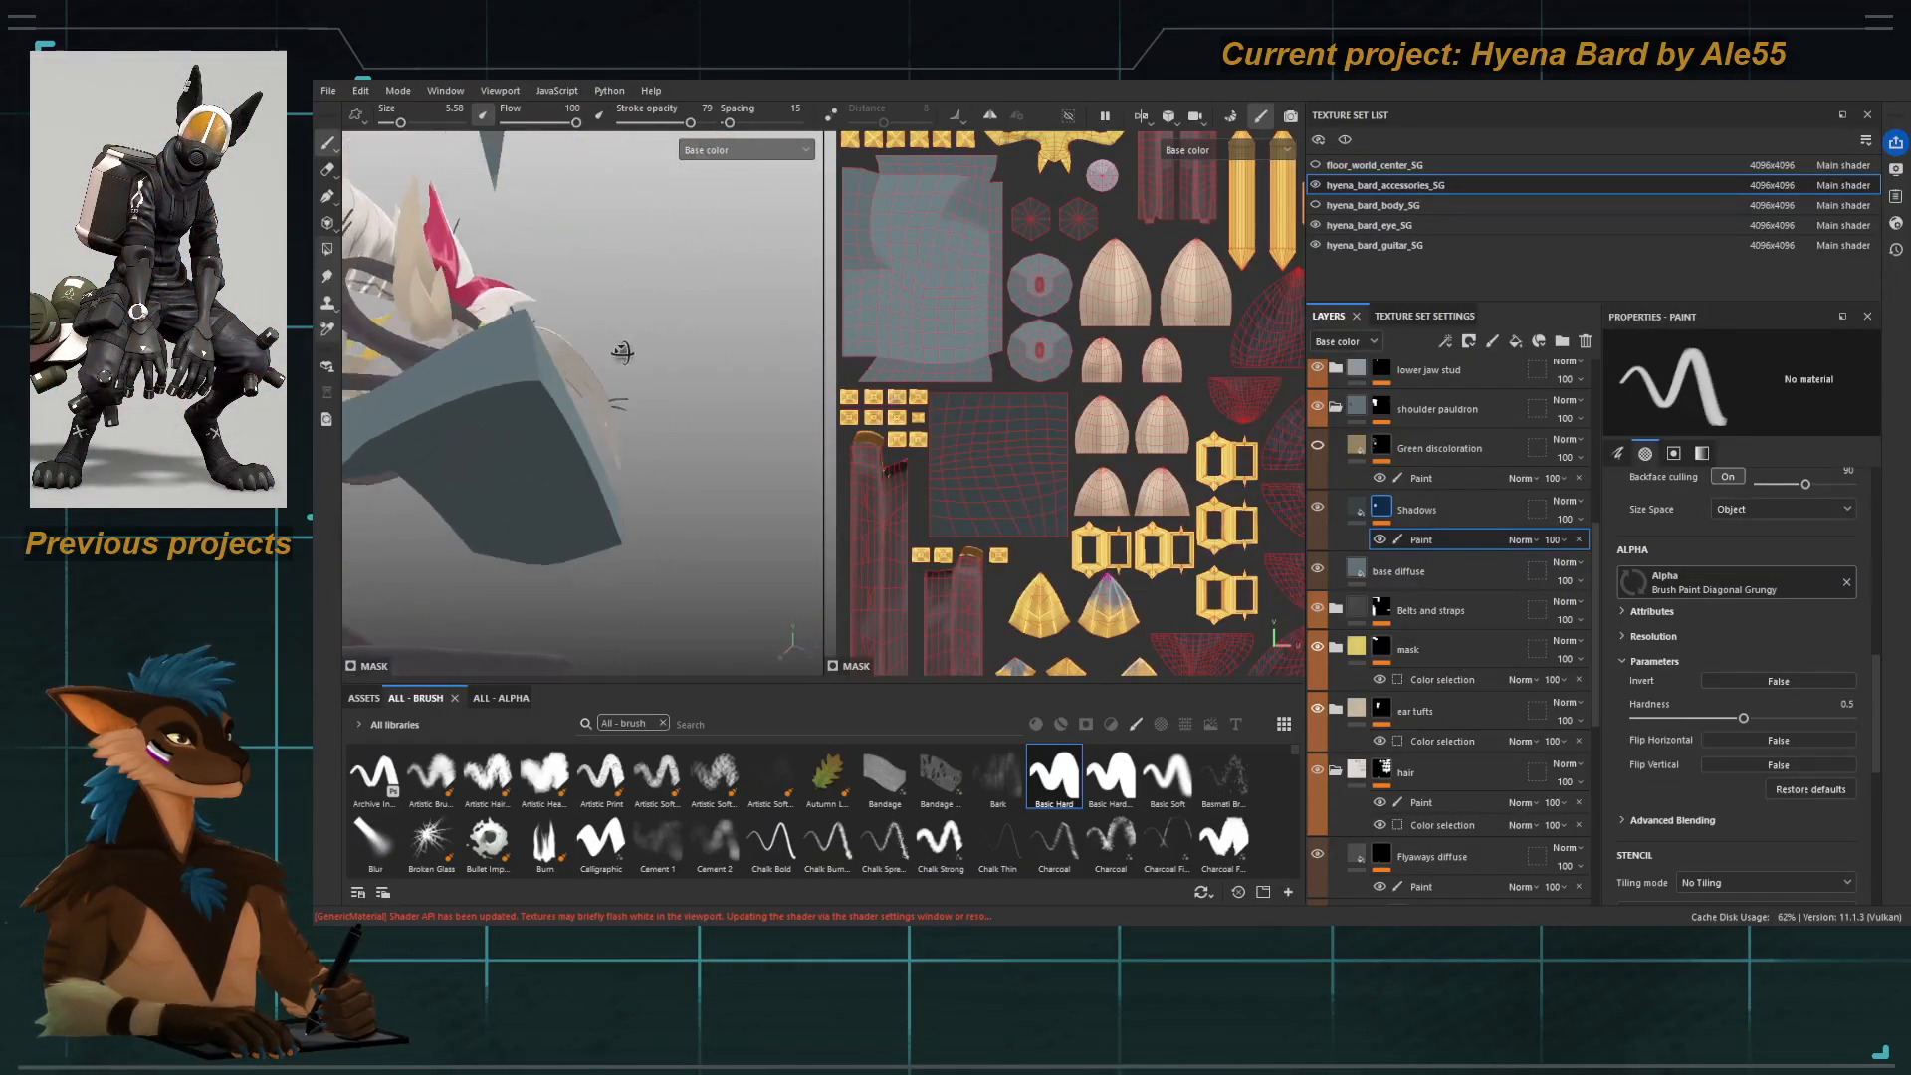
pyautogui.moveTo(623, 349)
pyautogui.keyDown('alt'); pyautogui.mouseDown(button='middle')
pyautogui.moveTo(531, 366)
pyautogui.moveTo(637, 324)
pyautogui.mouseUp(button='middle'); pyautogui.keyUp('alt')
pyautogui.moveTo(638, 324)
pyautogui.keyDown('alt'); pyautogui.mouseDown()
pyautogui.moveTo(594, 256)
pyautogui.moveTo(678, 312)
pyautogui.moveTo(777, 328)
pyautogui.moveTo(726, 408)
pyautogui.moveTo(730, 479)
pyautogui.mouseUp(); pyautogui.keyUp('alt')
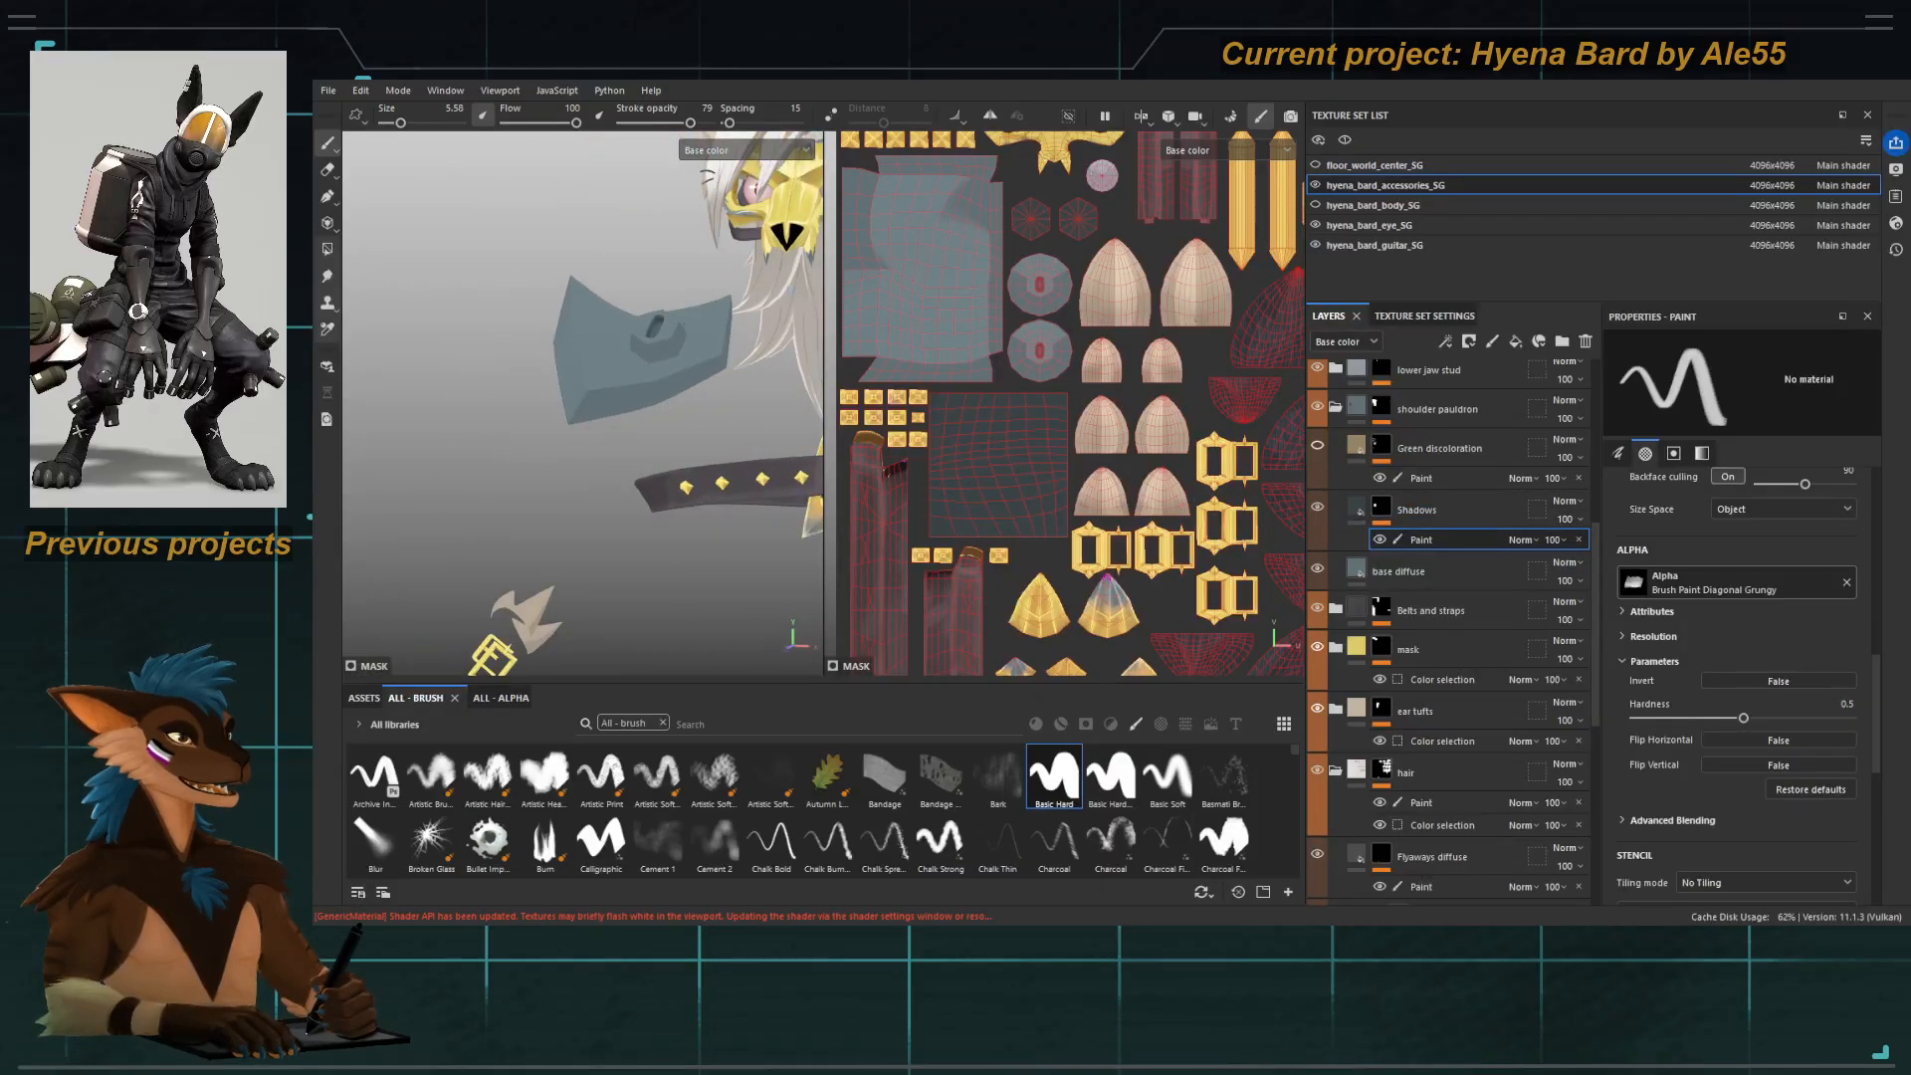
pyautogui.keyDown('alt'); pyautogui.moveTo(797, 368); pyautogui.dragTo(625, 398); pyautogui.keyUp('alt')
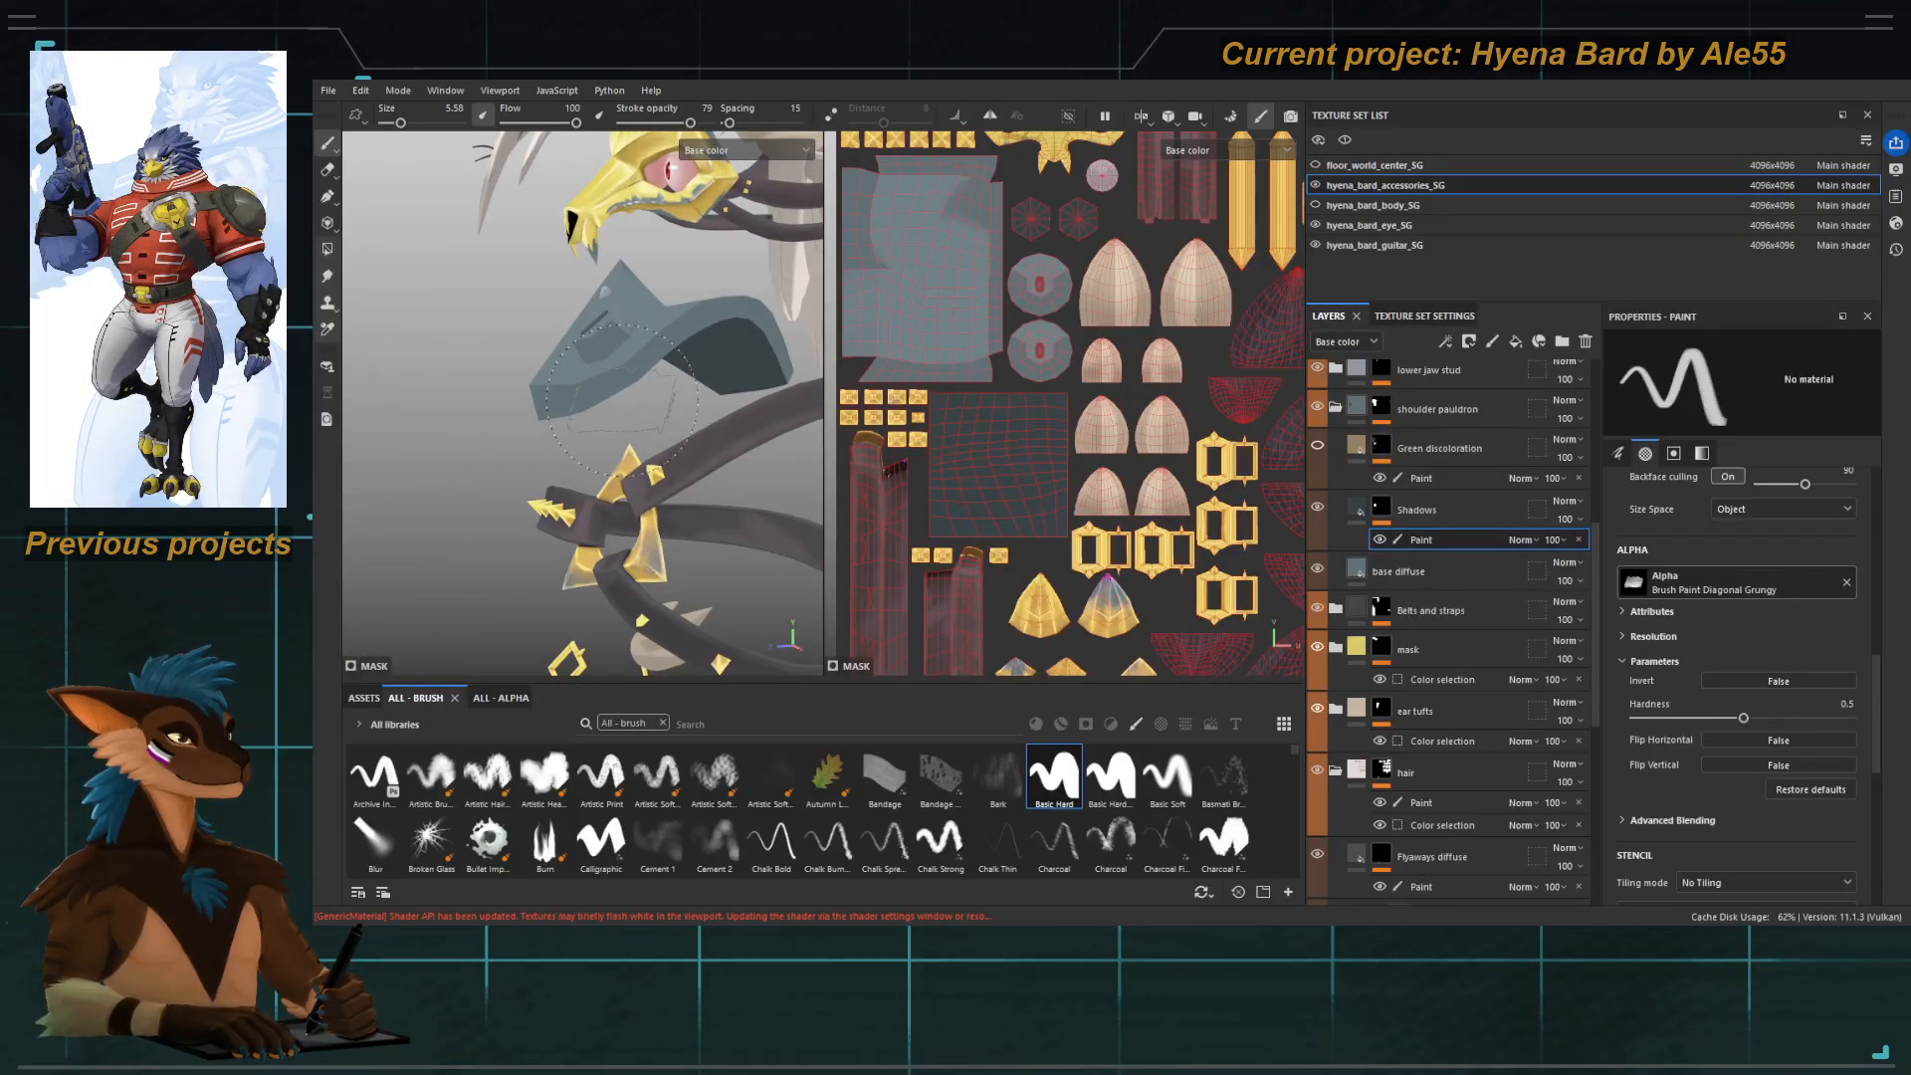
pyautogui.keyDown('alt'); pyautogui.moveTo(597, 214); pyautogui.dragTo(617, 265, button='middle'); pyautogui.keyUp('alt')
pyautogui.moveTo(617, 278)
pyautogui.keyDown('alt'); pyautogui.mouseDown()
pyautogui.moveTo(687, 363)
pyautogui.moveTo(739, 389)
pyautogui.moveTo(603, 456)
pyautogui.moveTo(634, 380)
pyautogui.mouseUp(); pyautogui.keyUp('alt')
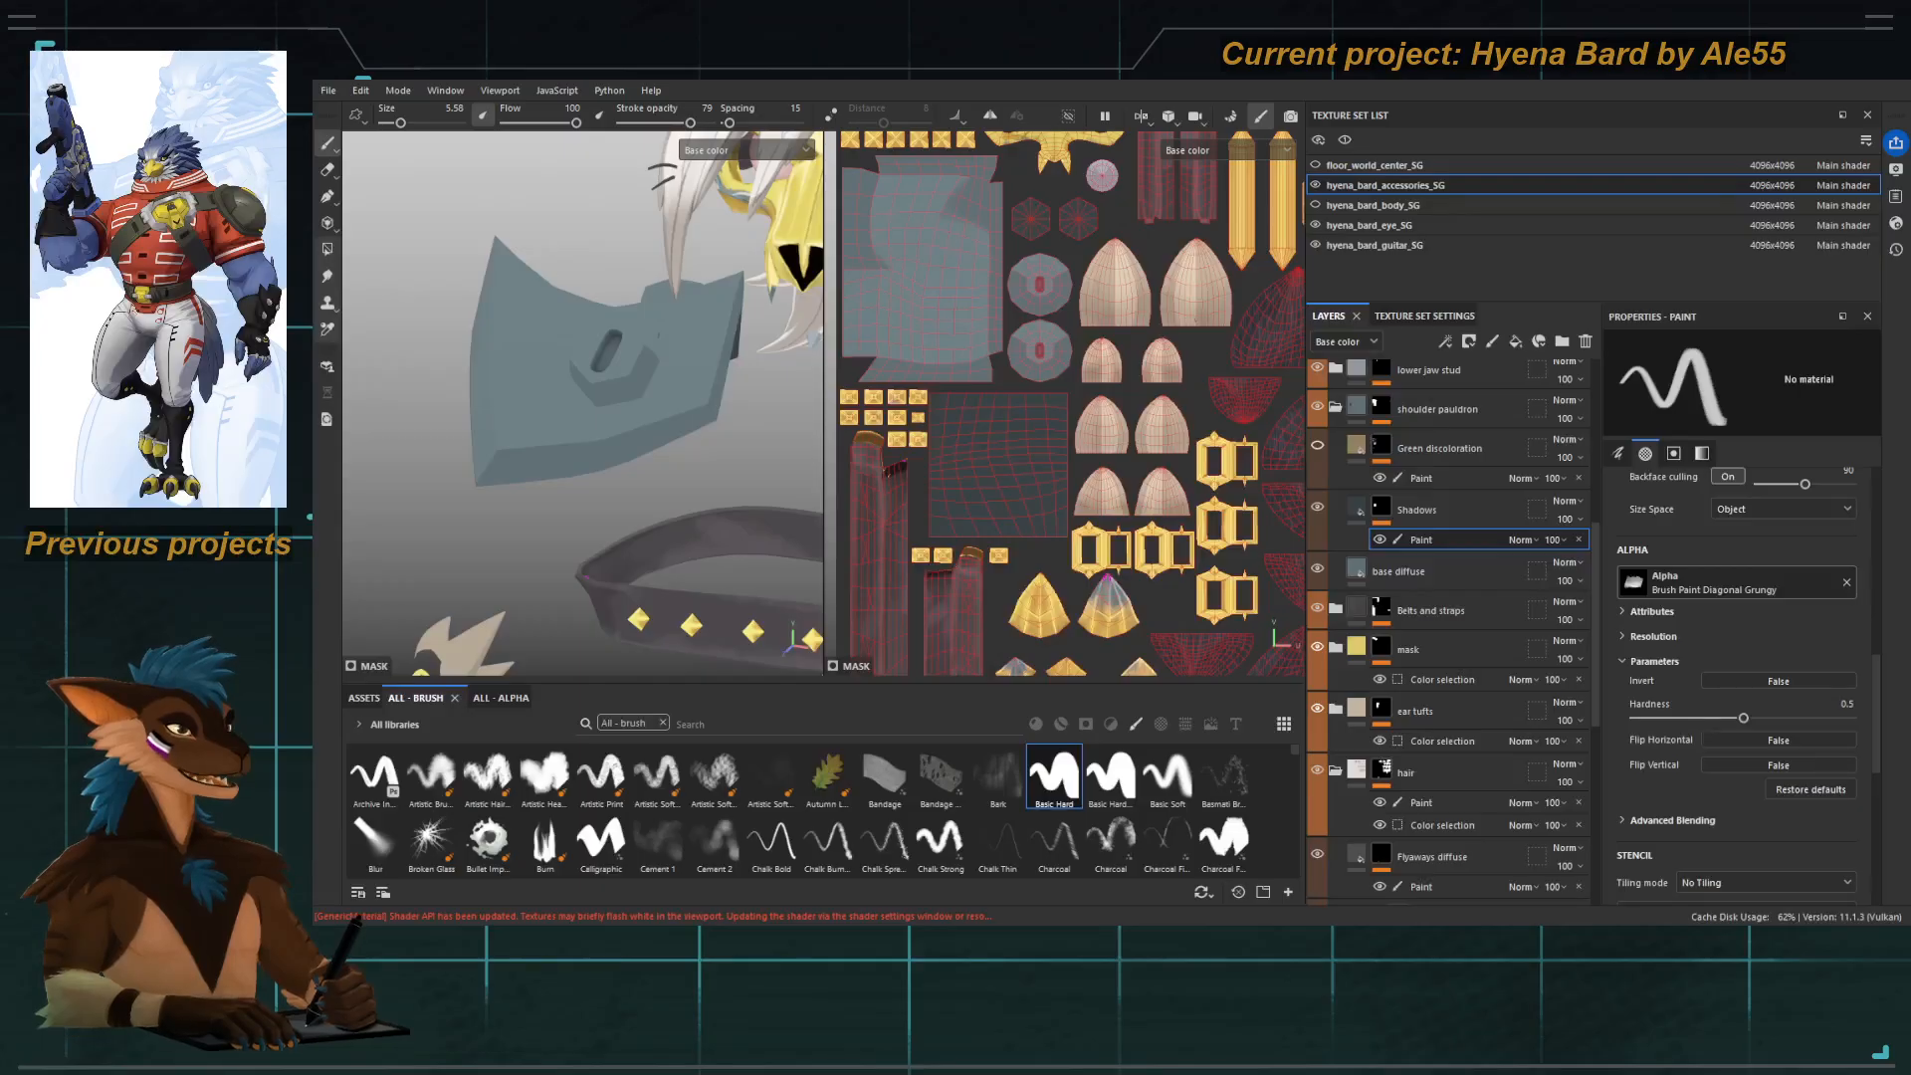
pyautogui.click(1481, 512)
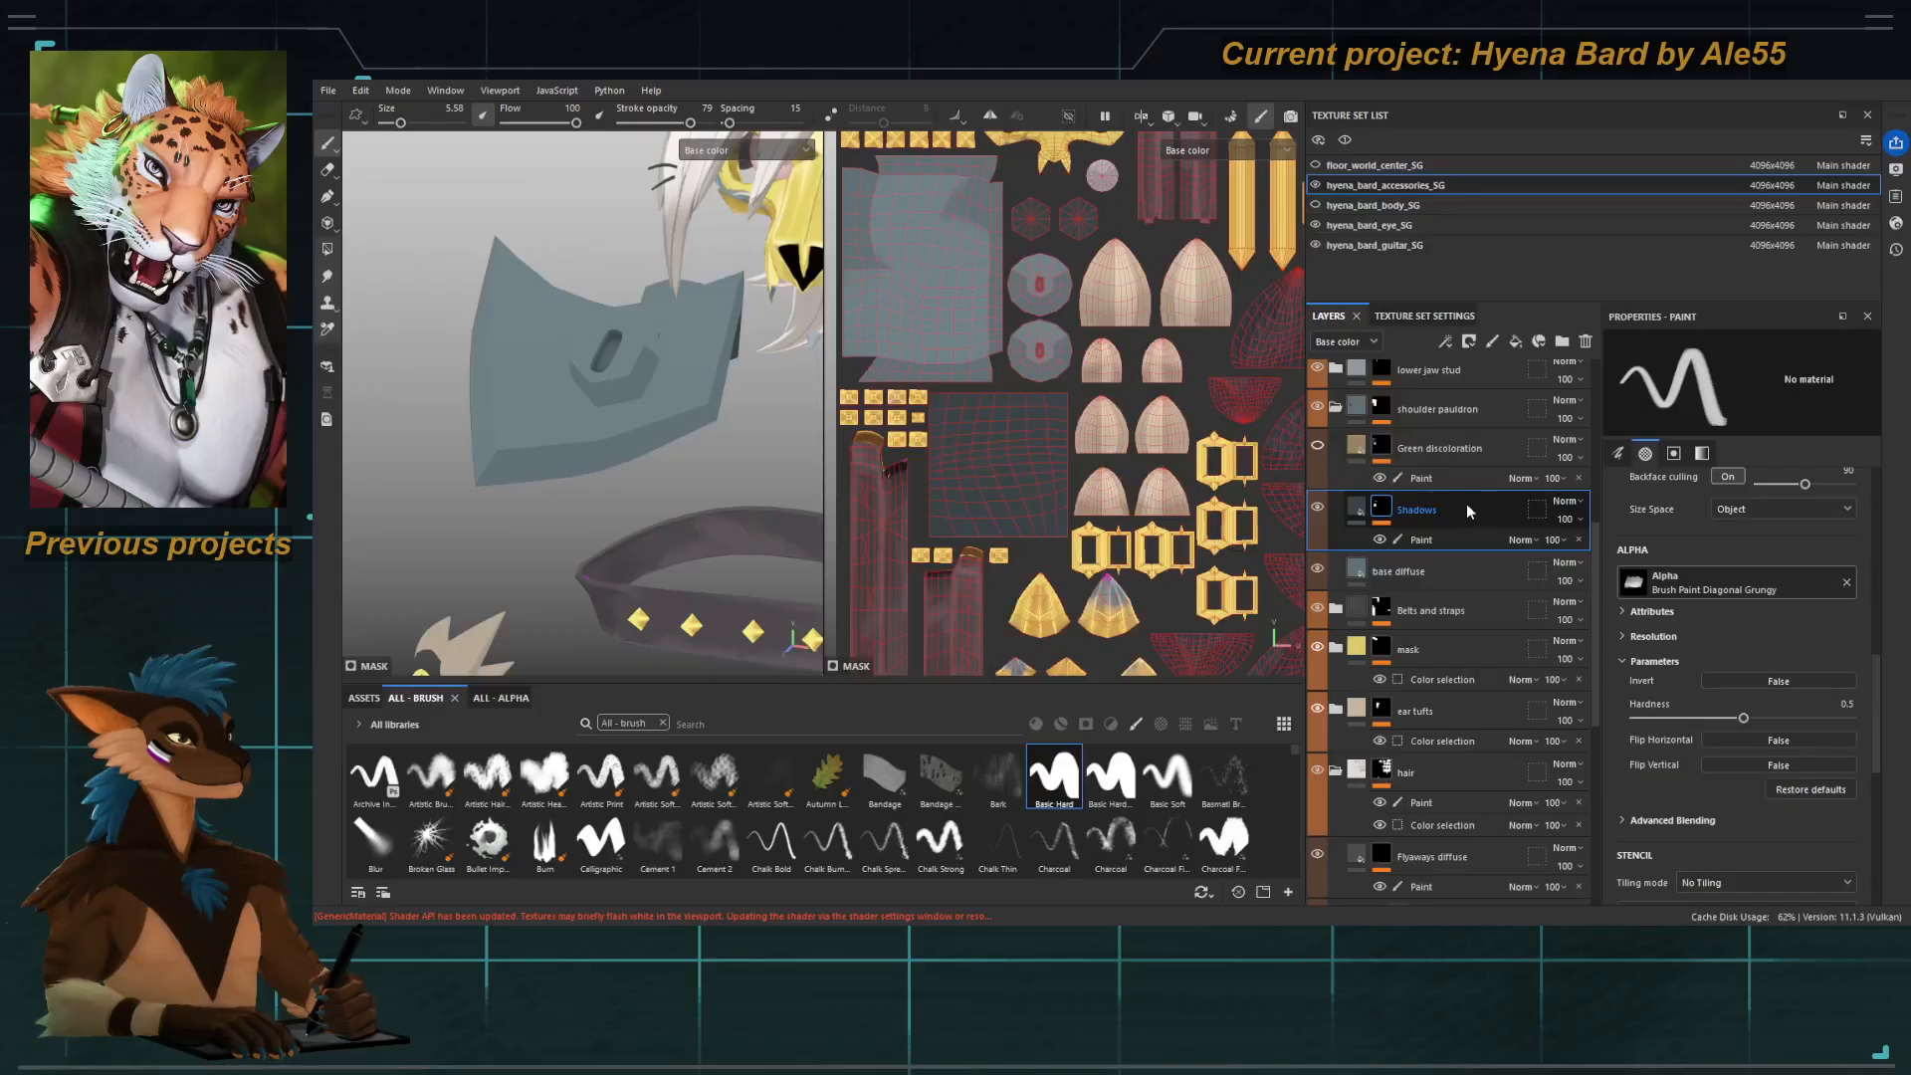
pyautogui.hotkey('ctrl', 'd')
pyautogui.doubleClick(1434, 510)
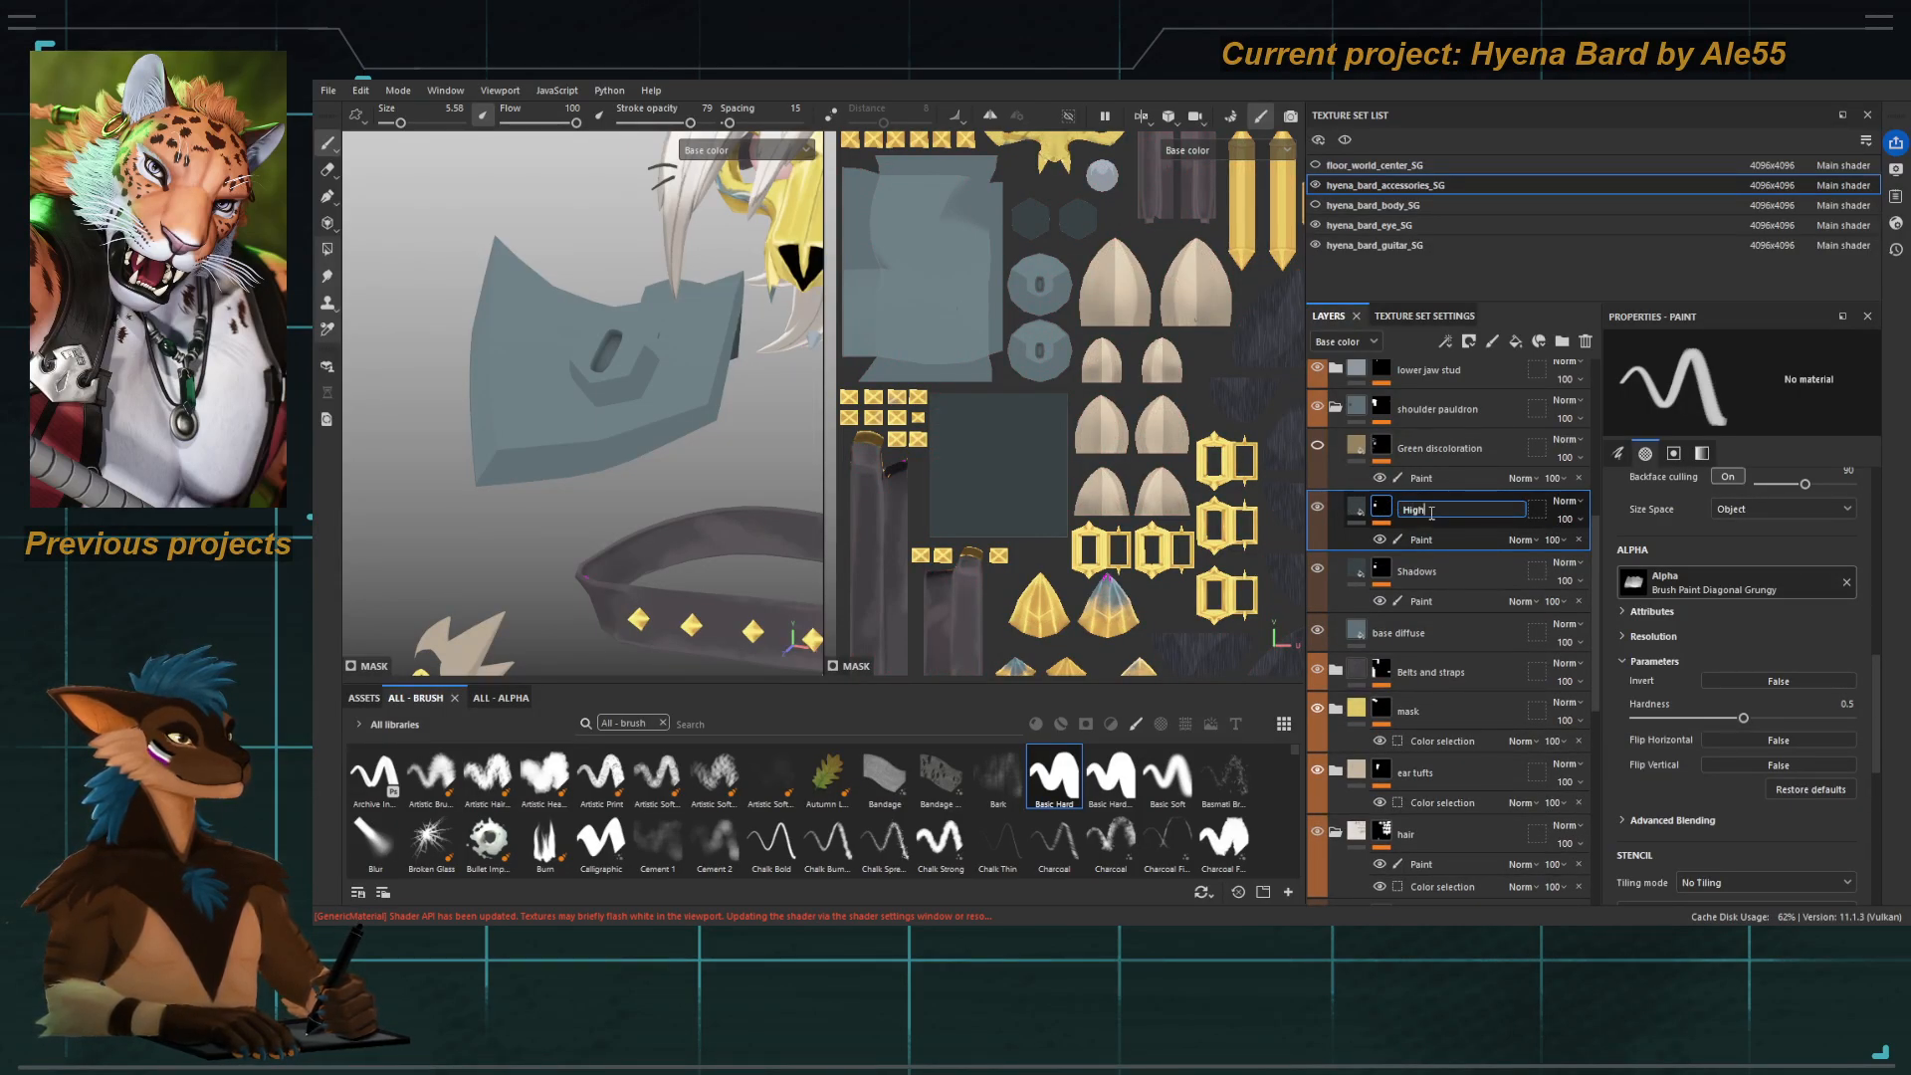
pyautogui.write('Highlights')
pyautogui.press('Return')
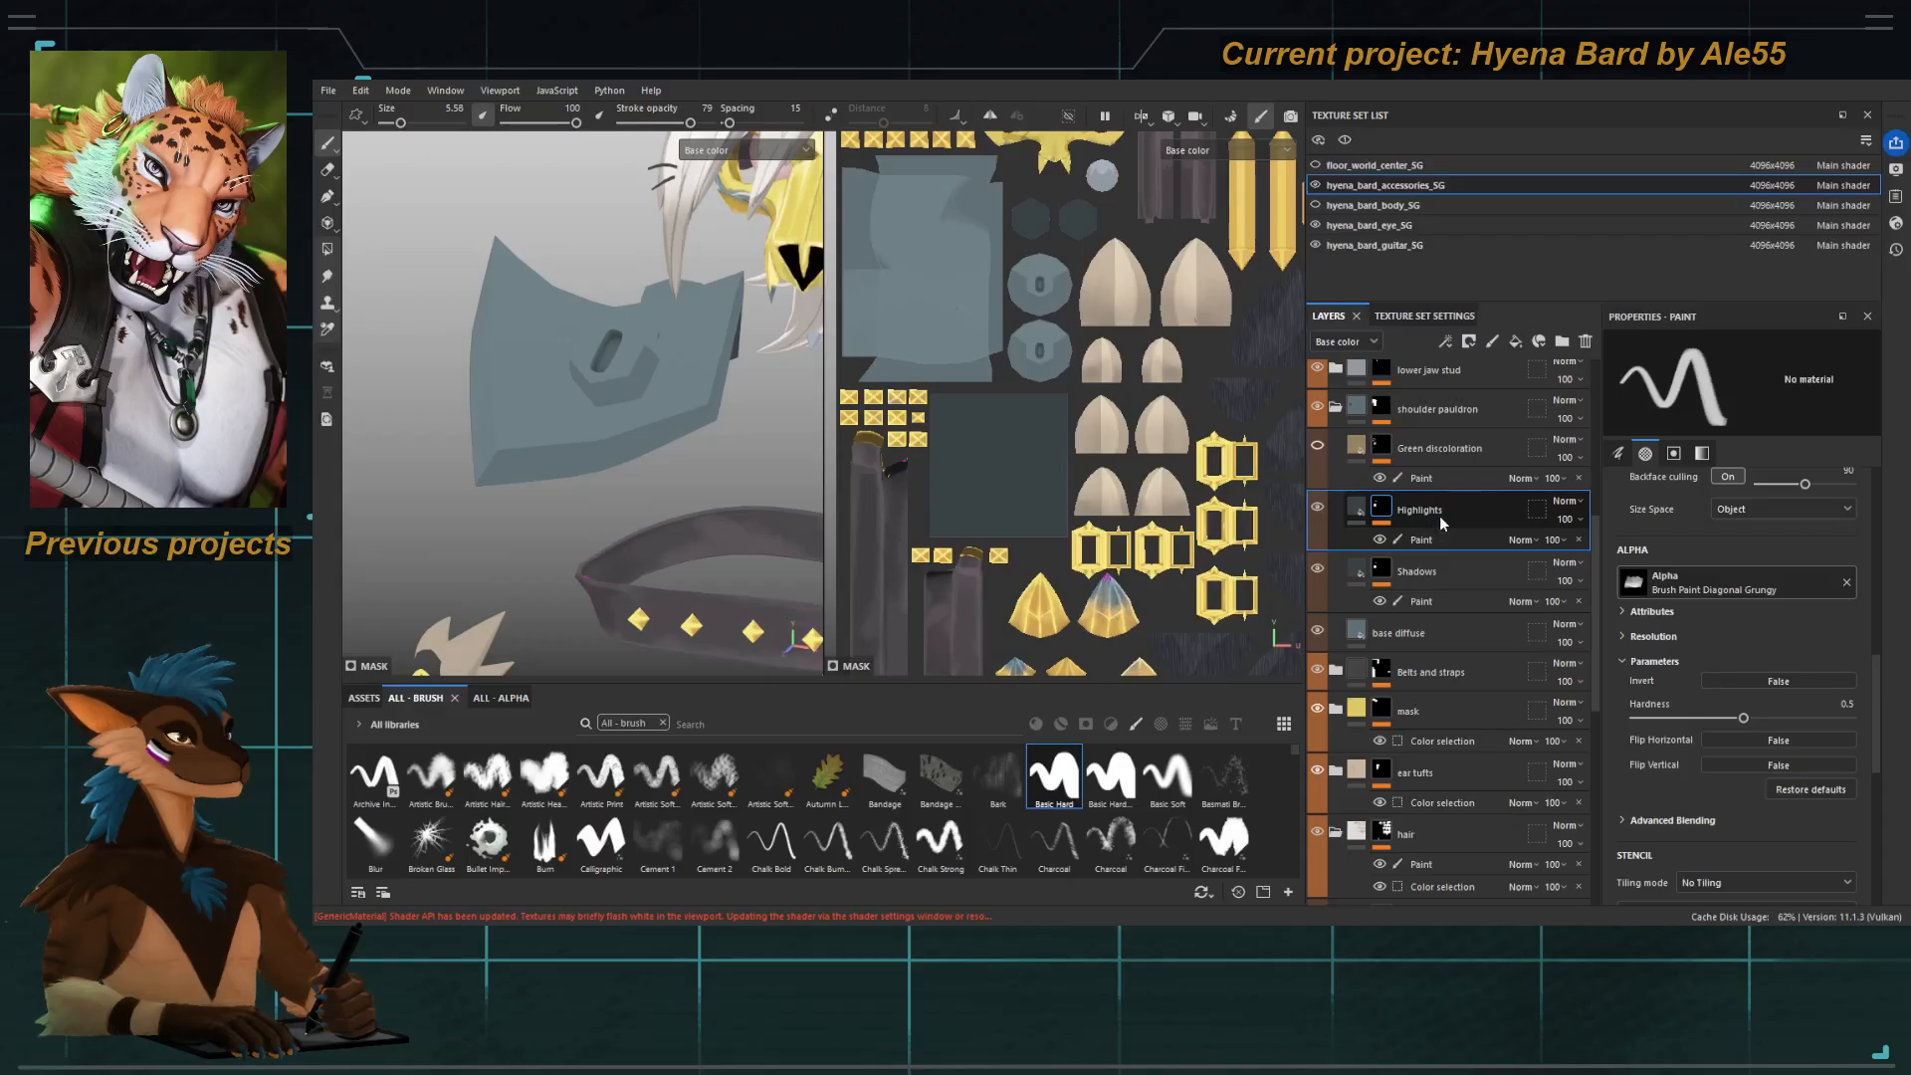
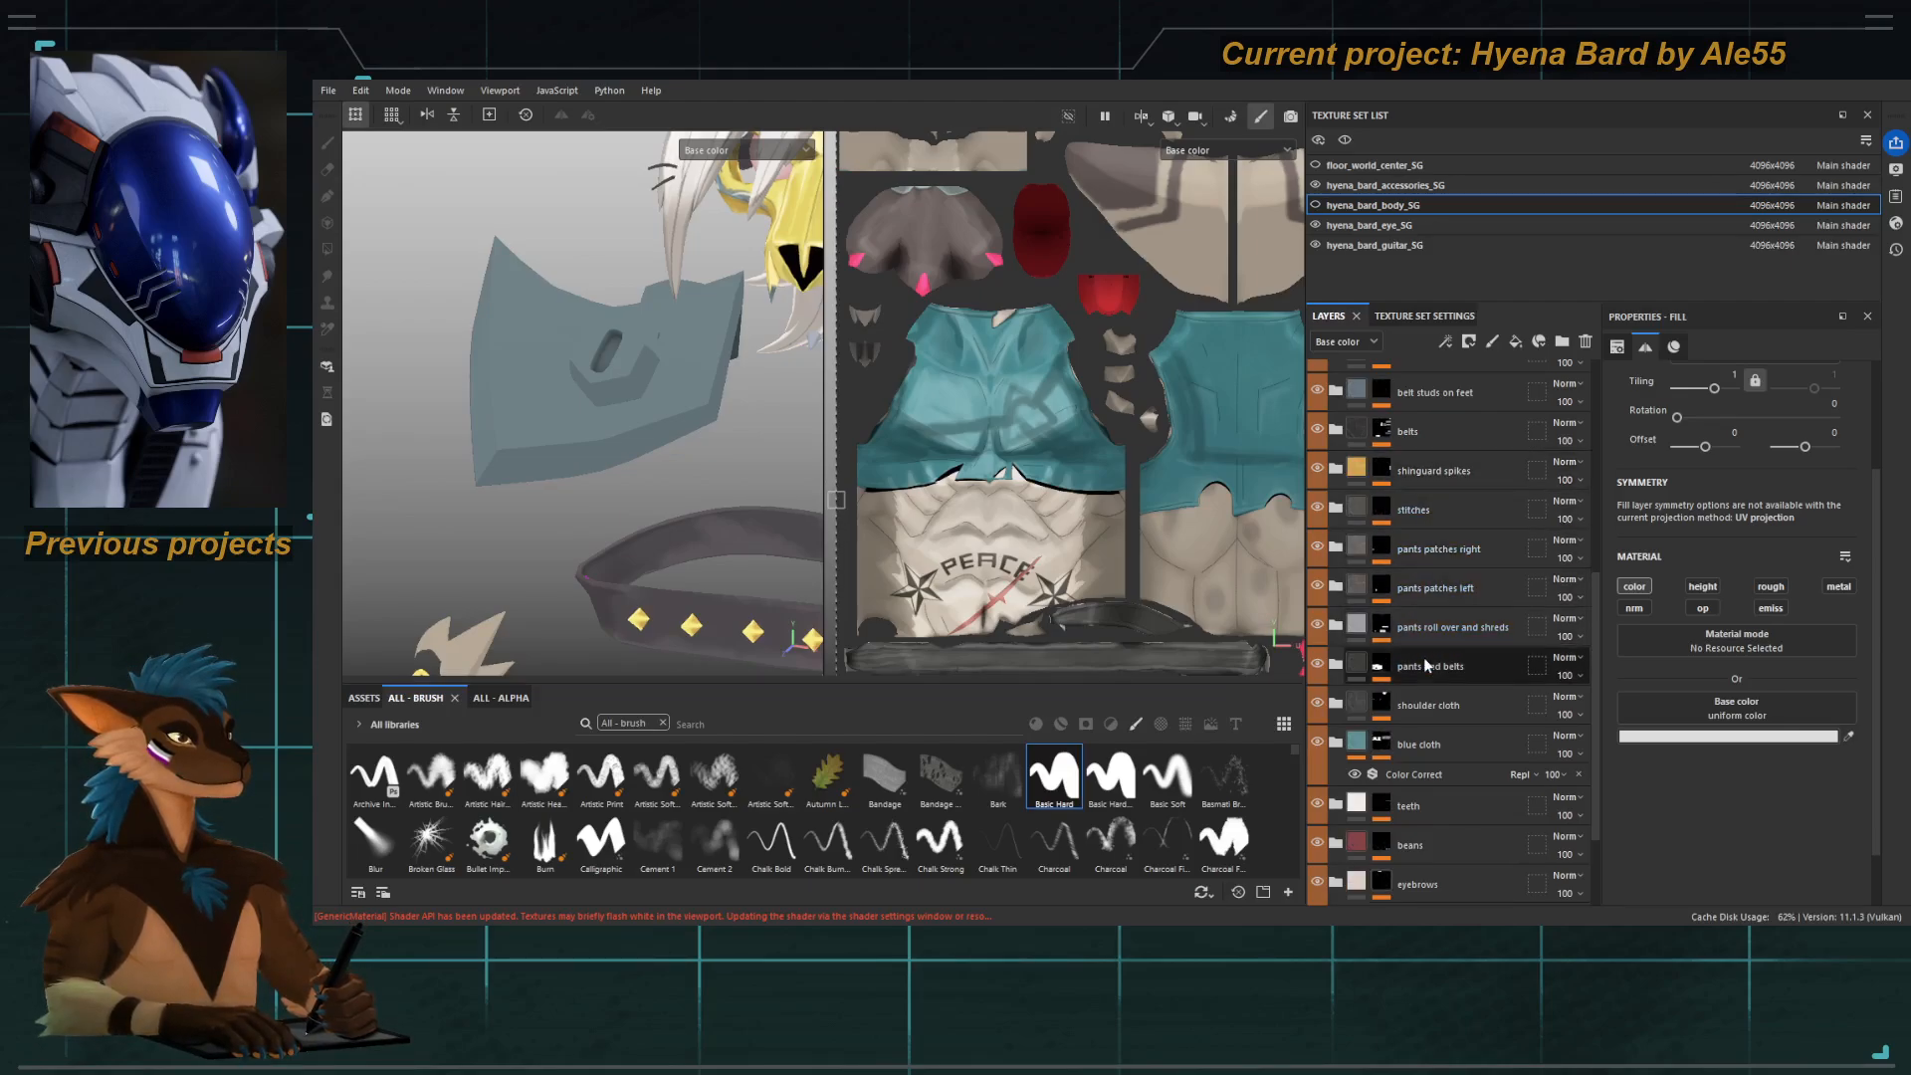
# Examine the blue cloth and belts folders in the hyena_bard_body_SG texture set for their effect layers and blending modes.
pyautogui.scroll(-3, 1455, 679)
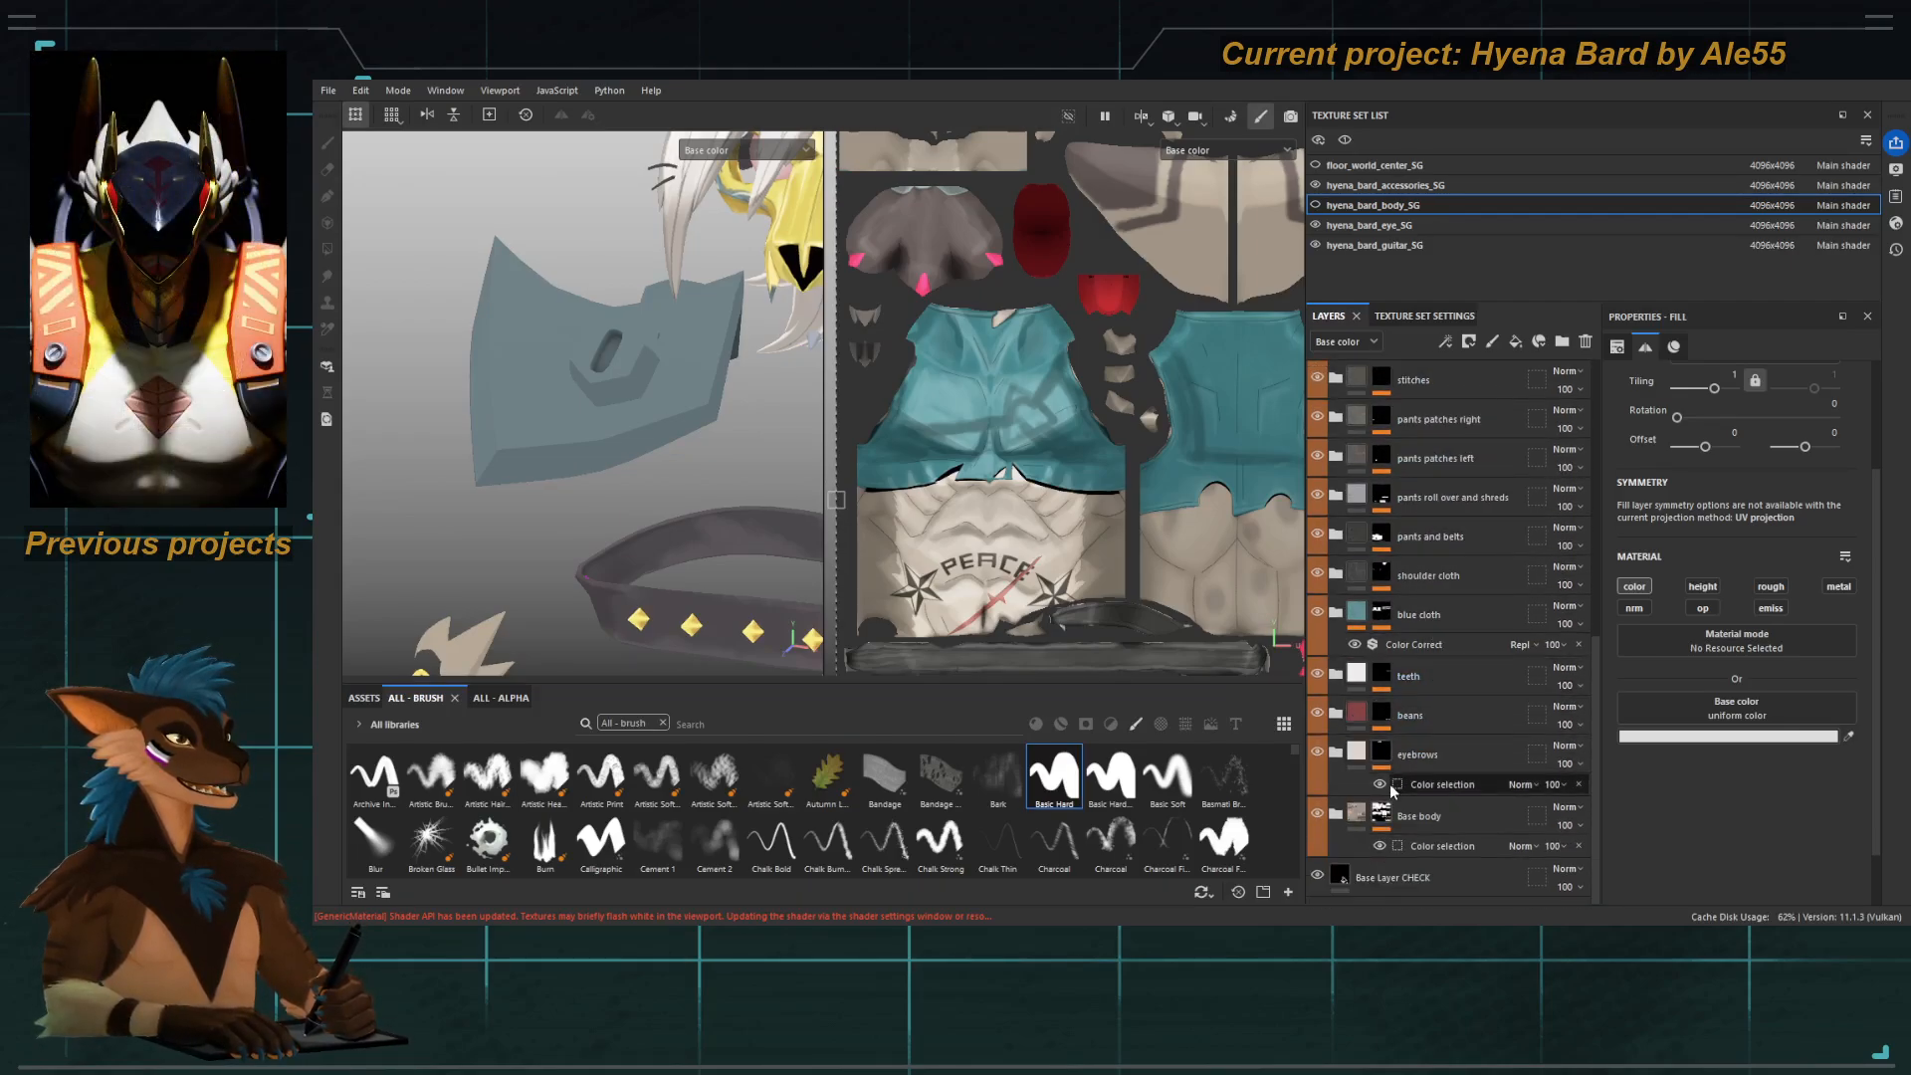
pyautogui.click(1335, 617)
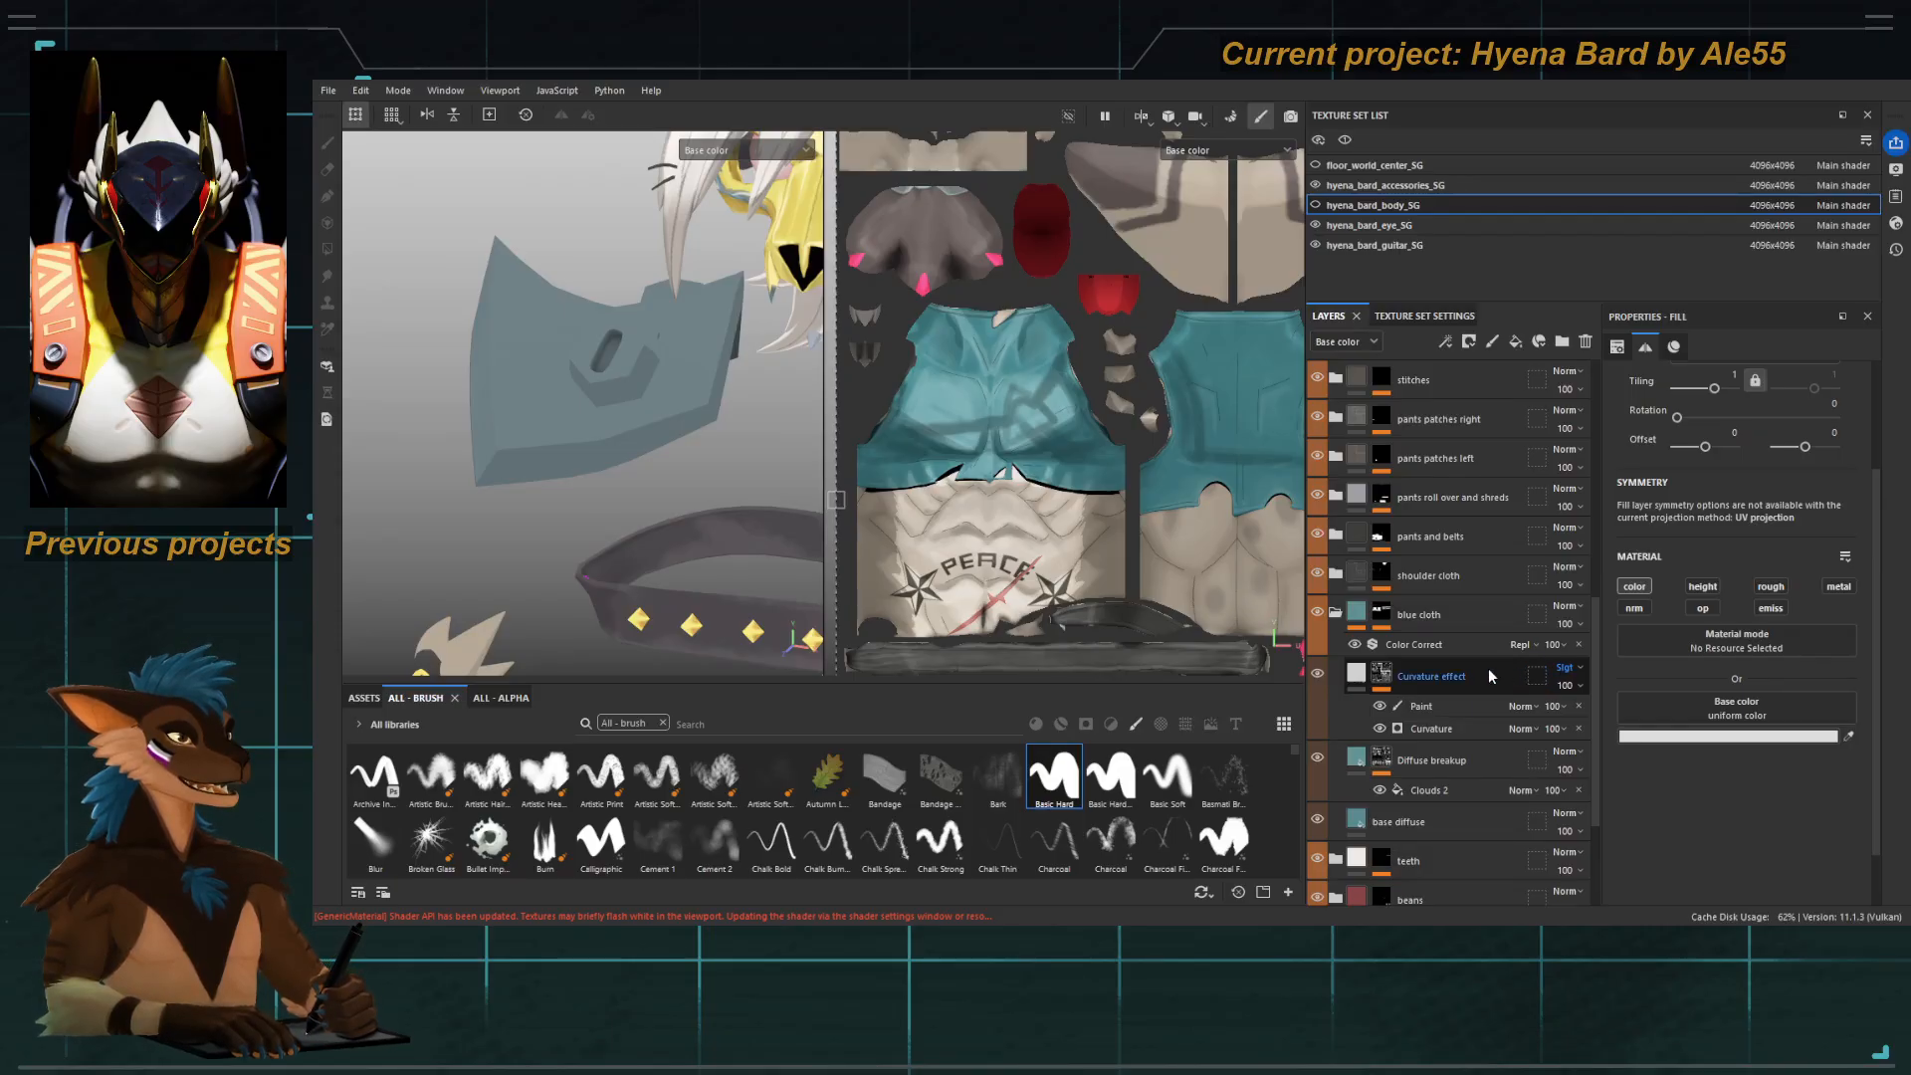
pyautogui.click(1336, 613)
pyautogui.scroll(1, 1369, 638)
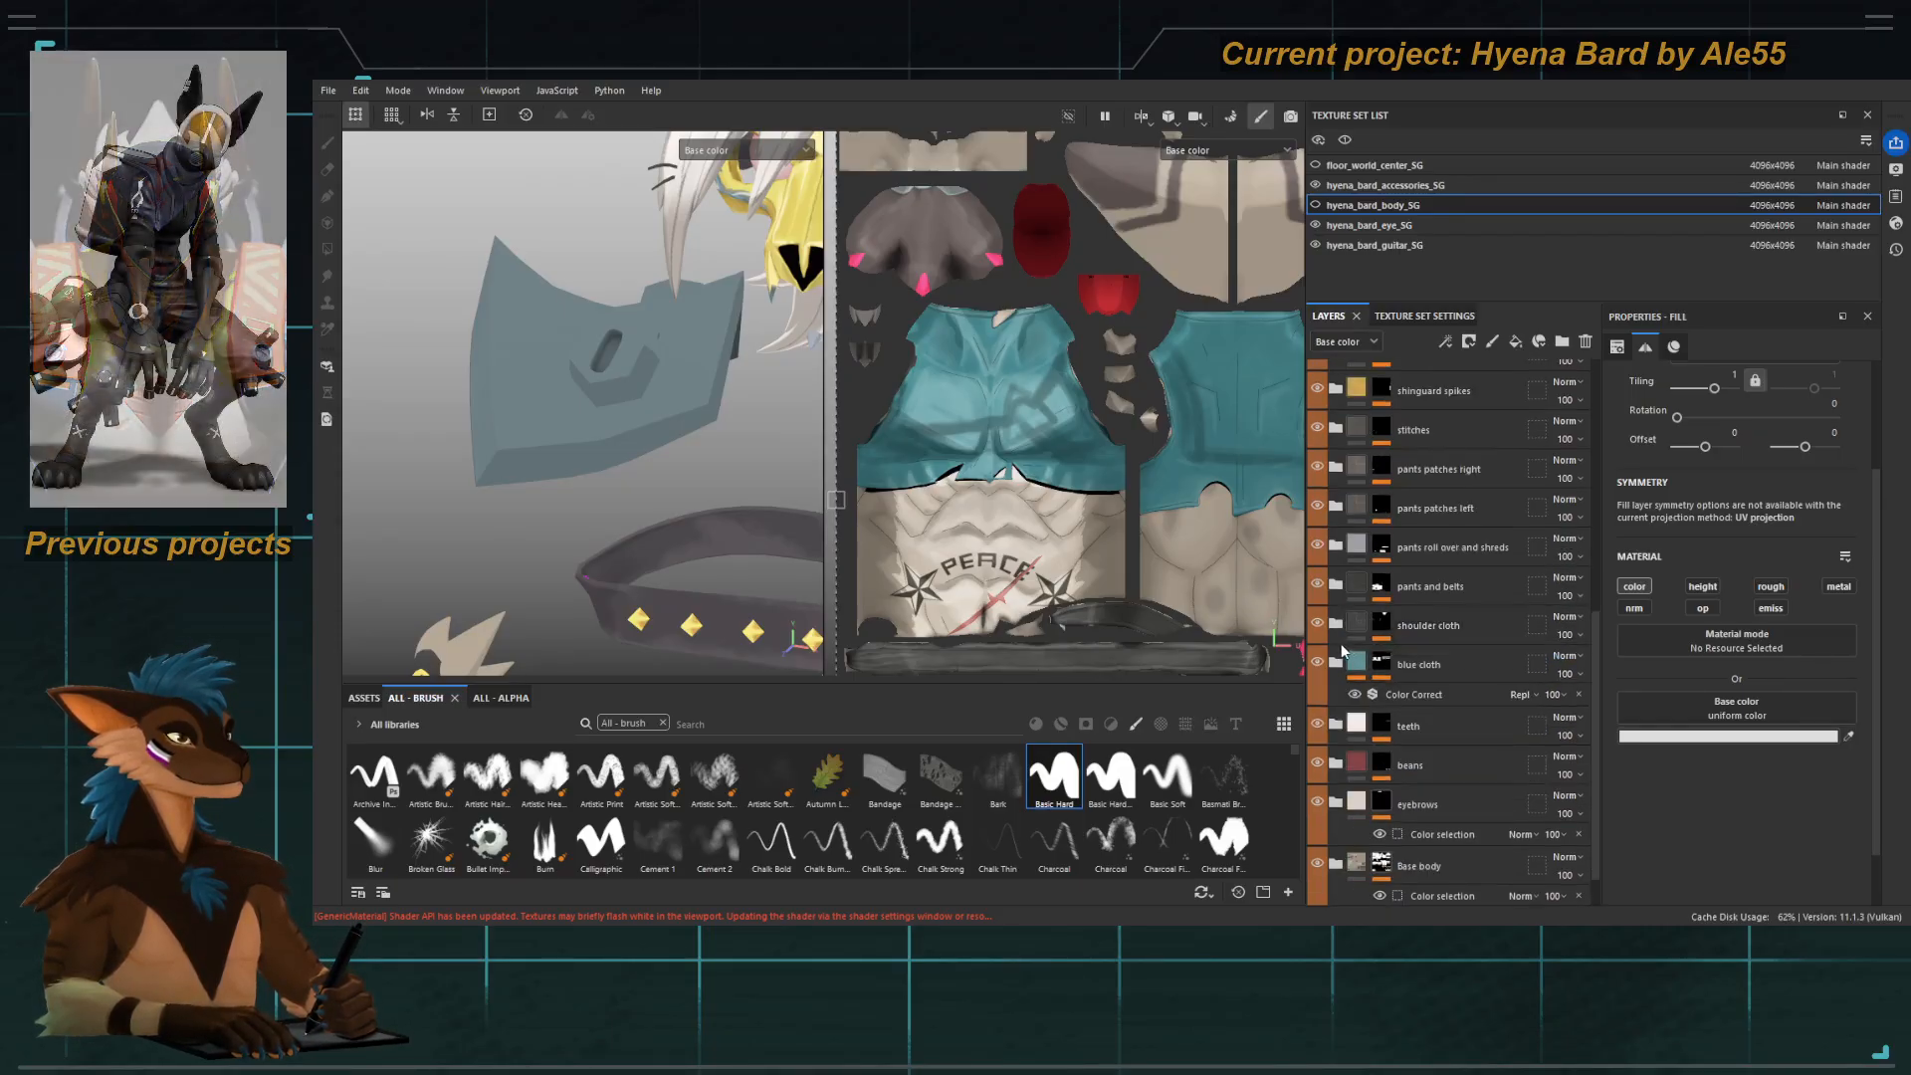
pyautogui.keyDown('alt'); pyautogui.moveTo(694, 556); pyautogui.dragTo(544, 403); pyautogui.keyUp('alt')
pyautogui.keyDown('alt'); pyautogui.moveTo(543, 404); pyautogui.dragTo(567, 490, button='middle'); pyautogui.keyUp('alt')
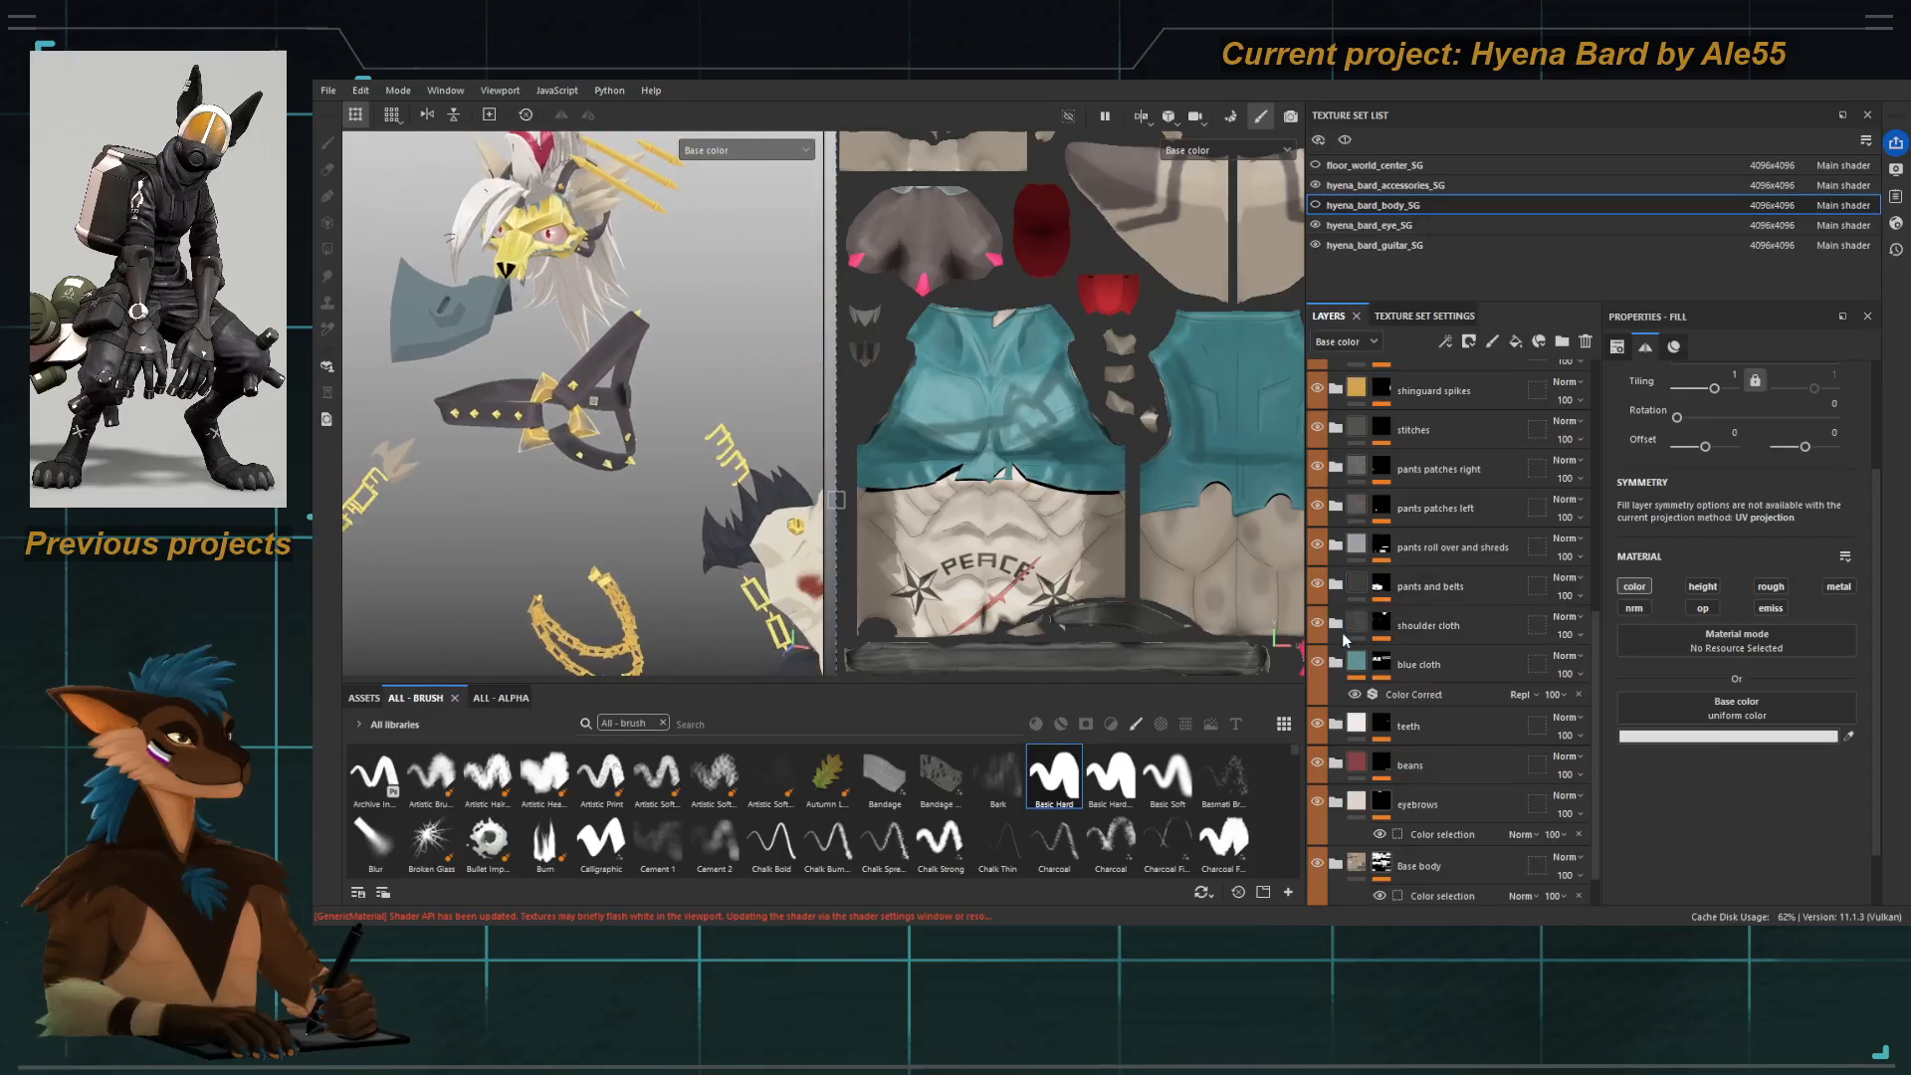
pyautogui.scroll(3, 1332, 525)
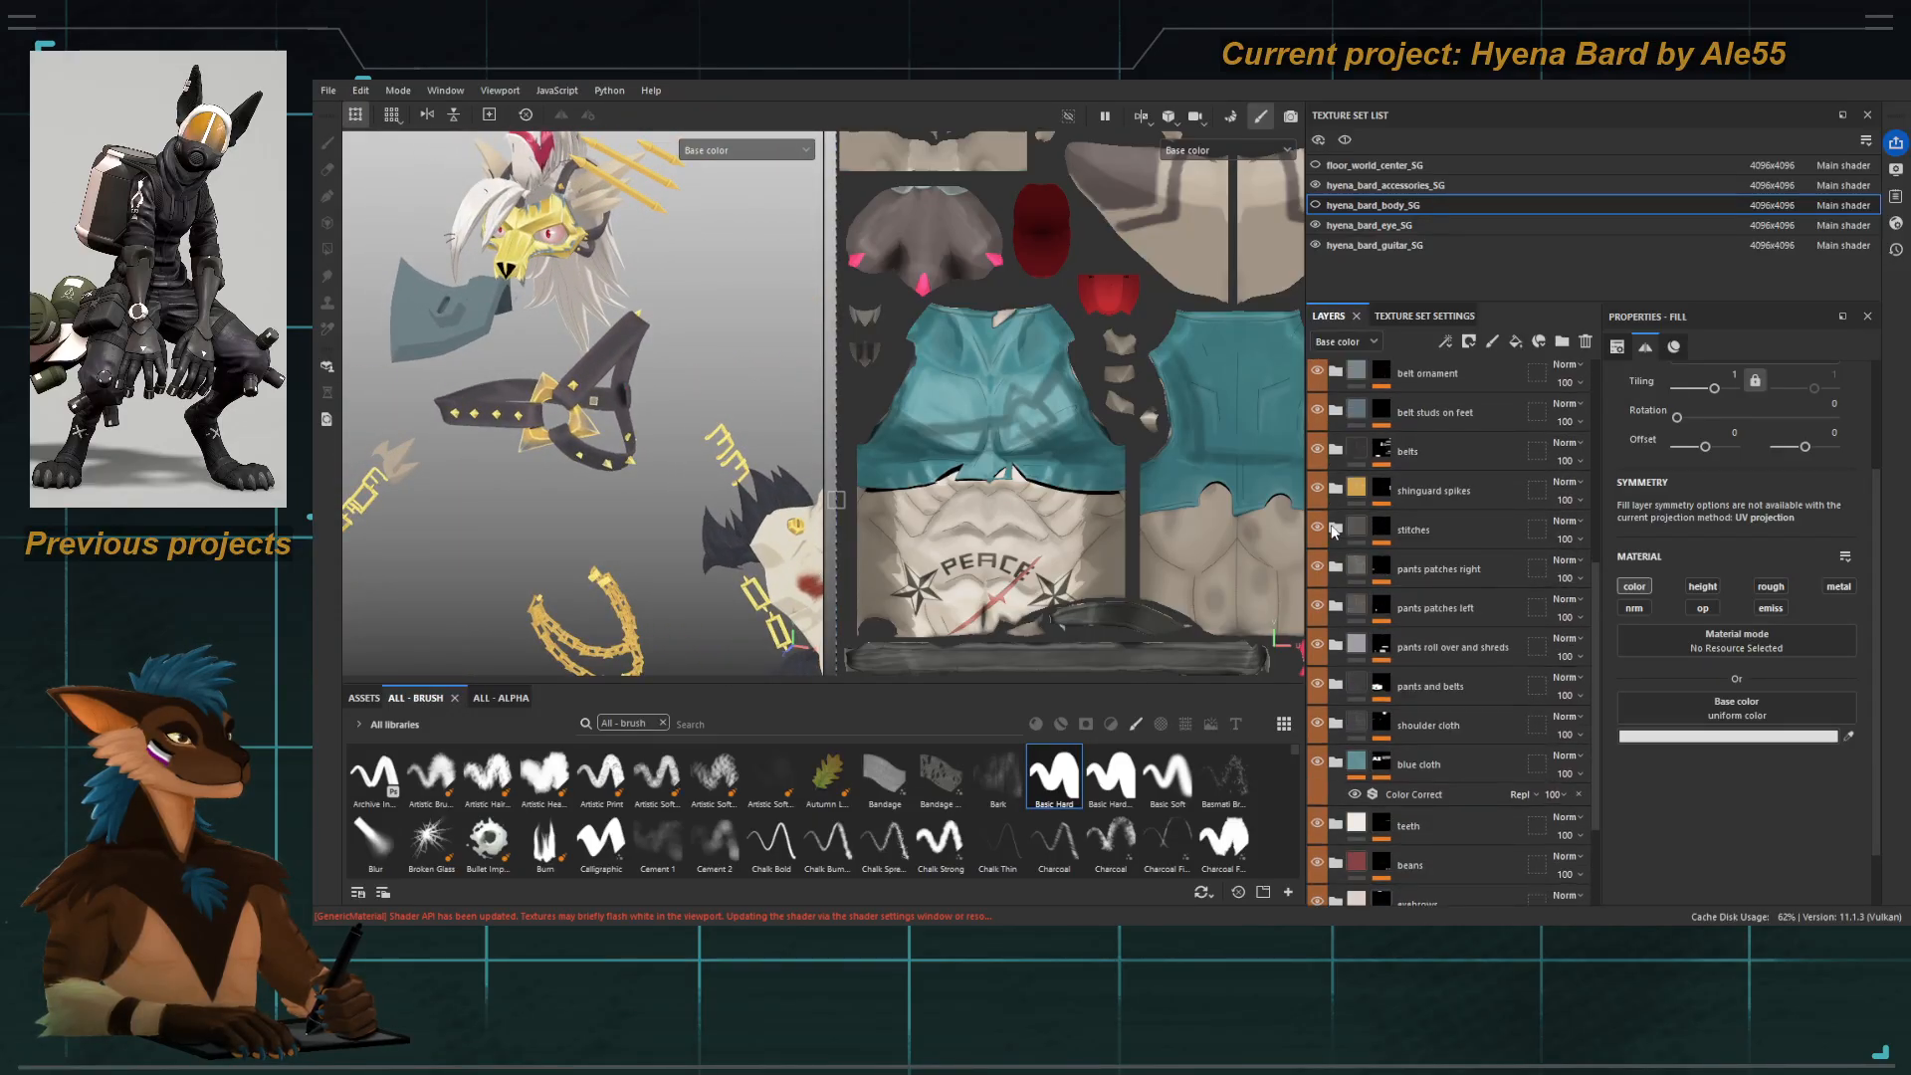
pyautogui.click(1335, 503)
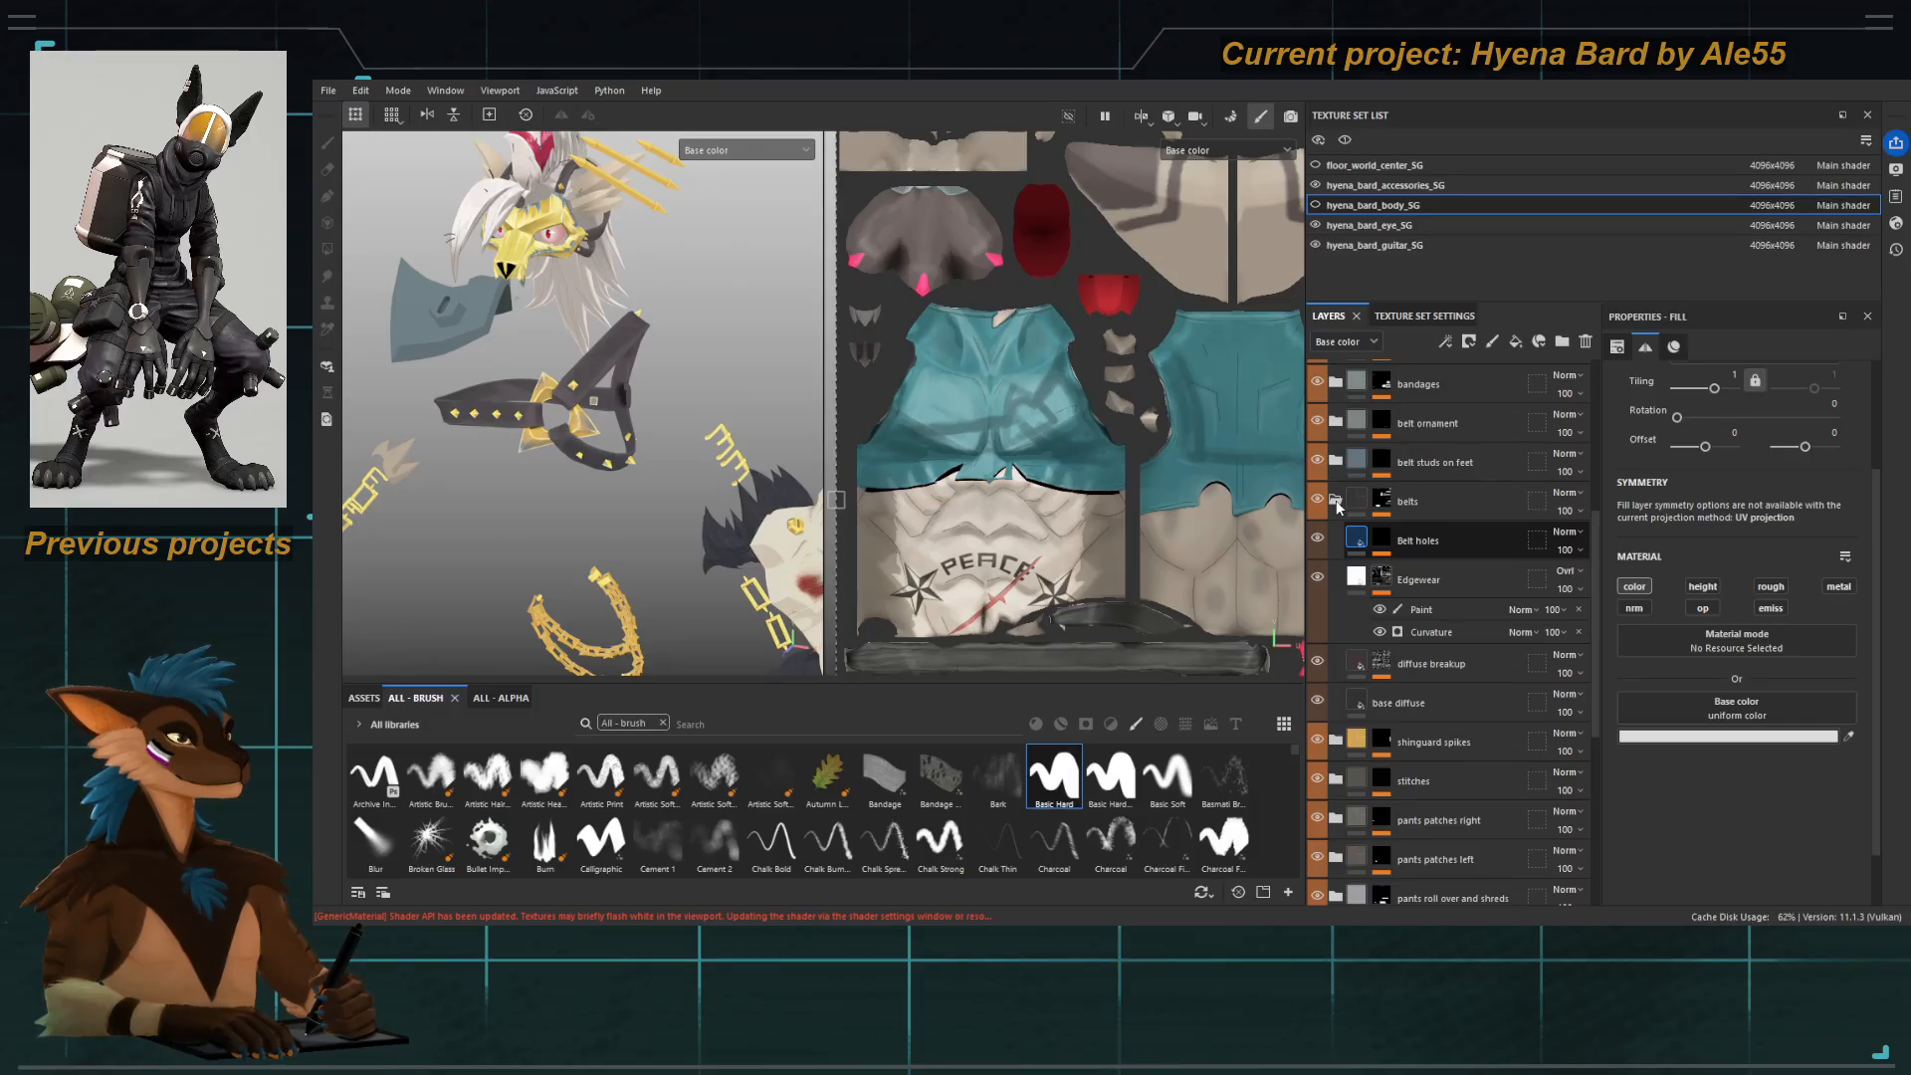
pyautogui.click(1336, 503)
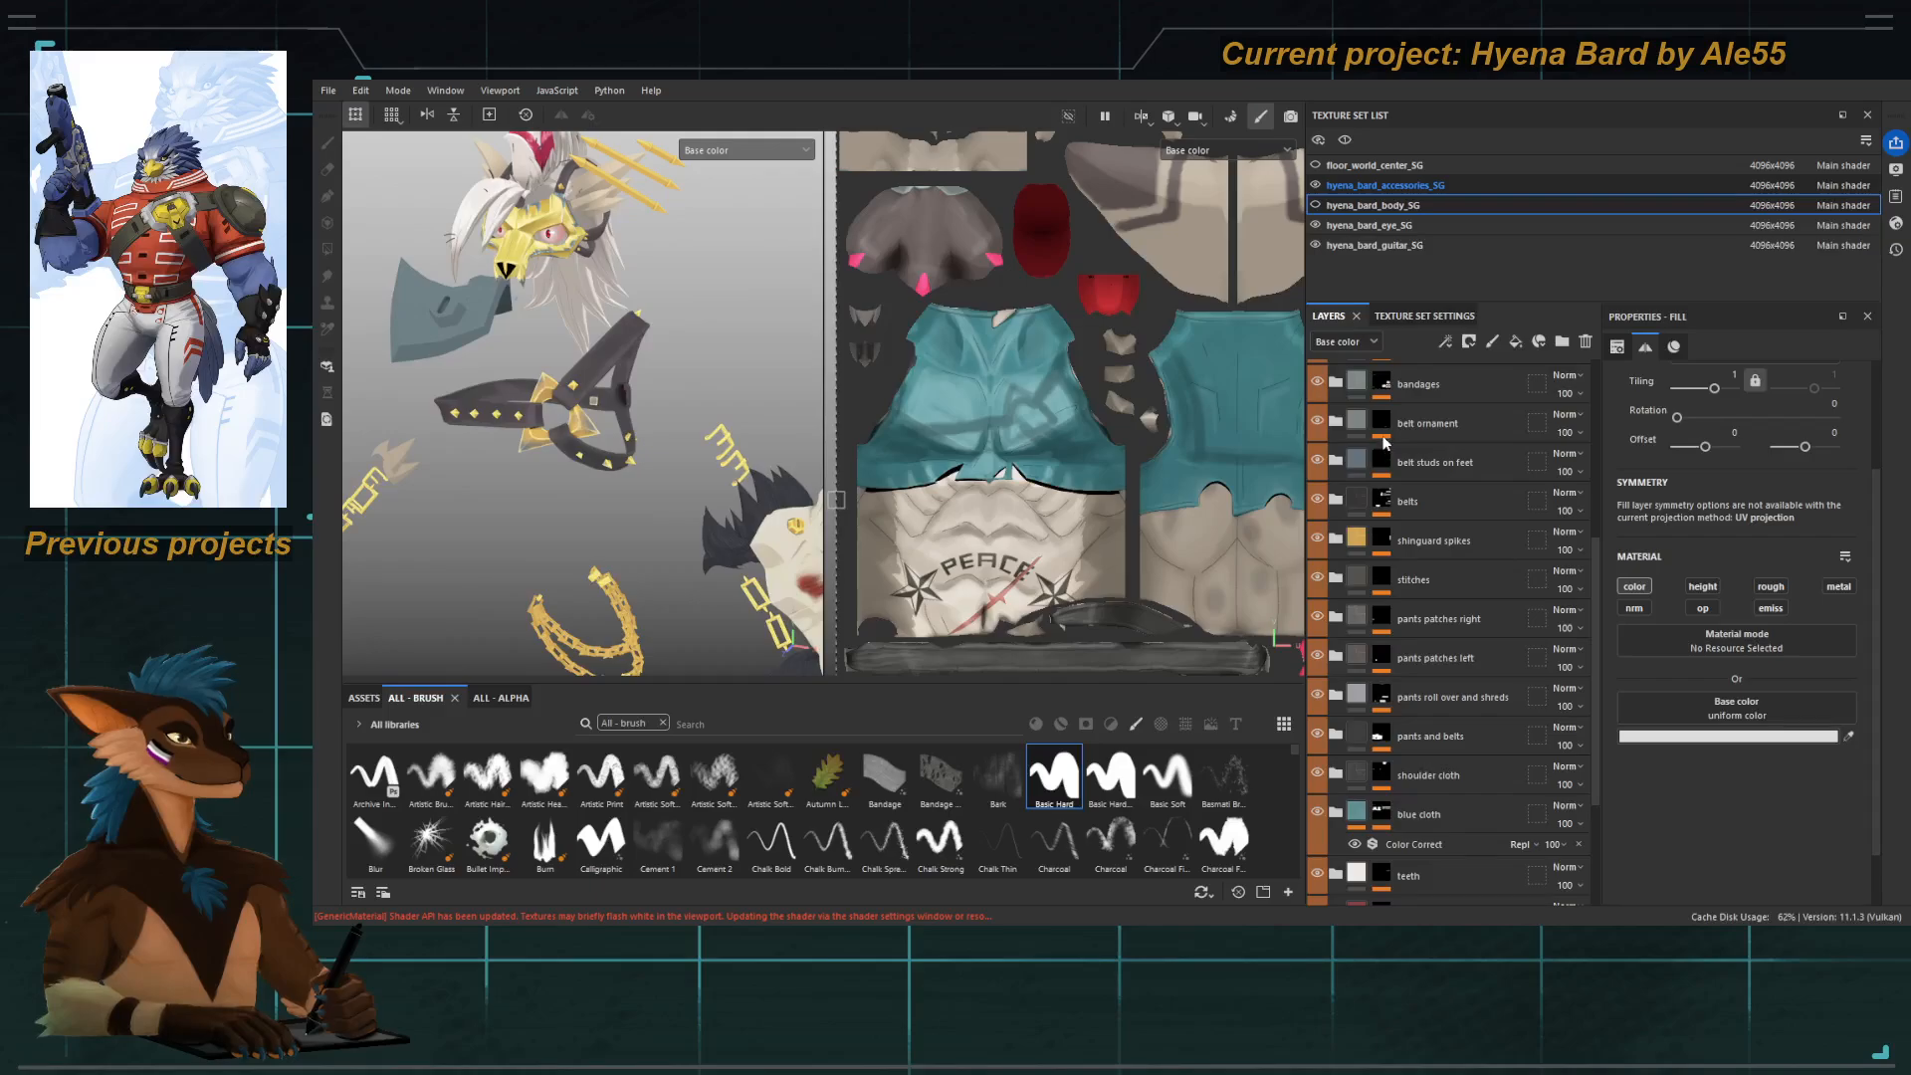
# Set the Highlights layer in the hyena_bard_accessories_SG texture set to the Soft light blending mode and frame the pauldron closely.
pyautogui.click(1384, 185)
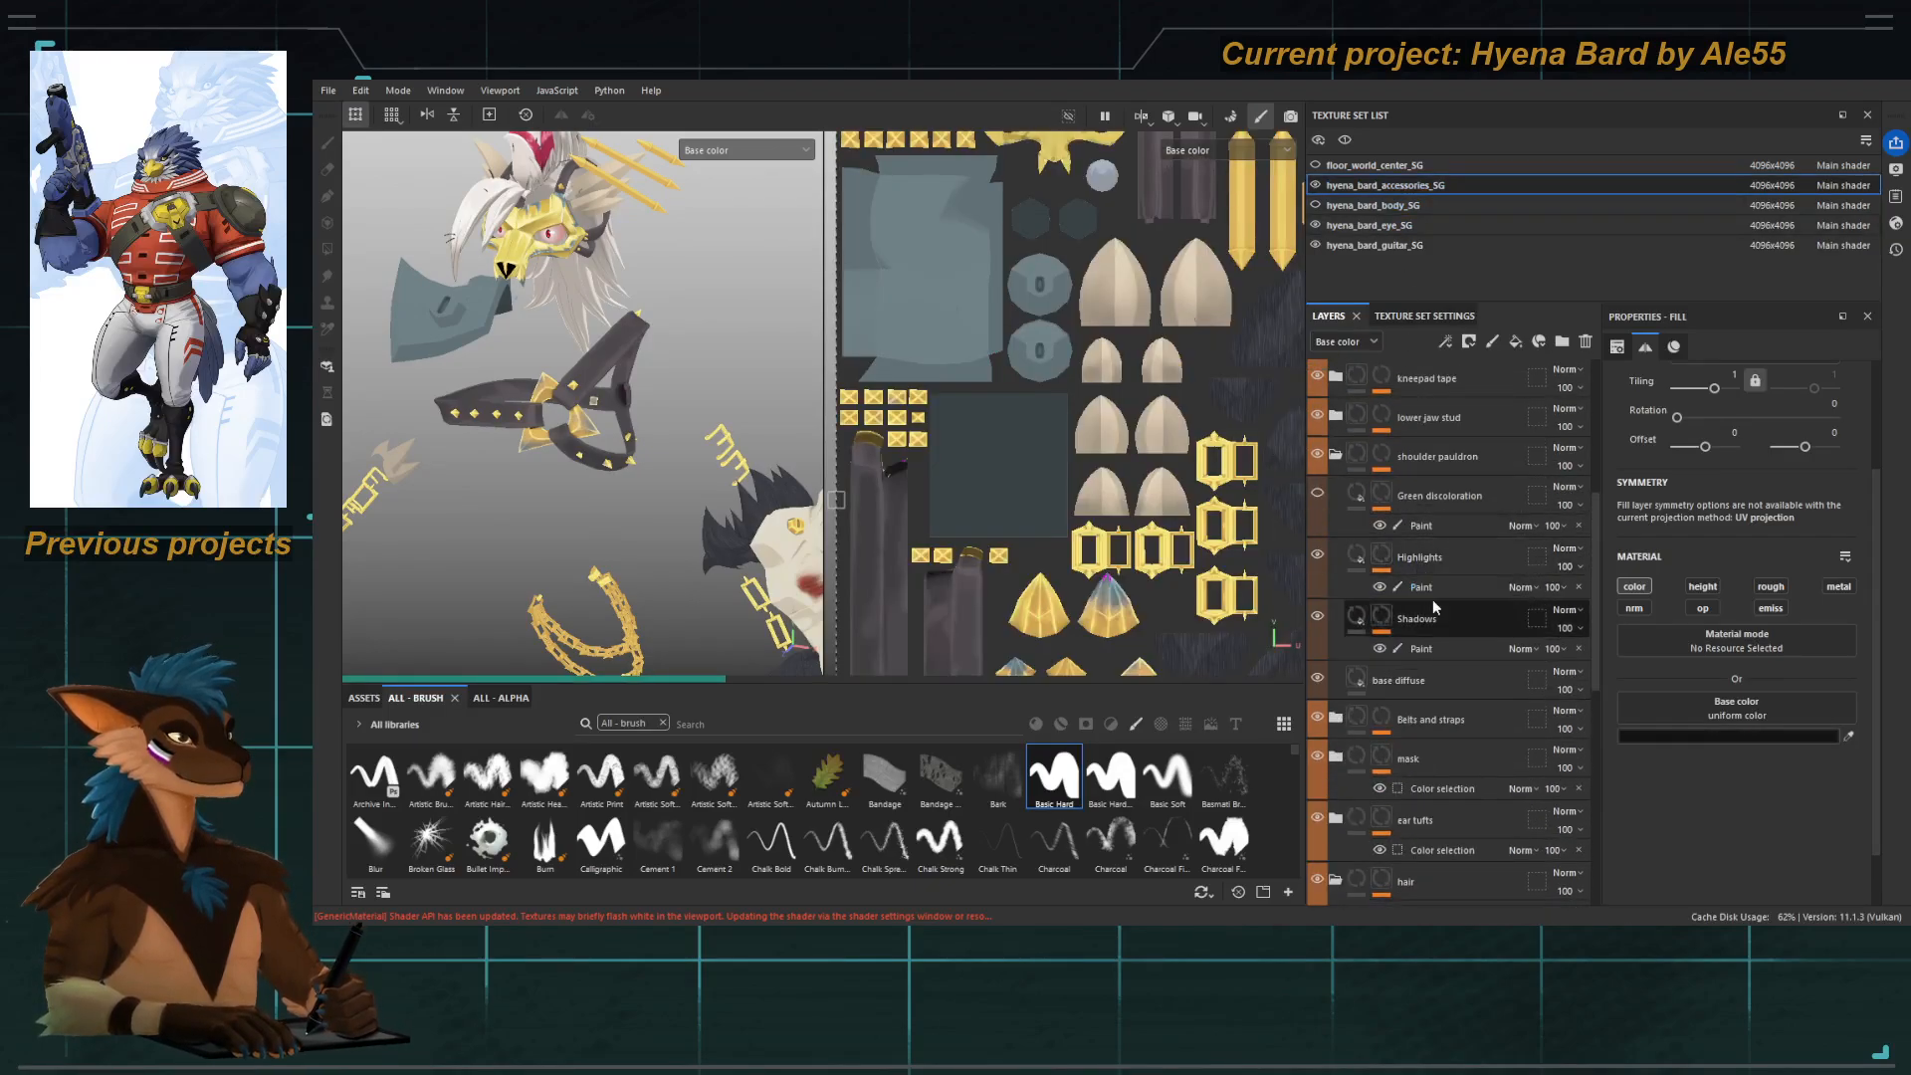
pyautogui.click(1424, 587)
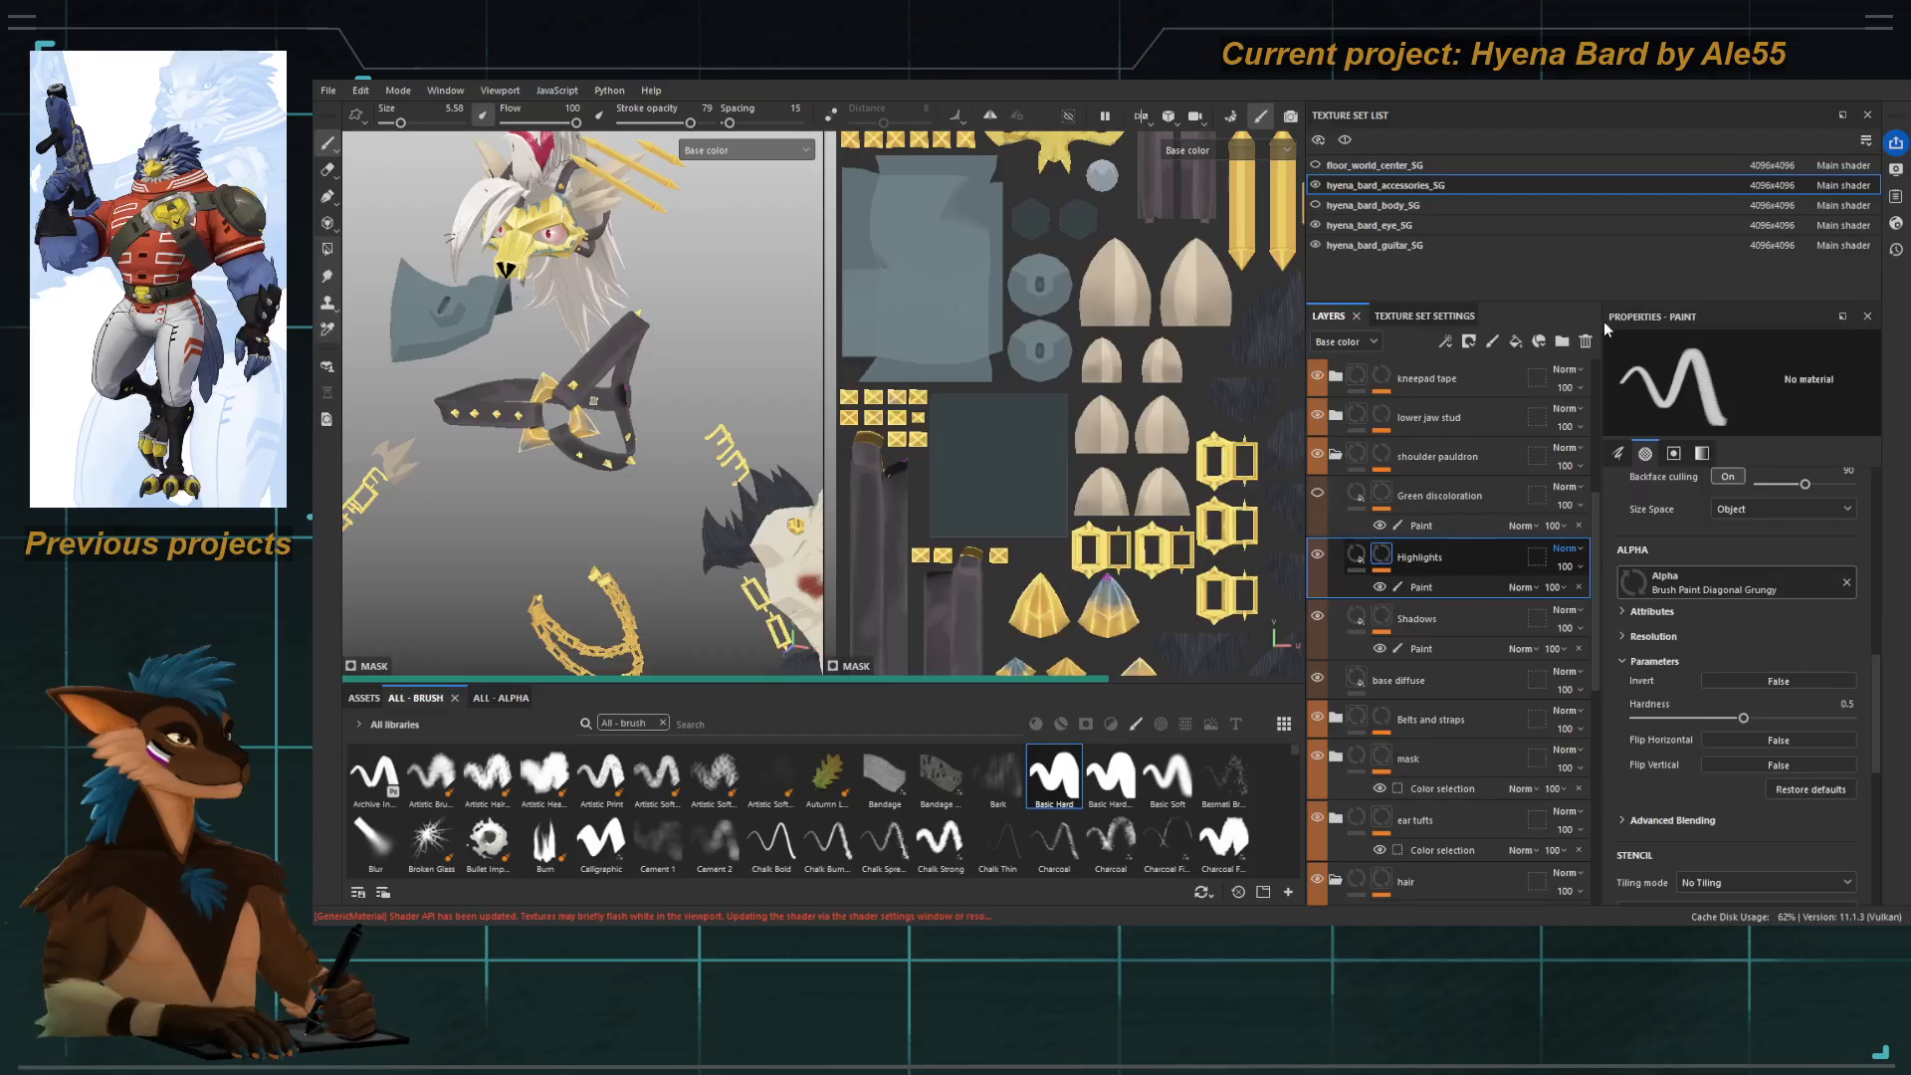
pyautogui.click(1599, 409)
pyautogui.keyDown('alt'); pyautogui.moveTo(460, 391); pyautogui.dragTo(572, 454, button='middle'); pyautogui.keyUp('alt')
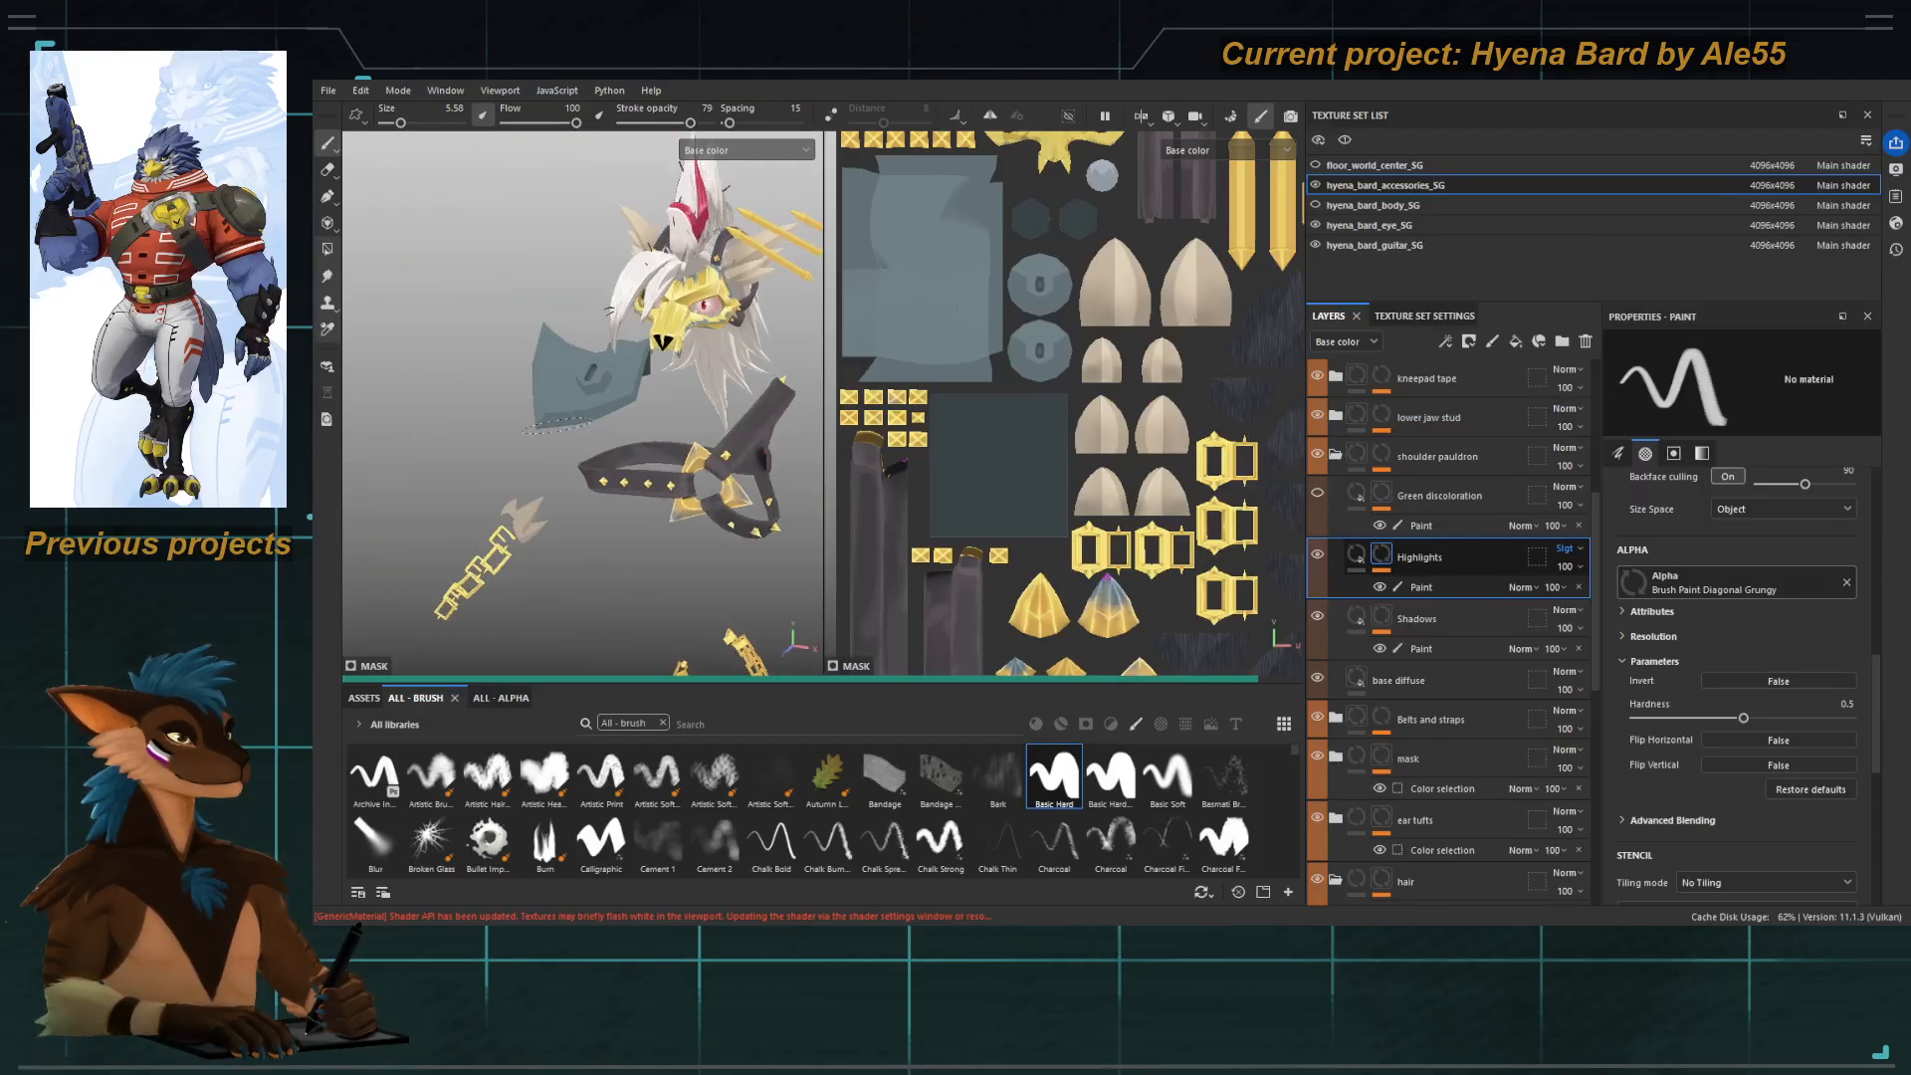
pyautogui.keyDown('alt'); pyautogui.moveTo(573, 454); pyautogui.dragTo(576, 378, button='right'); pyautogui.keyUp('alt')
pyautogui.keyDown('alt'); pyautogui.moveTo(576, 378); pyautogui.dragTo(578, 377); pyautogui.keyUp('alt')
pyautogui.keyDown('alt'); pyautogui.moveTo(578, 377); pyautogui.dragTo(581, 426, button='middle'); pyautogui.keyUp('alt')
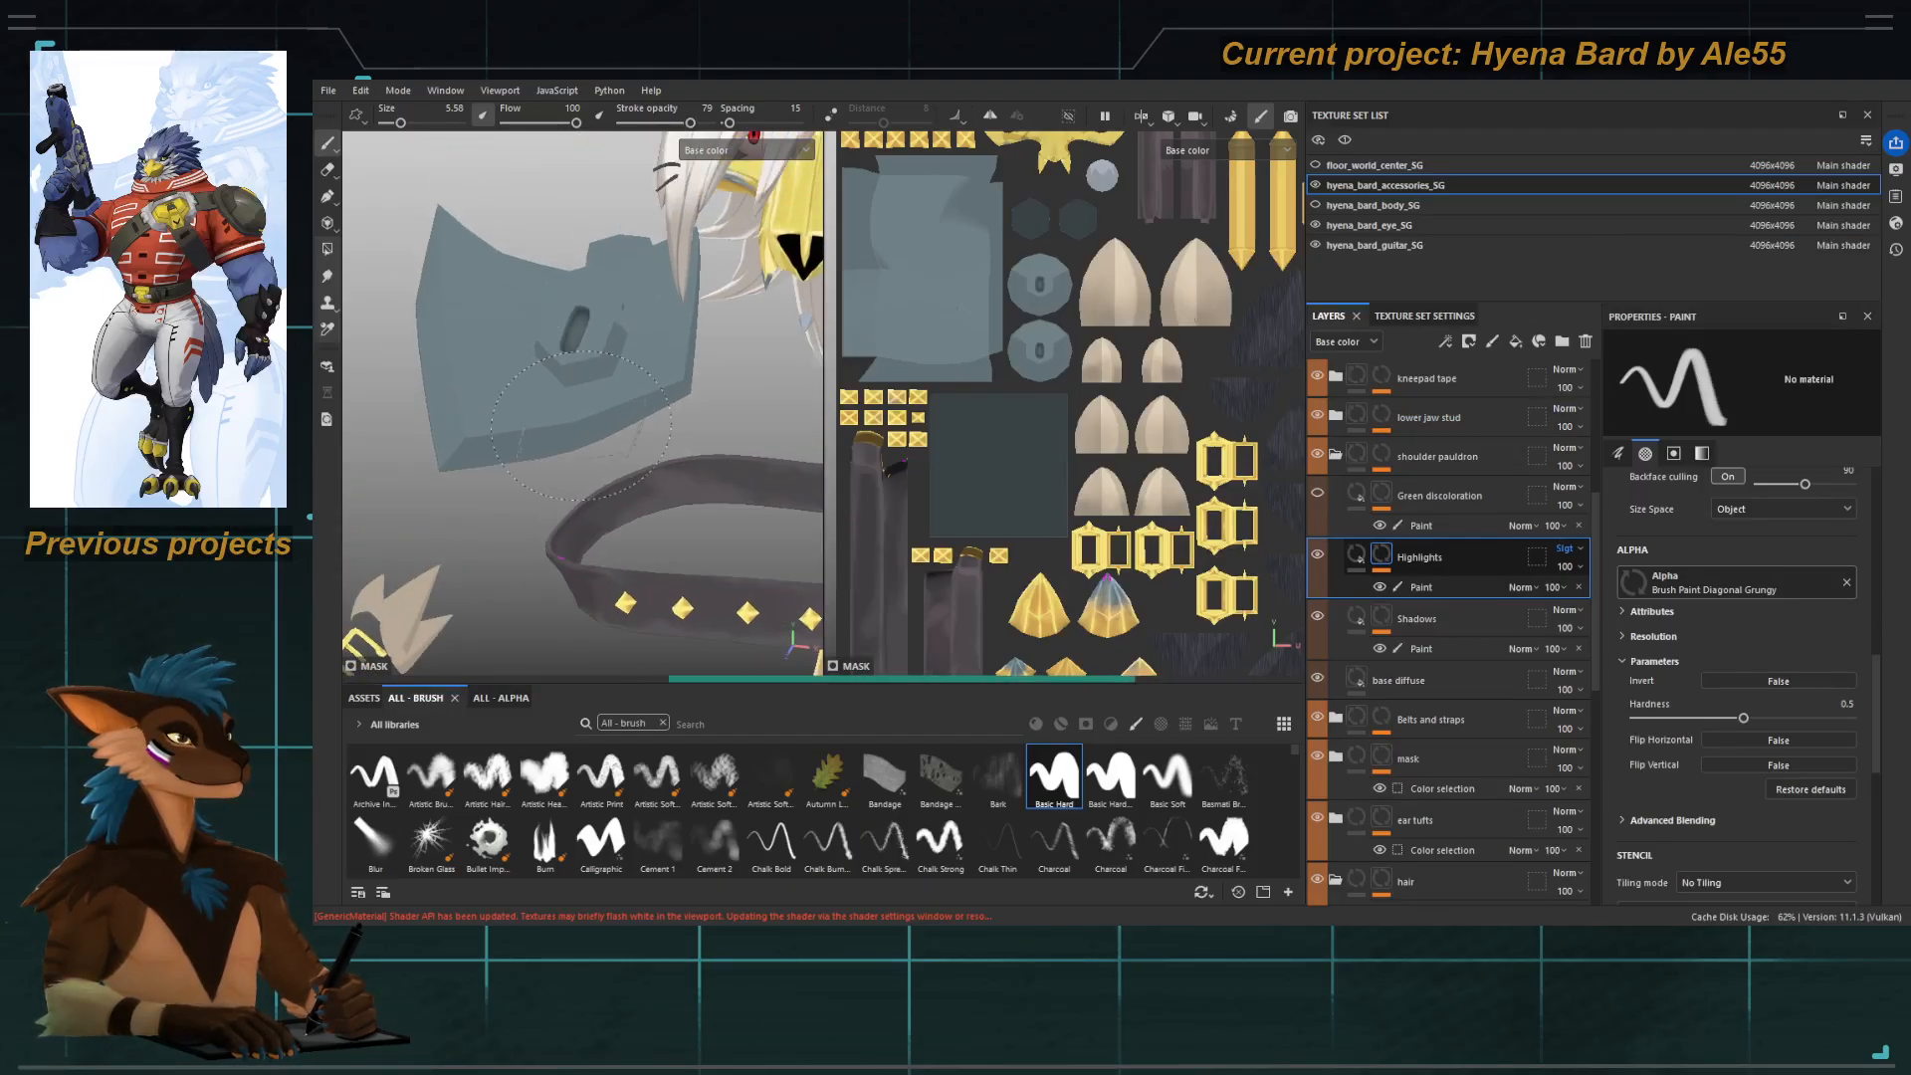
# Show the hyena_bard_body_SG texture set again and lighten the Highlights layer's fill color to light grey.
pyautogui.keyDown('ctrl'); pyautogui.moveTo(582, 426); pyautogui.dragTo(538, 426, button='right'); pyautogui.keyUp('ctrl')
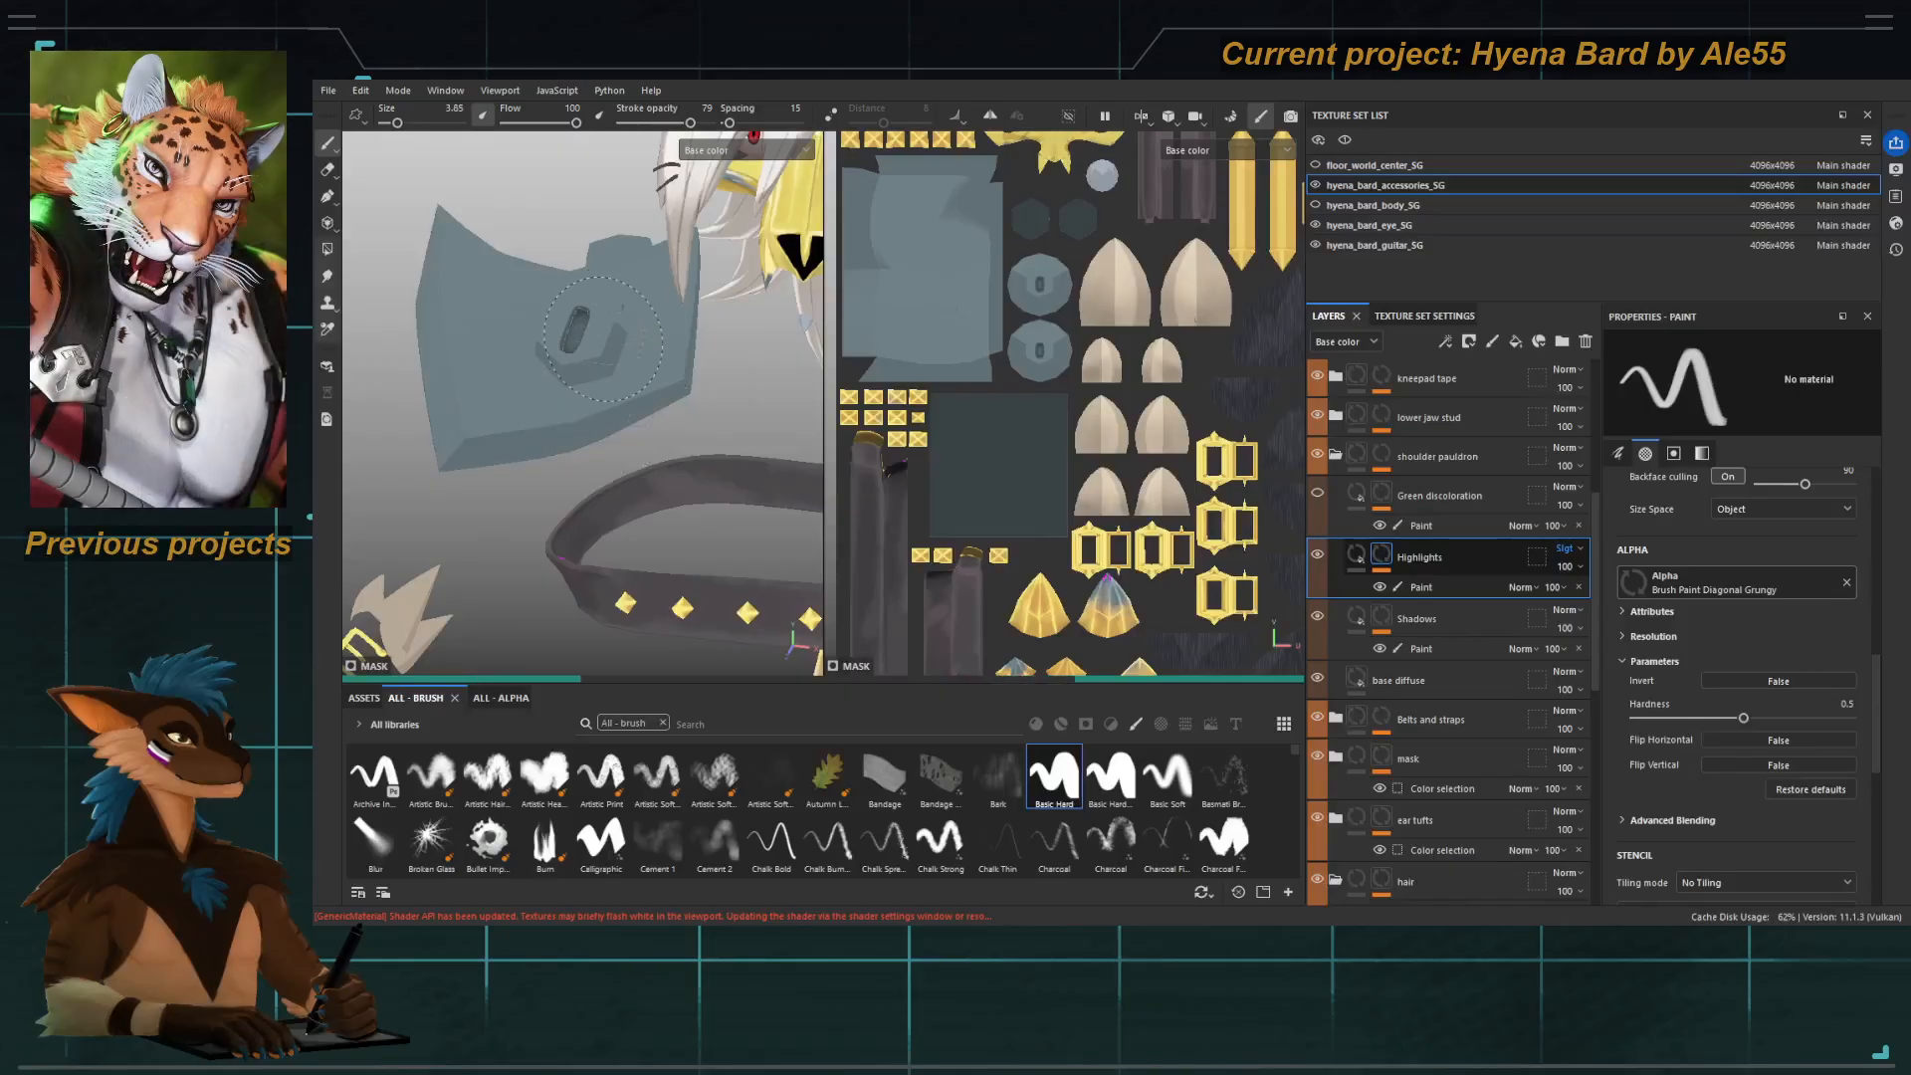
pyautogui.click(1316, 205)
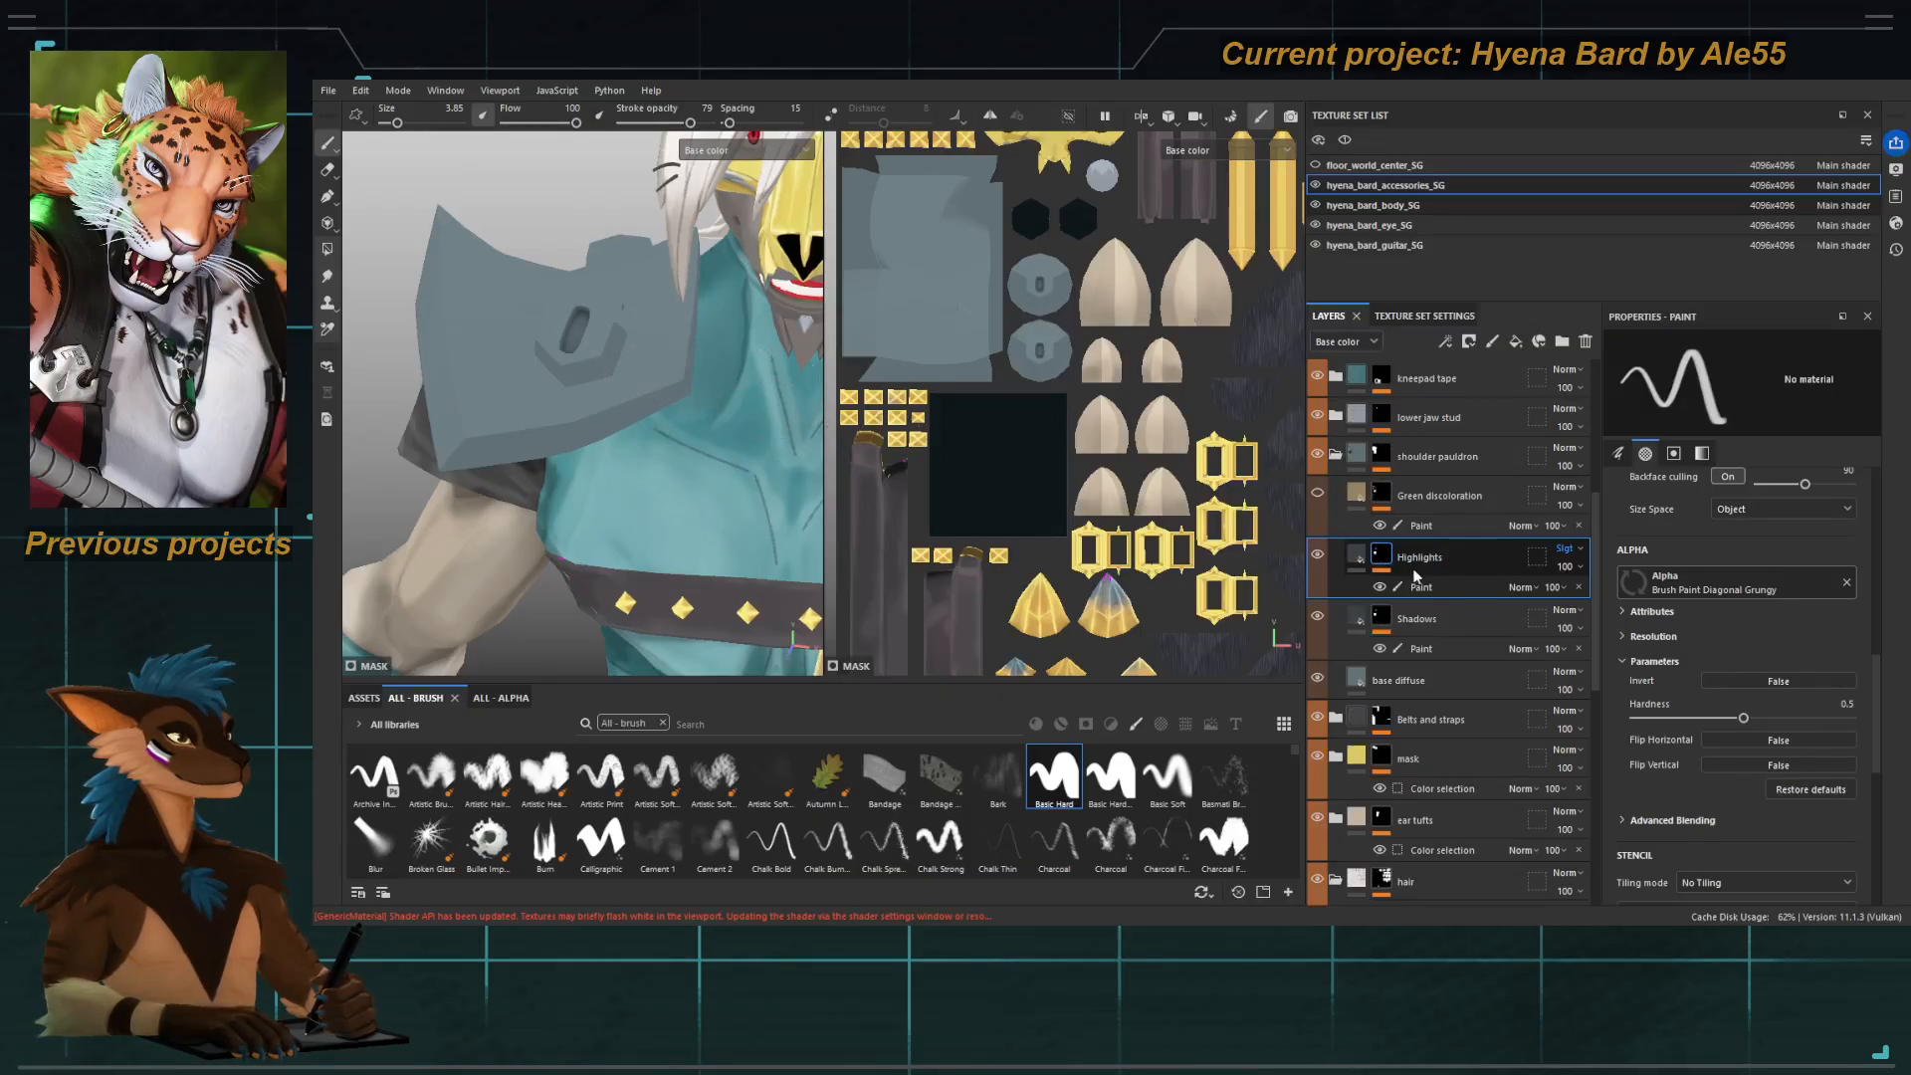
pyautogui.click(1356, 554)
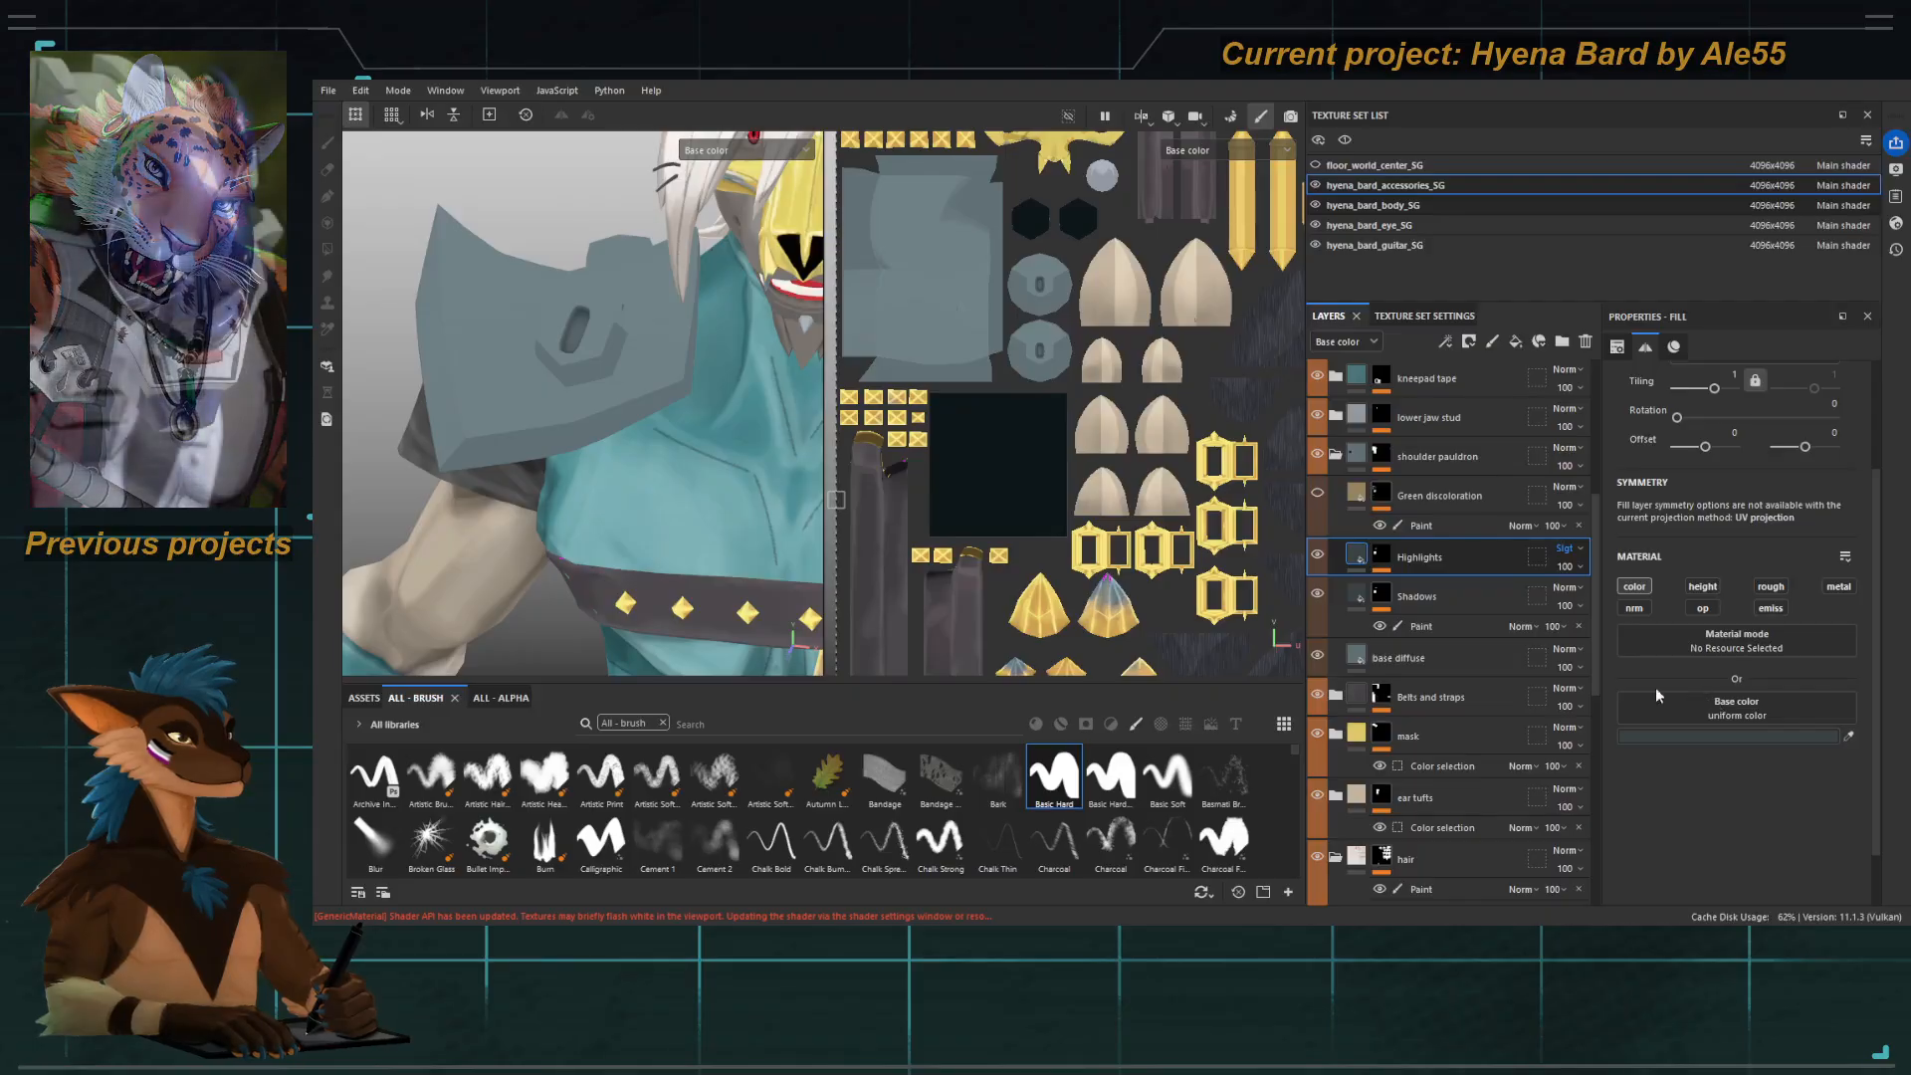
pyautogui.click(1357, 652)
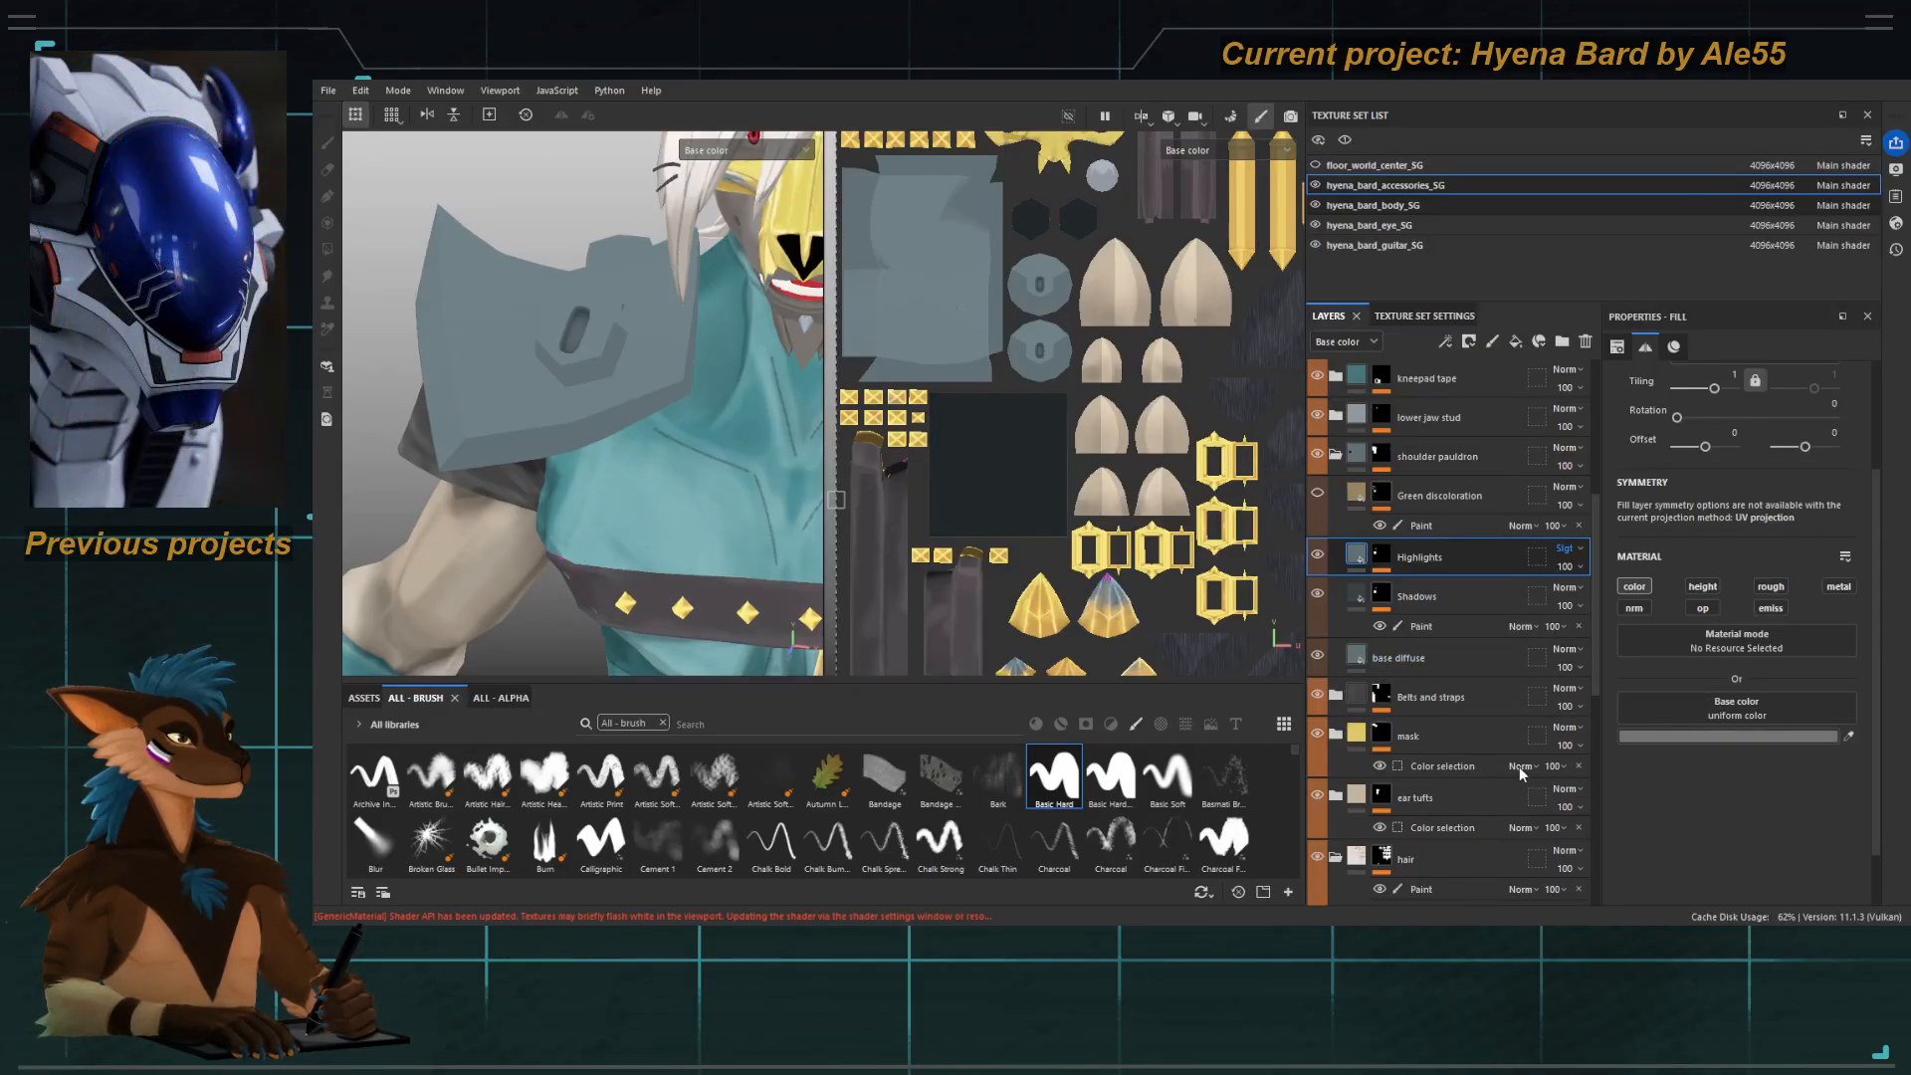
pyautogui.moveTo(1592, 792)
pyautogui.mouseDown()
pyautogui.moveTo(1627, 788)
pyautogui.moveTo(1611, 784)
pyautogui.mouseUp()
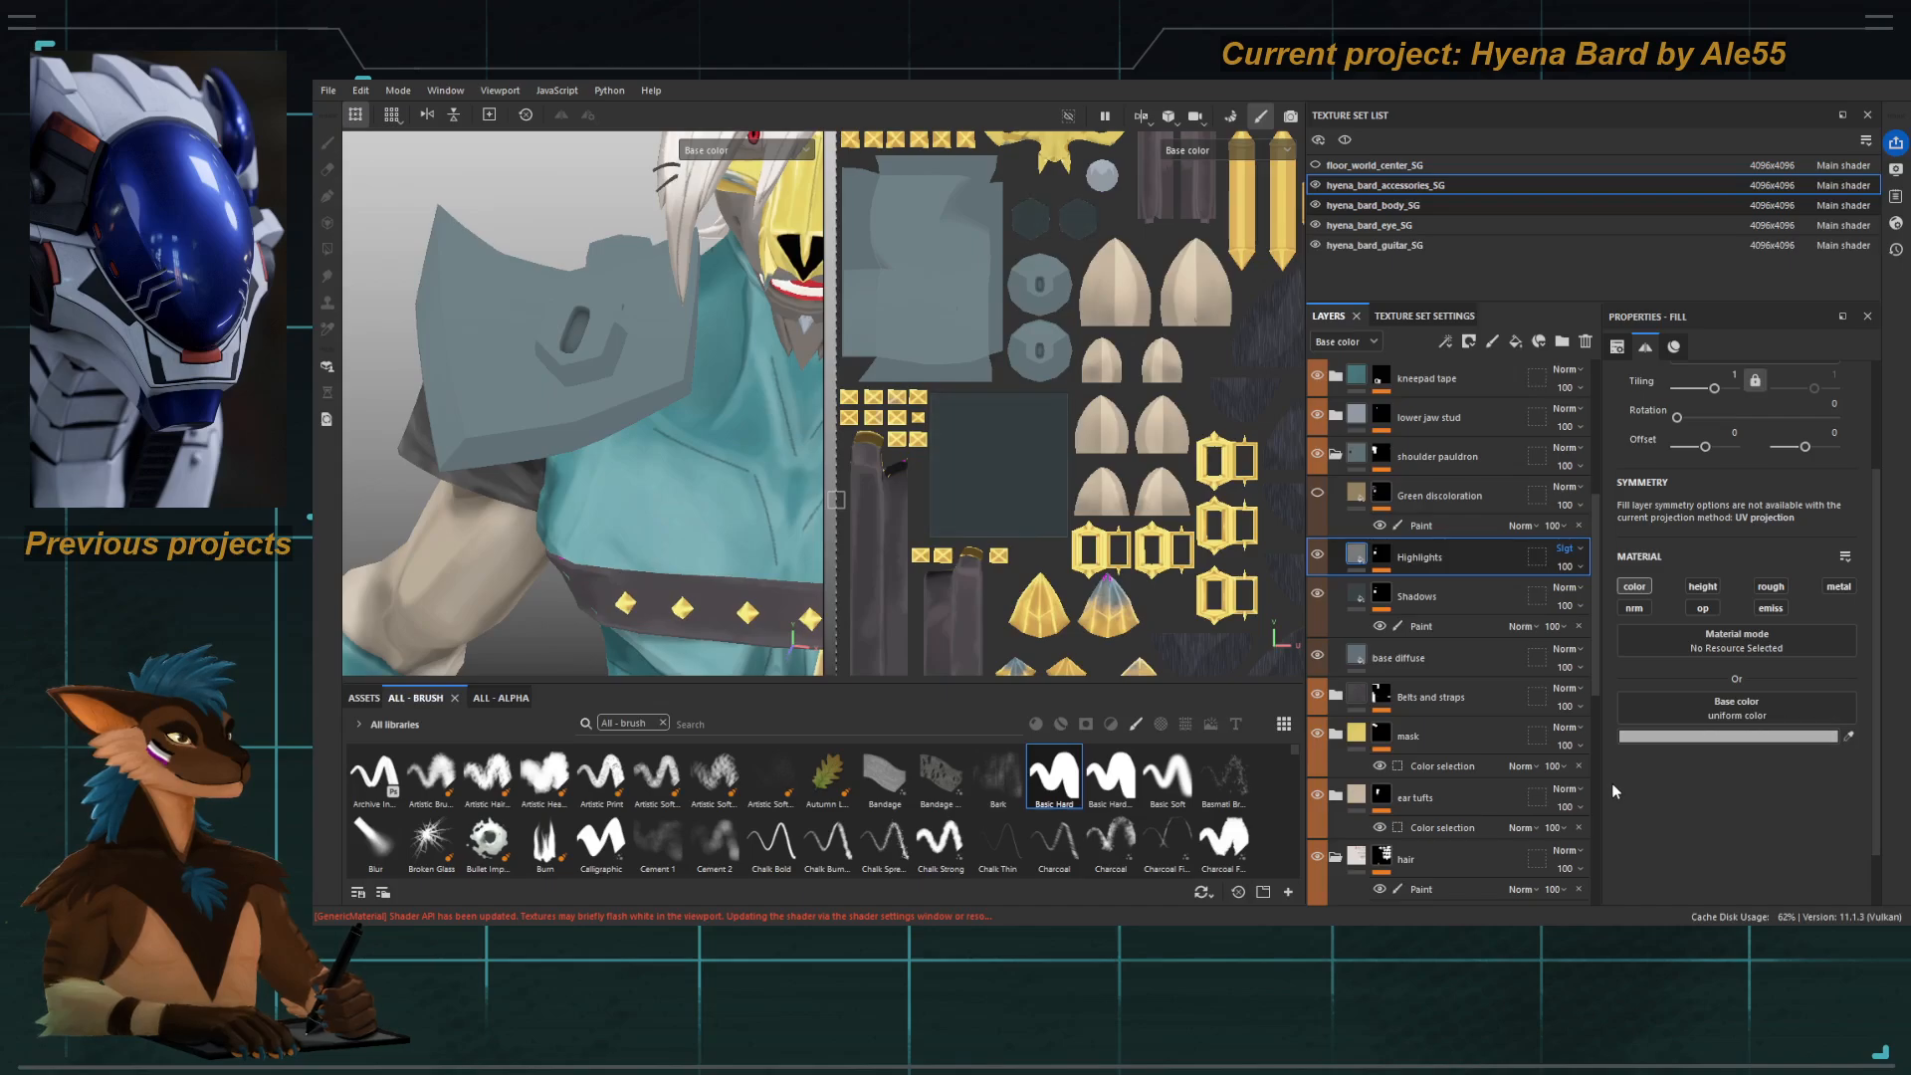
# Replace the copied paint in the Highlights layer's mask with an empty Paint effect.
pyautogui.click(1381, 556)
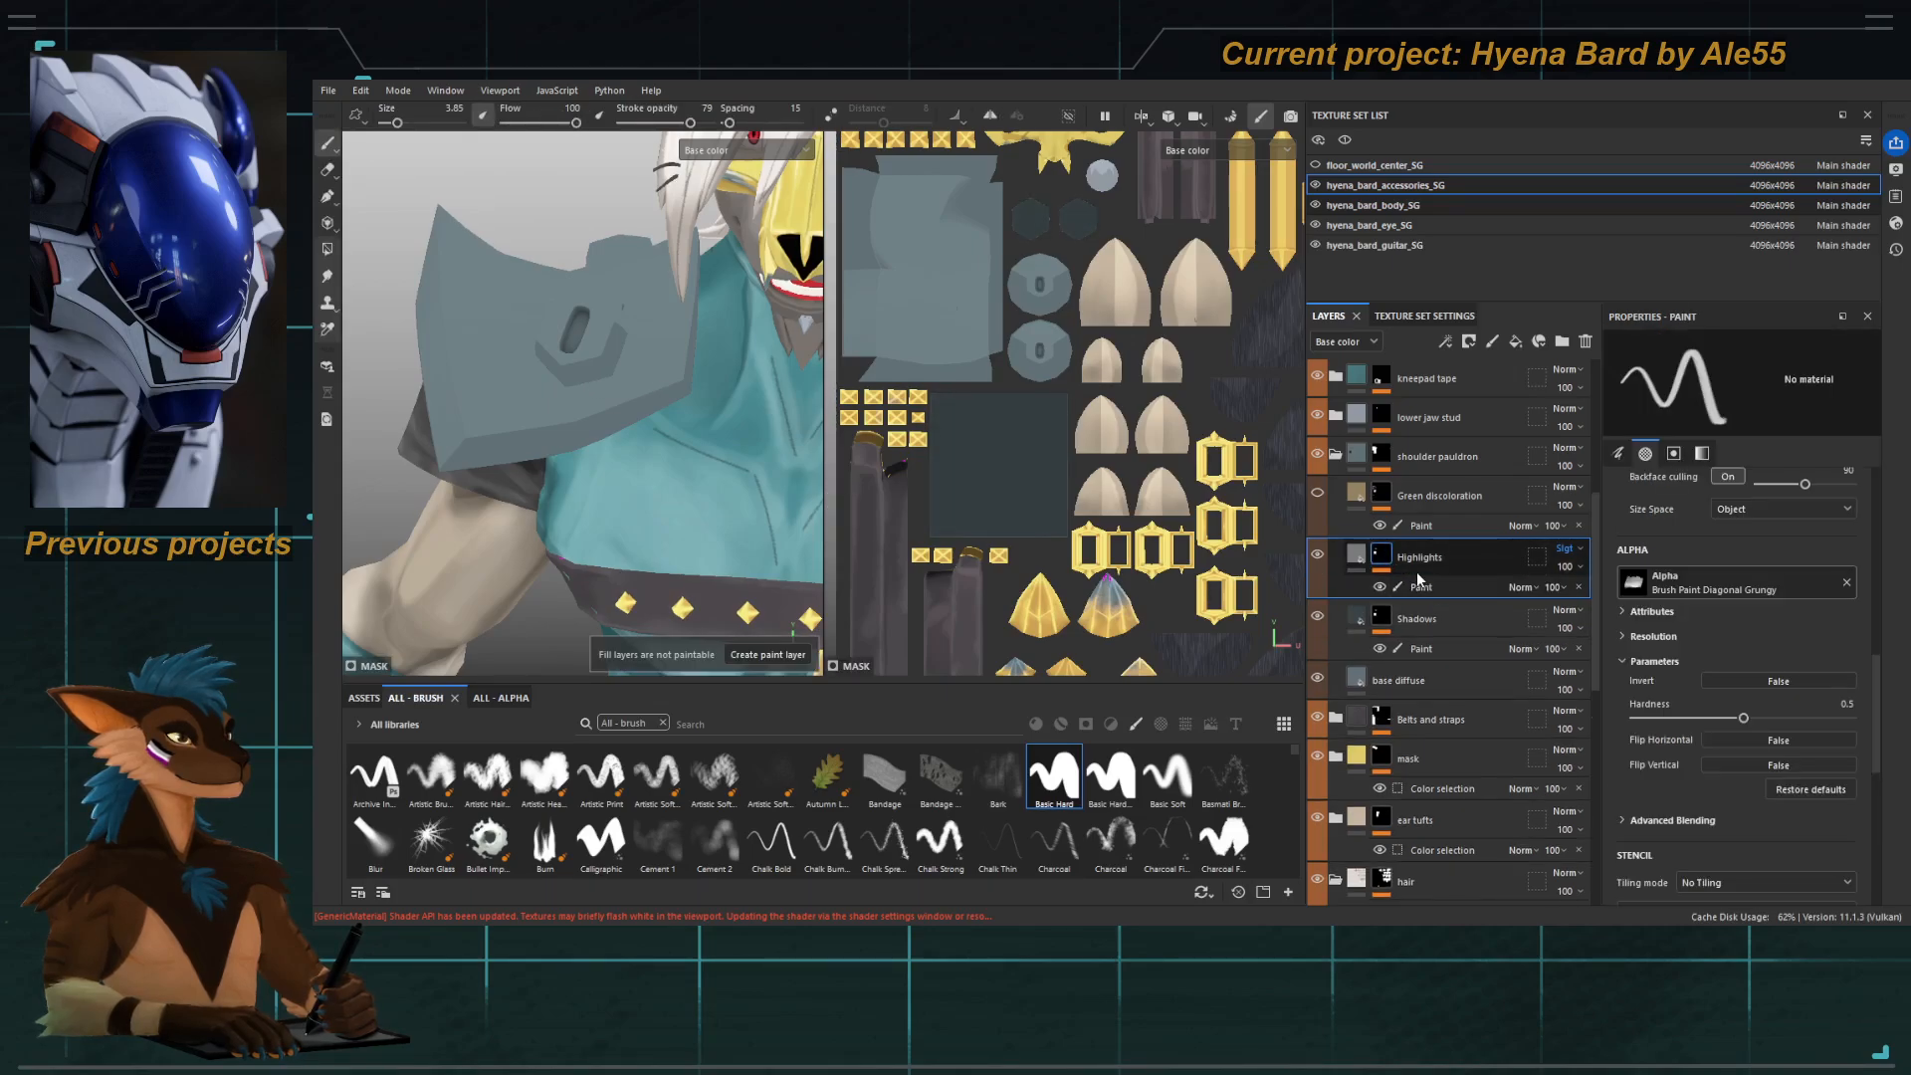
pyautogui.click(1579, 588)
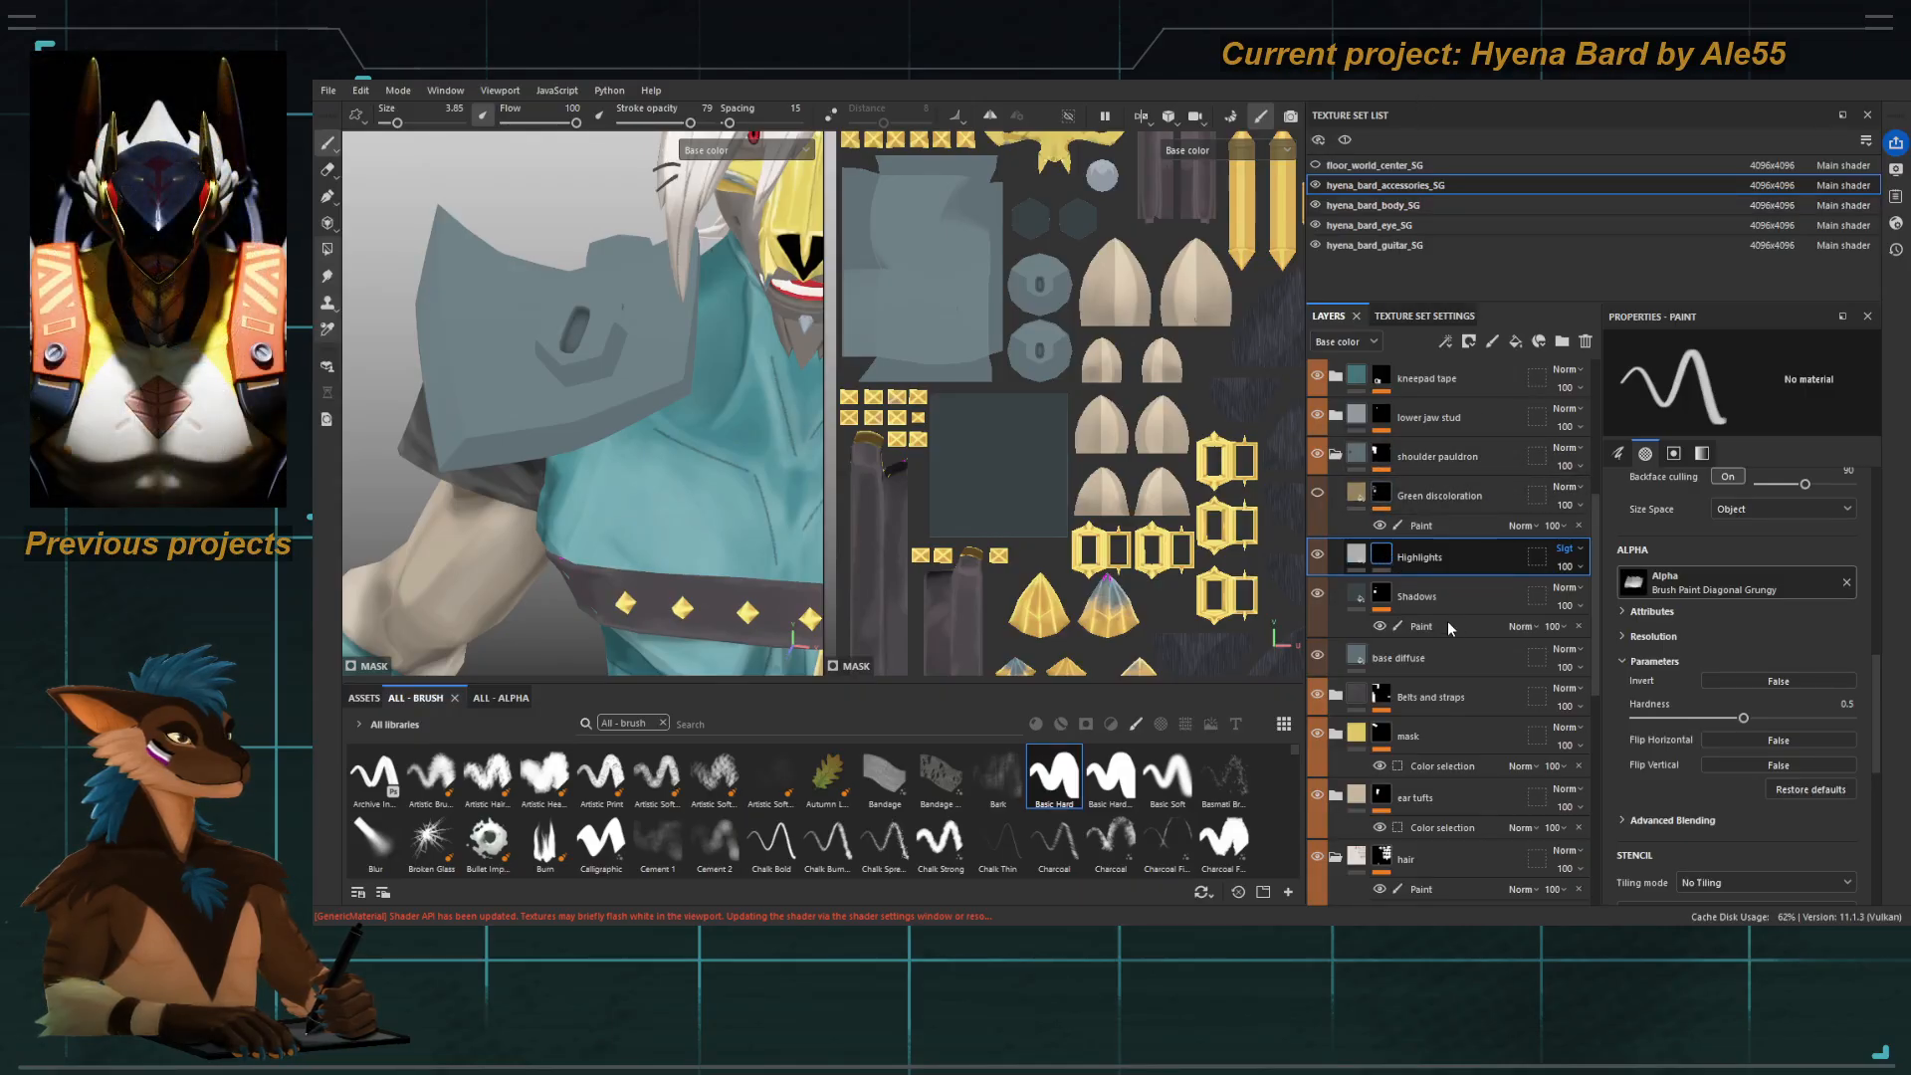
pyautogui.hotkey('ctrl', 'z')
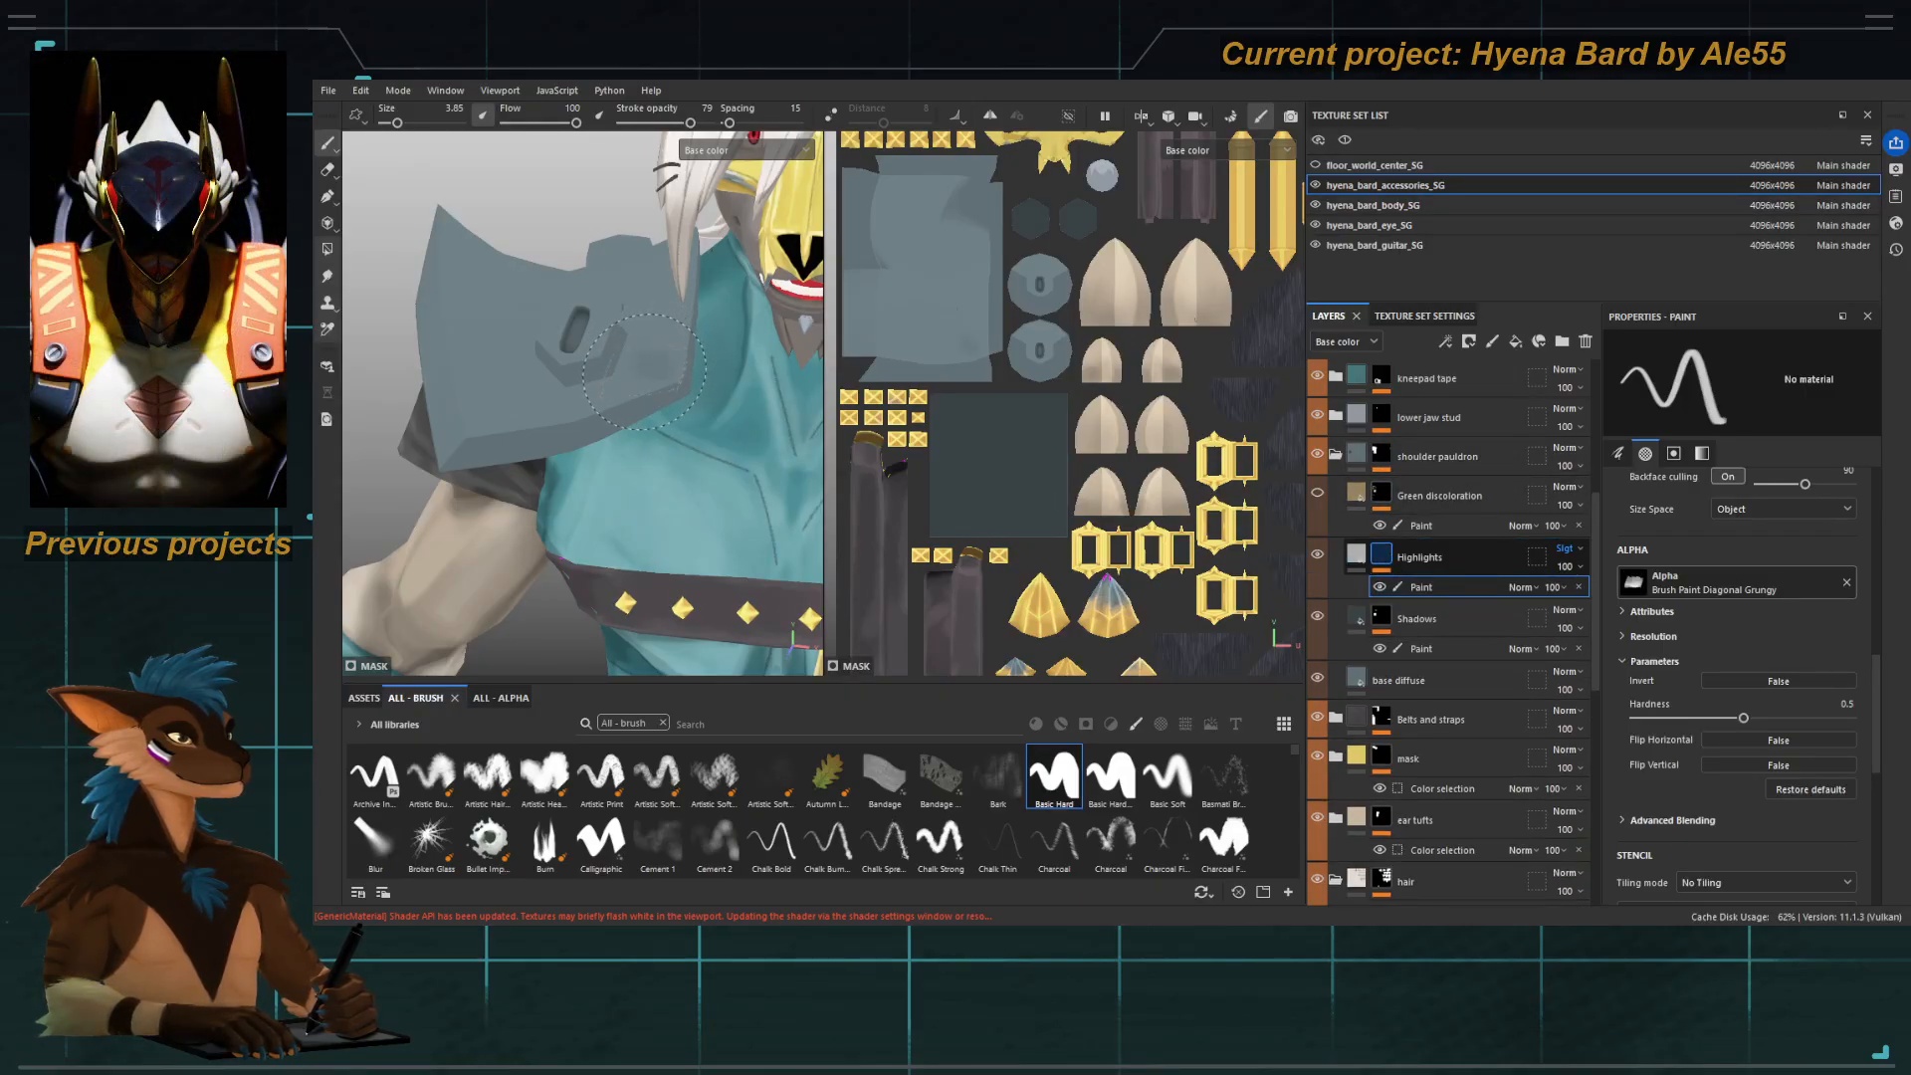
# Brighten the Highlights layer's fill color to near white and reselect the Paint effect in its mask.
pyautogui.click(1355, 554)
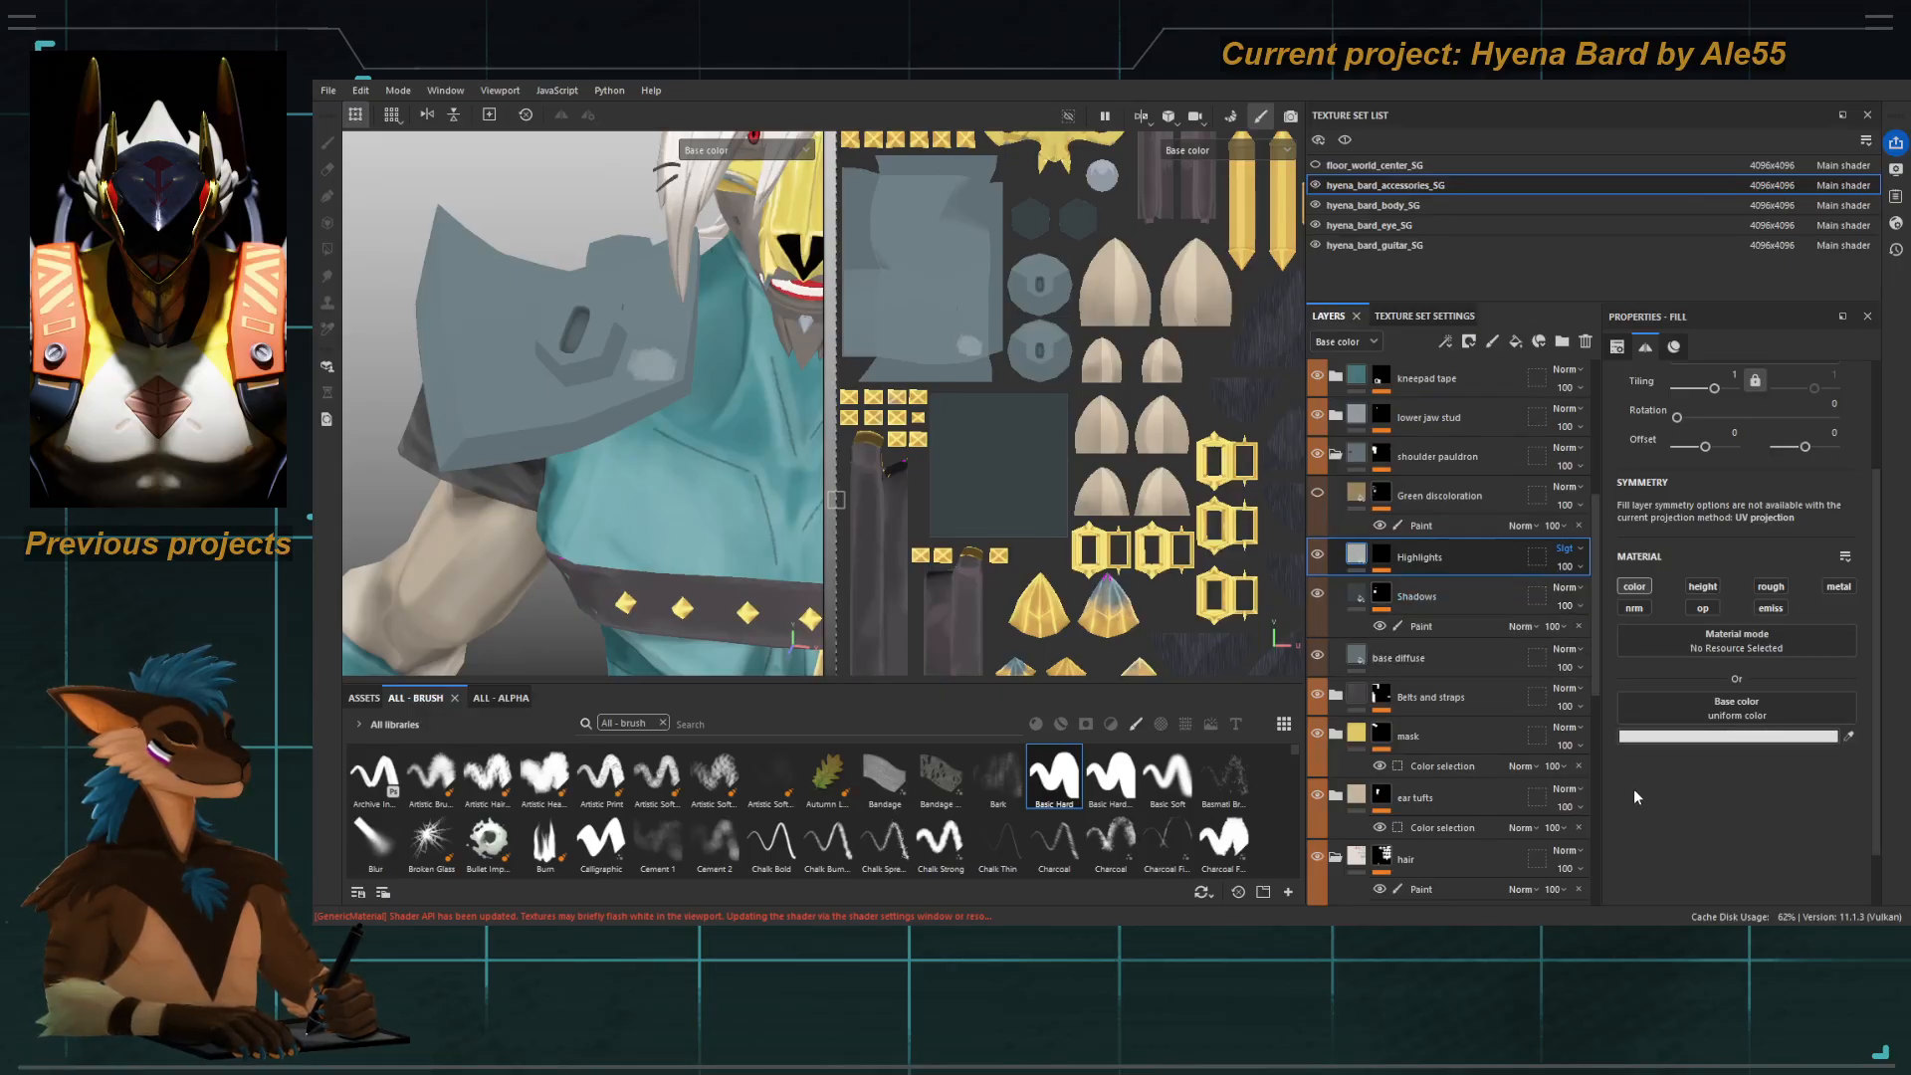
pyautogui.click(1389, 555)
pyautogui.click(1422, 588)
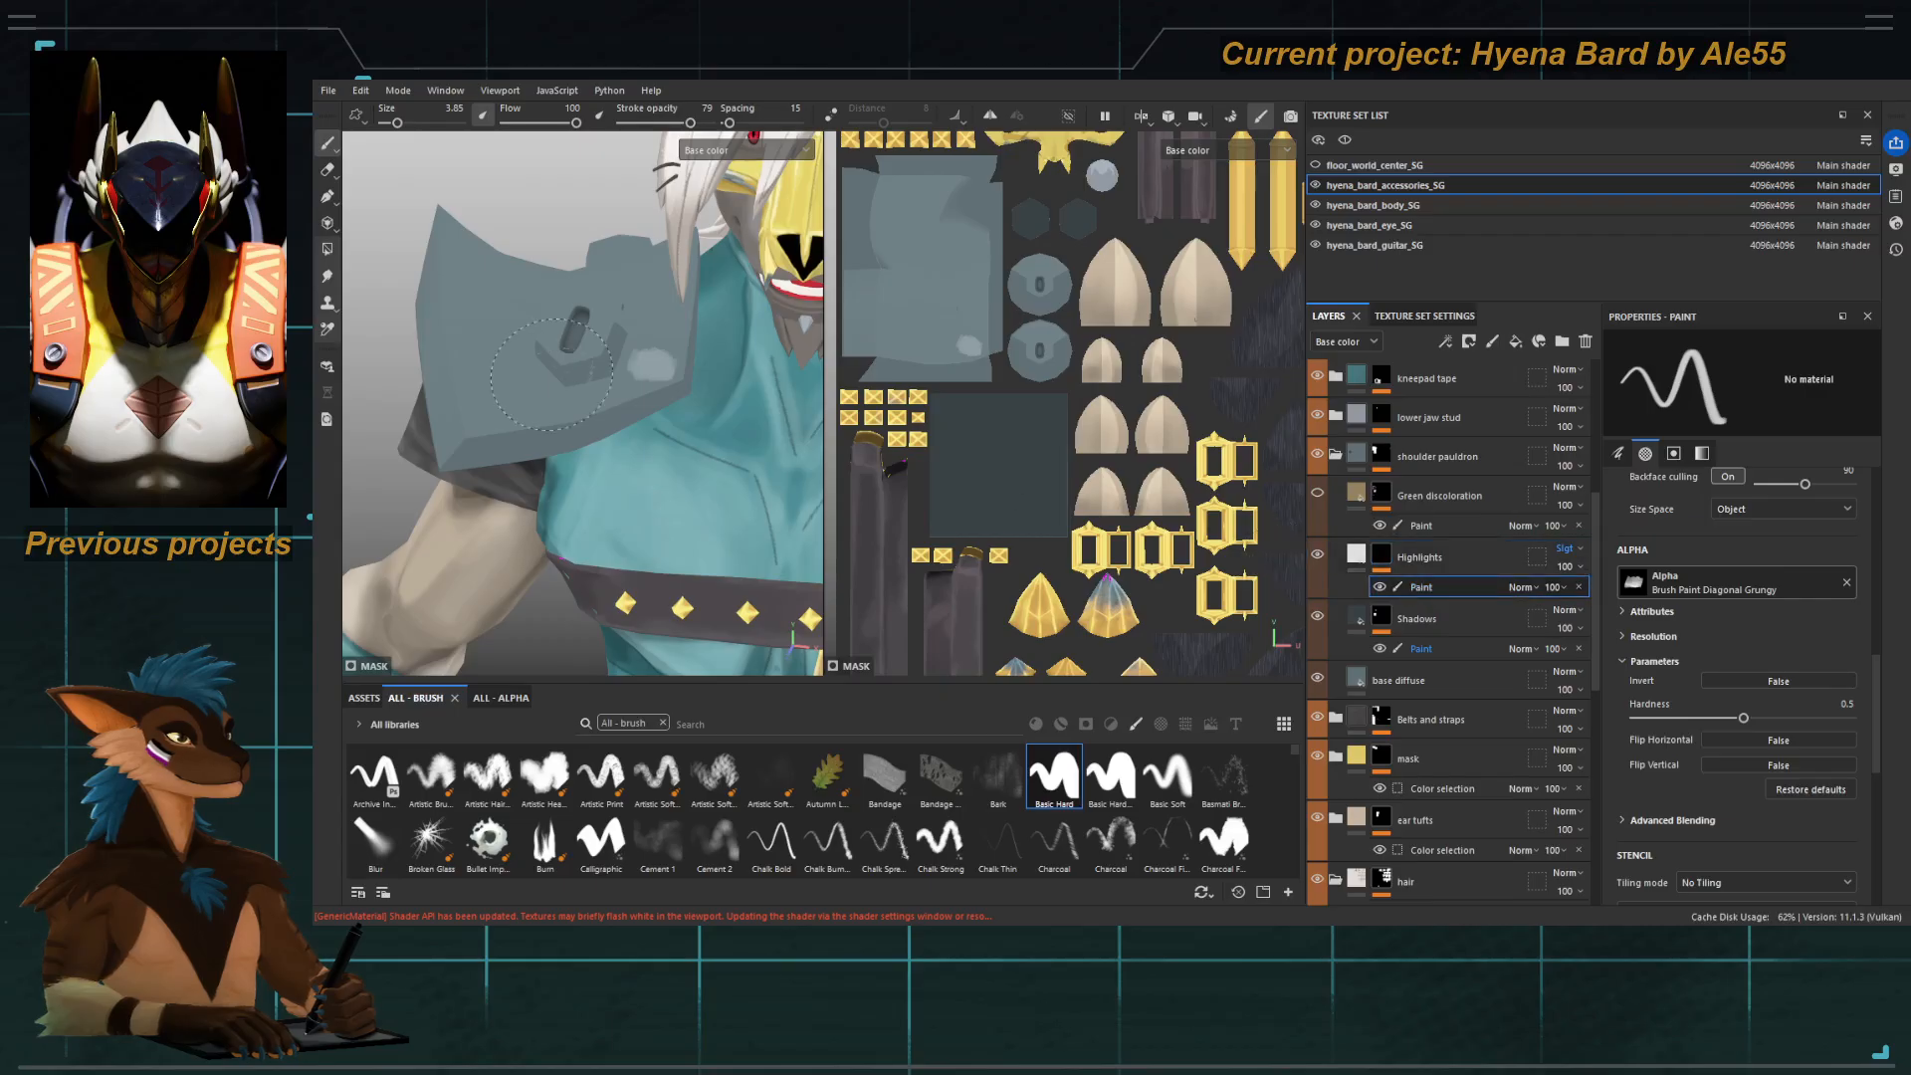
# Set the paint brush's Size Jitter to 4 and Angle Jitter to 66.
pyautogui.moveTo(534, 376)
pyautogui.keyDown('alt'); pyautogui.mouseDown()
pyautogui.moveTo(598, 380)
pyautogui.moveTo(553, 413)
pyautogui.mouseUp(); pyautogui.keyUp('alt')
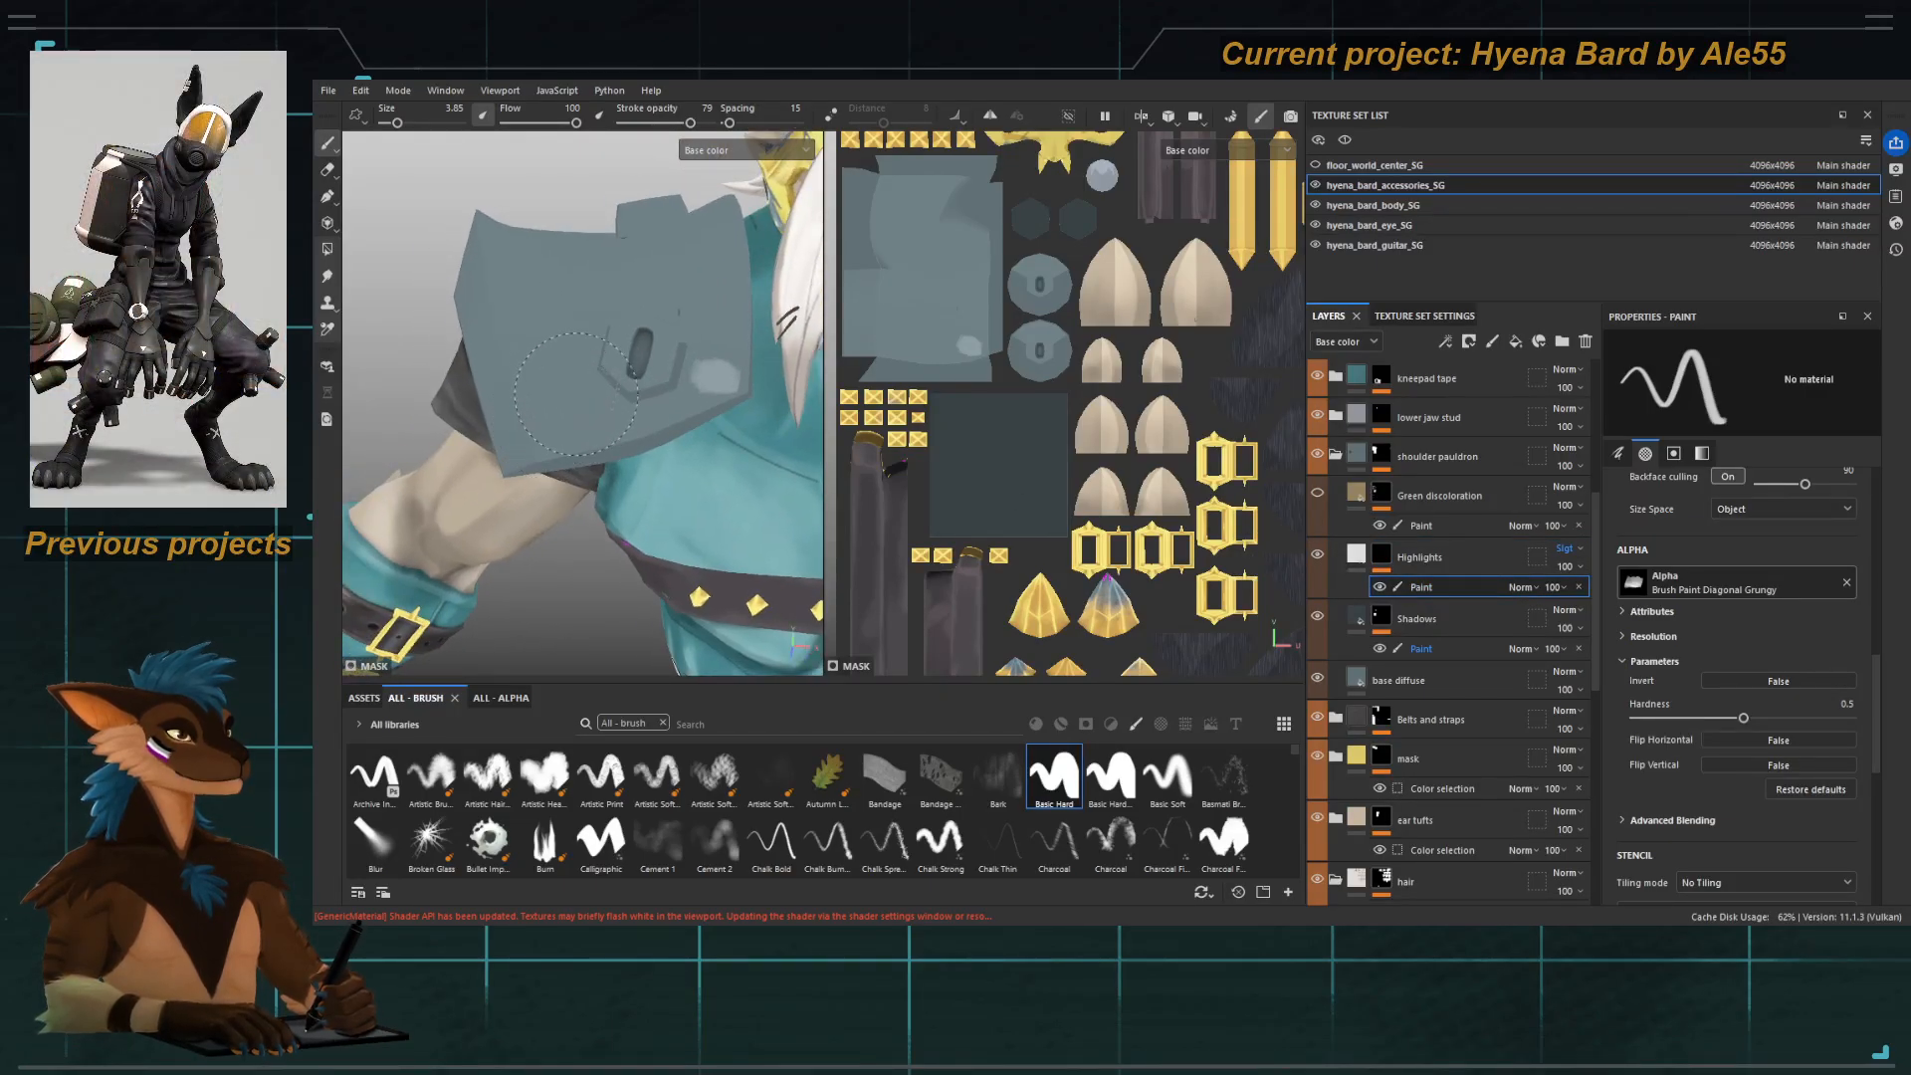
pyautogui.scroll(5, 1760, 707)
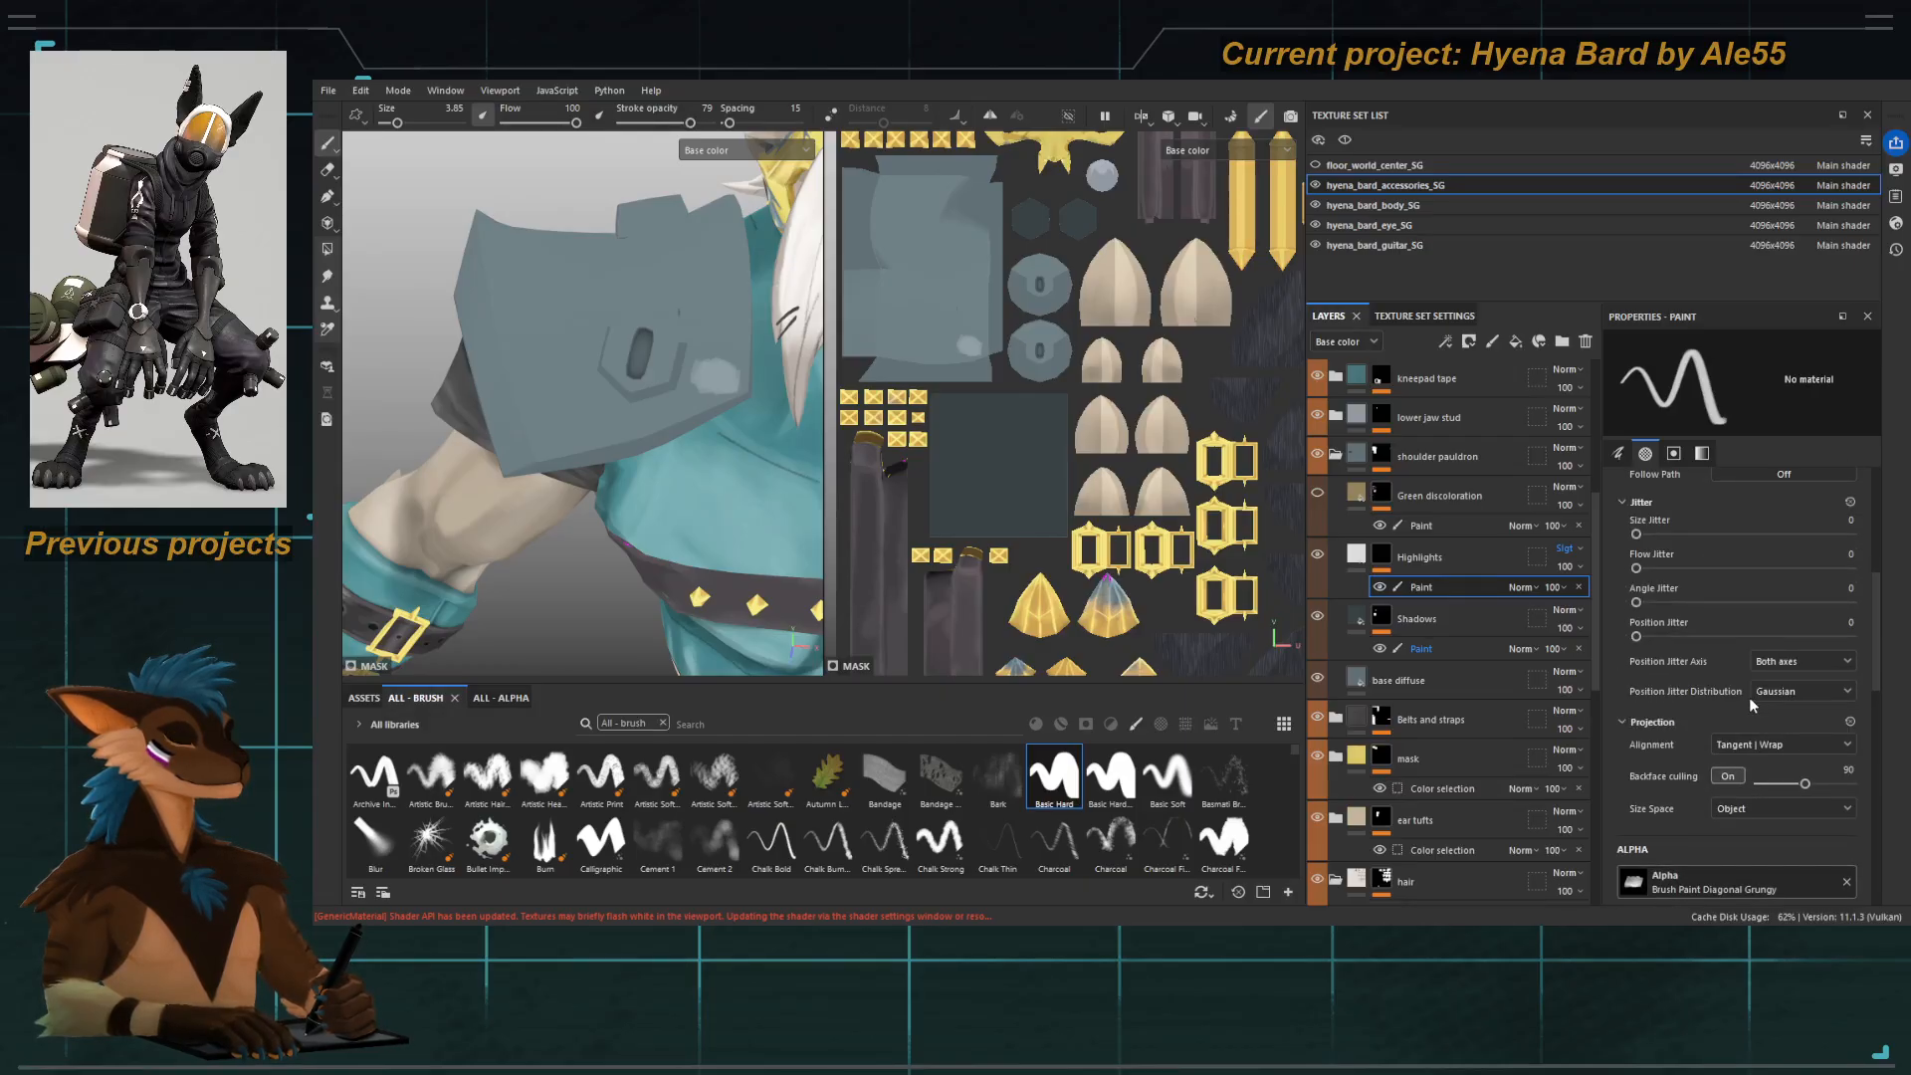
pyautogui.scroll(5, 1748, 697)
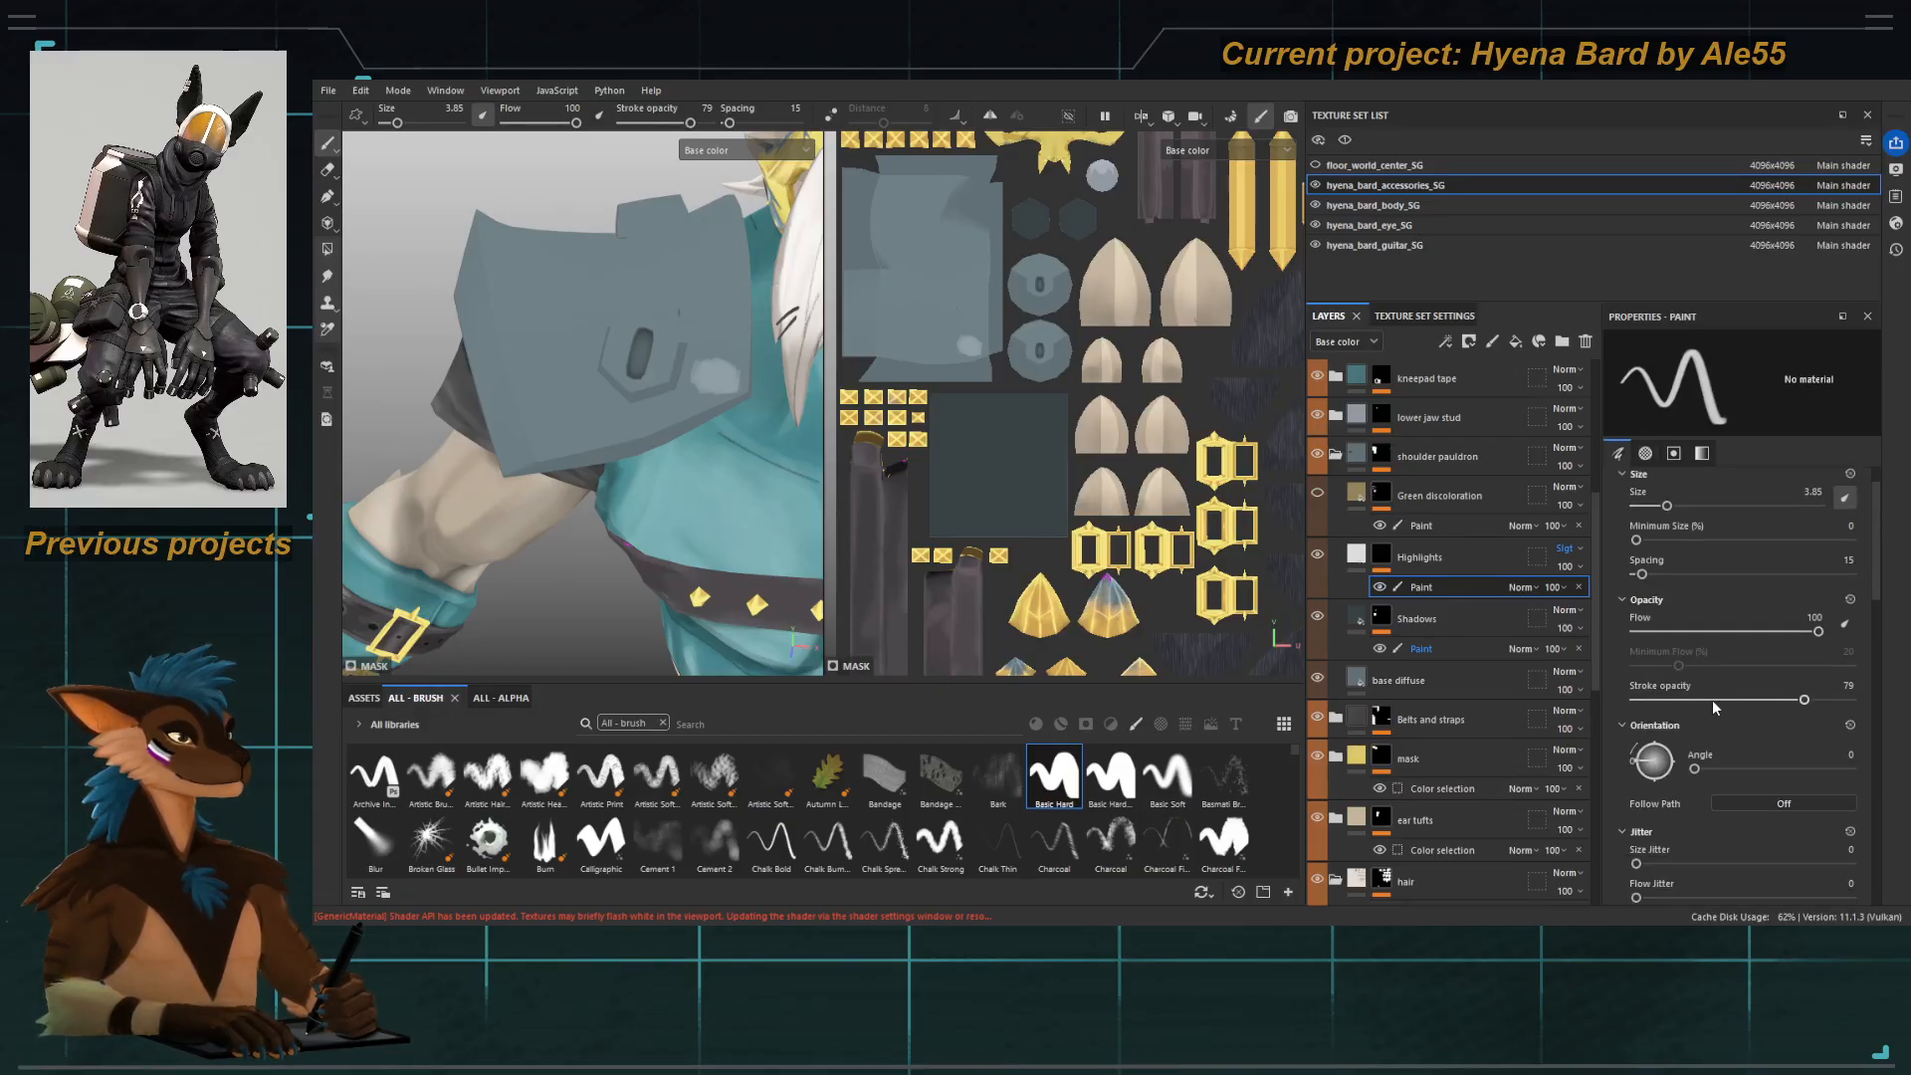
pyautogui.scroll(-2, 1704, 721)
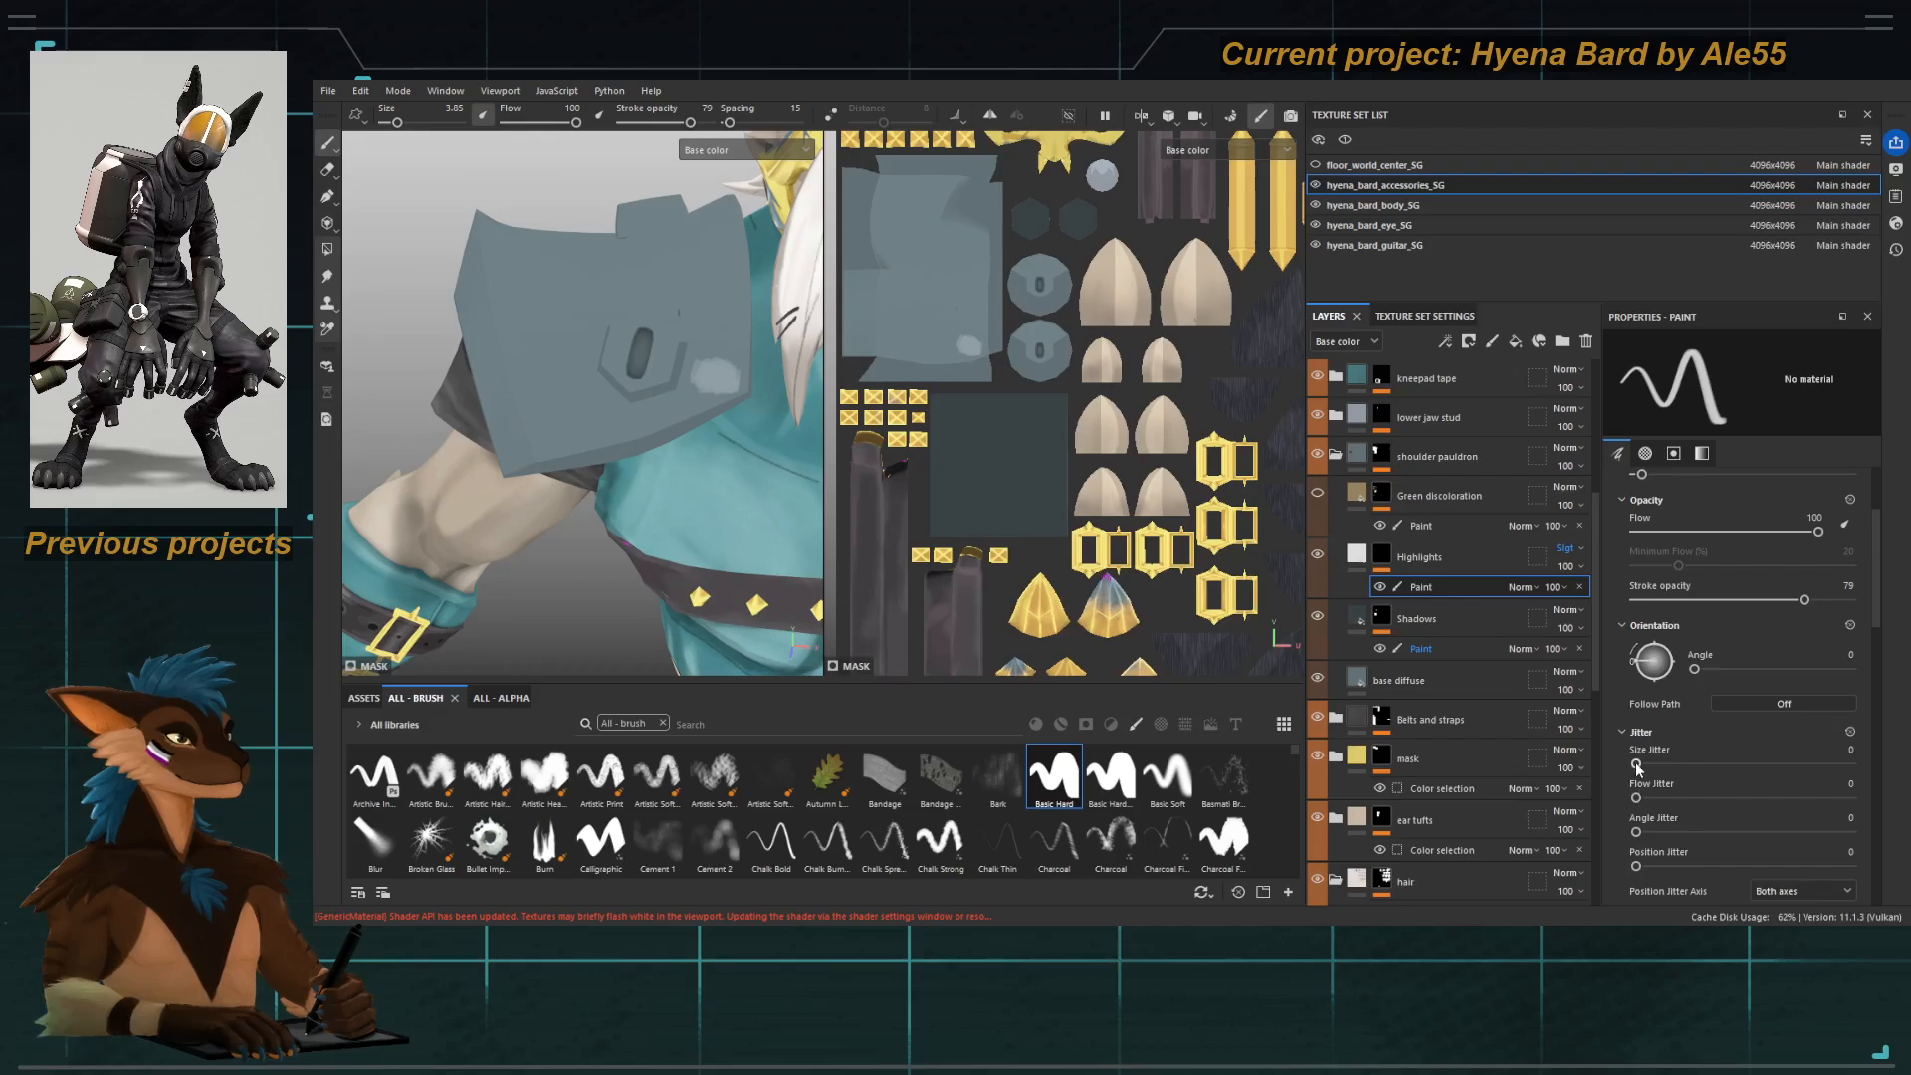
pyautogui.moveTo(1636, 832); pyautogui.dragTo(1715, 831)
# Try painting broad highlight strokes across the pauldron's front and edges at 79 stroke opacity.
pyautogui.moveTo(552, 348)
pyautogui.mouseDown()
pyautogui.moveTo(526, 409)
pyautogui.moveTo(541, 438)
pyautogui.moveTo(570, 420)
pyautogui.mouseUp()
pyautogui.hotkey('ctrl', 'z')
pyautogui.hotkey('ctrl', 'z')
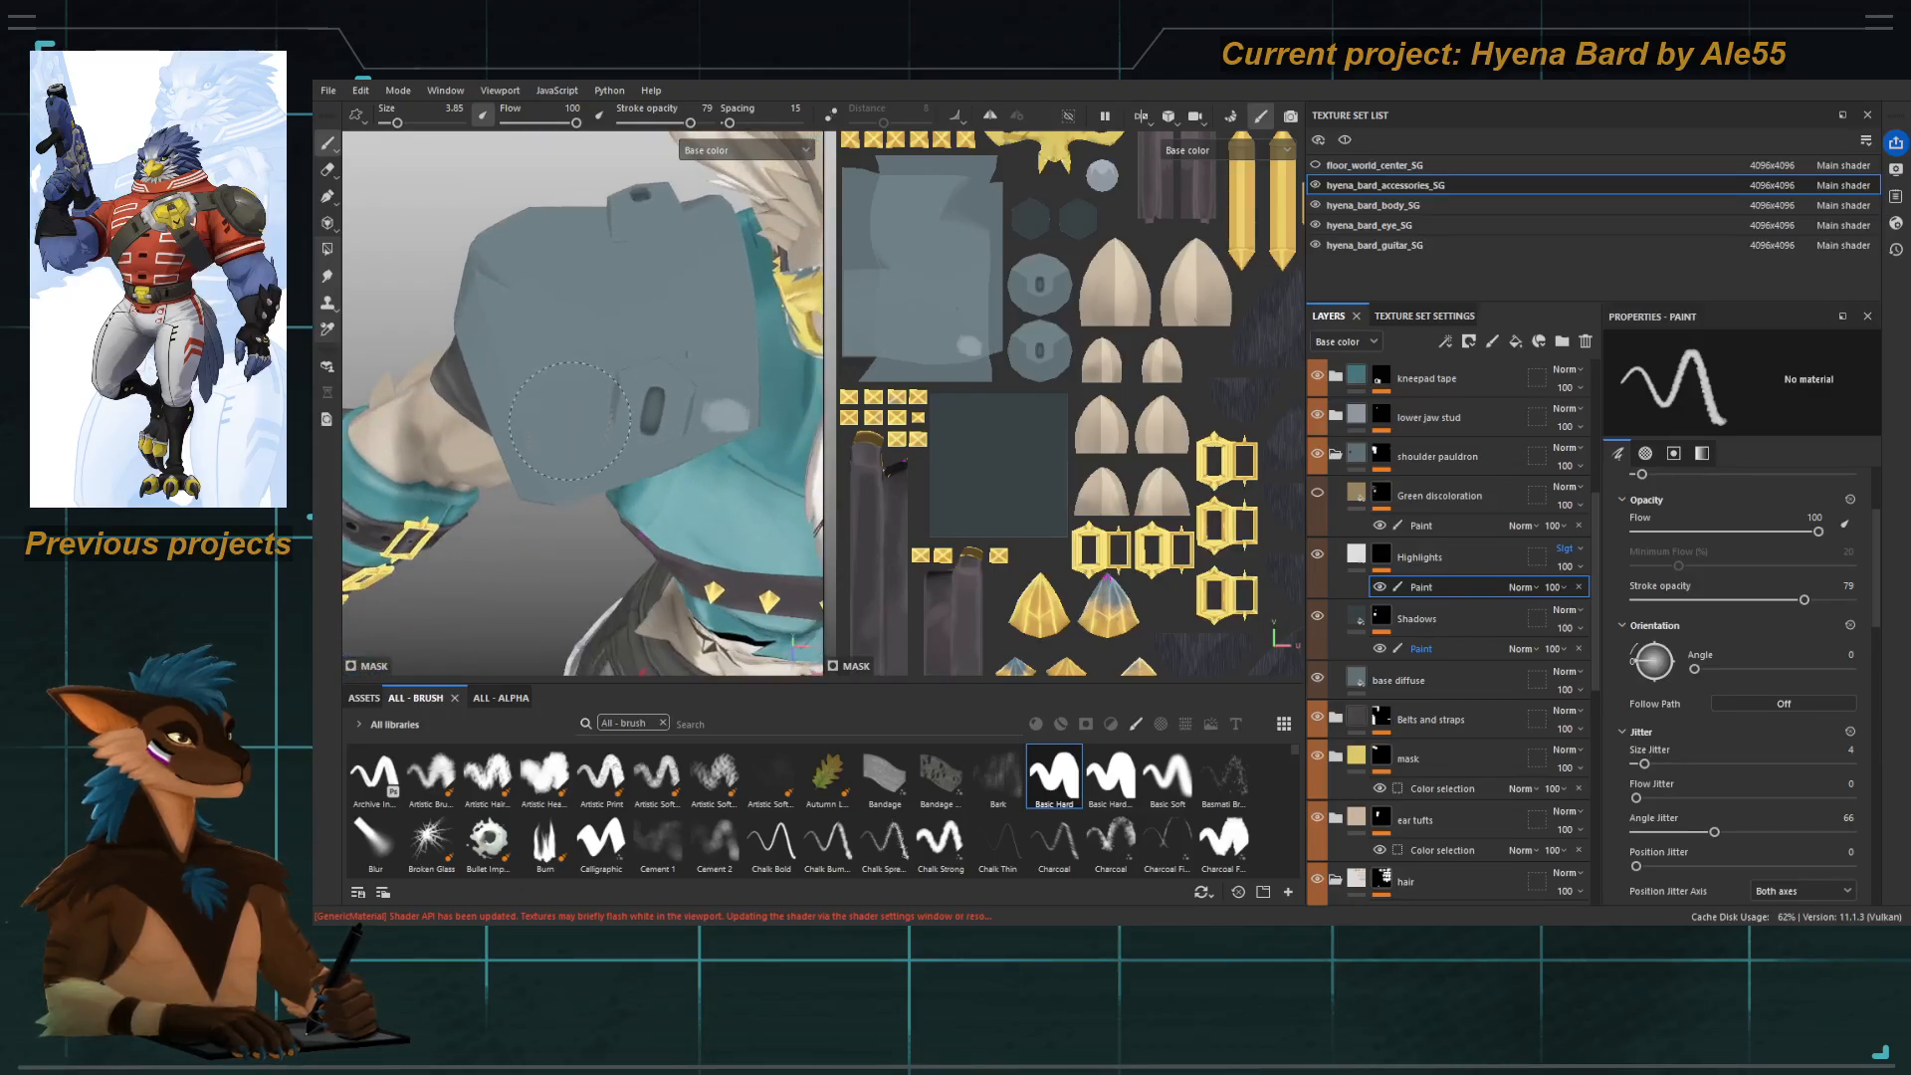
pyautogui.moveTo(723, 278)
pyautogui.mouseDown()
pyautogui.moveTo(528, 310)
pyautogui.moveTo(545, 460)
pyautogui.moveTo(590, 430)
pyautogui.moveTo(577, 368)
pyautogui.mouseUp()
pyautogui.keyDown('alt'); pyautogui.moveTo(577, 368); pyautogui.dragTo(580, 316, button='right'); pyautogui.keyUp('alt')
pyautogui.keyDown('alt'); pyautogui.moveTo(580, 315); pyautogui.dragTo(531, 396); pyautogui.keyUp('alt')
pyautogui.keyDown('alt'); pyautogui.moveTo(530, 396); pyautogui.dragTo(560, 328, button='right'); pyautogui.keyUp('alt')
pyautogui.moveTo(560, 329)
pyautogui.keyDown('alt'); pyautogui.mouseDown()
pyautogui.moveTo(560, 354)
pyautogui.moveTo(564, 338)
pyautogui.mouseUp(); pyautogui.keyUp('alt')
pyautogui.keyDown('alt'); pyautogui.moveTo(564, 338); pyautogui.dragTo(597, 329, button='right'); pyautogui.keyUp('alt')
pyautogui.moveTo(623, 343); pyautogui.dragTo(534, 360)
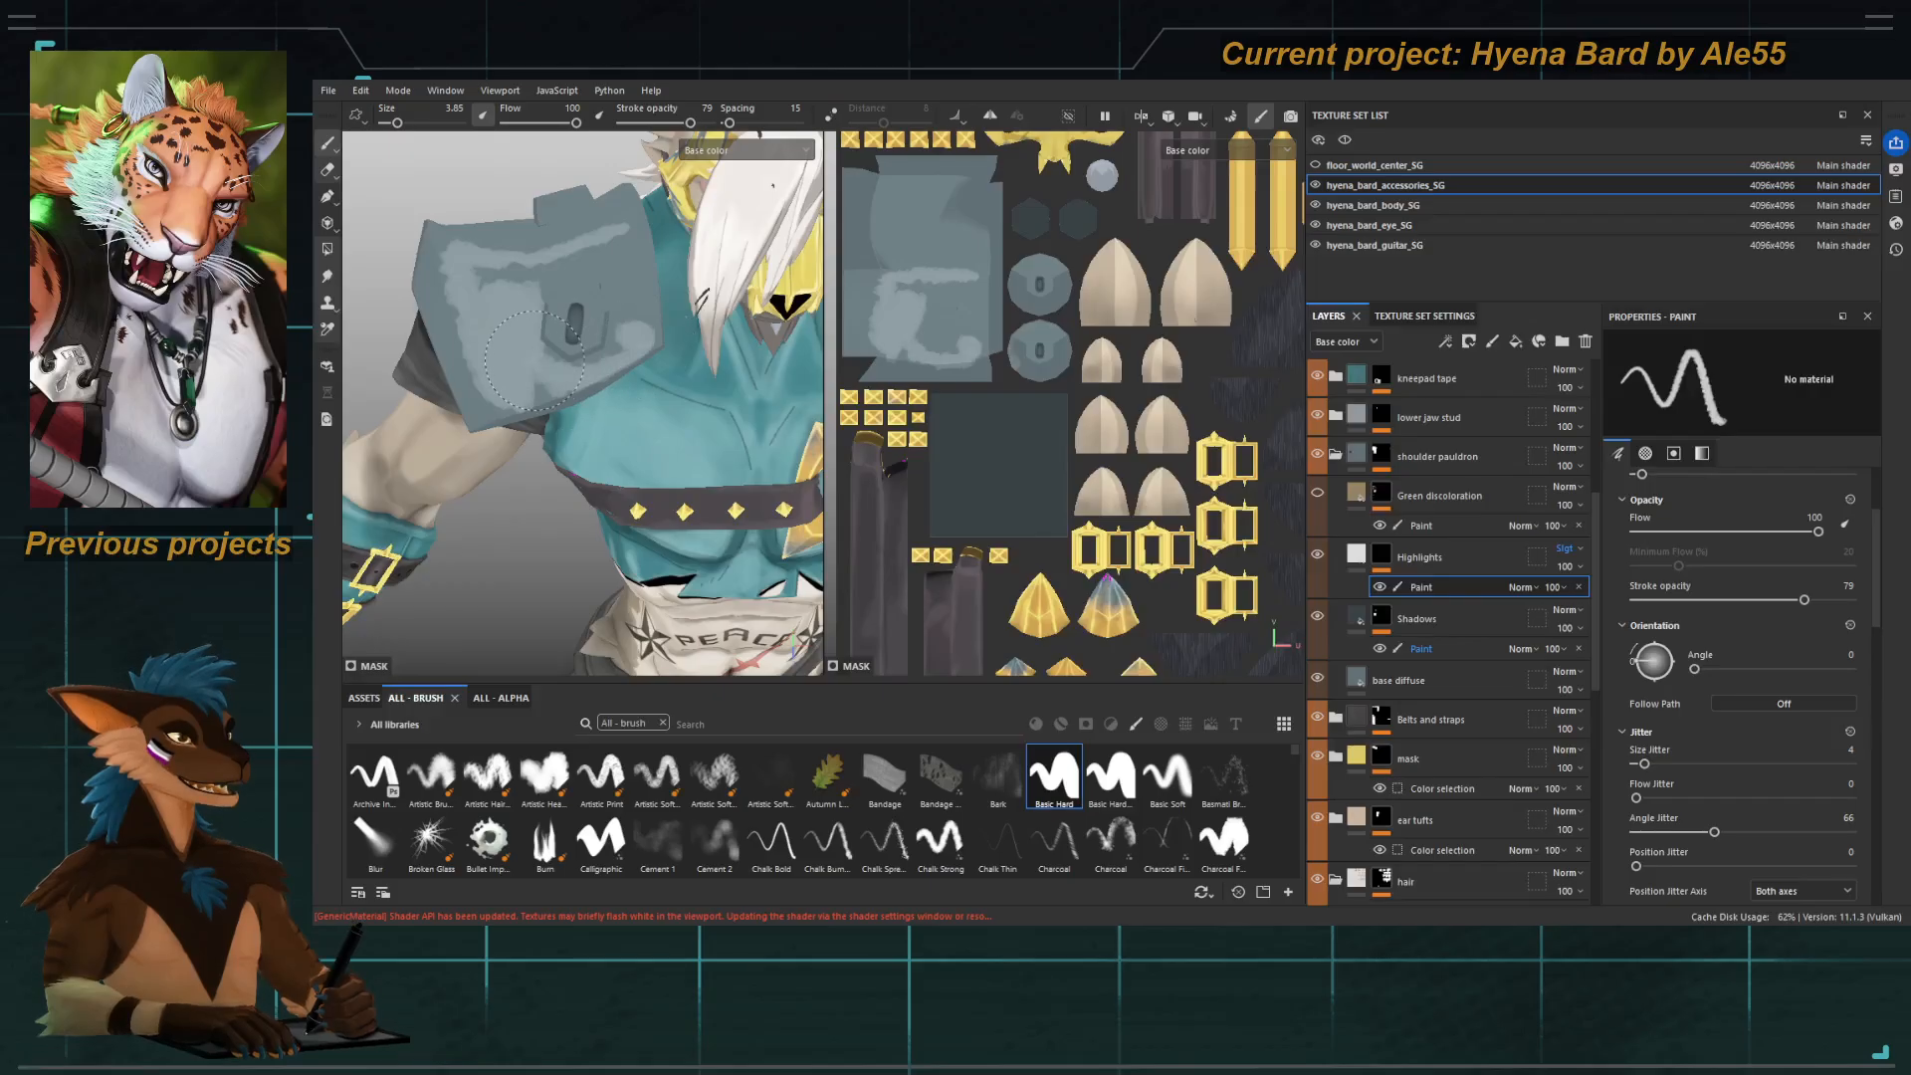
# Set the brush's stroke opacity to 35 and undo the trial highlight strokes on the pauldron.
pyautogui.click(652, 122)
pyautogui.hotkey('ctrl', 'z')
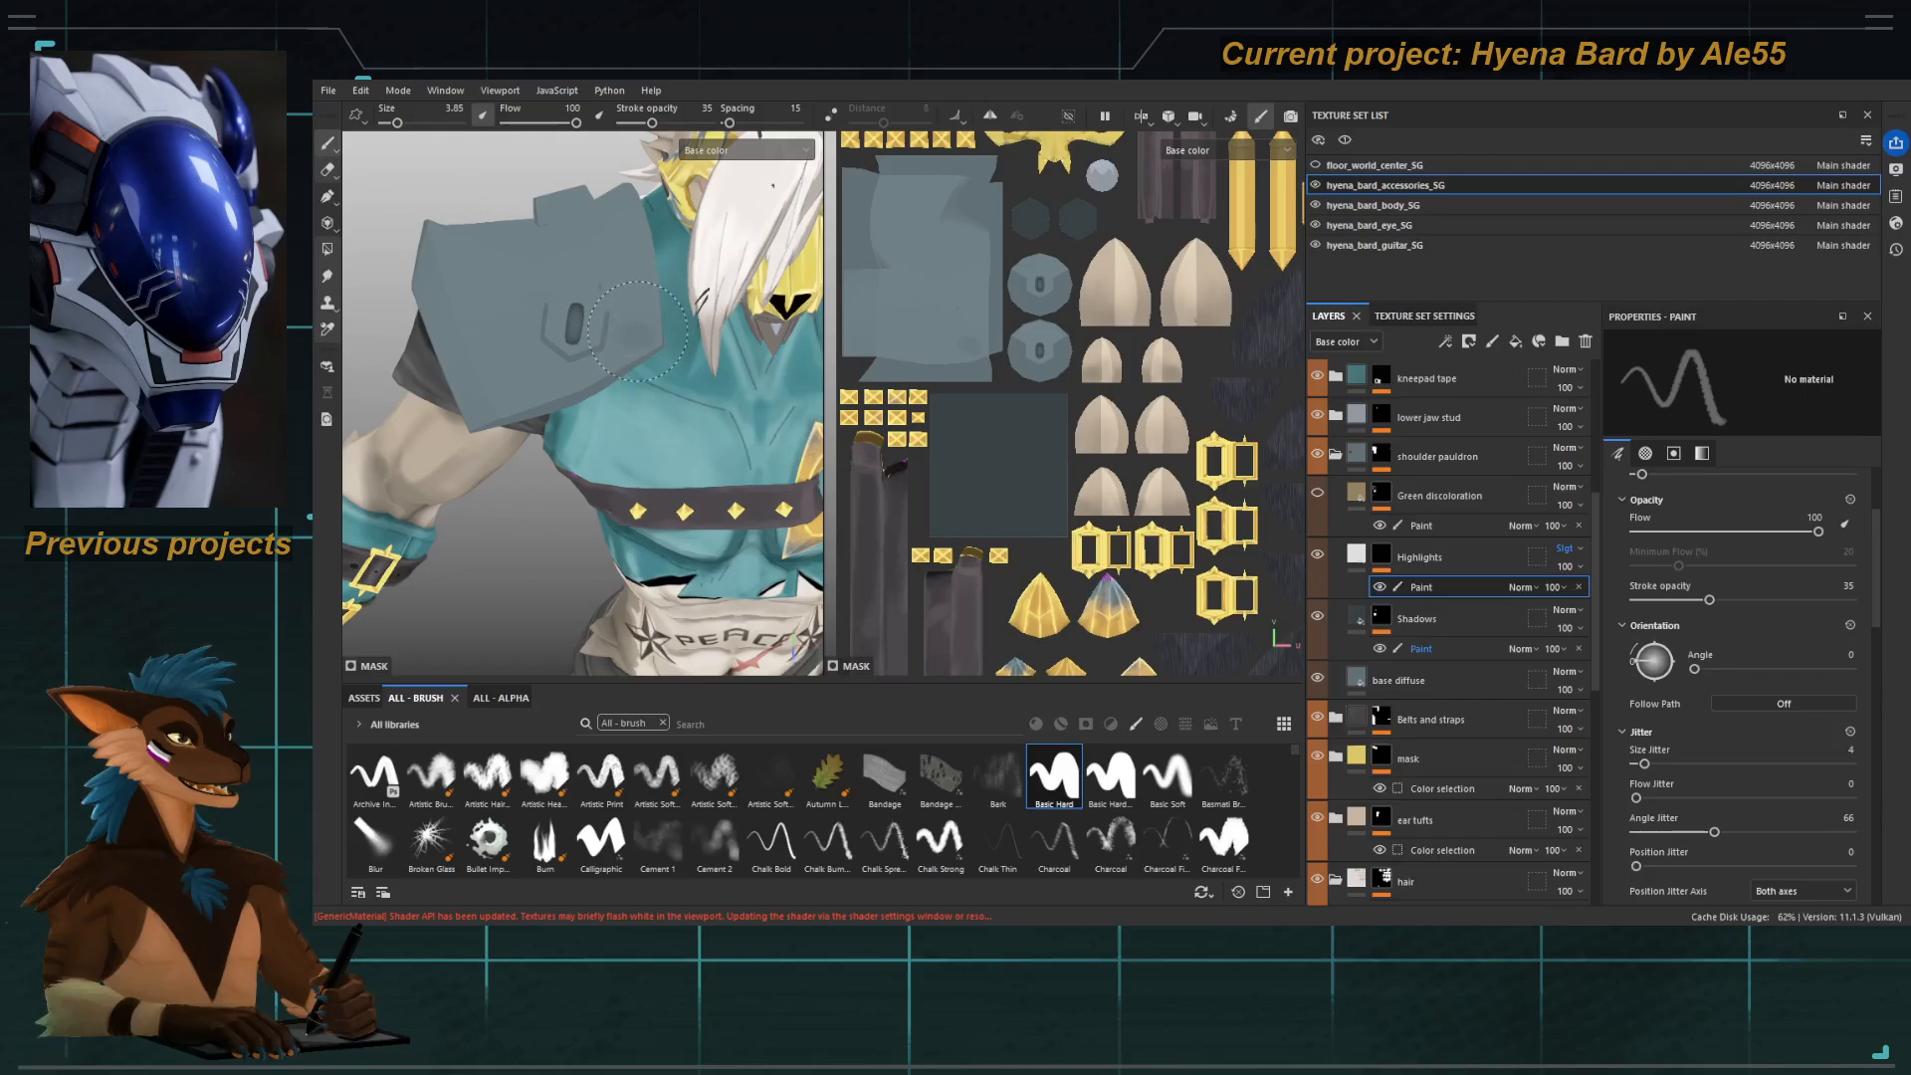
pyautogui.press('e')
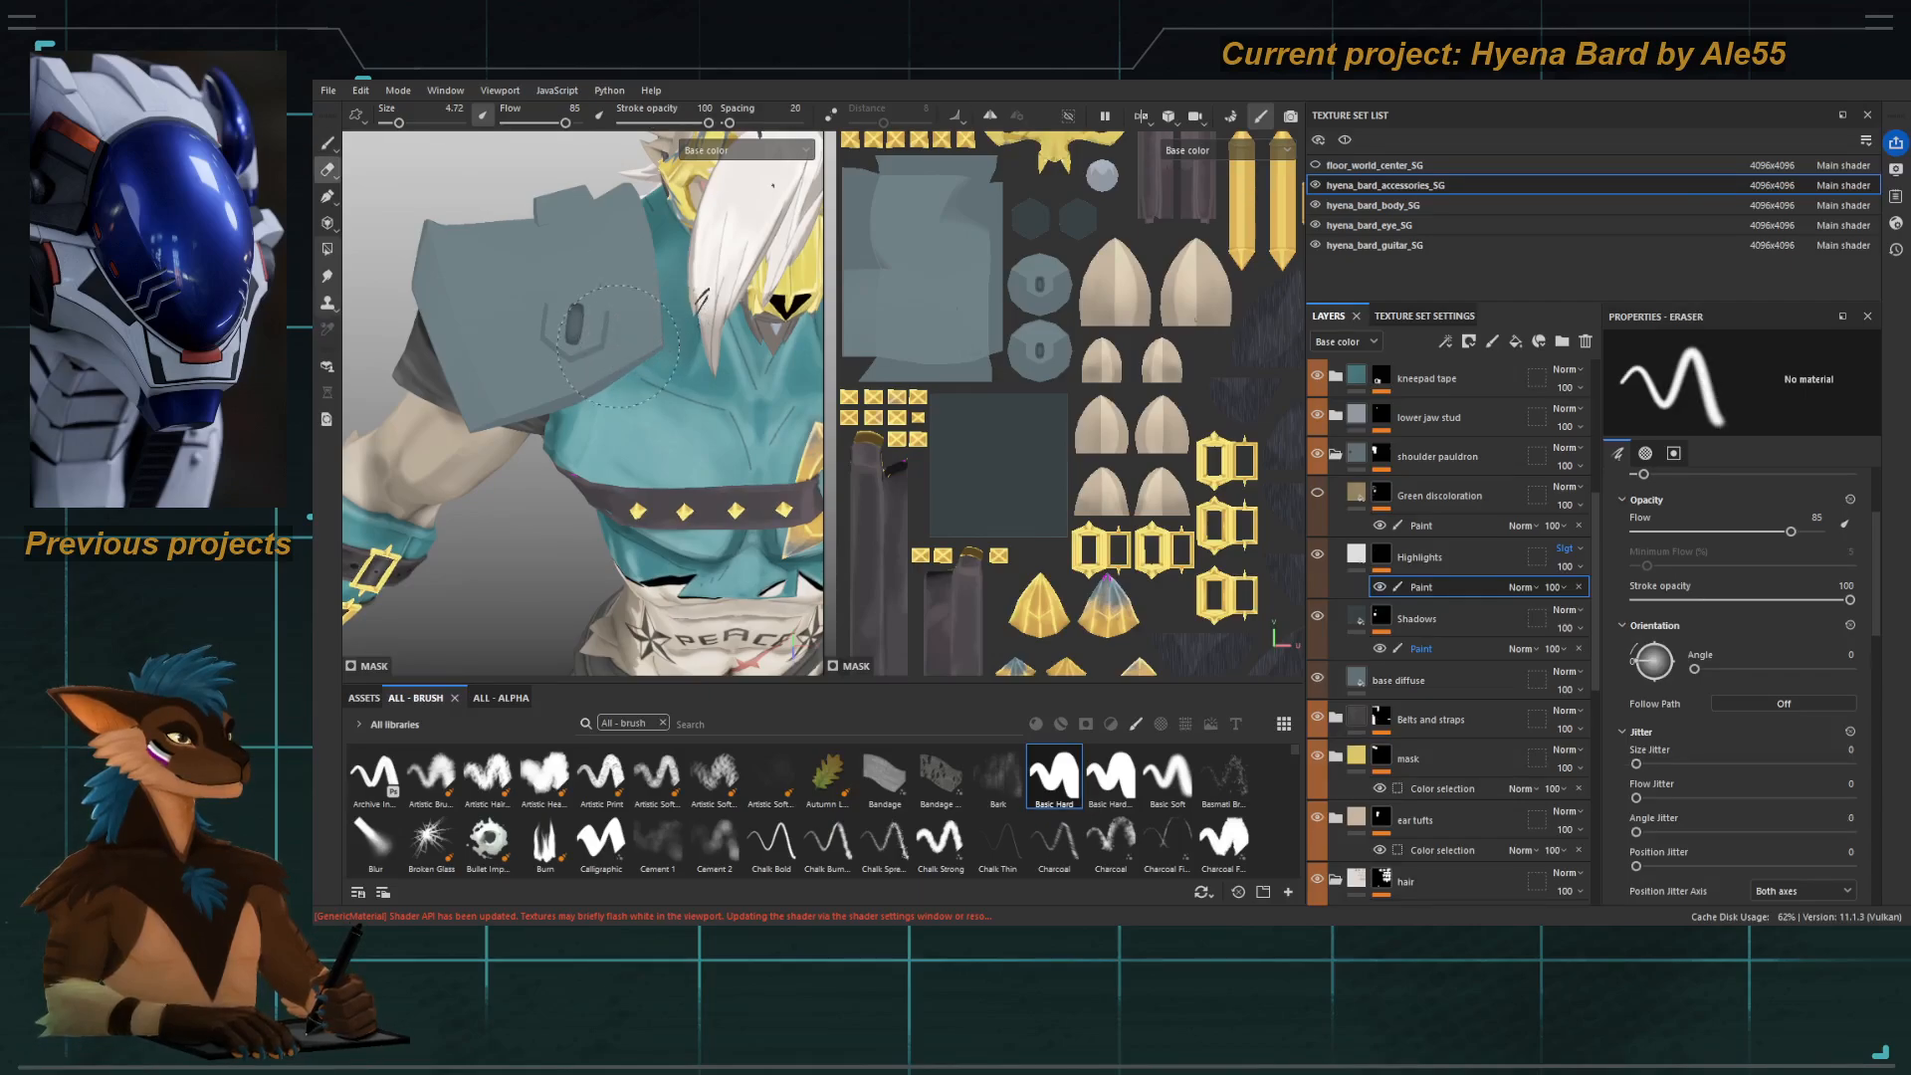
pyautogui.press('p')
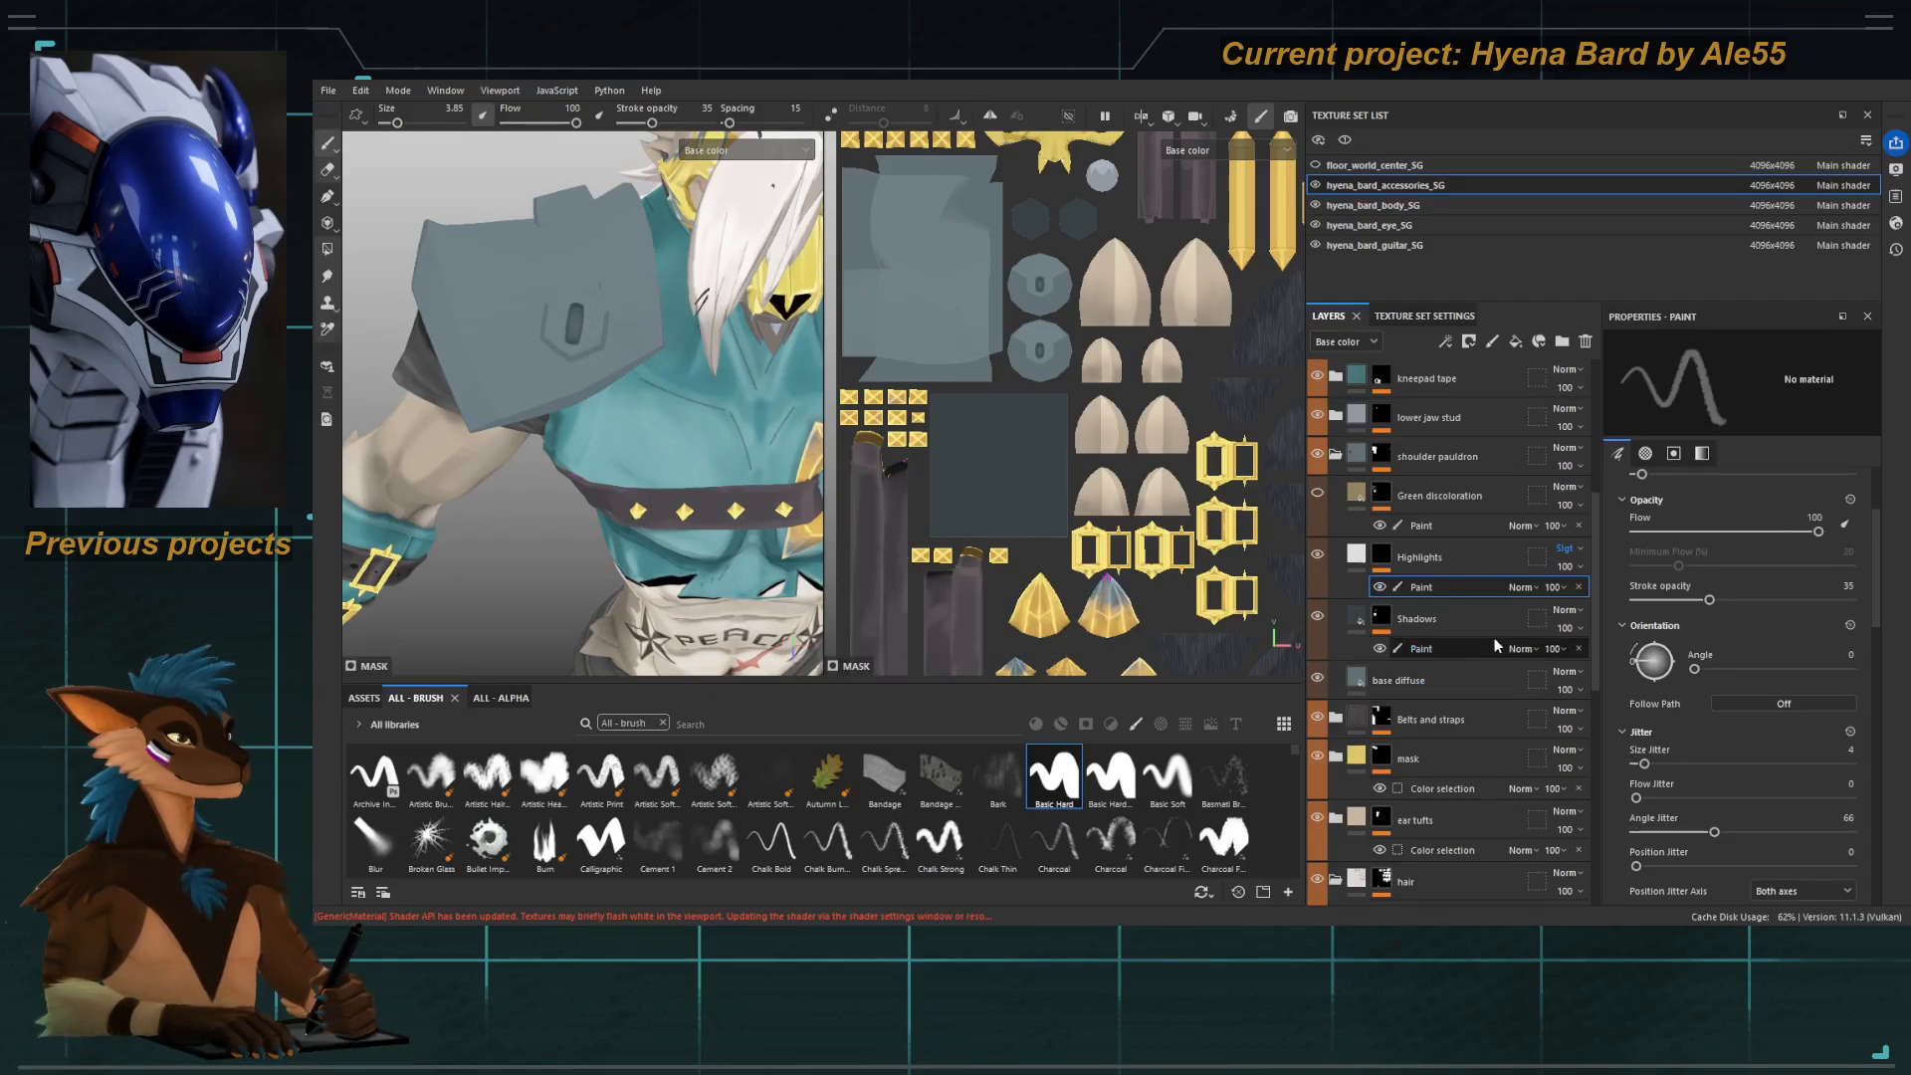
# Set the Highlights layer's fill color to white and return to painting in its mask.
pyautogui.press('Delete')
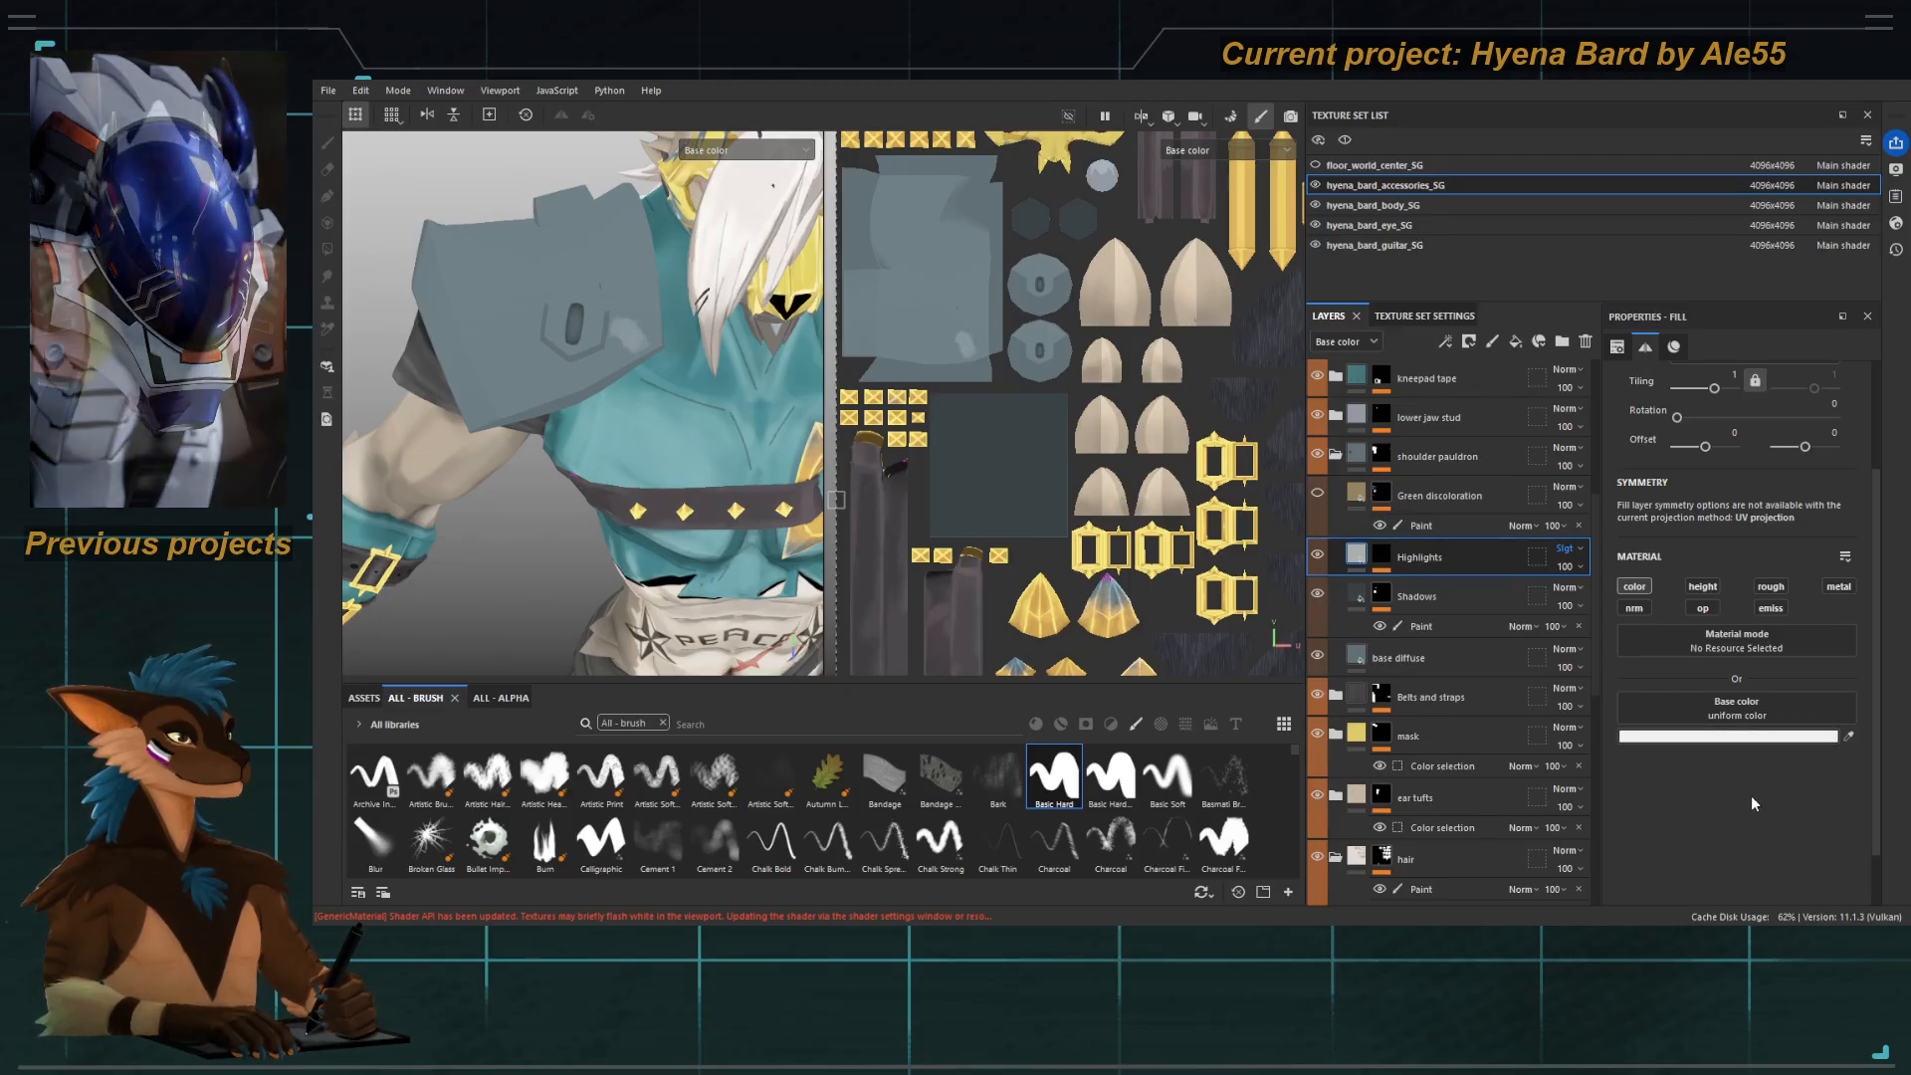
pyautogui.hotkey('ctrl', 'z')
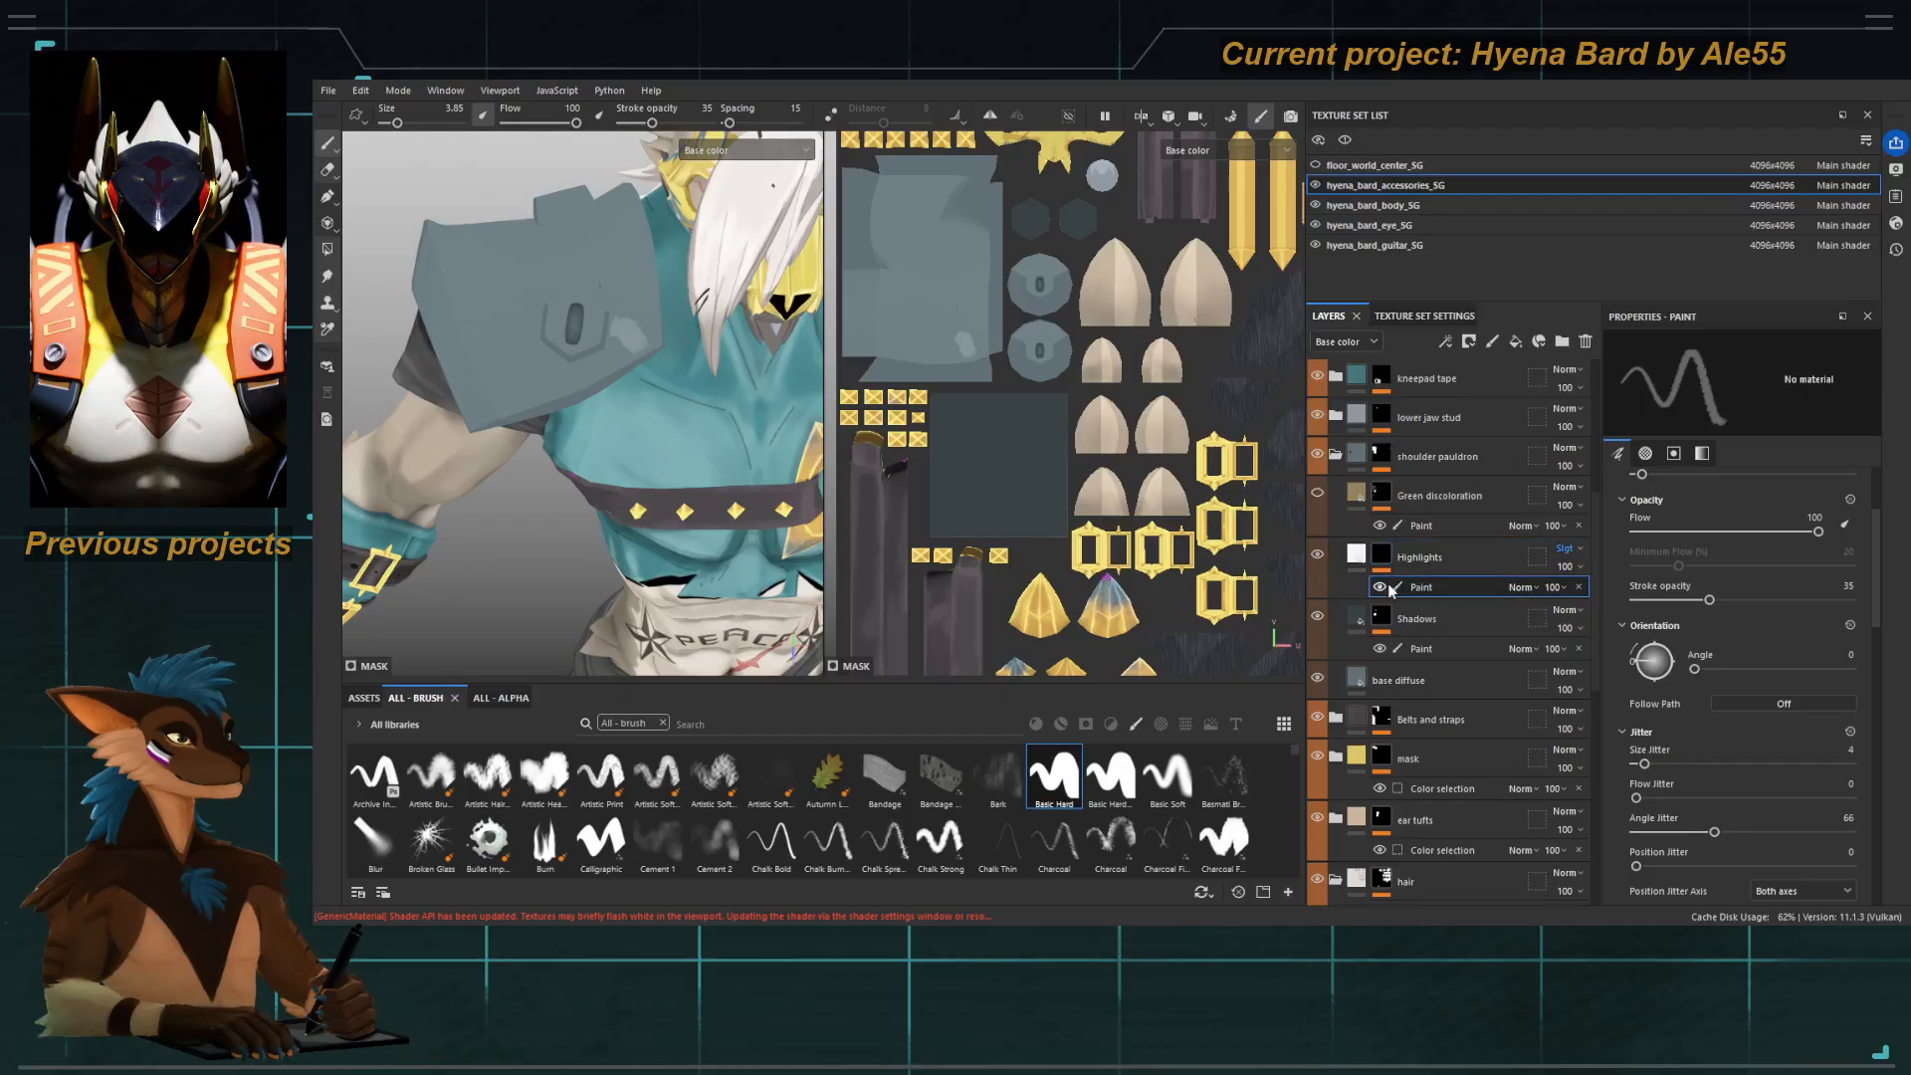
pyautogui.click(1382, 587)
# Paint broad highlights over the pauldron's front face, lower corner and edges, reducing the brush size to 3.1.
pyautogui.moveTo(510, 303)
pyautogui.keyDown('alt'); pyautogui.mouseDown()
pyautogui.moveTo(604, 264)
pyautogui.moveTo(464, 260)
pyautogui.moveTo(501, 383)
pyautogui.moveTo(529, 383)
pyautogui.moveTo(532, 294)
pyautogui.moveTo(523, 378)
pyautogui.moveTo(597, 365)
pyautogui.moveTo(513, 410)
pyautogui.moveTo(607, 398)
pyautogui.moveTo(513, 379)
pyautogui.mouseUp(); pyautogui.keyUp('alt')
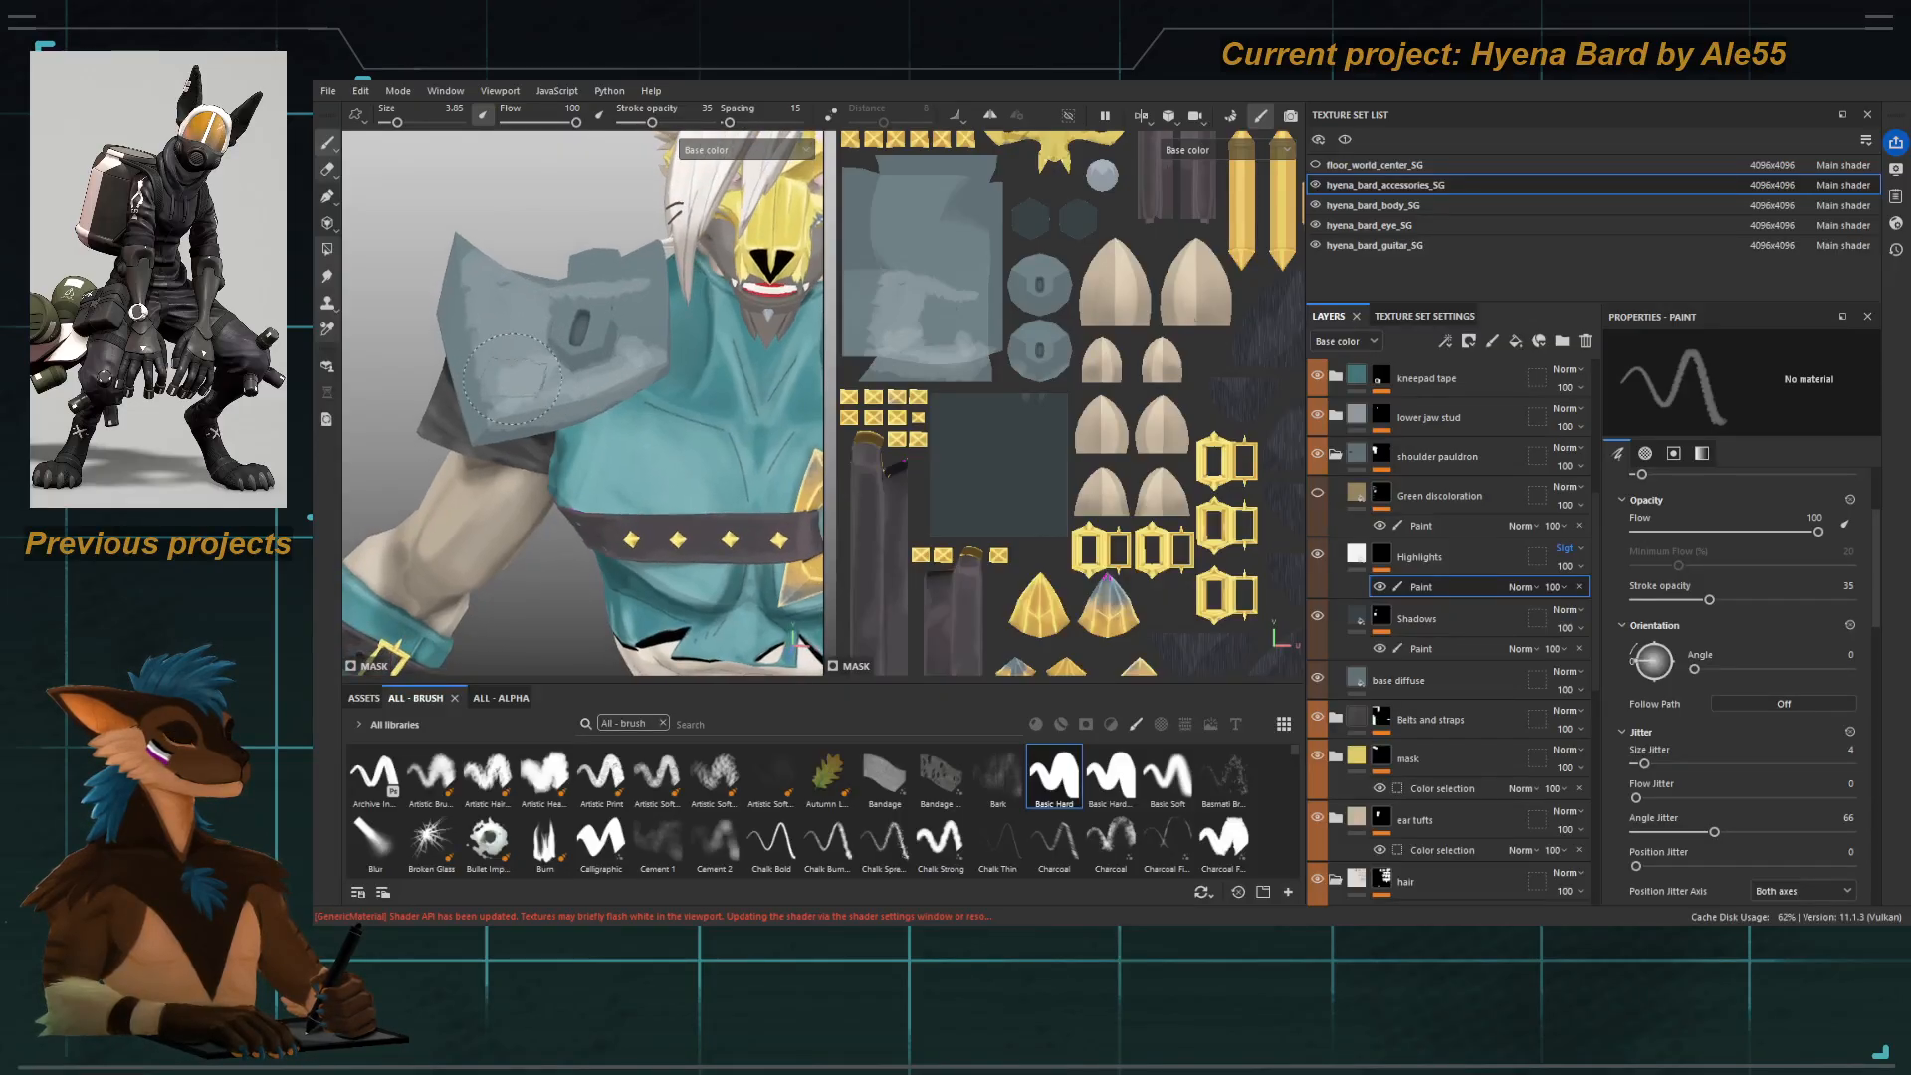
pyautogui.keyDown('ctrl'); pyautogui.moveTo(617, 391); pyautogui.dragTo(592, 391, button='right'); pyautogui.keyUp('ctrl')
pyautogui.moveTo(629, 364); pyautogui.dragTo(642, 355)
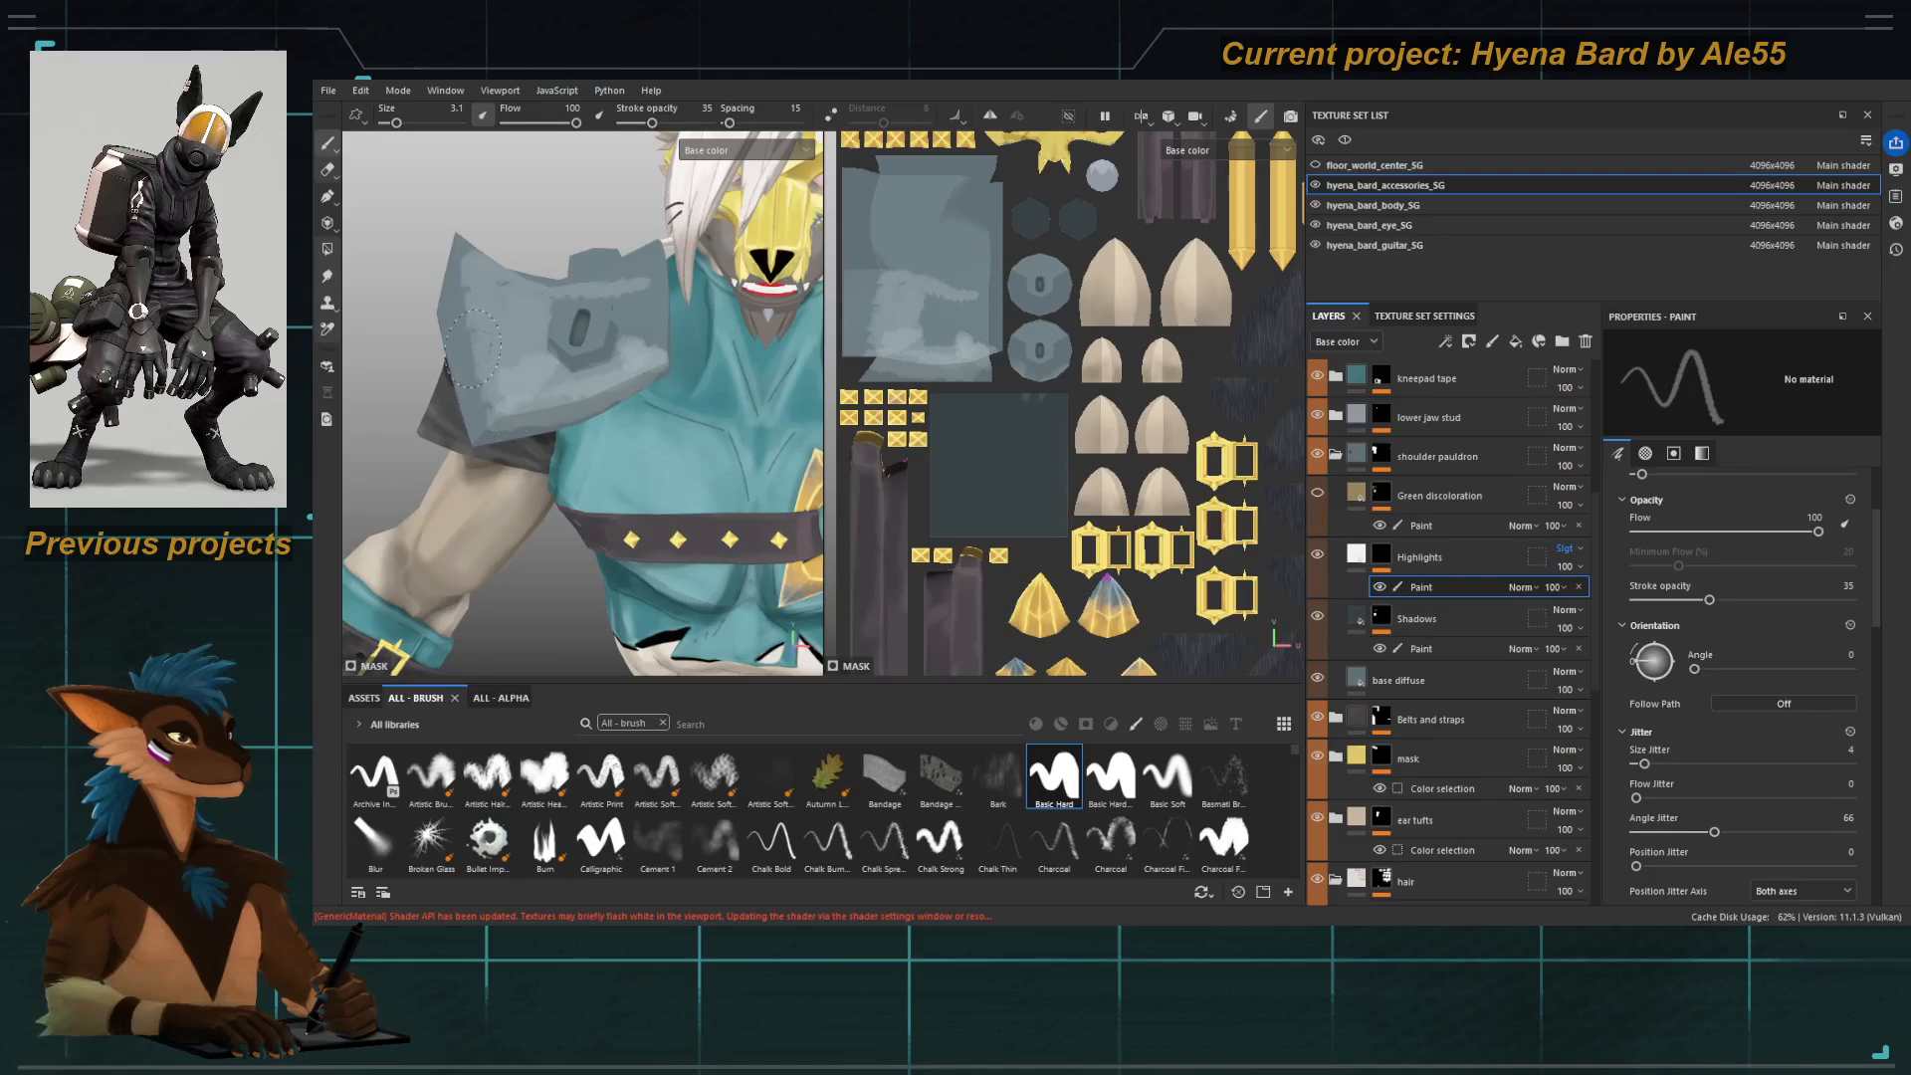
# Paint finer highlights along the pauldron's pointed corner and outer ridges, reducing the brush size to 1.35.
pyautogui.keyDown('alt'); pyautogui.moveTo(459, 374); pyautogui.dragTo(453, 392); pyautogui.keyUp('alt')
pyautogui.keyDown('ctrl'); pyautogui.moveTo(472, 272); pyautogui.dragTo(475, 277, button='right'); pyautogui.keyUp('ctrl')
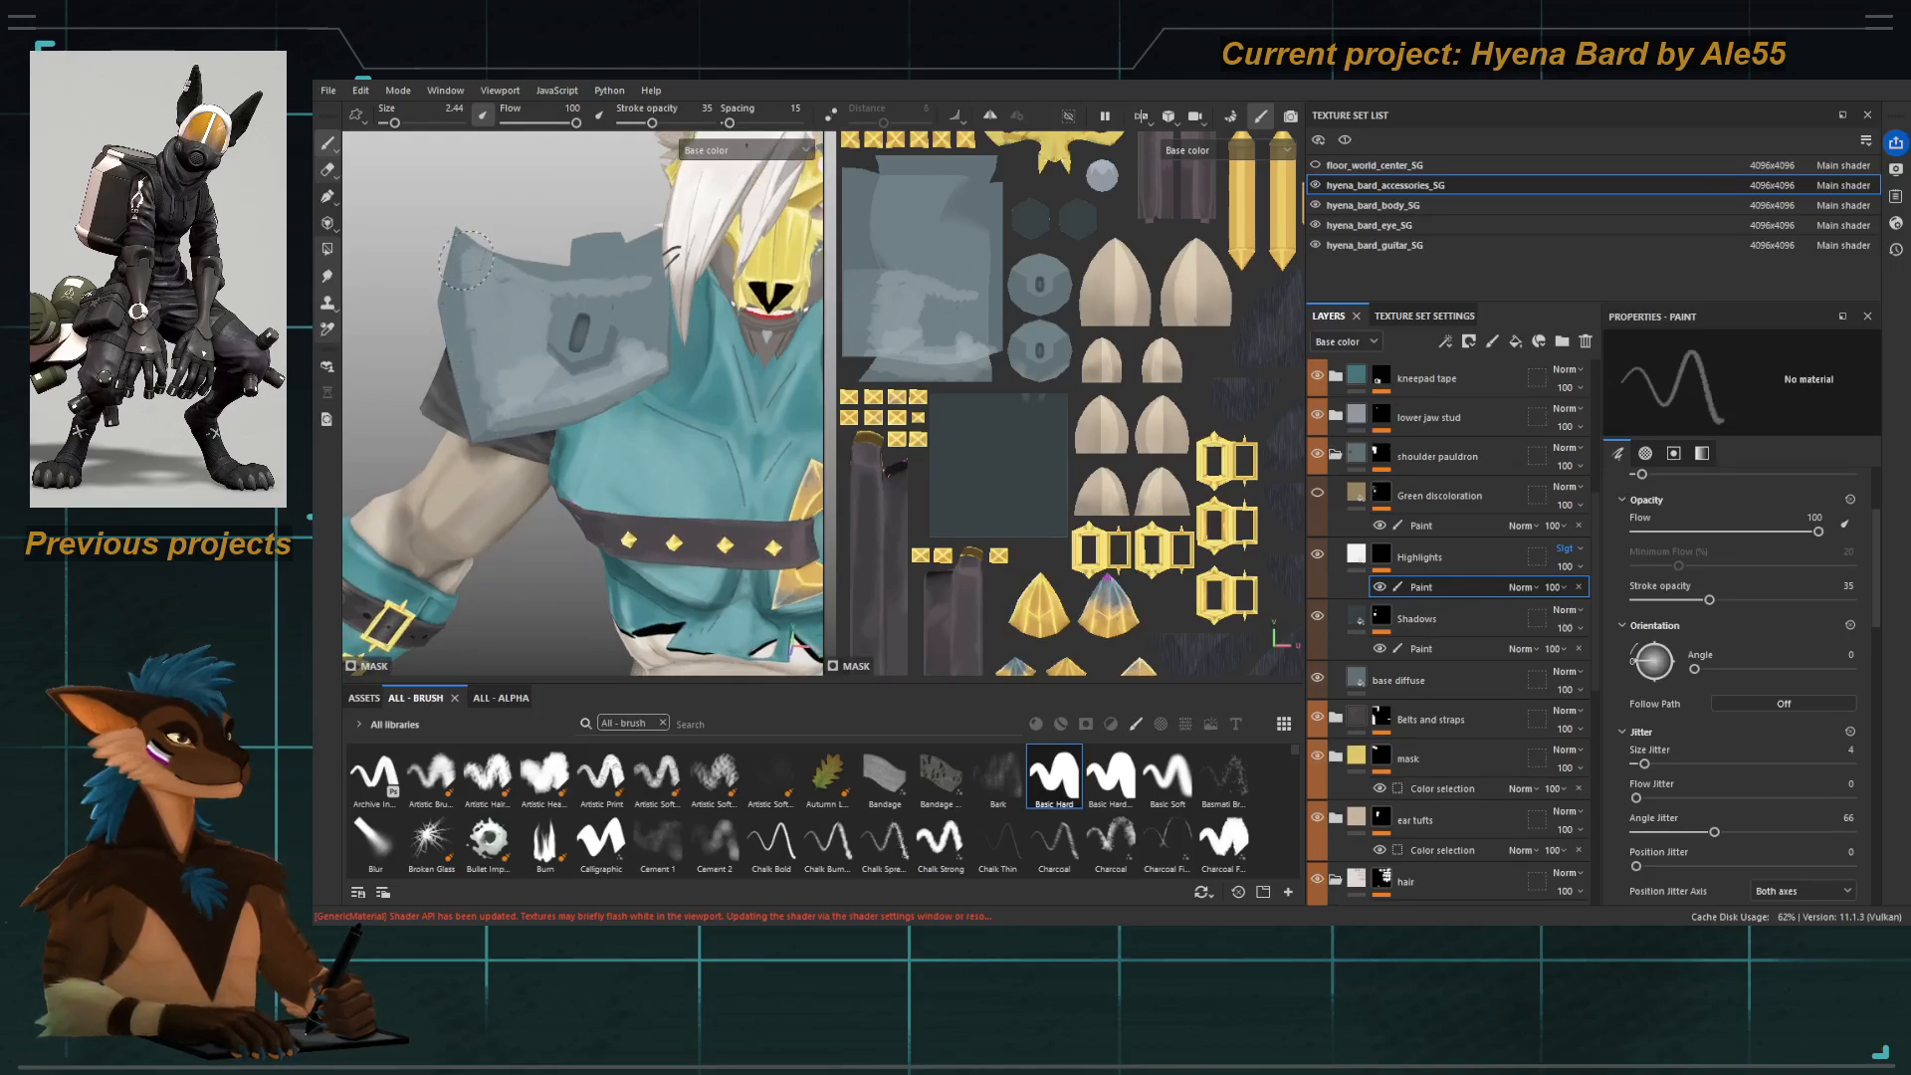
pyautogui.keyDown('ctrl'); pyautogui.moveTo(476, 239); pyautogui.dragTo(470, 237, button='right'); pyautogui.keyUp('ctrl')
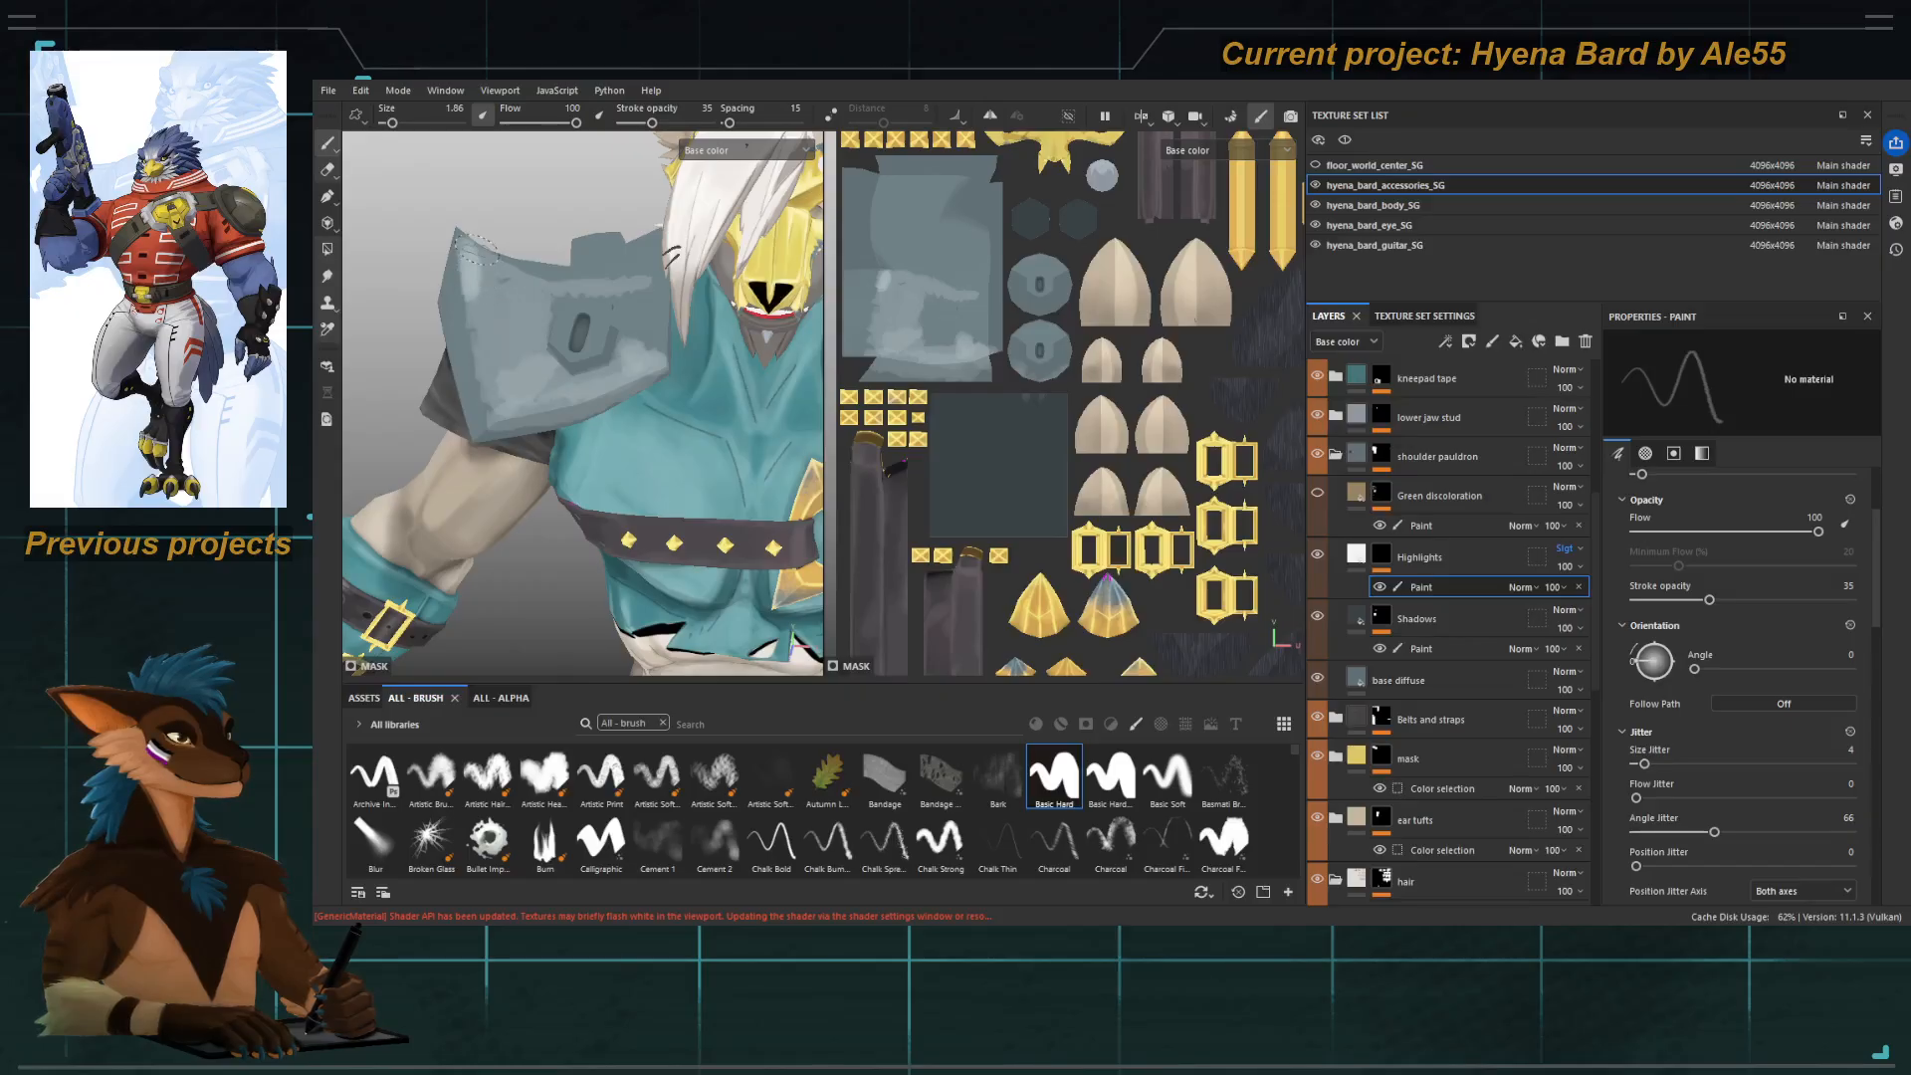
pyautogui.moveTo(463, 264)
pyautogui.mouseDown()
pyautogui.moveTo(485, 380)
pyautogui.moveTo(538, 406)
pyautogui.moveTo(597, 391)
pyautogui.mouseUp()
pyautogui.keyDown('alt'); pyautogui.moveTo(493, 393); pyautogui.dragTo(525, 380, button='right'); pyautogui.keyUp('alt')
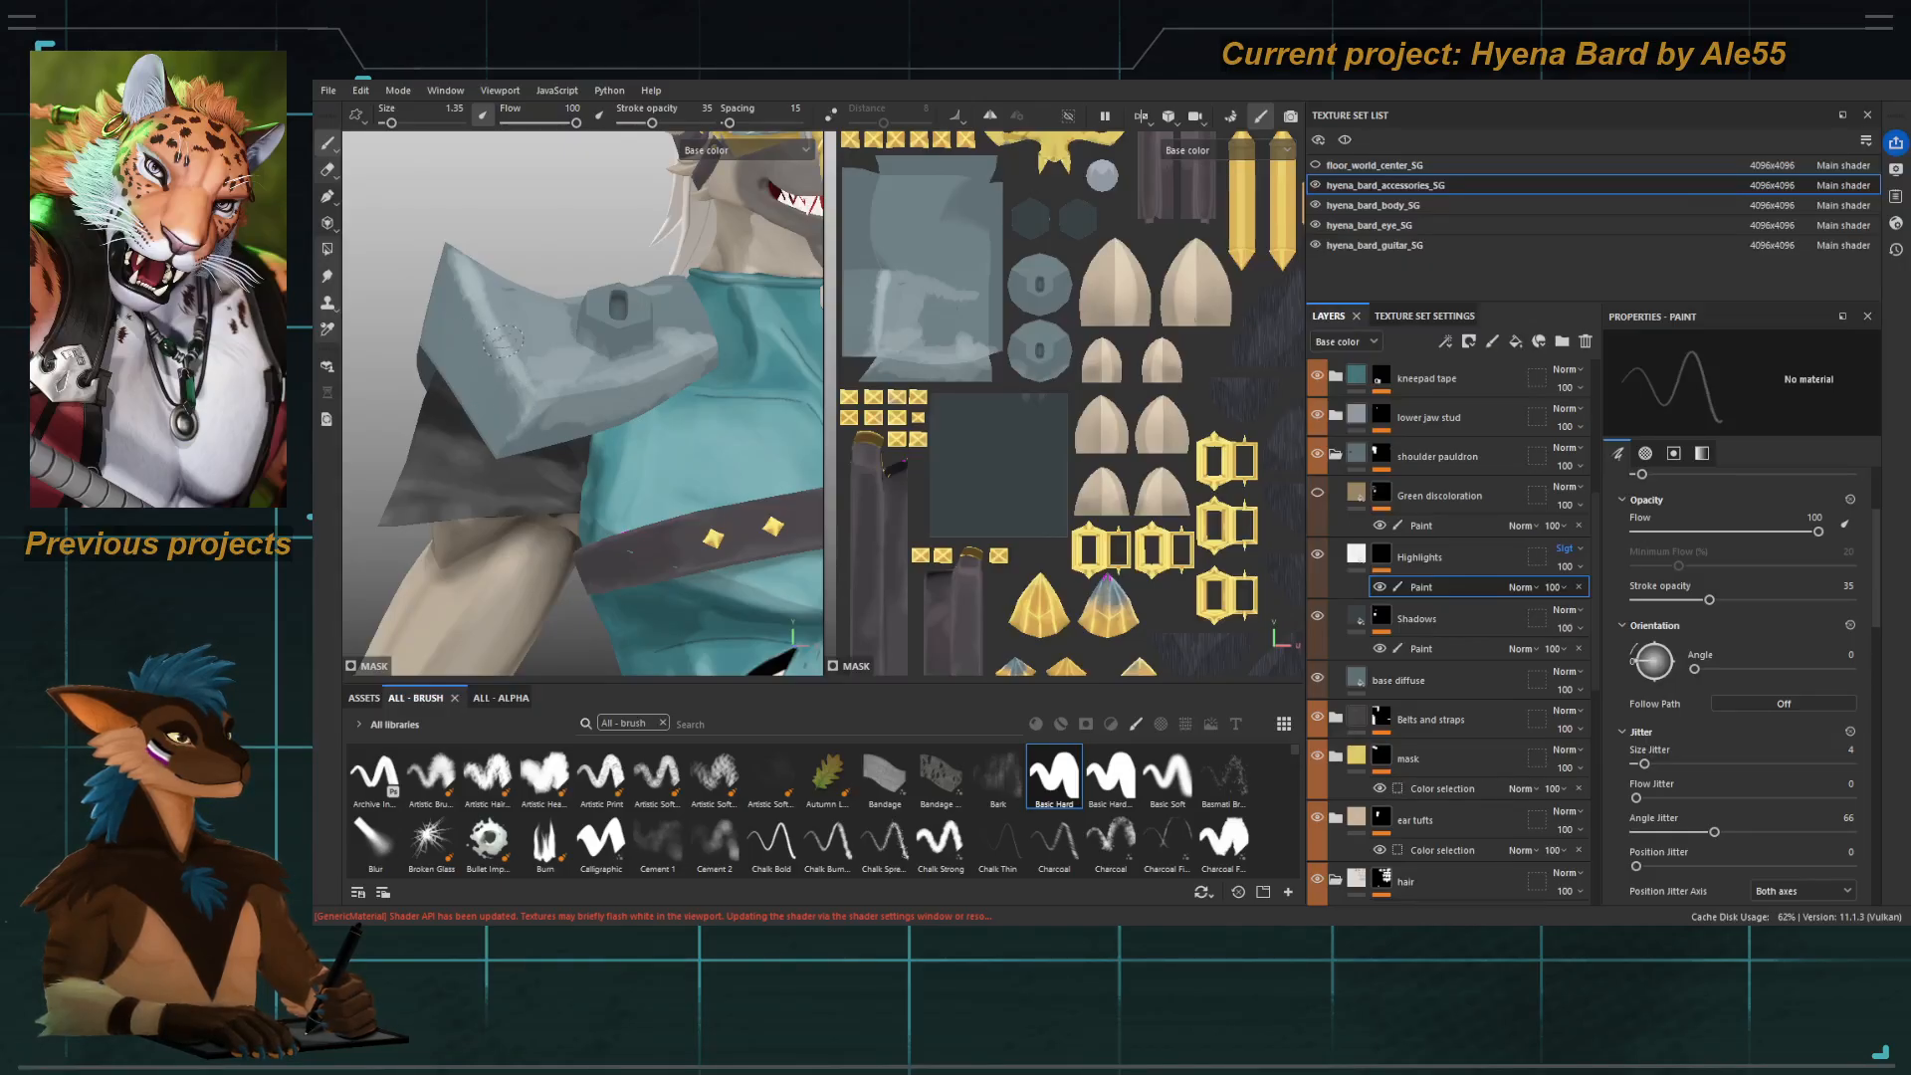
pyautogui.keyDown('alt'); pyautogui.moveTo(503, 341); pyautogui.dragTo(540, 345); pyautogui.keyUp('alt')
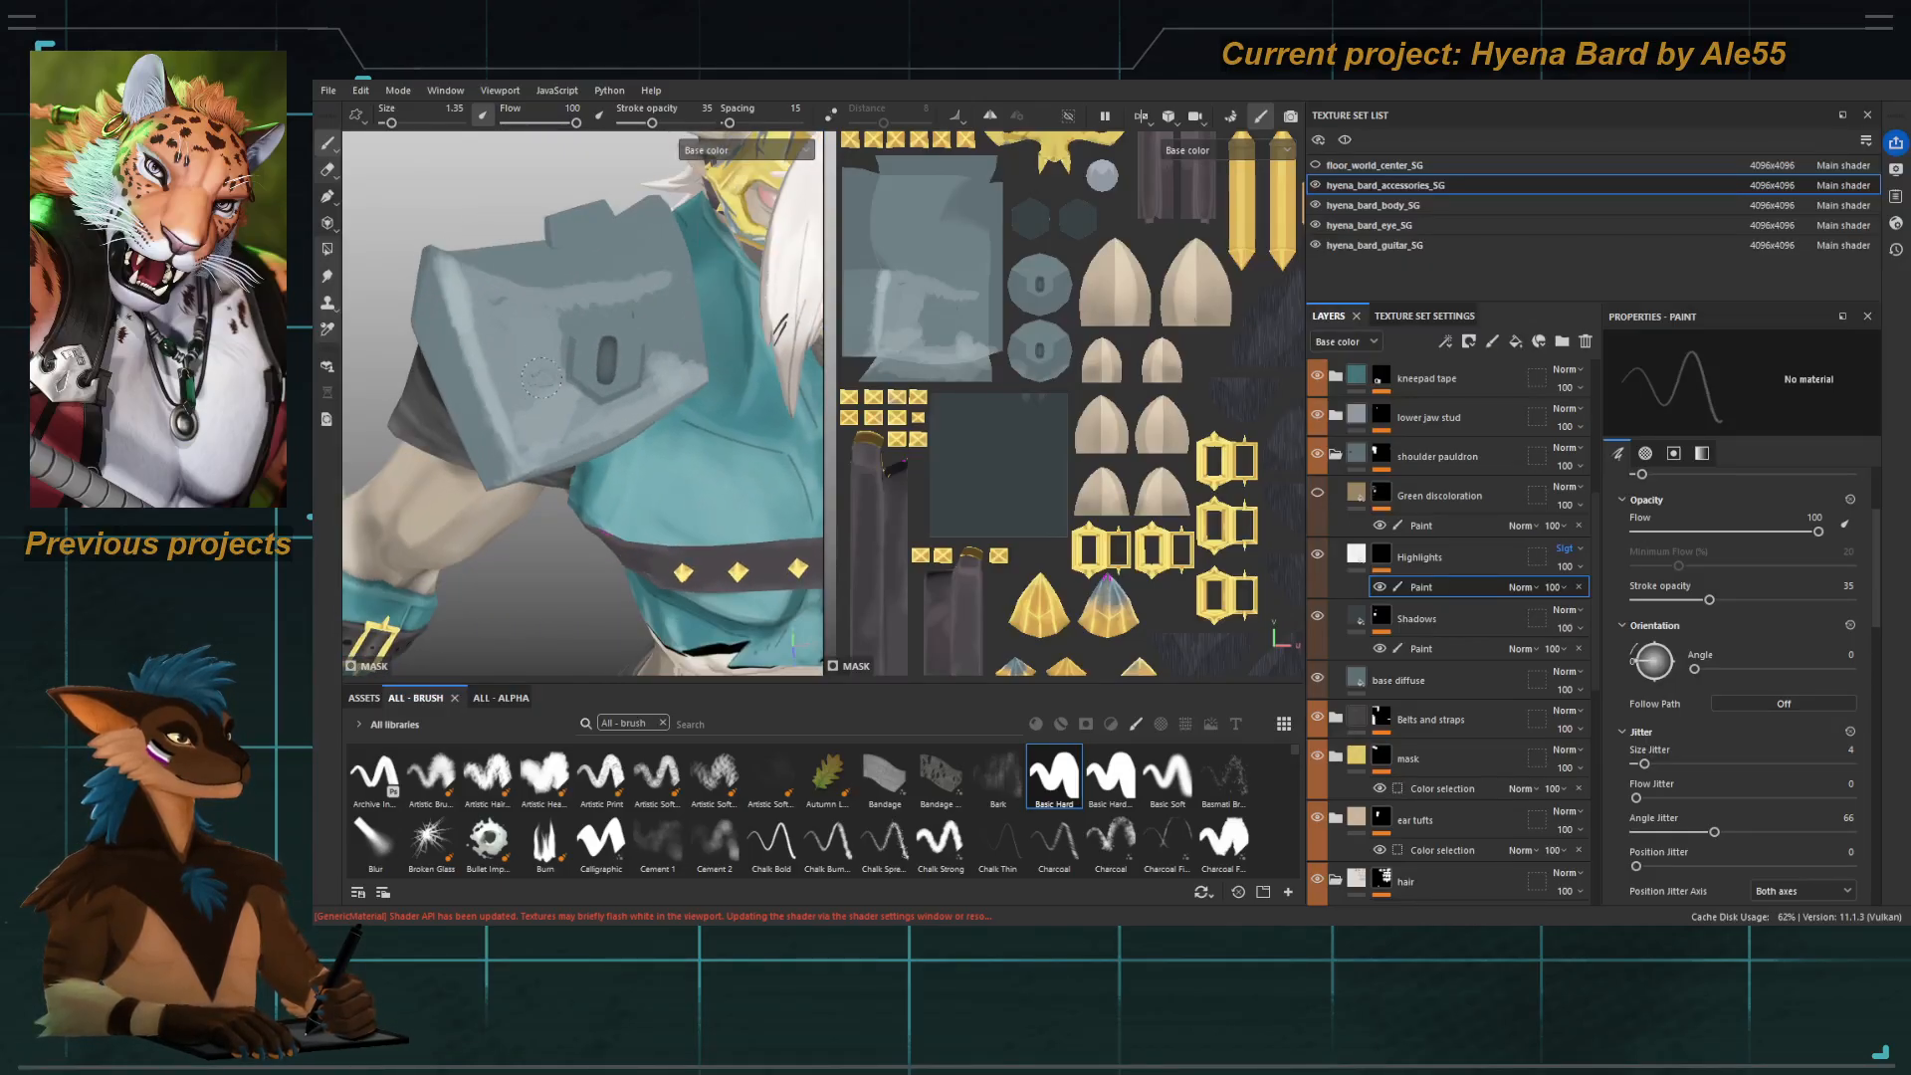
# Paint highlights on the facets of the raised slotted piece and the surrounding pauldron surface at brush size 1.35.
pyautogui.keyDown('alt'); pyautogui.moveTo(541, 377); pyautogui.dragTo(569, 366, button='right'); pyautogui.keyUp('alt')
pyautogui.keyDown('alt'); pyautogui.moveTo(569, 366); pyautogui.dragTo(582, 339); pyautogui.keyUp('alt')
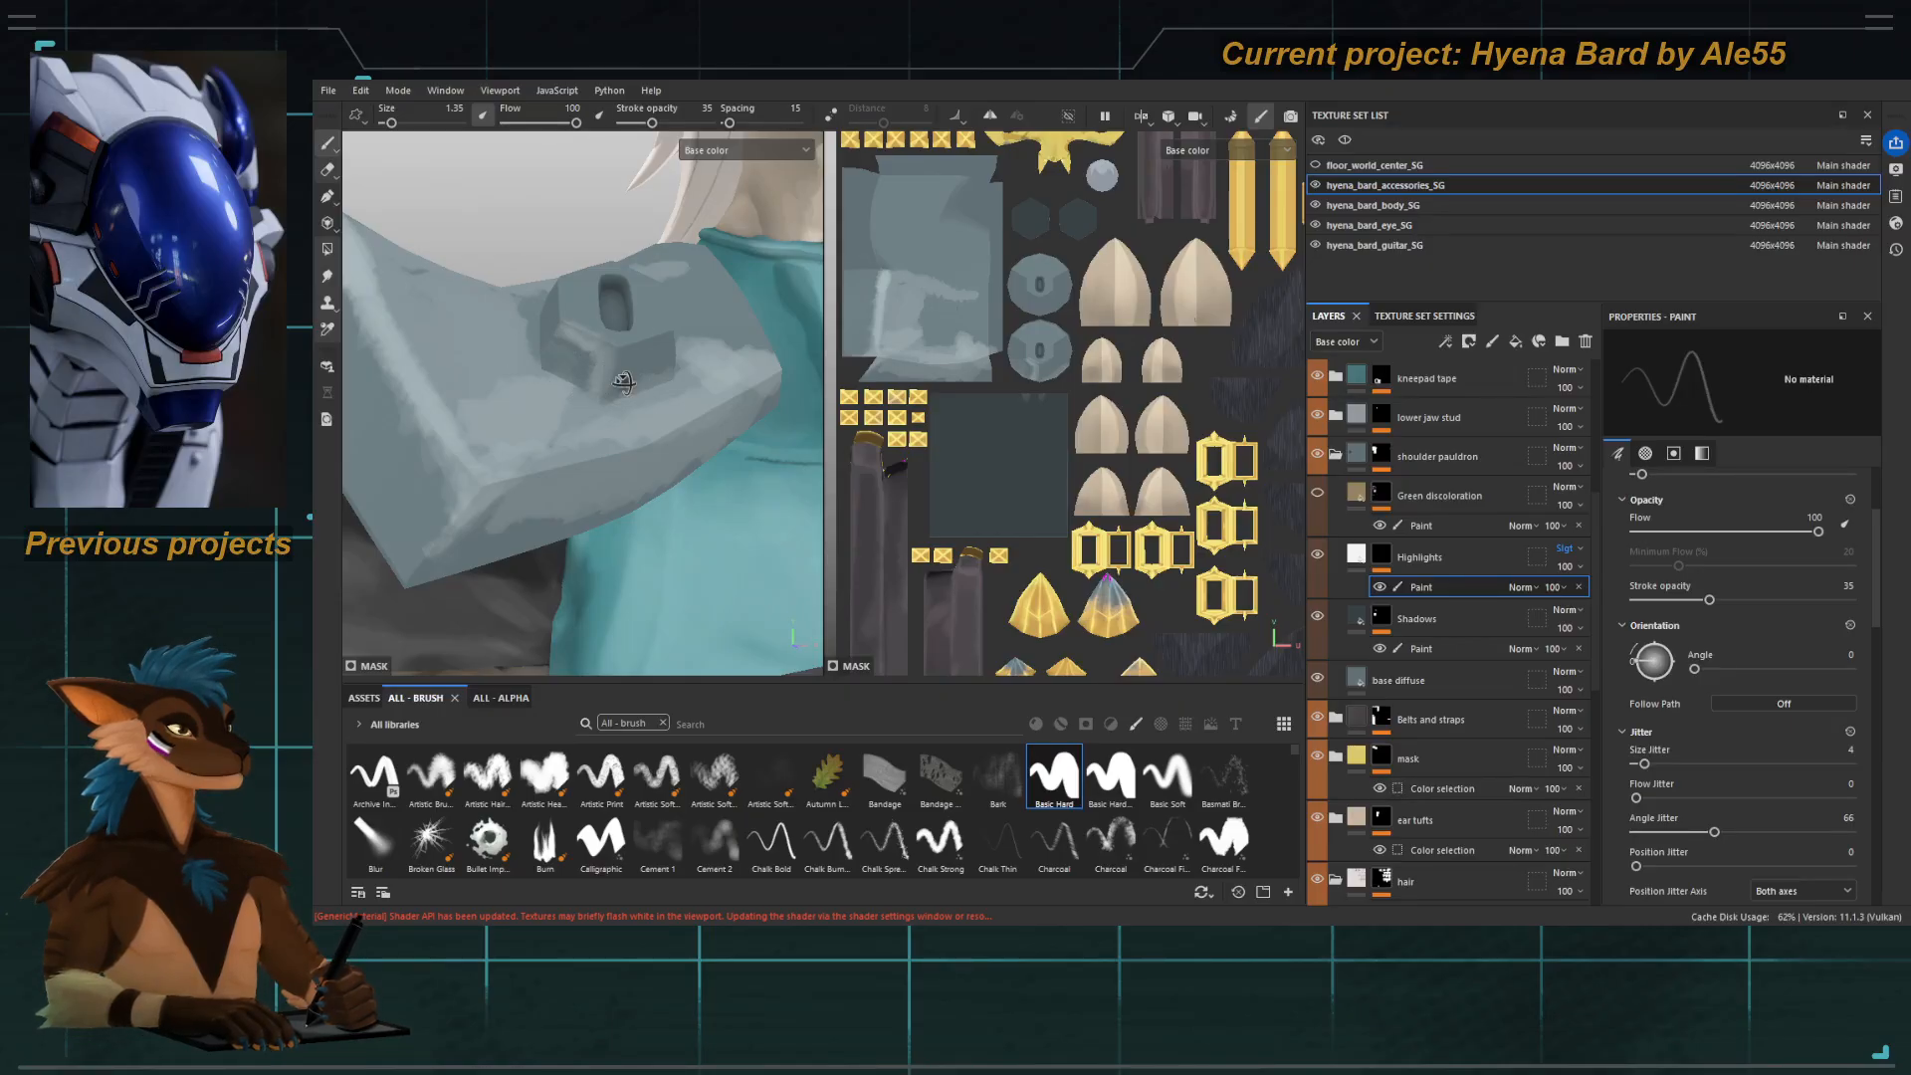
pyautogui.moveTo(580, 366)
pyautogui.keyDown('alt'); pyautogui.mouseDown()
pyautogui.moveTo(642, 385)
pyautogui.moveTo(557, 363)
pyautogui.mouseUp(); pyautogui.keyUp('alt')
pyautogui.keyDown('alt'); pyautogui.moveTo(557, 364); pyautogui.dragTo(583, 338, button='right'); pyautogui.keyUp('alt')
pyautogui.moveTo(637, 249)
pyautogui.keyDown('alt'); pyautogui.mouseDown(button='middle')
pyautogui.moveTo(476, 471)
pyautogui.moveTo(670, 240)
pyautogui.mouseUp(button='middle'); pyautogui.keyUp('alt')
pyautogui.moveTo(627, 468)
pyautogui.keyDown('alt'); pyautogui.mouseDown(button='right')
pyautogui.moveTo(640, 496)
pyautogui.moveTo(584, 392)
pyautogui.mouseUp(button='right'); pyautogui.keyUp('alt')
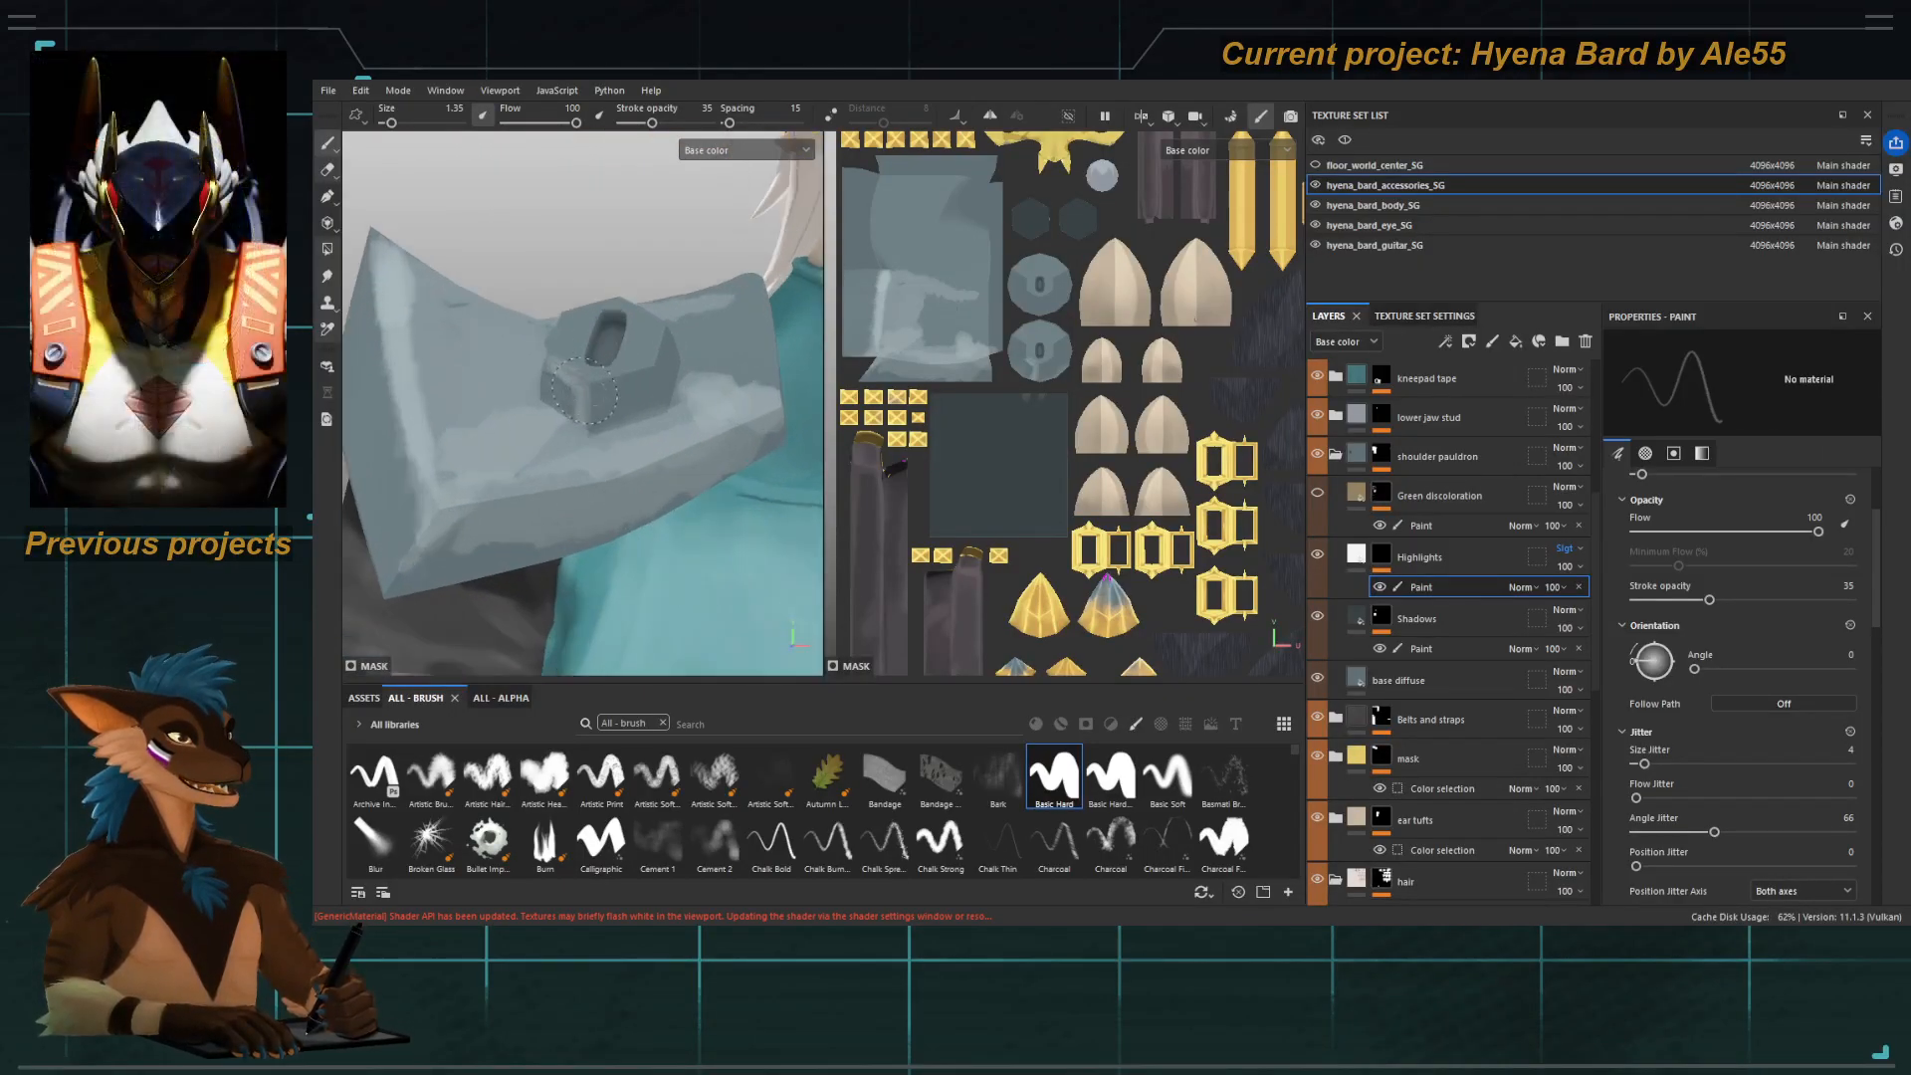
pyautogui.moveTo(587, 361)
pyautogui.keyDown('alt'); pyautogui.mouseDown()
pyautogui.moveTo(575, 415)
pyautogui.moveTo(564, 372)
pyautogui.moveTo(586, 398)
pyautogui.mouseUp(); pyautogui.keyUp('alt')
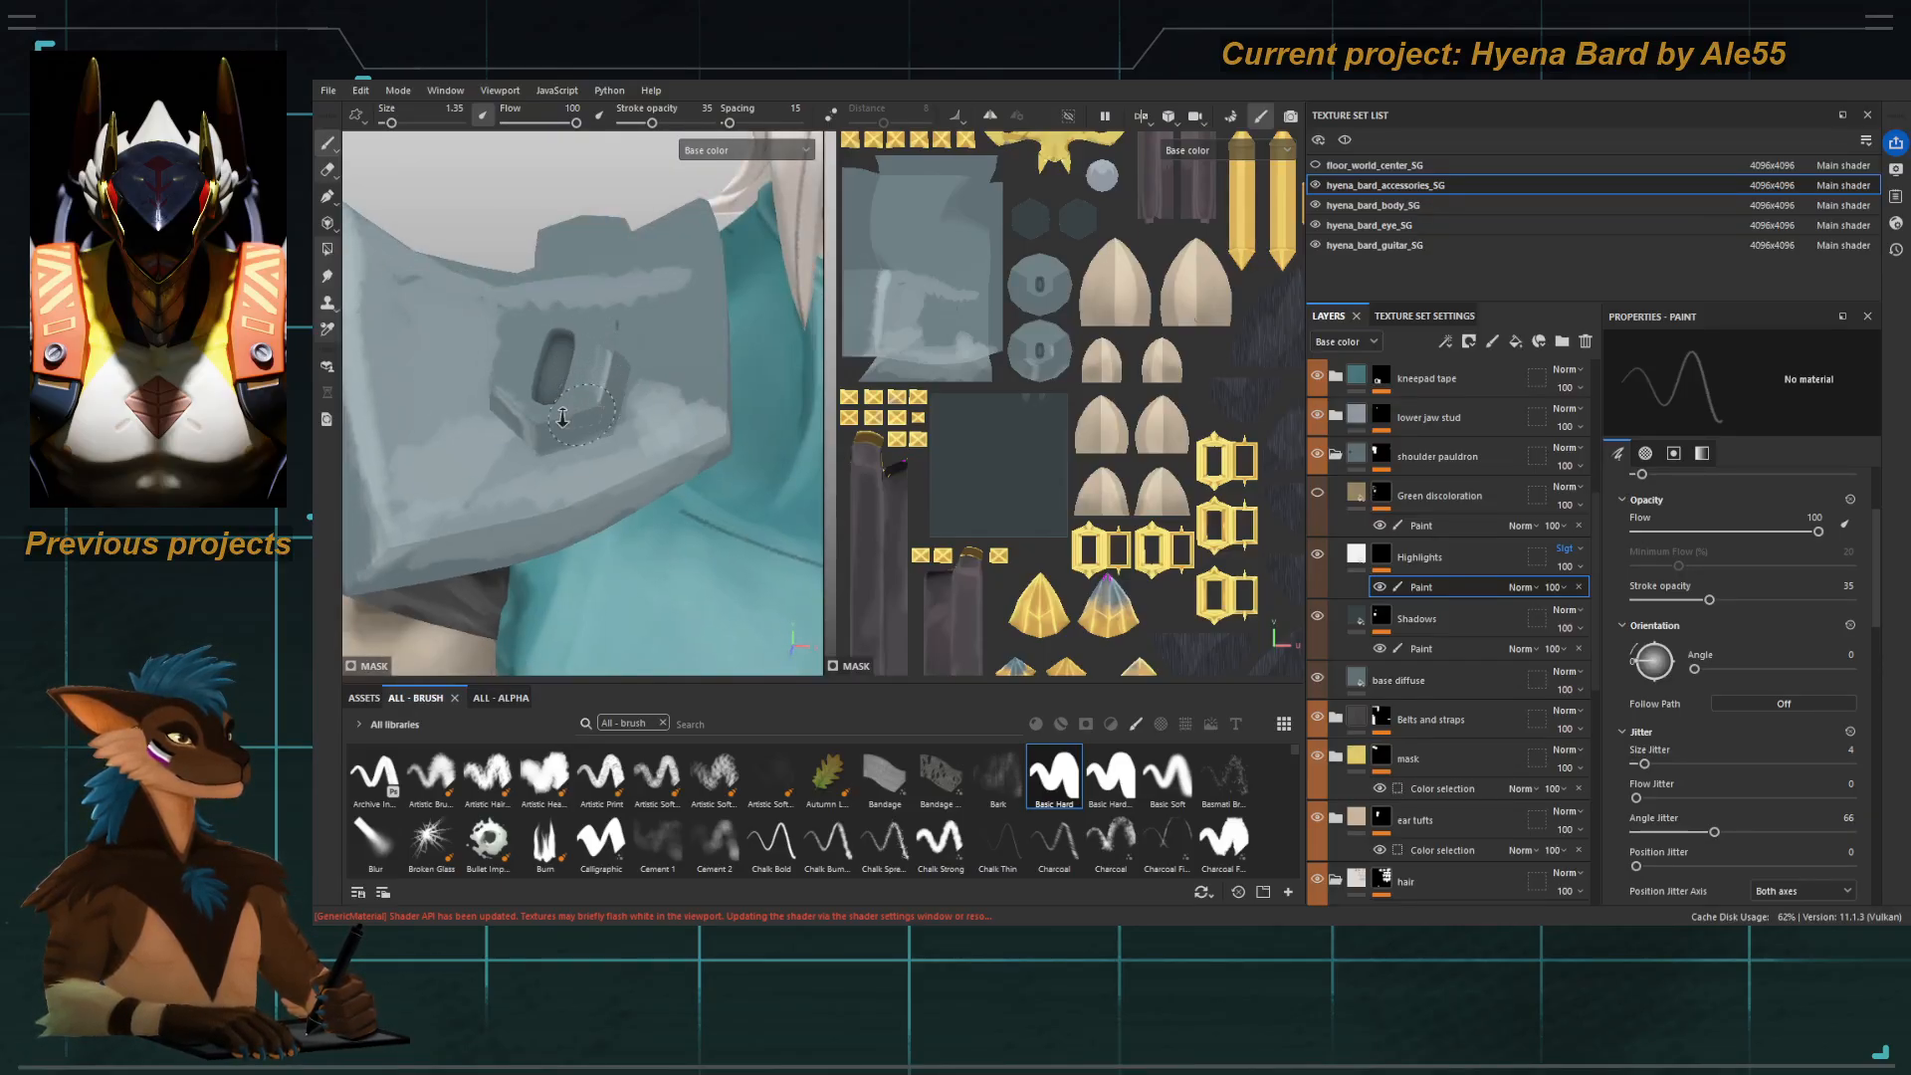
pyautogui.keyDown('alt'); pyautogui.moveTo(562, 418); pyautogui.dragTo(517, 356); pyautogui.keyUp('alt')
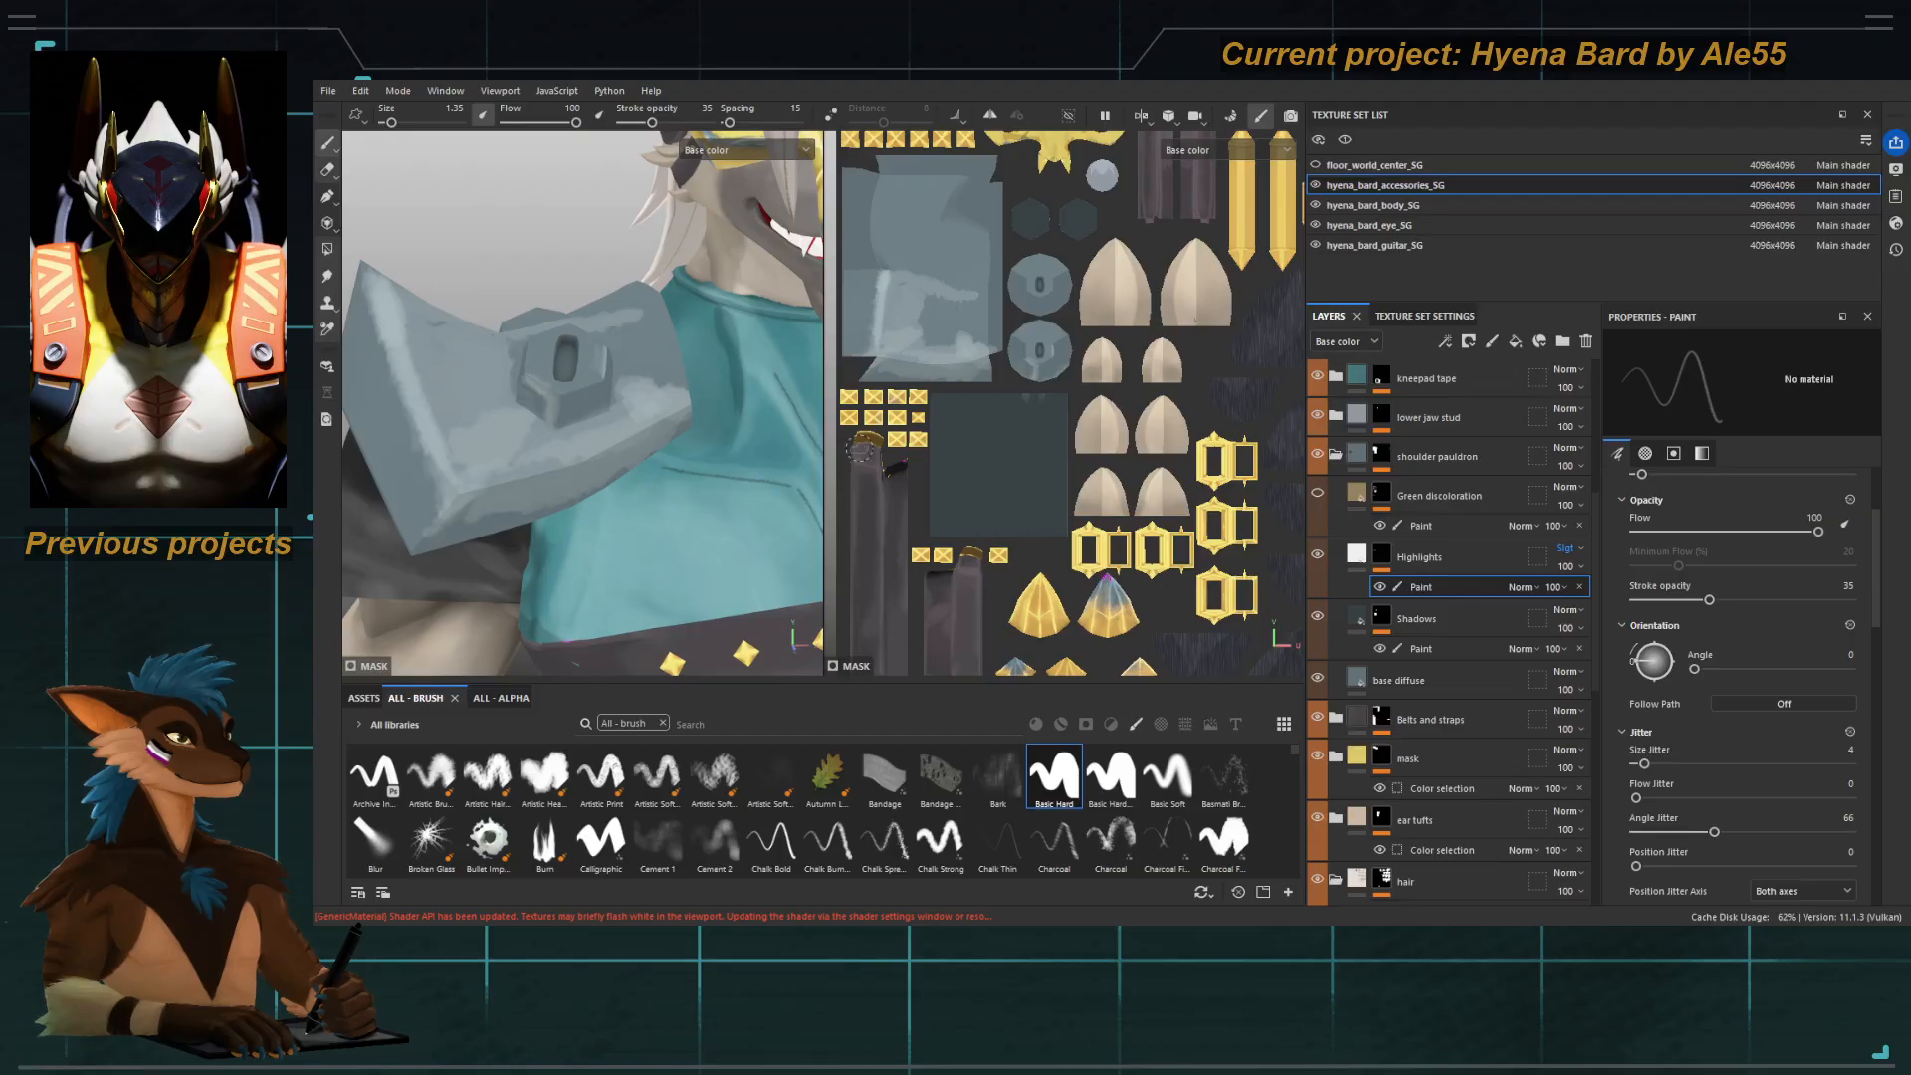
# Check the layers of the mask folder's Gold group for reference and set the pauldron's Highlights layer to Normal blending mode.
pyautogui.click(1335, 758)
pyautogui.scroll(-3, 1373, 746)
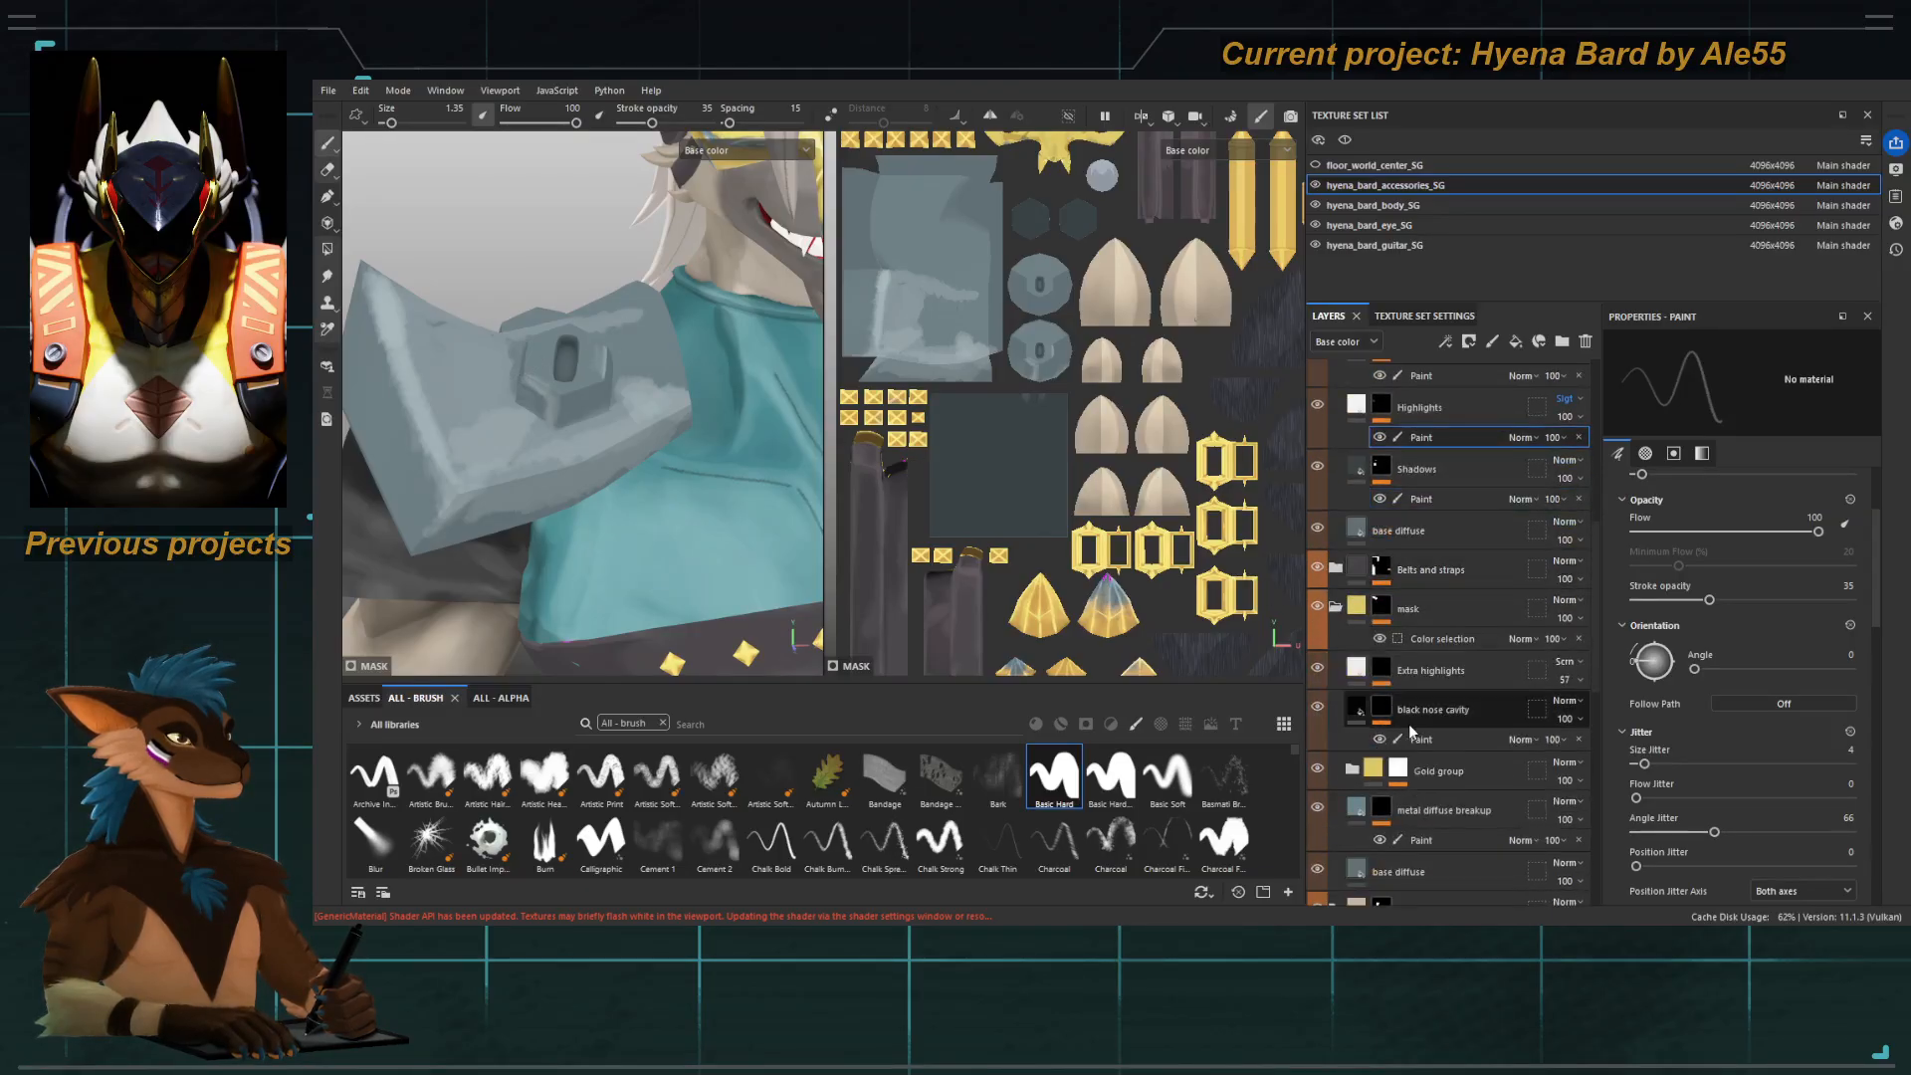
pyautogui.click(1351, 770)
pyautogui.scroll(-2, 1464, 702)
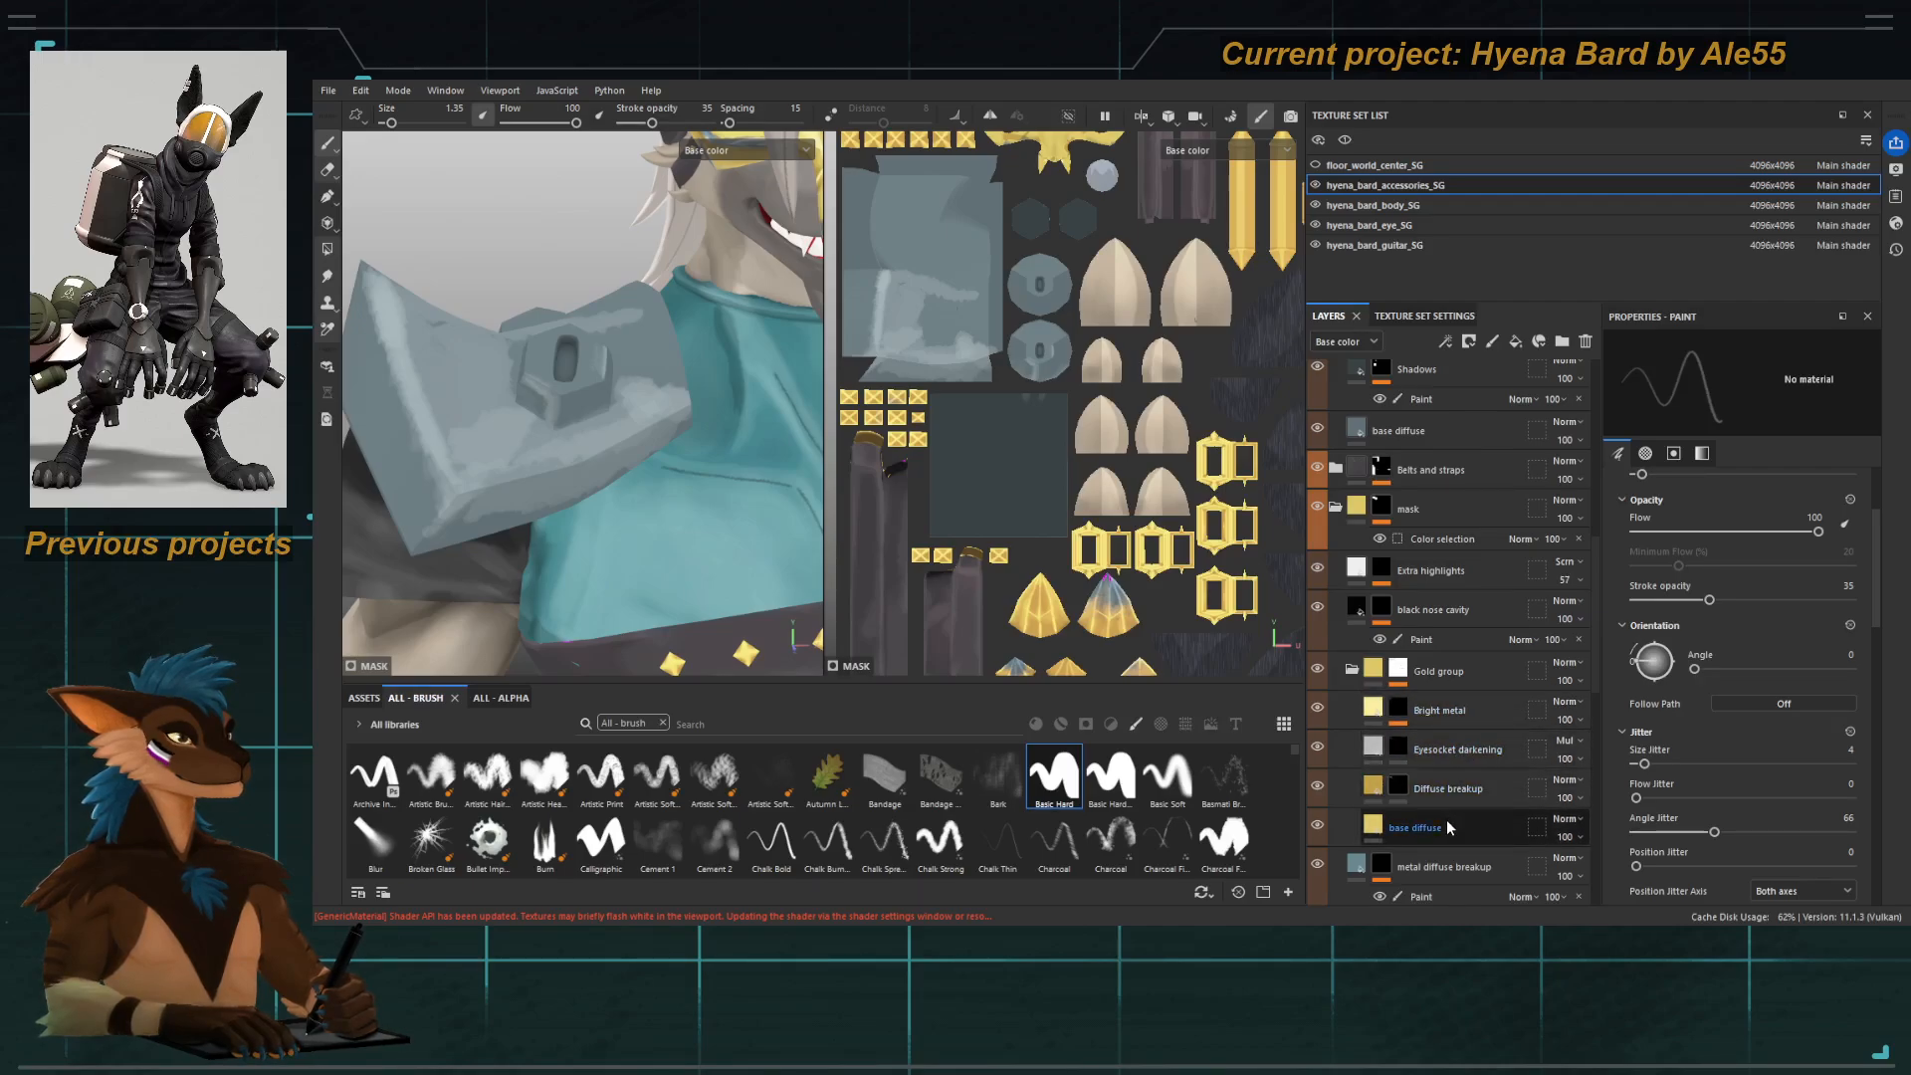
pyautogui.scroll(3, 1437, 629)
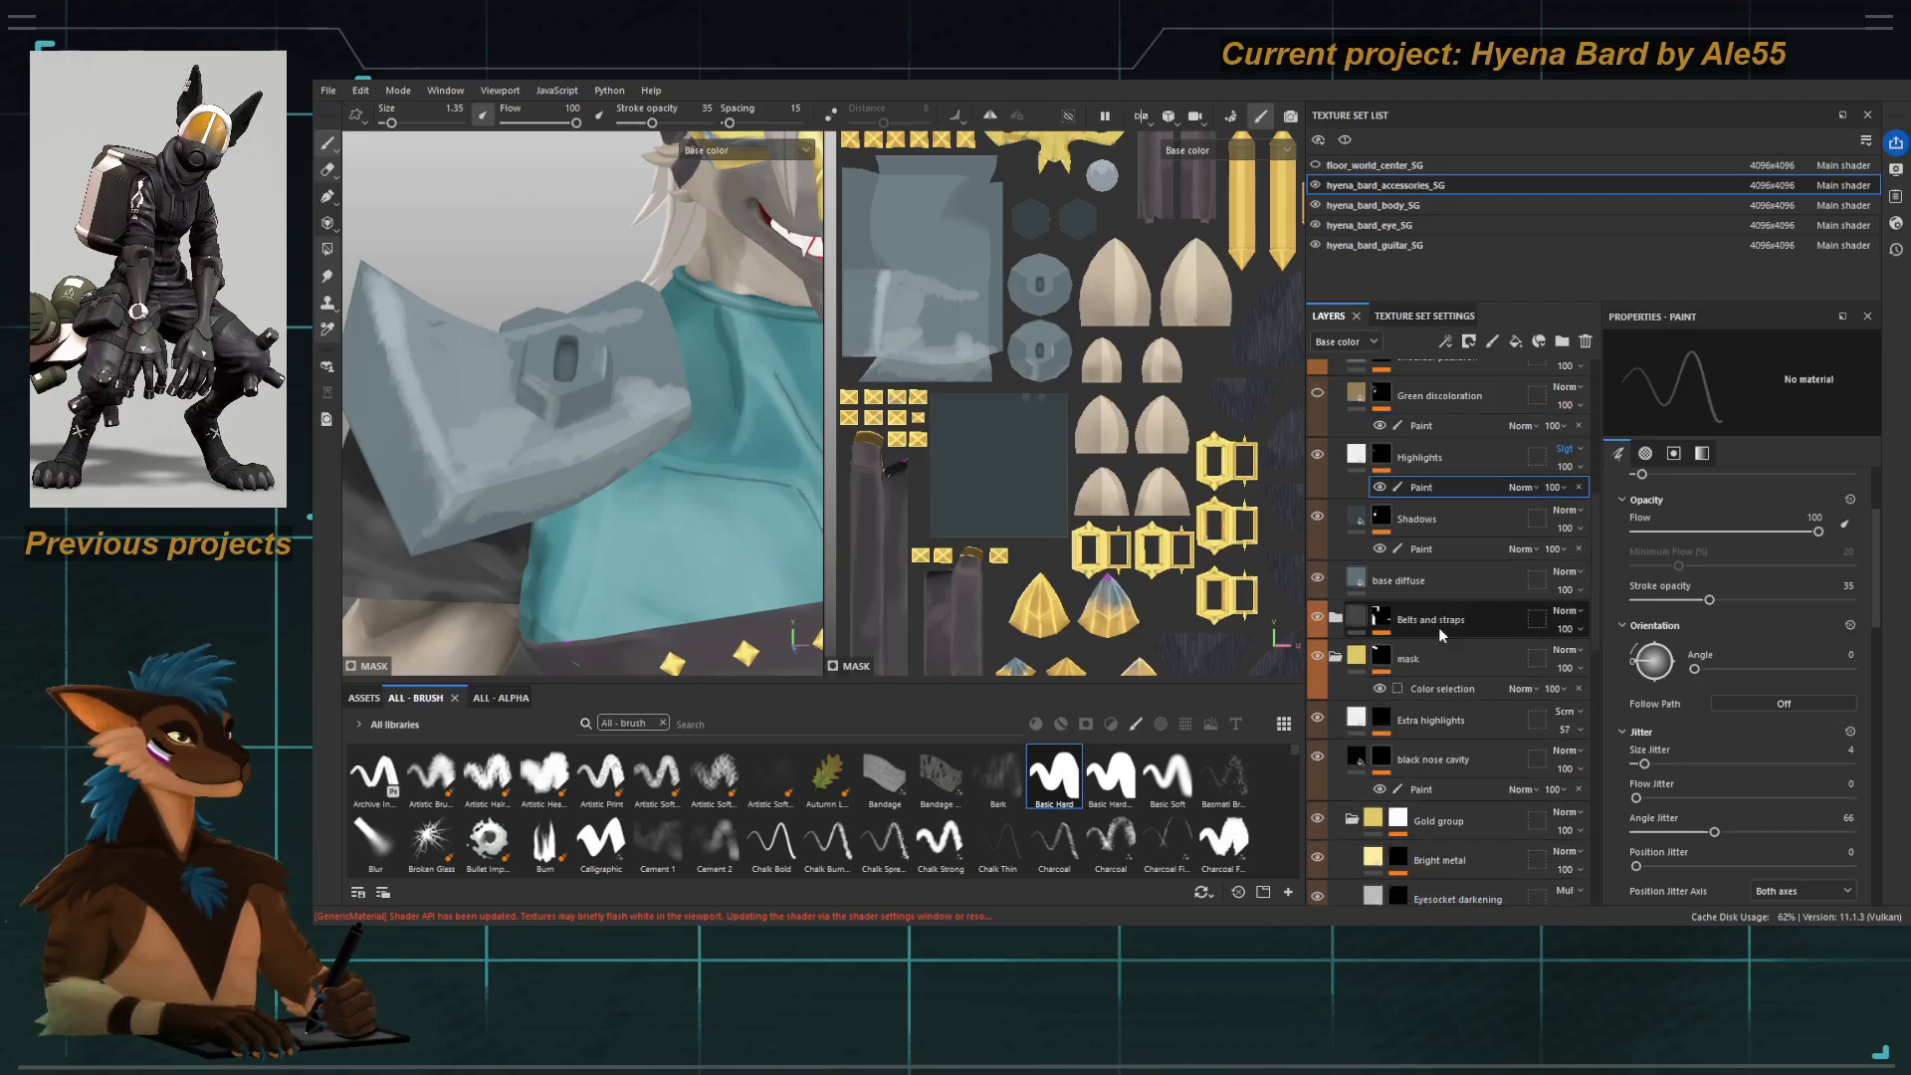
pyautogui.click(1564, 449)
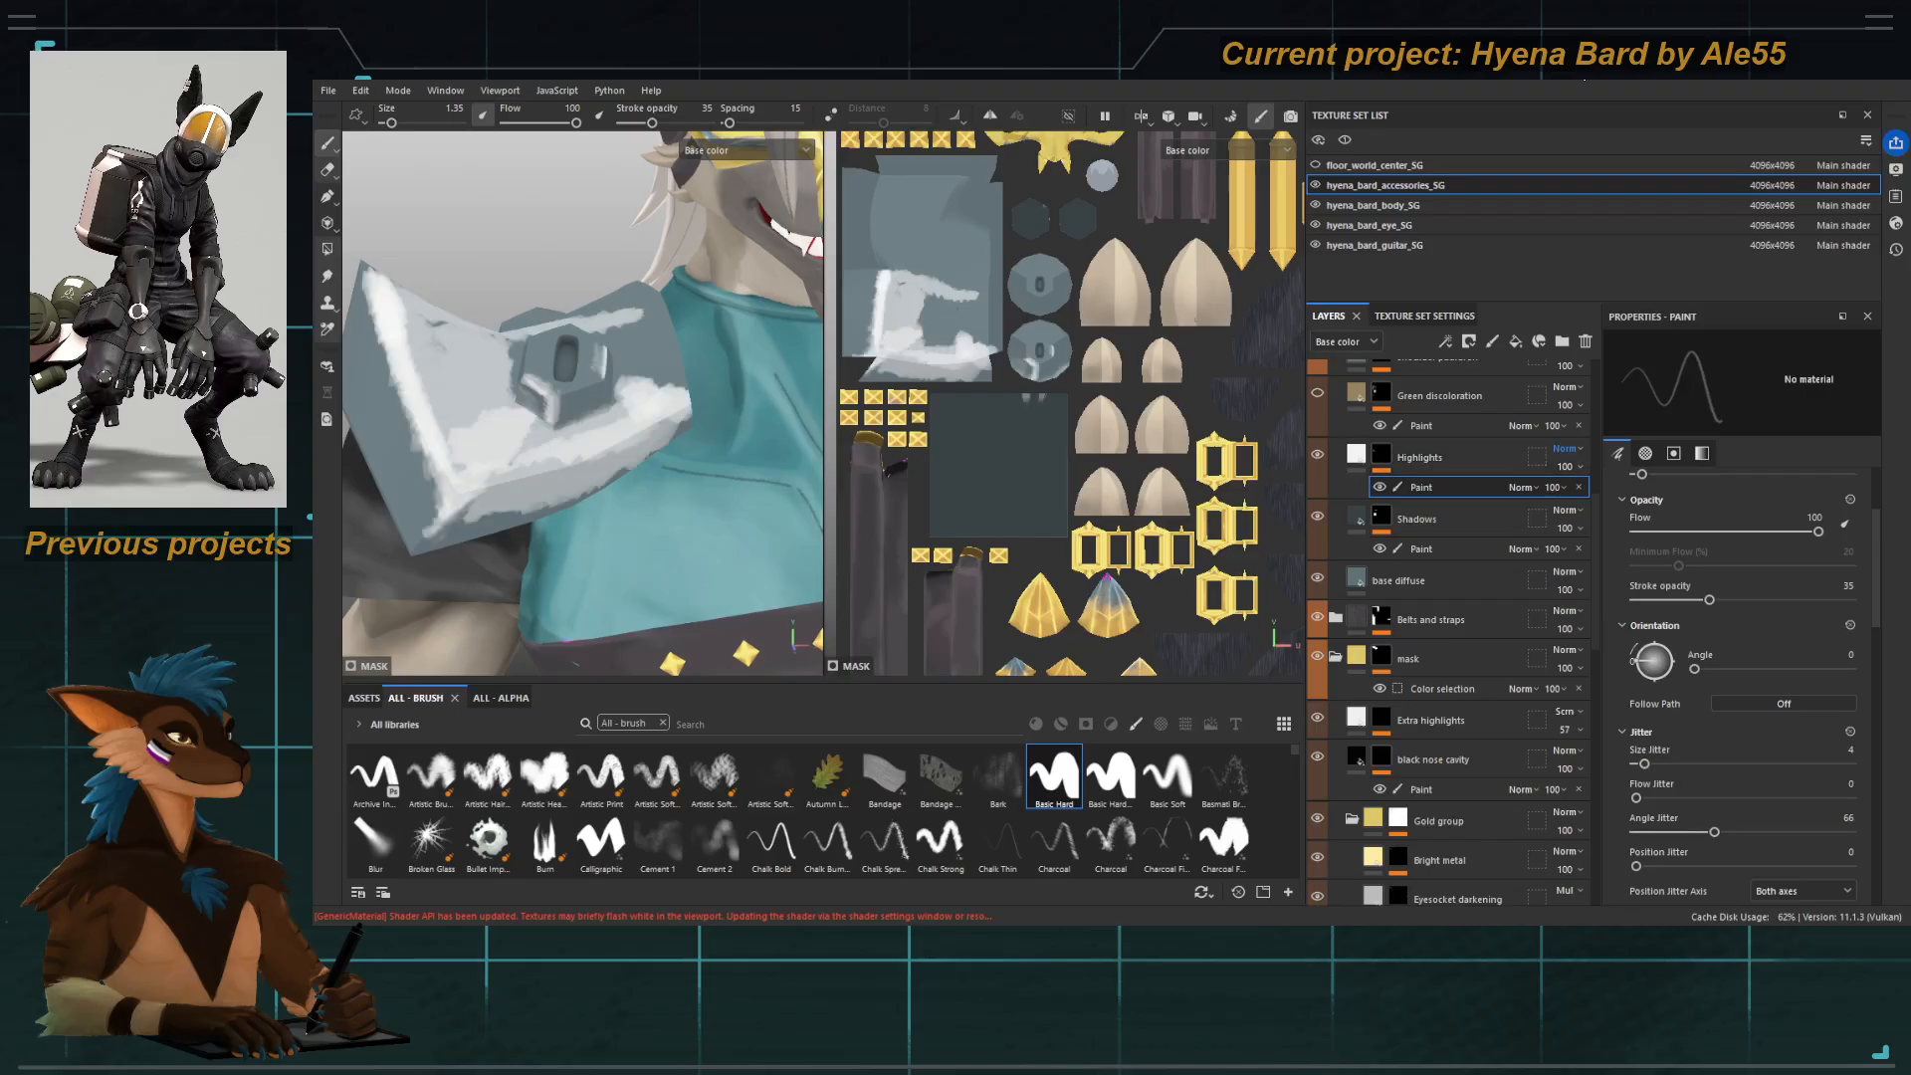
# Set the pauldron's Highlights layer base color to a light blue-grey and reselect the paint effect in its mask.
pyautogui.click(1355, 455)
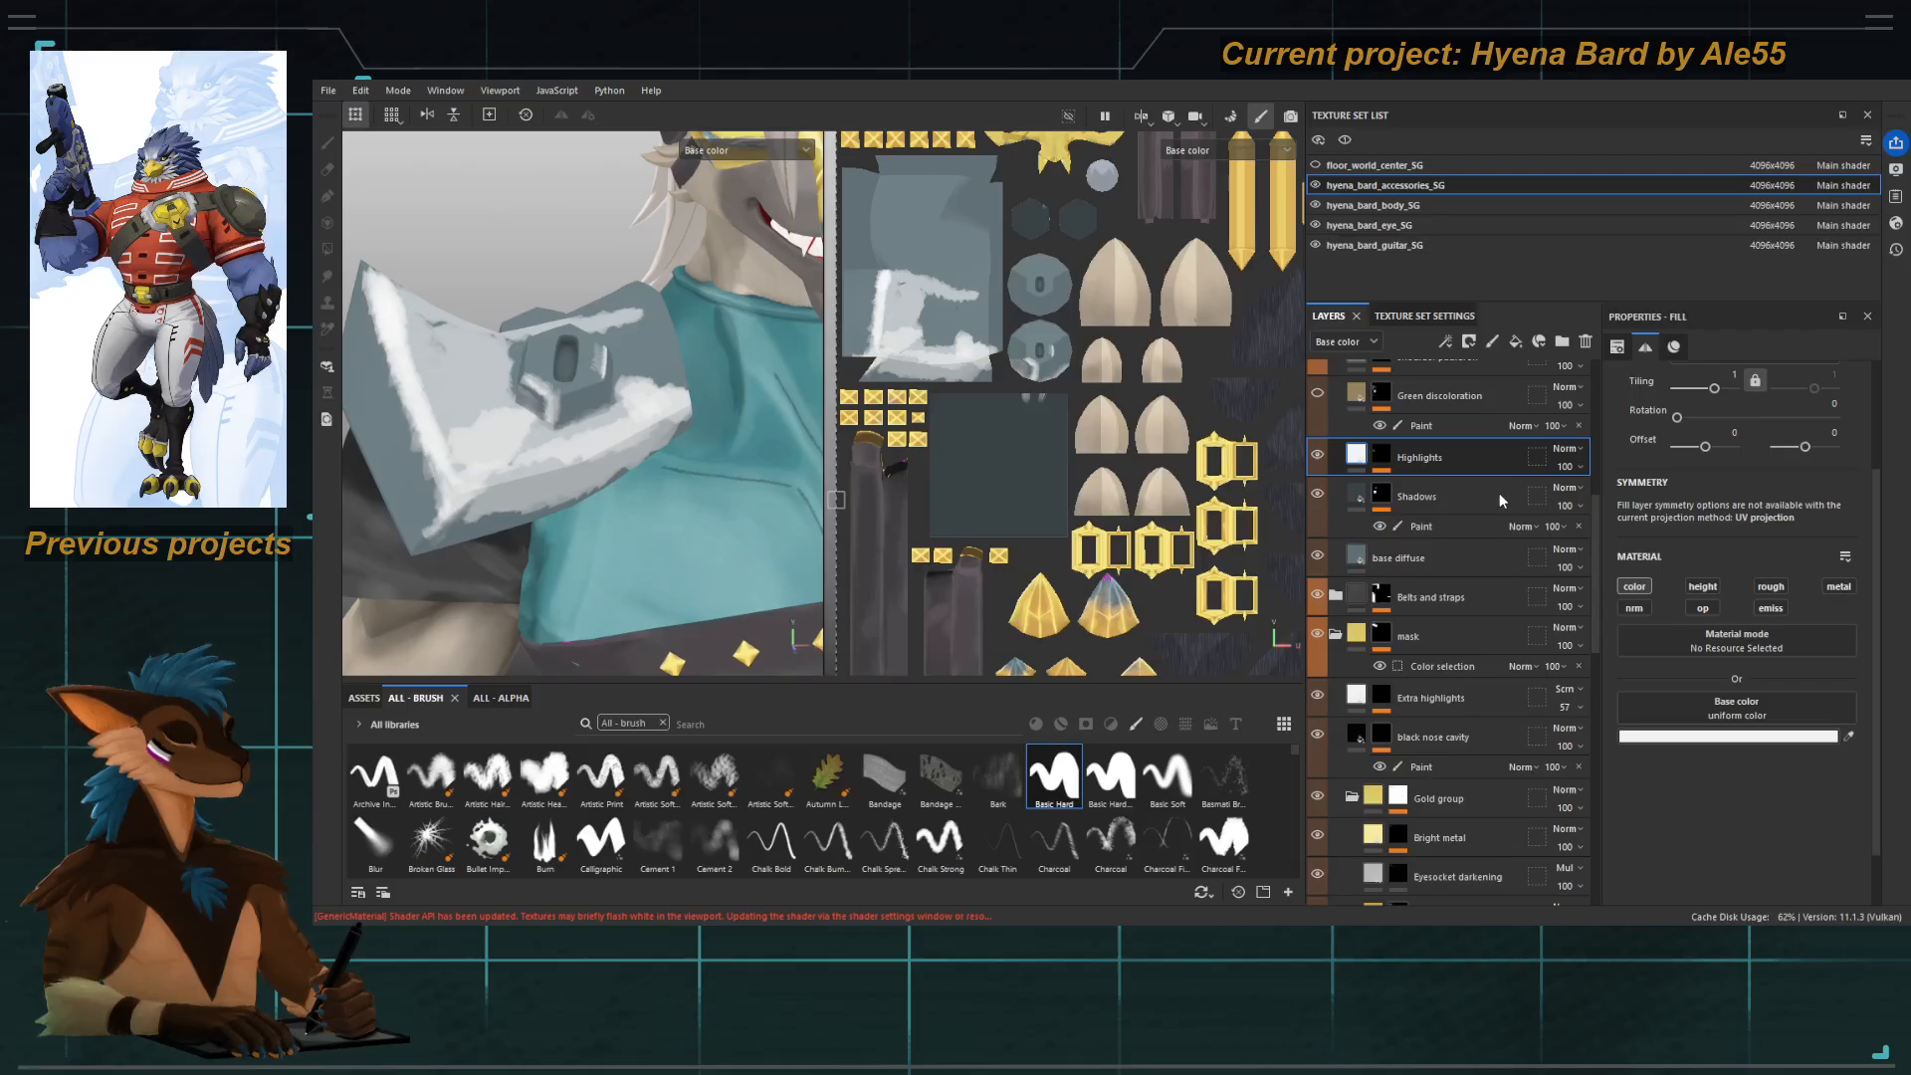
pyautogui.moveTo(1500, 493); pyautogui.dragTo(1526, 541)
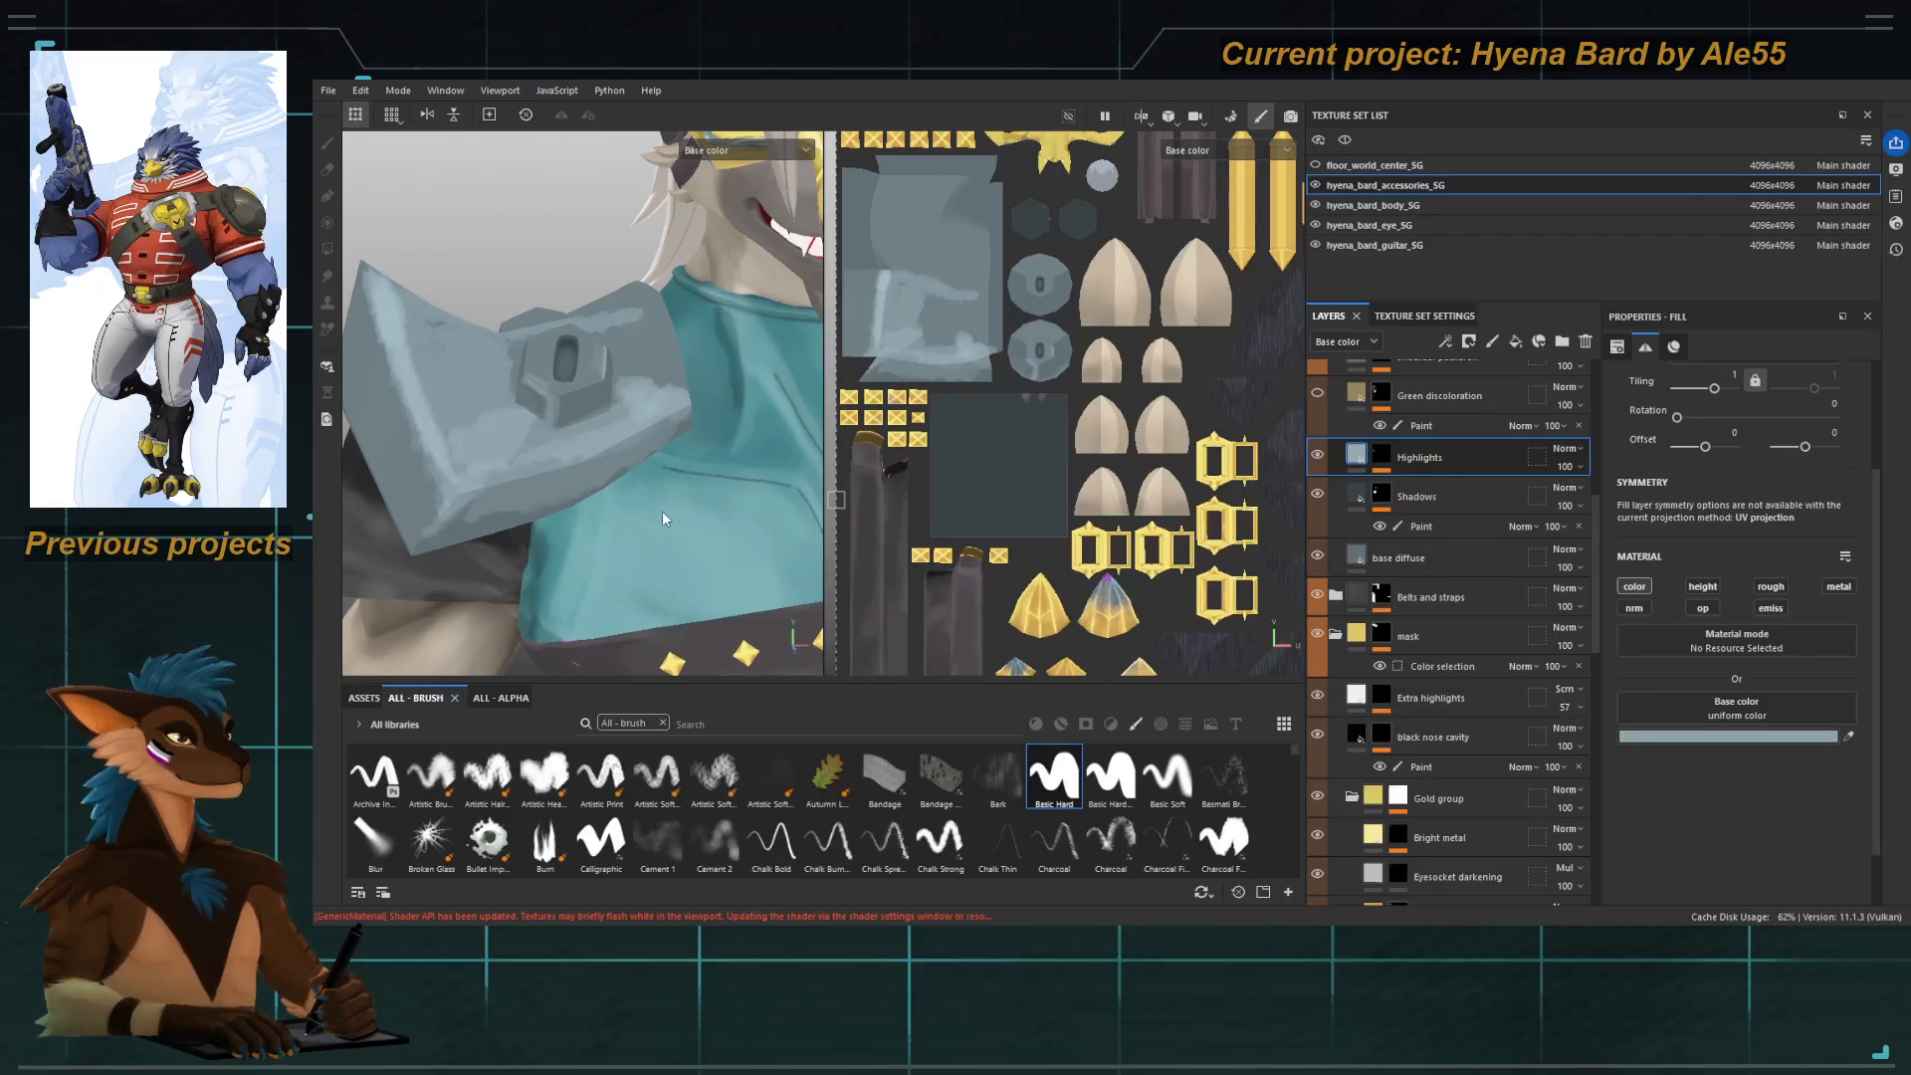
pyautogui.click(631, 396)
pyautogui.moveTo(631, 396)
pyautogui.keyDown('alt'); pyautogui.mouseDown()
pyautogui.moveTo(613, 416)
pyautogui.moveTo(705, 455)
pyautogui.mouseUp(); pyautogui.keyUp('alt')
pyautogui.click(1387, 460)
pyautogui.click(1418, 485)
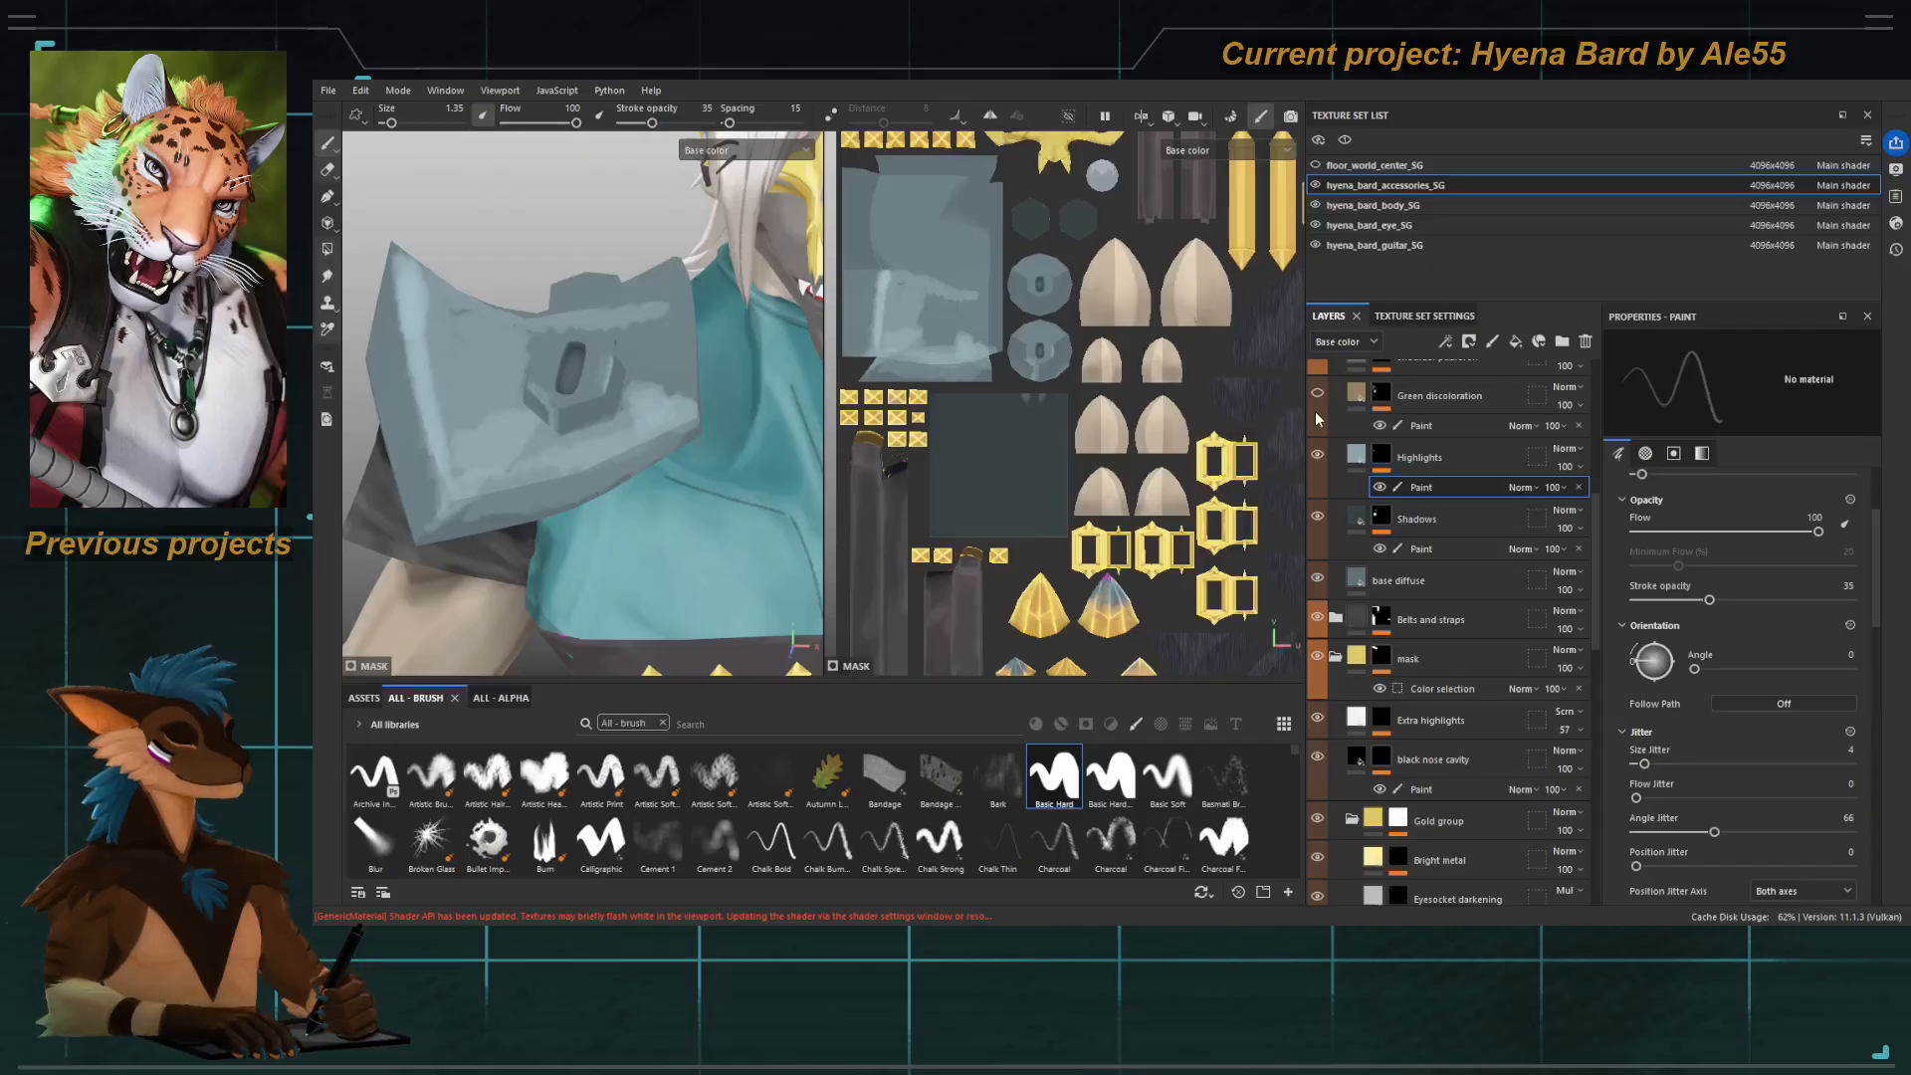
# Preview the Green discoloration layer over the pauldron, hide it again, and inspect the recolored highlights from several angles.
pyautogui.click(1318, 394)
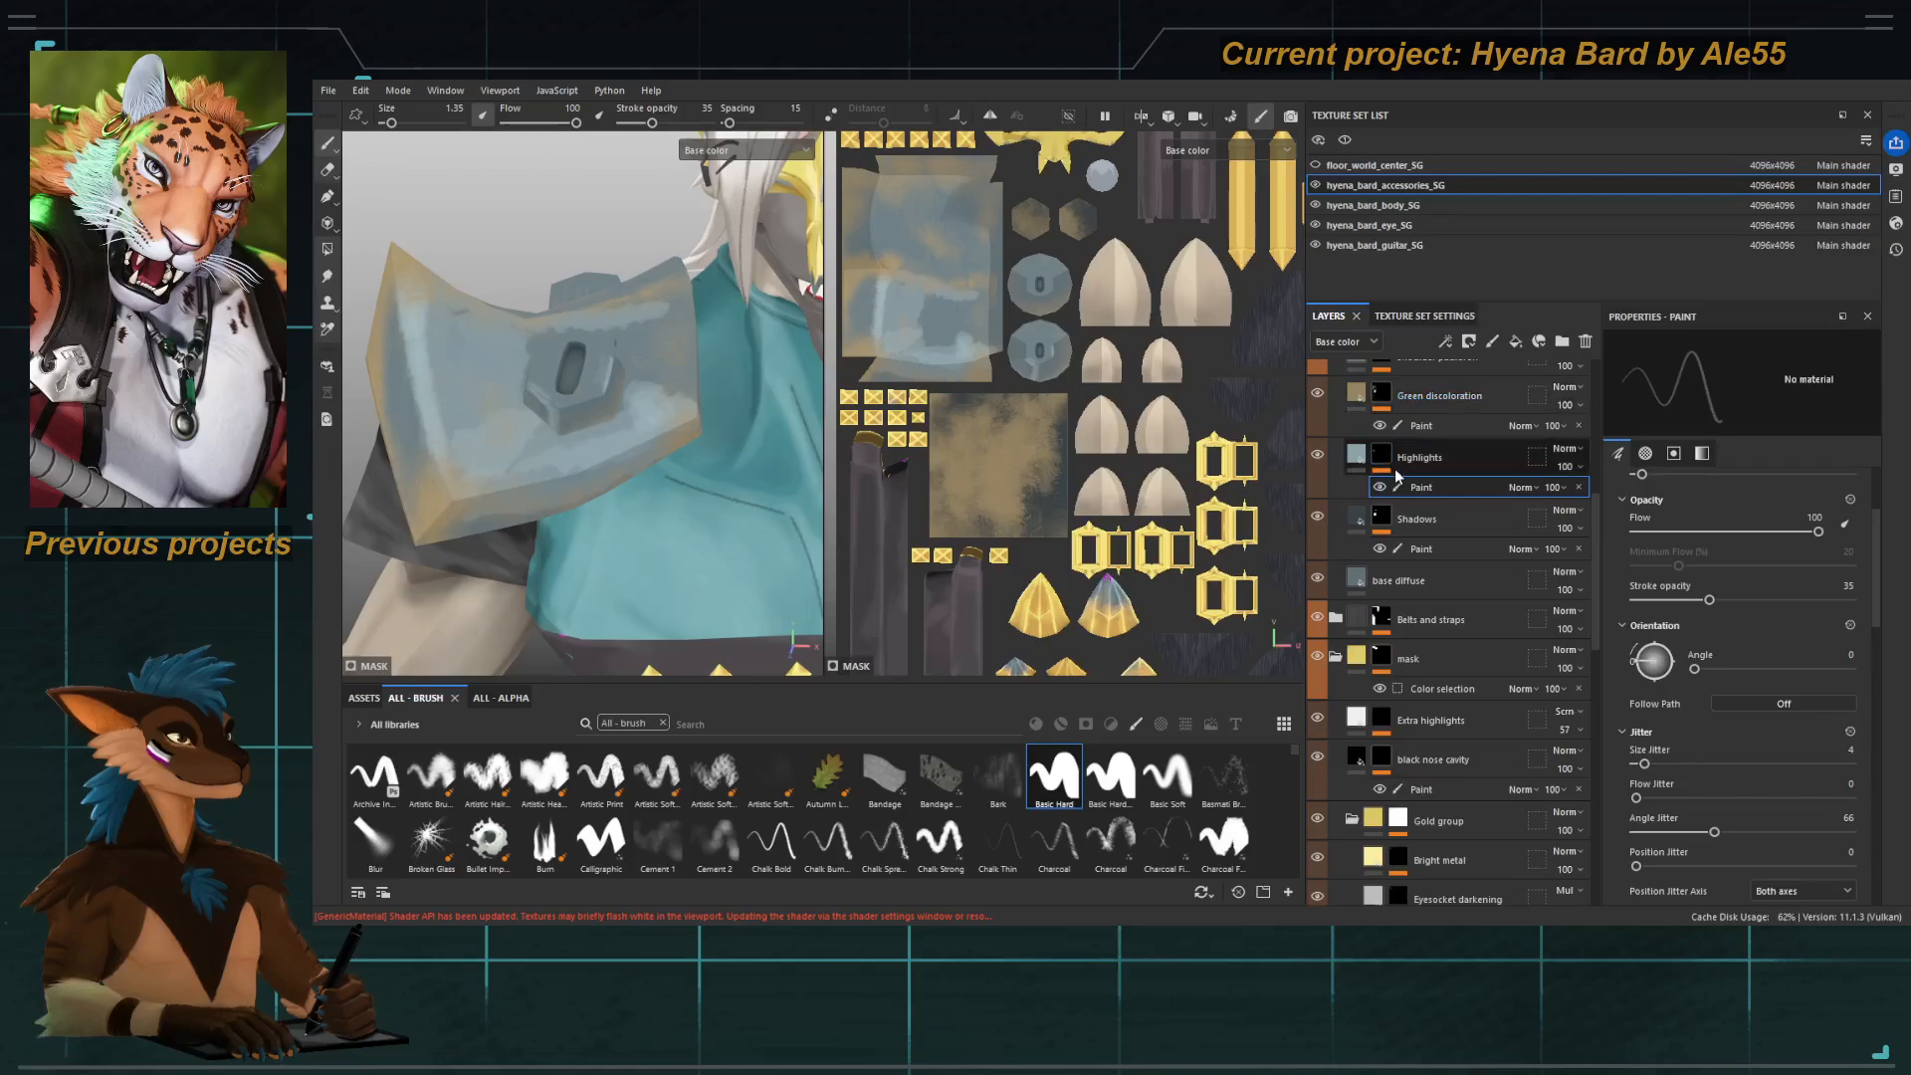
pyautogui.click(1317, 395)
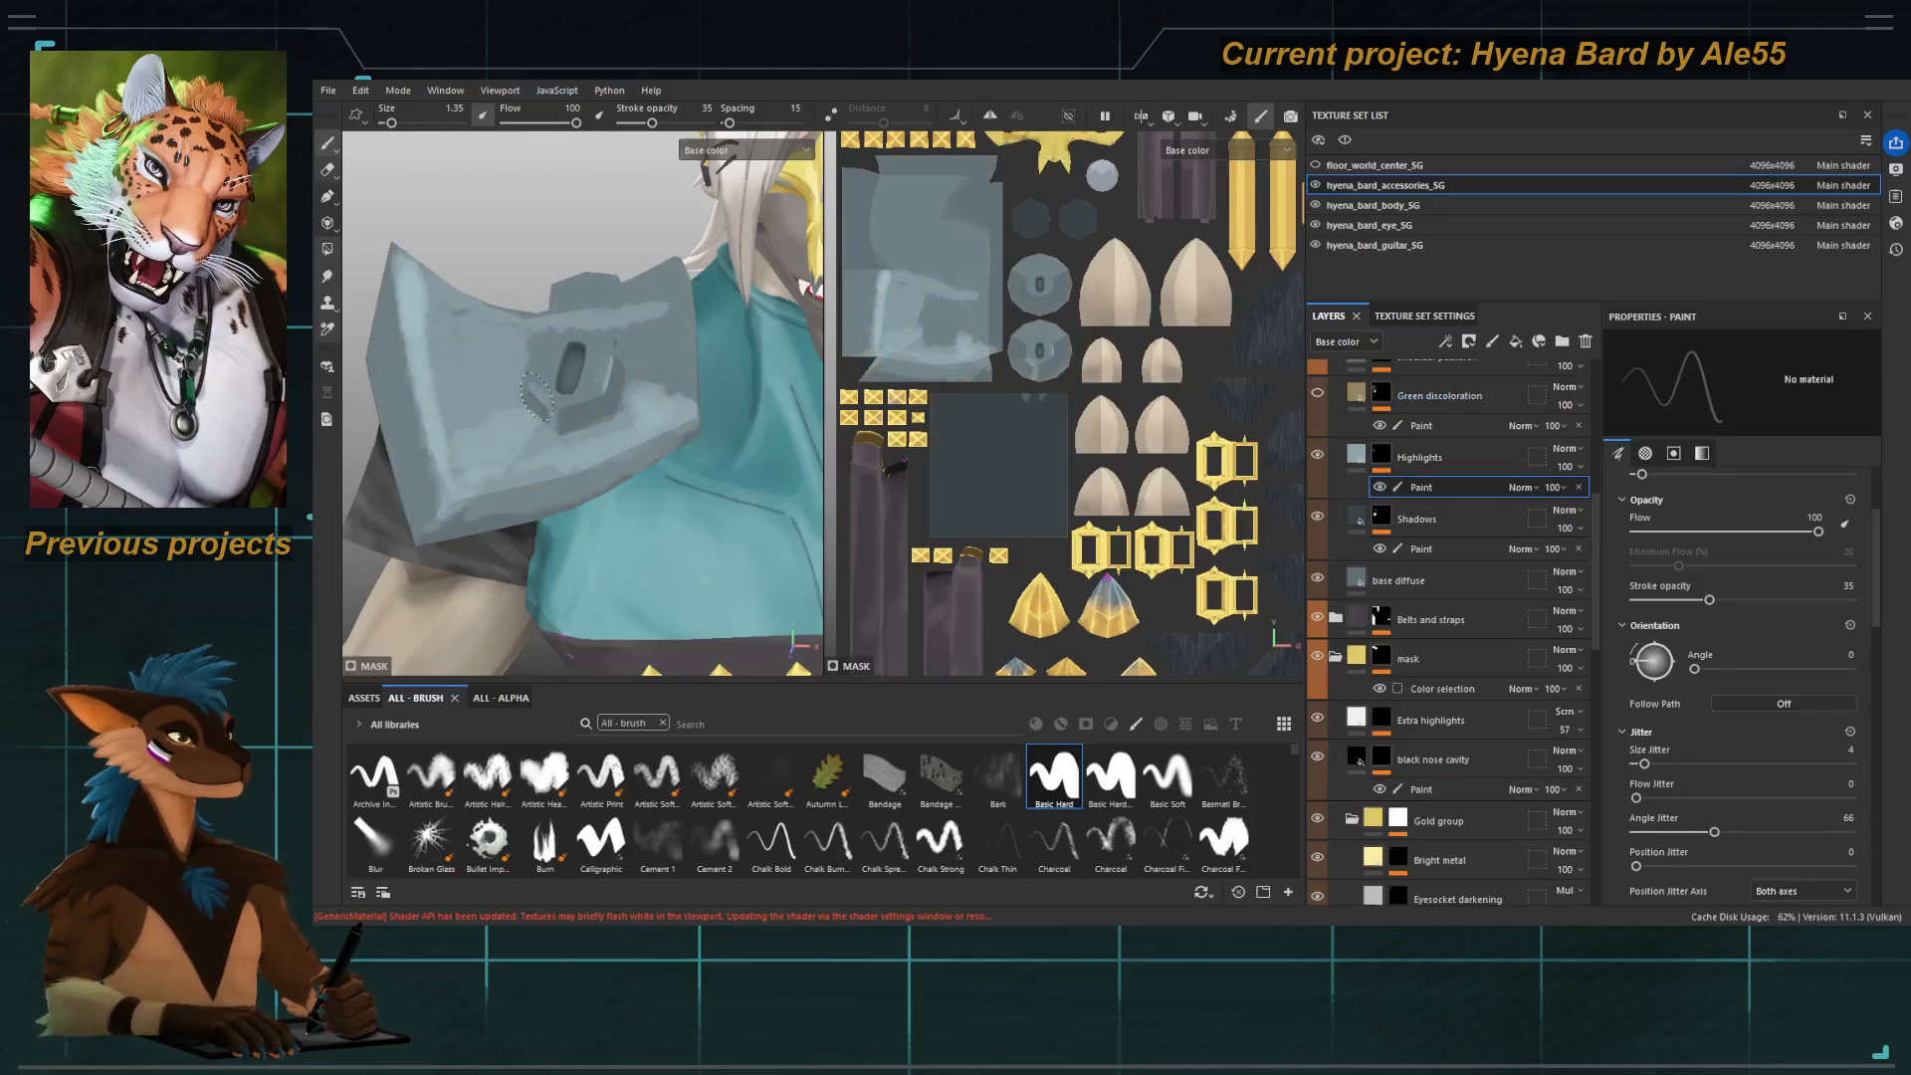
pyautogui.keyDown('alt'); pyautogui.moveTo(493, 418); pyautogui.dragTo(543, 426, button='middle'); pyautogui.keyUp('alt')
pyautogui.moveTo(557, 418)
pyautogui.keyDown('alt'); pyautogui.mouseDown()
pyautogui.moveTo(538, 426)
pyautogui.moveTo(555, 433)
pyautogui.mouseUp(); pyautogui.keyUp('alt')
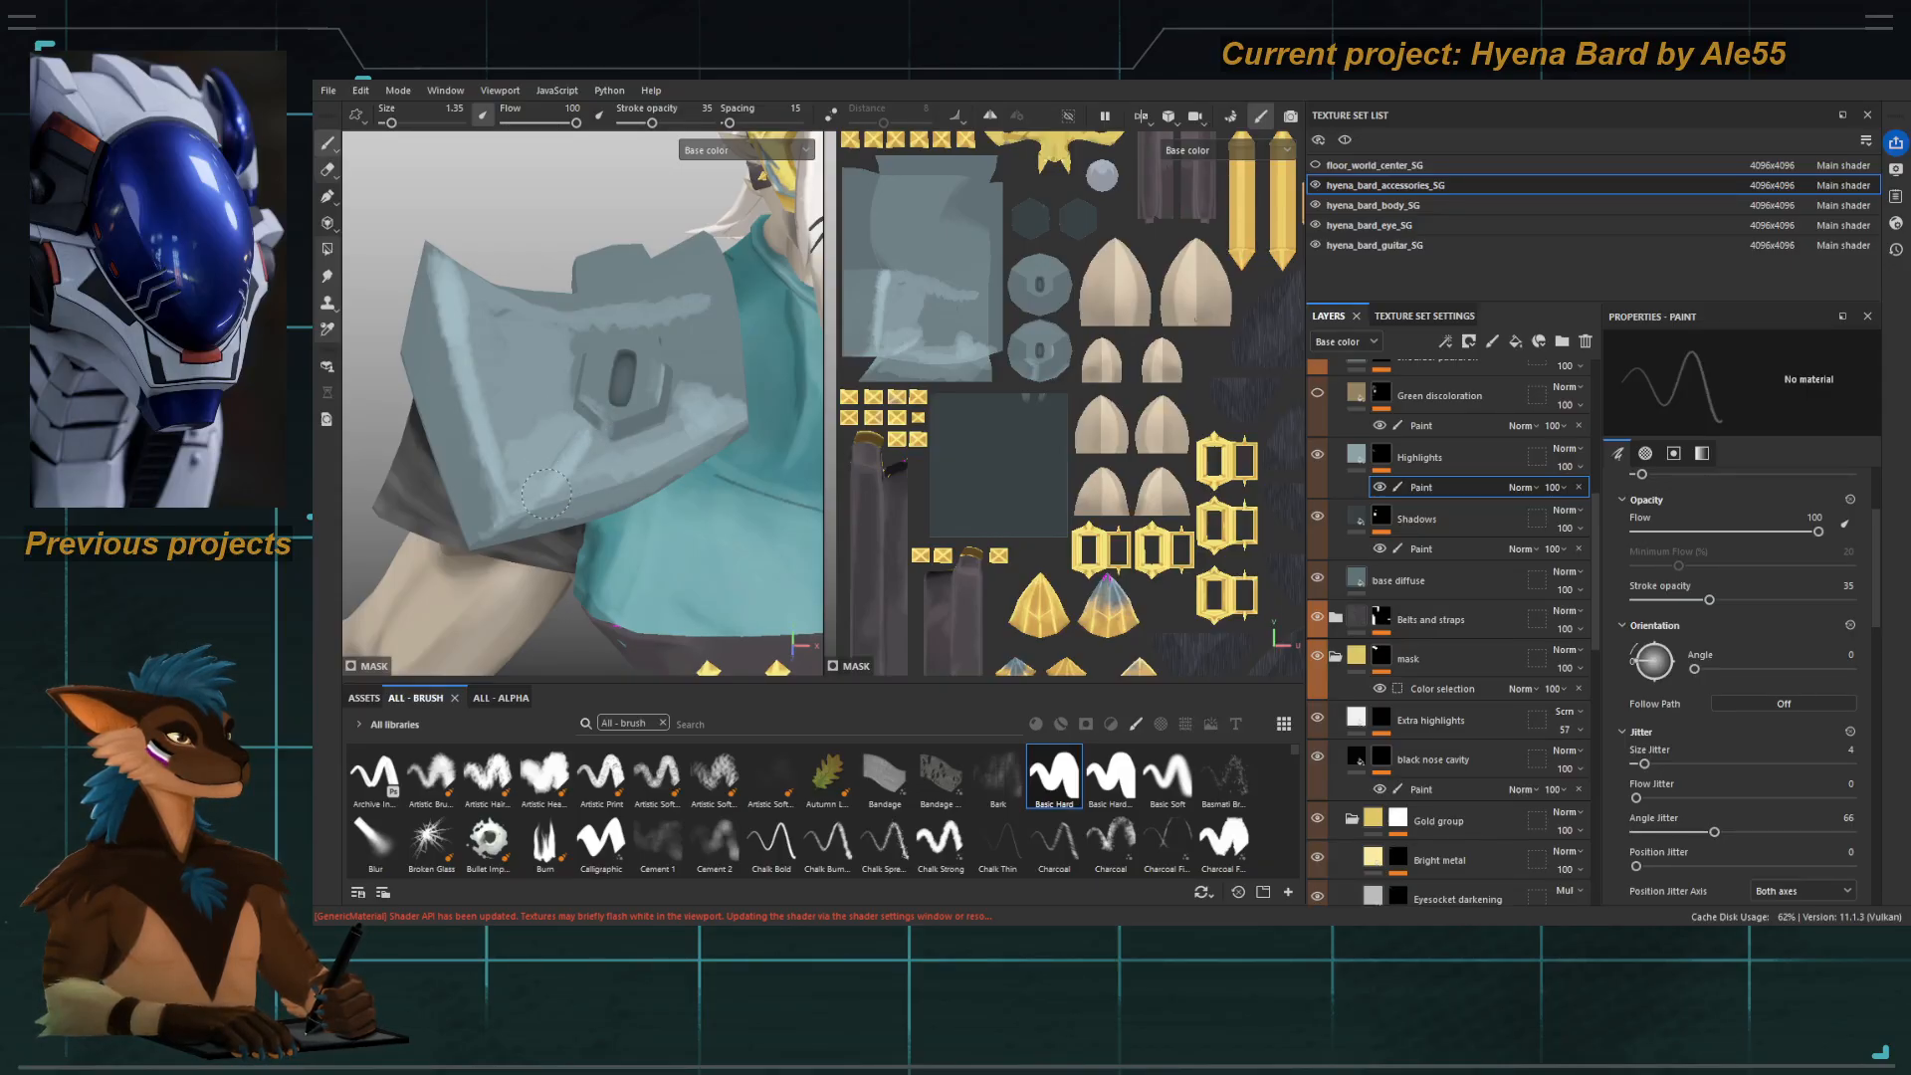
pyautogui.keyDown('alt'); pyautogui.moveTo(580, 450); pyautogui.dragTo(610, 478, button='right'); pyautogui.keyUp('alt')
pyautogui.keyDown('alt'); pyautogui.moveTo(521, 367); pyautogui.dragTo(500, 303, button='middle'); pyautogui.keyUp('alt')
pyautogui.keyDown('alt'); pyautogui.moveTo(627, 453); pyautogui.dragTo(534, 379); pyautogui.keyUp('alt')
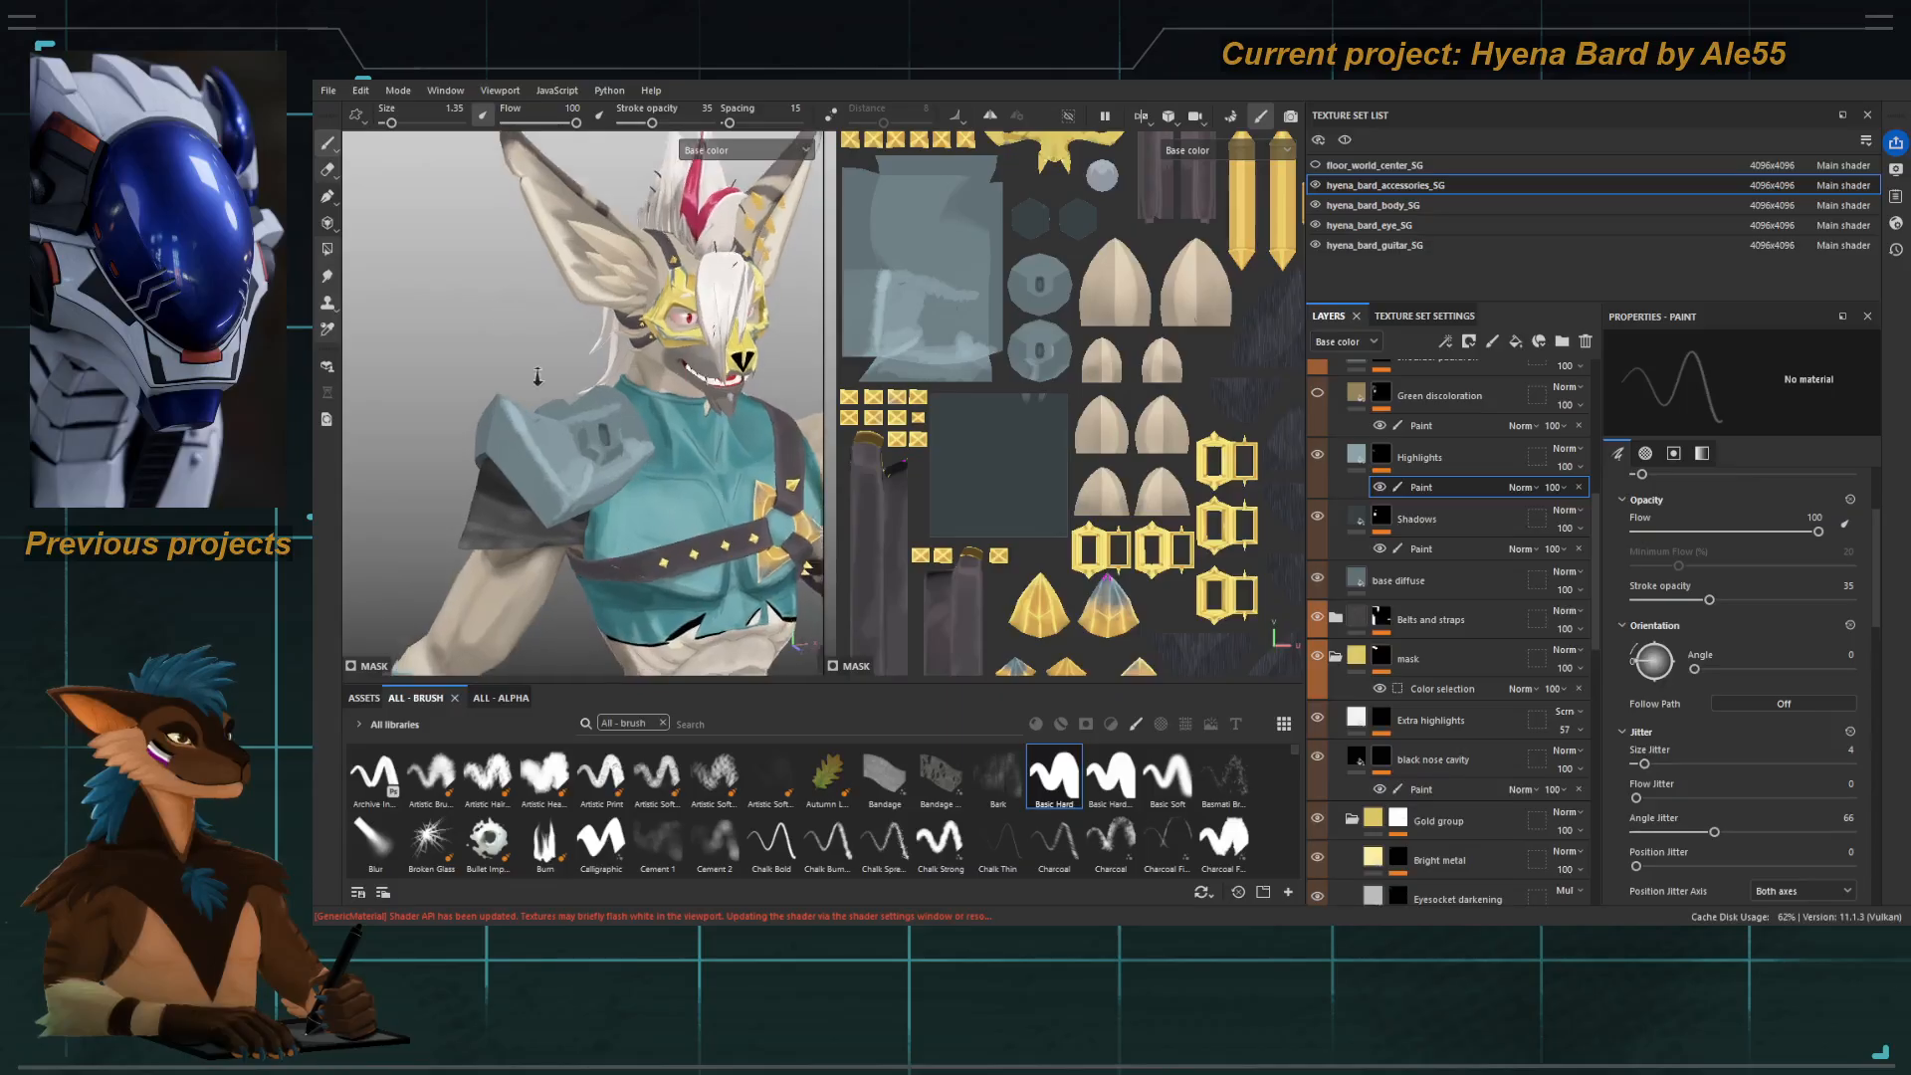
pyautogui.keyDown('alt'); pyautogui.moveTo(533, 379); pyautogui.dragTo(649, 427, button='right'); pyautogui.keyUp('alt')
pyautogui.moveTo(649, 427)
pyautogui.keyDown('alt'); pyautogui.mouseDown()
pyautogui.moveTo(580, 409)
pyautogui.moveTo(516, 440)
pyautogui.mouseUp(); pyautogui.keyUp('alt')
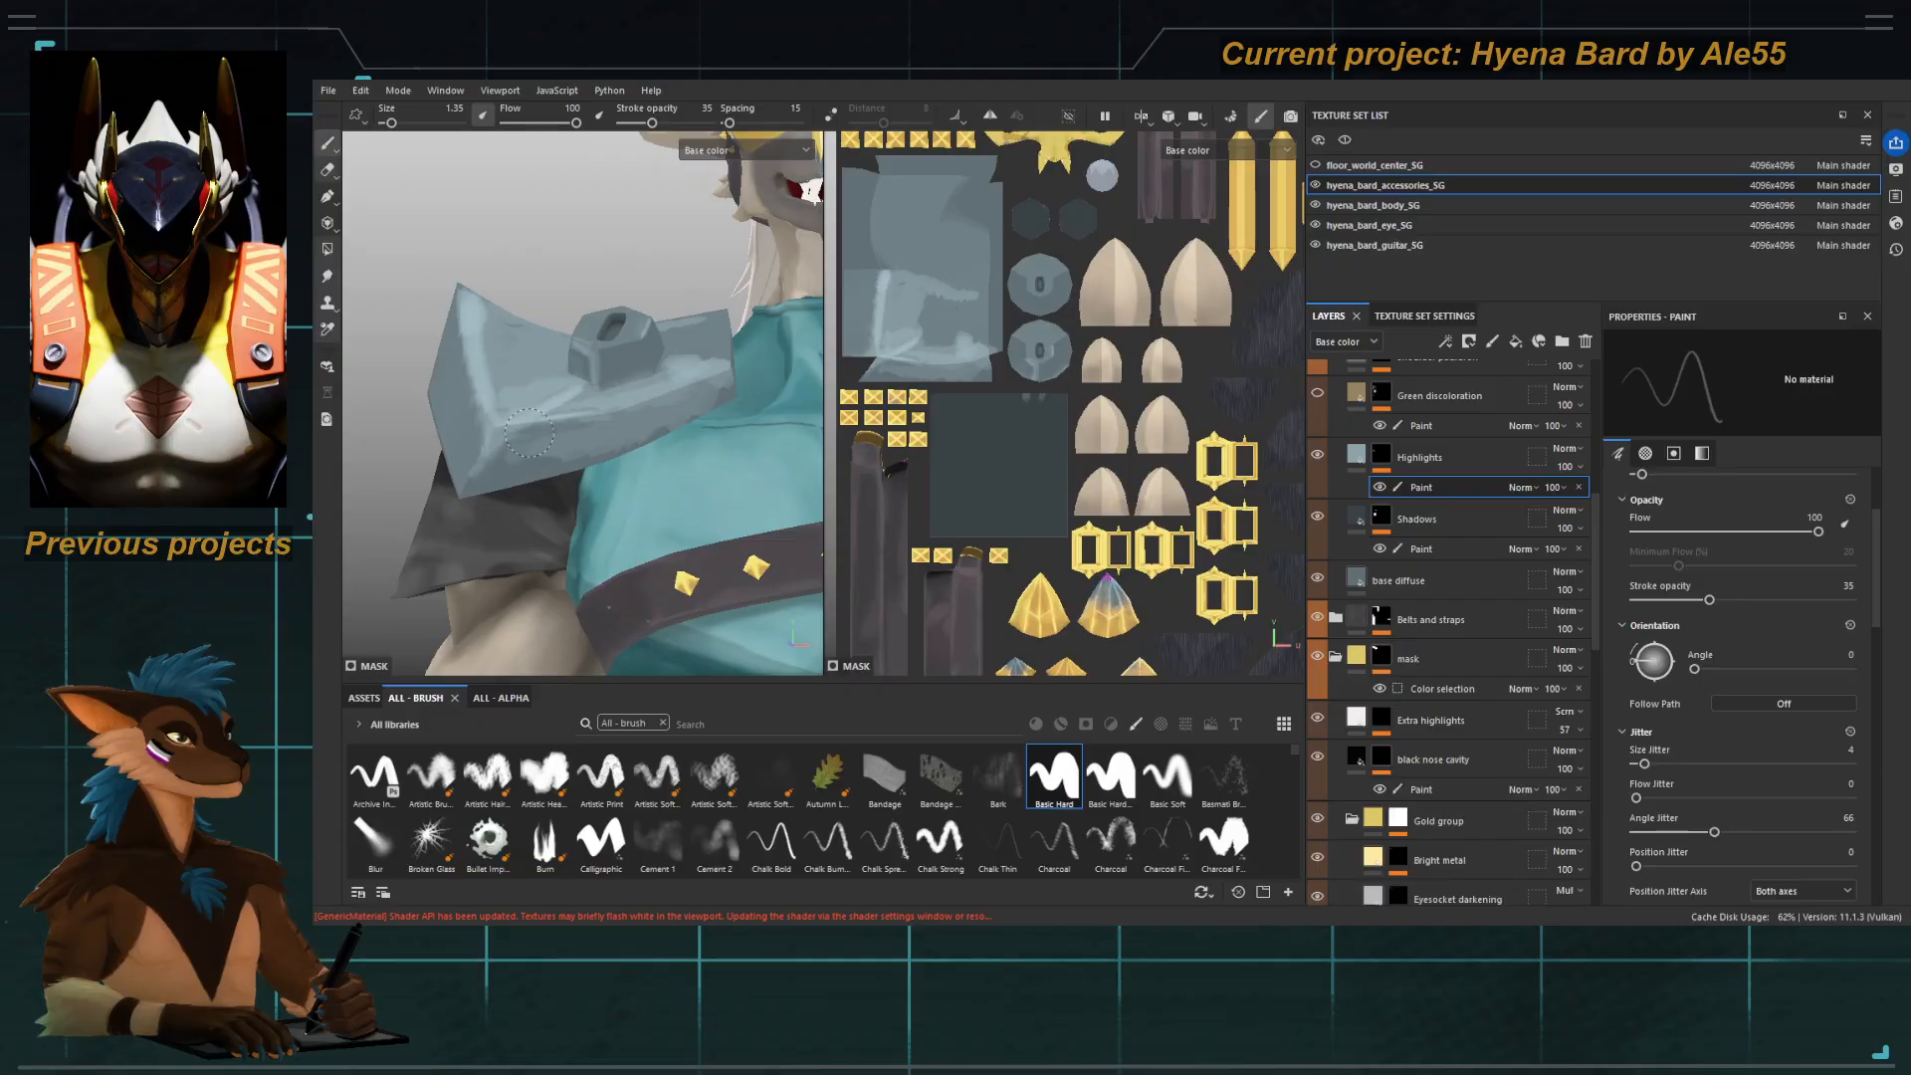
# Smudge the highlights on the pauldron's corner, lower face and edges, reducing the smudge brush size to 1.86.
pyautogui.keyDown('ctrl'); pyautogui.moveTo(570, 444); pyautogui.dragTo(624, 444, button='right'); pyautogui.keyUp('ctrl')
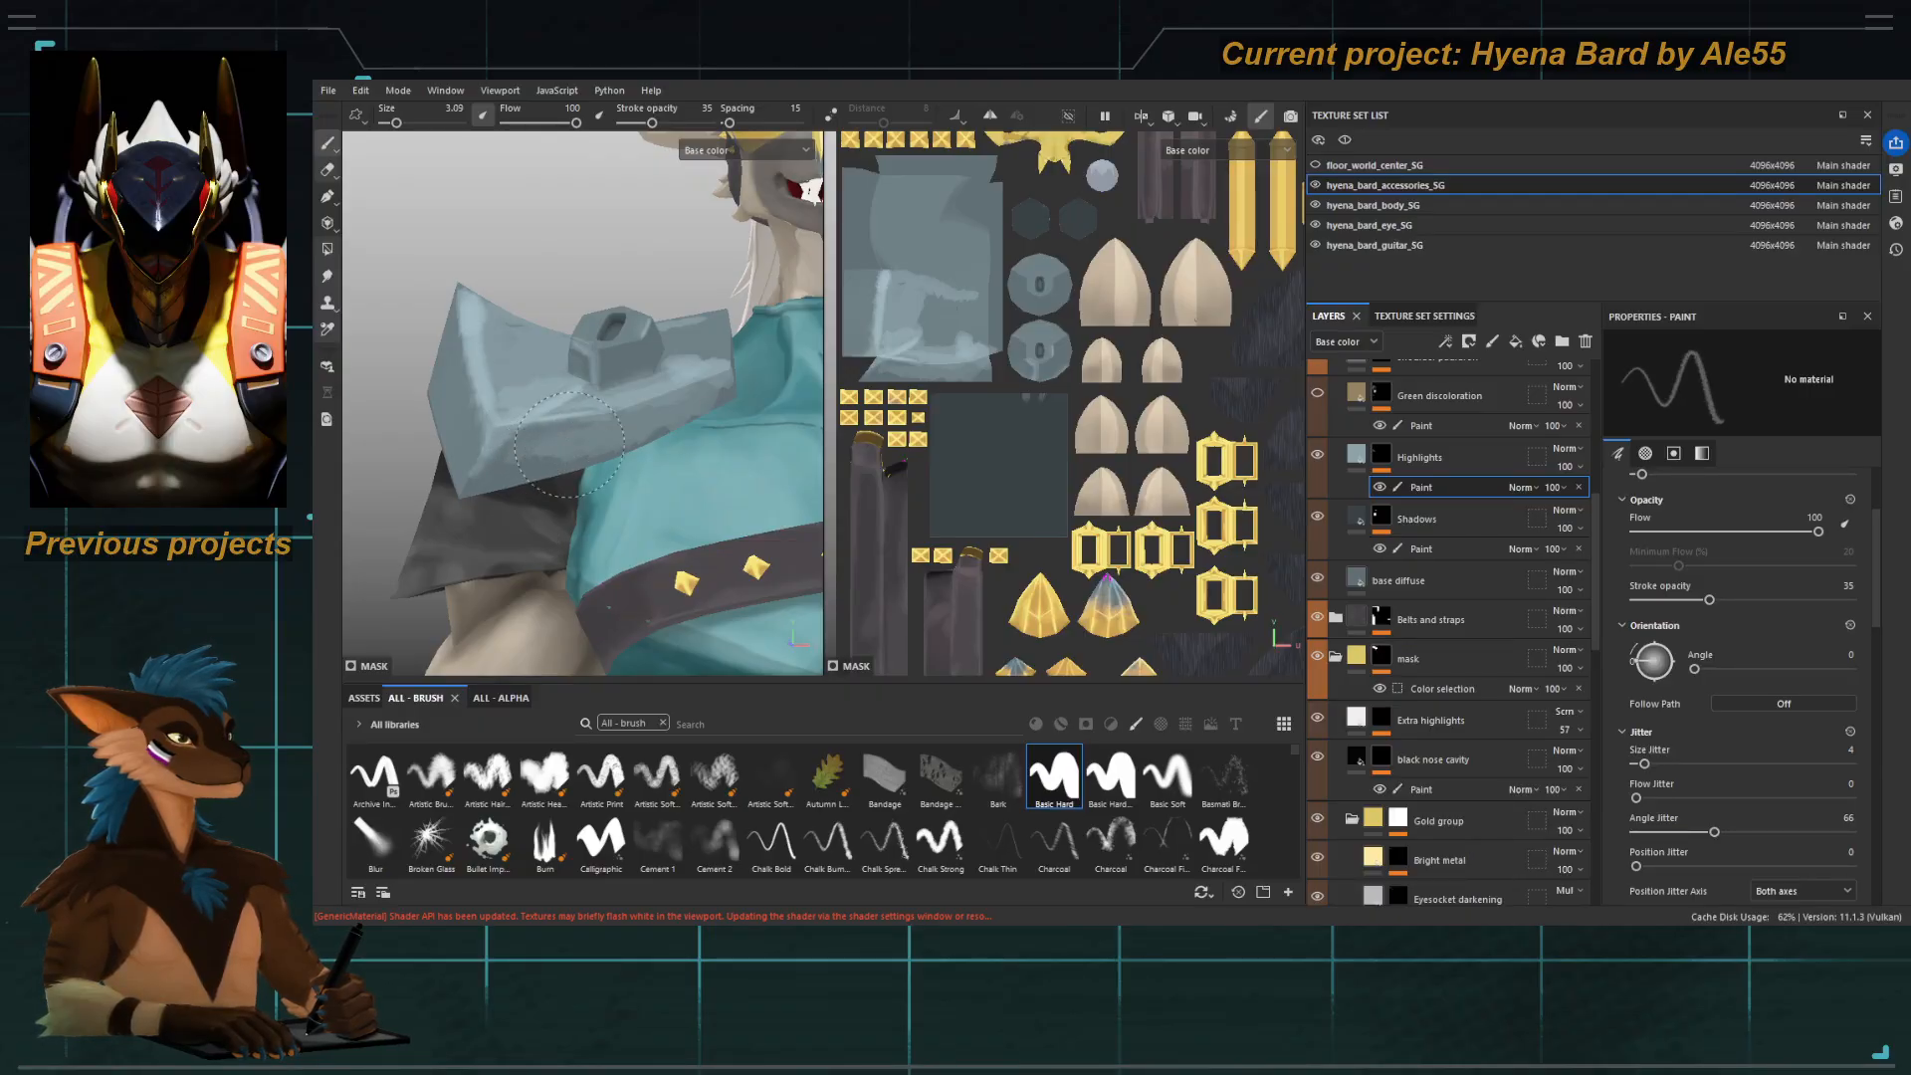
pyautogui.press('4')
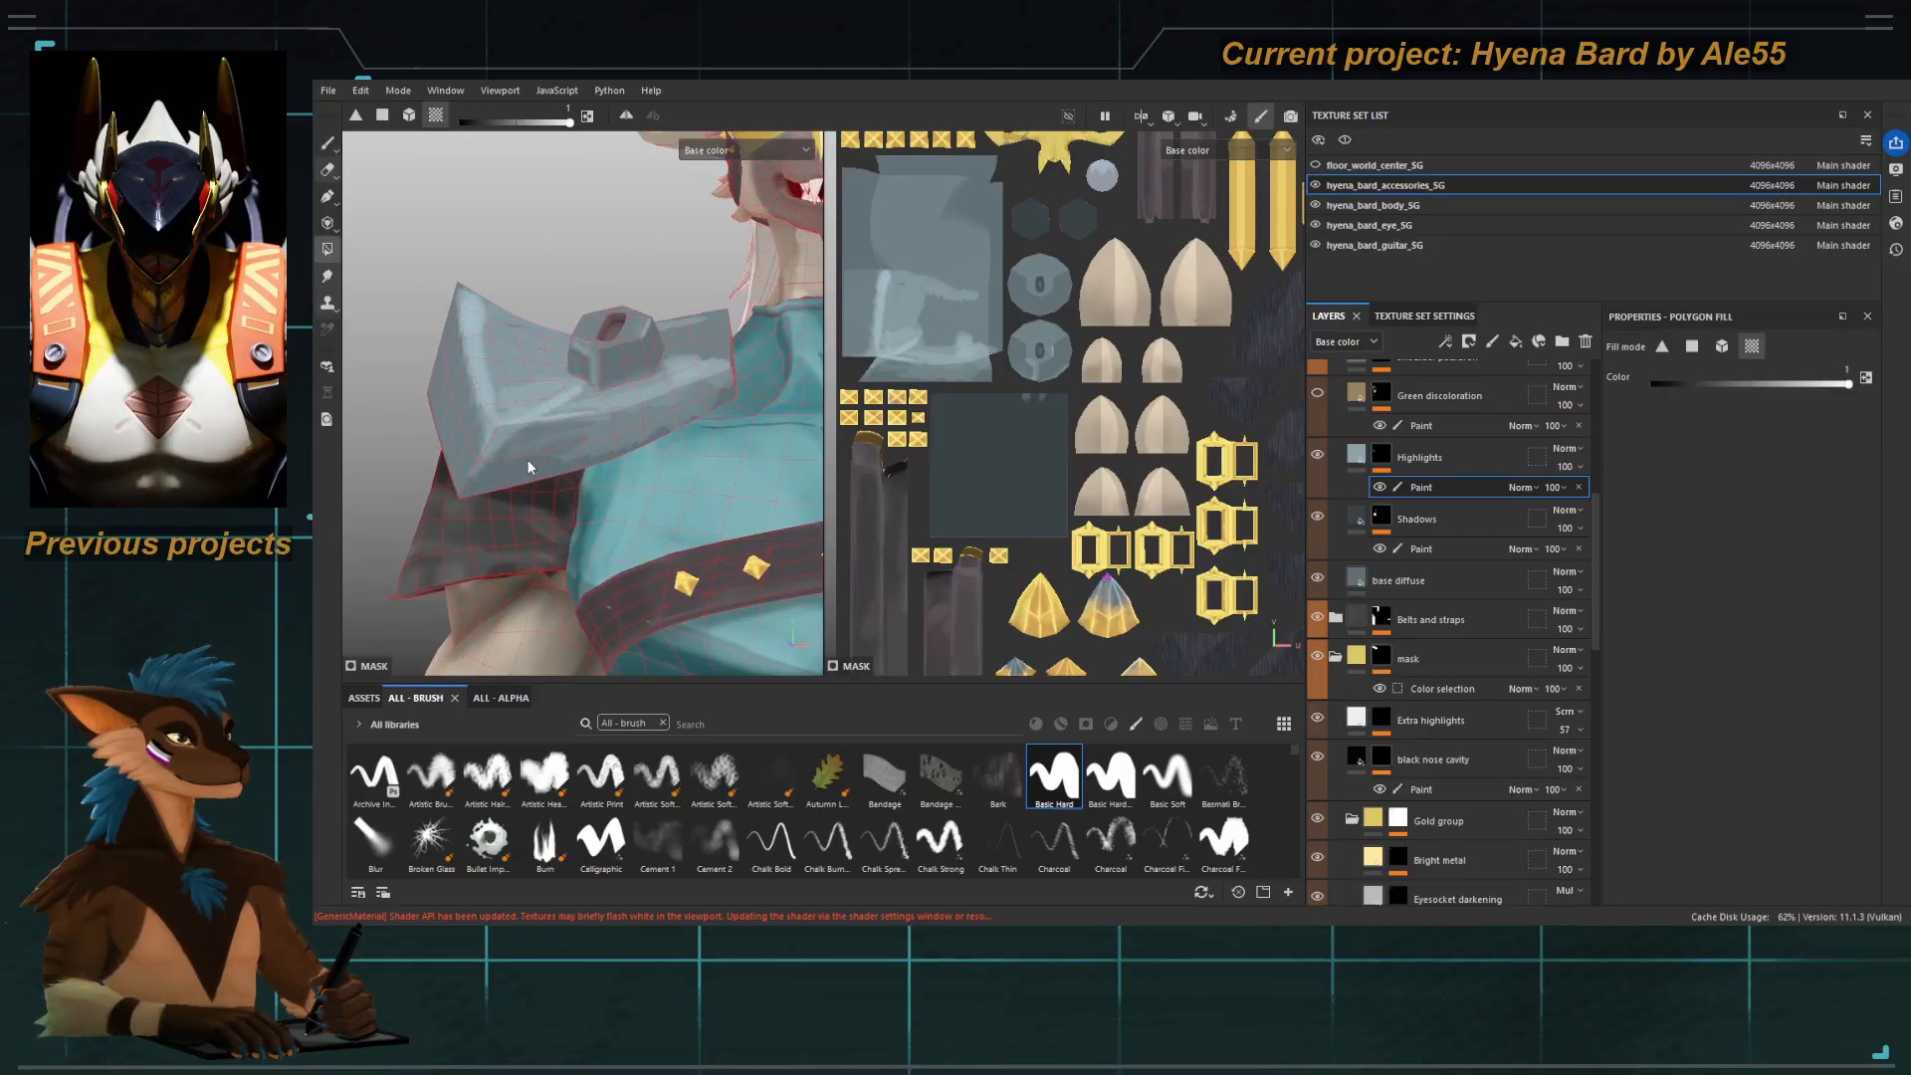
pyautogui.press('5')
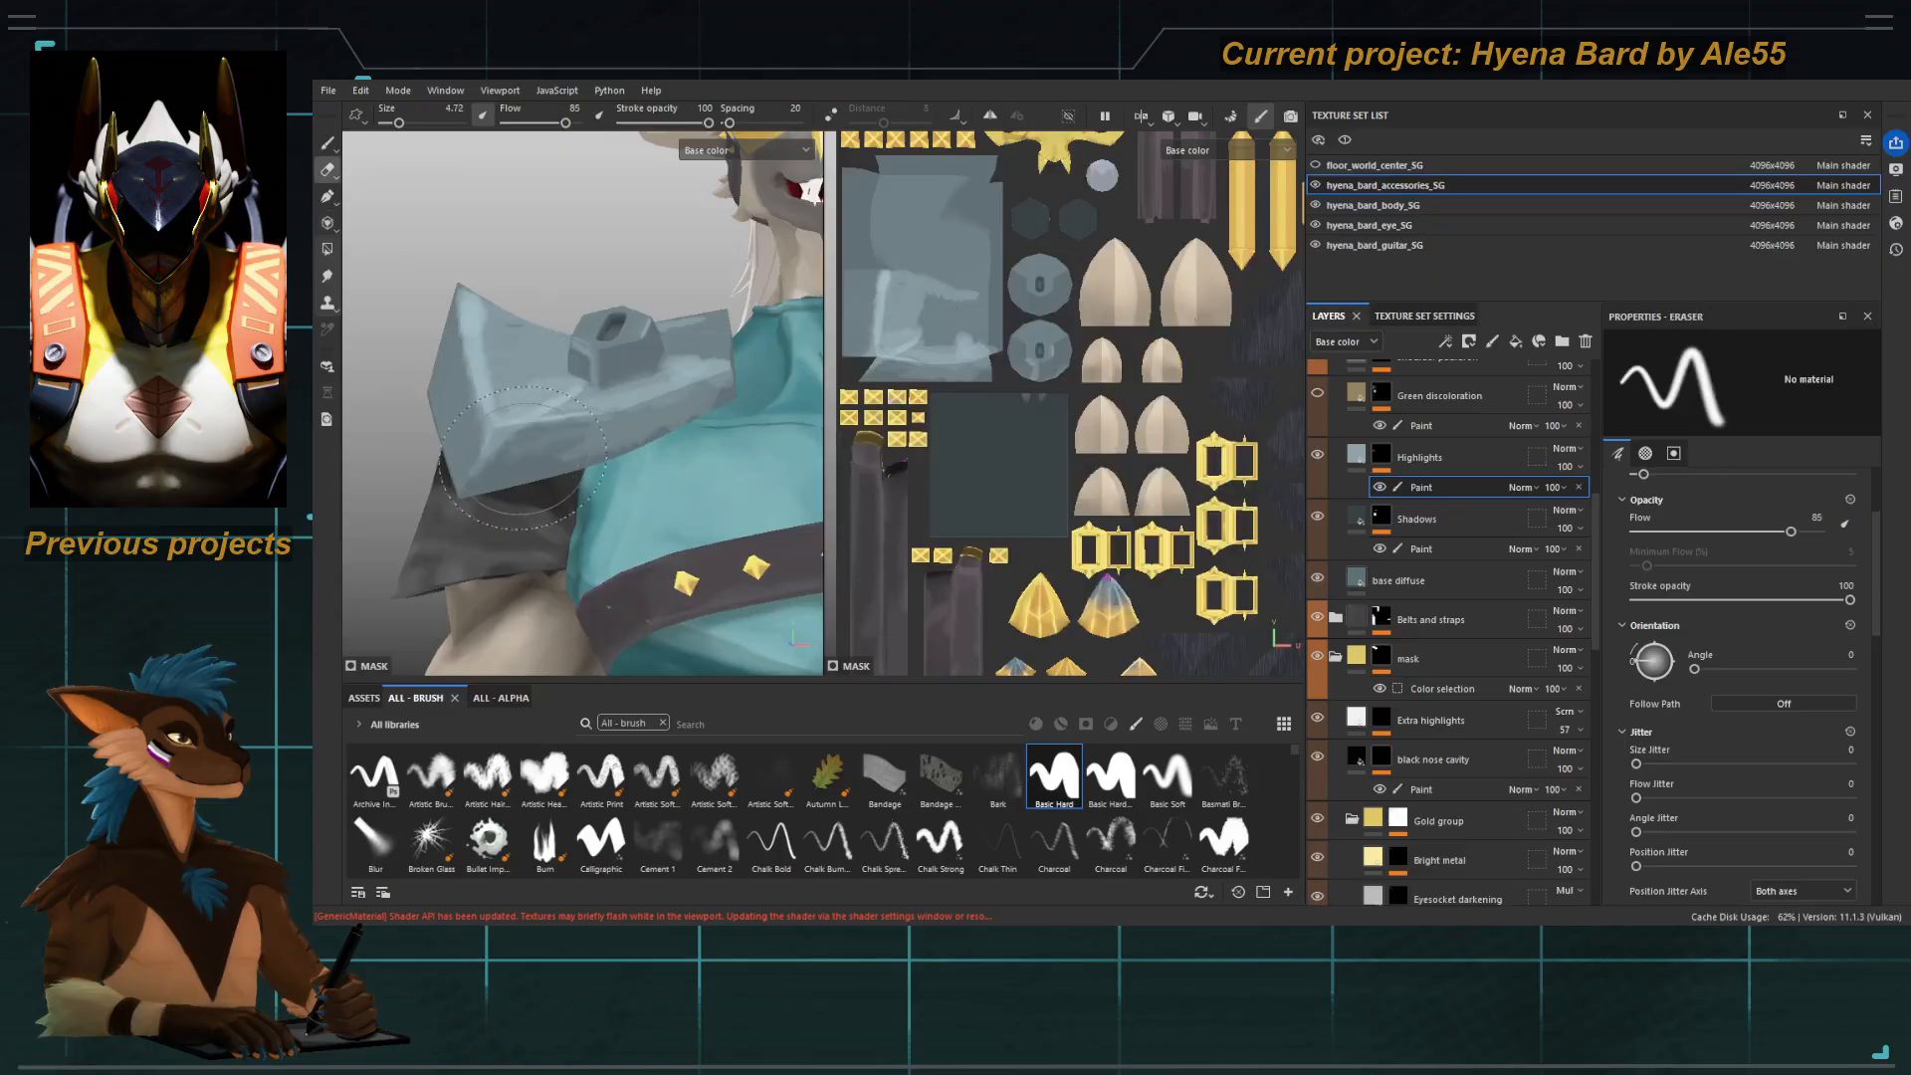
pyautogui.keyDown('ctrl'); pyautogui.moveTo(539, 460); pyautogui.dragTo(446, 459, button='right'); pyautogui.keyUp('ctrl')
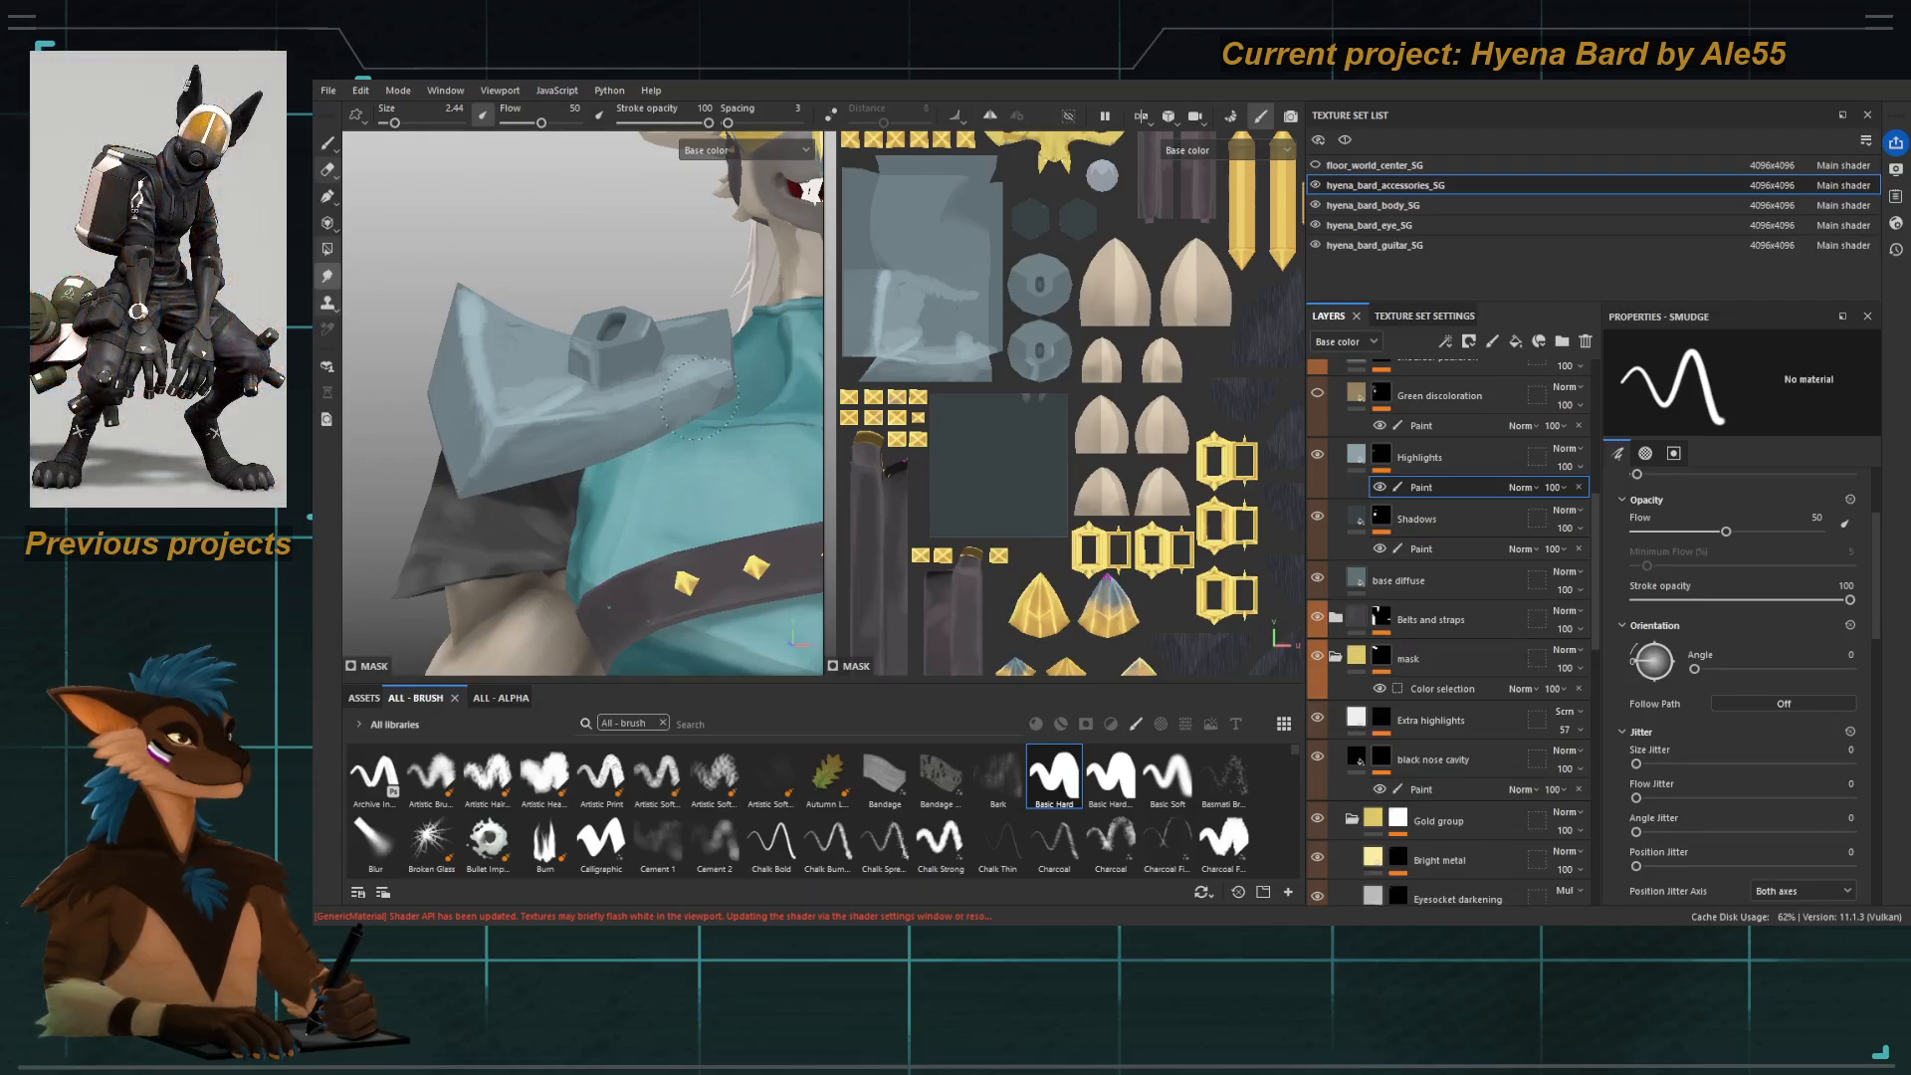
pyautogui.keyDown('ctrl'); pyautogui.moveTo(733, 398); pyautogui.dragTo(705, 403, button='right'); pyautogui.keyUp('ctrl')
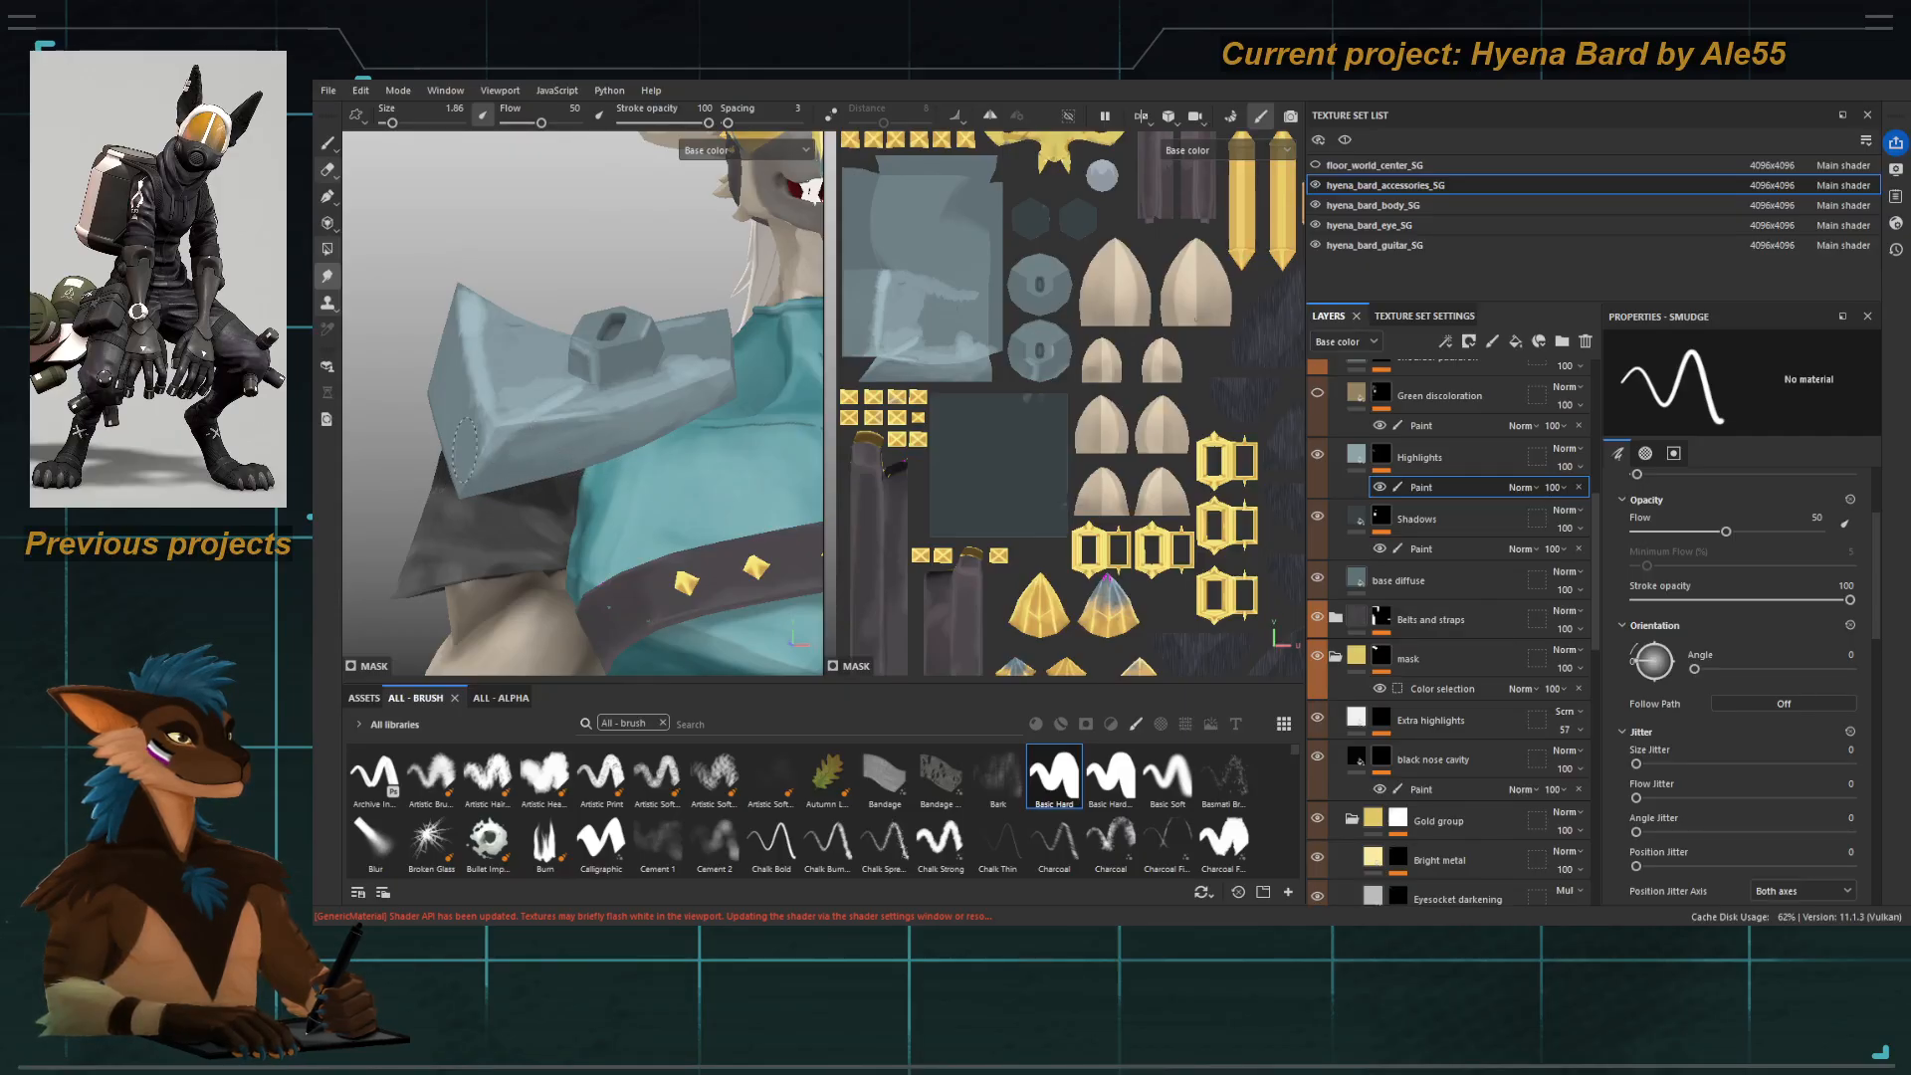
pyautogui.keyDown('alt'); pyautogui.moveTo(465, 450); pyautogui.dragTo(546, 388); pyautogui.keyUp('alt')
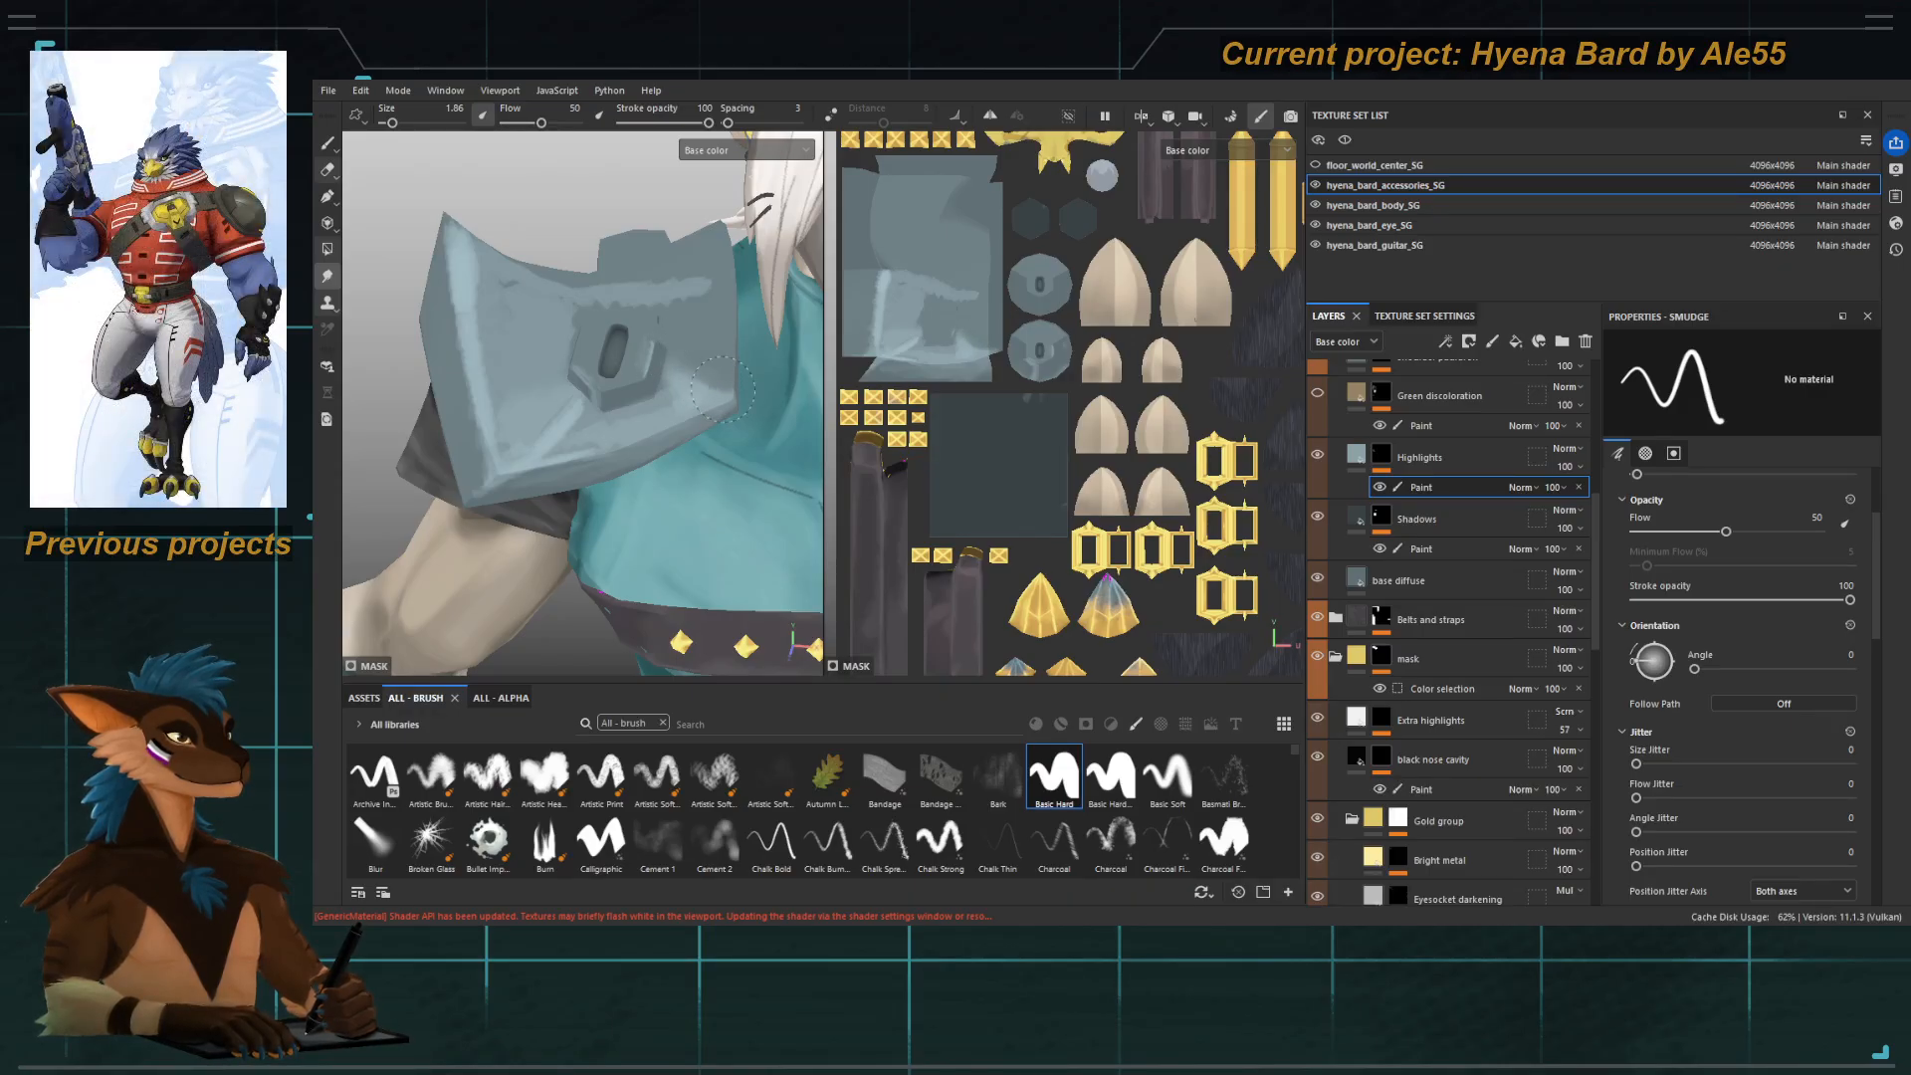
pyautogui.keyDown('alt'); pyautogui.moveTo(717, 381); pyautogui.dragTo(588, 428, button='right'); pyautogui.keyUp('alt')
pyautogui.keyDown('alt'); pyautogui.moveTo(587, 428); pyautogui.dragTo(557, 448); pyautogui.keyUp('alt')
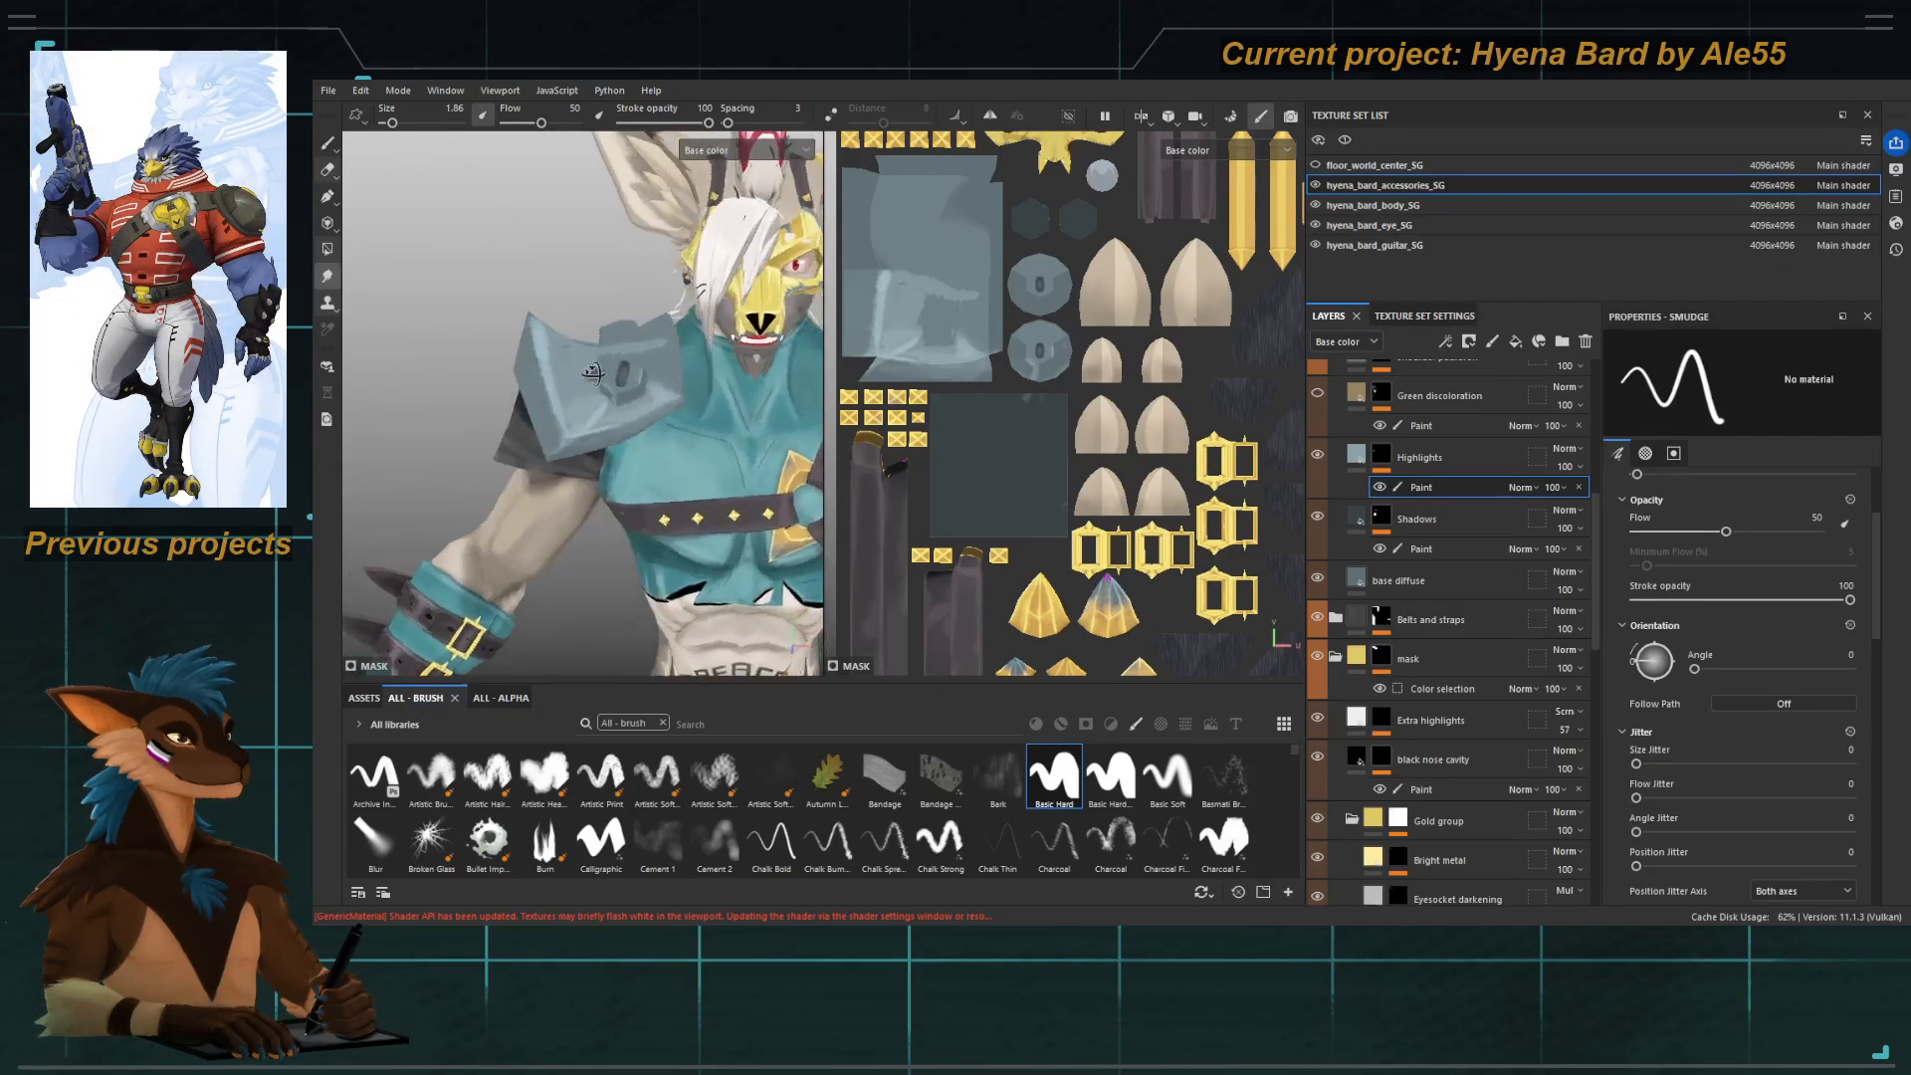
pyautogui.moveTo(557, 448)
pyautogui.keyDown('alt'); pyautogui.mouseDown(button='right')
pyautogui.moveTo(600, 499)
pyautogui.moveTo(667, 508)
pyautogui.mouseUp(button='right'); pyautogui.keyUp('alt')
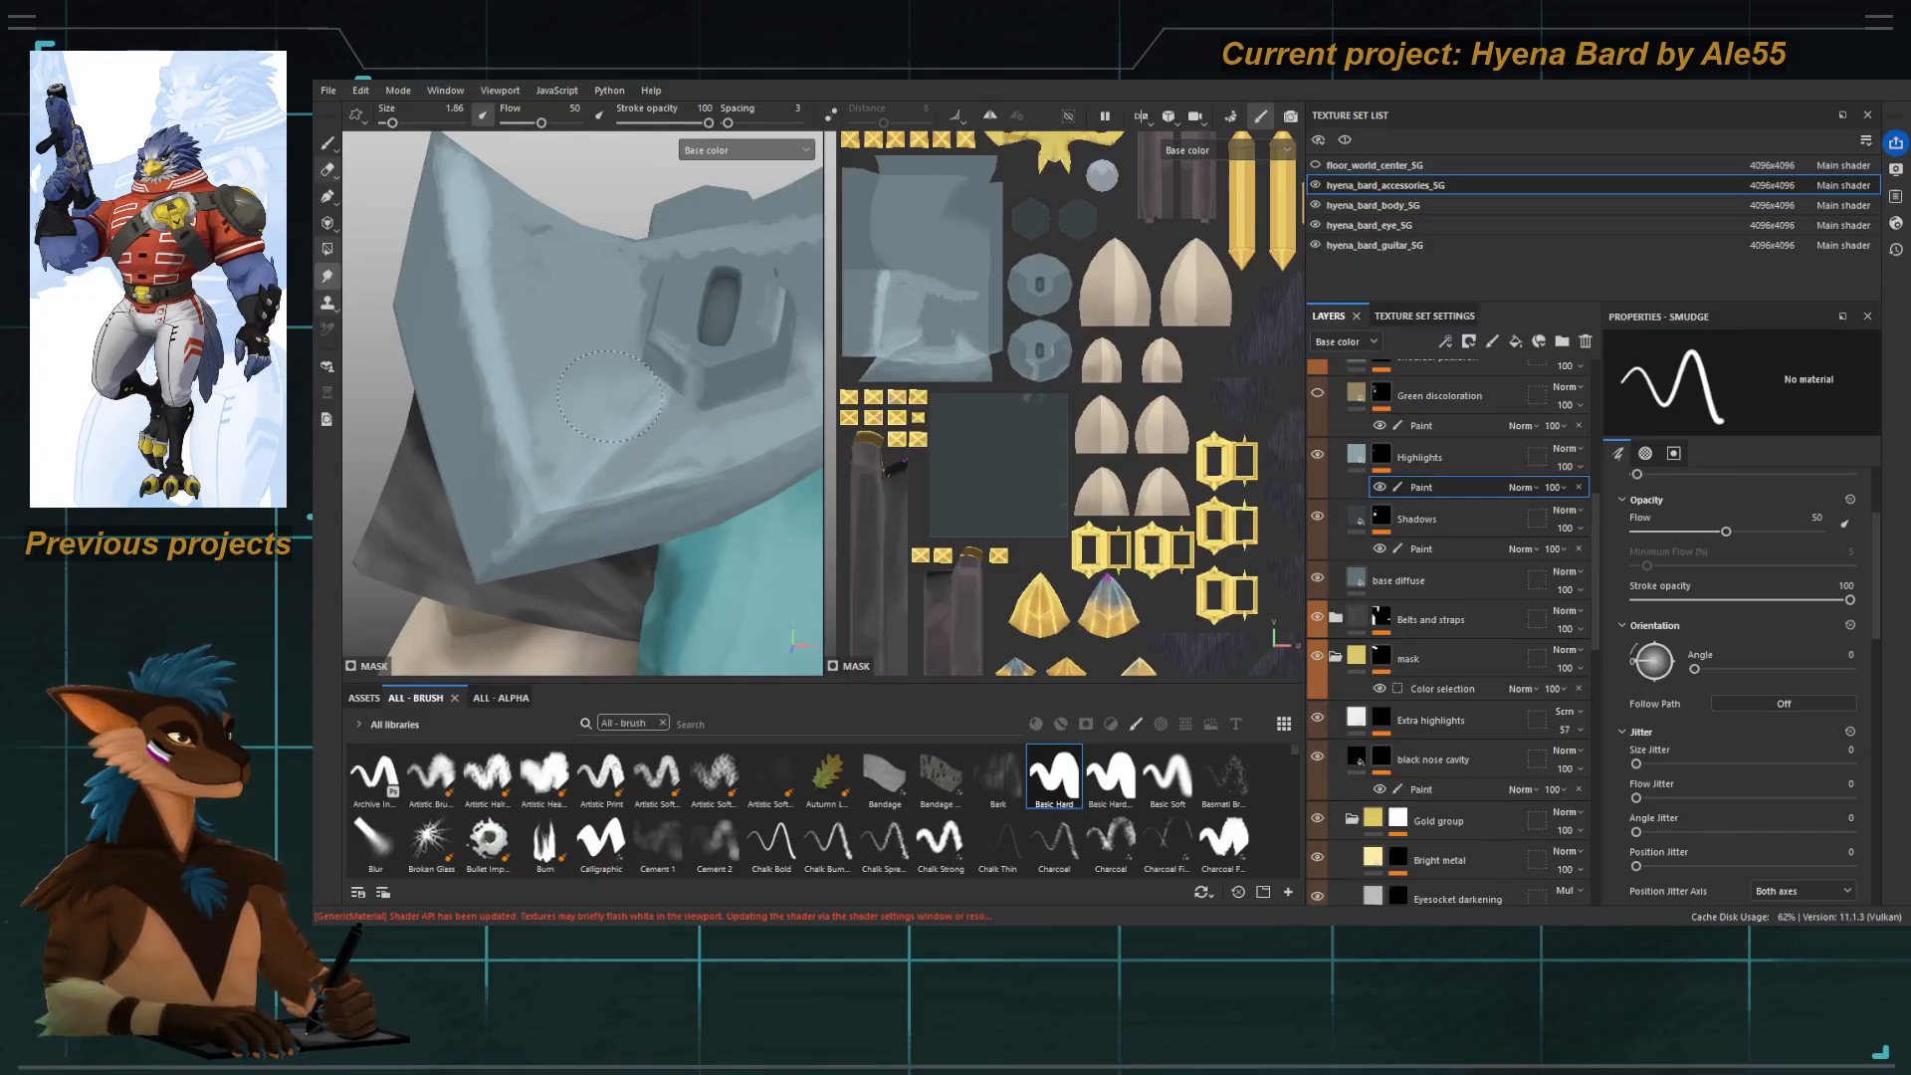
pyautogui.moveTo(642, 373); pyautogui.dragTo(657, 411)
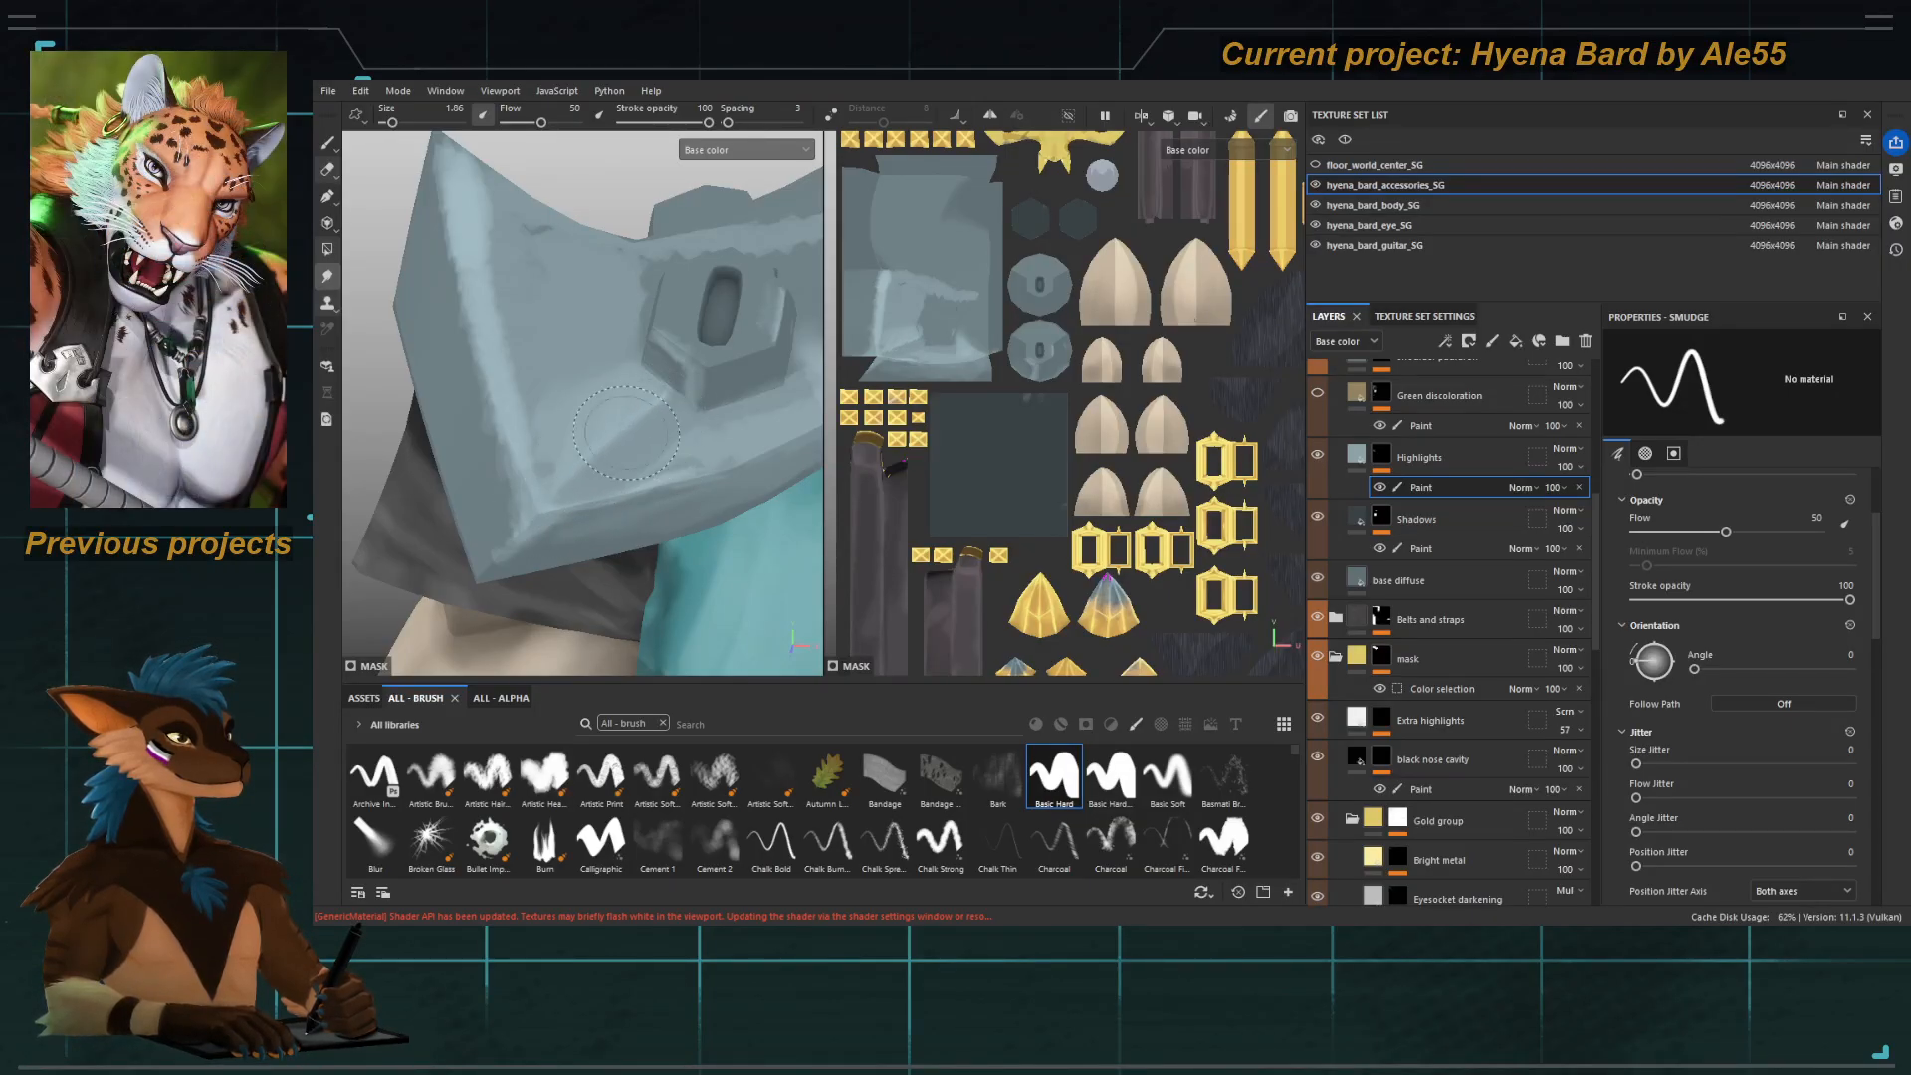
pyautogui.keyDown('alt'); pyautogui.moveTo(613, 444); pyautogui.dragTo(638, 398); pyautogui.keyUp('alt')
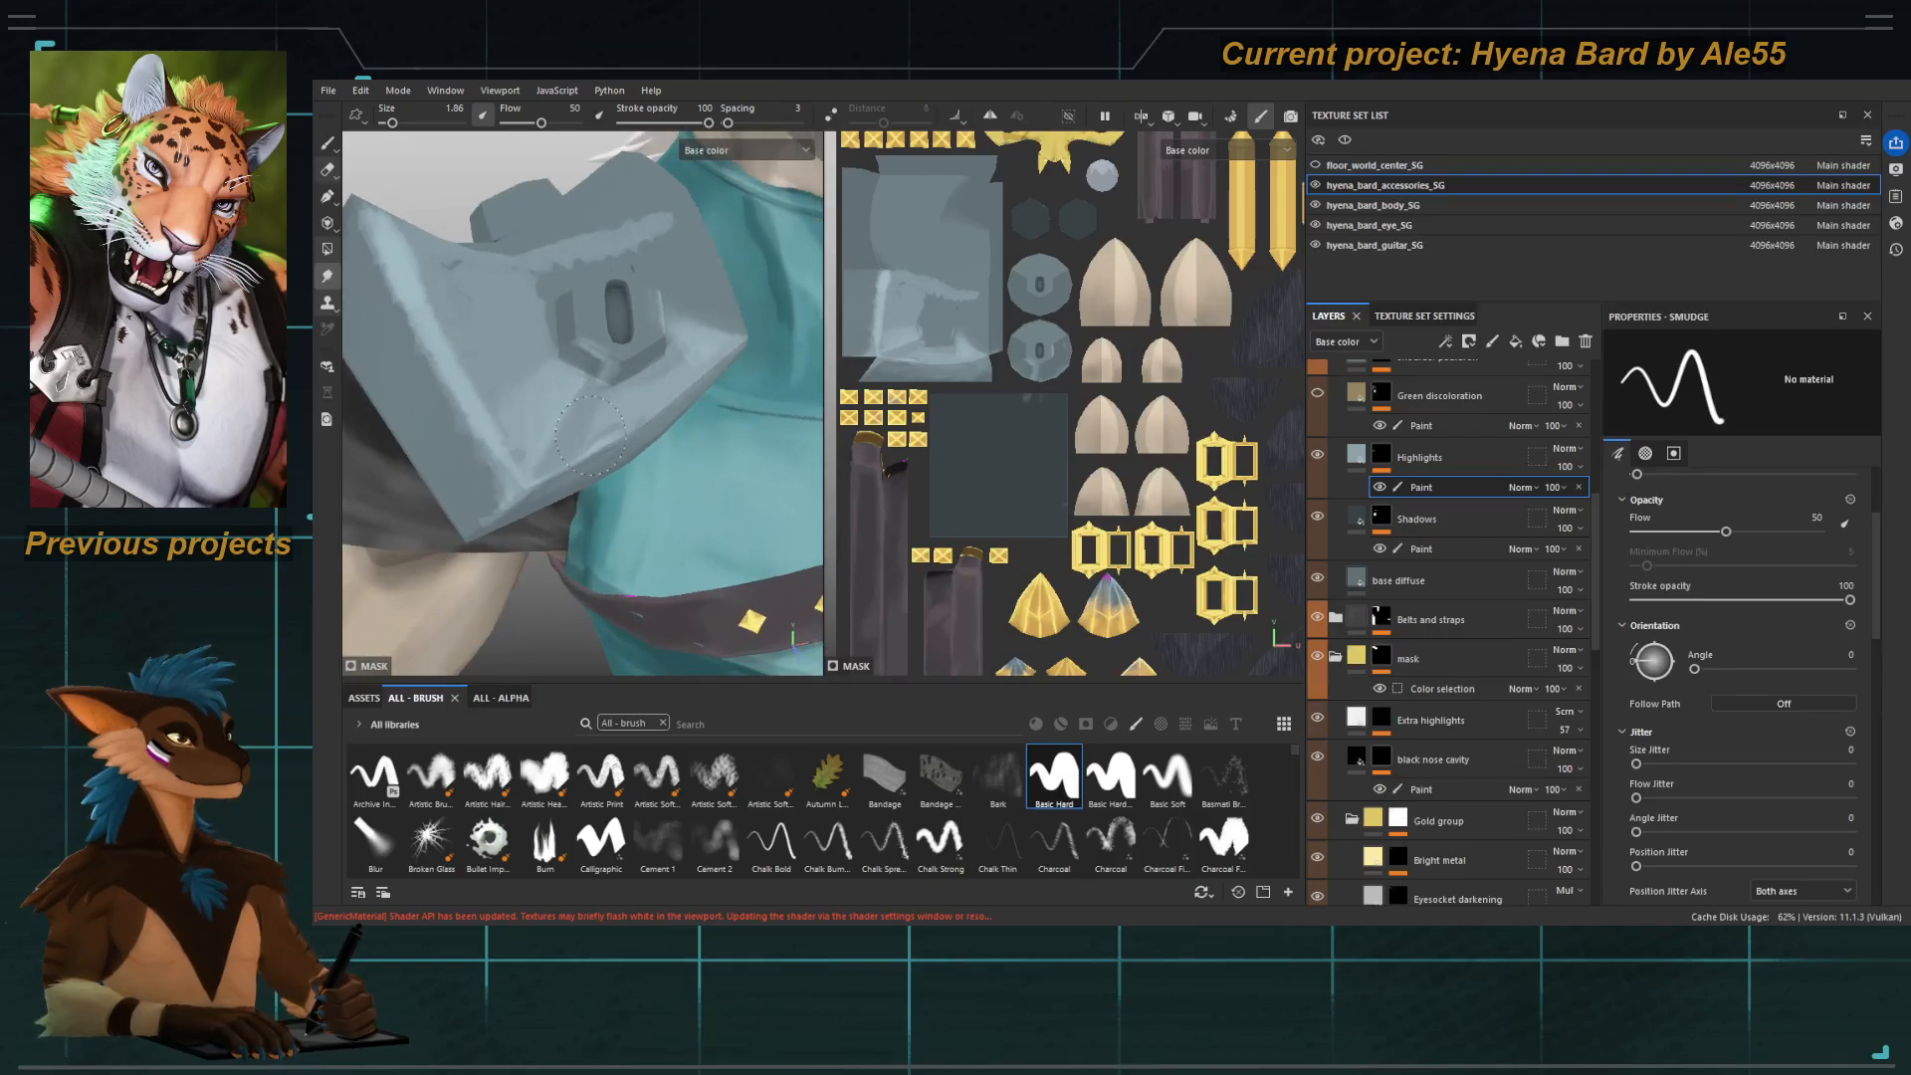
# Paint soft highlights on the pauldron beside the raised slotted piece with brush size 2.43, flow 20 and stroke opacity 21.
pyautogui.press('1')
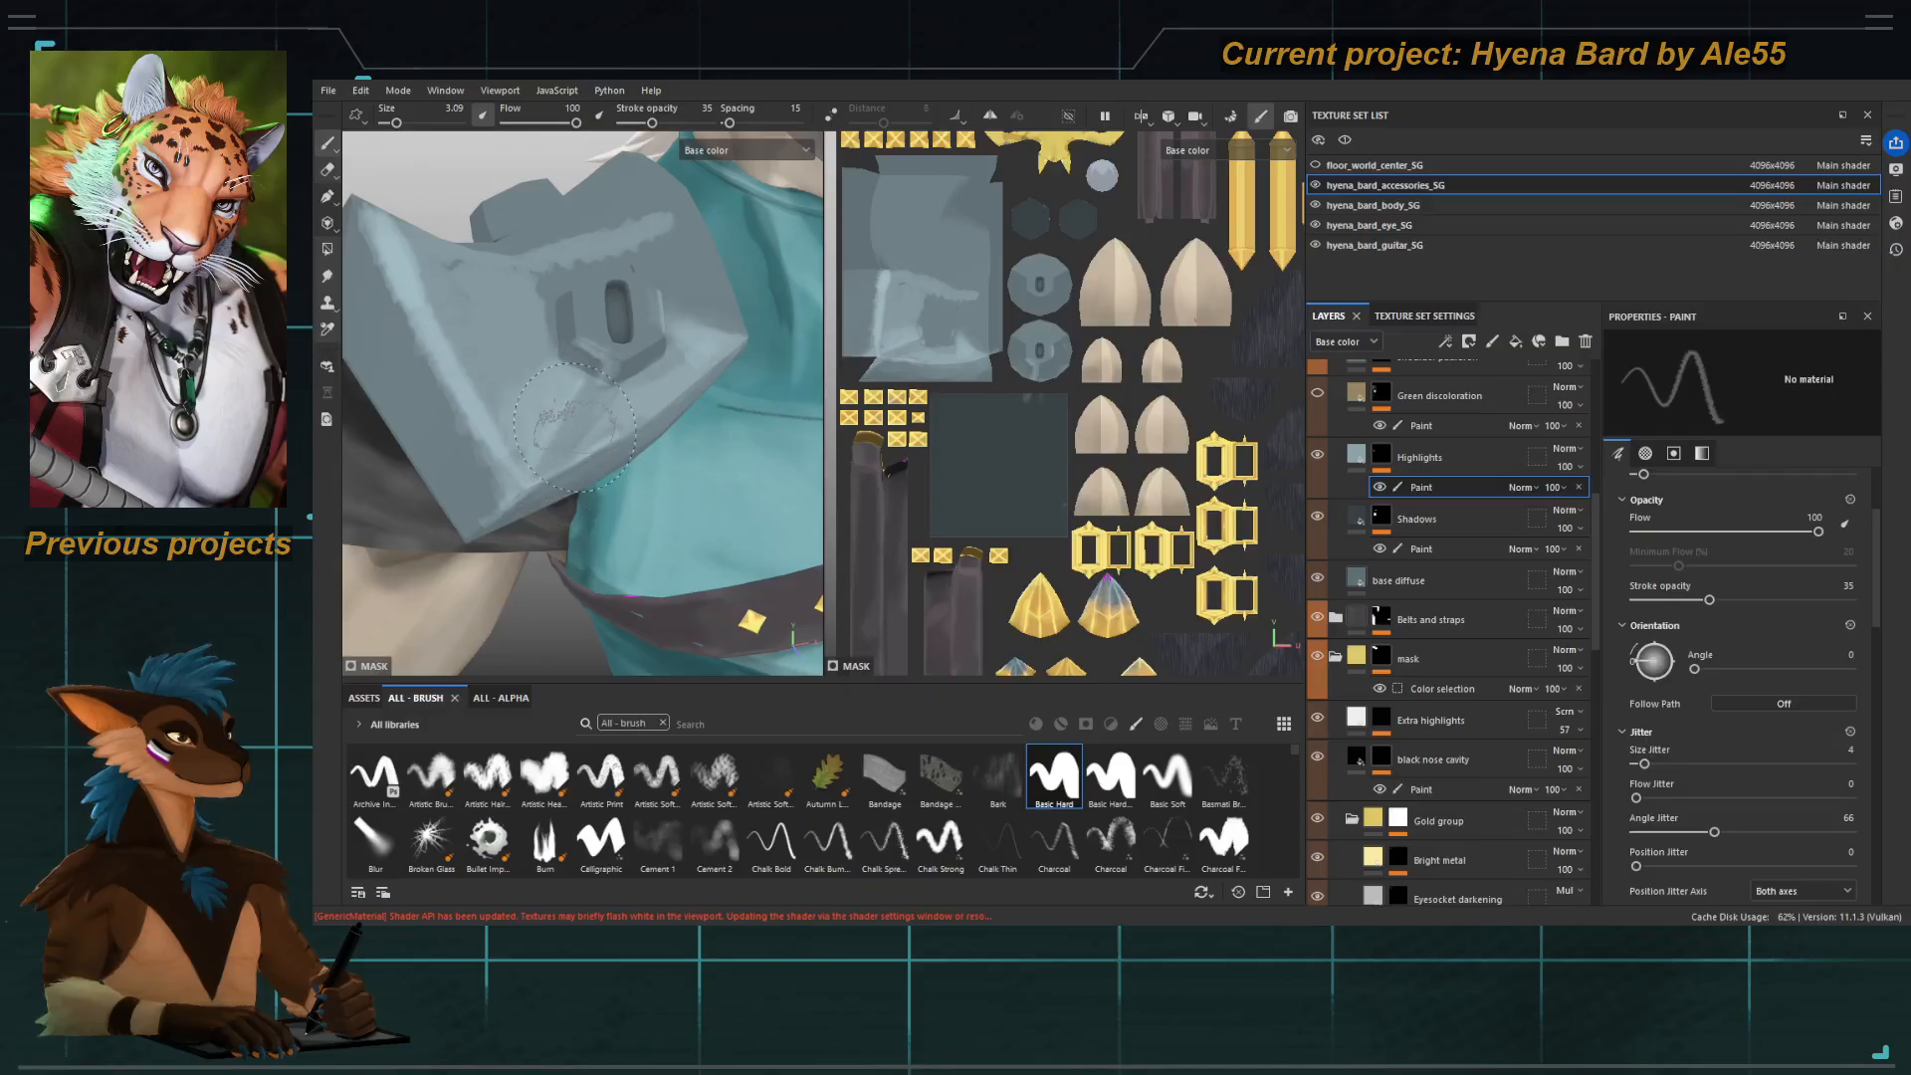
pyautogui.moveTo(534, 121); pyautogui.dragTo(520, 121)
pyautogui.click(640, 121)
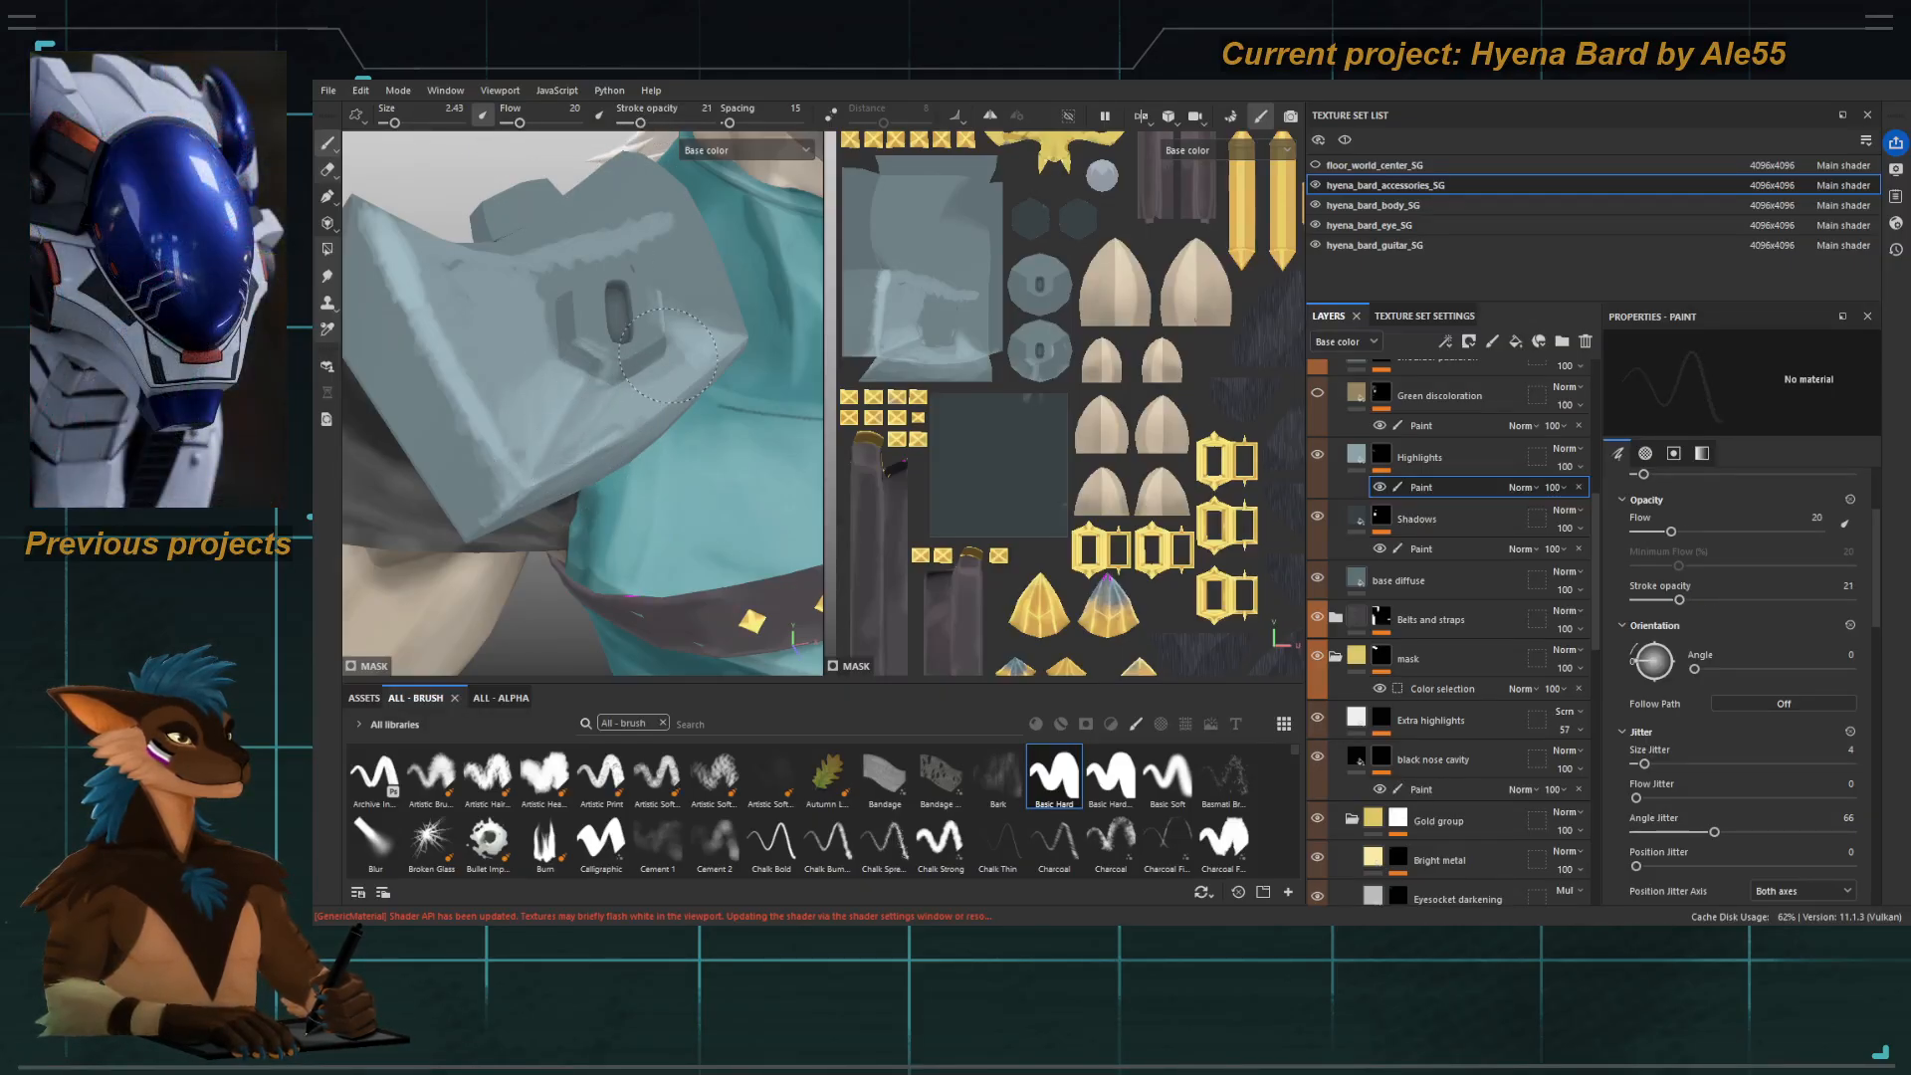
# Examine the pauldron's highlights in the context of the whole character, up close and from above.
pyautogui.keyDown('alt'); pyautogui.moveTo(578, 430); pyautogui.dragTo(513, 418, button='right'); pyautogui.keyUp('alt')
pyautogui.keyDown('alt'); pyautogui.moveTo(512, 418); pyautogui.dragTo(468, 399); pyautogui.keyUp('alt')
pyautogui.keyDown('alt'); pyautogui.moveTo(517, 399); pyautogui.dragTo(438, 368, button='right'); pyautogui.keyUp('alt')
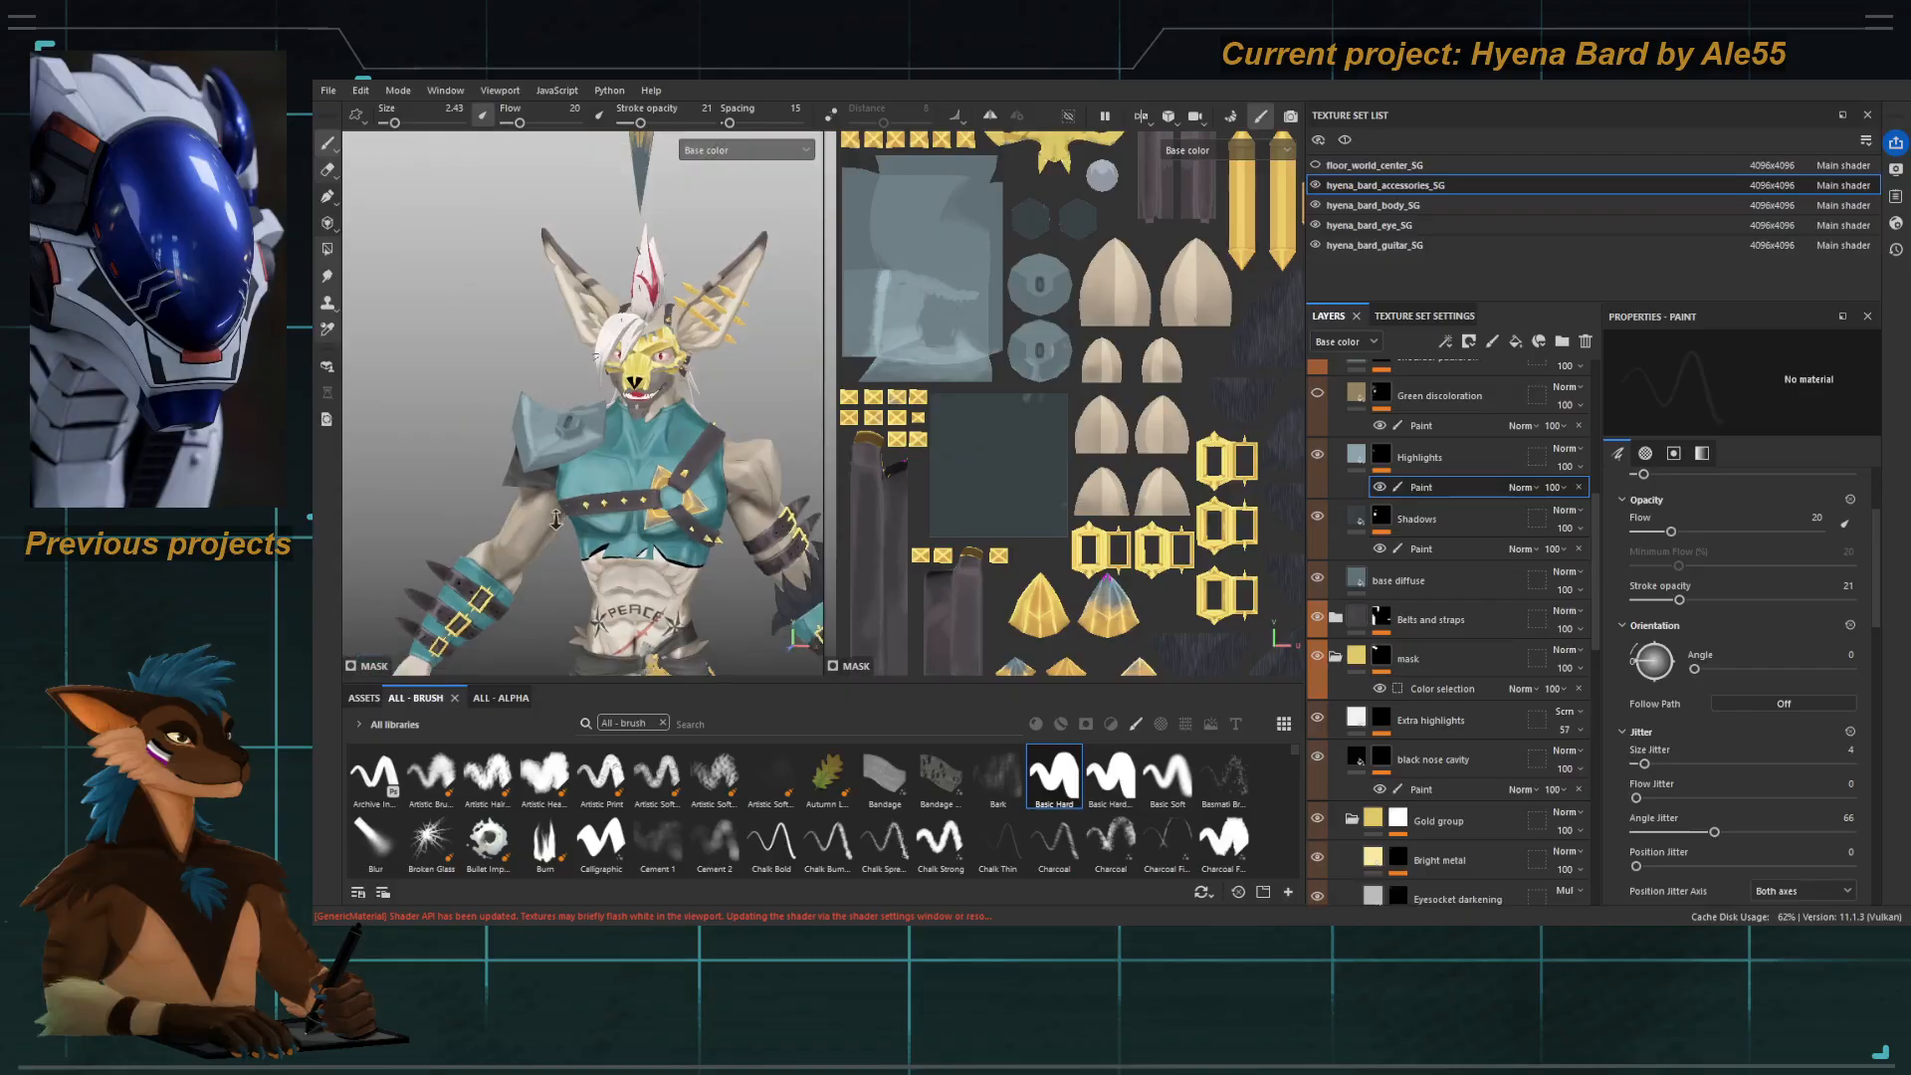
pyautogui.keyDown('alt'); pyautogui.moveTo(438, 368); pyautogui.dragTo(432, 335); pyautogui.keyUp('alt')
pyautogui.keyDown('alt'); pyautogui.moveTo(432, 336); pyautogui.dragTo(538, 349, button='right'); pyautogui.keyUp('alt')
pyautogui.keyDown('alt'); pyautogui.moveTo(537, 348); pyautogui.dragTo(558, 339); pyautogui.keyUp('alt')
pyautogui.keyDown('alt'); pyautogui.moveTo(558, 338); pyautogui.dragTo(543, 373, button='middle'); pyautogui.keyUp('alt')
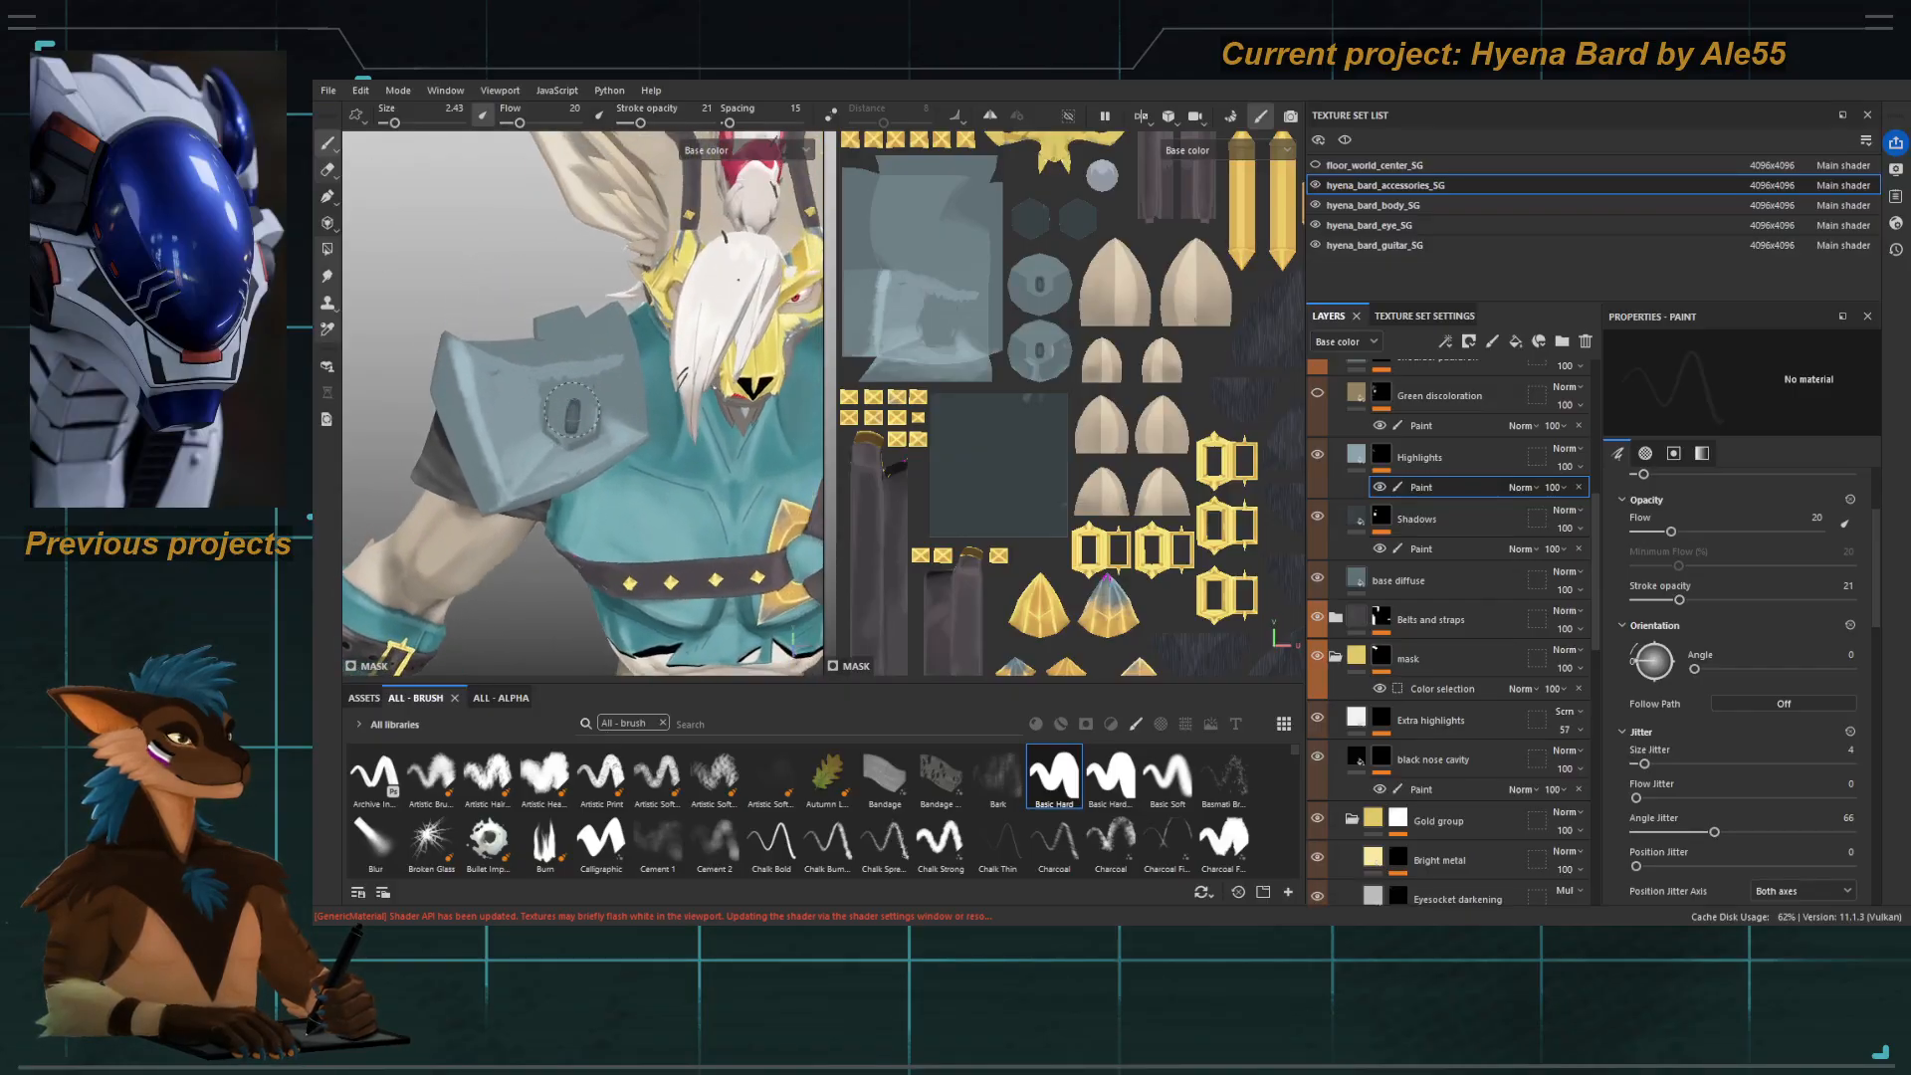
pyautogui.keyDown('alt'); pyautogui.moveTo(543, 374); pyautogui.dragTo(642, 433); pyautogui.keyUp('alt')
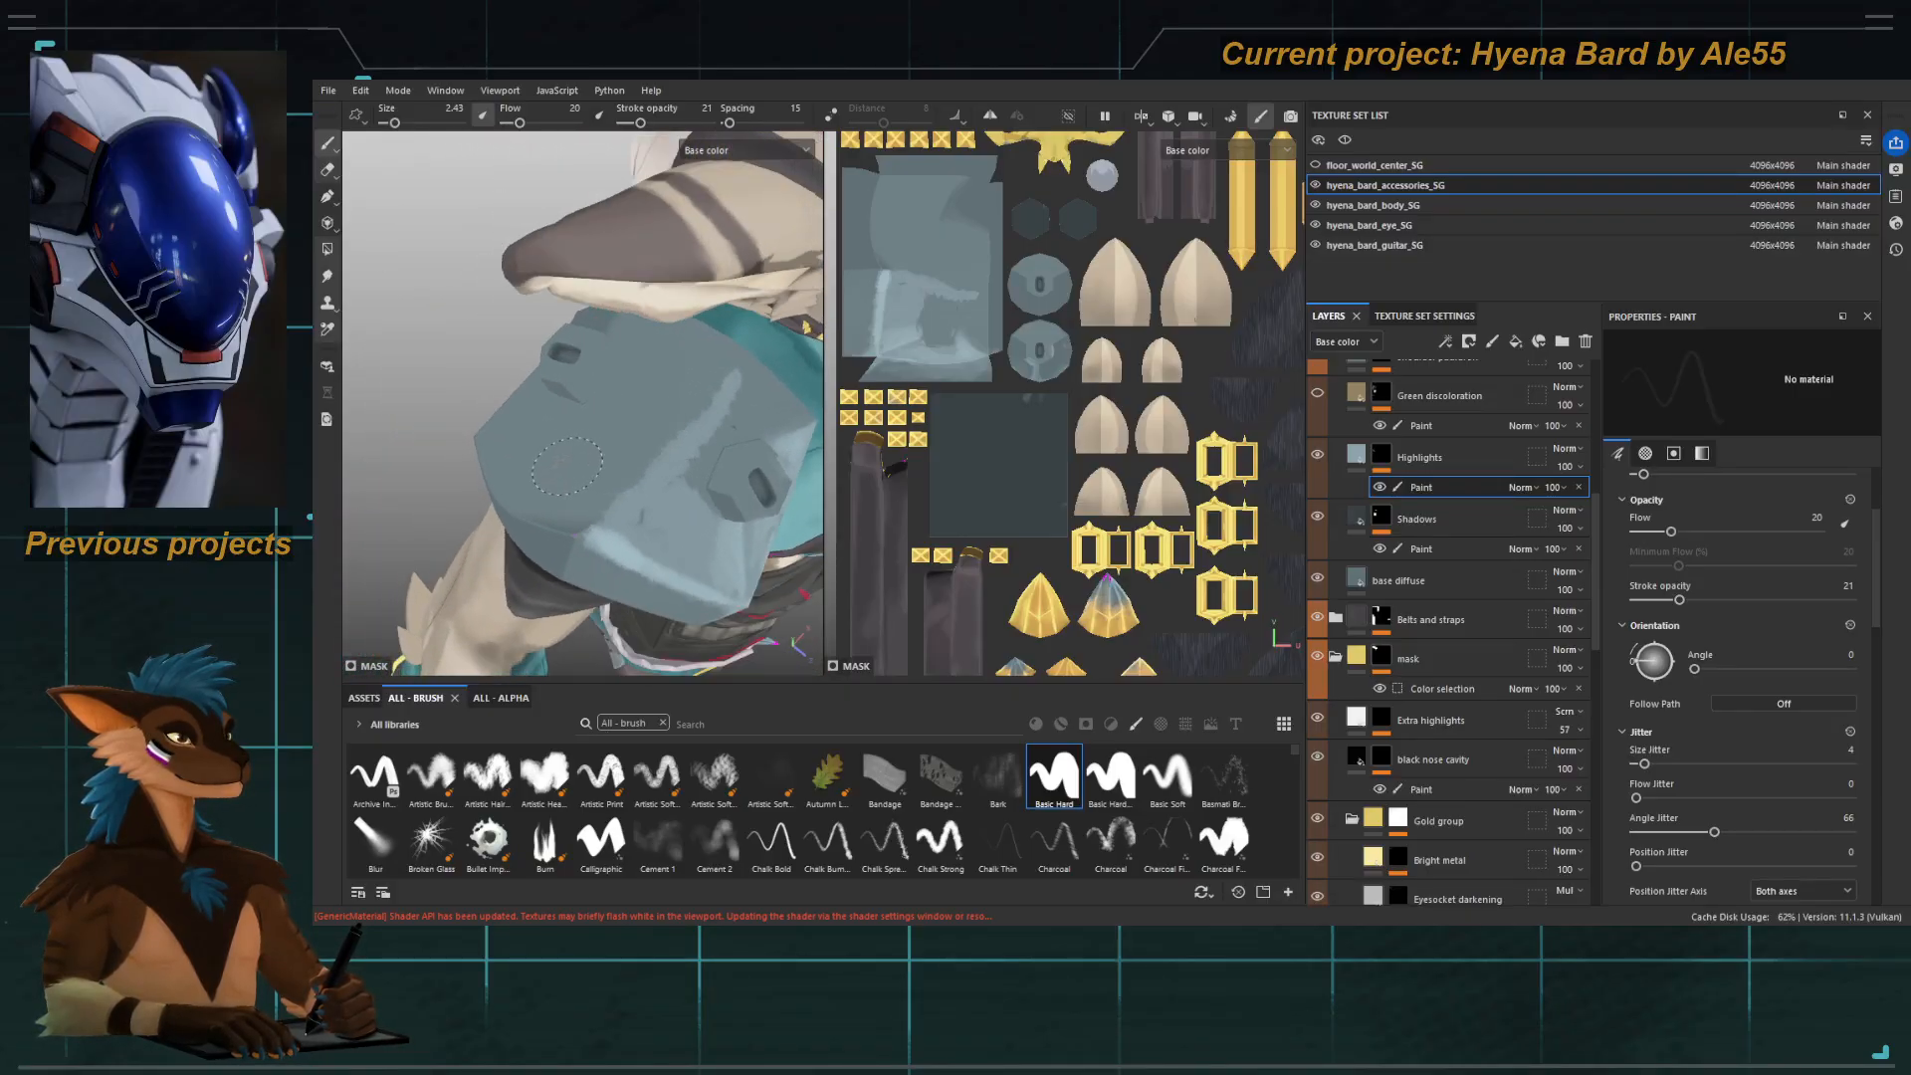
# Paint highlights along the pauldron's central ridges at brush size 1.35, using the lit Material view as a guide, and return to the Base color view.
pyautogui.press('m')
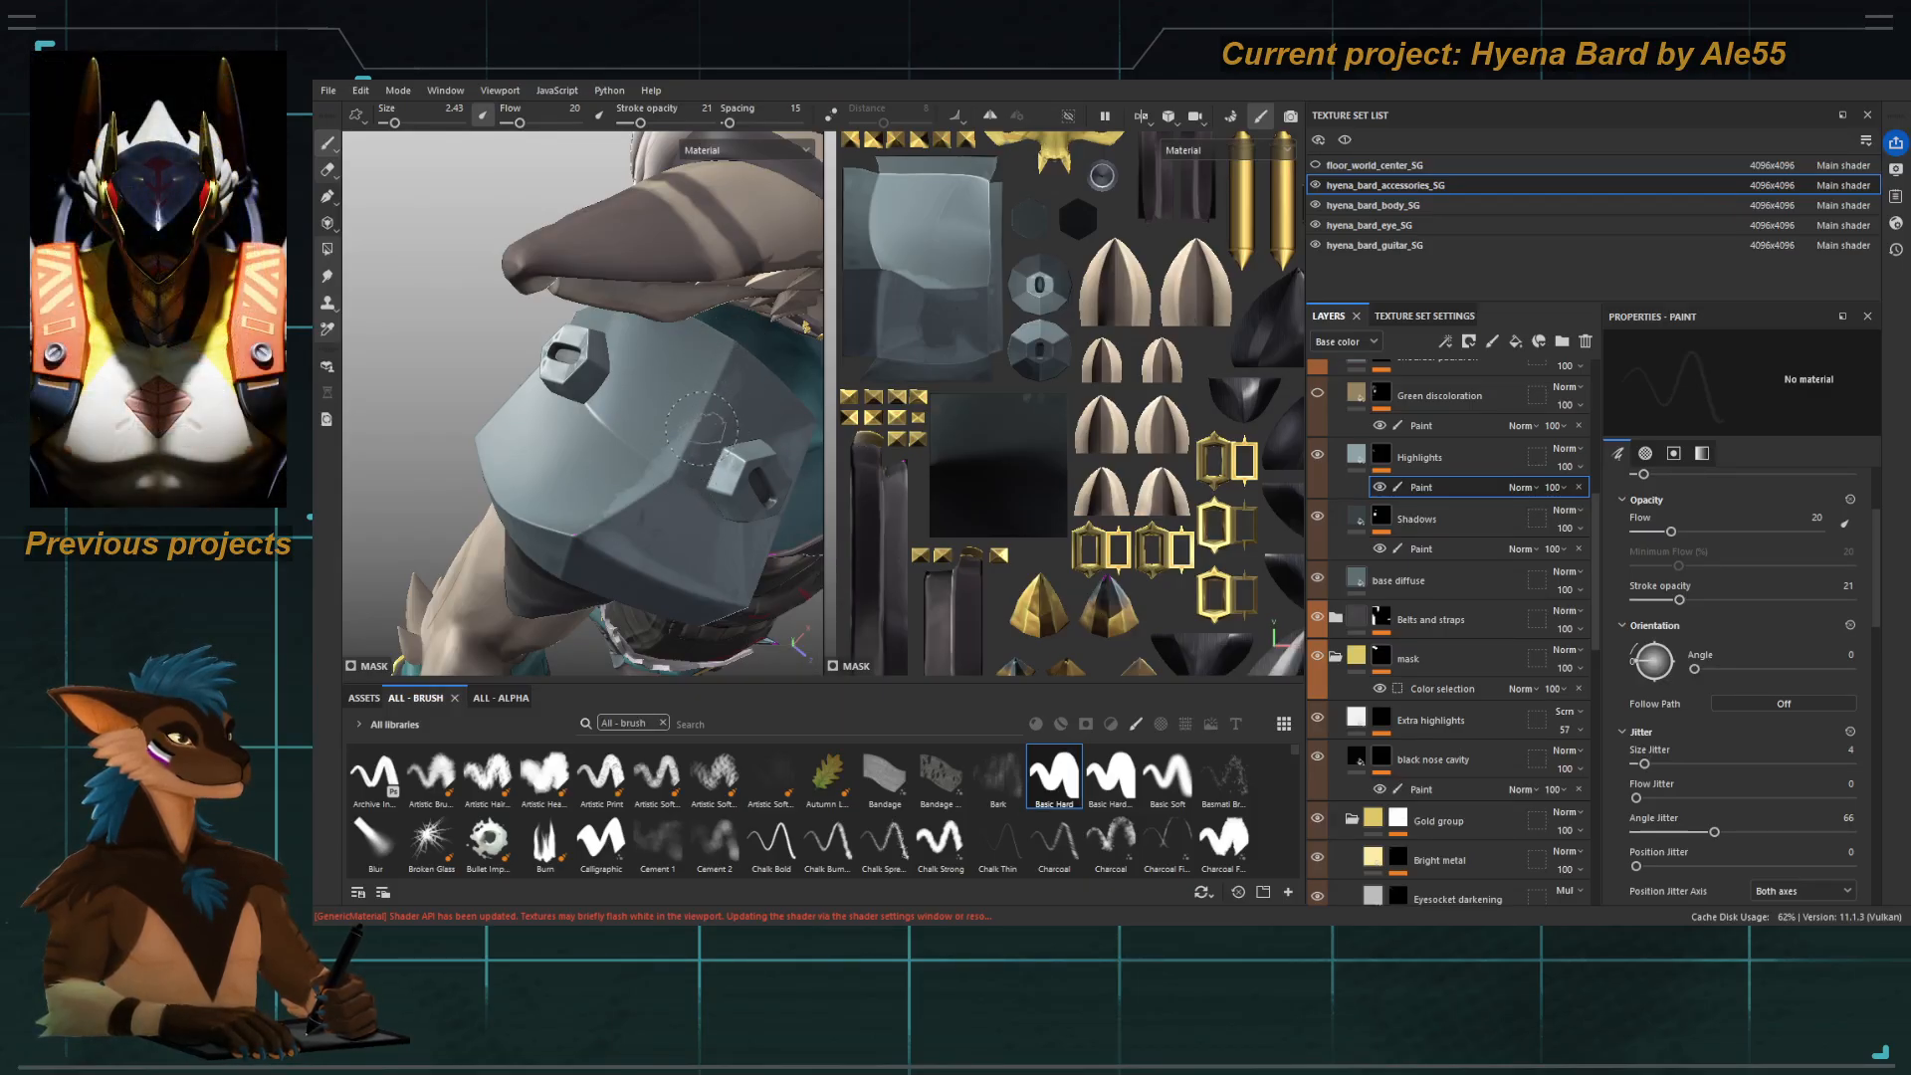
pyautogui.press(']')
pyautogui.moveTo(581, 387)
pyautogui.keyDown('alt'); pyautogui.mouseDown()
pyautogui.moveTo(579, 431)
pyautogui.moveTo(603, 410)
pyautogui.mouseUp(); pyautogui.keyUp('alt')
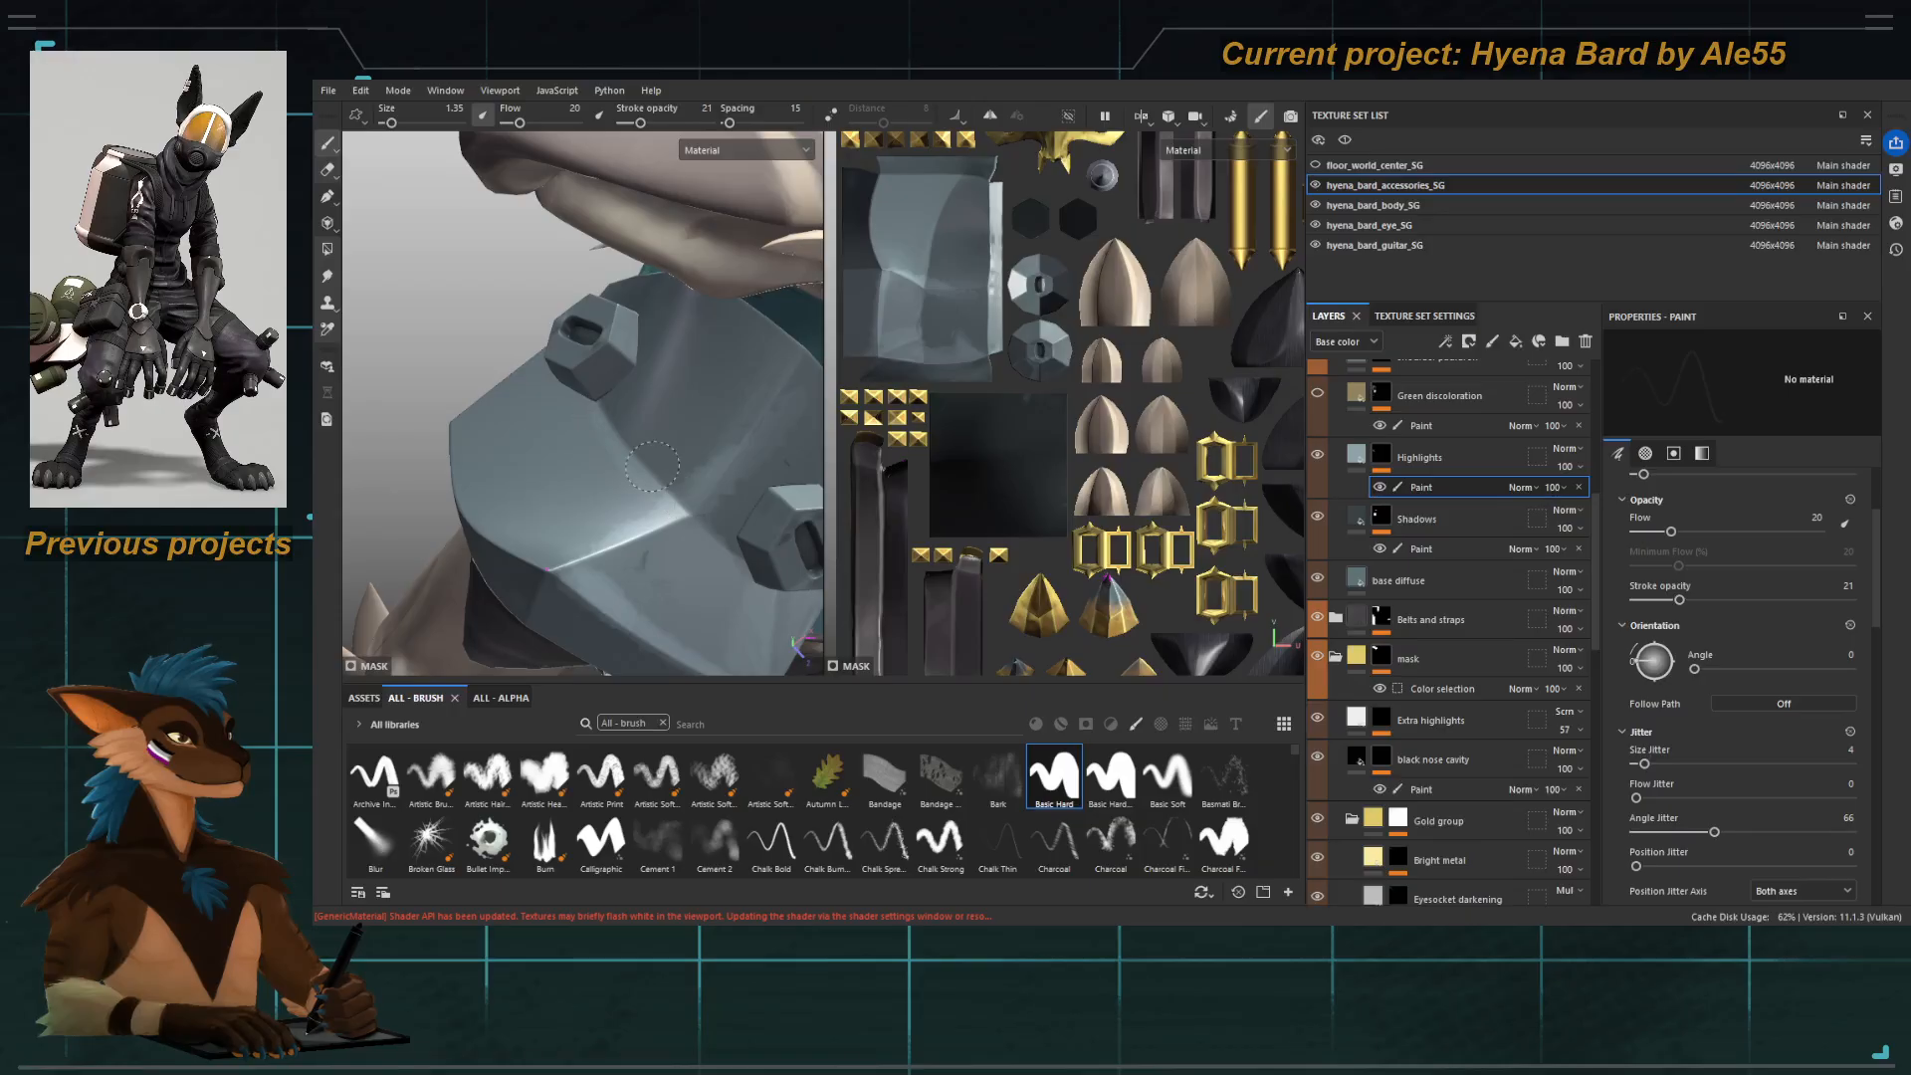
pyautogui.keyDown('alt'); pyautogui.moveTo(712, 520); pyautogui.dragTo(639, 401); pyautogui.keyUp('alt')
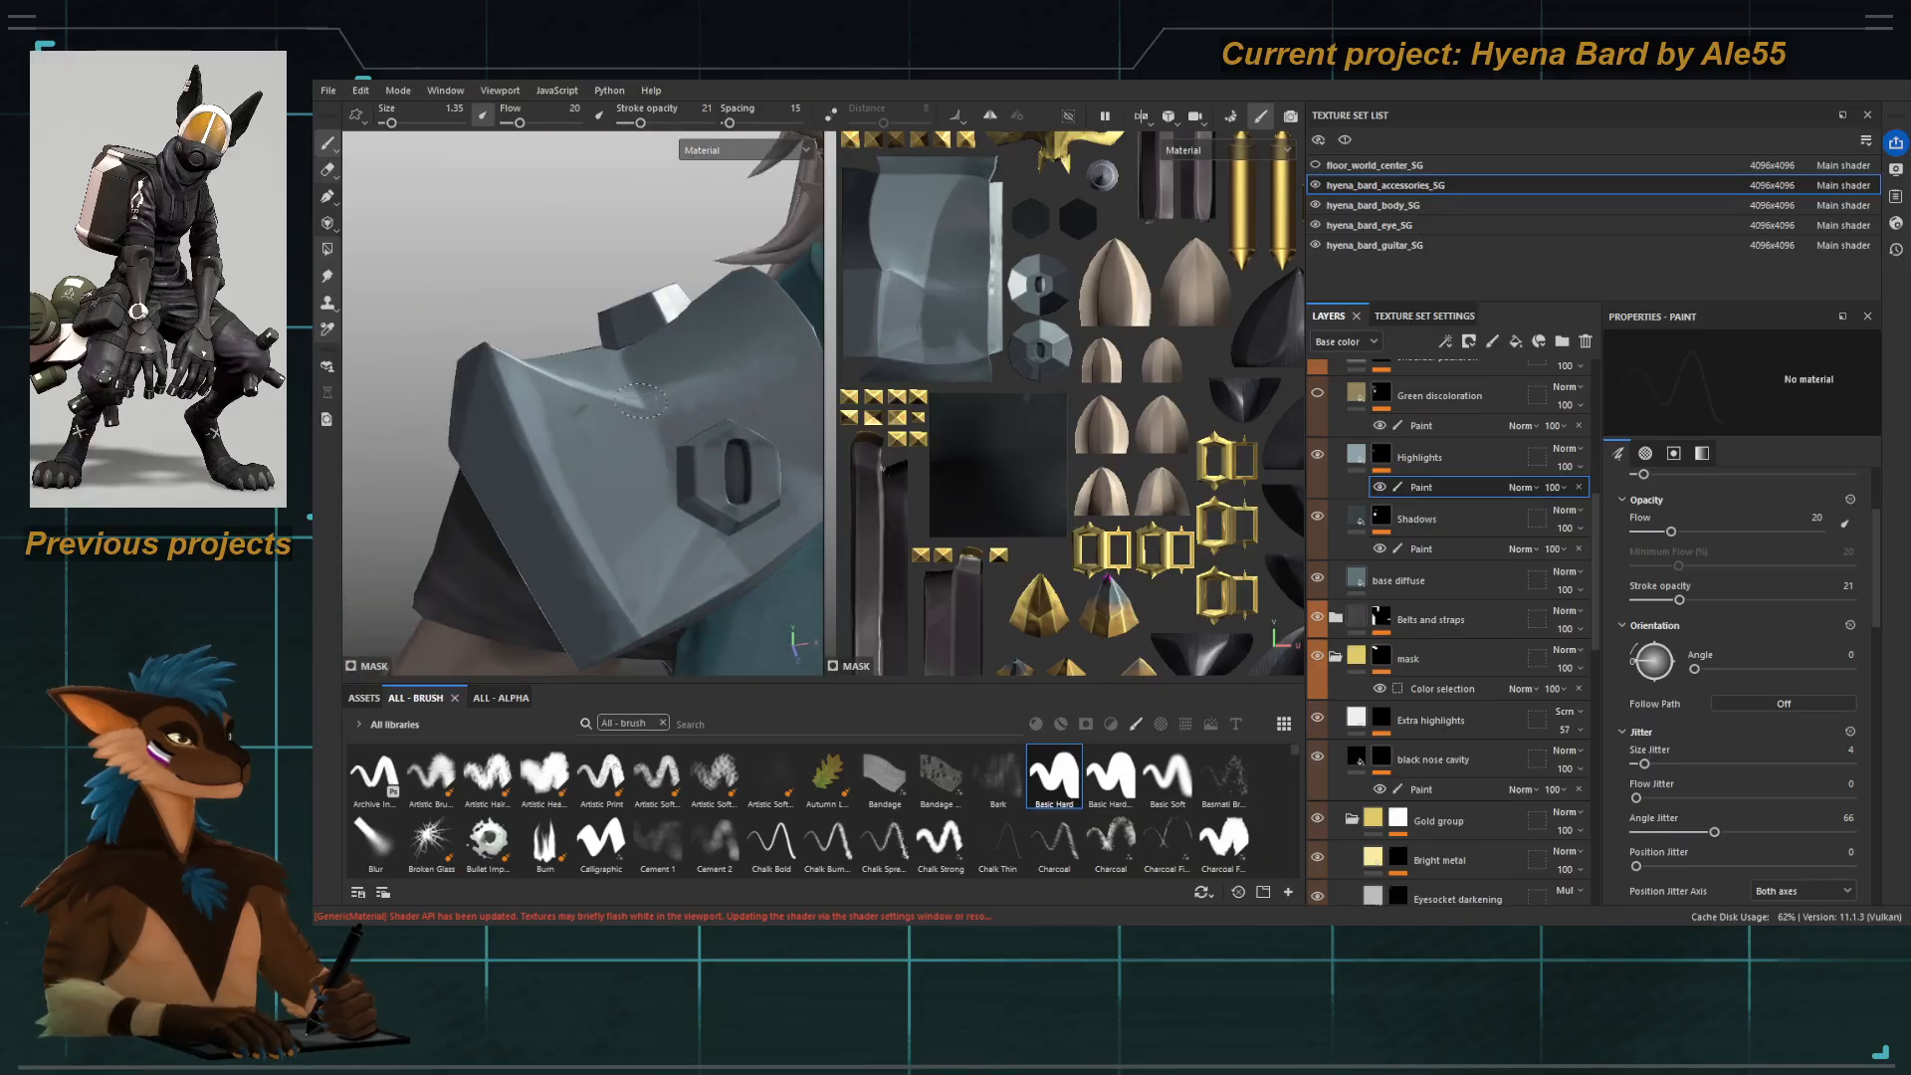
pyautogui.moveTo(659, 525)
pyautogui.keyDown('alt'); pyautogui.mouseDown()
pyautogui.moveTo(548, 374)
pyautogui.moveTo(546, 320)
pyautogui.moveTo(639, 467)
pyautogui.moveTo(611, 398)
pyautogui.moveTo(701, 440)
pyautogui.mouseUp(); pyautogui.keyUp('alt')
pyautogui.press('c')
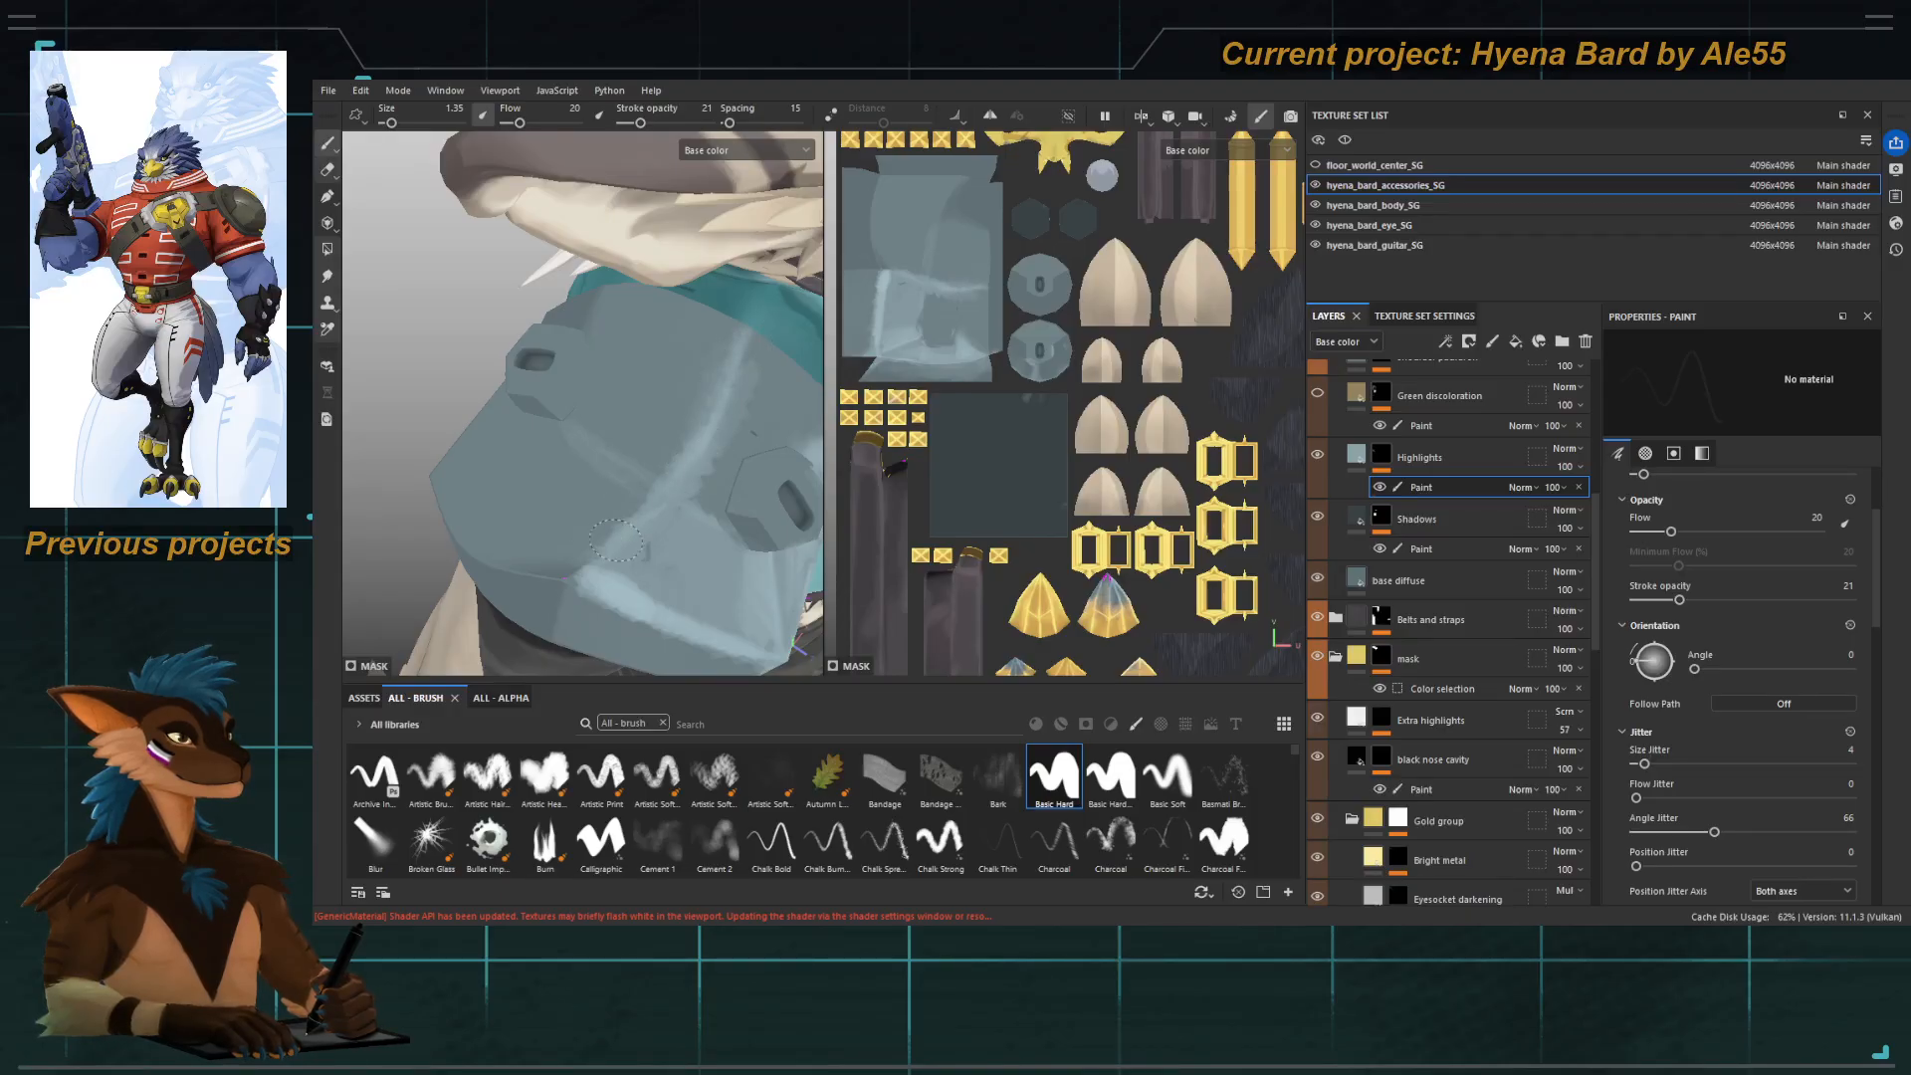
# Paint highlights along the pauldron's rear upper edge below the raised piece.
pyautogui.keyDown('alt'); pyautogui.moveTo(606, 501); pyautogui.dragTo(551, 511); pyautogui.keyUp('alt')
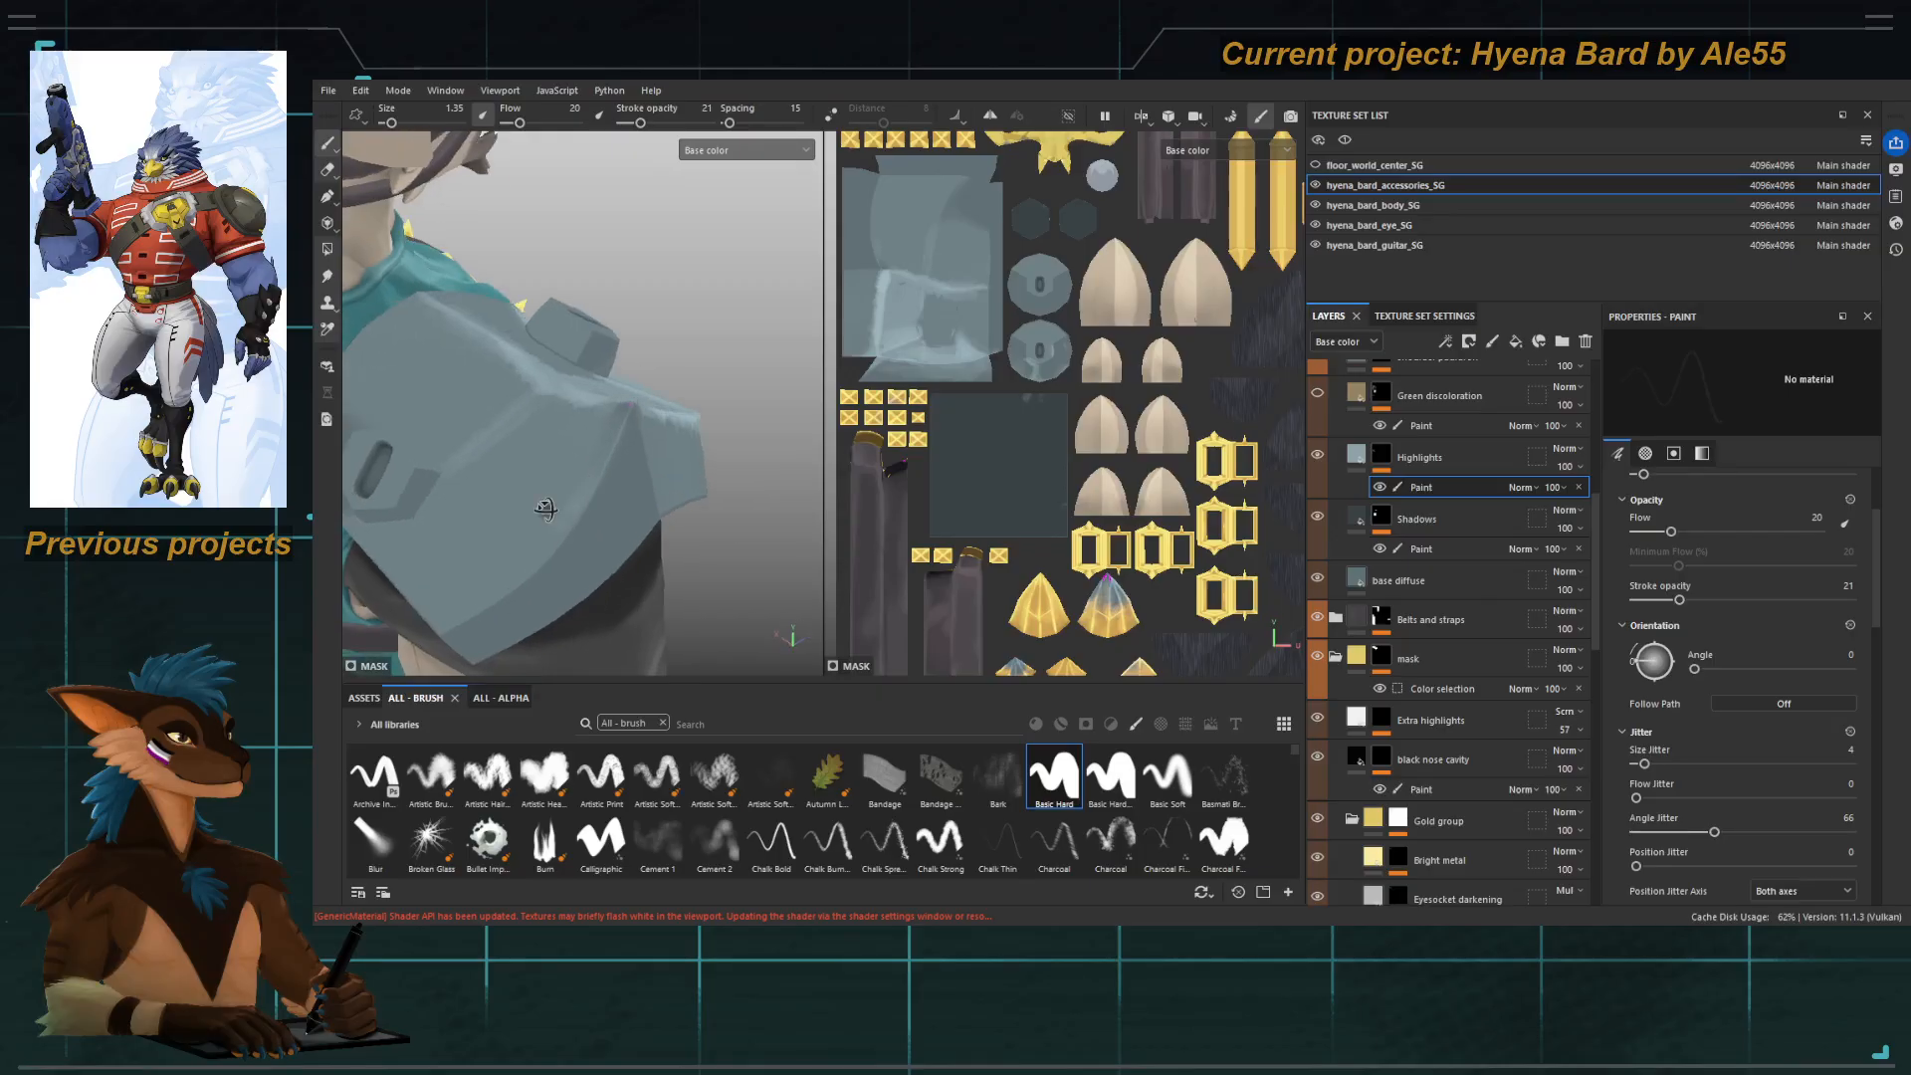
pyautogui.keyDown('alt'); pyautogui.moveTo(550, 511); pyautogui.dragTo(627, 508, button='right'); pyautogui.keyUp('alt')
pyautogui.keyDown('alt'); pyautogui.moveTo(627, 508); pyautogui.dragTo(716, 418); pyautogui.keyUp('alt')
# Isolate the shoulder pauldron folder's mask and check its color selection coverage around the rear corner.
pyautogui.scroll(2, 1443, 478)
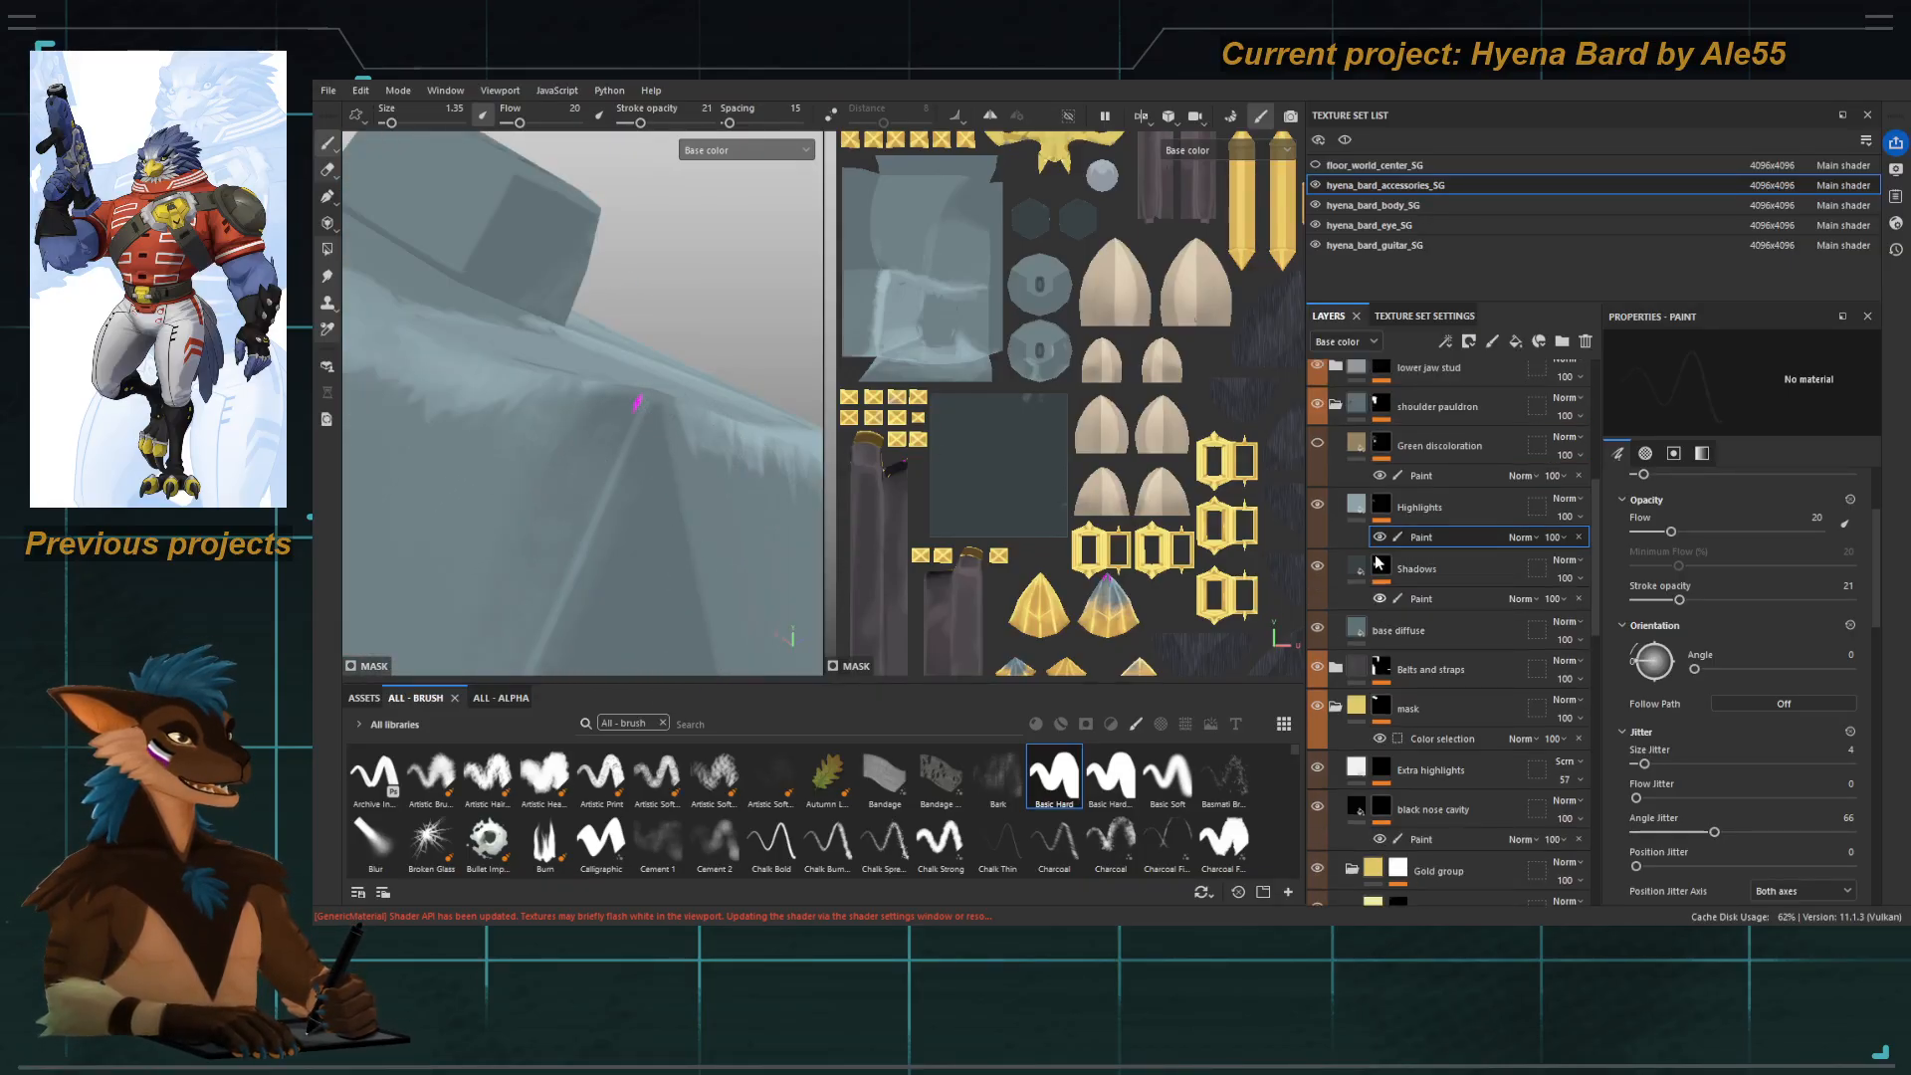
pyautogui.keyDown('alt'); pyautogui.click(1381, 461); pyautogui.keyUp('alt')
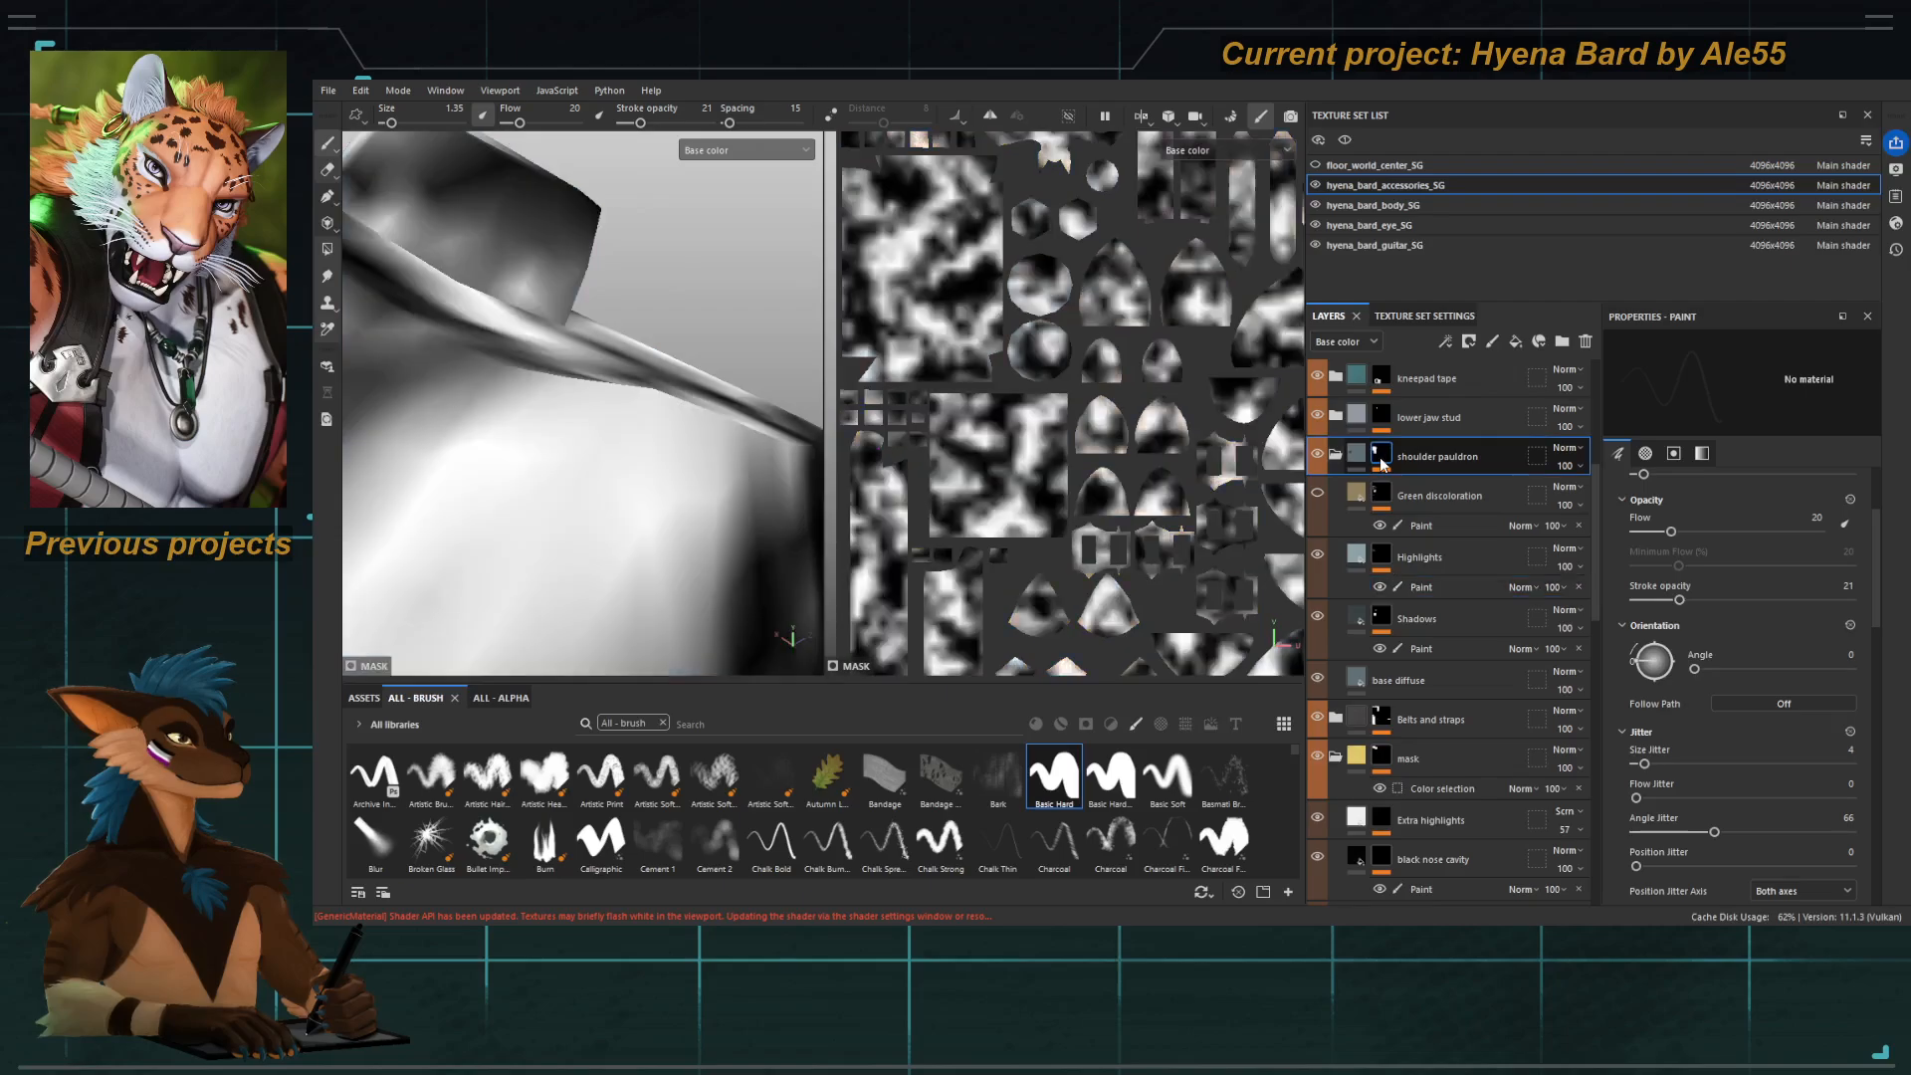
pyautogui.click(1421, 486)
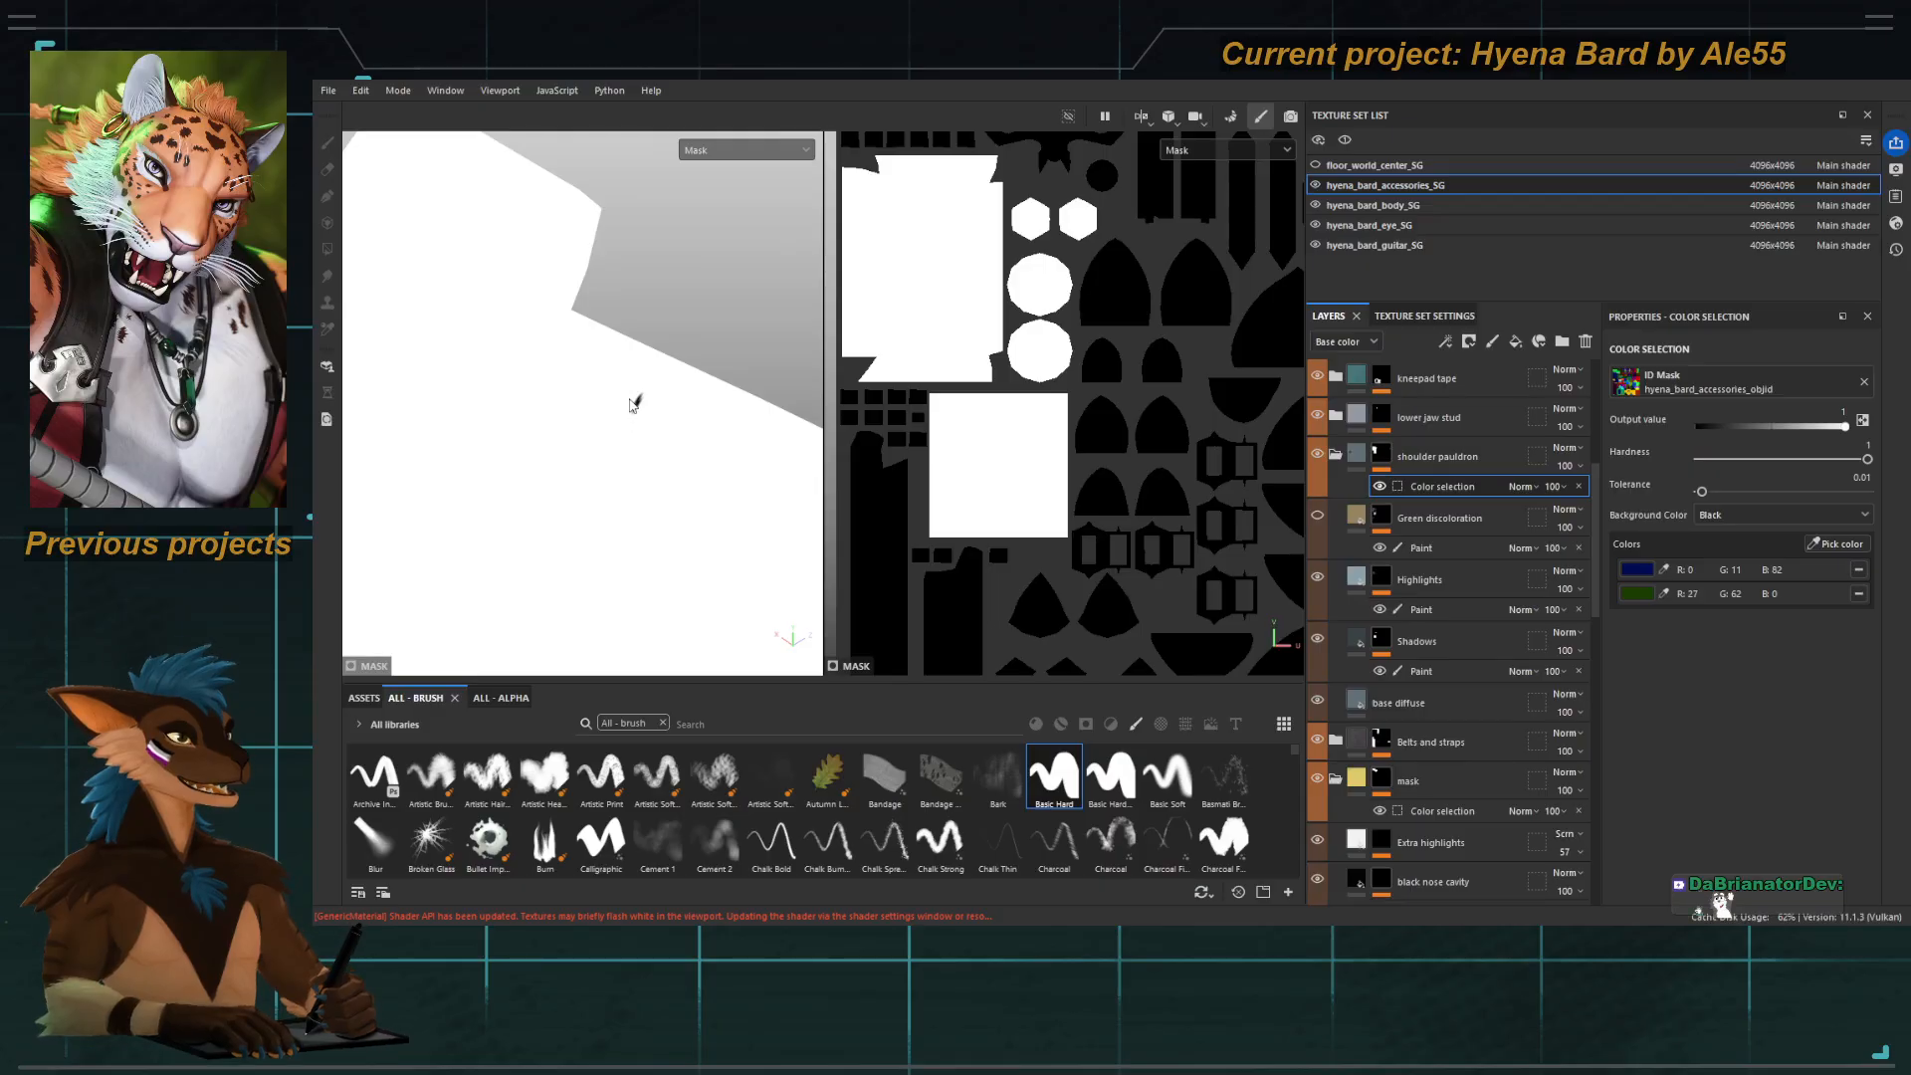
pyautogui.keyDown('alt'); pyautogui.moveTo(633, 405); pyautogui.dragTo(657, 422); pyautogui.keyUp('alt')
# Add a paint effect to the shoulder pauldron folder's mask, fill the pauldron's UV chunk with white, and reselect the Highlights layer's mask.
pyautogui.rightClick(1411, 462)
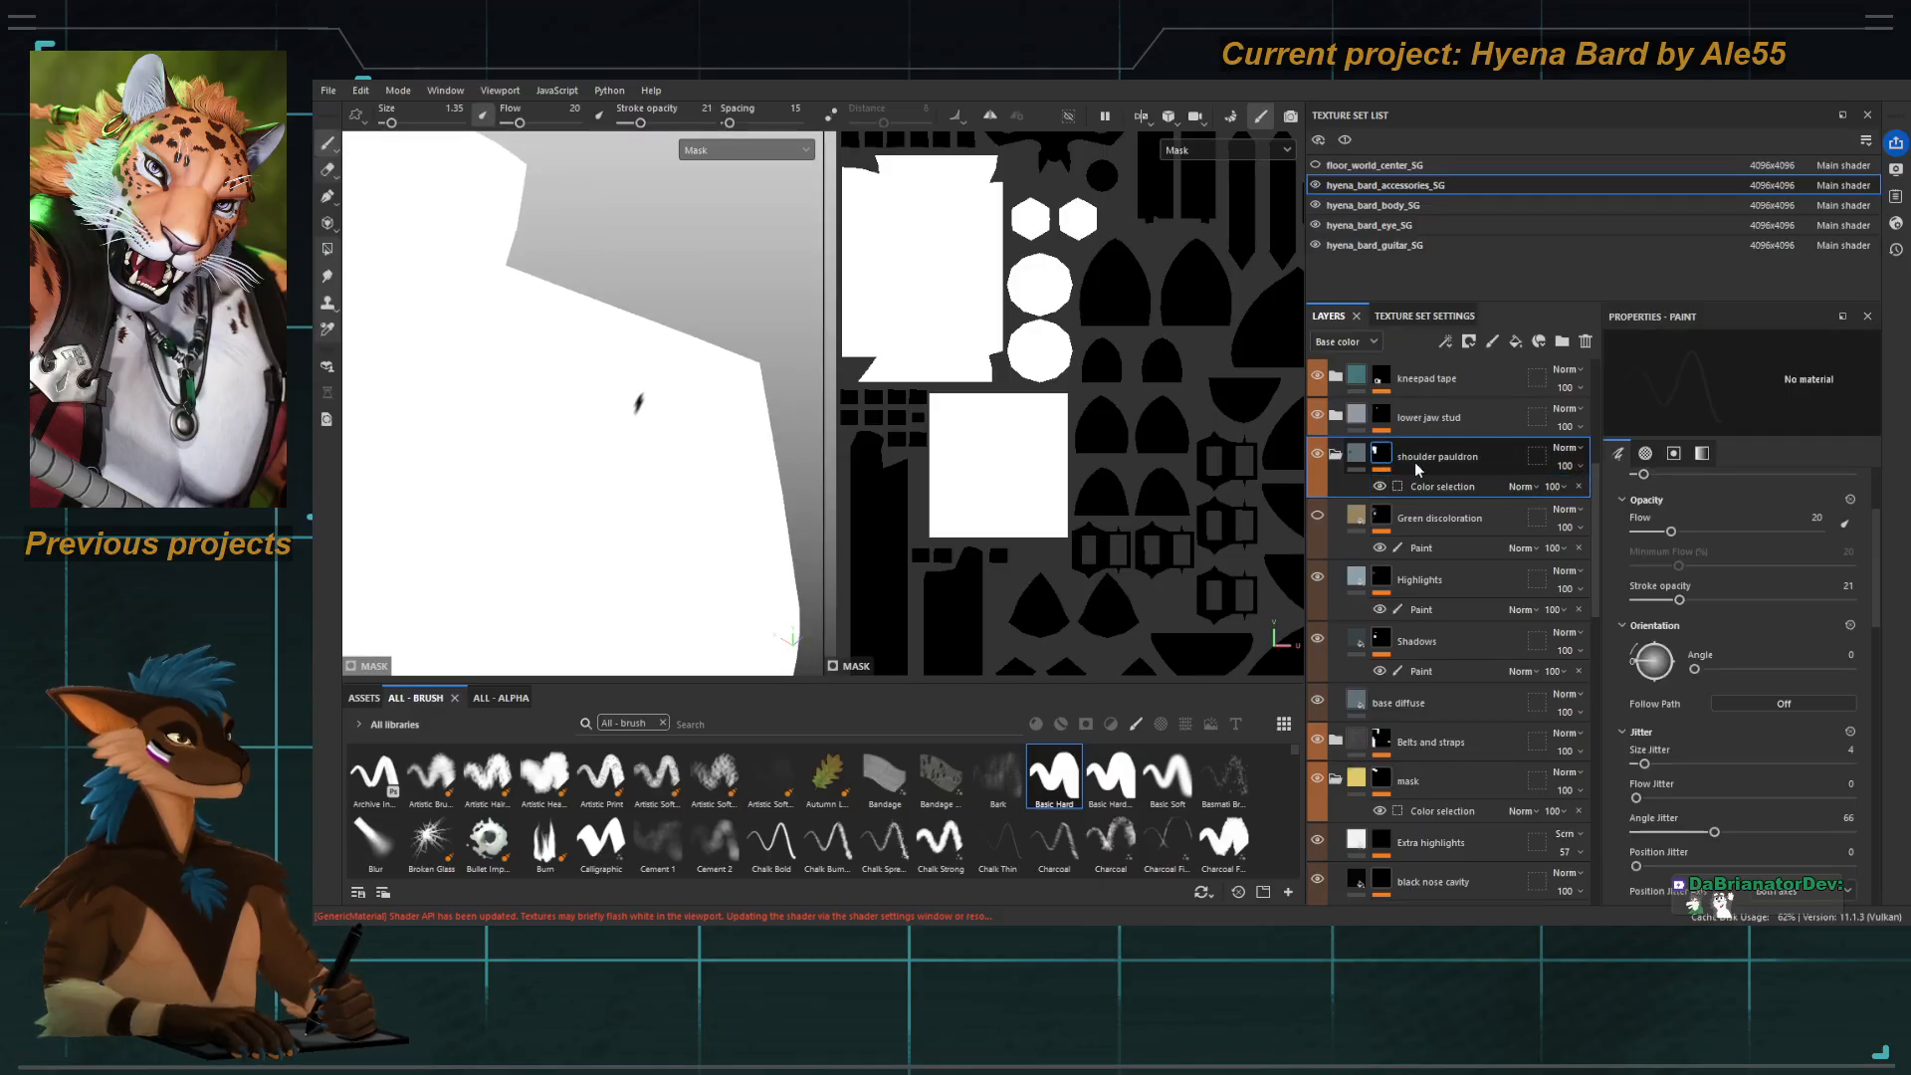
pyautogui.click(1483, 596)
pyautogui.press('4')
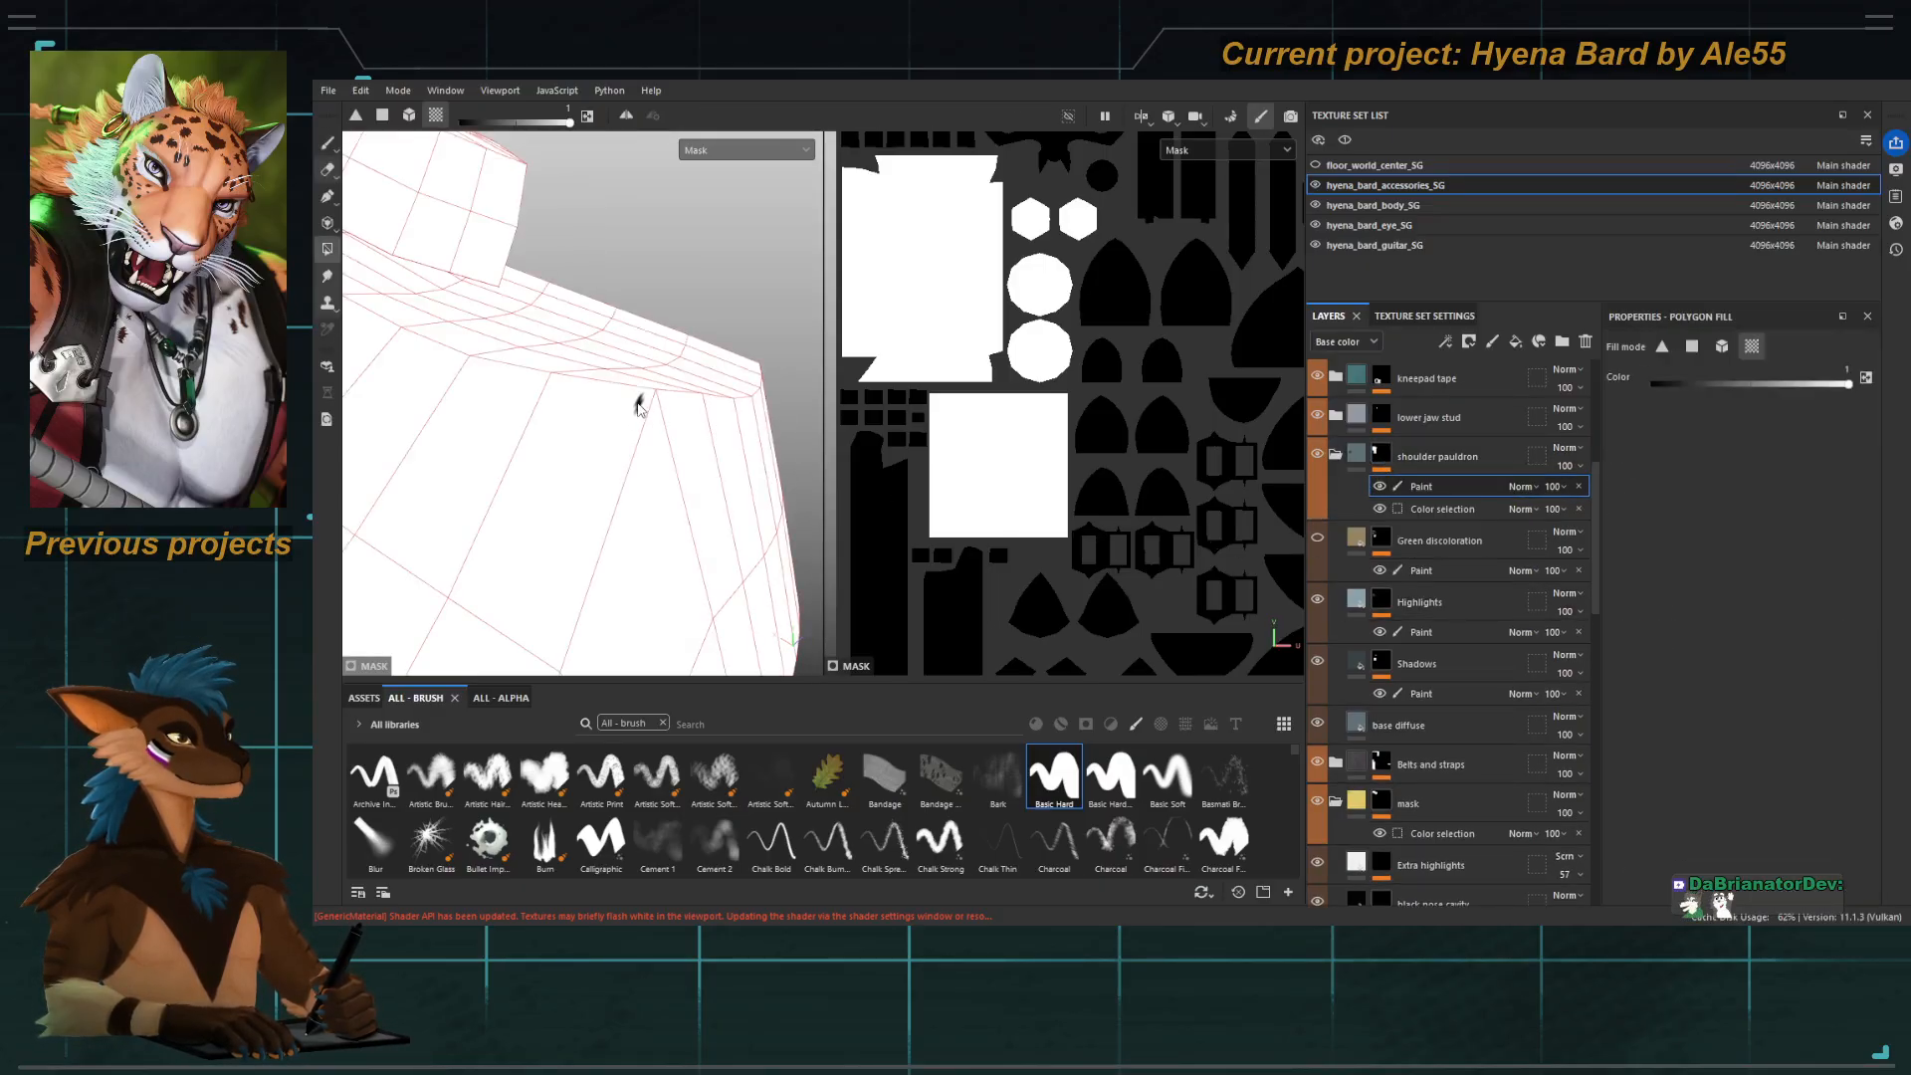
pyautogui.click(640, 406)
pyautogui.press('1')
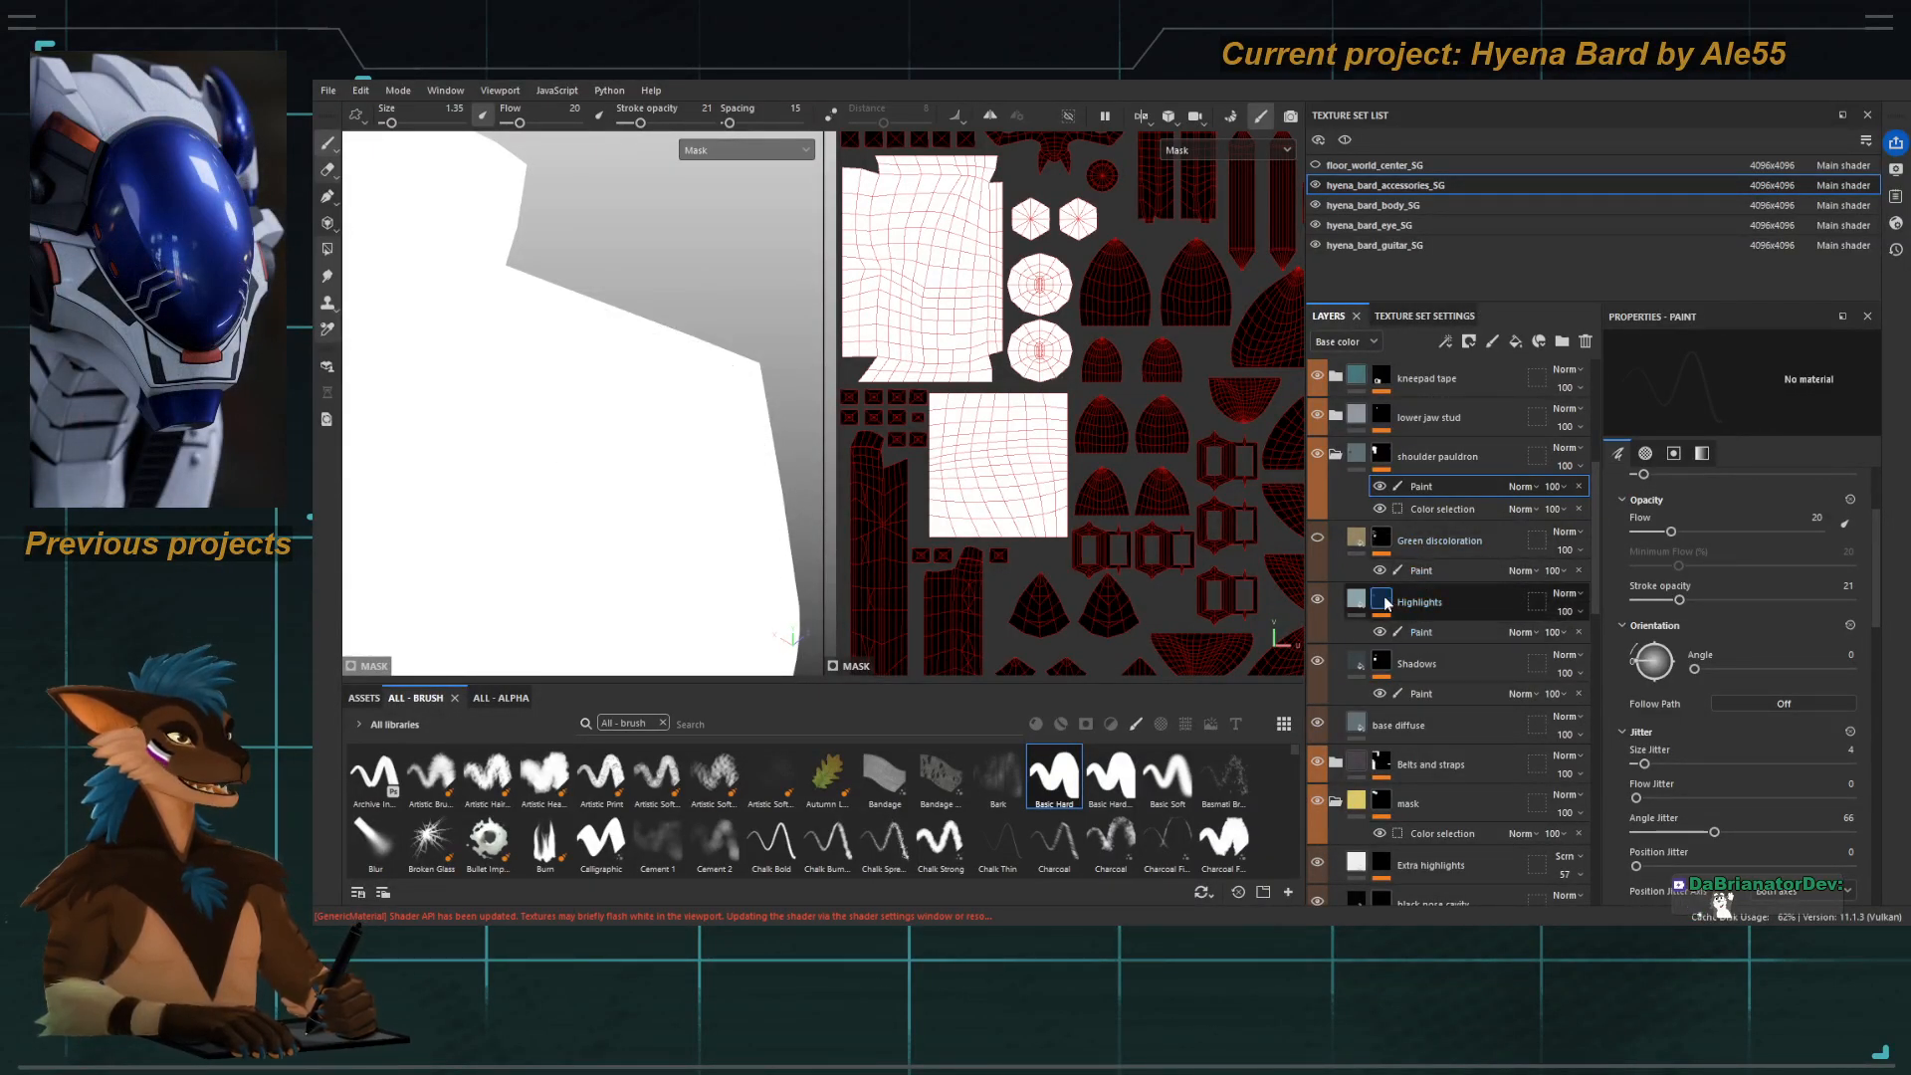
pyautogui.click(1422, 602)
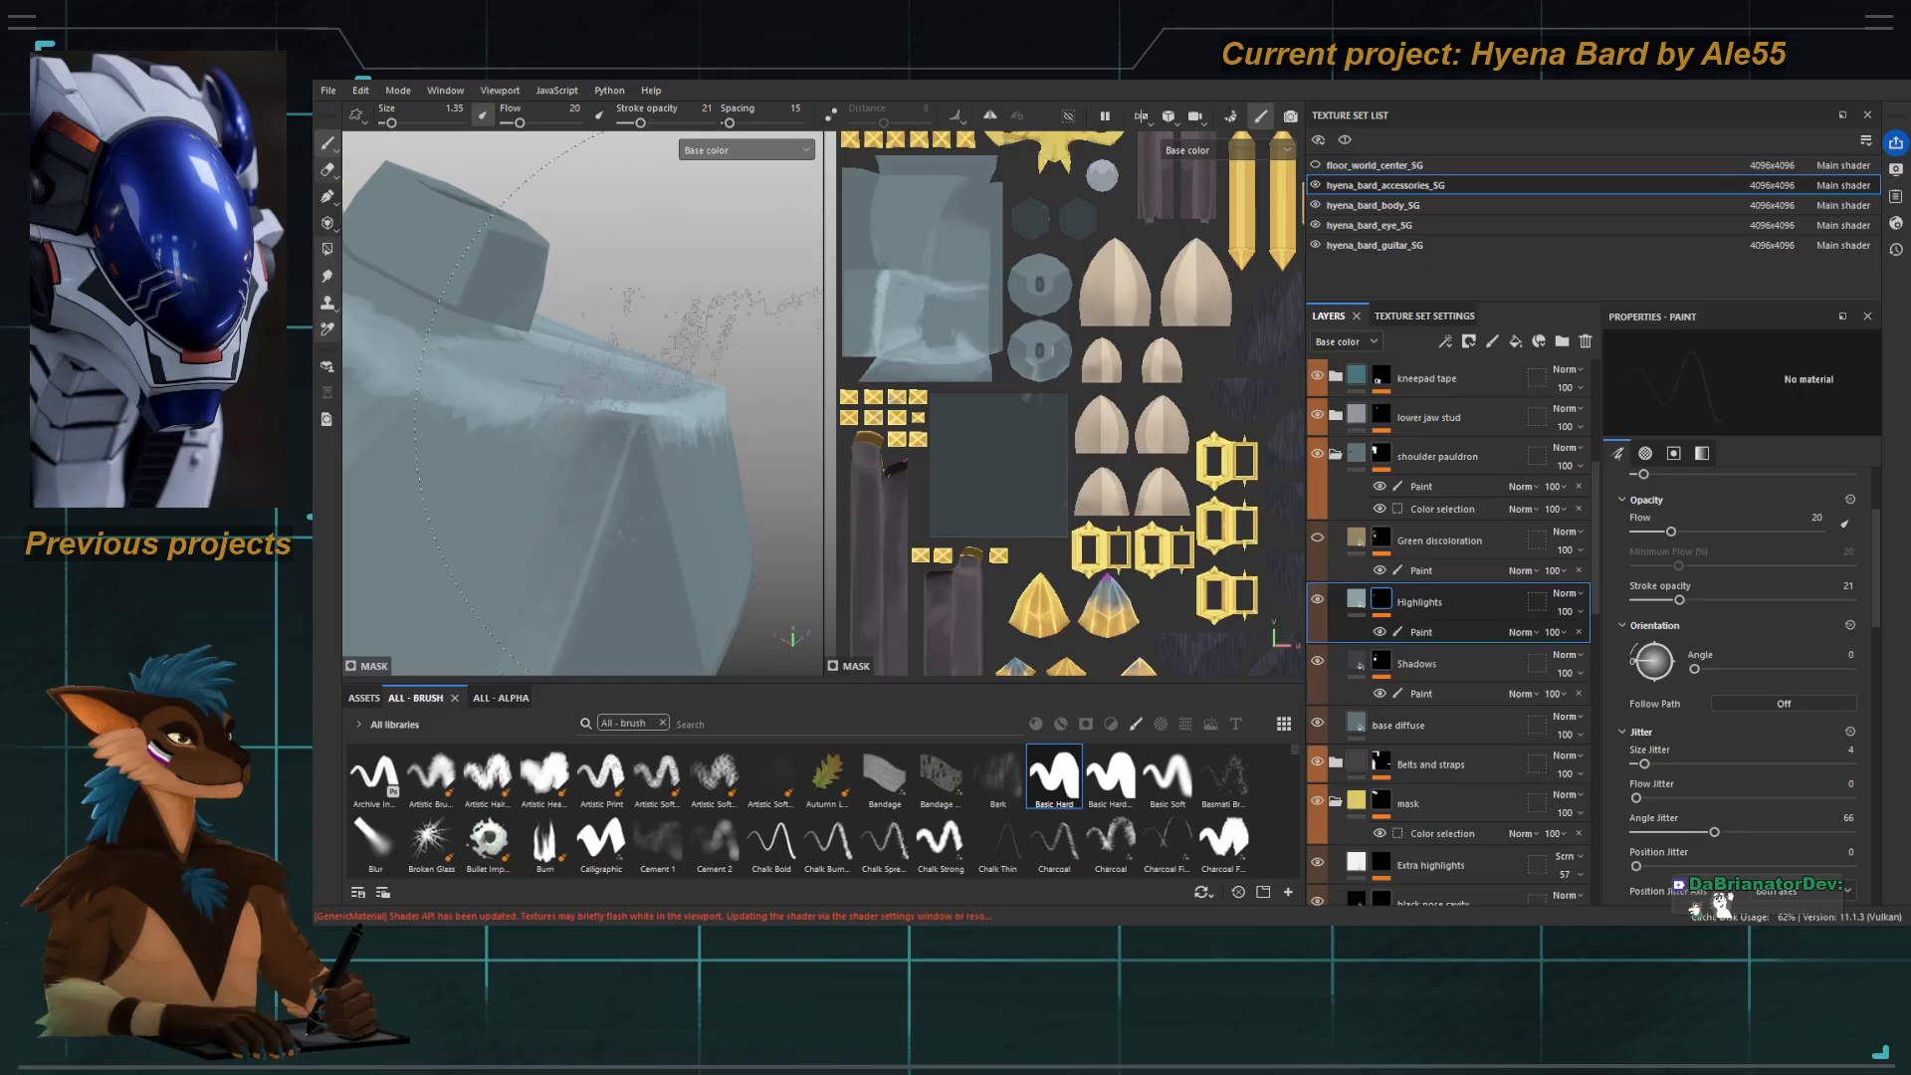
# Paint highlights along the pauldron's rear corner and lower edge at brush size 0.92 on the Highlights mask.
pyautogui.keyDown('alt'); pyautogui.moveTo(659, 476); pyautogui.dragTo(661, 333); pyautogui.keyUp('alt')
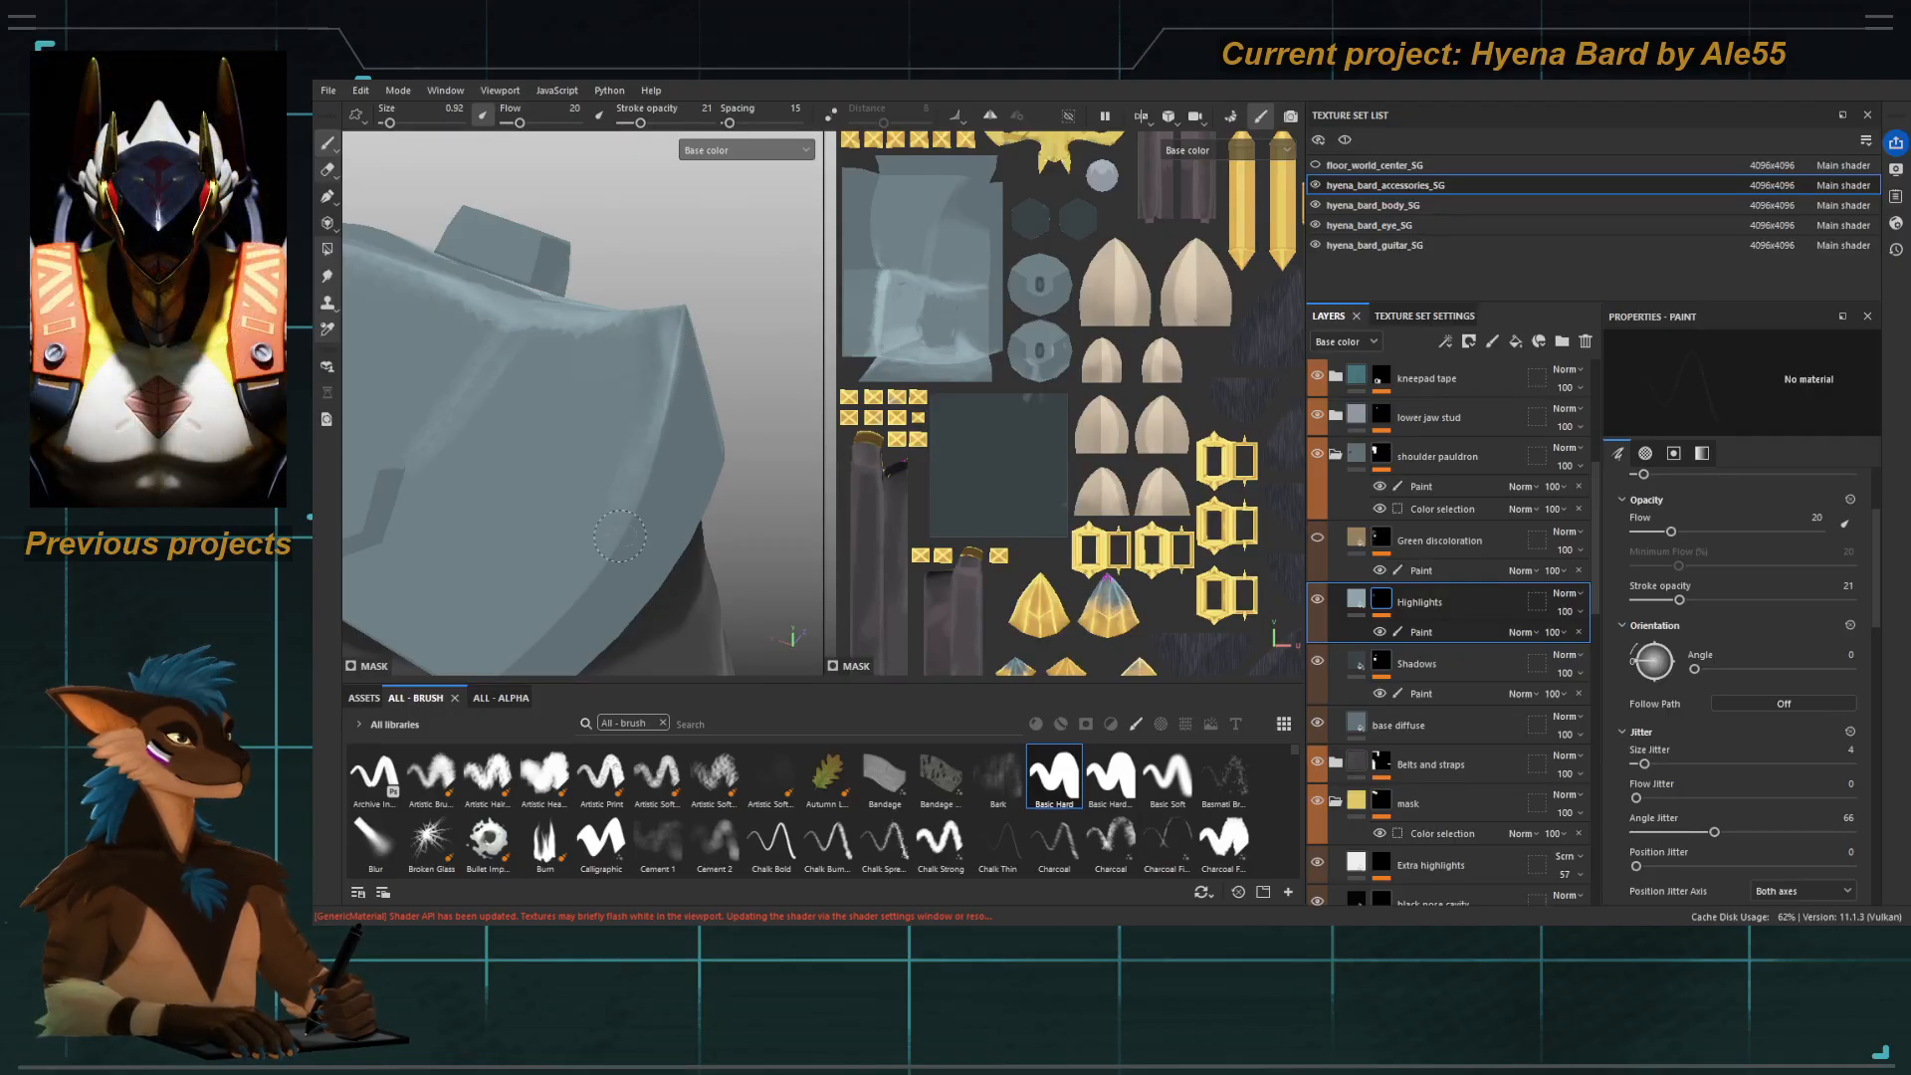
pyautogui.keyDown('alt'); pyautogui.moveTo(619, 535); pyautogui.dragTo(685, 348); pyautogui.keyUp('alt')
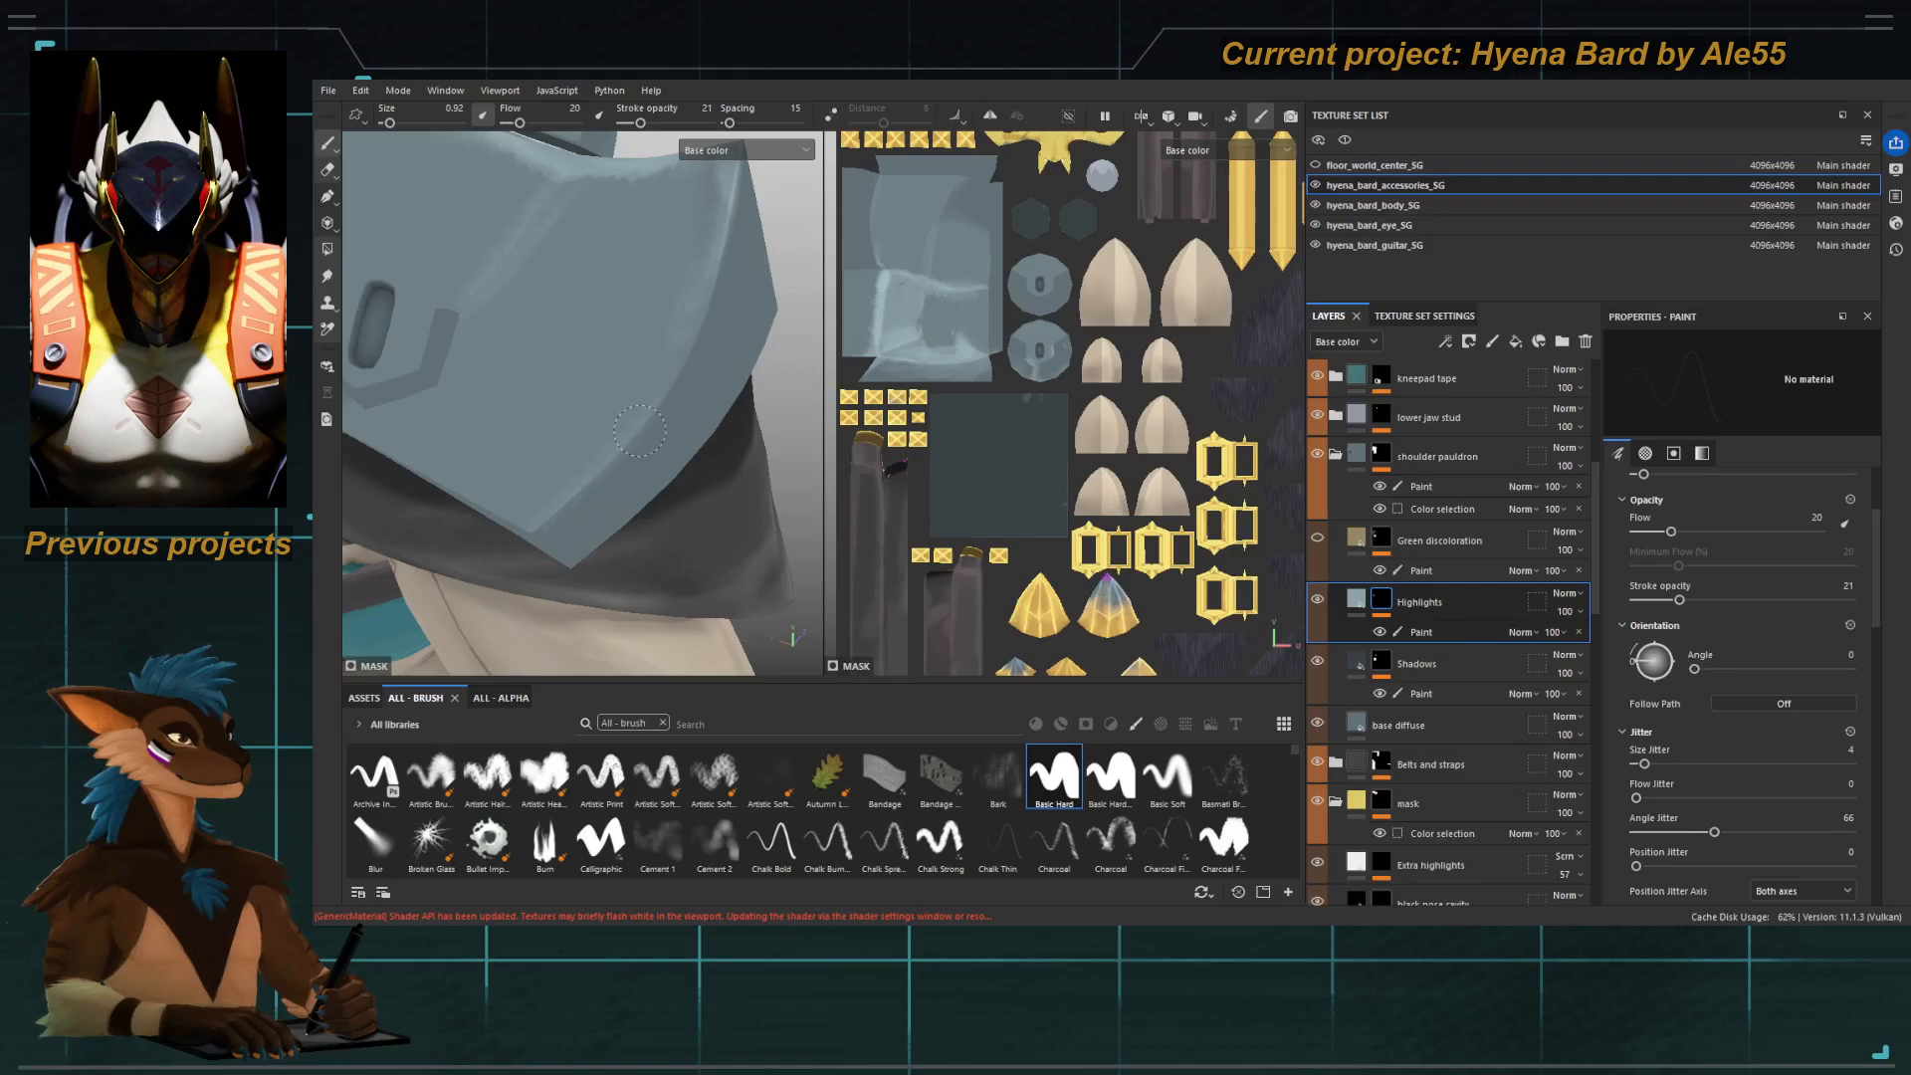
pyautogui.keyDown('alt'); pyautogui.moveTo(516, 536); pyautogui.dragTo(686, 408, button='right'); pyautogui.keyUp('alt')
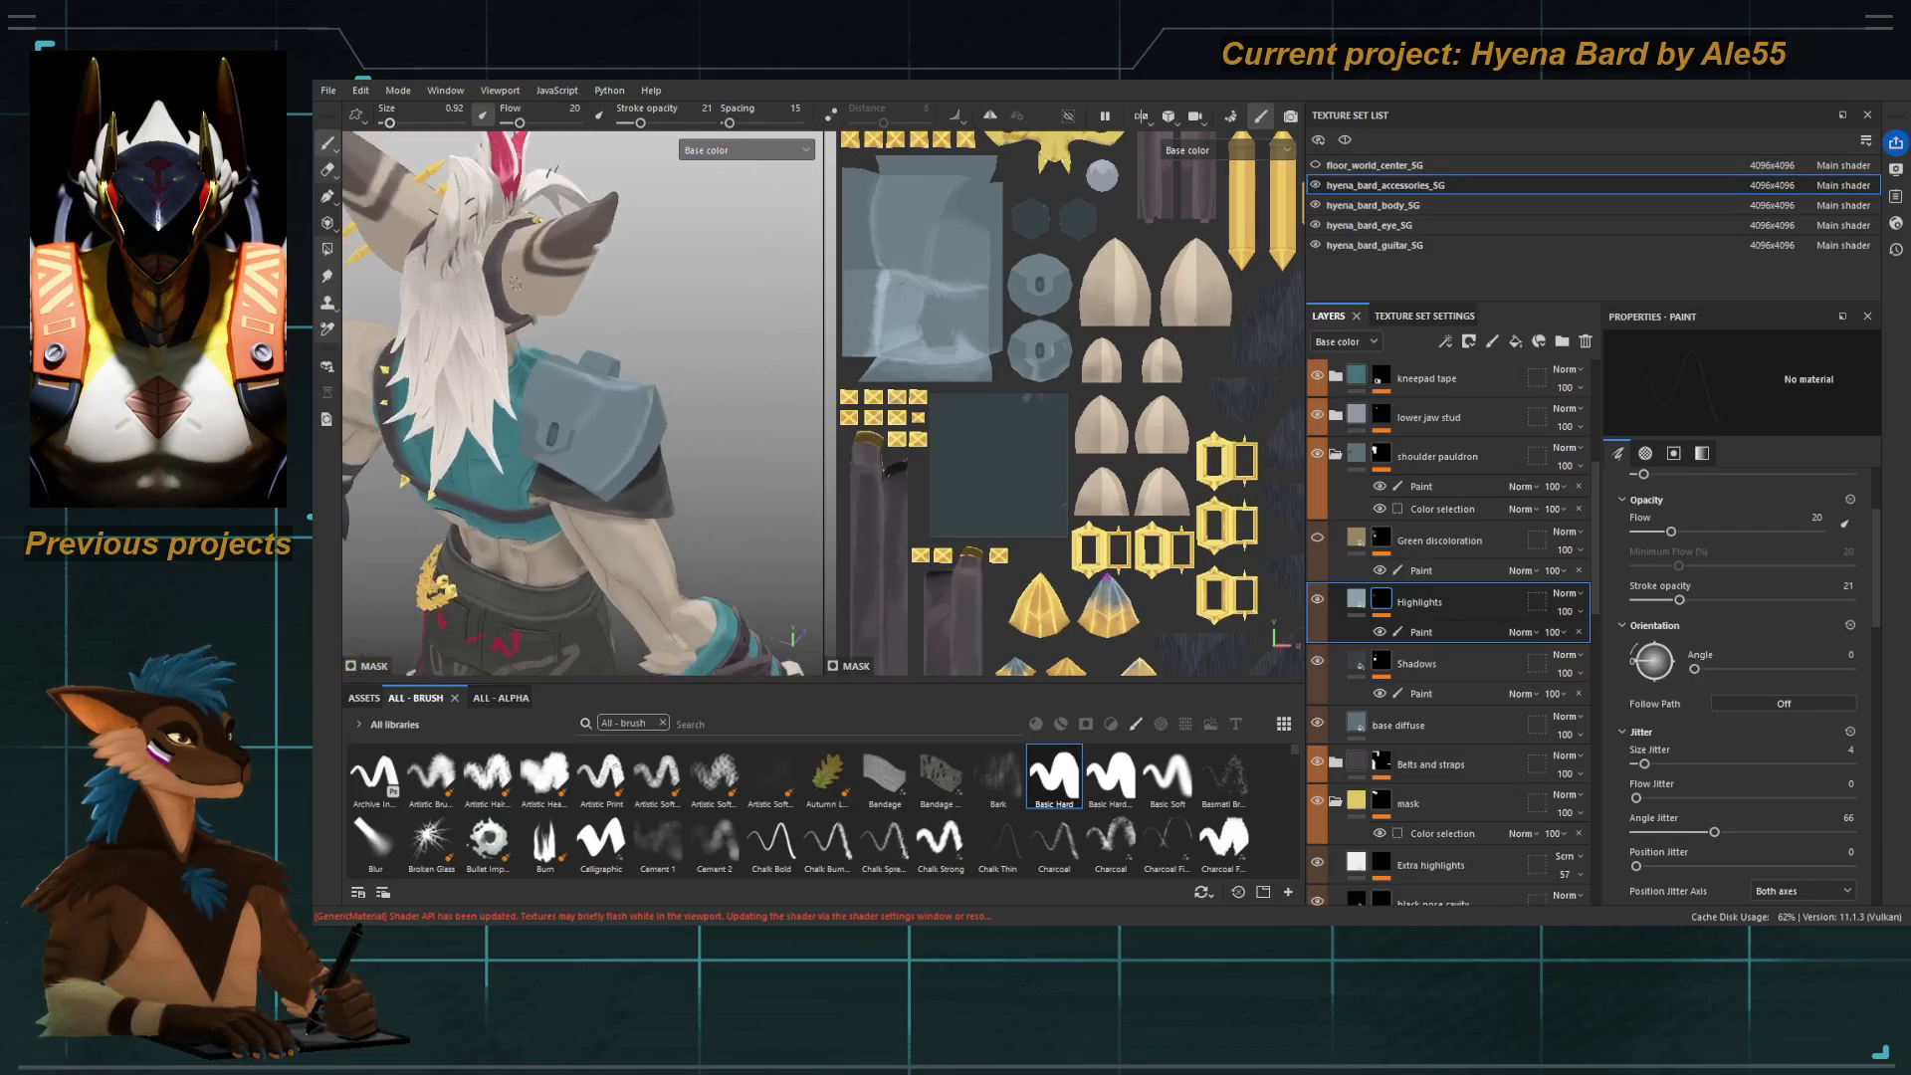
pyautogui.keyDown('alt'); pyautogui.moveTo(686, 408); pyautogui.dragTo(599, 334, button='middle'); pyautogui.keyUp('alt')
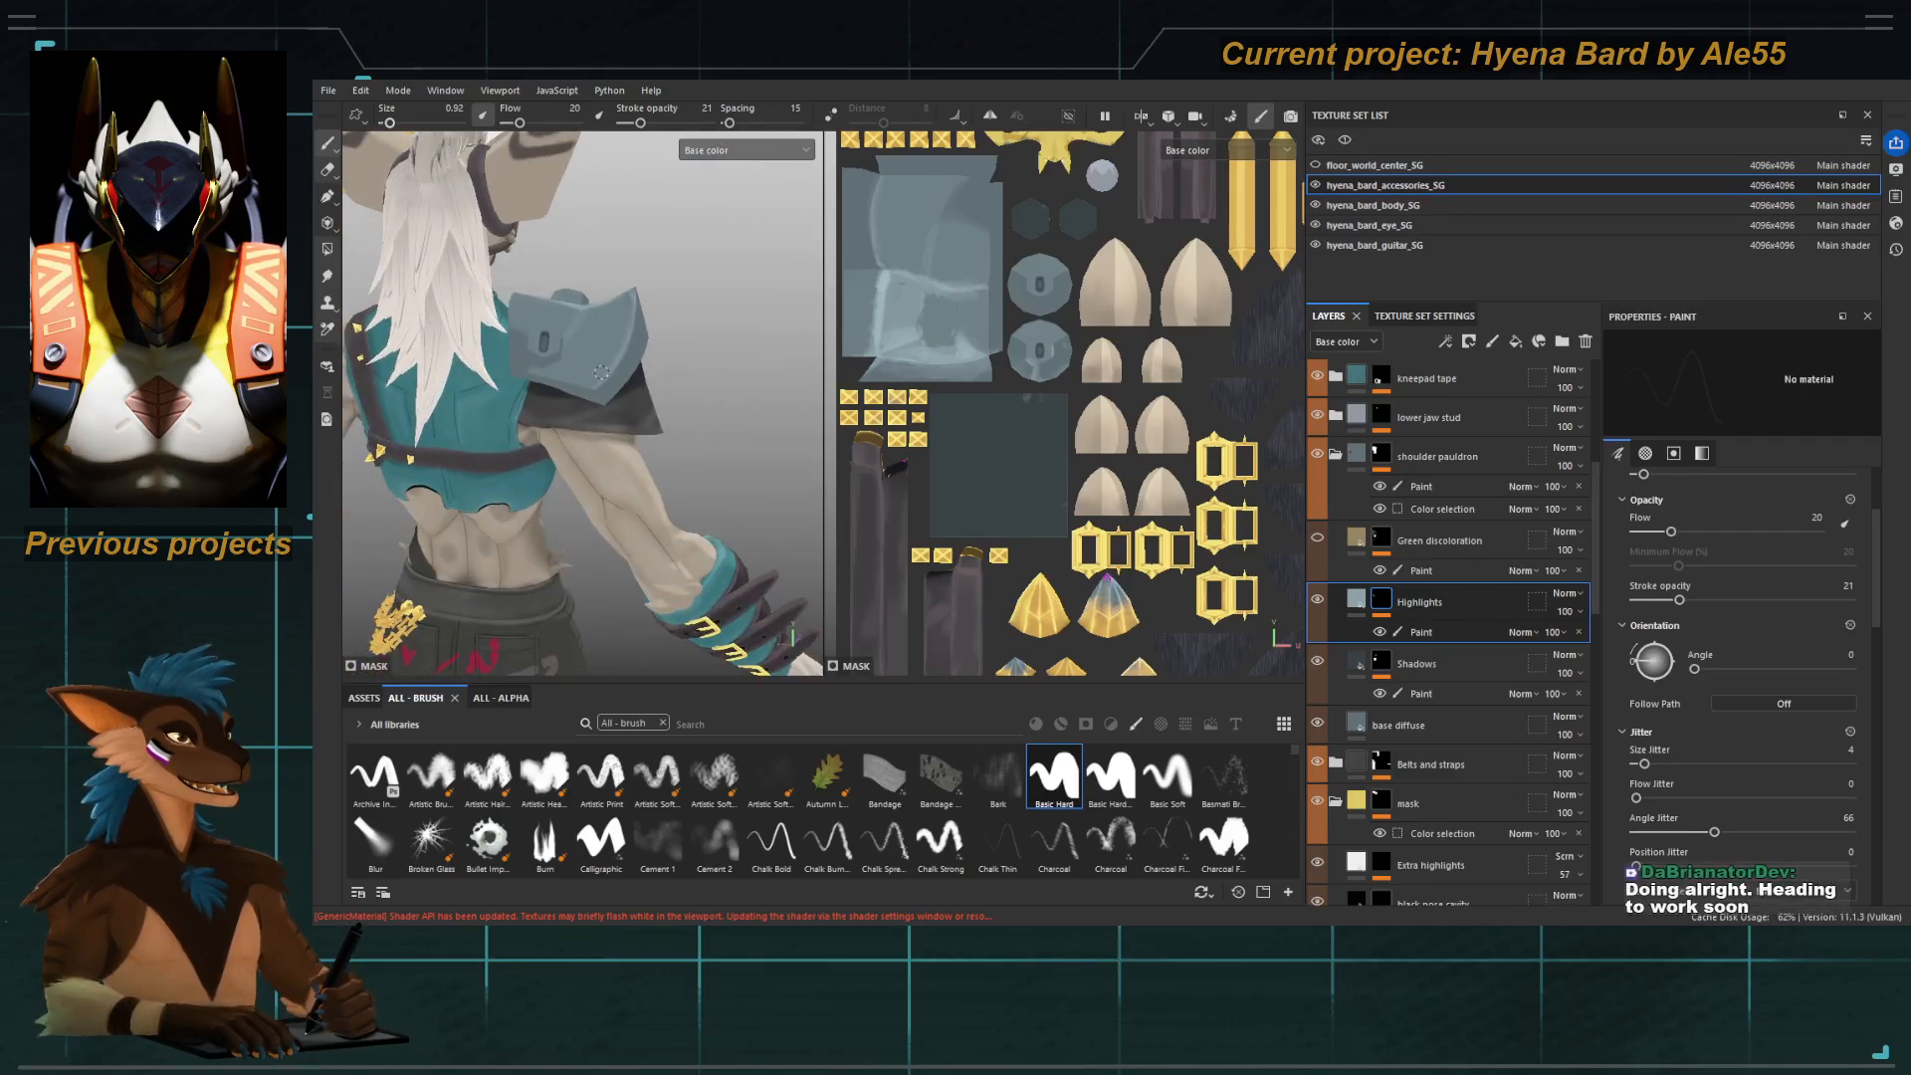
# Enlarge the brush to size 1.84 and paint broader highlights across the pauldron's lower rear surface.
pyautogui.press(']')
pyautogui.keyDown('alt'); pyautogui.moveTo(643, 274); pyautogui.dragTo(622, 329); pyautogui.keyUp('alt')
pyautogui.keyDown('alt'); pyautogui.moveTo(622, 328); pyautogui.dragTo(568, 398, button='right'); pyautogui.keyUp('alt')
pyautogui.keyDown('alt'); pyautogui.moveTo(567, 398); pyautogui.dragTo(608, 418); pyautogui.keyUp('alt')
pyautogui.keyDown('alt'); pyautogui.moveTo(608, 418); pyautogui.dragTo(596, 359, button='right'); pyautogui.keyUp('alt')
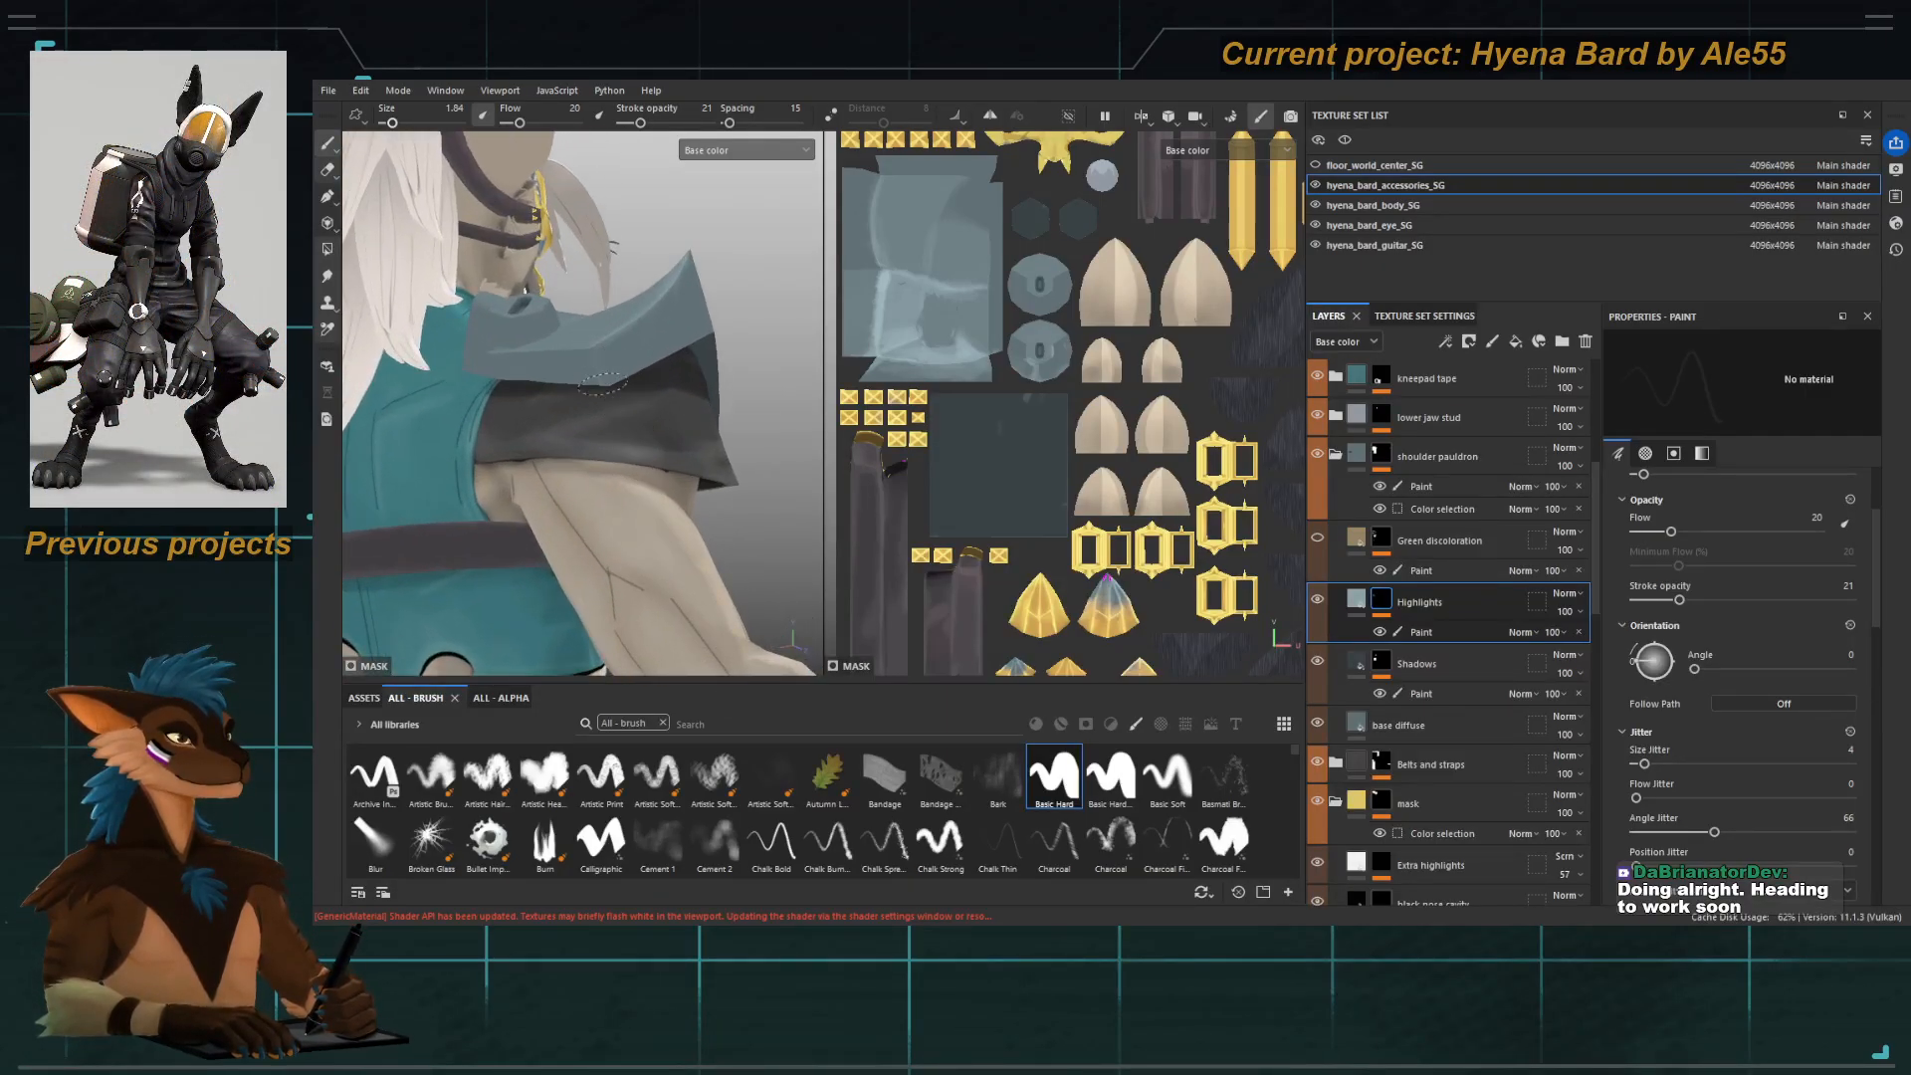
pyautogui.keyDown('alt'); pyautogui.moveTo(576, 373); pyautogui.dragTo(551, 343); pyautogui.keyUp('alt')
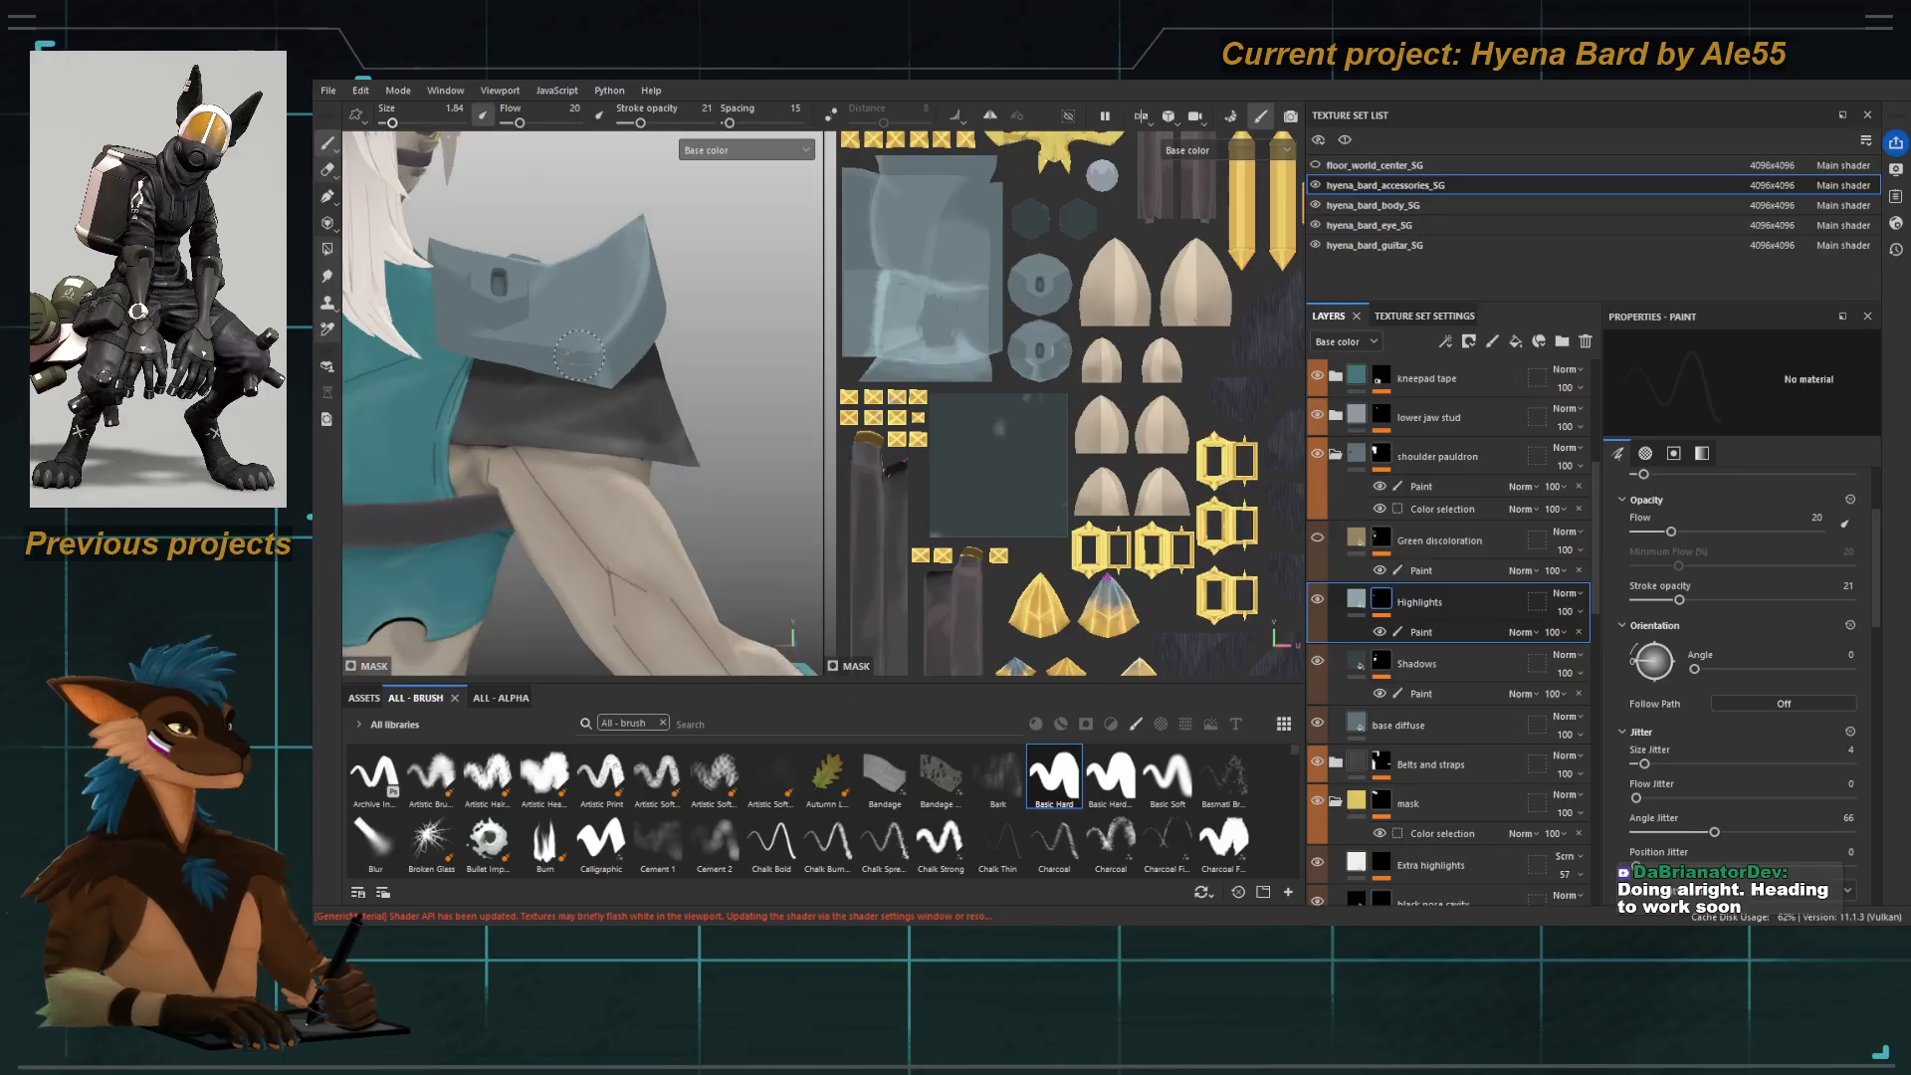
# Paint soft, broad highlights over the pauldron's large faces at brush size 3.08, working around to the front.
pyautogui.keyDown('alt'); pyautogui.moveTo(450, 331); pyautogui.dragTo(388, 418, button='right'); pyautogui.keyUp('alt')
pyautogui.keyDown('alt'); pyautogui.moveTo(583, 398); pyautogui.dragTo(422, 405); pyautogui.keyUp('alt')
pyautogui.moveTo(422, 405)
pyautogui.keyDown('alt'); pyautogui.mouseDown(button='right')
pyautogui.moveTo(588, 325)
pyautogui.moveTo(431, 299)
pyautogui.moveTo(418, 348)
pyautogui.mouseUp(button='right'); pyautogui.keyUp('alt')
pyautogui.keyDown('alt'); pyautogui.moveTo(597, 369); pyautogui.dragTo(497, 383); pyautogui.keyUp('alt')
pyautogui.moveTo(498, 383)
pyautogui.keyDown('alt'); pyautogui.mouseDown(button='right')
pyautogui.moveTo(633, 426)
pyautogui.moveTo(587, 422)
pyautogui.mouseUp(button='right'); pyautogui.keyUp('alt')
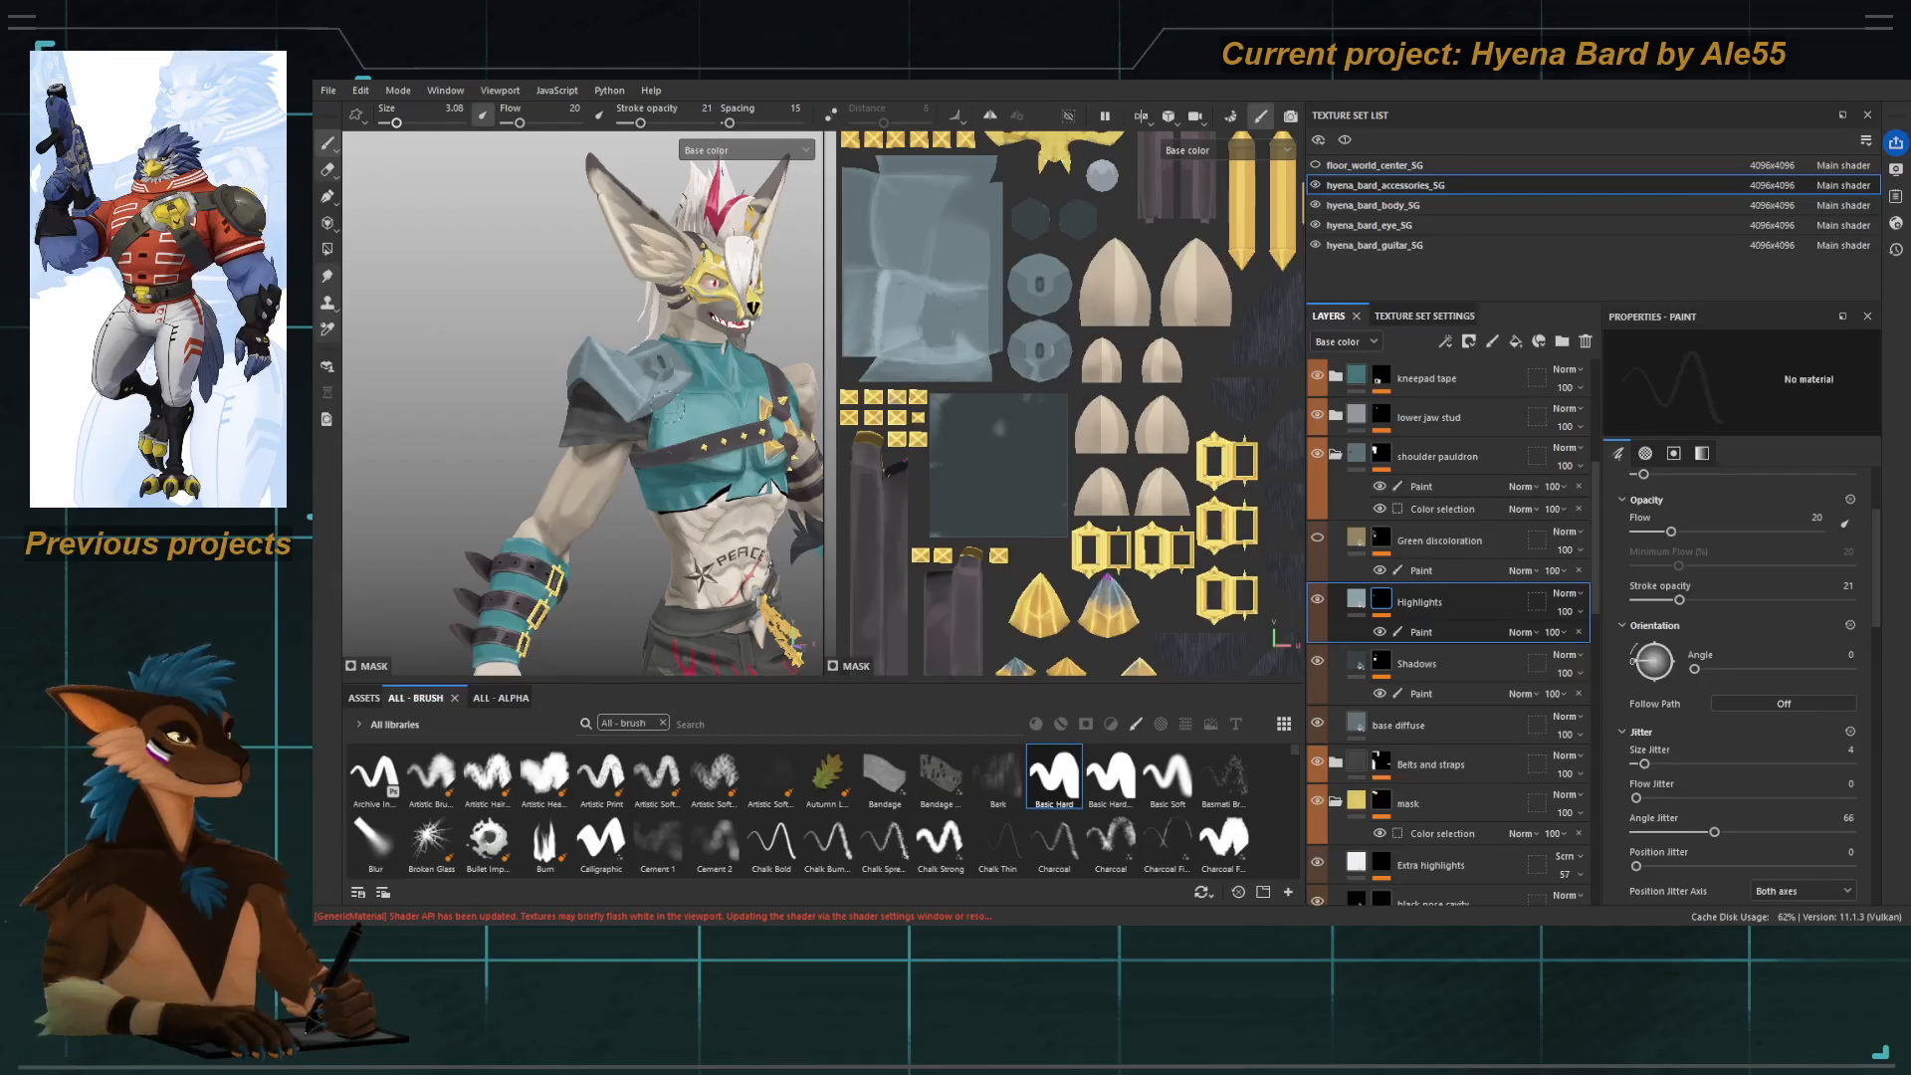
# Review the pauldron's painted highlights on the full character from the front and the back.
pyautogui.keyDown('alt'); pyautogui.moveTo(588, 422); pyautogui.dragTo(538, 444); pyautogui.keyUp('alt')
pyautogui.keyDown('alt'); pyautogui.moveTo(538, 444); pyautogui.dragTo(659, 482, button='right'); pyautogui.keyUp('alt')
pyautogui.keyDown('alt'); pyautogui.moveTo(659, 482); pyautogui.dragTo(587, 497, button='middle'); pyautogui.keyUp('alt')
pyautogui.keyDown('alt'); pyautogui.moveTo(587, 497); pyautogui.dragTo(592, 461, button='right'); pyautogui.keyUp('alt')
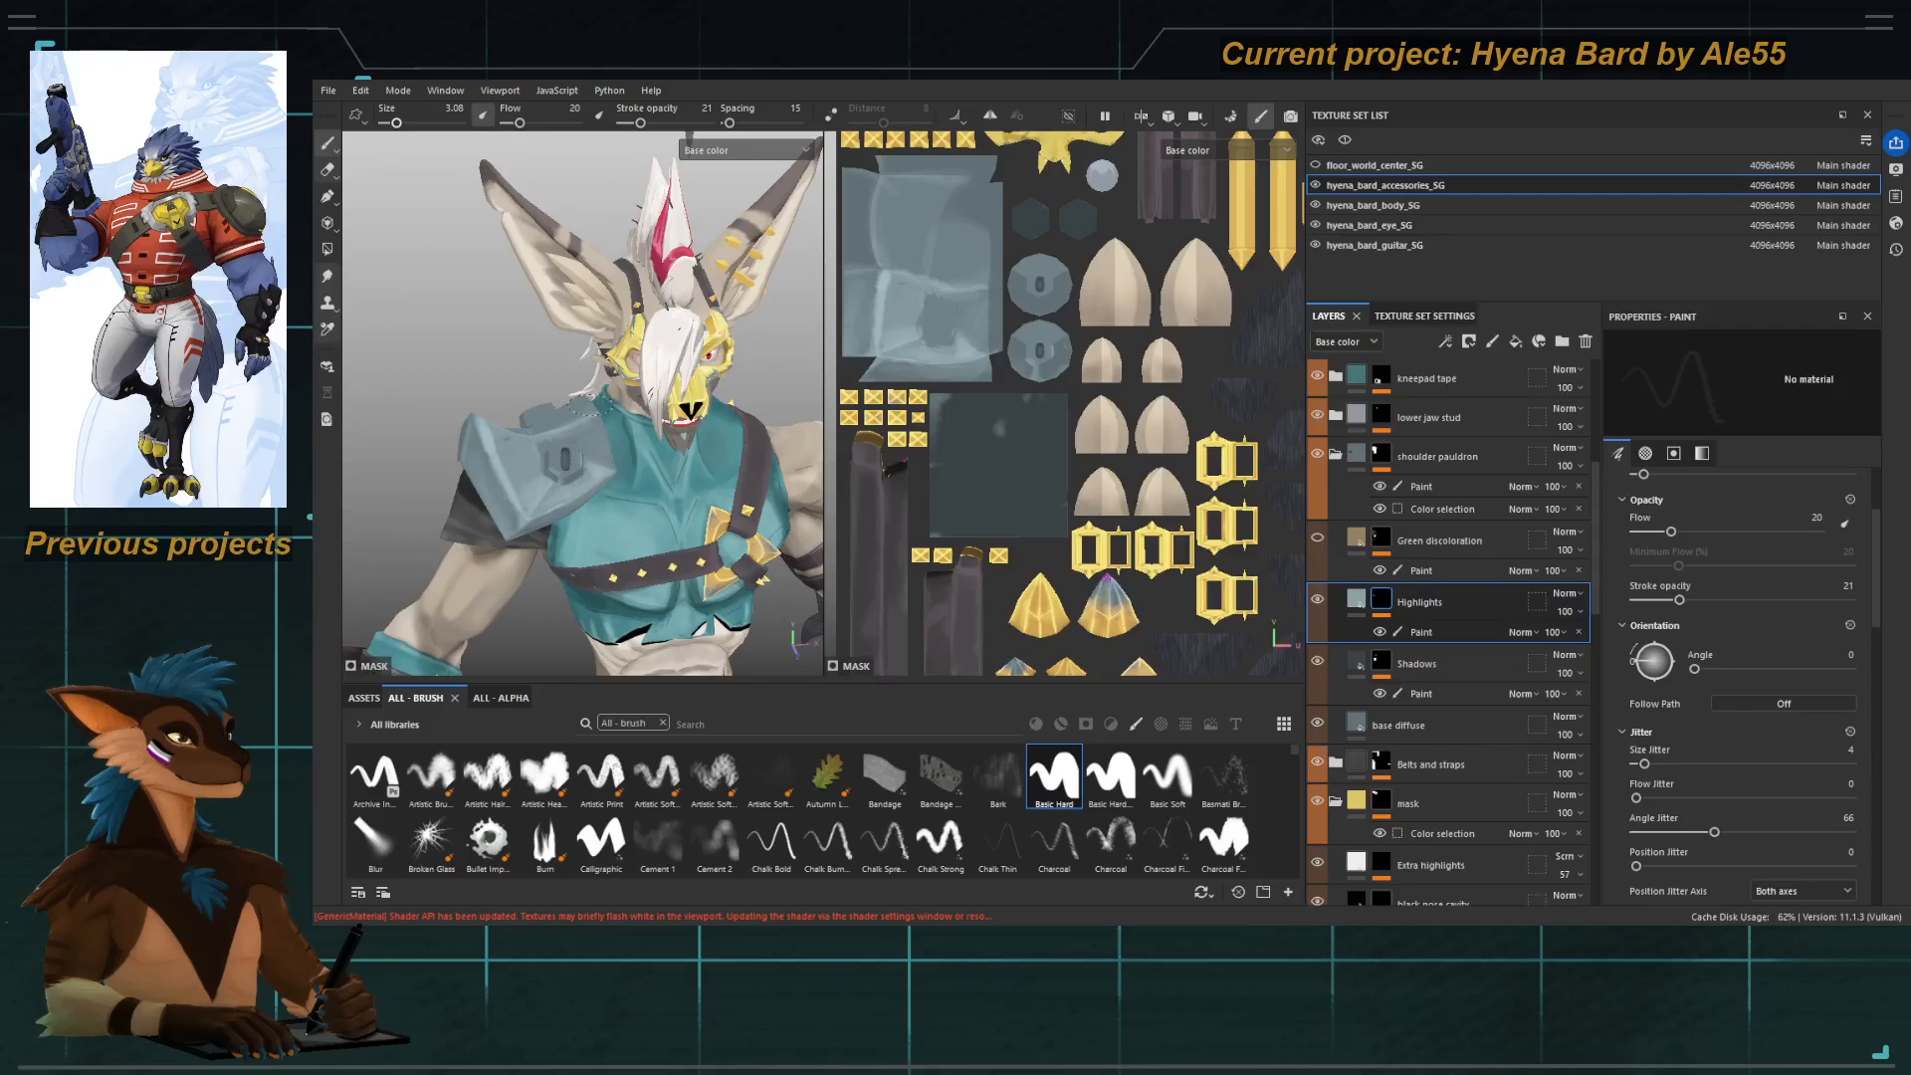
pyautogui.keyDown('alt'); pyautogui.moveTo(608, 485); pyautogui.dragTo(617, 549, button='right'); pyautogui.keyUp('alt')
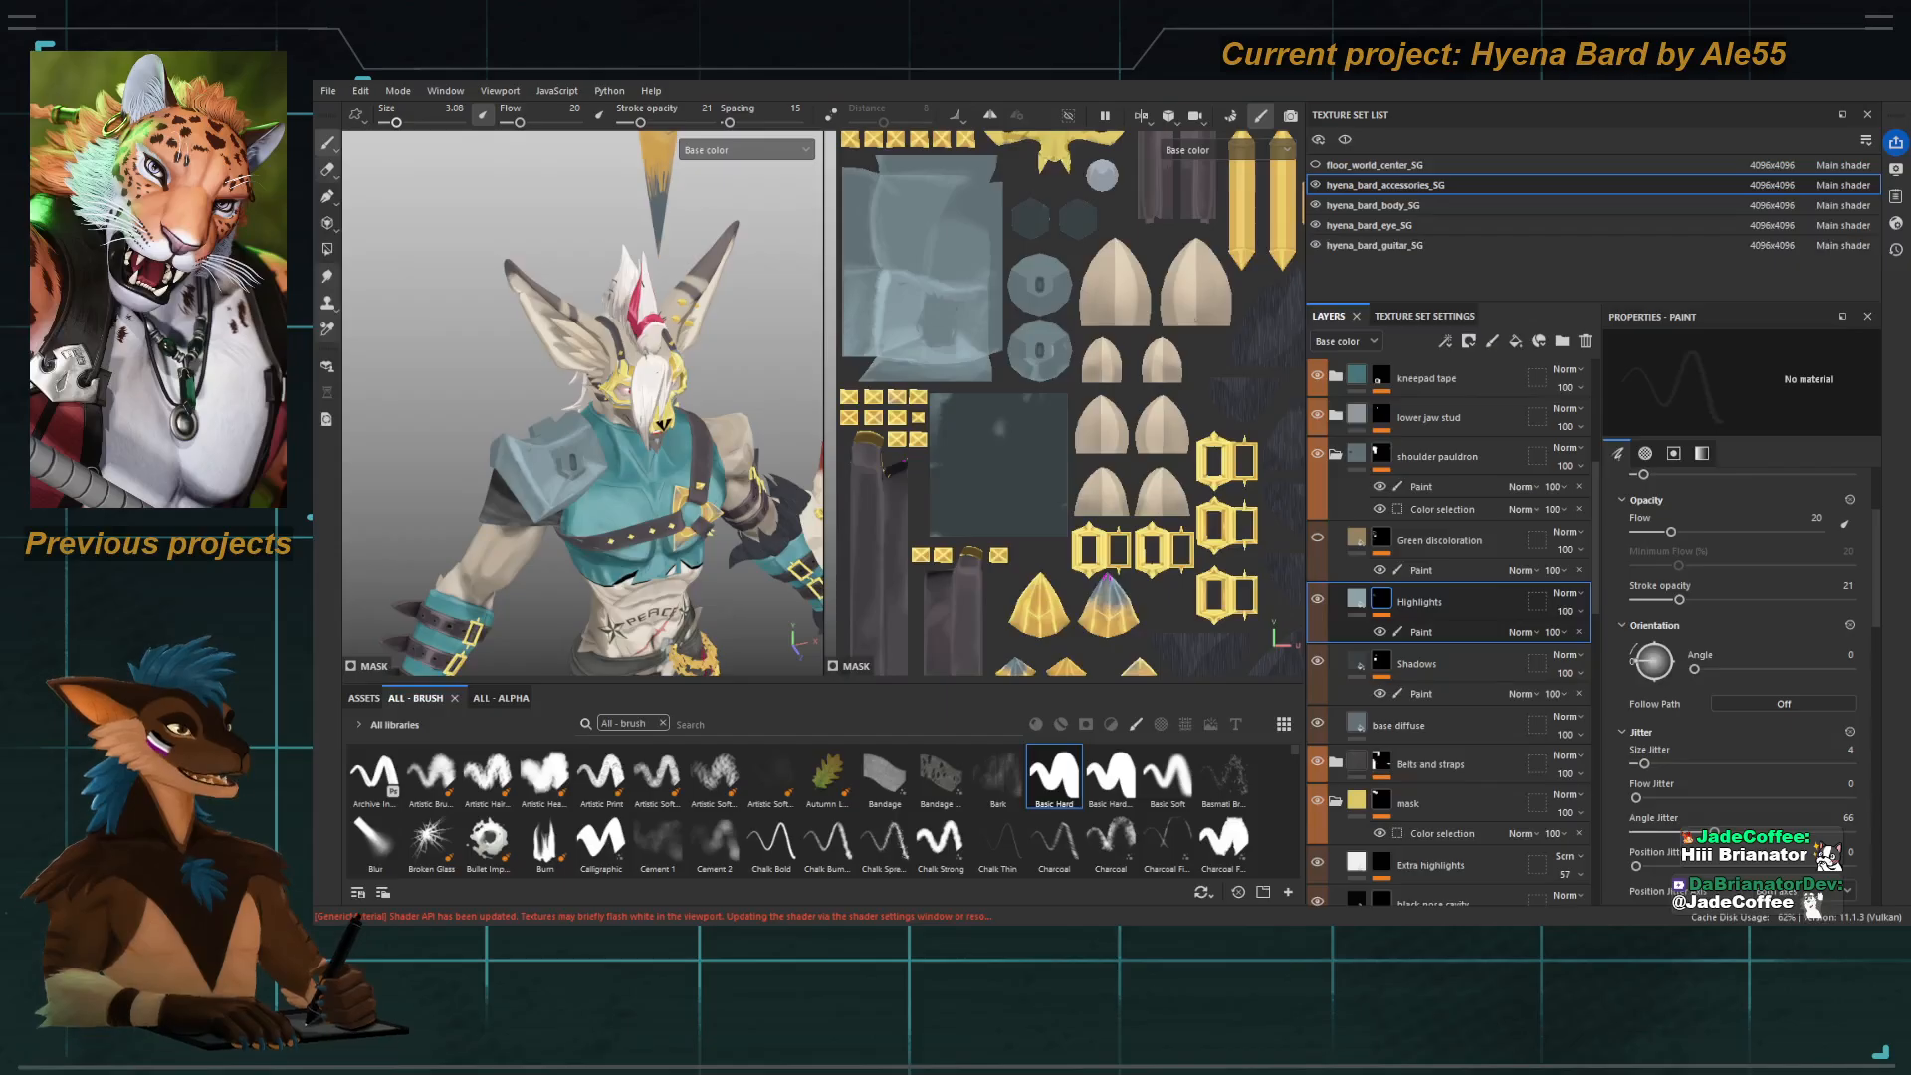
pyautogui.keyDown('alt'); pyautogui.moveTo(583, 428); pyautogui.dragTo(771, 453); pyautogui.keyUp('alt')
pyautogui.keyDown('alt'); pyautogui.moveTo(607, 468); pyautogui.dragTo(648, 500, button='right'); pyautogui.keyUp('alt')
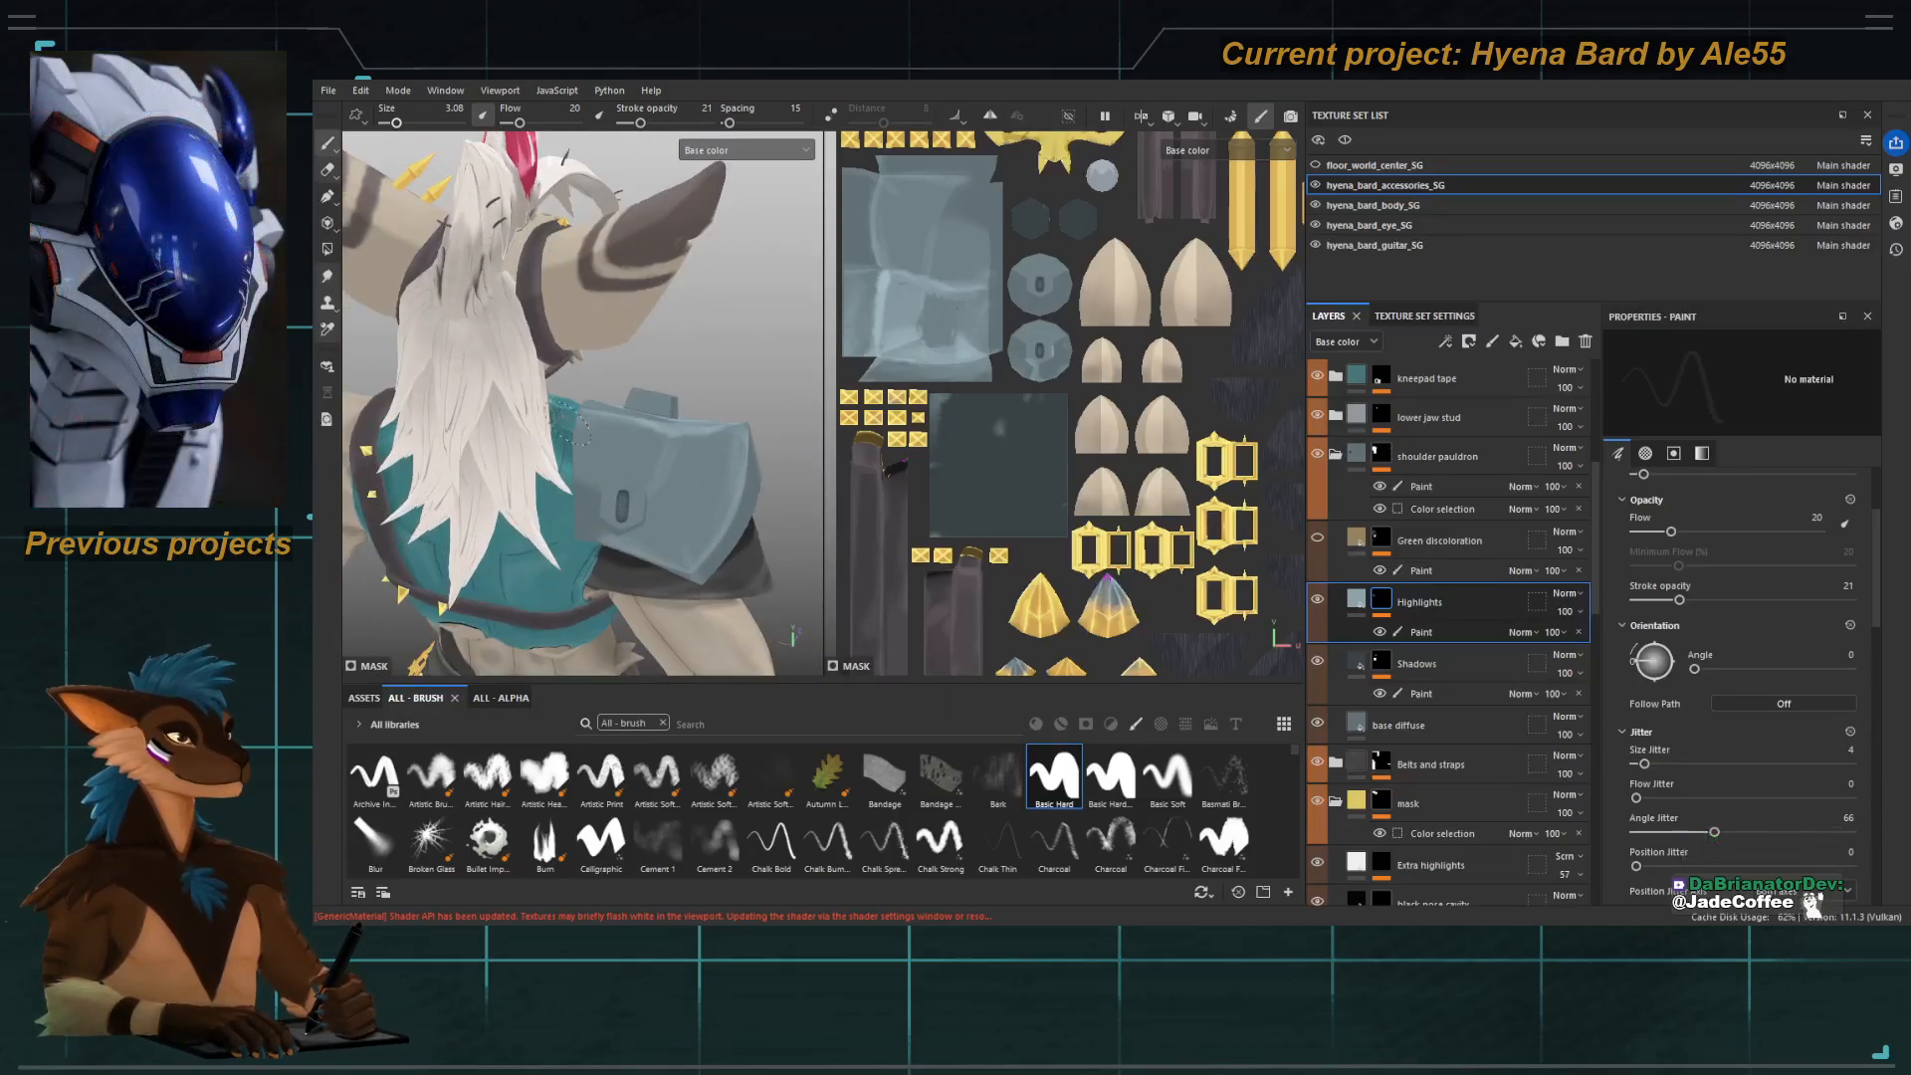
pyautogui.keyDown('alt'); pyautogui.moveTo(579, 490); pyautogui.dragTo(609, 483); pyautogui.keyUp('alt')
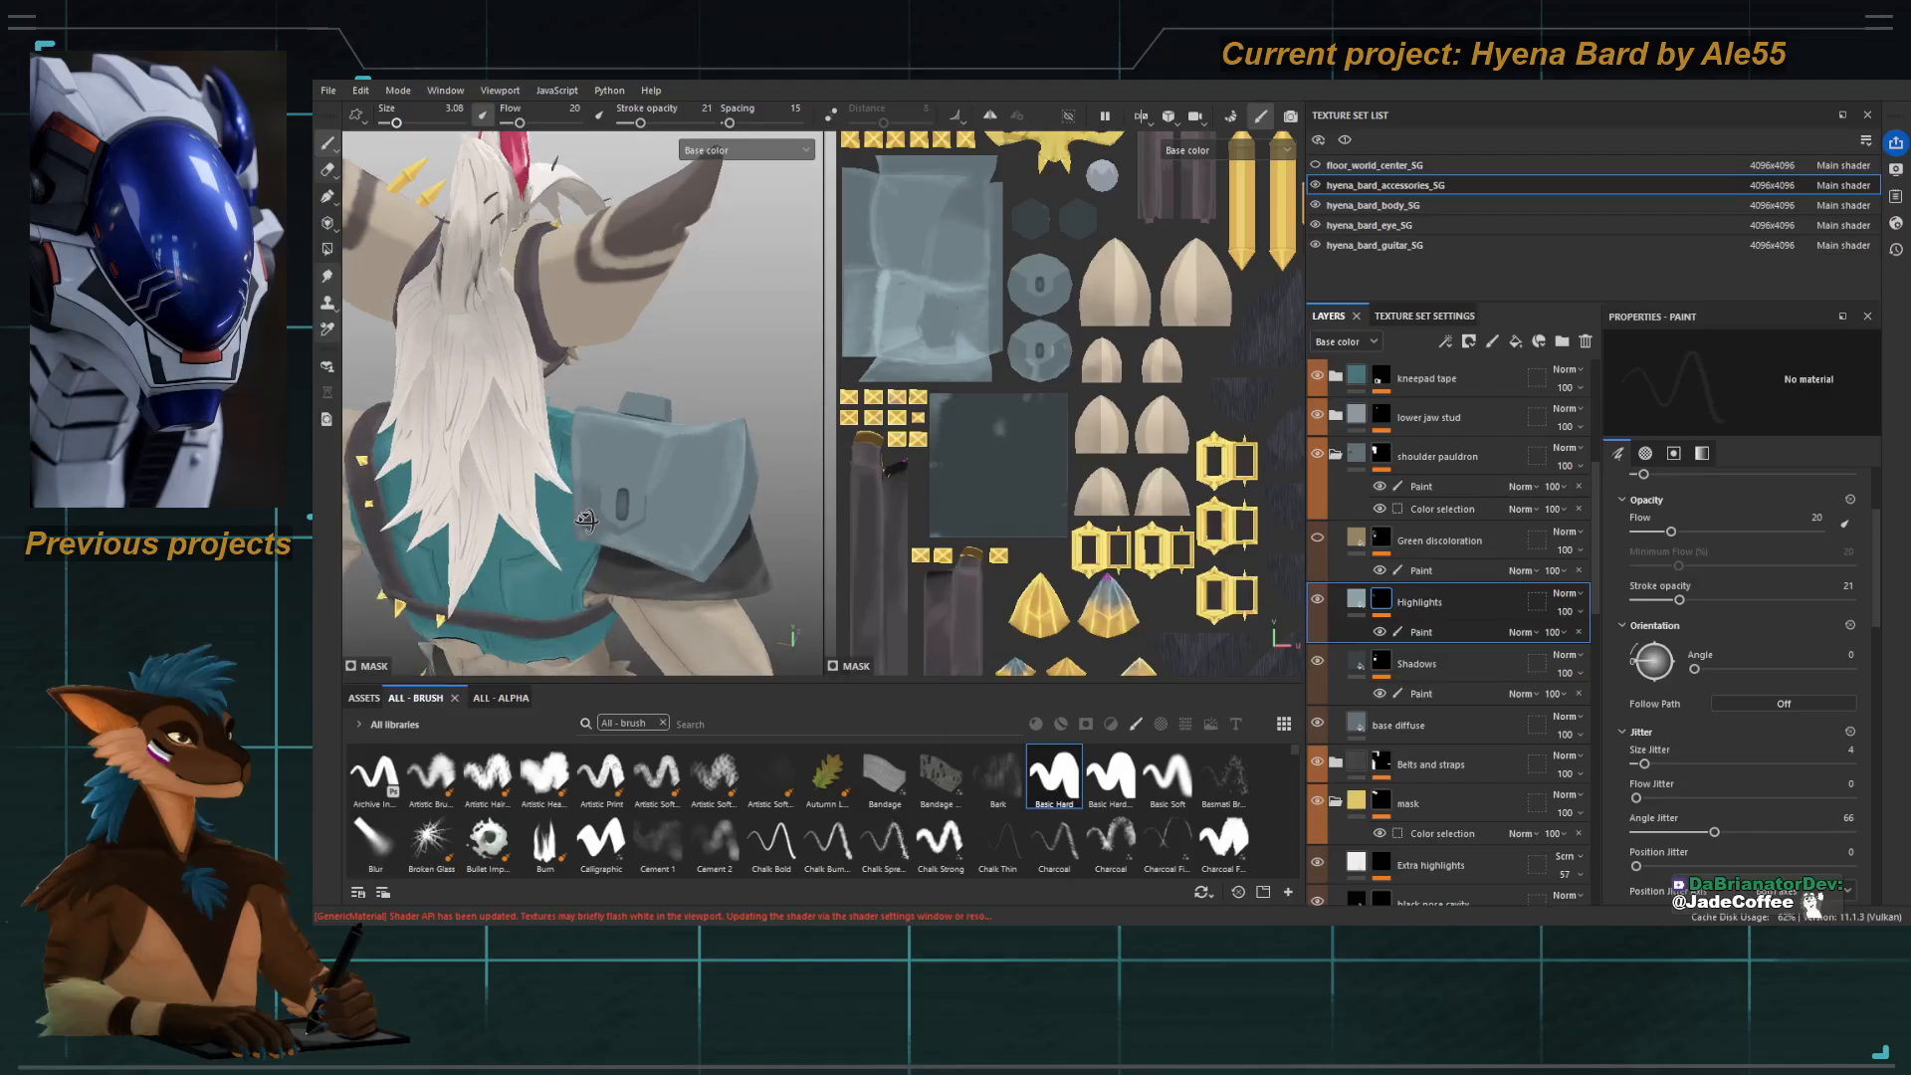
pyautogui.keyDown('alt'); pyautogui.moveTo(610, 483); pyautogui.dragTo(622, 374, button='middle'); pyautogui.keyUp('alt')
pyautogui.keyDown('alt'); pyautogui.moveTo(622, 457); pyautogui.dragTo(697, 543, button='right'); pyautogui.keyUp('alt')
pyautogui.keyDown('alt'); pyautogui.moveTo(697, 543); pyautogui.dragTo(649, 473); pyautogui.keyUp('alt')
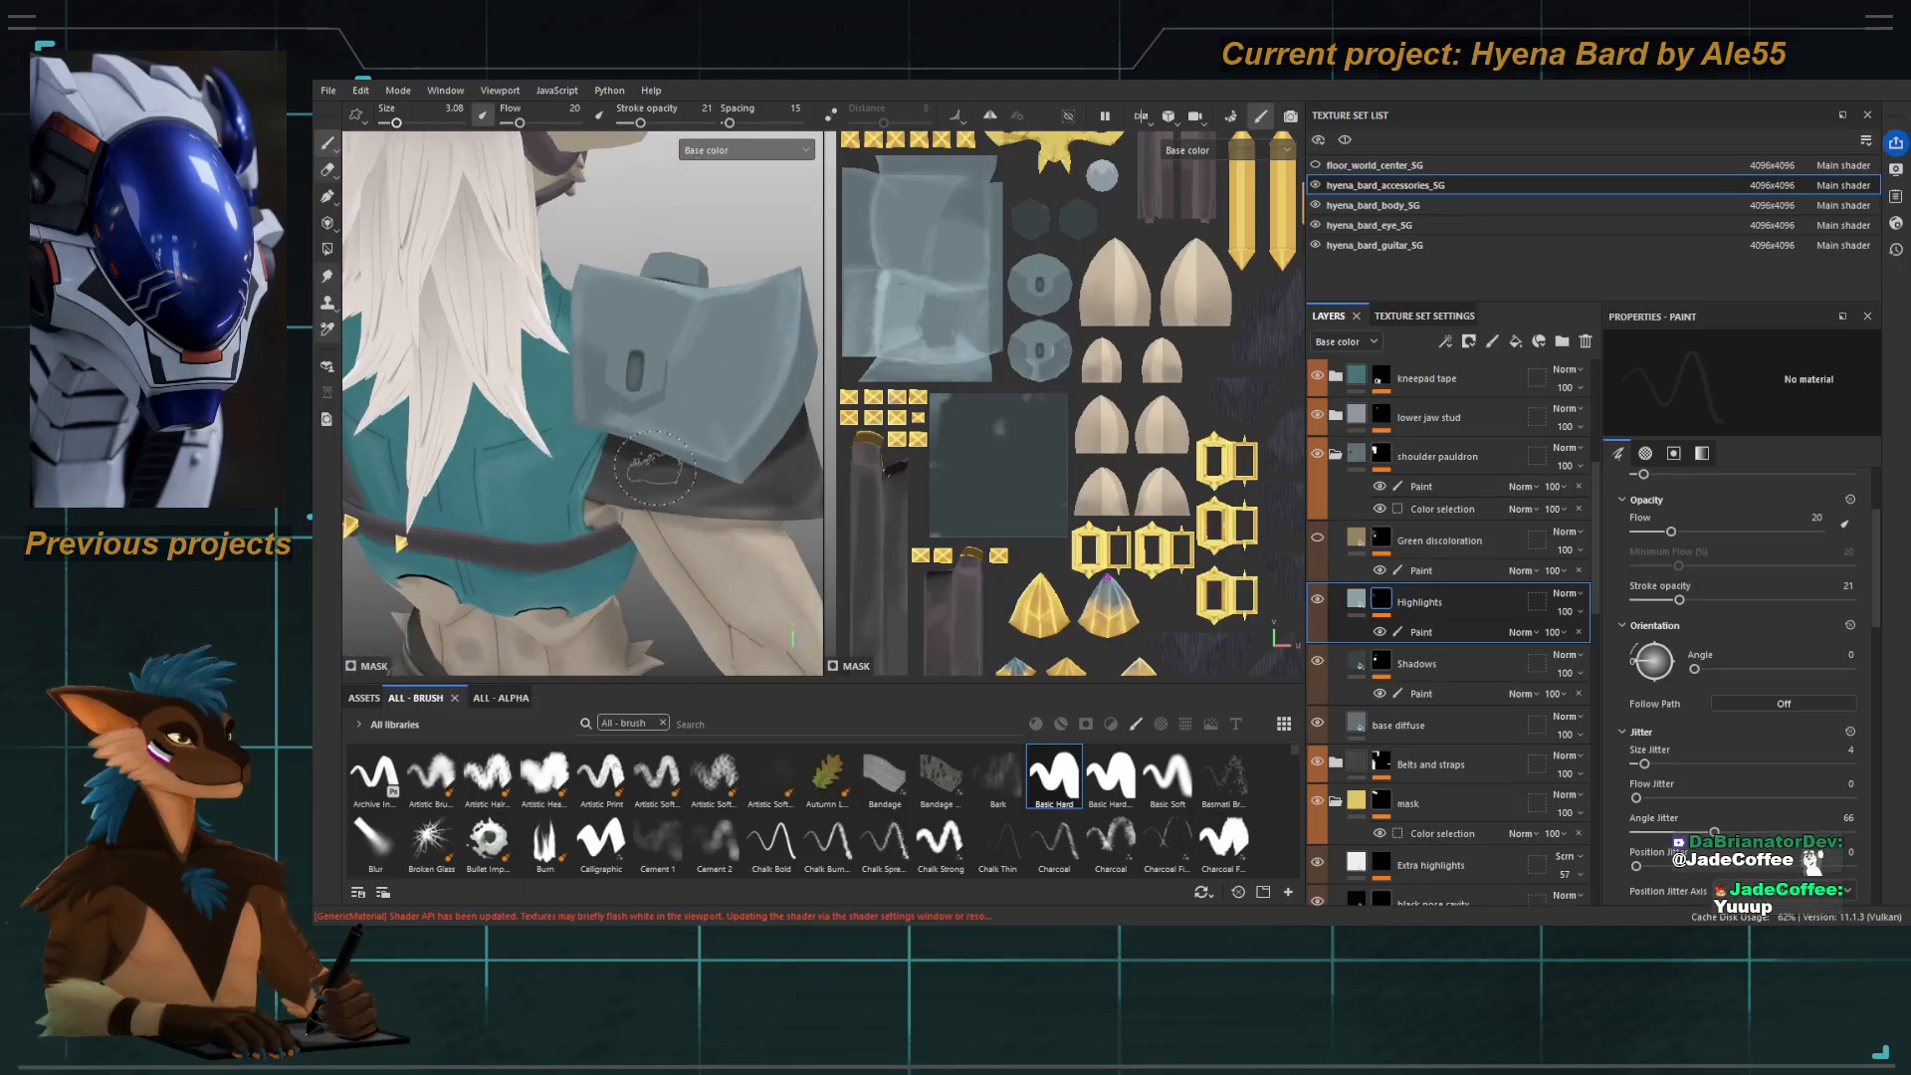
# Check the pauldron in the Material view with the environment light rotated, and return to the Base color view.
pyautogui.press('m')
pyautogui.keyDown('shift'); pyautogui.moveTo(686, 426); pyautogui.dragTo(717, 435, button='right'); pyautogui.keyUp('shift')
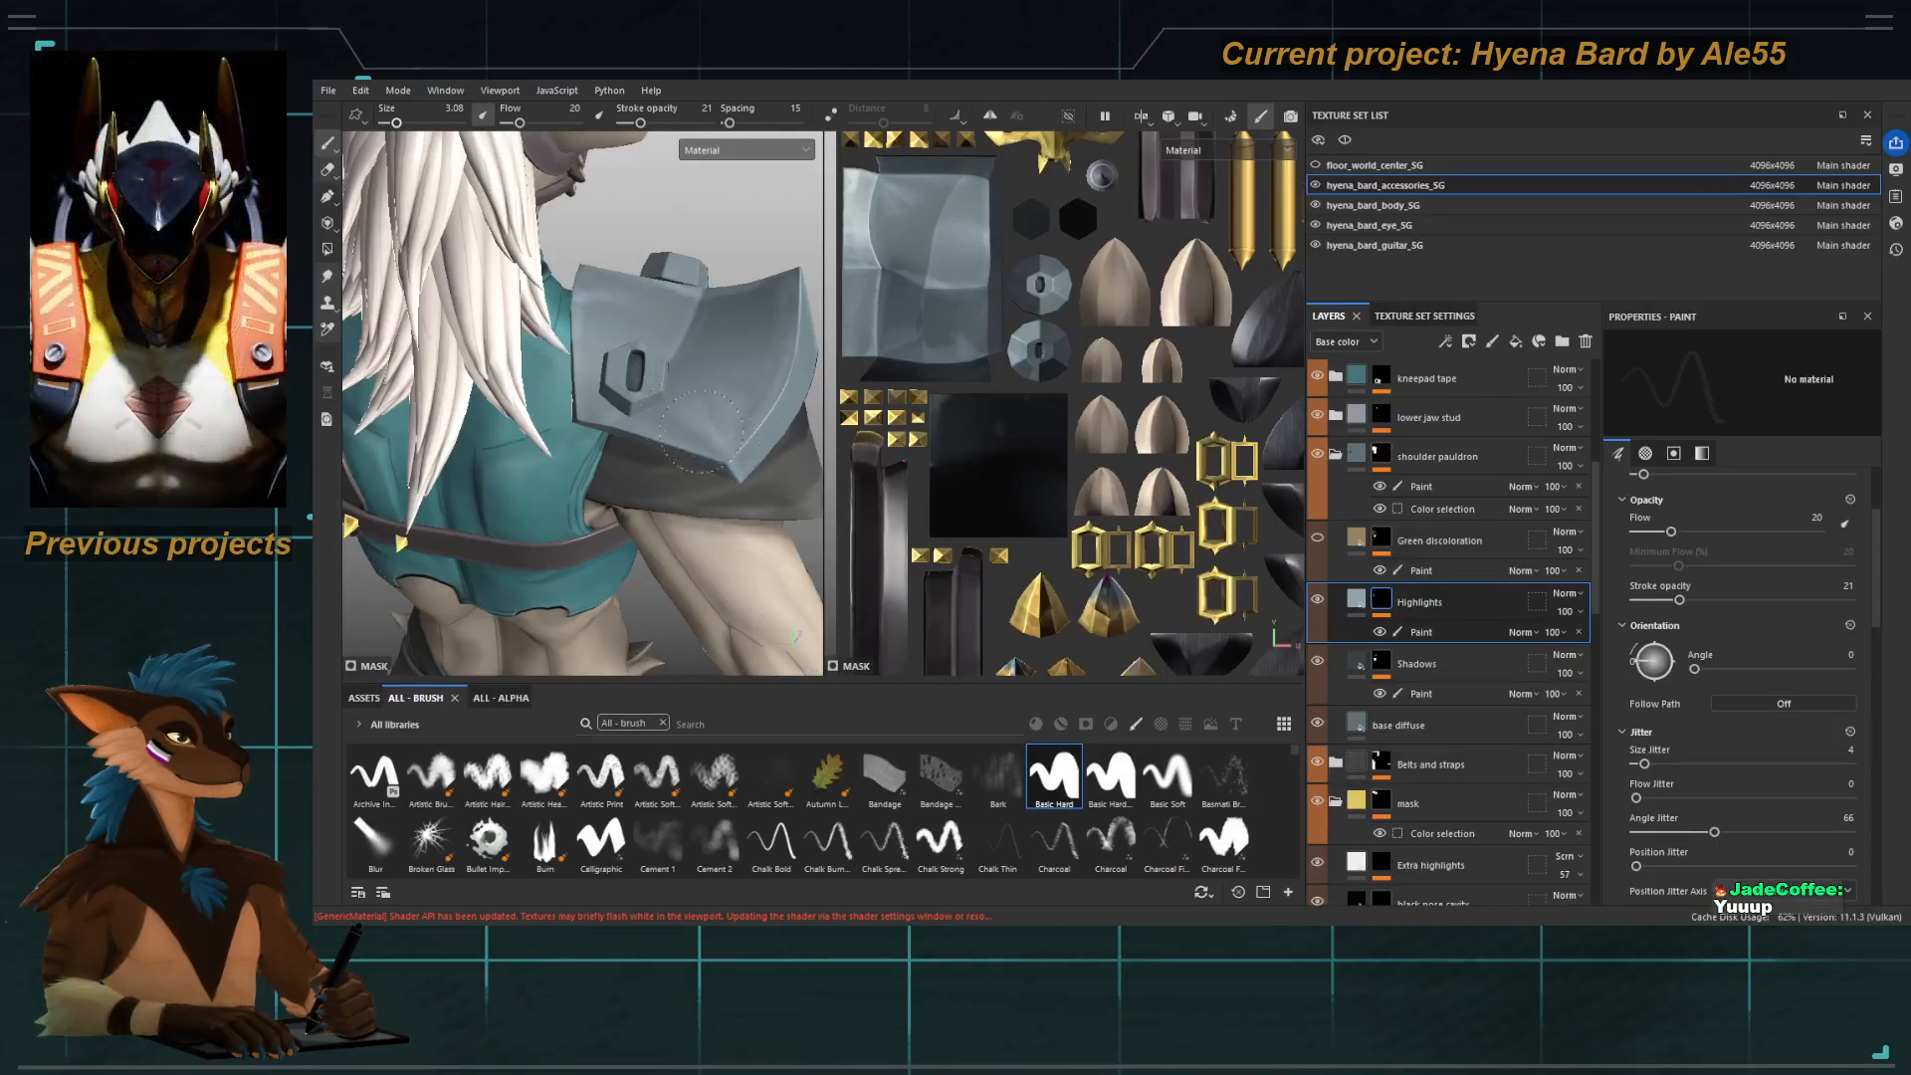
pyautogui.keyDown('alt'); pyautogui.moveTo(655, 428); pyautogui.dragTo(567, 498); pyautogui.keyUp('alt')
pyautogui.press('c')
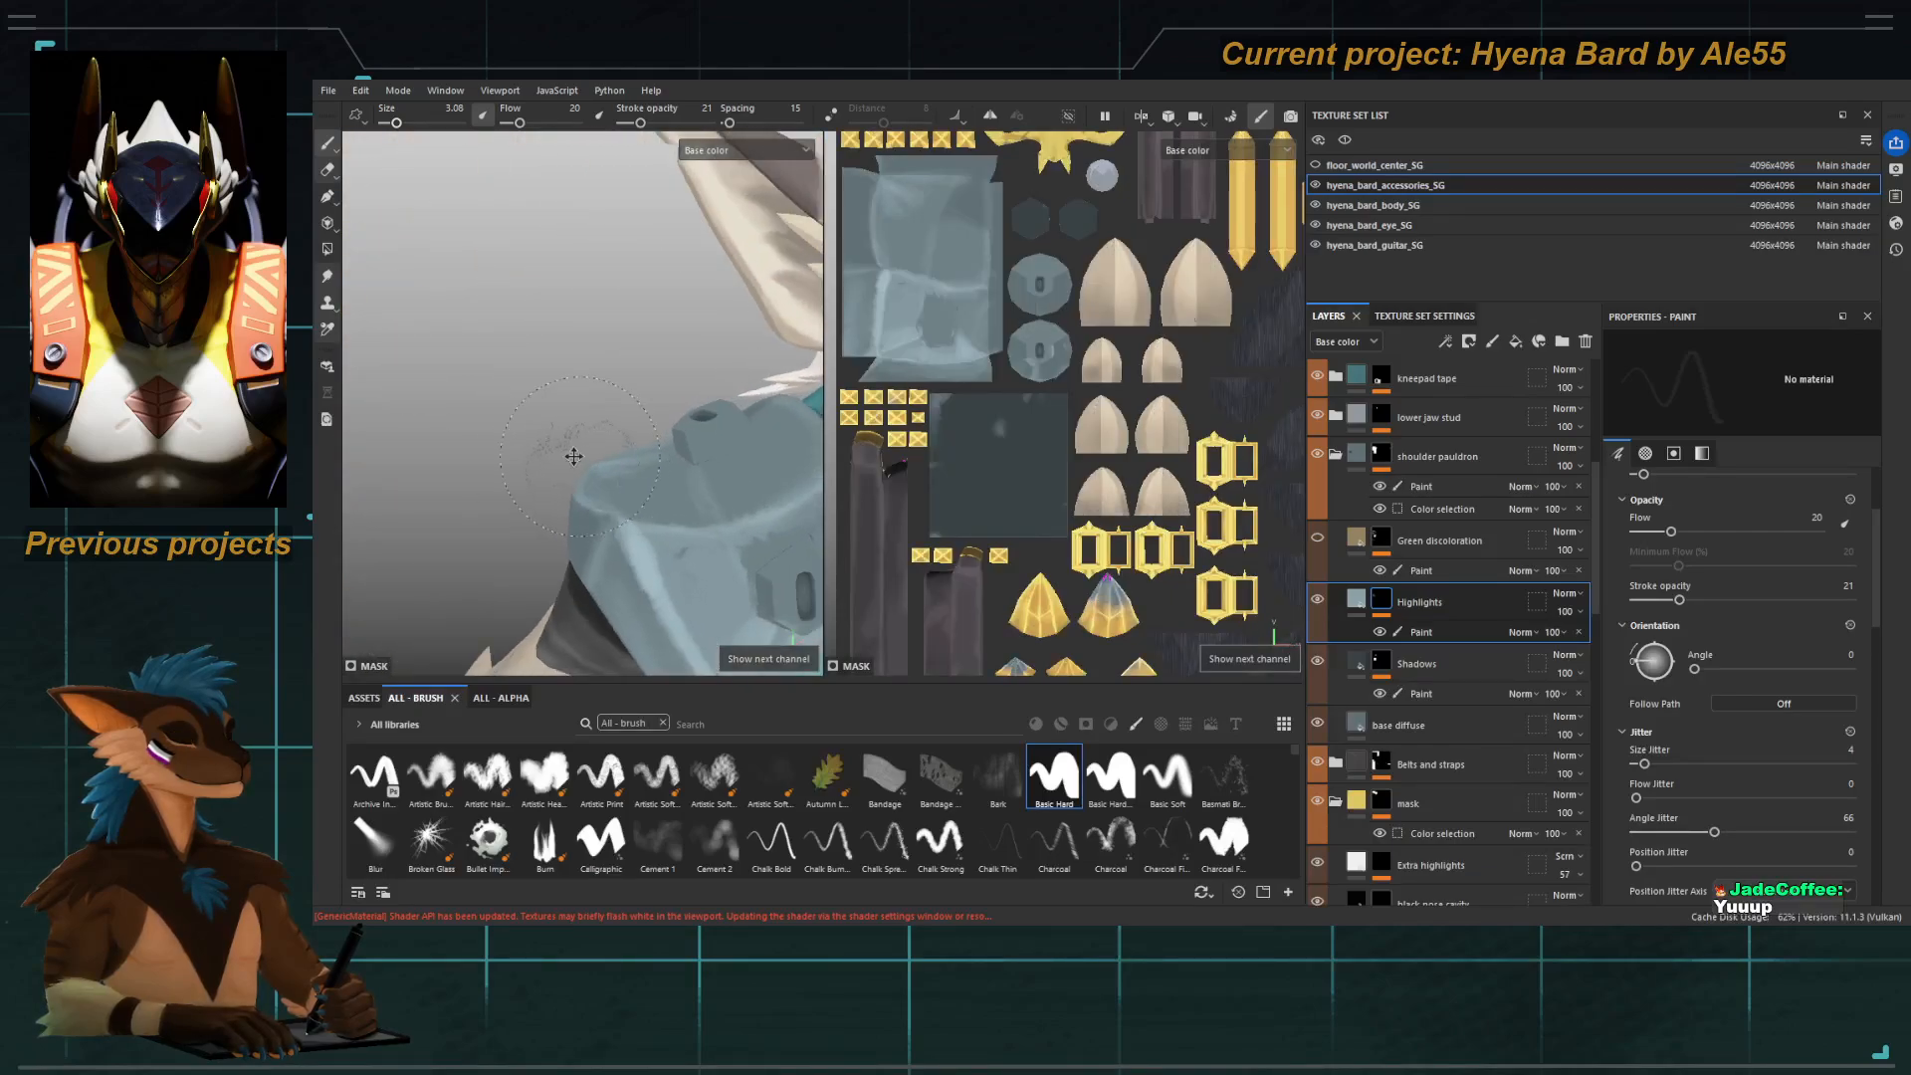
# Isolate the pauldron's raised hexagonal stud with a quick mask using UV chunk polygon fill, and return to the paint brush.
pyautogui.keyDown('alt'); pyautogui.moveTo(617, 557); pyautogui.dragTo(637, 398, button='middle'); pyautogui.keyUp('alt')
pyautogui.keyDown('alt'); pyautogui.moveTo(637, 398); pyautogui.dragTo(653, 448, button='right'); pyautogui.keyUp('alt')
pyautogui.press('4')
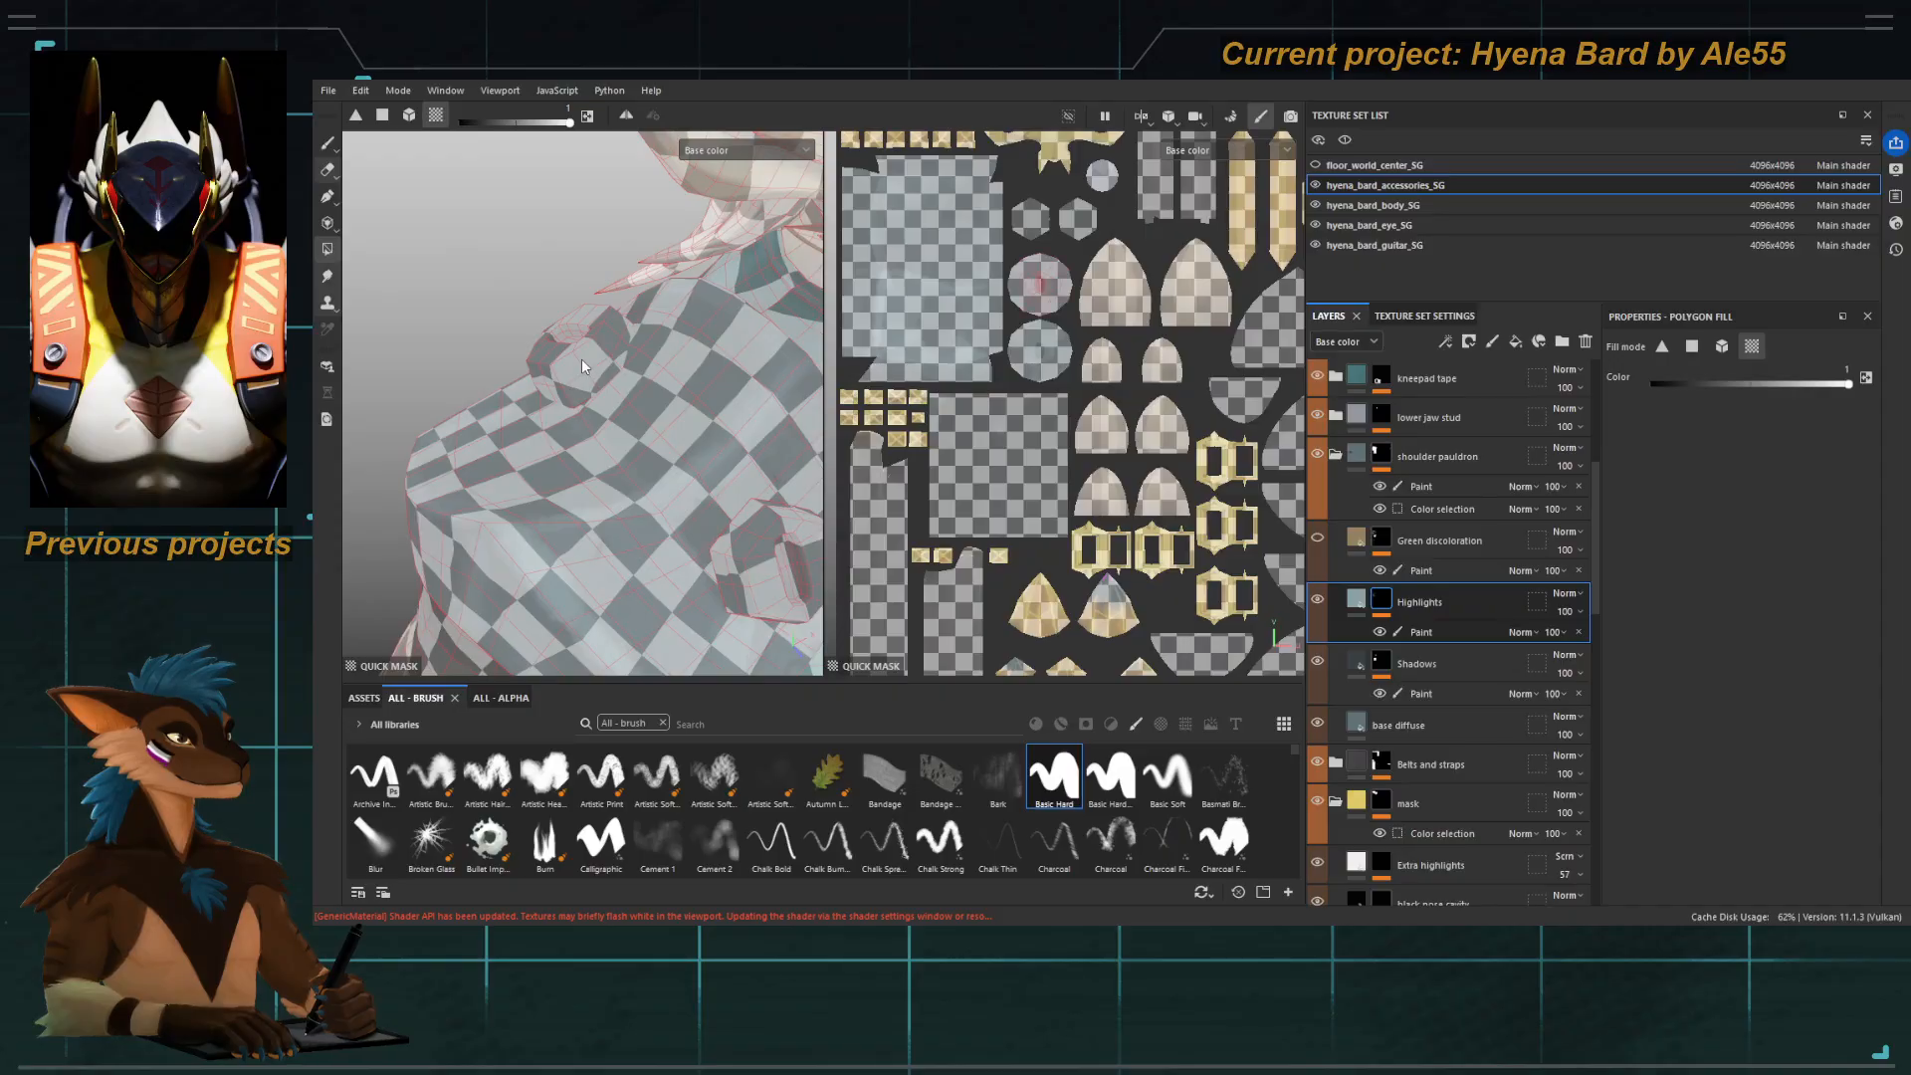
pyautogui.press('x')
pyautogui.click(582, 358)
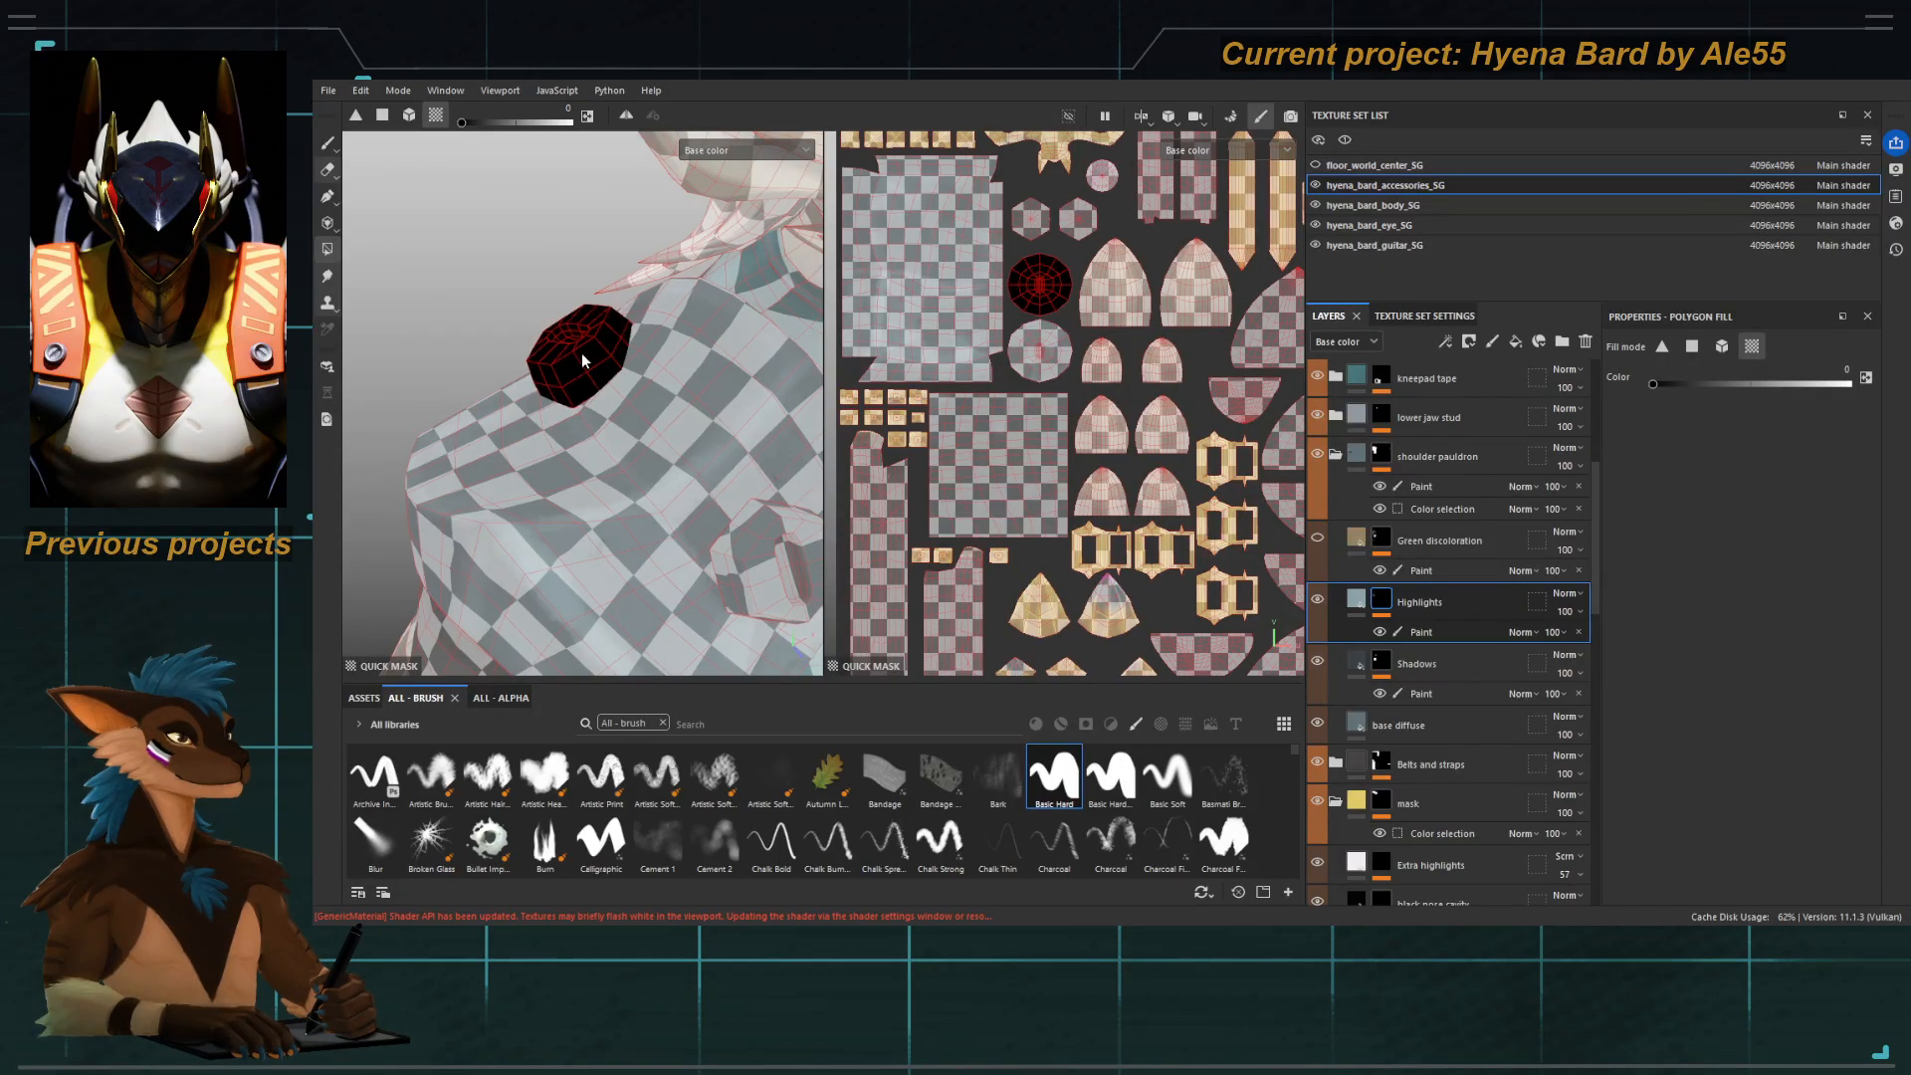
pyautogui.press('1')
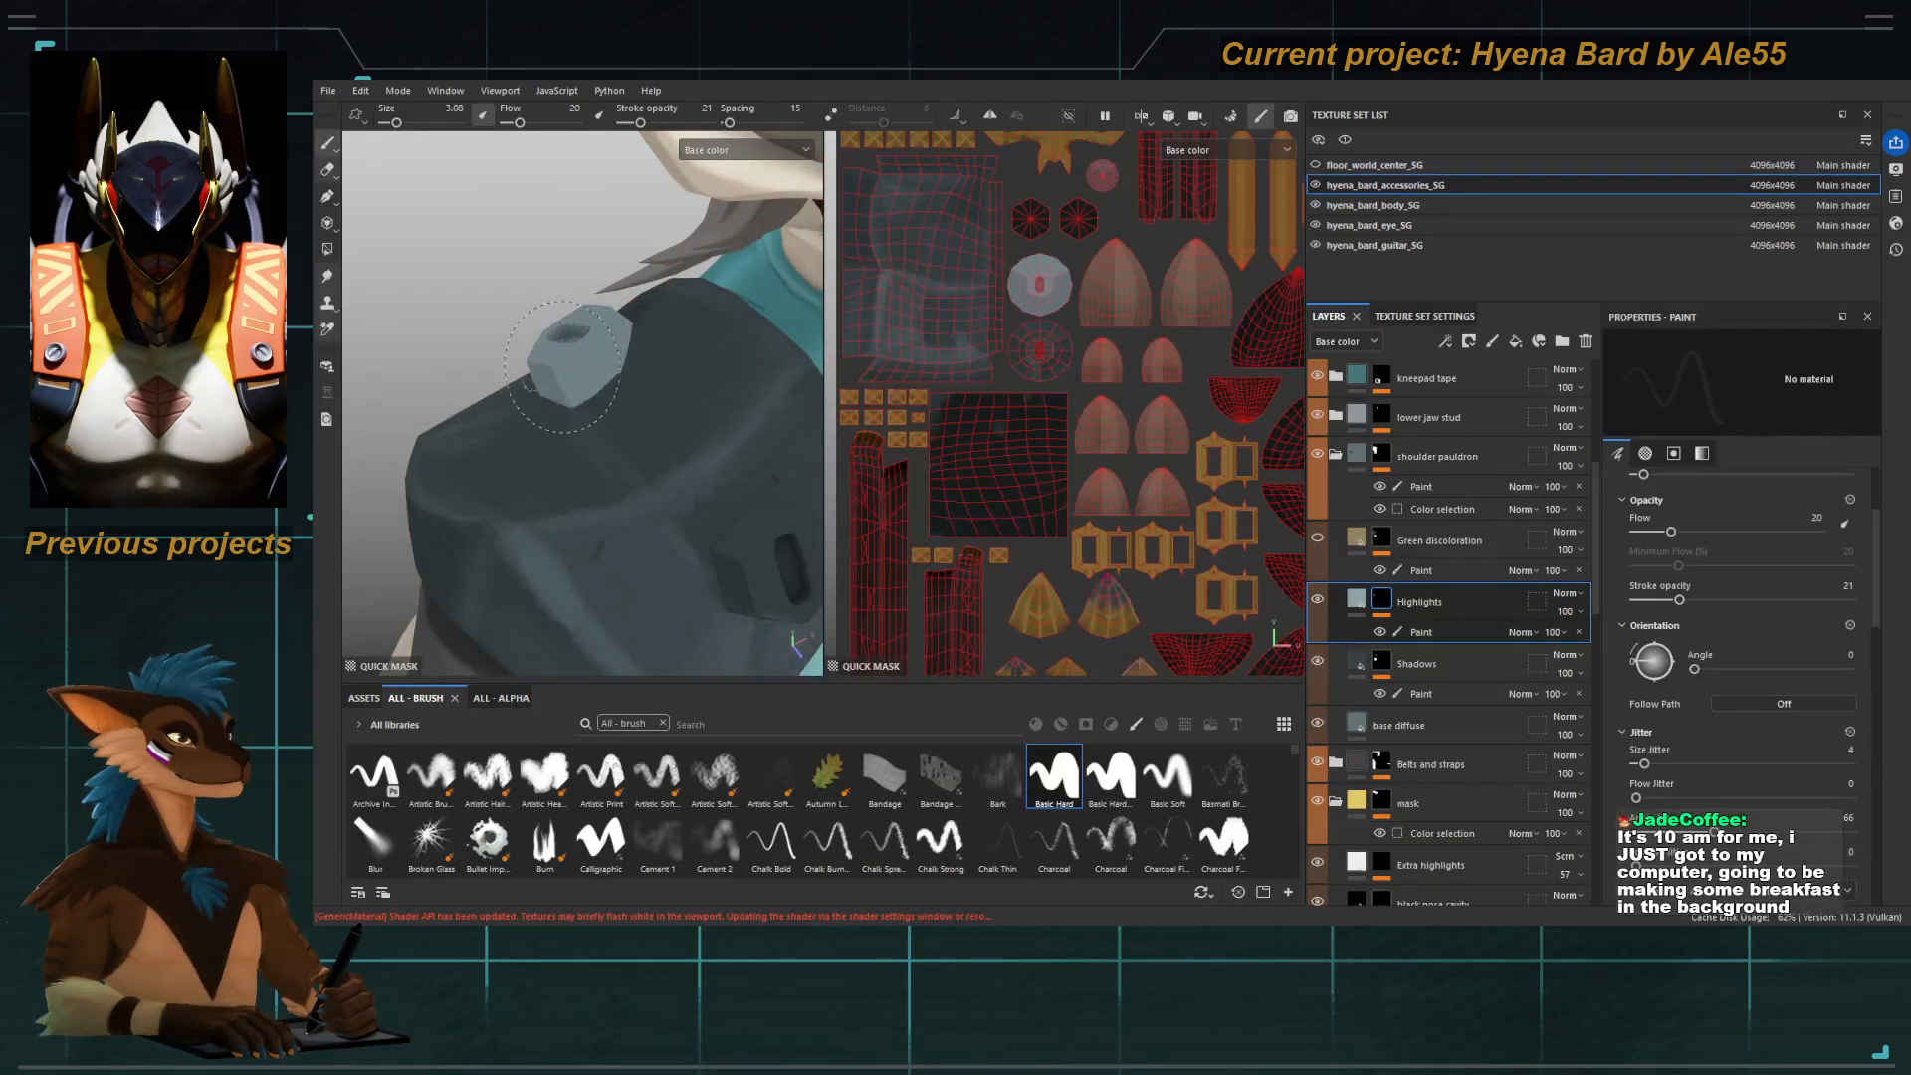
# Reduce the brush to size 1.34, examine the isolated stud's lit facets in the Material view, and return to Base color.
pyautogui.keyDown('ctrl'); pyautogui.moveTo(563, 367); pyautogui.dragTo(546, 376, button='right'); pyautogui.keyUp('ctrl')
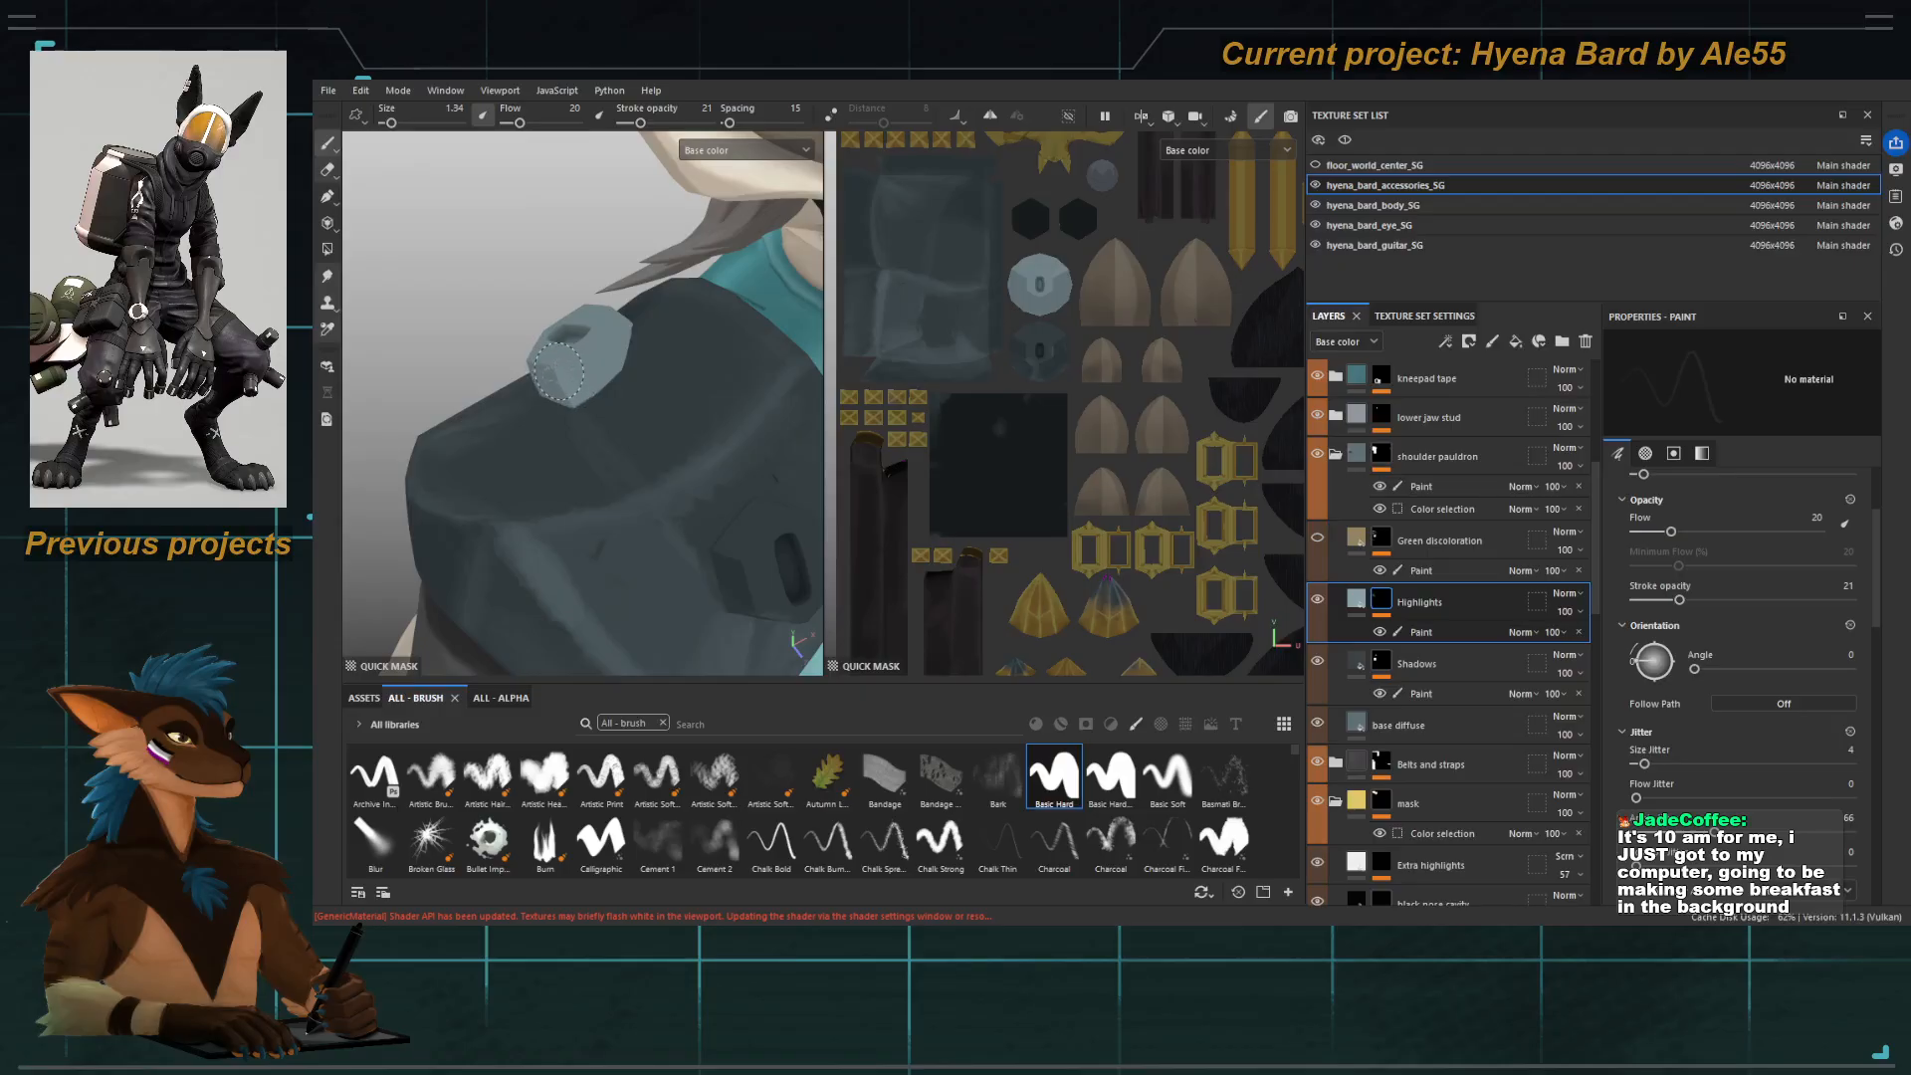
pyautogui.press('m')
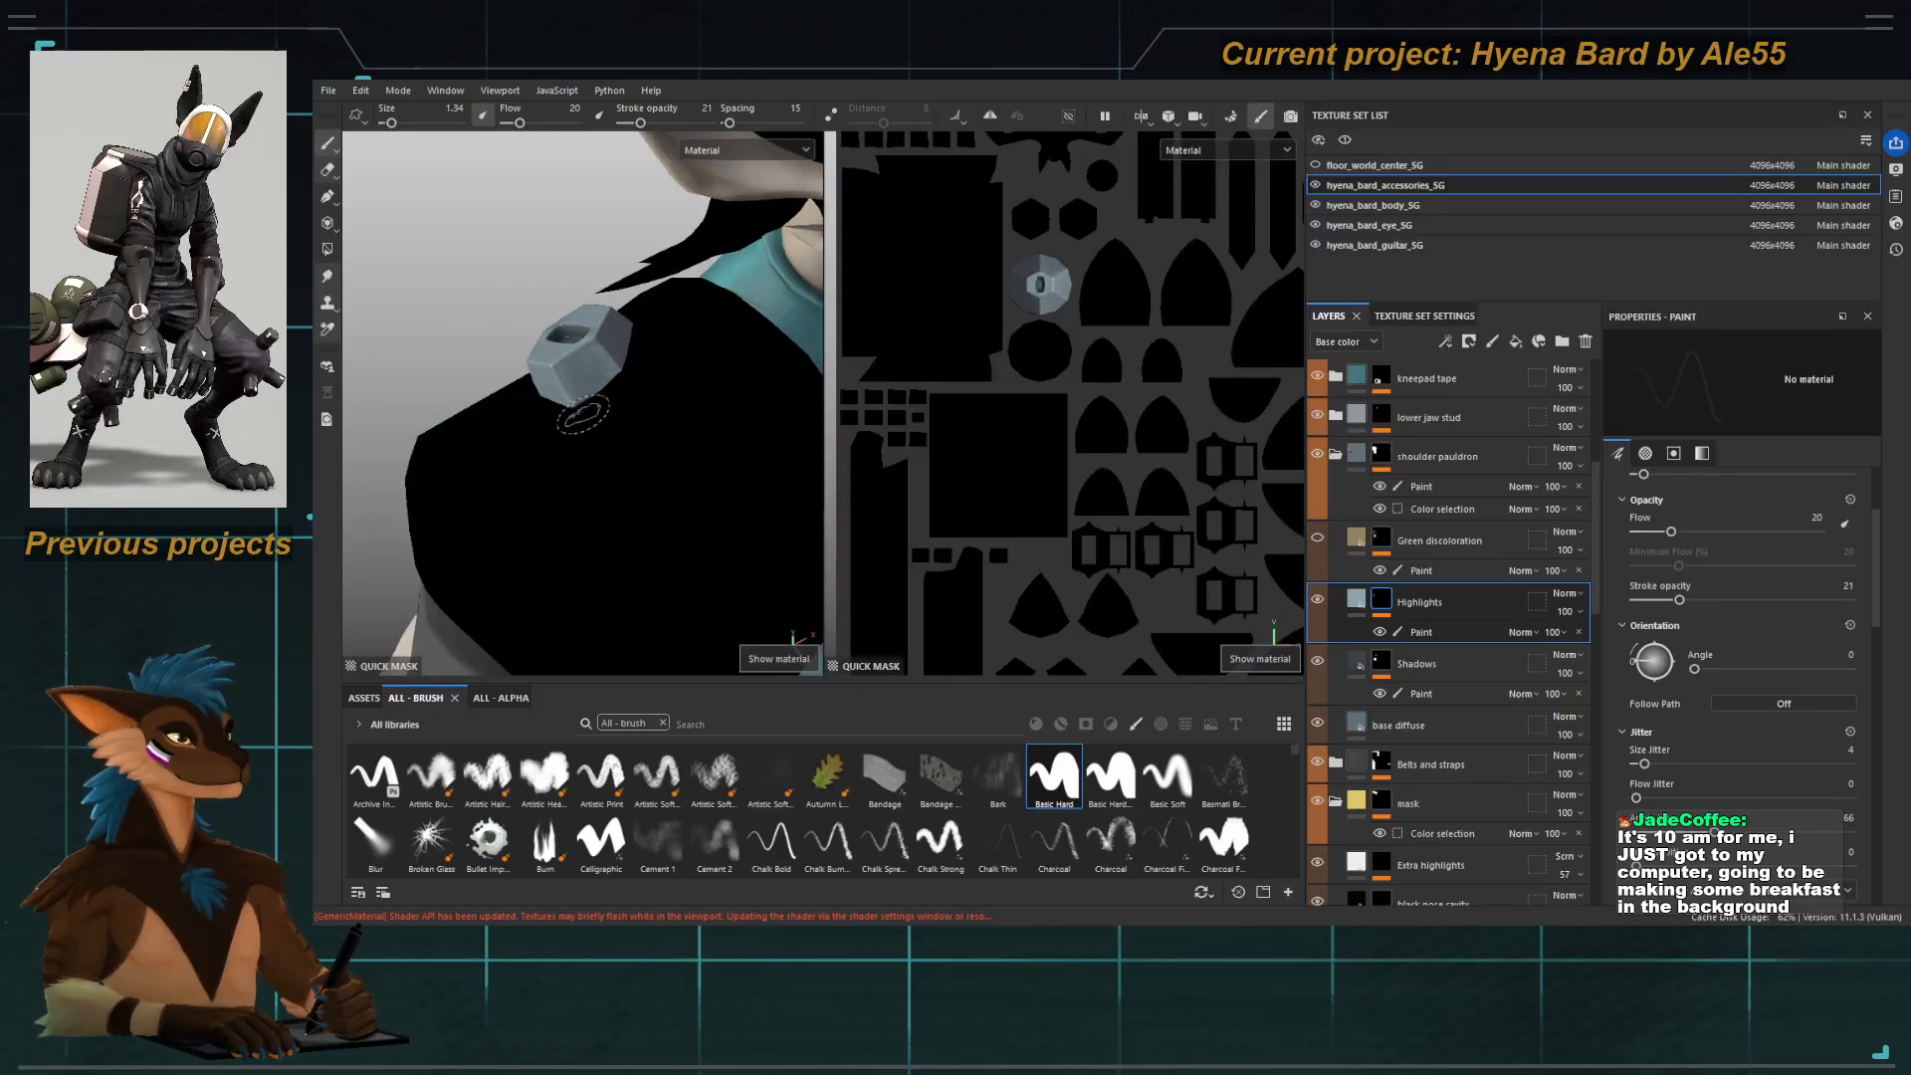
pyautogui.keyDown('alt'); pyautogui.moveTo(584, 413); pyautogui.dragTo(697, 418); pyautogui.keyUp('alt')
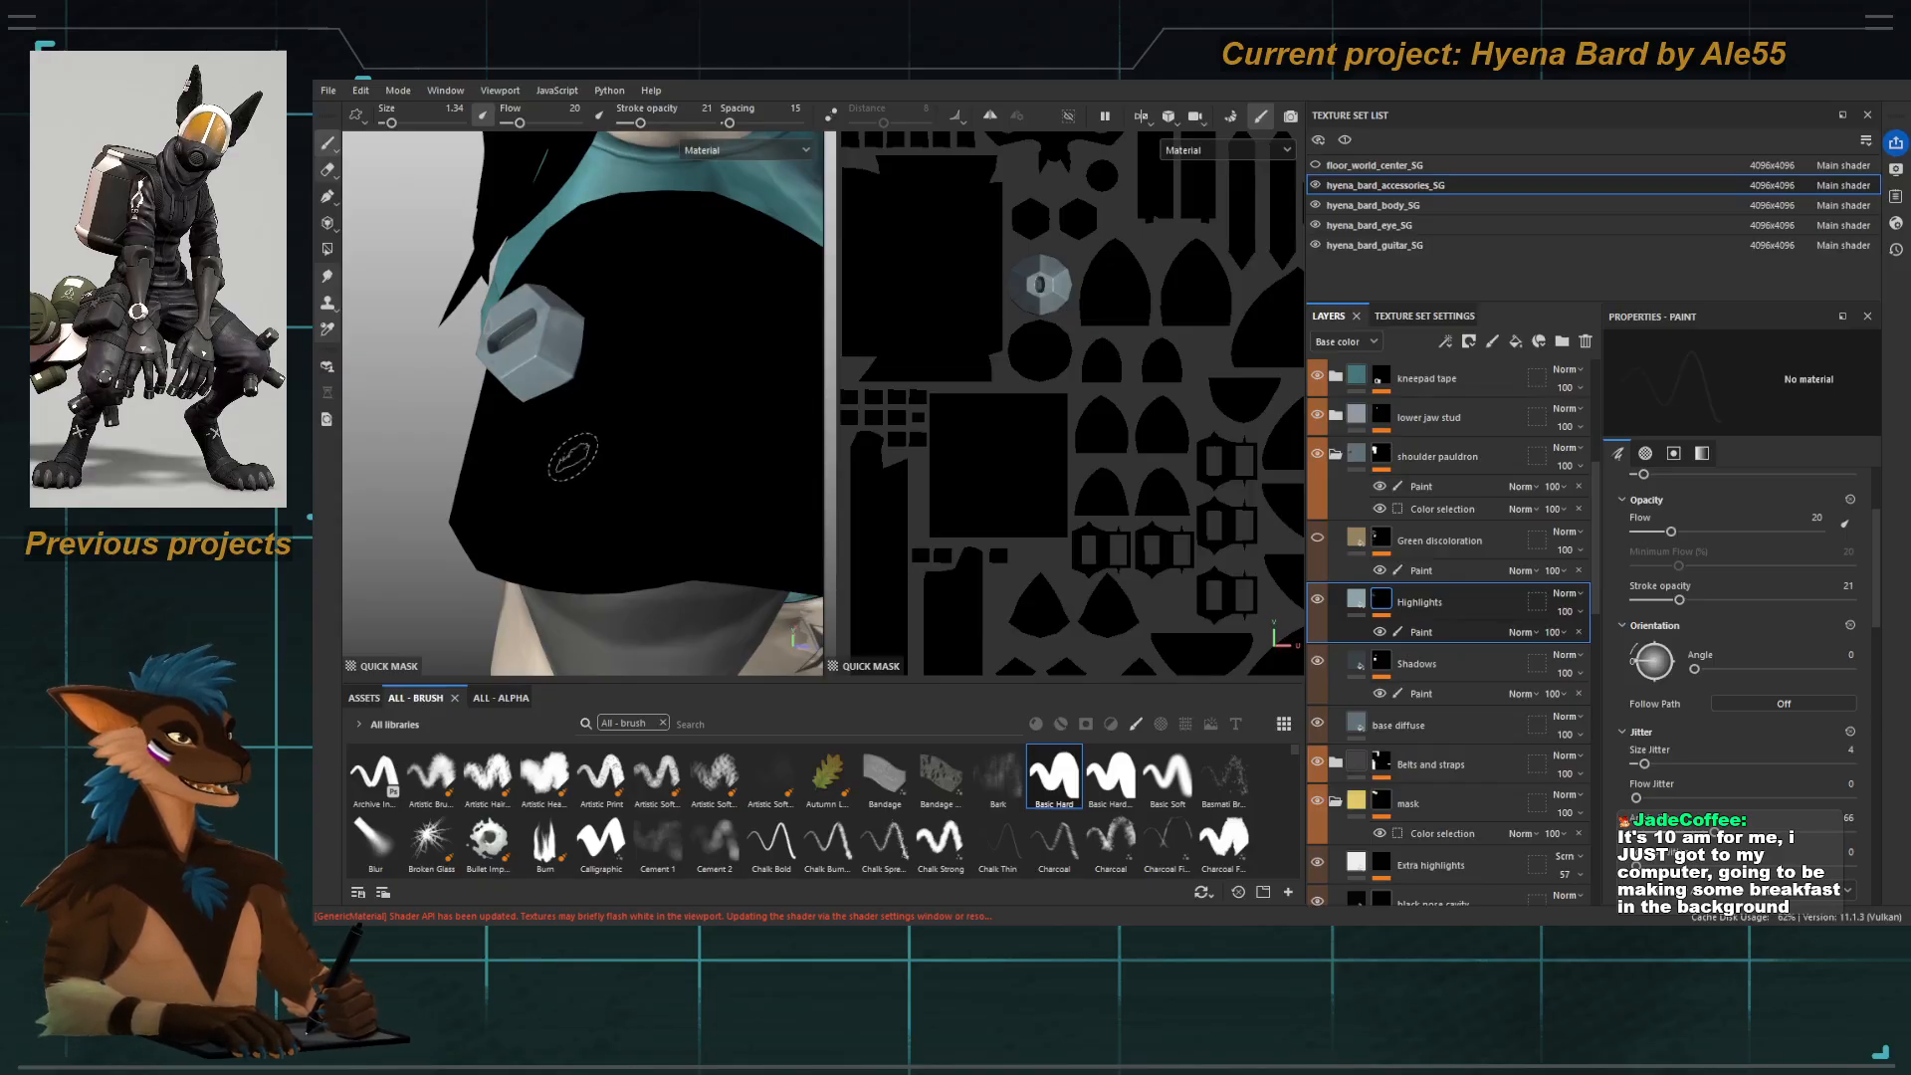
pyautogui.moveTo(563, 564)
pyautogui.keyDown('alt'); pyautogui.mouseDown()
pyautogui.moveTo(504, 559)
pyautogui.moveTo(584, 395)
pyautogui.moveTo(597, 439)
pyautogui.moveTo(504, 324)
pyautogui.moveTo(506, 347)
pyautogui.moveTo(634, 407)
pyautogui.moveTo(562, 316)
pyautogui.moveTo(549, 374)
pyautogui.moveTo(582, 369)
pyautogui.moveTo(554, 287)
pyautogui.mouseUp(); pyautogui.keyUp('alt')
pyautogui.keyDown('alt'); pyautogui.moveTo(536, 289); pyautogui.dragTo(537, 448, button='right'); pyautogui.keyUp('alt')
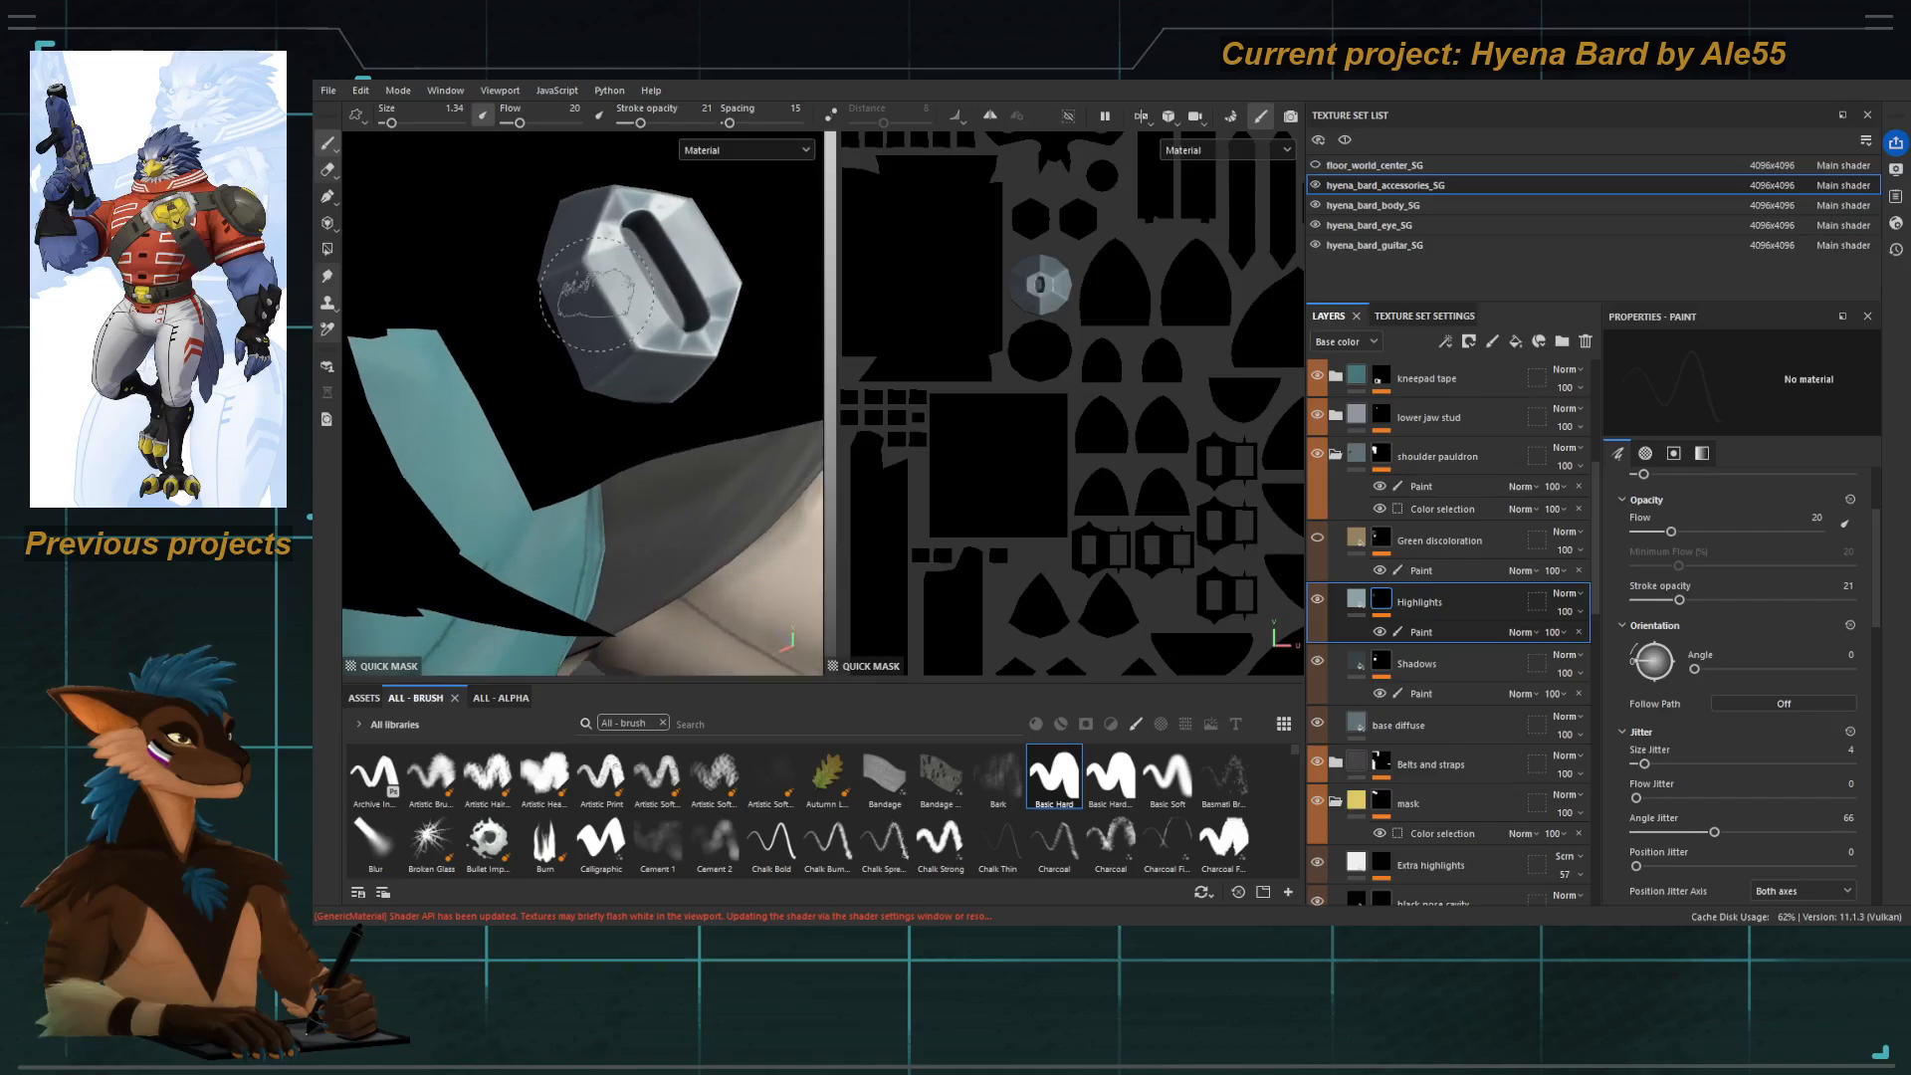
pyautogui.keyDown('alt'); pyautogui.moveTo(543, 328); pyautogui.dragTo(587, 227); pyautogui.keyUp('alt')
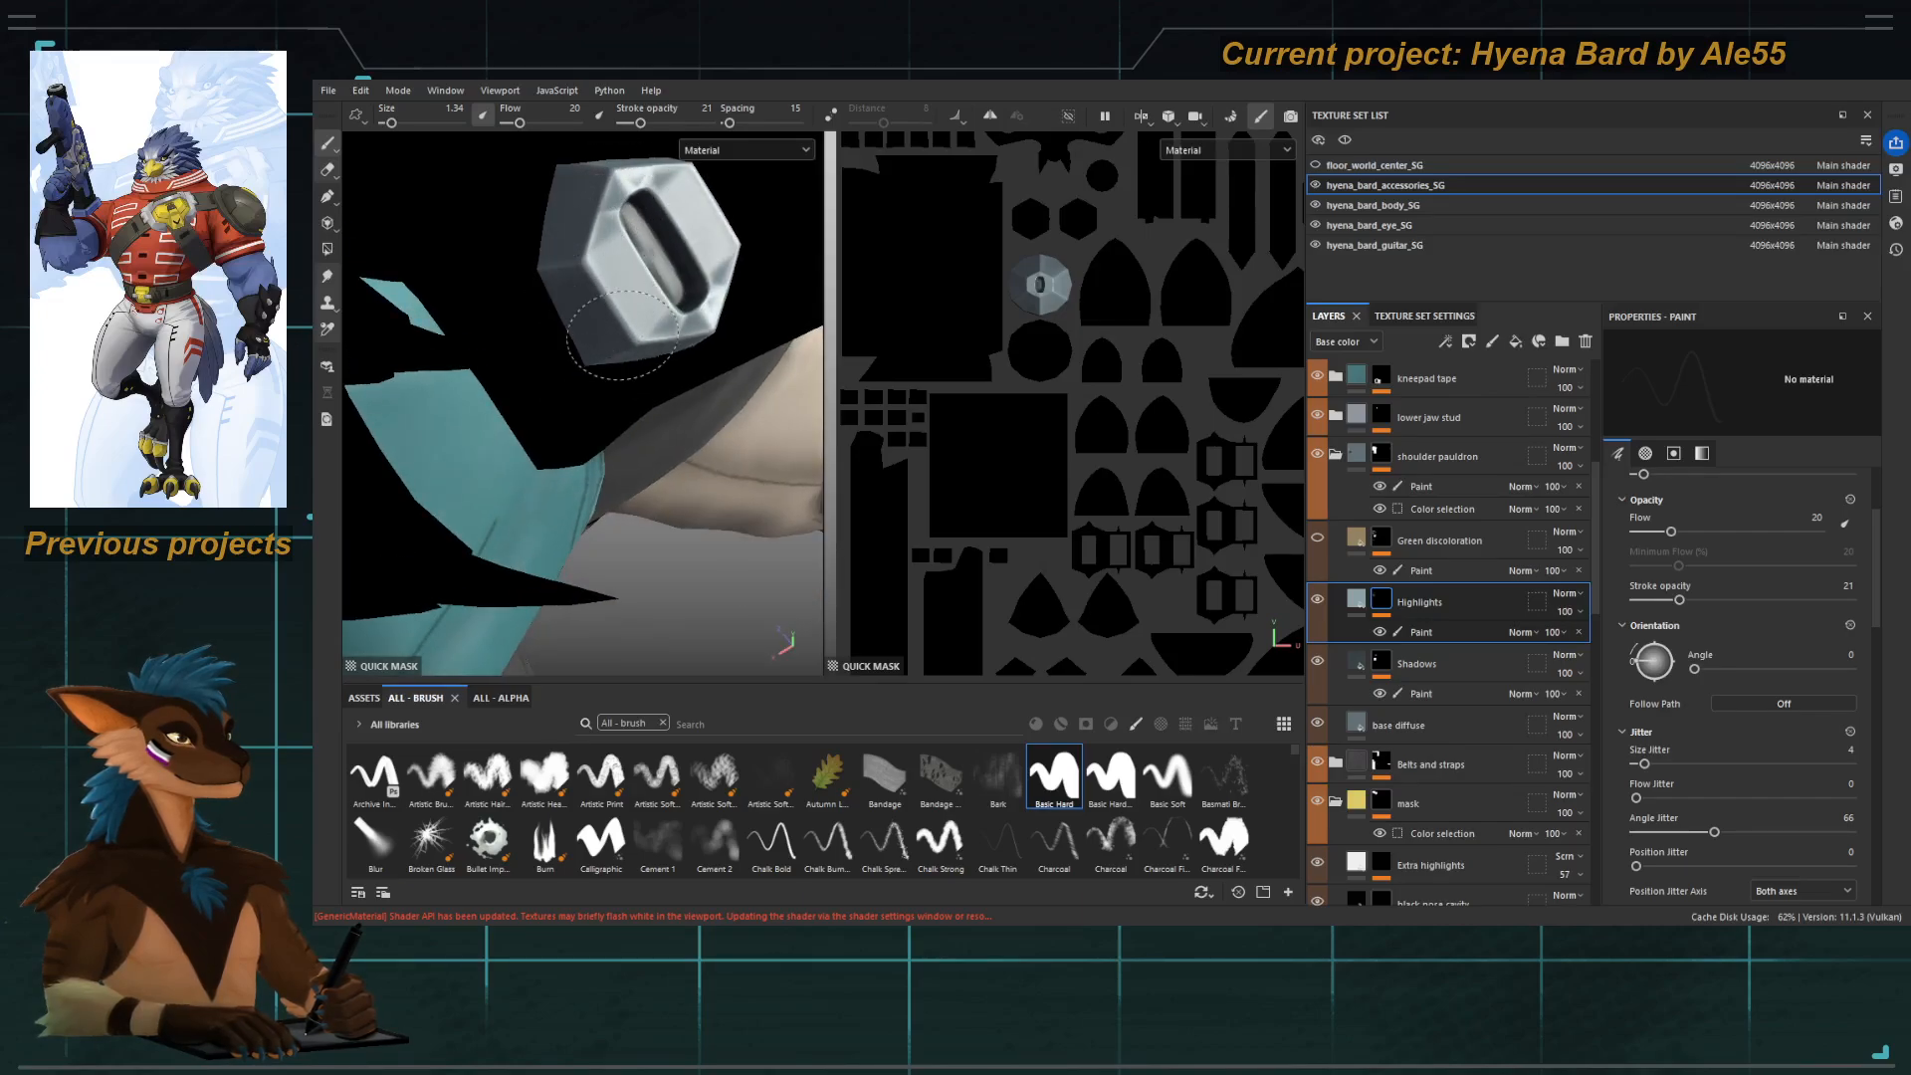
pyautogui.press('c')
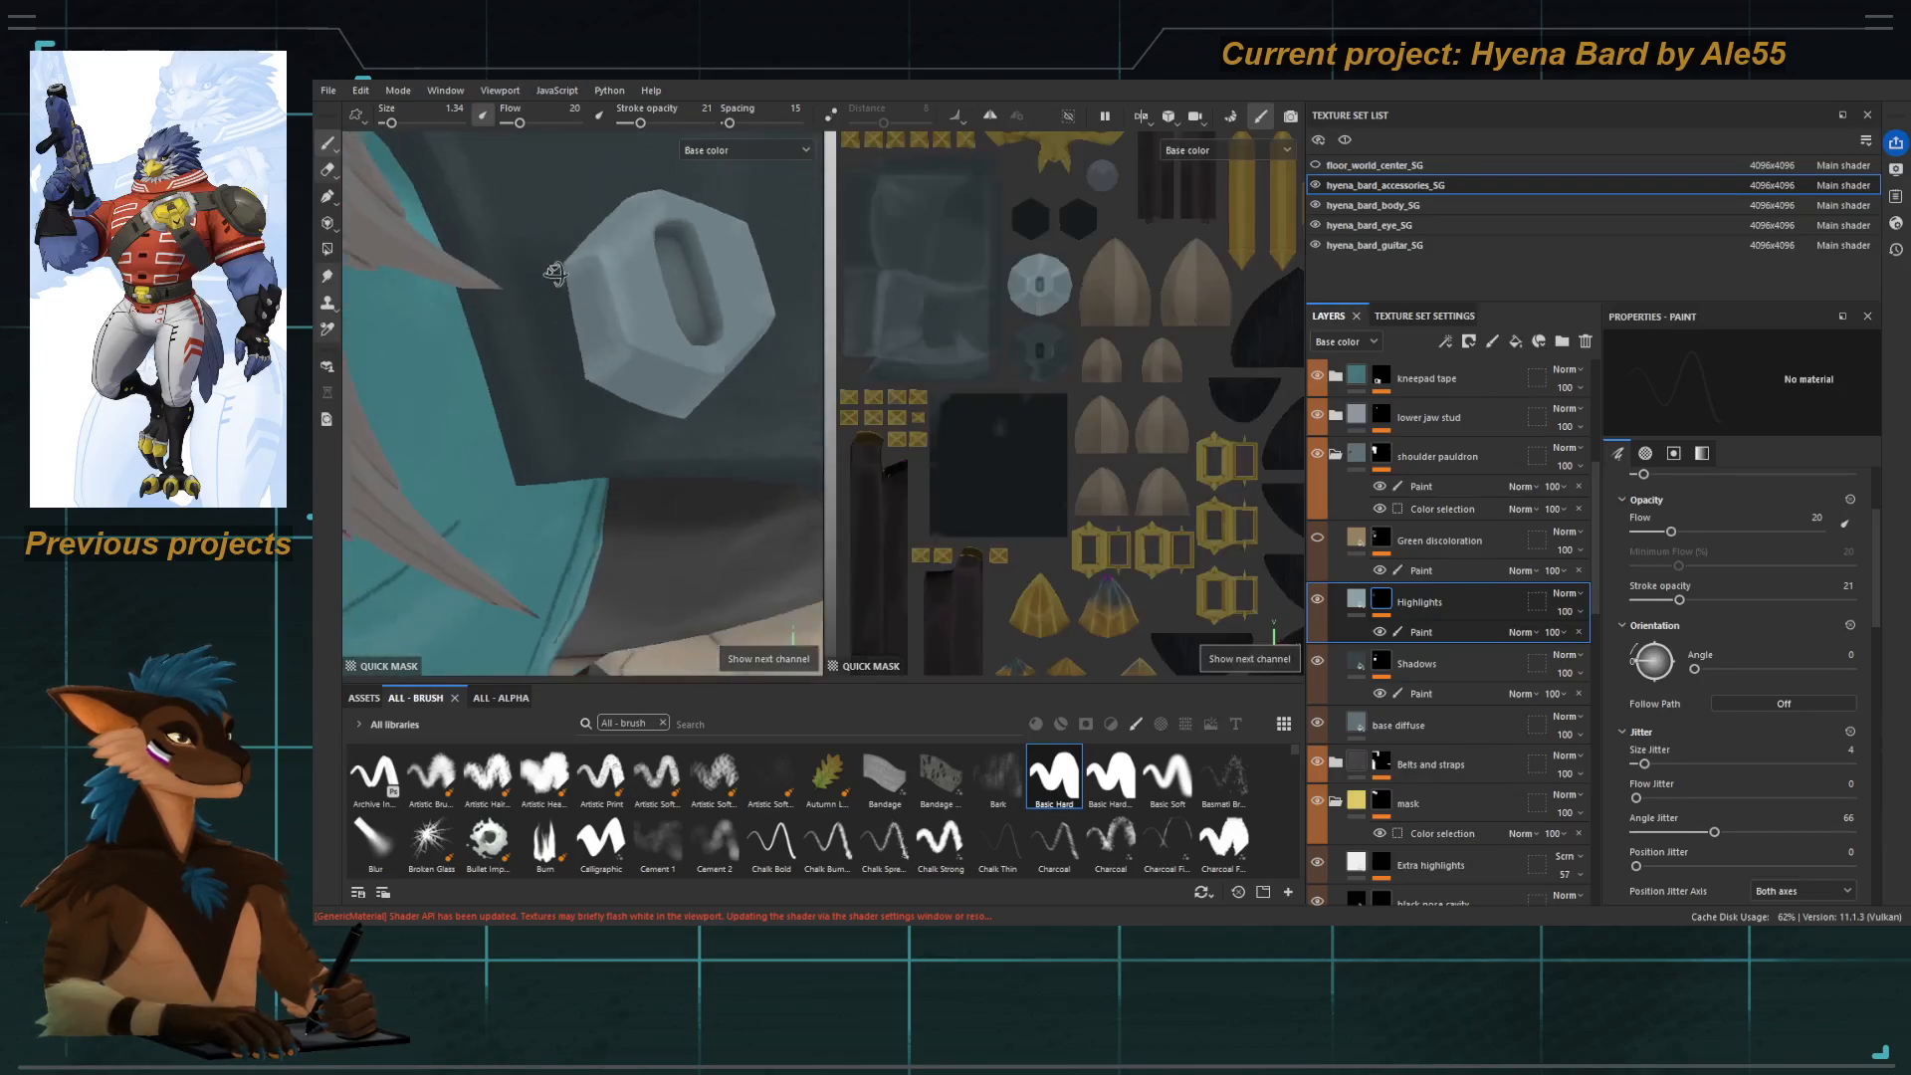
# Paint fine highlights along the hexagonal stud's top rim and side facets, starting at brush size 0.32.
pyautogui.keyDown('ctrl'); pyautogui.moveTo(604, 311); pyautogui.dragTo(548, 311, button='right'); pyautogui.keyUp('ctrl')
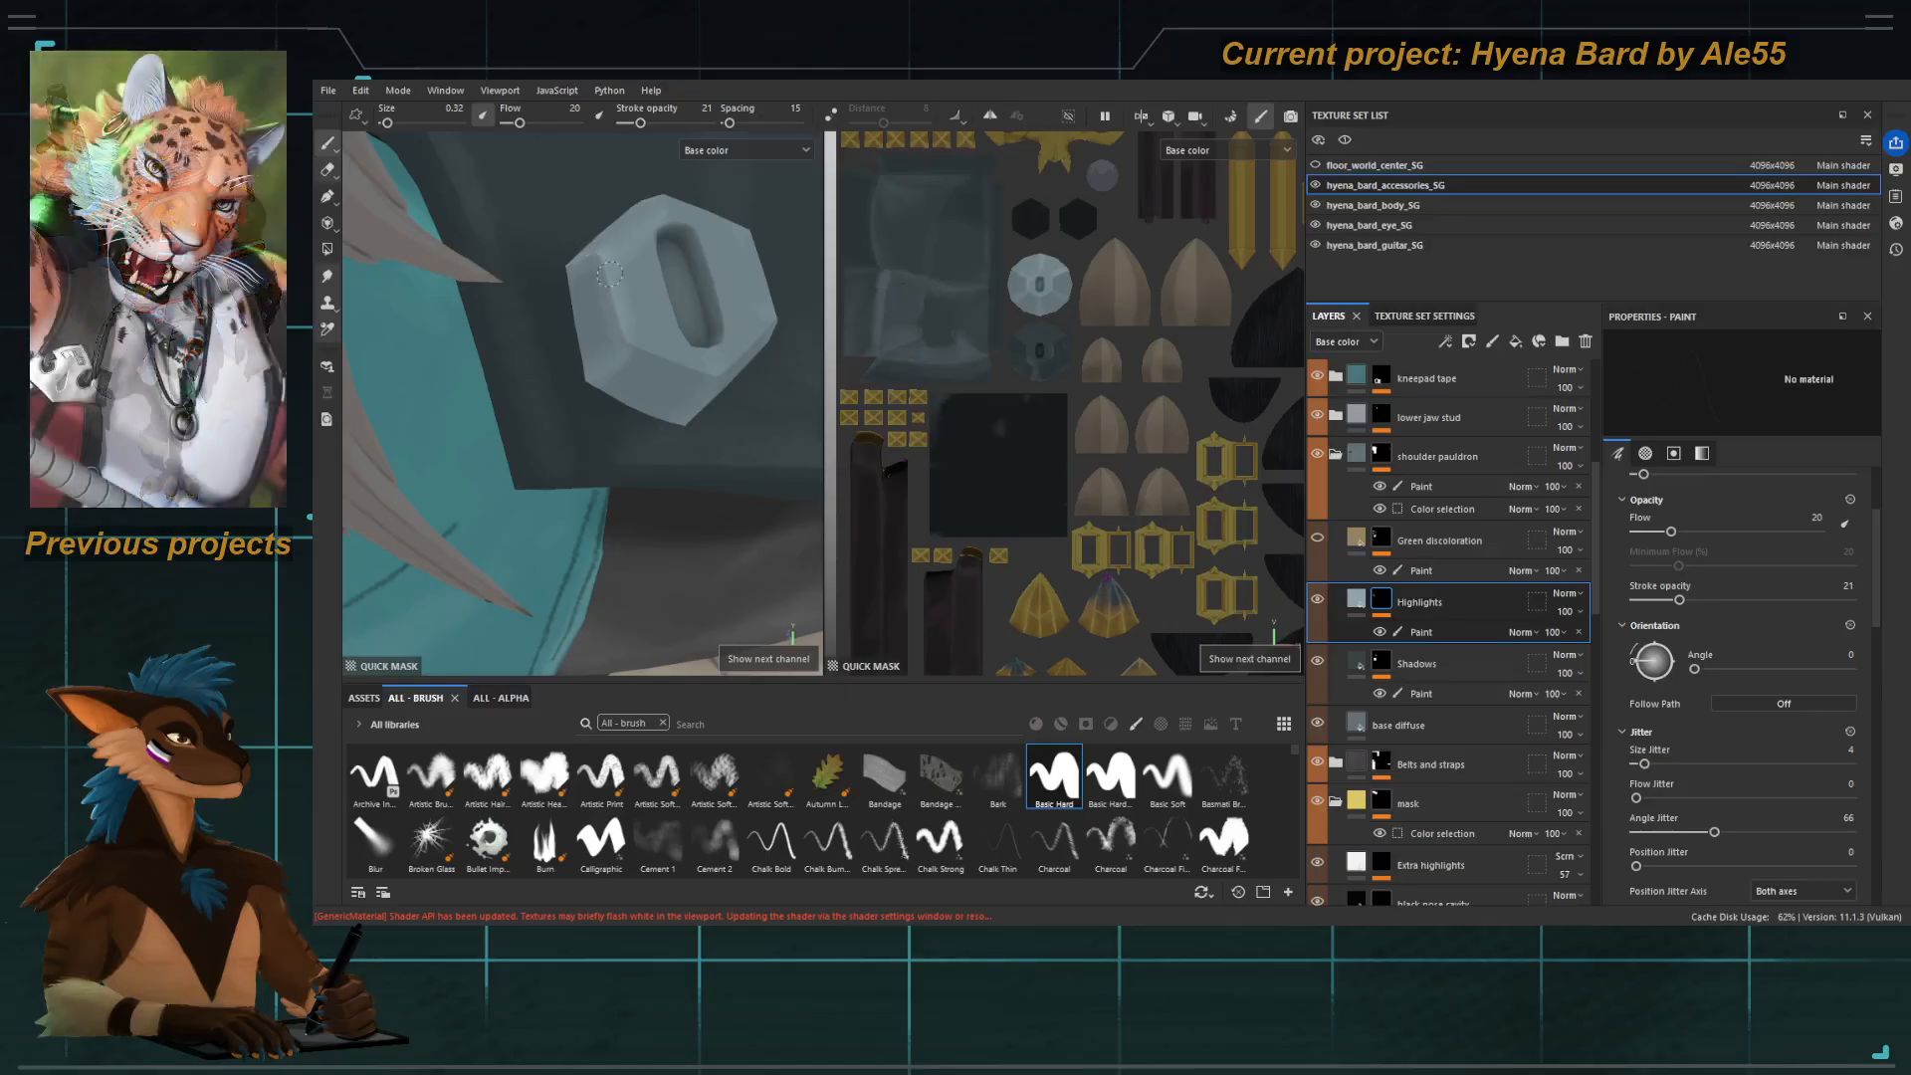
pyautogui.moveTo(657, 397)
pyautogui.keyDown('alt'); pyautogui.mouseDown()
pyautogui.moveTo(654, 364)
pyautogui.moveTo(676, 475)
pyautogui.mouseUp(); pyautogui.keyUp('alt')
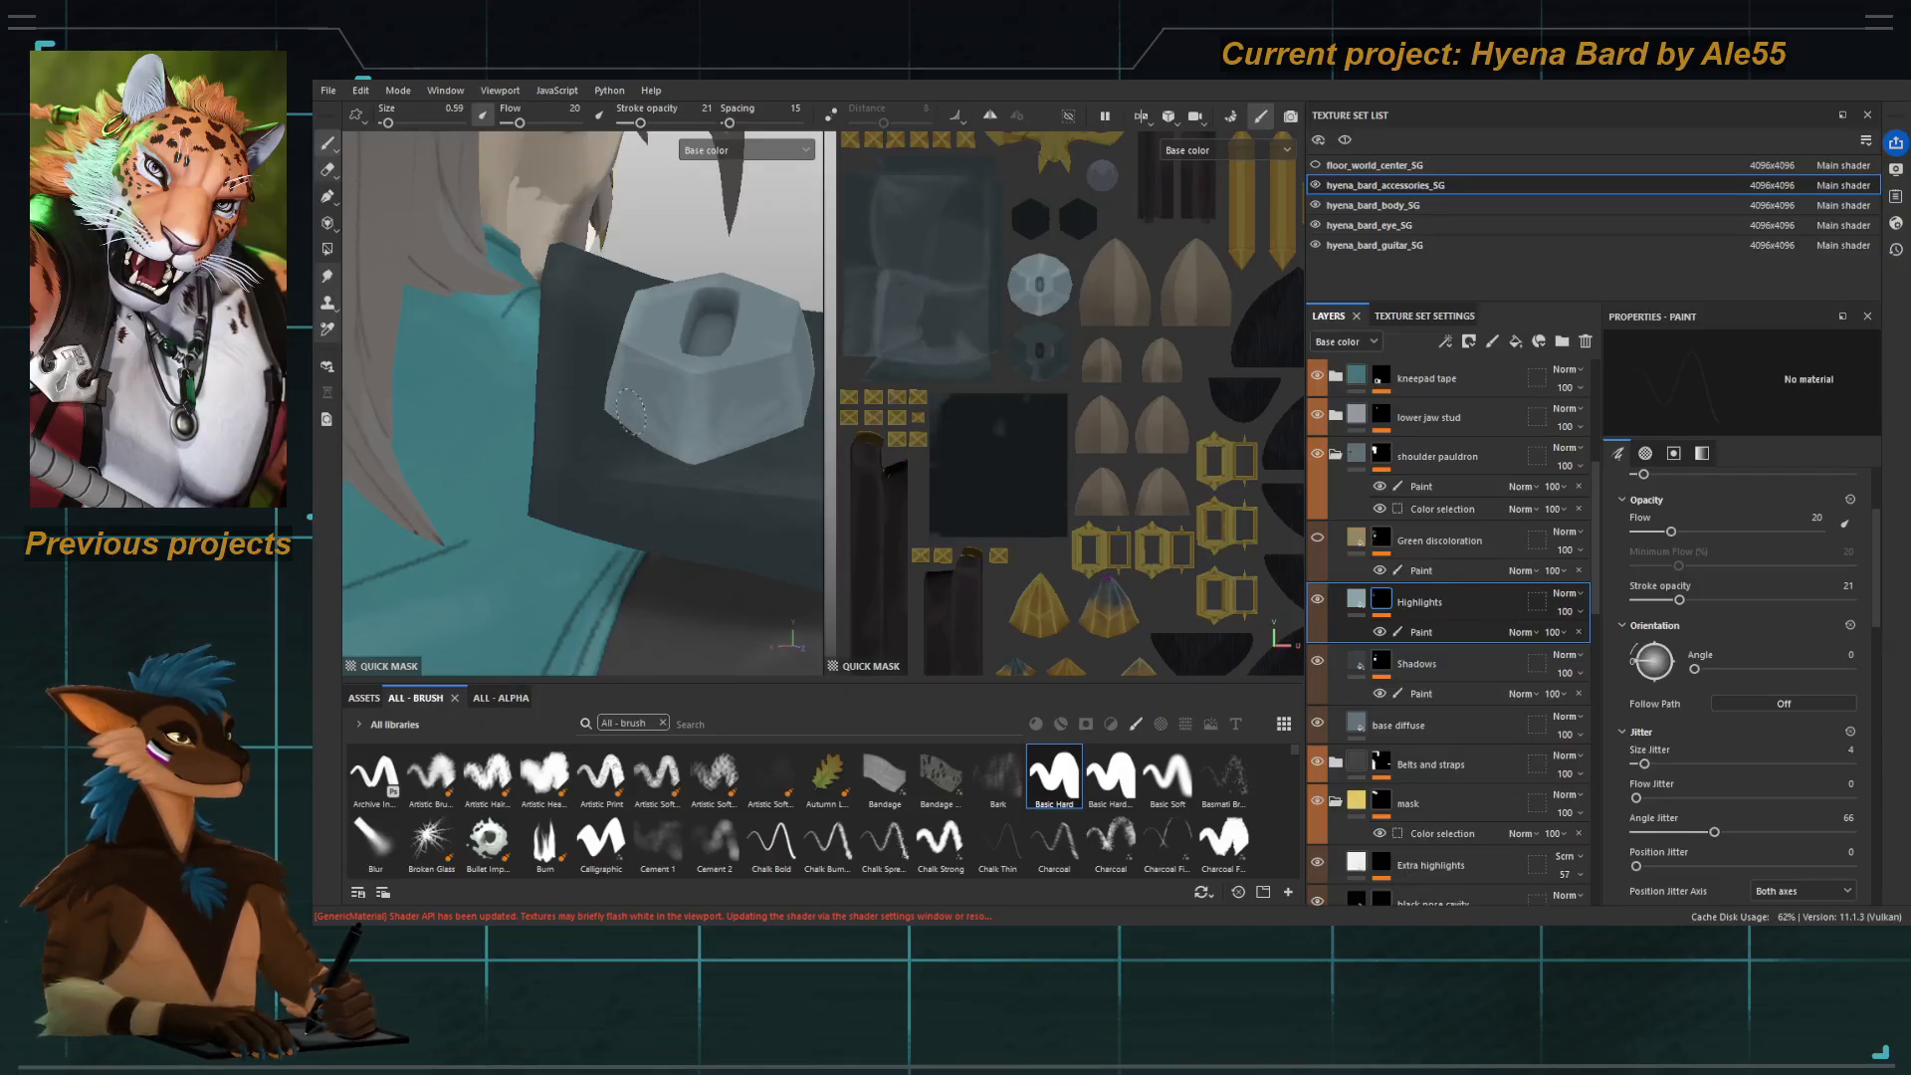
pyautogui.keyDown('alt'); pyautogui.moveTo(629, 408); pyautogui.dragTo(531, 499); pyautogui.keyUp('alt')
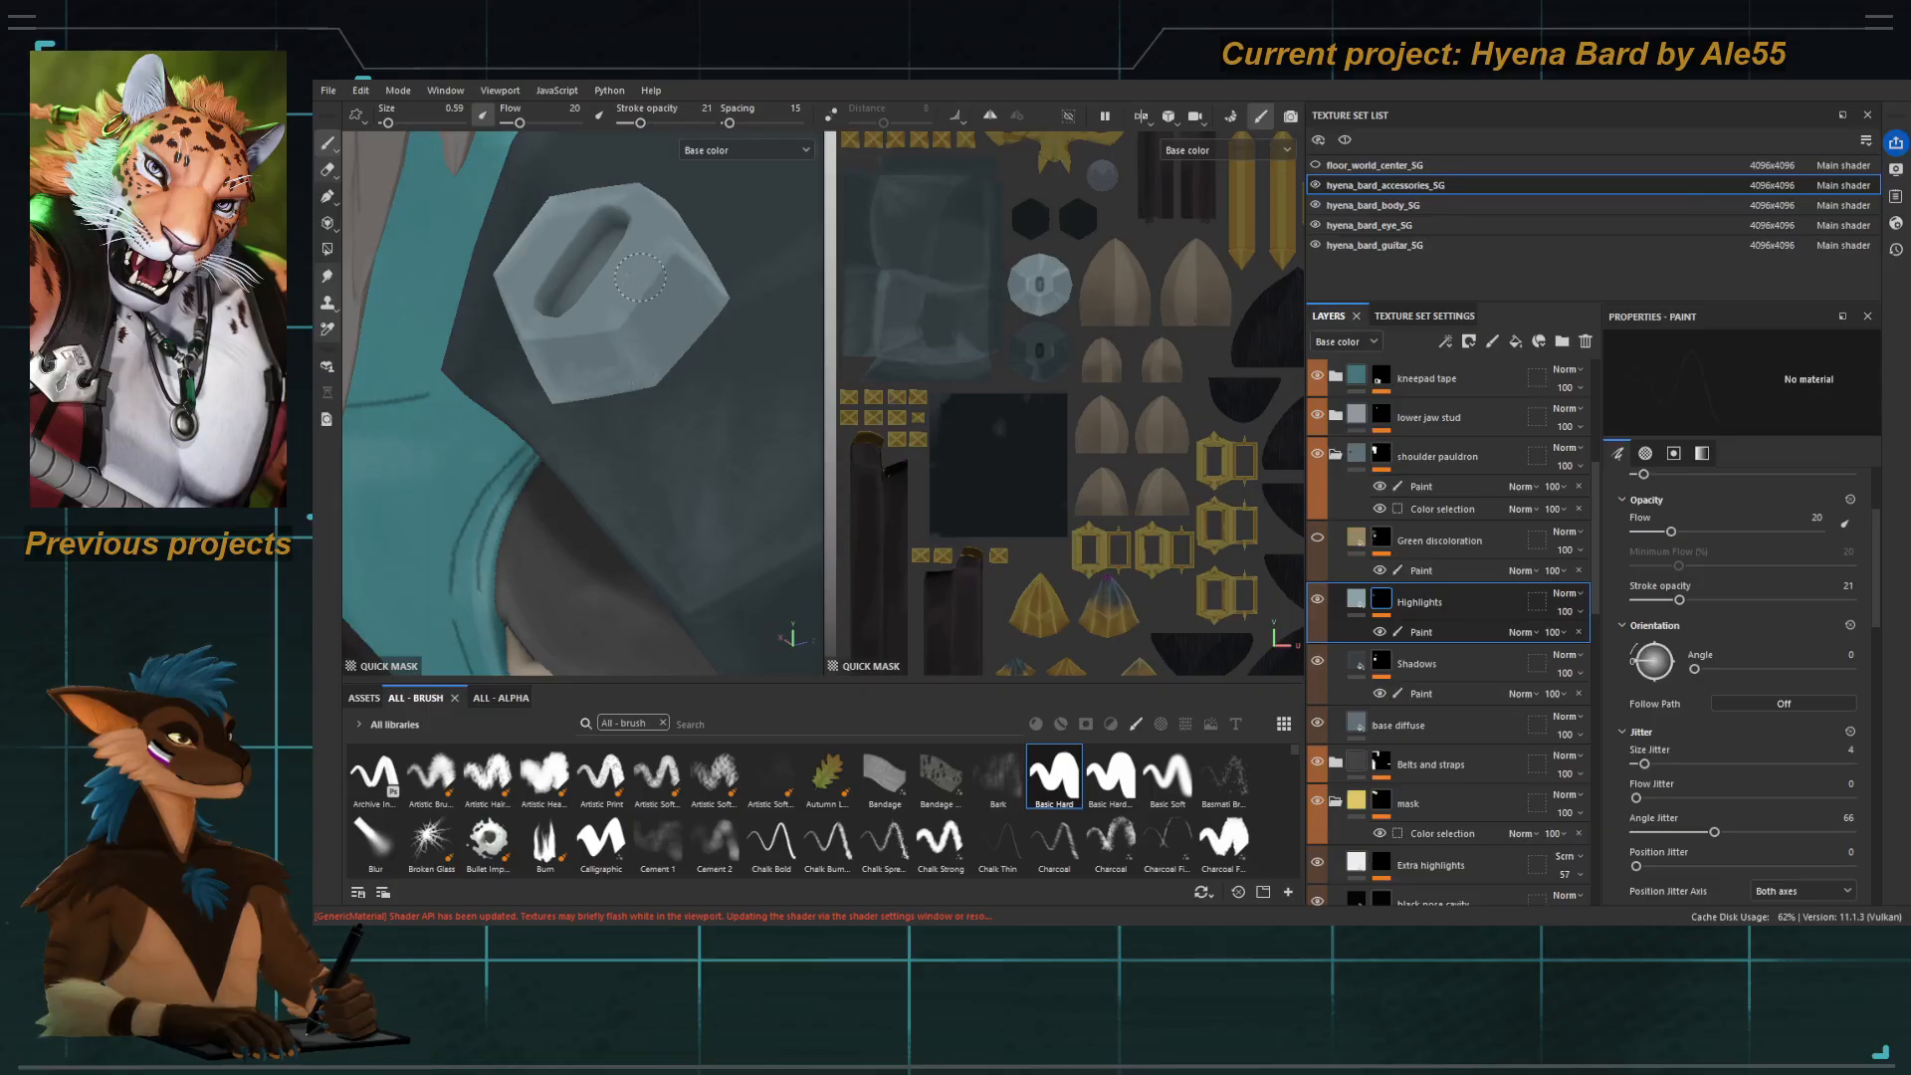
pyautogui.keyDown('ctrl'); pyautogui.moveTo(640, 277); pyautogui.dragTo(649, 275, button='right'); pyautogui.keyUp('ctrl')
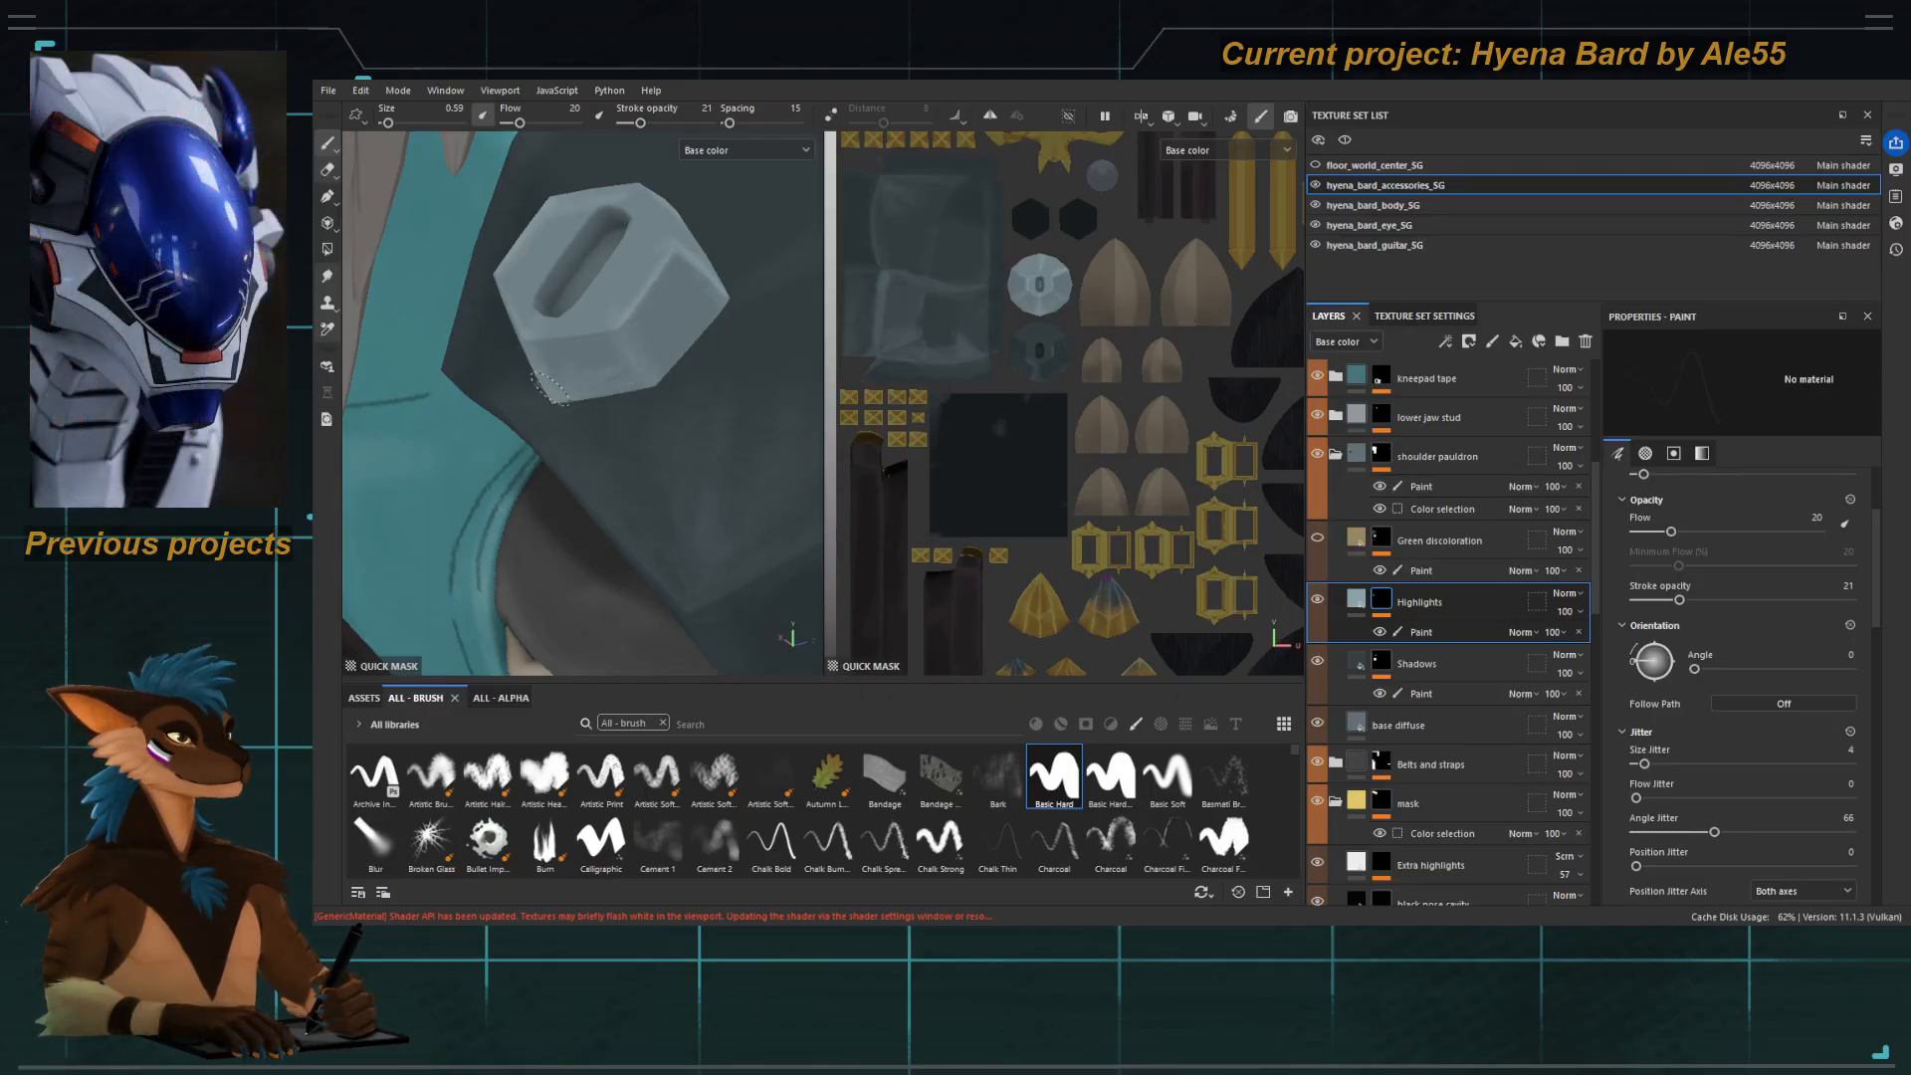
# Paint highlights on the hexagonal stud's outer facets and facet edges, refining the edges with a smaller brush.
pyautogui.keyDown('alt'); pyautogui.moveTo(551, 389); pyautogui.dragTo(681, 296); pyautogui.keyUp('alt')
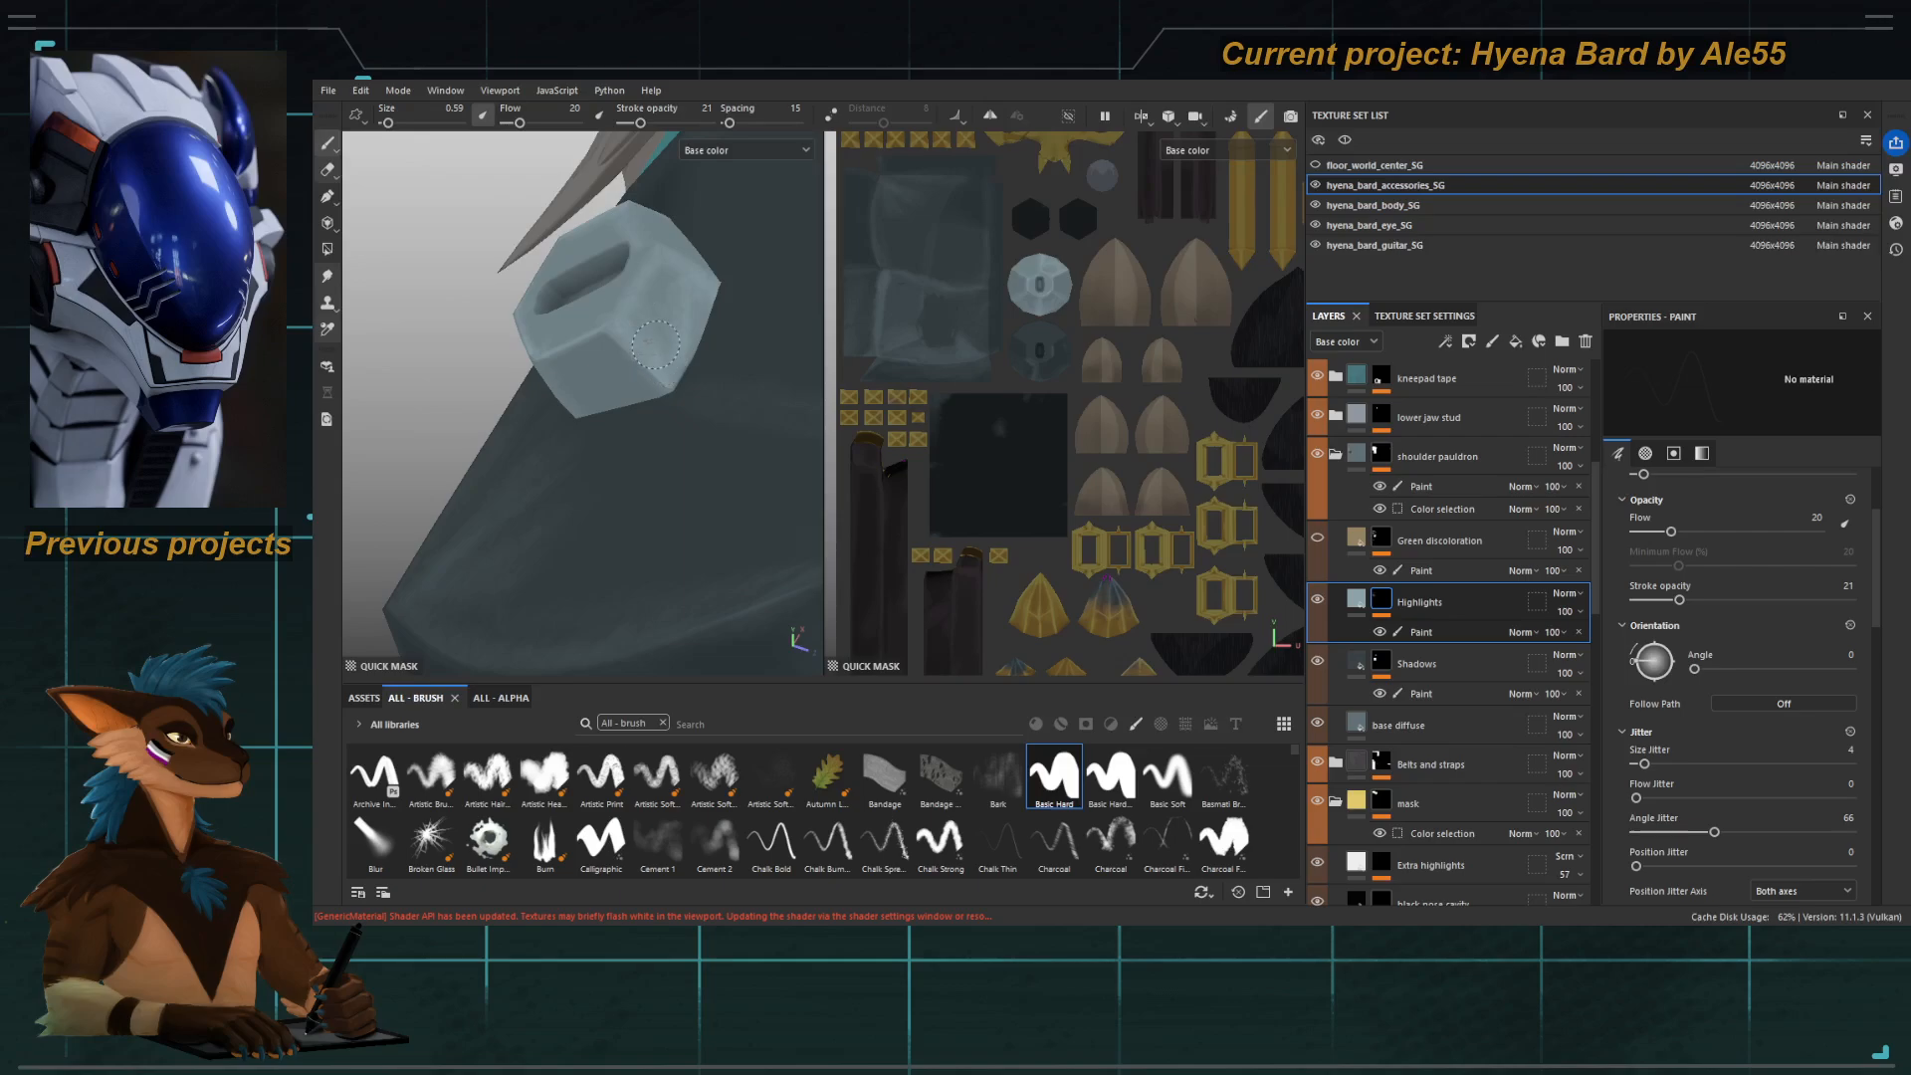
pyautogui.press('[')
pyautogui.press('[')
pyautogui.press('[')
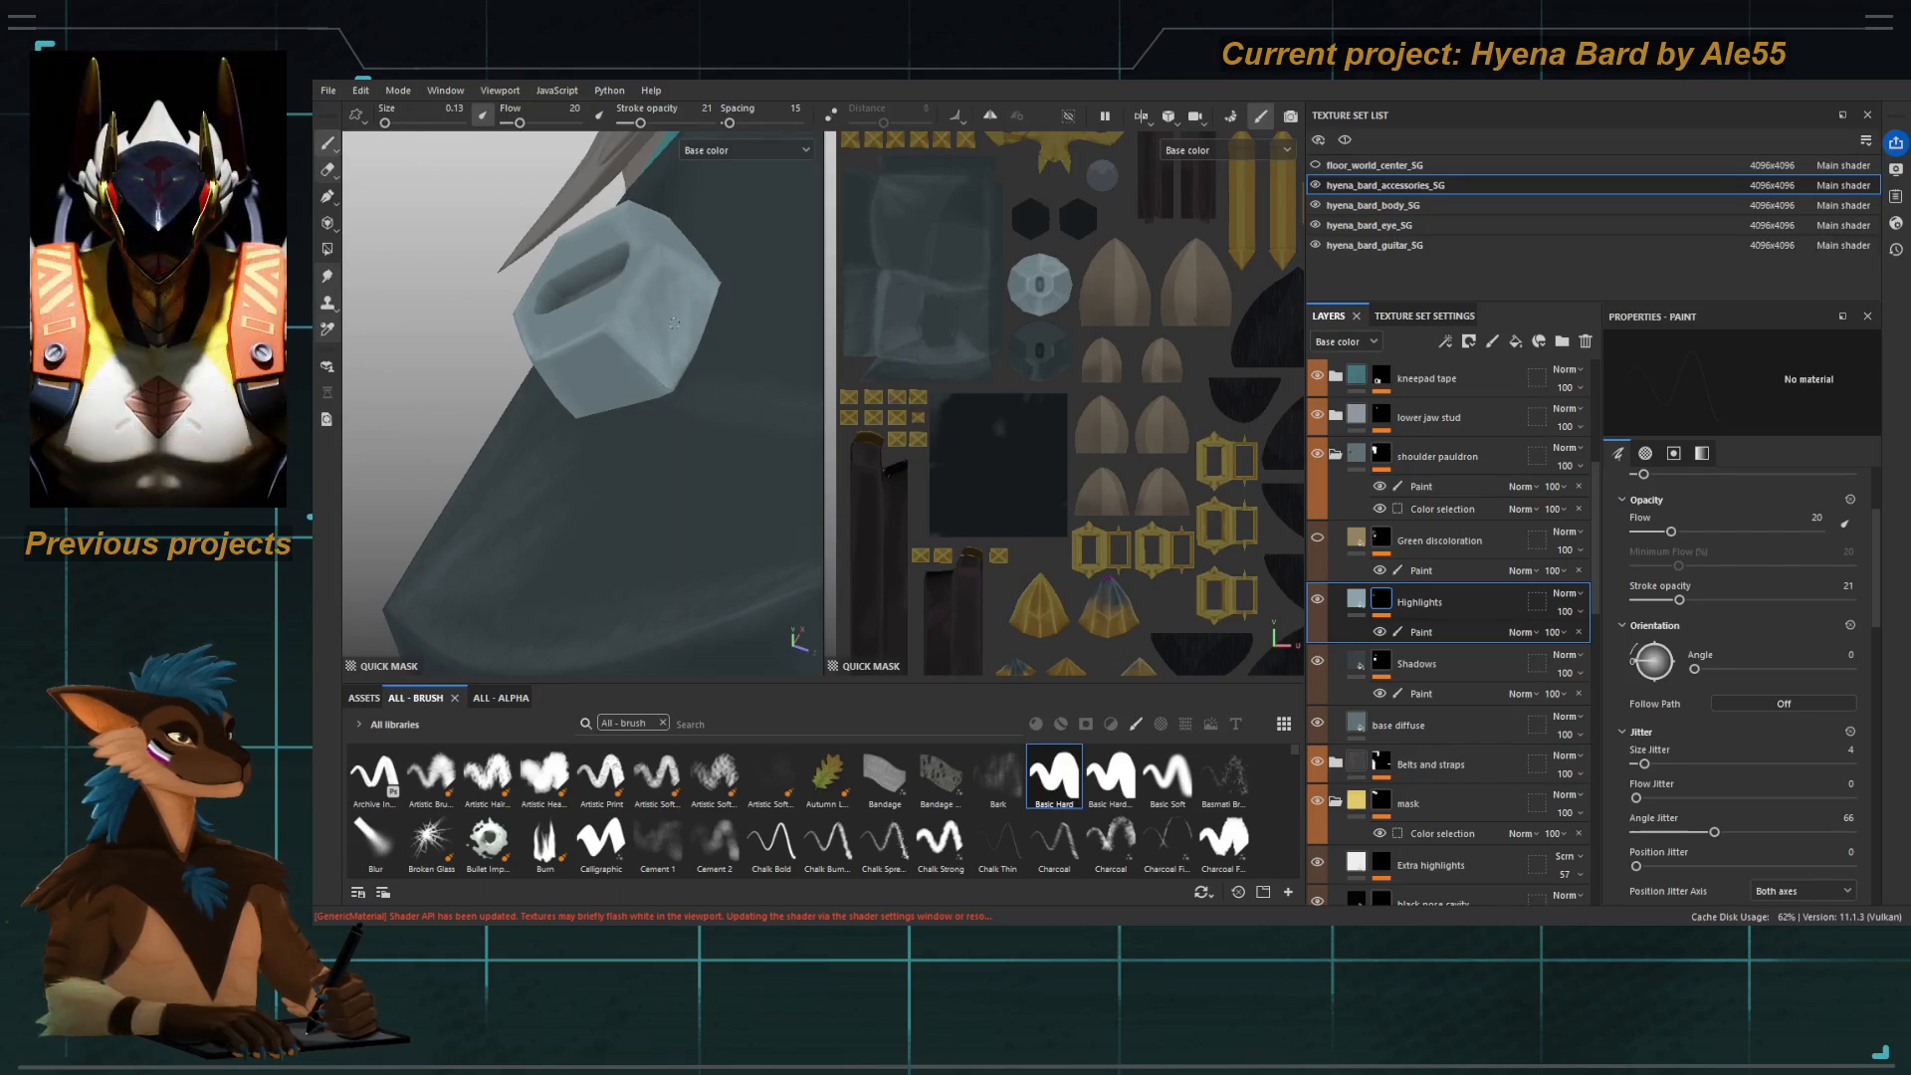
pyautogui.keyDown('alt'); pyautogui.moveTo(692, 405); pyautogui.dragTo(528, 388, button='right'); pyautogui.keyUp('alt')
pyautogui.keyDown('alt'); pyautogui.moveTo(529, 388); pyautogui.dragTo(424, 353); pyautogui.keyUp('alt')
pyautogui.keyDown('alt'); pyautogui.moveTo(757, 318); pyautogui.dragTo(590, 398); pyautogui.keyUp('alt')
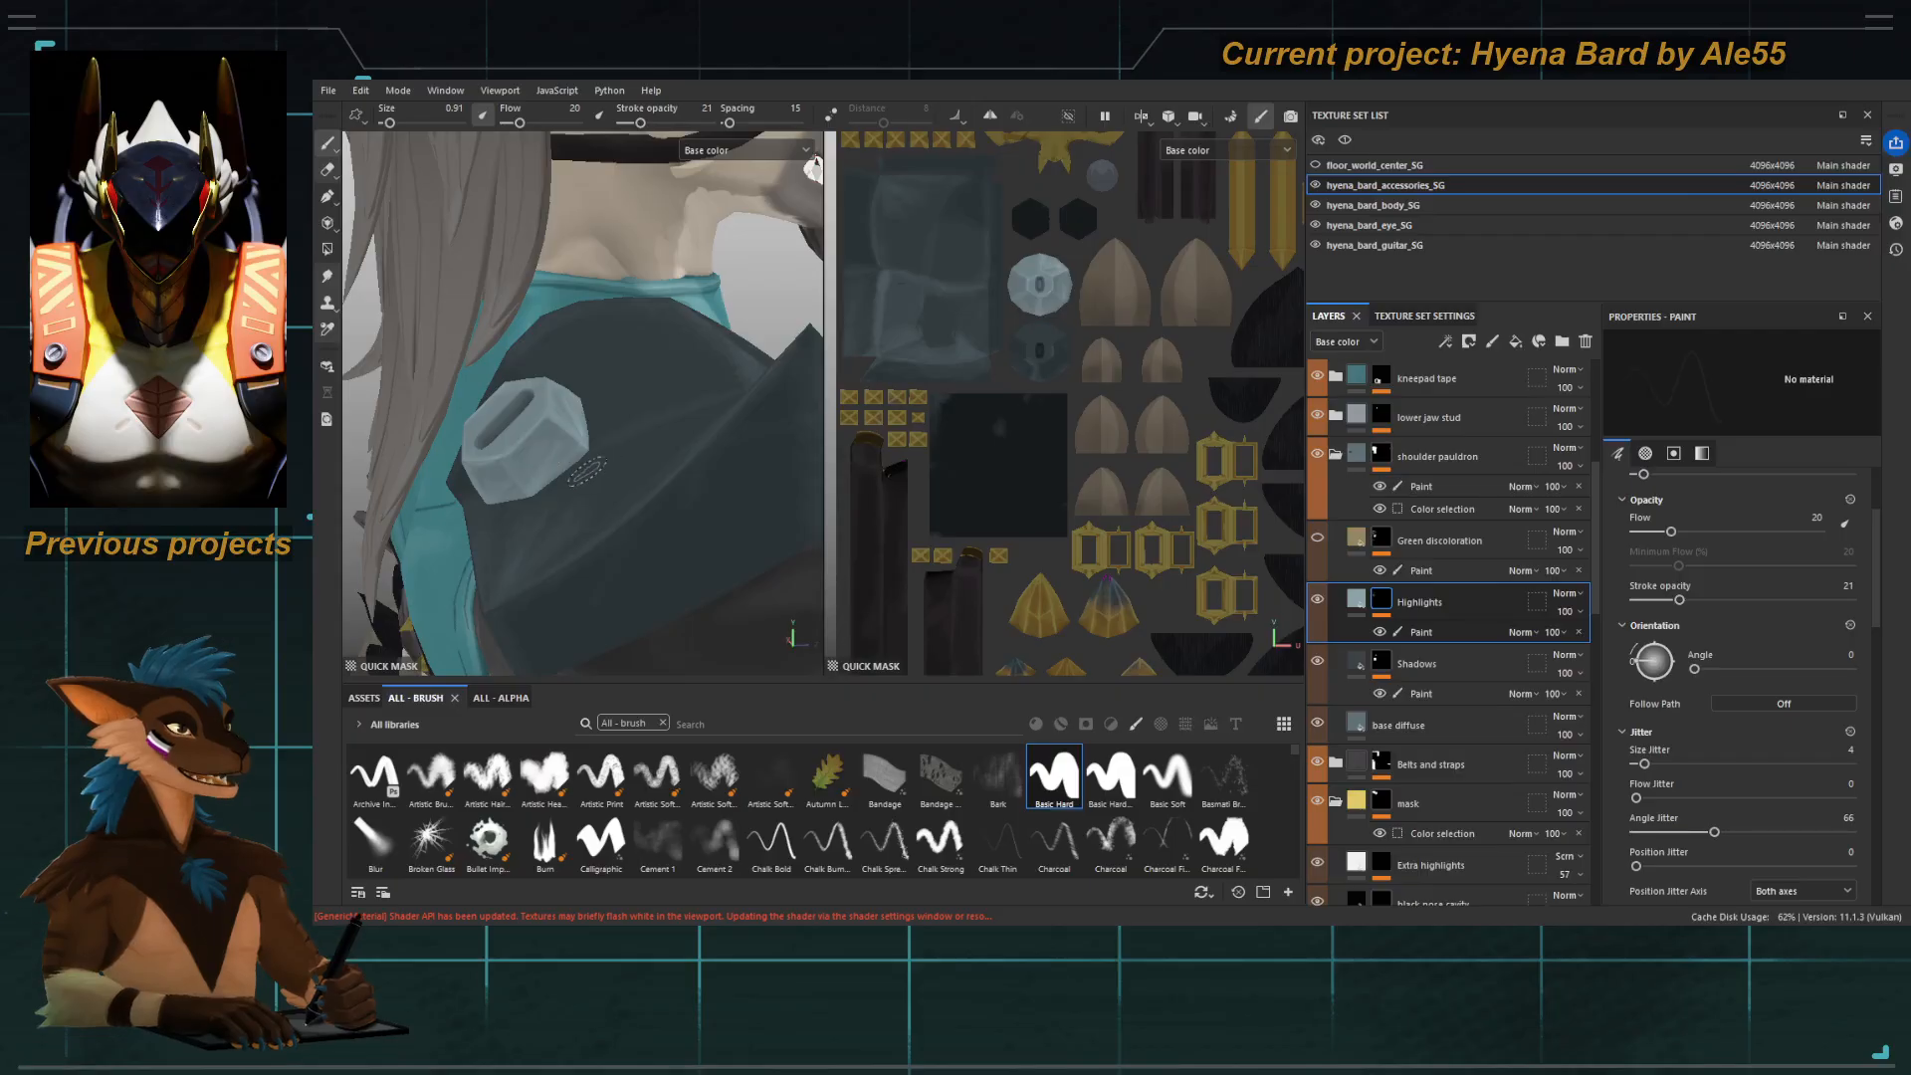
# Paint highlights on the stud's remaining facets and around its slot with brush sizes 0.31 to 1.03, and check them in Material view.
pyautogui.keyDown('alt'); pyautogui.moveTo(539, 455); pyautogui.dragTo(612, 495); pyautogui.keyUp('alt')
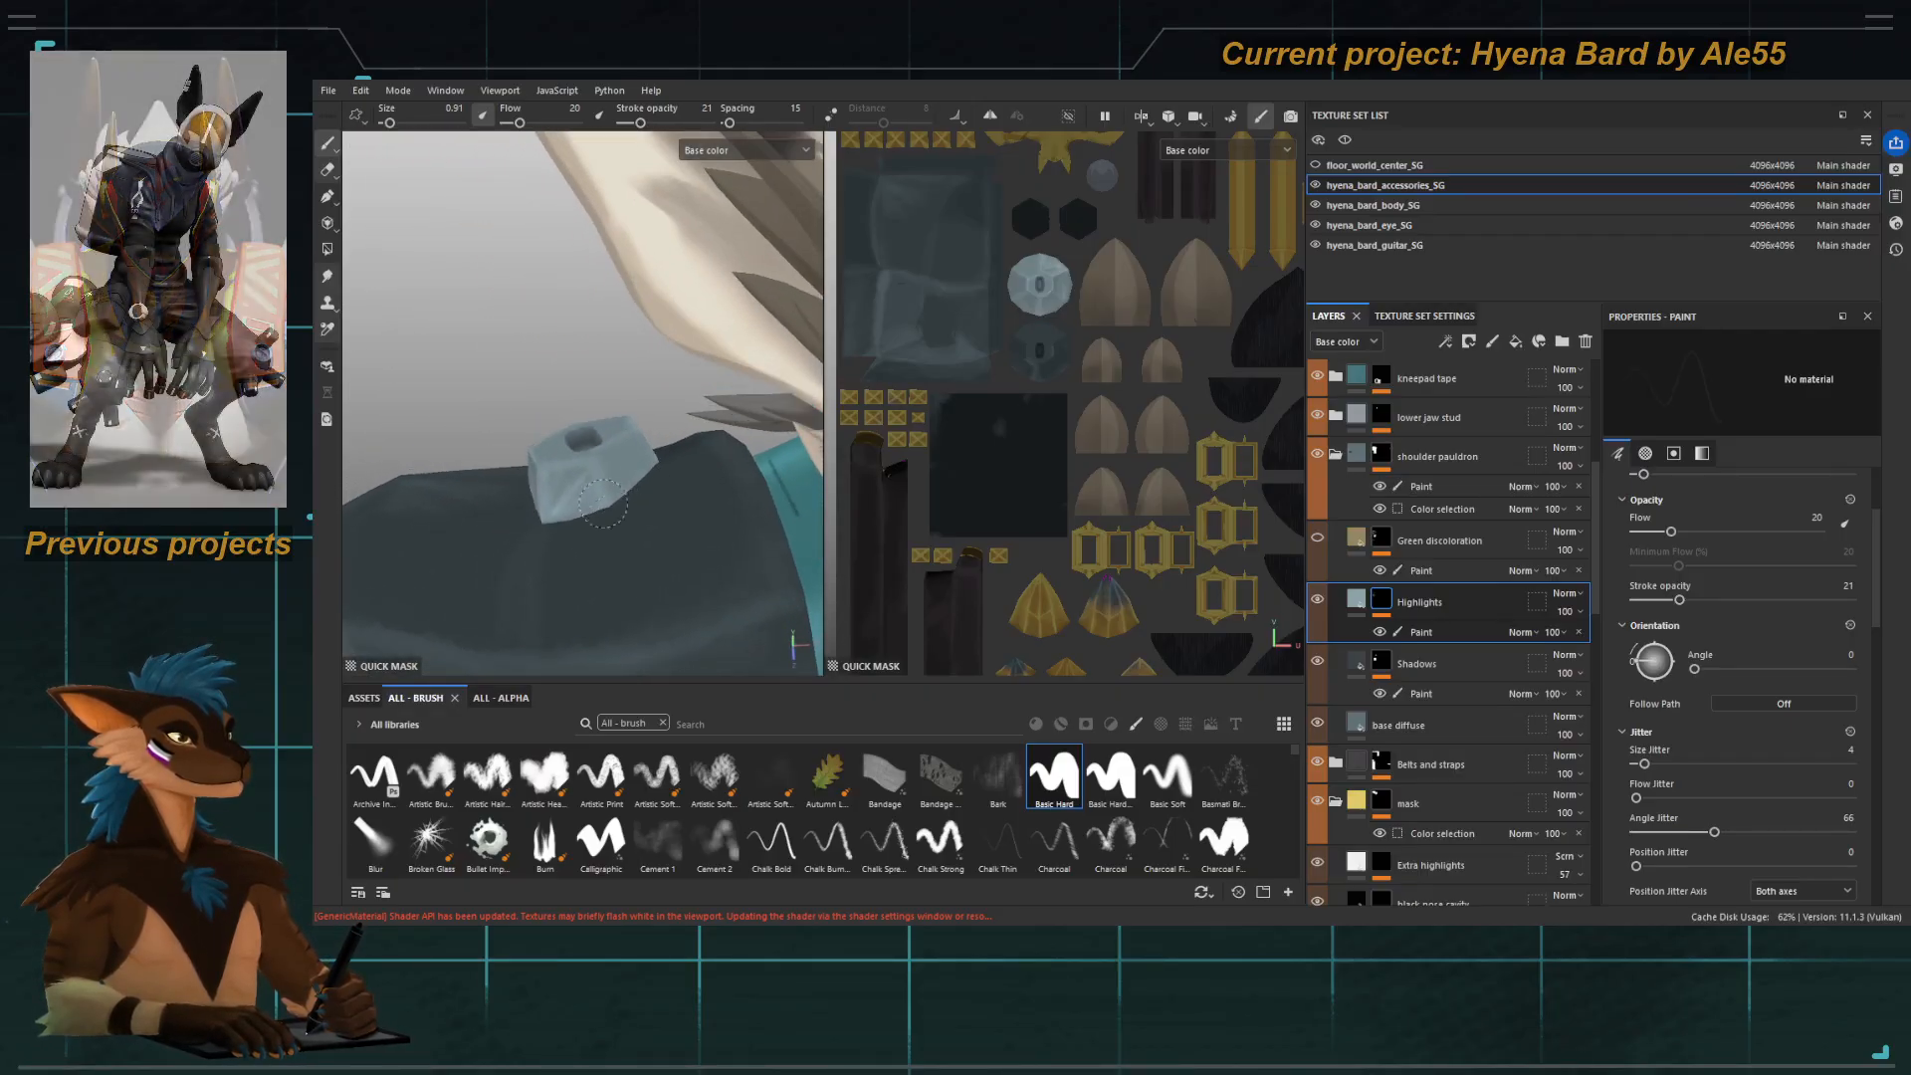
pyautogui.scroll(3, 607, 452)
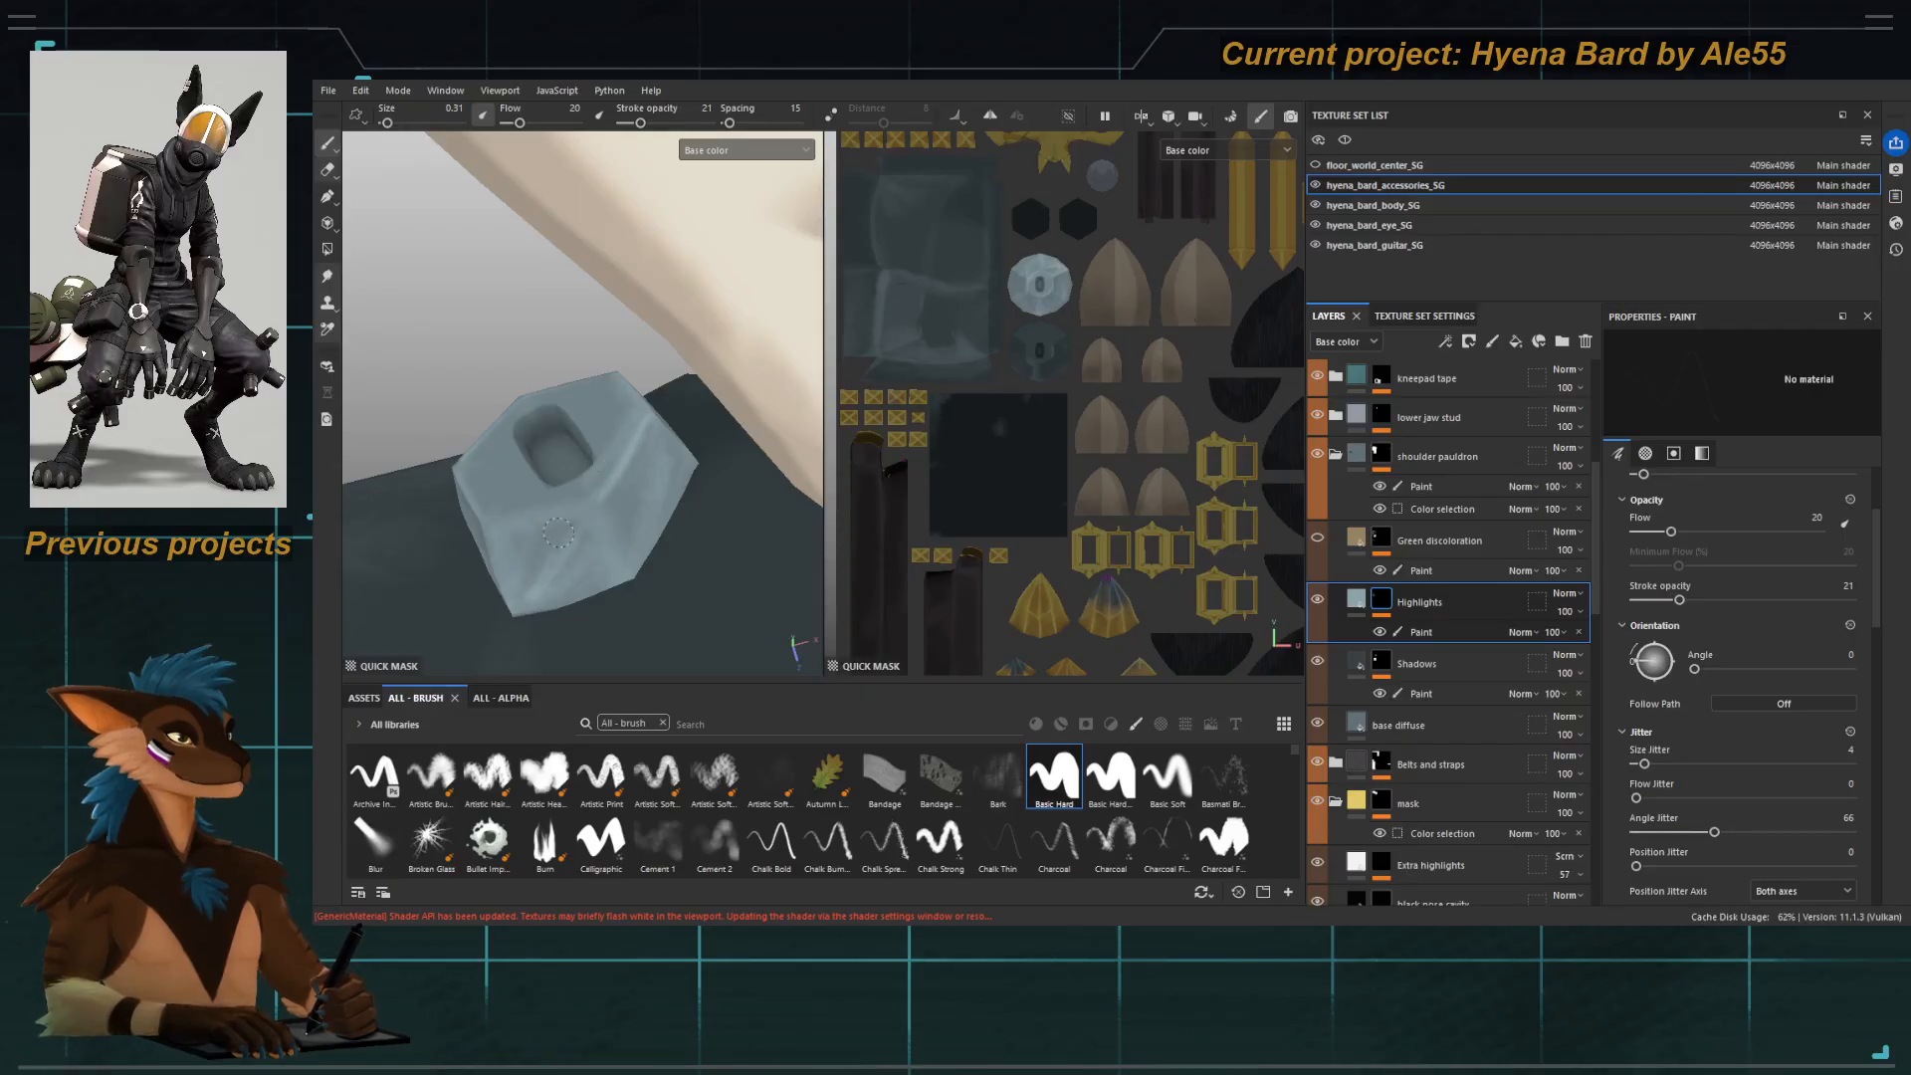
pyautogui.keyDown('alt'); pyautogui.moveTo(625, 460); pyautogui.dragTo(645, 399); pyautogui.keyUp('alt')
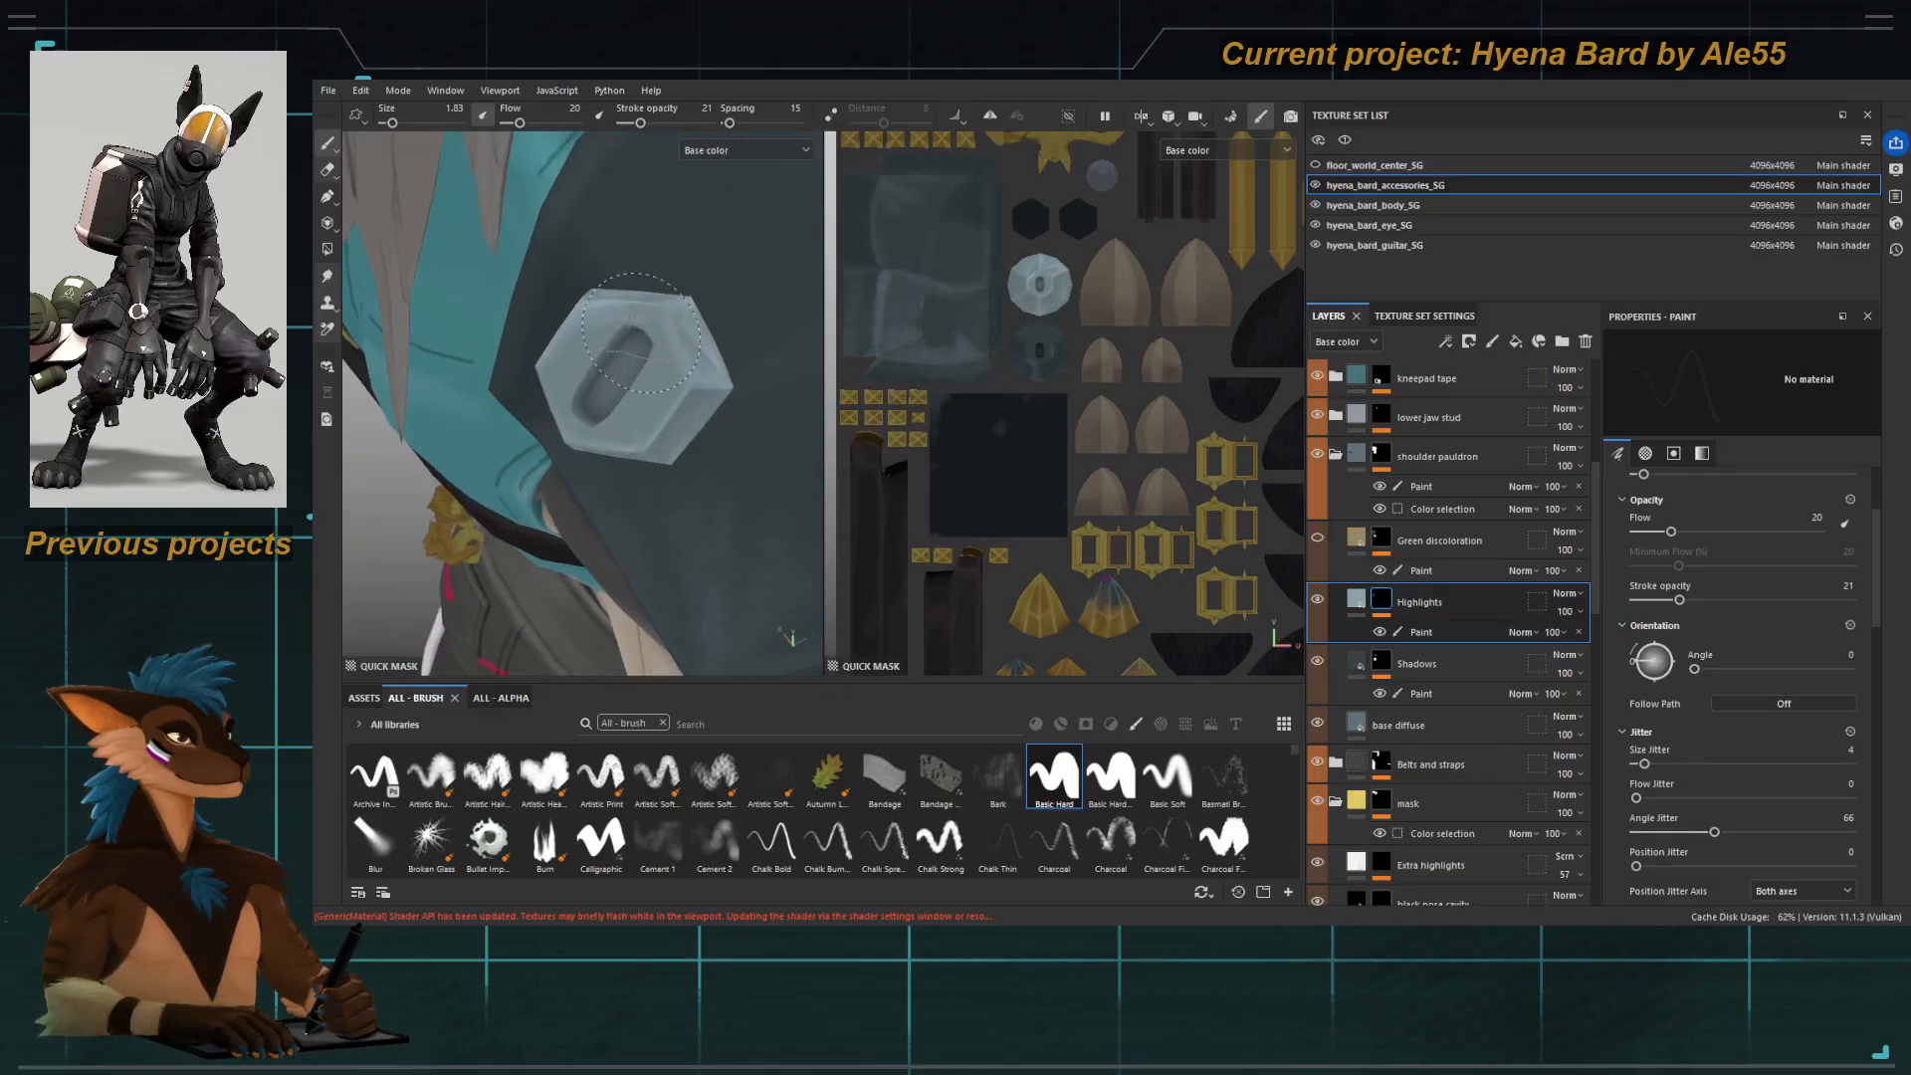
pyautogui.keyDown('alt'); pyautogui.moveTo(570, 375); pyautogui.dragTo(584, 355); pyautogui.keyUp('alt')
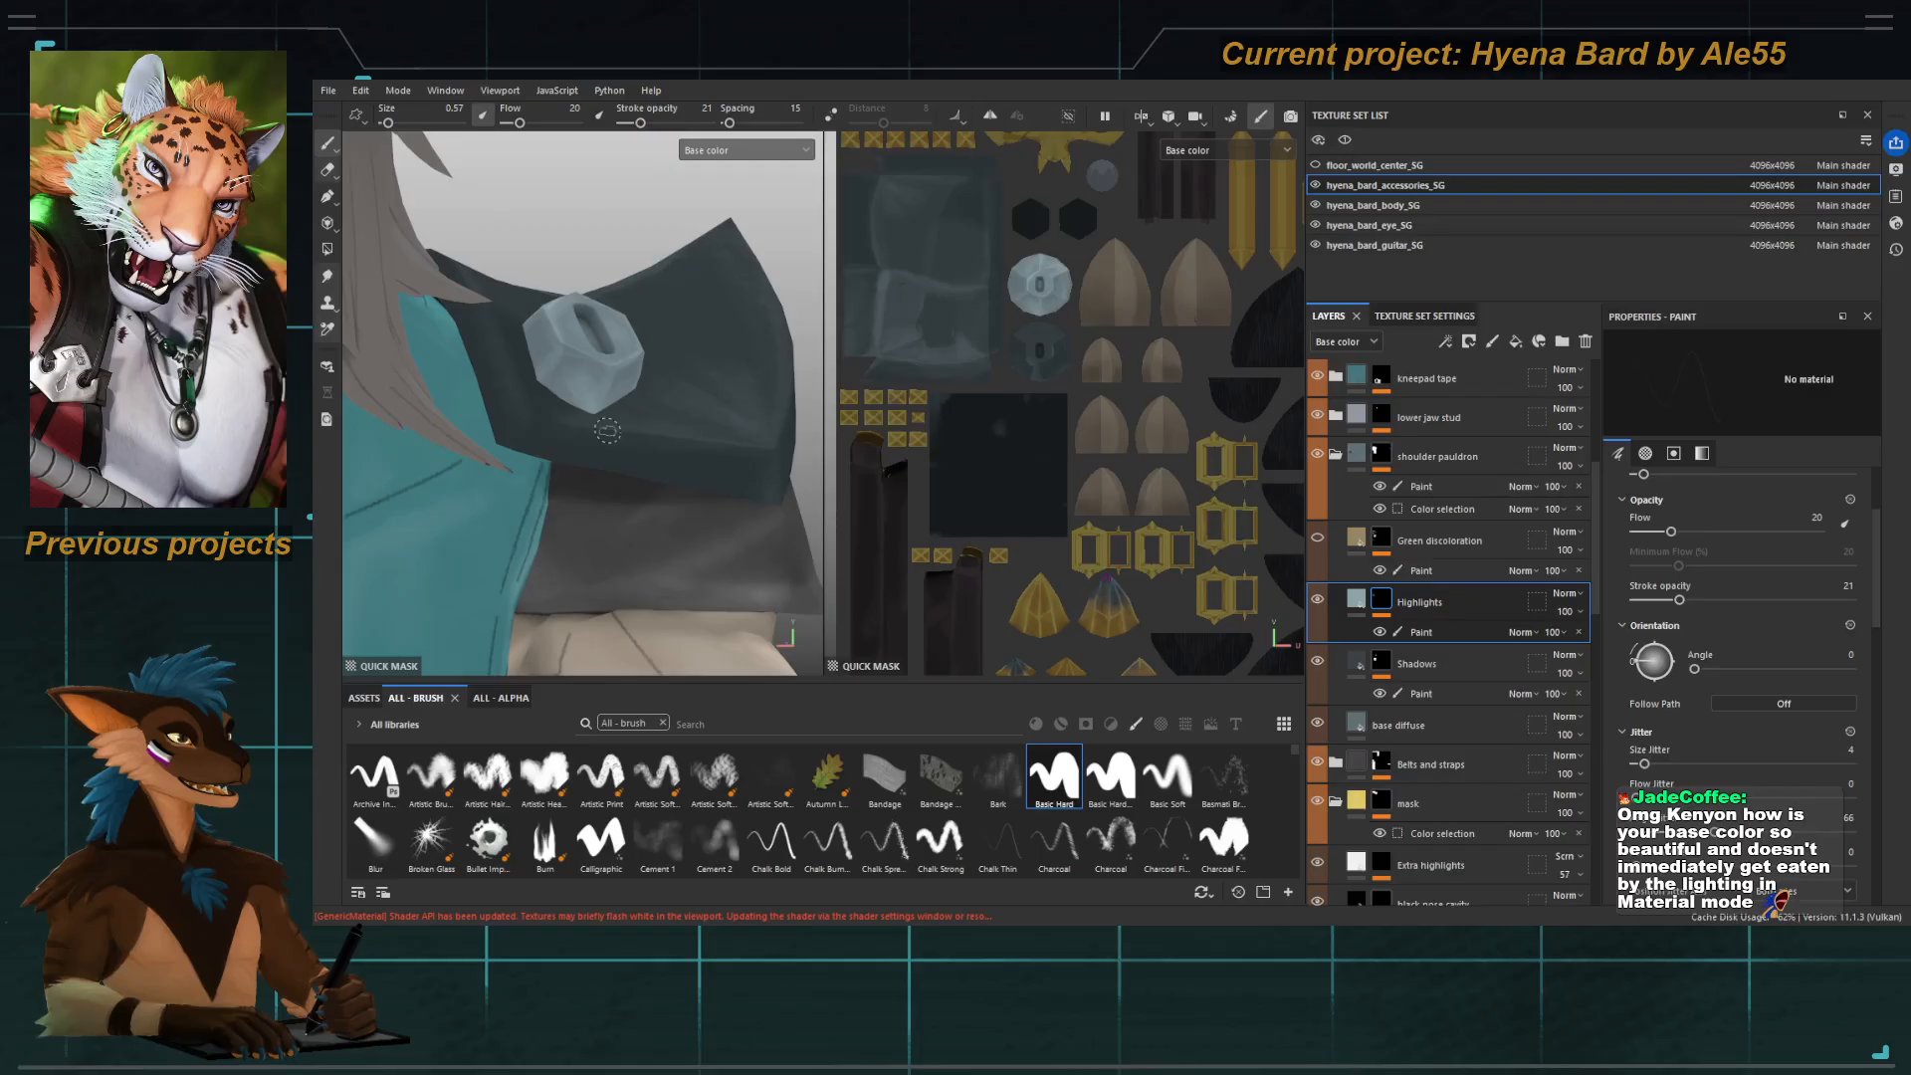
pyautogui.press('m')
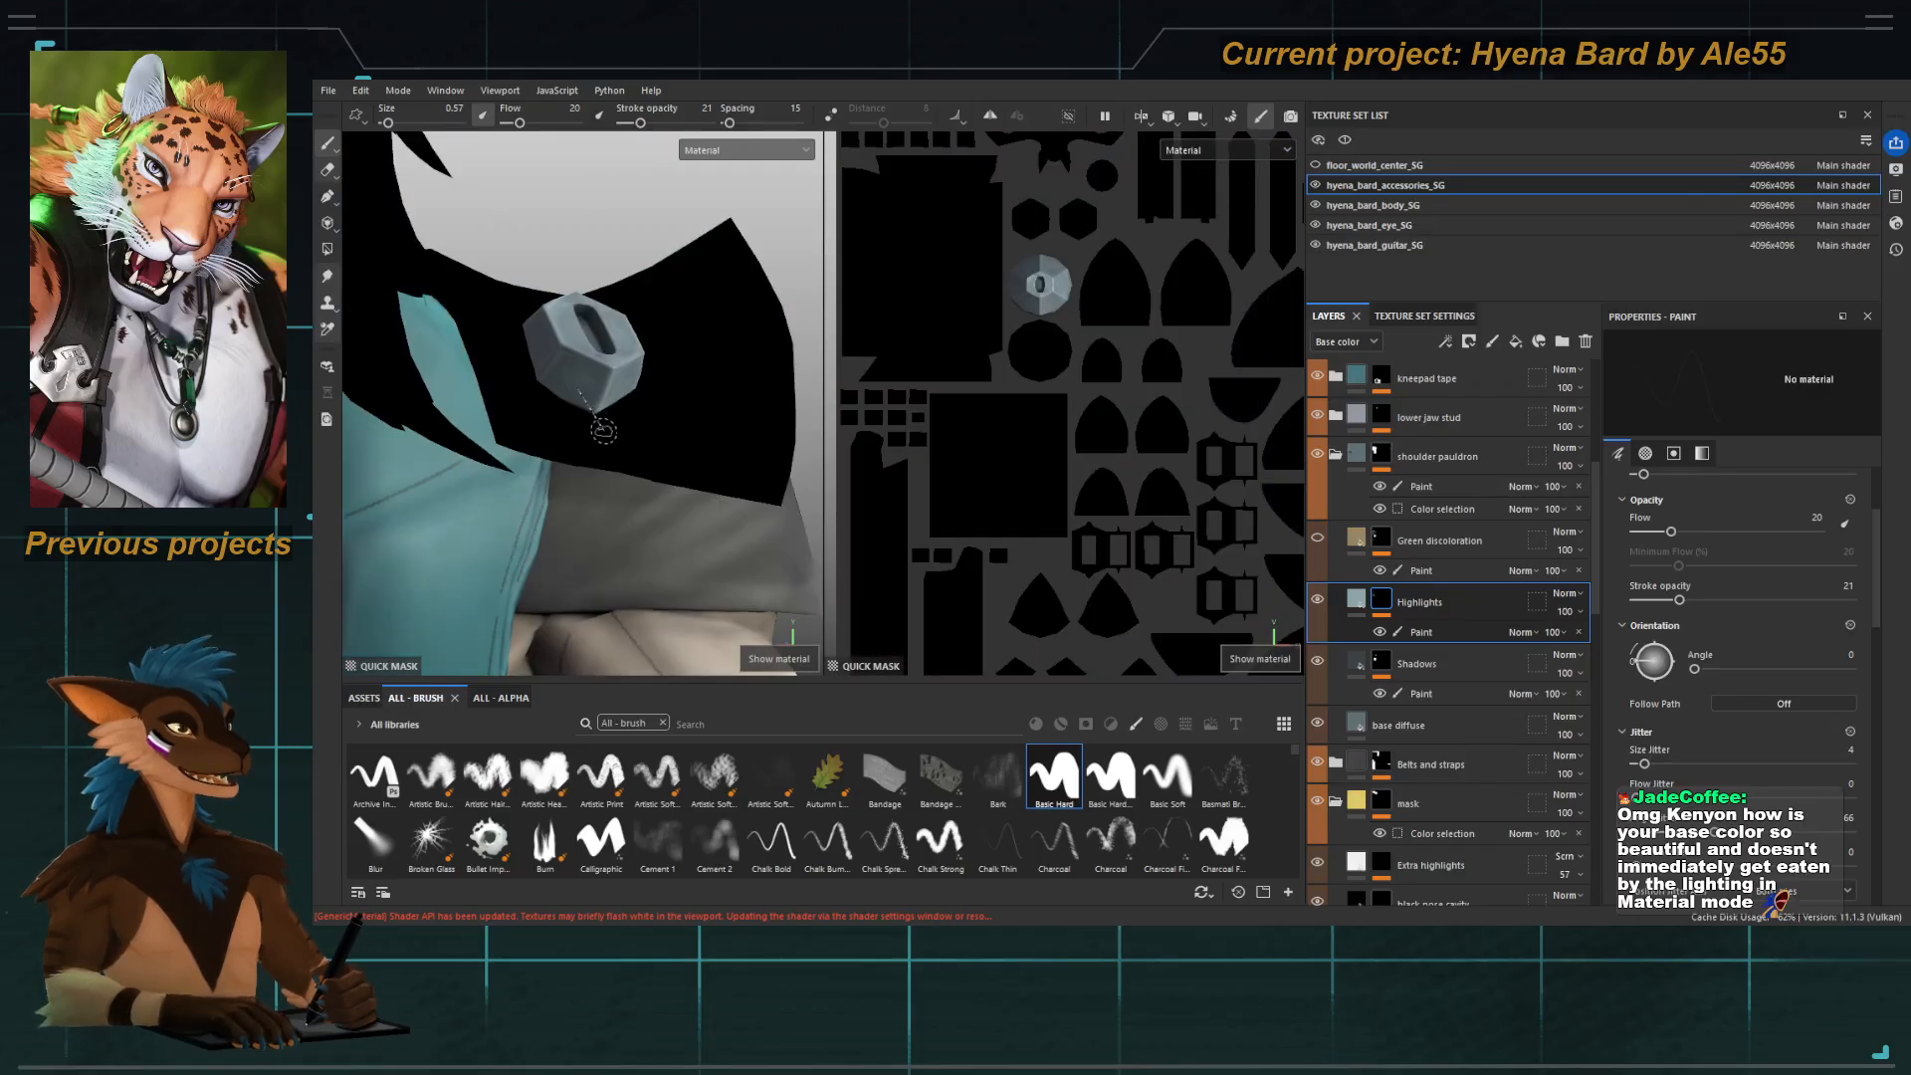
# Inspect the highlighted stud on the character's back and front under rotated lighting, and clear the quick mask isolating it.
pyautogui.keyDown('shift'); pyautogui.moveTo(601, 464); pyautogui.dragTo(557, 458, button='right'); pyautogui.keyUp('shift')
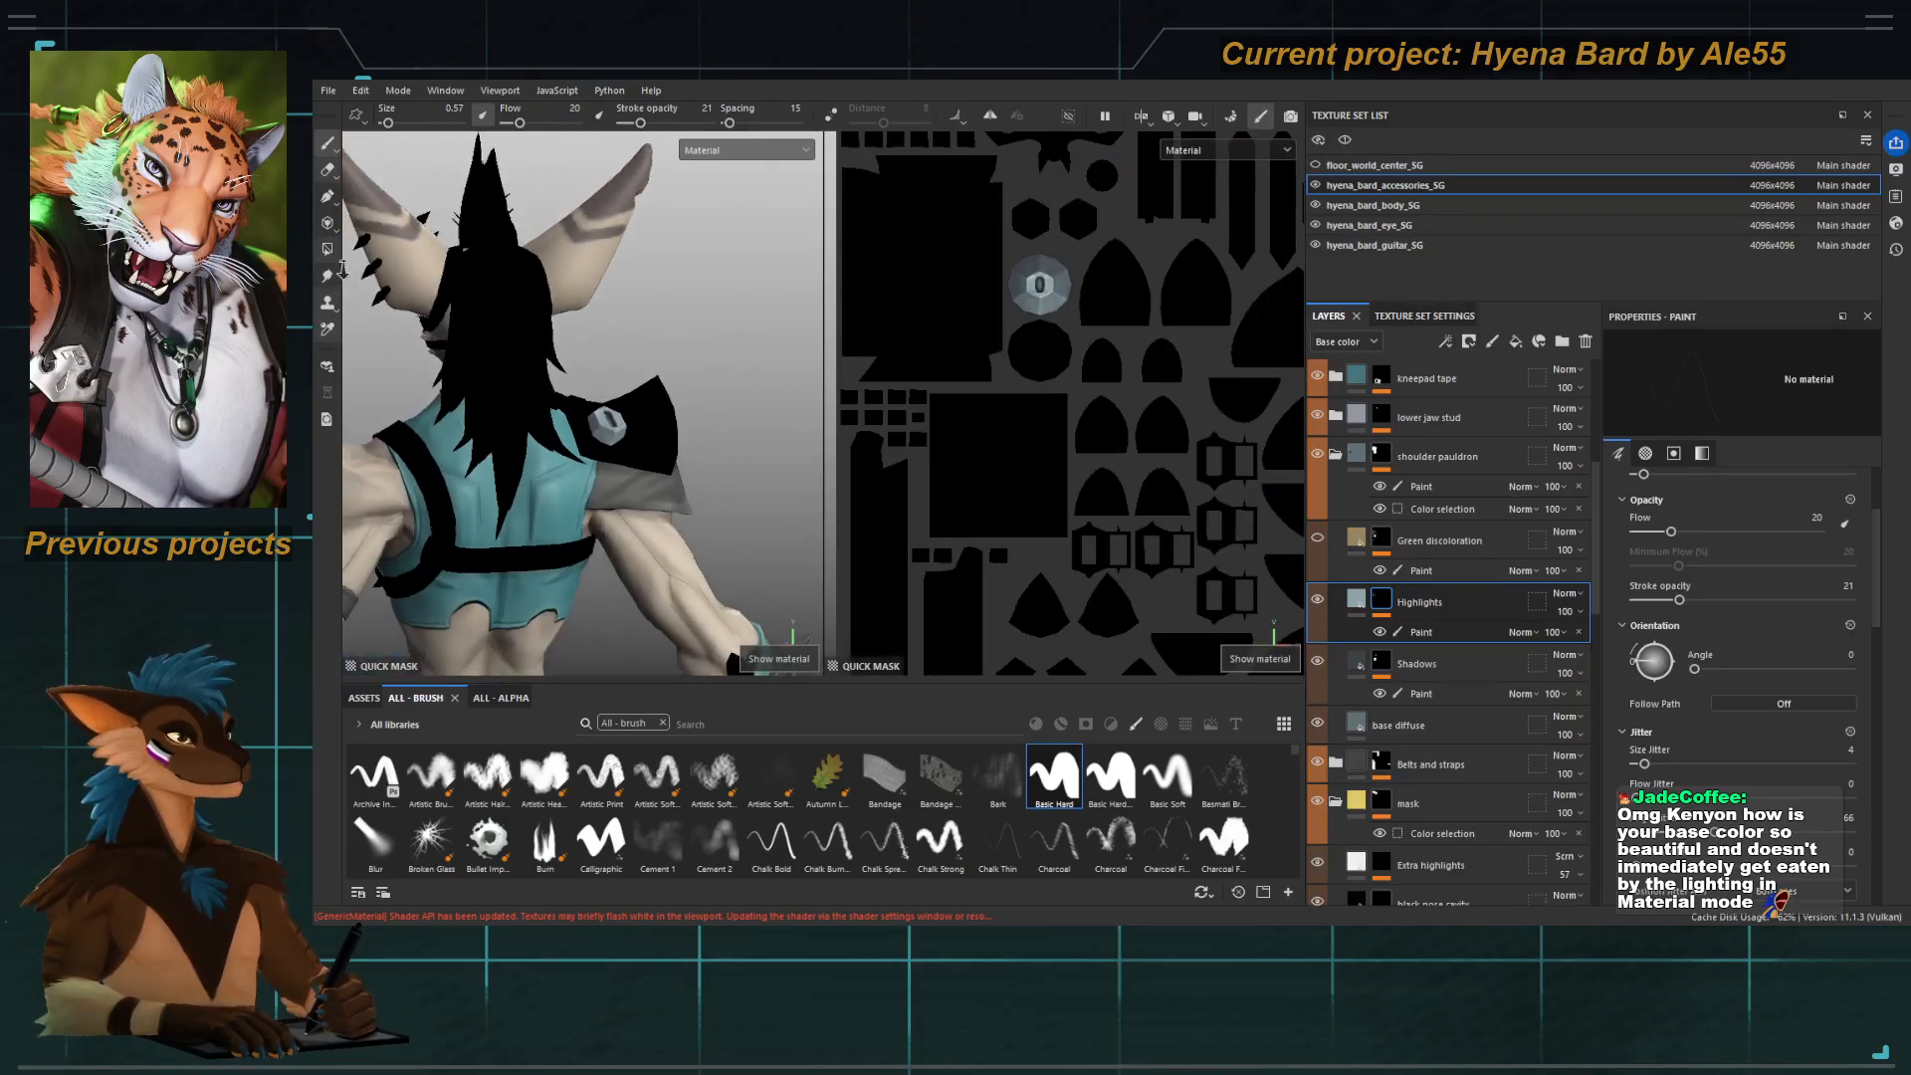
pyautogui.keyDown('alt'); pyautogui.moveTo(557, 458); pyautogui.dragTo(548, 360, button='middle'); pyautogui.keyUp('alt')
pyautogui.keyDown('alt'); pyautogui.moveTo(546, 361); pyautogui.dragTo(634, 470); pyautogui.keyUp('alt')
pyautogui.keyDown('shift'); pyautogui.moveTo(635, 470); pyautogui.dragTo(597, 470, button='right'); pyautogui.keyUp('shift')
pyautogui.keyDown('alt'); pyautogui.moveTo(597, 469); pyautogui.dragTo(577, 478); pyautogui.keyUp('alt')
pyautogui.keyDown('alt'); pyautogui.moveTo(578, 478); pyautogui.dragTo(607, 498, button='right'); pyautogui.keyUp('alt')
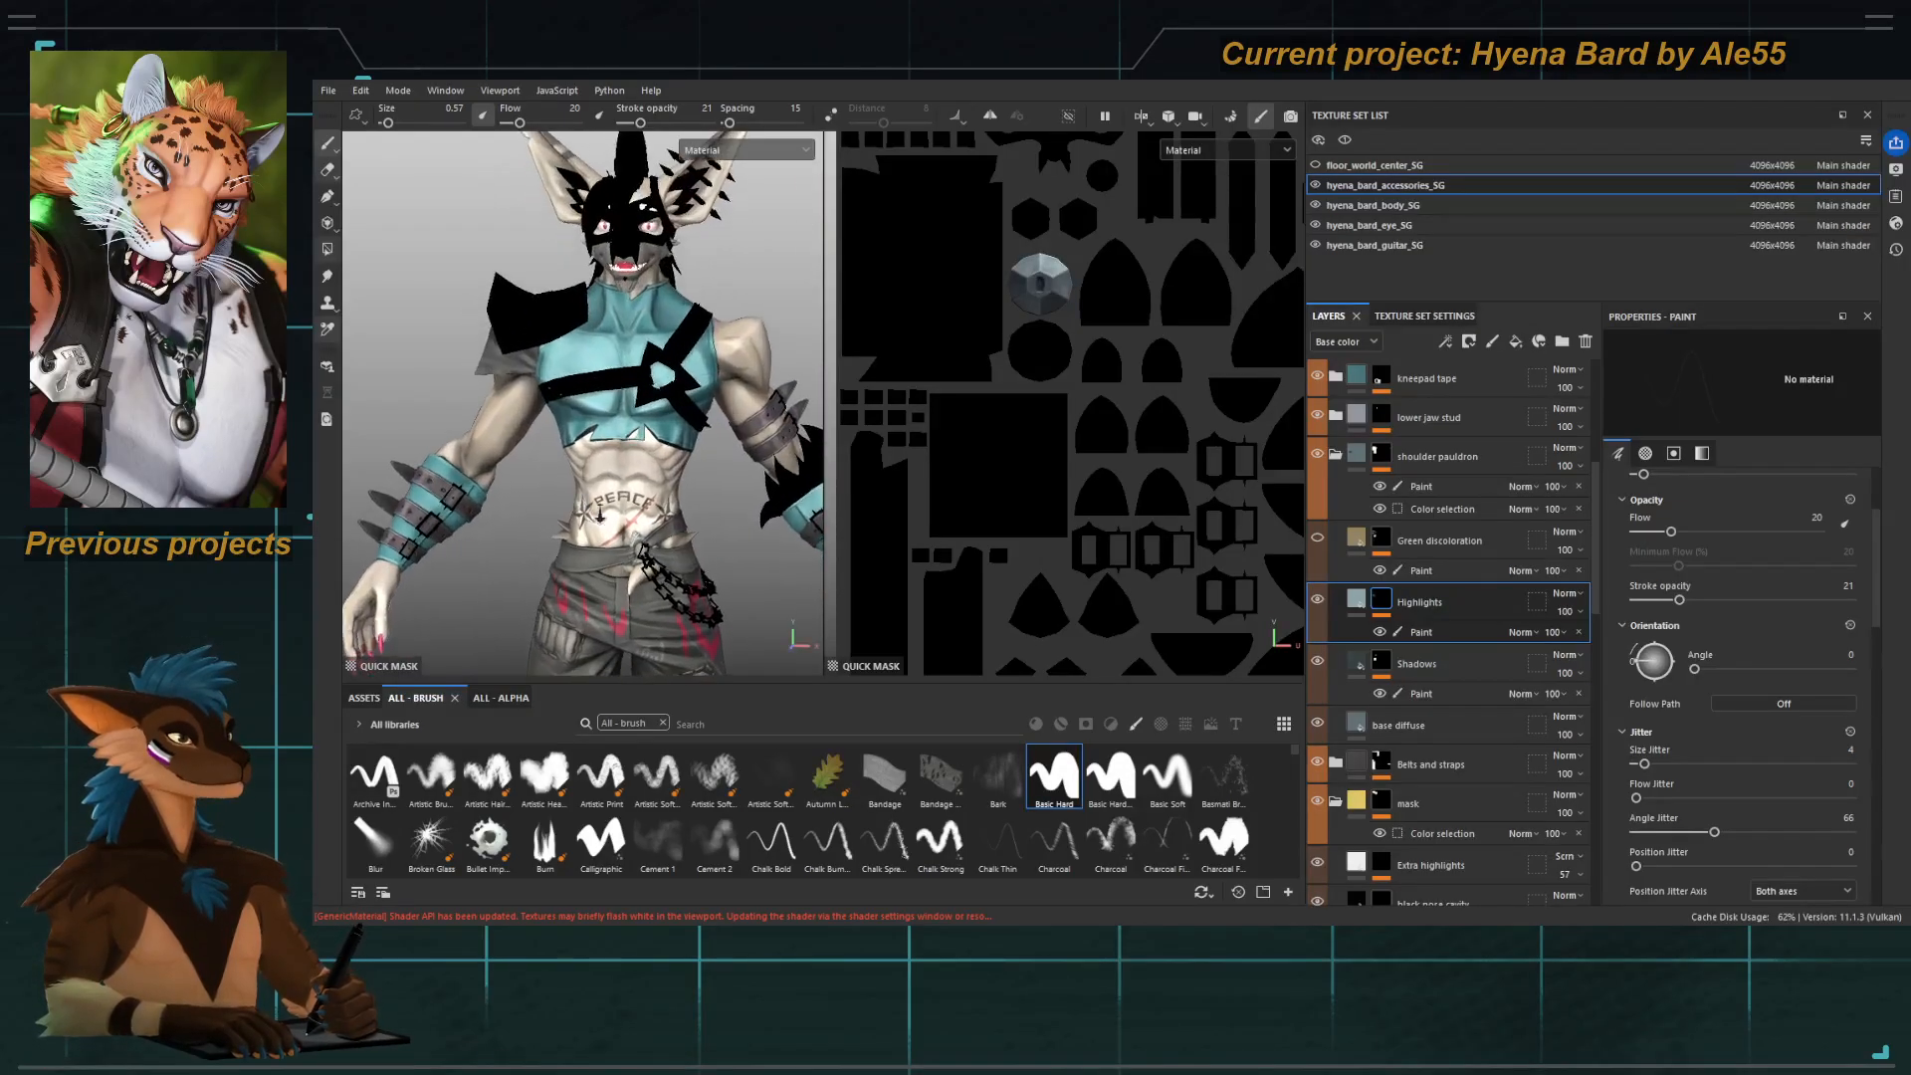
pyautogui.keyDown('alt'); pyautogui.moveTo(607, 498); pyautogui.dragTo(523, 468); pyautogui.keyUp('alt')
pyautogui.press('y')
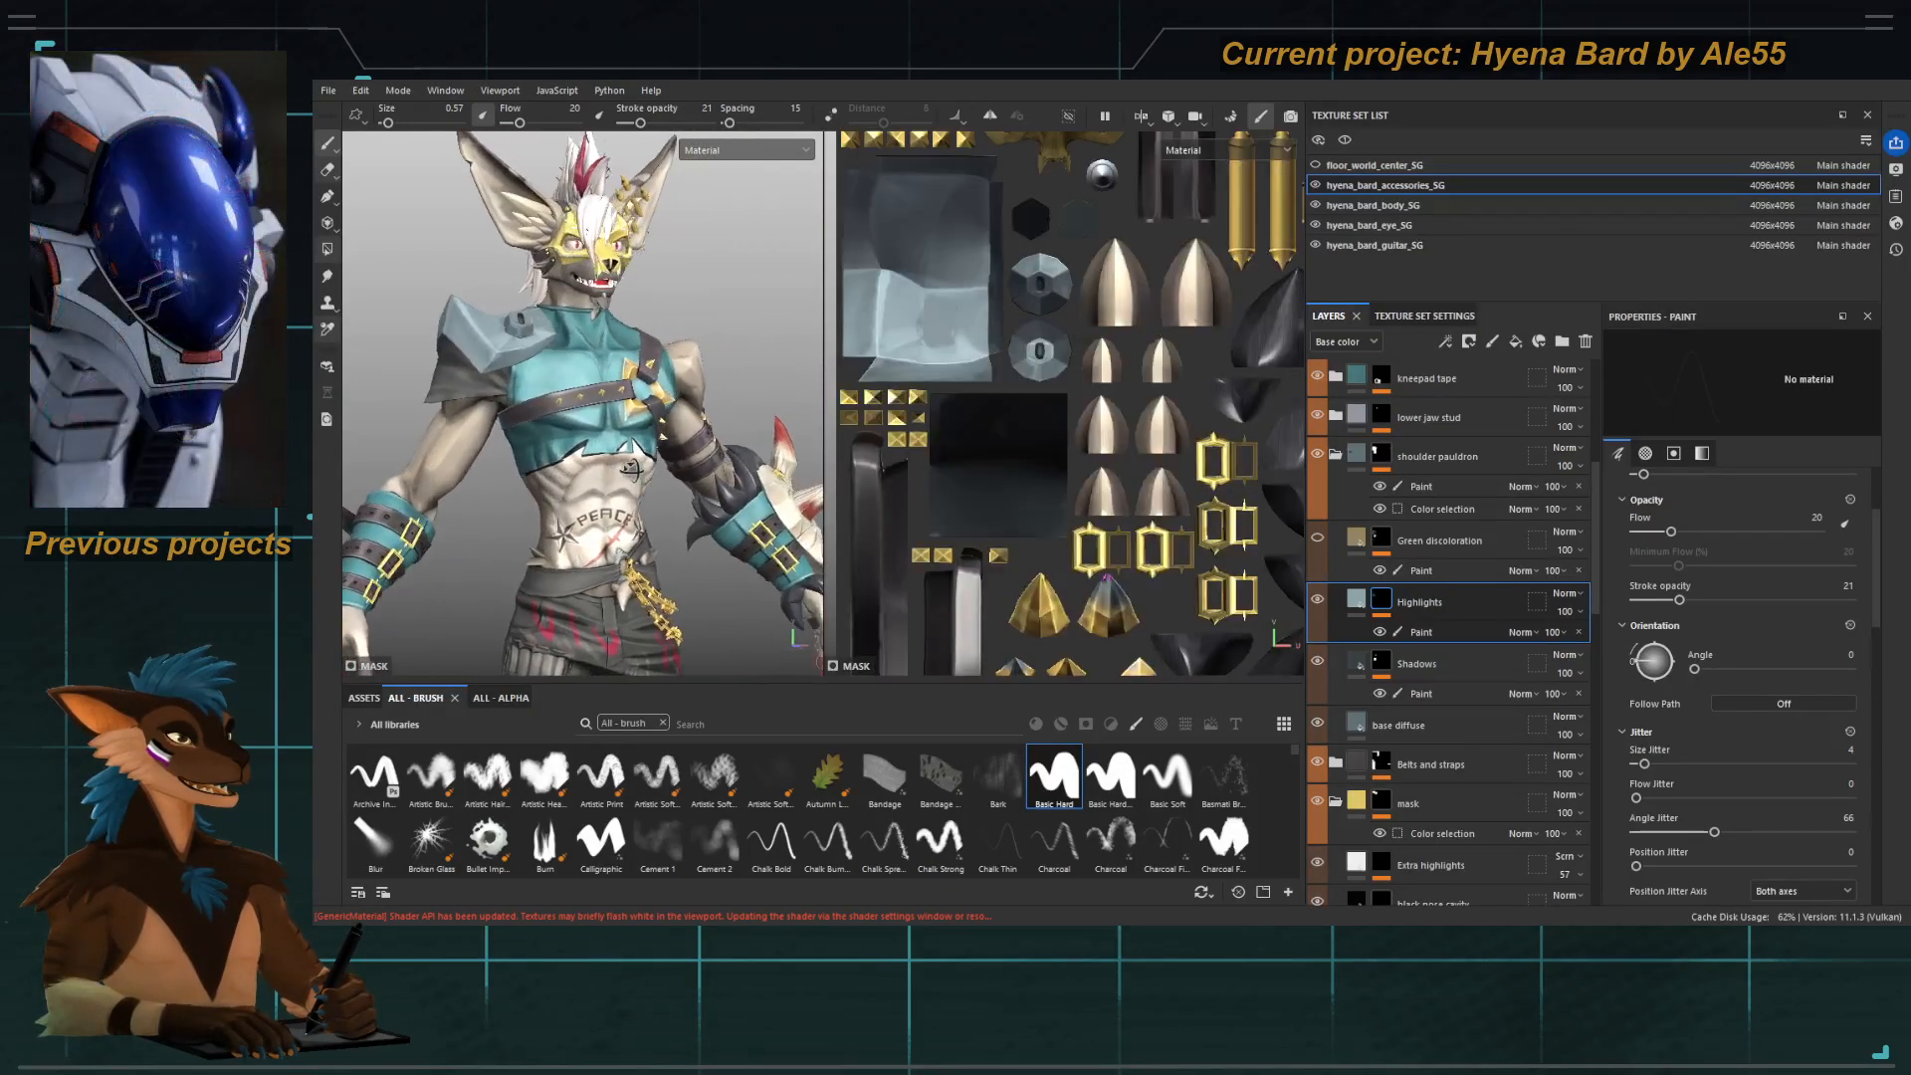
# Examine the full textured character from a distance, comparing the Material view with Base color.
pyautogui.keyDown('alt'); pyautogui.moveTo(522, 468); pyautogui.dragTo(502, 403, button='middle'); pyautogui.keyUp('alt')
pyautogui.keyDown('alt'); pyautogui.moveTo(503, 403); pyautogui.dragTo(478, 324, button='right'); pyautogui.keyUp('alt')
pyautogui.keyDown('alt'); pyautogui.moveTo(478, 323); pyautogui.dragTo(493, 328); pyautogui.keyUp('alt')
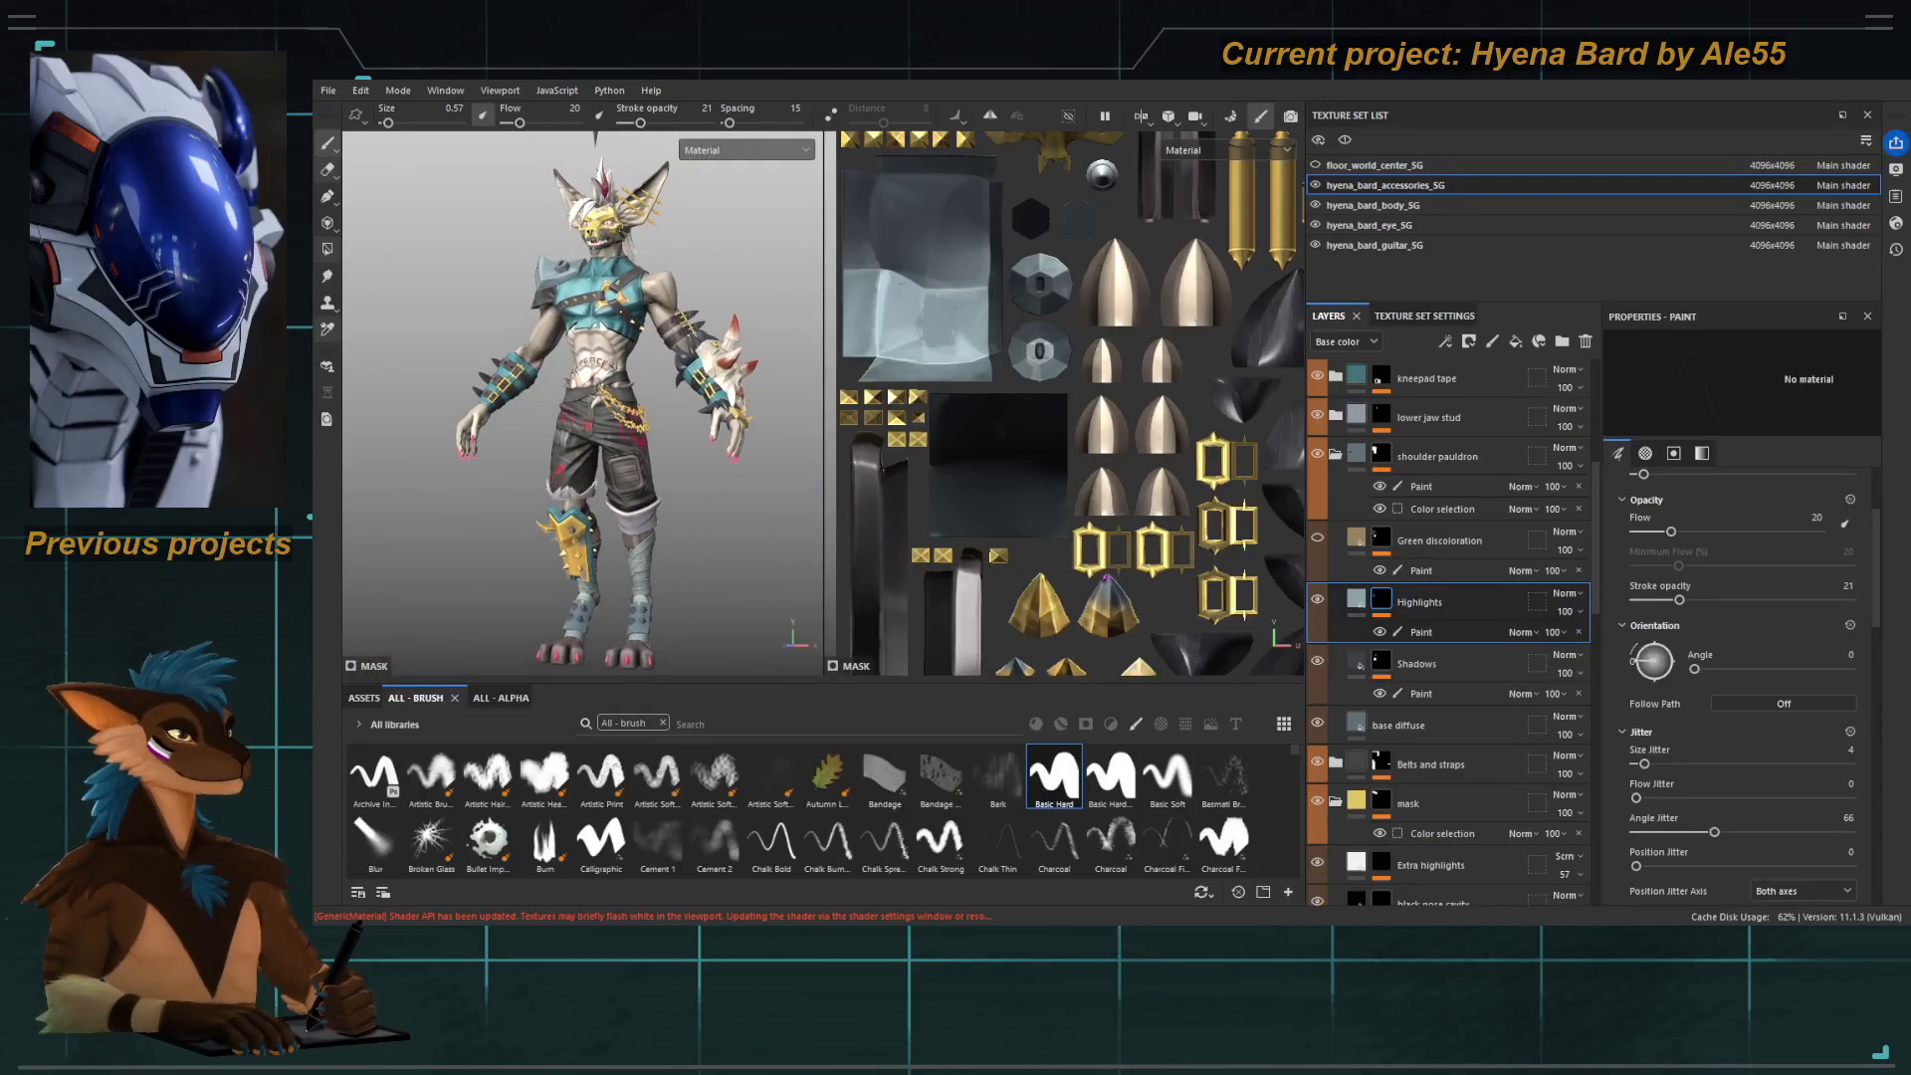
pyautogui.press('c')
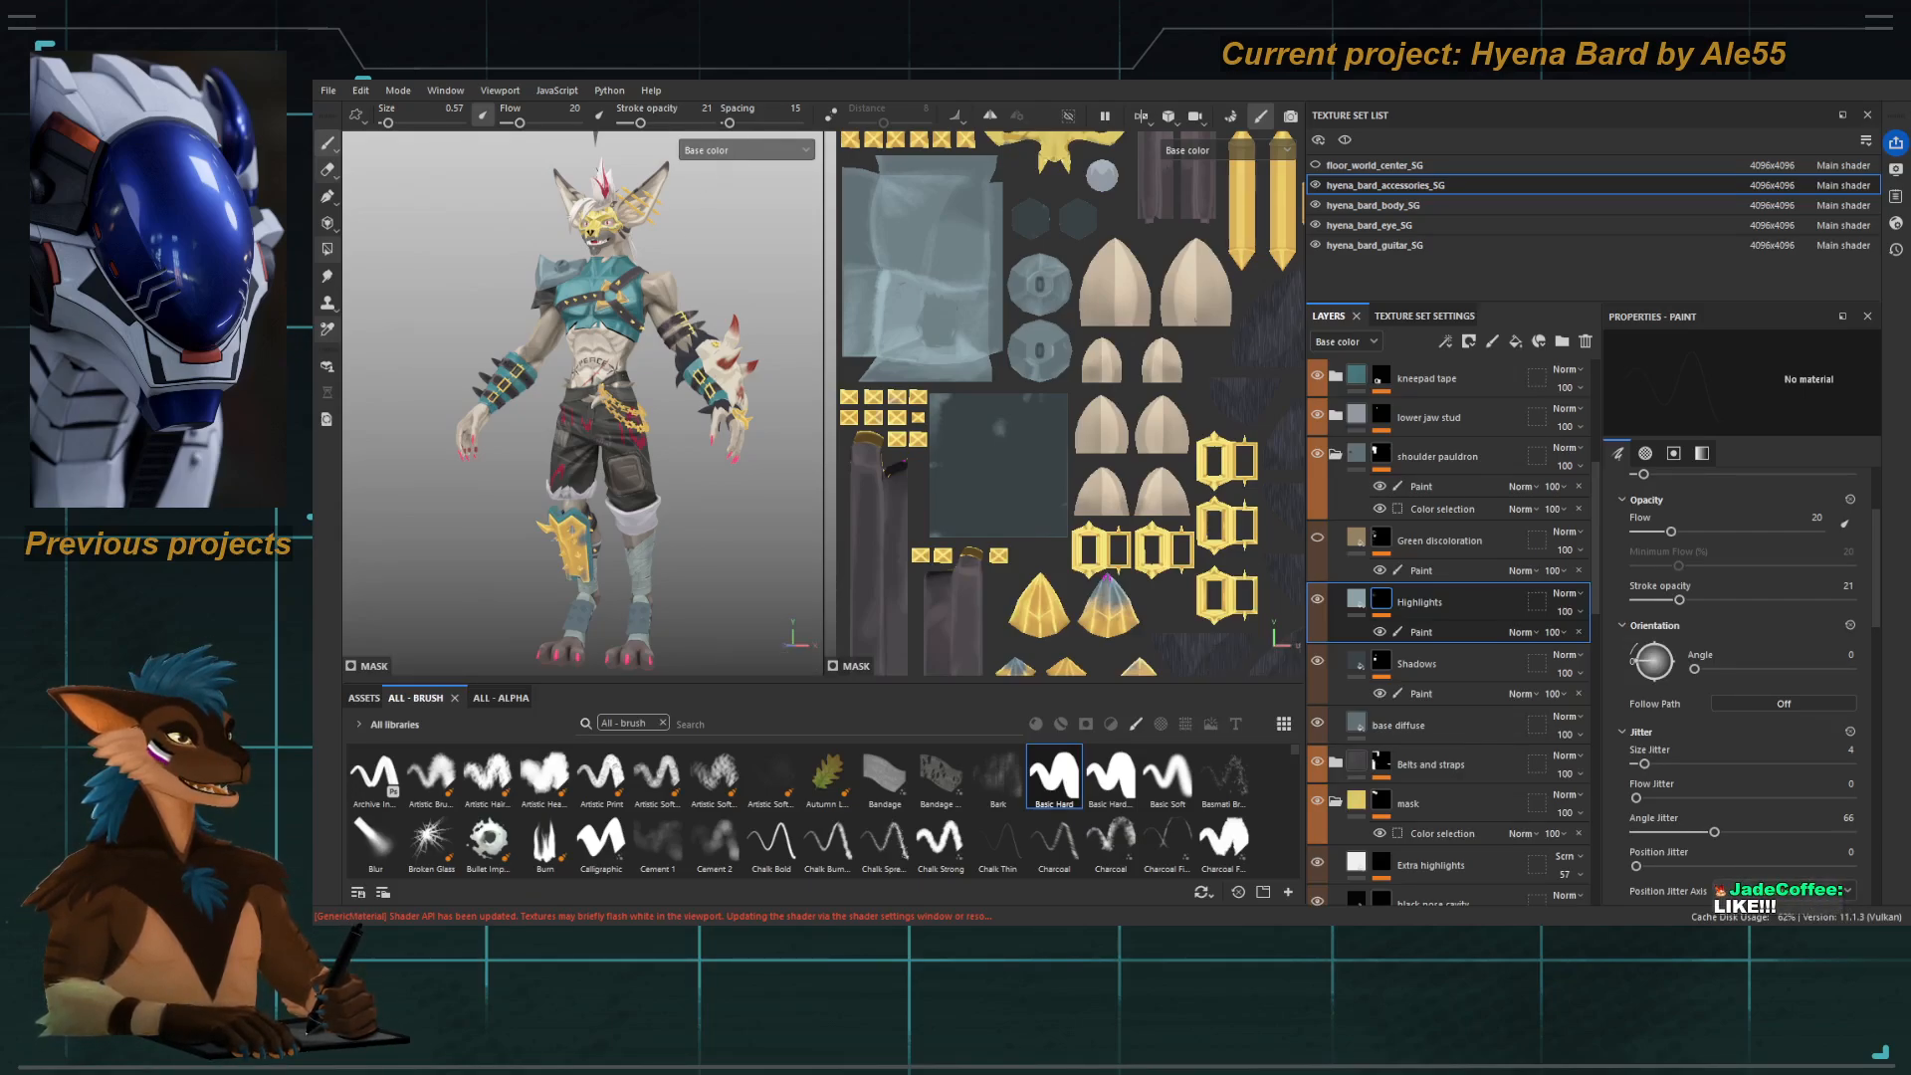
pyautogui.press('m')
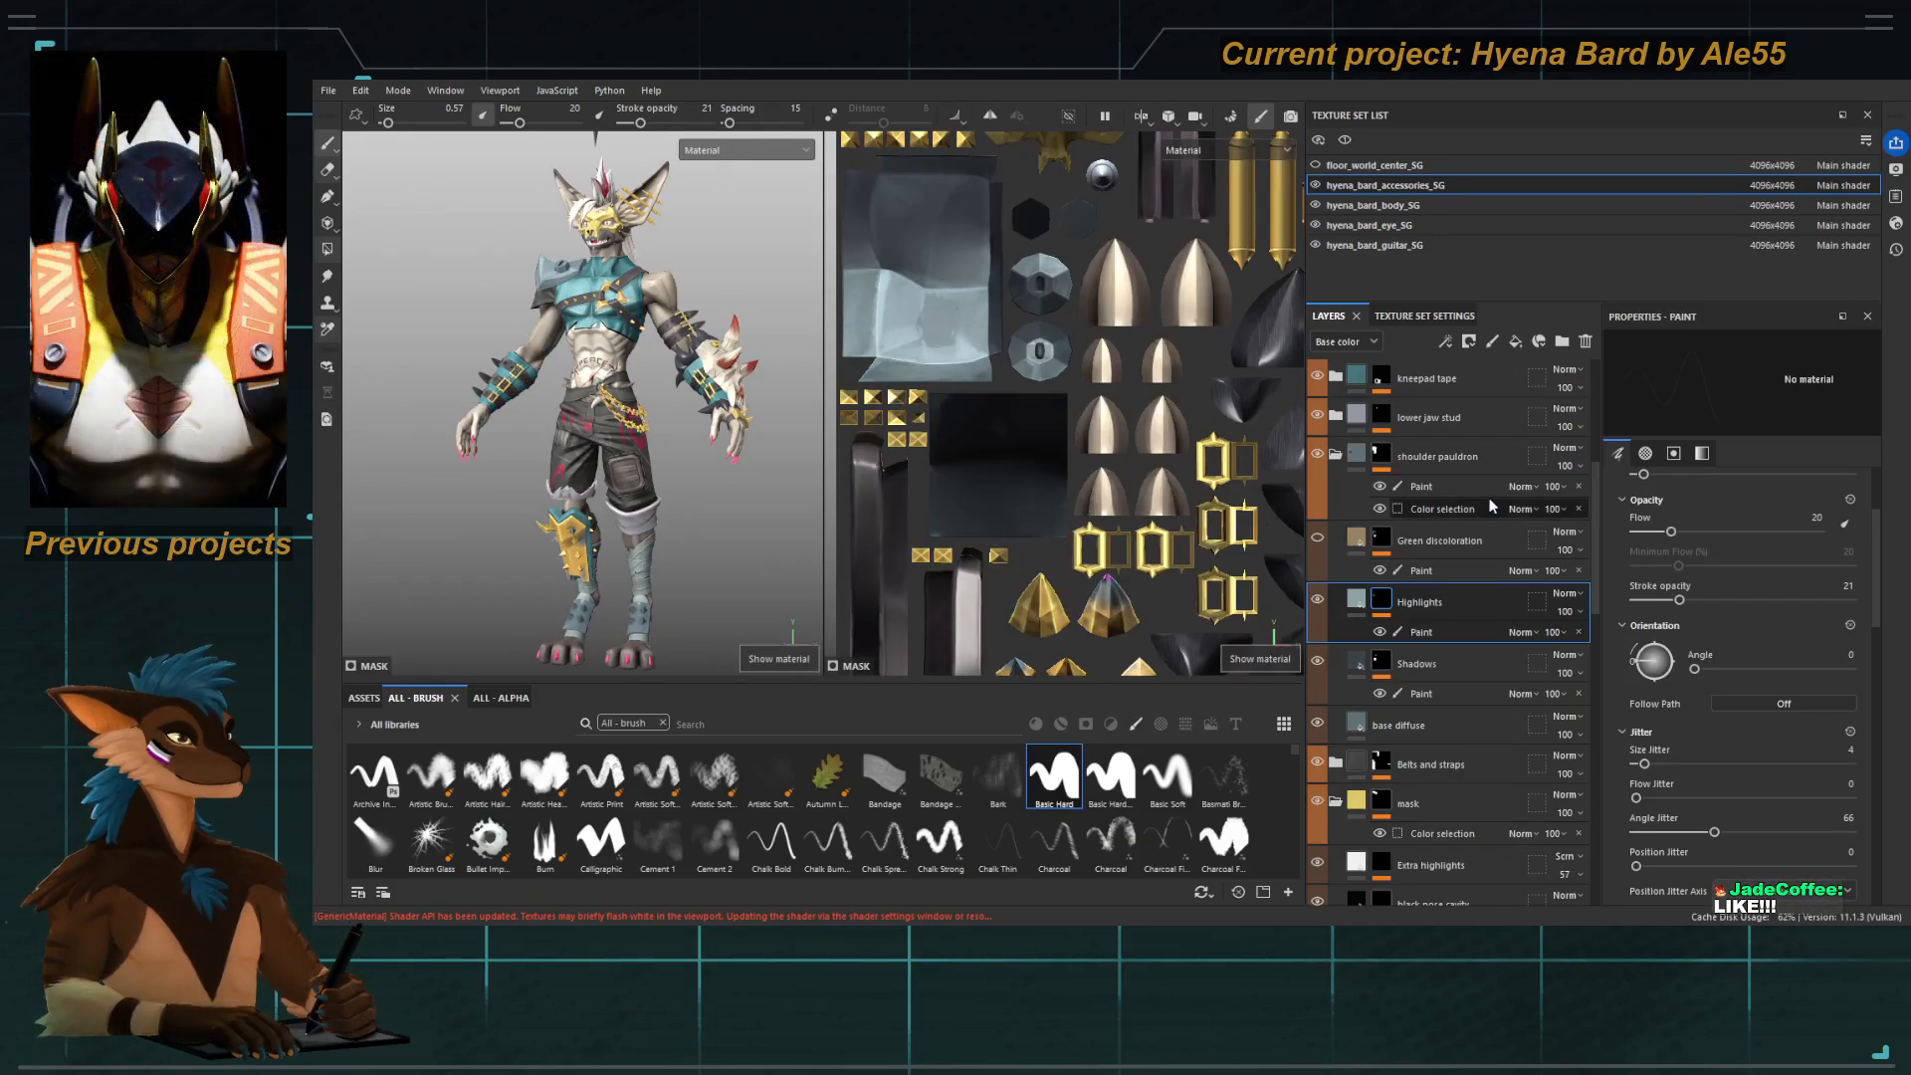
pyautogui.click(1896, 174)
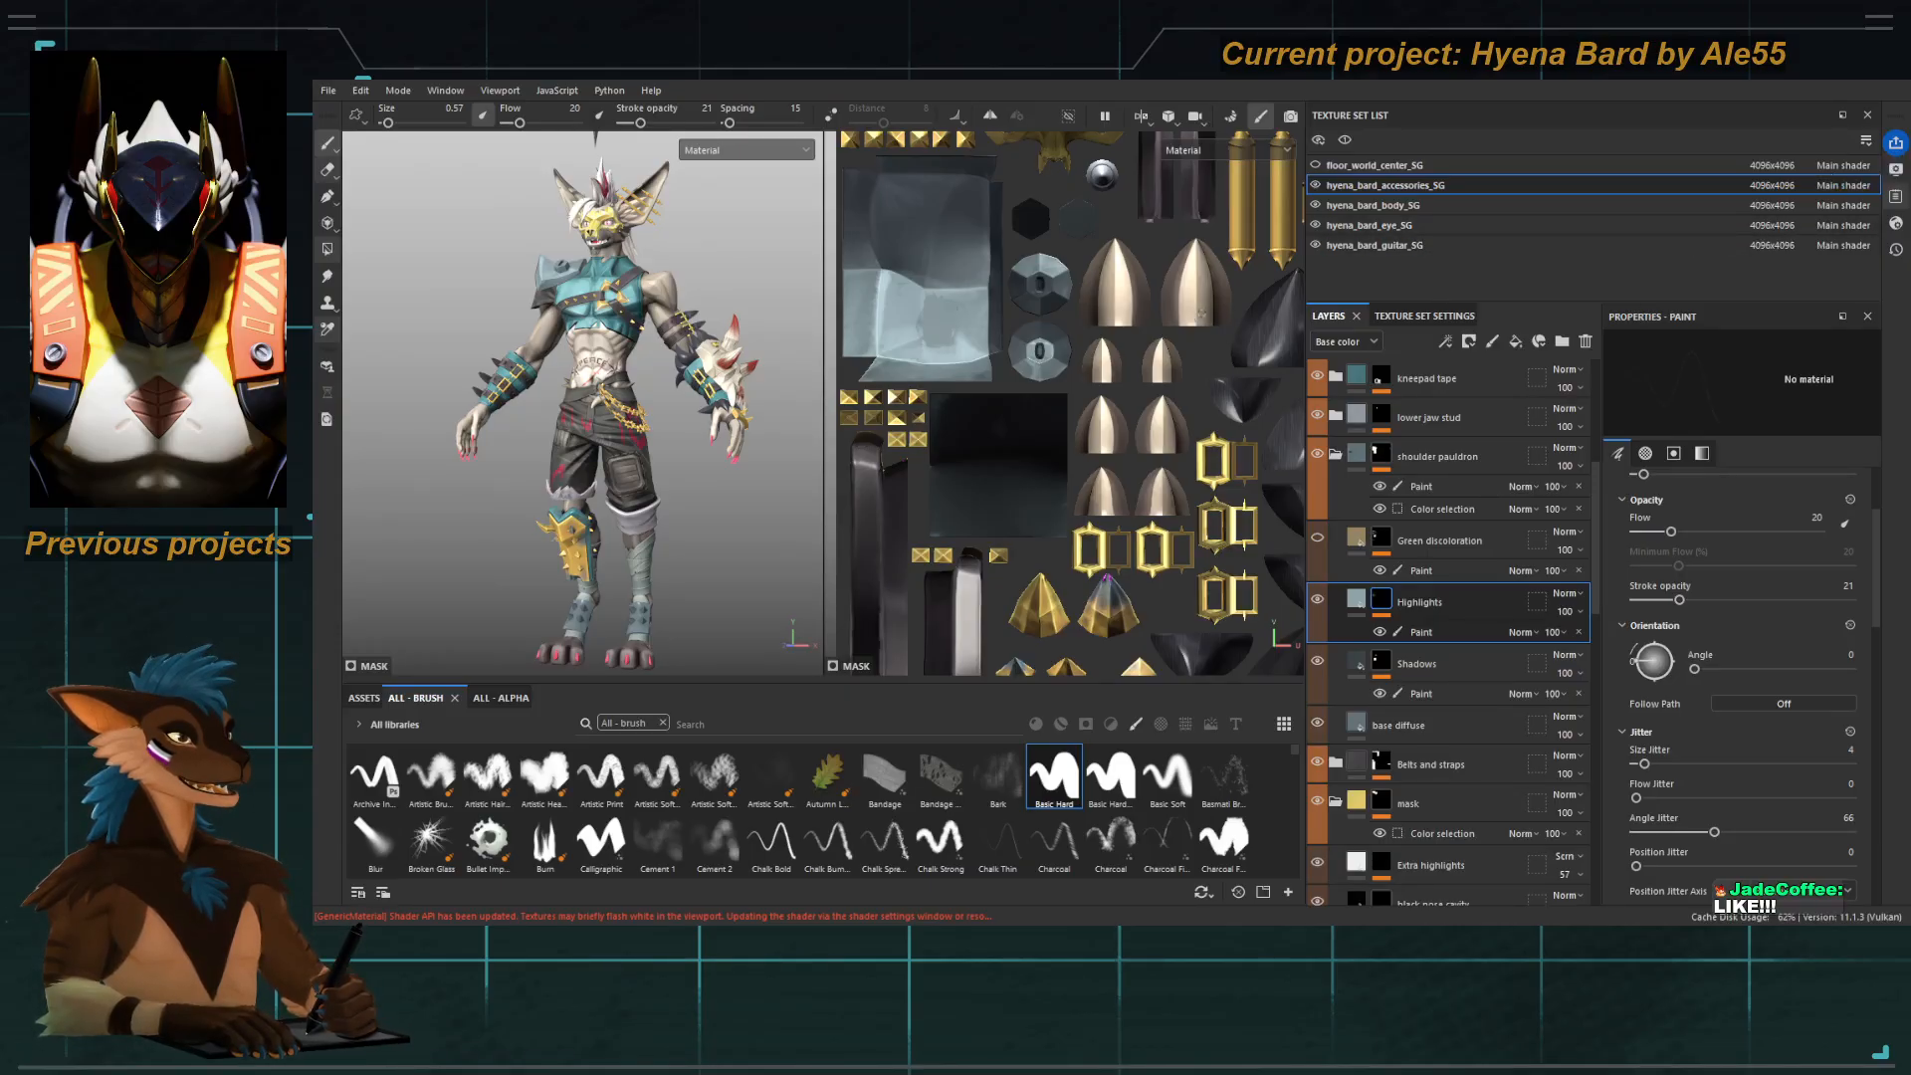
pyautogui.scroll(2, 597, 398)
pyautogui.keyDown('alt'); pyautogui.moveTo(582, 398); pyautogui.dragTo(572, 463, button='middle'); pyautogui.keyUp('alt')
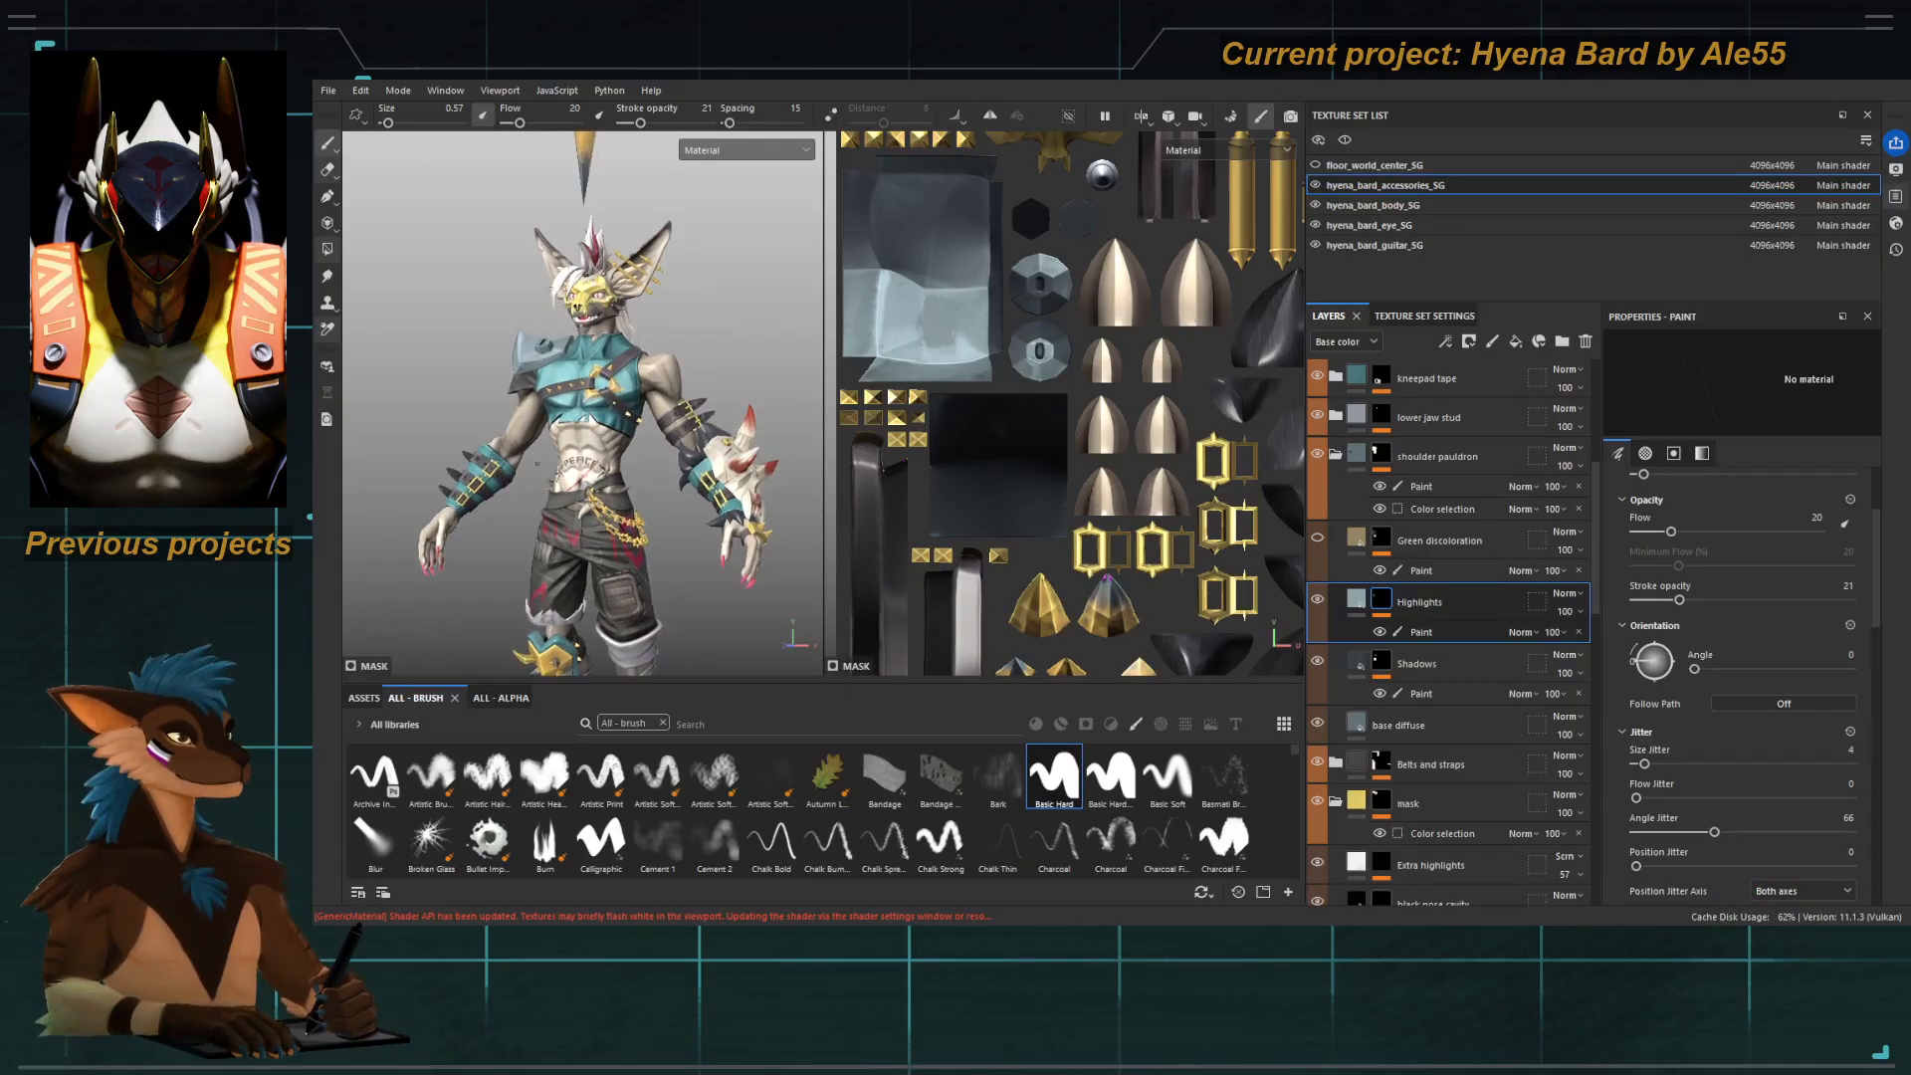
pyautogui.keyDown('shift'); pyautogui.moveTo(542, 498); pyautogui.dragTo(468, 497, button='right'); pyautogui.keyUp('shift')
# Return to the Base color view of the shoulder pauldron and enlarge the highlight brush to size 3.81.
pyautogui.press('c')
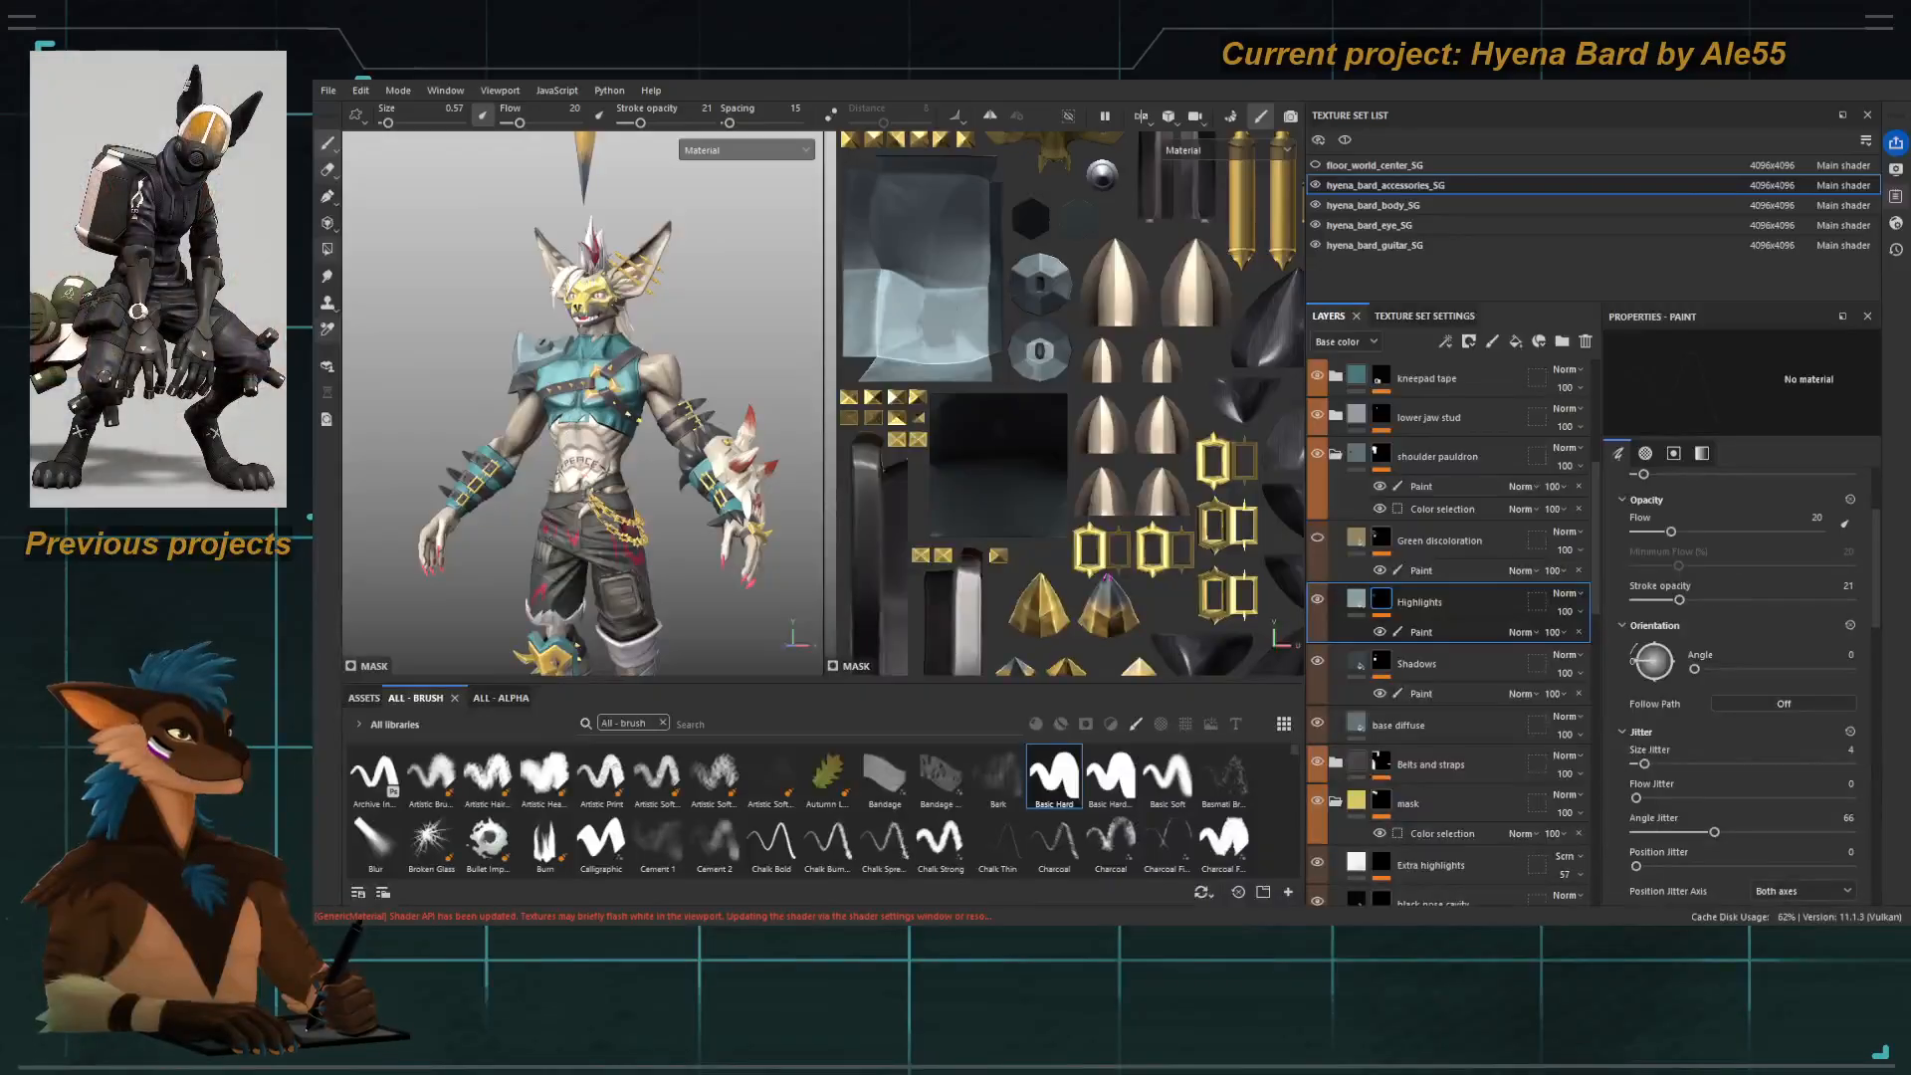
pyautogui.scroll(2, 597, 343)
pyautogui.keyDown('alt'); pyautogui.moveTo(478, 373); pyautogui.dragTo(690, 433); pyautogui.keyUp('alt')
pyautogui.scroll(2, 557, 369)
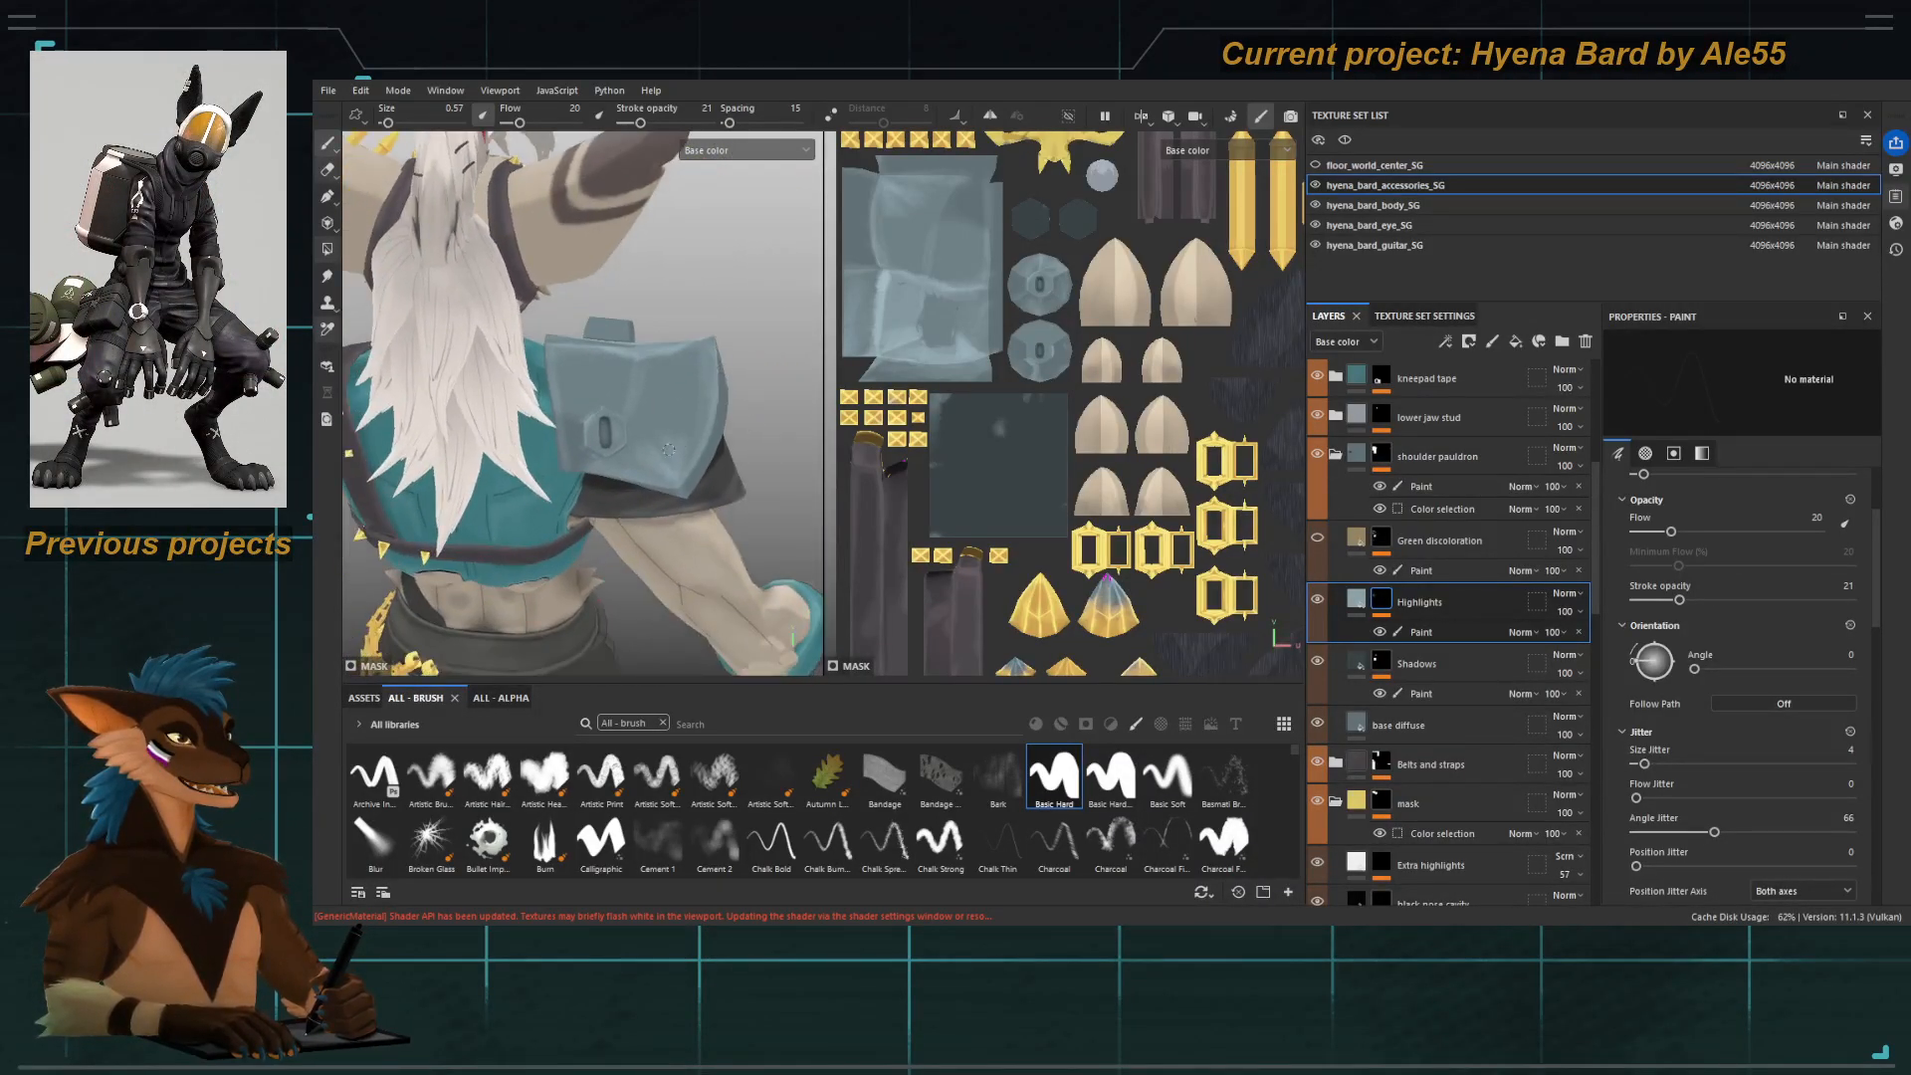
pyautogui.keyDown('ctrl'); pyautogui.moveTo(637, 392); pyautogui.dragTo(677, 393, button='right'); pyautogui.keyUp('ctrl')
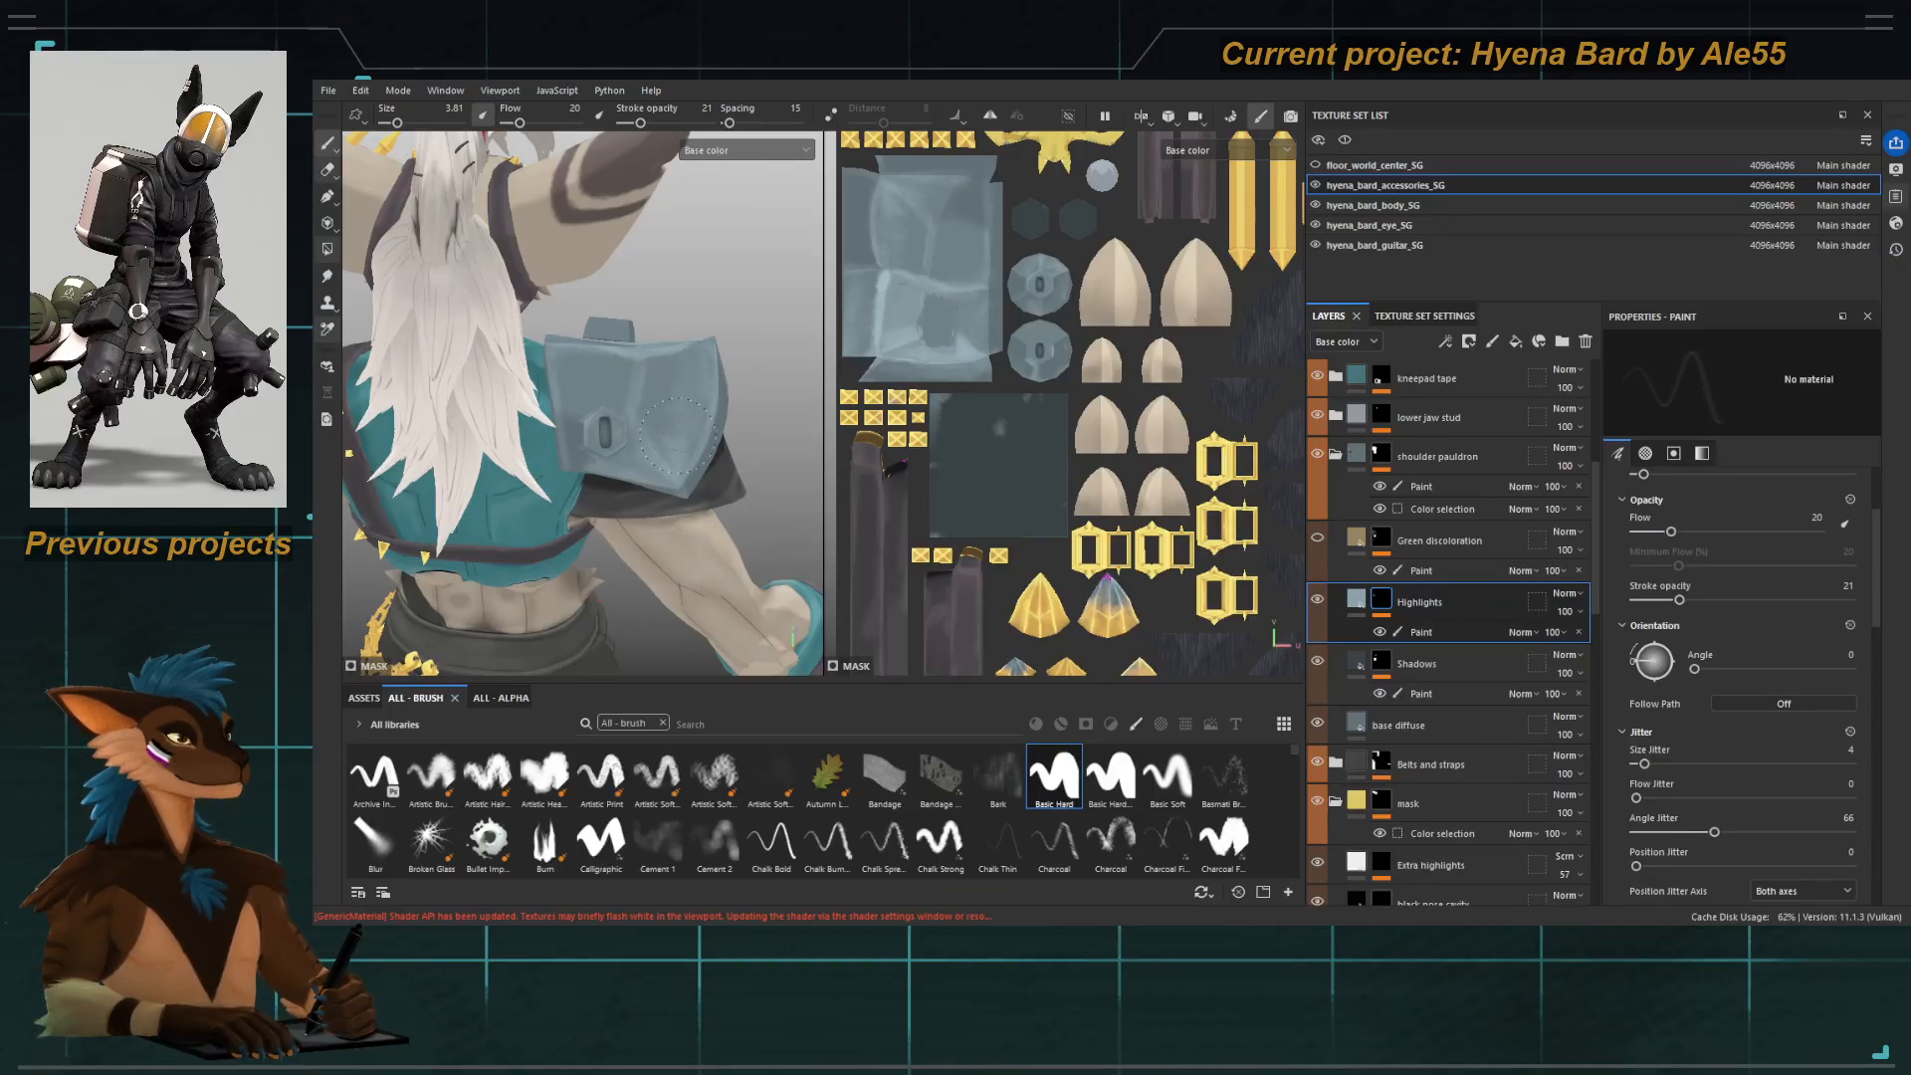
pyautogui.moveTo(581, 396)
pyautogui.keyDown('alt'); pyautogui.mouseDown()
pyautogui.moveTo(555, 438)
pyautogui.moveTo(617, 476)
pyautogui.moveTo(558, 430)
pyautogui.moveTo(617, 448)
pyautogui.mouseUp(); pyautogui.keyUp('alt')
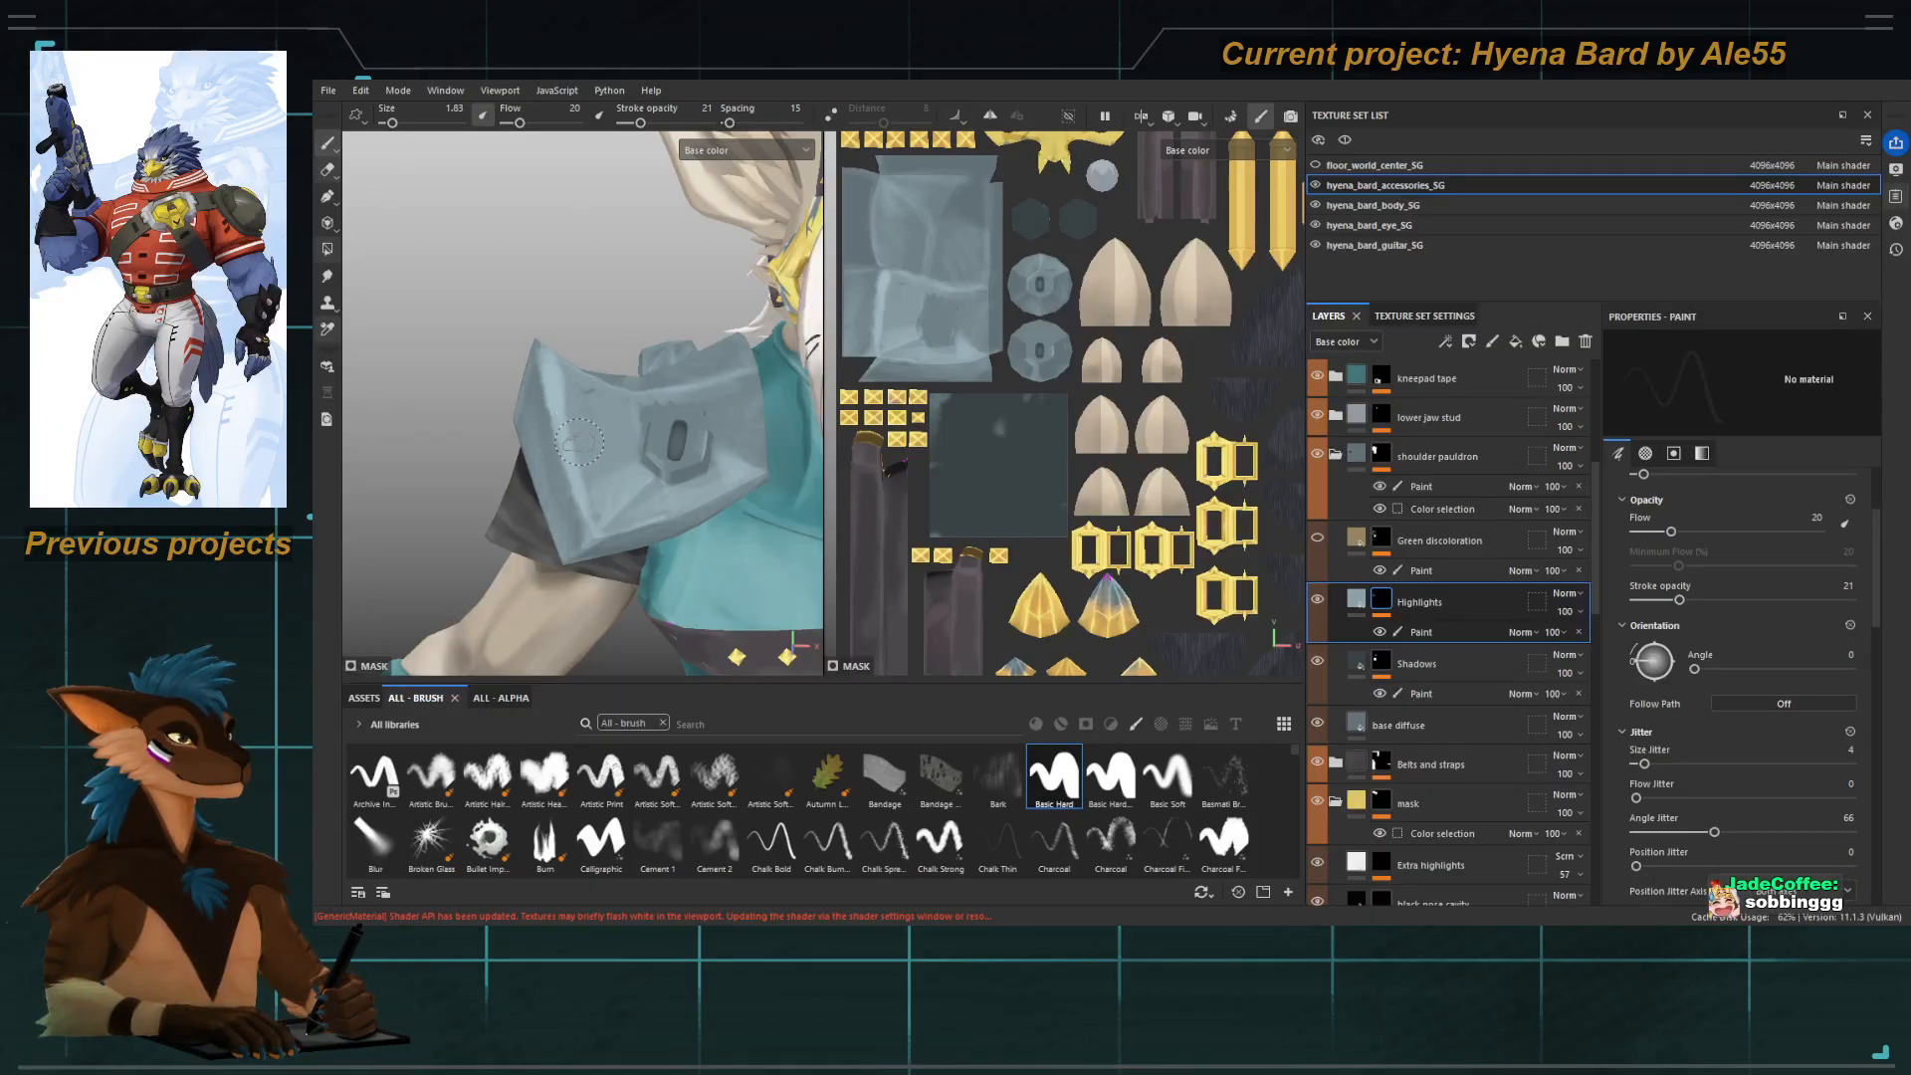
# Compare the pauldron in the Height, Material and Mask views, and return to Base color with brush size 0.91.
pyautogui.press('c')
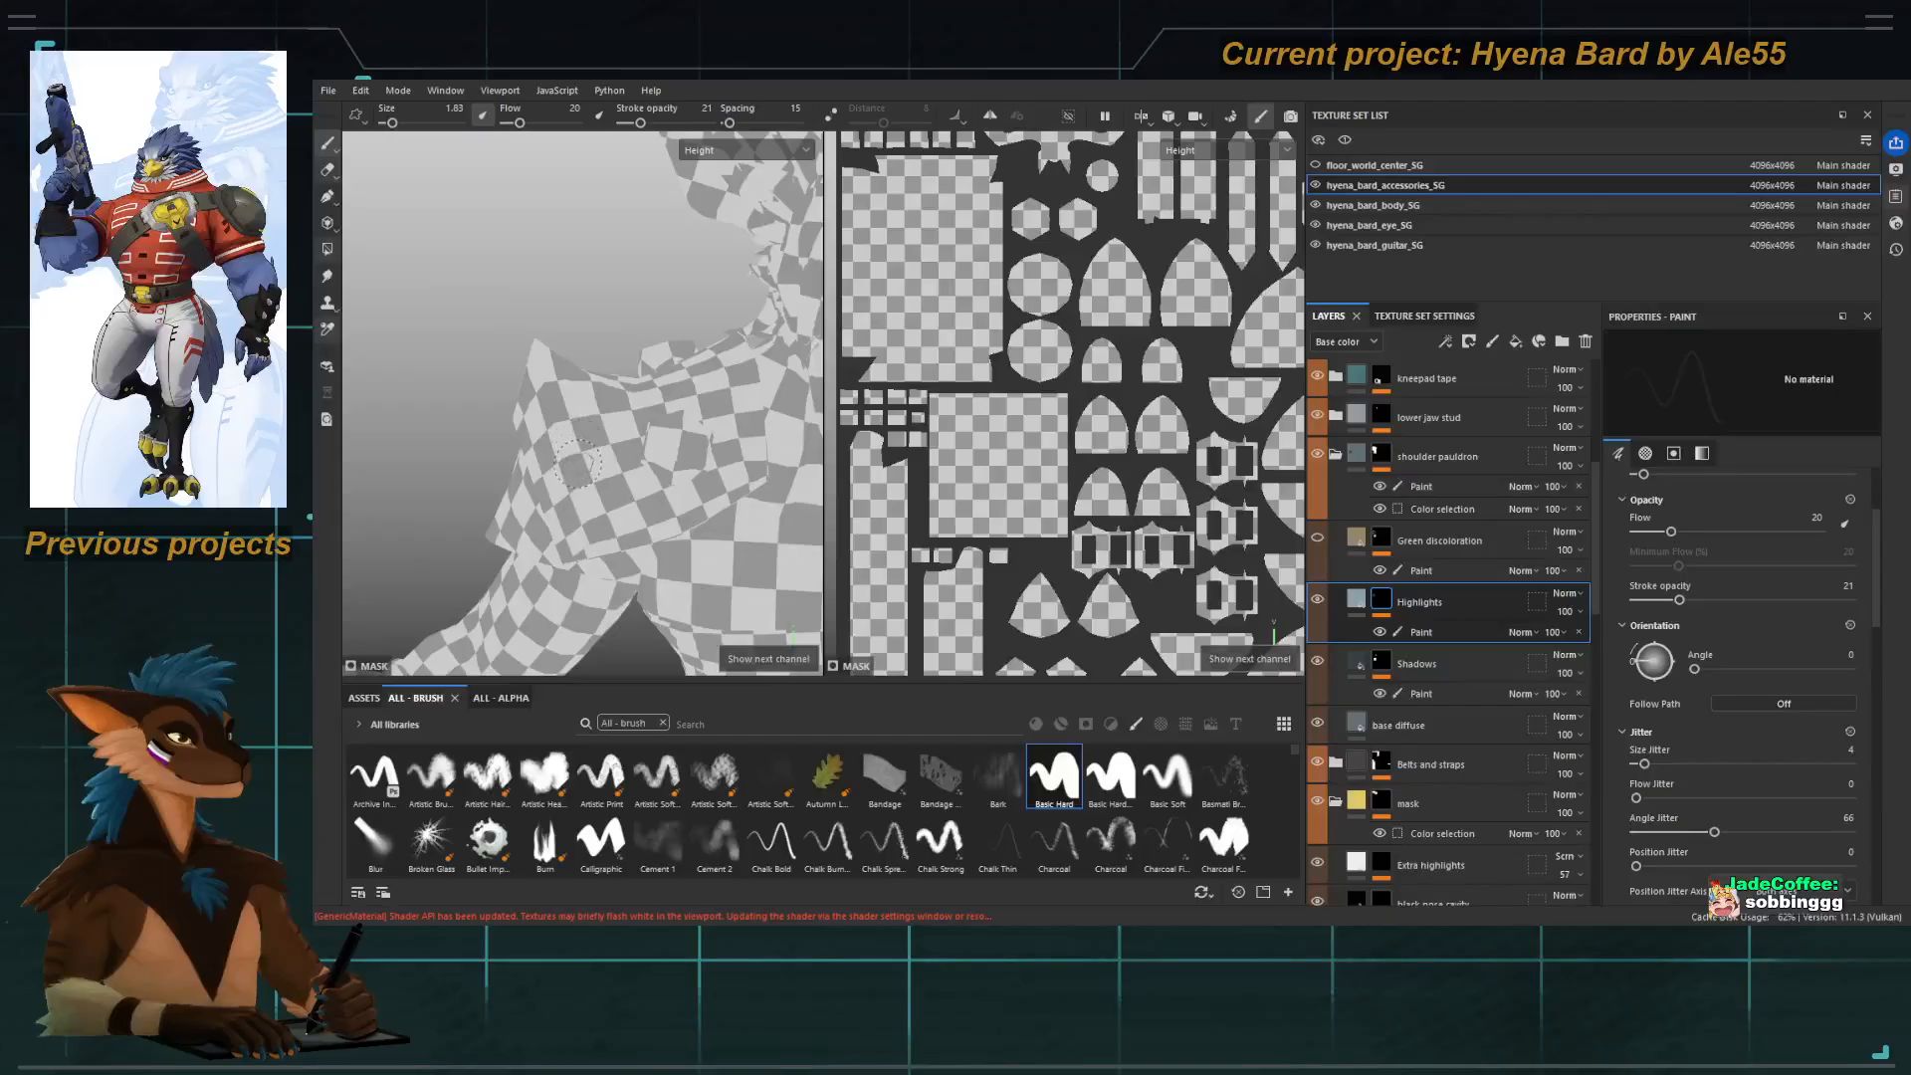
pyautogui.press('m')
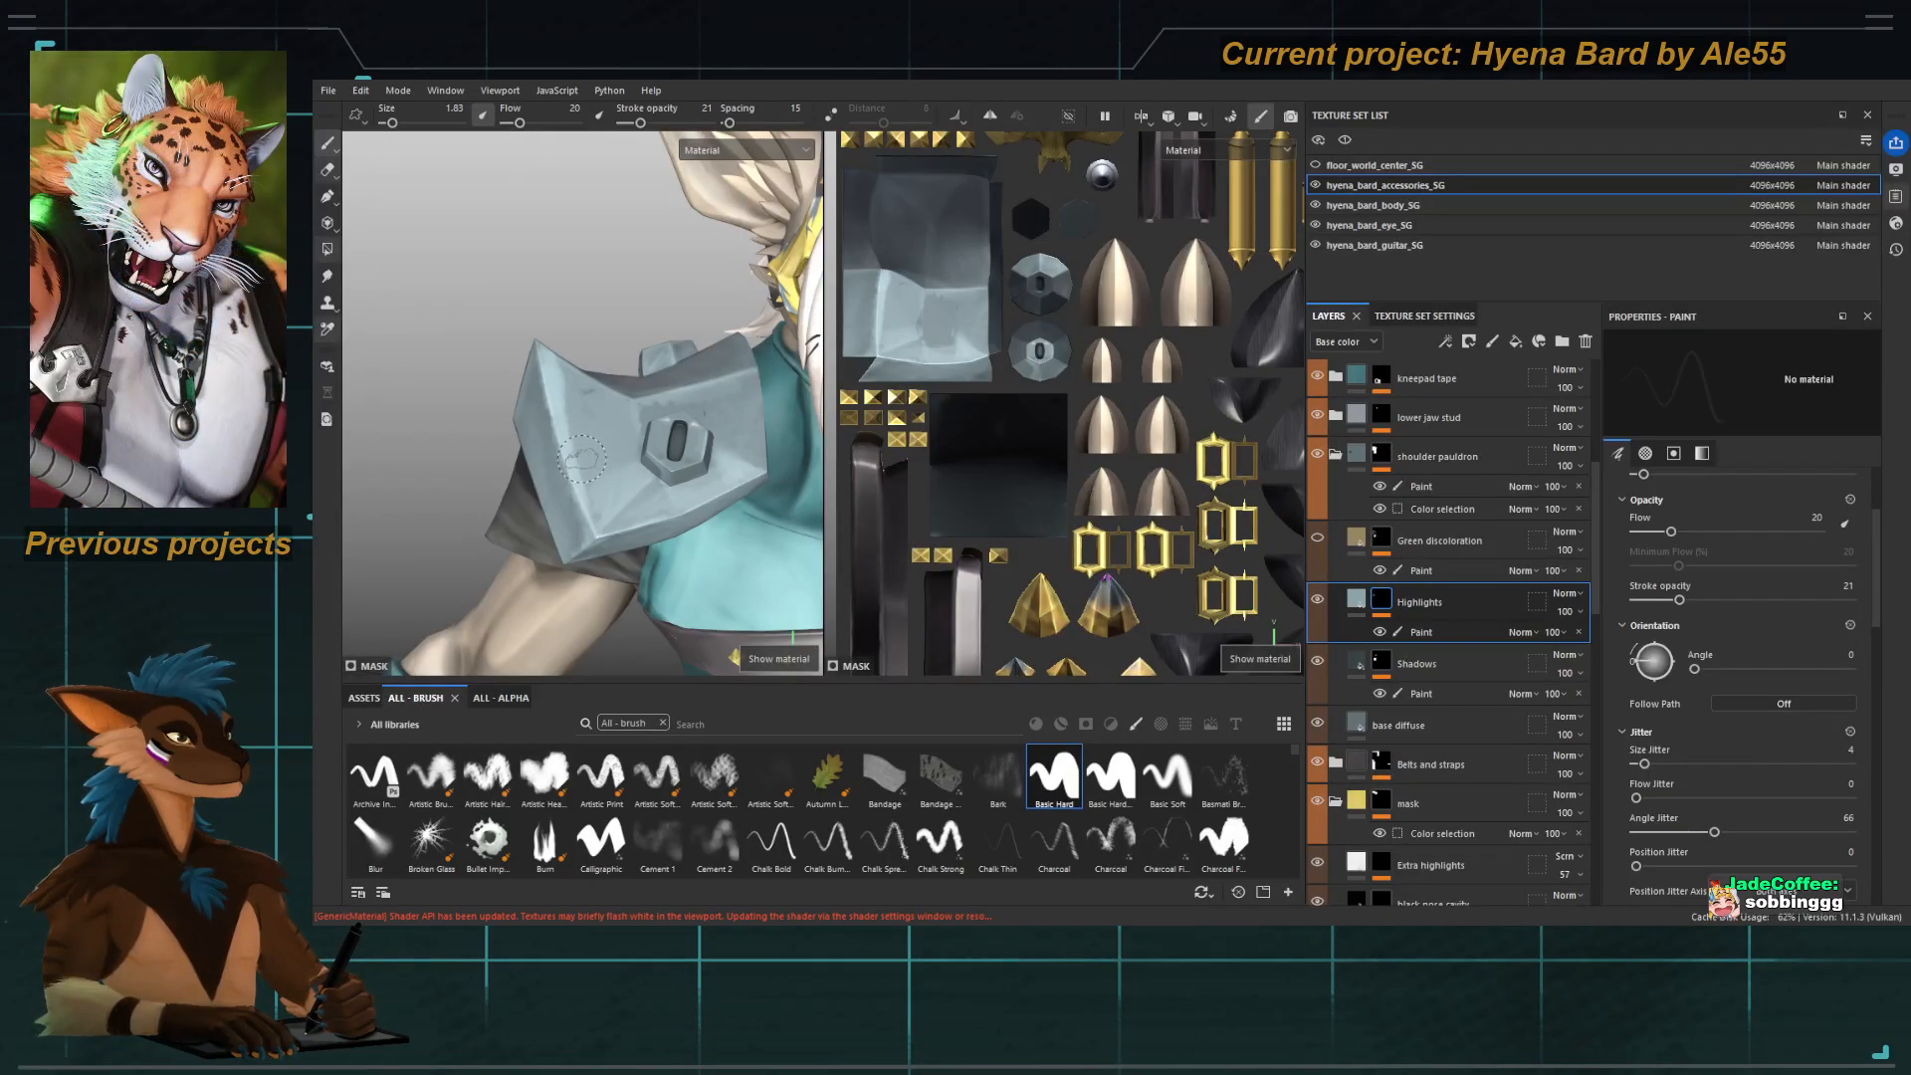
pyautogui.press('c')
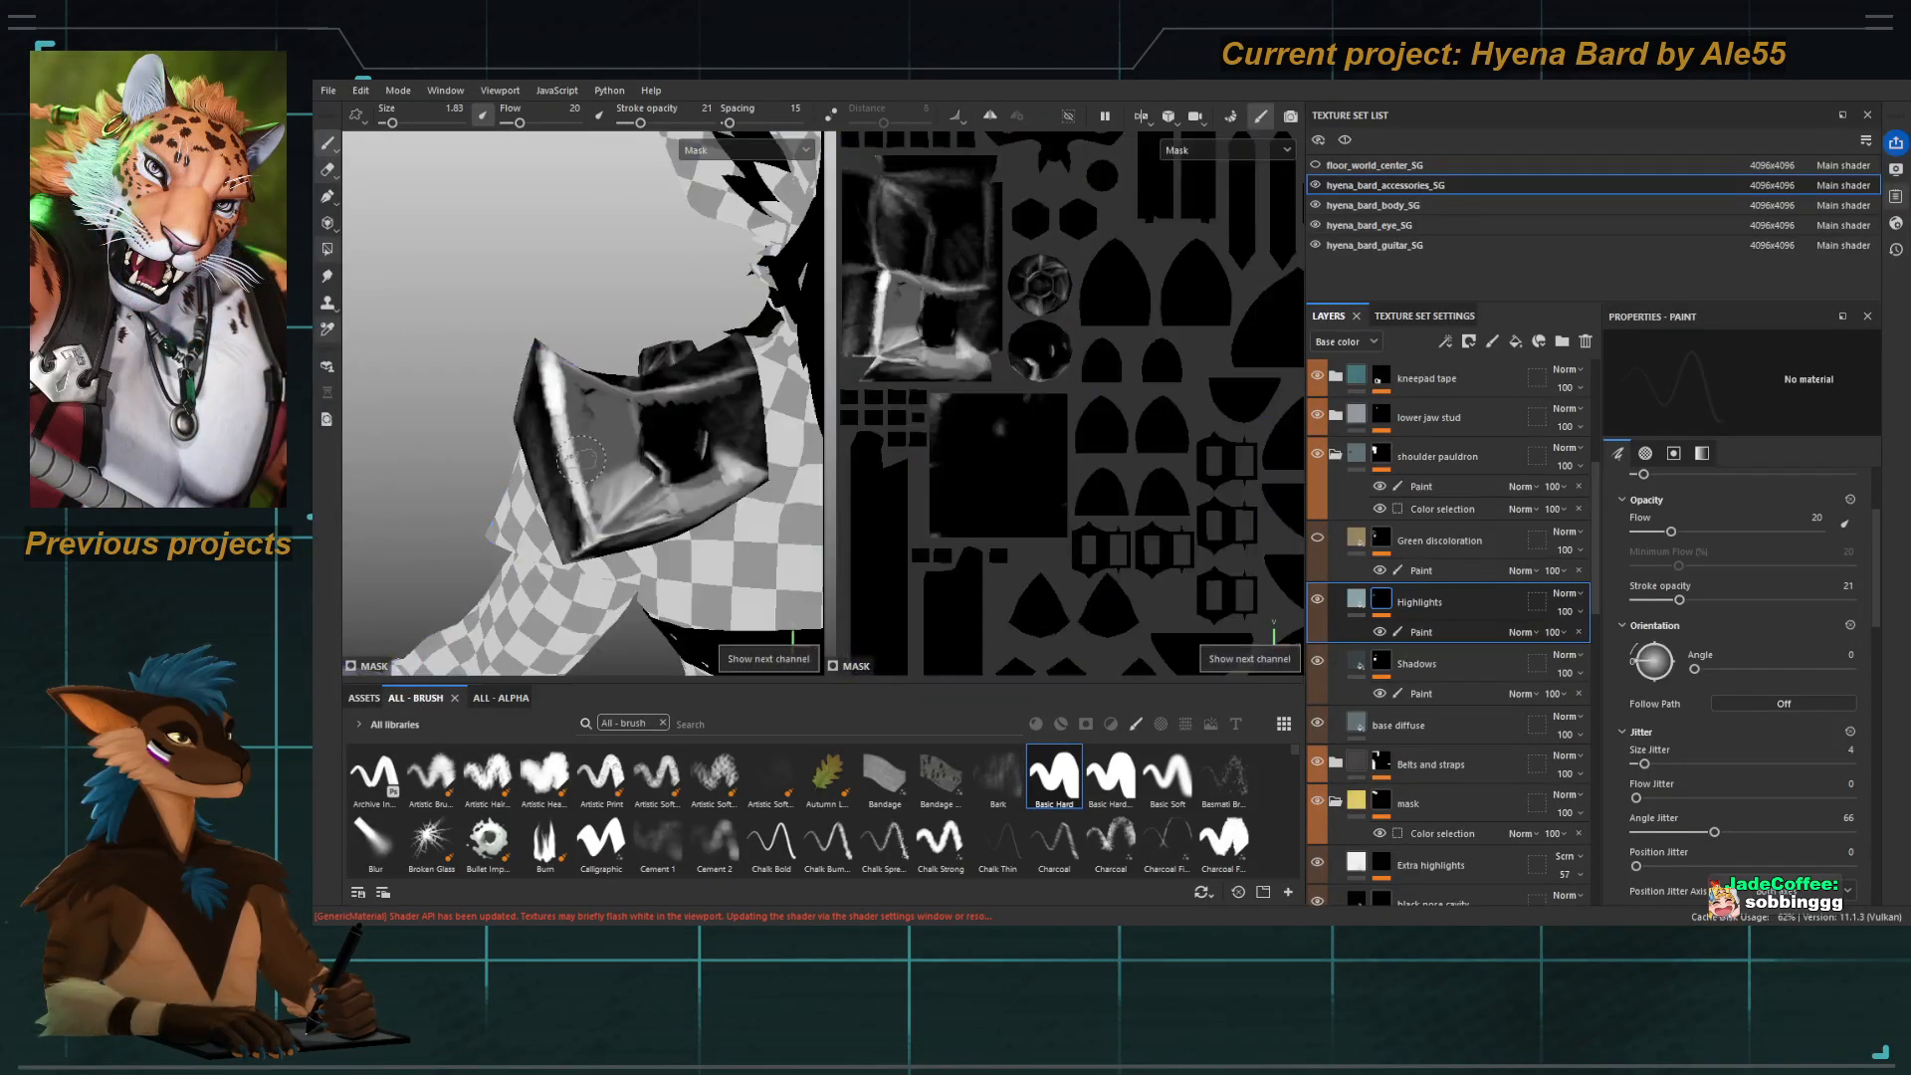
pyautogui.press('c')
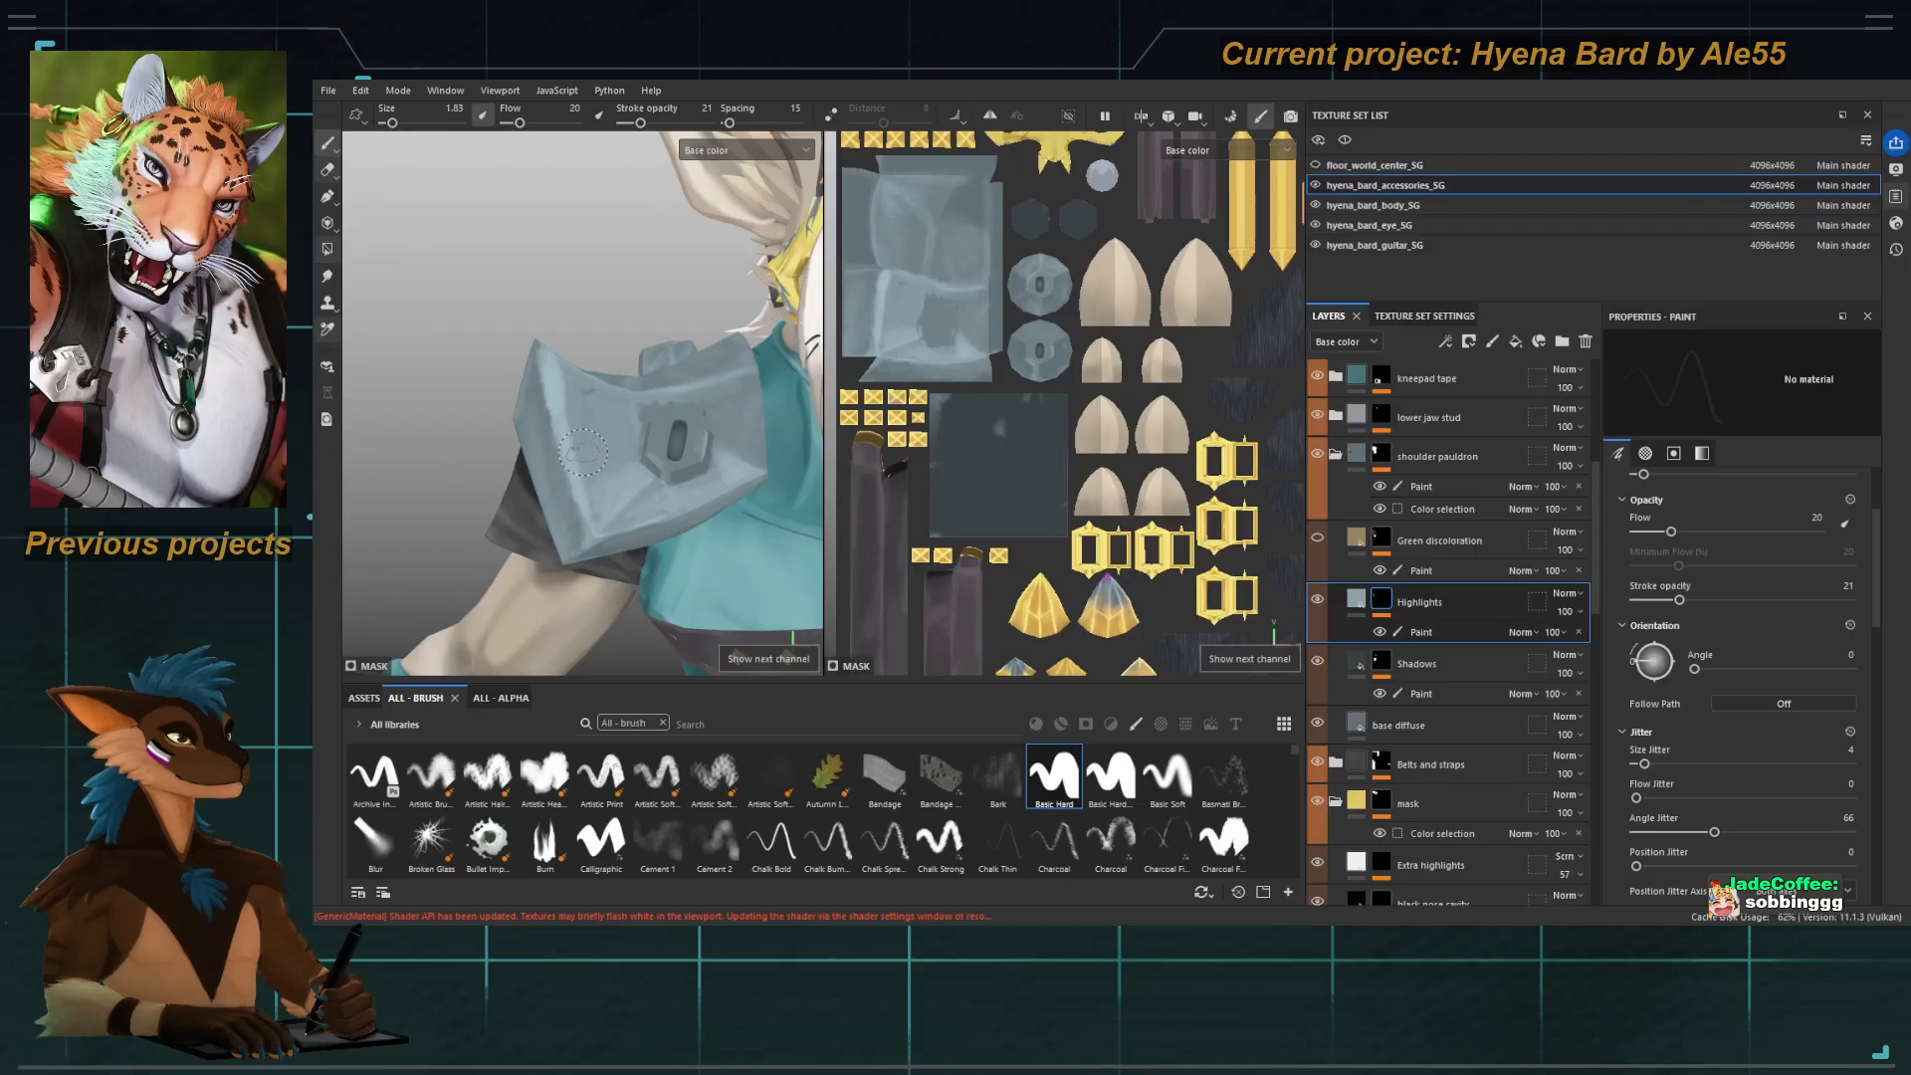
pyautogui.press('[')
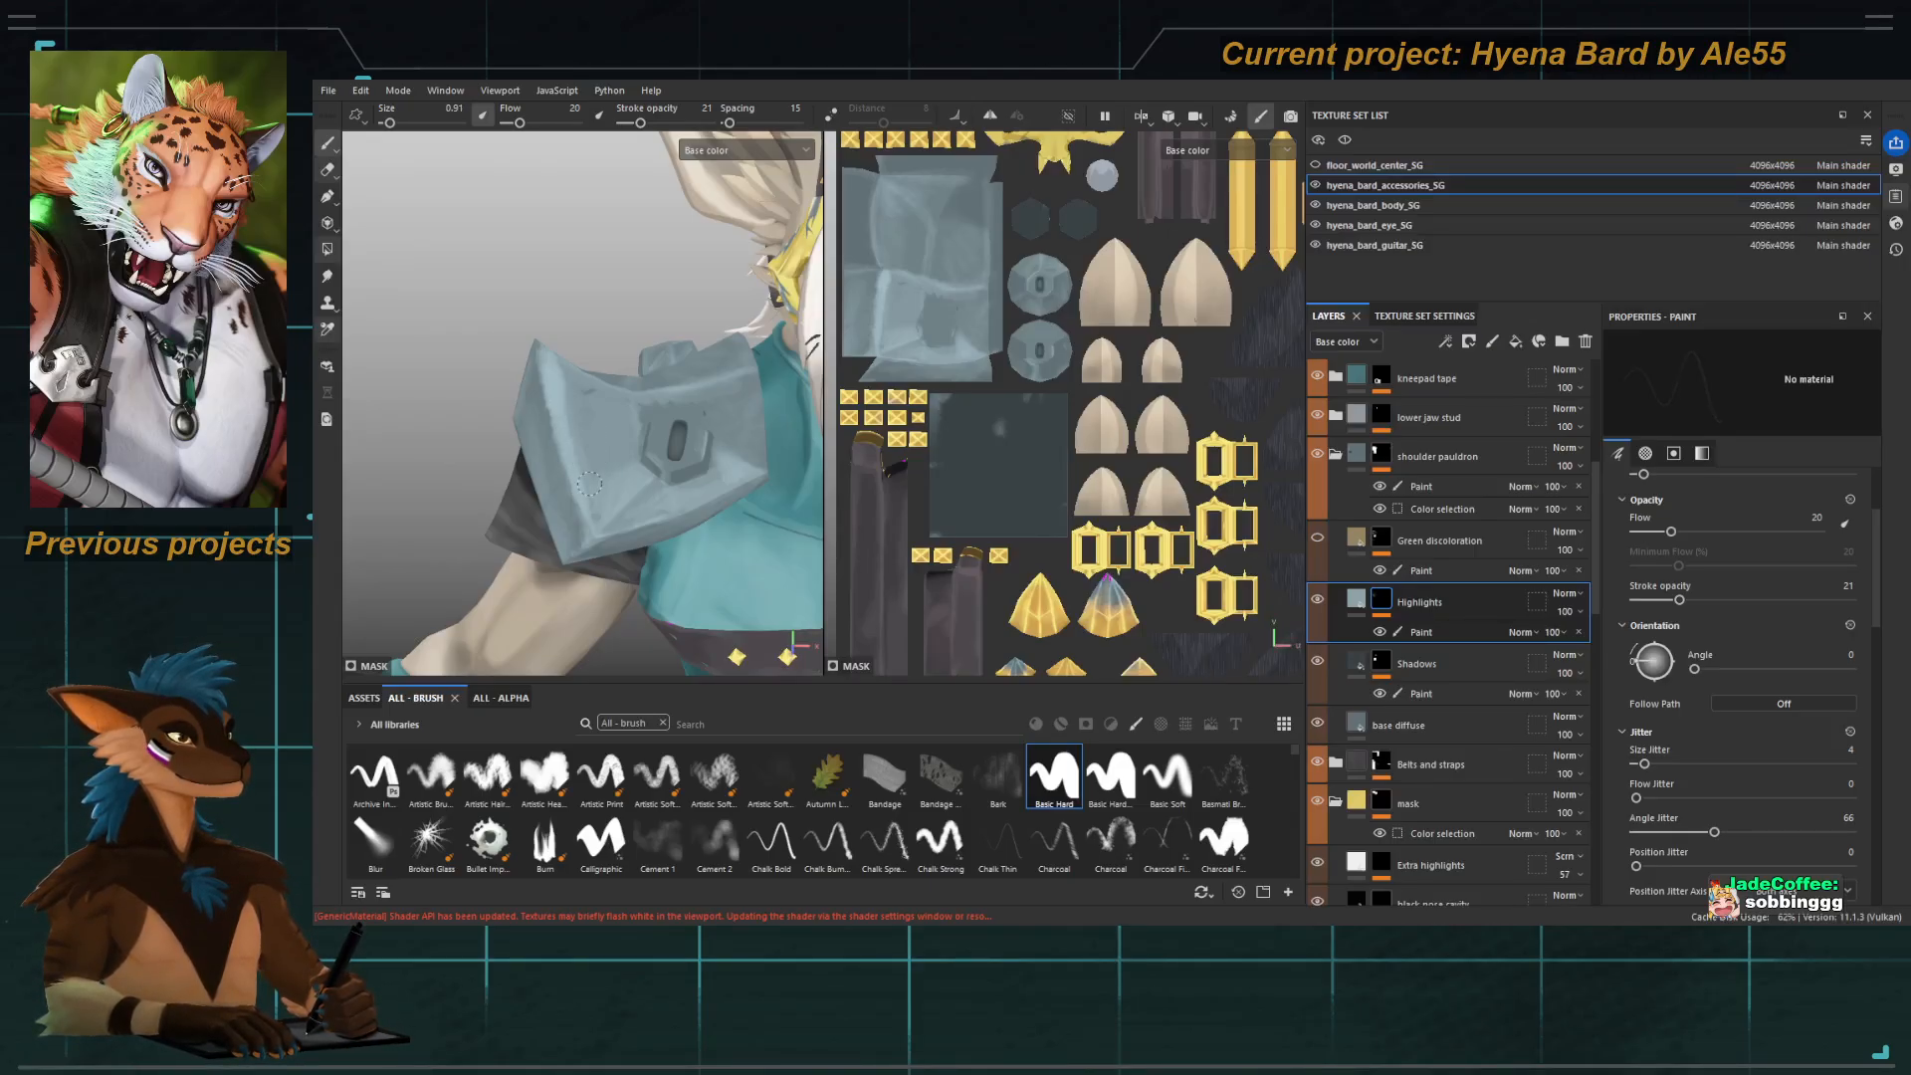
# With the Highlights layer's Paint effect temporarily hidden, erase the strokes on its underlying mask at eraser size 14.24, and select the Paint effect.
pyautogui.keyDown('alt'); pyautogui.click(1380, 602); pyautogui.keyUp('alt')
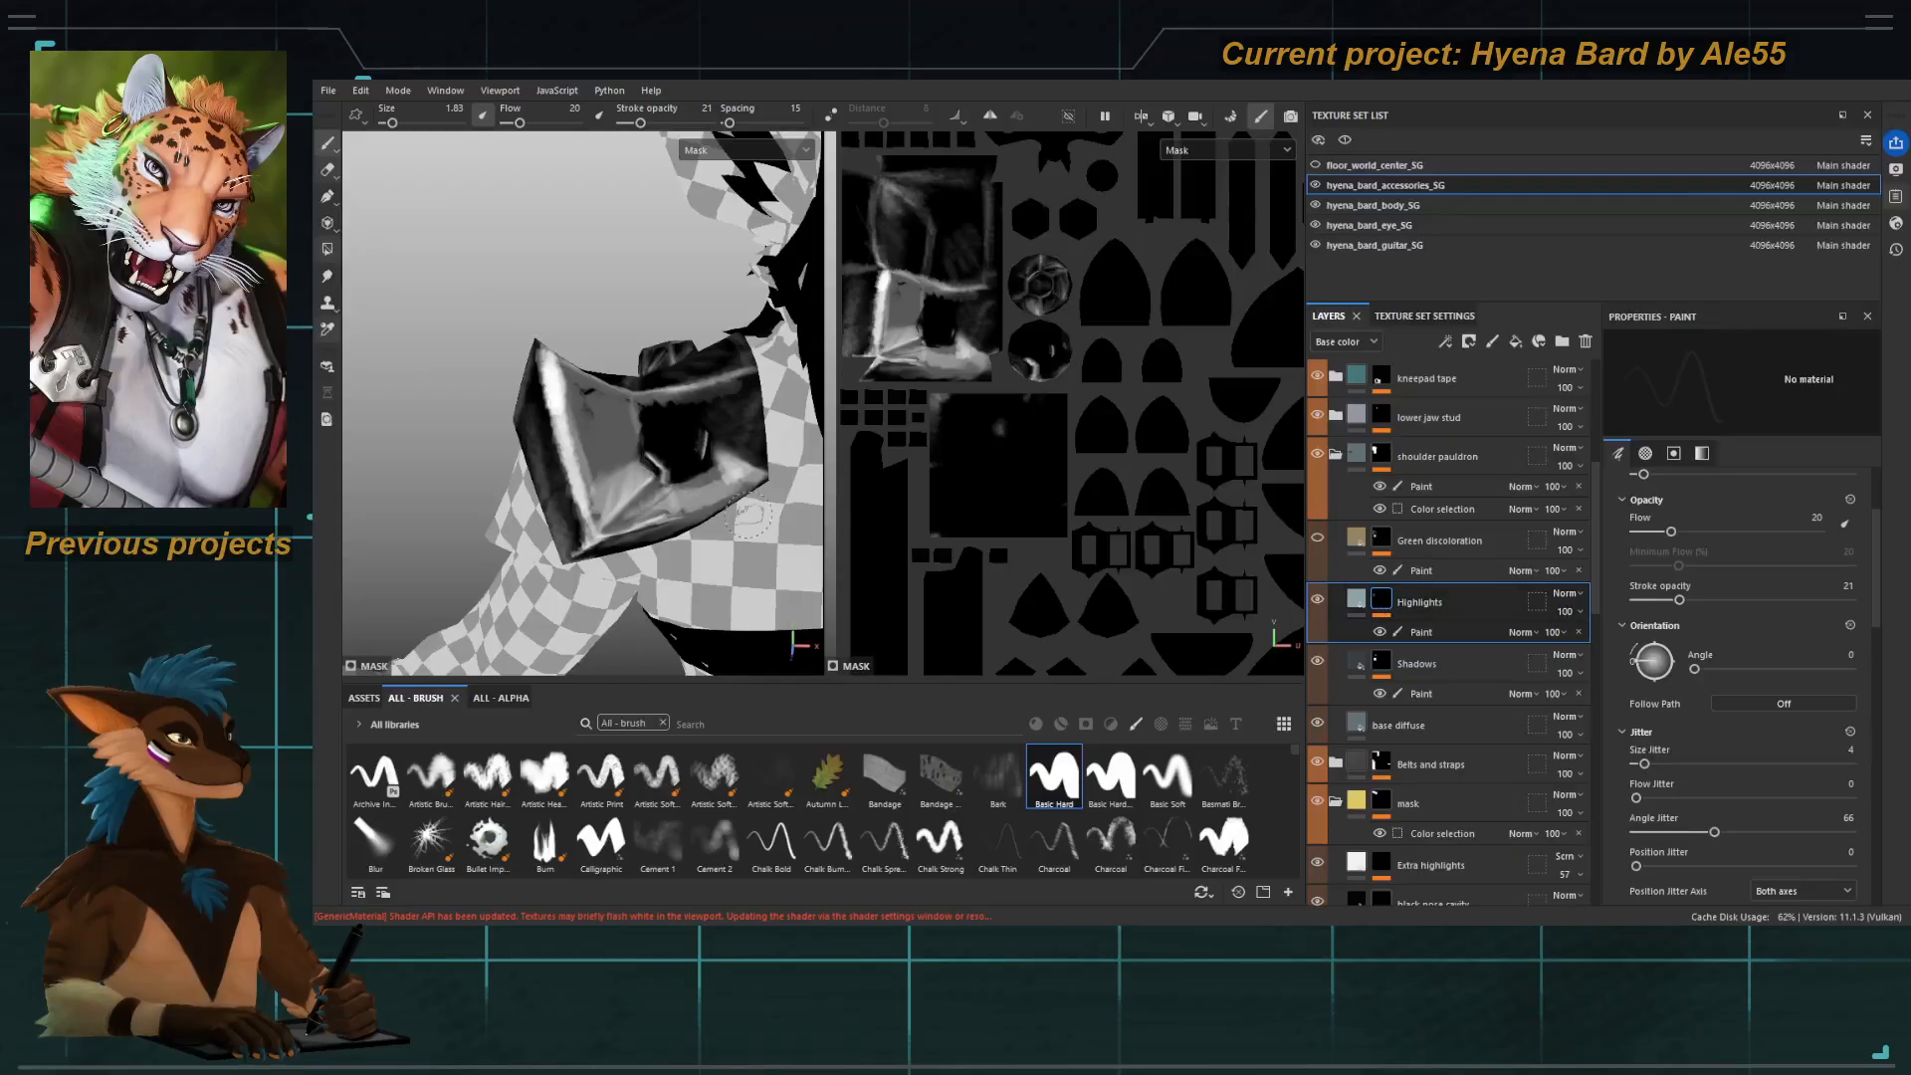
pyautogui.click(1380, 632)
pyautogui.keyDown('alt'); pyautogui.moveTo(642, 511); pyautogui.dragTo(474, 409, button='right'); pyautogui.keyUp('alt')
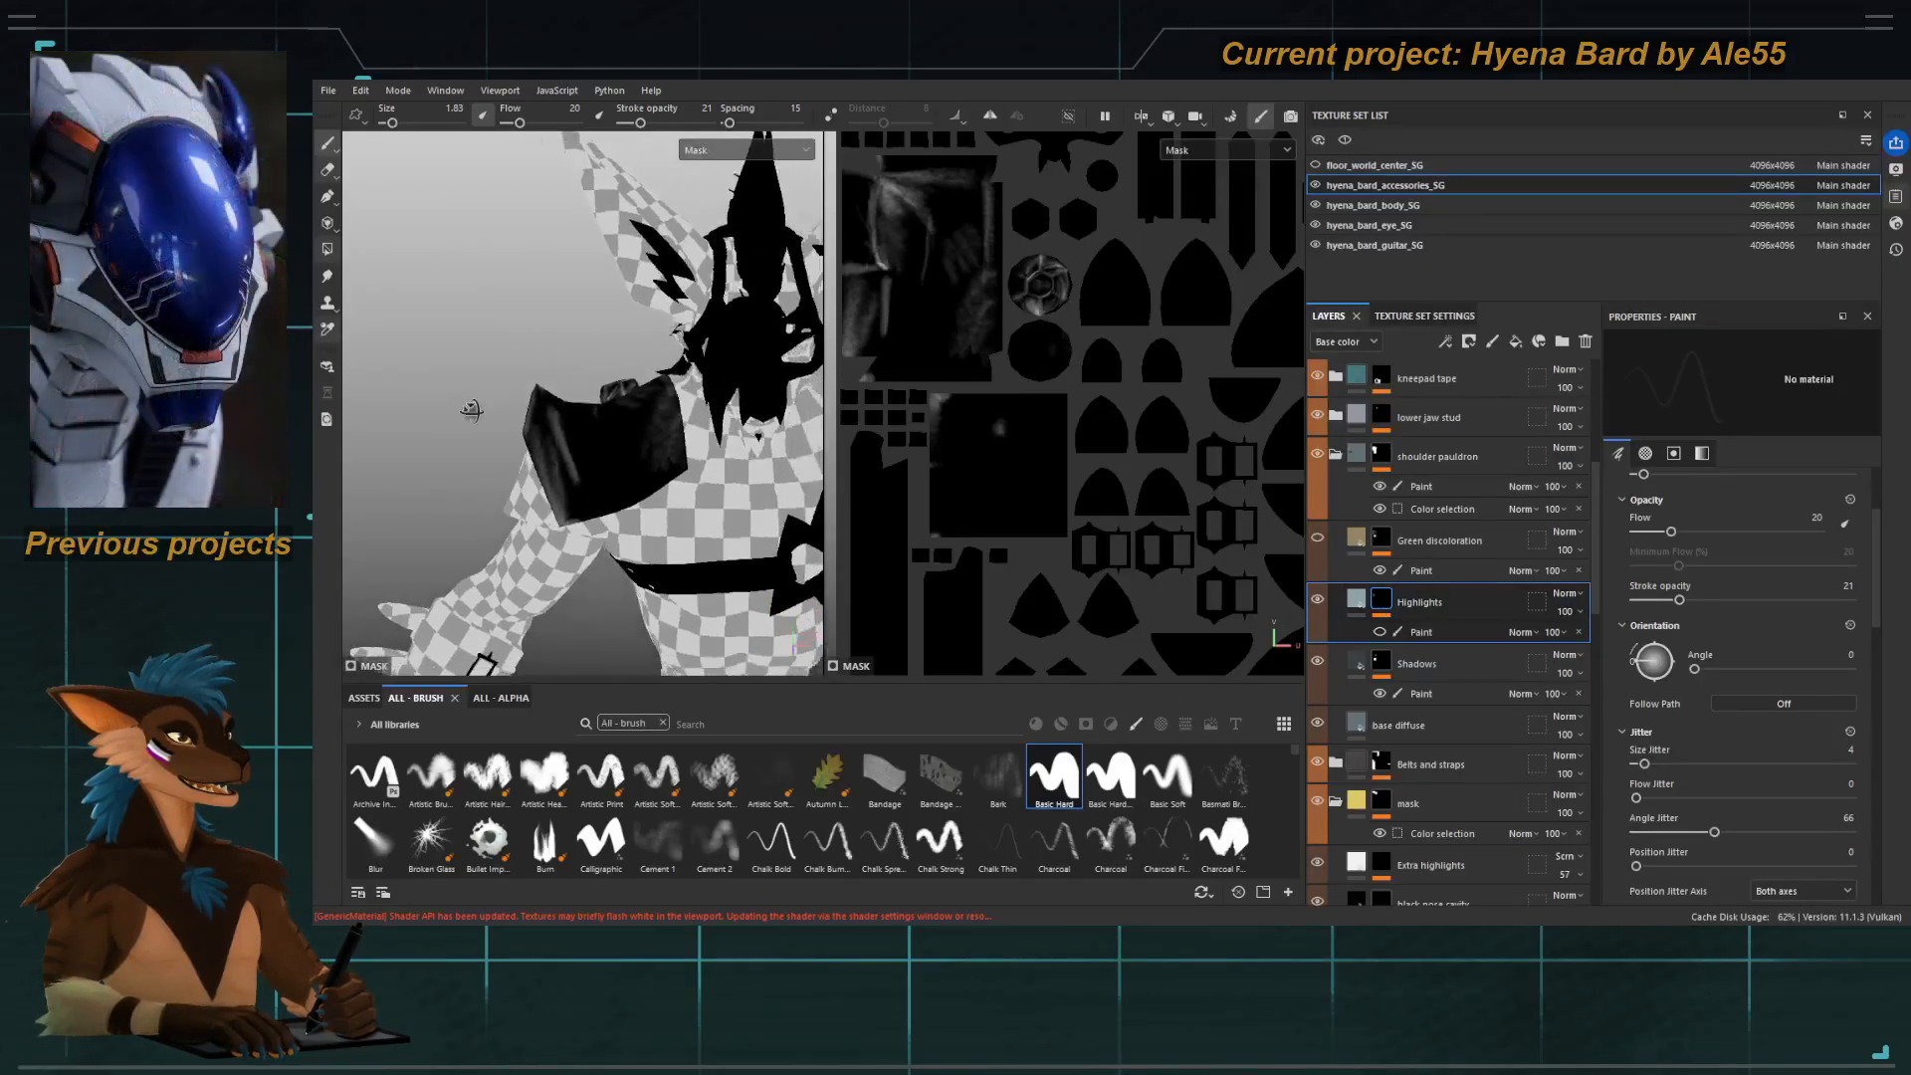
pyautogui.keyDown('alt'); pyautogui.moveTo(474, 409); pyautogui.dragTo(629, 544); pyautogui.keyUp('alt')
pyautogui.press('e')
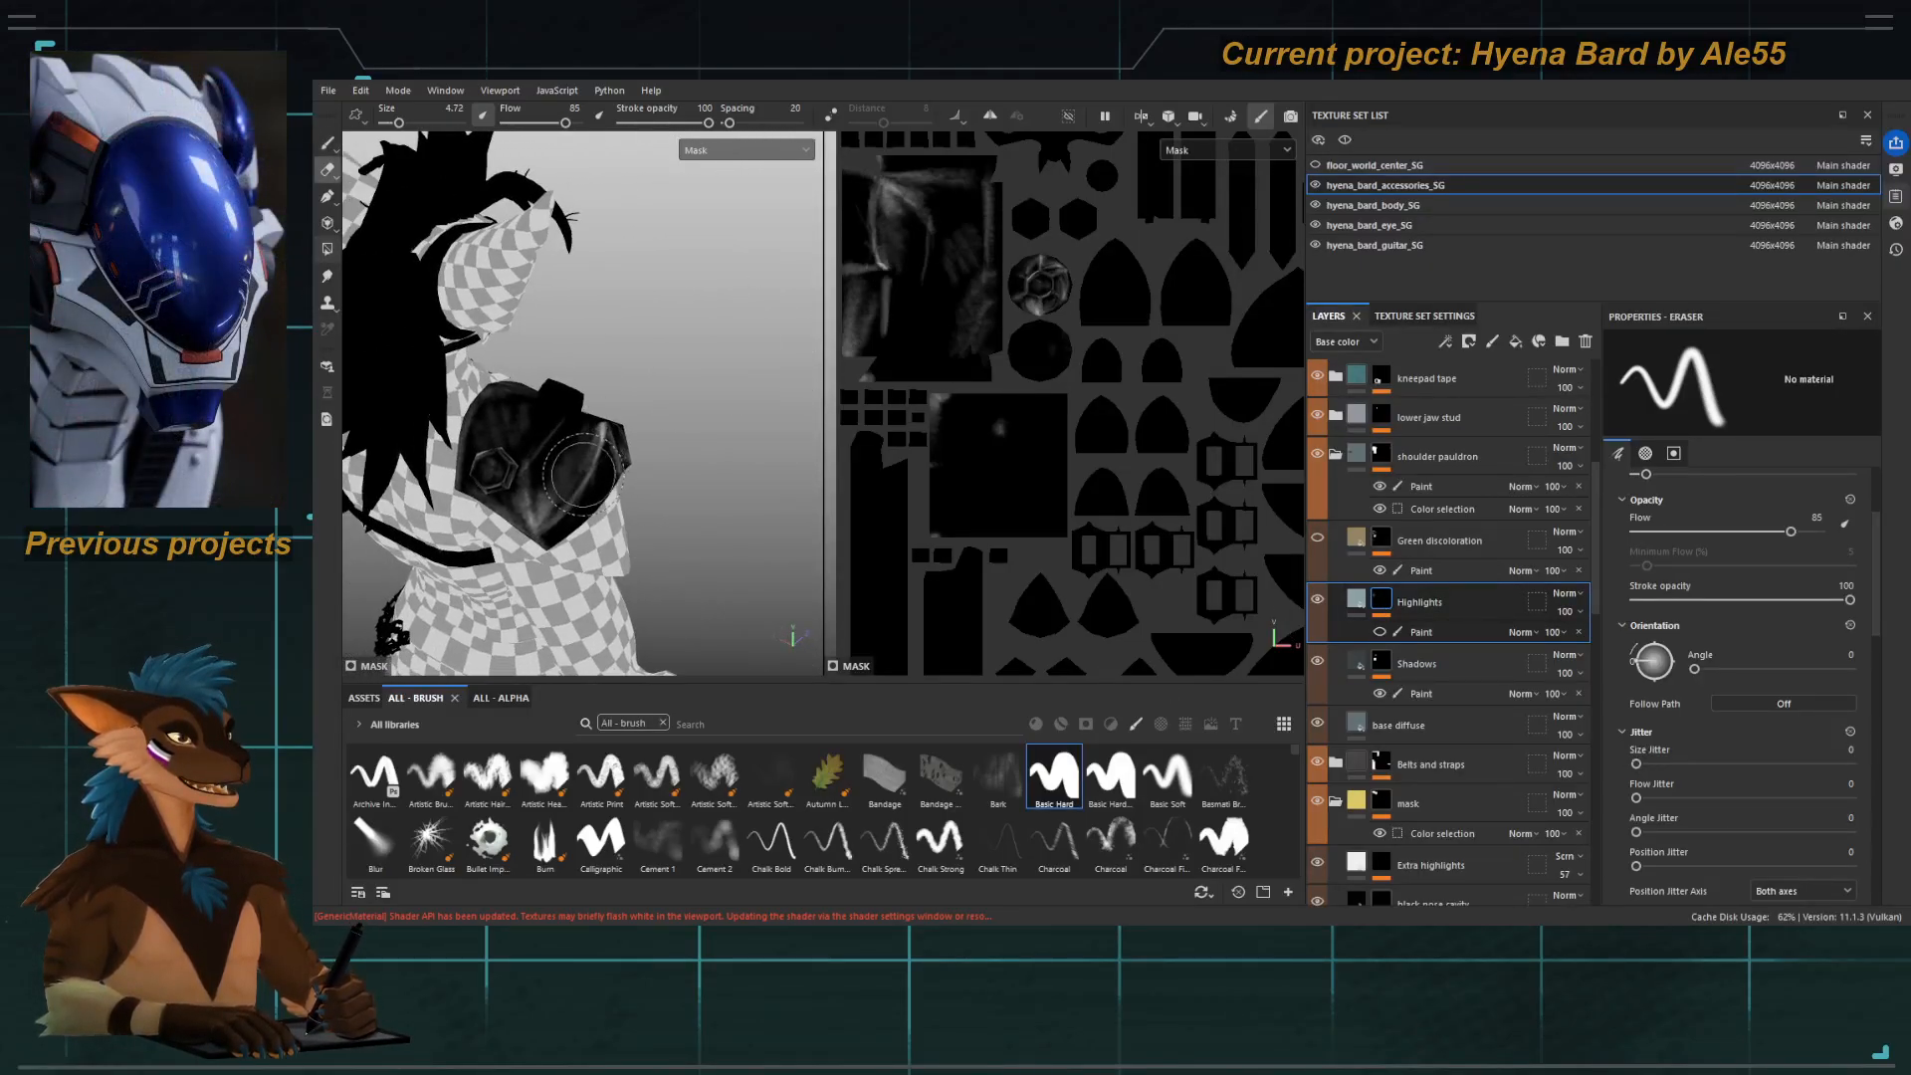
pyautogui.keyDown('ctrl'); pyautogui.moveTo(584, 469); pyautogui.dragTo(617, 469, button='right'); pyautogui.keyUp('ctrl')
pyautogui.moveTo(587, 460)
pyautogui.mouseDown()
pyautogui.moveTo(498, 488)
pyautogui.moveTo(647, 455)
pyautogui.moveTo(521, 440)
pyautogui.mouseUp()
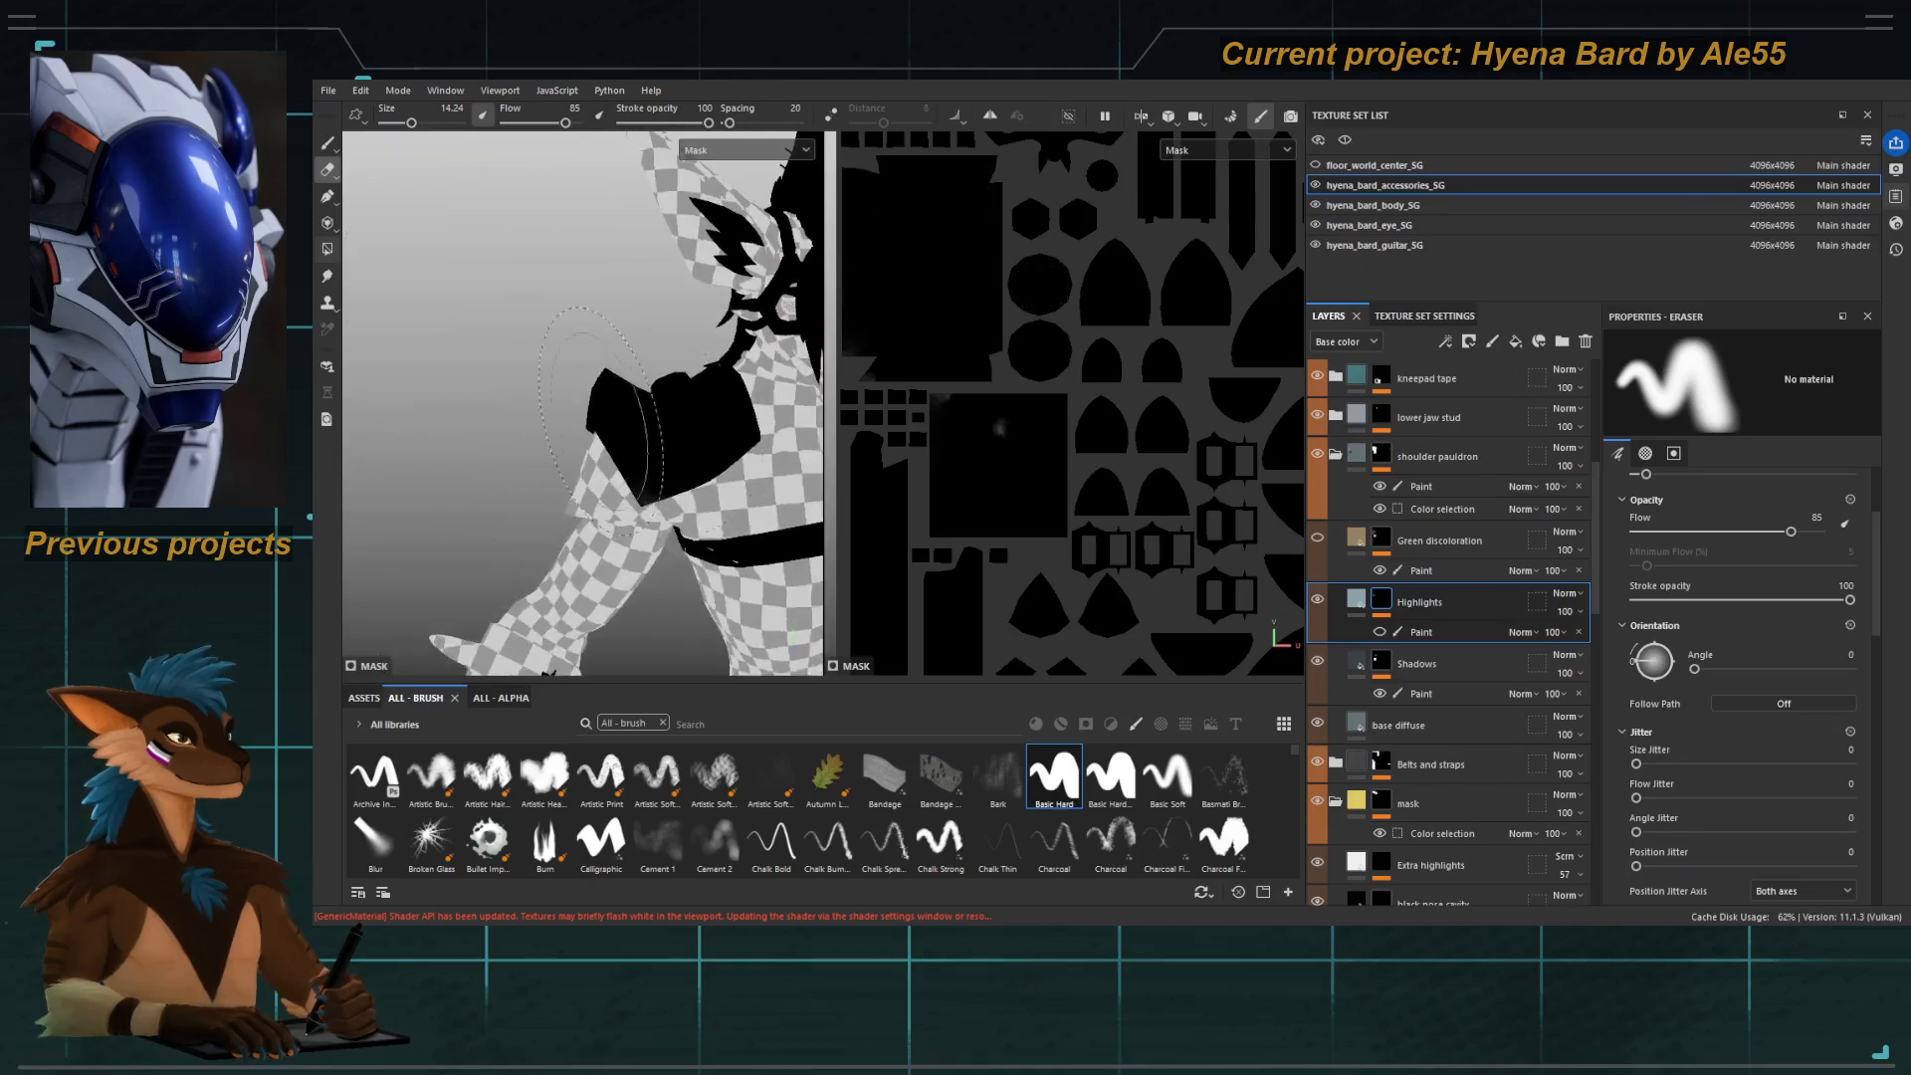
pyautogui.click(1380, 632)
pyautogui.click(1393, 629)
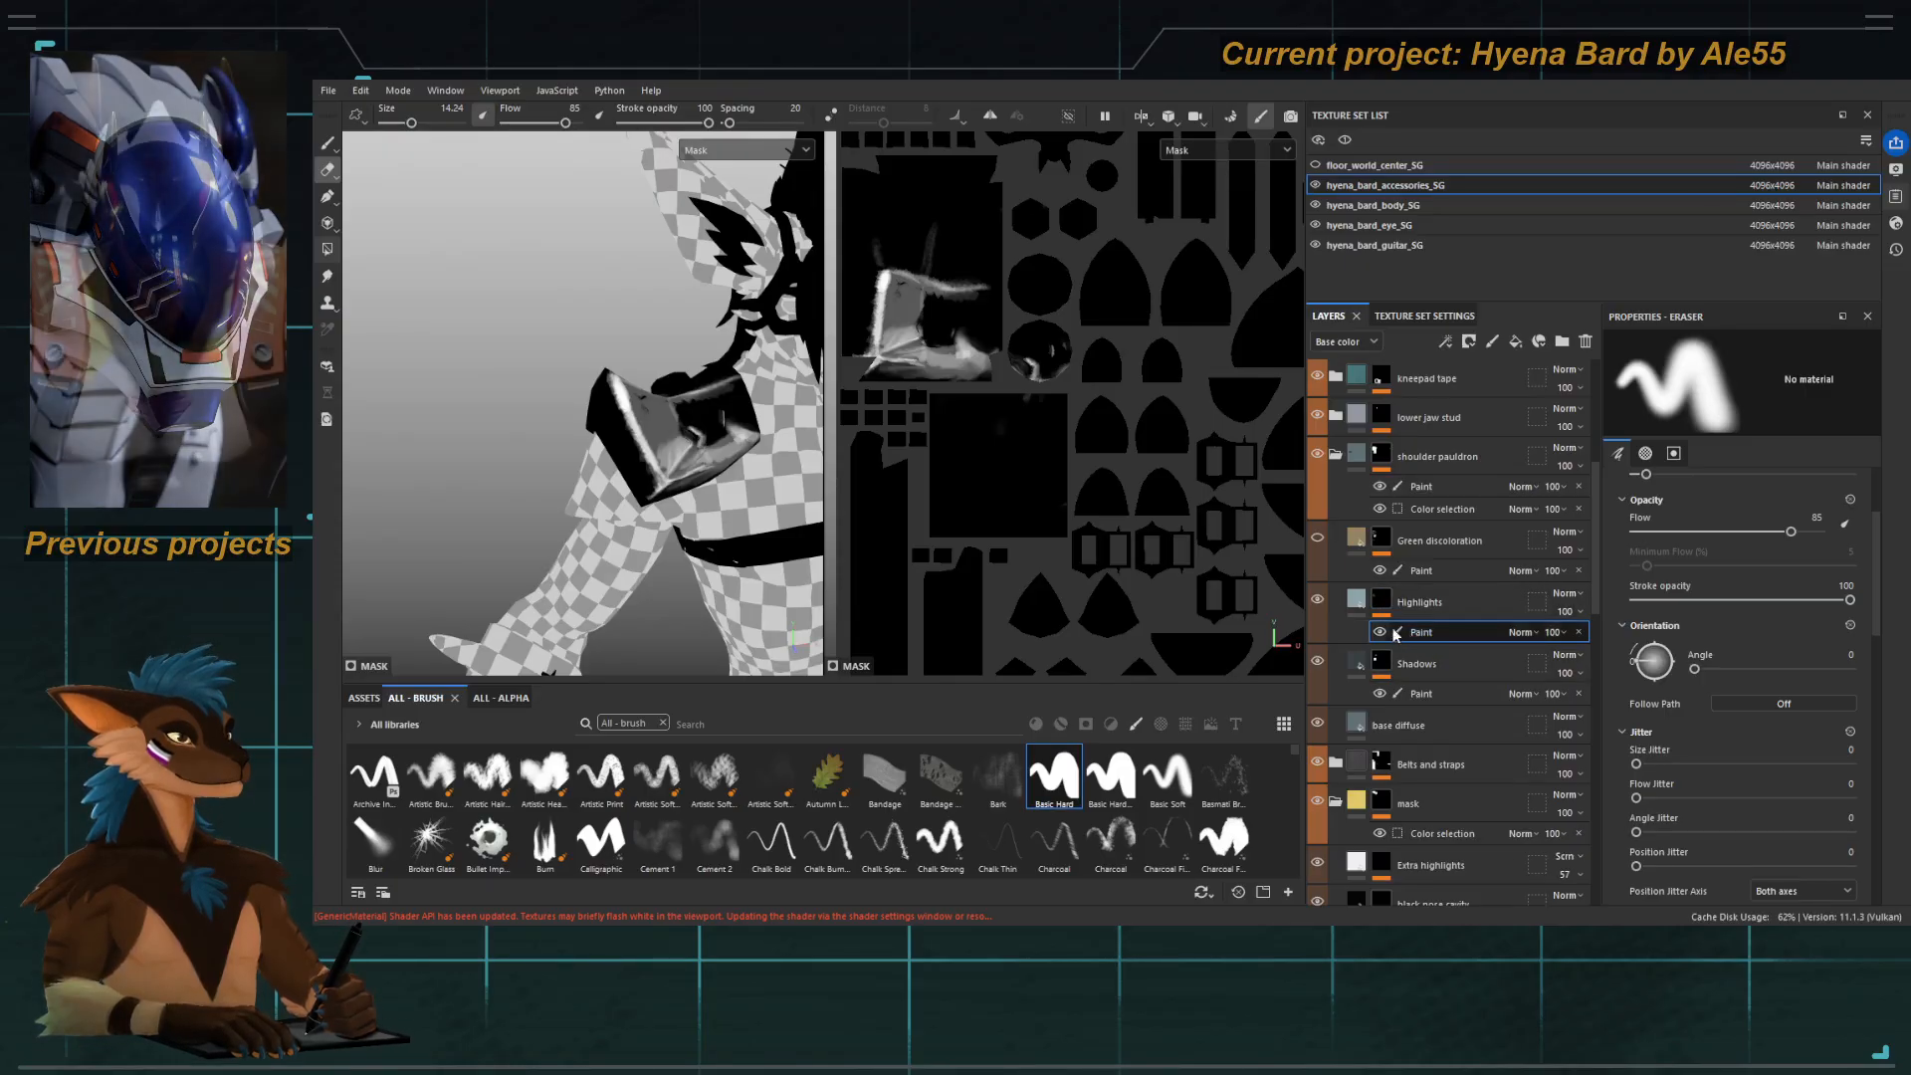
# Examine the pauldron's rear side and stud in the Material view, with the paint brush active again.
pyautogui.keyDown('alt'); pyautogui.moveTo(675, 468); pyautogui.dragTo(565, 475); pyautogui.keyUp('alt')
pyautogui.press('m')
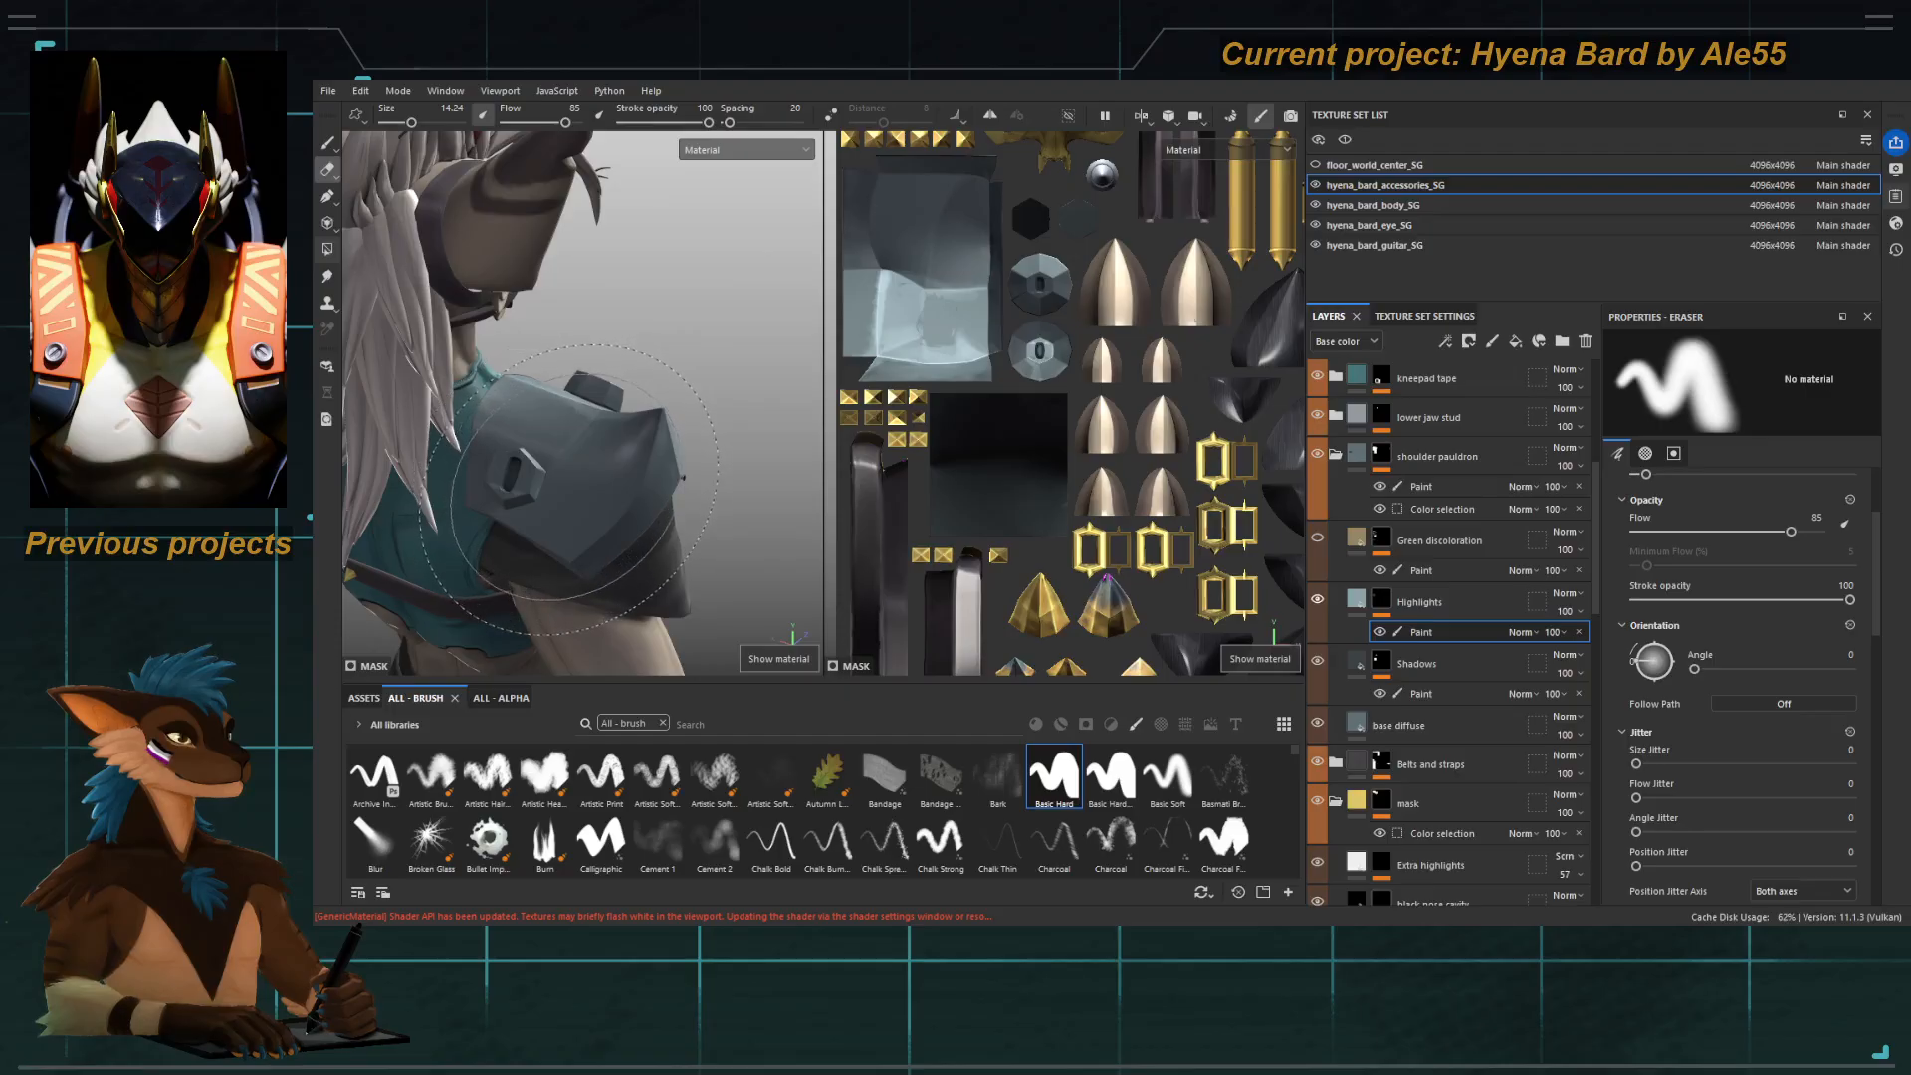
pyautogui.press('4')
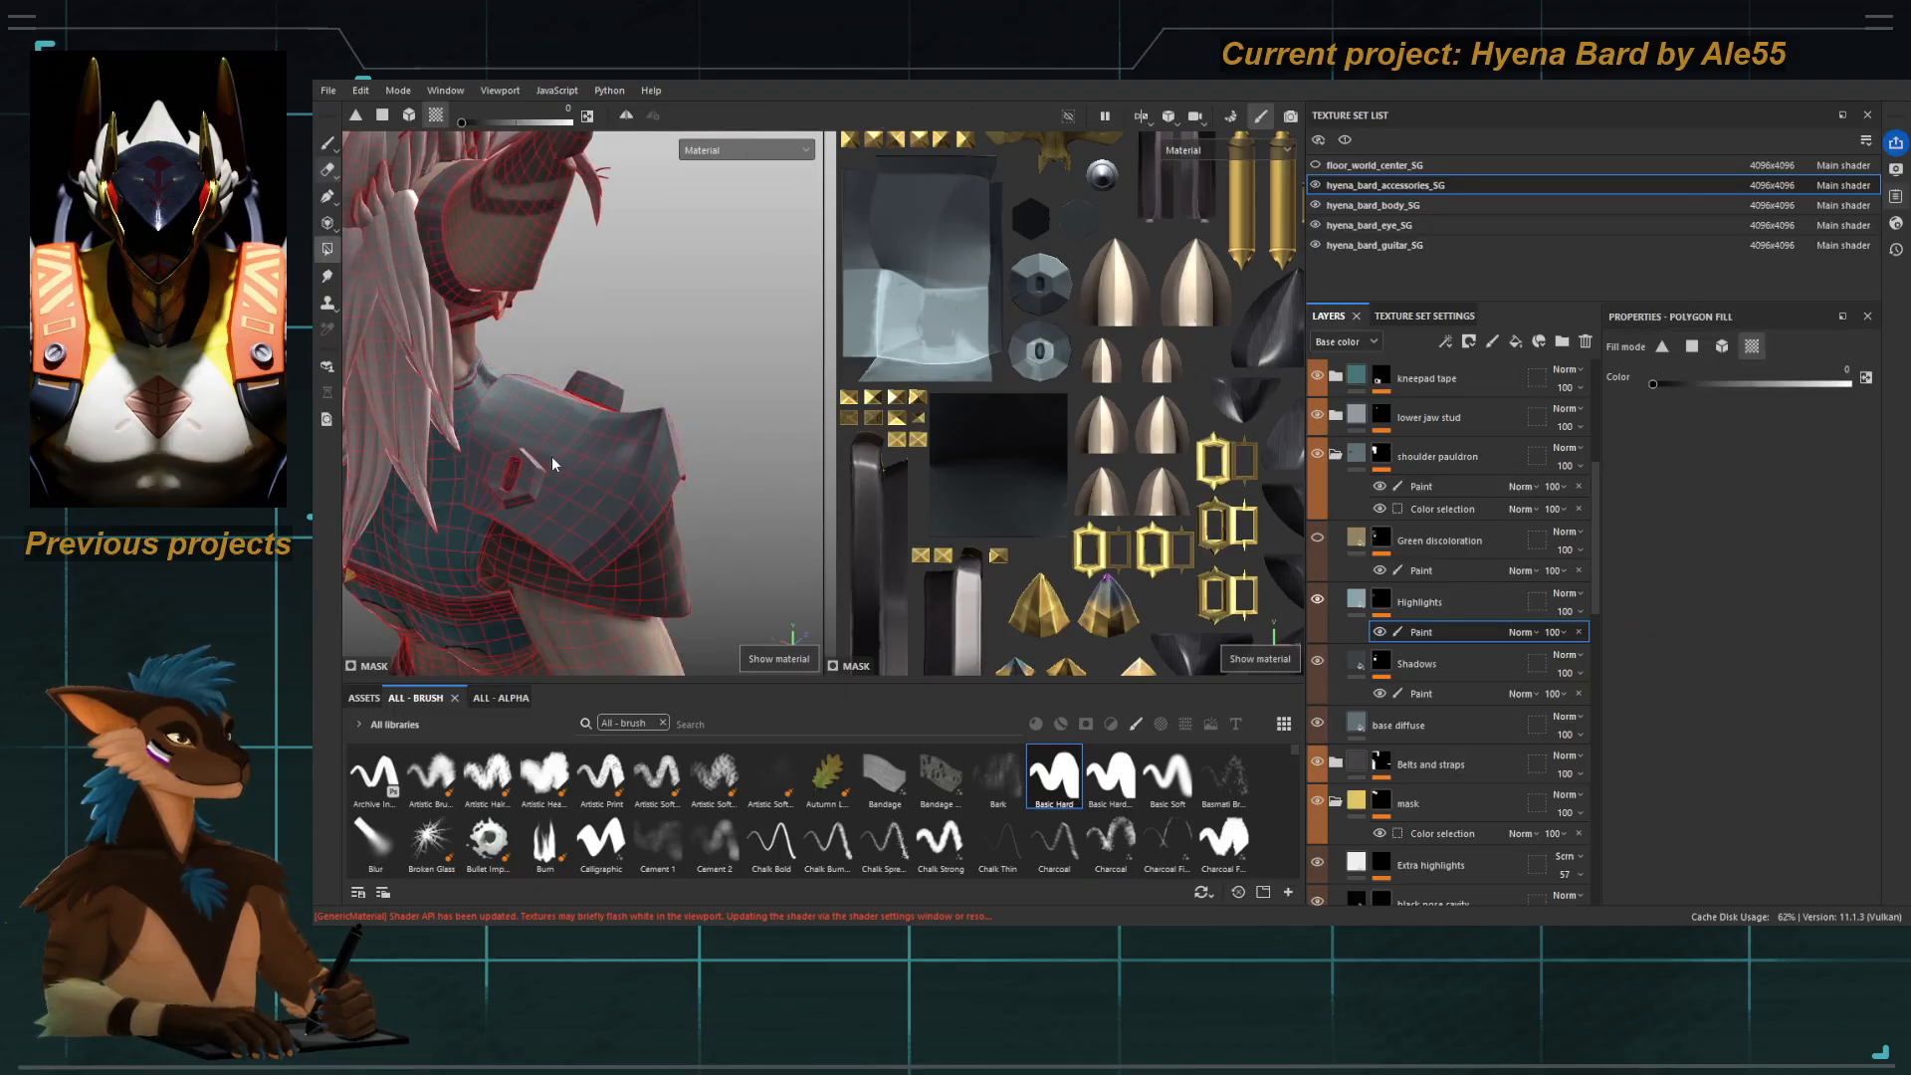
pyautogui.press('1')
pyautogui.keyDown('alt'); pyautogui.moveTo(569, 462); pyautogui.dragTo(608, 389, button='middle'); pyautogui.keyUp('alt')
pyautogui.keyDown('alt'); pyautogui.moveTo(608, 389); pyautogui.dragTo(572, 394); pyautogui.keyUp('alt')
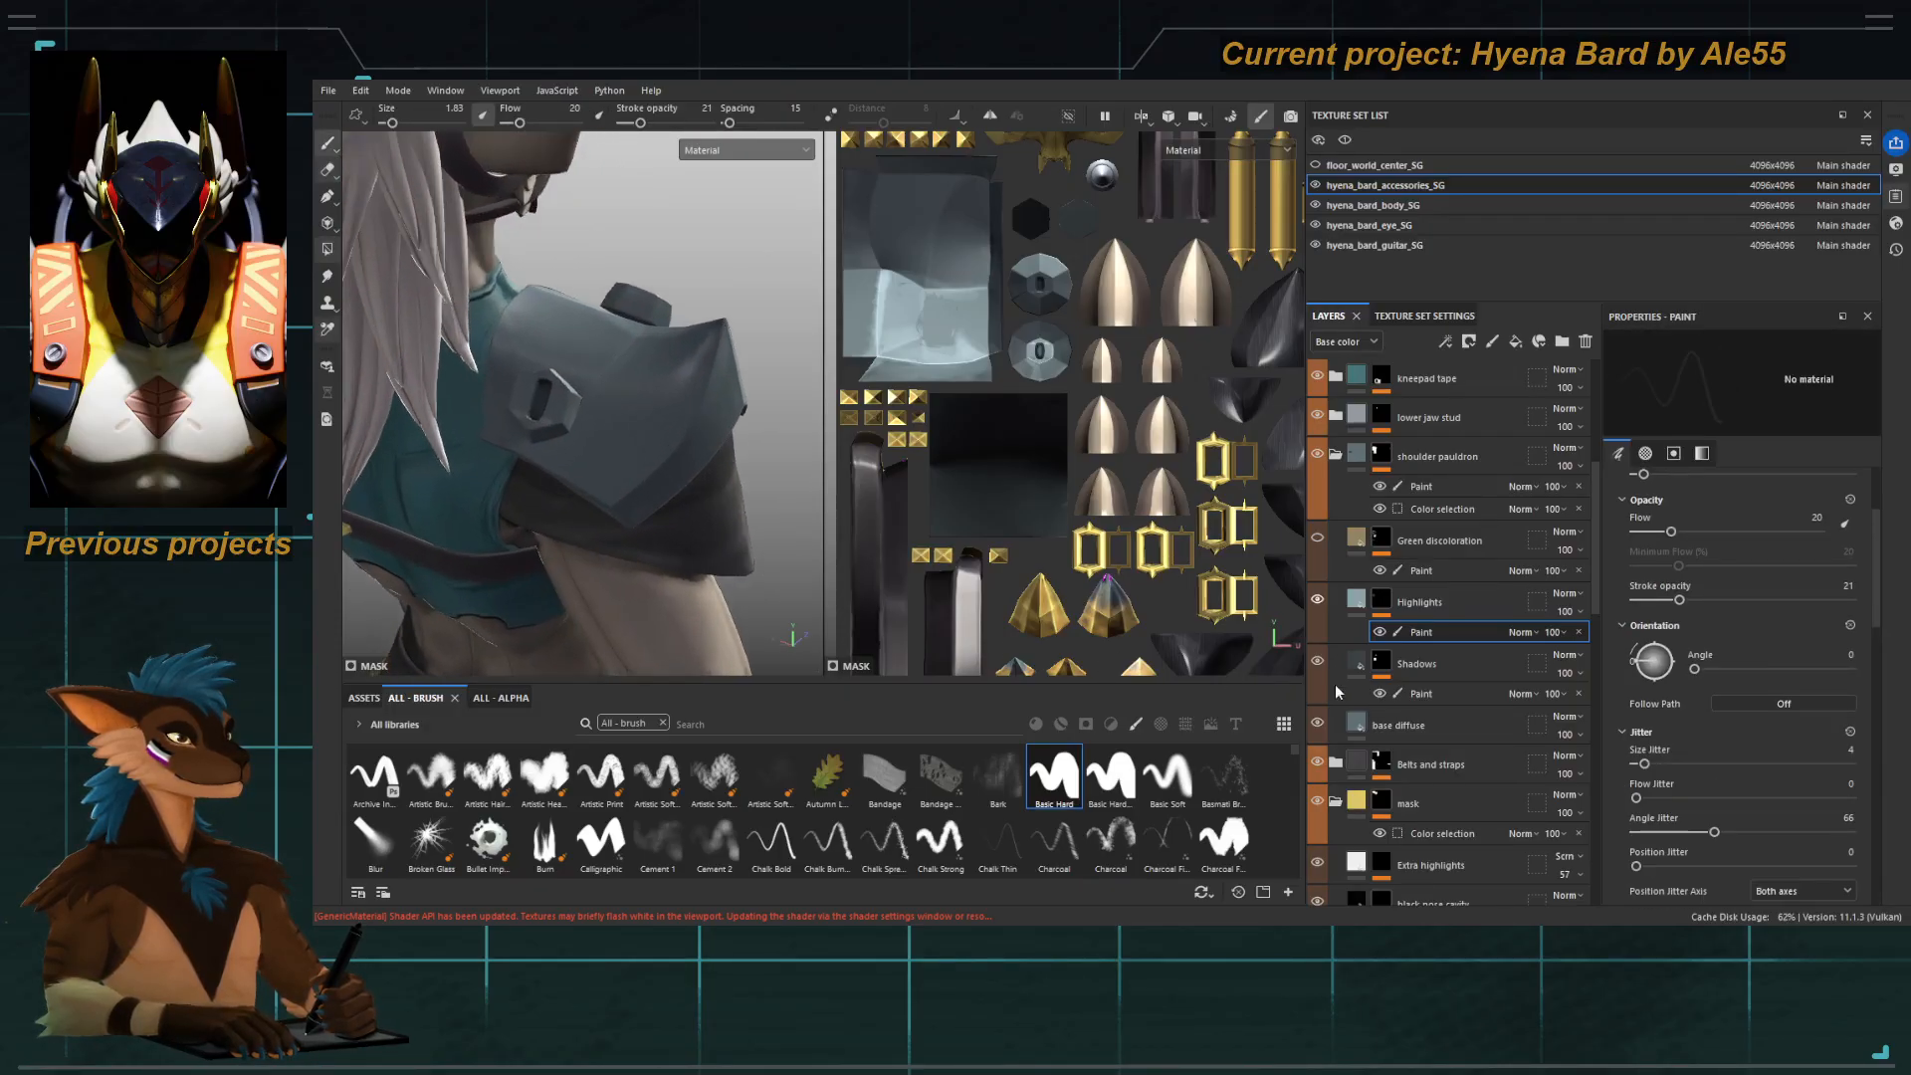
# Compare the pauldron with the Highlights layer's Paint effect hidden and shown, and inspect its rear plate and stud.
pyautogui.click(1382, 599)
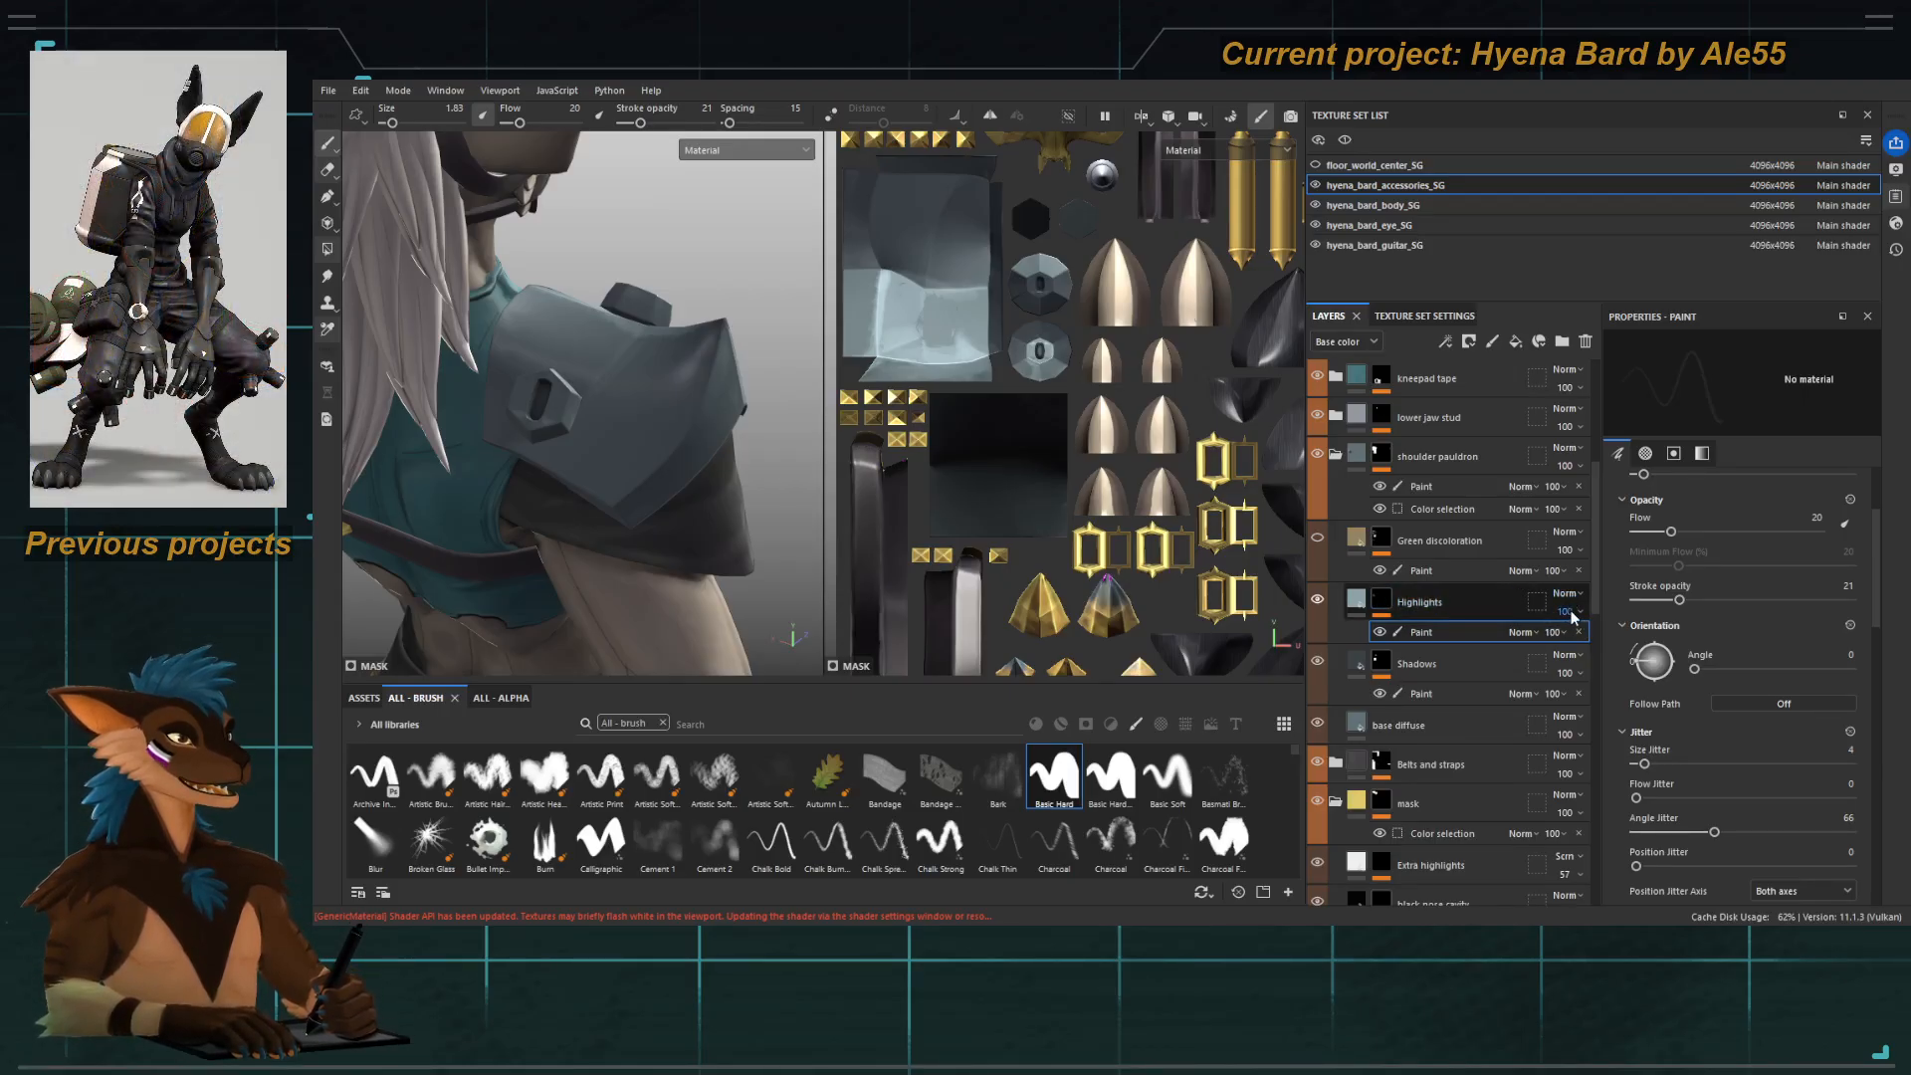
pyautogui.click(1380, 632)
pyautogui.click(1379, 632)
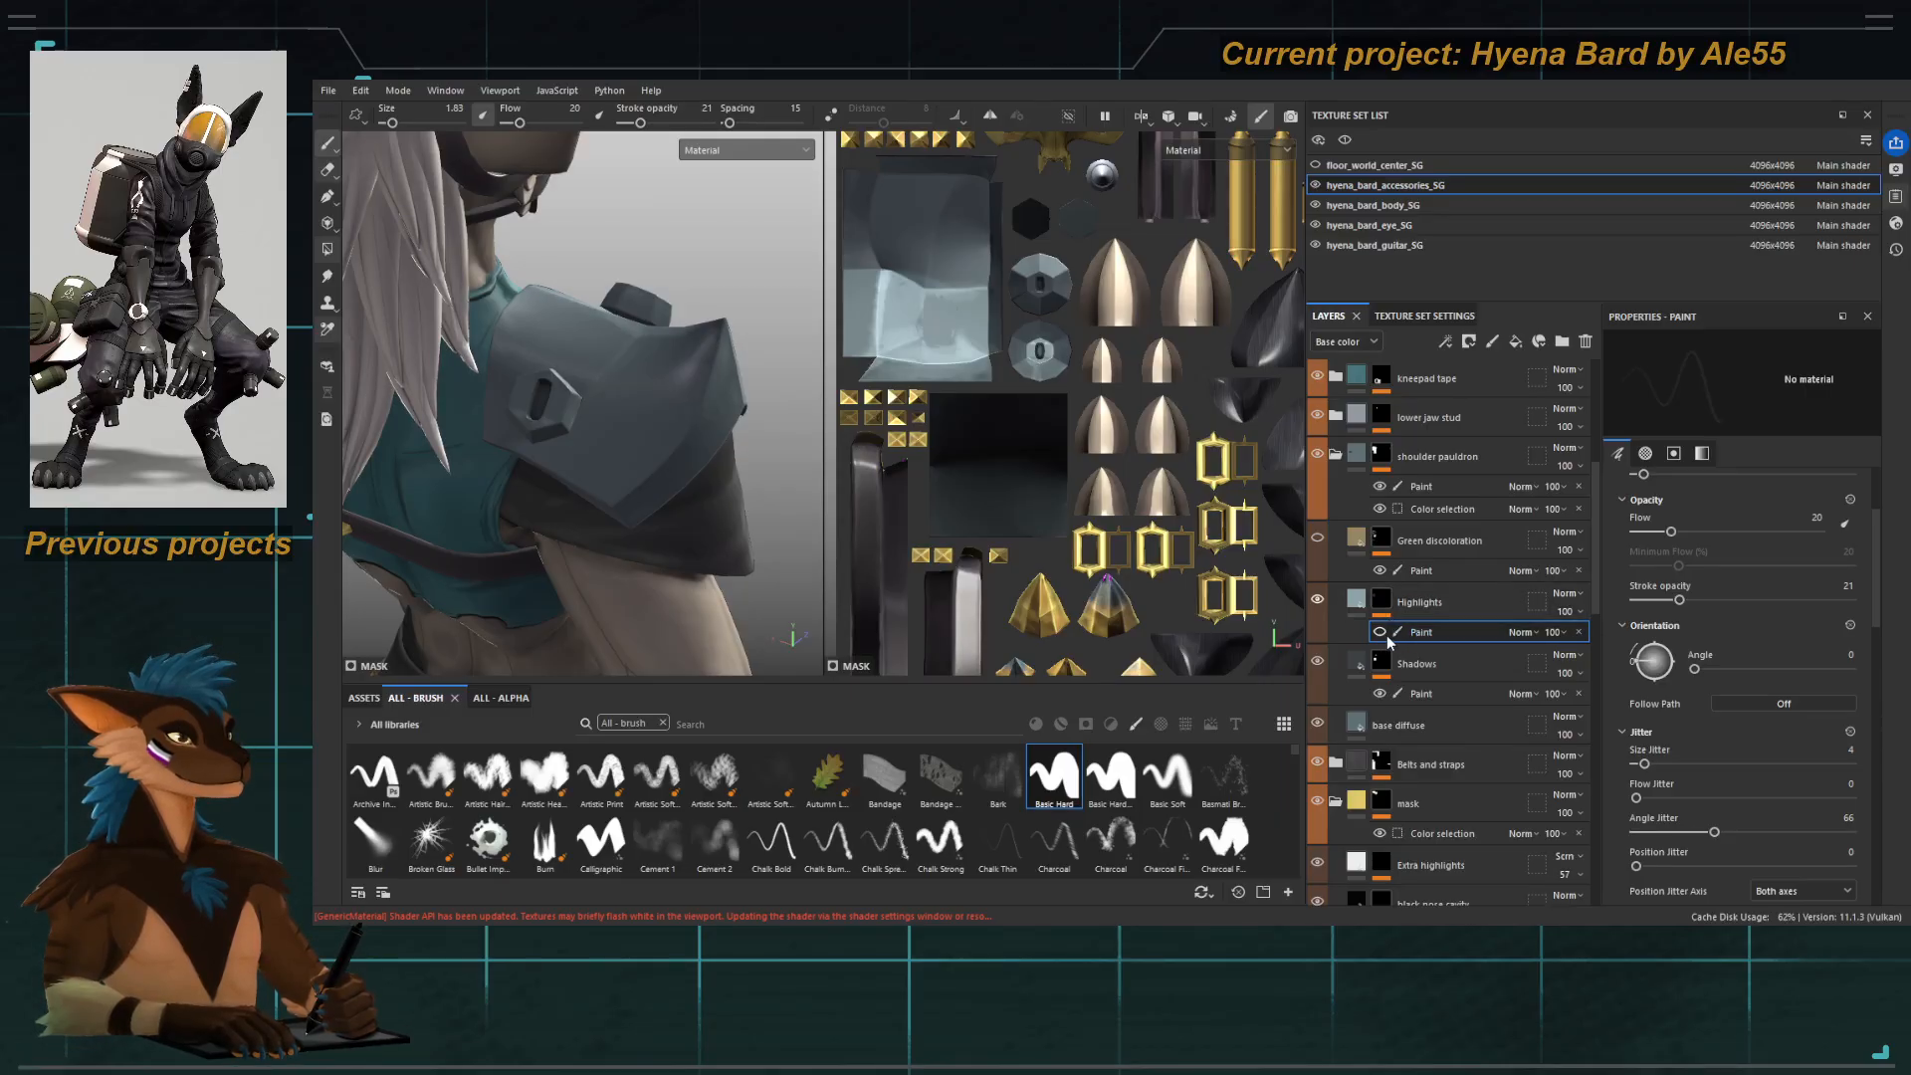
pyautogui.click(1381, 633)
pyautogui.click(1382, 633)
pyautogui.moveTo(607, 429)
pyautogui.keyDown('alt'); pyautogui.mouseDown()
pyautogui.moveTo(683, 435)
pyautogui.moveTo(649, 342)
pyautogui.mouseUp(); pyautogui.keyUp('alt')
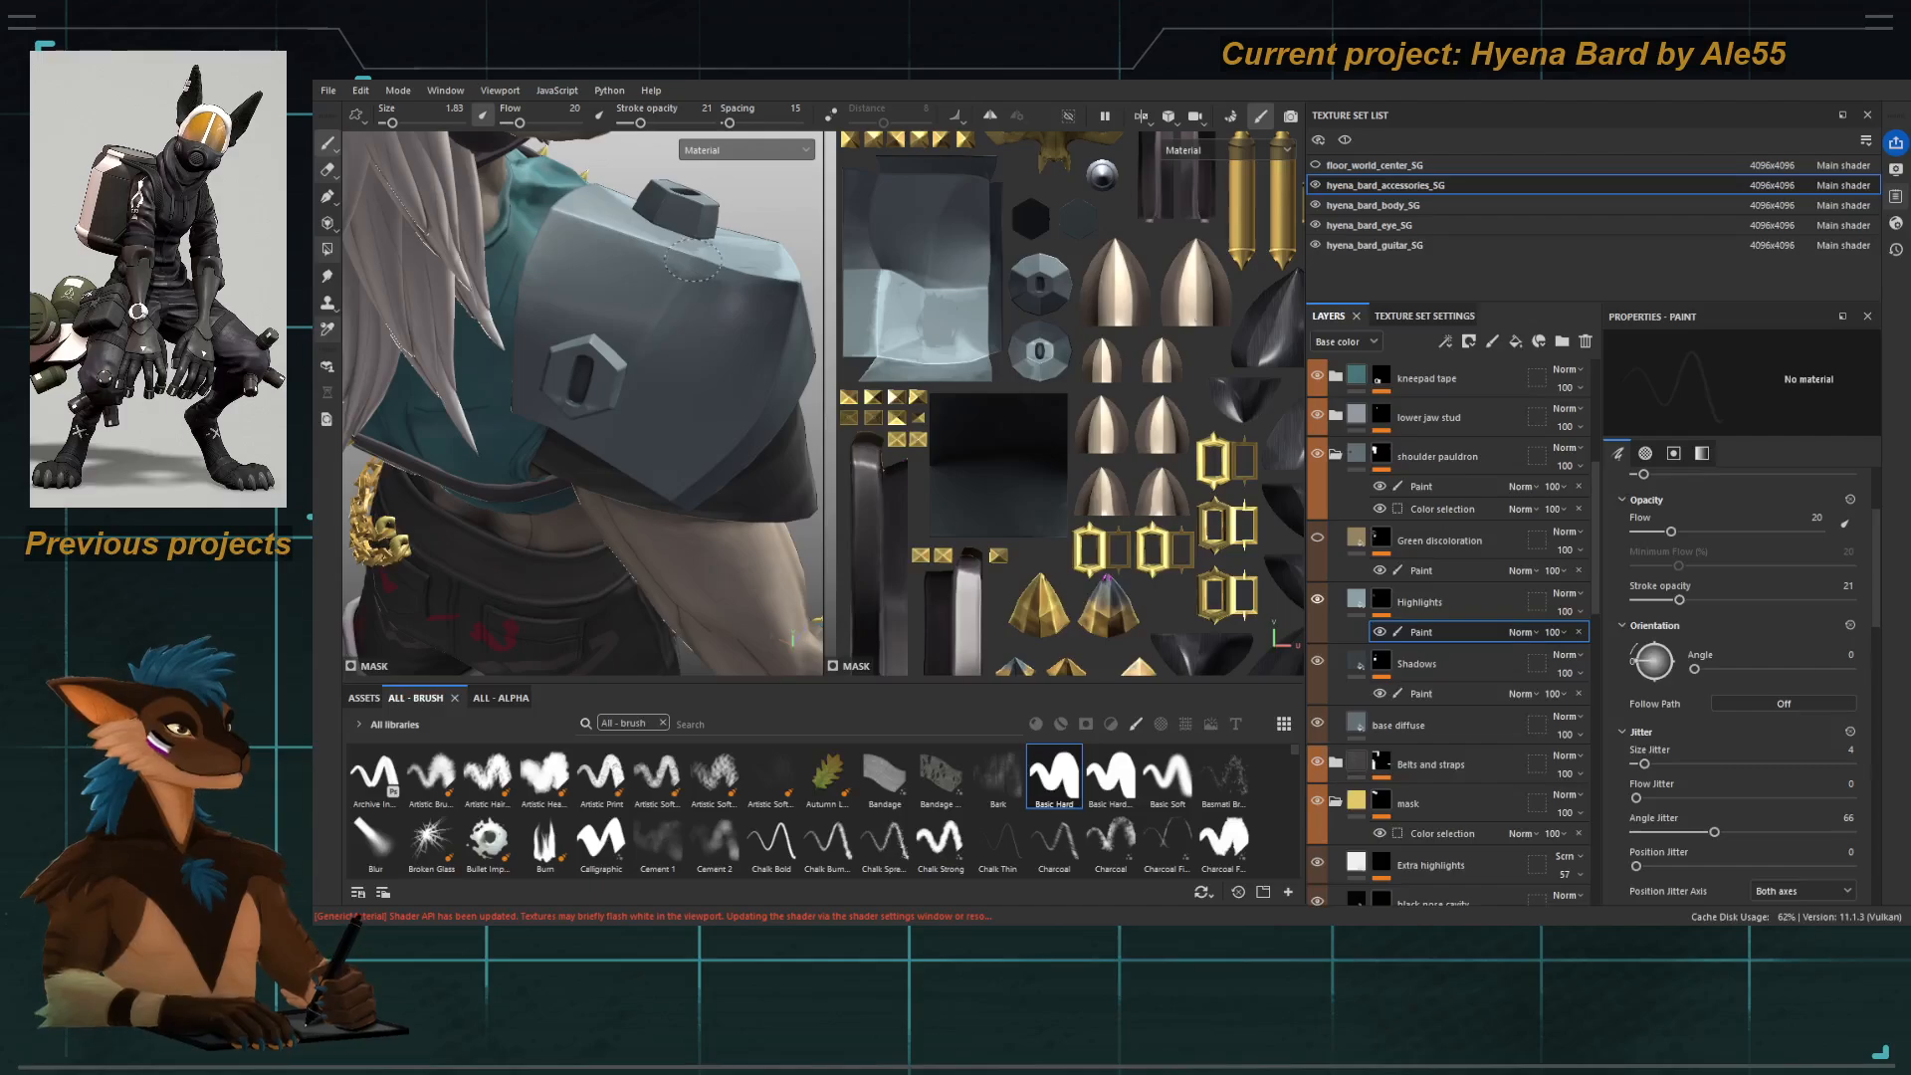
pyautogui.keyDown('alt'); pyautogui.moveTo(647, 445); pyautogui.dragTo(678, 367); pyautogui.keyUp('alt')
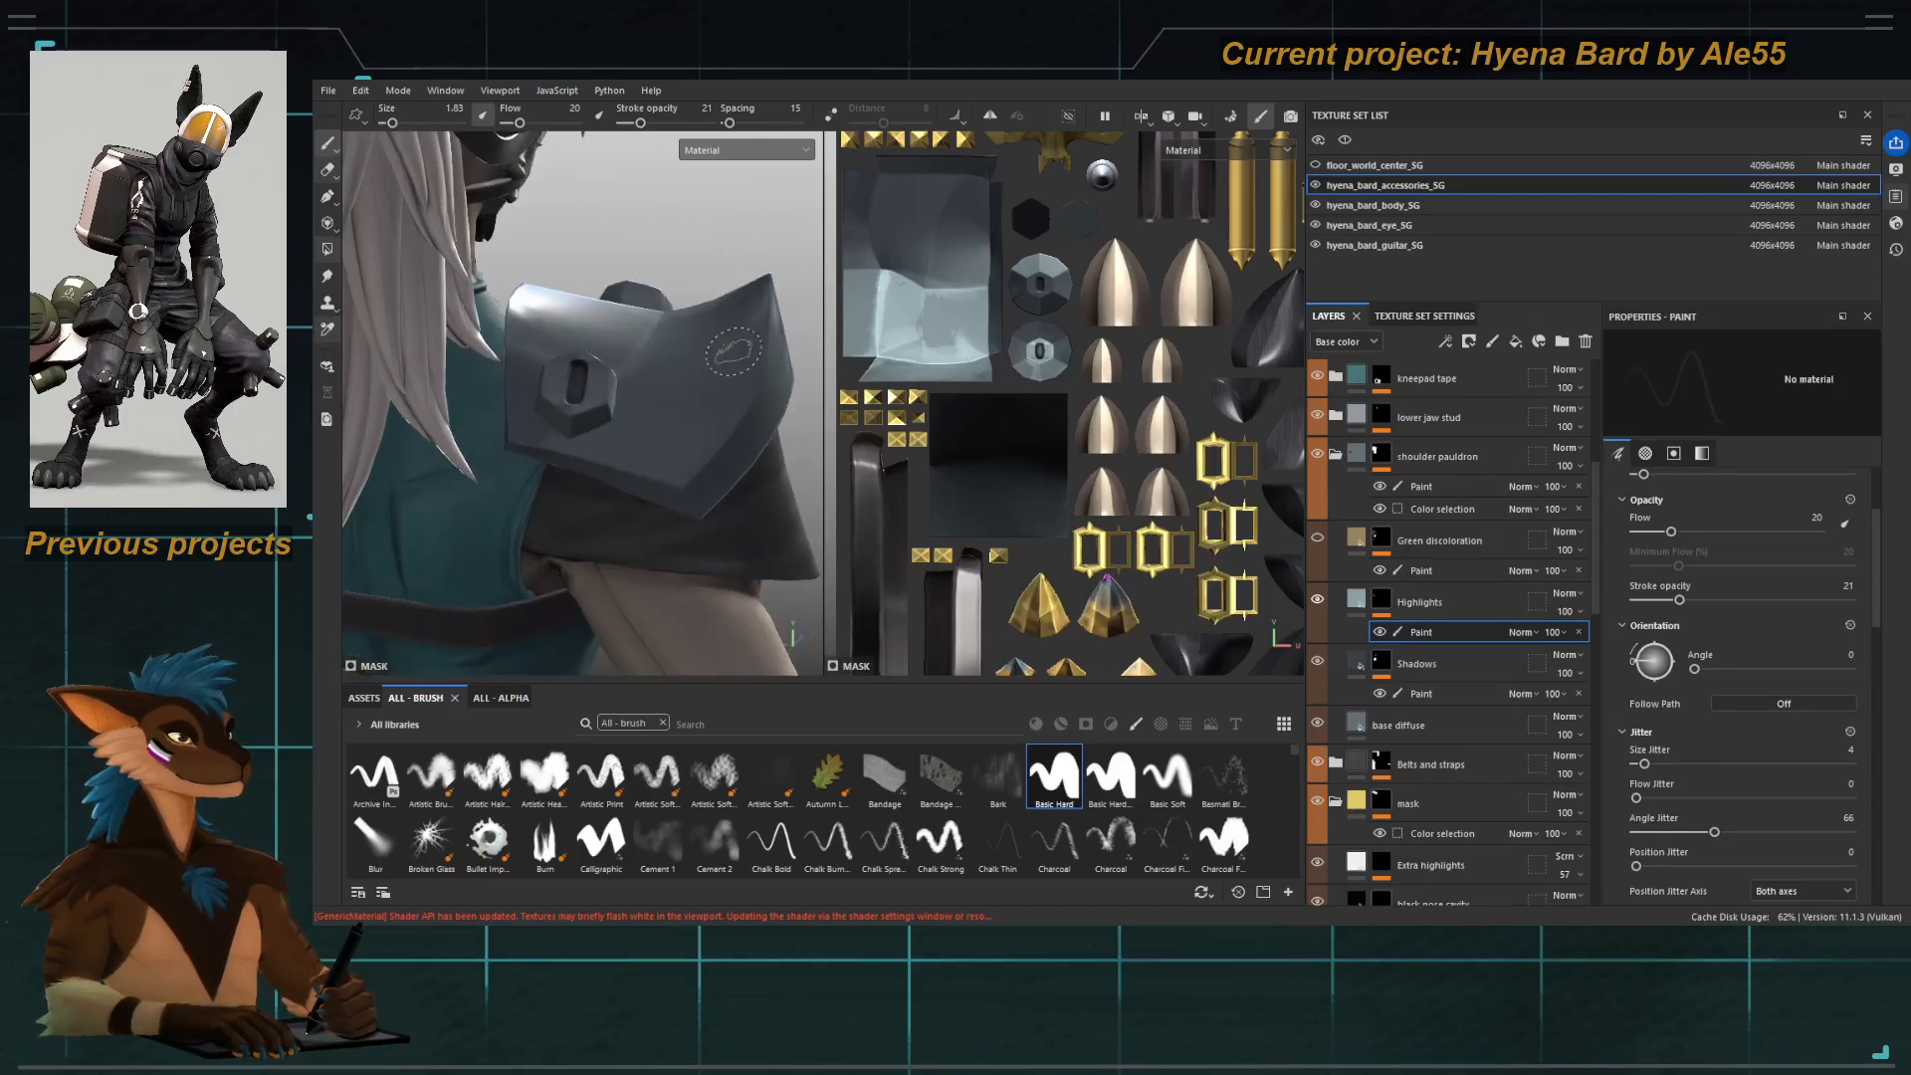
# Return to the Base color view and reduce the brush to size 0.91 for highlights on the pauldron's rear stud.
pyautogui.press('c')
pyautogui.press('c')
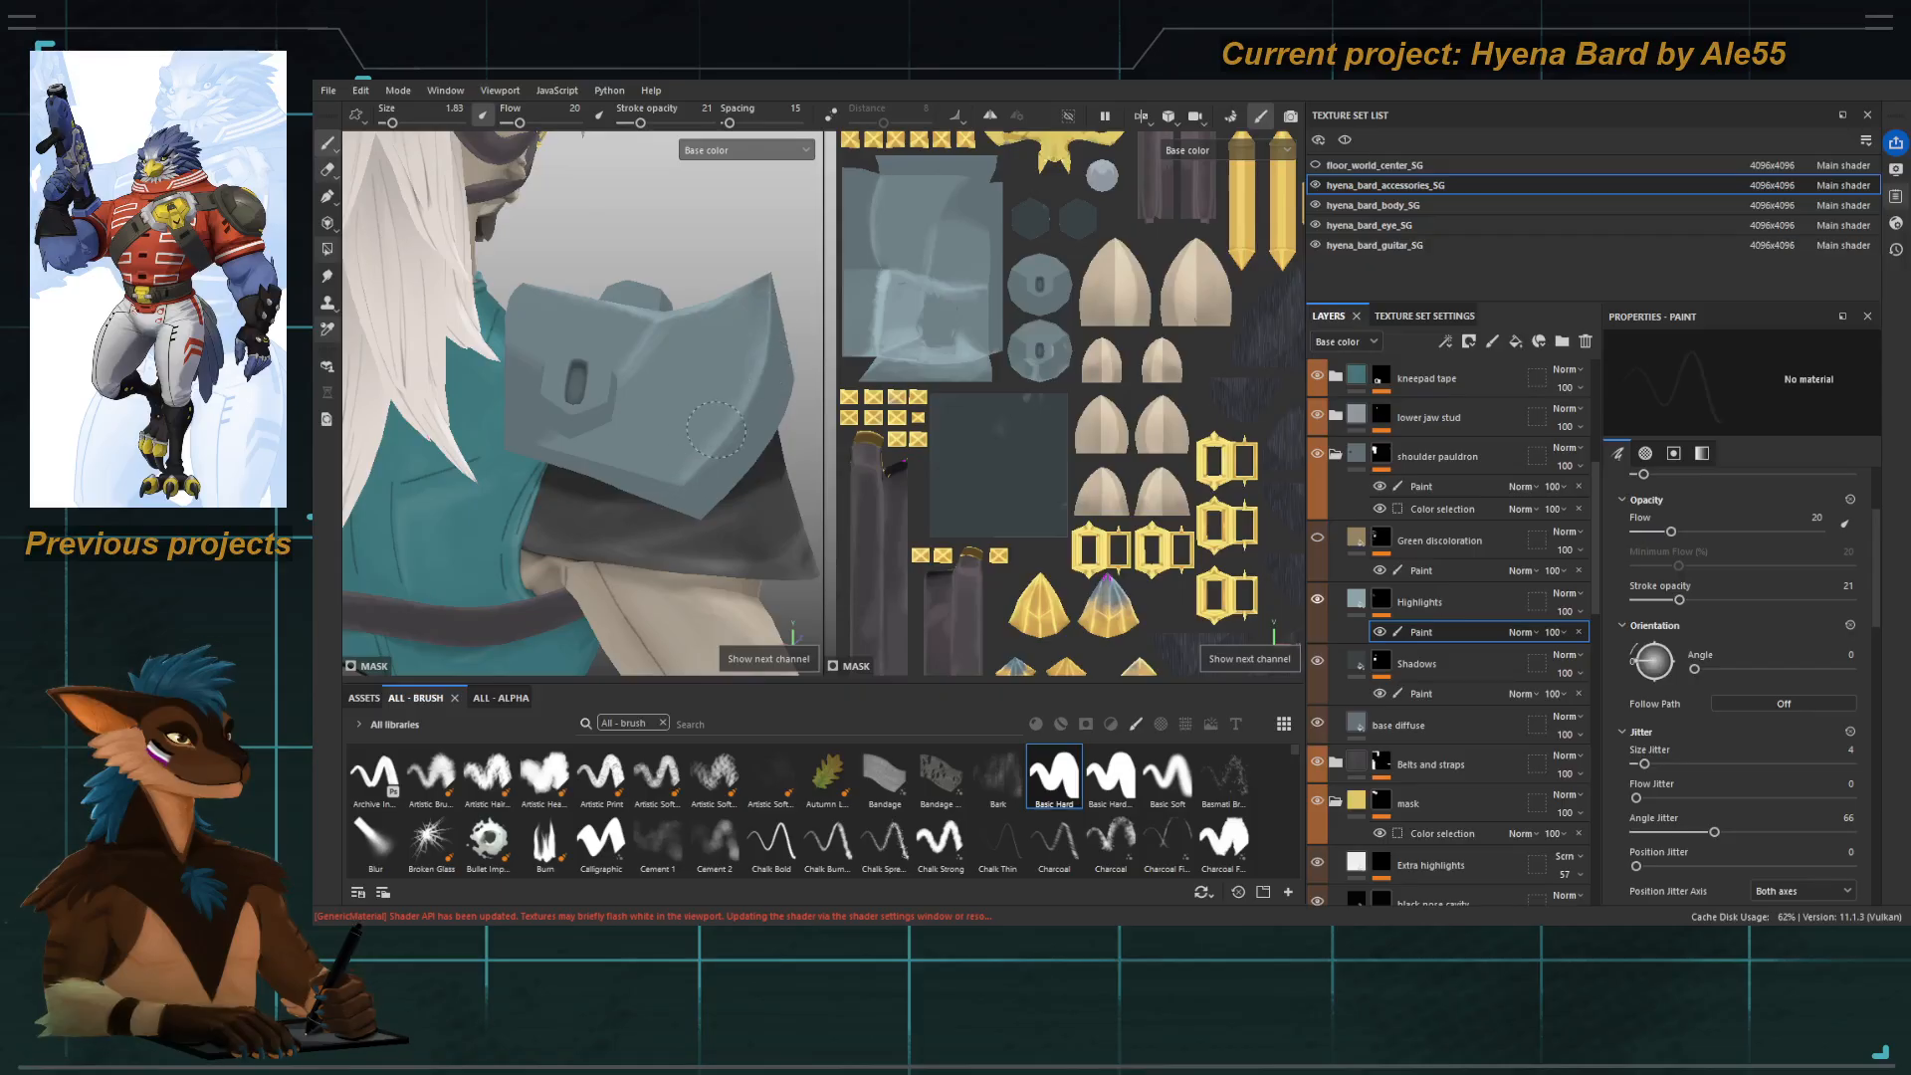
pyautogui.keyDown('alt'); pyautogui.moveTo(682, 566); pyautogui.dragTo(688, 464); pyautogui.keyUp('alt')
pyautogui.press('[')
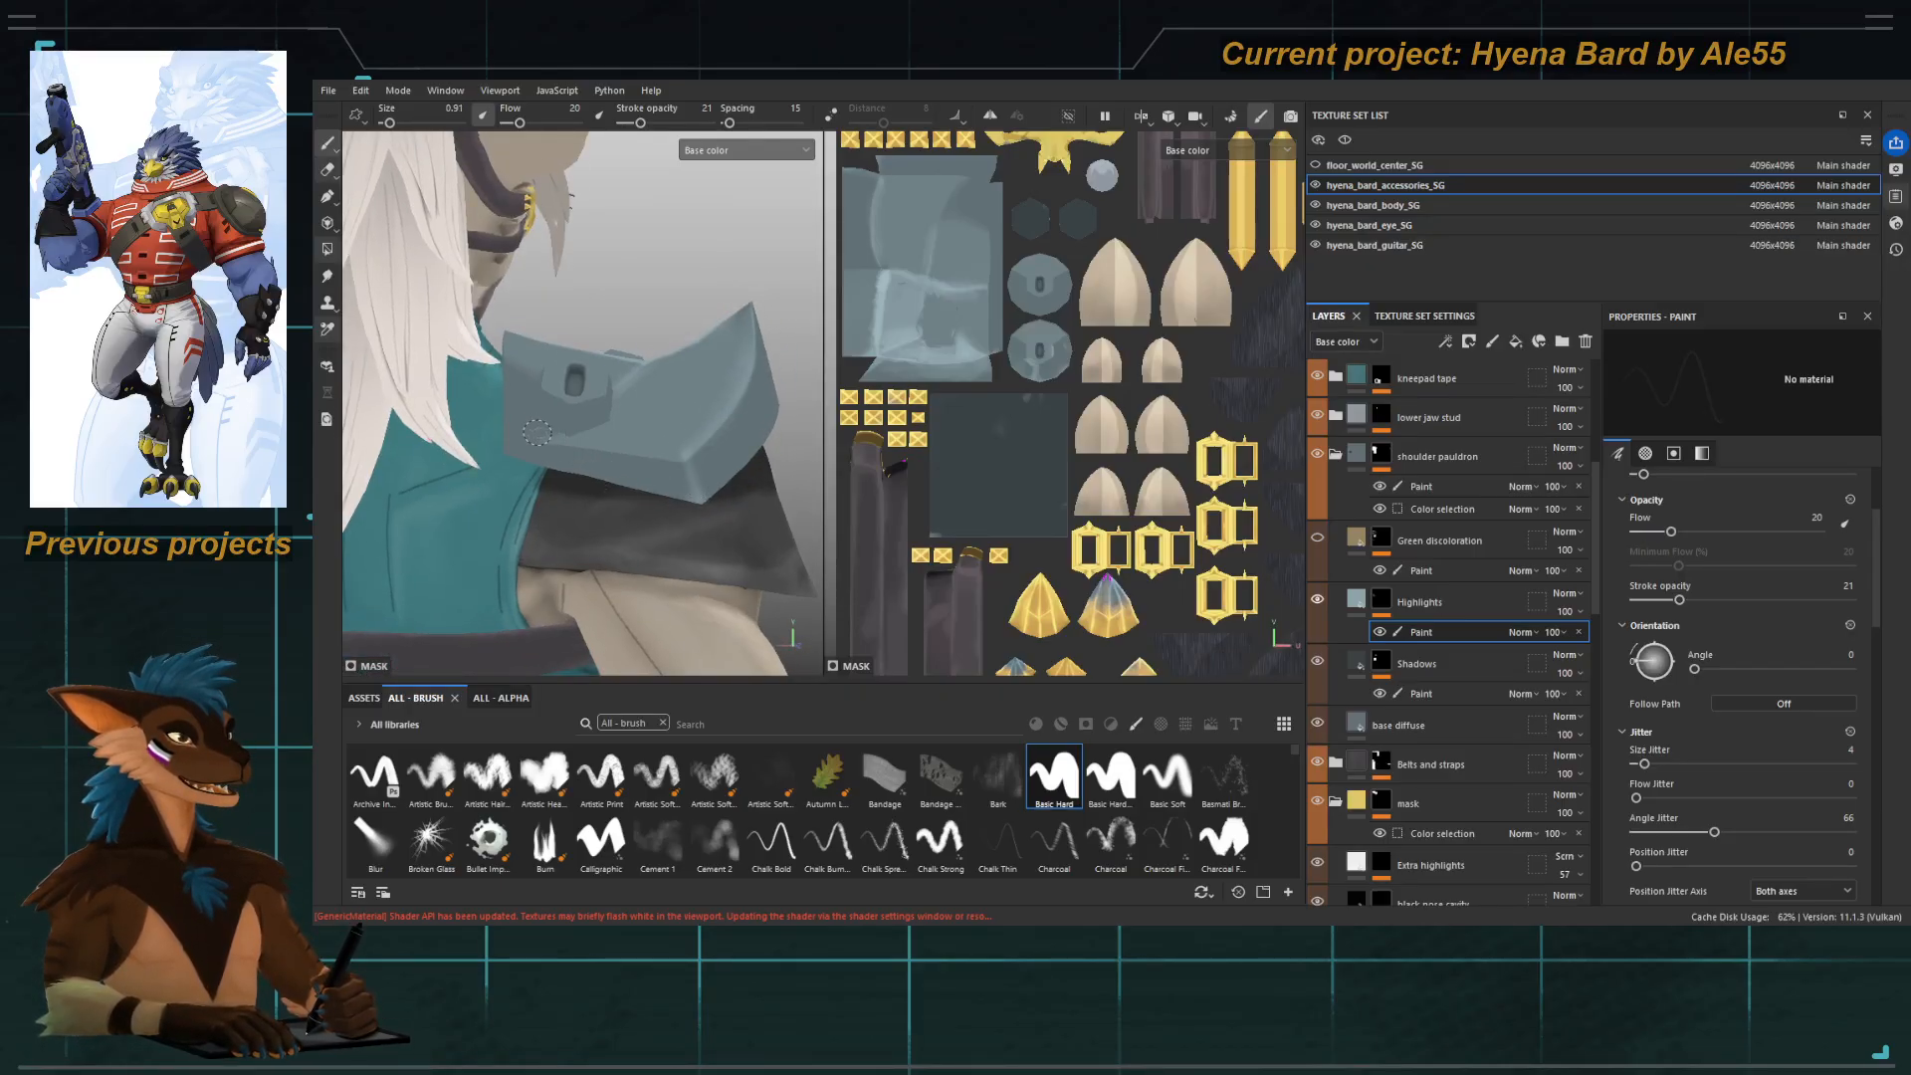
pyautogui.keyDown('alt'); pyautogui.moveTo(626, 469); pyautogui.dragTo(621, 457); pyautogui.keyUp('alt')
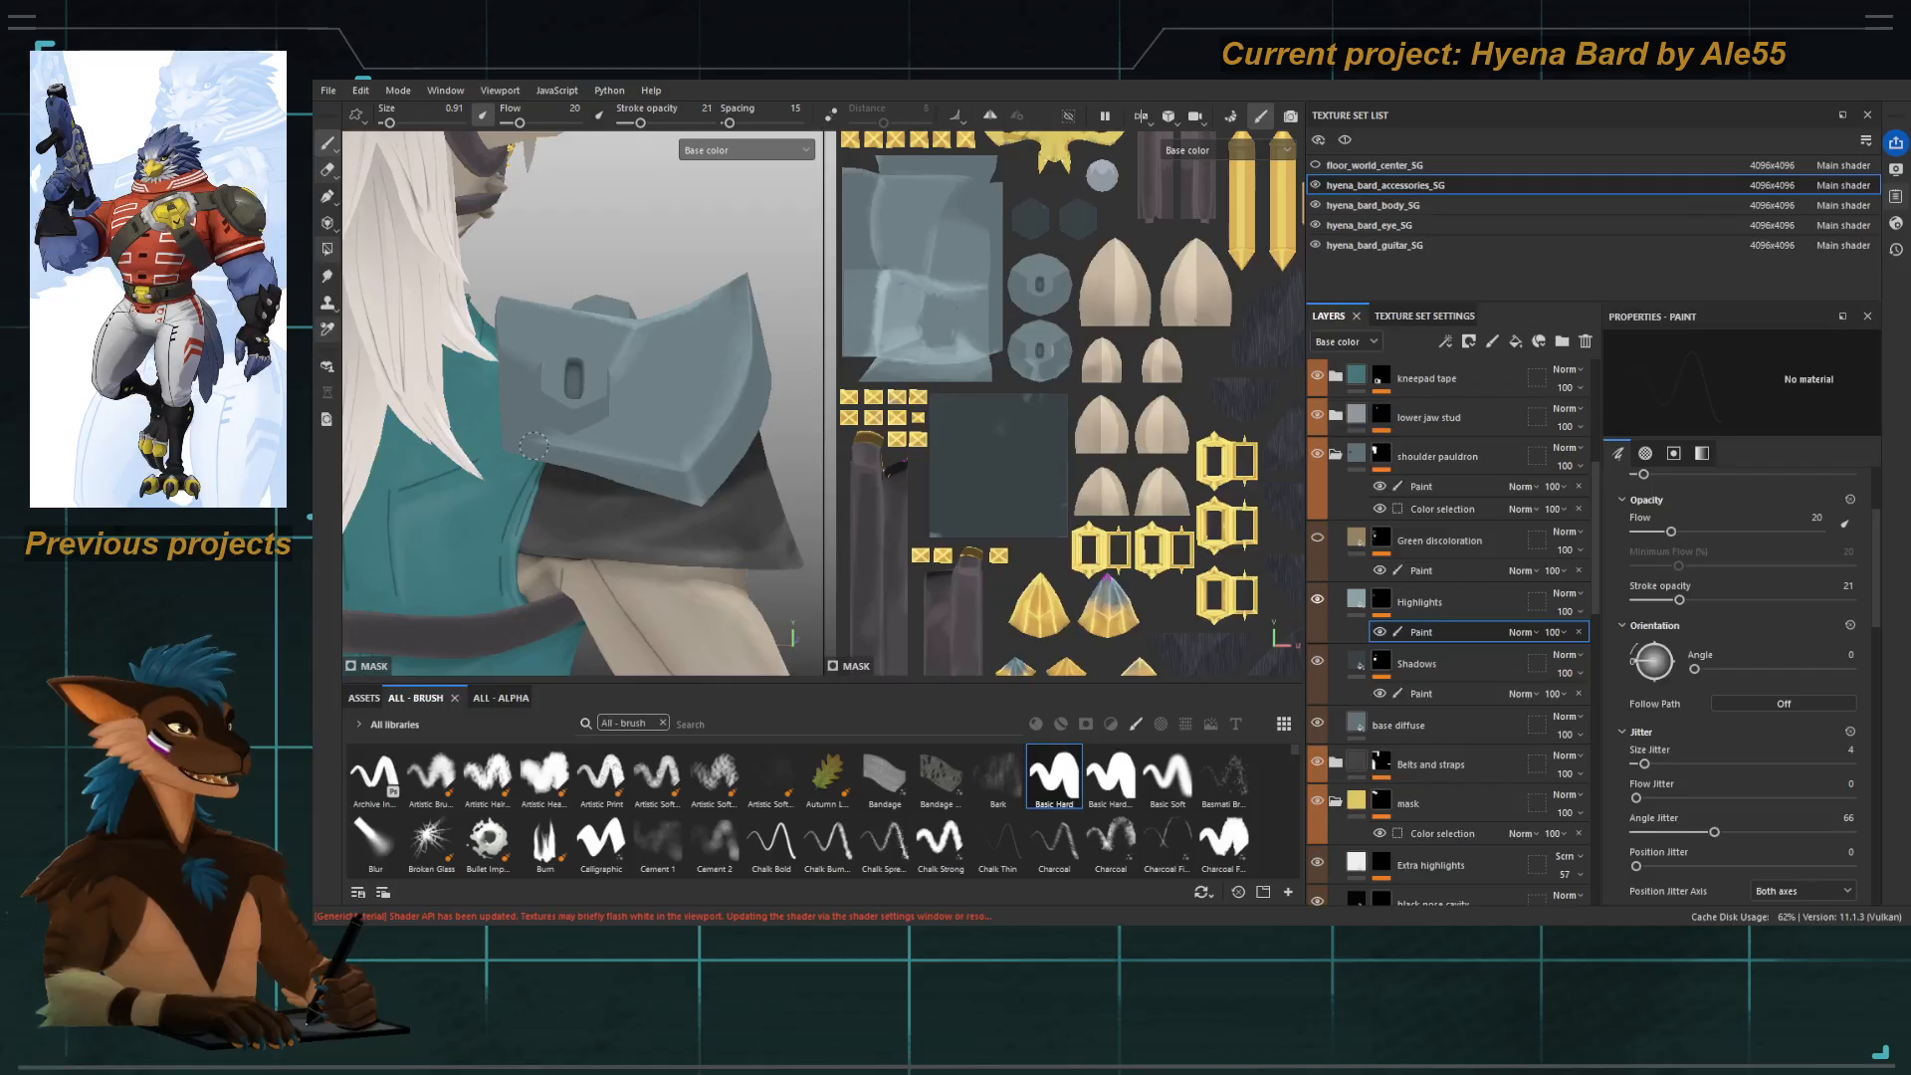
pyautogui.scroll(3, 578, 416)
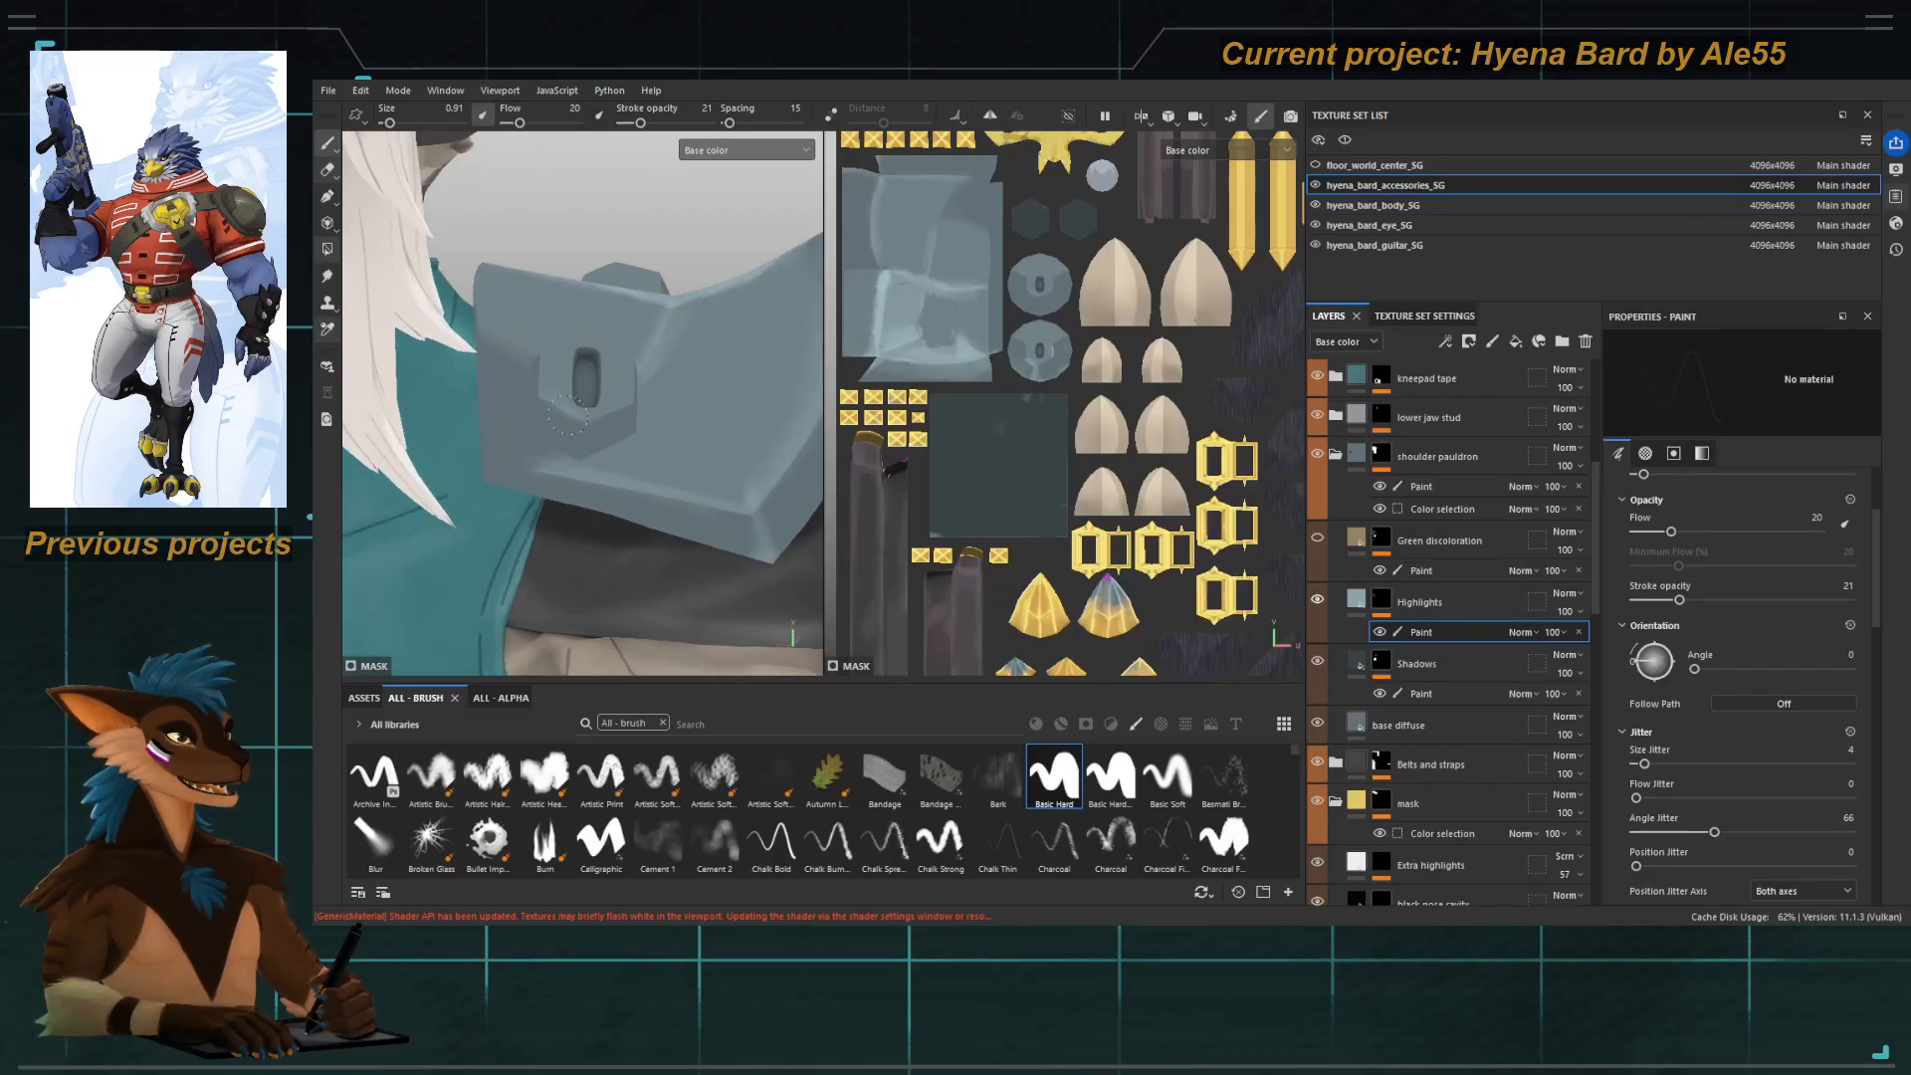
# Isolate the pauldron's rear hexagonal stud with an inverted quick mask made by Polygon Fill, and return to the paint brush.
pyautogui.keyDown('alt'); pyautogui.moveTo(586, 430); pyautogui.dragTo(528, 334); pyautogui.keyUp('alt')
pyautogui.keyDown('alt'); pyautogui.moveTo(517, 343); pyautogui.dragTo(554, 346); pyautogui.keyUp('alt')
pyautogui.press('t')
pyautogui.press('4')
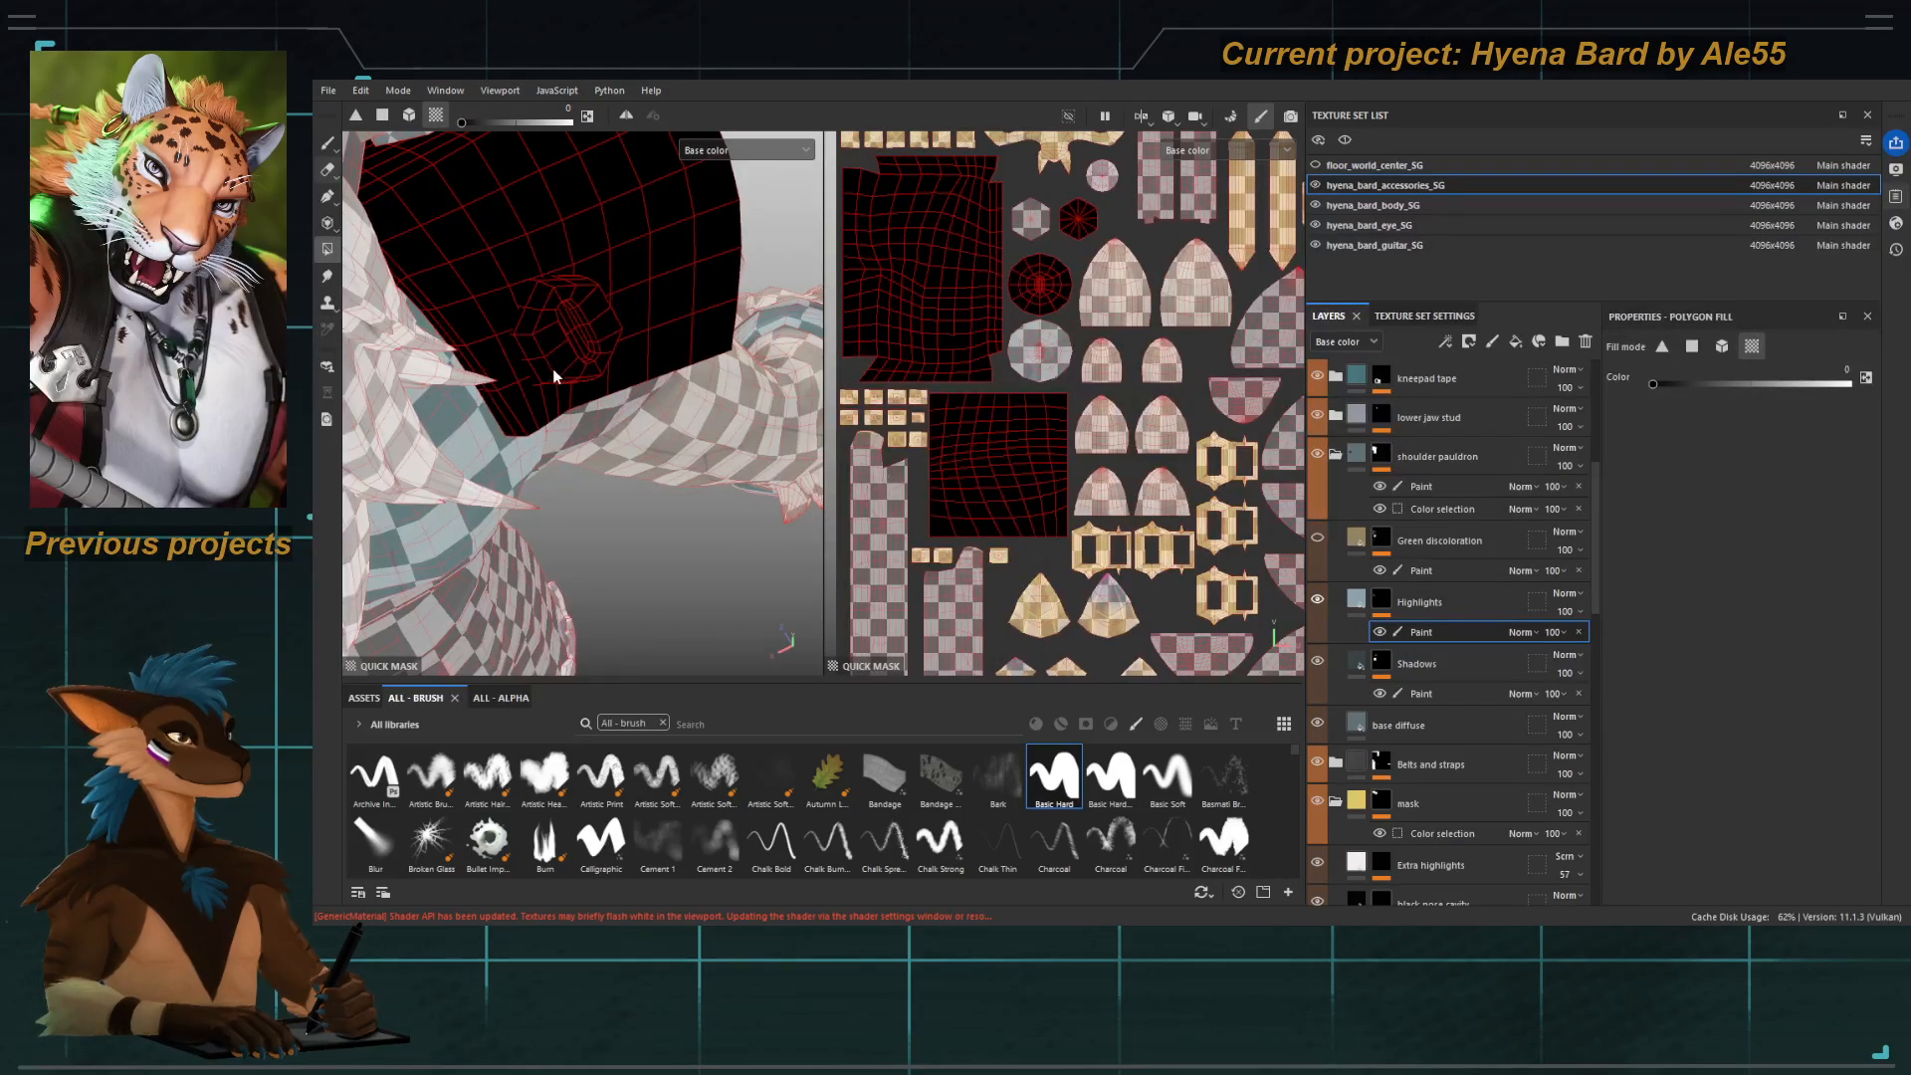
pyautogui.press('x')
pyautogui.click(533, 382)
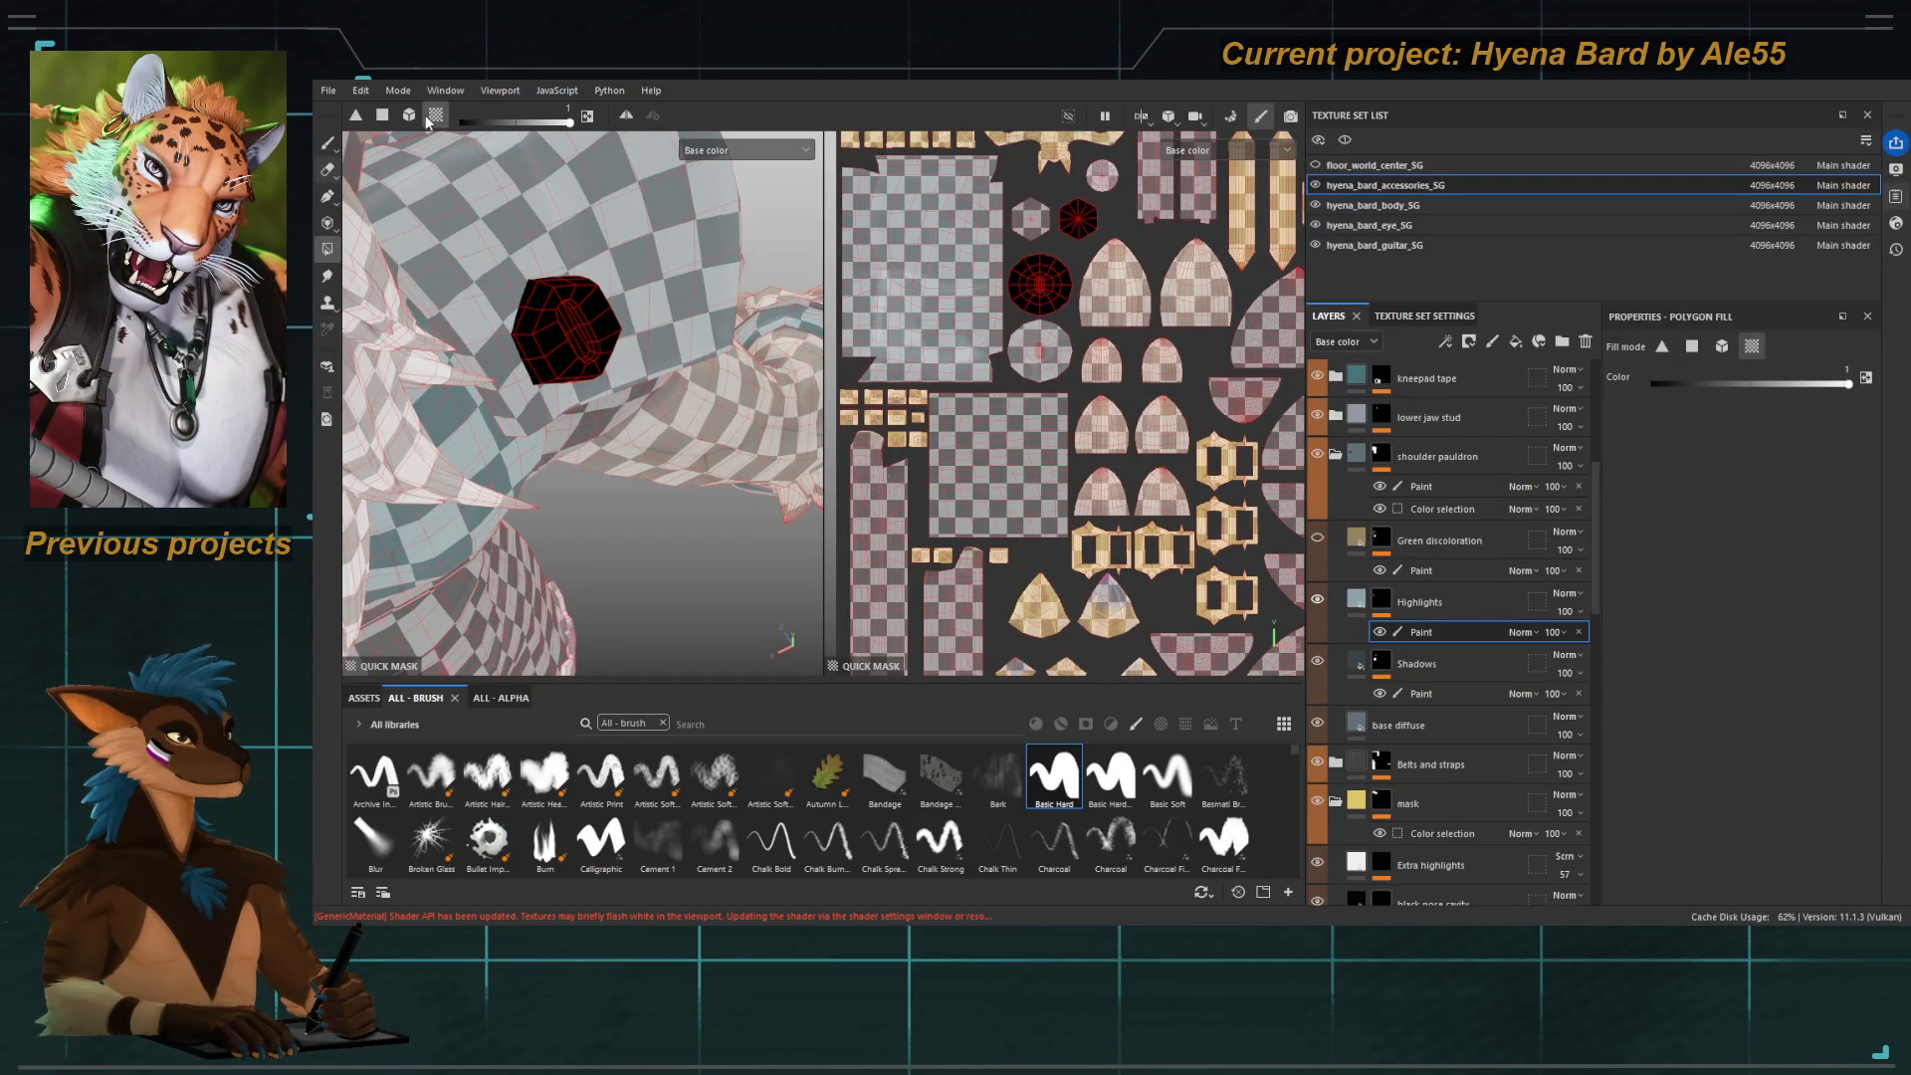
pyautogui.press('t')
pyautogui.press('1')
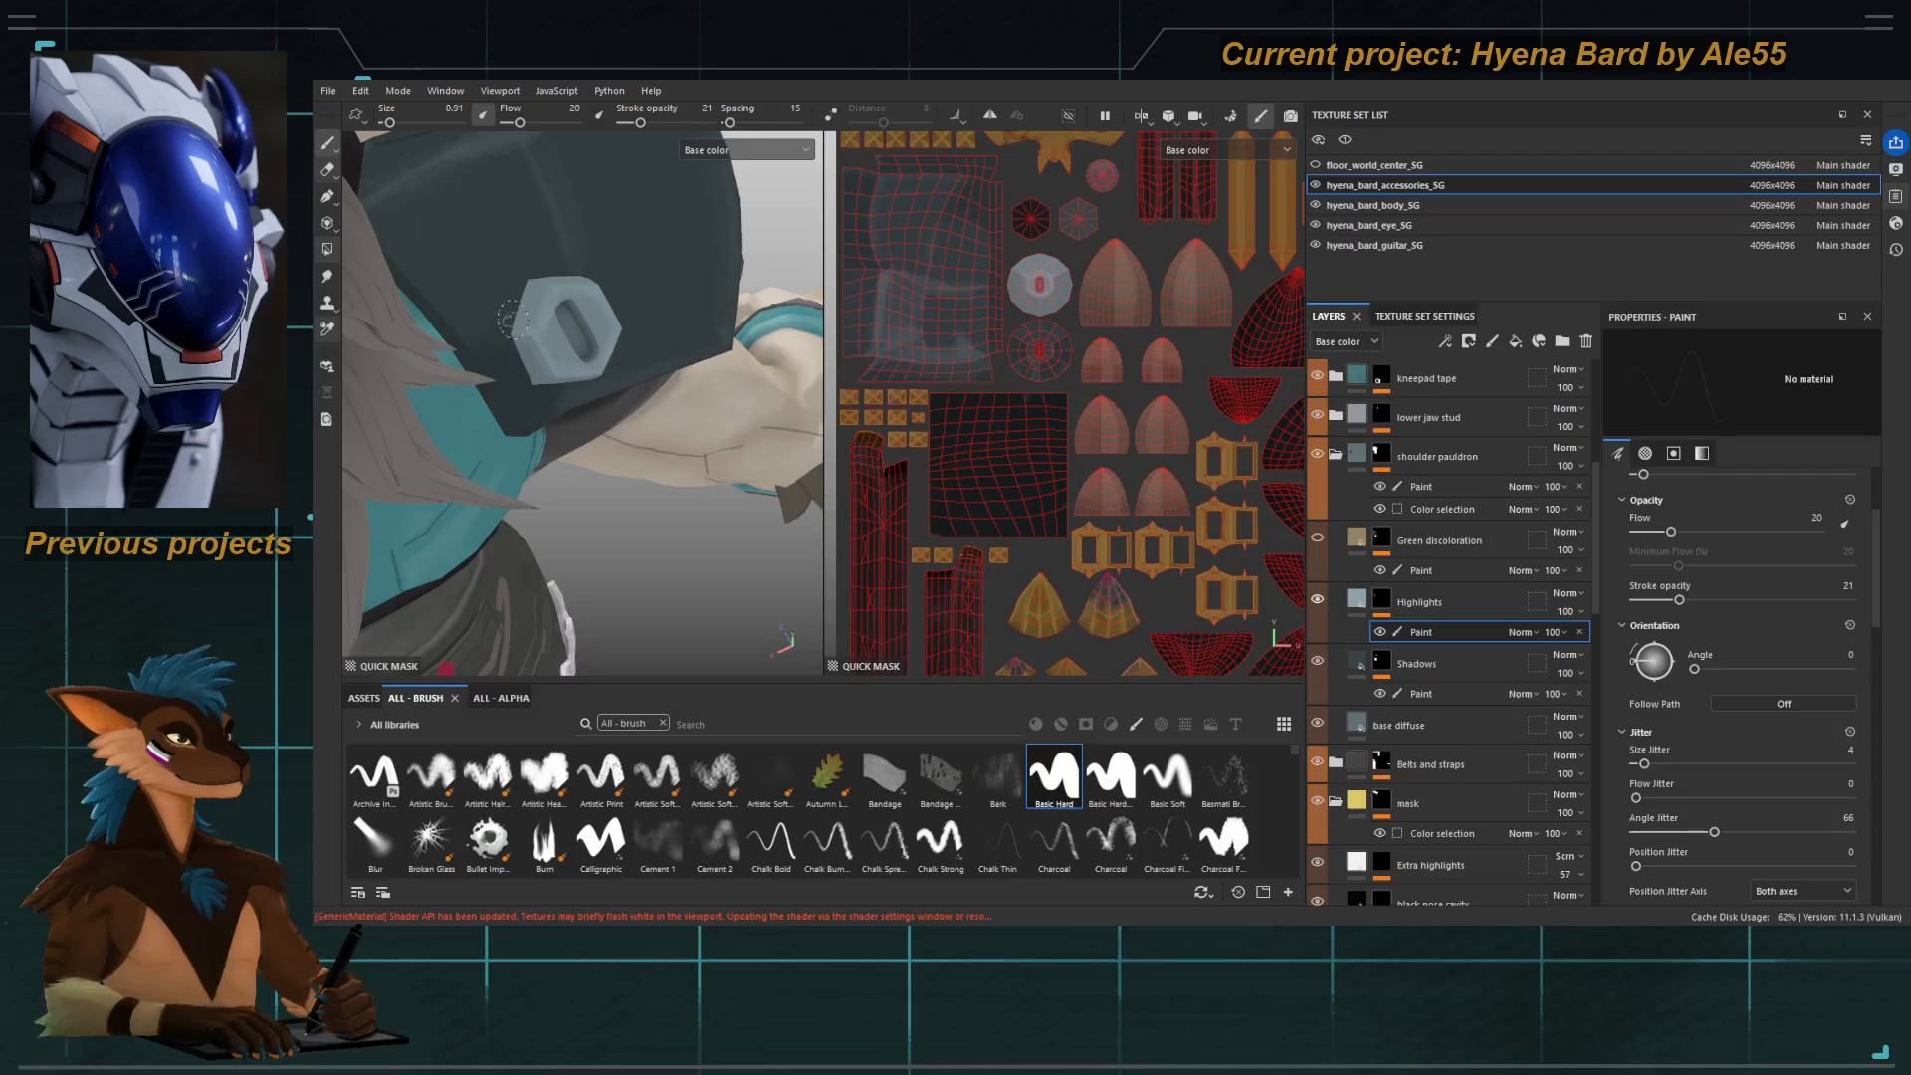
# Paint highlights on the isolated stud's side facets with the brush at size 0.91 and stroke opacity 21.
pyautogui.keyDown('alt'); pyautogui.moveTo(509, 326); pyautogui.dragTo(544, 286); pyautogui.keyUp('alt')
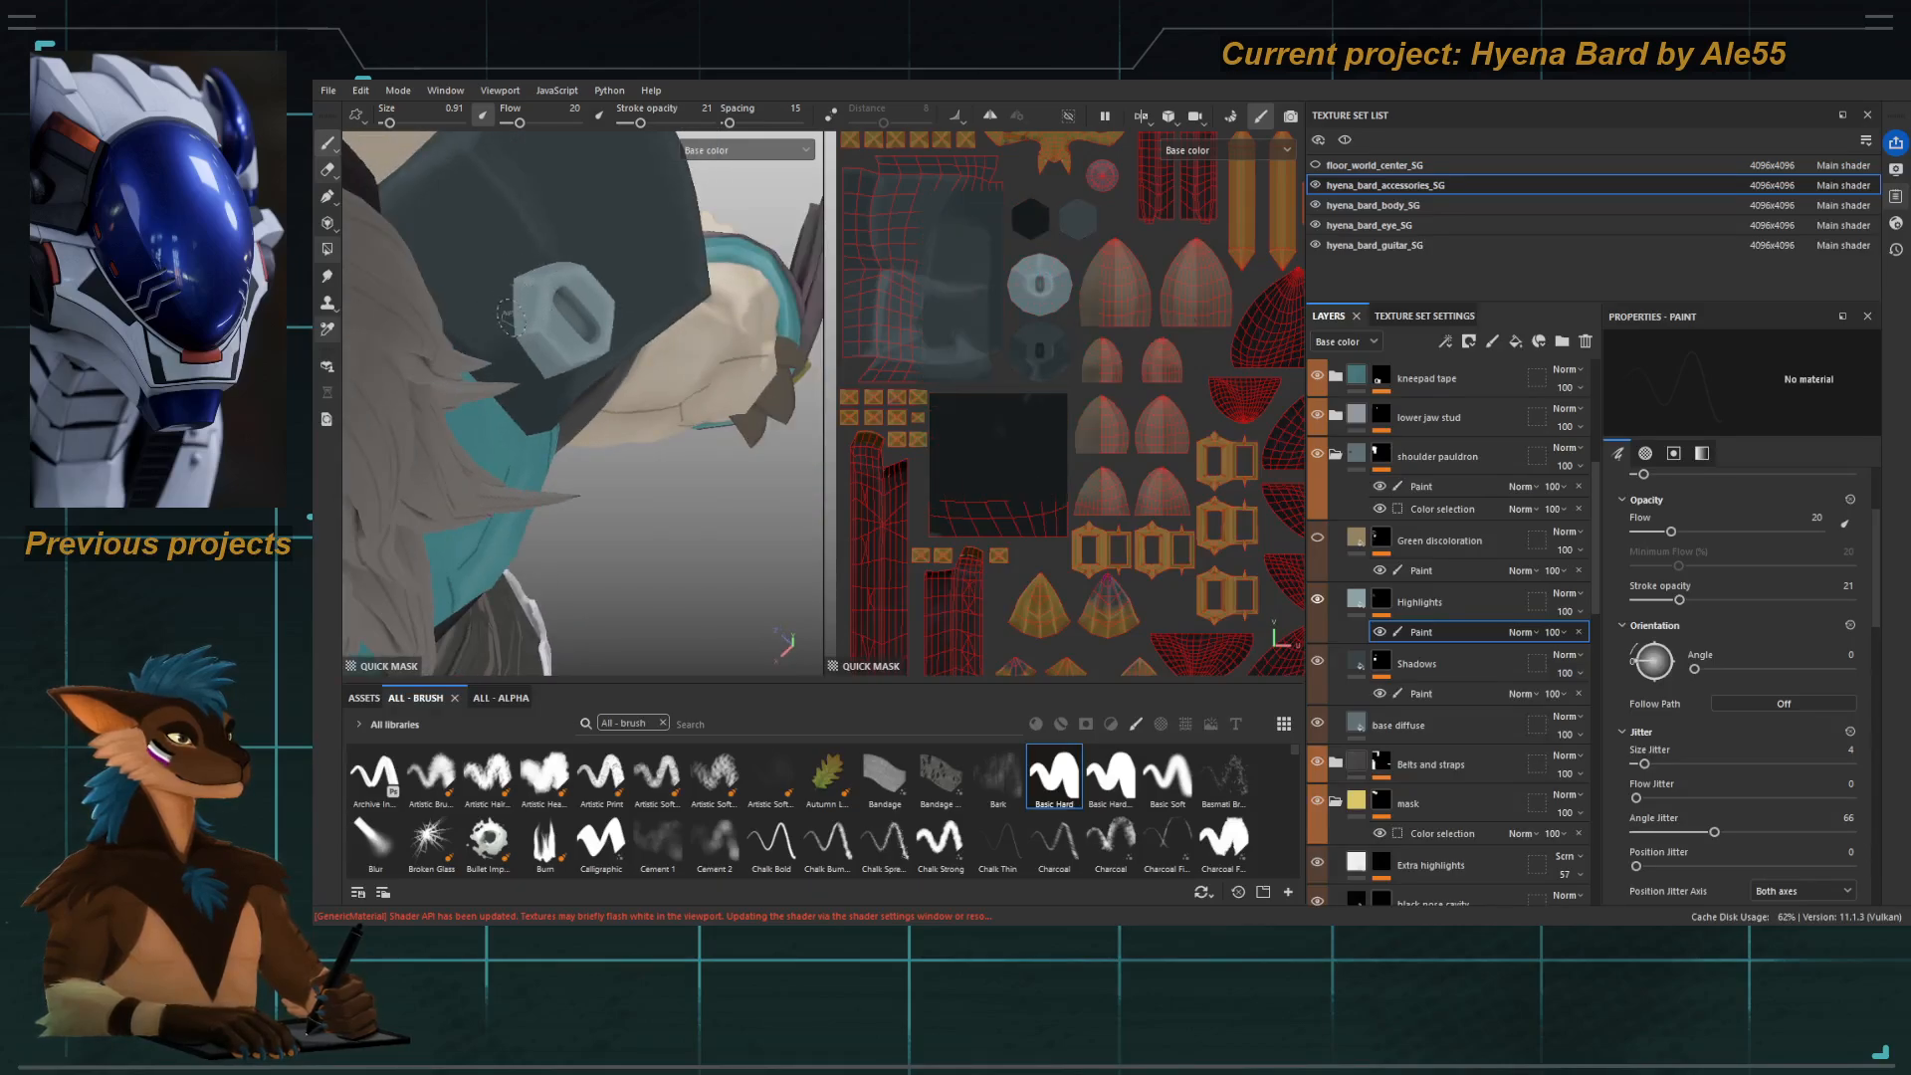
pyautogui.keyDown('alt'); pyautogui.moveTo(509, 343); pyautogui.dragTo(683, 408); pyautogui.keyUp('alt')
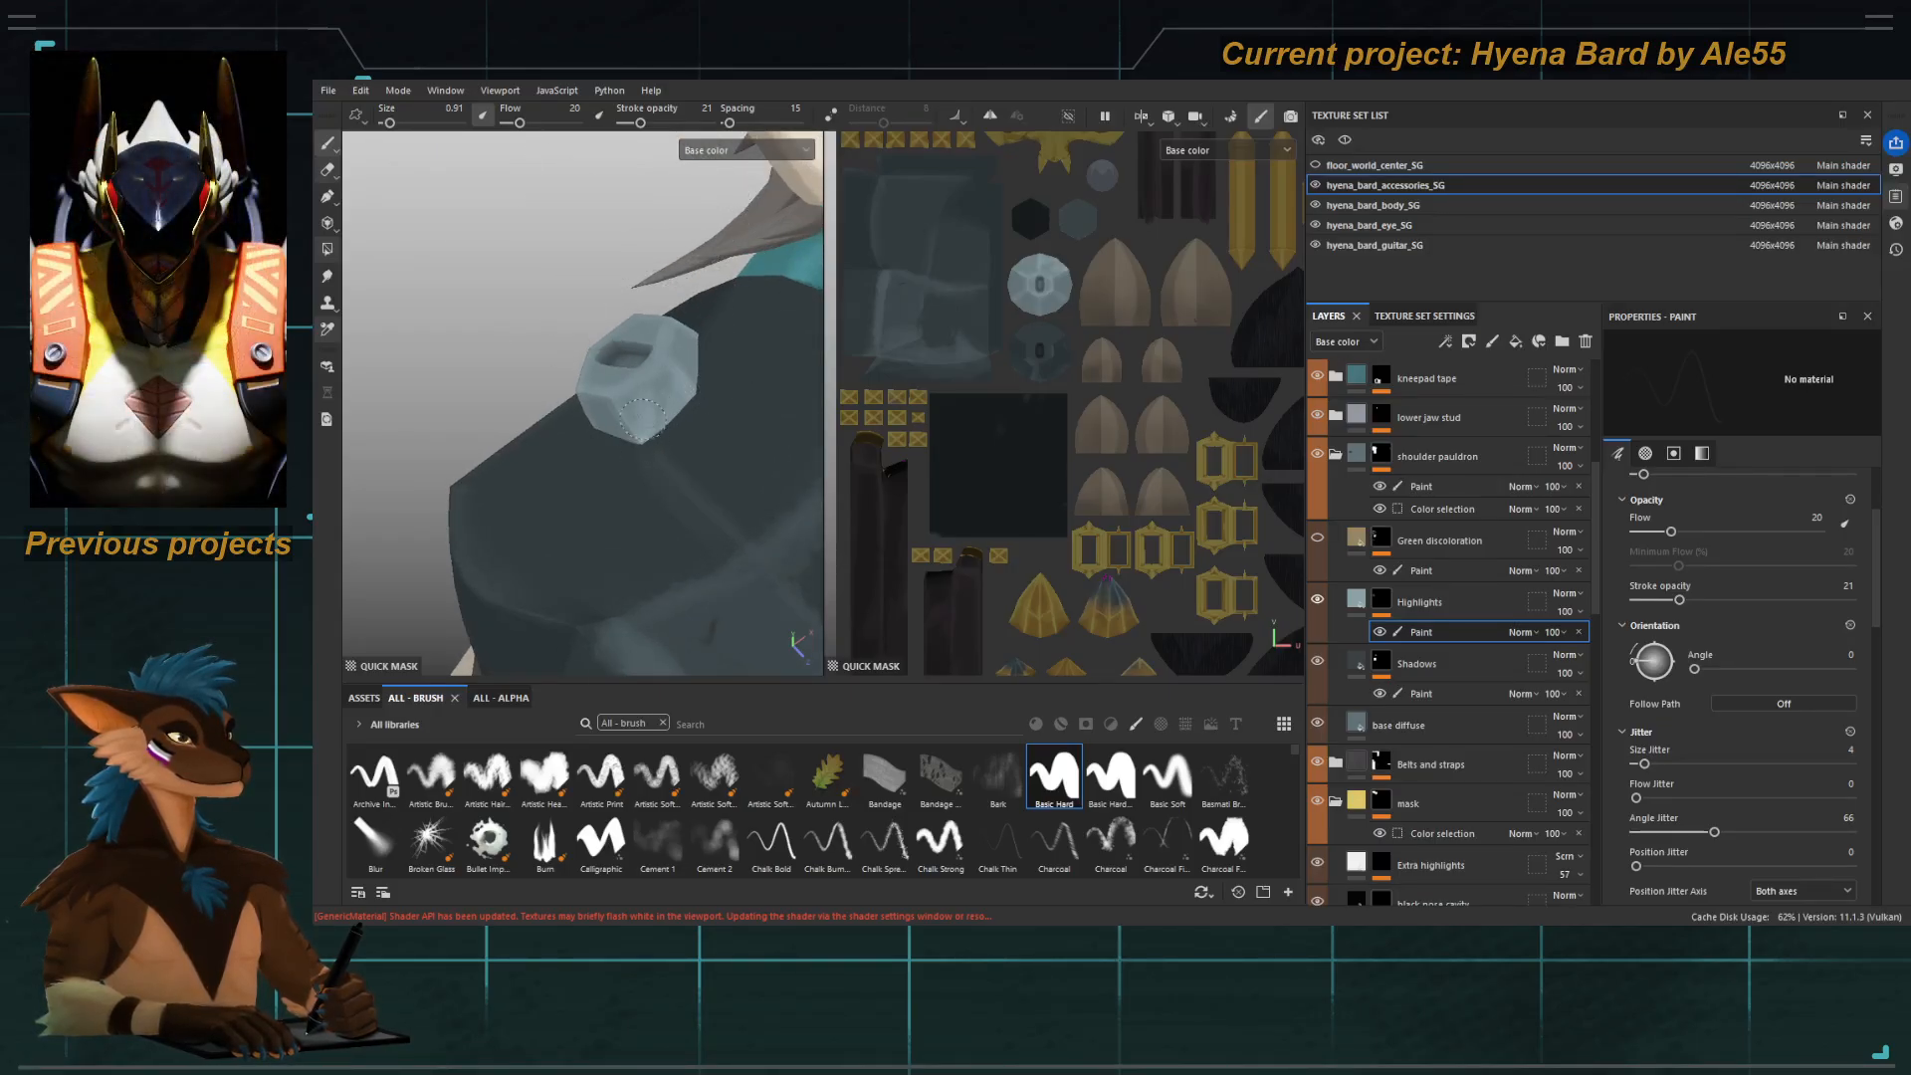
pyautogui.press('[')
pyautogui.moveTo(657, 416)
pyautogui.mouseDown()
pyautogui.moveTo(639, 440)
pyautogui.moveTo(597, 438)
pyautogui.moveTo(571, 392)
pyautogui.moveTo(525, 388)
pyautogui.moveTo(772, 389)
pyautogui.mouseUp()
pyautogui.keyDown('alt'); pyautogui.moveTo(773, 389); pyautogui.dragTo(648, 507, button='right'); pyautogui.keyUp('alt')
pyautogui.keyDown('alt'); pyautogui.moveTo(648, 507); pyautogui.dragTo(597, 418, button='middle'); pyautogui.keyUp('alt')
pyautogui.keyDown('alt'); pyautogui.moveTo(598, 418); pyautogui.dragTo(553, 320); pyautogui.keyUp('alt')
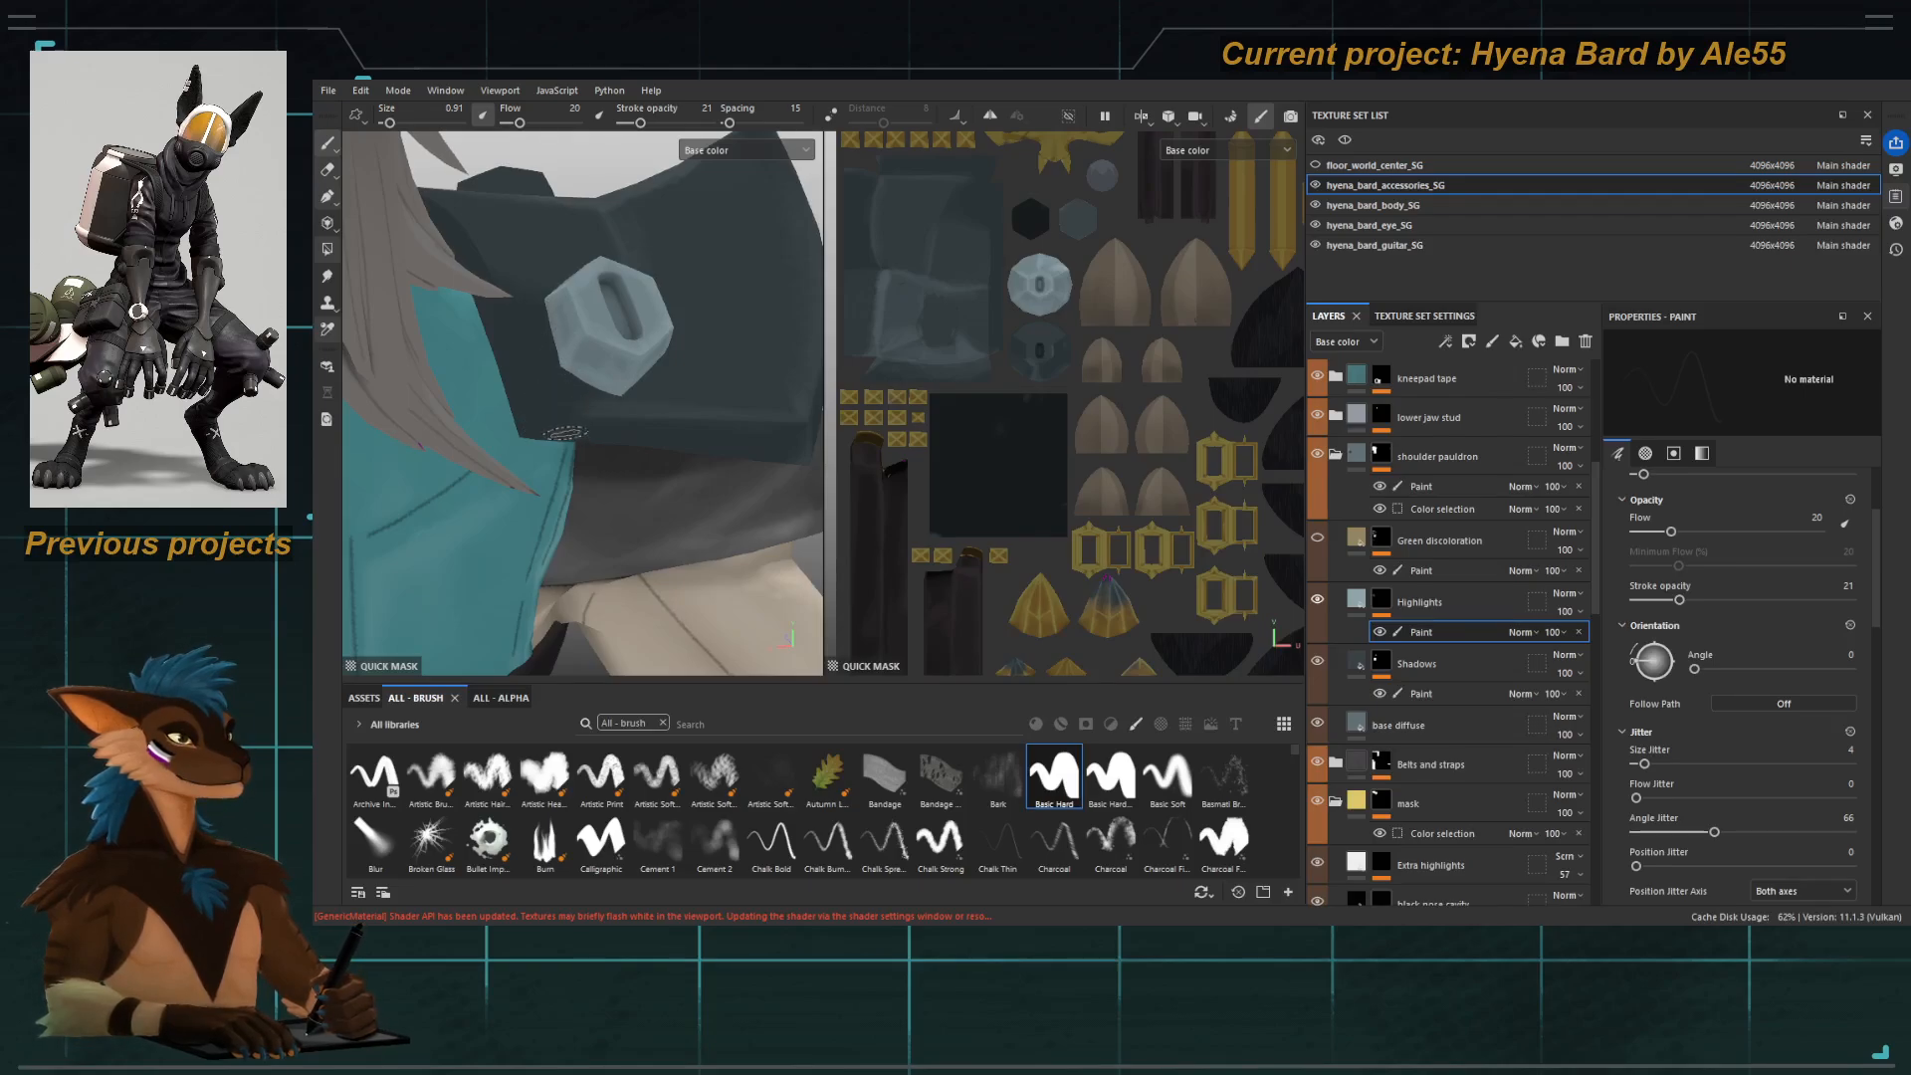
# Refine the stud's front-face highlights using grayscale 0, brush size 0.31 and stroke opacity 56.
pyautogui.keyDown('alt'); pyautogui.moveTo(583, 385); pyautogui.dragTo(587, 281); pyautogui.keyUp('alt')
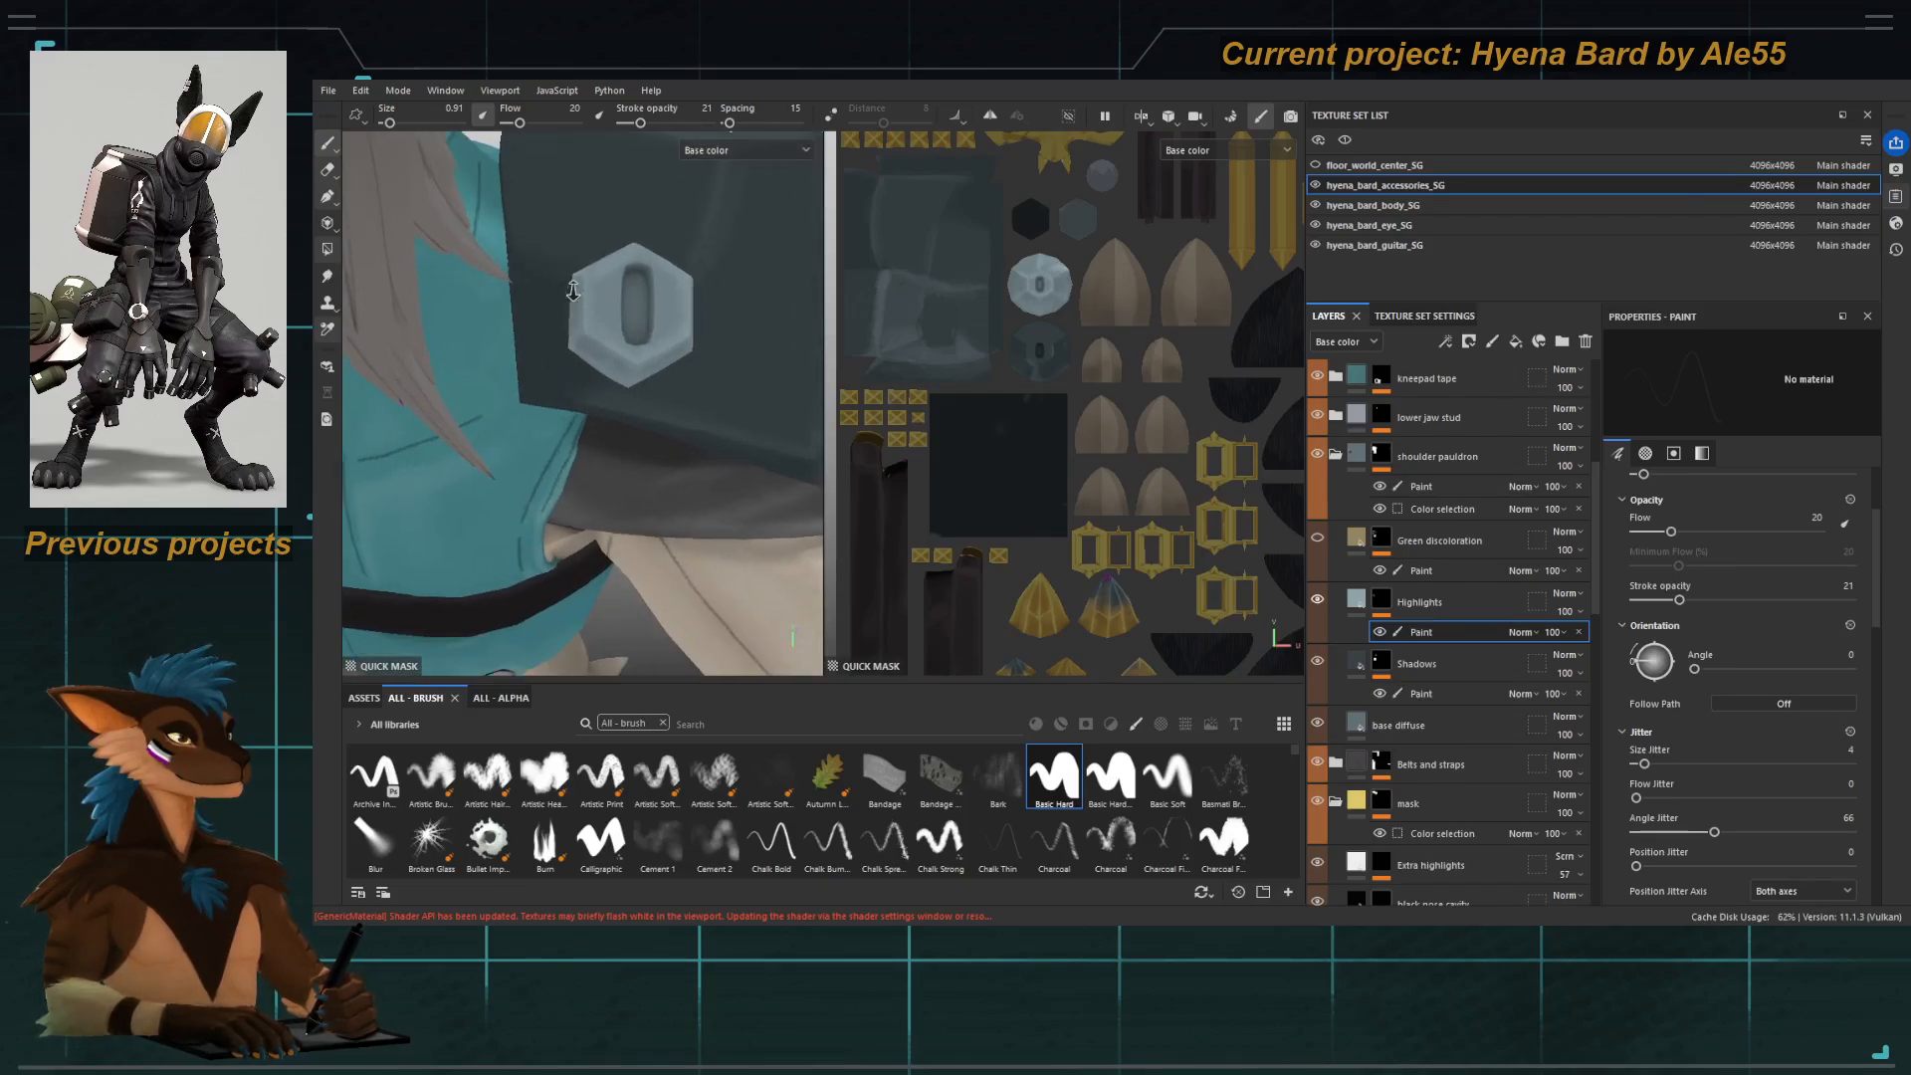
pyautogui.moveTo(587, 281)
pyautogui.keyDown('alt'); pyautogui.mouseDown(button='right')
pyautogui.moveTo(617, 281)
pyautogui.moveTo(573, 322)
pyautogui.mouseUp(button='right'); pyautogui.keyUp('alt')
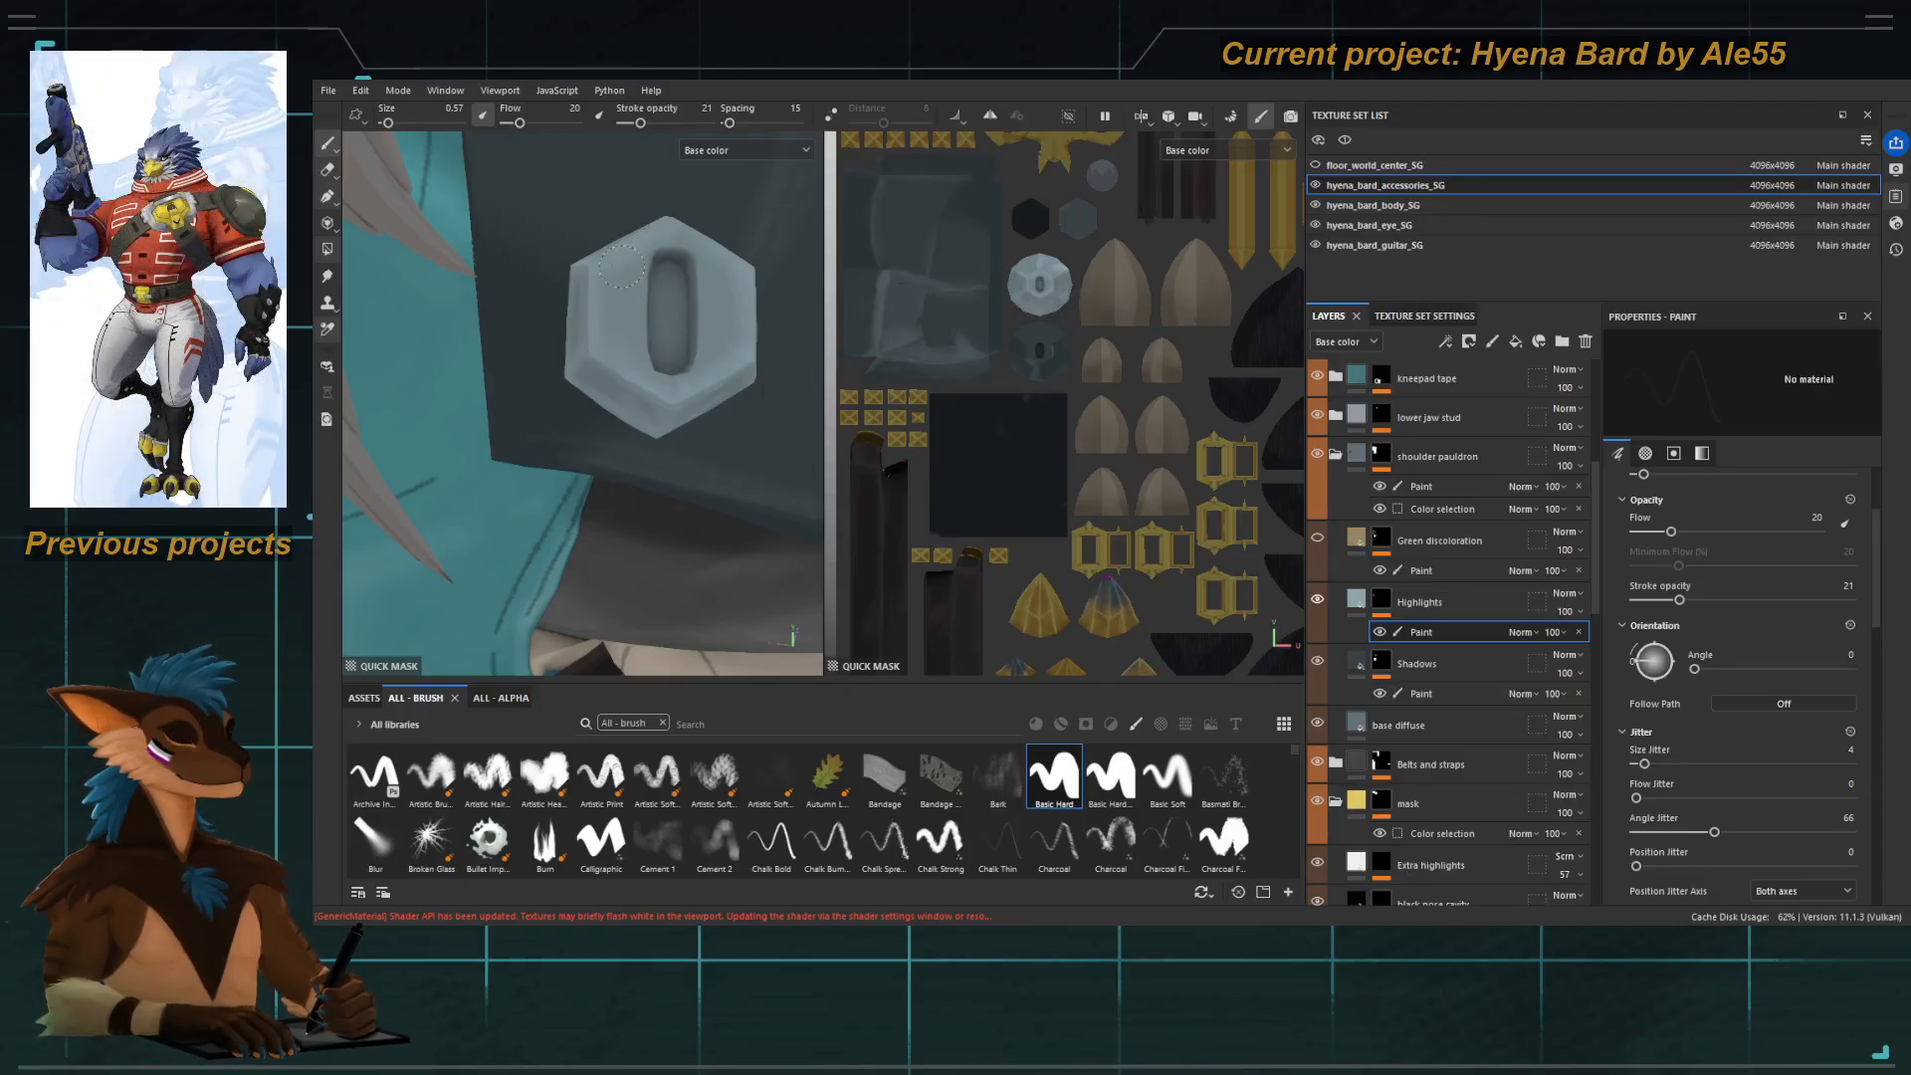
pyautogui.scroll(-6, 1757, 838)
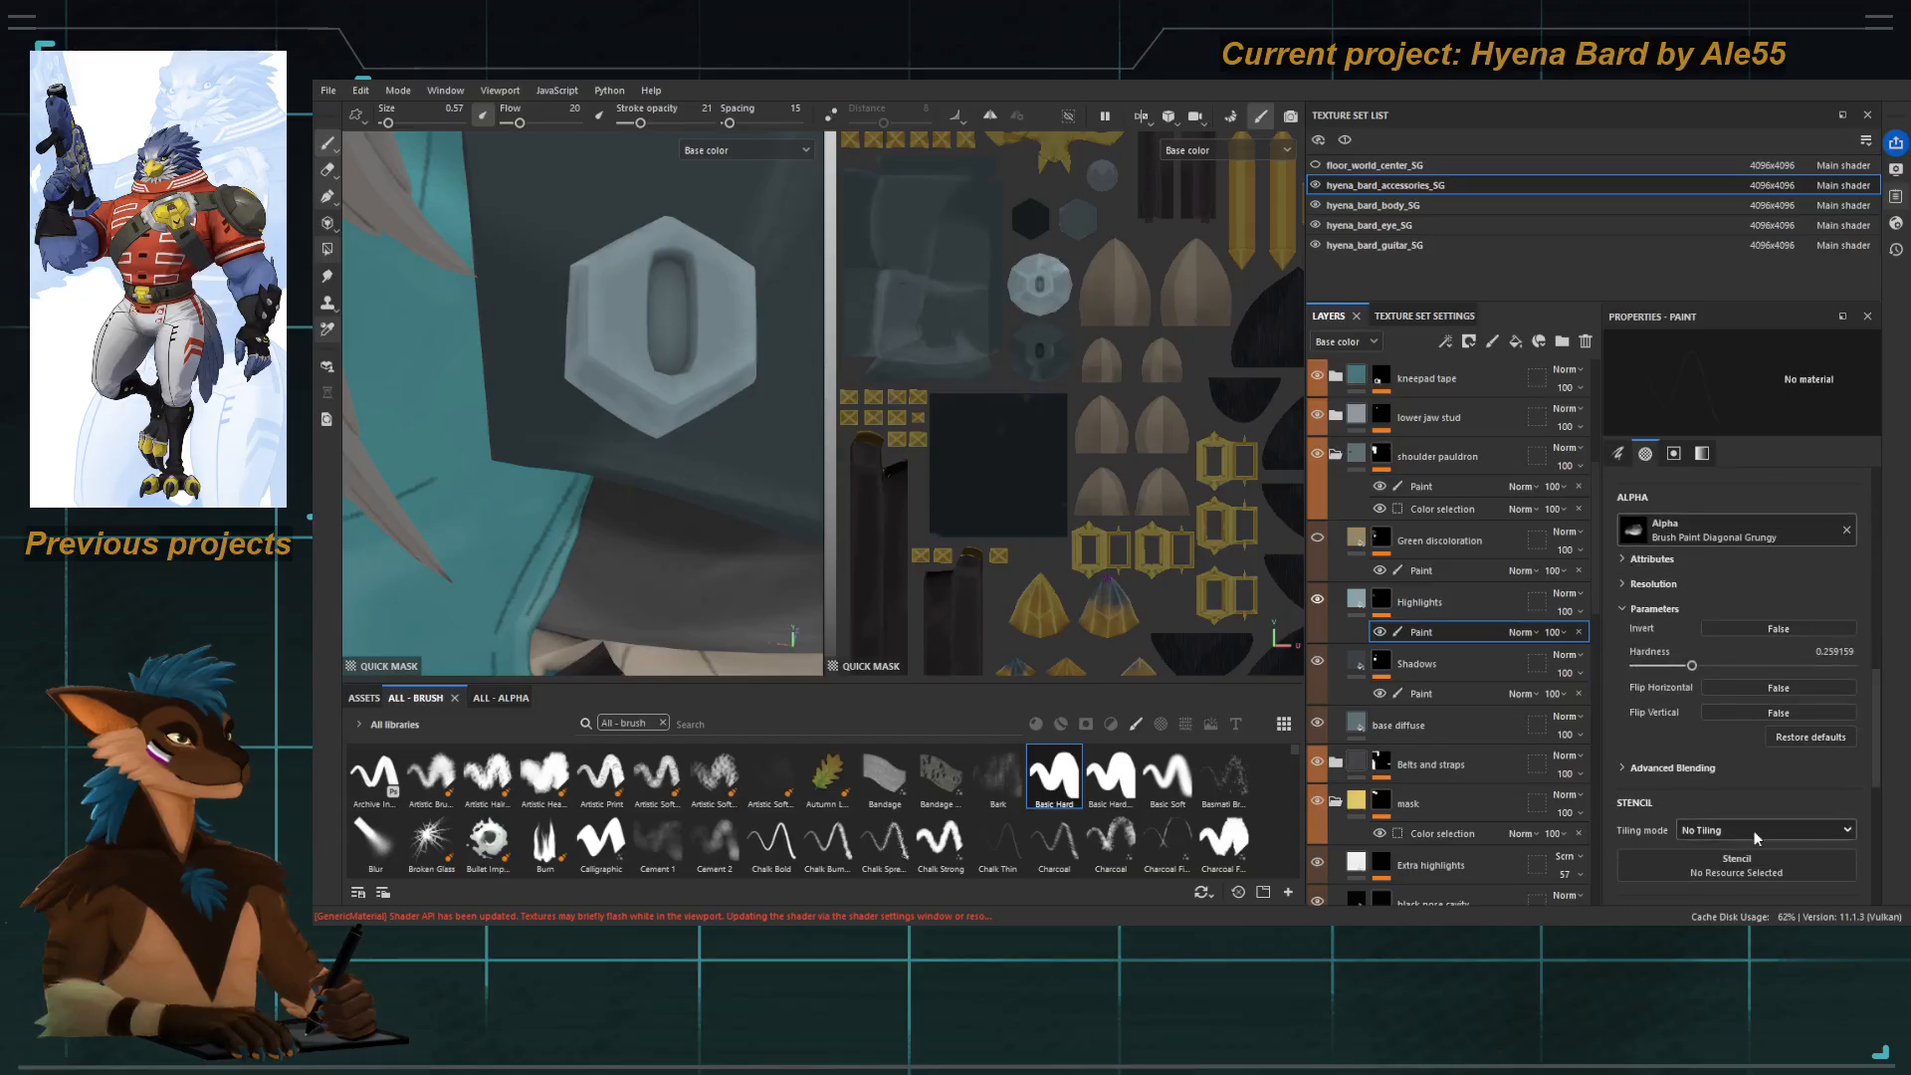
pyautogui.scroll(-5, 1851, 736)
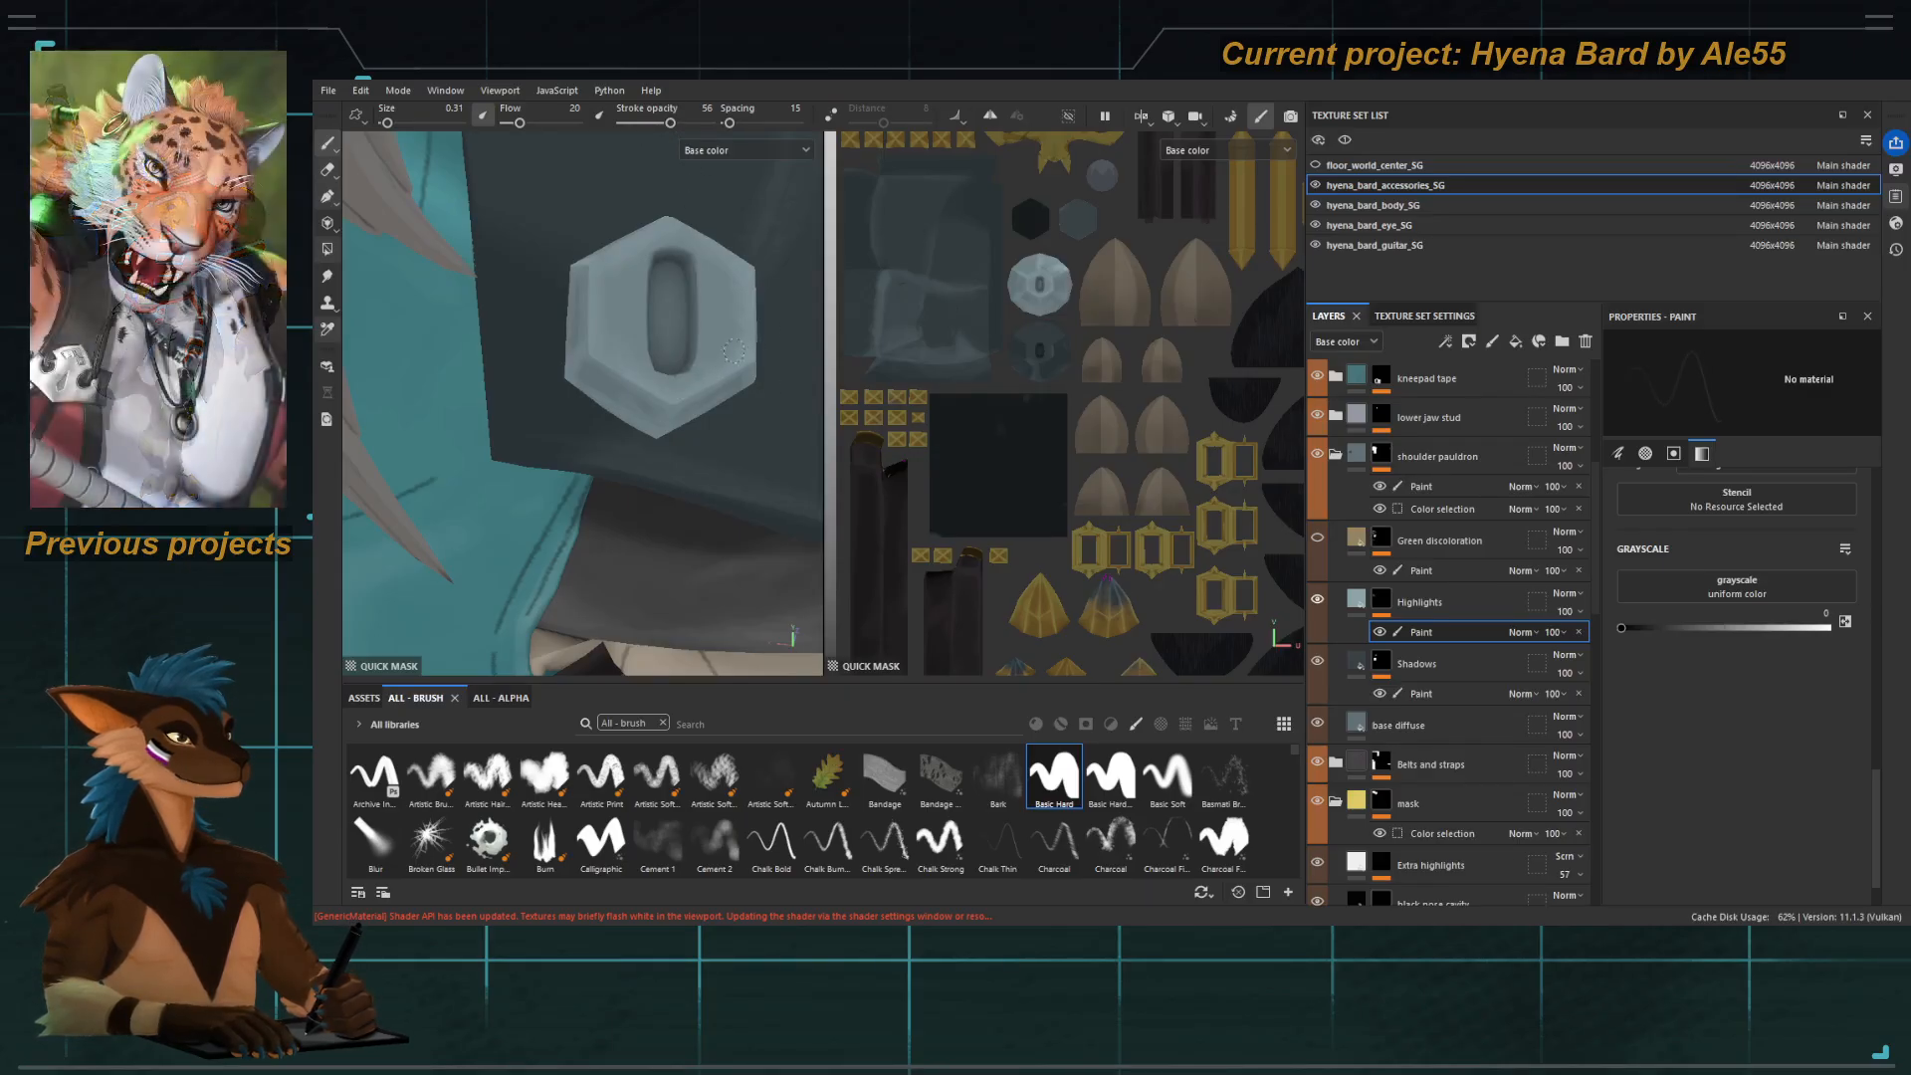
pyautogui.press(']')
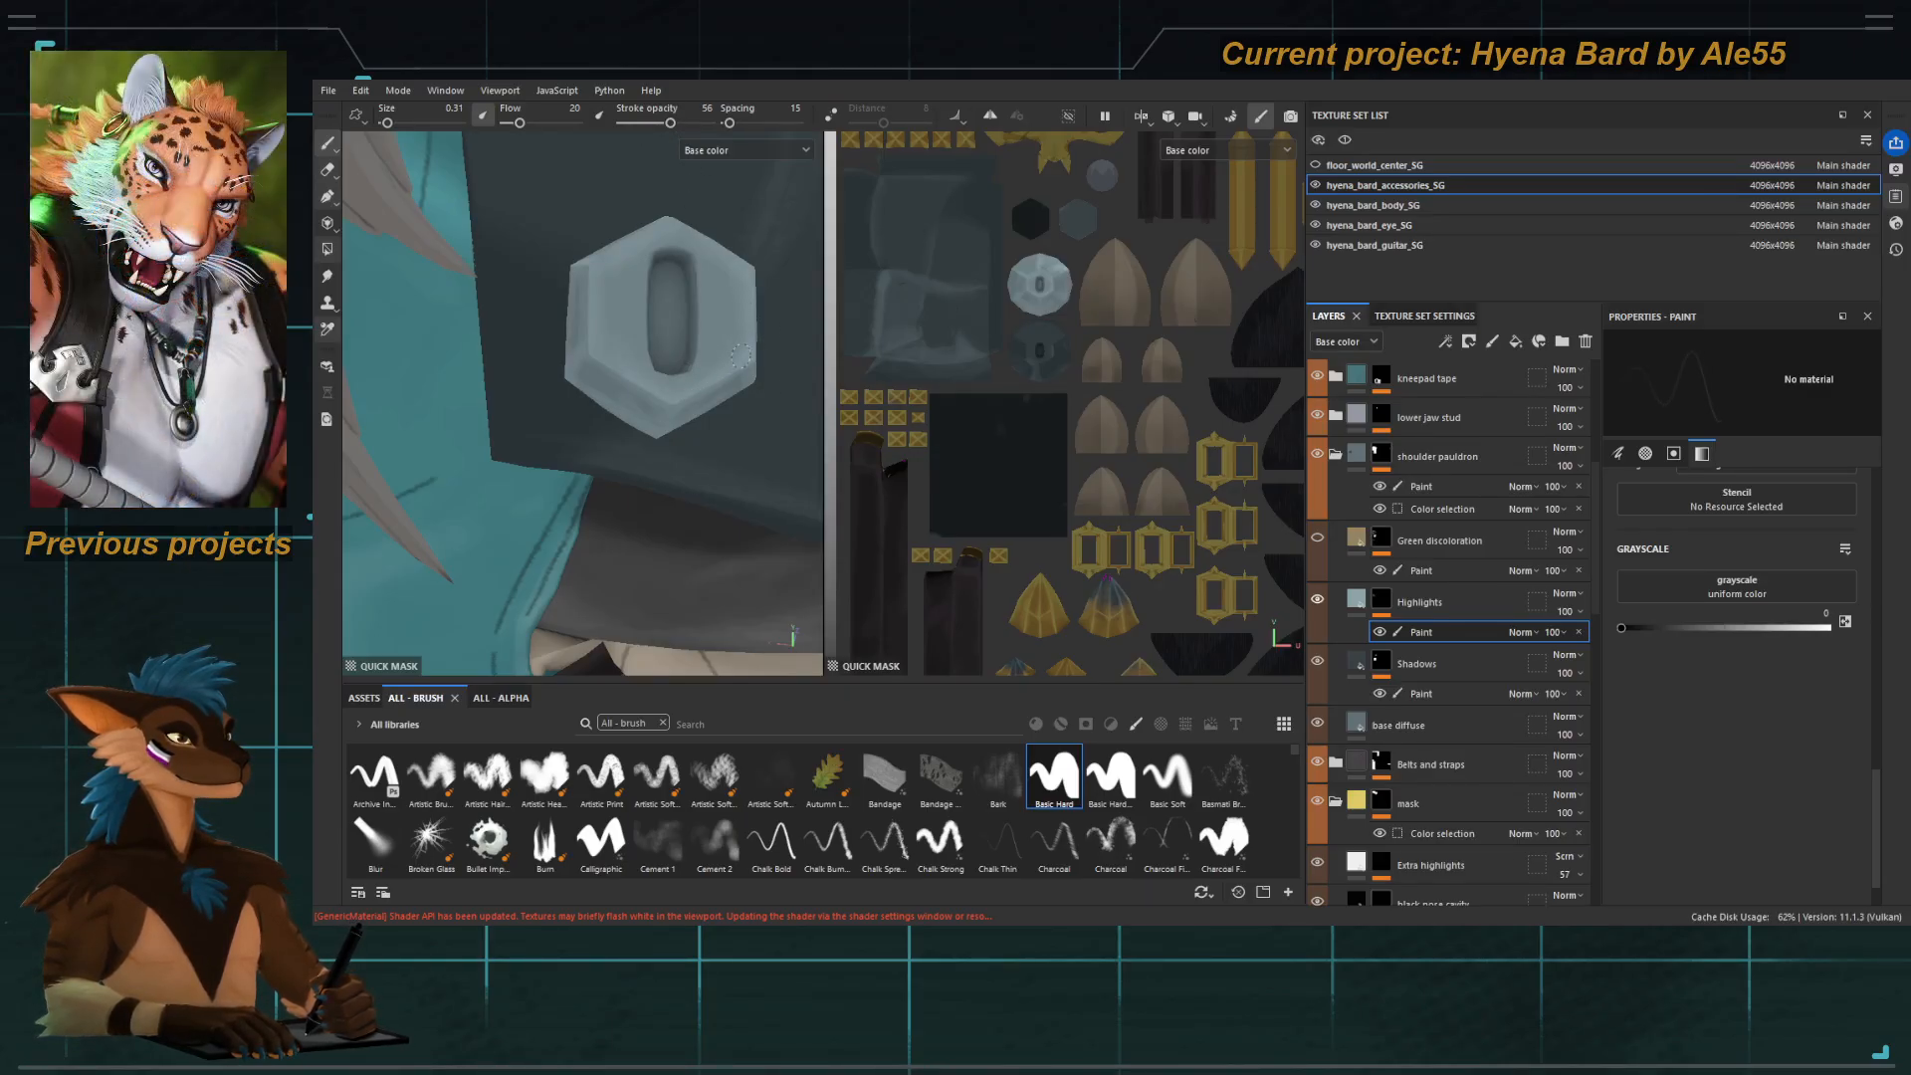
# Blend the highlights across the stud's side facets using a reduced Smudge brush.
pyautogui.keyDown('alt'); pyautogui.moveTo(692, 384); pyautogui.dragTo(595, 407); pyautogui.keyUp('alt')
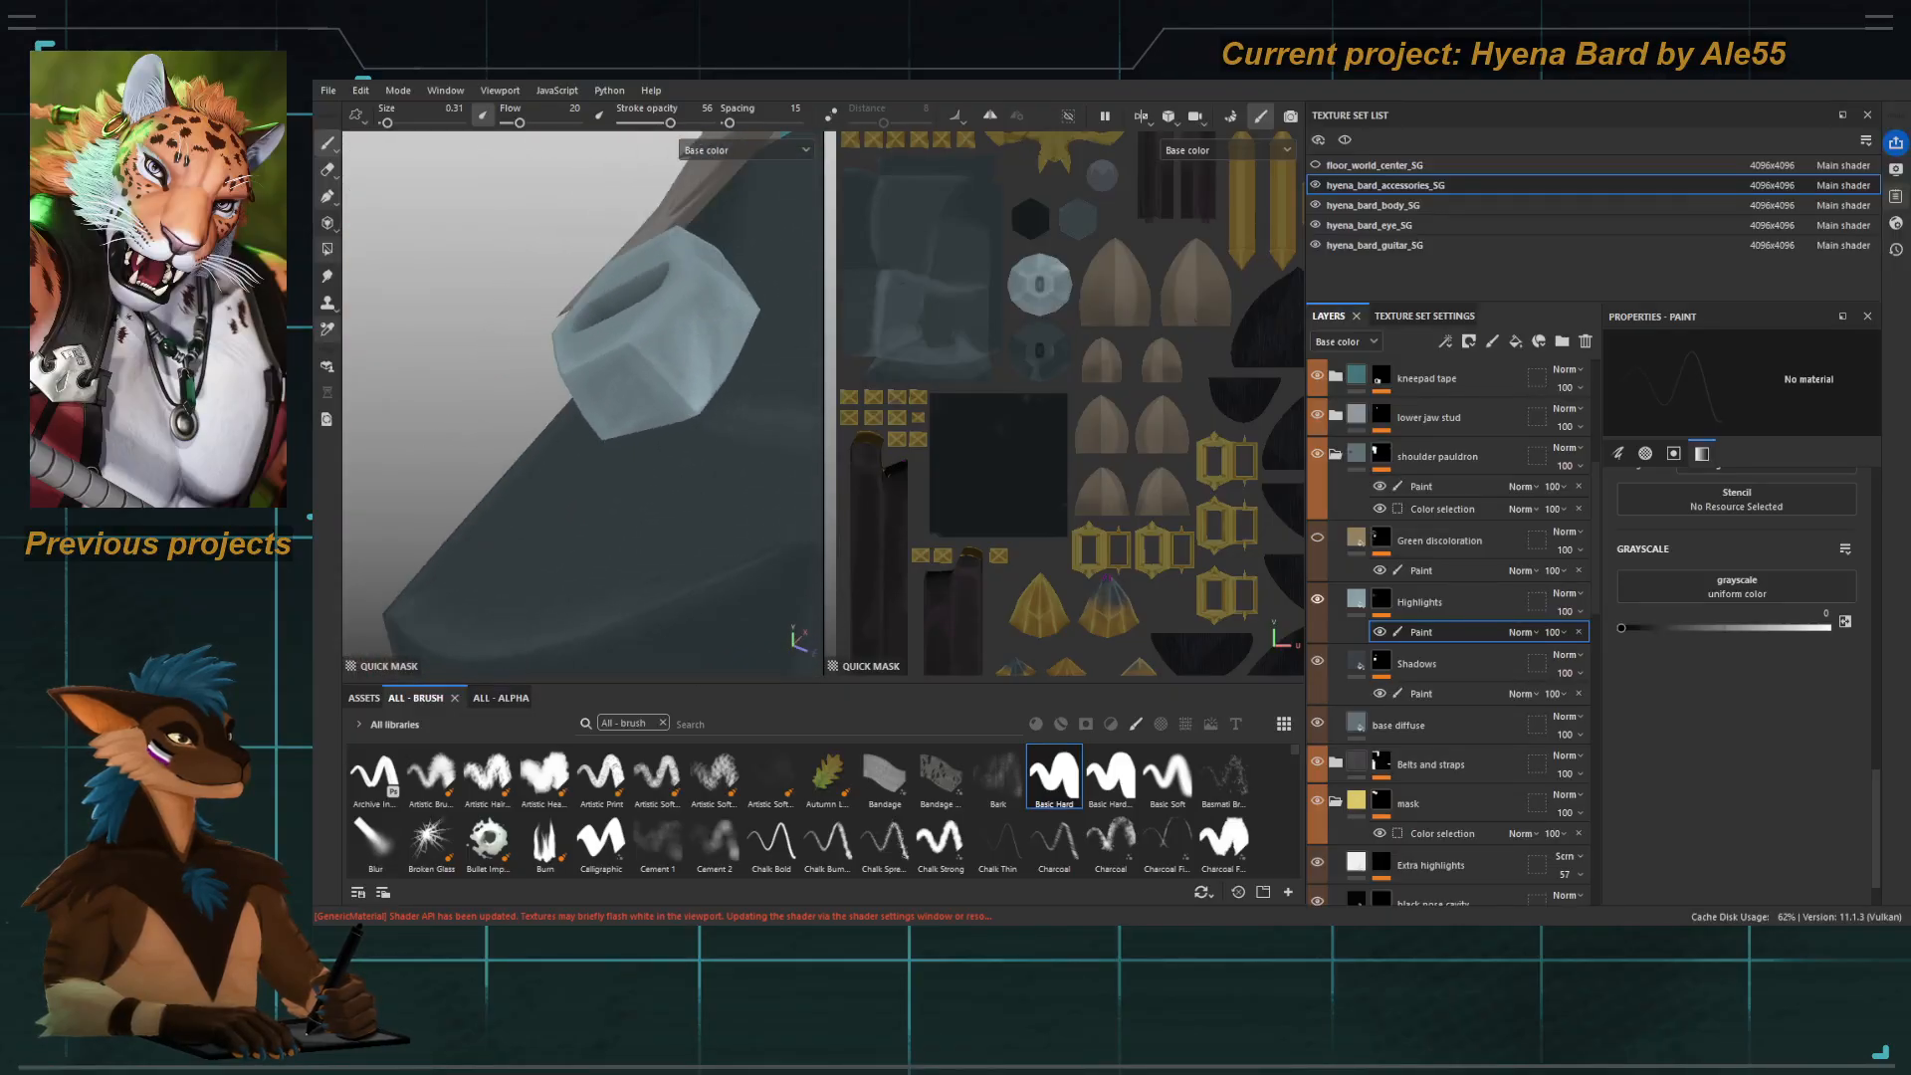
pyautogui.press('5')
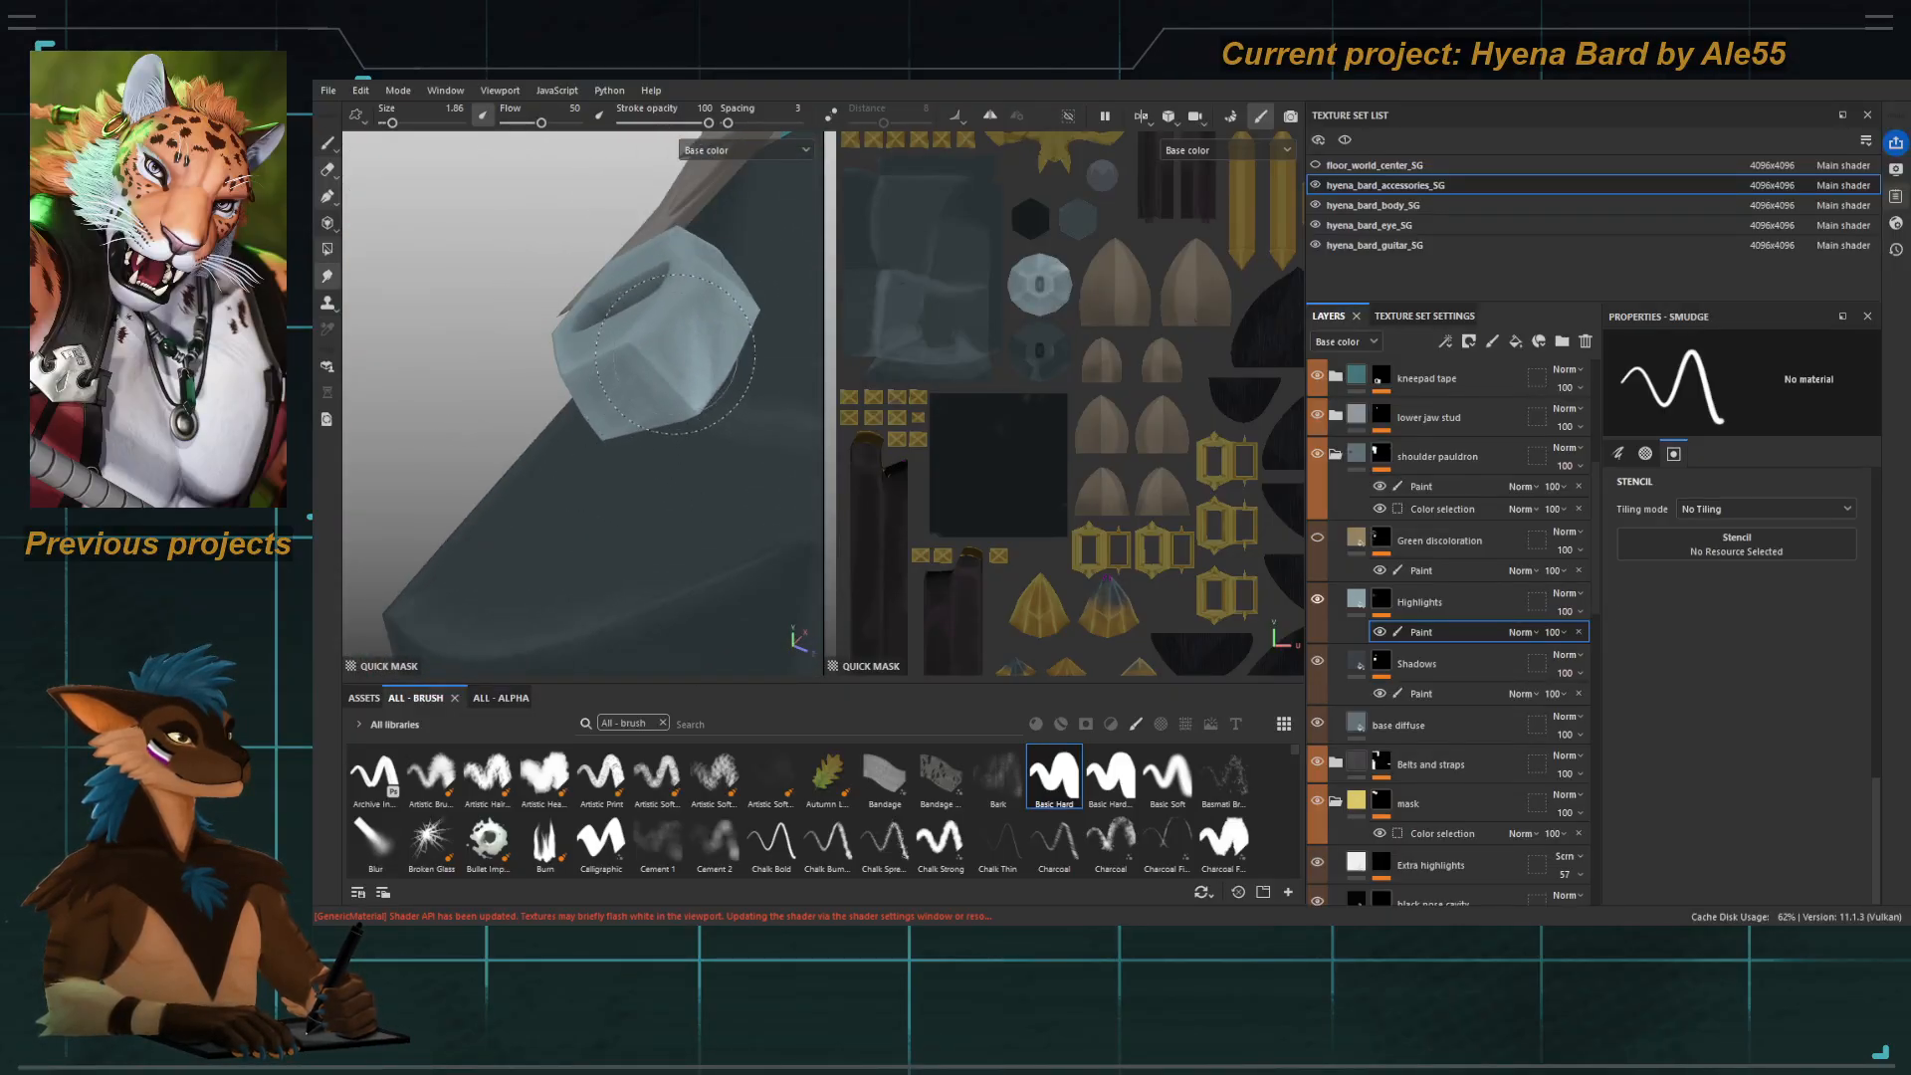
pyautogui.keyDown('ctrl'); pyautogui.moveTo(692, 346); pyautogui.dragTo(637, 346, button='right'); pyautogui.keyUp('ctrl')
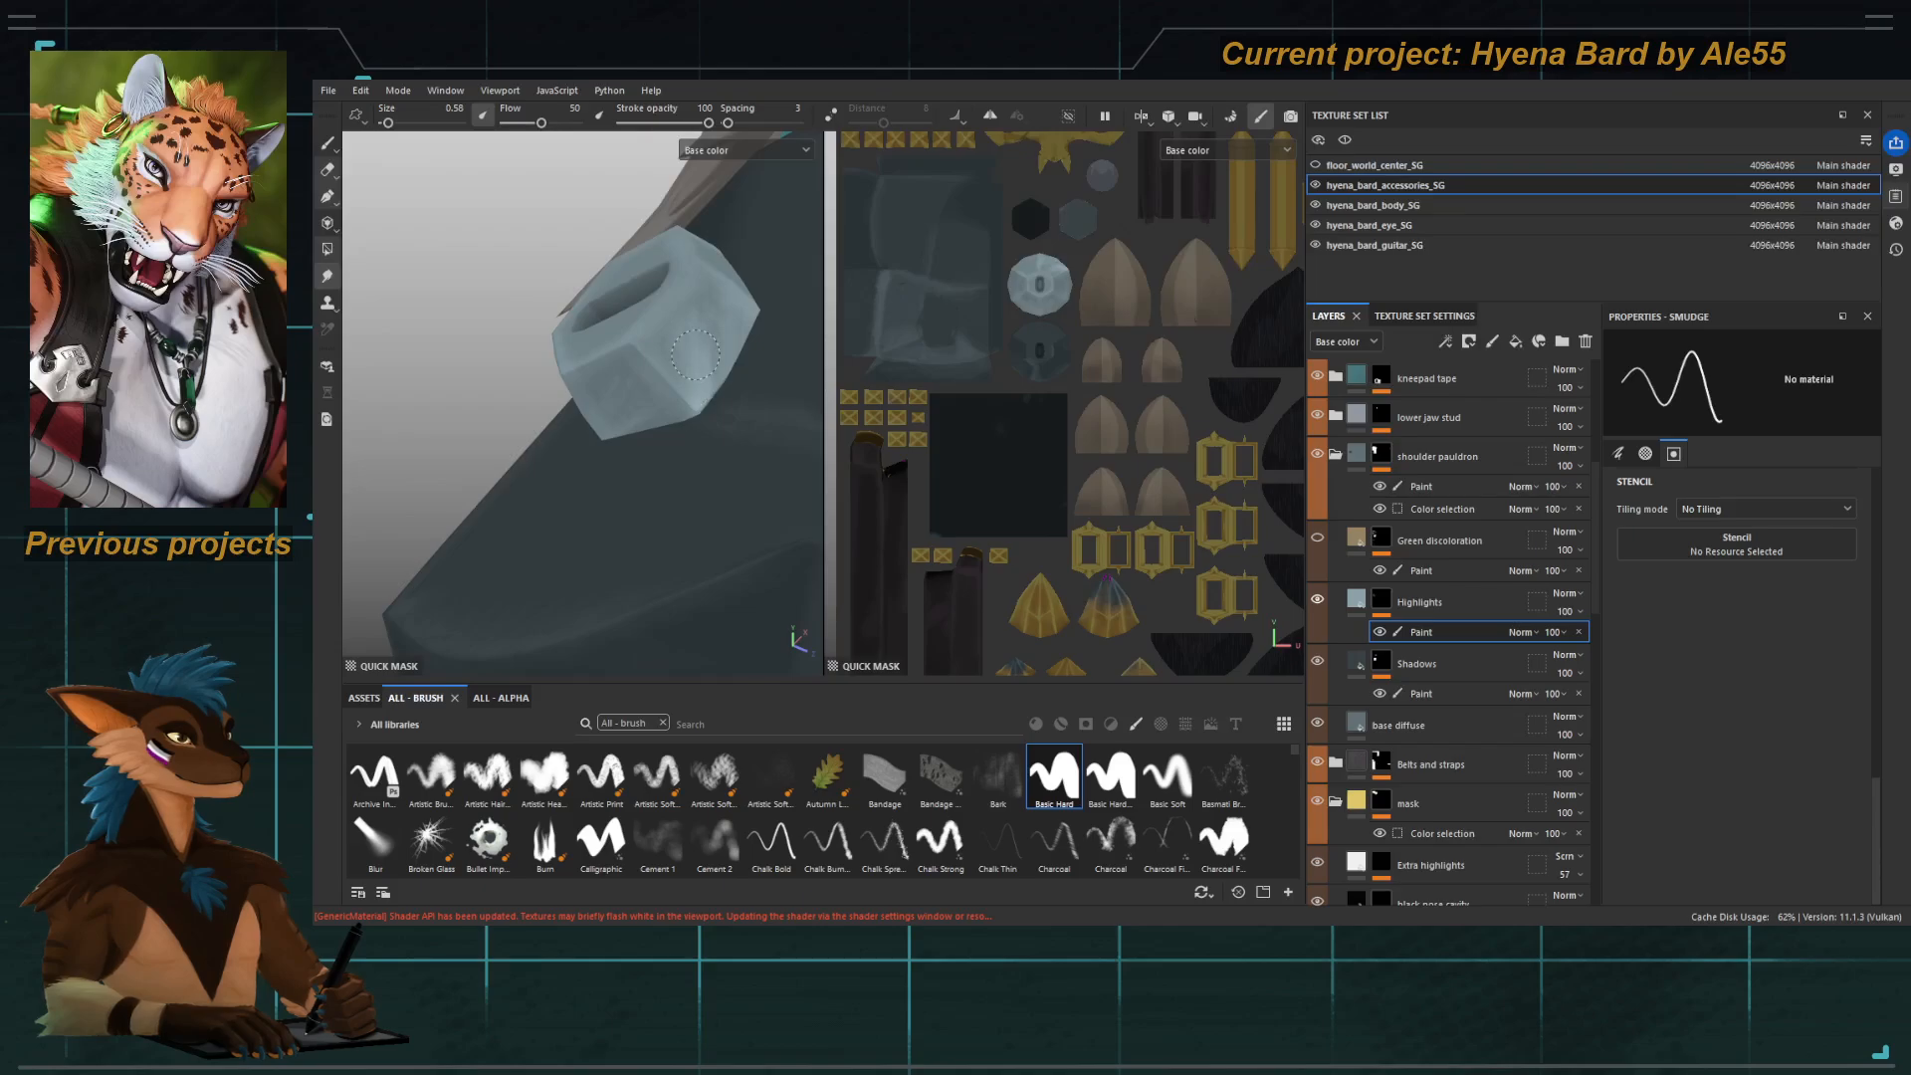
pyautogui.keyDown('alt'); pyautogui.moveTo(612, 354); pyautogui.dragTo(604, 406); pyautogui.keyUp('alt')
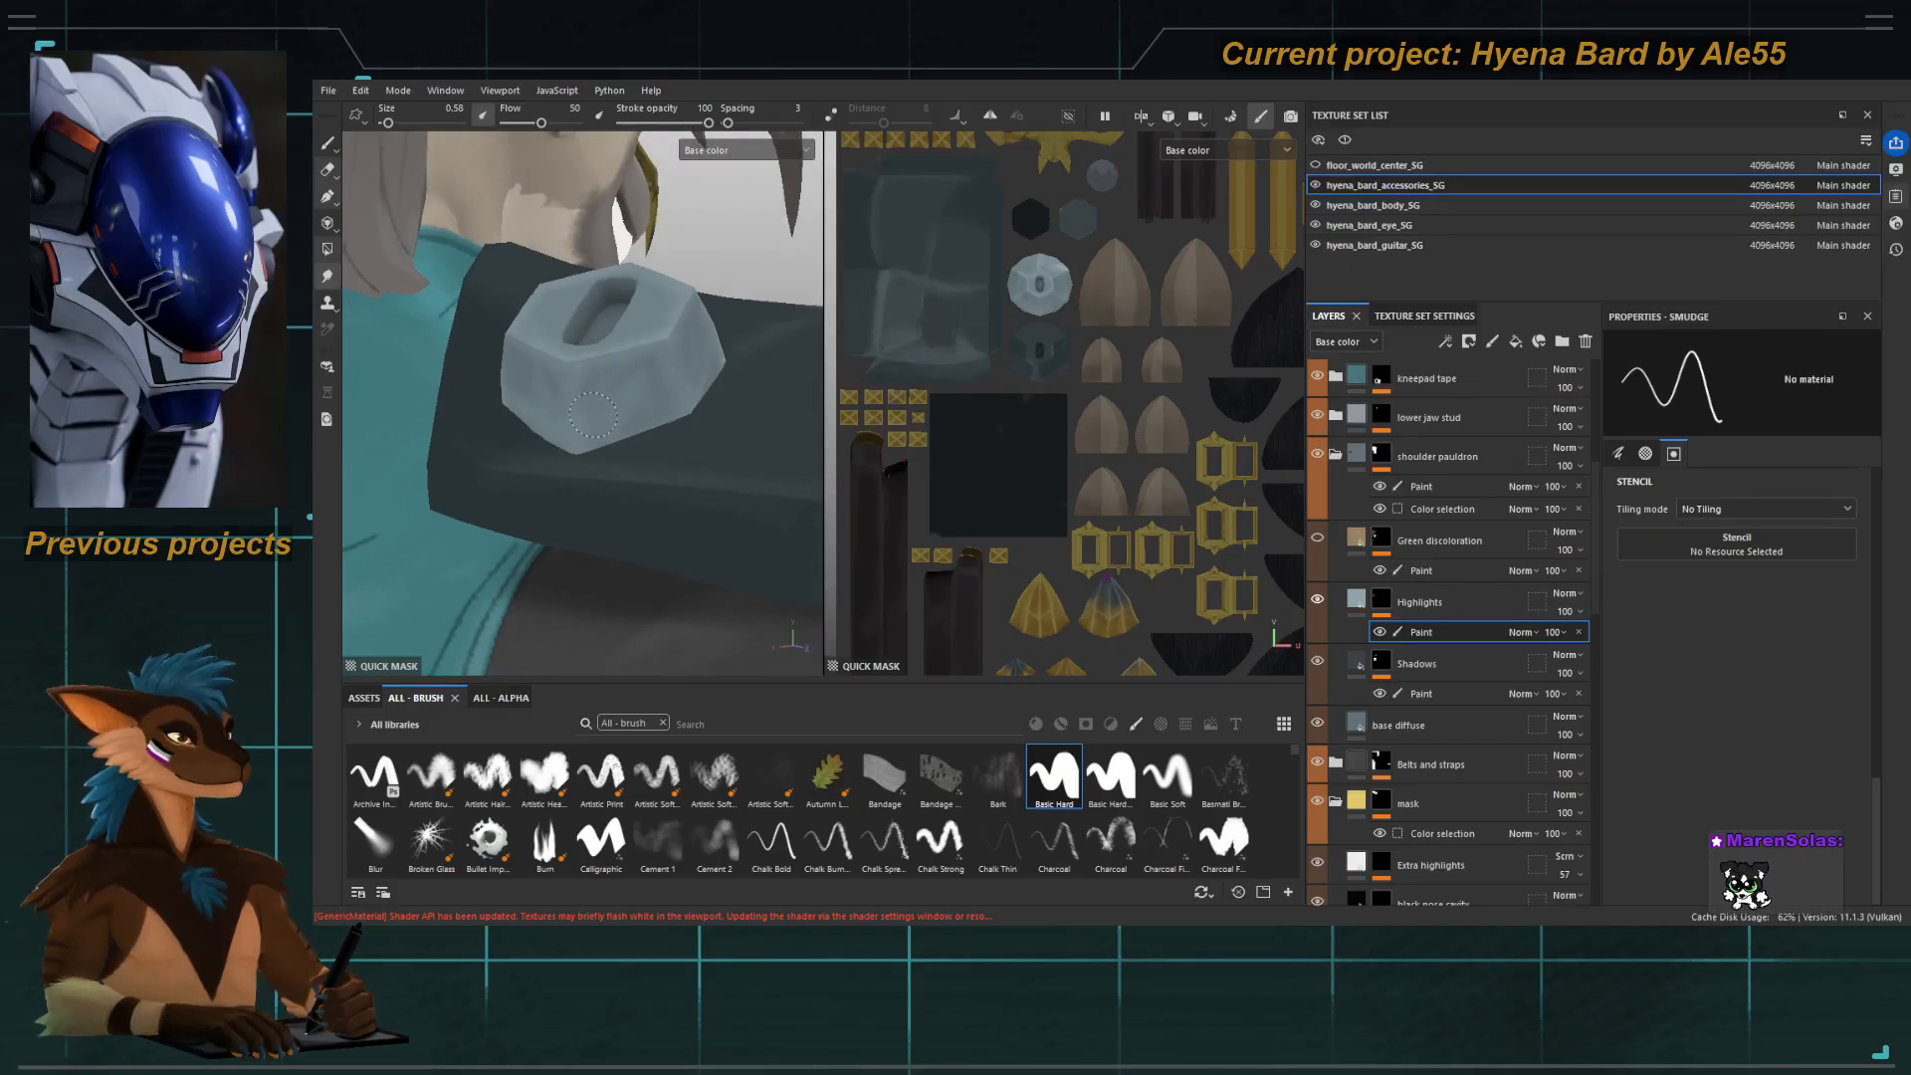
pyautogui.keyDown('alt'); pyautogui.moveTo(593, 416); pyautogui.dragTo(605, 364); pyautogui.keyUp('alt')
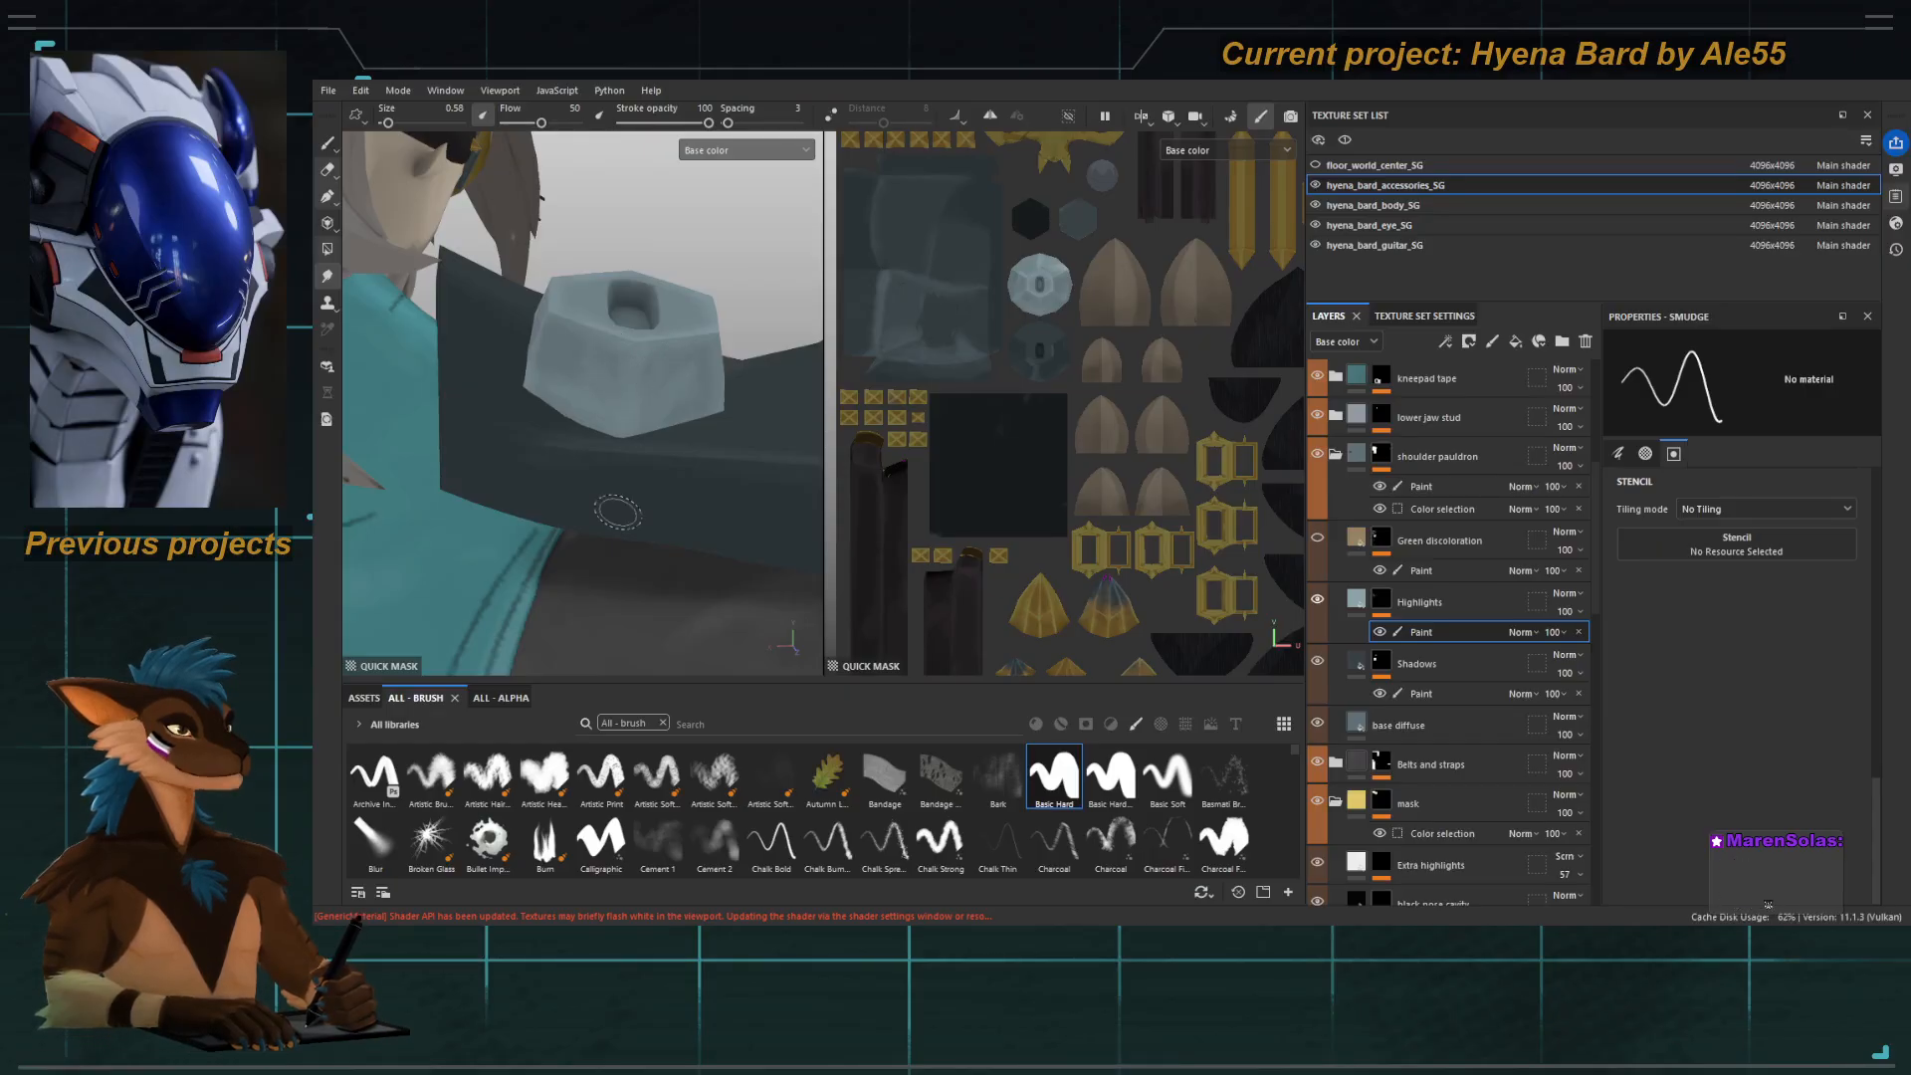
pyautogui.keyDown('alt'); pyautogui.moveTo(617, 512); pyautogui.dragTo(585, 388); pyautogui.keyUp('alt')
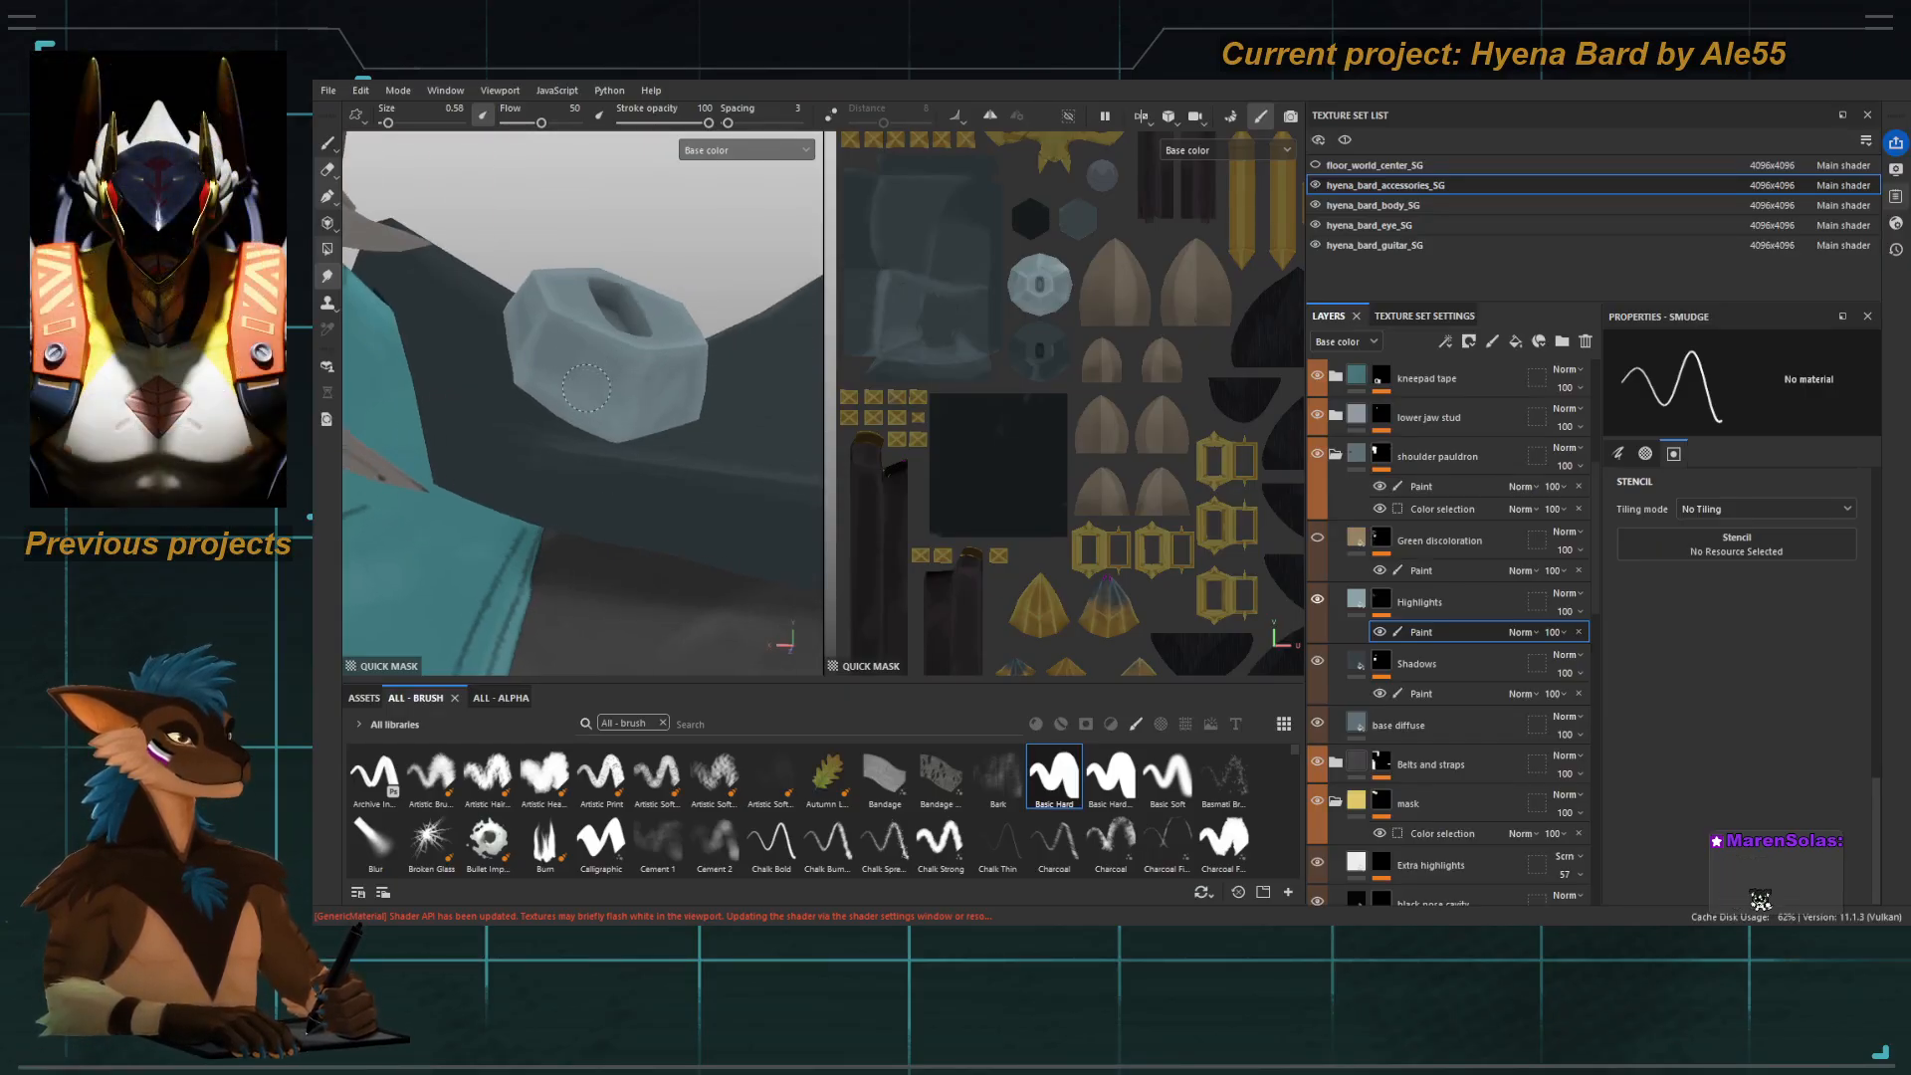
# Resume painting with grayscale 1 and brush size 0.31, adding highlights along the stud's facet edges.
pyautogui.press('1')
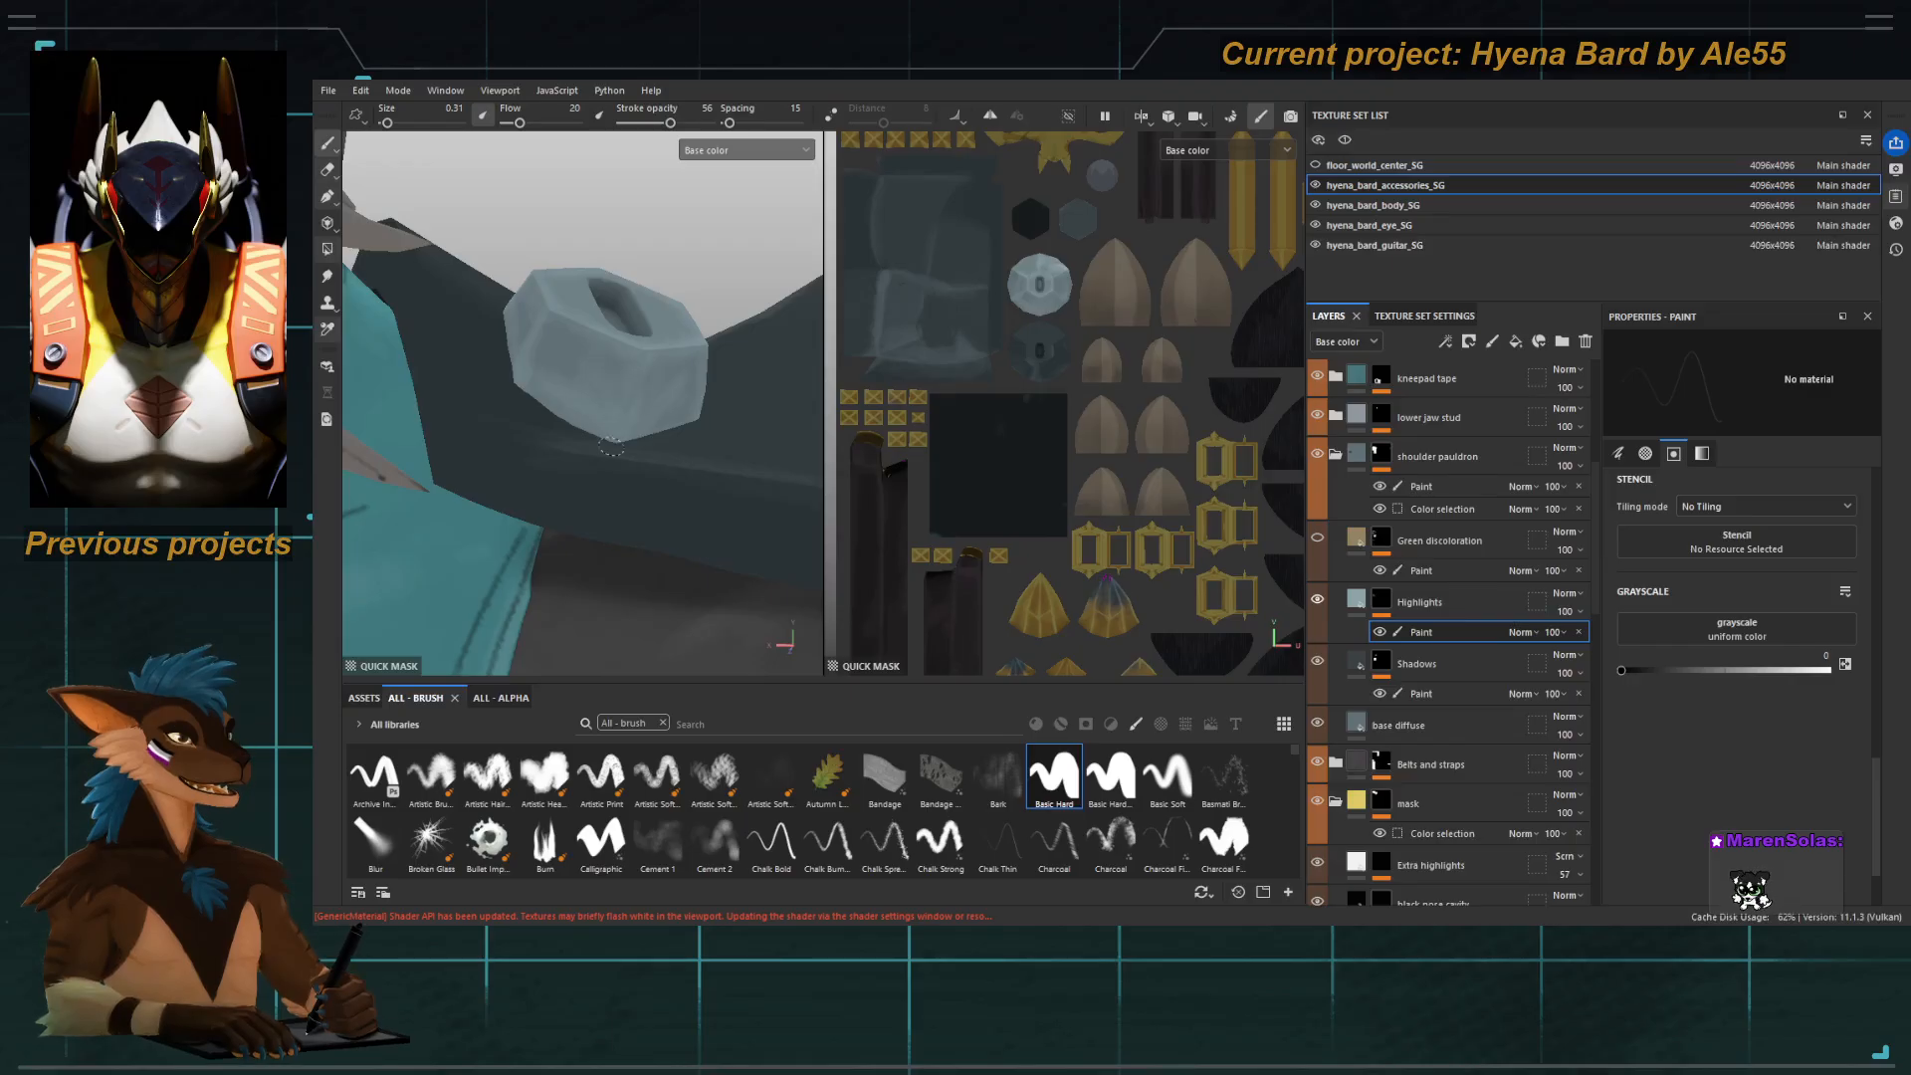
pyautogui.press('x')
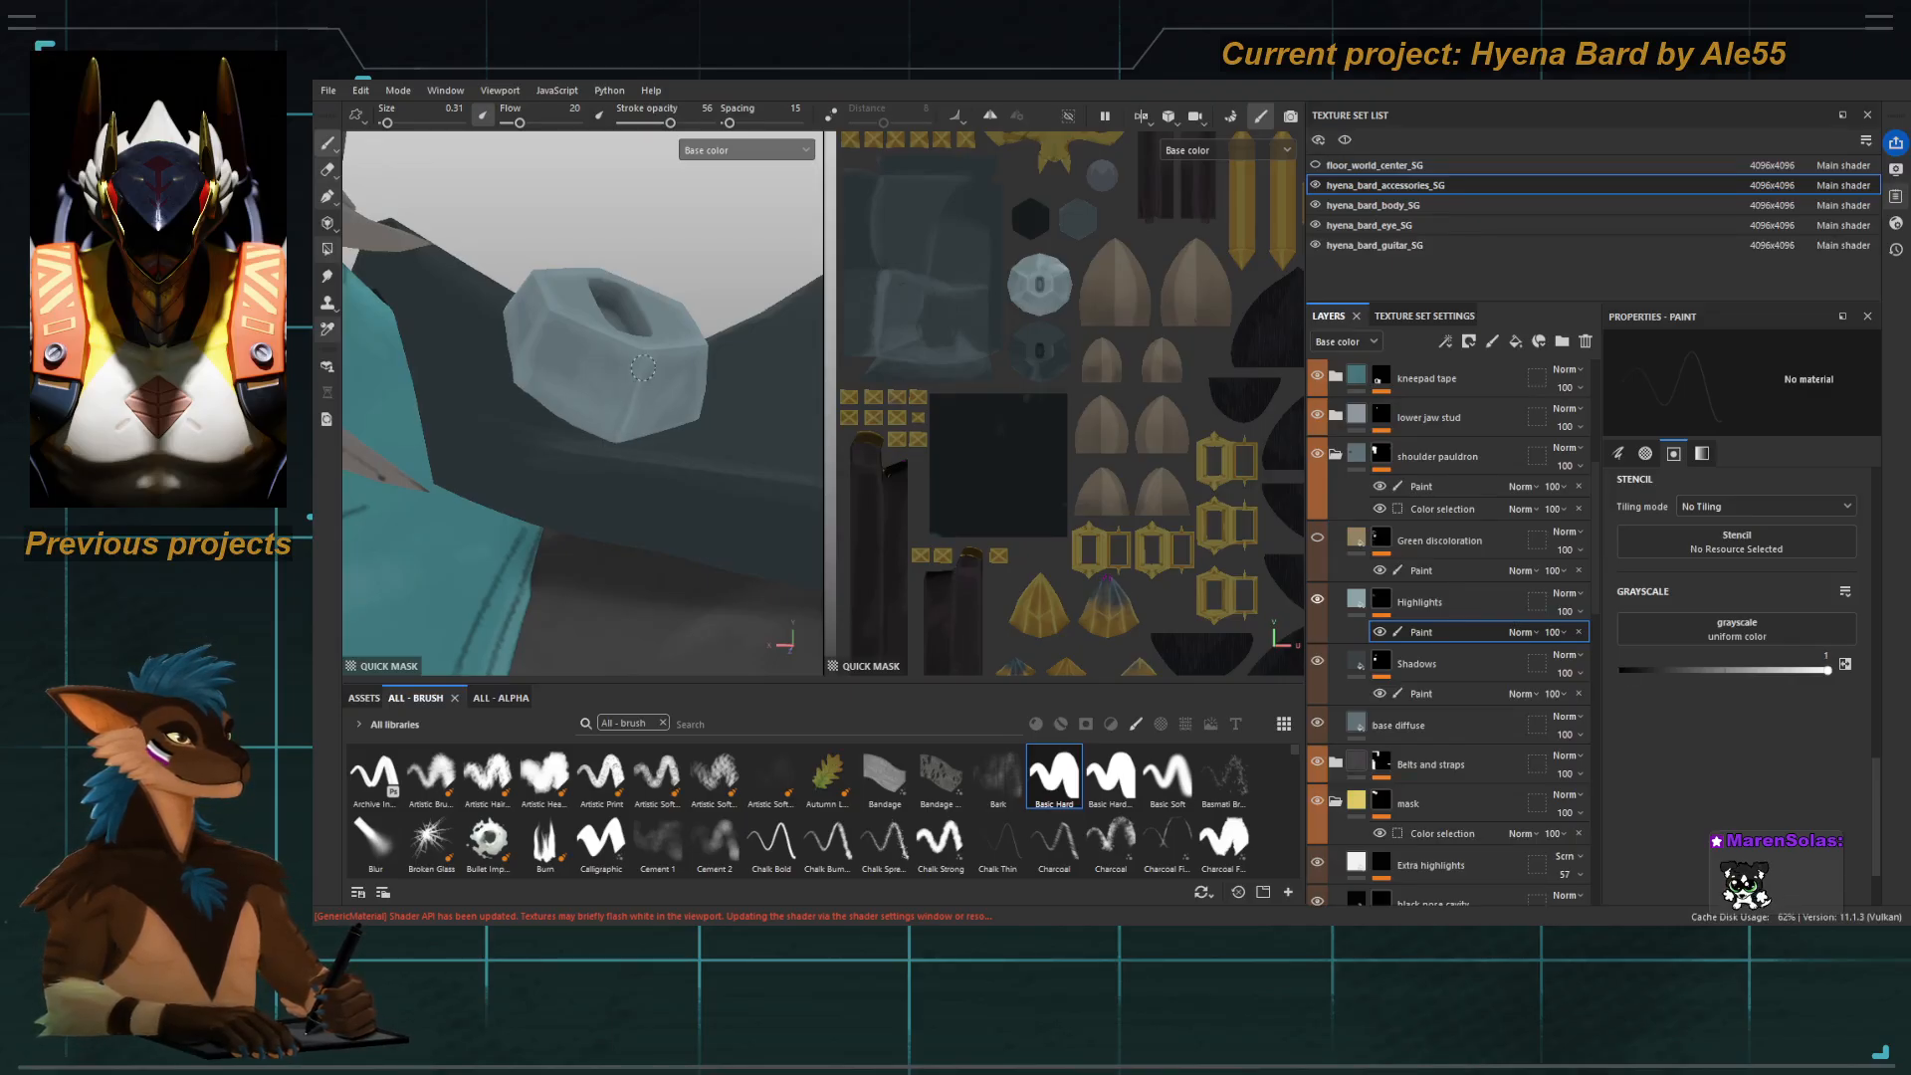
pyautogui.moveTo(631, 401)
pyautogui.keyDown('alt'); pyautogui.mouseDown()
pyautogui.moveTo(515, 378)
pyautogui.moveTo(730, 397)
pyautogui.moveTo(697, 480)
pyautogui.moveTo(569, 565)
pyautogui.moveTo(653, 386)
pyautogui.mouseUp(); pyautogui.keyUp('alt')
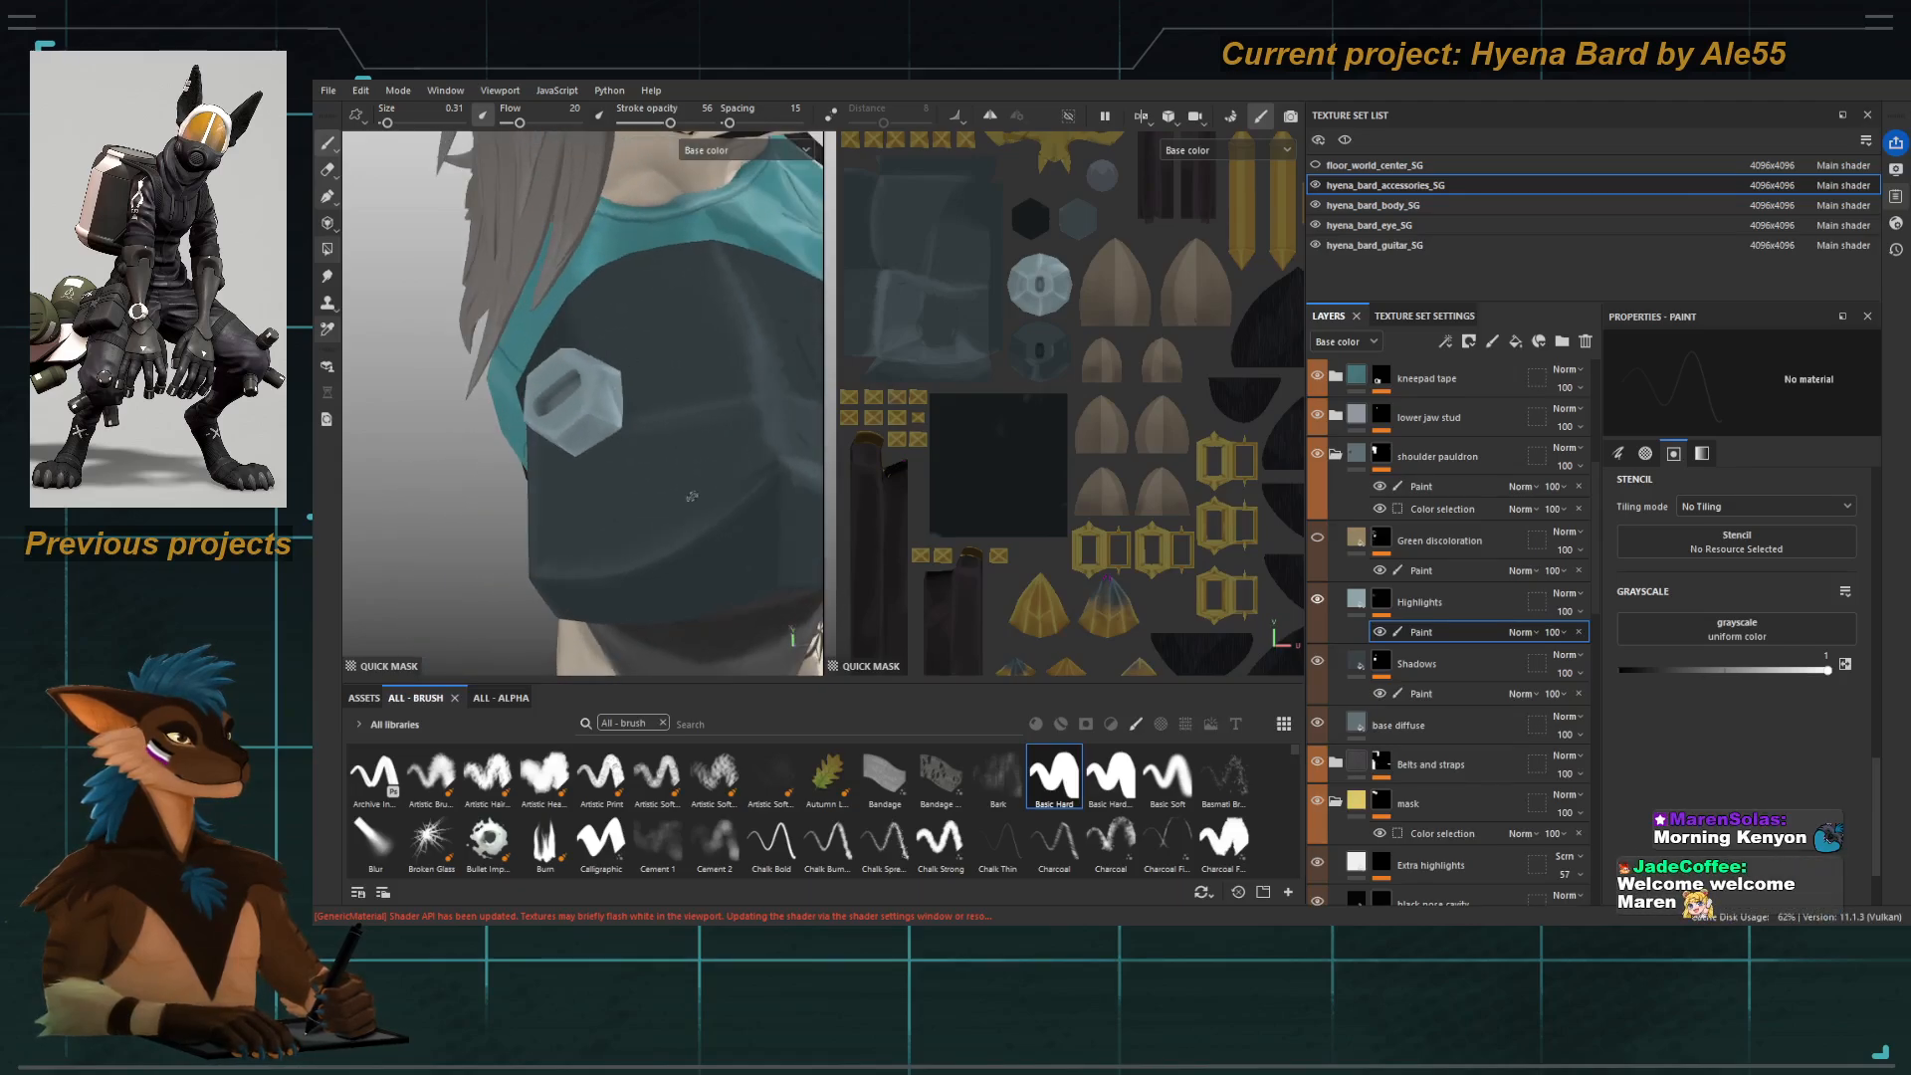
pyautogui.keyDown('alt'); pyautogui.moveTo(696, 482); pyautogui.dragTo(713, 566); pyautogui.keyUp('alt')
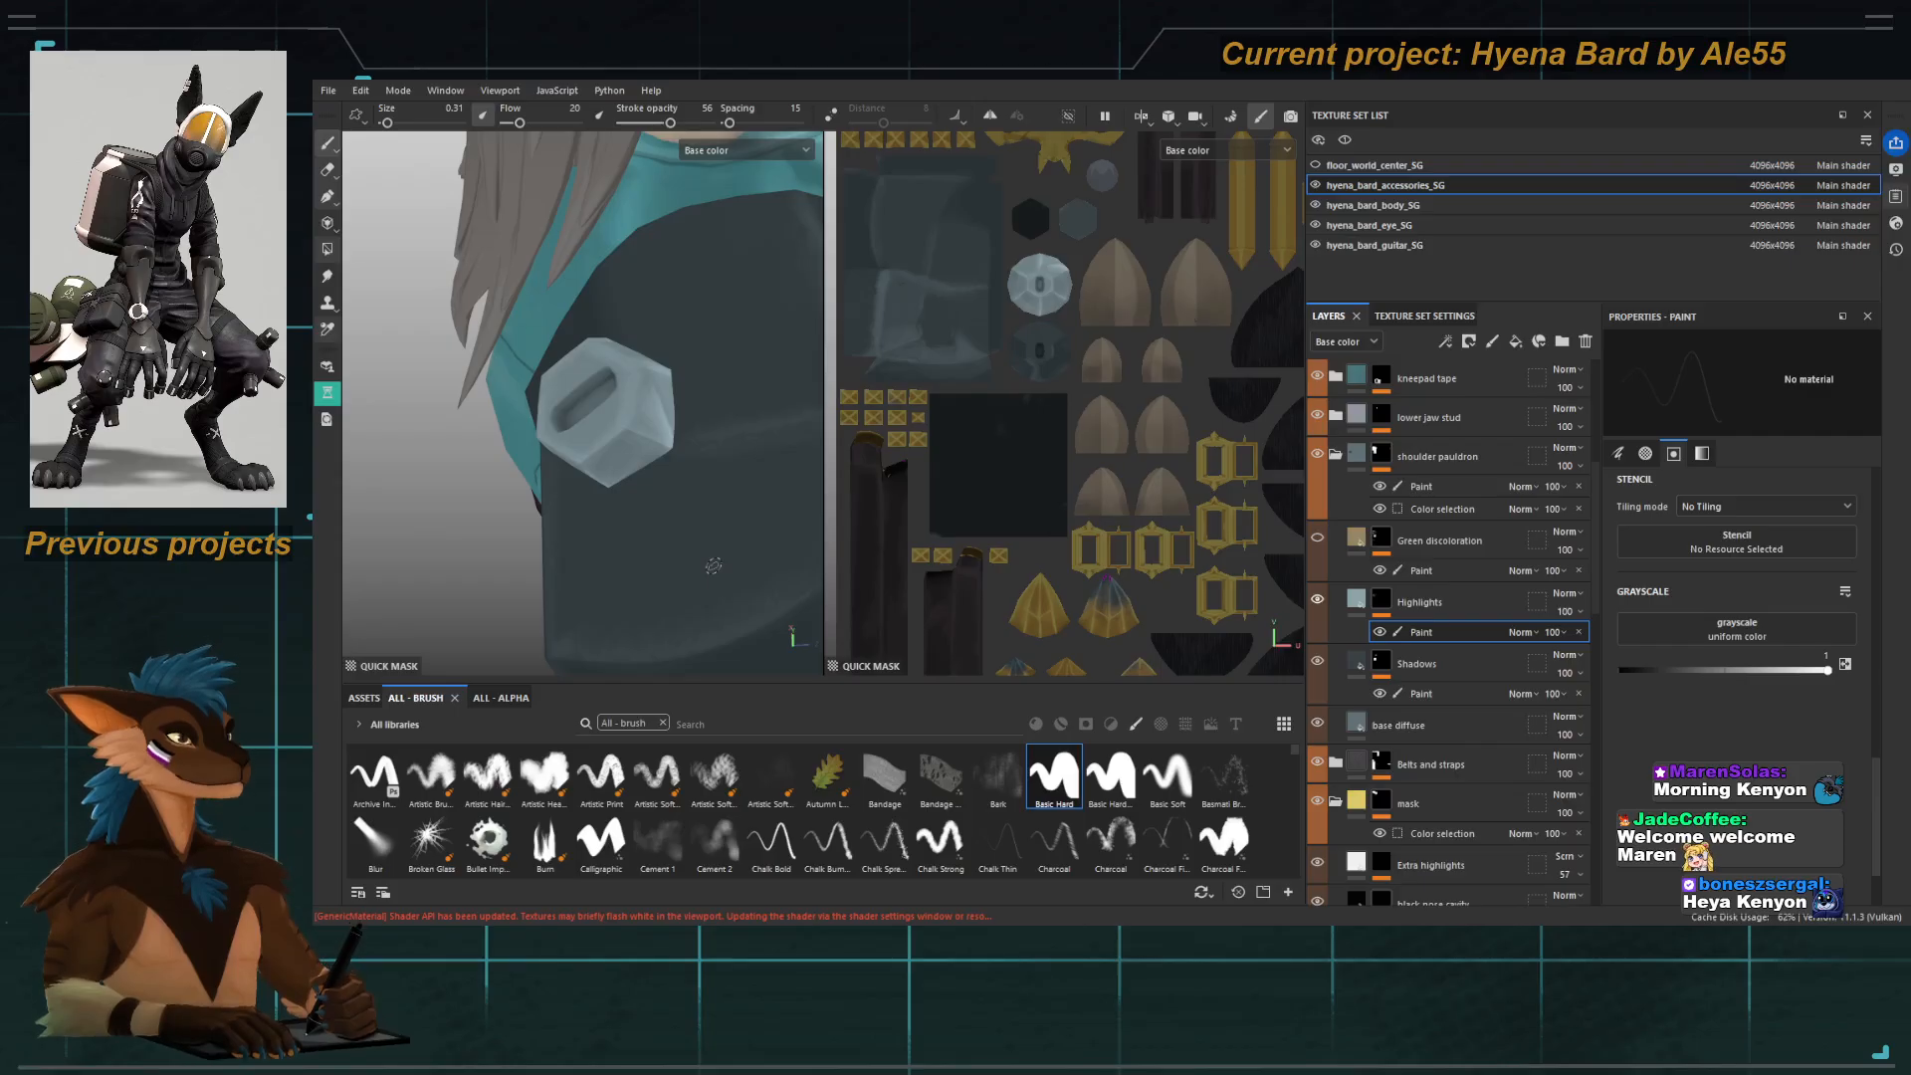
pyautogui.keyDown('alt'); pyautogui.moveTo(713, 566); pyautogui.dragTo(727, 575); pyautogui.keyUp('alt')
pyautogui.keyDown('alt'); pyautogui.moveTo(727, 575); pyautogui.dragTo(756, 557, button='right'); pyautogui.keyUp('alt')
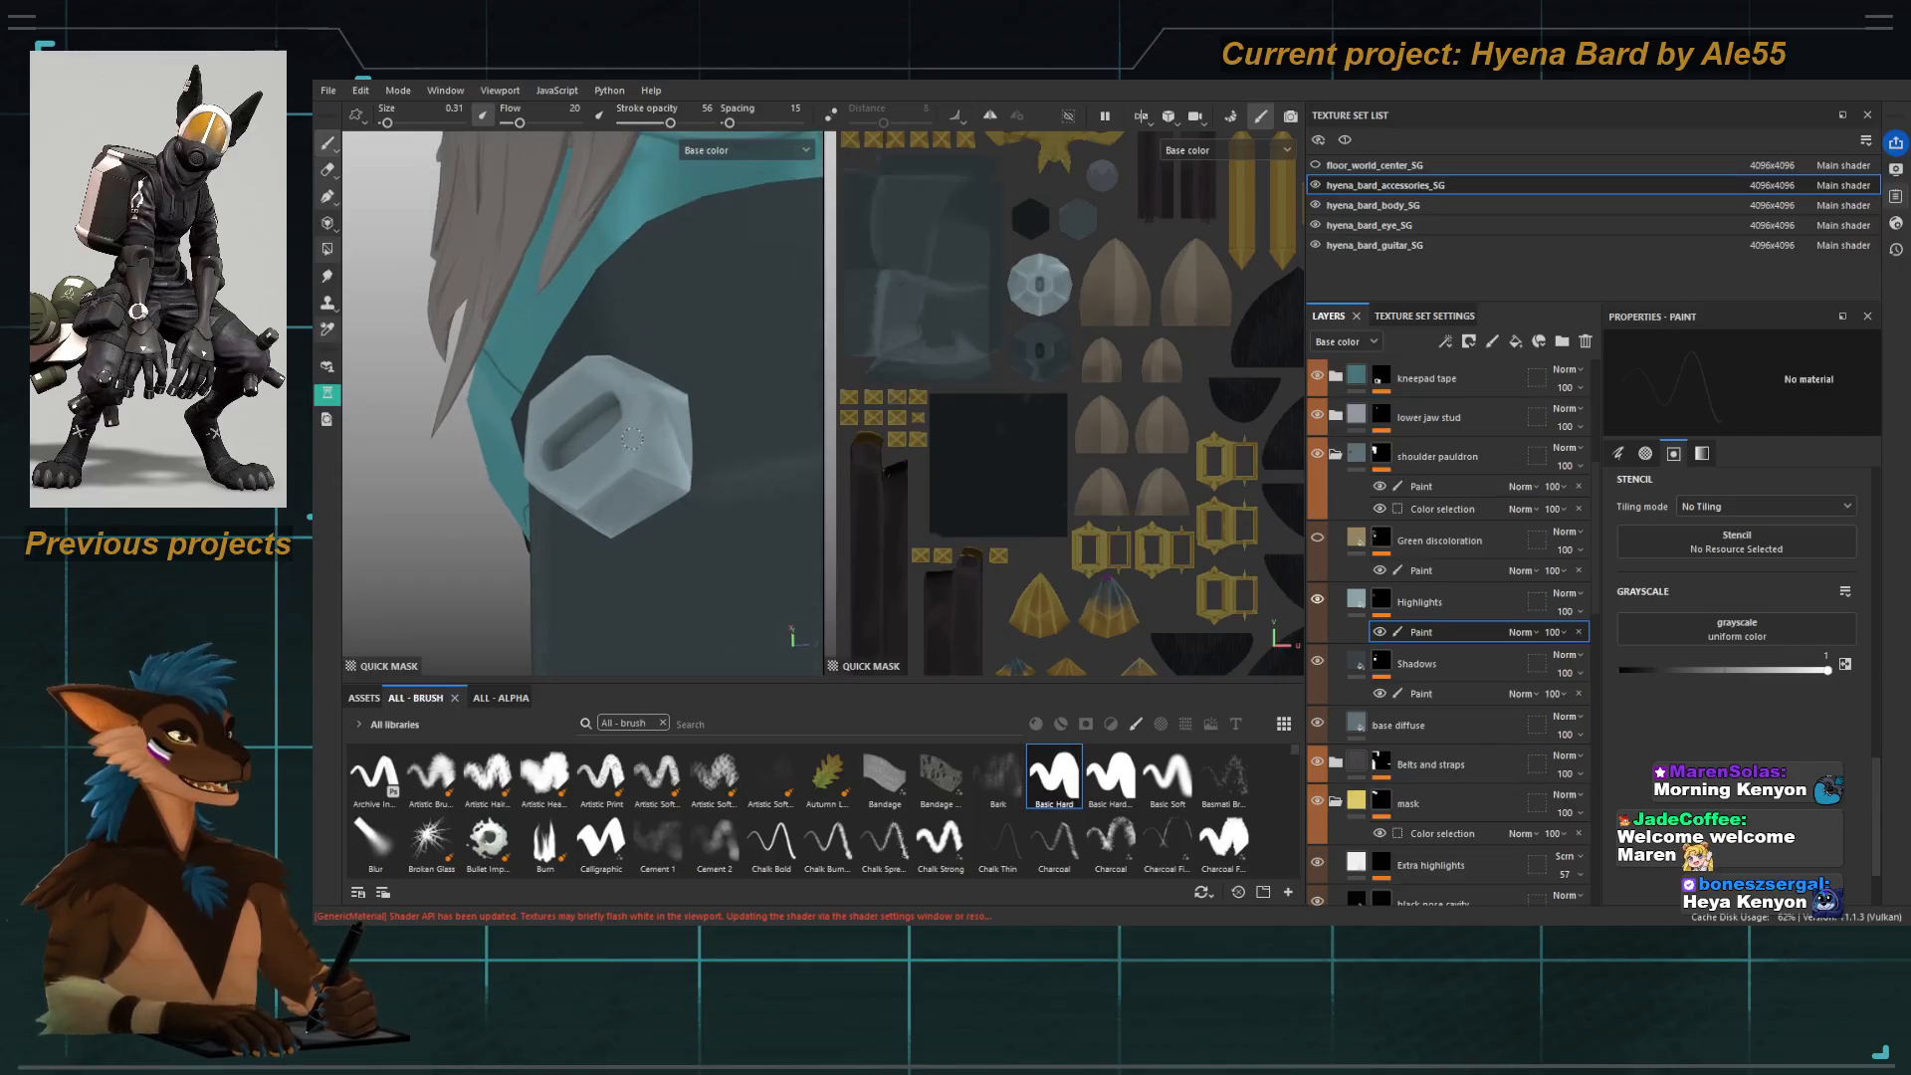
# Touch up the stud's highlights from several angles at brush size 0.57, and leave the quick mask.
pyautogui.keyDown('ctrl'); pyautogui.moveTo(625, 424); pyautogui.dragTo(644, 424, button='right'); pyautogui.keyUp('ctrl')
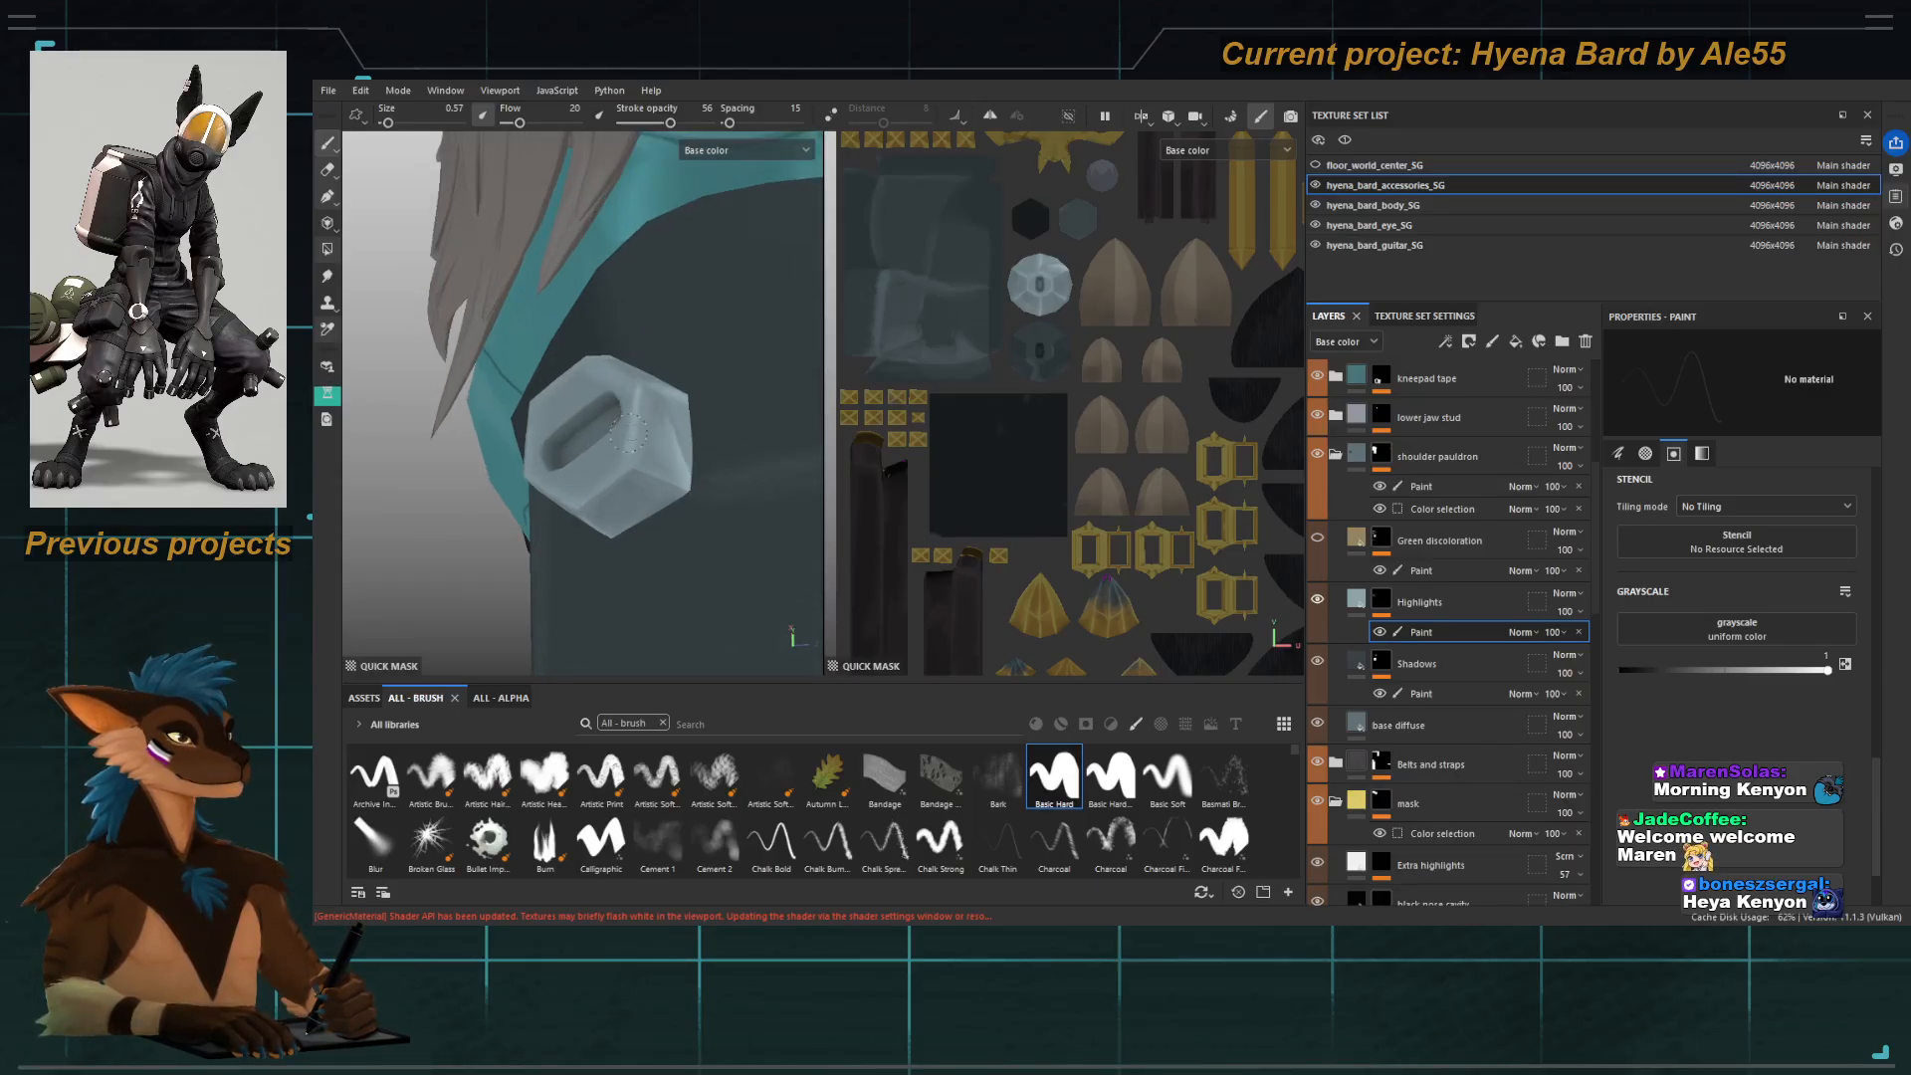
pyautogui.keyDown('alt'); pyautogui.moveTo(629, 433); pyautogui.dragTo(598, 346); pyautogui.keyUp('alt')
pyautogui.keyDown('alt'); pyautogui.moveTo(538, 345); pyautogui.dragTo(474, 344, button='right'); pyautogui.keyUp('alt')
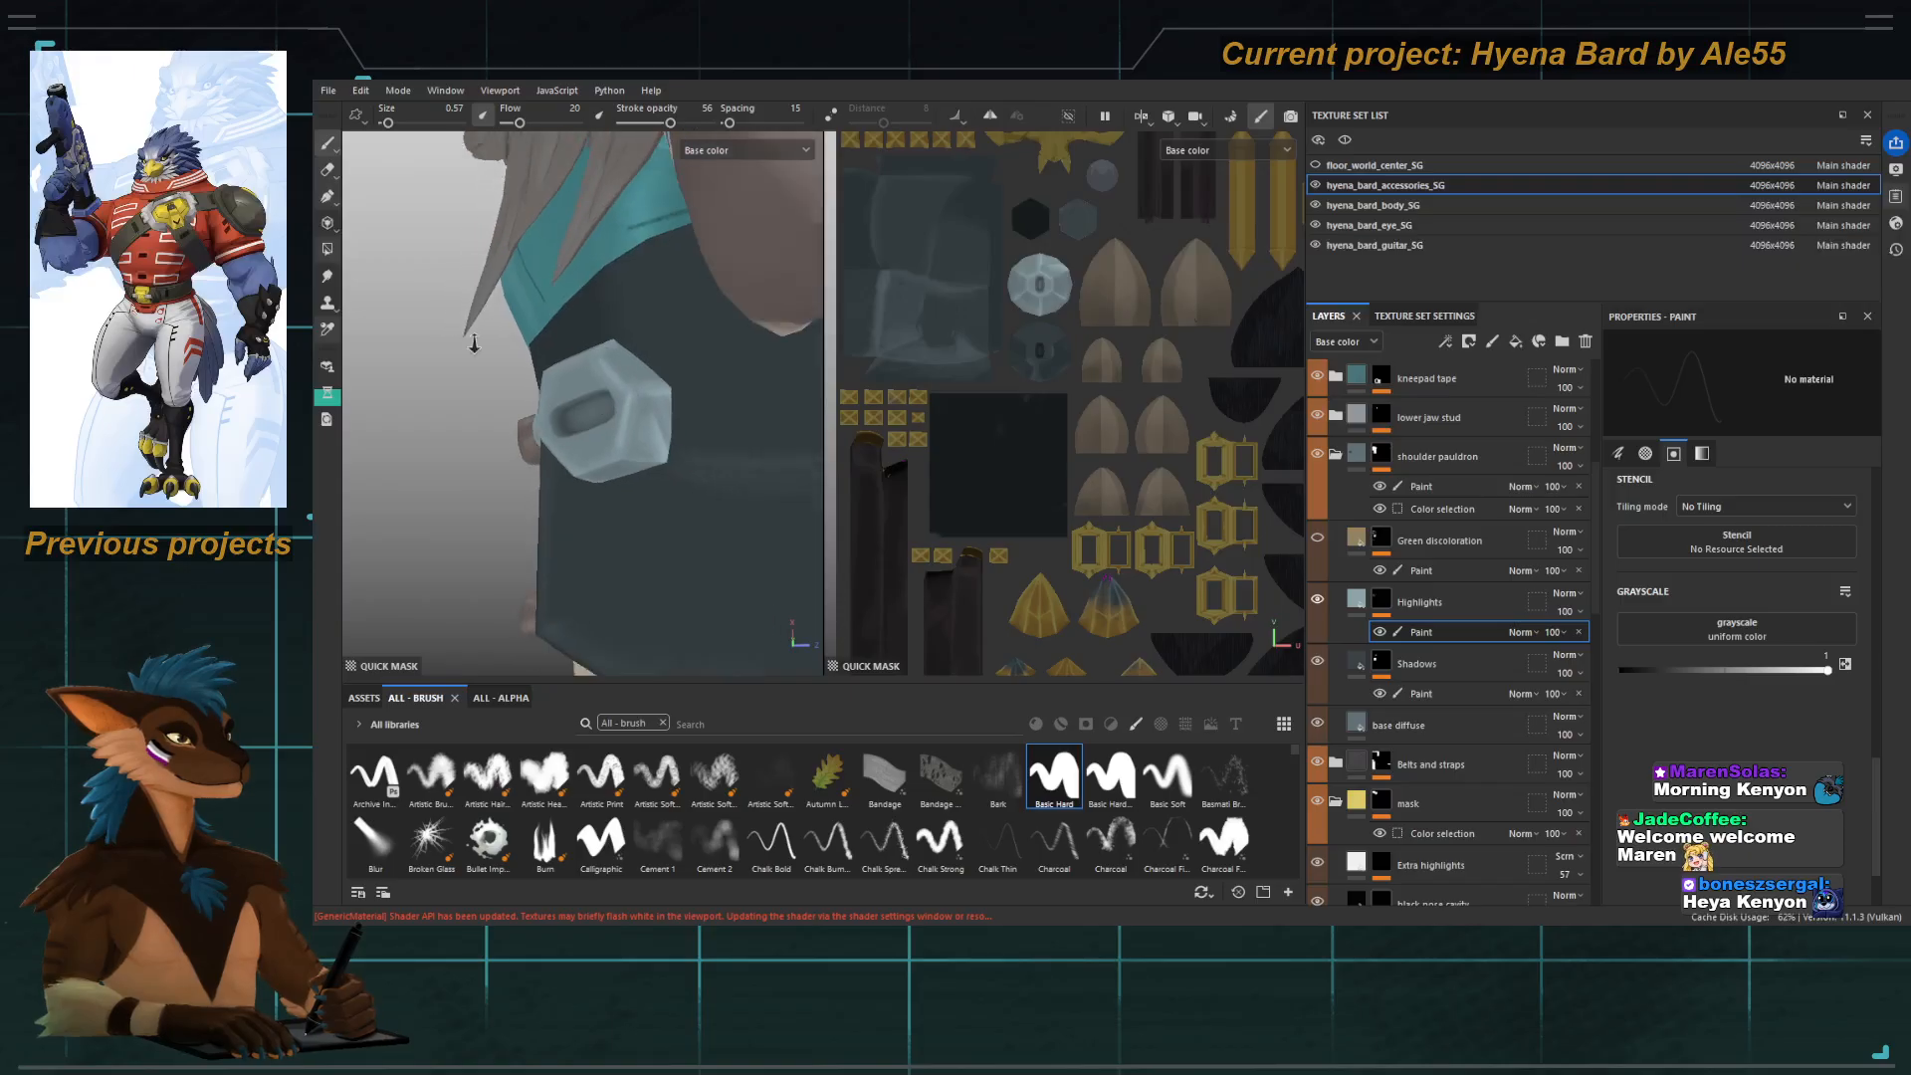
pyautogui.keyDown('alt'); pyautogui.moveTo(474, 344); pyautogui.dragTo(564, 390); pyautogui.keyUp('alt')
pyautogui.keyDown('alt'); pyautogui.moveTo(565, 390); pyautogui.dragTo(602, 357, button='middle'); pyautogui.keyUp('alt')
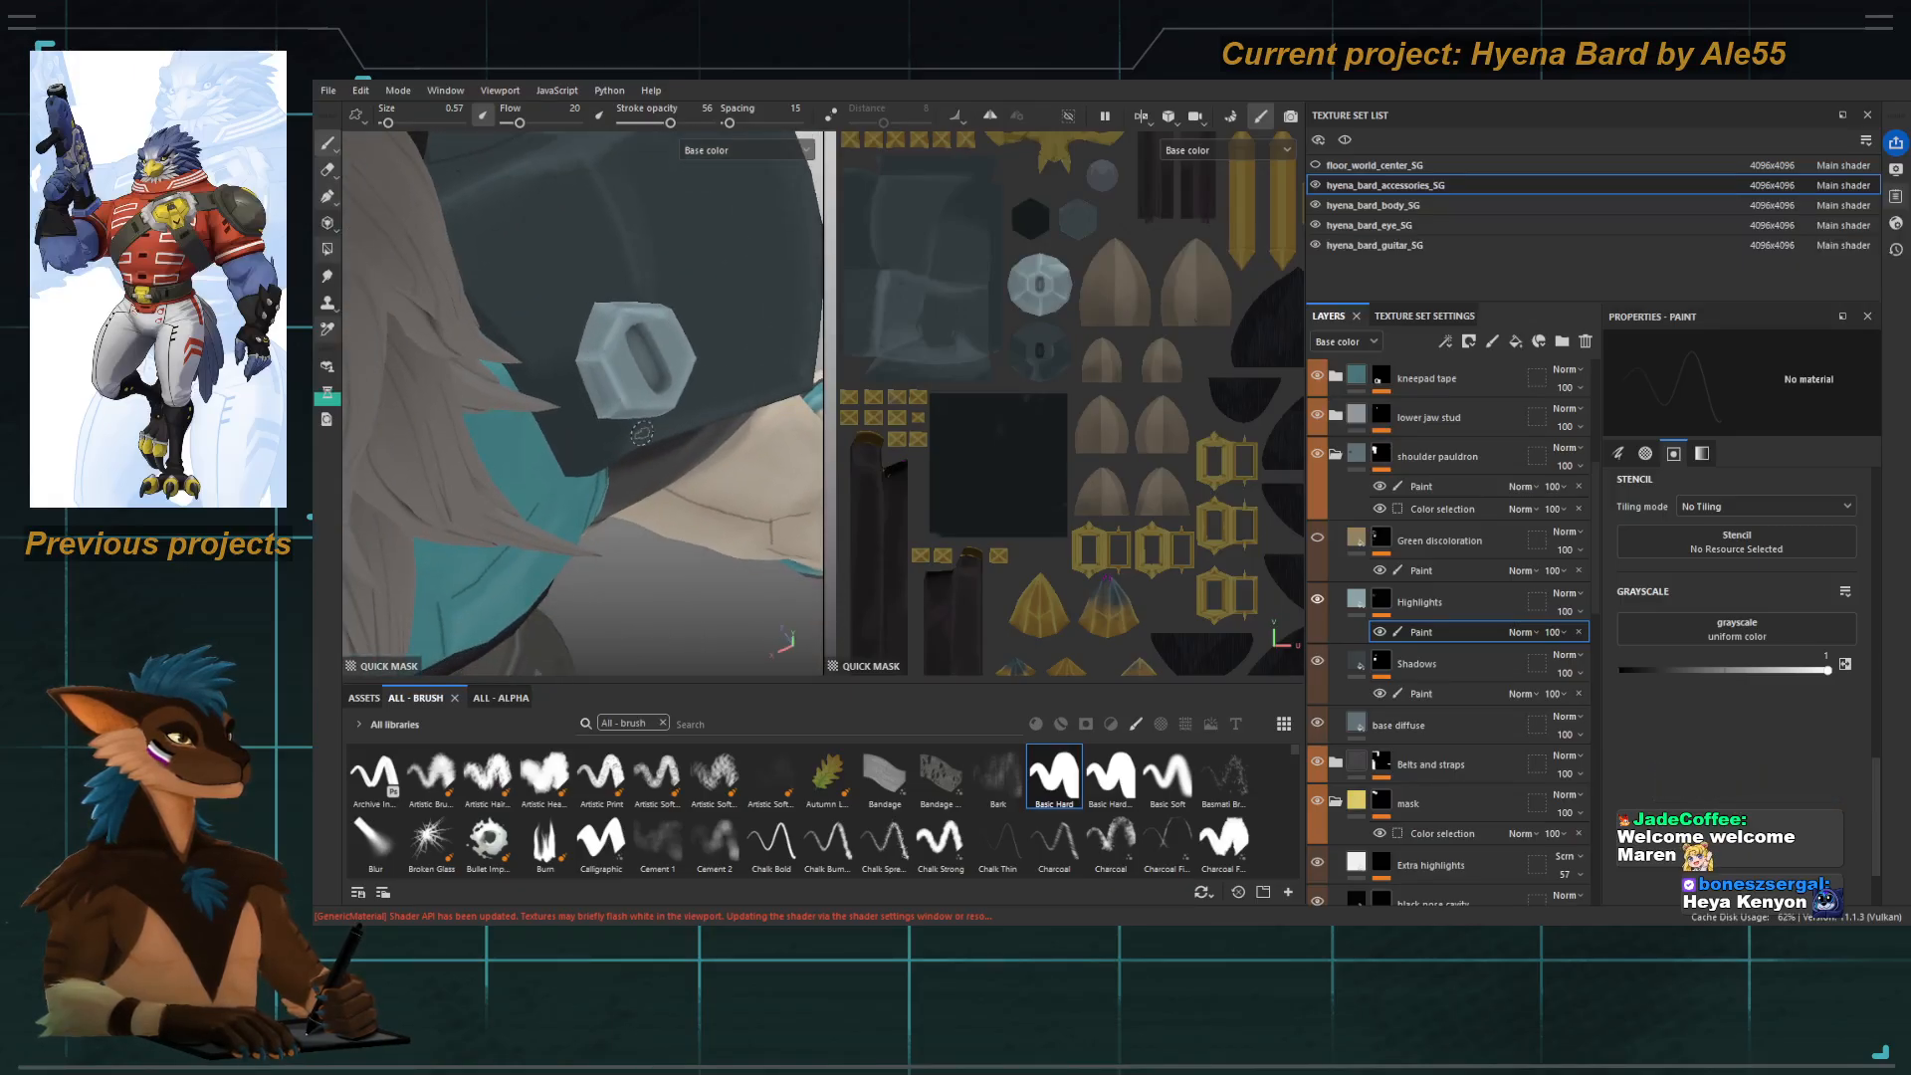
pyautogui.moveTo(642, 433)
pyautogui.keyDown('alt'); pyautogui.mouseDown()
pyautogui.moveTo(663, 384)
pyautogui.moveTo(584, 457)
pyautogui.mouseUp(); pyautogui.keyUp('alt')
pyautogui.press('t')
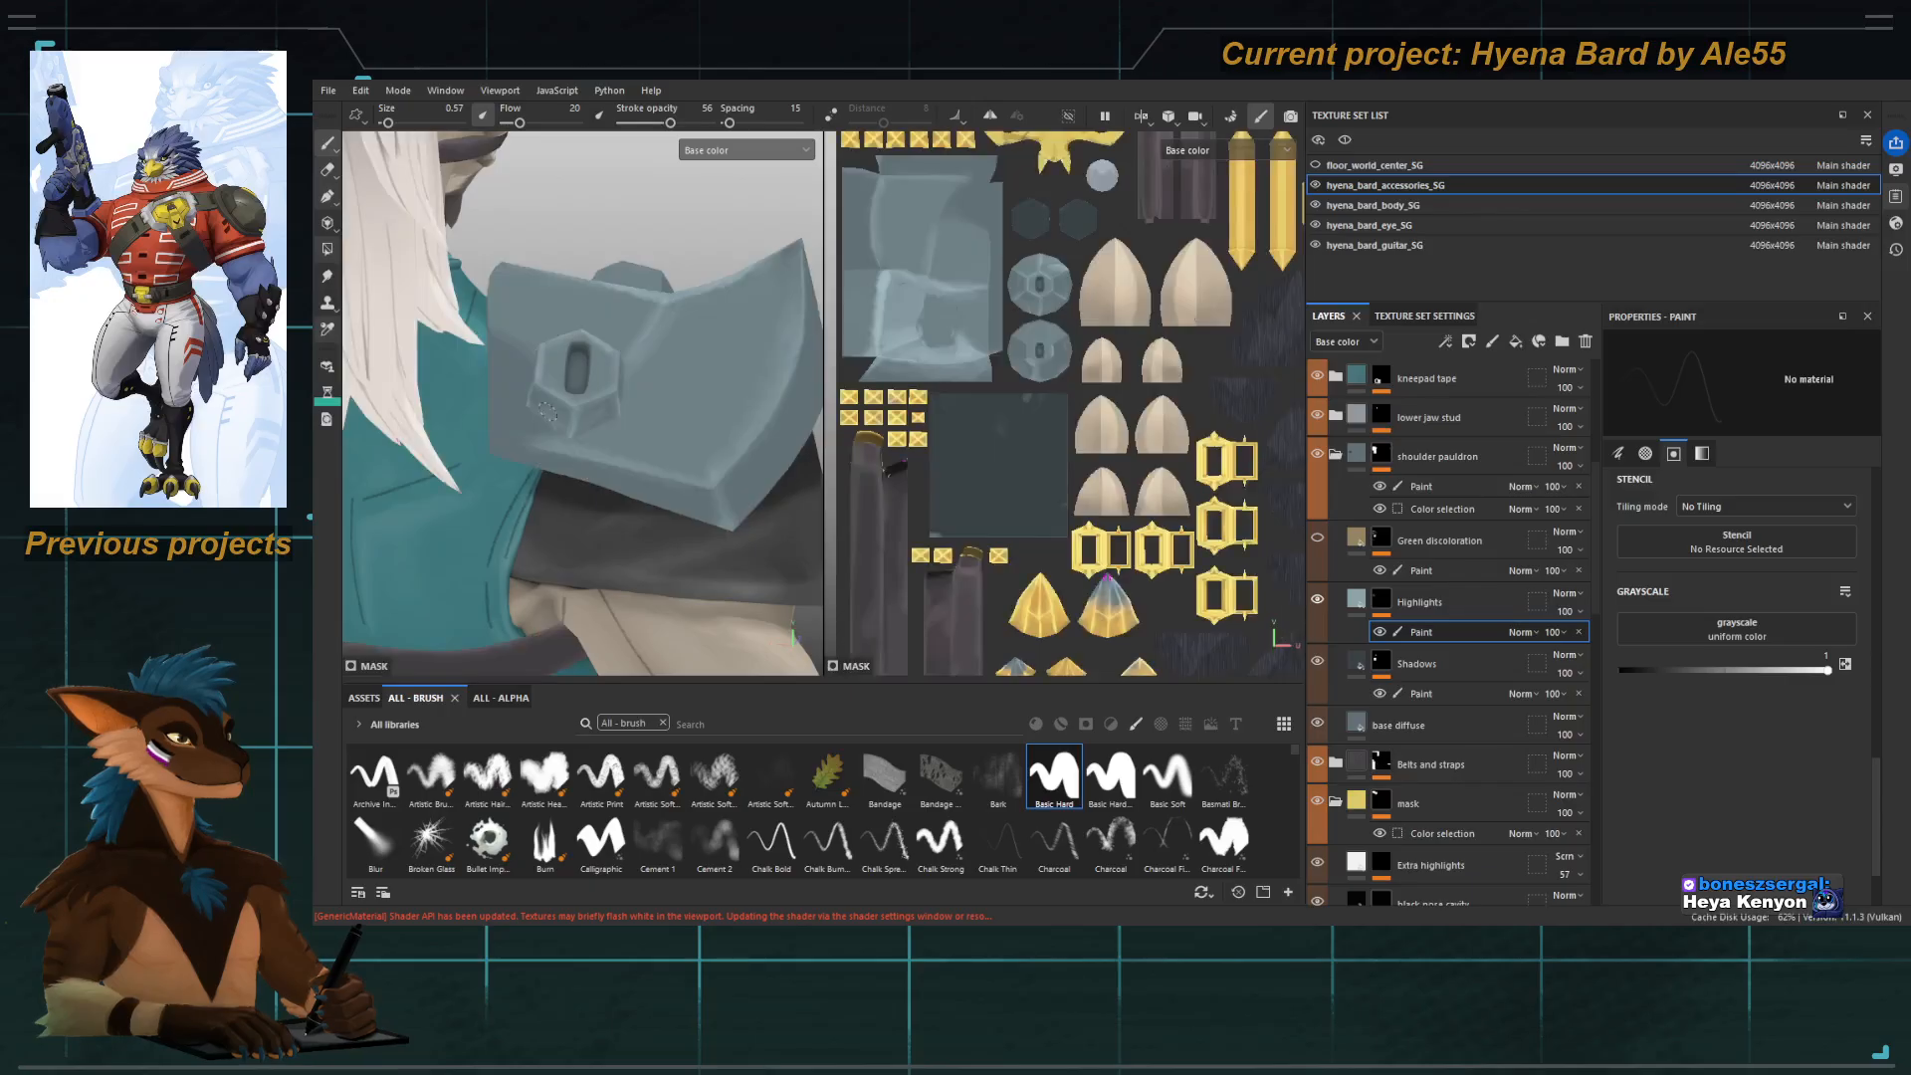
# Enlarge the brush and paint highlights along the pauldron's rear plate and lower edges at stroke opacity 56.
pyautogui.press(']')
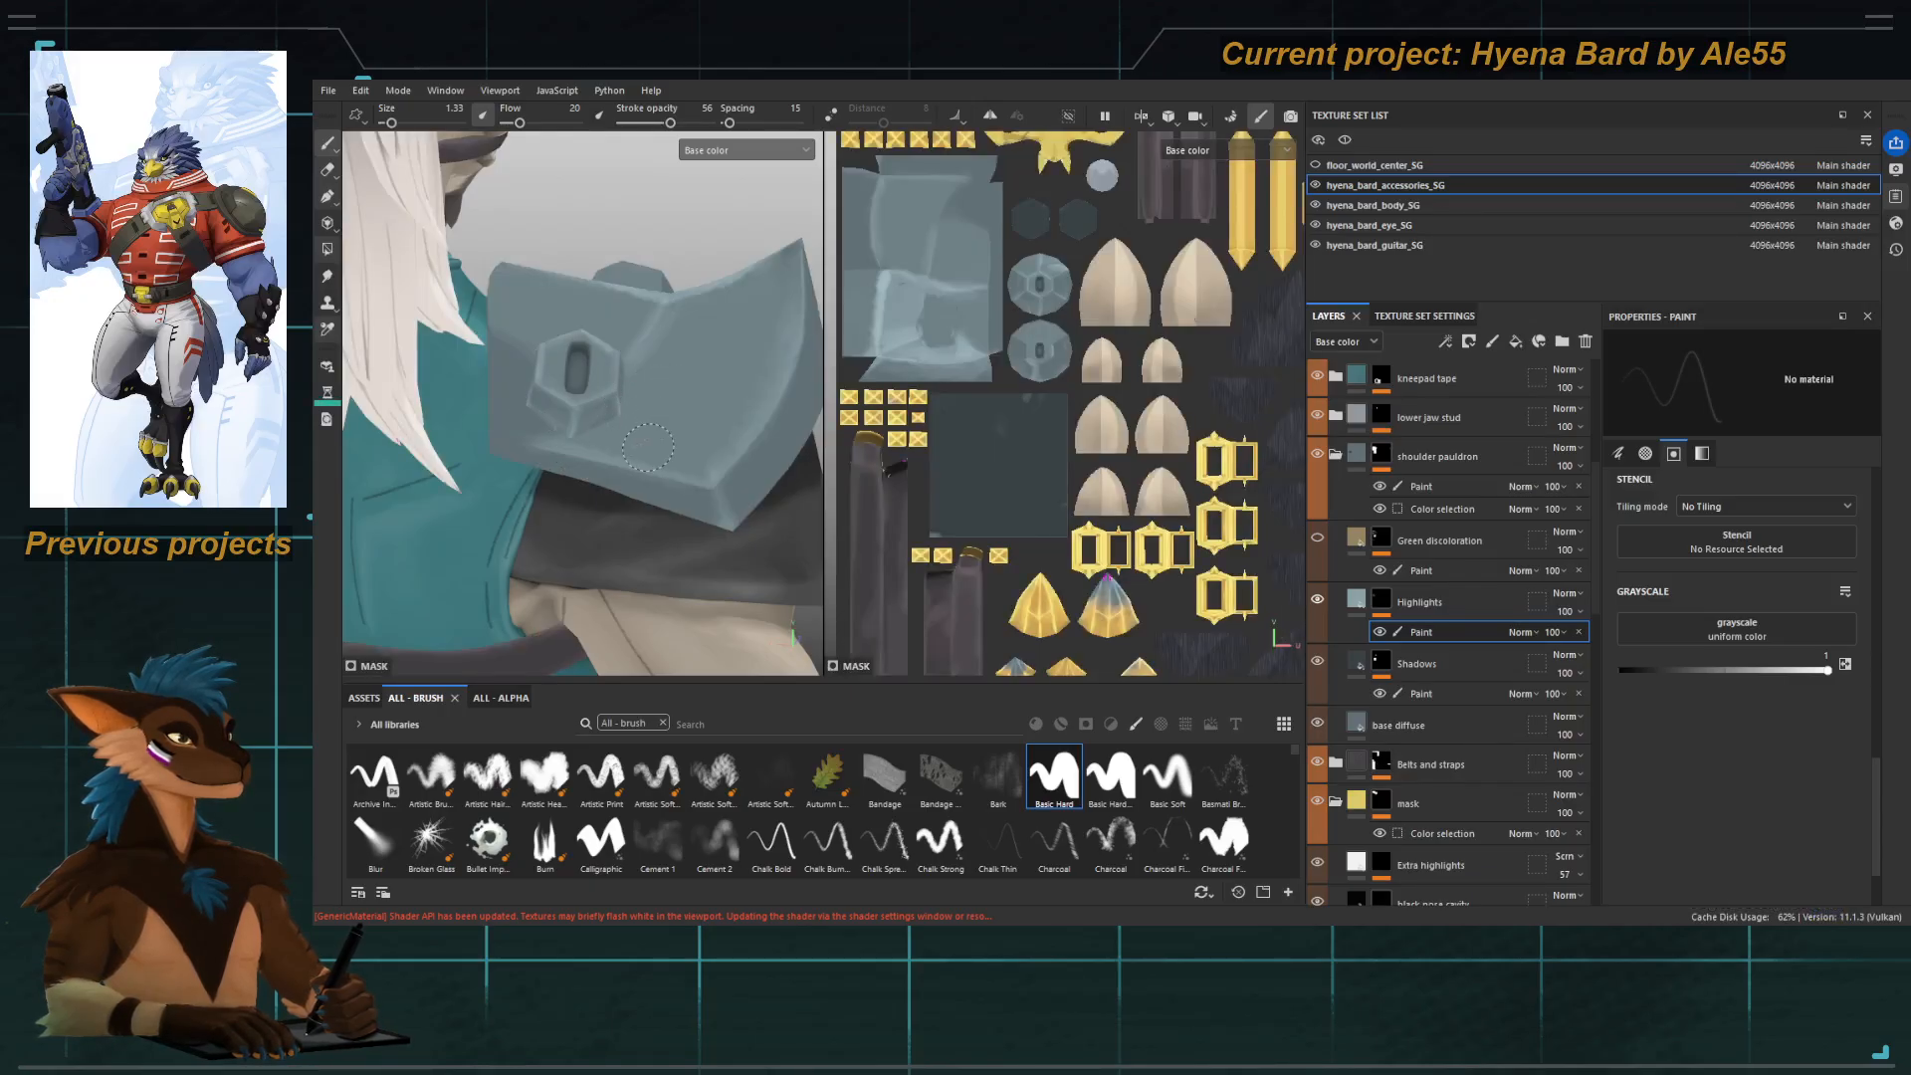
pyautogui.keyDown('alt'); pyautogui.moveTo(658, 352); pyautogui.dragTo(708, 355); pyautogui.keyUp('alt')
pyautogui.press('[')
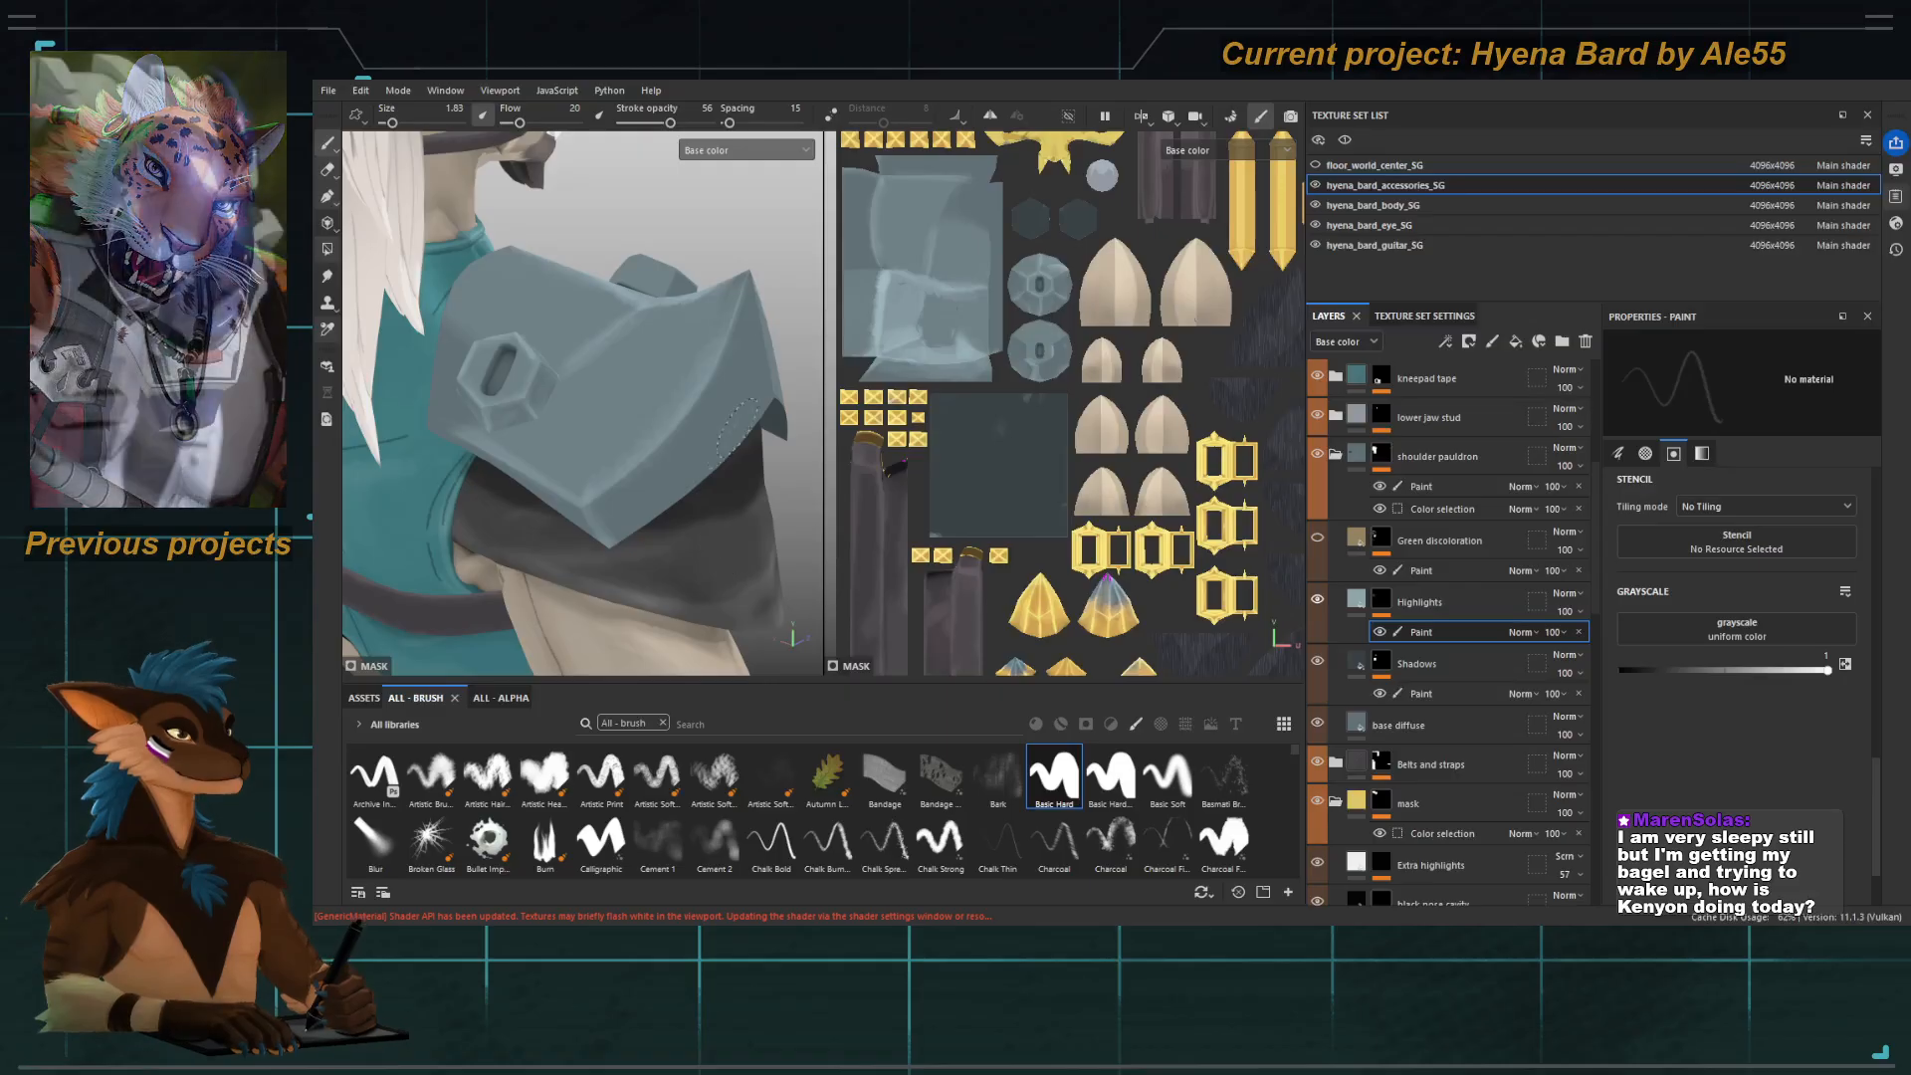
pyautogui.keyDown('alt'); pyautogui.moveTo(727, 542); pyautogui.dragTo(721, 343); pyautogui.keyUp('alt')
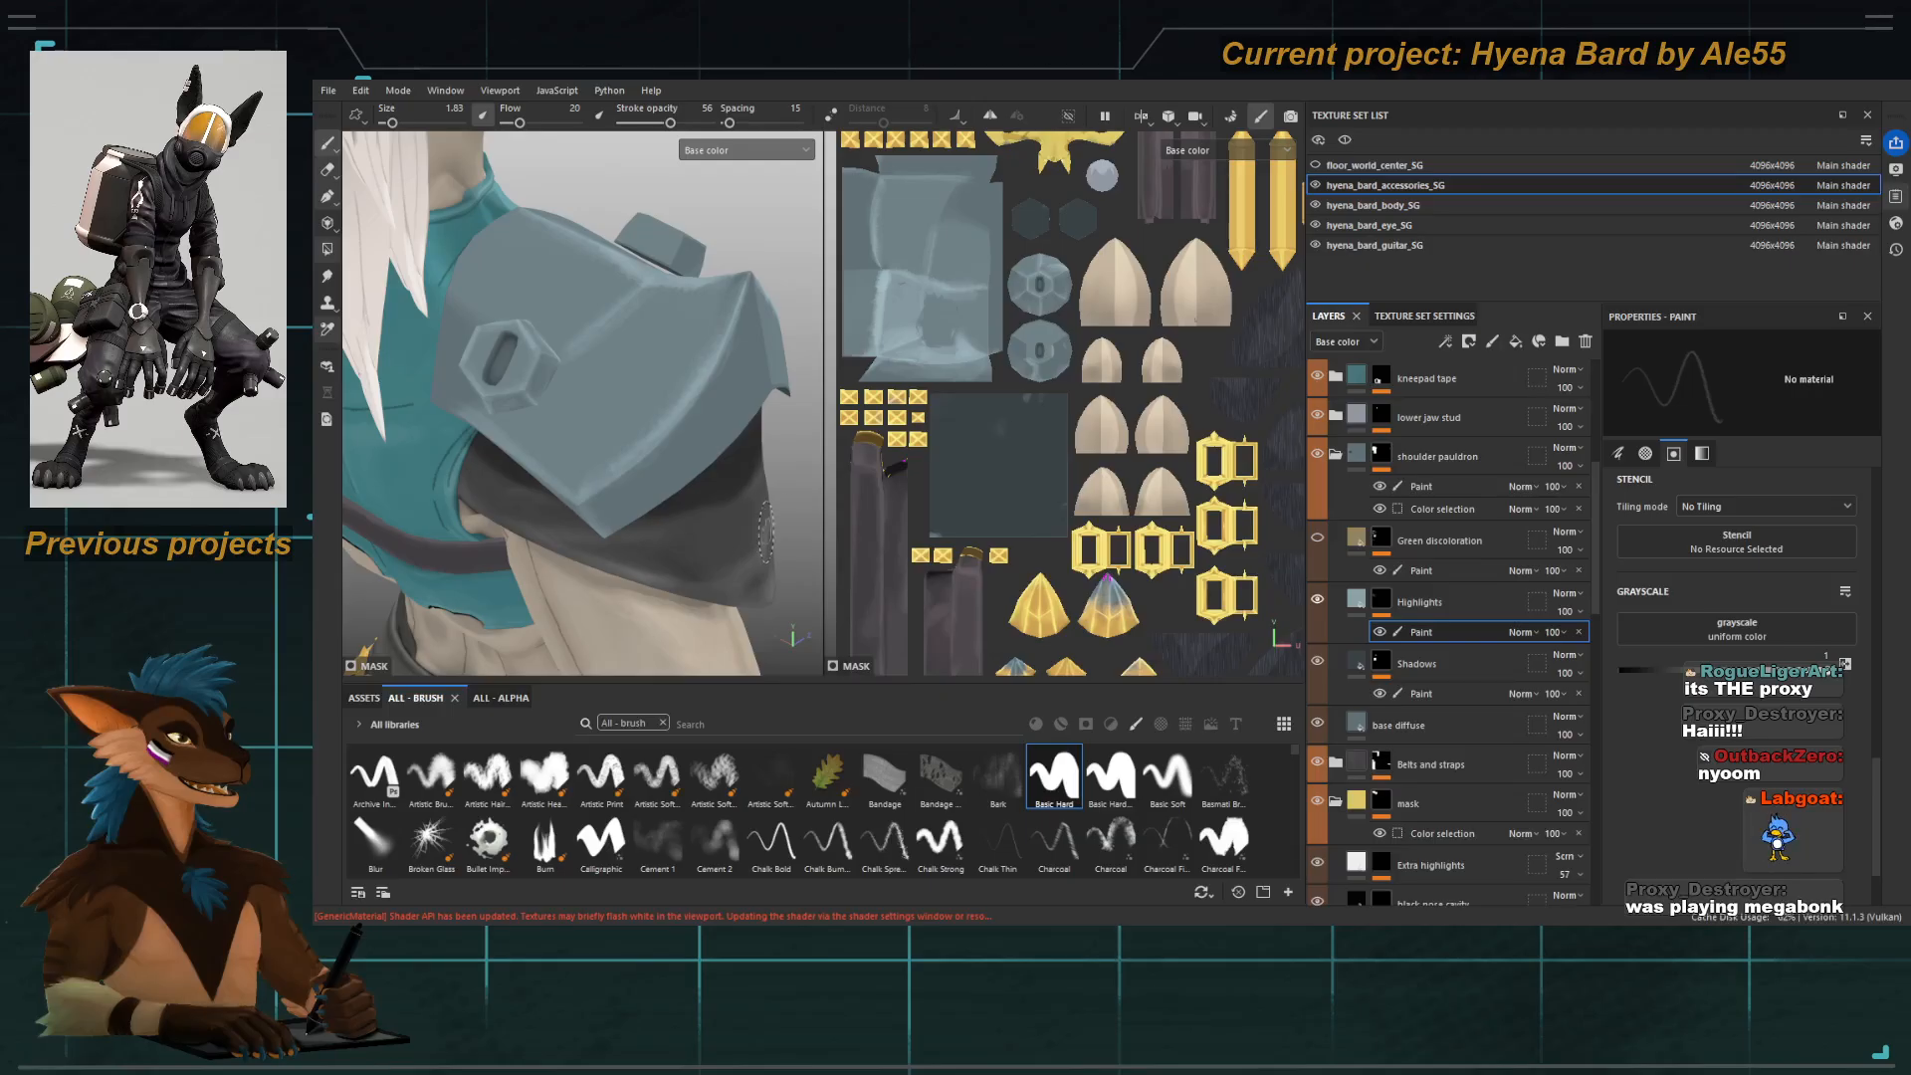
pyautogui.moveTo(673, 485)
pyautogui.keyDown('alt'); pyautogui.mouseDown()
pyautogui.moveTo(581, 451)
pyautogui.moveTo(637, 497)
pyautogui.moveTo(635, 521)
pyautogui.mouseUp(); pyautogui.keyUp('alt')
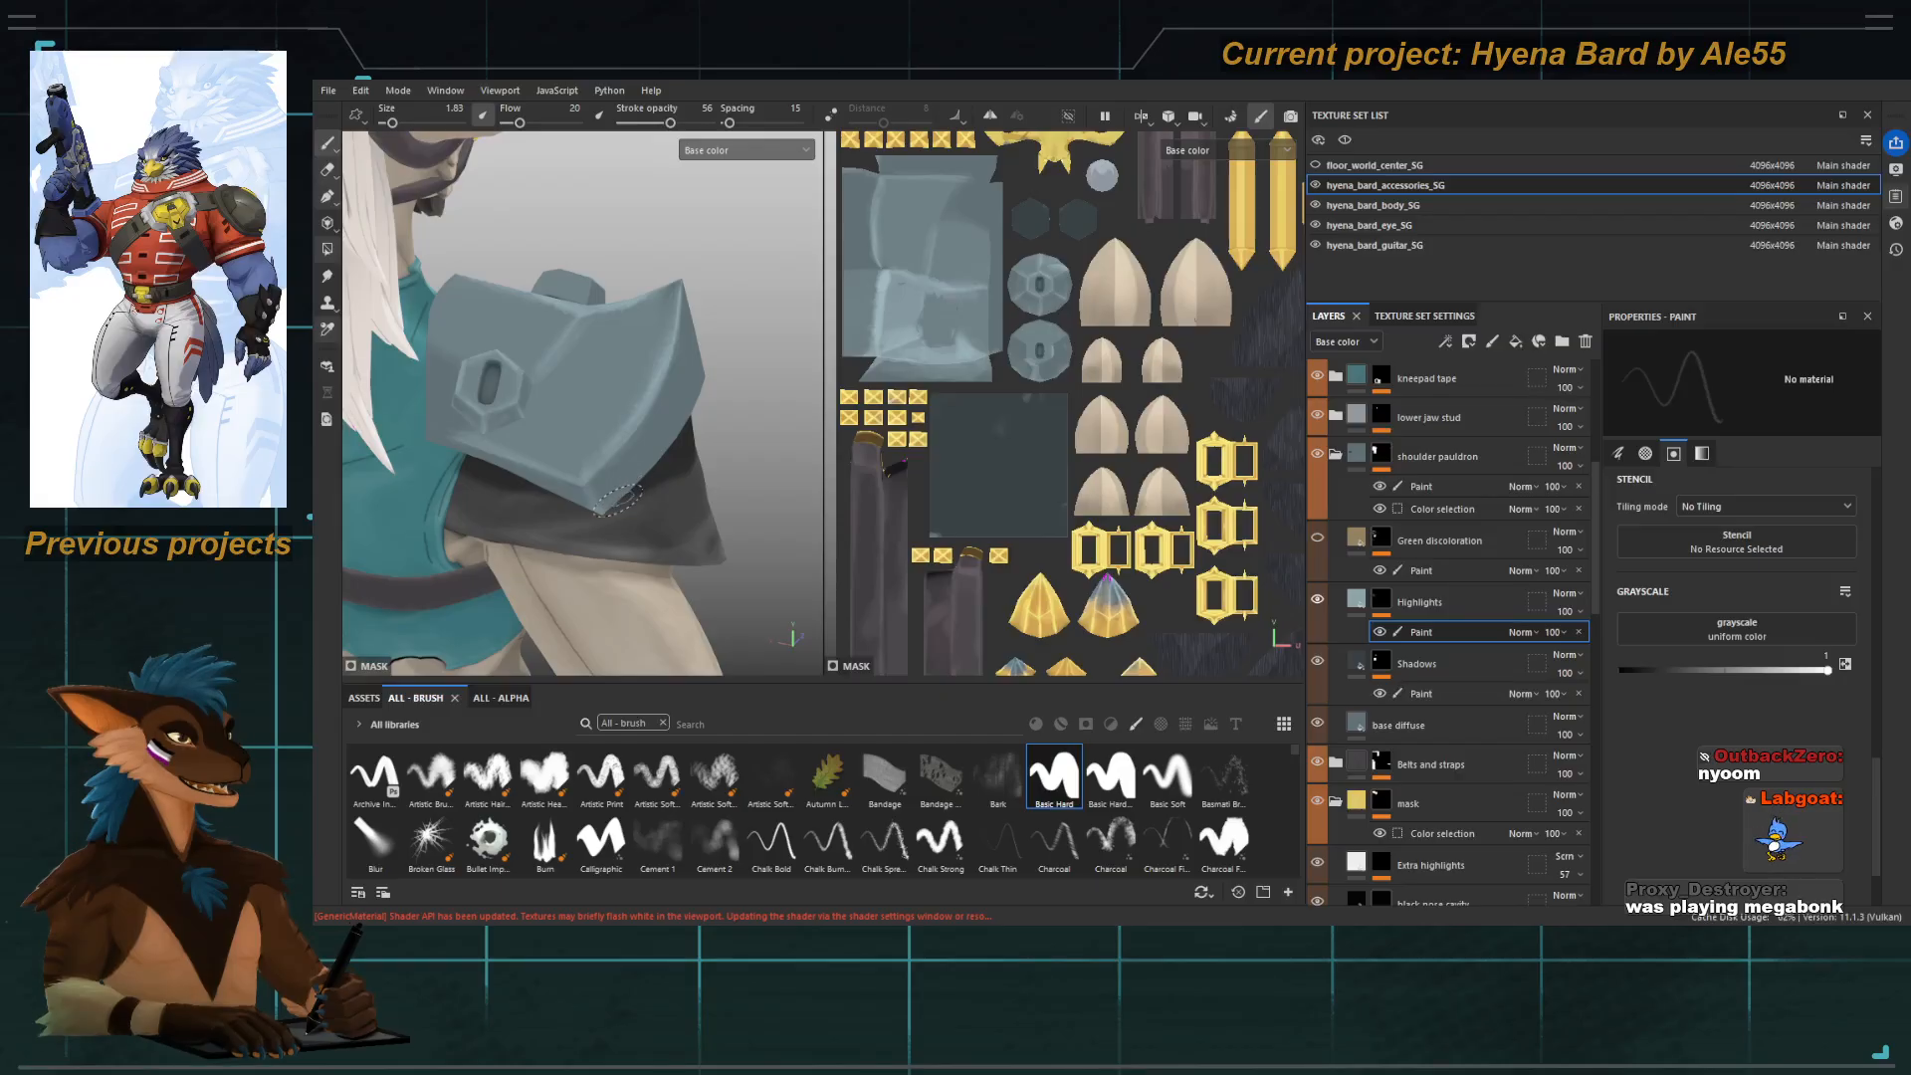
# Paint broader, softer highlights over the pauldron's outer and front plates with stroke opacity 41 and brush sizes 3.07 to 3.81.
pyautogui.moveTo(670, 123); pyautogui.dragTo(657, 123)
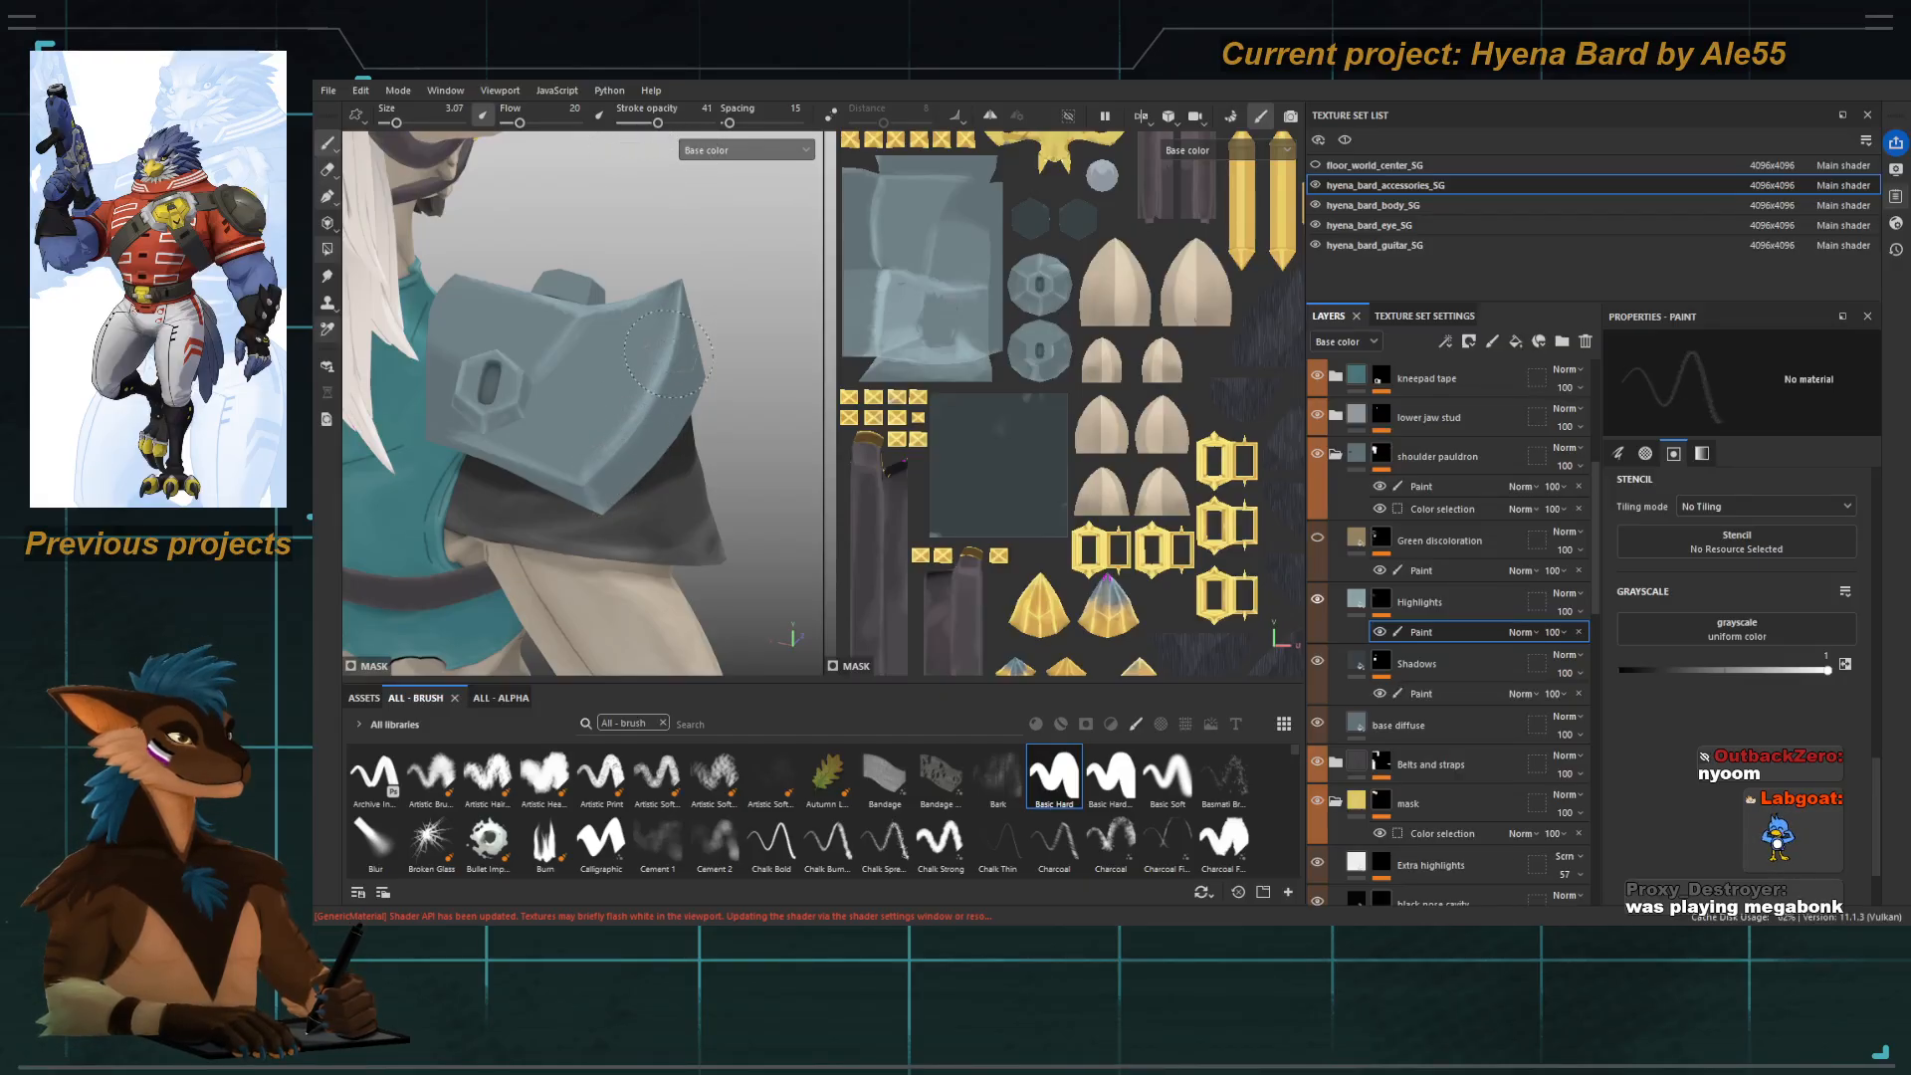
pyautogui.keyDown('alt'); pyautogui.moveTo(595, 453); pyautogui.dragTo(640, 451); pyautogui.keyUp('alt')
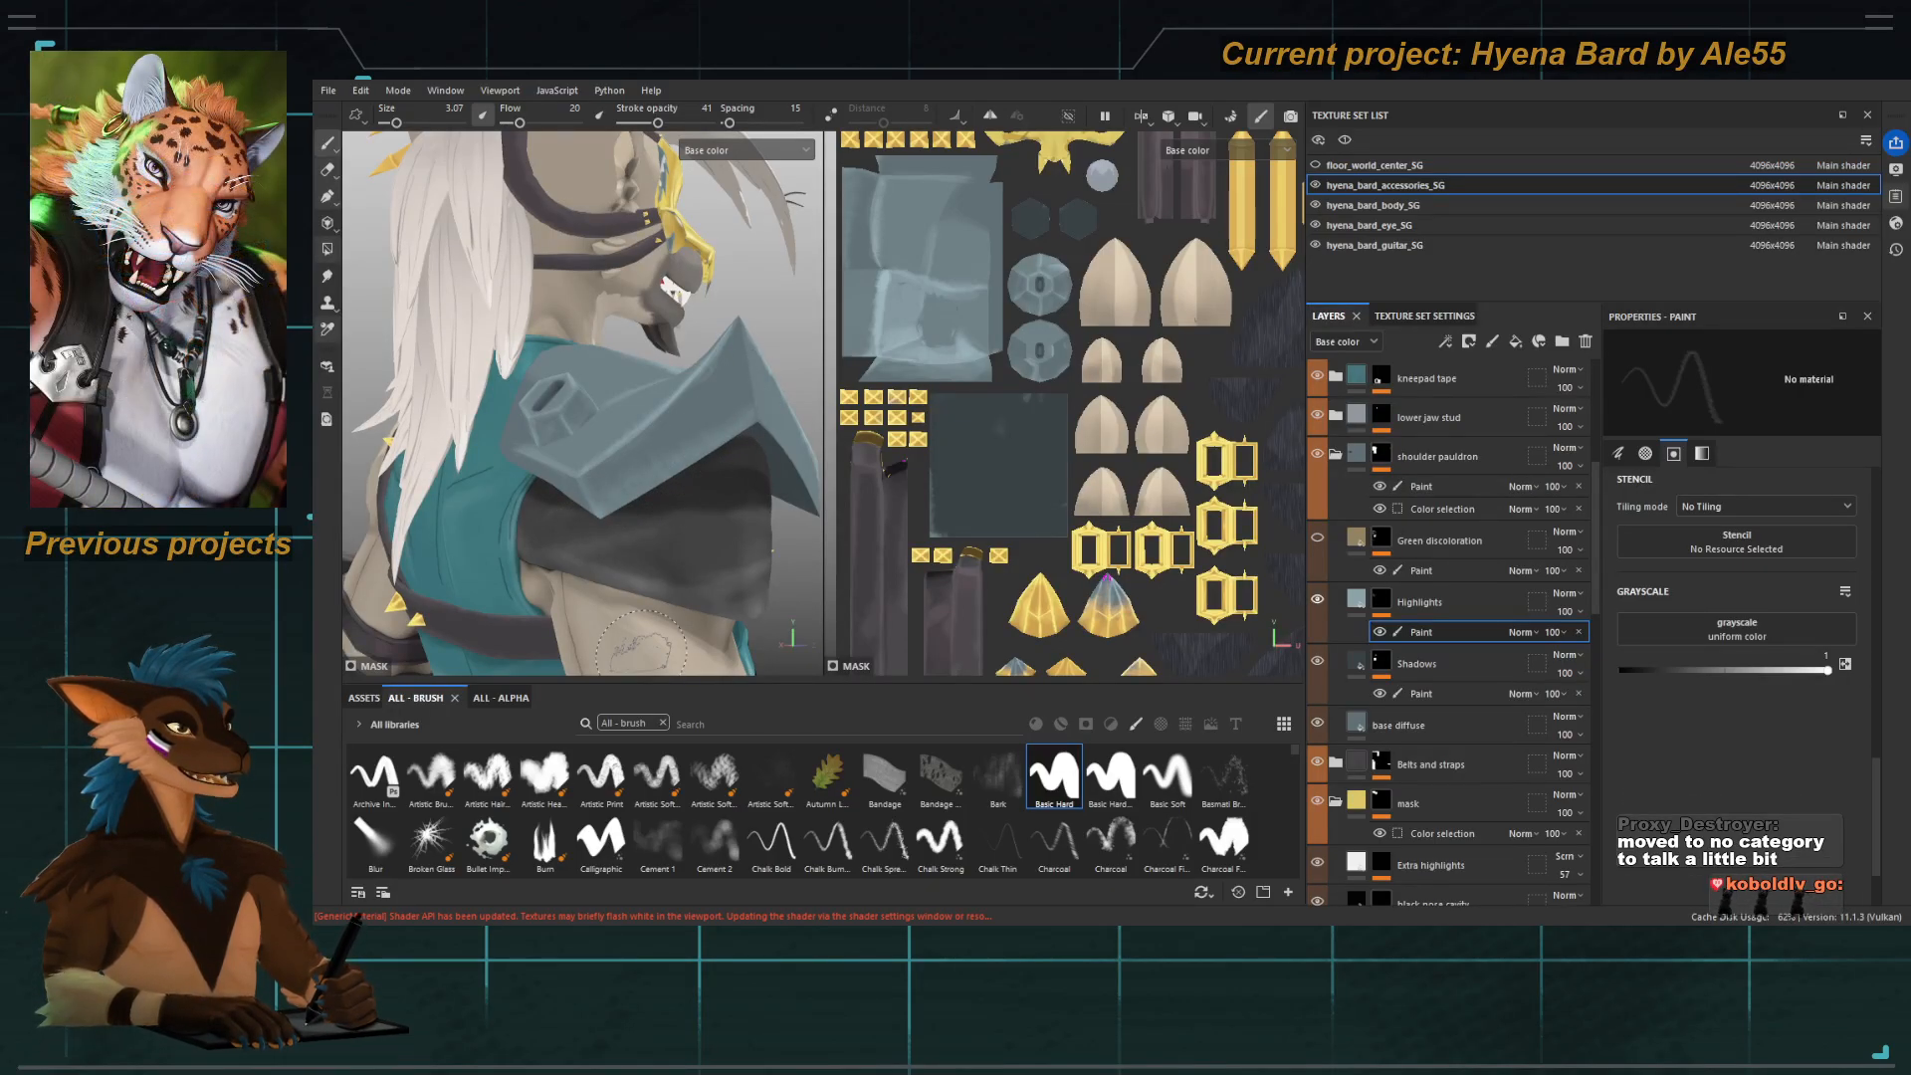
pyautogui.keyDown('alt'); pyautogui.moveTo(752, 475); pyautogui.dragTo(622, 398); pyautogui.keyUp('alt')
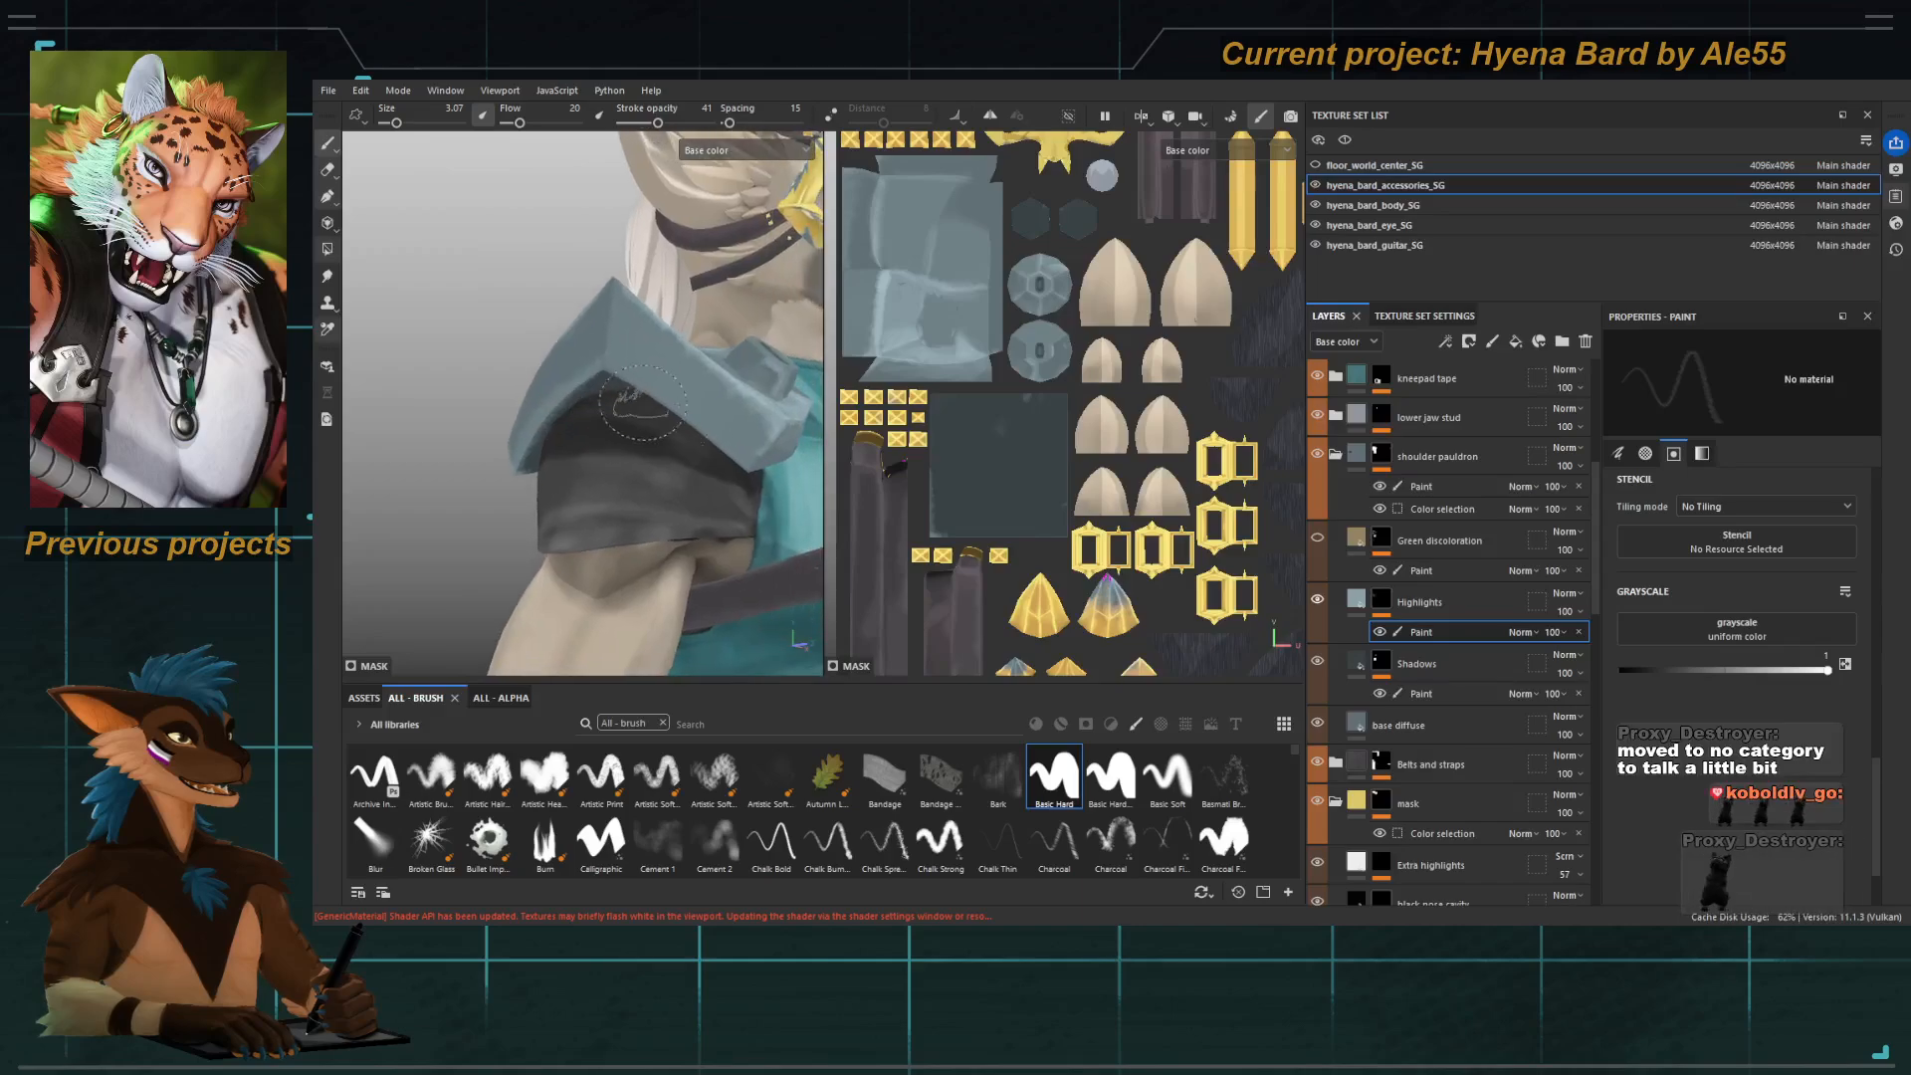
pyautogui.keyDown('alt'); pyautogui.moveTo(753, 466); pyautogui.dragTo(682, 426); pyautogui.keyUp('alt')
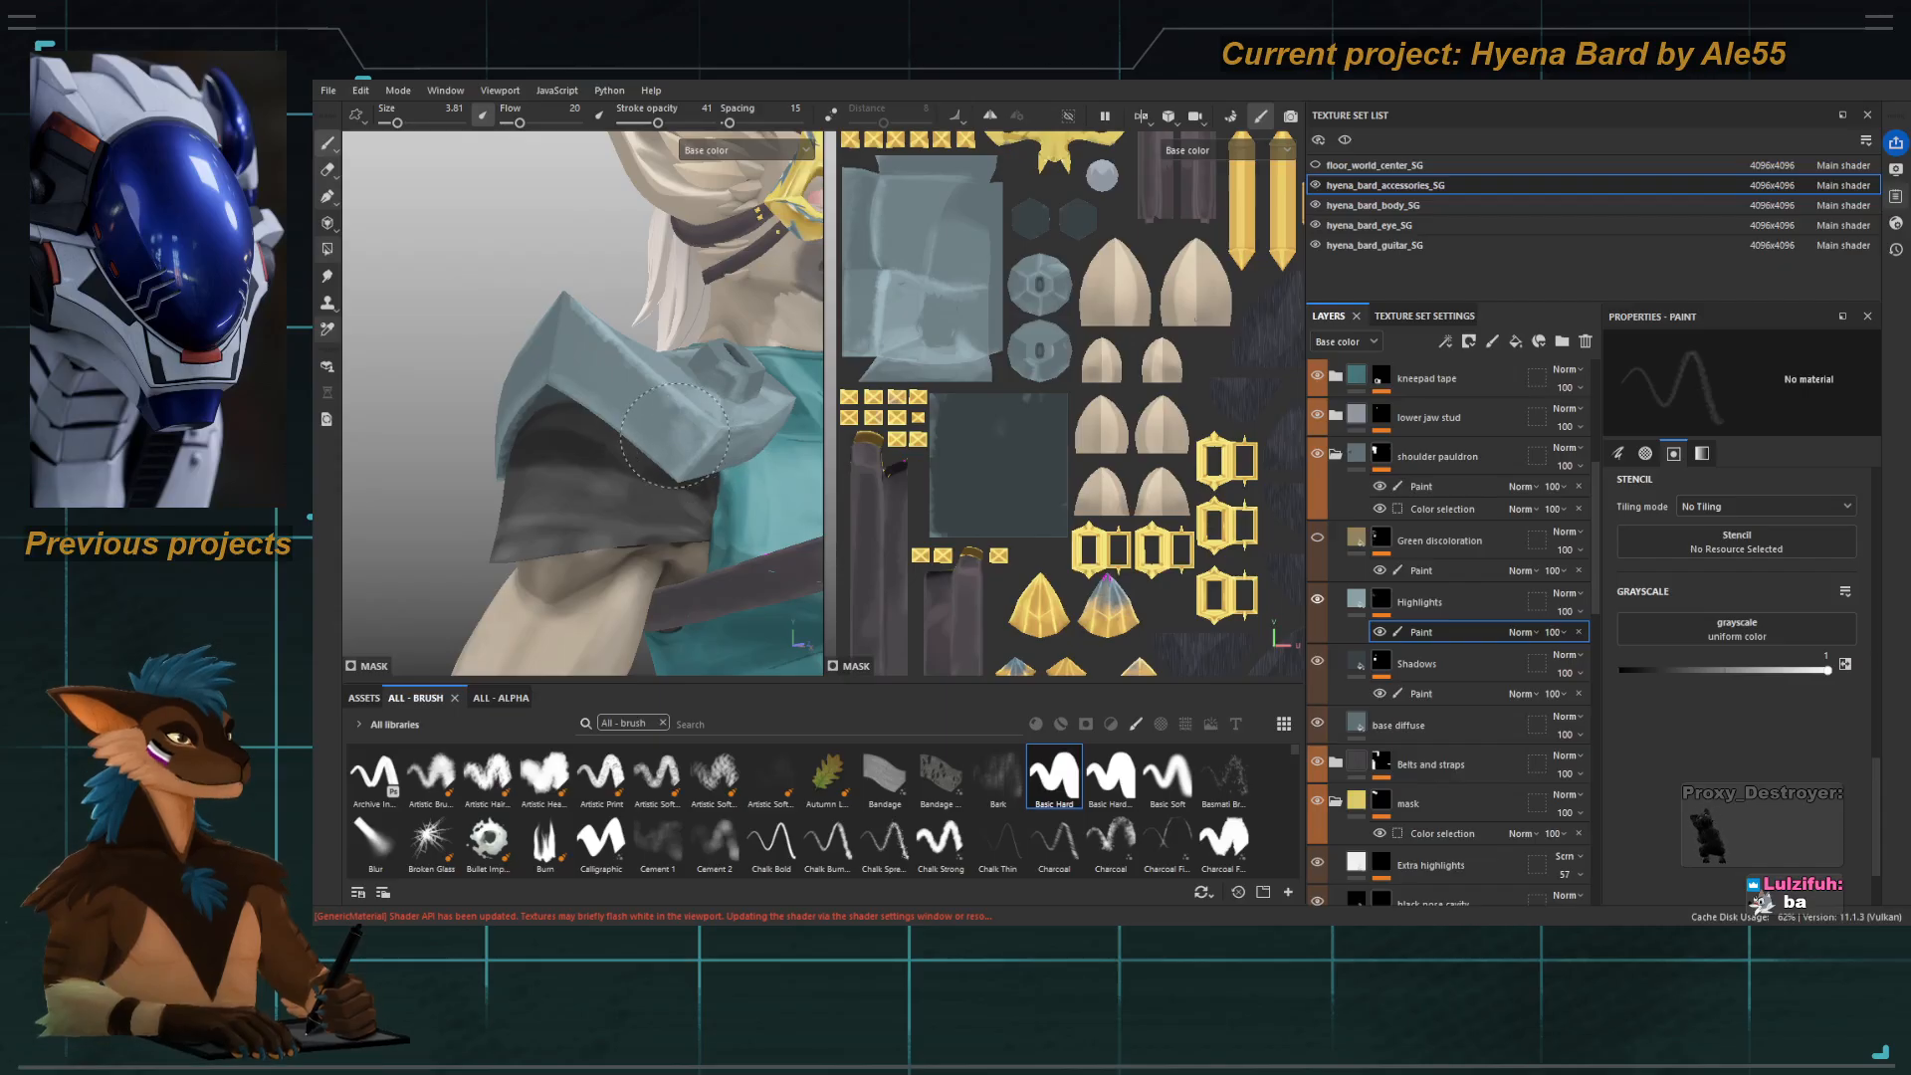
pyautogui.keyDown('alt'); pyautogui.moveTo(538, 428); pyautogui.dragTo(639, 412); pyautogui.keyUp('alt')
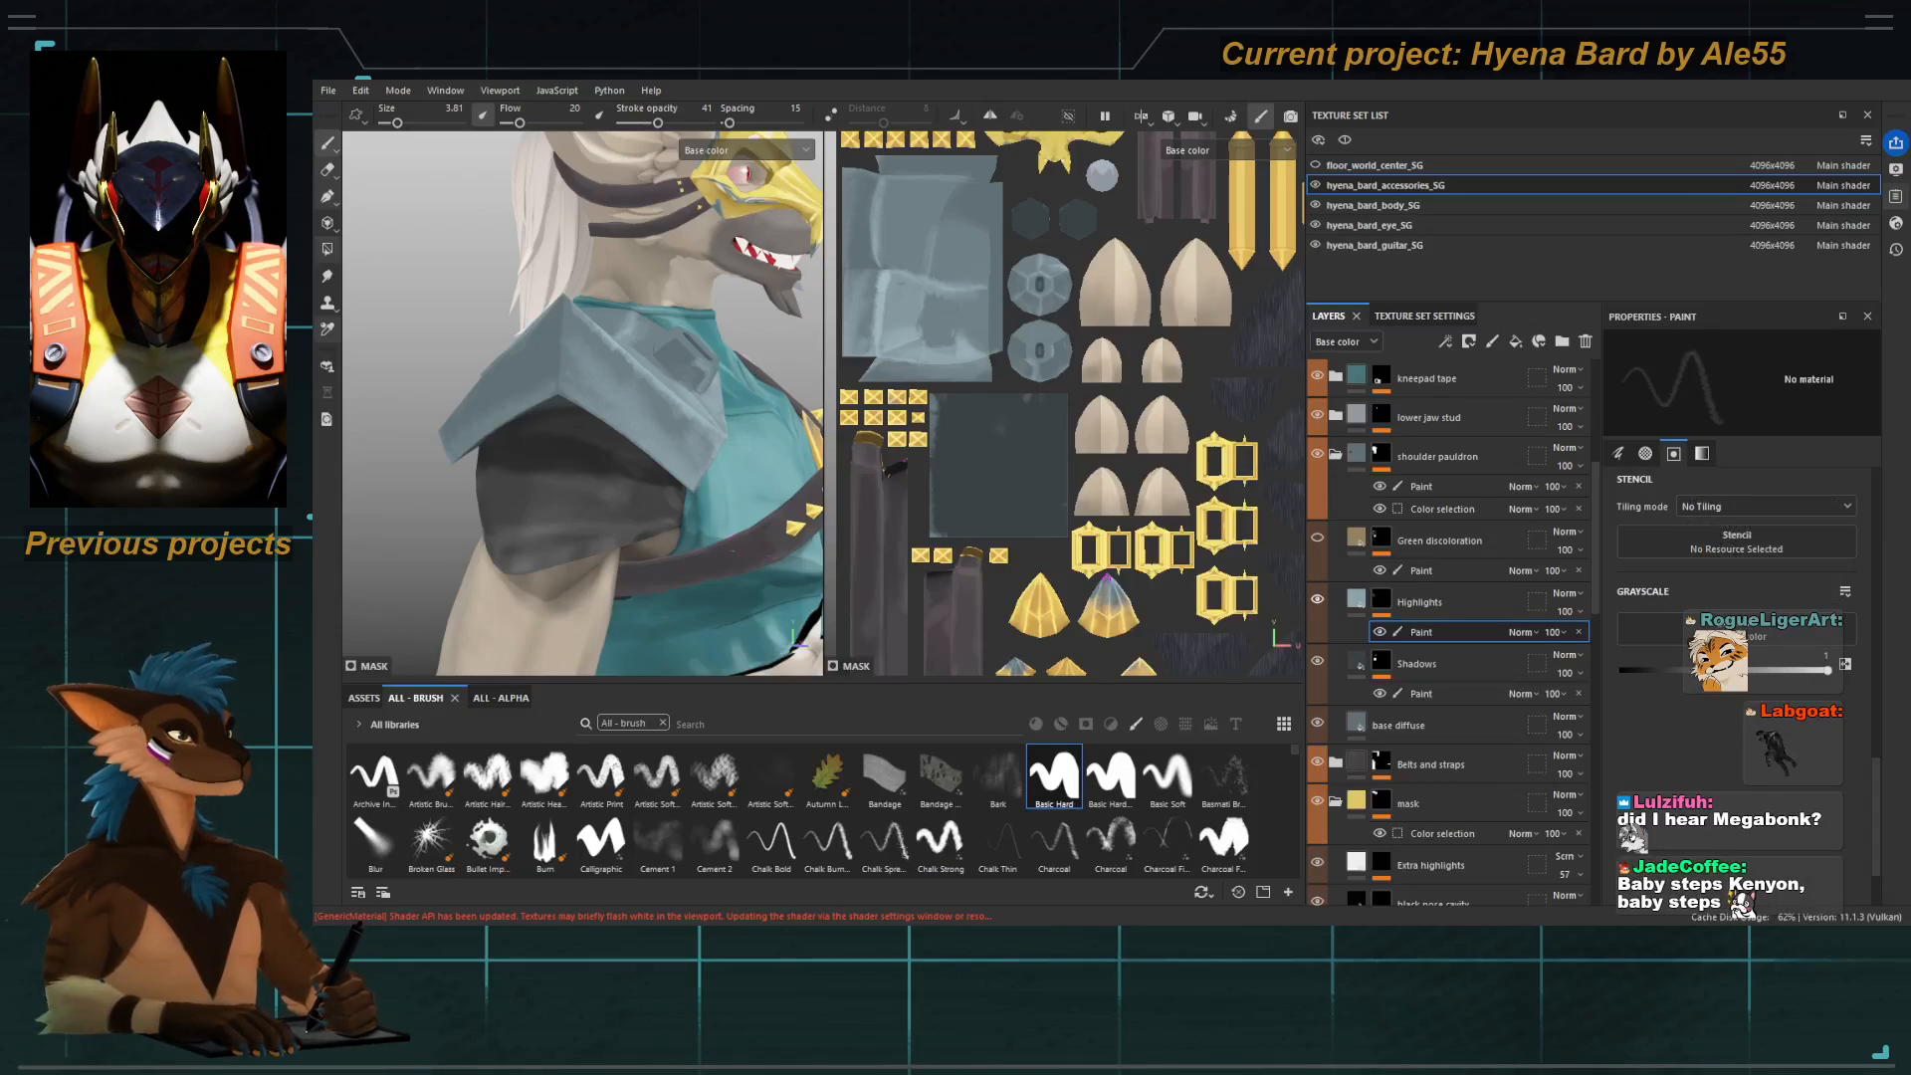
# Paint broad, soft highlights over the pauldron's side and rear plates, enlarging the brush to 5.53.
pyautogui.moveTo(541, 441)
pyautogui.keyDown('alt'); pyautogui.mouseDown()
pyautogui.moveTo(653, 428)
pyautogui.moveTo(528, 453)
pyautogui.mouseUp(); pyautogui.keyUp('alt')
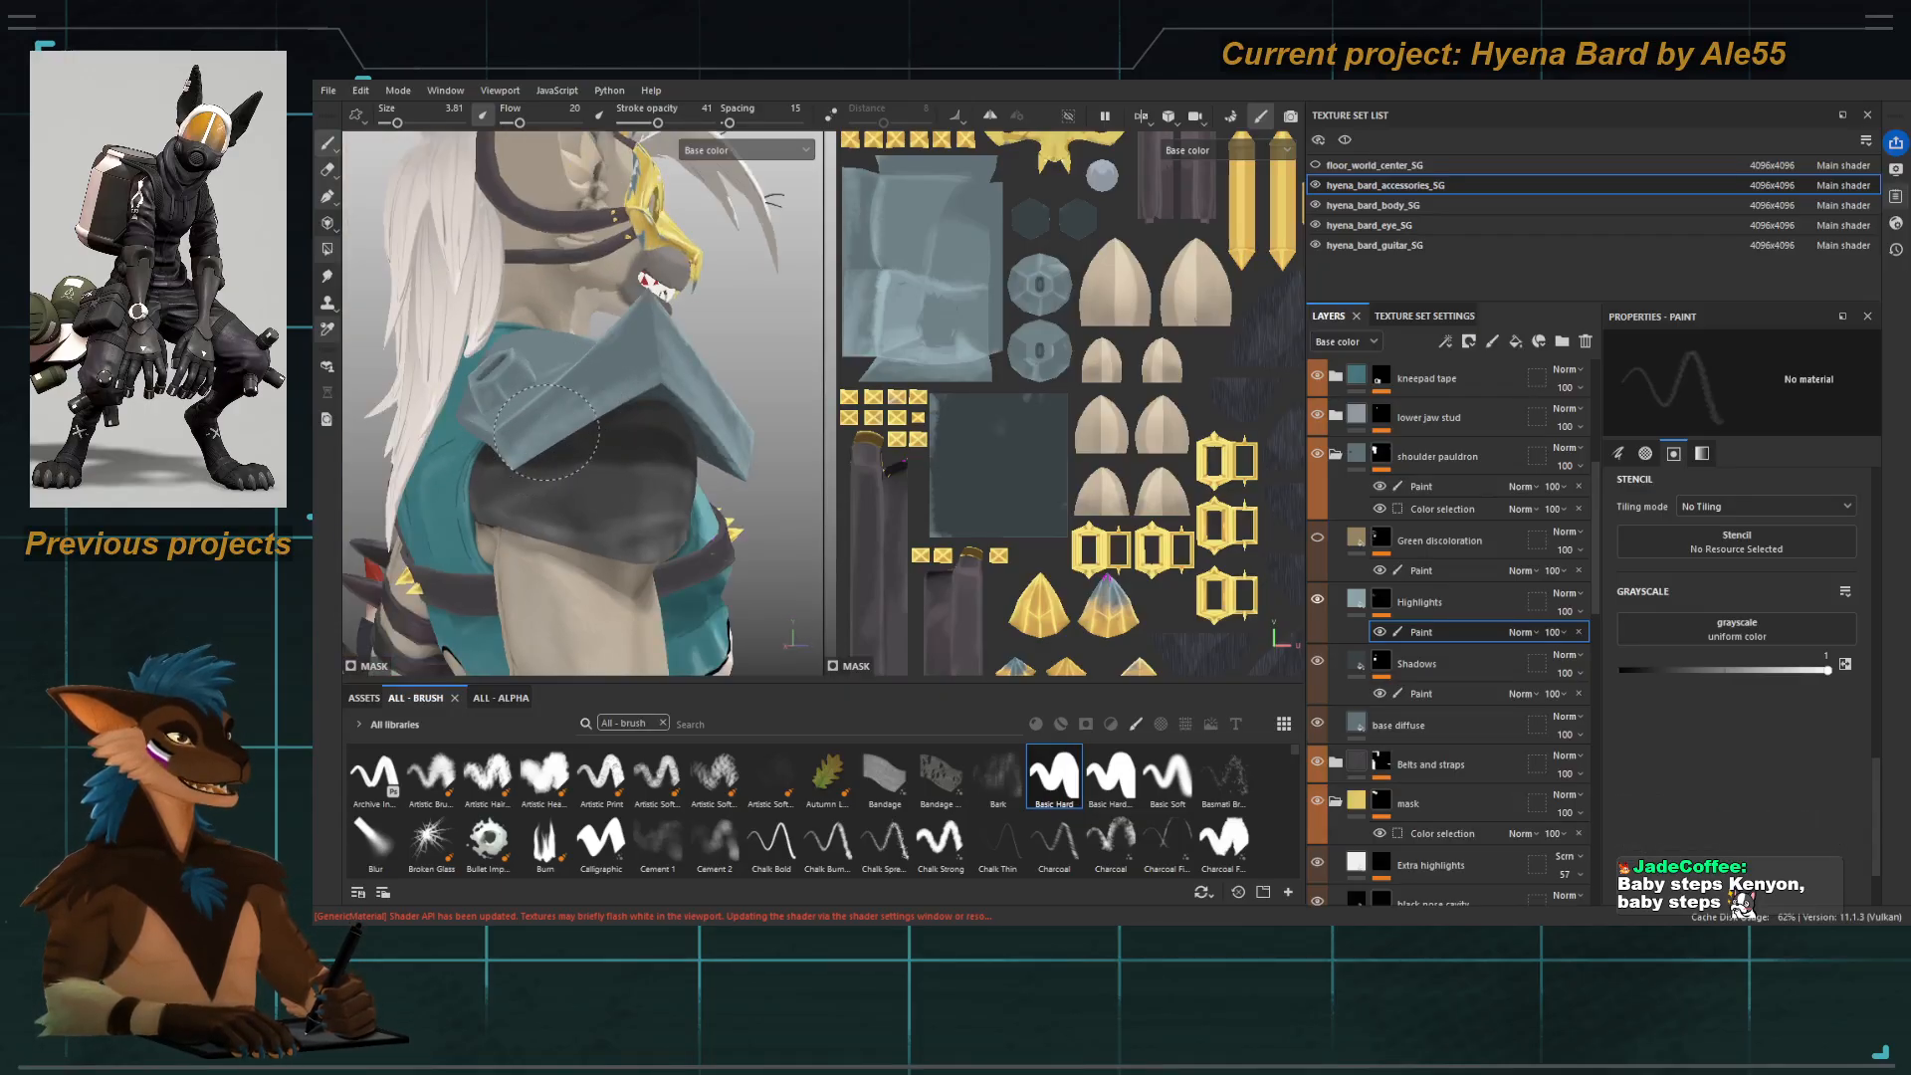
pyautogui.keyDown('alt'); pyautogui.moveTo(536, 424); pyautogui.dragTo(571, 352); pyautogui.keyUp('alt')
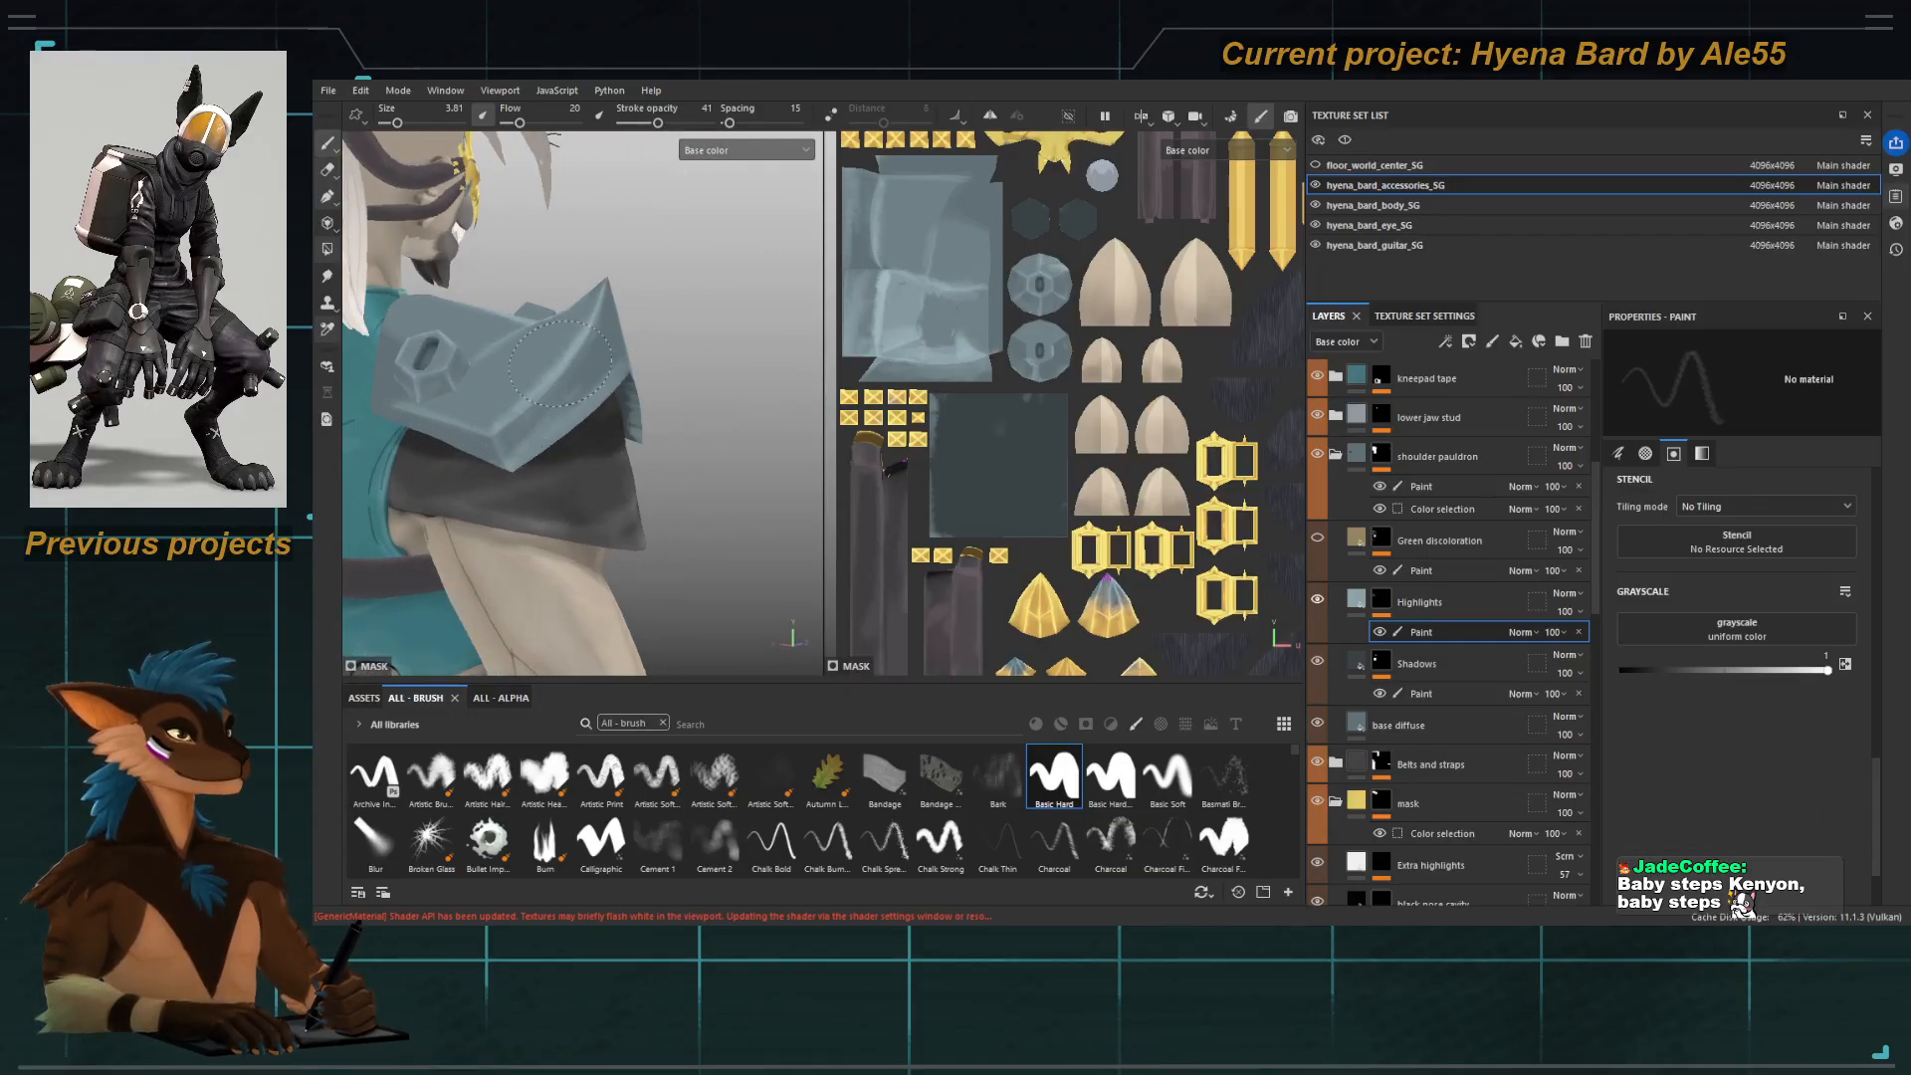
pyautogui.moveTo(527, 428)
pyautogui.keyDown('alt'); pyautogui.mouseDown()
pyautogui.moveTo(614, 321)
pyautogui.moveTo(564, 362)
pyautogui.moveTo(507, 359)
pyautogui.moveTo(546, 359)
pyautogui.moveTo(468, 289)
pyautogui.moveTo(483, 323)
pyautogui.moveTo(574, 304)
pyautogui.mouseUp(); pyautogui.keyUp('alt')
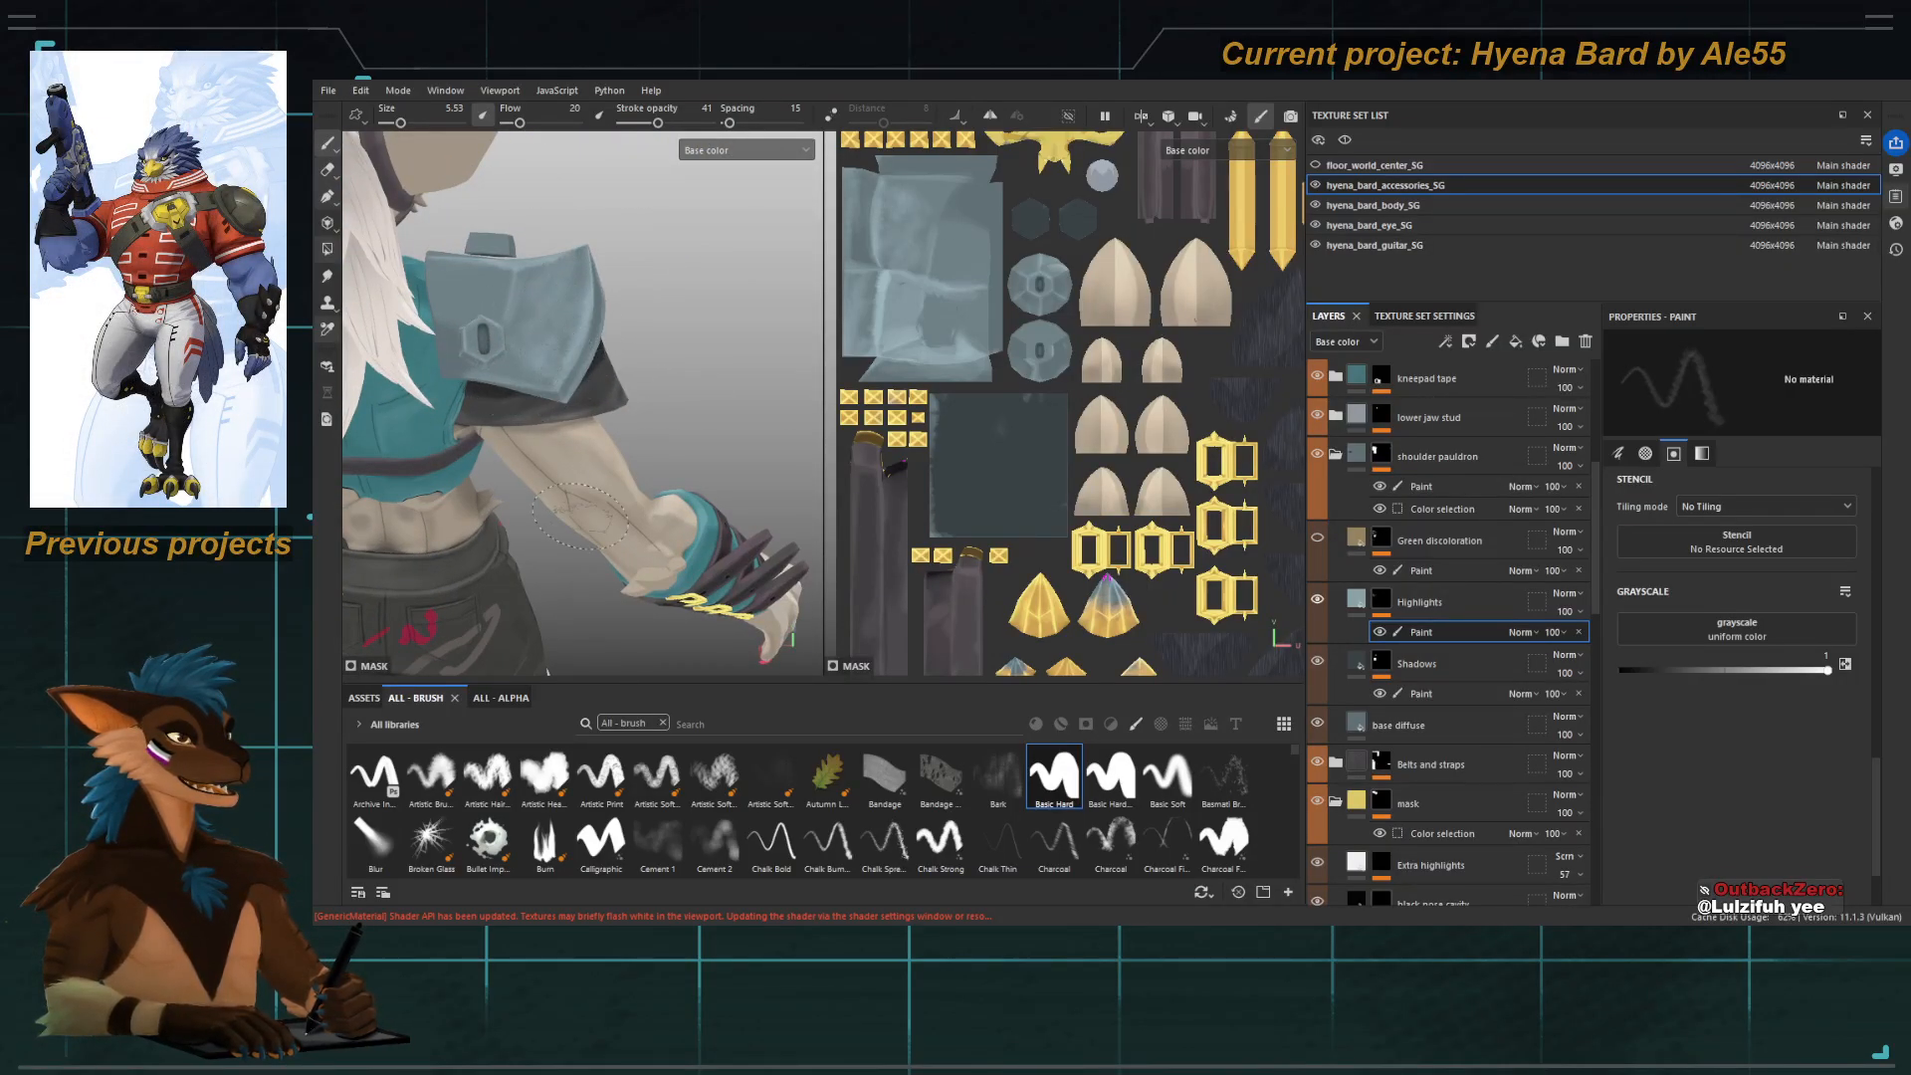
# Examine the pauldron's shading on the whole character from a distance and from the front.
pyautogui.keyDown('alt'); pyautogui.moveTo(603, 438); pyautogui.dragTo(488, 413, button='right'); pyautogui.keyUp('alt')
pyautogui.keyDown('alt'); pyautogui.moveTo(696, 448); pyautogui.dragTo(522, 408); pyautogui.keyUp('alt')
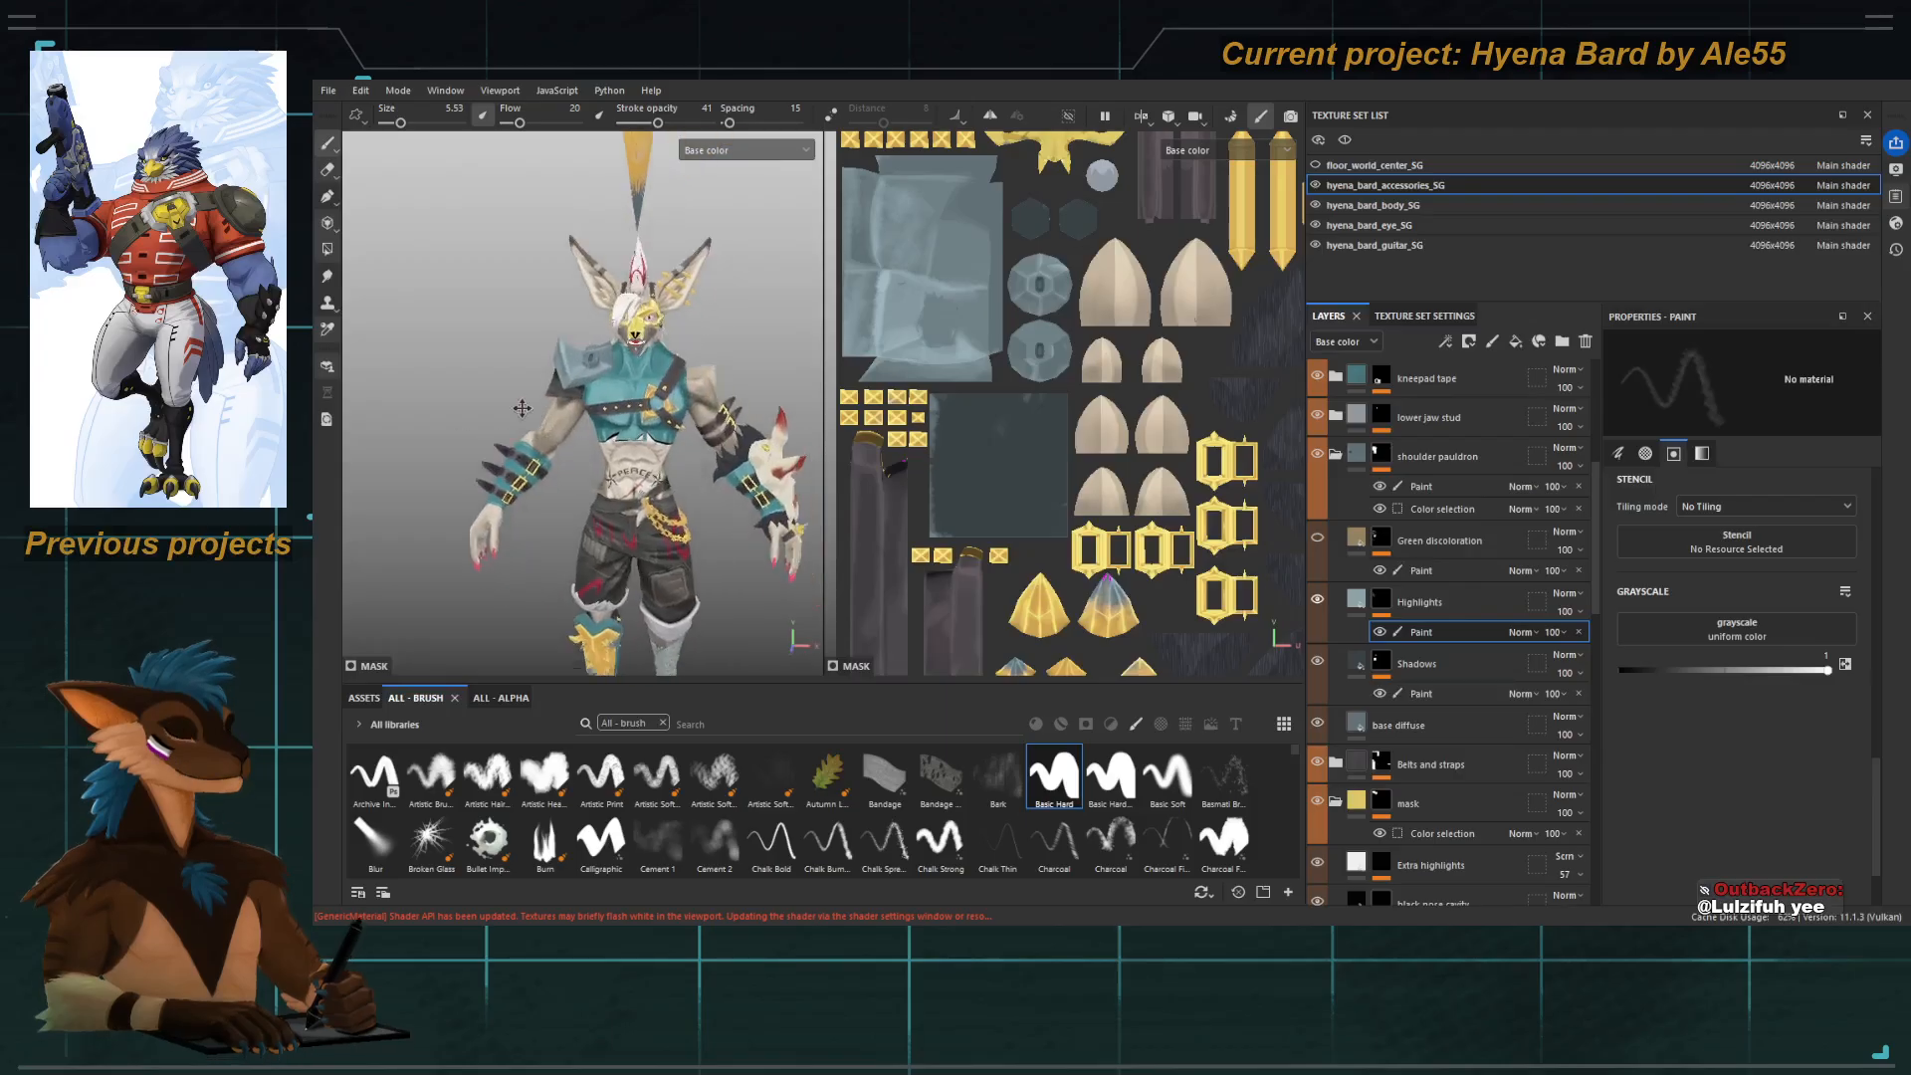
pyautogui.keyDown('alt'); pyautogui.moveTo(521, 408); pyautogui.dragTo(497, 311, button='middle'); pyautogui.keyUp('alt')
pyautogui.moveTo(498, 311)
pyautogui.keyDown('alt'); pyautogui.mouseDown()
pyautogui.moveTo(469, 308)
pyautogui.moveTo(499, 332)
pyautogui.mouseUp(); pyautogui.keyUp('alt')
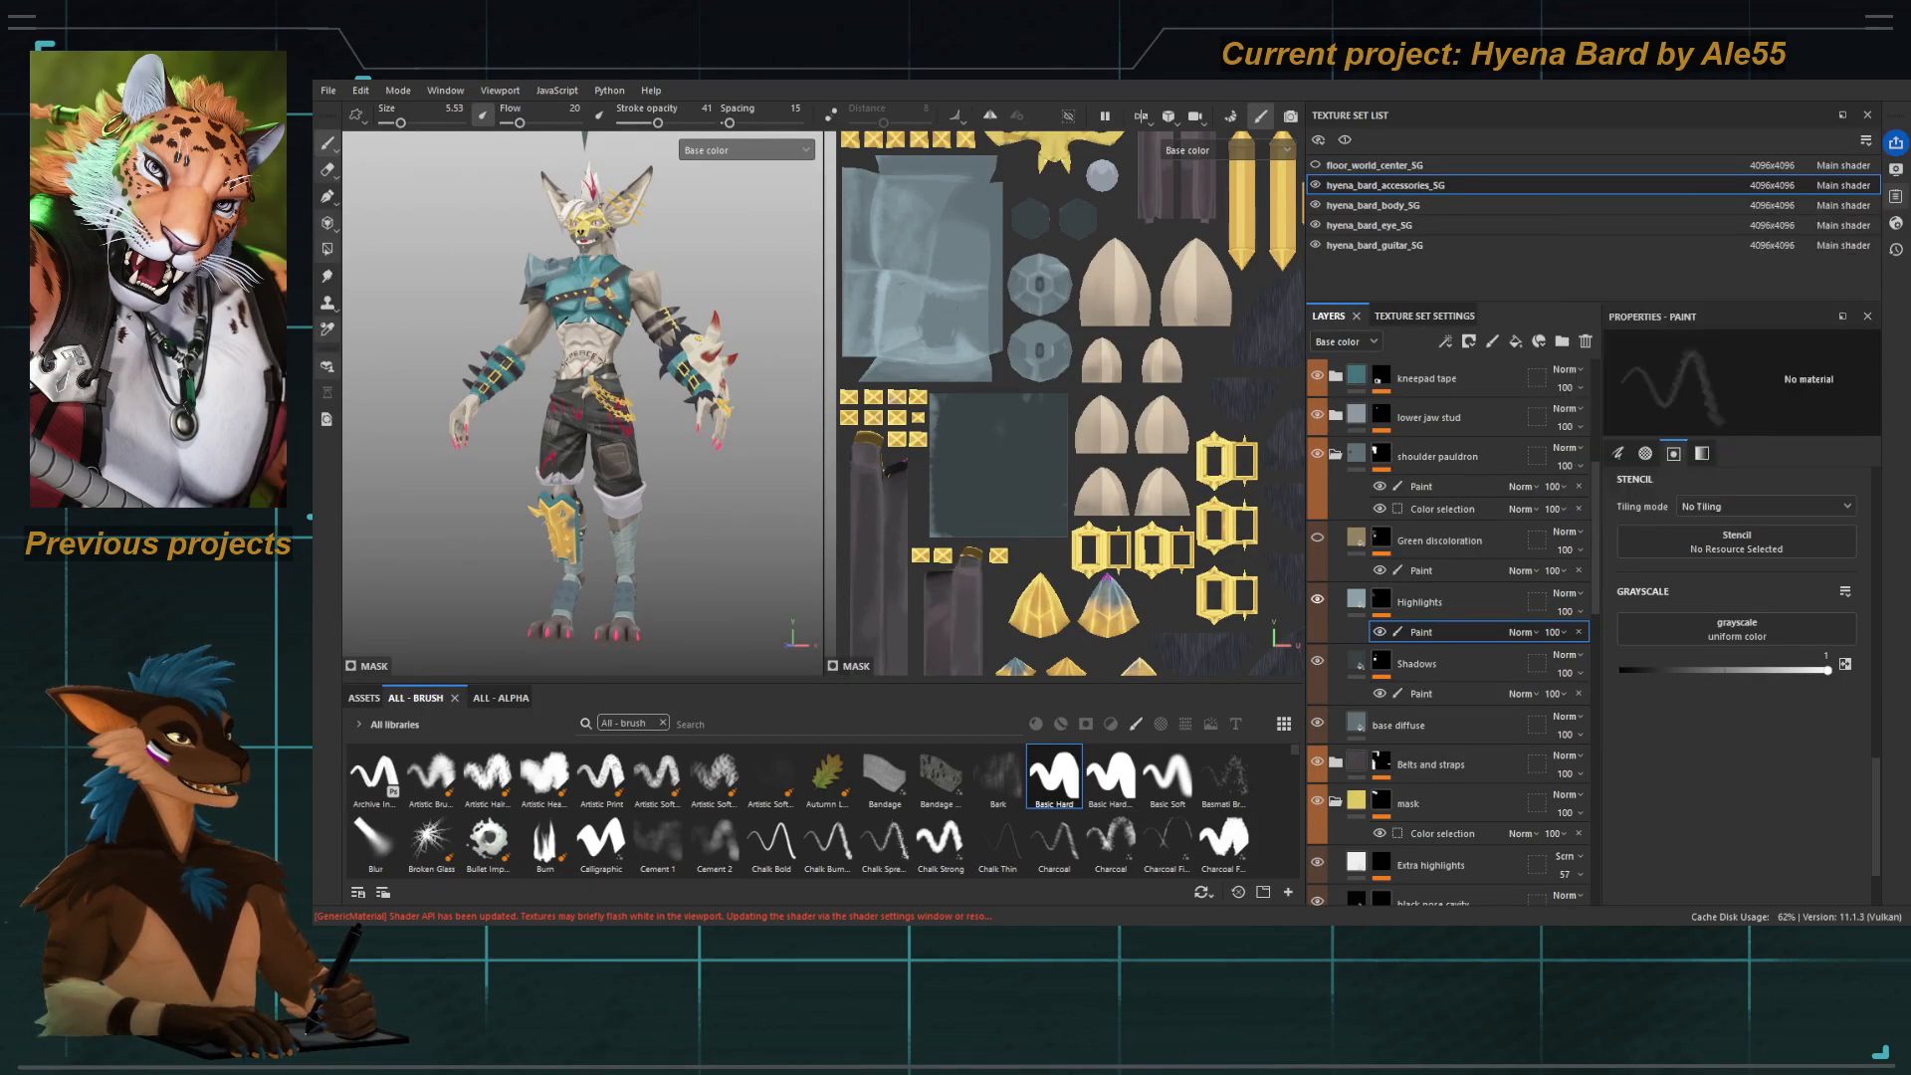
pyautogui.scroll(8, 614, 436)
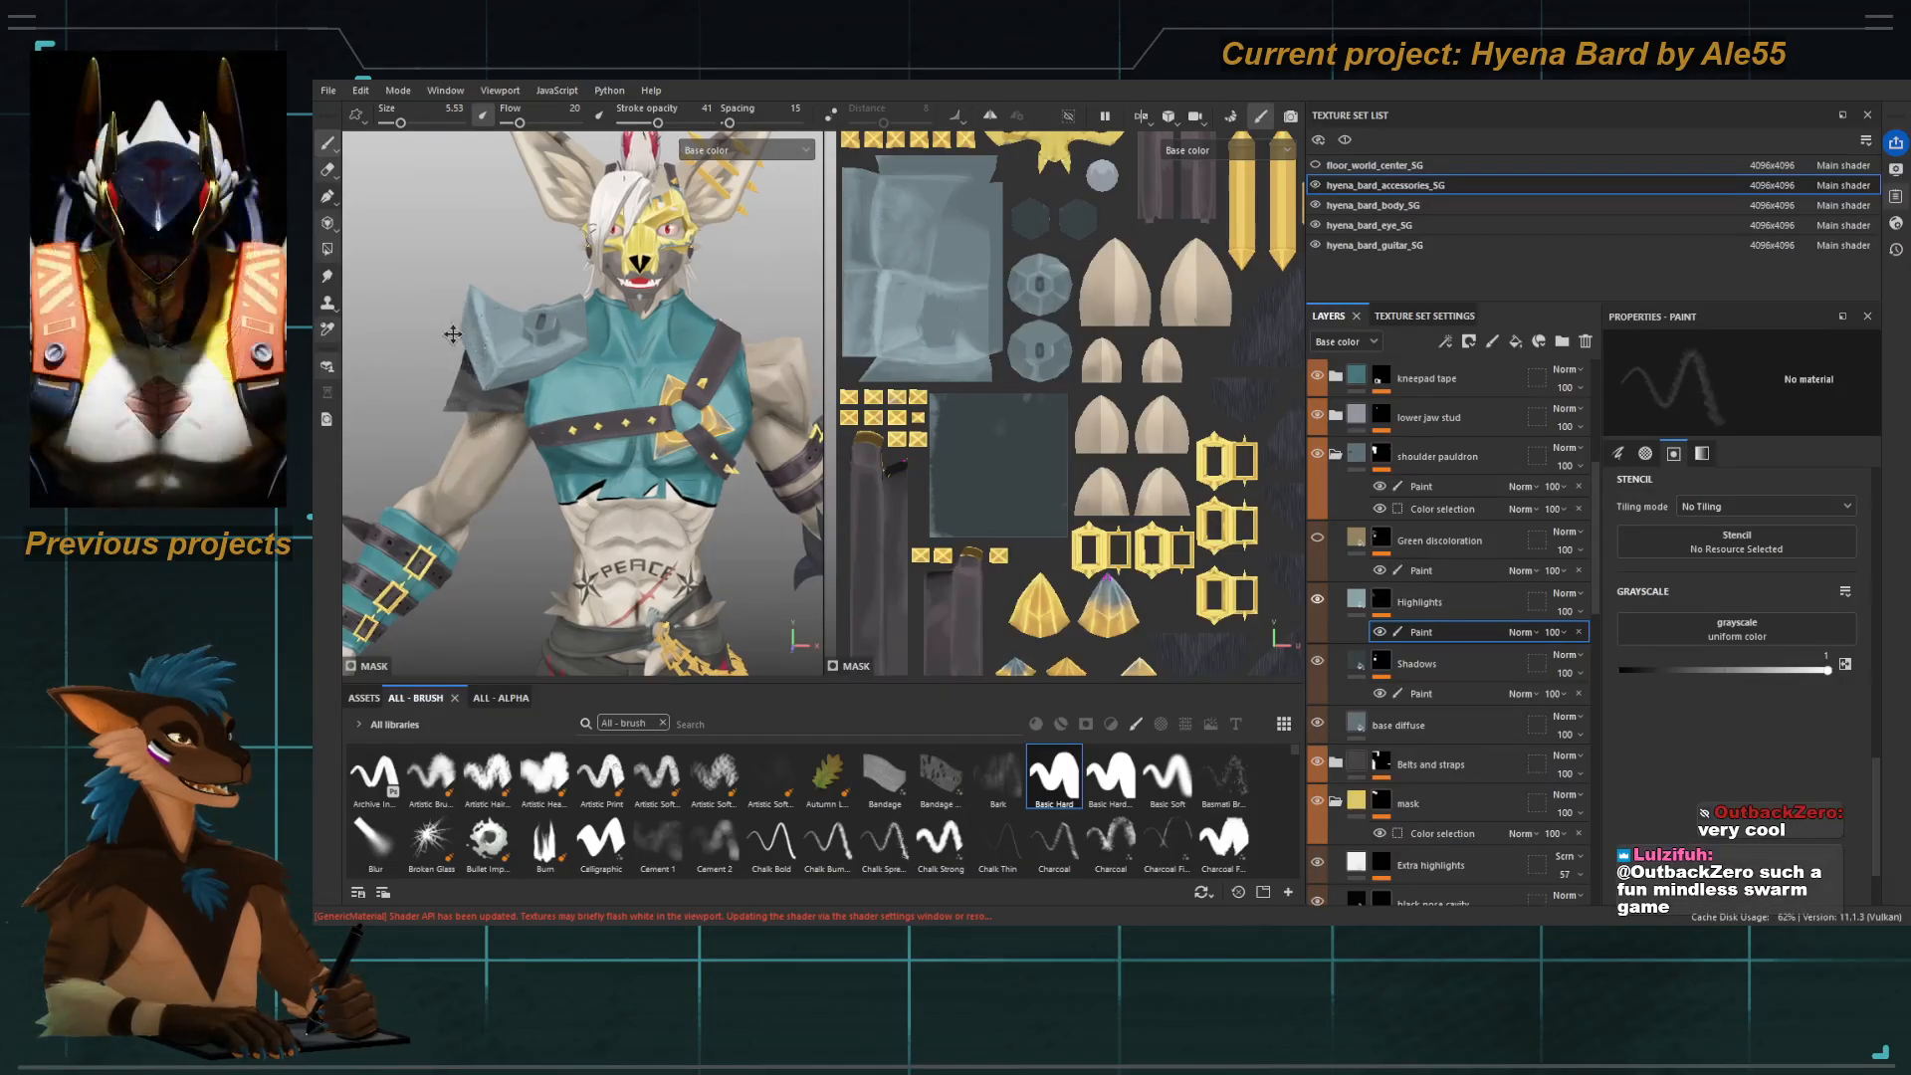
# Isolate the pauldron's front hexagonal stud in a quick mask using Polygon Fill in UV chunk mode.
pyautogui.keyDown('alt'); pyautogui.moveTo(453, 335); pyautogui.dragTo(568, 309, button='right'); pyautogui.keyUp('alt')
pyautogui.keyDown('alt'); pyautogui.moveTo(567, 309); pyautogui.dragTo(541, 372, button='middle'); pyautogui.keyUp('alt')
pyautogui.moveTo(541, 372)
pyautogui.keyDown('alt'); pyautogui.mouseDown()
pyautogui.moveTo(616, 355)
pyautogui.moveTo(602, 330)
pyautogui.moveTo(575, 341)
pyautogui.moveTo(597, 416)
pyautogui.mouseUp(); pyautogui.keyUp('alt')
pyautogui.press('y')
pyautogui.press('4')
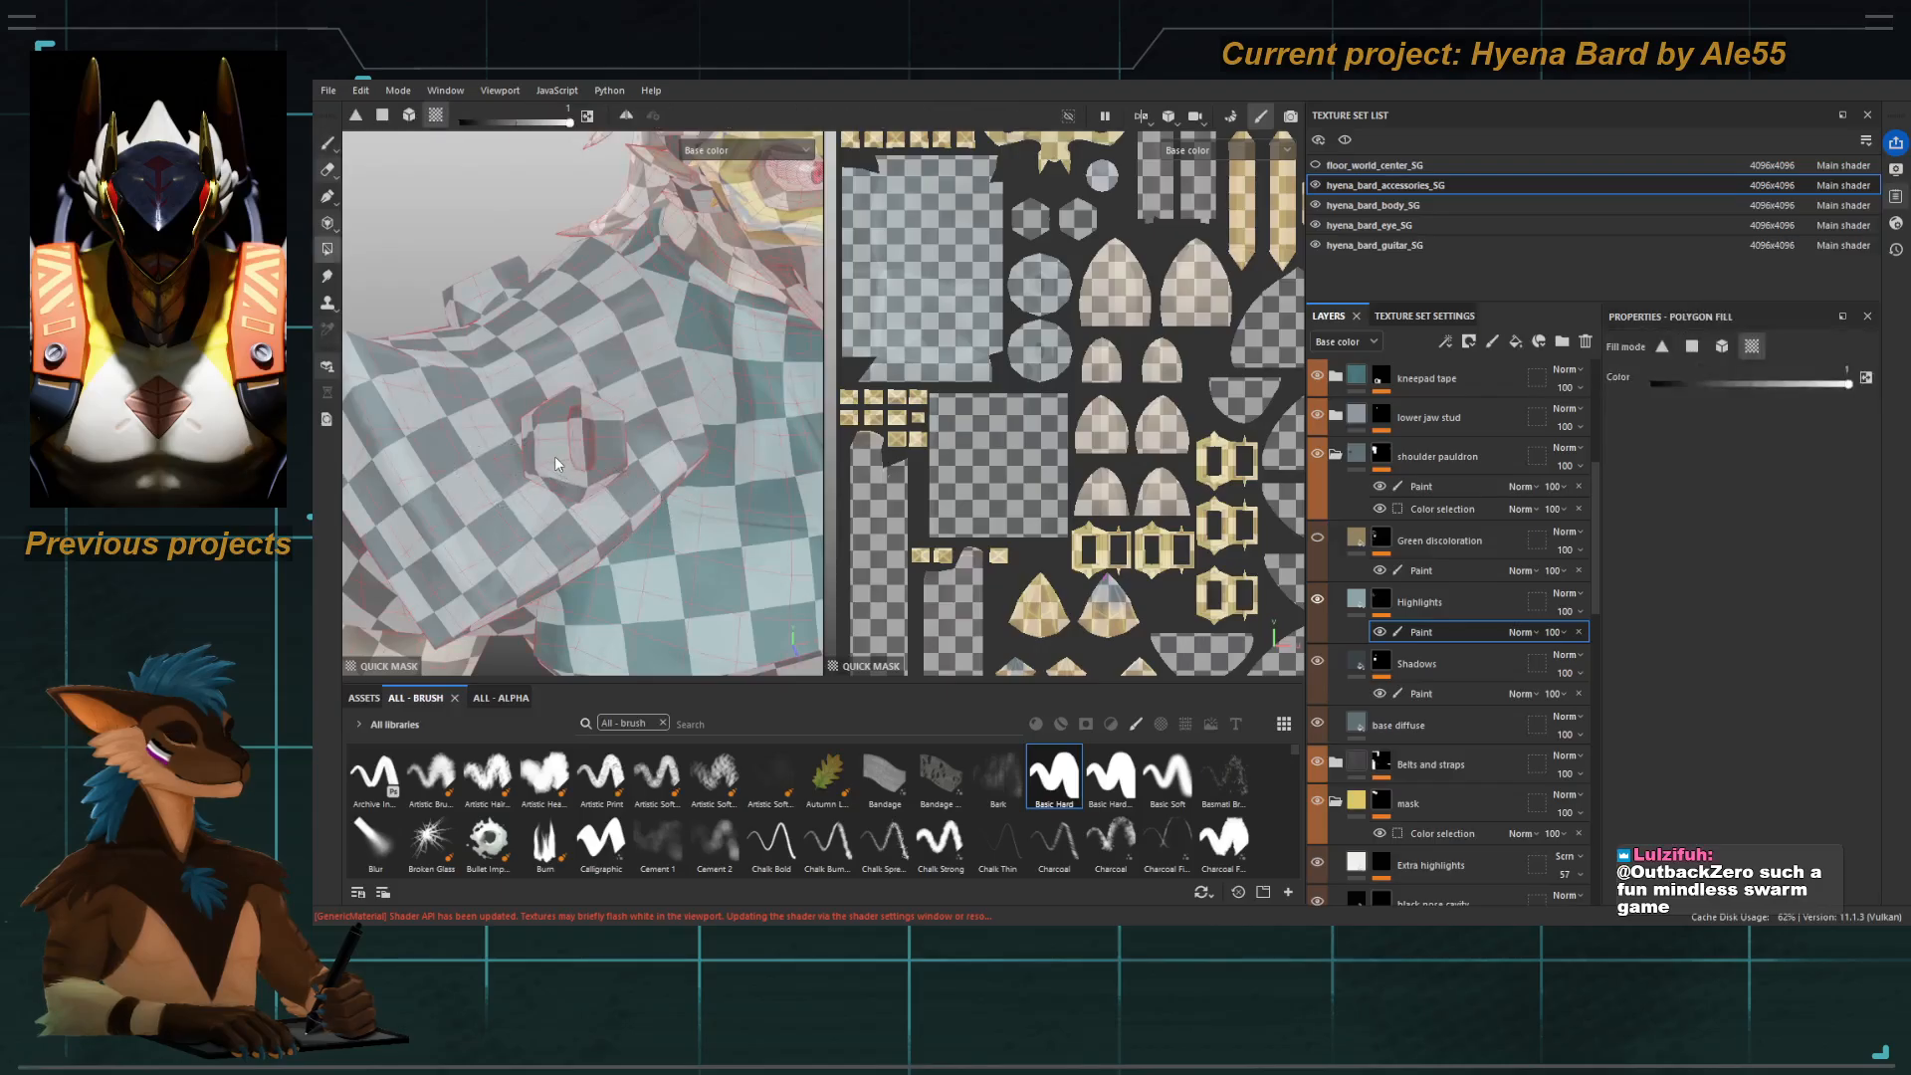
pyautogui.click(554, 469)
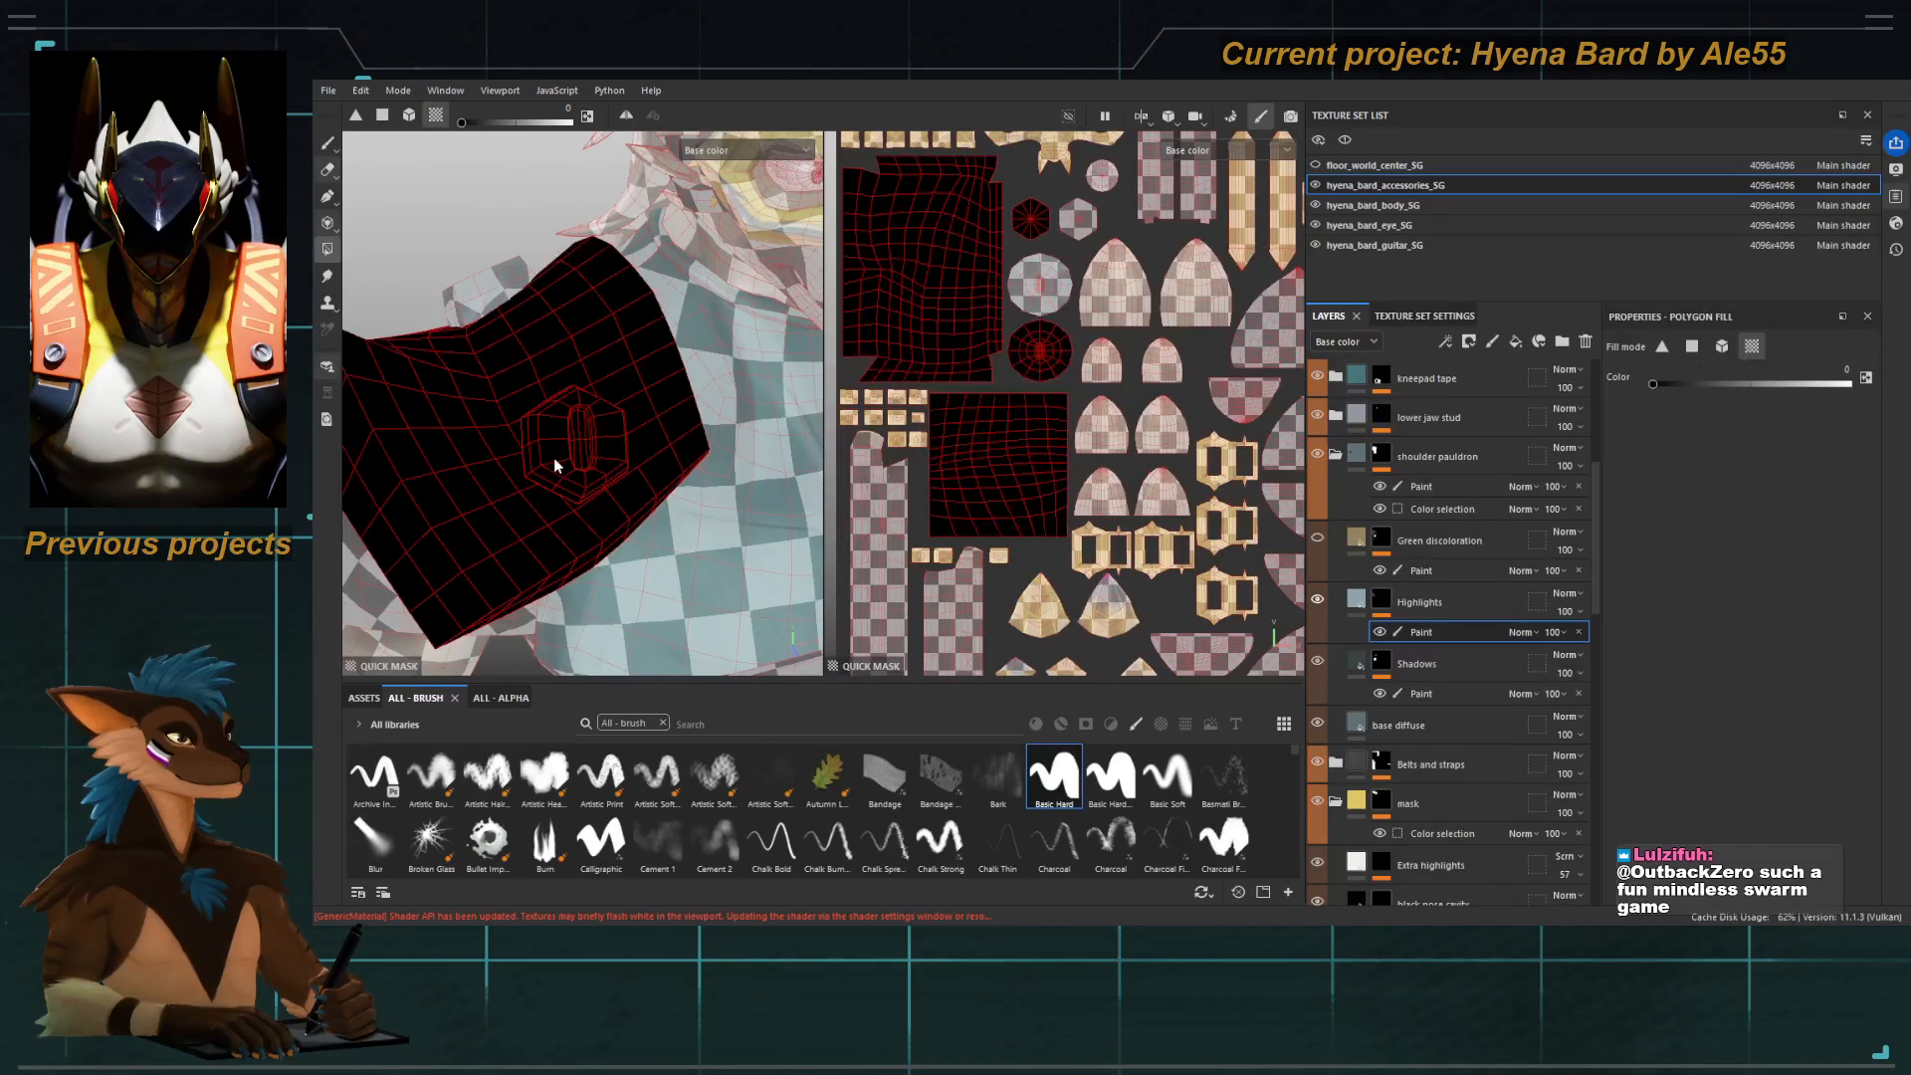
pyautogui.press('x')
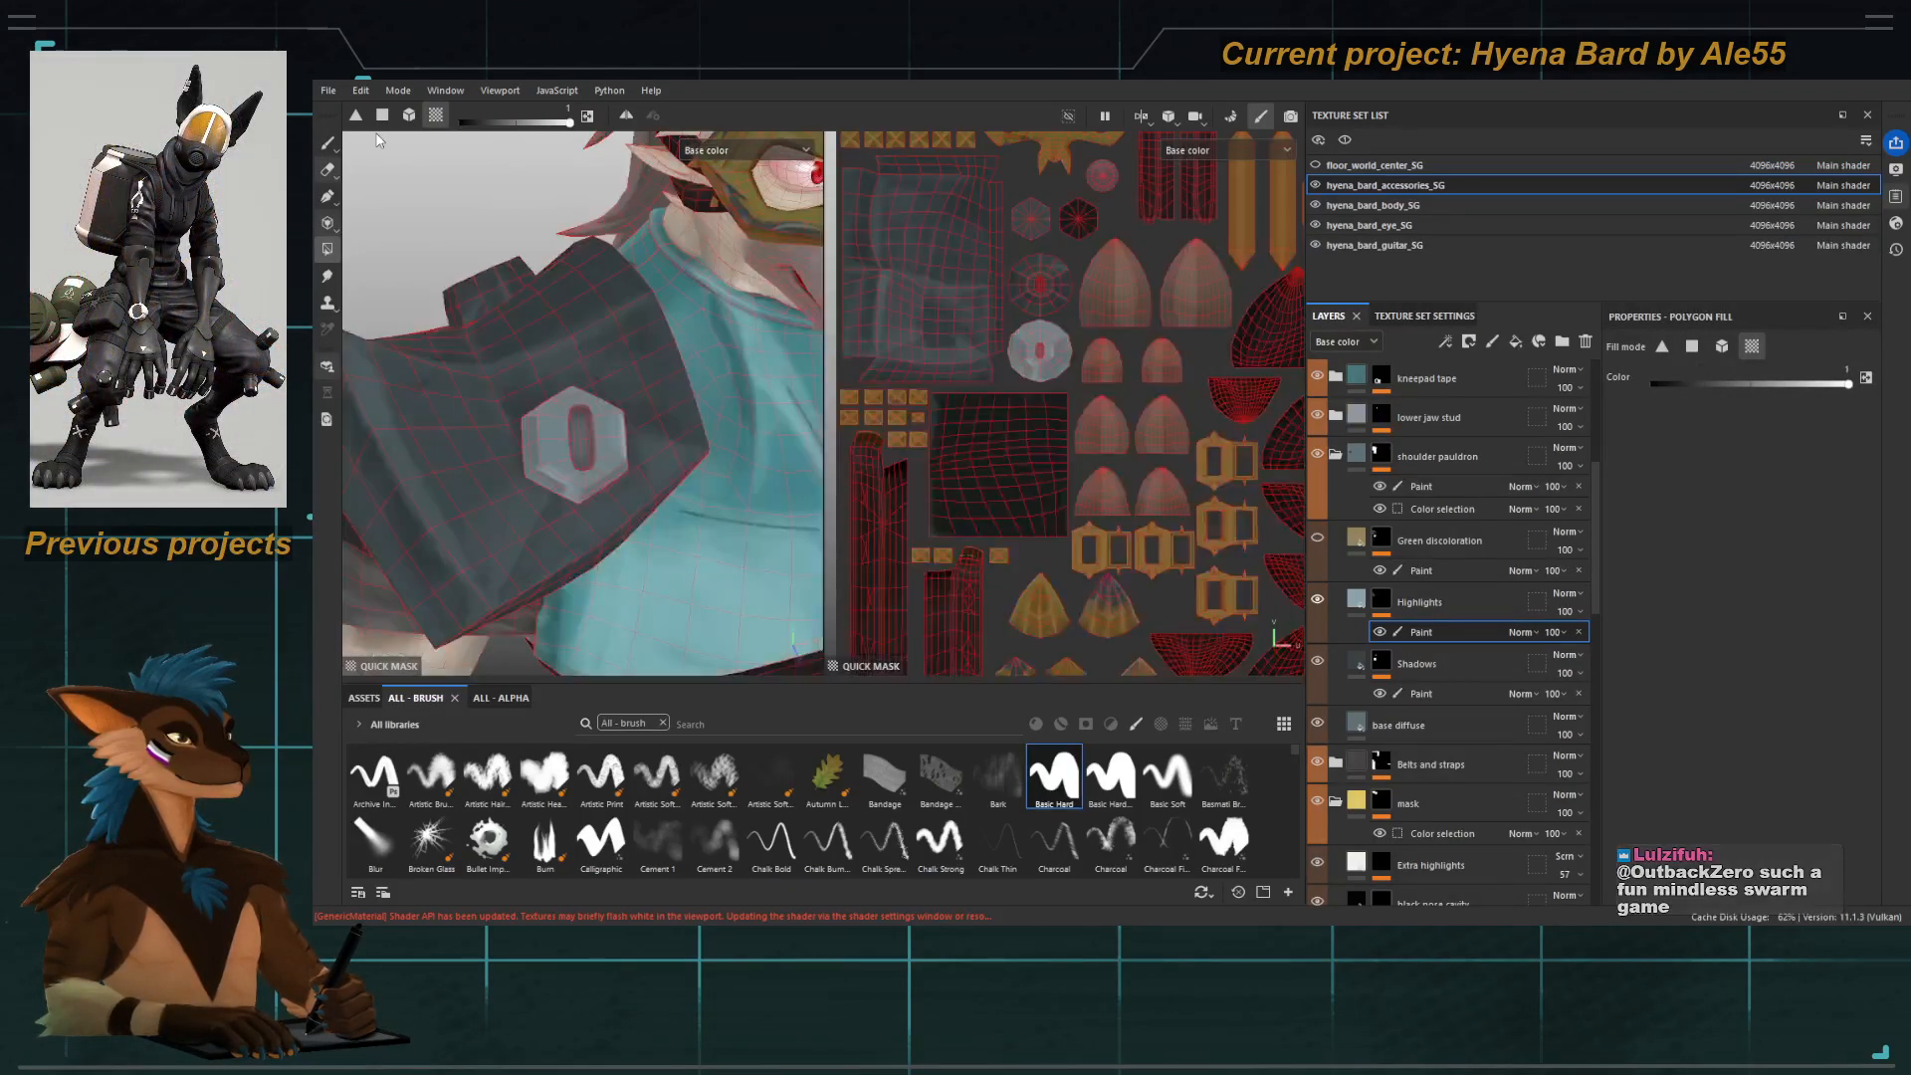
# Paint highlights on the stud's front face and facet edges with grayscale 1 and brush sizes between 0.31 and 0.91.
pyautogui.press('1')
pyautogui.keyDown('alt'); pyautogui.moveTo(562, 490); pyautogui.dragTo(607, 490); pyautogui.keyUp('alt')
pyautogui.moveTo(542, 497)
pyautogui.keyDown('ctrl'); pyautogui.mouseDown(button='right')
pyautogui.moveTo(477, 497)
pyautogui.moveTo(498, 468)
pyautogui.mouseUp(button='right'); pyautogui.keyUp('ctrl')
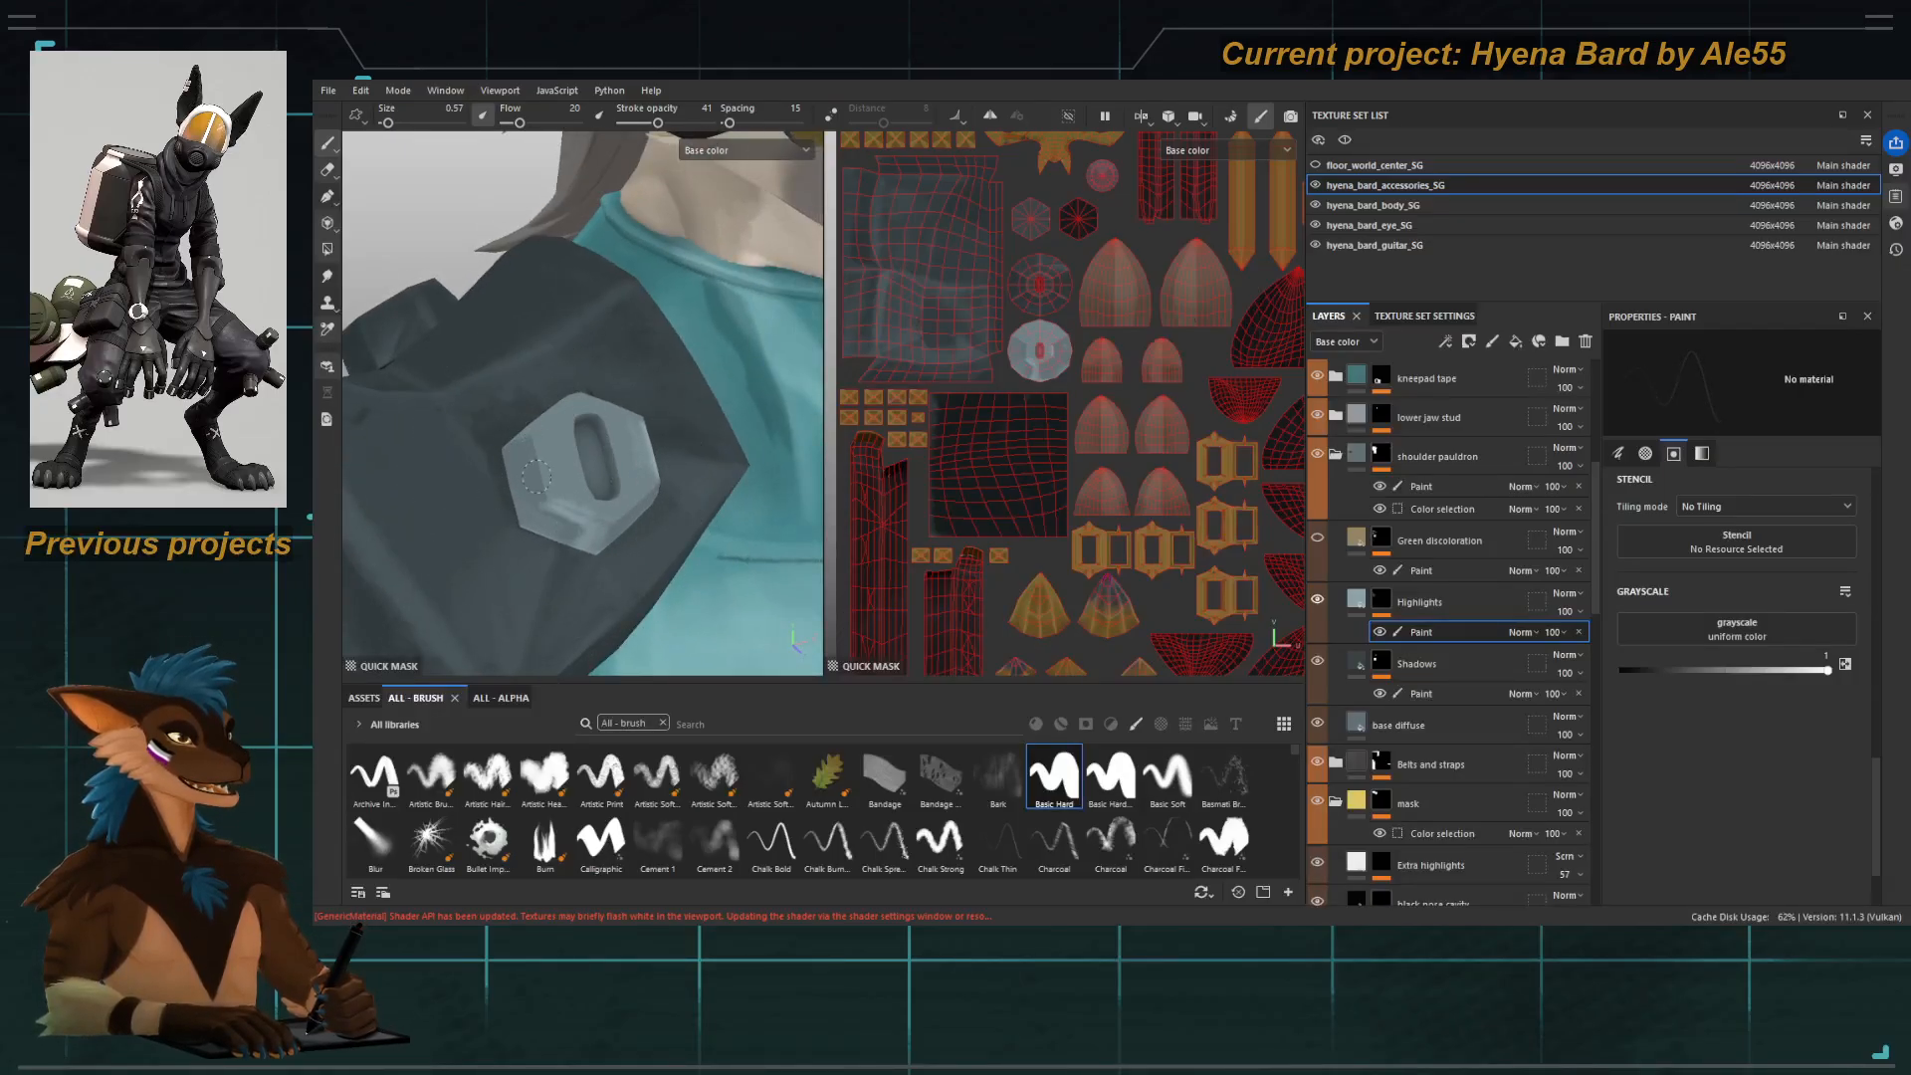
pyautogui.moveTo(532, 448)
pyautogui.mouseDown()
pyautogui.moveTo(595, 546)
pyautogui.moveTo(578, 510)
pyautogui.moveTo(610, 528)
pyautogui.moveTo(682, 465)
pyautogui.moveTo(691, 440)
pyautogui.moveTo(625, 388)
pyautogui.moveTo(625, 355)
pyautogui.mouseUp()
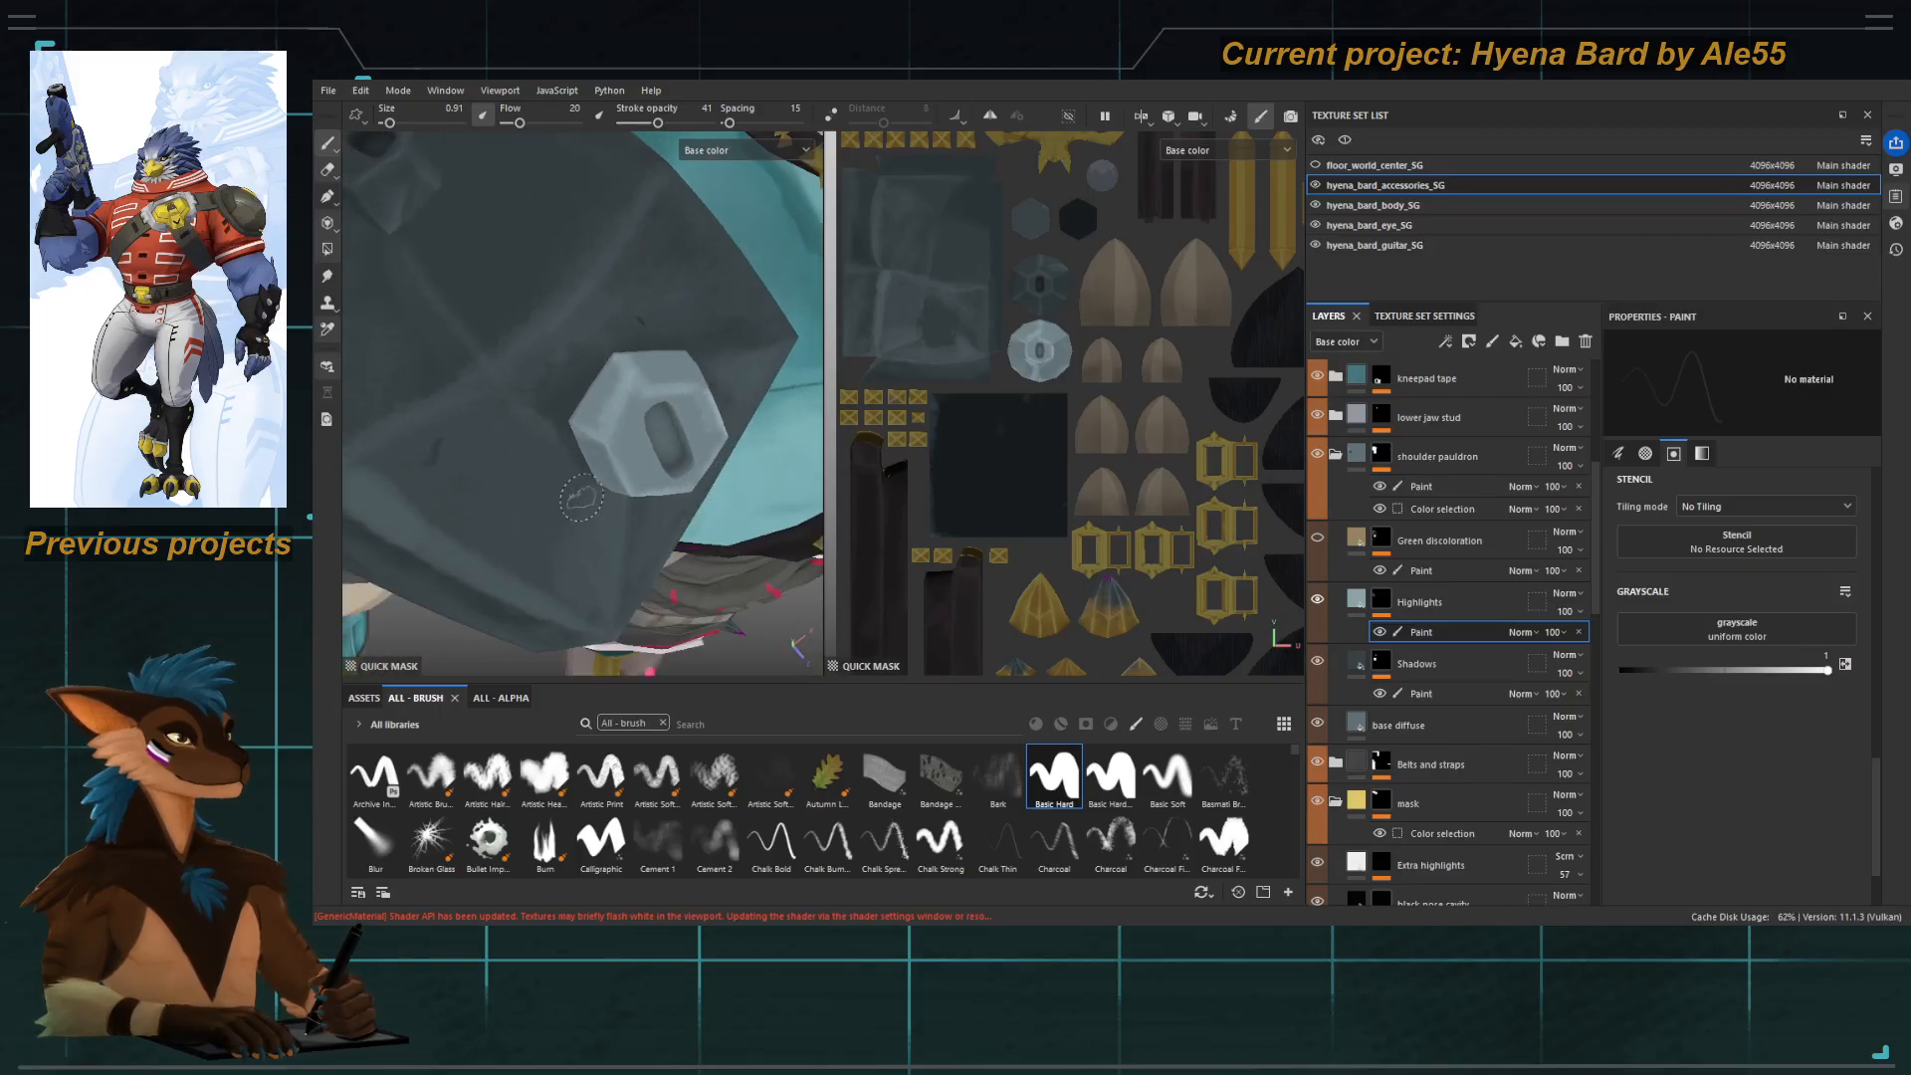
pyautogui.keyDown('alt'); pyautogui.moveTo(581, 500); pyautogui.dragTo(592, 477); pyautogui.keyUp('alt')
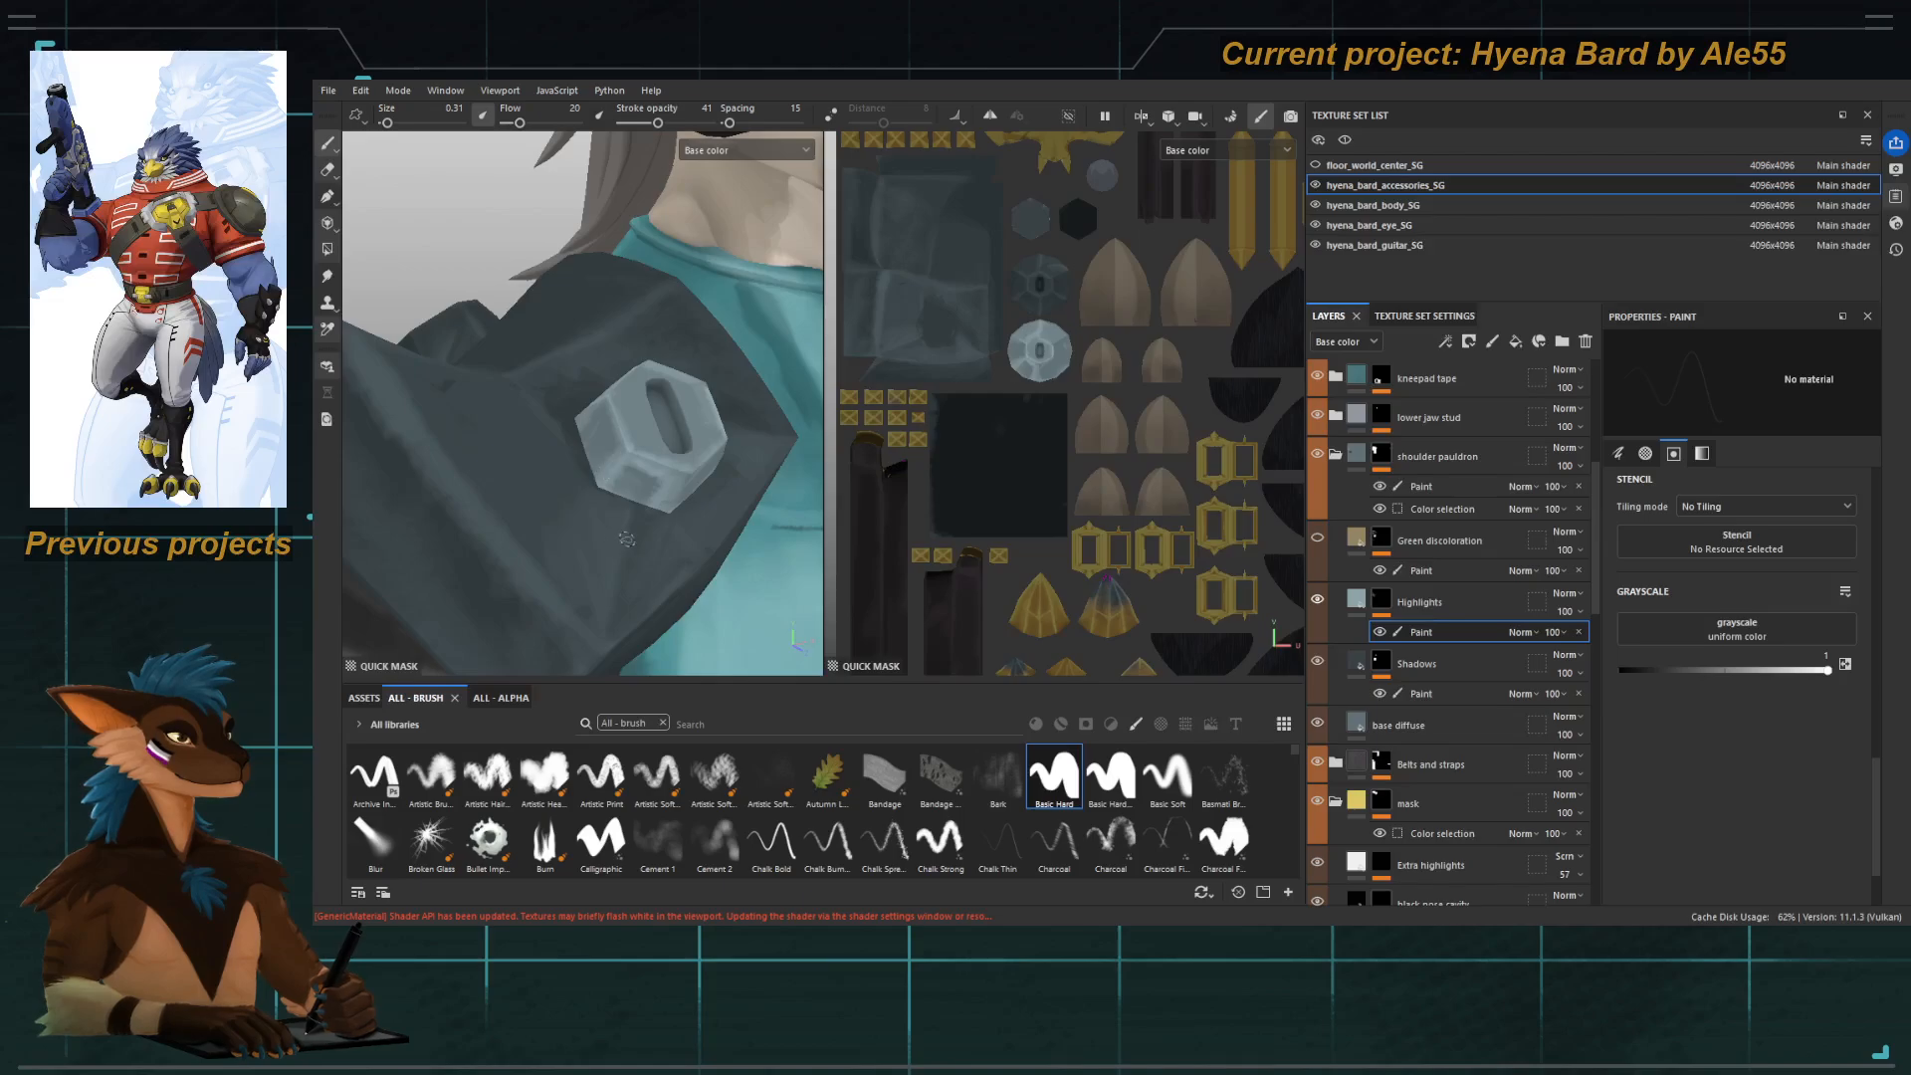
pyautogui.keyDown('alt'); pyautogui.moveTo(626, 539); pyautogui.dragTo(635, 468); pyautogui.keyUp('alt')
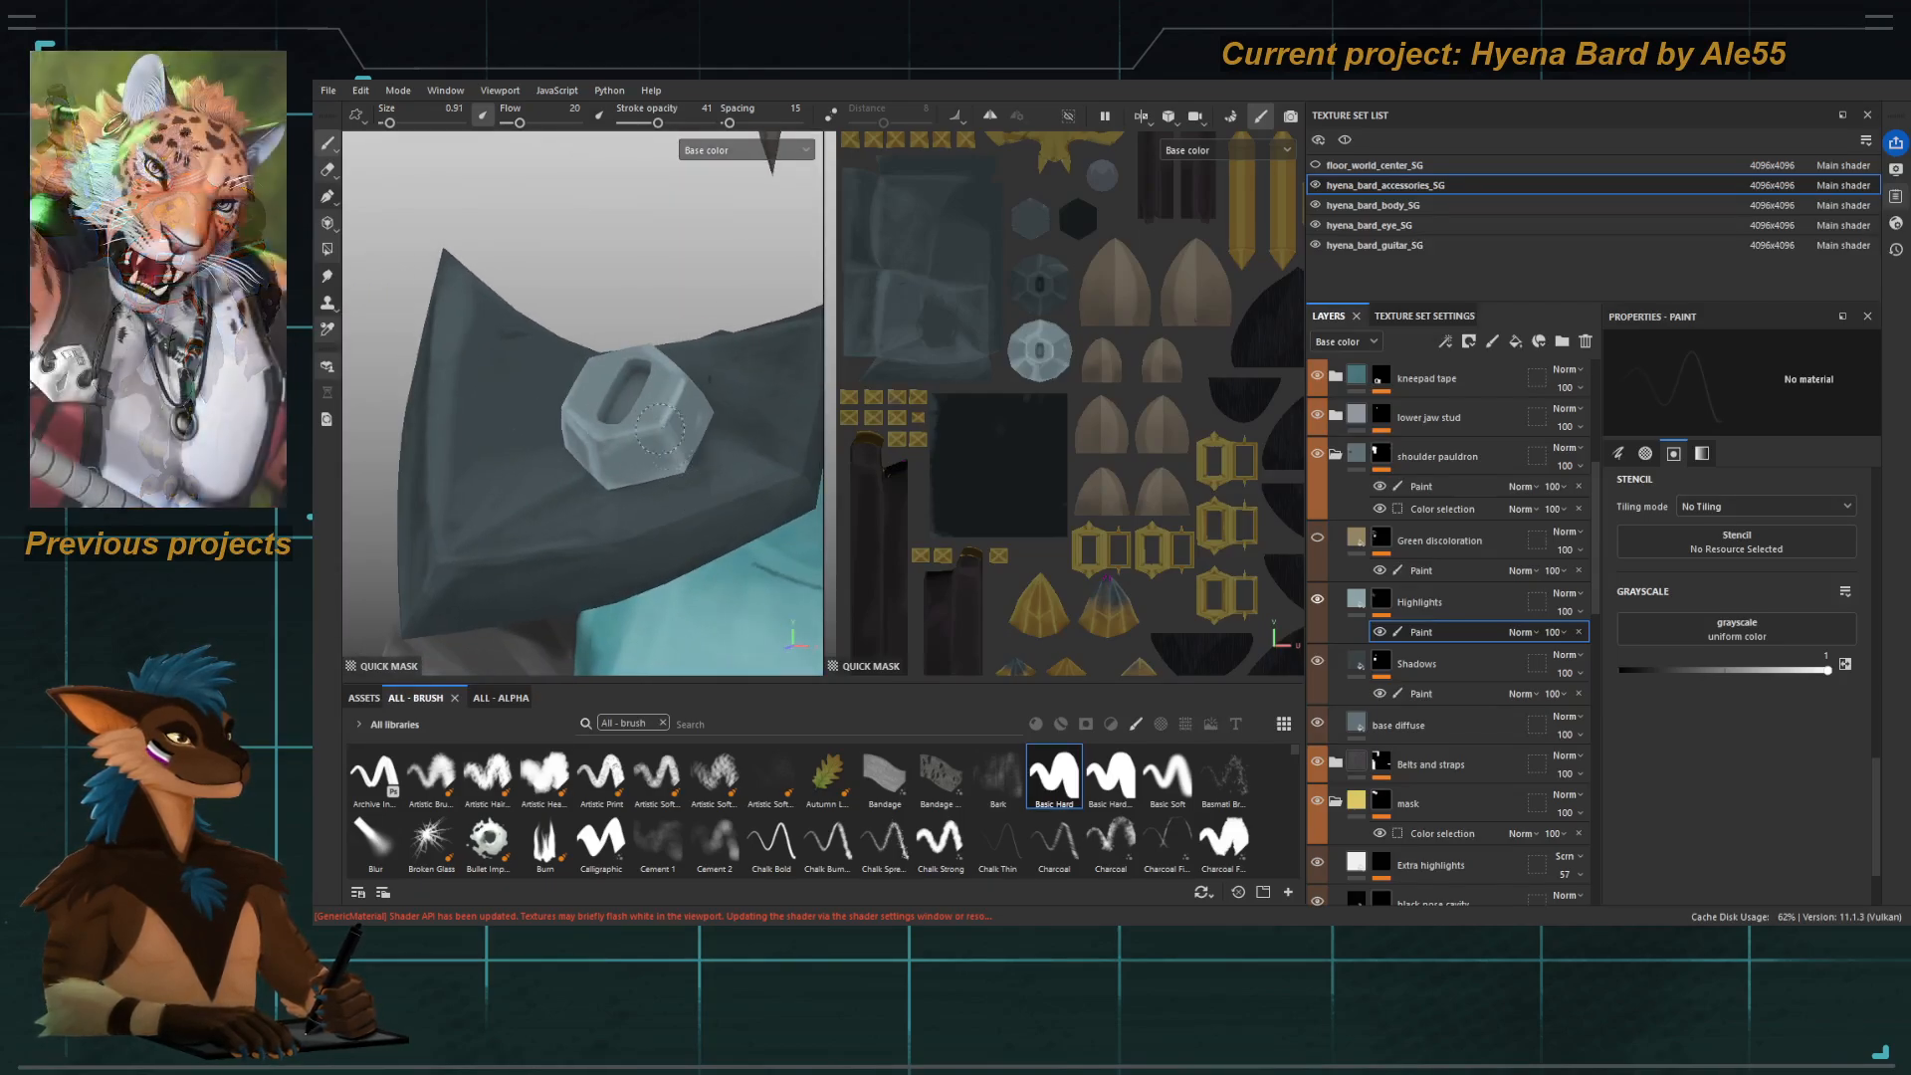
# Add highlights to the stud's lower side facets at brush sizes 0.57 and 0.91 with stroke opacity 41.
pyautogui.keyDown('ctrl'); pyautogui.moveTo(669, 448); pyautogui.dragTo(649, 448, button='right'); pyautogui.keyUp('ctrl')
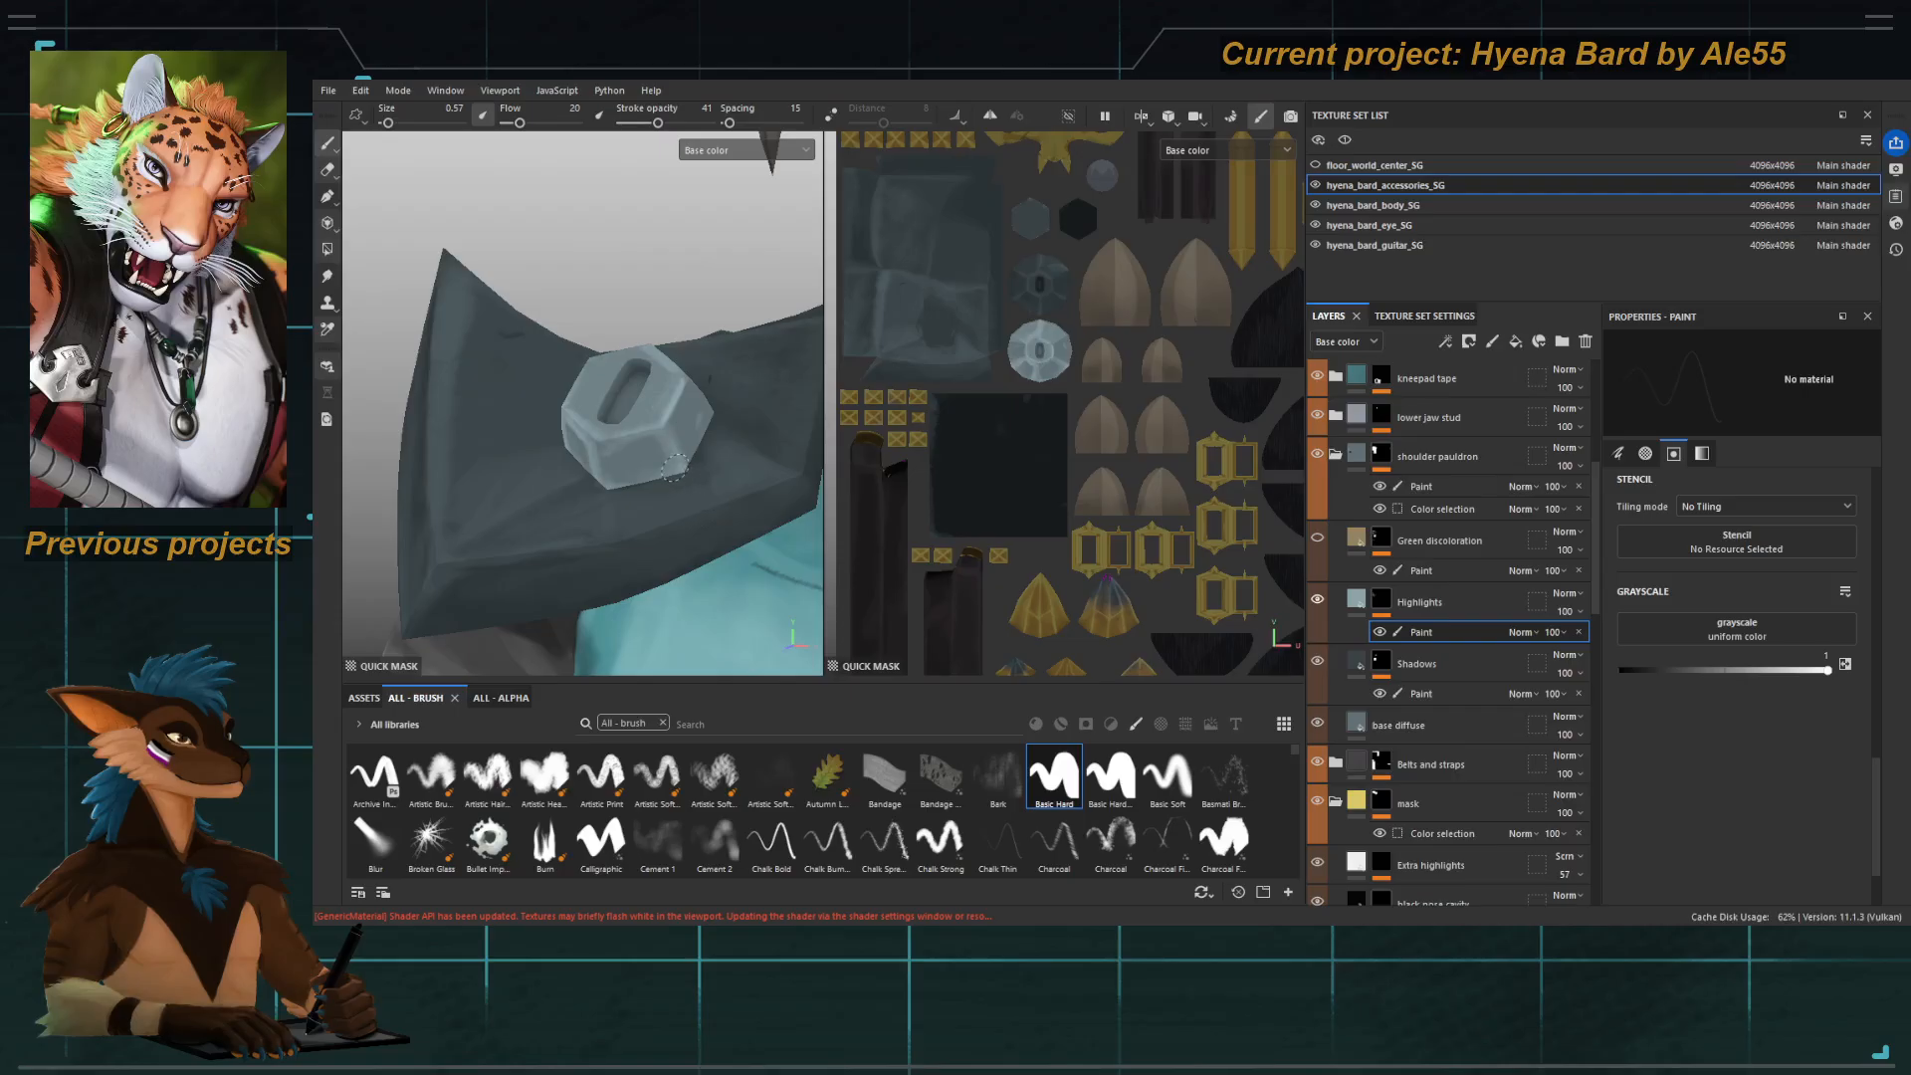
pyautogui.keyDown('alt'); pyautogui.moveTo(669, 445); pyautogui.dragTo(596, 482); pyautogui.keyUp('alt')
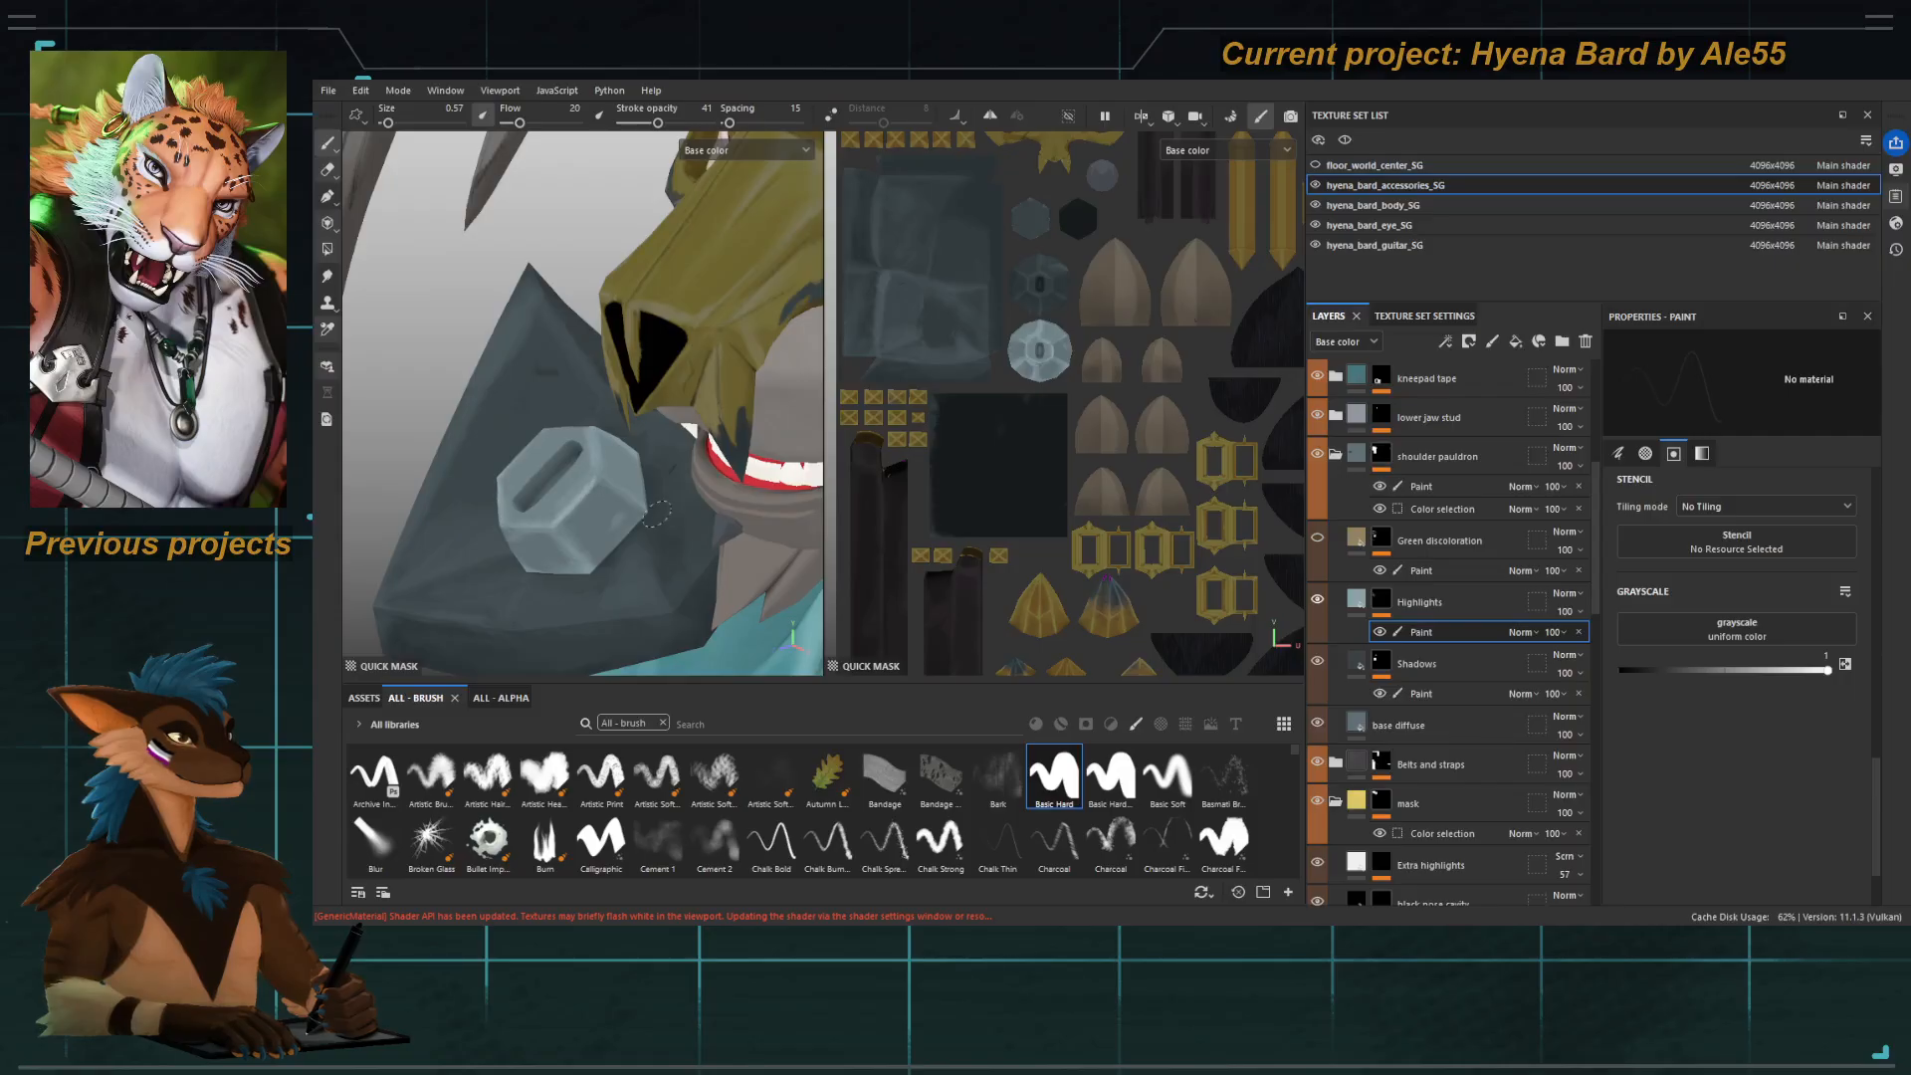
pyautogui.press(']')
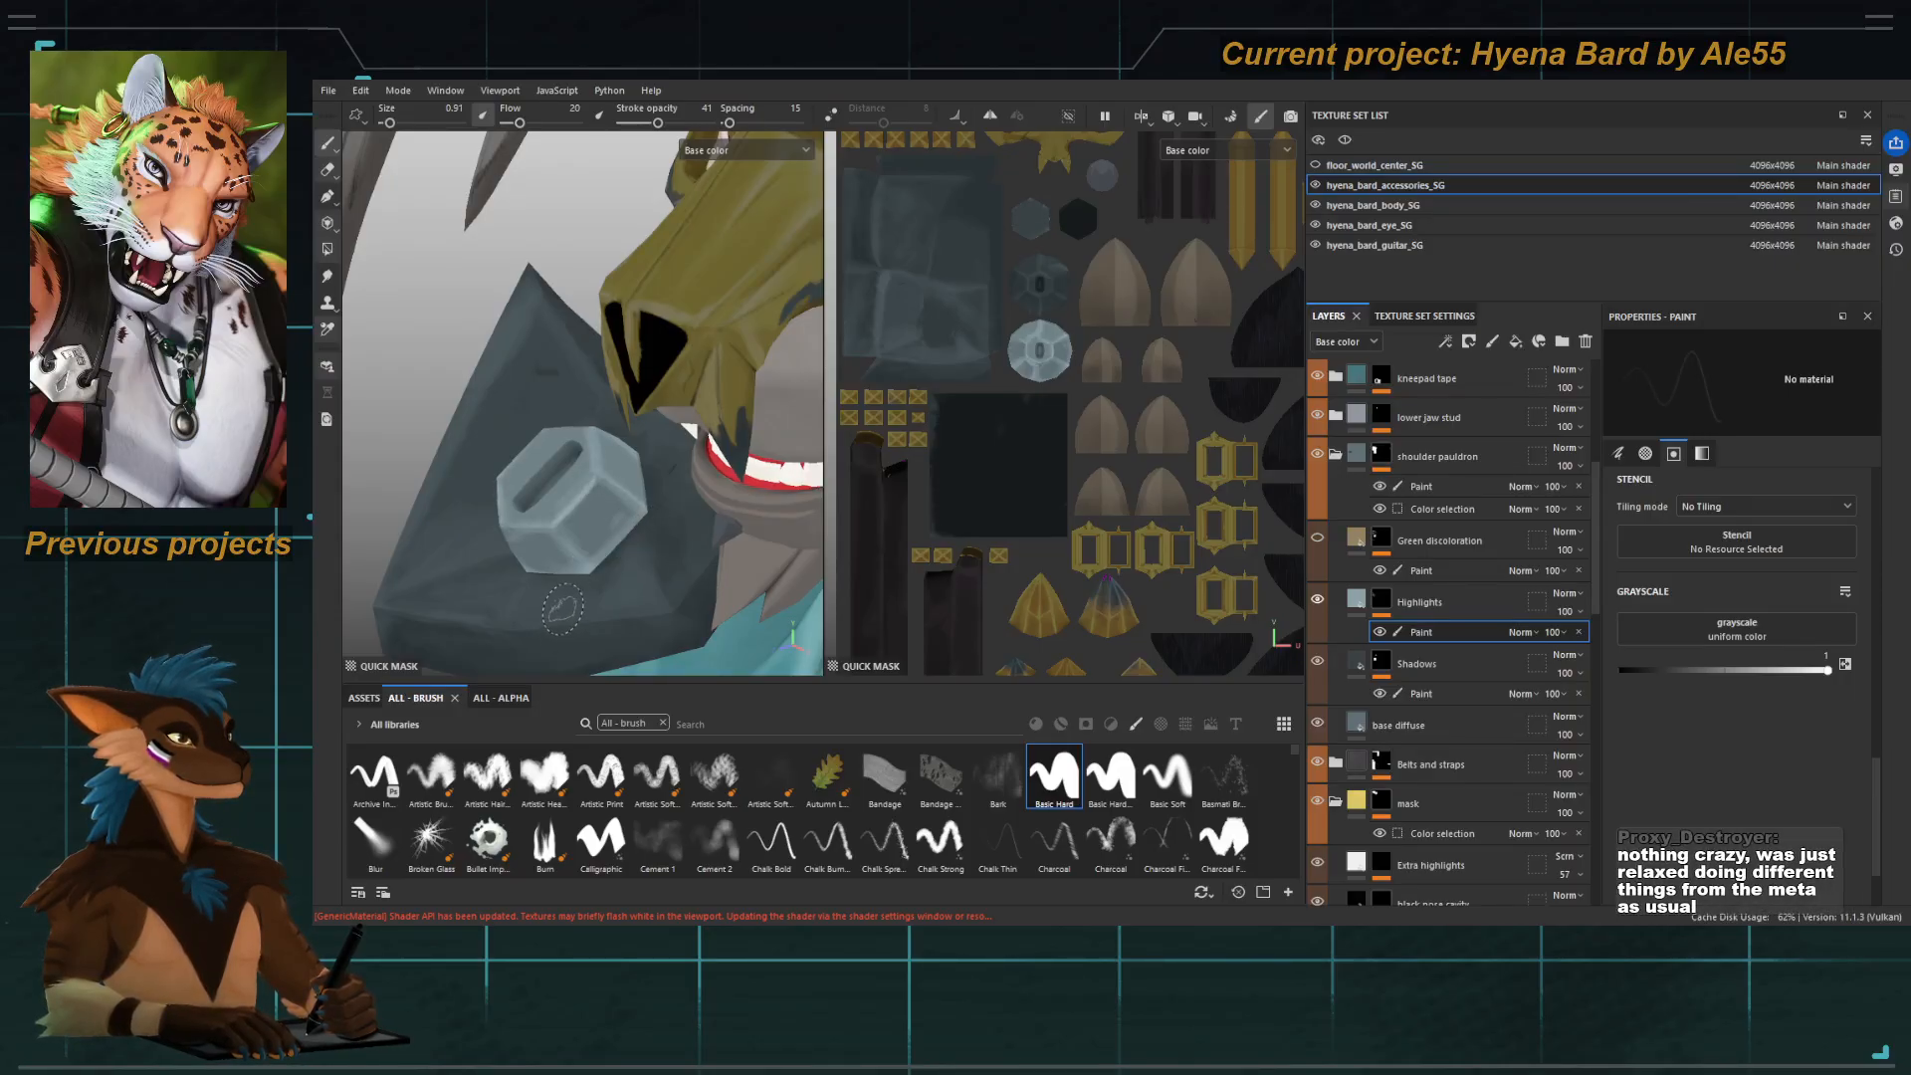
pyautogui.keyDown('alt'); pyautogui.moveTo(565, 602); pyautogui.dragTo(681, 573); pyautogui.keyUp('alt')
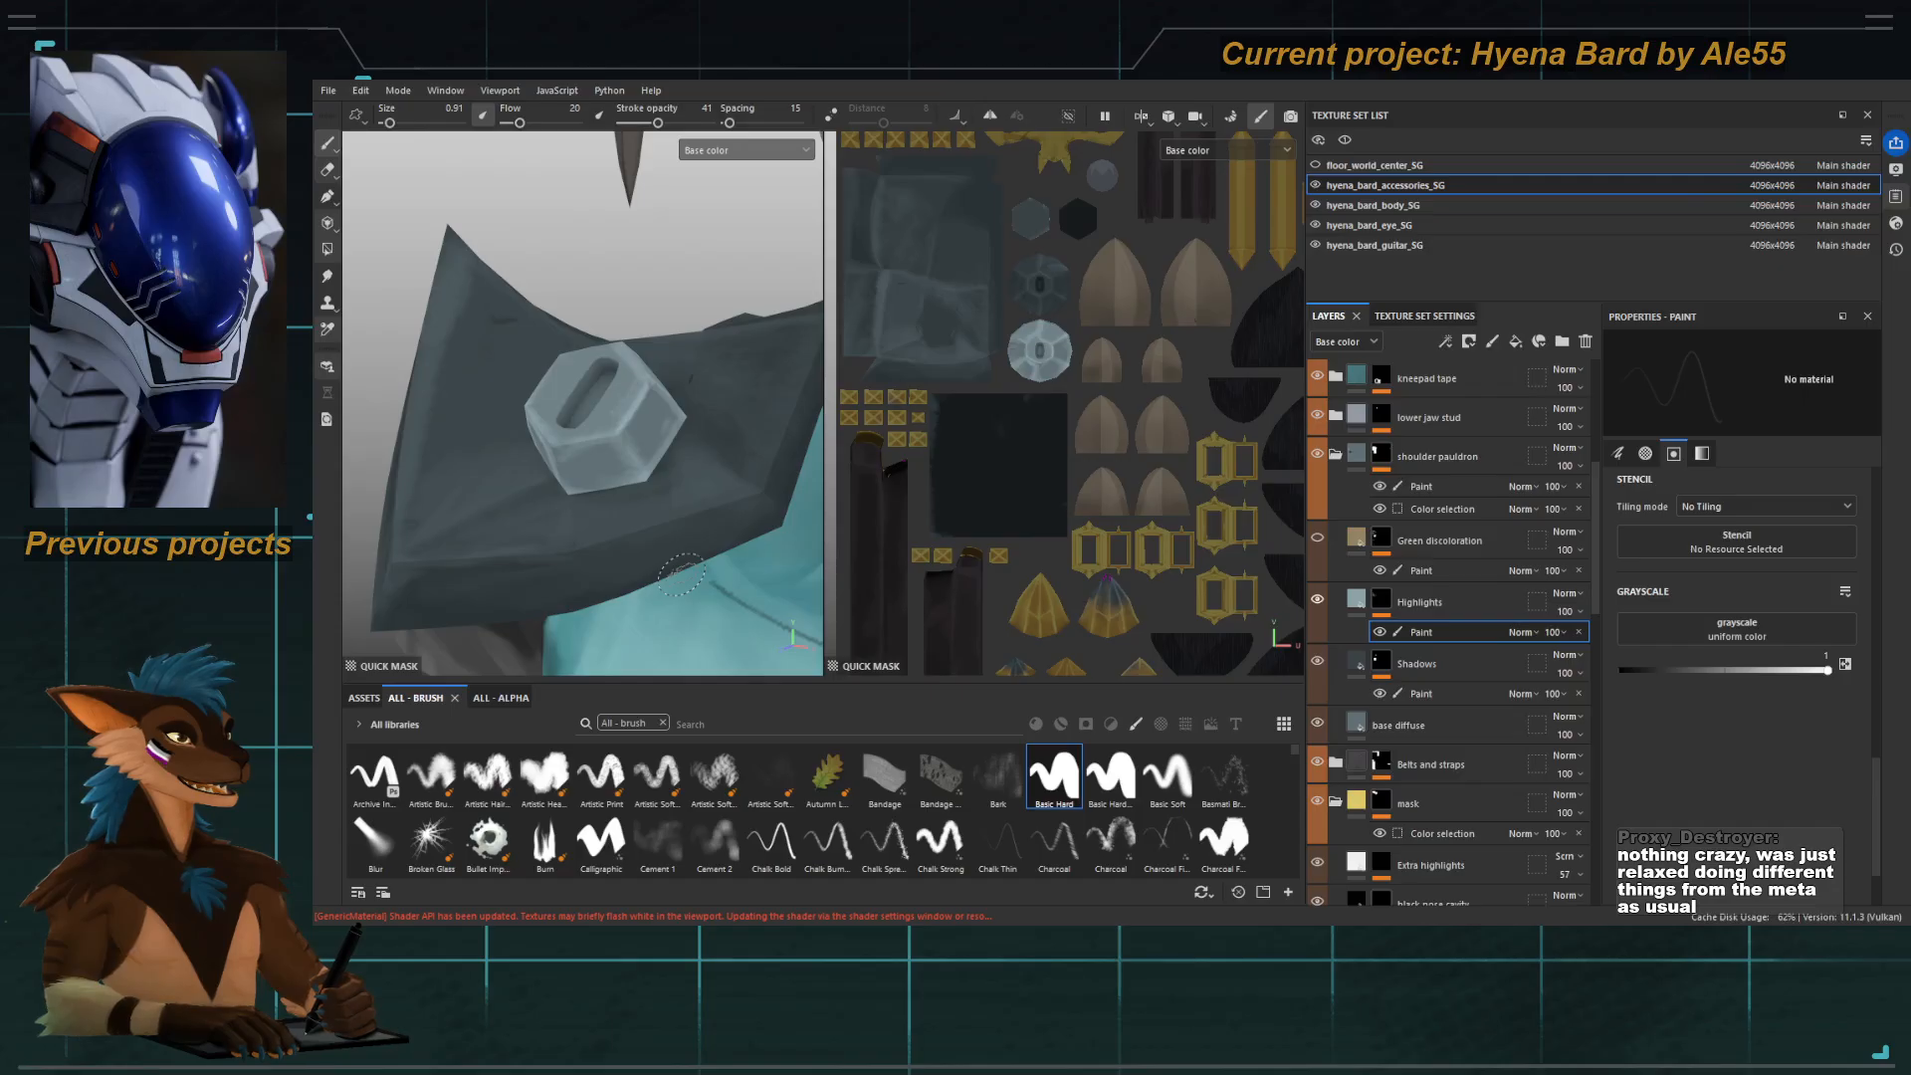
pyautogui.keyDown('alt'); pyautogui.moveTo(601, 508); pyautogui.dragTo(569, 489); pyautogui.keyUp('alt')
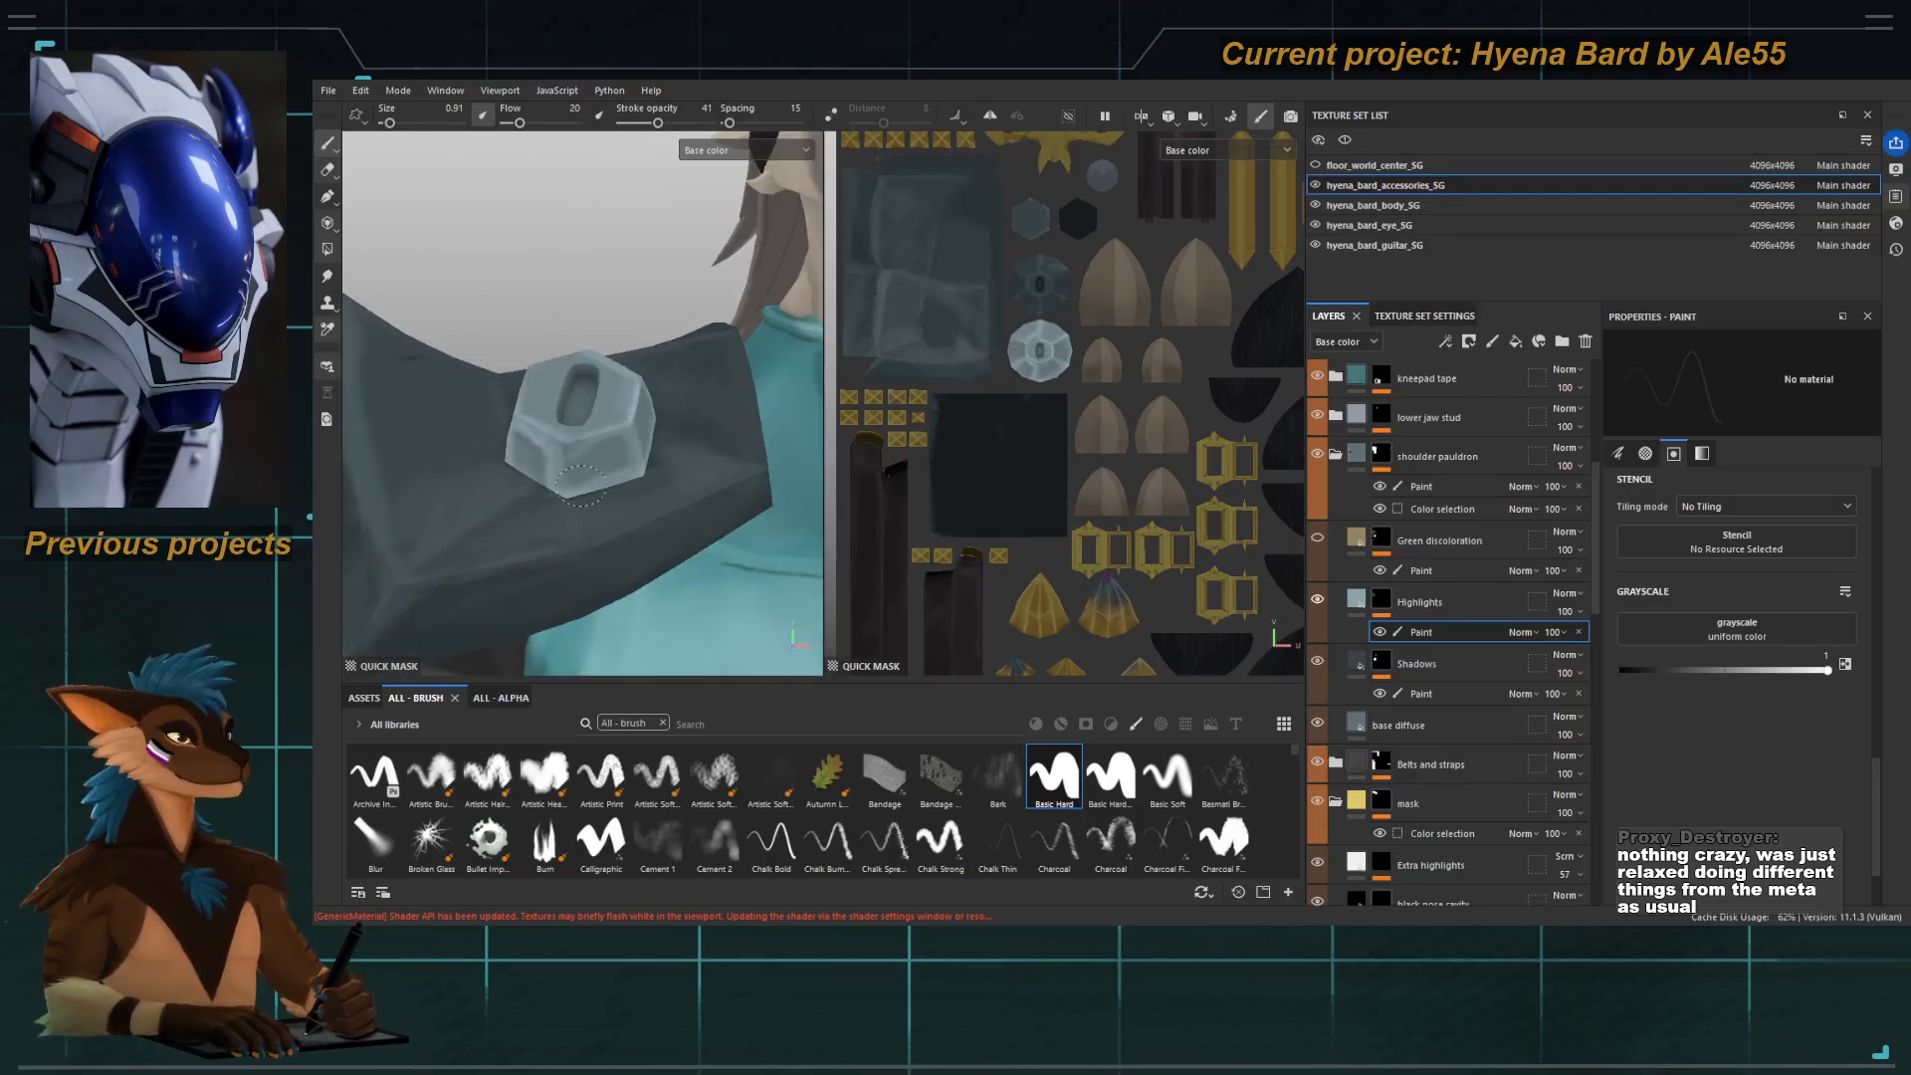
# Carve back the stud's lower facets with grayscale 0 at brush size 0.57, and repaint their highlights with grayscale 1 at stroke opacity 77.
pyautogui.keyDown('alt'); pyautogui.moveTo(605, 457); pyautogui.dragTo(653, 401); pyautogui.keyUp('alt')
pyautogui.press('[')
pyautogui.press('[')
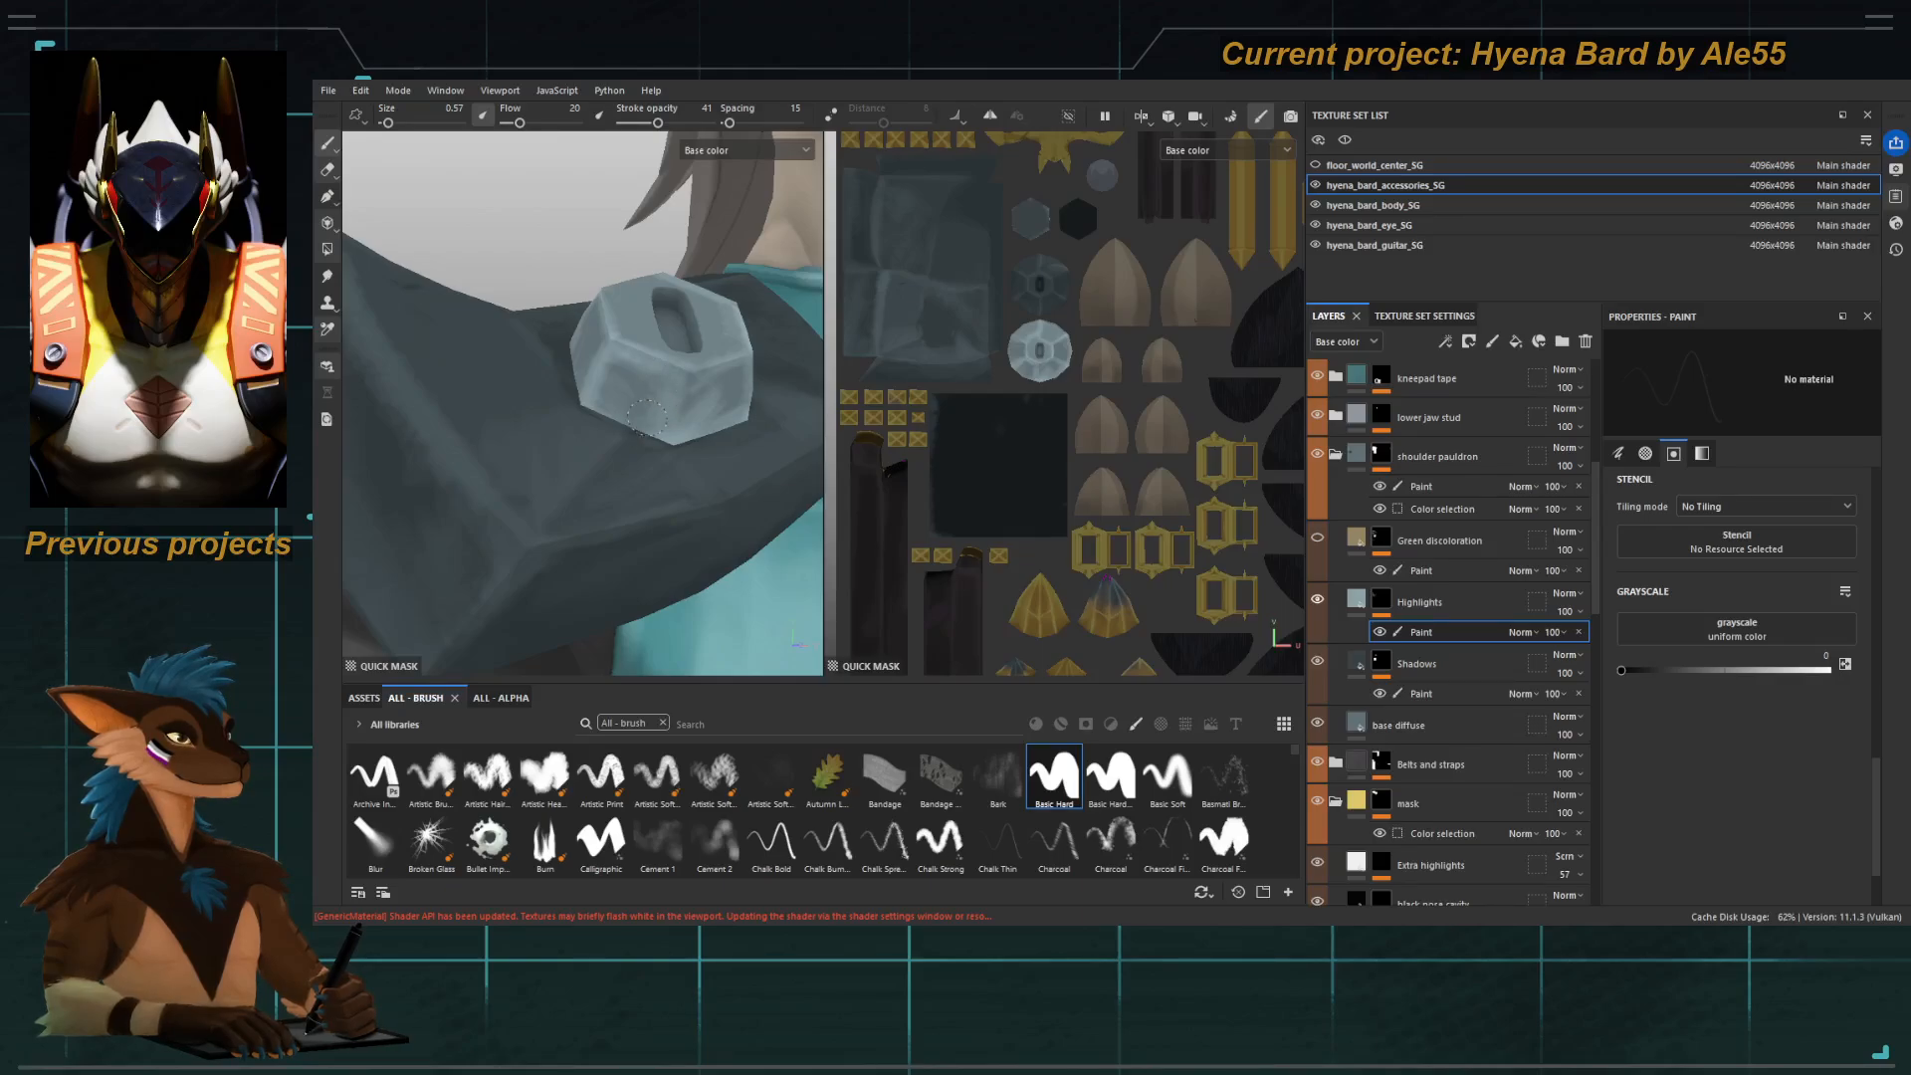
pyautogui.moveTo(659, 124); pyautogui.dragTo(688, 123)
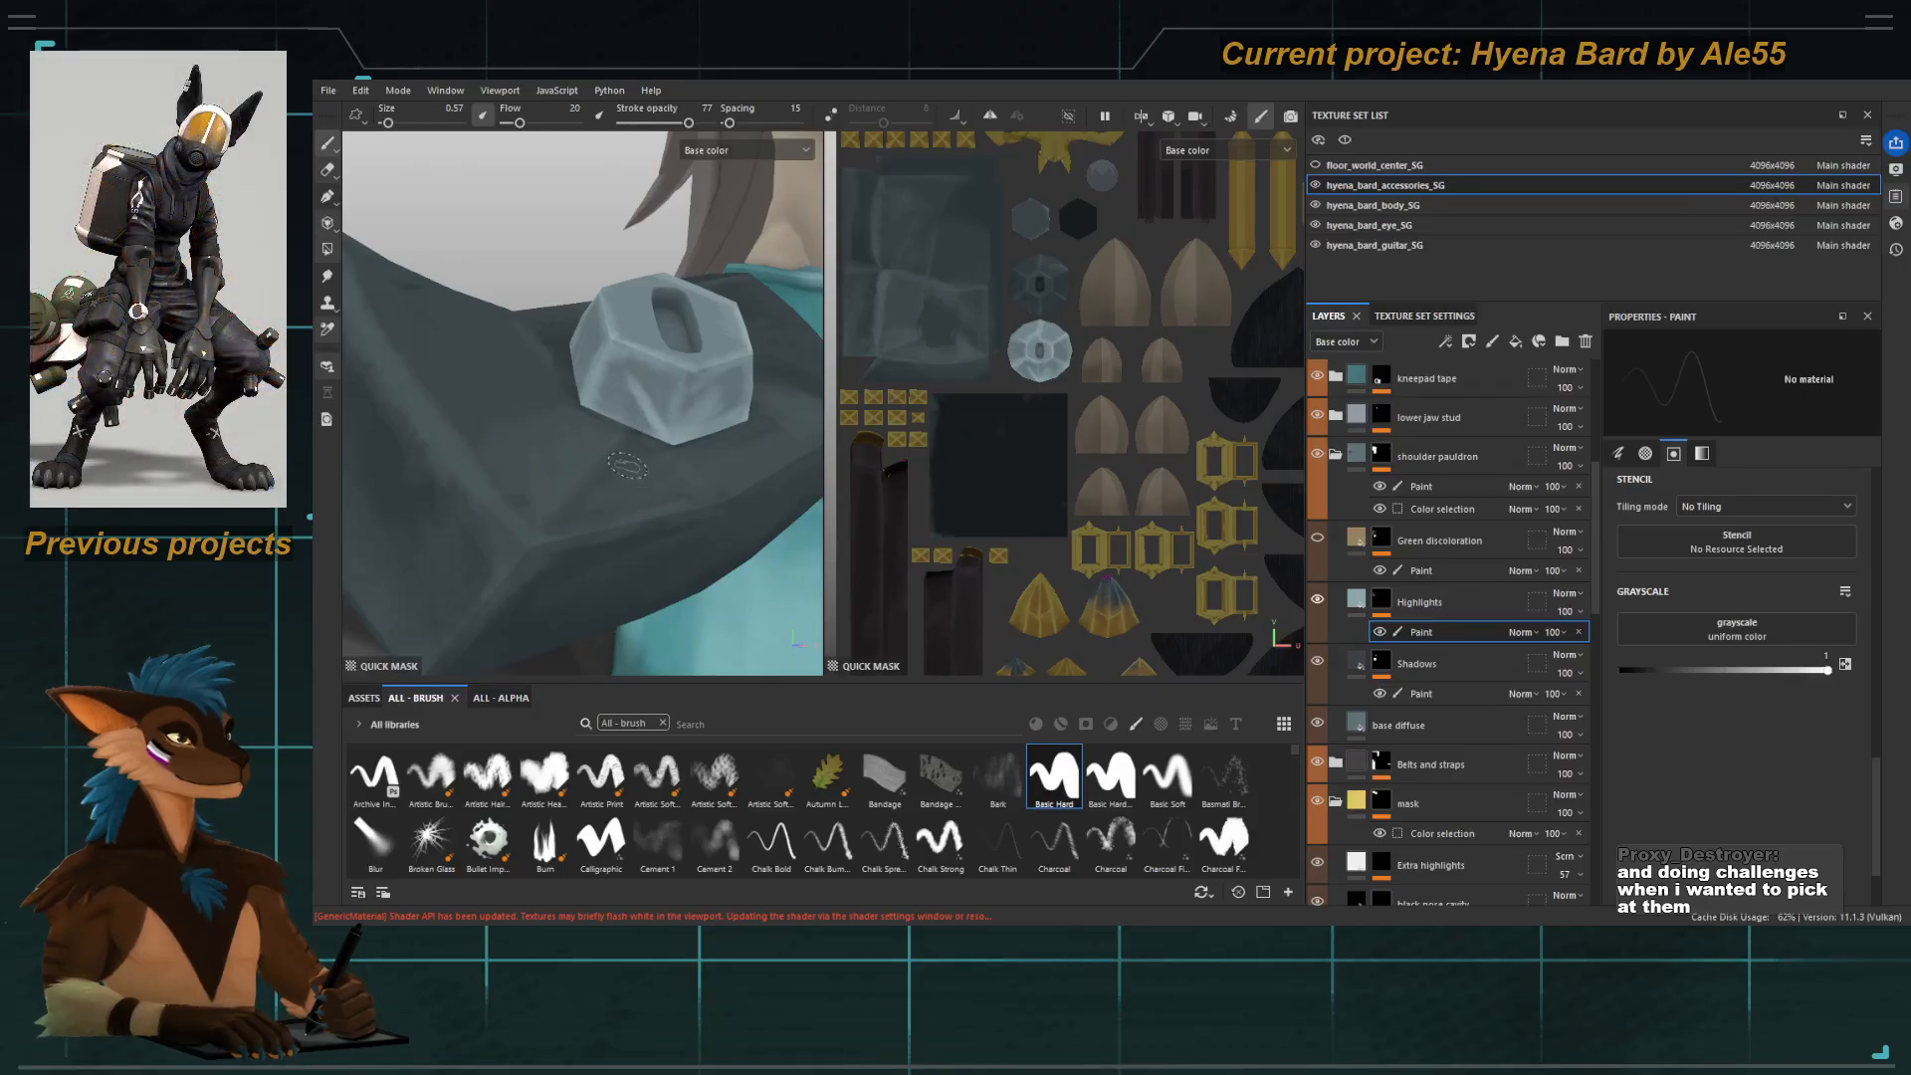
# Blend the painted highlights on the stud's face and side facets with the Smudge tool at size 0.58.
pyautogui.press('5')
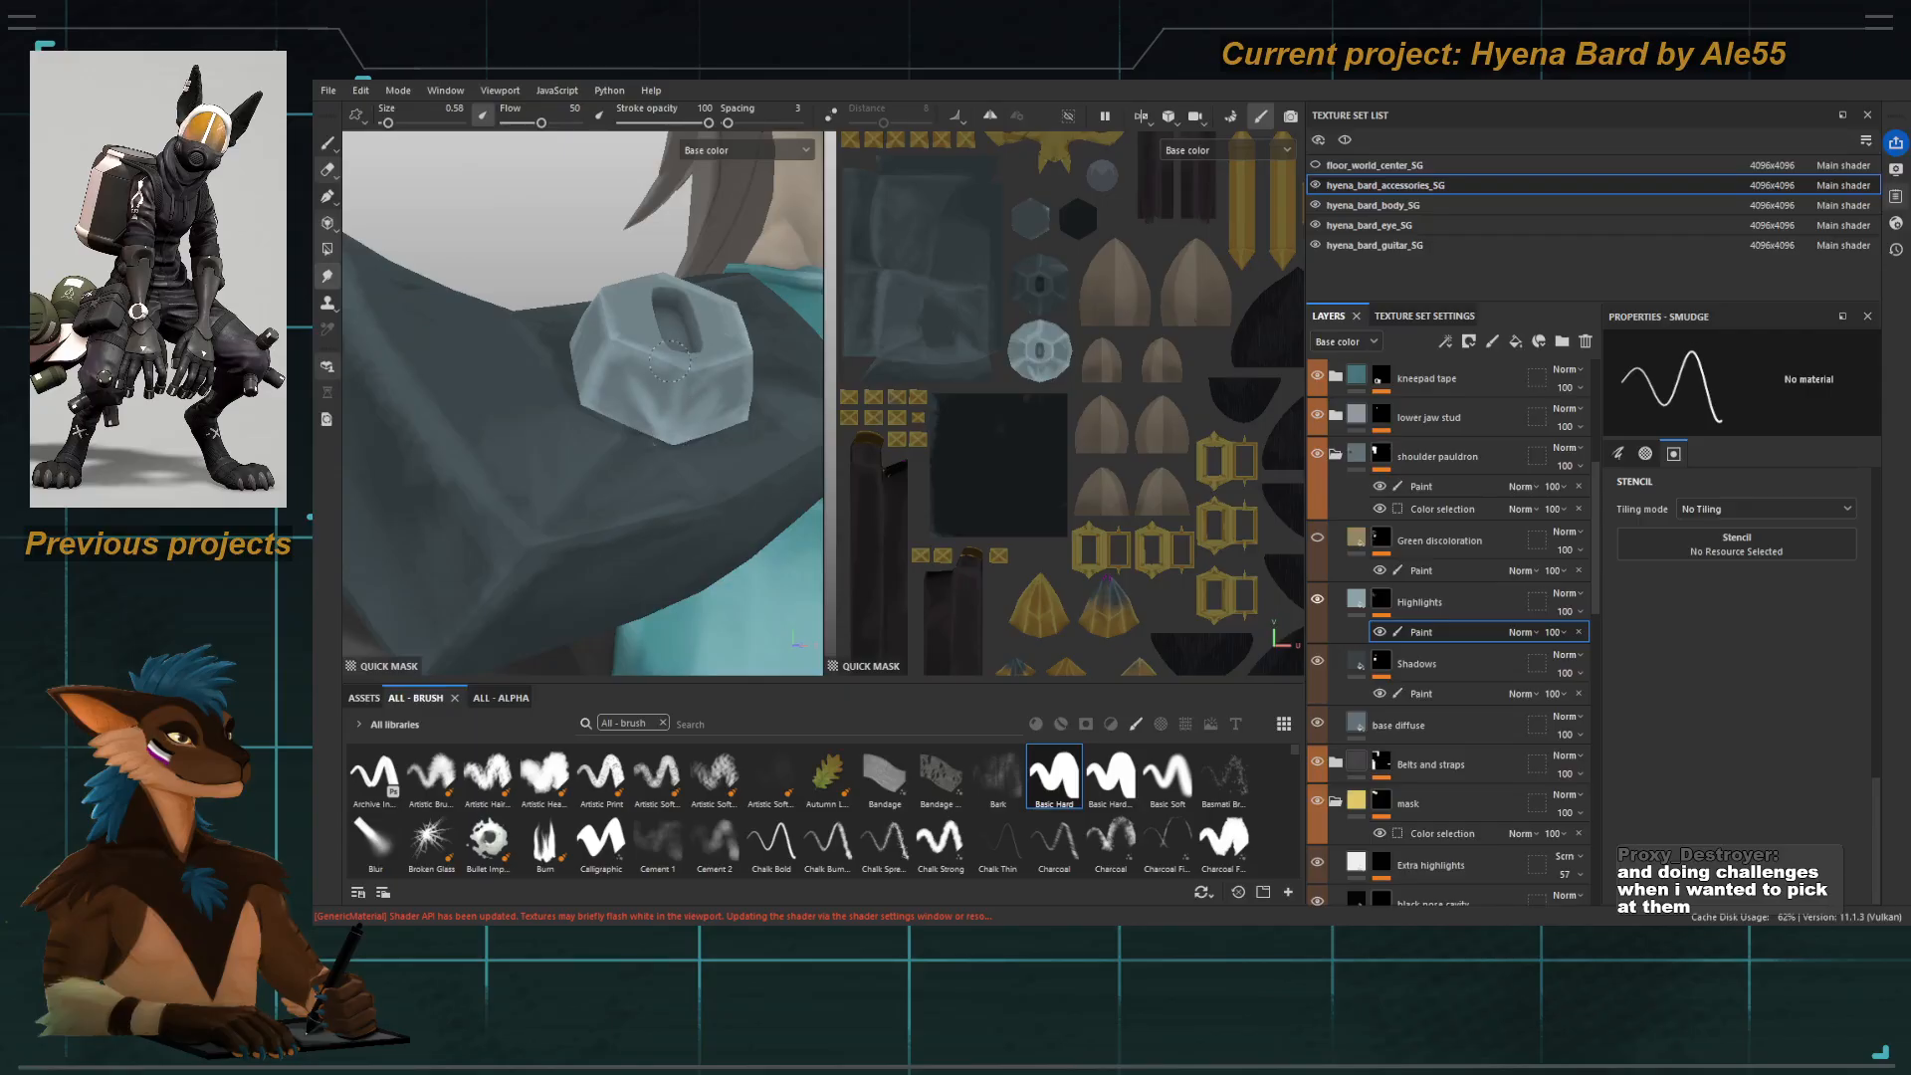
pyautogui.moveTo(637, 354); pyautogui.dragTo(592, 396)
pyautogui.moveTo(637, 299)
pyautogui.keyDown('alt'); pyautogui.mouseDown()
pyautogui.moveTo(606, 368)
pyautogui.moveTo(574, 319)
pyautogui.mouseUp(); pyautogui.keyUp('alt')
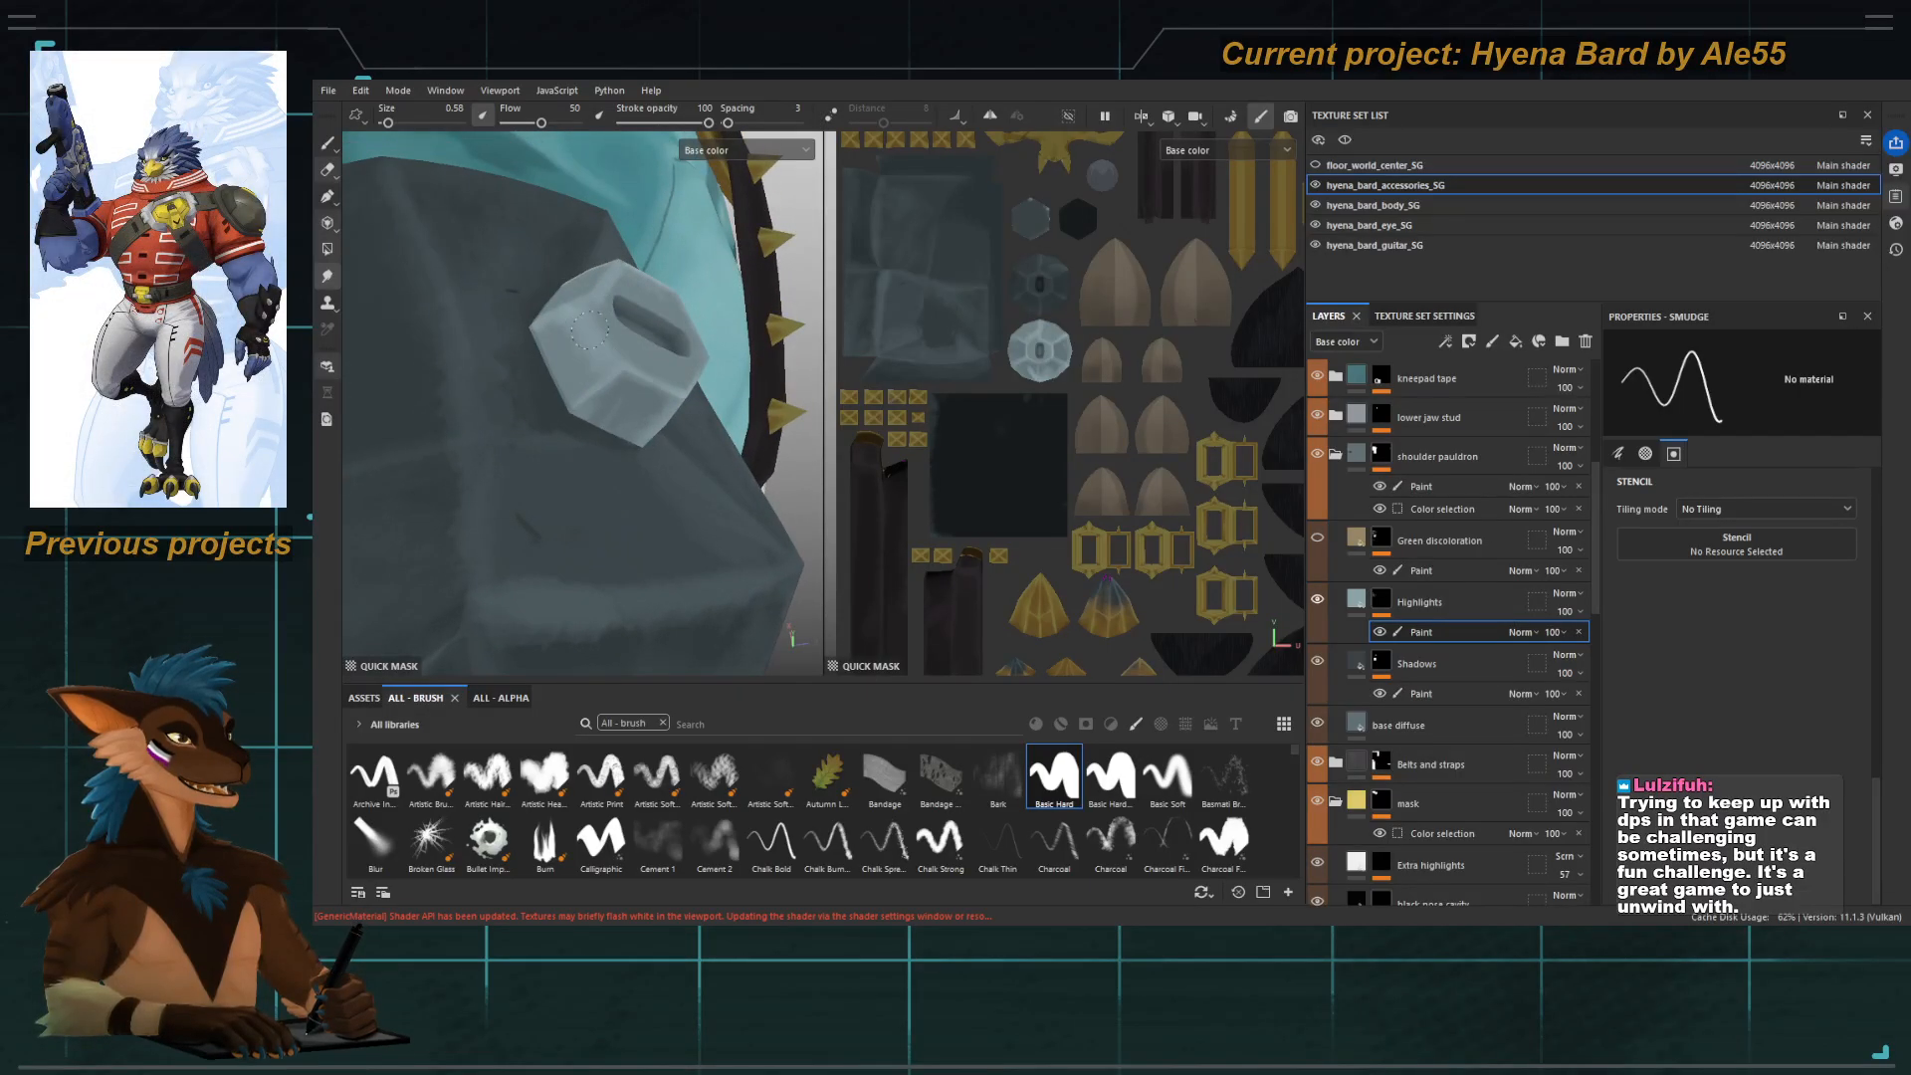
pyautogui.keyDown('alt'); pyautogui.moveTo(578, 334); pyautogui.dragTo(557, 306); pyautogui.keyUp('alt')
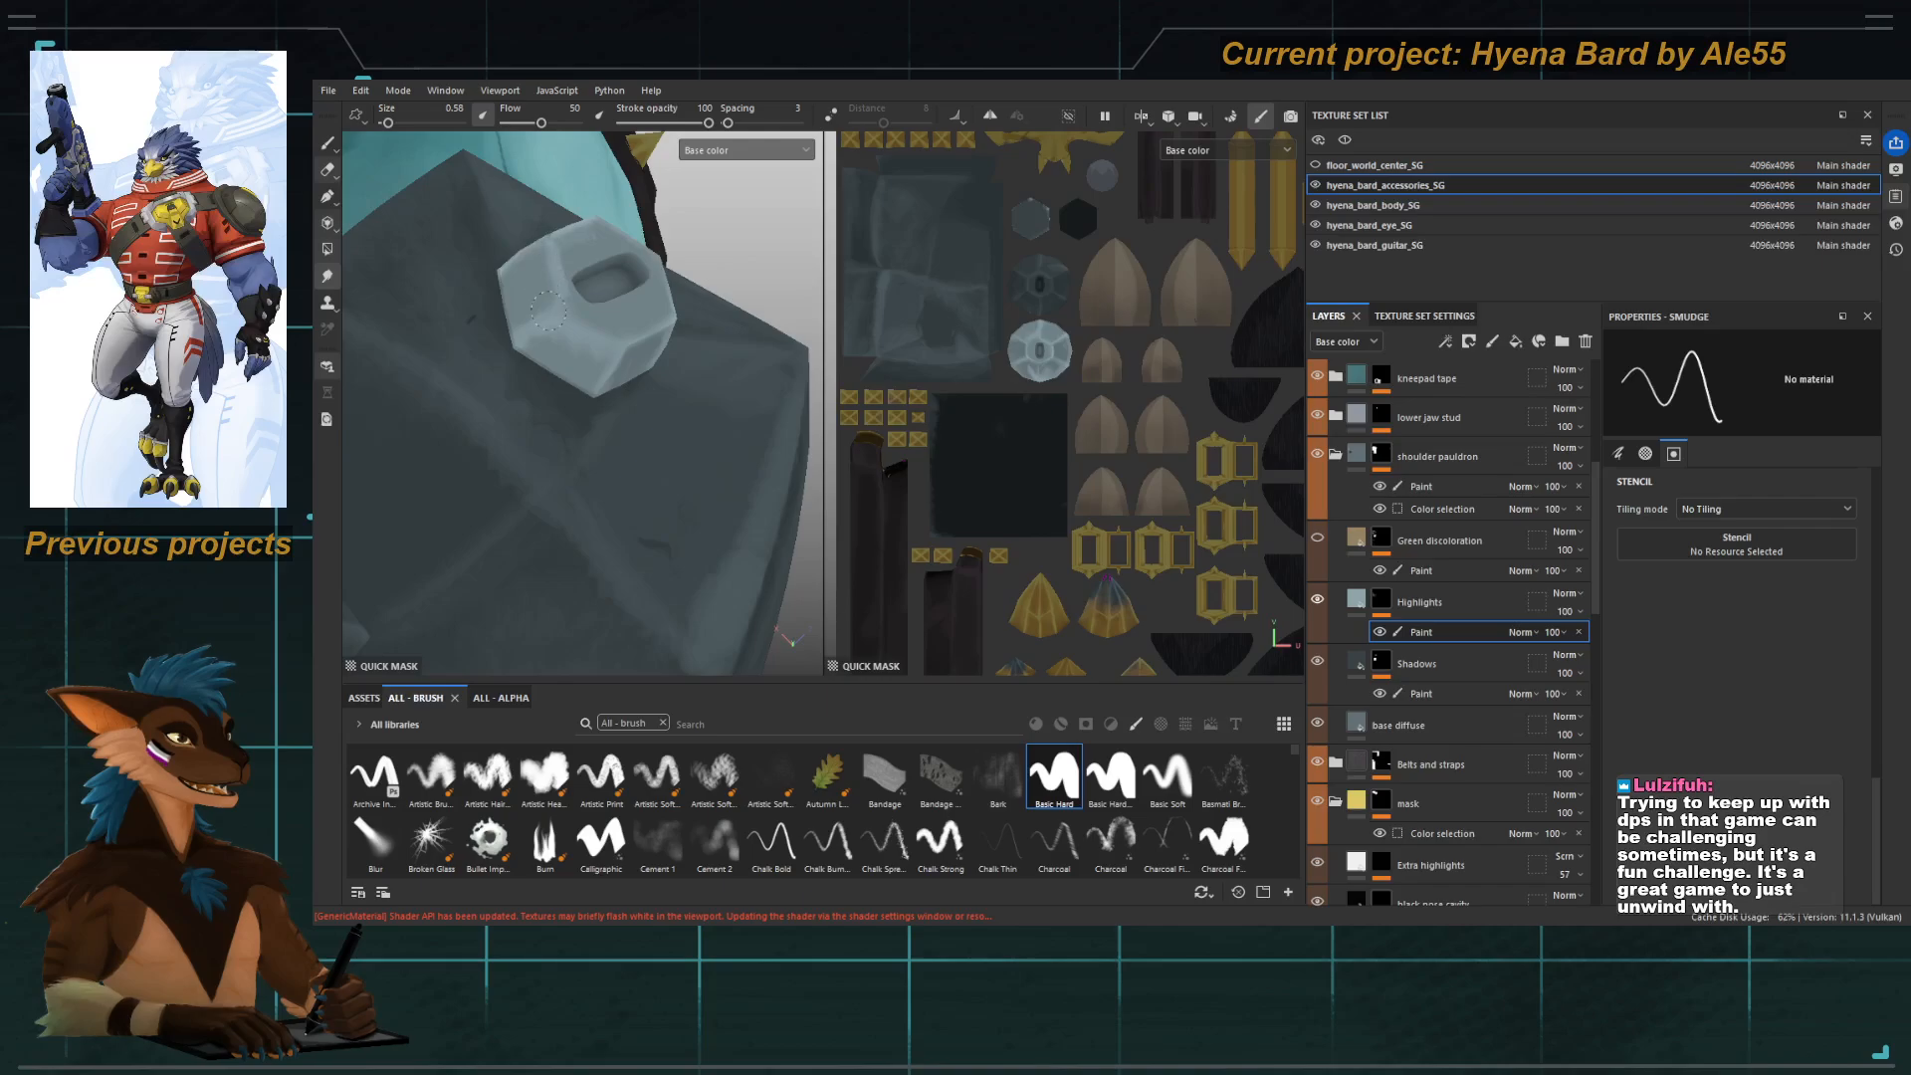
pyautogui.moveTo(546, 311)
pyautogui.keyDown('alt'); pyautogui.mouseDown()
pyautogui.moveTo(624, 400)
pyautogui.moveTo(588, 312)
pyautogui.moveTo(563, 363)
pyautogui.moveTo(538, 331)
pyautogui.mouseUp(); pyautogui.keyUp('alt')
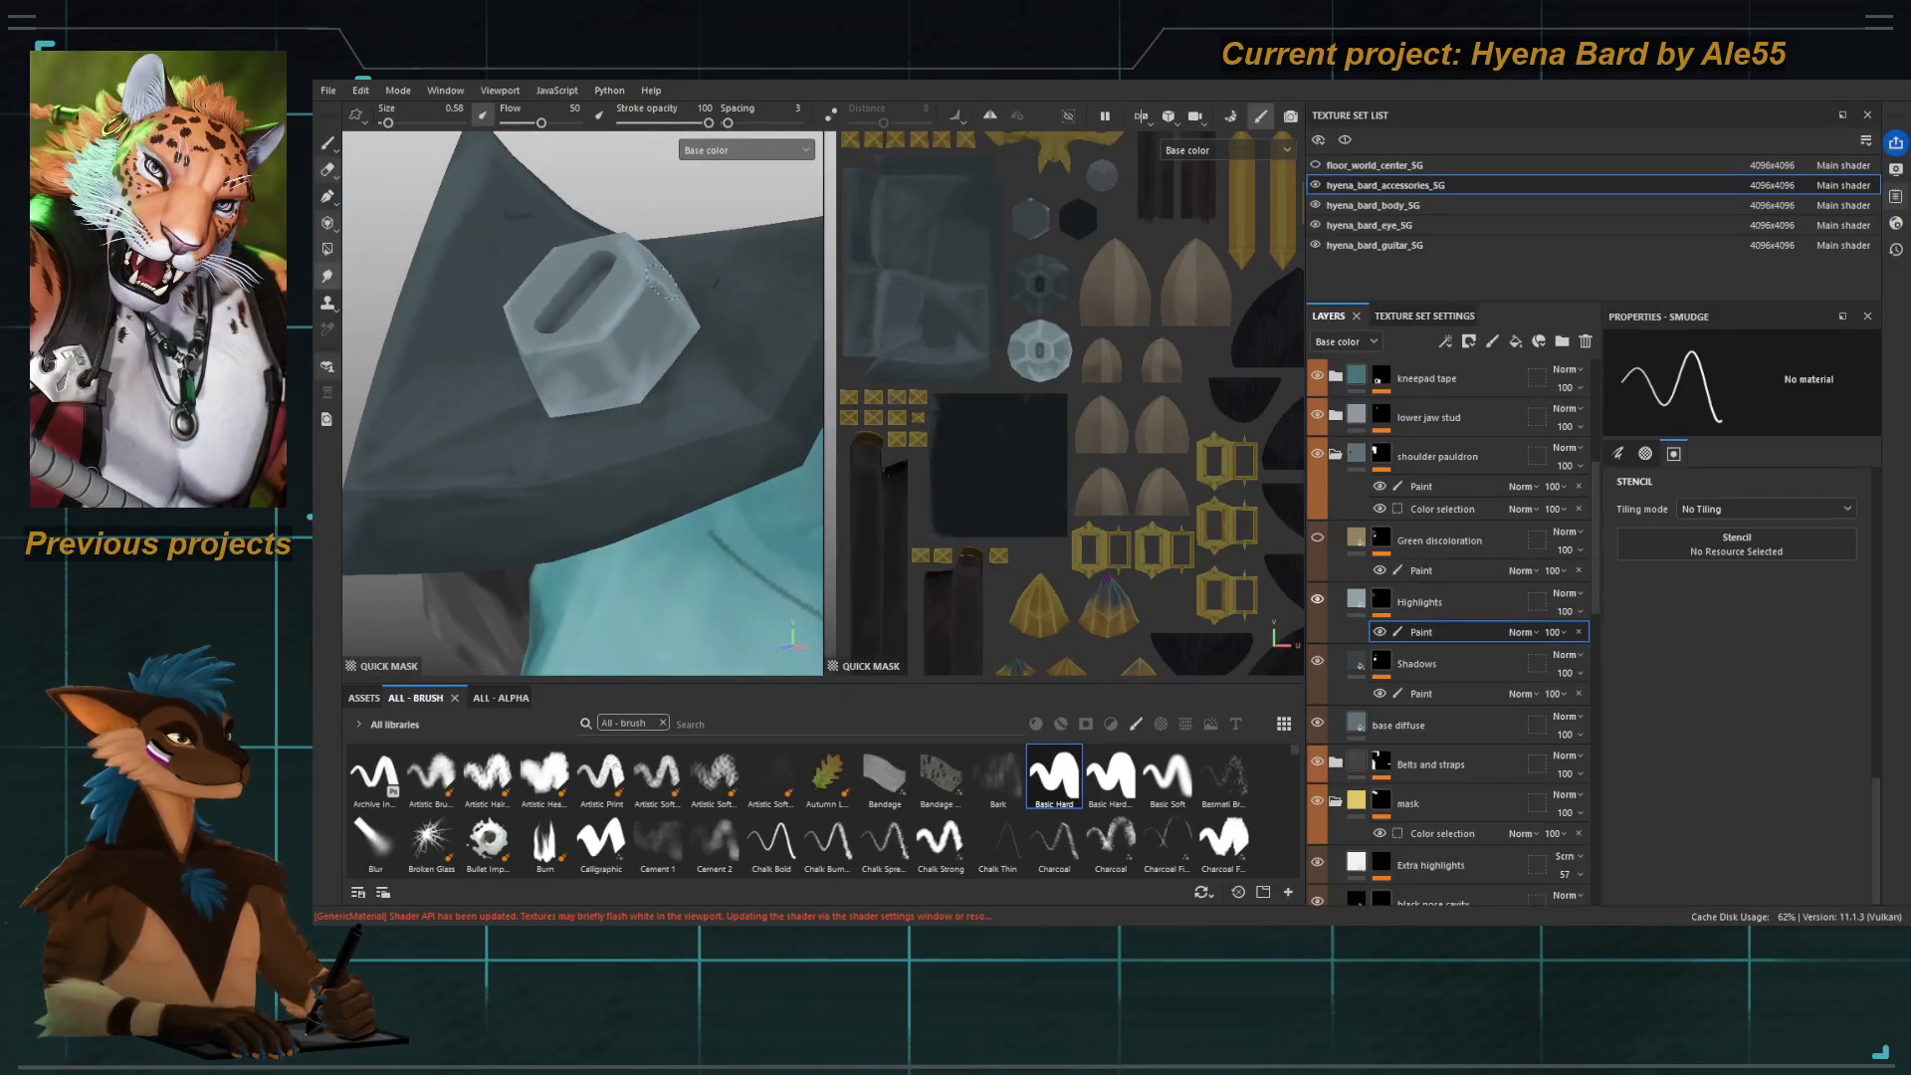
# Continue smudging the stud's lower facets and edges from several close angles to soften the highlights.
pyautogui.keyDown('alt'); pyautogui.moveTo(658, 392); pyautogui.dragTo(498, 349, button='right'); pyautogui.keyUp('alt')
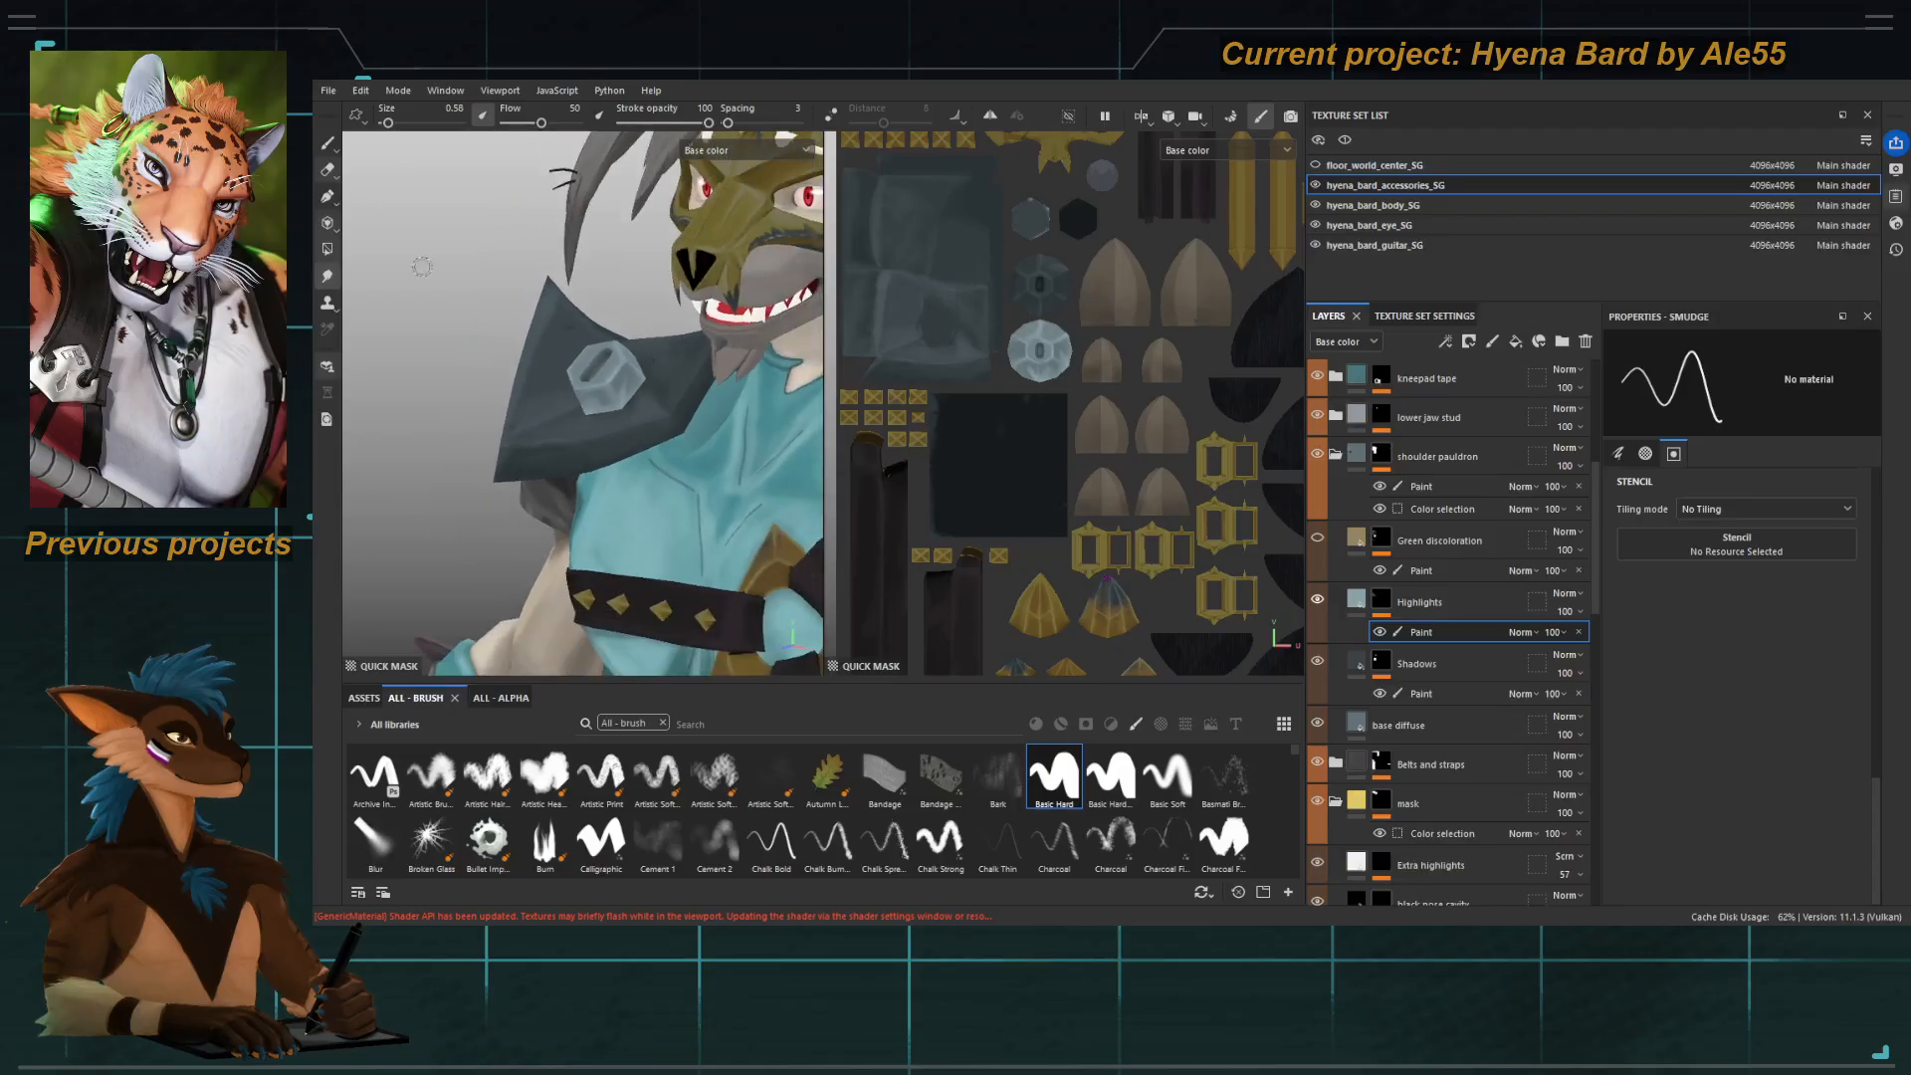
pyautogui.keyDown('alt'); pyautogui.moveTo(558, 378); pyautogui.dragTo(550, 347); pyautogui.keyUp('alt')
pyautogui.keyDown('alt'); pyautogui.moveTo(550, 347); pyautogui.dragTo(719, 669, button='right'); pyautogui.keyUp('alt')
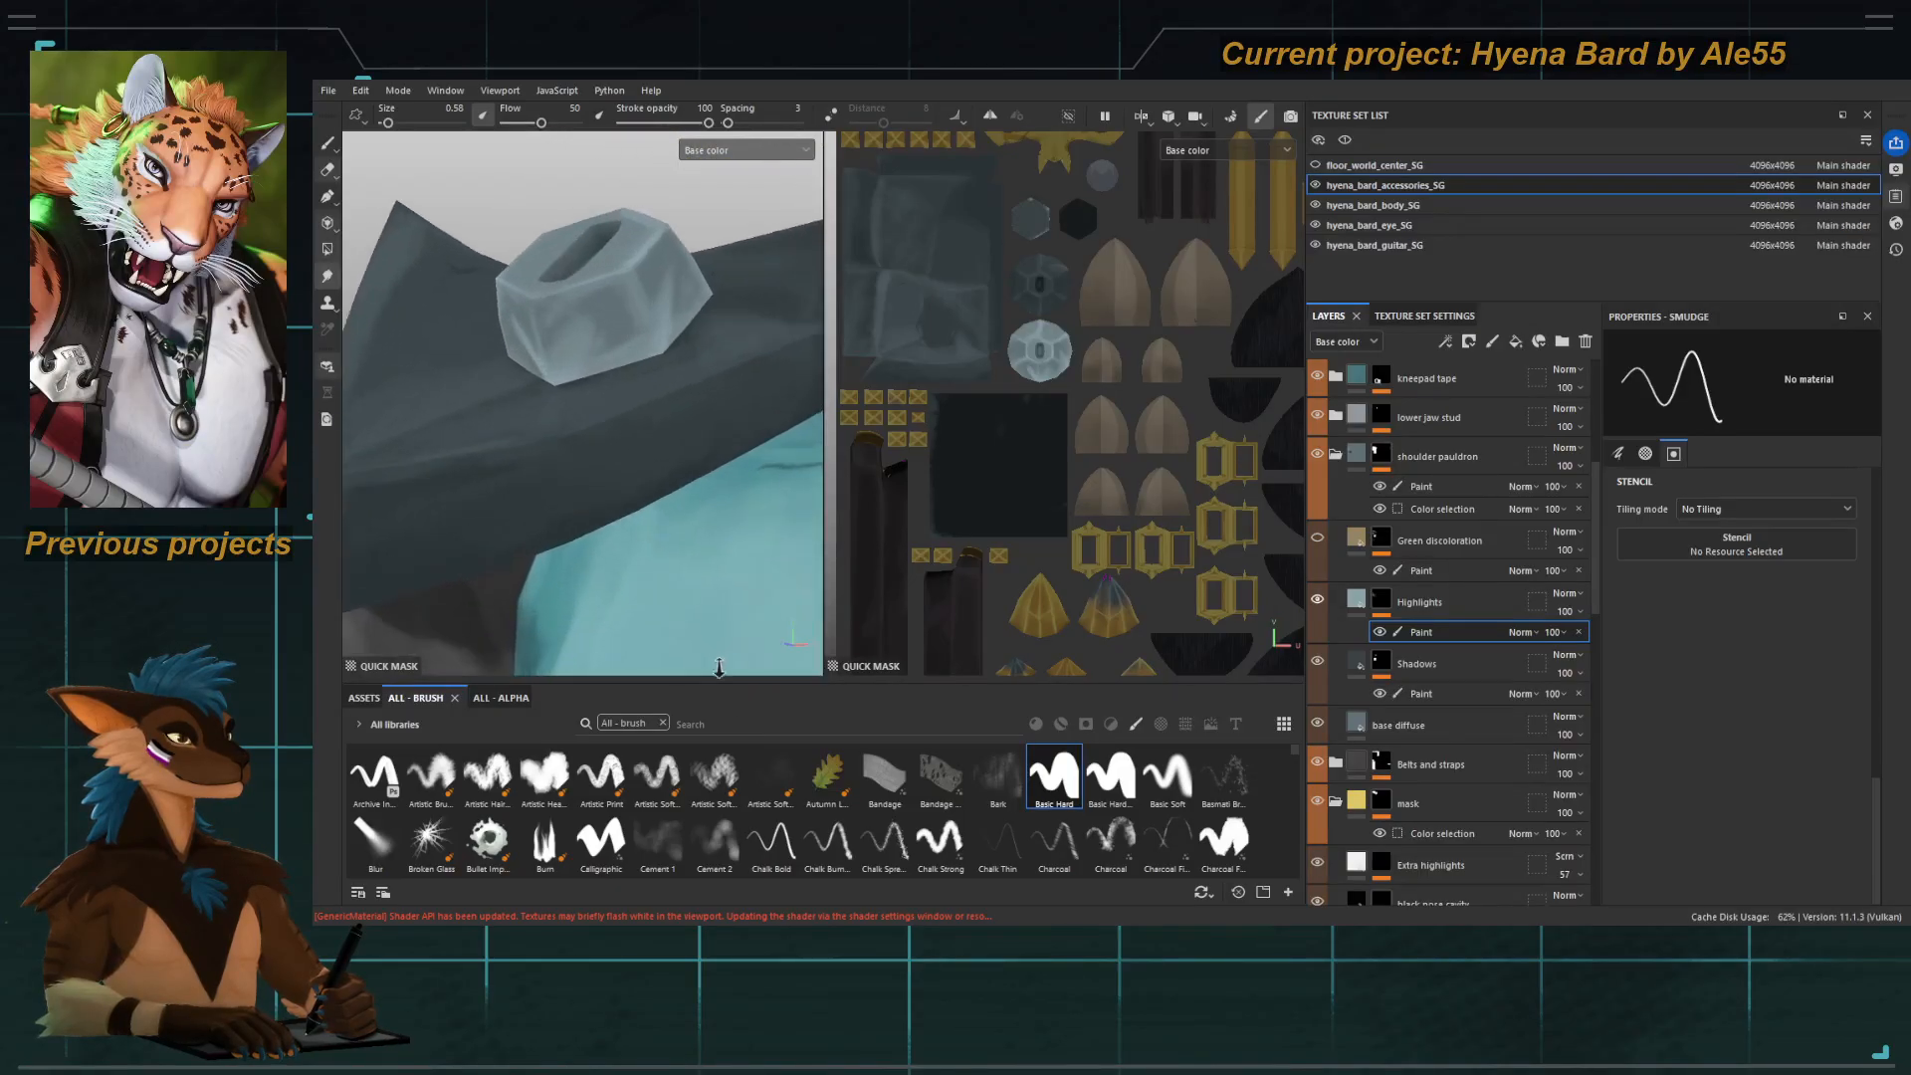
pyautogui.keyDown('alt'); pyautogui.moveTo(719, 669); pyautogui.dragTo(685, 637); pyautogui.keyUp('alt')
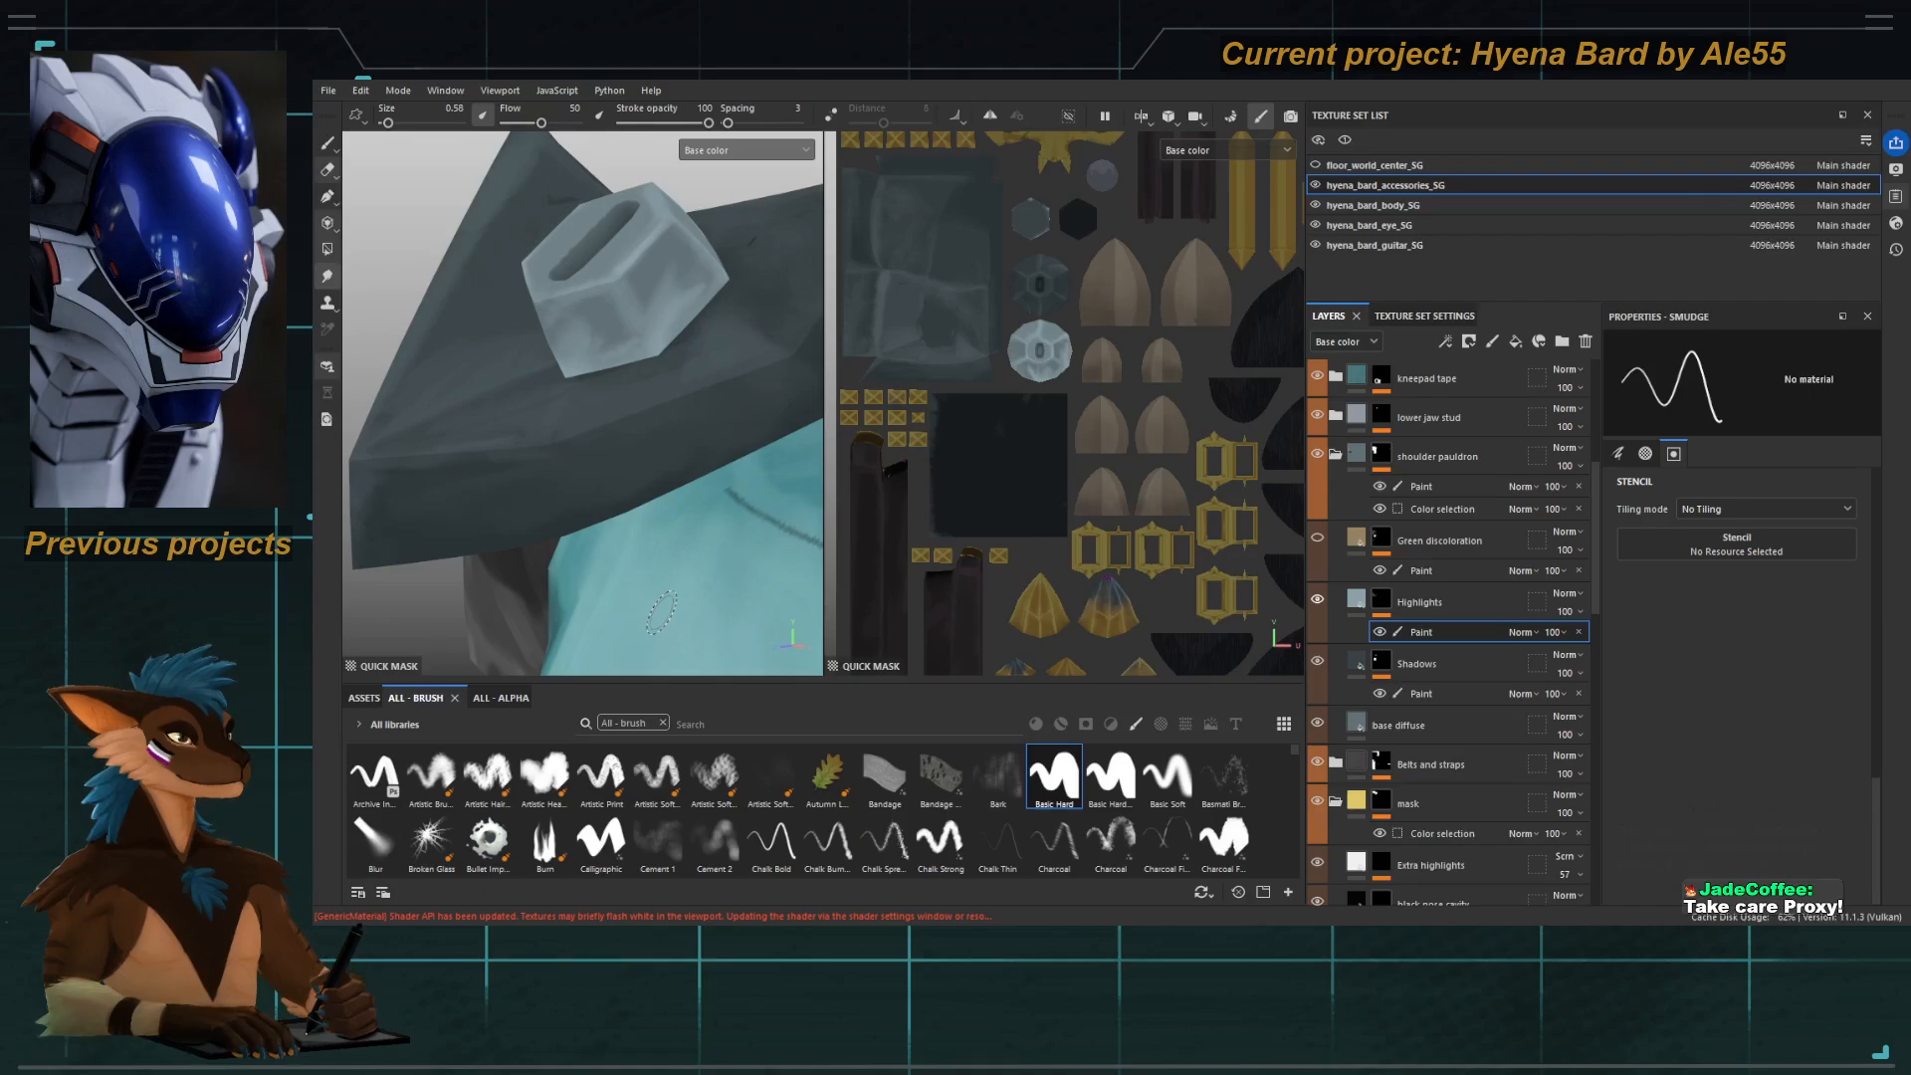
pyautogui.moveTo(613, 409)
pyautogui.keyDown('alt'); pyautogui.mouseDown()
pyautogui.moveTo(657, 403)
pyautogui.moveTo(565, 362)
pyautogui.moveTo(634, 363)
pyautogui.mouseUp(); pyautogui.keyUp('alt')
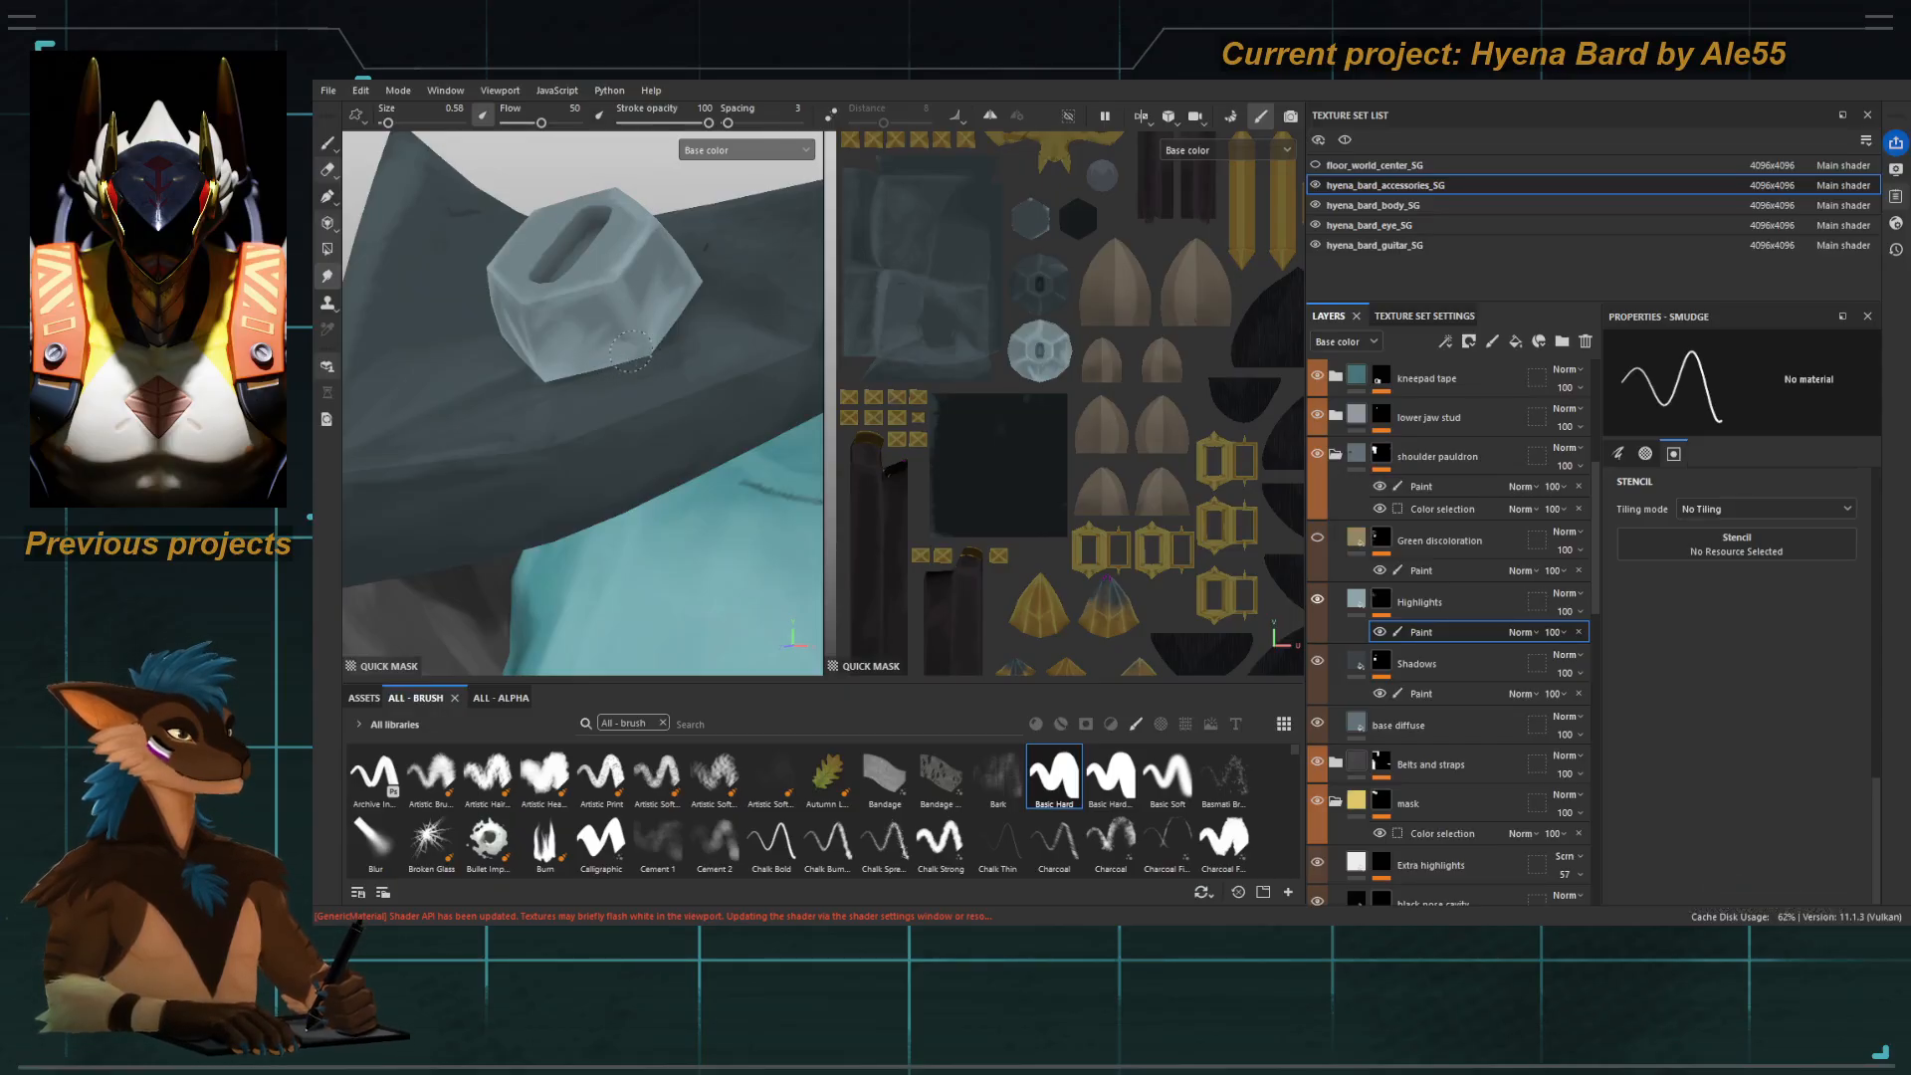
# Examine the blended stud against the pauldron and the whole character from near and far.
pyautogui.keyDown('alt'); pyautogui.moveTo(684, 517); pyautogui.dragTo(525, 321, button='right'); pyautogui.keyUp('alt')
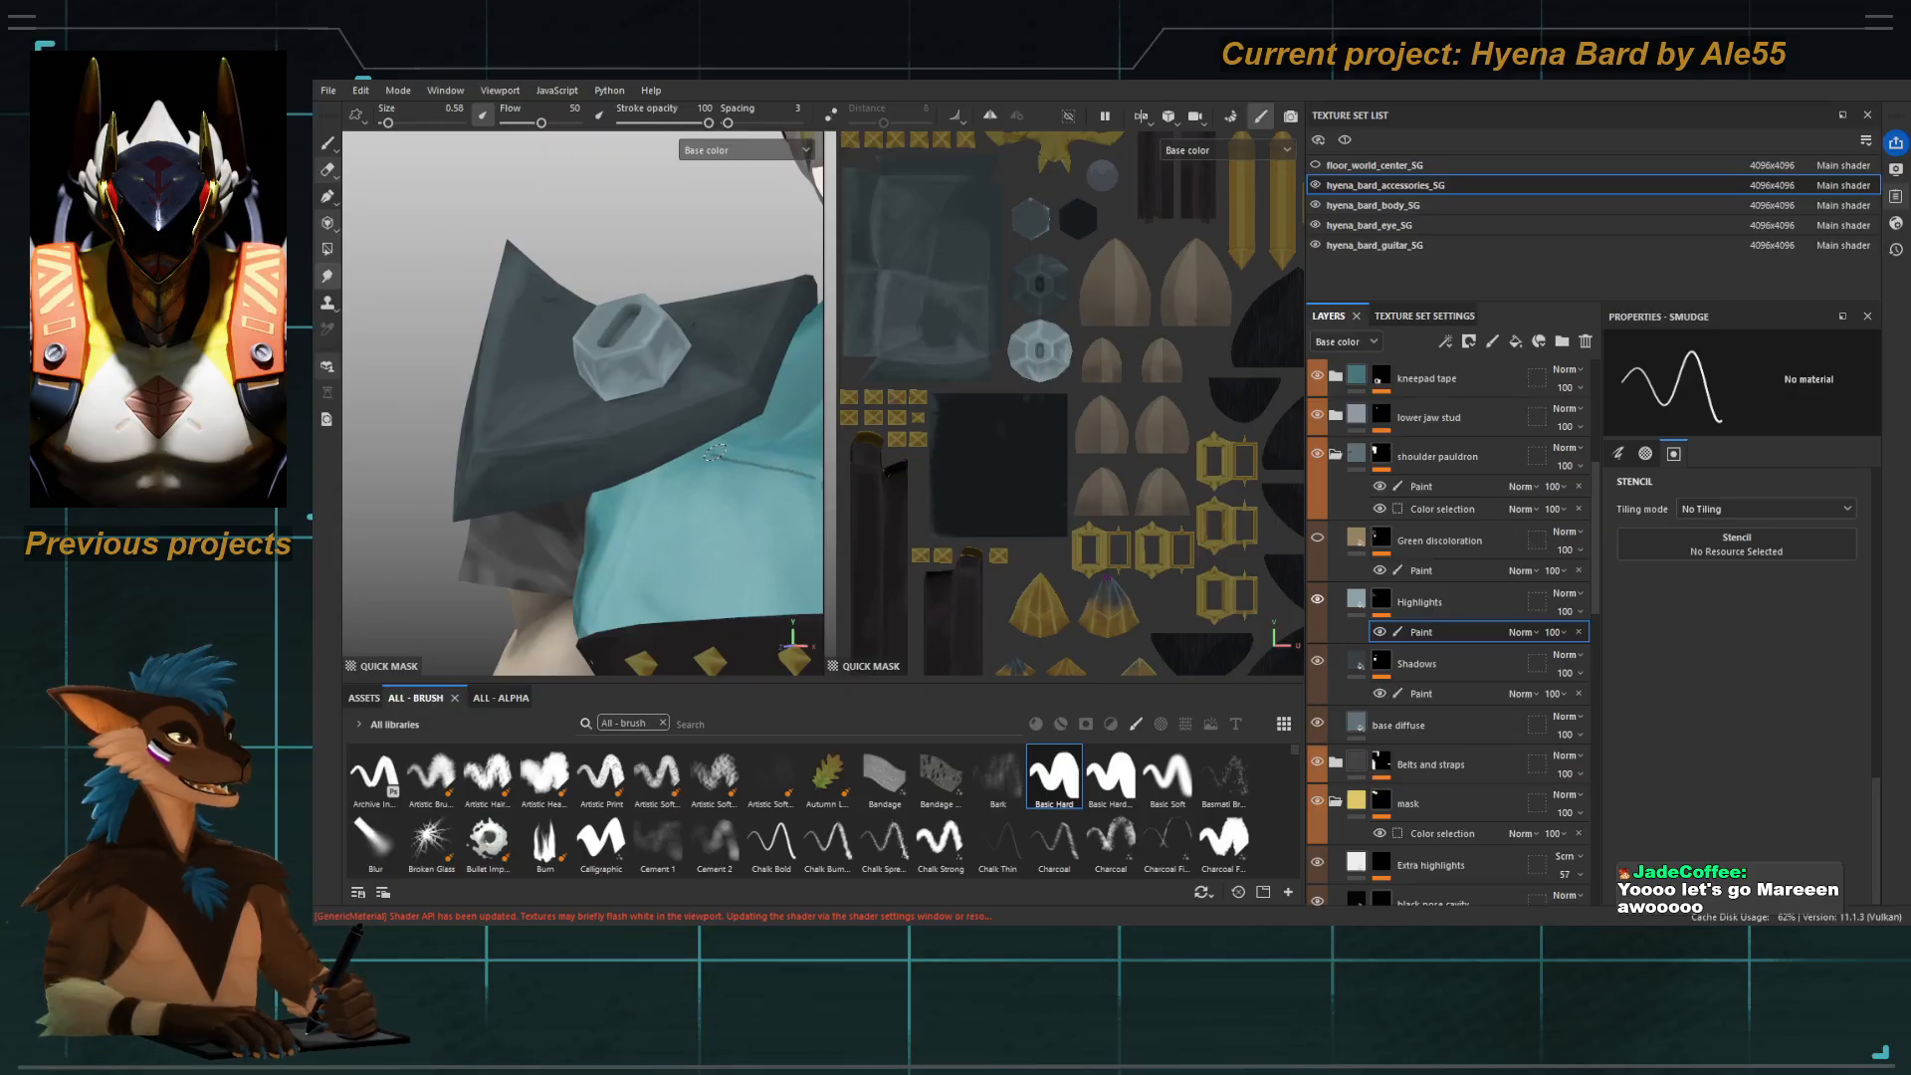
pyautogui.keyDown('alt'); pyautogui.moveTo(649, 434); pyautogui.dragTo(557, 349); pyautogui.keyUp('alt')
pyautogui.keyDown('alt'); pyautogui.moveTo(557, 348); pyautogui.dragTo(606, 386, button='right'); pyautogui.keyUp('alt')
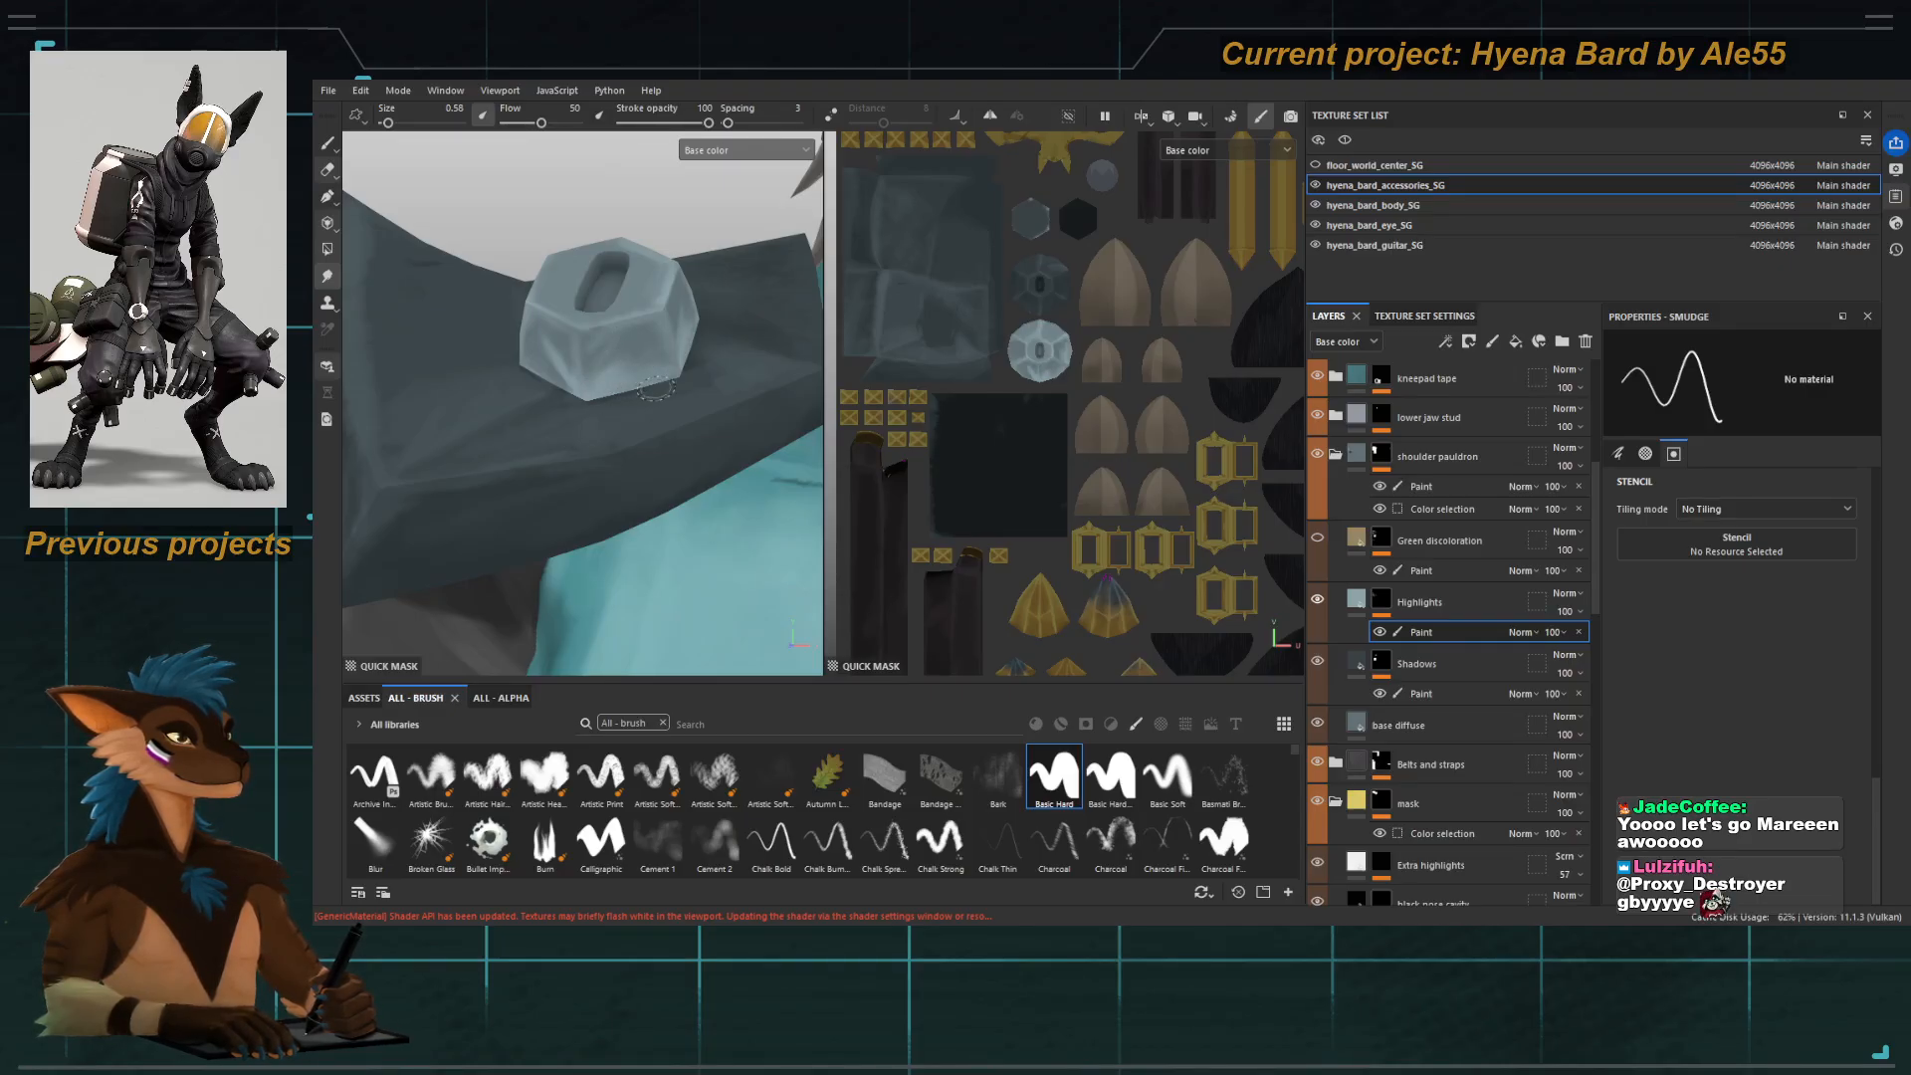
pyautogui.keyDown('alt'); pyautogui.moveTo(655, 390); pyautogui.dragTo(587, 339, button='right'); pyautogui.keyUp('alt')
pyautogui.keyDown('alt'); pyautogui.moveTo(588, 339); pyautogui.dragTo(637, 368); pyautogui.keyUp('alt')
pyautogui.keyDown('alt'); pyautogui.moveTo(637, 368); pyautogui.dragTo(329, 197, button='right'); pyautogui.keyUp('alt')
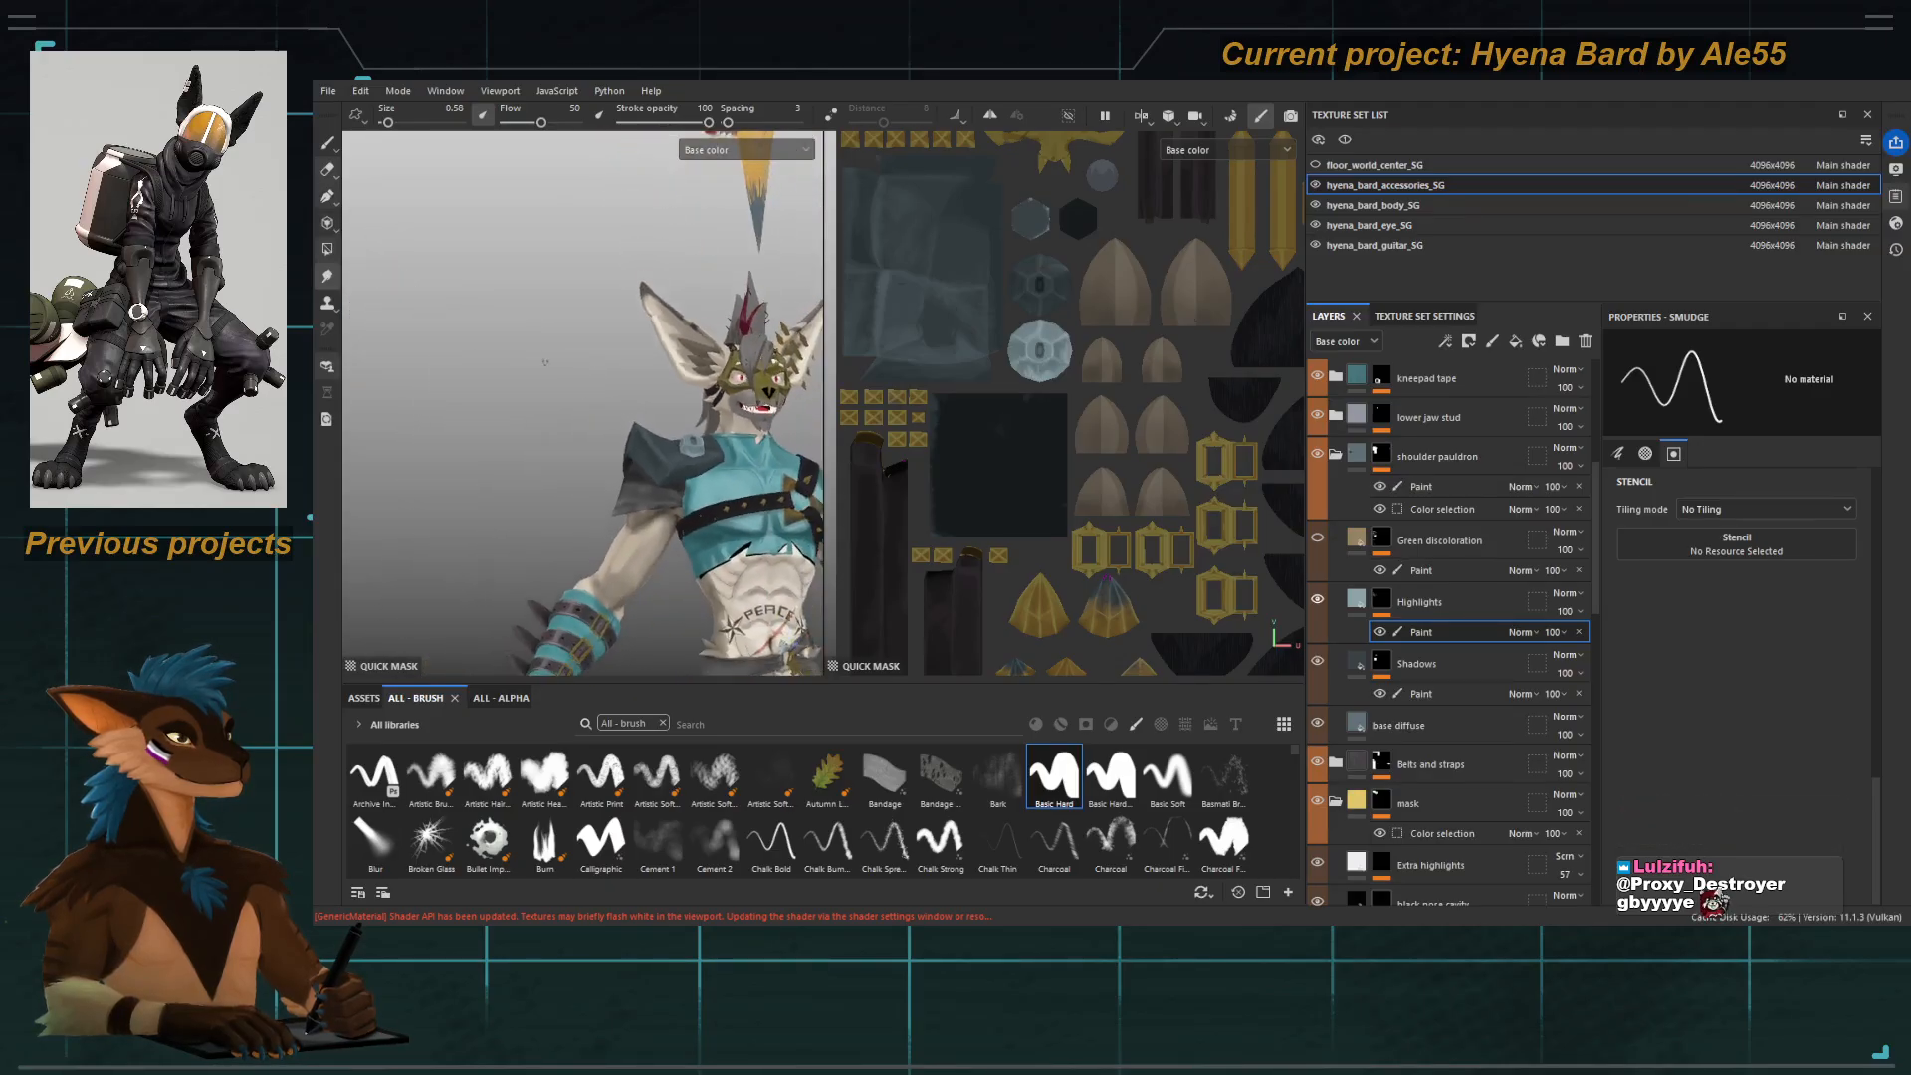
pyautogui.keyDown('alt'); pyautogui.moveTo(560, 434); pyautogui.dragTo(462, 277, button='middle'); pyautogui.keyUp('alt')
pyautogui.keyDown('alt'); pyautogui.moveTo(580, 305); pyautogui.dragTo(868, 806, button='right'); pyautogui.keyUp('alt')
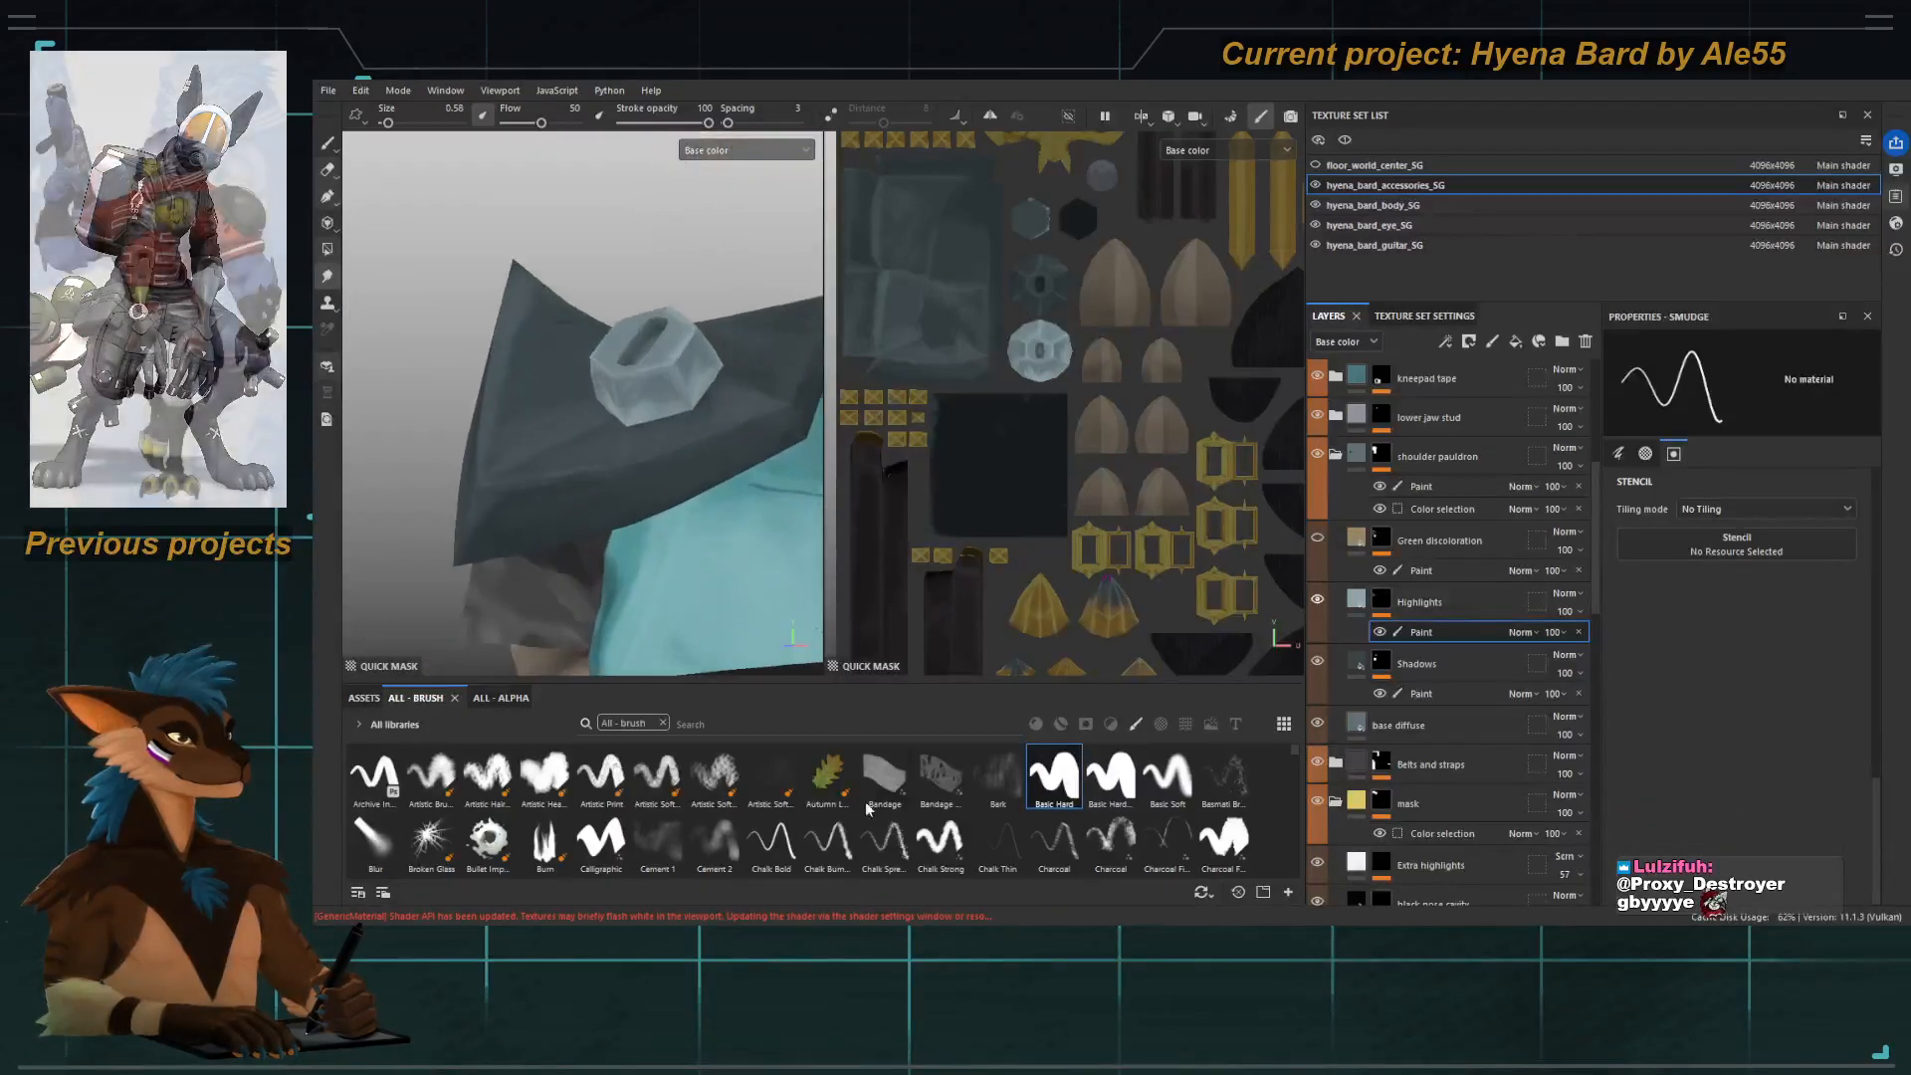
pyautogui.press('e')
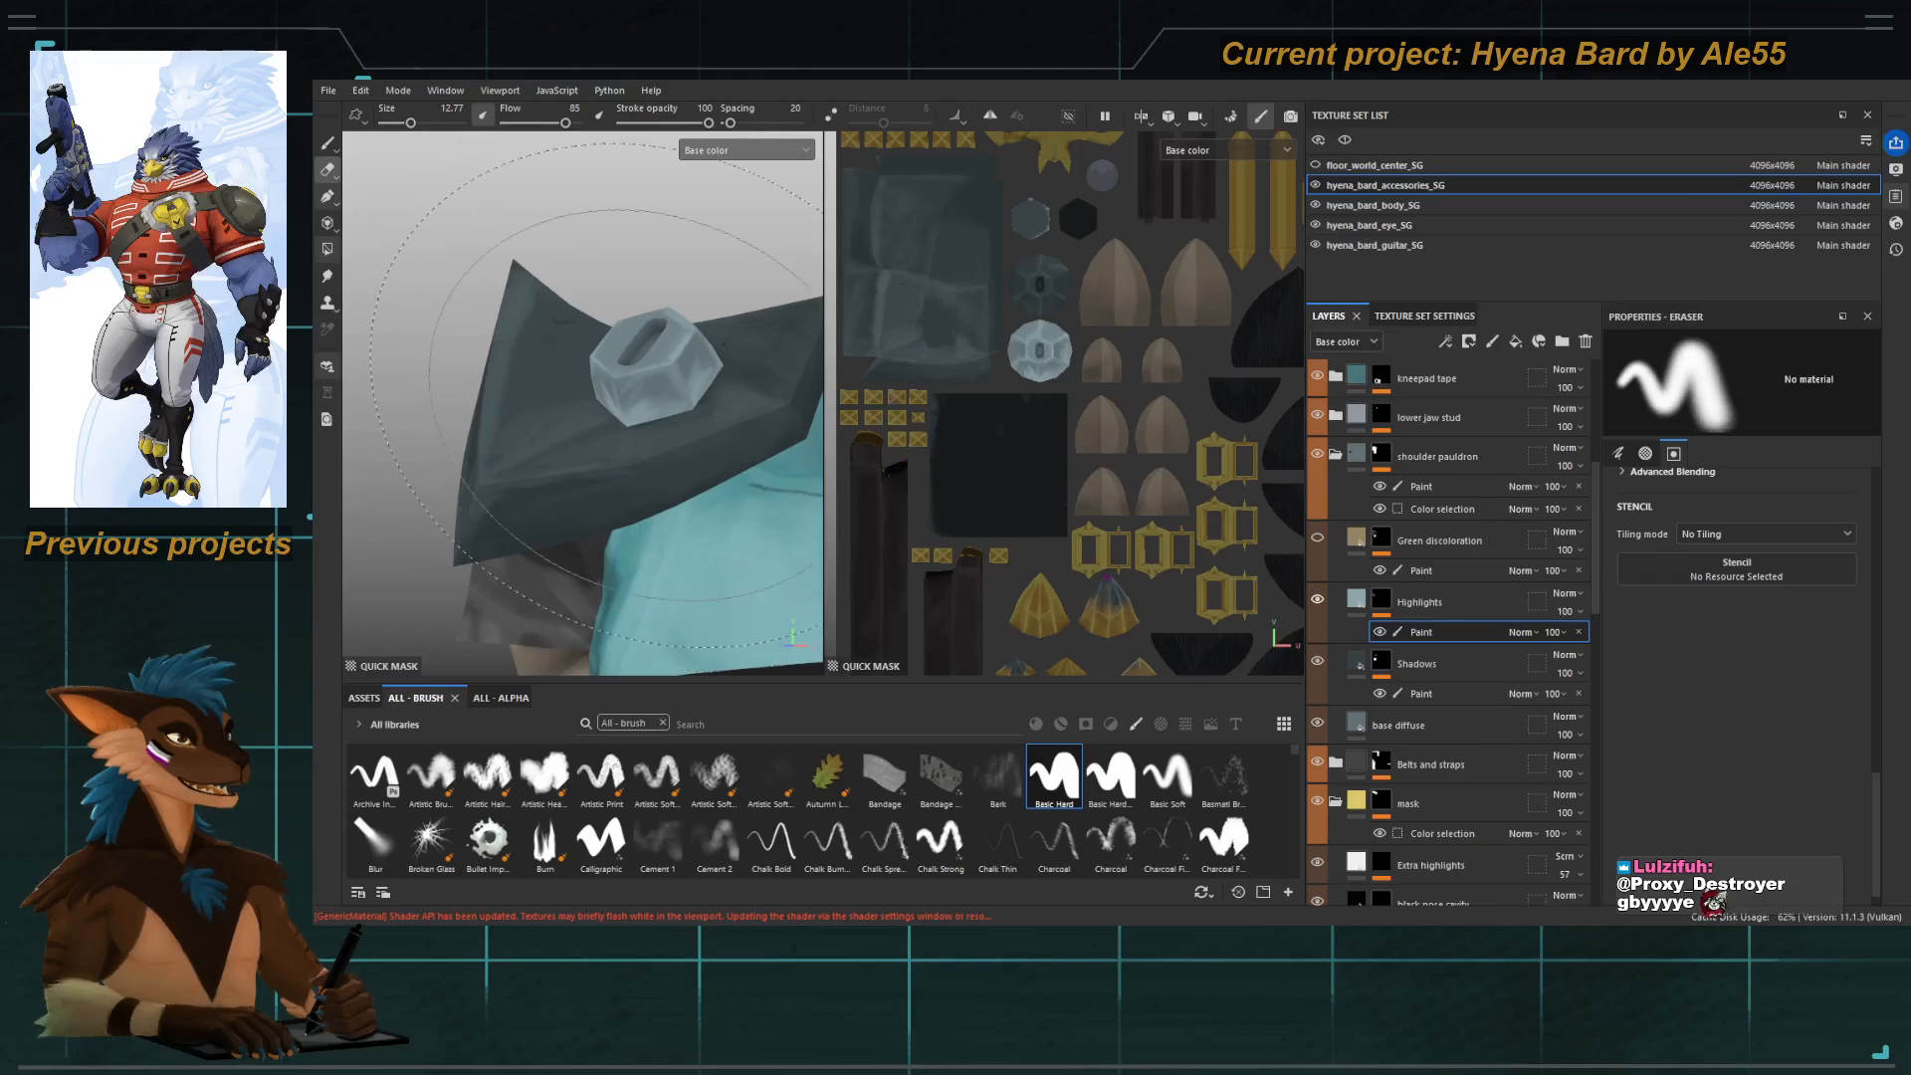
pyautogui.press('[')
pyautogui.press('[')
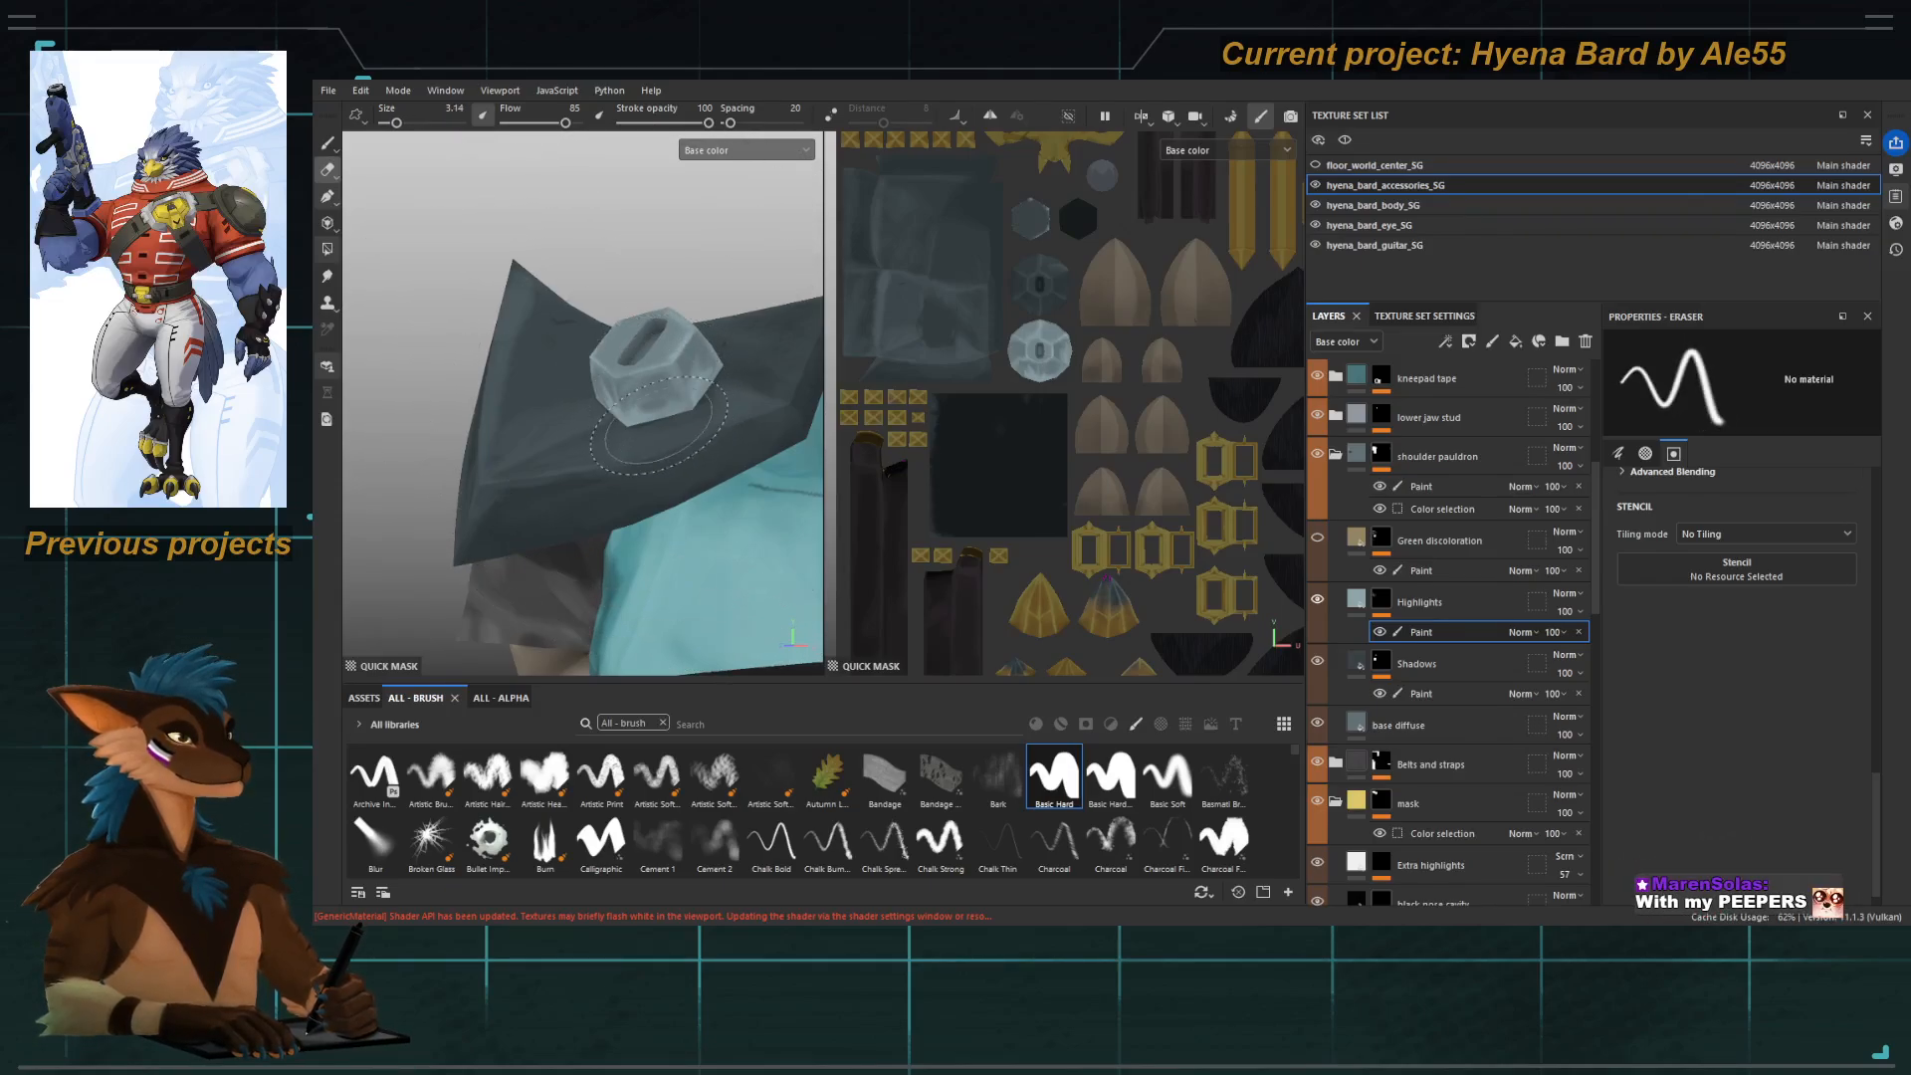
# Paint back the highlights along the stud's lower facets with the Paint tool at grayscale 0 and brush size 2.41.
pyautogui.press('p')
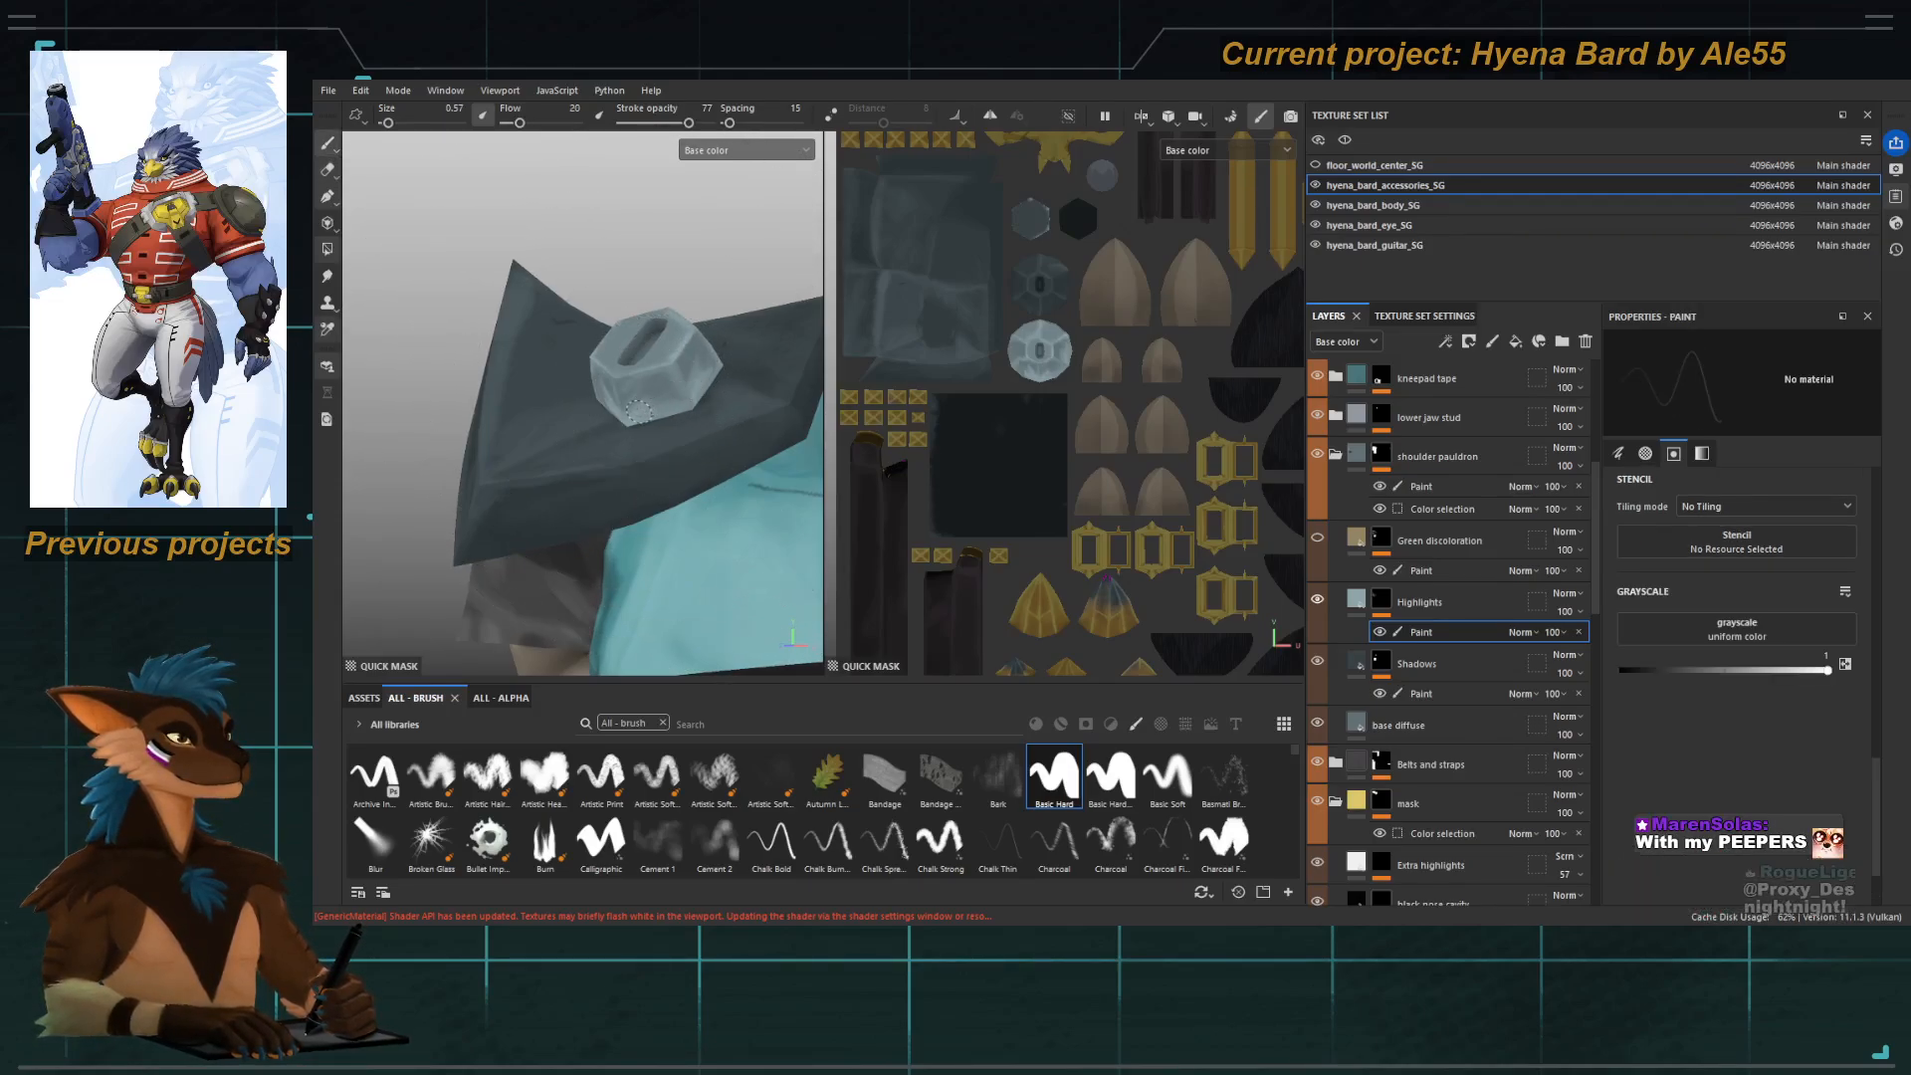
pyautogui.press(']')
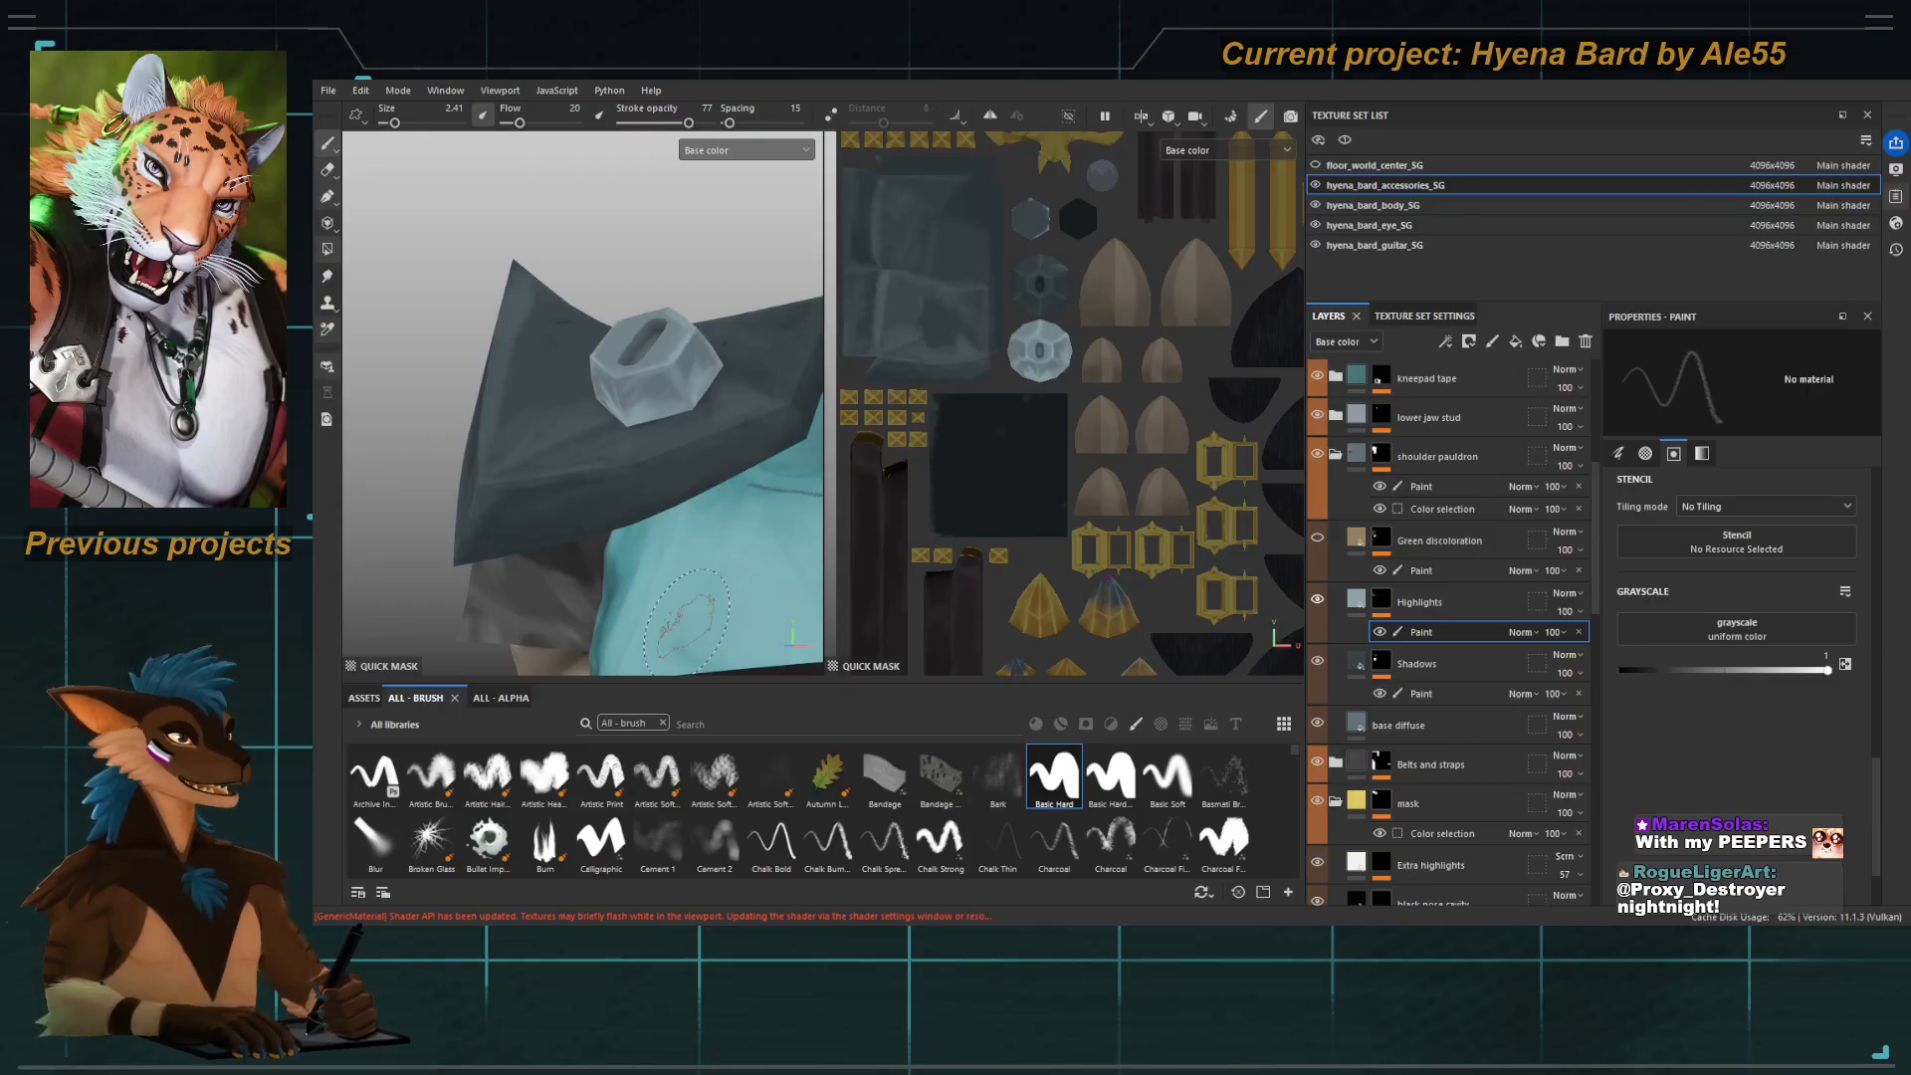
pyautogui.press('x')
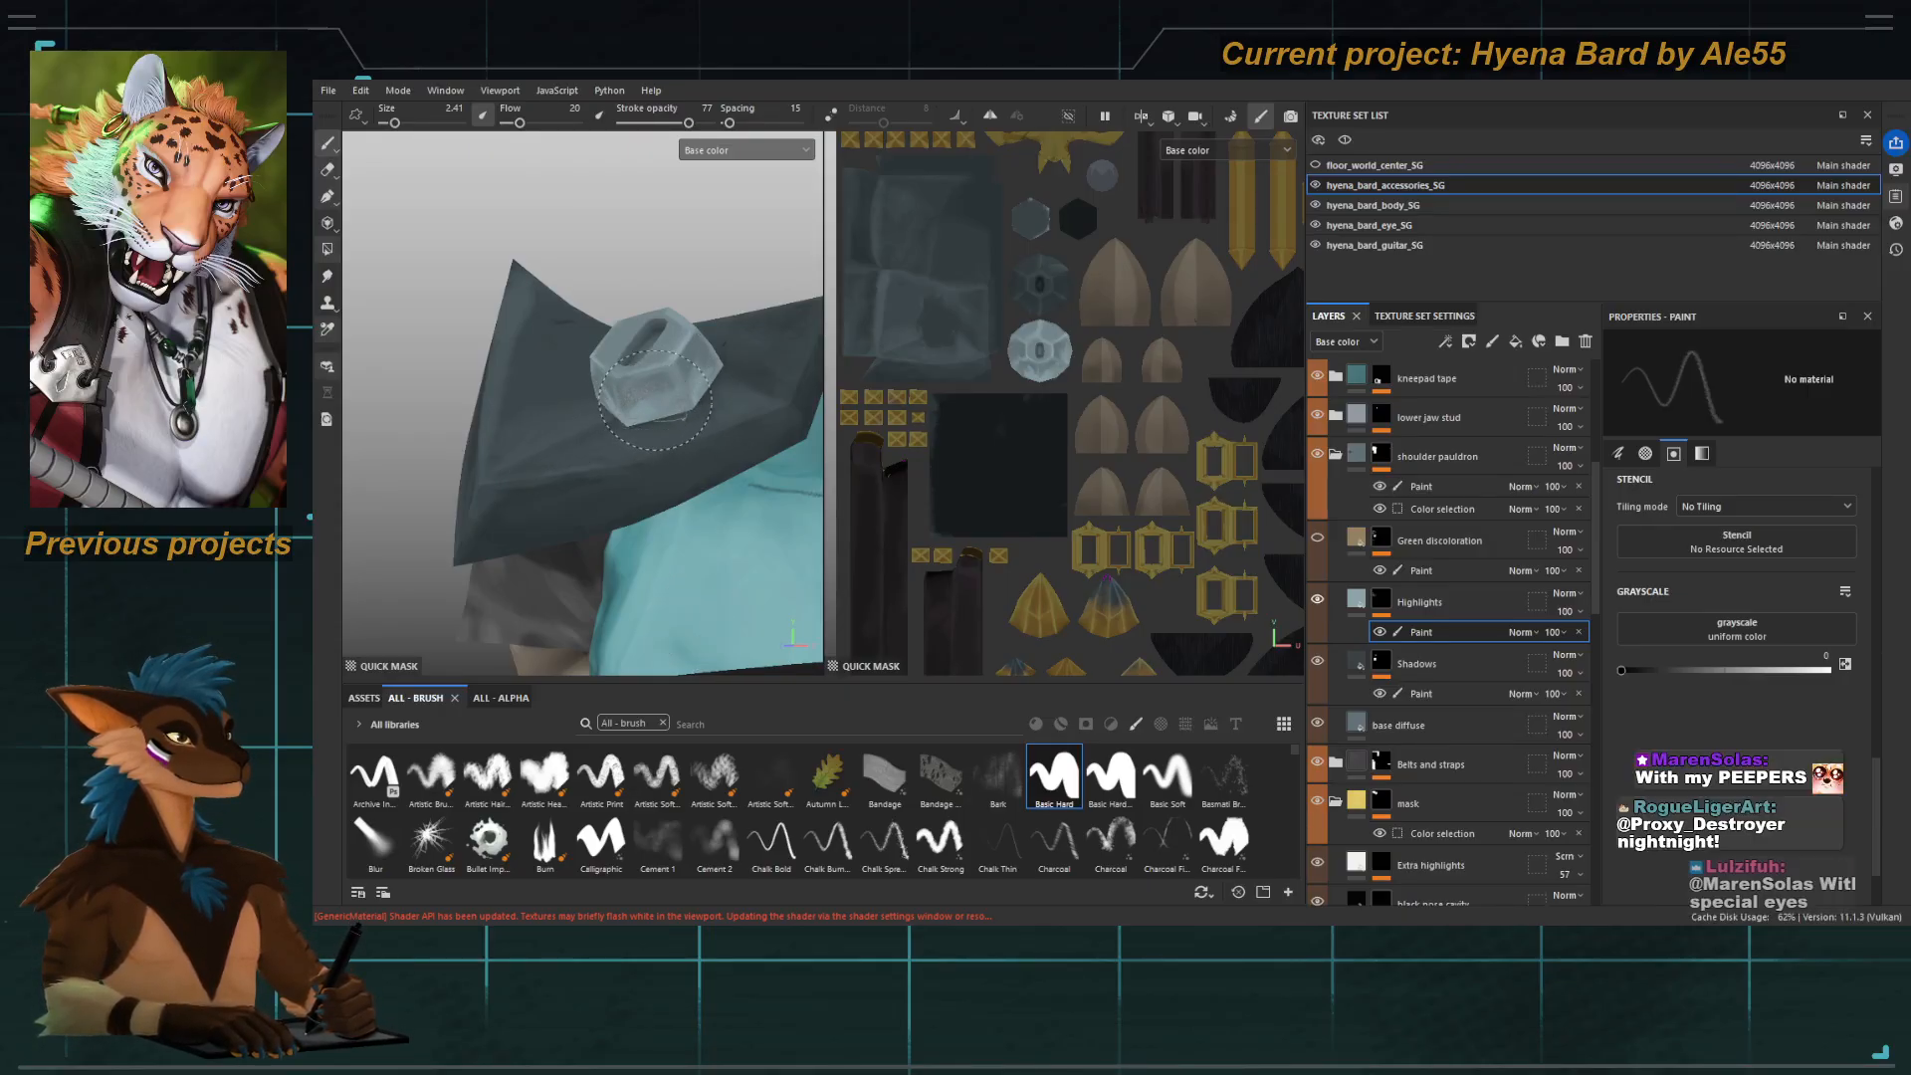
pyautogui.moveTo(655, 400)
pyautogui.mouseDown()
pyautogui.moveTo(637, 400)
pyautogui.moveTo(697, 389)
pyautogui.moveTo(706, 363)
pyautogui.mouseUp()
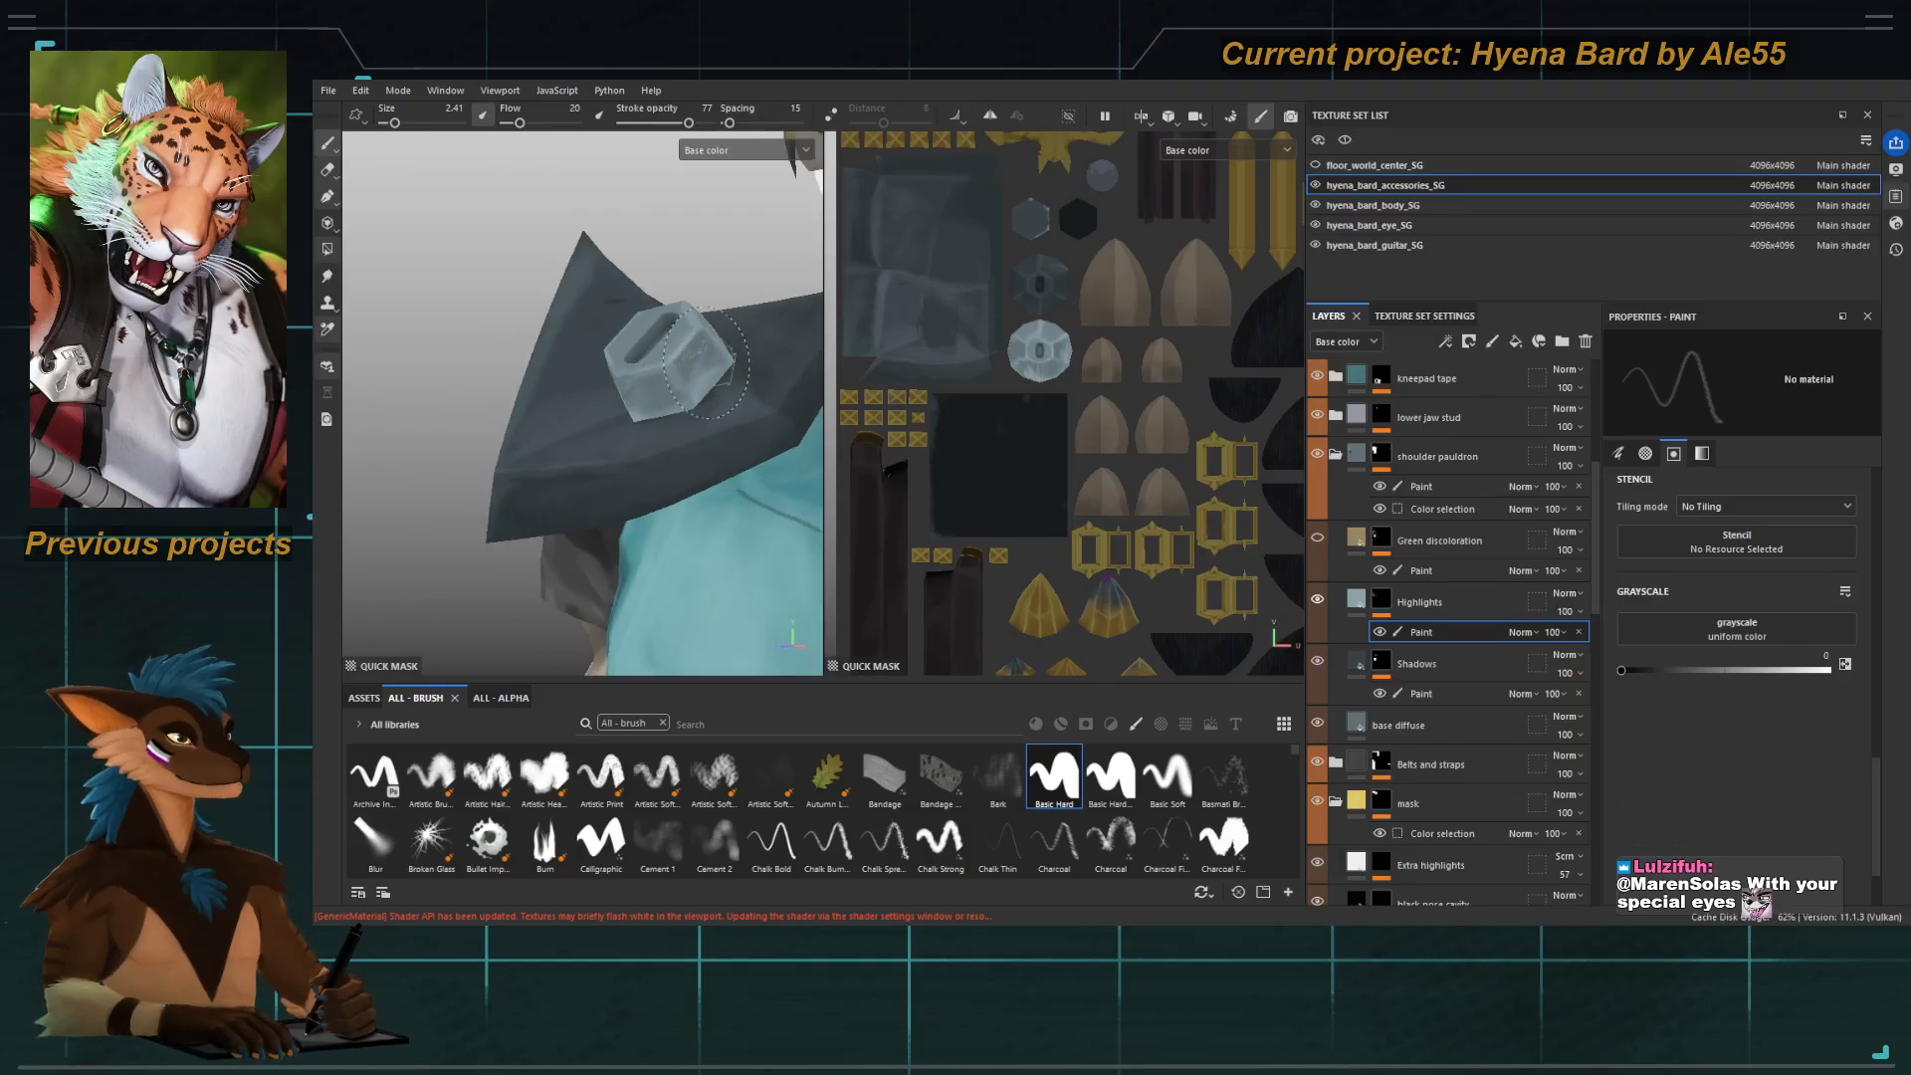
pyautogui.keyDown('alt'); pyautogui.moveTo(706, 379); pyautogui.dragTo(562, 428, button='right'); pyautogui.keyUp('alt')
pyautogui.keyDown('alt'); pyautogui.moveTo(562, 428); pyautogui.dragTo(508, 446); pyautogui.keyUp('alt')
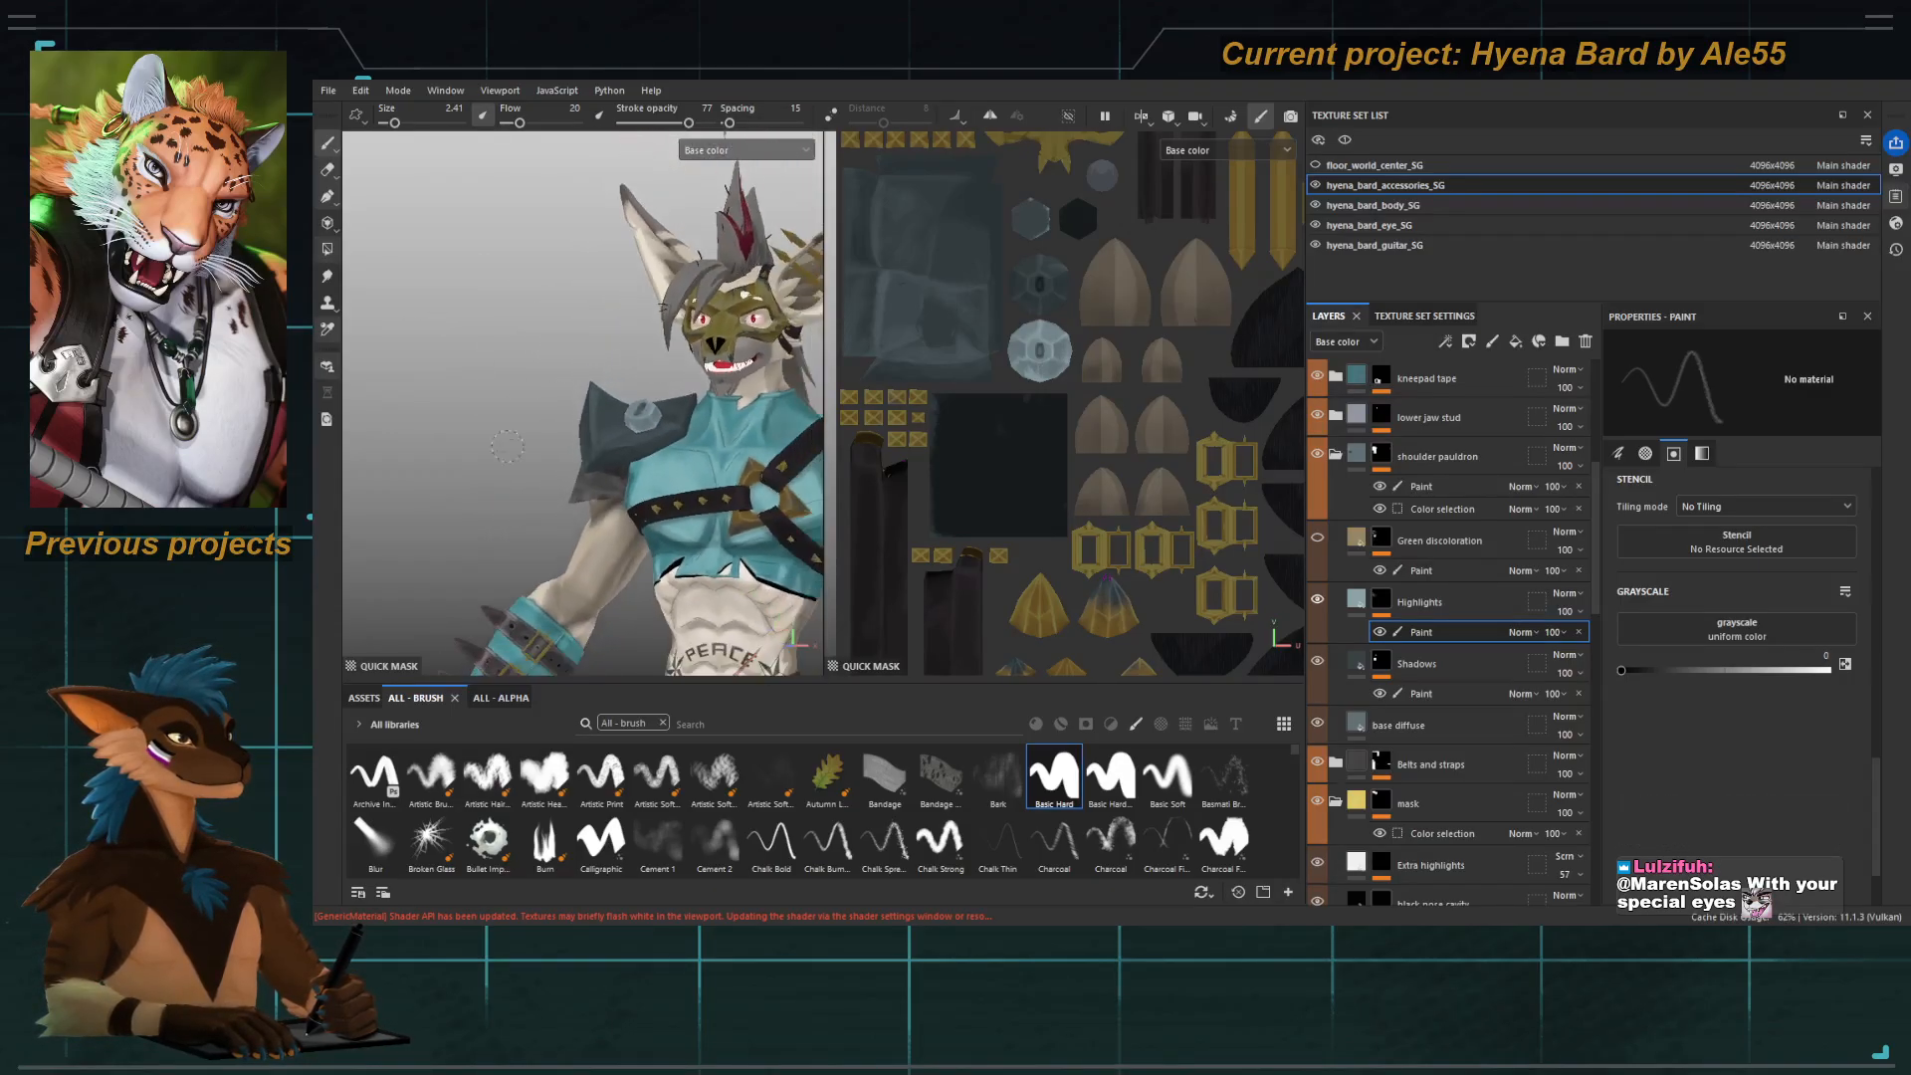
# Turn off the quick mask and tone down the pauldron's highlights with grayscale 0, using brush sizes 3.07, 2.41 and 1.33.
pyautogui.press('t')
pyautogui.keyDown('alt'); pyautogui.moveTo(546, 518); pyautogui.dragTo(609, 392, button='right'); pyautogui.keyUp('alt')
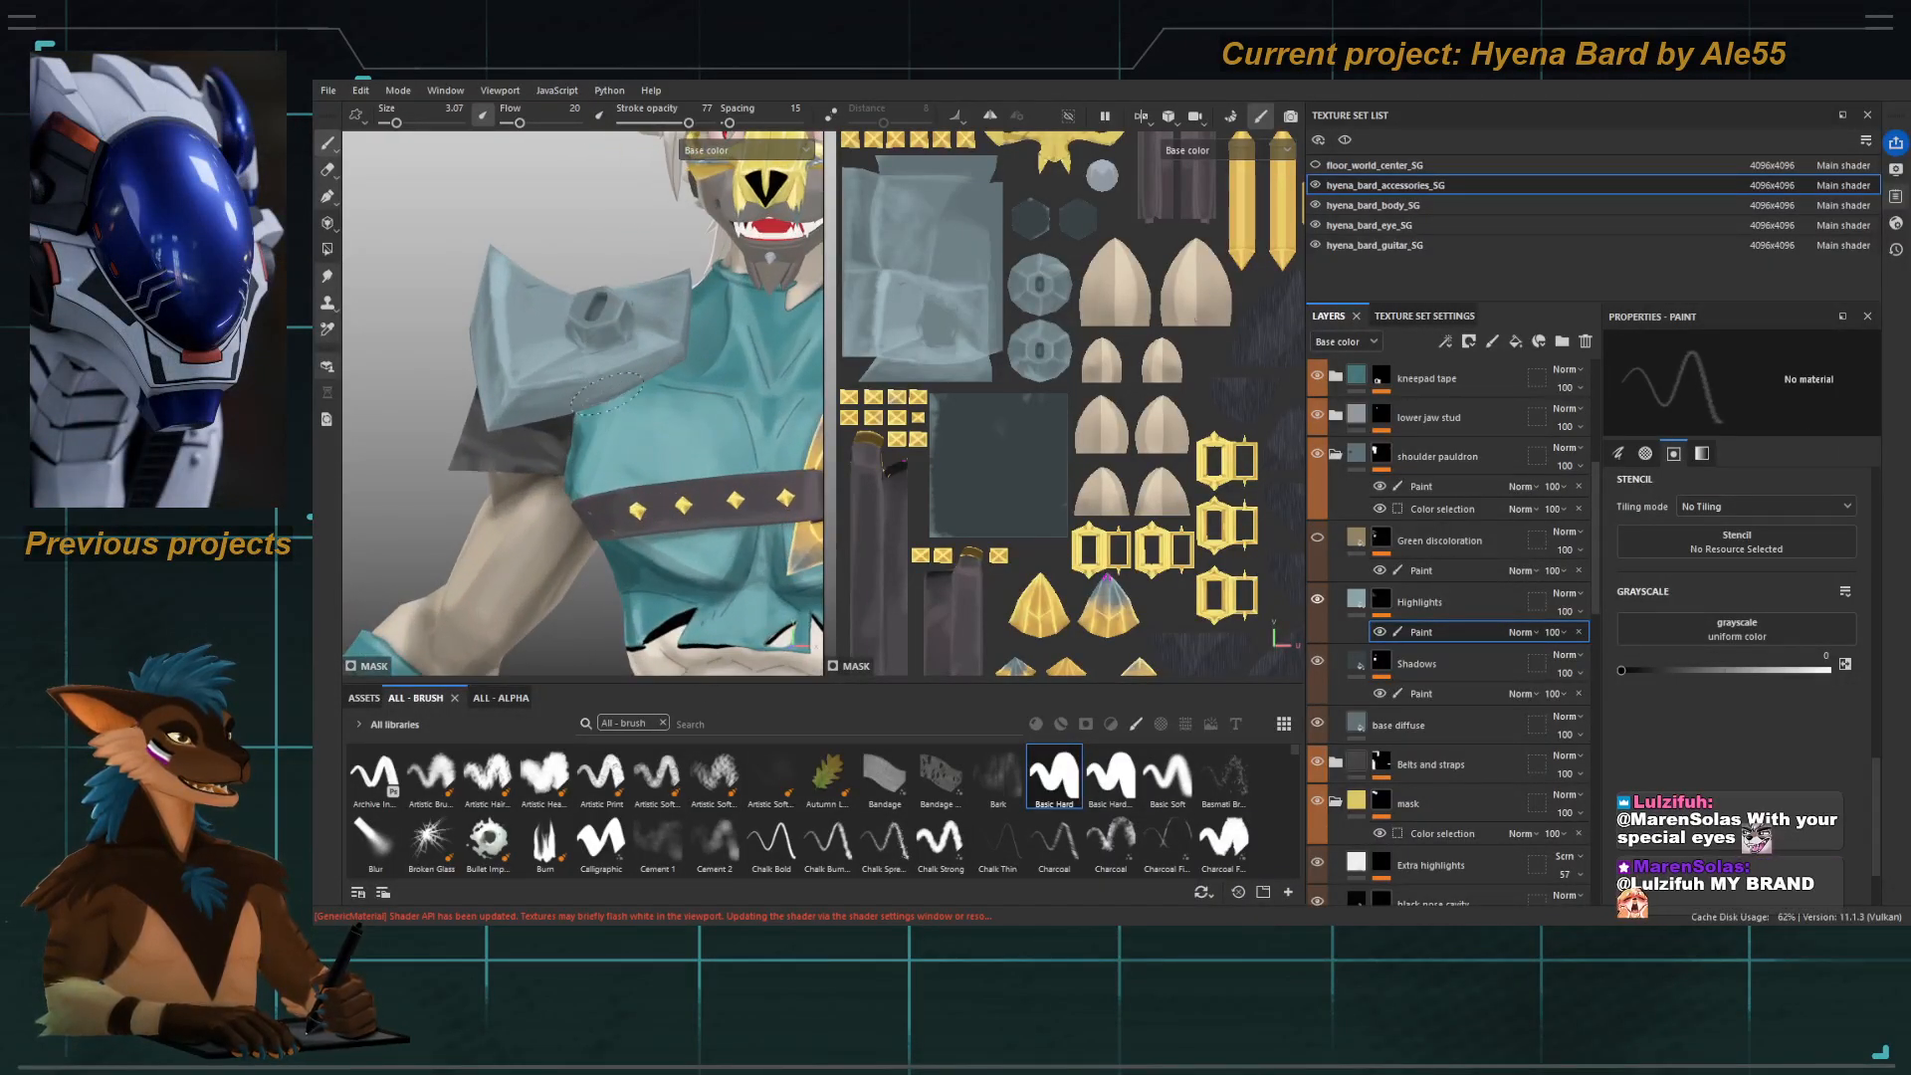
pyautogui.keyDown('alt'); pyautogui.moveTo(620, 395); pyautogui.dragTo(664, 356); pyautogui.keyUp('alt')
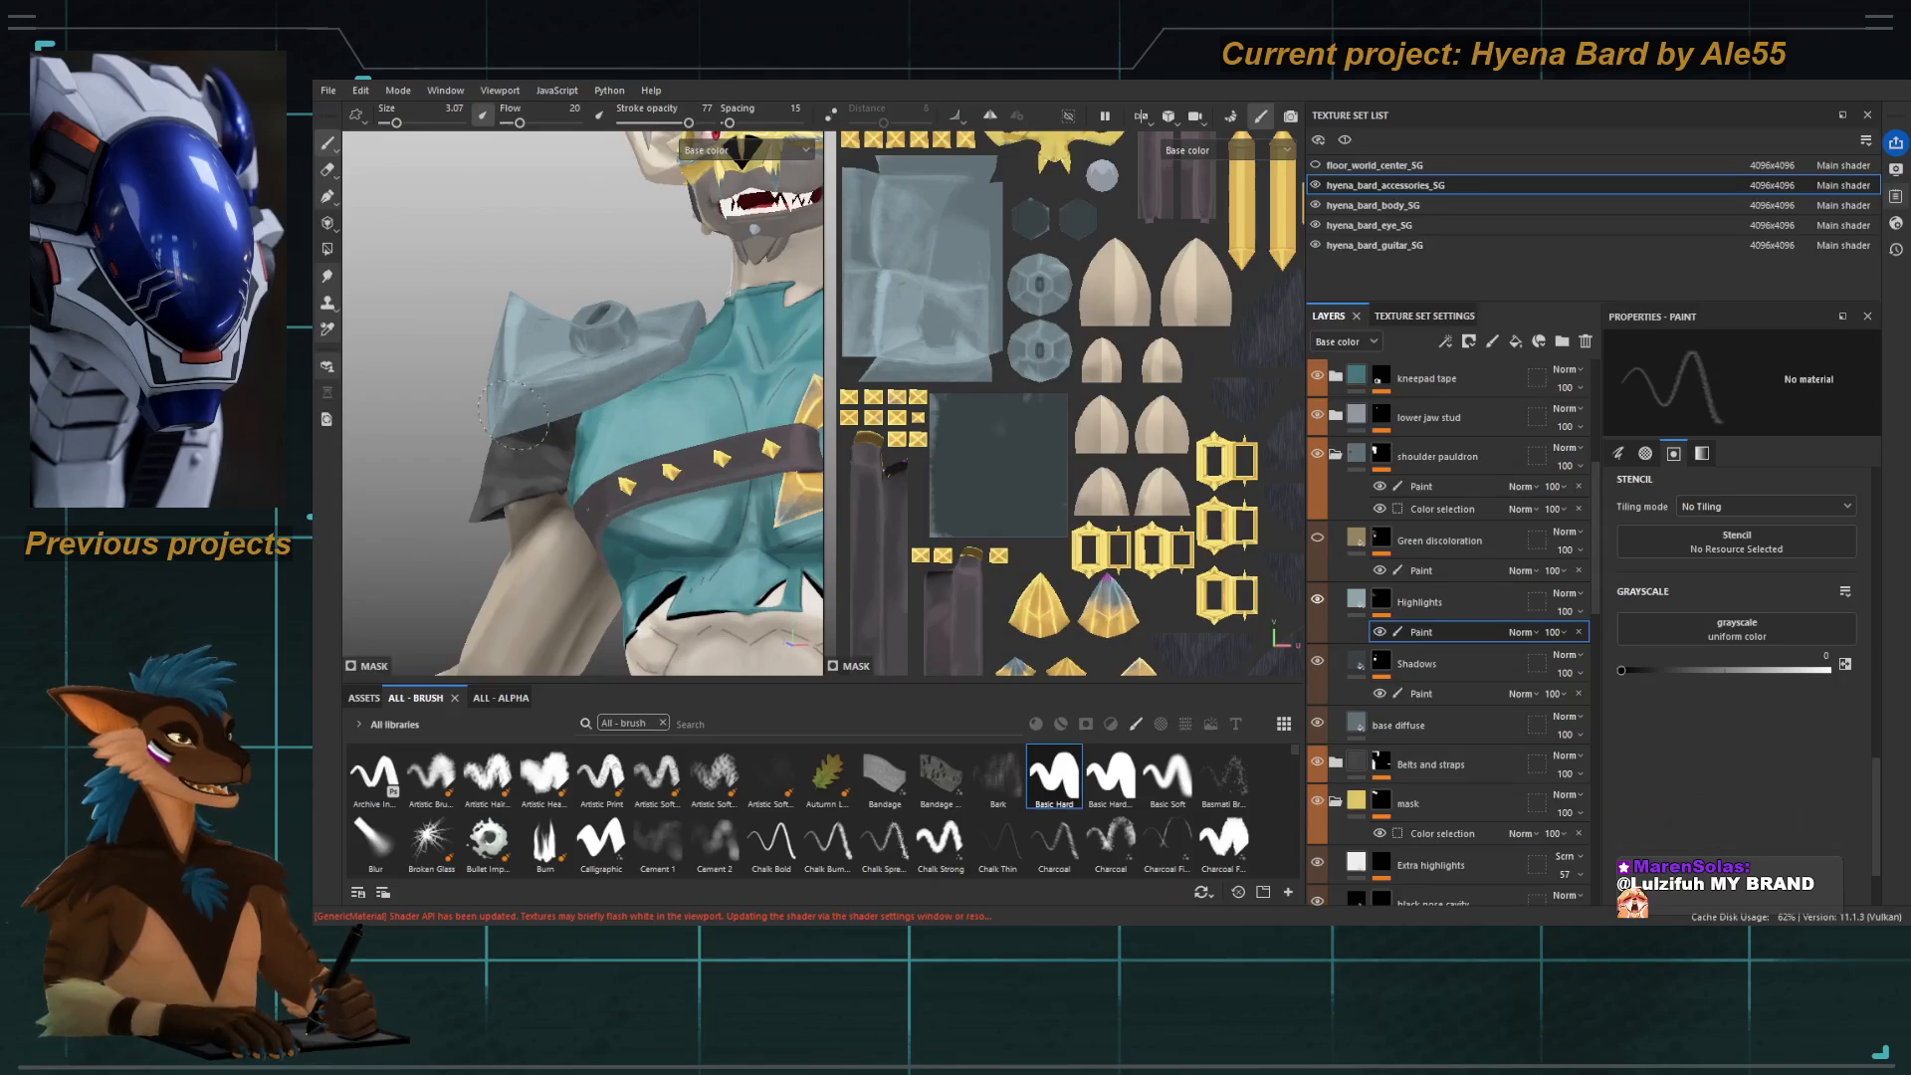
pyautogui.keyDown('alt'); pyautogui.moveTo(598, 381); pyautogui.dragTo(625, 370, button='right'); pyautogui.keyUp('alt')
pyautogui.keyDown('alt'); pyautogui.moveTo(606, 376); pyautogui.dragTo(642, 434); pyautogui.keyUp('alt')
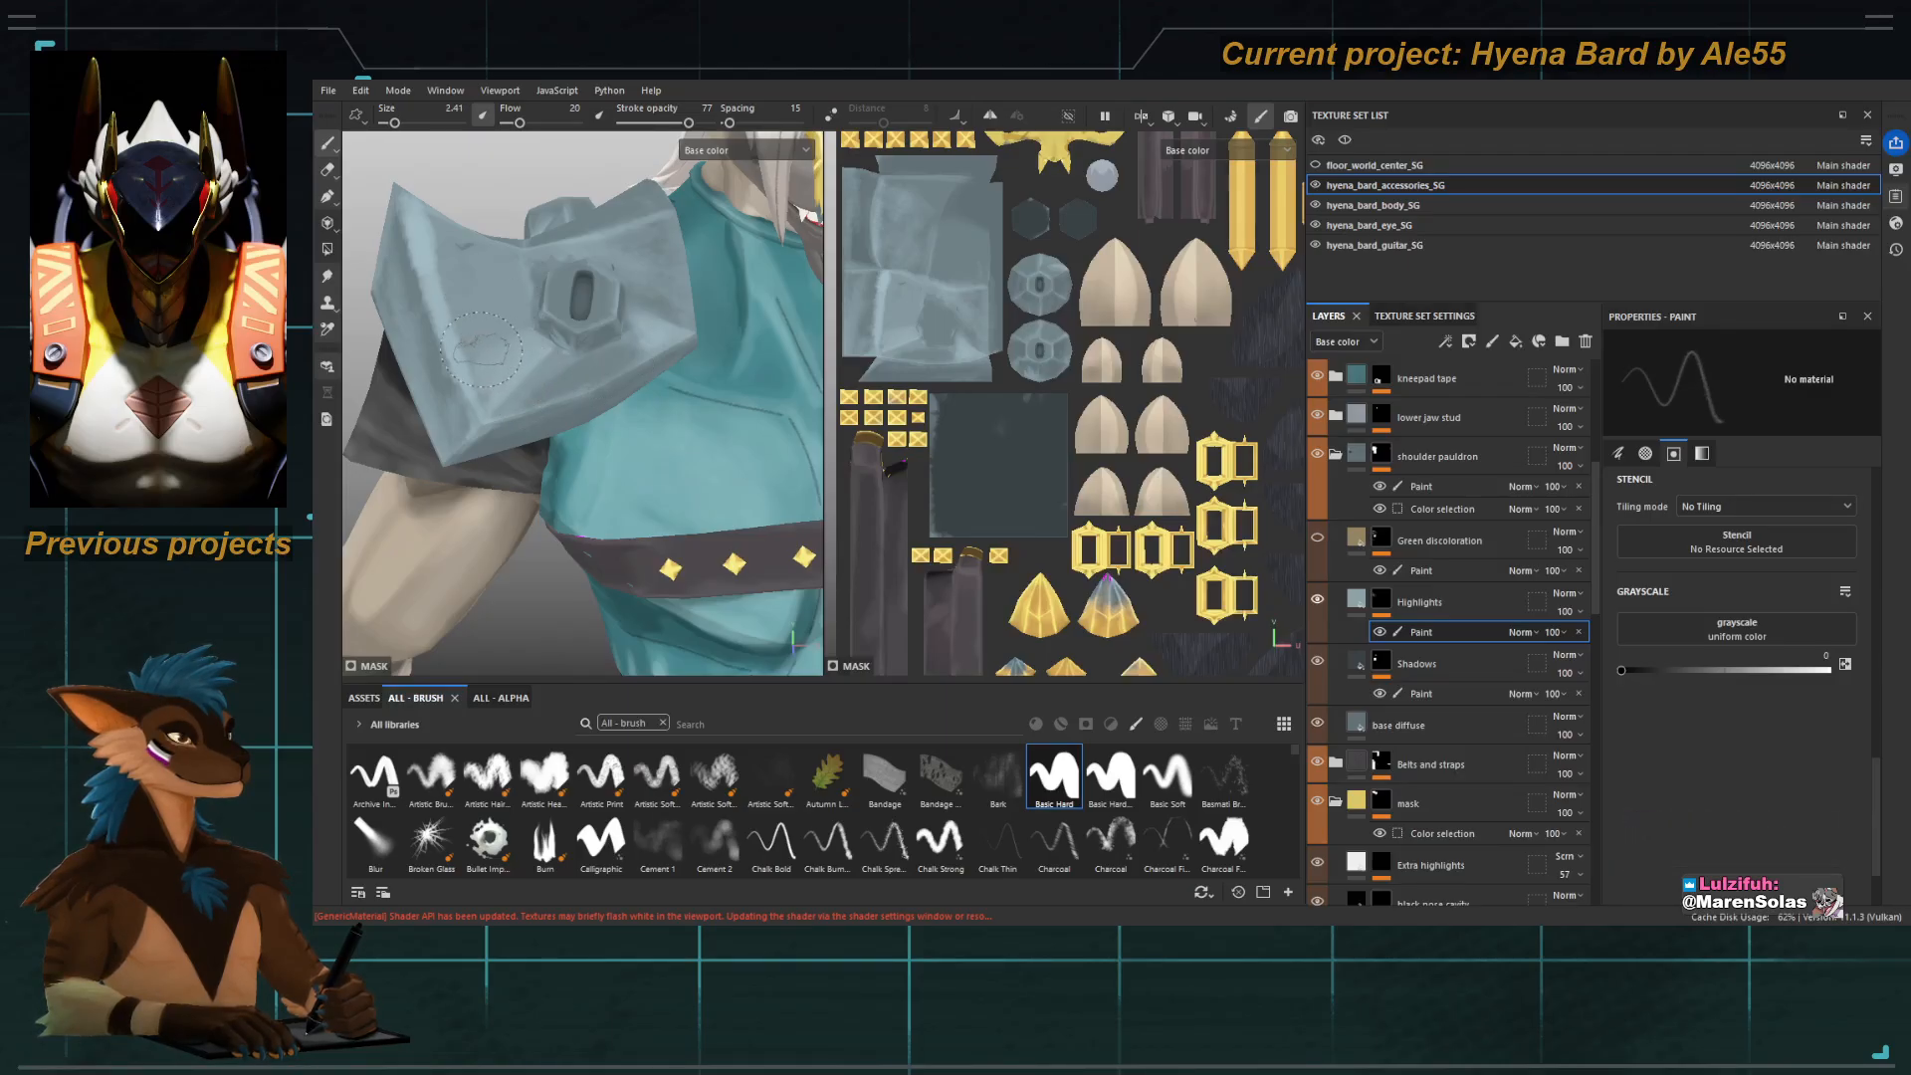
pyautogui.keyDown('alt'); pyautogui.moveTo(465, 343); pyautogui.dragTo(532, 439); pyautogui.keyUp('alt')
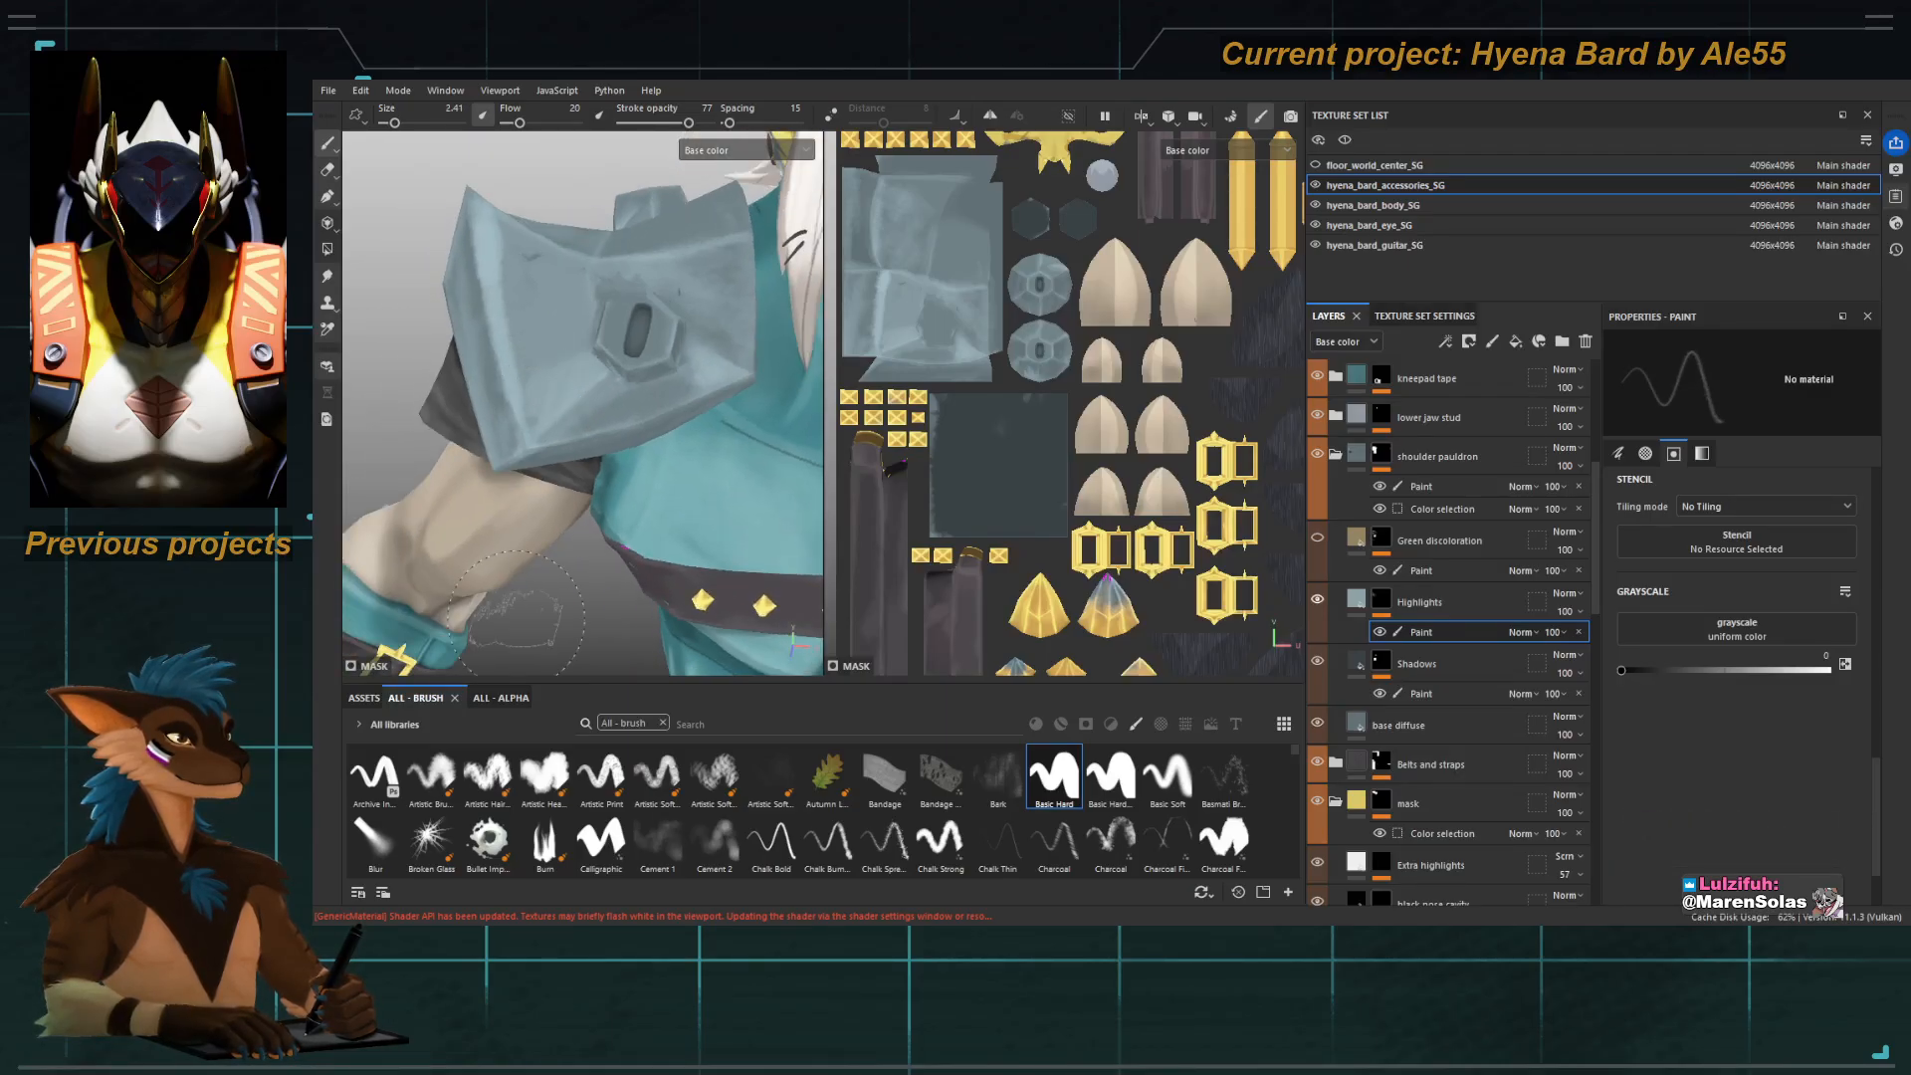
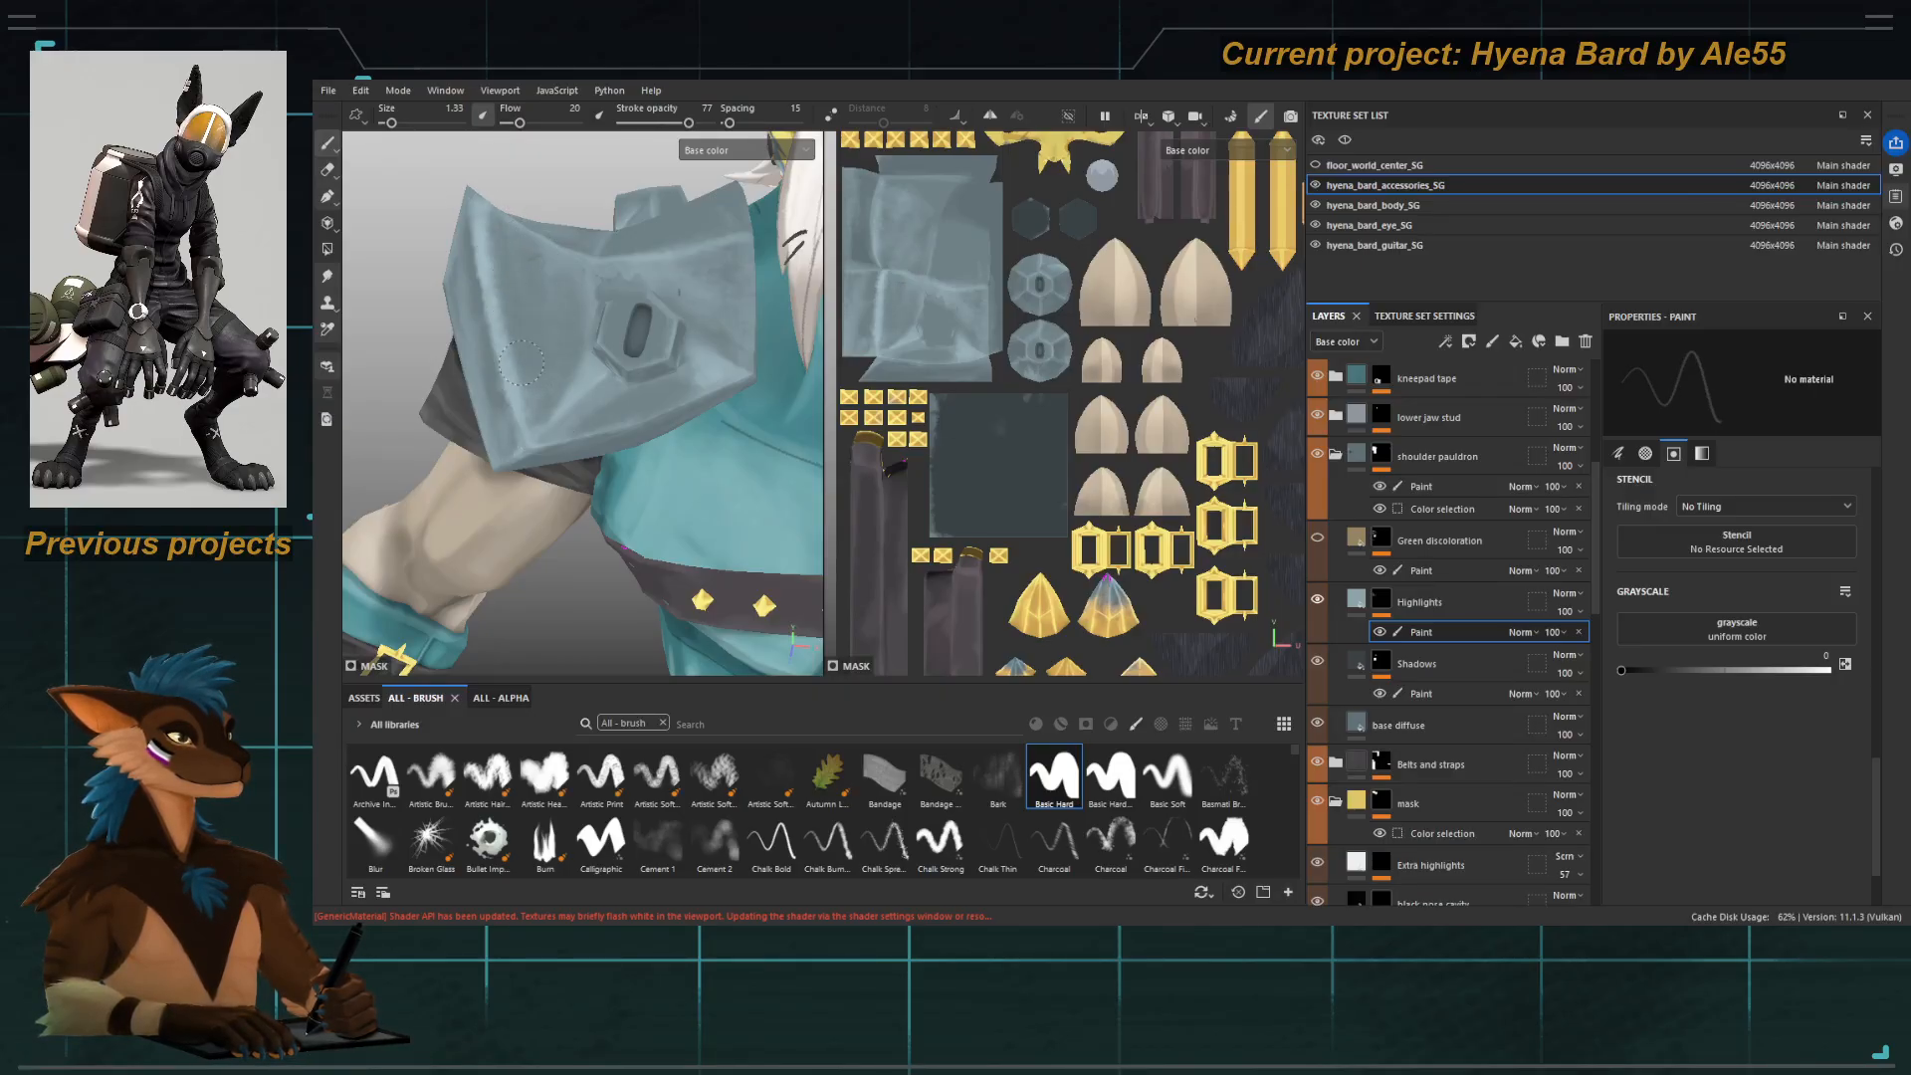
# Examine the pauldron's highlights on the whole character and from close up.
pyautogui.keyDown('alt'); pyautogui.moveTo(567, 378); pyautogui.dragTo(497, 388, button='right'); pyautogui.keyUp('alt')
pyautogui.keyDown('alt'); pyautogui.moveTo(557, 478); pyautogui.dragTo(558, 338, button='middle'); pyautogui.keyUp('alt')
pyautogui.keyDown('alt'); pyautogui.moveTo(557, 418); pyautogui.dragTo(601, 498, button='right'); pyautogui.keyUp('alt')
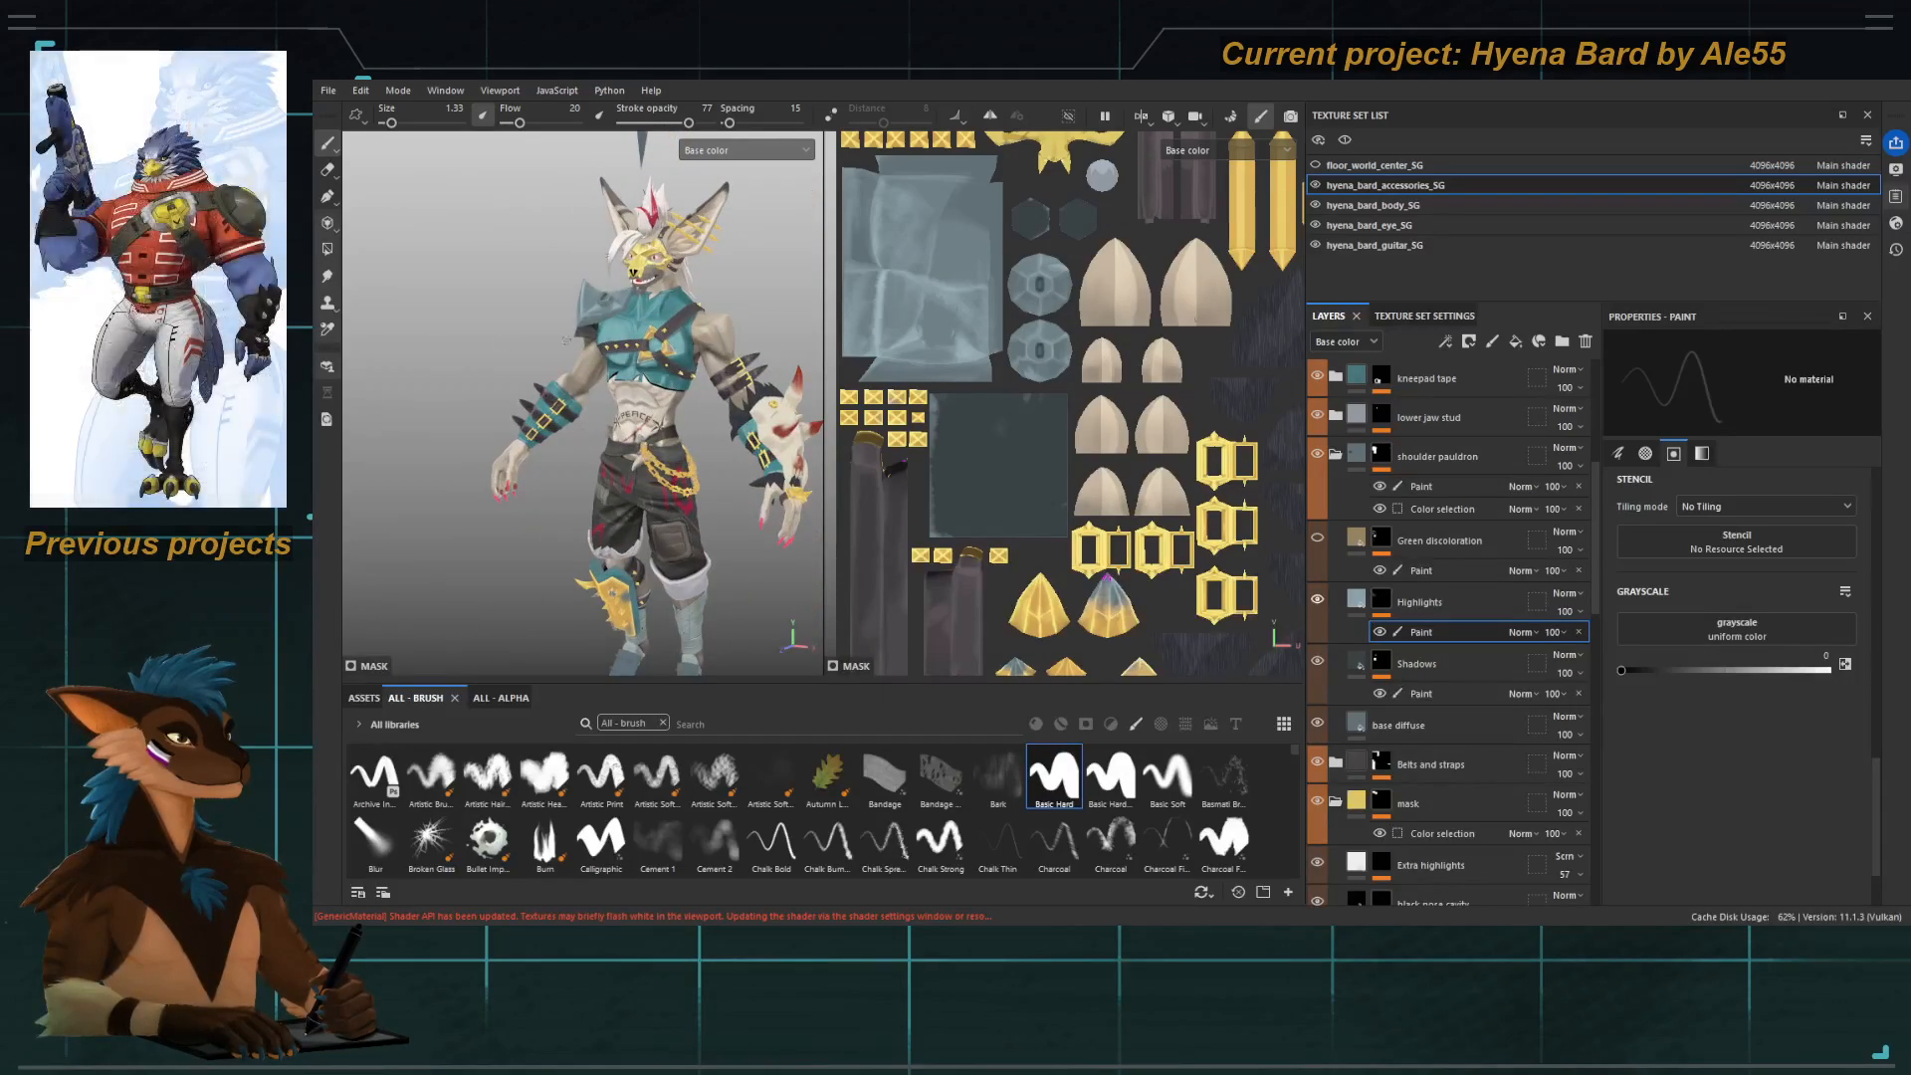
pyautogui.keyDown('alt'); pyautogui.moveTo(601, 595); pyautogui.dragTo(715, 776, button='right'); pyautogui.keyUp('alt')
pyautogui.keyDown('alt'); pyautogui.moveTo(683, 563); pyautogui.dragTo(736, 617, button='right'); pyautogui.keyUp('alt')
pyautogui.keyDown('alt'); pyautogui.moveTo(578, 333); pyautogui.dragTo(604, 461, button='middle'); pyautogui.keyUp('alt')
pyautogui.keyDown('alt'); pyautogui.moveTo(517, 328); pyautogui.dragTo(603, 394, button='right'); pyautogui.keyUp('alt')
pyautogui.keyDown('alt'); pyautogui.moveTo(603, 395); pyautogui.dragTo(601, 436); pyautogui.keyUp('alt')
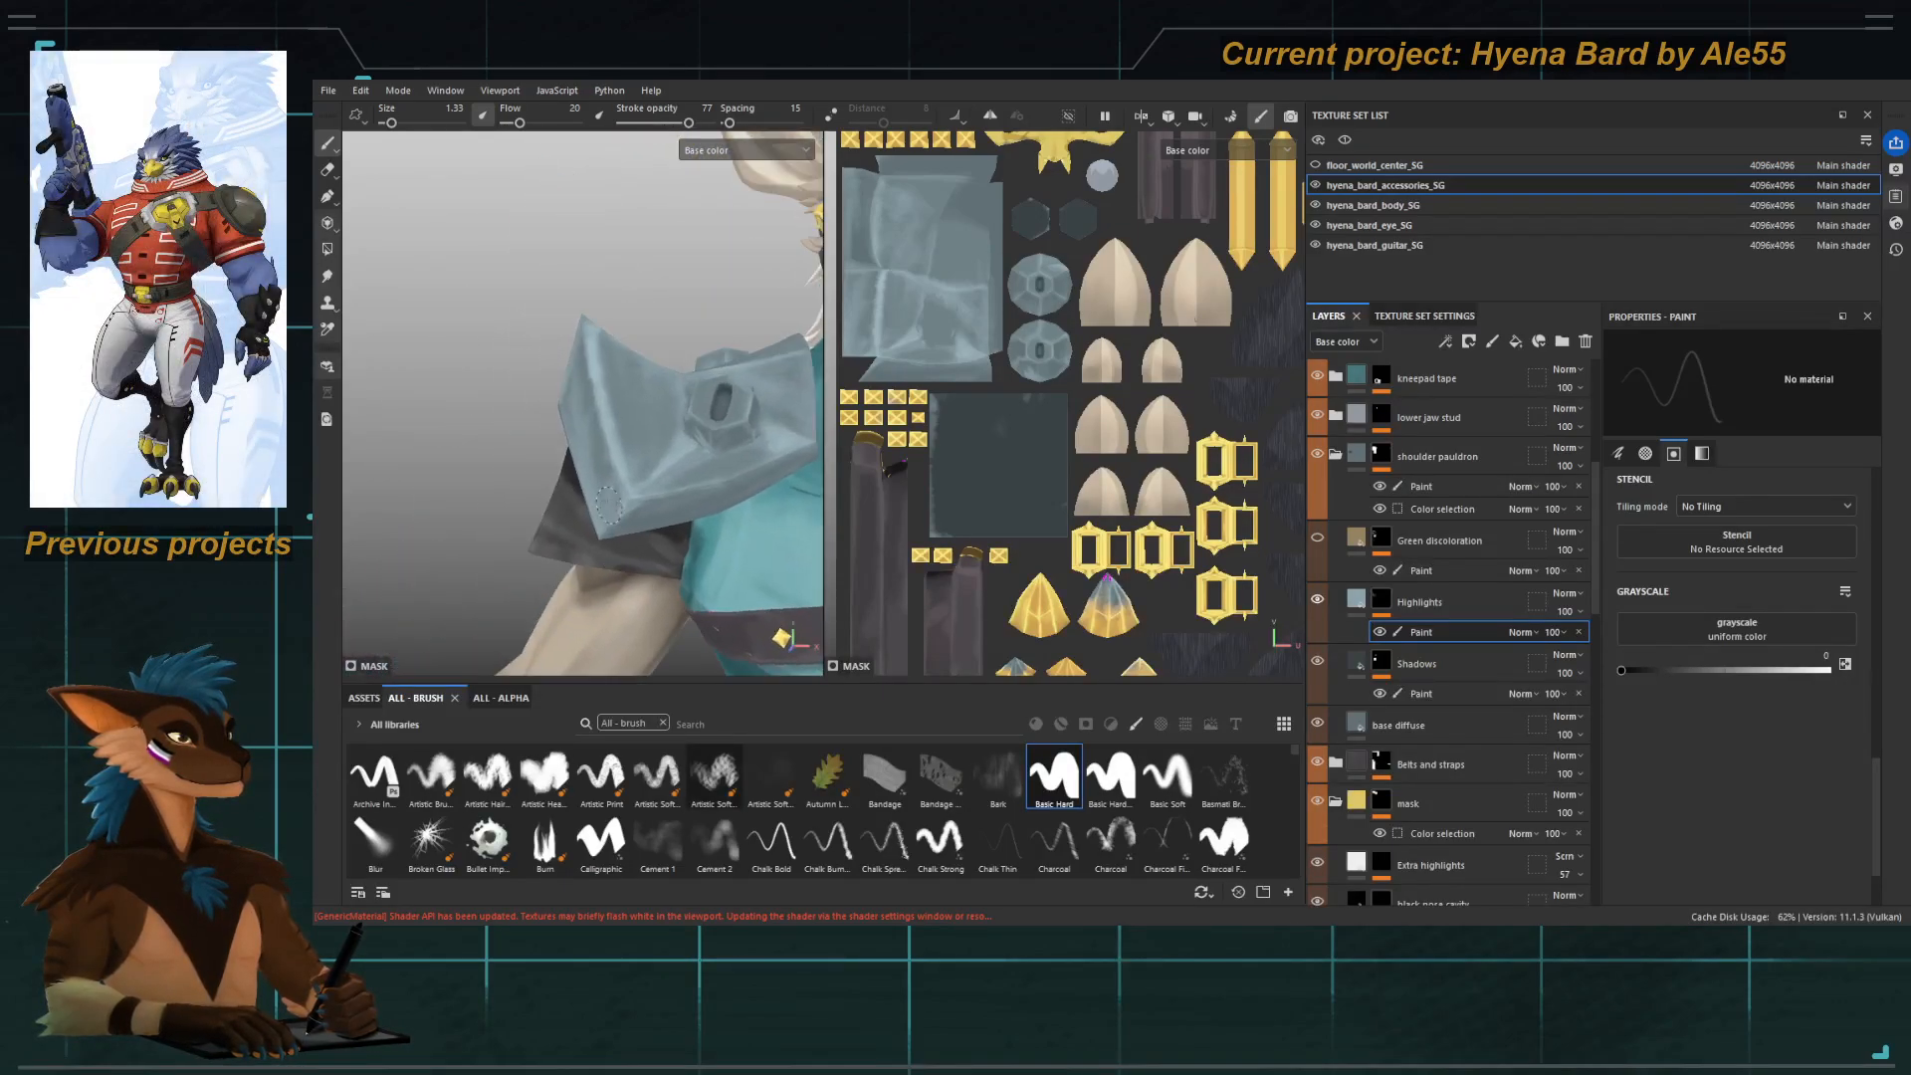
# Blend the highlights on the pauldron's front face and around the stud with the Smudge tool at size 2.42.
pyautogui.press('5')
pyautogui.keyDown('ctrl'); pyautogui.moveTo(604, 439); pyautogui.dragTo(625, 476, button='right'); pyautogui.keyUp('ctrl')
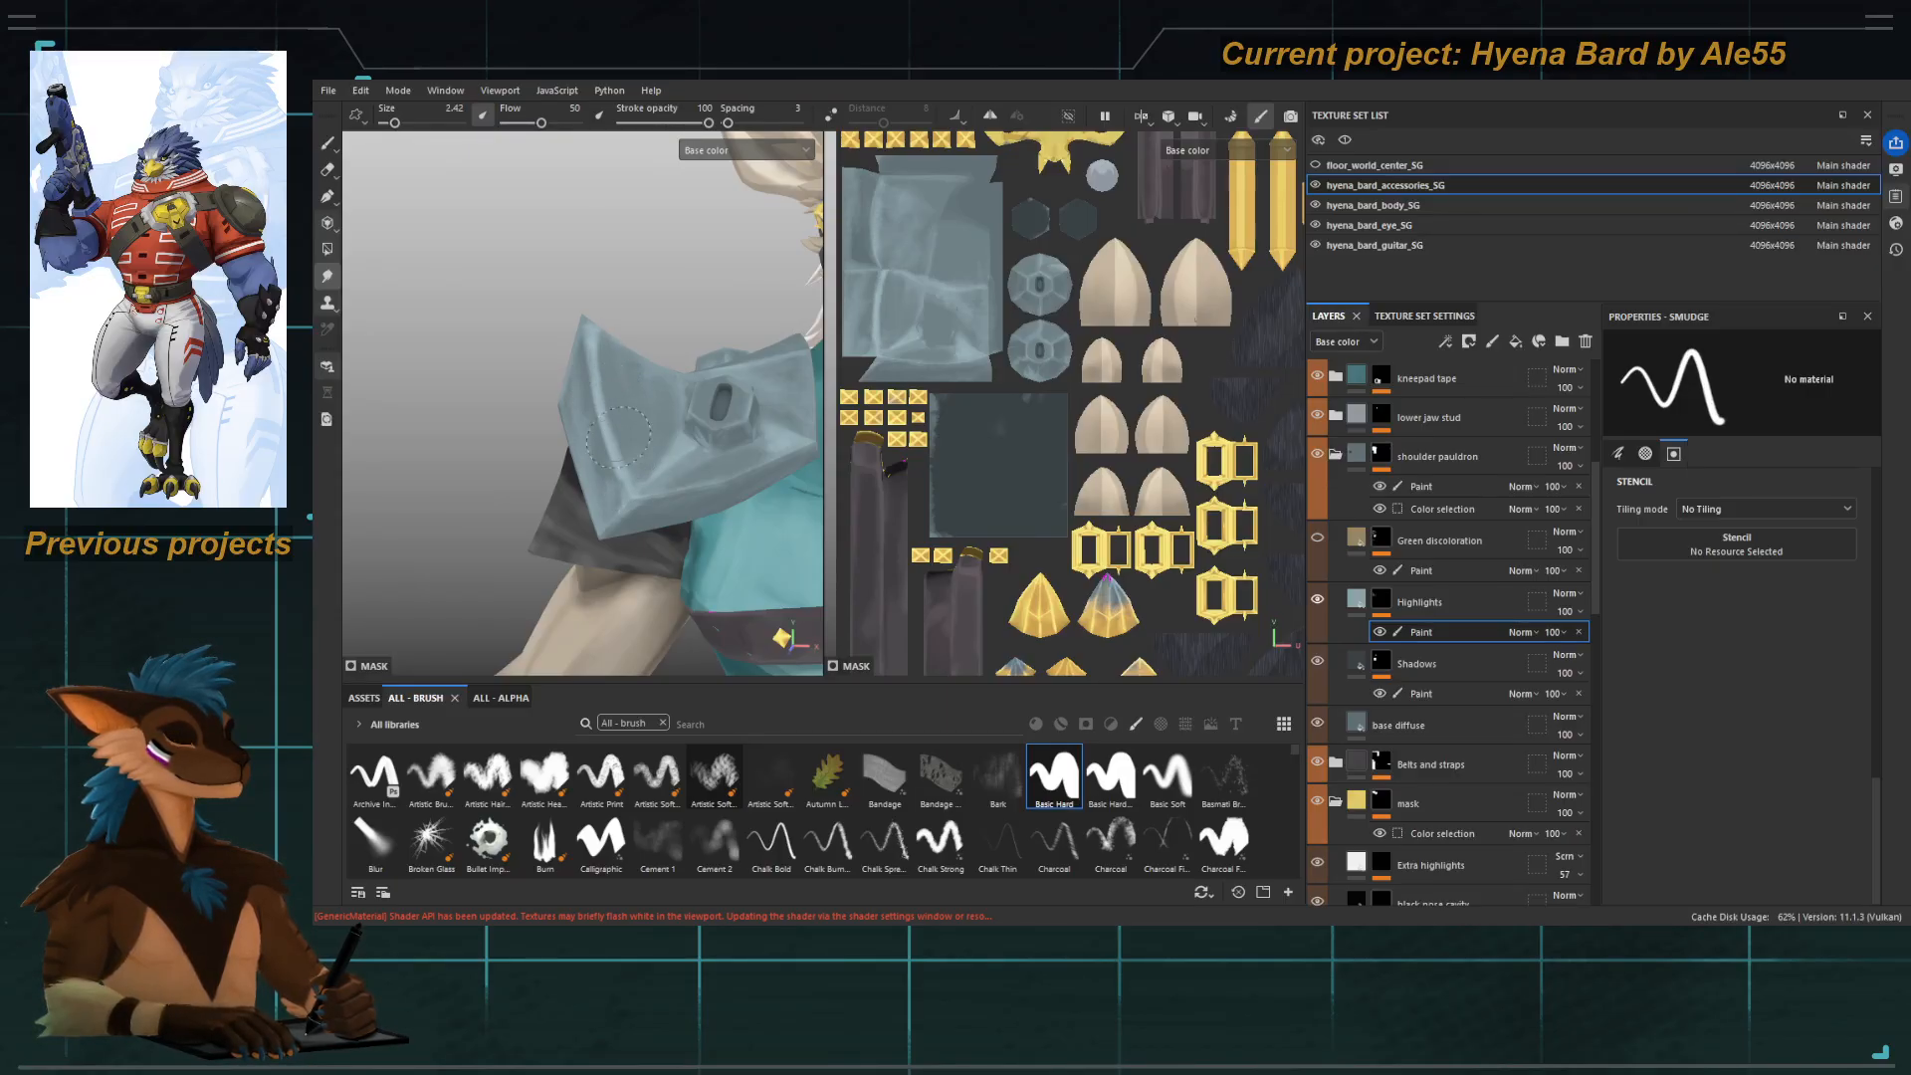
pyautogui.moveTo(626, 488)
pyautogui.mouseDown()
pyautogui.moveTo(609, 482)
pyautogui.moveTo(639, 492)
pyautogui.moveTo(663, 461)
pyautogui.moveTo(587, 393)
pyautogui.mouseUp()
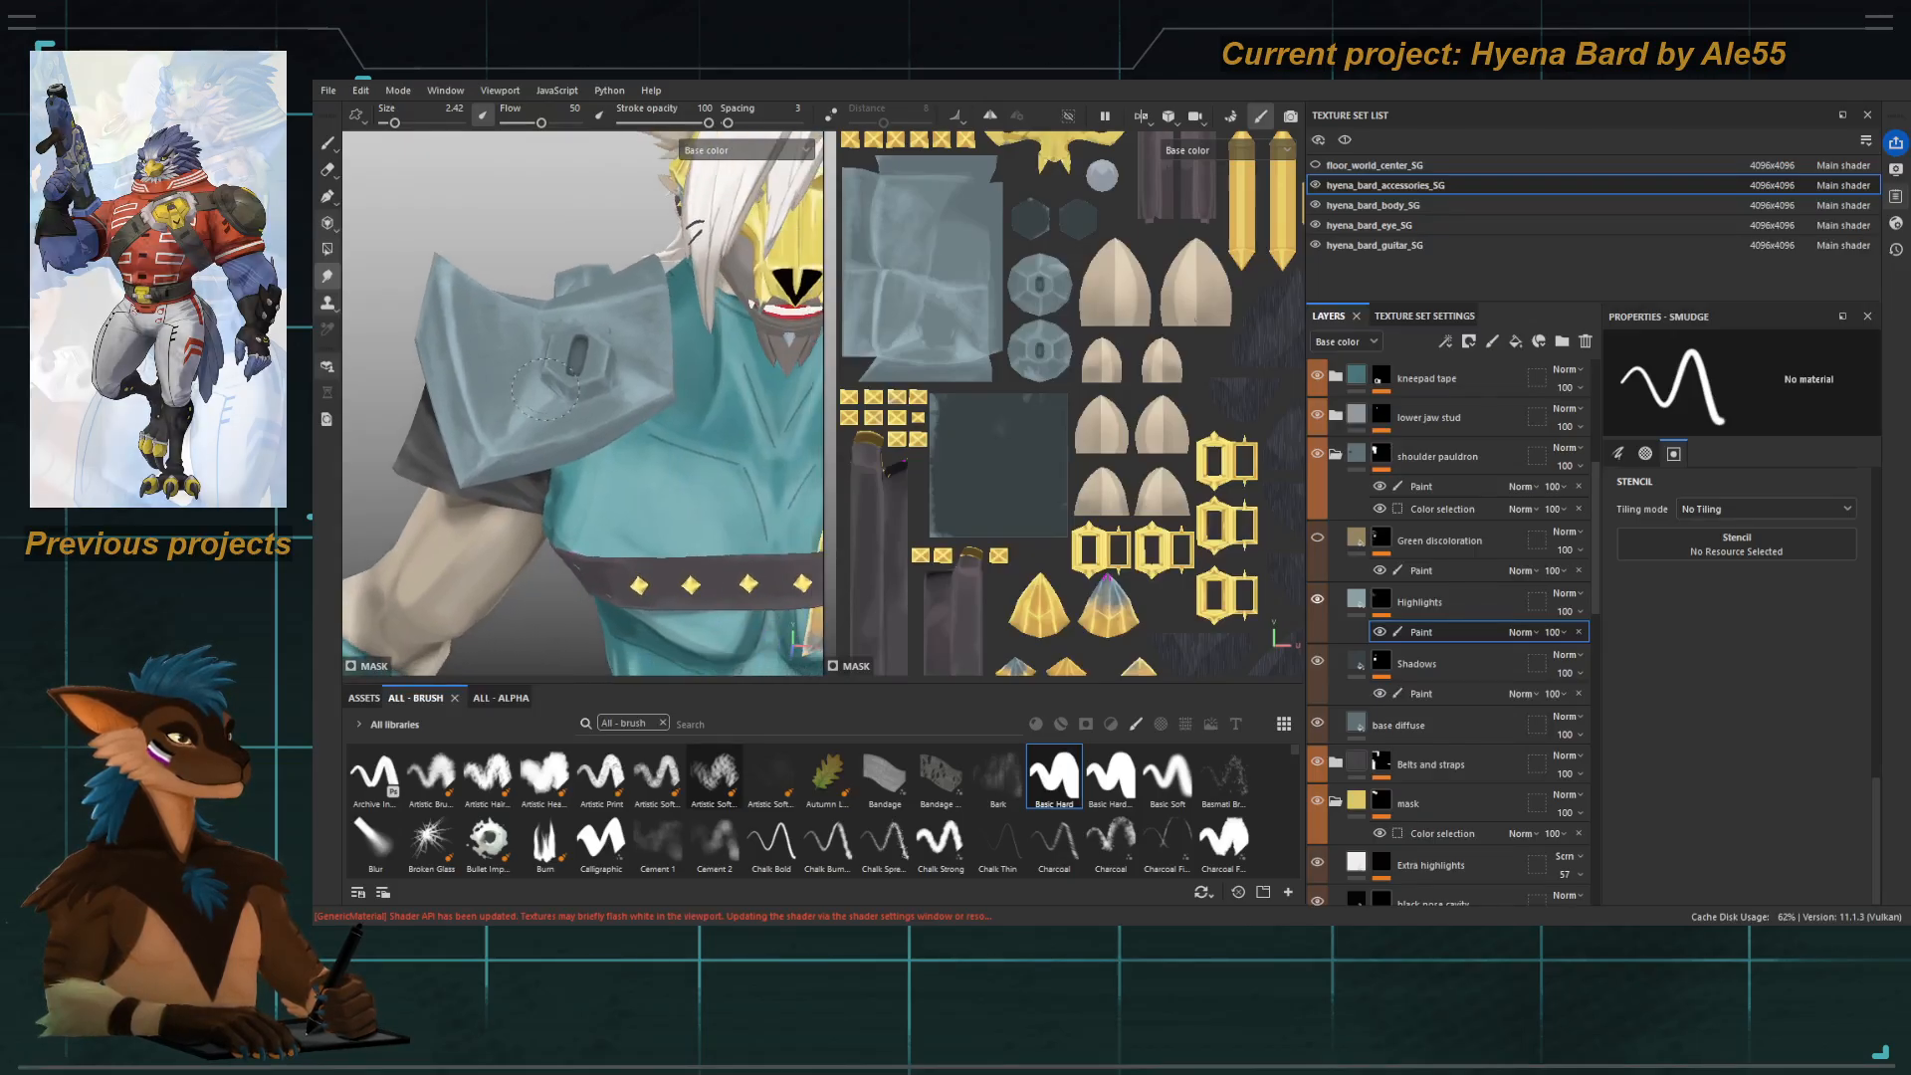
pyautogui.keyDown('alt'); pyautogui.moveTo(587, 393); pyautogui.dragTo(667, 373, button='right'); pyautogui.keyUp('alt')
pyautogui.keyDown('alt'); pyautogui.moveTo(667, 374); pyautogui.dragTo(671, 334, button='middle'); pyautogui.keyUp('alt')
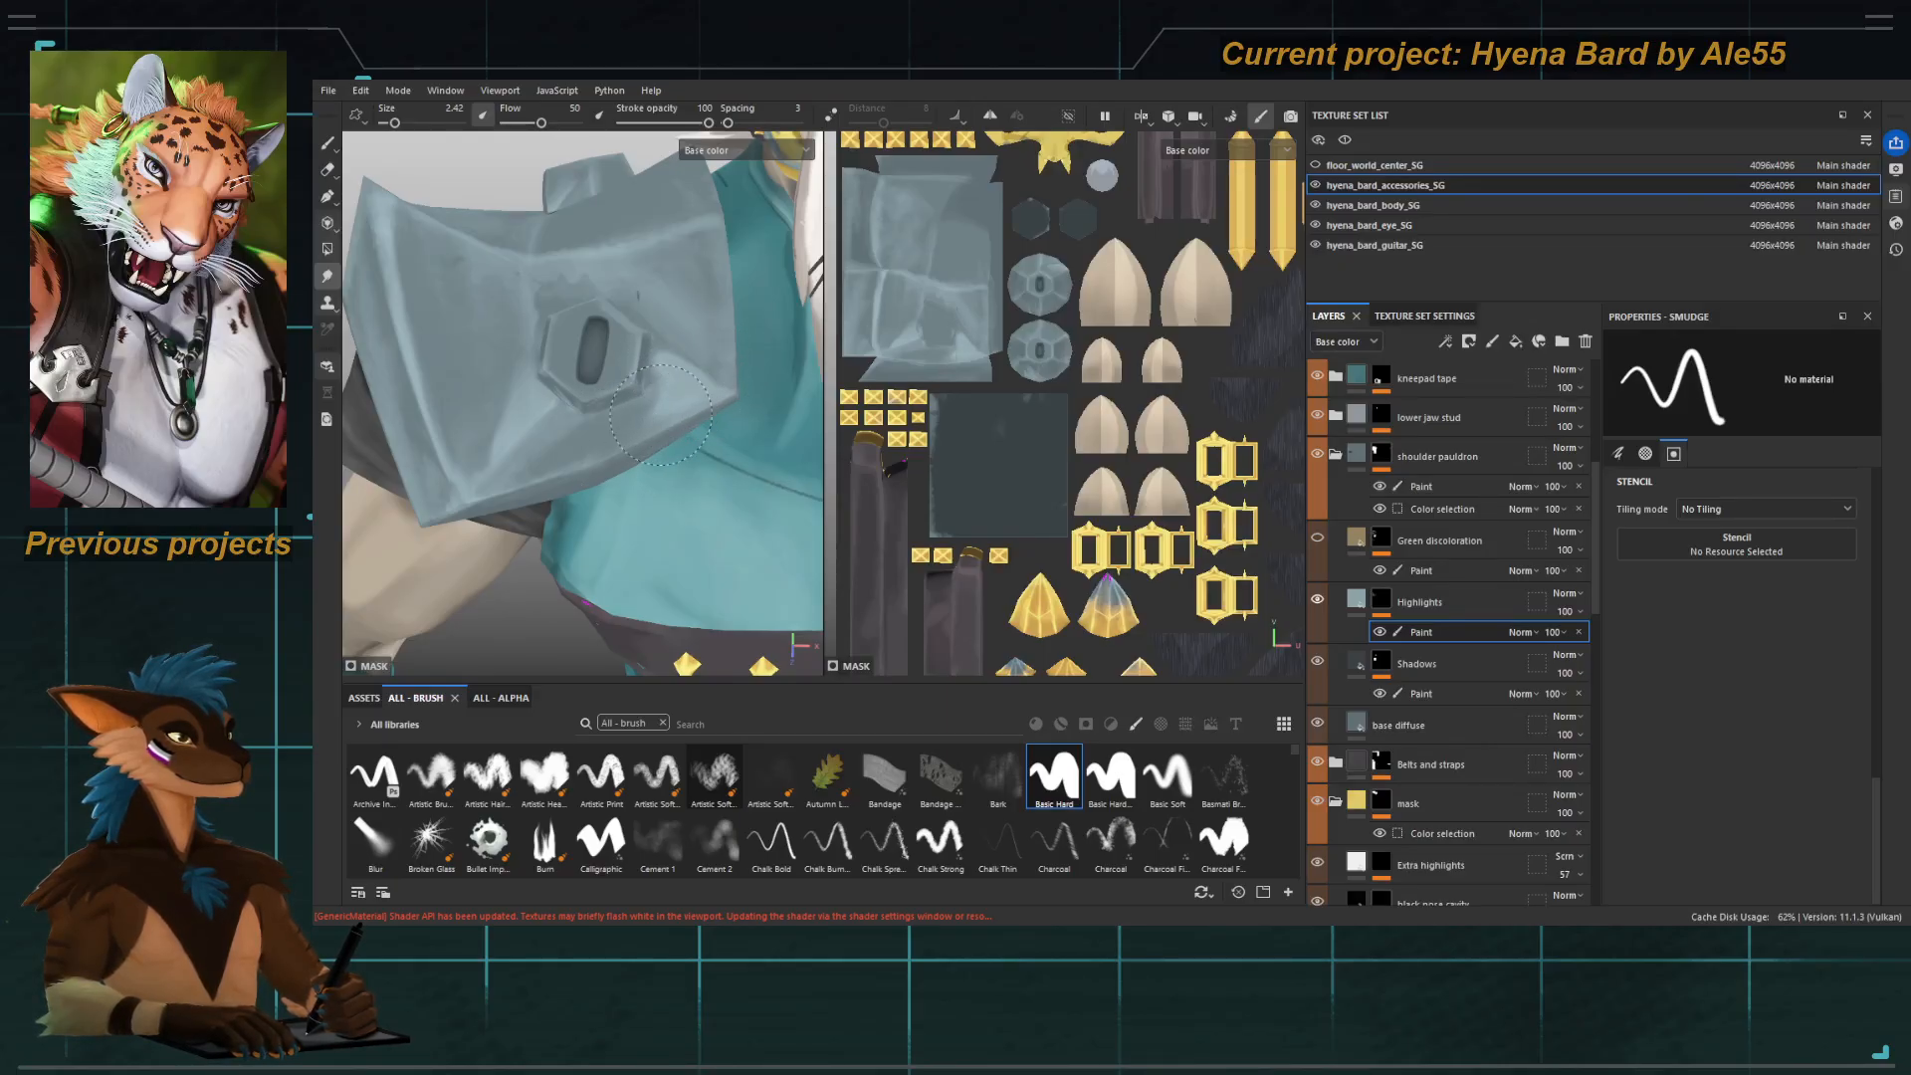
pyautogui.keyDown('alt'); pyautogui.moveTo(570, 495); pyautogui.dragTo(642, 503); pyautogui.keyUp('alt')
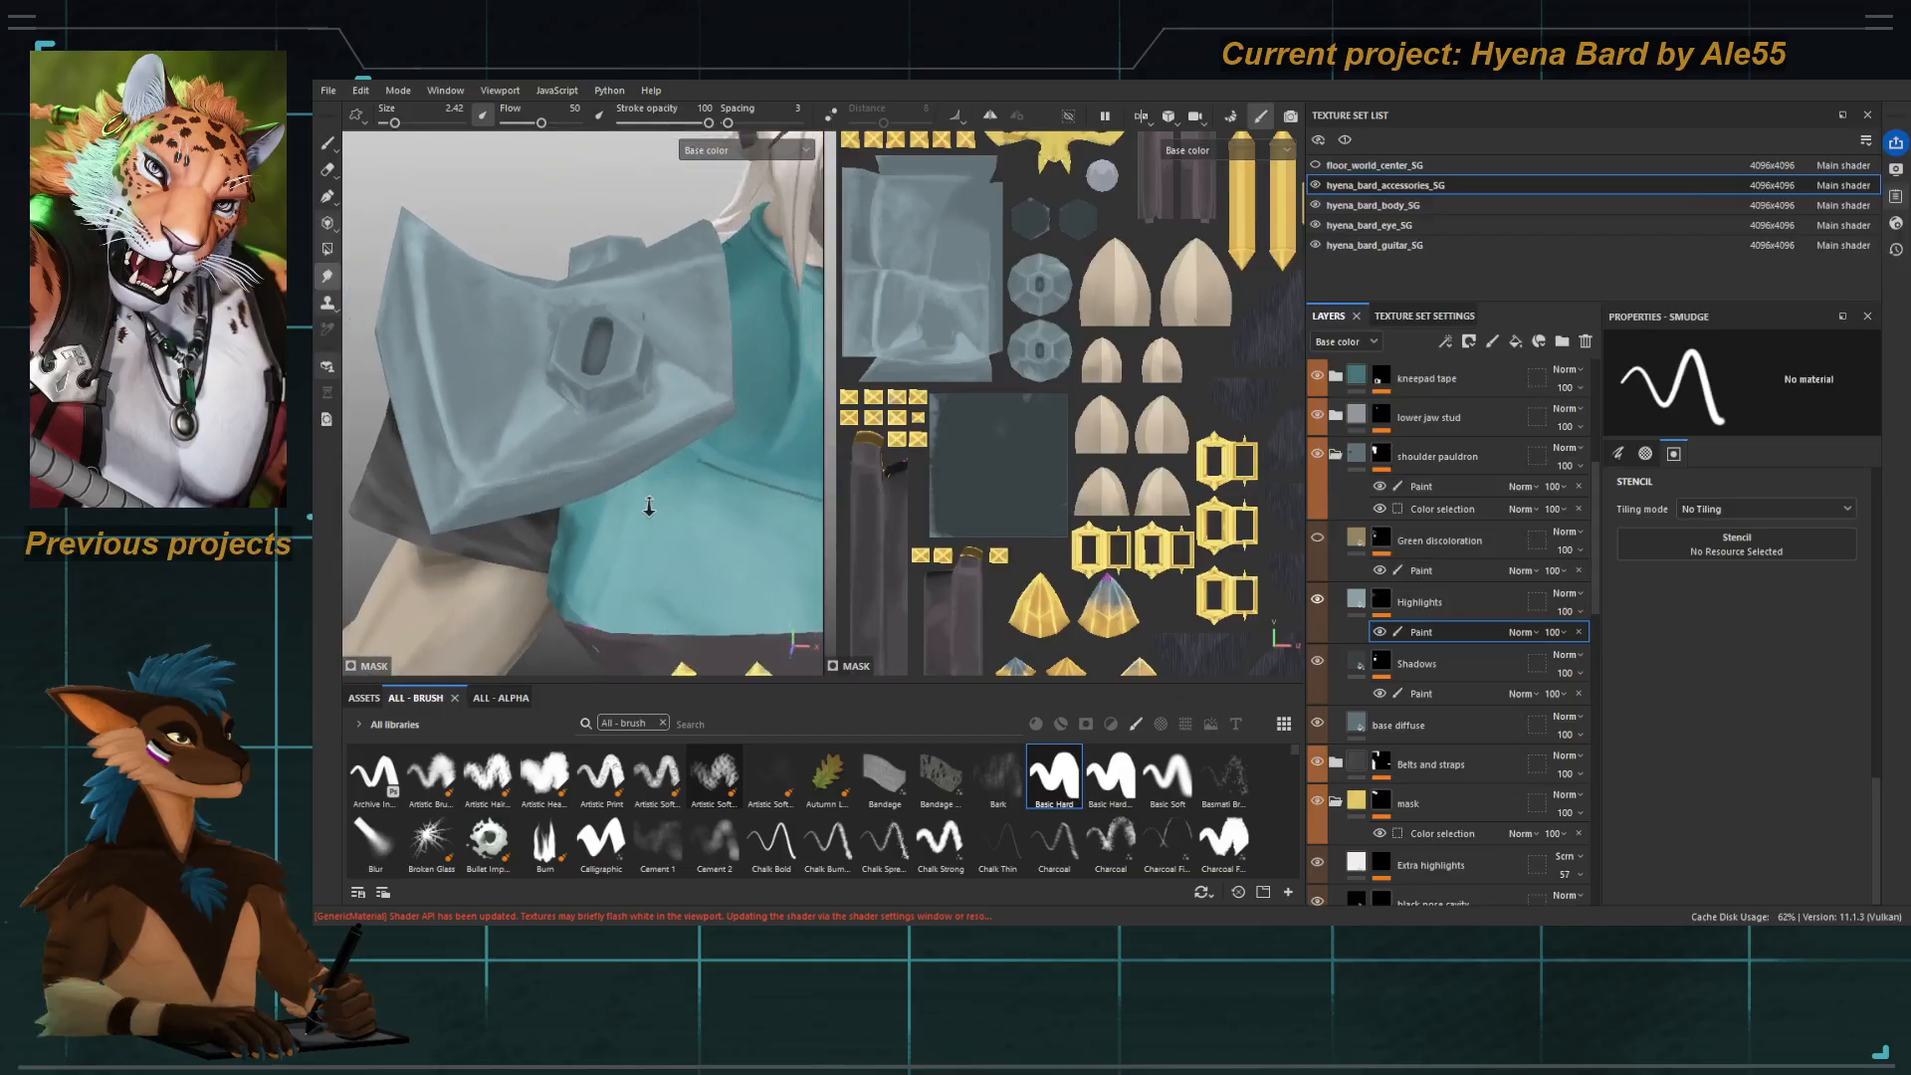
# Reduce the Smudge tool to size 0.58 and blend the fine highlights near the front stud and the pauldron's lower edge.
pyautogui.keyDown('alt'); pyautogui.moveTo(642, 503); pyautogui.dragTo(529, 352, button='right'); pyautogui.keyUp('alt')
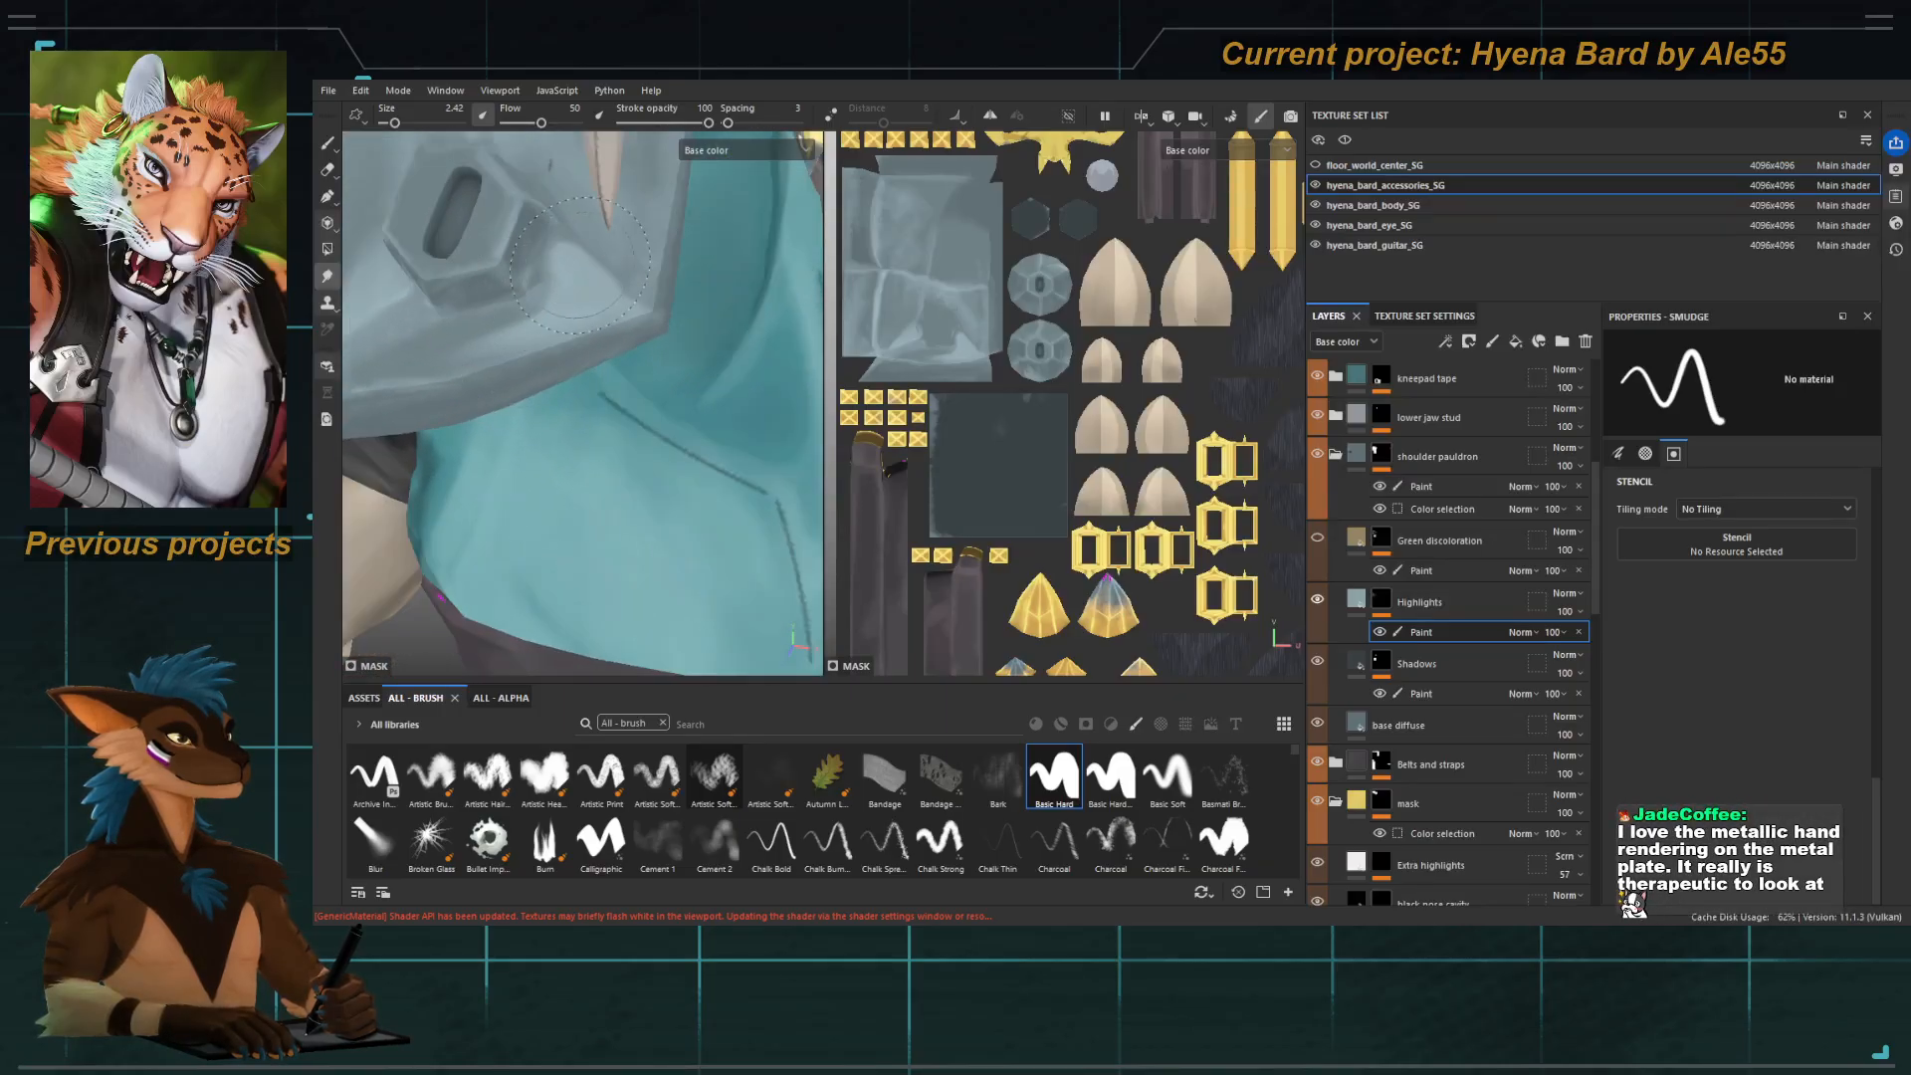
pyautogui.keyDown('alt'); pyautogui.moveTo(581, 264); pyautogui.dragTo(637, 319, button='middle'); pyautogui.keyUp('alt')
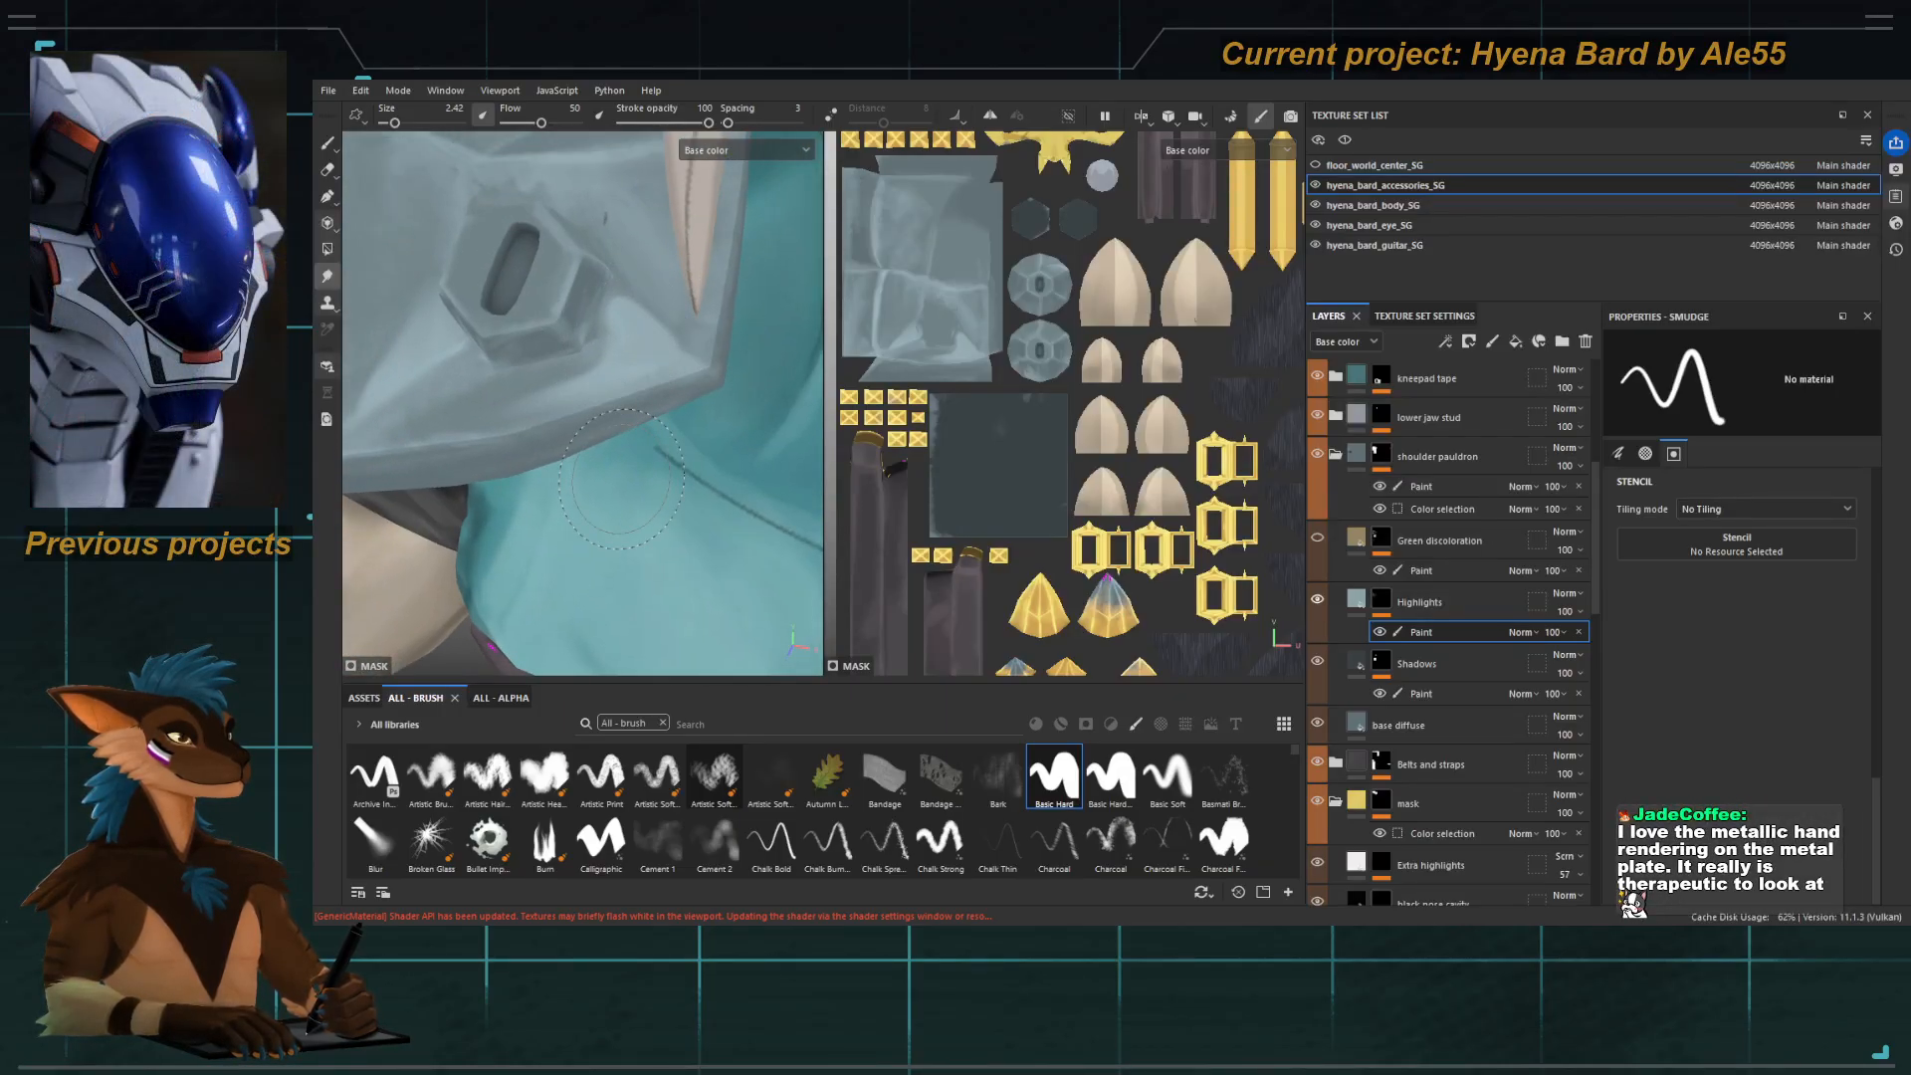
pyautogui.press('[')
pyautogui.press('[')
pyautogui.press('[')
pyautogui.press('[')
pyautogui.press('[')
pyautogui.press('[')
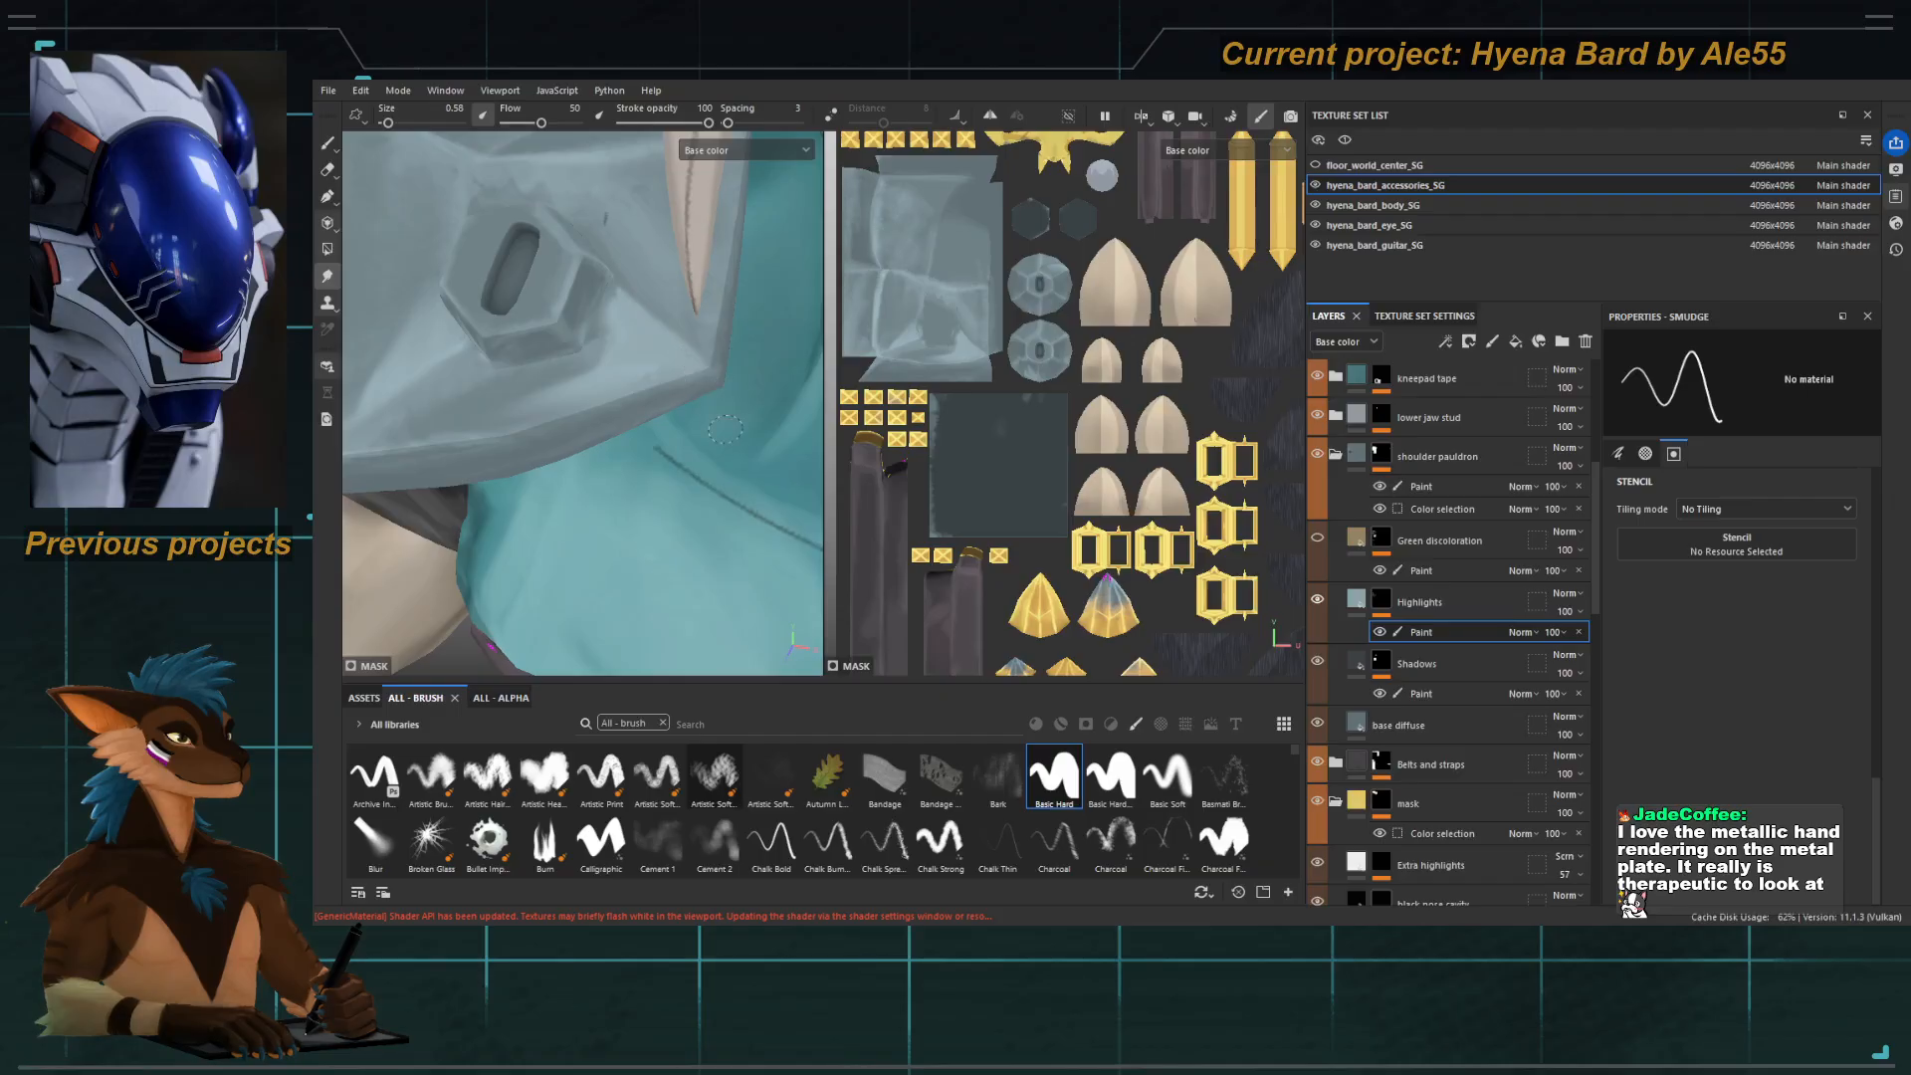
# Smudge the highlights along the pauldron's lower corner and rim at sizes 1.84 and 1.34.
pyautogui.keyDown('alt'); pyautogui.moveTo(726, 429); pyautogui.dragTo(530, 339, button='right'); pyautogui.keyUp('alt')
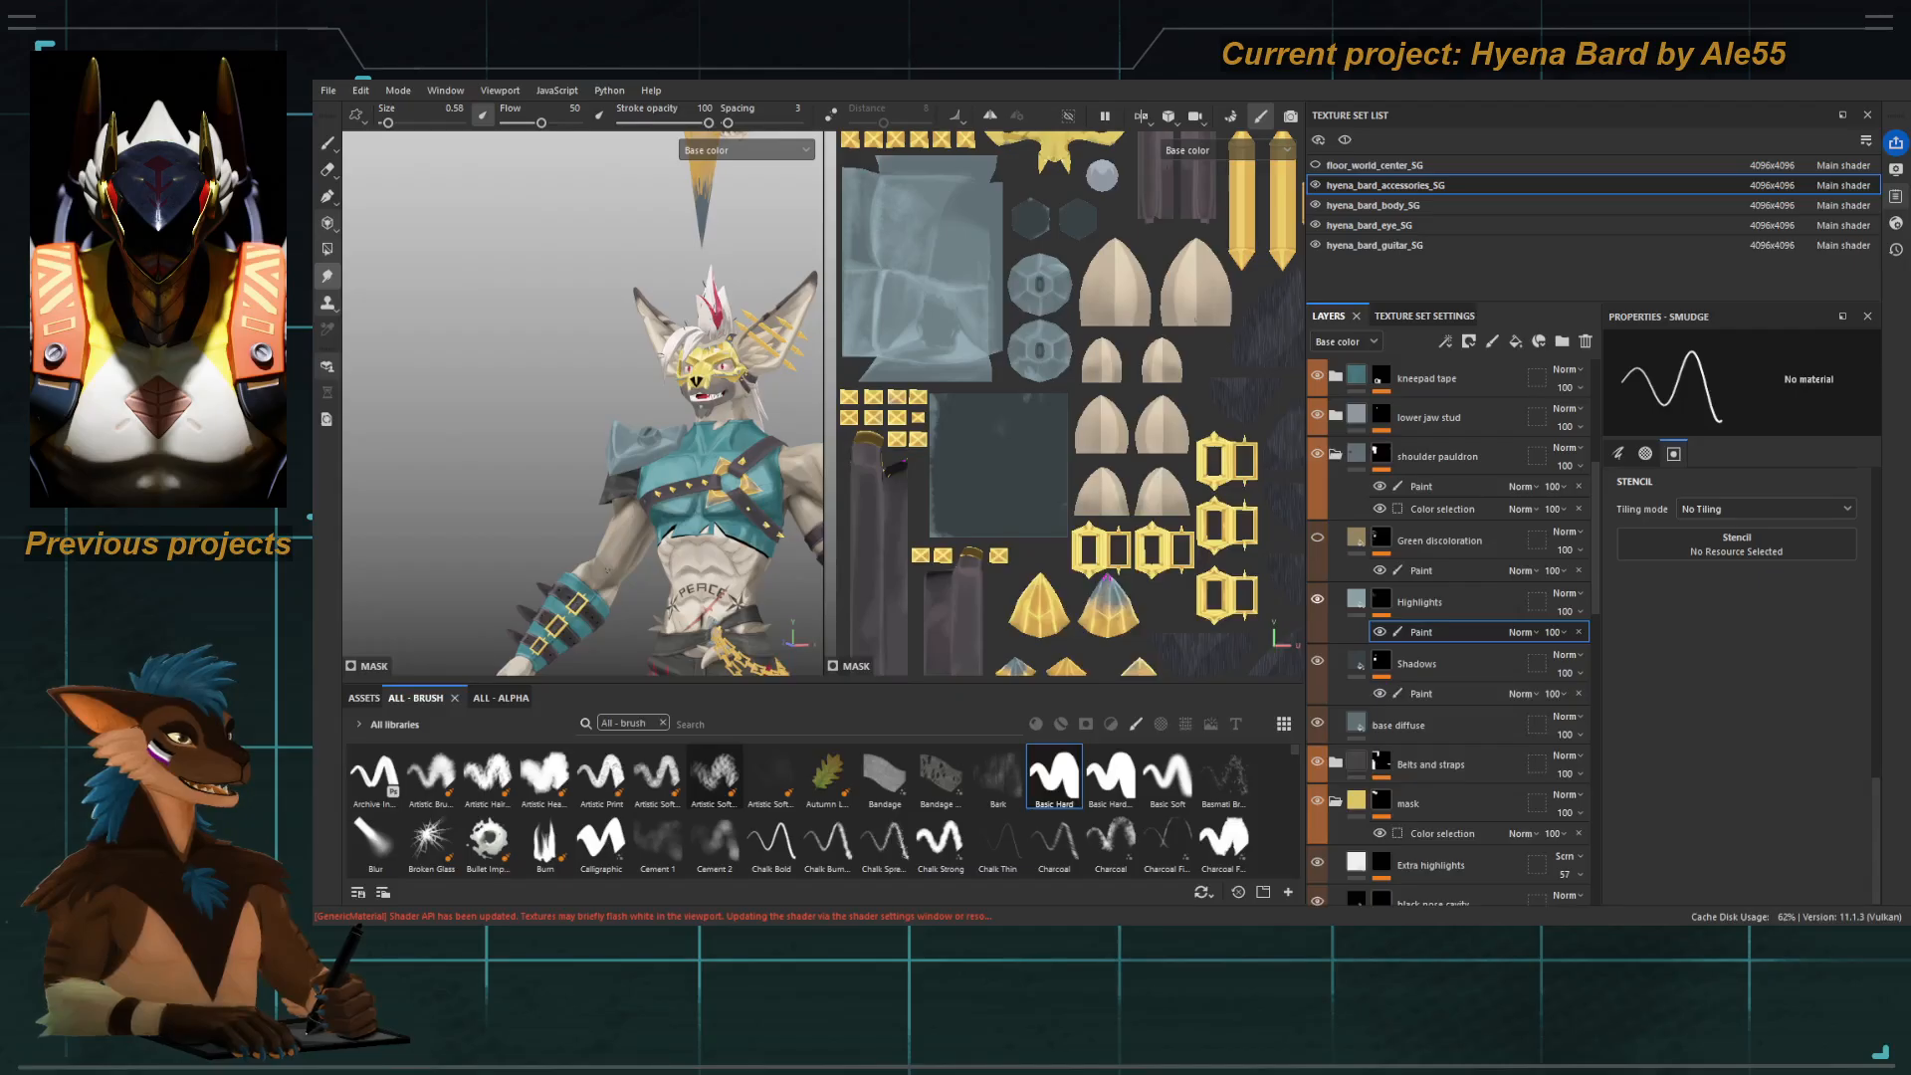
pyautogui.keyDown('alt'); pyautogui.moveTo(608, 571); pyautogui.dragTo(602, 492, button='right'); pyautogui.keyUp('alt')
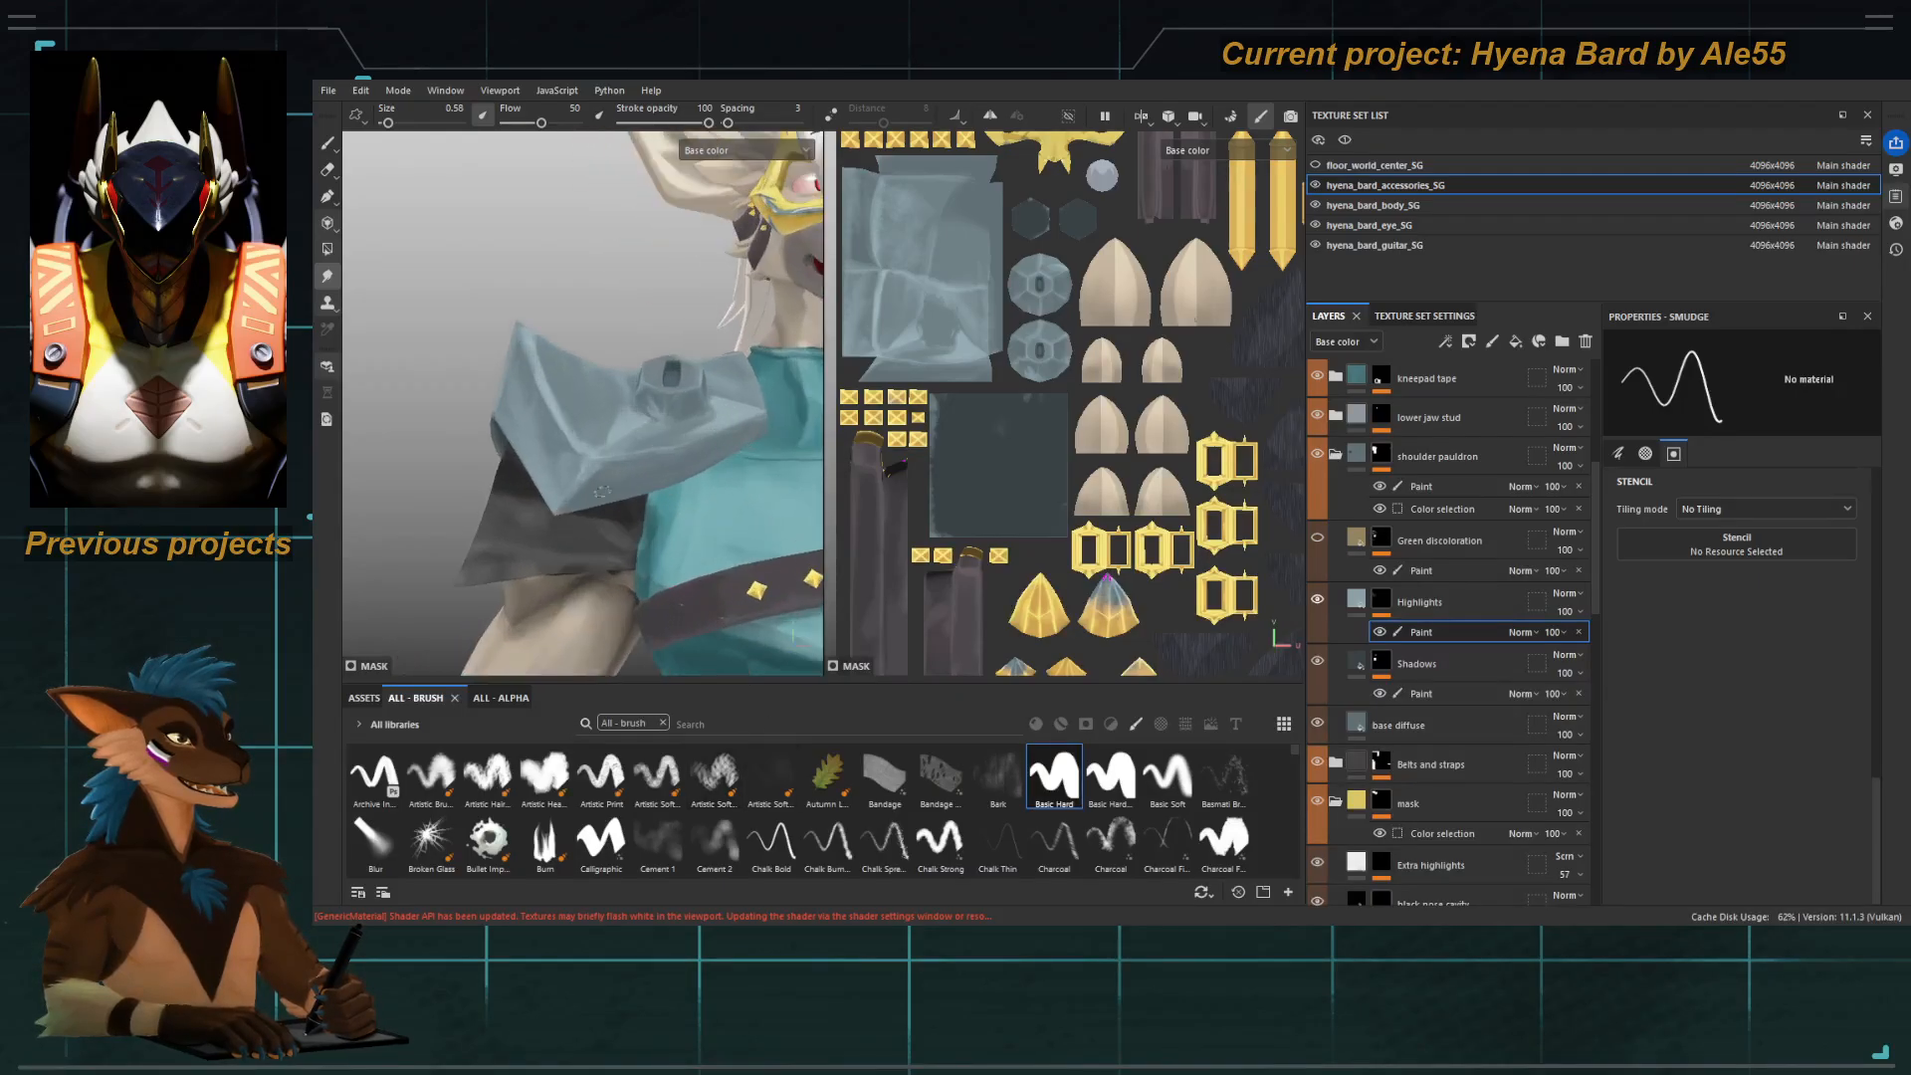
pyautogui.keyDown('alt'); pyautogui.moveTo(602, 492); pyautogui.dragTo(603, 508); pyautogui.keyUp('alt')
pyautogui.moveTo(604, 508)
pyautogui.keyDown('alt'); pyautogui.mouseDown(button='right')
pyautogui.moveTo(610, 538)
pyautogui.moveTo(627, 483)
pyautogui.moveTo(602, 485)
pyautogui.mouseUp(button='right'); pyautogui.keyUp('alt')
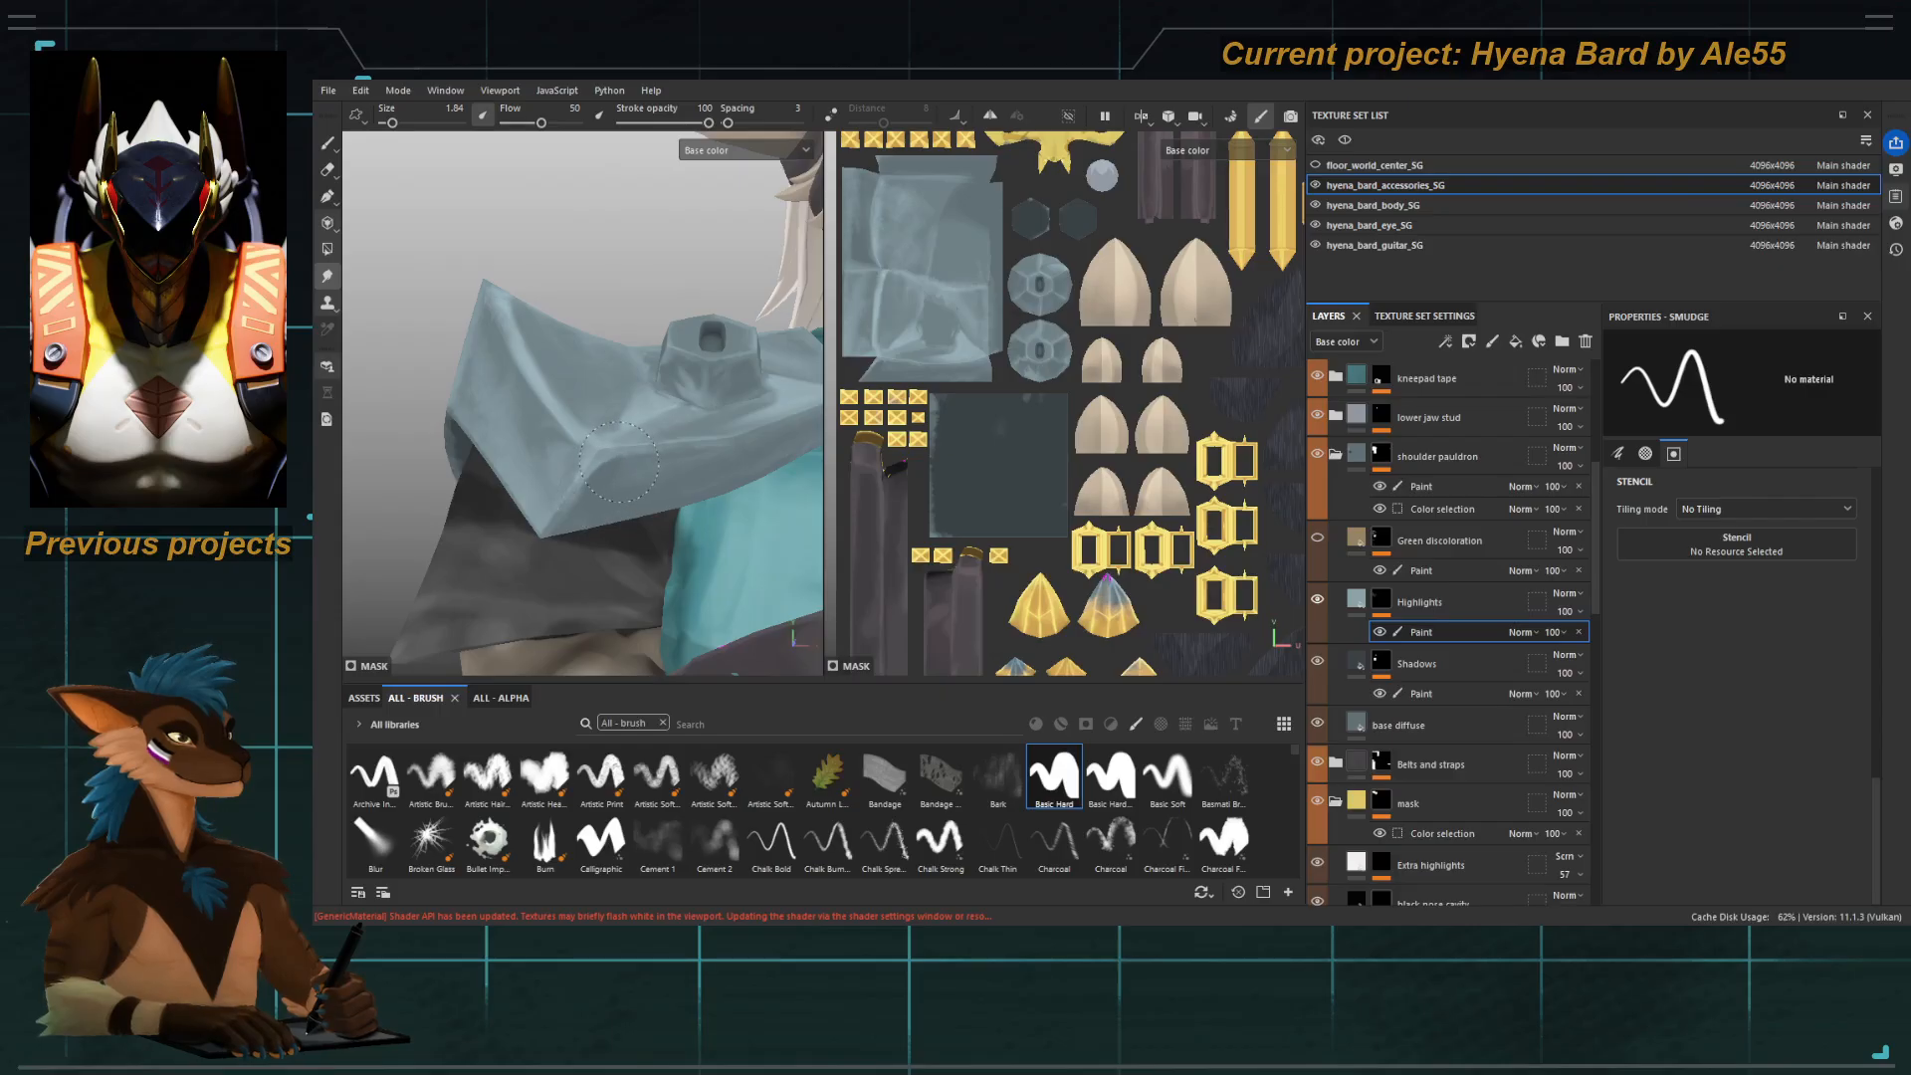
pyautogui.keyDown('ctrl'); pyautogui.moveTo(691, 453); pyautogui.dragTo(683, 464, button='right'); pyautogui.keyUp('ctrl')
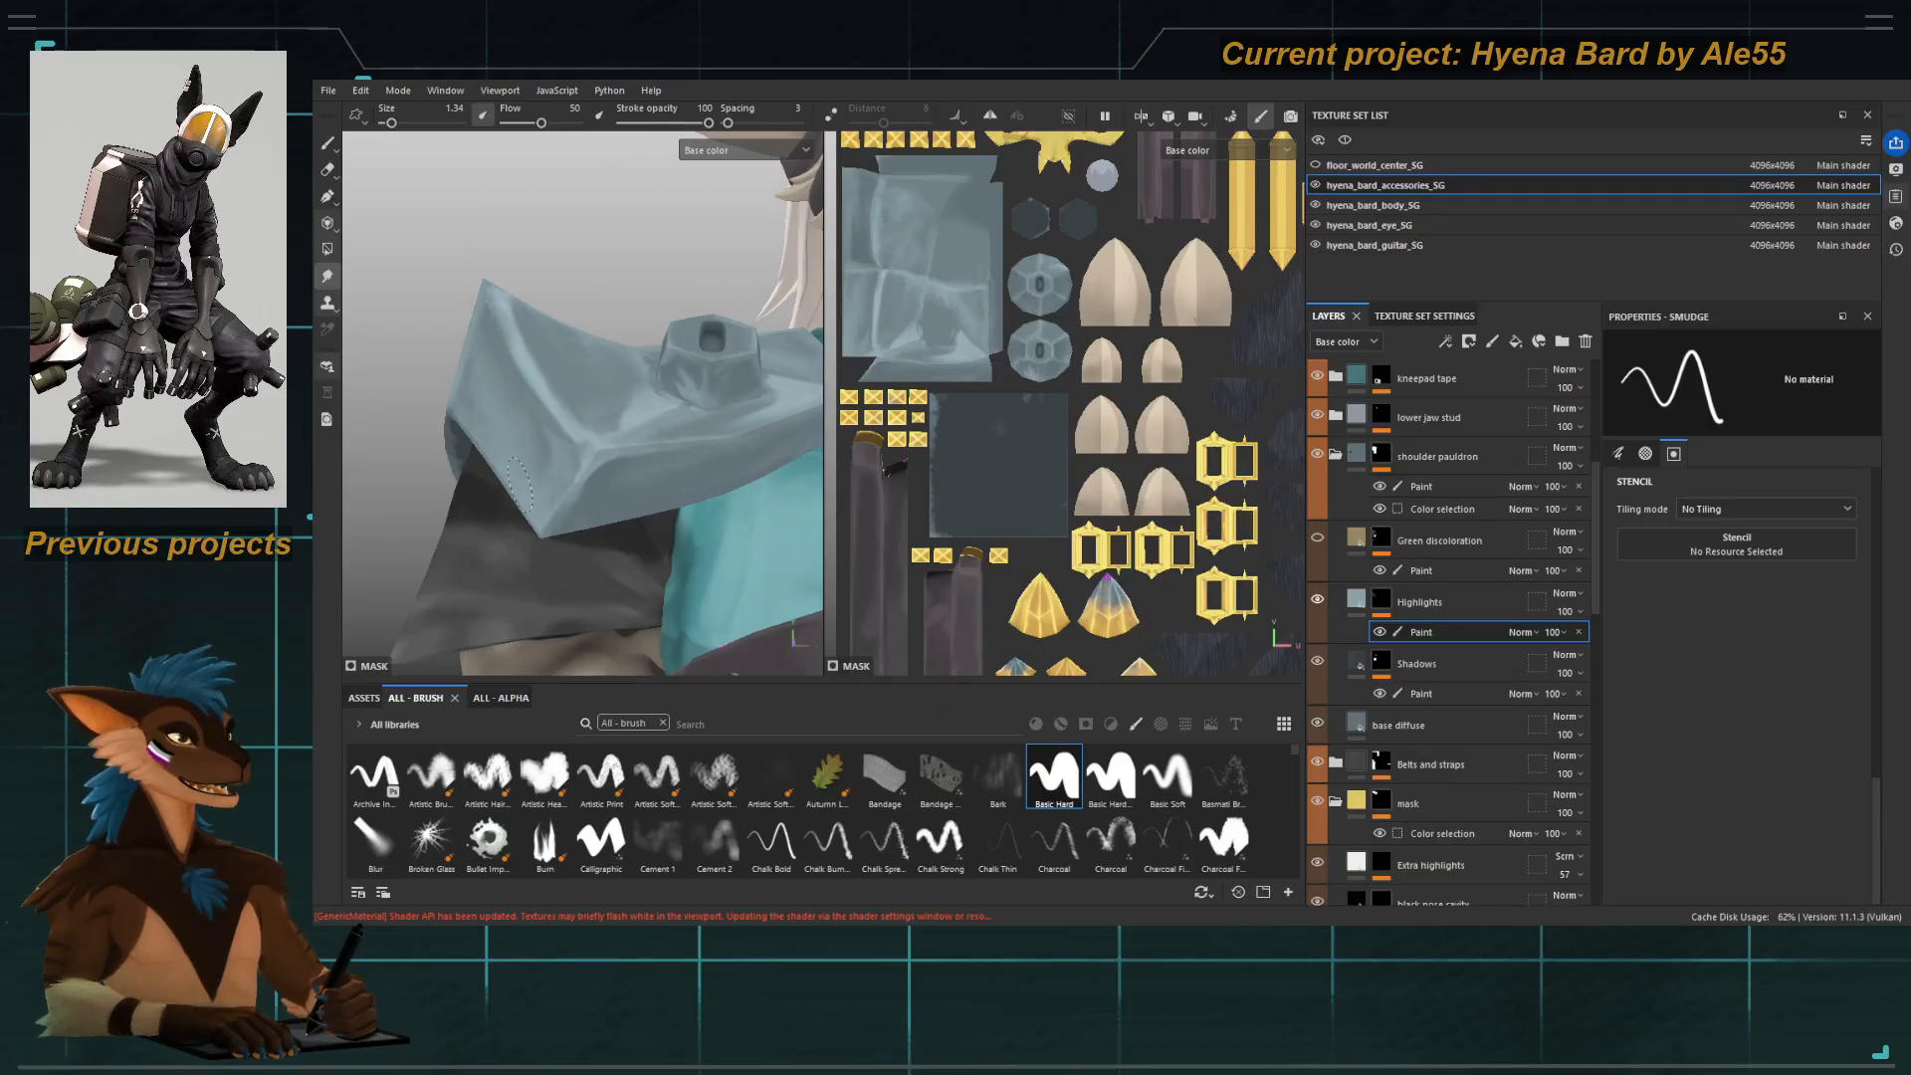
# Blend the highlights on the pauldron's outer side panel with the Smudge tool at sizes 2.42 and 1.84.
pyautogui.keyDown('alt'); pyautogui.moveTo(526, 440); pyautogui.dragTo(582, 478); pyautogui.keyUp('alt')
pyautogui.press(']')
pyautogui.press(']')
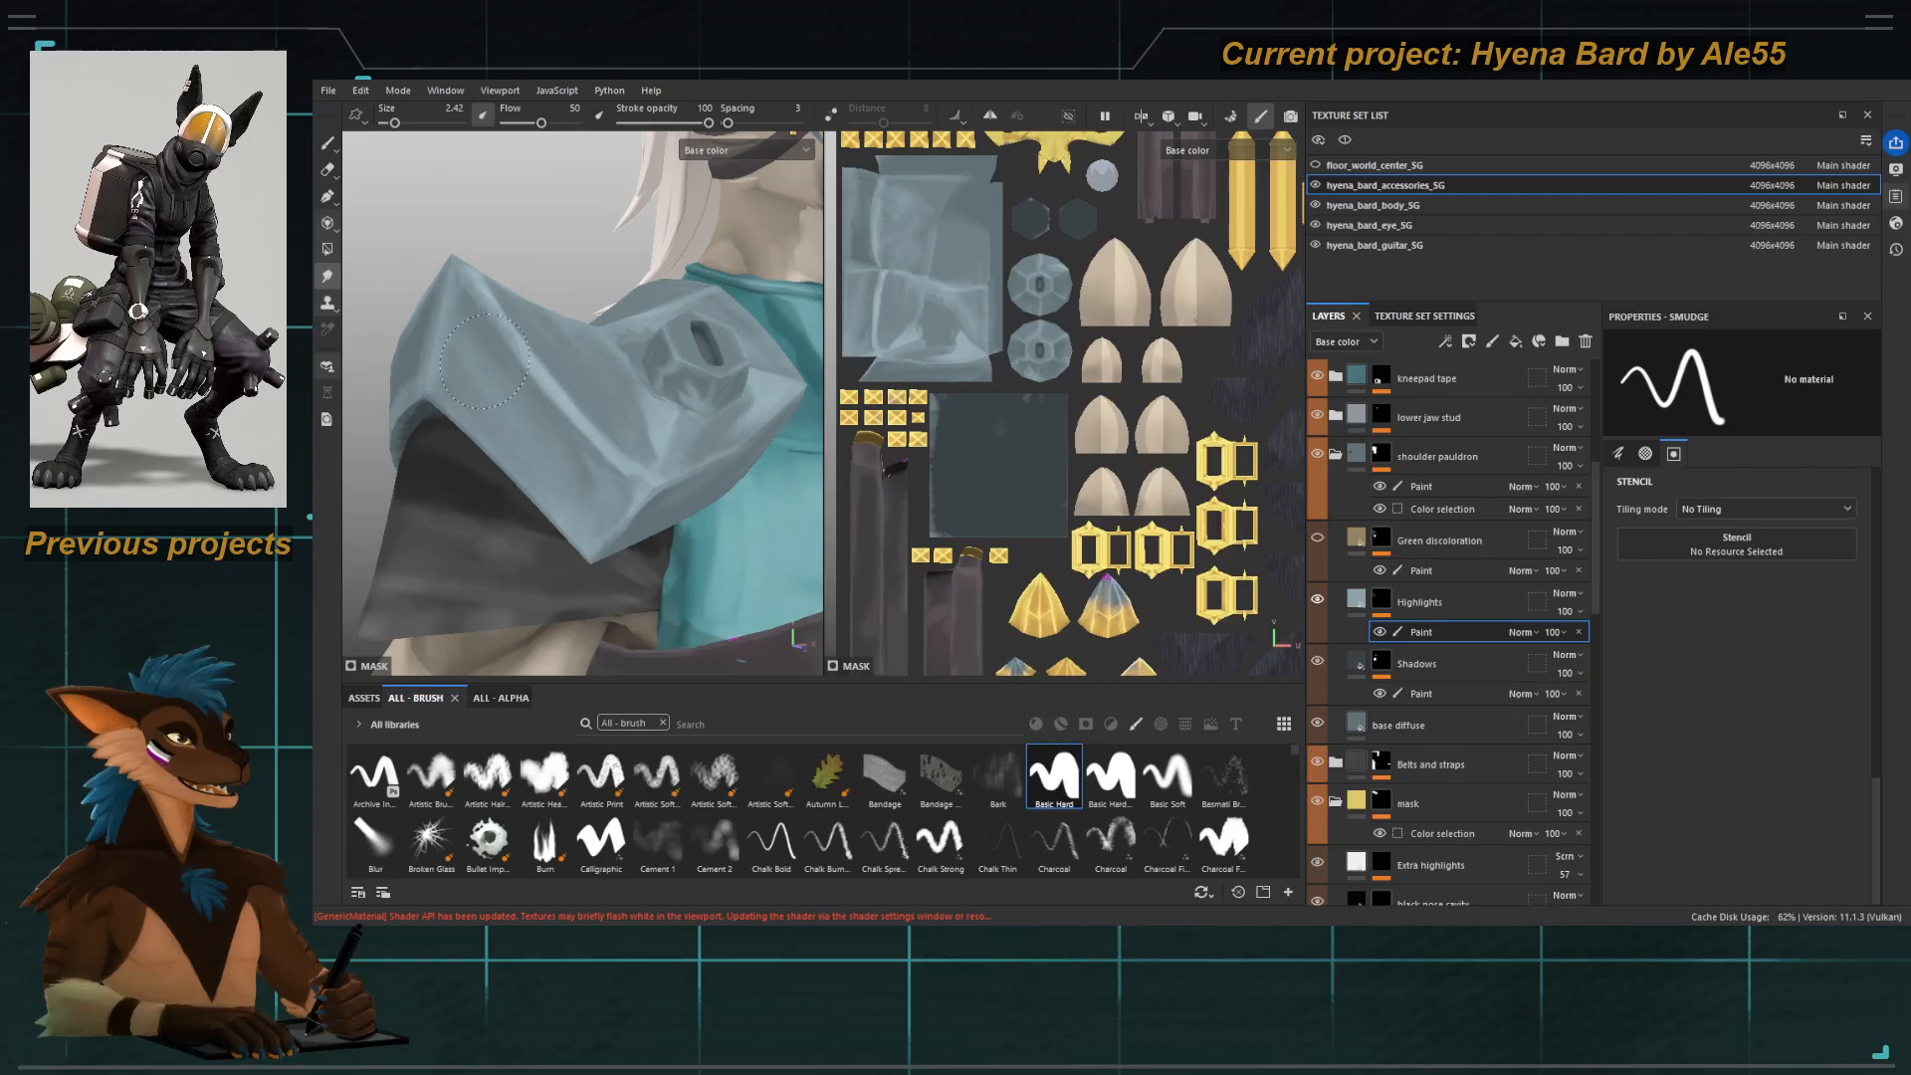
pyautogui.press('[')
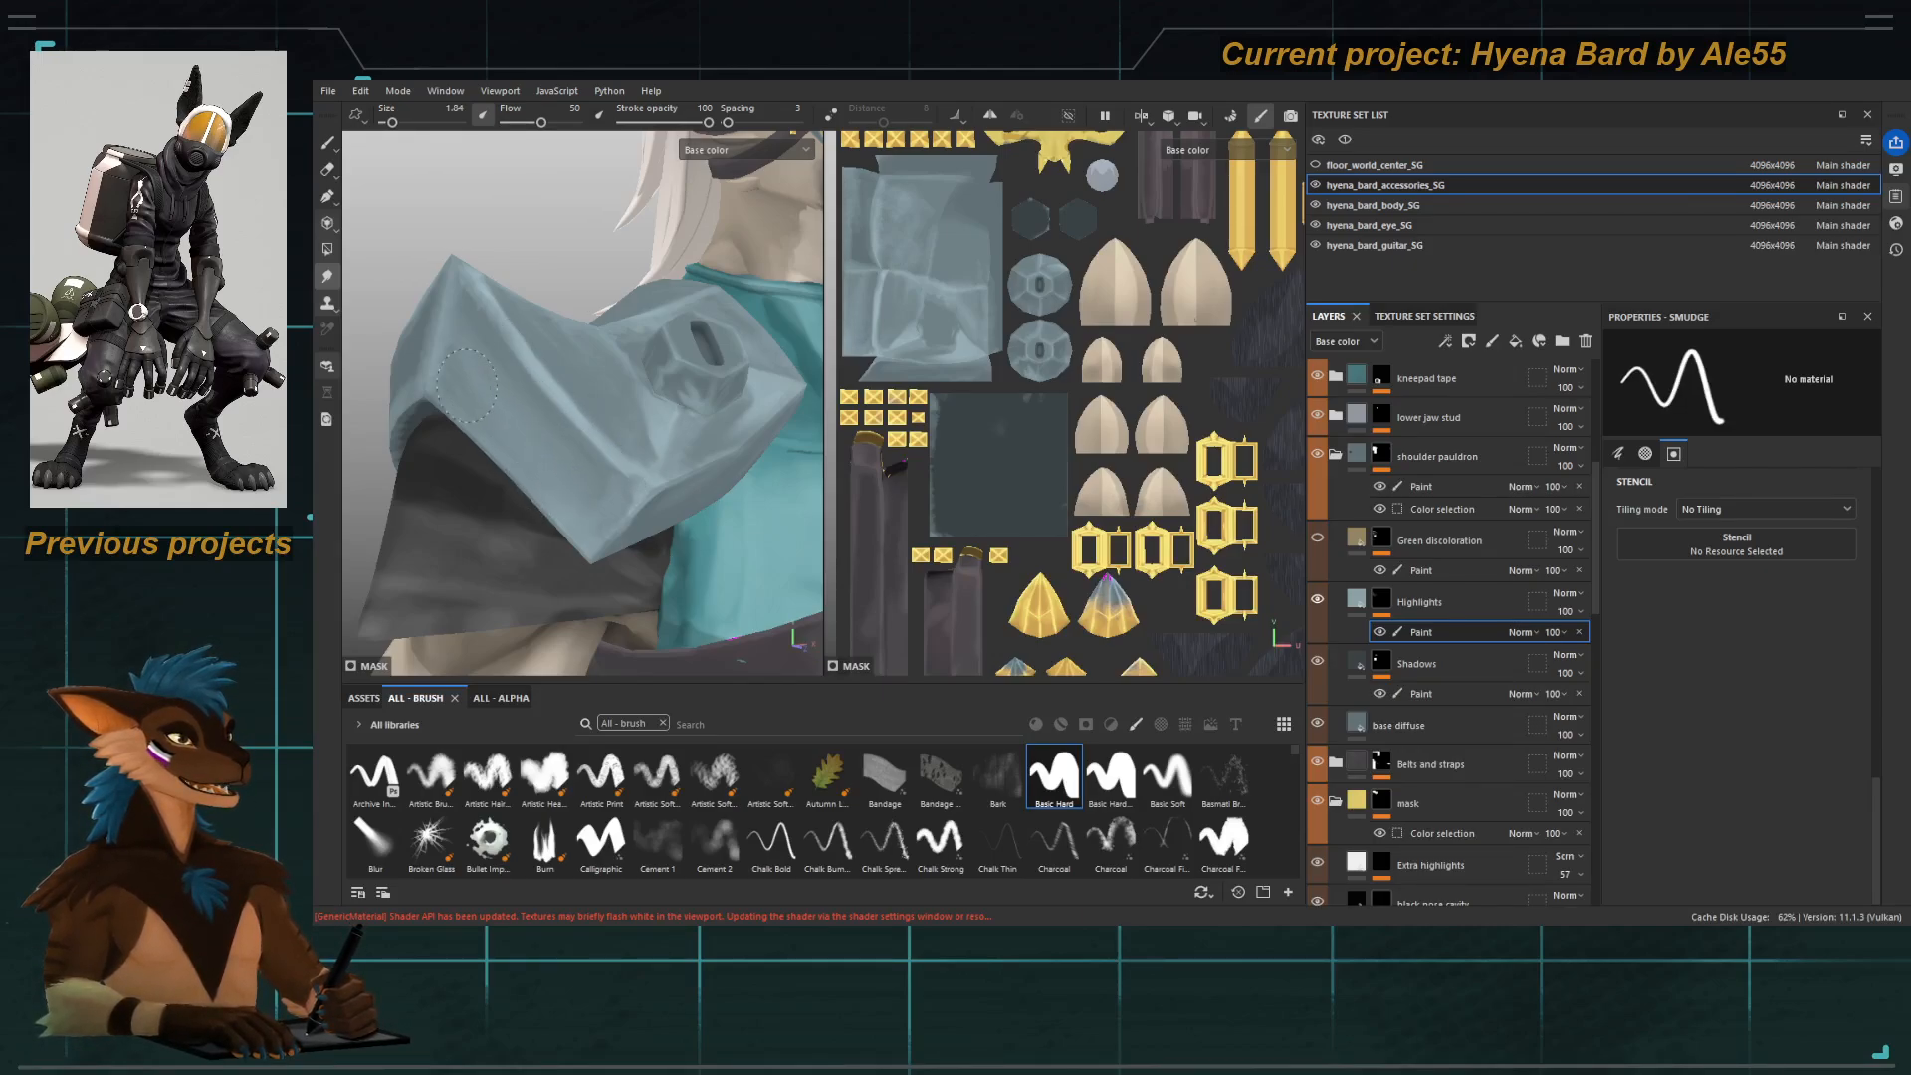
pyautogui.keyDown('alt'); pyautogui.moveTo(466, 385); pyautogui.dragTo(560, 406); pyautogui.keyUp('alt')
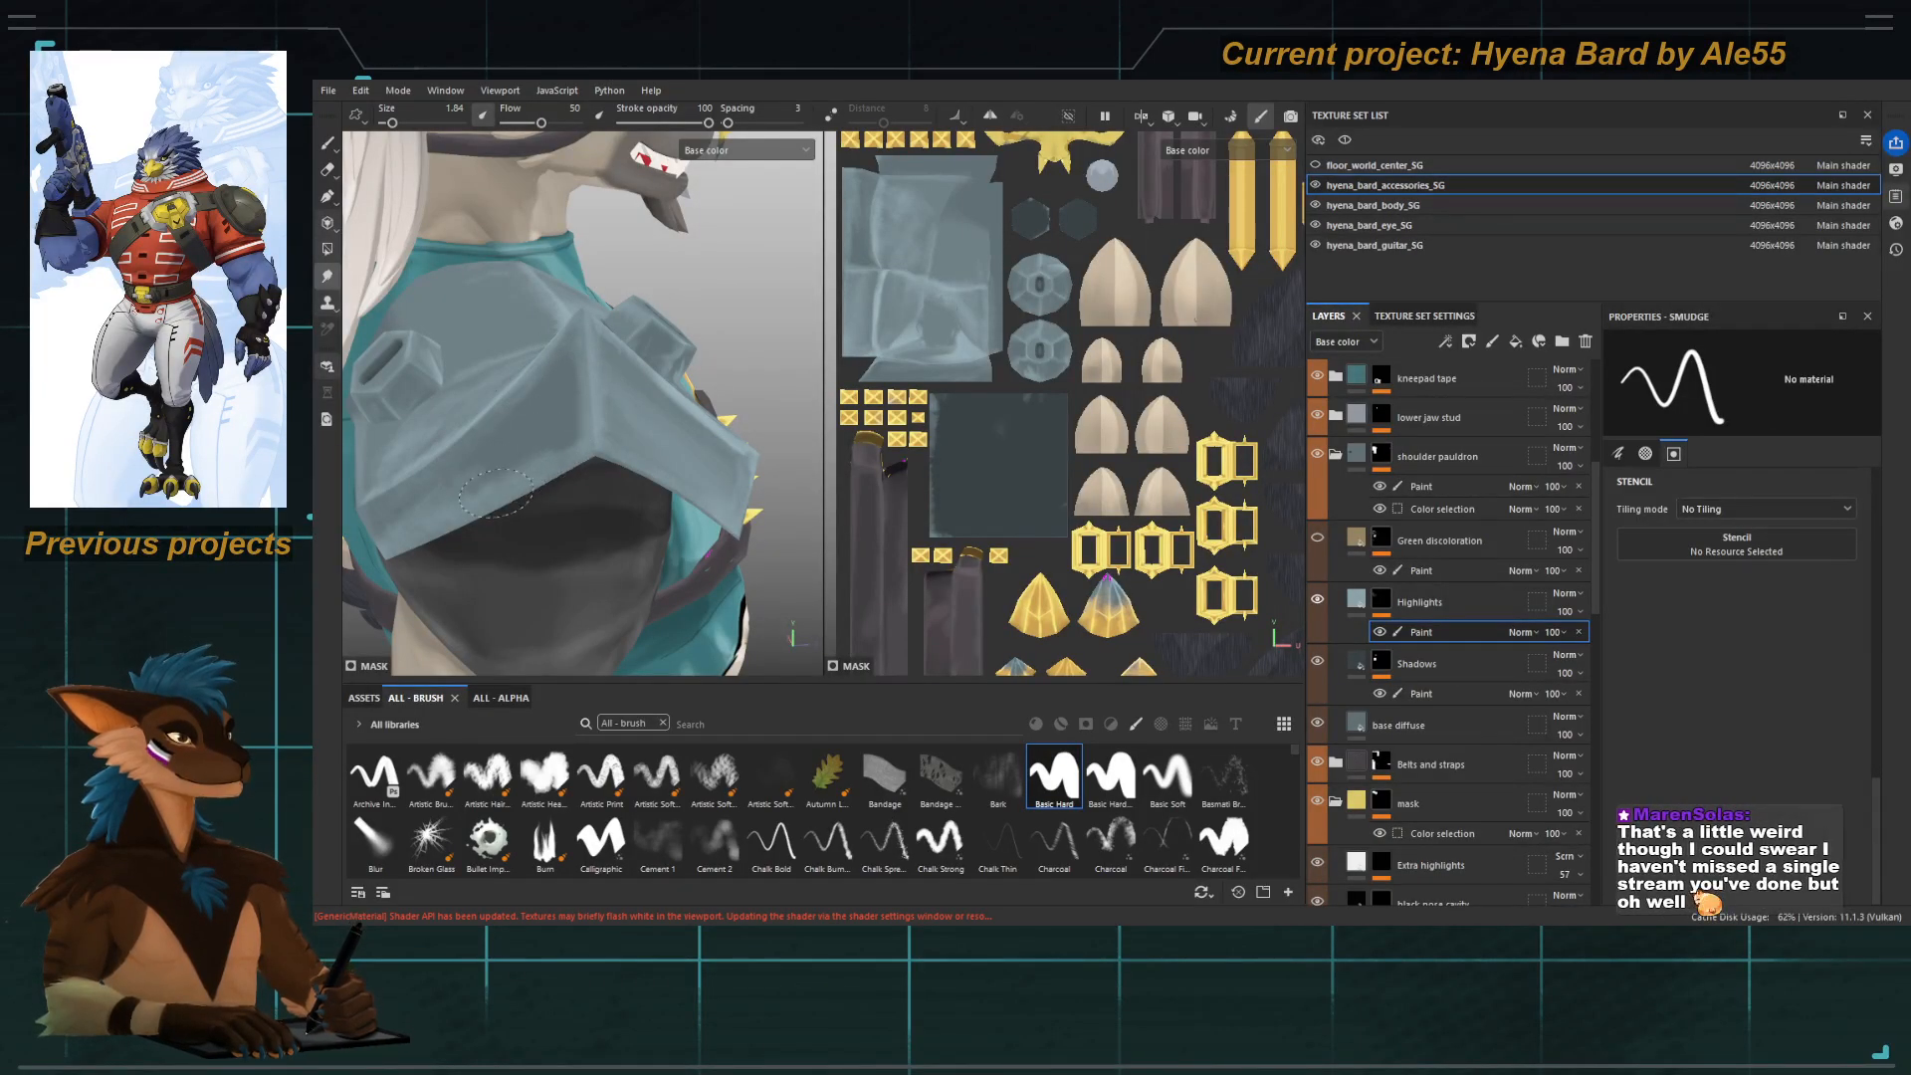
# Smudge the highlights on the pauldron's rear face, lower edge and back corner at size 1.84.
pyautogui.keyDown('alt'); pyautogui.moveTo(495, 488); pyautogui.dragTo(506, 423); pyautogui.keyUp('alt')
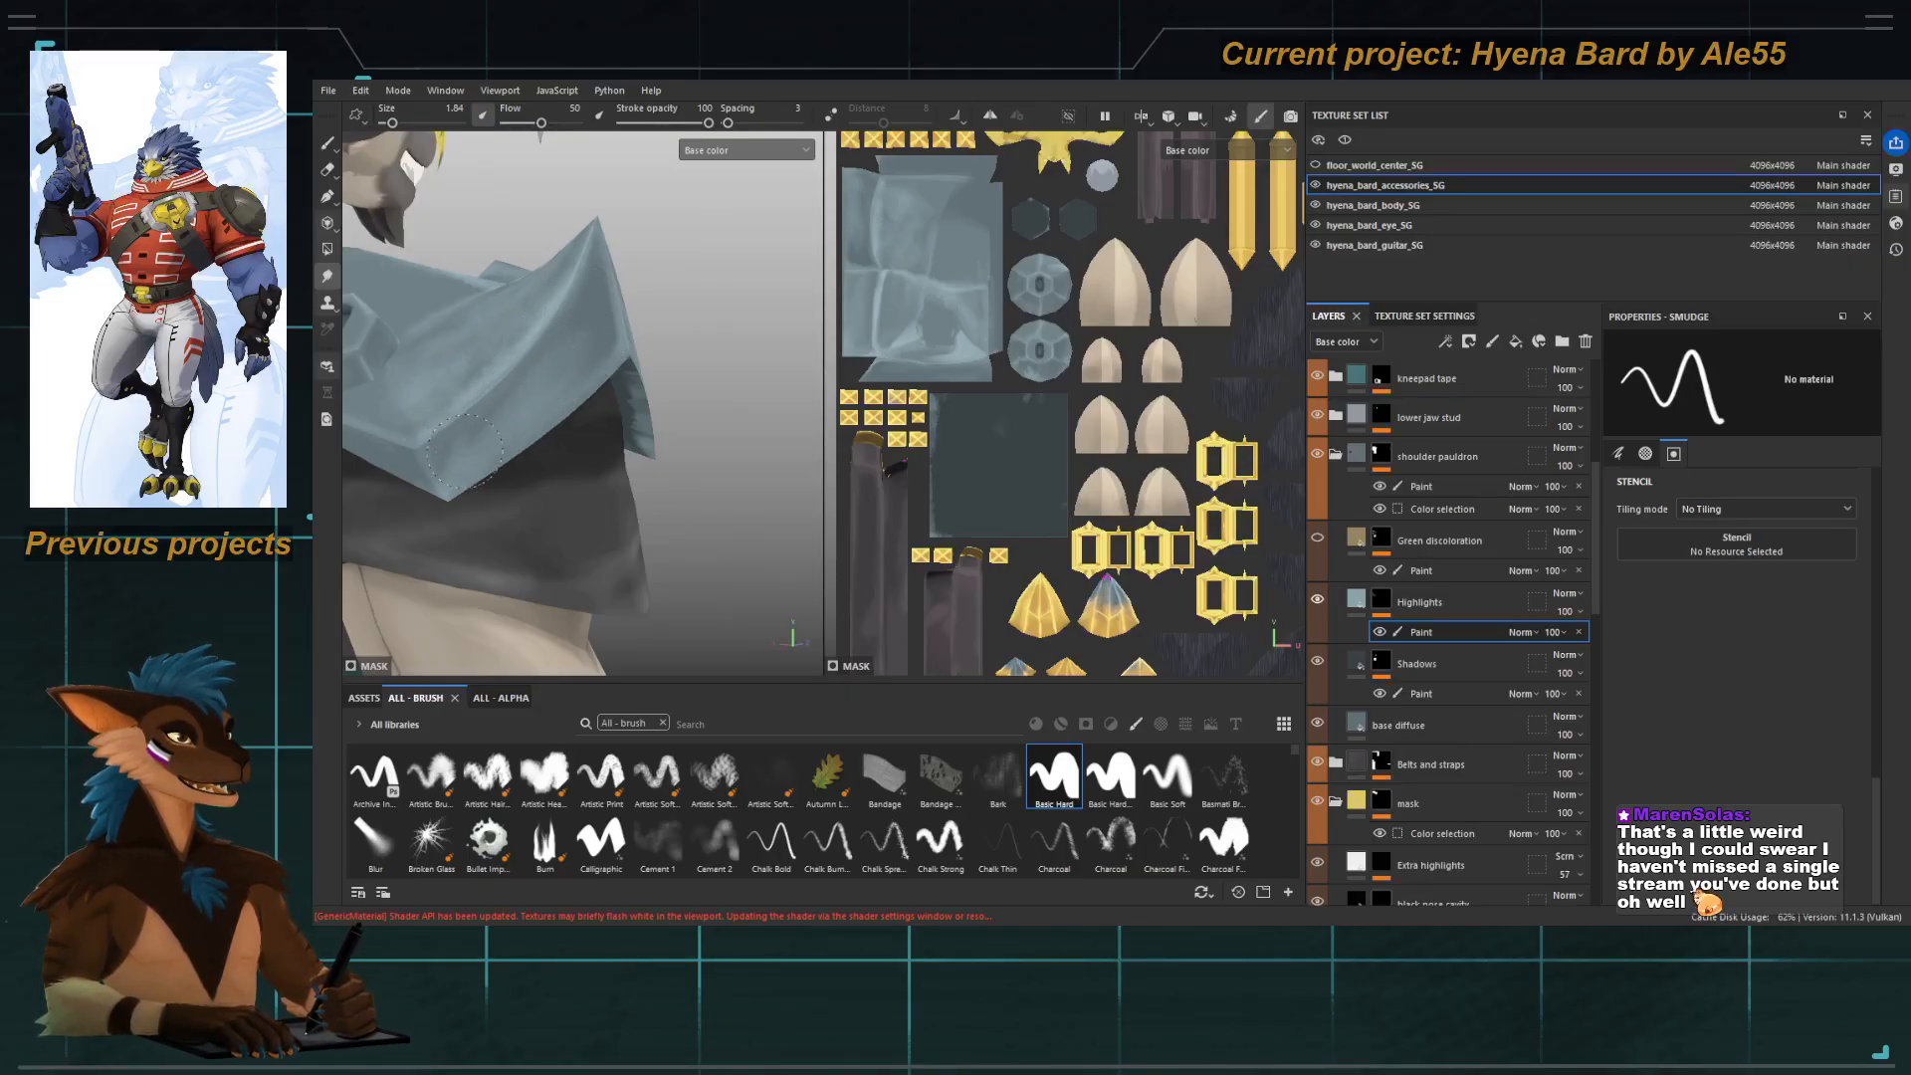
pyautogui.keyDown('alt'); pyautogui.moveTo(508, 398); pyautogui.dragTo(598, 388); pyautogui.keyUp('alt')
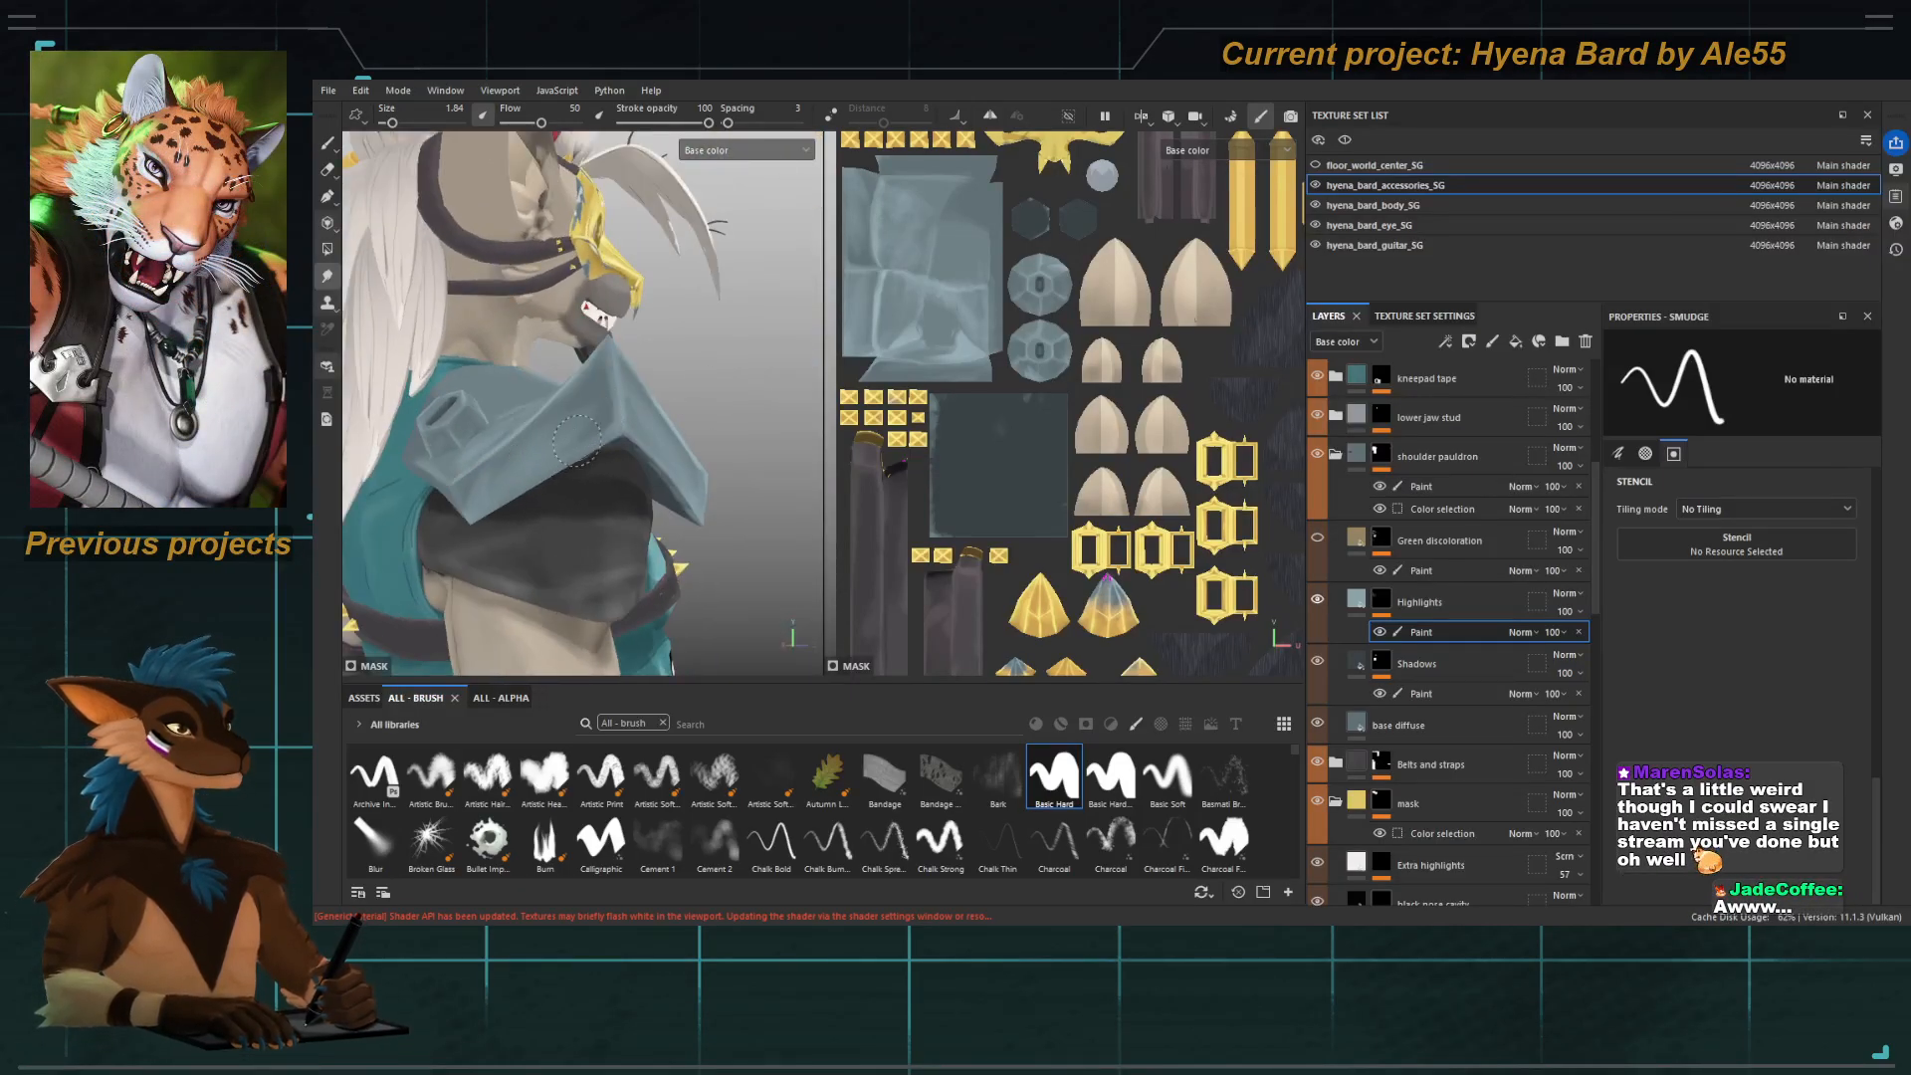
pyautogui.moveTo(599, 387)
pyautogui.keyDown('alt'); pyautogui.mouseDown()
pyautogui.moveTo(603, 444)
pyautogui.moveTo(573, 428)
pyautogui.mouseUp(); pyautogui.keyUp('alt')
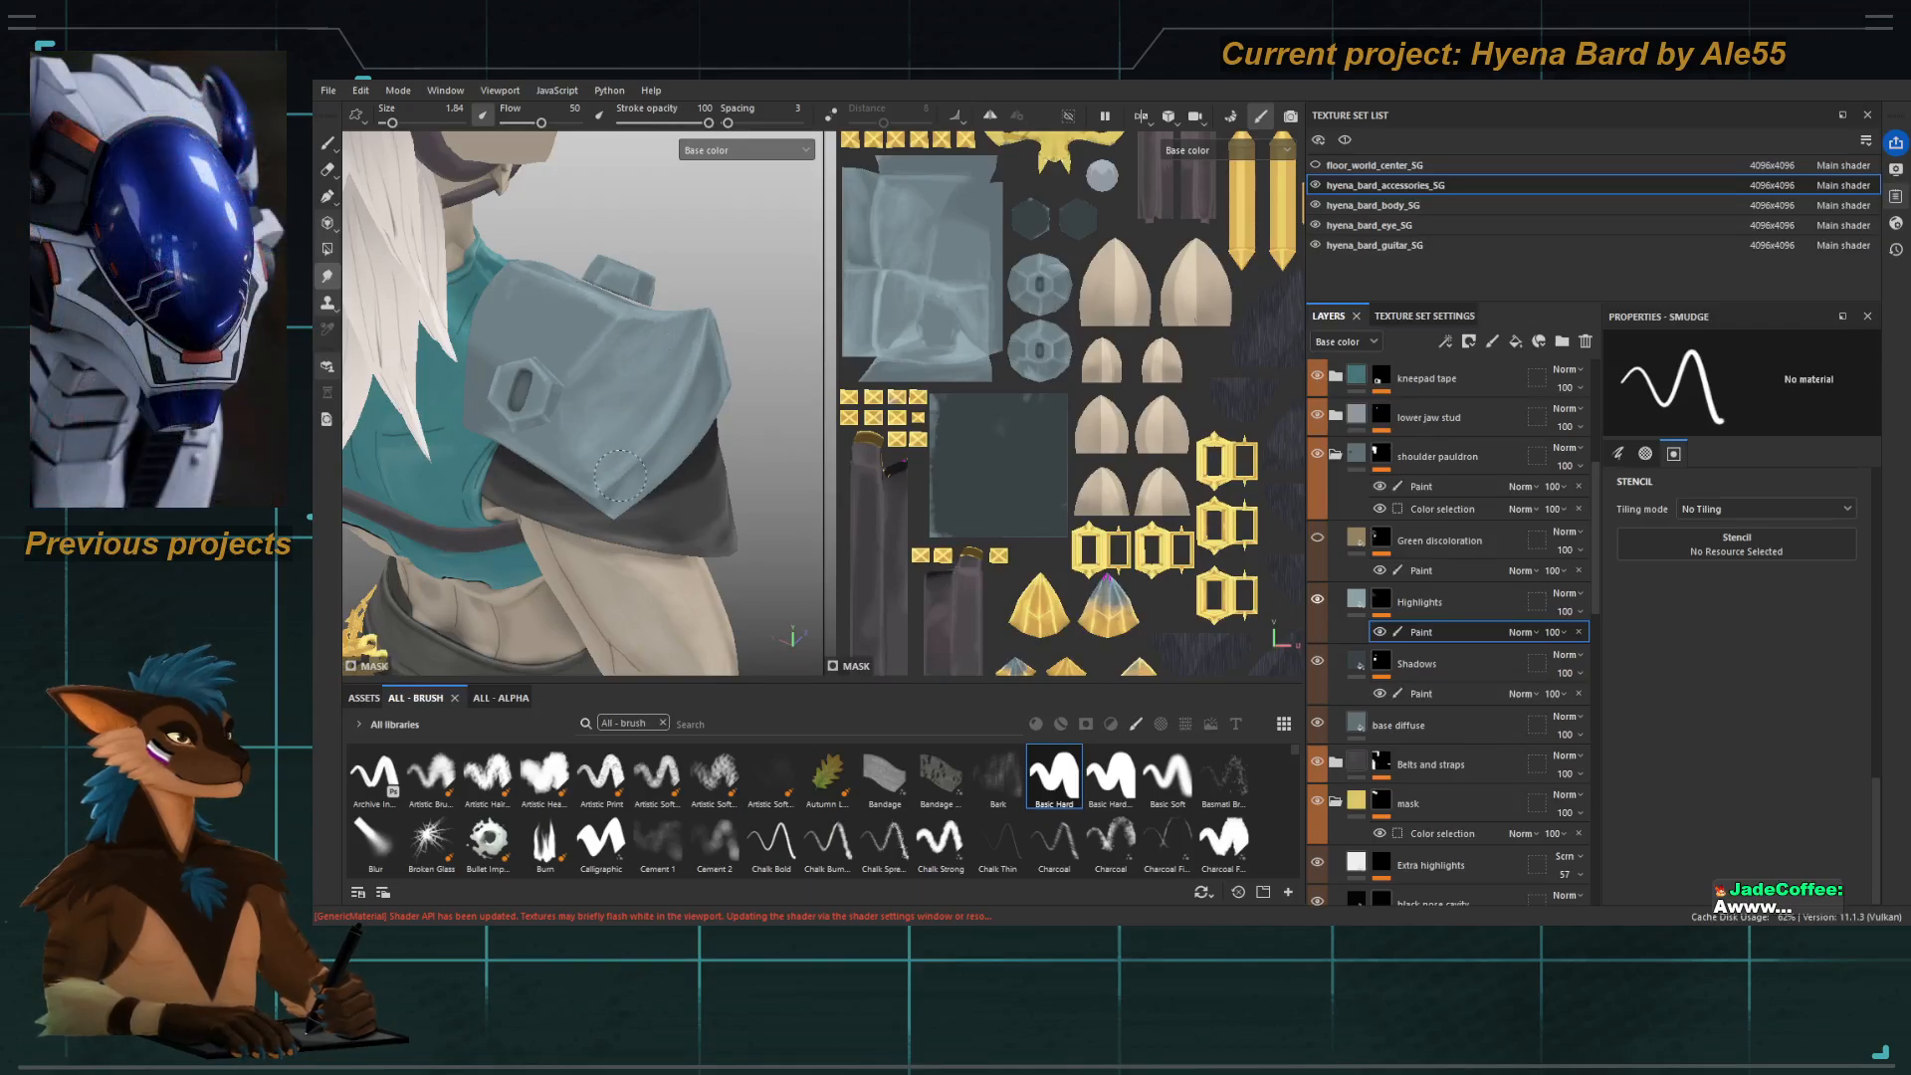
pyautogui.keyDown('alt'); pyautogui.moveTo(633, 426); pyautogui.dragTo(684, 340); pyautogui.keyUp('alt')
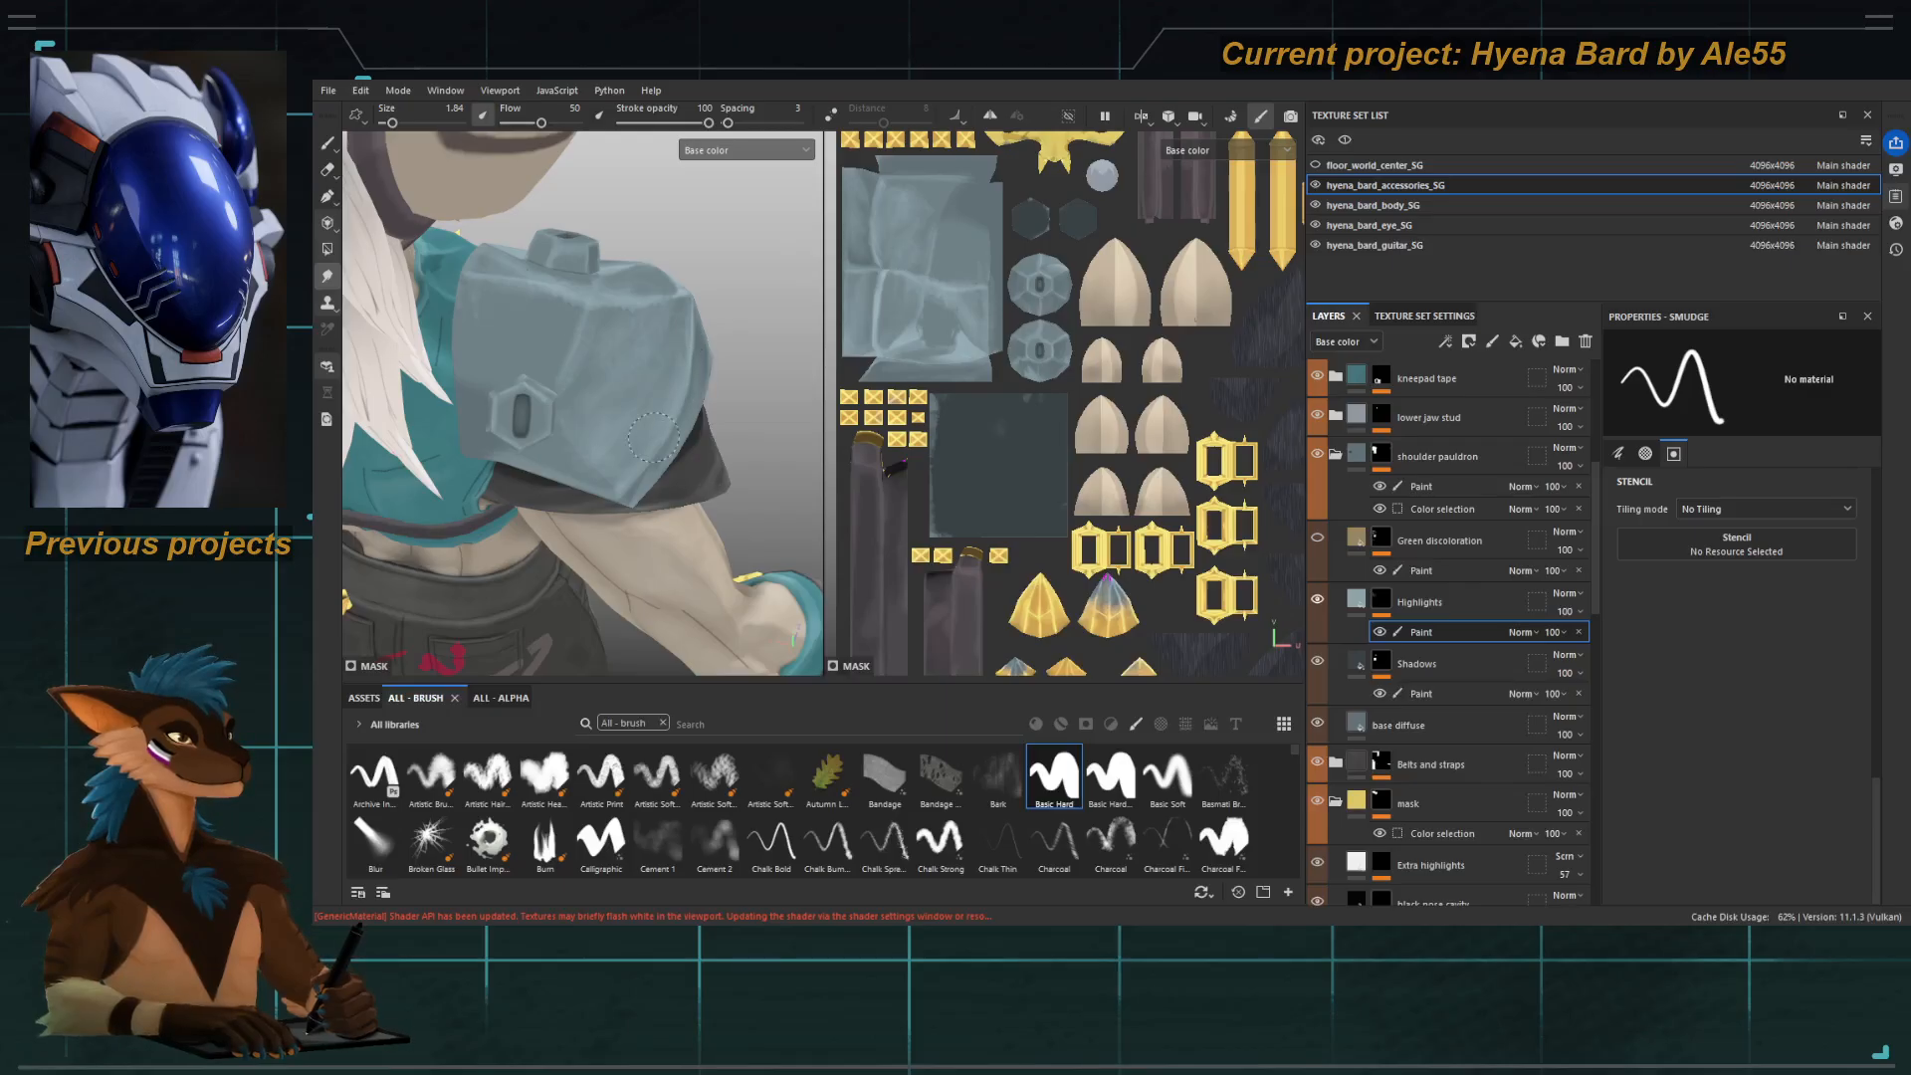
pyautogui.keyDown('alt'); pyautogui.moveTo(617, 443); pyautogui.dragTo(581, 362); pyautogui.keyUp('alt')
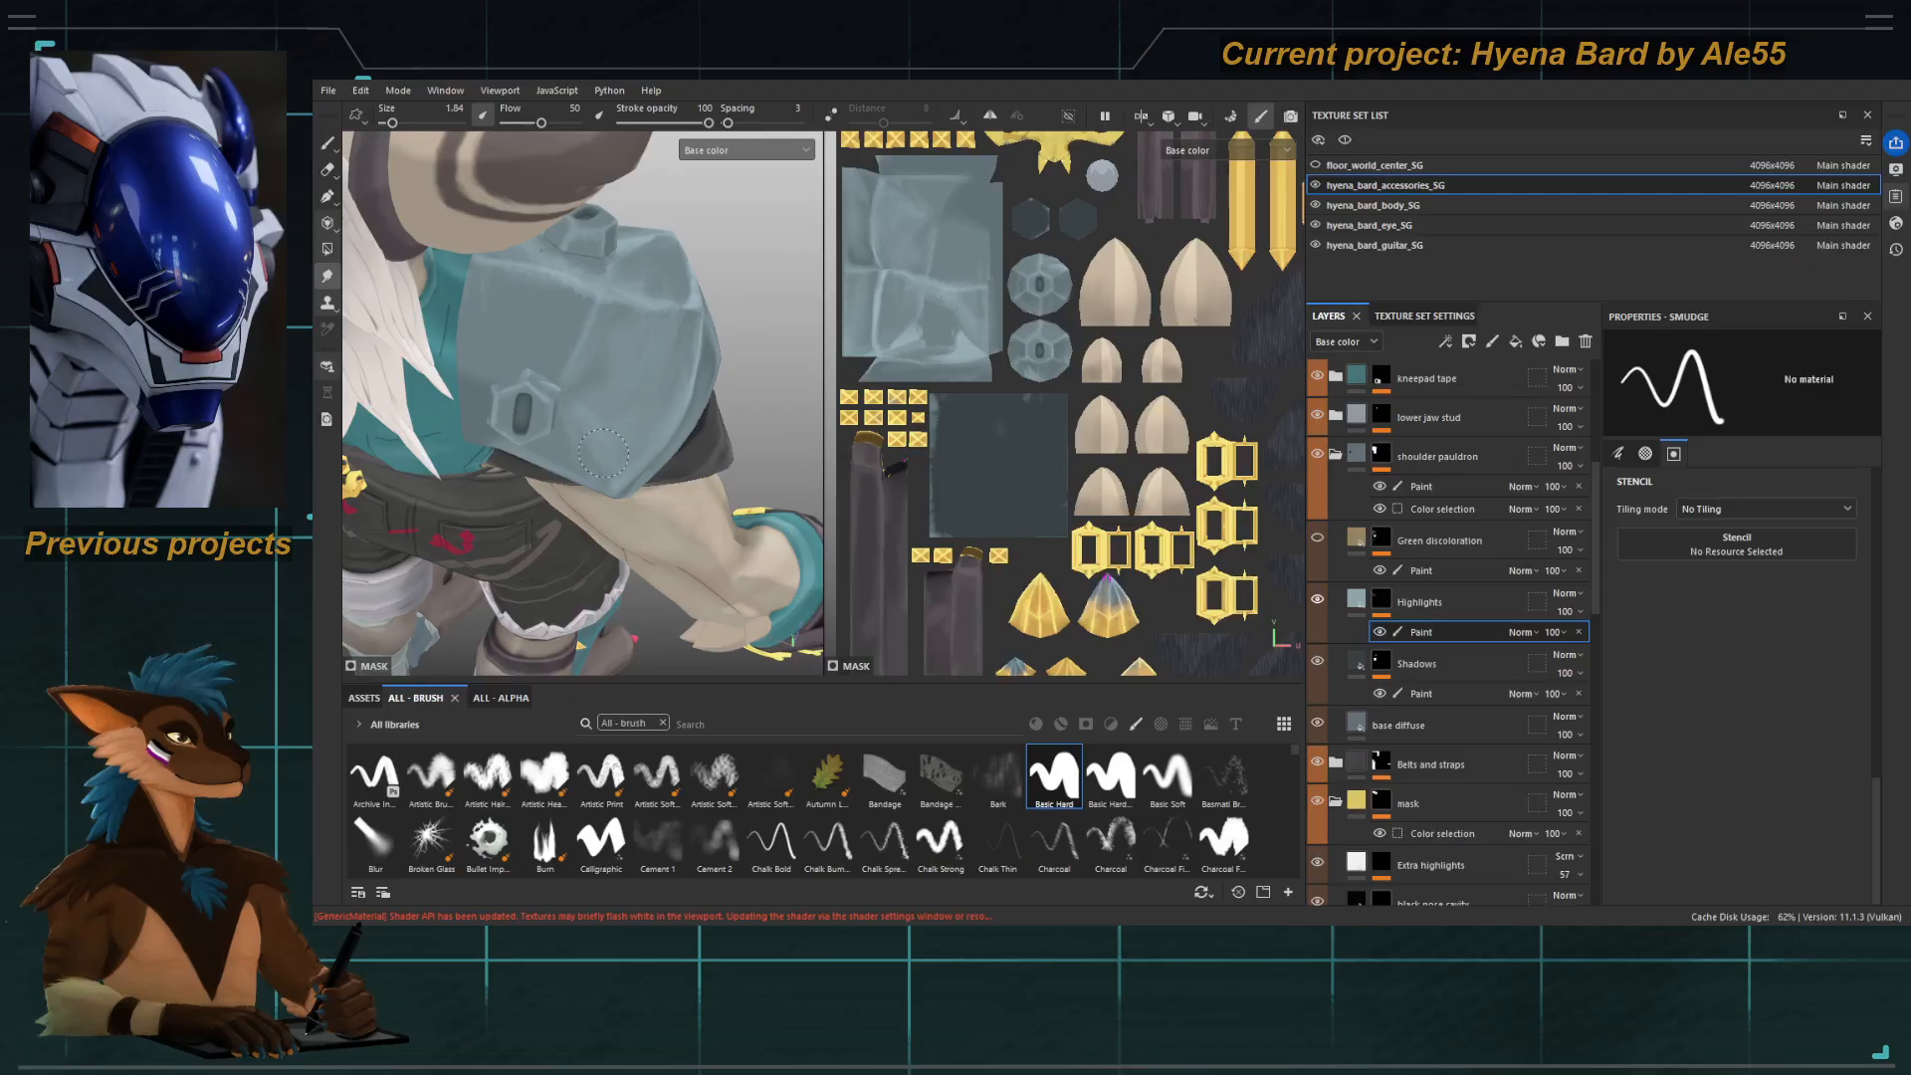
# Soften the highlights on the pauldron's front face beside the front stud with the Smudge tool.
pyautogui.moveTo(592, 450)
pyautogui.keyDown('alt'); pyautogui.mouseDown()
pyautogui.moveTo(538, 438)
pyautogui.moveTo(402, 478)
pyautogui.moveTo(428, 401)
pyautogui.mouseUp(); pyautogui.keyUp('alt')
pyautogui.moveTo(428, 402)
pyautogui.keyDown('alt'); pyautogui.mouseDown(button='right')
pyautogui.moveTo(518, 403)
pyautogui.moveTo(527, 368)
pyautogui.moveTo(597, 384)
pyautogui.mouseUp(button='right'); pyautogui.keyUp('alt')
pyautogui.moveTo(597, 384)
pyautogui.keyDown('alt'); pyautogui.mouseDown()
pyautogui.moveTo(623, 428)
pyautogui.moveTo(639, 406)
pyautogui.mouseUp(); pyautogui.keyUp('alt')
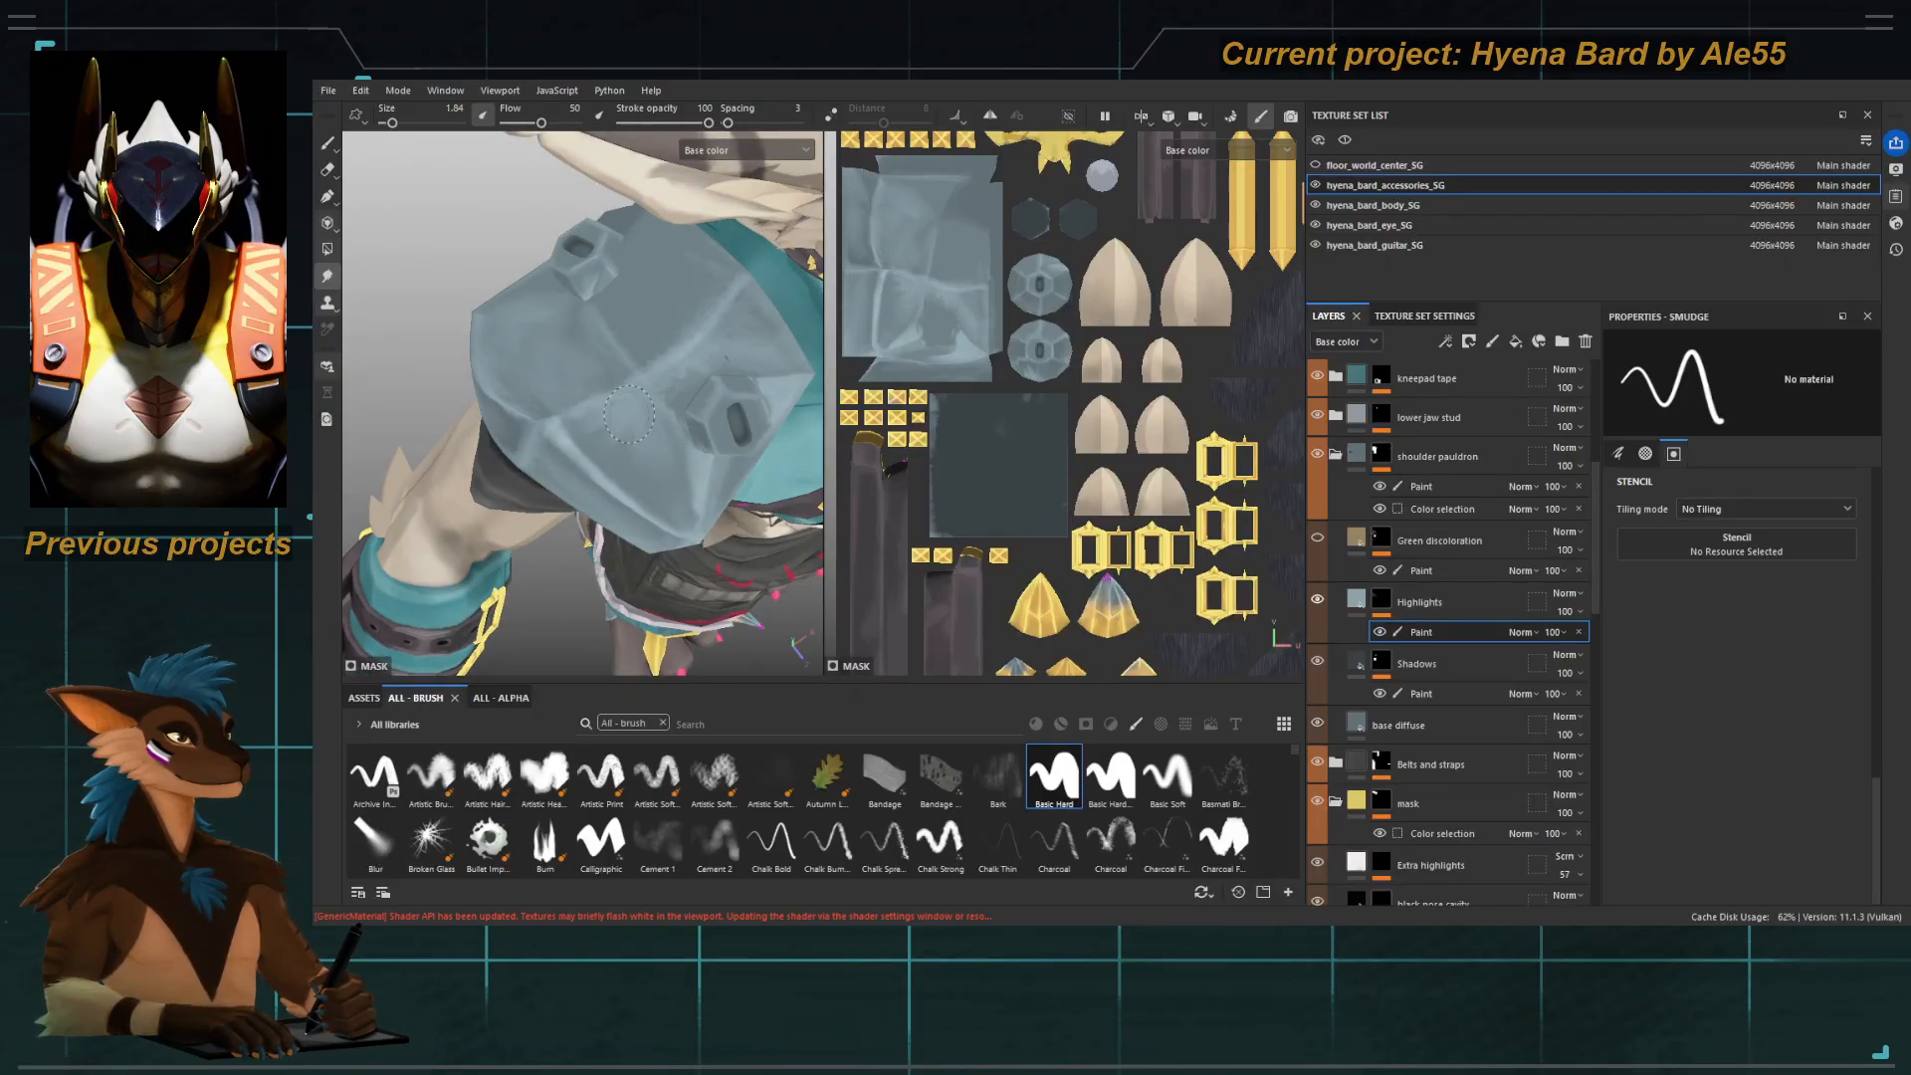
# Check the pauldron on the whole character, and smudge its raised pointed corner and front face at size 1.84.
pyautogui.keyDown('alt'); pyautogui.moveTo(668, 454); pyautogui.dragTo(414, 311, button='right'); pyautogui.keyUp('alt')
pyautogui.keyDown('alt'); pyautogui.moveTo(414, 312); pyautogui.dragTo(565, 397); pyautogui.keyUp('alt')
pyautogui.keyDown('alt'); pyautogui.moveTo(564, 397); pyautogui.dragTo(518, 269, button='middle'); pyautogui.keyUp('alt')
pyautogui.keyDown('alt'); pyautogui.moveTo(519, 269); pyautogui.dragTo(530, 314); pyautogui.keyUp('alt')
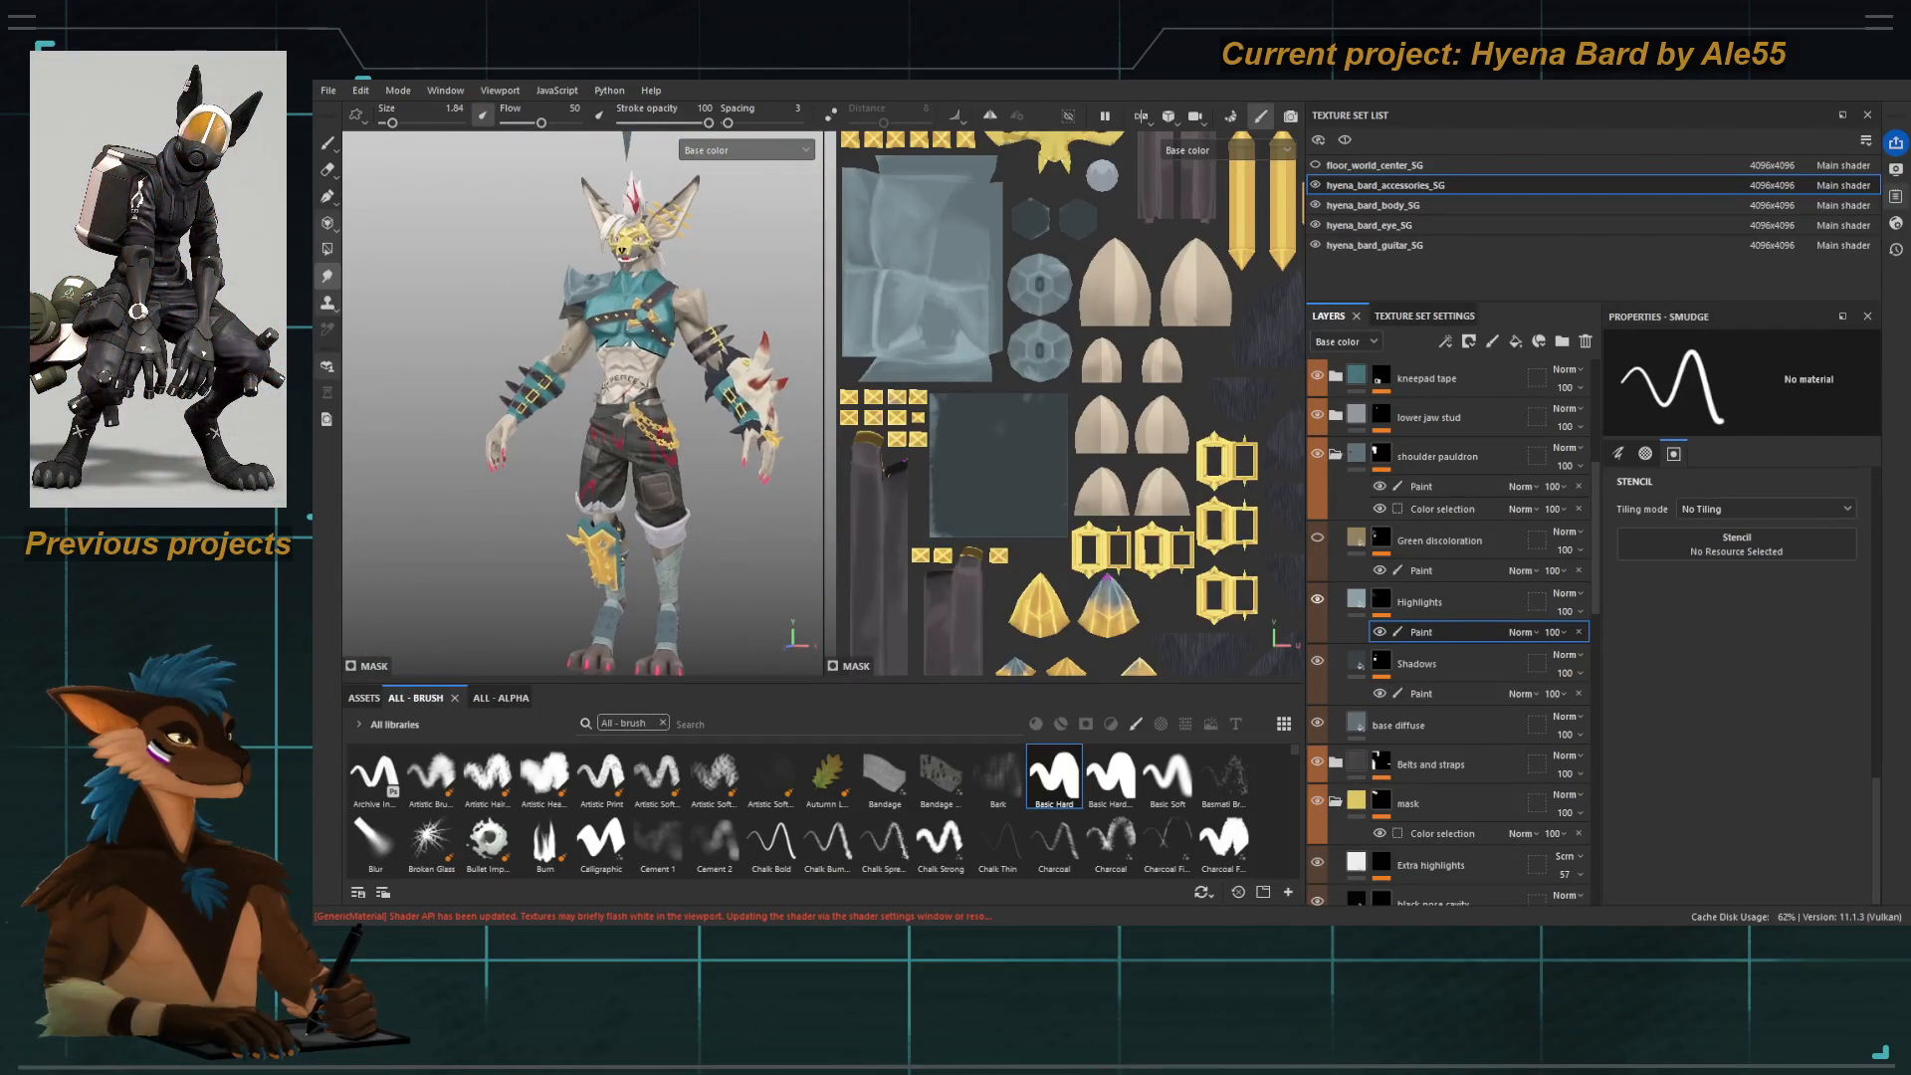
pyautogui.keyDown('alt'); pyautogui.moveTo(531, 314); pyautogui.dragTo(595, 287, button='right'); pyautogui.keyUp('alt')
pyautogui.keyDown('alt'); pyautogui.moveTo(596, 286); pyautogui.dragTo(543, 336, button='middle'); pyautogui.keyUp('alt')
pyautogui.keyDown('alt'); pyautogui.moveTo(543, 336); pyautogui.dragTo(622, 261, button='right'); pyautogui.keyUp('alt')
pyautogui.keyDown('alt'); pyautogui.moveTo(622, 261); pyautogui.dragTo(659, 422, button='middle'); pyautogui.keyUp('alt')
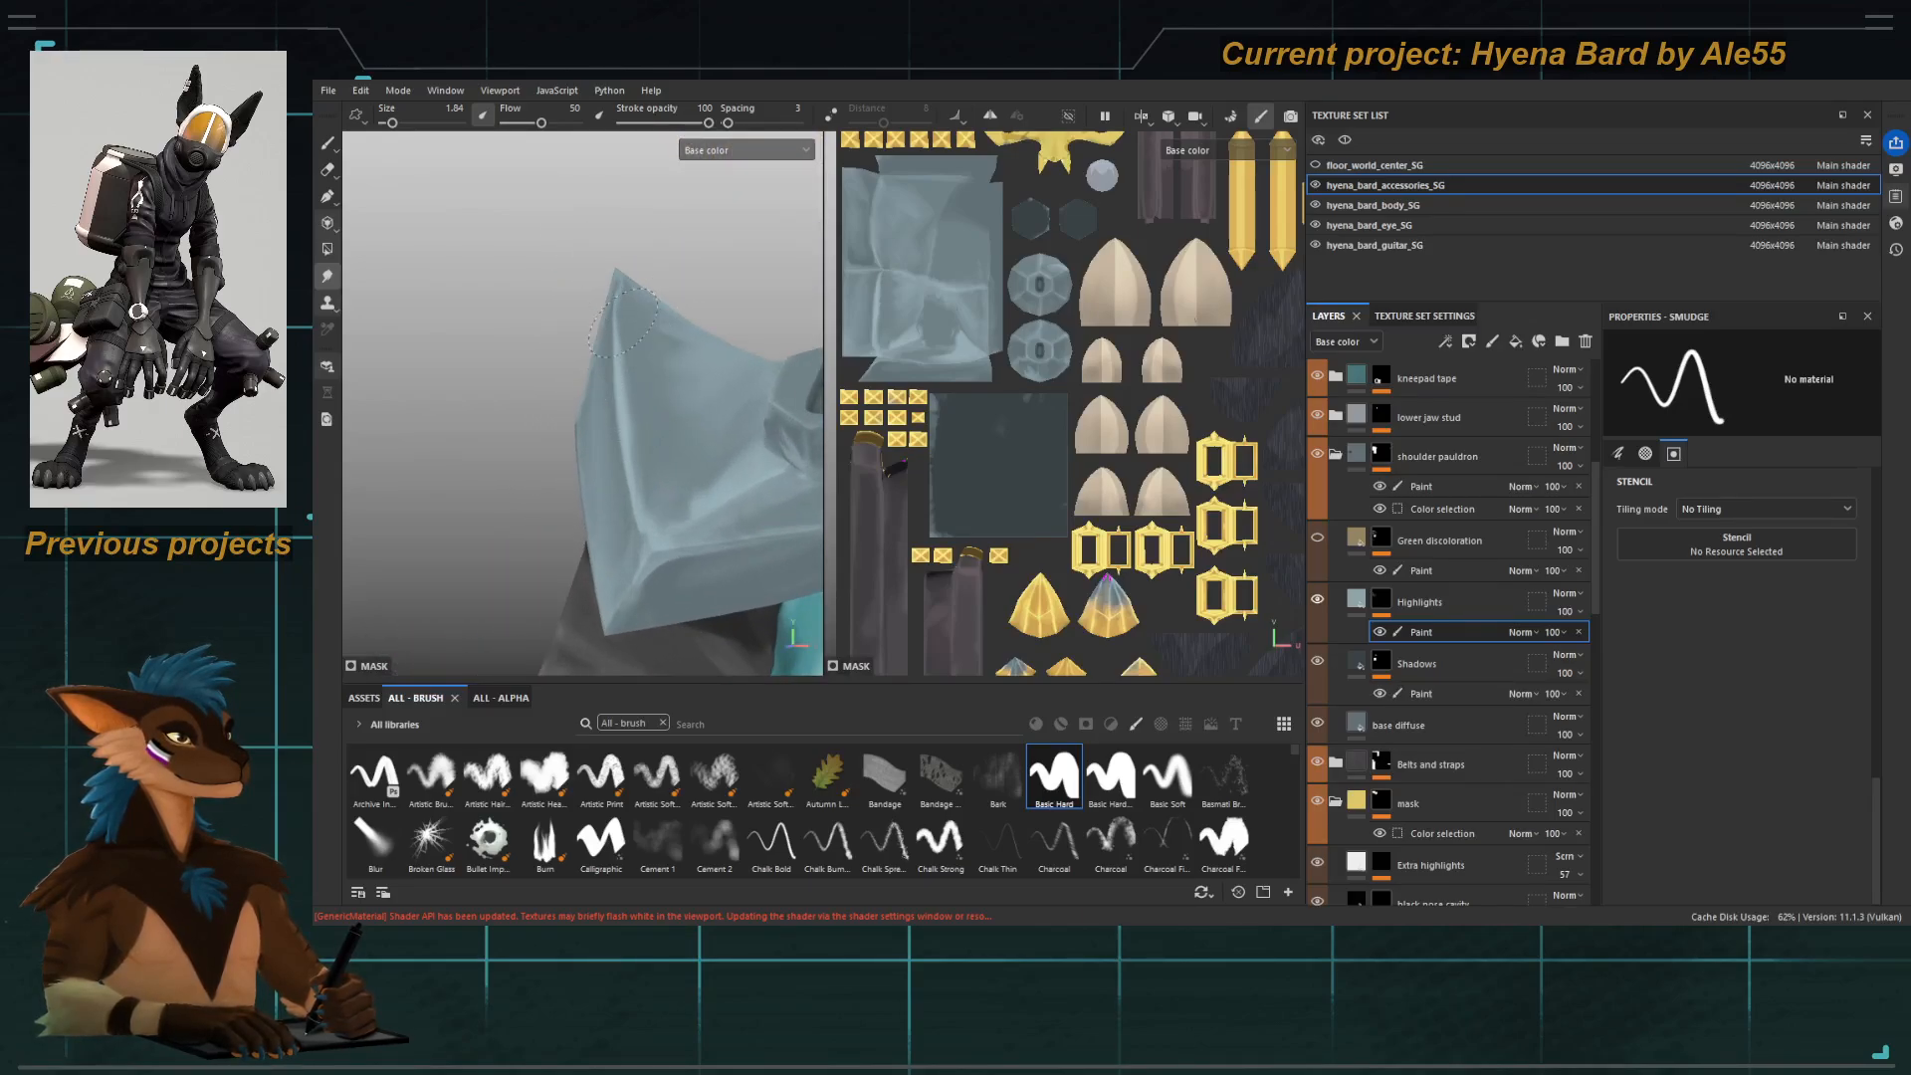
pyautogui.keyDown('alt'); pyautogui.moveTo(624, 323); pyautogui.dragTo(376, 228, button='right'); pyautogui.keyUp('alt')
pyautogui.moveTo(376, 228)
pyautogui.keyDown('alt'); pyautogui.mouseDown()
pyautogui.moveTo(555, 503)
pyautogui.moveTo(615, 366)
pyautogui.mouseUp(); pyautogui.keyUp('alt')
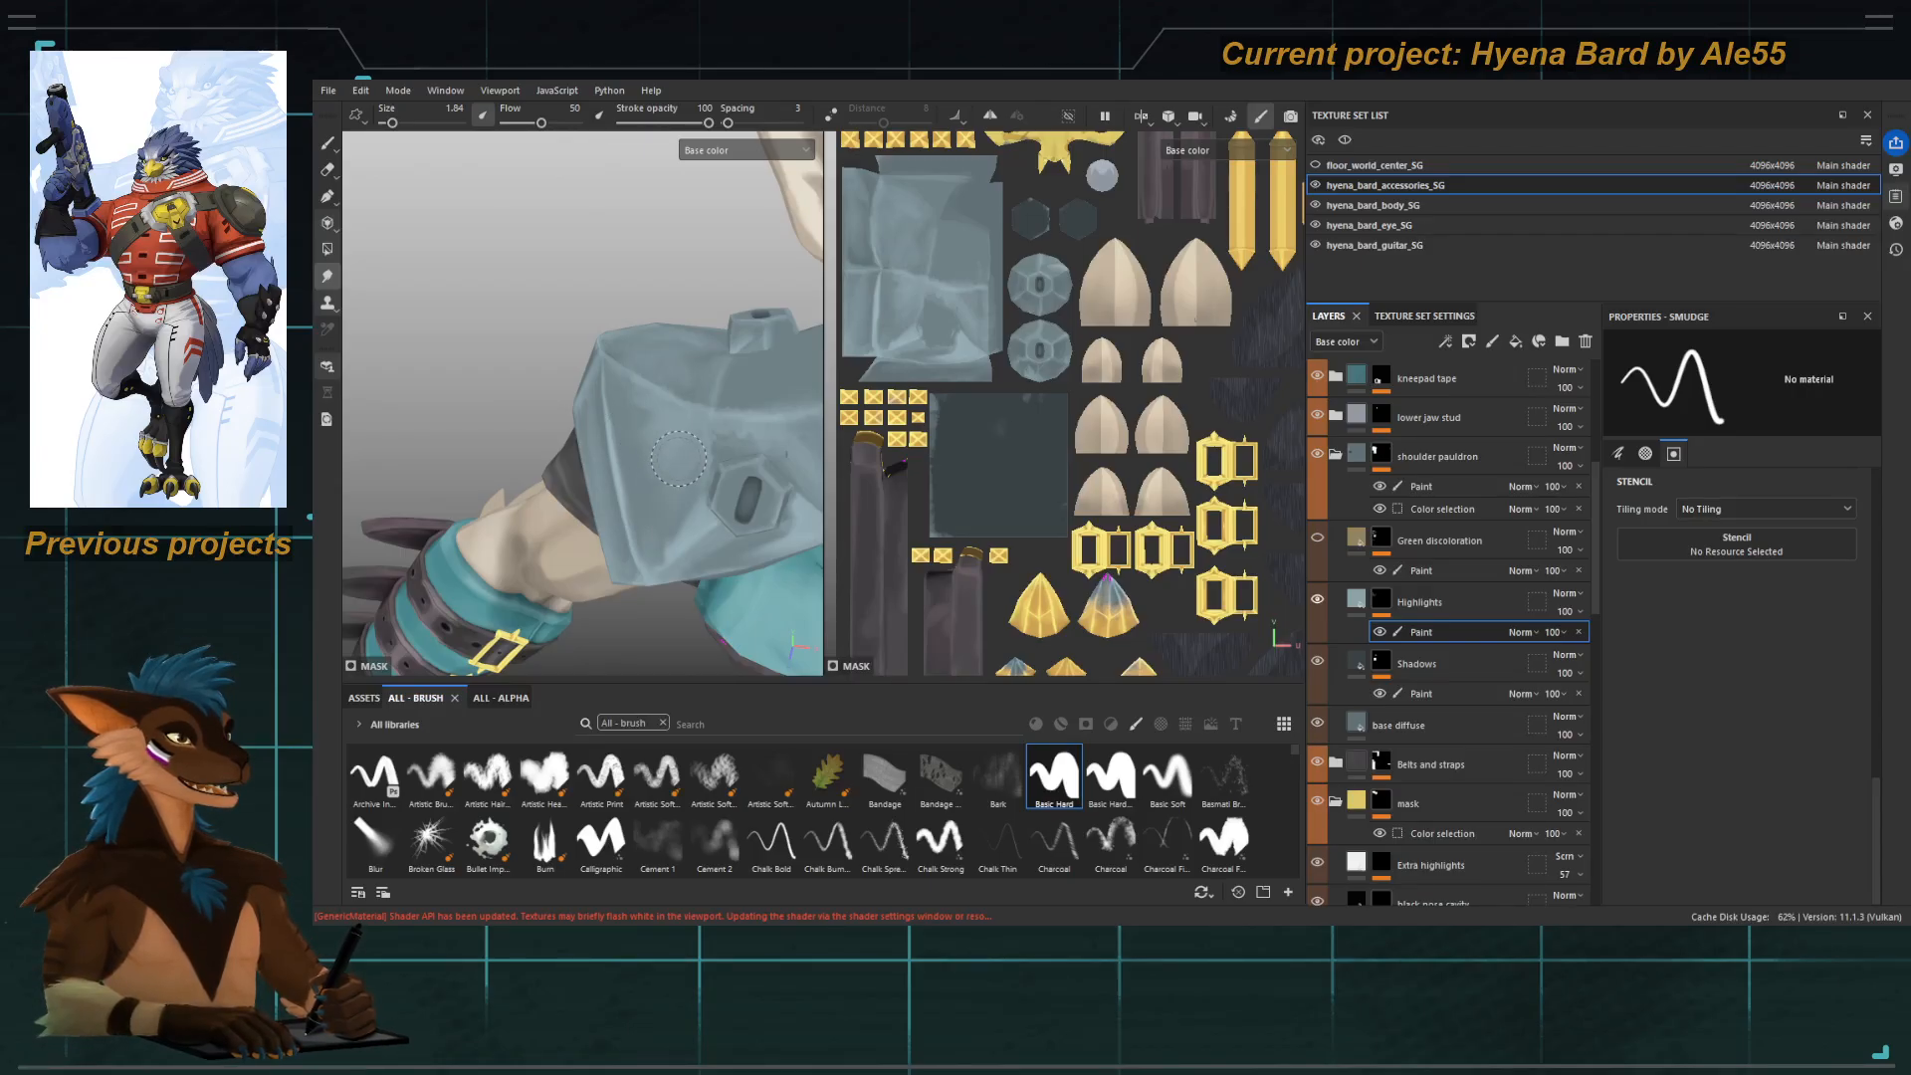
# Smudge the highlights on the pauldron's top surface and outer panel around the two hexagonal studs at size 1.84.
pyautogui.moveTo(683, 487)
pyautogui.keyDown('alt'); pyautogui.mouseDown()
pyautogui.moveTo(603, 430)
pyautogui.moveTo(667, 478)
pyautogui.mouseUp(); pyautogui.keyUp('alt')
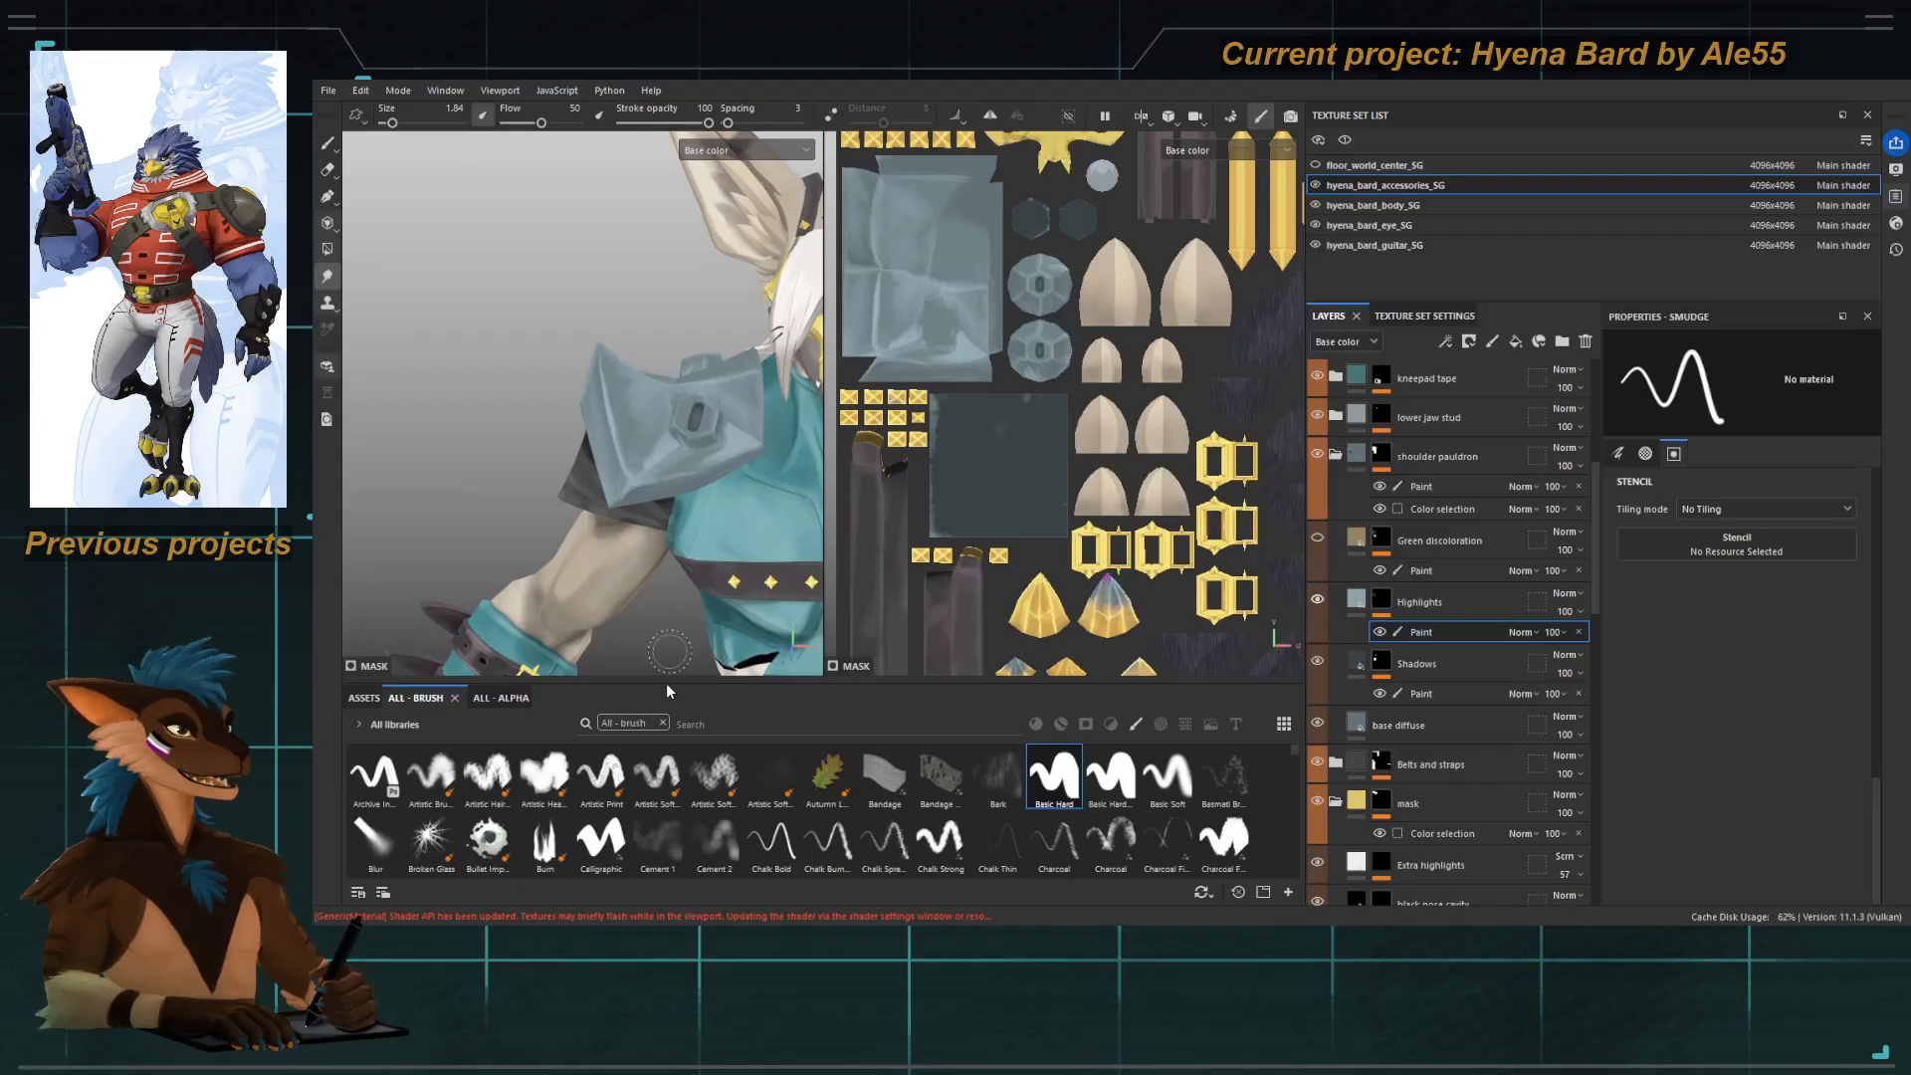
pyautogui.keyDown('alt'); pyautogui.moveTo(669, 652); pyautogui.dragTo(600, 406); pyautogui.keyUp('alt')
pyautogui.keyDown('alt'); pyautogui.moveTo(601, 406); pyautogui.dragTo(702, 403, button='right'); pyautogui.keyUp('alt')
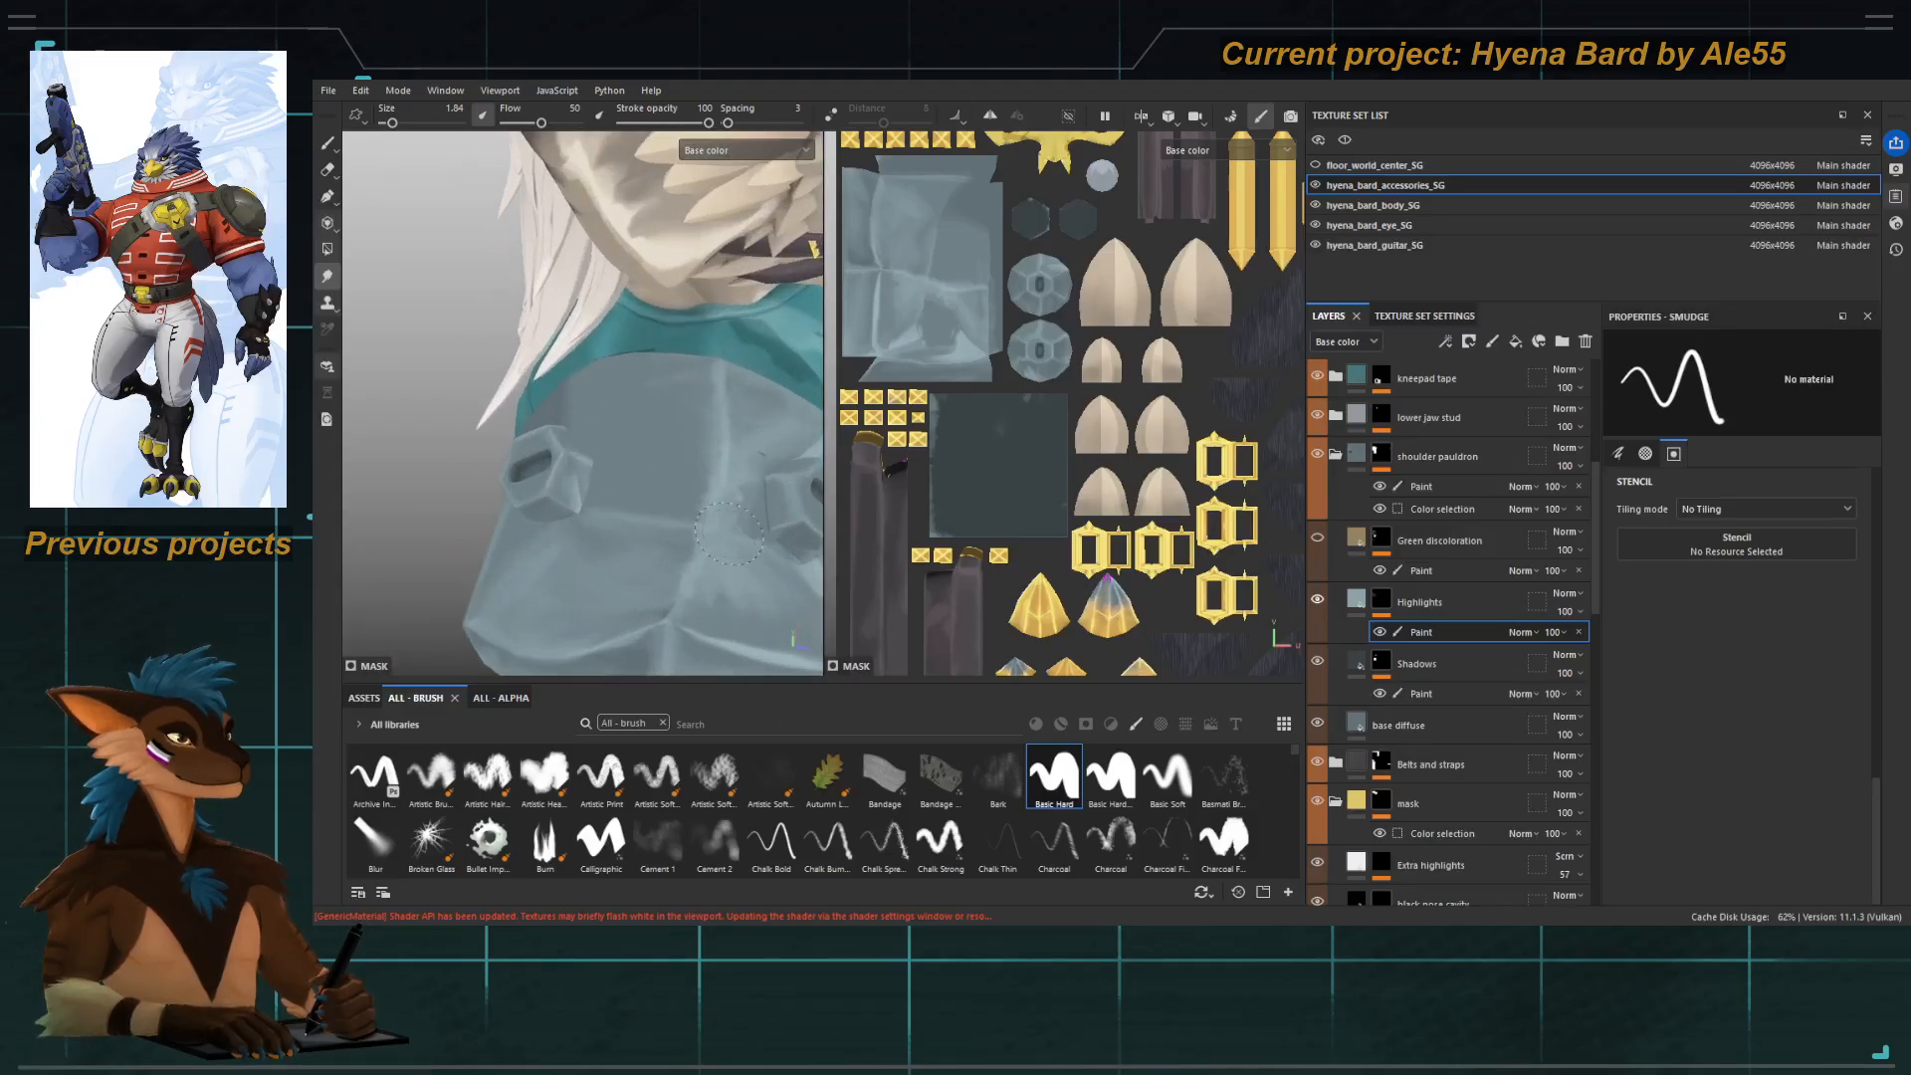
pyautogui.keyDown('alt'); pyautogui.moveTo(702, 404); pyautogui.dragTo(680, 378, button='middle'); pyautogui.keyUp('alt')
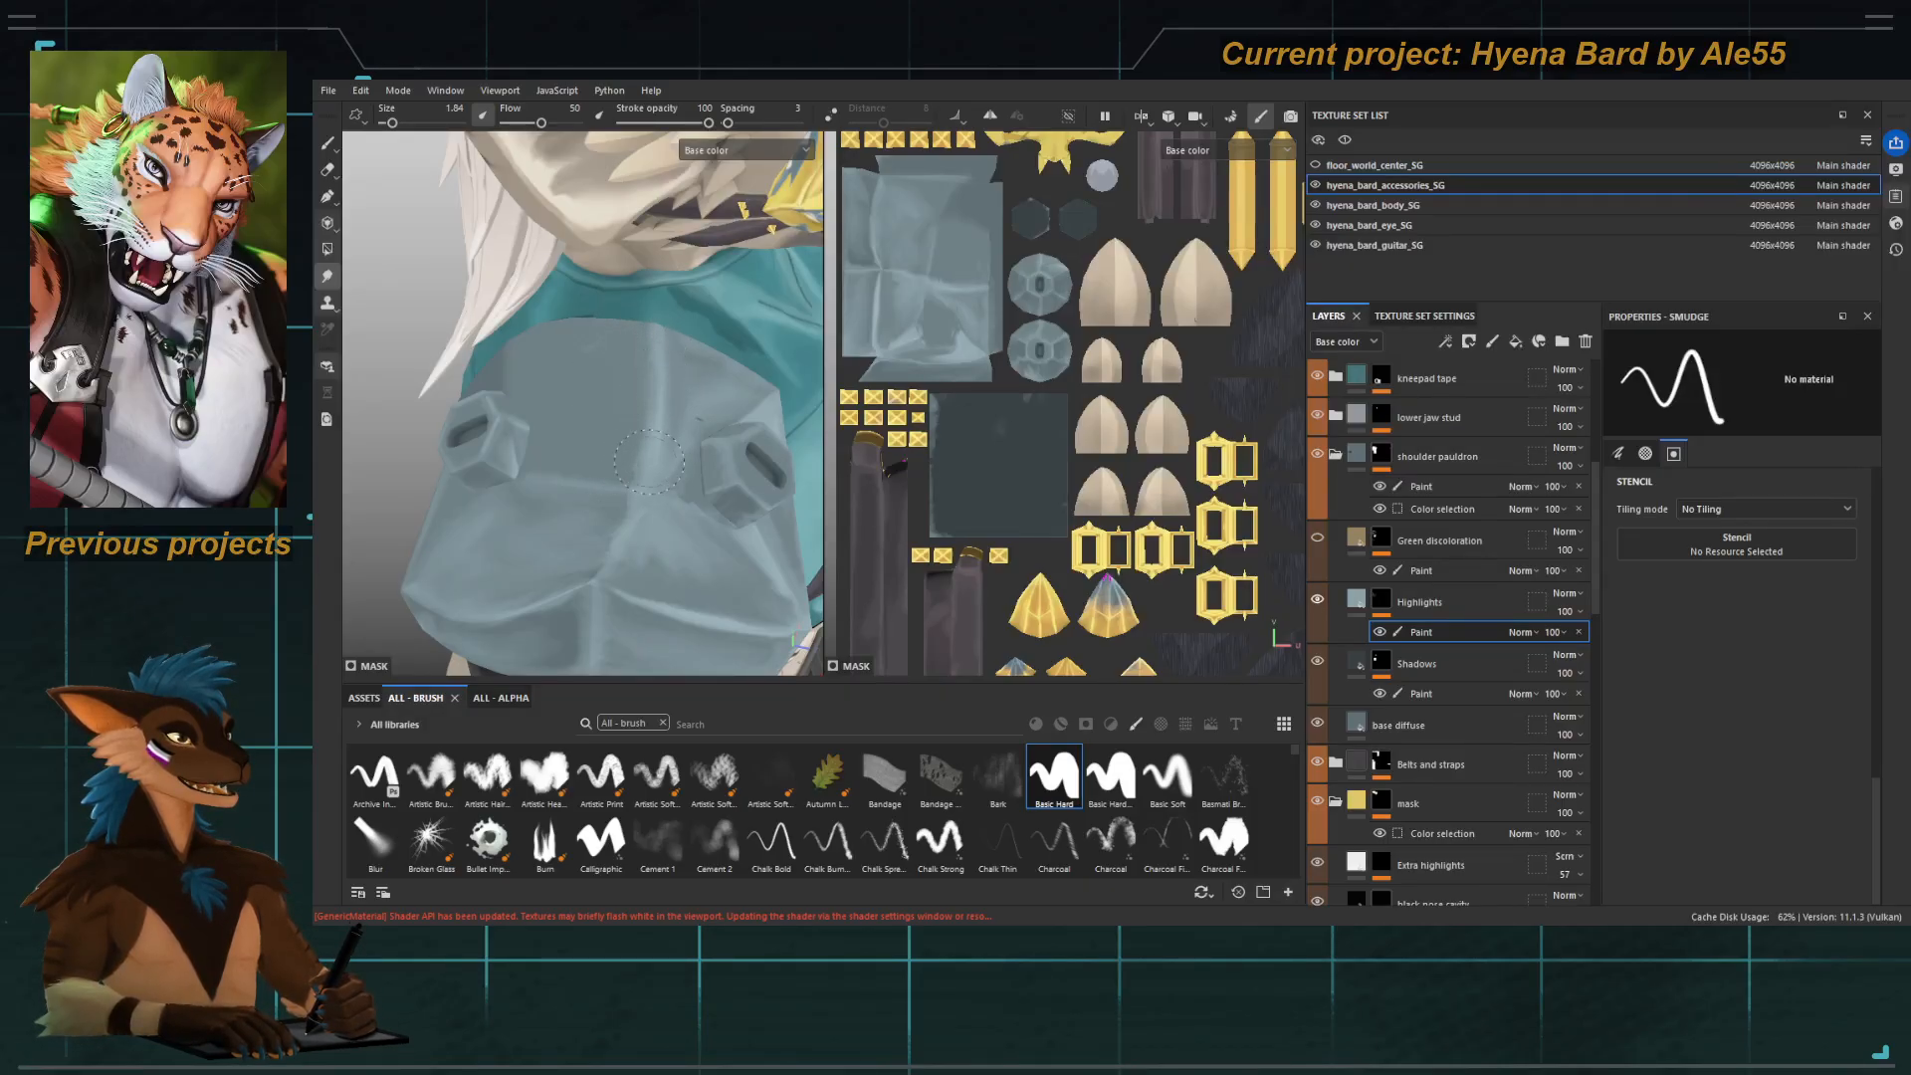
pyautogui.moveTo(648, 461)
pyautogui.keyDown('alt'); pyautogui.mouseDown()
pyautogui.moveTo(601, 410)
pyautogui.moveTo(687, 428)
pyautogui.moveTo(691, 348)
pyautogui.moveTo(614, 356)
pyautogui.mouseUp(); pyautogui.keyUp('alt')
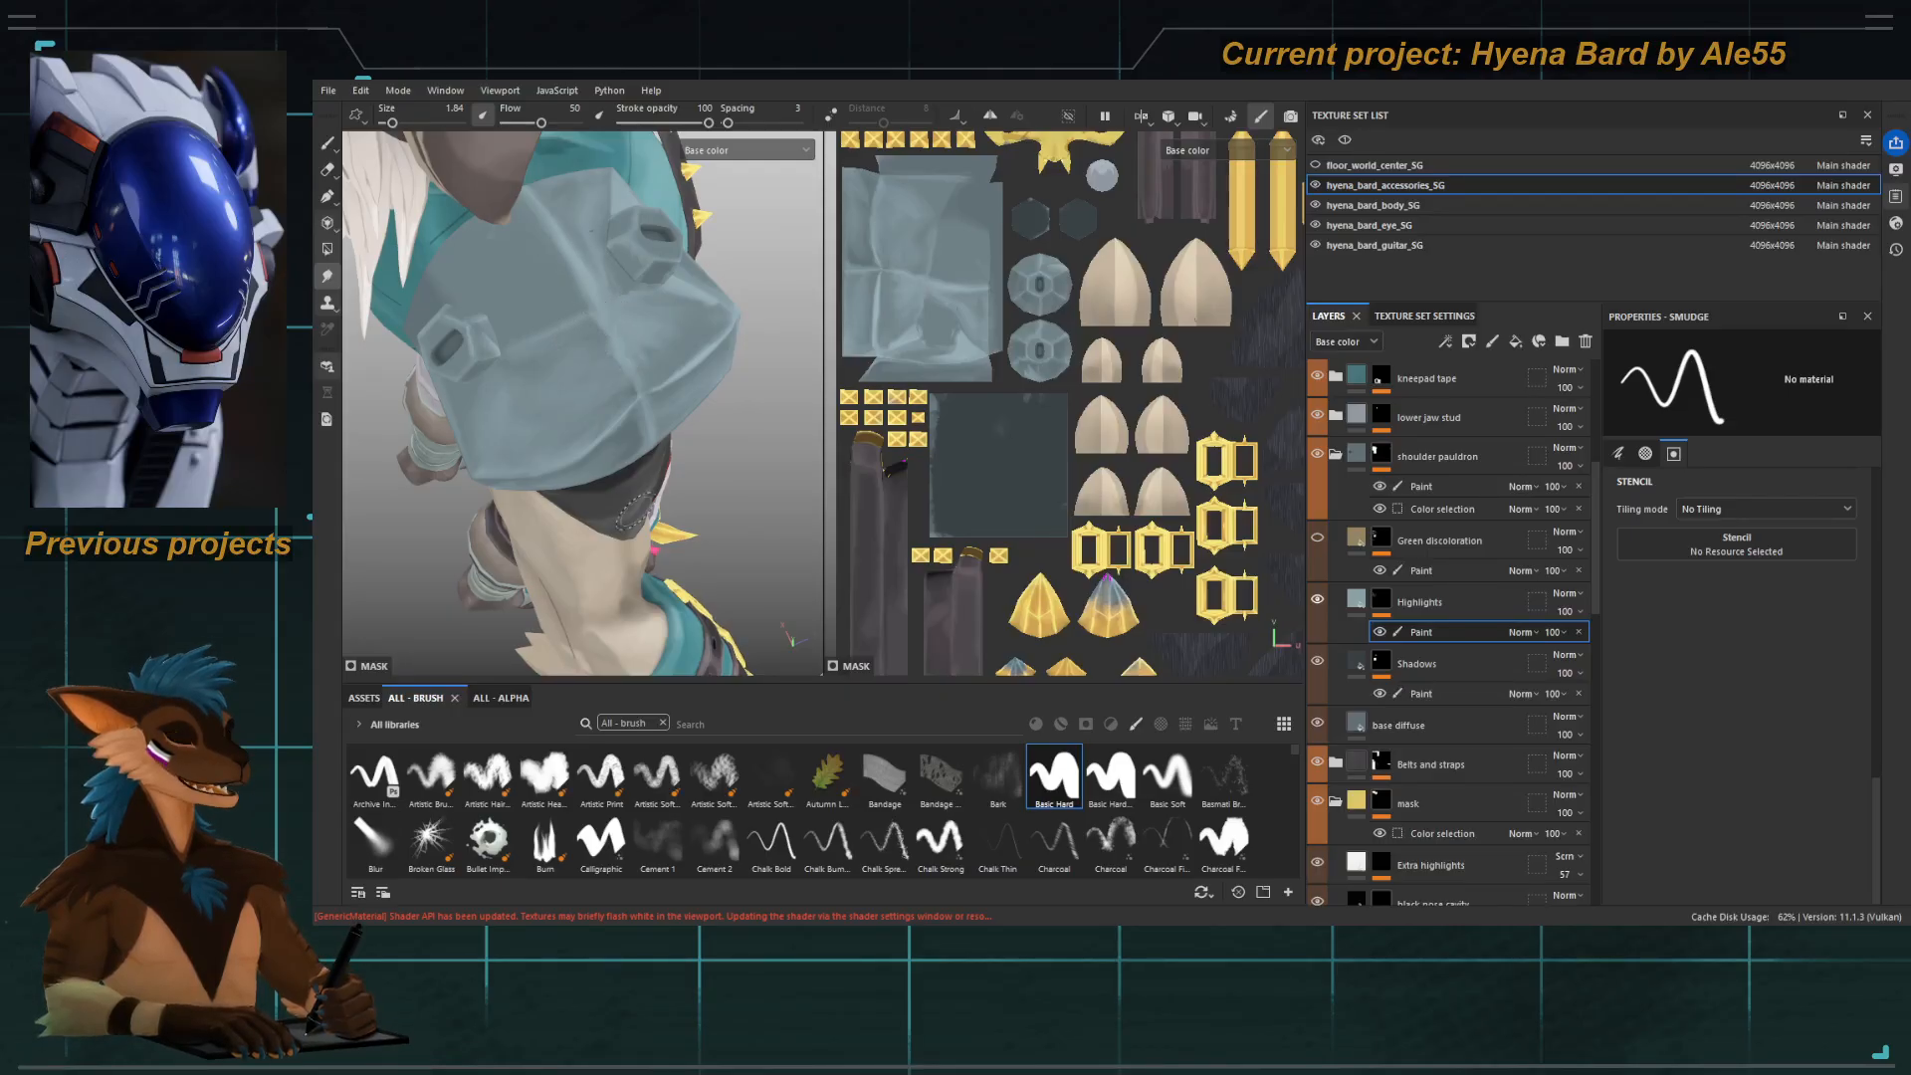
pyautogui.keyDown('alt'); pyautogui.moveTo(635, 511); pyautogui.dragTo(894, 531); pyautogui.keyUp('alt')
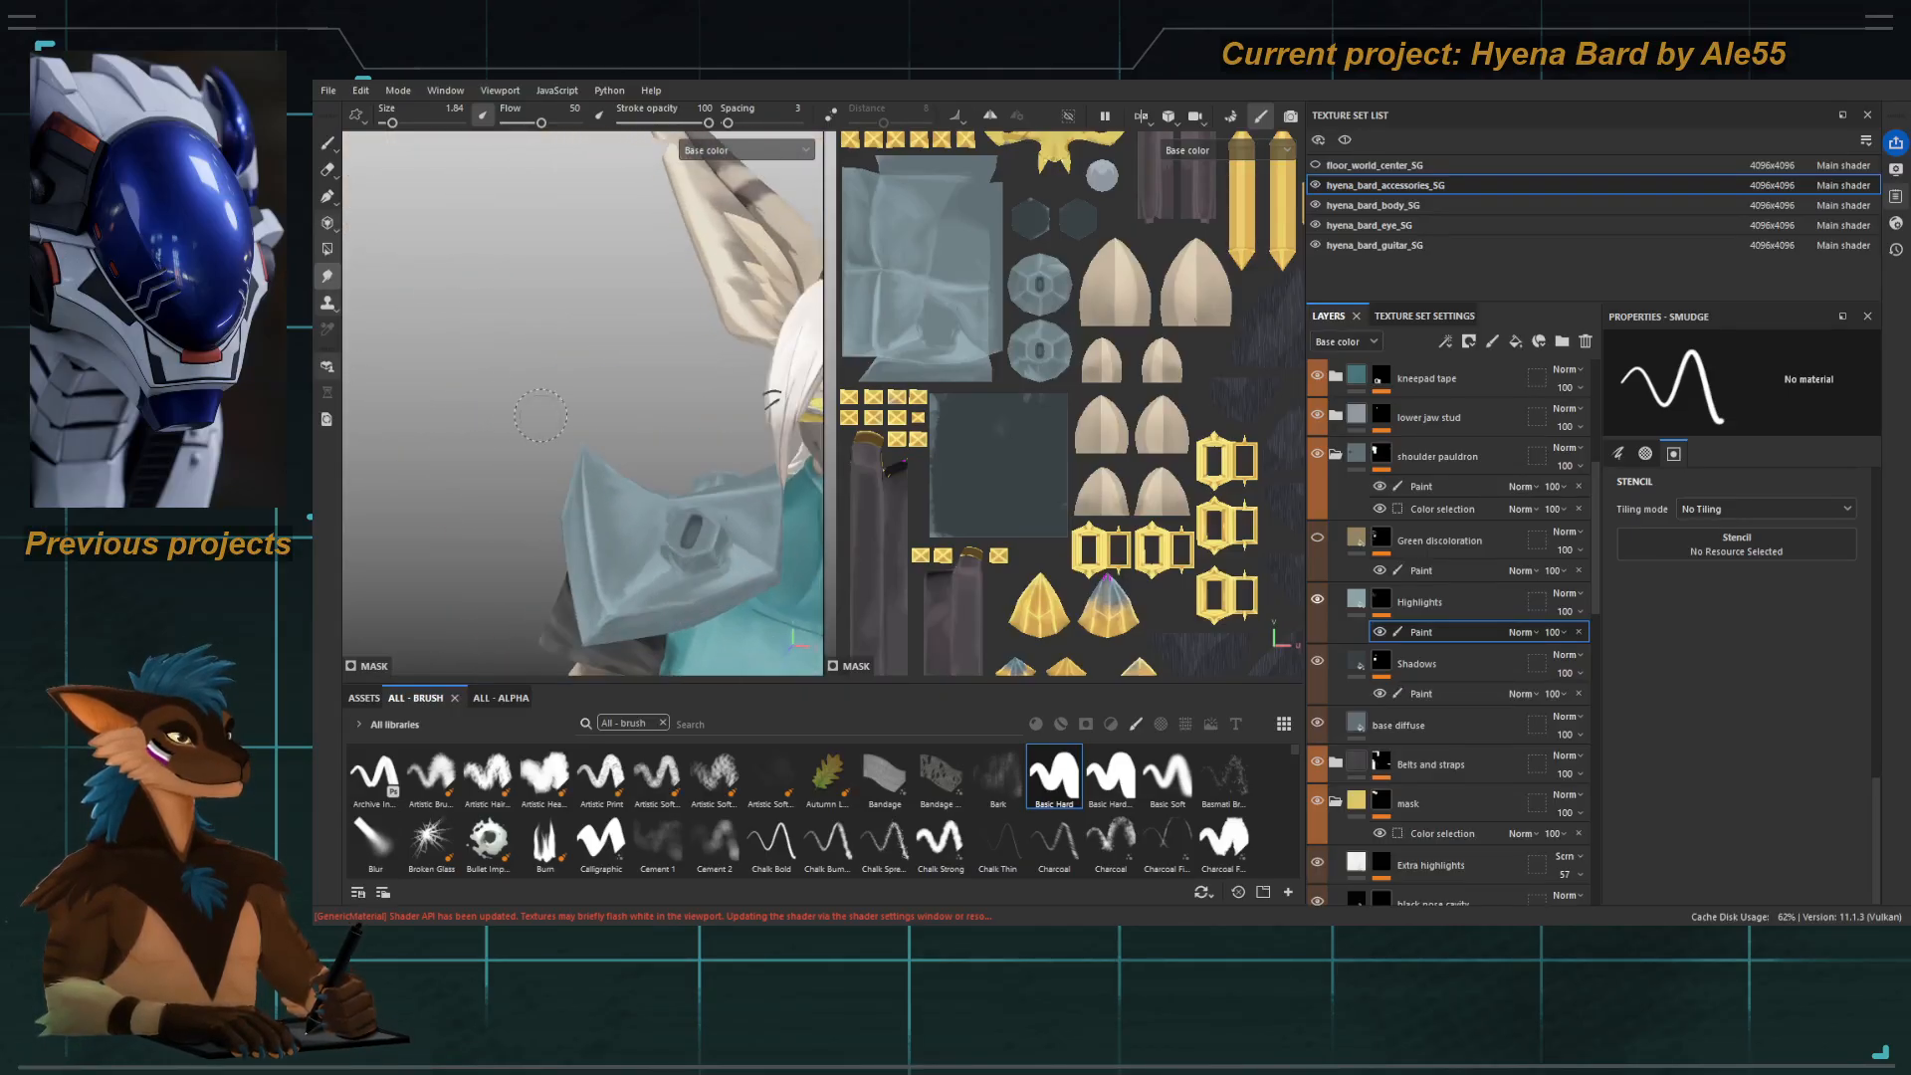
# Make the Green discoloration layer visible and check its effect on the front of the pauldron.
pyautogui.click(1317, 537)
pyautogui.scroll(-2, 495, 461)
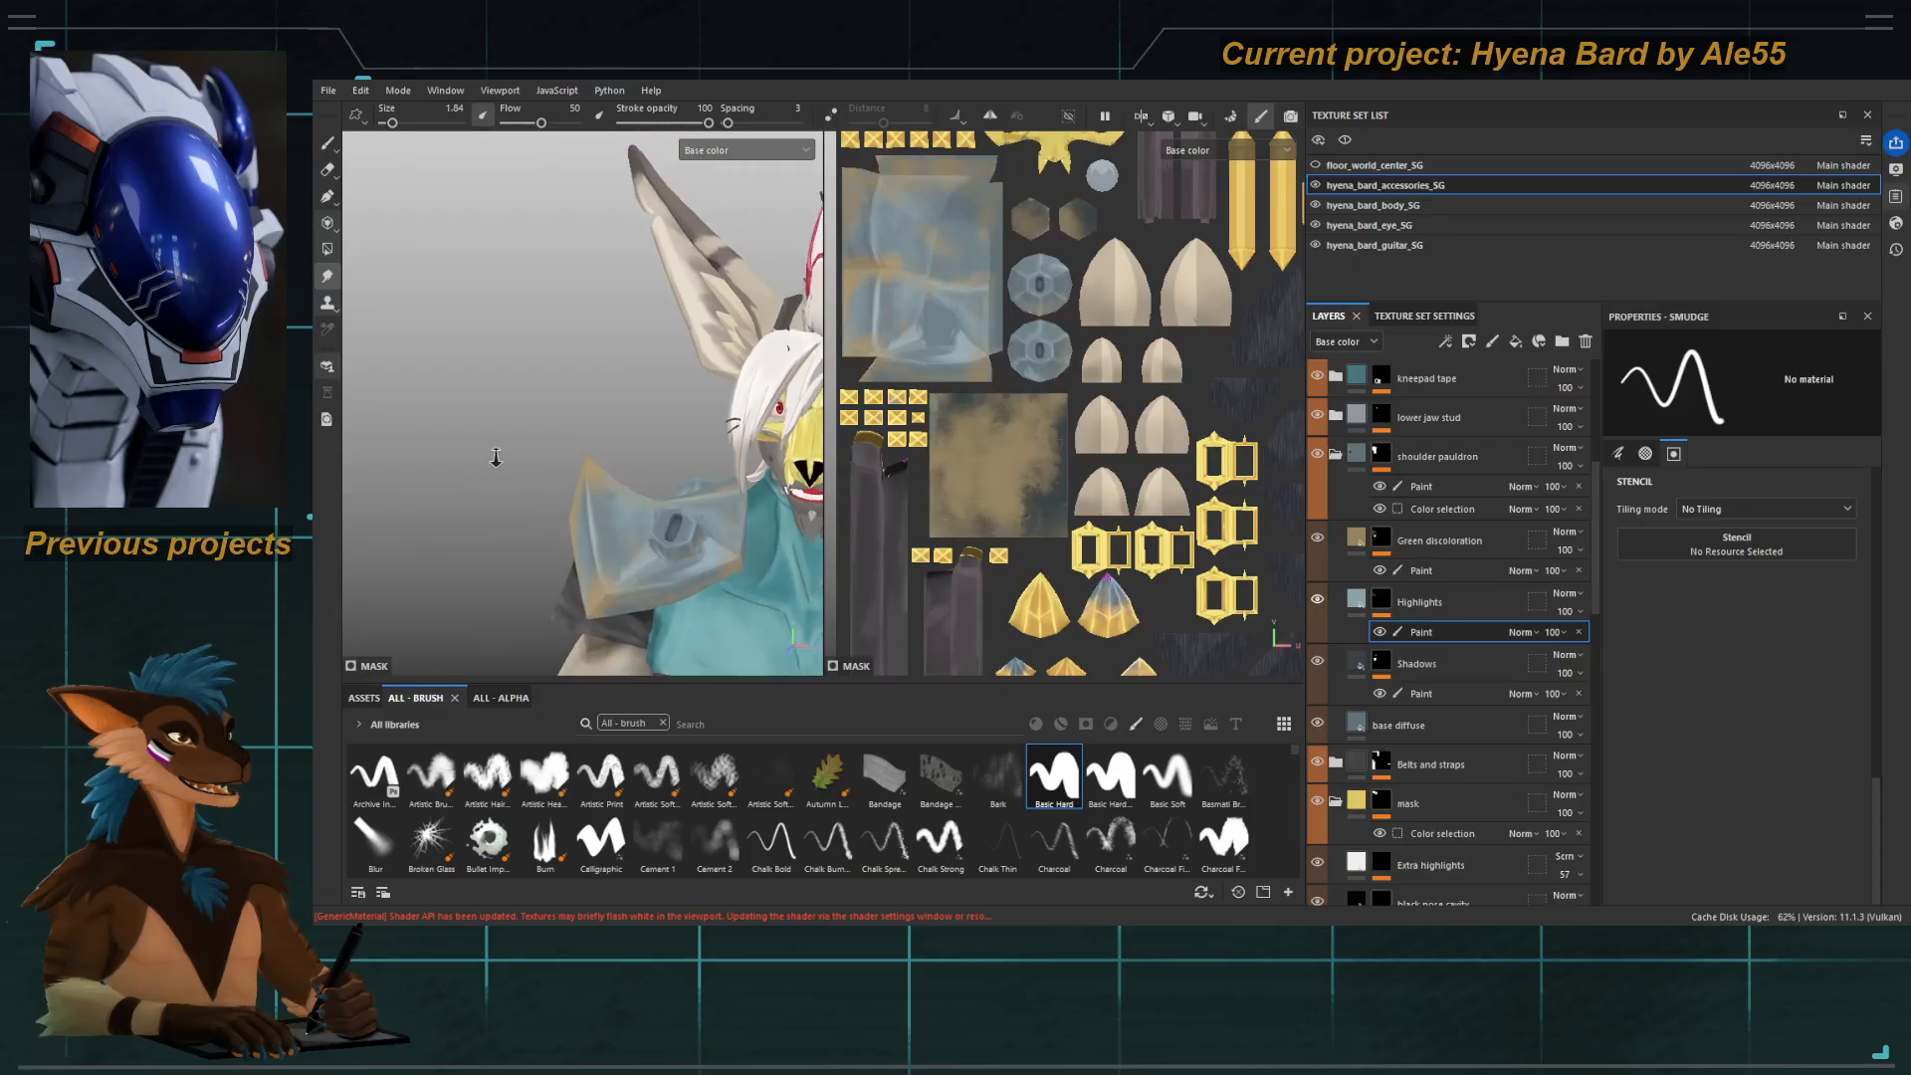
pyautogui.keyDown('alt'); pyautogui.moveTo(567, 492); pyautogui.dragTo(580, 345, button='middle'); pyautogui.keyUp('alt')
pyautogui.keyDown('alt'); pyautogui.moveTo(584, 340); pyautogui.dragTo(590, 381); pyautogui.keyUp('alt')
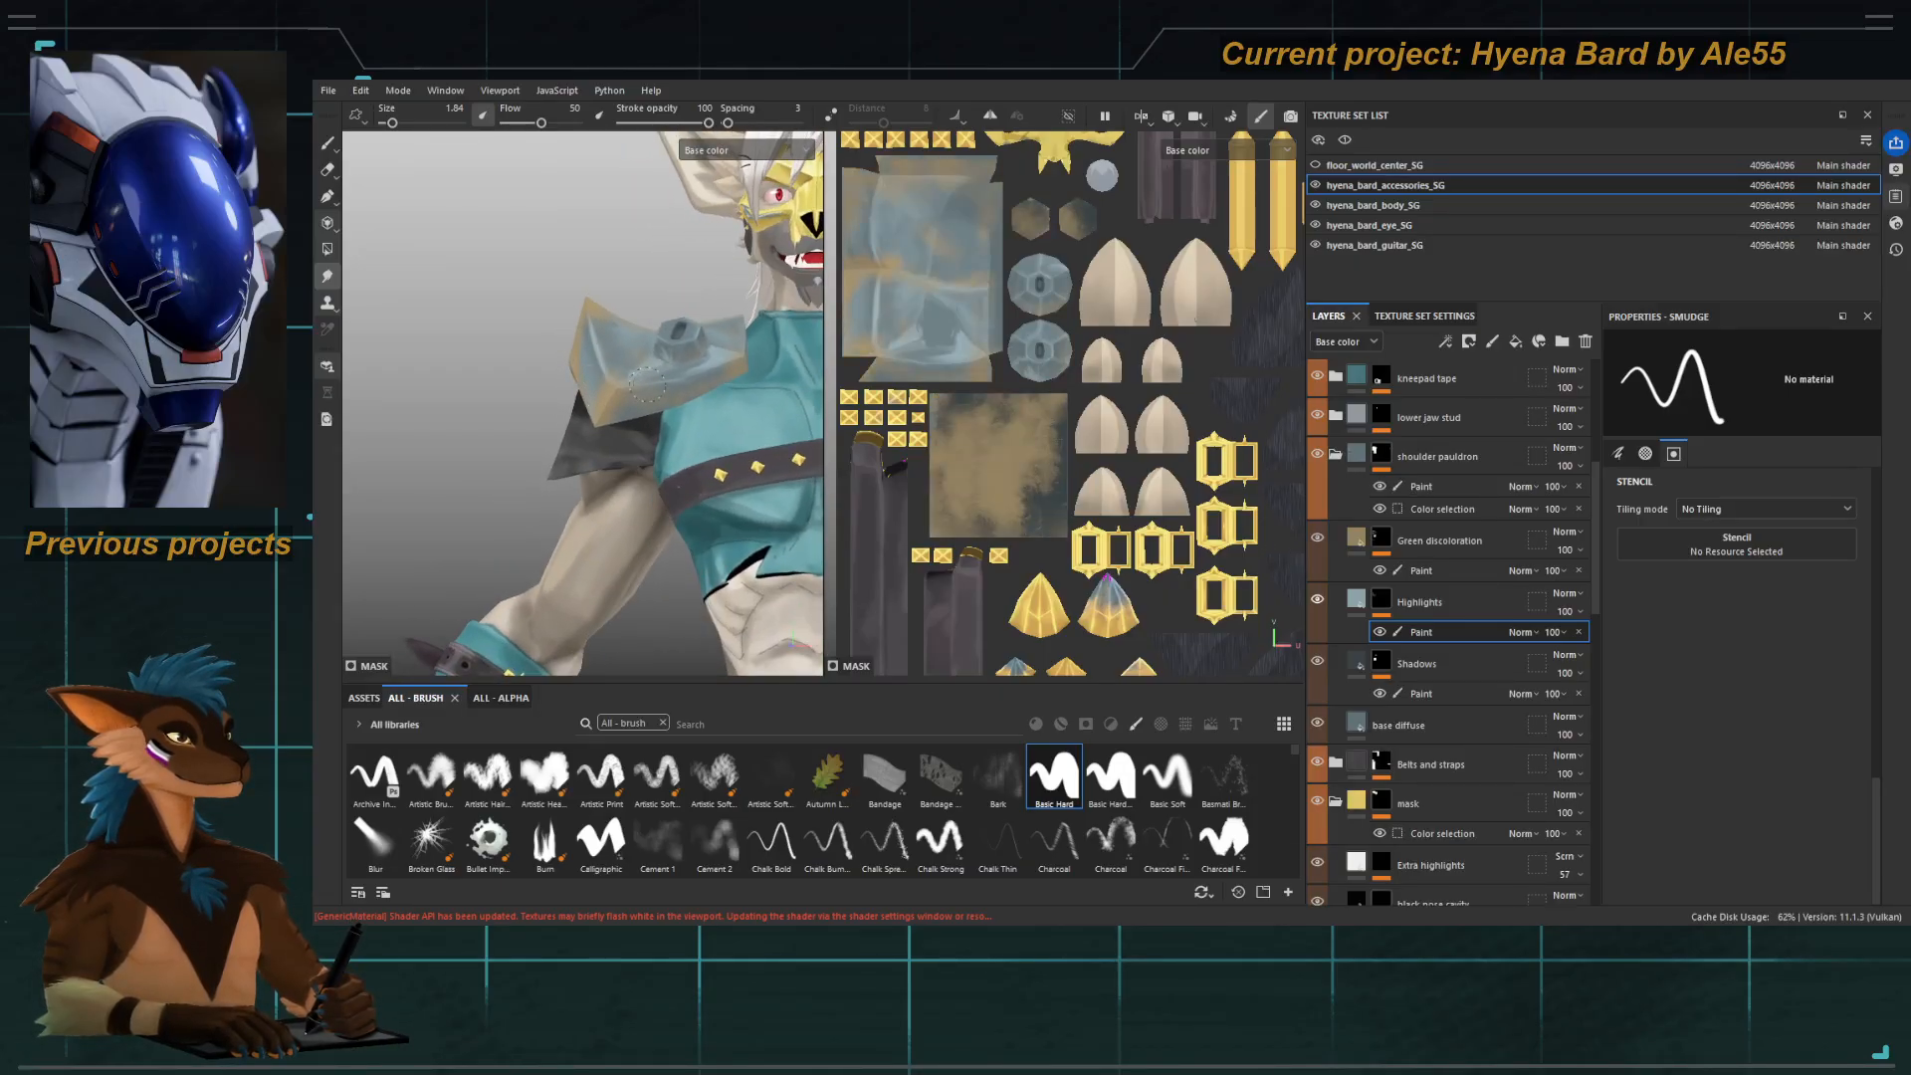
pyautogui.keyDown('alt'); pyautogui.moveTo(647, 383); pyautogui.dragTo(673, 418); pyautogui.keyUp('alt')
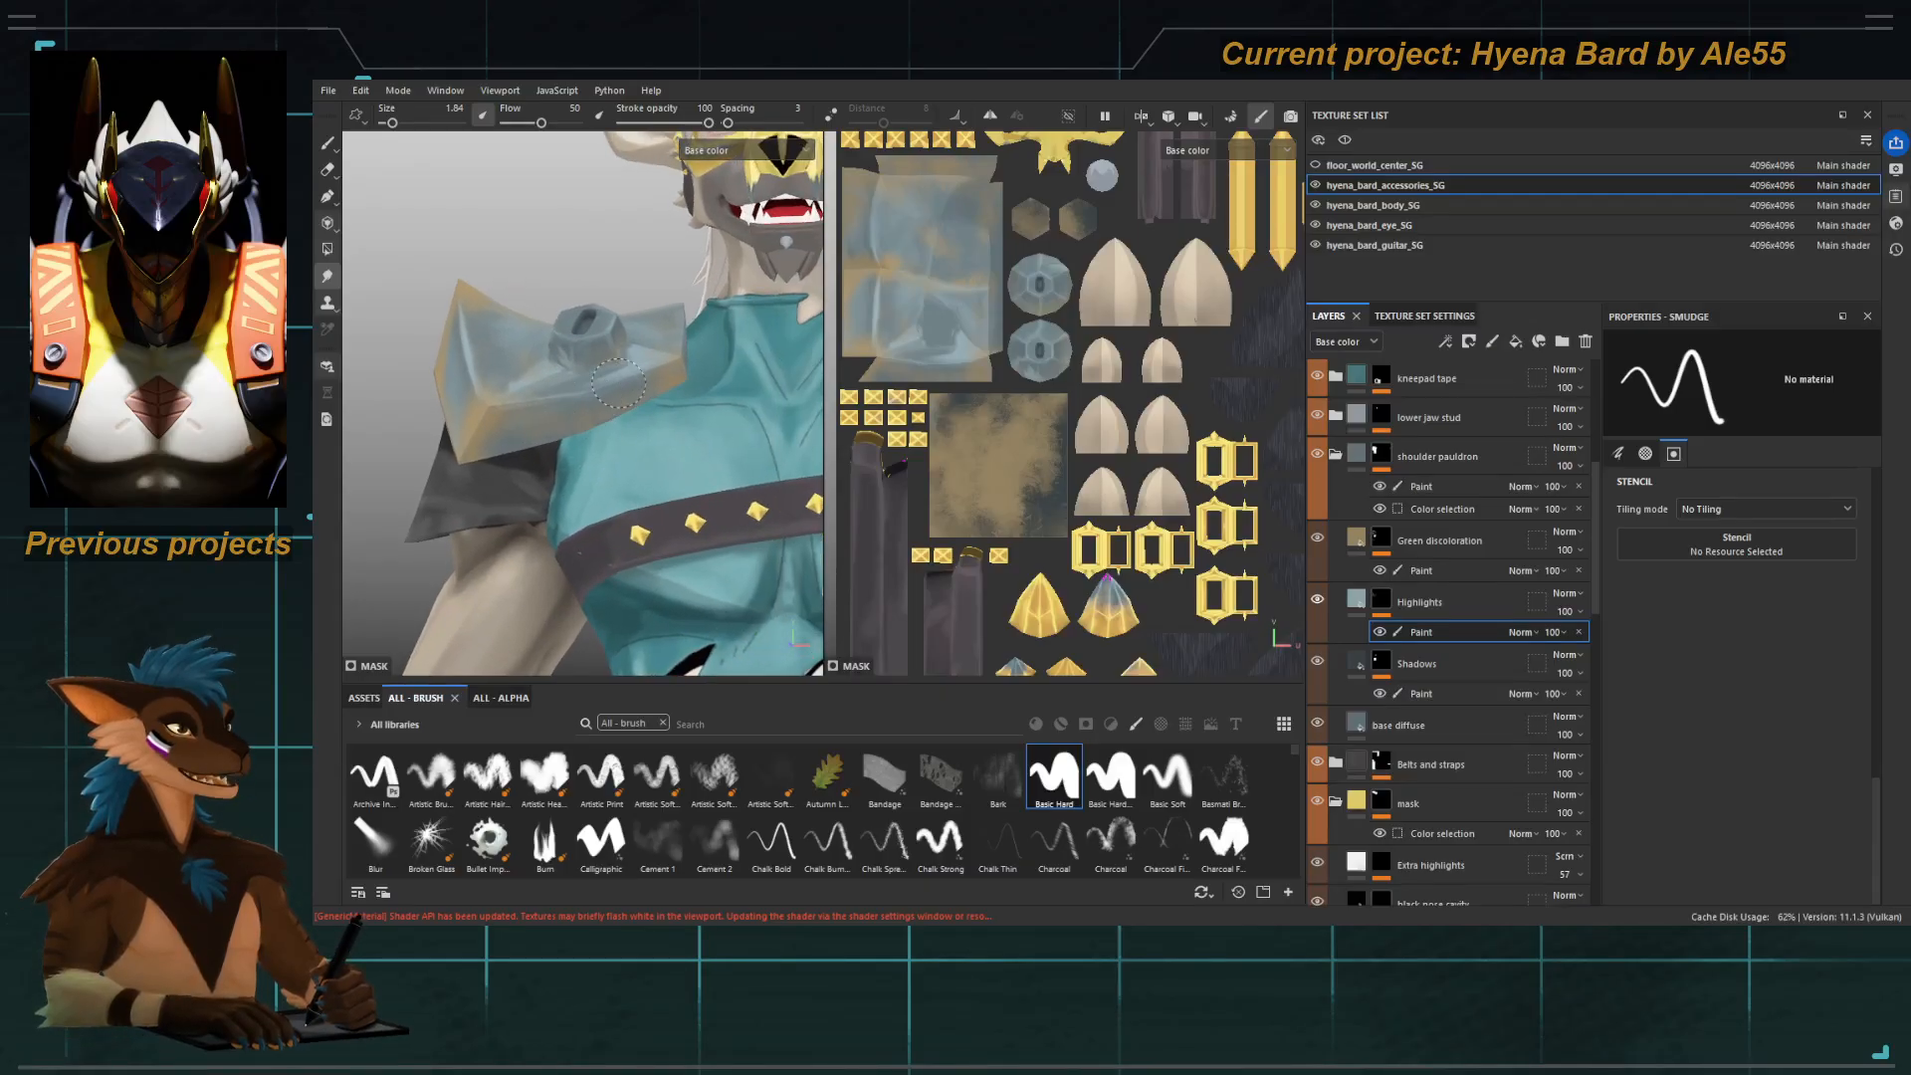
# In the Green discoloration layer's Paint effect, isolate the mask, raise the brush flow to 49, paint out discoloration at grayscale 0, and restore the base color view.
pyautogui.click(1405, 569)
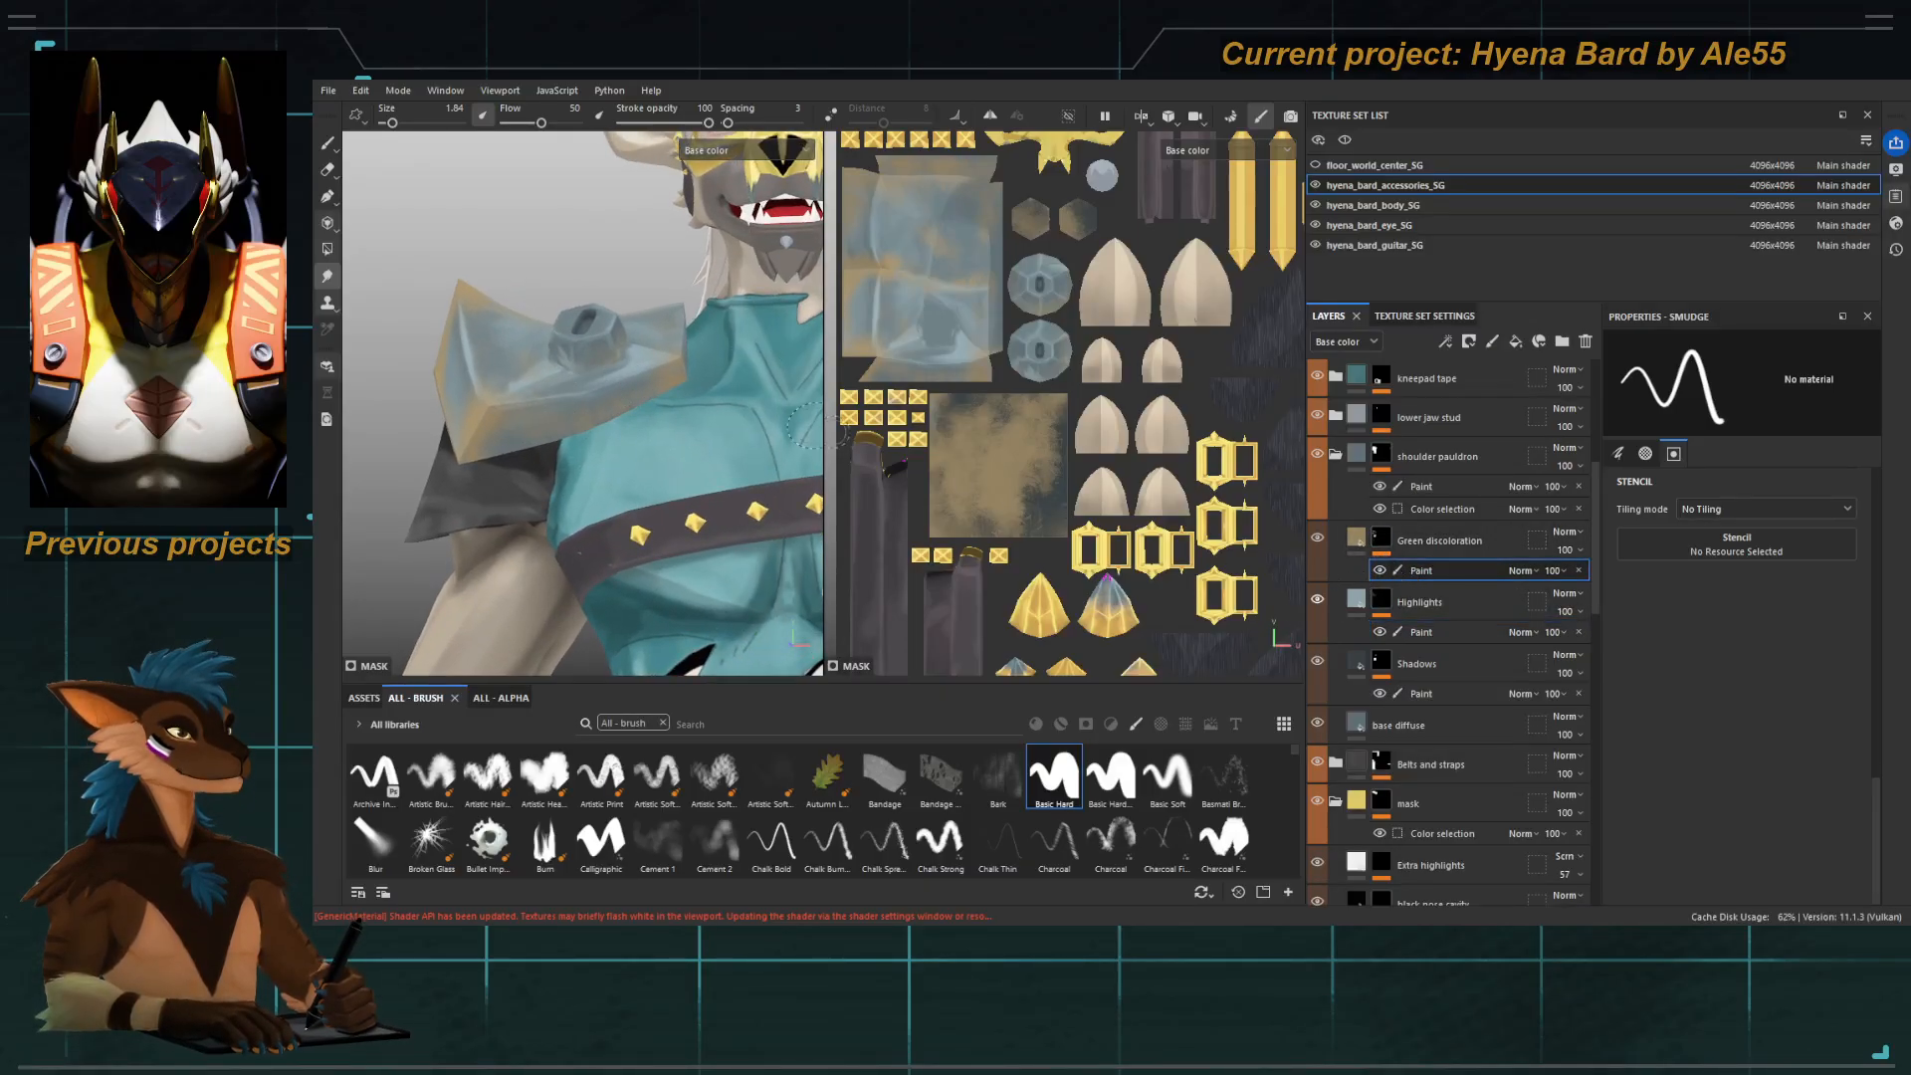
pyautogui.scroll(2, 685, 418)
pyautogui.keyDown('alt'); pyautogui.moveTo(684, 418); pyautogui.dragTo(647, 381); pyautogui.keyUp('alt')
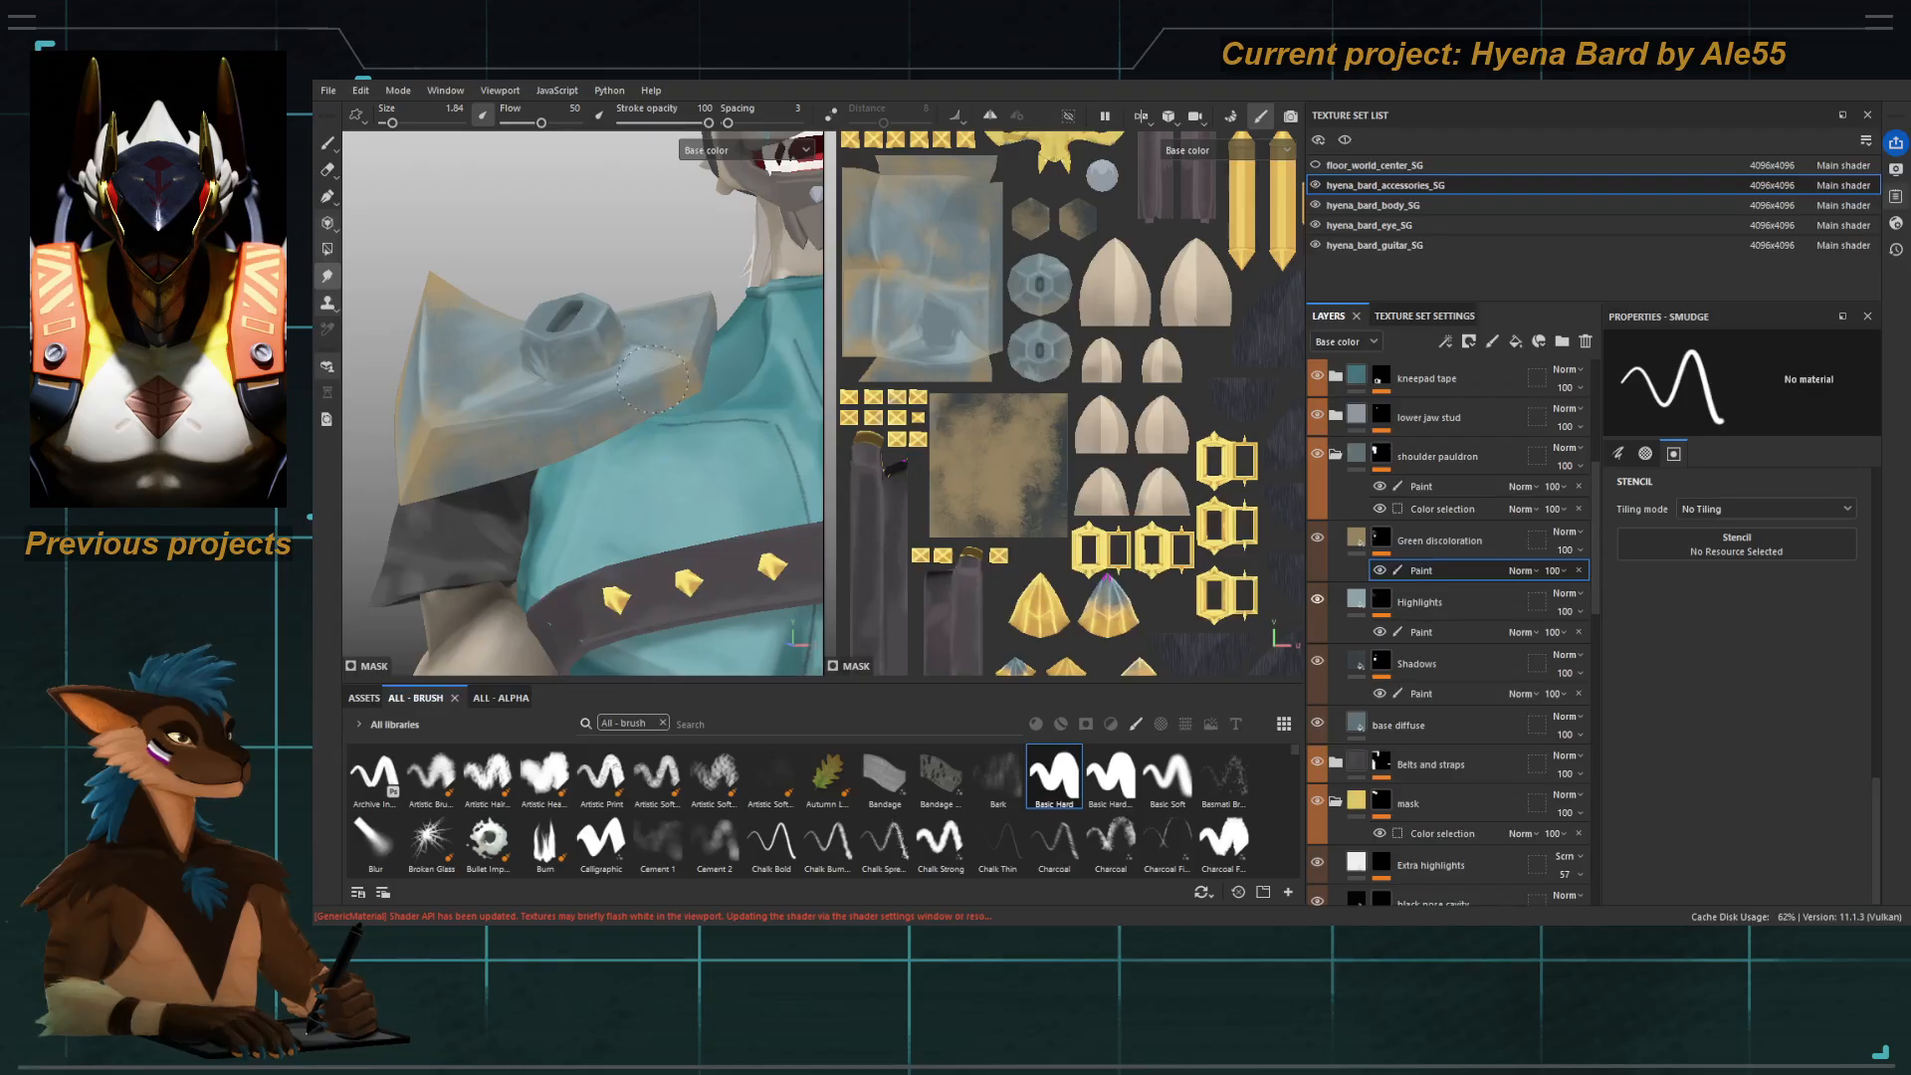
pyautogui.keyDown('alt'); pyautogui.click(1380, 539); pyautogui.keyUp('alt')
pyautogui.keyDown('alt'); pyautogui.moveTo(637, 410); pyautogui.dragTo(642, 375); pyautogui.keyUp('alt')
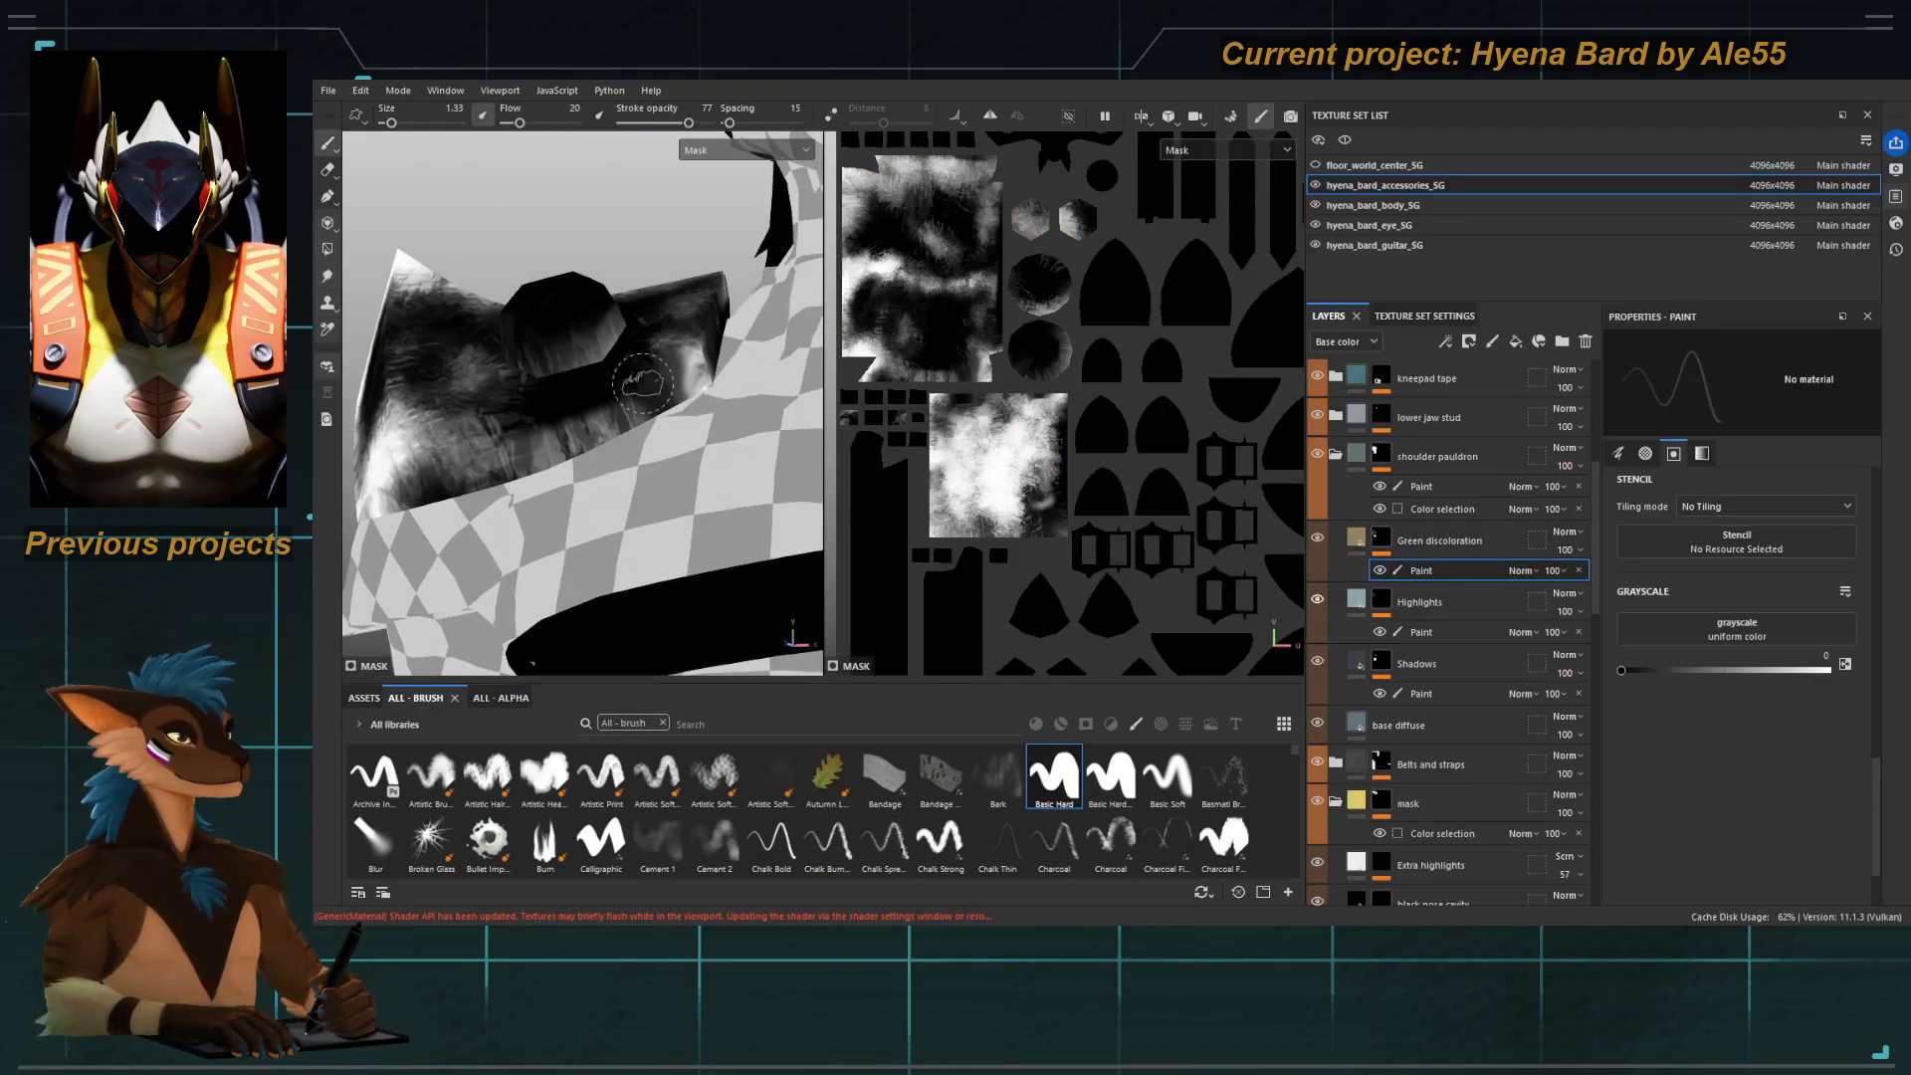
pyautogui.press('1')
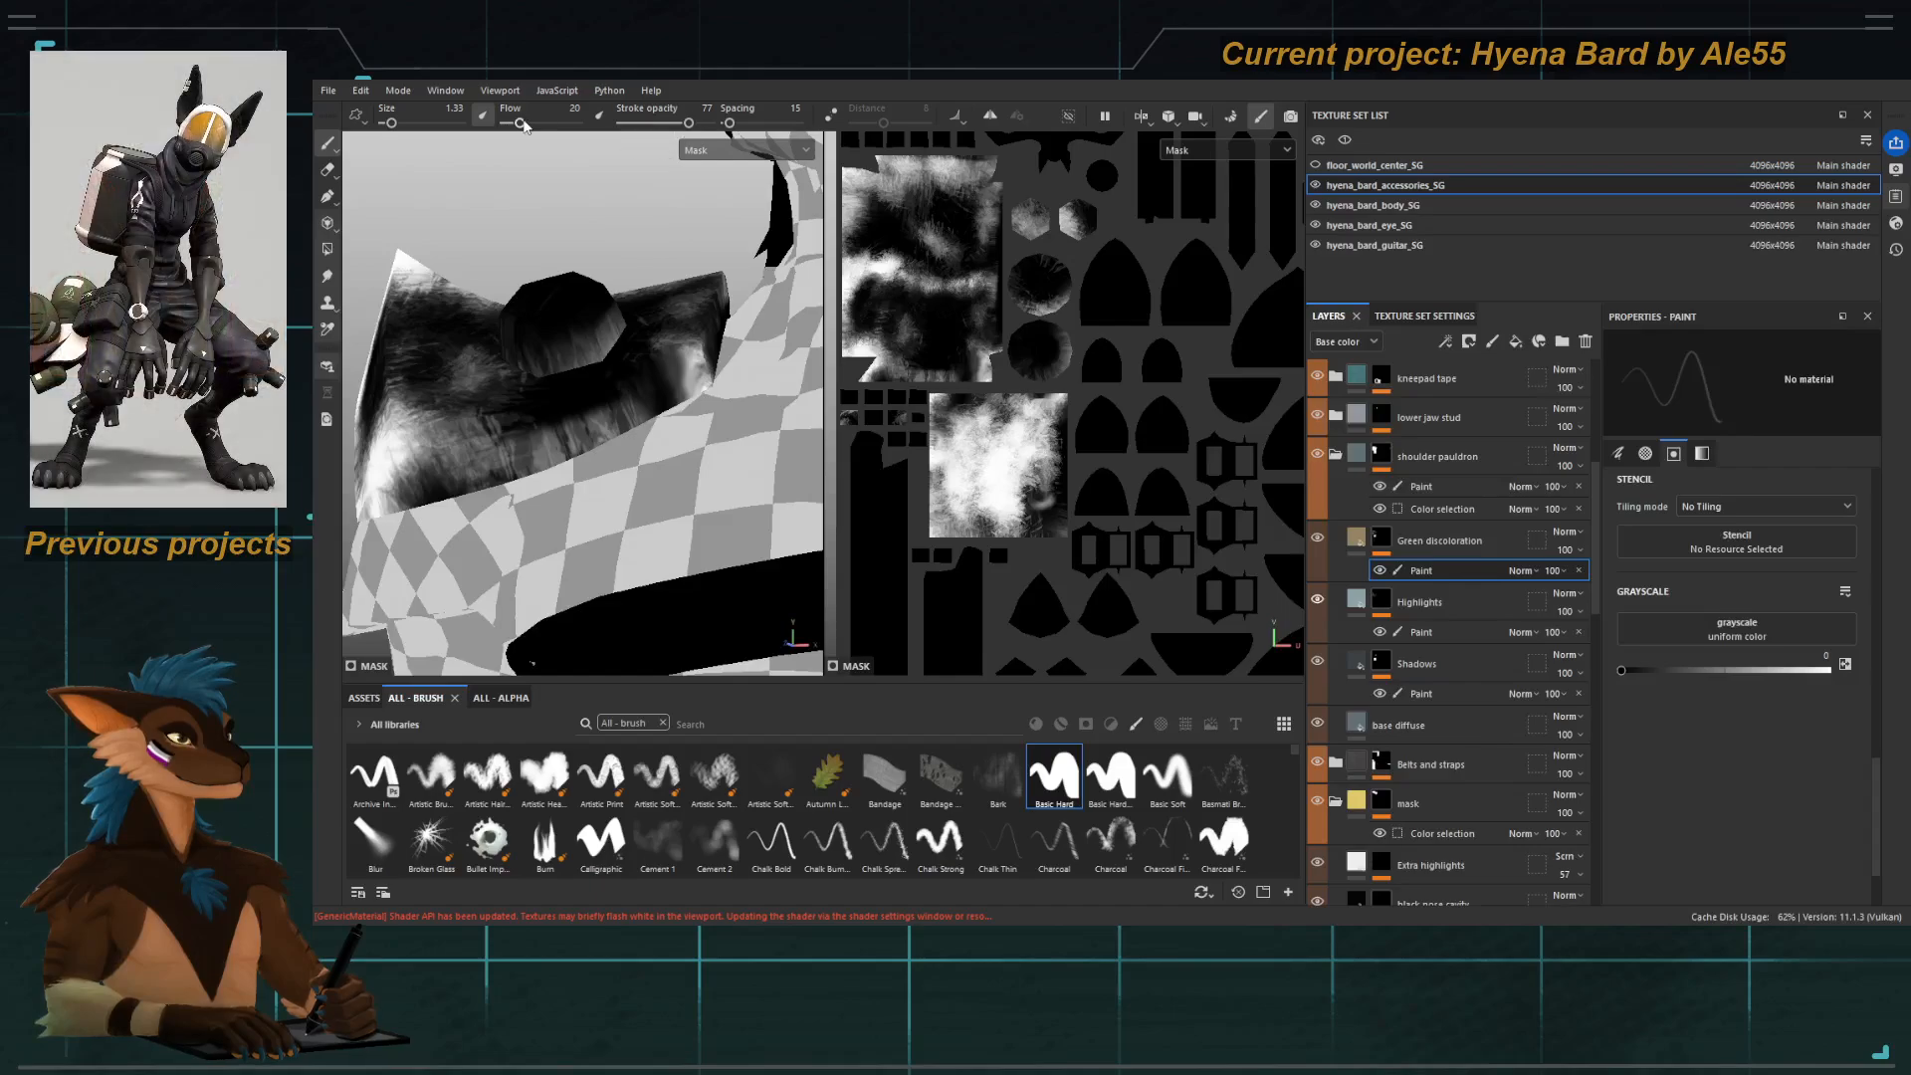
pyautogui.moveTo(519, 123); pyautogui.dragTo(540, 123)
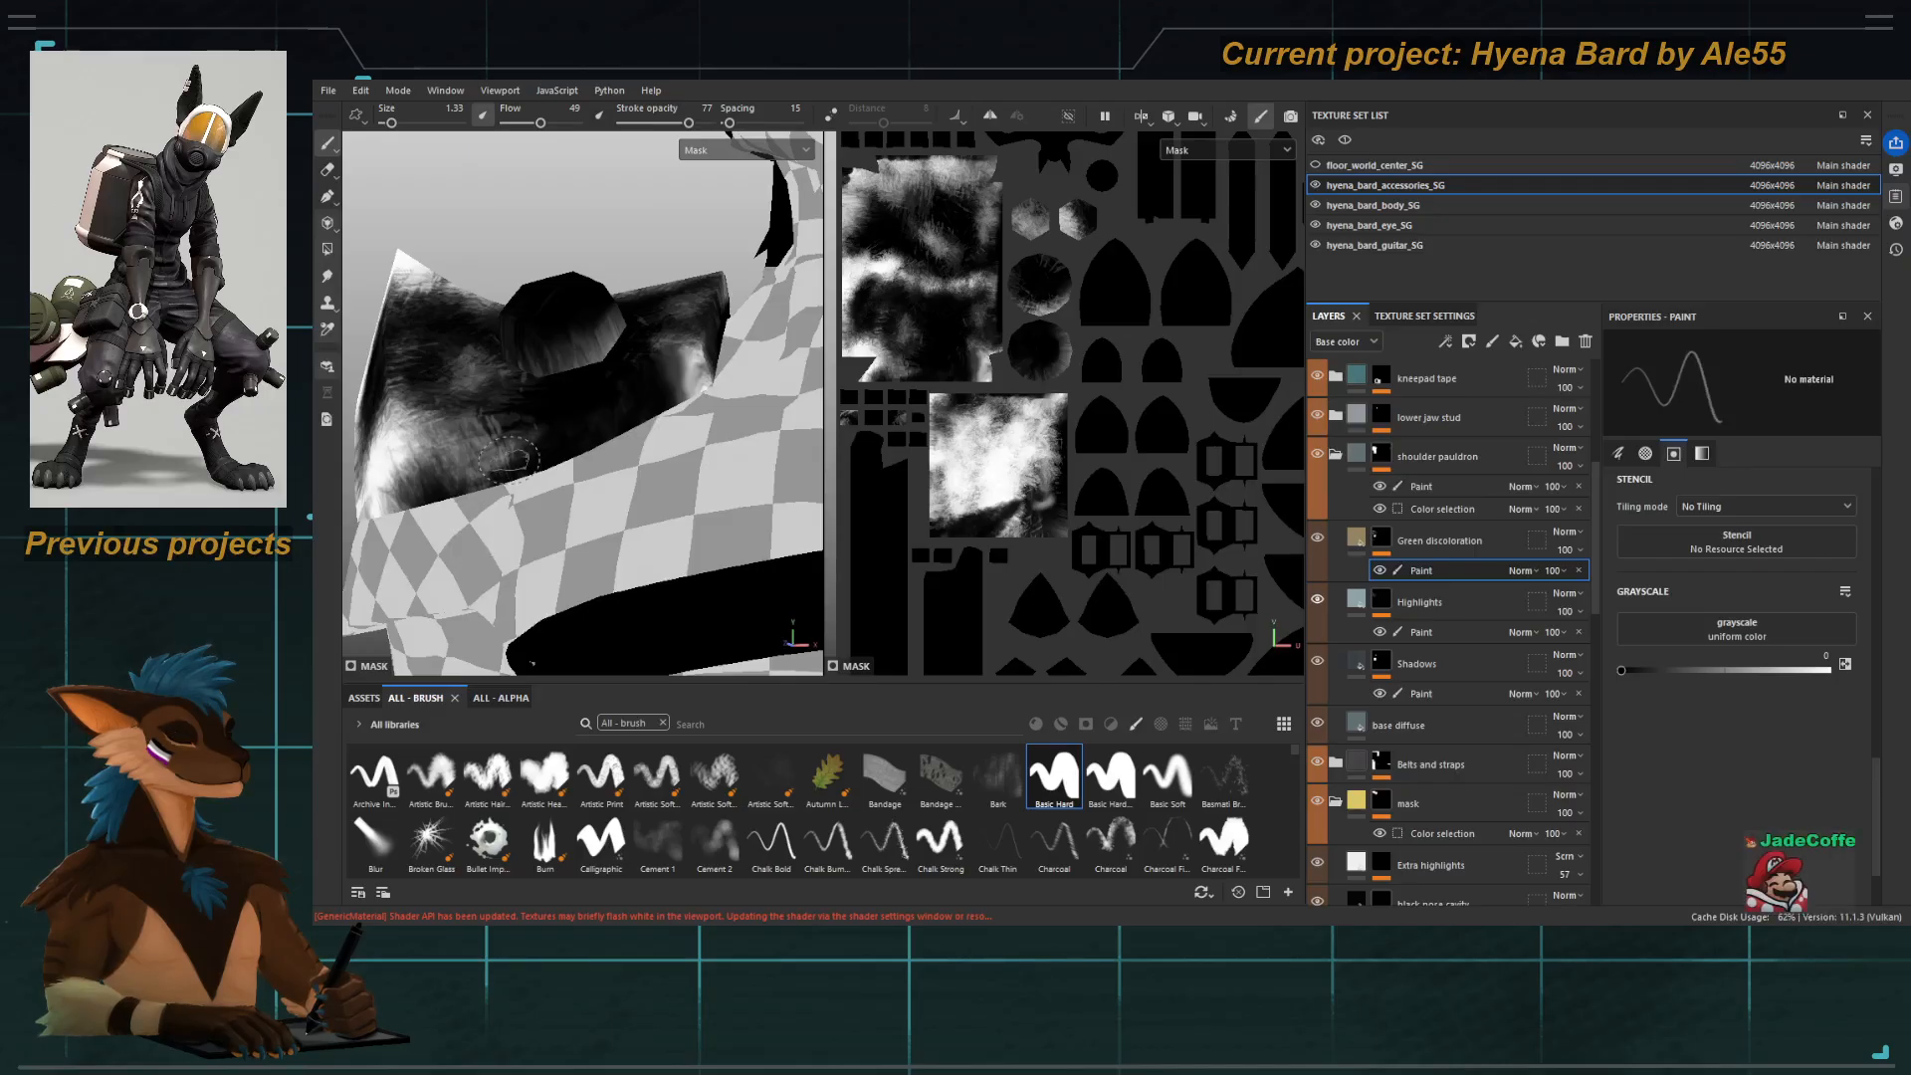
pyautogui.press('c')
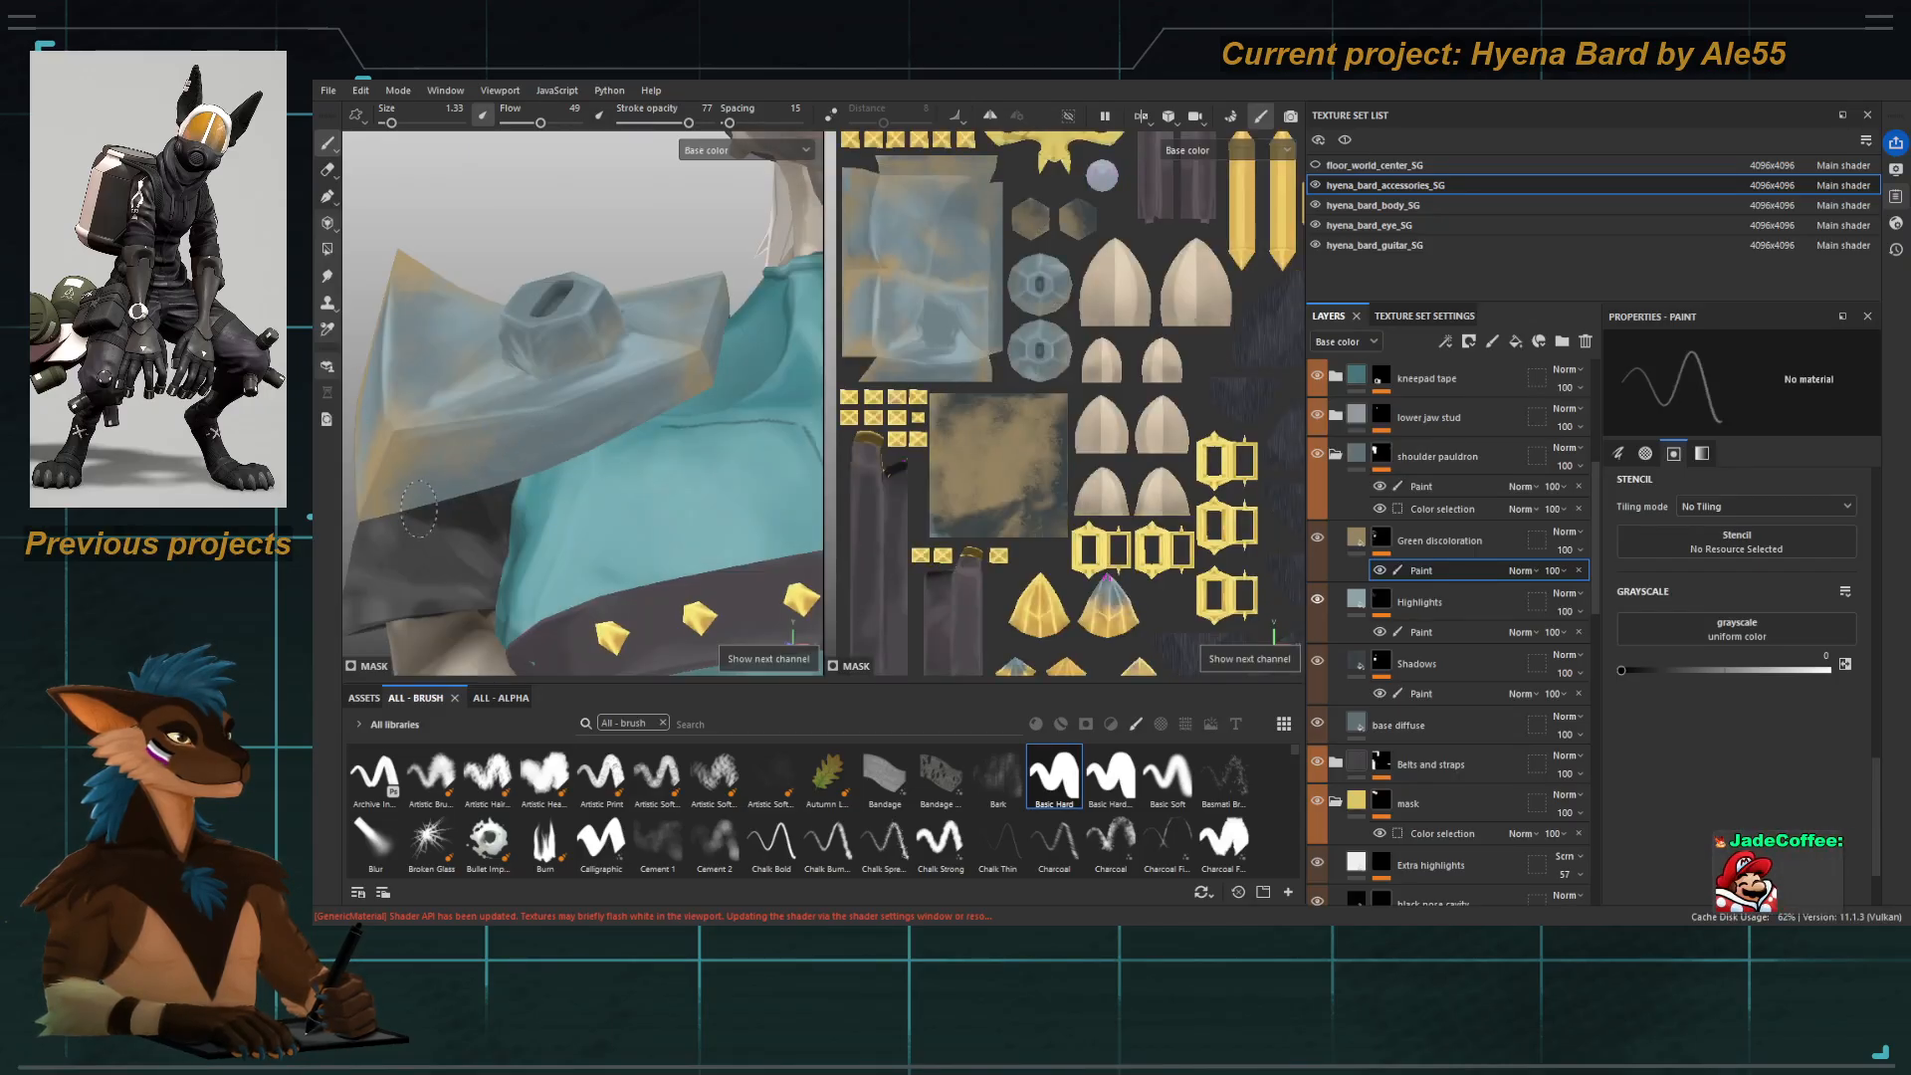
# Paint discoloration along the pauldron's front lower edge and corner at size 1.33, alternating grayscale 1 and 0, and check it on the character.
pyautogui.keyDown('alt'); pyautogui.moveTo(456, 481); pyautogui.dragTo(534, 399); pyautogui.keyUp('alt')
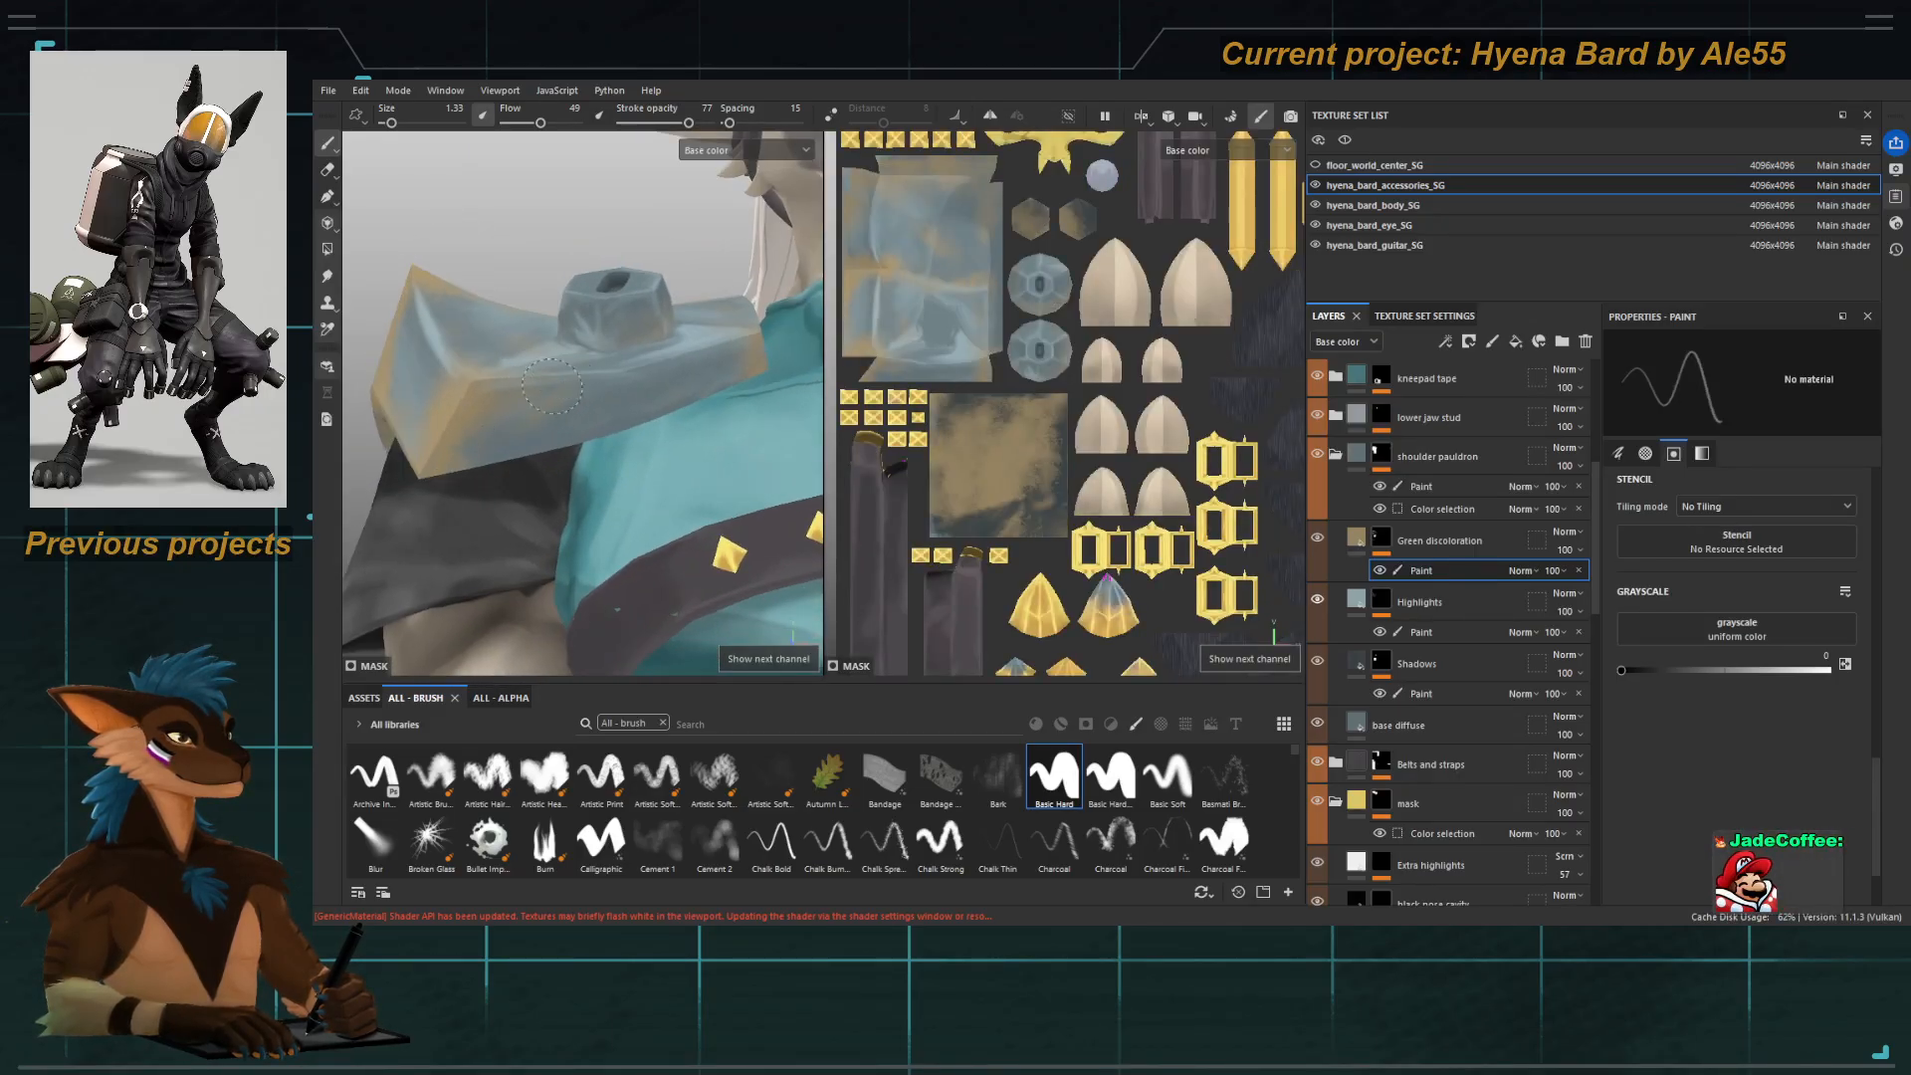
pyautogui.press('x')
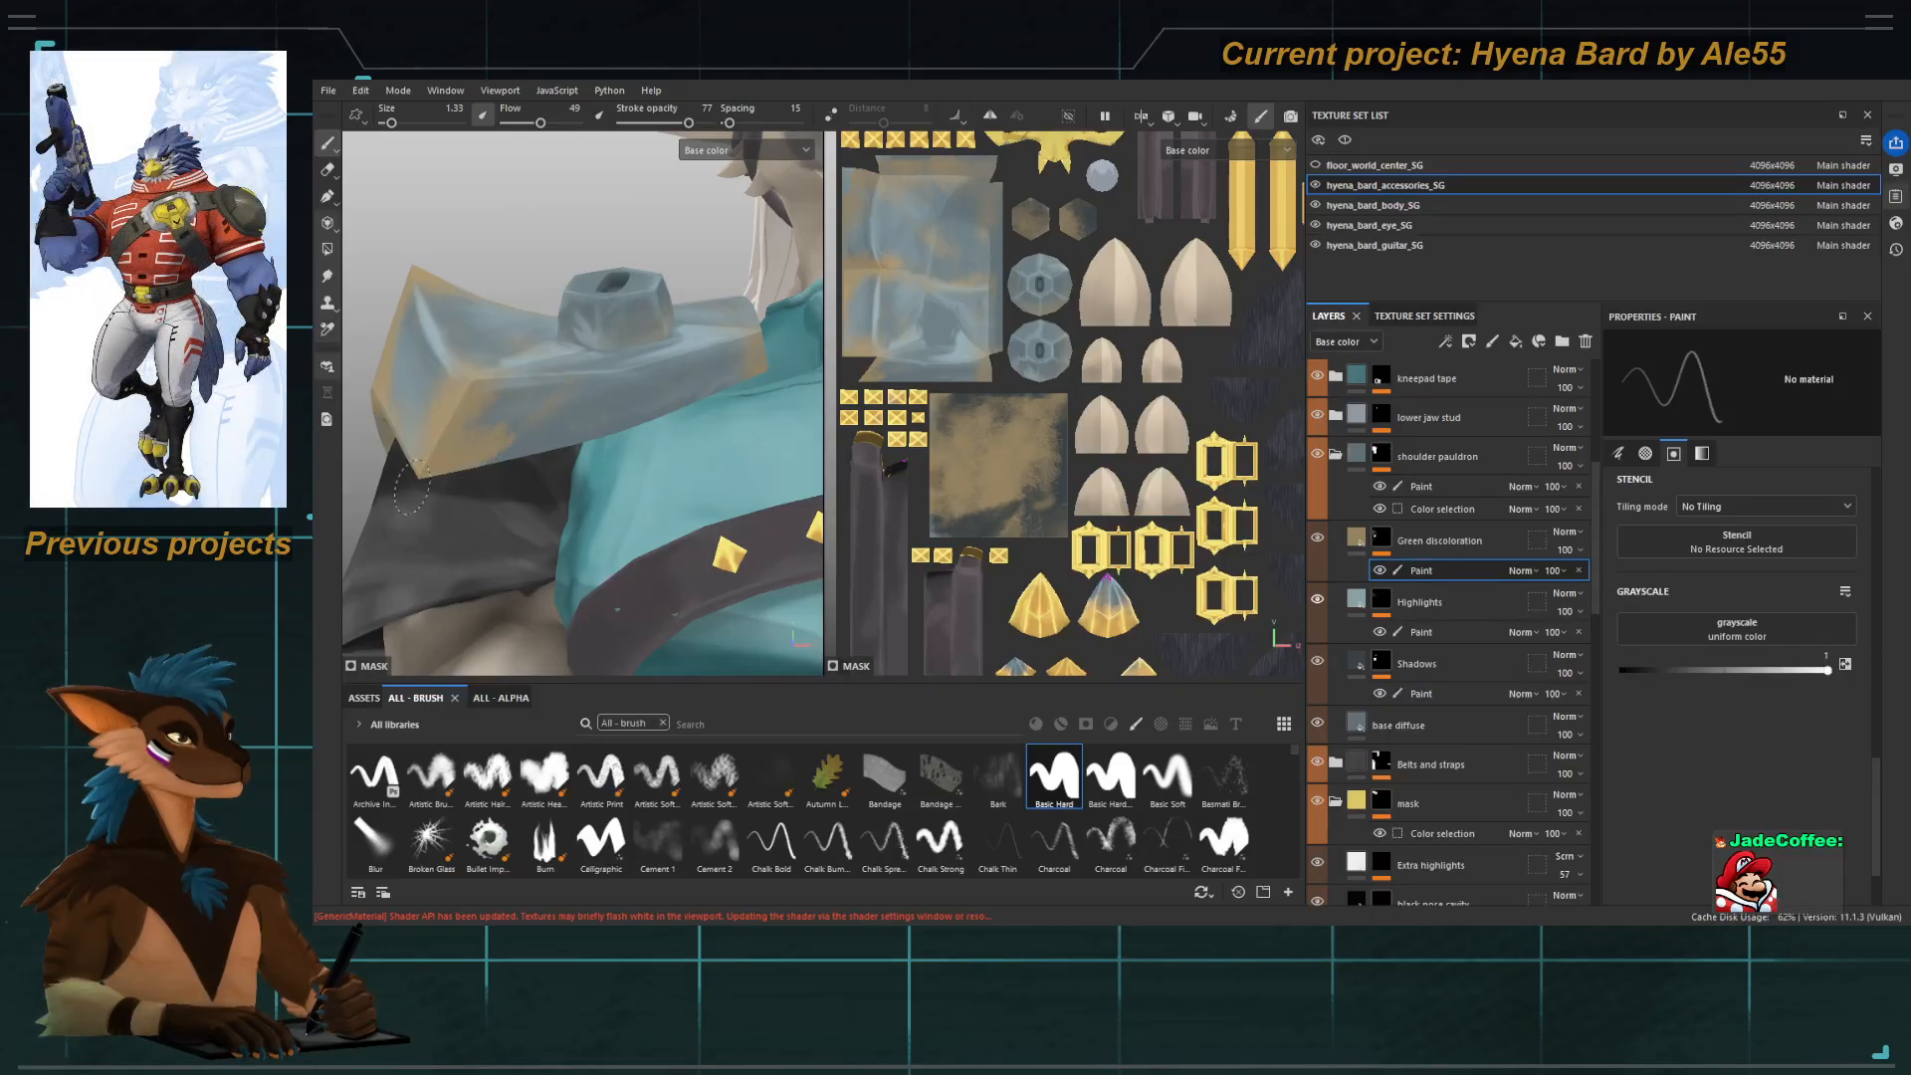
pyautogui.keyDown('alt'); pyautogui.moveTo(472, 458); pyautogui.dragTo(456, 351); pyautogui.keyUp('alt')
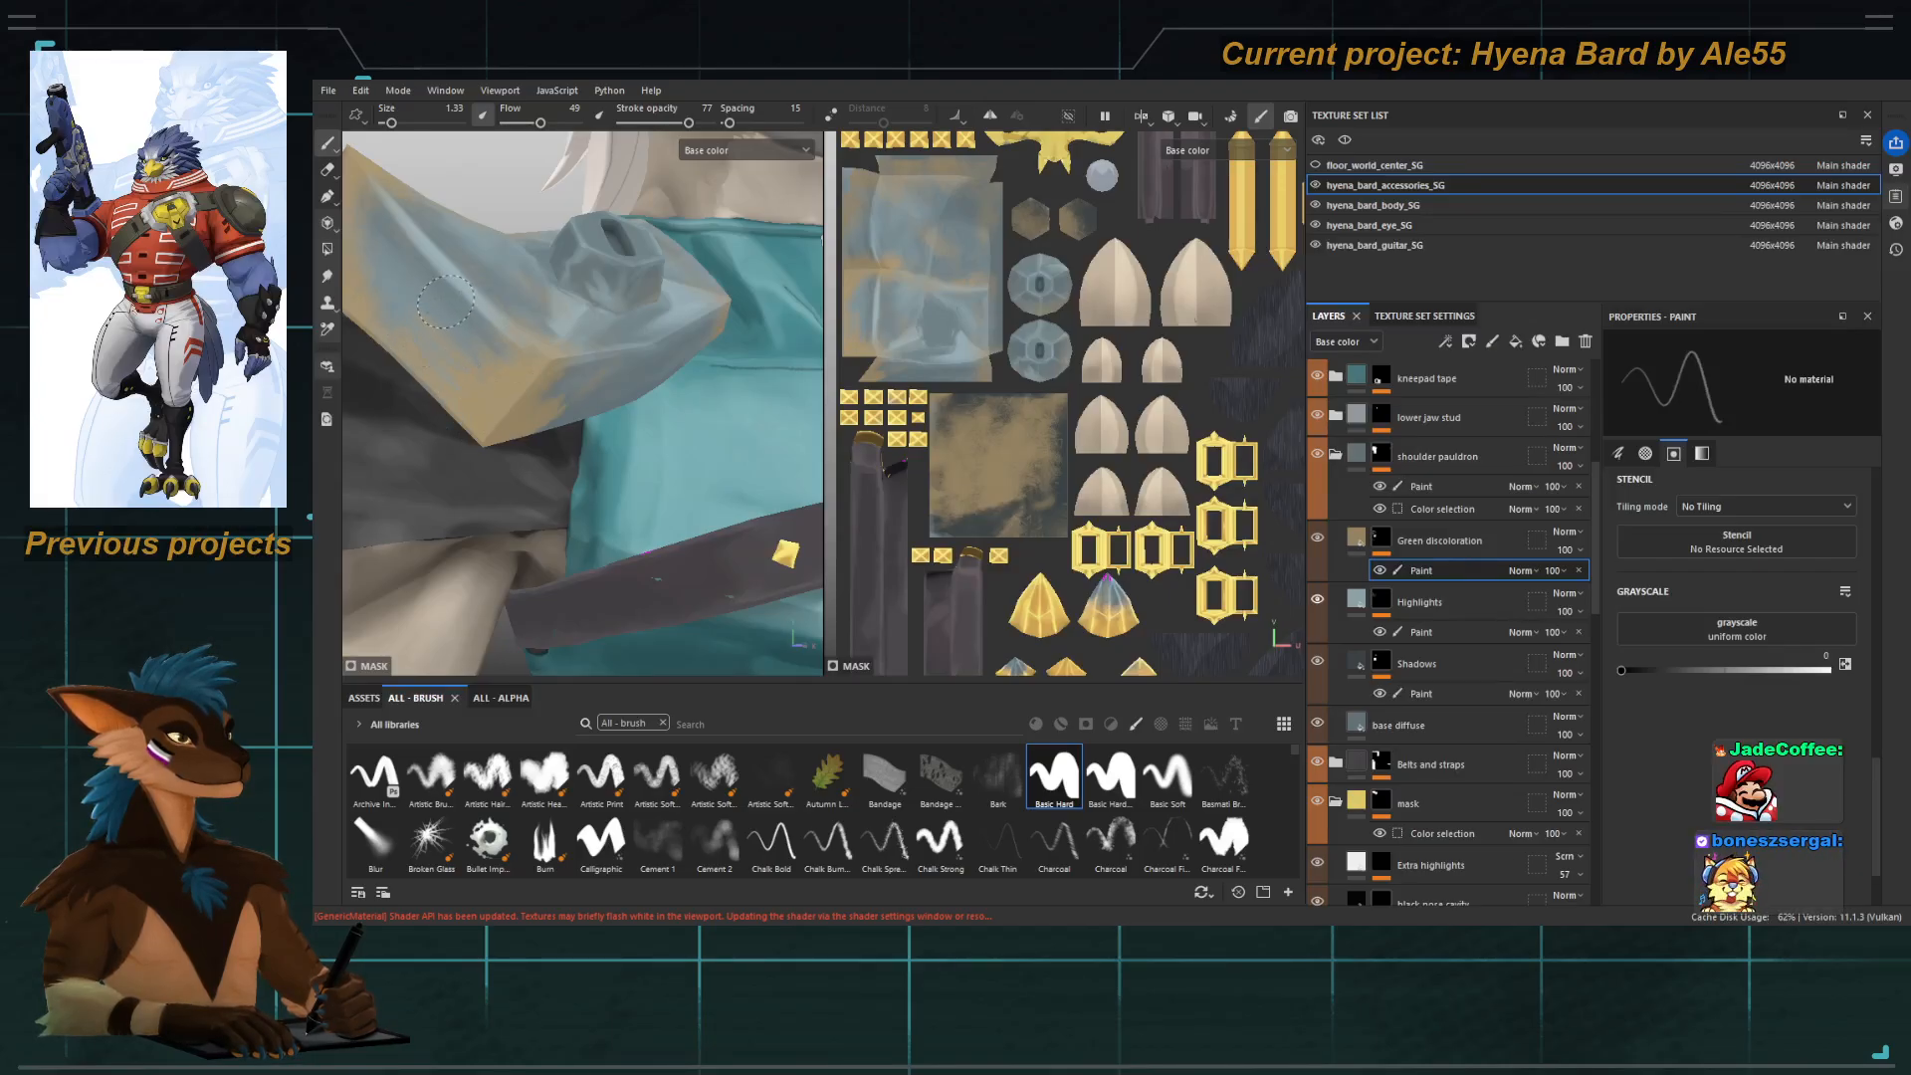
pyautogui.keyDown('alt'); pyautogui.moveTo(495, 379); pyautogui.dragTo(525, 314); pyautogui.keyUp('alt')
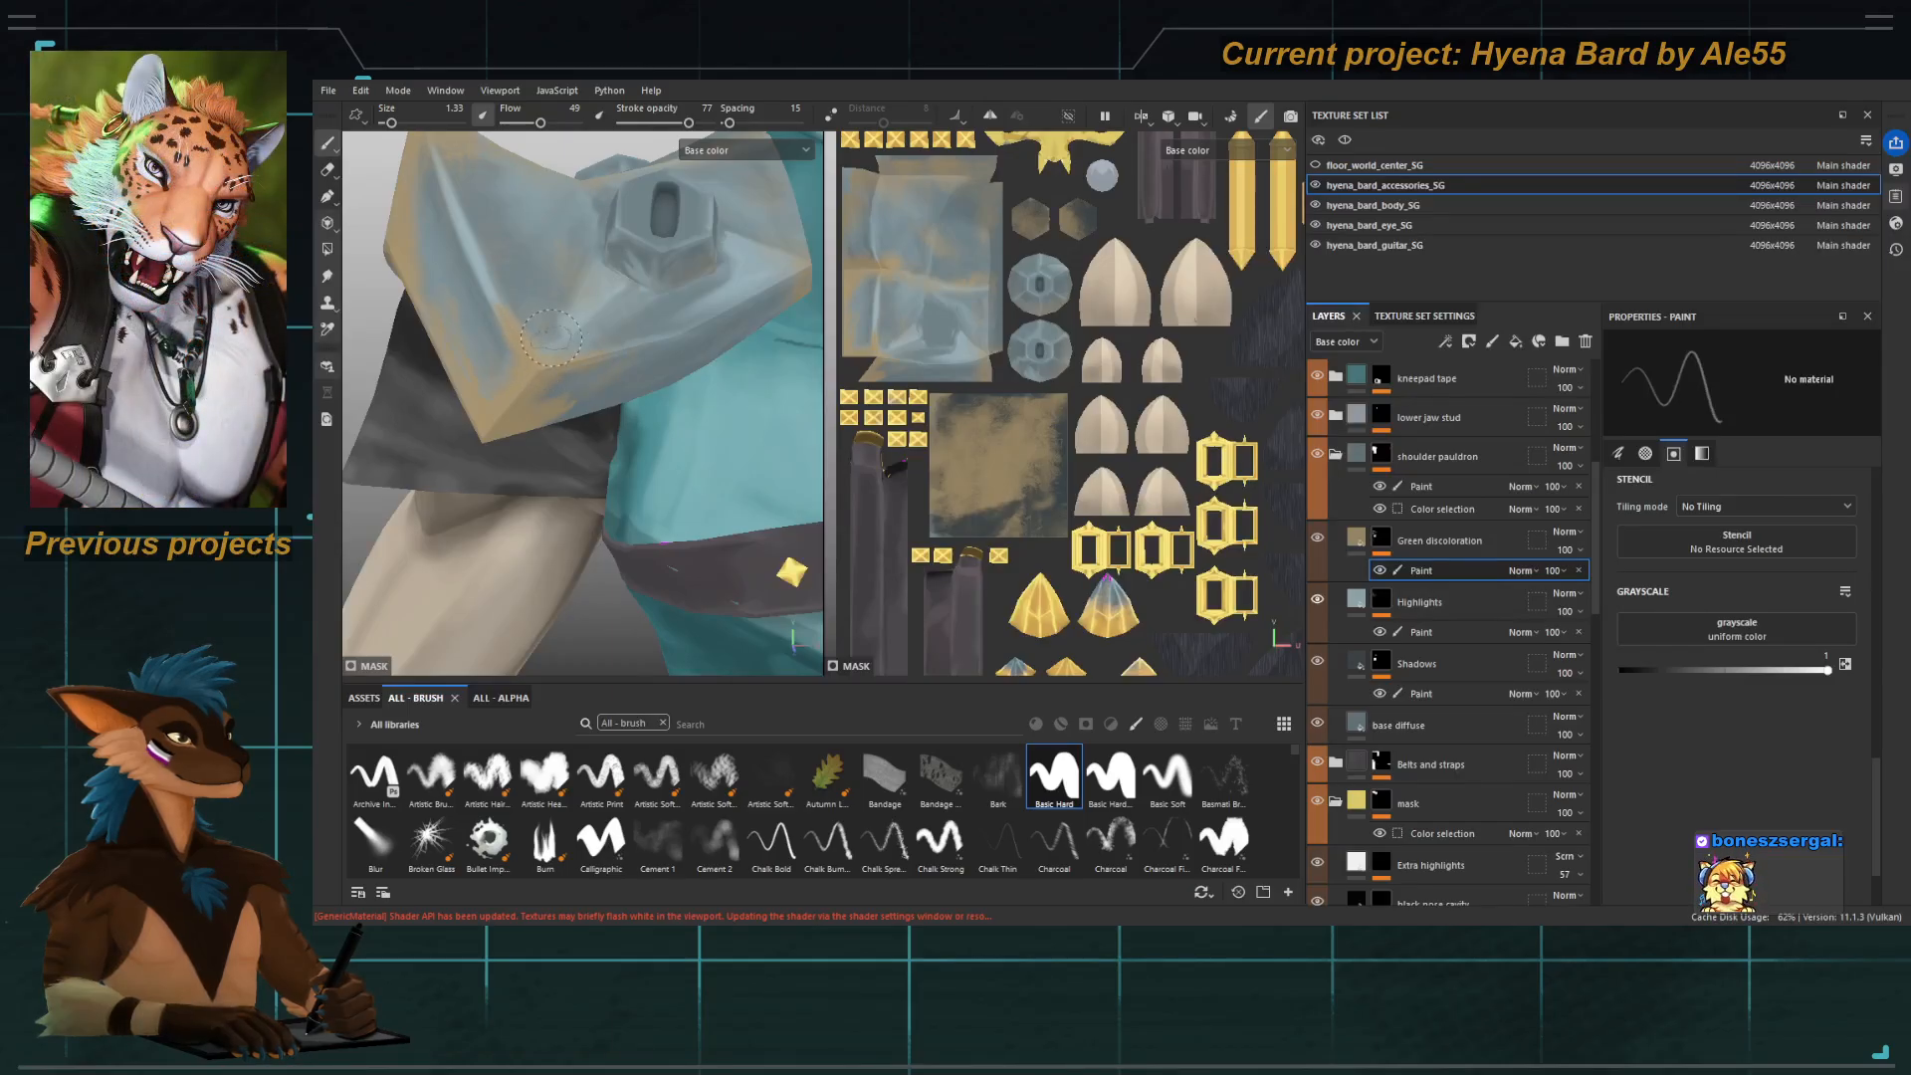
pyautogui.keyDown('alt'); pyautogui.moveTo(591, 329); pyautogui.dragTo(414, 252); pyautogui.keyUp('alt')
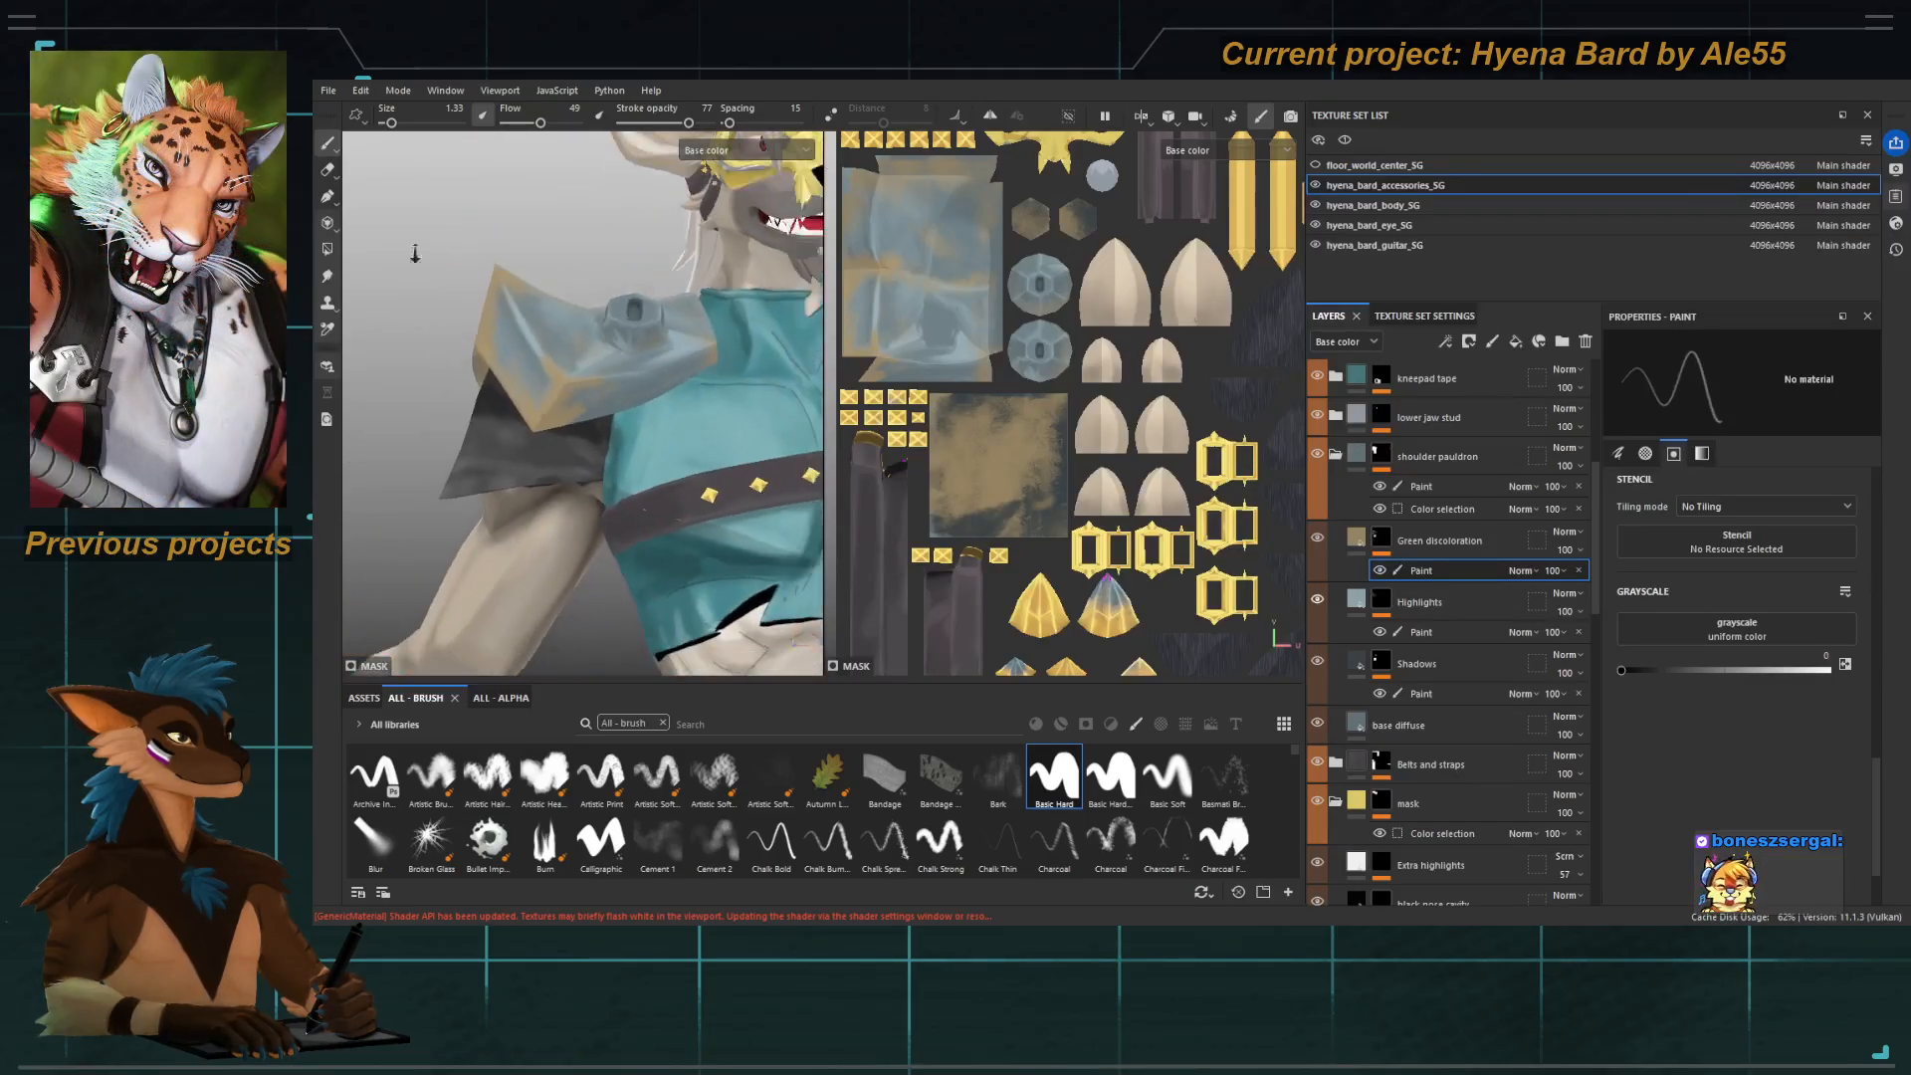
pyautogui.keyDown('alt'); pyautogui.moveTo(415, 252); pyautogui.dragTo(556, 368, button='right'); pyautogui.keyUp('alt')
pyautogui.keyDown('alt'); pyautogui.moveTo(571, 409); pyautogui.dragTo(461, 366); pyautogui.keyUp('alt')
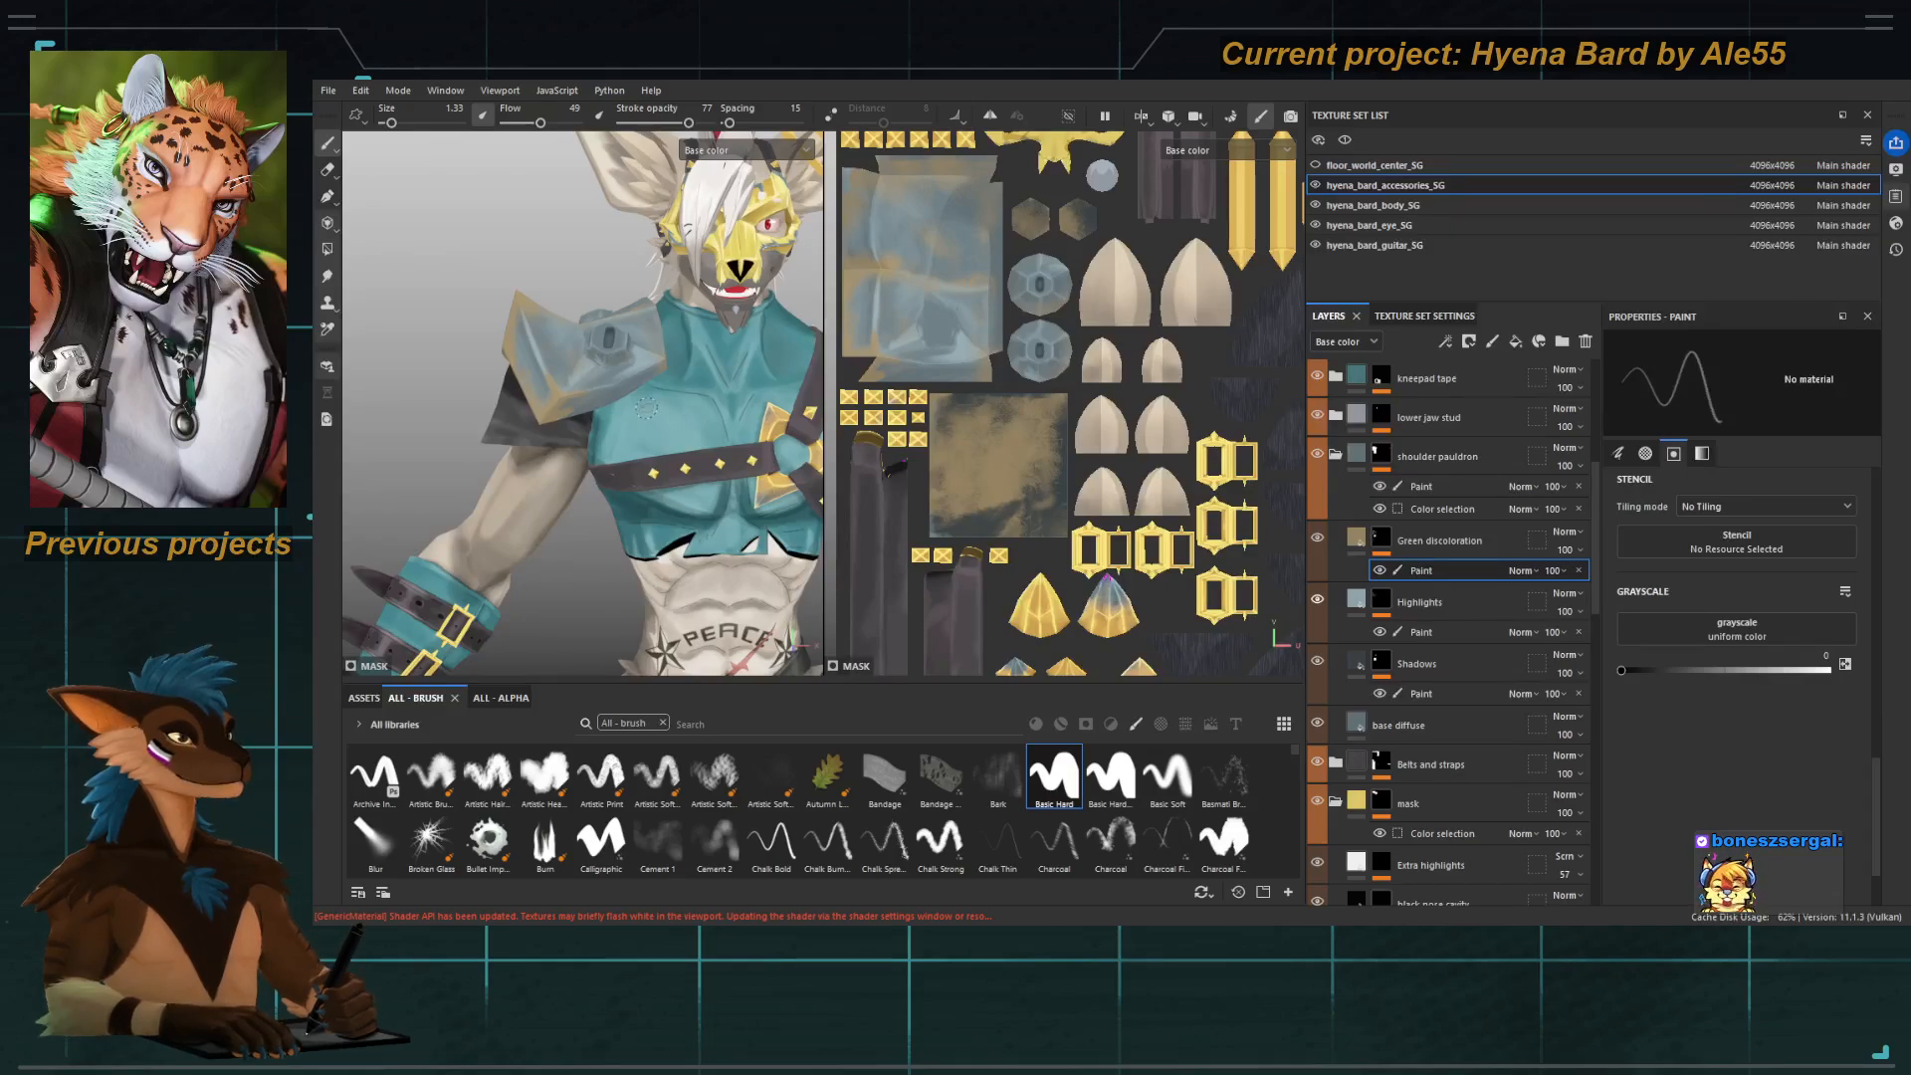
# Paint discoloration on the pauldron's outer side panel, along its lower edge and central ridge, with grayscale 1 and 0.
pyautogui.keyDown('alt'); pyautogui.moveTo(533, 541); pyautogui.dragTo(694, 448, button='right'); pyautogui.keyUp('alt')
pyautogui.keyDown('alt'); pyautogui.moveTo(695, 448); pyautogui.dragTo(617, 363); pyautogui.keyUp('alt')
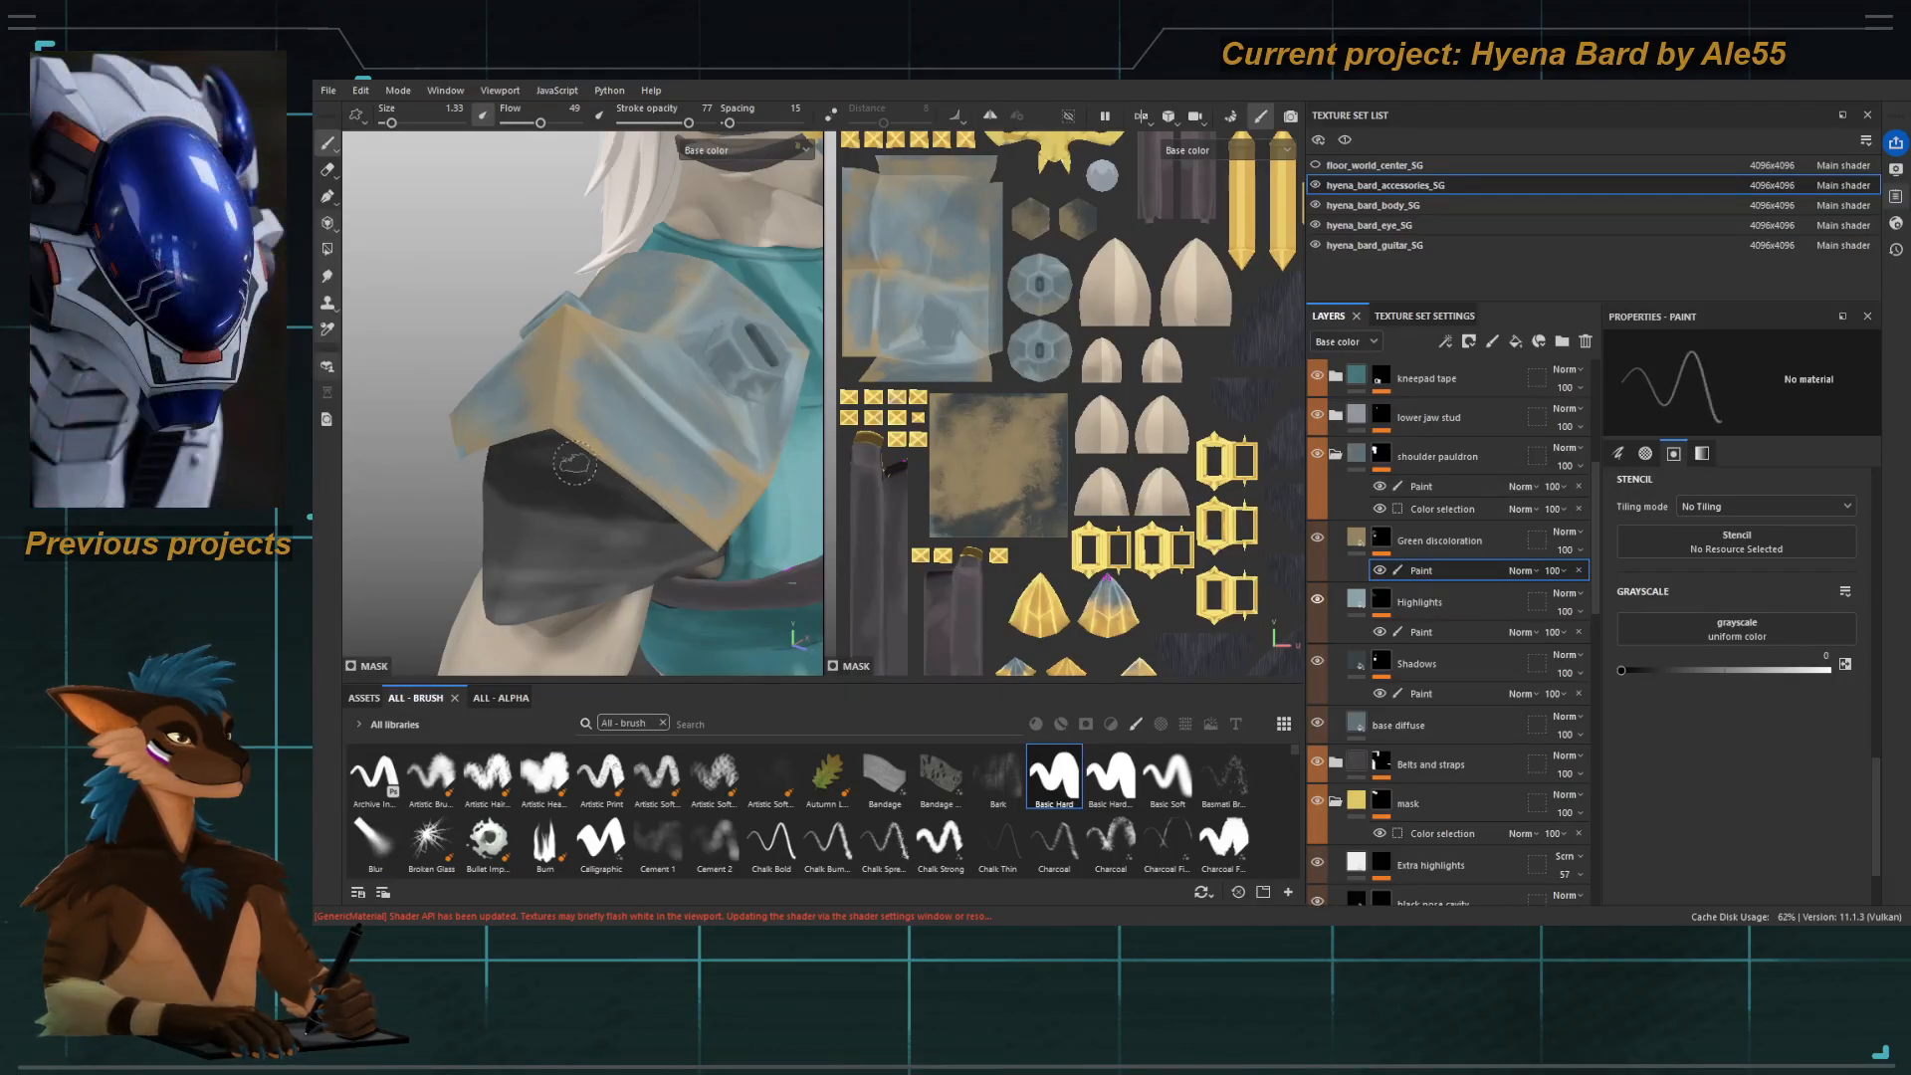
pyautogui.keyDown('alt'); pyautogui.moveTo(526, 450); pyautogui.dragTo(605, 417); pyautogui.keyUp('alt')
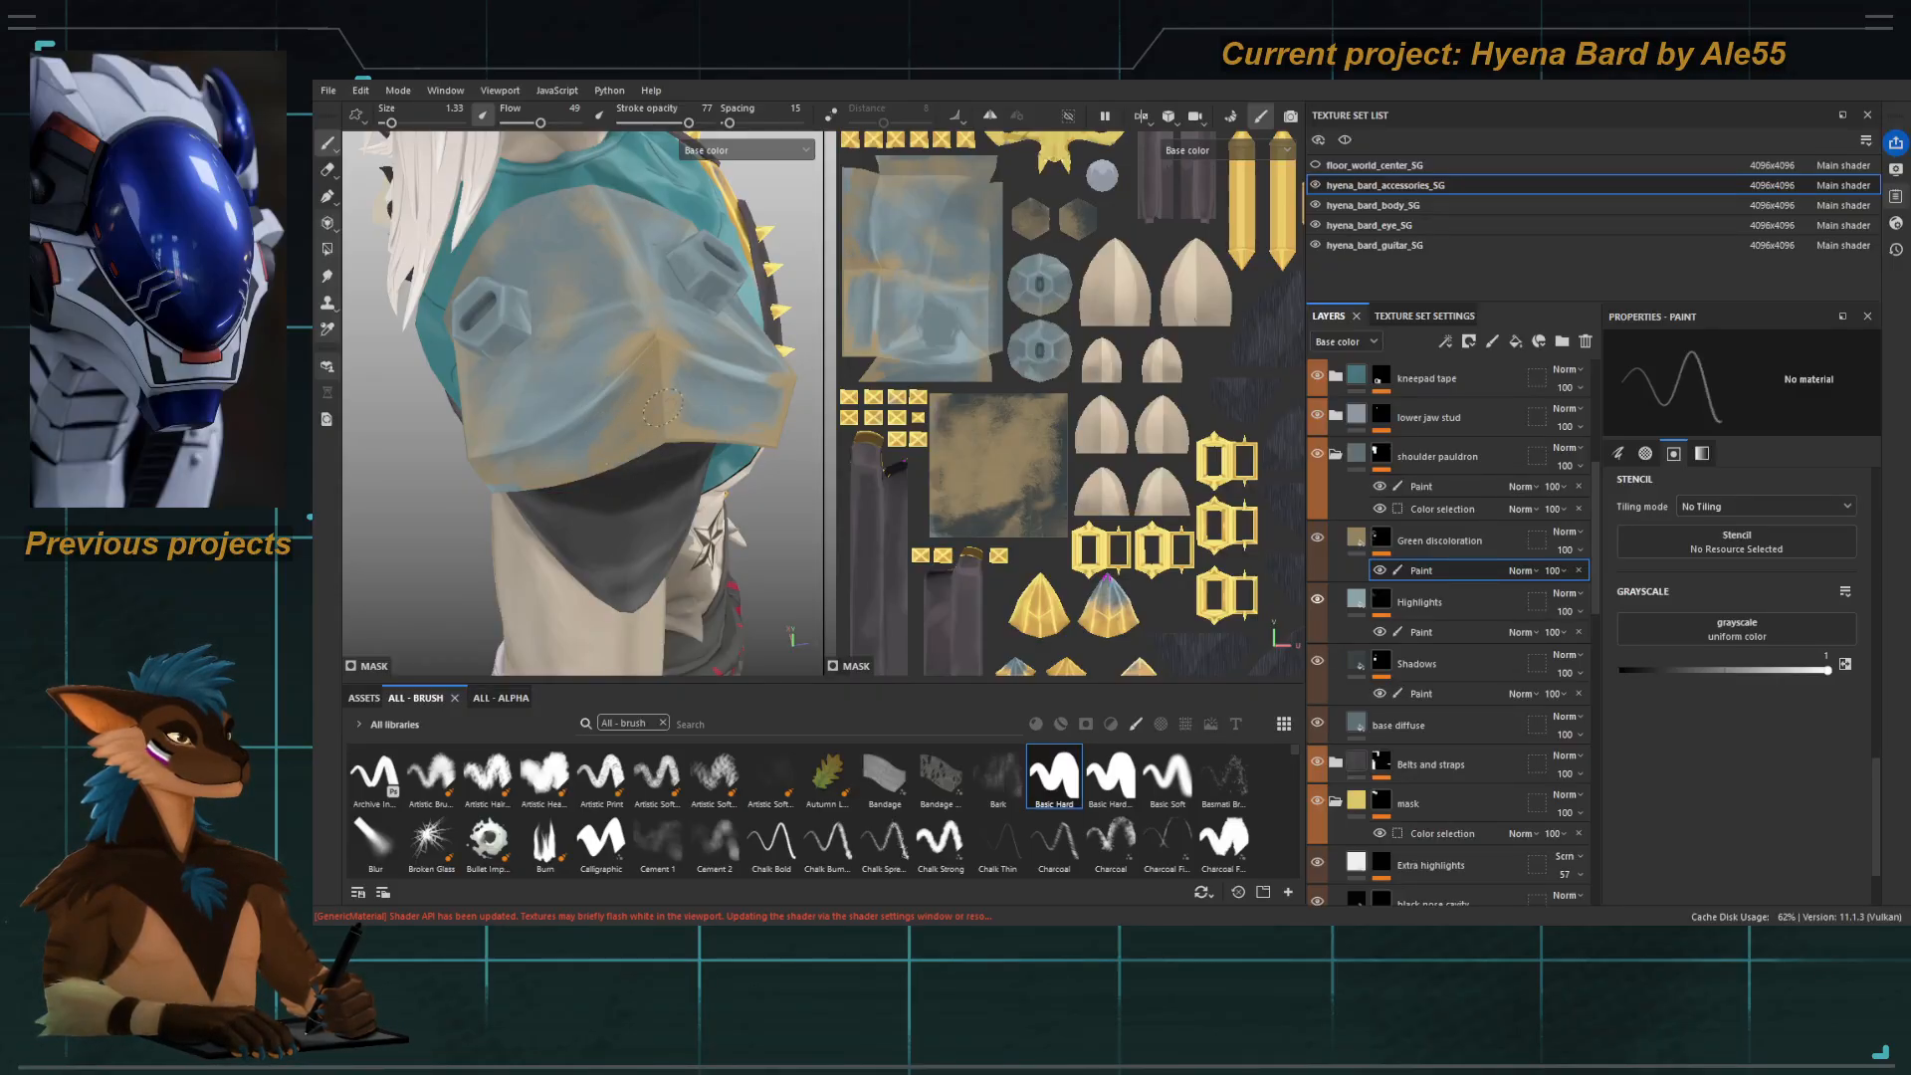
pyautogui.moveTo(607, 443)
pyautogui.keyDown('alt'); pyautogui.mouseDown()
pyautogui.moveTo(633, 474)
pyautogui.moveTo(597, 458)
pyautogui.mouseUp(); pyautogui.keyUp('alt')
pyautogui.press('x')
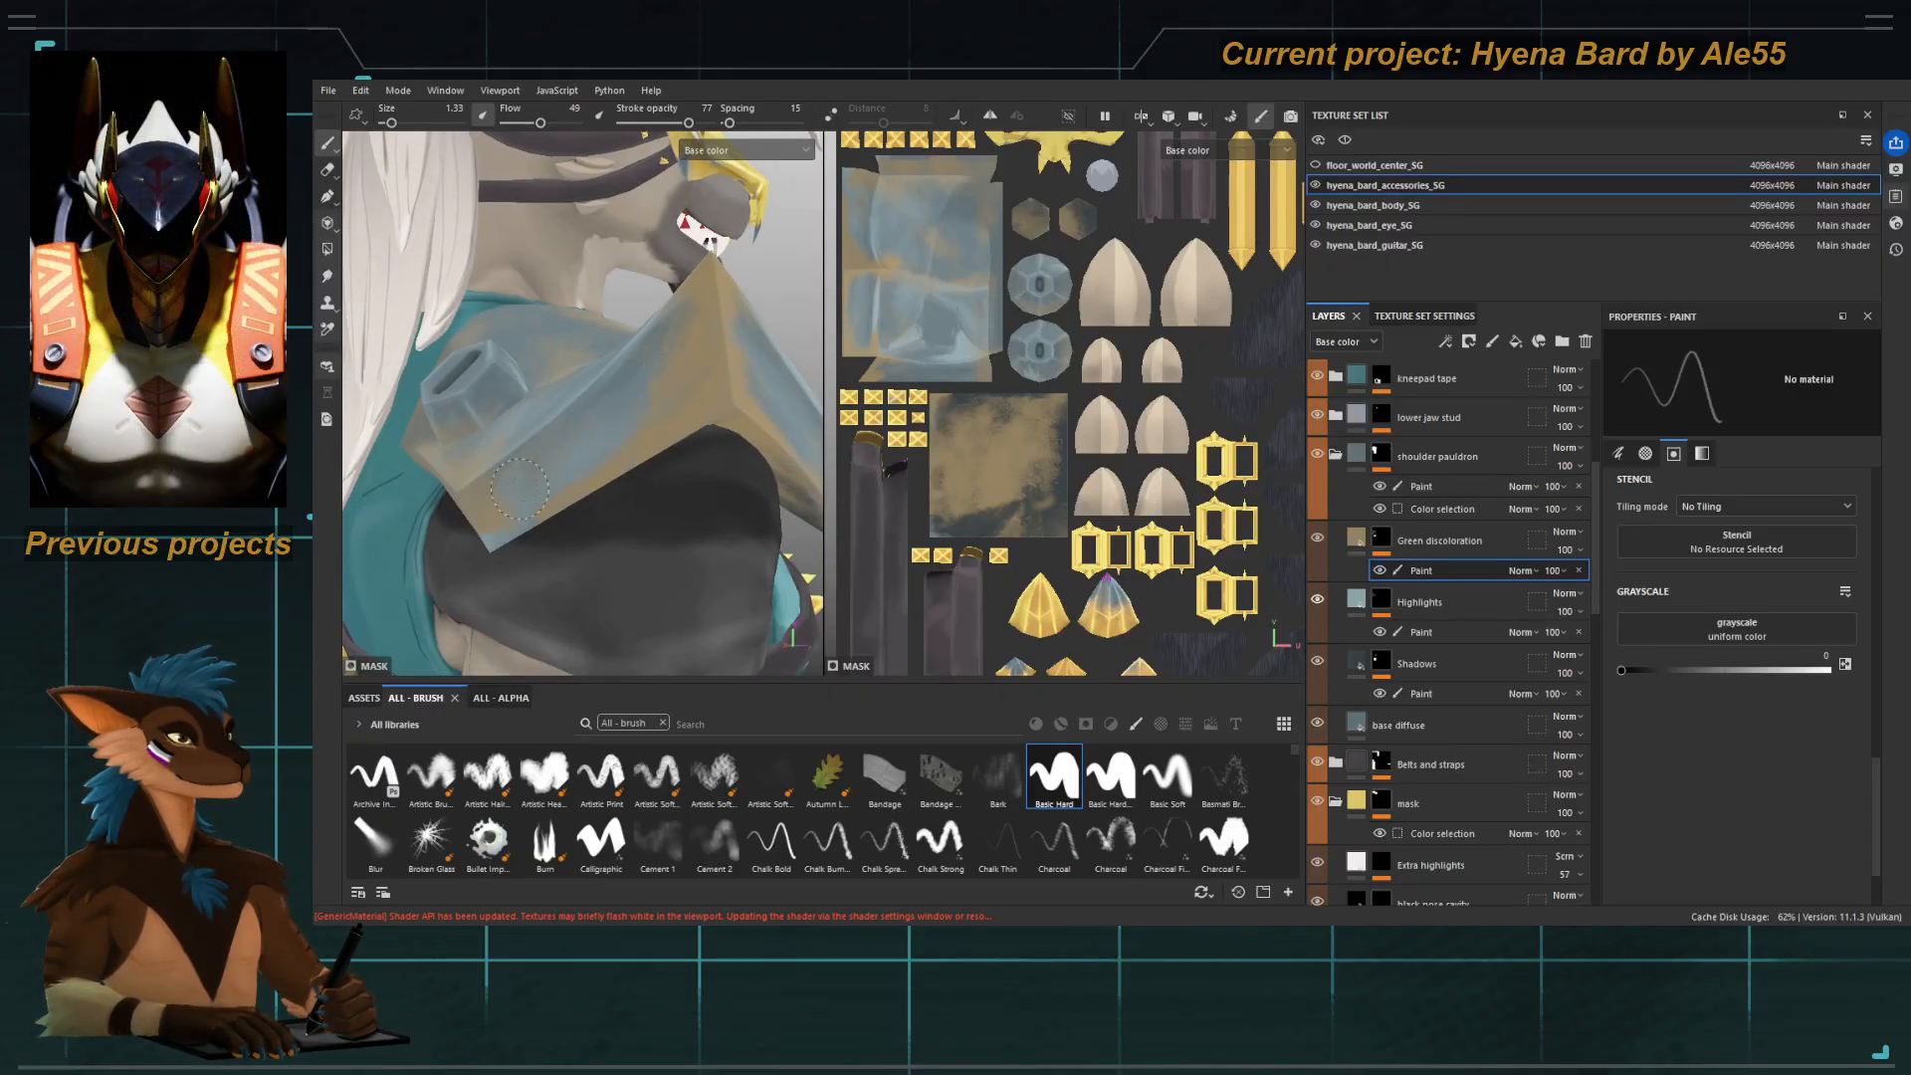
# Touch up the discoloration on the rim above the sleeve and on the pauldron's rear face at size 1.33.
pyautogui.keyDown('alt'); pyautogui.moveTo(527, 484); pyautogui.dragTo(541, 498); pyautogui.keyUp('alt')
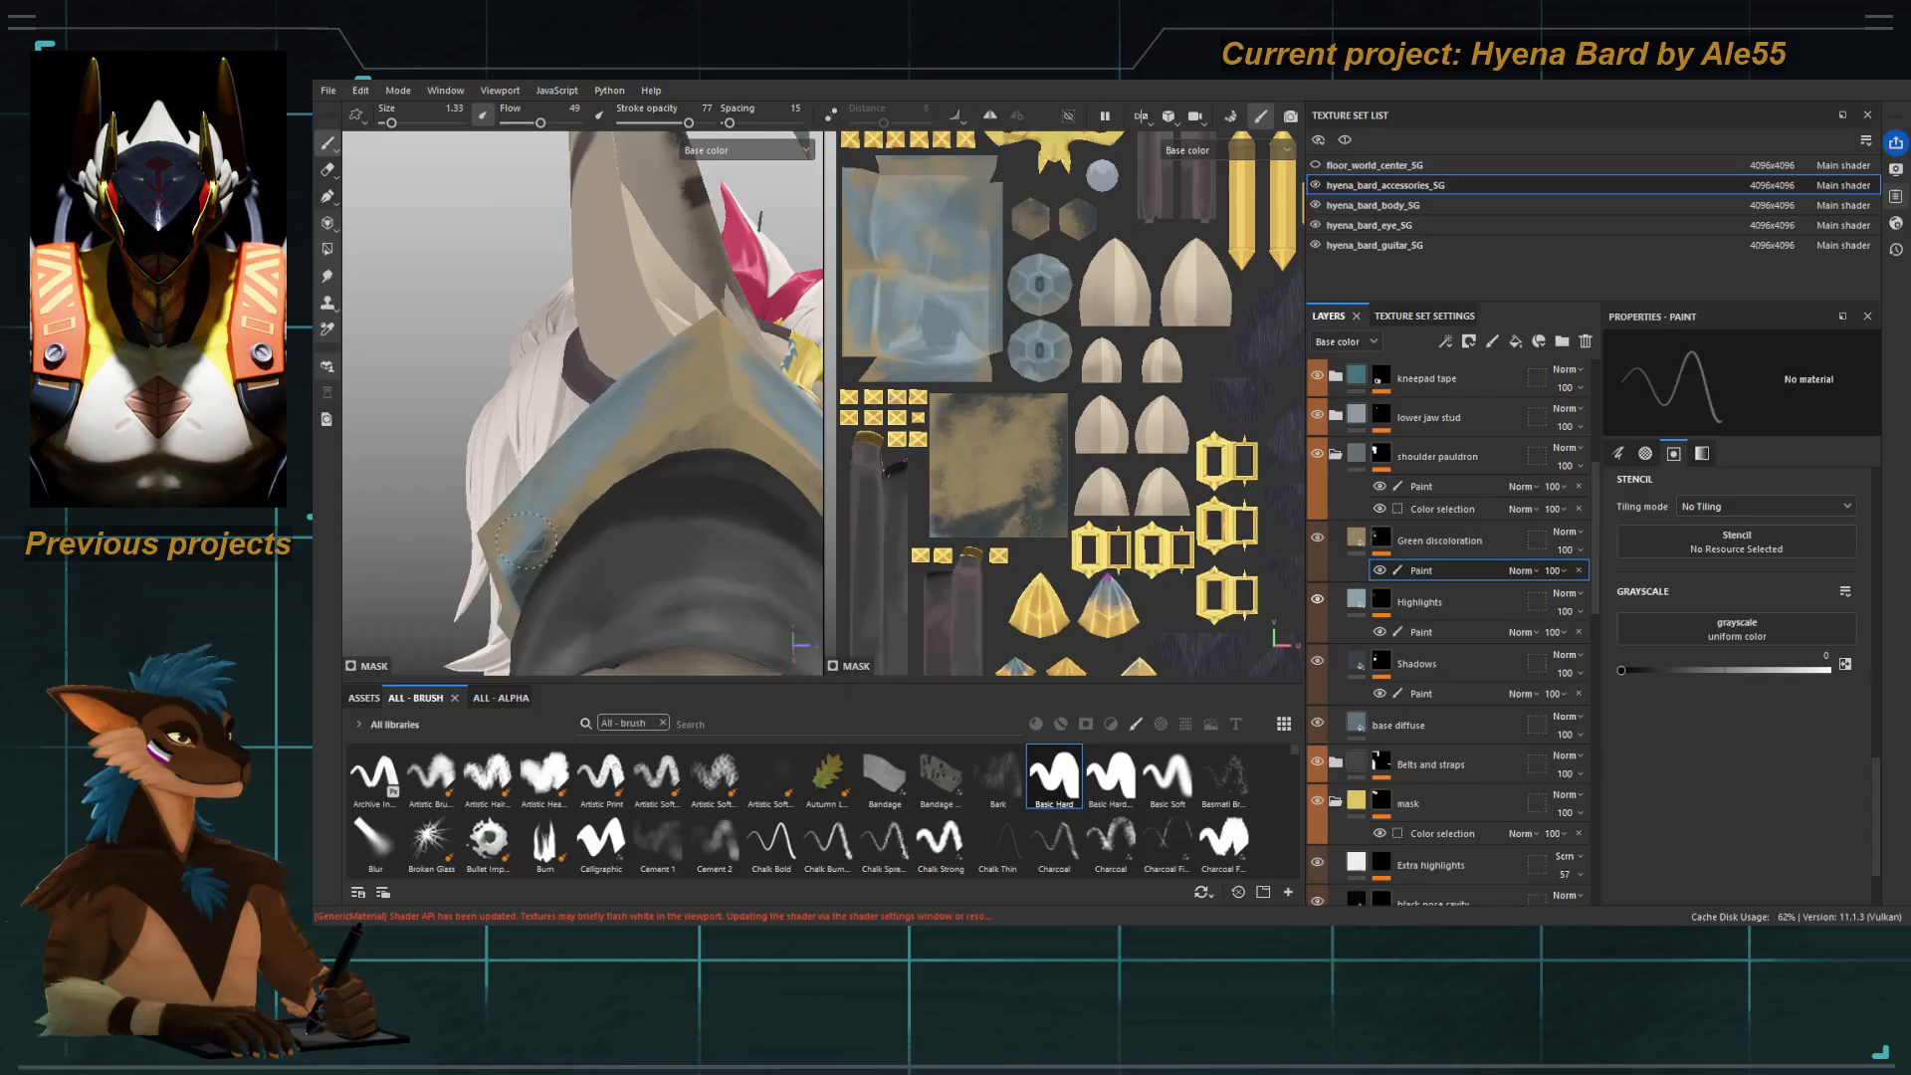
pyautogui.moveTo(634, 446)
pyautogui.keyDown('alt'); pyautogui.mouseDown()
pyautogui.moveTo(611, 466)
pyautogui.moveTo(675, 479)
pyautogui.mouseUp(); pyautogui.keyUp('alt')
pyautogui.press('x')
pyautogui.moveTo(603, 422)
pyautogui.mouseDown()
pyautogui.moveTo(614, 410)
pyautogui.moveTo(578, 483)
pyautogui.mouseUp()
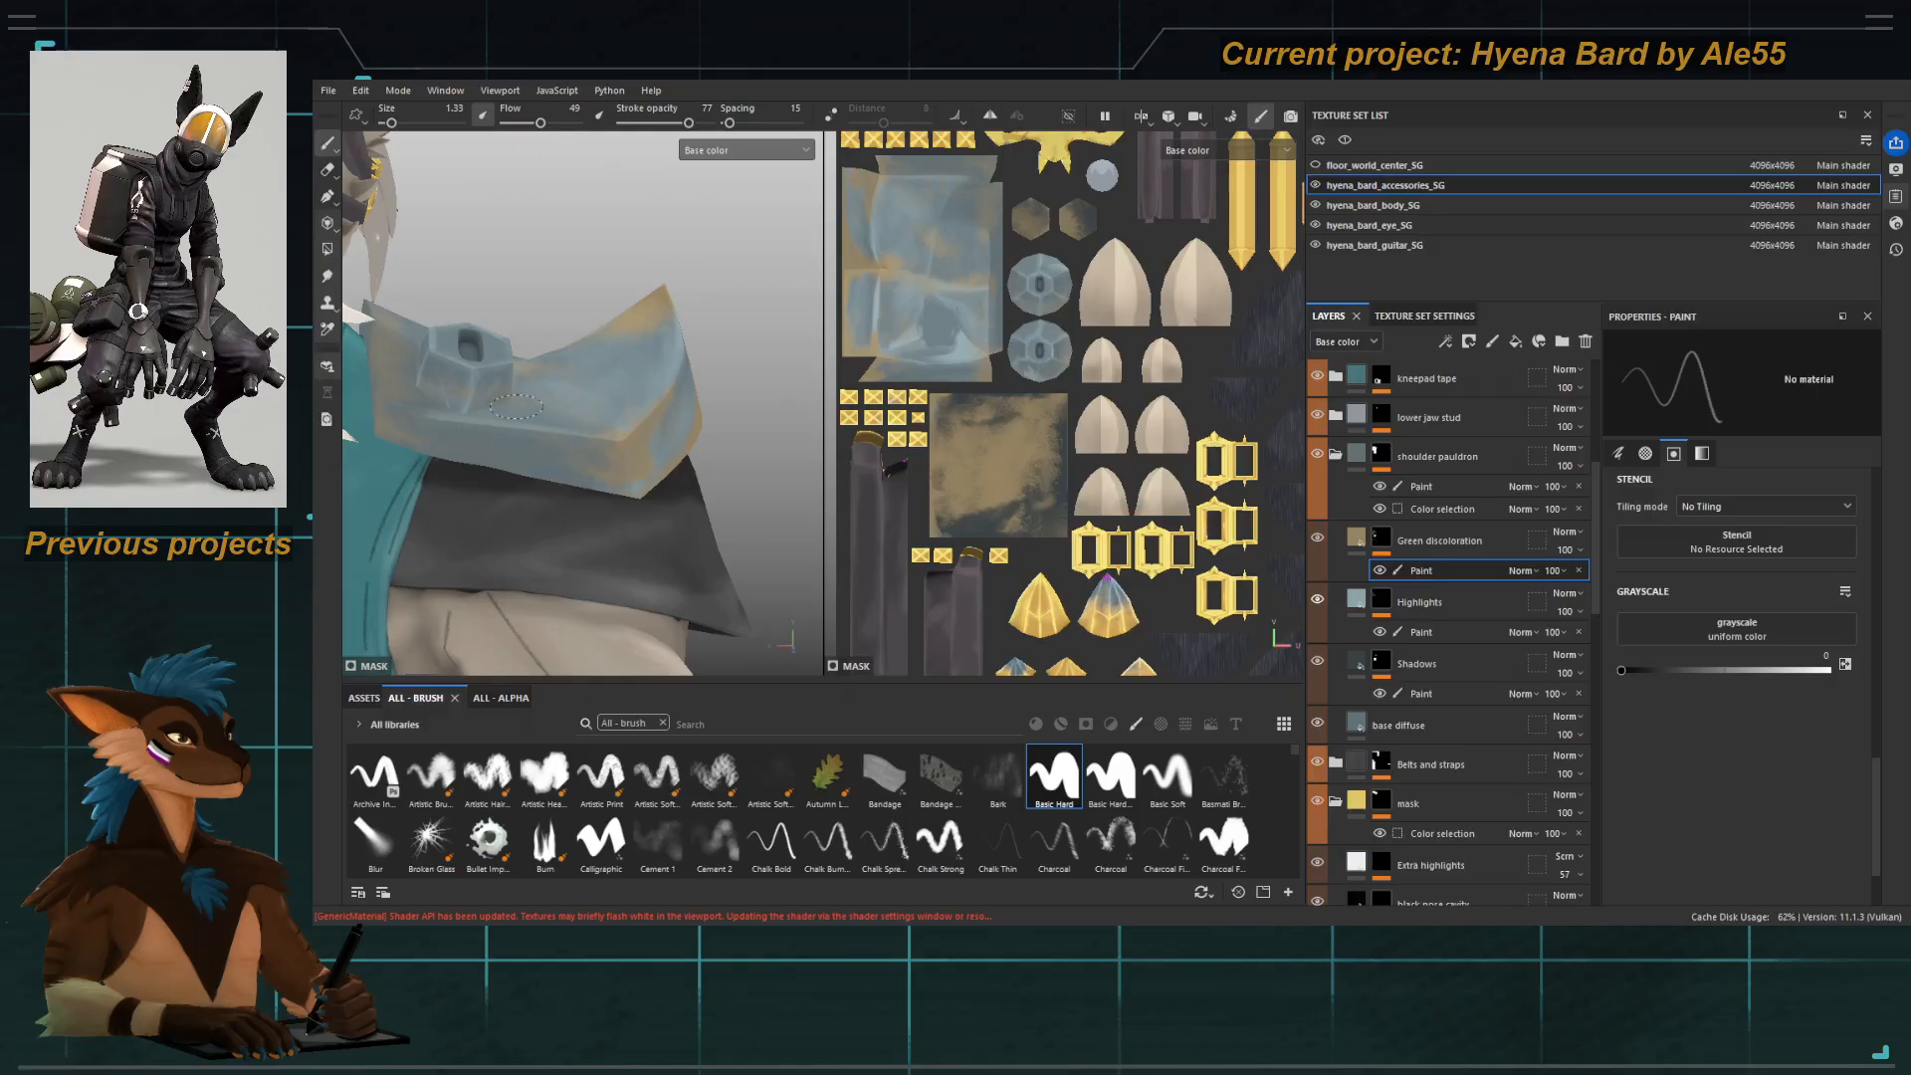
# Refine the discoloration along the pauldron's rear lower edge and corner with grayscale 1 and 0, and review the whole character.
pyautogui.scroll(5, 516, 406)
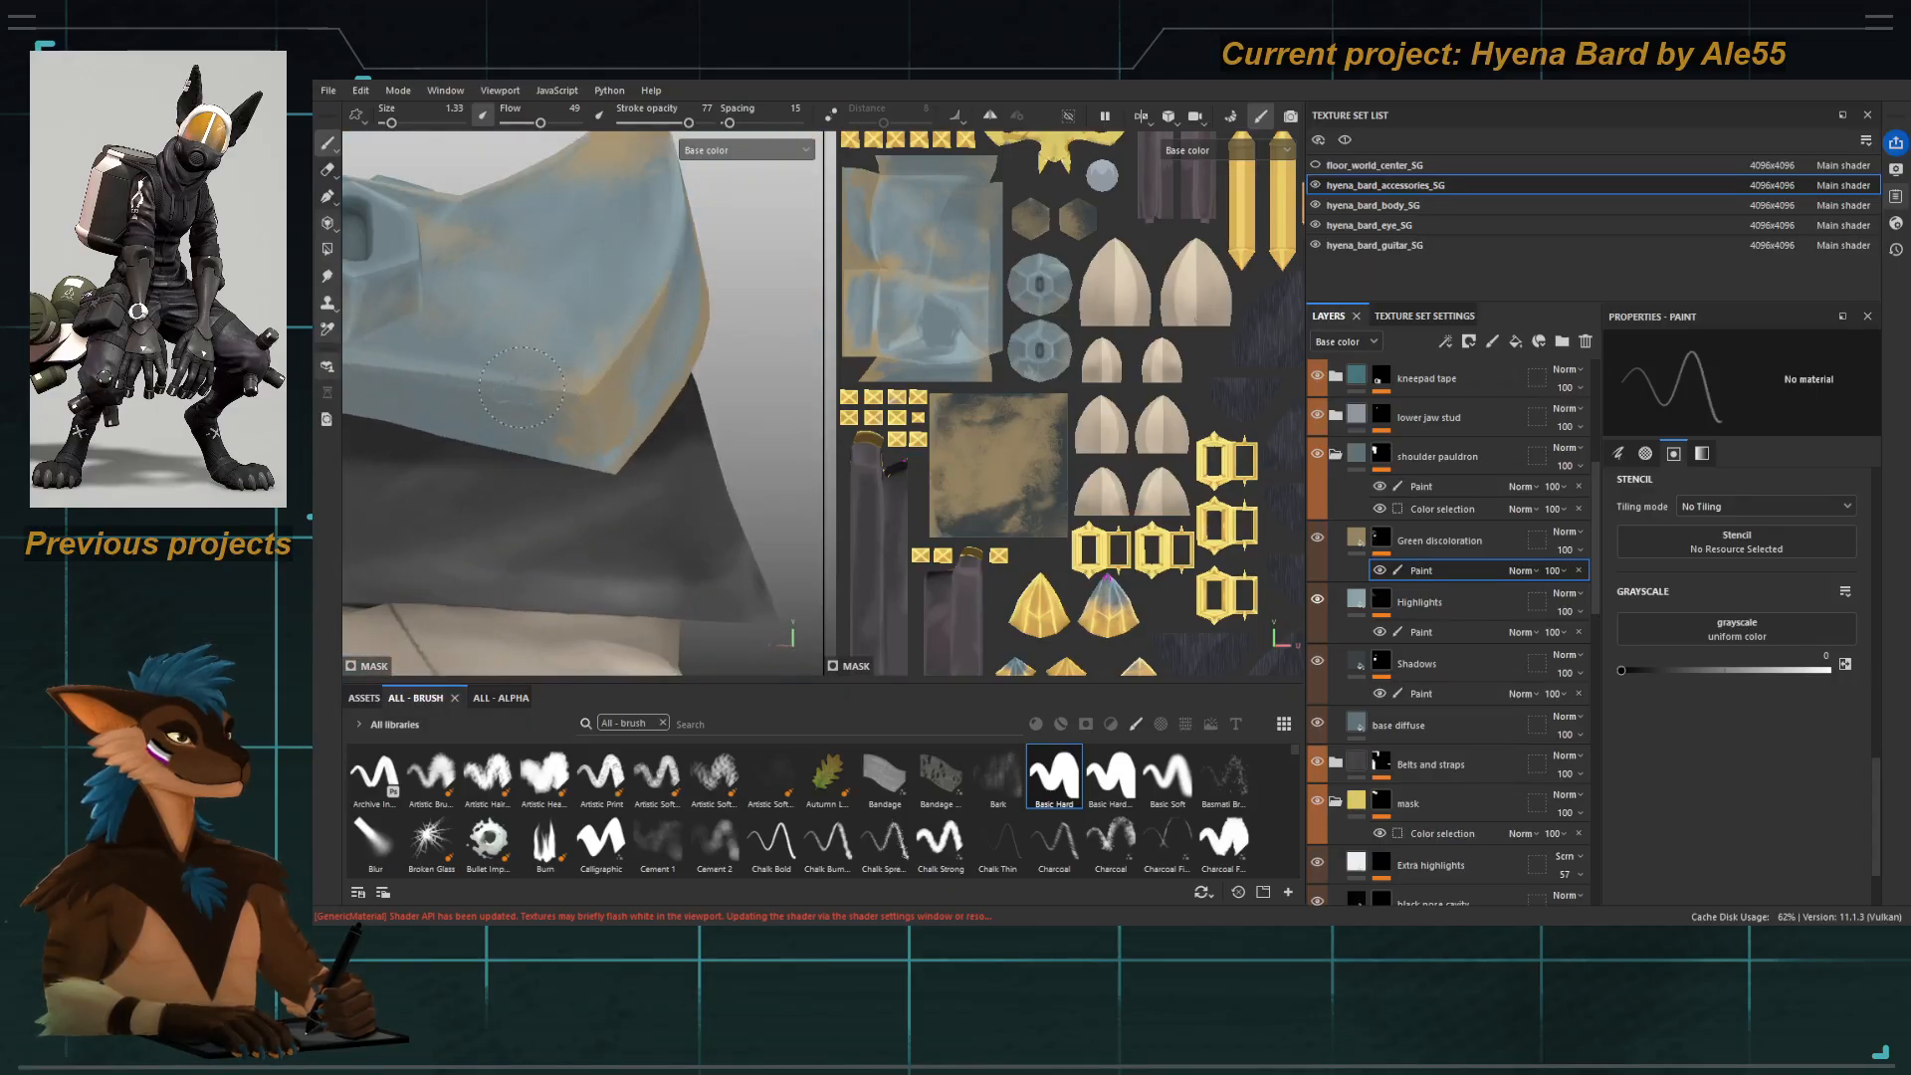
pyautogui.moveTo(584, 411)
pyautogui.keyDown('alt'); pyautogui.mouseDown()
pyautogui.moveTo(590, 455)
pyautogui.moveTo(563, 466)
pyautogui.moveTo(515, 455)
pyautogui.moveTo(533, 425)
pyautogui.mouseUp(); pyautogui.keyUp('alt')
pyautogui.press('x')
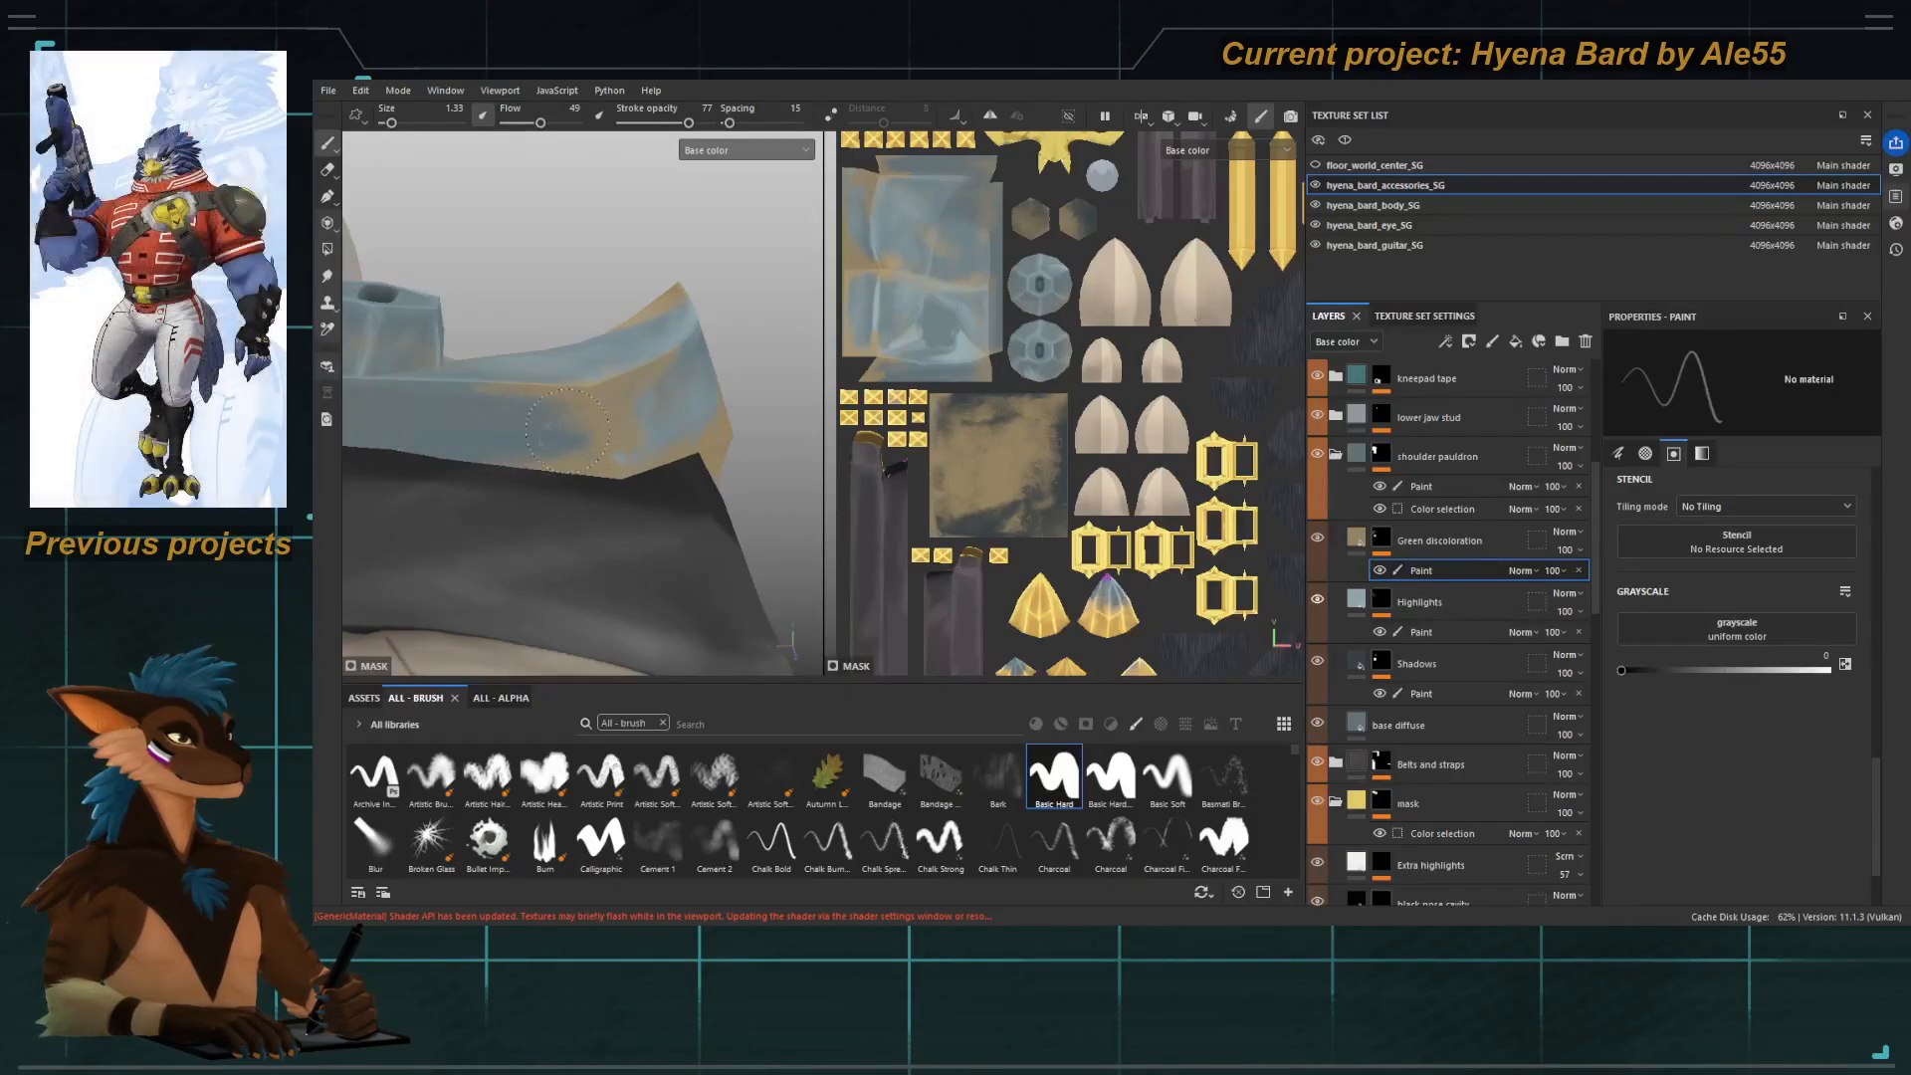
pyautogui.keyDown('alt'); pyautogui.moveTo(555, 408); pyautogui.dragTo(482, 456); pyautogui.keyUp('alt')
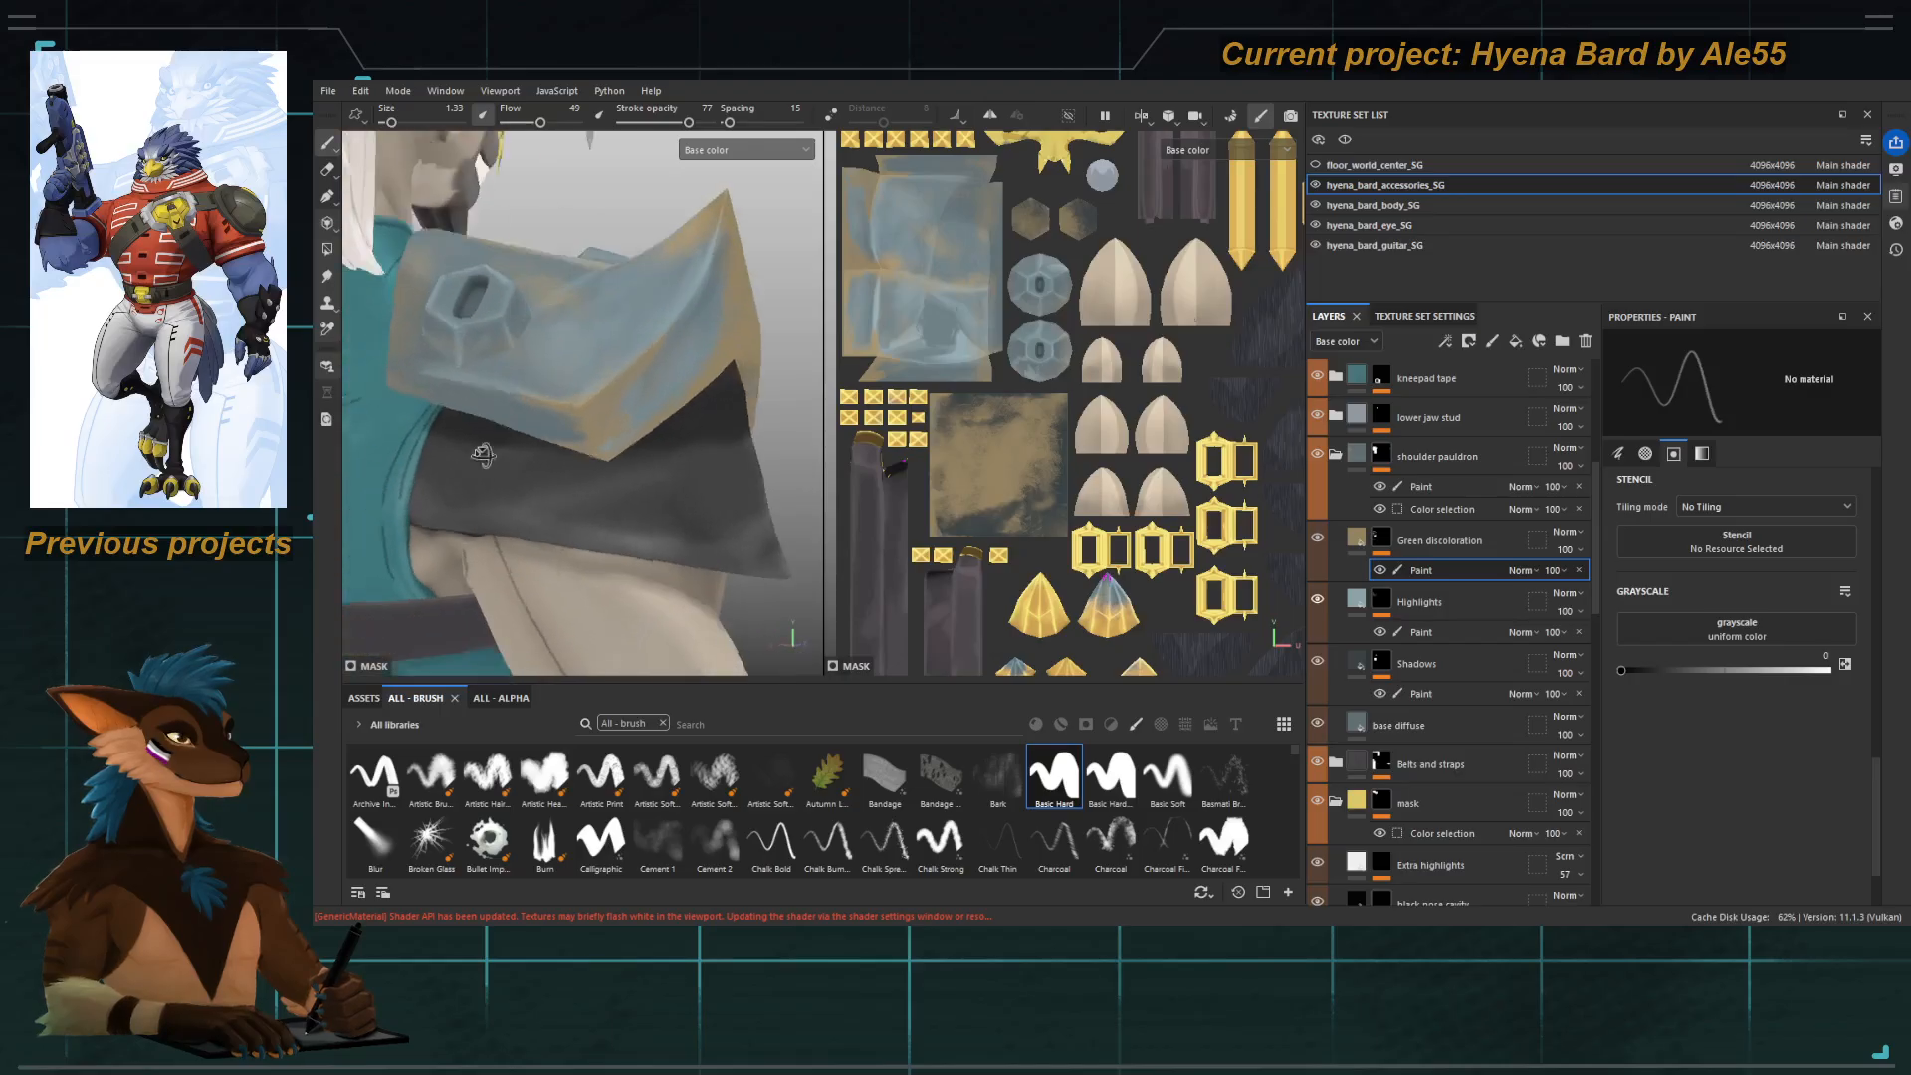
pyautogui.keyDown('alt'); pyautogui.moveTo(482, 456); pyautogui.dragTo(330, 253, button='right'); pyautogui.keyUp('alt')
pyautogui.keyDown('alt'); pyautogui.moveTo(643, 430); pyautogui.dragTo(504, 444); pyautogui.keyUp('alt')
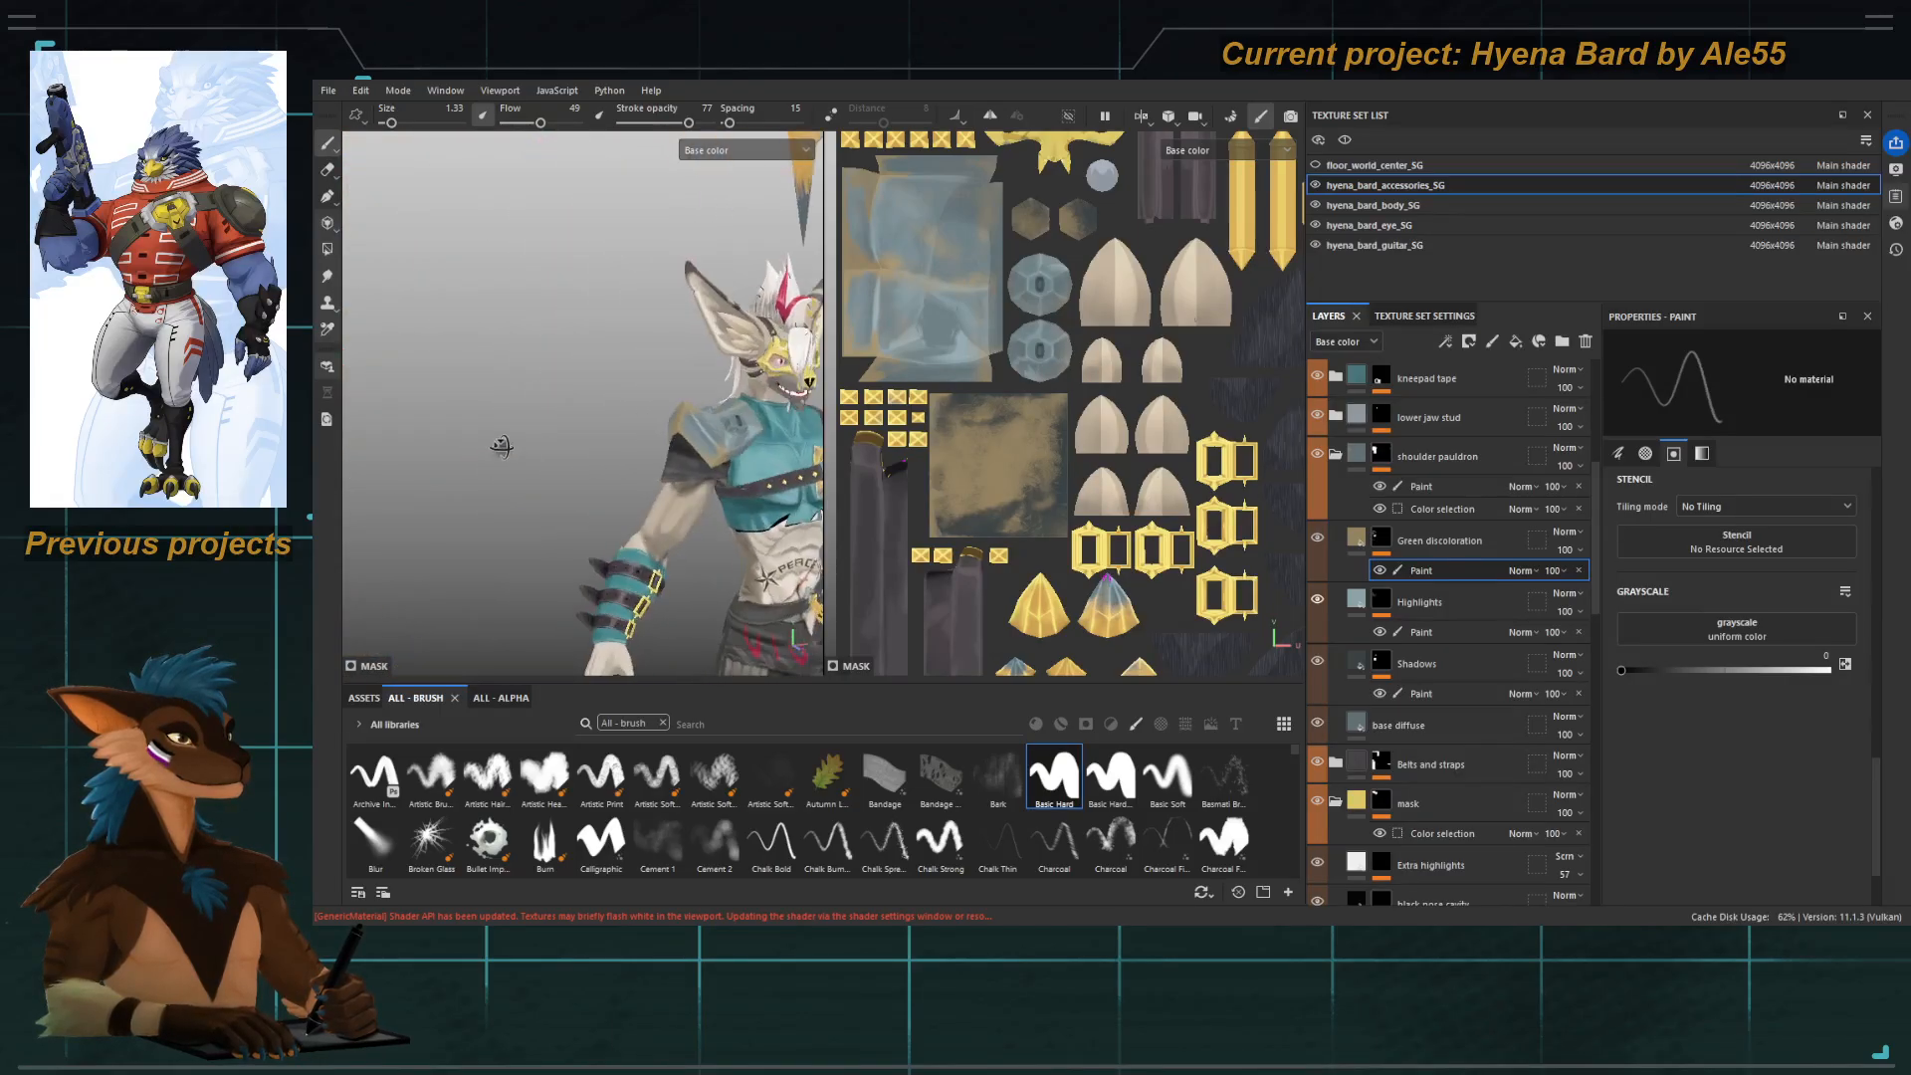
pyautogui.keyDown('alt'); pyautogui.moveTo(598, 444); pyautogui.dragTo(461, 422, button='middle'); pyautogui.keyUp('alt')
pyautogui.keyDown('alt'); pyautogui.moveTo(461, 422); pyautogui.dragTo(594, 458, button='right'); pyautogui.keyUp('alt')
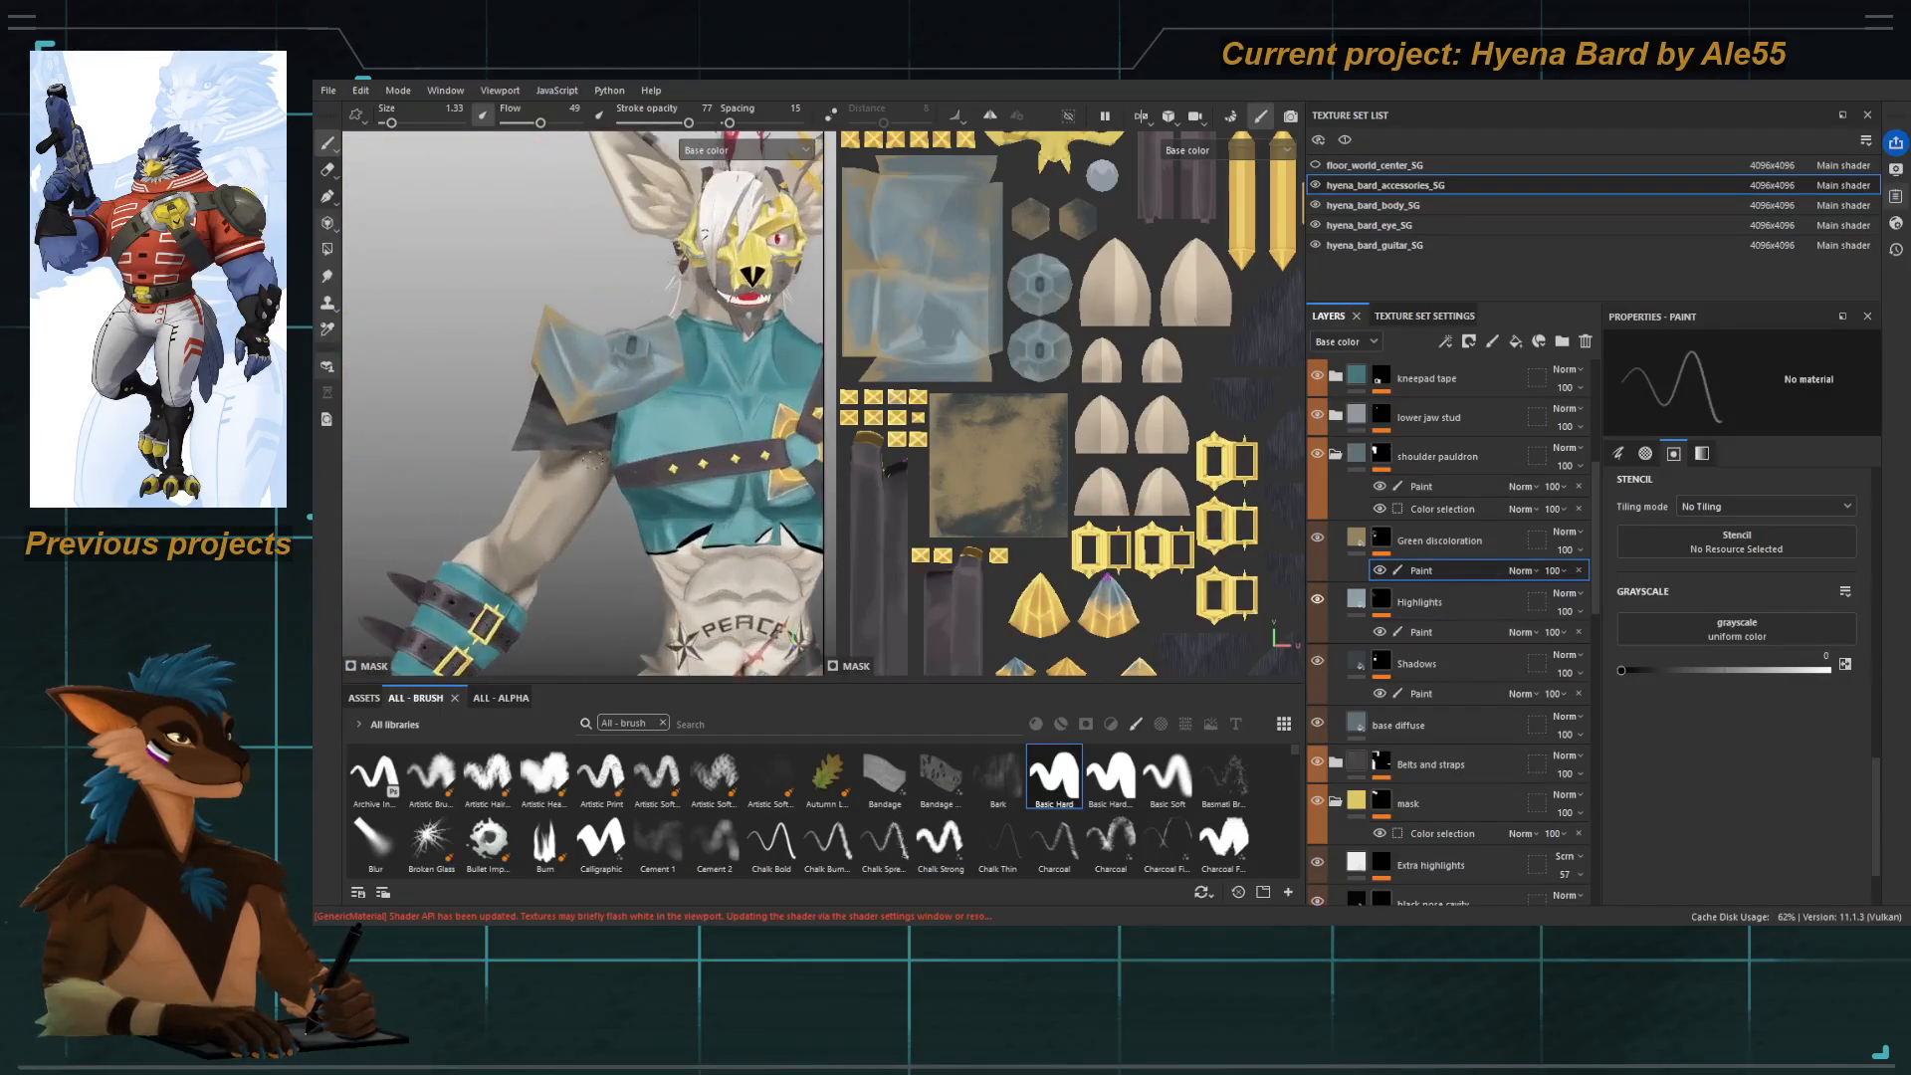
# Examine the discoloration on the pauldron's front face and inner edge up close, comparing base color with the lit material.
pyautogui.keyDown('alt'); pyautogui.moveTo(549, 387); pyautogui.dragTo(538, 399, button='middle'); pyautogui.keyUp('alt')
pyautogui.keyDown('alt'); pyautogui.moveTo(537, 398); pyautogui.dragTo(620, 397, button='right'); pyautogui.keyUp('alt')
pyautogui.keyDown('alt'); pyautogui.moveTo(620, 396); pyautogui.dragTo(682, 372); pyautogui.keyUp('alt')
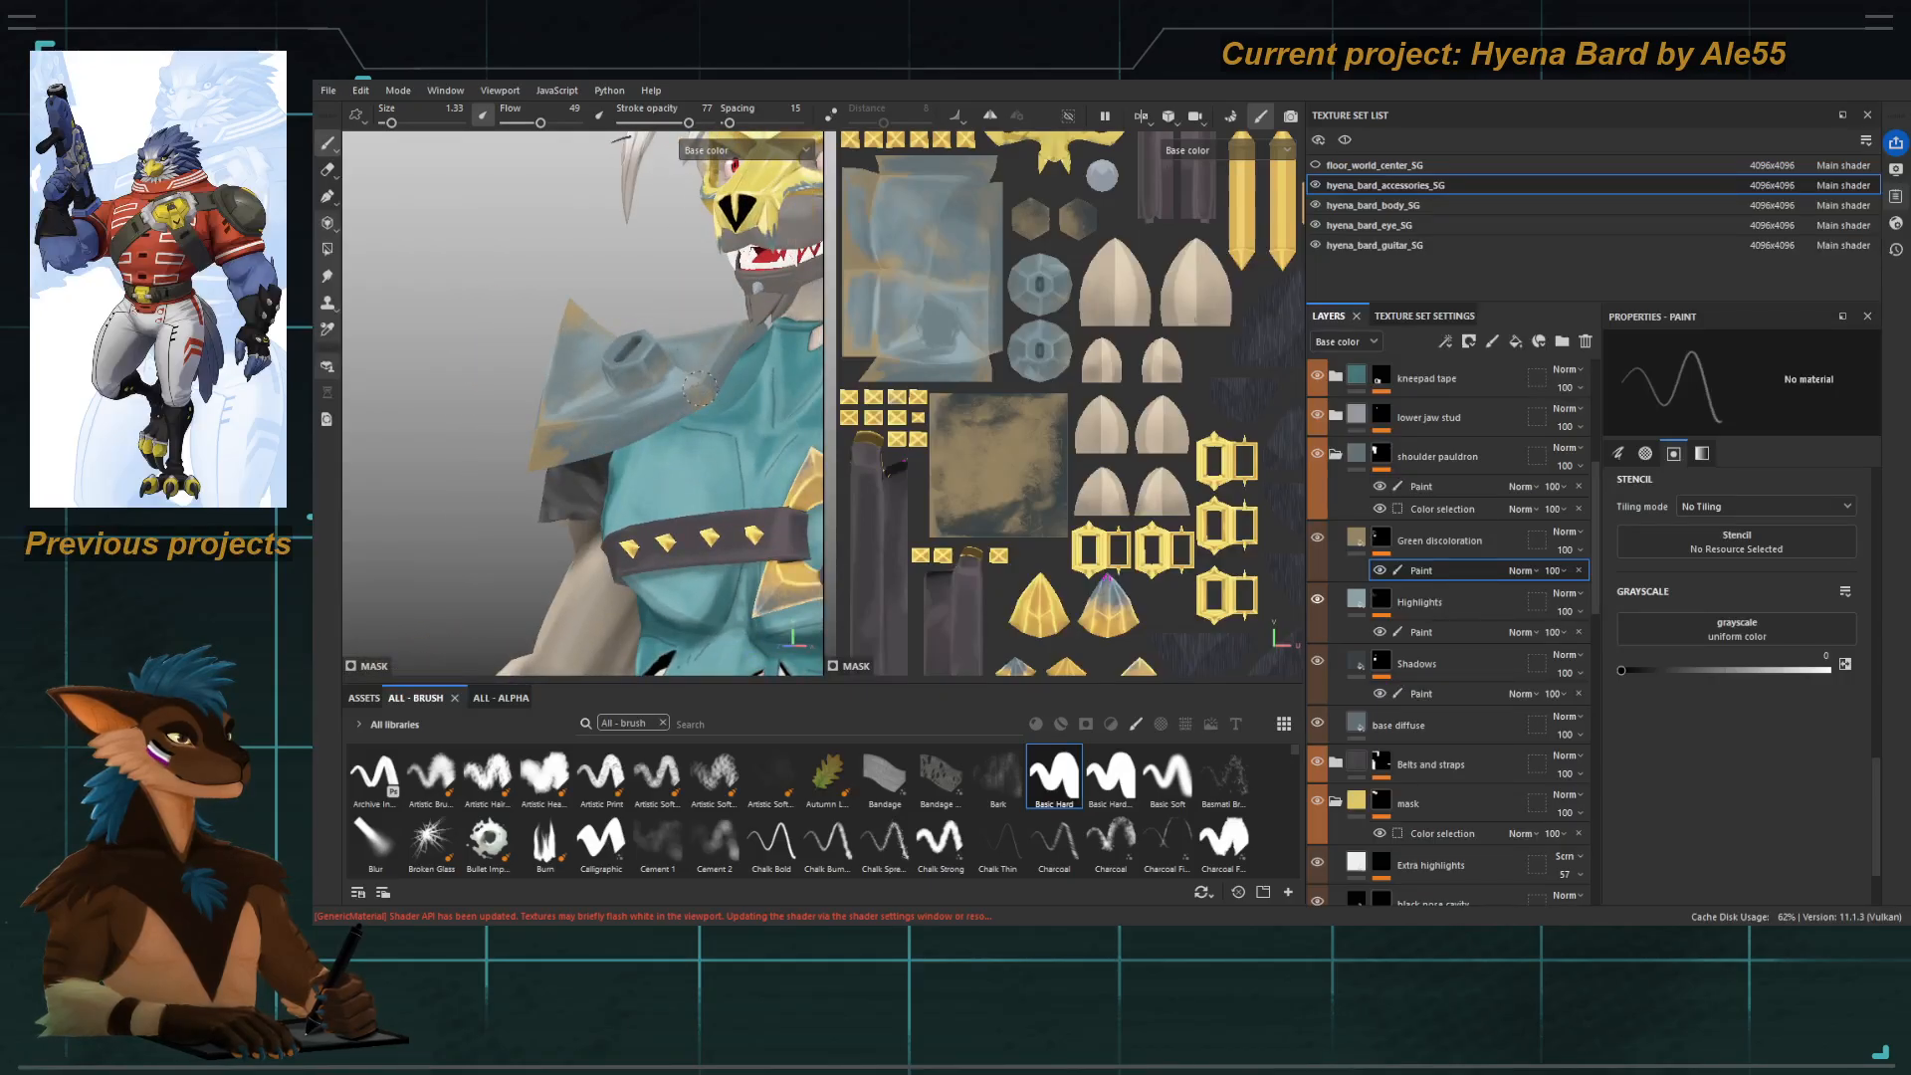
pyautogui.keyDown('alt'); pyautogui.moveTo(703, 385); pyautogui.dragTo(767, 378, button='right'); pyautogui.keyUp('alt')
pyautogui.keyDown('alt'); pyautogui.moveTo(713, 374); pyautogui.dragTo(683, 394, button='middle'); pyautogui.keyUp('alt')
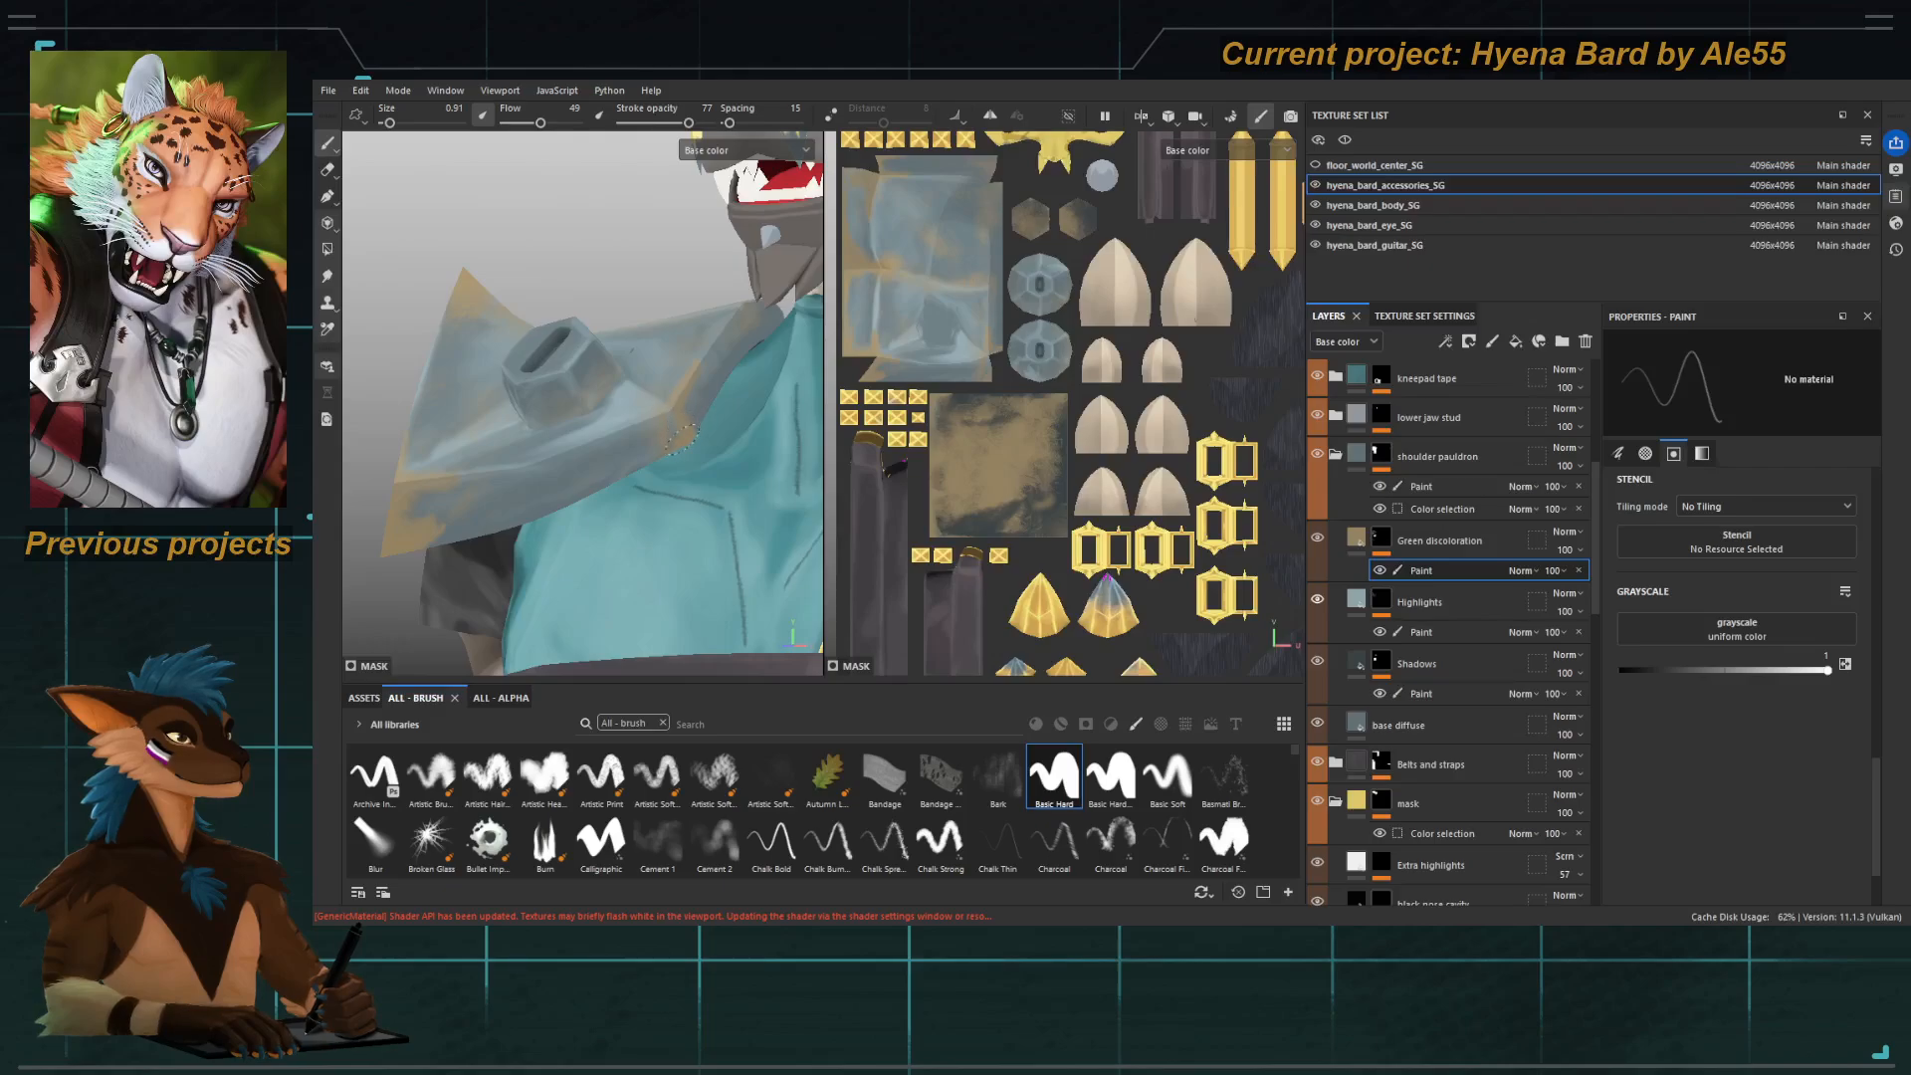
pyautogui.press('m')
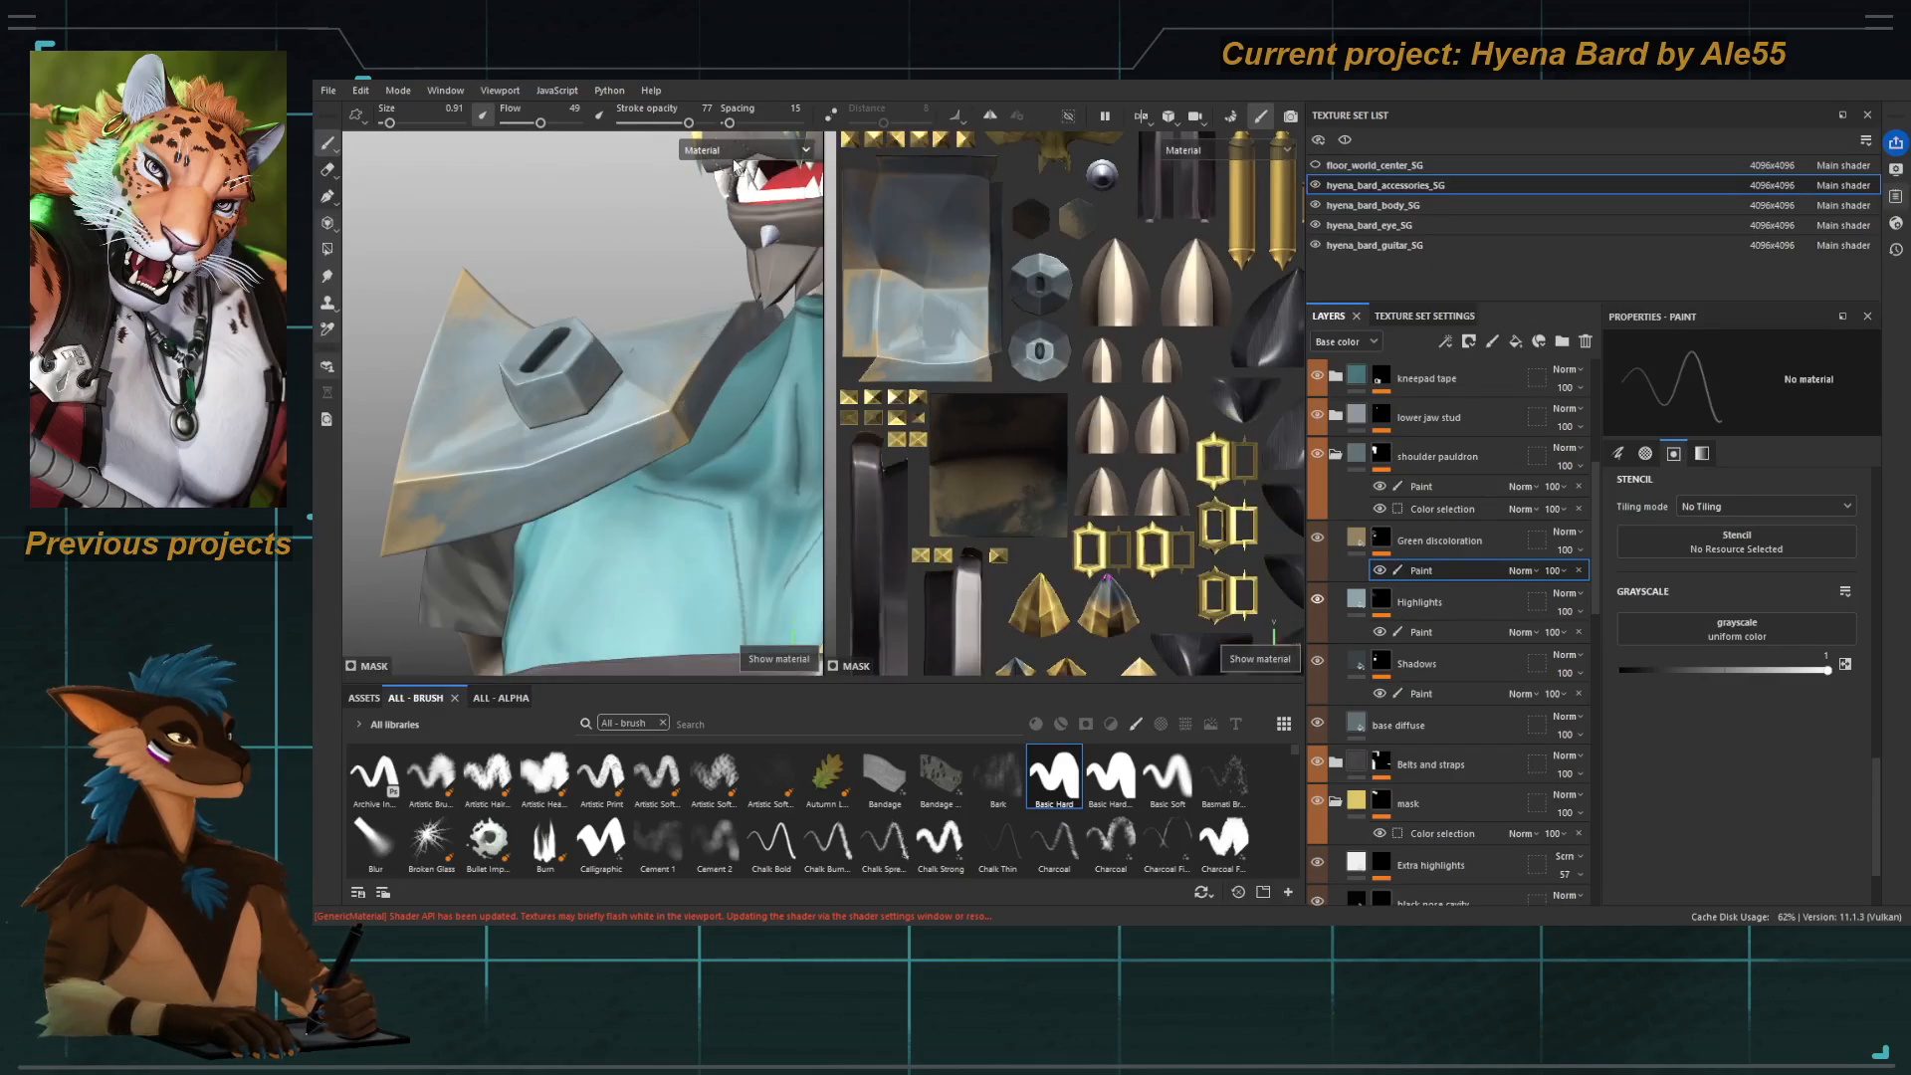
pyautogui.press('c')
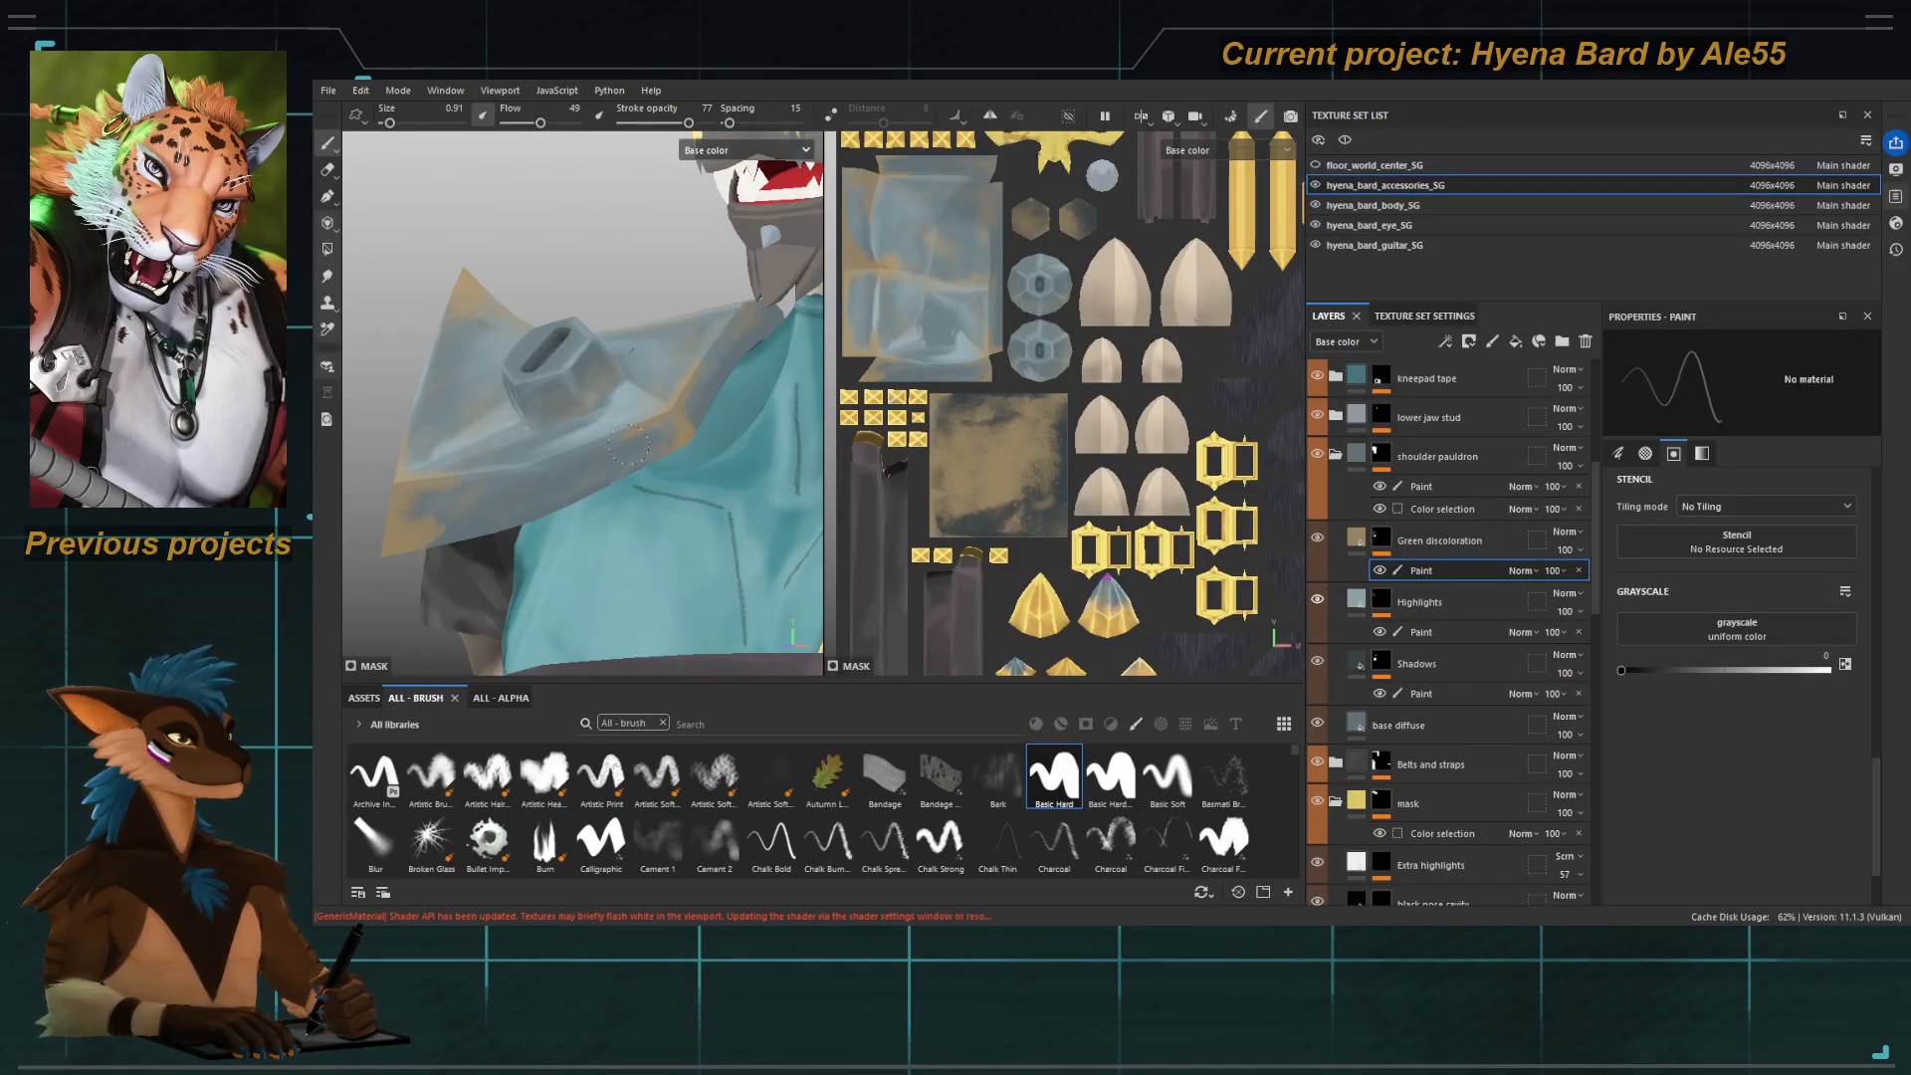
# Fade the discoloration on top of the pauldron between the two studs with grayscale 0 at brush size 1.83, and check the surrounding faces.
pyautogui.keyDown('alt'); pyautogui.moveTo(563, 398); pyautogui.dragTo(655, 395); pyautogui.keyUp('alt')
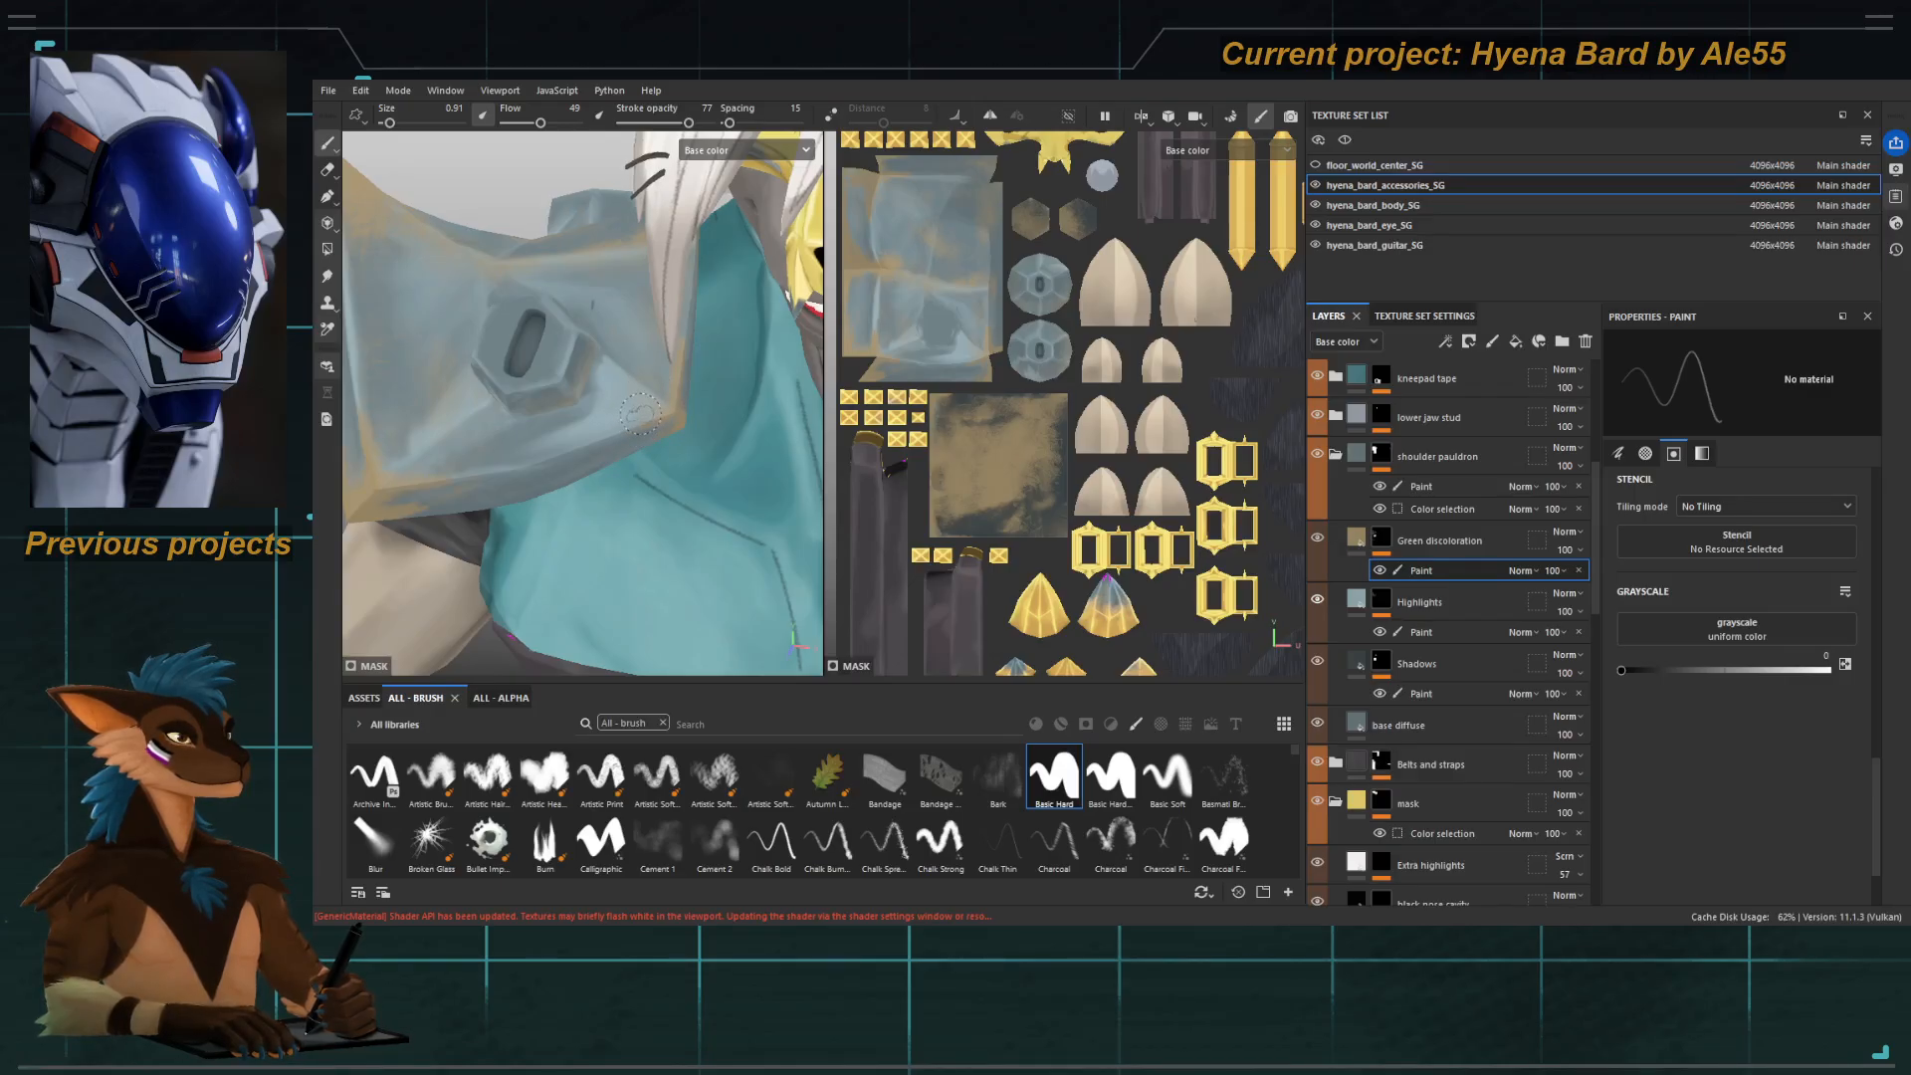
pyautogui.moveTo(565, 355)
pyautogui.keyDown('alt'); pyautogui.mouseDown()
pyautogui.moveTo(602, 392)
pyautogui.moveTo(613, 367)
pyautogui.mouseUp(); pyautogui.keyUp('alt')
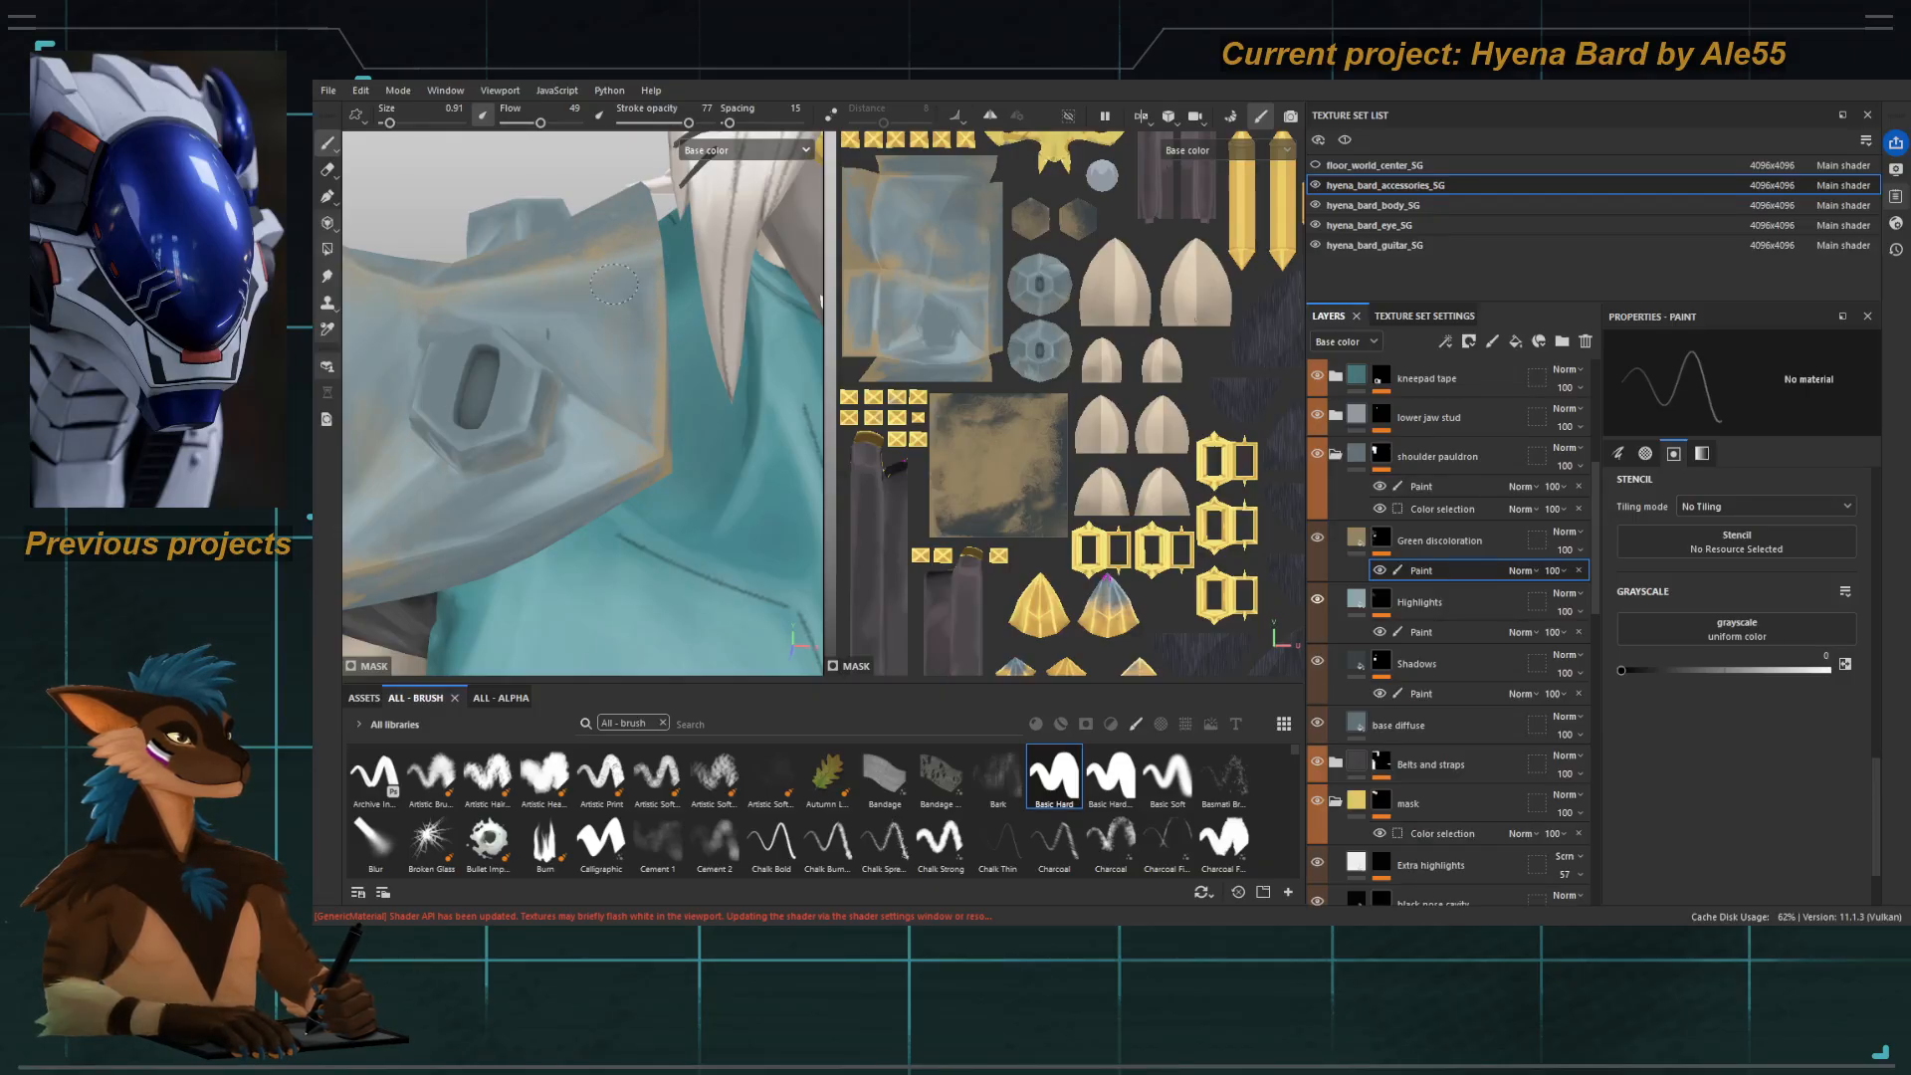
pyautogui.keyDown('alt'); pyautogui.moveTo(566, 296); pyautogui.dragTo(739, 434); pyautogui.keyUp('alt')
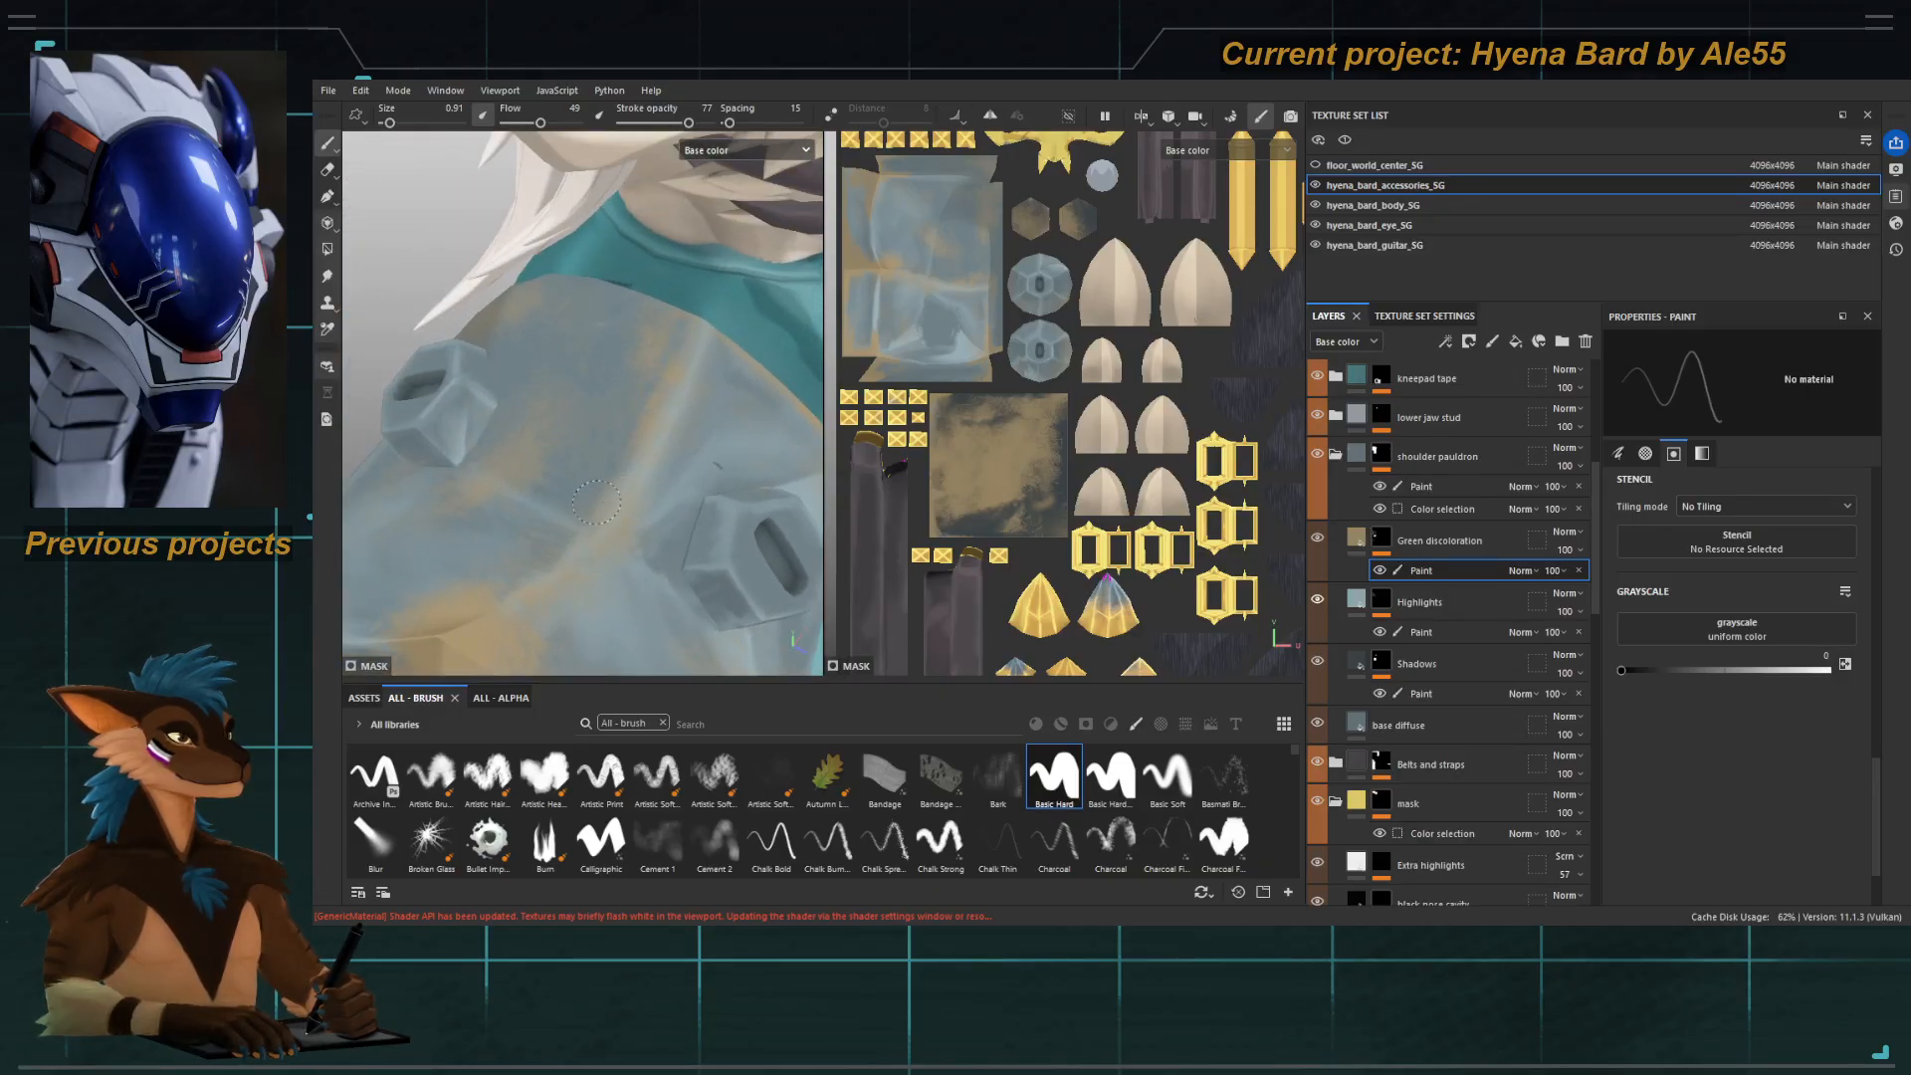
pyautogui.keyDown('ctrl'); pyautogui.moveTo(623, 438); pyautogui.dragTo(647, 438, button='right'); pyautogui.keyUp('ctrl')
pyautogui.moveTo(647, 428)
pyautogui.mouseDown()
pyautogui.moveTo(661, 390)
pyautogui.moveTo(645, 406)
pyautogui.moveTo(627, 392)
pyautogui.mouseUp()
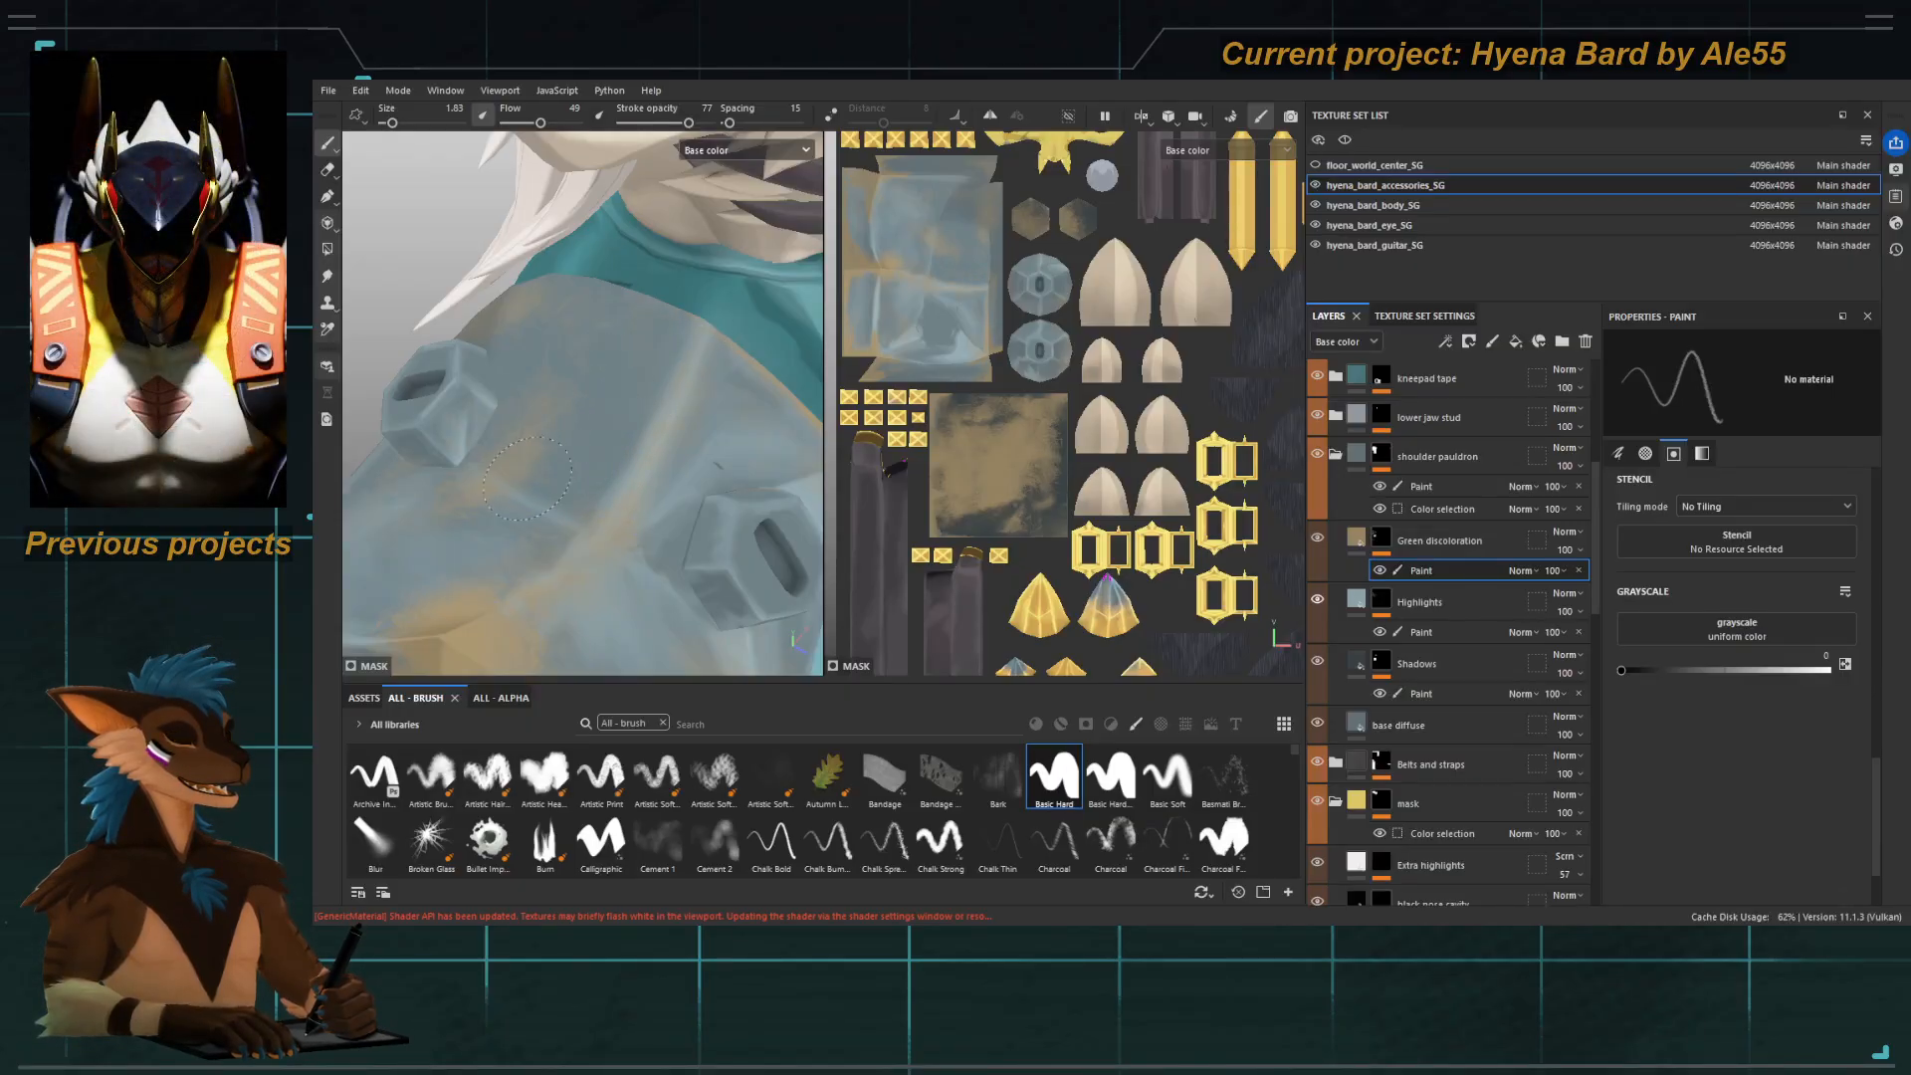
pyautogui.moveTo(528, 479); pyautogui.dragTo(558, 438)
pyautogui.keyDown('ctrl'); pyautogui.moveTo(573, 465); pyautogui.dragTo(597, 465, button='right'); pyautogui.keyUp('ctrl')
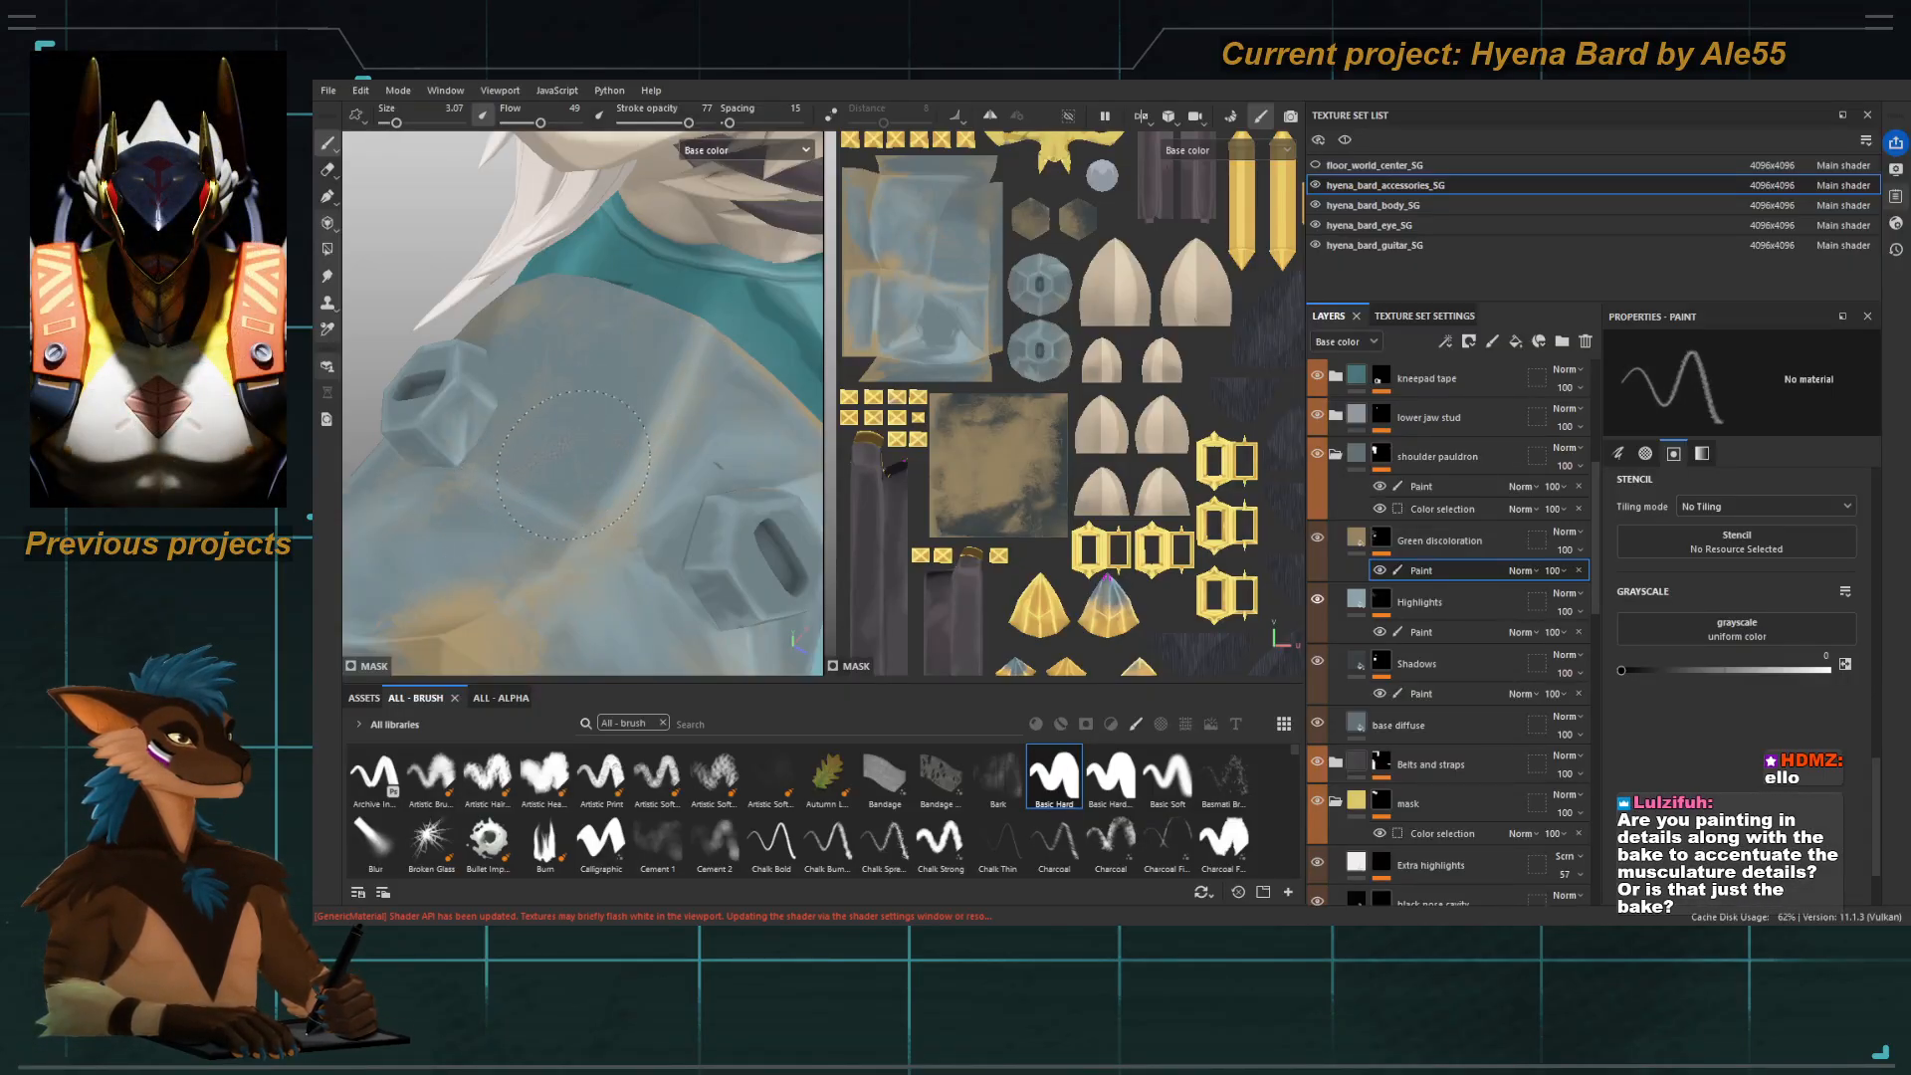
pyautogui.moveTo(573, 465)
pyautogui.keyDown('alt'); pyautogui.mouseDown()
pyautogui.moveTo(555, 483)
pyautogui.moveTo(633, 532)
pyautogui.mouseUp(); pyautogui.keyUp('alt')
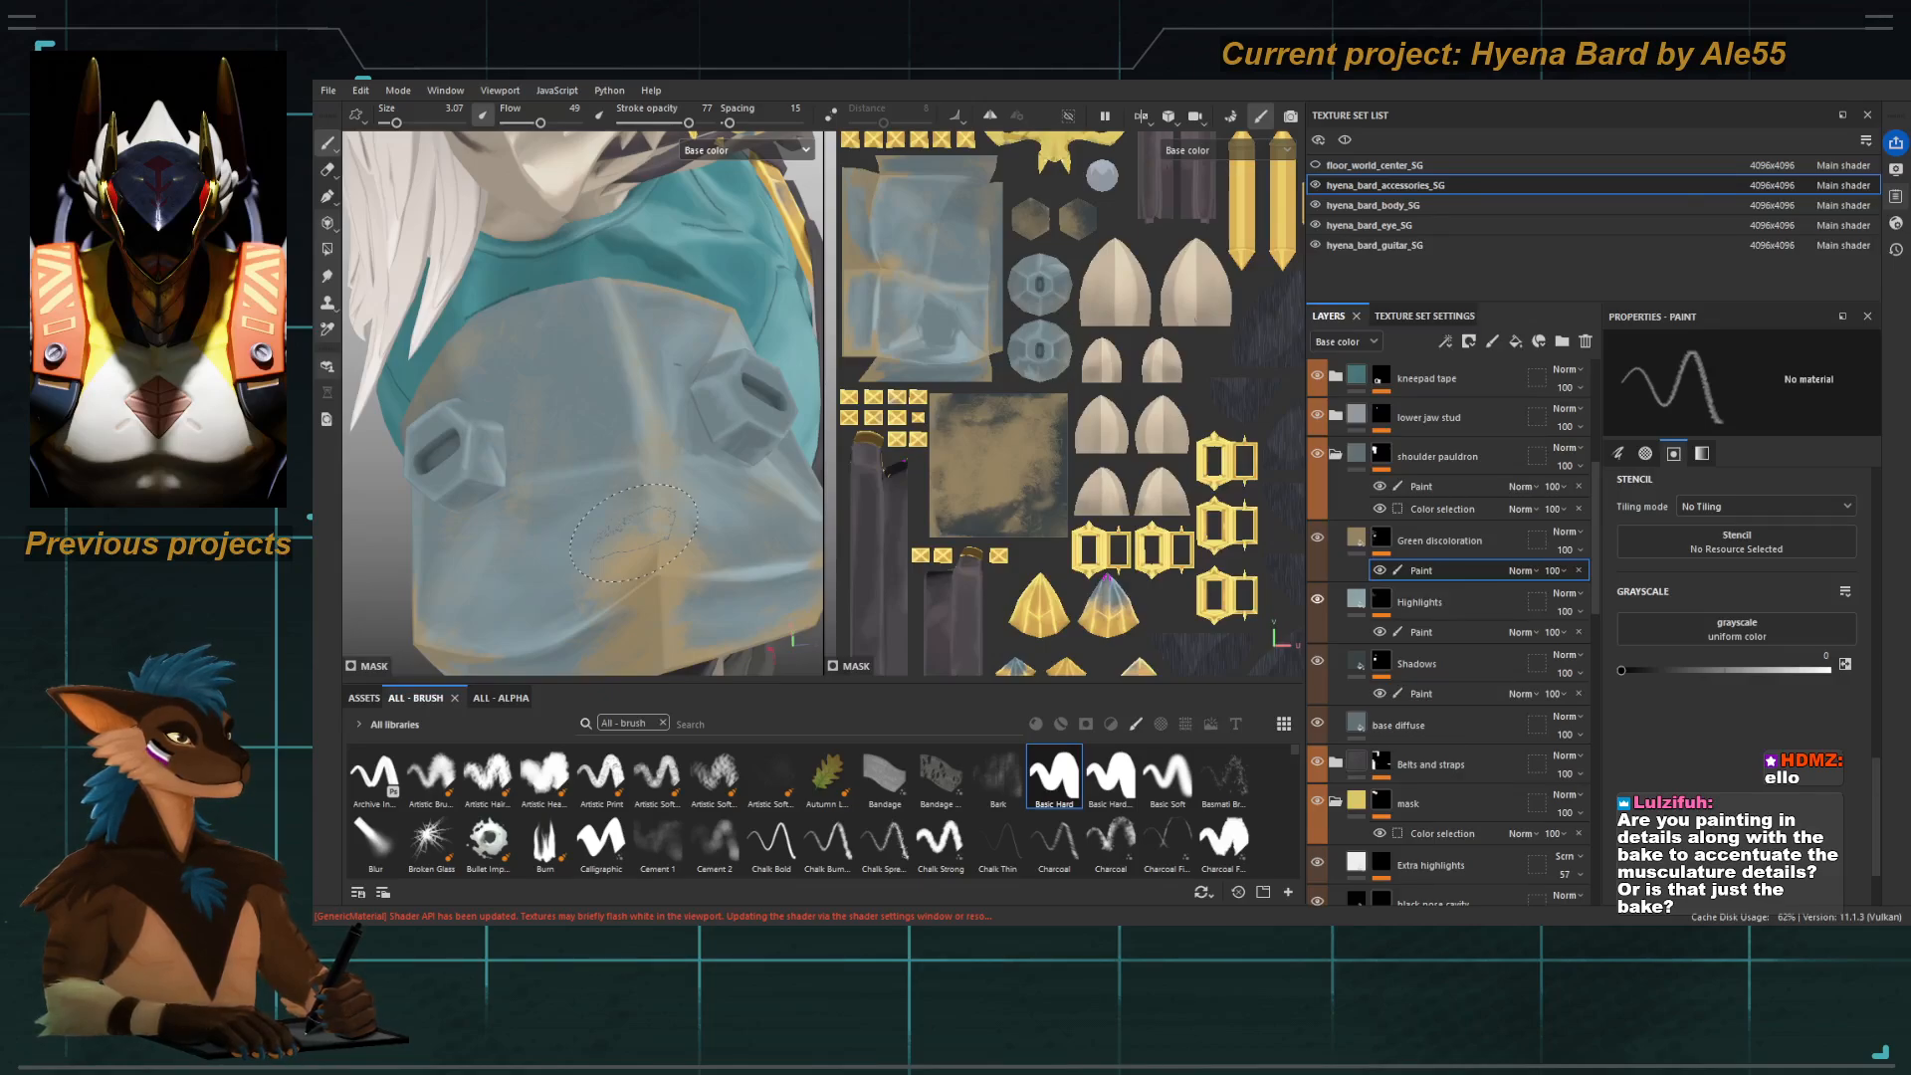
pyautogui.moveTo(633, 533)
pyautogui.keyDown('alt'); pyautogui.mouseDown()
pyautogui.moveTo(723, 483)
pyautogui.moveTo(708, 665)
pyautogui.moveTo(610, 469)
pyautogui.mouseUp(); pyautogui.keyUp('alt')
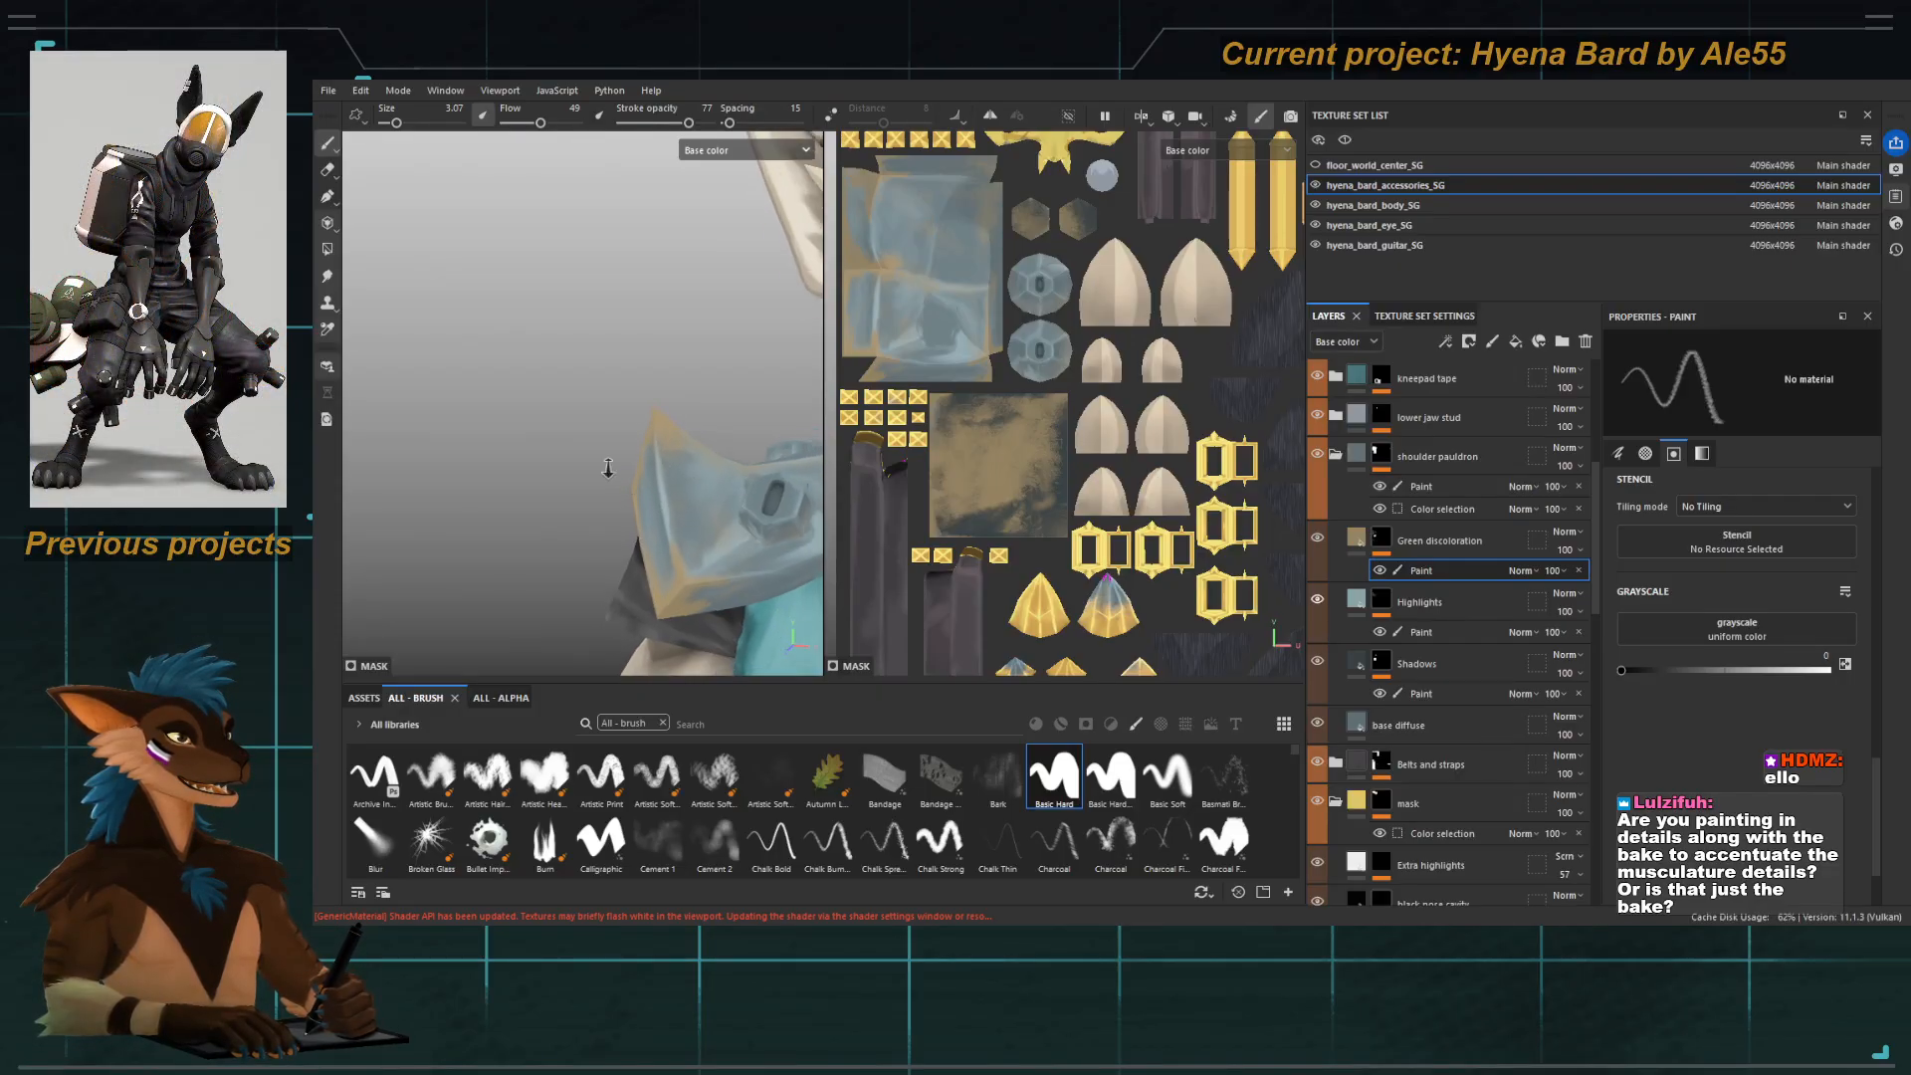
# Examine the torso and abdominal muscles in the lit material view under changed lighting directions.
pyautogui.keyDown('alt'); pyautogui.moveTo(776, 587); pyautogui.dragTo(602, 374, button='middle'); pyautogui.keyUp('alt')
pyautogui.scroll(-3, 617, 494)
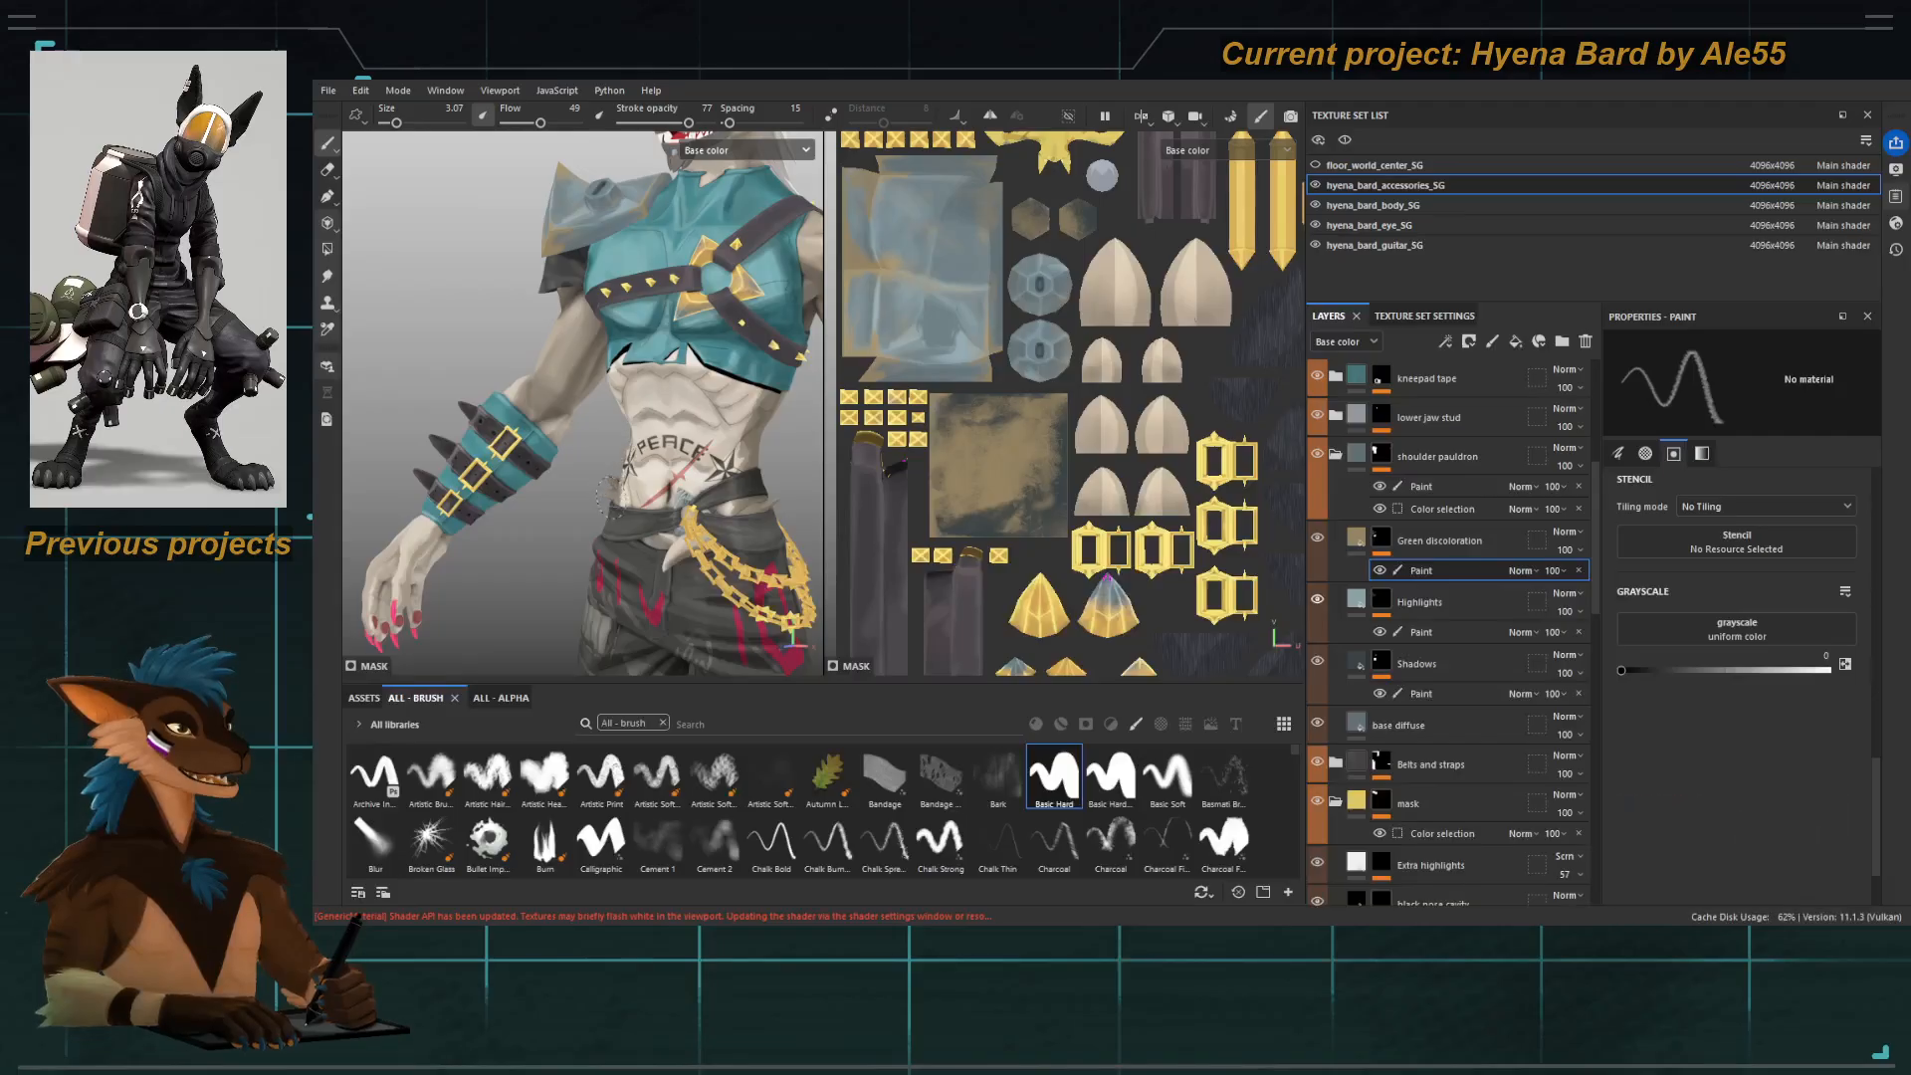
pyautogui.press('m')
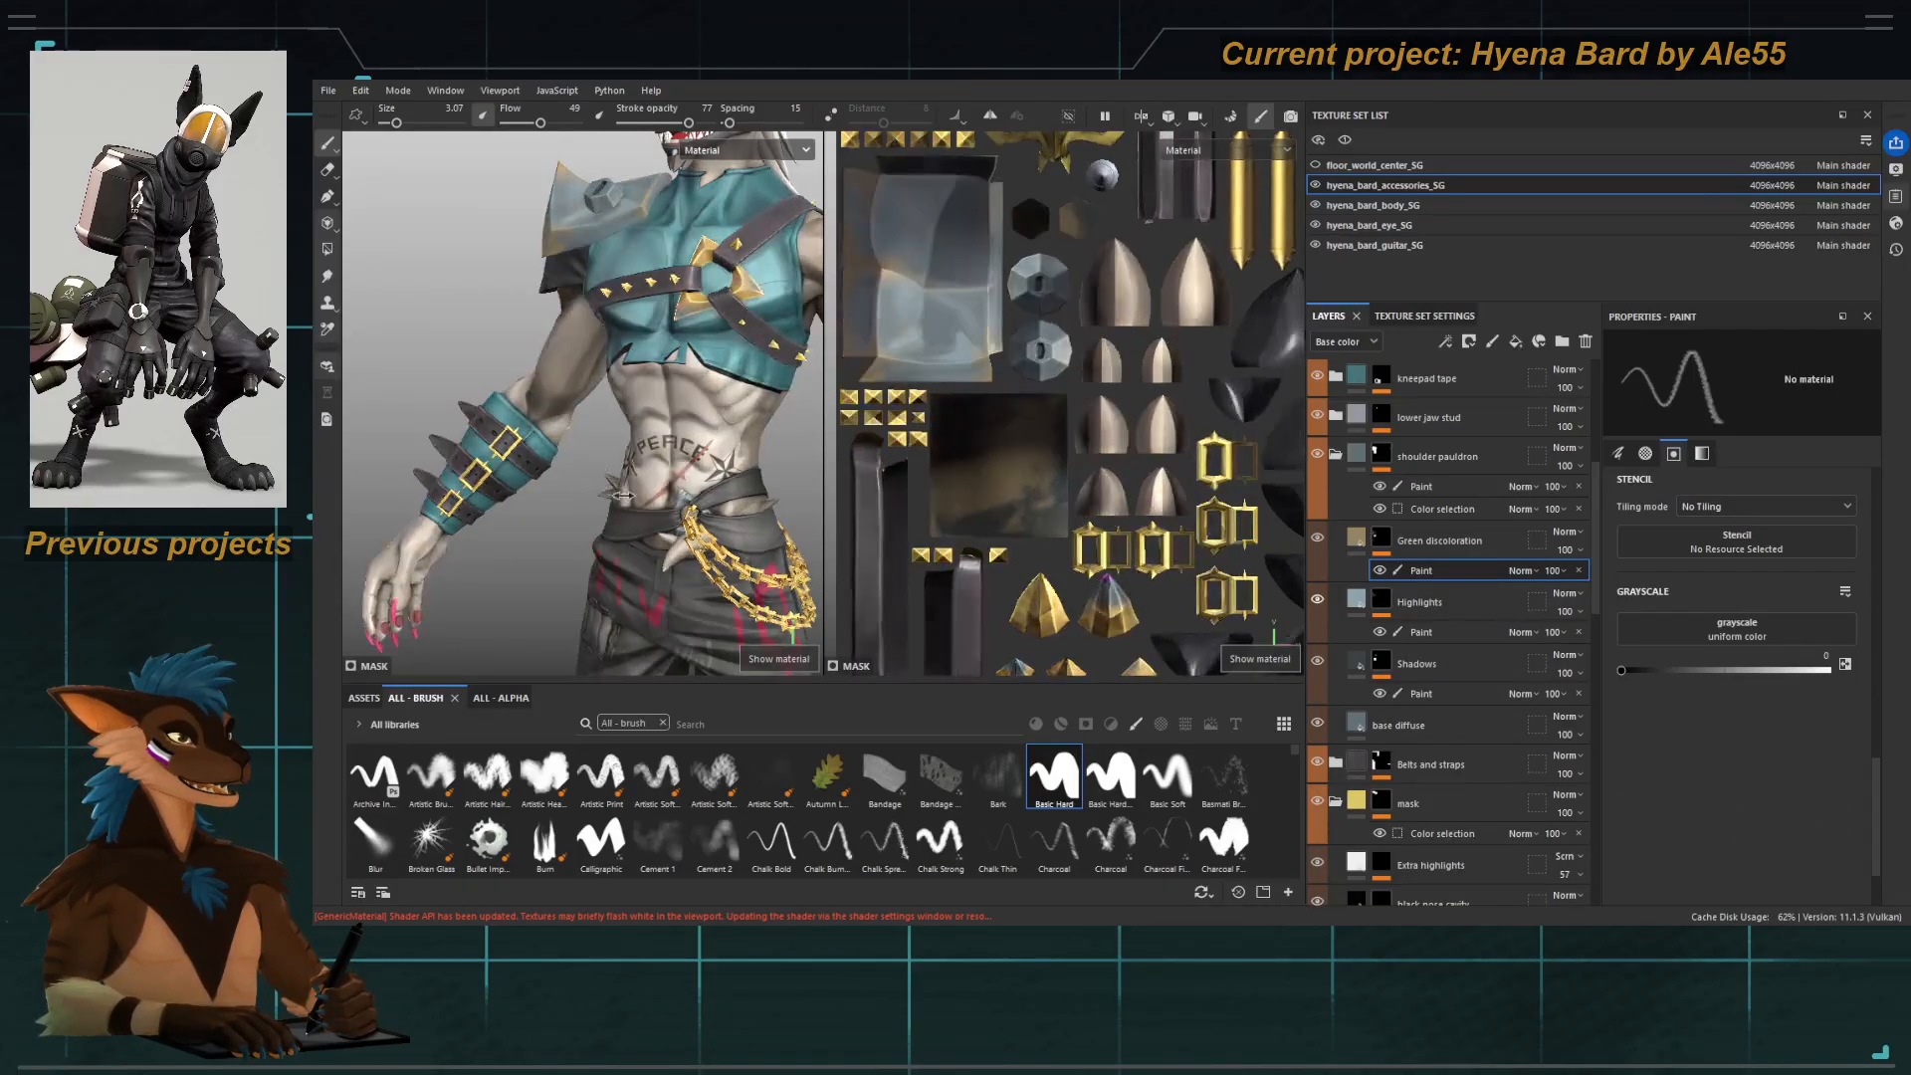
pyautogui.scroll(5, 604, 484)
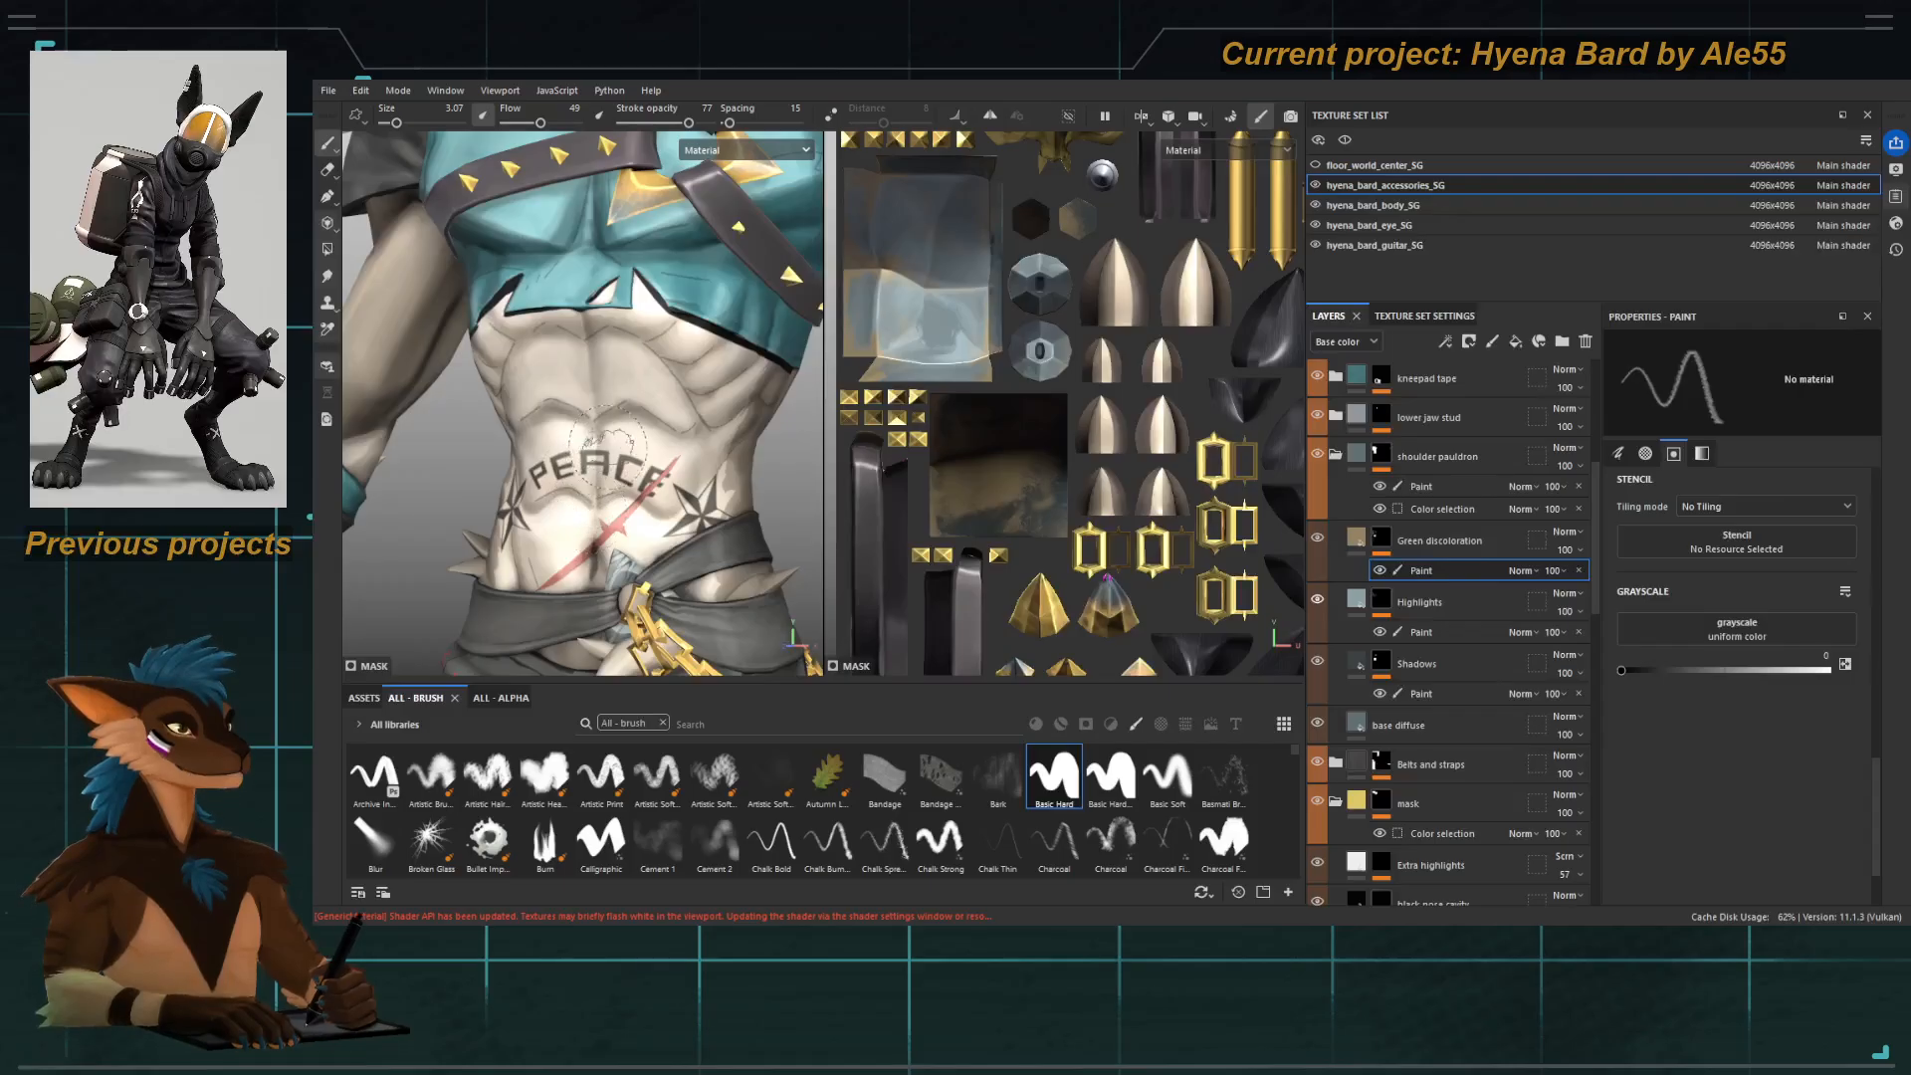
pyautogui.moveTo(605, 469)
pyautogui.keyDown('shift'); pyautogui.mouseDown(button='right')
pyautogui.moveTo(538, 488)
pyautogui.moveTo(637, 493)
pyautogui.moveTo(528, 498)
pyautogui.moveTo(587, 497)
pyautogui.mouseUp(button='right'); pyautogui.keyUp('shift')
pyautogui.scroll(-2, 587, 498)
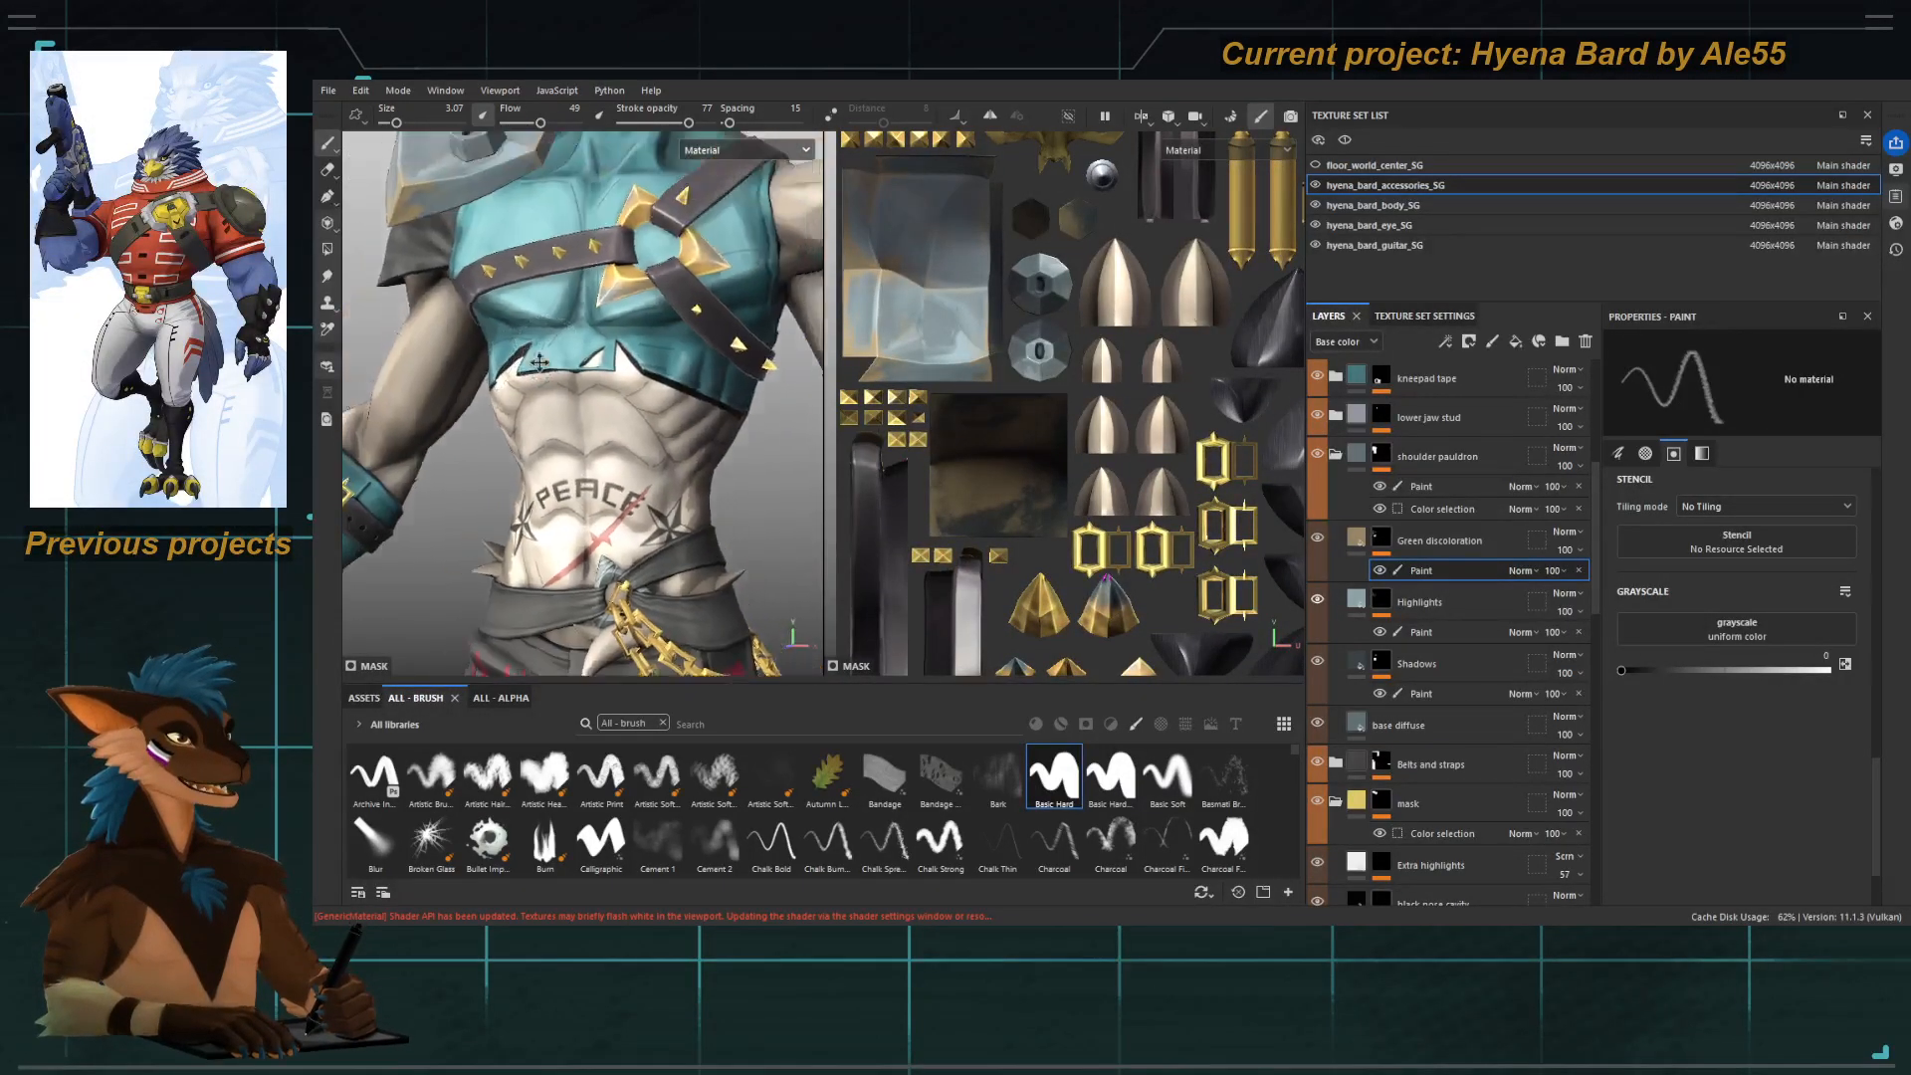
pyautogui.keyDown('alt'); pyautogui.moveTo(597, 334); pyautogui.dragTo(572, 498, button='middle'); pyautogui.keyUp('alt')
pyautogui.keyDown('alt'); pyautogui.moveTo(573, 498); pyautogui.dragTo(586, 445); pyautogui.keyUp('alt')
pyautogui.moveTo(603, 462)
pyautogui.keyDown('shift'); pyautogui.mouseDown(button='right')
pyautogui.moveTo(567, 478)
pyautogui.moveTo(622, 488)
pyautogui.mouseUp(button='right'); pyautogui.keyUp('shift')
pyautogui.keyDown('alt'); pyautogui.moveTo(627, 497); pyautogui.dragTo(595, 523); pyautogui.keyUp('alt')
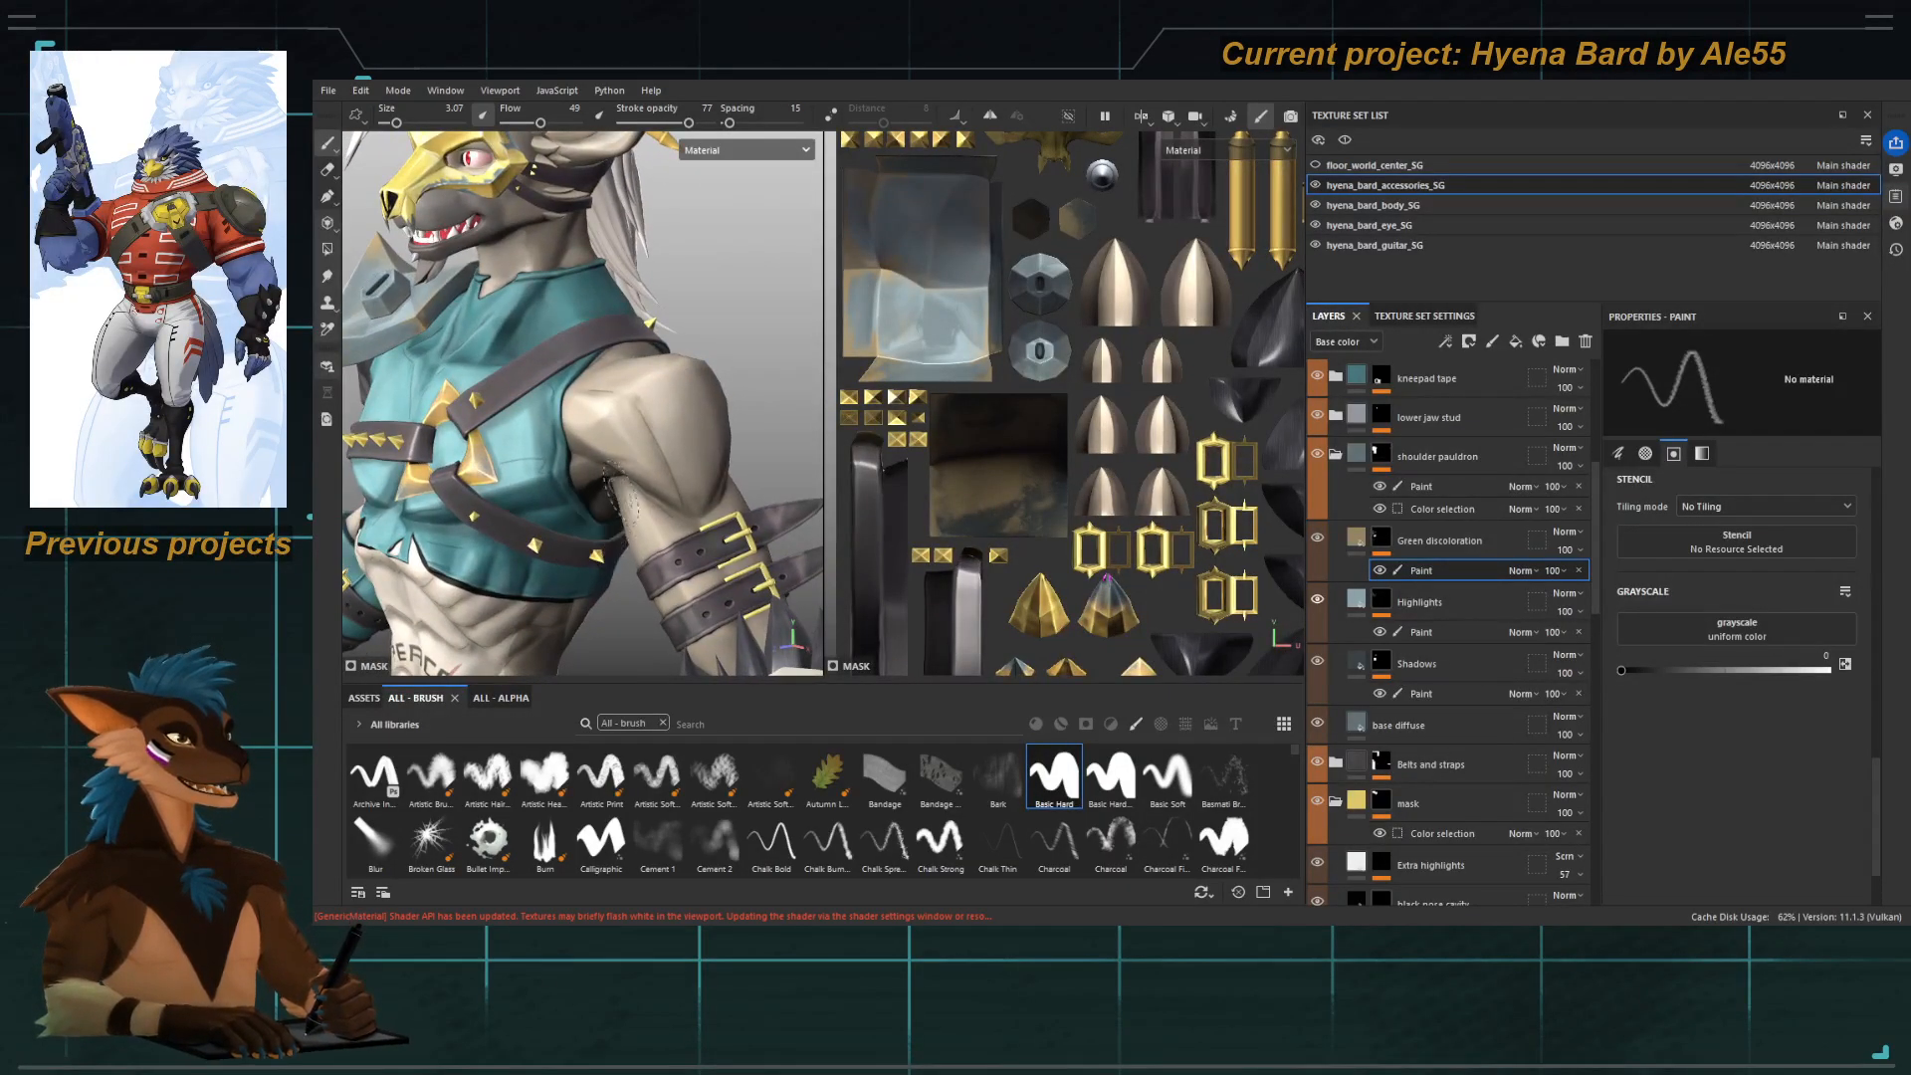
# Switch to the Normal+Height+Mesh channel and examine the baked muscle detail on the torso and abdomen.
pyautogui.press('c')
pyautogui.press('c')
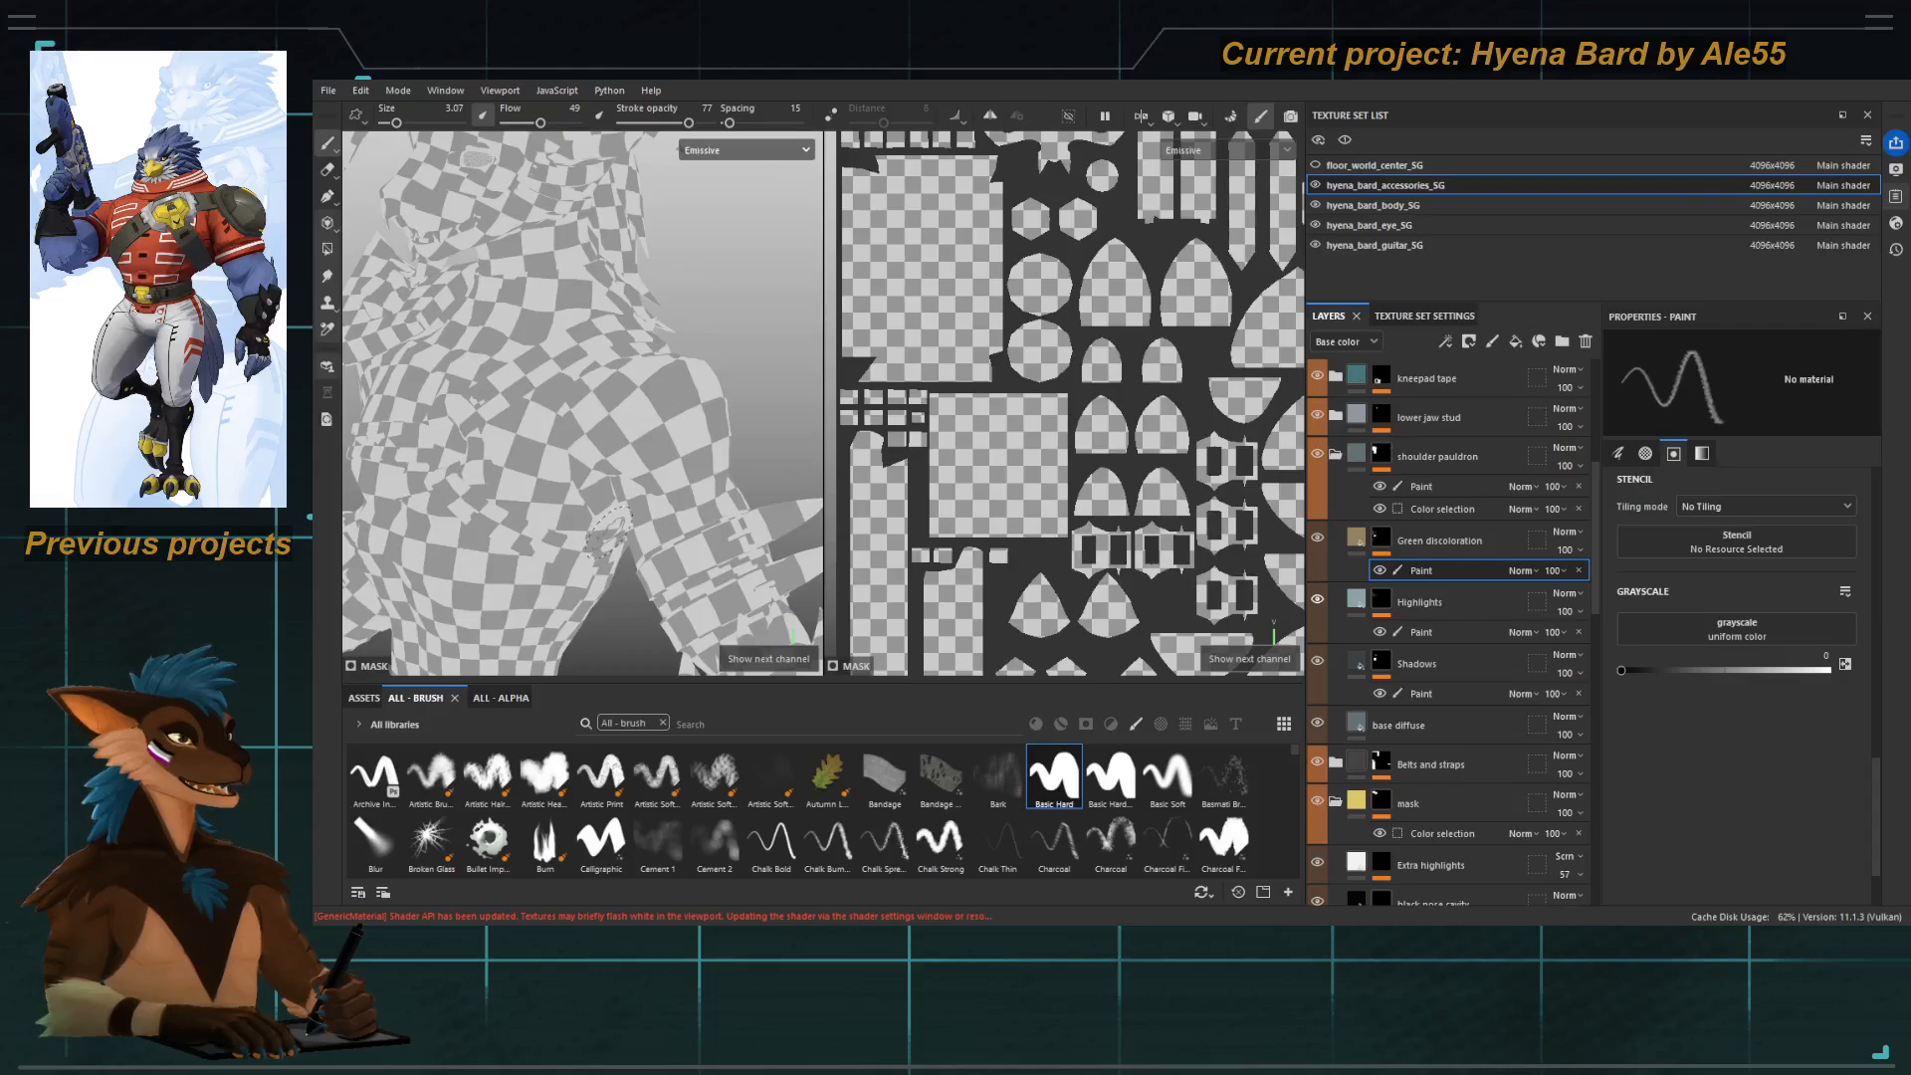
pyautogui.press('c')
pyautogui.press('c')
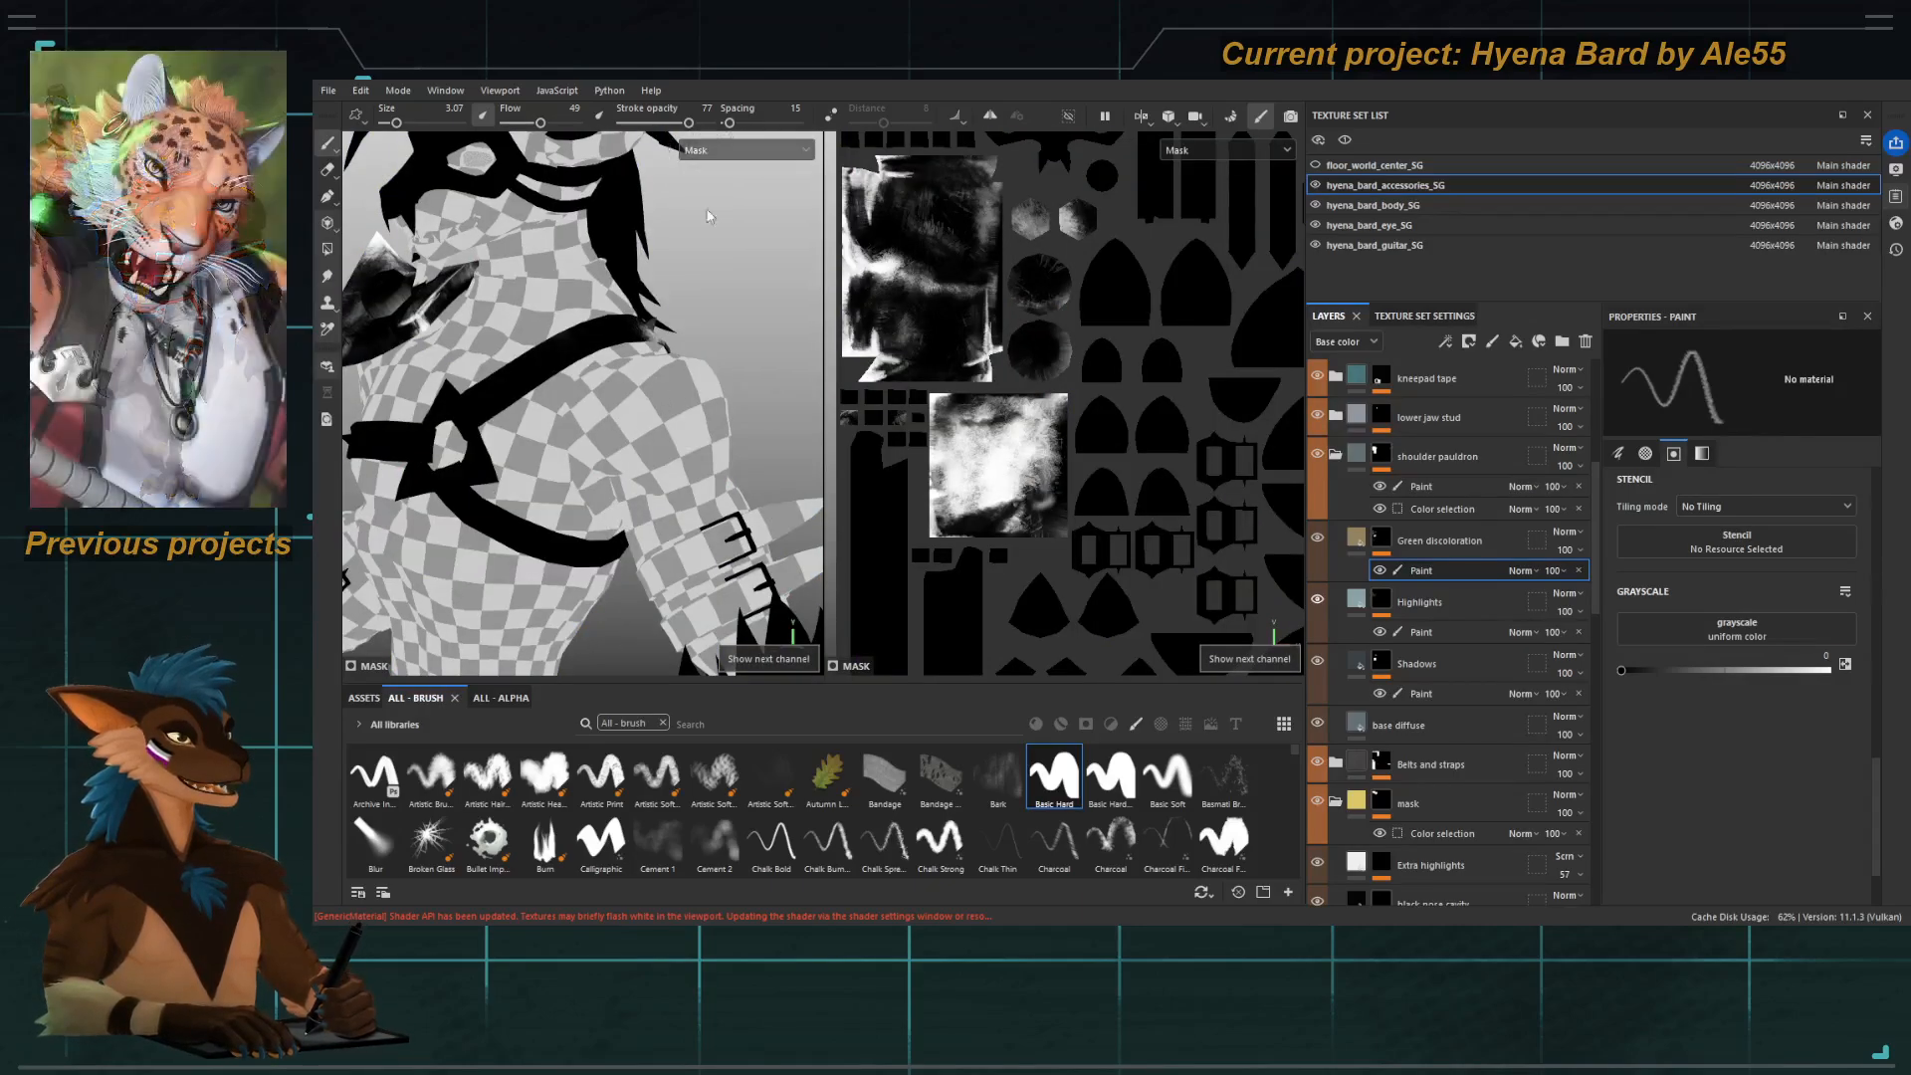
pyautogui.press('c')
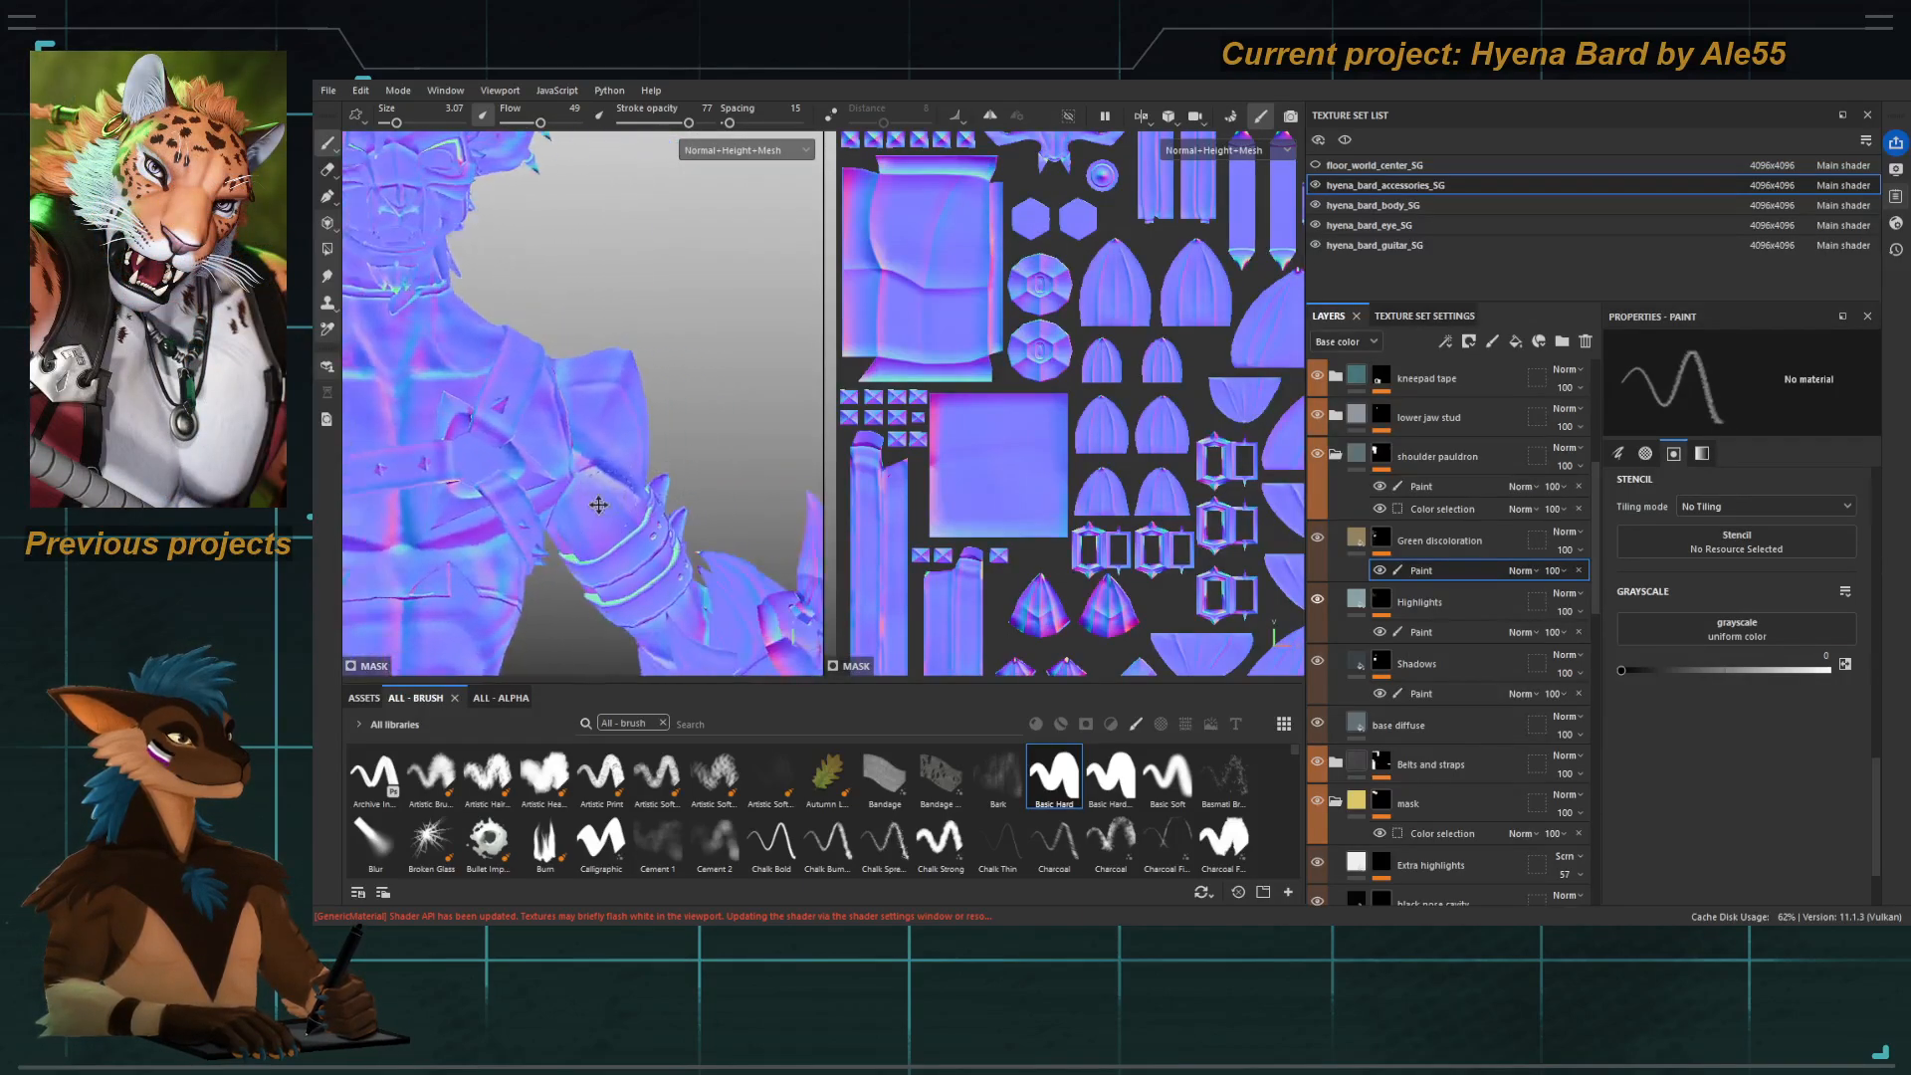
pyautogui.keyDown('alt'); pyautogui.moveTo(598, 505); pyautogui.dragTo(803, 348, button='middle'); pyautogui.keyUp('alt')
pyautogui.keyDown('alt'); pyautogui.moveTo(802, 348); pyautogui.dragTo(590, 459, button='right'); pyautogui.keyUp('alt')
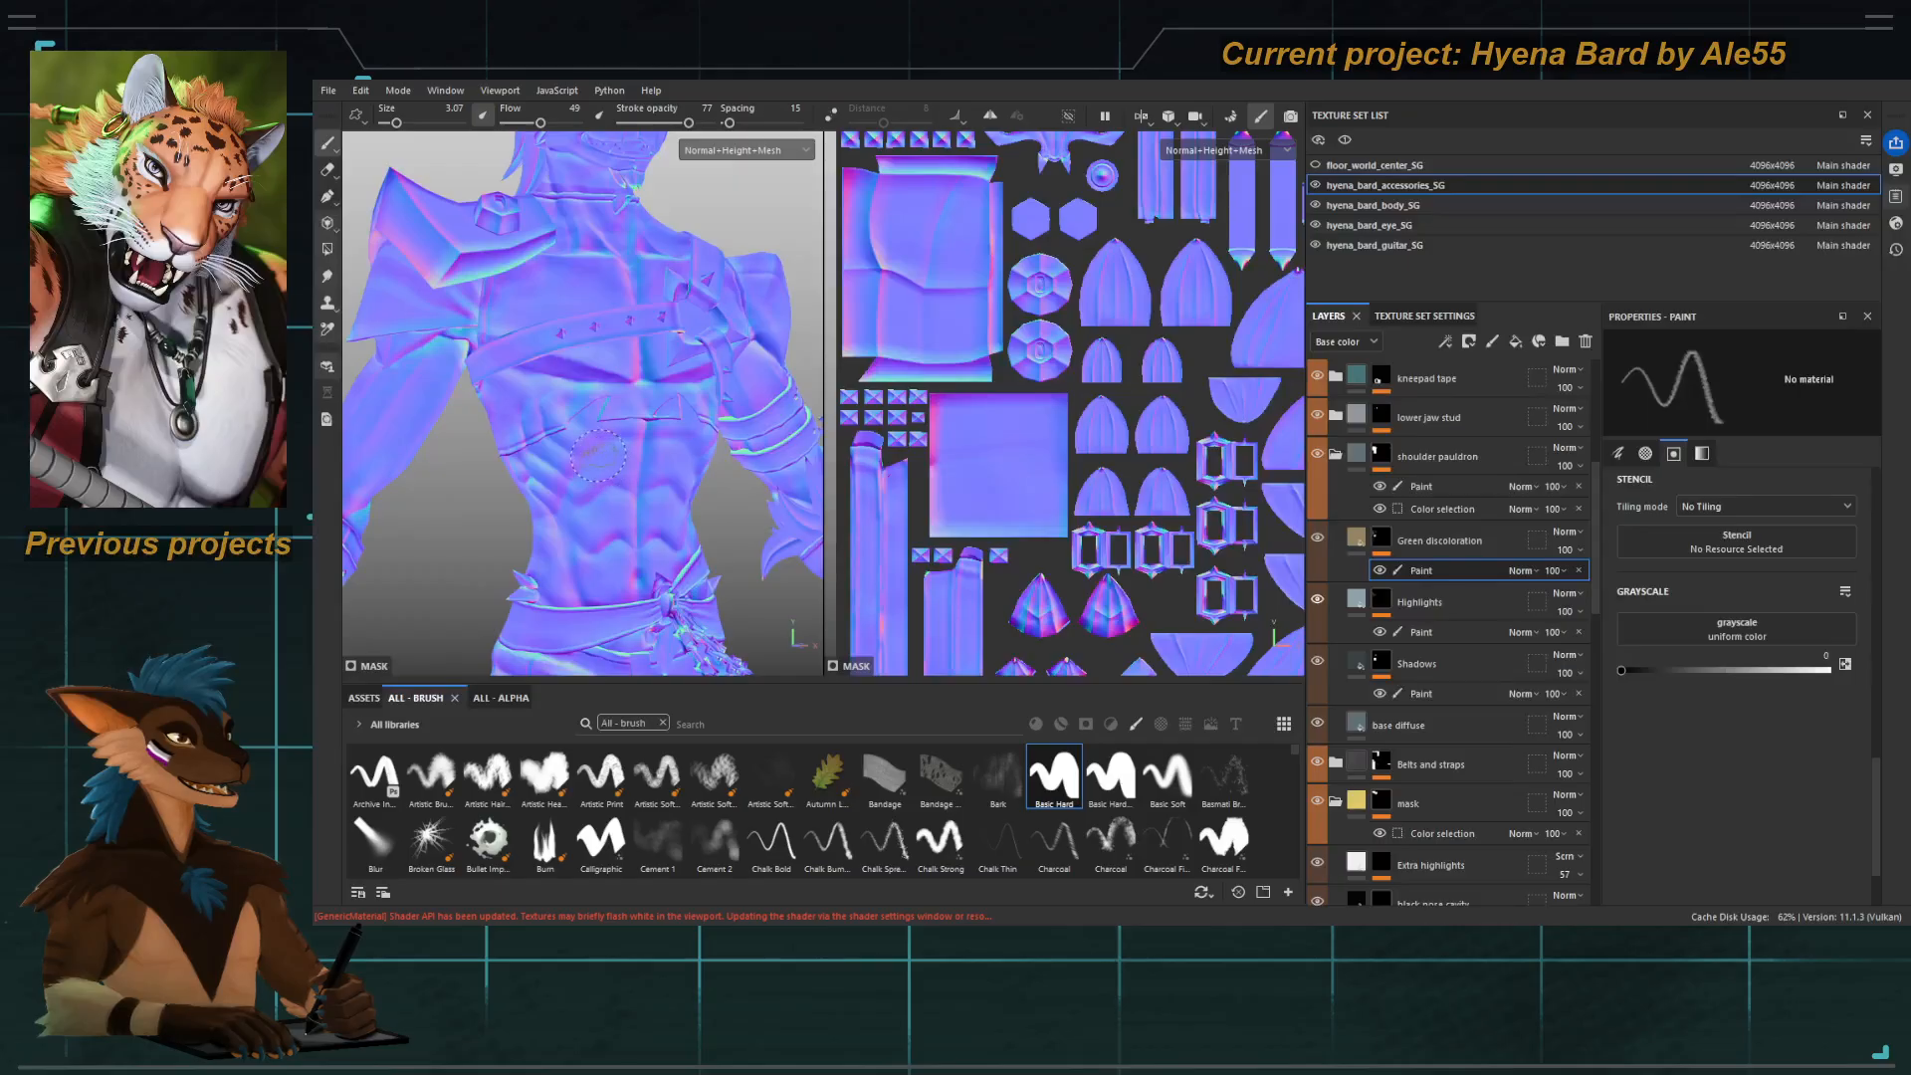
pyautogui.keyDown('alt'); pyautogui.moveTo(606, 457); pyautogui.dragTo(564, 400, button='middle'); pyautogui.keyUp('alt')
pyautogui.keyDown('alt'); pyautogui.moveTo(564, 400); pyautogui.dragTo(583, 418, button='right'); pyautogui.keyUp('alt')
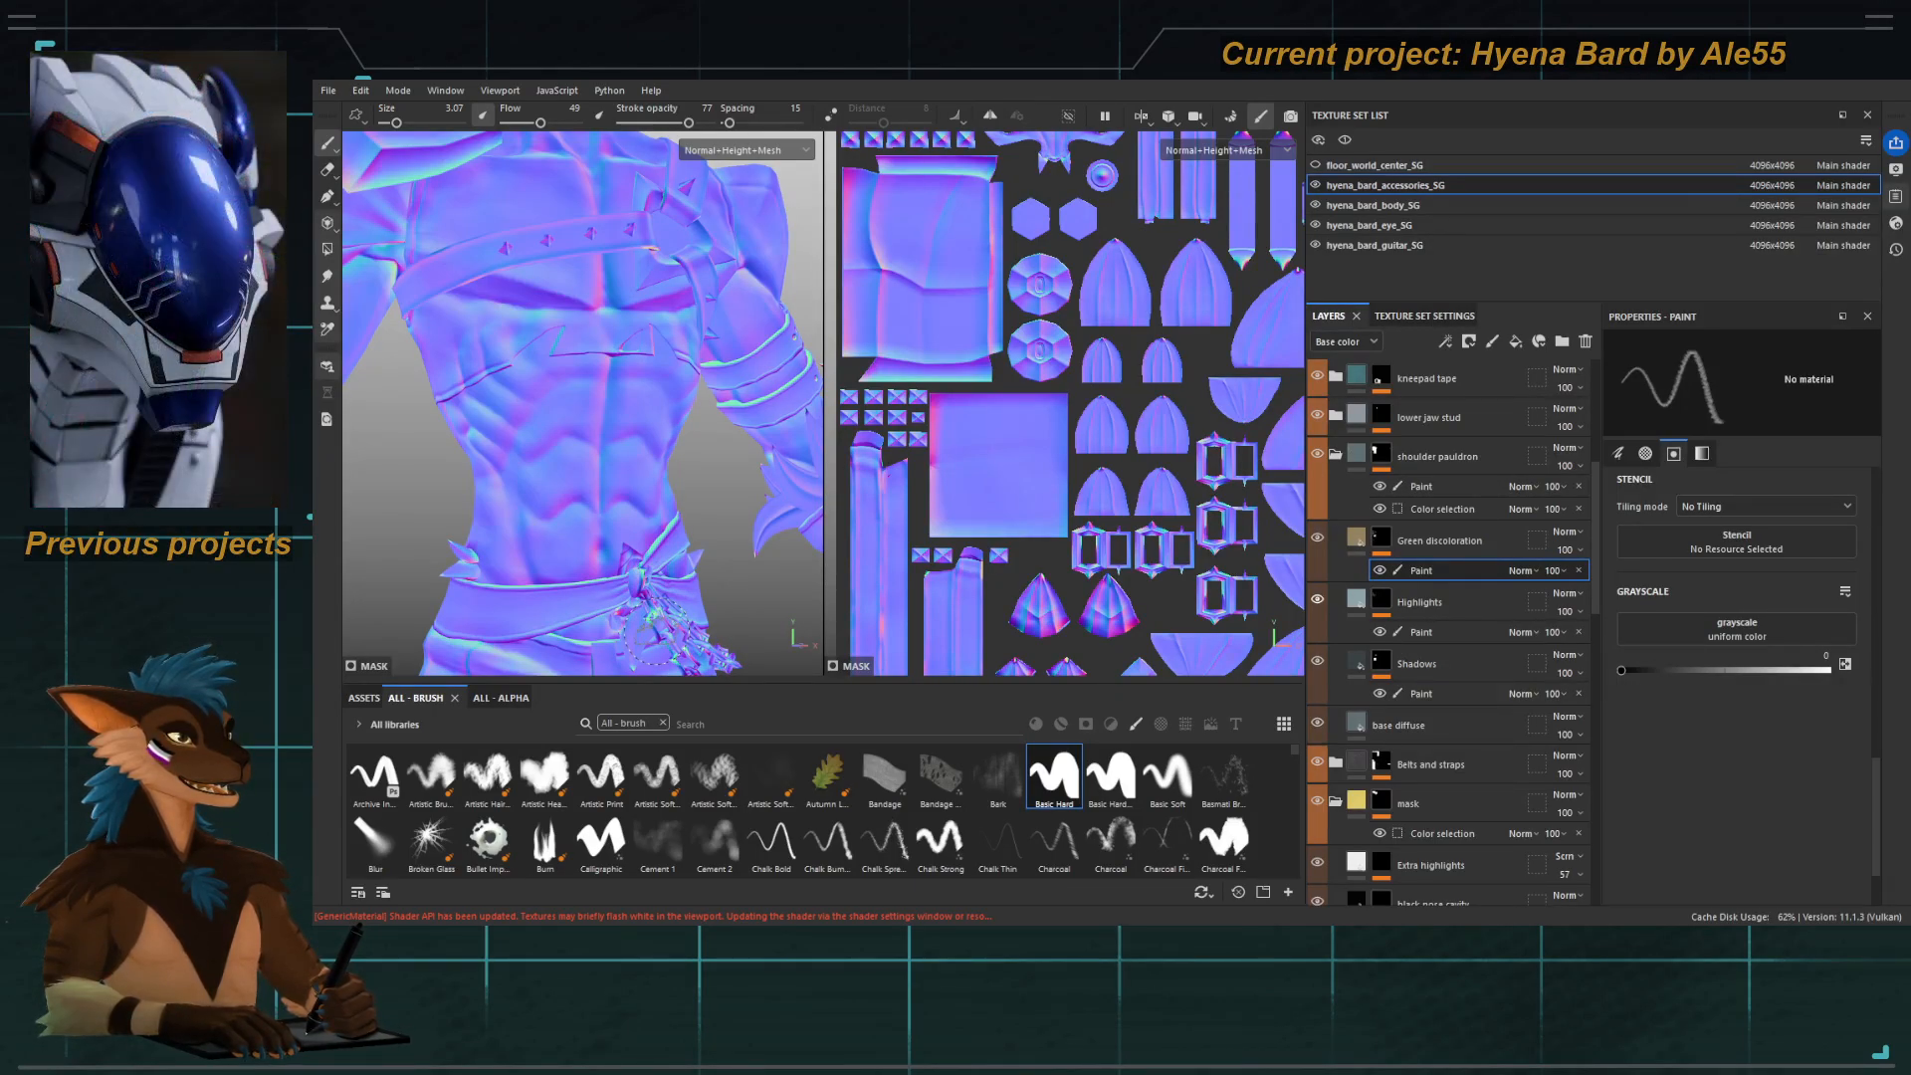
# Compare the abdomen in the material, Normal+Height+Mesh and base color views, examining the painted muscle shading.
pyautogui.press('m')
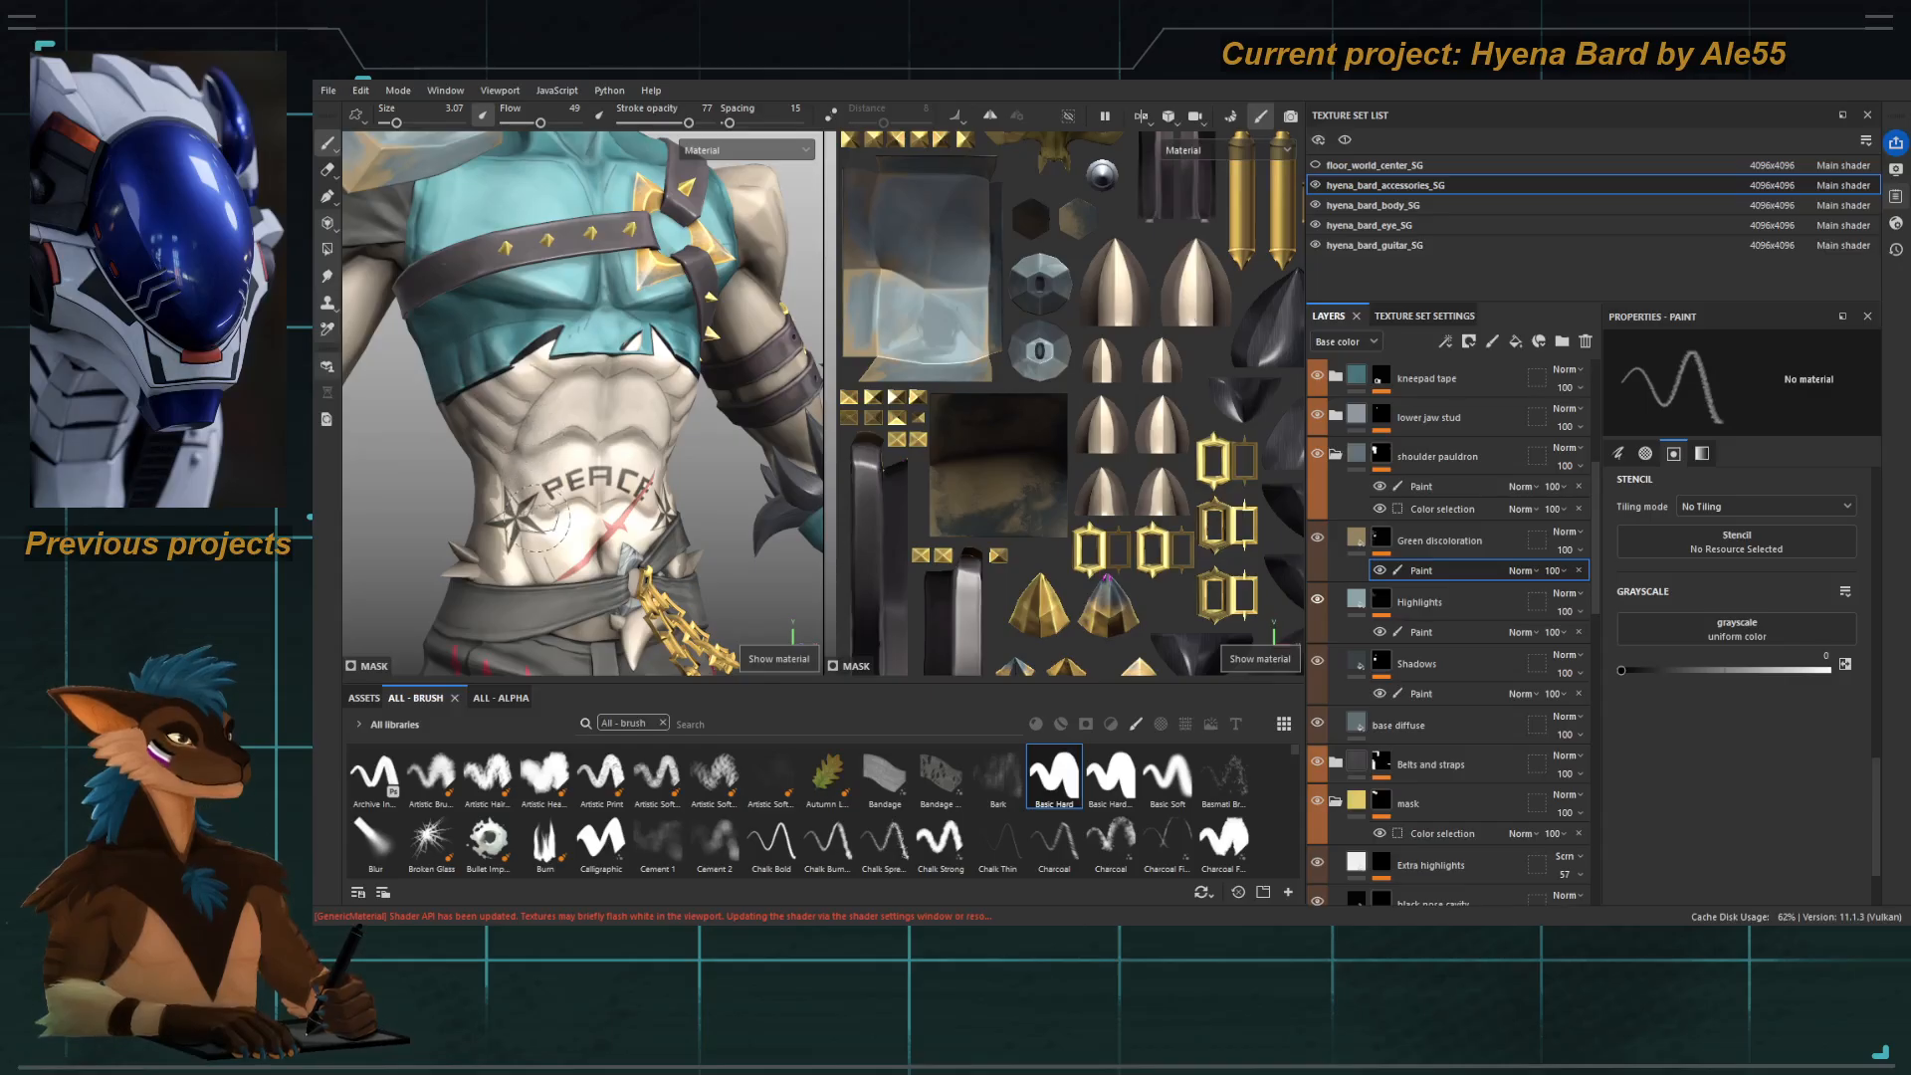
pyautogui.press('c')
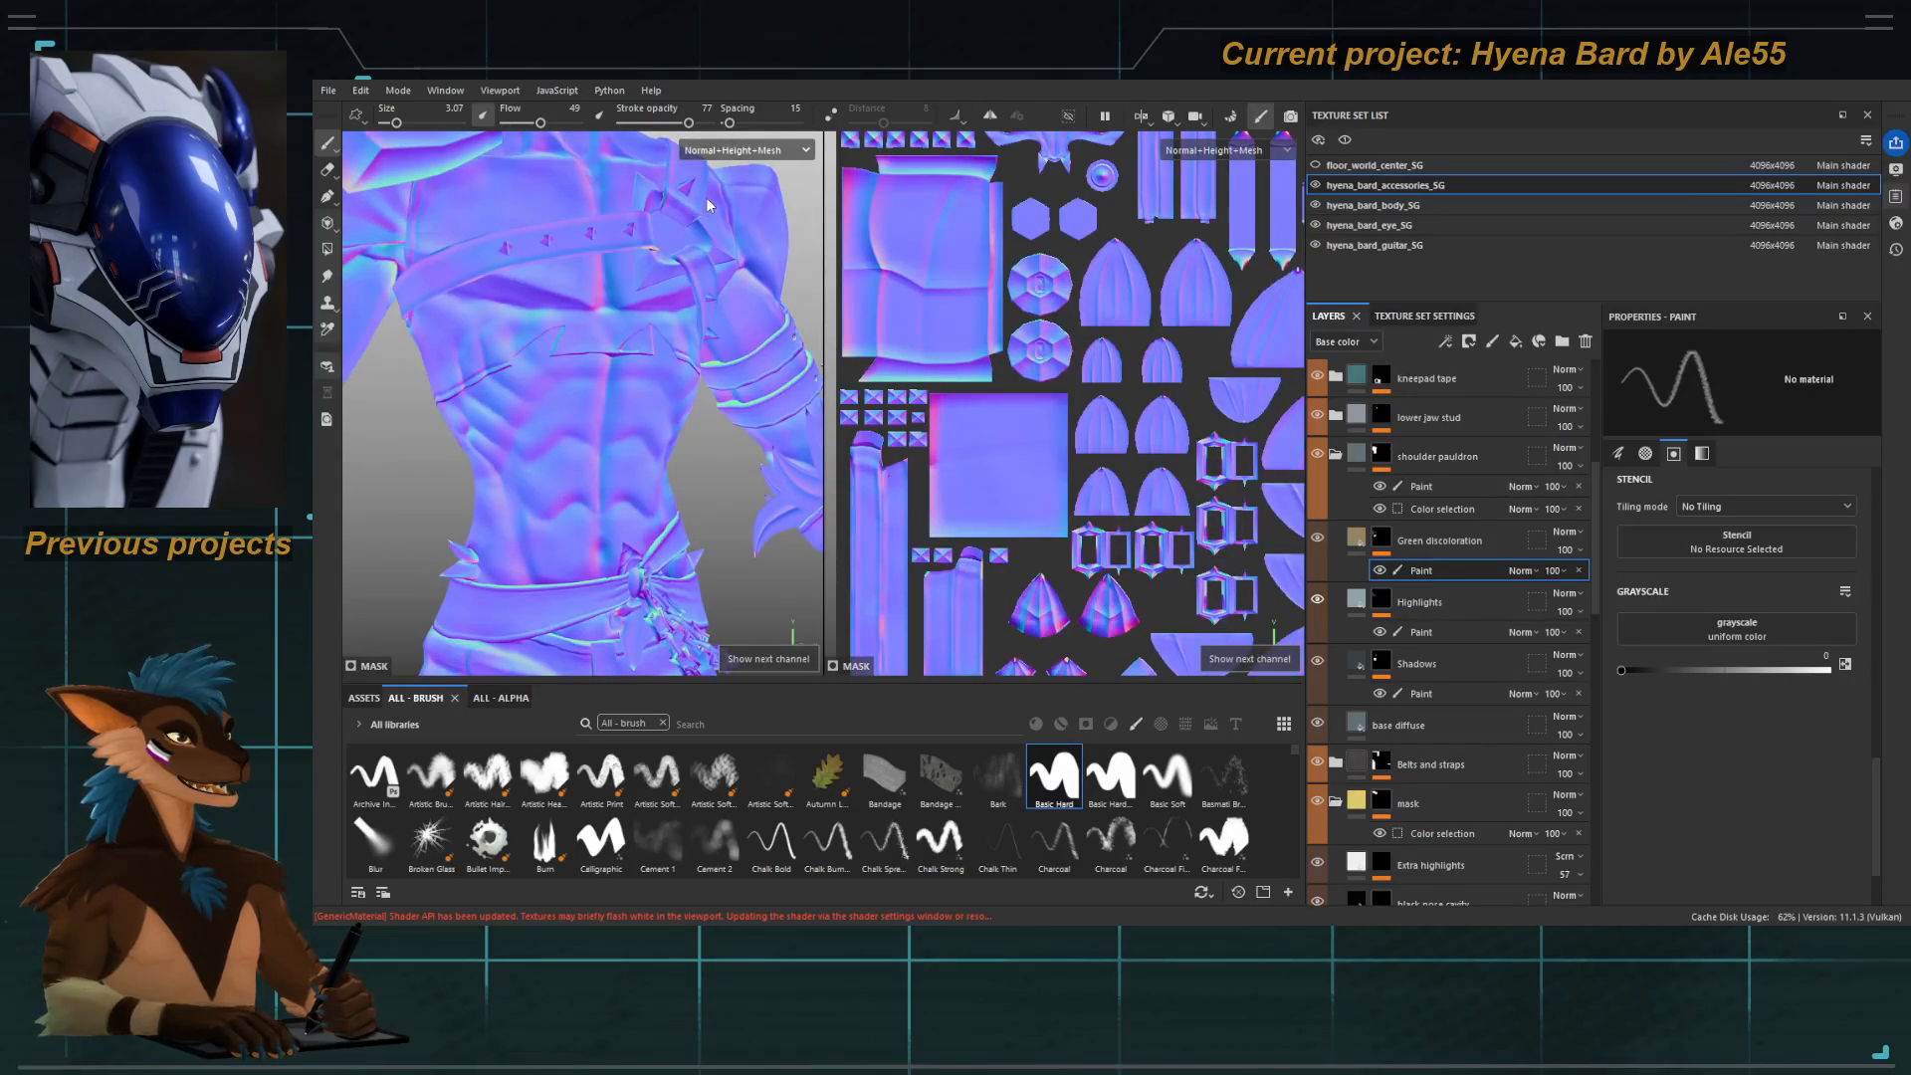
pyautogui.press('c')
pyautogui.keyDown('alt'); pyautogui.moveTo(517, 497); pyautogui.dragTo(564, 500, button='right'); pyautogui.keyUp('alt')
pyautogui.keyDown('alt'); pyautogui.moveTo(563, 501); pyautogui.dragTo(659, 558, button='middle'); pyautogui.keyUp('alt')
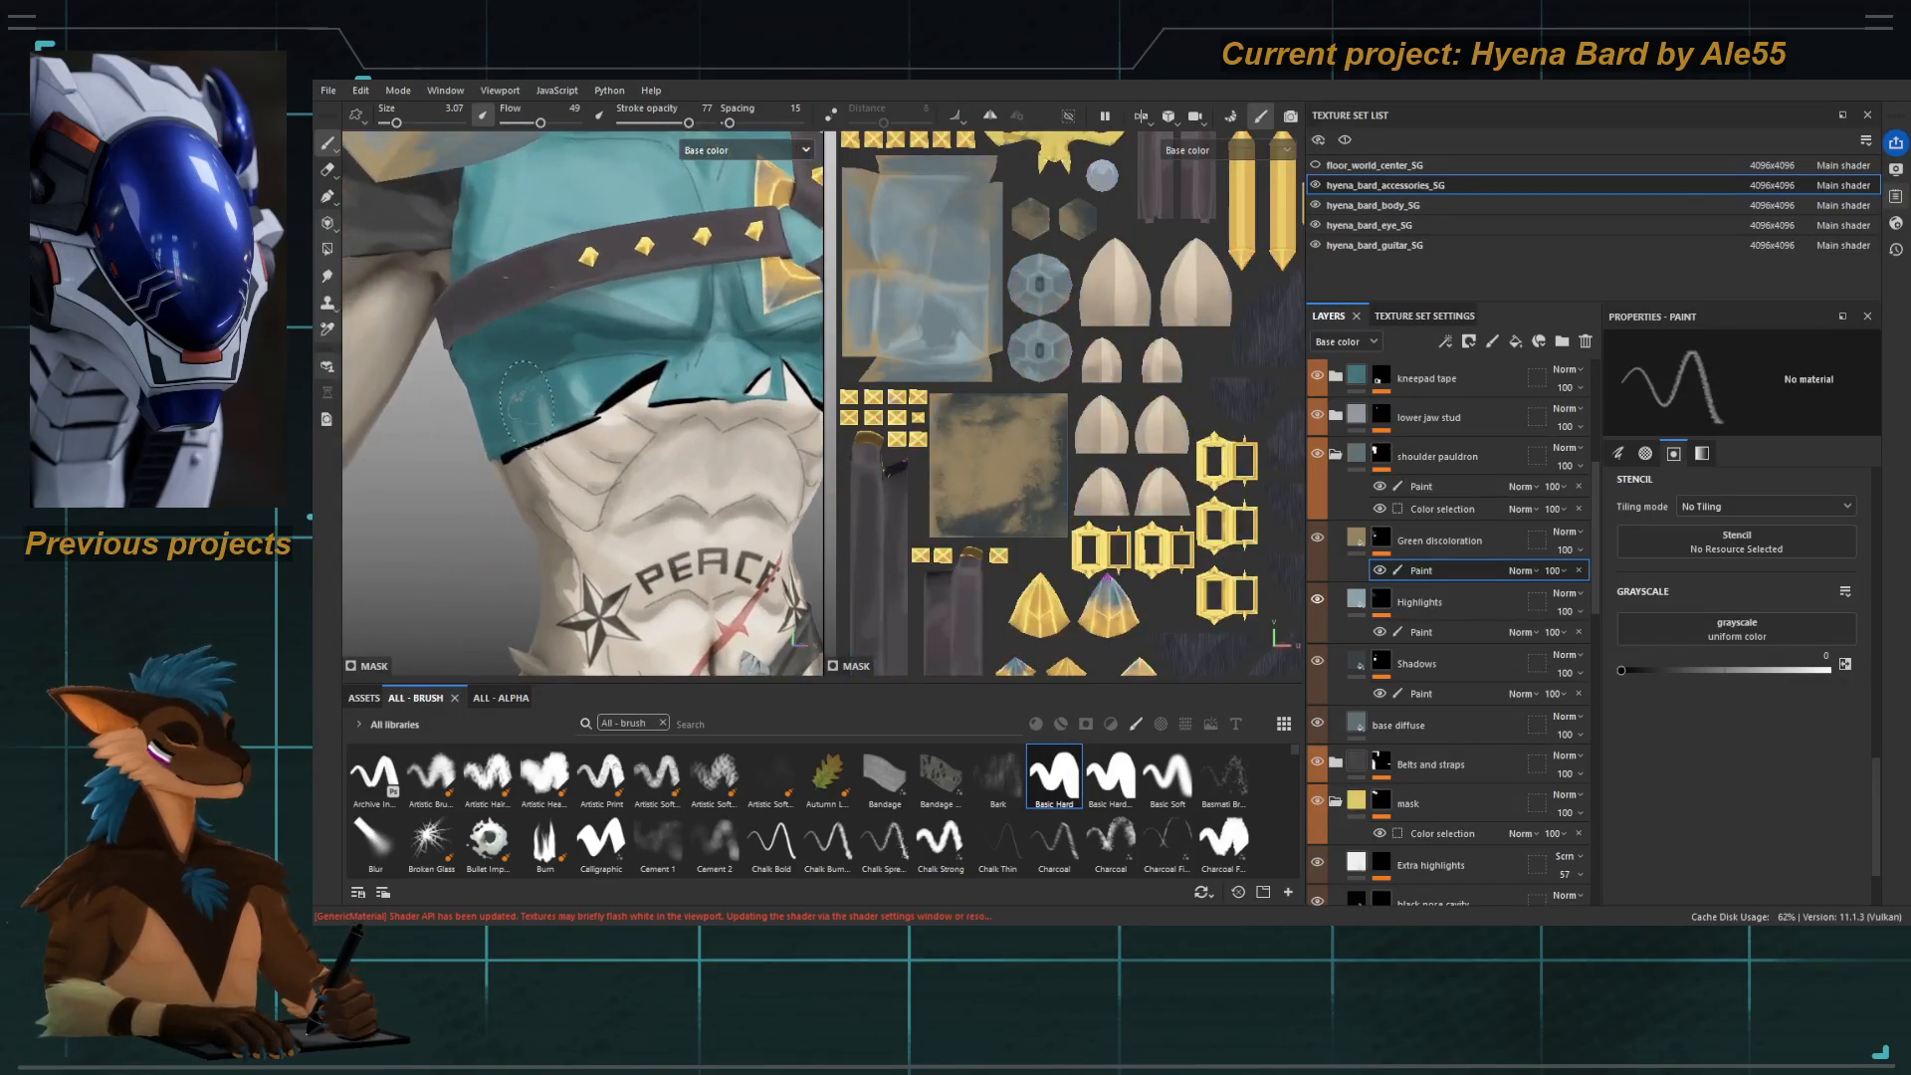
pyautogui.keyDown('alt'); pyautogui.moveTo(659, 558); pyautogui.dragTo(597, 503, button='right'); pyautogui.keyUp('alt')
pyautogui.keyDown('alt'); pyautogui.moveTo(597, 503); pyautogui.dragTo(573, 468); pyautogui.keyUp('alt')
pyautogui.keyDown('alt'); pyautogui.moveTo(572, 468); pyautogui.dragTo(585, 460, button='middle'); pyautogui.keyUp('alt')
pyautogui.keyDown('alt'); pyautogui.moveTo(584, 460); pyautogui.dragTo(612, 503); pyautogui.keyUp('alt')
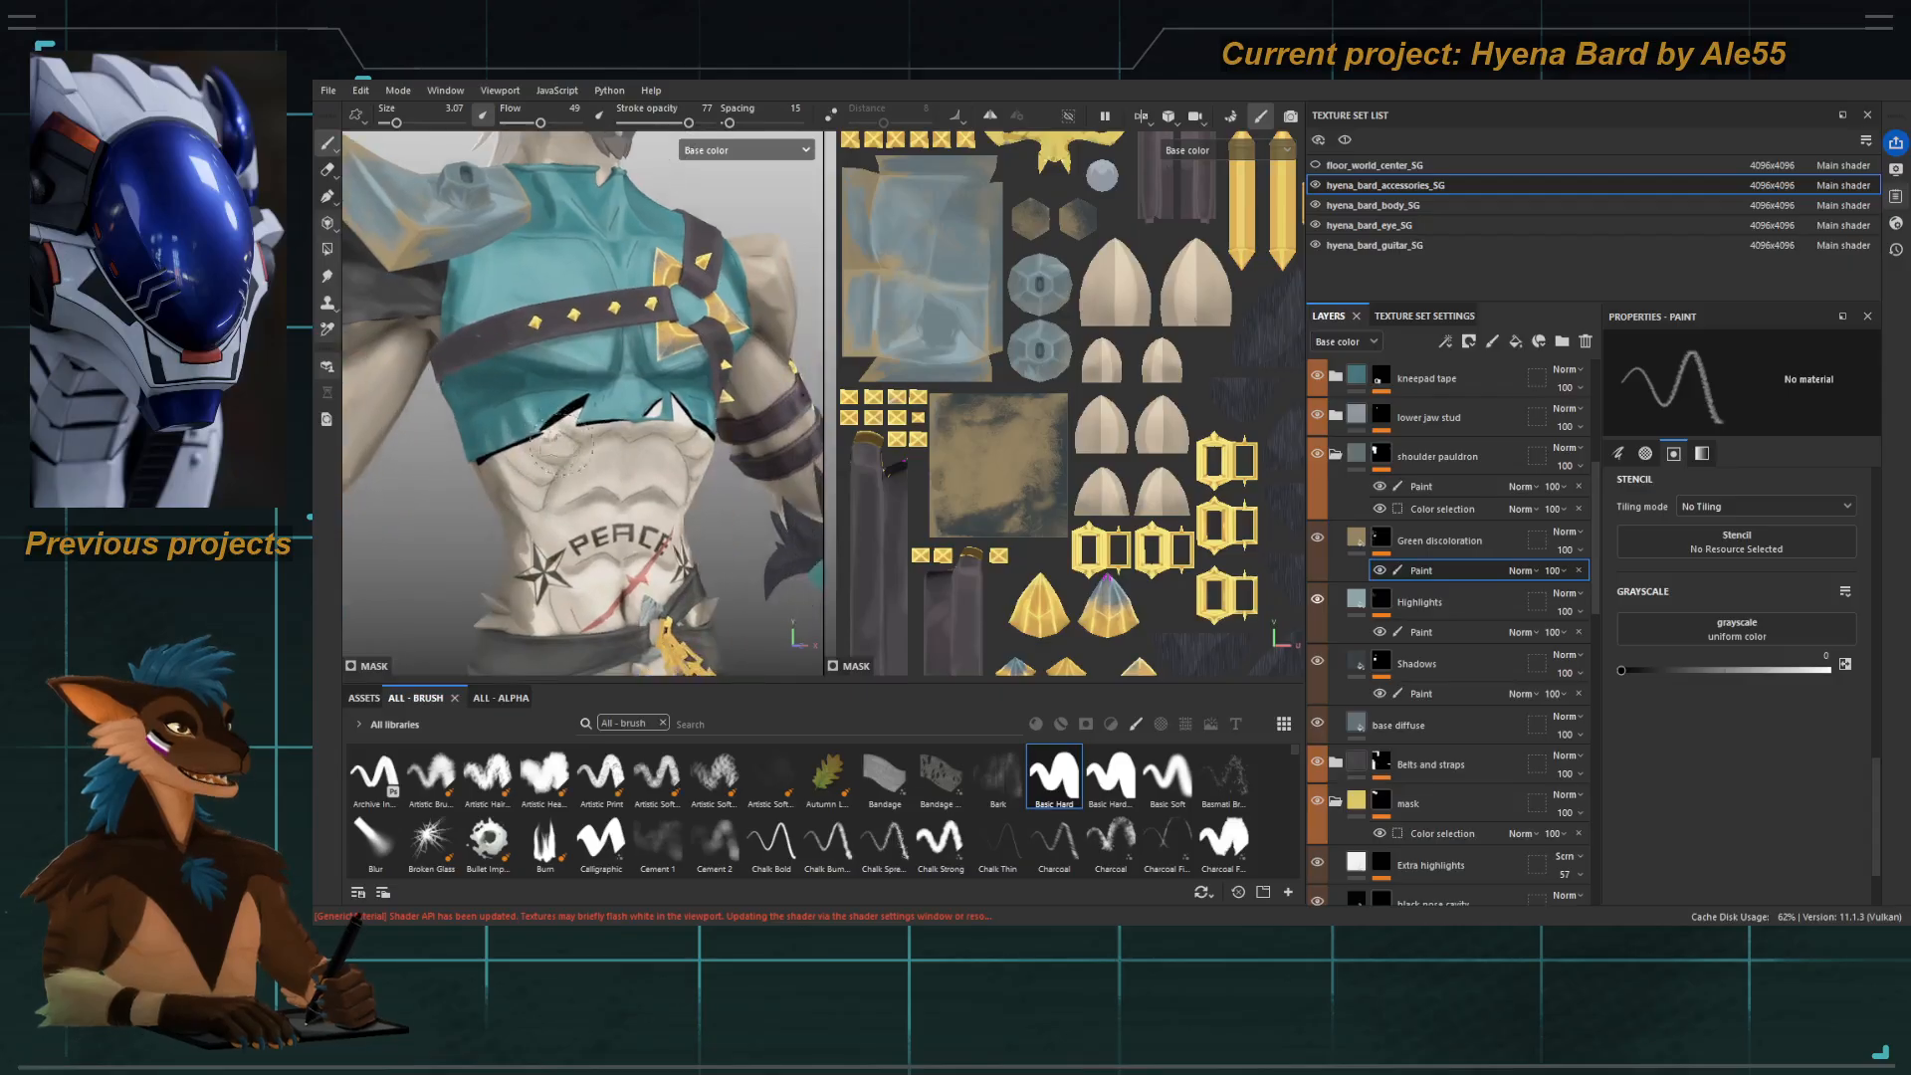
# Examine the painted muscle shading on the torso, bare shoulder and belted upper arm in base color.
pyautogui.keyDown('alt'); pyautogui.moveTo(612, 503); pyautogui.dragTo(597, 477, button='right'); pyautogui.keyUp('alt')
pyautogui.keyDown('alt'); pyautogui.moveTo(597, 478); pyautogui.dragTo(592, 496); pyautogui.keyUp('alt')
pyautogui.keyDown('alt'); pyautogui.moveTo(592, 496); pyautogui.dragTo(583, 479, button='middle'); pyautogui.keyUp('alt')
pyautogui.keyDown('alt'); pyautogui.moveTo(582, 480); pyautogui.dragTo(508, 468); pyautogui.keyUp('alt')
pyautogui.keyDown('alt'); pyautogui.moveTo(507, 468); pyautogui.dragTo(512, 488, button='middle'); pyautogui.keyUp('alt')
pyautogui.keyDown('alt'); pyautogui.moveTo(512, 488); pyautogui.dragTo(578, 427, button='right'); pyautogui.keyUp('alt')
pyautogui.keyDown('alt'); pyautogui.moveTo(577, 427); pyautogui.dragTo(686, 416, button='middle'); pyautogui.keyUp('alt')
pyautogui.keyDown('alt'); pyautogui.moveTo(622, 393); pyautogui.dragTo(553, 513); pyautogui.keyUp('alt')
pyautogui.keyDown('alt'); pyautogui.moveTo(627, 360); pyautogui.dragTo(594, 396, button='middle'); pyautogui.keyUp('alt')
pyautogui.keyDown('alt'); pyautogui.moveTo(624, 430); pyautogui.dragTo(603, 411); pyautogui.keyUp('alt')
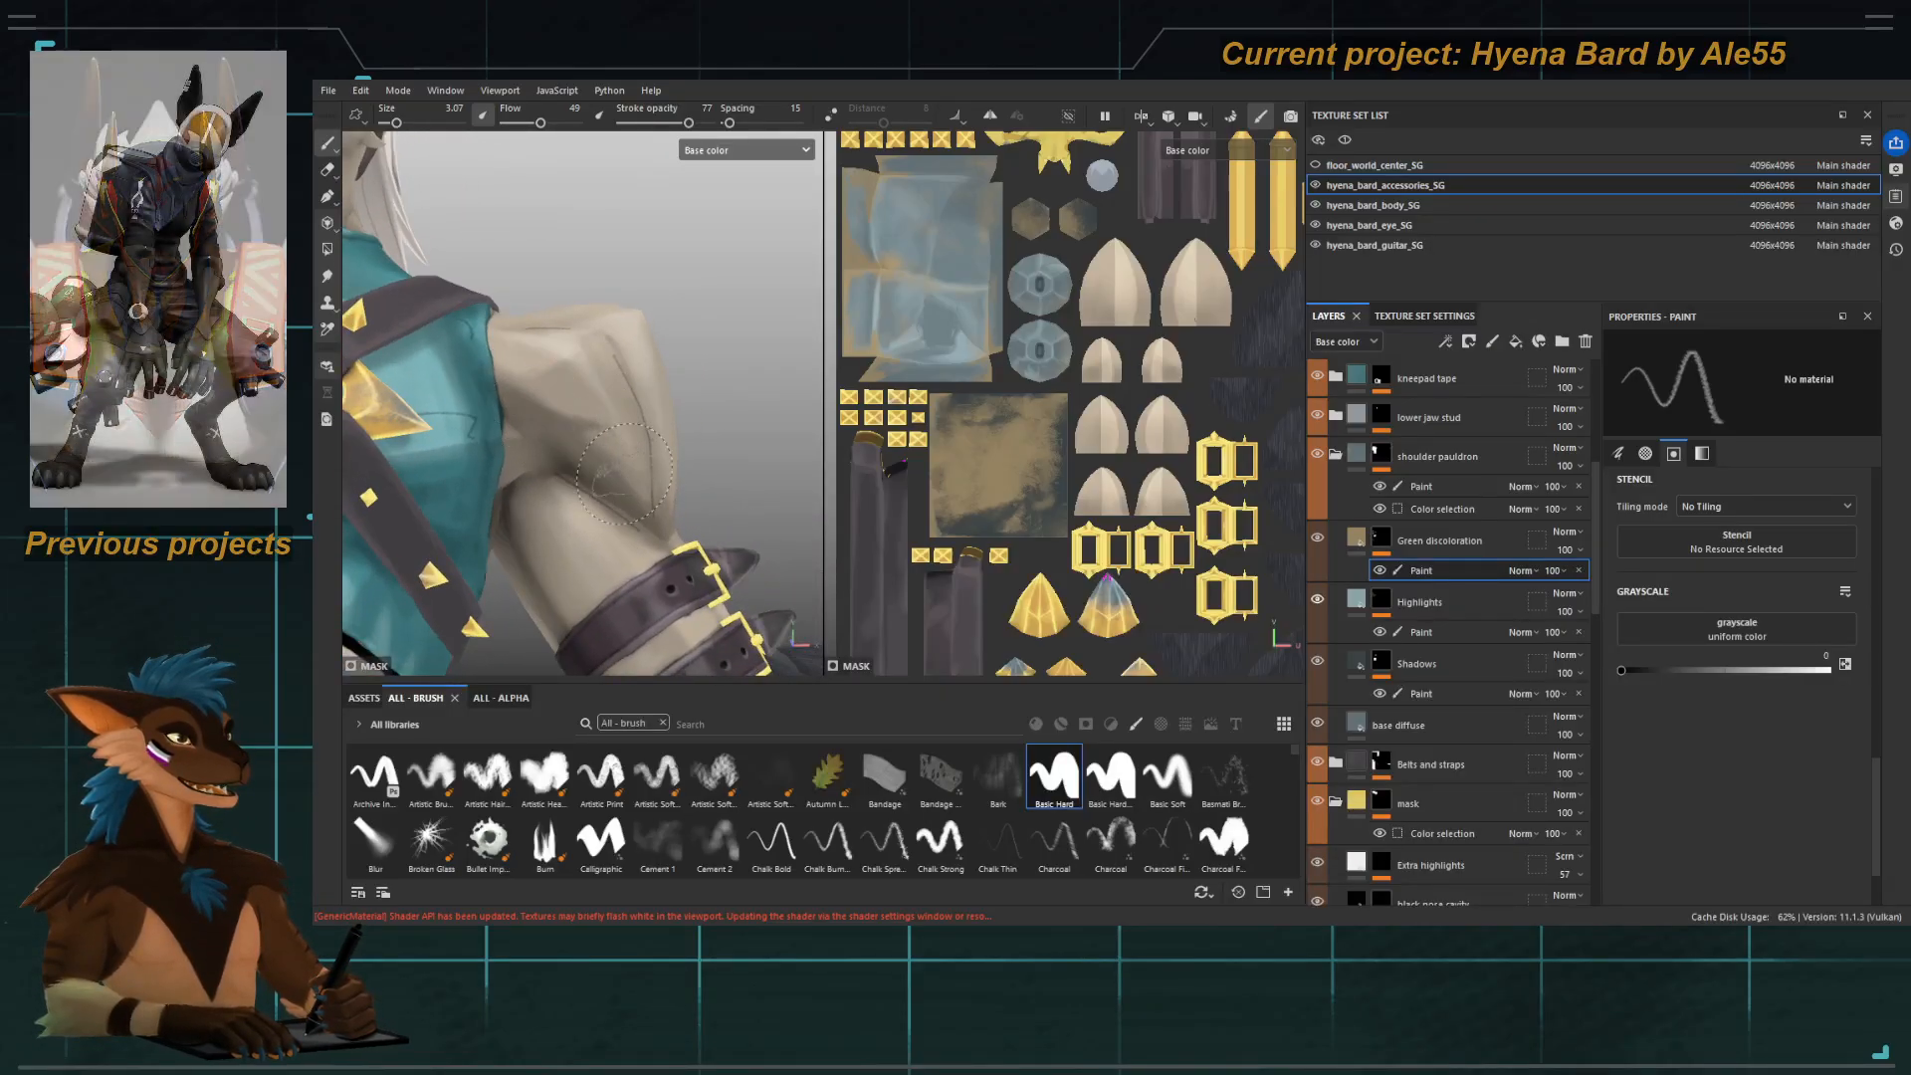
pyautogui.keyDown('alt'); pyautogui.moveTo(560, 415); pyautogui.dragTo(522, 488, button='right'); pyautogui.keyUp('alt')
pyautogui.keyDown('alt'); pyautogui.moveTo(568, 527); pyautogui.dragTo(611, 546); pyautogui.keyUp('alt')
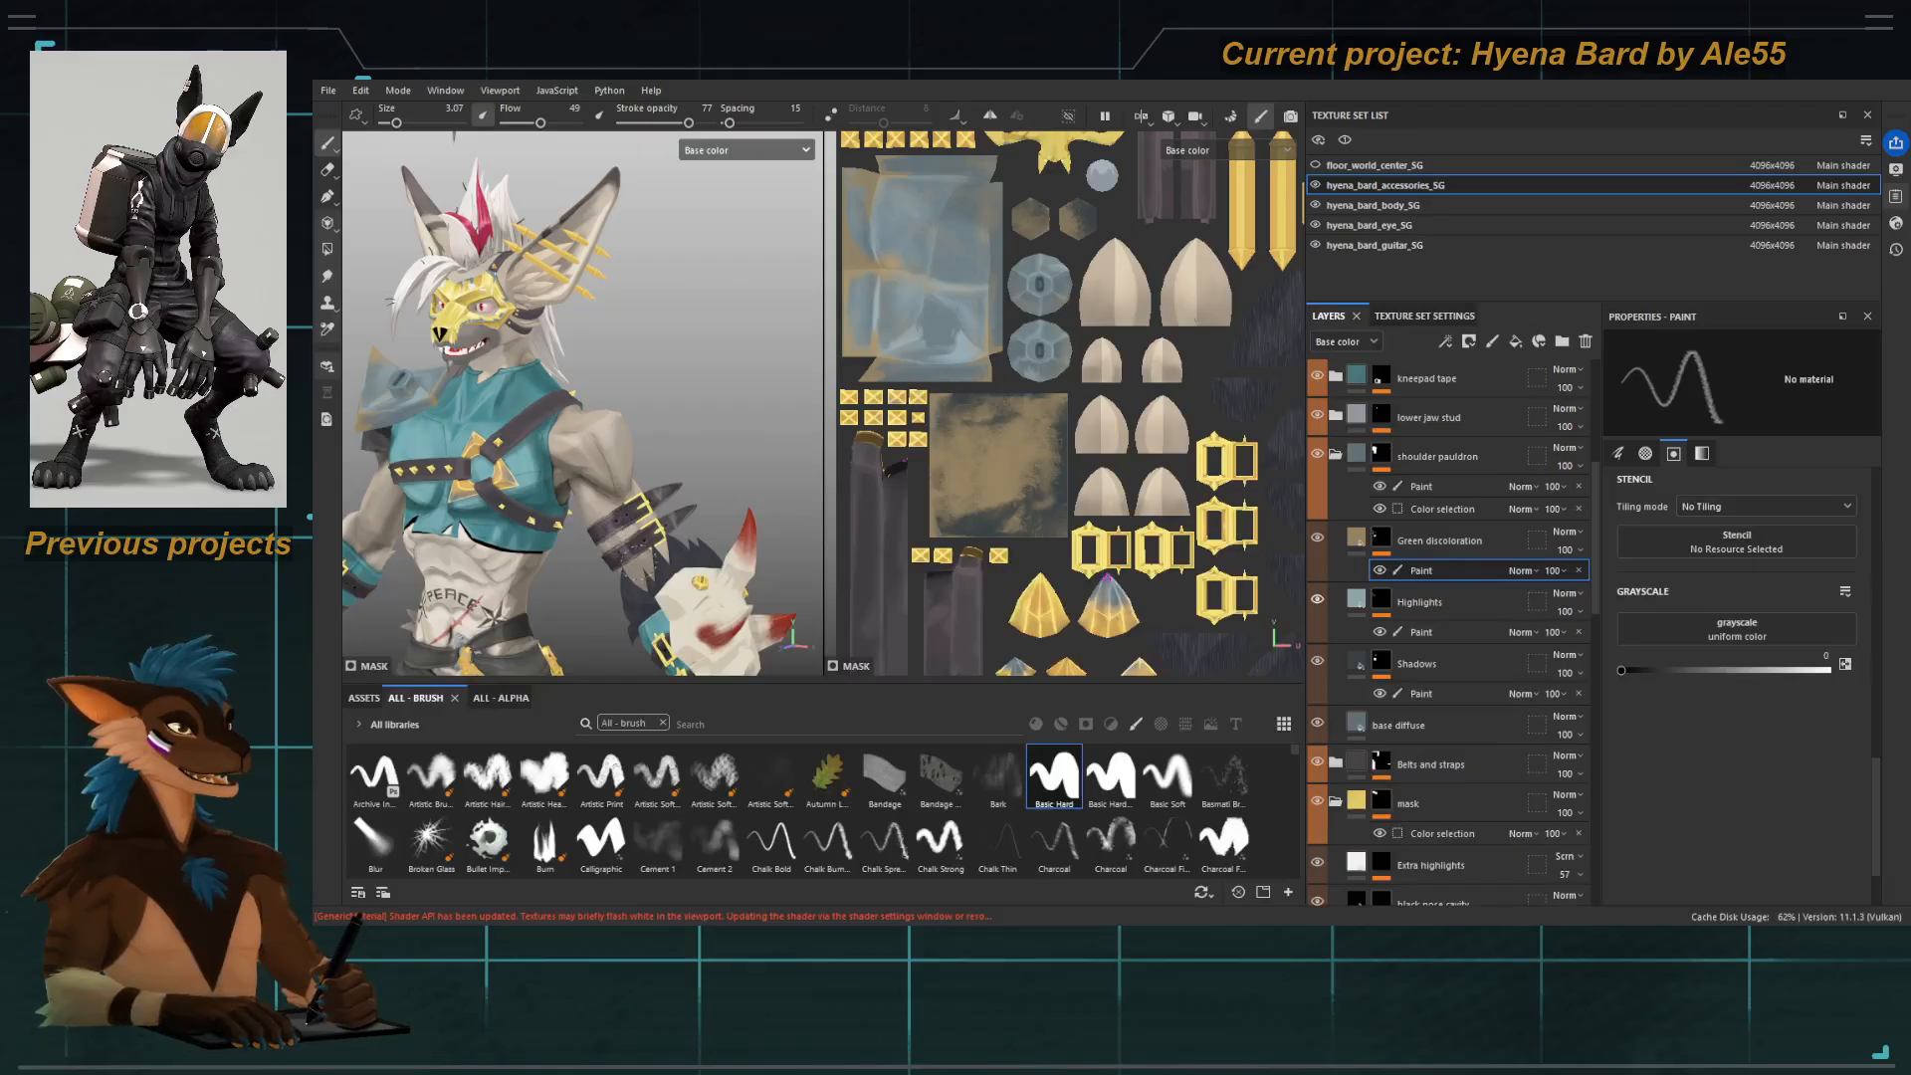
# Review the whole character in base color, from full figure to the upper body with the pauldron.
pyautogui.keyDown('alt'); pyautogui.moveTo(544, 436); pyautogui.dragTo(497, 495, button='right'); pyautogui.keyUp('alt')
pyautogui.keyDown('alt'); pyautogui.moveTo(498, 495); pyautogui.dragTo(572, 360, button='middle'); pyautogui.keyUp('alt')
pyautogui.keyDown('alt'); pyautogui.moveTo(571, 361); pyautogui.dragTo(506, 355, button='right'); pyautogui.keyUp('alt')
pyautogui.keyDown('alt'); pyautogui.moveTo(505, 354); pyautogui.dragTo(497, 348); pyautogui.keyUp('alt')
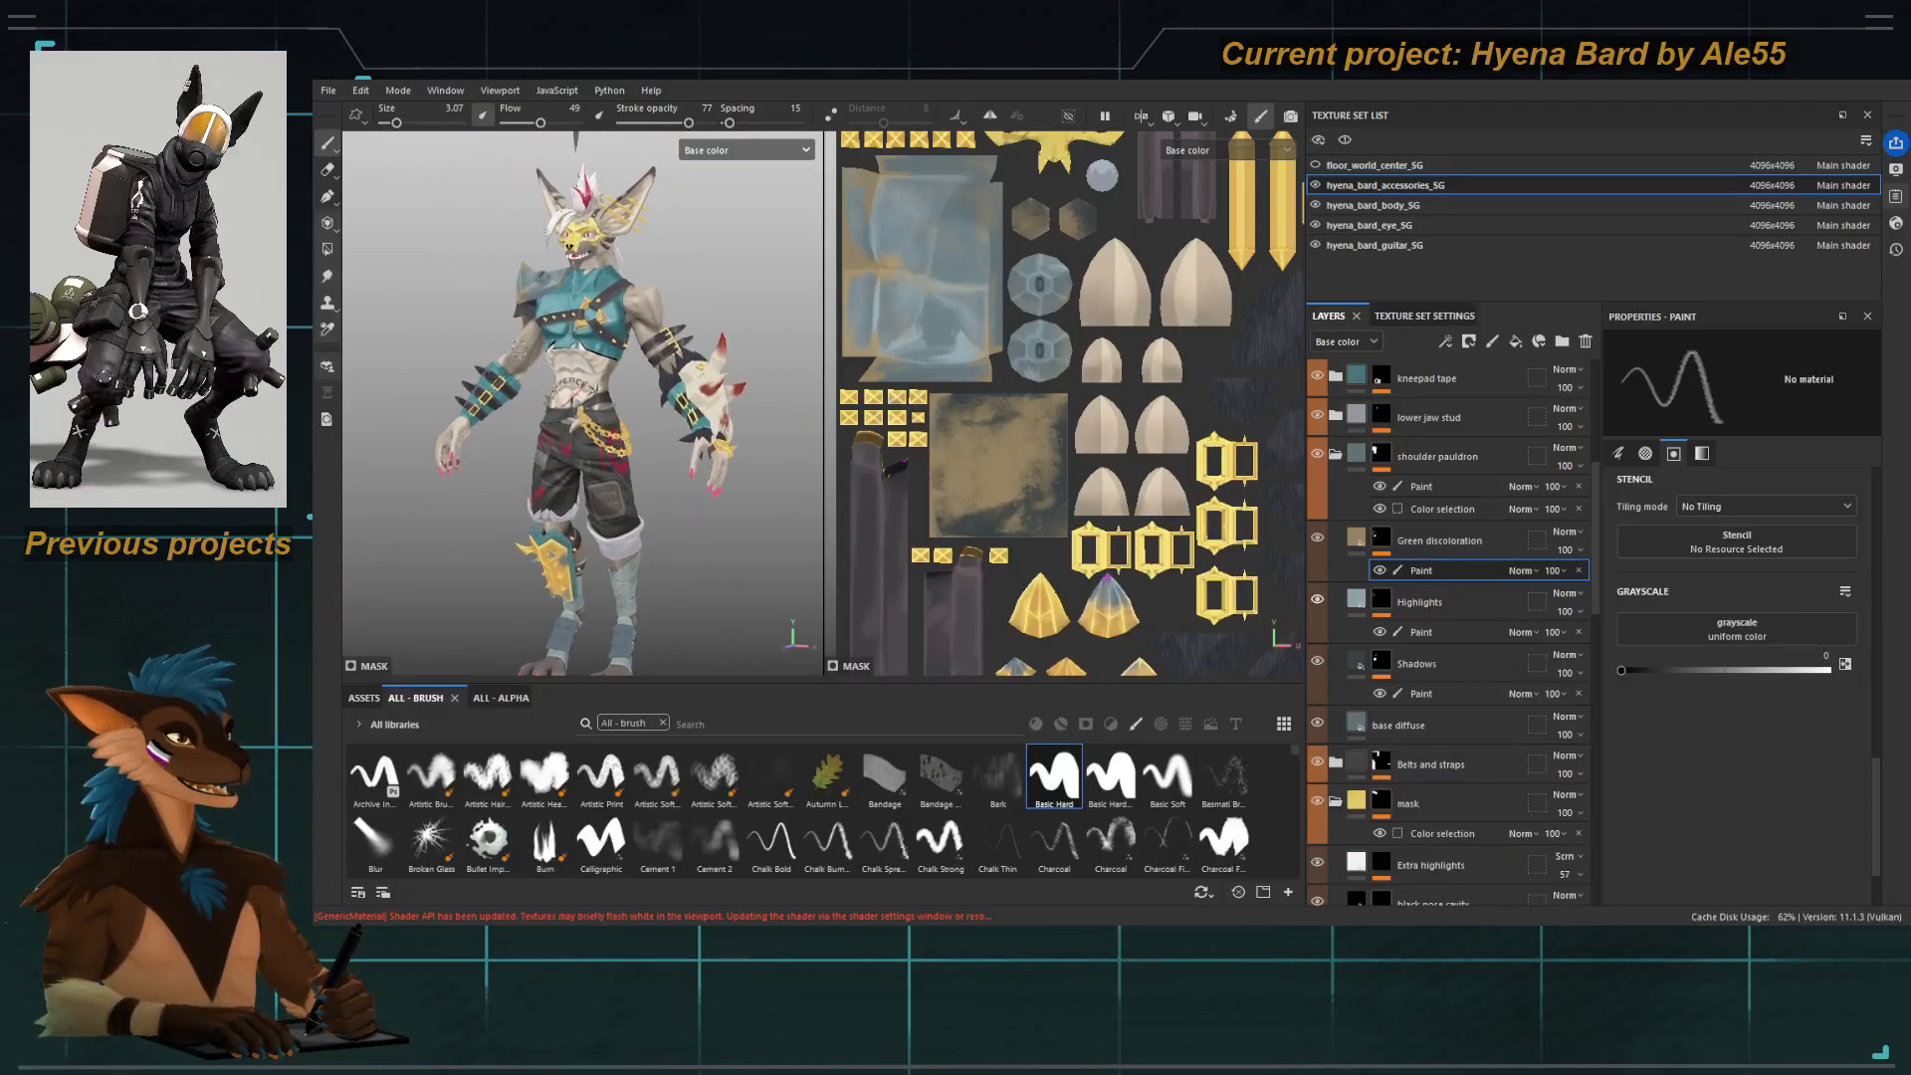
pyautogui.keyDown('alt'); pyautogui.moveTo(496, 348); pyautogui.dragTo(514, 315, button='middle'); pyautogui.keyUp('alt')
pyautogui.keyDown('alt'); pyautogui.moveTo(514, 315); pyautogui.dragTo(508, 315, button='right'); pyautogui.keyUp('alt')
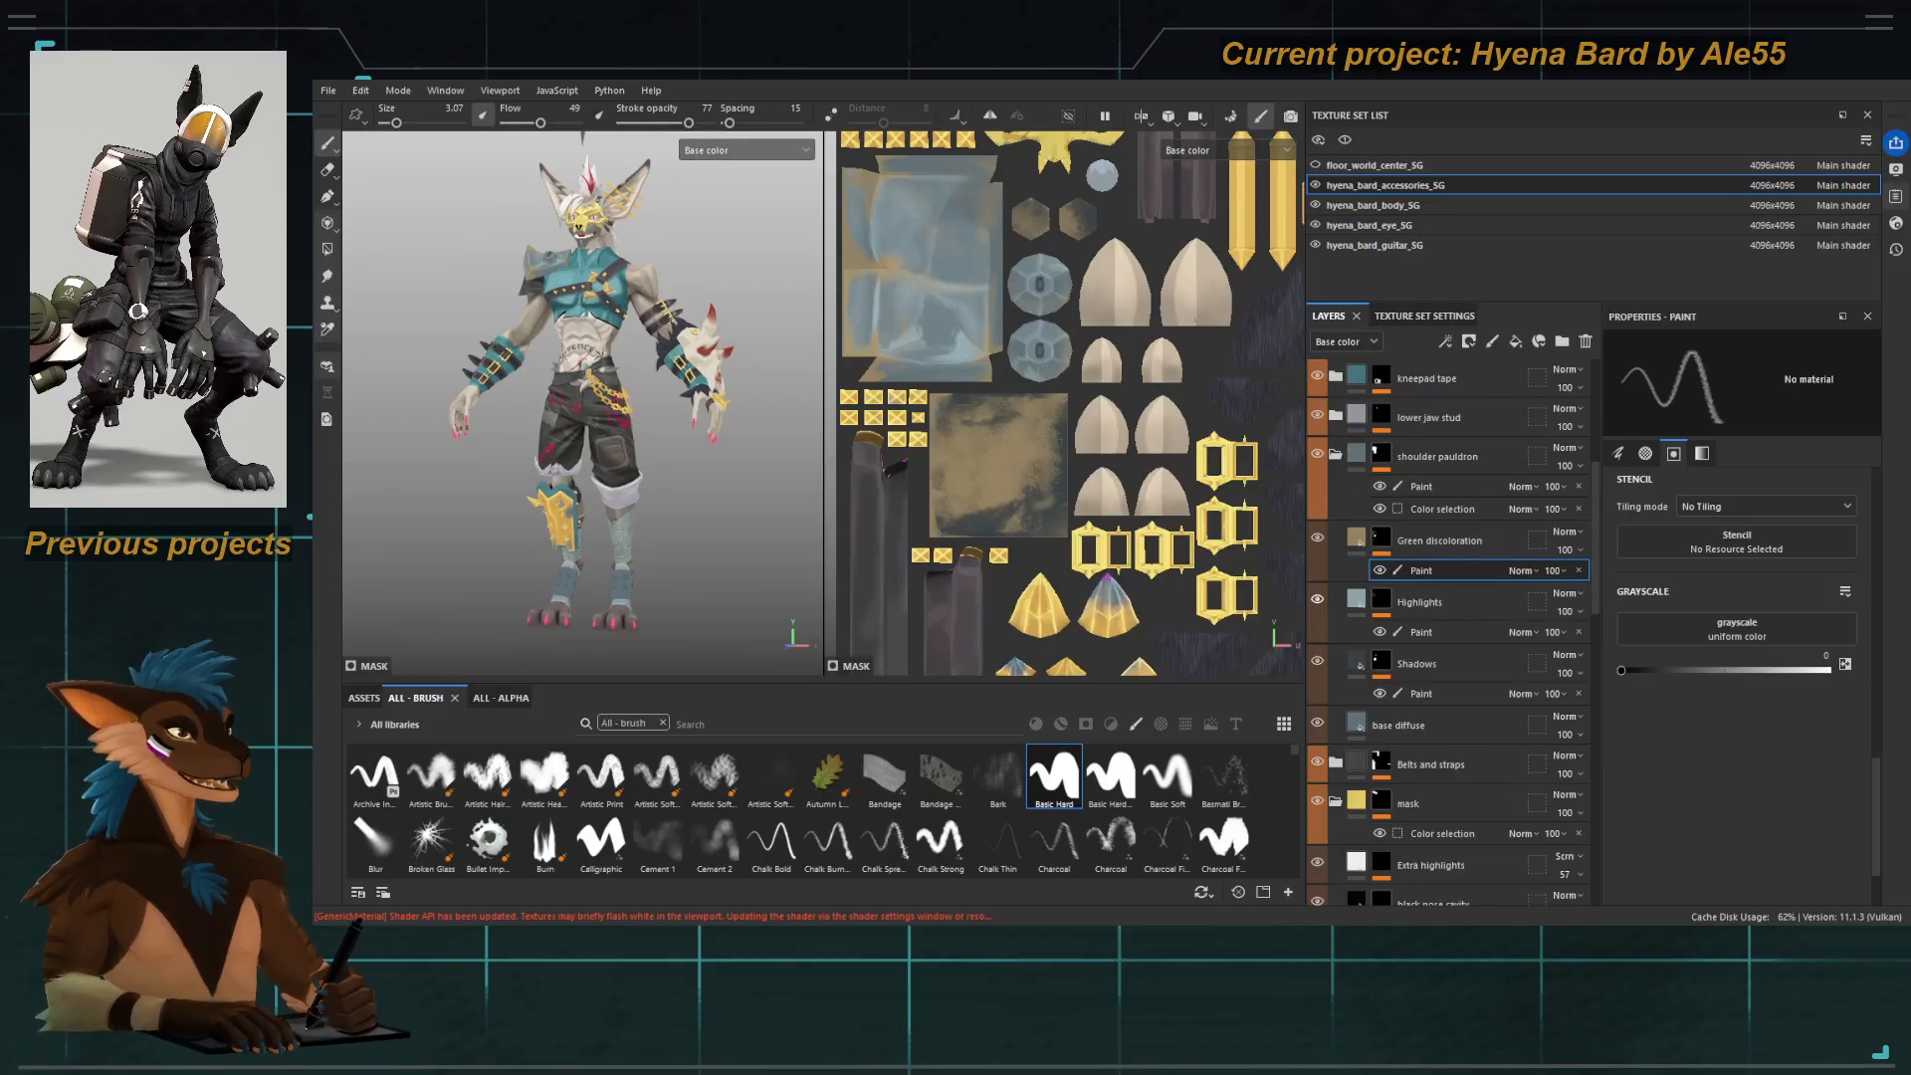
pyautogui.scroll(5, 578, 430)
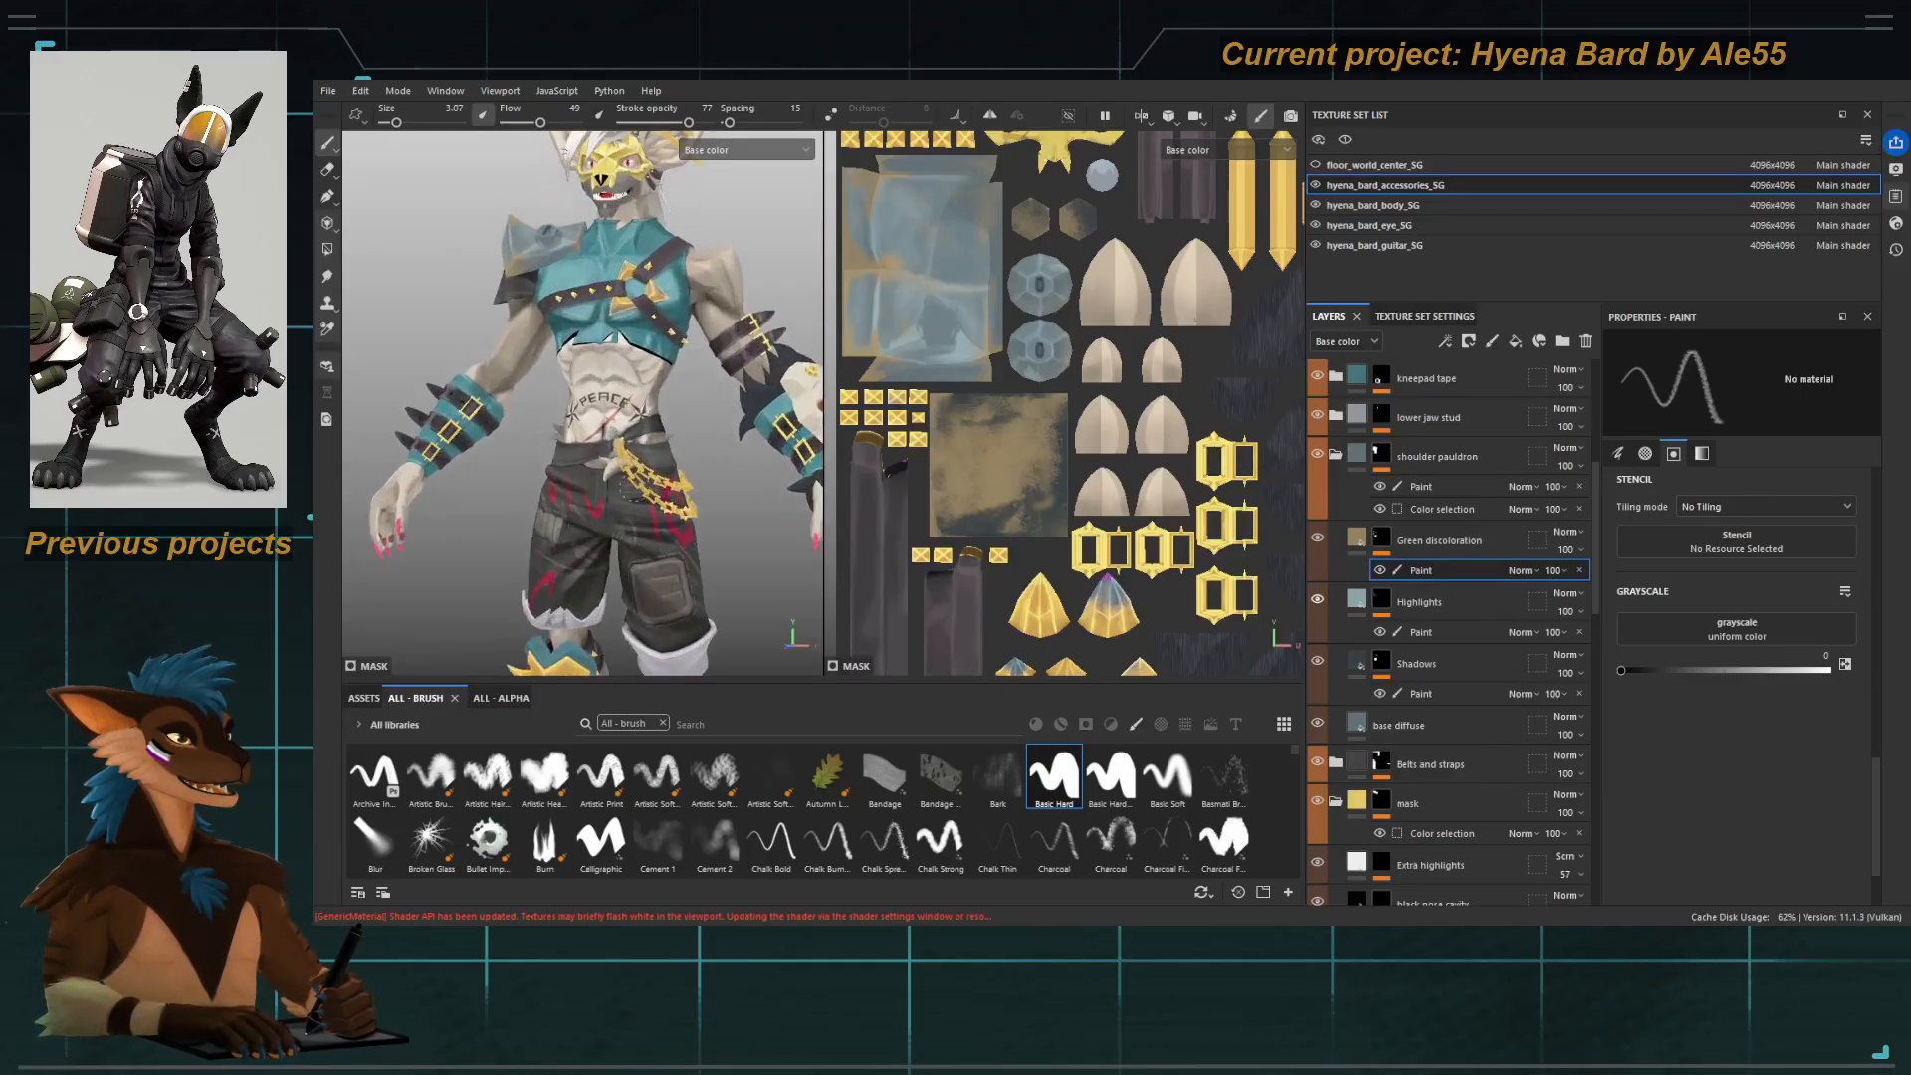
pyautogui.scroll(2, 578, 430)
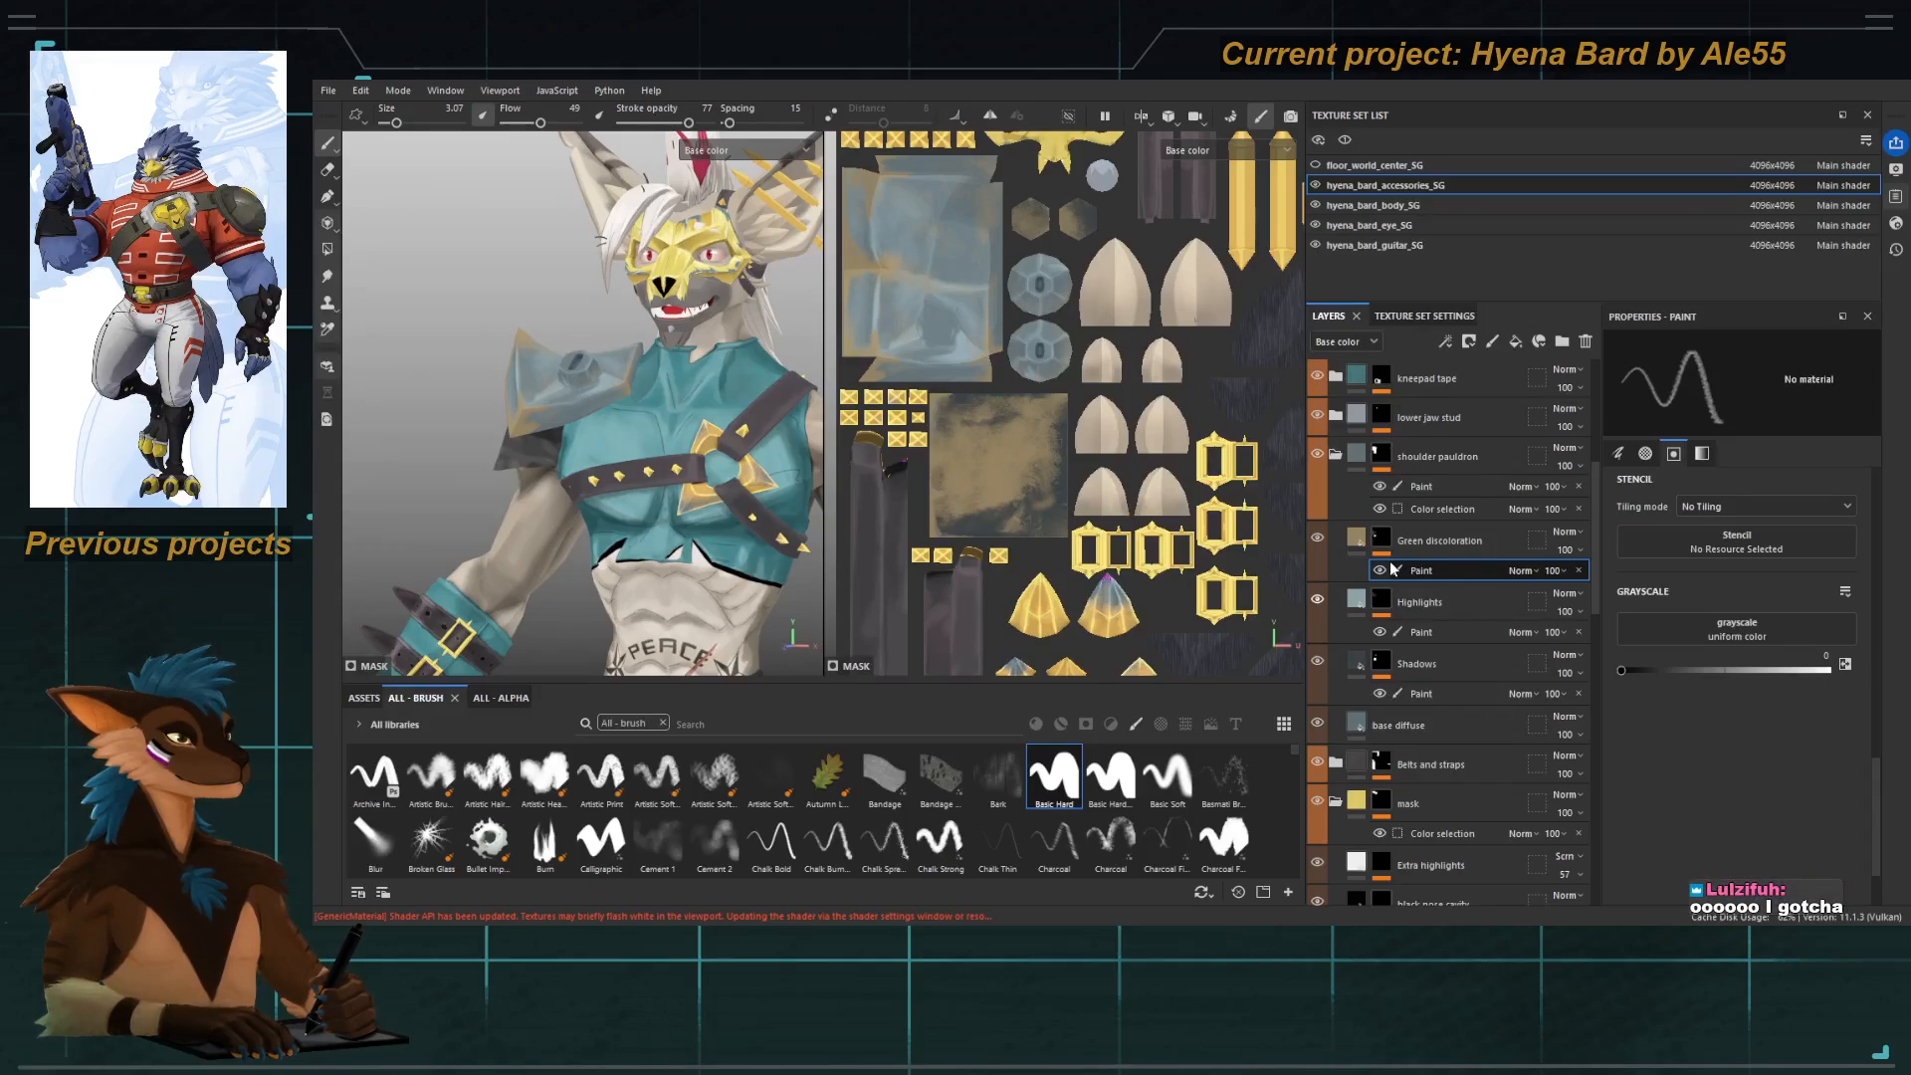
# Review the upper body and pauldron in the material view with the environment lighting rotated.
pyautogui.scroll(-2, 584, 412)
pyautogui.keyDown('alt'); pyautogui.moveTo(583, 412); pyautogui.dragTo(563, 348, button='middle'); pyautogui.keyUp('alt')
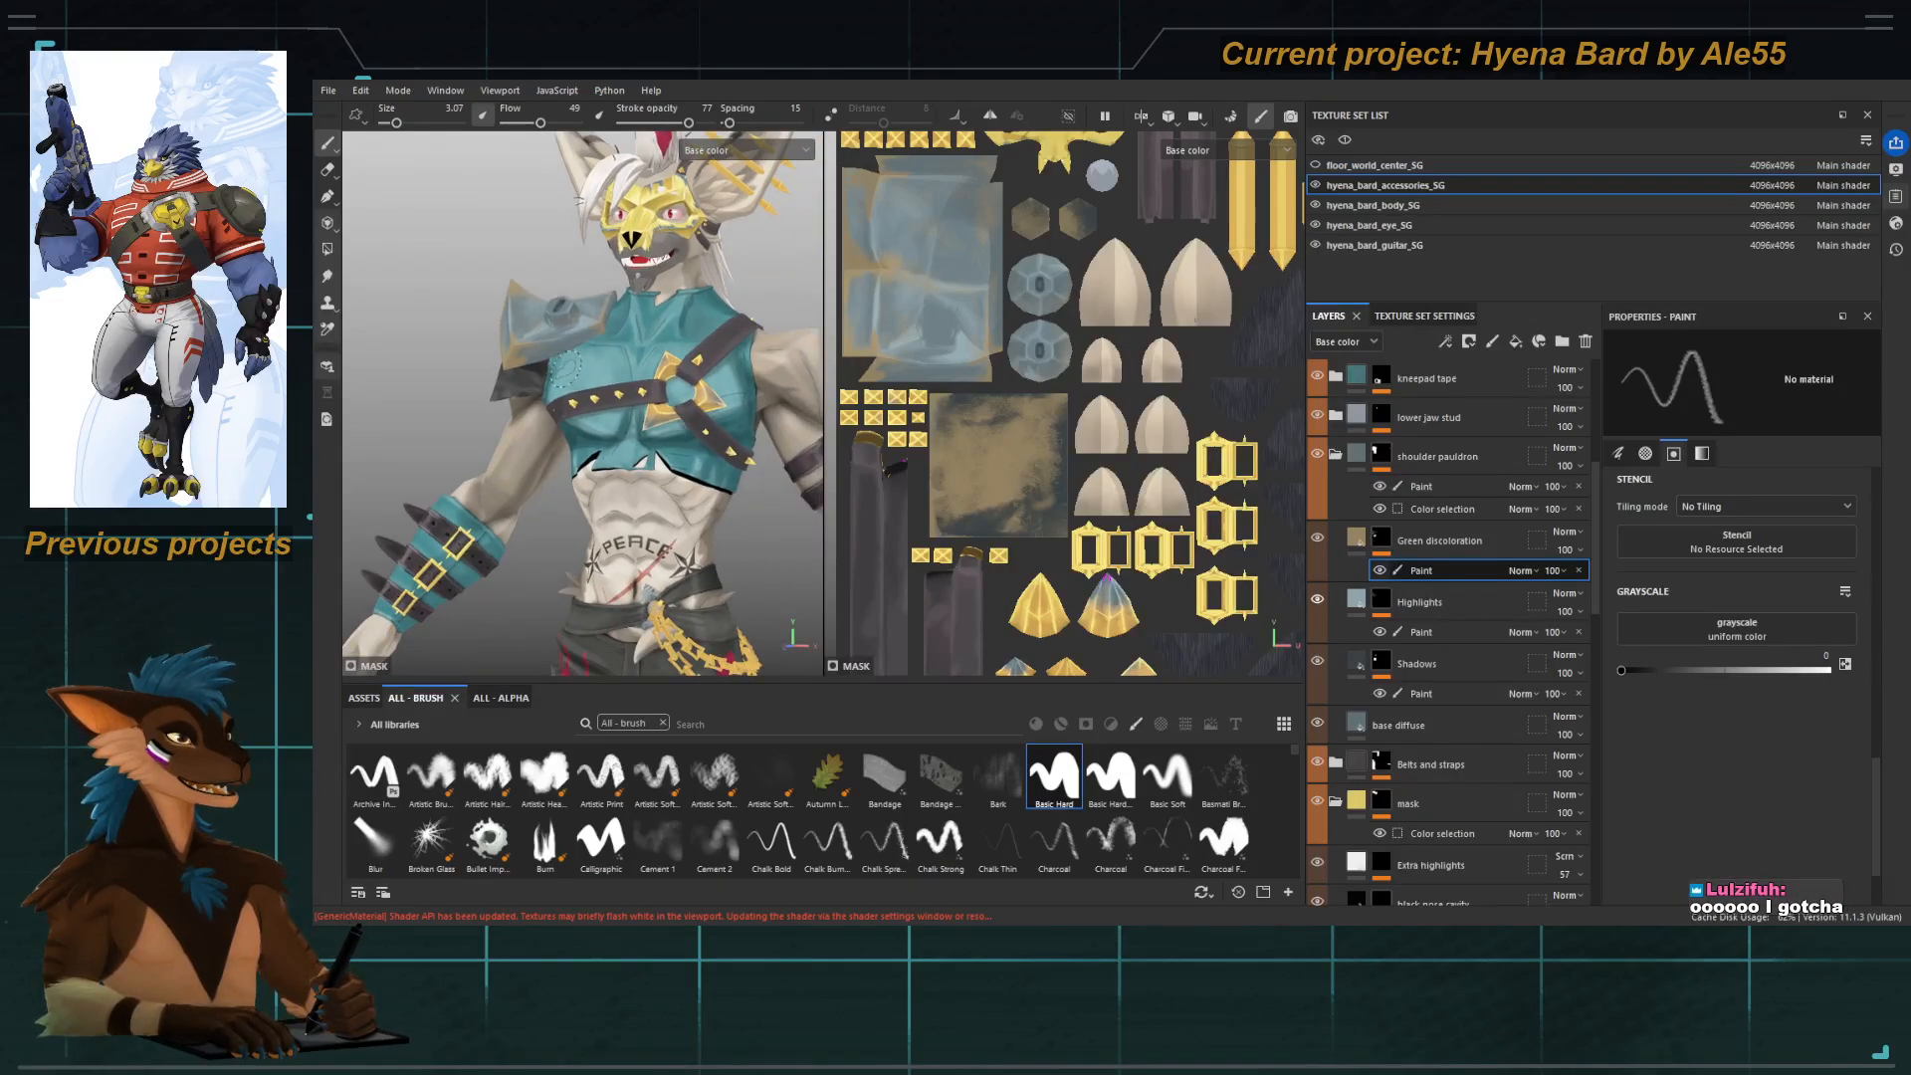
pyautogui.press('m')
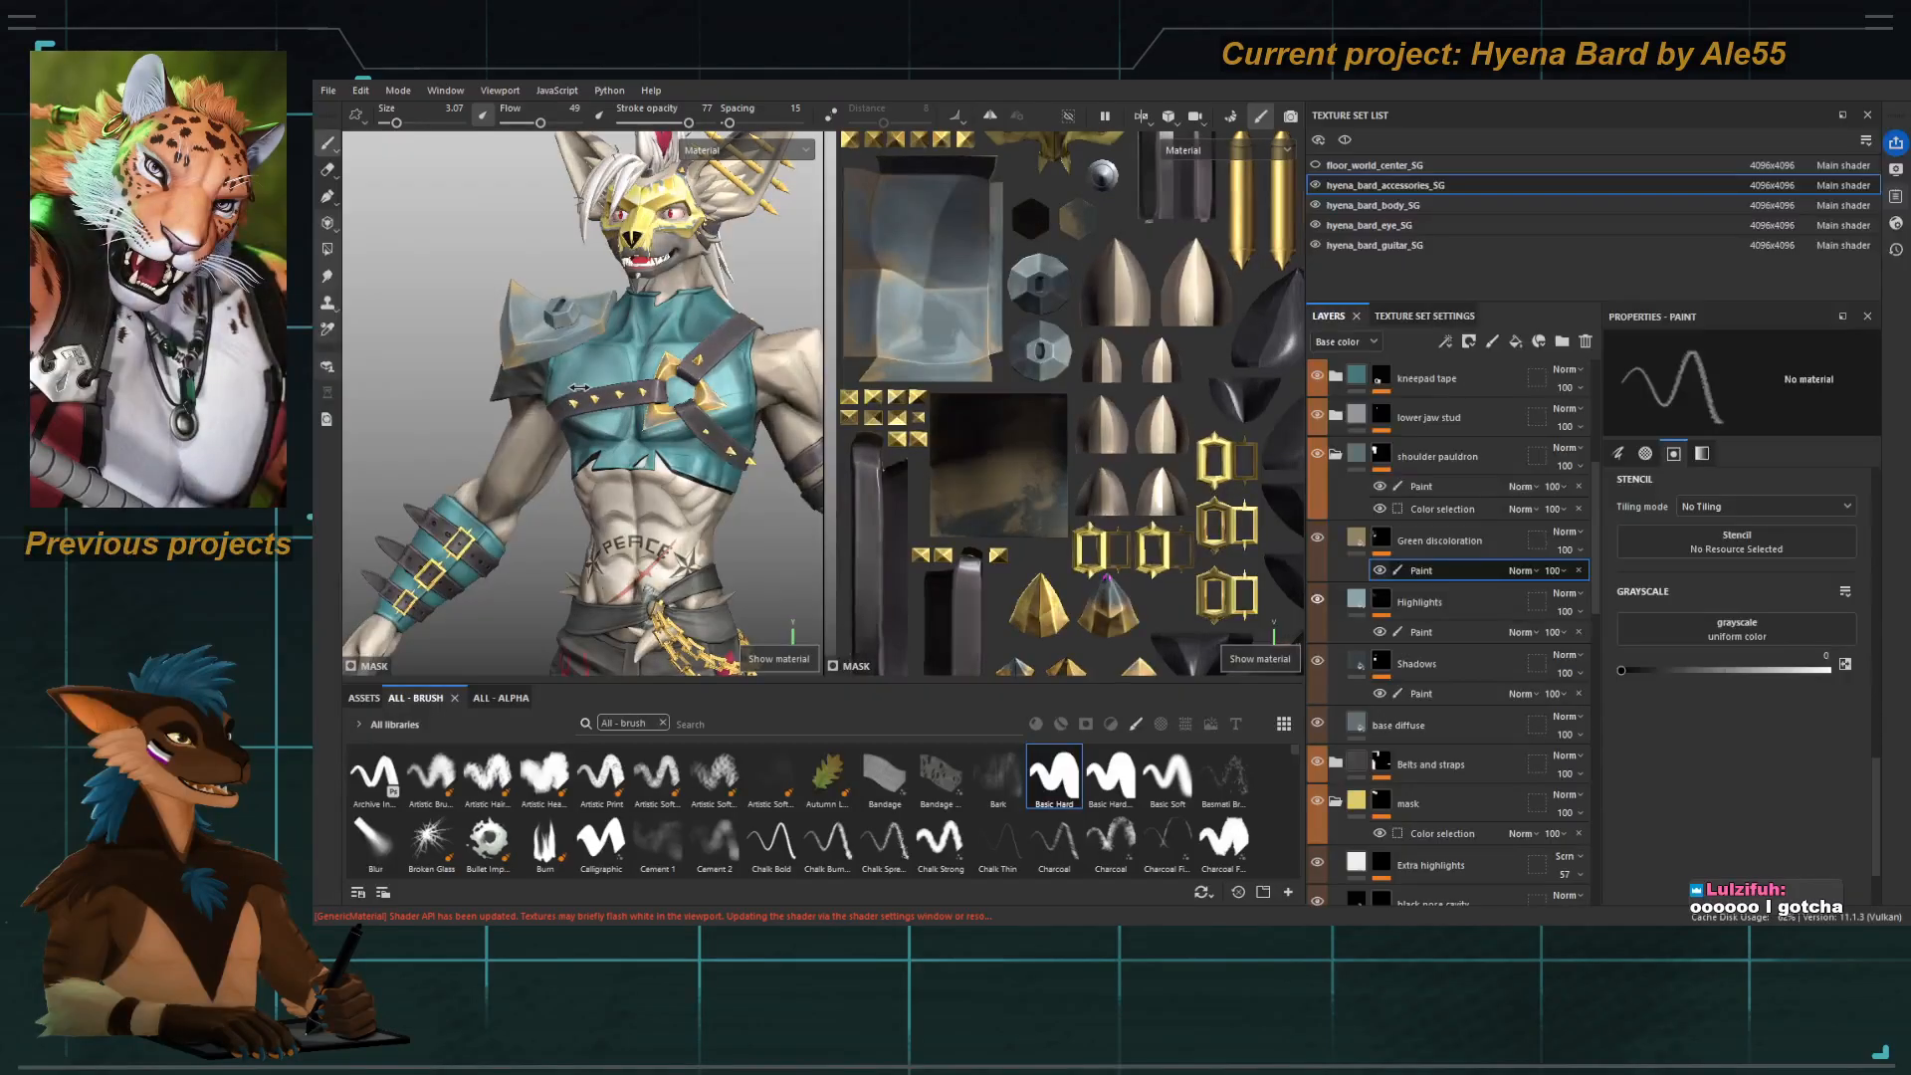
pyautogui.keyDown('shift'); pyautogui.moveTo(579, 387); pyautogui.dragTo(643, 388, button='right'); pyautogui.keyUp('shift')
pyautogui.keyDown('alt'); pyautogui.moveTo(643, 335); pyautogui.dragTo(605, 352, button='middle'); pyautogui.keyUp('alt')
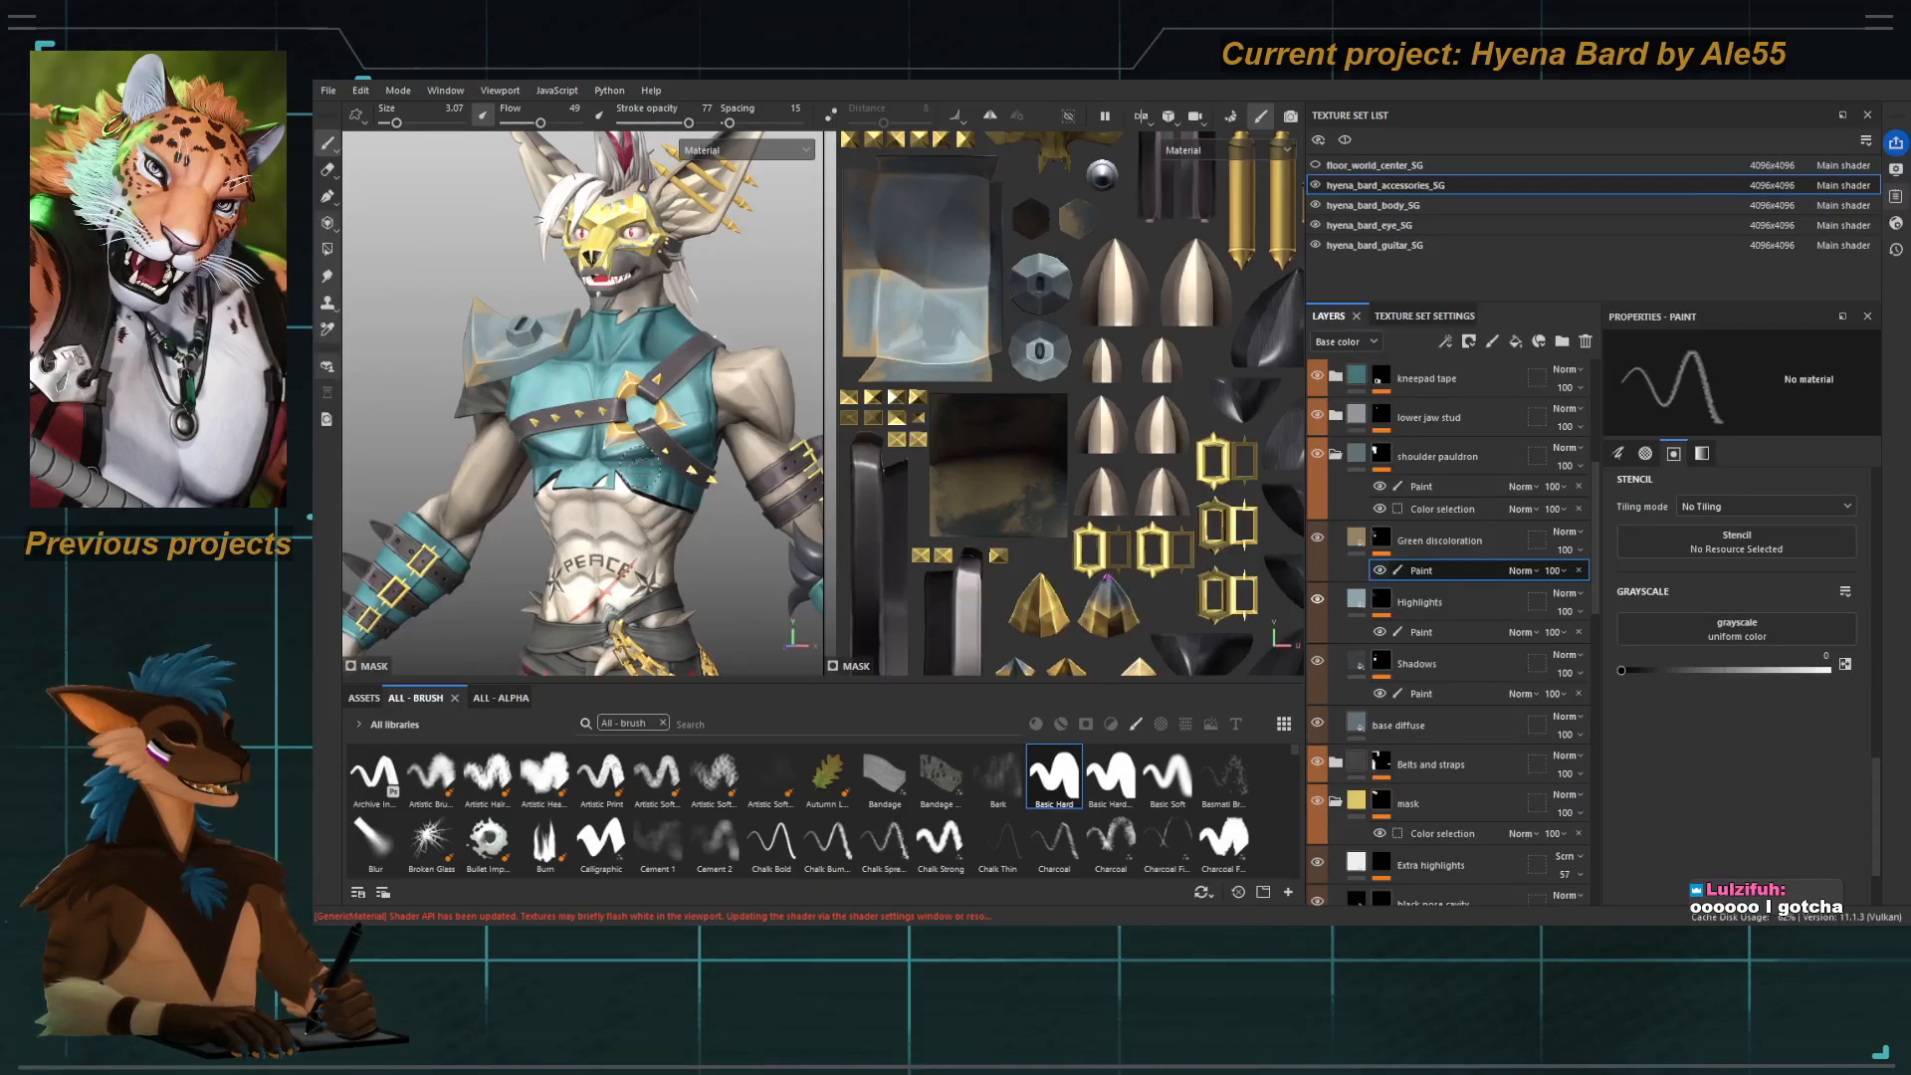
pyautogui.keyDown('alt'); pyautogui.moveTo(640, 463); pyautogui.dragTo(562, 448, button='right'); pyautogui.keyUp('alt')
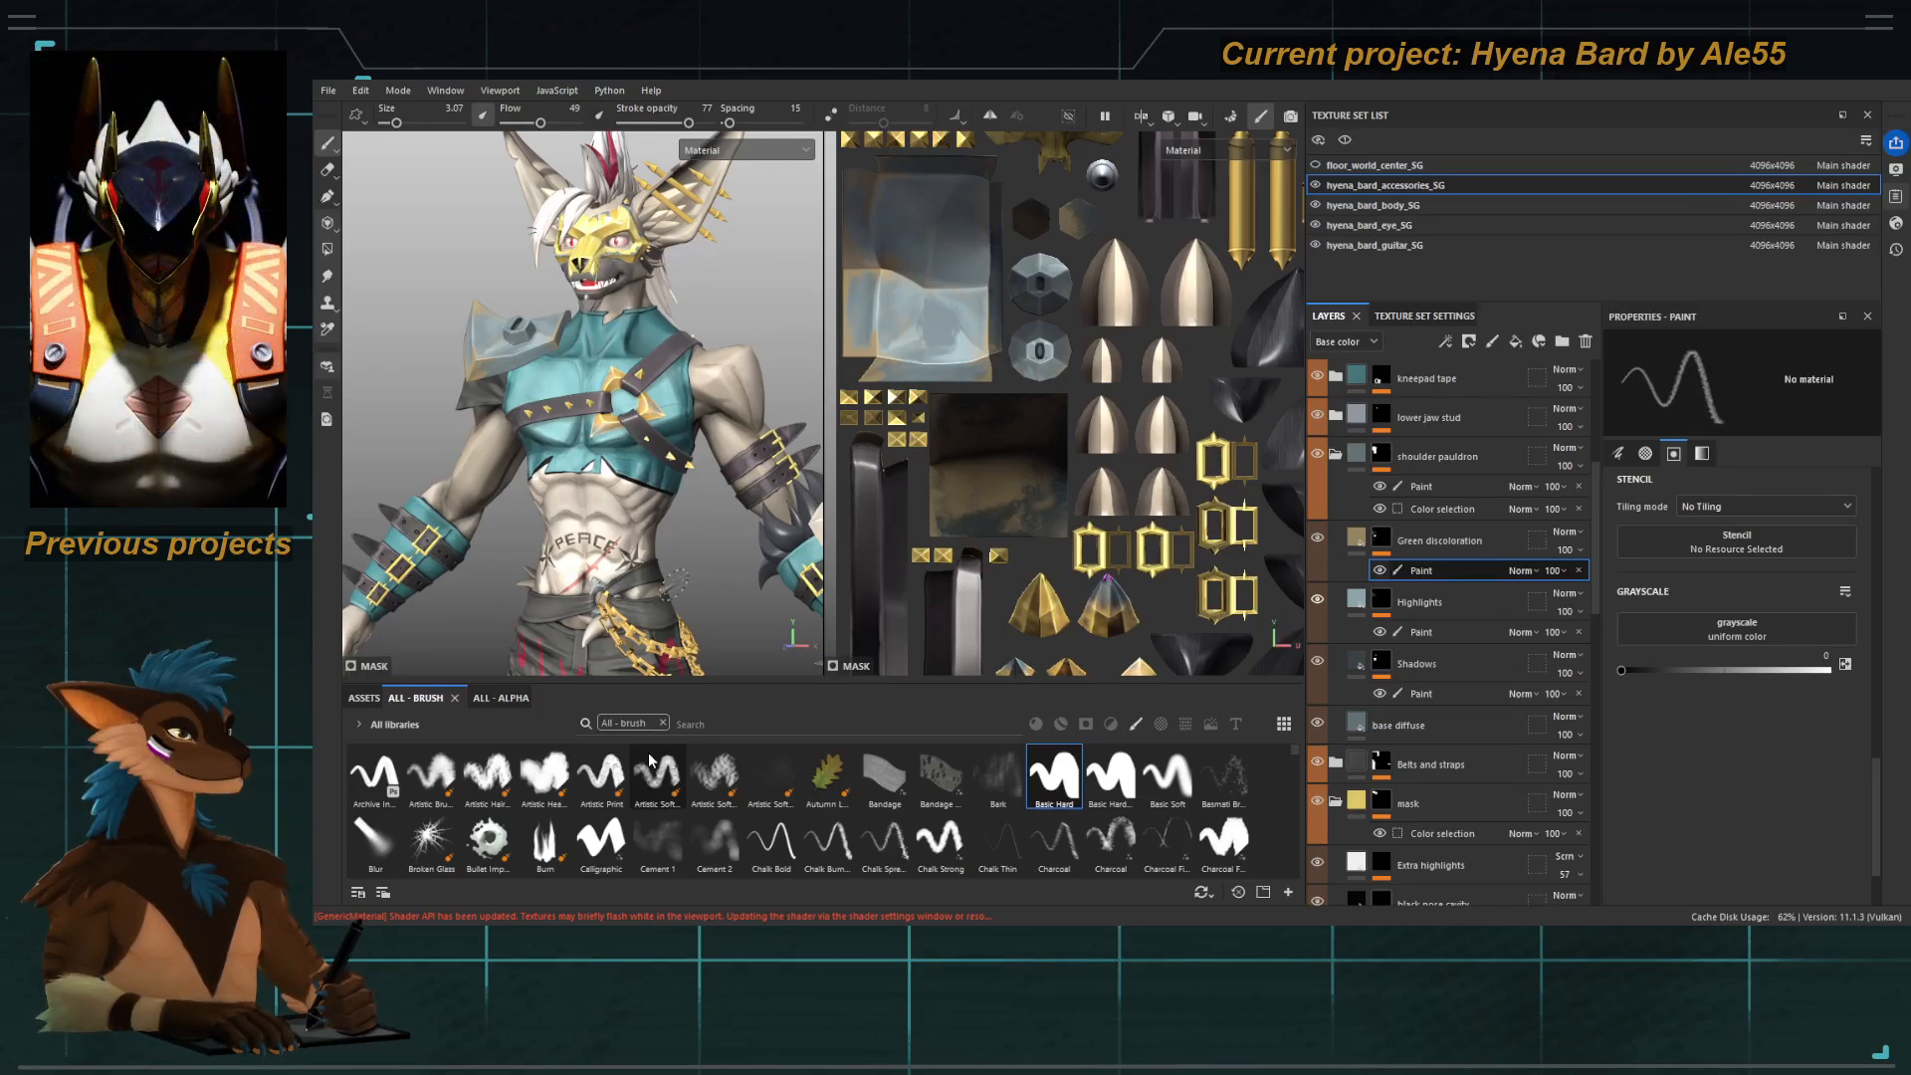
# Examine the shoulder pauldron up close in the base color view.
pyautogui.keyDown('alt'); pyautogui.moveTo(600, 427); pyautogui.dragTo(627, 388, button='middle'); pyautogui.keyUp('alt')
pyautogui.keyDown('alt'); pyautogui.moveTo(627, 388); pyautogui.dragTo(774, 370, button='right'); pyautogui.keyUp('alt')
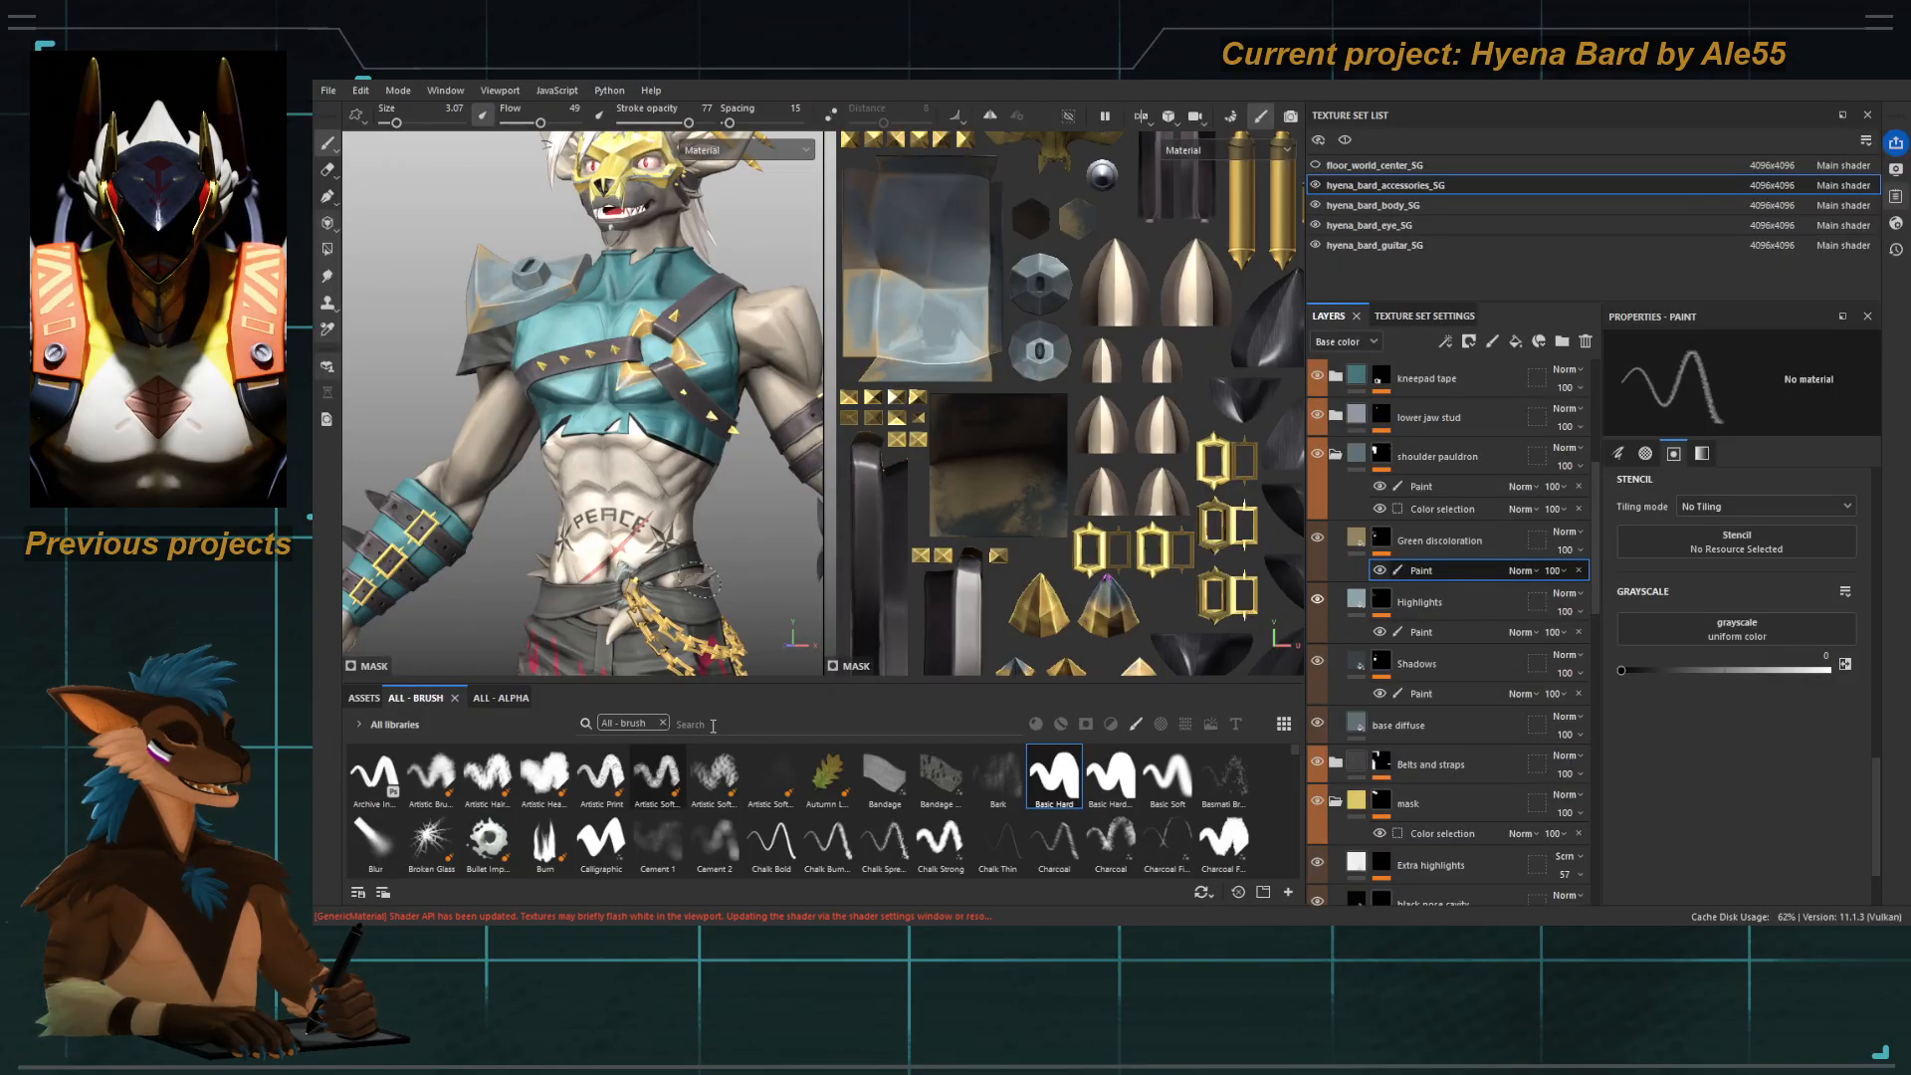
pyautogui.press('c')
pyautogui.keyDown('alt'); pyautogui.moveTo(490, 345); pyautogui.dragTo(570, 468, button='middle'); pyautogui.keyUp('alt')
pyautogui.keyDown('alt'); pyautogui.moveTo(569, 468); pyautogui.dragTo(599, 466); pyautogui.keyUp('alt')
pyautogui.keyDown('alt'); pyautogui.moveTo(548, 460); pyautogui.dragTo(581, 446, button='right'); pyautogui.keyUp('alt')
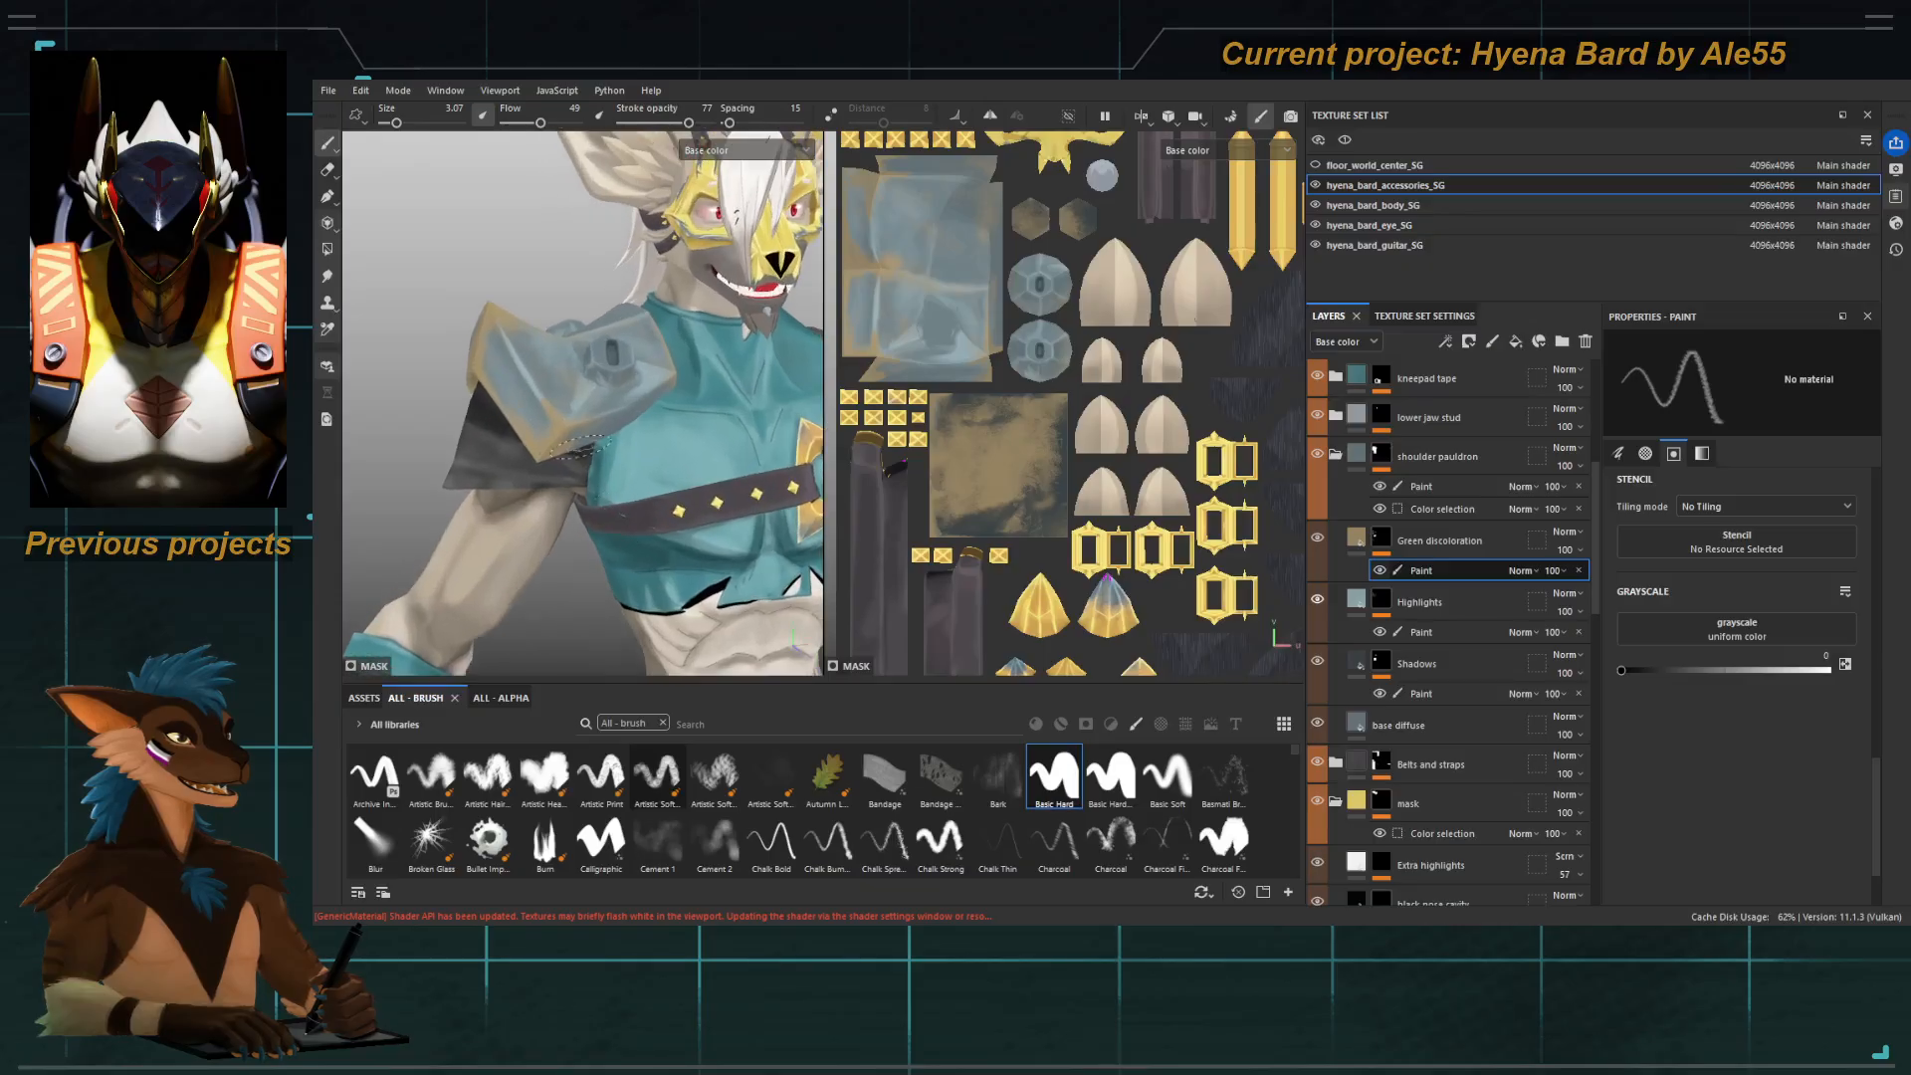
pyautogui.keyDown('alt'); pyautogui.moveTo(581, 446); pyautogui.dragTo(595, 464); pyautogui.keyUp('alt')
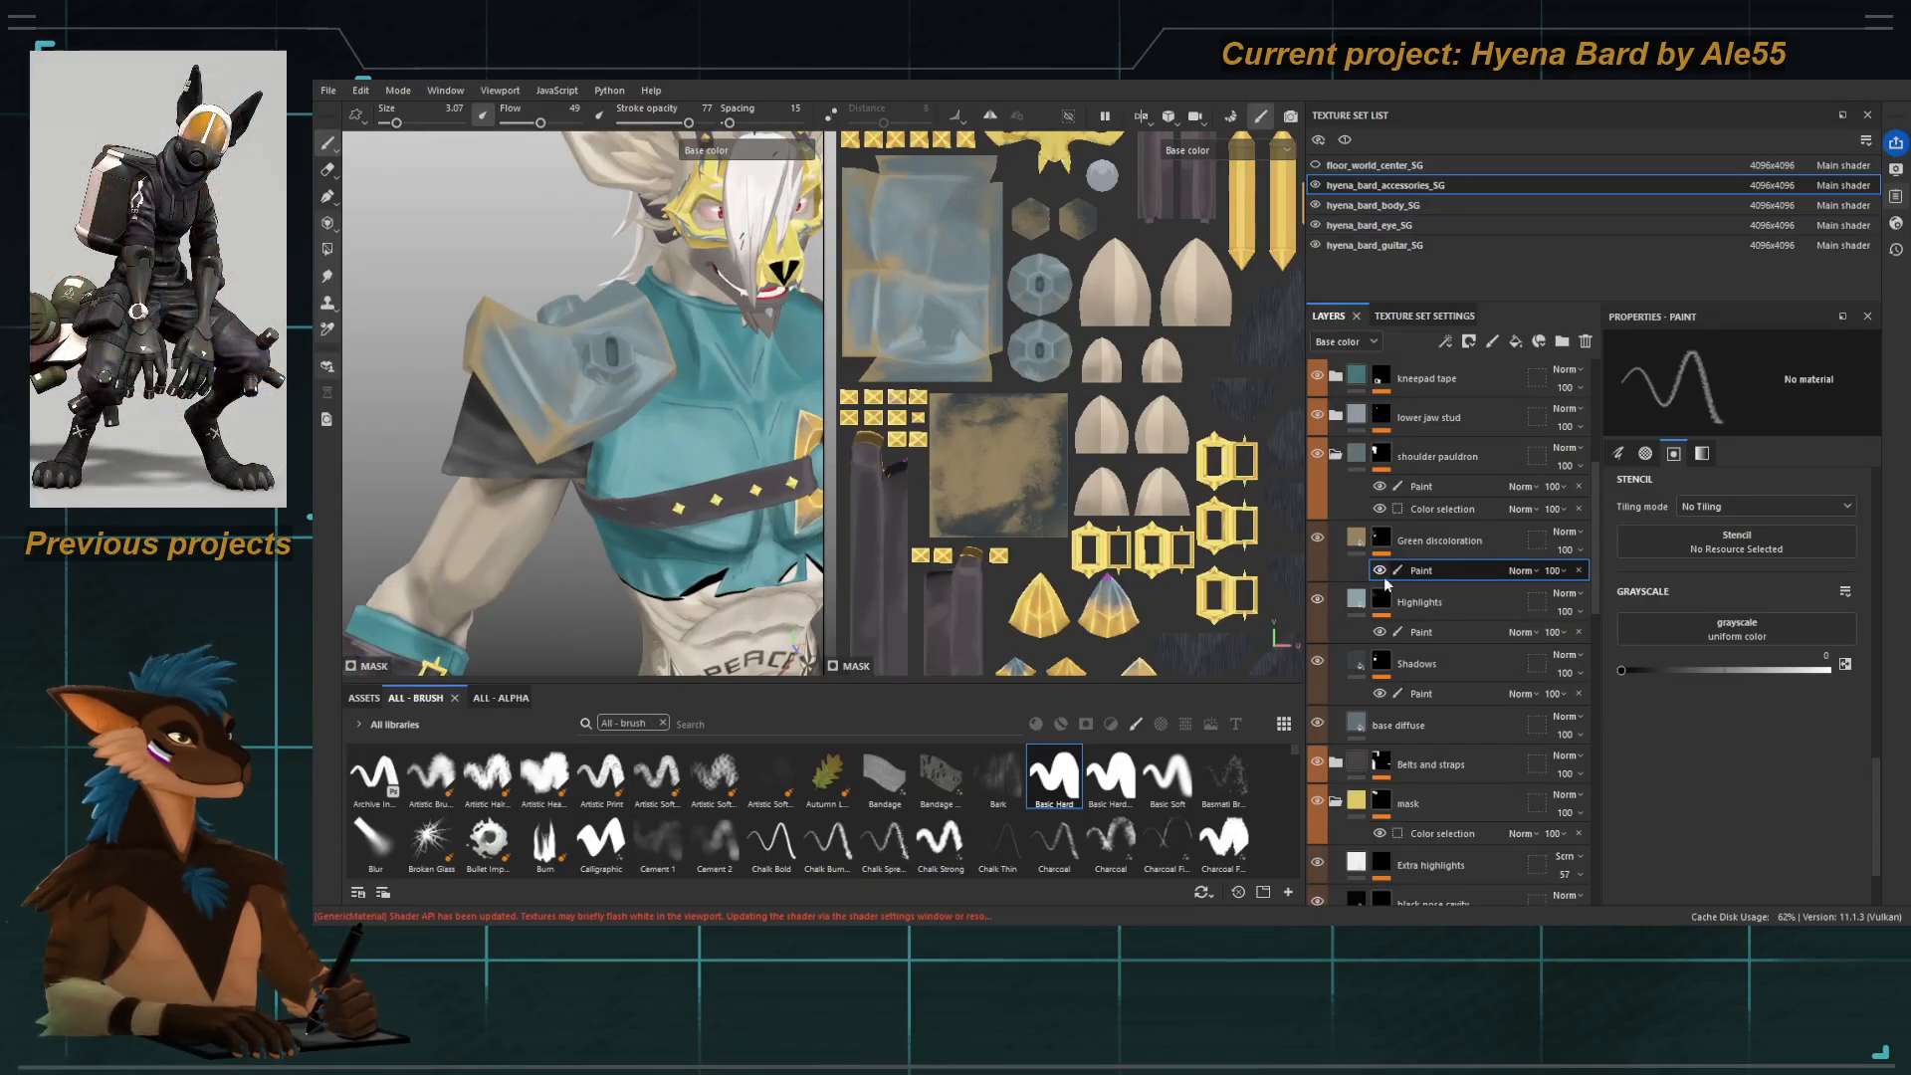
# Select the Paint effect on the stripes layer's mask, keeping the base color view displayed.
pyautogui.scroll(4, 1399, 572)
pyautogui.scroll(1, 1415, 568)
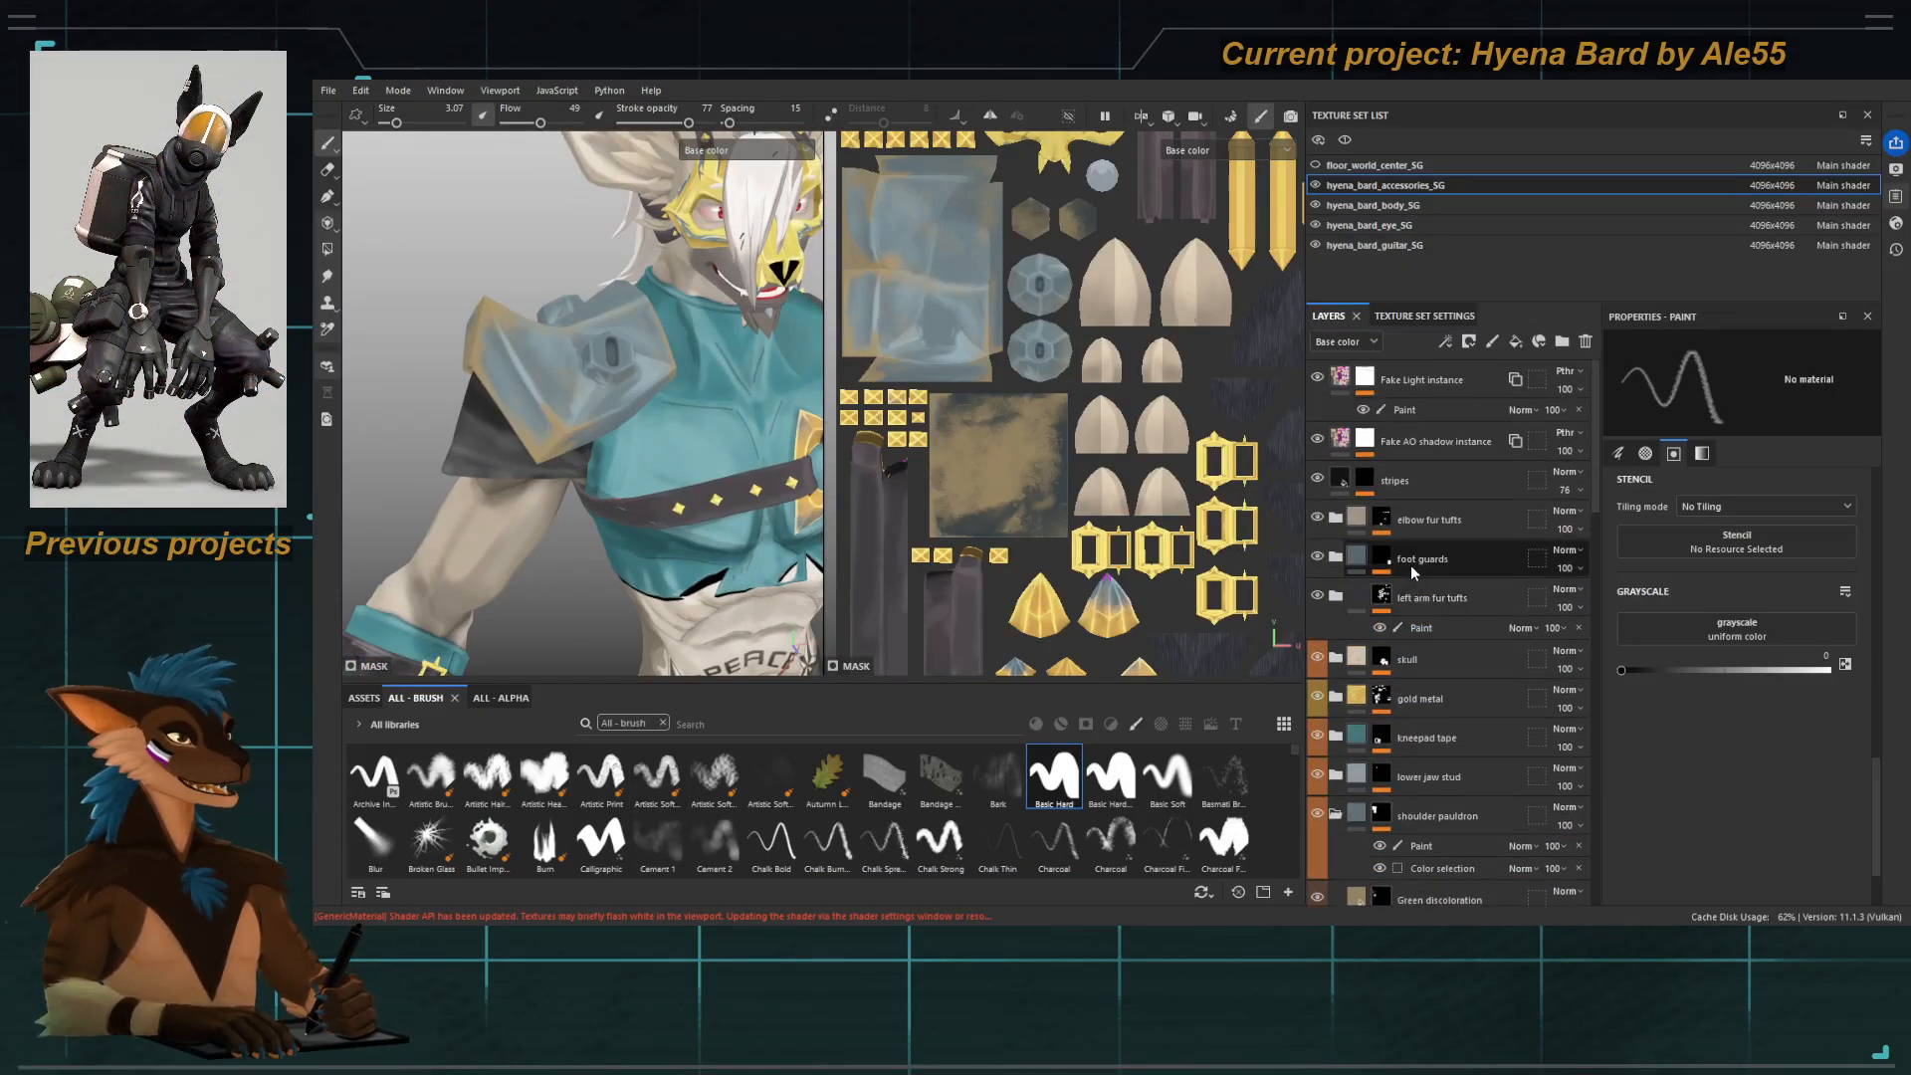
pyautogui.keyDown('alt'); pyautogui.click(1368, 482); pyautogui.keyUp('alt')
pyautogui.click(1384, 509)
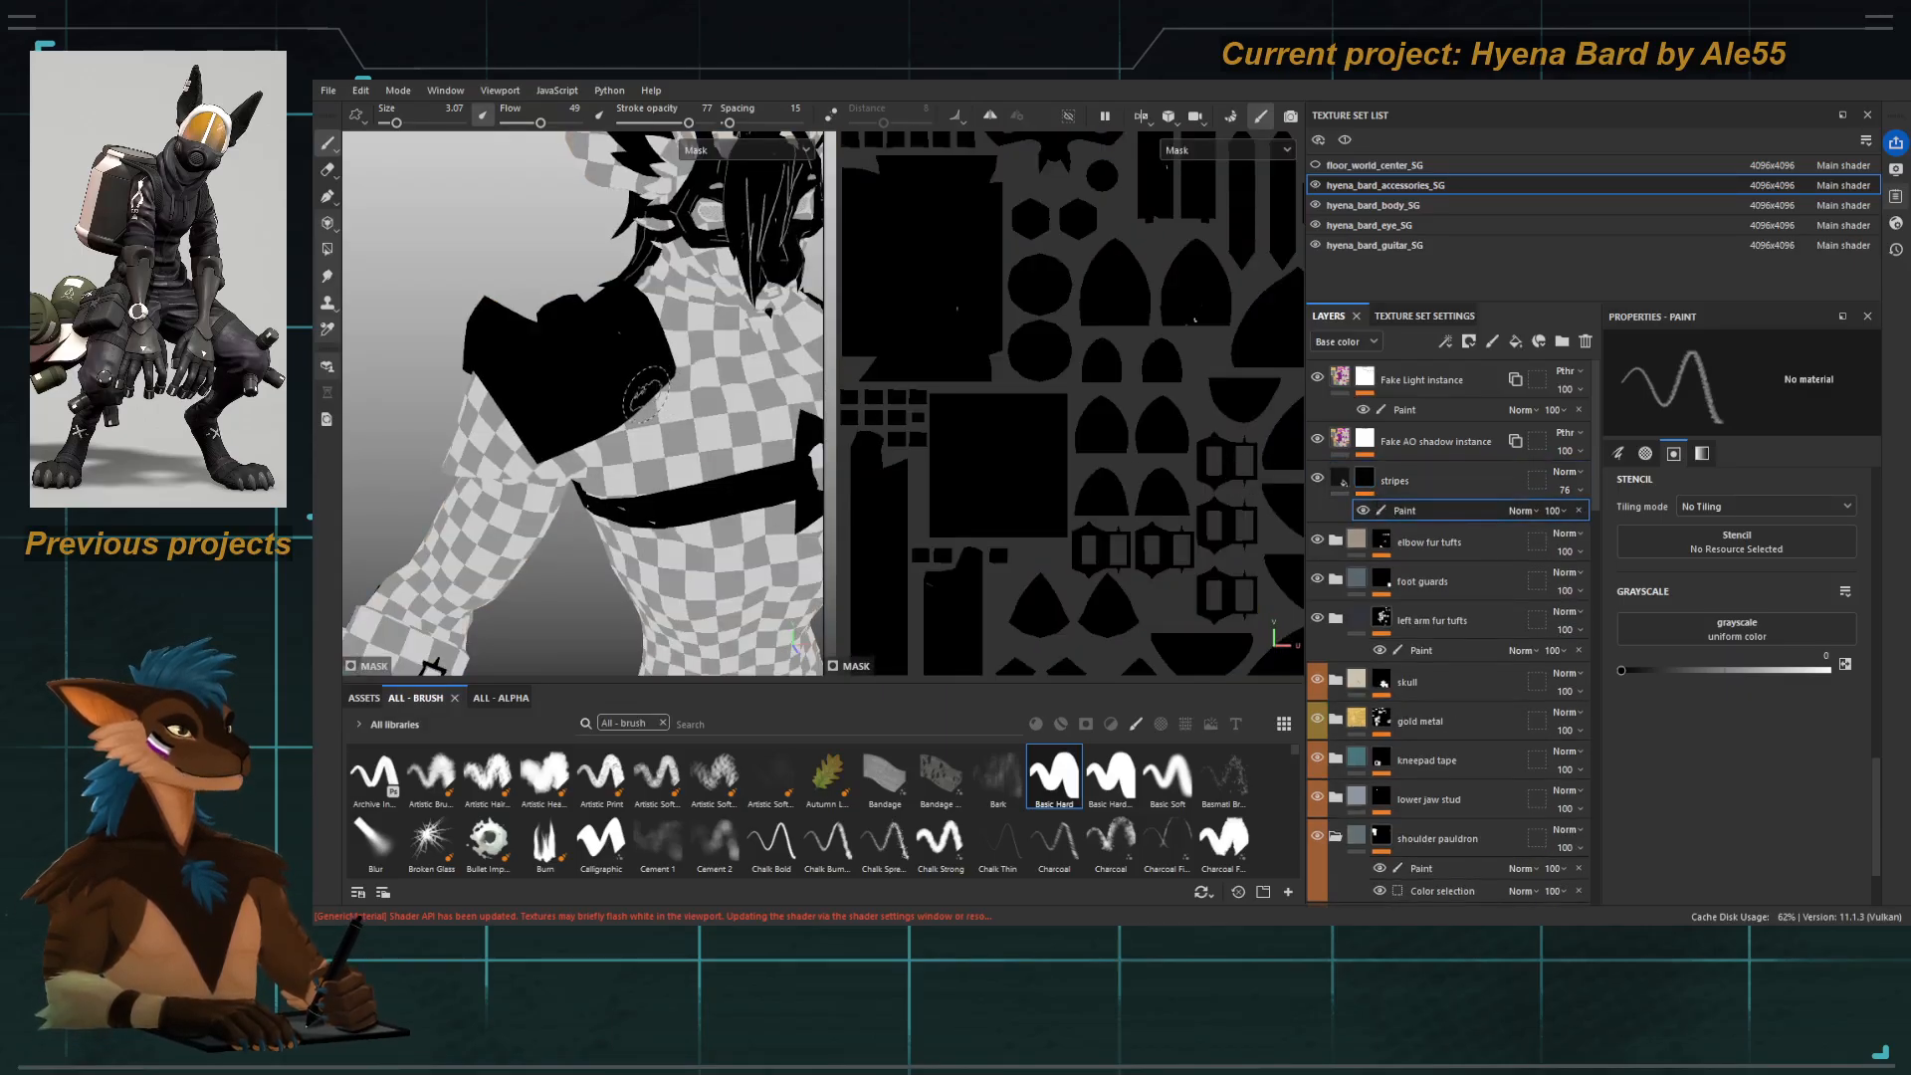
pyautogui.press('c')
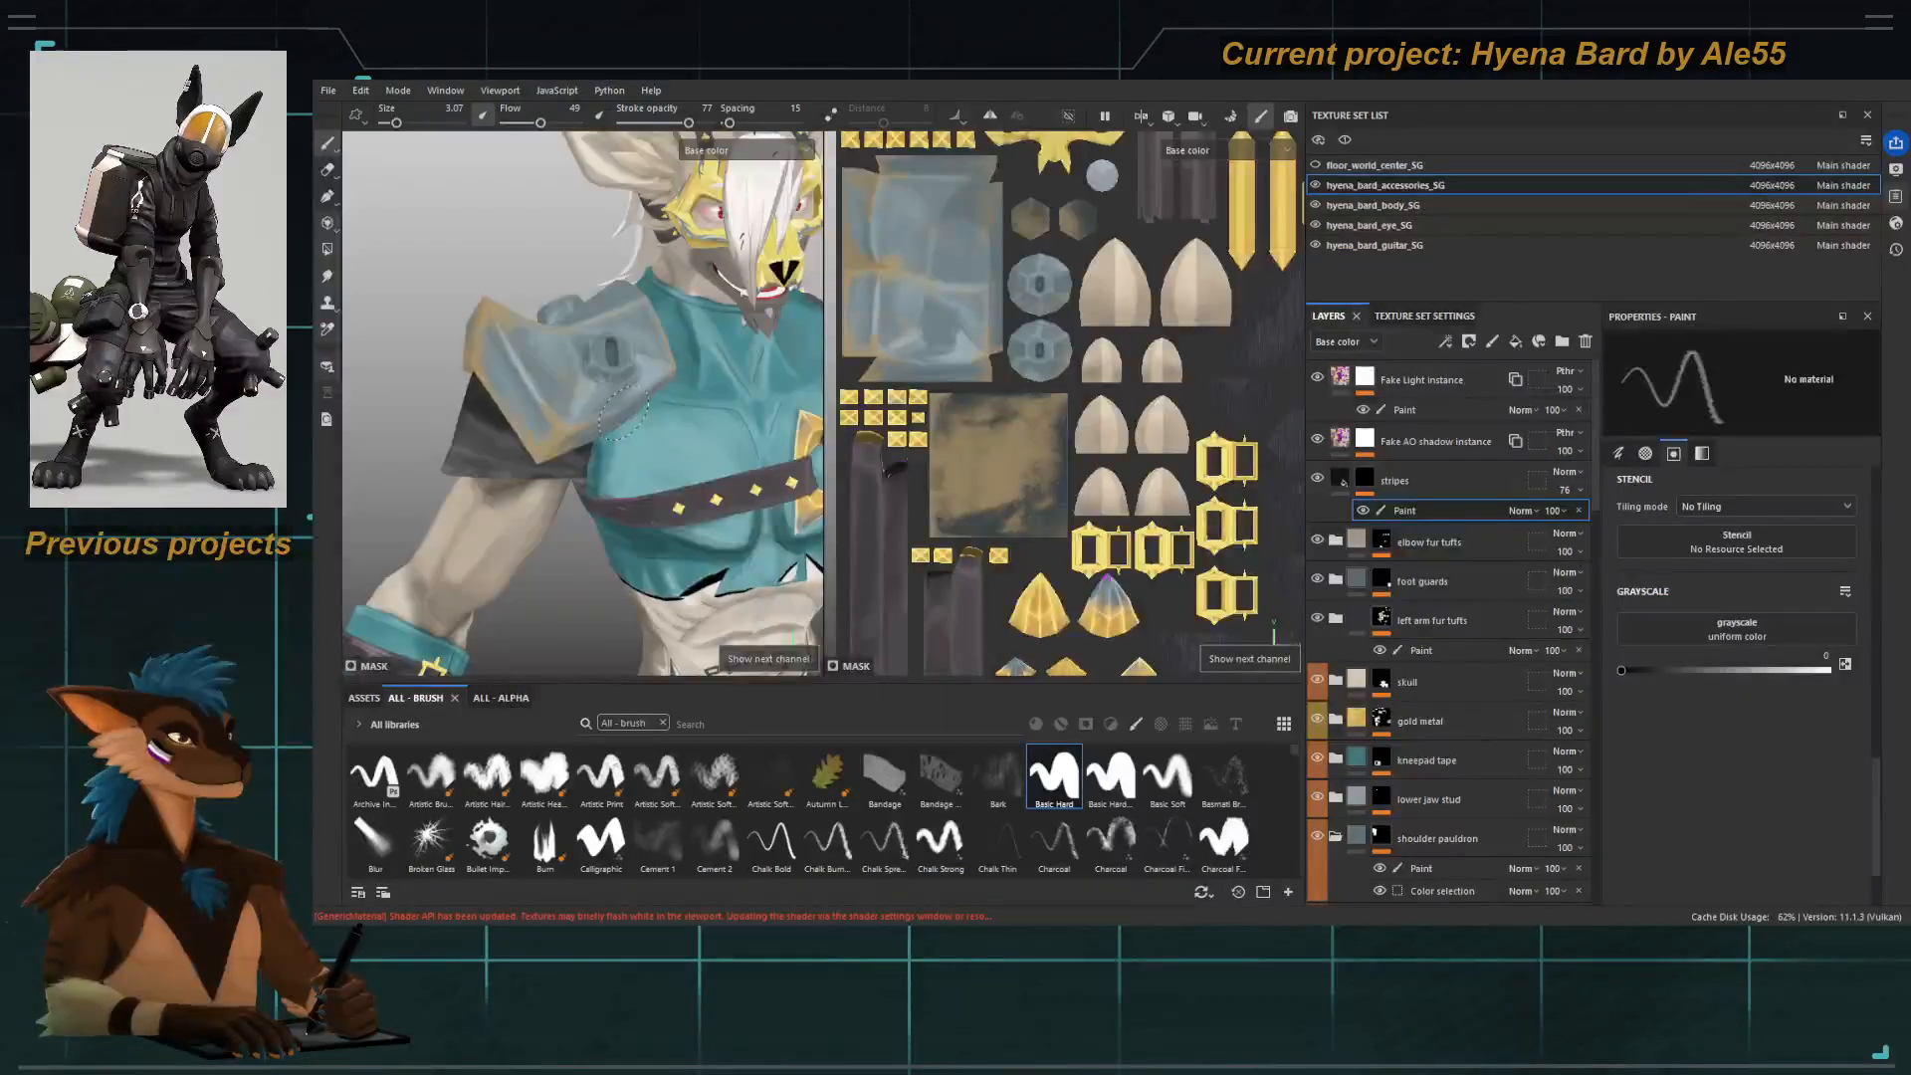
# Search the brushes for "pencil" and choose the Pencil brush for work on the pauldron.
pyautogui.keyDown('alt'); pyautogui.moveTo(624, 414); pyautogui.dragTo(504, 373, button='right'); pyautogui.keyUp('alt')
pyautogui.keyDown('alt'); pyautogui.moveTo(504, 374); pyautogui.dragTo(546, 401, button='middle'); pyautogui.keyUp('alt')
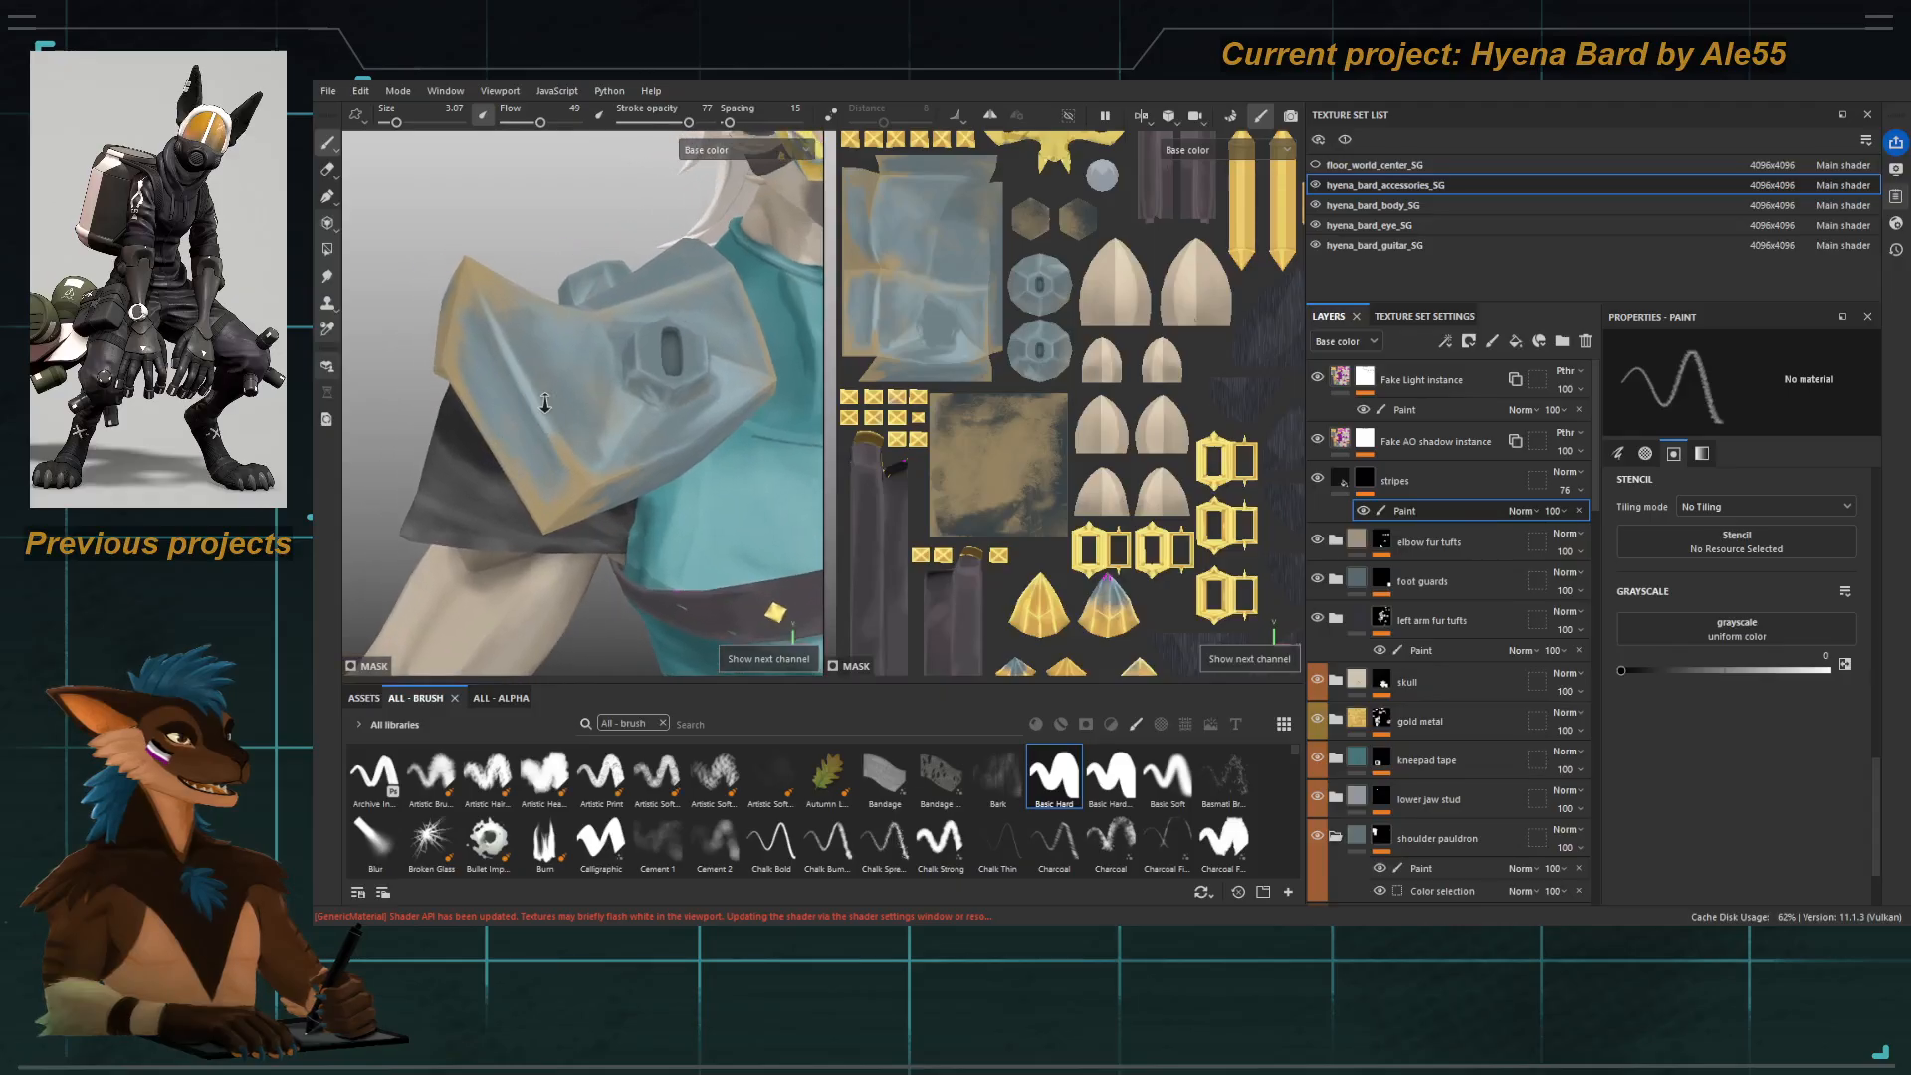
pyautogui.keyDown('alt'); pyautogui.moveTo(546, 402); pyautogui.dragTo(550, 412, button='right'); pyautogui.keyUp('alt')
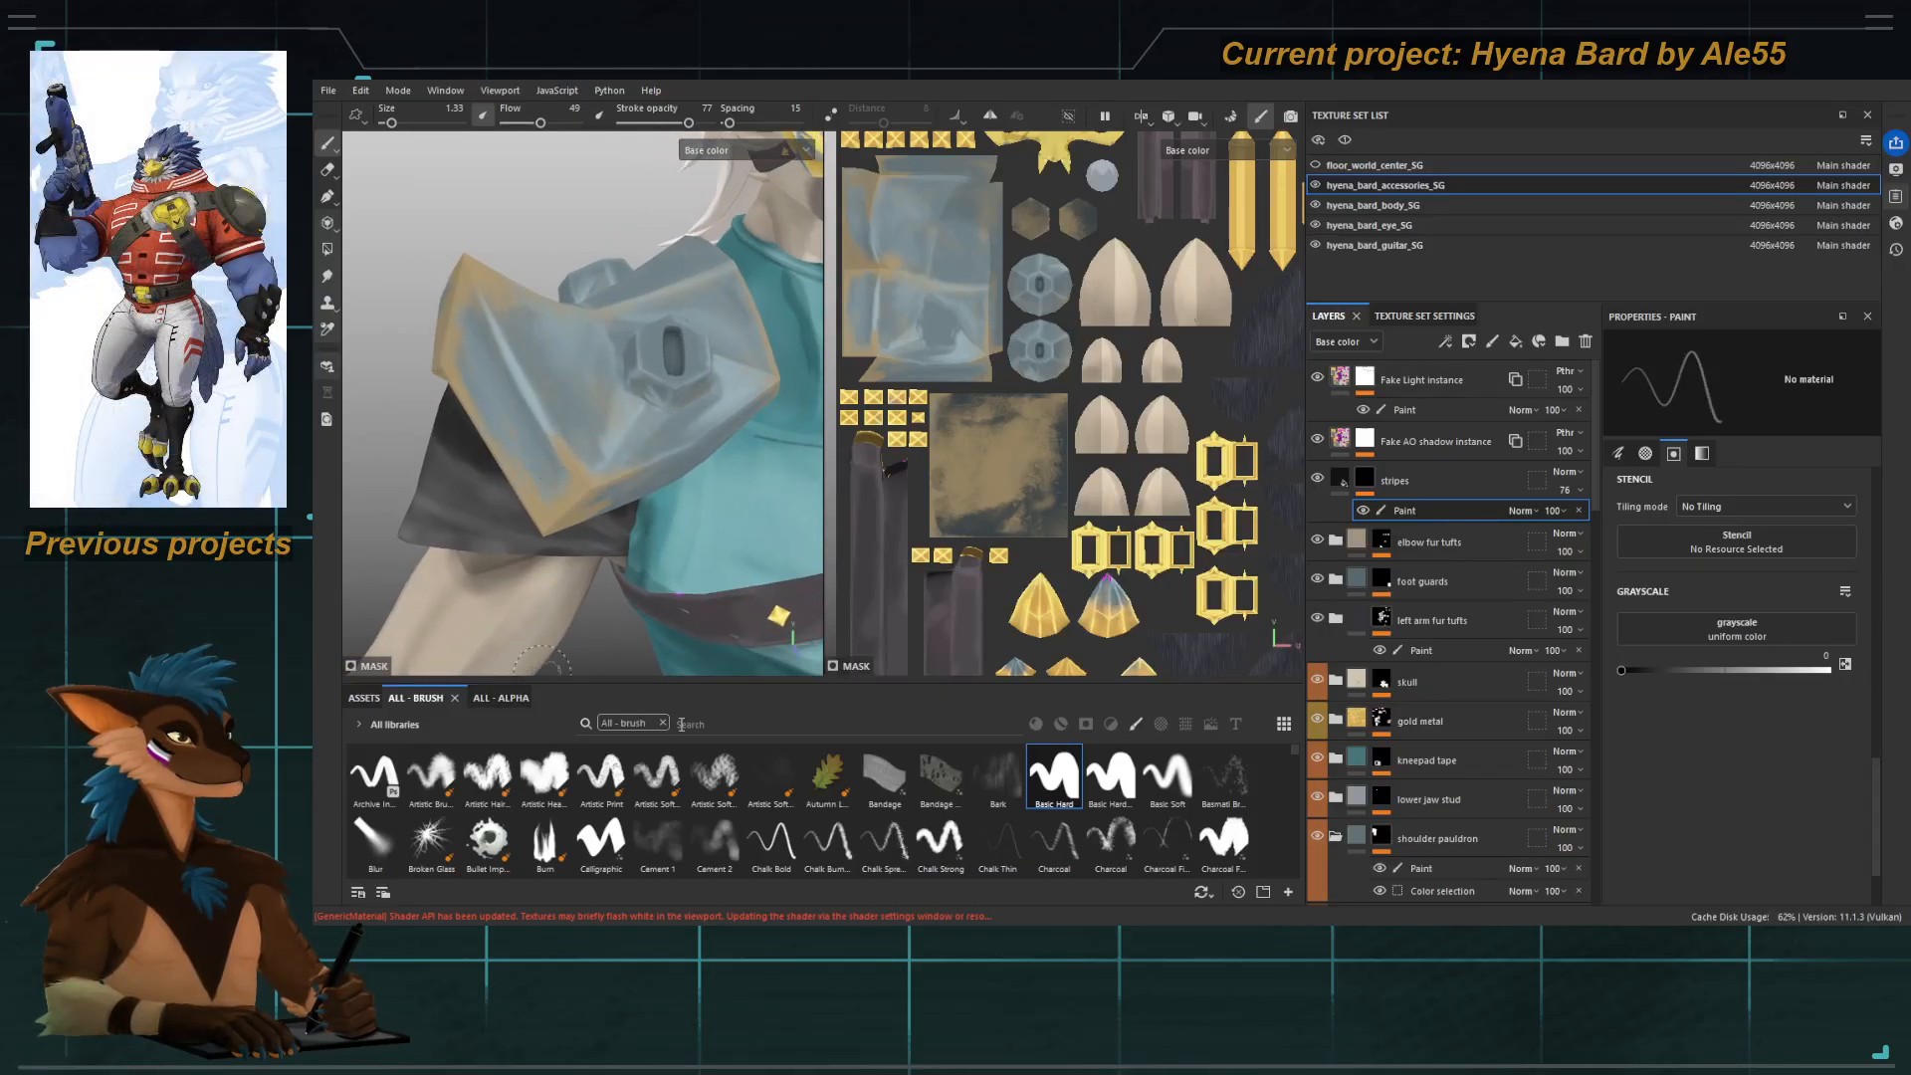
pyautogui.click(680, 724)
pyautogui.write('pencil')
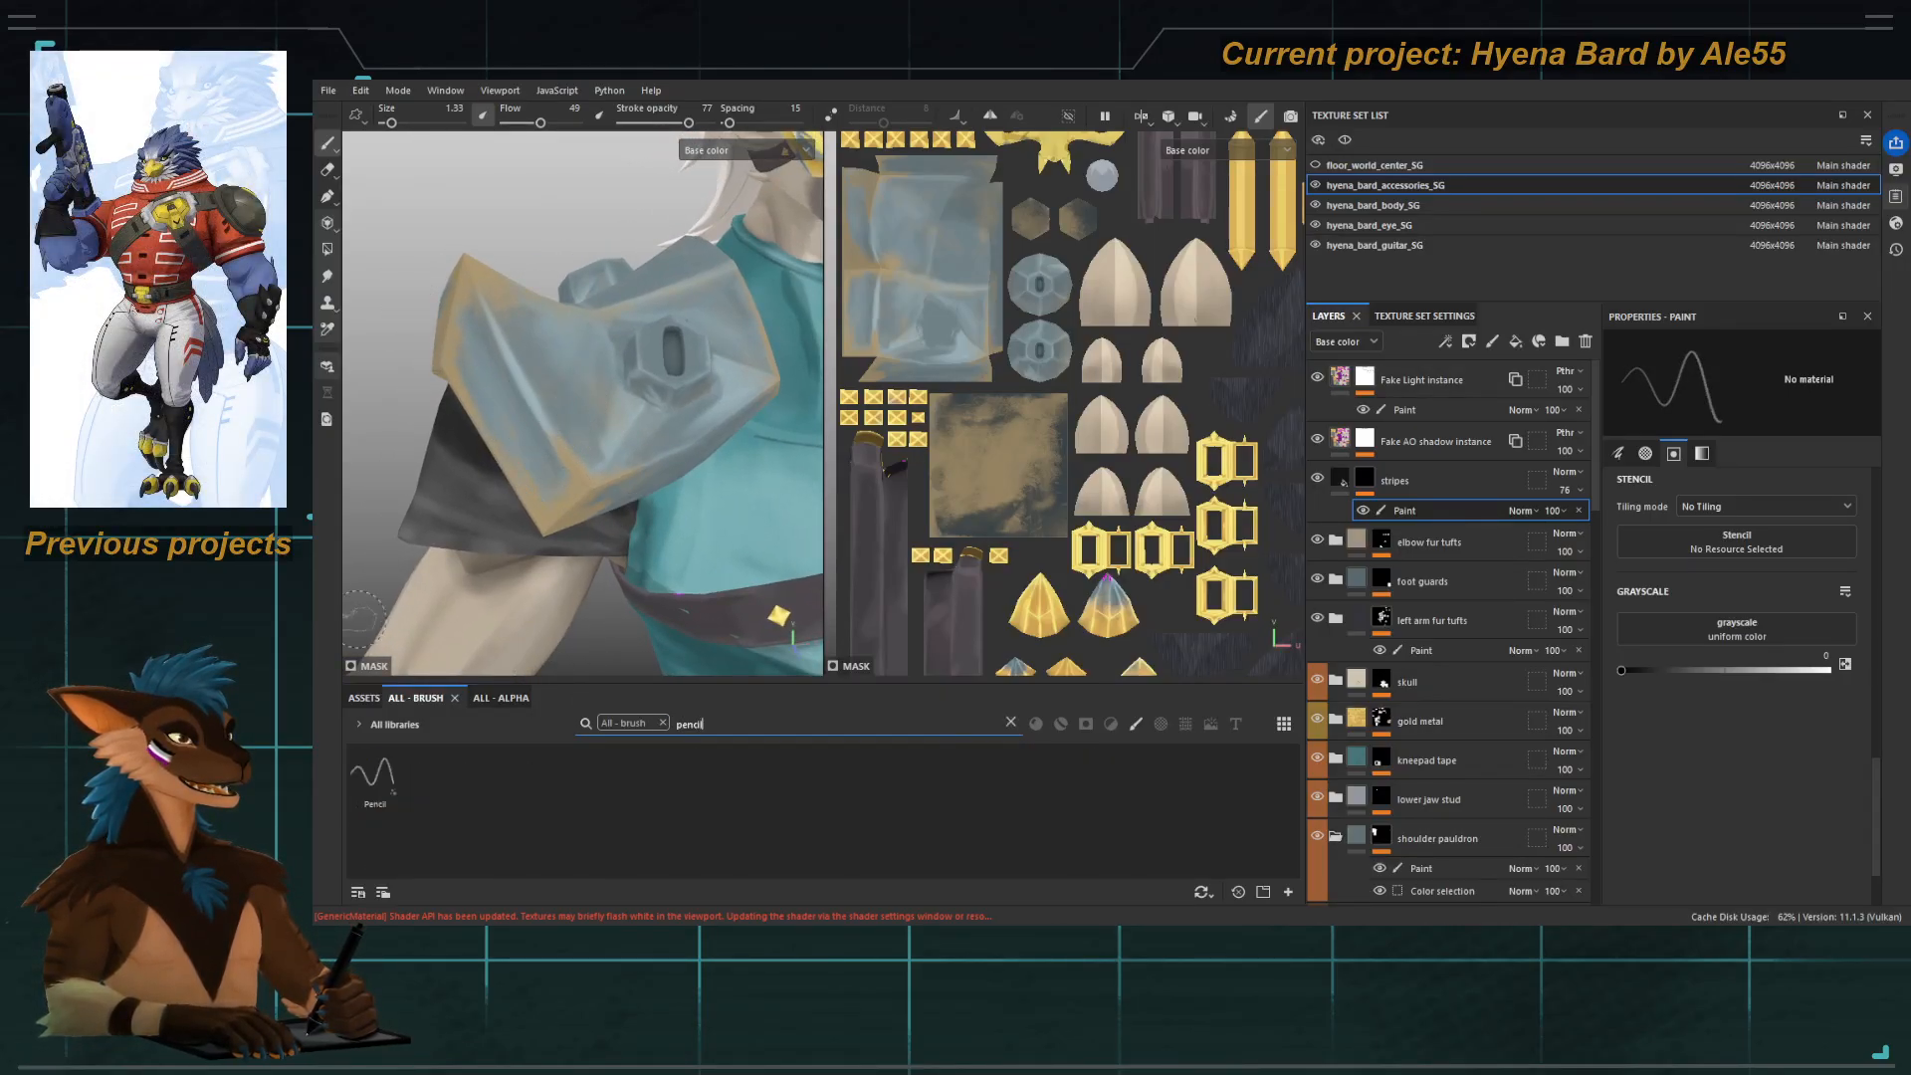
pyautogui.click(373, 776)
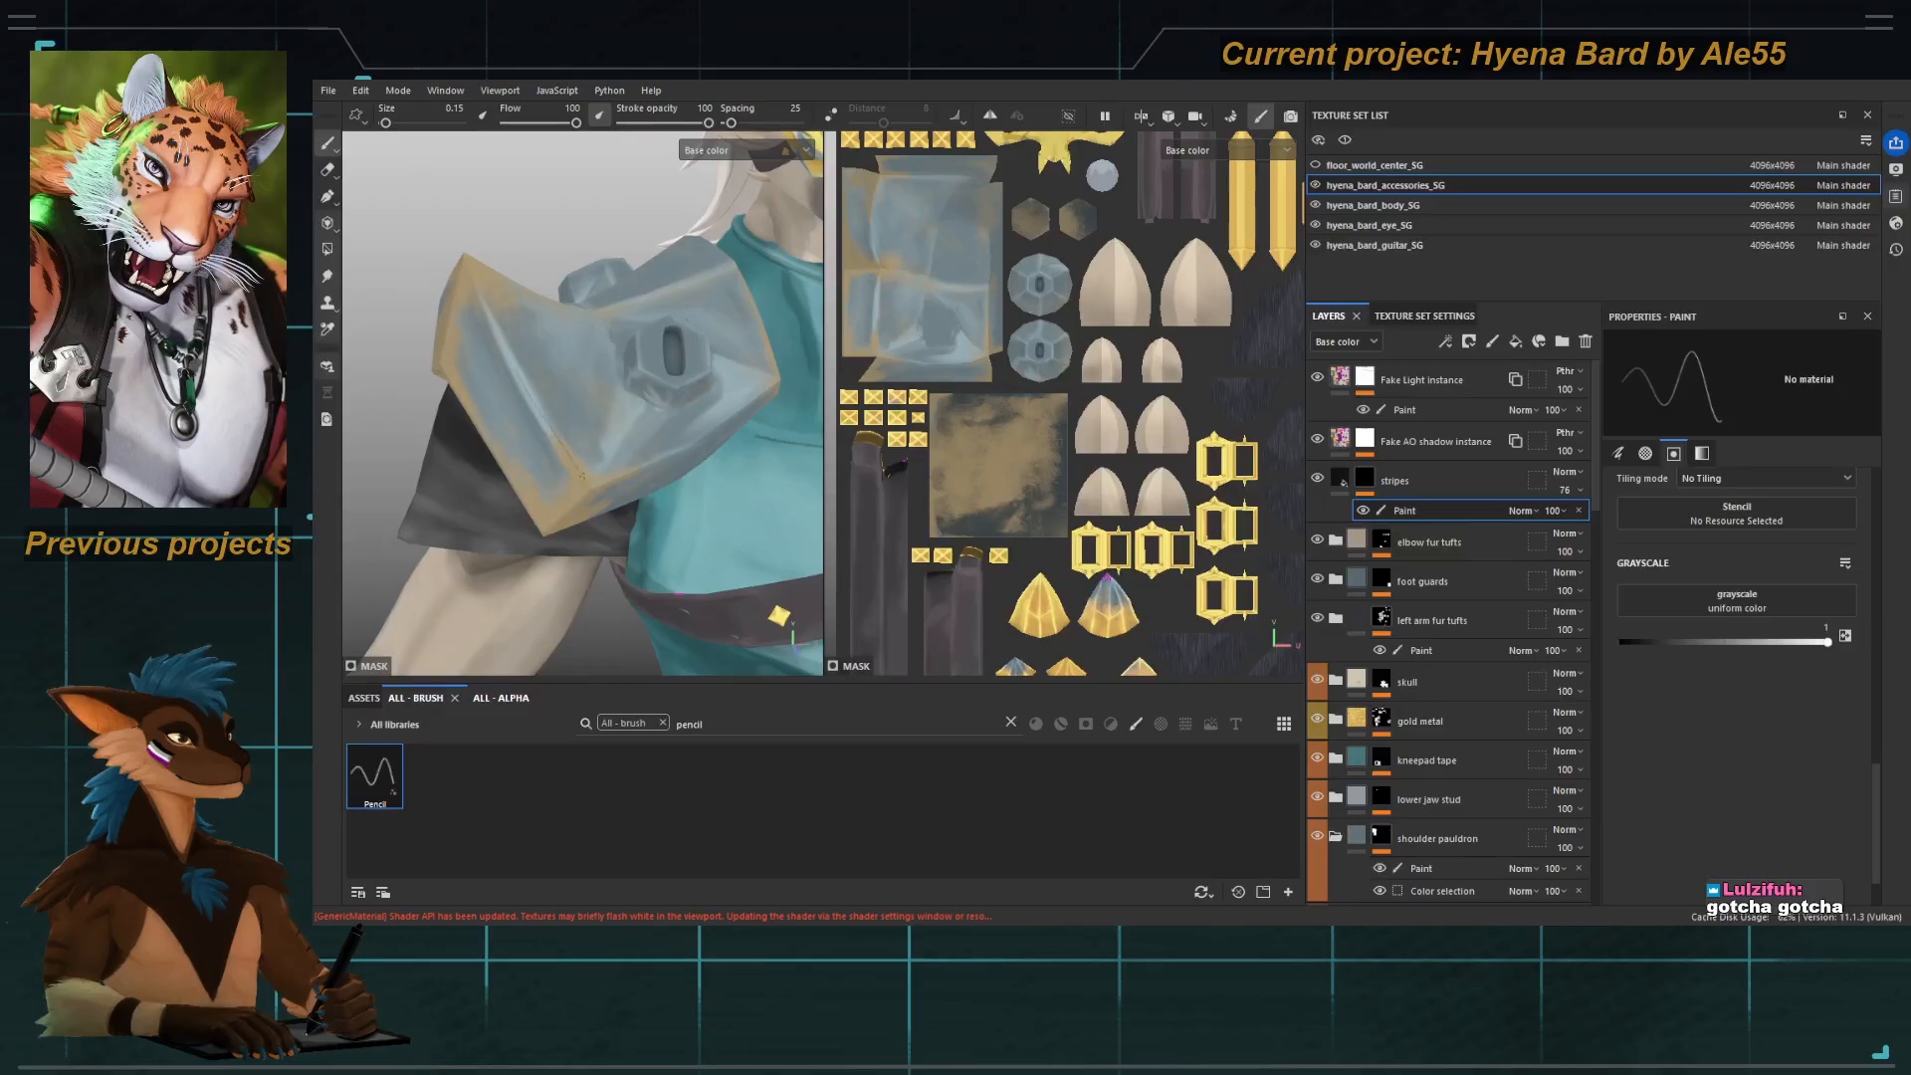
# Enable lazy mouse at distance 8 and draw thin dark Pencil lines, size 0.15, along the pauldron's front corner edges.
pyautogui.keyDown('alt'); pyautogui.moveTo(582, 476); pyautogui.dragTo(544, 406); pyautogui.keyUp('alt')
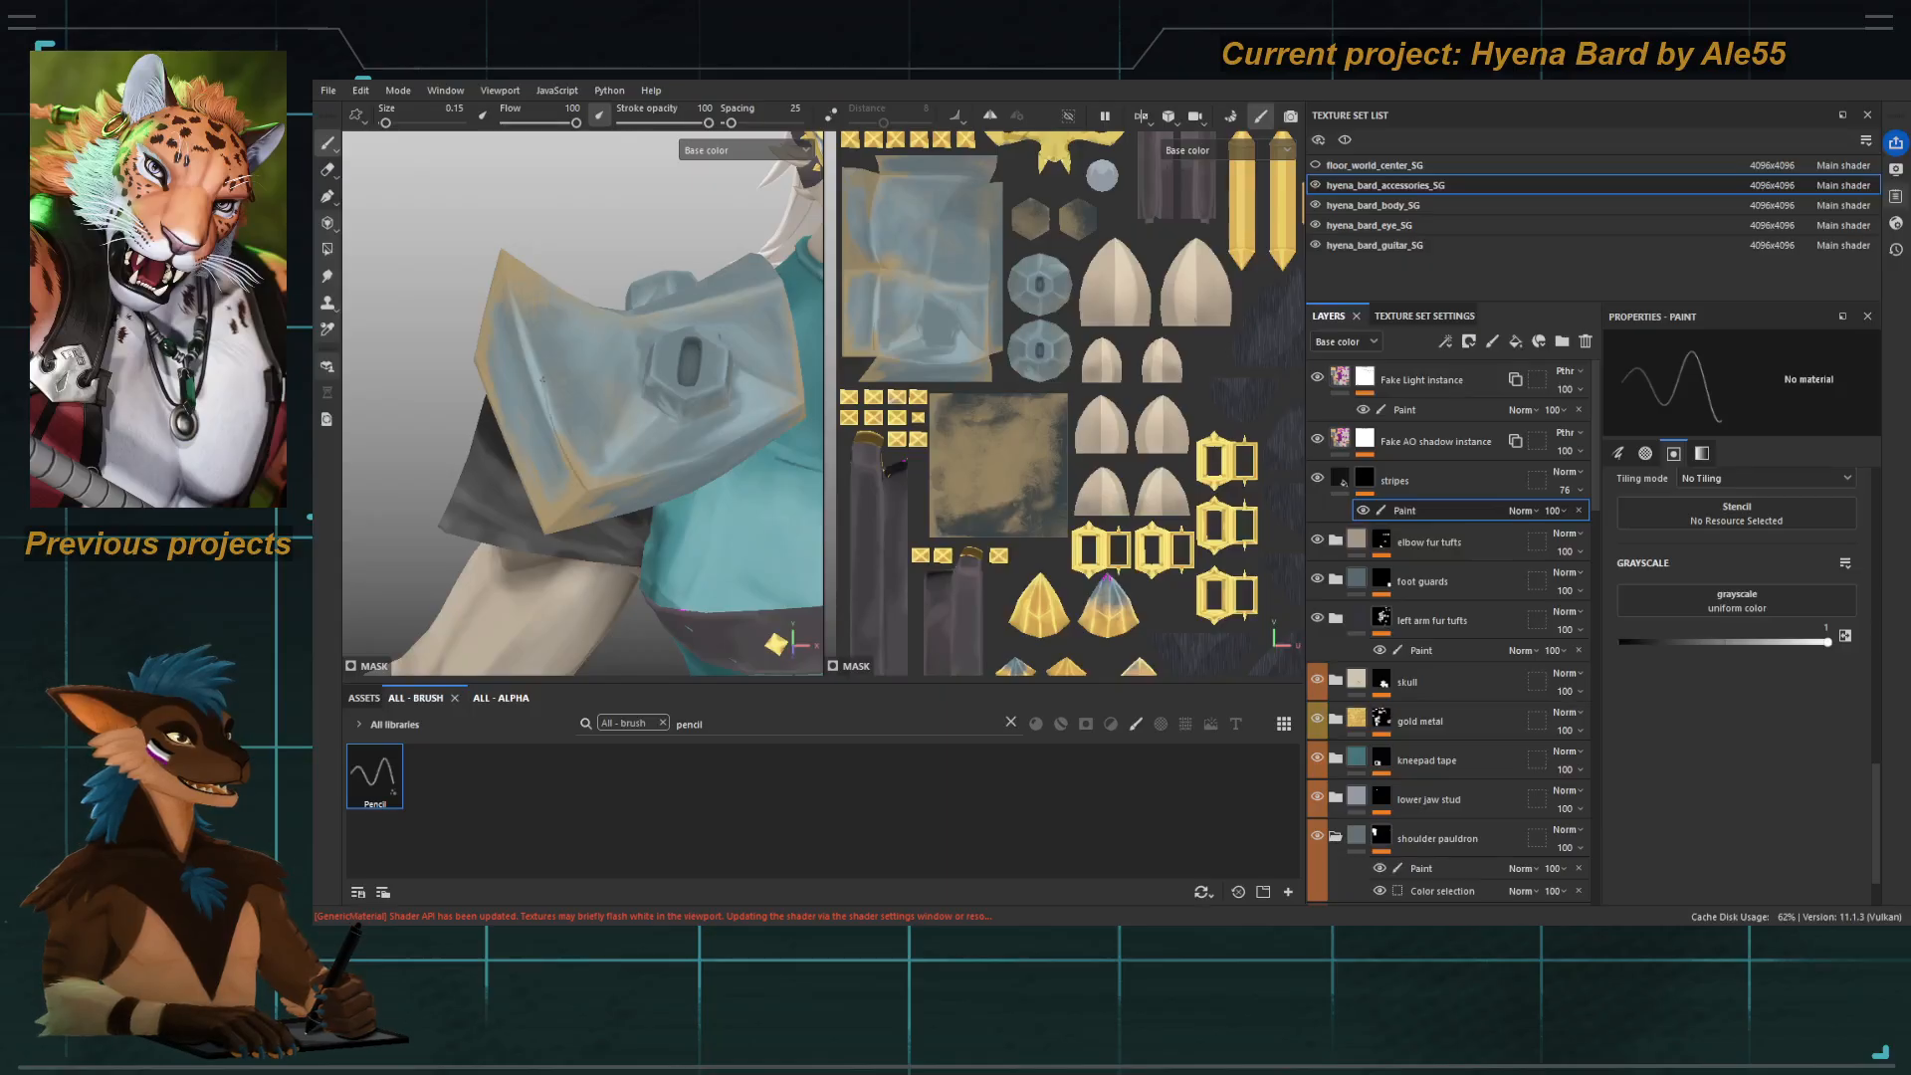
pyautogui.press('d')
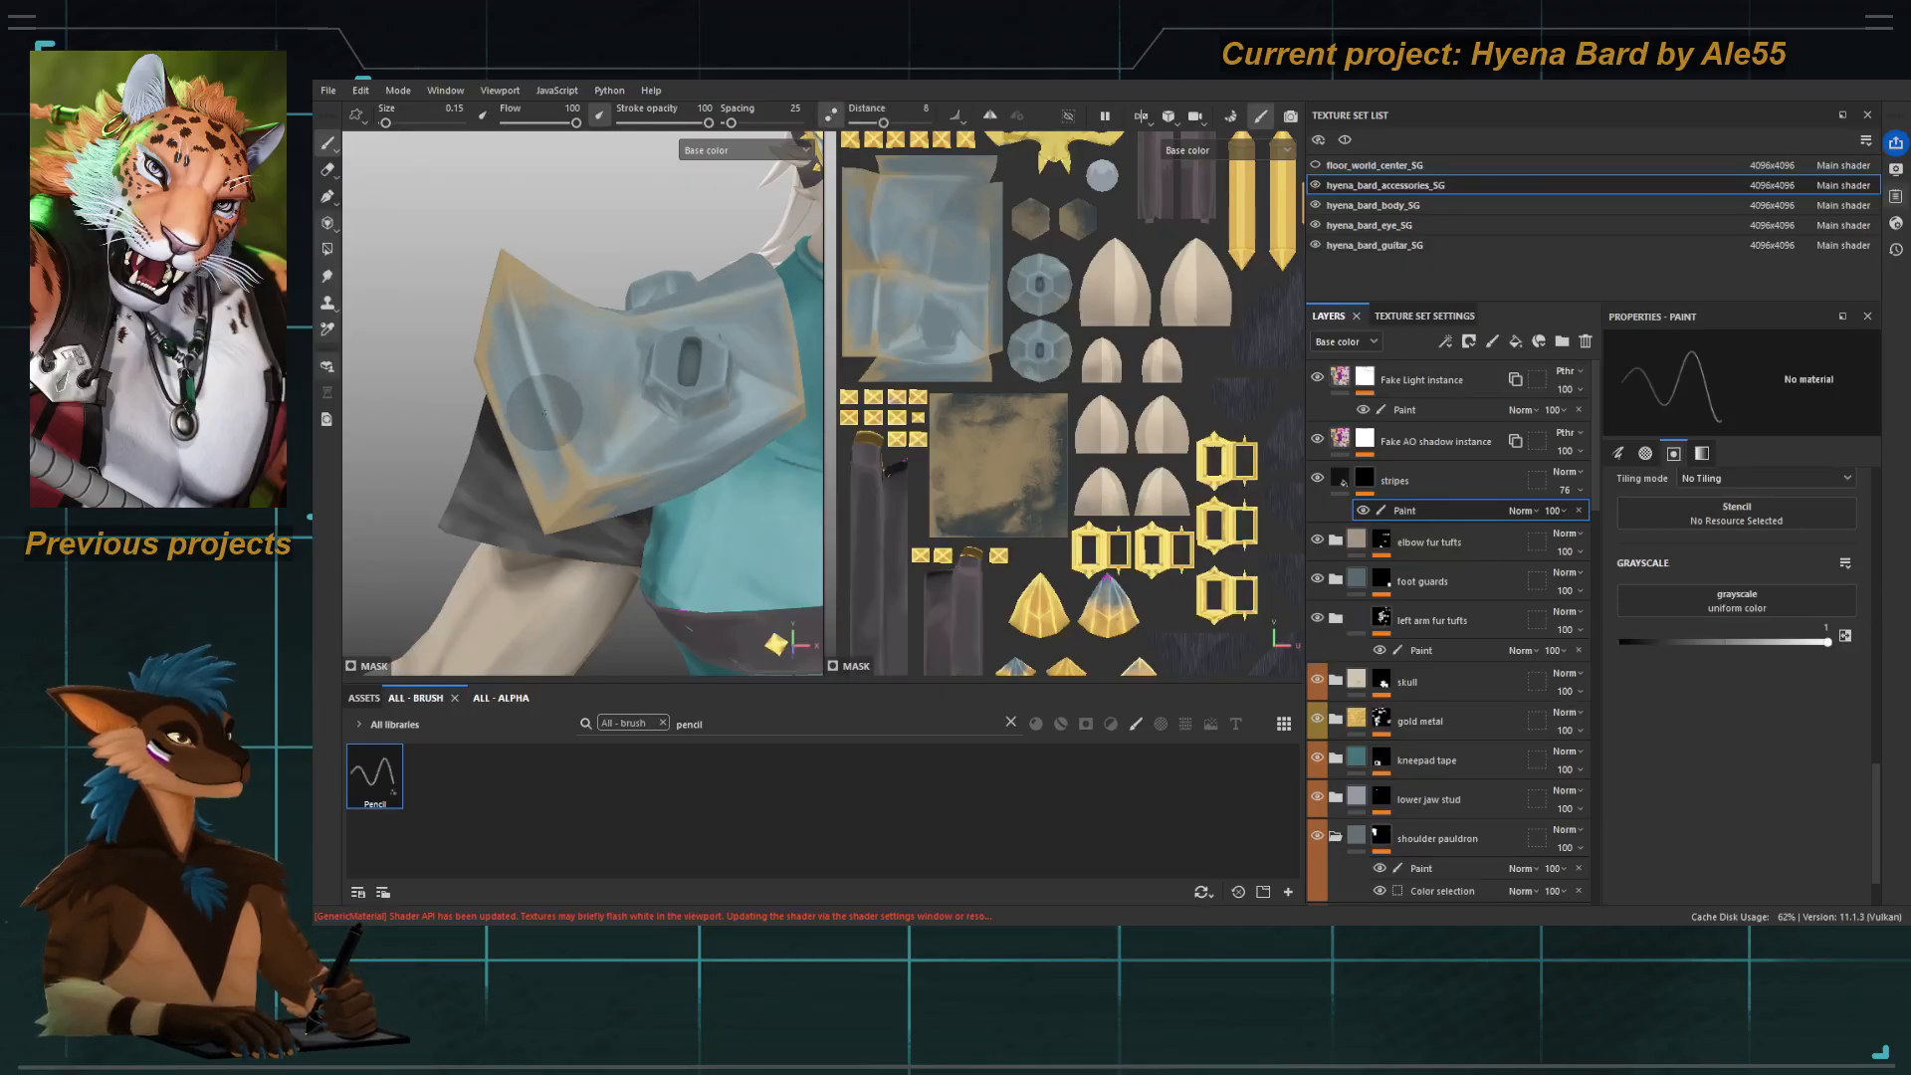
pyautogui.moveTo(531, 366)
pyautogui.mouseDown()
pyautogui.moveTo(591, 484)
pyautogui.moveTo(532, 376)
pyautogui.moveTo(592, 497)
pyautogui.moveTo(550, 540)
pyautogui.moveTo(615, 459)
pyautogui.moveTo(647, 458)
pyautogui.moveTo(557, 508)
pyautogui.moveTo(529, 494)
pyautogui.mouseUp()
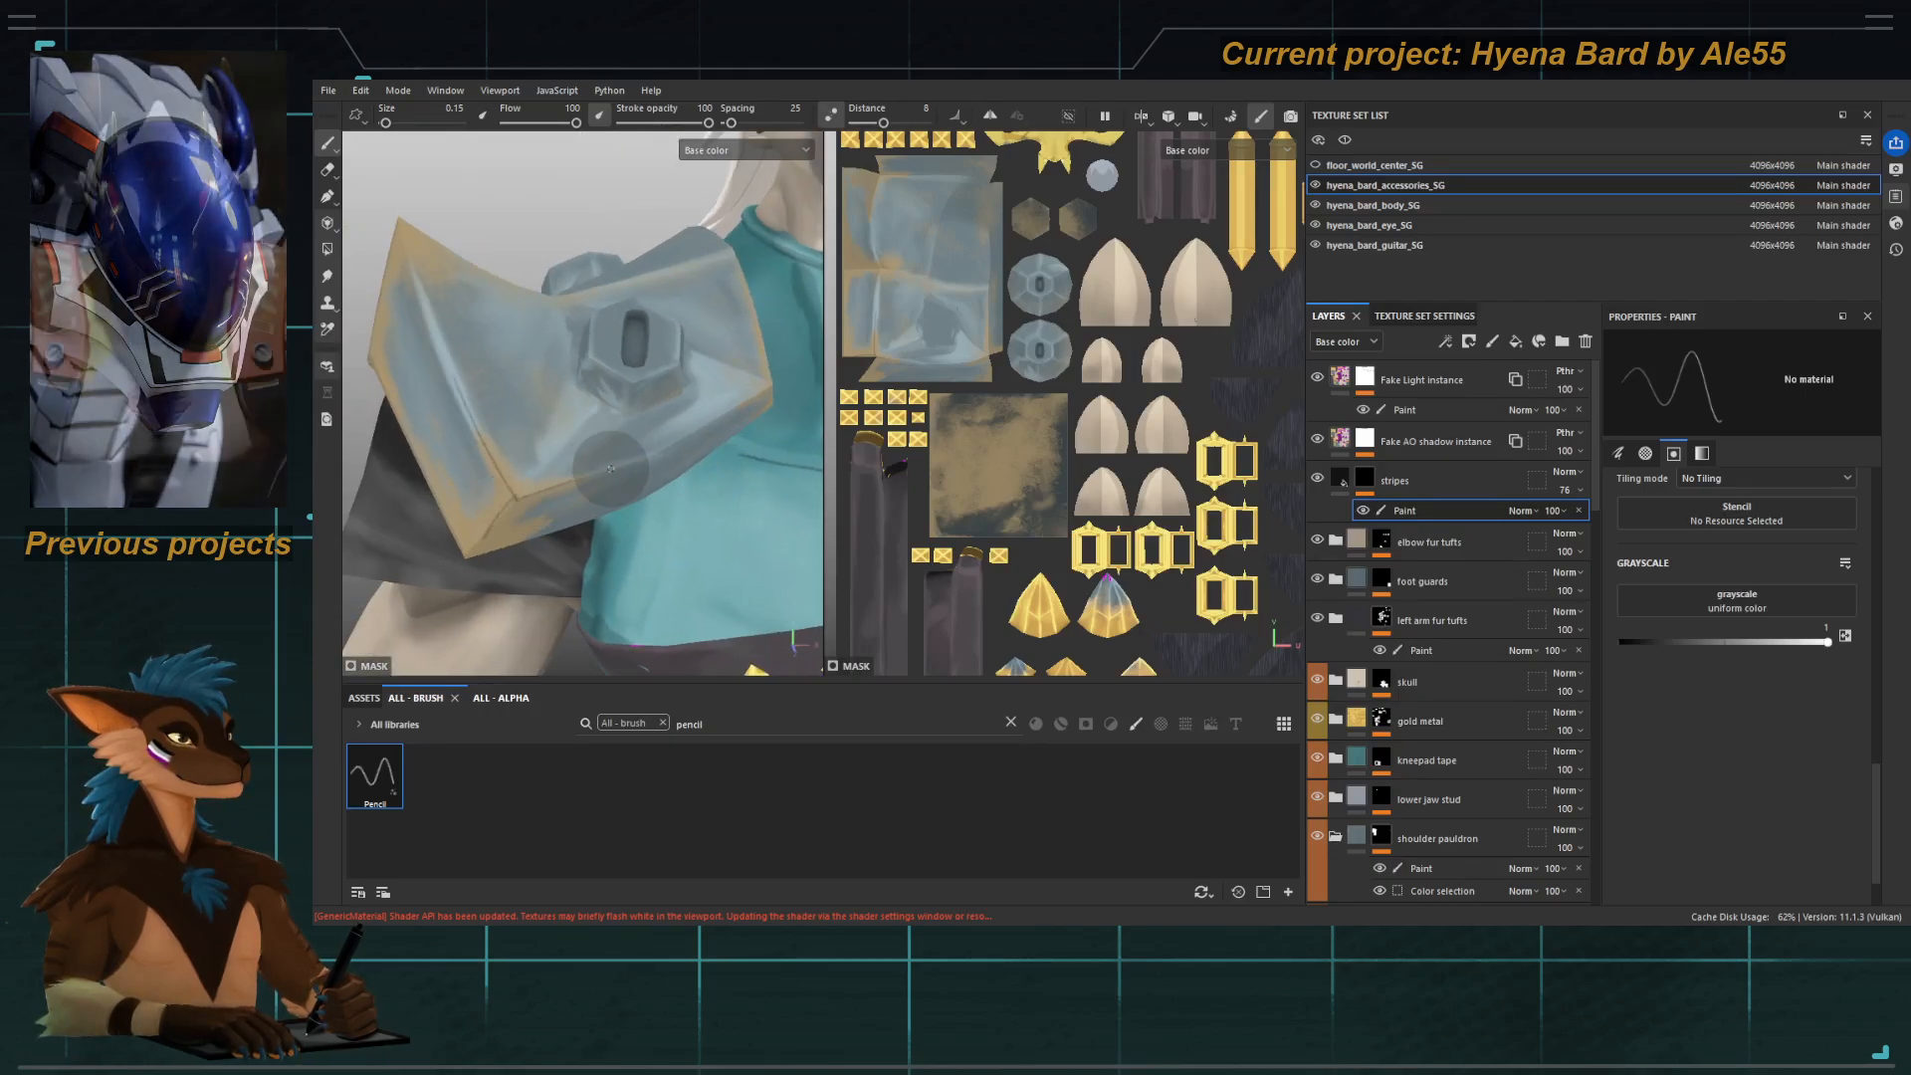
pyautogui.moveTo(686, 445)
pyautogui.keyDown('alt'); pyautogui.mouseDown()
pyautogui.moveTo(614, 508)
pyautogui.moveTo(749, 403)
pyautogui.moveTo(646, 356)
pyautogui.moveTo(662, 361)
pyautogui.mouseUp(); pyautogui.keyUp('alt')
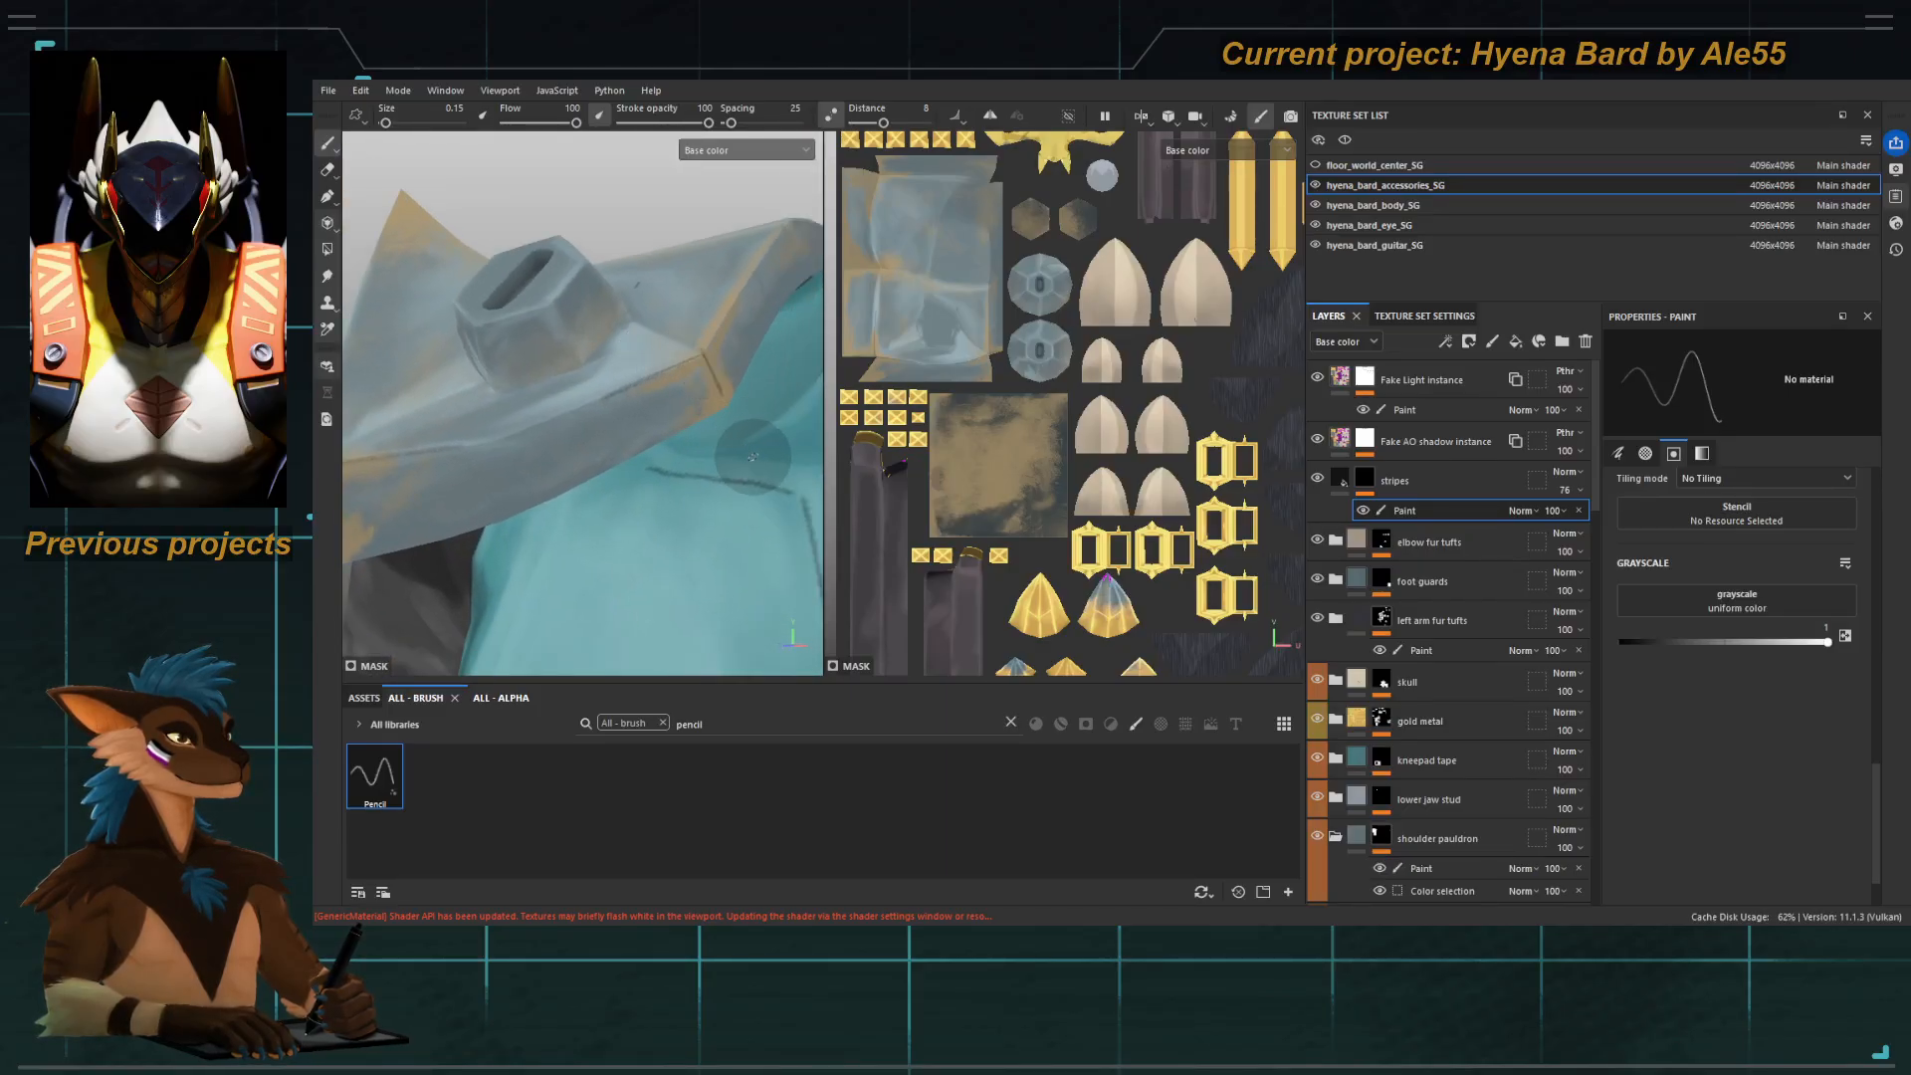
# Hide the hyena_bard_body_SG texture set and draw thin dark lines along the pauldron's chest-side edge.
pyautogui.click(1315, 205)
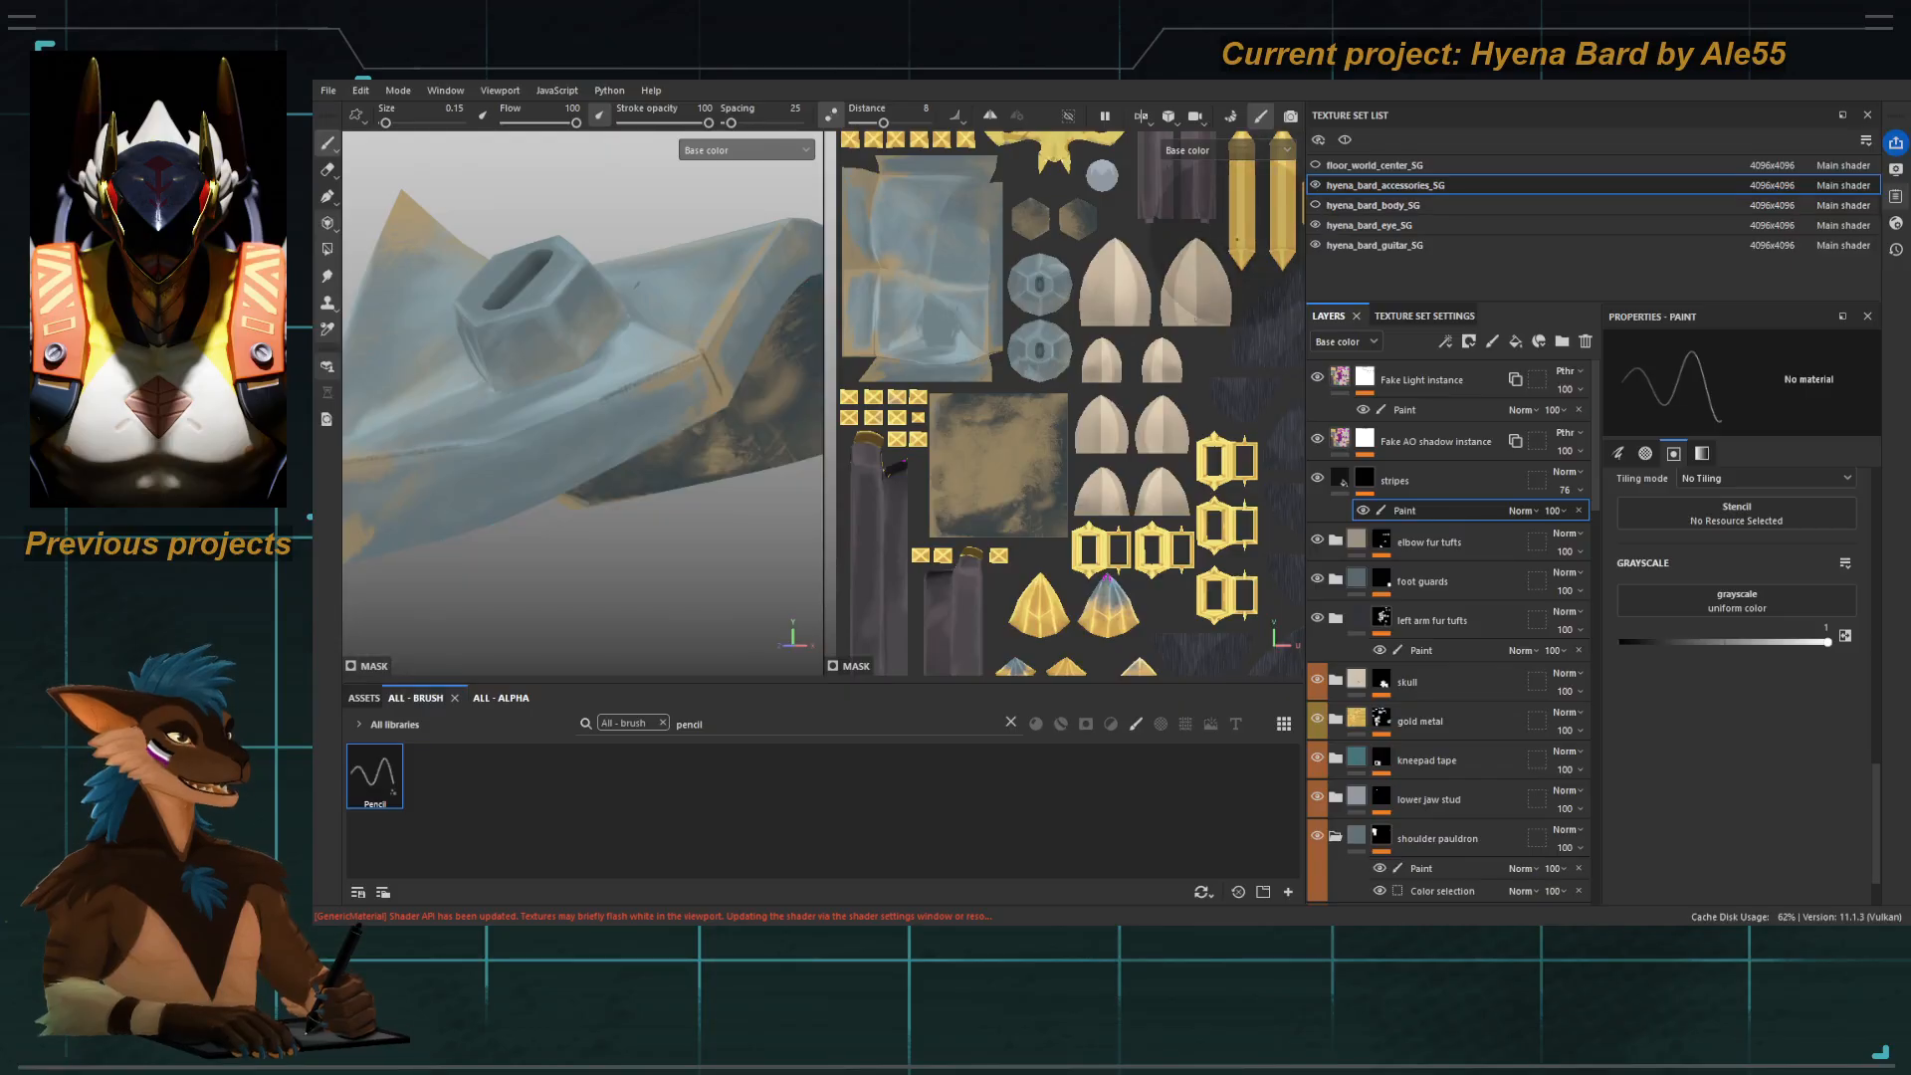
pyautogui.moveTo(717, 299)
pyautogui.keyDown('alt'); pyautogui.mouseDown()
pyautogui.moveTo(555, 290)
pyautogui.moveTo(586, 350)
pyautogui.moveTo(538, 409)
pyautogui.moveTo(553, 362)
pyautogui.mouseUp(); pyautogui.keyUp('alt')
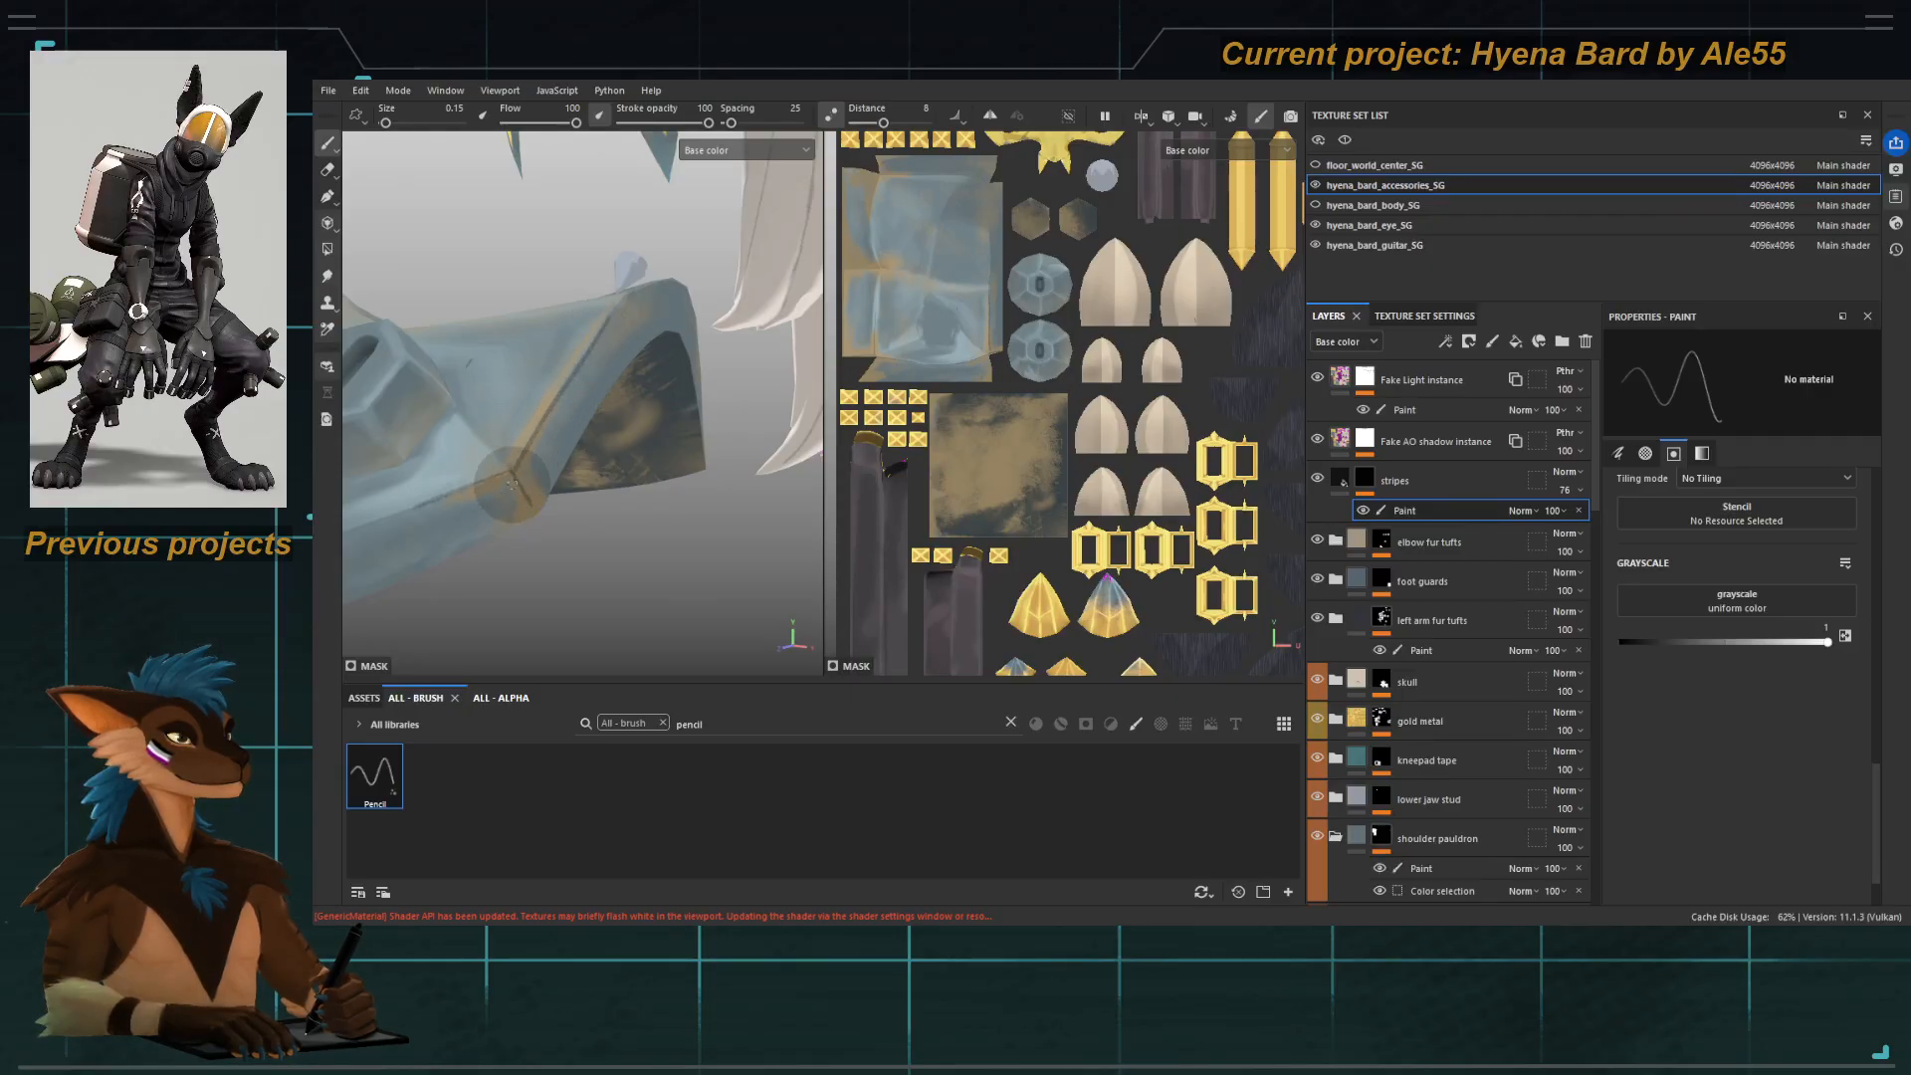
pyautogui.keyDown('alt'); pyautogui.moveTo(512, 484); pyautogui.dragTo(598, 428); pyautogui.keyUp('alt')
pyautogui.keyDown('alt'); pyautogui.moveTo(597, 428); pyautogui.dragTo(538, 398, button='right'); pyautogui.keyUp('alt')
pyautogui.keyDown('alt'); pyautogui.moveTo(537, 398); pyautogui.dragTo(627, 392); pyautogui.keyUp('alt')
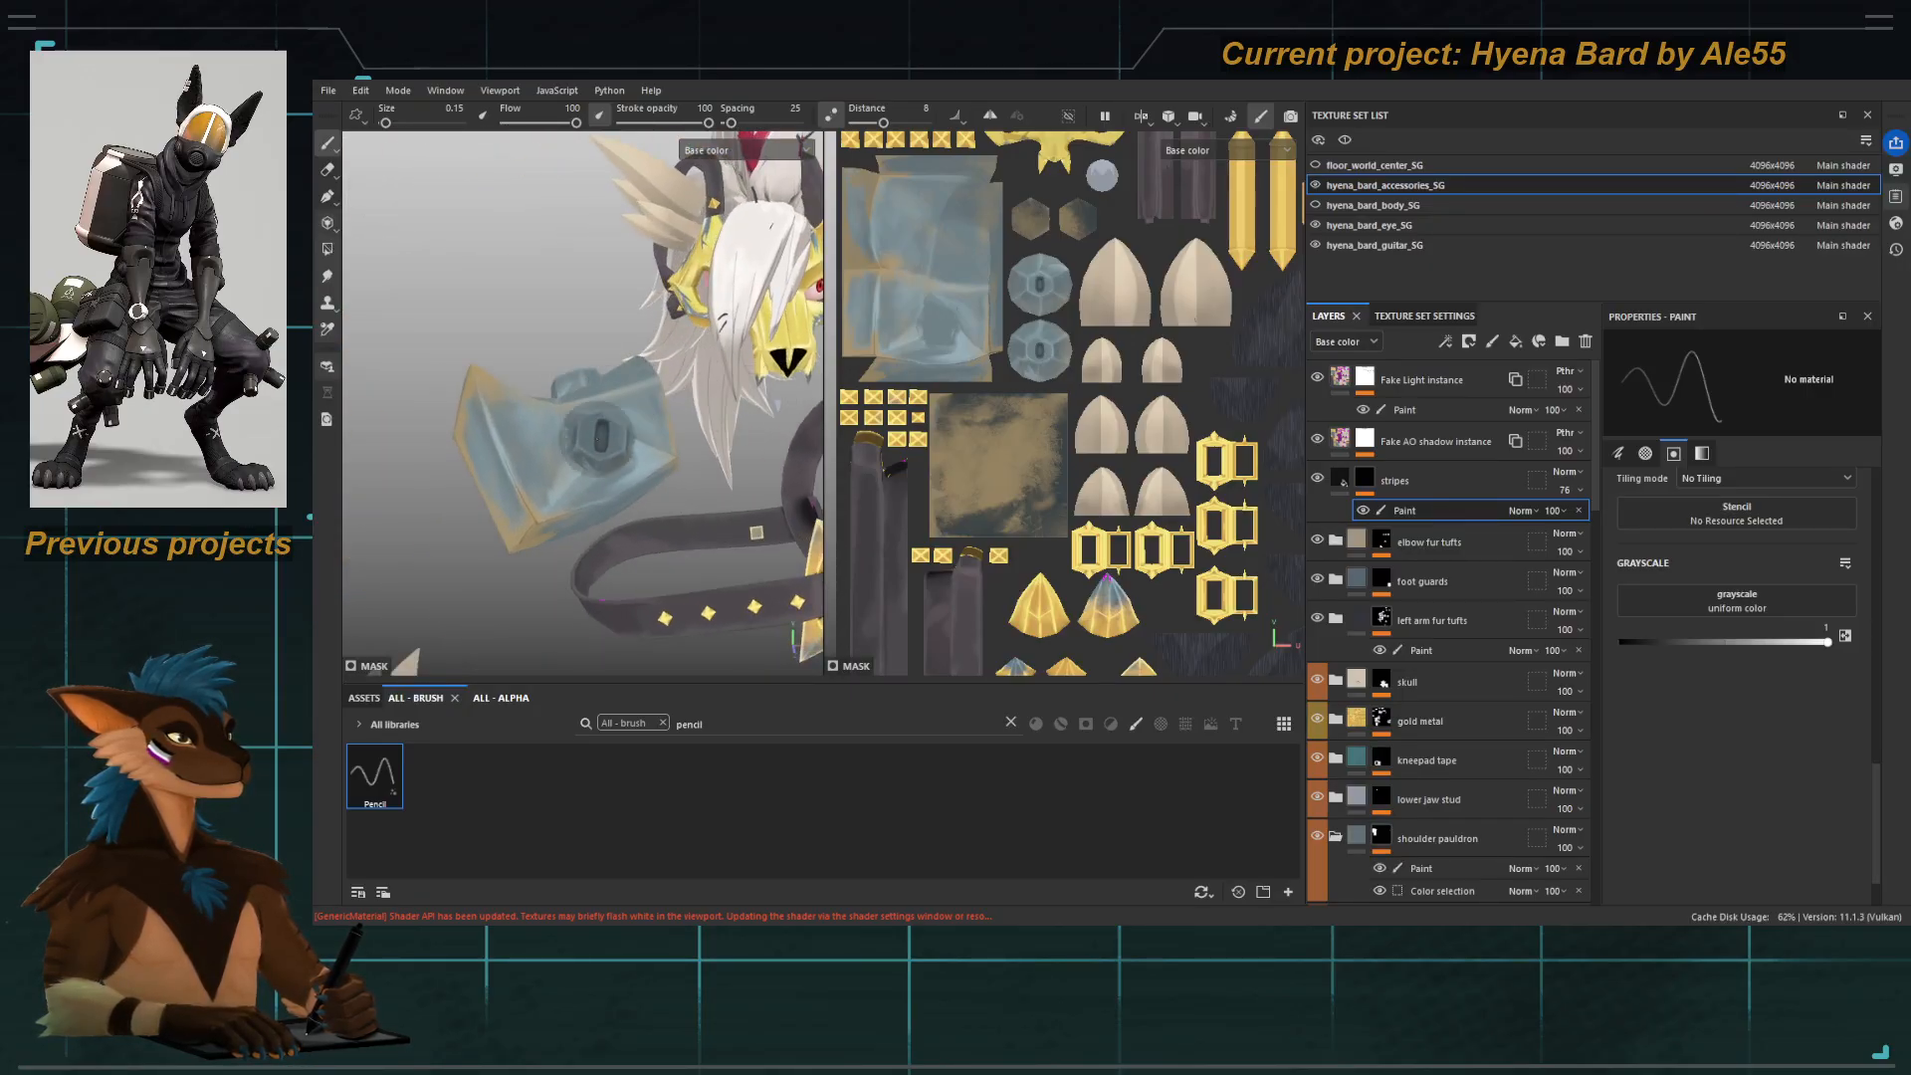
pyautogui.keyDown('alt'); pyautogui.moveTo(579, 492); pyautogui.dragTo(600, 408, button='middle'); pyautogui.keyUp('alt')
pyautogui.keyDown('alt'); pyautogui.moveTo(600, 408); pyautogui.dragTo(602, 463, button='right'); pyautogui.keyUp('alt')
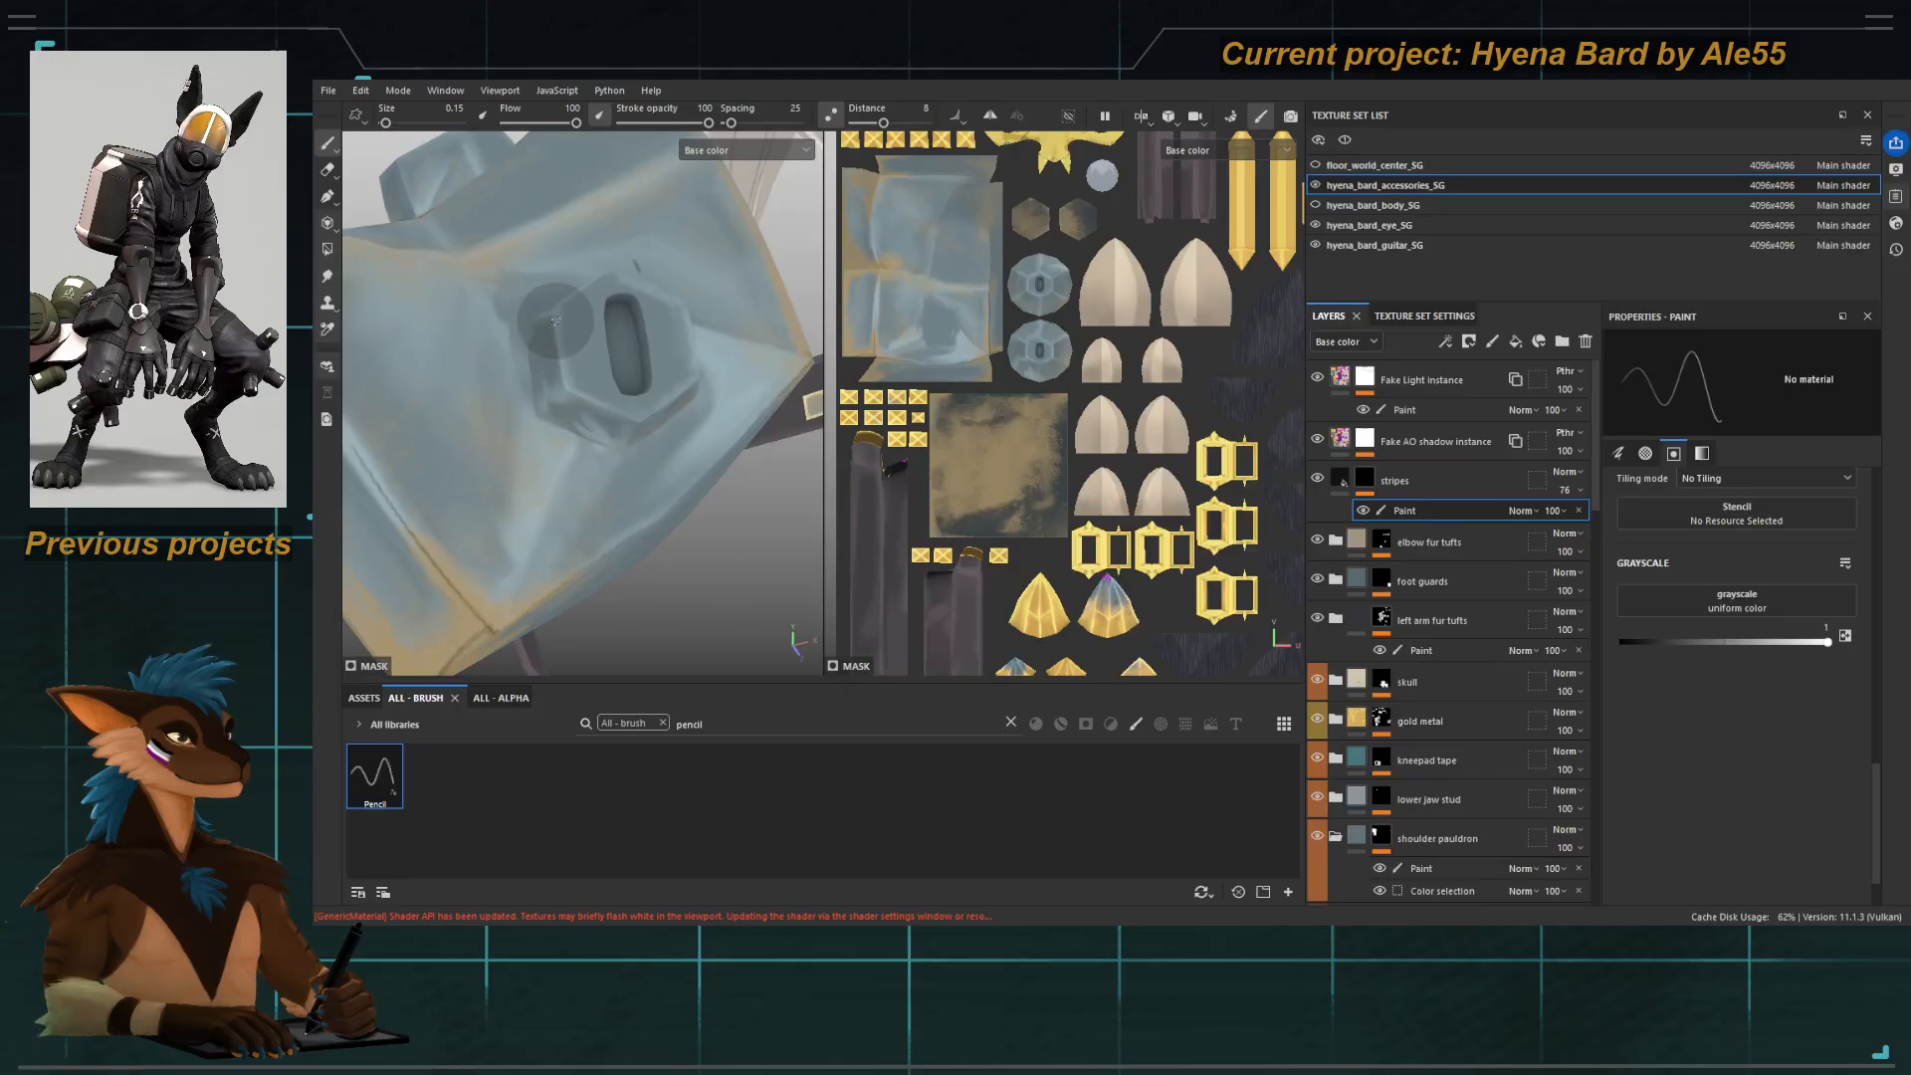
# Draw thin dark lines on the edges of the pauldron's hexagonal bolt, reducing the brush size to 0.1.
pyautogui.keyDown('alt'); pyautogui.moveTo(566, 394); pyautogui.dragTo(579, 395); pyautogui.keyUp('alt')
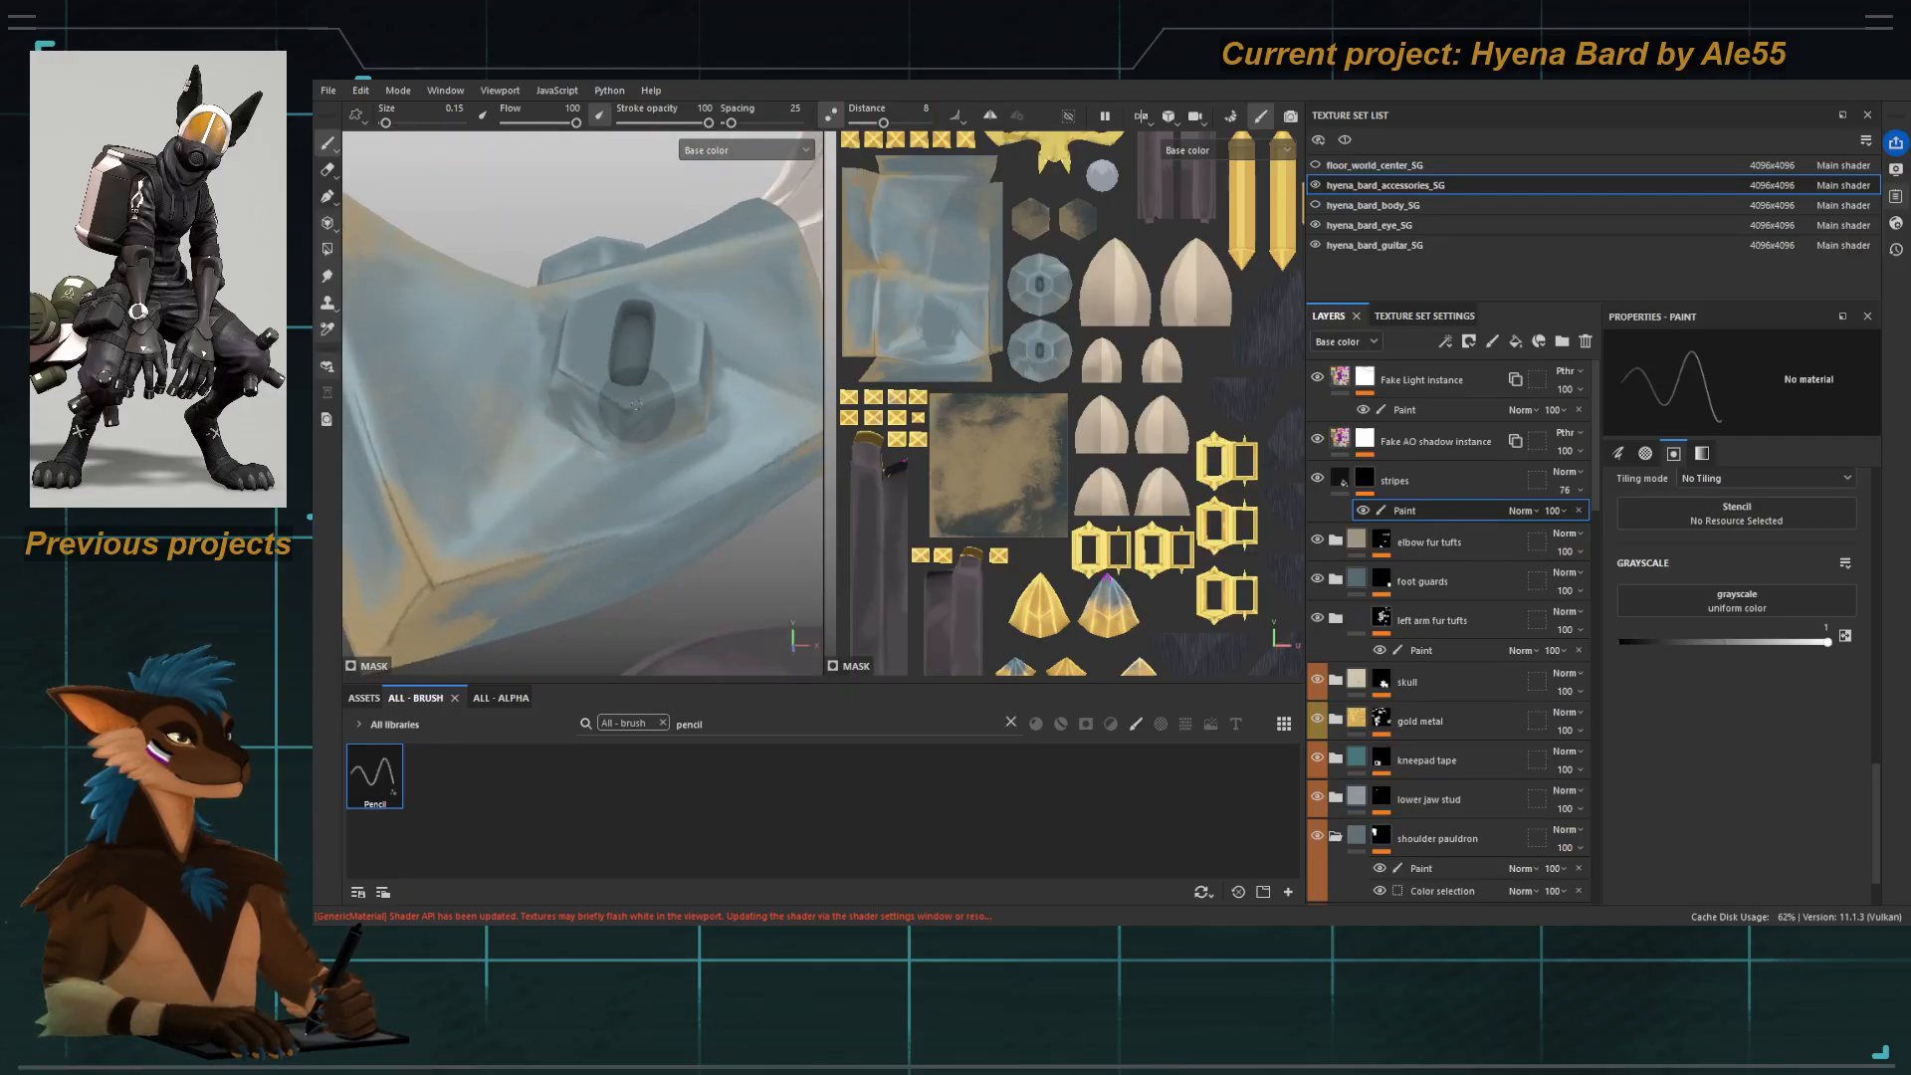
pyautogui.keyDown('alt'); pyautogui.moveTo(660, 396); pyautogui.dragTo(617, 423); pyautogui.keyUp('alt')
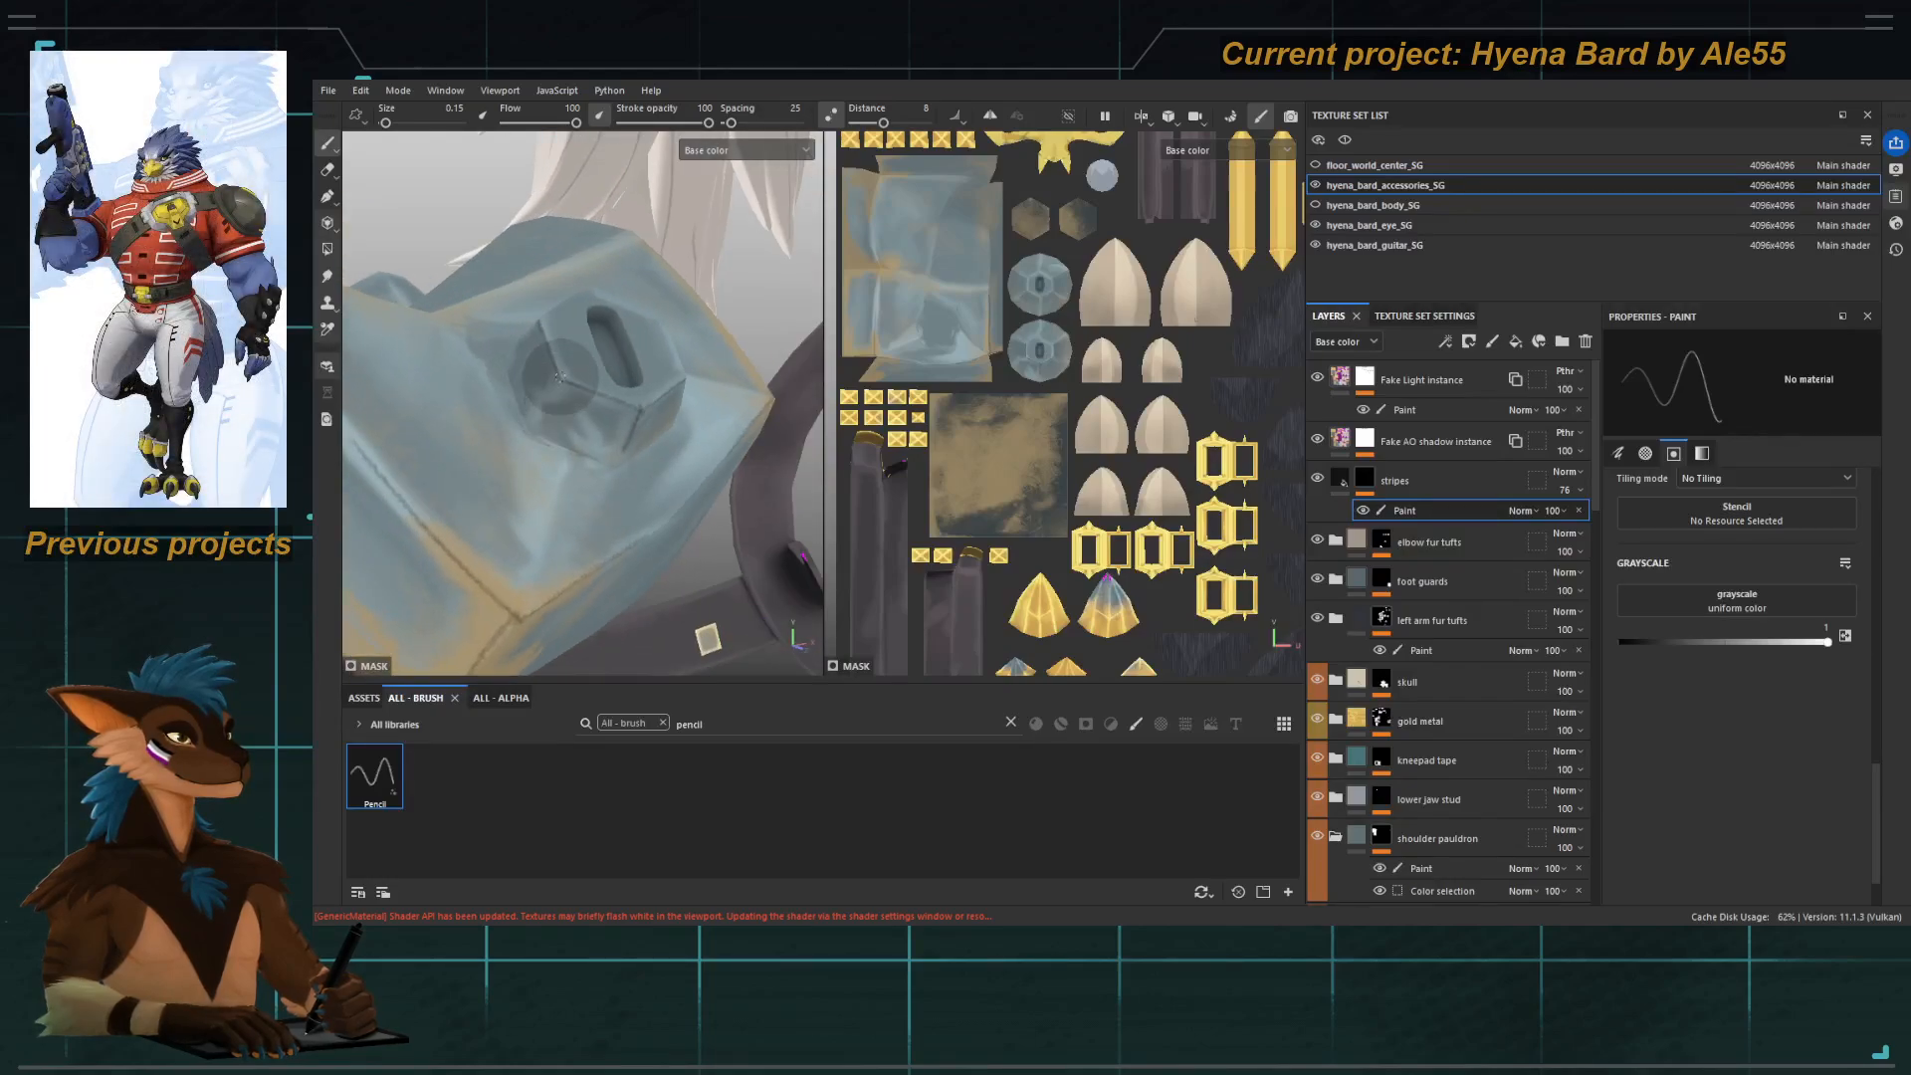
pyautogui.keyDown('alt'); pyautogui.moveTo(518, 430); pyautogui.dragTo(538, 368); pyautogui.keyUp('alt')
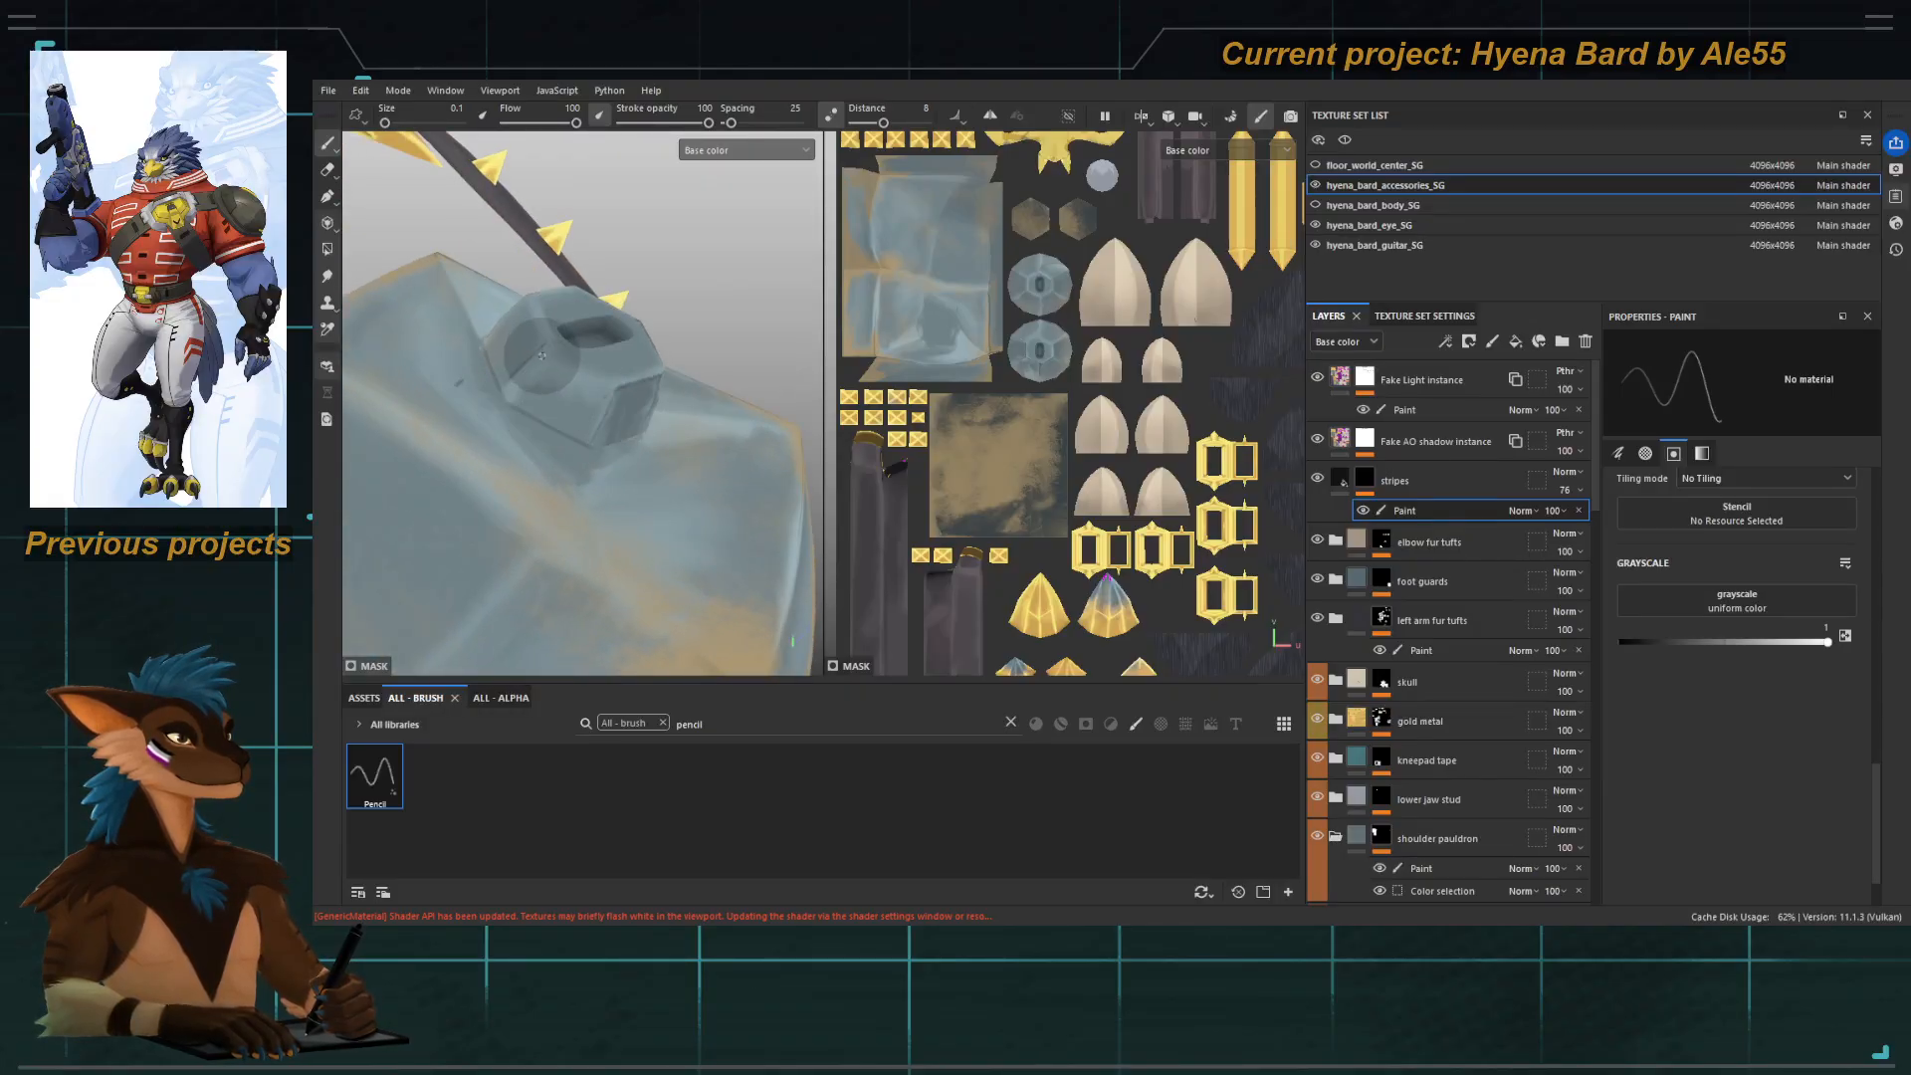
pyautogui.keyDown('alt'); pyautogui.moveTo(638, 390); pyautogui.dragTo(552, 419); pyautogui.keyUp('alt')
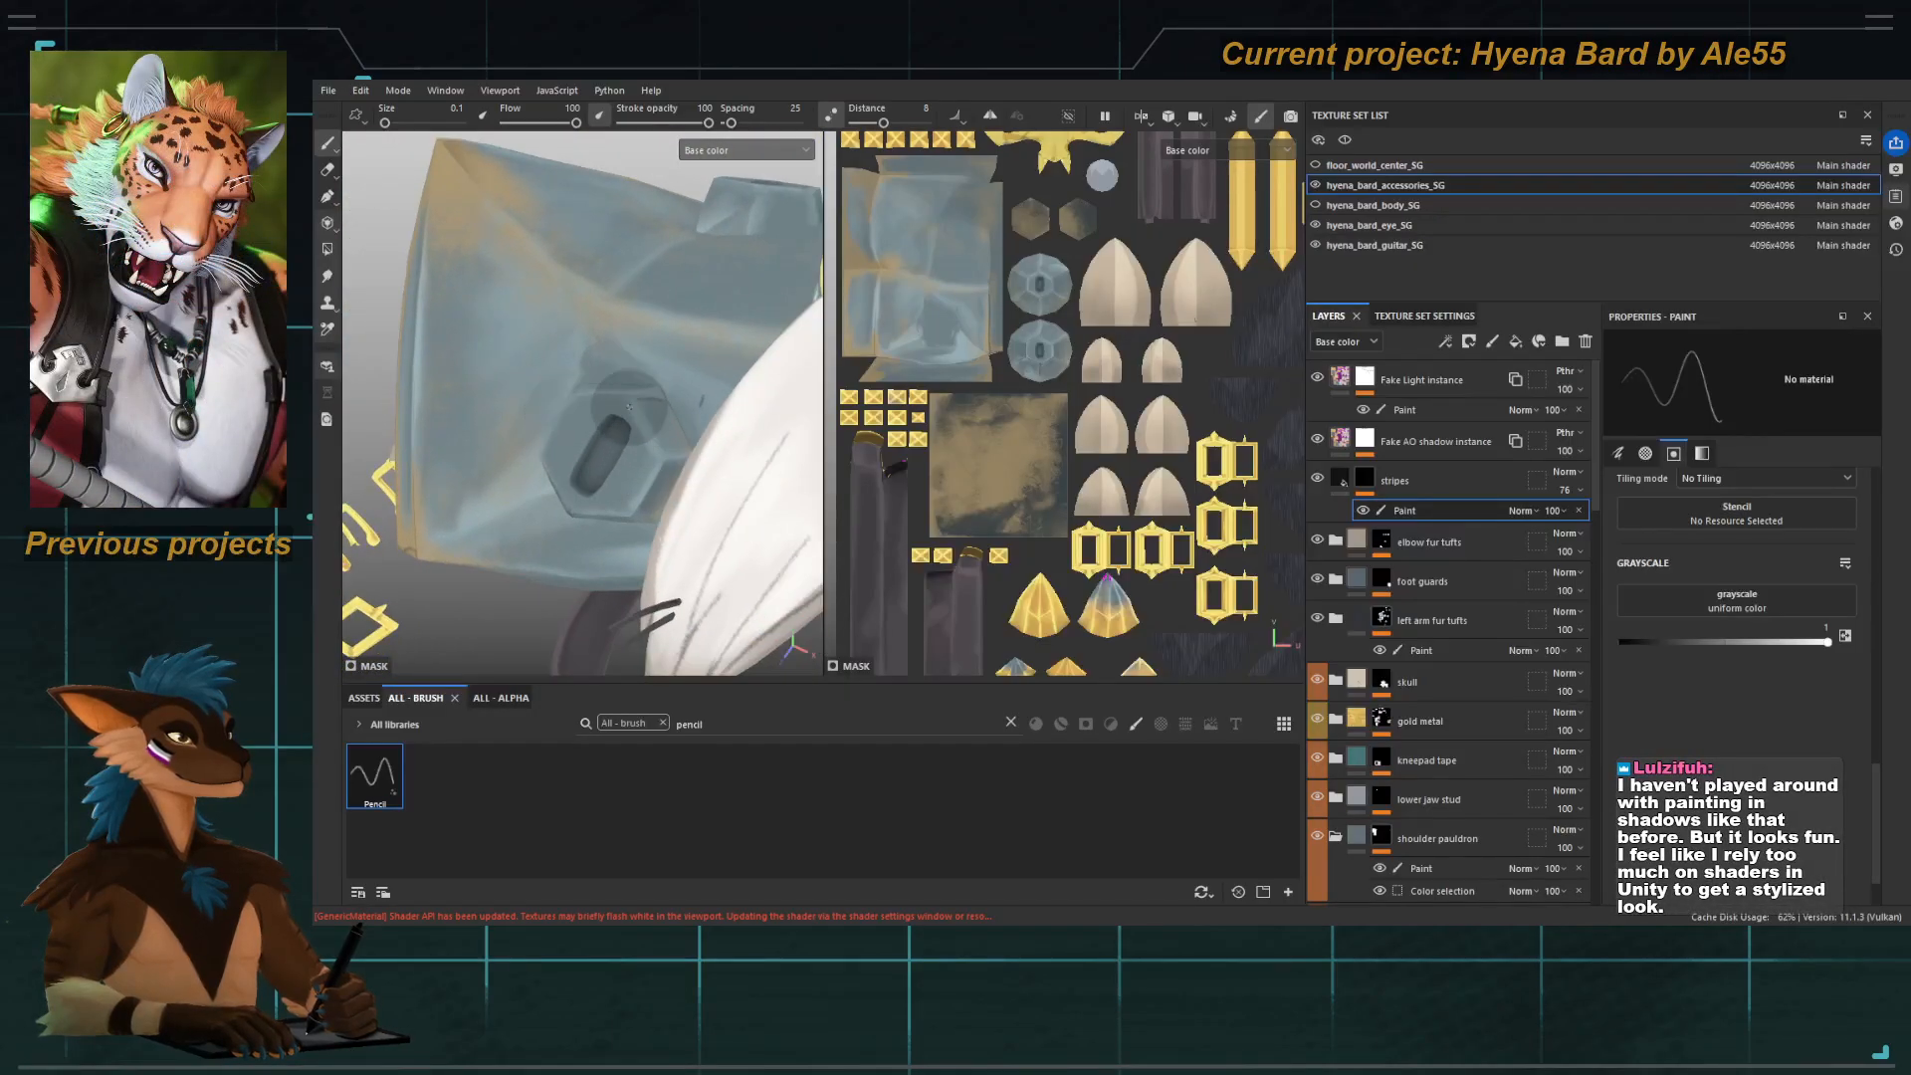
pyautogui.keyDown('alt'); pyautogui.moveTo(669, 455); pyautogui.dragTo(646, 443); pyautogui.keyUp('alt')
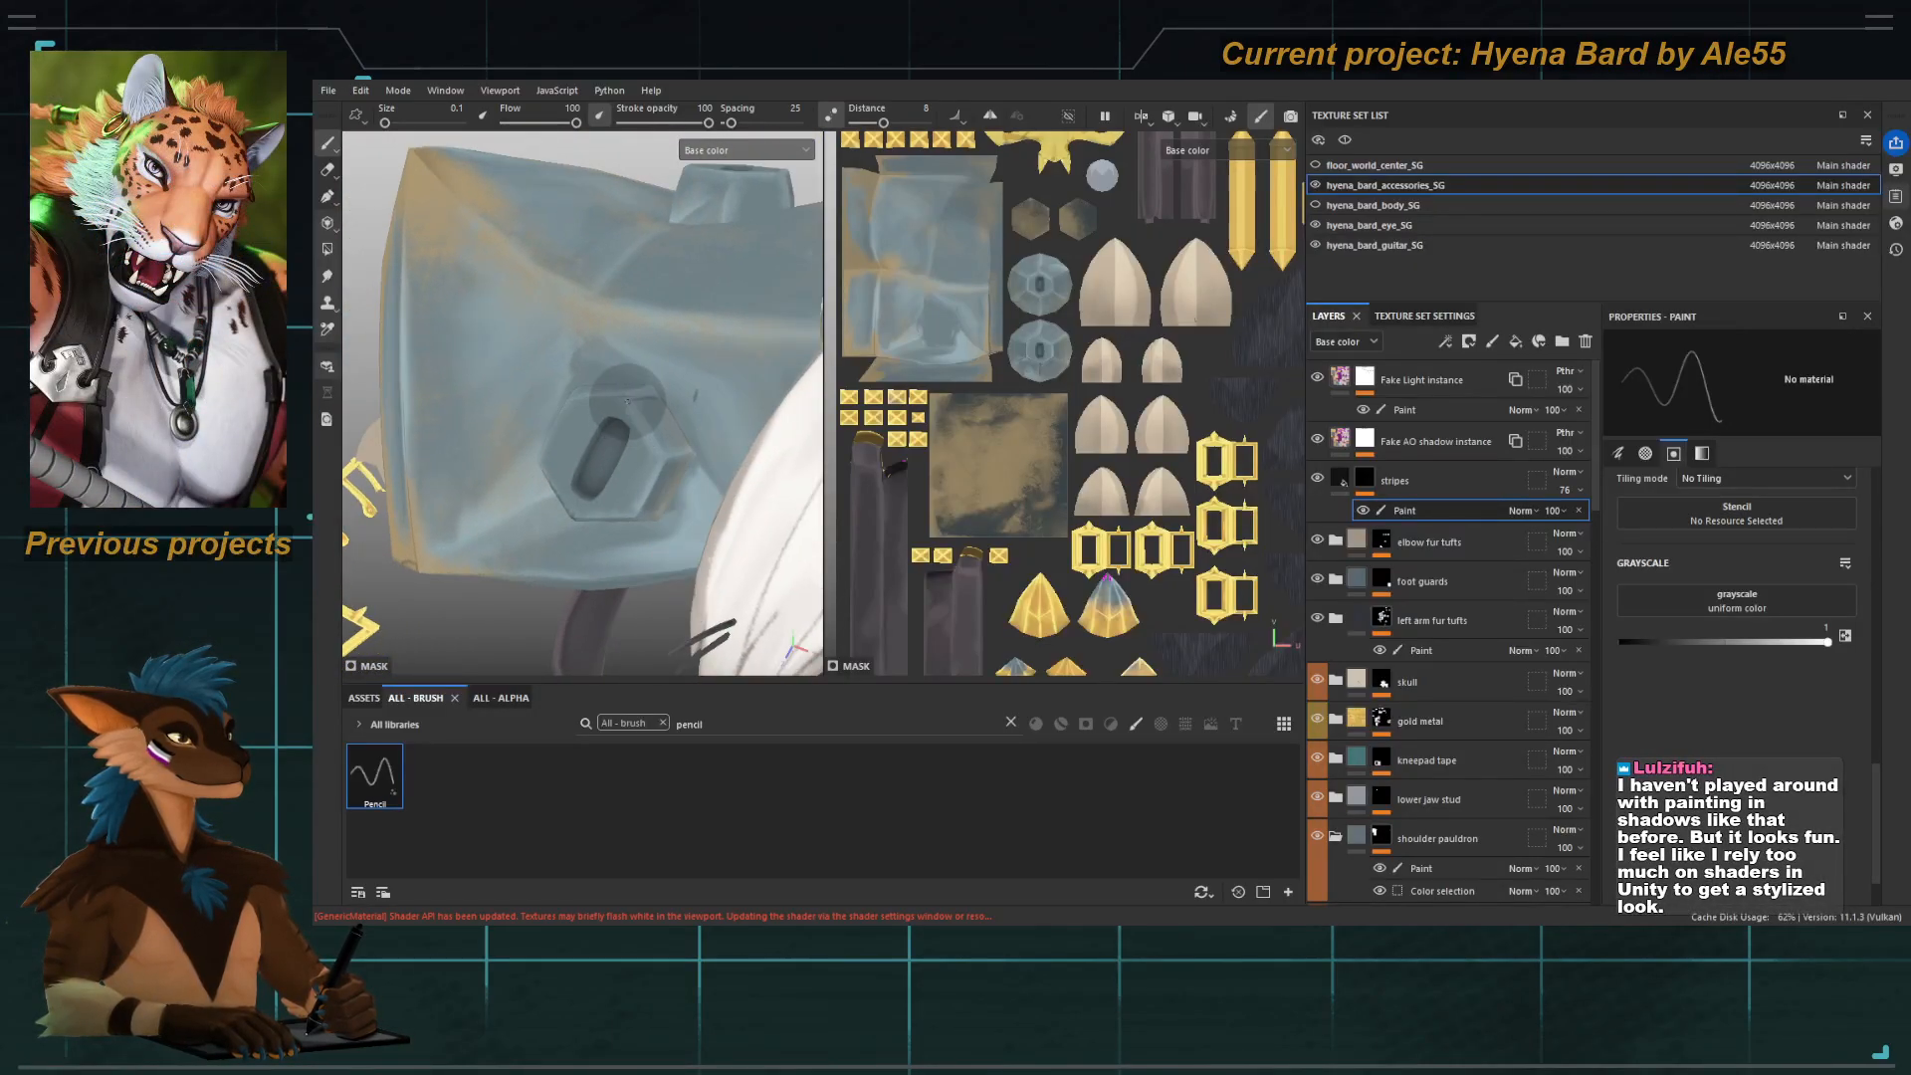
# Draw thin crack lines on the pauldron's upper ridge and outer corner, checking the shape in the material view.
pyautogui.keyDown('alt'); pyautogui.moveTo(630, 525); pyautogui.dragTo(560, 359); pyautogui.keyUp('alt')
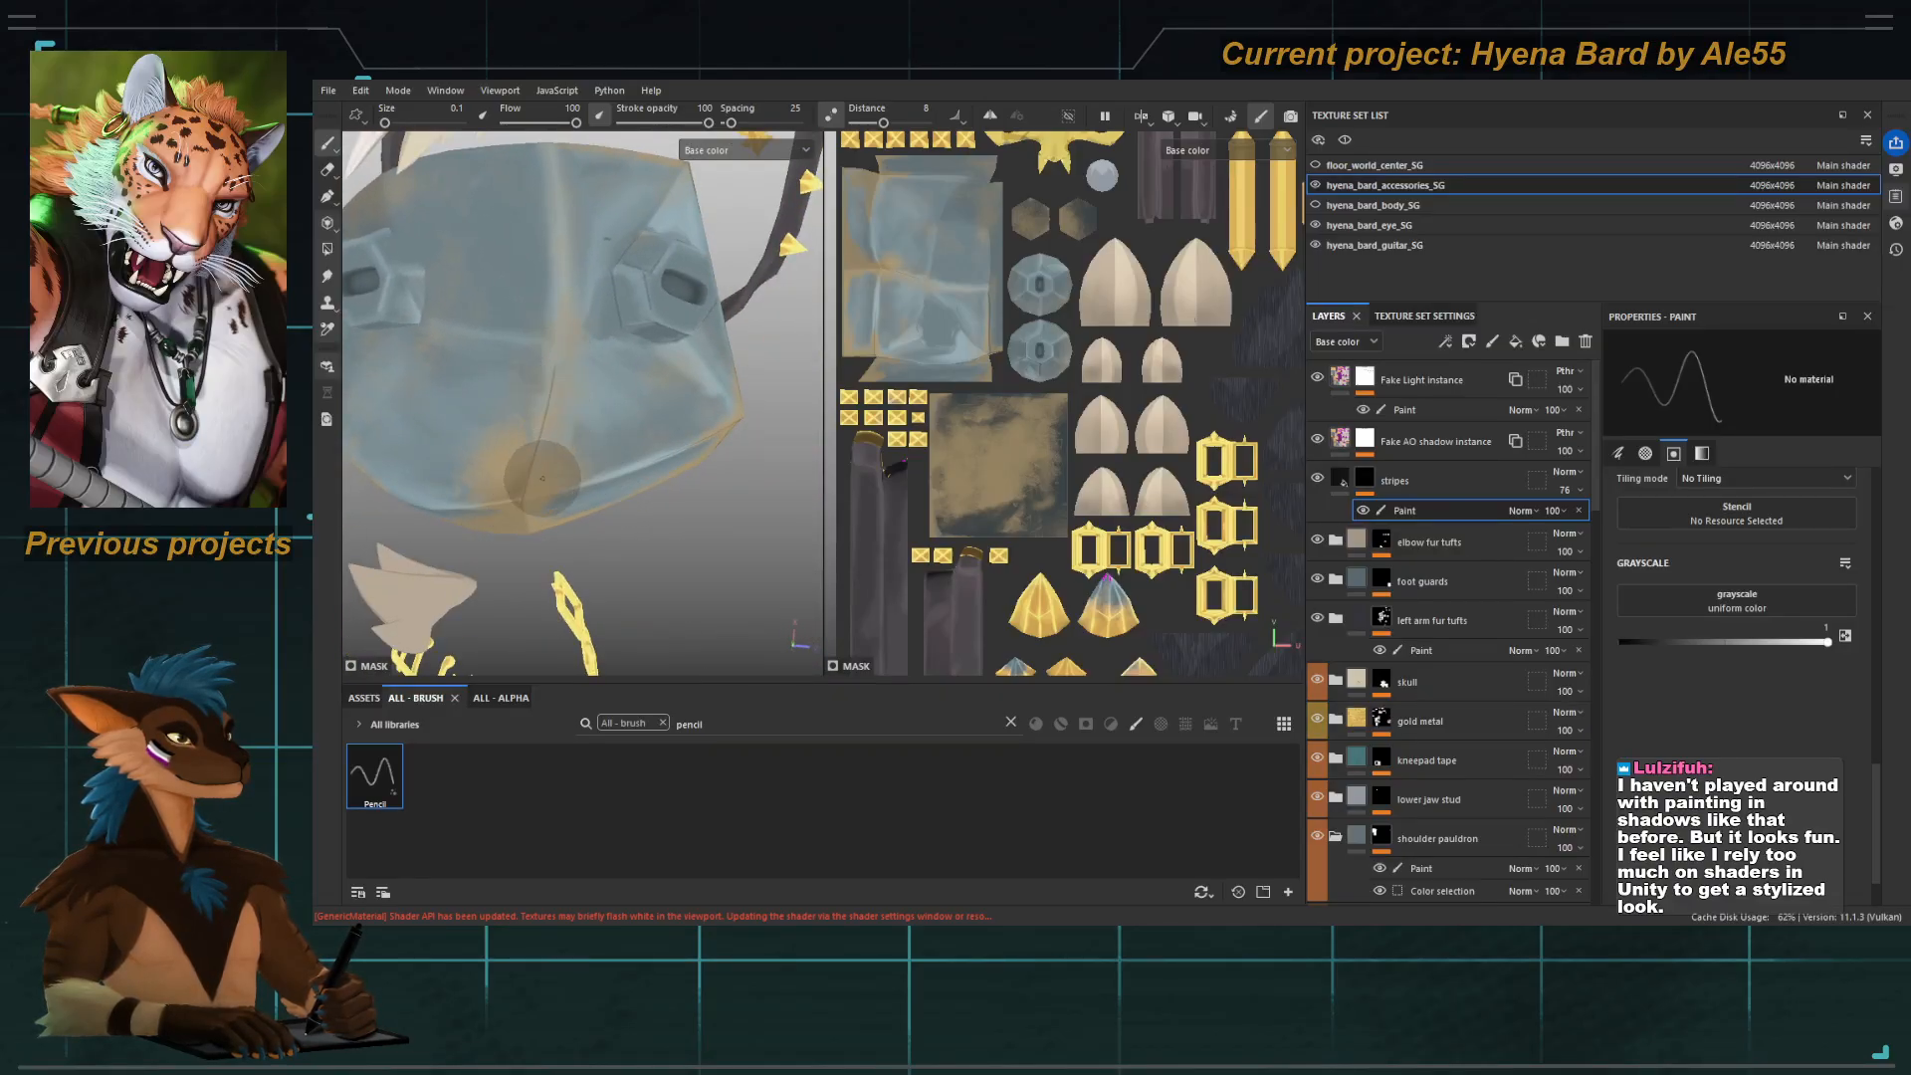
pyautogui.keyDown('alt'); pyautogui.moveTo(543, 478); pyautogui.dragTo(563, 419); pyautogui.keyUp('alt')
pyautogui.press('m')
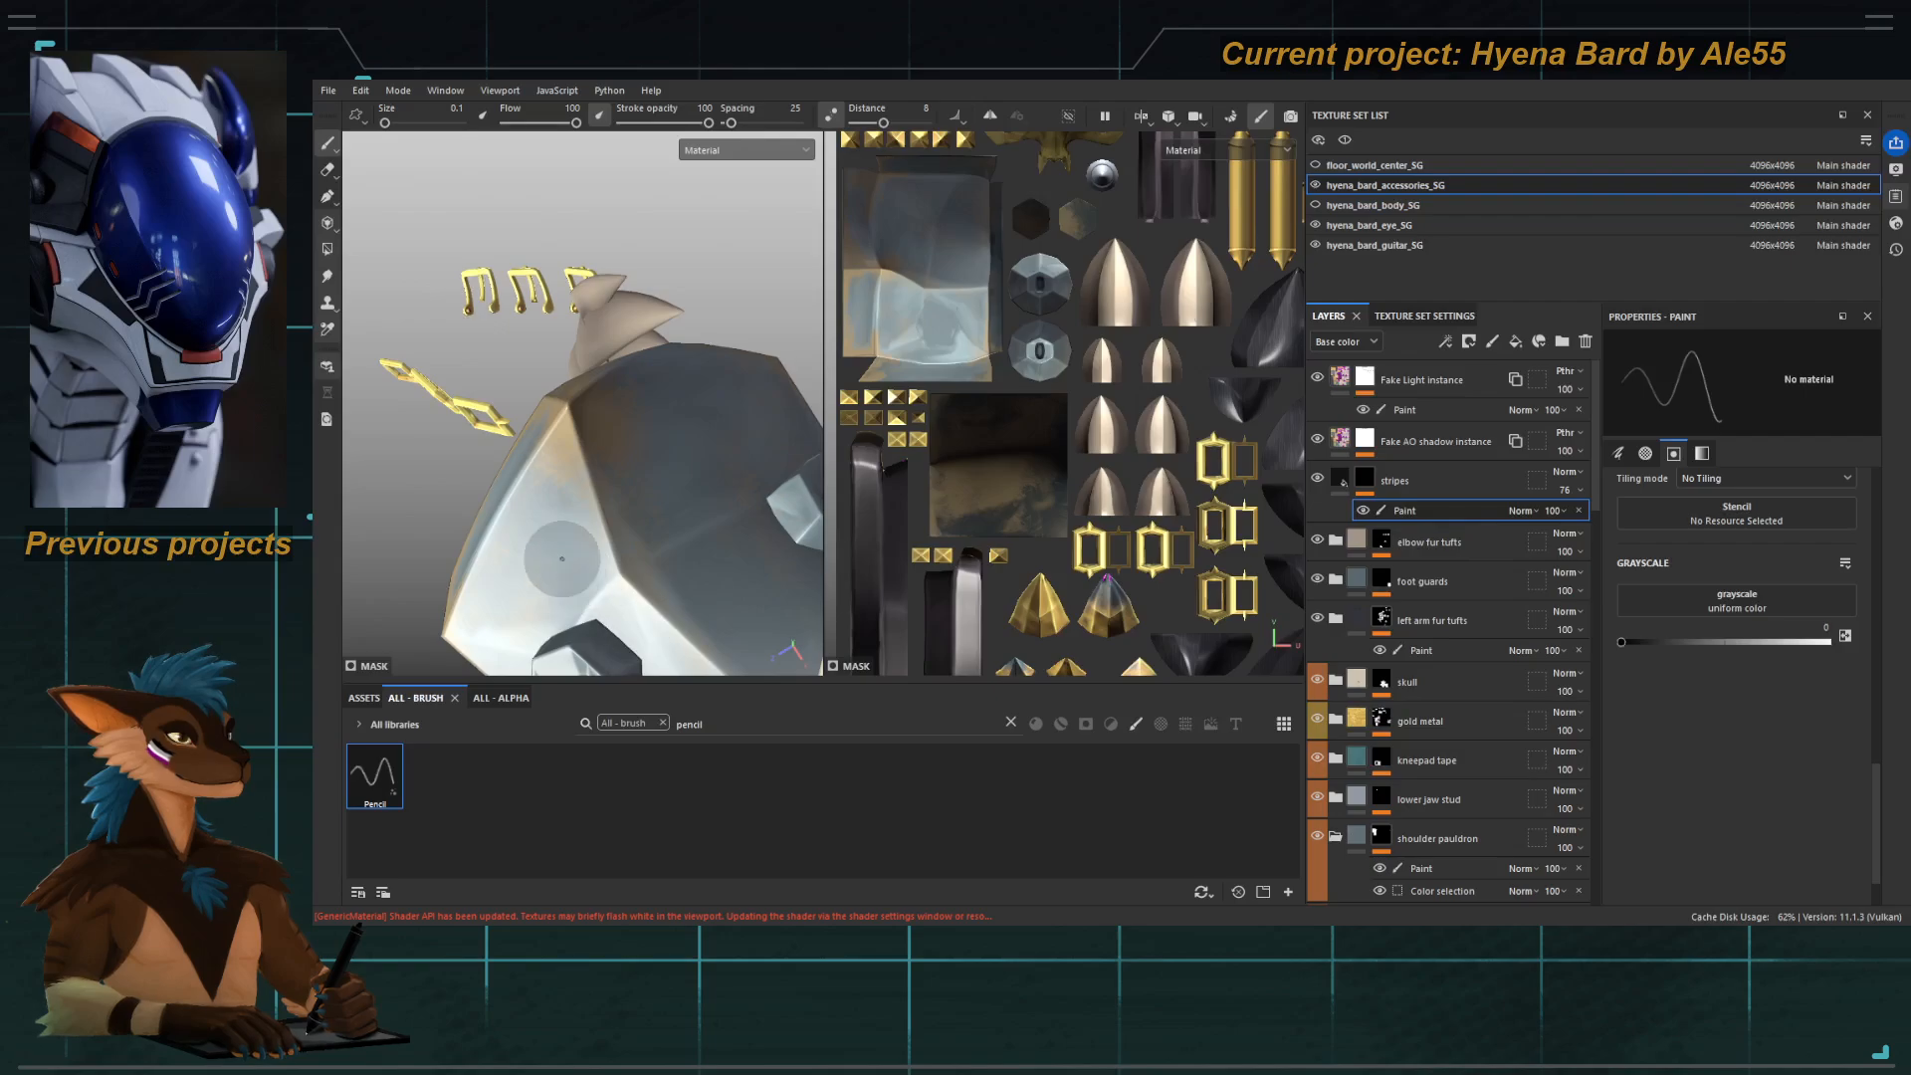
pyautogui.press('c')
pyautogui.keyDown('alt'); pyautogui.moveTo(558, 508); pyautogui.dragTo(475, 402); pyautogui.keyUp('alt')
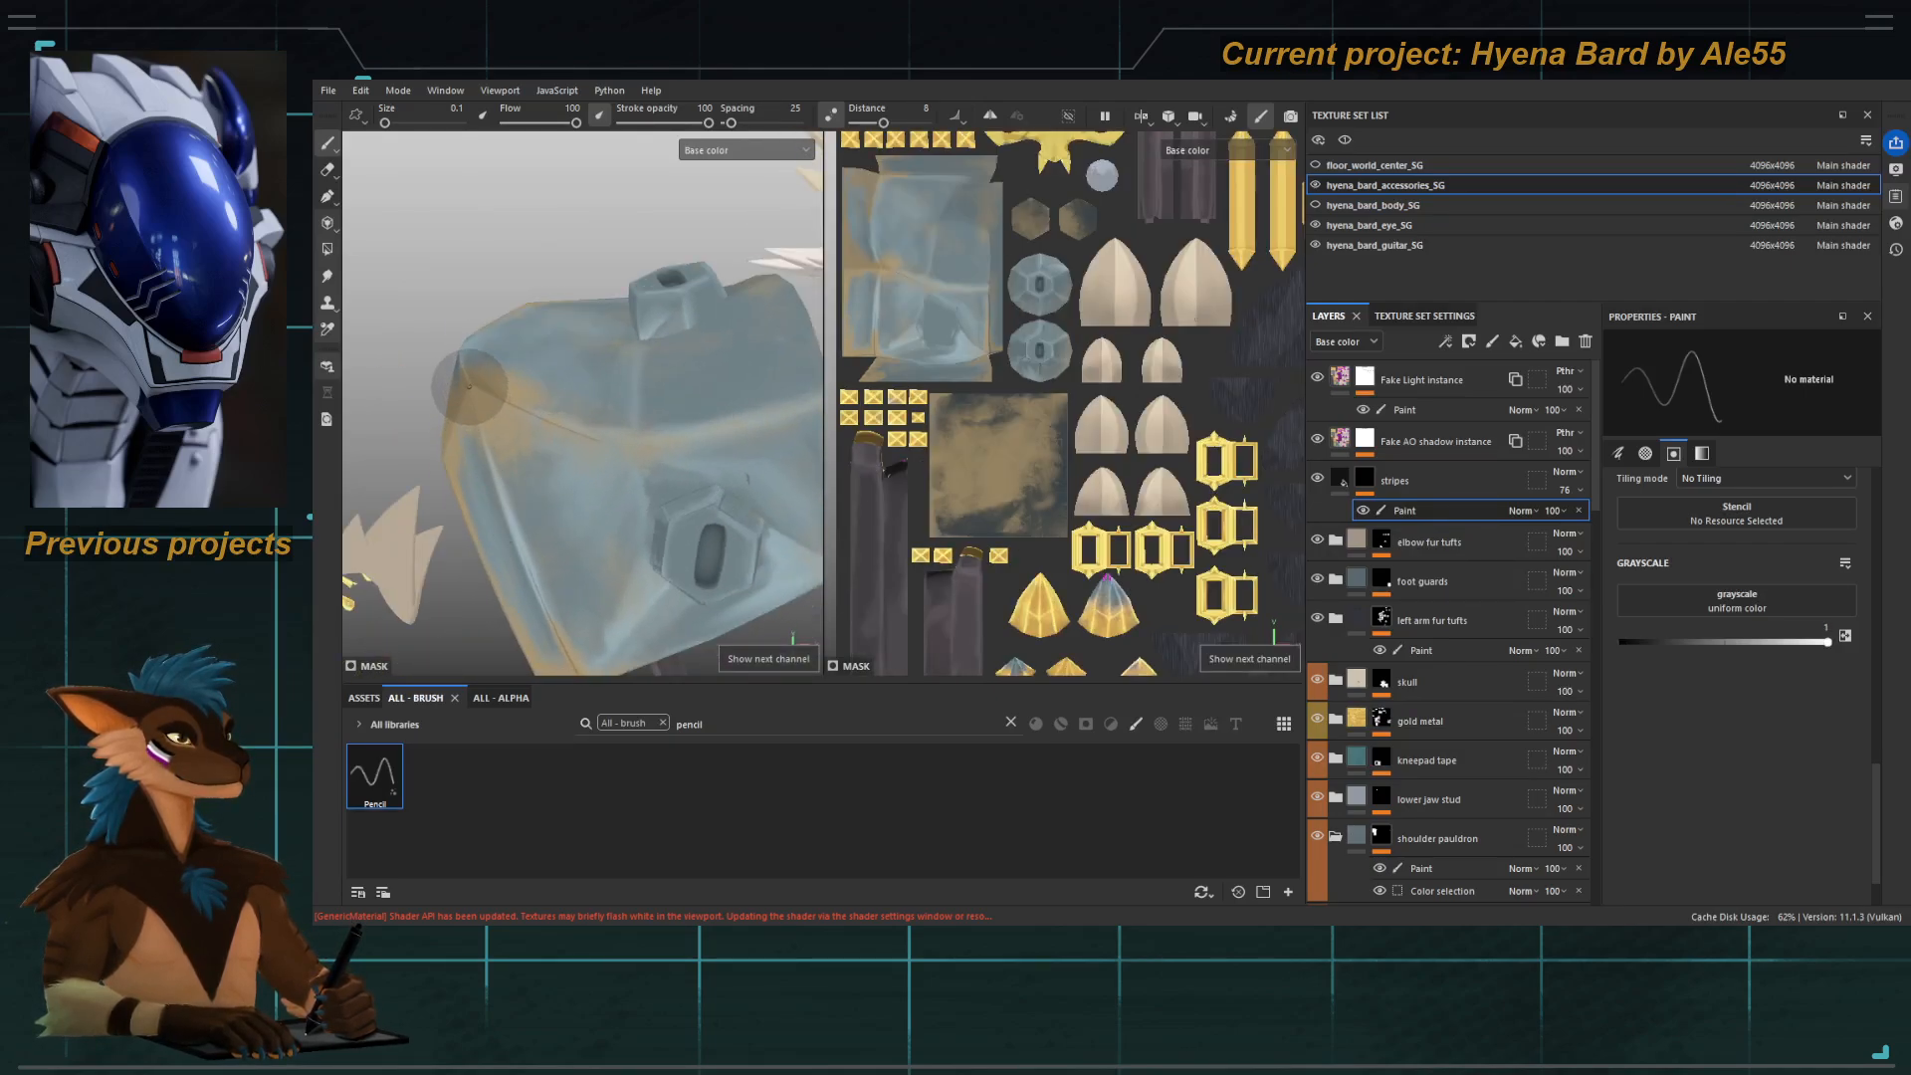
# Add thin dark lines along the pauldron's rear and lower edges using the 0.1 Pencil brush.
pyautogui.moveTo(526, 537)
pyautogui.keyDown('alt'); pyautogui.mouseDown()
pyautogui.moveTo(617, 436)
pyautogui.moveTo(442, 494)
pyautogui.moveTo(699, 431)
pyautogui.moveTo(580, 418)
pyautogui.mouseUp(); pyautogui.keyUp('alt')
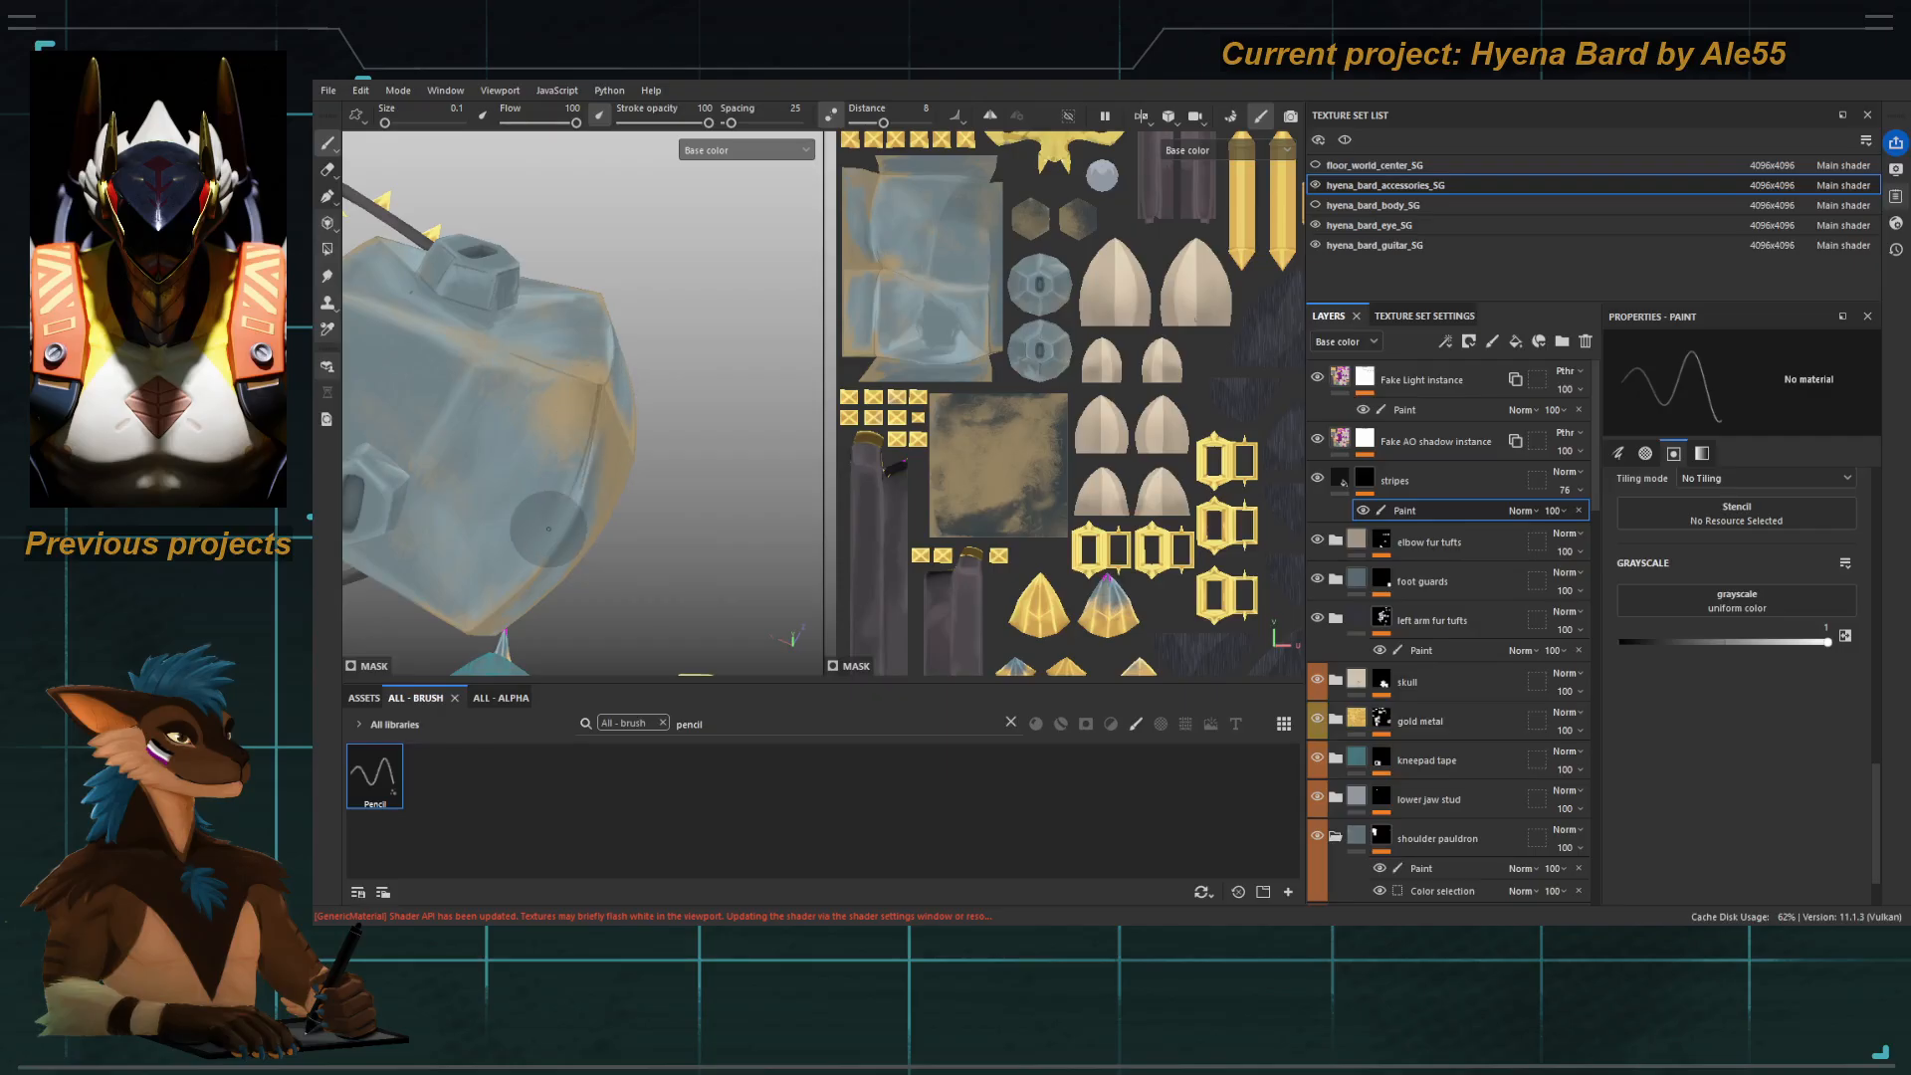
pyautogui.keyDown('alt'); pyautogui.moveTo(548, 529); pyautogui.dragTo(575, 564); pyautogui.keyUp('alt')
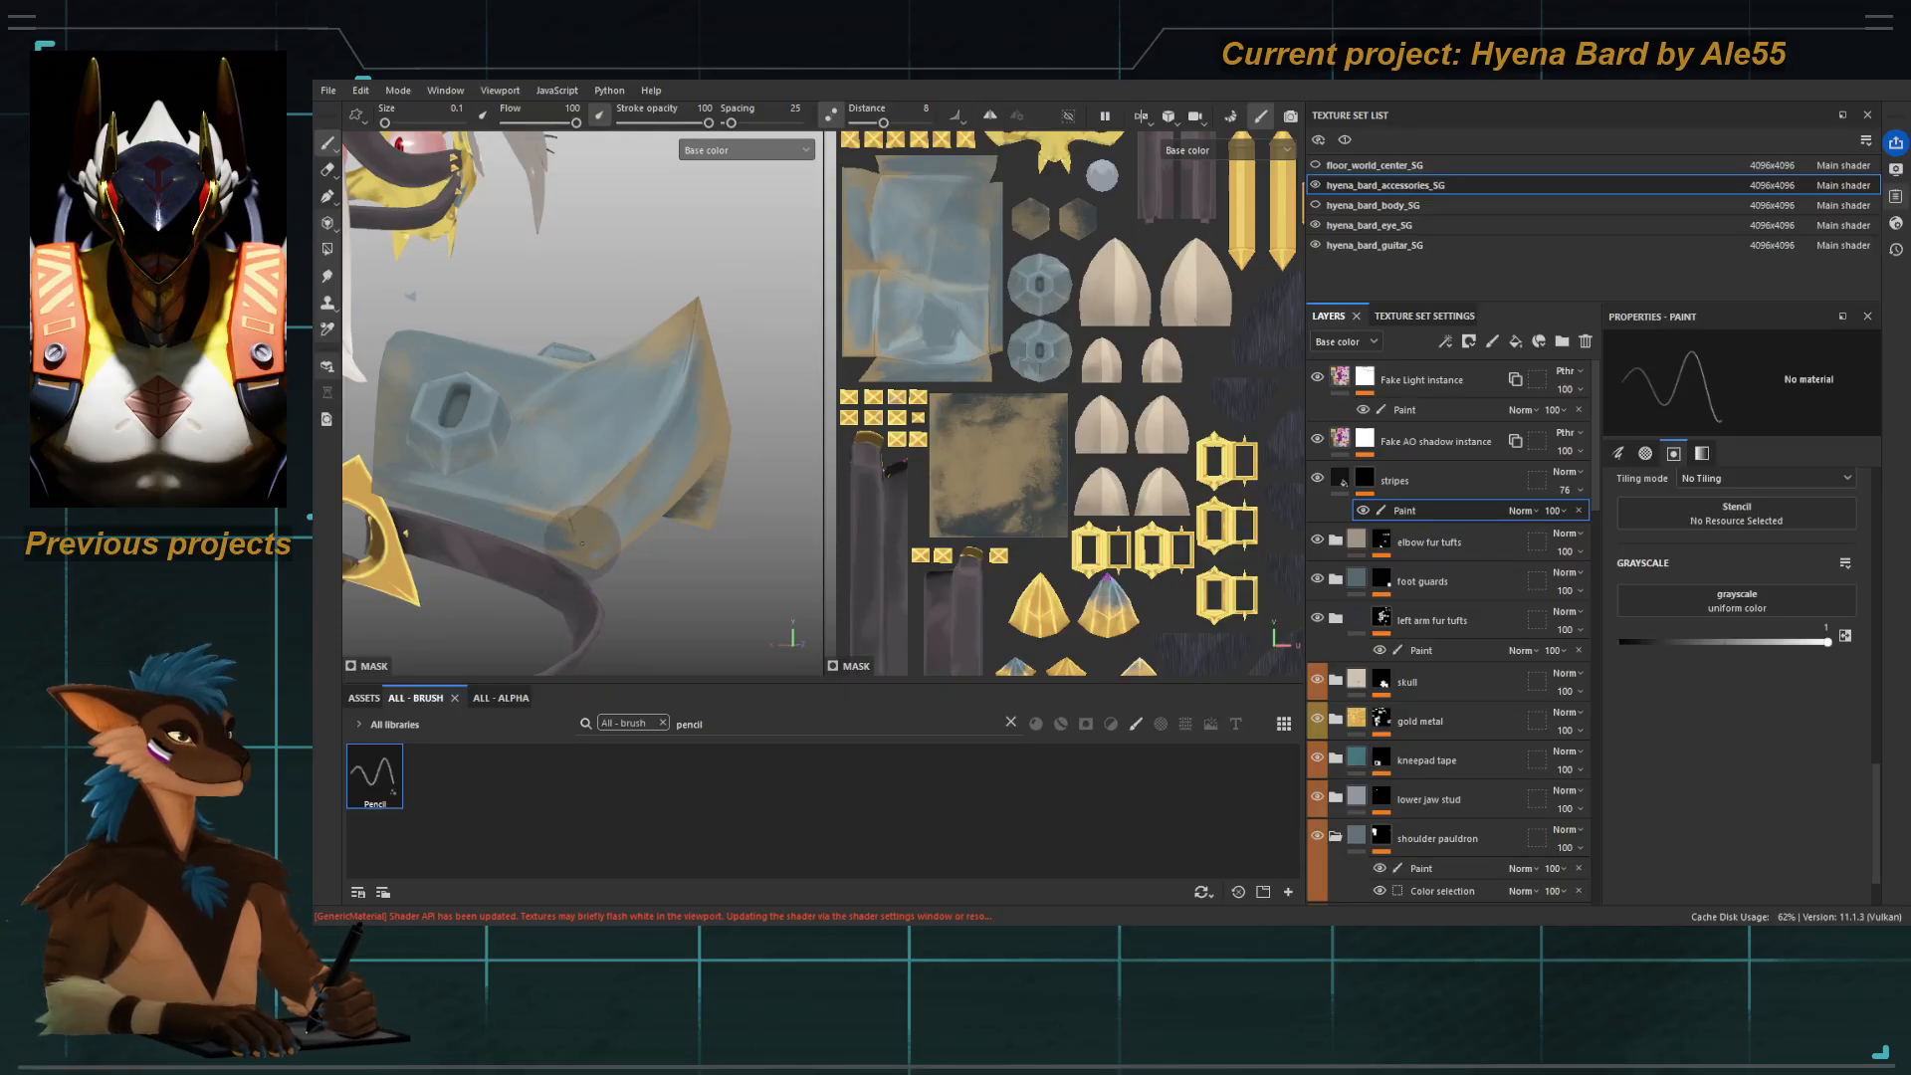
pyautogui.keyDown('alt'); pyautogui.moveTo(581, 534); pyautogui.dragTo(587, 444); pyautogui.keyUp('alt')
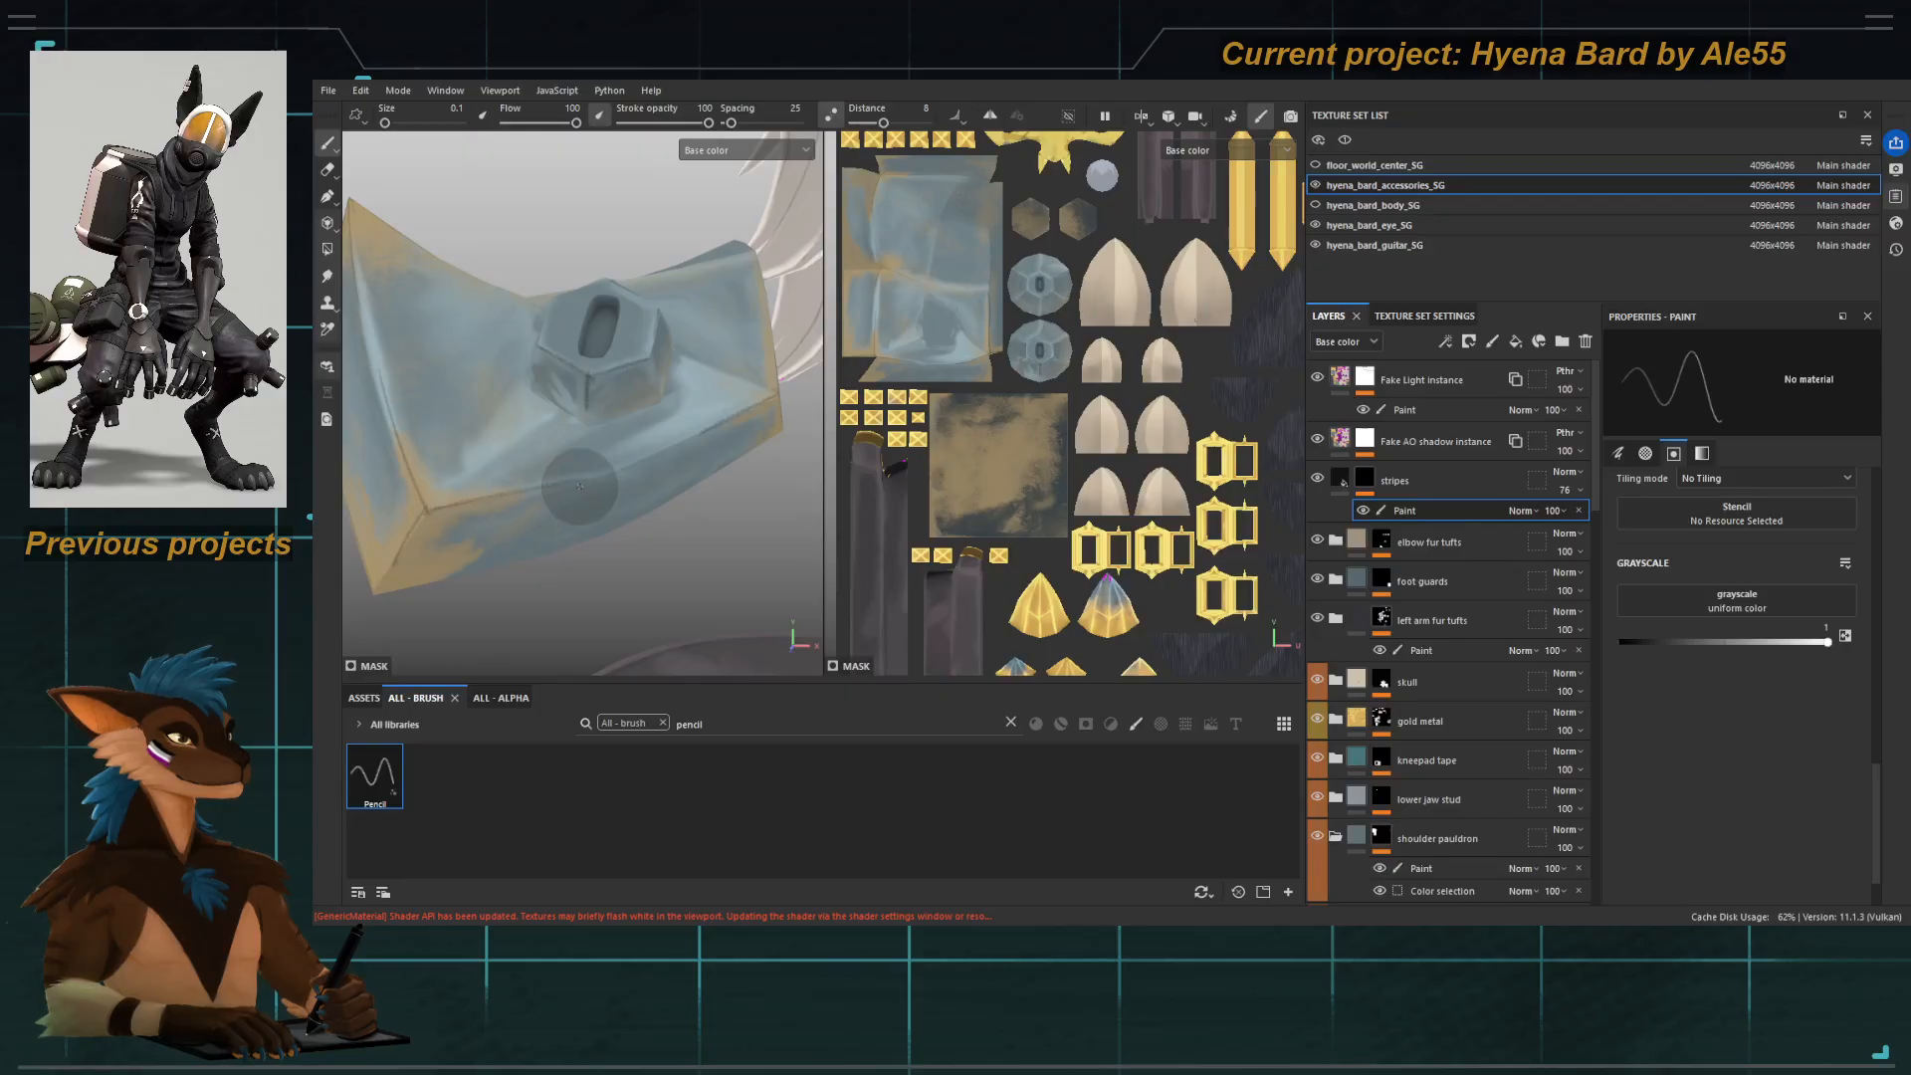
pyautogui.moveTo(579, 491)
pyautogui.keyDown('alt'); pyautogui.mouseDown()
pyautogui.moveTo(608, 388)
pyautogui.moveTo(558, 423)
pyautogui.mouseUp(); pyautogui.keyUp('alt')
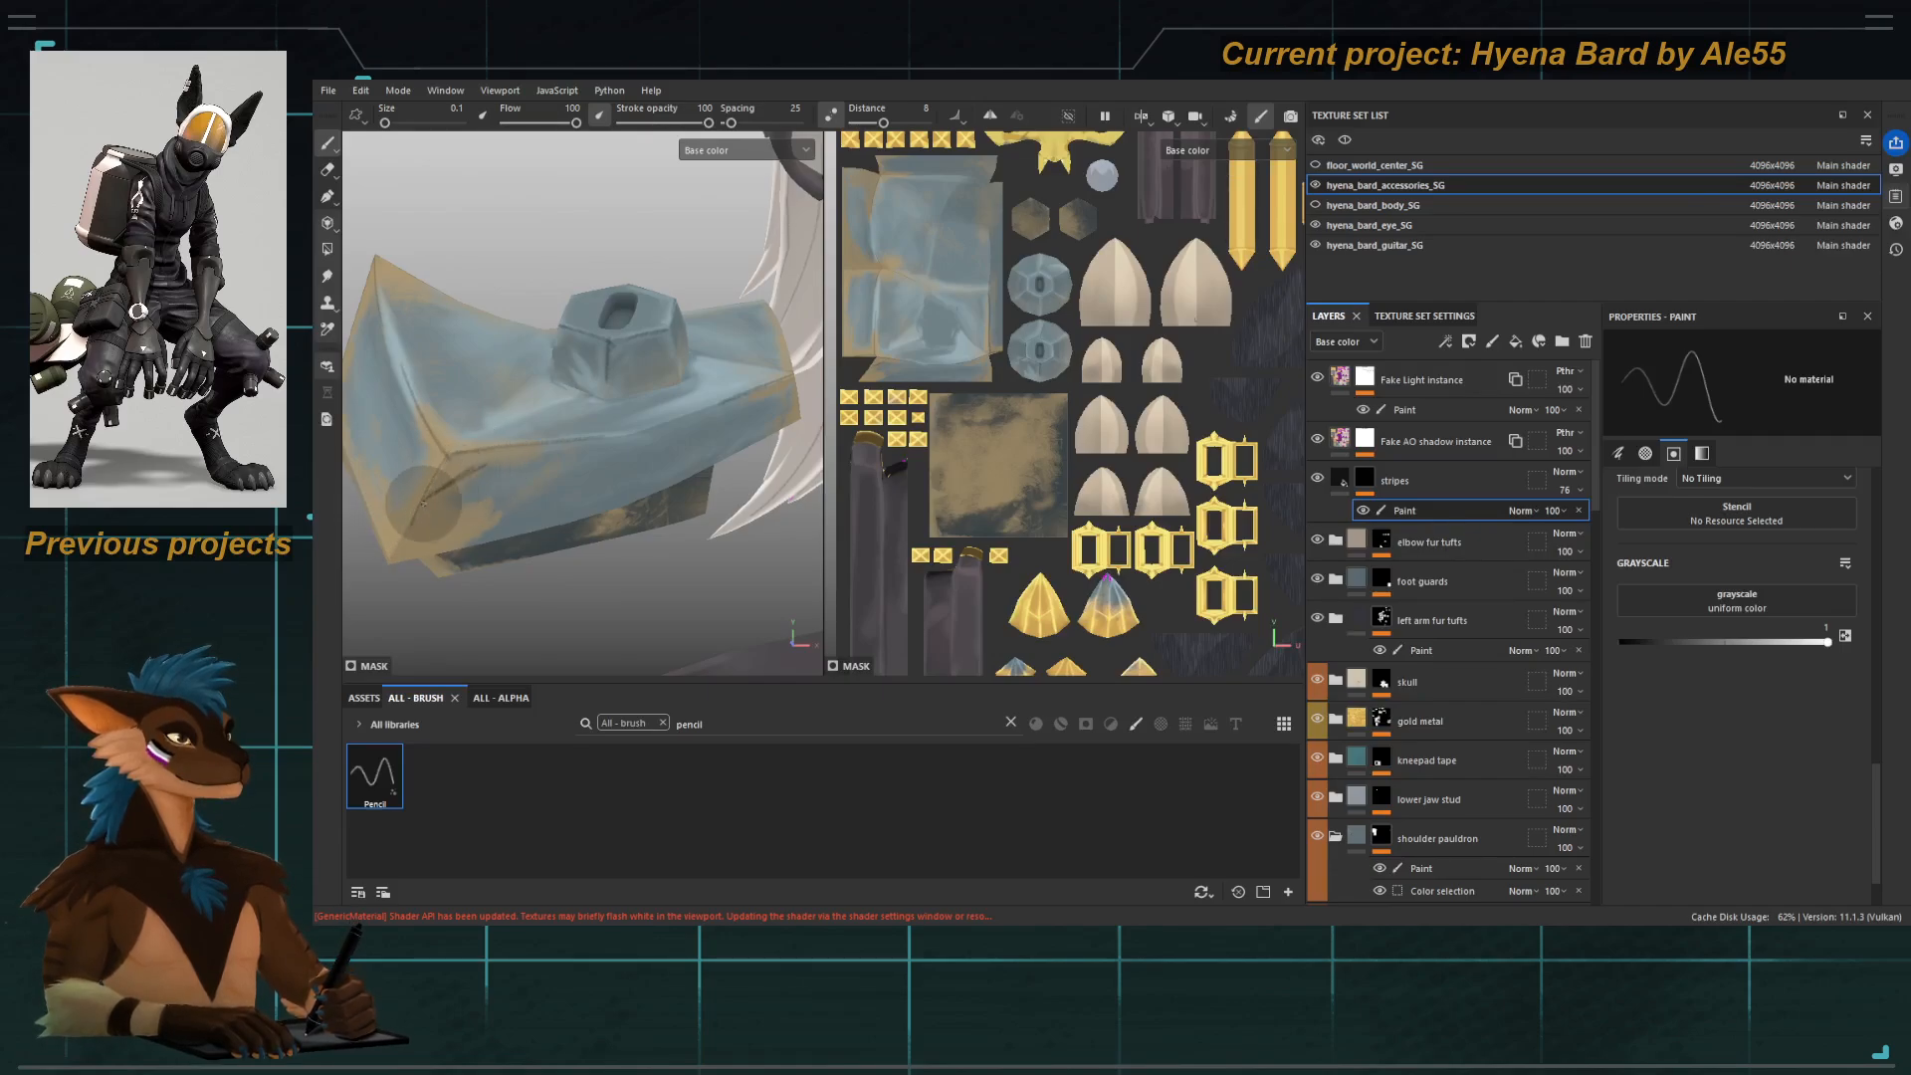
pyautogui.moveTo(403, 502)
pyautogui.keyDown('alt'); pyautogui.mouseDown()
pyautogui.moveTo(572, 396)
pyautogui.moveTo(618, 441)
pyautogui.mouseUp(); pyautogui.keyUp('alt')
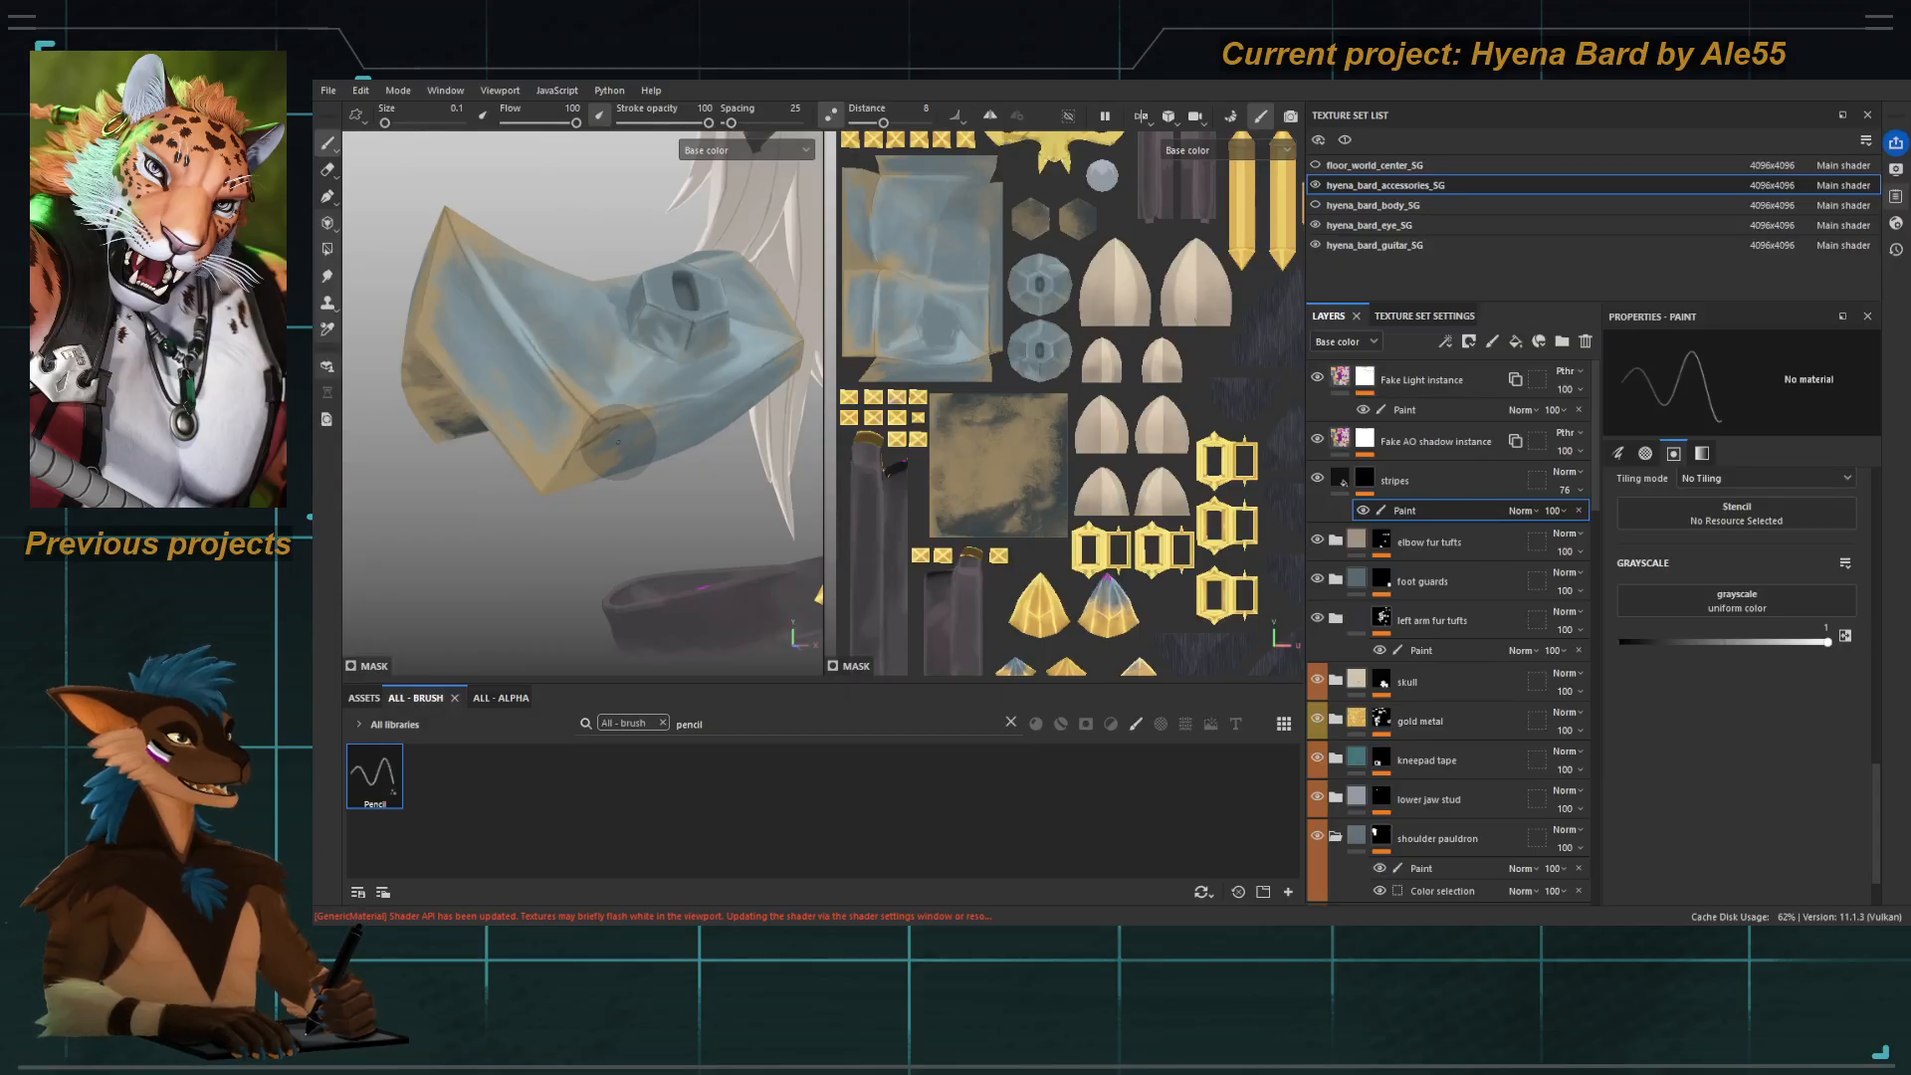
# Examine the pauldron's line work from a distance and around its corner and hexagonal bolt.
pyautogui.keyDown('alt'); pyautogui.moveTo(603, 466); pyautogui.dragTo(582, 486, button='right'); pyautogui.keyUp('alt')
pyautogui.keyDown('alt'); pyautogui.moveTo(582, 486); pyautogui.dragTo(611, 490); pyautogui.keyUp('alt')
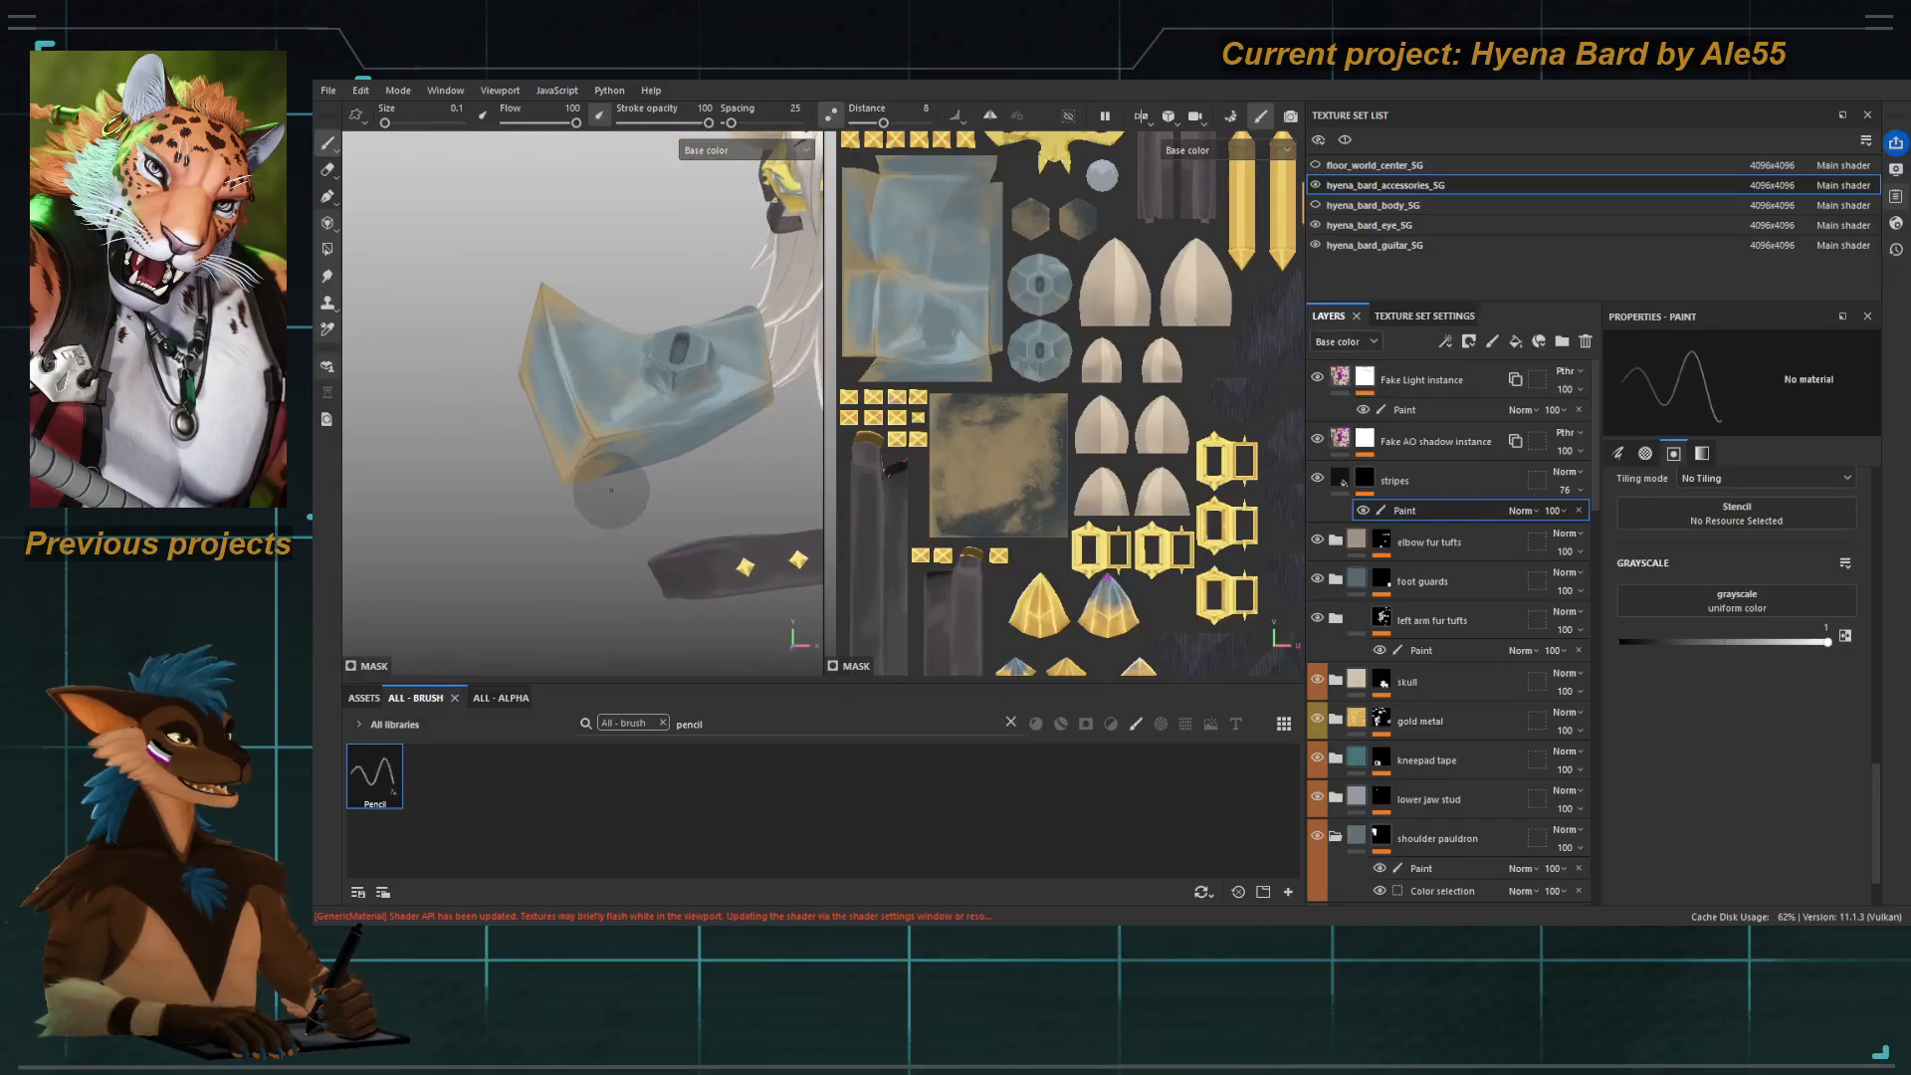
pyautogui.keyDown('alt'); pyautogui.moveTo(611, 490); pyautogui.dragTo(577, 379, button='right'); pyautogui.keyUp('alt')
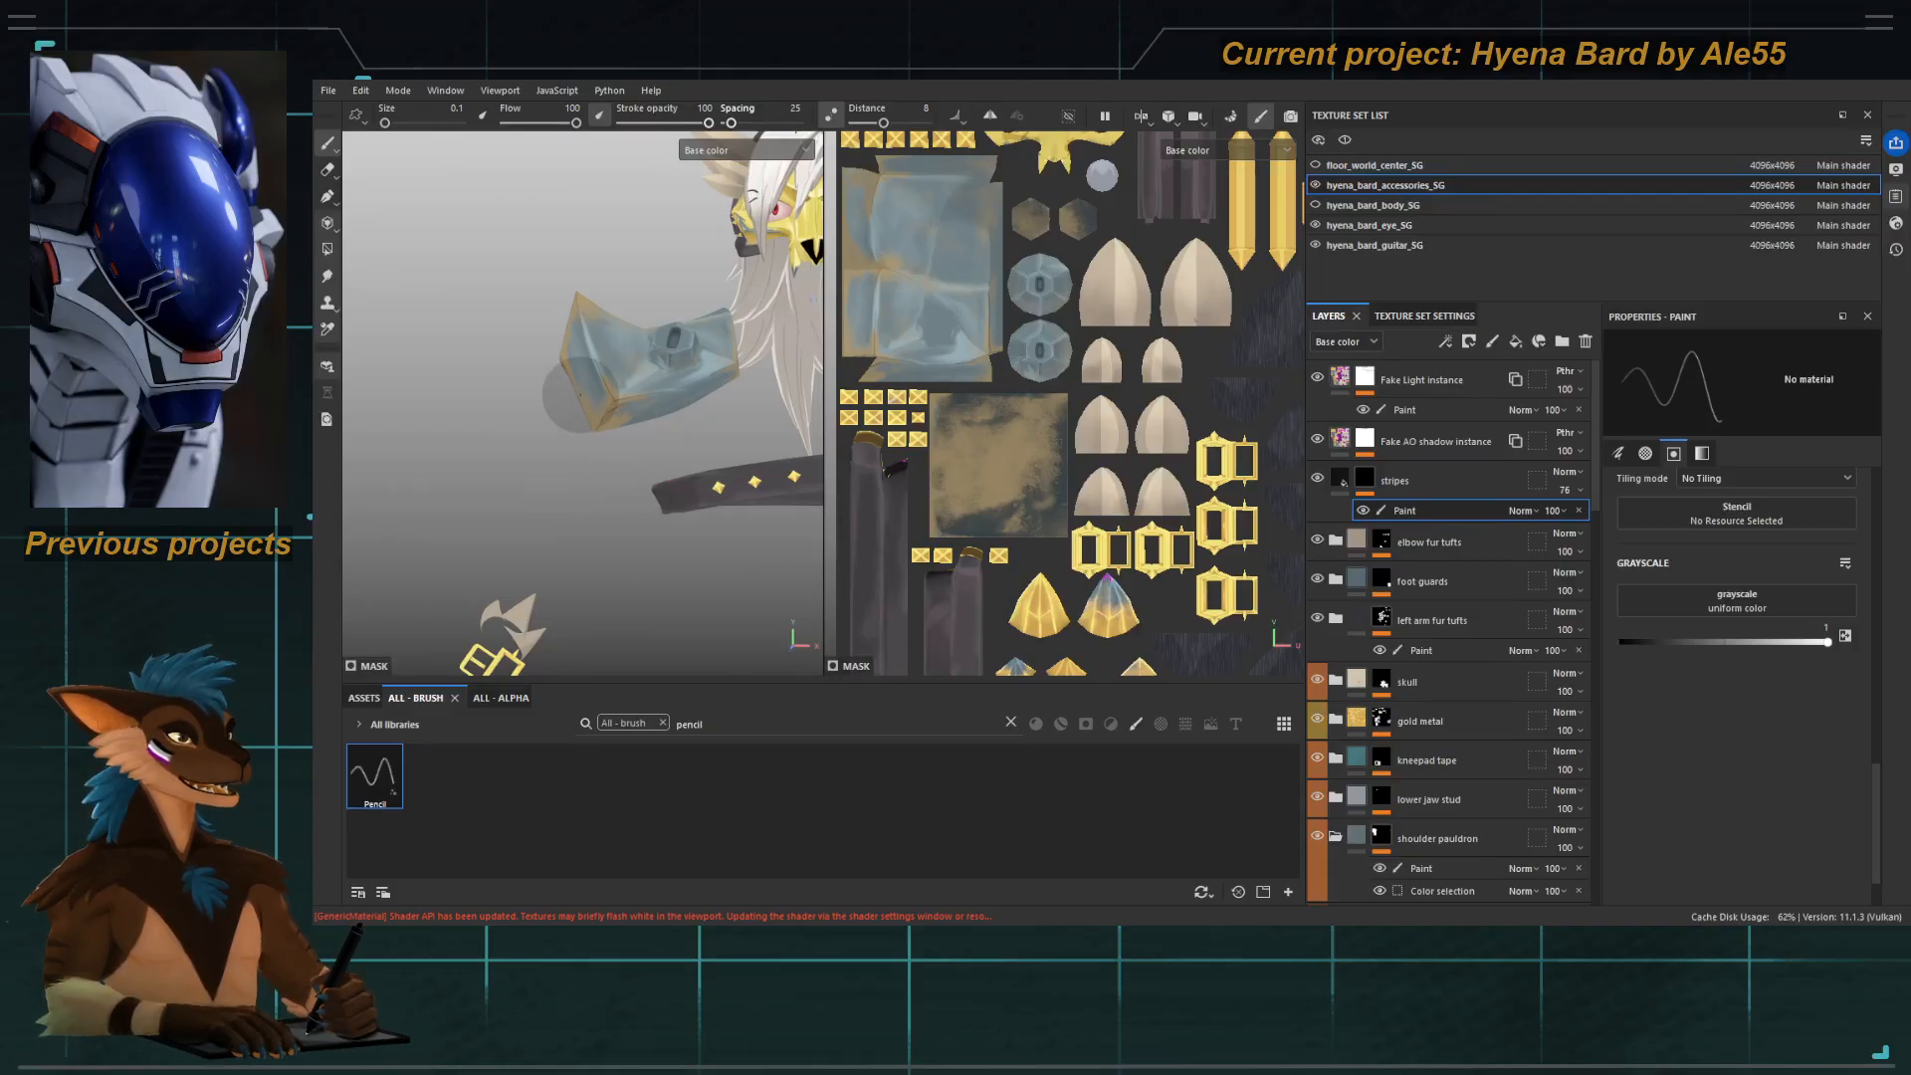
pyautogui.keyDown('alt'); pyautogui.moveTo(581, 390); pyautogui.dragTo(762, 675, button='right'); pyautogui.keyUp('alt')
pyautogui.keyDown('alt'); pyautogui.moveTo(671, 475); pyautogui.dragTo(725, 490); pyautogui.keyUp('alt')
pyautogui.keyDown('alt'); pyautogui.moveTo(724, 275); pyautogui.dragTo(685, 465); pyautogui.keyUp('alt')
pyautogui.keyDown('alt'); pyautogui.moveTo(757, 365); pyautogui.dragTo(631, 388, button='middle'); pyautogui.keyUp('alt')
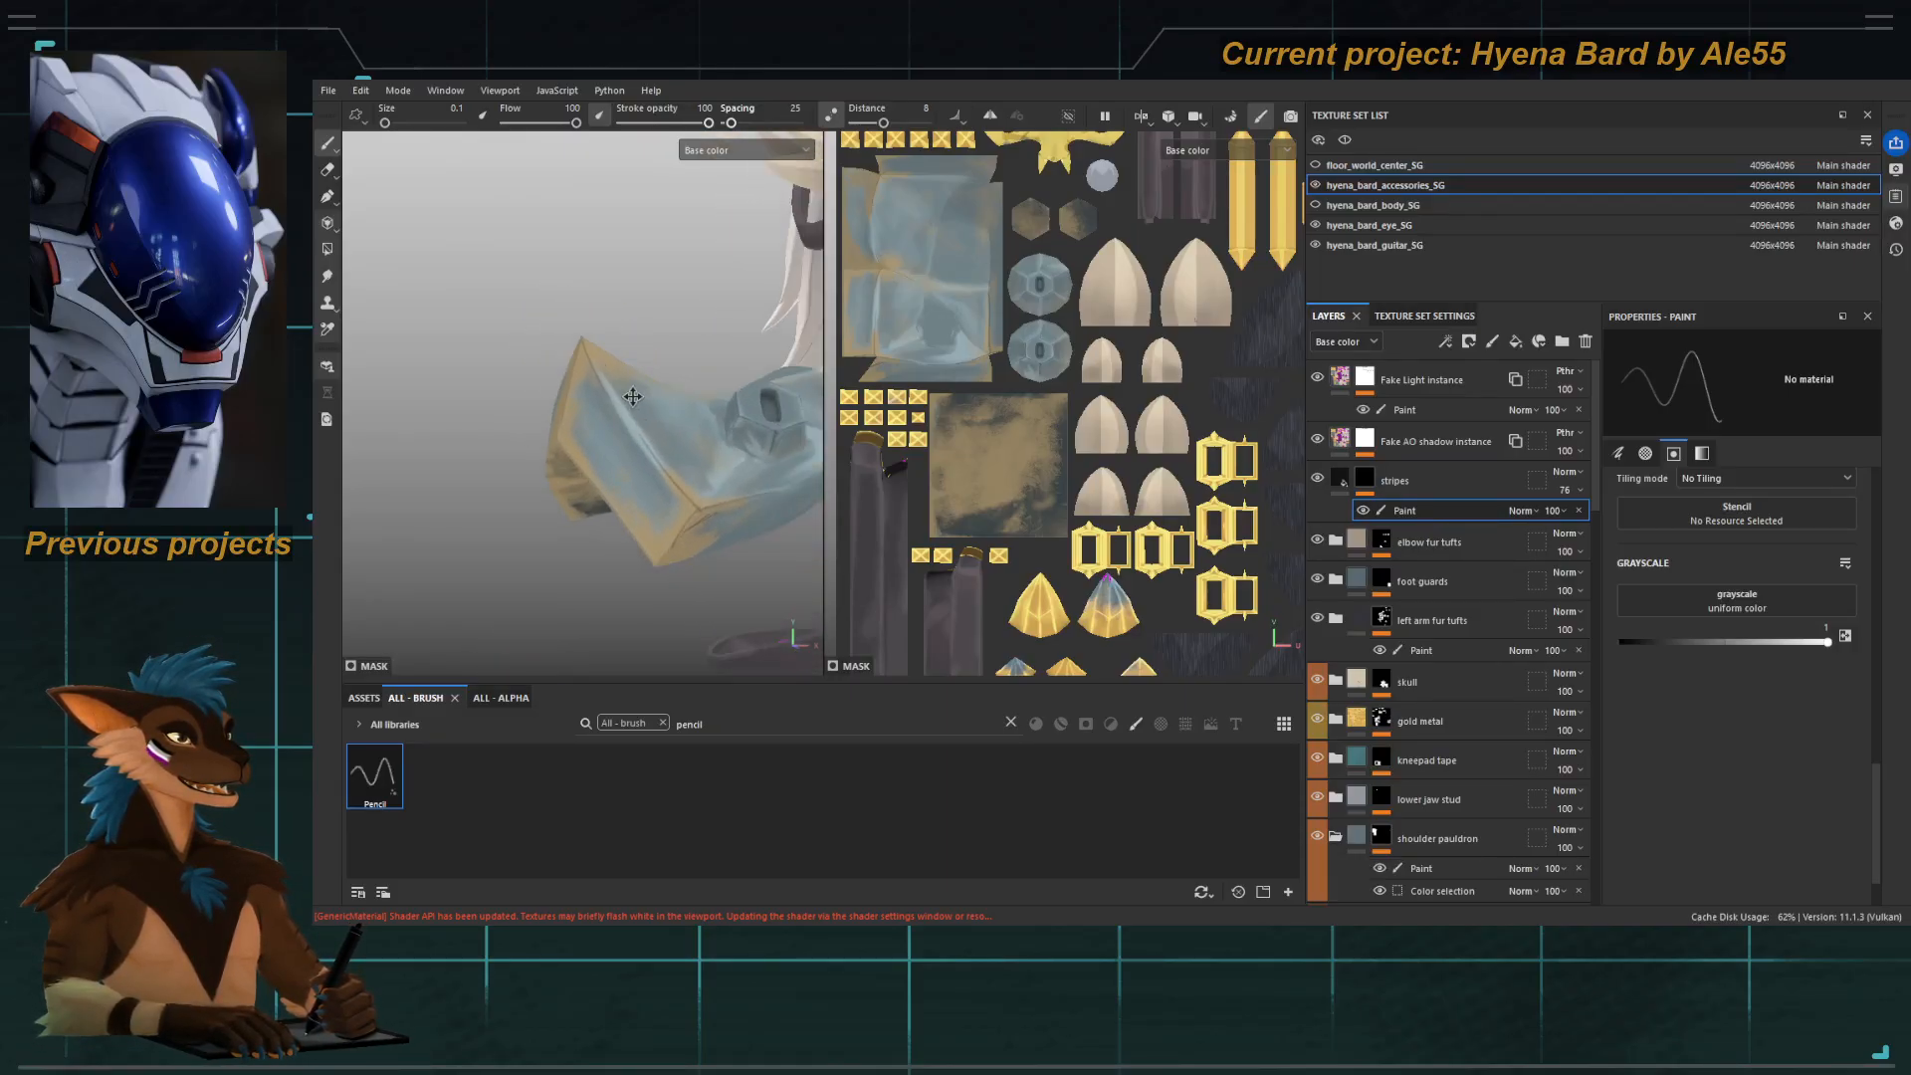
pyautogui.moveTo(586, 204)
pyautogui.keyDown('alt'); pyautogui.mouseDown(button='right')
pyautogui.moveTo(564, 416)
pyautogui.moveTo(685, 516)
pyautogui.mouseUp(button='right'); pyautogui.keyUp('alt')
pyautogui.keyDown('alt'); pyautogui.moveTo(684, 515); pyautogui.dragTo(601, 475); pyautogui.keyUp('alt')
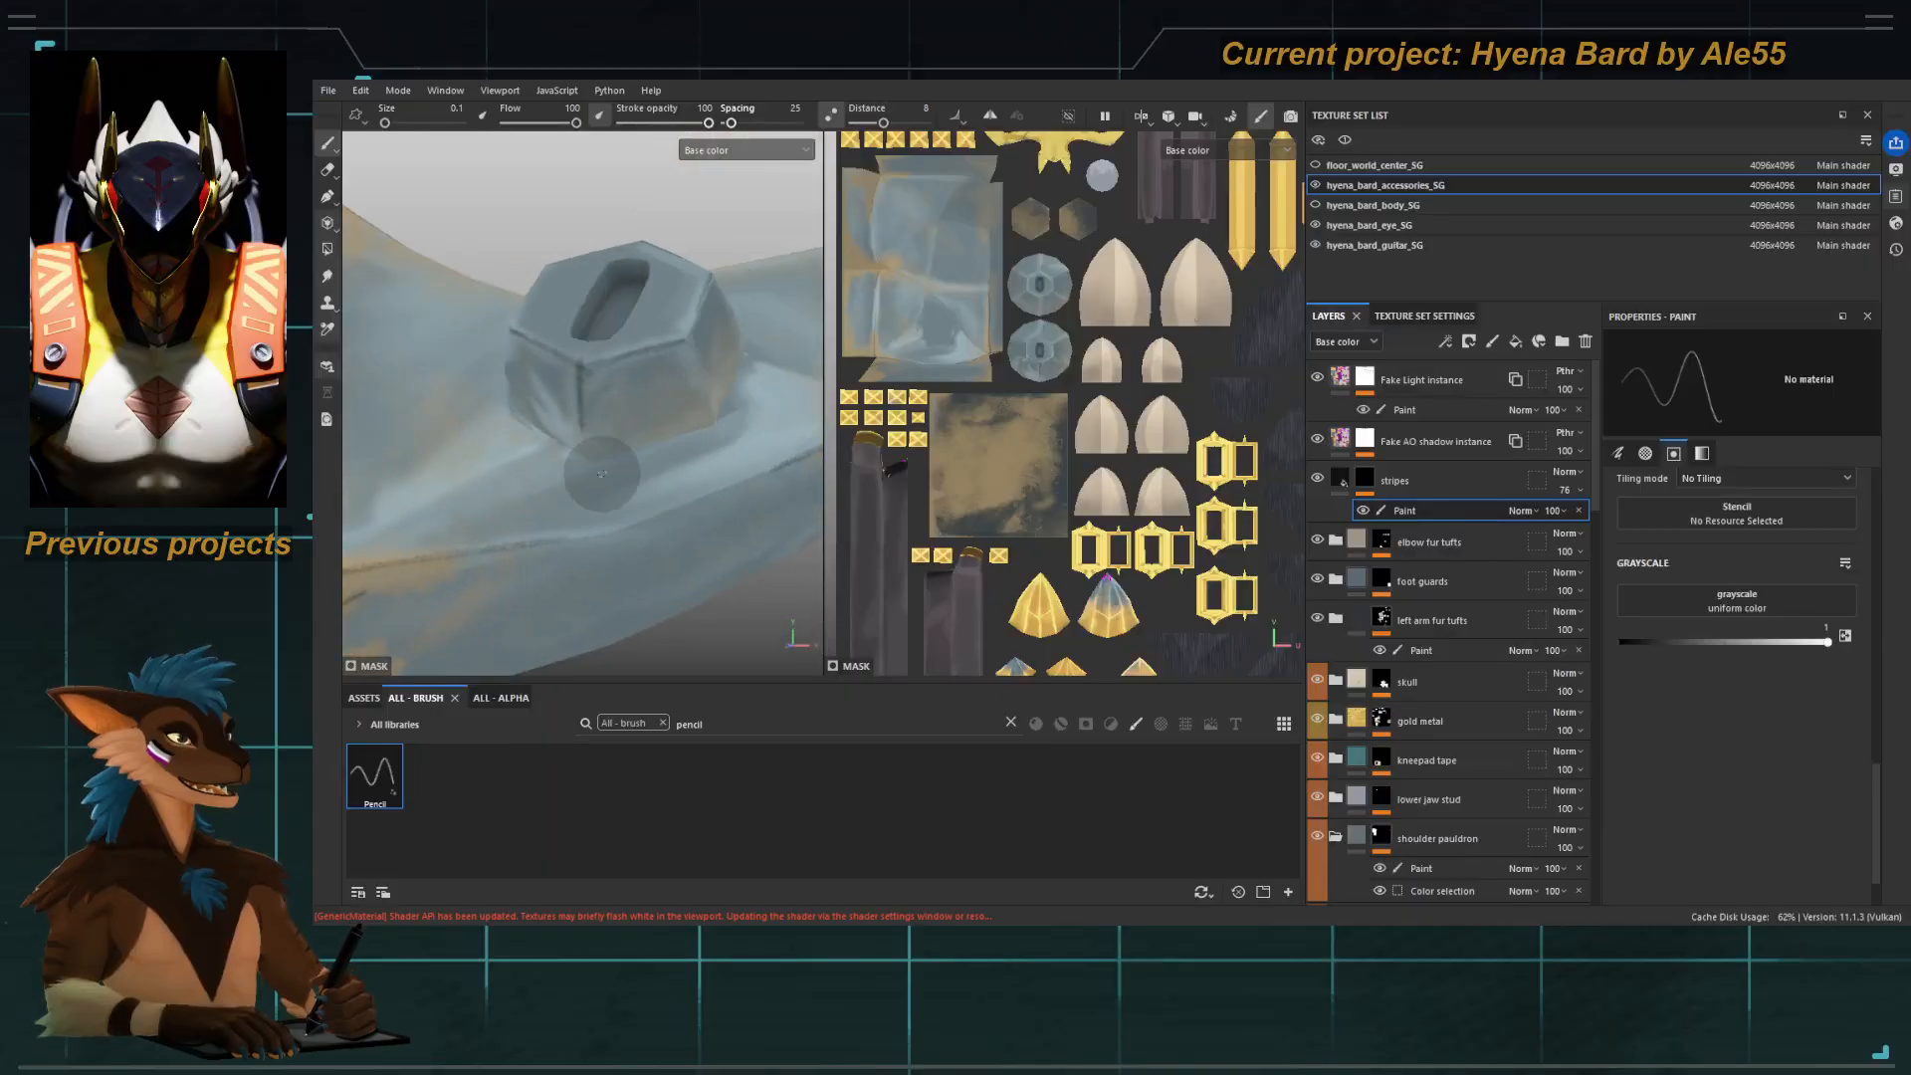
# Add thin dark lines around the base and side edges of the pauldron's slotted hexagonal bolt with the 0.1 Pencil brush.
pyautogui.moveTo(686, 422); pyautogui.dragTo(631, 444)
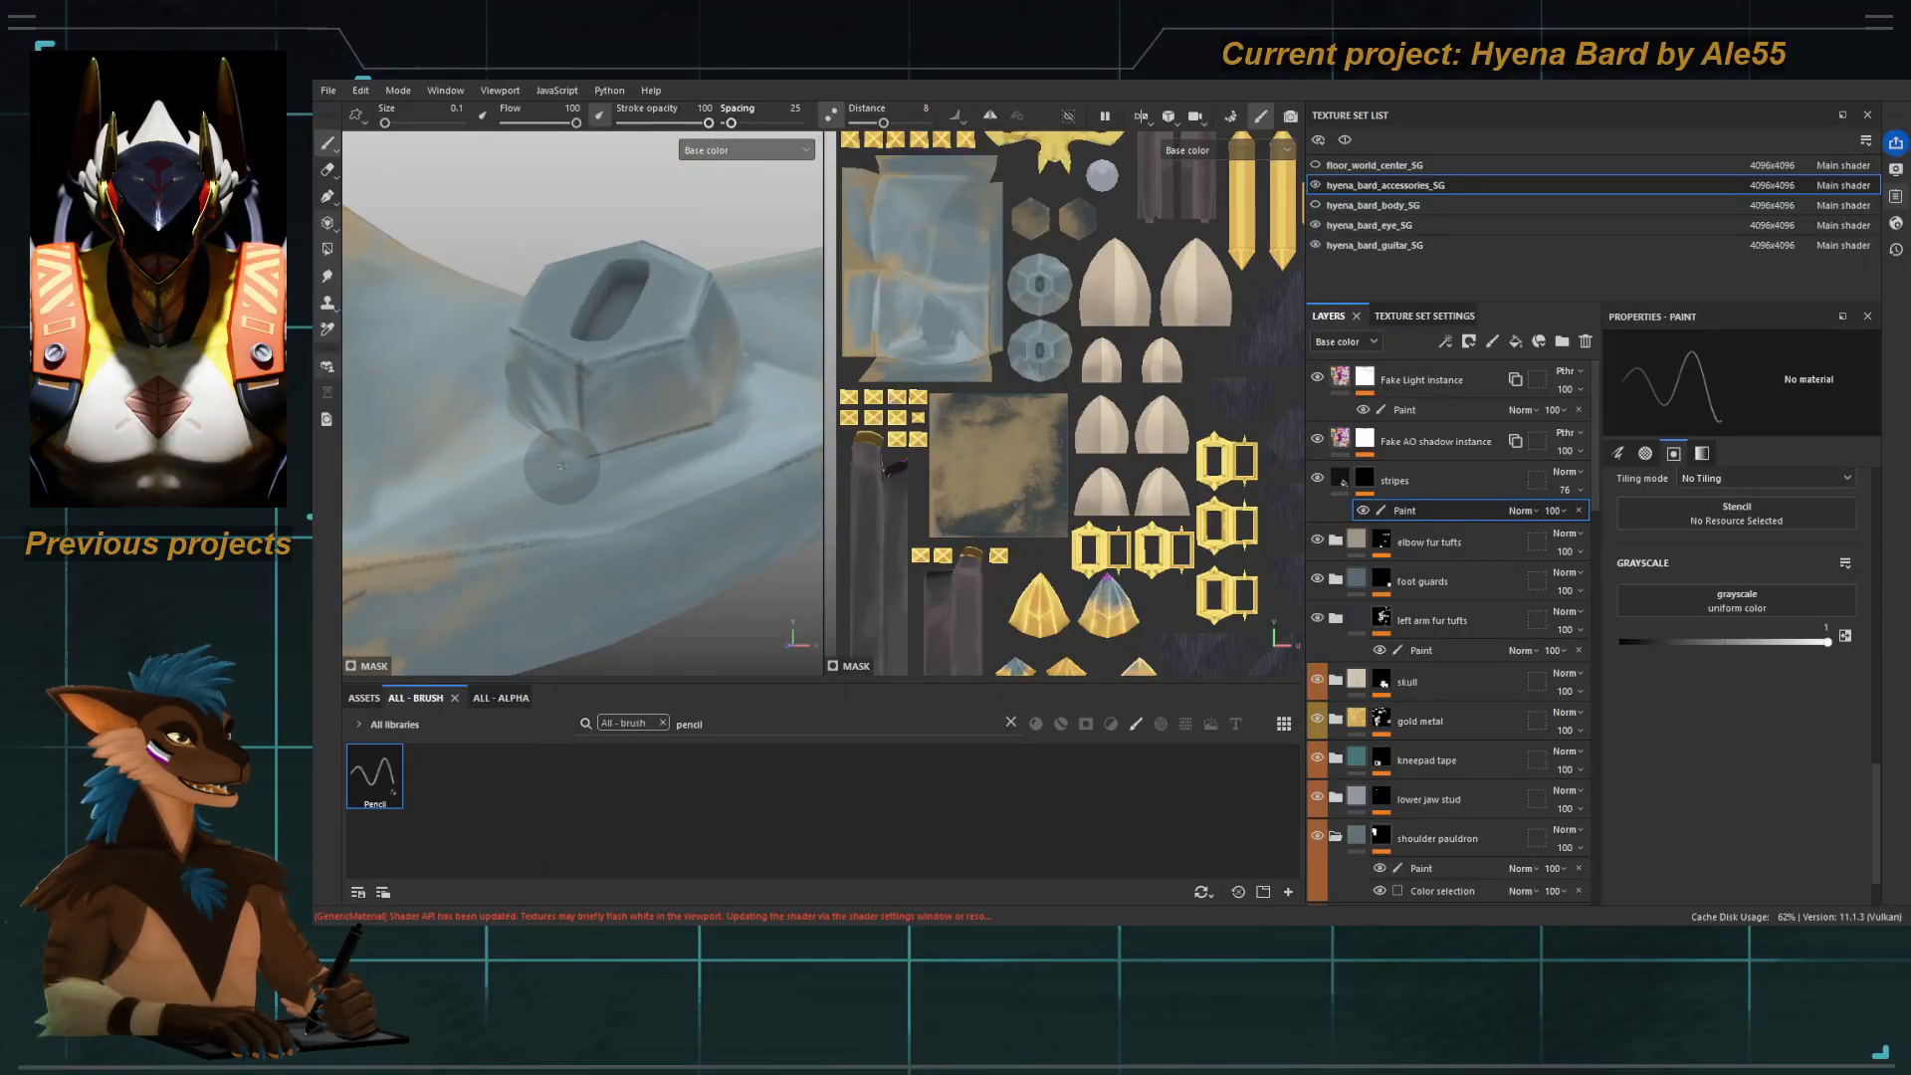
pyautogui.moveTo(589, 466)
pyautogui.keyDown('alt'); pyautogui.mouseDown()
pyautogui.moveTo(675, 439)
pyautogui.moveTo(568, 431)
pyautogui.moveTo(569, 372)
pyautogui.moveTo(456, 298)
pyautogui.moveTo(516, 354)
pyautogui.moveTo(659, 291)
pyautogui.moveTo(630, 329)
pyautogui.mouseUp(); pyautogui.keyUp('alt')
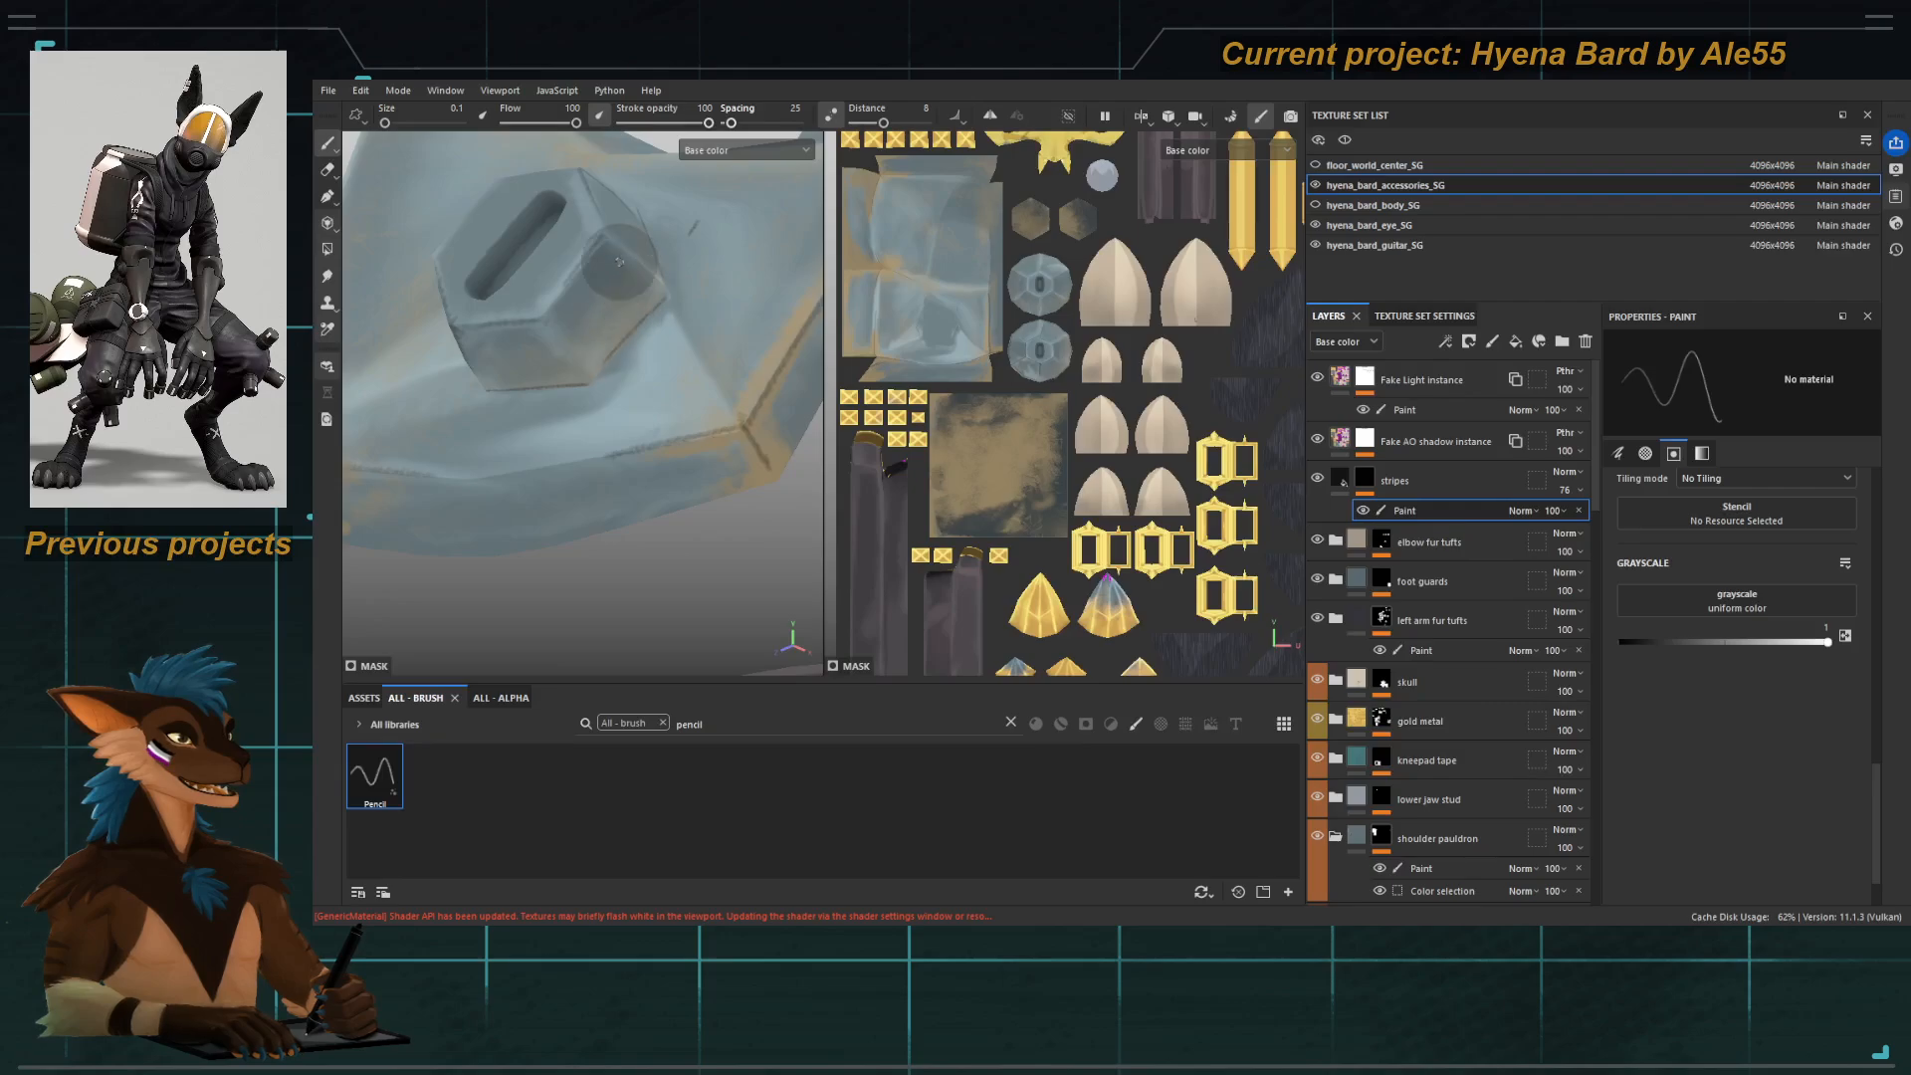
pyautogui.keyDown('alt'); pyautogui.moveTo(685, 310); pyautogui.dragTo(597, 388); pyautogui.keyUp('alt')
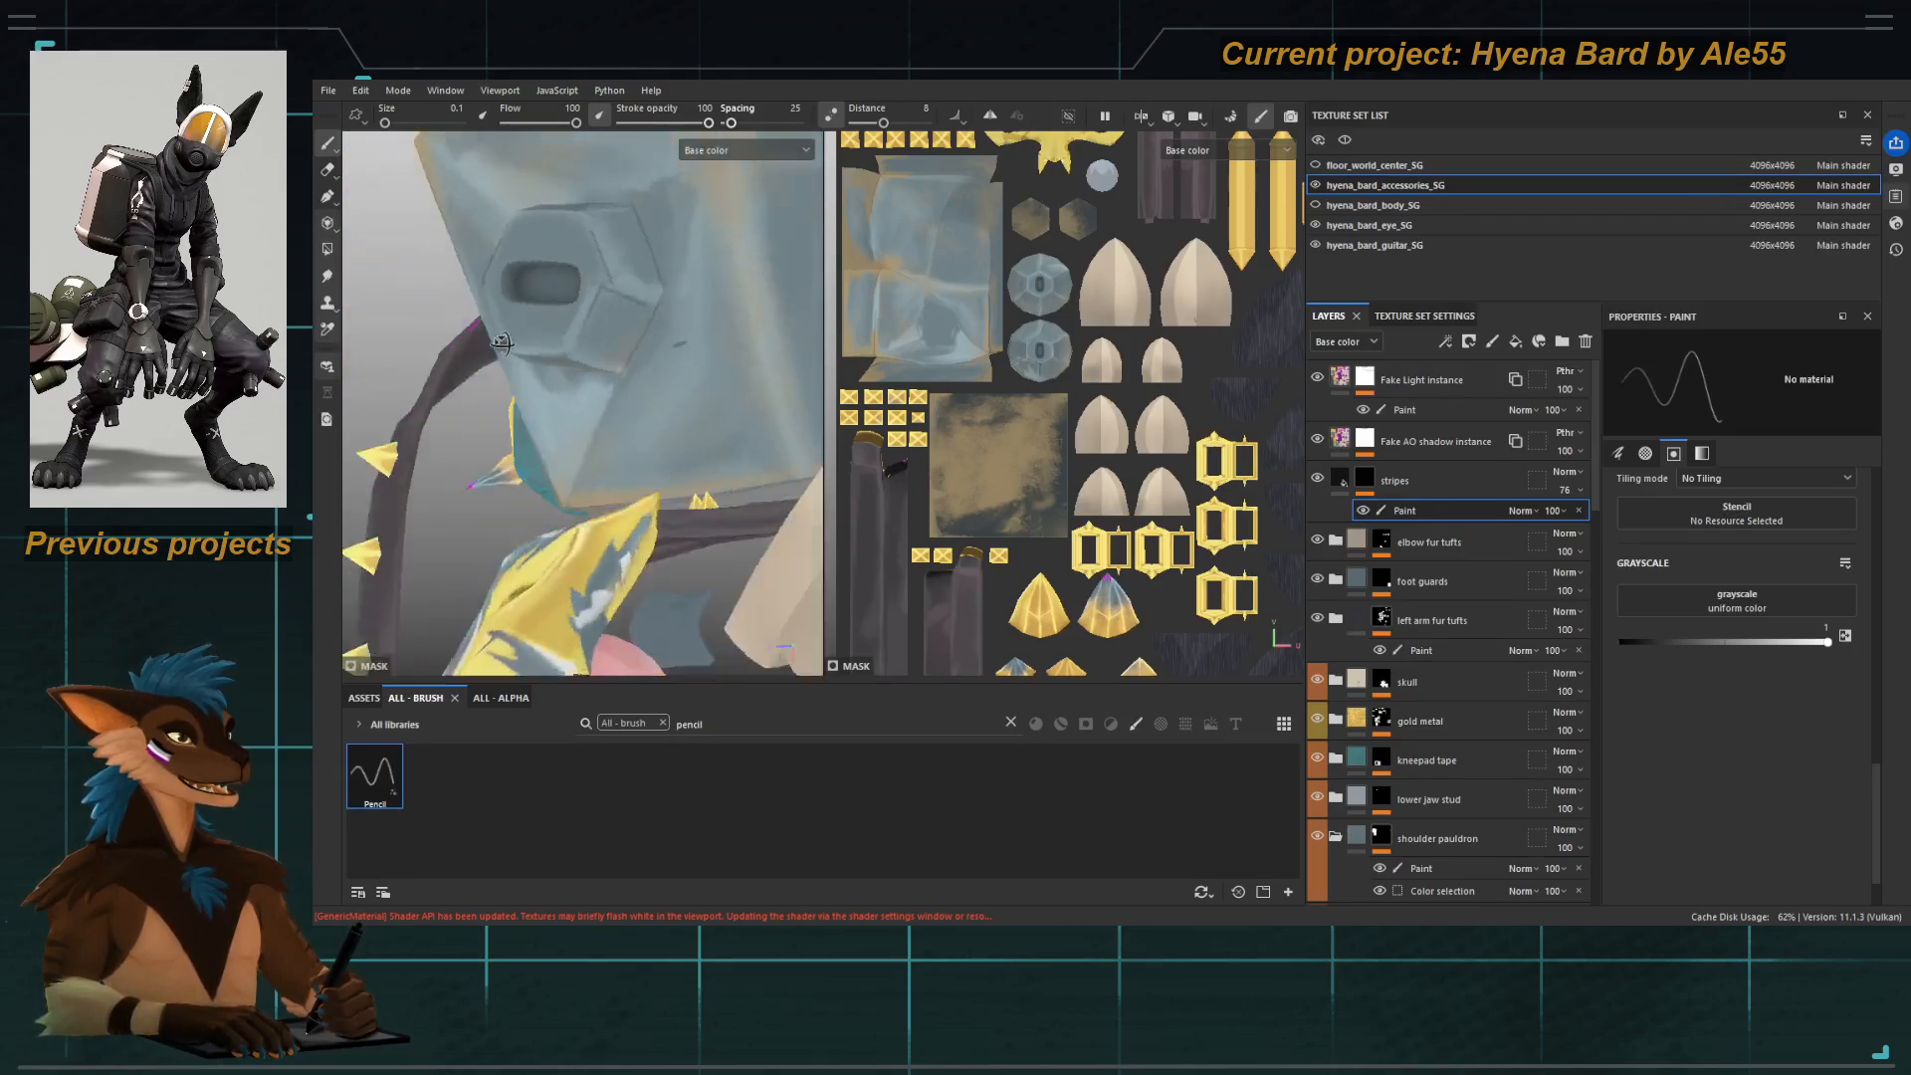
pyautogui.keyDown('alt'); pyautogui.moveTo(597, 388); pyautogui.dragTo(562, 343, button='middle'); pyautogui.keyUp('alt')
pyautogui.keyDown('alt'); pyautogui.moveTo(563, 344); pyautogui.dragTo(570, 389); pyautogui.keyUp('alt')
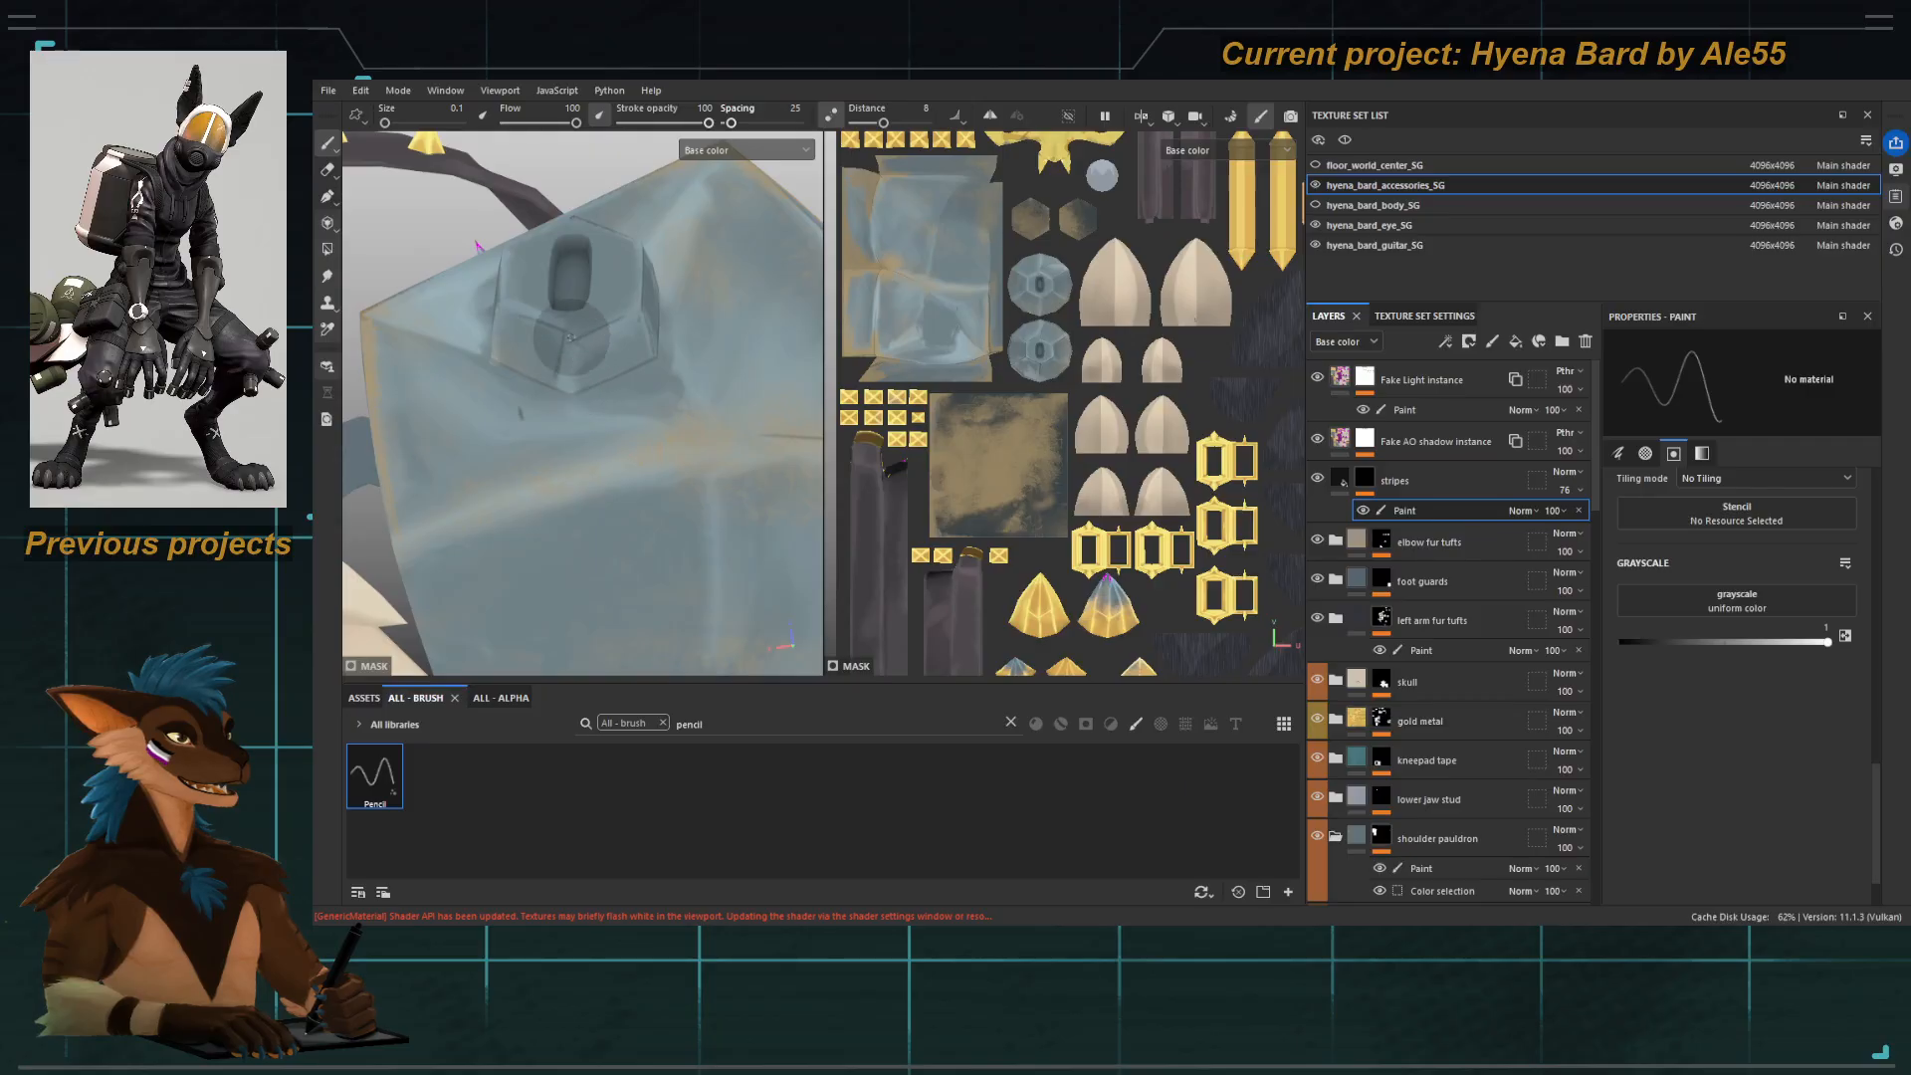
pyautogui.moveTo(478, 246)
pyautogui.keyDown('alt'); pyautogui.mouseDown()
pyautogui.moveTo(563, 309)
pyautogui.moveTo(537, 323)
pyautogui.mouseUp(); pyautogui.keyUp('alt')
pyautogui.keyDown('alt'); pyautogui.moveTo(537, 323); pyautogui.dragTo(563, 383, button='right'); pyautogui.keyUp('alt')
pyautogui.moveTo(562, 384)
pyautogui.keyDown('alt'); pyautogui.mouseDown()
pyautogui.moveTo(528, 404)
pyautogui.moveTo(561, 509)
pyautogui.moveTo(687, 493)
pyautogui.mouseUp(); pyautogui.keyUp('alt')
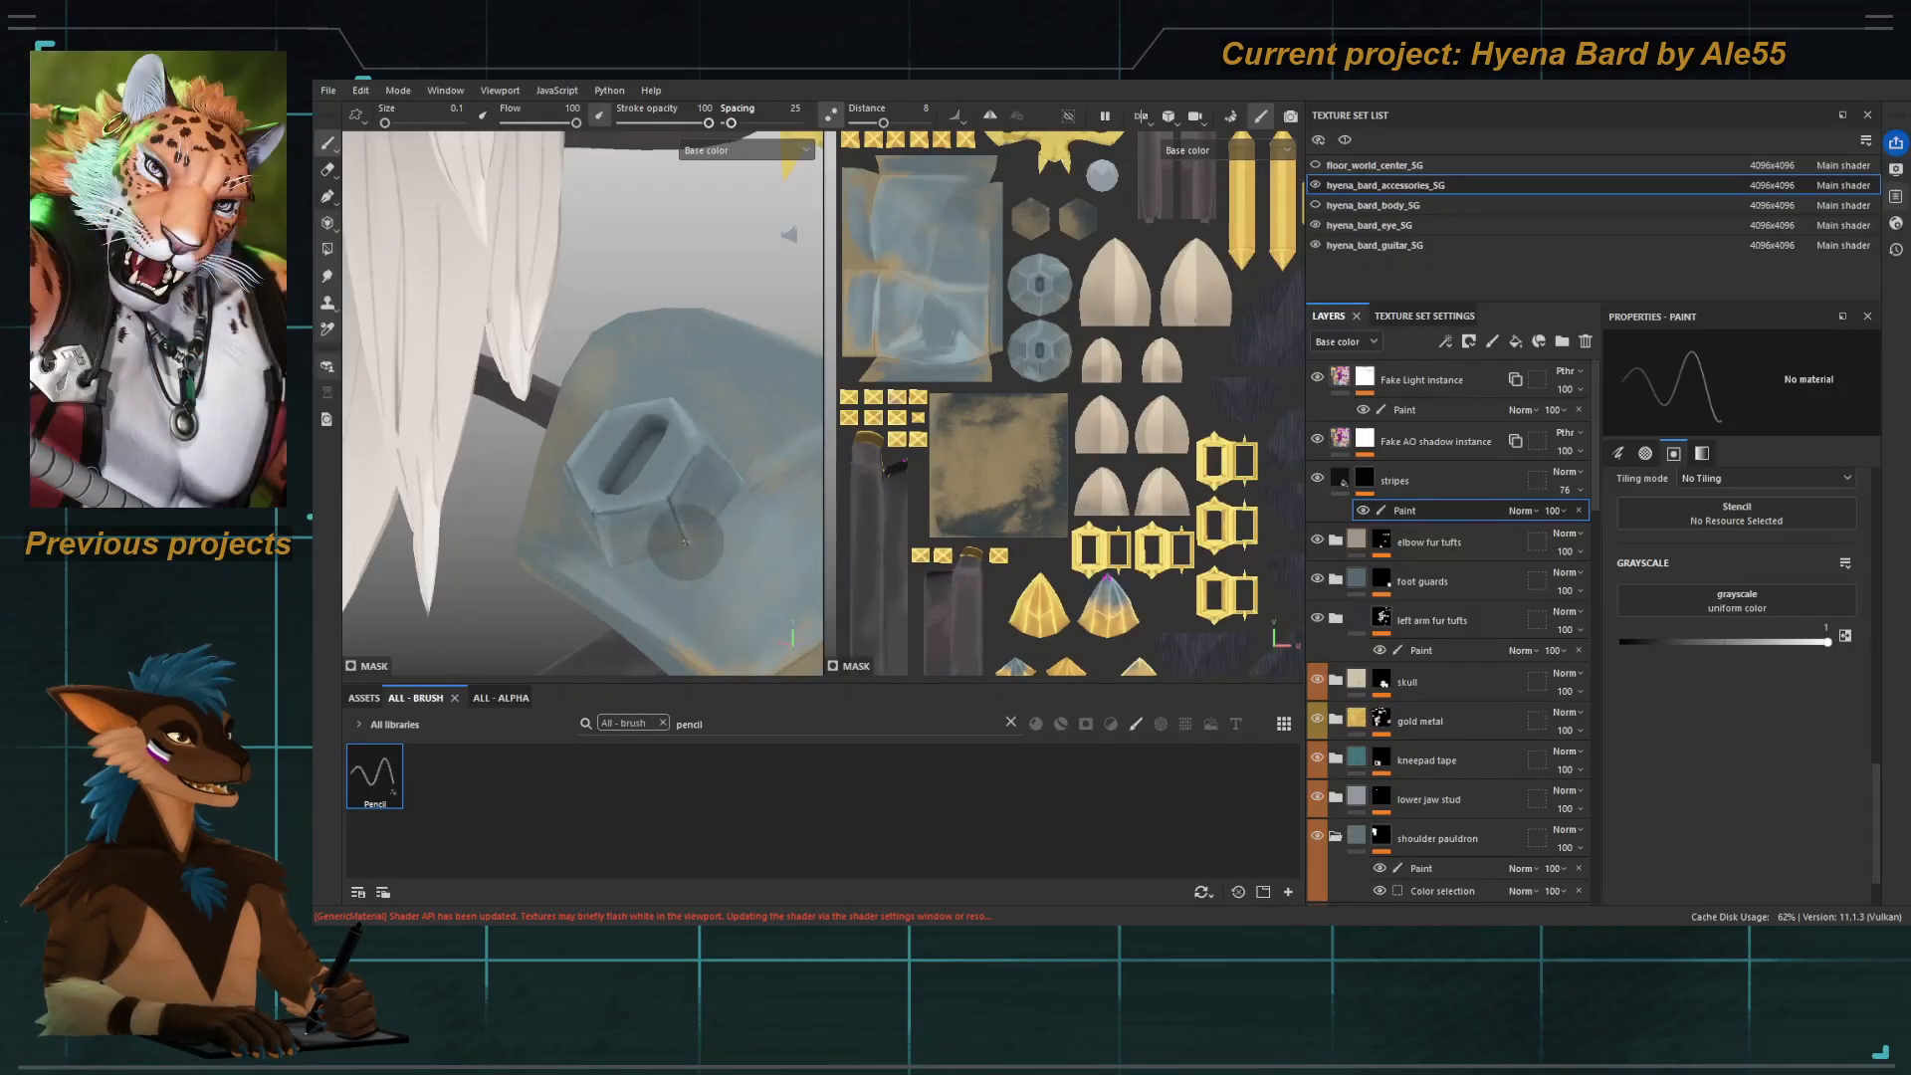
pyautogui.keyDown('alt'); pyautogui.moveTo(689, 499); pyautogui.dragTo(725, 491); pyautogui.keyUp('alt')
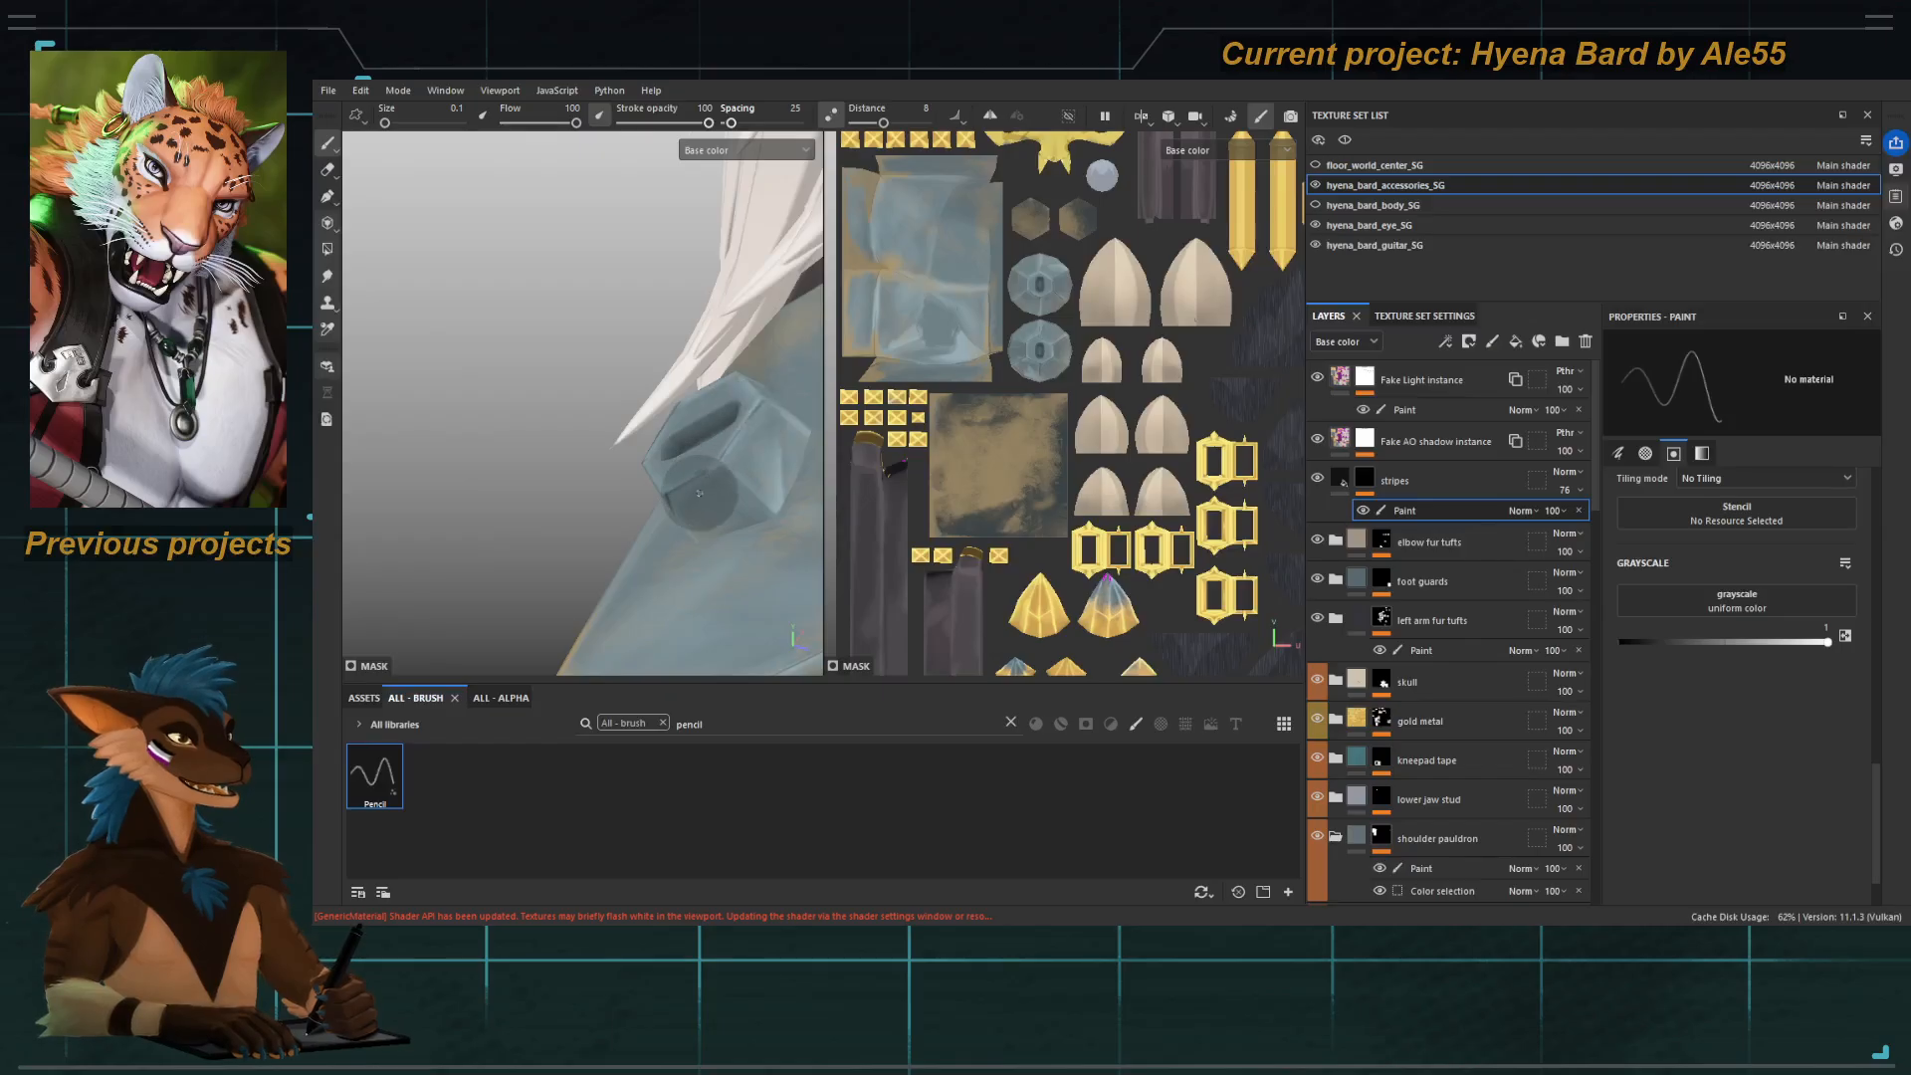
pyautogui.moveTo(745, 466)
pyautogui.keyDown('alt'); pyautogui.mouseDown()
pyautogui.moveTo(668, 418)
pyautogui.moveTo(744, 393)
pyautogui.moveTo(711, 387)
pyautogui.moveTo(669, 416)
pyautogui.moveTo(735, 328)
pyautogui.mouseUp(); pyautogui.keyUp('alt')
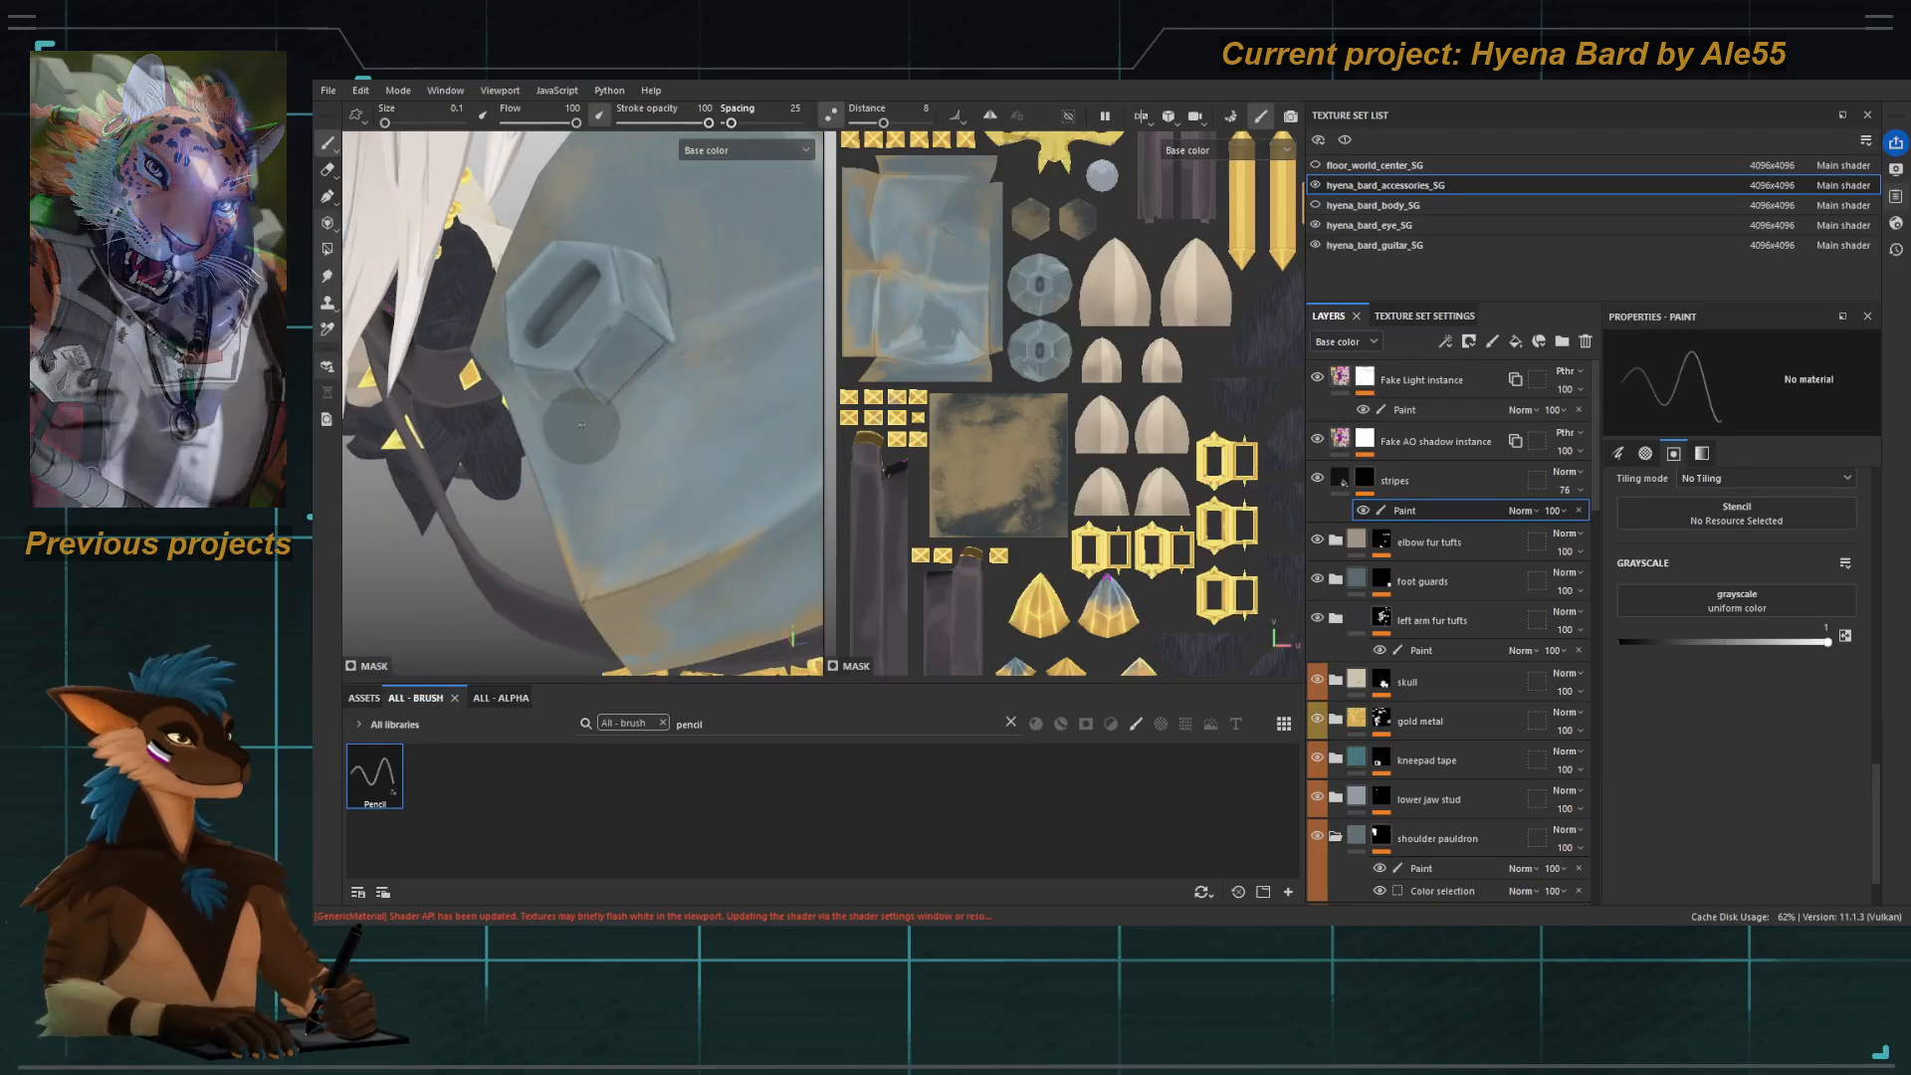
pyautogui.keyDown('alt'); pyautogui.moveTo(579, 427); pyautogui.dragTo(723, 341); pyautogui.keyUp('alt')
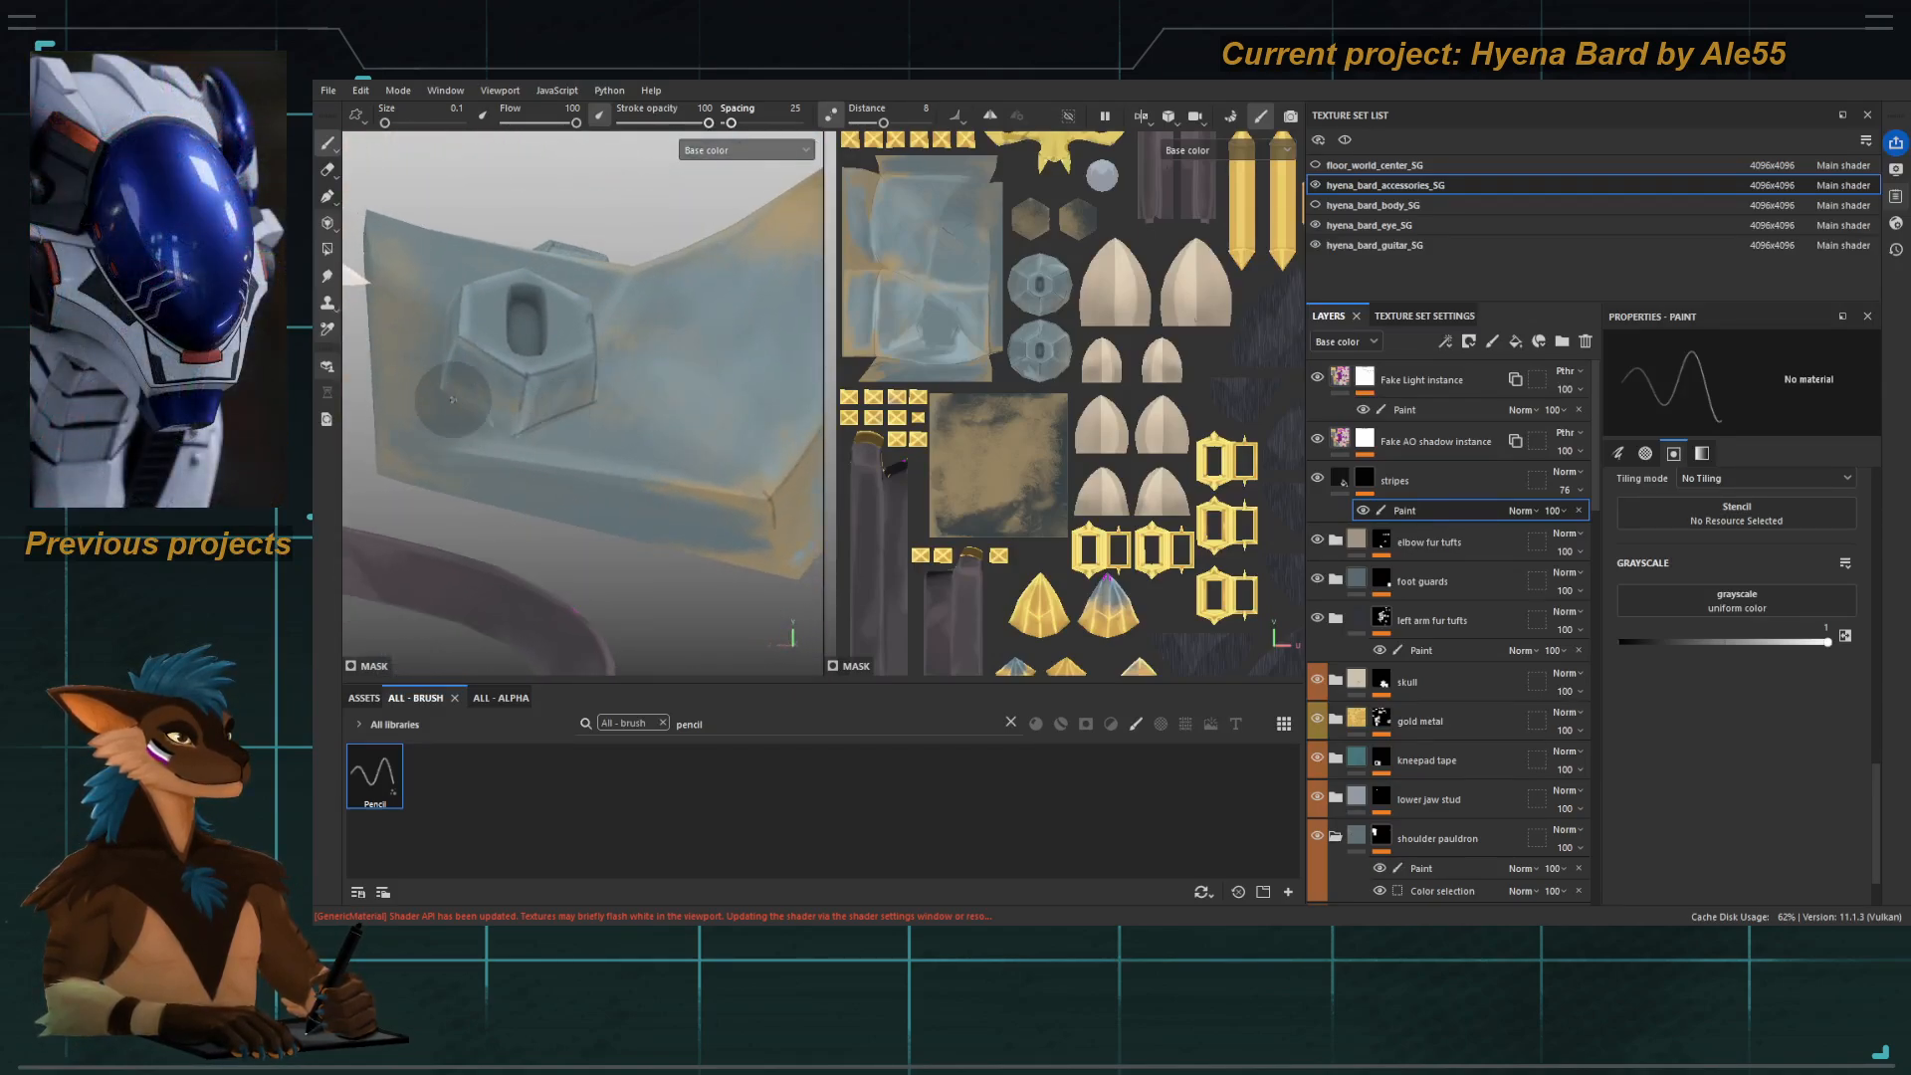
pyautogui.moveTo(450, 406)
pyautogui.keyDown('alt'); pyautogui.mouseDown()
pyautogui.moveTo(487, 285)
pyautogui.moveTo(517, 277)
pyautogui.mouseUp(); pyautogui.keyUp('alt')
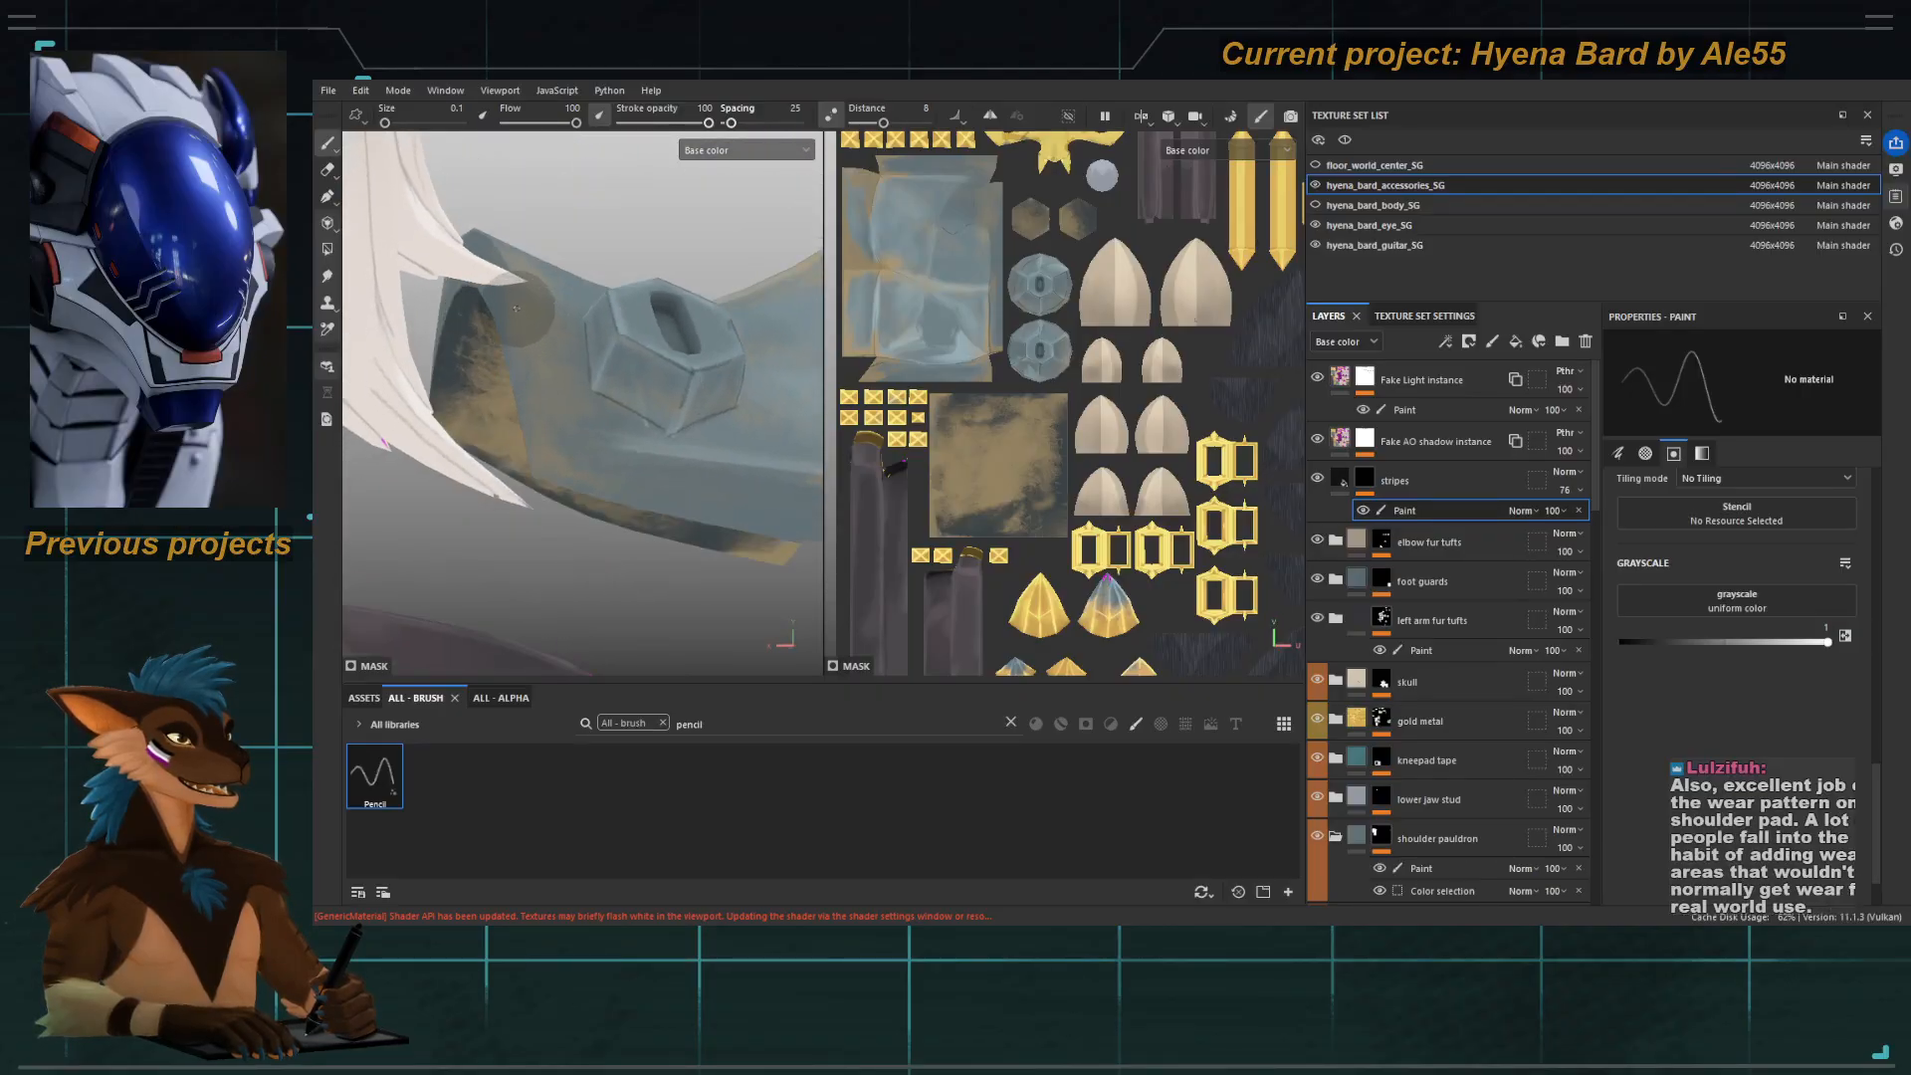
# Examine the pauldron's front edge, underside and overall line work up close and from a distance.
pyautogui.keyDown('alt'); pyautogui.moveTo(527, 401); pyautogui.dragTo(414, 315); pyautogui.keyUp('alt')
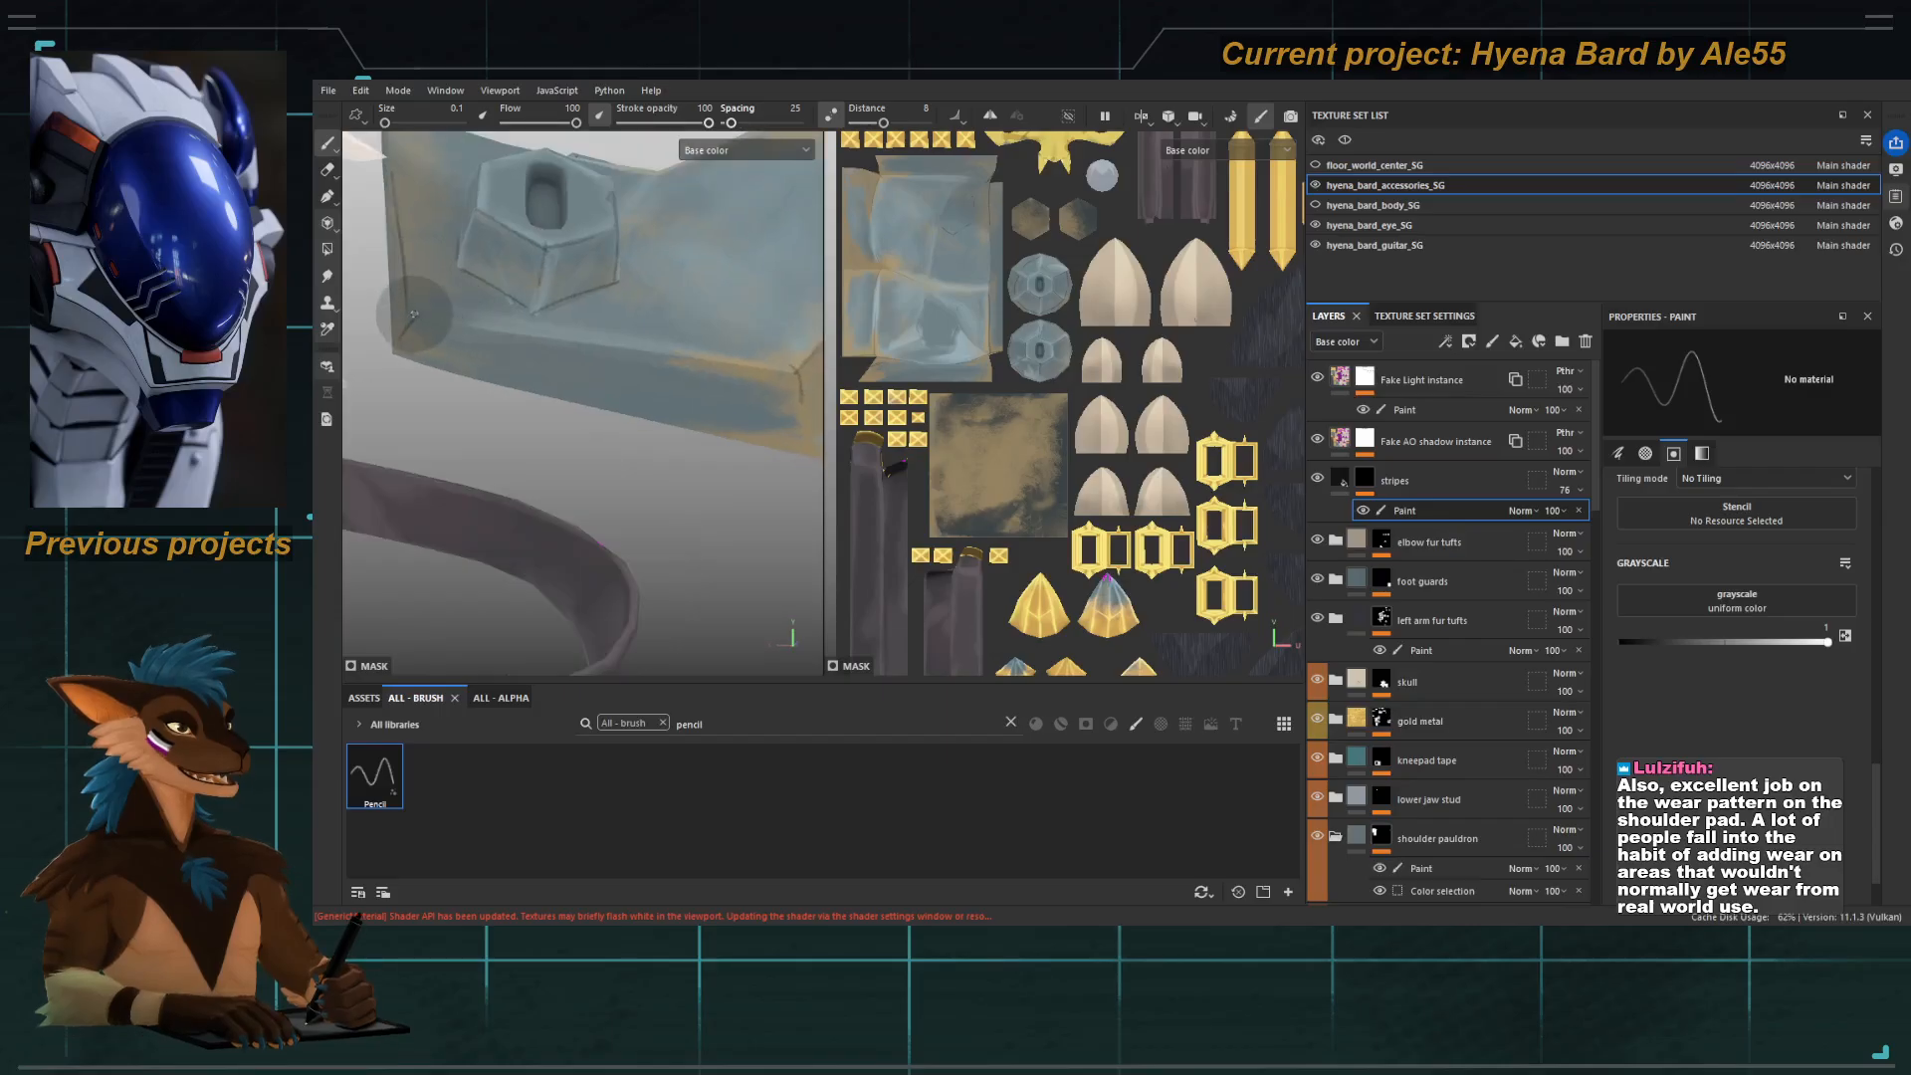
pyautogui.keyDown('alt'); pyautogui.moveTo(665, 372); pyautogui.dragTo(325, 263, button='right'); pyautogui.keyUp('alt')
pyautogui.keyDown('alt'); pyautogui.moveTo(637, 472); pyautogui.dragTo(531, 278); pyautogui.keyUp('alt')
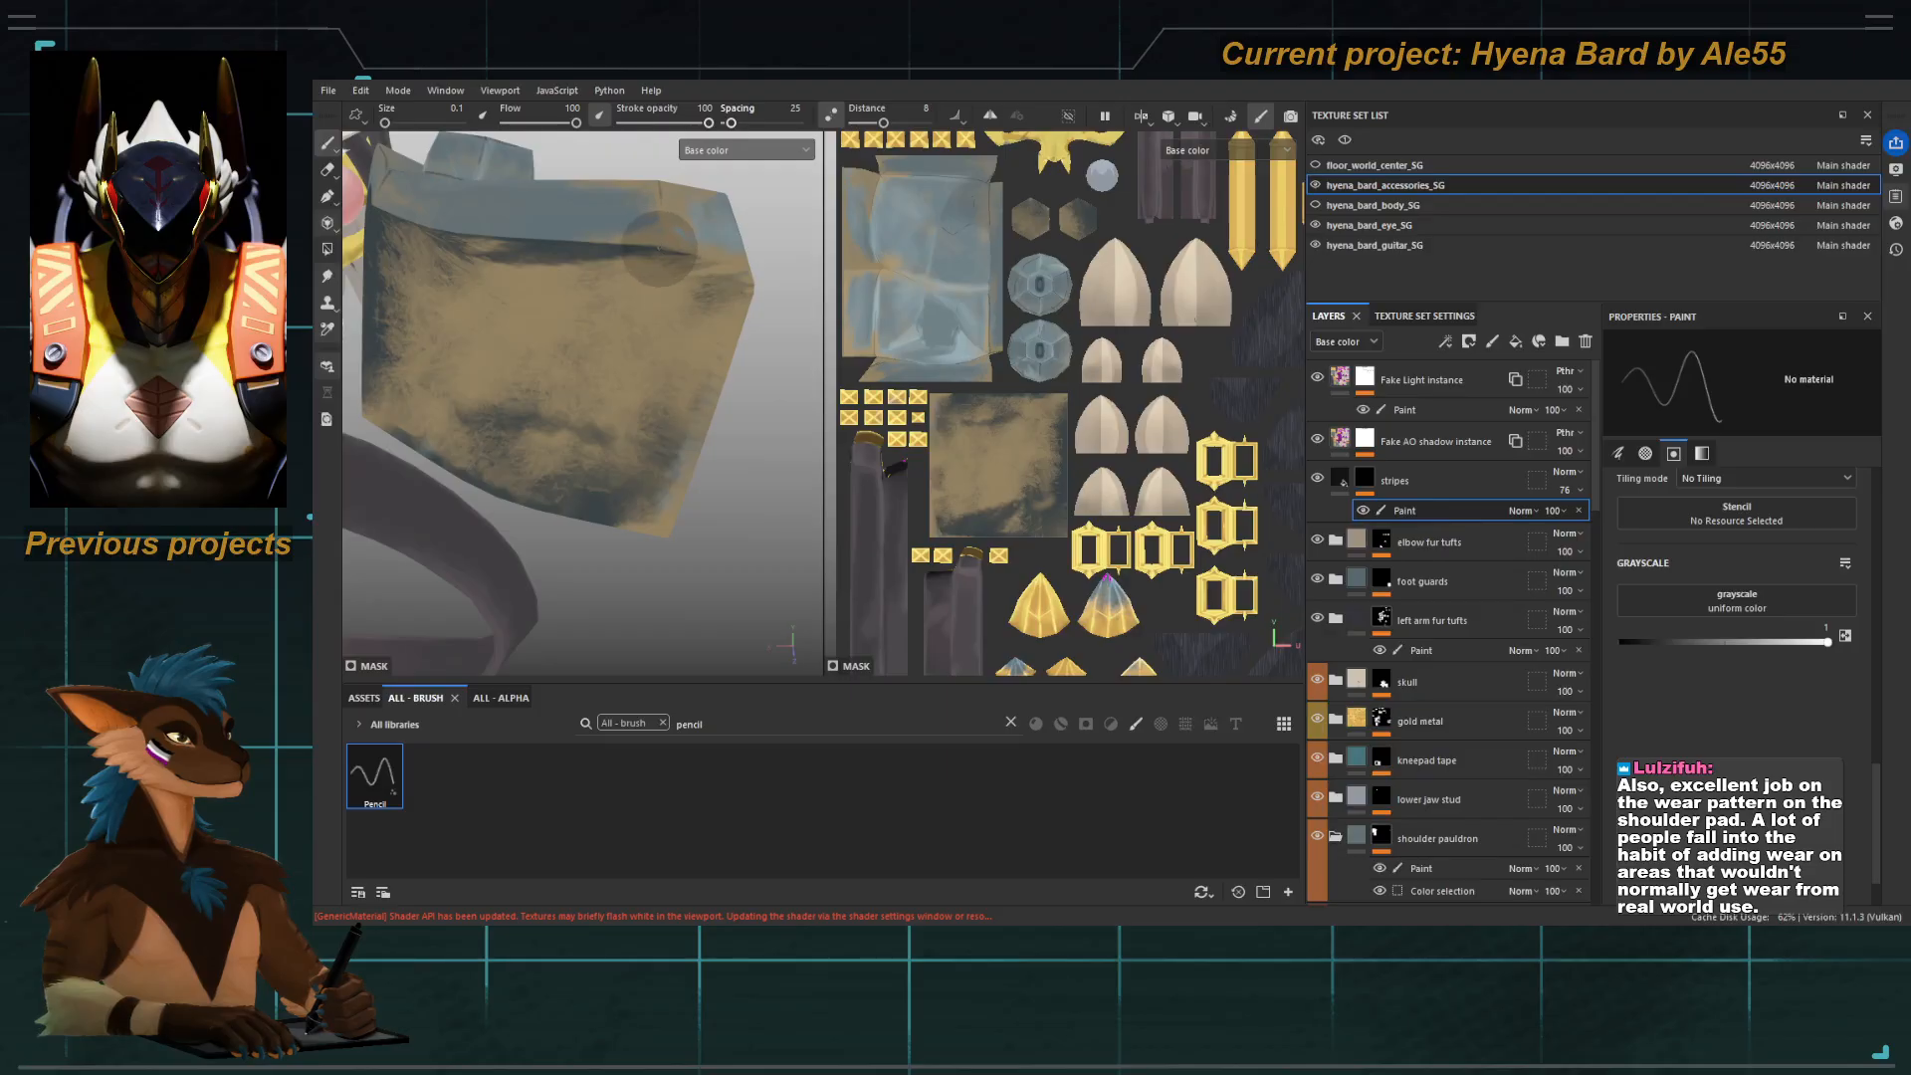
pyautogui.moveTo(625, 199)
pyautogui.keyDown('alt'); pyautogui.mouseDown(button='right')
pyautogui.moveTo(369, 184)
pyautogui.moveTo(419, 309)
pyautogui.moveTo(498, 363)
pyautogui.mouseUp(button='right'); pyautogui.keyUp('alt')
pyautogui.keyDown('alt'); pyautogui.moveTo(478, 359); pyautogui.dragTo(611, 397); pyautogui.keyUp('alt')
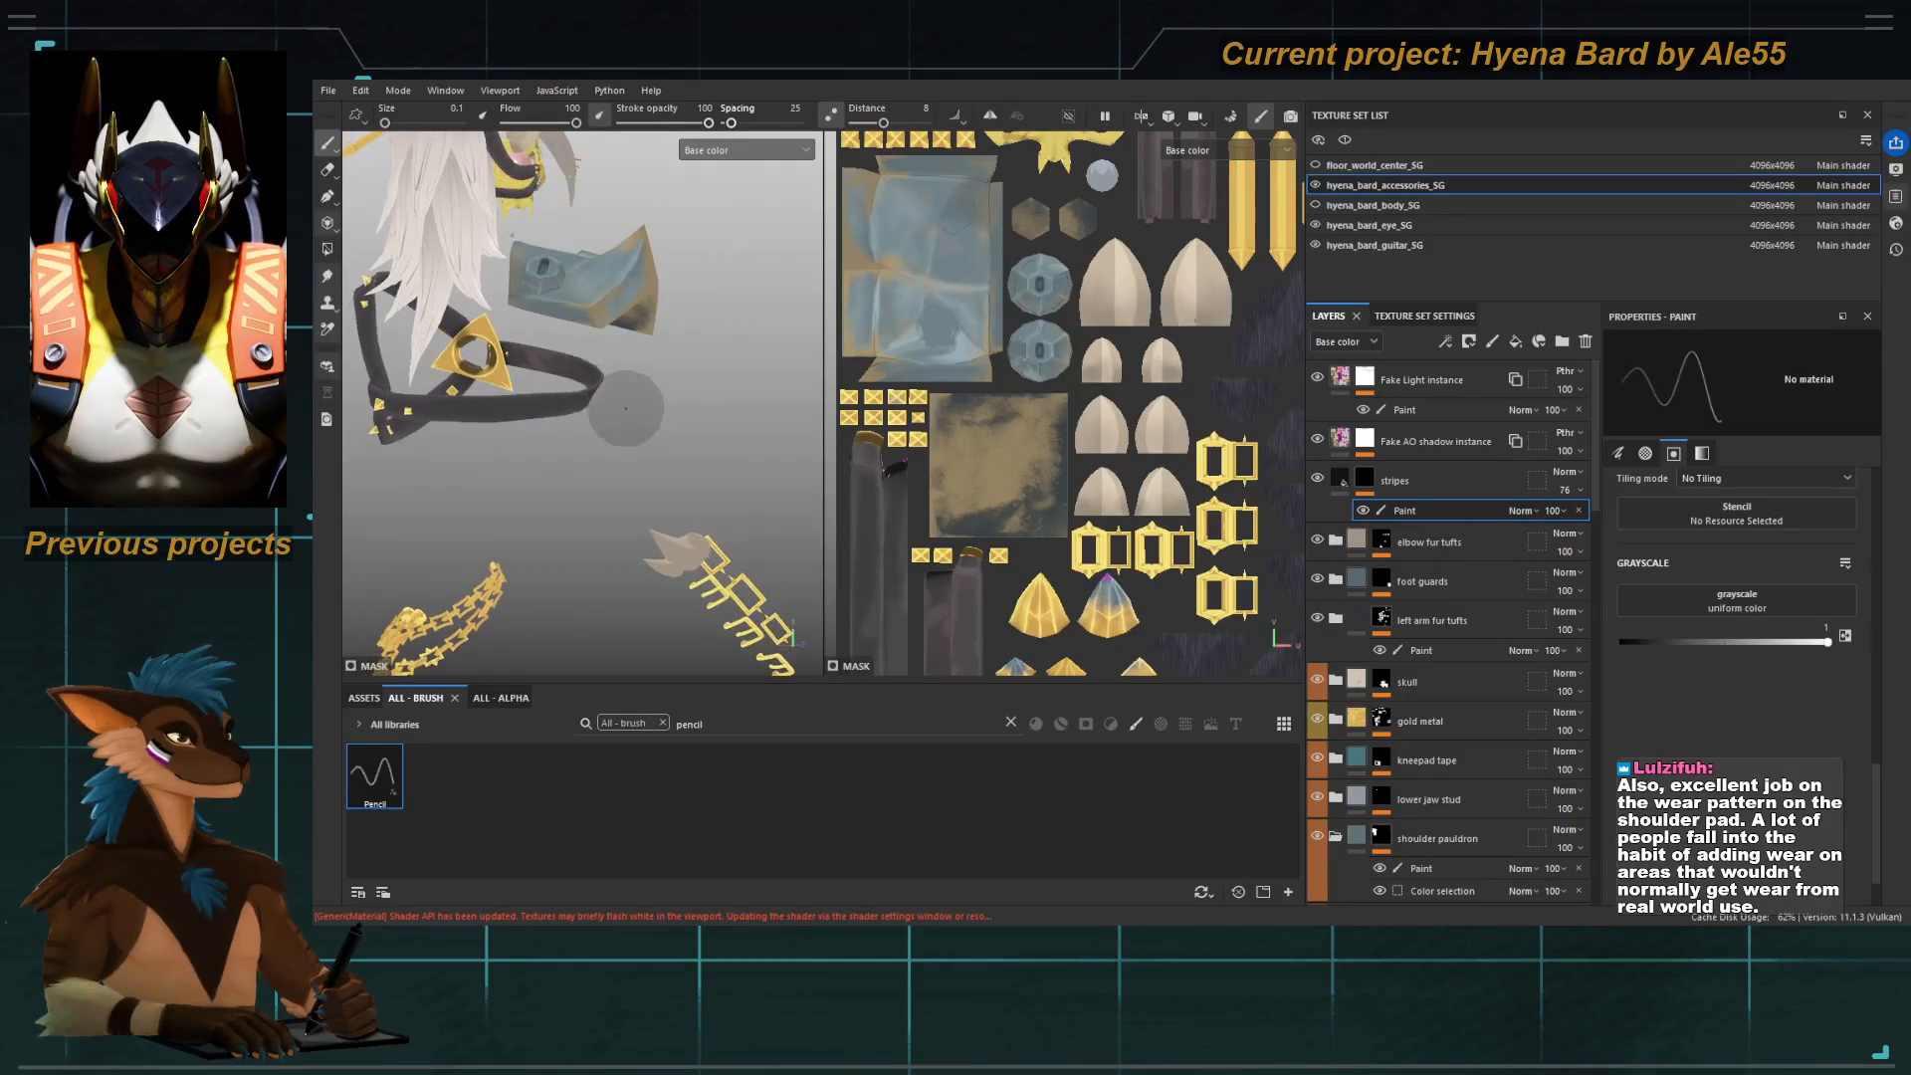
pyautogui.scroll(6, 625, 408)
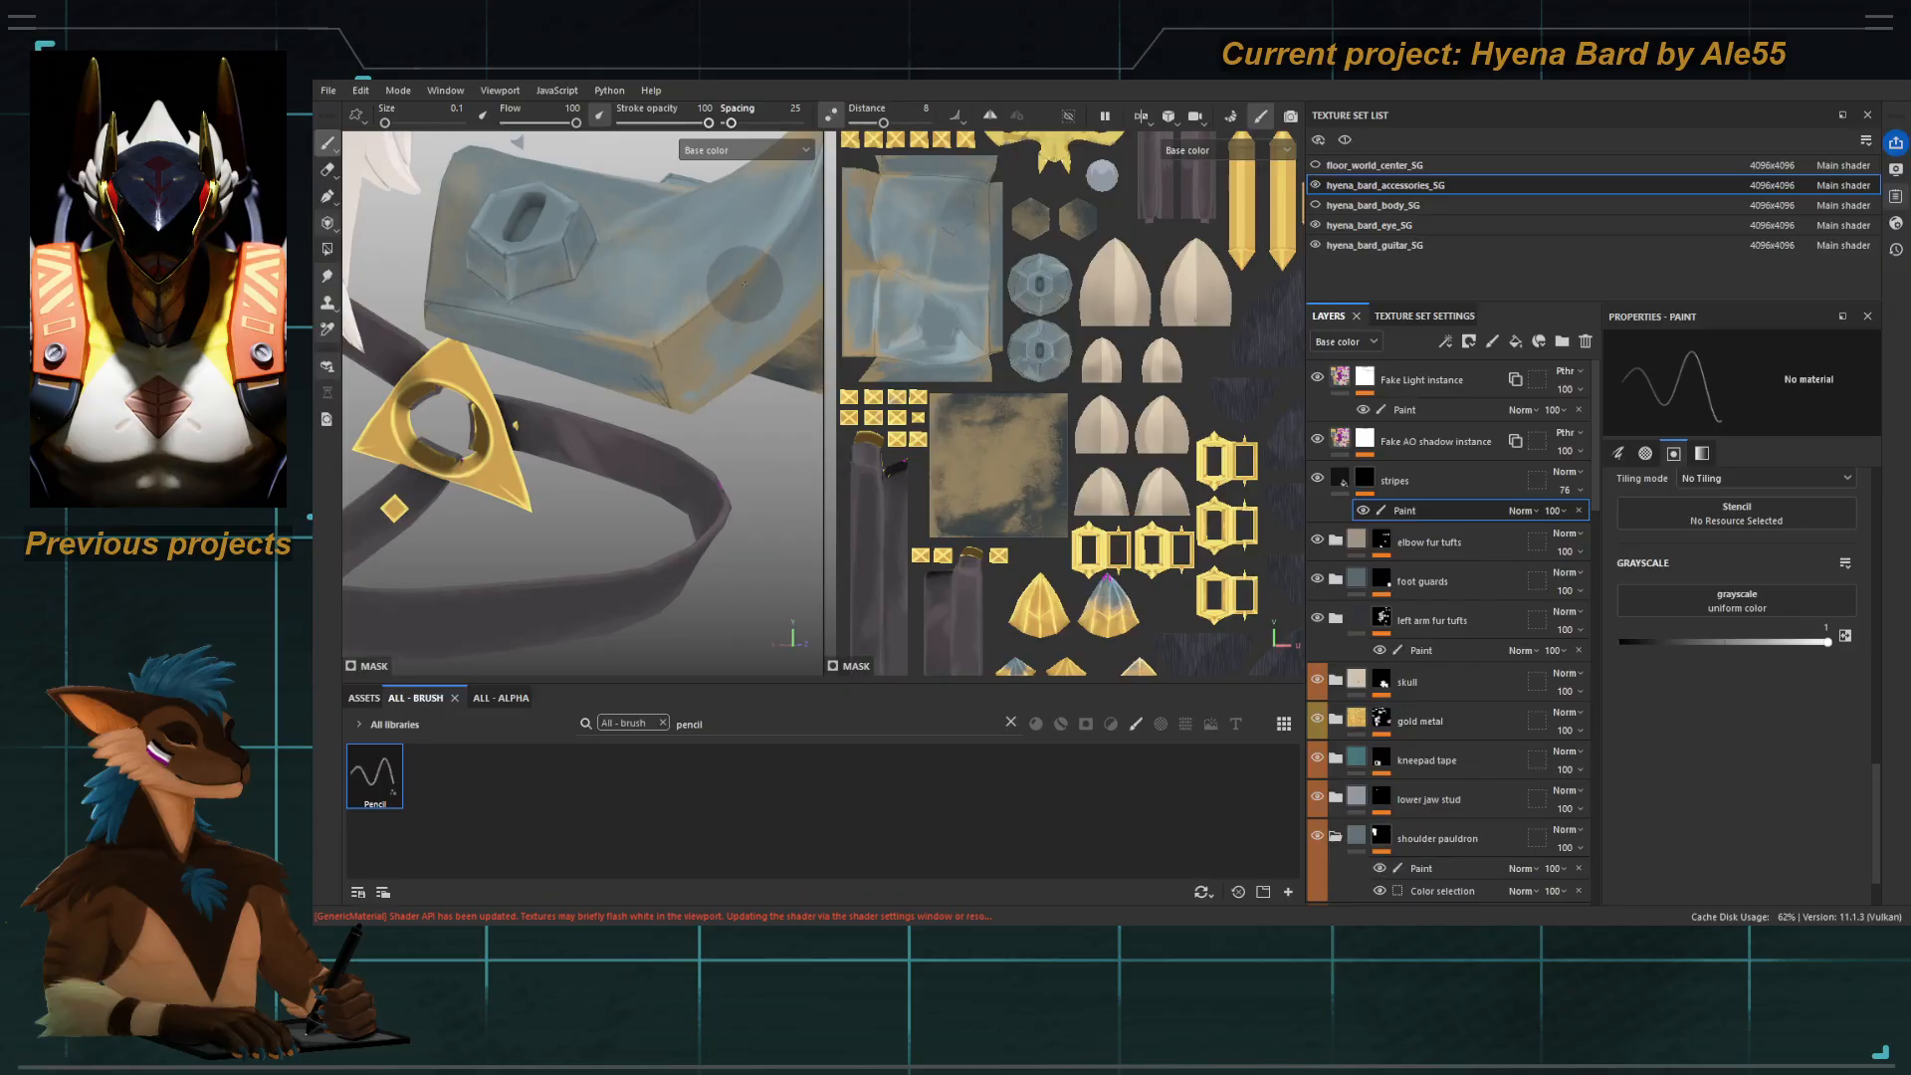
pyautogui.keyDown('alt'); pyautogui.moveTo(671, 417); pyautogui.dragTo(567, 383, button='right'); pyautogui.keyUp('alt')
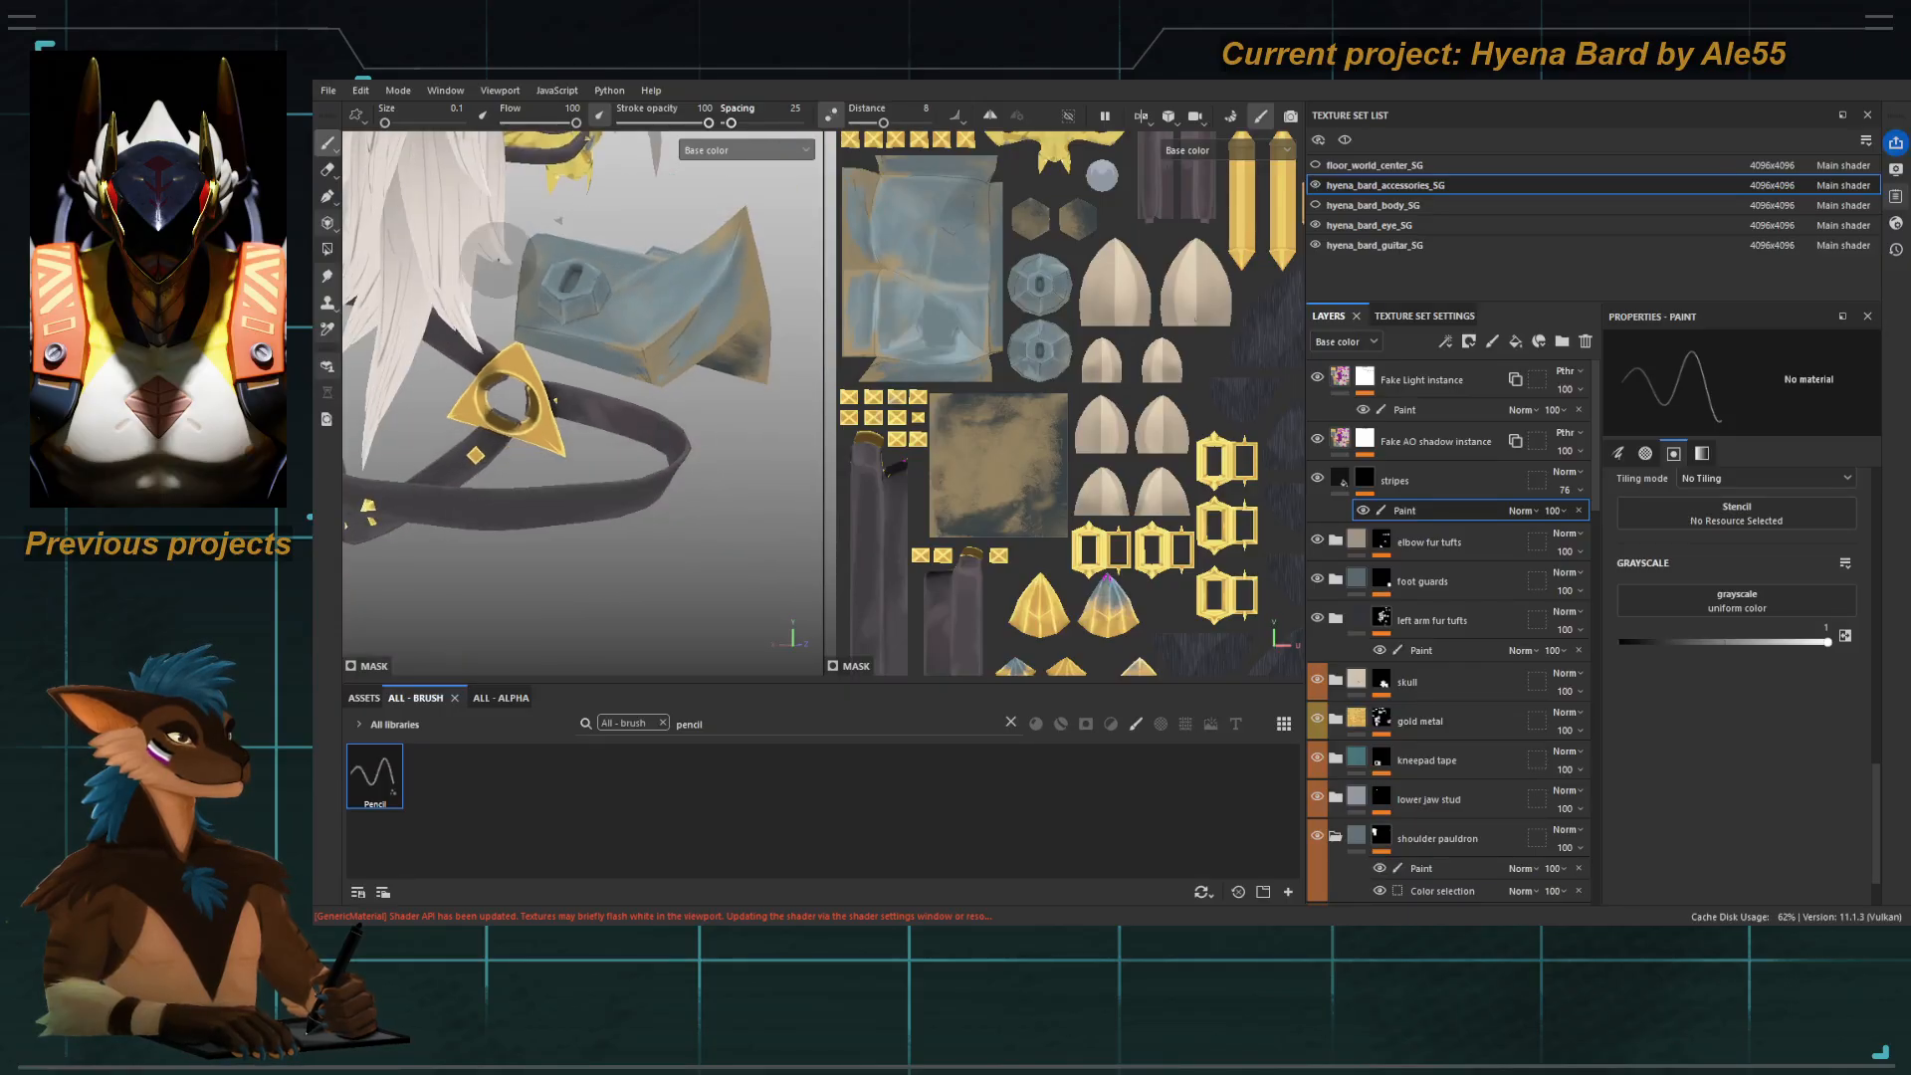
pyautogui.keyDown('alt'); pyautogui.moveTo(568, 383); pyautogui.dragTo(653, 396); pyautogui.keyUp('alt')
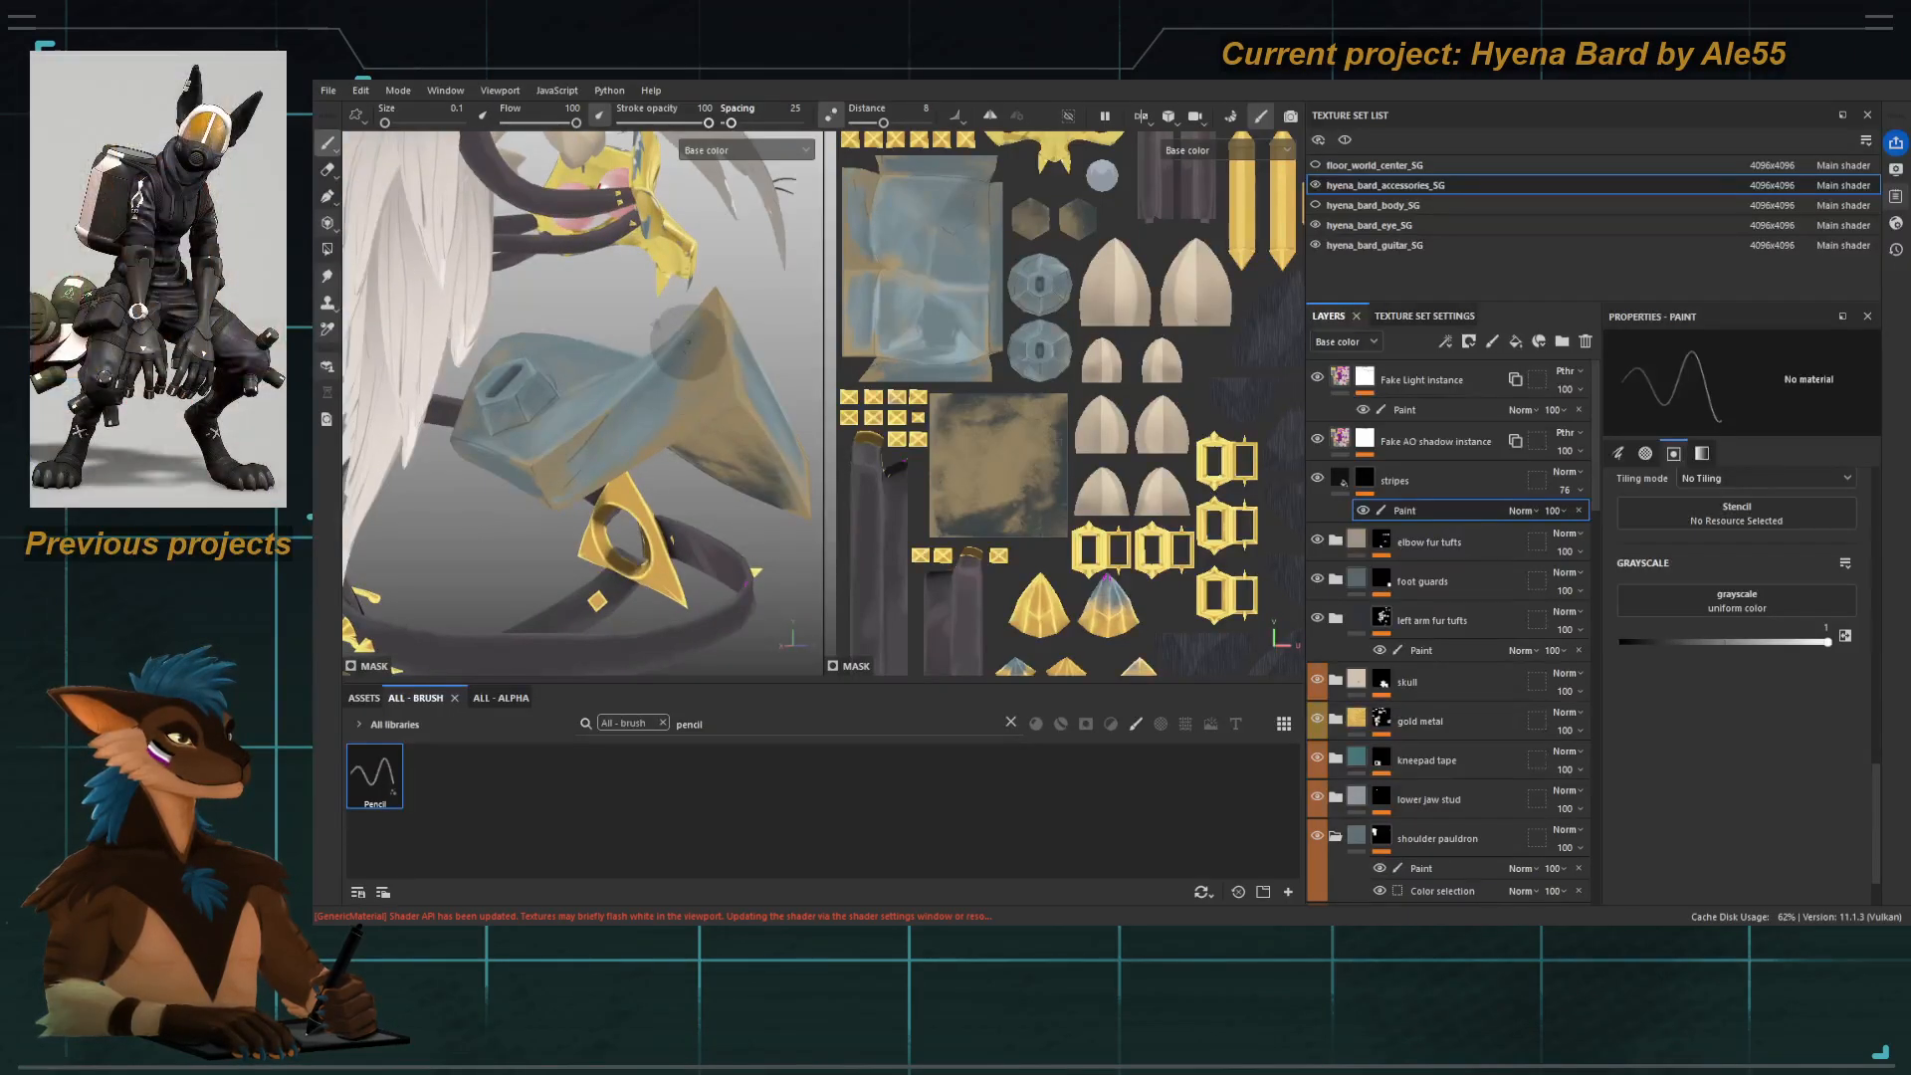
# Draw a thin dark line down the ridge below the pauldron's raised pointed corner.
pyautogui.moveTo(703, 329); pyautogui.dragTo(659, 423)
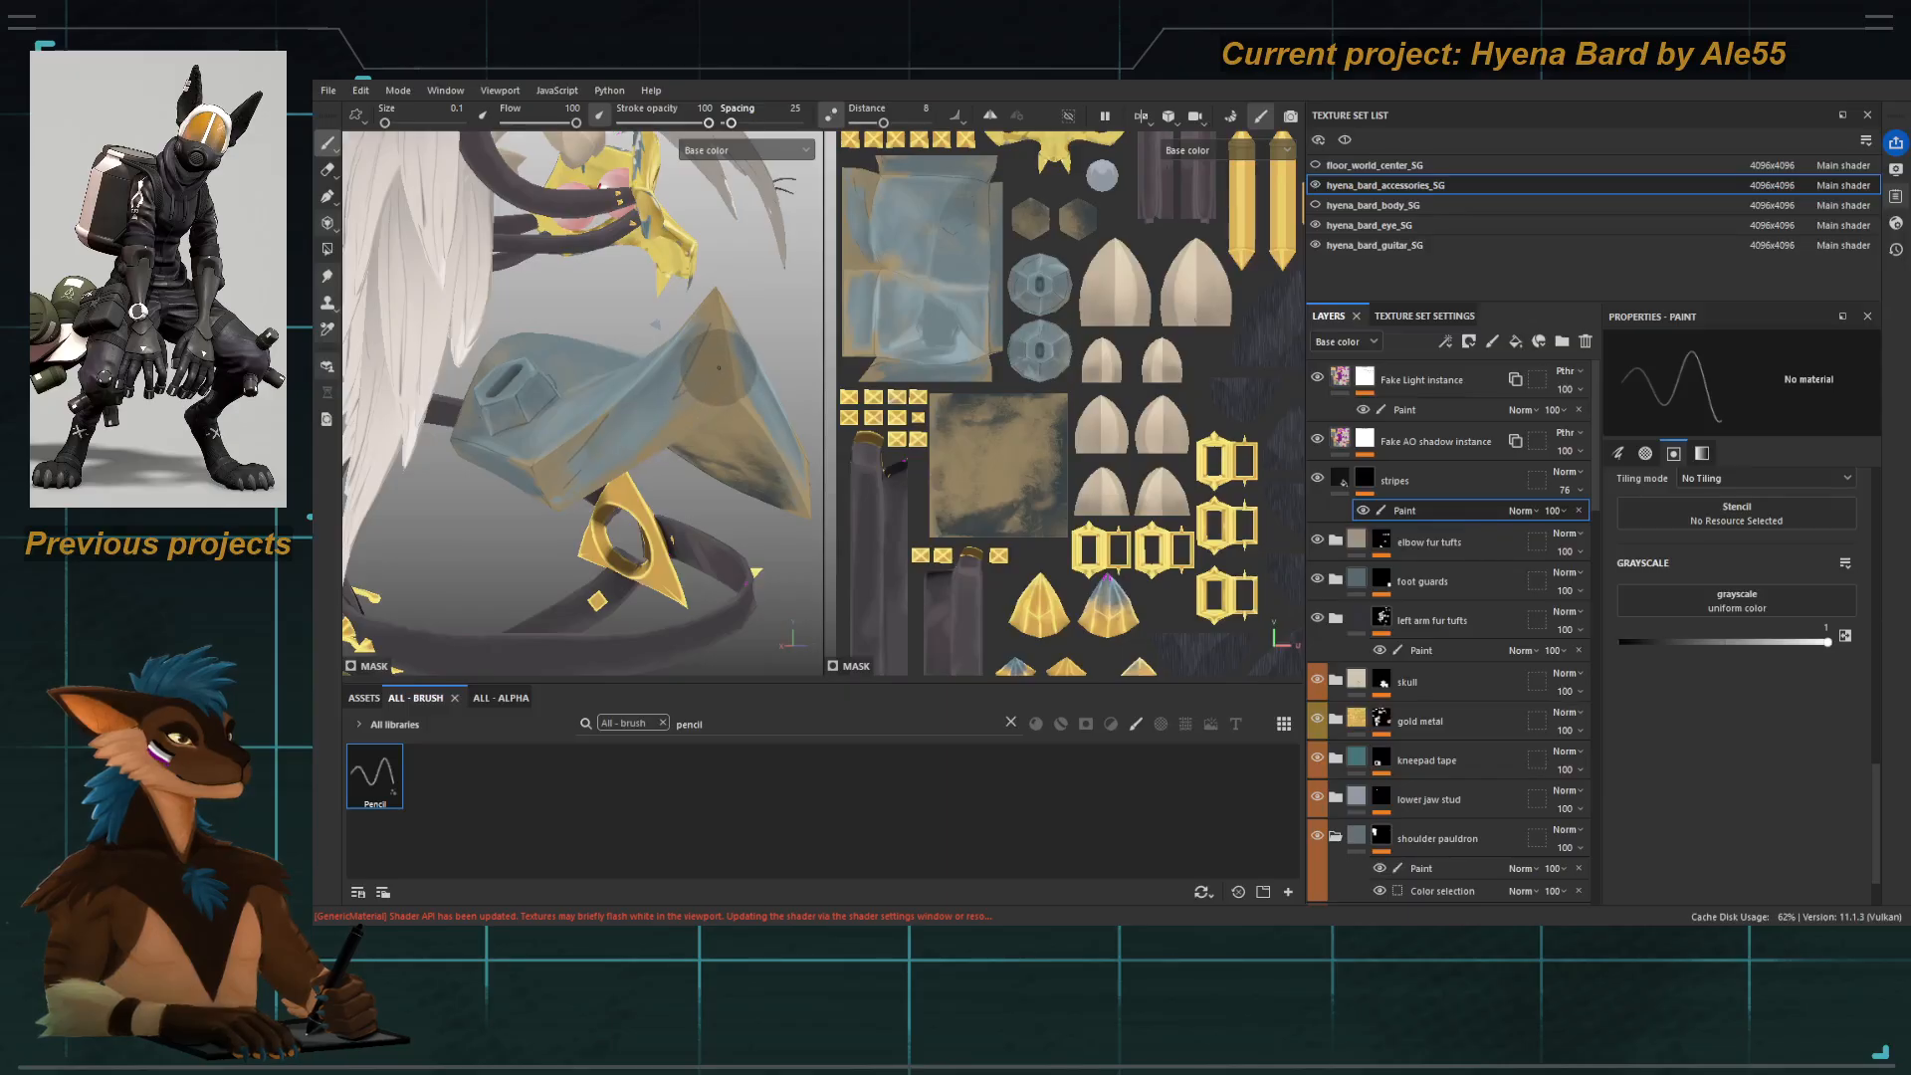
# Examine the painted blue metal and rust of the shoulder pauldron from the front, side, top and back.
pyautogui.keyDown('alt'); pyautogui.moveTo(636, 472); pyautogui.dragTo(564, 502); pyautogui.keyUp('alt')
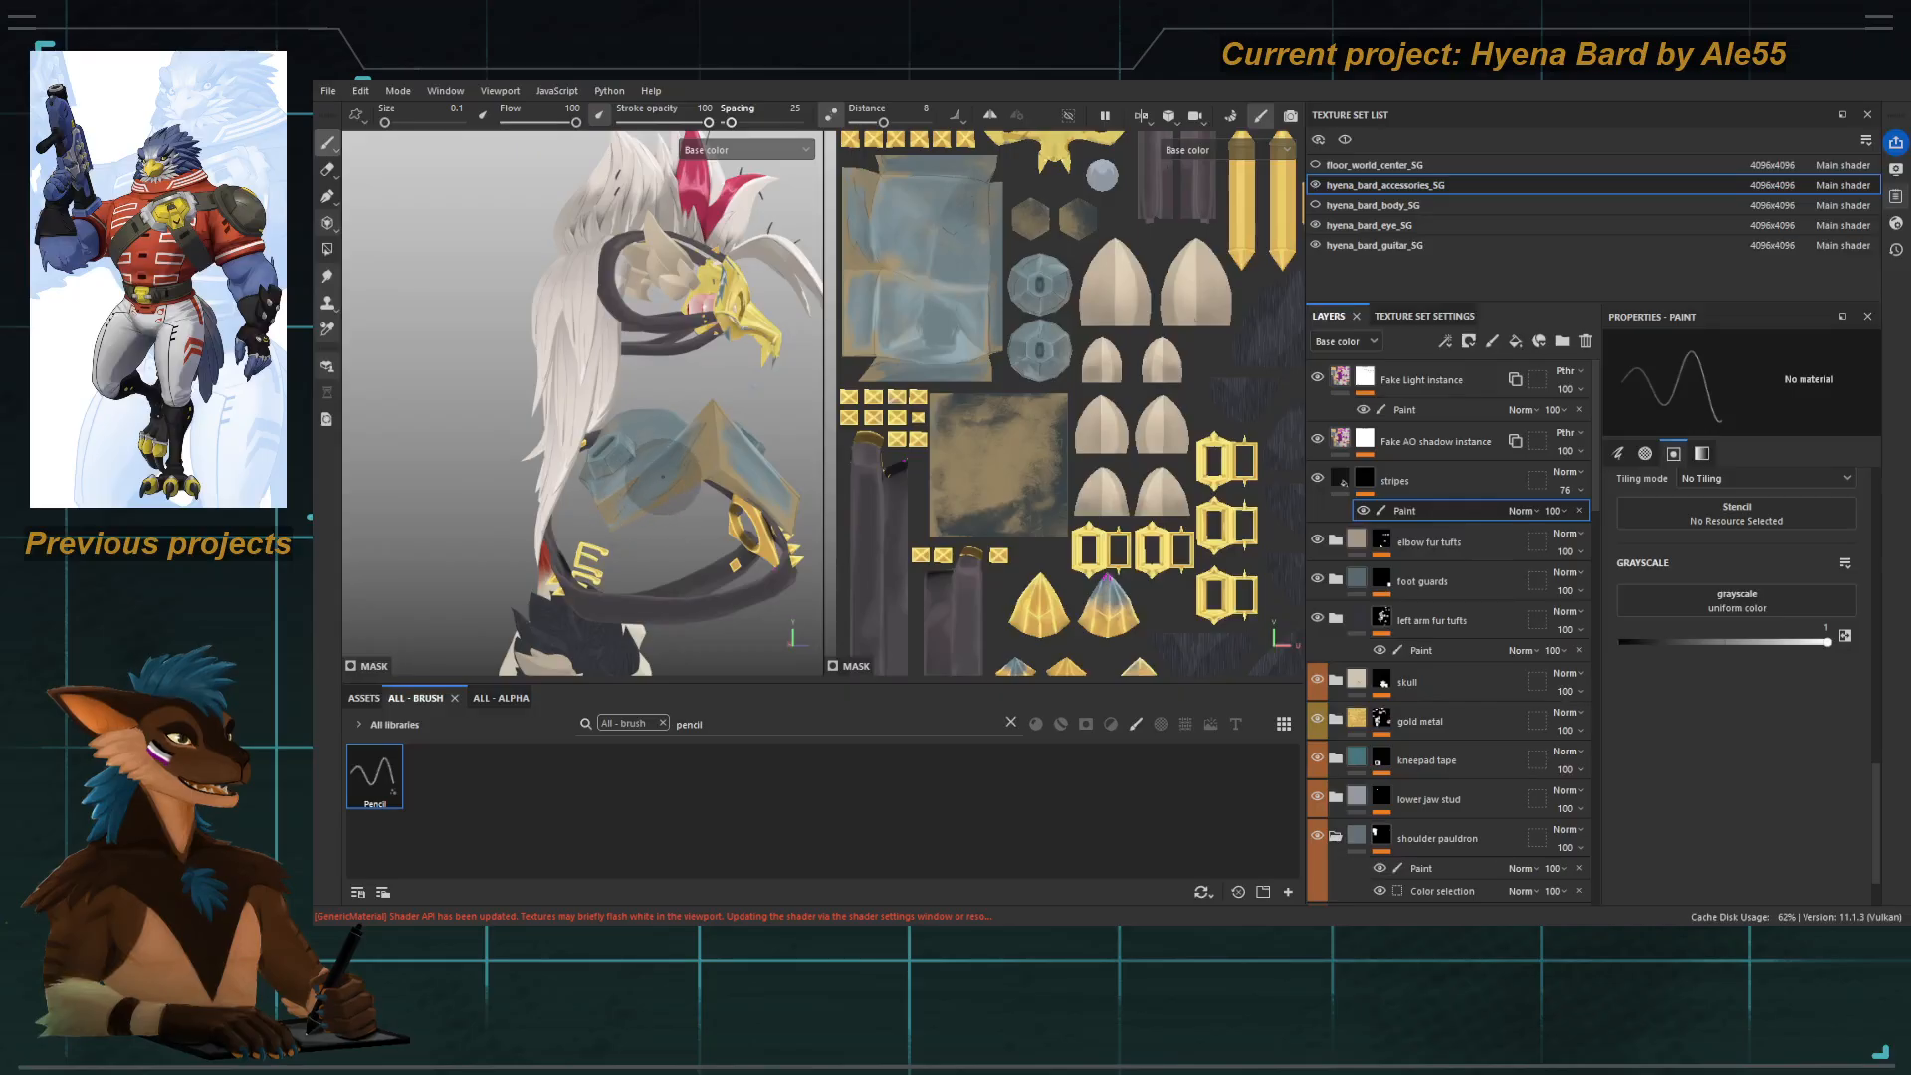
pyautogui.keyDown('alt'); pyautogui.moveTo(681, 499); pyautogui.dragTo(597, 438); pyautogui.keyUp('alt')
pyautogui.keyDown('alt'); pyautogui.moveTo(597, 438); pyautogui.dragTo(491, 385, button='right'); pyautogui.keyUp('alt')
pyautogui.keyDown('alt'); pyautogui.moveTo(491, 384); pyautogui.dragTo(554, 357); pyautogui.keyUp('alt')
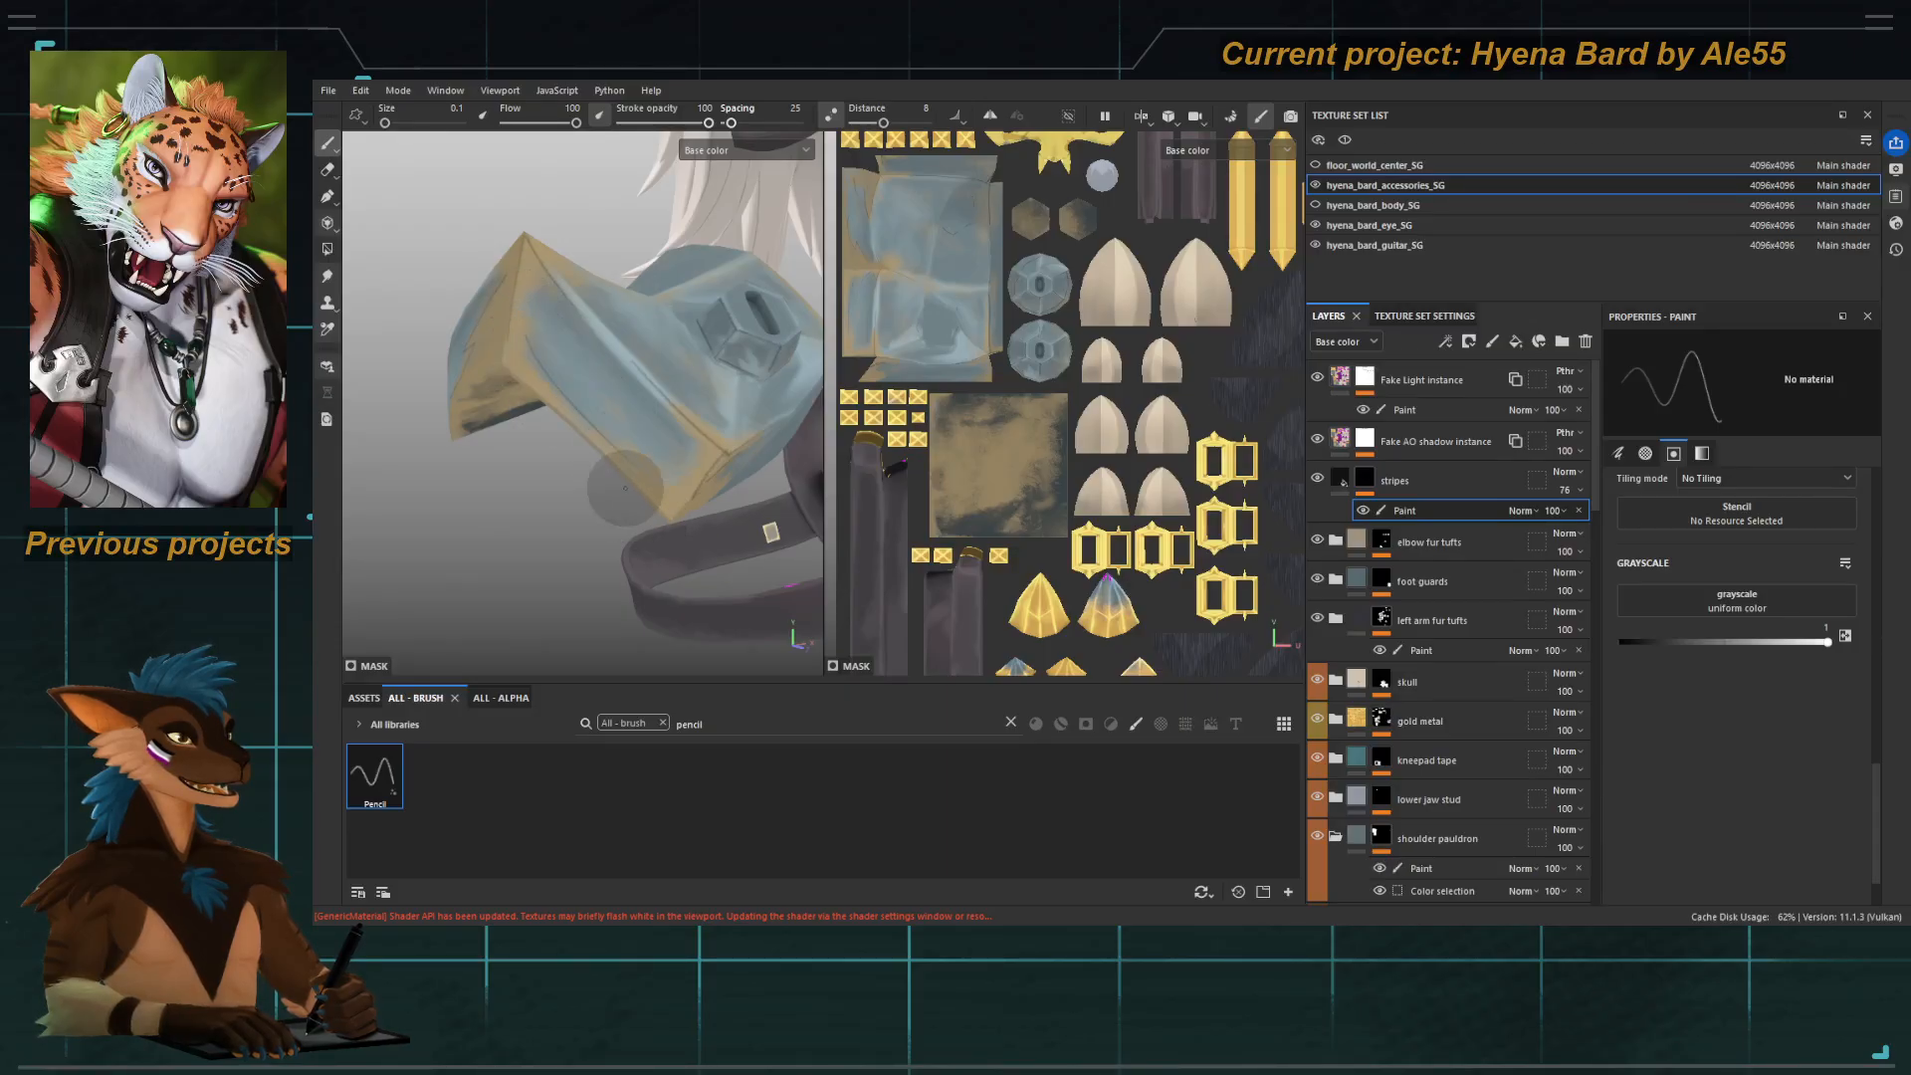
pyautogui.keyDown('alt'); pyautogui.moveTo(676, 519); pyautogui.dragTo(612, 468); pyautogui.keyUp('alt')
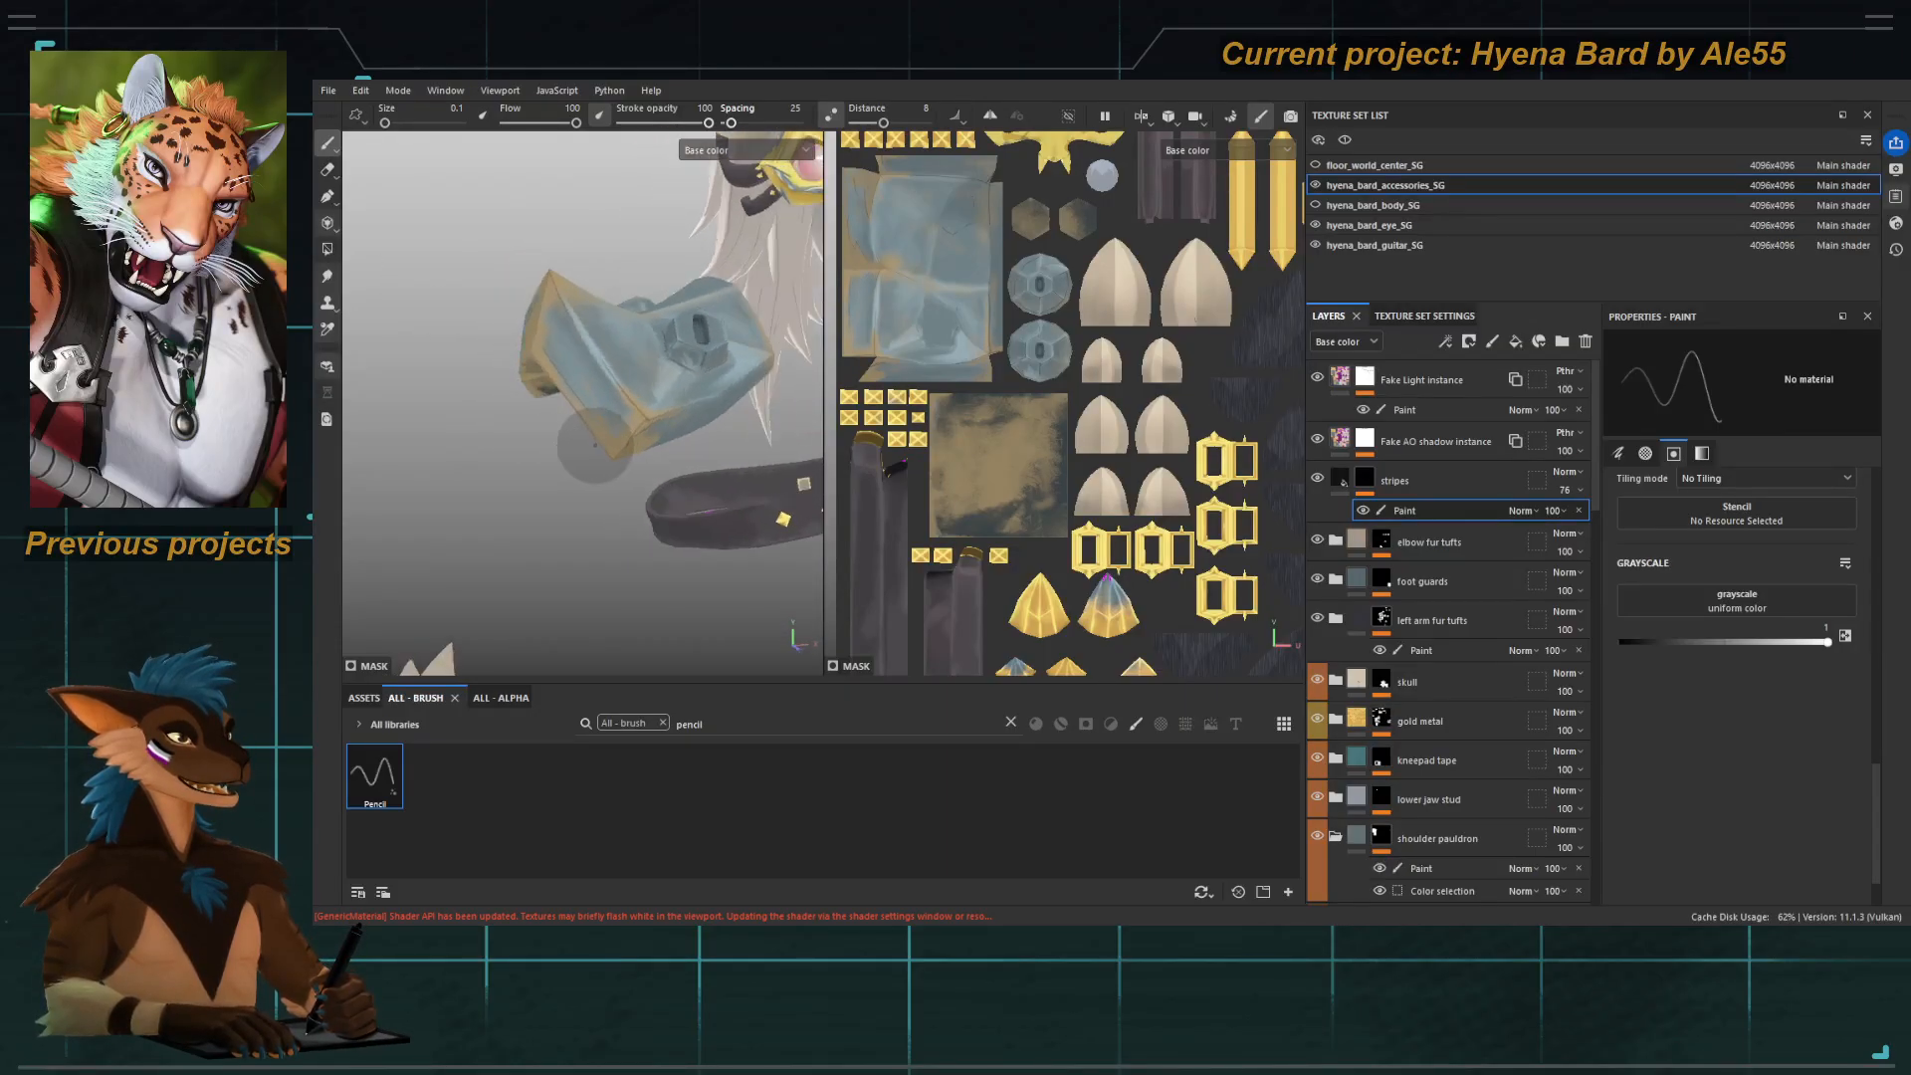
pyautogui.keyDown('alt'); pyautogui.moveTo(612, 468); pyautogui.dragTo(505, 371, button='right'); pyautogui.keyUp('alt')
pyautogui.keyDown('alt'); pyautogui.moveTo(506, 371); pyautogui.dragTo(503, 431); pyautogui.keyUp('alt')
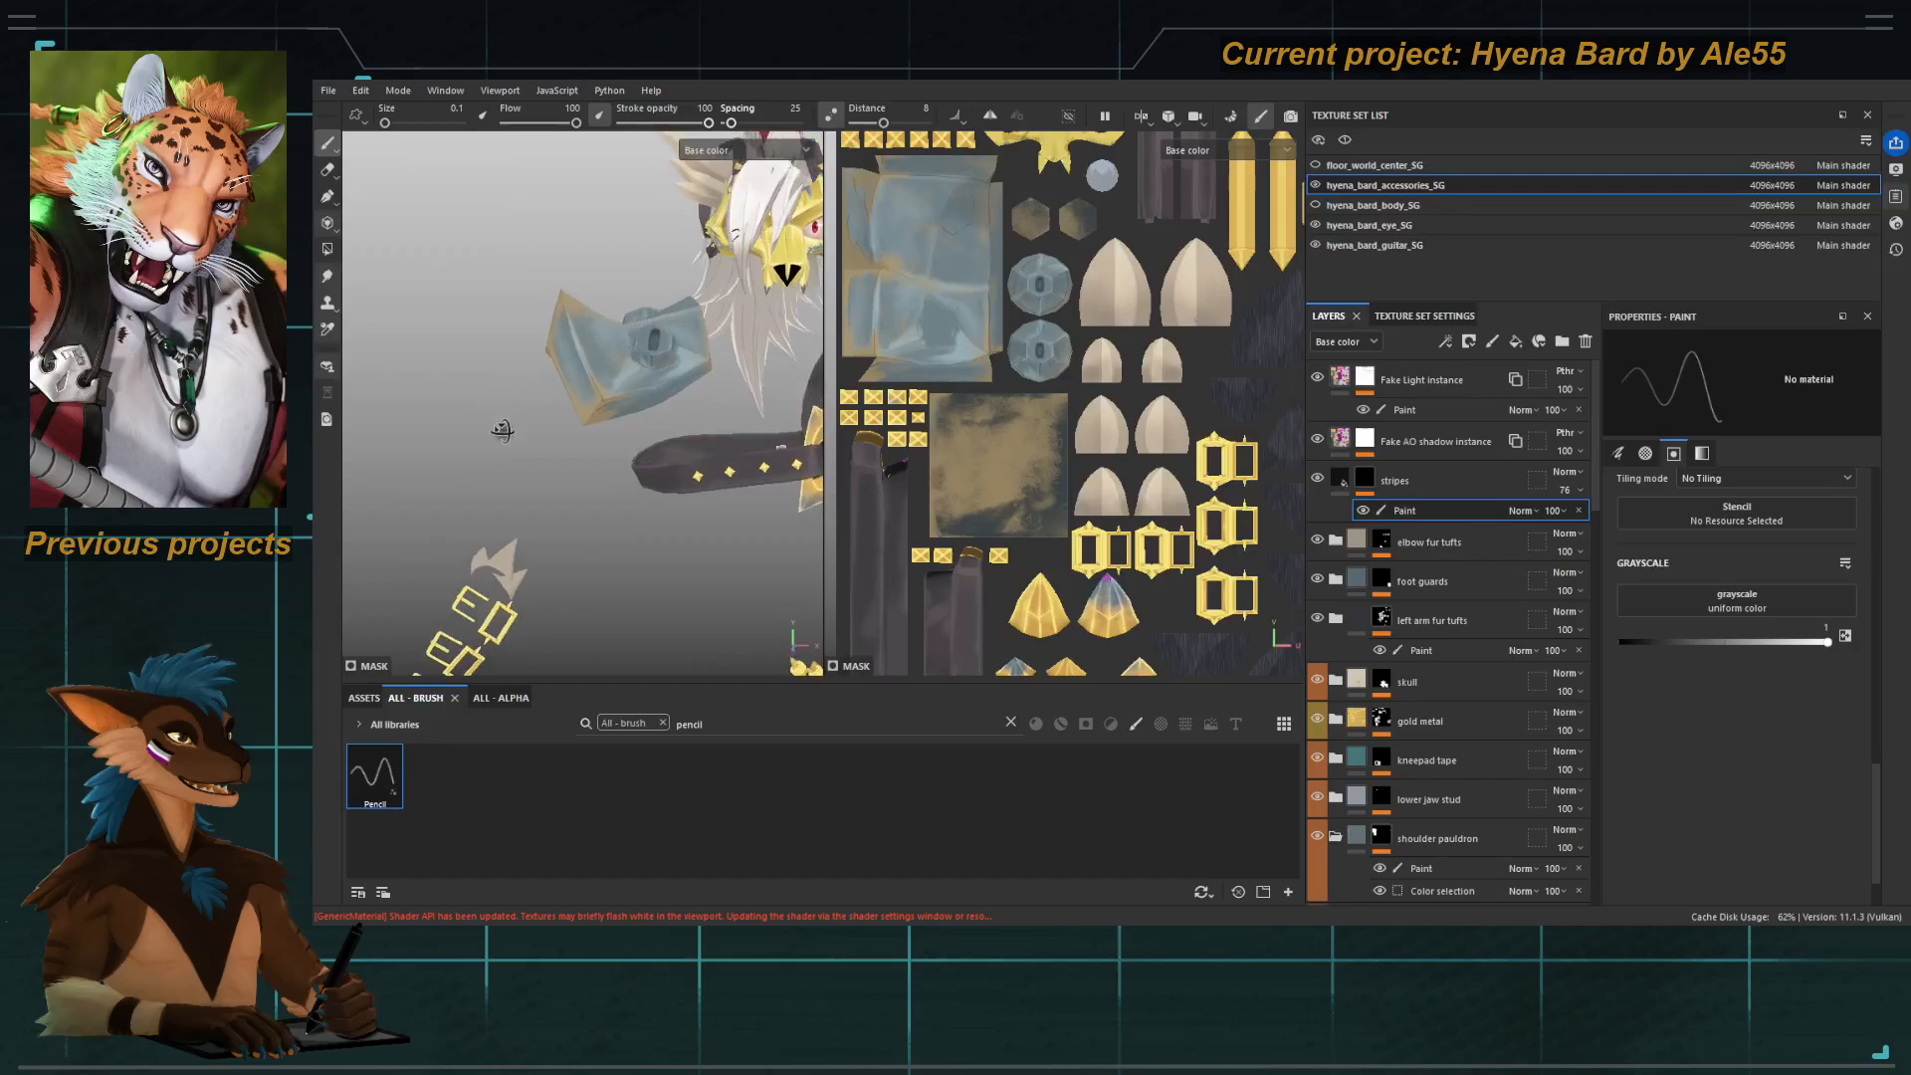
pyautogui.keyDown('alt'); pyautogui.moveTo(504, 431); pyautogui.dragTo(754, 687, button='right'); pyautogui.keyUp('alt')
pyautogui.keyDown('alt'); pyautogui.moveTo(613, 395); pyautogui.dragTo(632, 369); pyautogui.keyUp('alt')
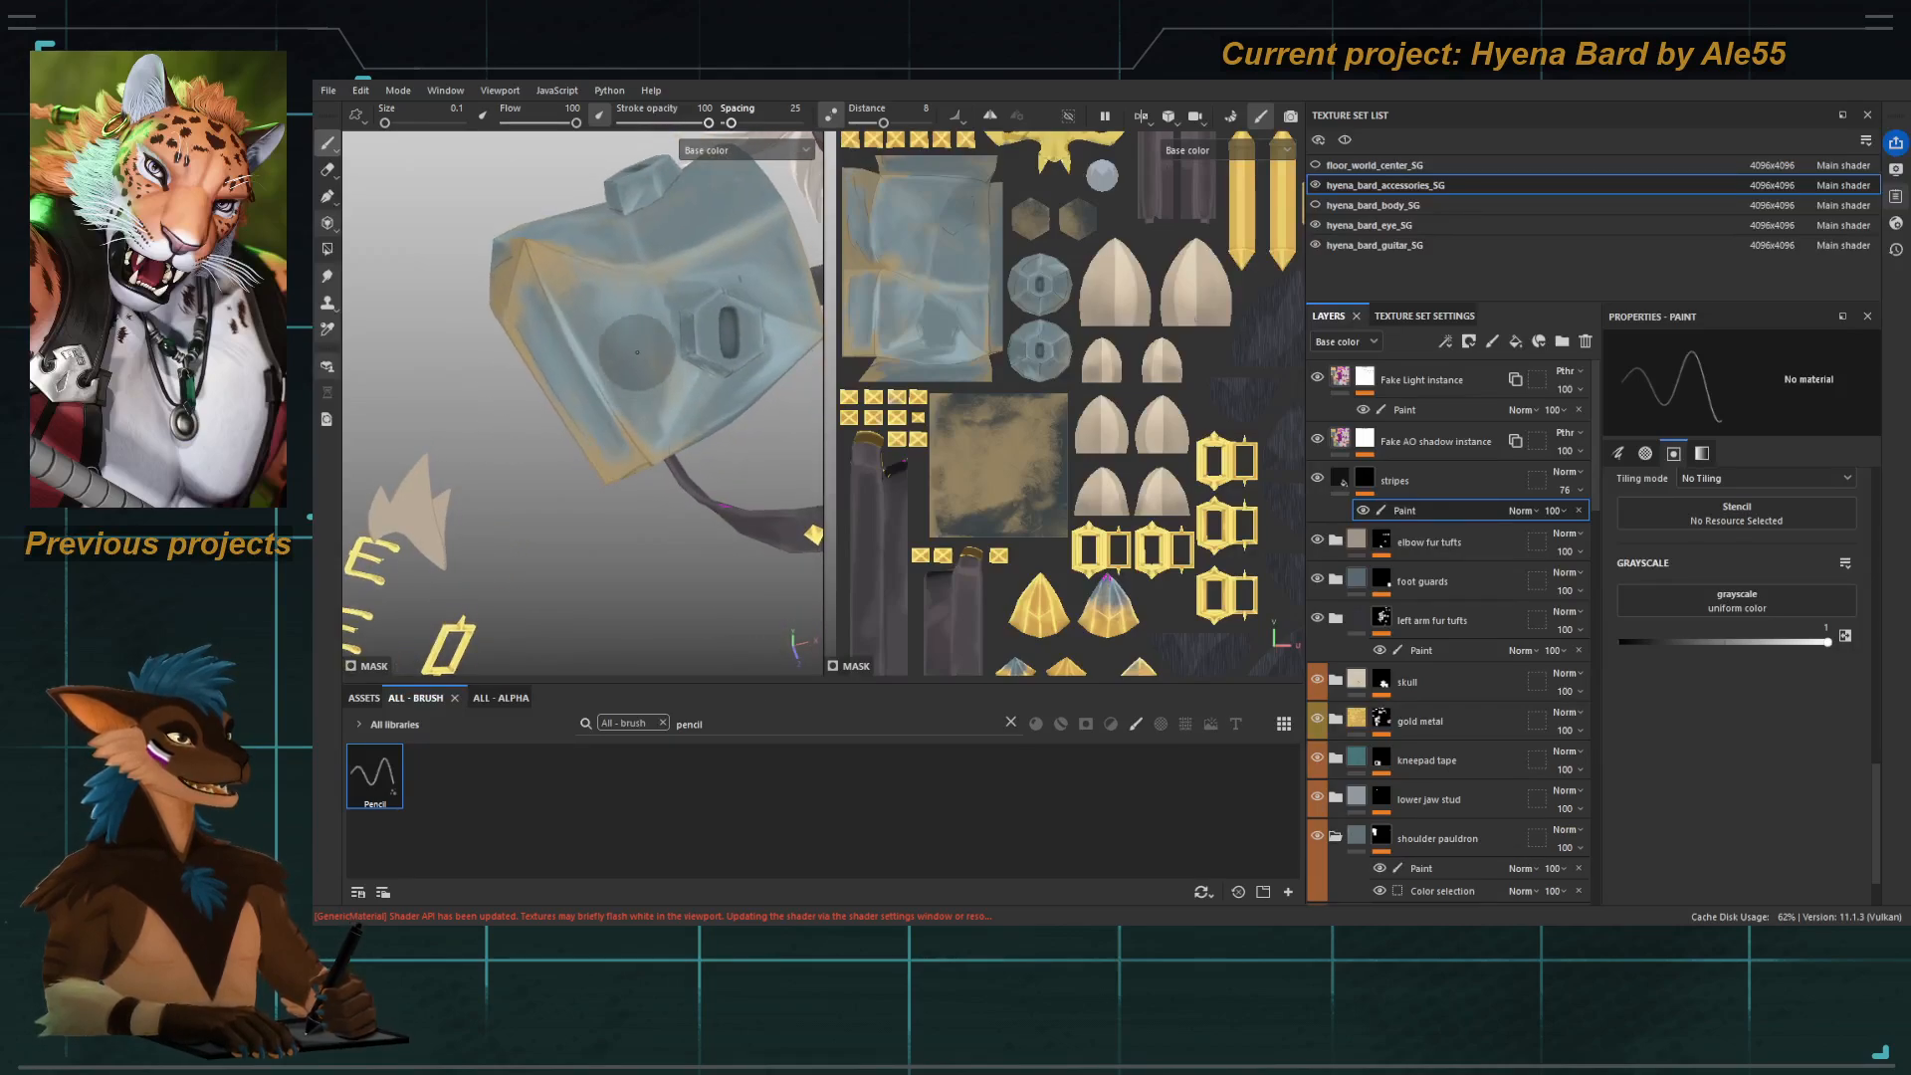
pyautogui.moveTo(614, 461)
pyautogui.keyDown('alt'); pyautogui.mouseDown()
pyautogui.moveTo(554, 422)
pyautogui.moveTo(486, 310)
pyautogui.moveTo(654, 440)
pyautogui.mouseUp(); pyautogui.keyUp('alt')
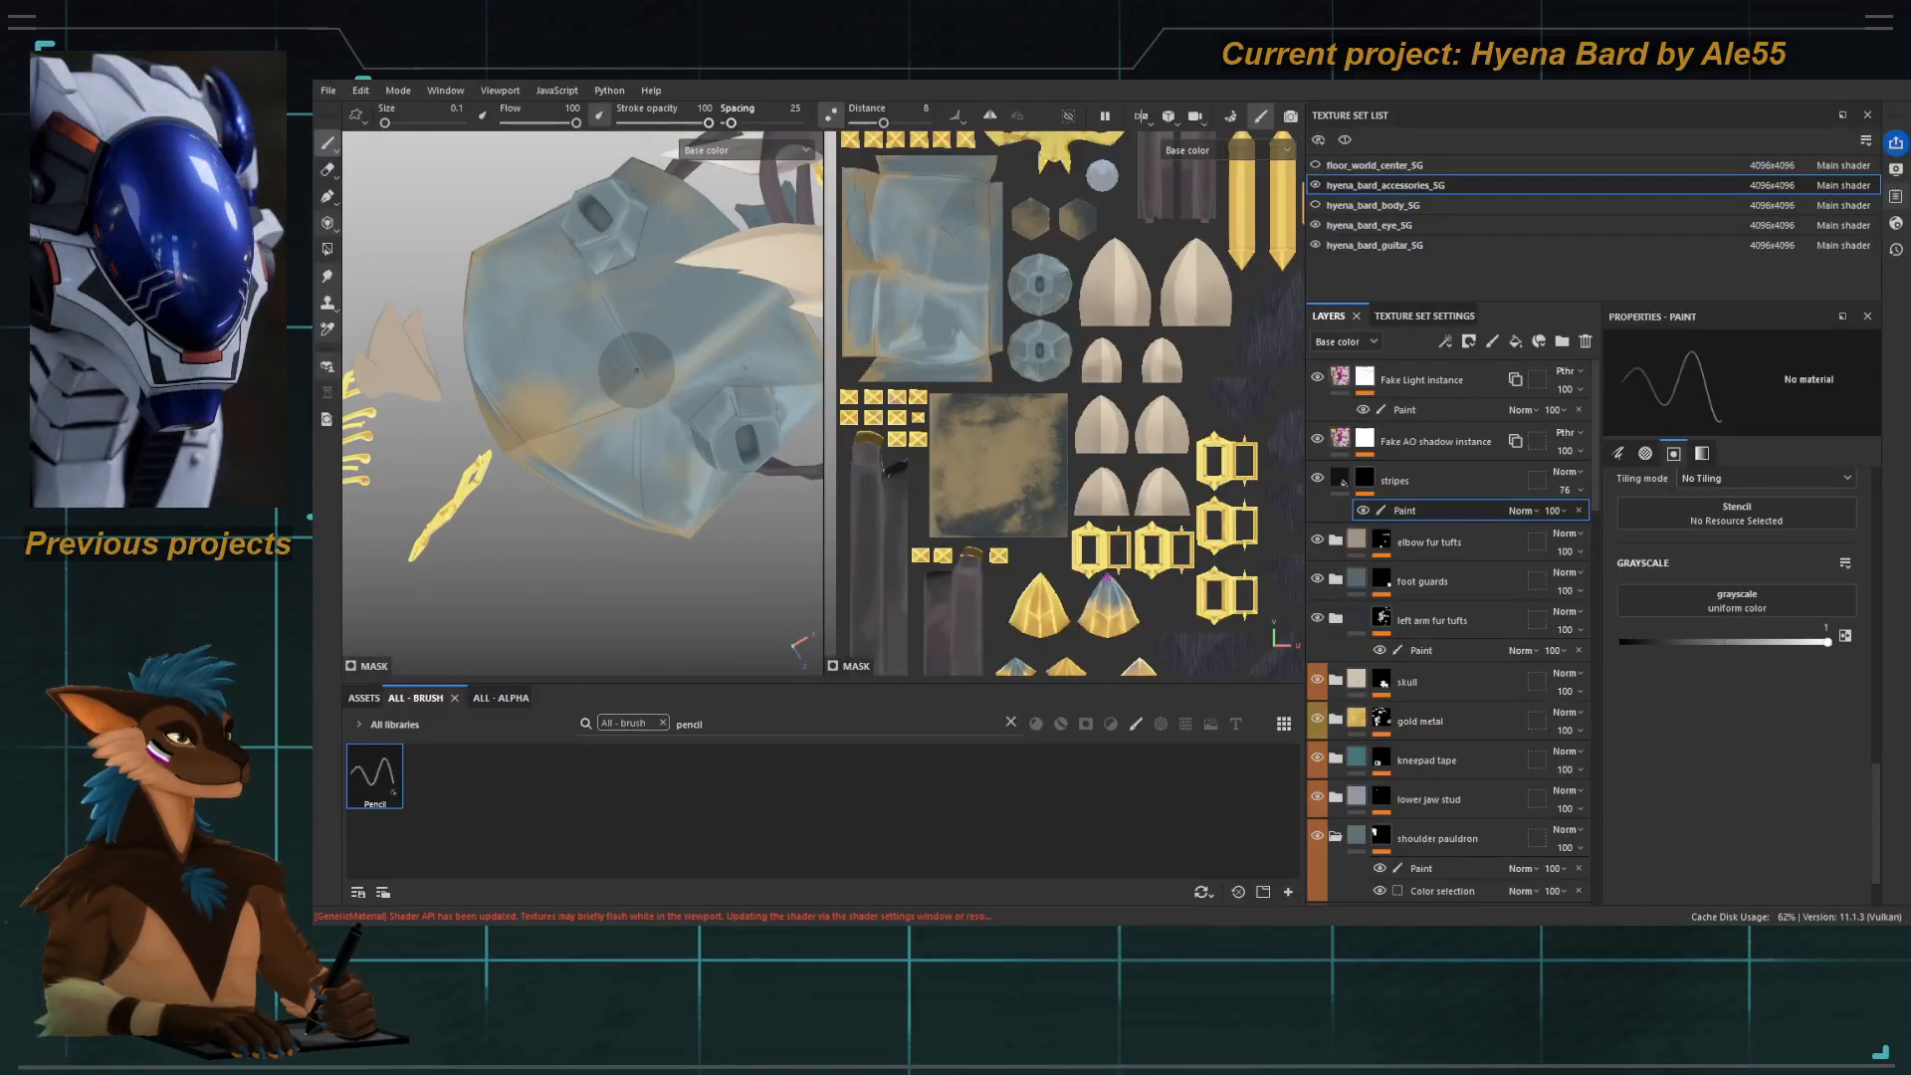
pyautogui.moveTo(637, 371)
pyautogui.keyDown('alt'); pyautogui.mouseDown()
pyautogui.moveTo(588, 372)
pyautogui.moveTo(503, 278)
pyautogui.moveTo(657, 256)
pyautogui.moveTo(597, 329)
pyautogui.moveTo(508, 379)
pyautogui.mouseUp(); pyautogui.keyUp('alt')
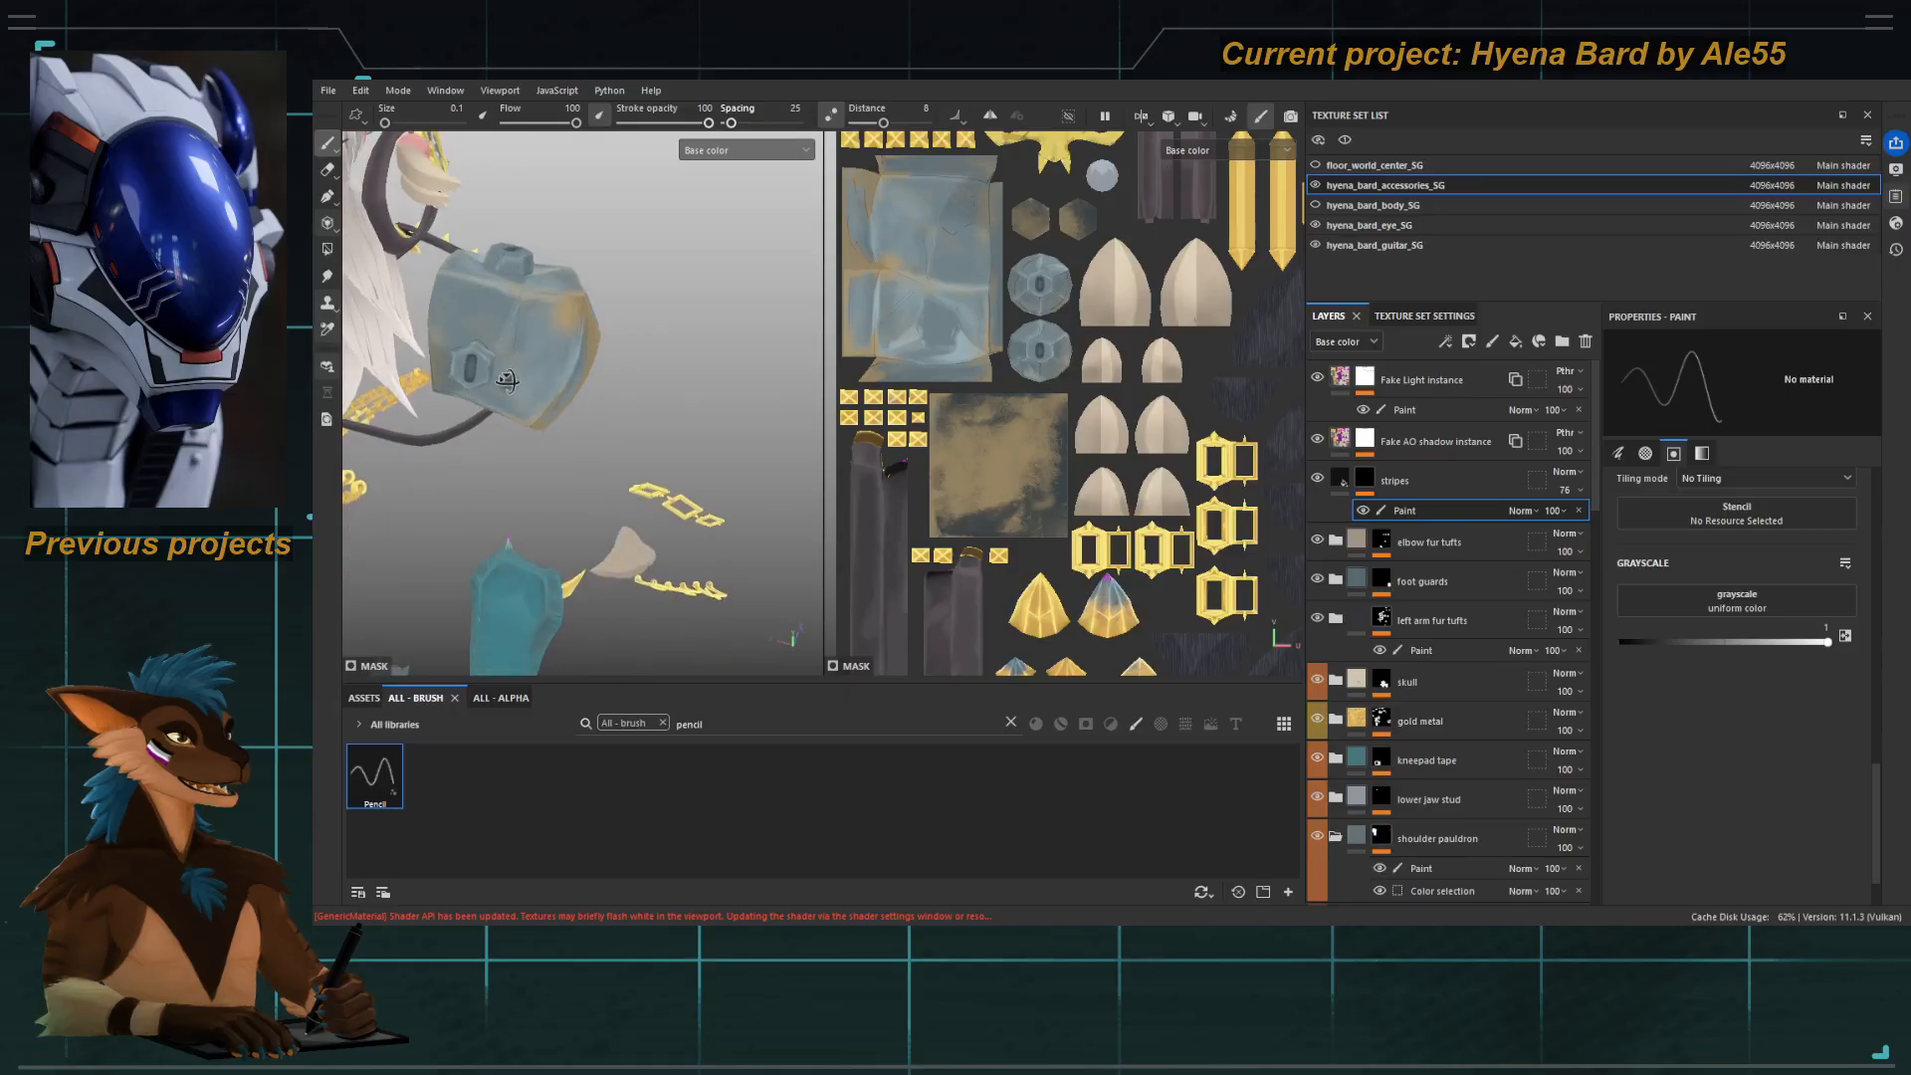
pyautogui.scroll(3, 508, 379)
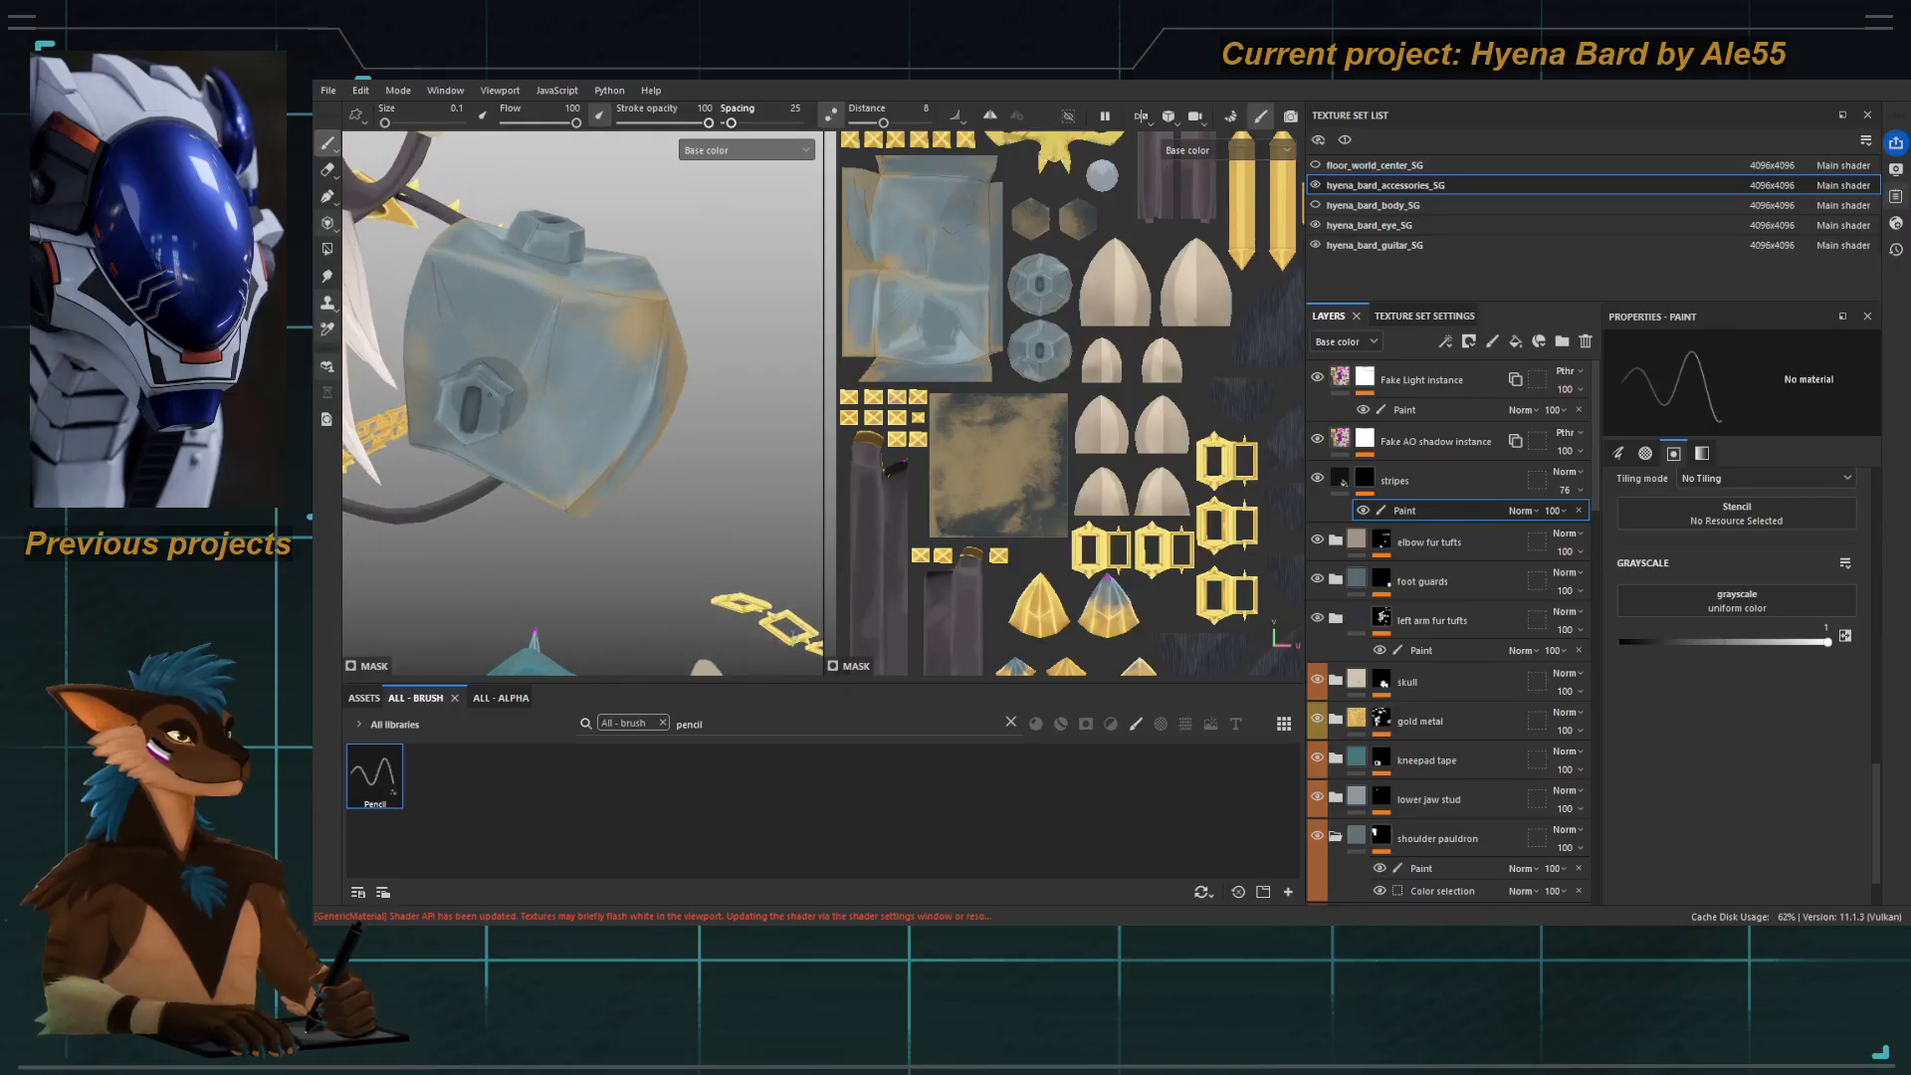
pyautogui.moveTo(438, 289)
pyautogui.keyDown('alt'); pyautogui.mouseDown()
pyautogui.moveTo(586, 463)
pyautogui.moveTo(427, 414)
pyautogui.moveTo(751, 554)
pyautogui.moveTo(587, 505)
pyautogui.mouseUp(); pyautogui.keyUp('alt')
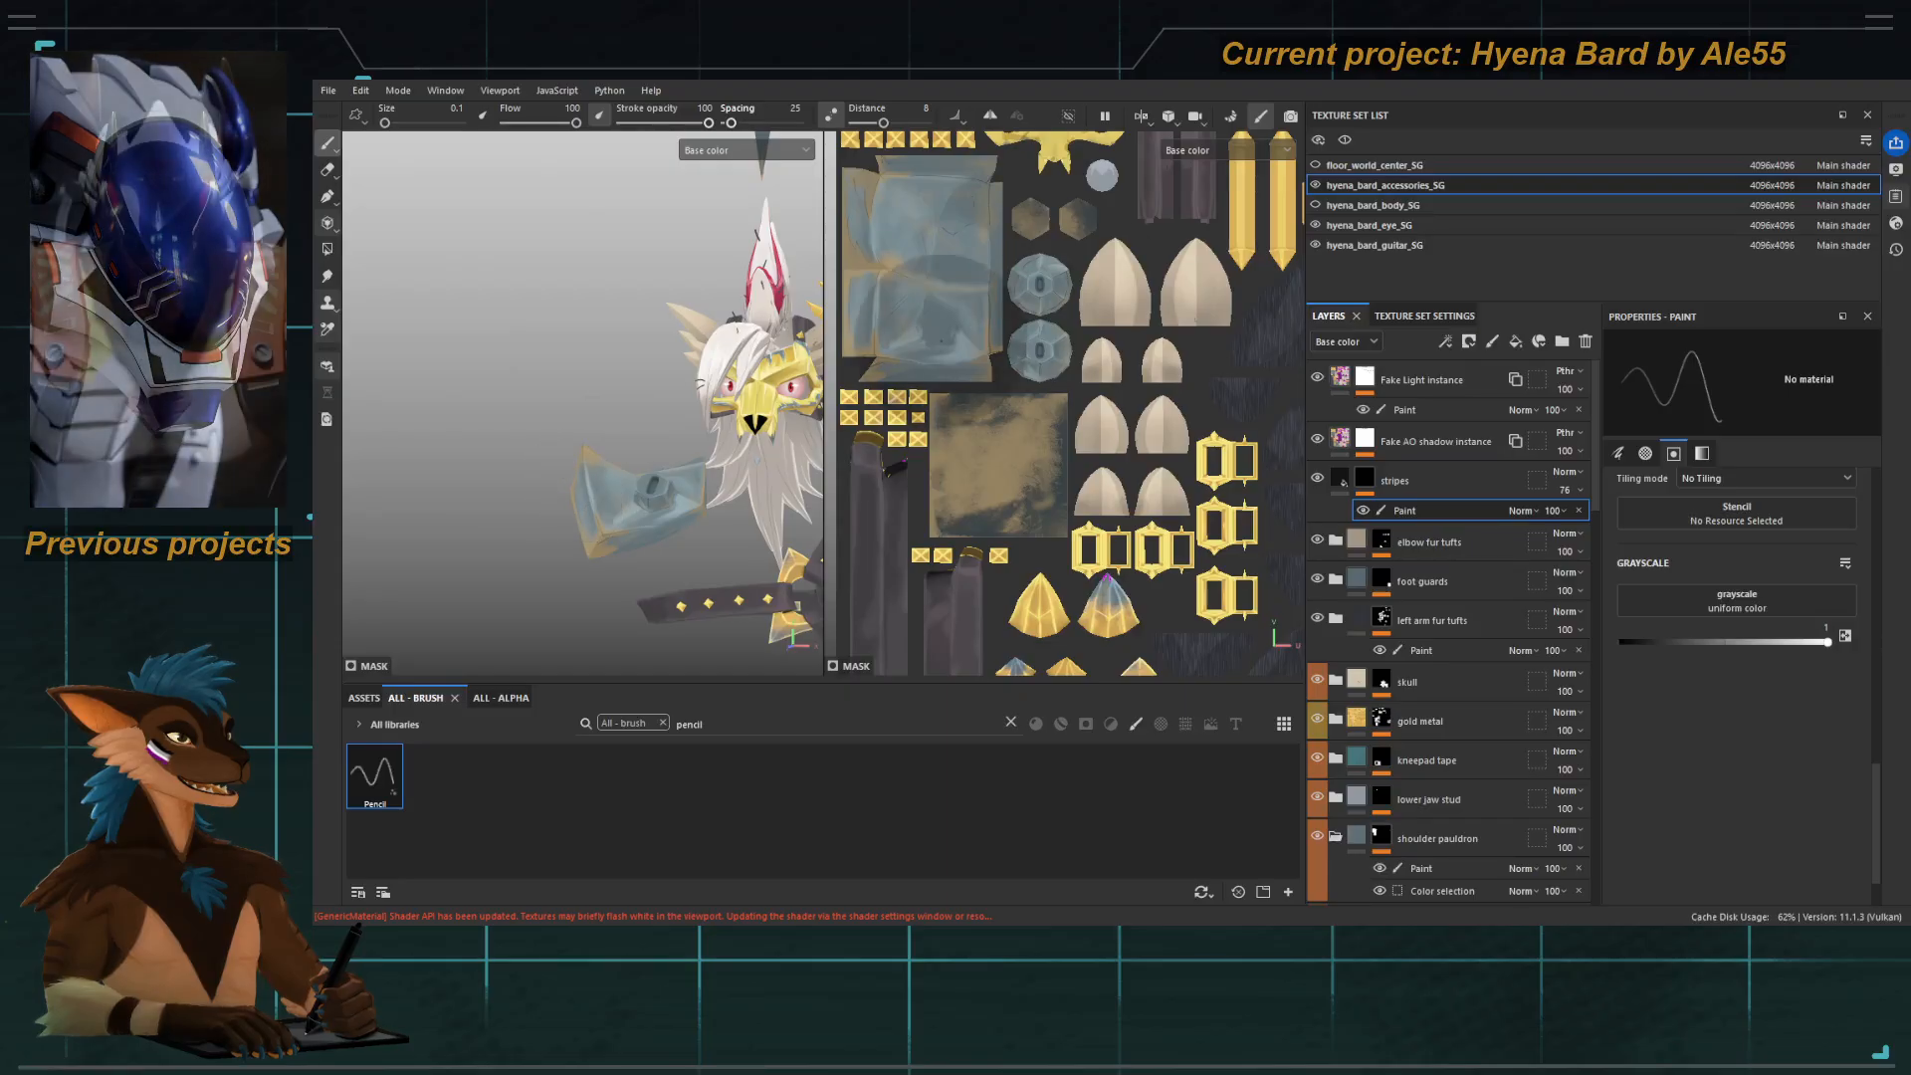
# Show the hyena_bard_body_SG texture set so the accessories are displayed together with the body.
pyautogui.click(1315, 205)
pyautogui.keyDown('alt'); pyautogui.moveTo(696, 468); pyautogui.dragTo(639, 309, button='middle'); pyautogui.keyUp('alt')
pyautogui.keyDown('alt'); pyautogui.moveTo(590, 487); pyautogui.dragTo(538, 342, button='right'); pyautogui.keyUp('alt')
pyautogui.keyDown('alt'); pyautogui.moveTo(533, 328); pyautogui.dragTo(510, 387, button='middle'); pyautogui.keyUp('alt')
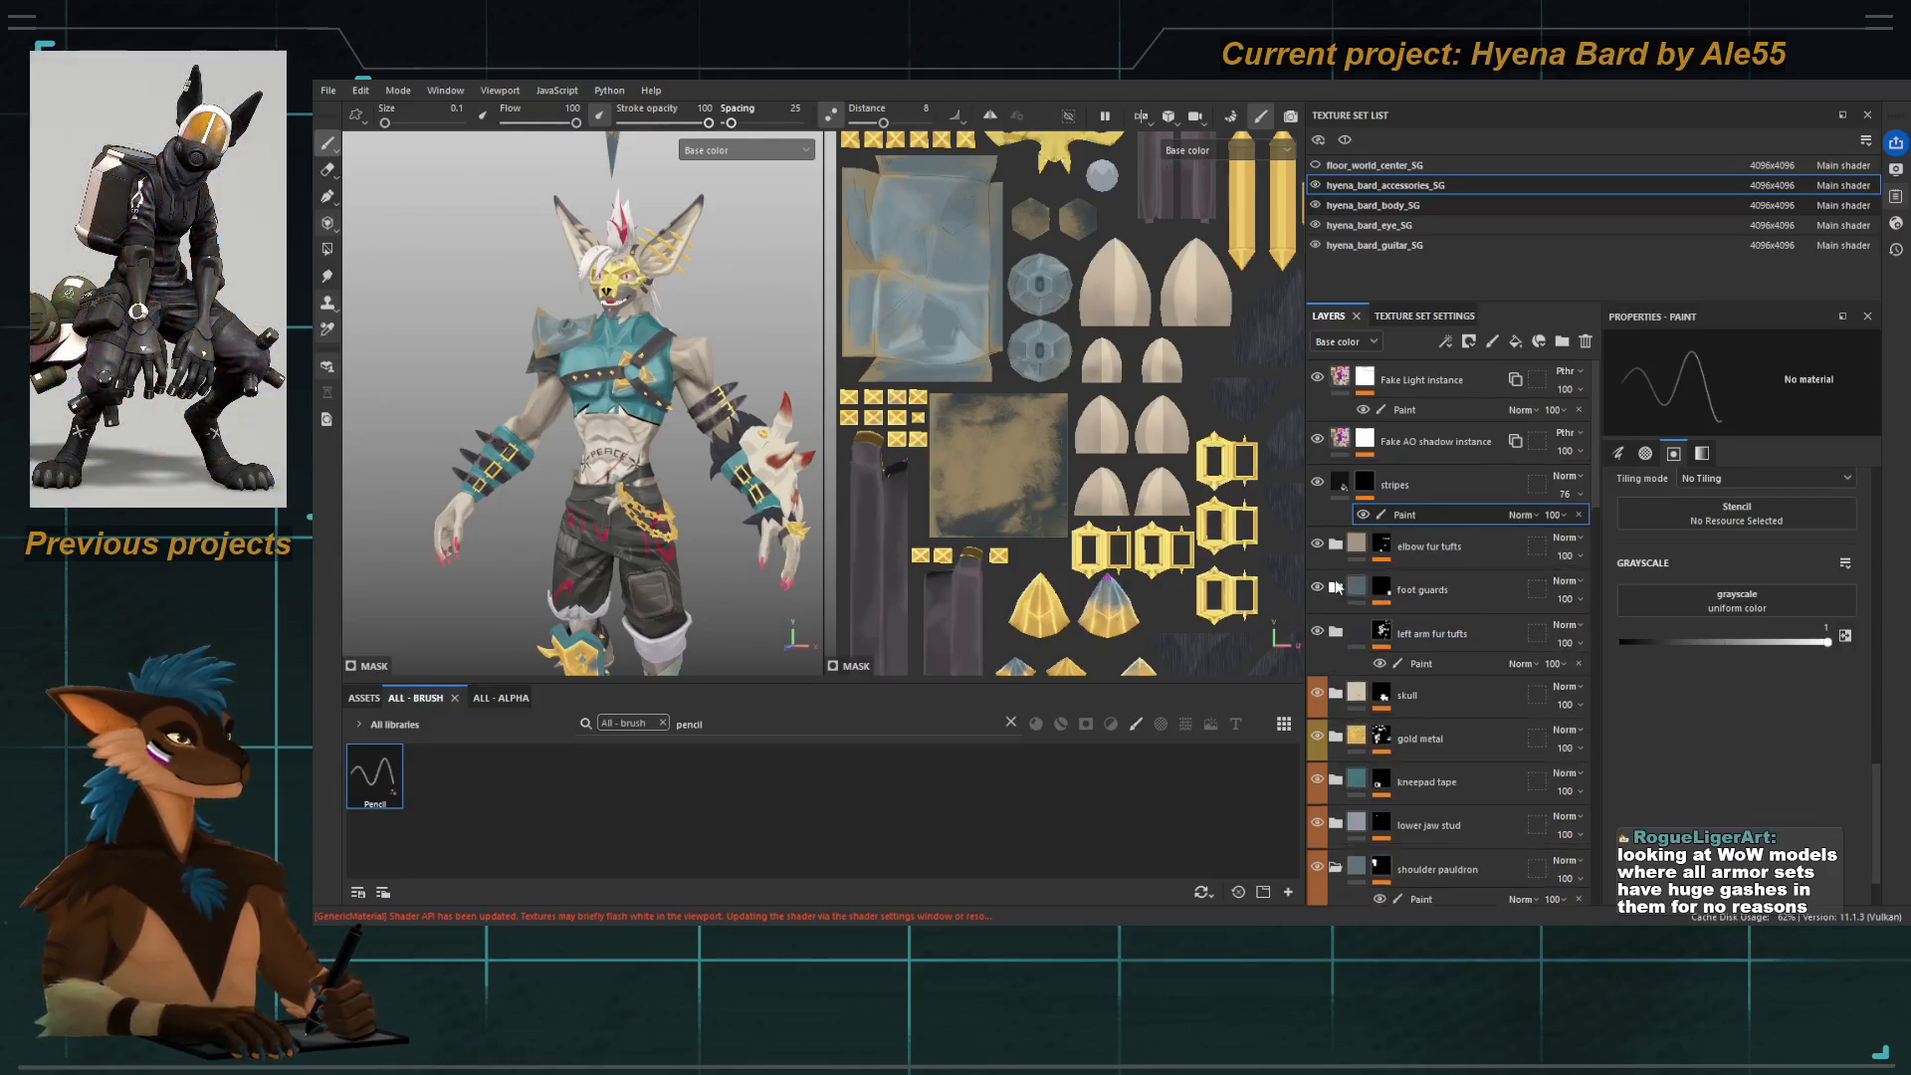
# Expand the skull layer group, inspect the diffuse breakup layer's mask on the model, and return to the base color view.
pyautogui.click(1336, 683)
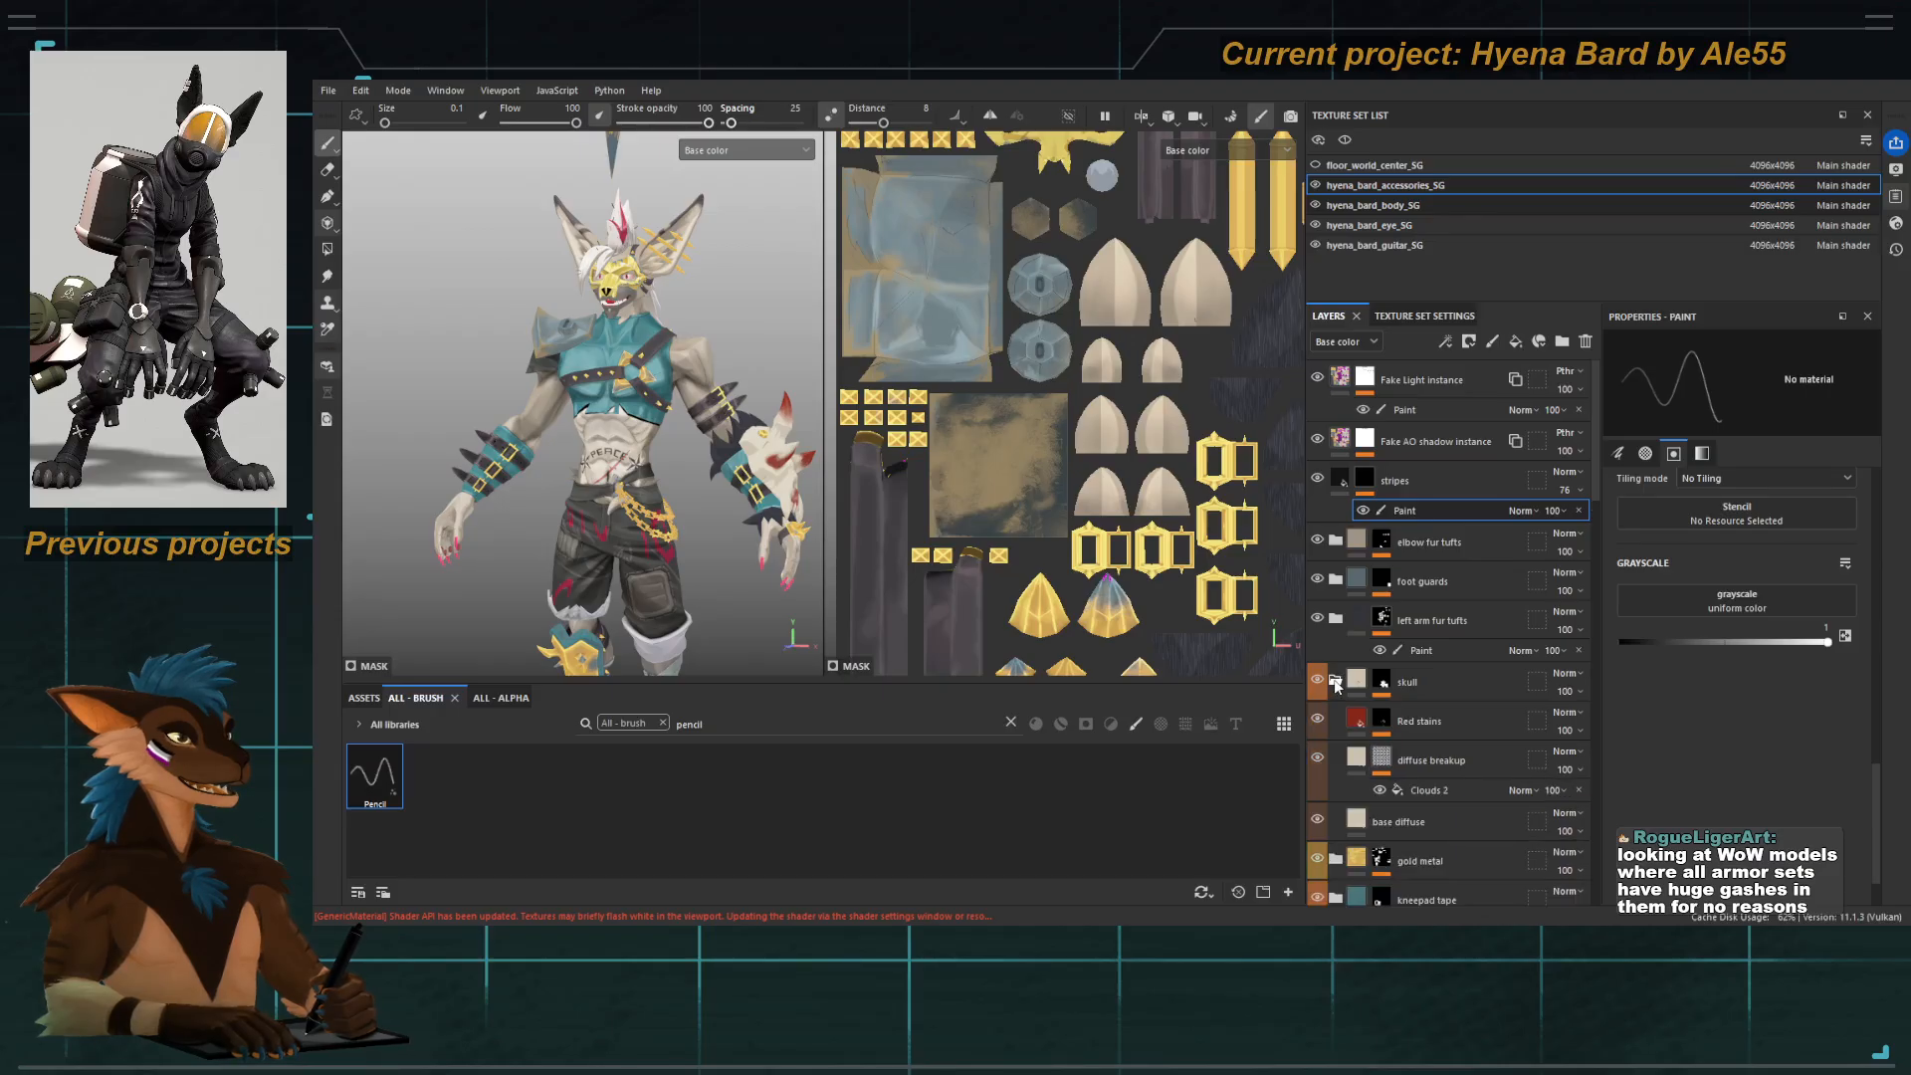
pyautogui.keyDown('alt'); pyautogui.click(1384, 762); pyautogui.keyUp('alt')
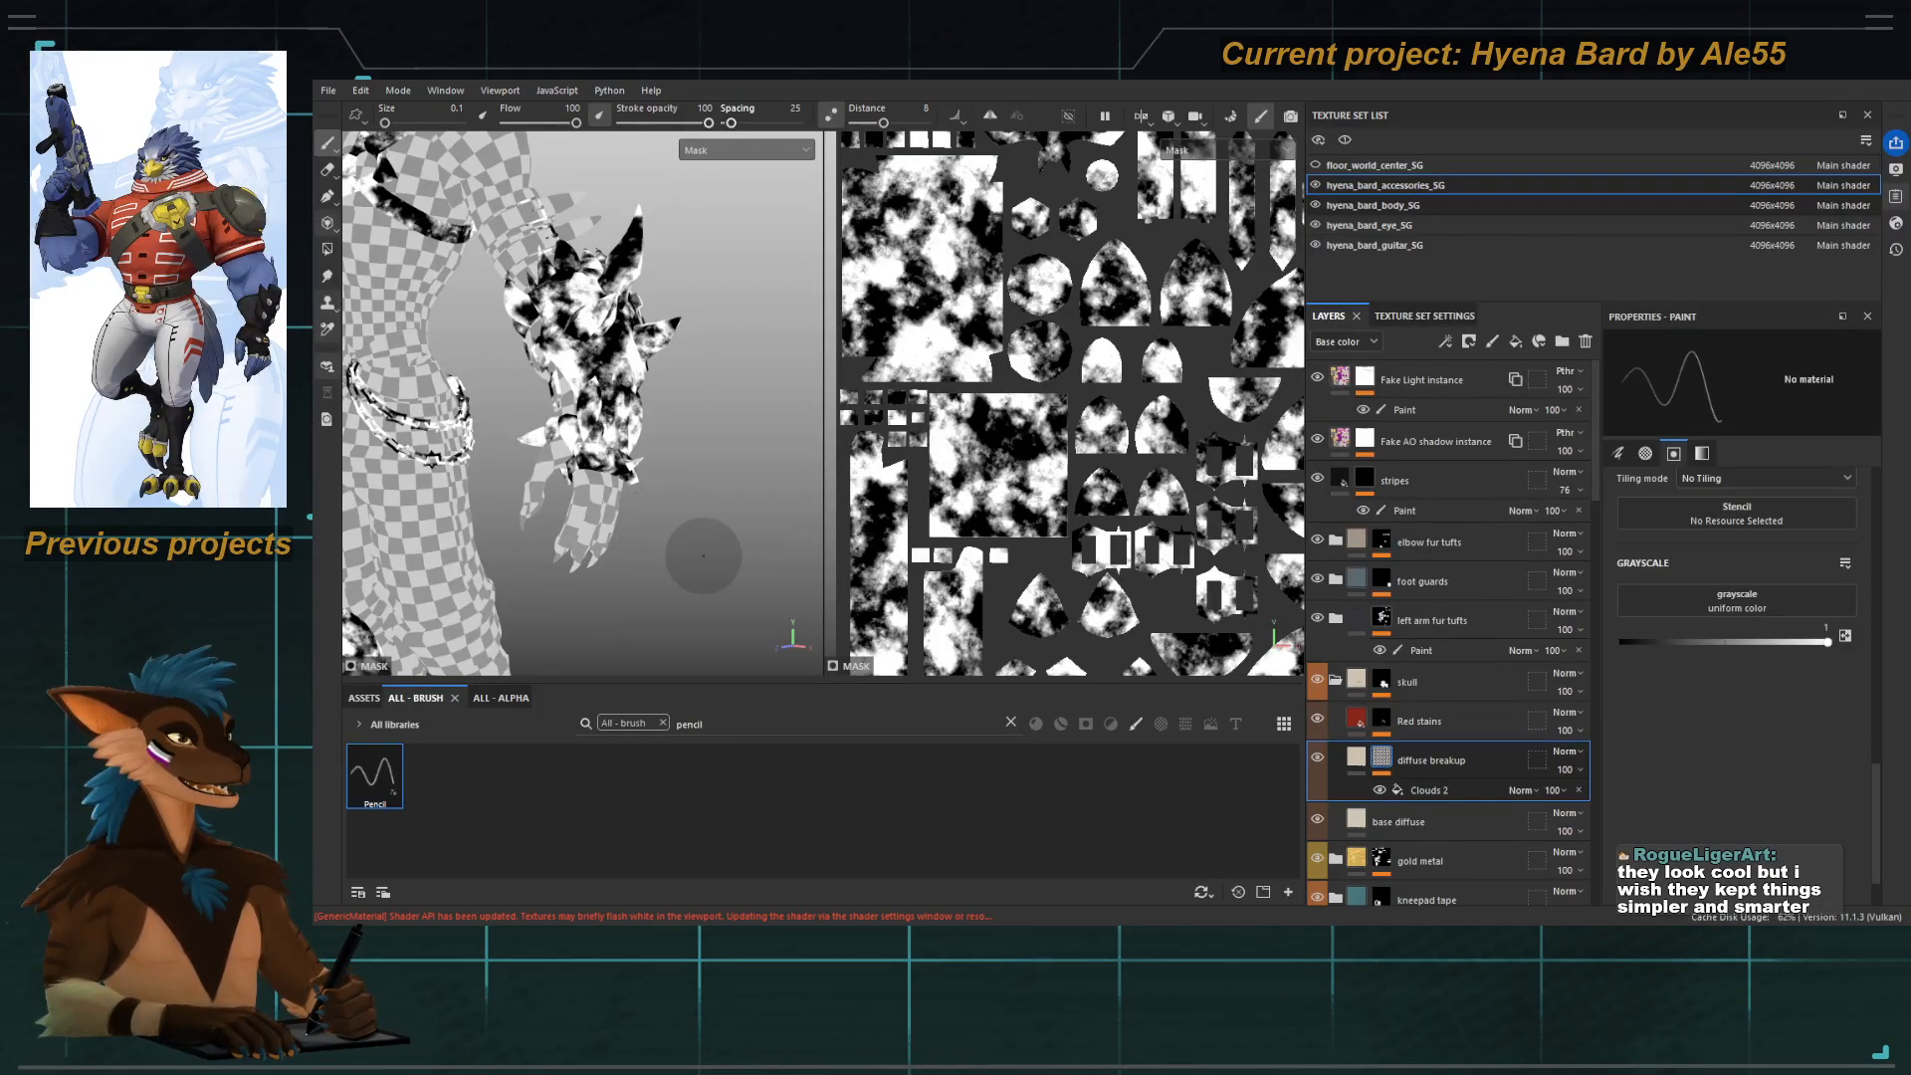
pyautogui.keyDown('alt'); pyautogui.moveTo(652, 488); pyautogui.dragTo(507, 350, button='right'); pyautogui.keyUp('alt')
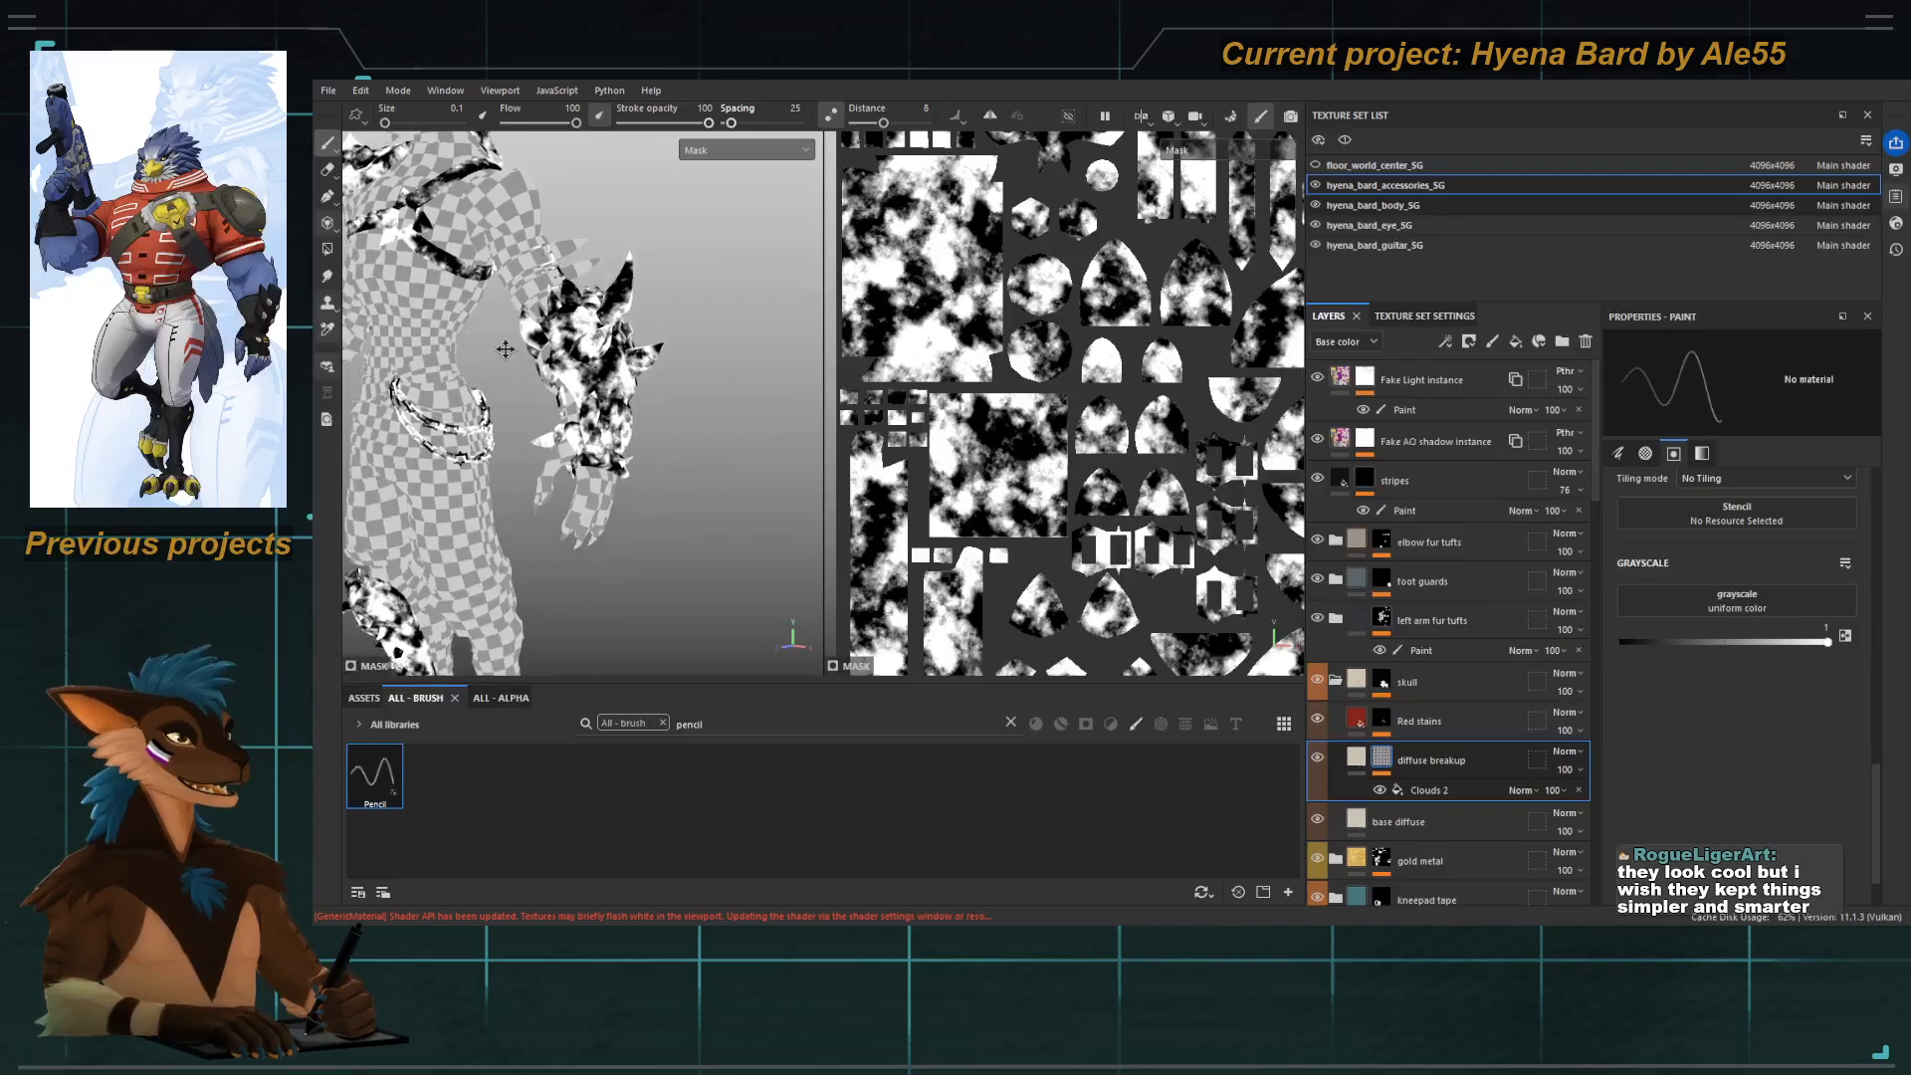
pyautogui.keyDown('alt'); pyautogui.moveTo(359, 260); pyautogui.dragTo(491, 337, button='middle'); pyautogui.keyUp('alt')
pyautogui.keyDown('alt'); pyautogui.moveTo(491, 338); pyautogui.dragTo(557, 339); pyautogui.keyUp('alt')
pyautogui.press('c')
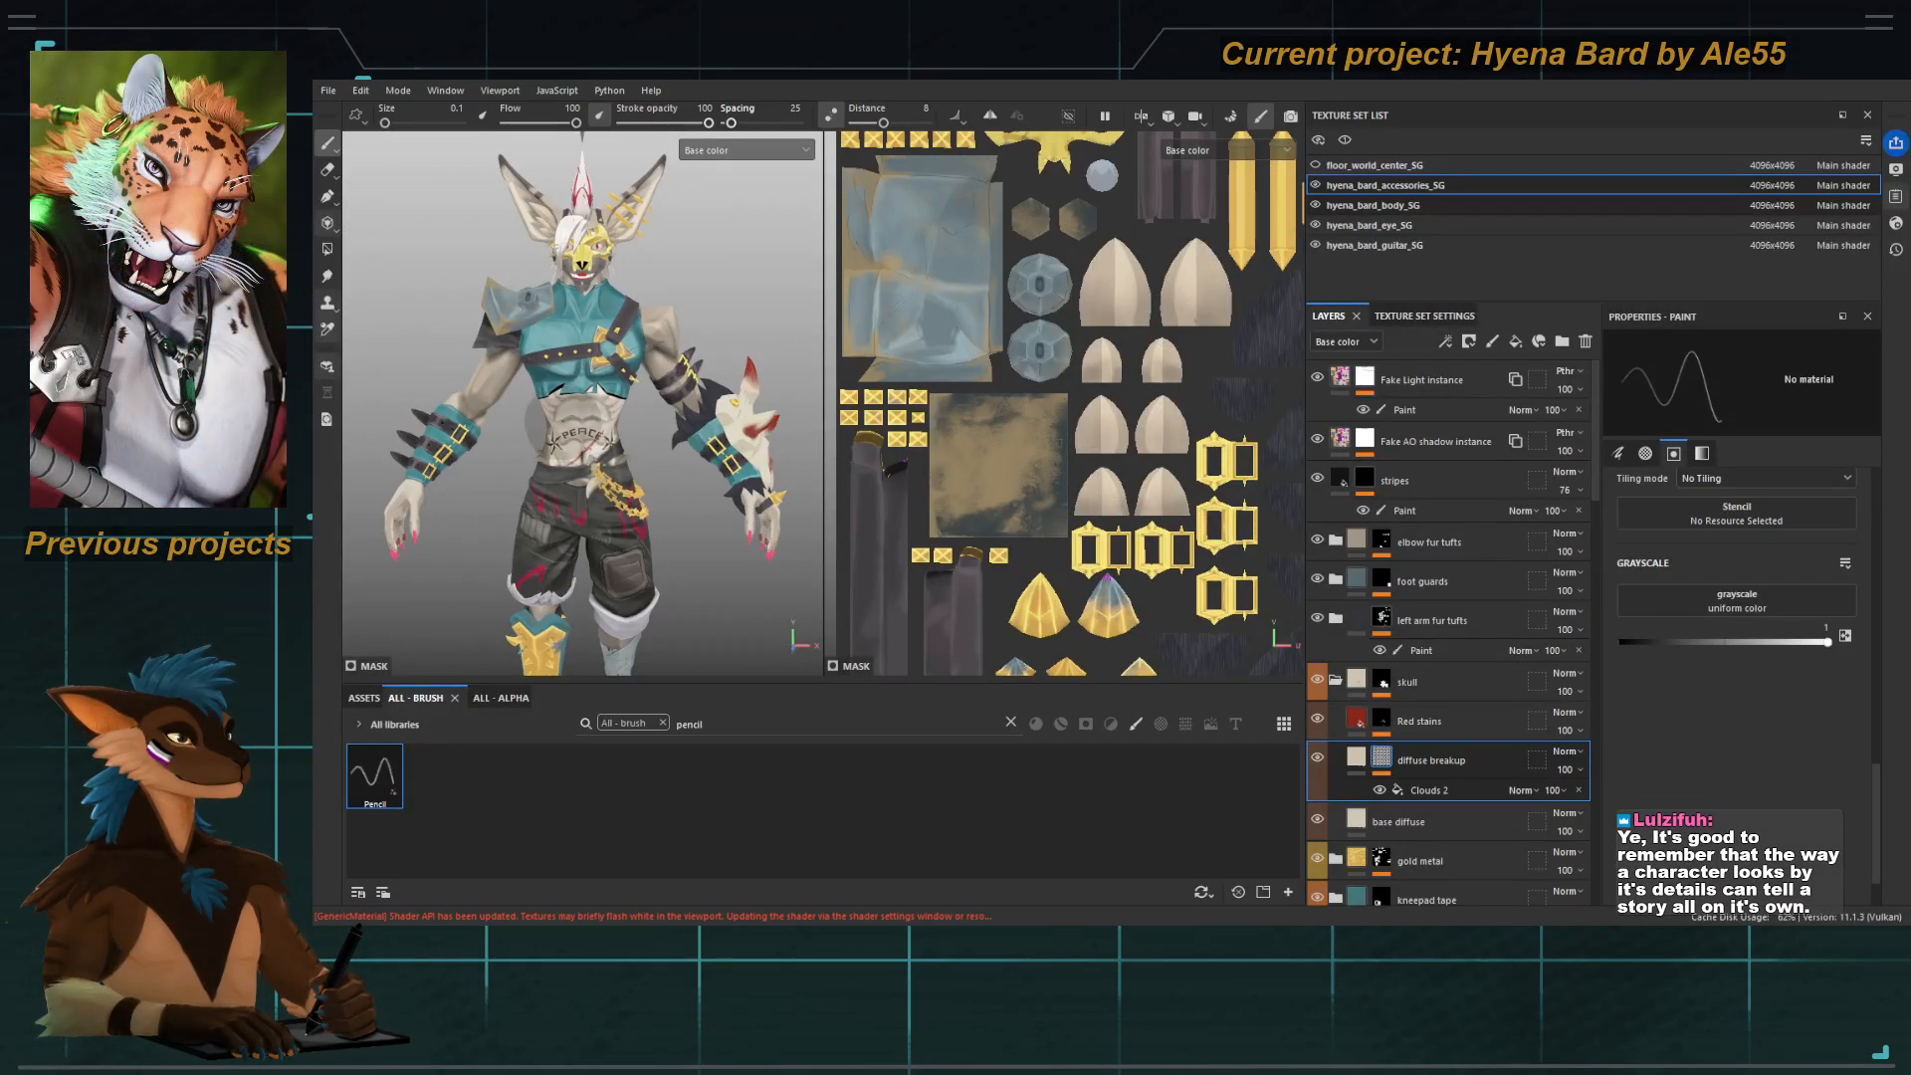
# Examine the full character from the front, then the PEACE tattoo and red scar on the belly up close.
pyautogui.moveTo(480, 386)
pyautogui.keyDown('alt'); pyautogui.mouseDown(button='right')
pyautogui.moveTo(507, 392)
pyautogui.moveTo(468, 380)
pyautogui.mouseUp(button='right'); pyautogui.keyUp('alt')
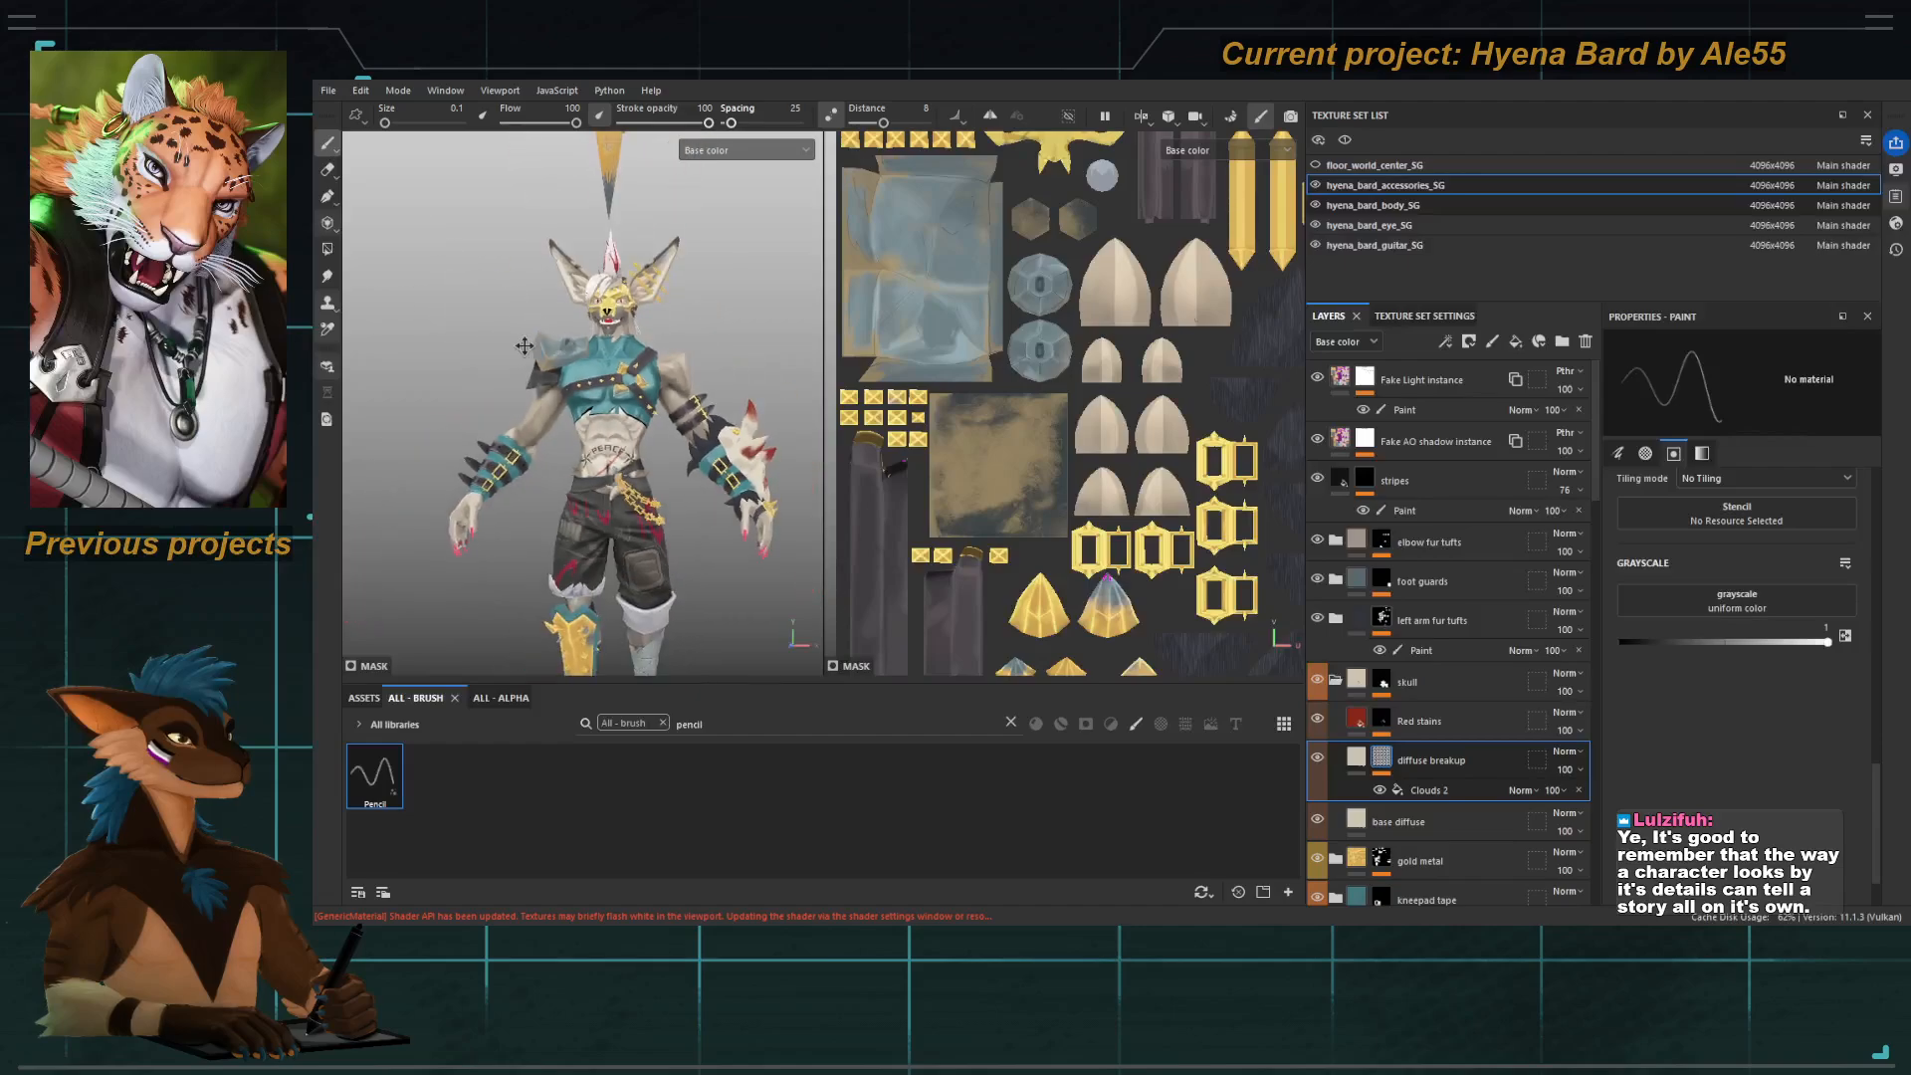
pyautogui.keyDown('alt'); pyautogui.moveTo(505, 380); pyautogui.dragTo(478, 332, button='middle'); pyautogui.keyUp('alt')
pyautogui.keyDown('alt'); pyautogui.moveTo(478, 332); pyautogui.dragTo(594, 376); pyautogui.keyUp('alt')
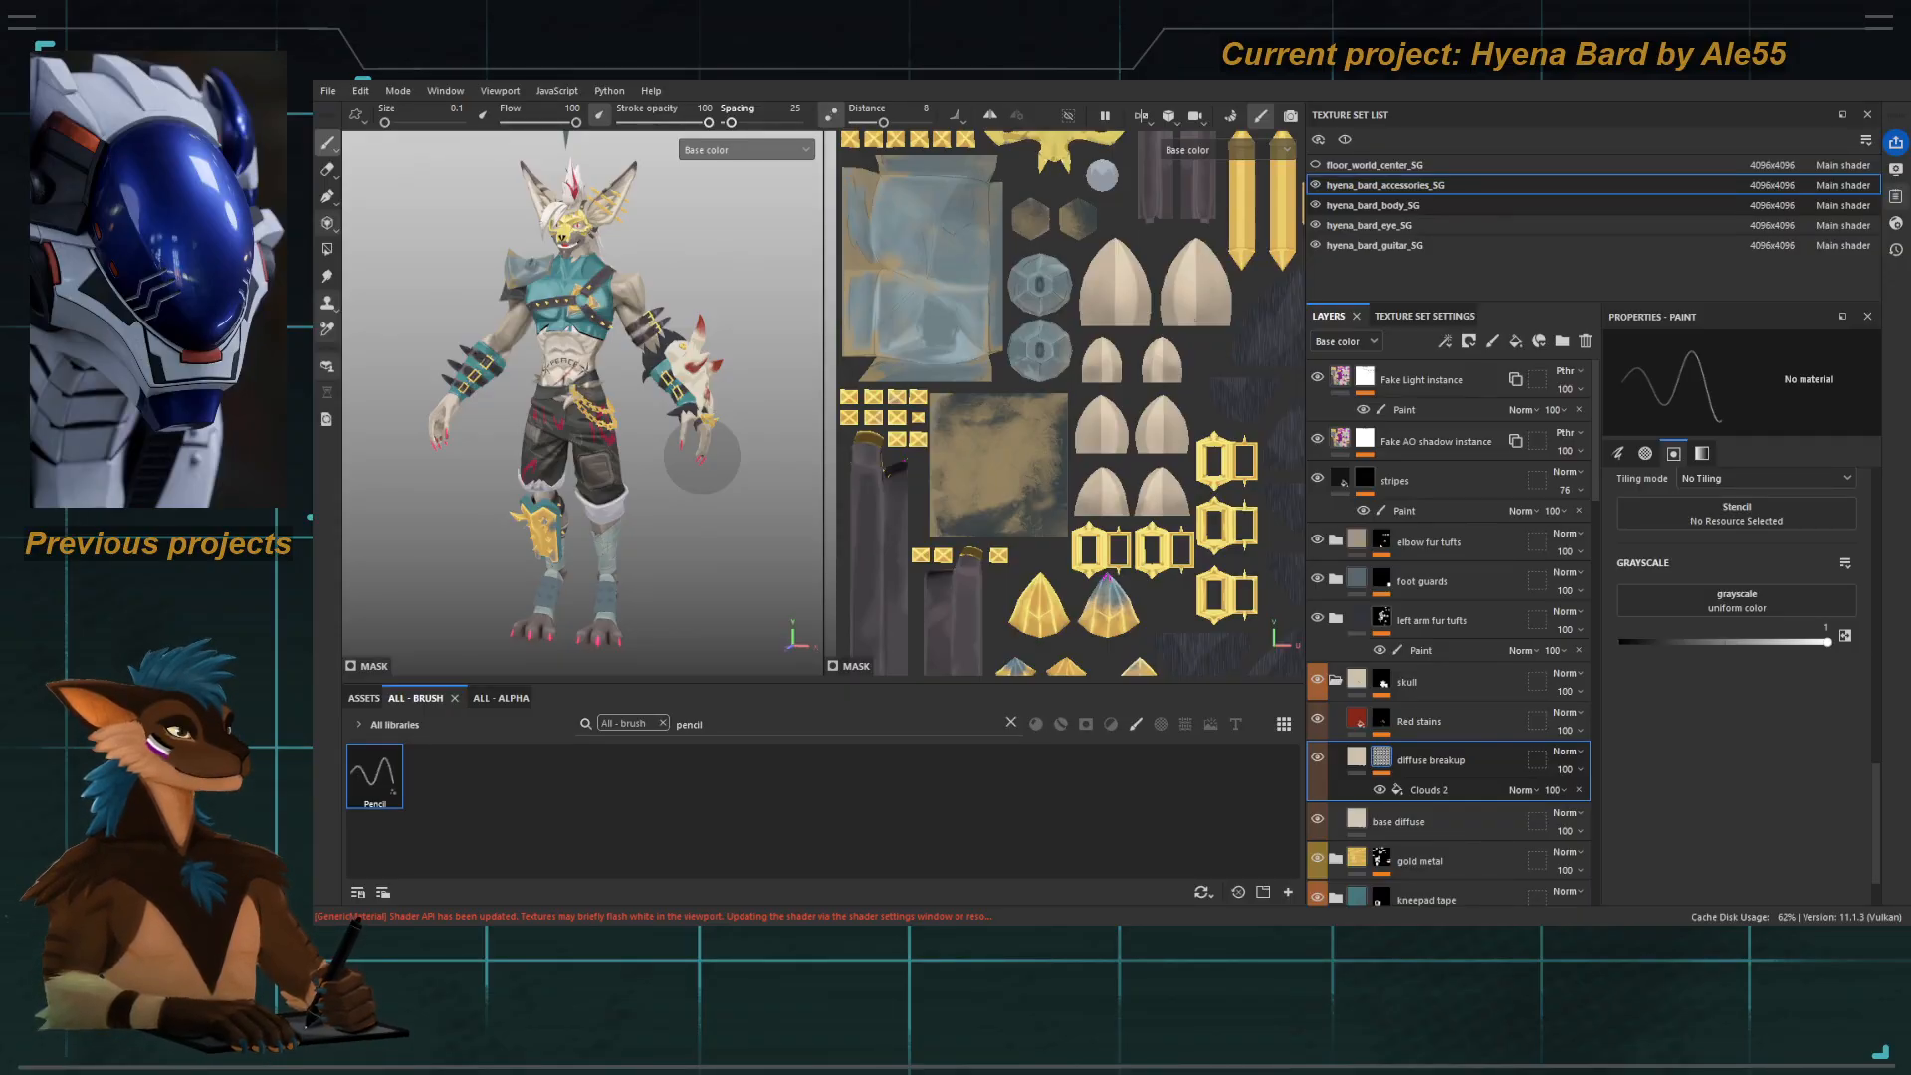
pyautogui.keyDown('alt'); pyautogui.moveTo(494, 482); pyautogui.dragTo(525, 422); pyautogui.keyUp('alt')
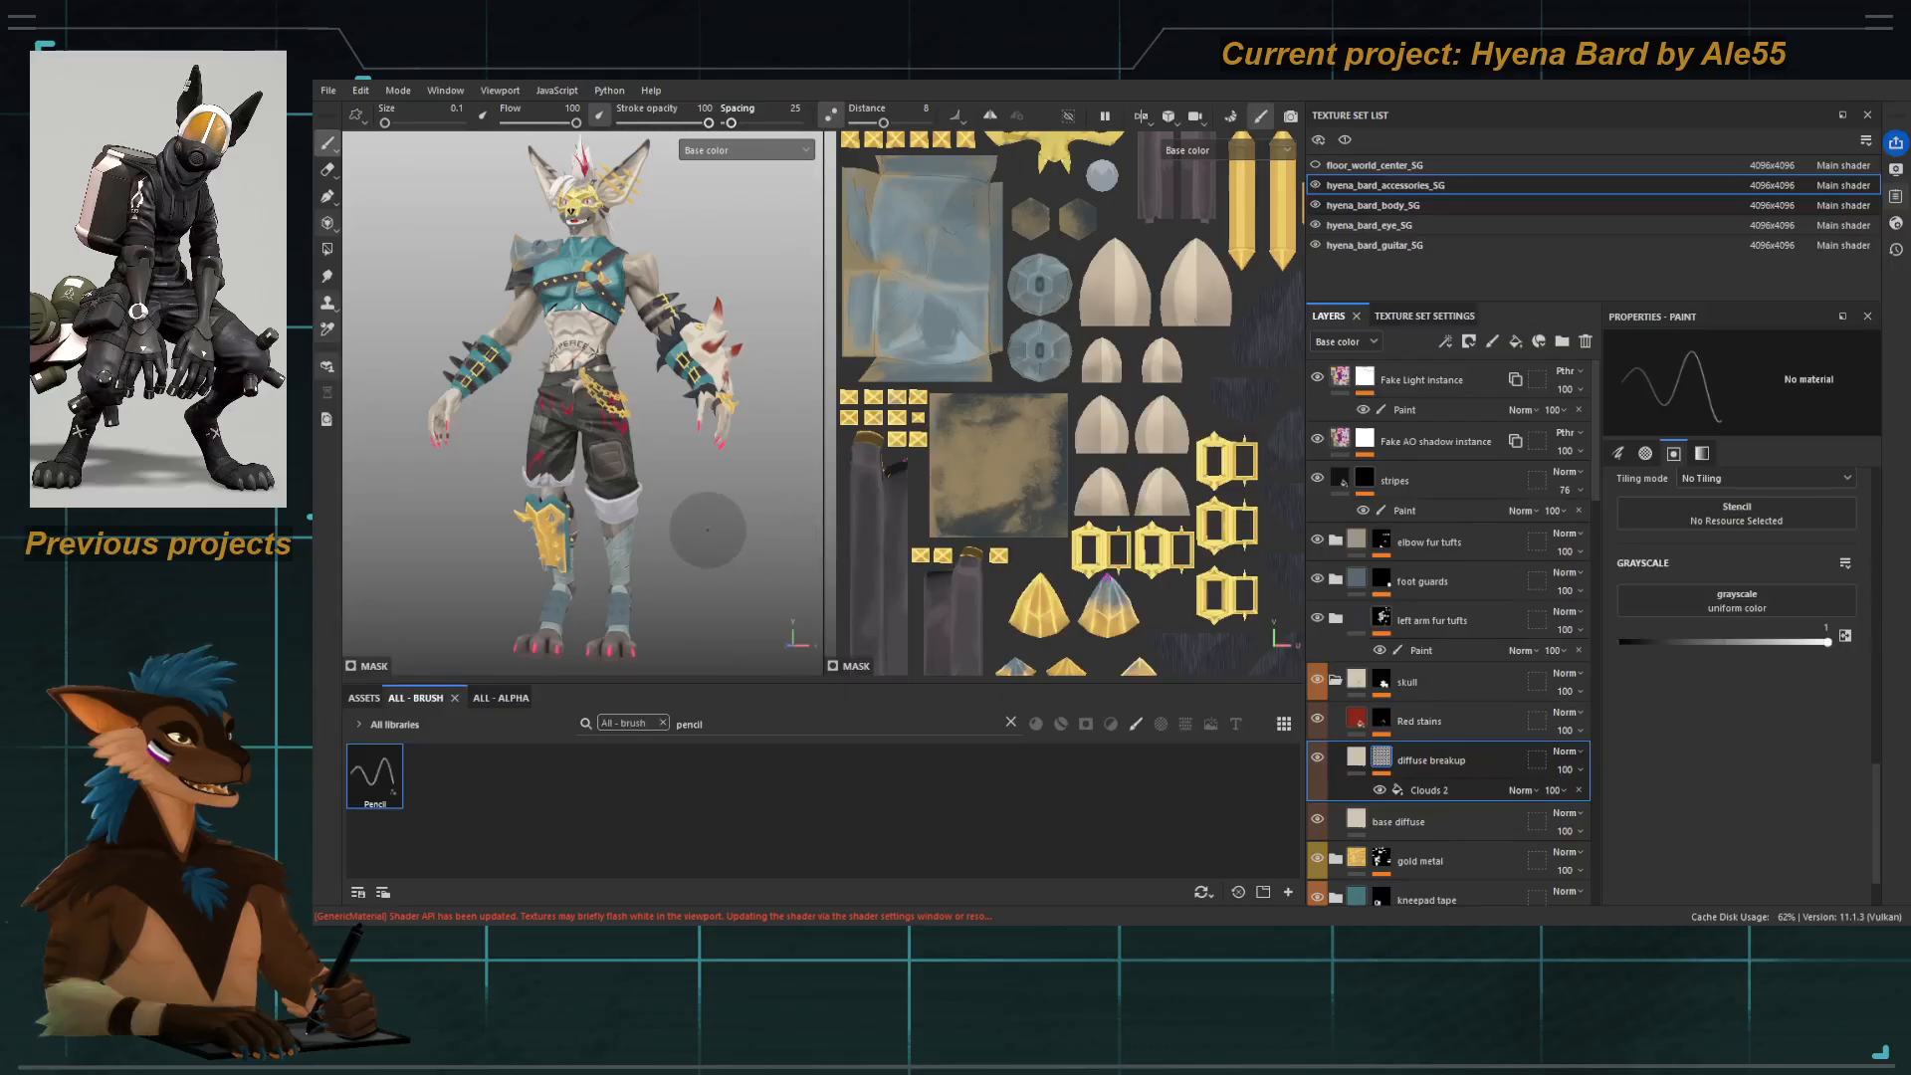
pyautogui.keyDown('alt'); pyautogui.moveTo(708, 531); pyautogui.dragTo(649, 472); pyautogui.keyUp('alt')
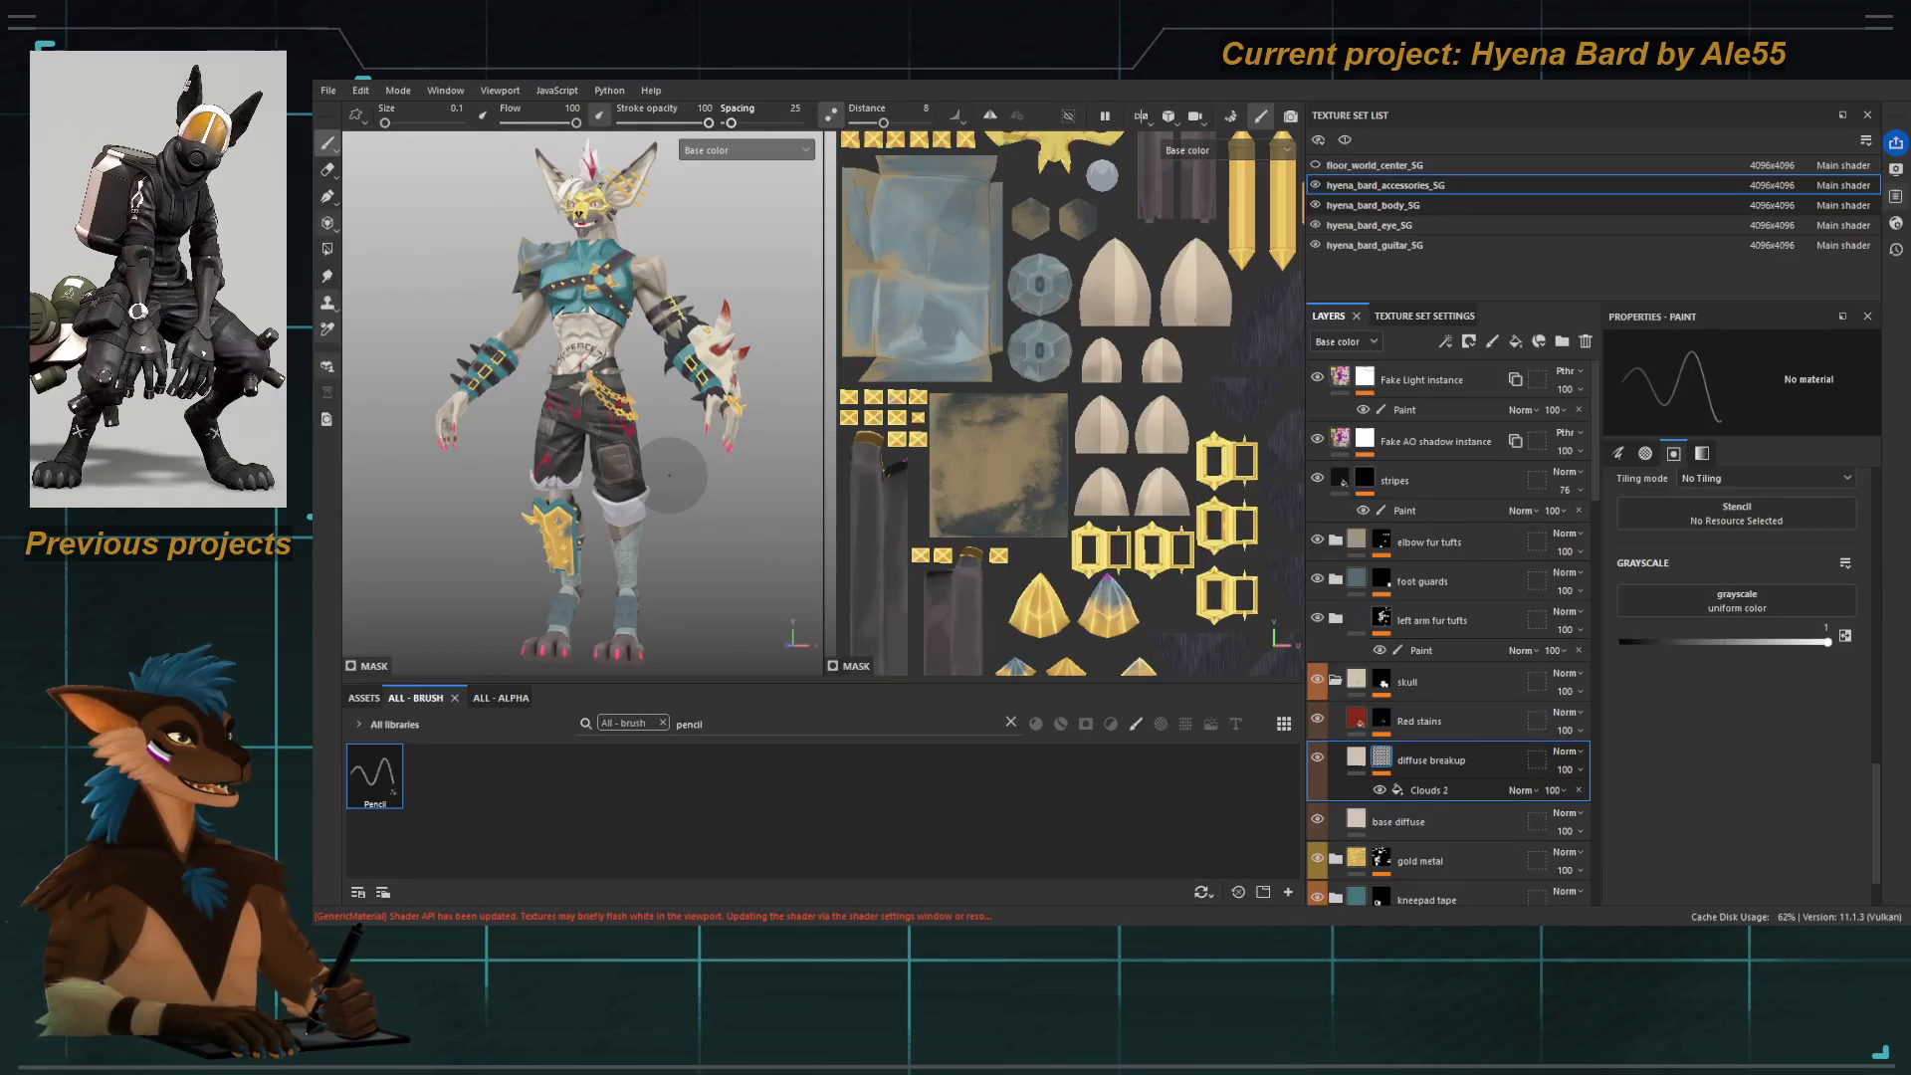
pyautogui.scroll(5, 669, 474)
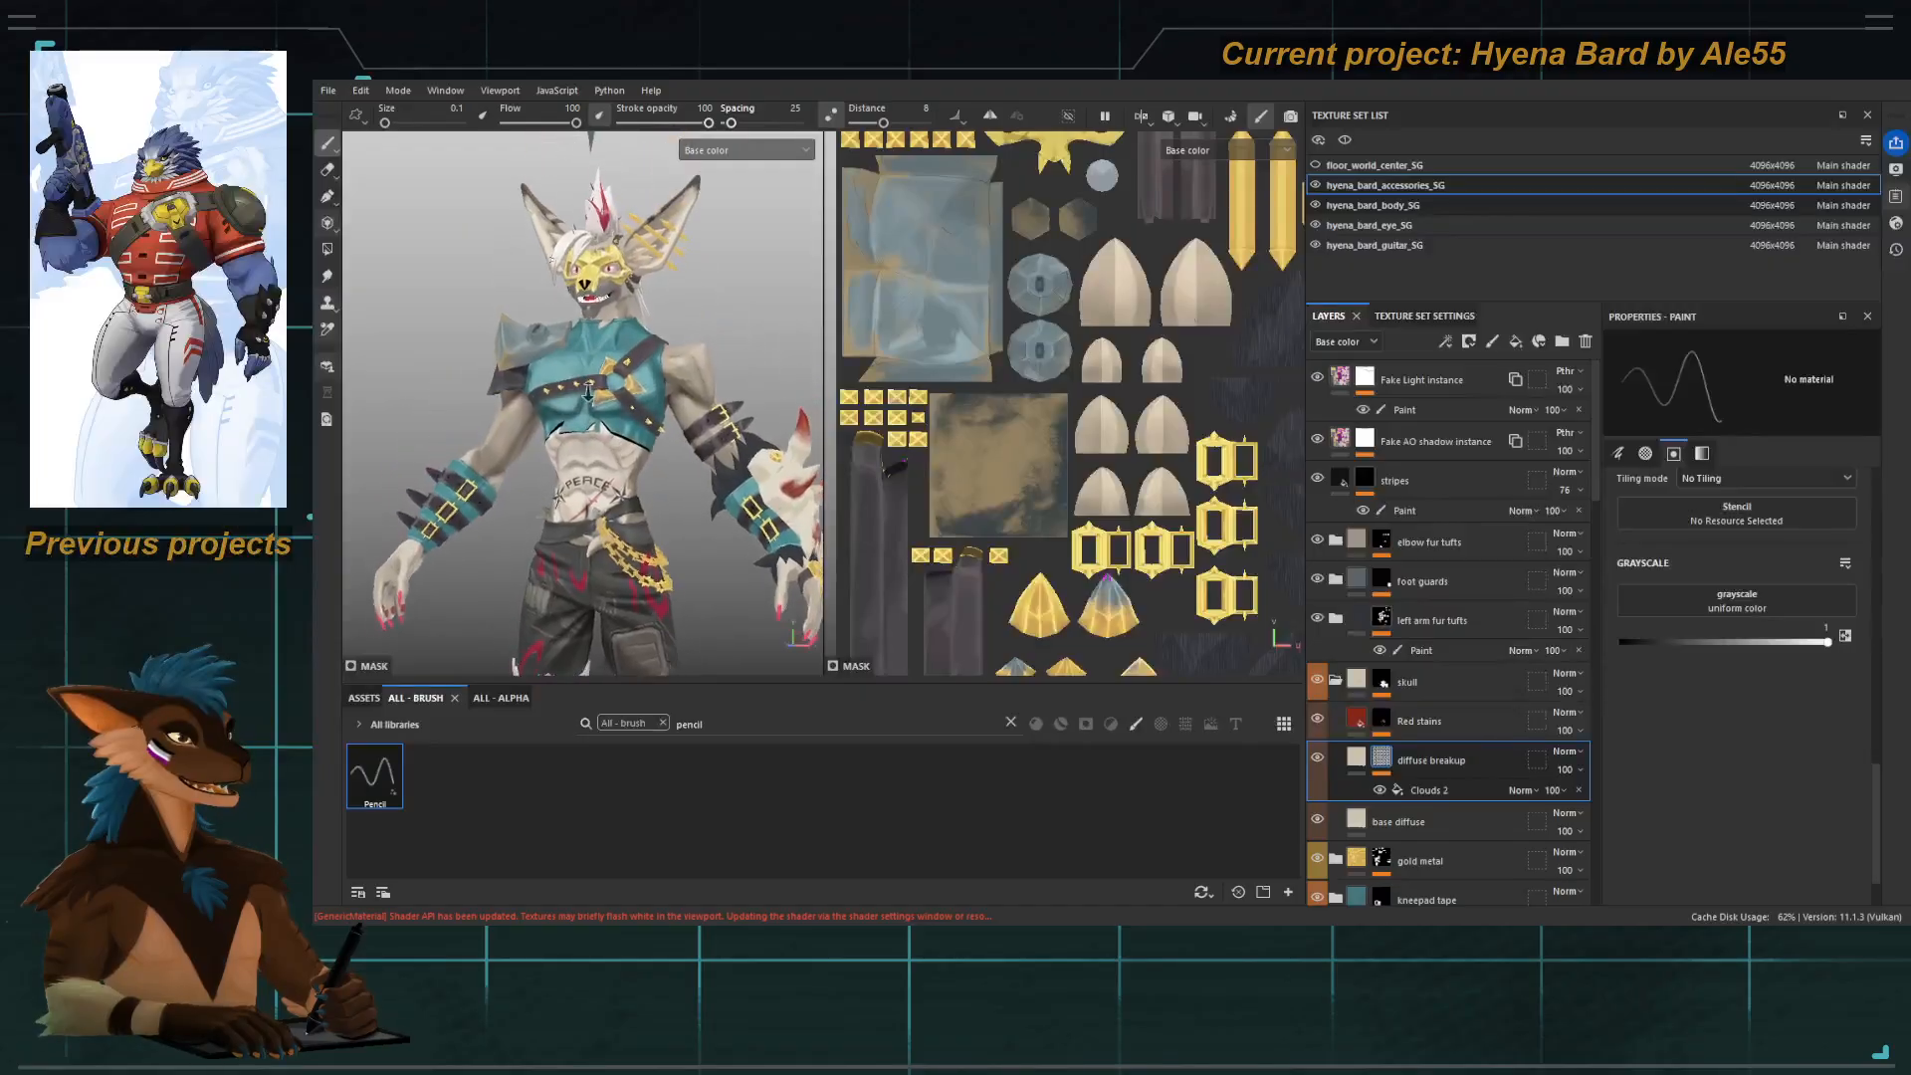
pyautogui.keyDown('alt'); pyautogui.moveTo(575, 416); pyautogui.dragTo(598, 426); pyautogui.keyUp('alt')
pyautogui.keyDown('alt'); pyautogui.moveTo(652, 601); pyautogui.dragTo(652, 581, button='middle'); pyautogui.keyUp('alt')
pyautogui.keyDown('alt'); pyautogui.moveTo(652, 581); pyautogui.dragTo(727, 787, button='right'); pyautogui.keyUp('alt')
pyautogui.keyDown('alt'); pyautogui.moveTo(637, 637); pyautogui.dragTo(573, 399, button='middle'); pyautogui.keyUp('alt')
pyautogui.keyDown('alt'); pyautogui.moveTo(557, 418); pyautogui.dragTo(584, 477, button='right'); pyautogui.keyUp('alt')
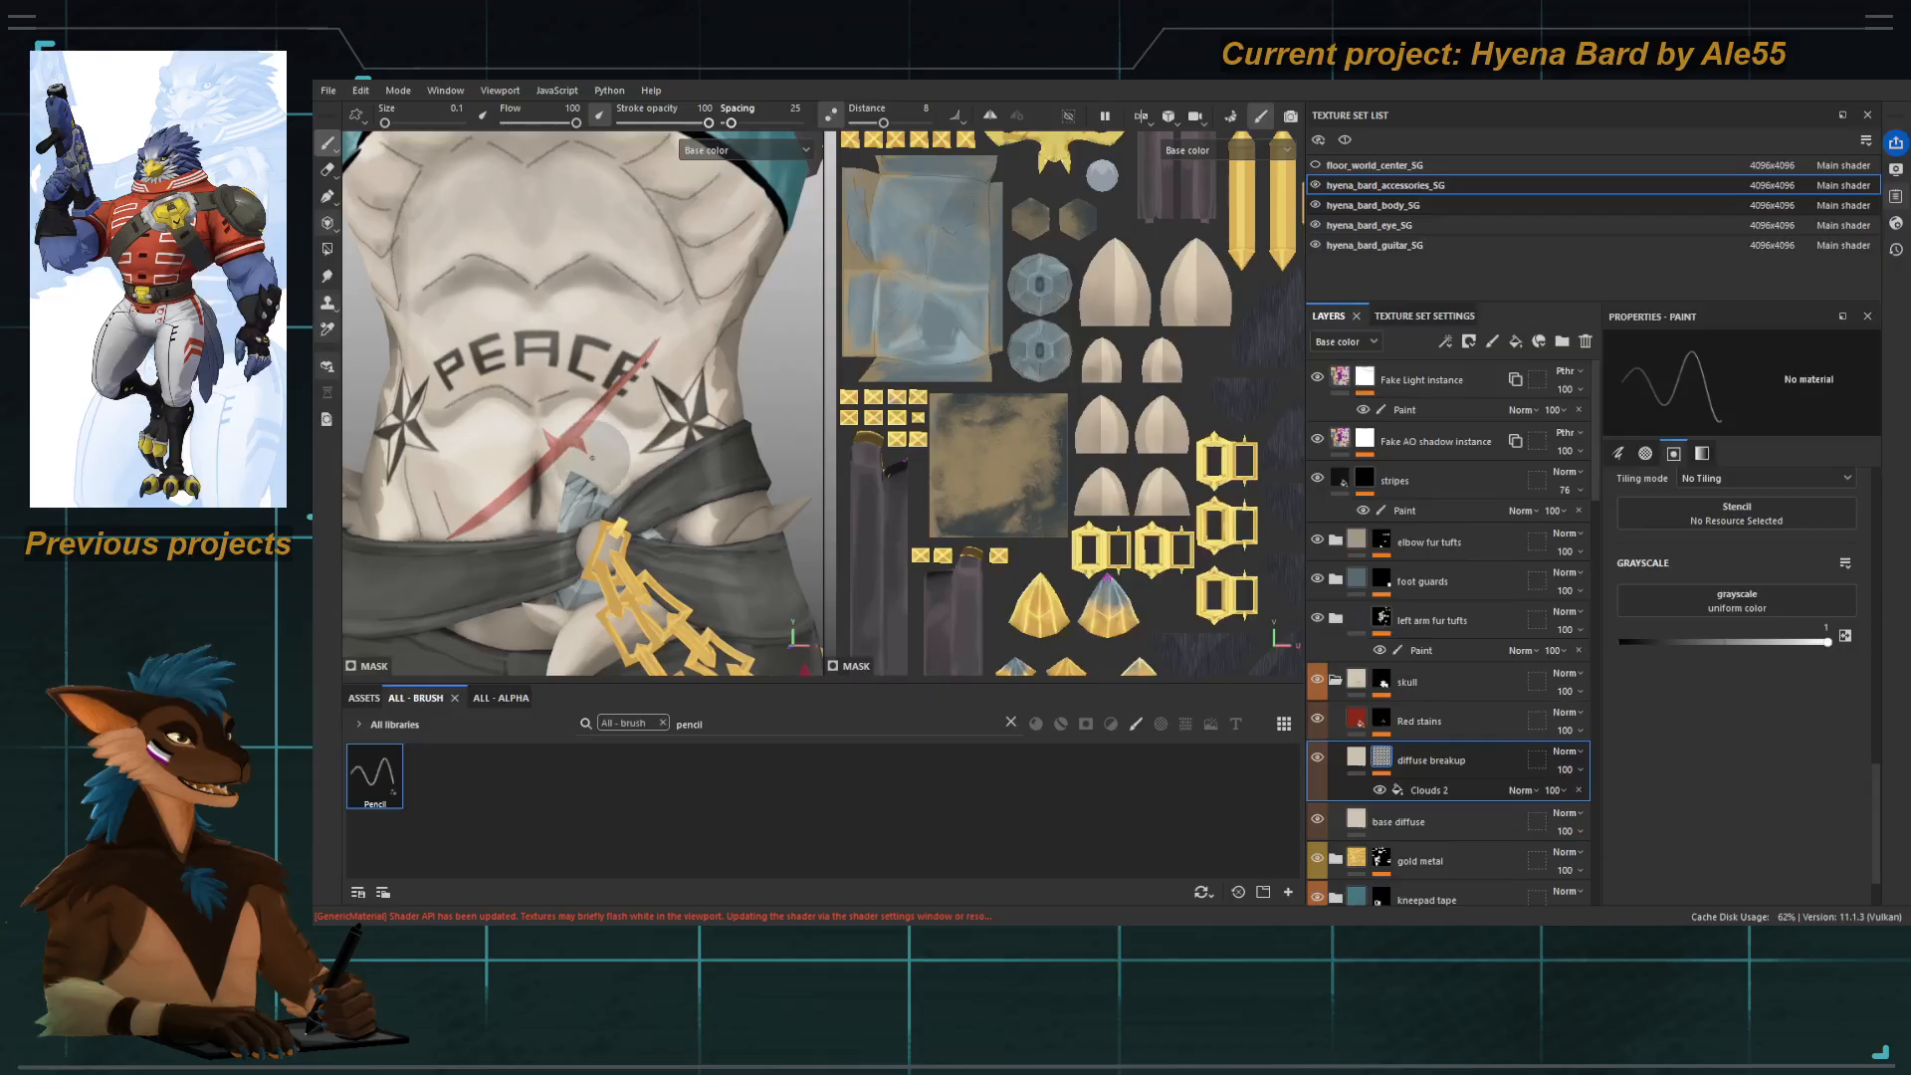
# Examine the teal torn top, chest straps and torso from the front and the back.
pyautogui.keyDown('alt'); pyautogui.moveTo(593, 458); pyautogui.dragTo(543, 348, button='right'); pyautogui.keyUp('alt')
pyautogui.keyDown('alt'); pyautogui.moveTo(543, 348); pyautogui.dragTo(557, 518, button='middle'); pyautogui.keyUp('alt')
pyautogui.keyDown('alt'); pyautogui.moveTo(557, 518); pyautogui.dragTo(518, 408, button='right'); pyautogui.keyUp('alt')
pyautogui.keyDown('alt'); pyautogui.moveTo(517, 408); pyautogui.dragTo(544, 404); pyautogui.keyUp('alt')
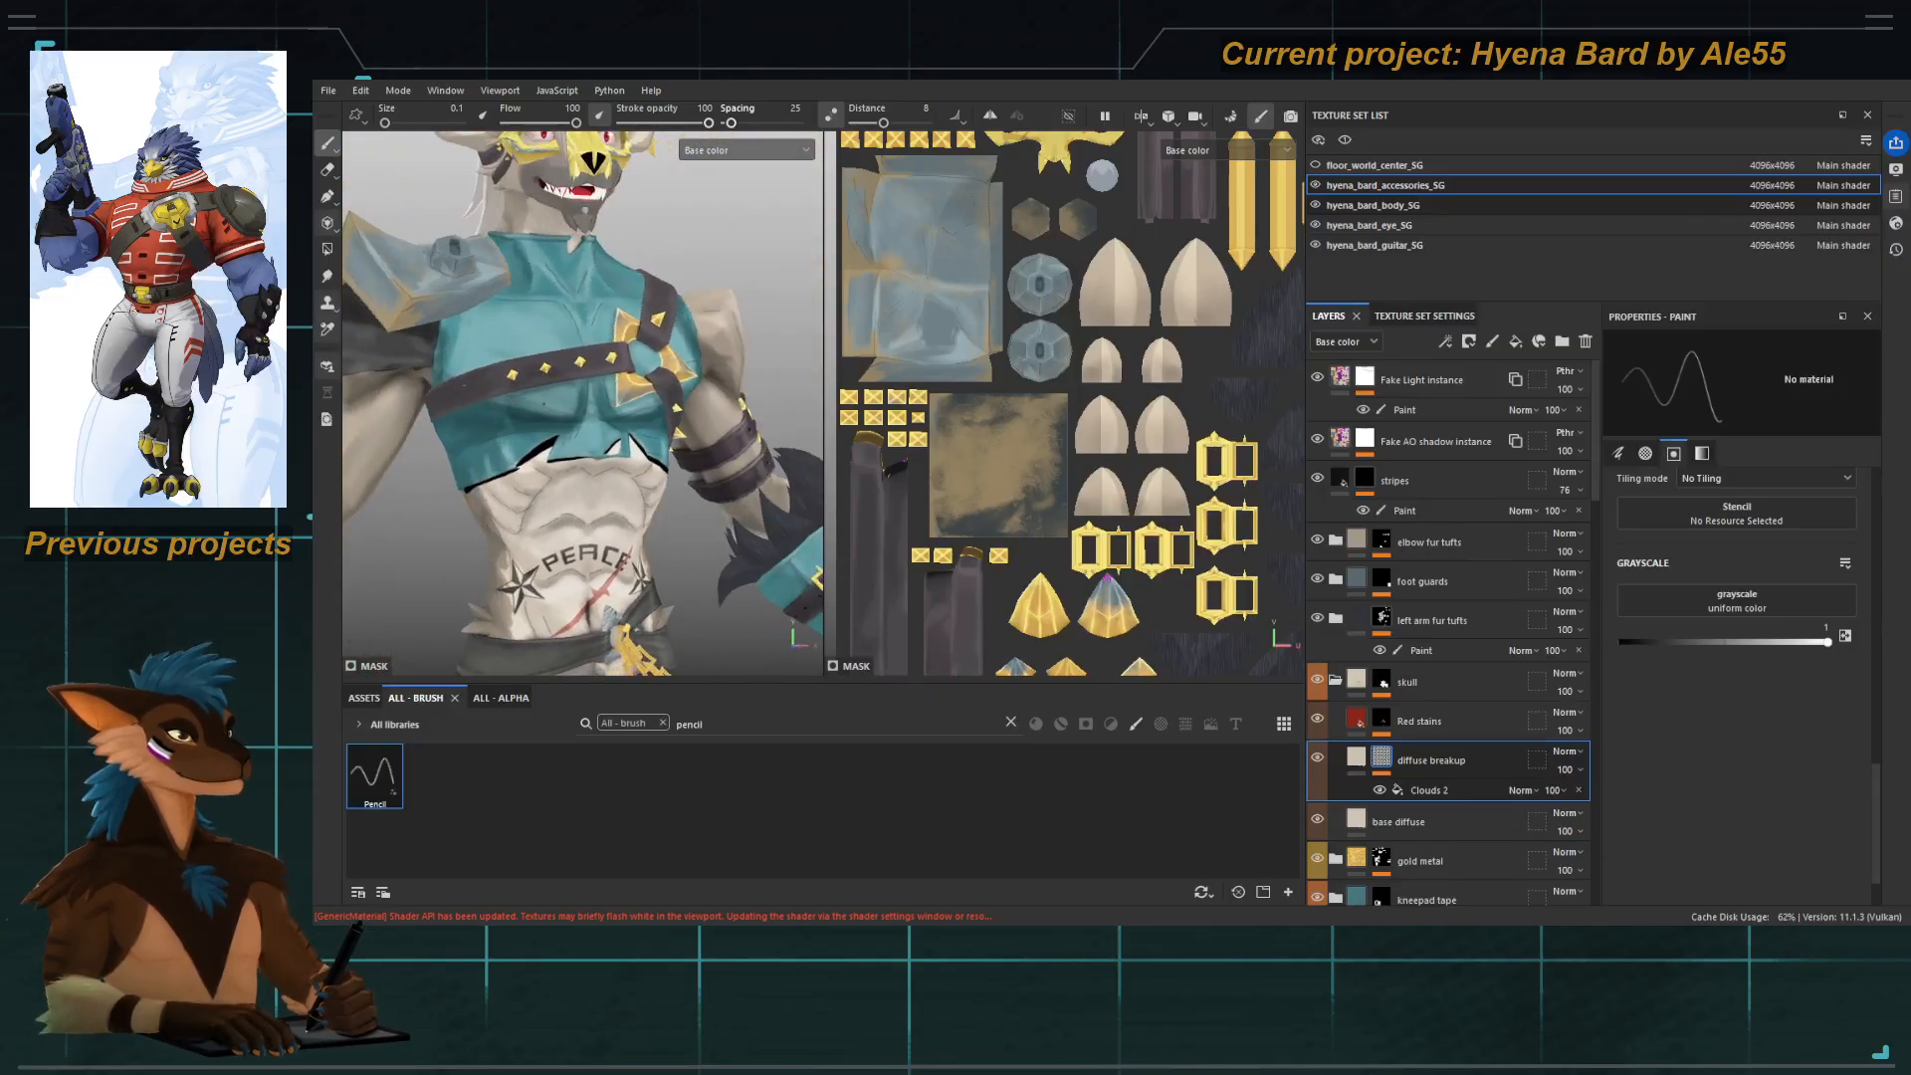
pyautogui.keyDown('alt'); pyautogui.moveTo(544, 404); pyautogui.dragTo(506, 517, button='right'); pyautogui.keyUp('alt')
pyautogui.keyDown('alt'); pyautogui.moveTo(506, 518); pyautogui.dragTo(525, 424, button='middle'); pyautogui.keyUp('alt')
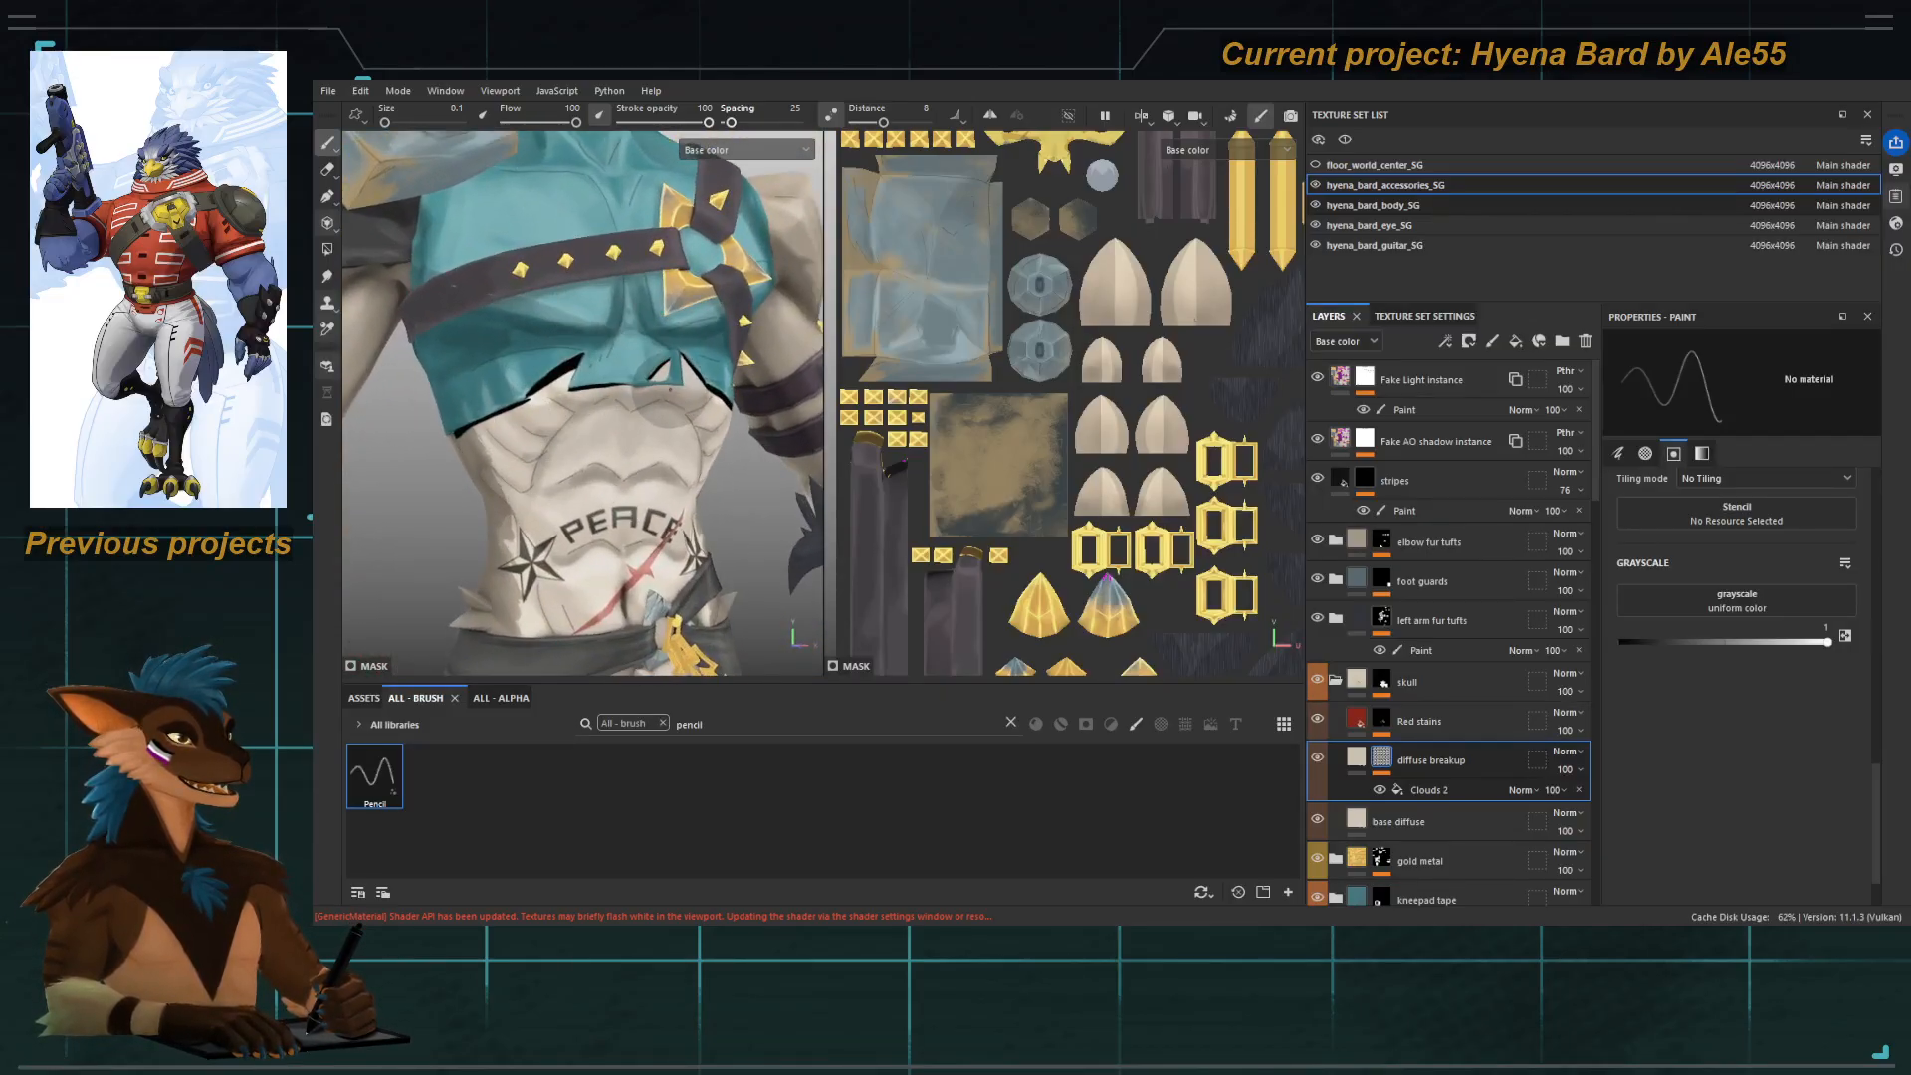
pyautogui.keyDown('alt'); pyautogui.moveTo(669, 388); pyautogui.dragTo(509, 658, button='right'); pyautogui.keyUp('alt')
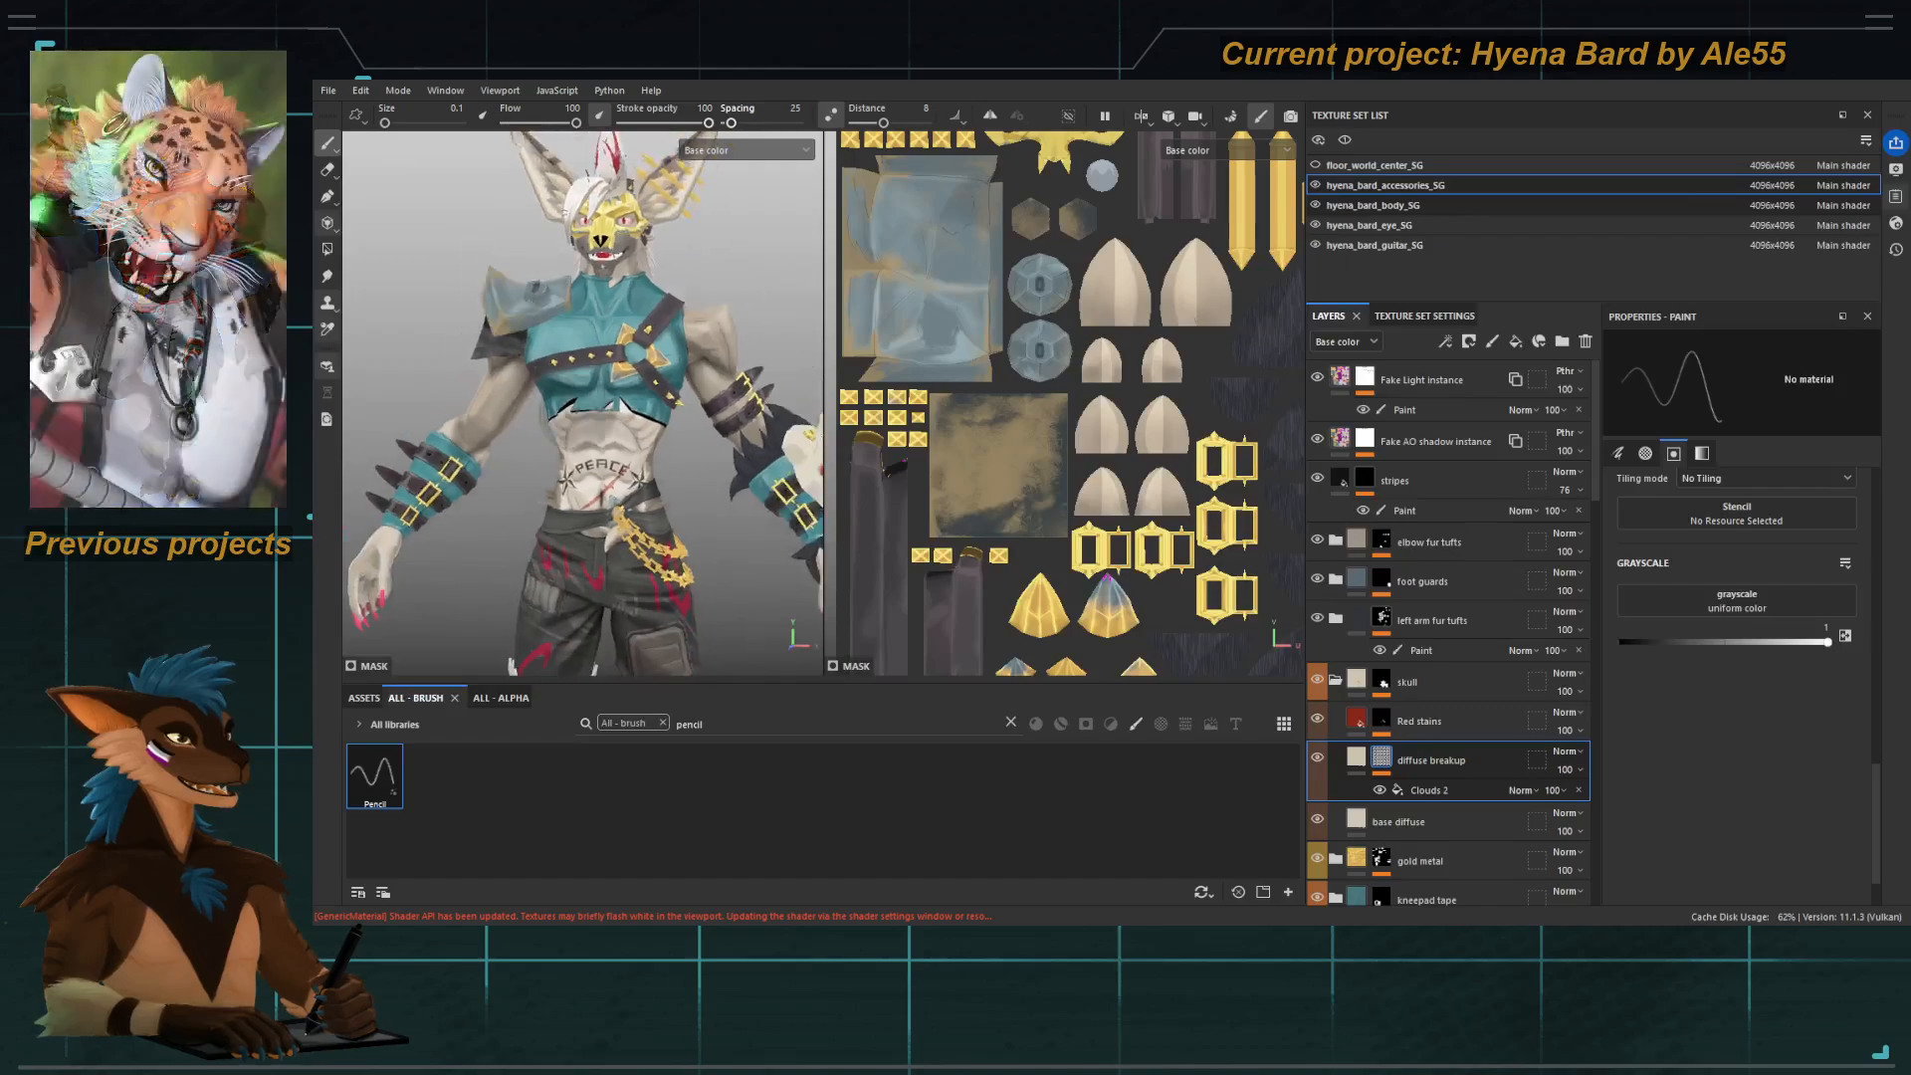
pyautogui.keyDown('alt'); pyautogui.moveTo(614, 502); pyautogui.dragTo(440, 449); pyautogui.keyUp('alt')
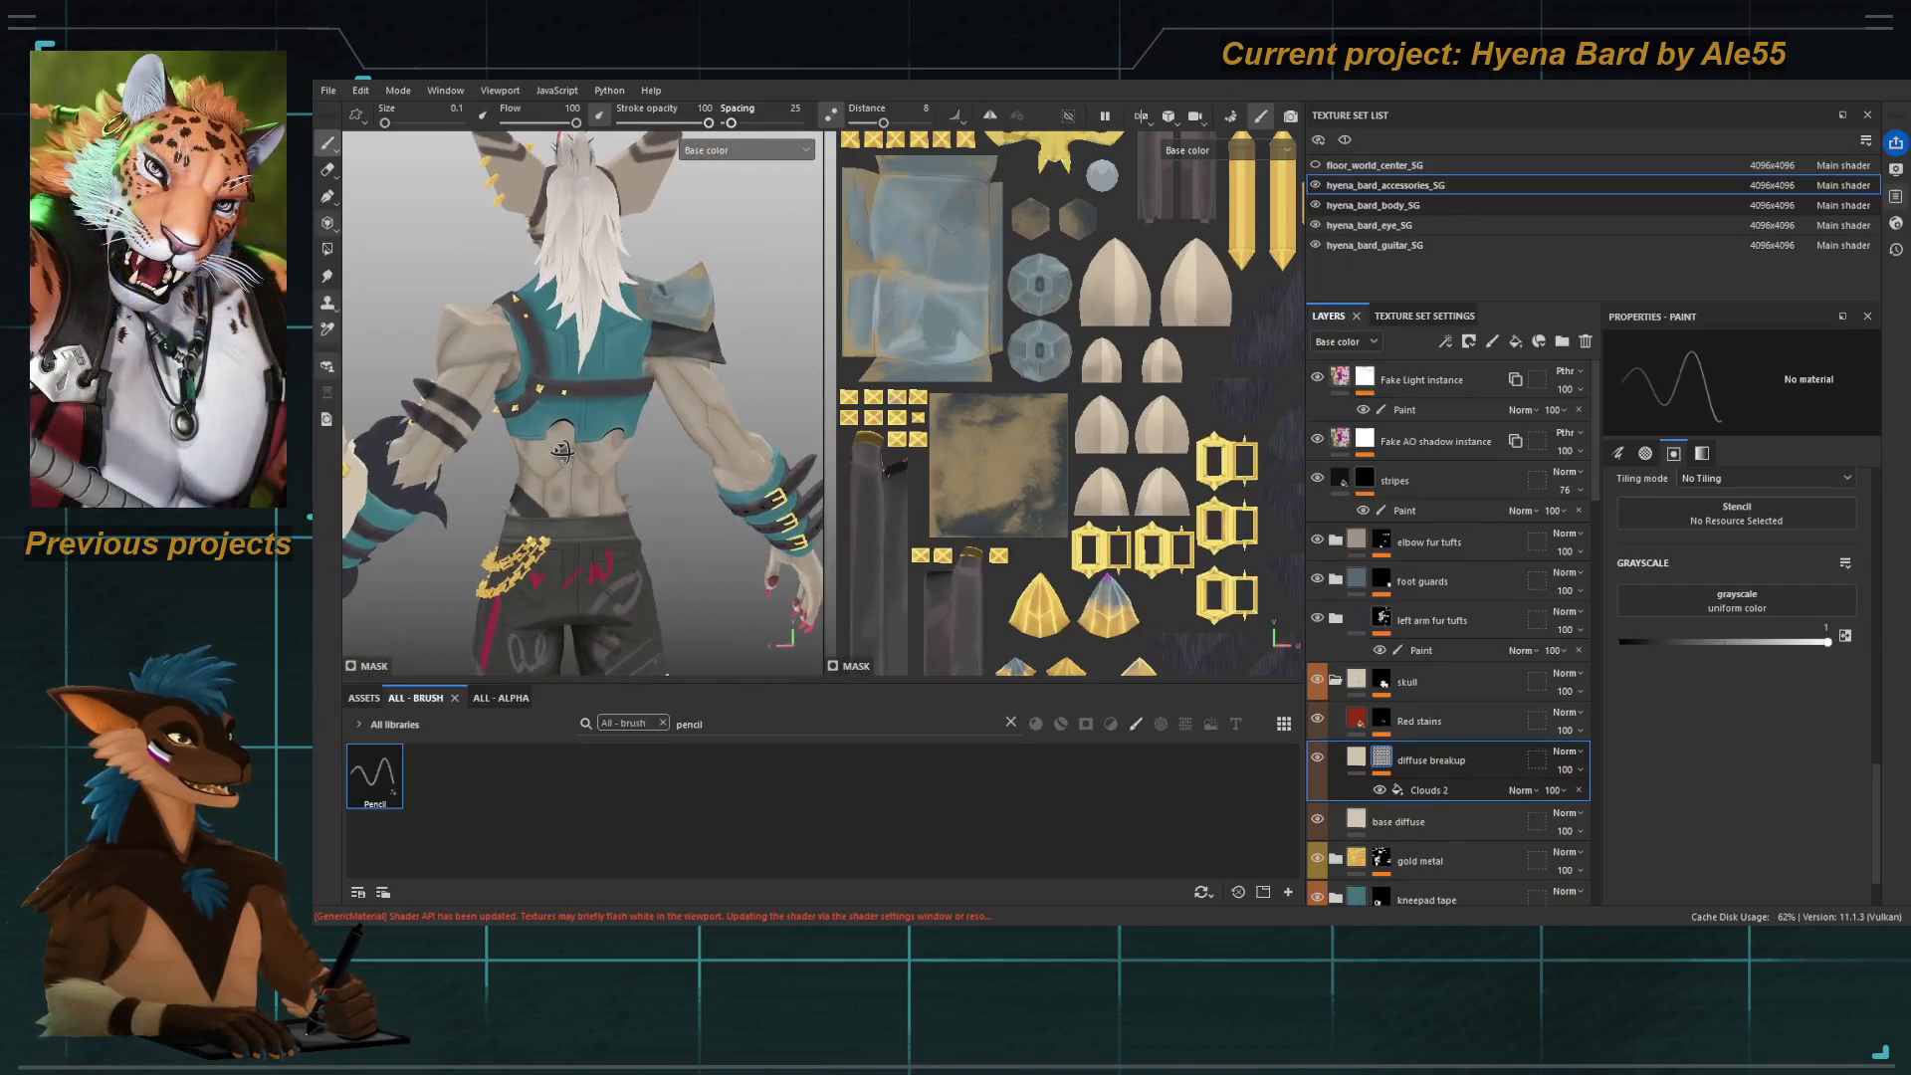
pyautogui.keyDown('alt'); pyautogui.moveTo(562, 451); pyautogui.dragTo(609, 466); pyautogui.keyUp('alt')
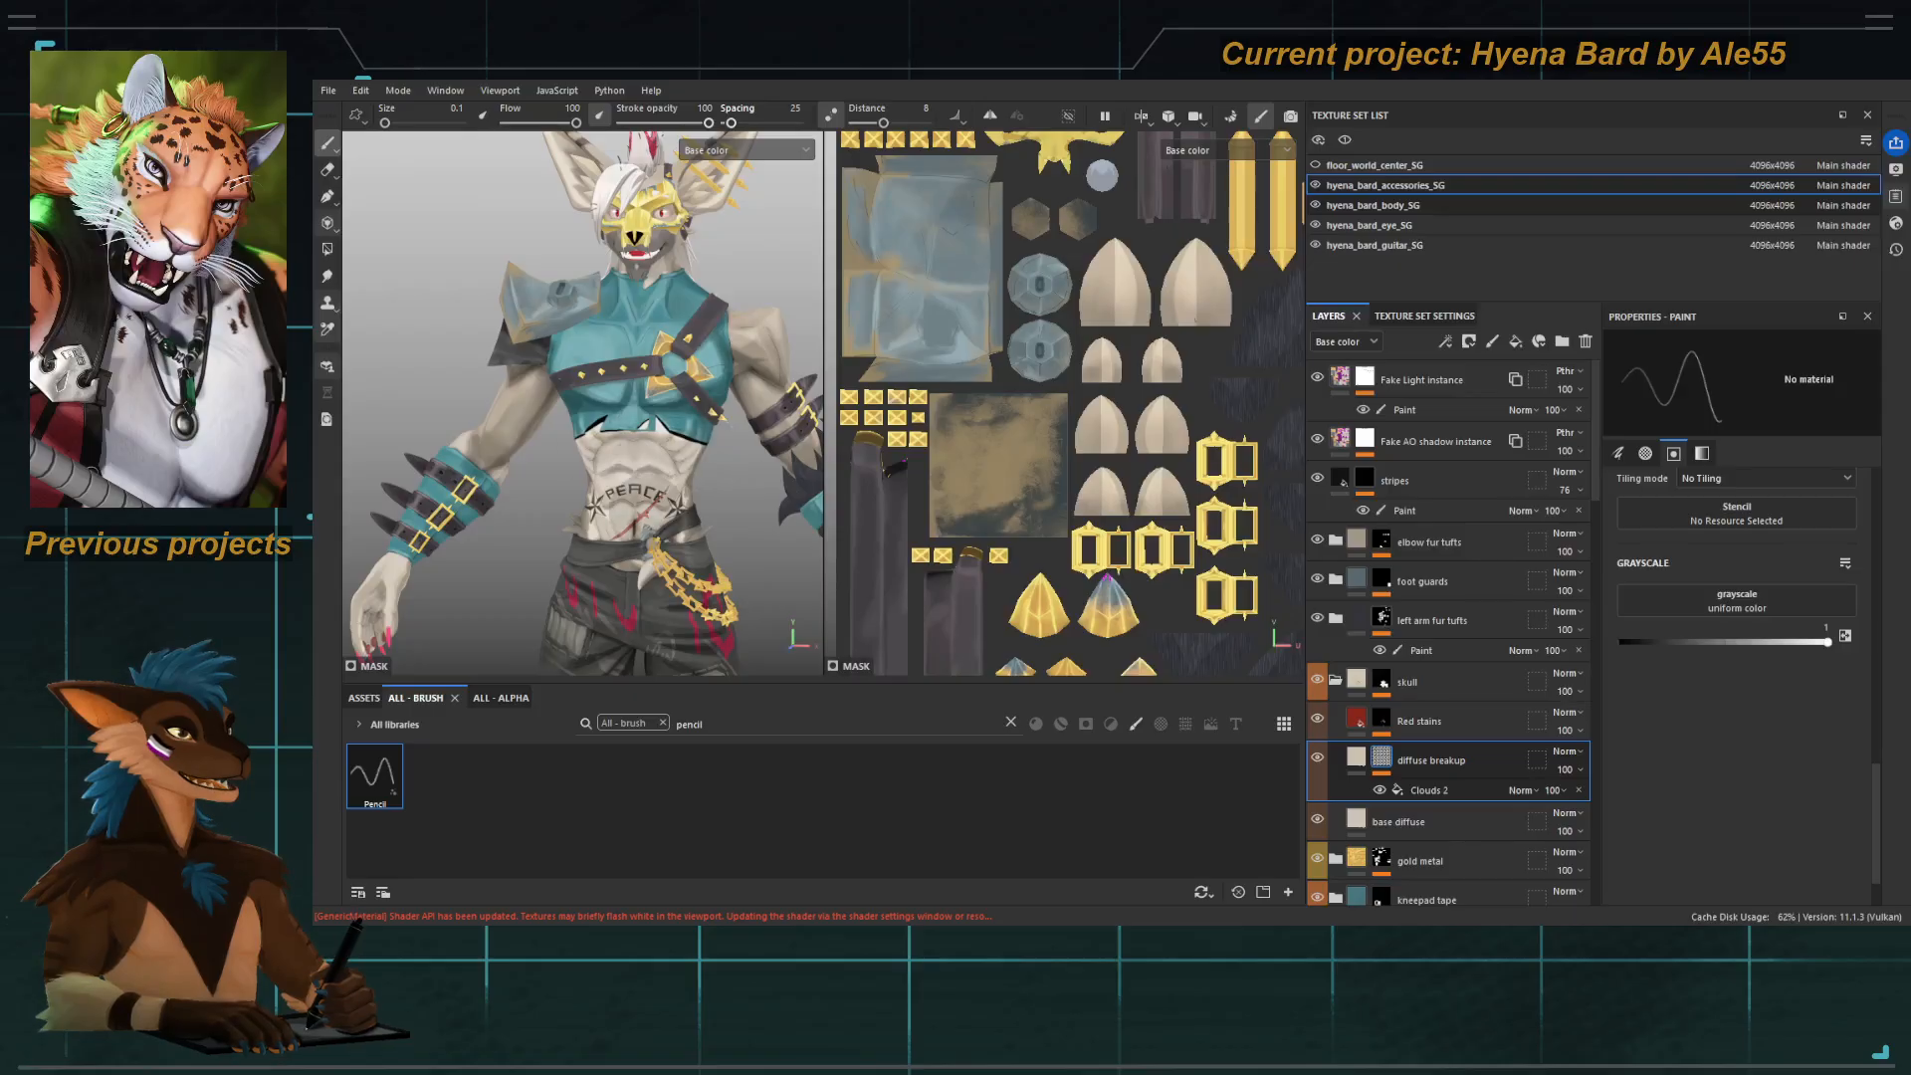
# Examine the trousers with their patches, pink markings and gold chain from the front and the back.
pyautogui.keyDown('alt'); pyautogui.moveTo(722, 447); pyautogui.dragTo(722, 283, button='middle'); pyautogui.keyUp('alt')
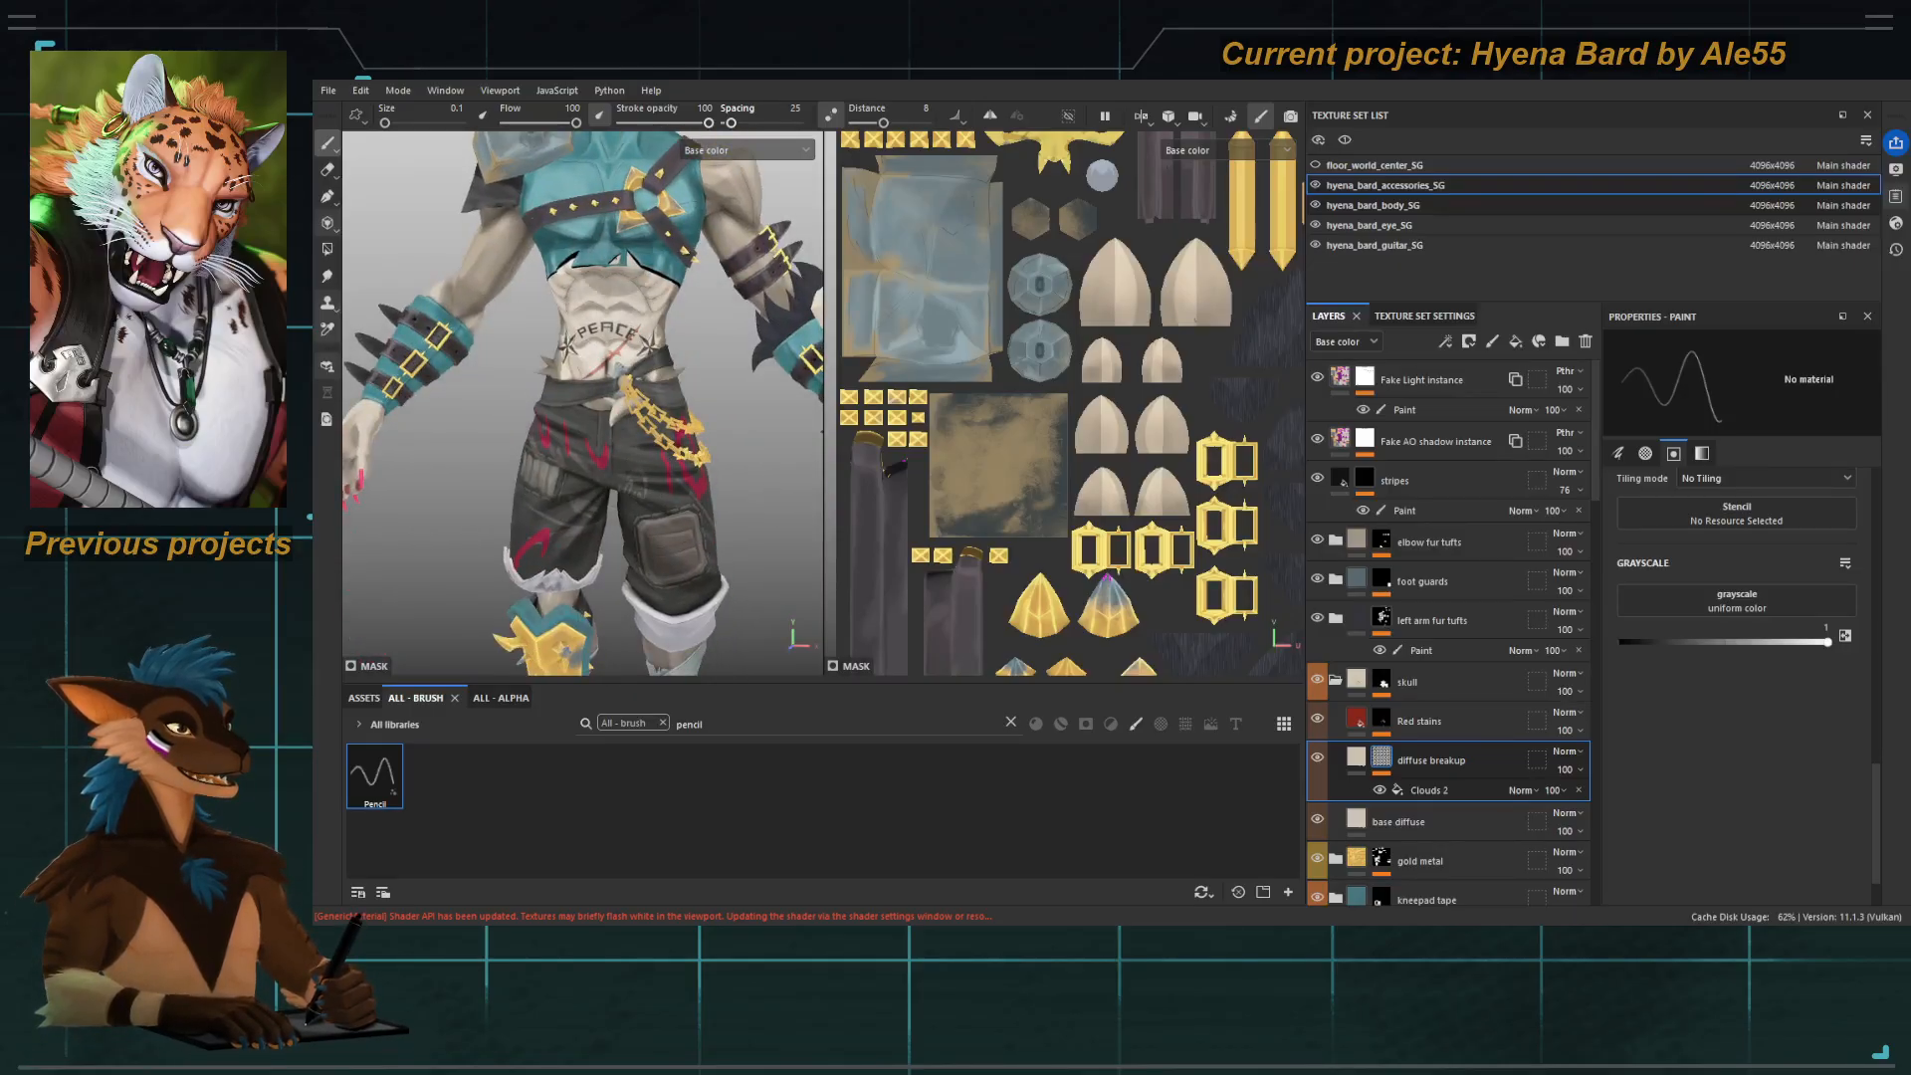
pyautogui.keyDown('alt'); pyautogui.moveTo(583, 428); pyautogui.dragTo(626, 309, button='middle'); pyautogui.keyUp('alt')
pyautogui.keyDown('alt'); pyautogui.moveTo(613, 370); pyautogui.dragTo(673, 370, button='right'); pyautogui.keyUp('alt')
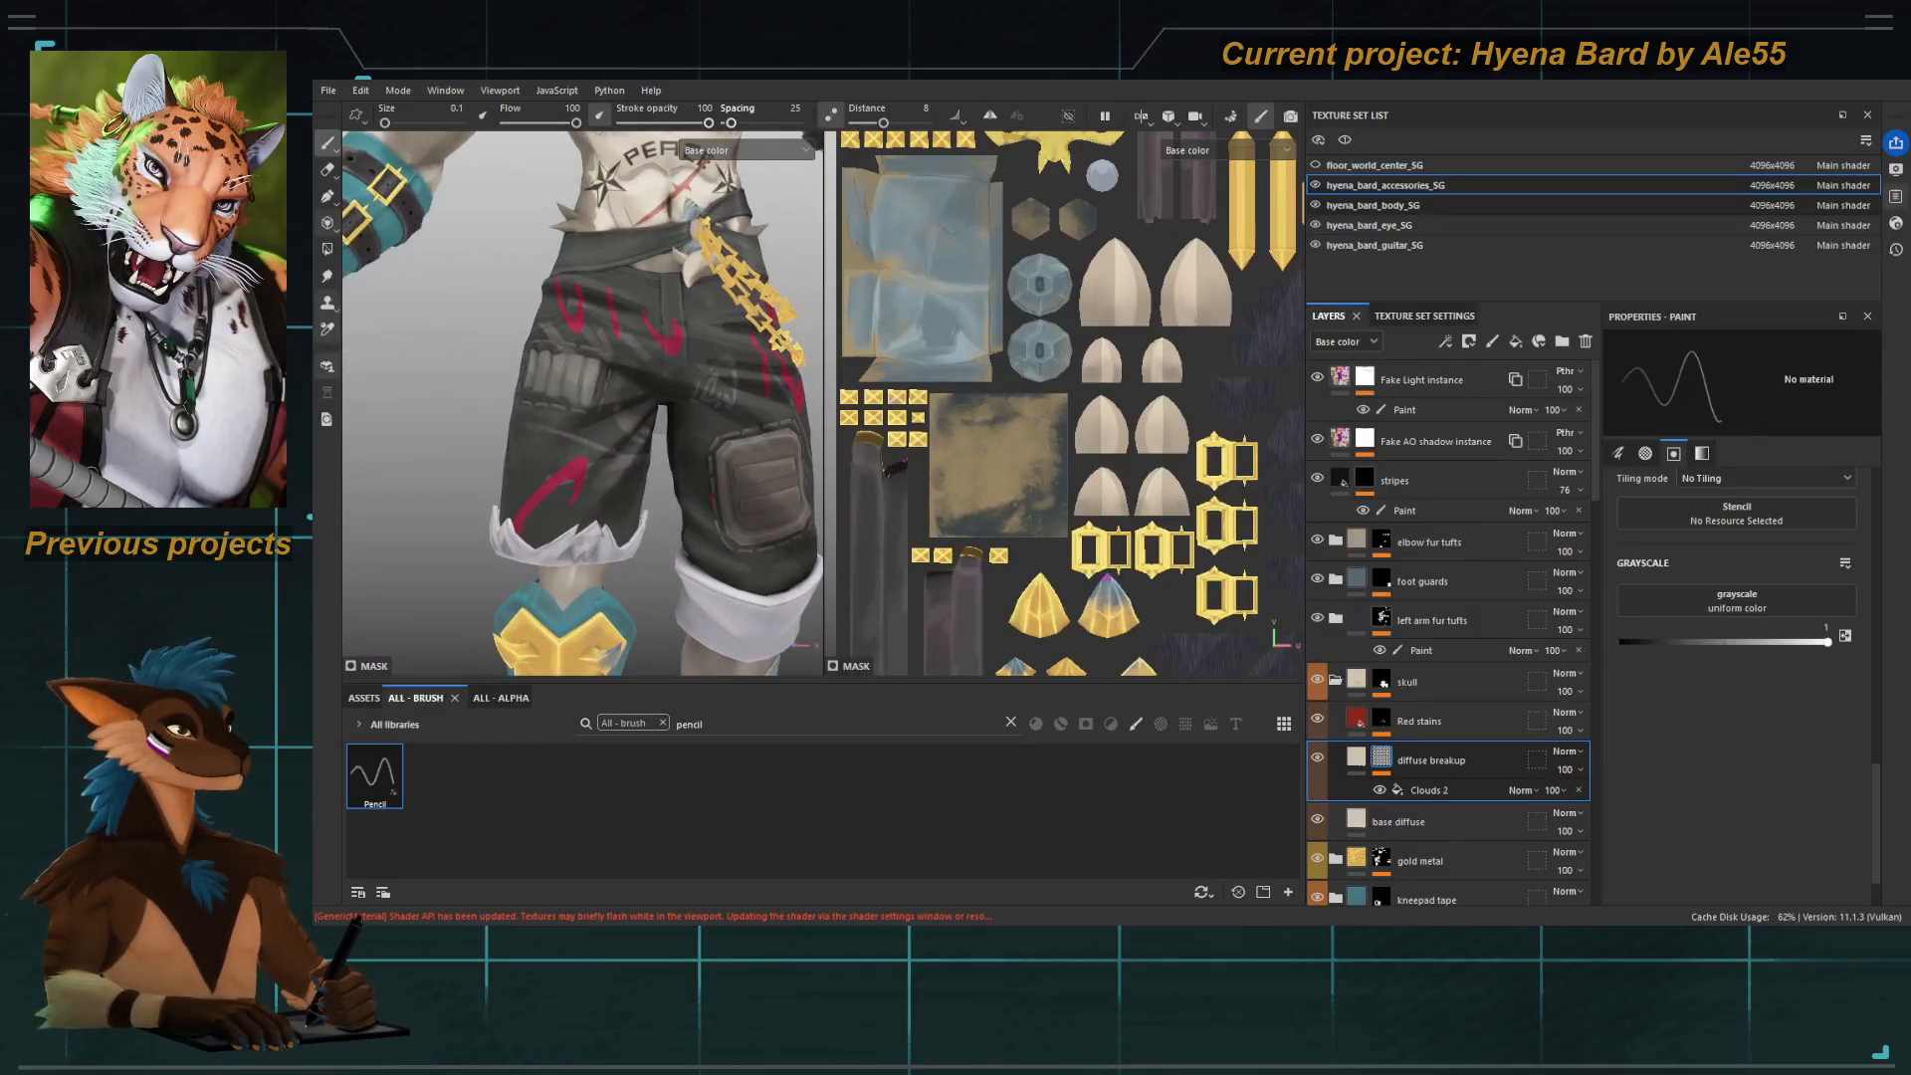
pyautogui.keyDown('alt'); pyautogui.moveTo(673, 438); pyautogui.dragTo(633, 438, button='right'); pyautogui.keyUp('alt')
pyautogui.keyDown('alt'); pyautogui.moveTo(647, 443); pyautogui.dragTo(349, 450); pyautogui.keyUp('alt')
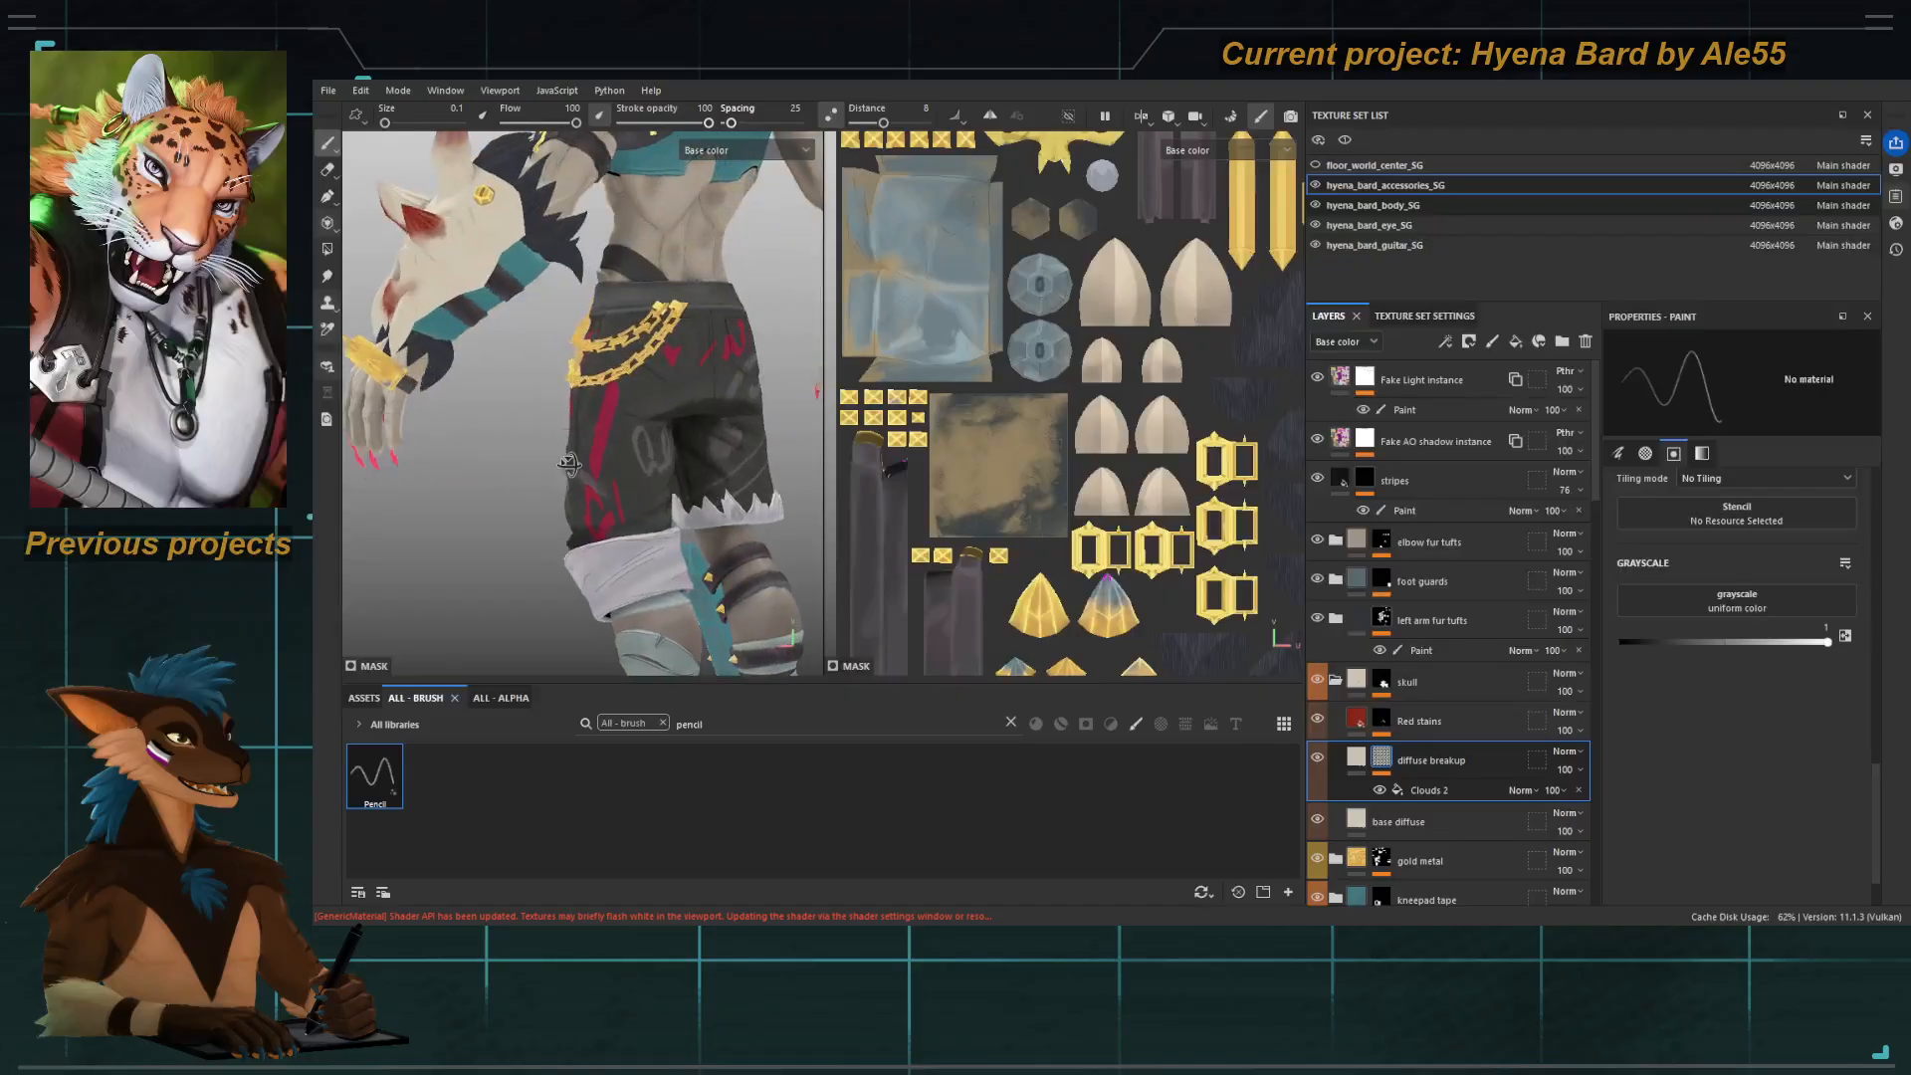
pyautogui.keyDown('alt'); pyautogui.moveTo(538, 438); pyautogui.dragTo(438, 428); pyautogui.keyUp('alt')
pyautogui.keyDown('alt'); pyautogui.moveTo(537, 398); pyautogui.dragTo(456, 349, button='right'); pyautogui.keyUp('alt')
pyautogui.keyDown('alt'); pyautogui.moveTo(456, 349); pyautogui.dragTo(615, 422); pyautogui.keyUp('alt')
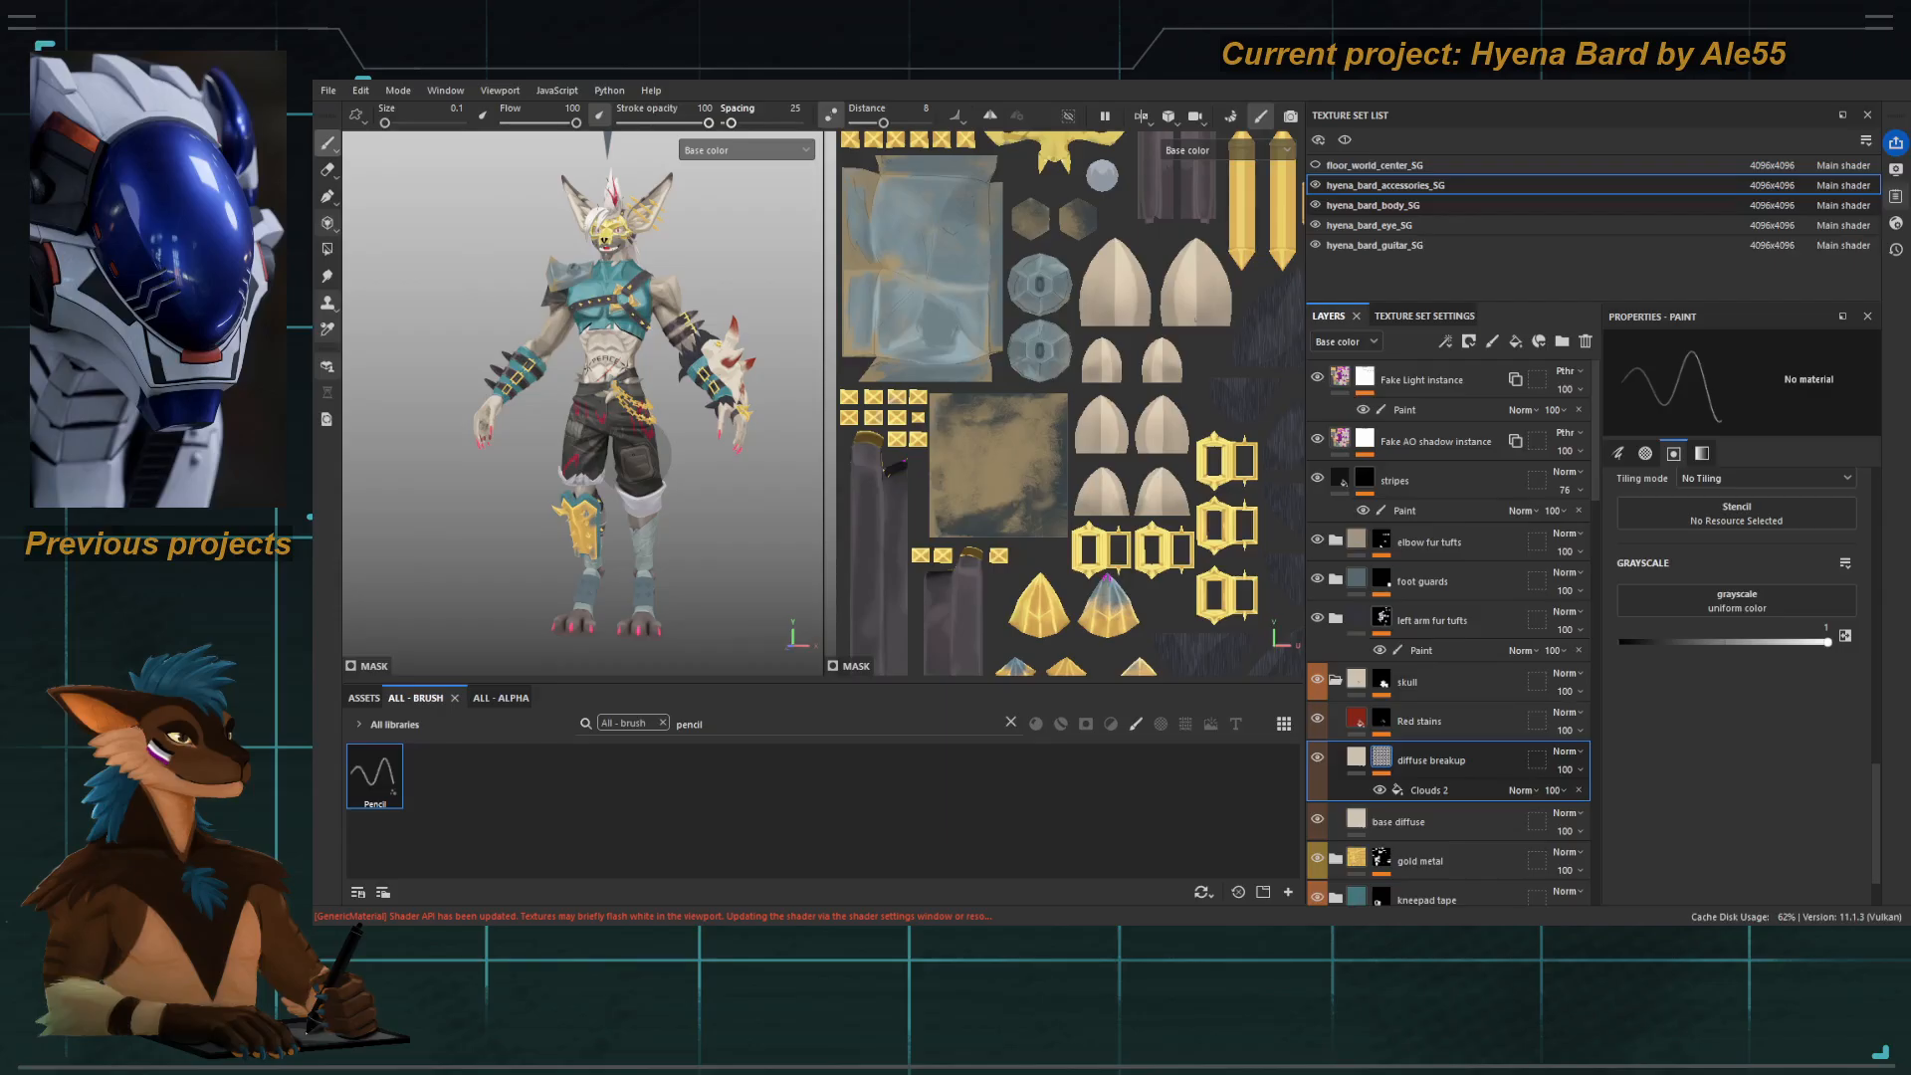
# Examine the skull gauntlet with its red stains and the surrounding arm straps up close.
pyautogui.keyDown('alt'); pyautogui.moveTo(647, 453); pyautogui.dragTo(712, 700, button='right'); pyautogui.keyUp('alt')
pyautogui.keyDown('alt'); pyautogui.moveTo(647, 498); pyautogui.dragTo(626, 455, button='middle'); pyautogui.keyUp('alt')
pyautogui.keyDown('alt'); pyautogui.moveTo(626, 455); pyautogui.dragTo(508, 448); pyautogui.keyUp('alt')
pyautogui.keyDown('alt'); pyautogui.moveTo(582, 398); pyautogui.dragTo(676, 438, button='right'); pyautogui.keyUp('alt')
pyautogui.keyDown('alt'); pyautogui.moveTo(757, 388); pyautogui.dragTo(609, 468, button='middle'); pyautogui.keyUp('alt')
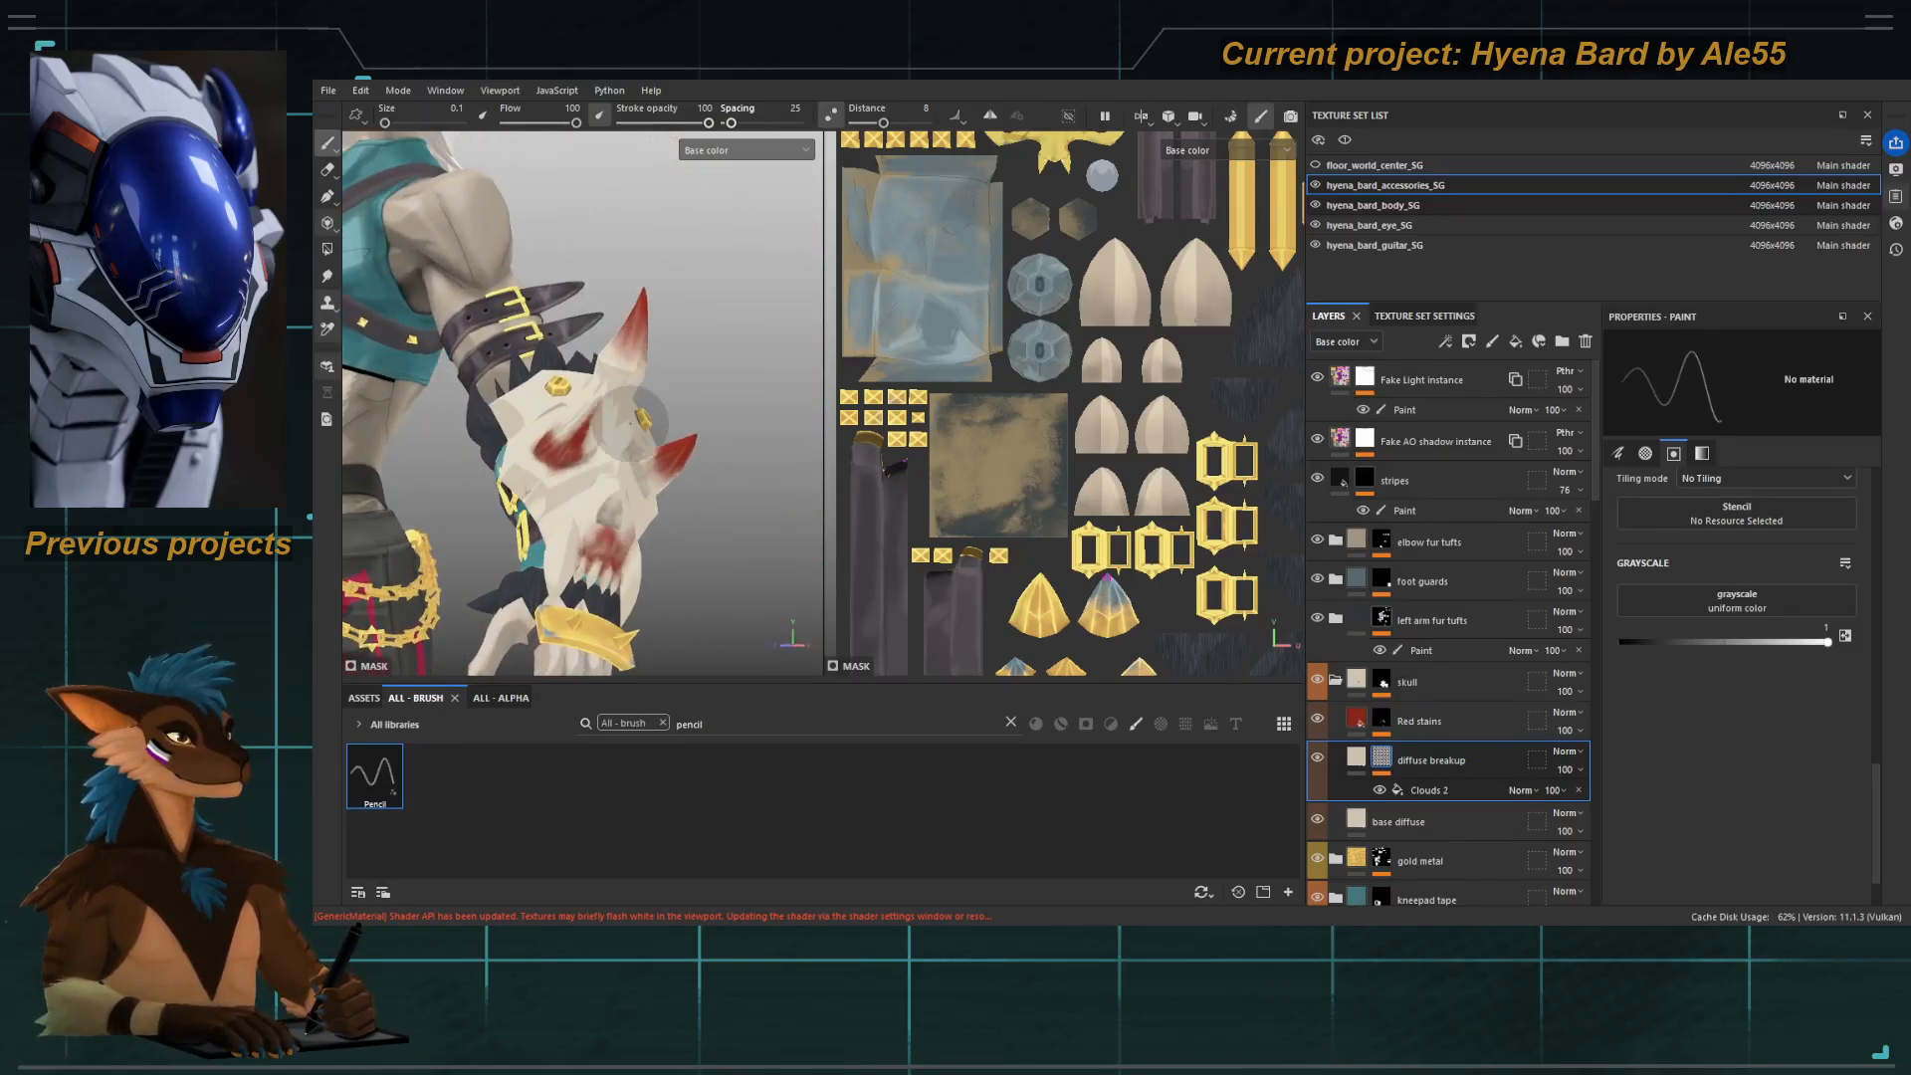
pyautogui.keyDown('alt'); pyautogui.moveTo(630, 423); pyautogui.dragTo(557, 398, button='right'); pyautogui.keyUp('alt')
pyautogui.keyDown('alt'); pyautogui.moveTo(557, 399); pyautogui.dragTo(697, 403); pyautogui.keyUp('alt')
pyautogui.keyDown('alt'); pyautogui.moveTo(697, 403); pyautogui.dragTo(585, 386, button='right'); pyautogui.keyUp('alt')
pyautogui.keyDown('alt'); pyautogui.moveTo(585, 386); pyautogui.dragTo(637, 343, button='middle'); pyautogui.keyUp('alt')
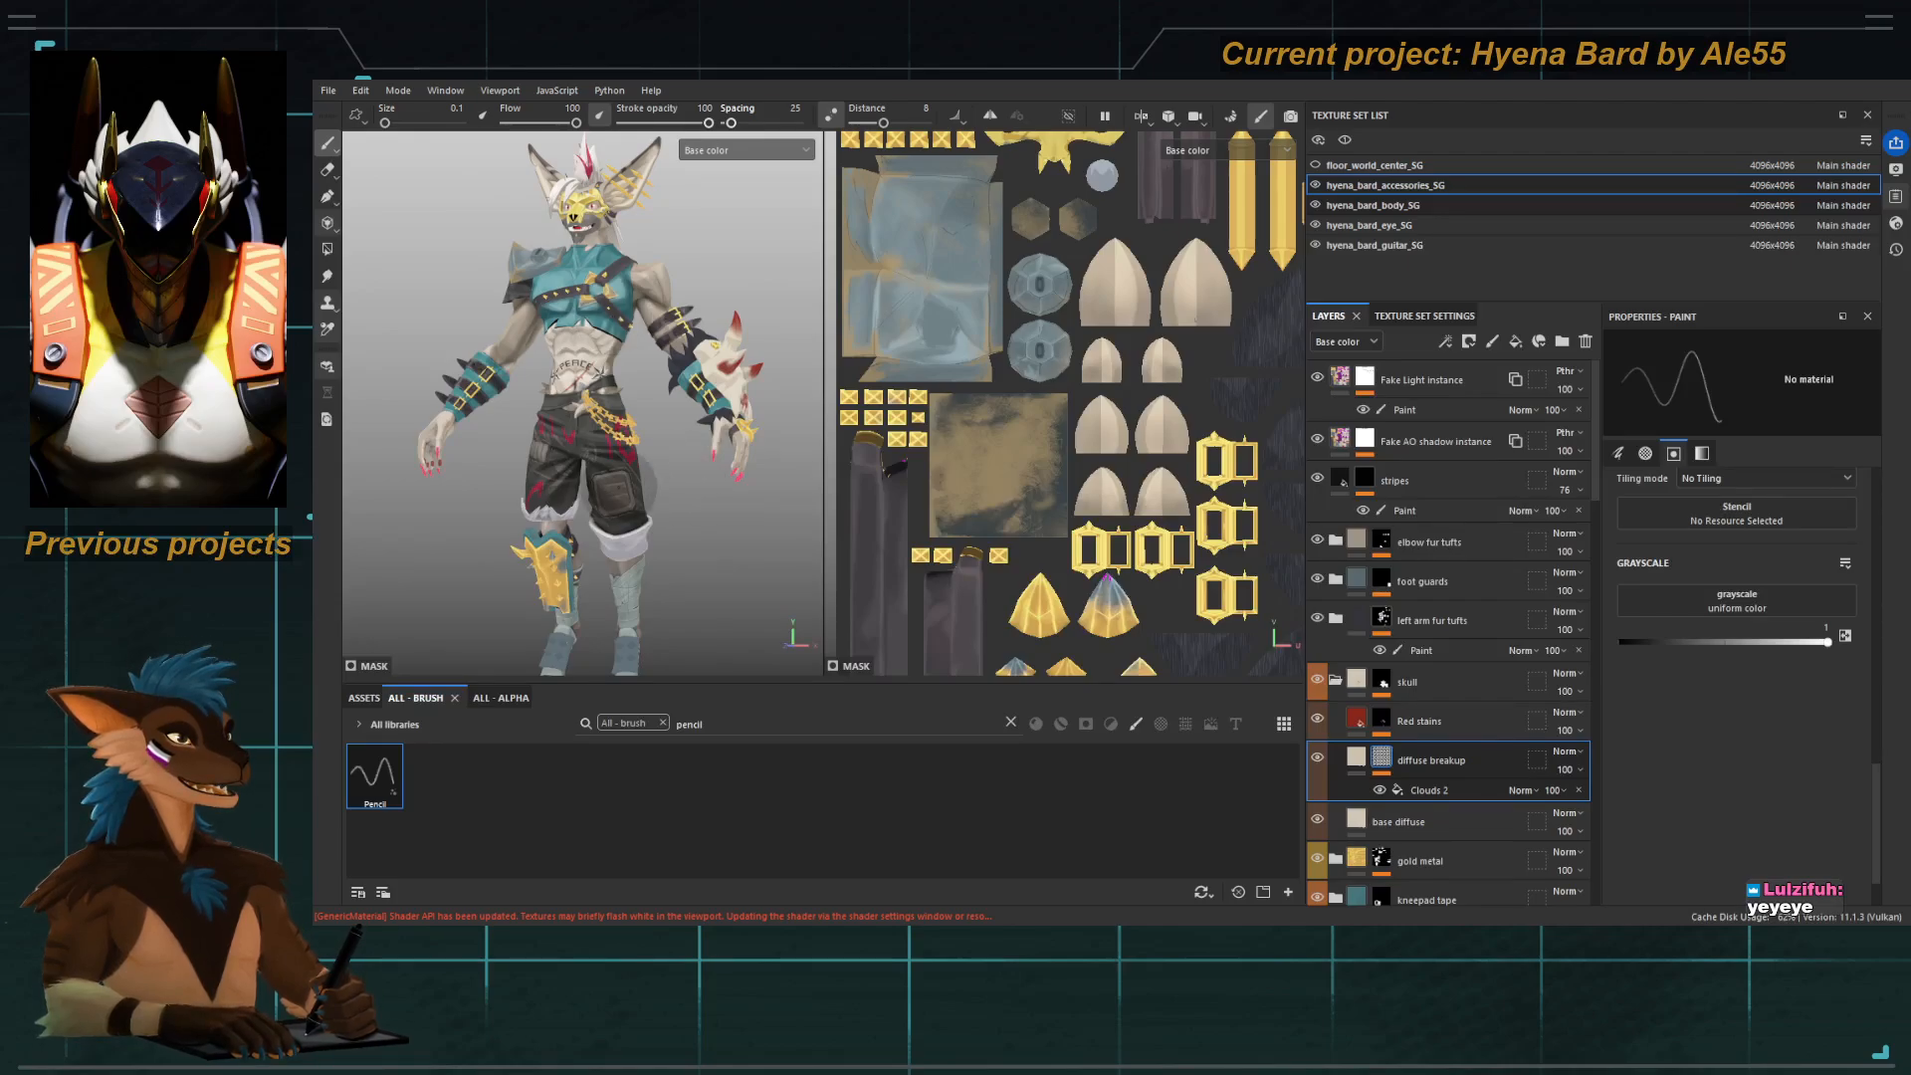
# Examine the full figure and the upper body, and look through the accessories layer stack down to the mask group.
pyautogui.keyDown('alt'); pyautogui.moveTo(566, 502); pyautogui.dragTo(523, 459, button='right'); pyautogui.keyUp('alt')
pyautogui.moveTo(524, 460)
pyautogui.keyDown('alt'); pyautogui.mouseDown(button='middle')
pyautogui.moveTo(533, 433)
pyautogui.moveTo(553, 450)
pyautogui.mouseUp(button='middle'); pyautogui.keyUp('alt')
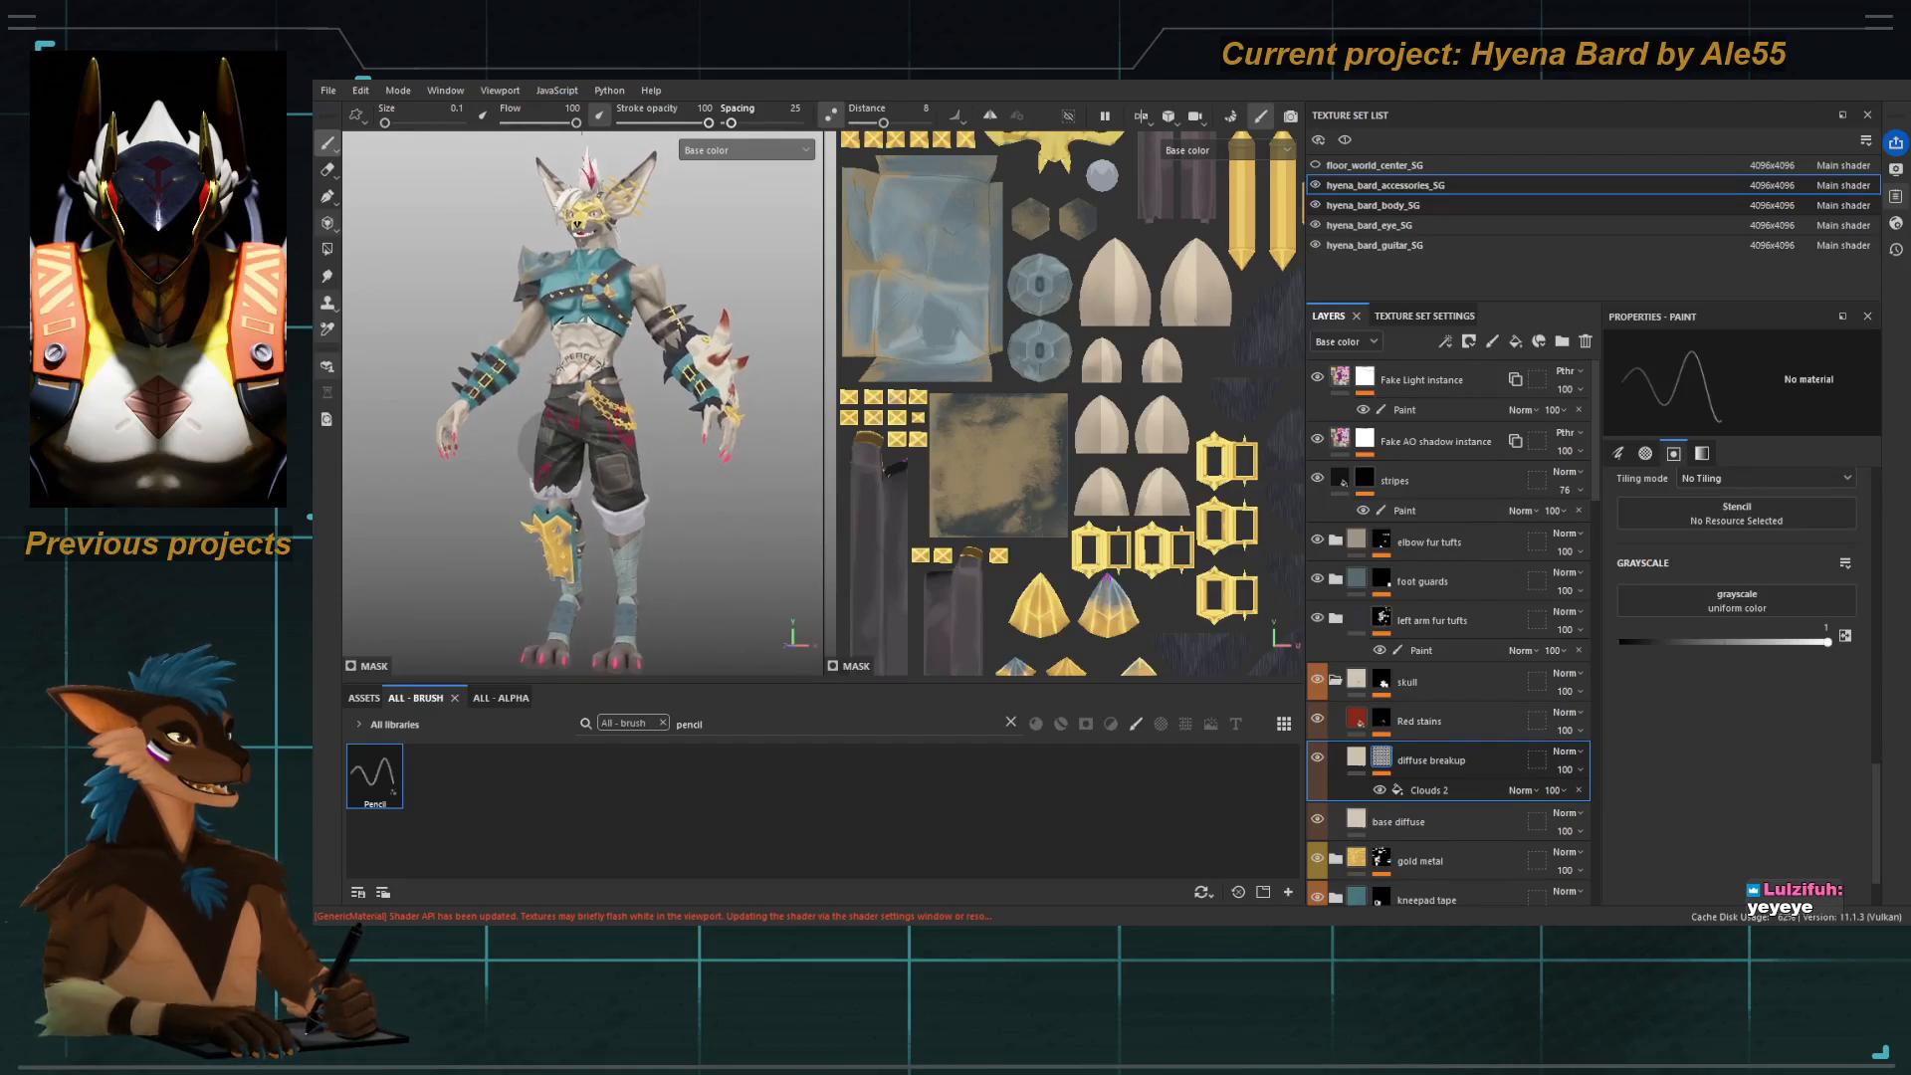
pyautogui.keyDown('alt'); pyautogui.moveTo(567, 434); pyautogui.dragTo(580, 422, button='right'); pyautogui.keyUp('alt')
pyautogui.keyDown('alt'); pyautogui.moveTo(580, 422); pyautogui.dragTo(568, 428, button='middle'); pyautogui.keyUp('alt')
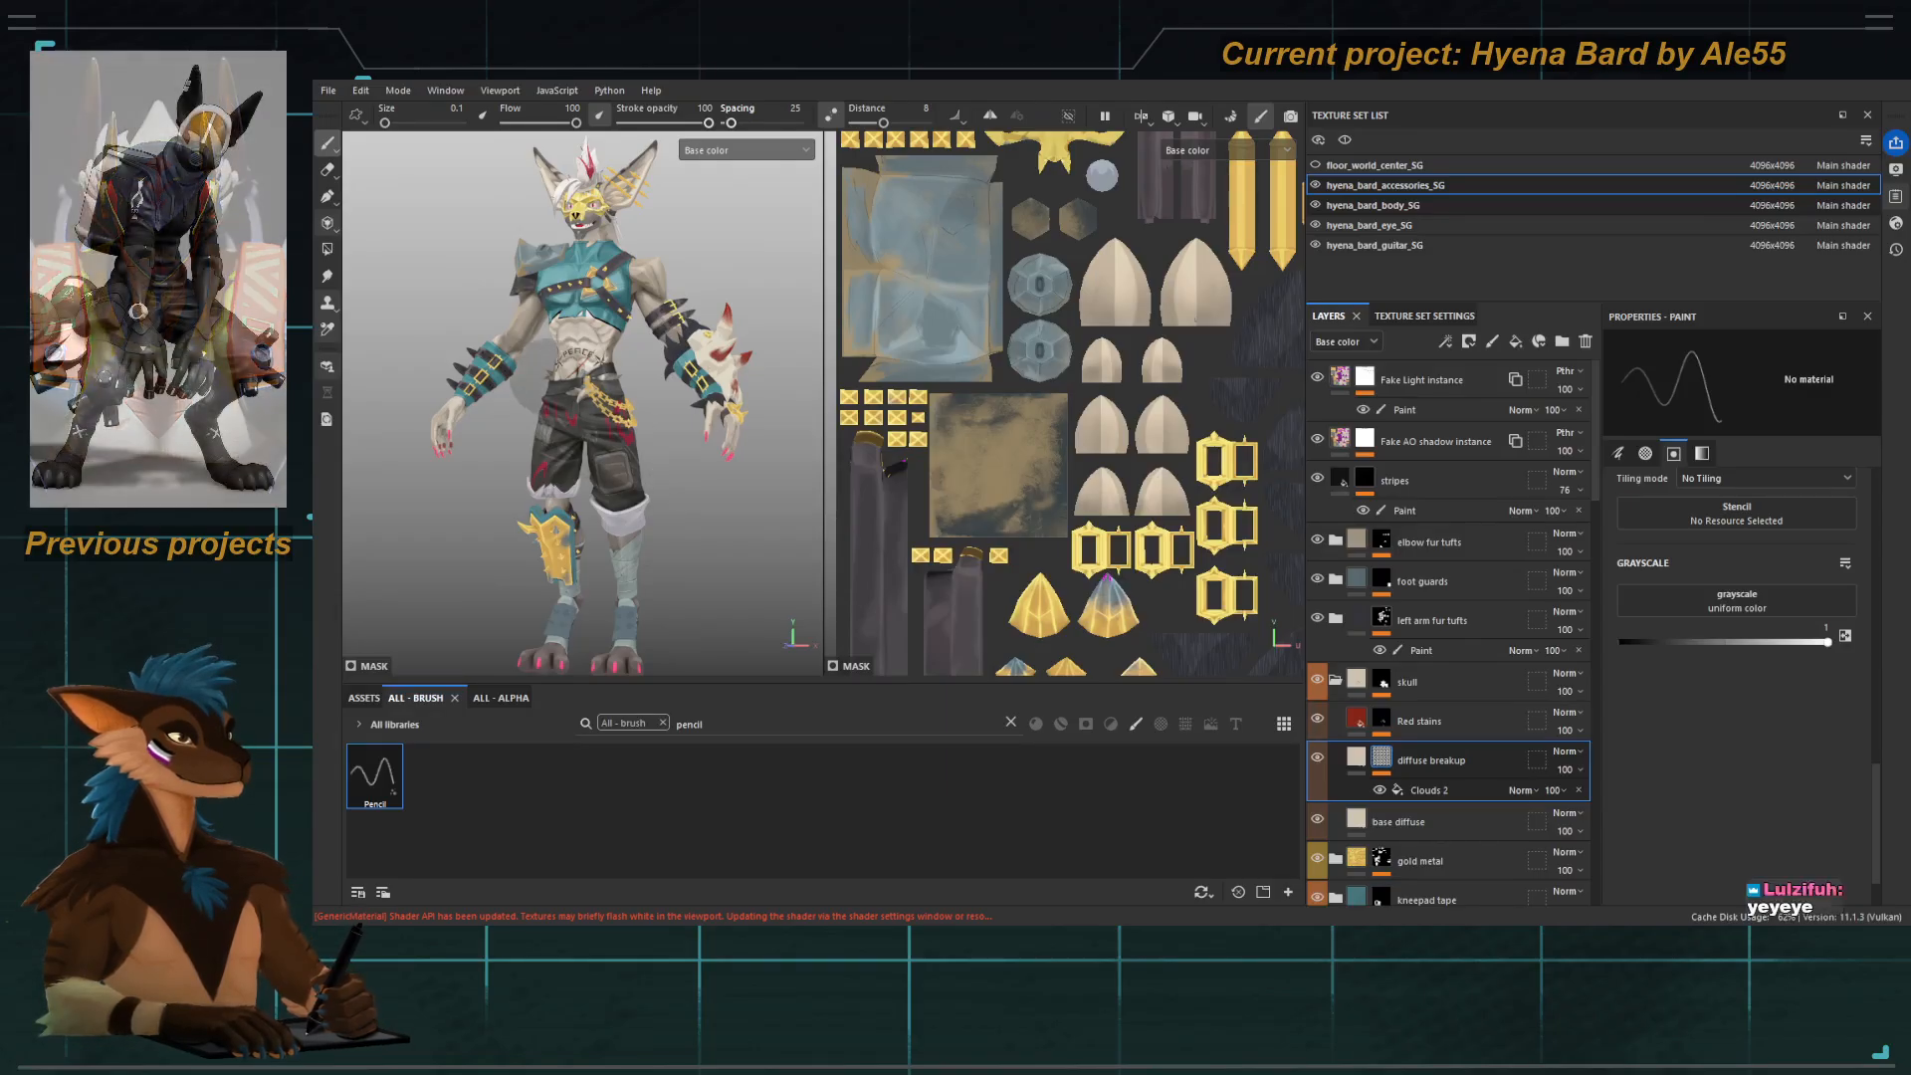
pyautogui.keyDown('alt'); pyautogui.moveTo(538, 307); pyautogui.dragTo(557, 369, button='right'); pyautogui.keyUp('alt')
pyautogui.keyDown('alt'); pyautogui.moveTo(557, 370); pyautogui.dragTo(542, 460, button='middle'); pyautogui.keyUp('alt')
pyautogui.keyDown('alt'); pyautogui.moveTo(542, 460); pyautogui.dragTo(595, 447); pyautogui.keyUp('alt')
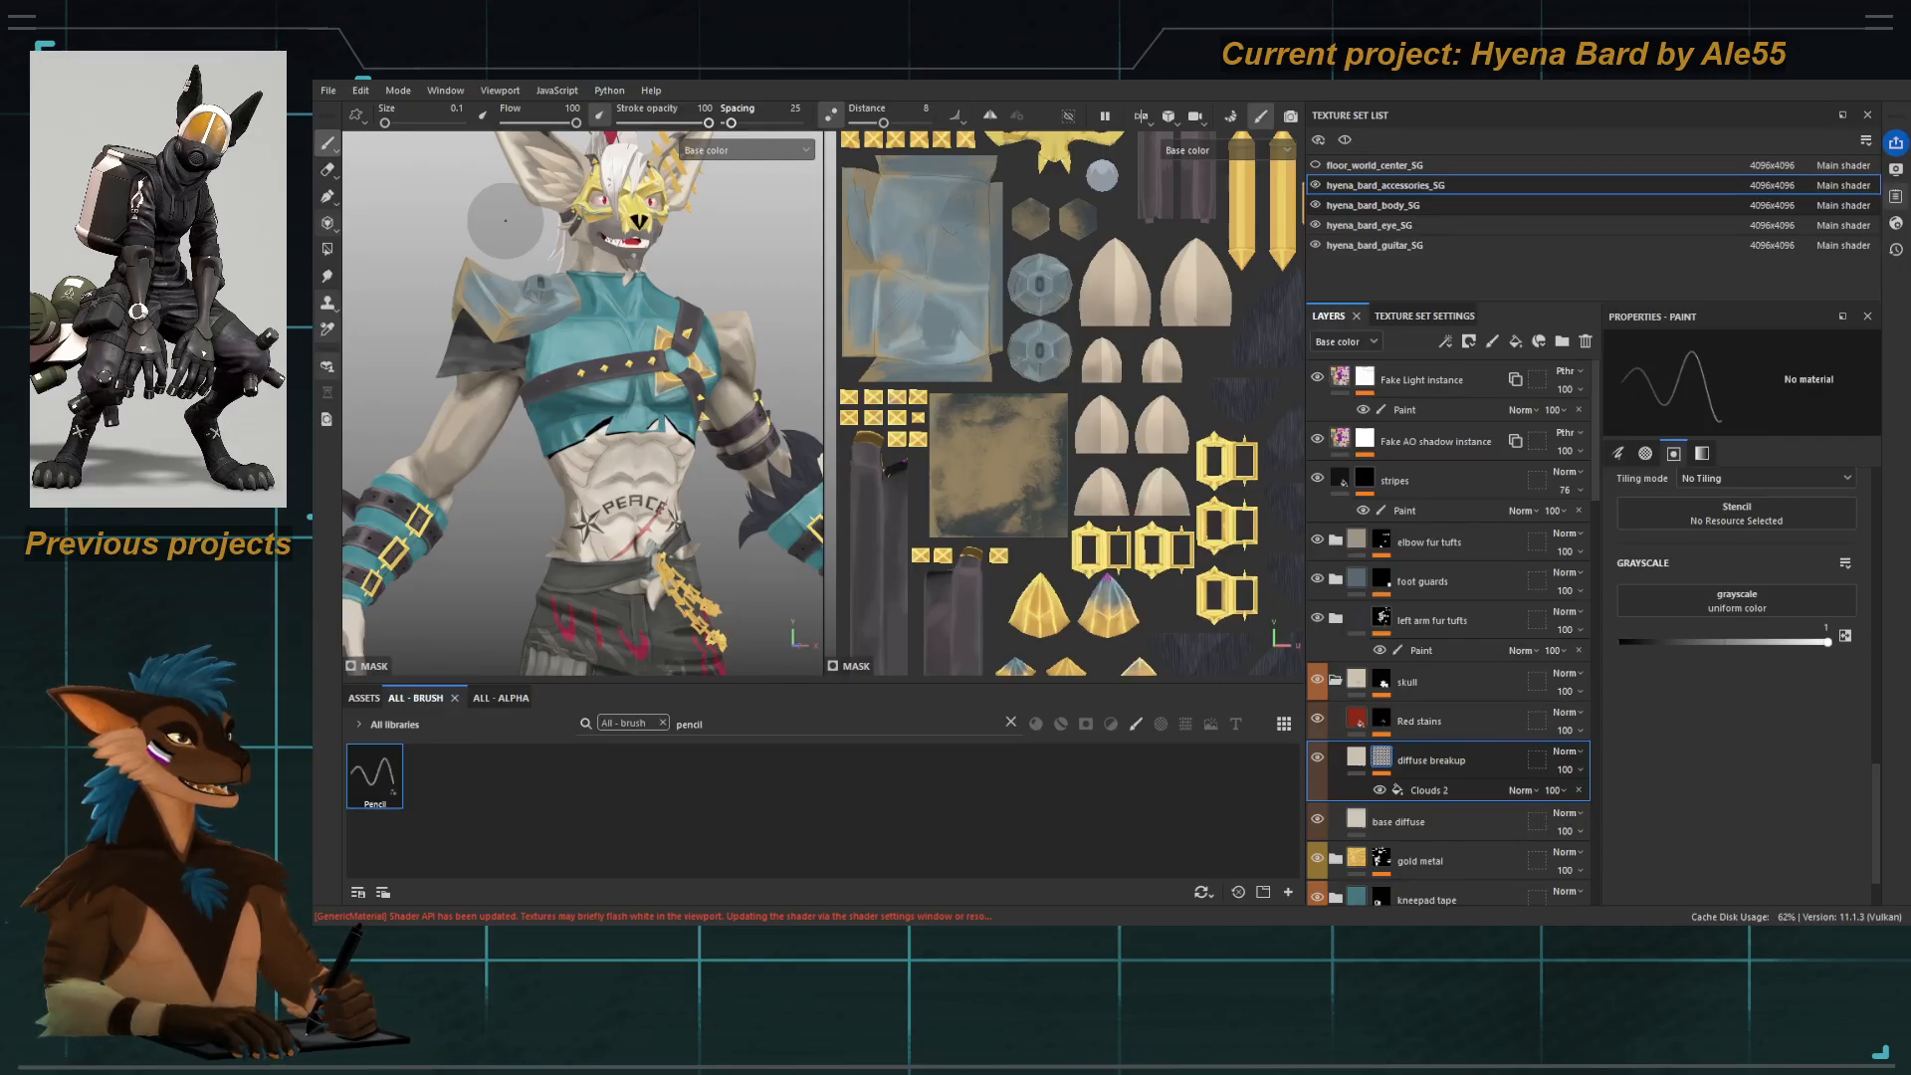
pyautogui.keyDown('alt'); pyautogui.moveTo(497, 321); pyautogui.dragTo(520, 365, button='middle'); pyautogui.keyUp('alt')
pyautogui.keyDown('alt'); pyautogui.moveTo(571, 380); pyautogui.dragTo(648, 475, button='right'); pyautogui.keyUp('alt')
pyautogui.scroll(-5, 1358, 767)
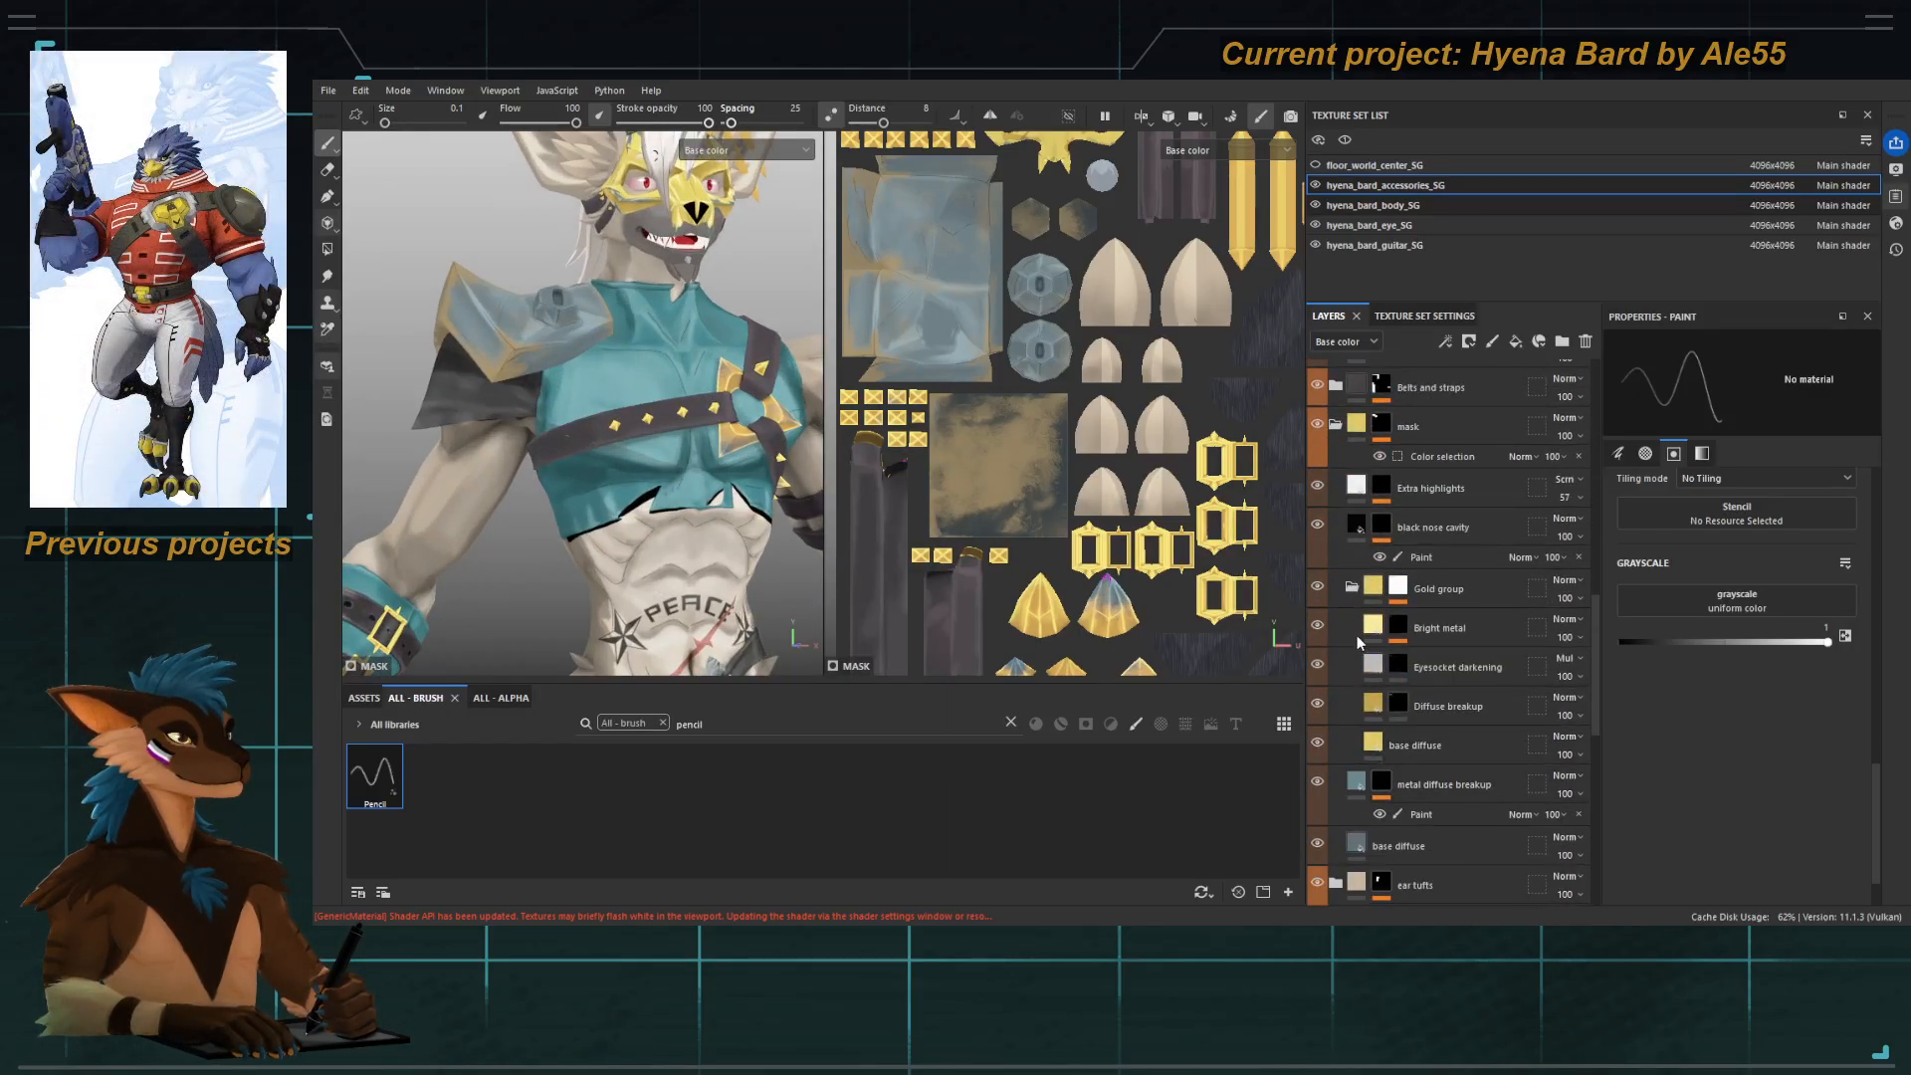
# Collapse the mask, hair and shoulder pauldron groups in the accessories layer stack.
pyautogui.scroll(2, 1364, 647)
pyautogui.click(1335, 525)
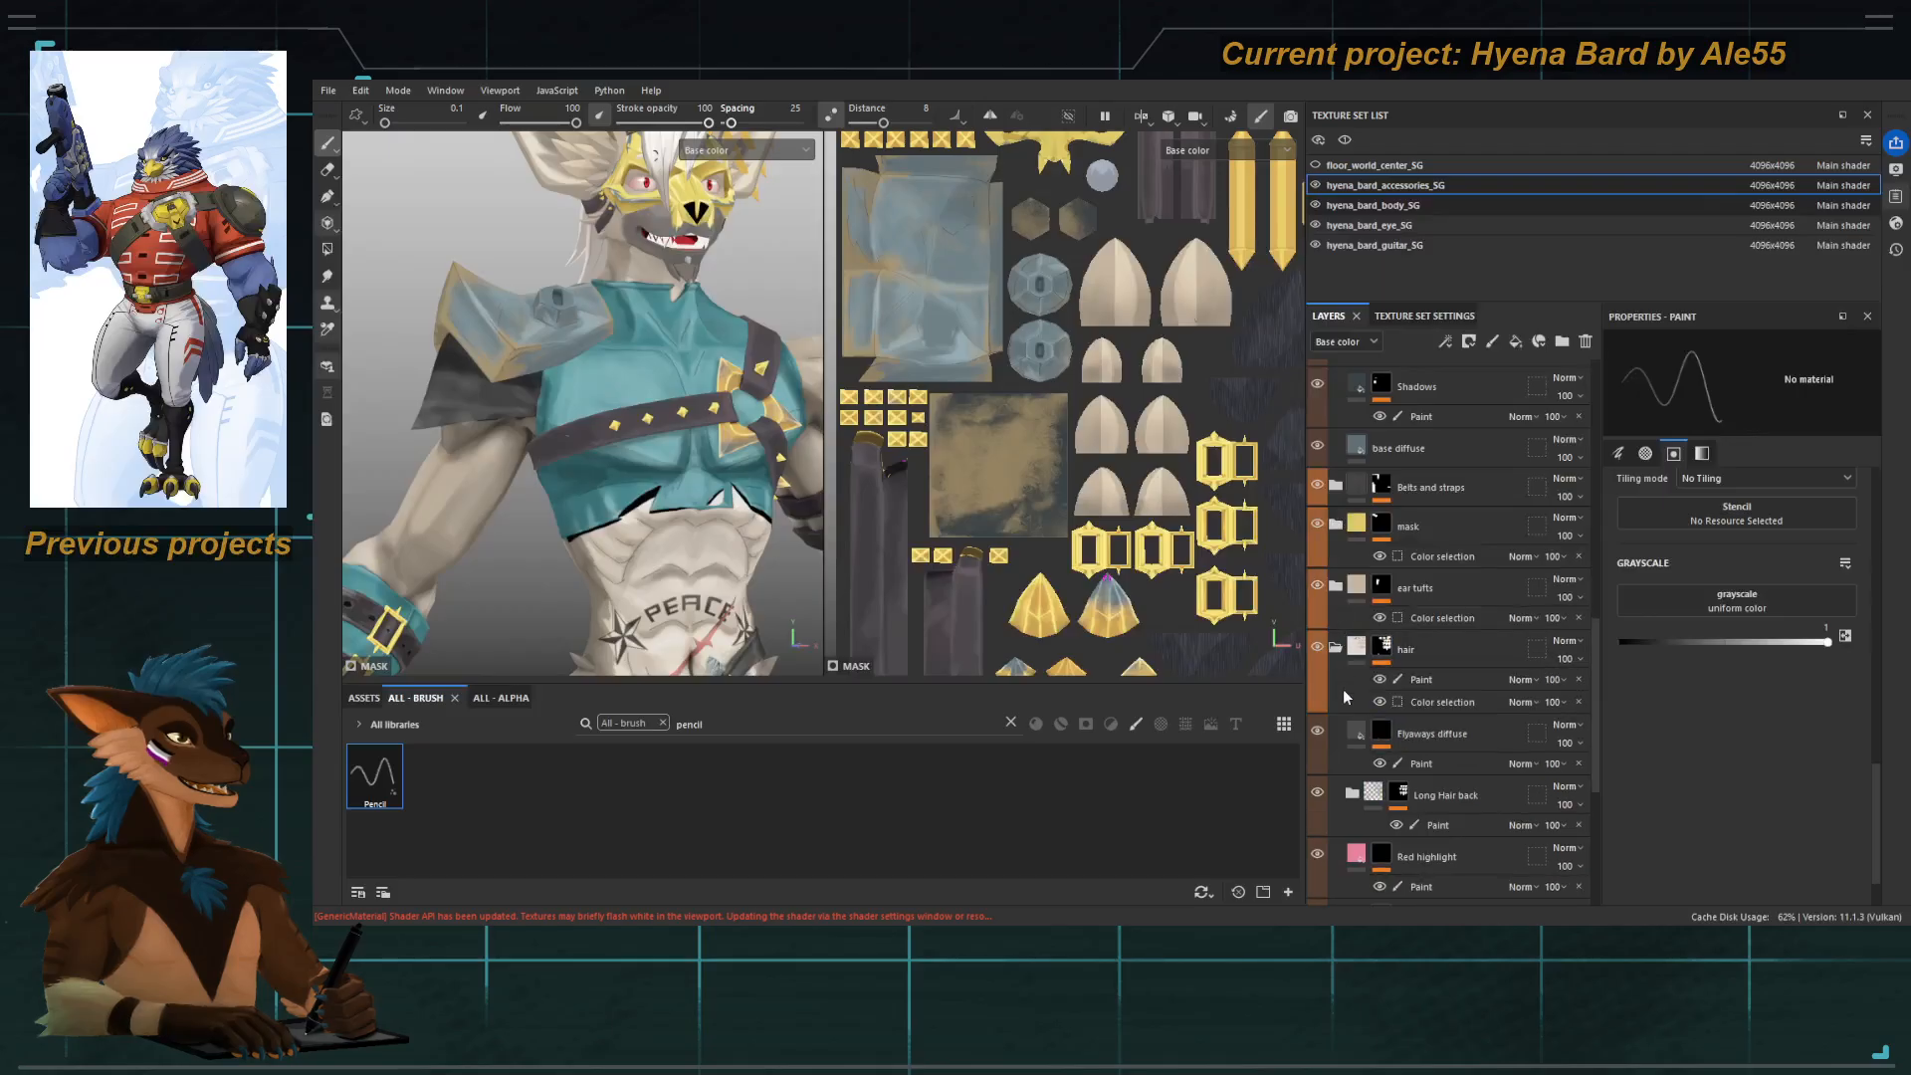
pyautogui.click(1337, 648)
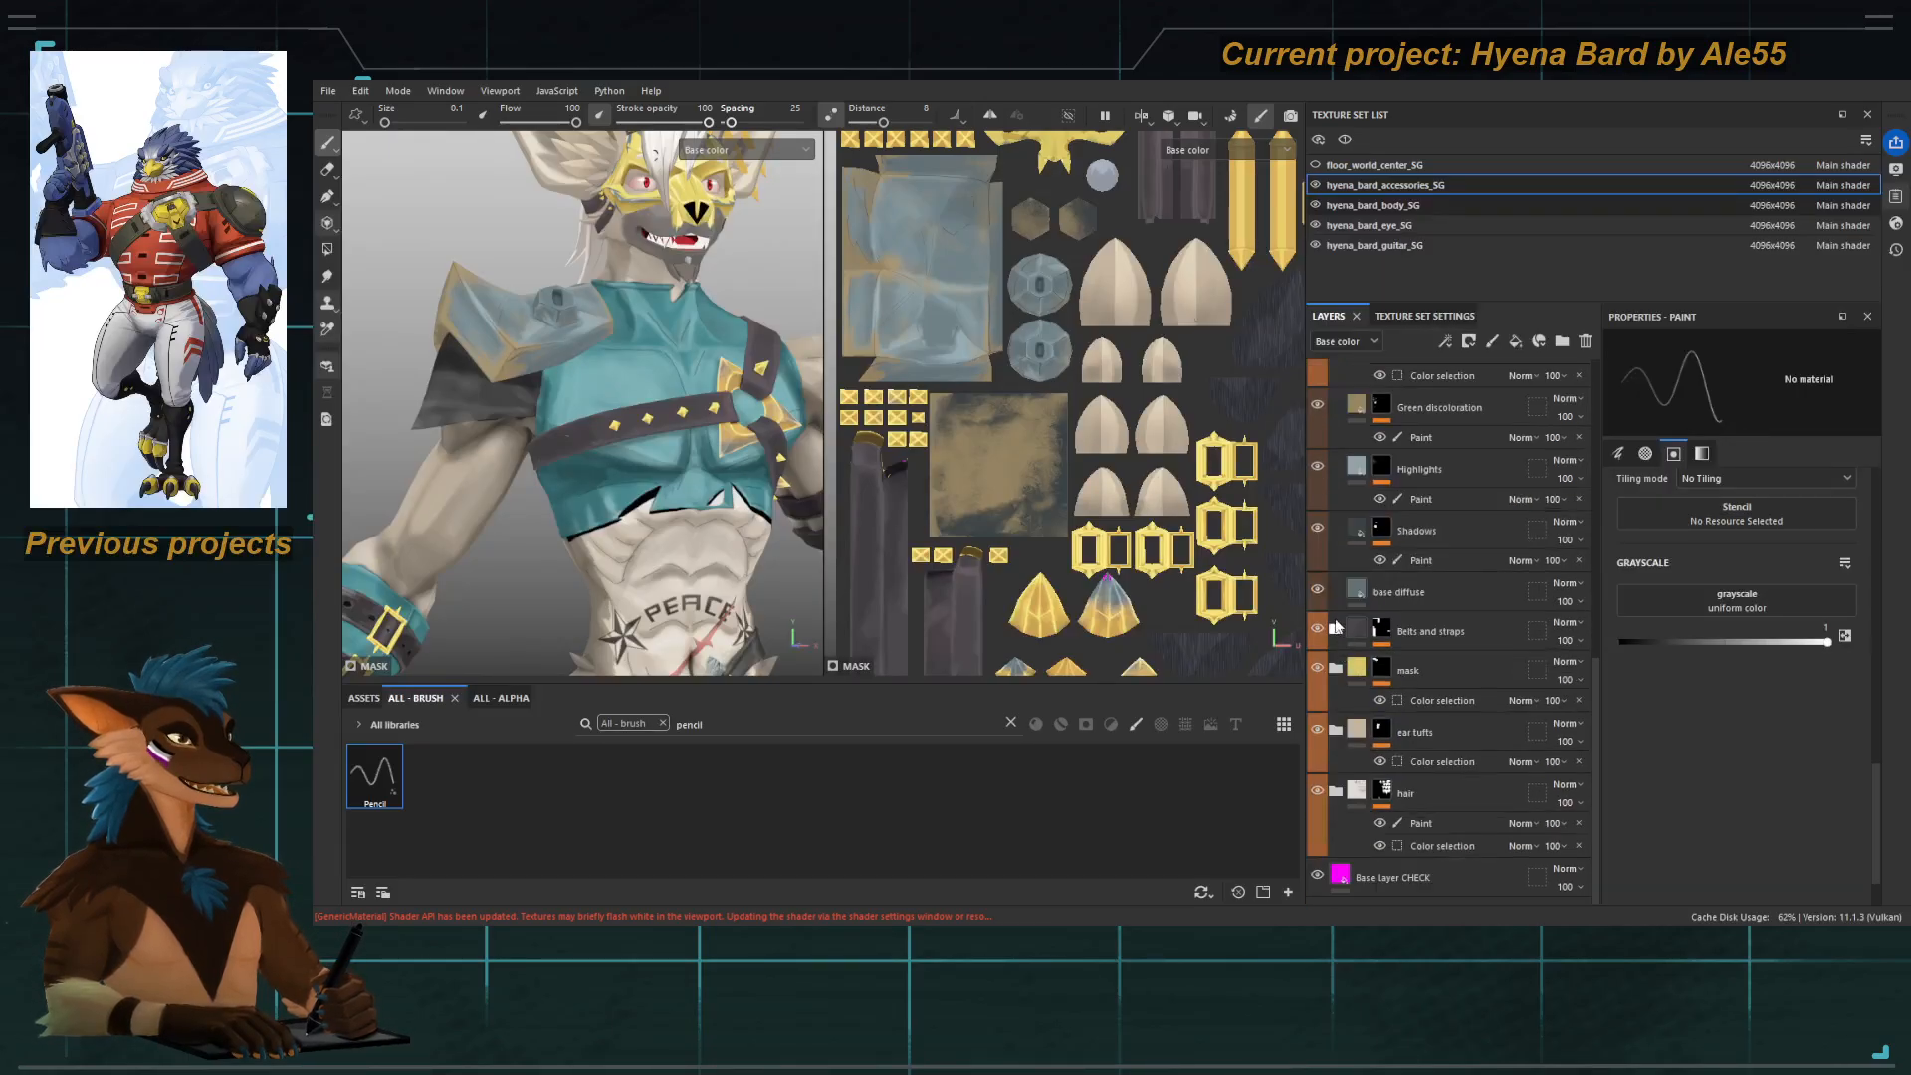
pyautogui.scroll(4, 1335, 624)
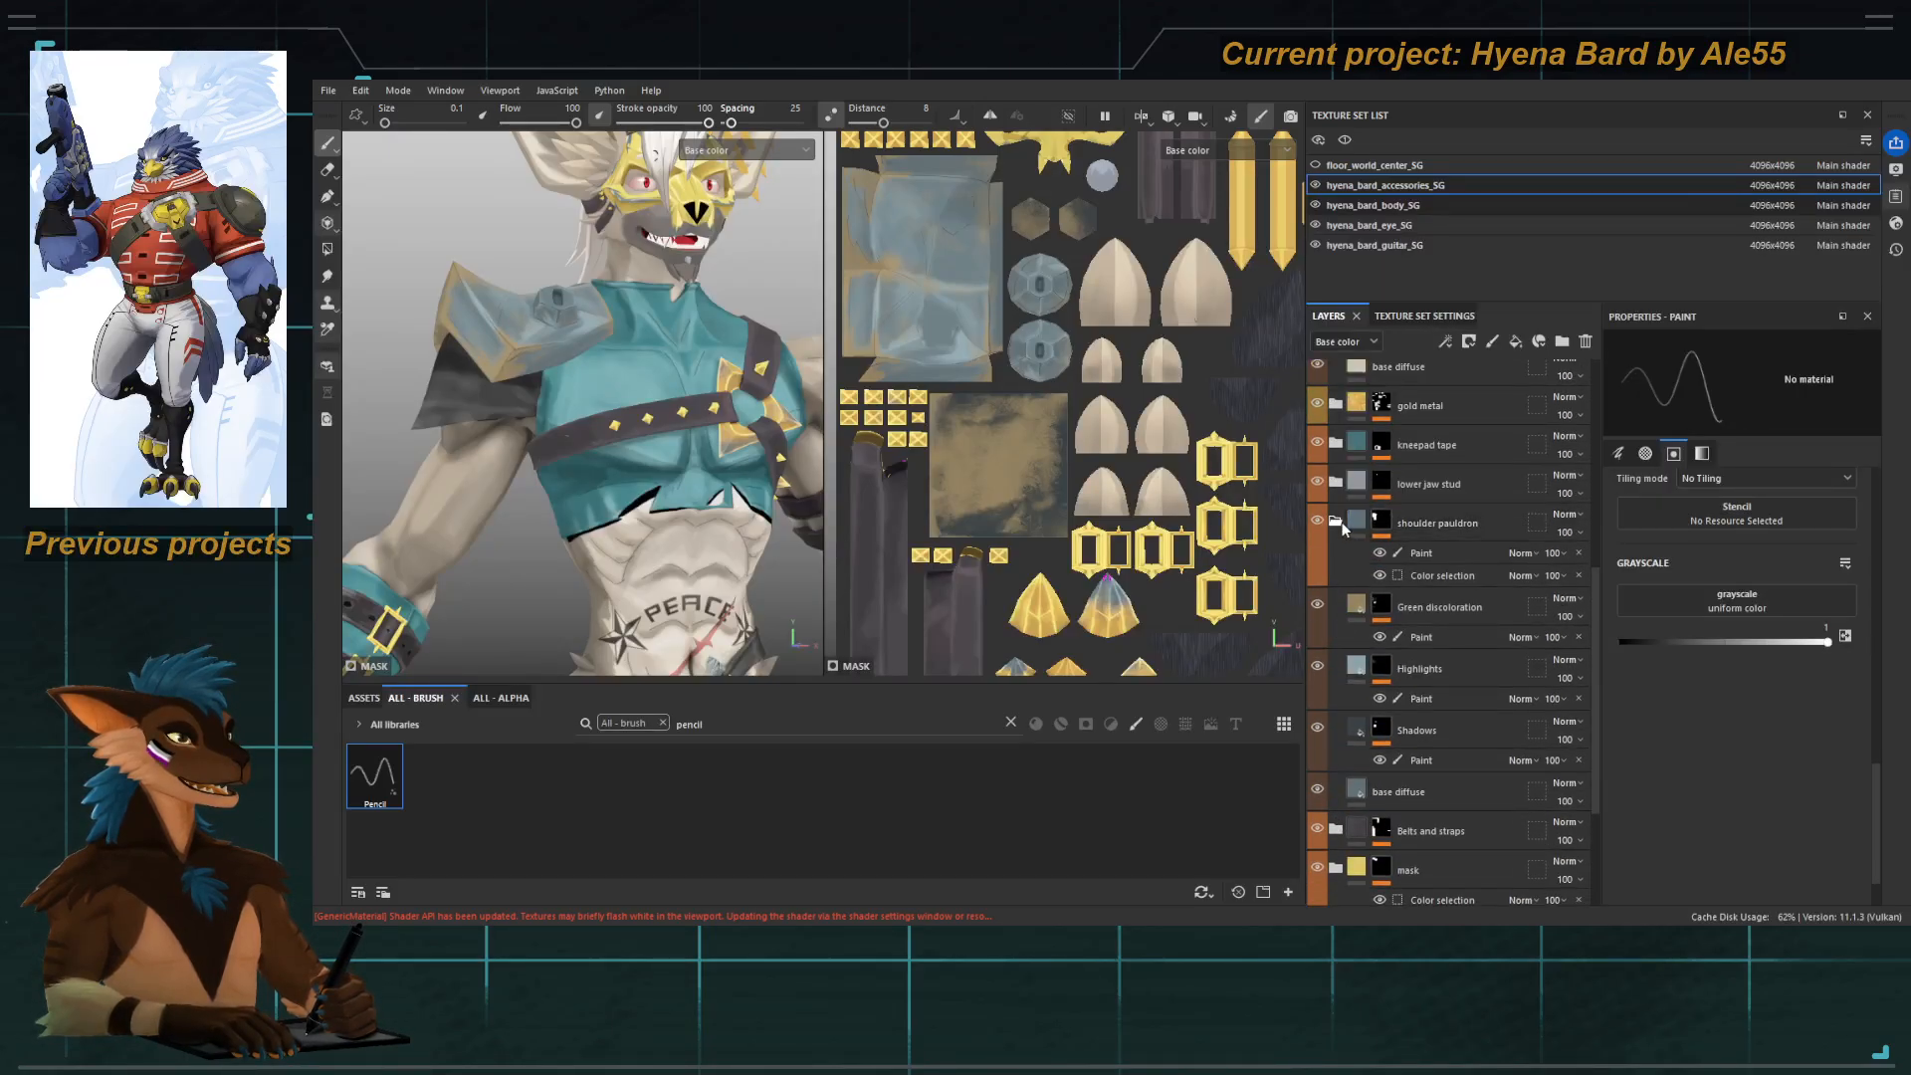
pyautogui.click(1336, 523)
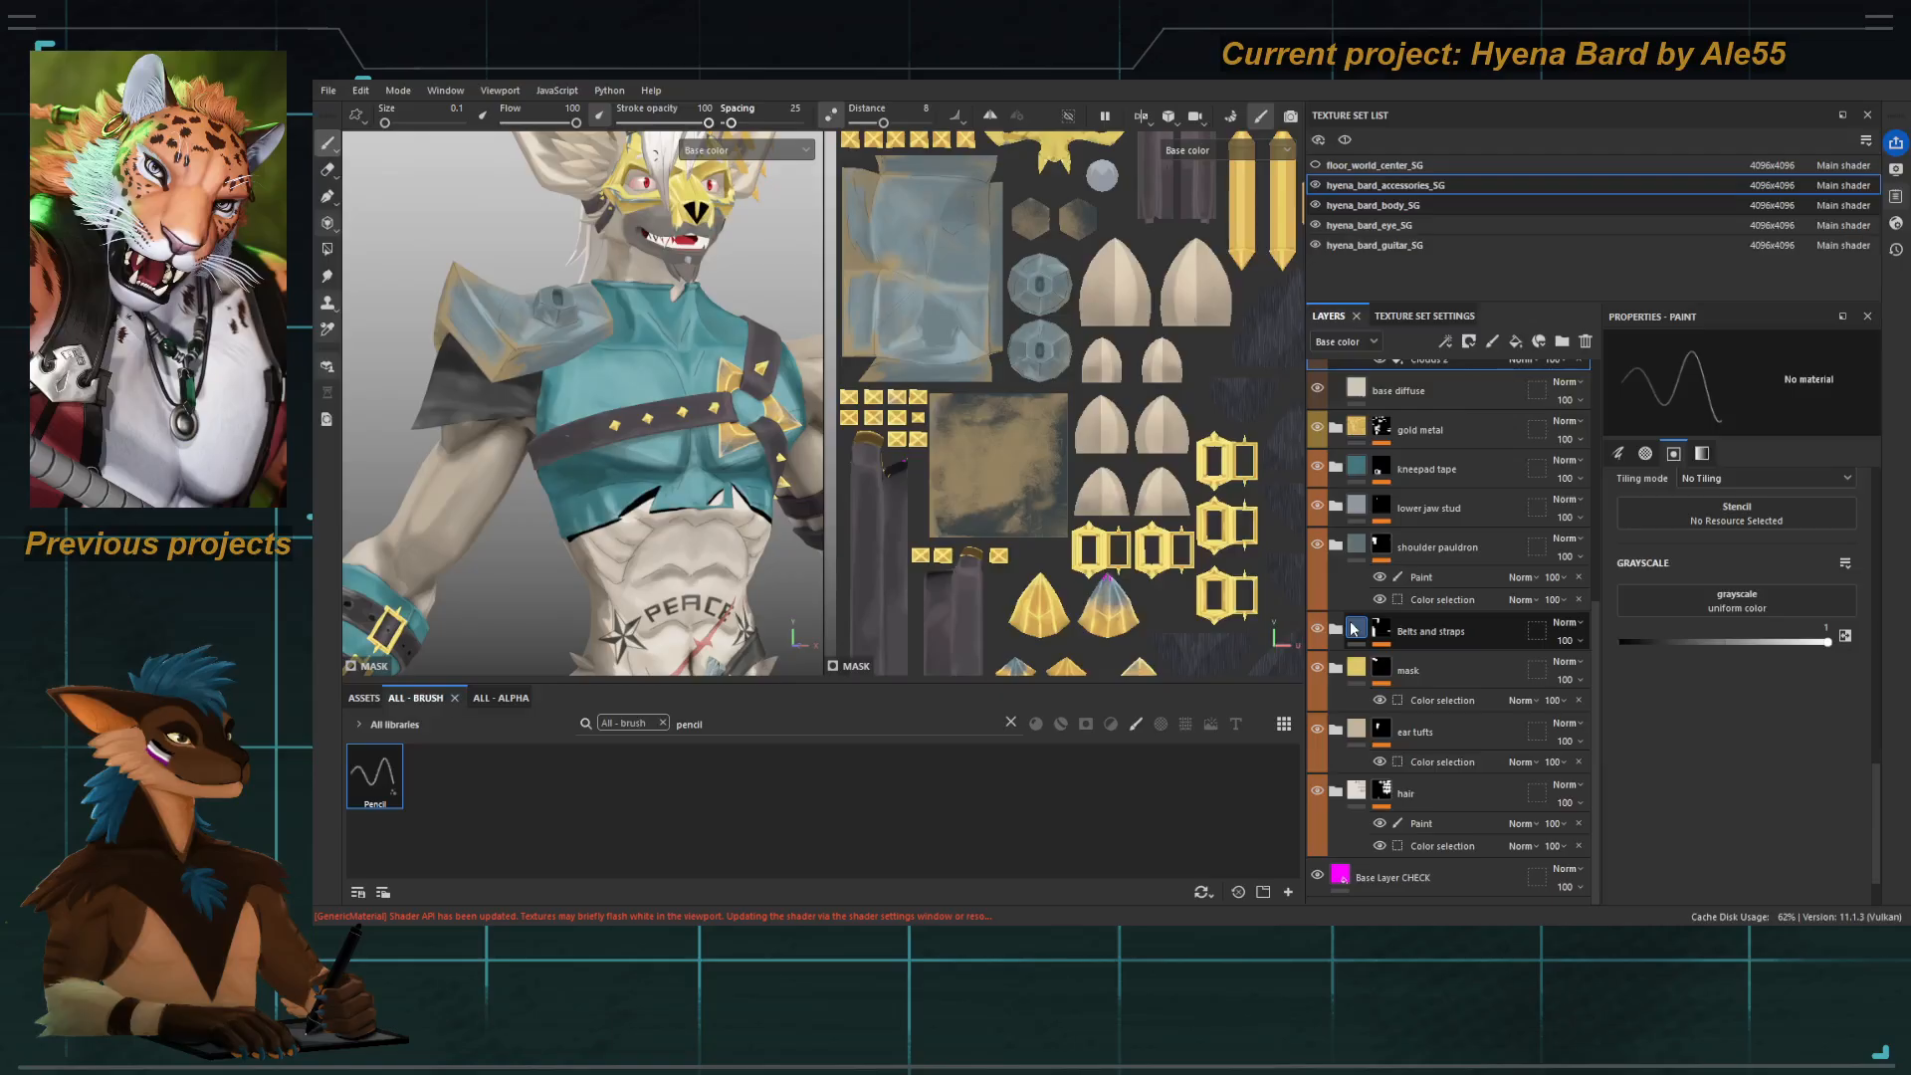
# Open the shoulder pauldron group and add a second paint effect to the mask of its Highlights layer.
pyautogui.click(1380, 551)
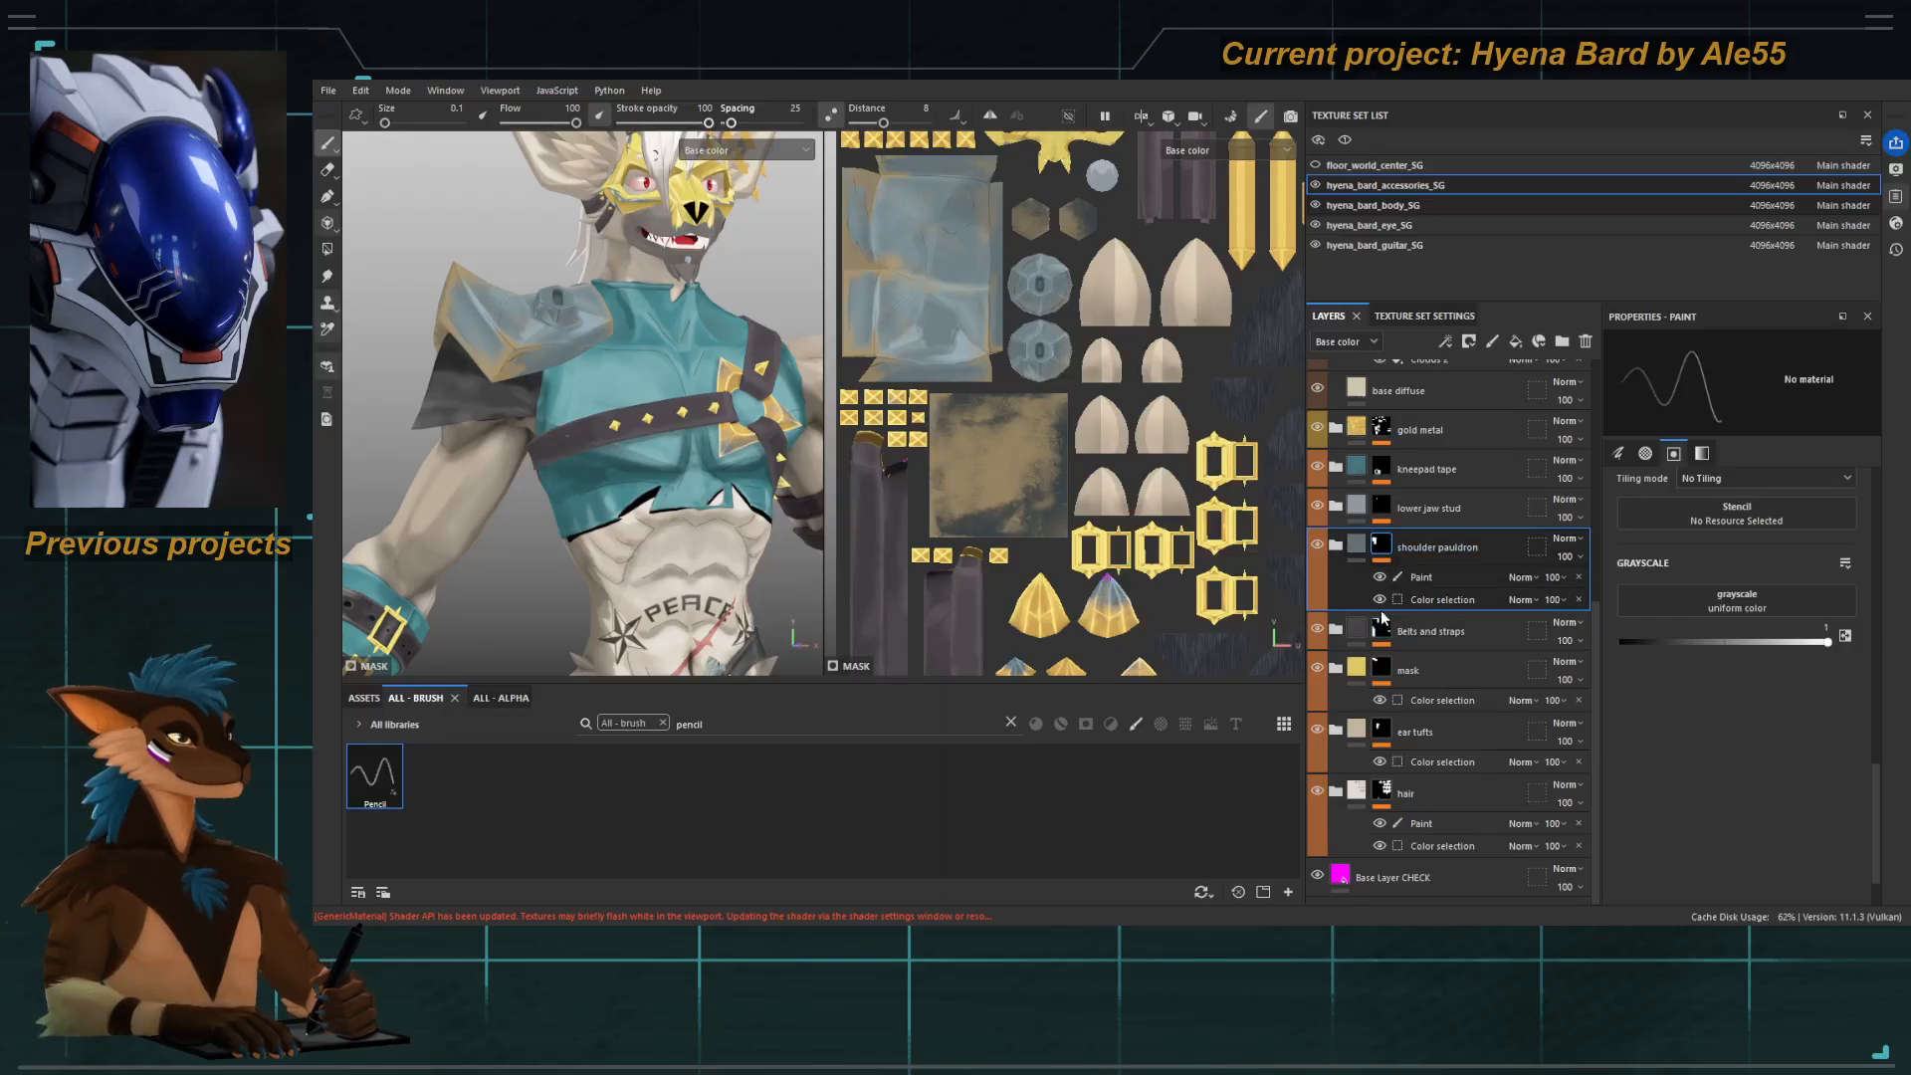
pyautogui.click(1334, 548)
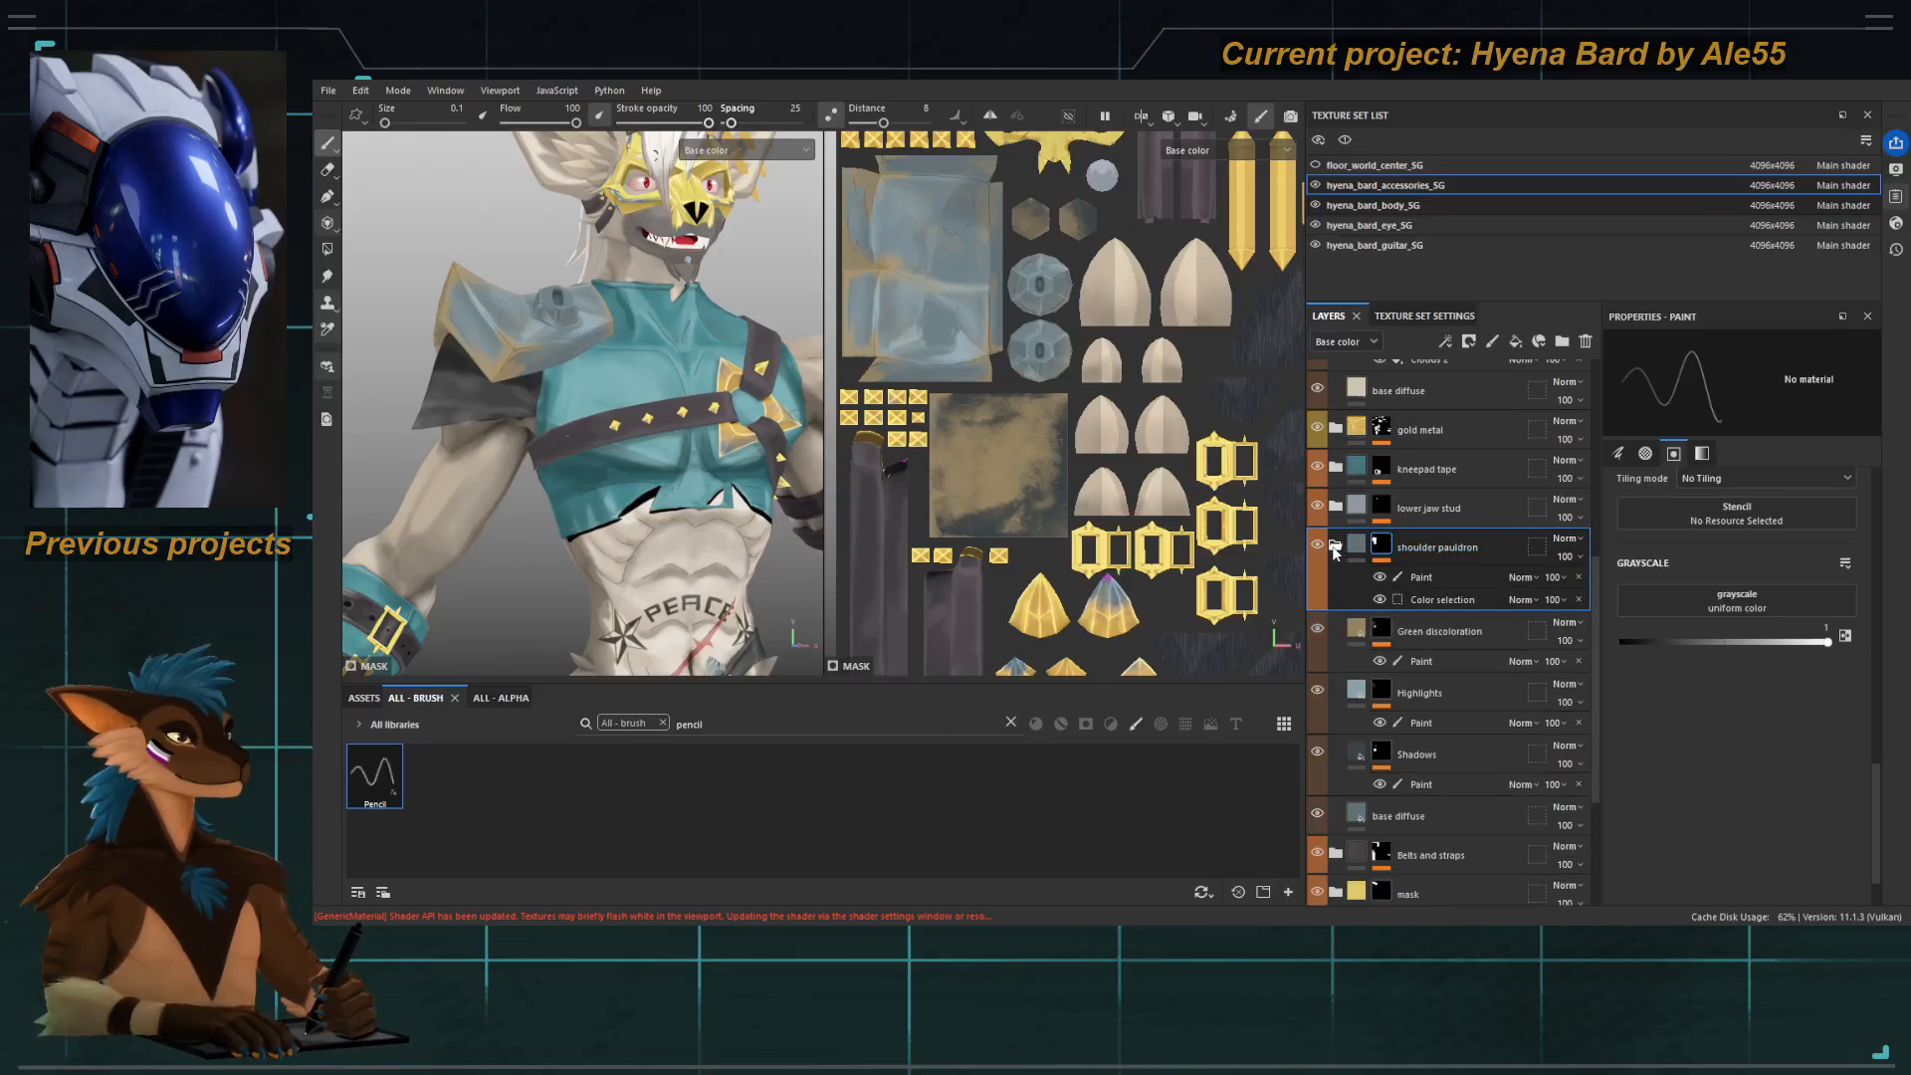
pyautogui.click(1380, 691)
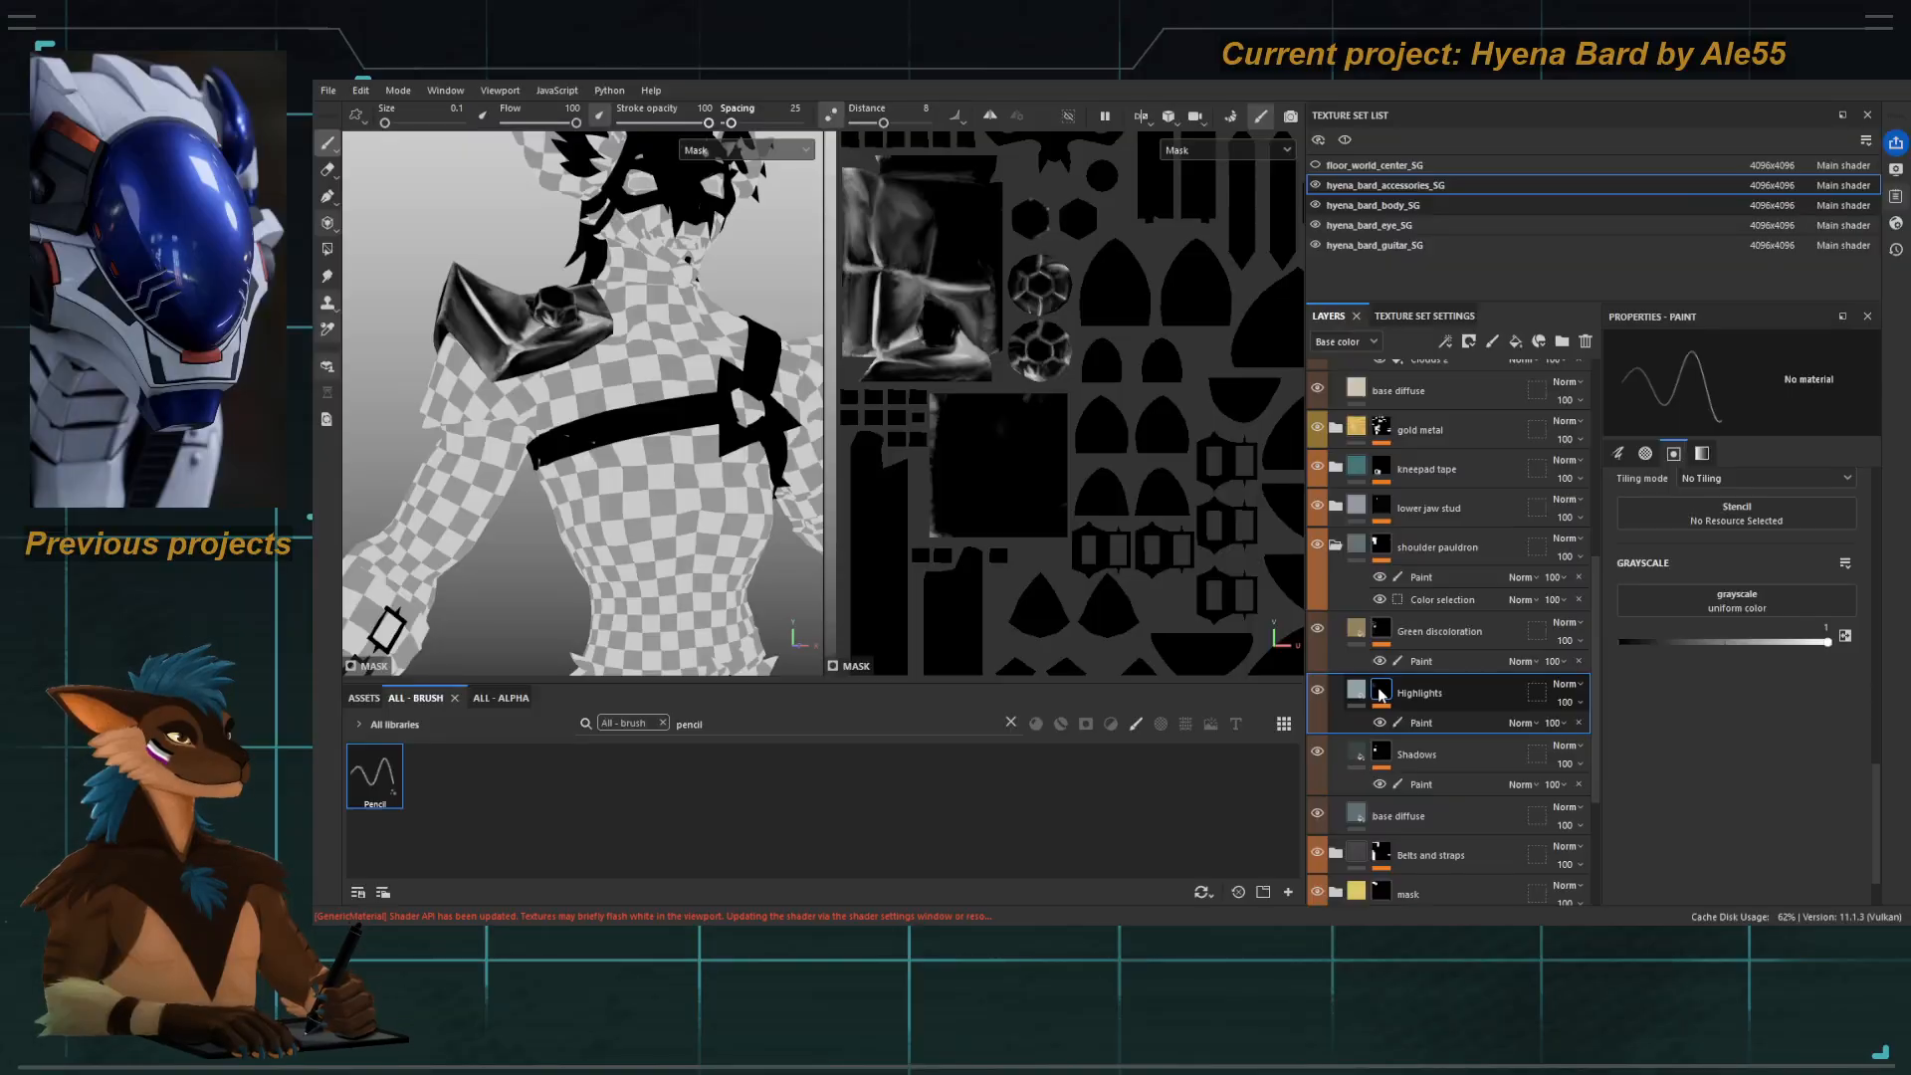
pyautogui.press('c')
pyautogui.keyDown('alt'); pyautogui.moveTo(496, 365); pyautogui.dragTo(682, 490, button='right'); pyautogui.keyUp('alt')
pyautogui.keyDown('alt'); pyautogui.moveTo(683, 490); pyautogui.dragTo(652, 500); pyautogui.keyUp('alt')
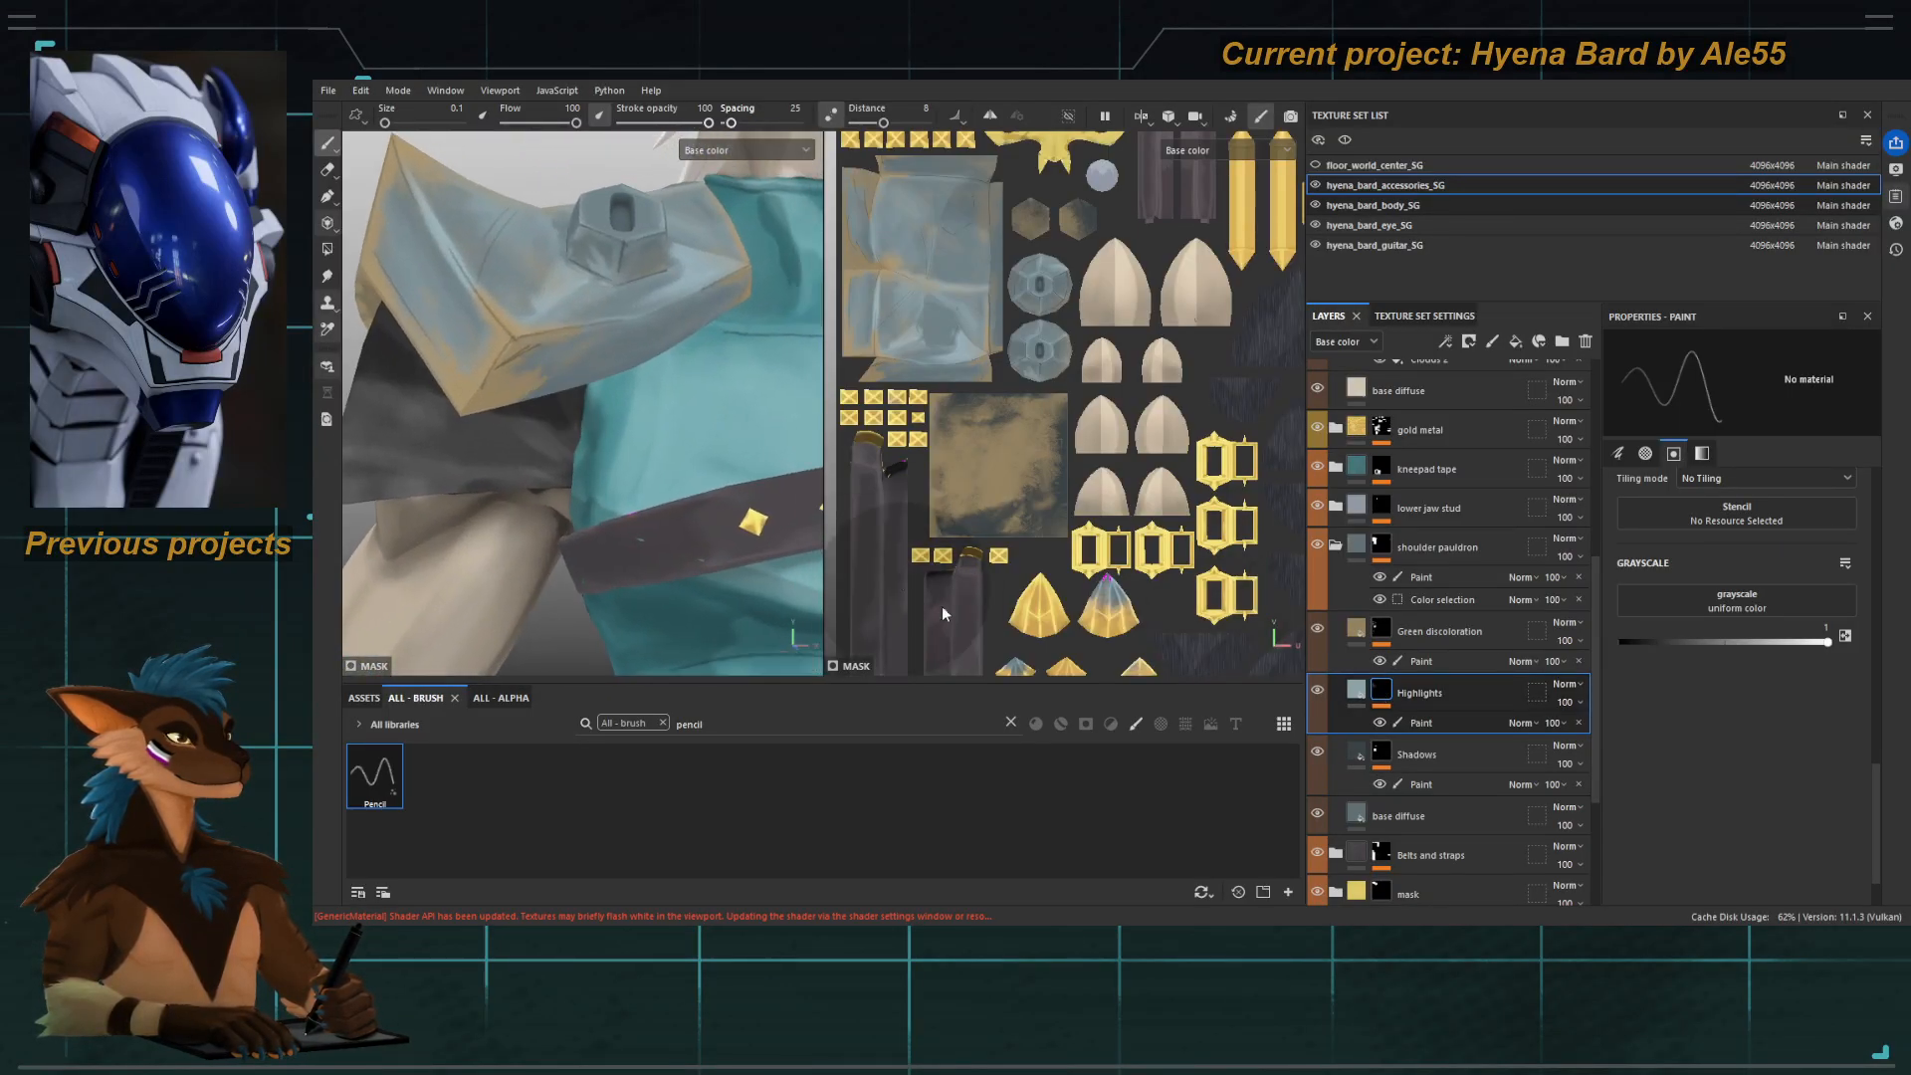
pyautogui.click(1386, 724)
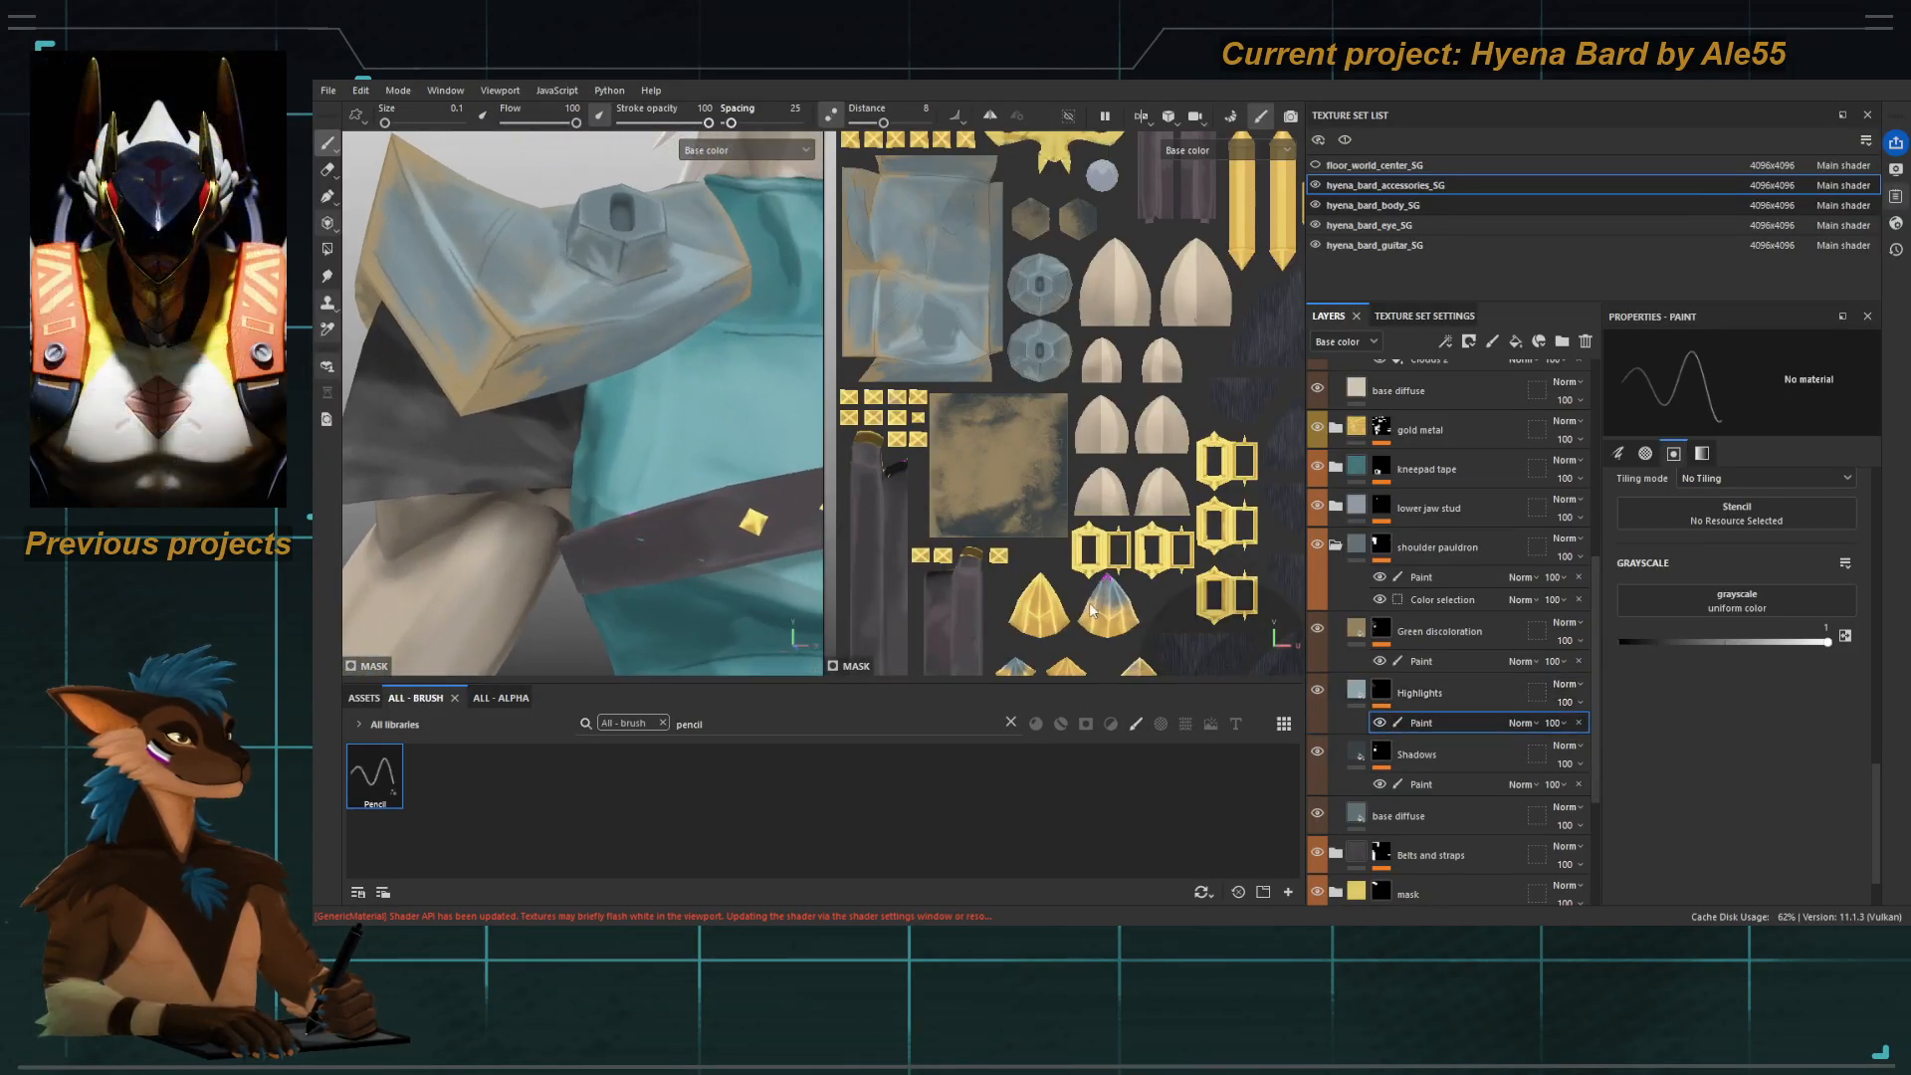
pyautogui.click(1391, 696)
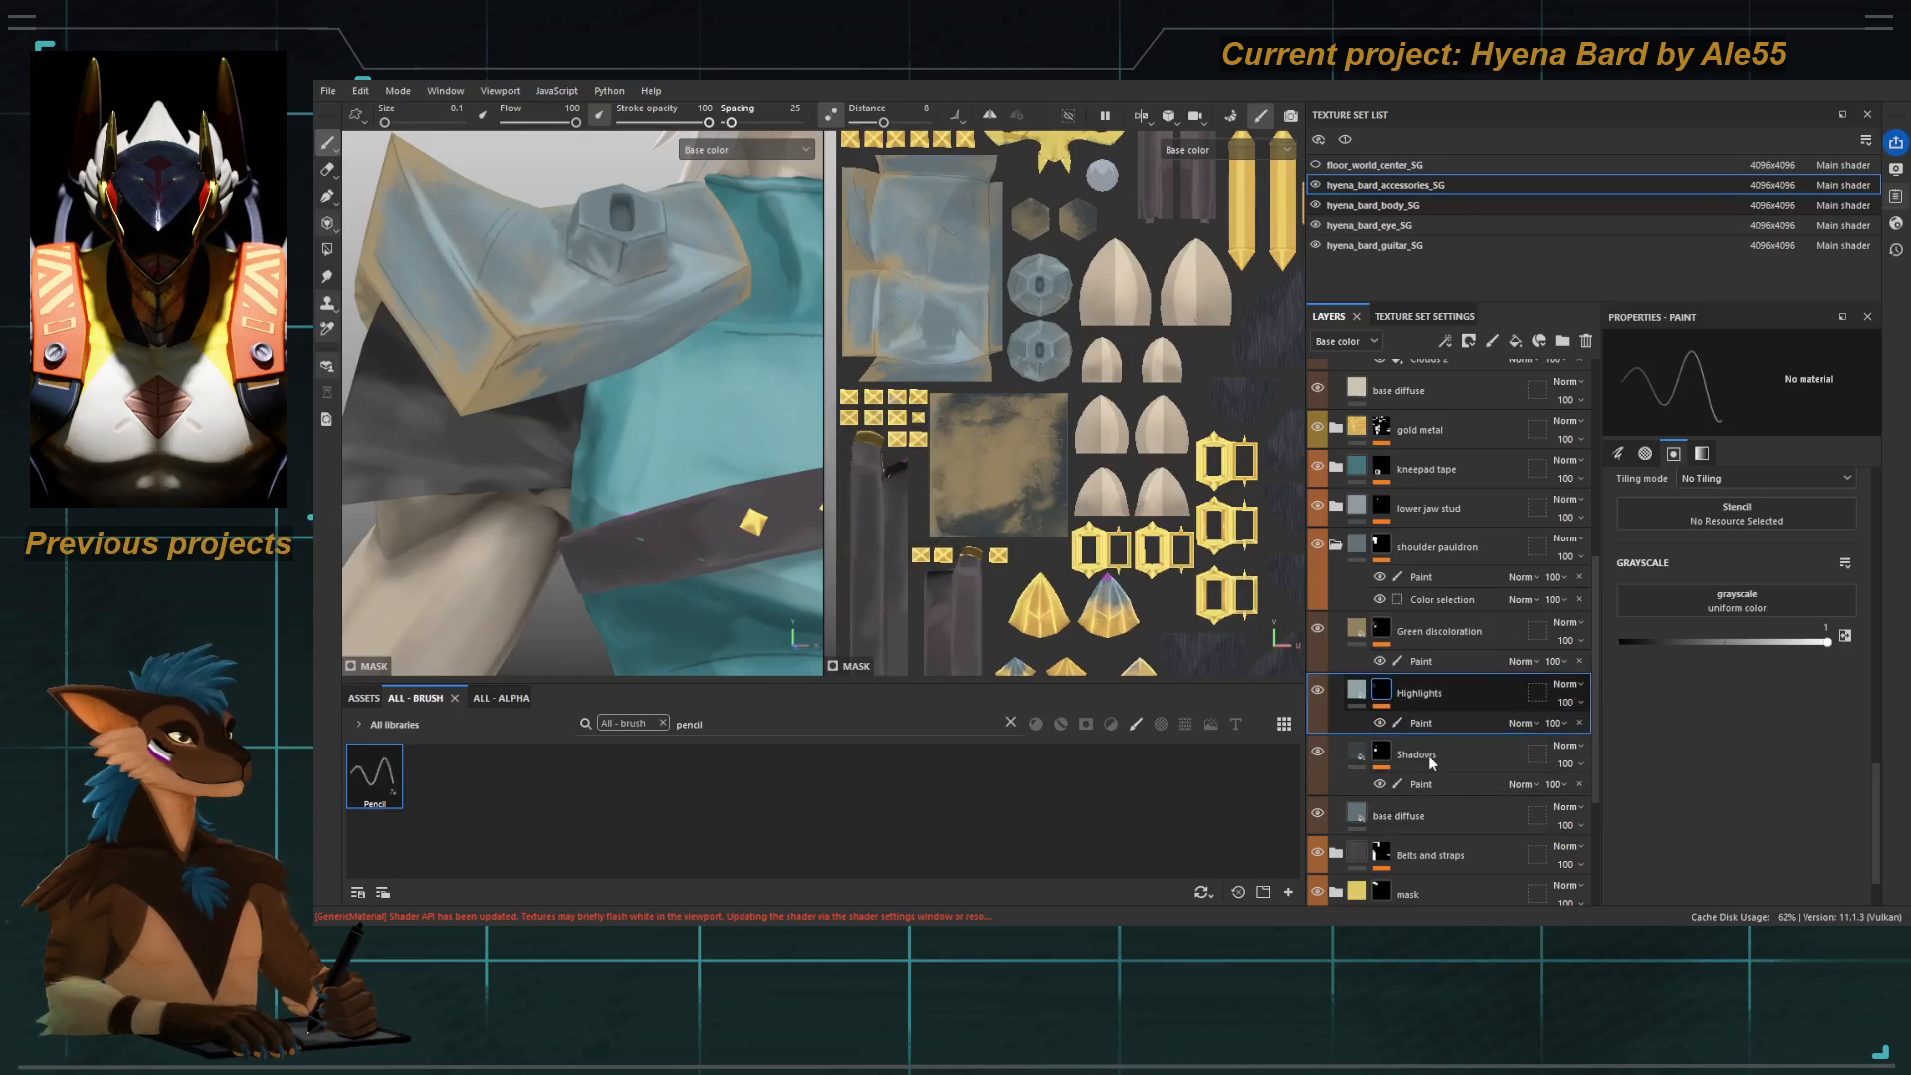
pyautogui.click(1439, 620)
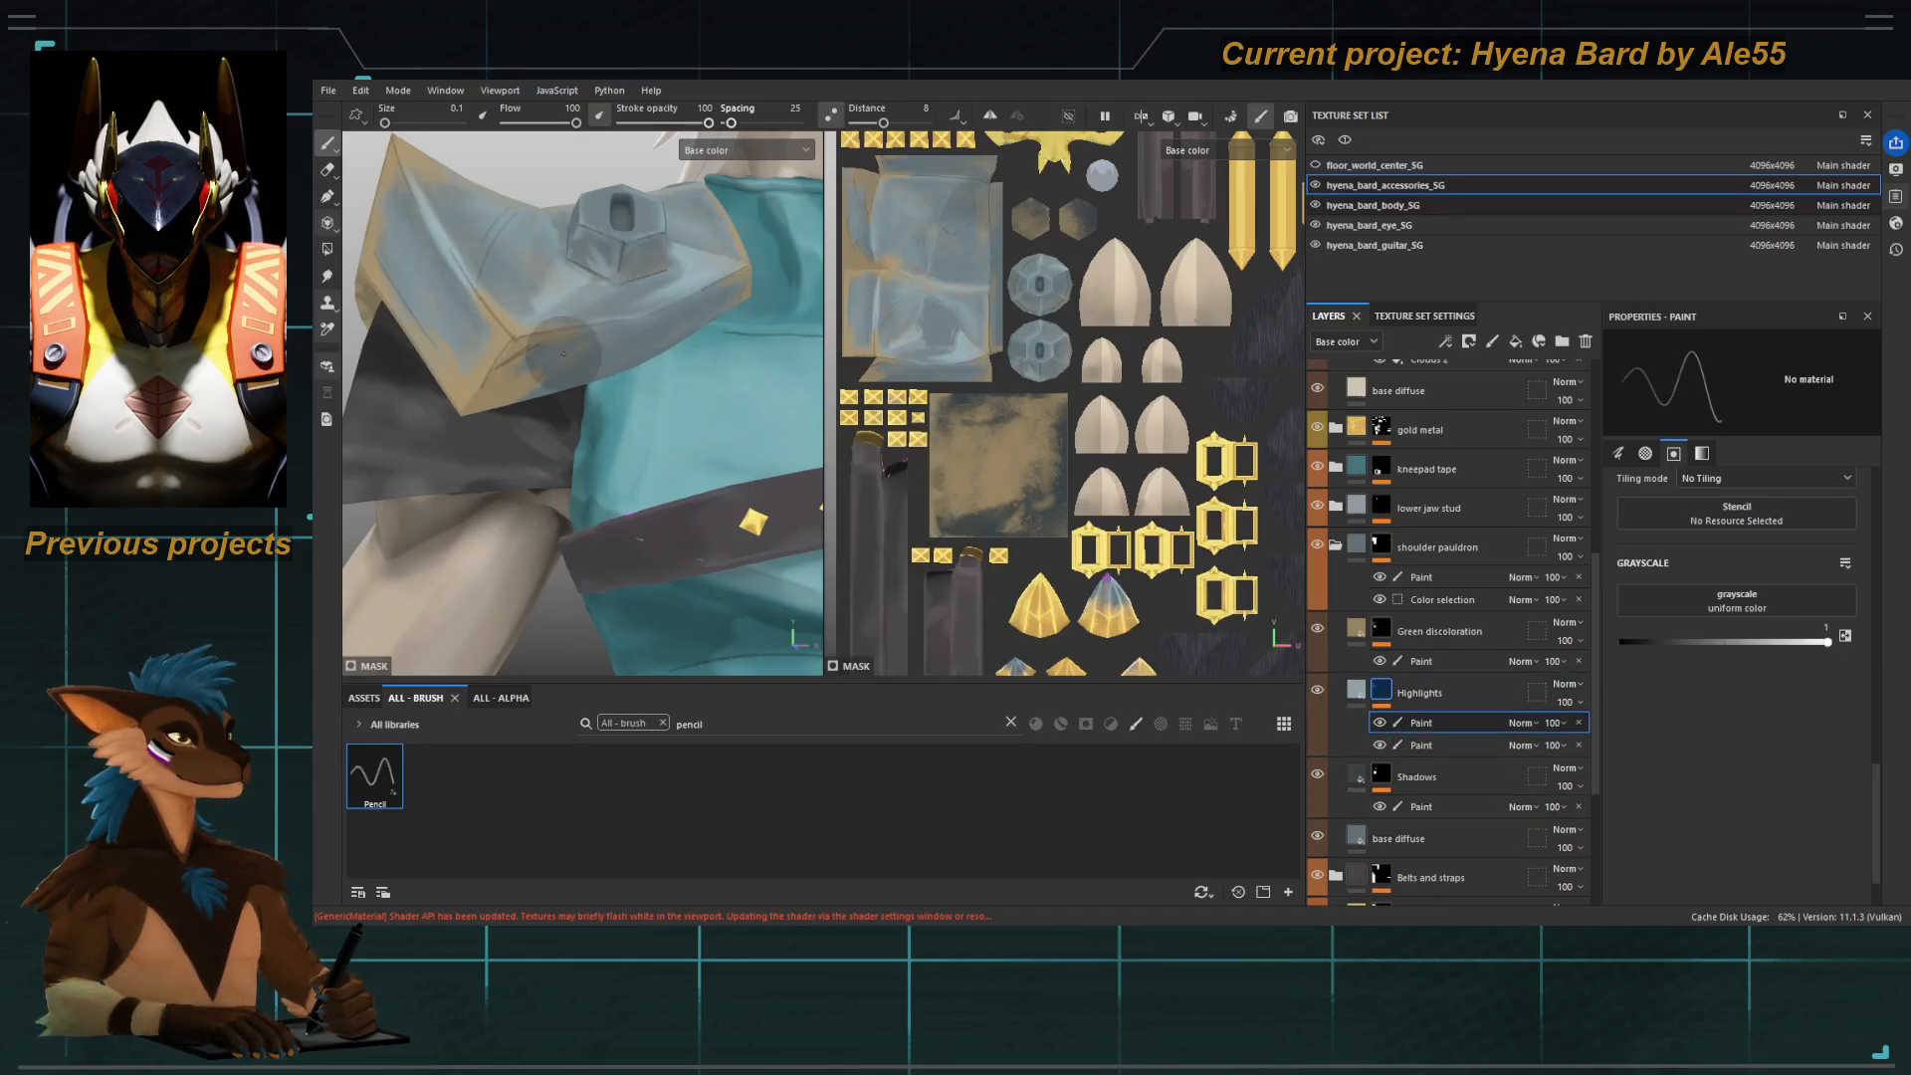
# Clear the brush search and choose the Basic Hard brush for painting the highlights.
pyautogui.click(701, 725)
pyautogui.press('BackSpace')
pyautogui.press('BackSpace')
pyautogui.press('BackSpace')
pyautogui.press('BackSpace')
pyautogui.press('BackSpace')
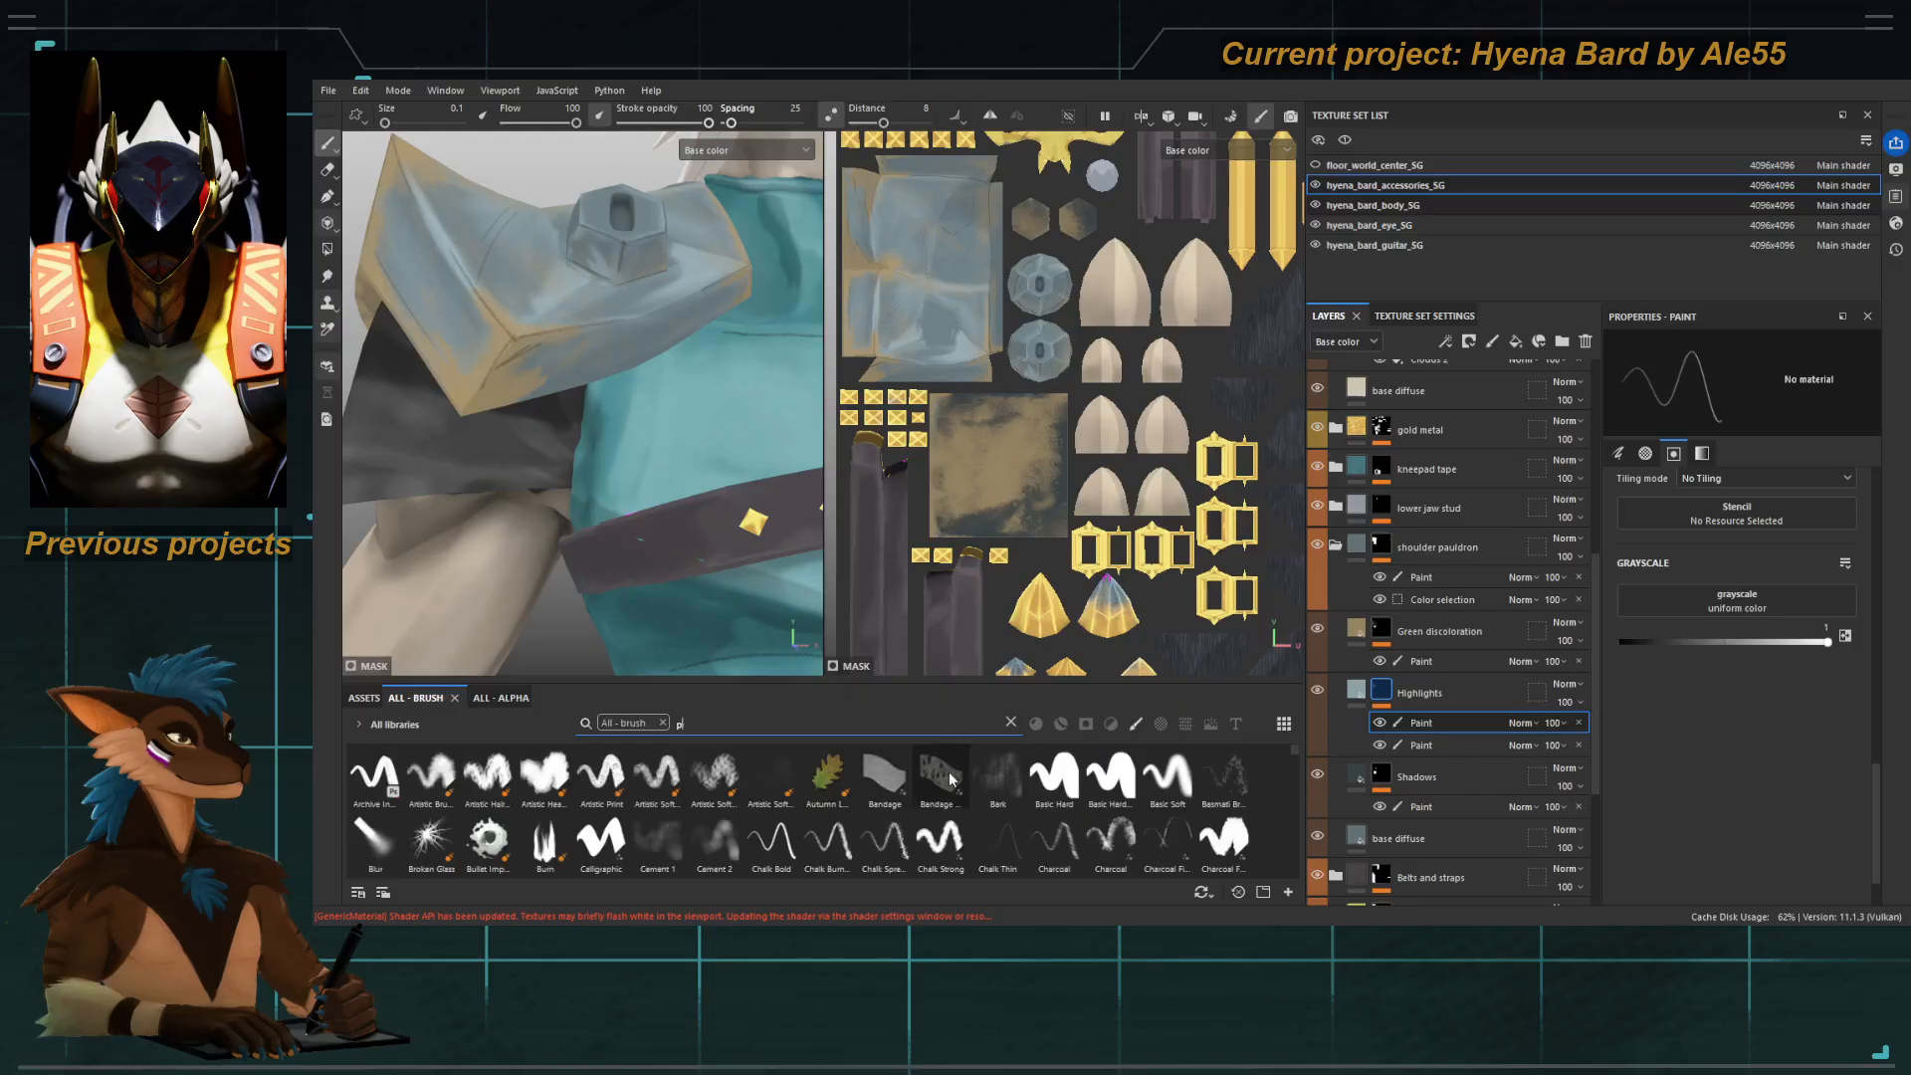
pyautogui.press('BackSpace')
pyautogui.click(1054, 776)
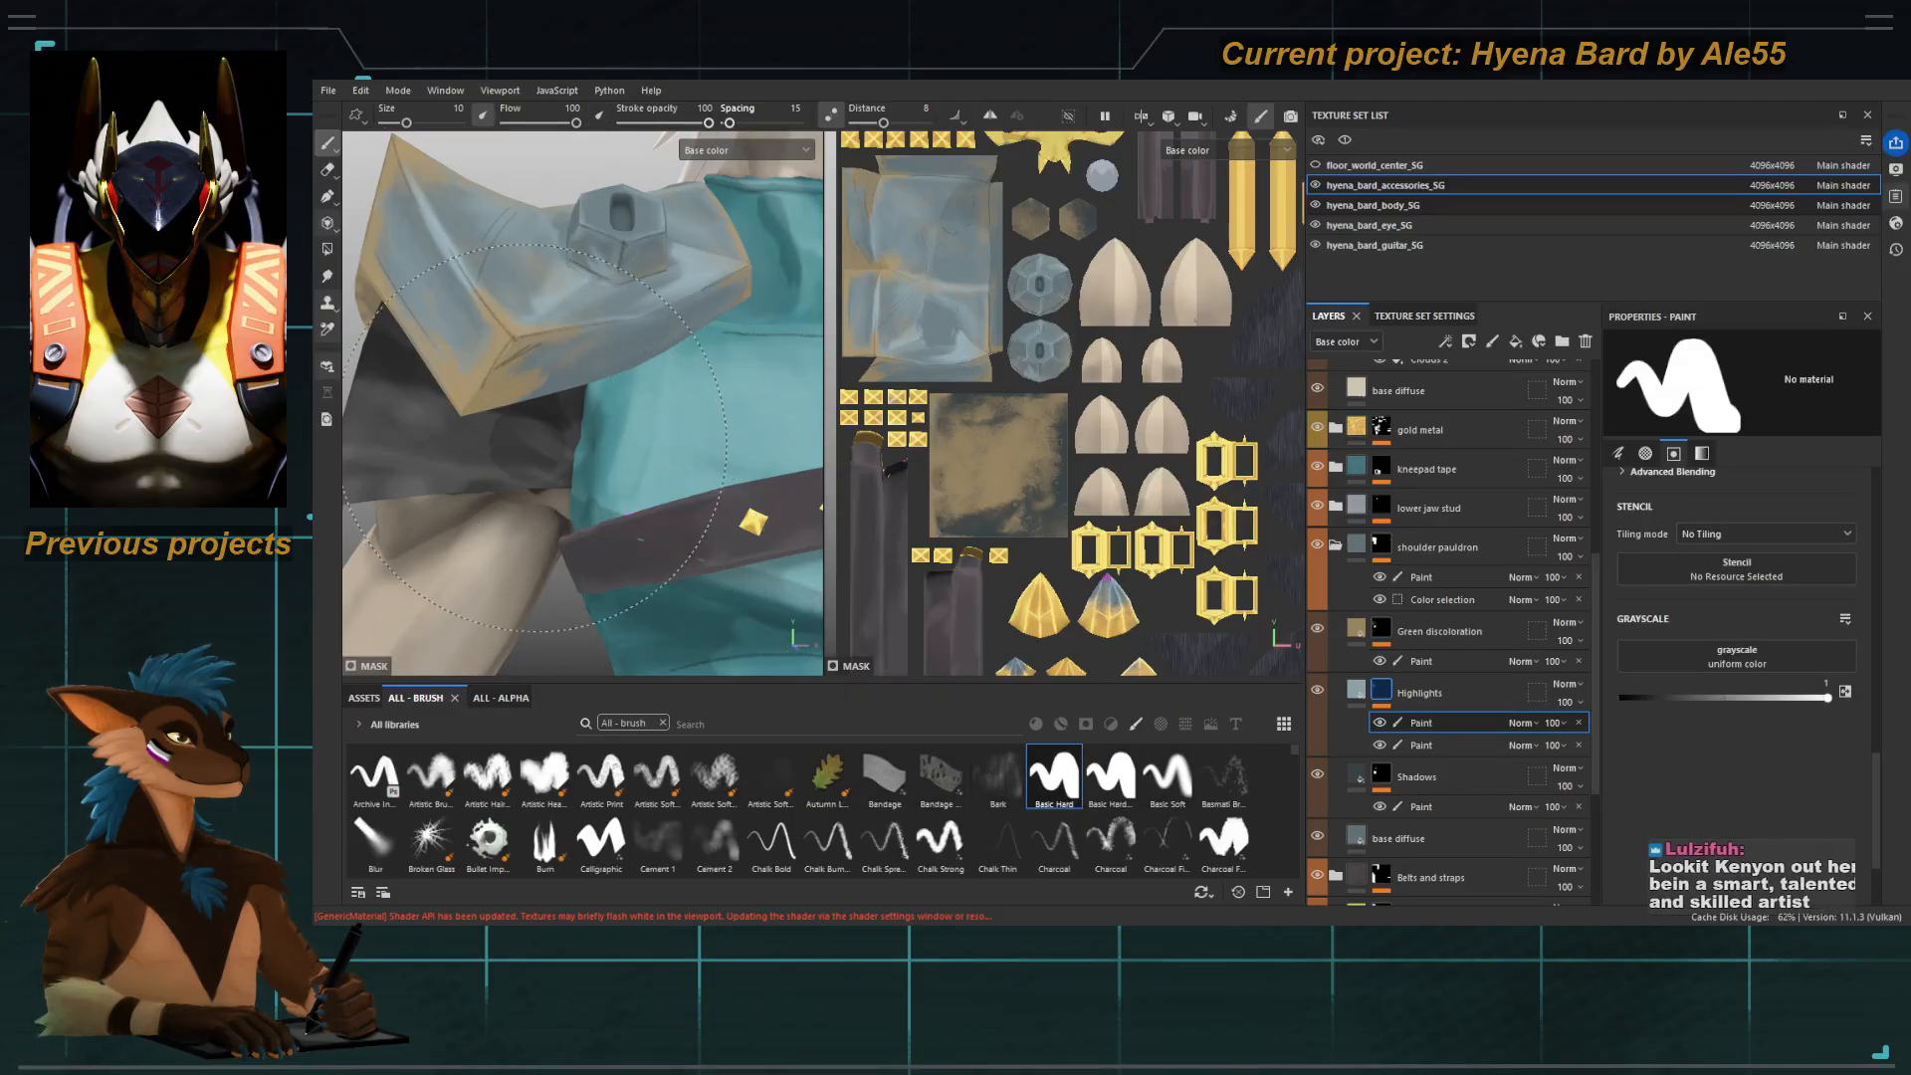
# Set the brush to about size 0.28, flow 60 and stroke opacity 65.
pyautogui.press('[')
pyautogui.press('[')
pyautogui.press('[')
pyautogui.press('[')
pyautogui.press('[')
pyautogui.press('[')
pyautogui.press('[')
pyautogui.press('[')
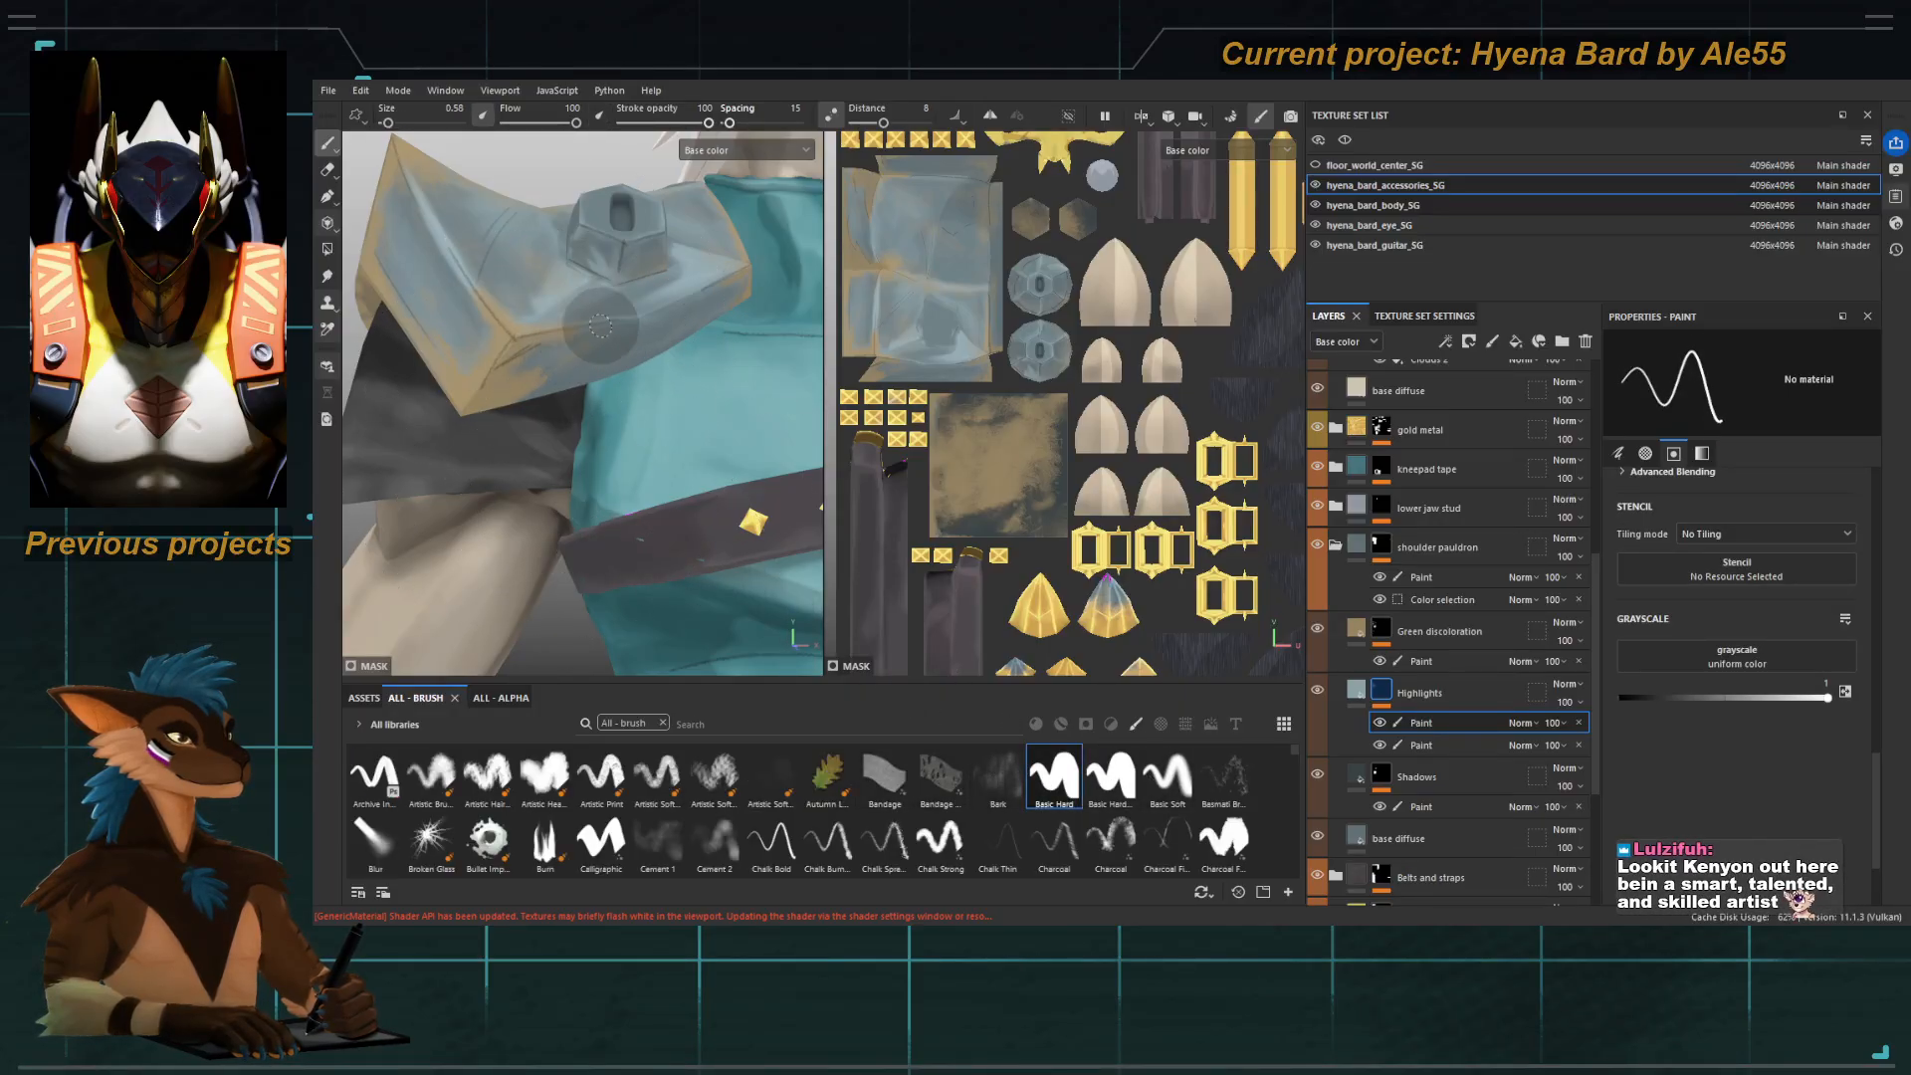
pyautogui.press('[')
pyautogui.press('[')
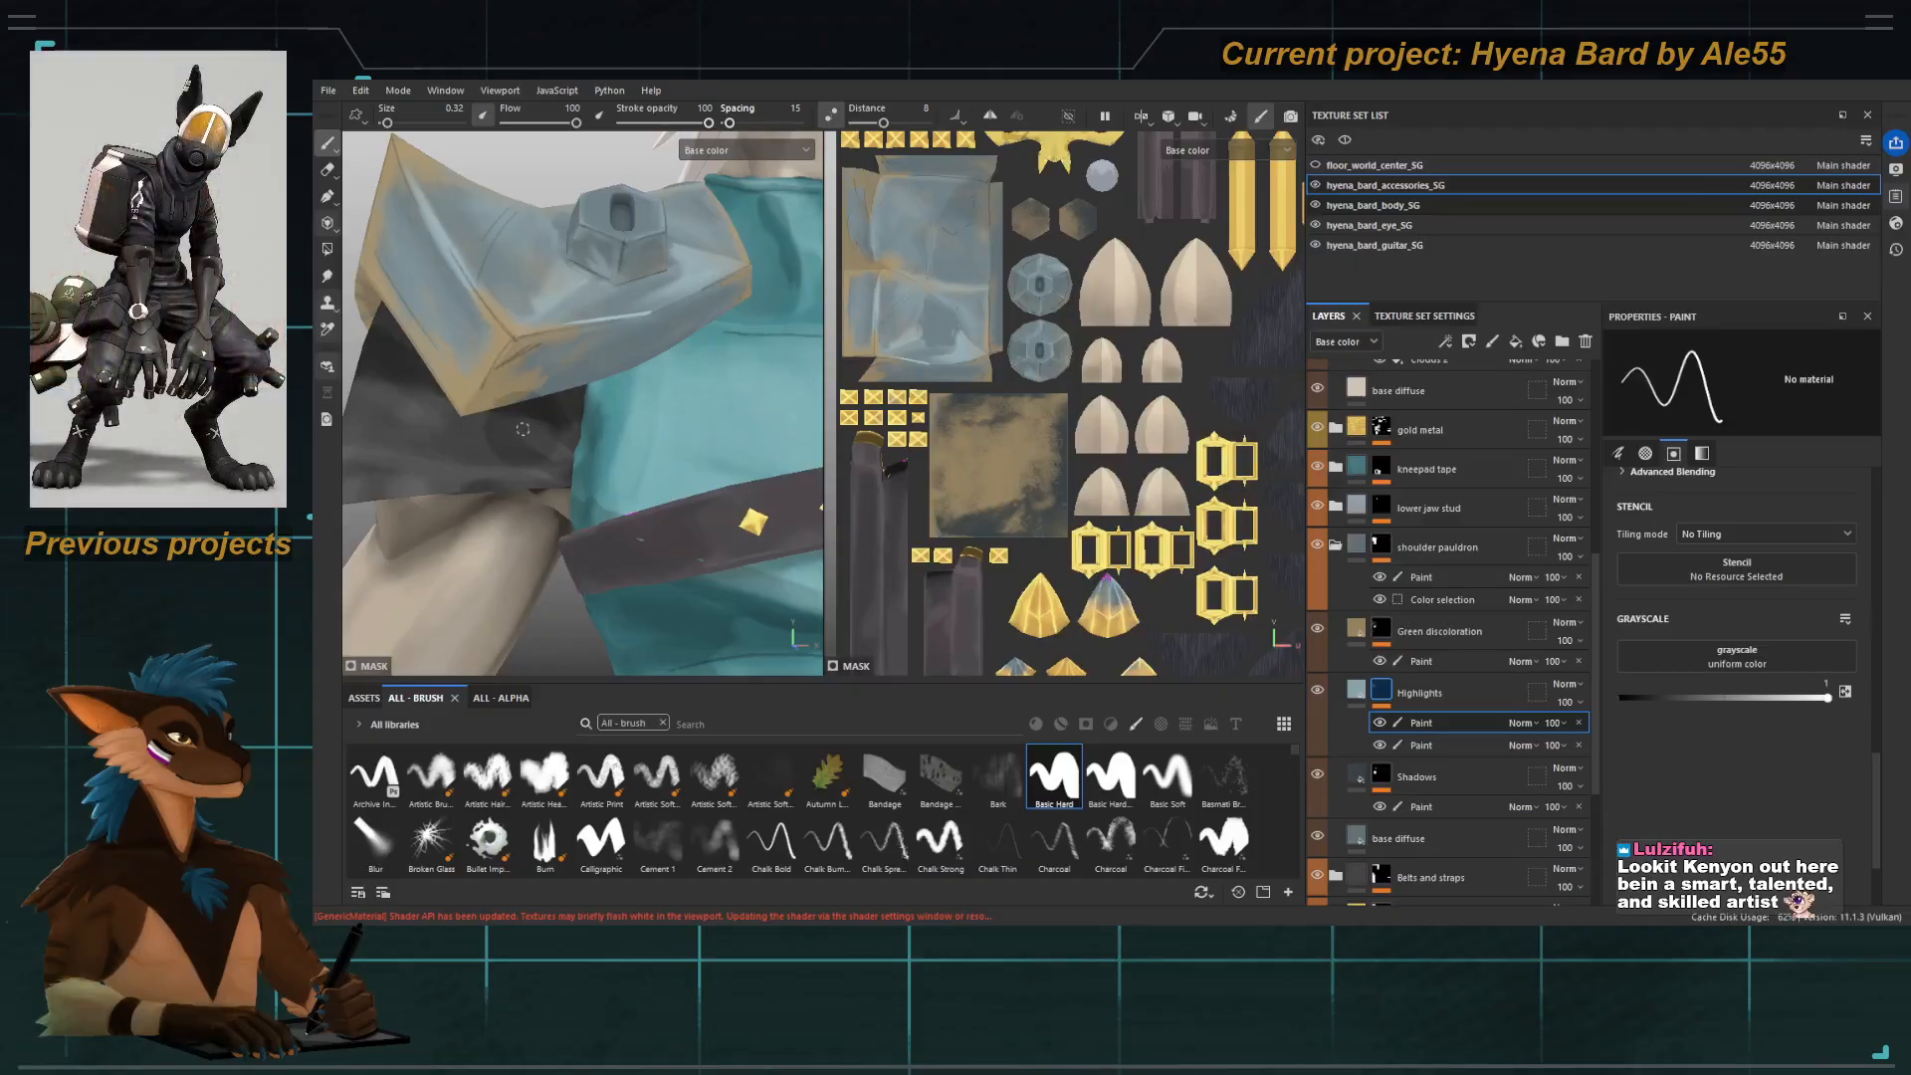
pyautogui.keyDown('alt'); pyautogui.moveTo(523, 412); pyautogui.dragTo(604, 302); pyautogui.keyUp('alt')
pyautogui.press(']')
pyautogui.press(']')
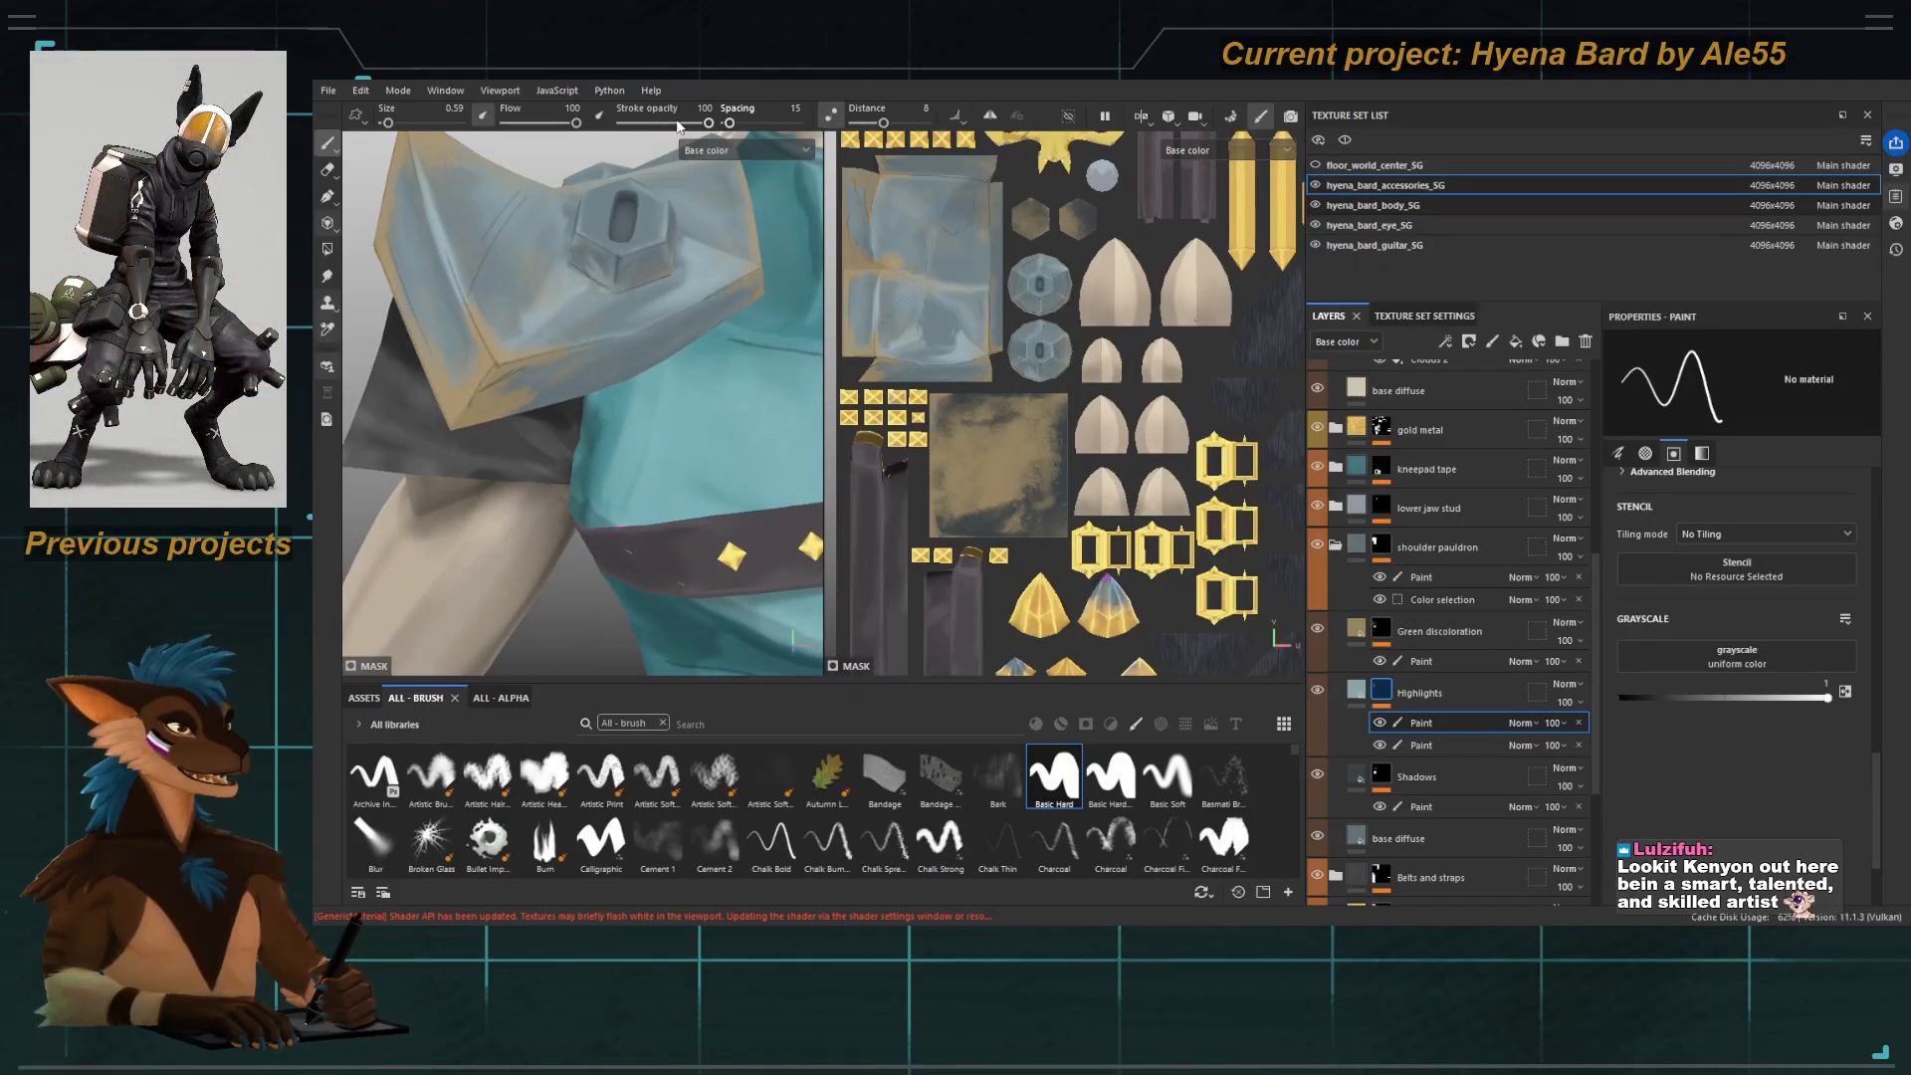
pyautogui.click(678, 122)
pyautogui.moveTo(565, 122); pyautogui.dragTo(547, 122)
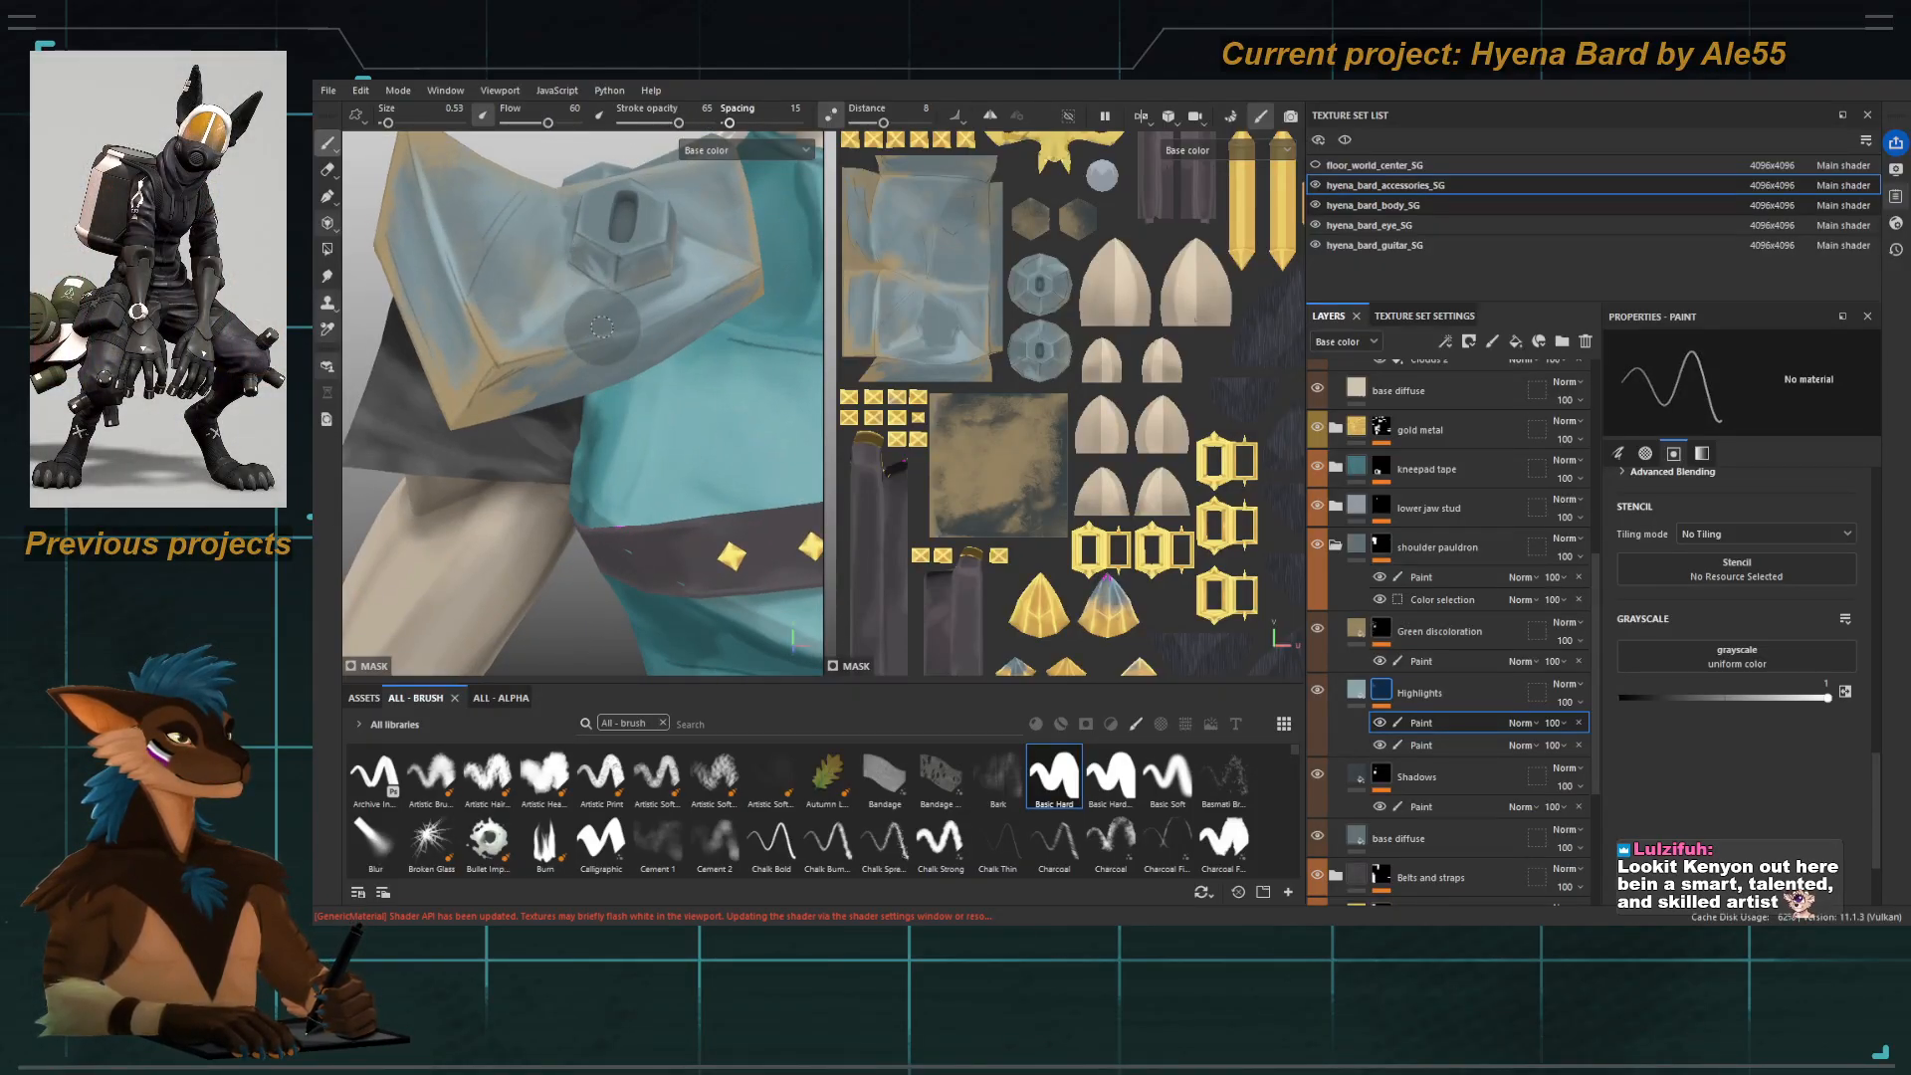
pyautogui.press('[')
pyautogui.press('[')
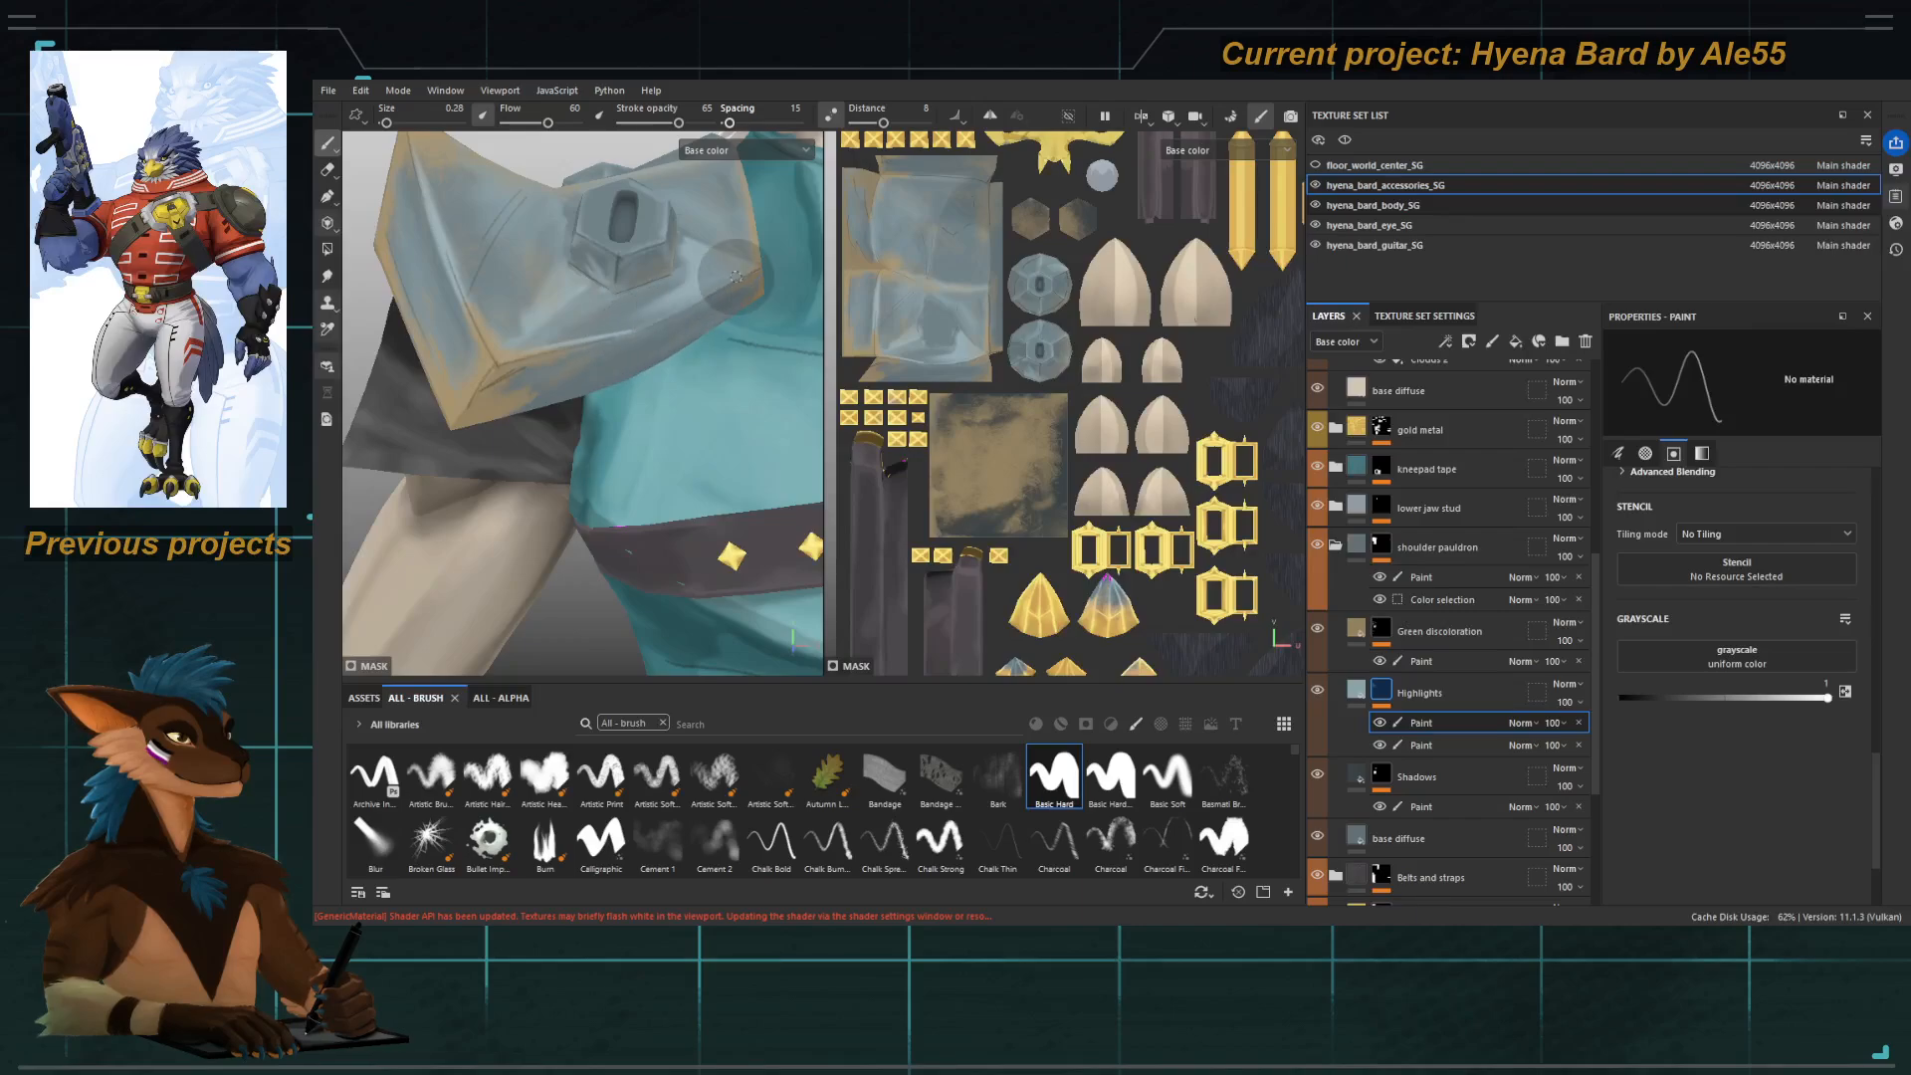
# Paint thin highlights along the front edges and corner of the pauldron, blending them with the Smudge tool.
pyautogui.moveTo(570, 375)
pyautogui.keyDown('alt'); pyautogui.mouseDown()
pyautogui.moveTo(652, 358)
pyautogui.moveTo(593, 371)
pyautogui.mouseUp(); pyautogui.keyUp('alt')
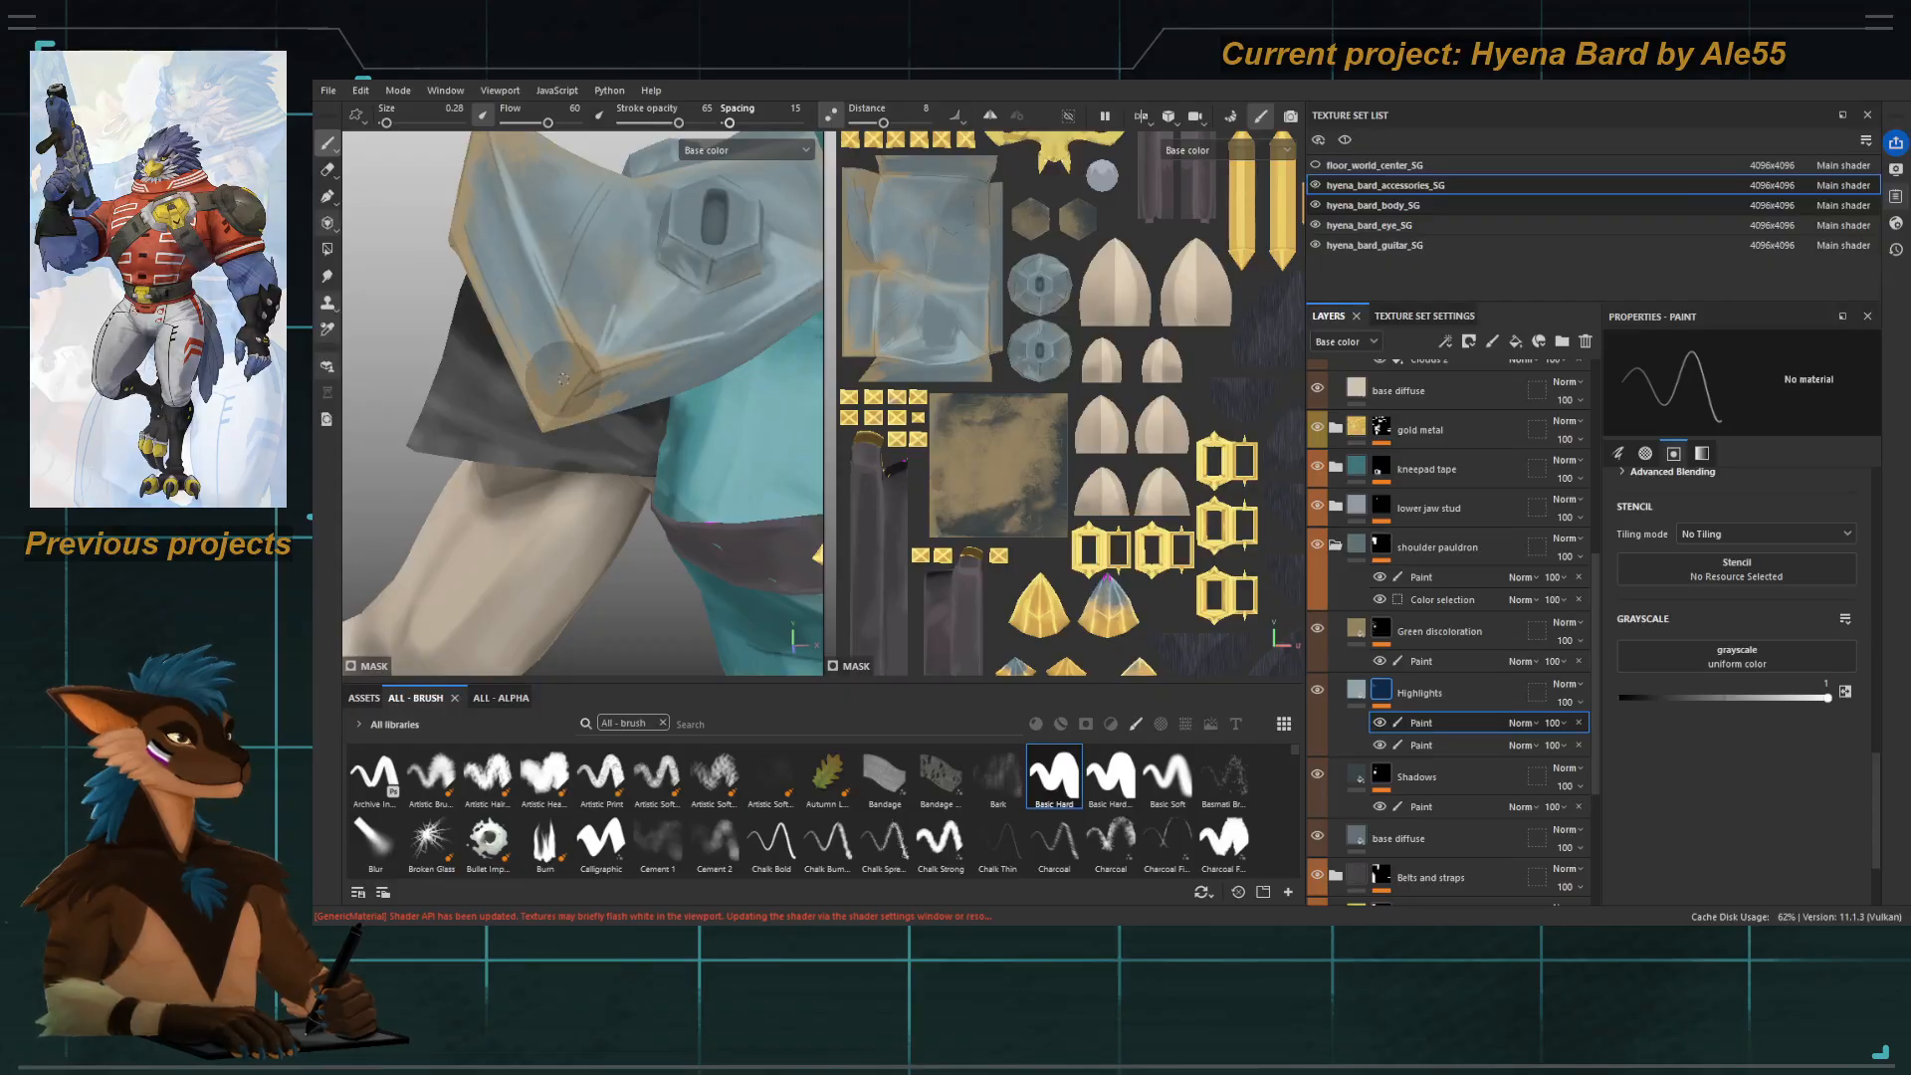
pyautogui.keyDown('alt'); pyautogui.moveTo(563, 380); pyautogui.dragTo(574, 316); pyautogui.keyUp('alt')
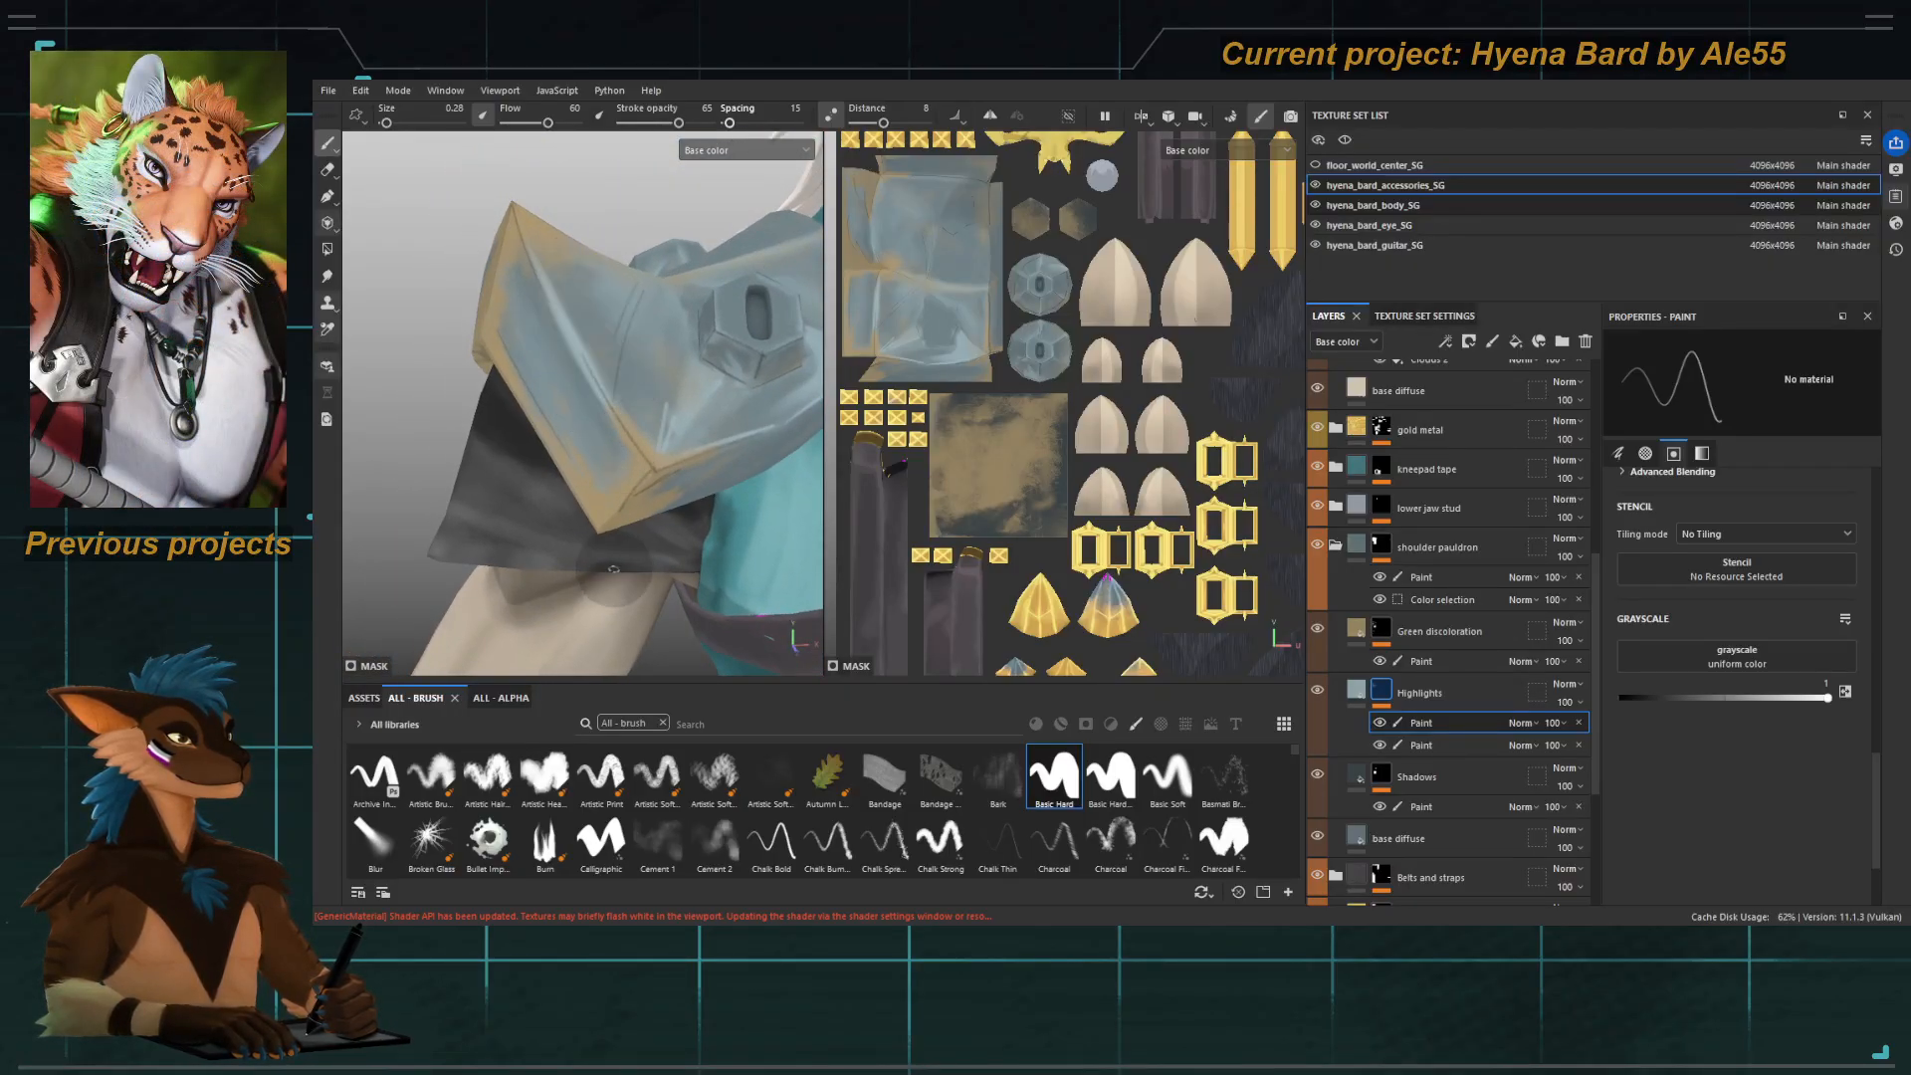
pyautogui.press('5')
pyautogui.press('d')
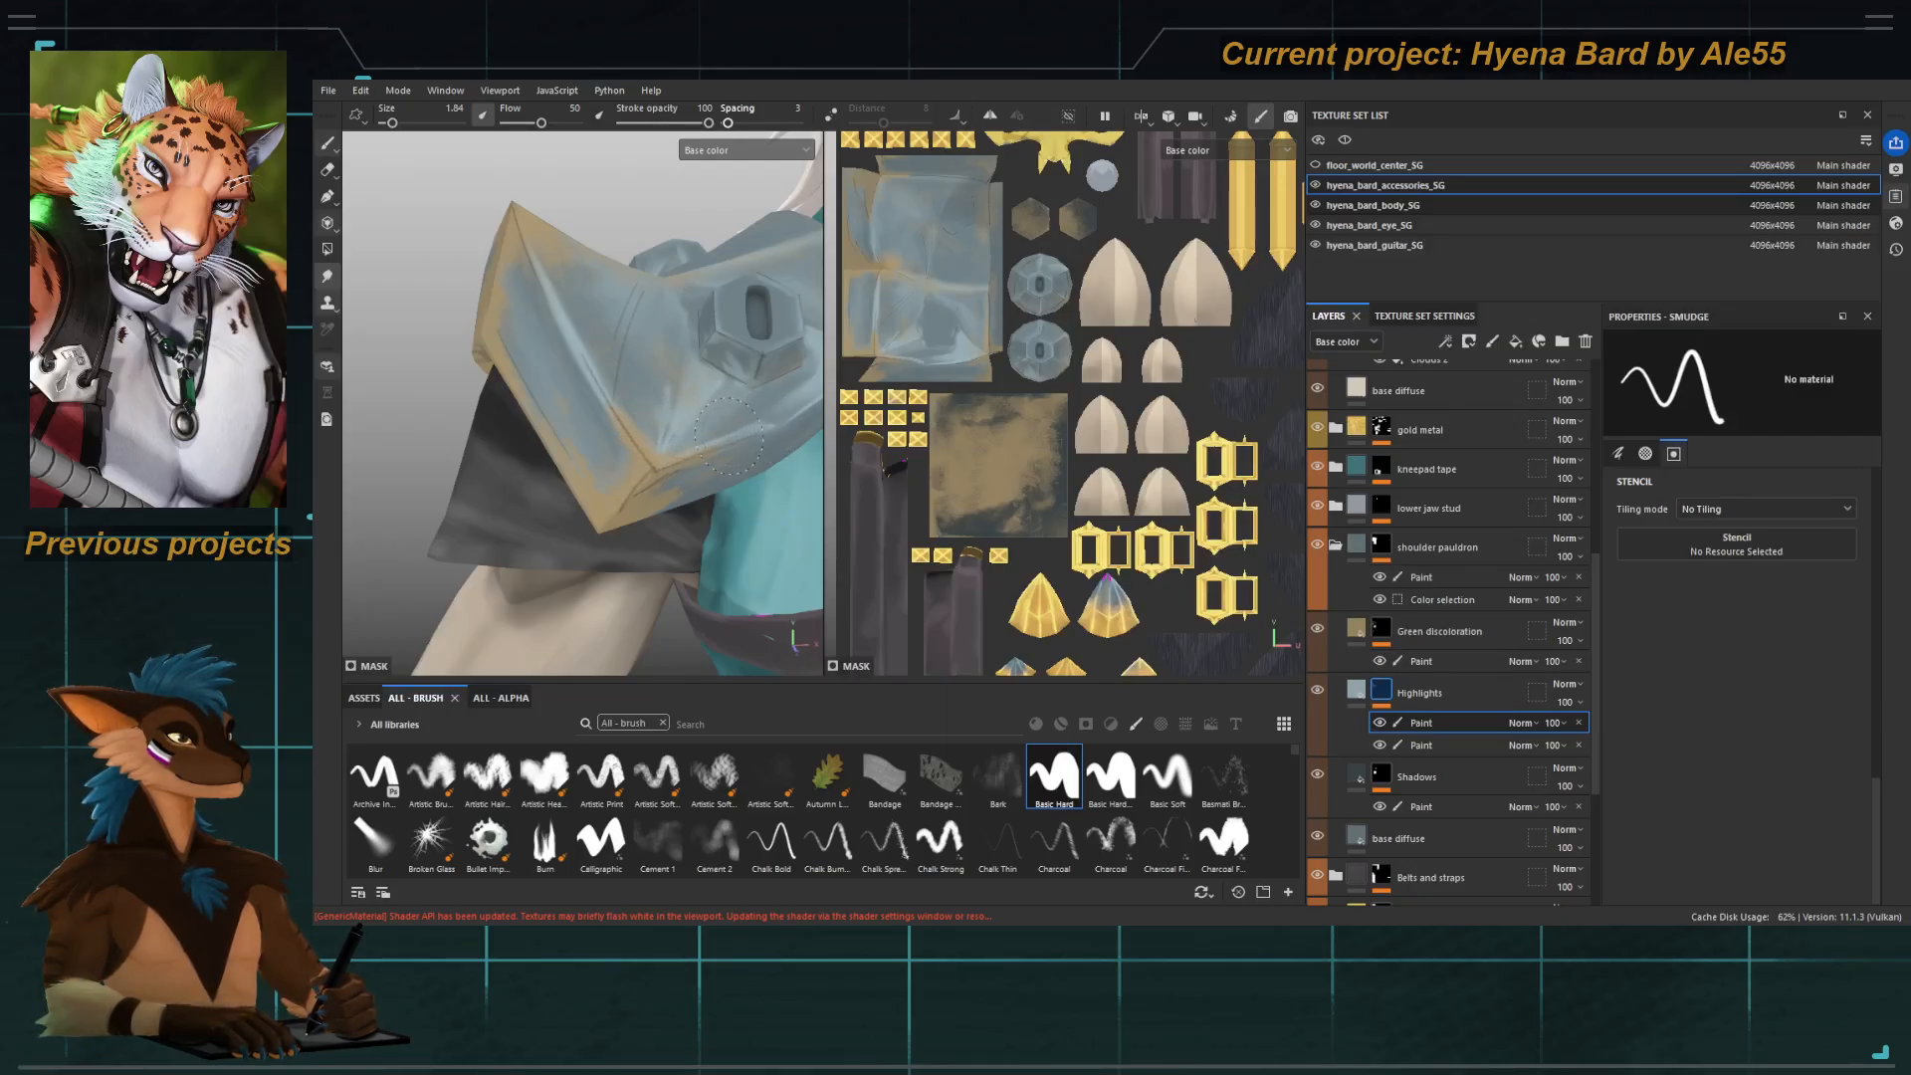
pyautogui.keyDown('alt'); pyautogui.moveTo(728, 436); pyautogui.dragTo(528, 483); pyautogui.keyUp('alt')
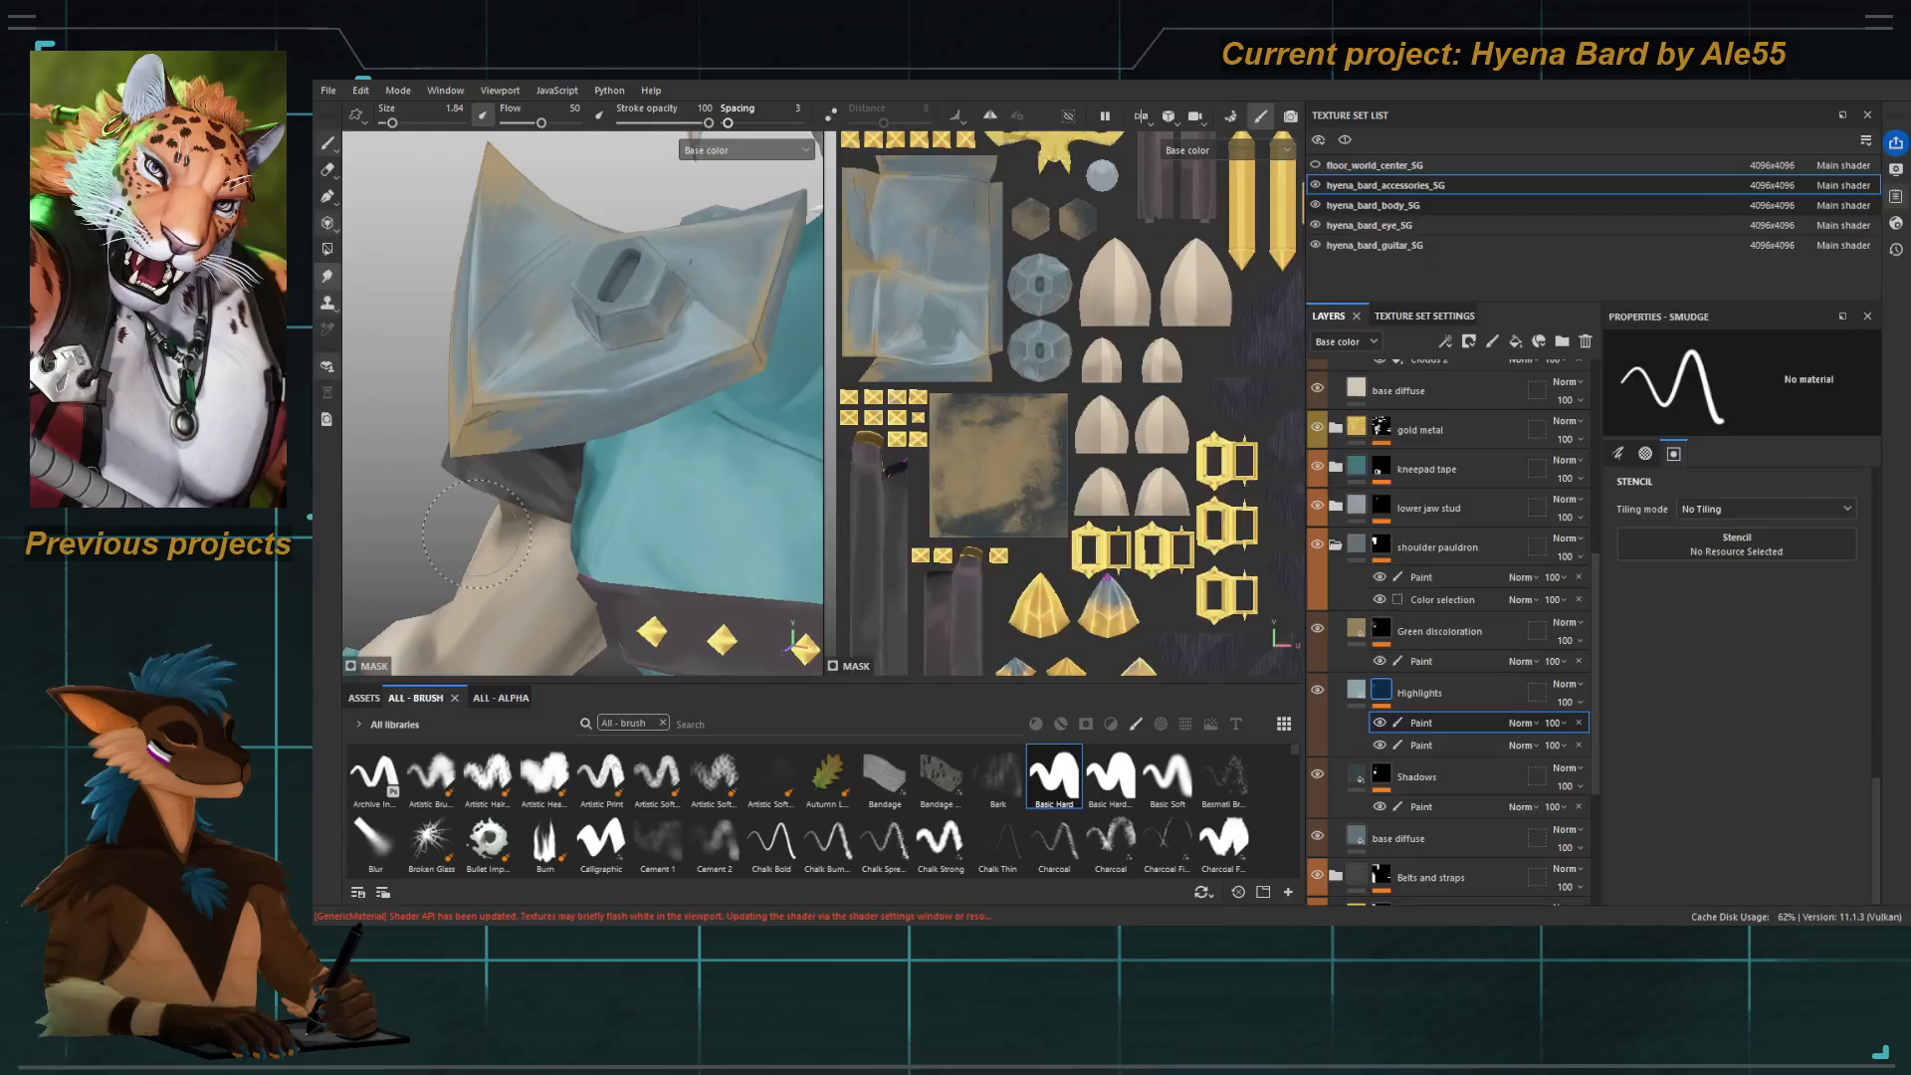
pyautogui.keyDown('alt'); pyautogui.moveTo(489, 422); pyautogui.dragTo(588, 398, button='right'); pyautogui.keyUp('alt')
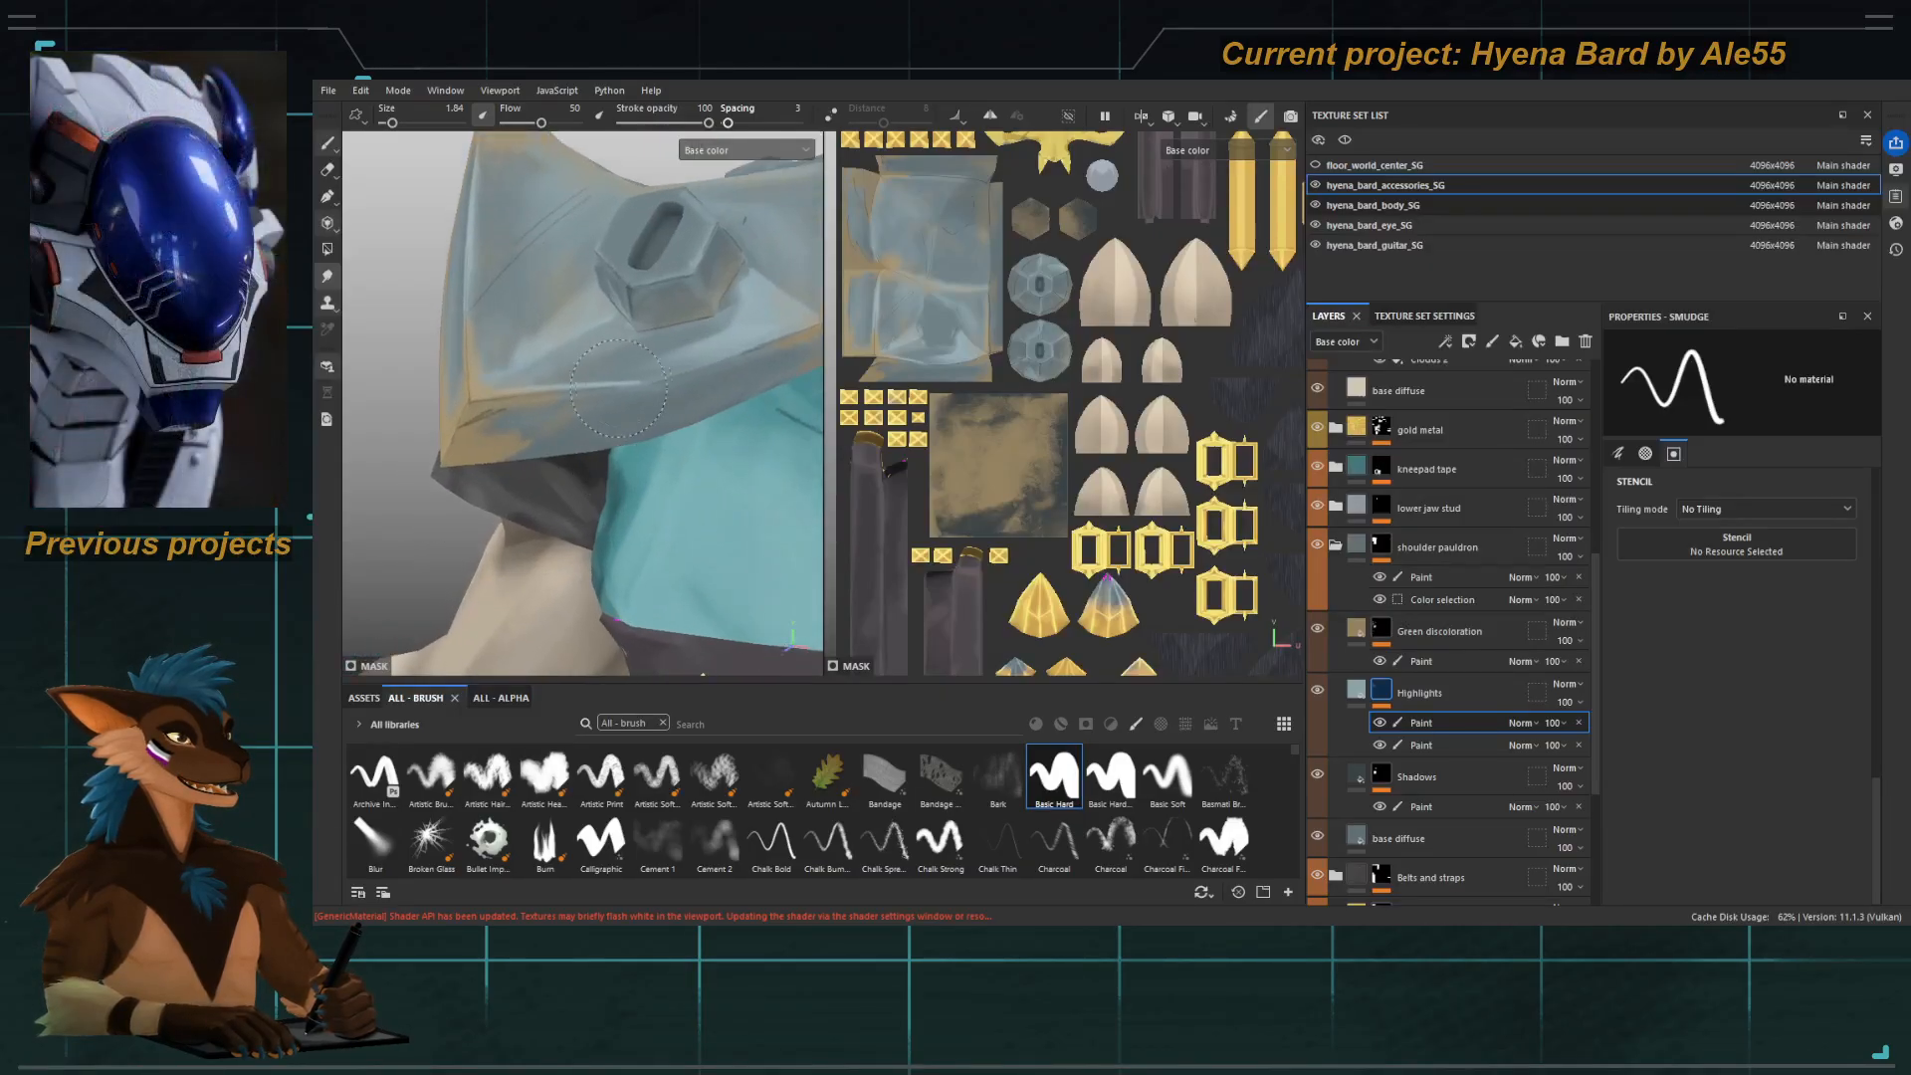
pyautogui.keyDown('alt'); pyautogui.moveTo(637, 406); pyautogui.dragTo(653, 433); pyautogui.keyUp('alt')
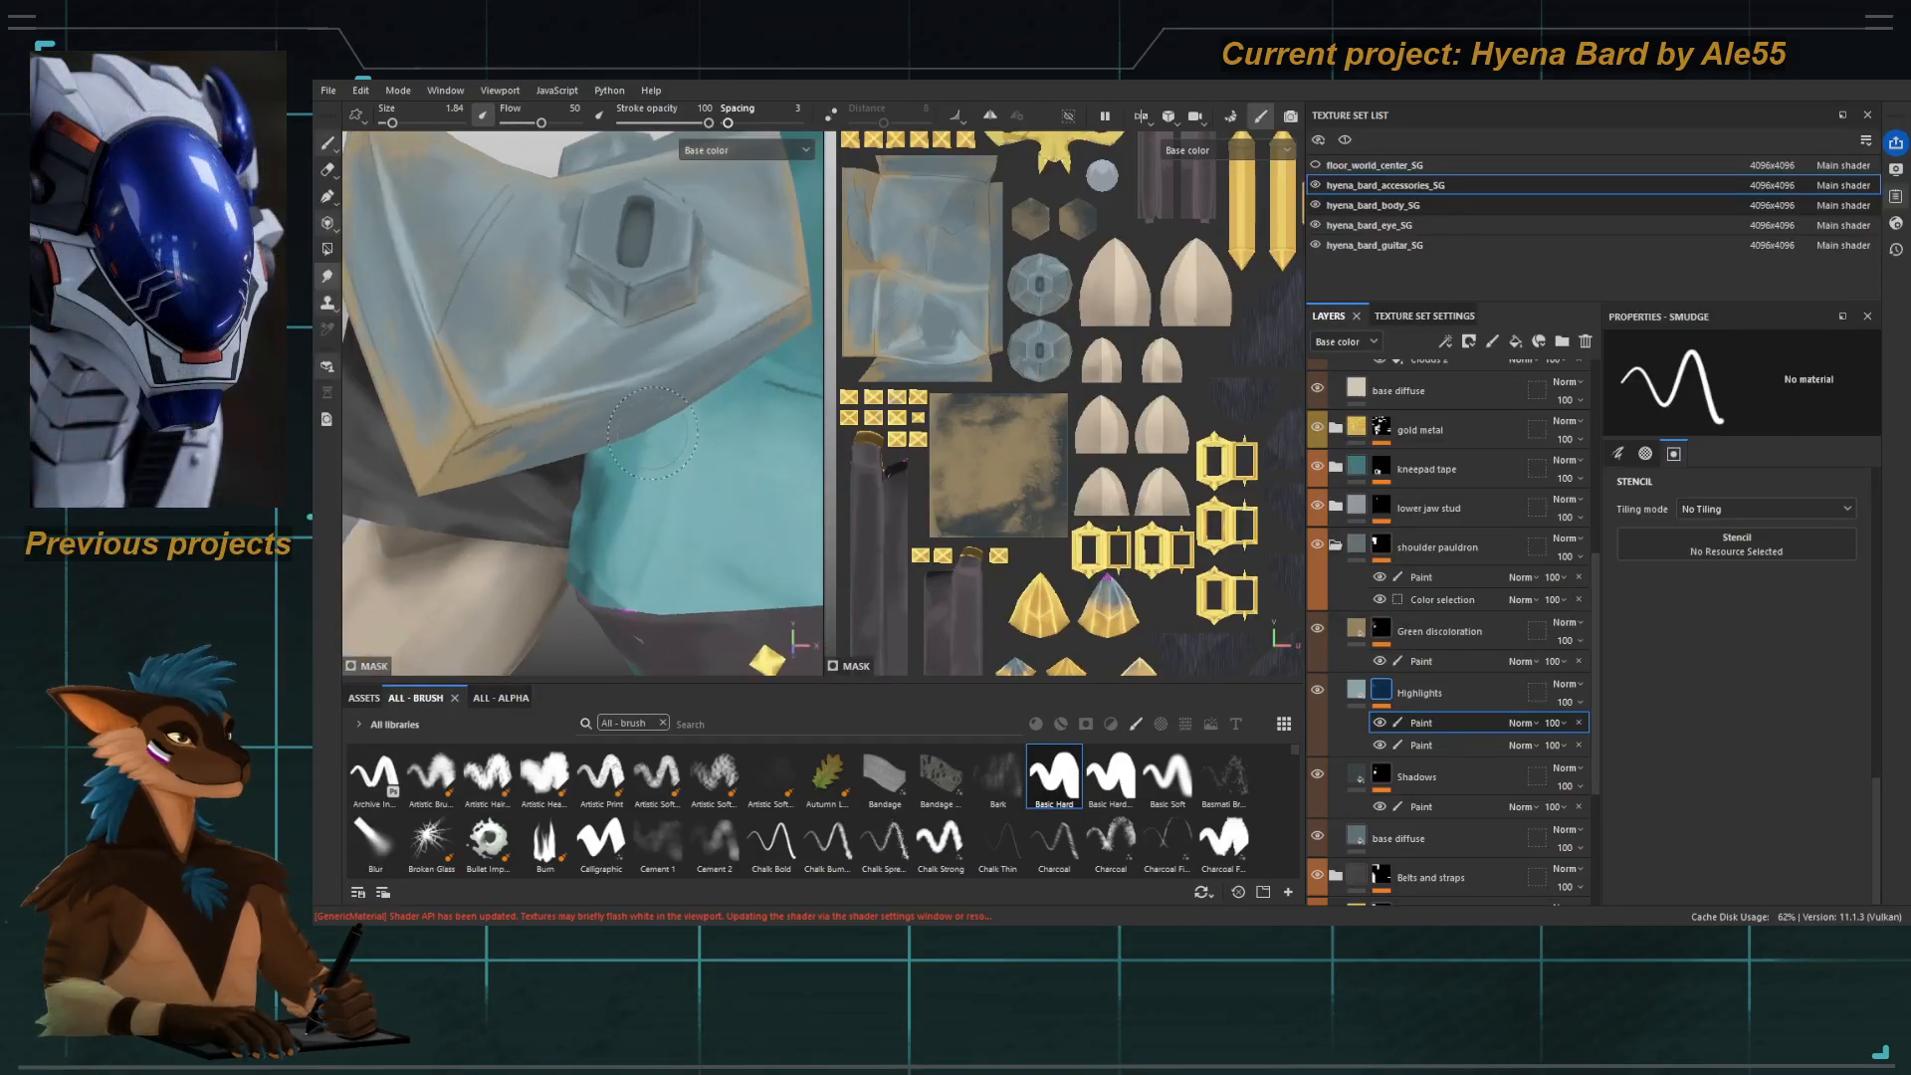
pyautogui.press('1')
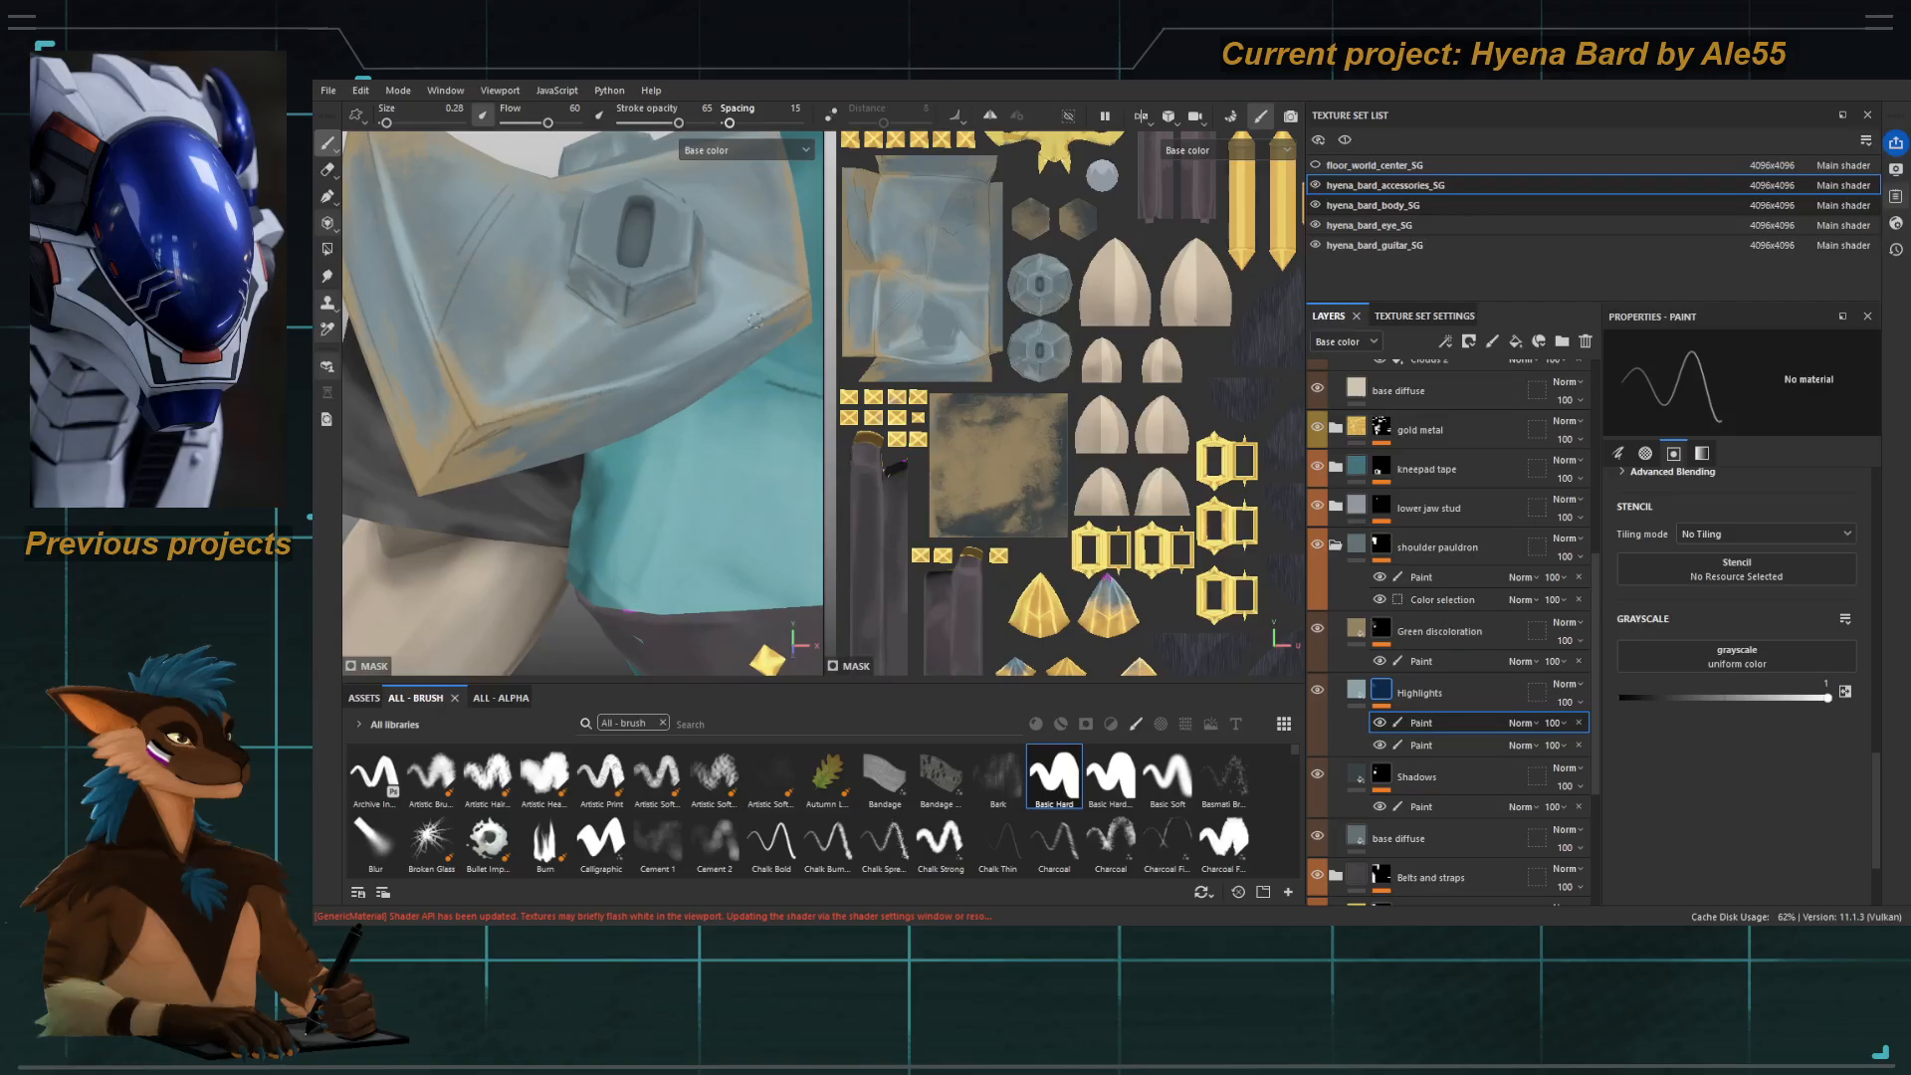
pyautogui.keyDown('alt'); pyautogui.moveTo(677, 388); pyautogui.dragTo(667, 382); pyautogui.keyUp('alt')
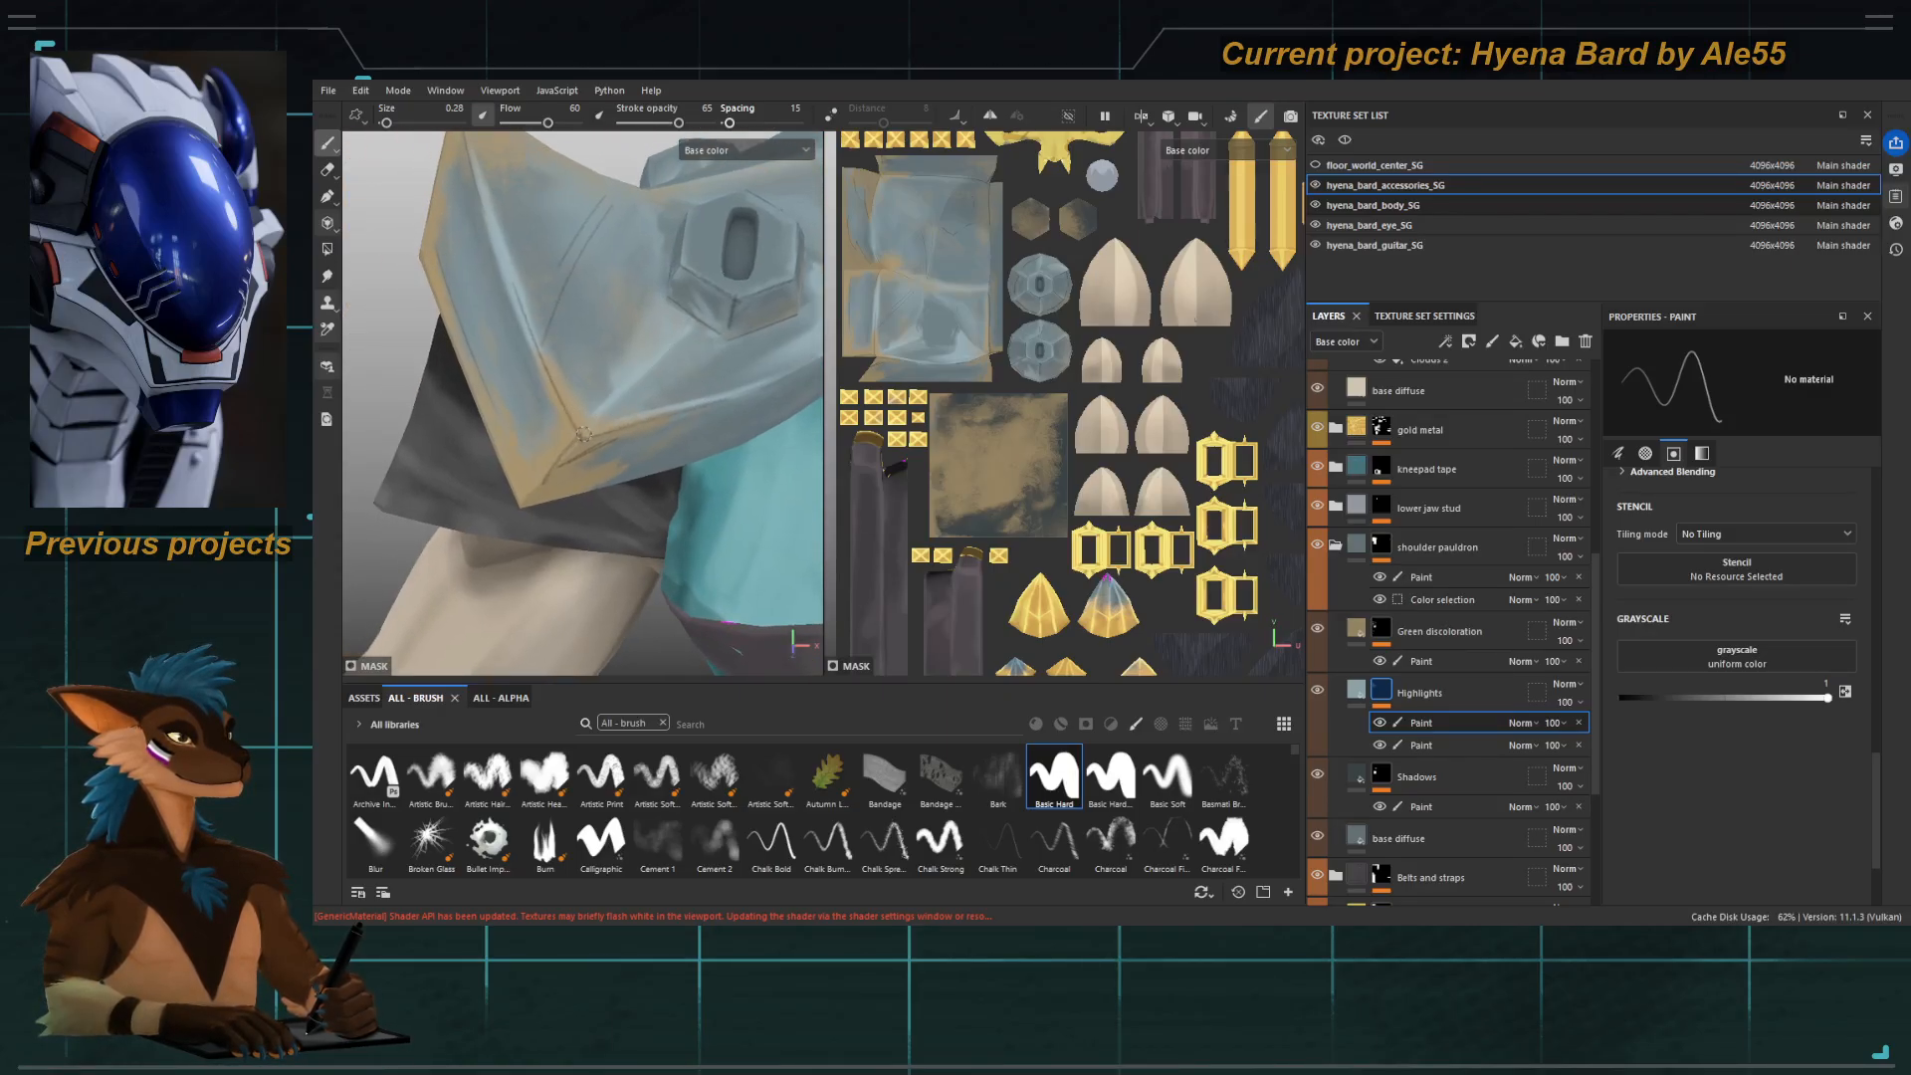
# Clean up the highlights near the pauldron's lower front corner with the Eraser at about size 0.57.
pyautogui.press('2')
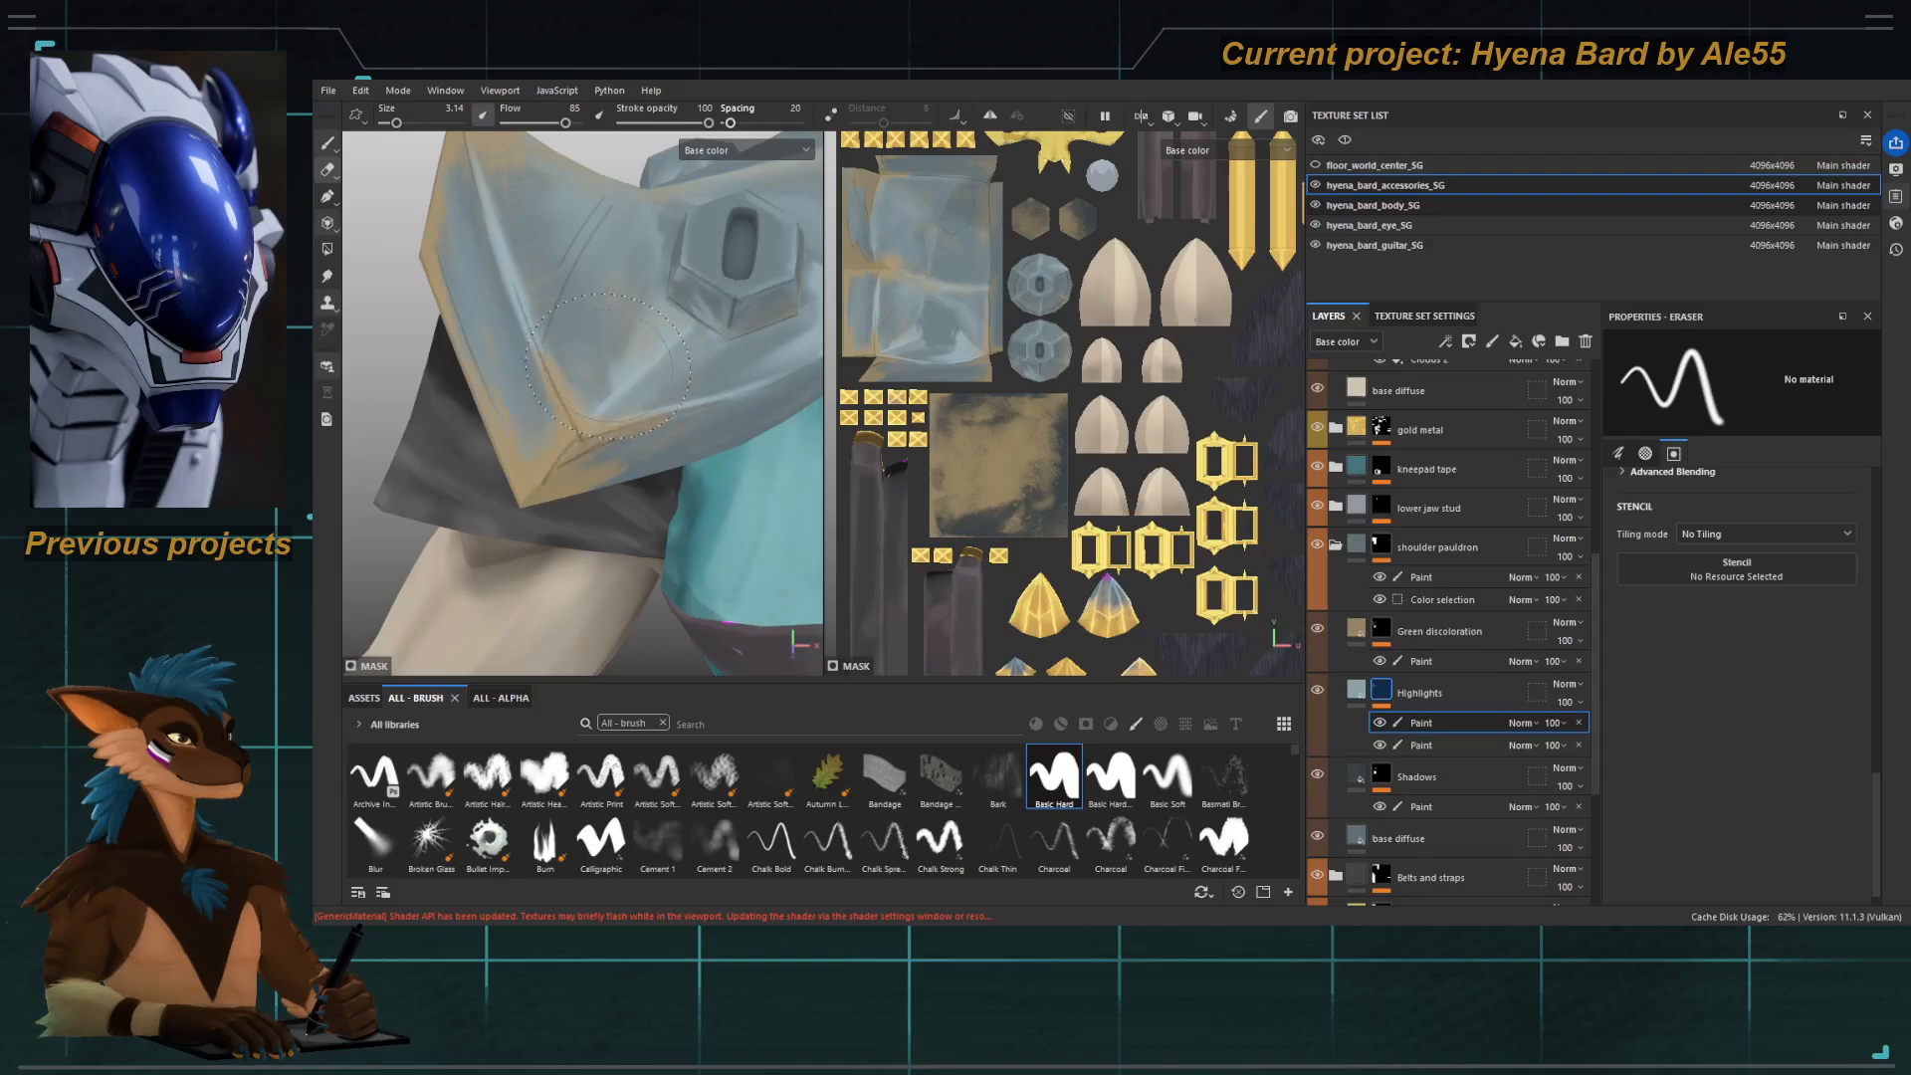
pyautogui.press('[')
pyautogui.press('[')
pyautogui.press('[')
pyautogui.press('[')
pyautogui.press('[')
pyautogui.press('[')
pyautogui.press('[')
pyautogui.press('[')
pyautogui.press('[')
pyautogui.press('[')
pyautogui.press(']')
pyautogui.press(']')
pyautogui.press(']')
pyautogui.press(']')
pyautogui.press(']')
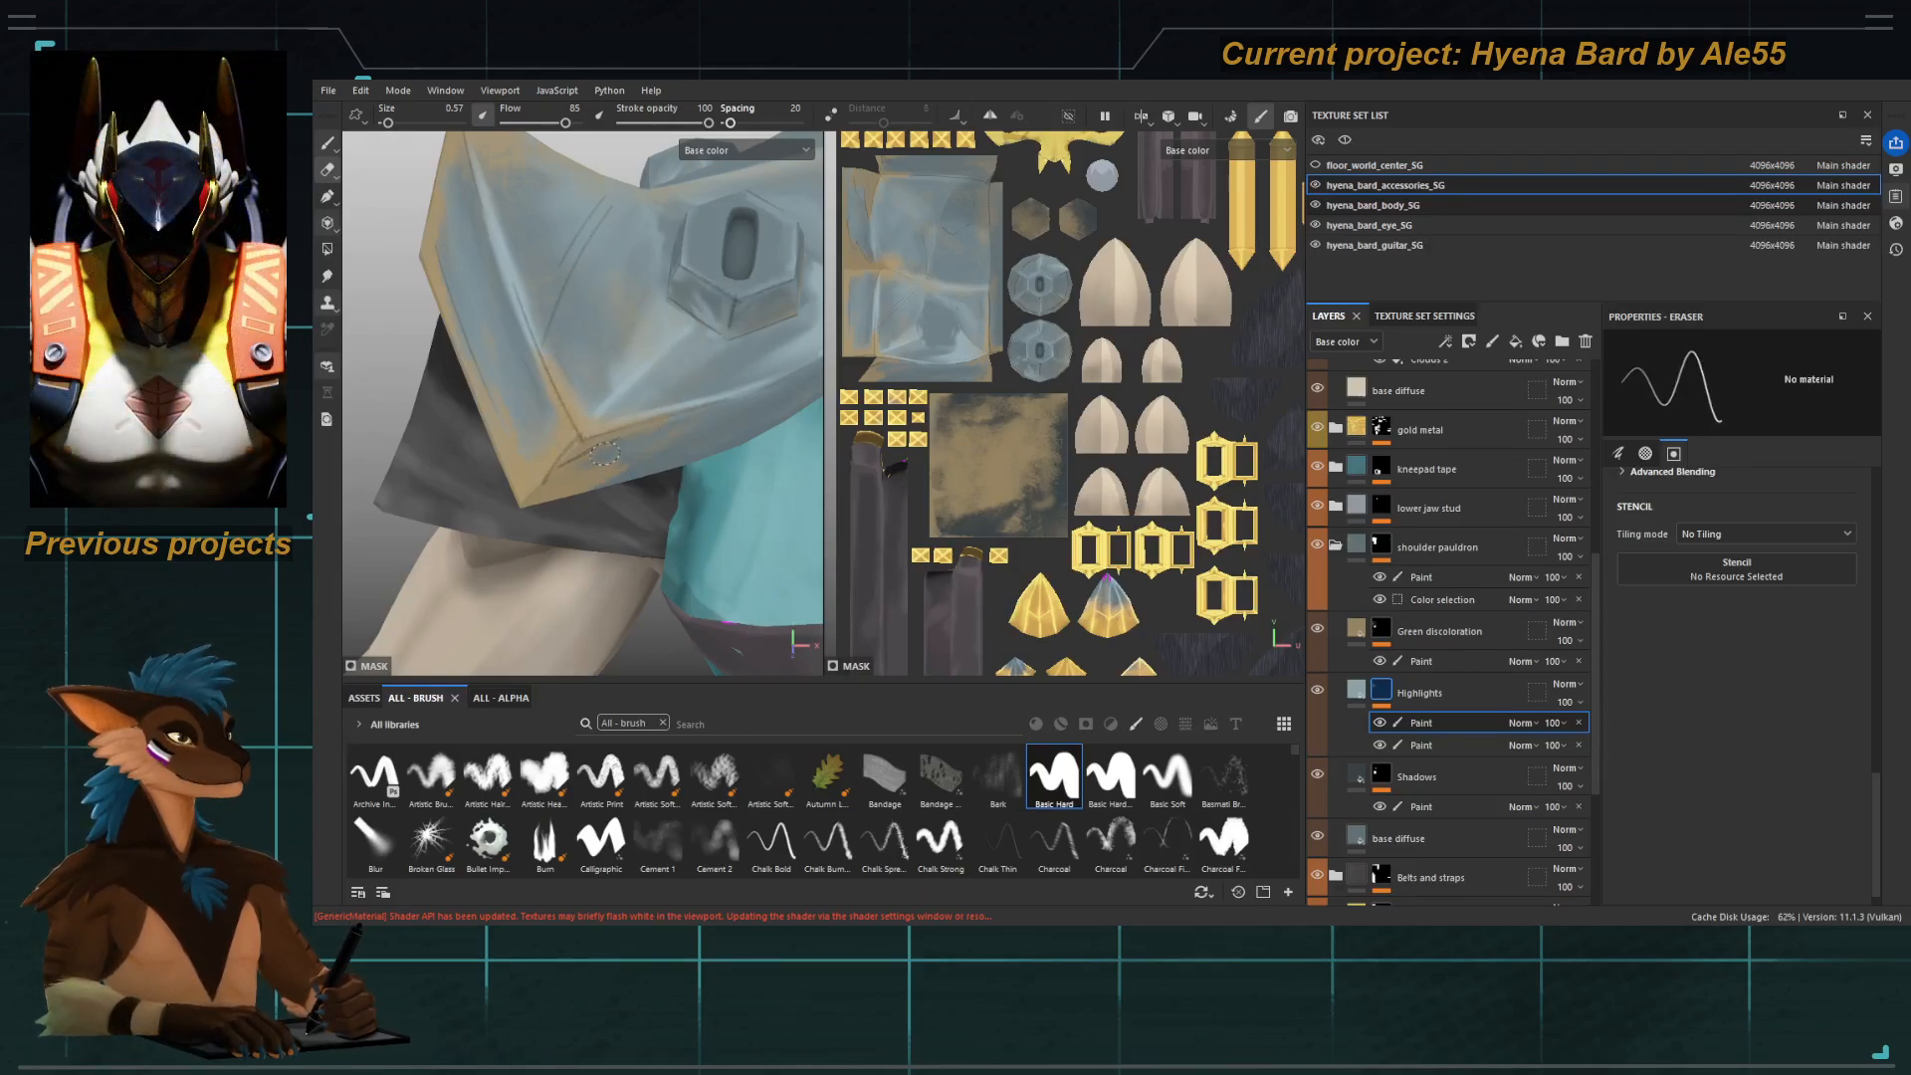
pyautogui.scroll(-6, 604, 453)
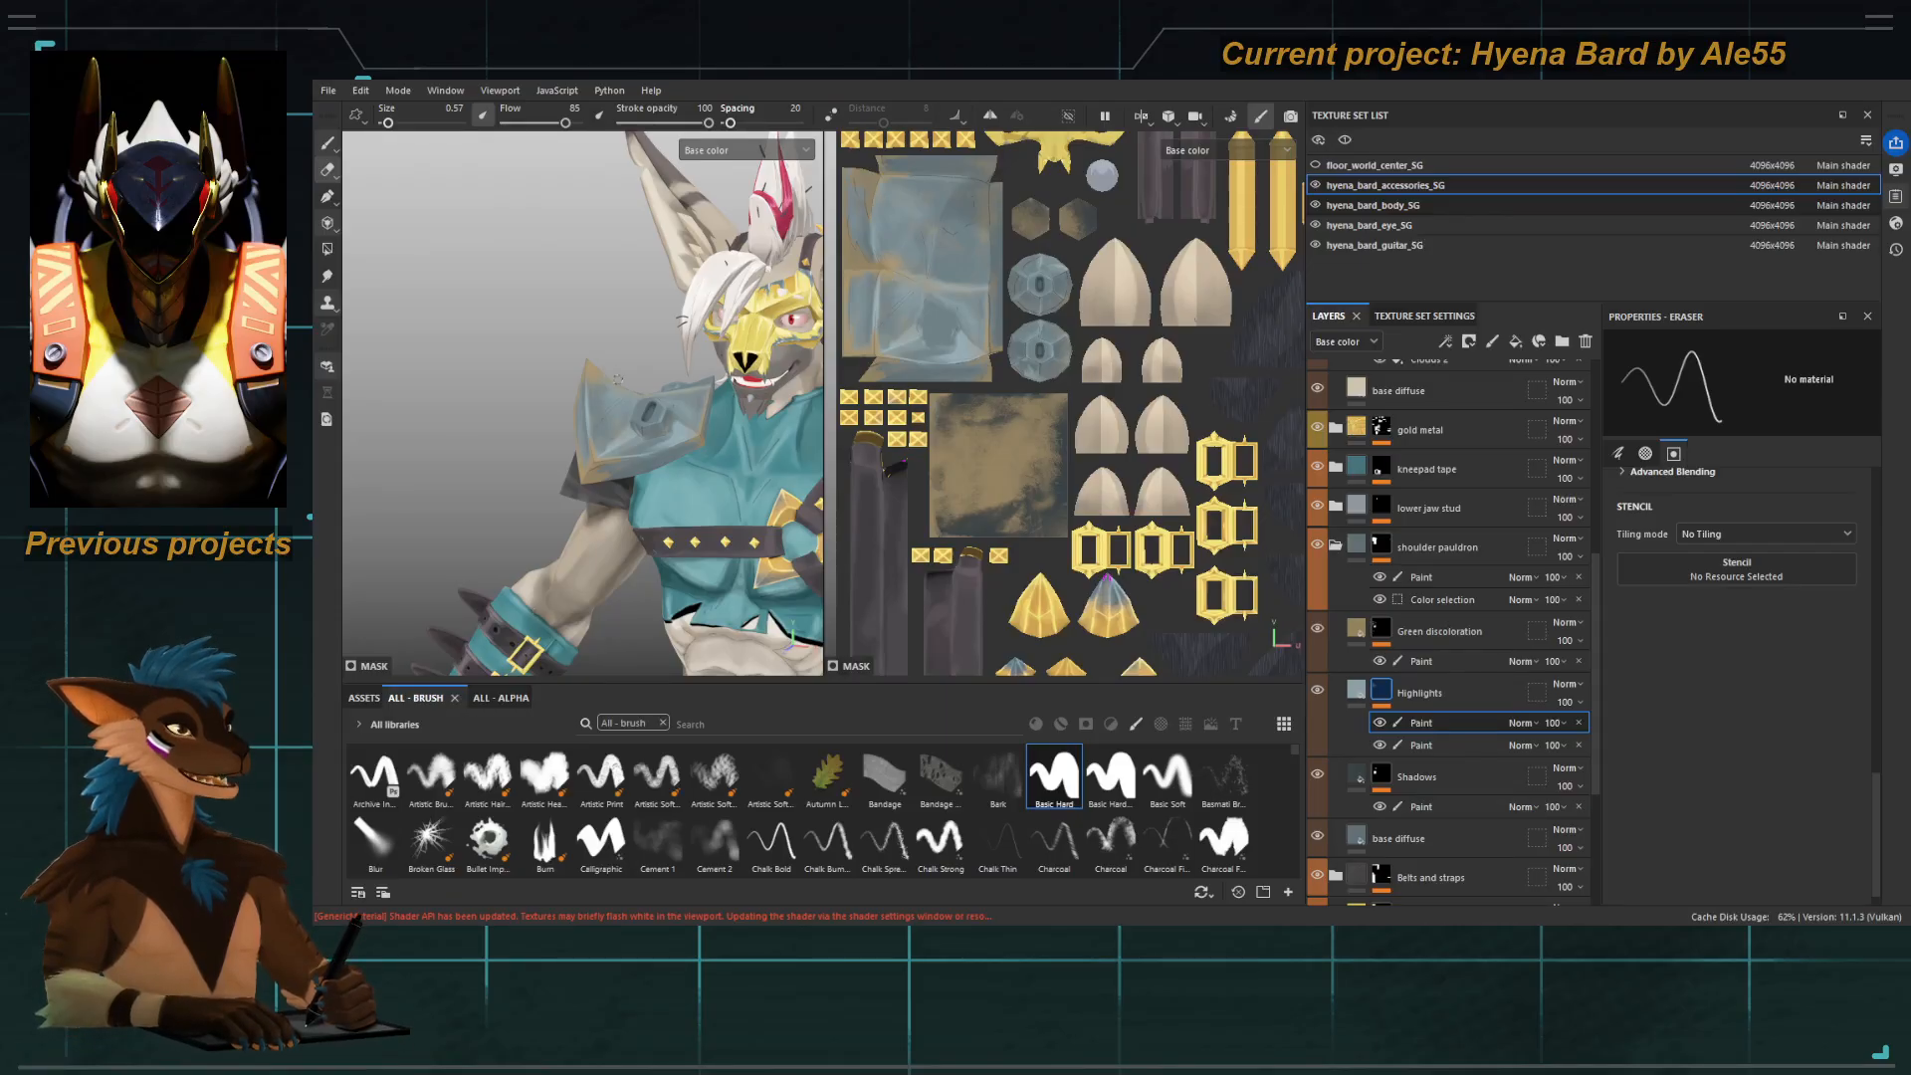
# Paint softer highlights on the pauldron's side around the hexagonal bolt, enlarging the brush to about size 1.27.
pyautogui.keyDown('alt'); pyautogui.moveTo(556, 464); pyautogui.dragTo(697, 564, button='right'); pyautogui.keyUp('alt')
pyautogui.keyDown('alt'); pyautogui.moveTo(698, 565); pyautogui.dragTo(623, 498); pyautogui.keyUp('alt')
pyautogui.press('1')
pyautogui.keyDown('alt'); pyautogui.moveTo(674, 368); pyautogui.dragTo(627, 353); pyautogui.keyUp('alt')
pyautogui.keyDown('alt'); pyautogui.moveTo(627, 353); pyautogui.dragTo(564, 386, button='middle'); pyautogui.keyUp('alt')
pyautogui.keyDown('ctrl'); pyautogui.moveTo(665, 400); pyautogui.dragTo(691, 399, button='right'); pyautogui.keyUp('ctrl')
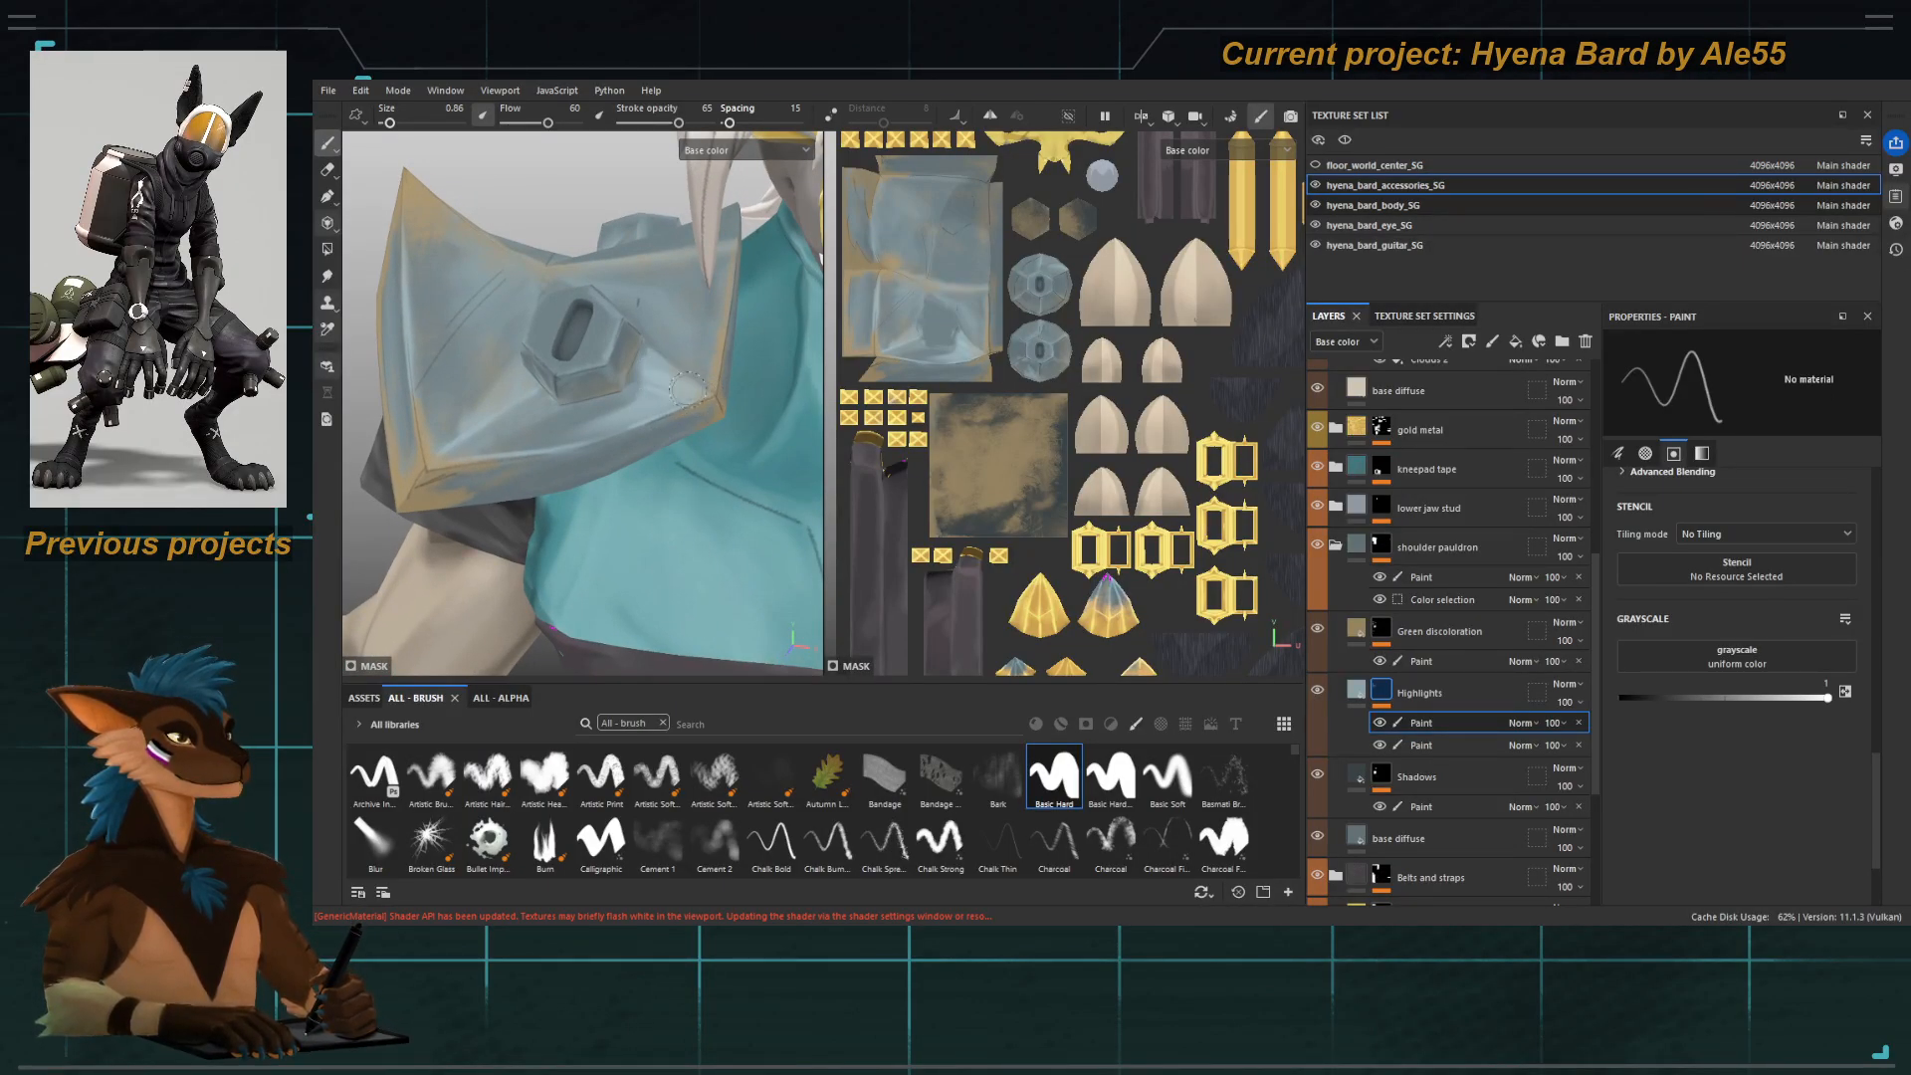
pyautogui.keyDown('ctrl'); pyautogui.moveTo(656, 385); pyautogui.dragTo(640, 390, button='right'); pyautogui.keyUp('ctrl')
pyautogui.moveTo(658, 385)
pyautogui.keyDown('alt'); pyautogui.mouseDown()
pyautogui.moveTo(619, 398)
pyautogui.moveTo(648, 438)
pyautogui.moveTo(624, 344)
pyautogui.mouseUp(); pyautogui.keyUp('alt')
pyautogui.keyDown('ctrl'); pyautogui.moveTo(624, 344); pyautogui.dragTo(657, 344, button='right'); pyautogui.keyUp('ctrl')
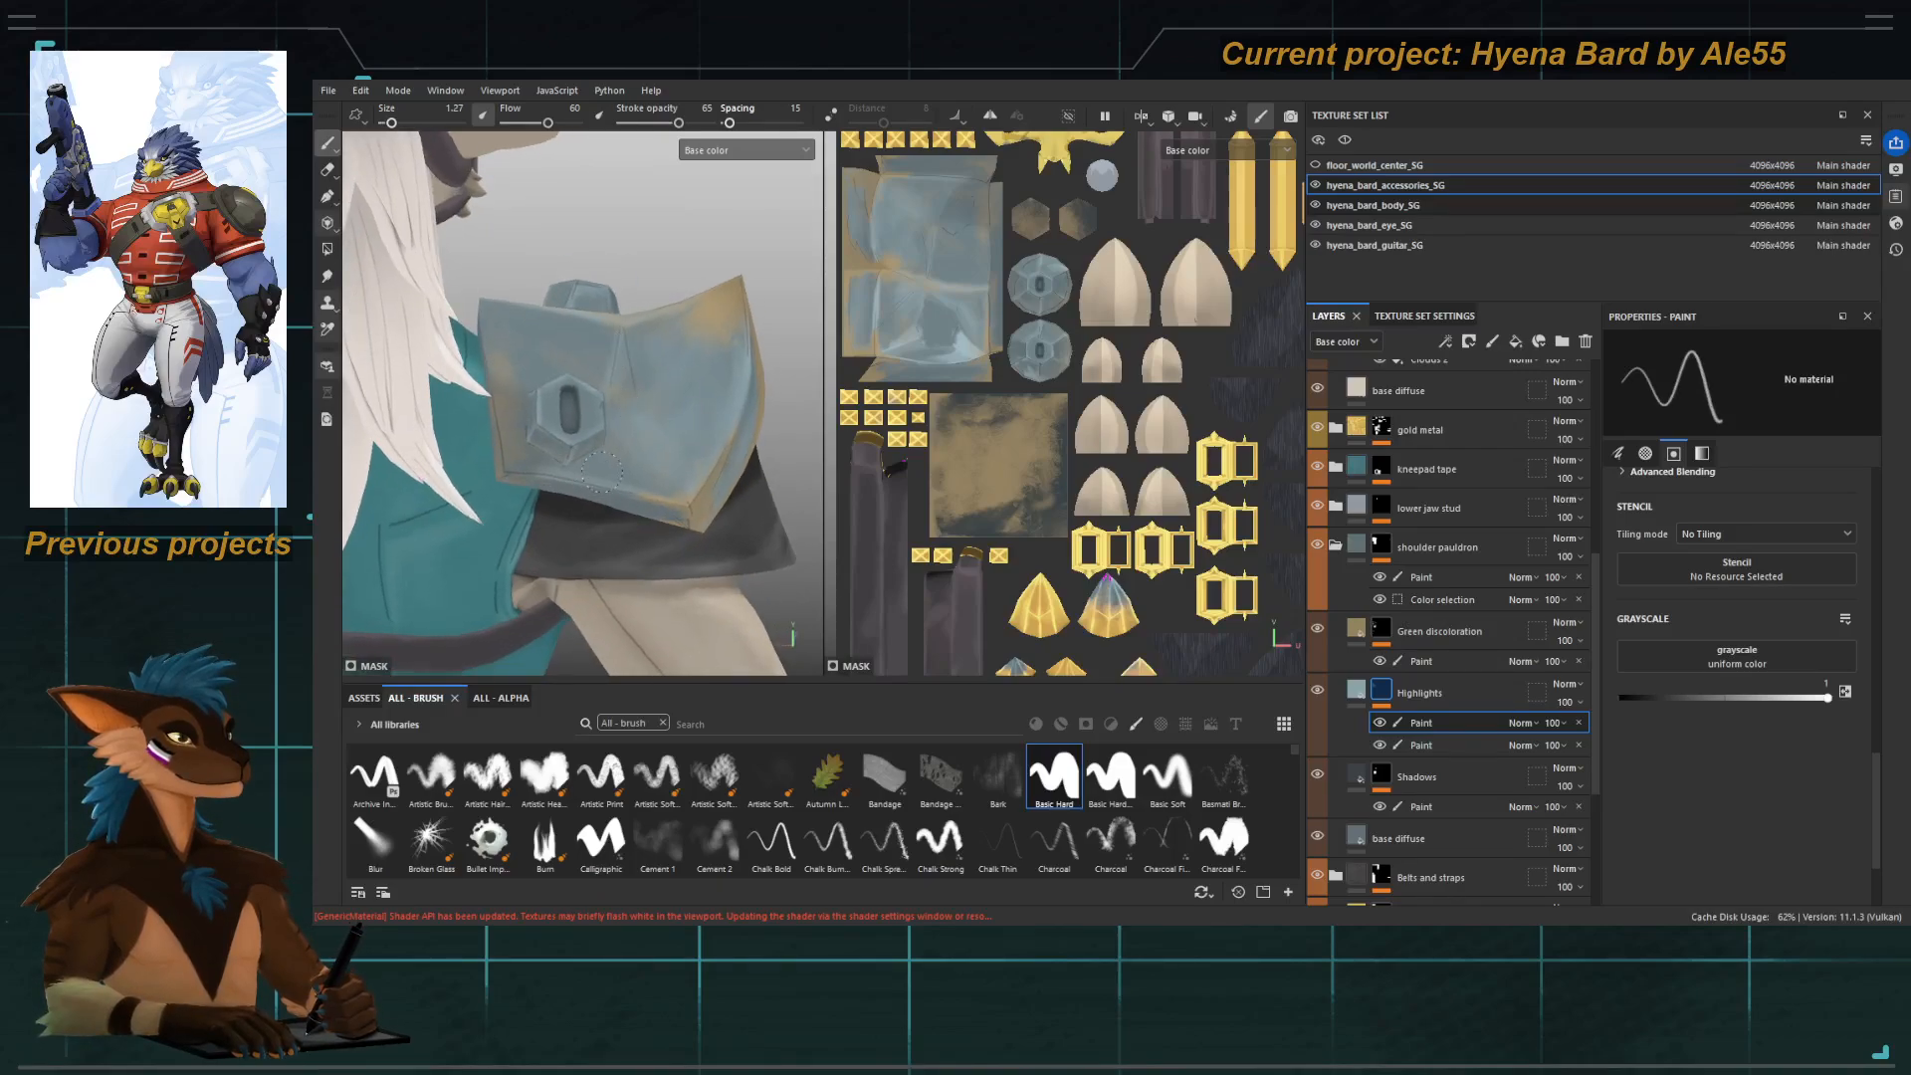
# Enlarge the brush to about size 2.33 and paint a broad highlight on the back face of the pauldron.
pyautogui.keyDown('alt'); pyautogui.moveTo(669, 492); pyautogui.dragTo(637, 488); pyautogui.keyUp('alt')
pyautogui.keyDown('alt'); pyautogui.moveTo(637, 488); pyautogui.dragTo(498, 496, button='right'); pyautogui.keyUp('alt')
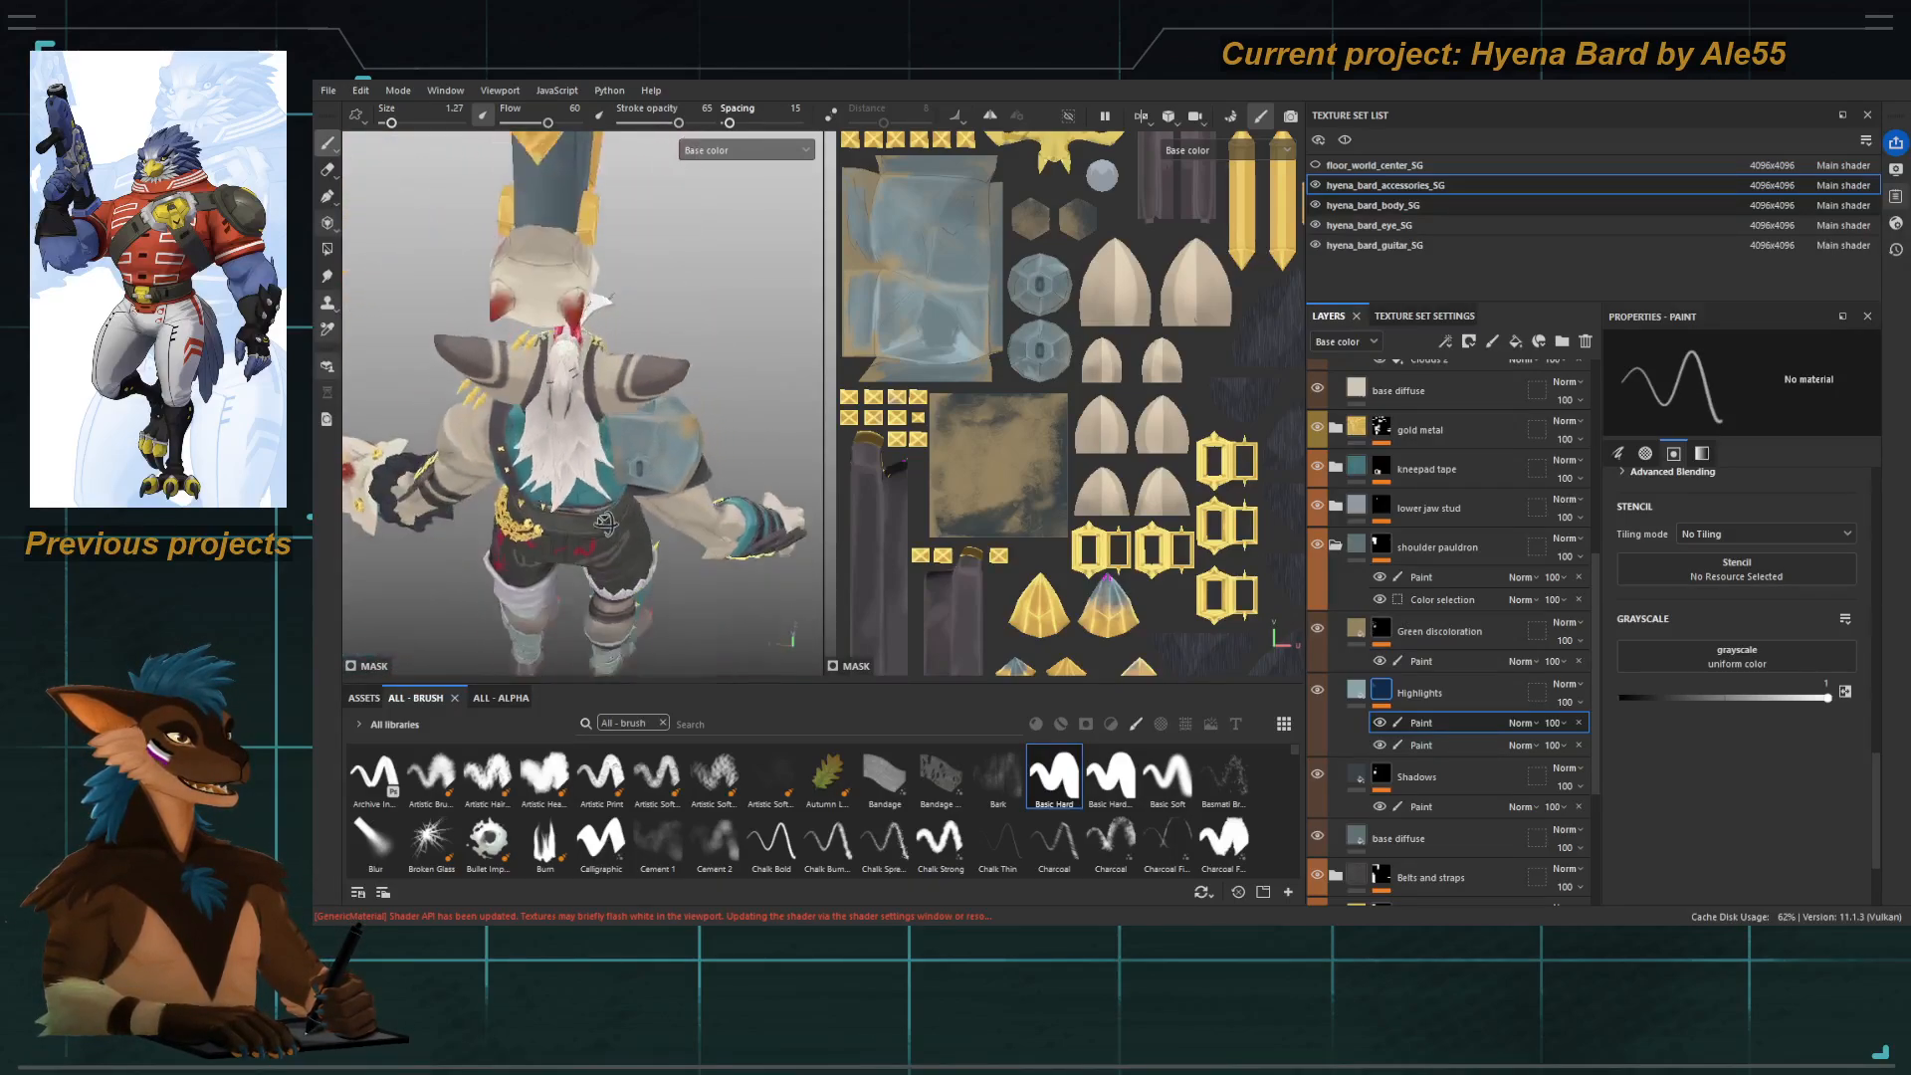
pyautogui.moveTo(497, 495)
pyautogui.keyDown('alt'); pyautogui.mouseDown()
pyautogui.moveTo(520, 496)
pyautogui.moveTo(384, 491)
pyautogui.moveTo(527, 497)
pyautogui.mouseUp(); pyautogui.keyUp('alt')
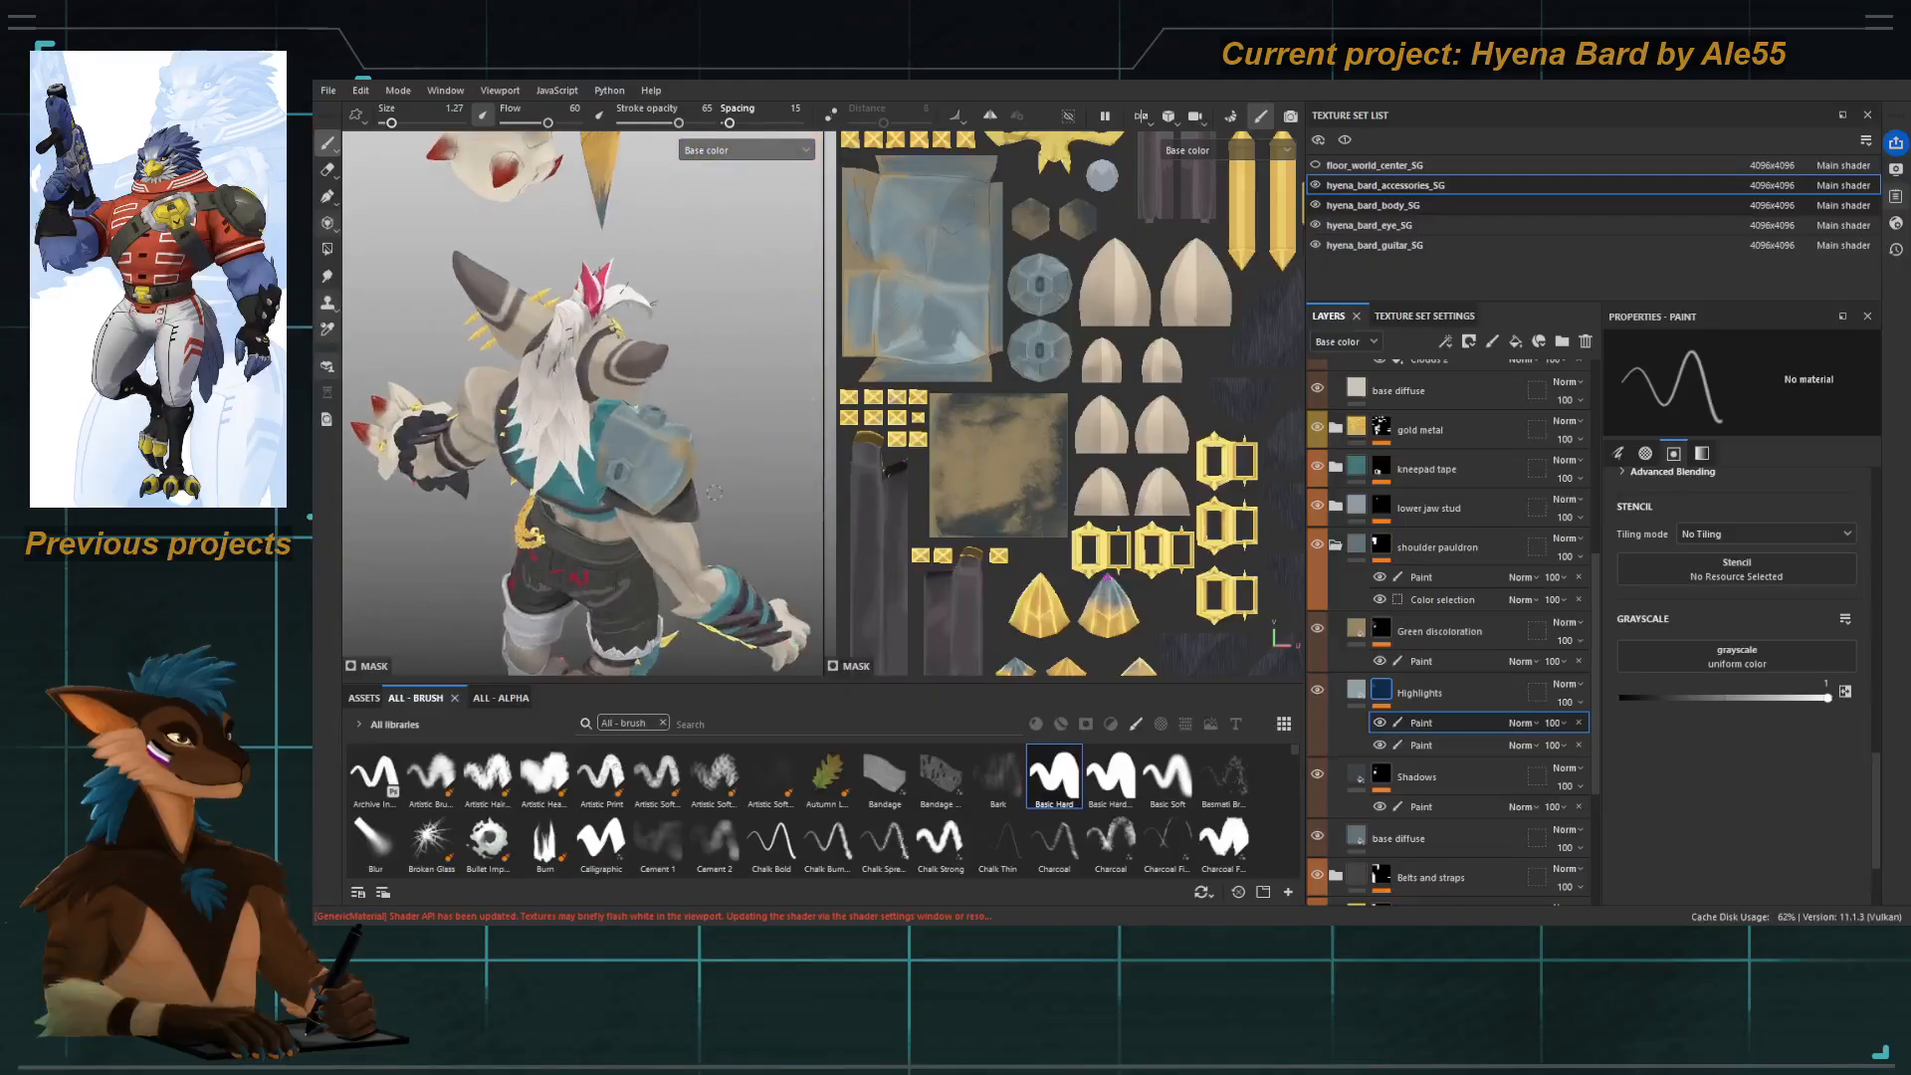
pyautogui.keyDown('alt'); pyautogui.moveTo(527, 498); pyautogui.dragTo(712, 533, button='right'); pyautogui.keyUp('alt')
pyautogui.moveTo(712, 532)
pyautogui.keyDown('alt'); pyautogui.mouseDown(button='middle')
pyautogui.moveTo(680, 505)
pyautogui.moveTo(697, 463)
pyautogui.mouseUp(button='middle'); pyautogui.keyUp('alt')
pyautogui.keyDown('alt'); pyautogui.moveTo(696, 463); pyautogui.dragTo(642, 438); pyautogui.keyUp('alt')
pyautogui.keyDown('alt'); pyautogui.moveTo(642, 438); pyautogui.dragTo(697, 477, button='right'); pyautogui.keyUp('alt')
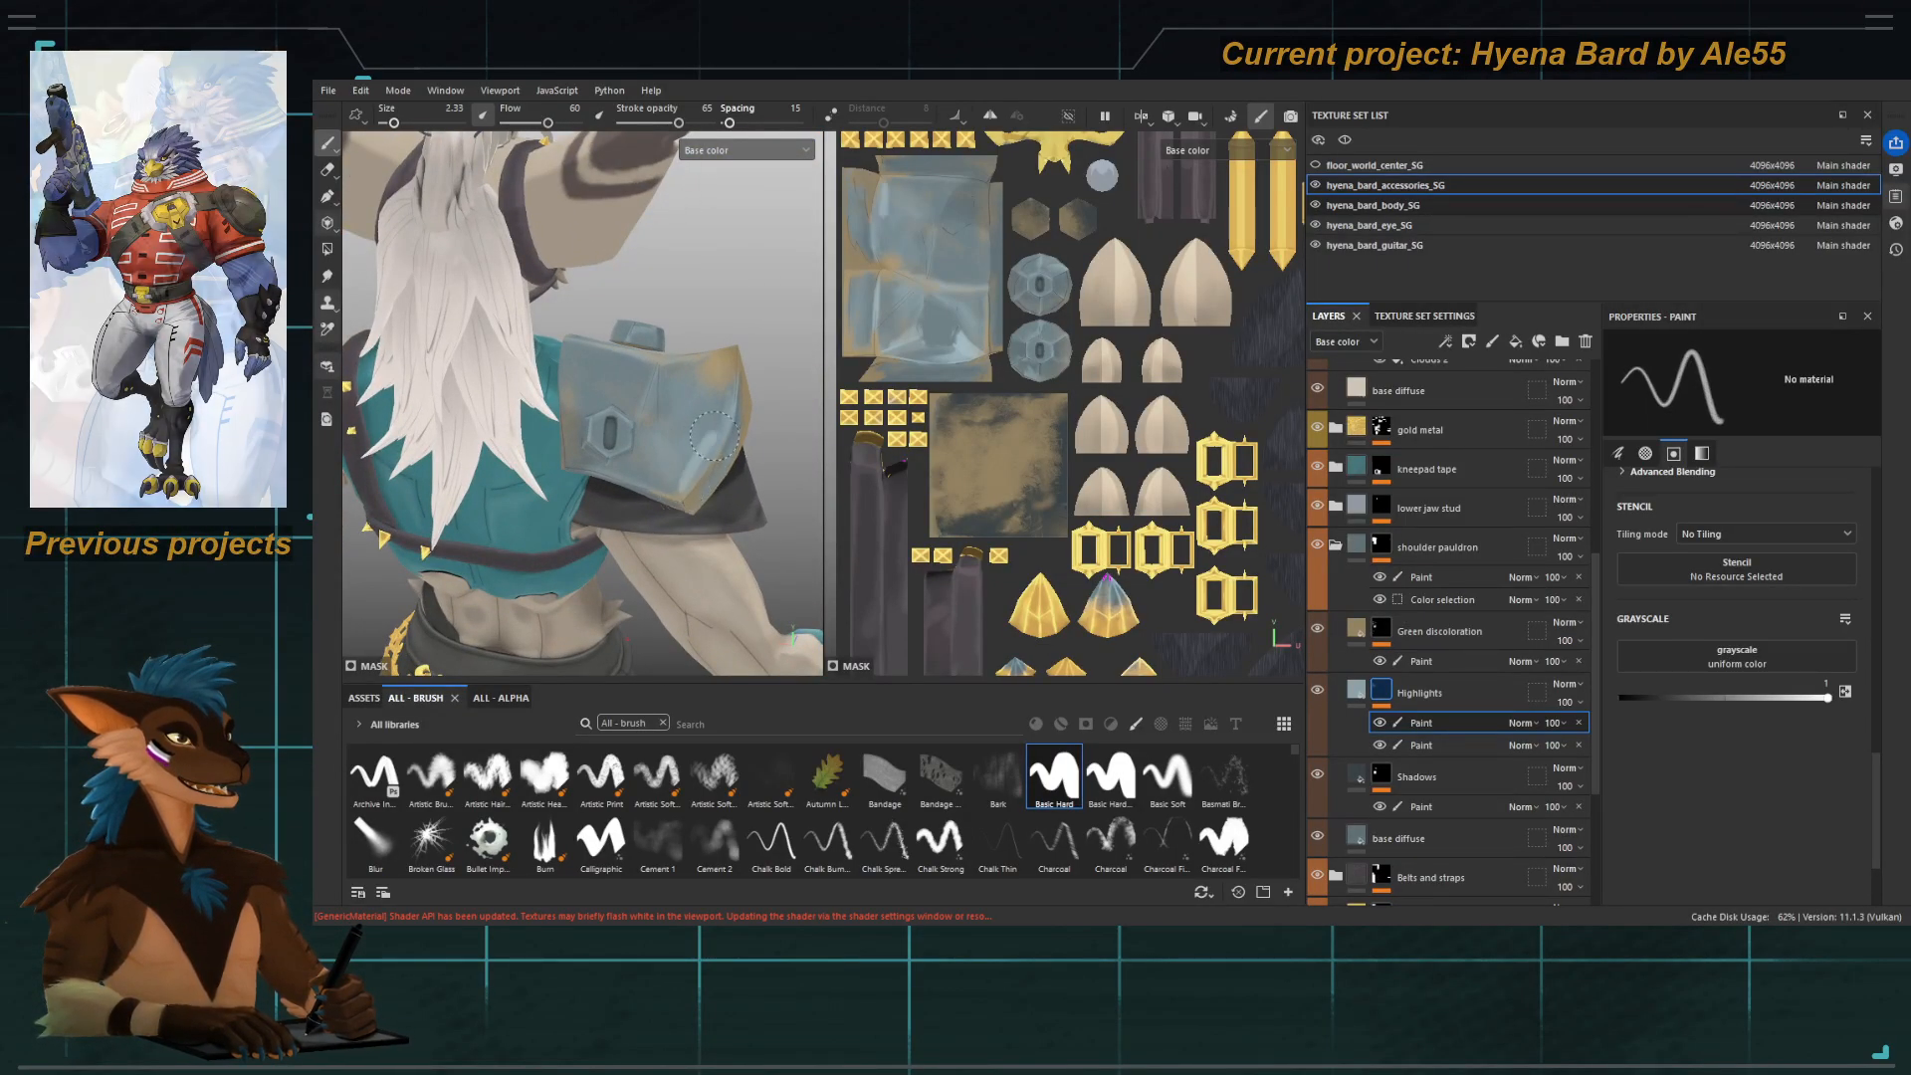
pyautogui.moveTo(707, 424); pyautogui.dragTo(647, 512)
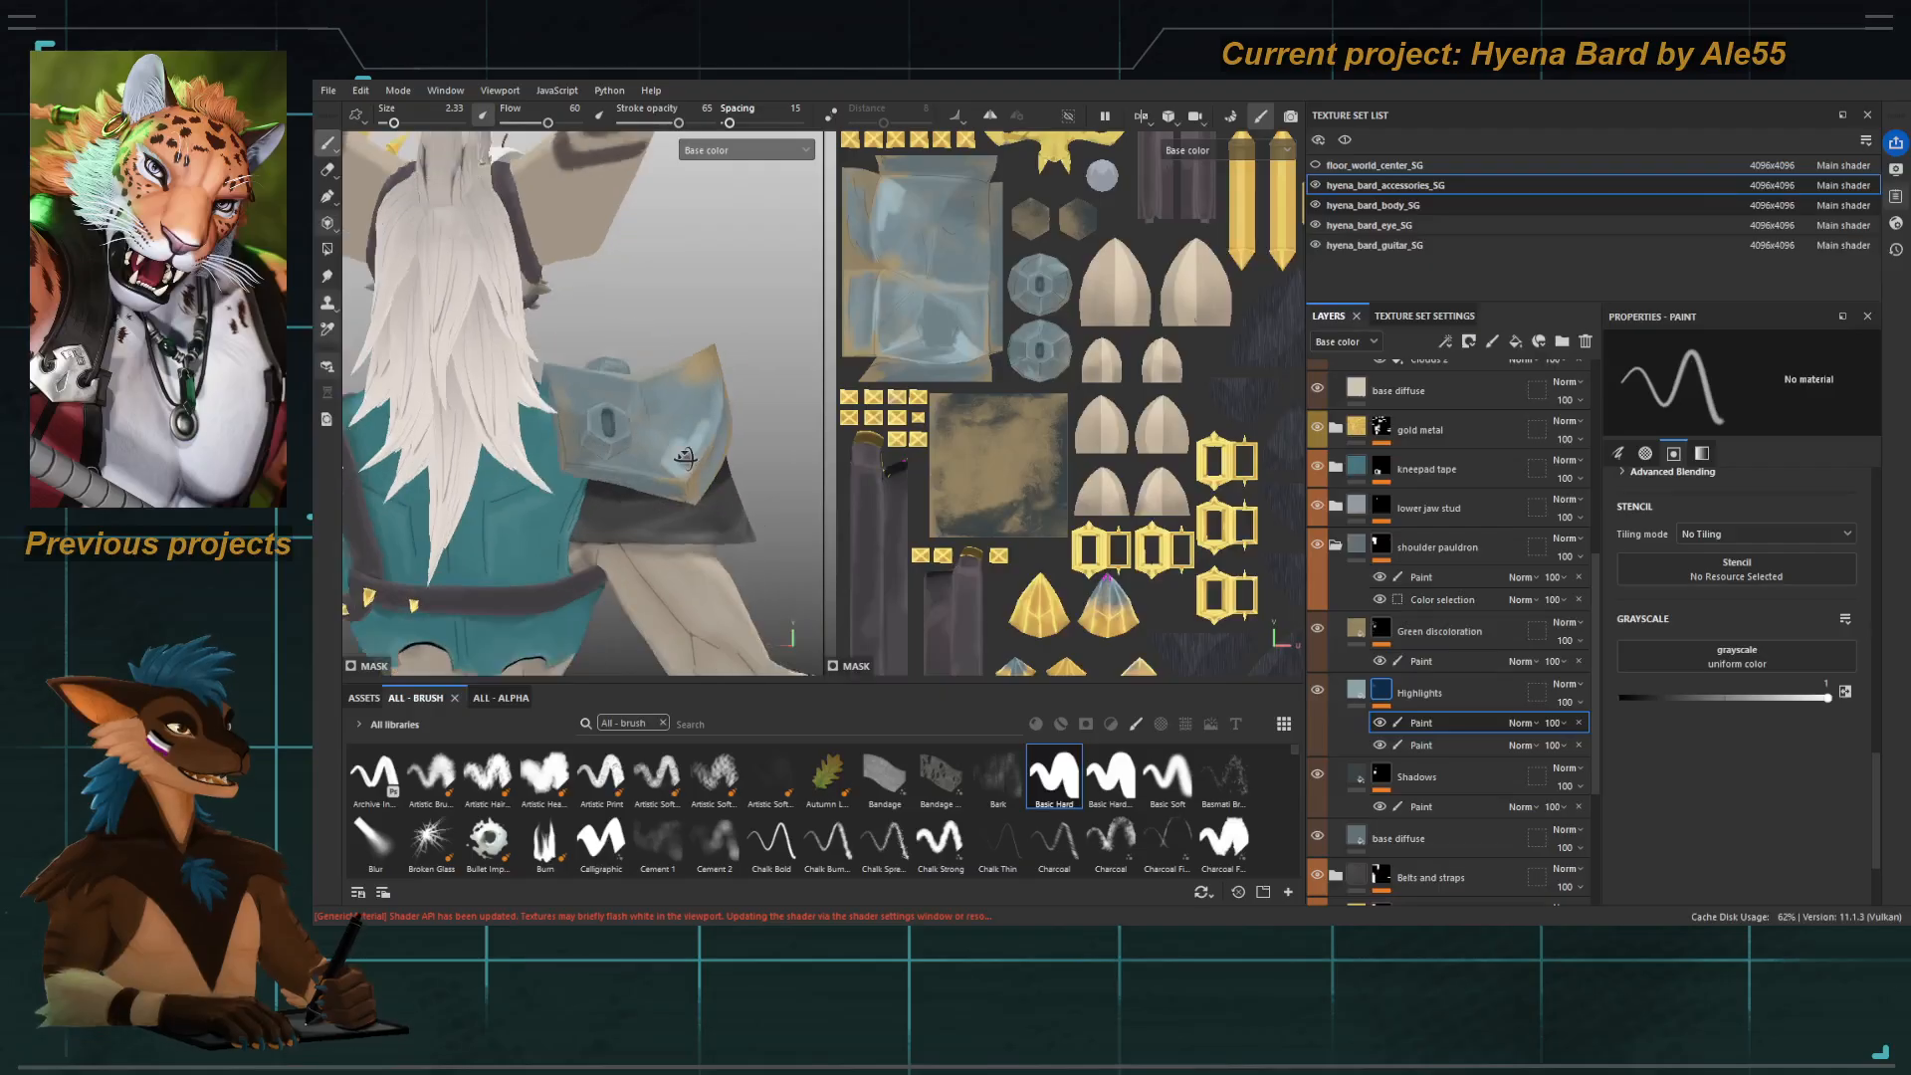
# Blend the broad highlight on the pauldron's back face with the Smudge tool, reducing its size from about 3.08 to 1.34.
pyautogui.moveTo(647, 513)
pyautogui.keyDown('alt'); pyautogui.mouseDown(button='right')
pyautogui.moveTo(588, 468)
pyautogui.moveTo(674, 524)
pyautogui.mouseUp(button='right'); pyautogui.keyUp('alt')
pyautogui.keyDown('alt'); pyautogui.moveTo(675, 524); pyautogui.dragTo(654, 539, button='middle'); pyautogui.keyUp('alt')
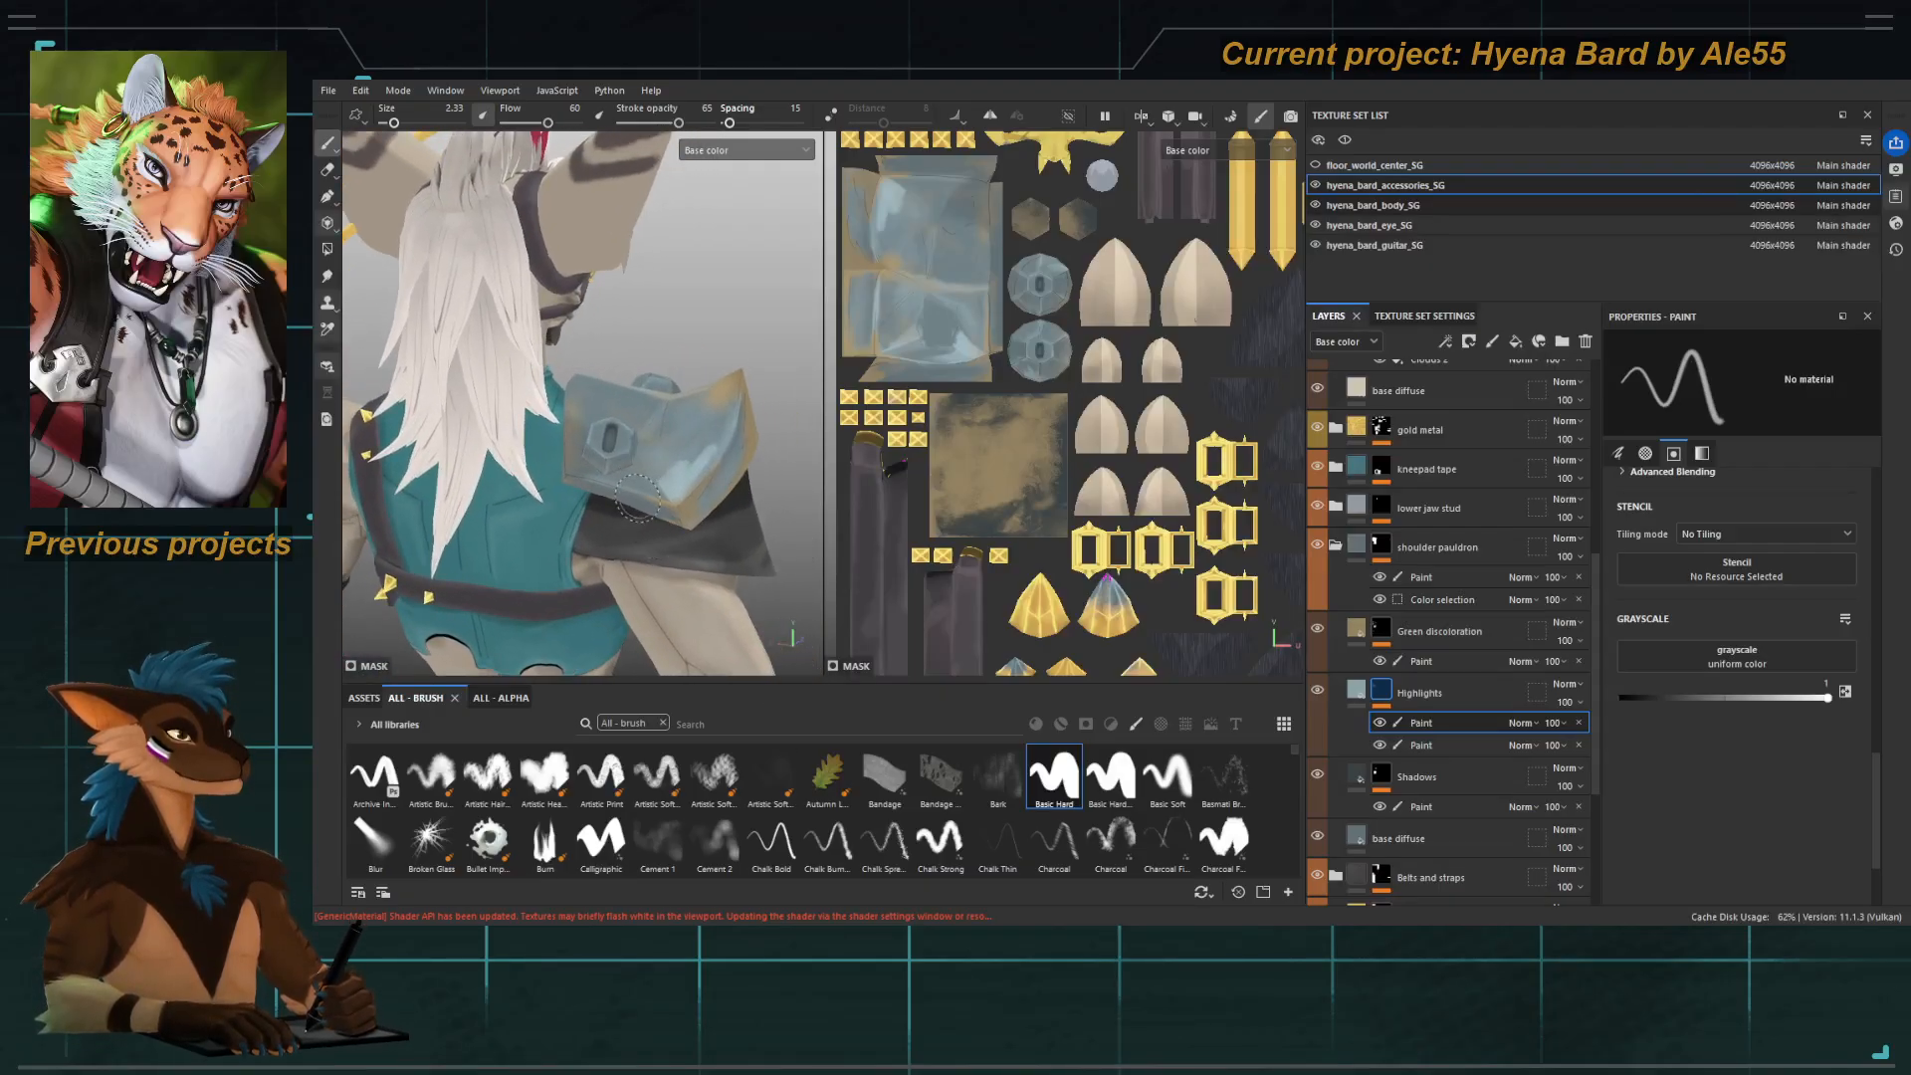
pyautogui.press('5')
pyautogui.keyDown('alt'); pyautogui.moveTo(639, 443); pyautogui.dragTo(660, 463); pyautogui.keyUp('alt')
pyautogui.keyDown('ctrl'); pyautogui.moveTo(658, 461); pyautogui.dragTo(666, 472, button='right'); pyautogui.keyUp('ctrl')
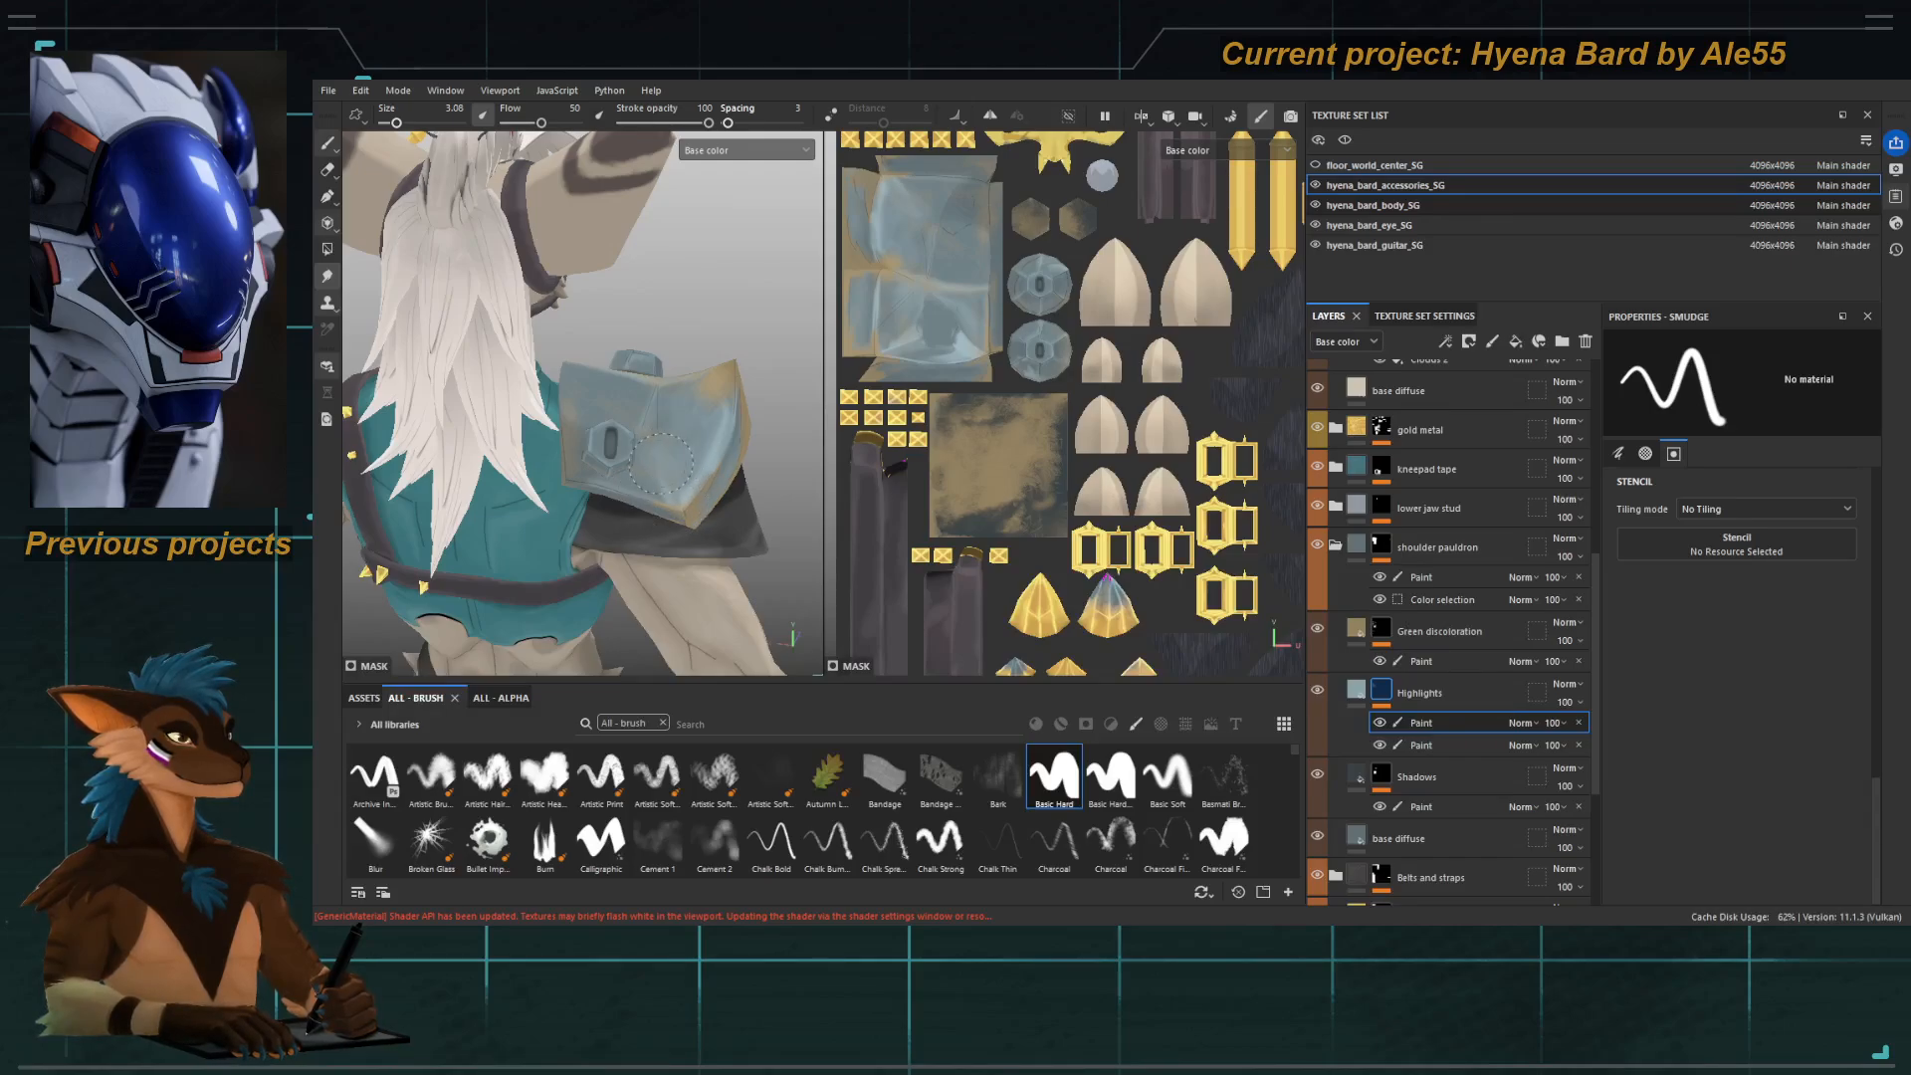
pyautogui.press('[')
pyautogui.press('[')
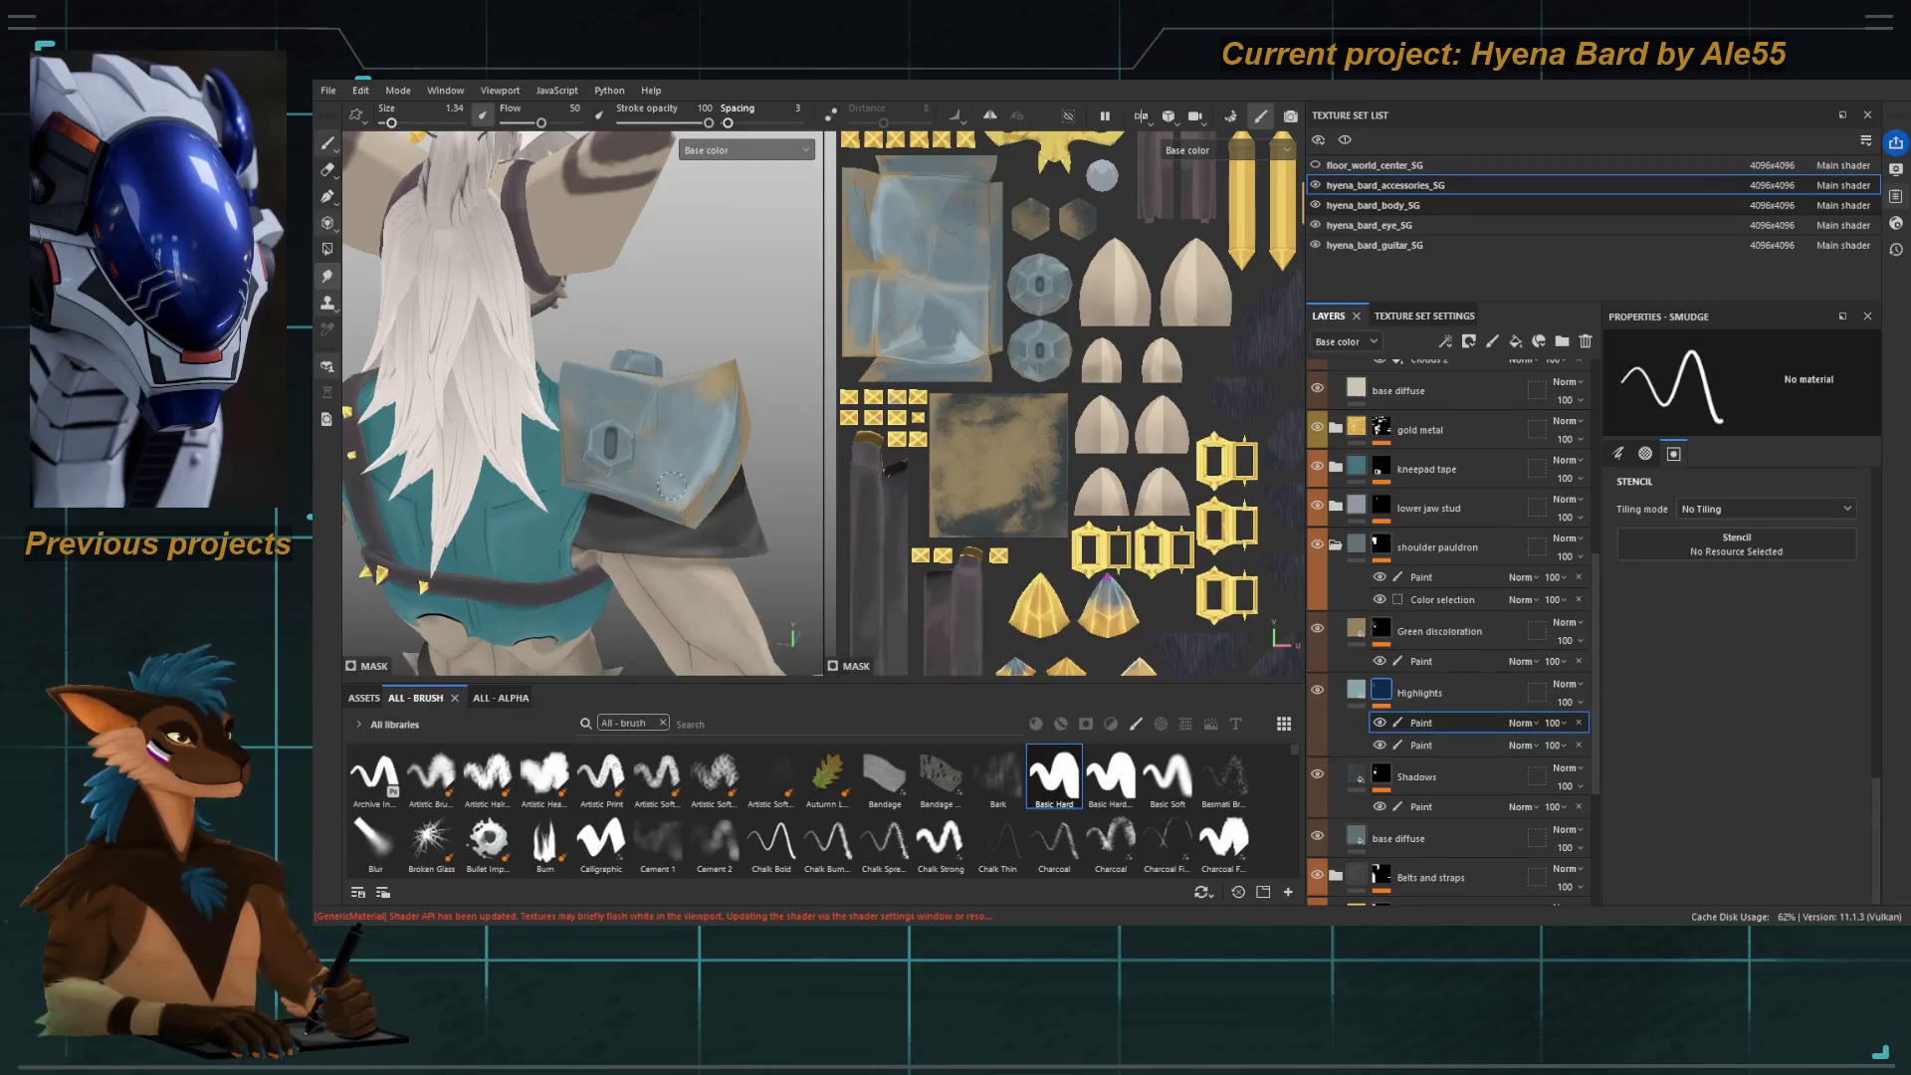
# Lightly fade the back-face highlight with the Eraser at flow 11 and stroke opacity 18, adjusting its size between about 1.83 and 3.07.
pyautogui.keyDown('alt'); pyautogui.moveTo(739, 504); pyautogui.dragTo(587, 398); pyautogui.keyUp('alt')
pyautogui.keyDown('alt'); pyautogui.moveTo(587, 398); pyautogui.dragTo(439, 303, button='right'); pyautogui.keyUp('alt')
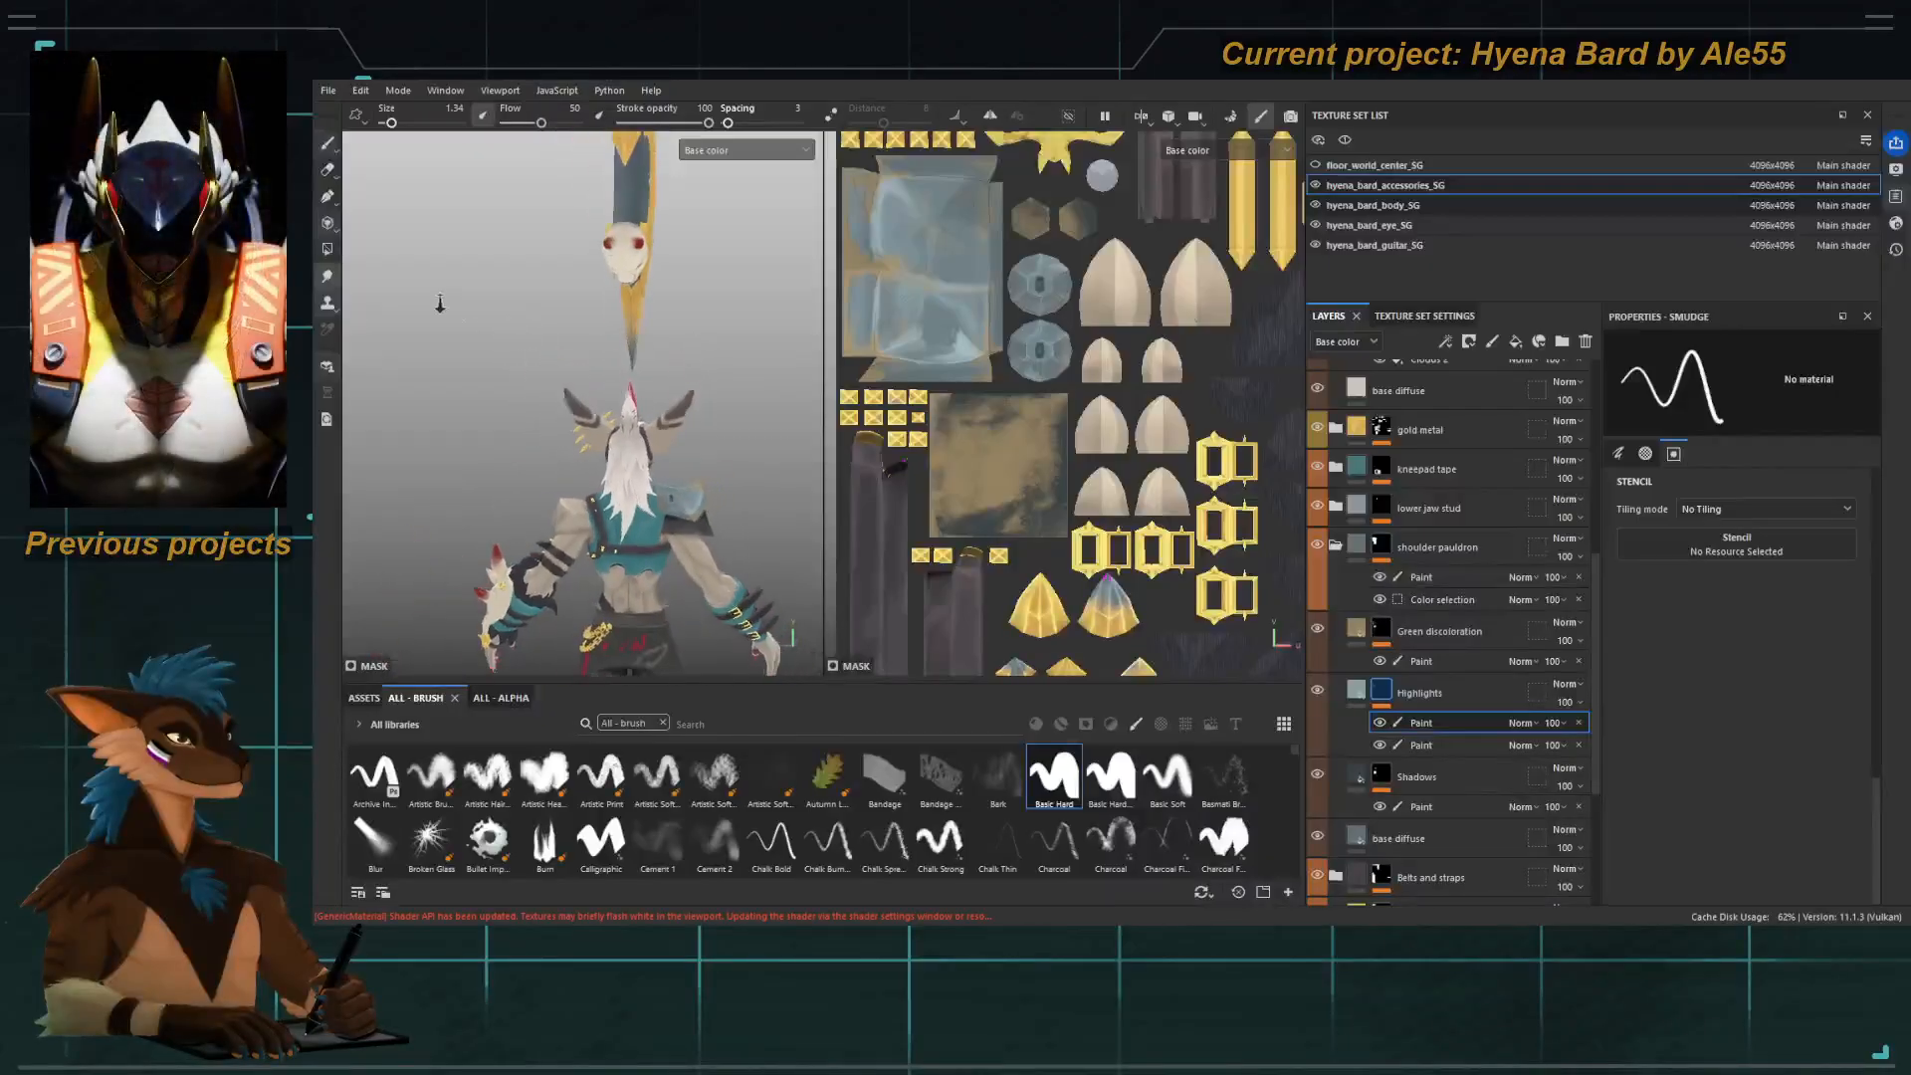
pyautogui.keyDown('alt'); pyautogui.moveTo(439, 302); pyautogui.dragTo(421, 253); pyautogui.keyUp('alt')
pyautogui.keyDown('alt'); pyautogui.moveTo(421, 253); pyautogui.dragTo(491, 327, button='right'); pyautogui.keyUp('alt')
pyautogui.press('e')
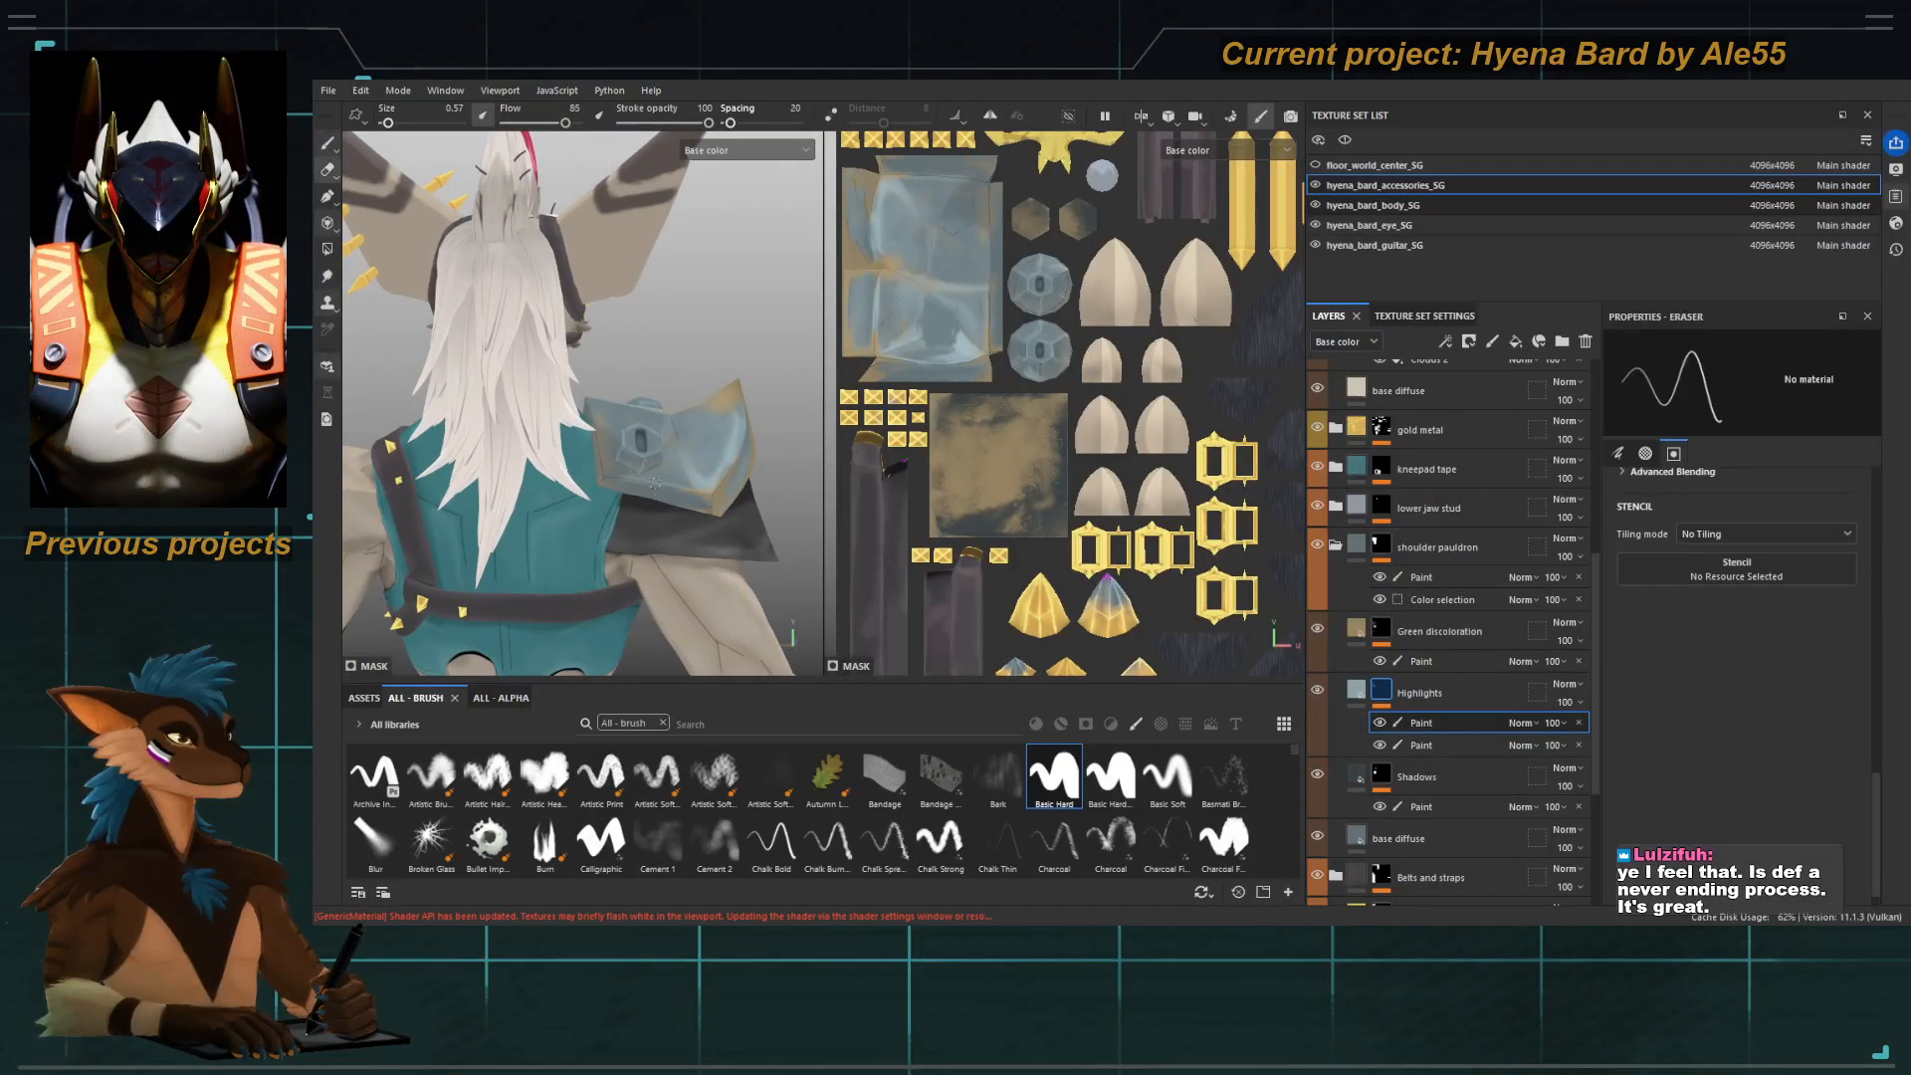
pyautogui.press(']')
pyautogui.press(']')
pyautogui.press(']')
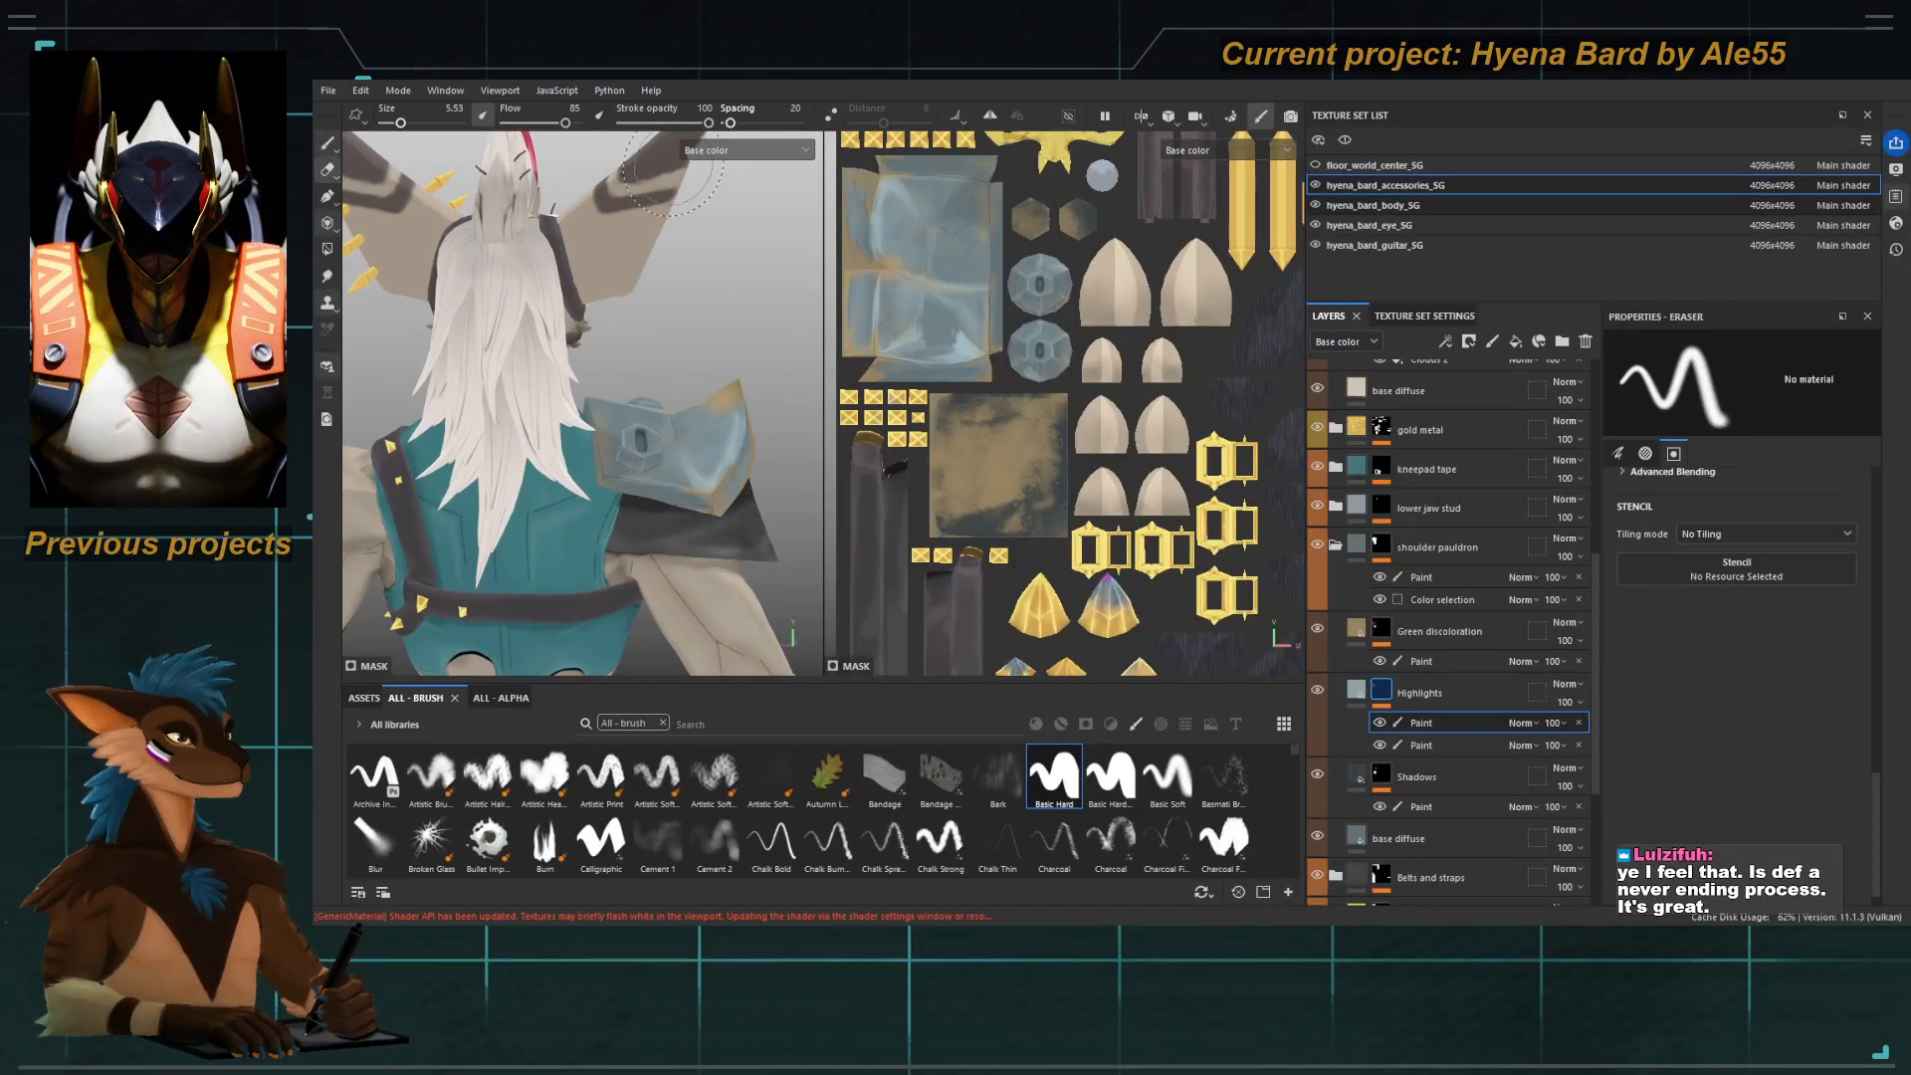
pyautogui.click(640, 123)
pyautogui.moveTo(549, 123); pyautogui.dragTo(513, 123)
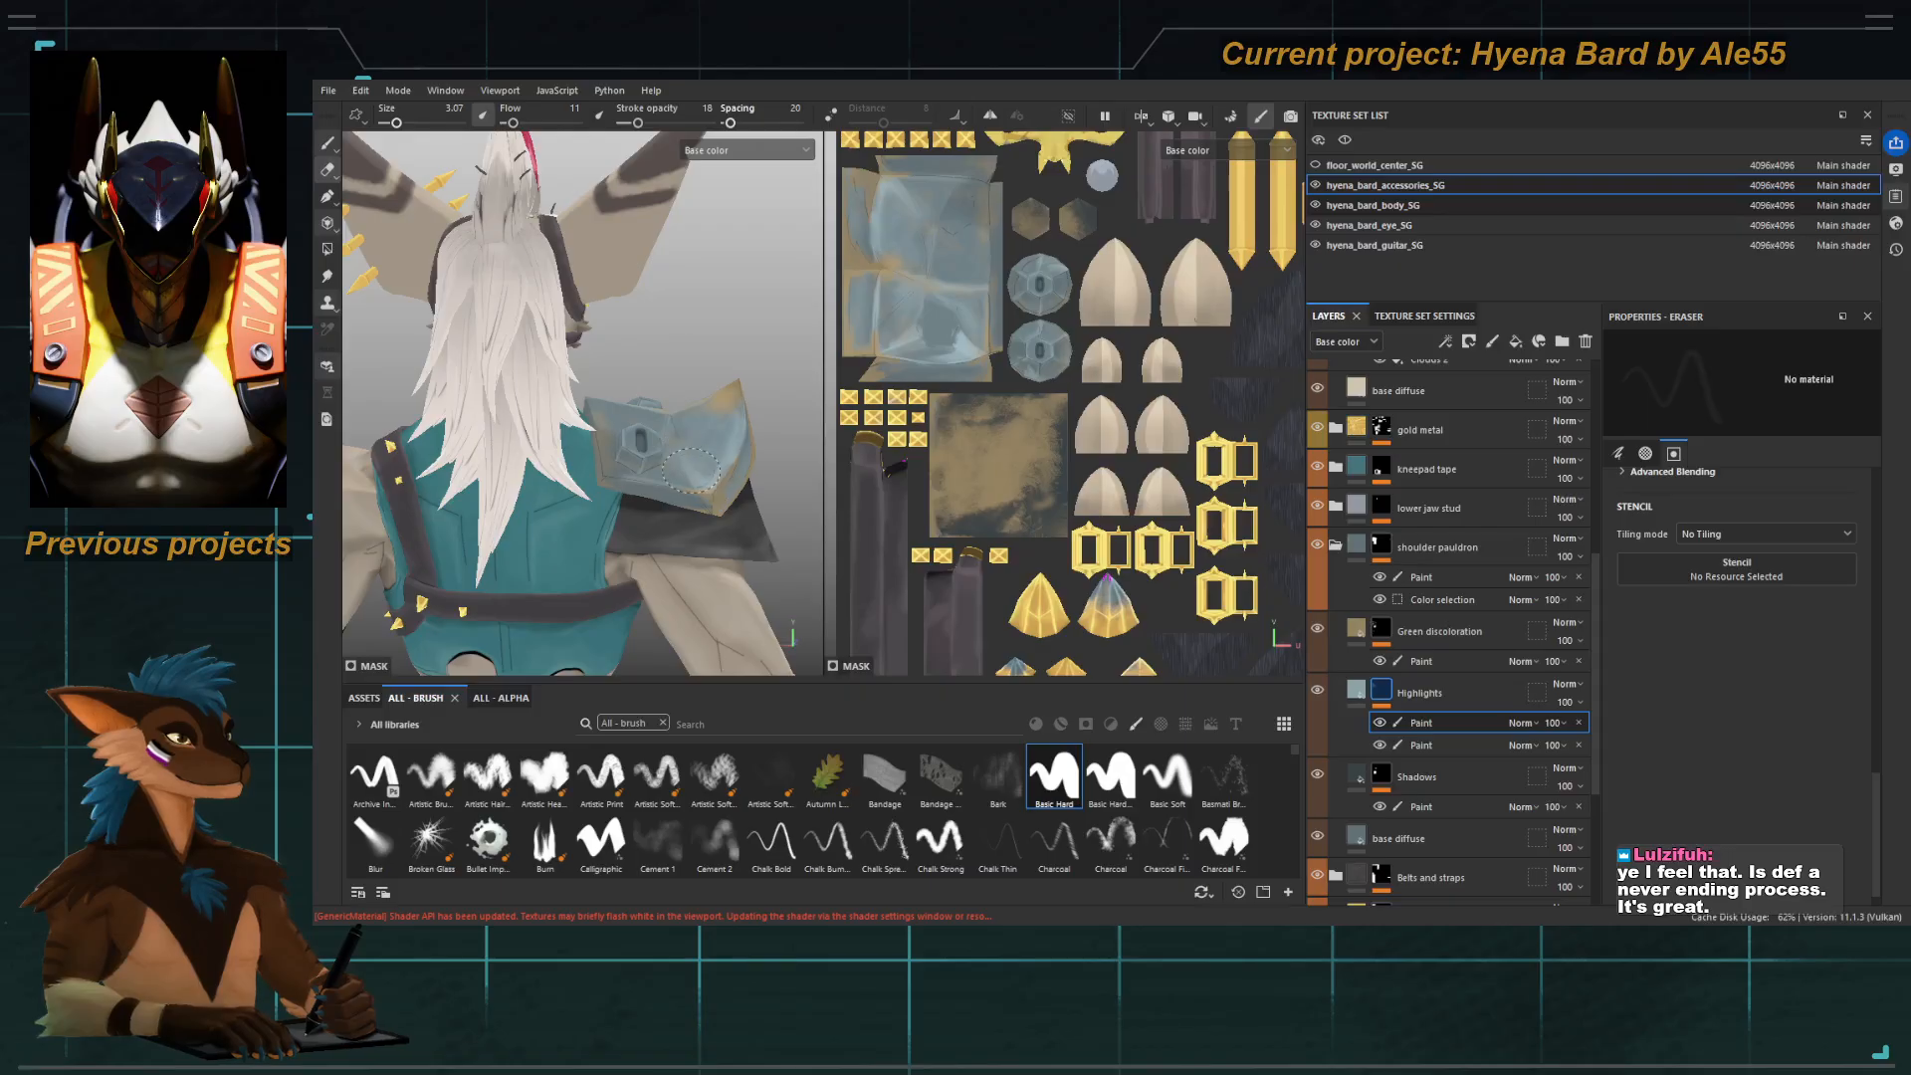
pyautogui.press('[')
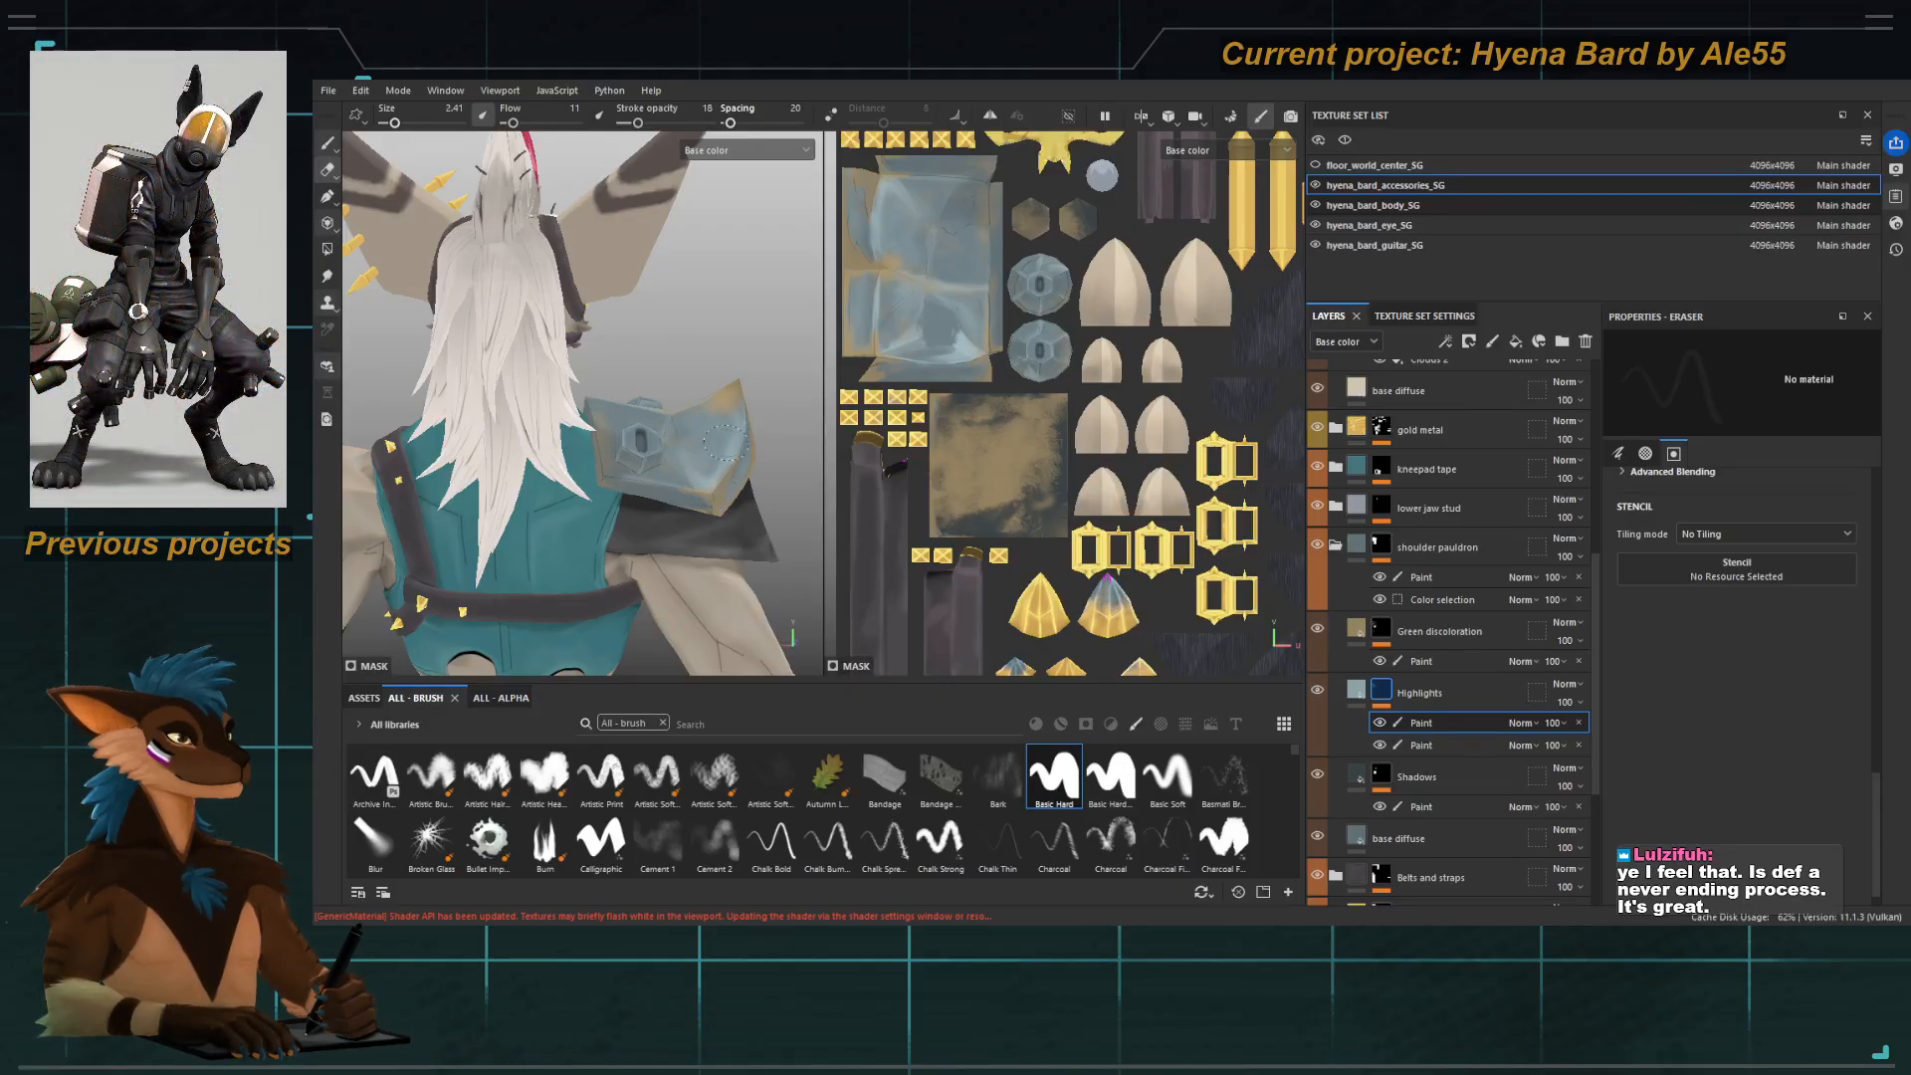
pyautogui.press('[')
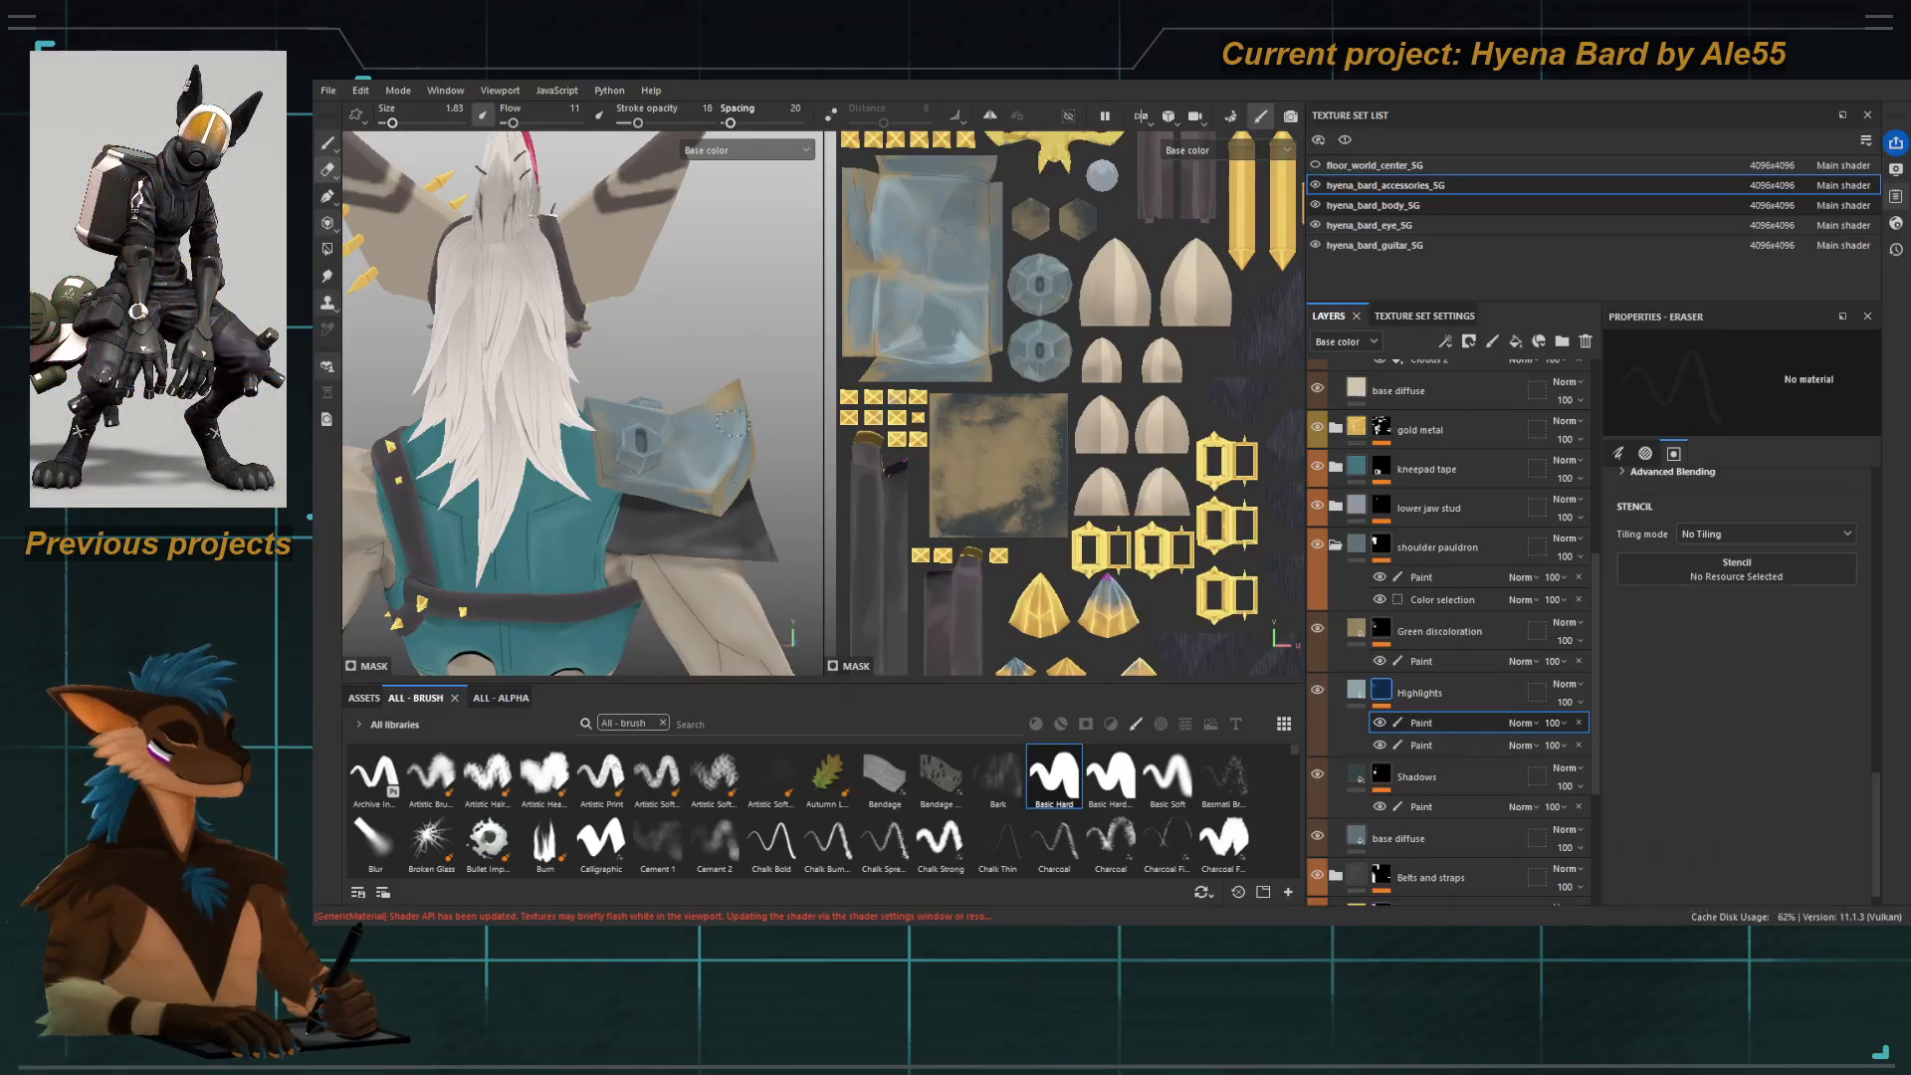
pyautogui.press(']')
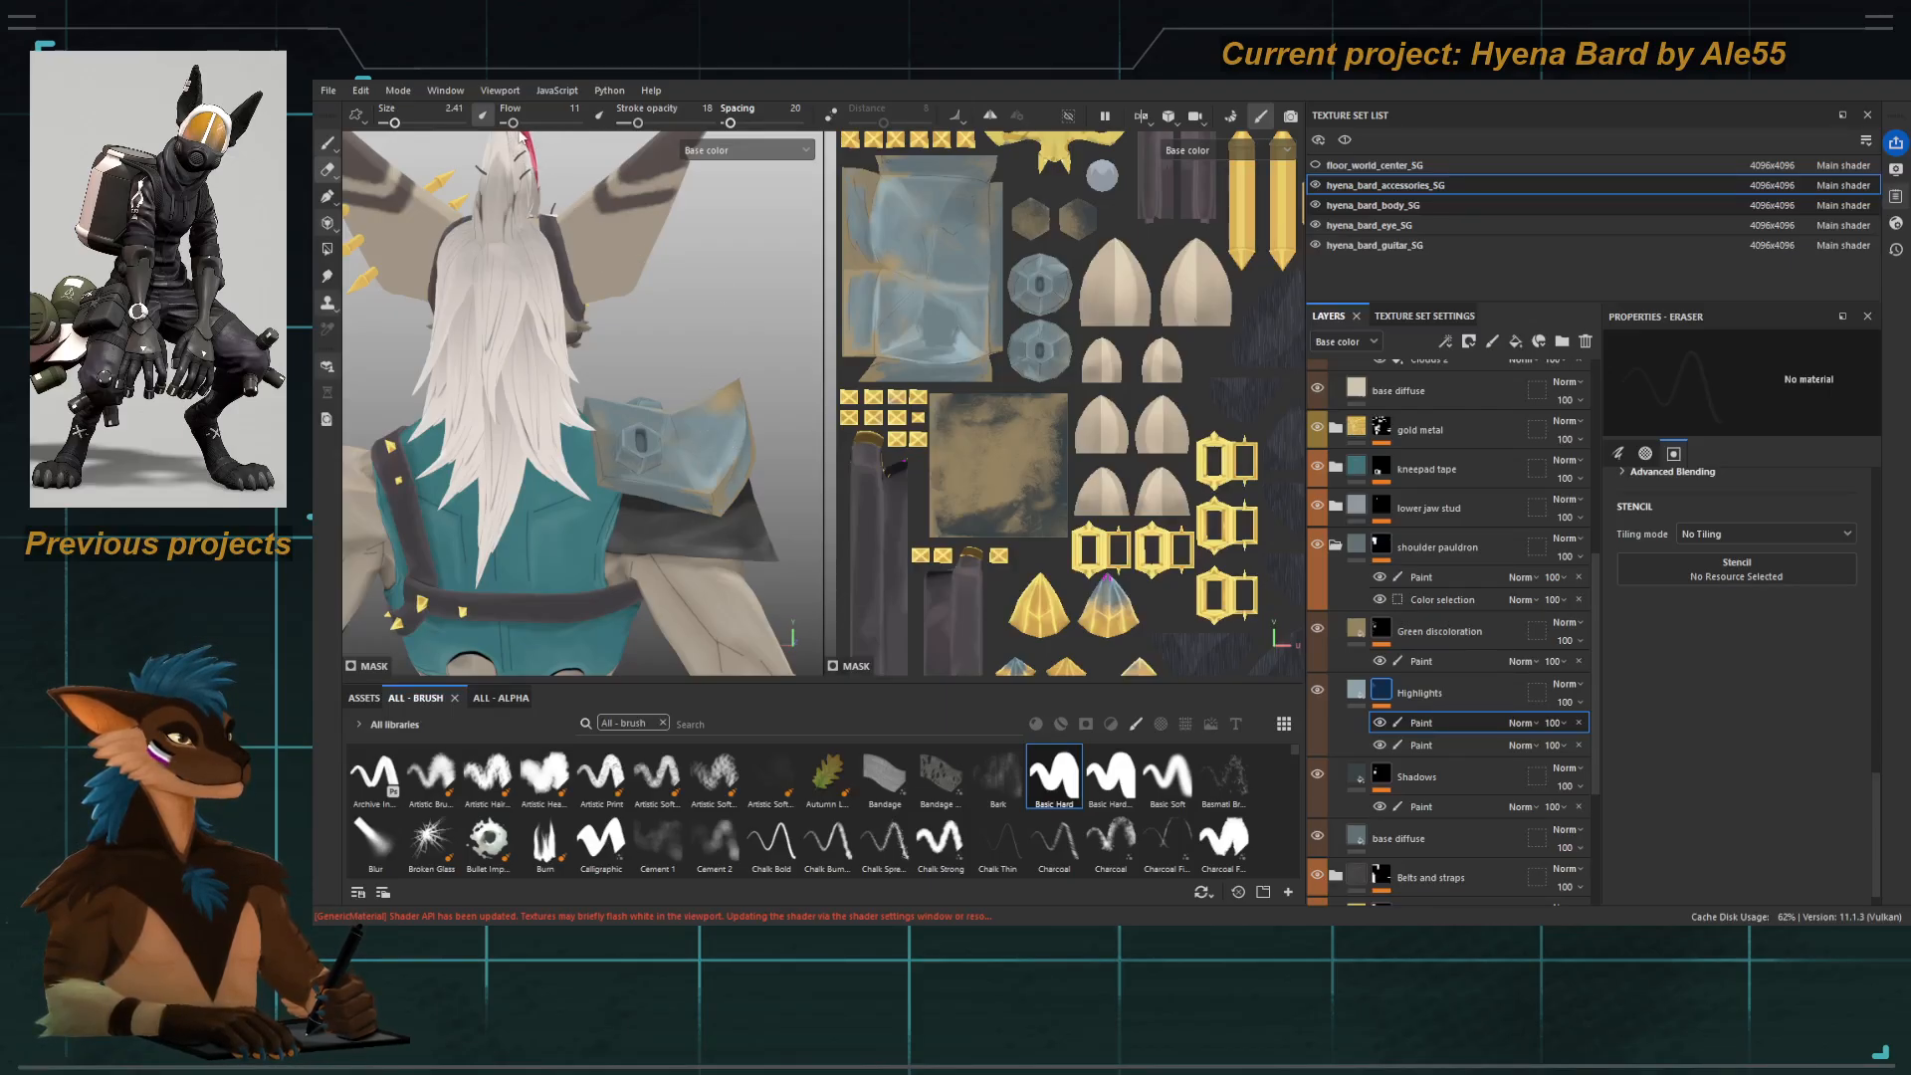
# Sharpen the back-face highlight's shape with the Eraser at flow 76 and stroke opacity 93, shrinking it to about size 0.91.
pyautogui.moveTo(531, 121); pyautogui.dragTo(703, 122)
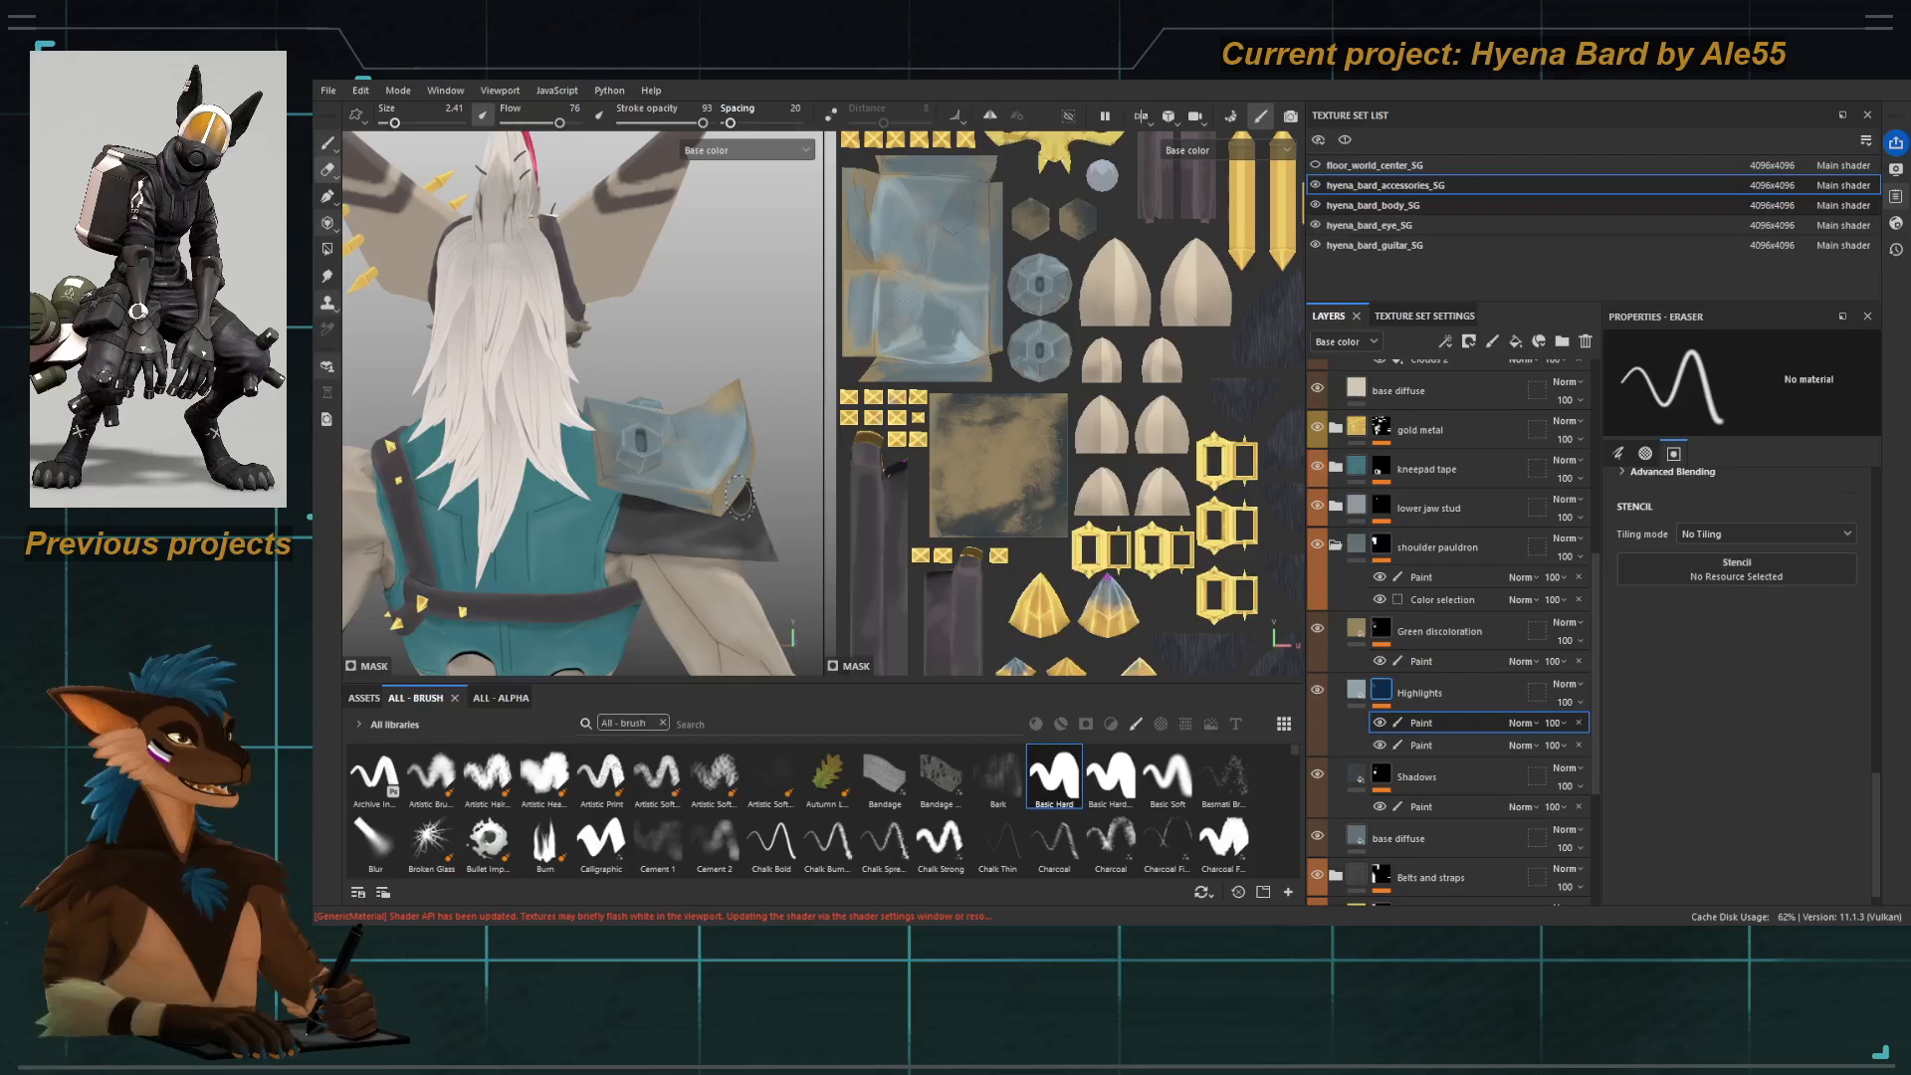
pyautogui.press('[')
pyautogui.press('[')
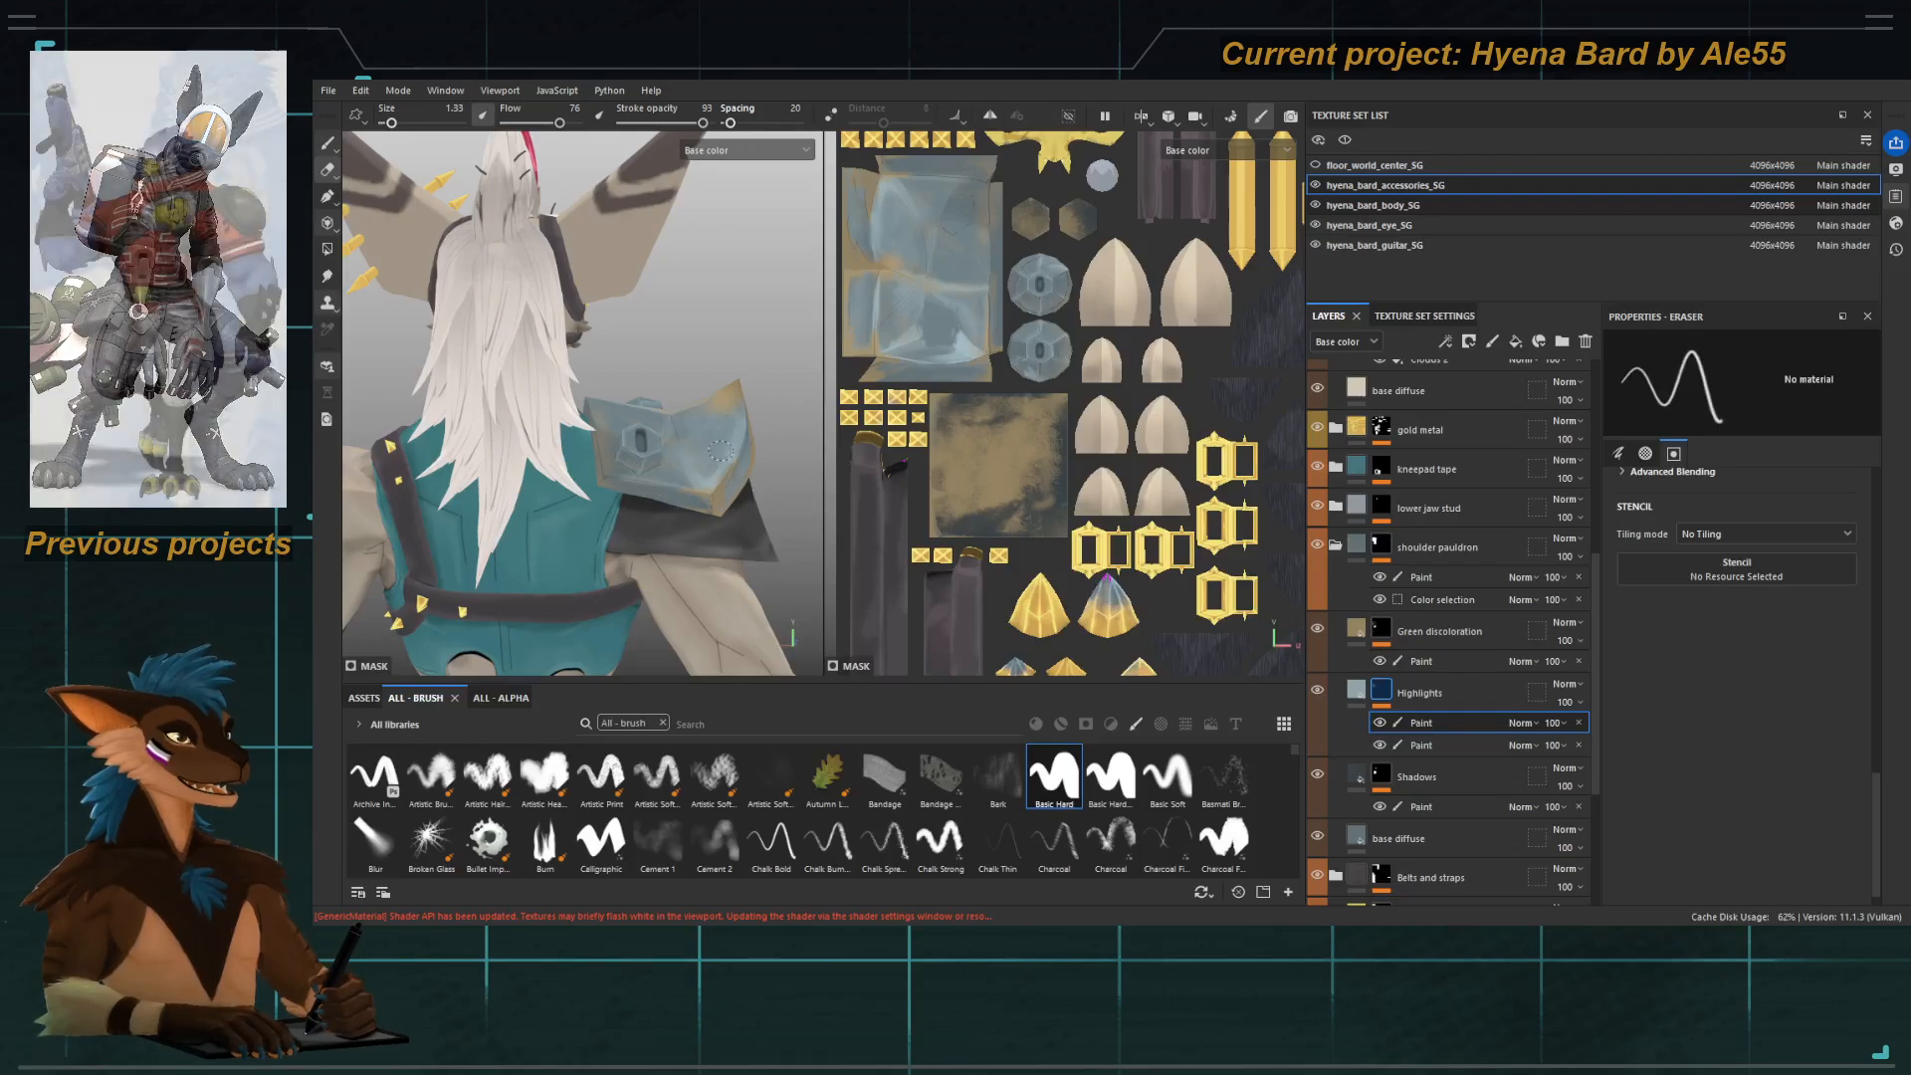
pyautogui.press('[')
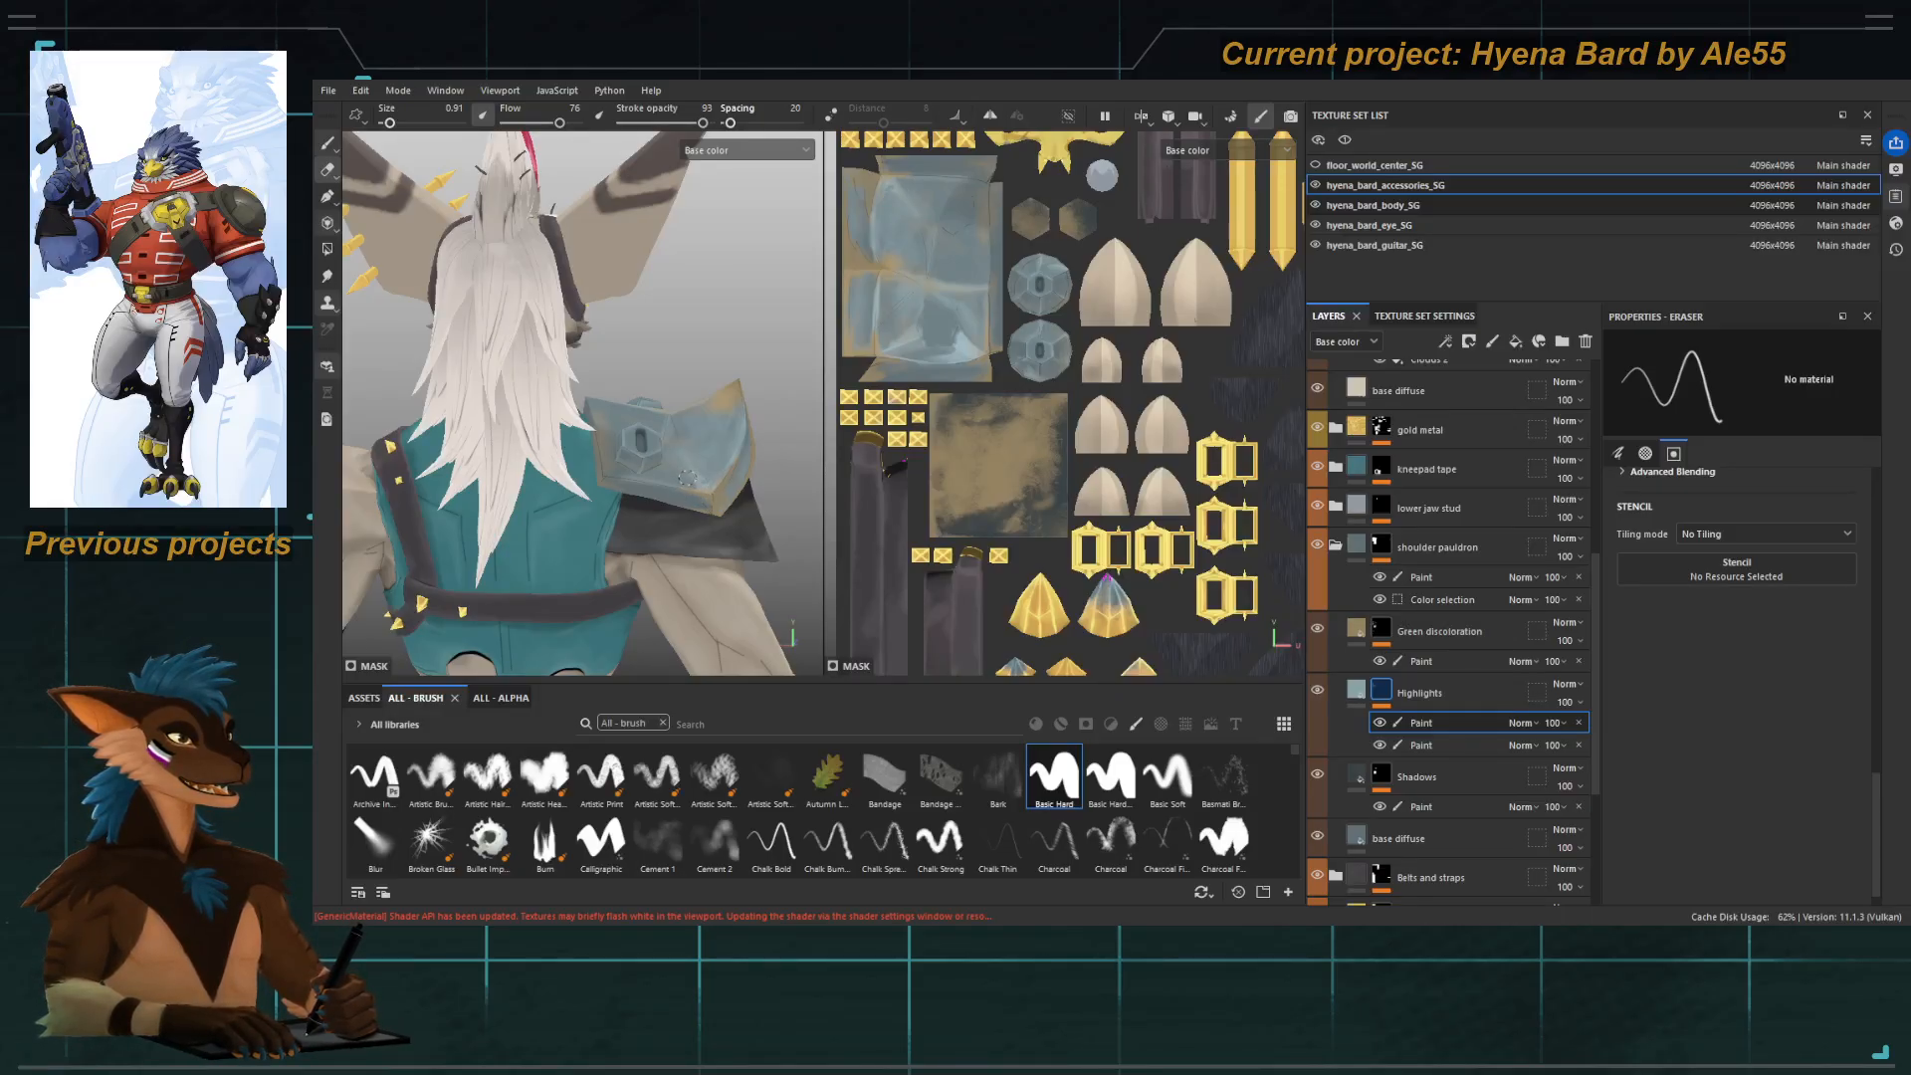
# Paint a fine highlight near the back face's lower corner at brush size 0.86 and blend it with the Smudge tool at size 3.08.
pyautogui.scroll(3, 687, 478)
pyautogui.keyDown('alt'); pyautogui.moveTo(687, 478); pyautogui.dragTo(695, 533); pyautogui.keyUp('alt')
pyautogui.press('1')
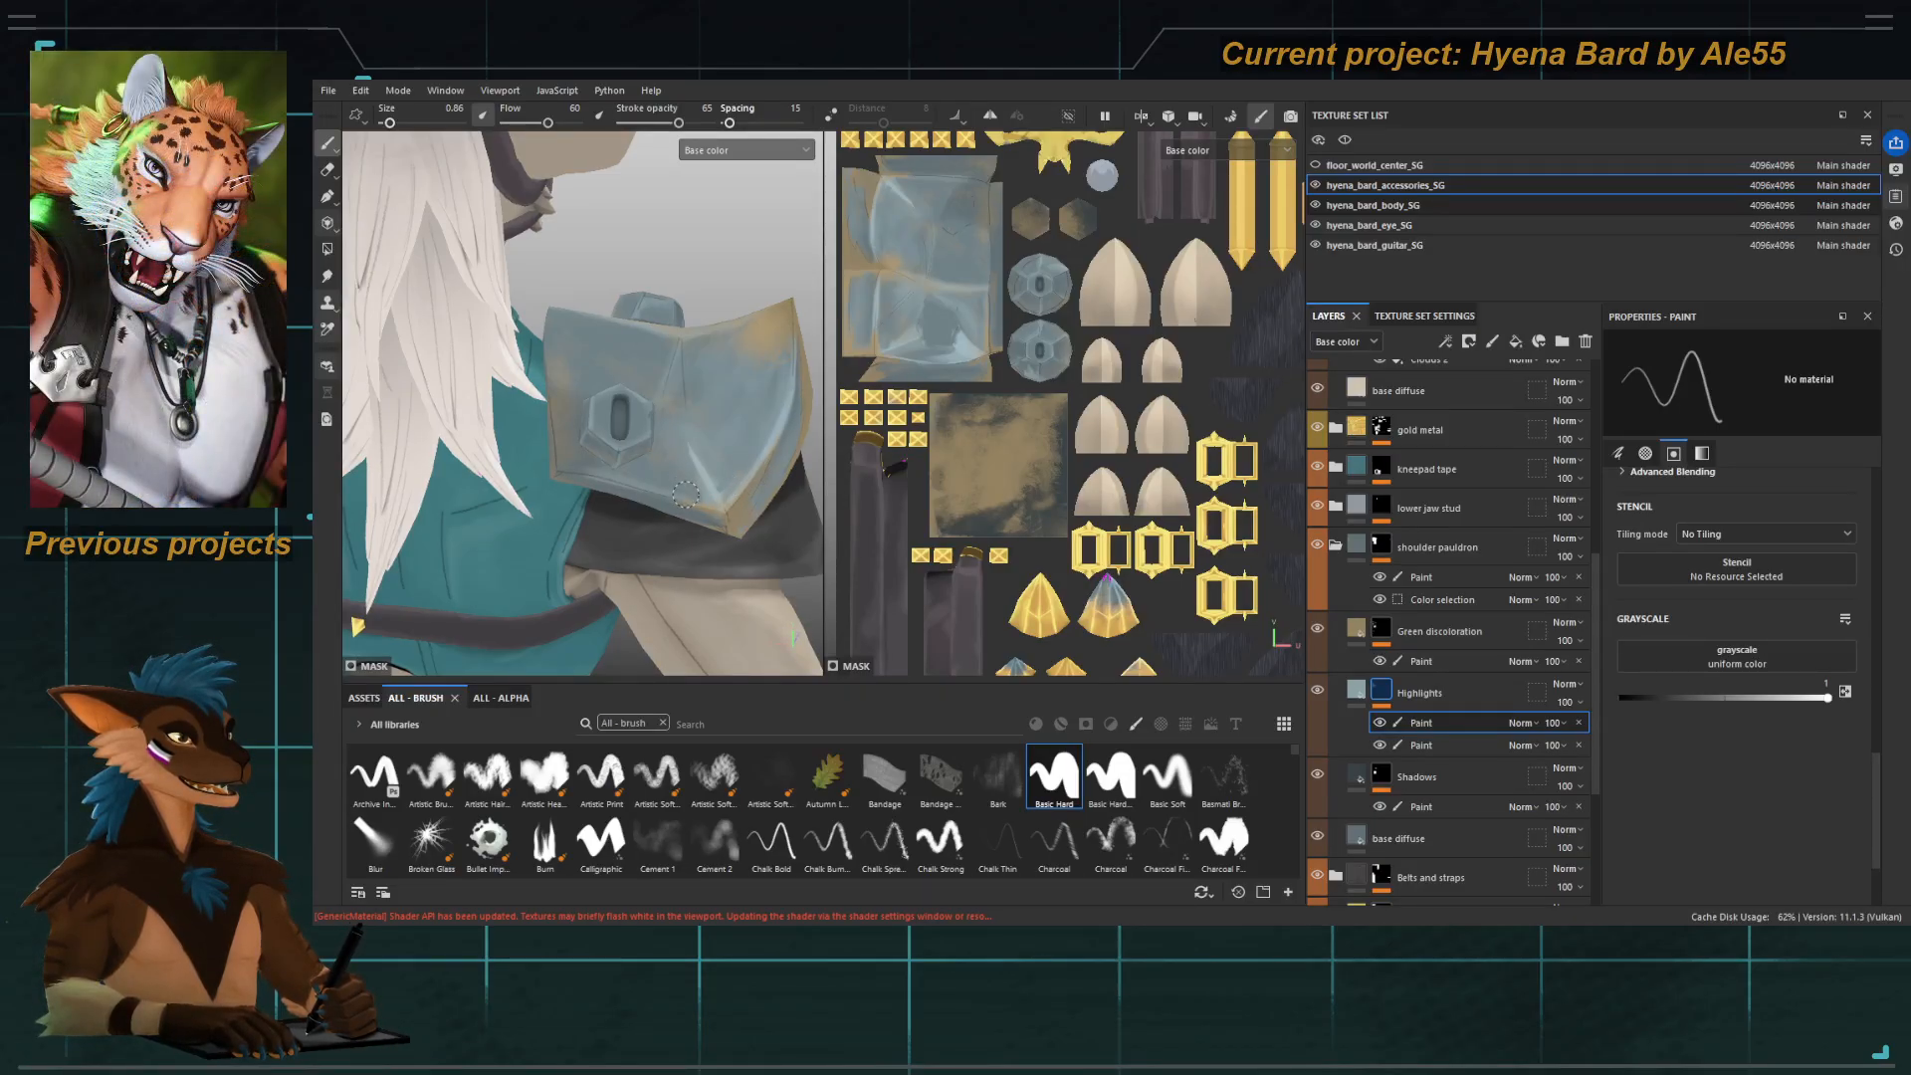
pyautogui.moveTo(685, 493)
pyautogui.keyDown('alt'); pyautogui.mouseDown(button='middle')
pyautogui.moveTo(718, 518)
pyautogui.moveTo(653, 464)
pyautogui.mouseUp(button='middle'); pyautogui.keyUp('alt')
pyautogui.press('5')
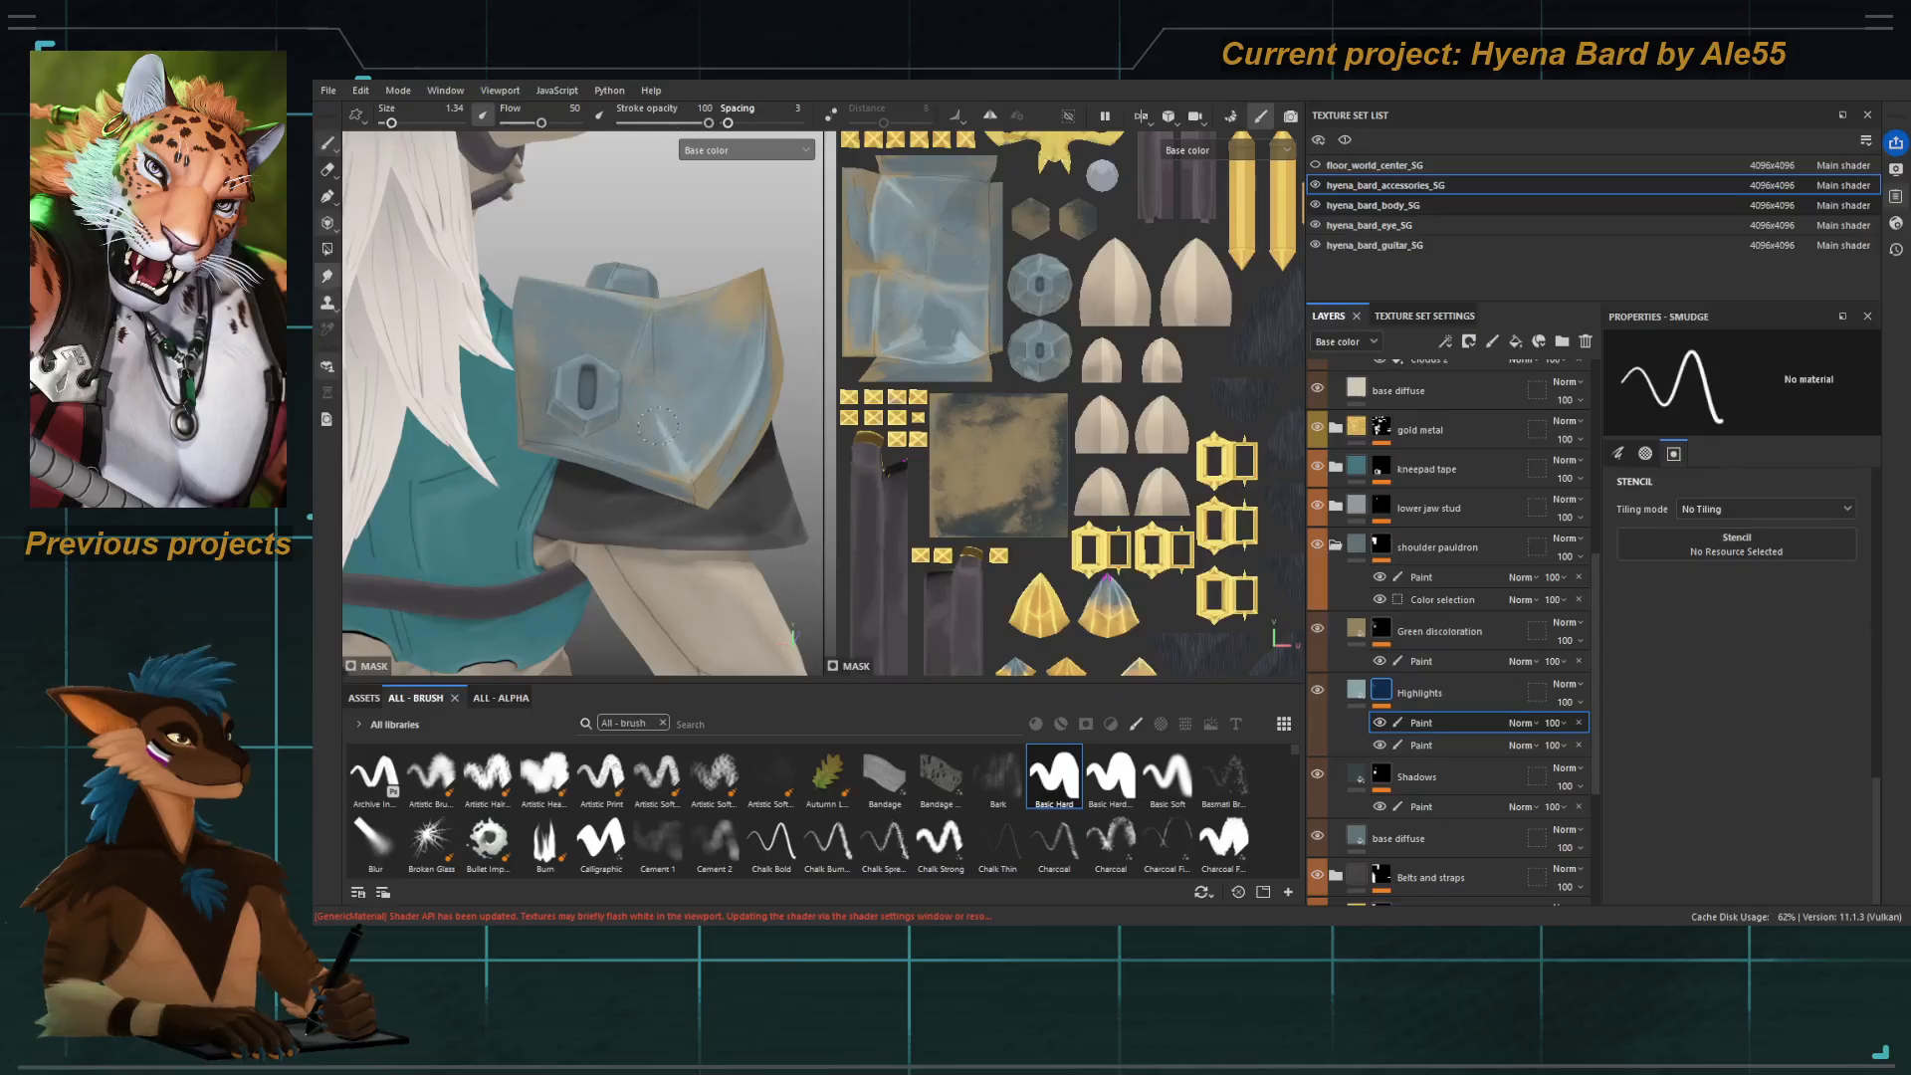
pyautogui.keyDown('ctrl'); pyautogui.moveTo(669, 438); pyautogui.dragTo(701, 438, button='right'); pyautogui.keyUp('ctrl')
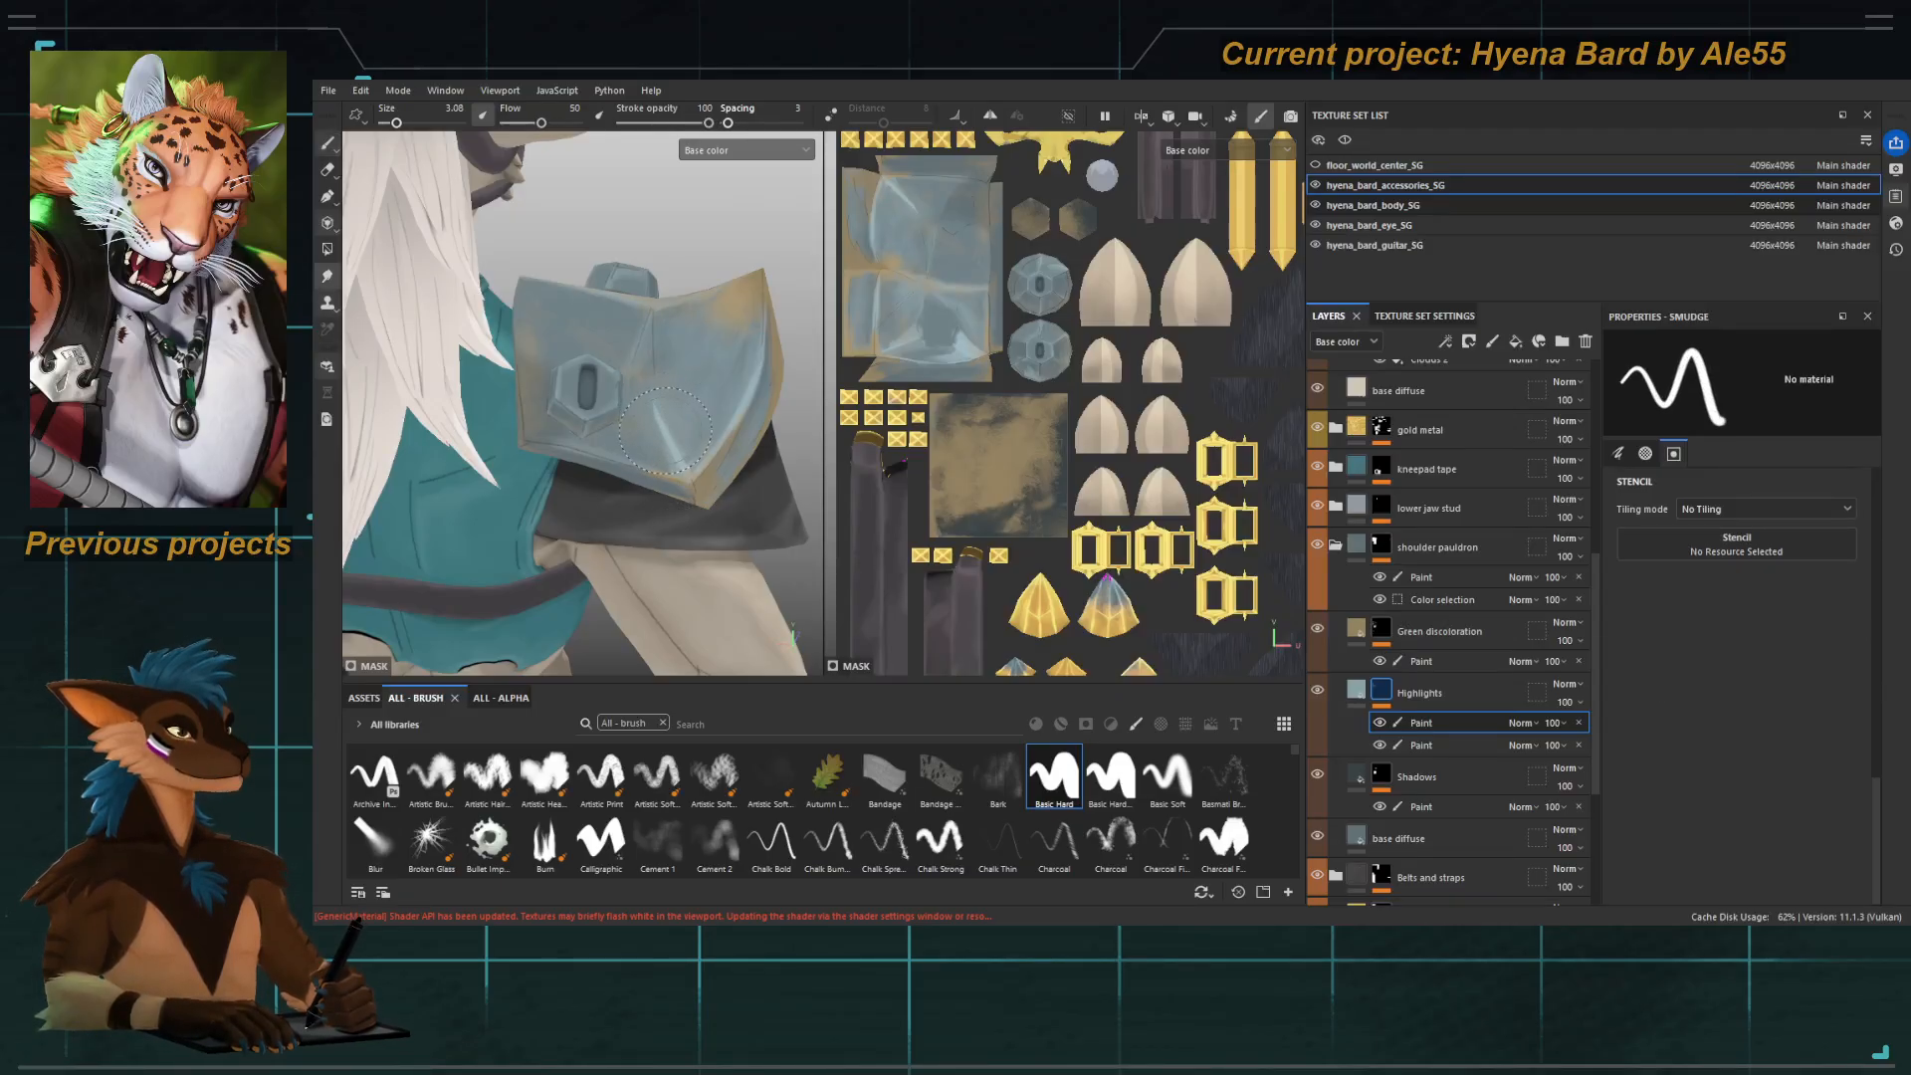
pyautogui.moveTo(674, 442); pyautogui.dragTo(661, 374)
pyautogui.moveTo(665, 478)
pyautogui.mouseDown()
pyautogui.moveTo(659, 408)
pyautogui.moveTo(687, 496)
pyautogui.mouseUp()
# Paint and smudge a highlight along the back face's outer edge, softening it with the Eraser at size 3.81 and flow 21.
pyautogui.press('p')
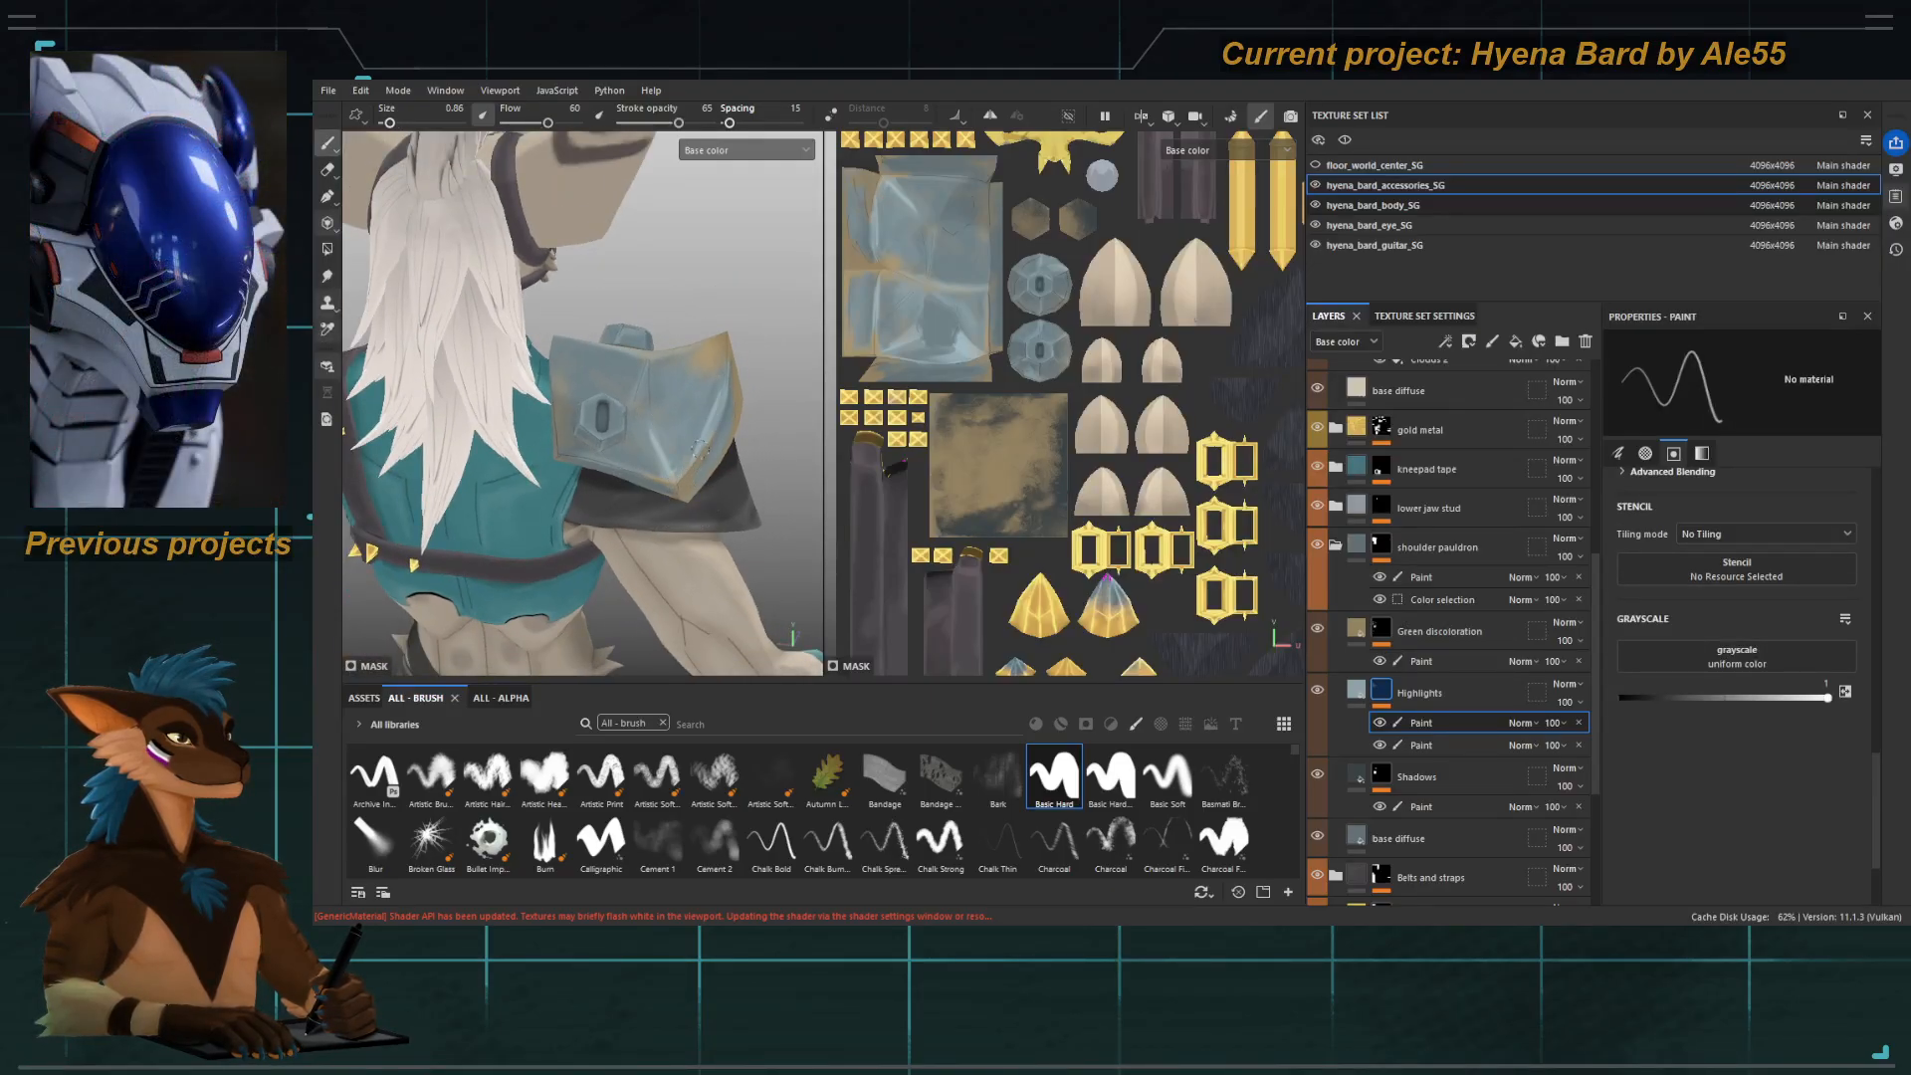
pyautogui.moveTo(715, 403); pyautogui.dragTo(690, 467)
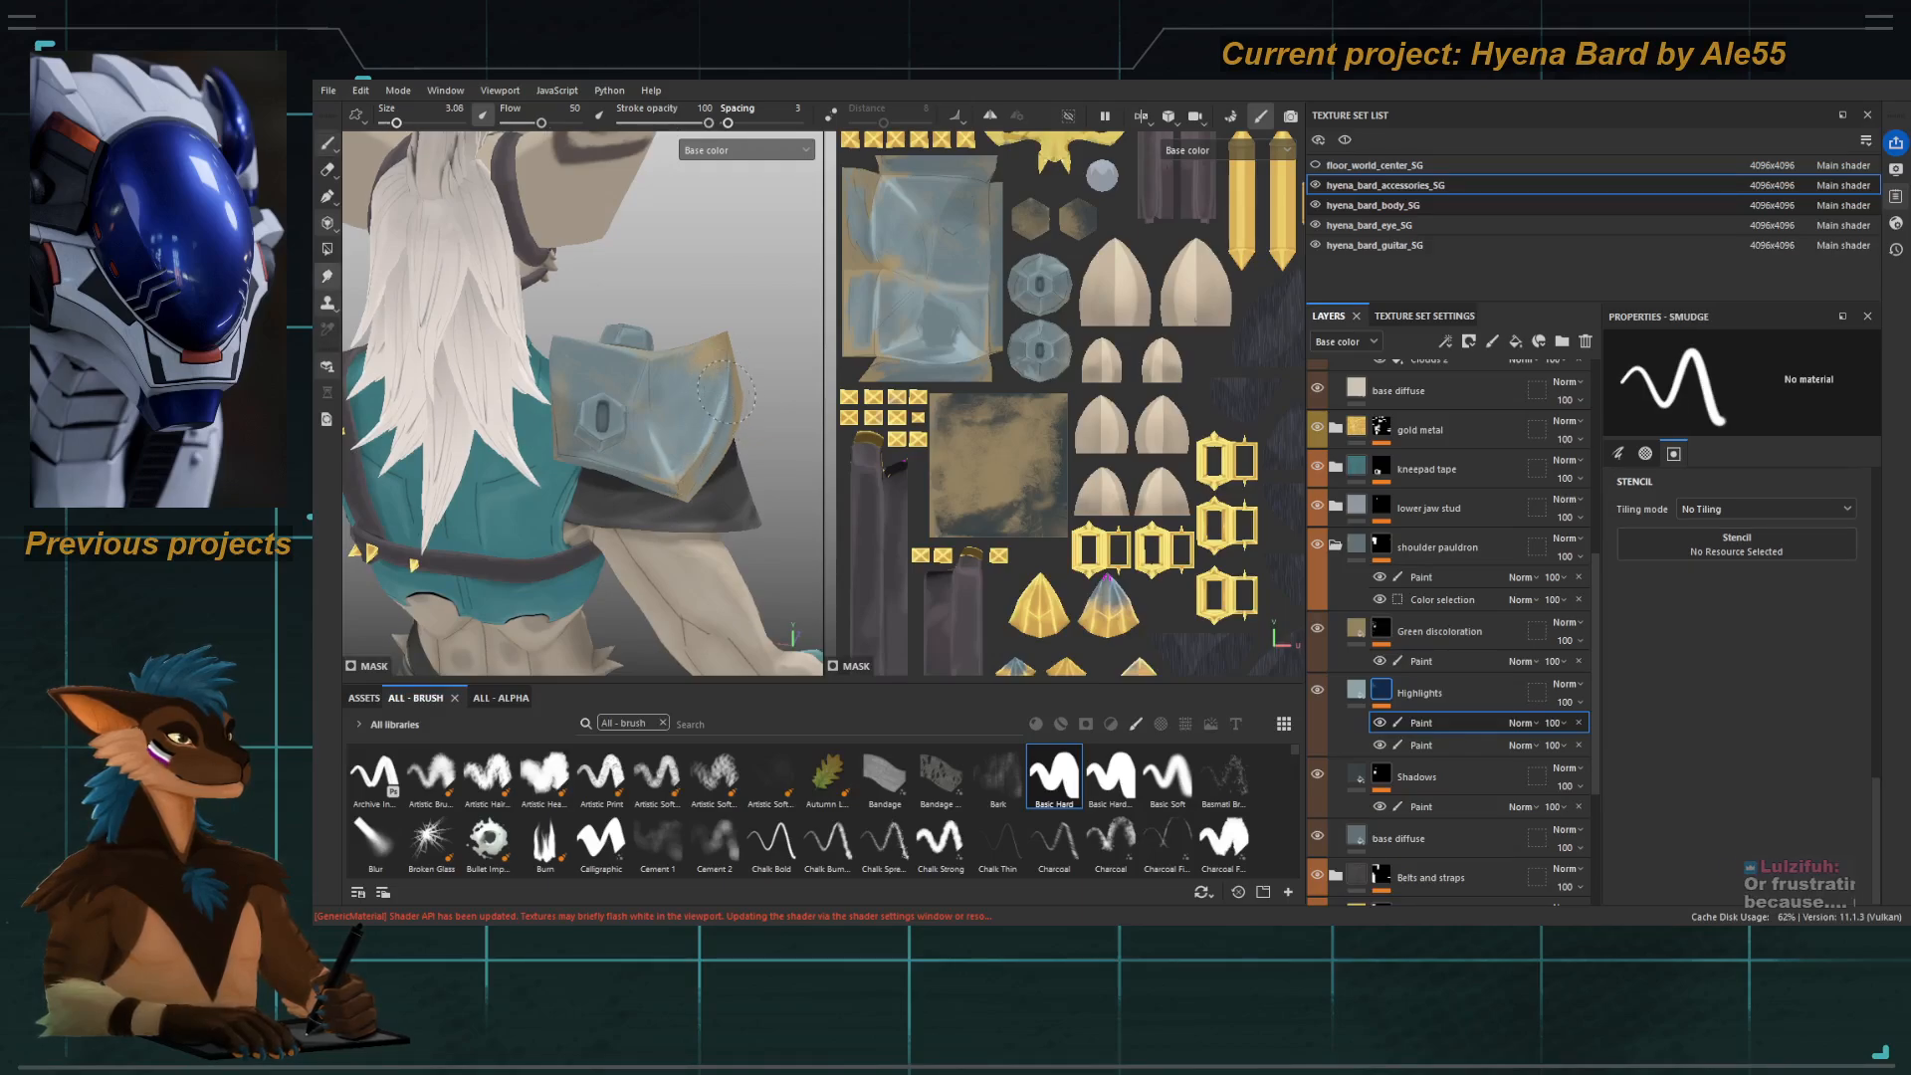
pyautogui.moveTo(677, 471)
pyautogui.keyDown('alt'); pyautogui.mouseDown(button='right')
pyautogui.moveTo(468, 181)
pyautogui.moveTo(676, 488)
pyautogui.moveTo(736, 509)
pyautogui.mouseUp(button='right'); pyautogui.keyUp('alt')
pyautogui.press('2')
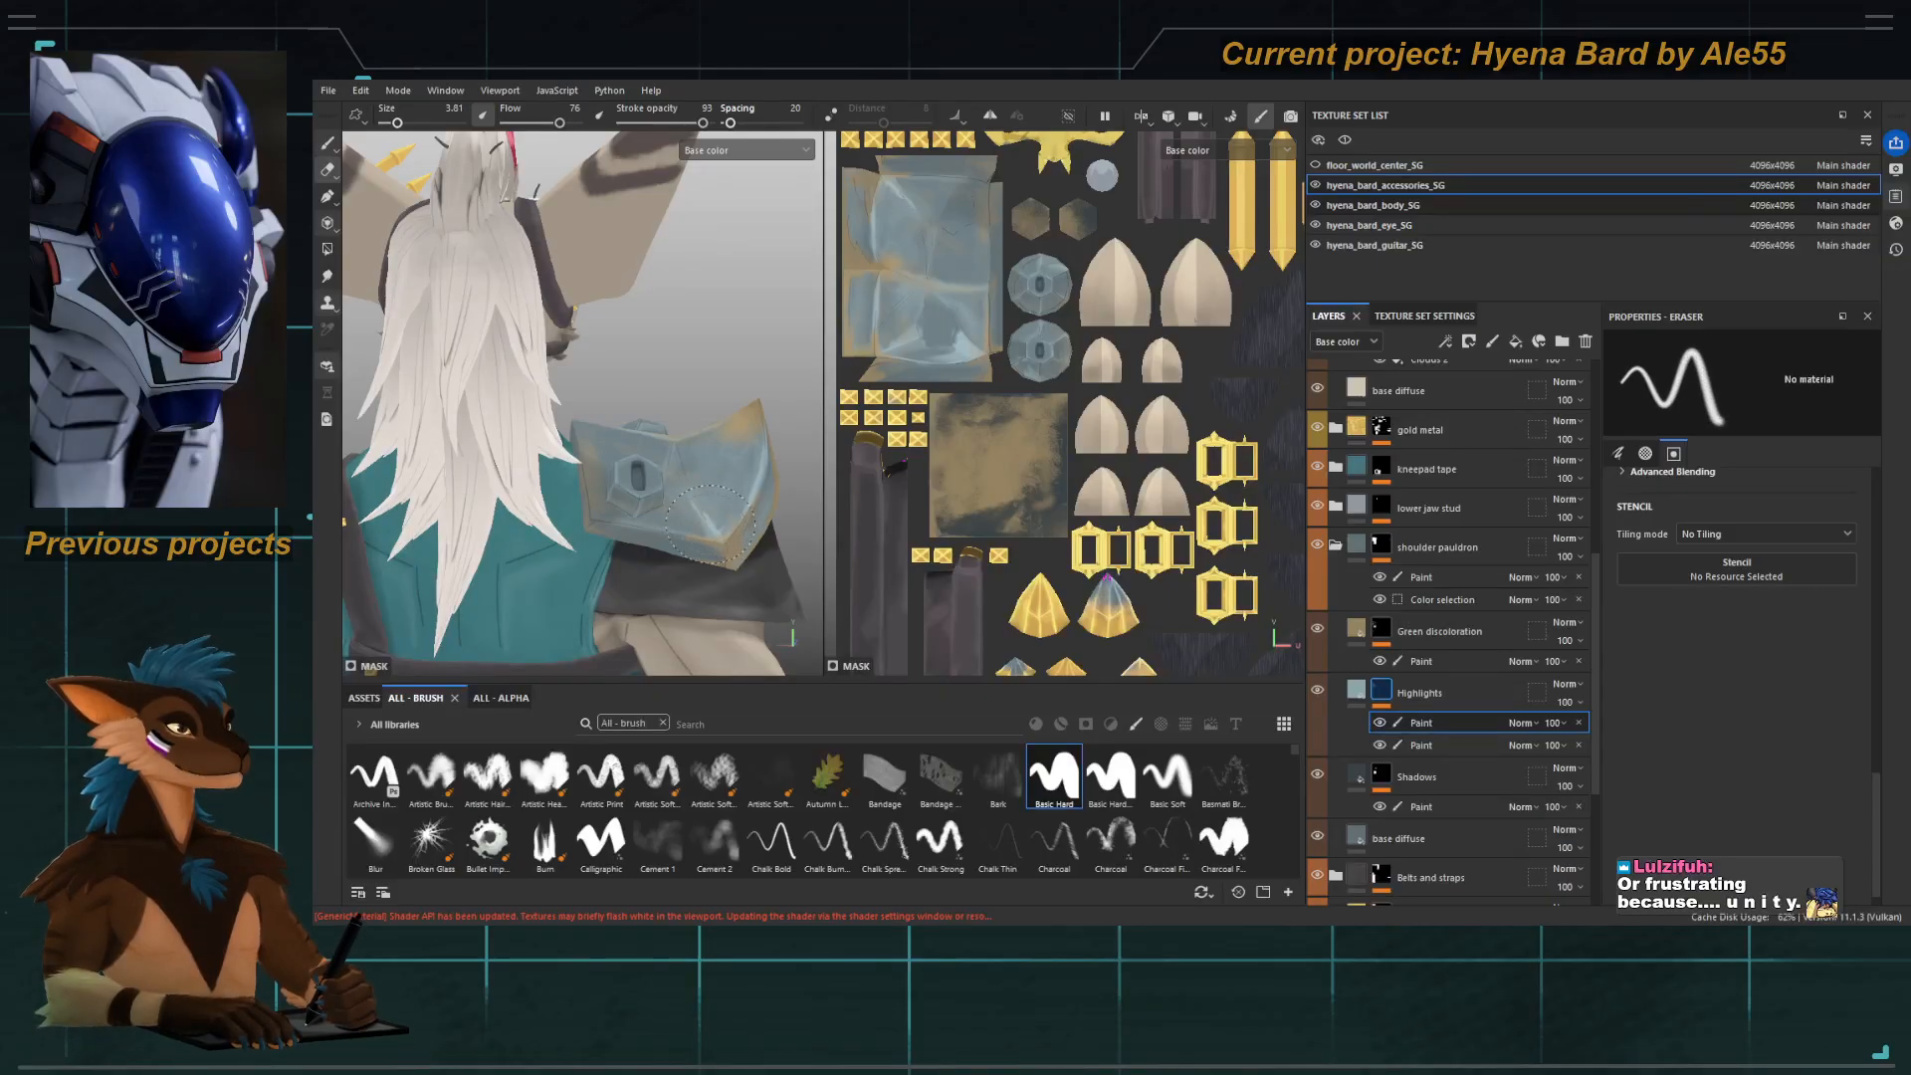
pyautogui.keyDown('ctrl'); pyautogui.moveTo(670, 532); pyautogui.dragTo(607, 532); pyautogui.keyUp('ctrl')
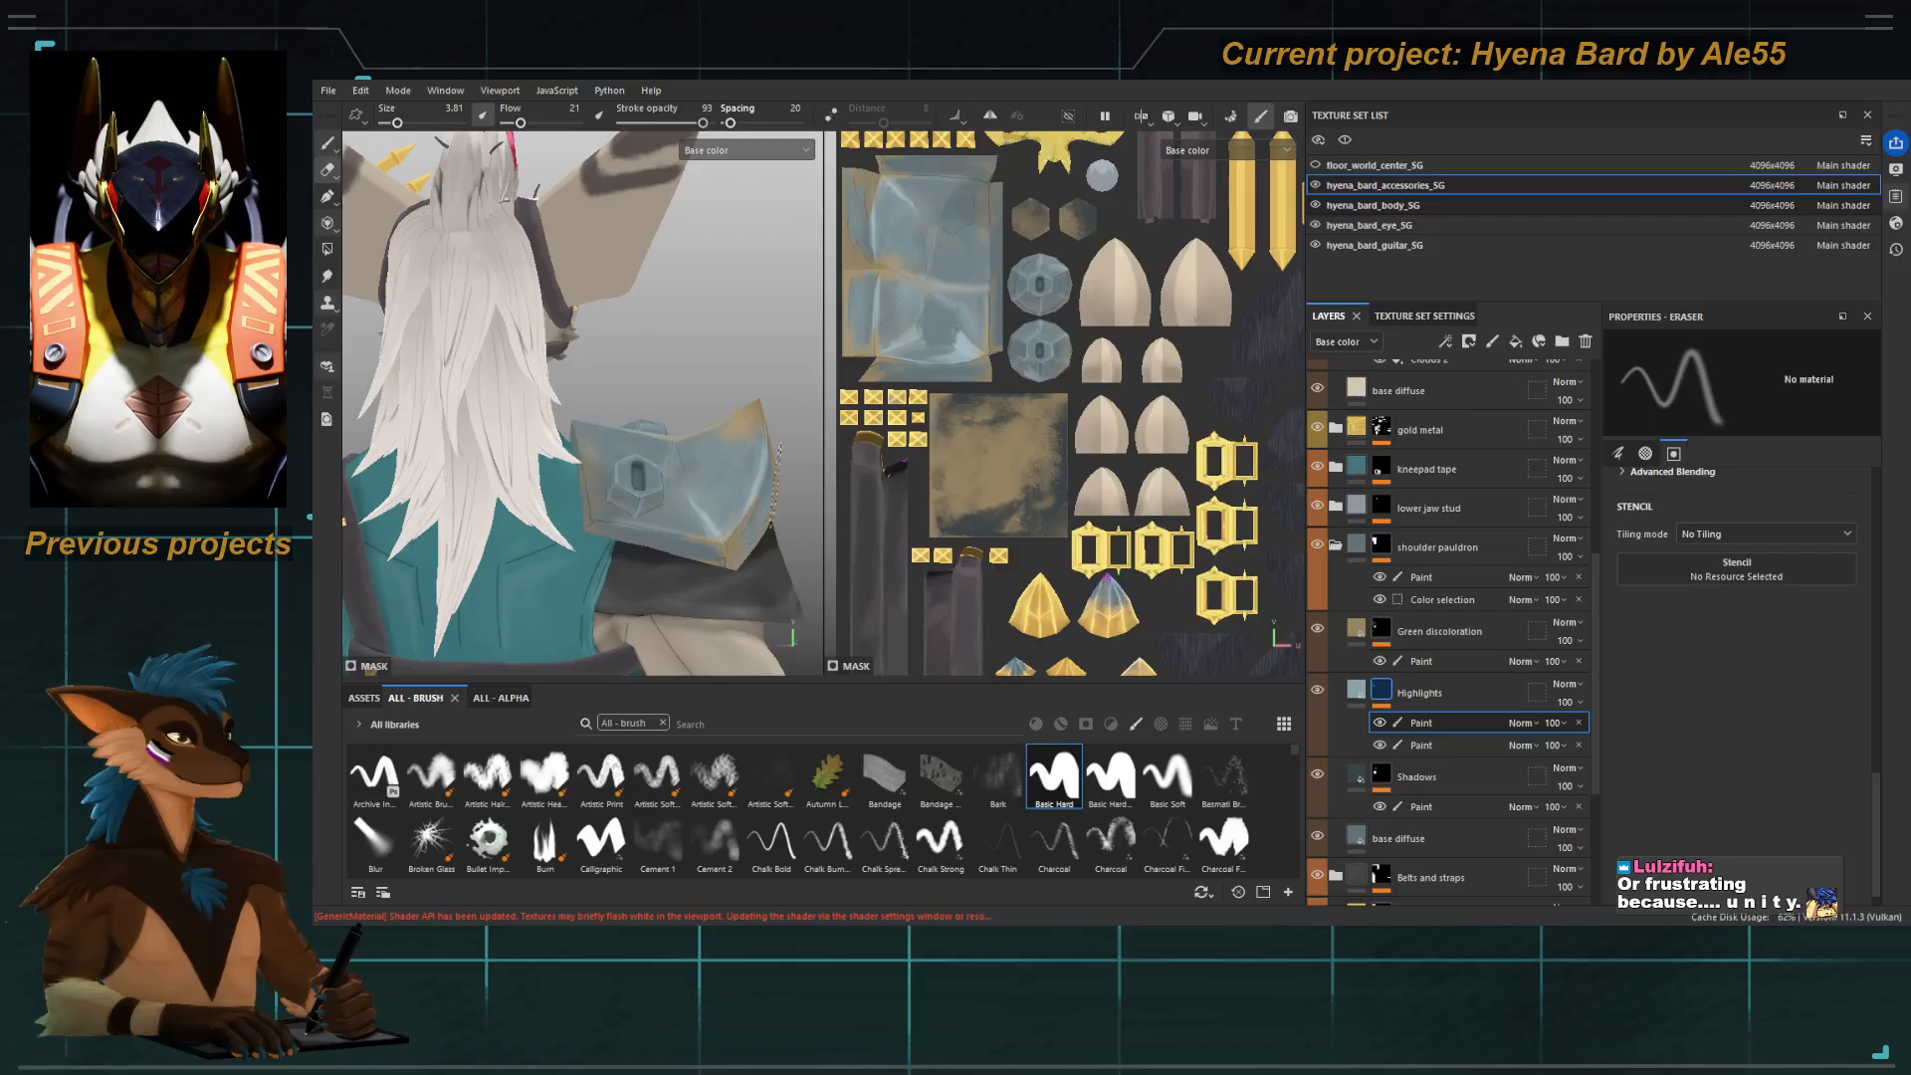
# Examine the pauldron highlights on the whole character from the front and at several distances.
pyautogui.keyDown('alt'); pyautogui.moveTo(782, 393); pyautogui.dragTo(667, 344, button='right'); pyautogui.keyUp('alt')
pyautogui.keyDown('alt'); pyautogui.moveTo(666, 438); pyautogui.dragTo(451, 460); pyautogui.keyUp('alt')
pyautogui.keyDown('alt'); pyautogui.moveTo(597, 472); pyautogui.dragTo(543, 445, button='middle'); pyautogui.keyUp('alt')
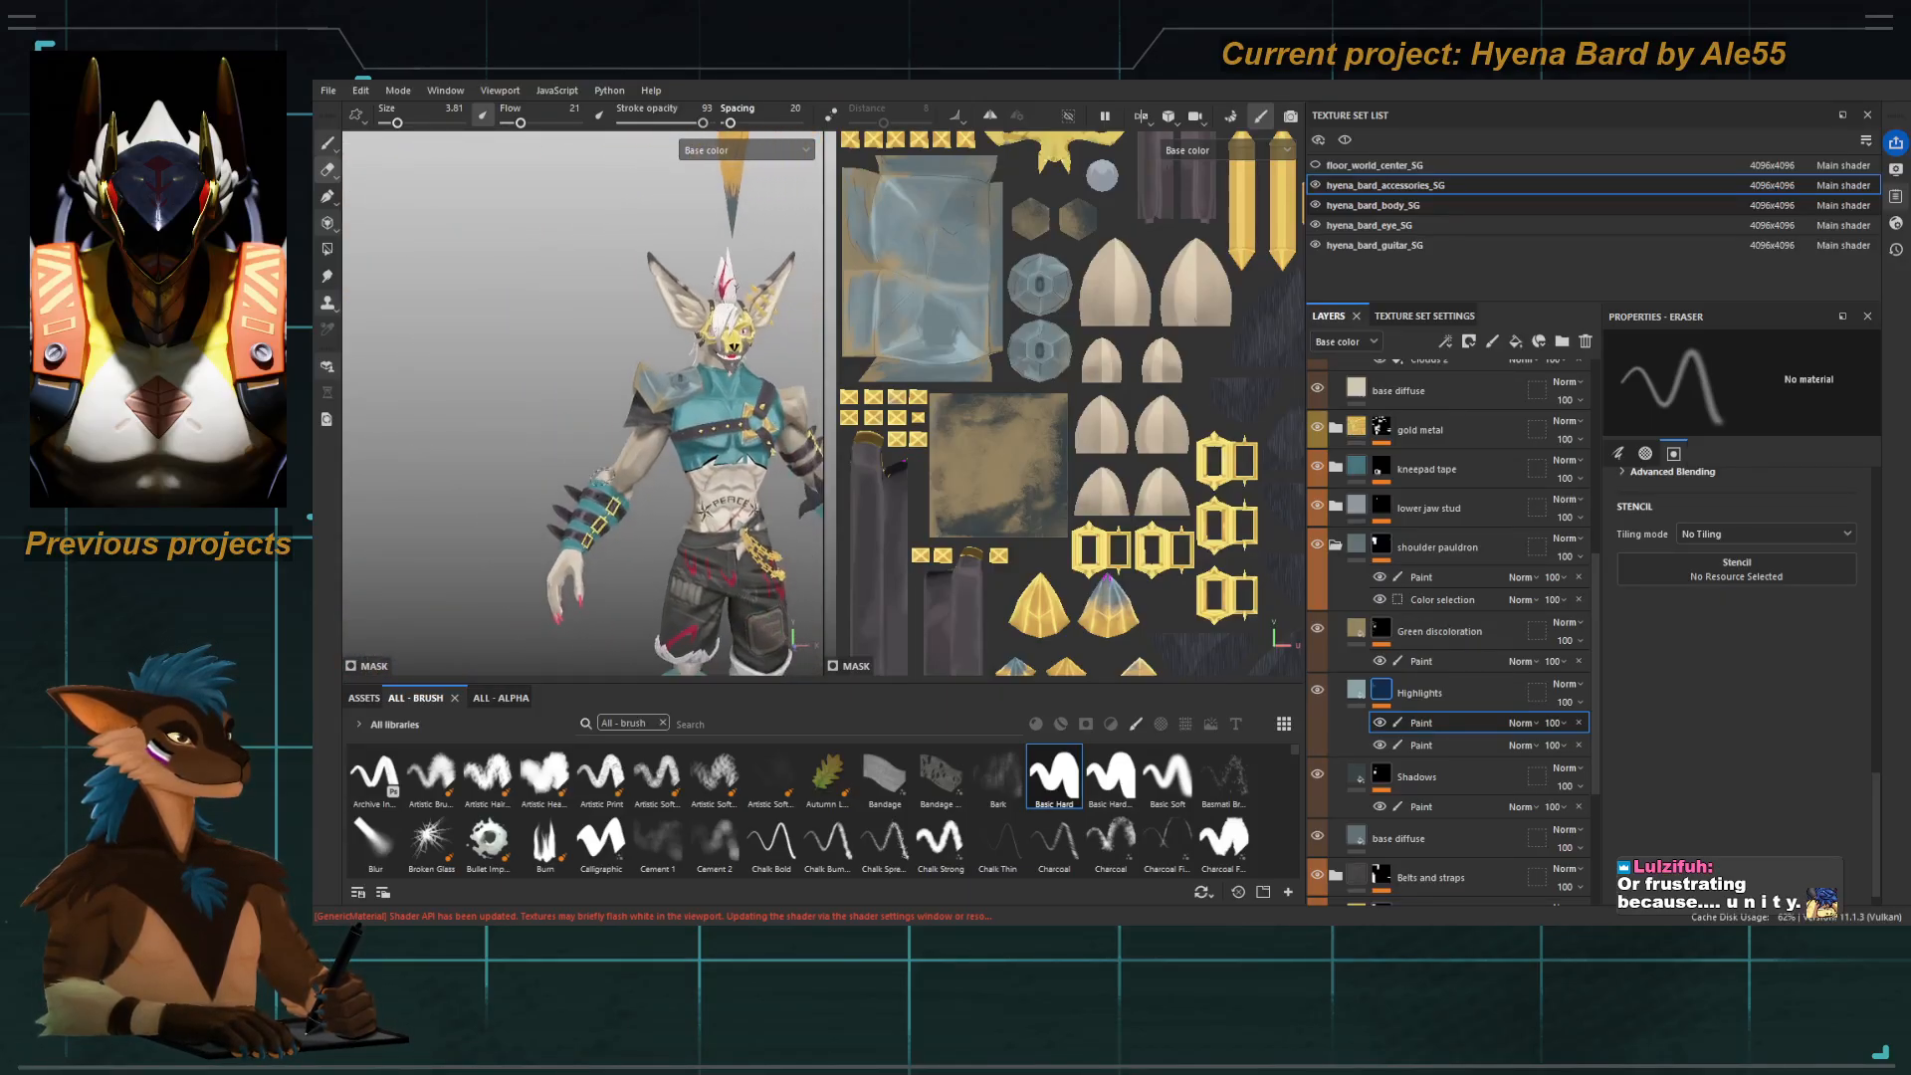
pyautogui.keyDown('alt'); pyautogui.moveTo(544, 445); pyautogui.dragTo(435, 353, button='right'); pyautogui.keyUp('alt')
pyautogui.keyDown('alt'); pyautogui.moveTo(622, 607); pyautogui.dragTo(620, 517, button='middle'); pyautogui.keyUp('alt')
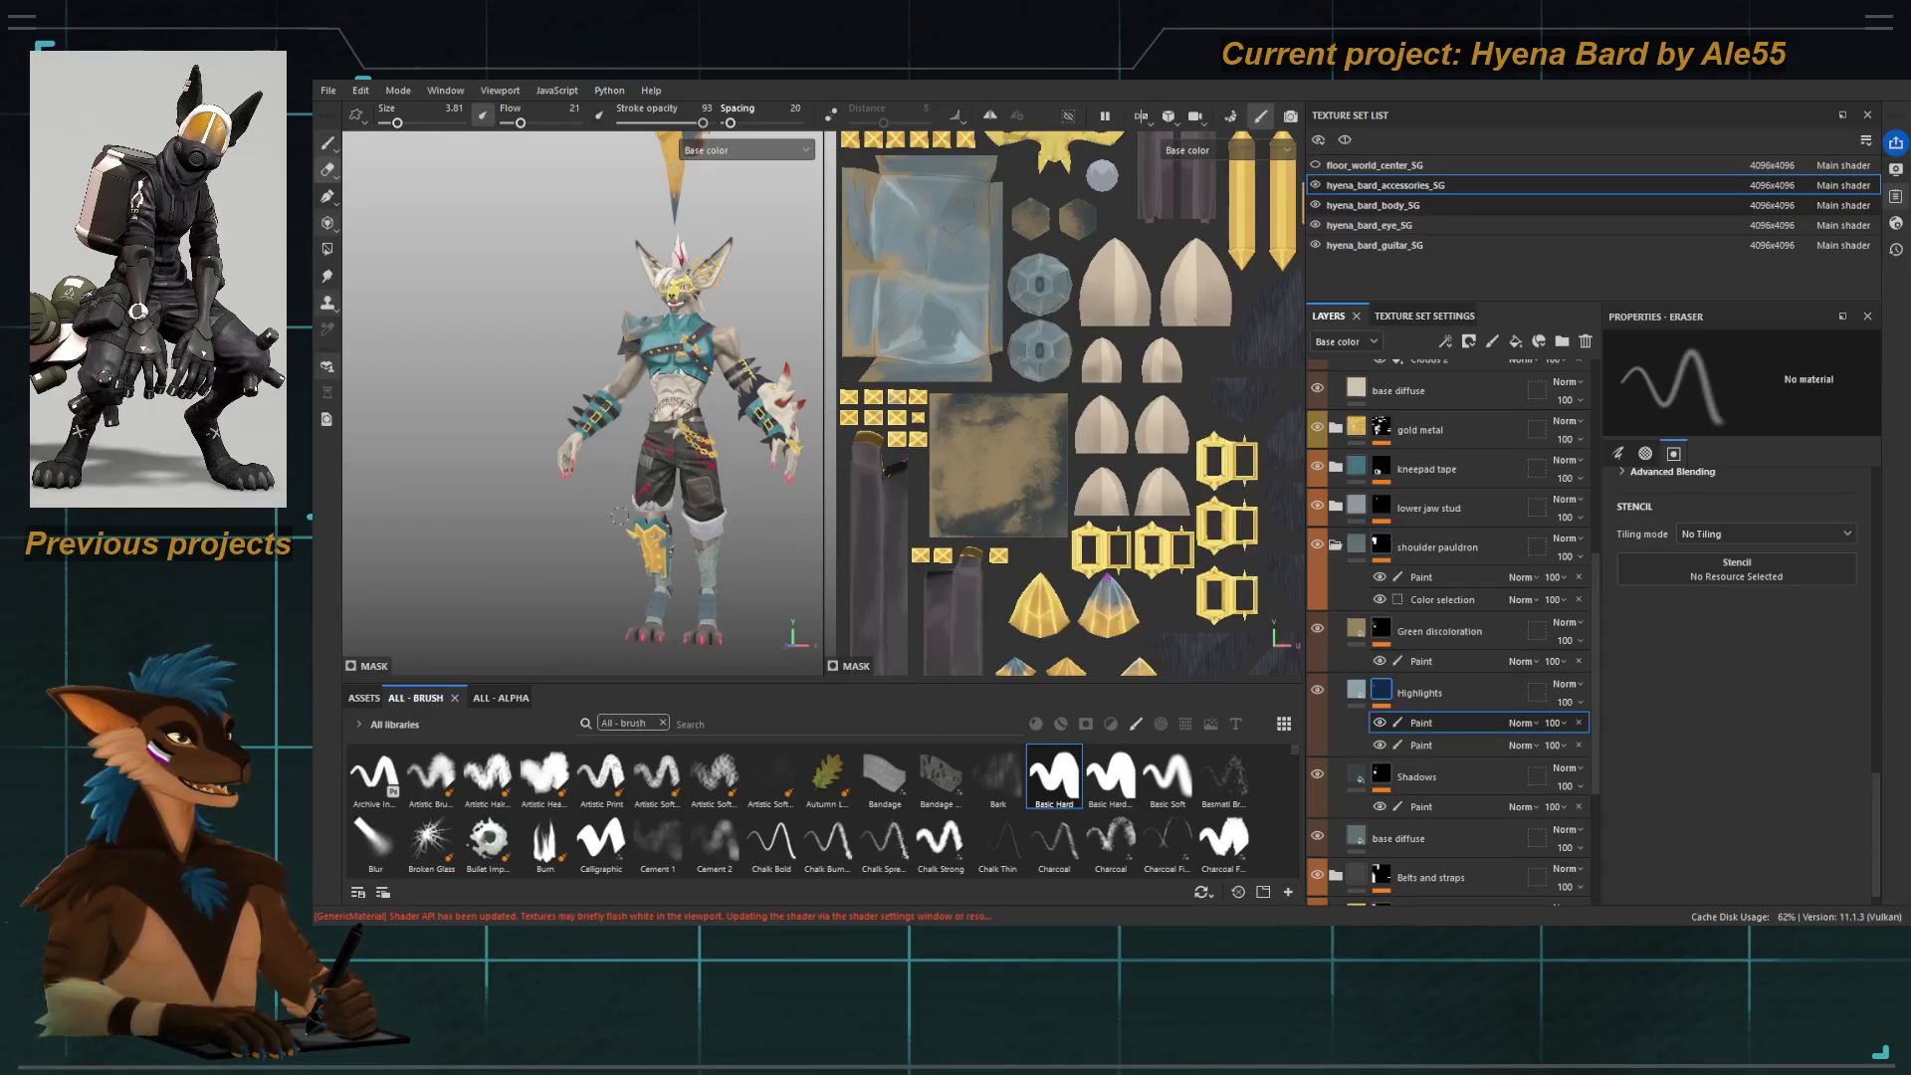
pyautogui.keyDown('alt'); pyautogui.moveTo(619, 516); pyautogui.dragTo(698, 518, button='right'); pyautogui.keyUp('alt')
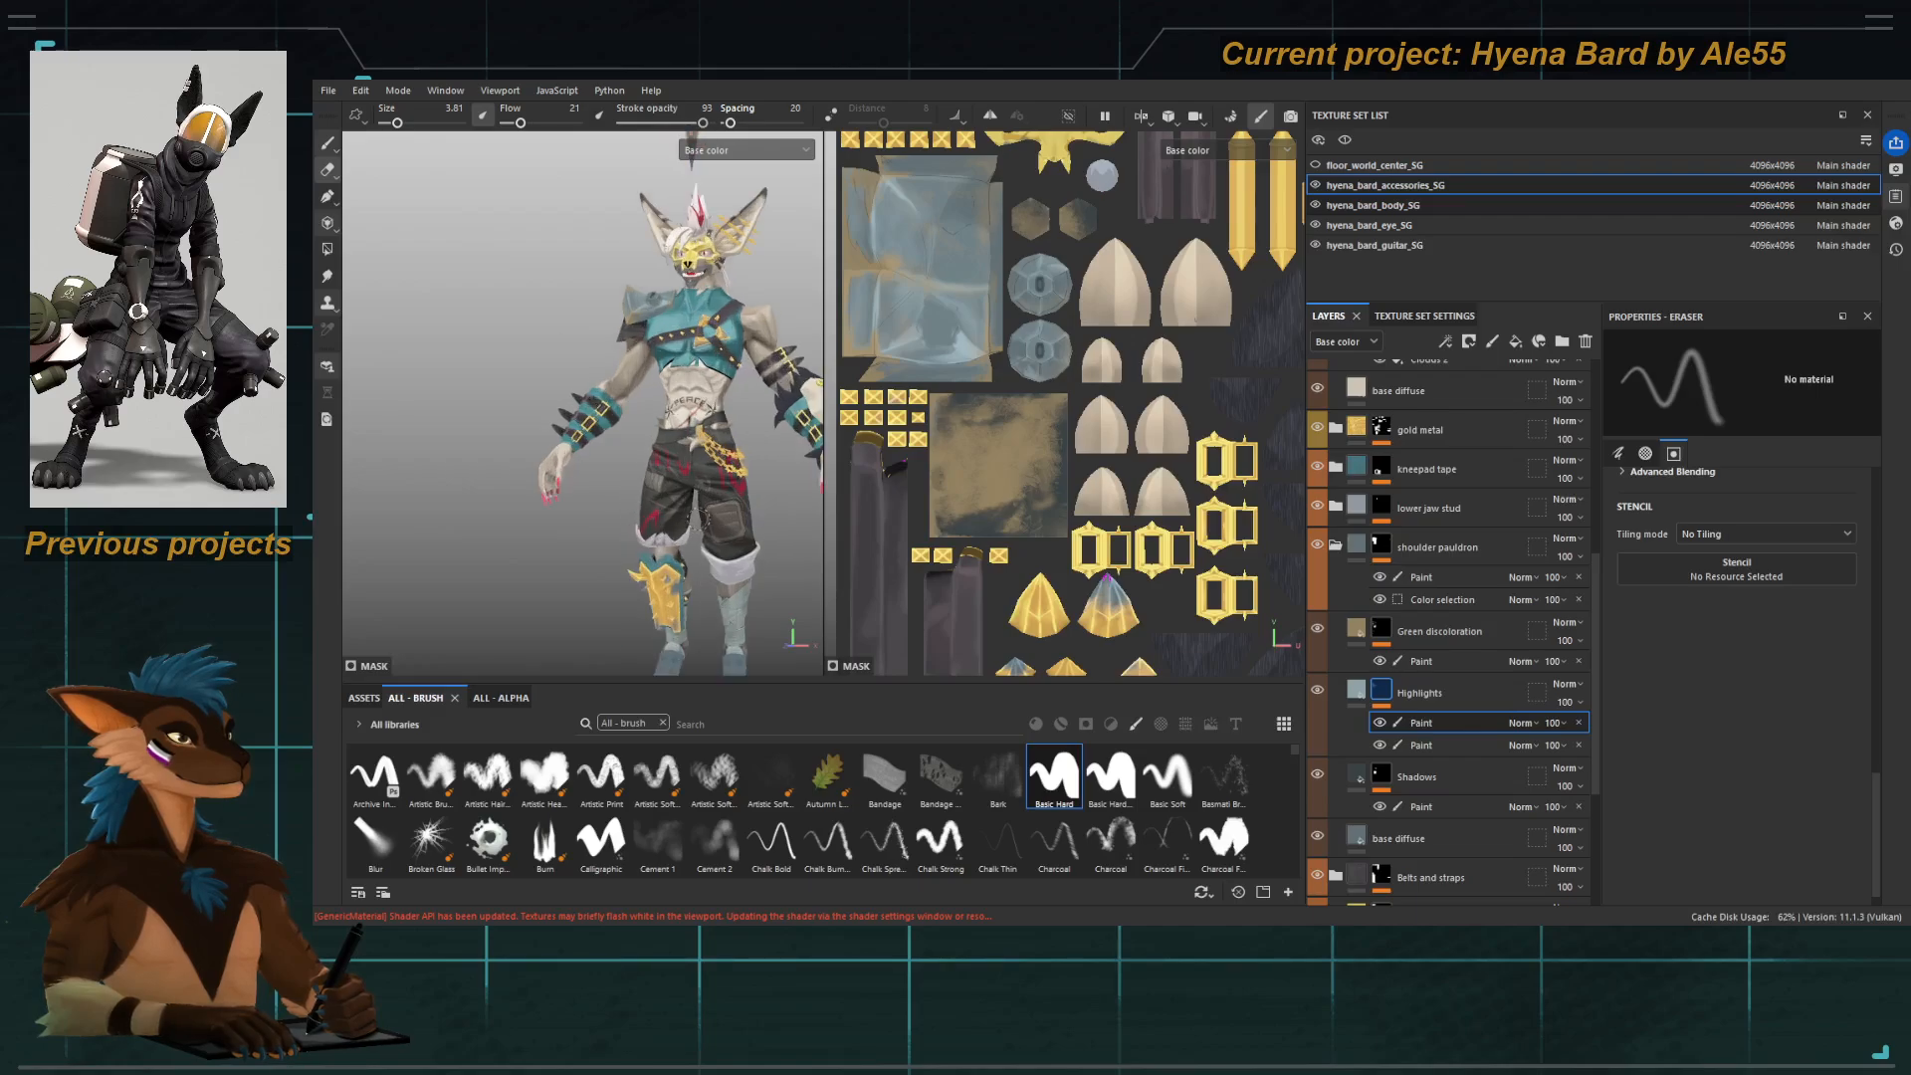
pyautogui.keyDown('alt'); pyautogui.moveTo(698, 519); pyautogui.dragTo(613, 569, button='middle'); pyautogui.keyUp('alt')
pyautogui.keyDown('alt'); pyautogui.moveTo(495, 508); pyautogui.dragTo(572, 503, button='right'); pyautogui.keyUp('alt')
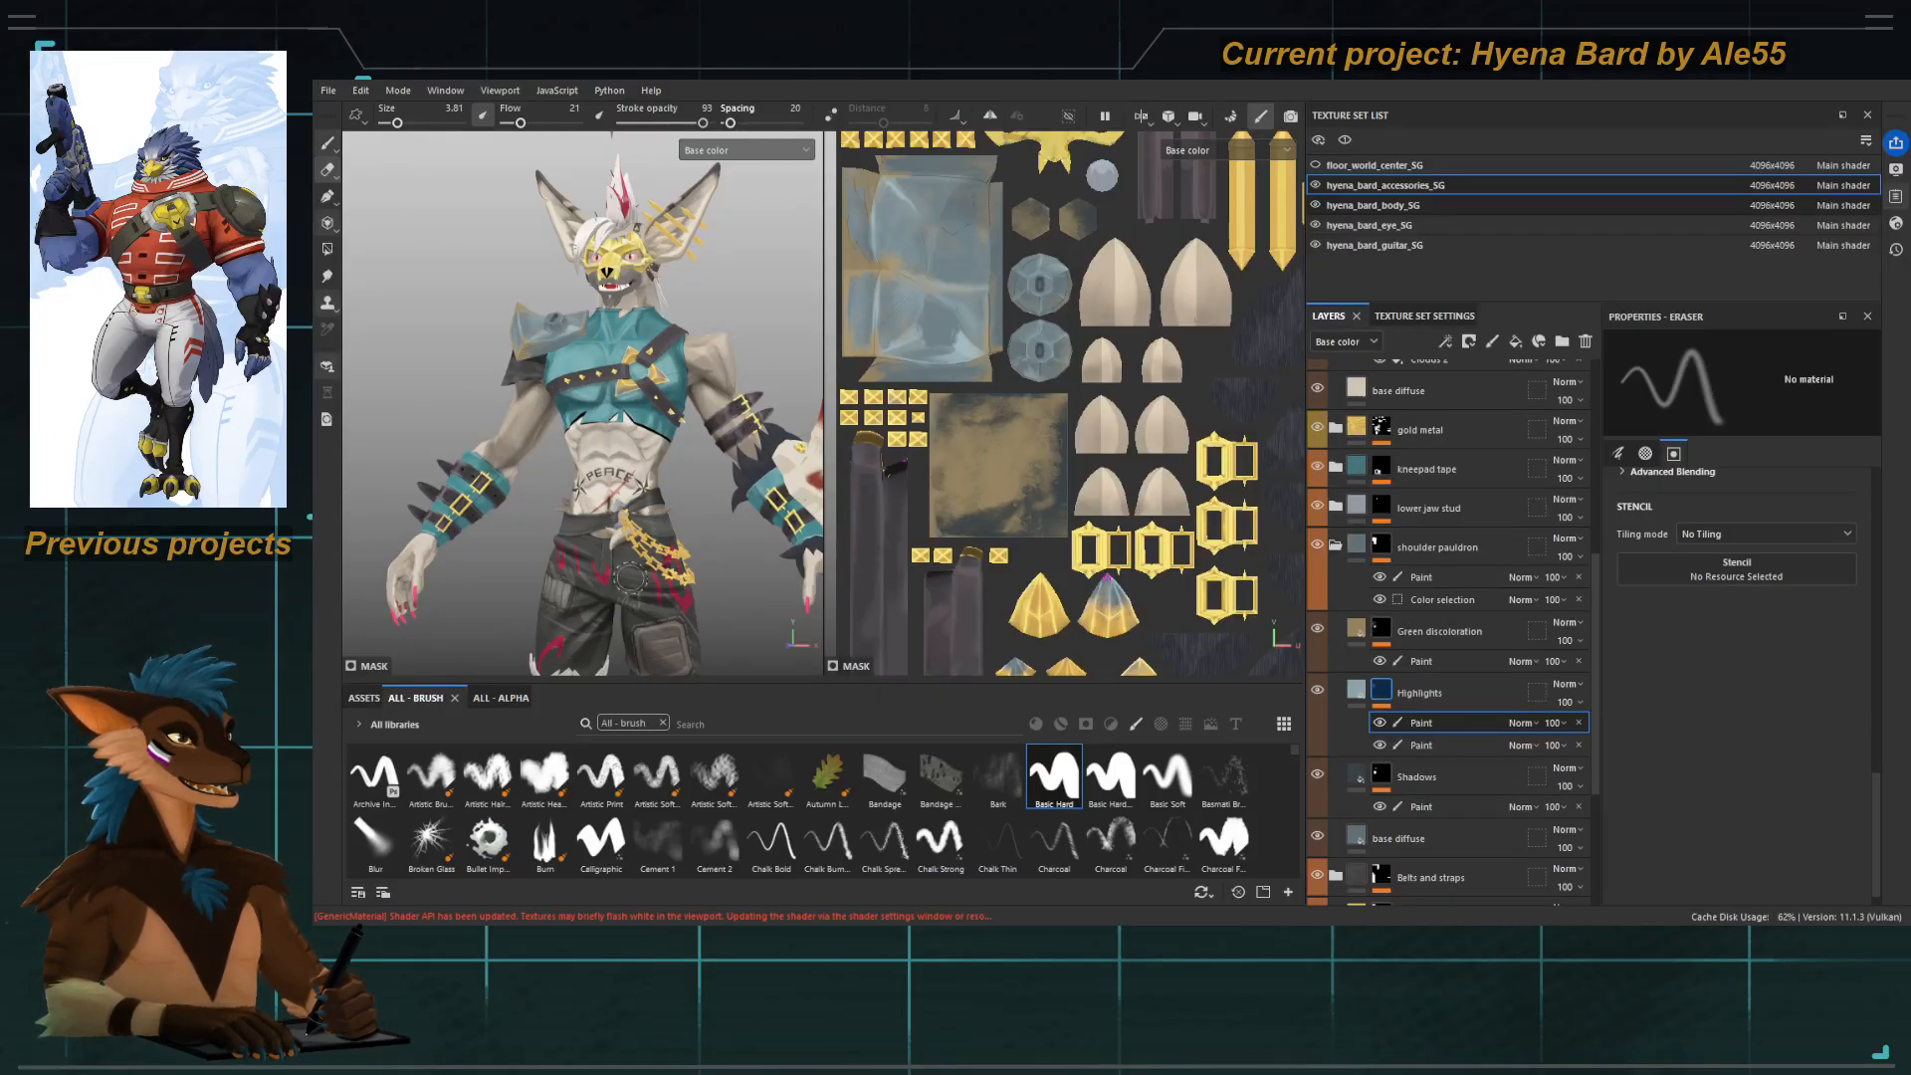
pyautogui.keyDown('alt'); pyautogui.moveTo(630, 577); pyautogui.dragTo(677, 542); pyautogui.keyUp('alt')
pyautogui.moveTo(677, 542)
pyautogui.keyDown('alt'); pyautogui.mouseDown(button='right')
pyautogui.moveTo(680, 464)
pyautogui.moveTo(680, 508)
pyautogui.mouseUp(button='right'); pyautogui.keyUp('alt')
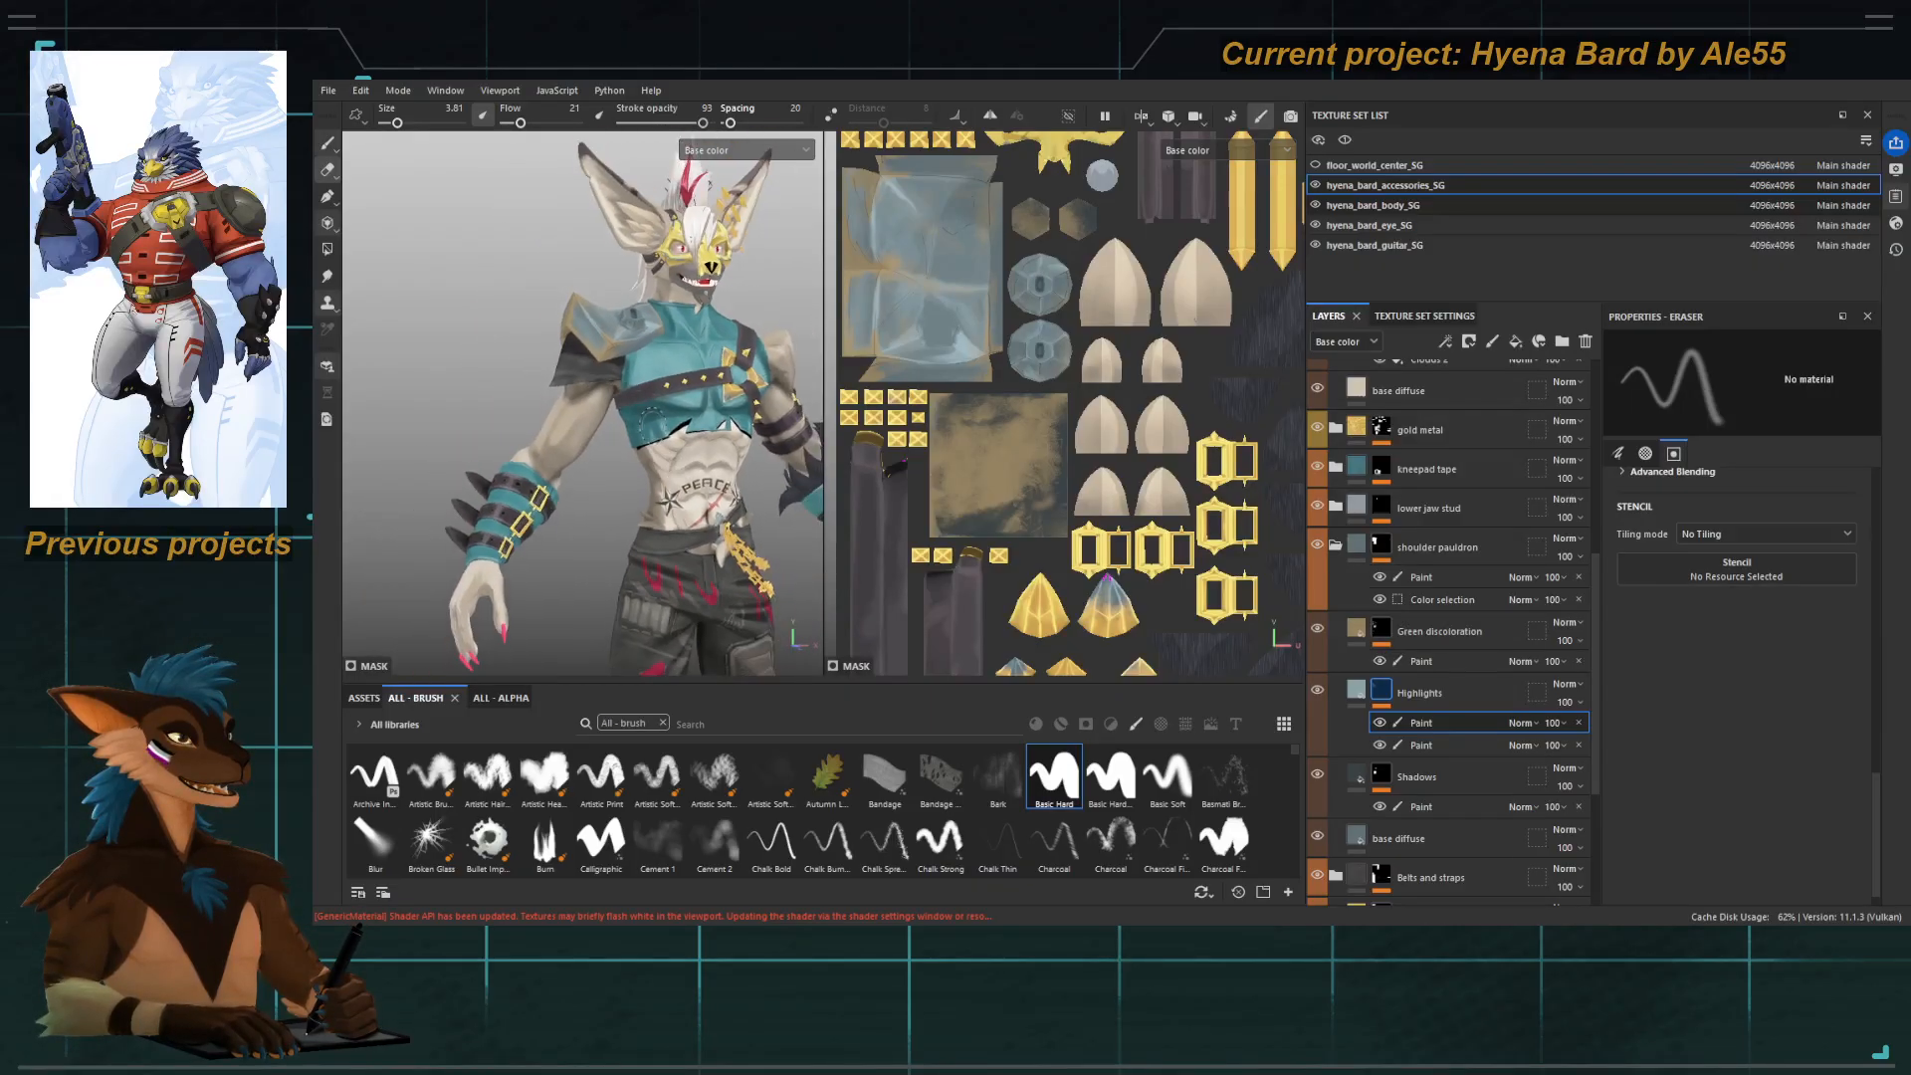
pyautogui.keyDown('alt'); pyautogui.moveTo(701, 468); pyautogui.dragTo(621, 483, button='middle'); pyautogui.keyUp('alt')
pyautogui.moveTo(642, 483)
pyautogui.keyDown('alt'); pyautogui.mouseDown()
pyautogui.moveTo(621, 483)
pyautogui.moveTo(652, 481)
pyautogui.mouseUp(); pyautogui.keyUp('alt')
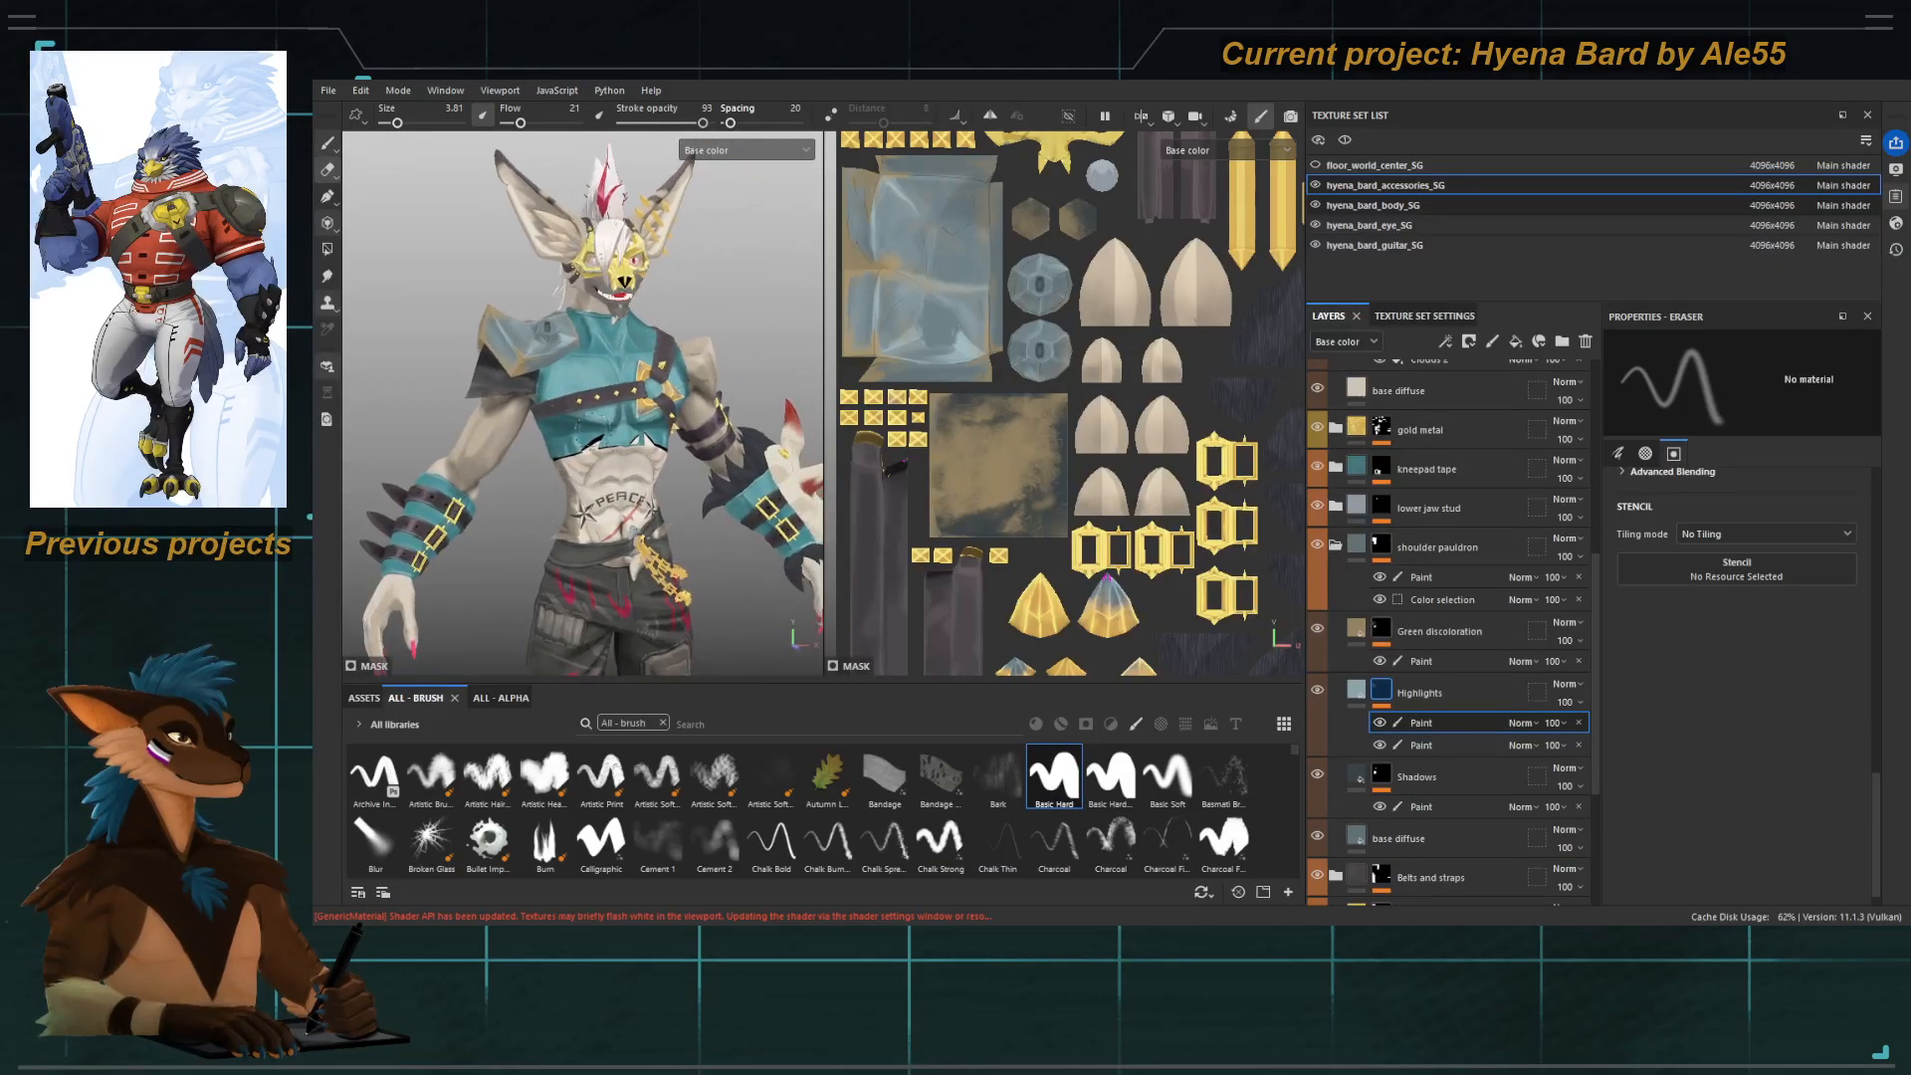
pyautogui.keyDown('alt'); pyautogui.moveTo(598, 403); pyautogui.dragTo(677, 513, button='right'); pyautogui.keyUp('alt')
pyautogui.keyDown('alt'); pyautogui.moveTo(677, 512); pyautogui.dragTo(649, 515); pyautogui.keyUp('alt')
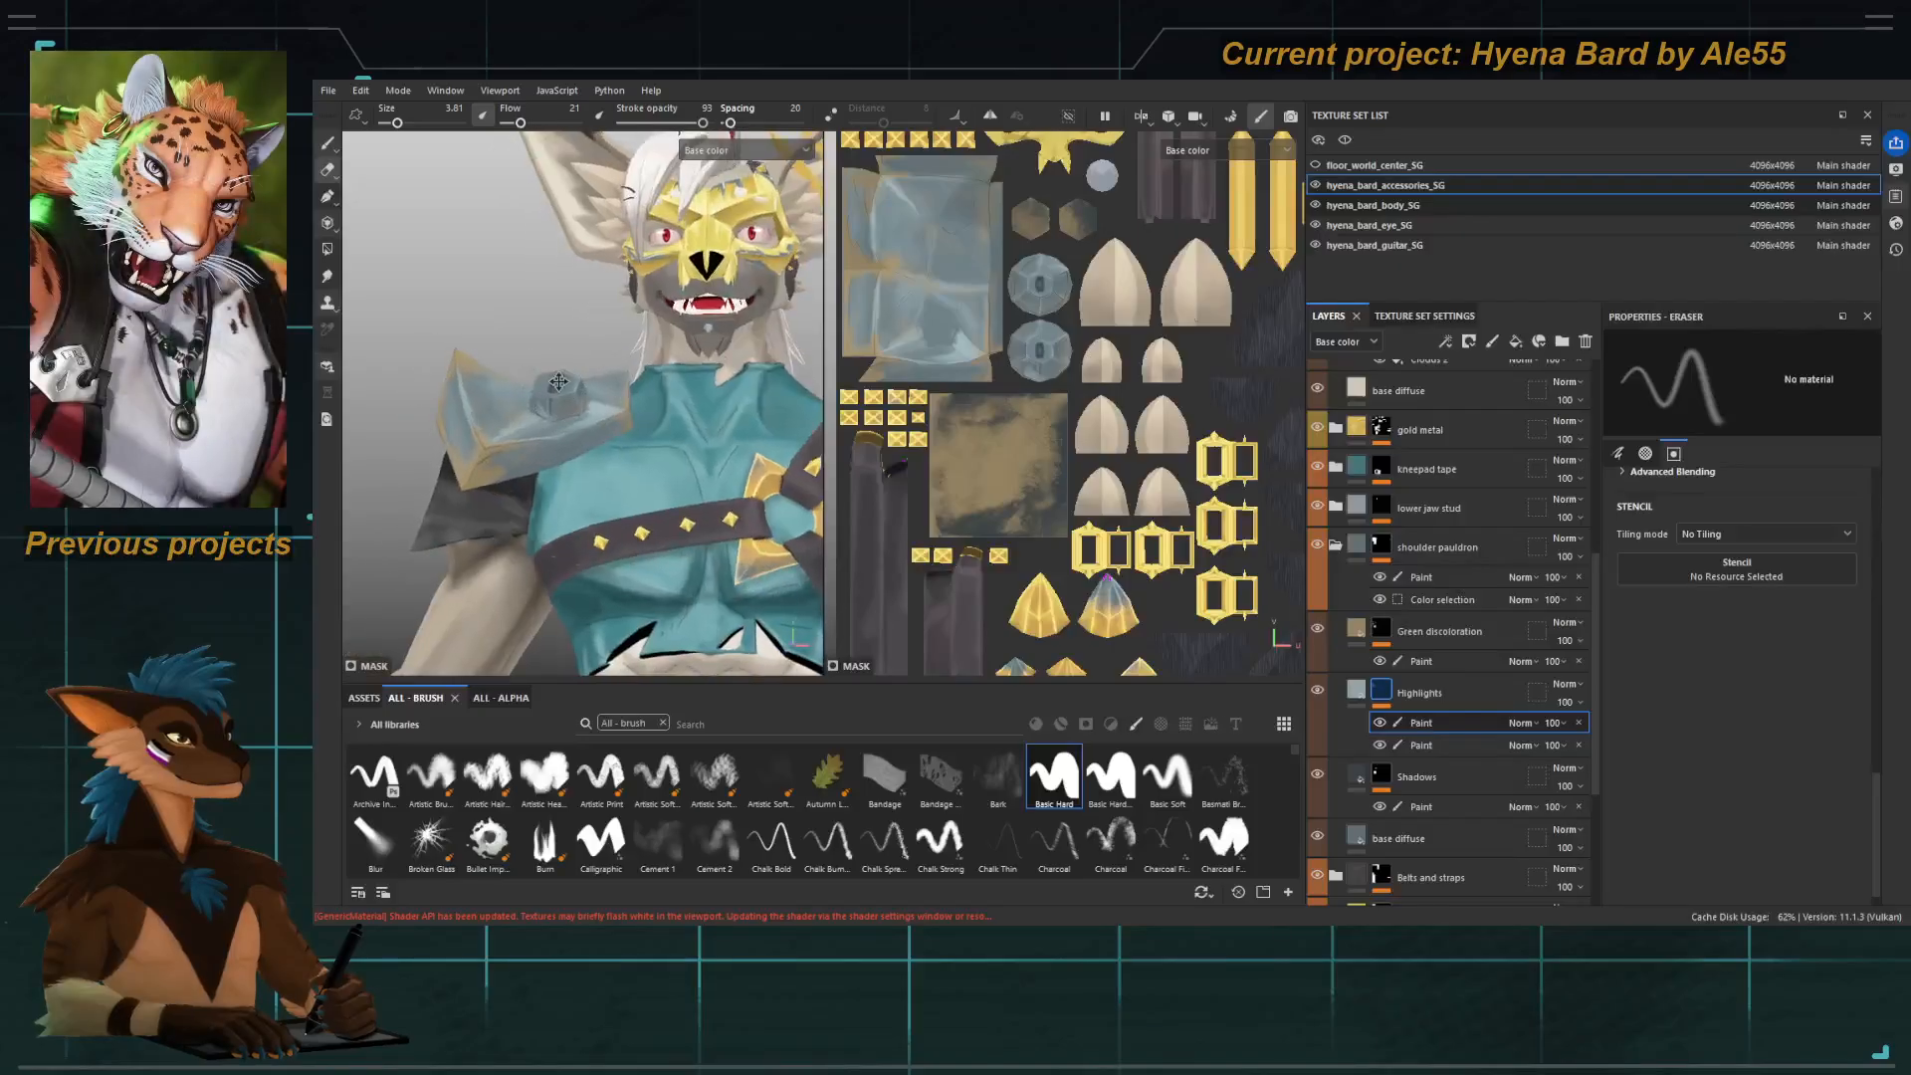
pyautogui.keyDown('alt'); pyautogui.moveTo(649, 516); pyautogui.dragTo(677, 481, button='middle'); pyautogui.keyUp('alt')
# On the lower Paint effect of the Highlights mask, paint soft highlights around the bolt's base at brush size 1.76 and stroke opacity 34.
pyautogui.click(1425, 745)
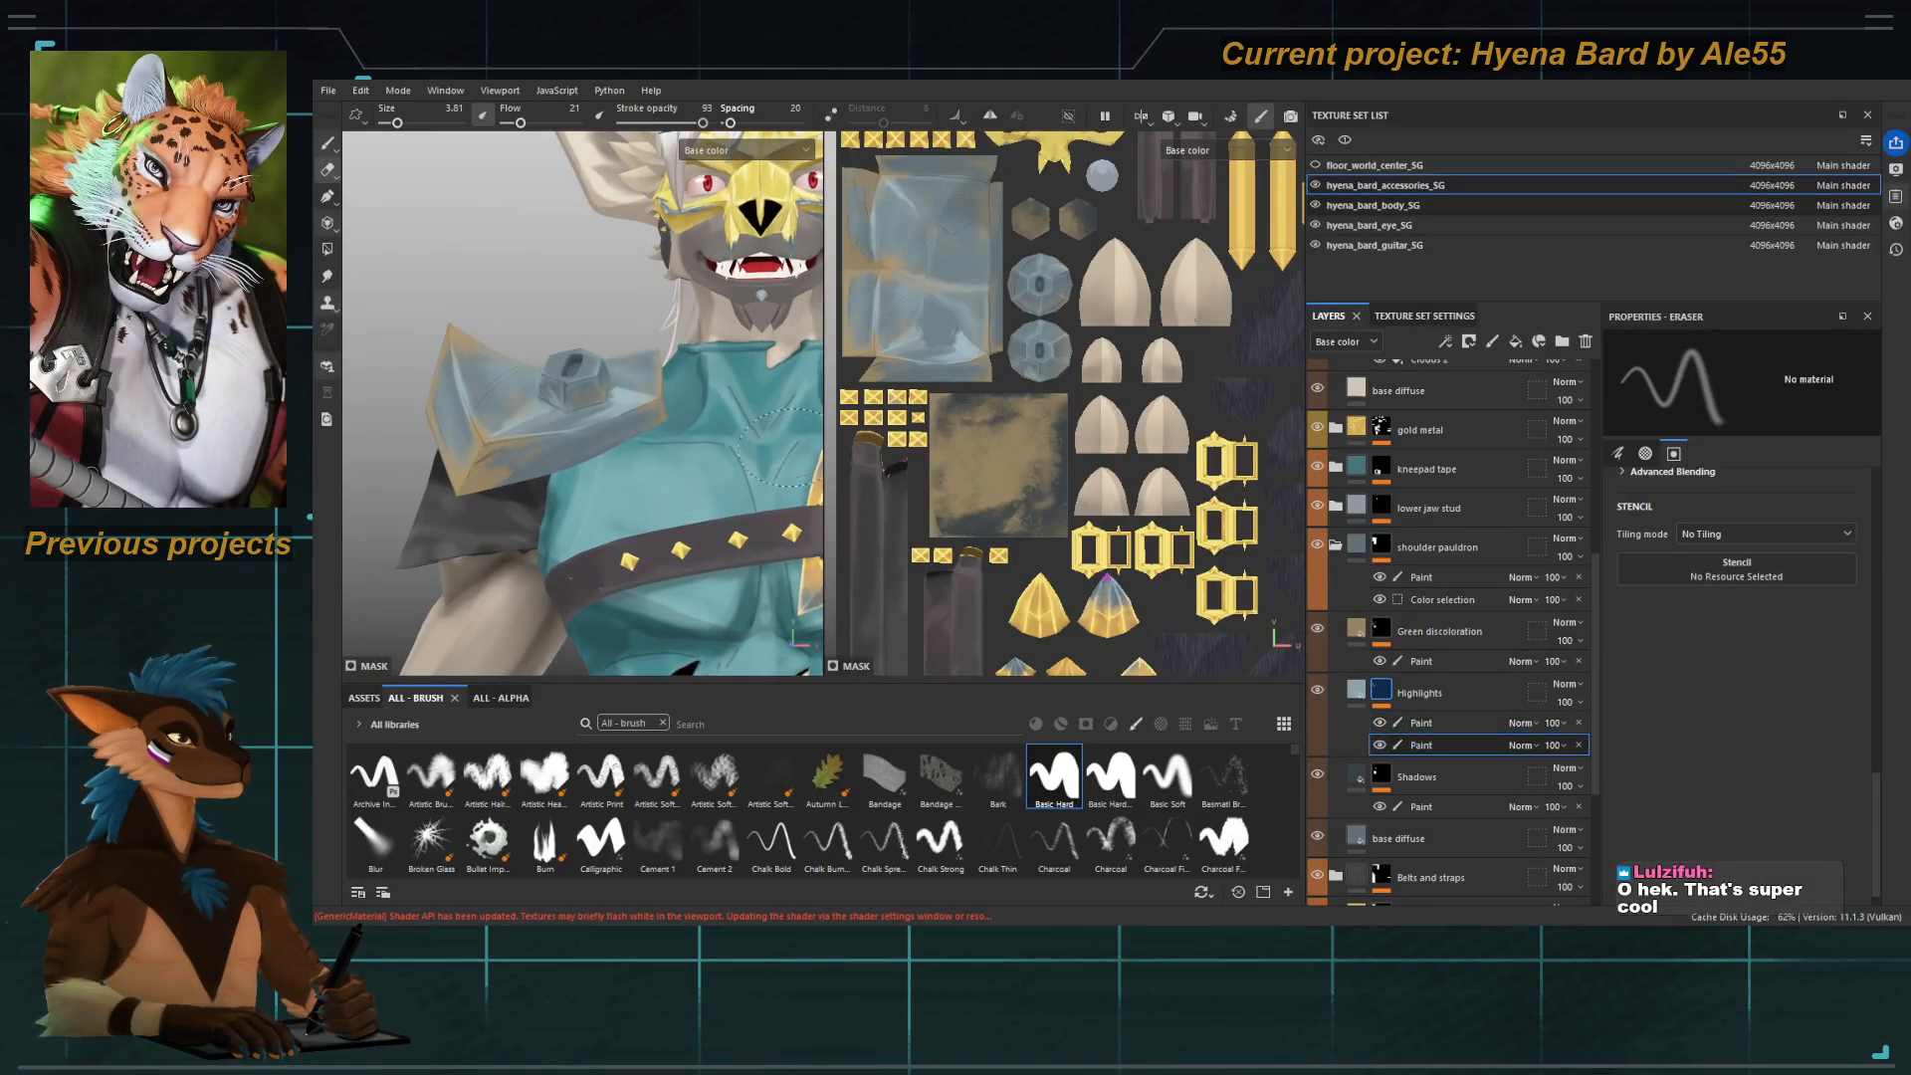
pyautogui.keyDown('alt'); pyautogui.moveTo(657, 406); pyautogui.dragTo(697, 448, button='right'); pyautogui.keyUp('alt')
pyautogui.keyDown('alt'); pyautogui.moveTo(540, 453); pyautogui.dragTo(584, 411); pyautogui.keyUp('alt')
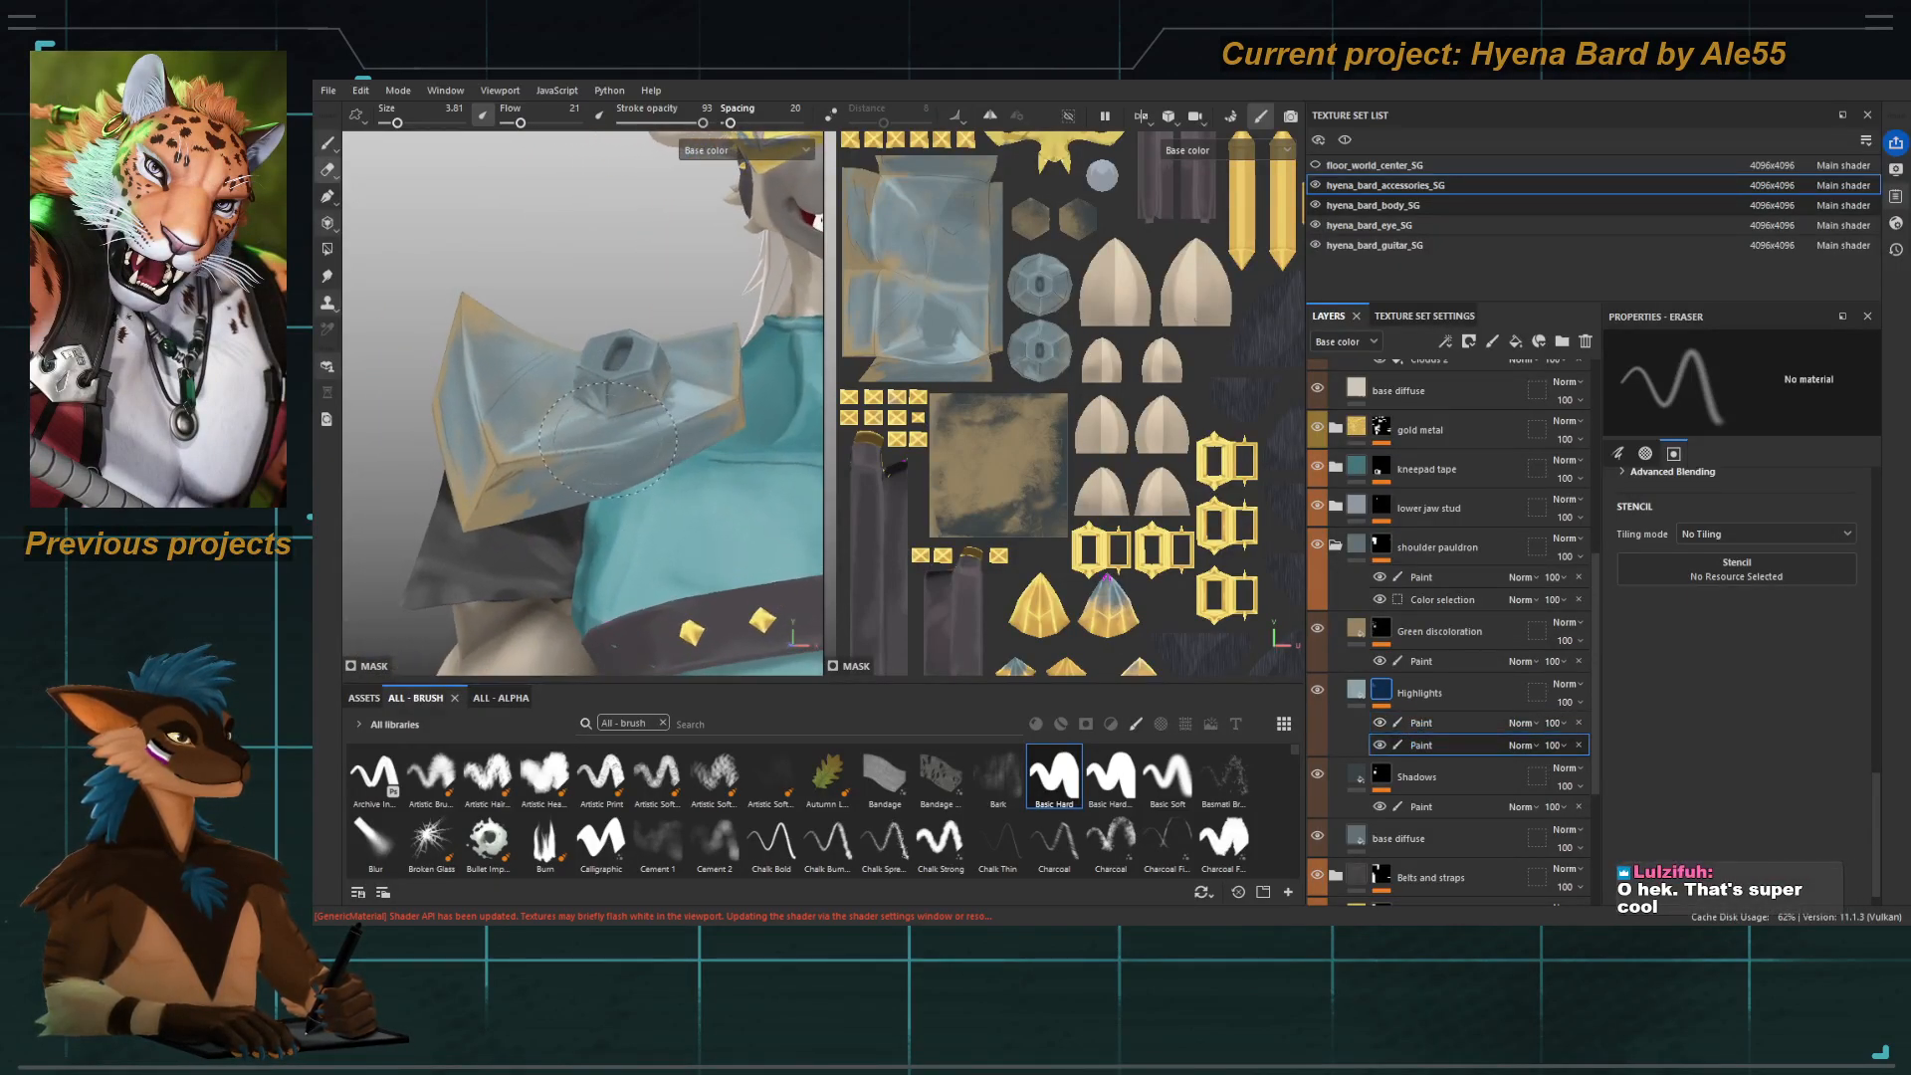
pyautogui.press('1')
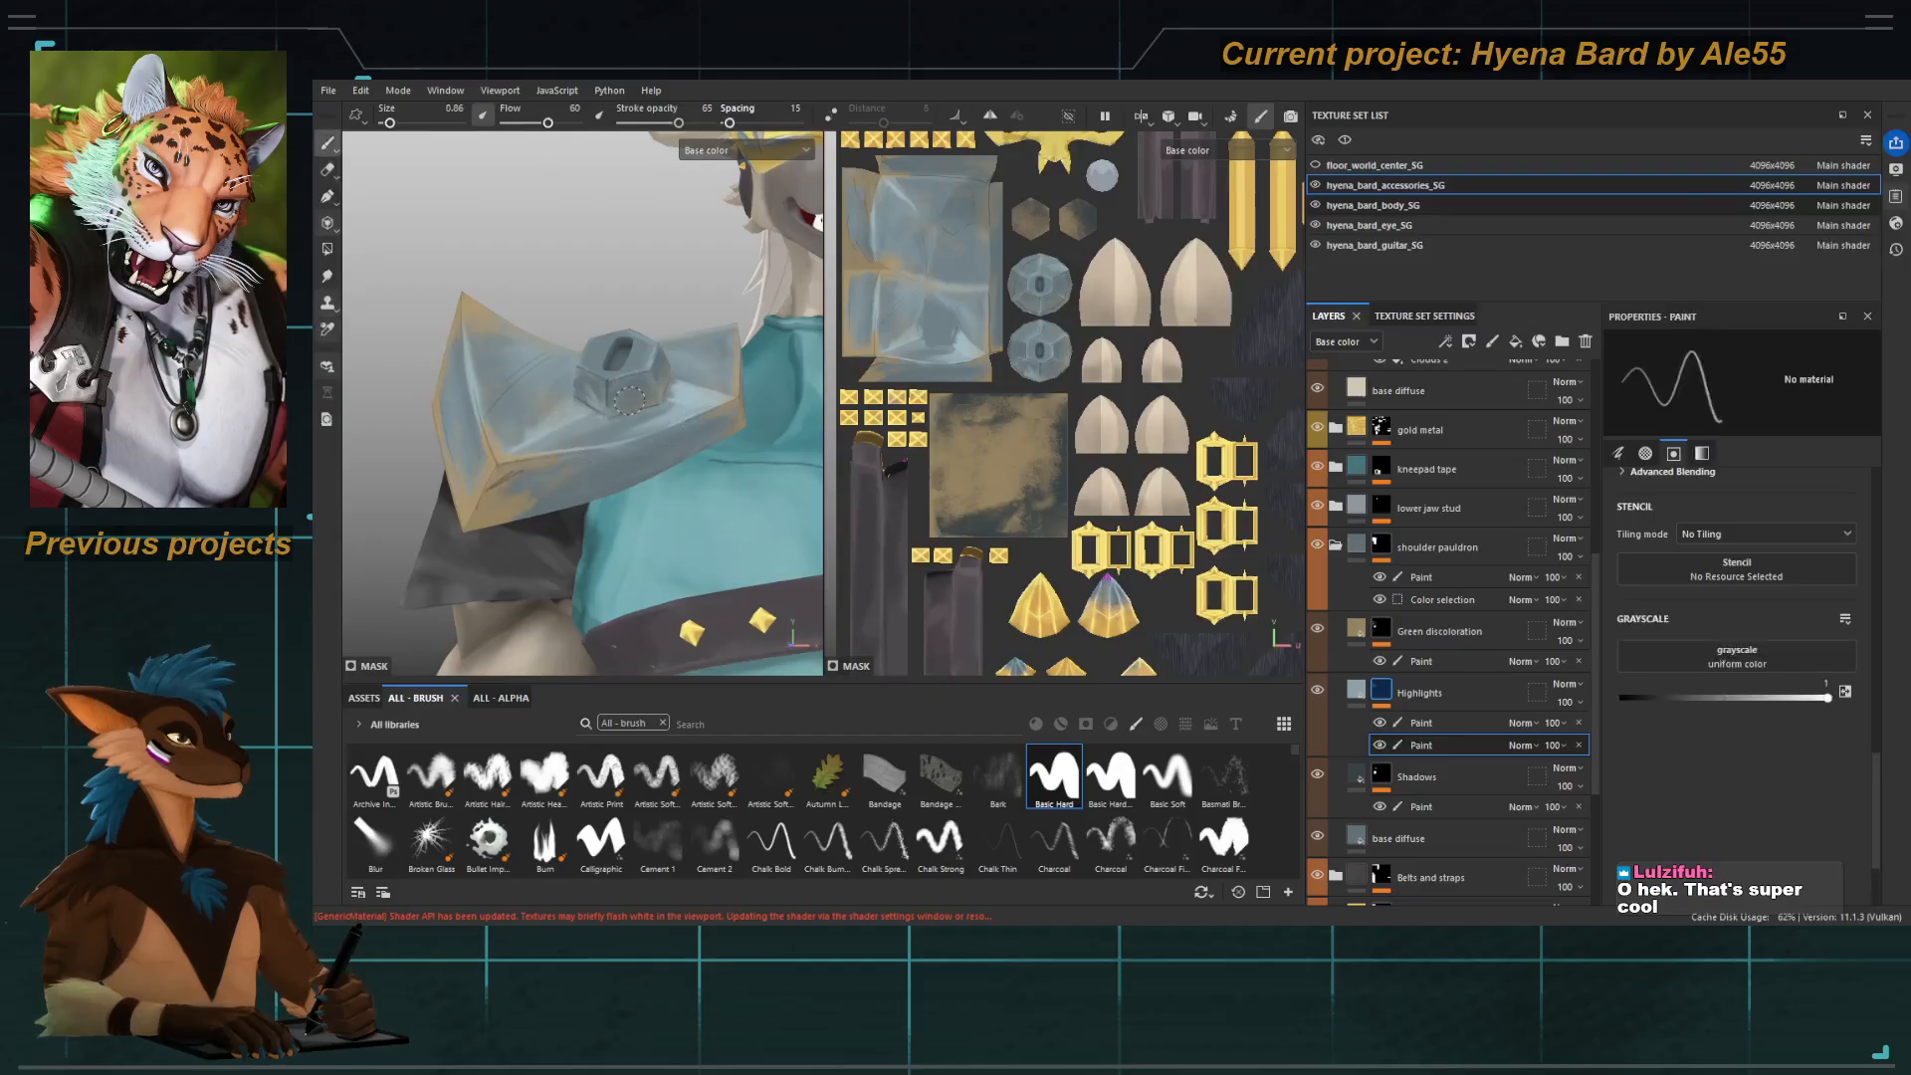
pyautogui.keyDown('ctrl'); pyautogui.moveTo(627, 394); pyautogui.dragTo(647, 394, button='right'); pyautogui.keyUp('ctrl')
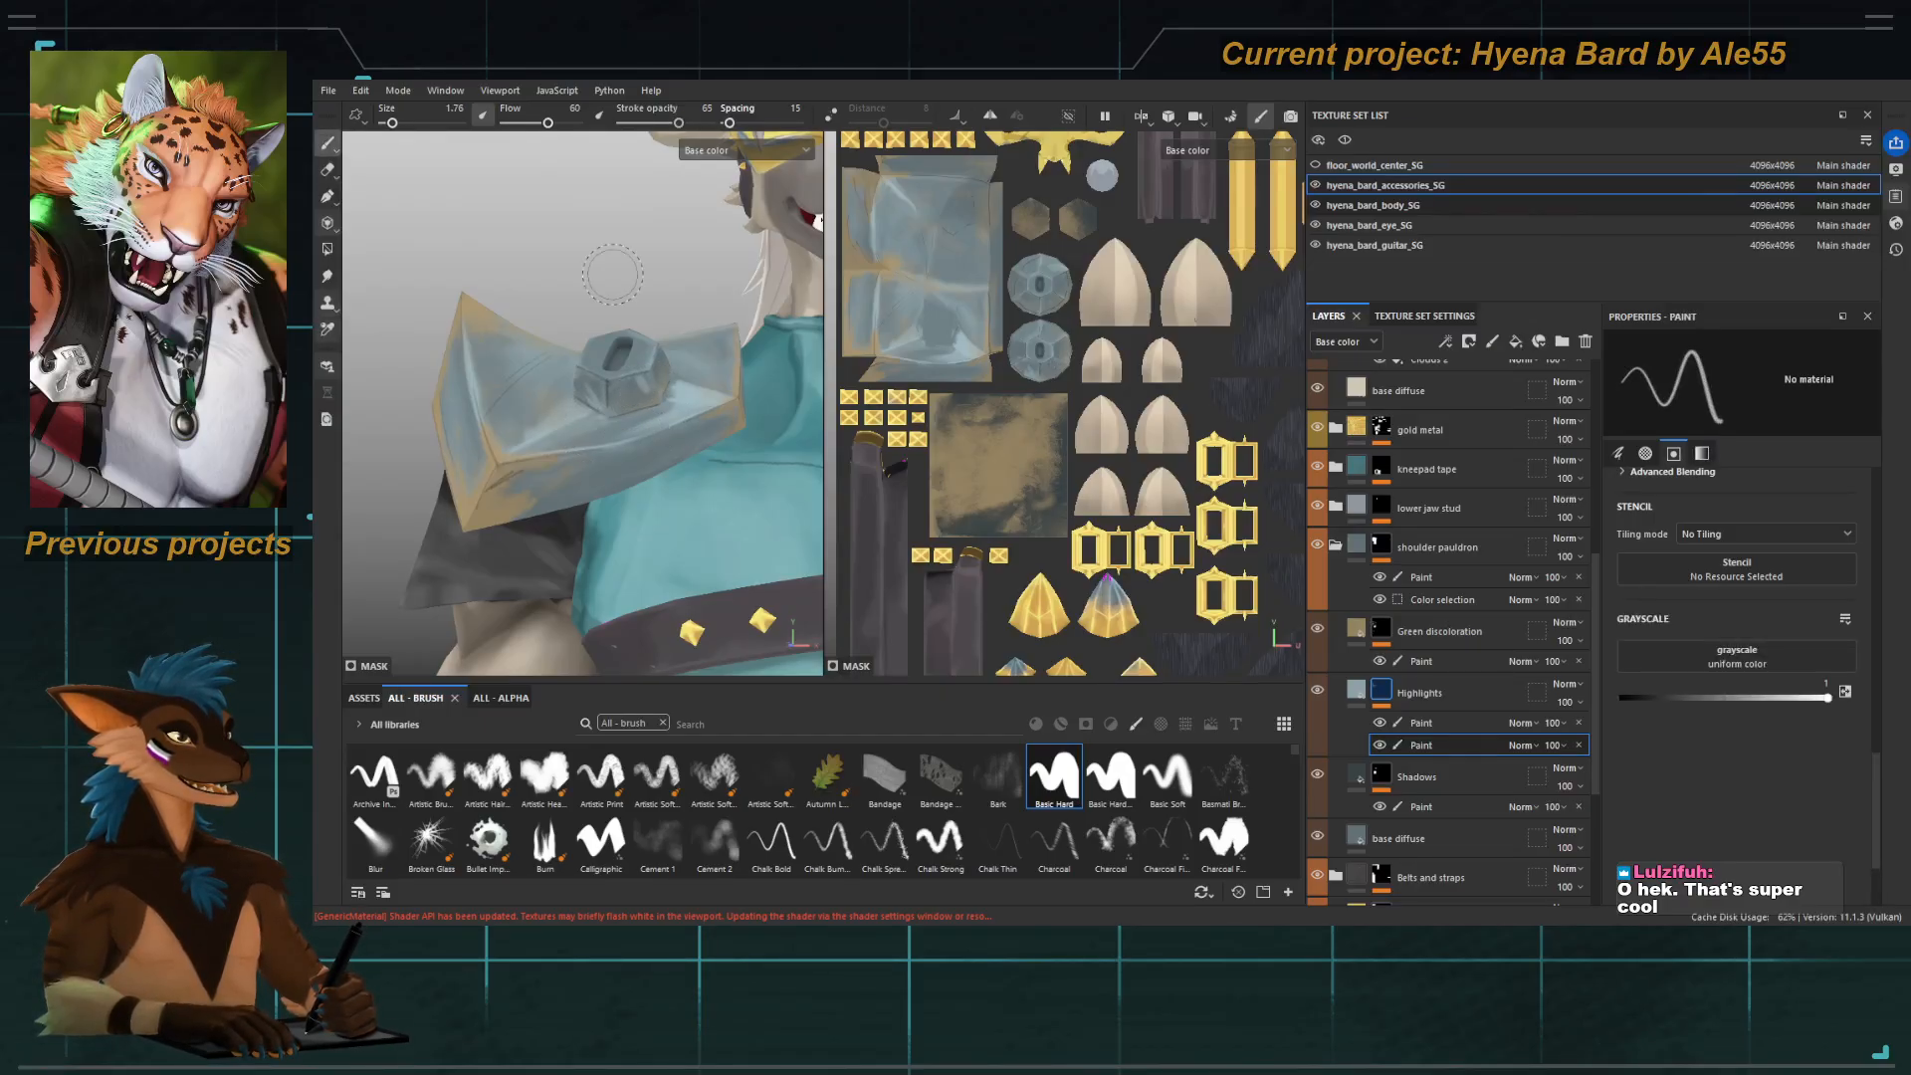
pyautogui.moveTo(677, 122); pyautogui.dragTo(651, 123)
pyautogui.scroll(2, 665, 393)
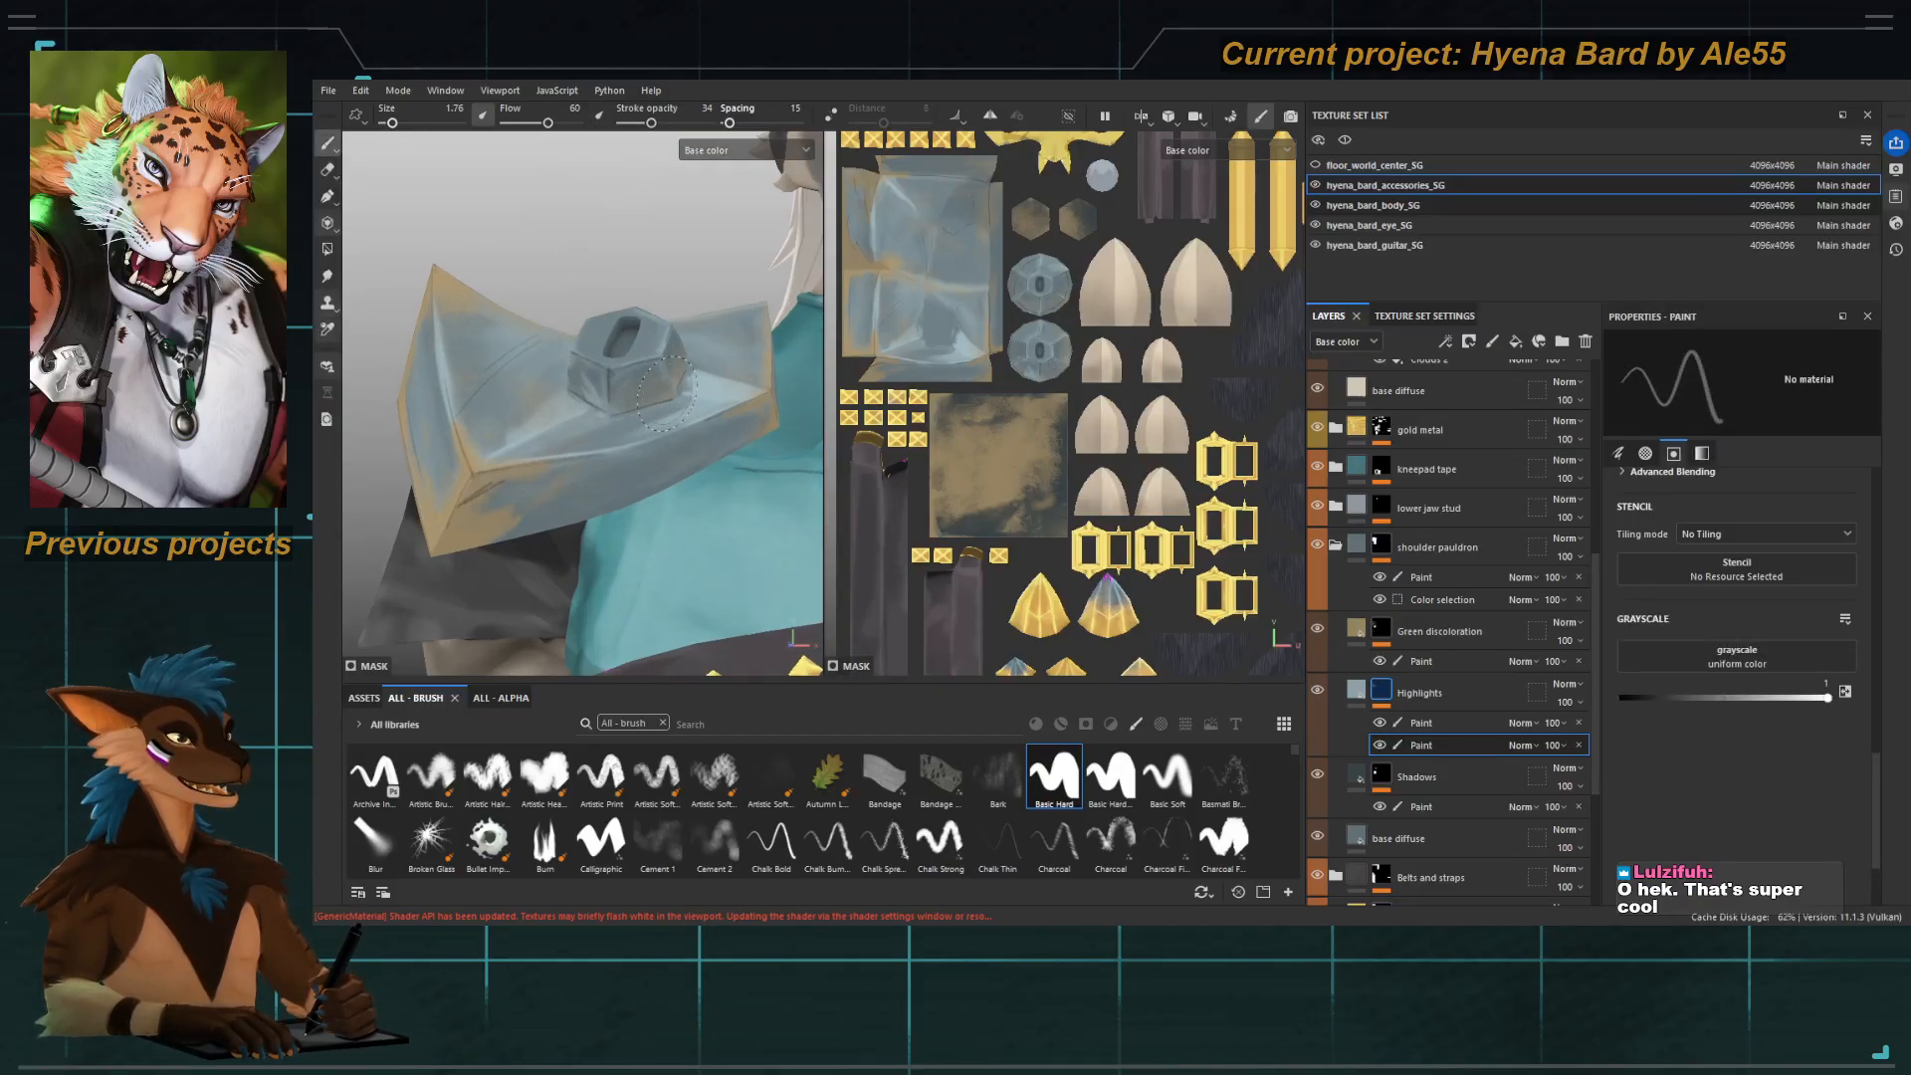
pyautogui.keyDown('alt'); pyautogui.moveTo(667, 395); pyautogui.dragTo(655, 378); pyautogui.keyUp('alt')
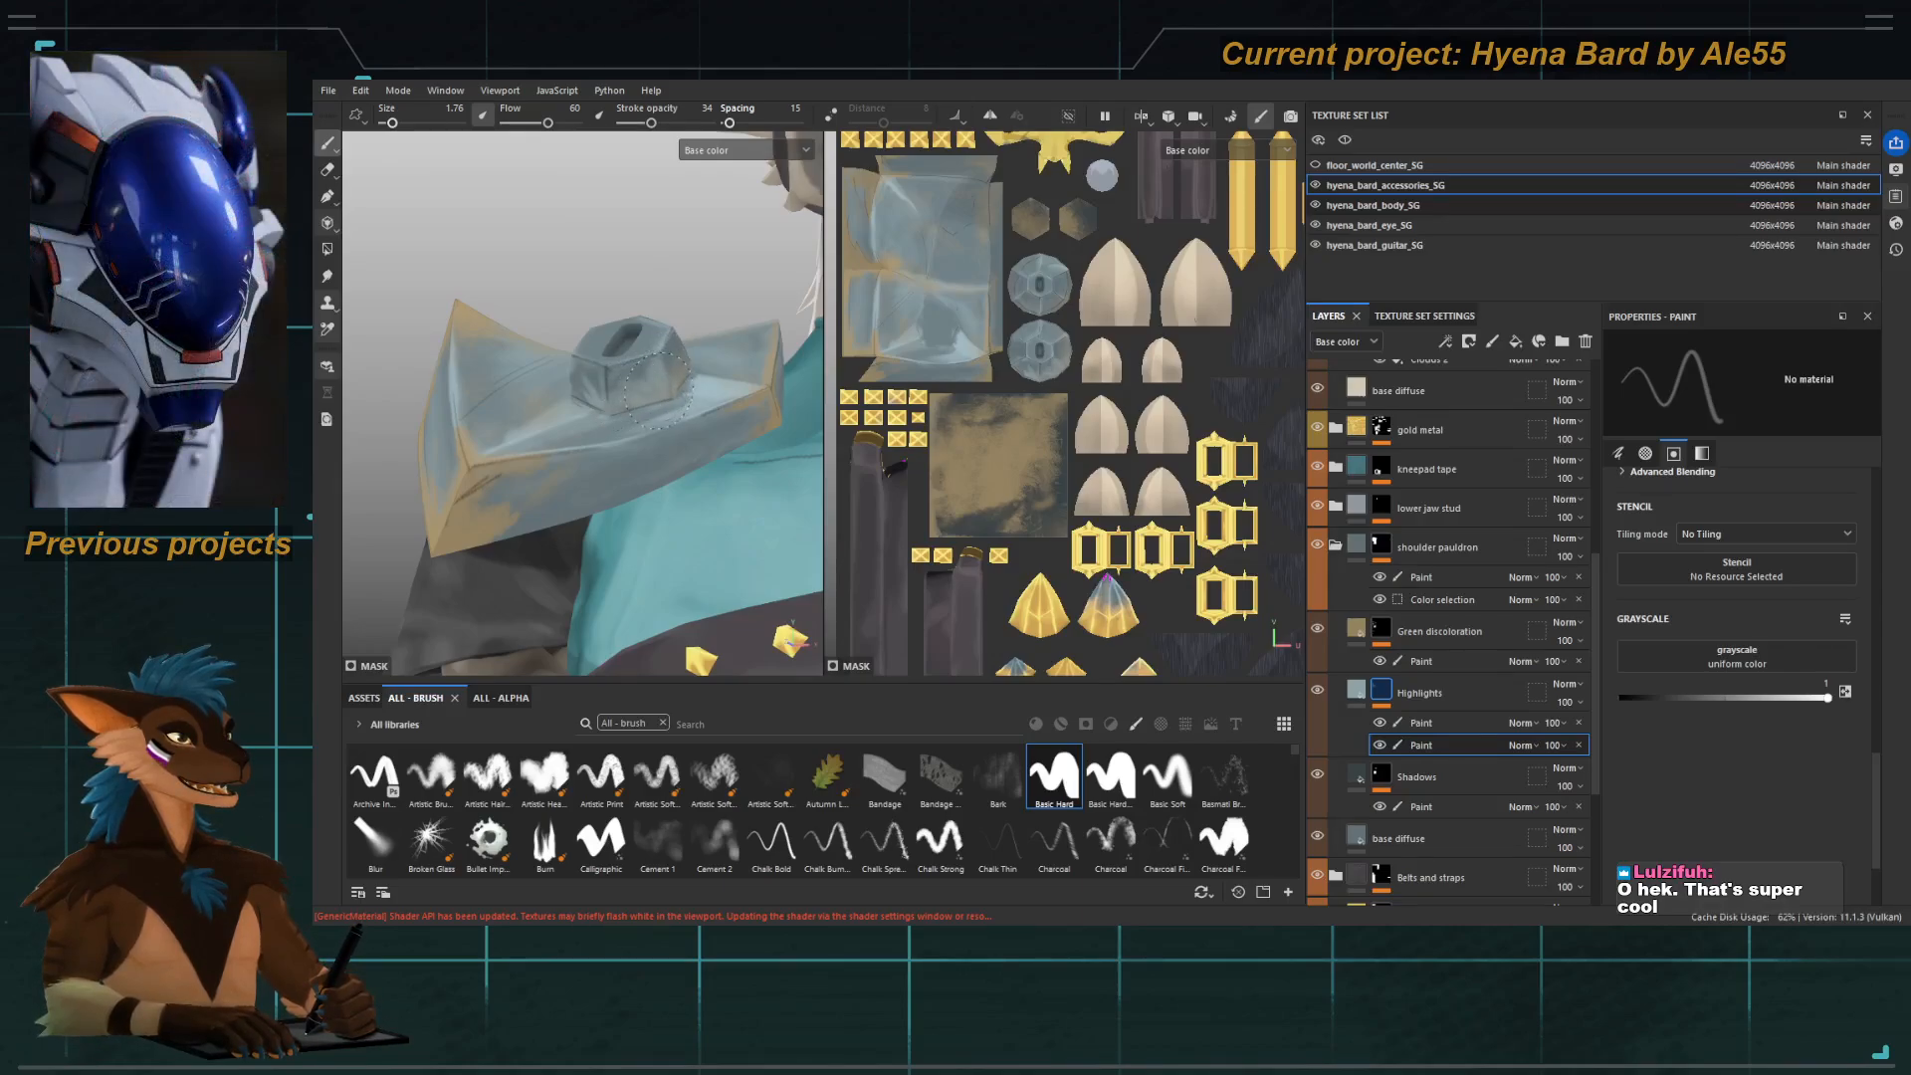
pyautogui.keyDown('alt'); pyautogui.moveTo(630, 383); pyautogui.dragTo(549, 385); pyautogui.keyUp('alt')
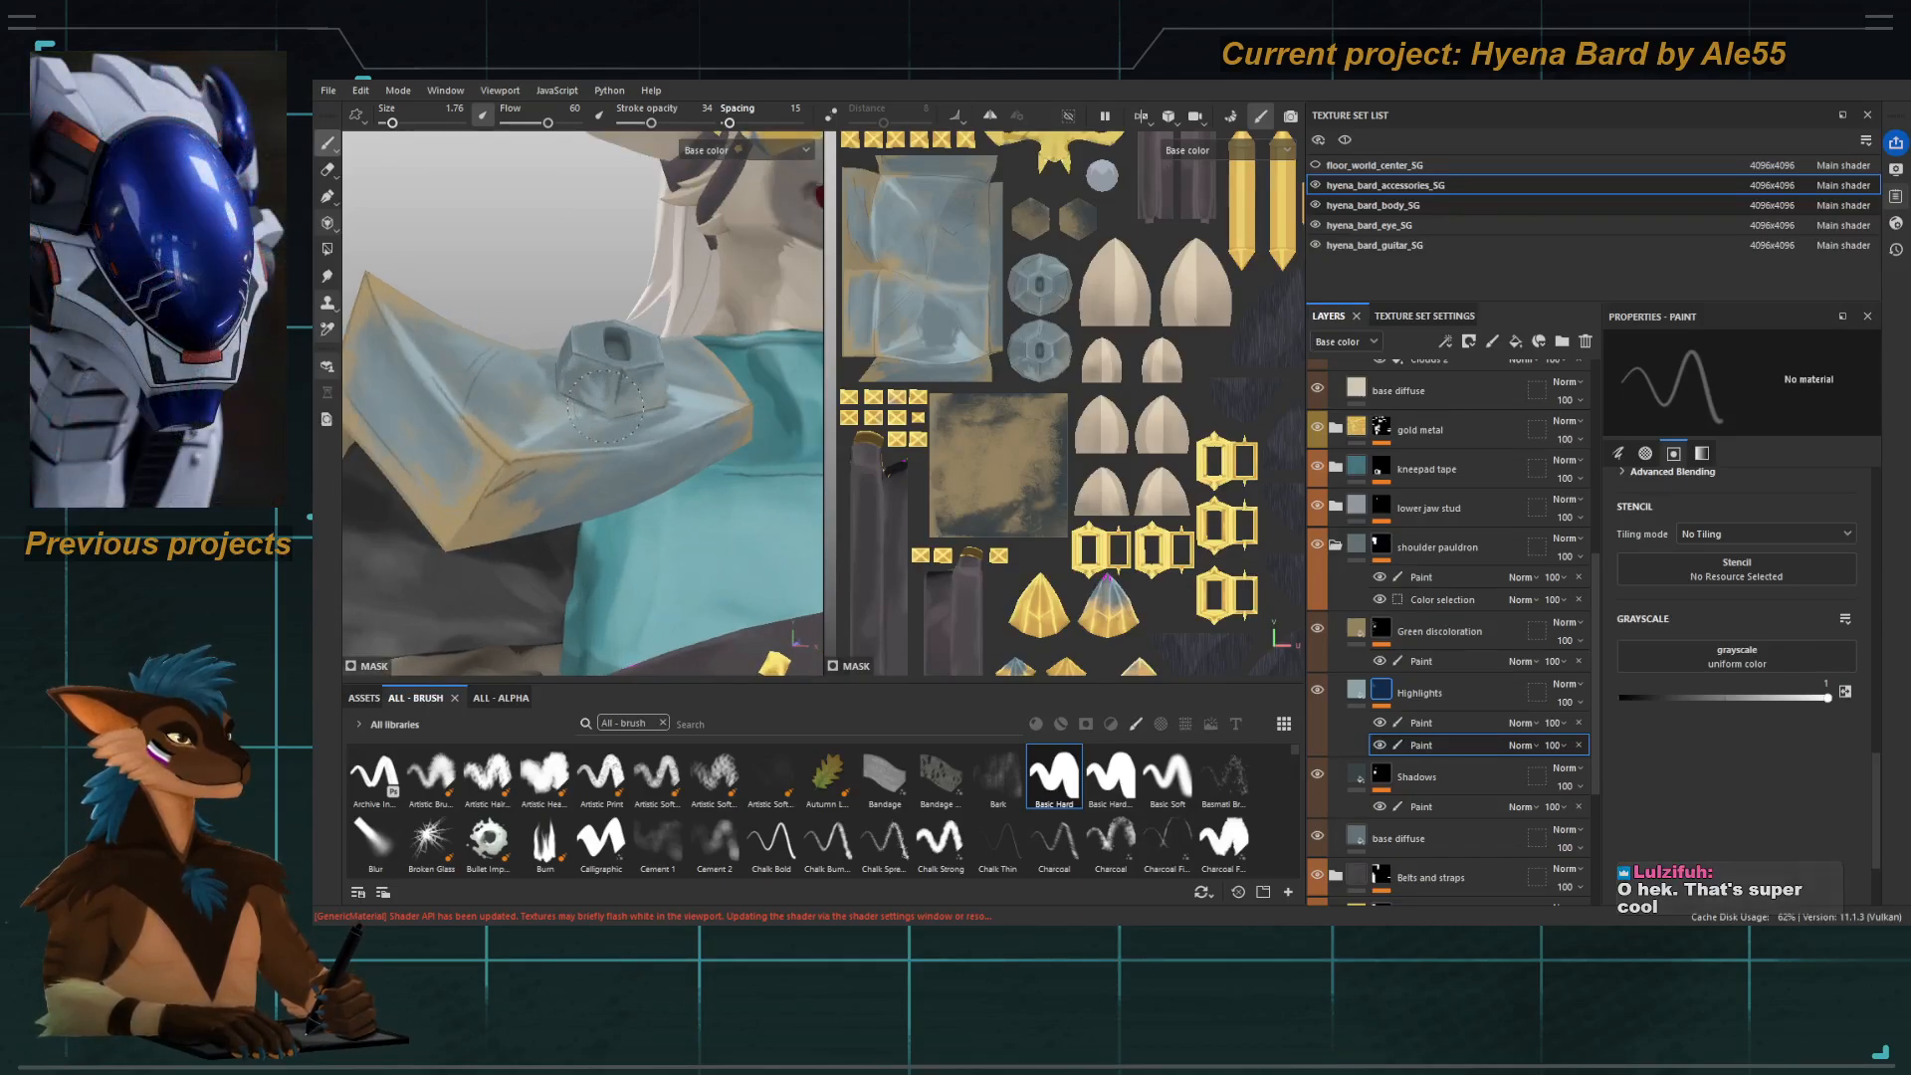
pyautogui.keyDown('alt'); pyautogui.moveTo(611, 394); pyautogui.dragTo(438, 282, button='right'); pyautogui.keyUp('alt')
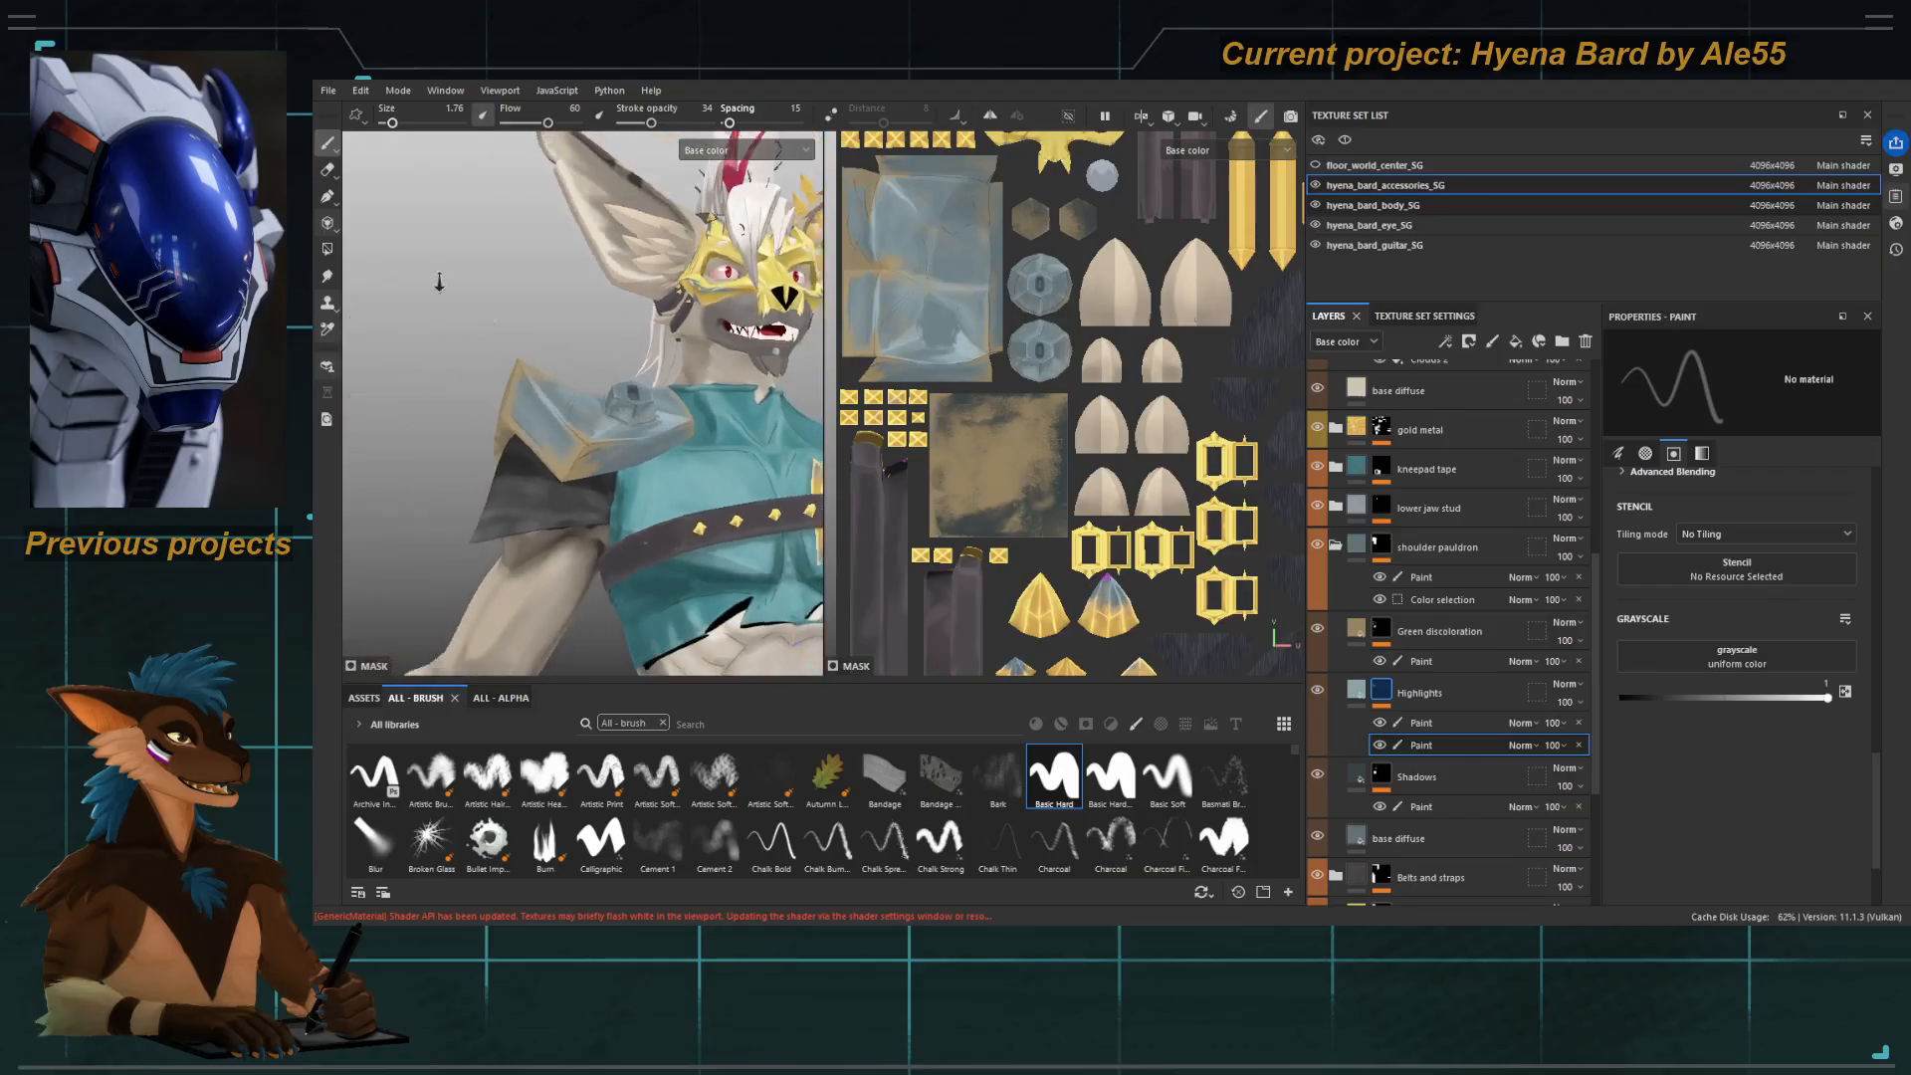
# Paint fine highlights on the pauldron bolt's facets and base at brush size 0.53, toning them down with black at brush size 0.86.
pyautogui.keyDown('alt'); pyautogui.moveTo(439, 281); pyautogui.dragTo(329, 220); pyautogui.keyUp('alt')
pyautogui.keyDown('alt'); pyautogui.moveTo(448, 293); pyautogui.dragTo(662, 413, button='right'); pyautogui.keyUp('alt')
pyautogui.keyDown('alt'); pyautogui.moveTo(662, 413); pyautogui.dragTo(637, 448); pyautogui.keyUp('alt')
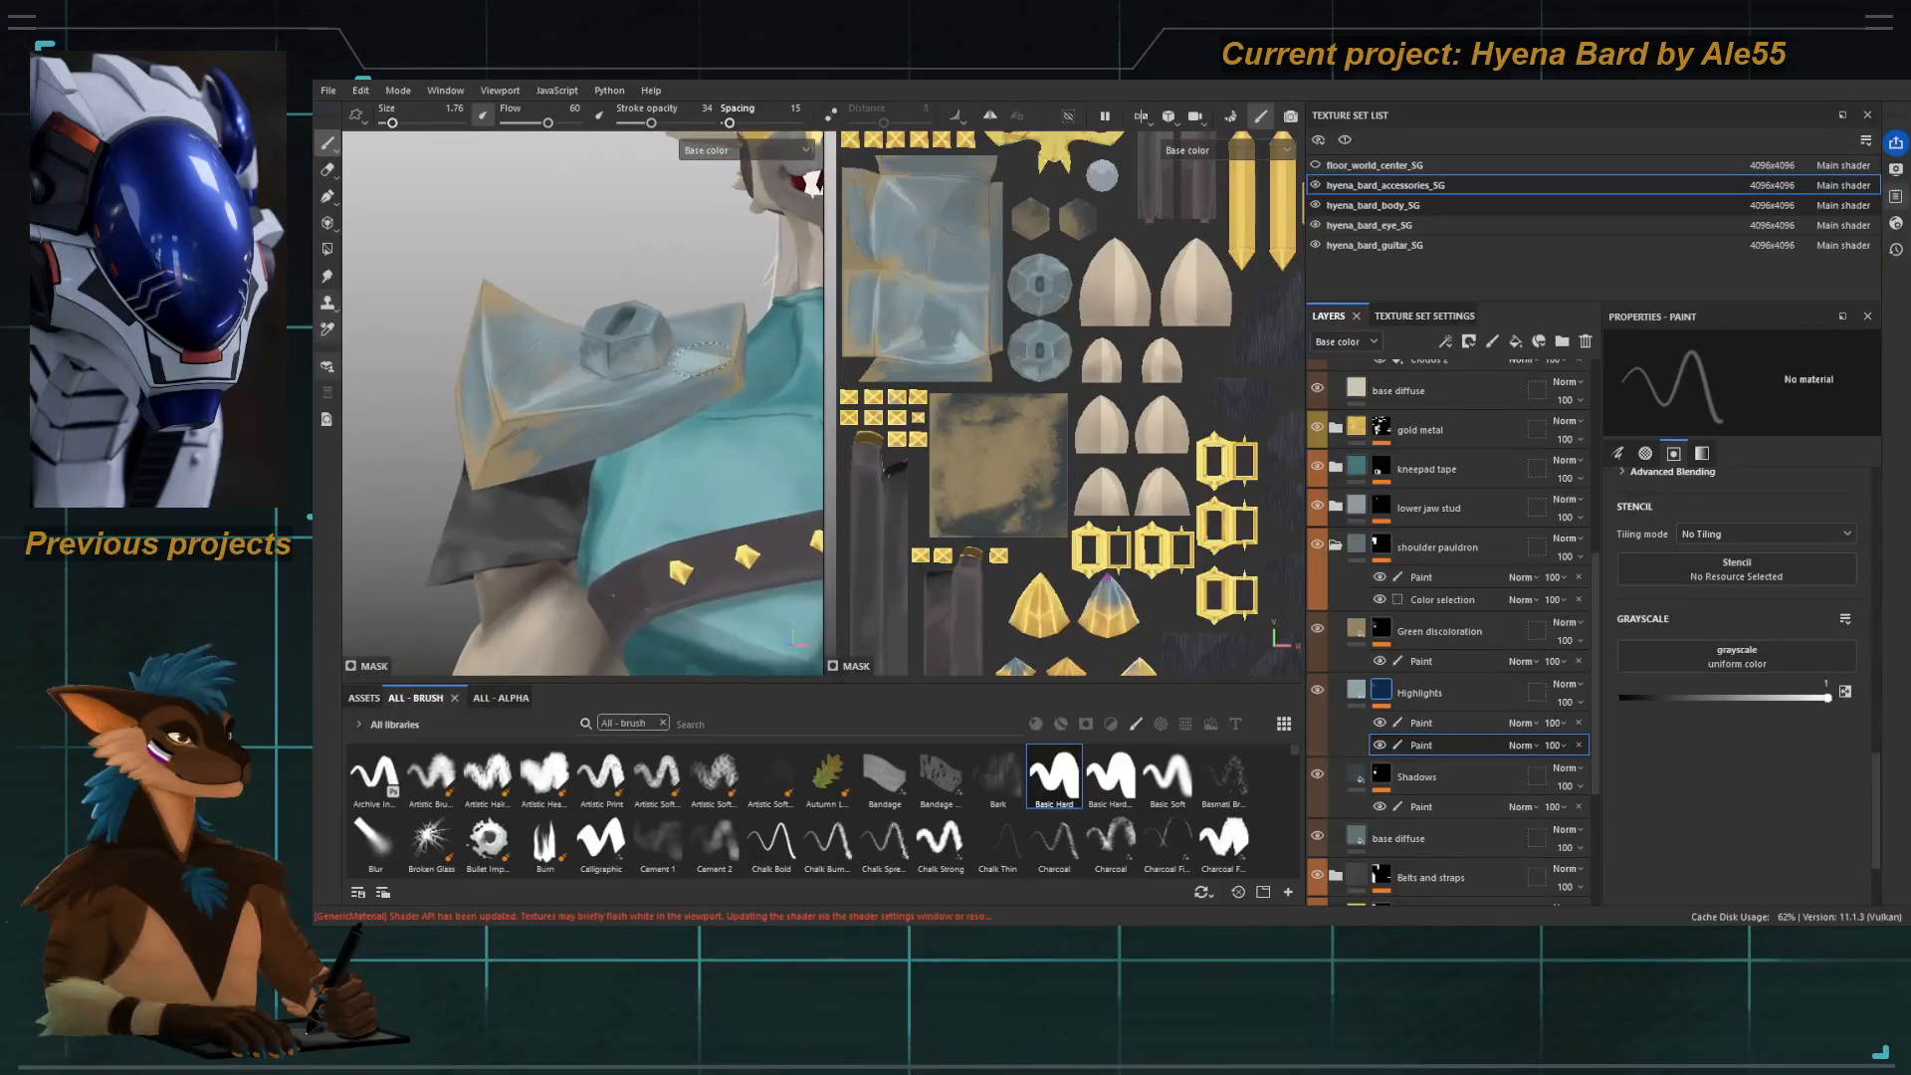
pyautogui.moveTo(567, 329)
pyautogui.keyDown('alt'); pyautogui.mouseDown(button='right')
pyautogui.moveTo(670, 392)
pyautogui.moveTo(579, 347)
pyautogui.mouseUp(button='right'); pyautogui.keyUp('alt')
pyautogui.keyDown('alt'); pyautogui.moveTo(580, 348); pyautogui.dragTo(567, 343); pyautogui.keyUp('alt')
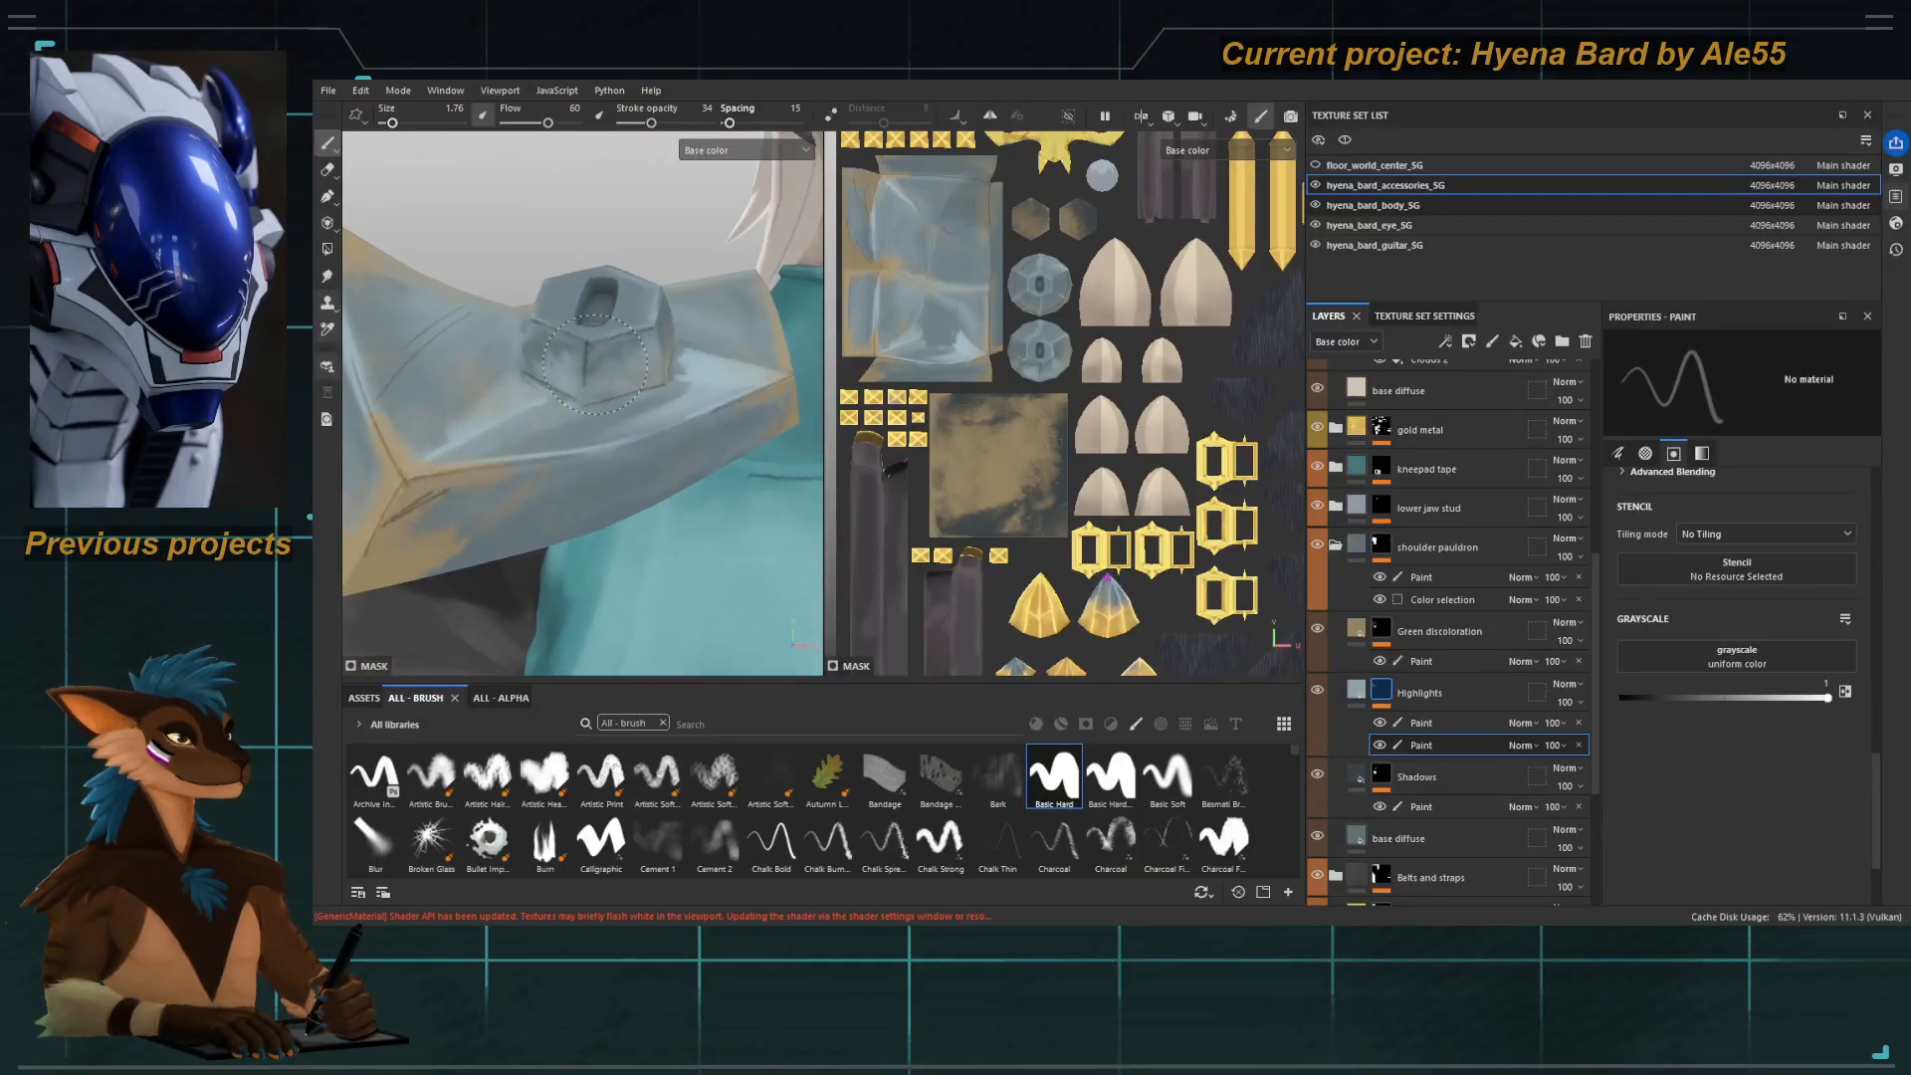
pyautogui.keyDown('ctrl'); pyautogui.moveTo(567, 343); pyautogui.dragTo(556, 340, button='right'); pyautogui.keyUp('ctrl')
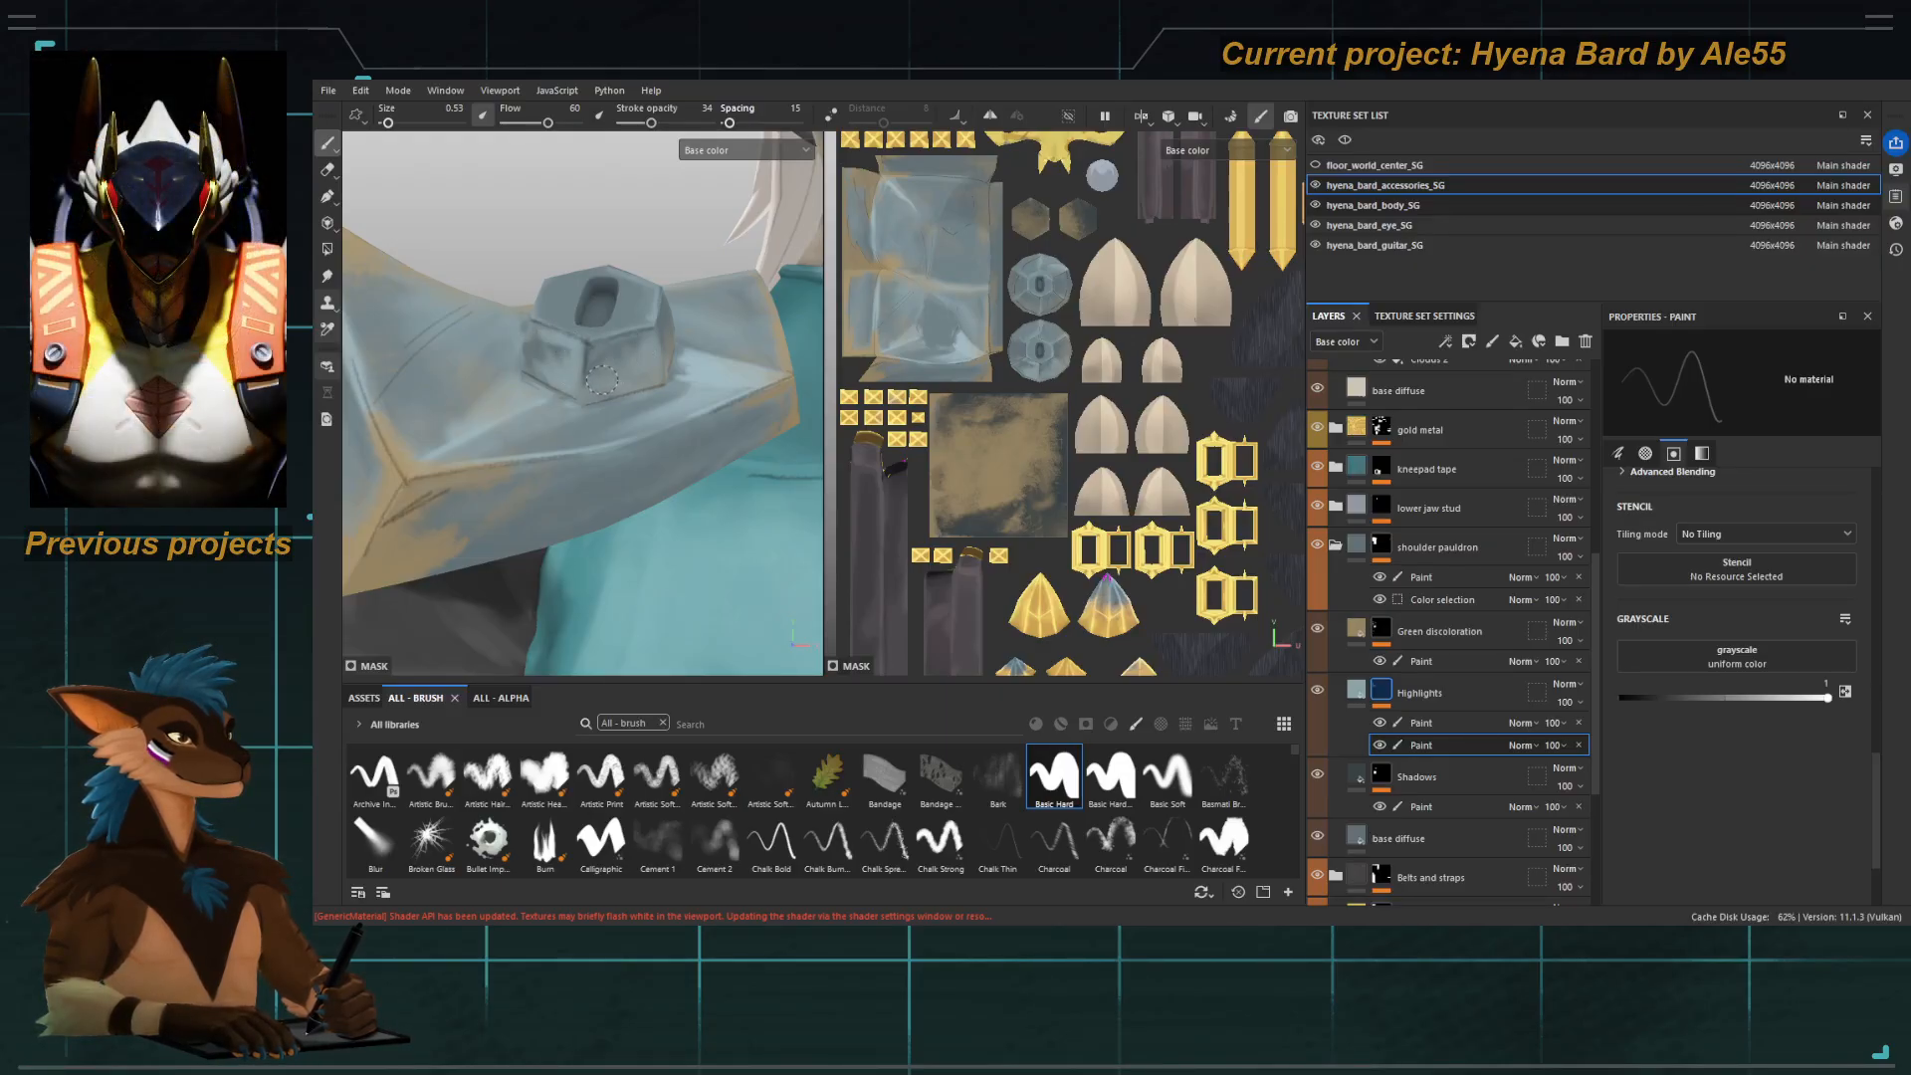
pyautogui.keyDown('alt'); pyautogui.moveTo(601, 379); pyautogui.dragTo(591, 368); pyautogui.keyUp('alt')
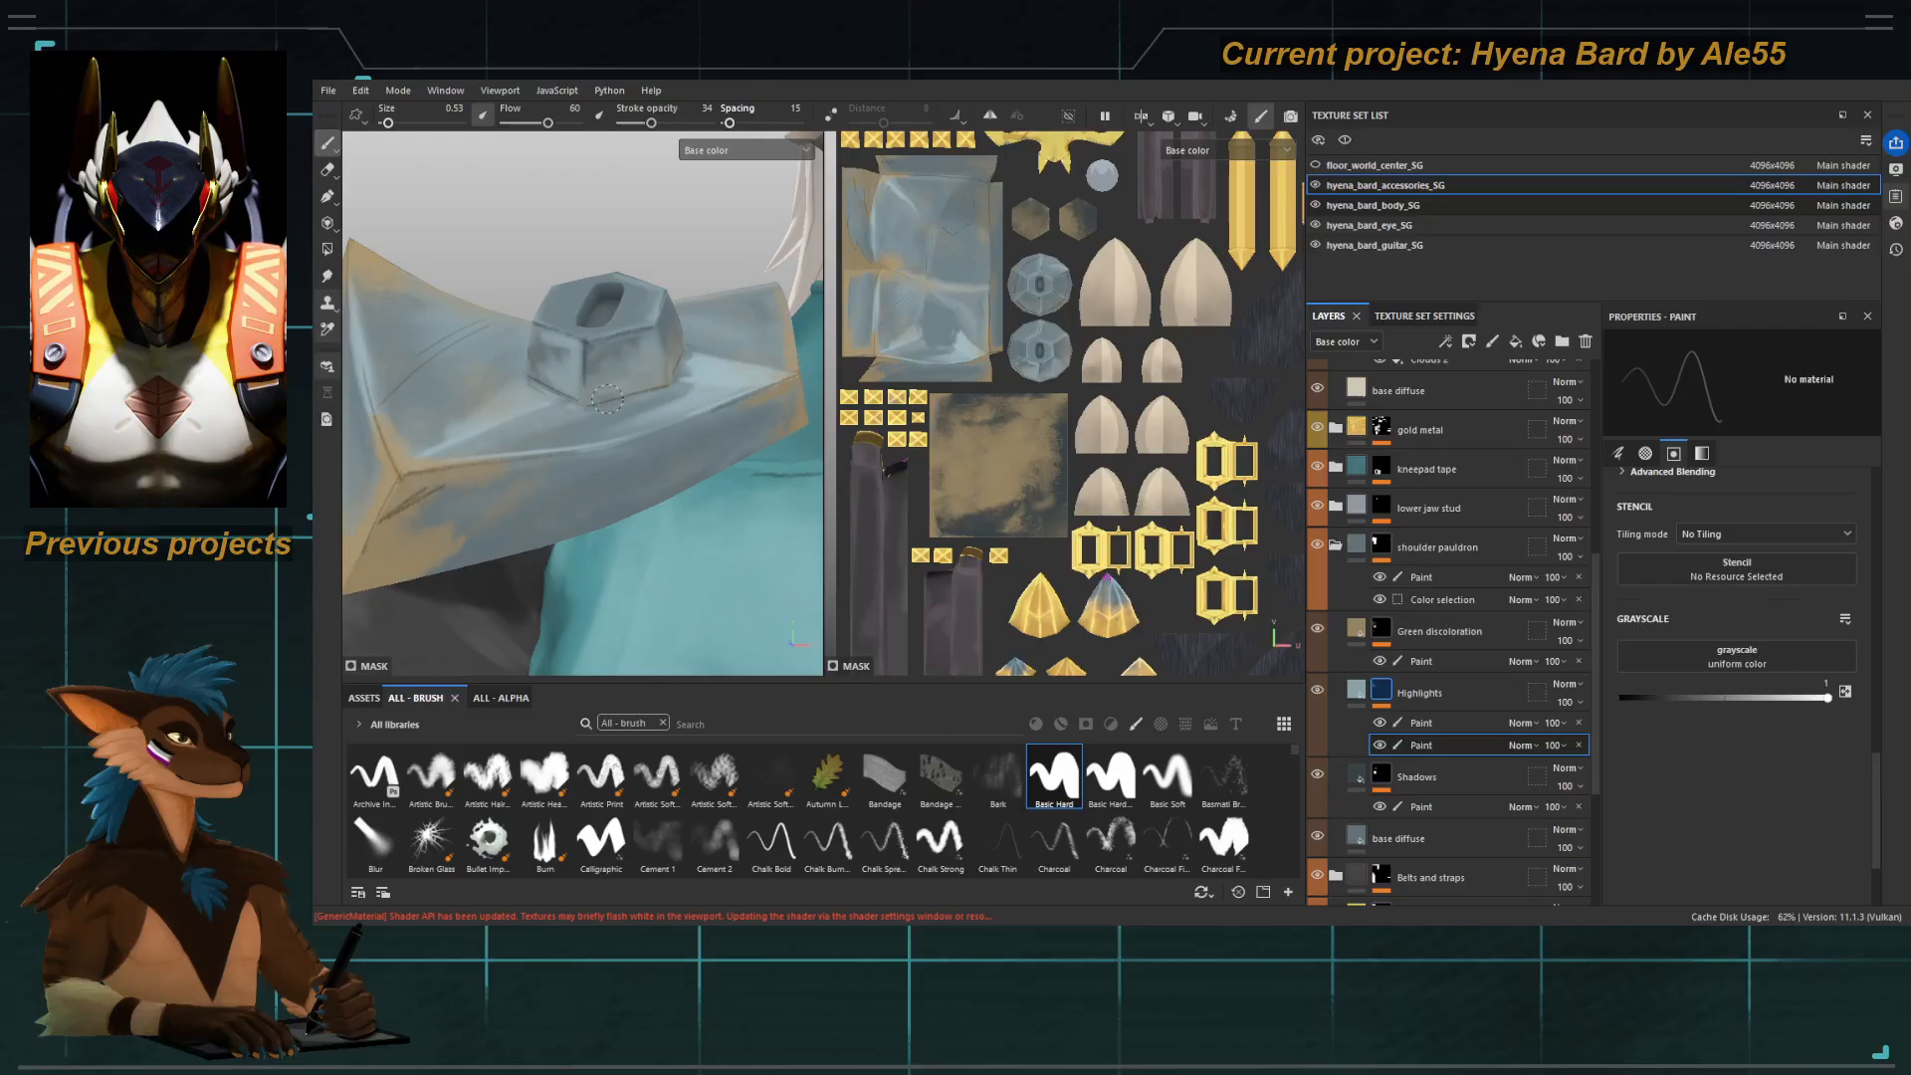
pyautogui.press('x')
pyautogui.moveTo(619, 388)
pyautogui.keyDown('ctrl'); pyautogui.mouseDown(button='right')
pyautogui.moveTo(662, 383)
pyautogui.moveTo(635, 348)
pyautogui.moveTo(539, 359)
pyautogui.mouseUp(button='right'); pyautogui.keyUp('ctrl')
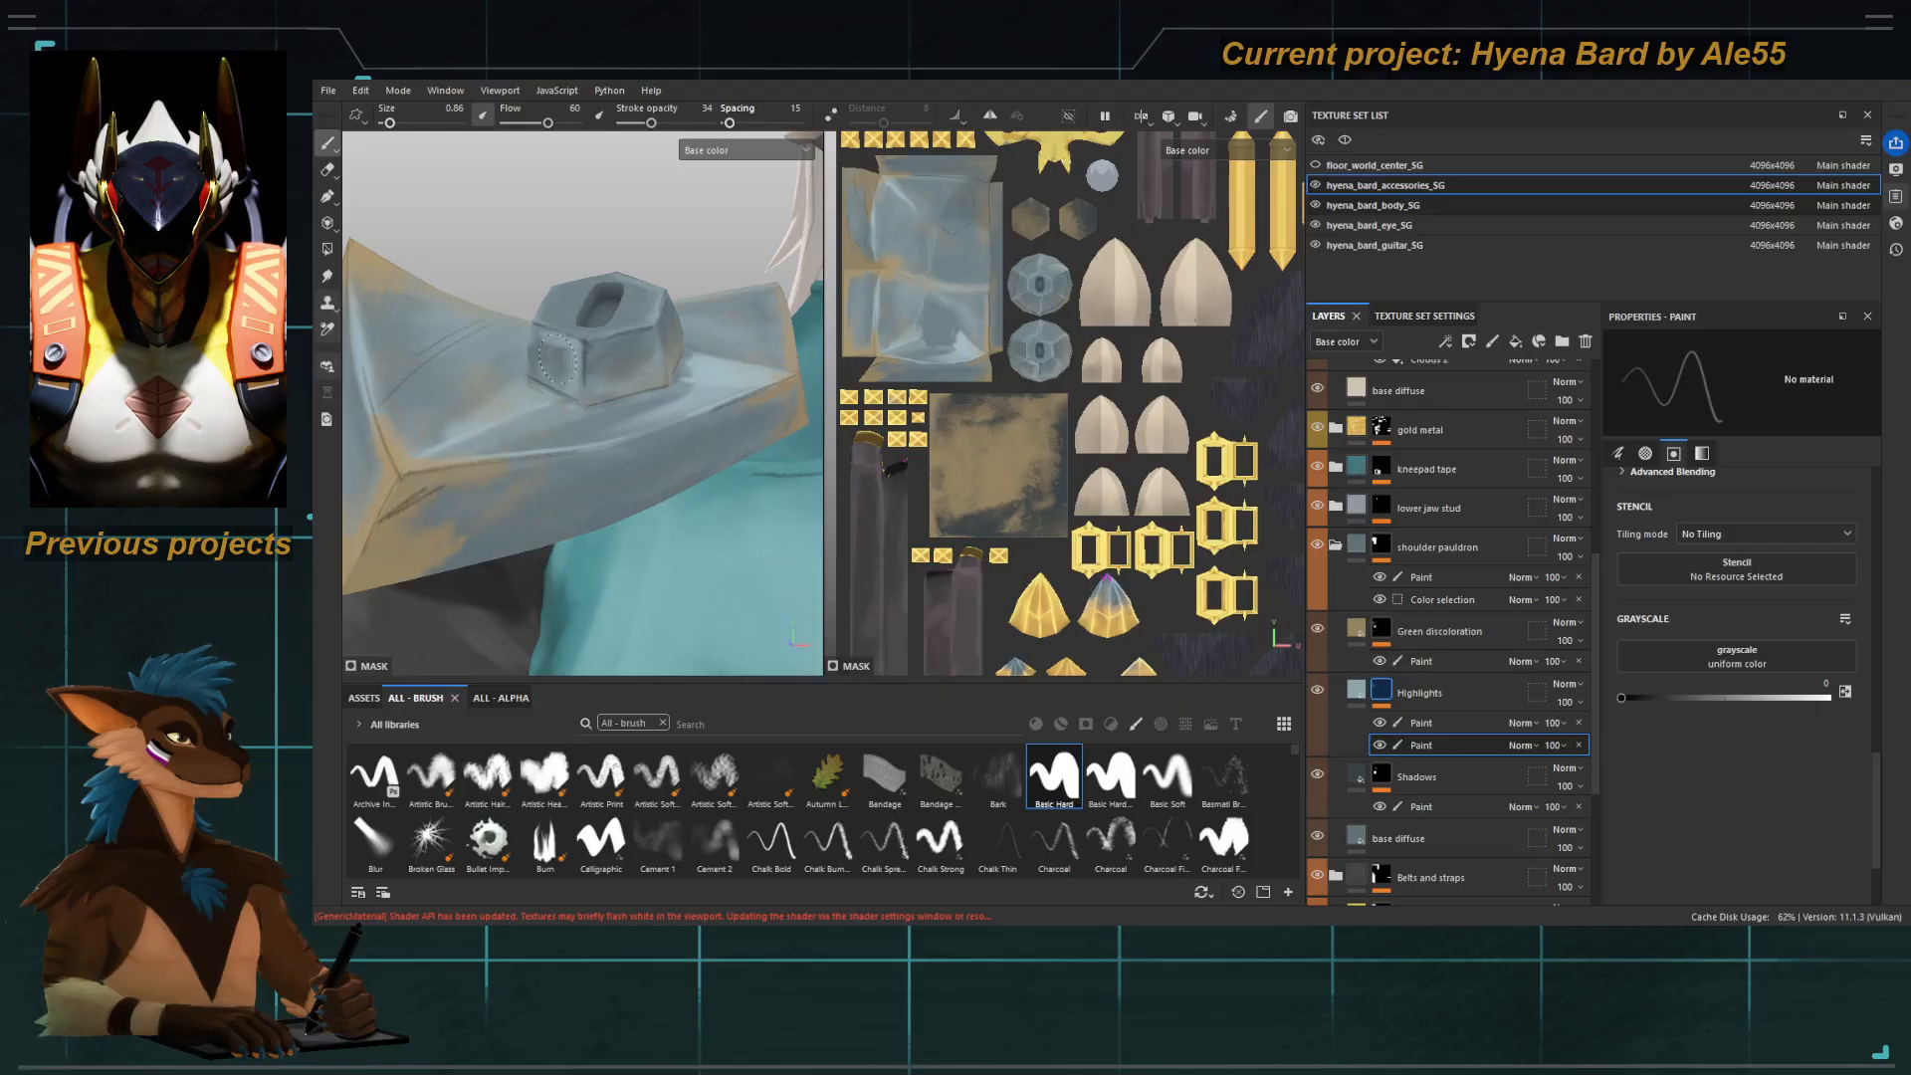
# Examine the pauldron and its bolt highlights on the whole character from several angles and distances.
pyautogui.keyDown('alt'); pyautogui.moveTo(604, 422); pyautogui.dragTo(693, 714, button='right'); pyautogui.keyUp('alt')
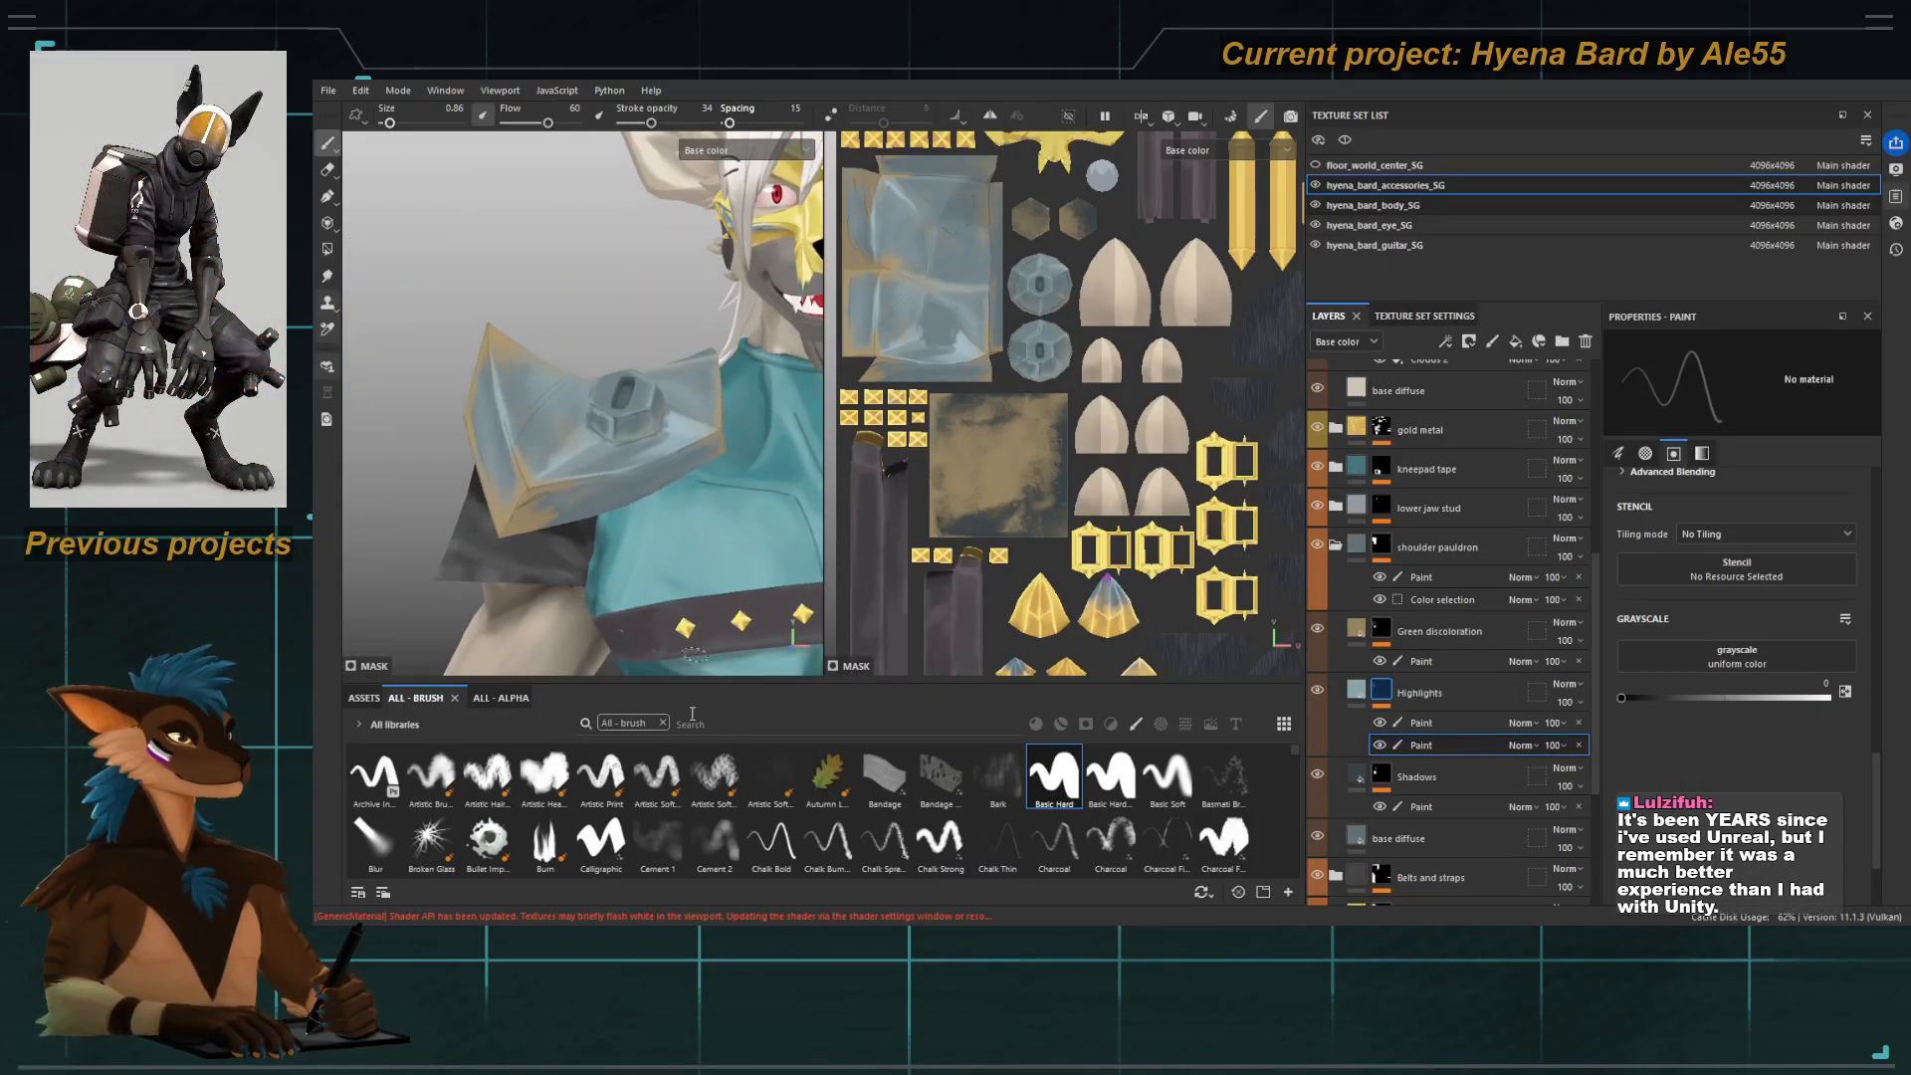
pyautogui.scroll(-5, 680, 495)
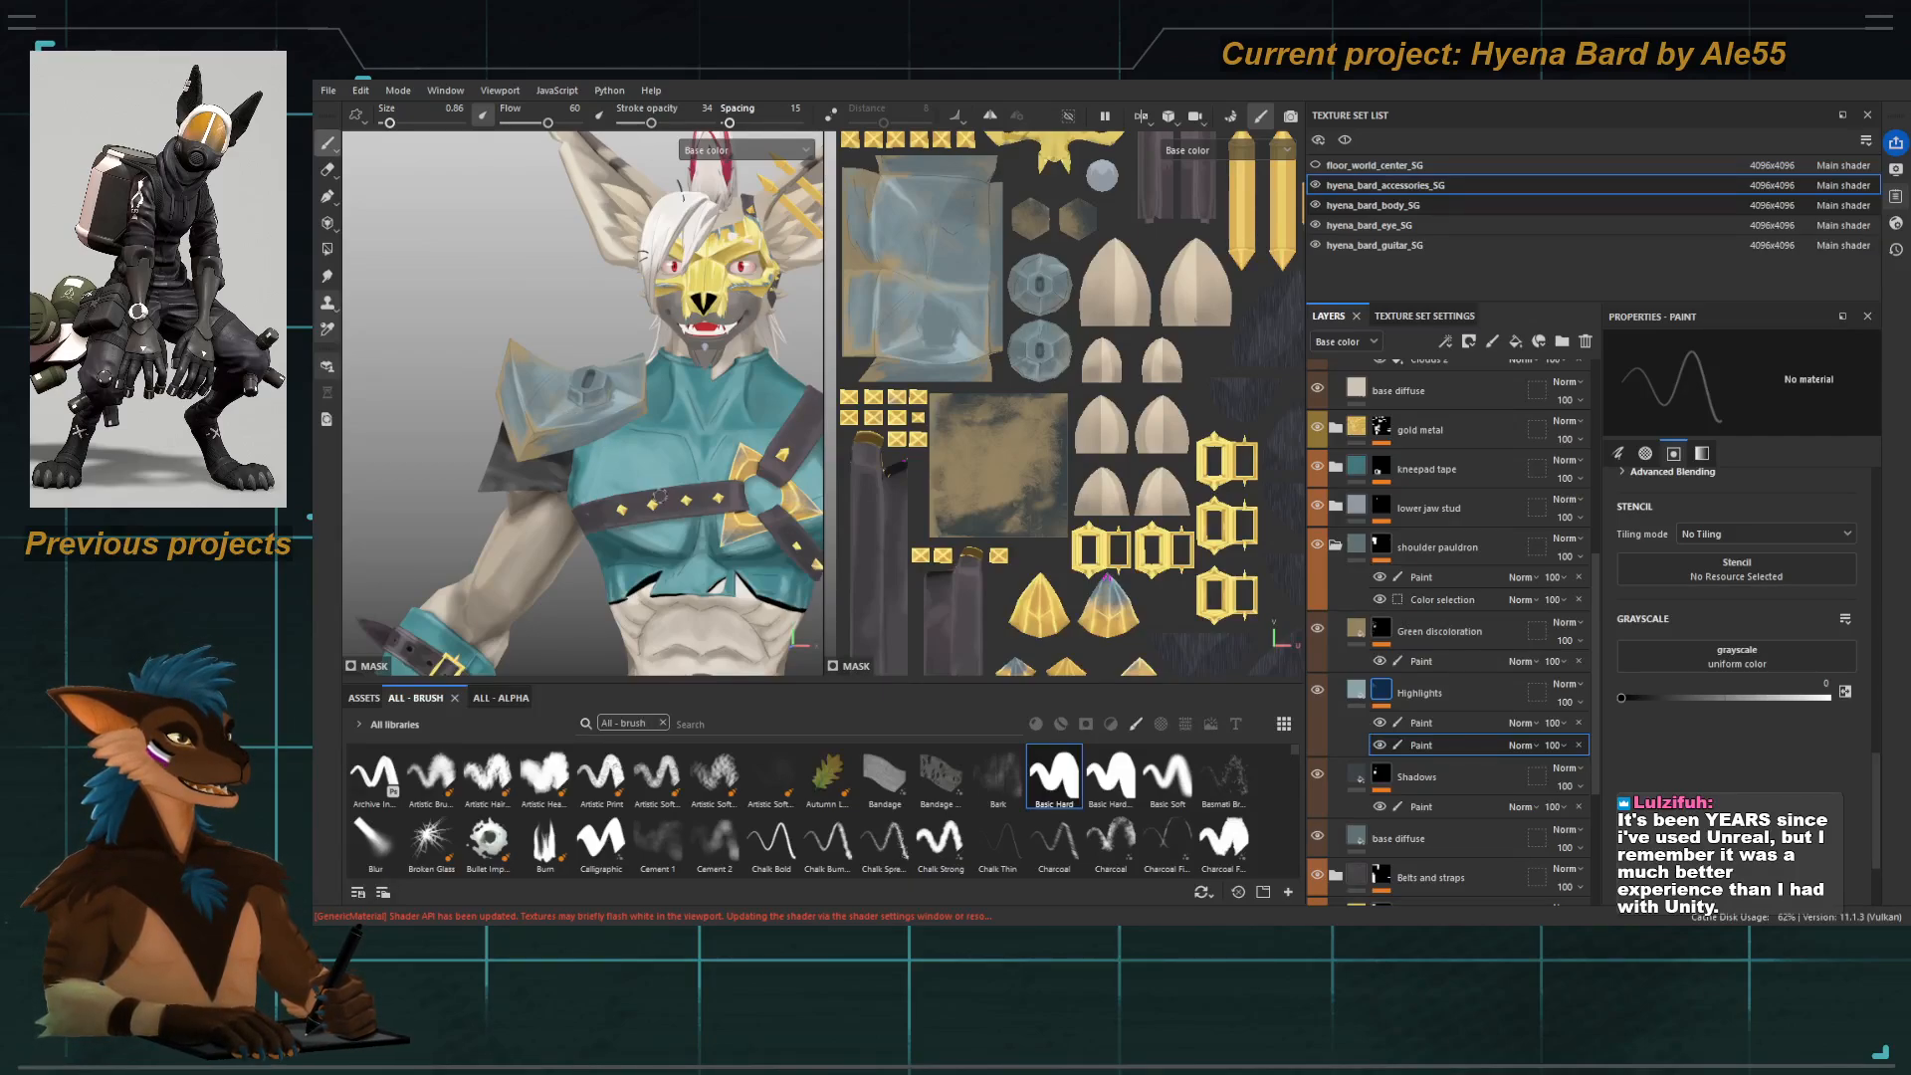
pyautogui.keyDown('alt'); pyautogui.moveTo(659, 494); pyautogui.dragTo(535, 359); pyautogui.keyUp('alt')
pyautogui.keyDown('alt'); pyautogui.moveTo(536, 360); pyautogui.dragTo(651, 298, button='right'); pyautogui.keyUp('alt')
pyautogui.keyDown('alt'); pyautogui.moveTo(675, 207); pyautogui.dragTo(669, 567); pyautogui.keyUp('alt')
pyautogui.keyDown('alt'); pyautogui.moveTo(669, 568); pyautogui.dragTo(646, 502, button='right'); pyautogui.keyUp('alt')
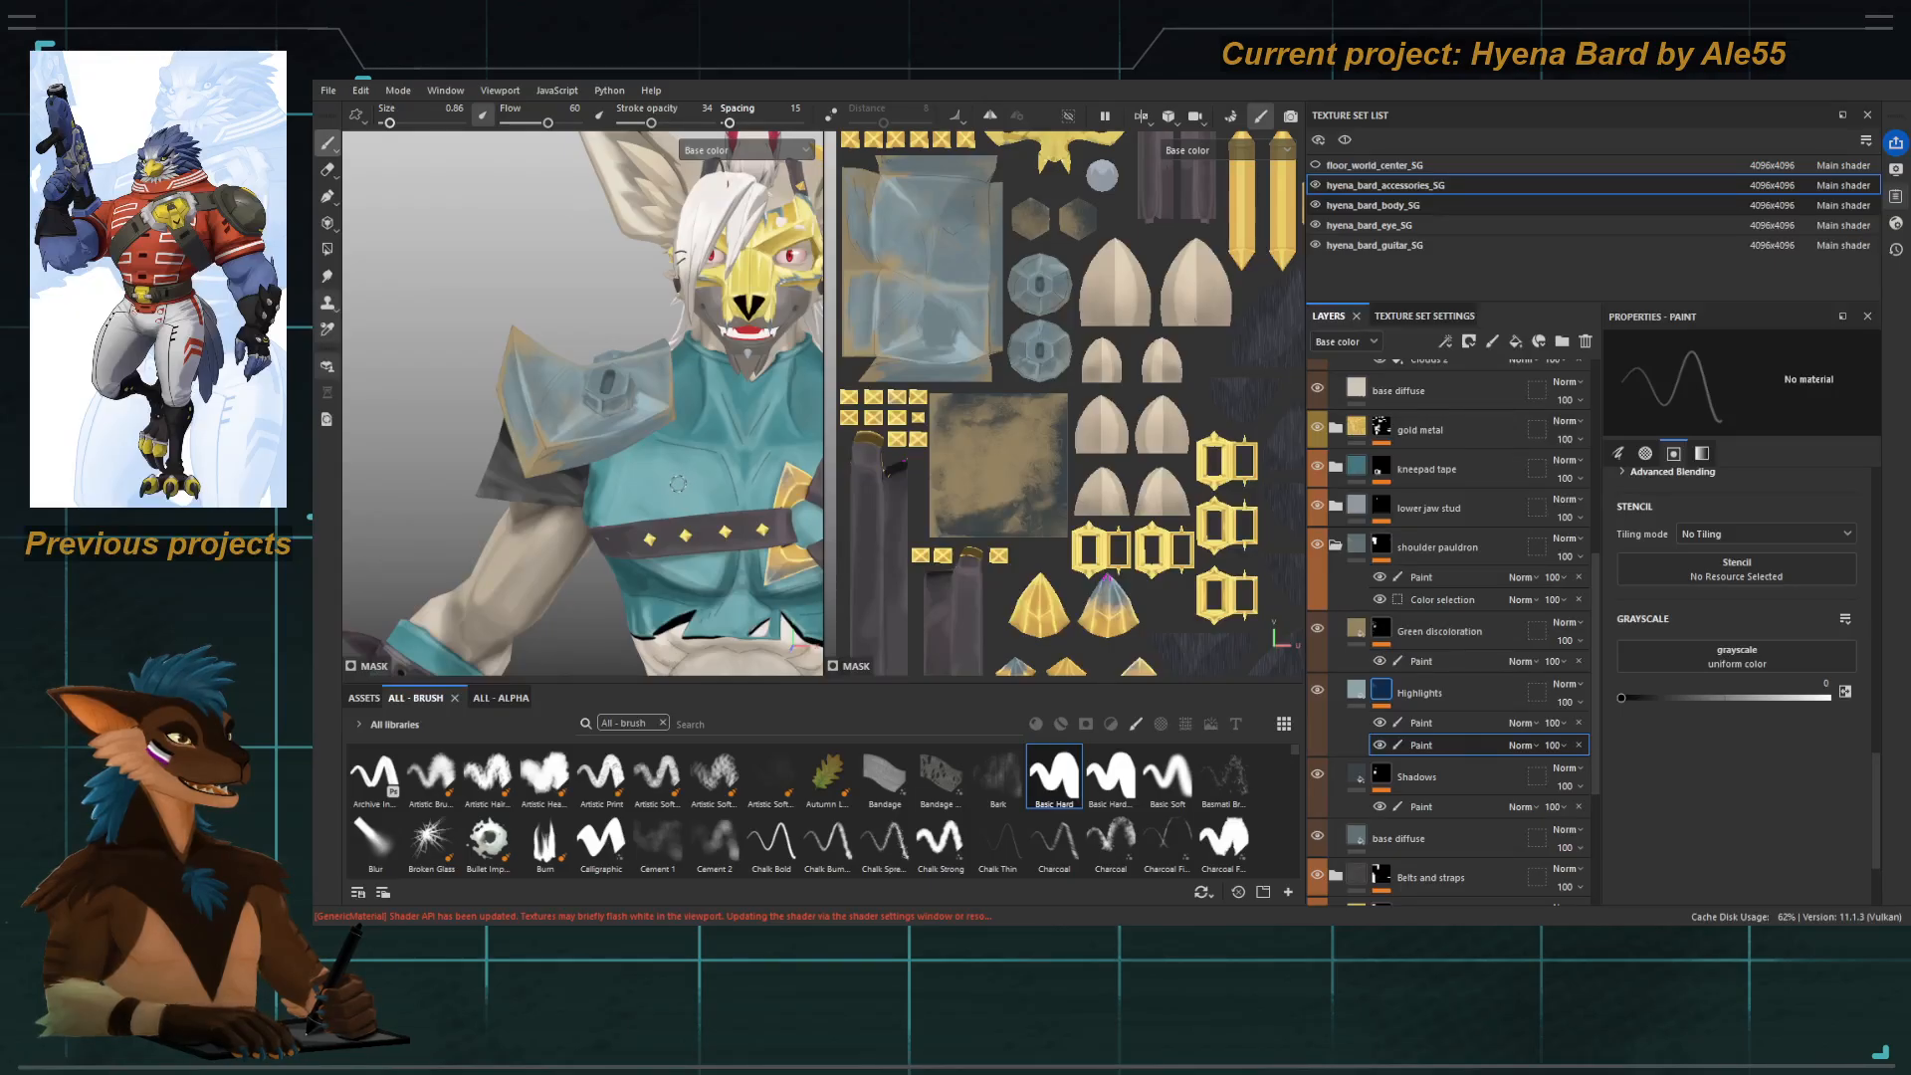
pyautogui.keyDown('alt'); pyautogui.moveTo(637, 418); pyautogui.dragTo(607, 418); pyautogui.keyUp('alt')
pyautogui.keyDown('alt'); pyautogui.moveTo(607, 418); pyautogui.dragTo(587, 418, button='right'); pyautogui.keyUp('alt')
pyautogui.keyDown('alt'); pyautogui.moveTo(597, 418); pyautogui.dragTo(597, 343, button='middle'); pyautogui.keyUp('alt')
pyautogui.keyDown('alt'); pyautogui.moveTo(597, 343); pyautogui.dragTo(548, 393, button='right'); pyautogui.keyUp('alt')
pyautogui.keyDown('alt'); pyautogui.moveTo(547, 393); pyautogui.dragTo(562, 398); pyautogui.keyUp('alt')
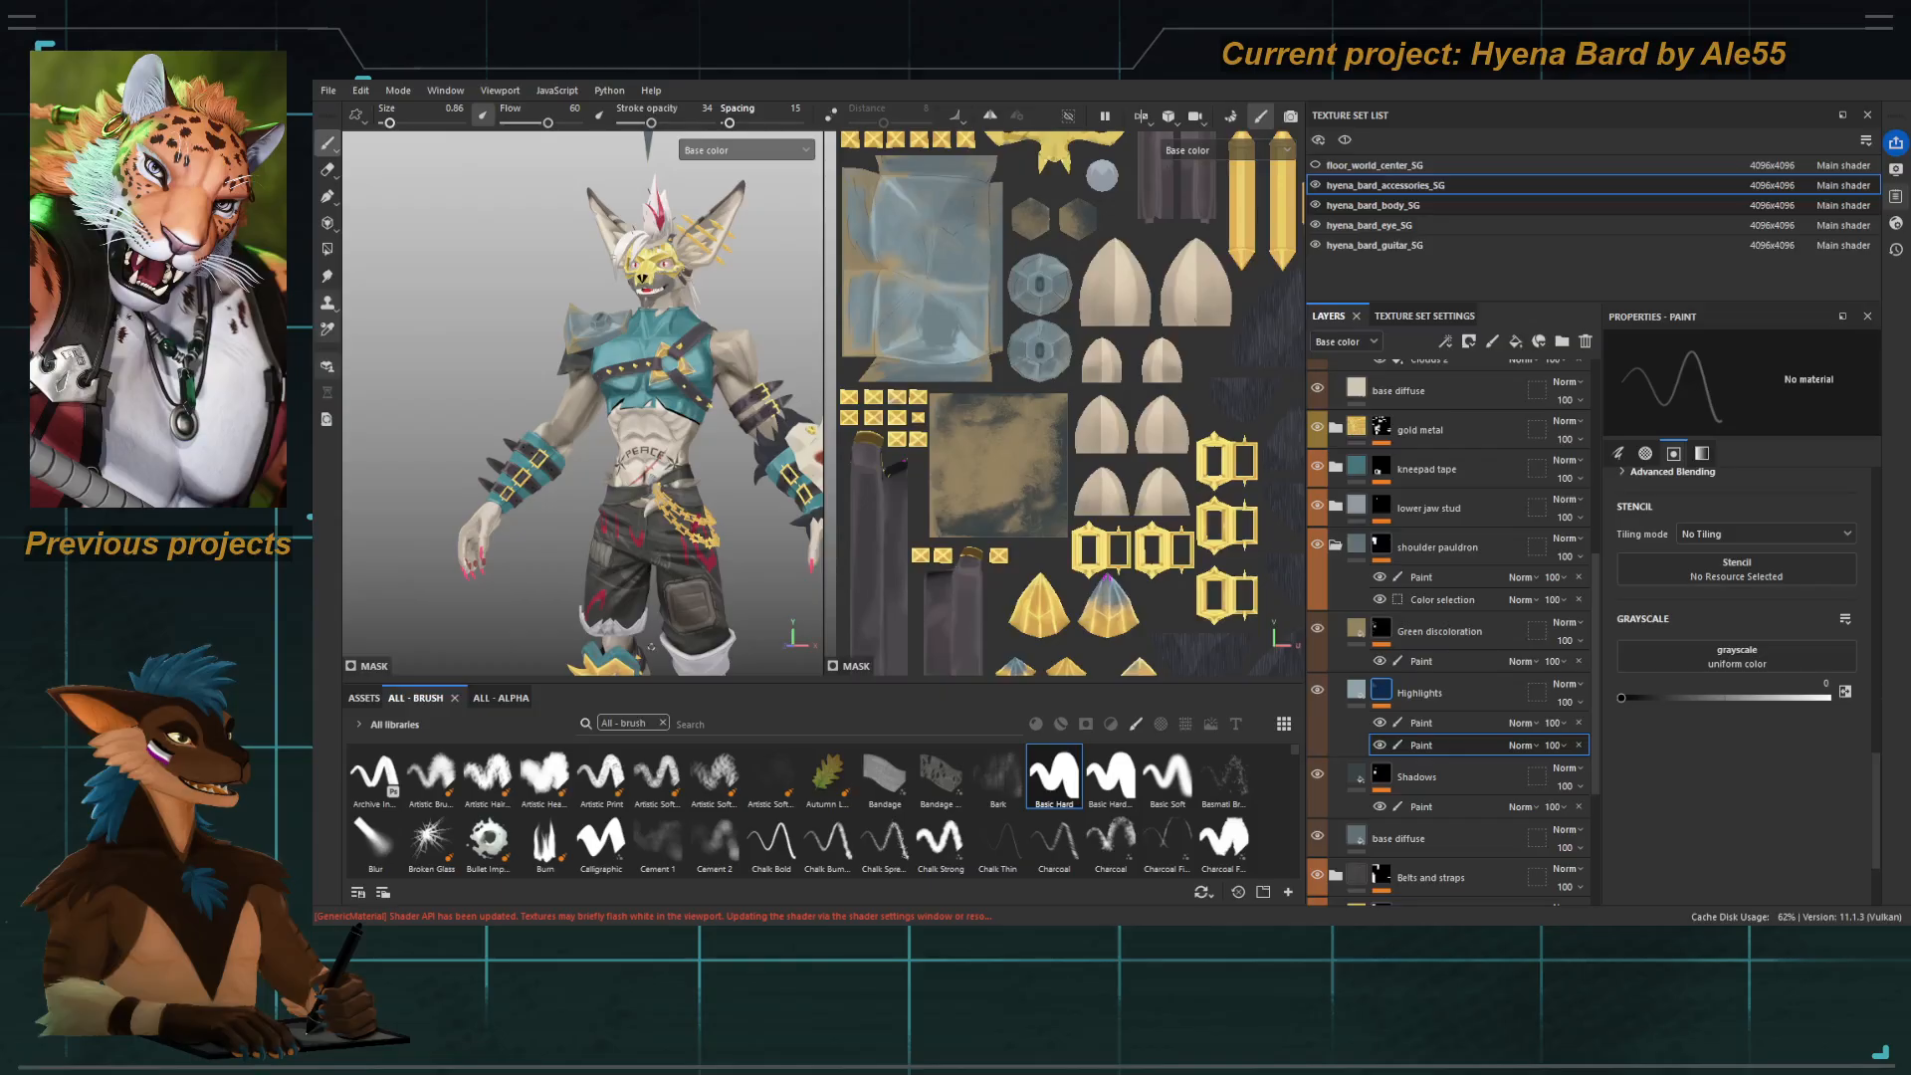
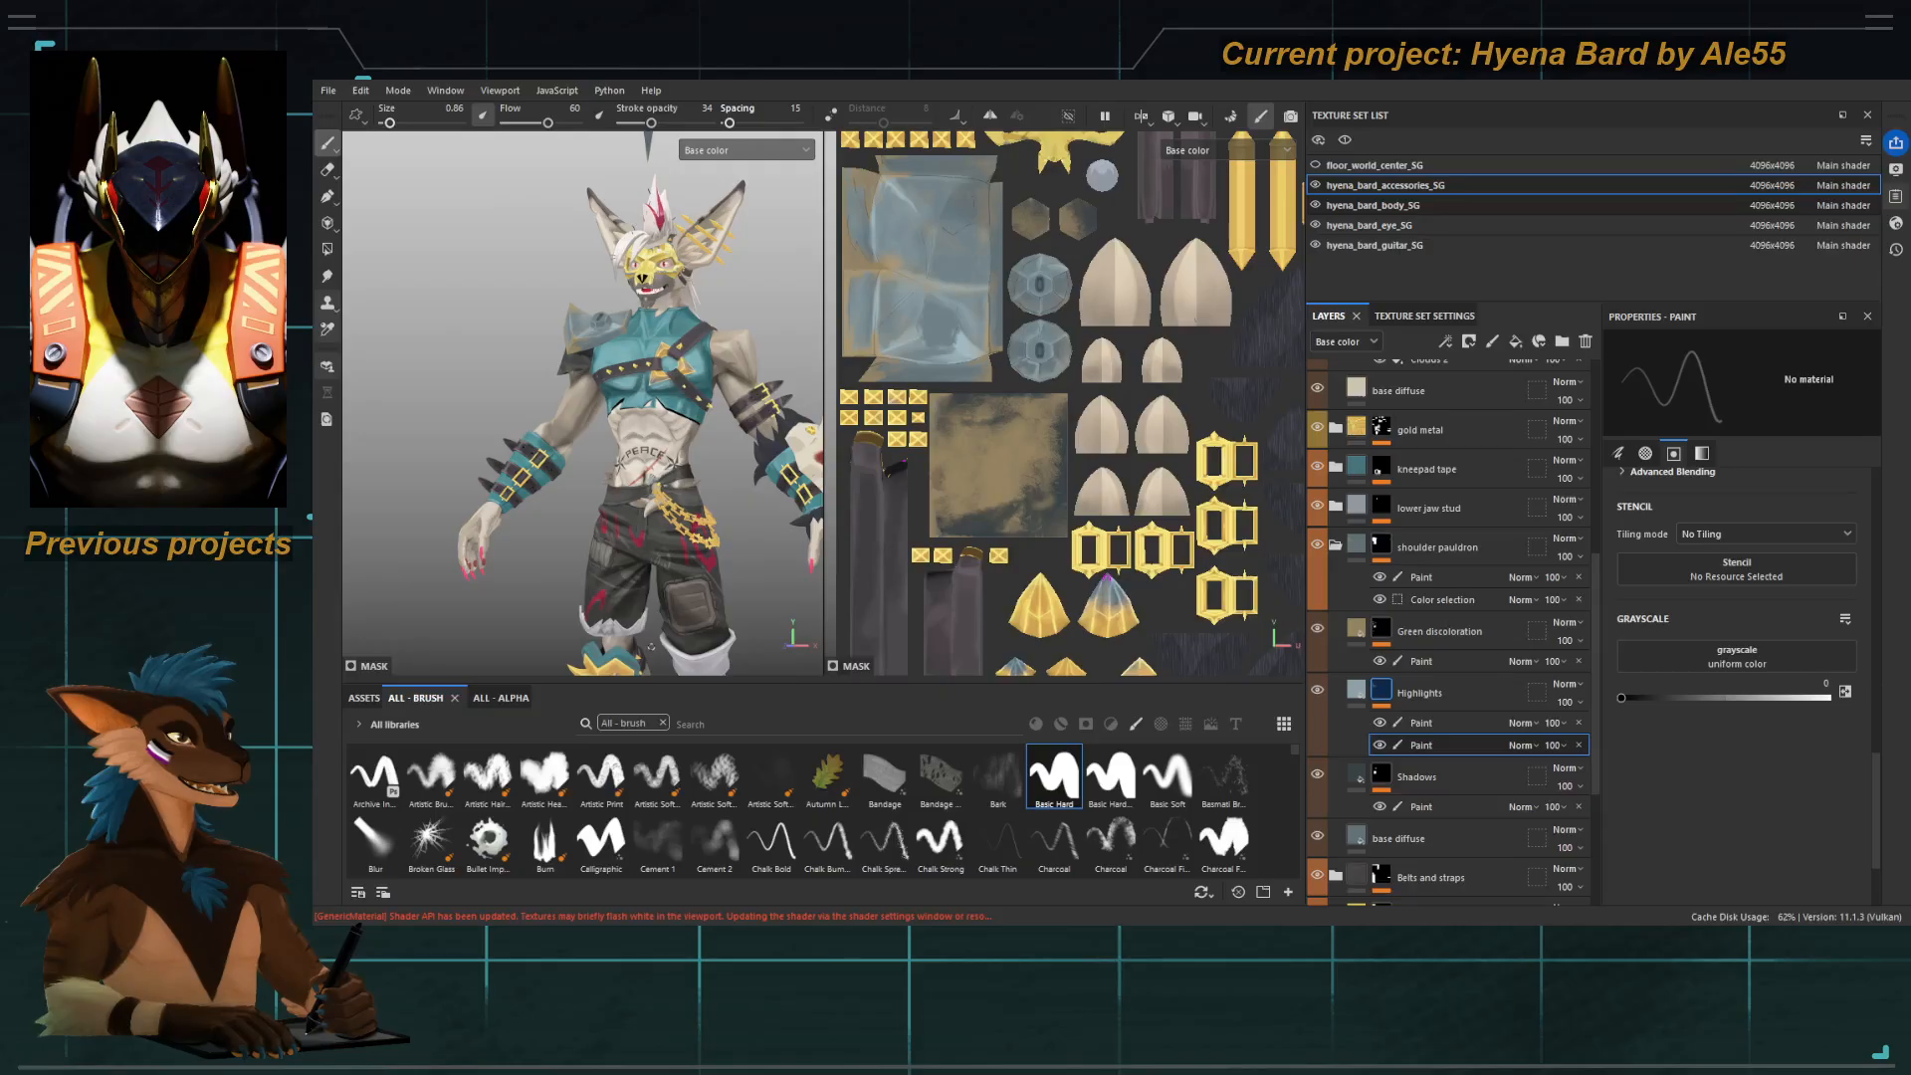
pyautogui.keyDown('alt'); pyautogui.moveTo(612, 352); pyautogui.dragTo(669, 352, button='right'); pyautogui.keyUp('alt')
pyautogui.keyDown('alt'); pyautogui.moveTo(669, 352); pyautogui.dragTo(609, 393, button='middle'); pyautogui.keyUp('alt')
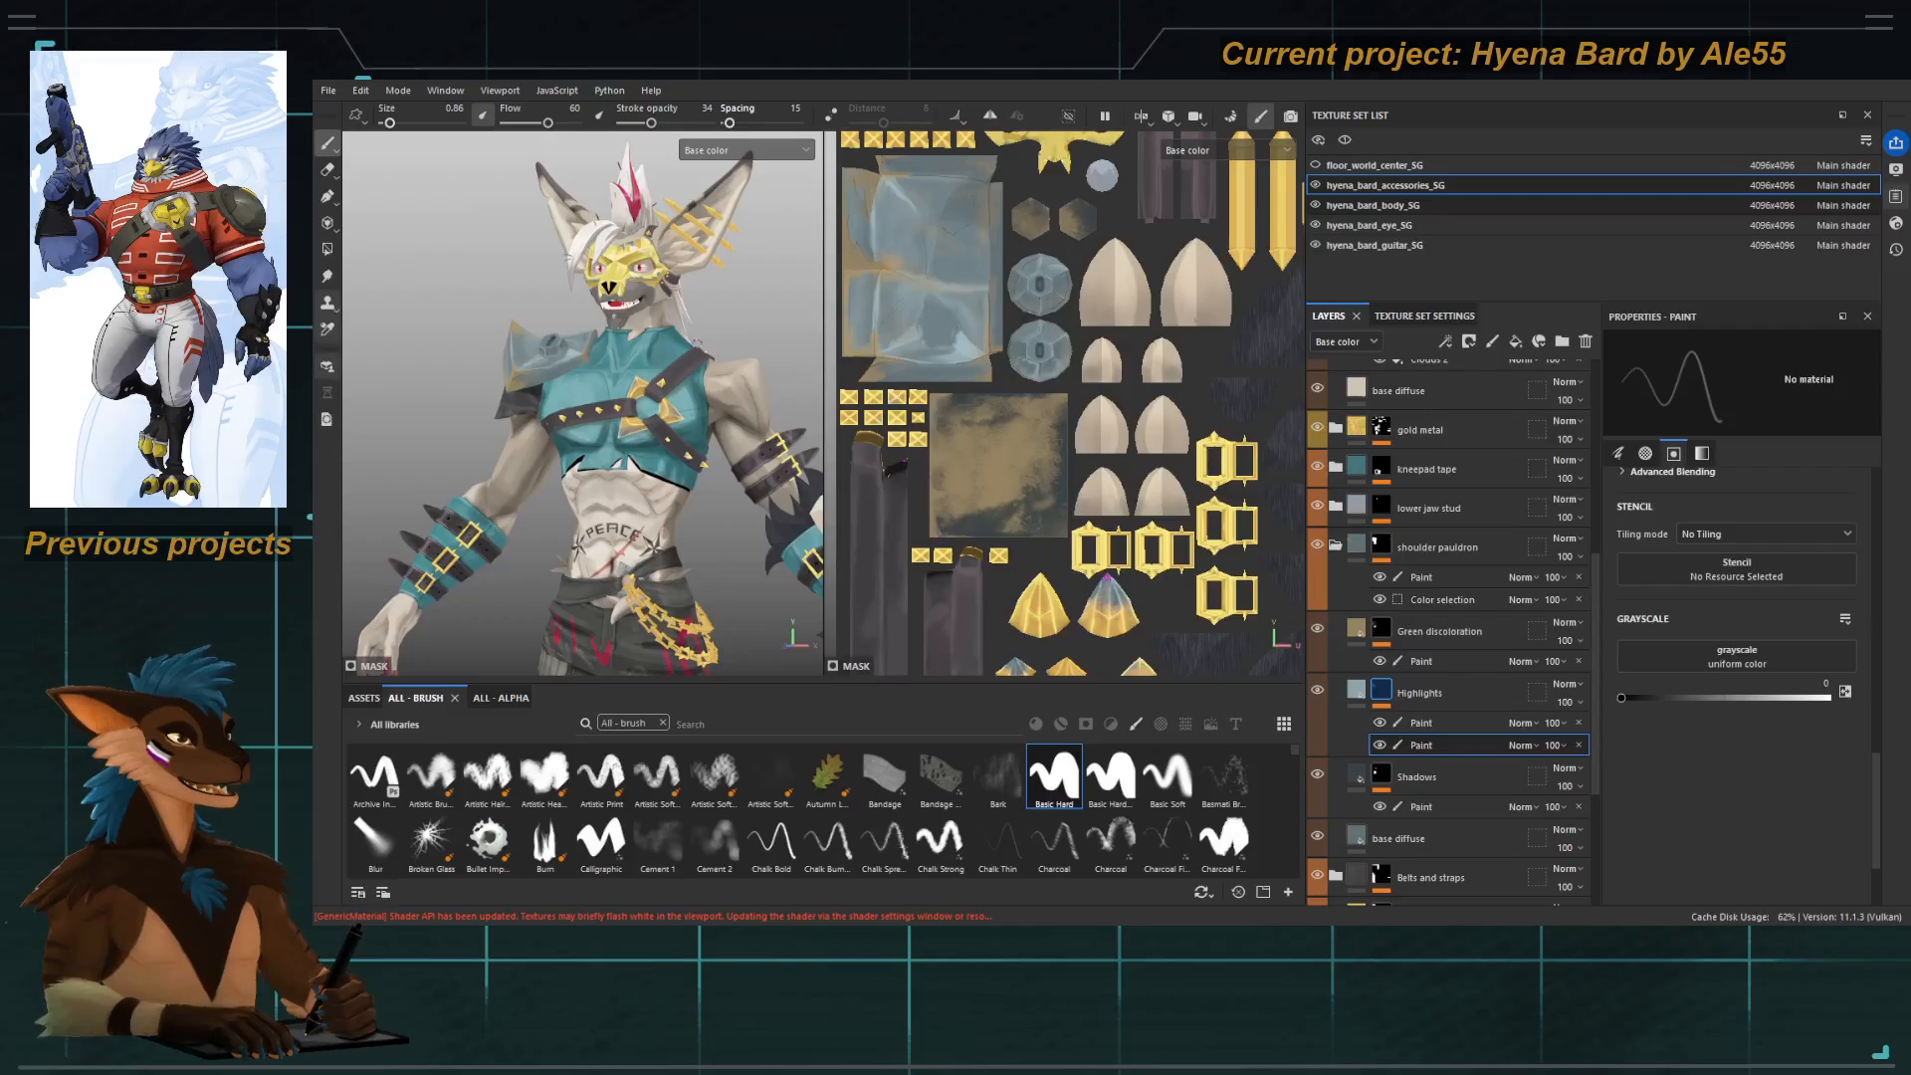
pyautogui.keyDown('alt'); pyautogui.moveTo(523, 319); pyautogui.dragTo(509, 317, button='right'); pyautogui.keyUp('alt')
pyautogui.keyDown('alt'); pyautogui.moveTo(509, 317); pyautogui.dragTo(499, 265, button='middle'); pyautogui.keyUp('alt')
pyautogui.keyDown('alt'); pyautogui.moveTo(499, 265); pyautogui.dragTo(448, 264, button='right'); pyautogui.keyUp('alt')
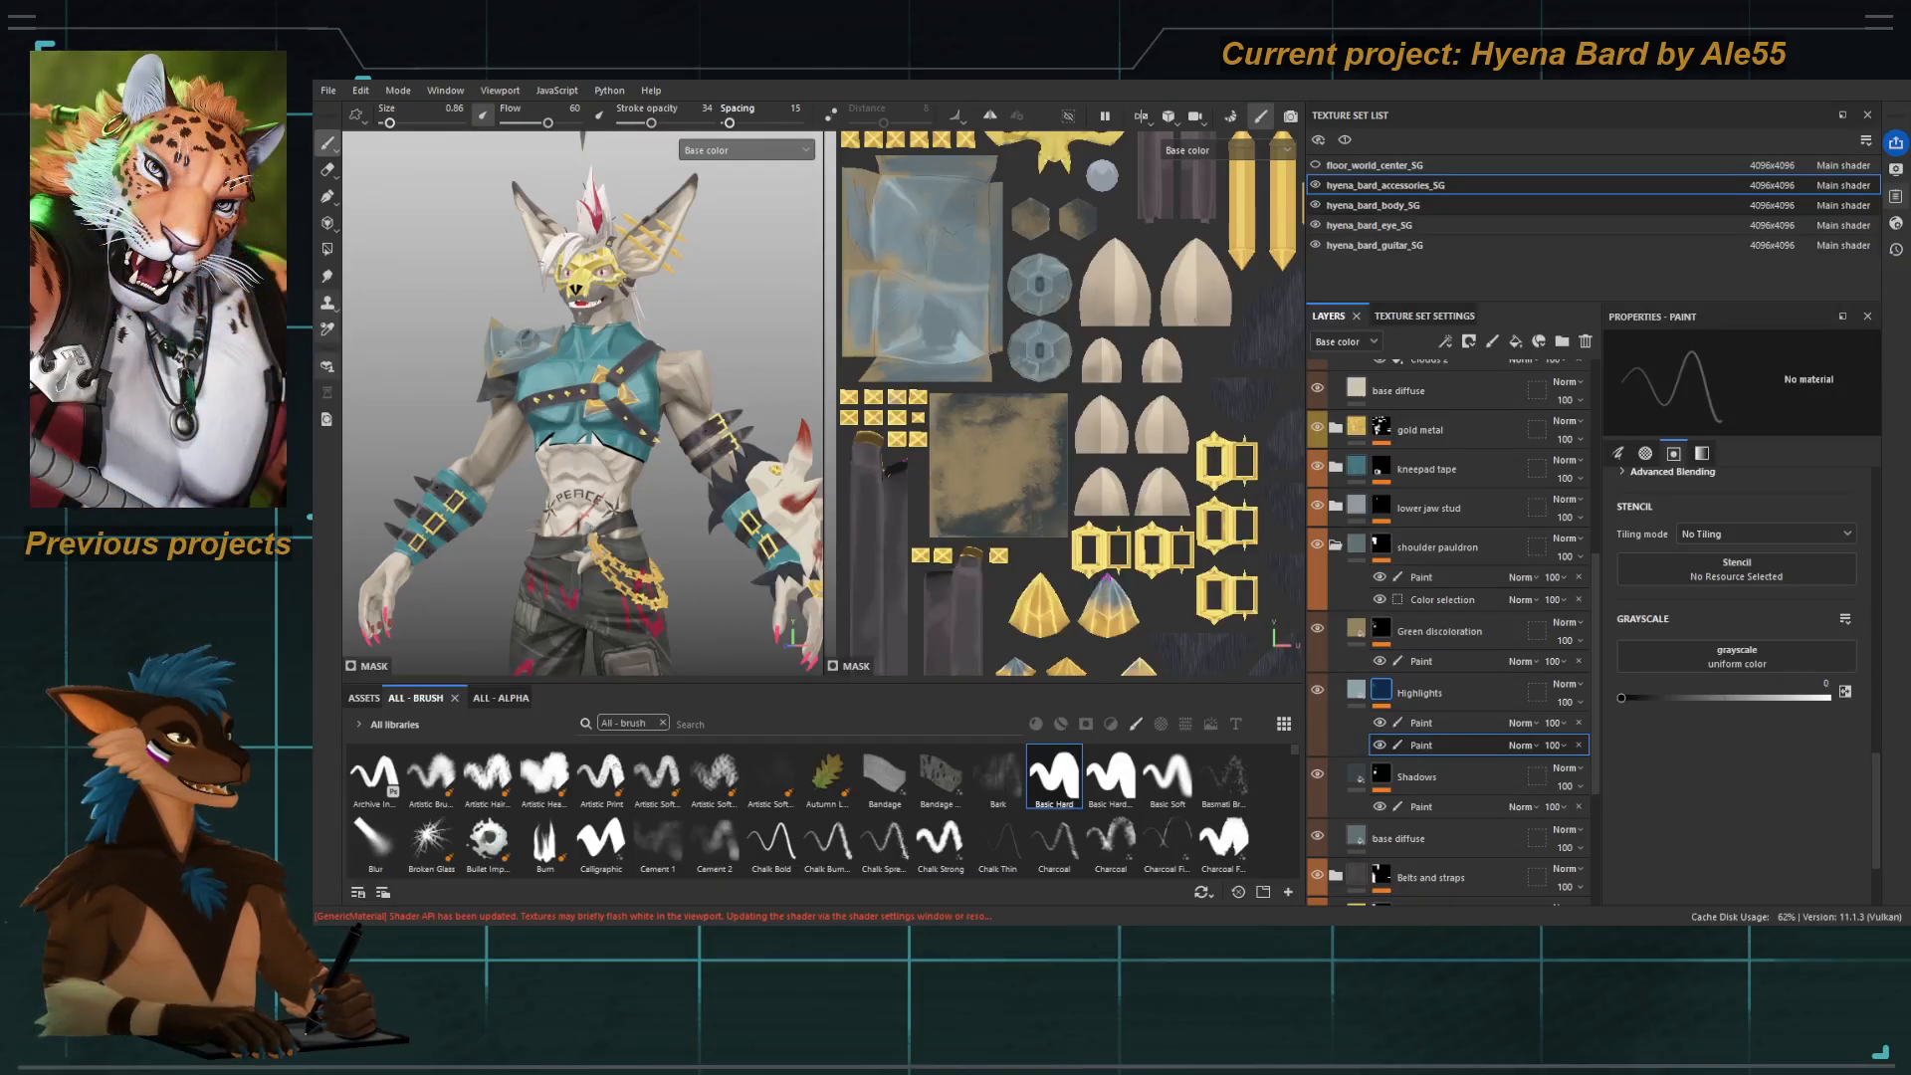
pyautogui.keyDown('alt'); pyautogui.moveTo(584, 418); pyautogui.dragTo(548, 434); pyautogui.keyUp('alt')
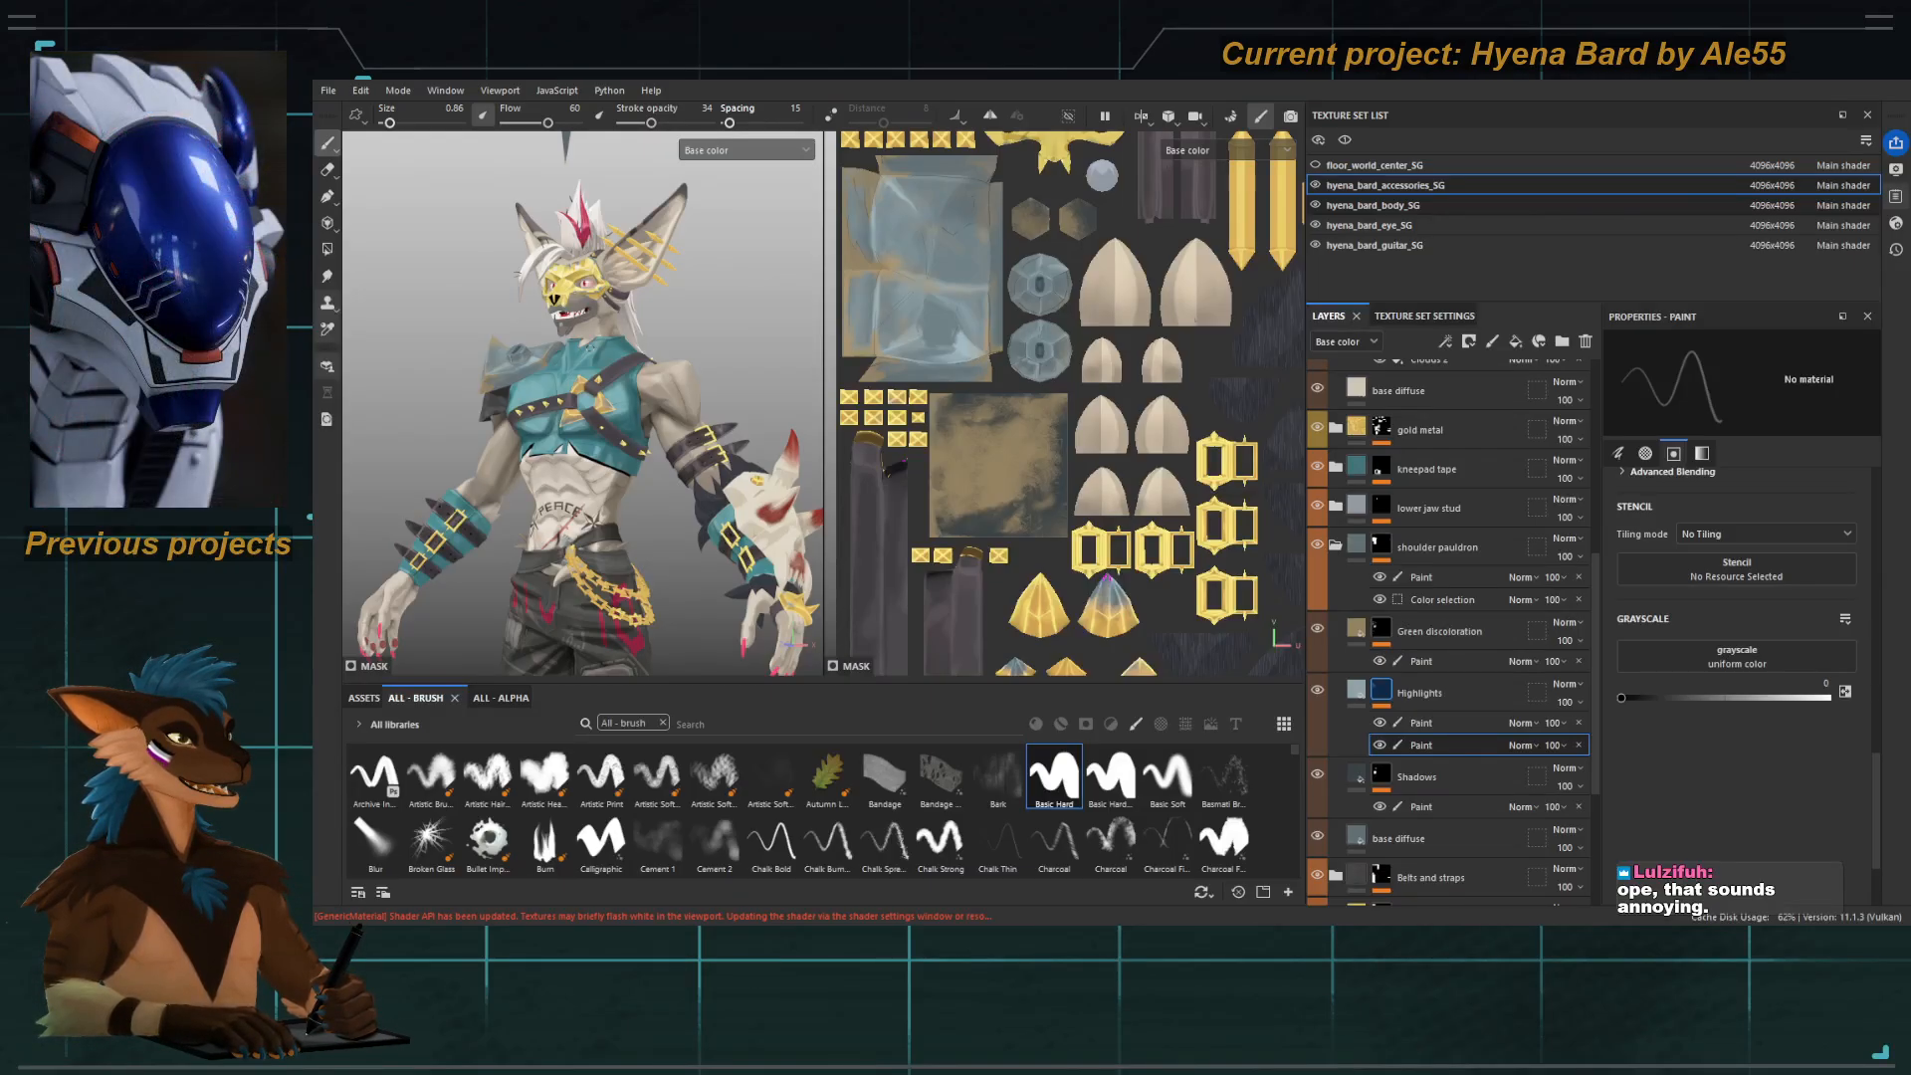
pyautogui.keyDown('alt'); pyautogui.moveTo(590, 345); pyautogui.dragTo(582, 334, button='right'); pyautogui.keyUp('alt')
pyautogui.keyDown('alt'); pyautogui.moveTo(589, 334); pyautogui.dragTo(694, 308); pyautogui.keyUp('alt')
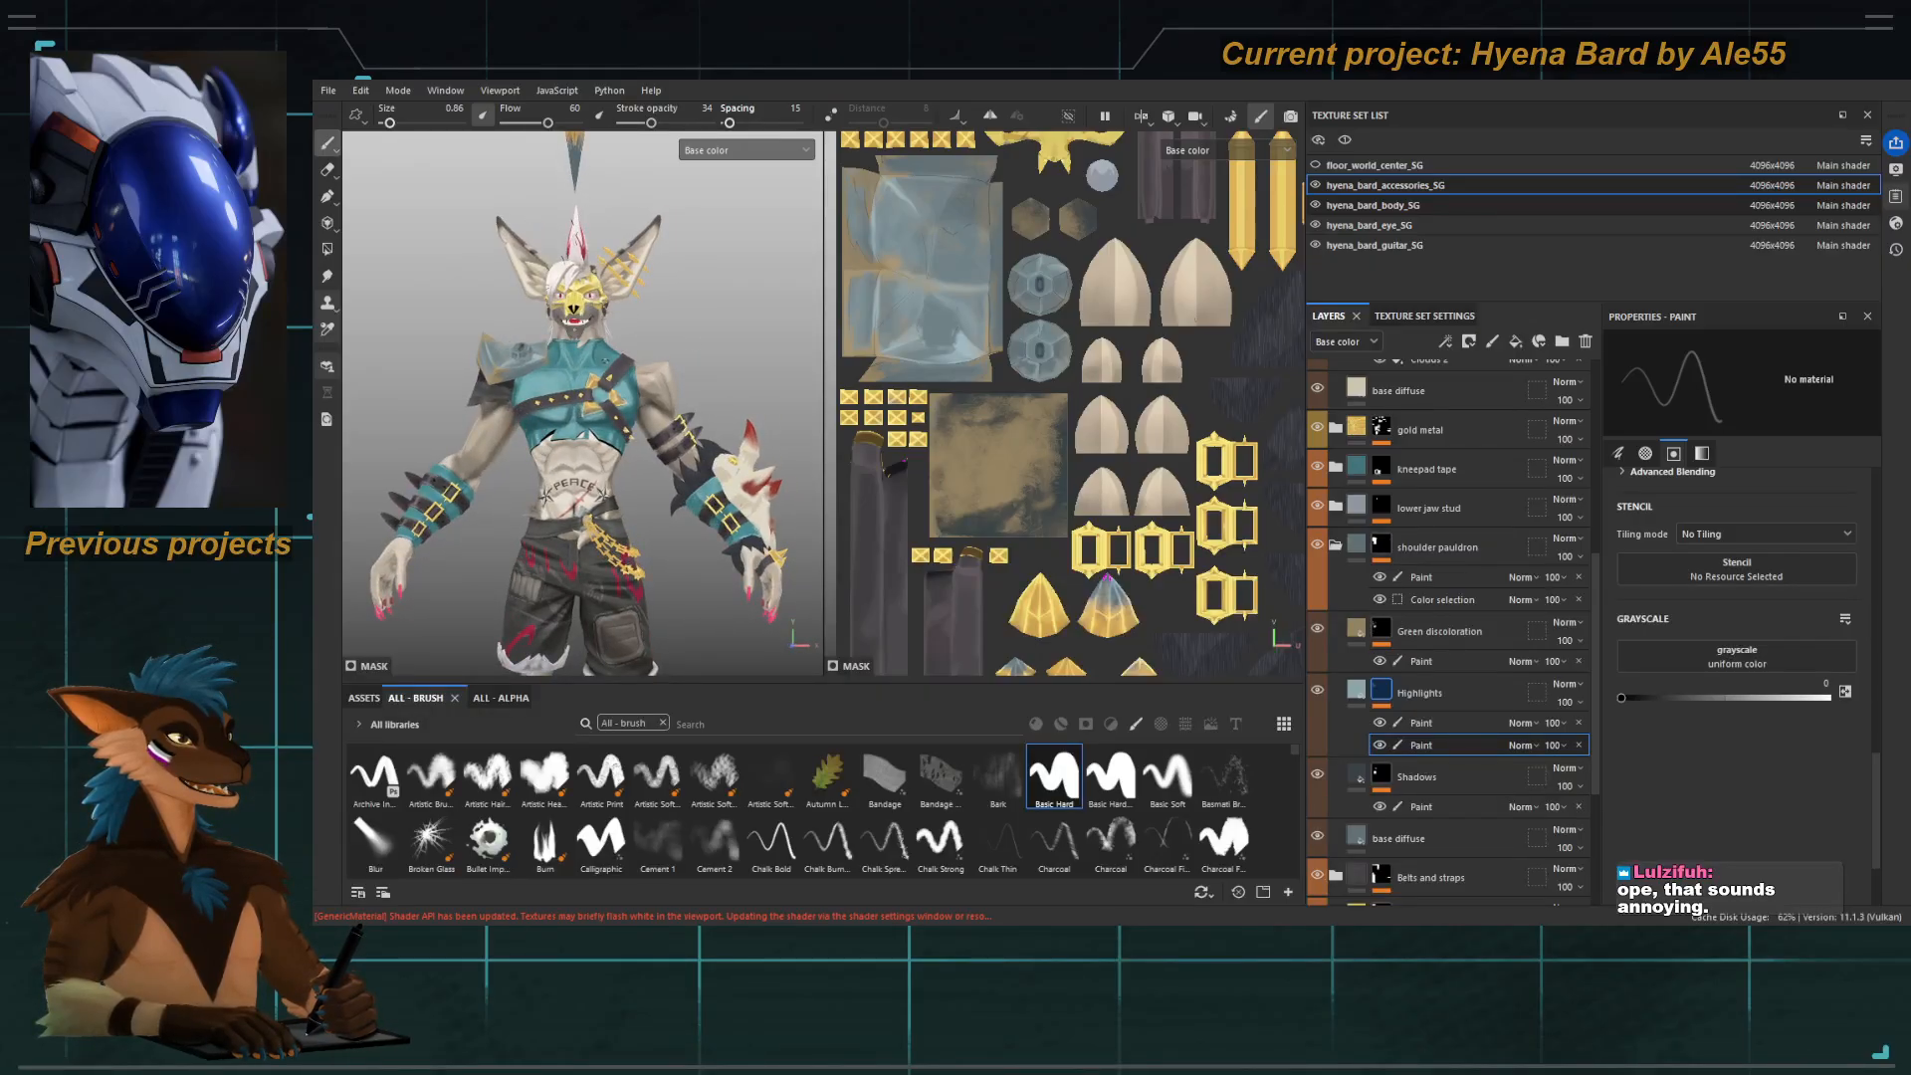
pyautogui.keyDown('alt'); pyautogui.moveTo(604, 361); pyautogui.dragTo(582, 364); pyautogui.keyUp('alt')
pyautogui.keyDown('alt'); pyautogui.moveTo(588, 373); pyautogui.dragTo(603, 383, button='right'); pyautogui.keyUp('alt')
pyautogui.keyDown('alt'); pyautogui.moveTo(603, 383); pyautogui.dragTo(607, 392, button='middle'); pyautogui.keyUp('alt')
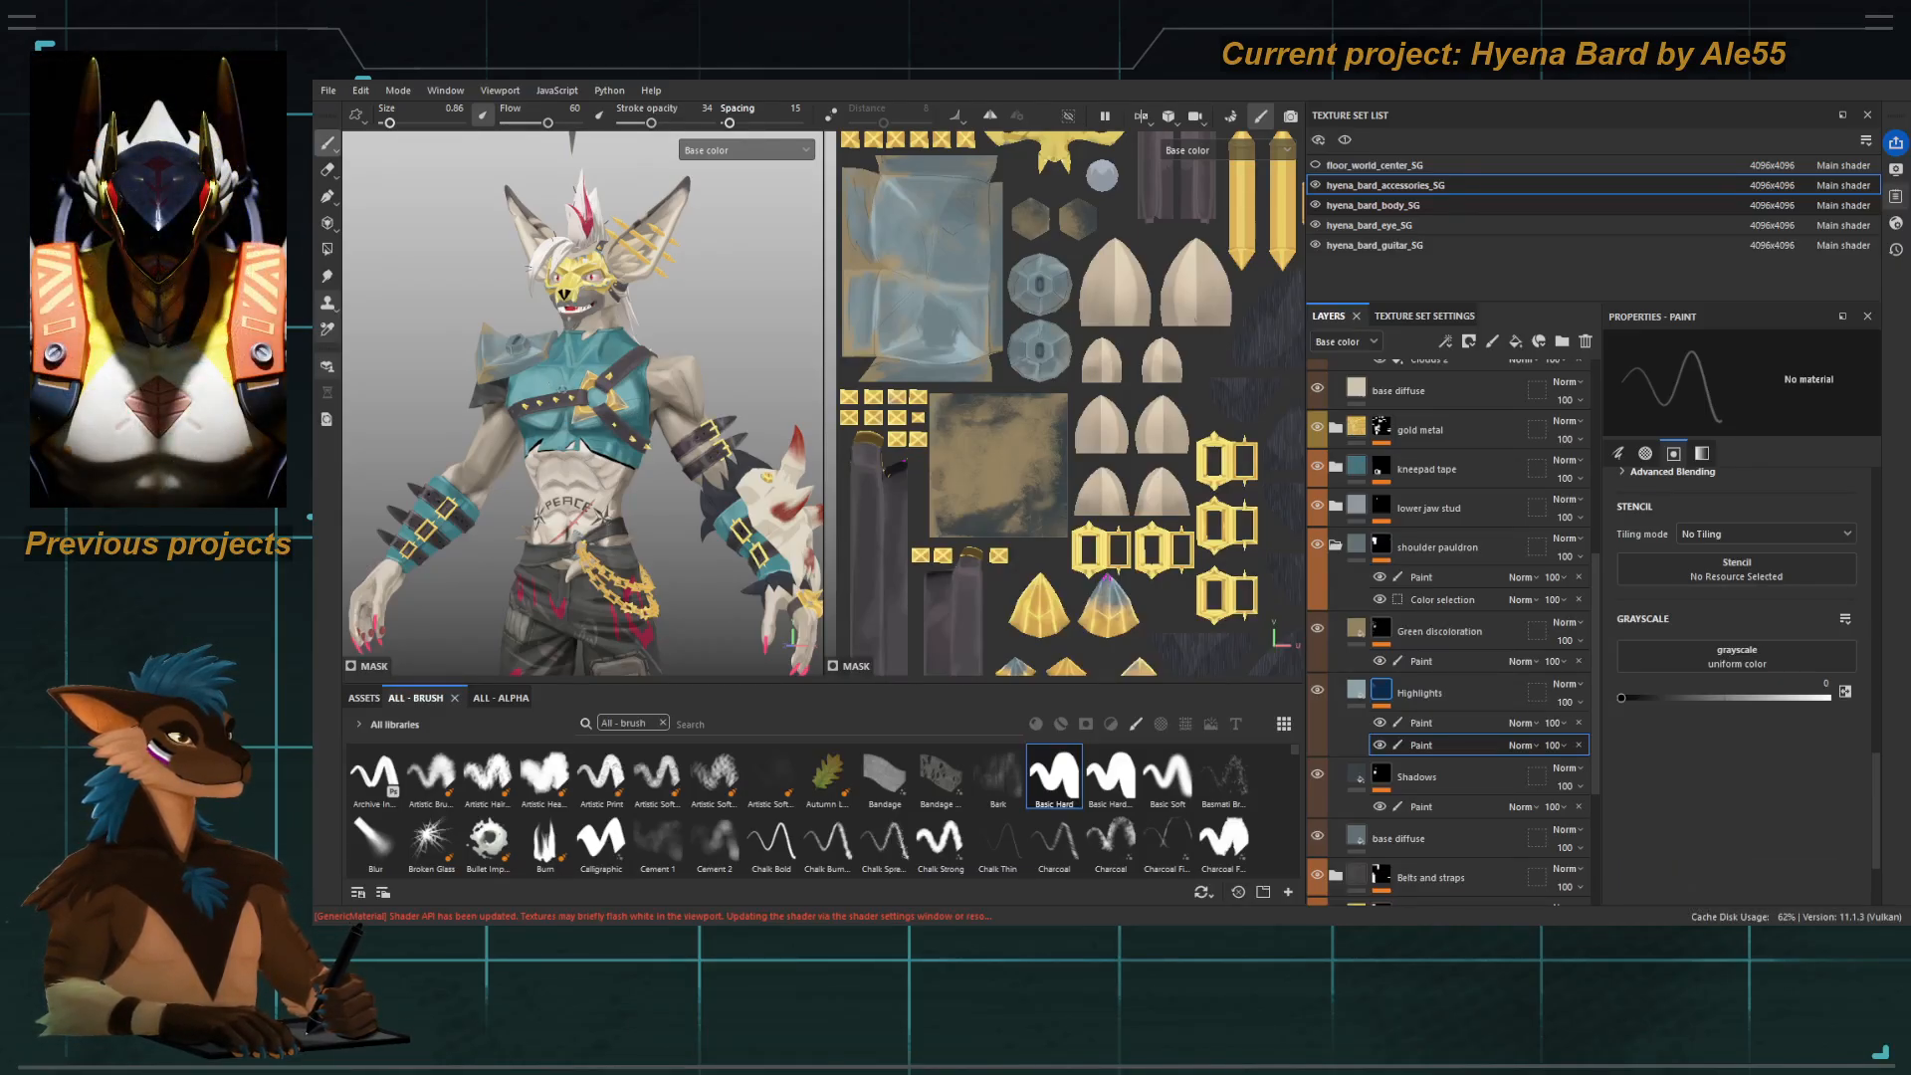
pyautogui.keyDown('alt'); pyautogui.moveTo(561, 391); pyautogui.dragTo(577, 422, button='right'); pyautogui.keyUp('alt')
pyautogui.keyDown('alt'); pyautogui.moveTo(577, 422); pyautogui.dragTo(587, 432); pyautogui.keyUp('alt')
pyautogui.keyDown('alt'); pyautogui.moveTo(588, 432); pyautogui.dragTo(597, 448, button='right'); pyautogui.keyUp('alt')
pyautogui.keyDown('alt'); pyautogui.moveTo(597, 448); pyautogui.dragTo(573, 434); pyautogui.keyUp('alt')
pyautogui.keyDown('alt'); pyautogui.moveTo(573, 434); pyautogui.dragTo(530, 396, button='right'); pyautogui.keyUp('alt')
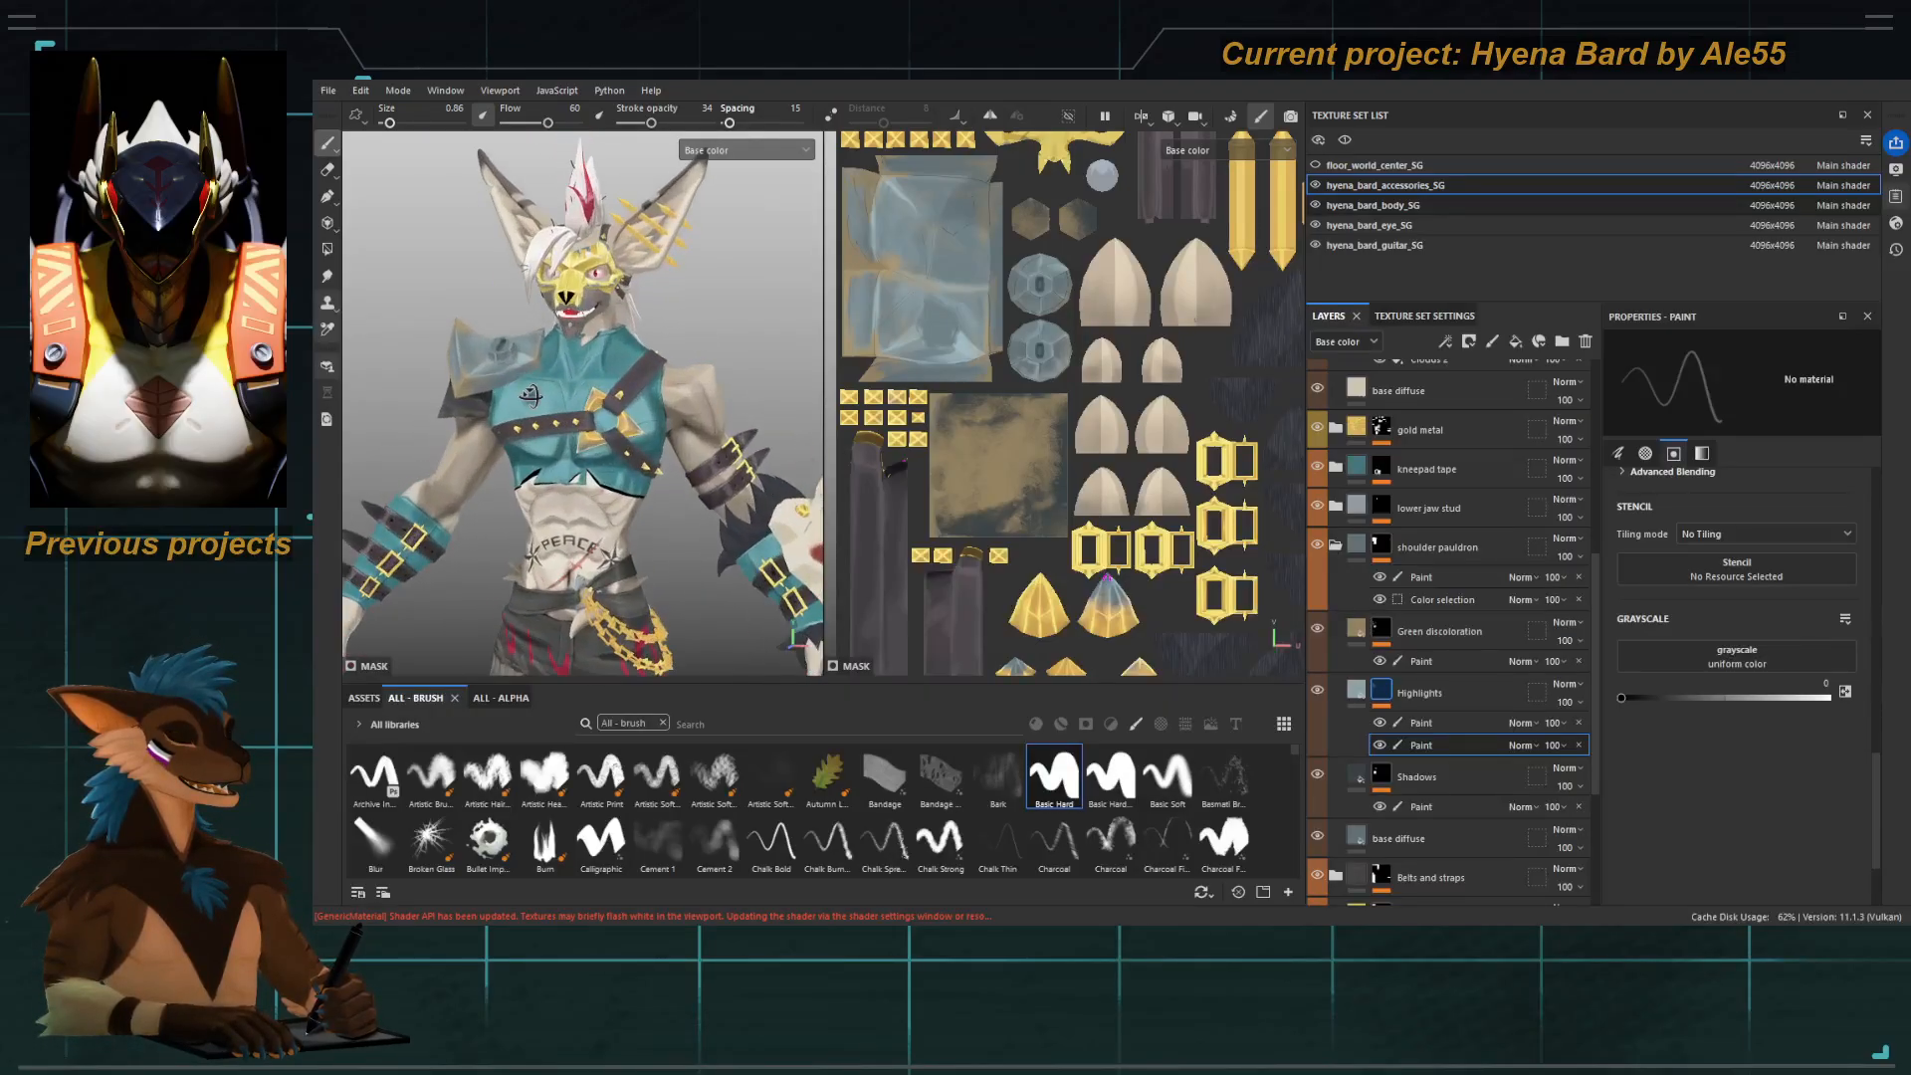
pyautogui.keyDown('alt'); pyautogui.moveTo(530, 396); pyautogui.dragTo(586, 393); pyautogui.keyUp('alt')
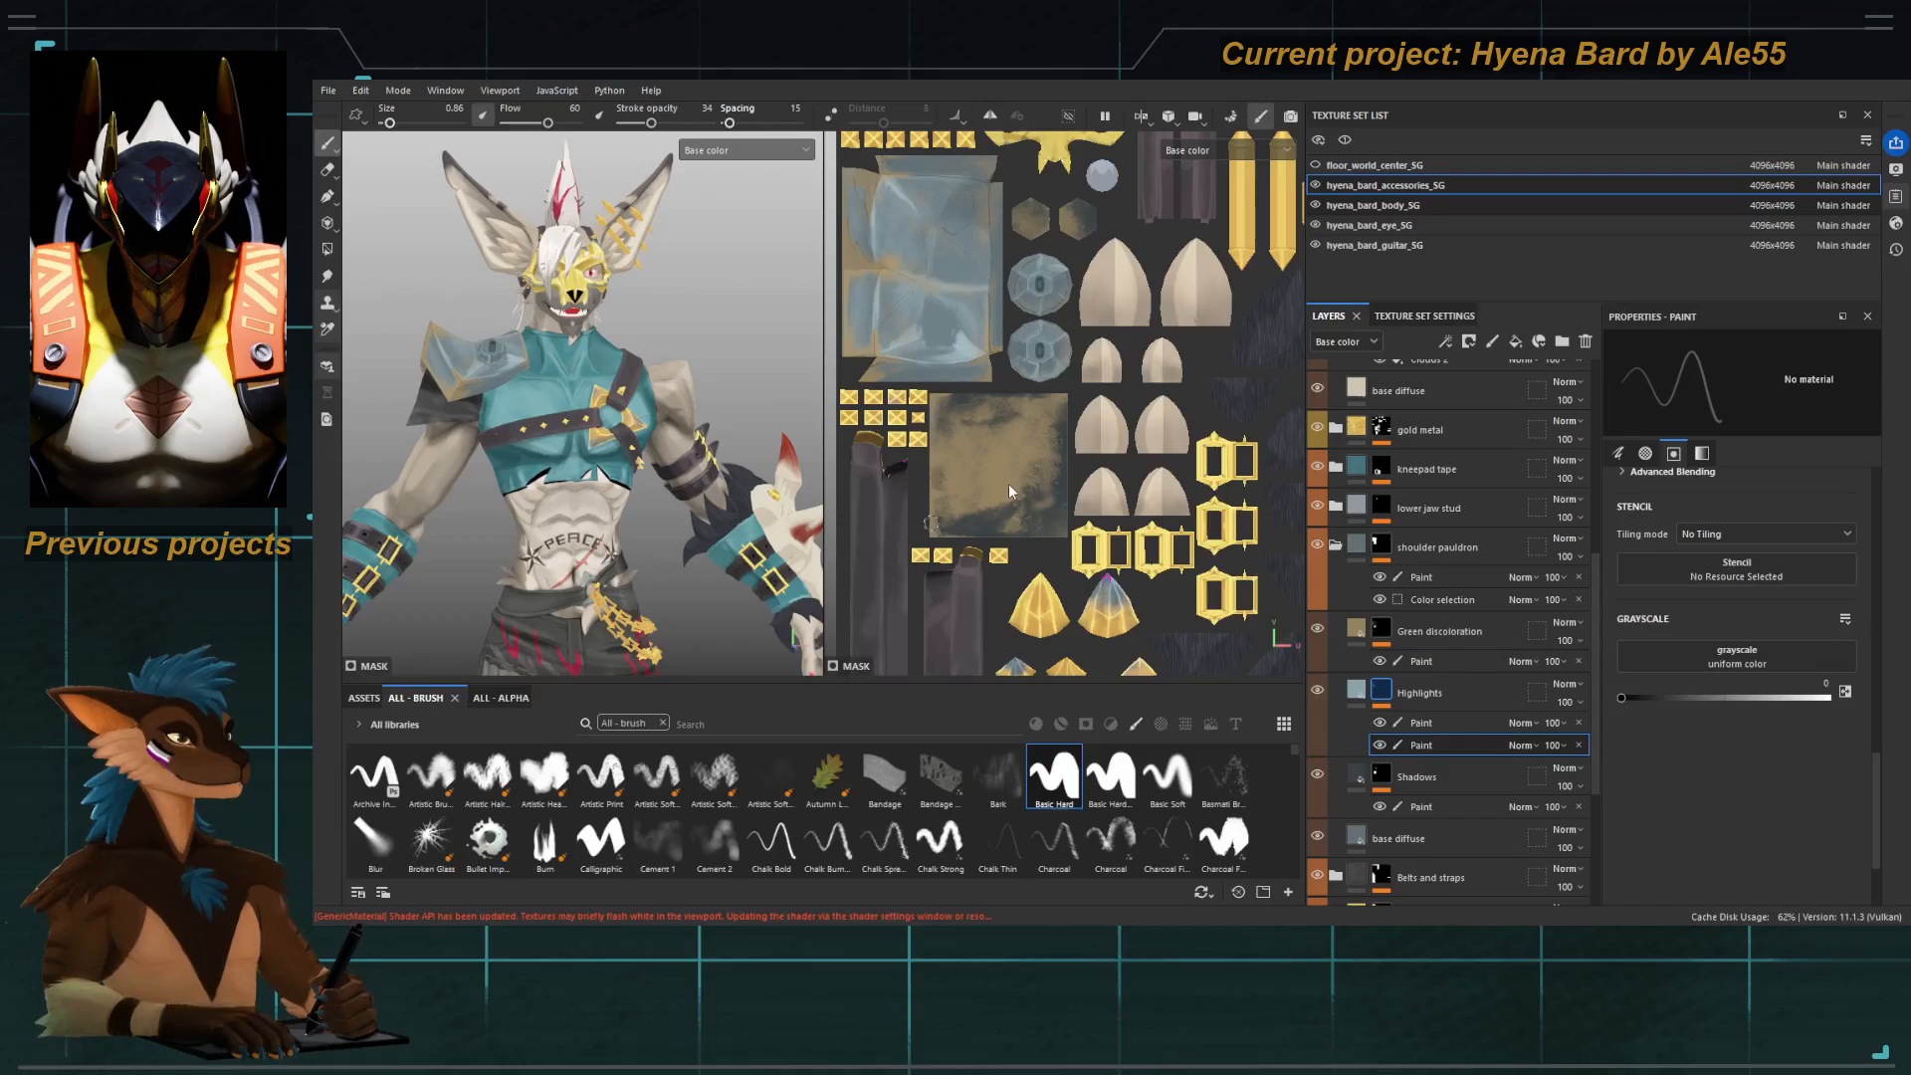
# Duplicate the pauldron's Highlights layer, move the copy above Green discoloration and rename it "Highlights green areas".
pyautogui.click(1460, 692)
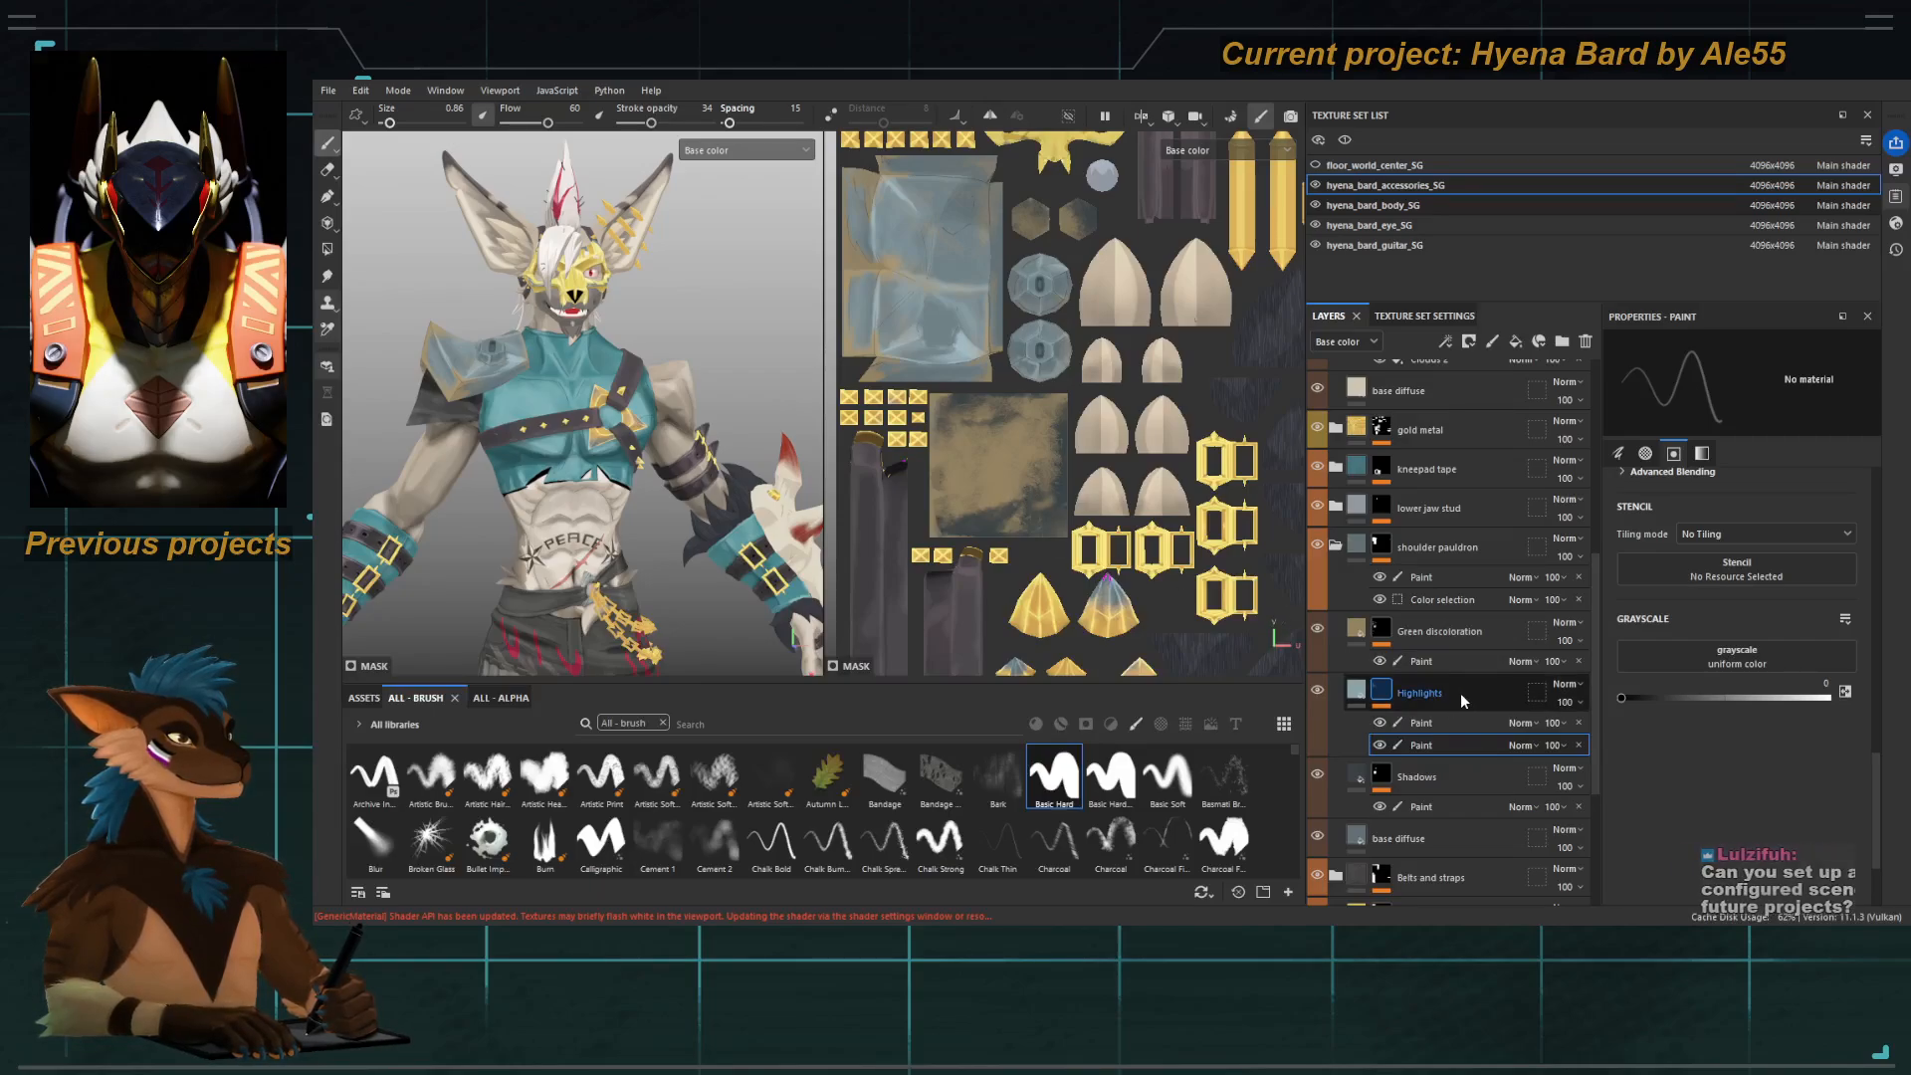
pyautogui.hotkey('ctrl', 'd')
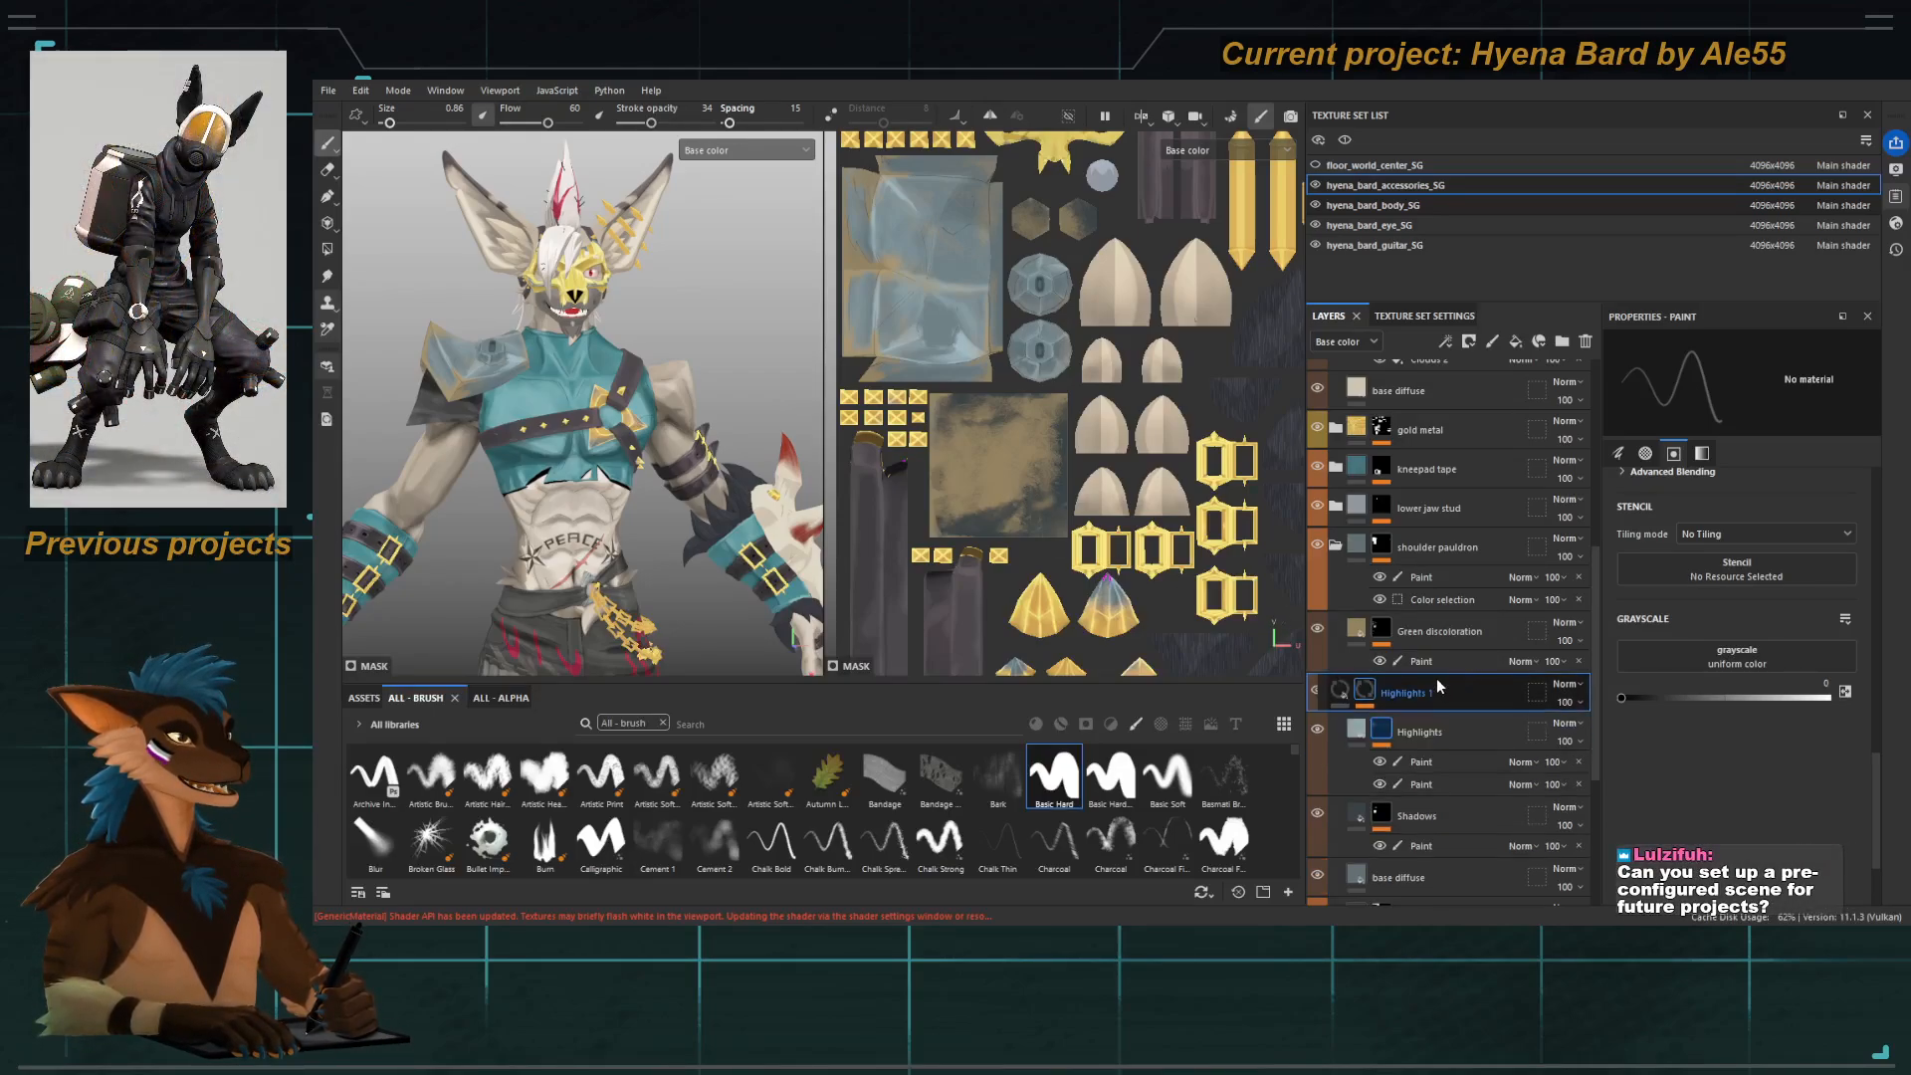
pyautogui.moveTo(1437, 678); pyautogui.dragTo(1440, 611)
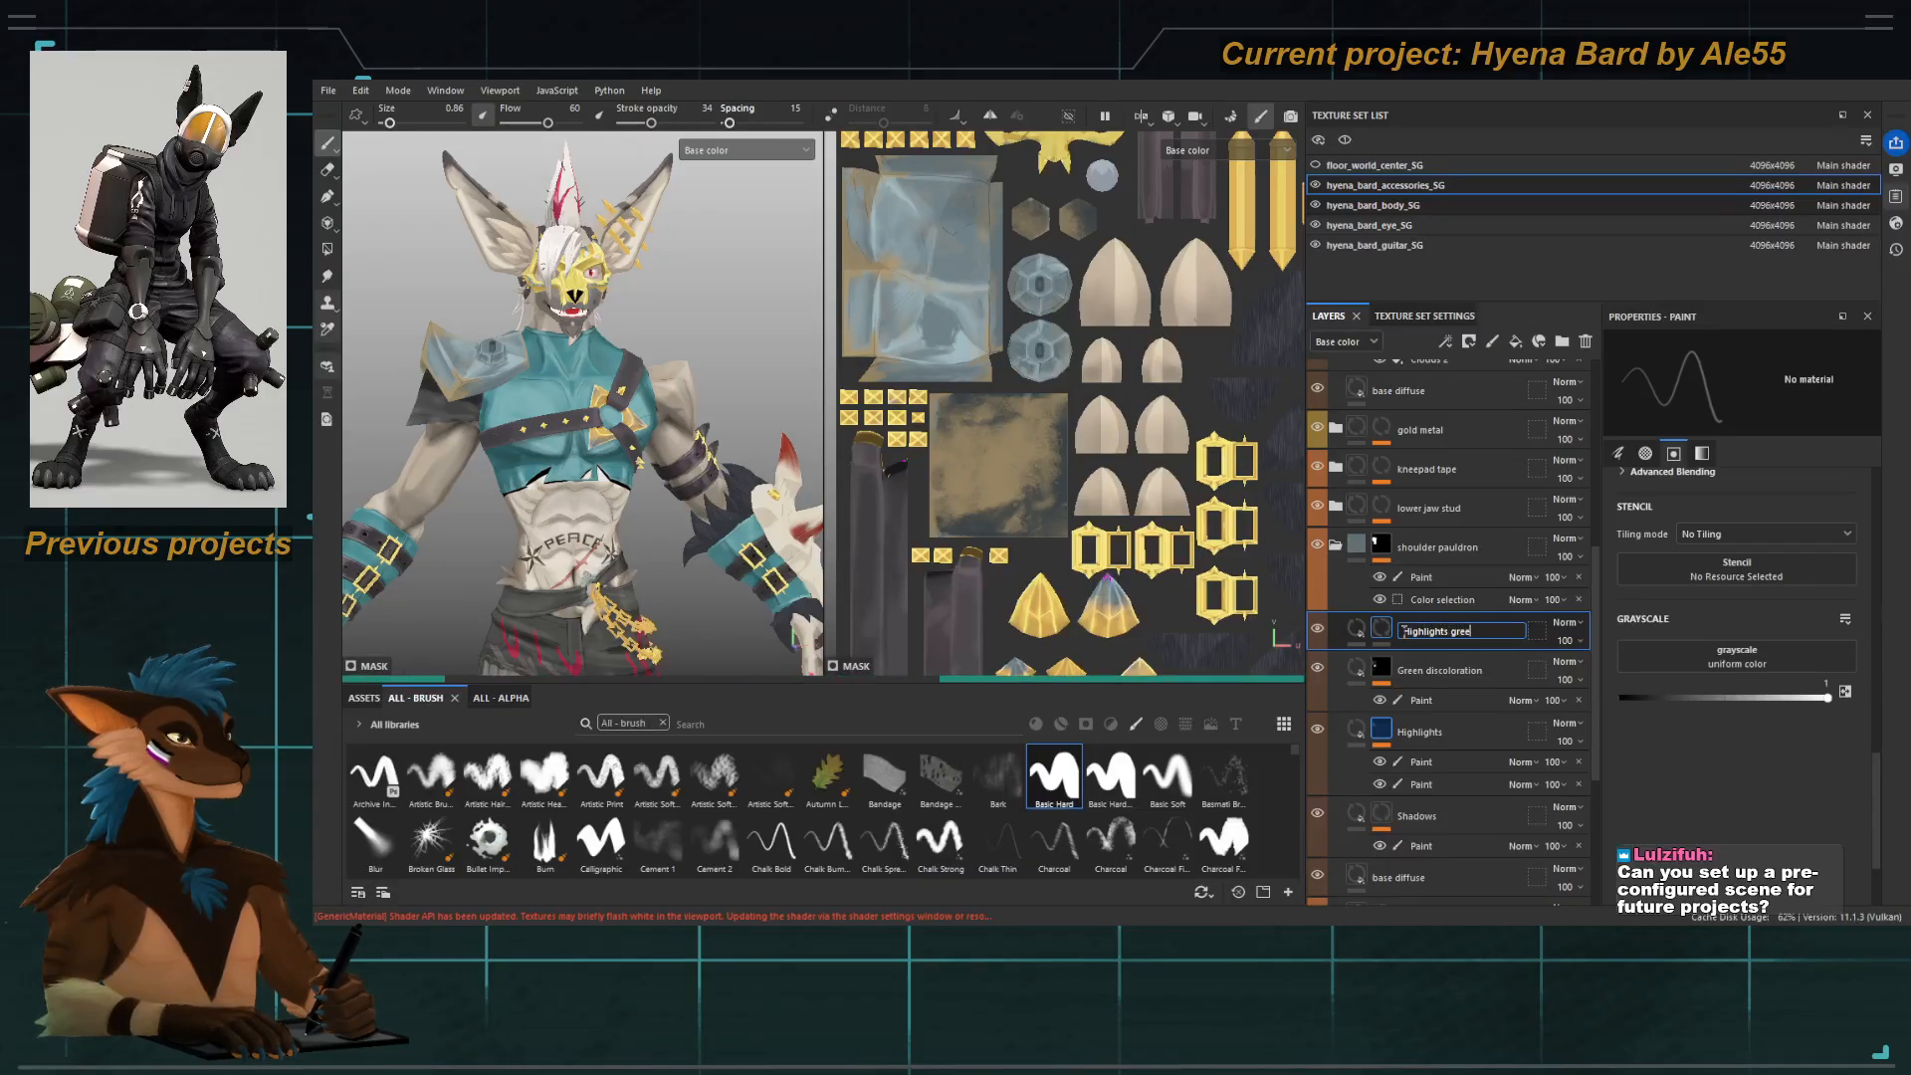
pyautogui.write('reas')
pyautogui.press('Return')
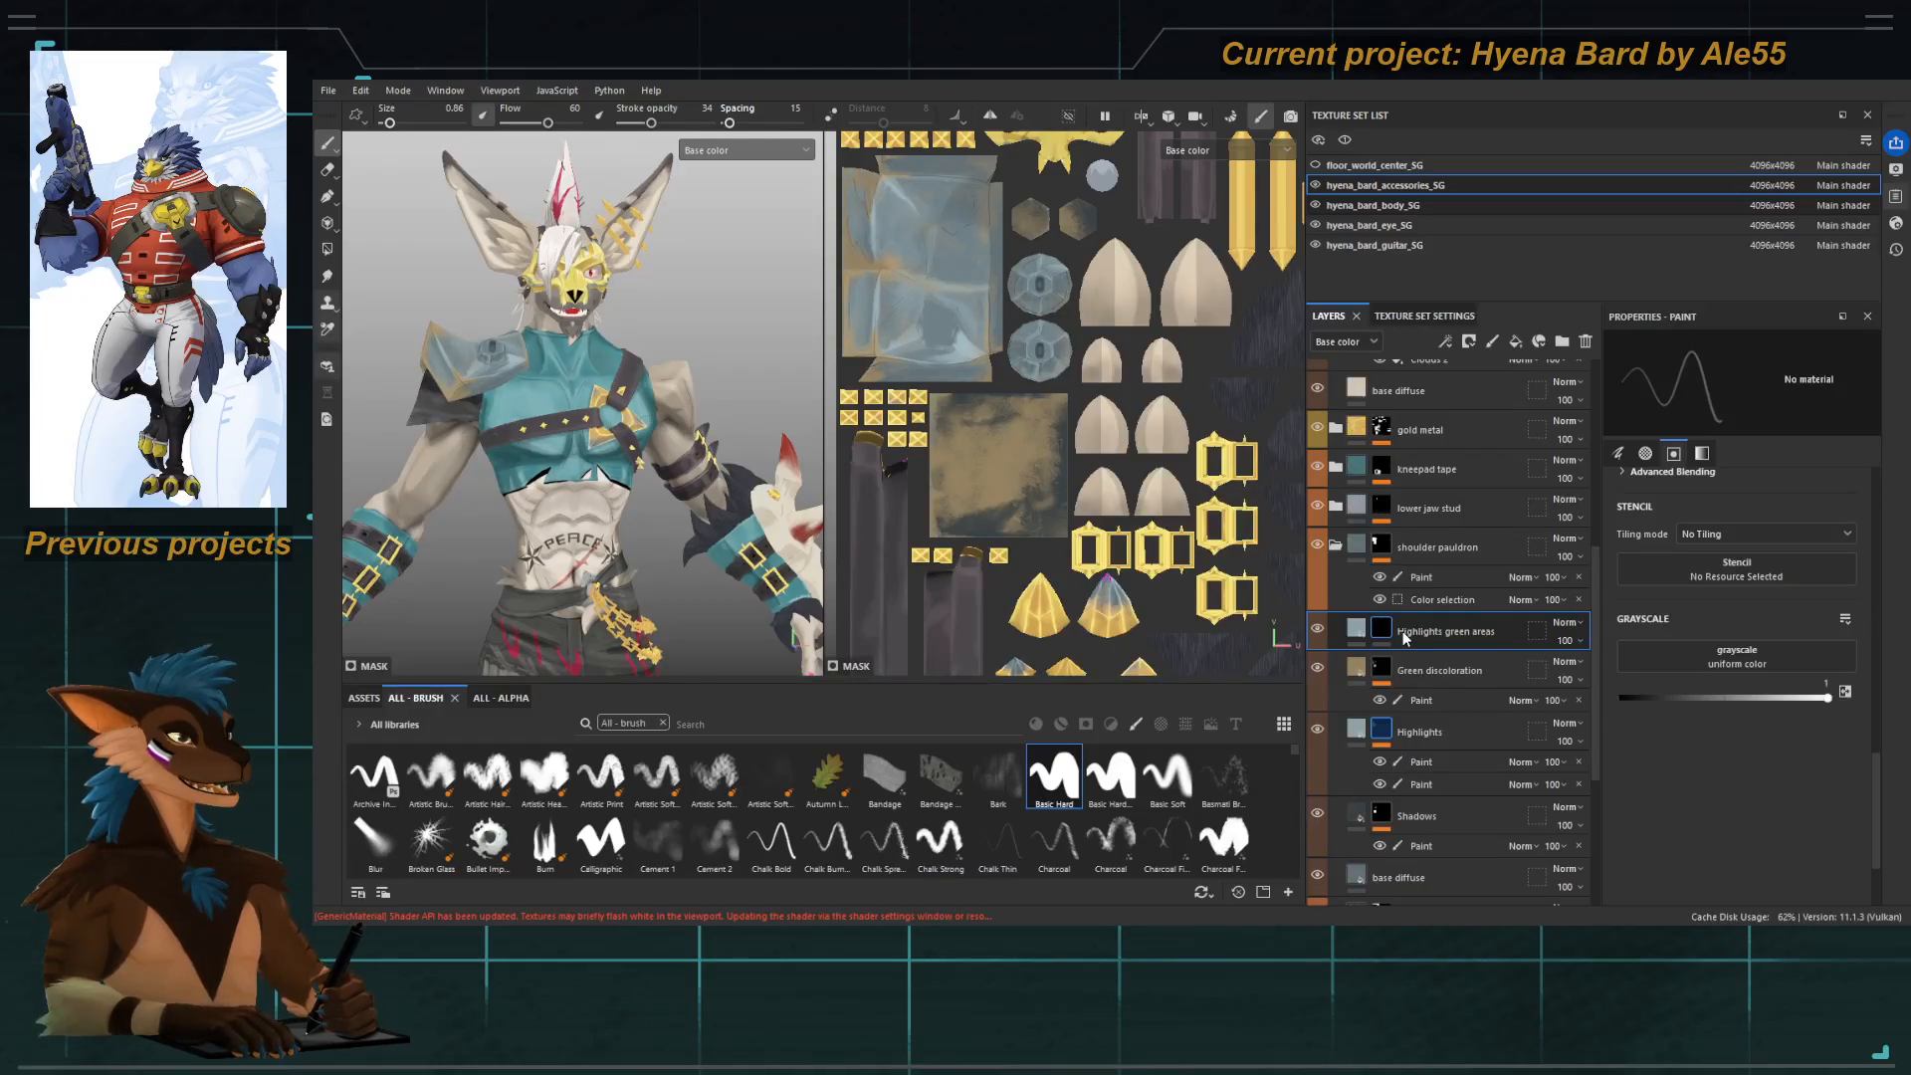
# On the Highlights green areas mask, highlight the pauldron's discolored corners at brush sizes 1.27 and 0.53, blending with the Smudge tool at size 3.08.
pyautogui.keyDown('alt'); pyautogui.moveTo(453, 386); pyautogui.dragTo(517, 382, button='right'); pyautogui.keyUp('alt')
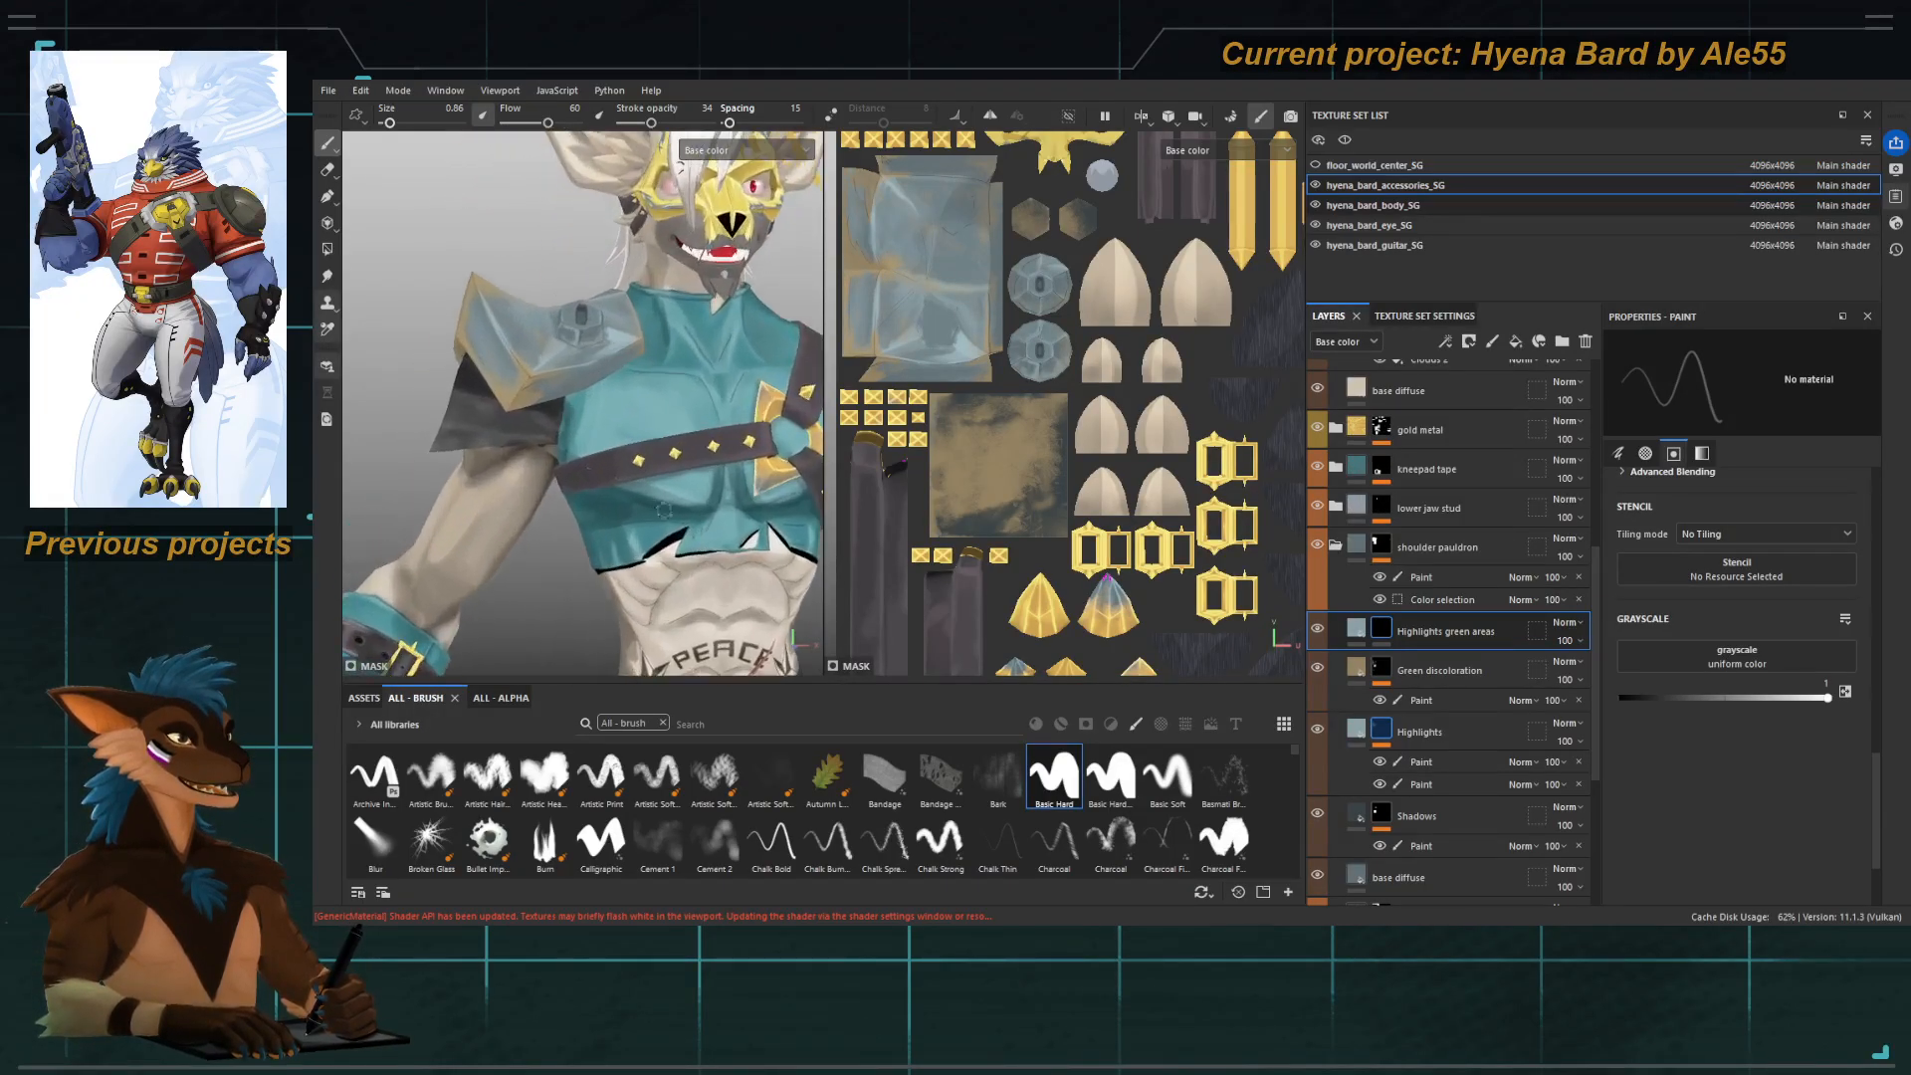
pyautogui.moveTo(518, 382)
pyautogui.keyDown('alt'); pyautogui.mouseDown()
pyautogui.moveTo(545, 369)
pyautogui.moveTo(577, 390)
pyautogui.moveTo(588, 367)
pyautogui.moveTo(563, 361)
pyautogui.mouseUp(); pyautogui.keyUp('alt')
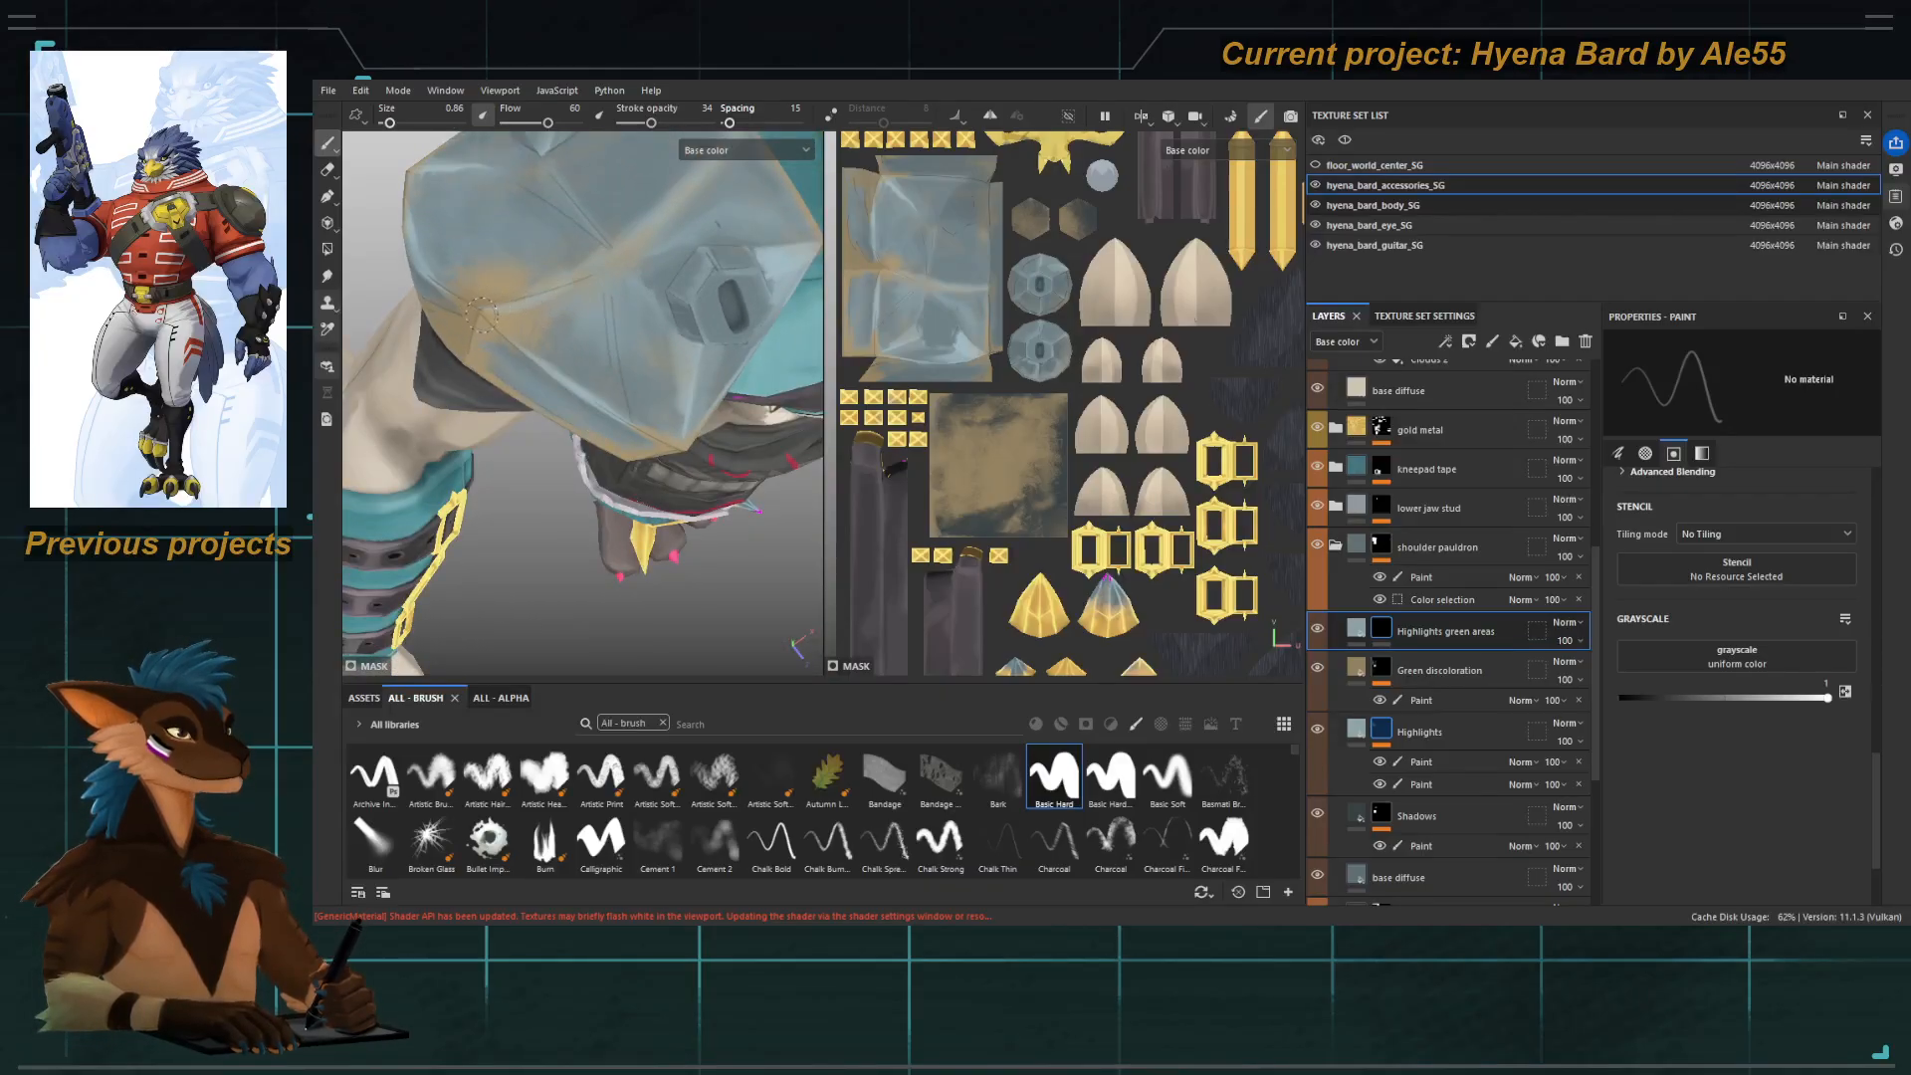
pyautogui.moveTo(554, 289)
pyautogui.keyDown('alt'); pyautogui.mouseDown()
pyautogui.moveTo(467, 288)
pyautogui.moveTo(564, 326)
pyautogui.mouseUp(); pyautogui.keyUp('alt')
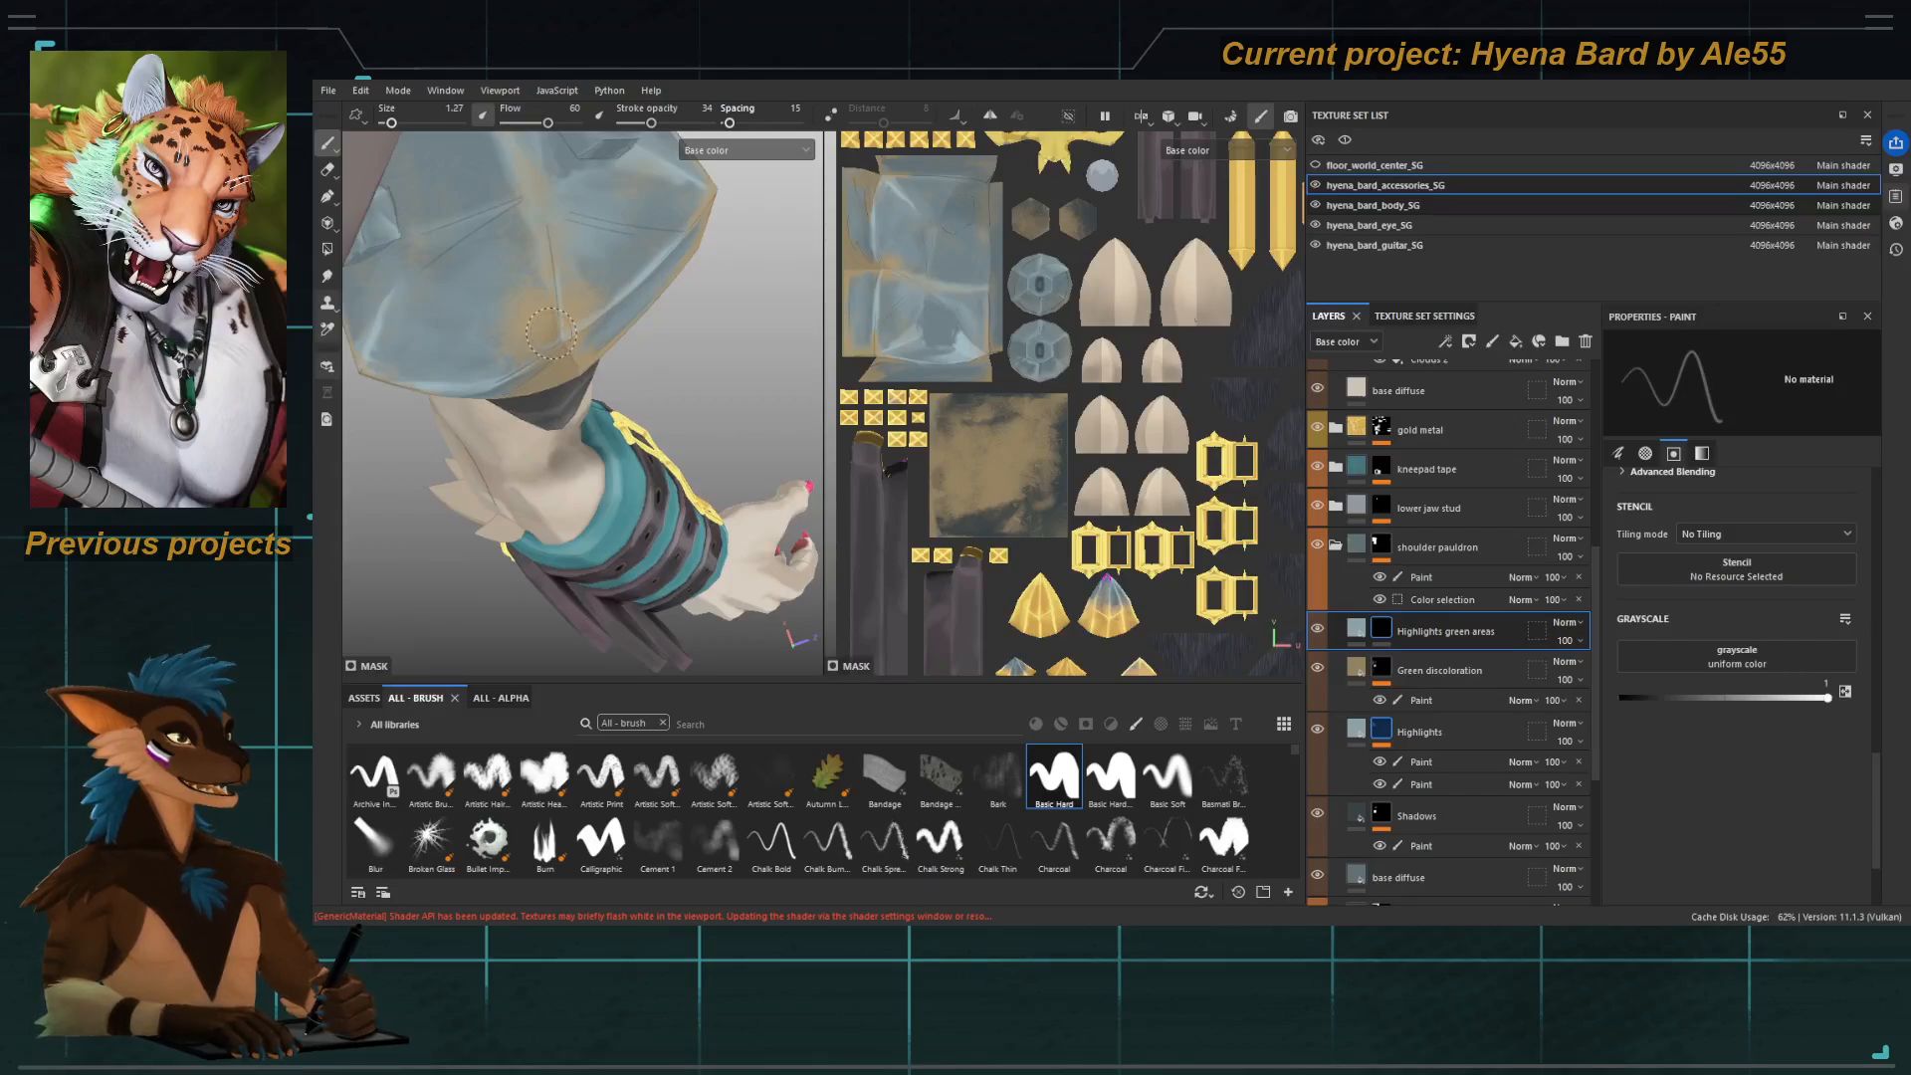
pyautogui.press('5')
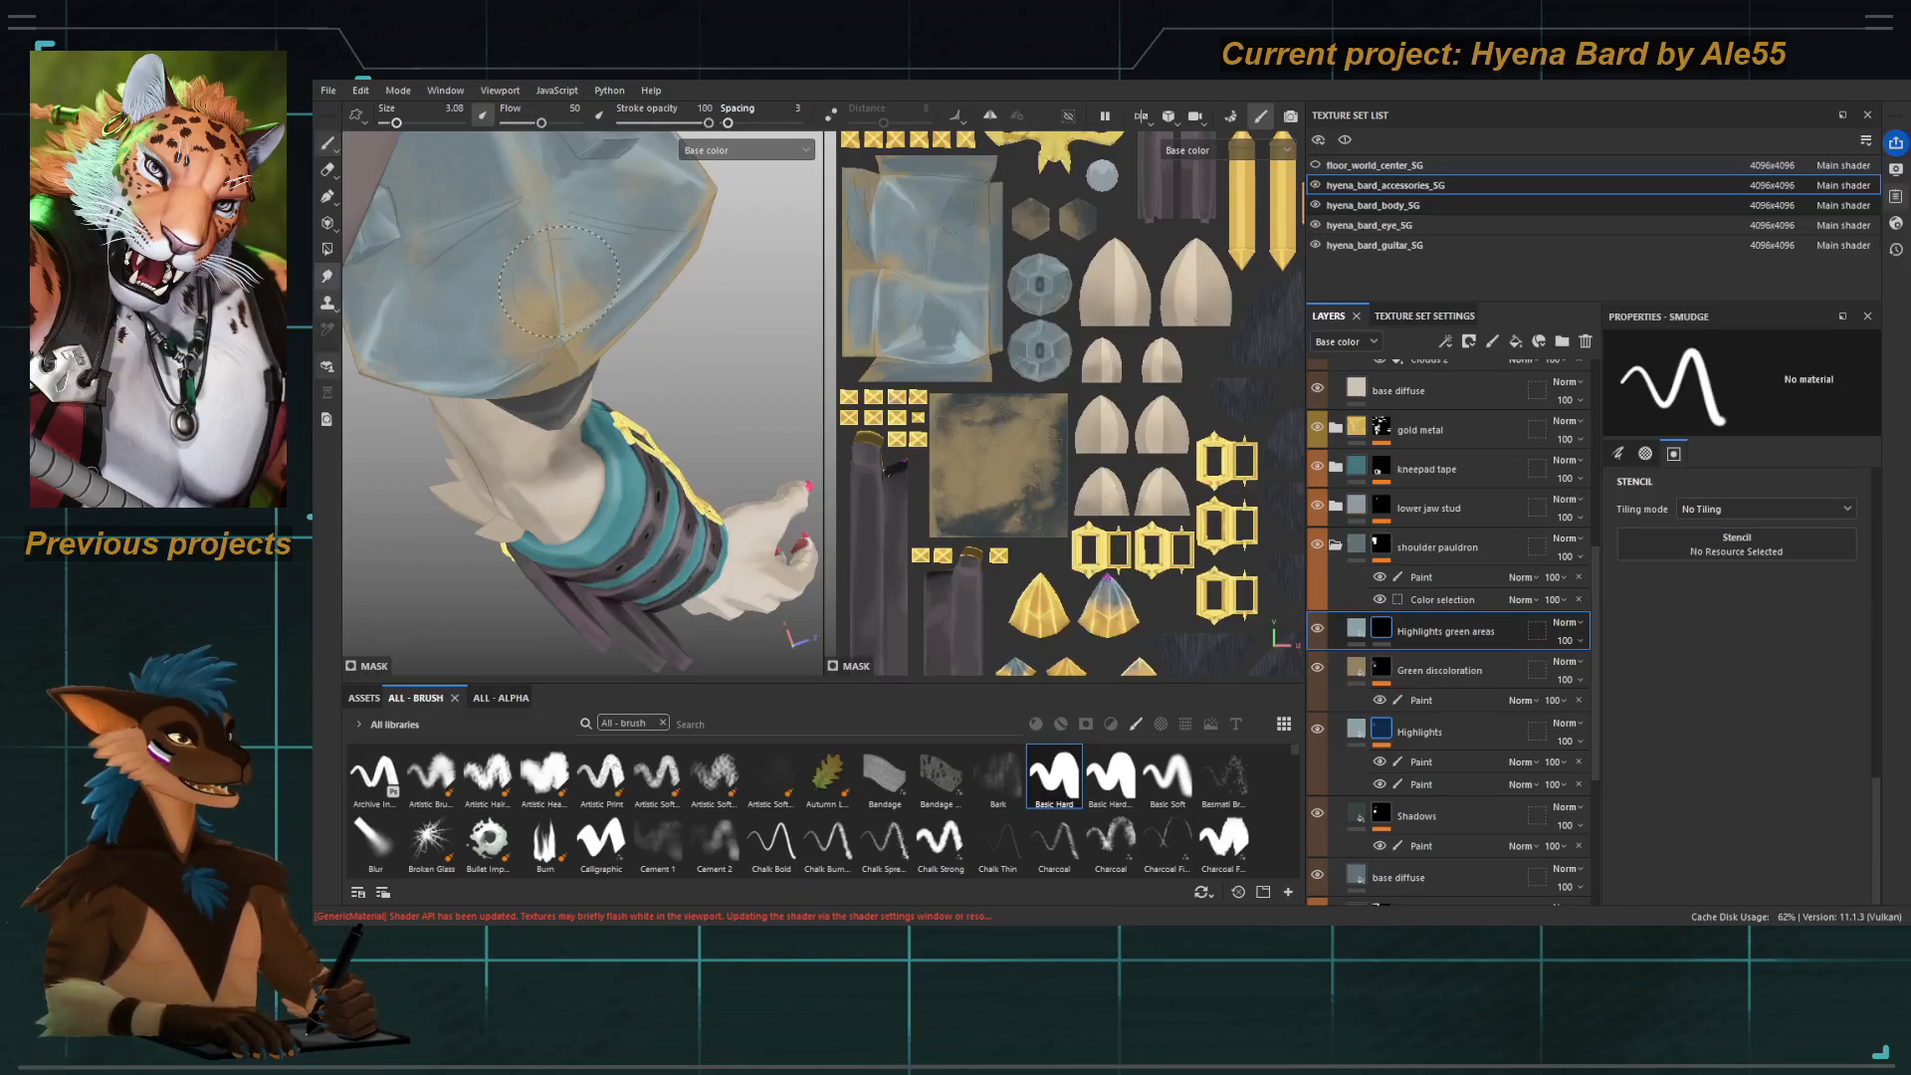
pyautogui.keyDown('alt'); pyautogui.moveTo(559, 236); pyautogui.dragTo(616, 266); pyautogui.keyUp('alt')
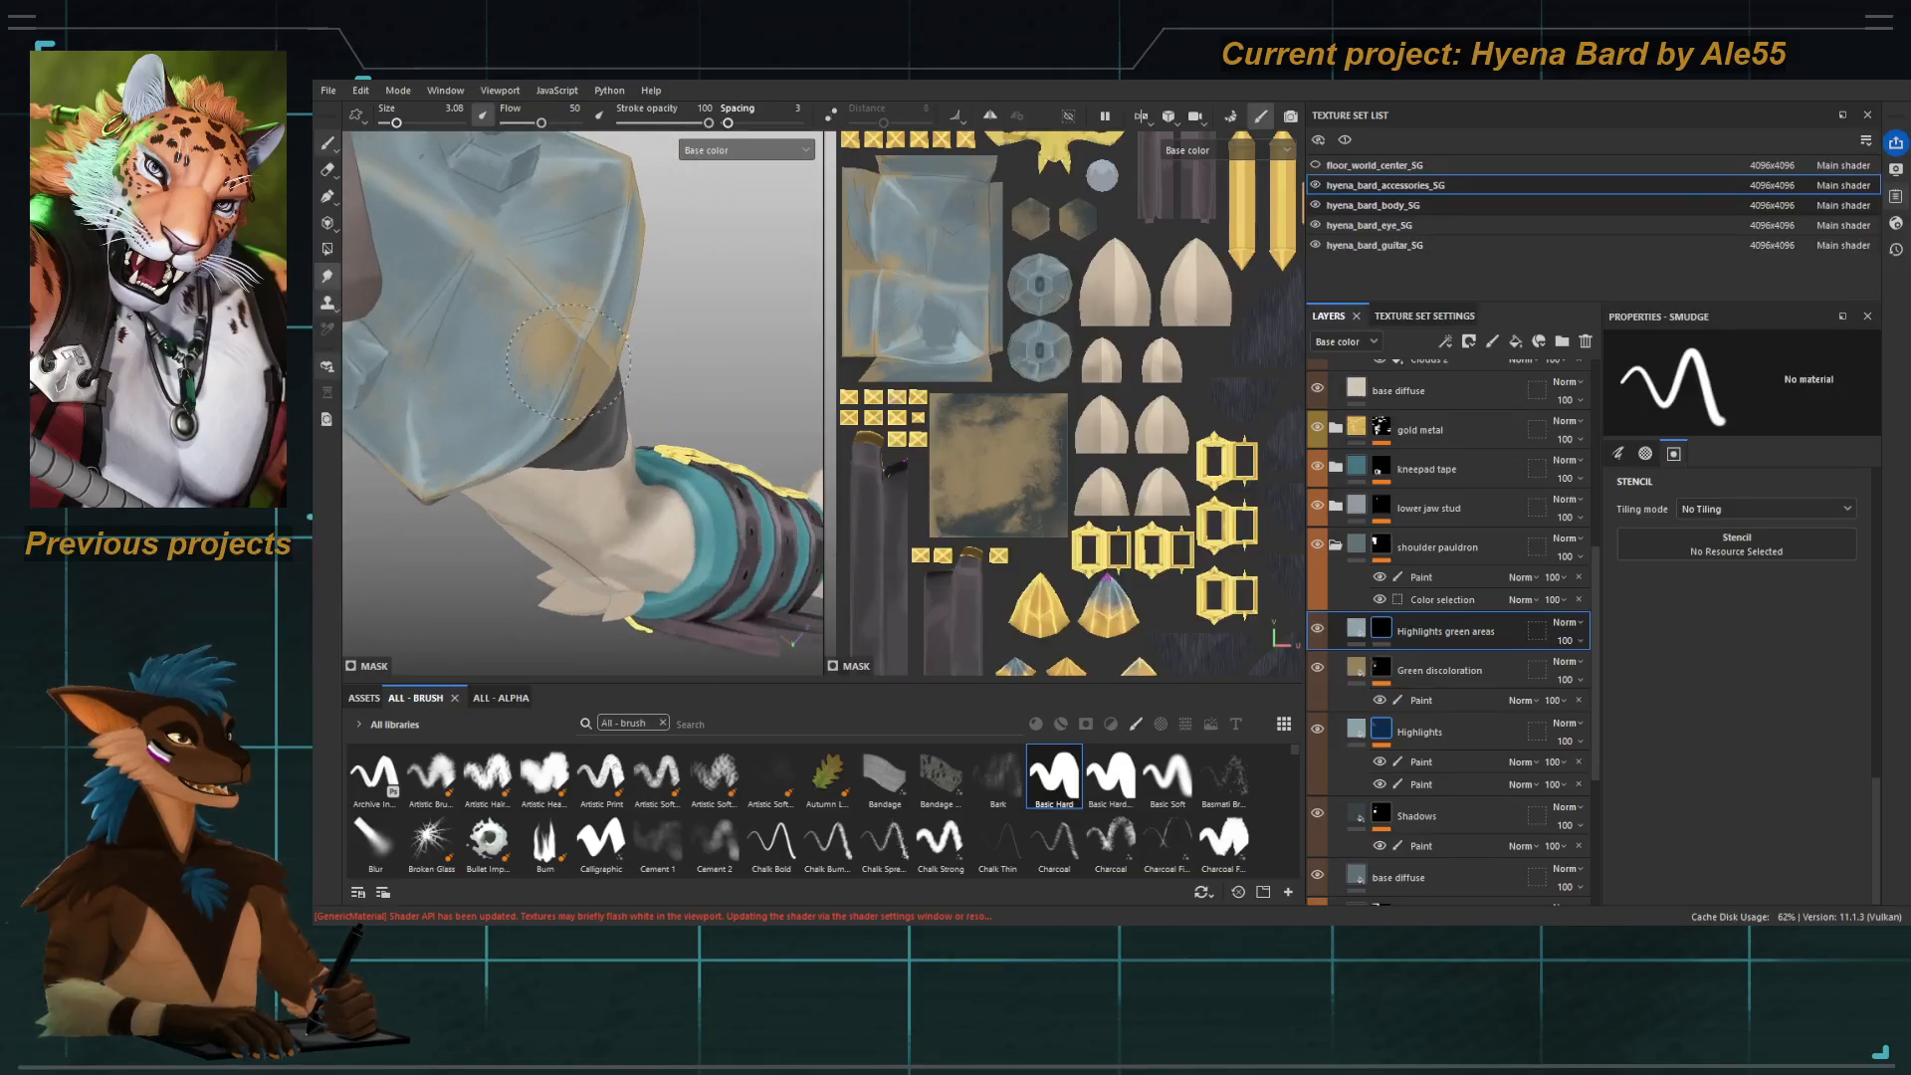
pyautogui.moveTo(567, 361)
pyautogui.keyDown('alt'); pyautogui.mouseDown()
pyautogui.moveTo(579, 401)
pyautogui.moveTo(394, 256)
pyautogui.moveTo(557, 364)
pyautogui.mouseUp(); pyautogui.keyUp('alt')
pyautogui.press('1')
pyautogui.moveTo(557, 364)
pyautogui.keyDown('alt'); pyautogui.mouseDown(button='right')
pyautogui.moveTo(584, 444)
pyautogui.moveTo(574, 469)
pyautogui.moveTo(557, 456)
pyautogui.mouseUp(button='right'); pyautogui.keyUp('alt')
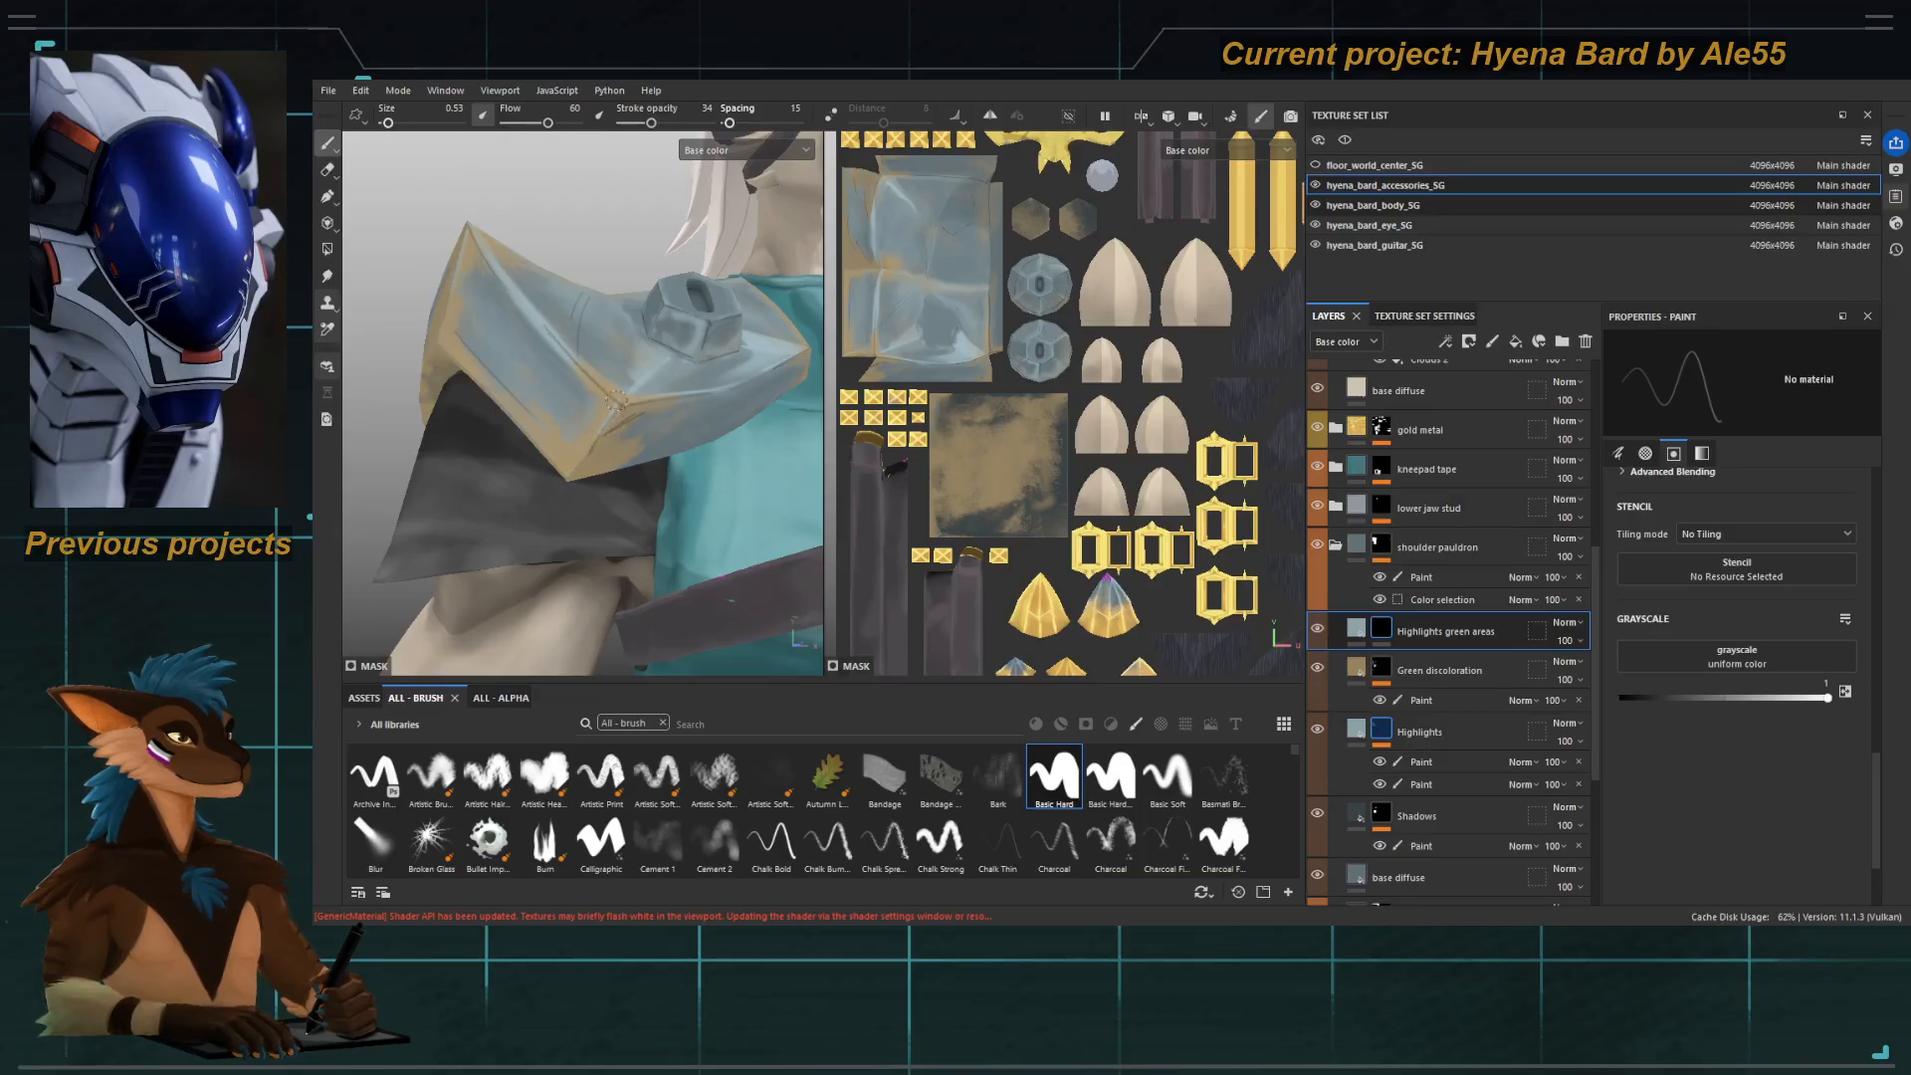
# Check how the highlighted discolored corners of the pauldron read on the character from the front and side.
pyautogui.keyDown('alt'); pyautogui.moveTo(616, 449); pyautogui.dragTo(444, 311, button='right'); pyautogui.keyUp('alt')
pyautogui.keyDown('alt'); pyautogui.moveTo(444, 311); pyautogui.dragTo(536, 423); pyautogui.keyUp('alt')
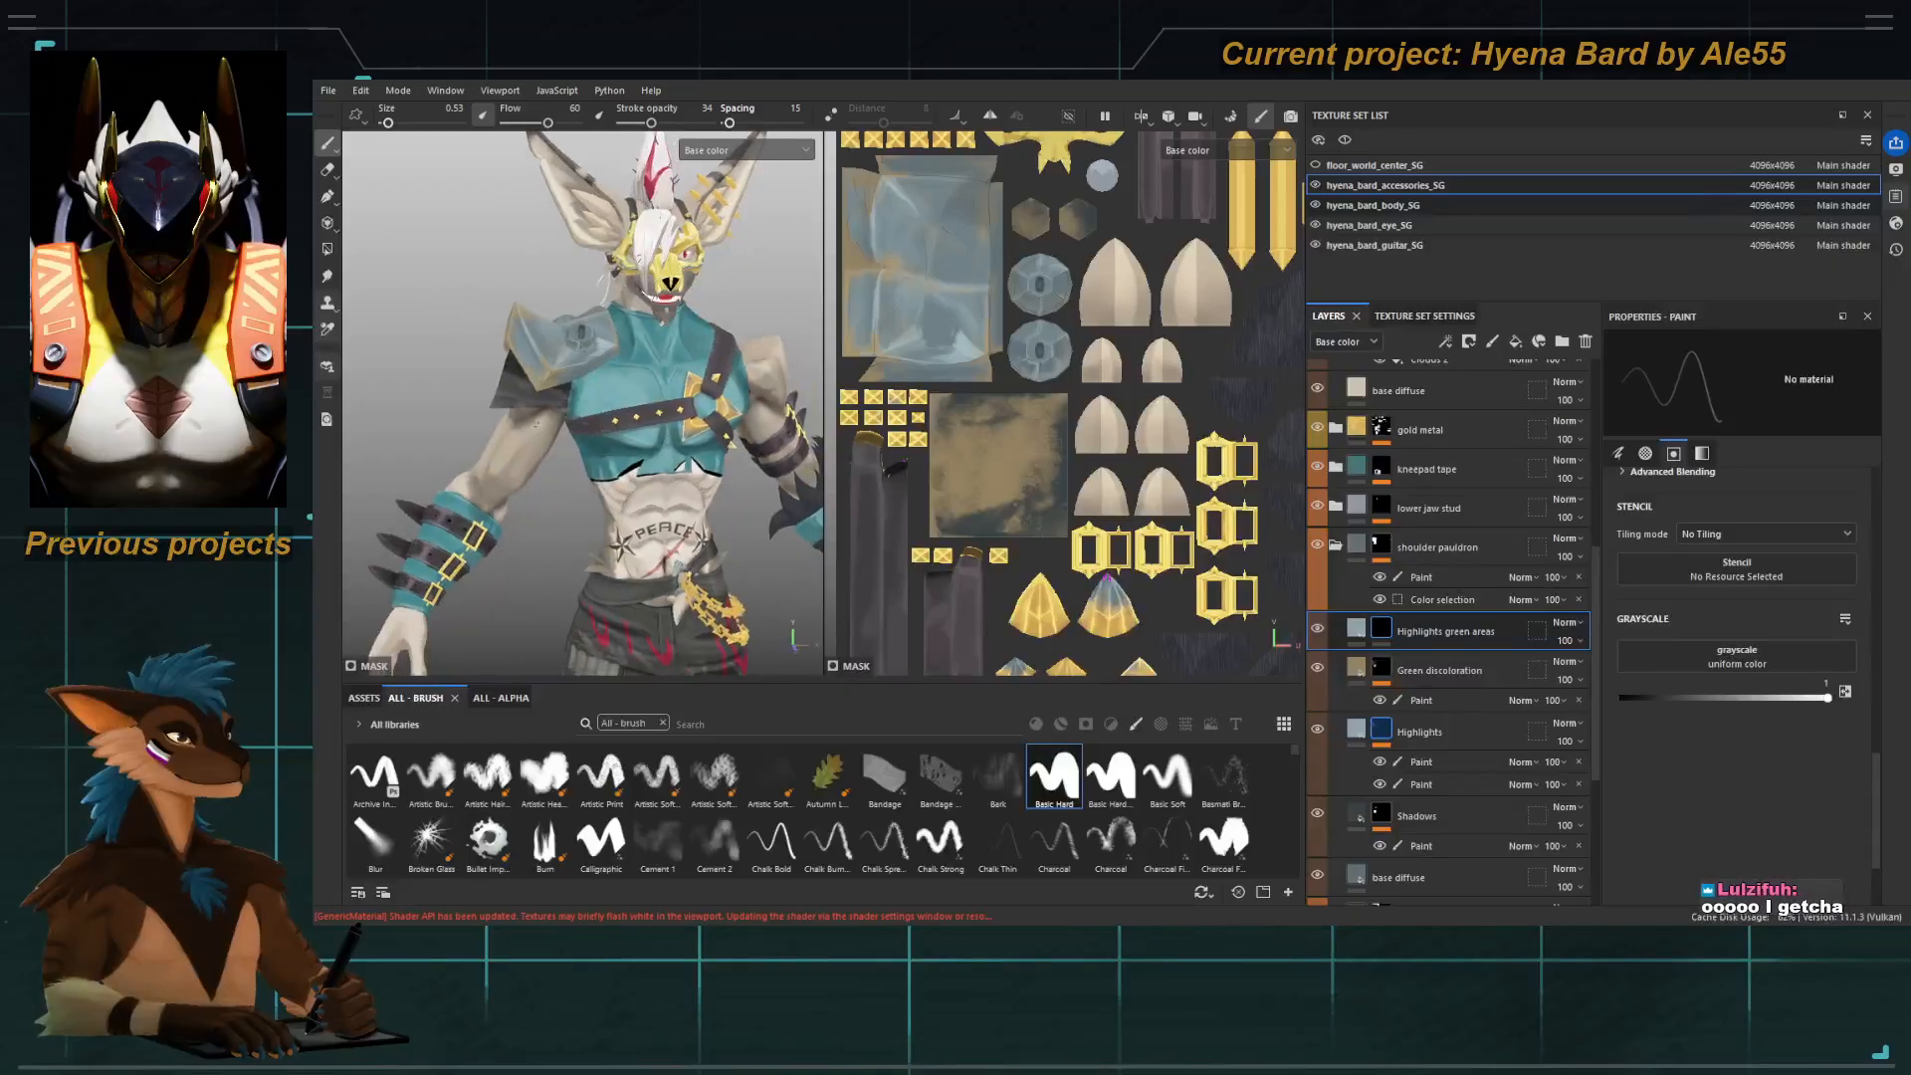
pyautogui.keyDown('alt'); pyautogui.moveTo(536, 423); pyautogui.dragTo(460, 388, button='right'); pyautogui.keyUp('alt')
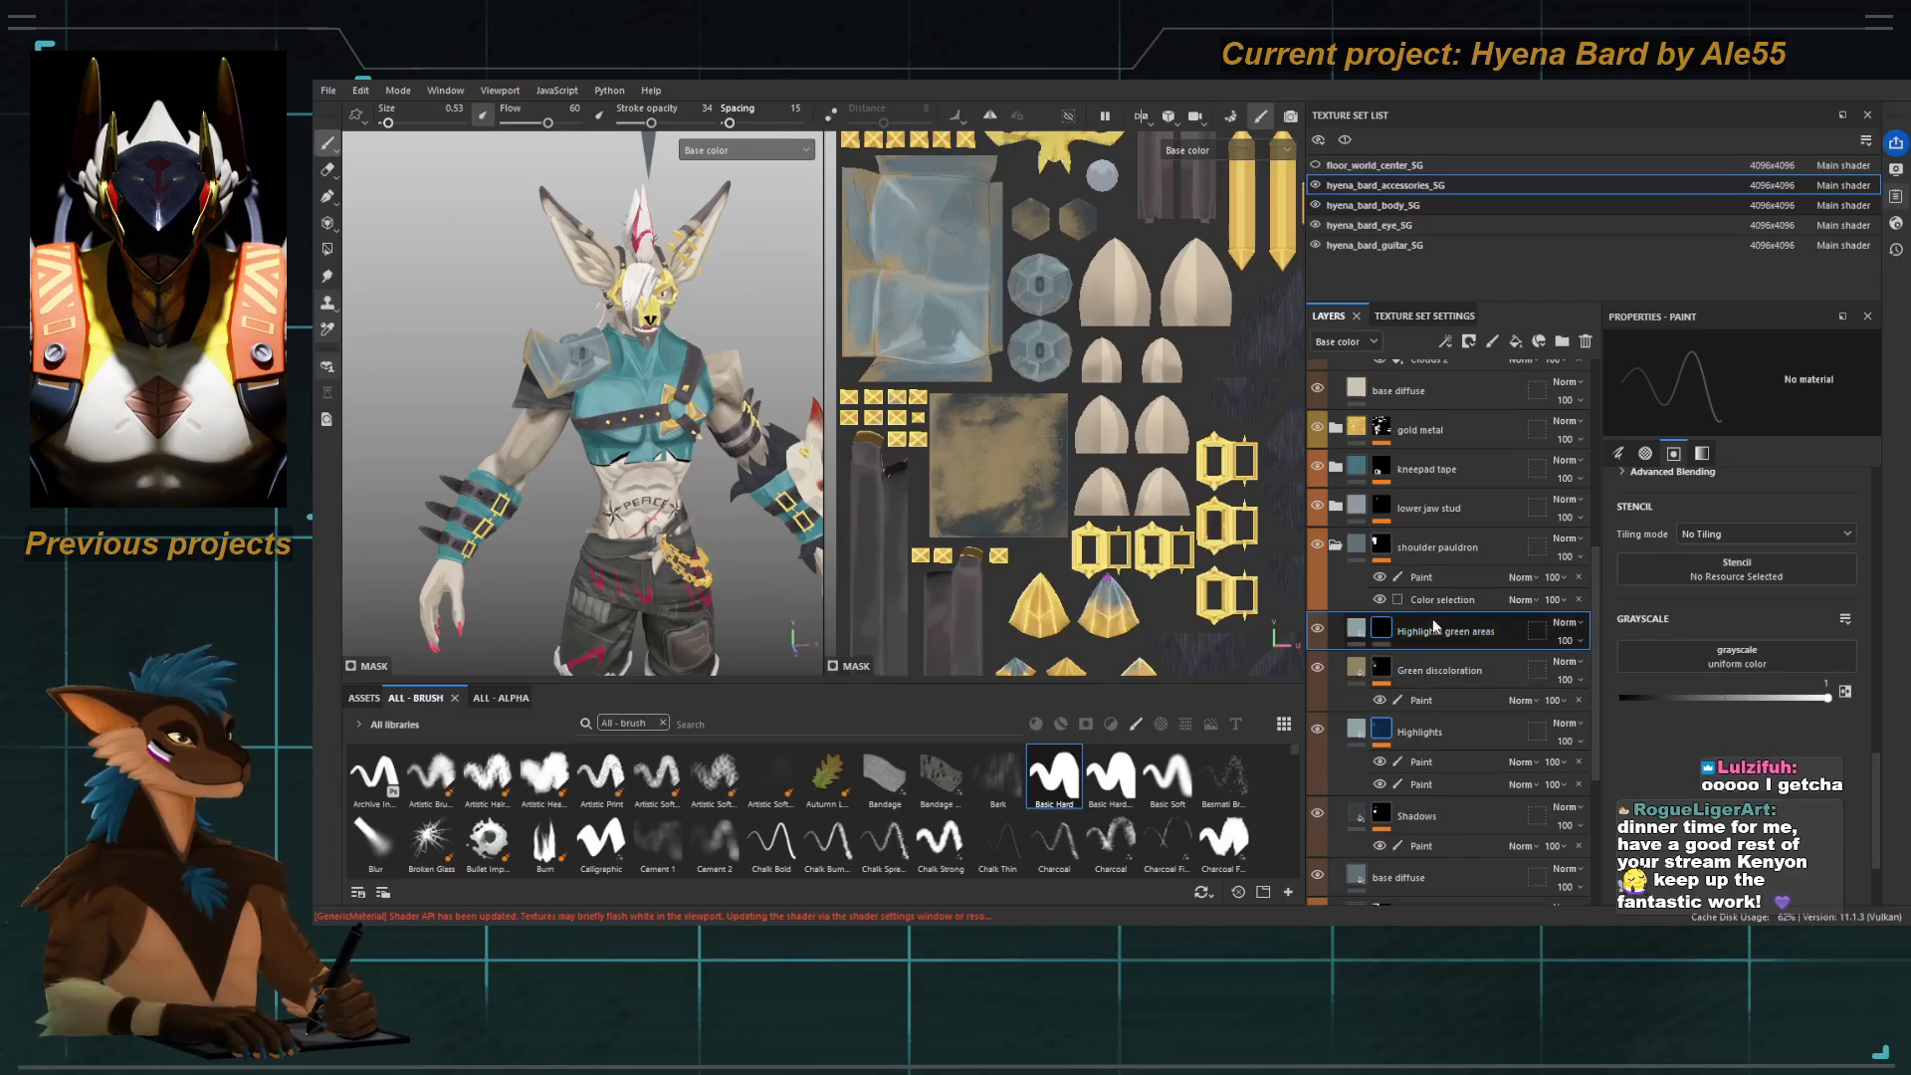
pyautogui.keyDown('alt'); pyautogui.moveTo(735, 387); pyautogui.dragTo(777, 398); pyautogui.keyUp('alt')
pyautogui.keyDown('alt'); pyautogui.moveTo(647, 423); pyautogui.dragTo(694, 435, button='right'); pyautogui.keyUp('alt')
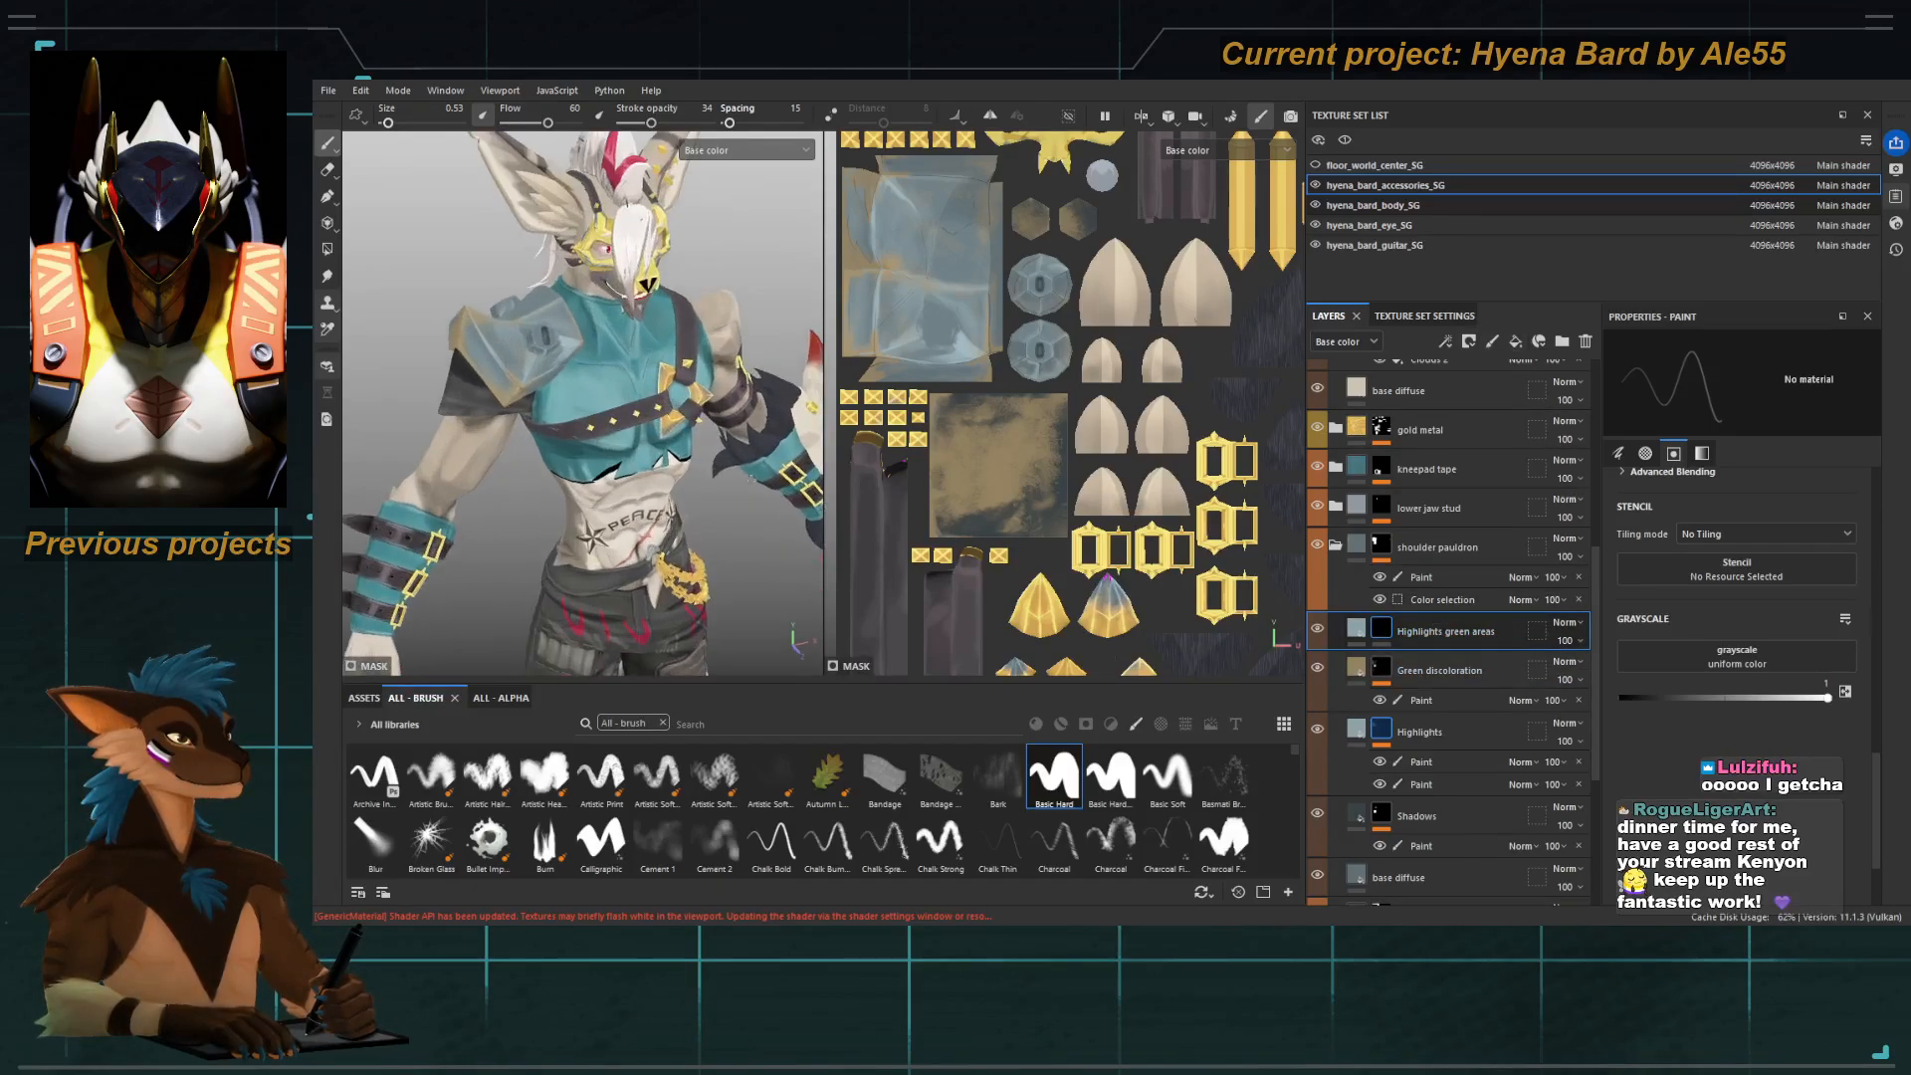
pyautogui.keyDown('alt'); pyautogui.moveTo(695, 435); pyautogui.dragTo(786, 429, button='middle'); pyautogui.keyUp('alt')
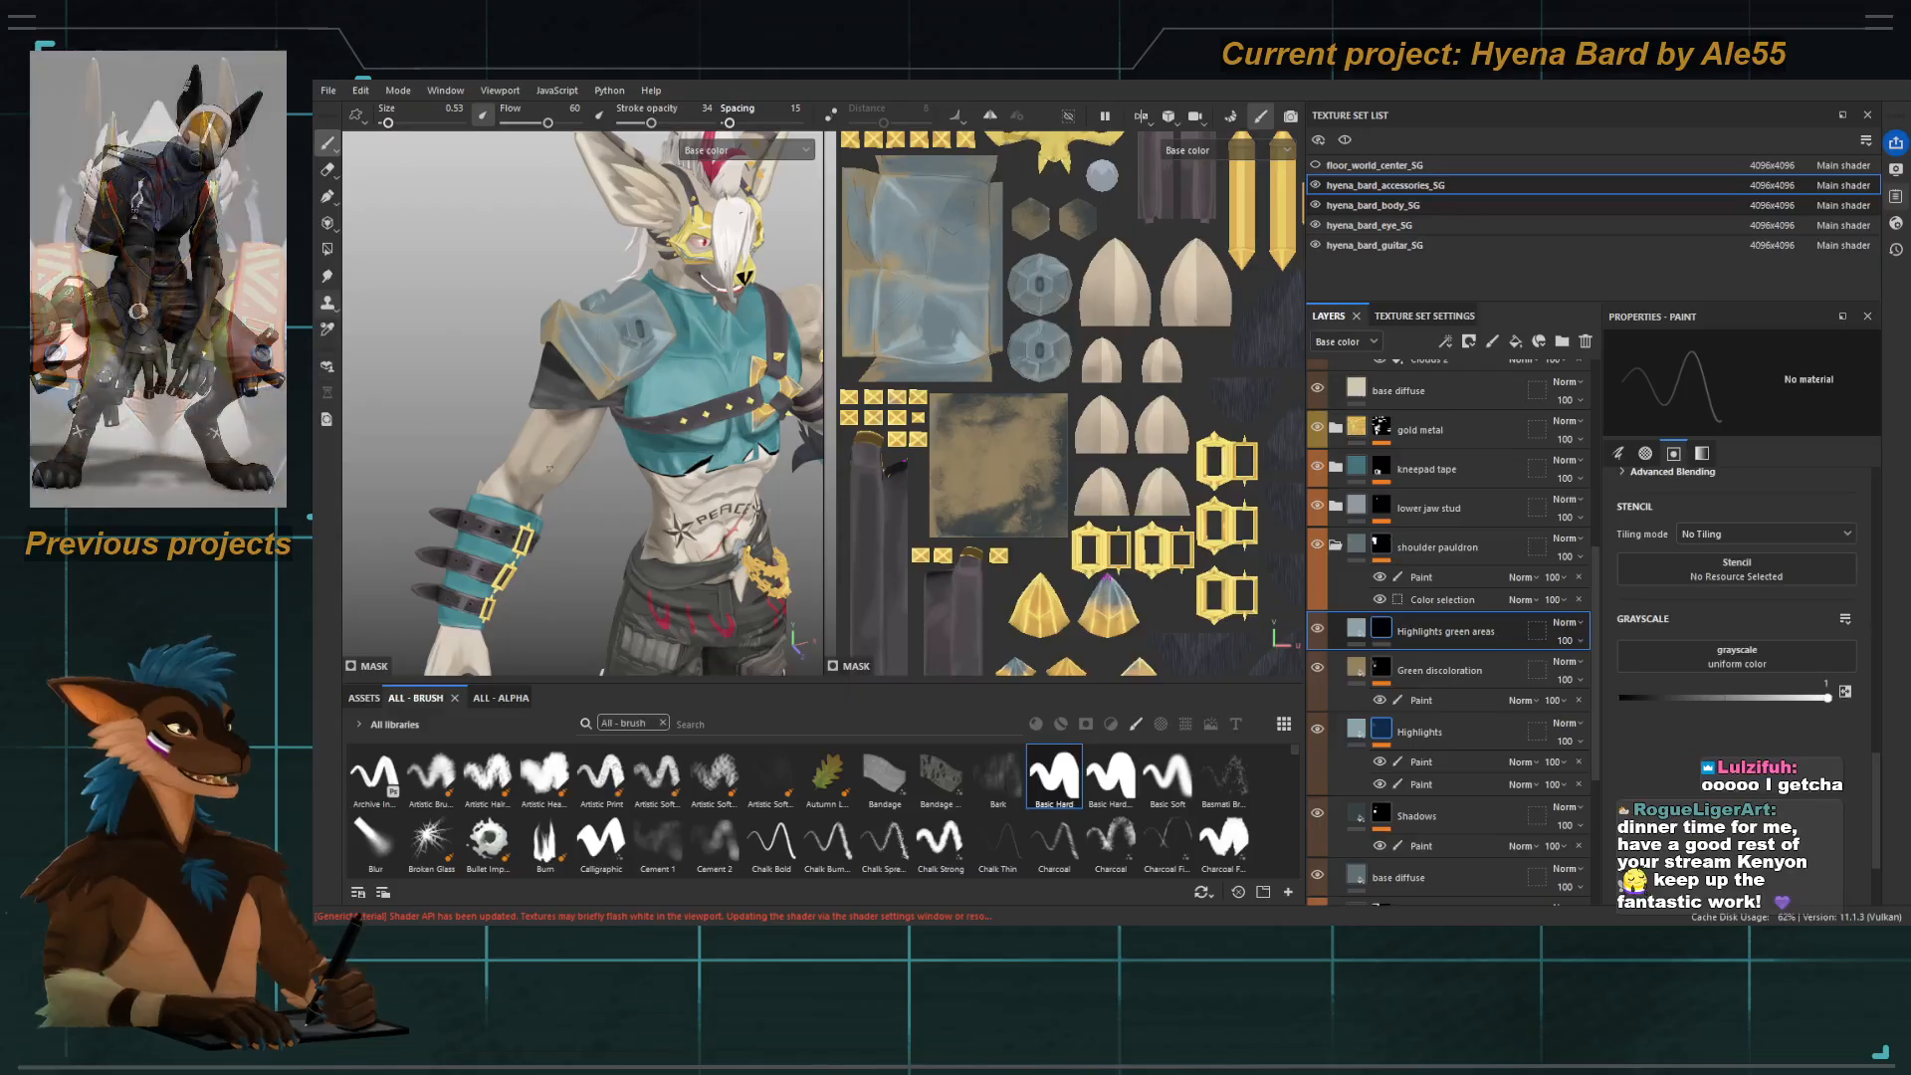
# Inspect the guitar's gold edge up close and examine the Gold metal folder's diffuse layers in the hyena_bard_guitar_SG texture set.
pyautogui.keyDown('alt'); pyautogui.moveTo(657, 289); pyautogui.dragTo(597, 214, button='right'); pyautogui.keyUp('alt')
pyautogui.keyDown('alt'); pyautogui.moveTo(598, 214); pyautogui.dragTo(548, 517, button='middle'); pyautogui.keyUp('alt')
pyautogui.keyDown('alt'); pyautogui.moveTo(617, 329); pyautogui.dragTo(553, 323); pyautogui.keyUp('alt')
pyautogui.moveTo(552, 324)
pyautogui.keyDown('alt'); pyautogui.mouseDown(button='middle')
pyautogui.moveTo(574, 387)
pyautogui.moveTo(569, 323)
pyautogui.mouseUp(button='middle'); pyautogui.keyUp('alt')
pyautogui.keyDown('alt'); pyautogui.moveTo(570, 324); pyautogui.dragTo(652, 344, button='right'); pyautogui.keyUp('alt')
pyautogui.moveTo(607, 334)
pyautogui.keyDown('alt'); pyautogui.mouseDown()
pyautogui.moveTo(561, 319)
pyautogui.moveTo(617, 370)
pyautogui.mouseUp(); pyautogui.keyUp('alt')
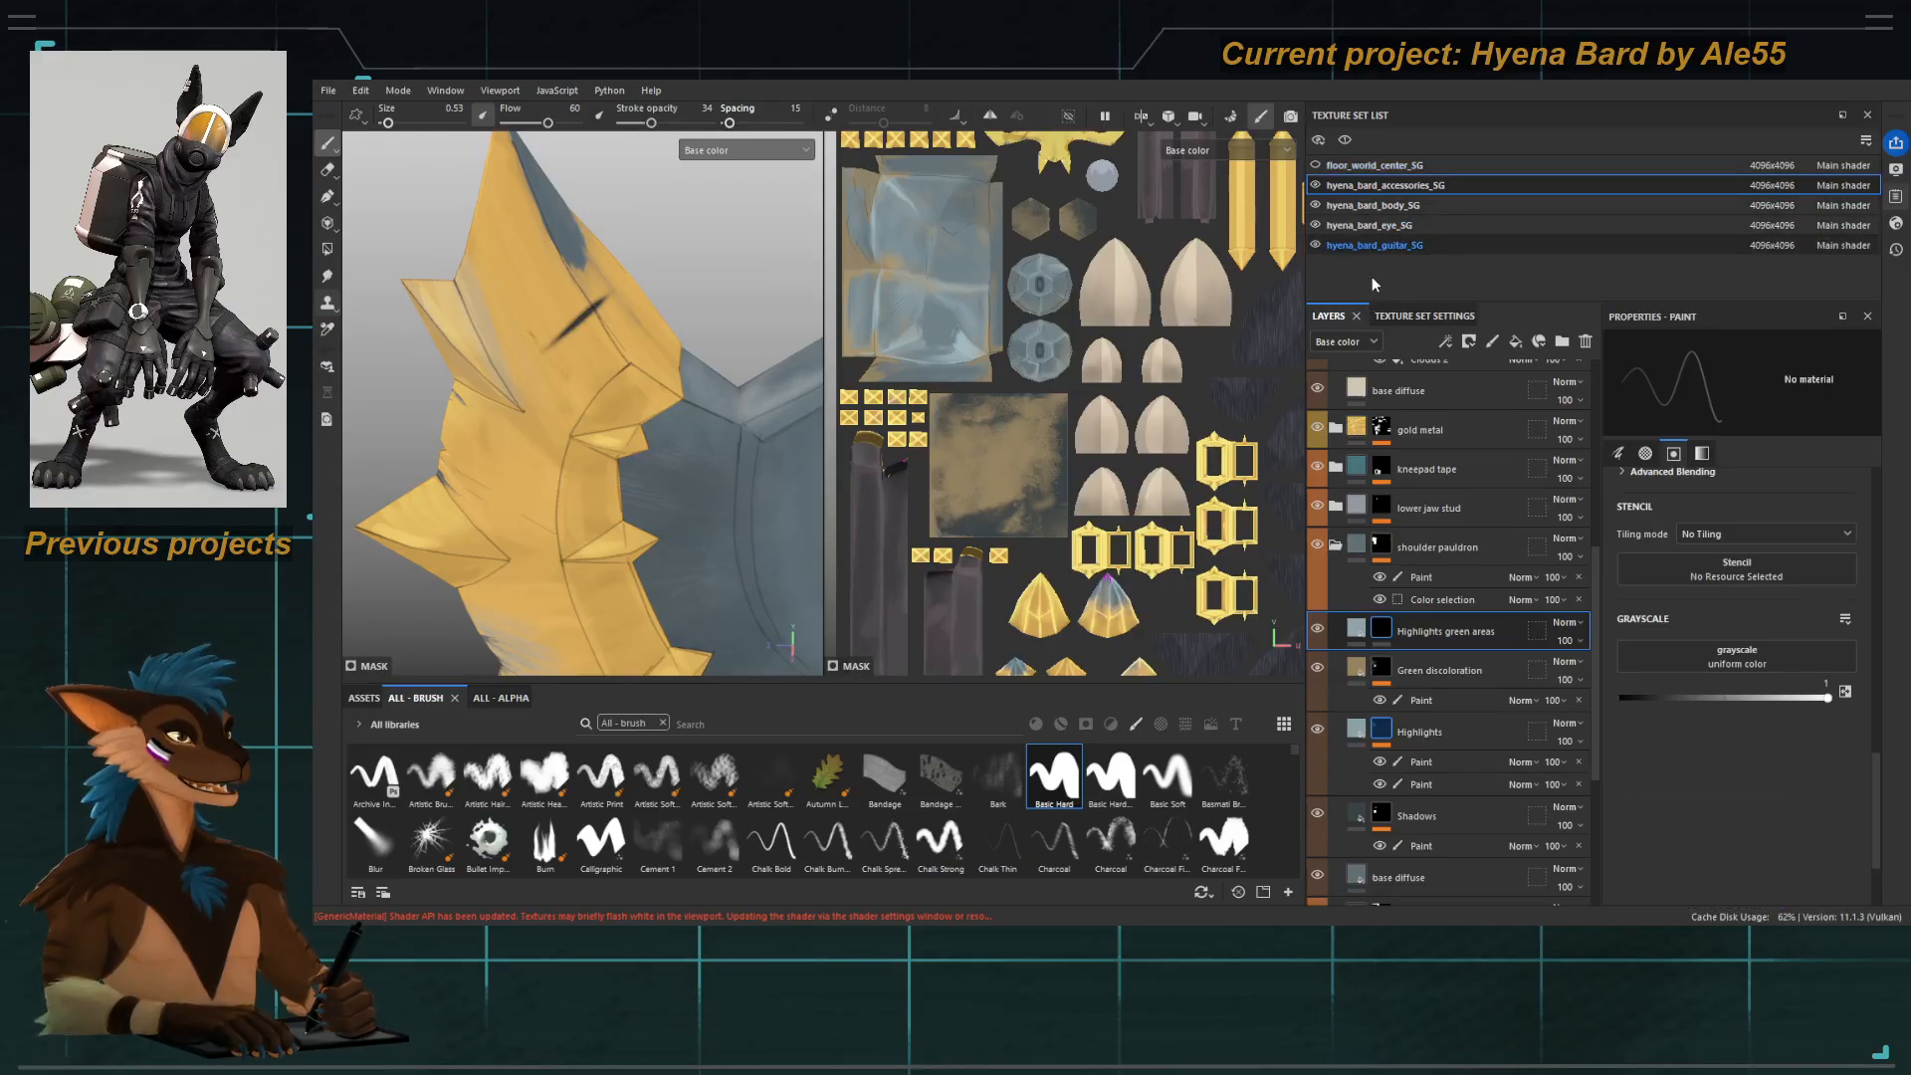
pyautogui.click(1374, 247)
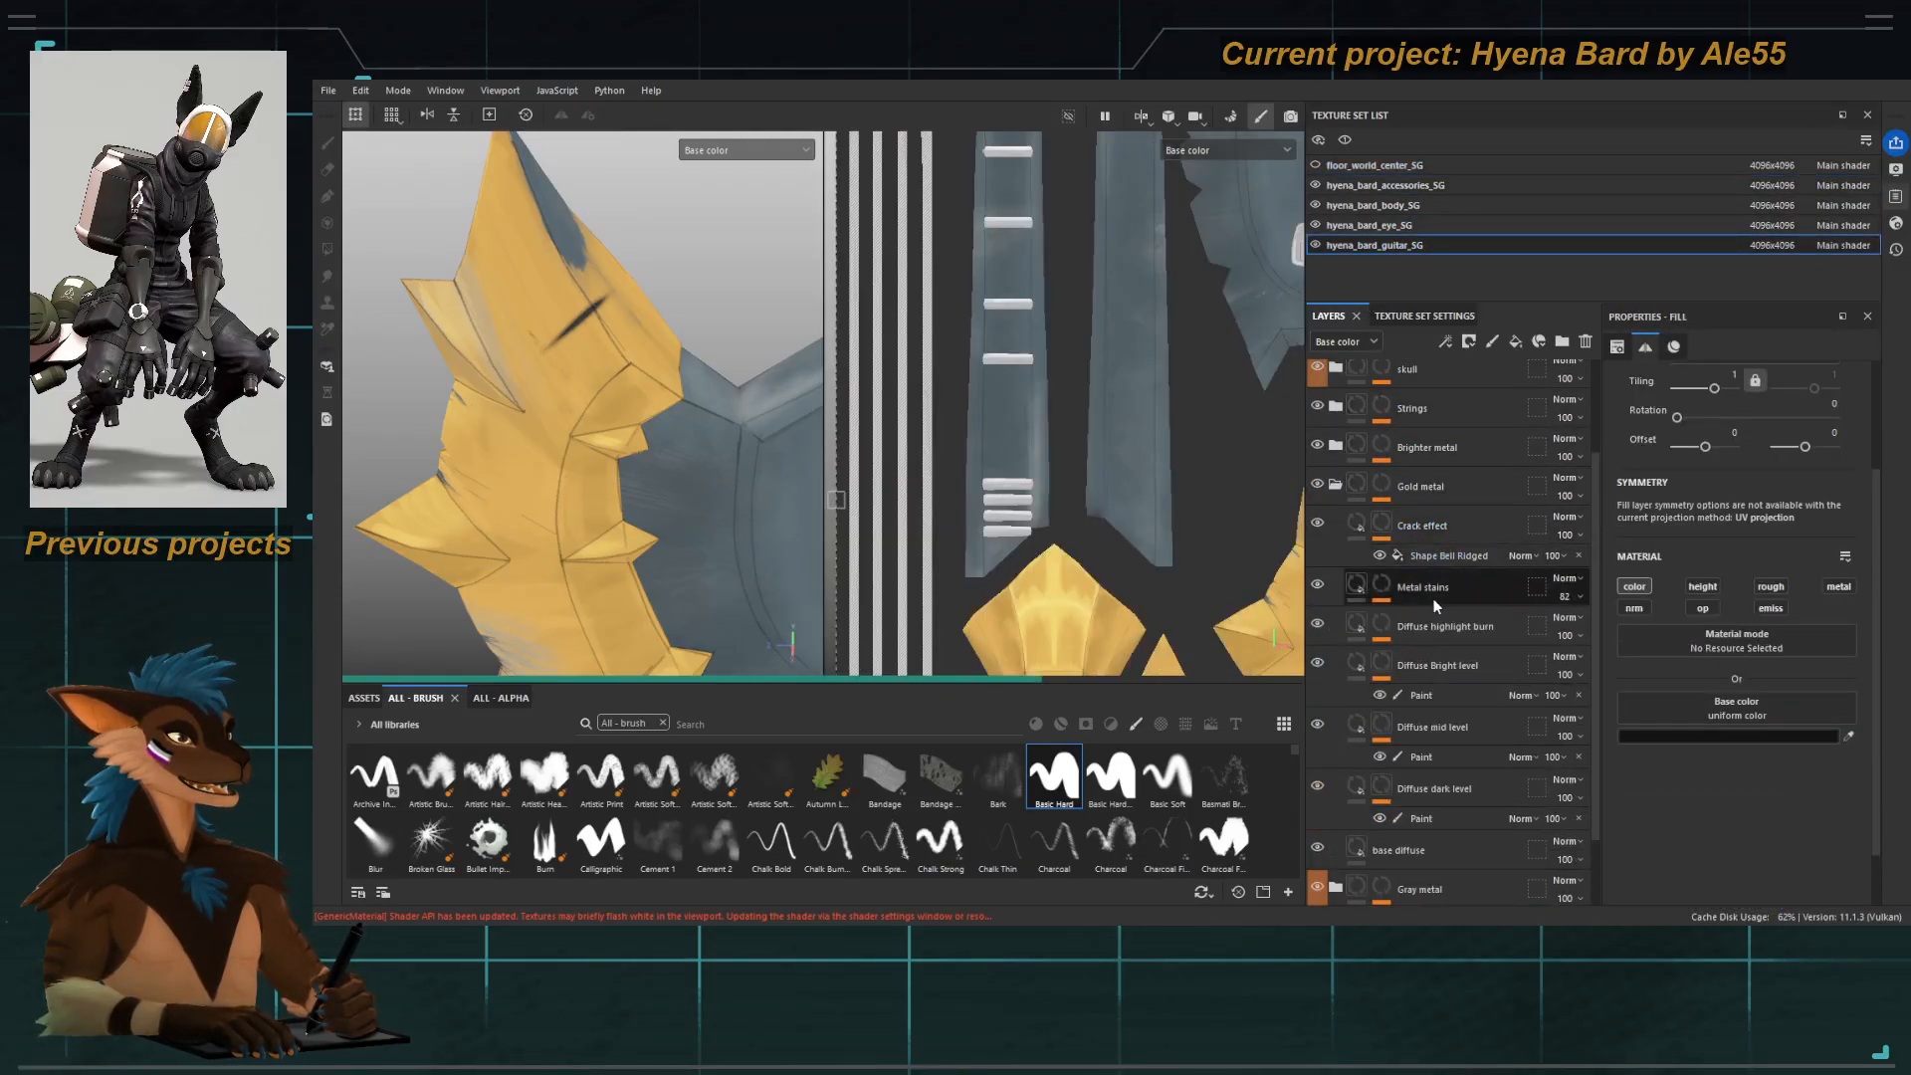
pyautogui.scroll(-2, 1458, 670)
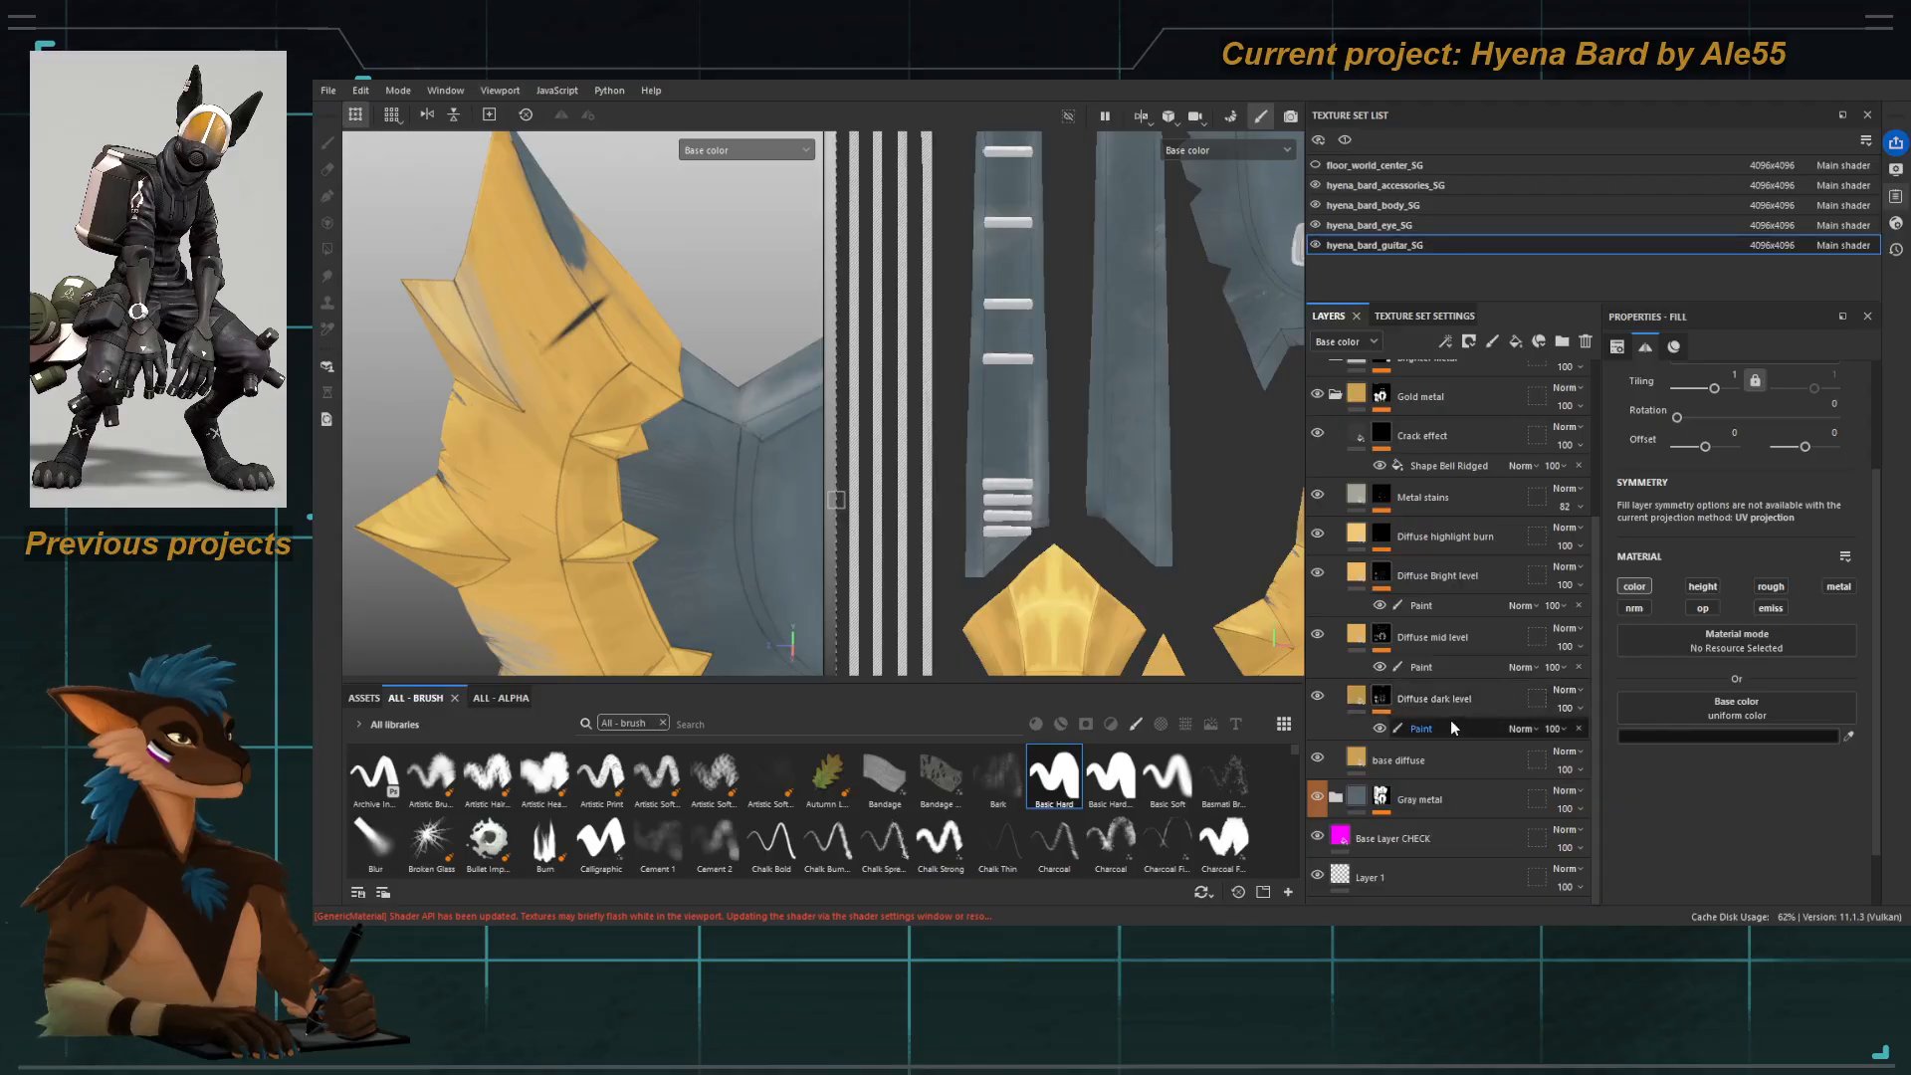
pyautogui.click(1450, 638)
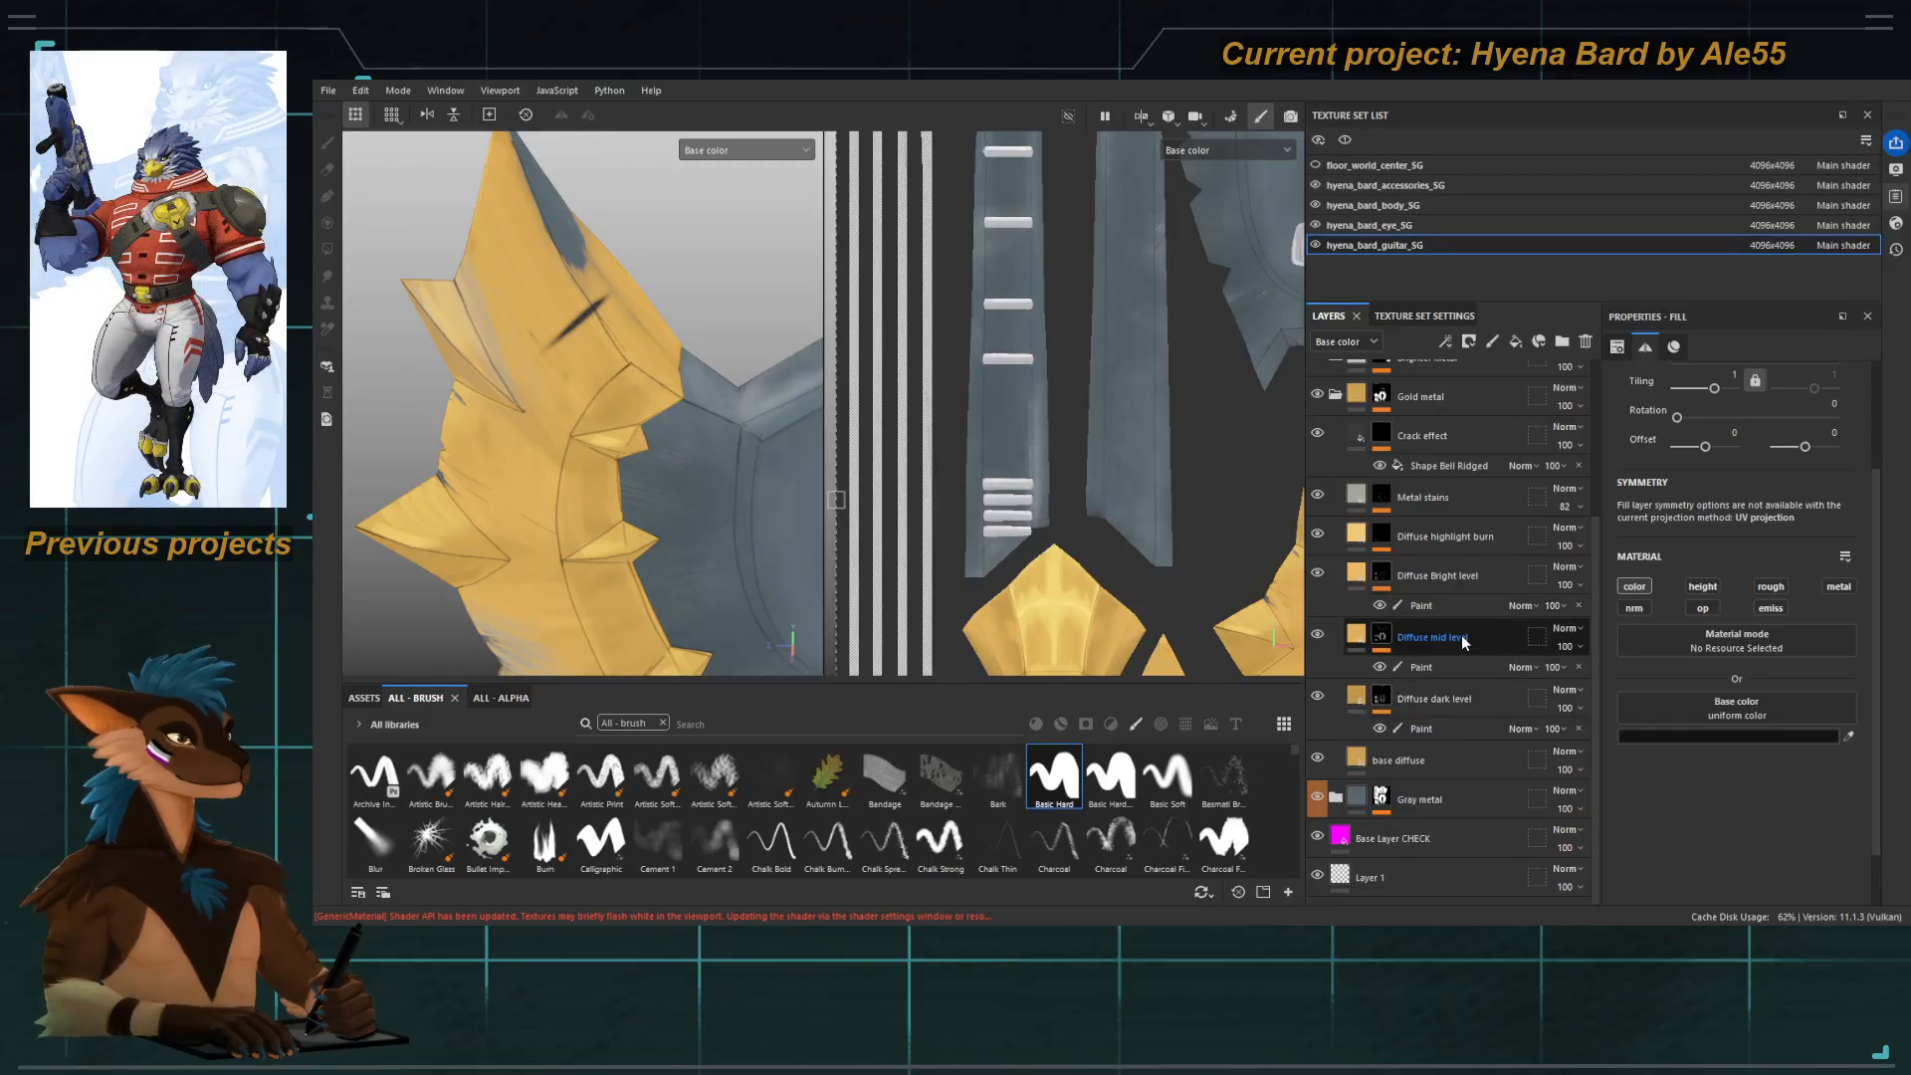
# Copy the guitar's Crack effect layer and paste it above base diffuse in the shoulder pauldron folder of hyena_bard_accessories_SG.
pyautogui.click(1445, 439)
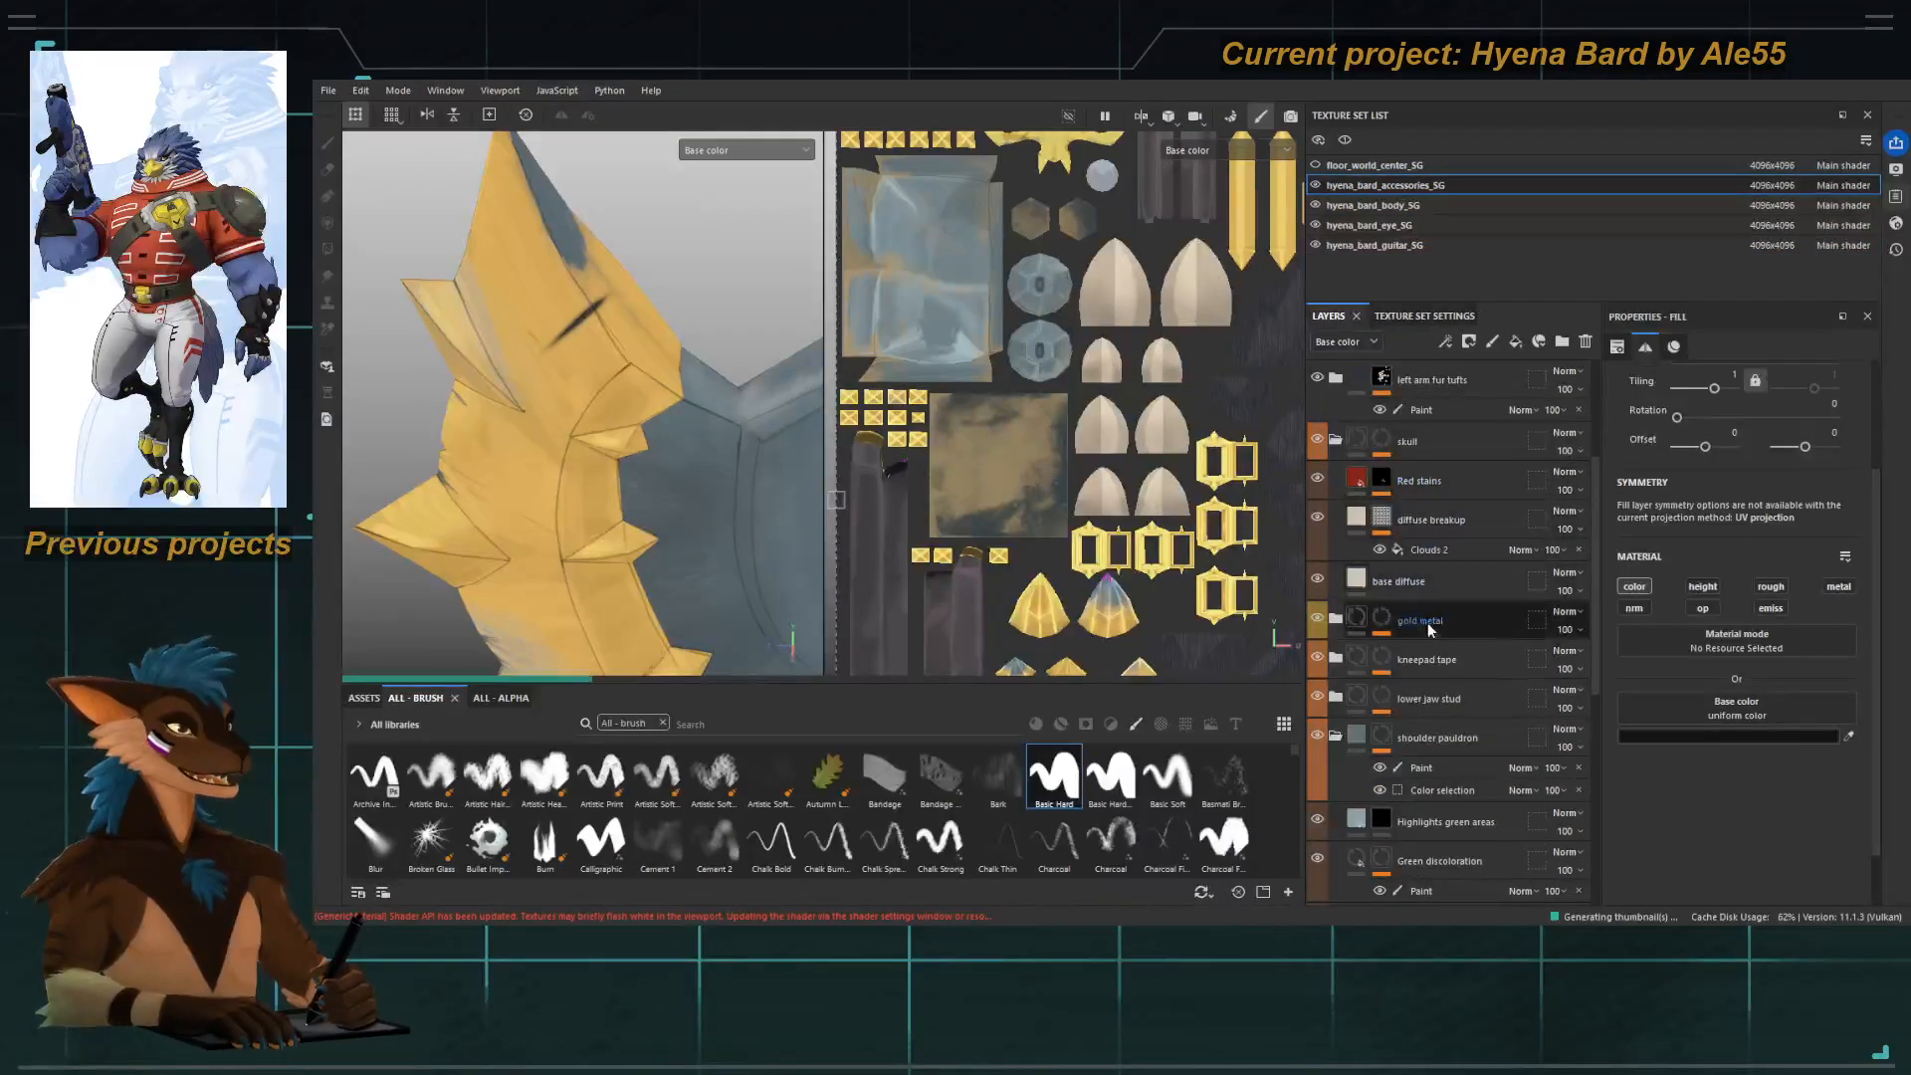
pyautogui.scroll(-2, 1441, 510)
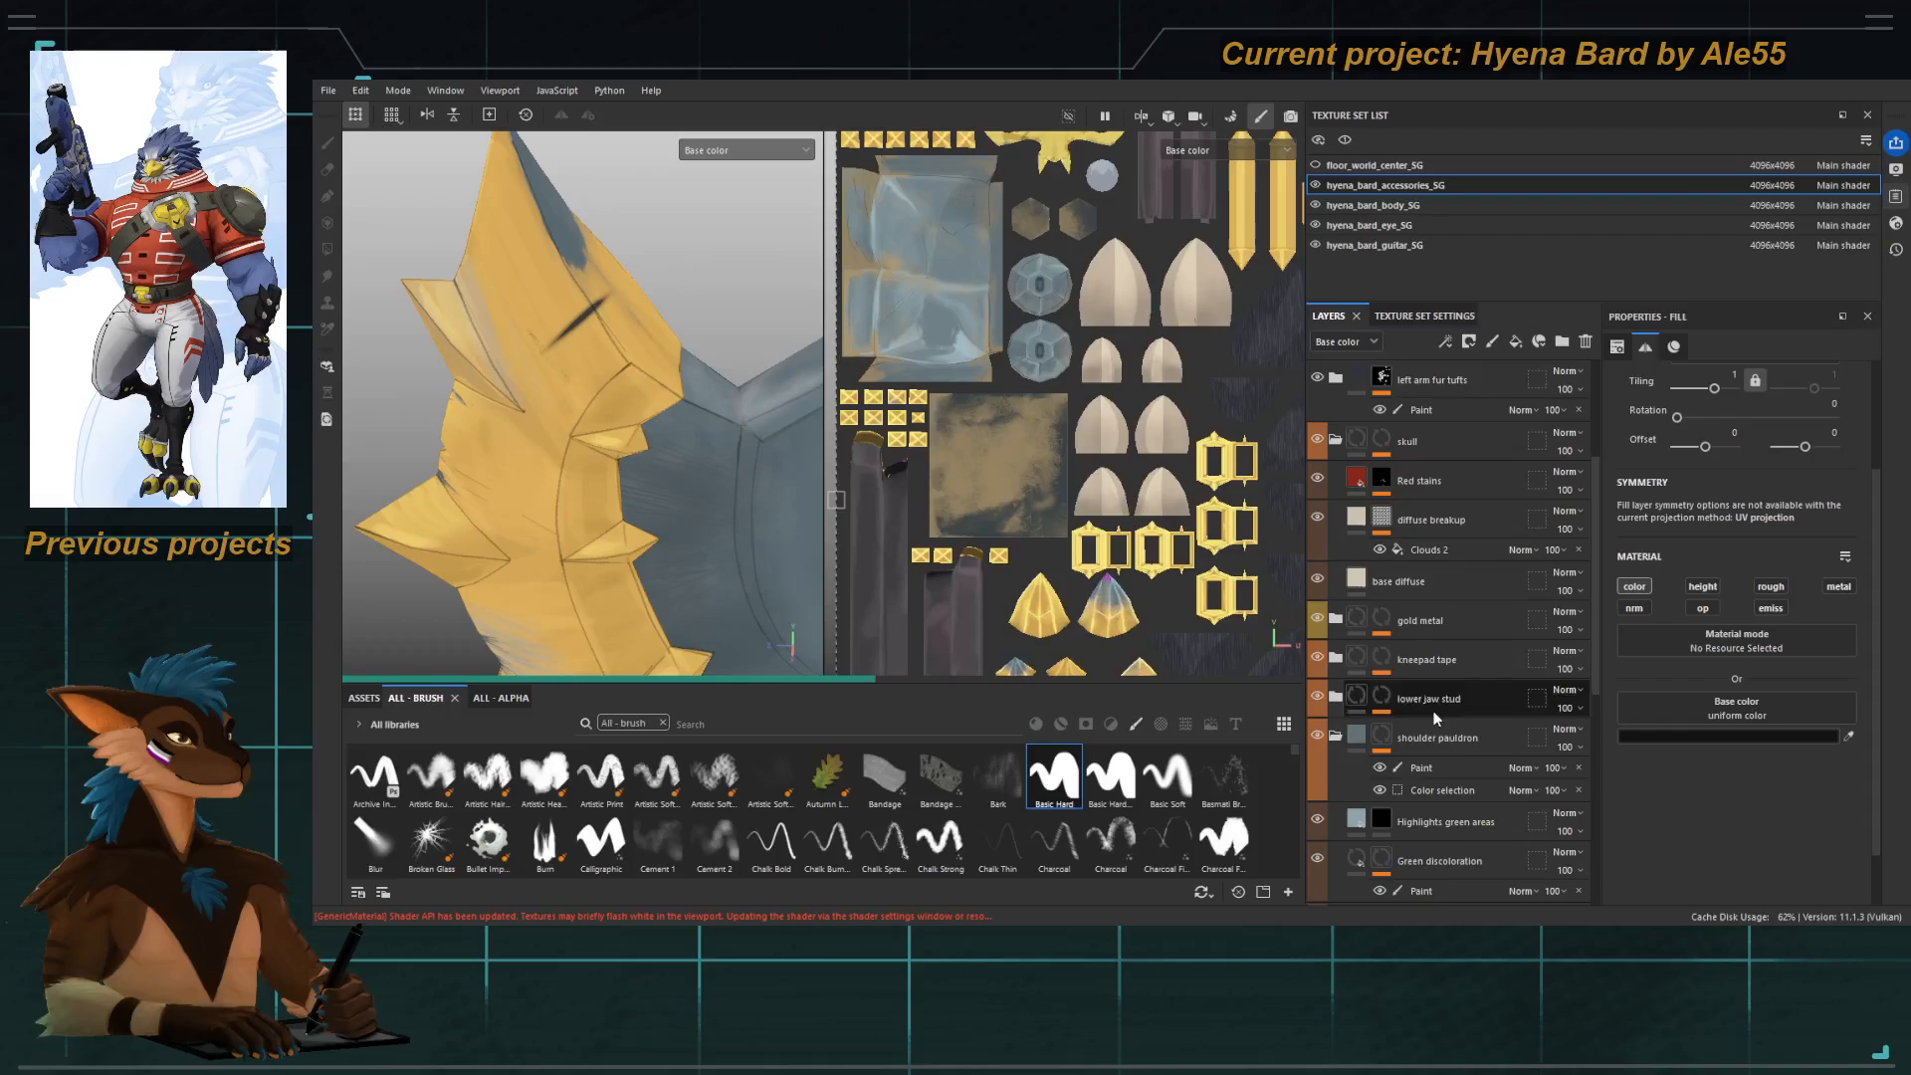
pyautogui.click(1450, 824)
pyautogui.scroll(-1, 1450, 823)
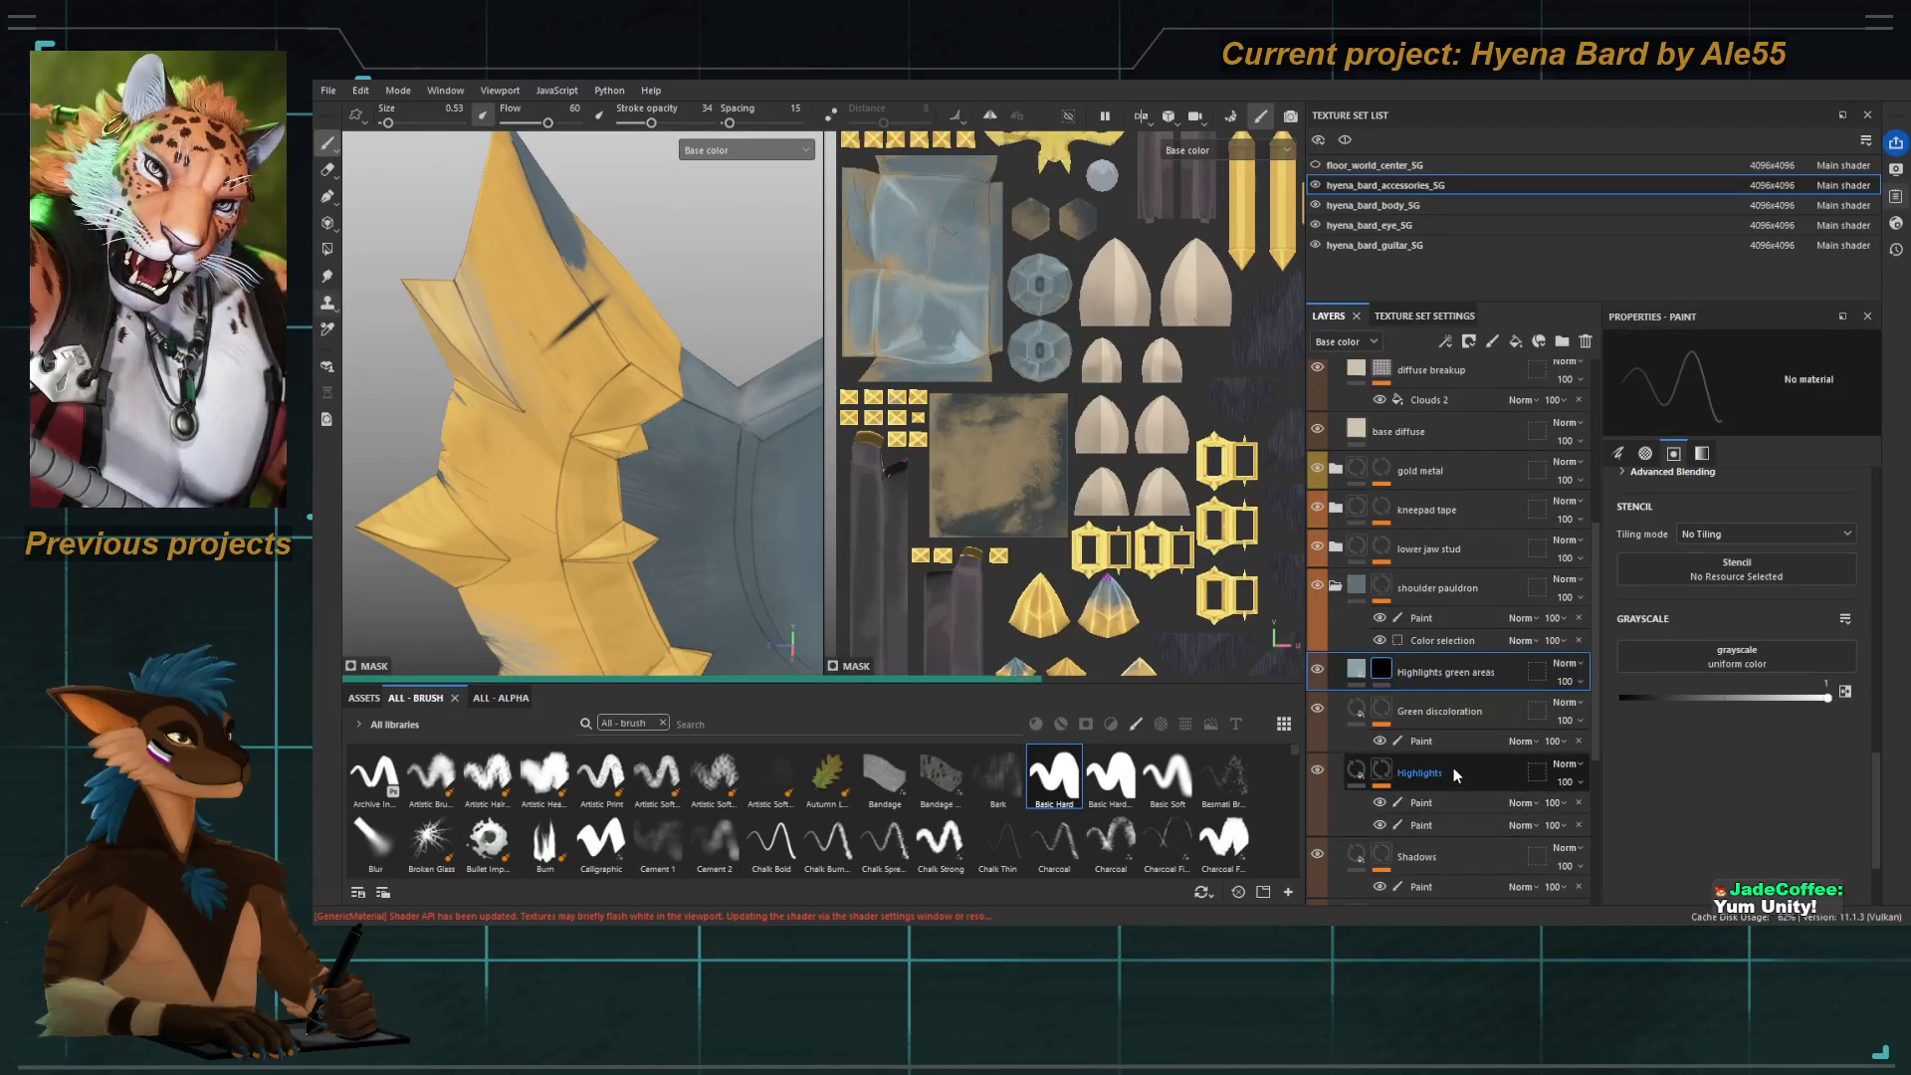
pyautogui.click(1454, 768)
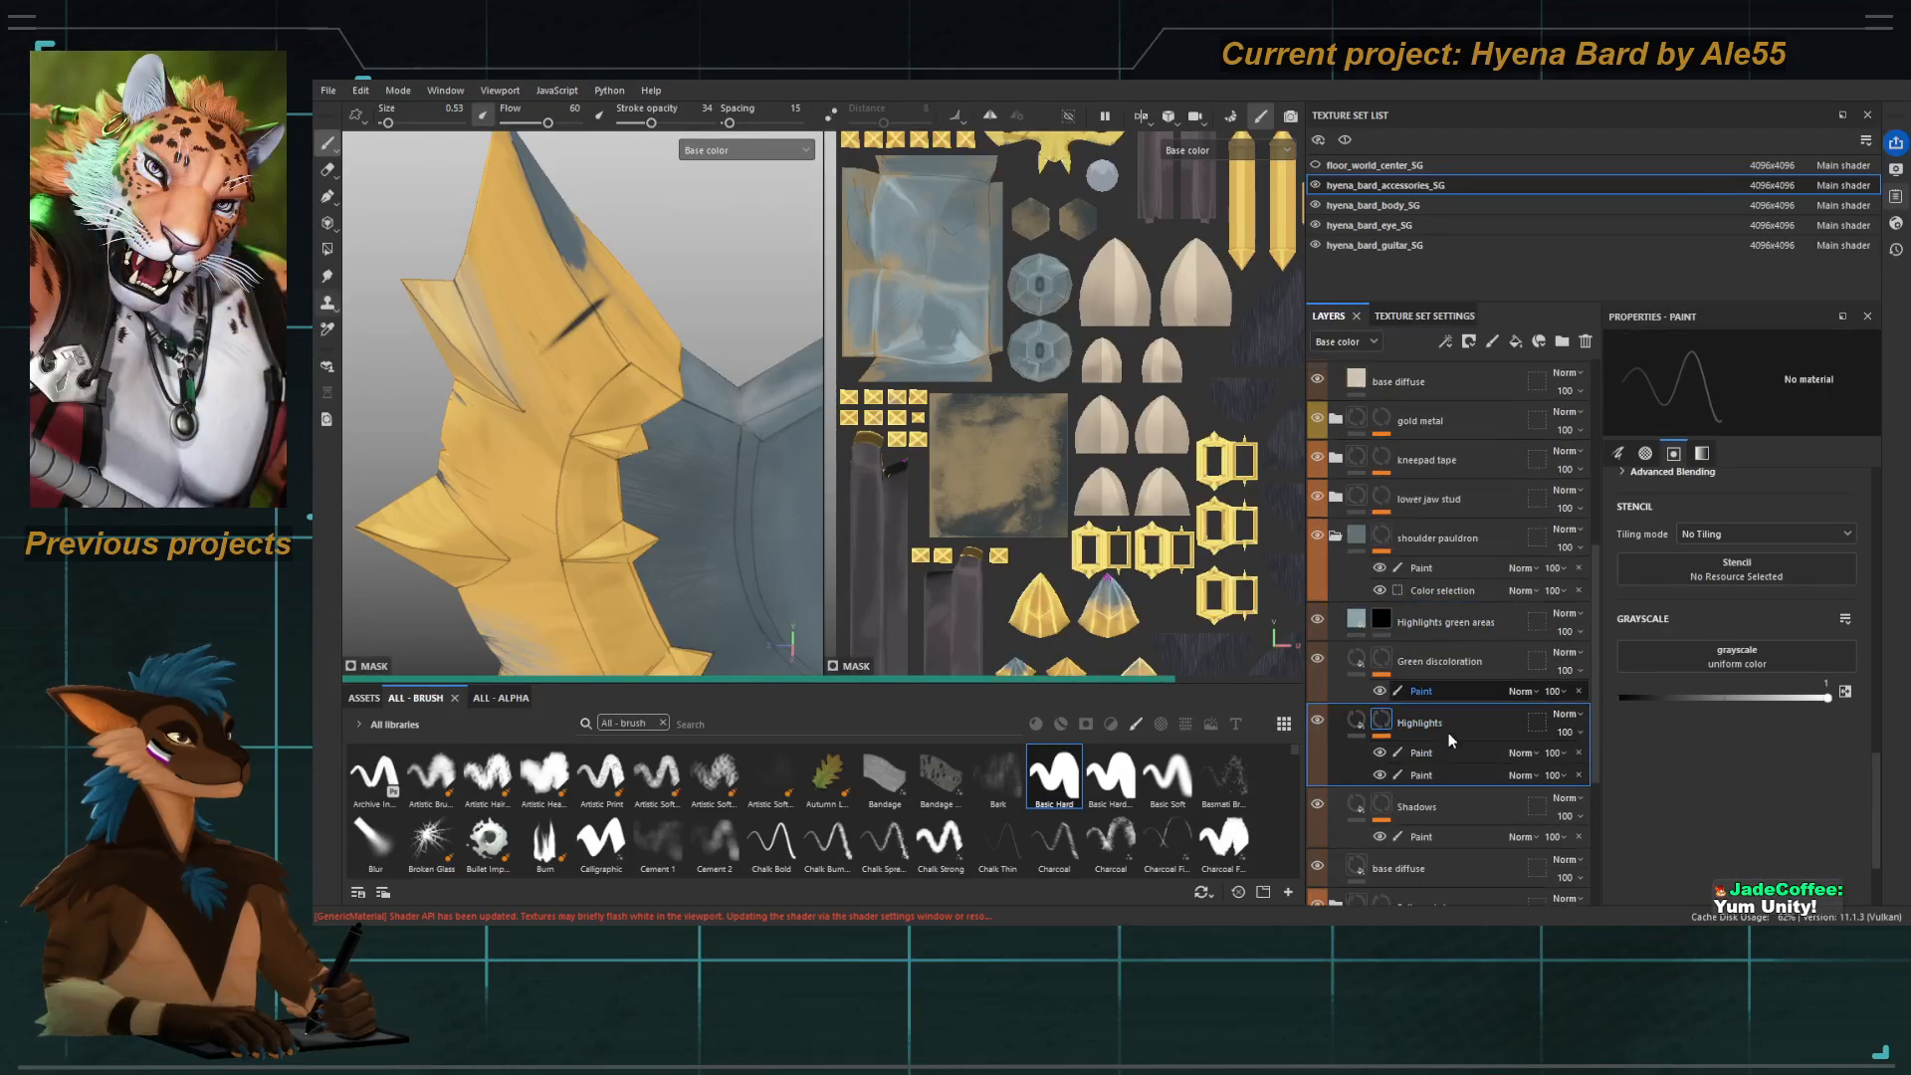
pyautogui.scroll(-2, 1448, 739)
pyautogui.click(1447, 816)
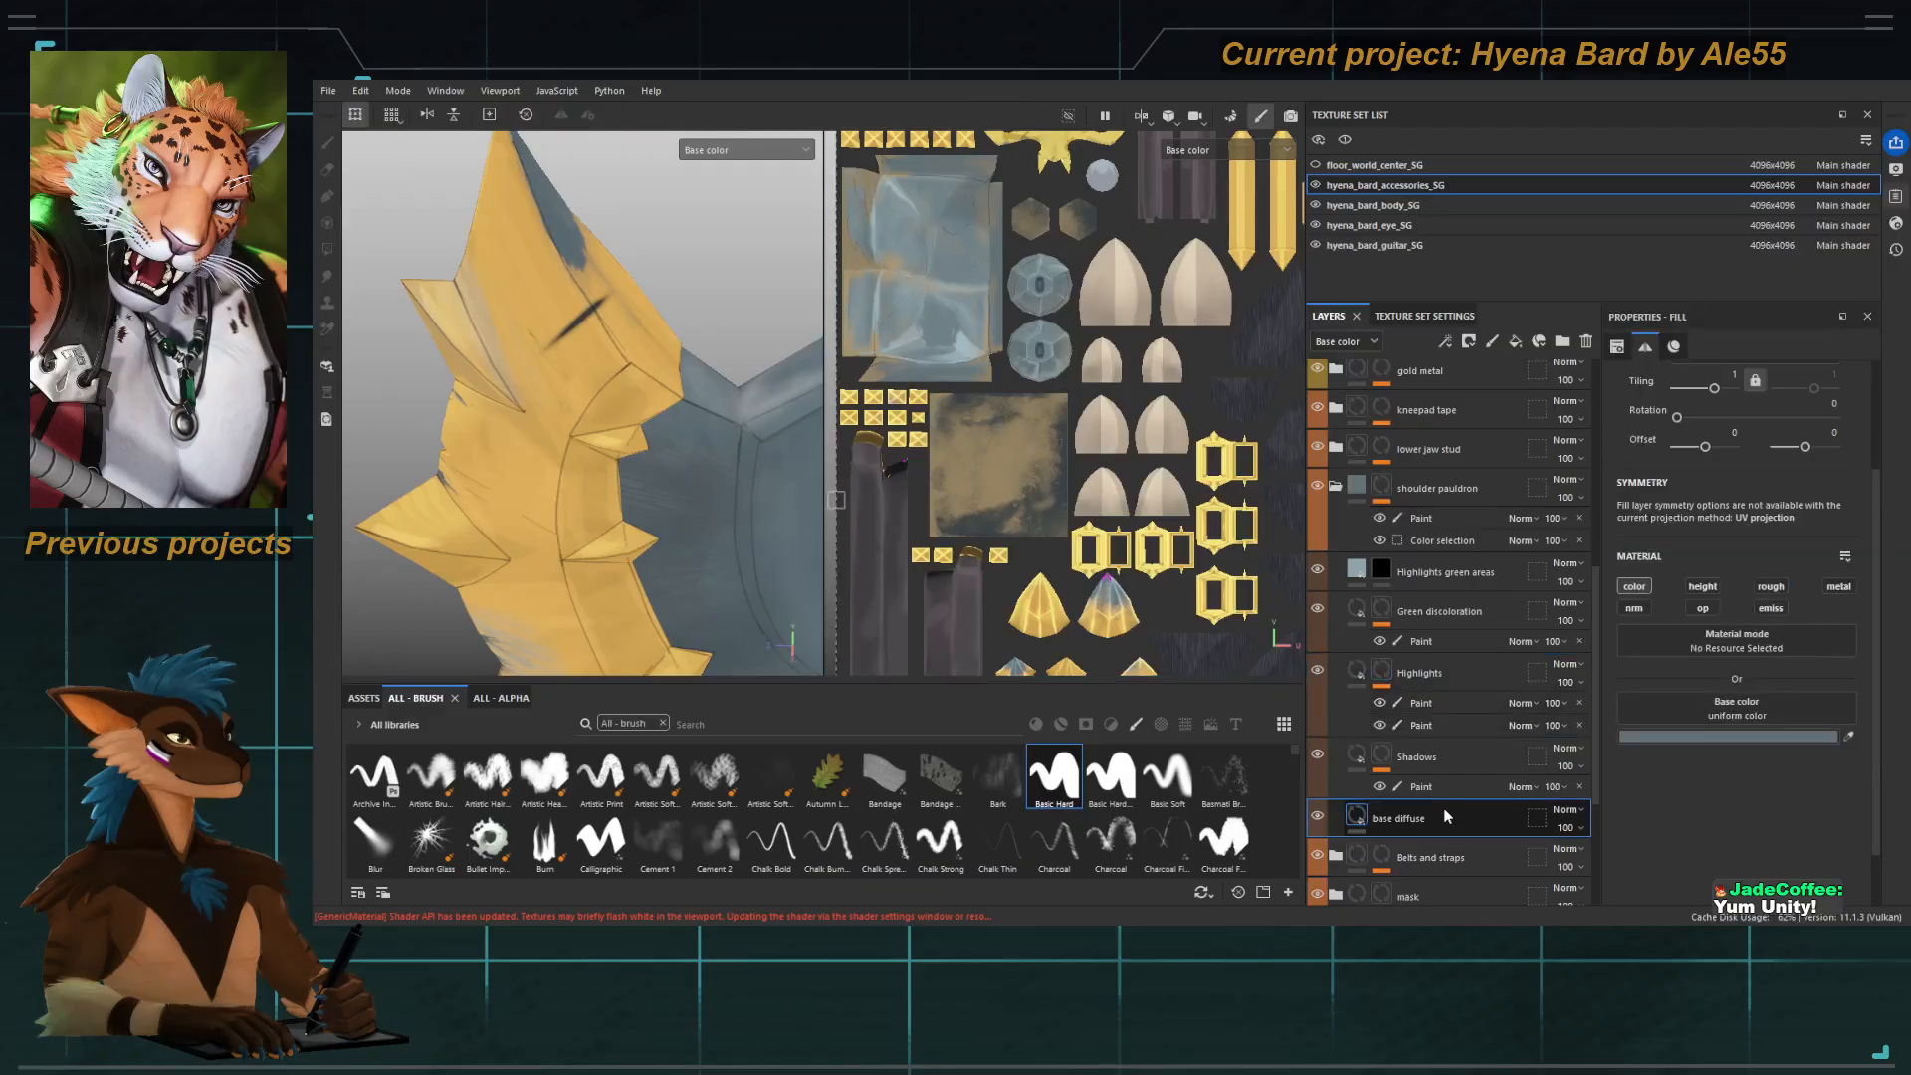
pyautogui.hotkey('ctrl', 'v')
# Isolate the pasted Crack effect layer's mask in the viewports and select its Shape Bell Ridged fill.
pyautogui.scroll(3, 696, 505)
pyautogui.keyDown('alt'); pyautogui.moveTo(696, 504); pyautogui.dragTo(602, 581, button='right'); pyautogui.keyUp('alt')
pyautogui.keyDown('alt'); pyautogui.moveTo(601, 580); pyautogui.dragTo(775, 371); pyautogui.keyUp('alt')
pyautogui.keyDown('alt'); pyautogui.click(1380, 817); pyautogui.keyUp('alt')
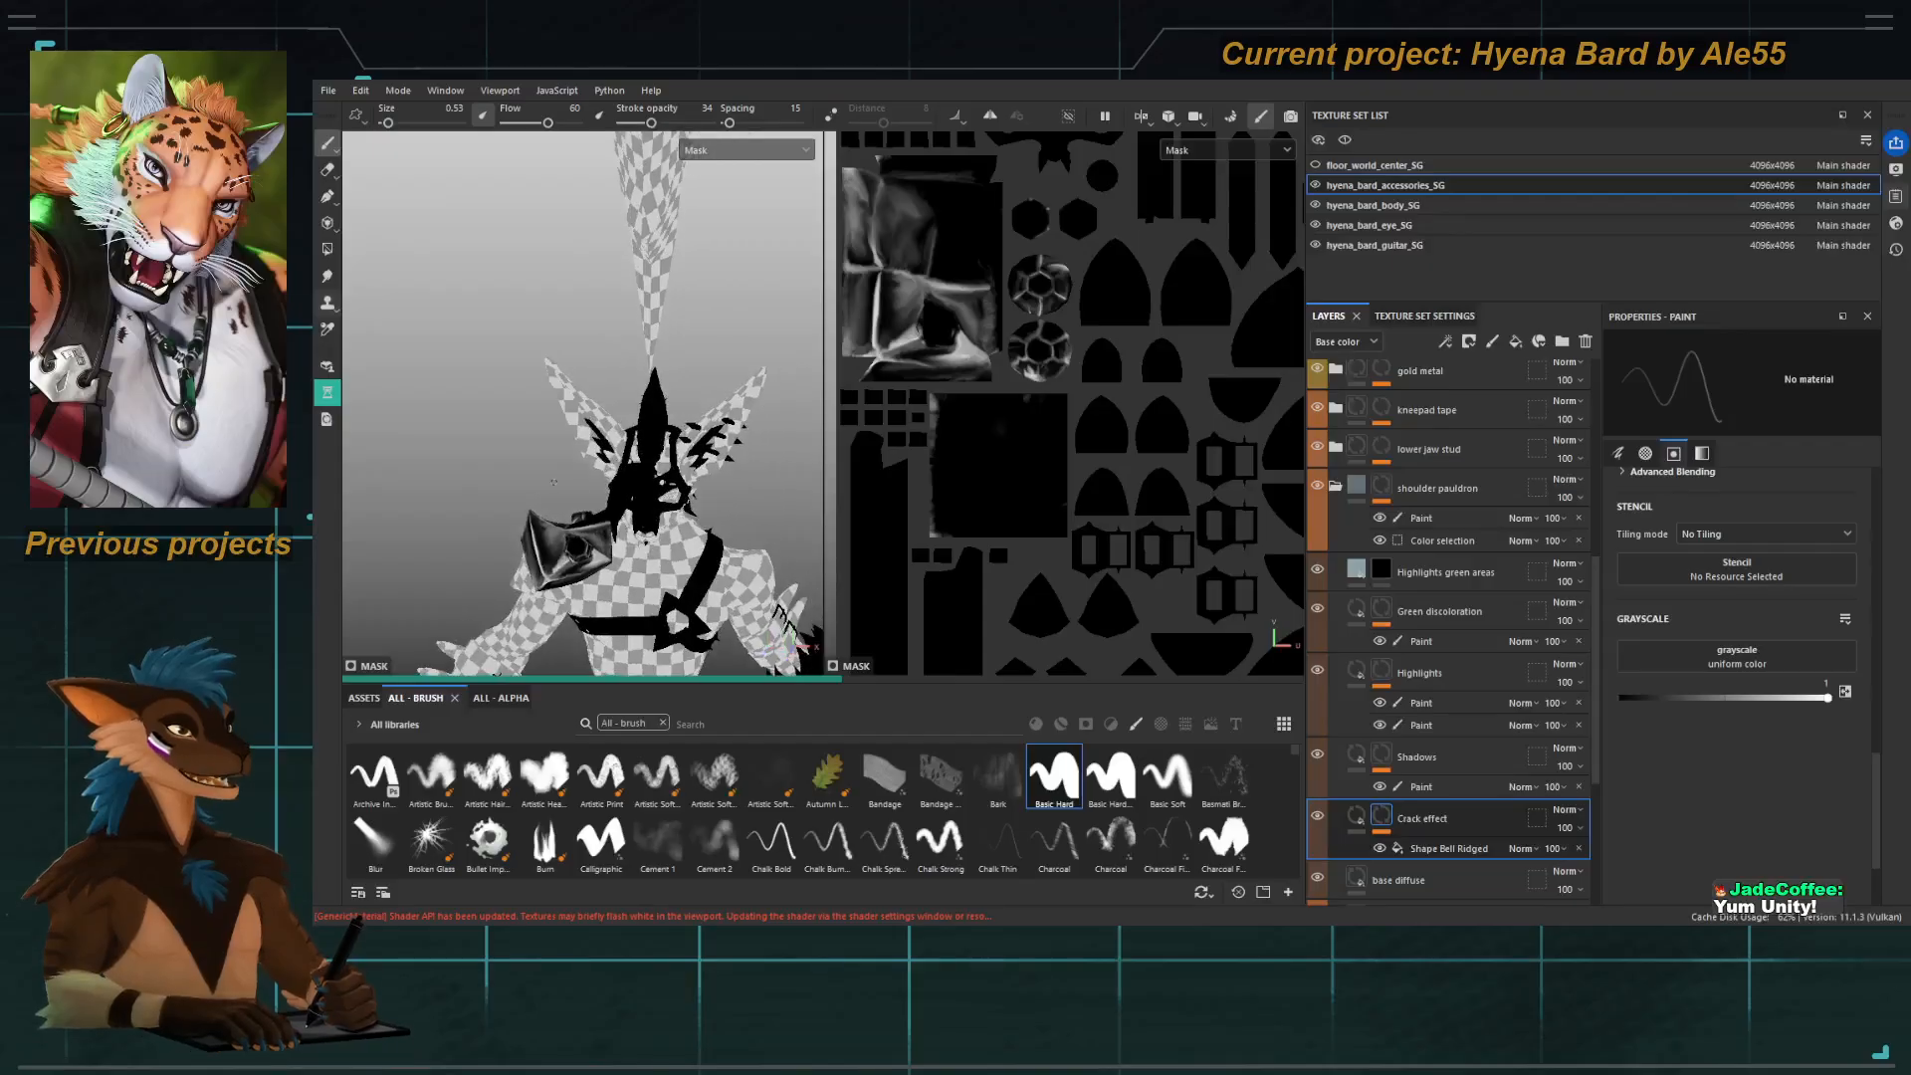
pyautogui.keyDown('alt'); pyautogui.moveTo(776, 370); pyautogui.dragTo(775, 289, button='middle'); pyautogui.keyUp('alt')
pyautogui.keyDown('alt'); pyautogui.moveTo(775, 289); pyautogui.dragTo(731, 324, button='right'); pyautogui.keyUp('alt')
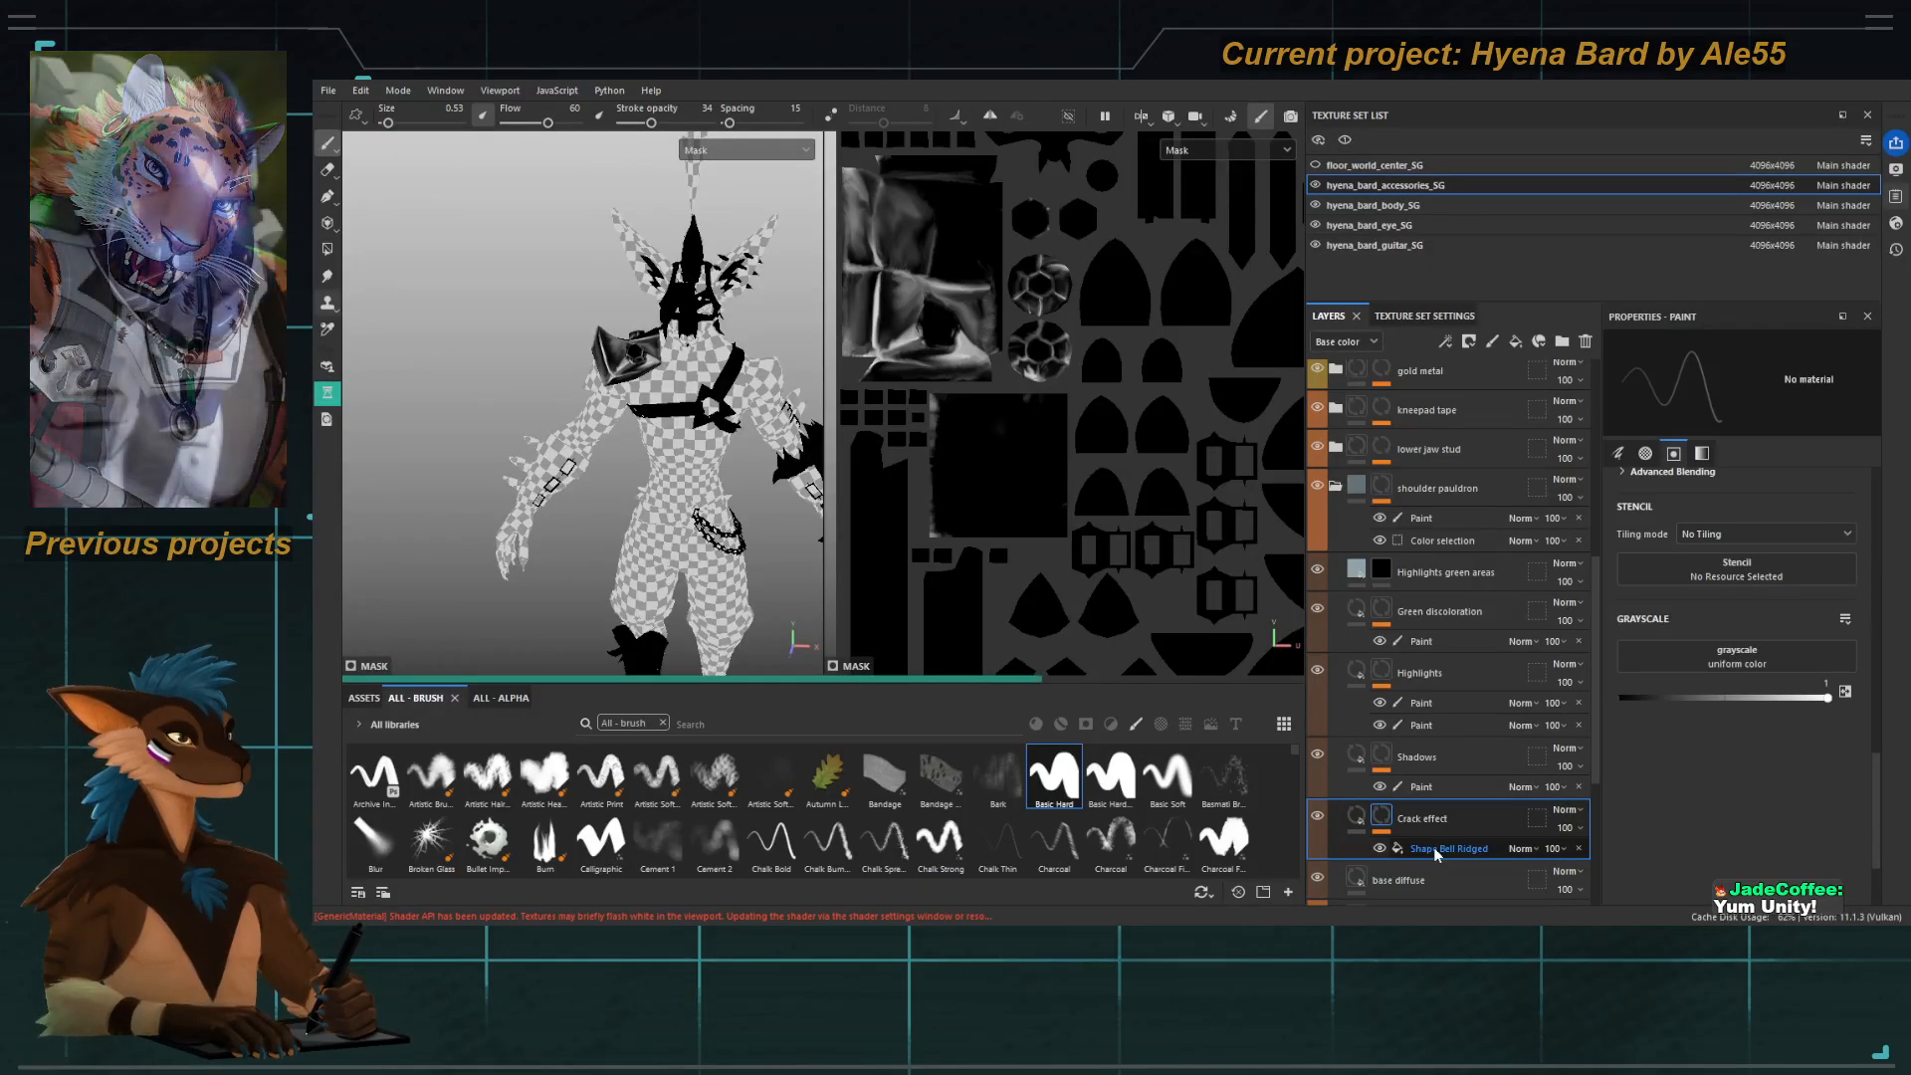
pyautogui.click(1434, 847)
# Move the Shape Bell Ridged projection from its distant position onto the character's shoulder pauldron.
pyautogui.keyDown('alt'); pyautogui.moveTo(694, 417); pyautogui.dragTo(687, 261, button='right'); pyautogui.keyUp('alt')
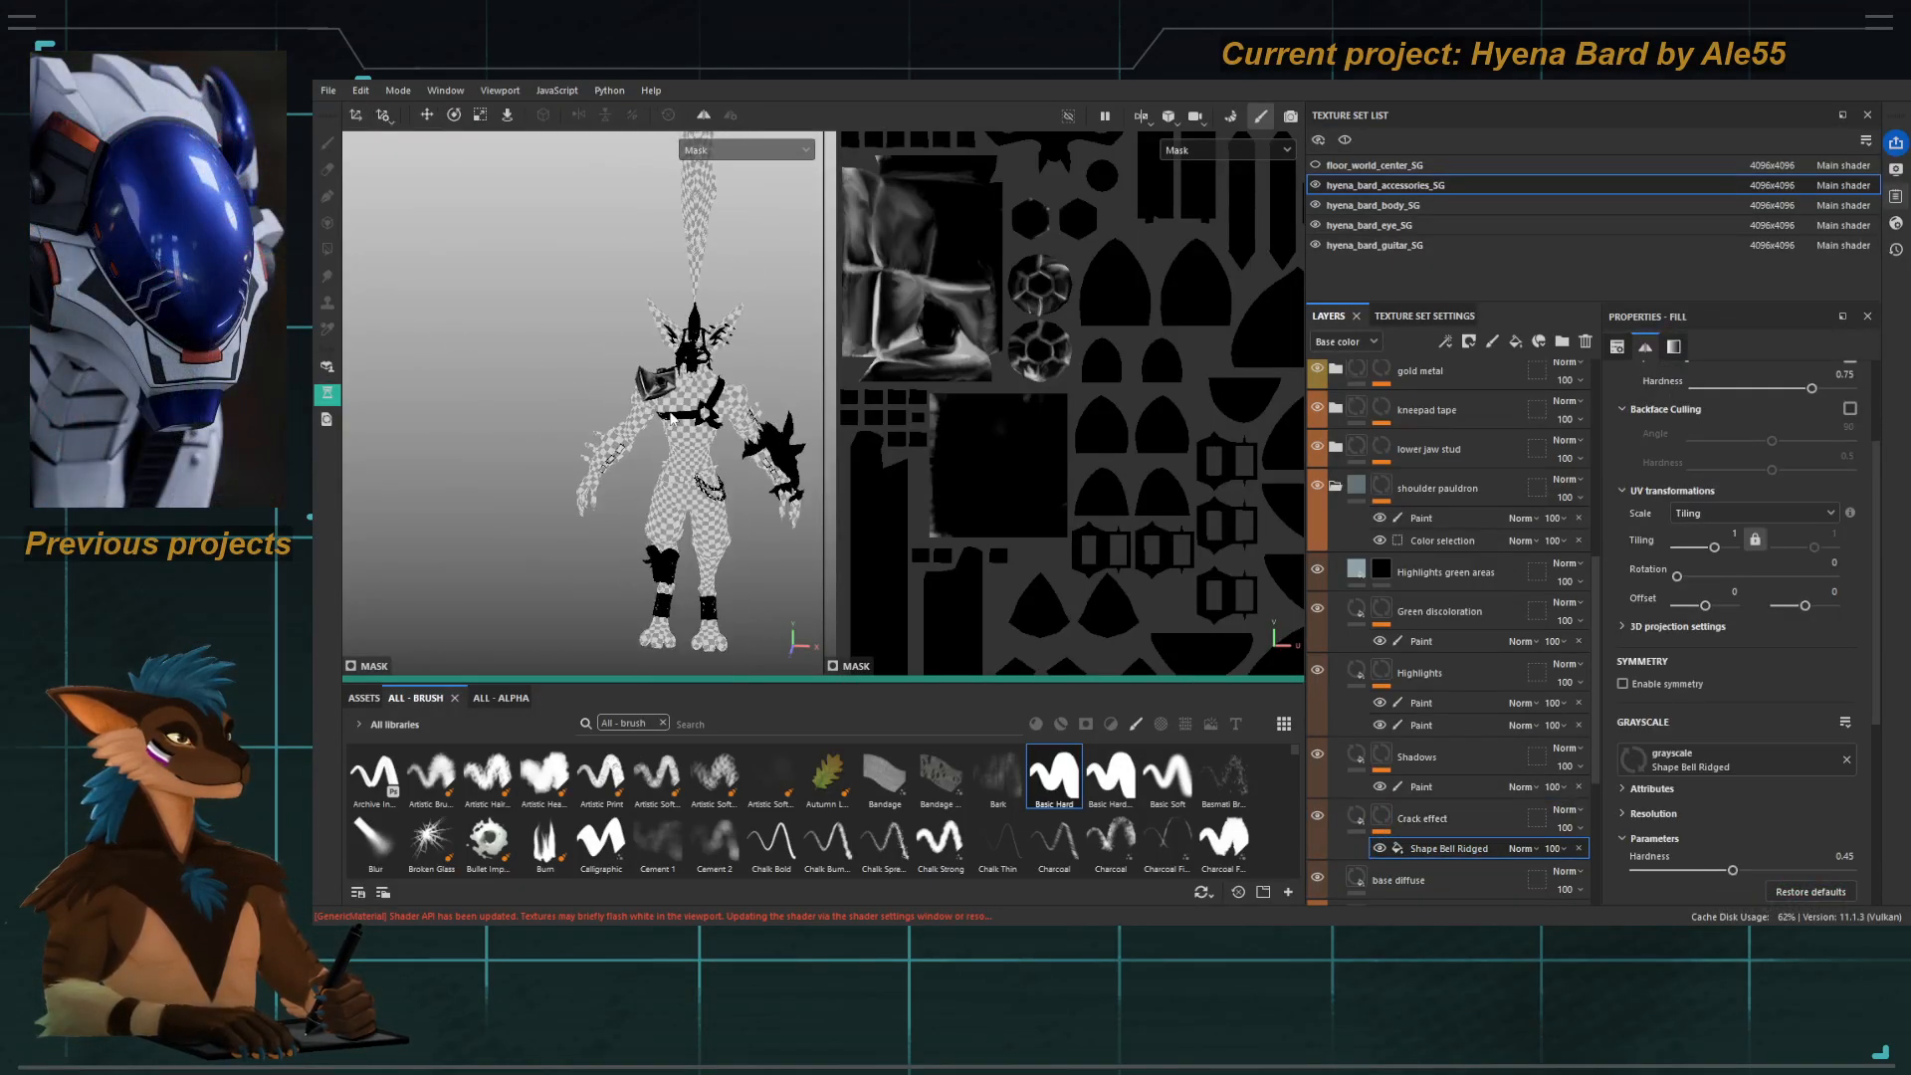
pyautogui.keyDown('alt'); pyautogui.moveTo(687, 261); pyautogui.dragTo(681, 404, button='middle'); pyautogui.keyUp('alt')
pyautogui.keyDown('alt'); pyautogui.moveTo(680, 404); pyautogui.dragTo(797, 464); pyautogui.keyUp('alt')
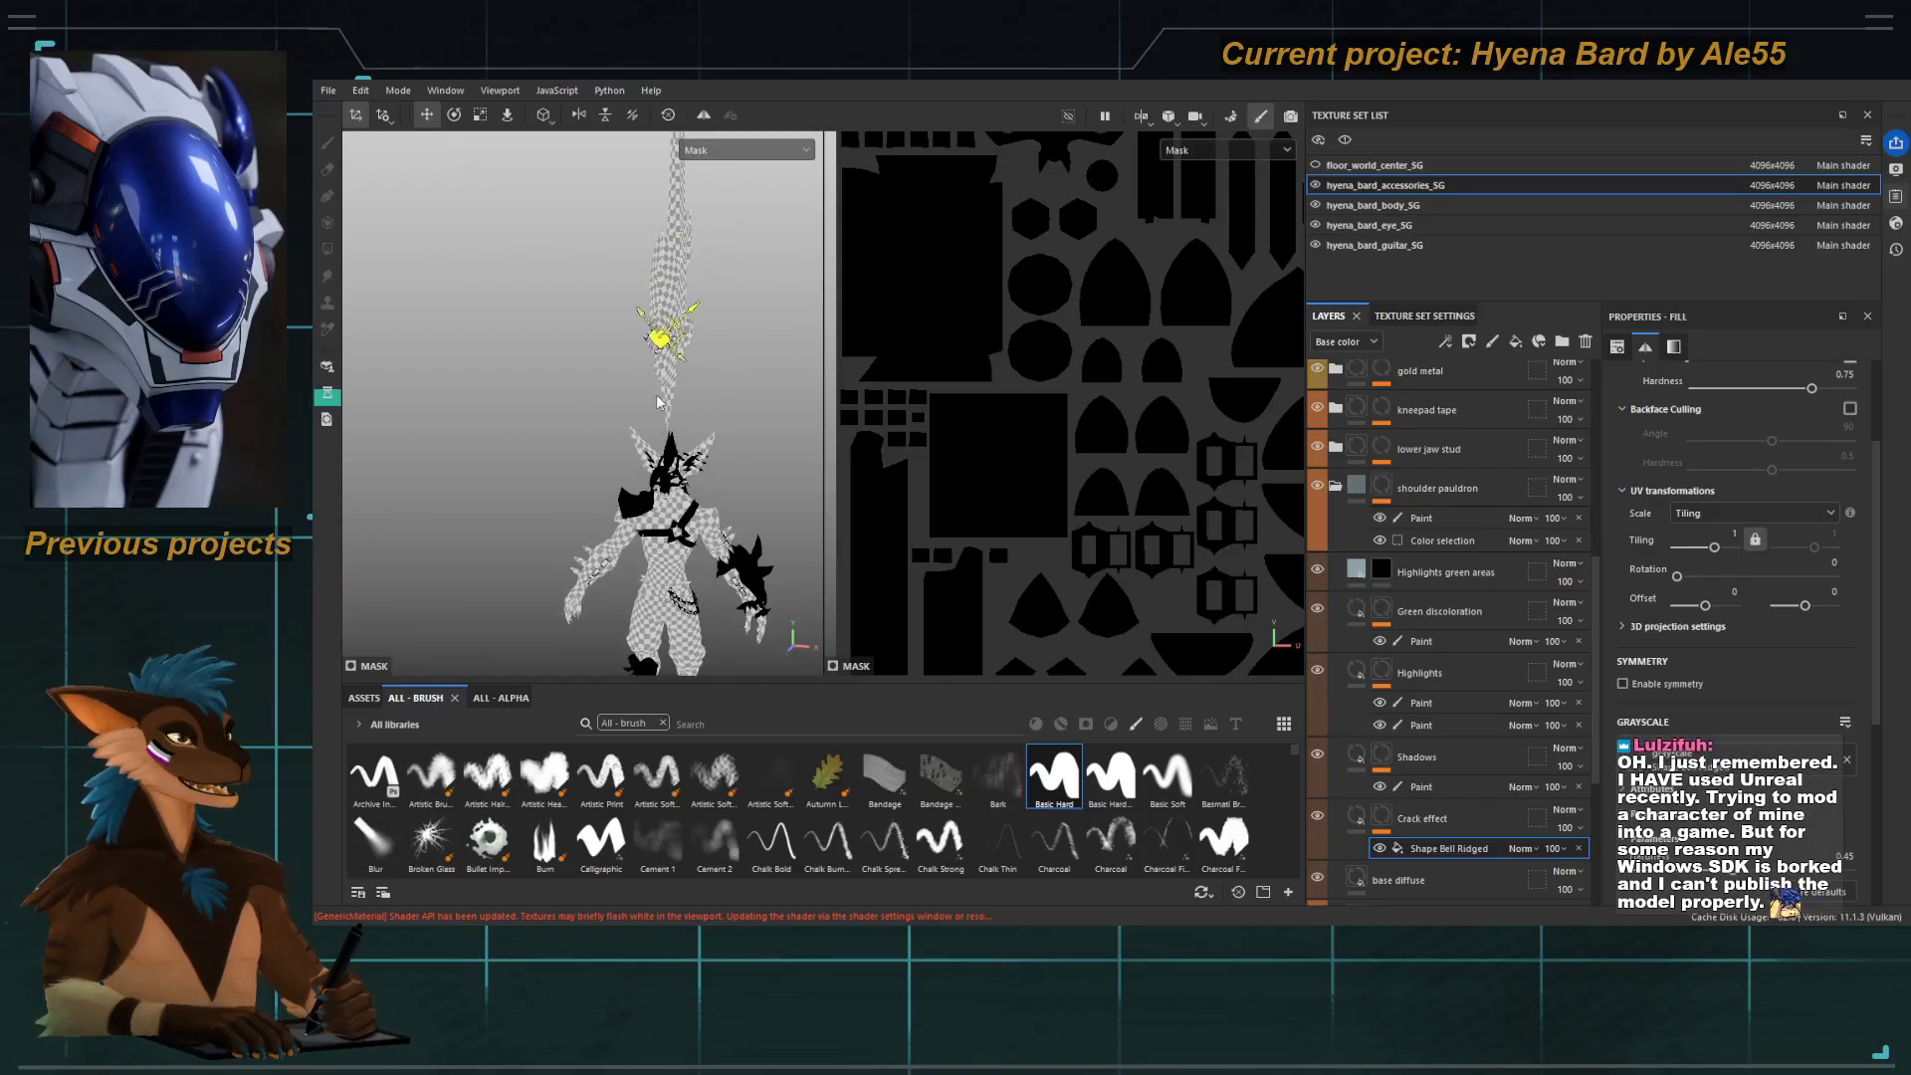
pyautogui.keyDown('alt'); pyautogui.moveTo(569, 502); pyautogui.dragTo(767, 478); pyautogui.keyUp('alt')
pyautogui.keyDown('alt'); pyautogui.moveTo(767, 478); pyautogui.dragTo(730, 356, button='middle'); pyautogui.keyUp('alt')
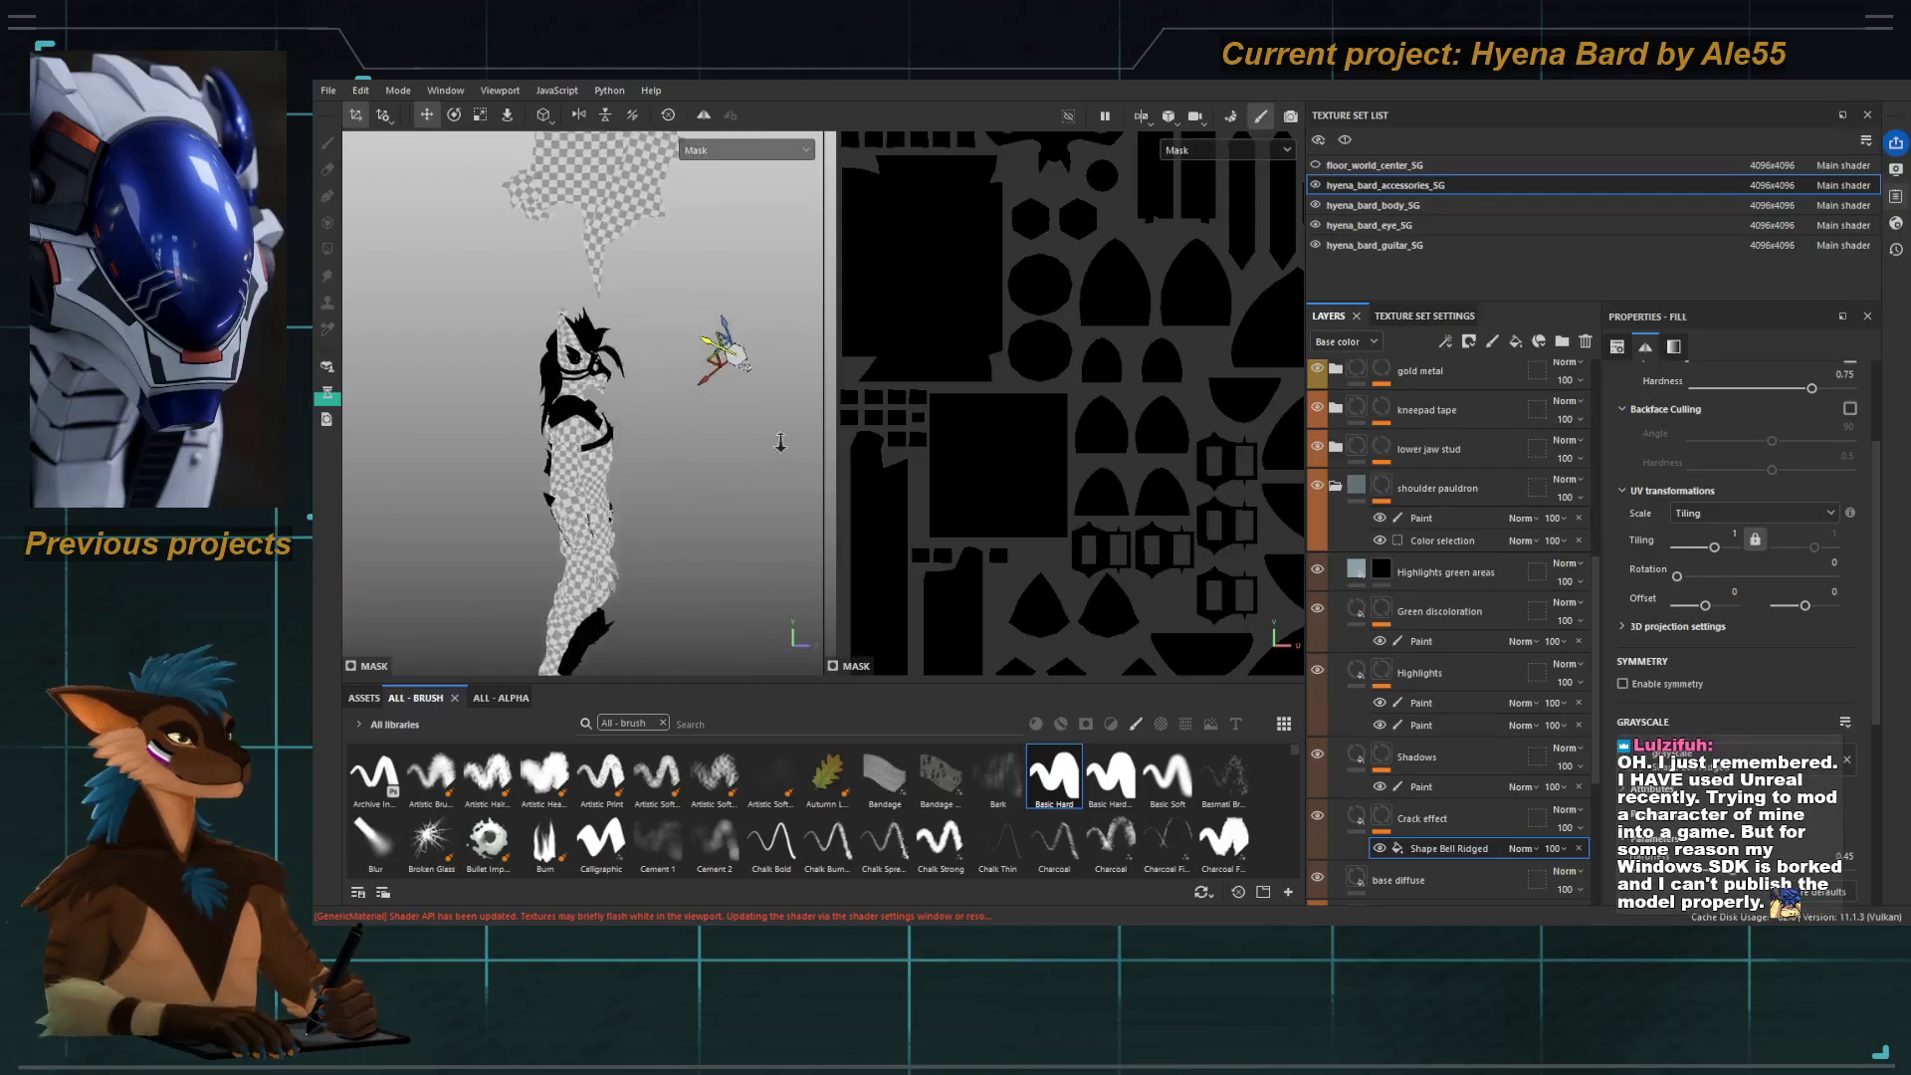
pyautogui.moveTo(571, 418); pyautogui.dragTo(574, 422)
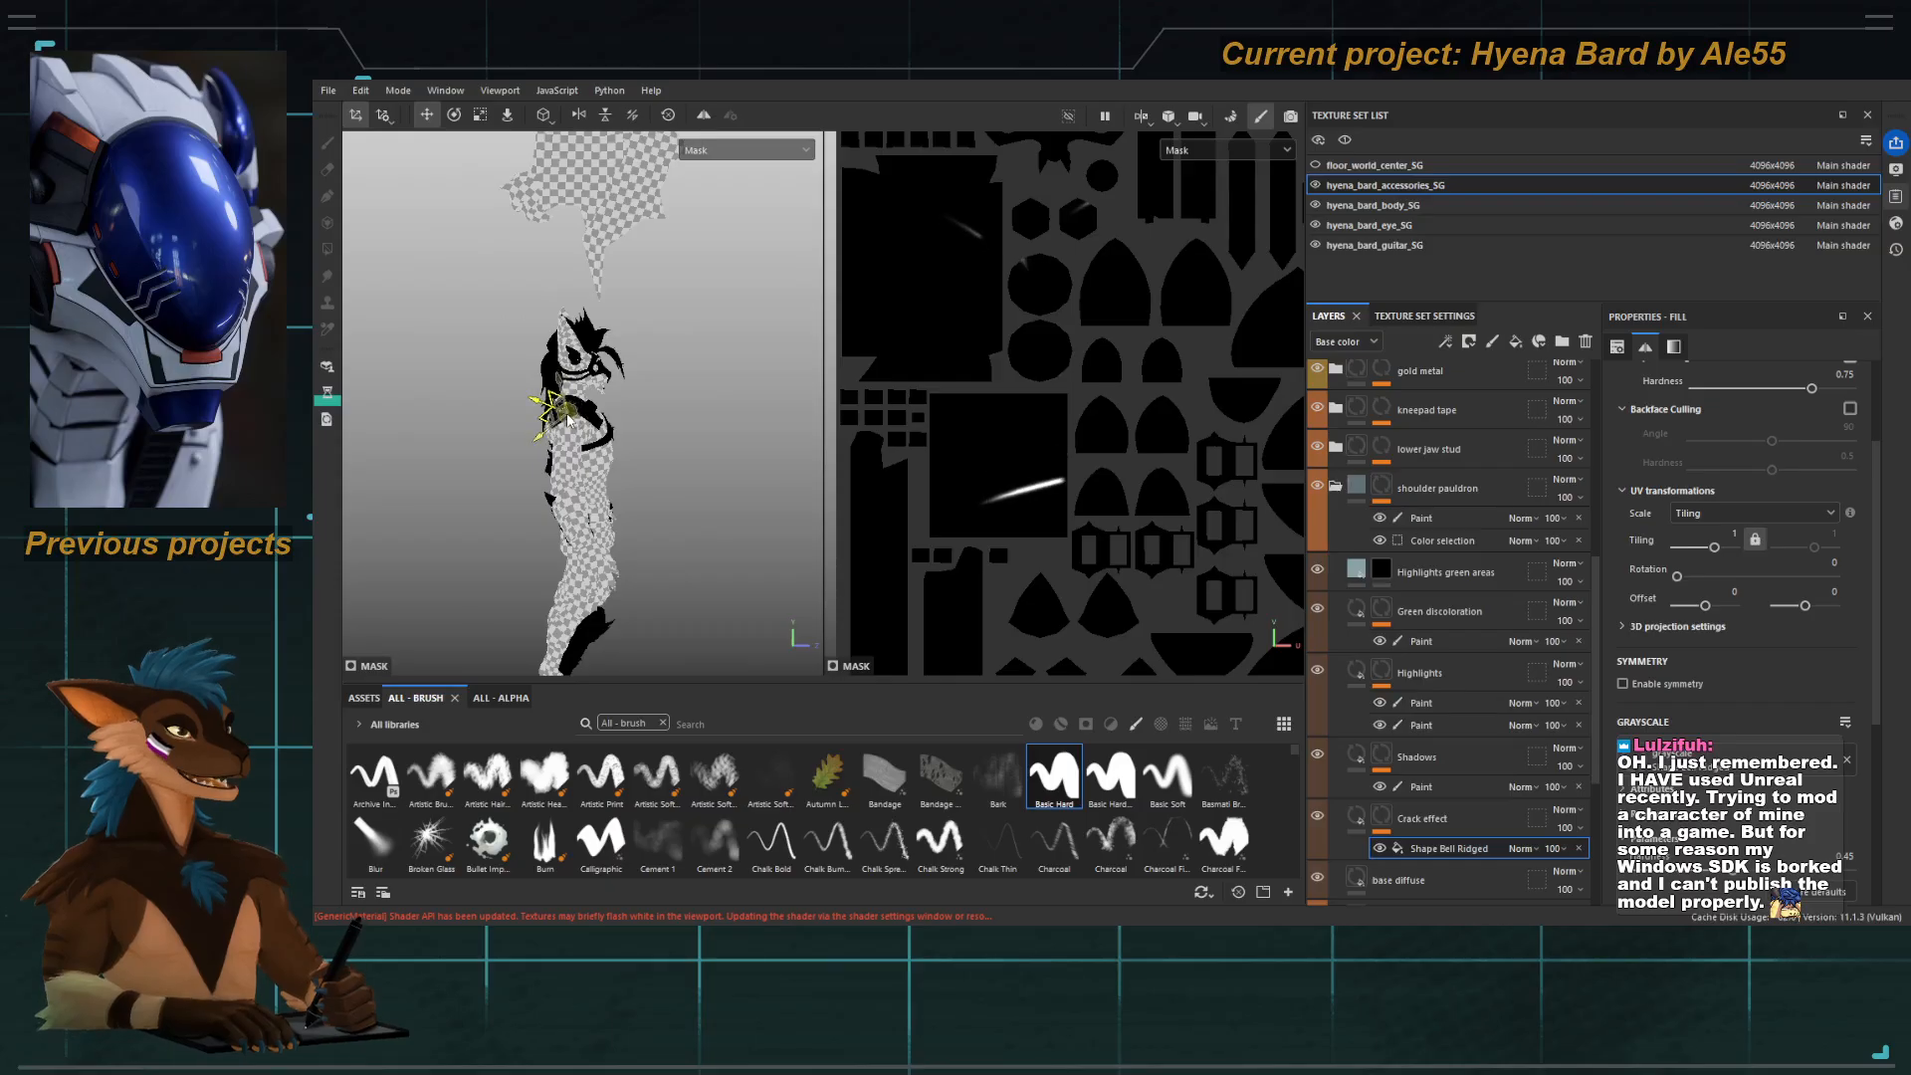
pyautogui.keyDown('alt'); pyautogui.moveTo(574, 422); pyautogui.dragTo(633, 408, button='right'); pyautogui.keyUp('alt')
pyautogui.moveTo(633, 409)
pyautogui.keyDown('alt'); pyautogui.mouseDown(button='middle')
pyautogui.moveTo(541, 392)
pyautogui.moveTo(507, 416)
pyautogui.mouseUp(button='middle'); pyautogui.keyUp('alt')
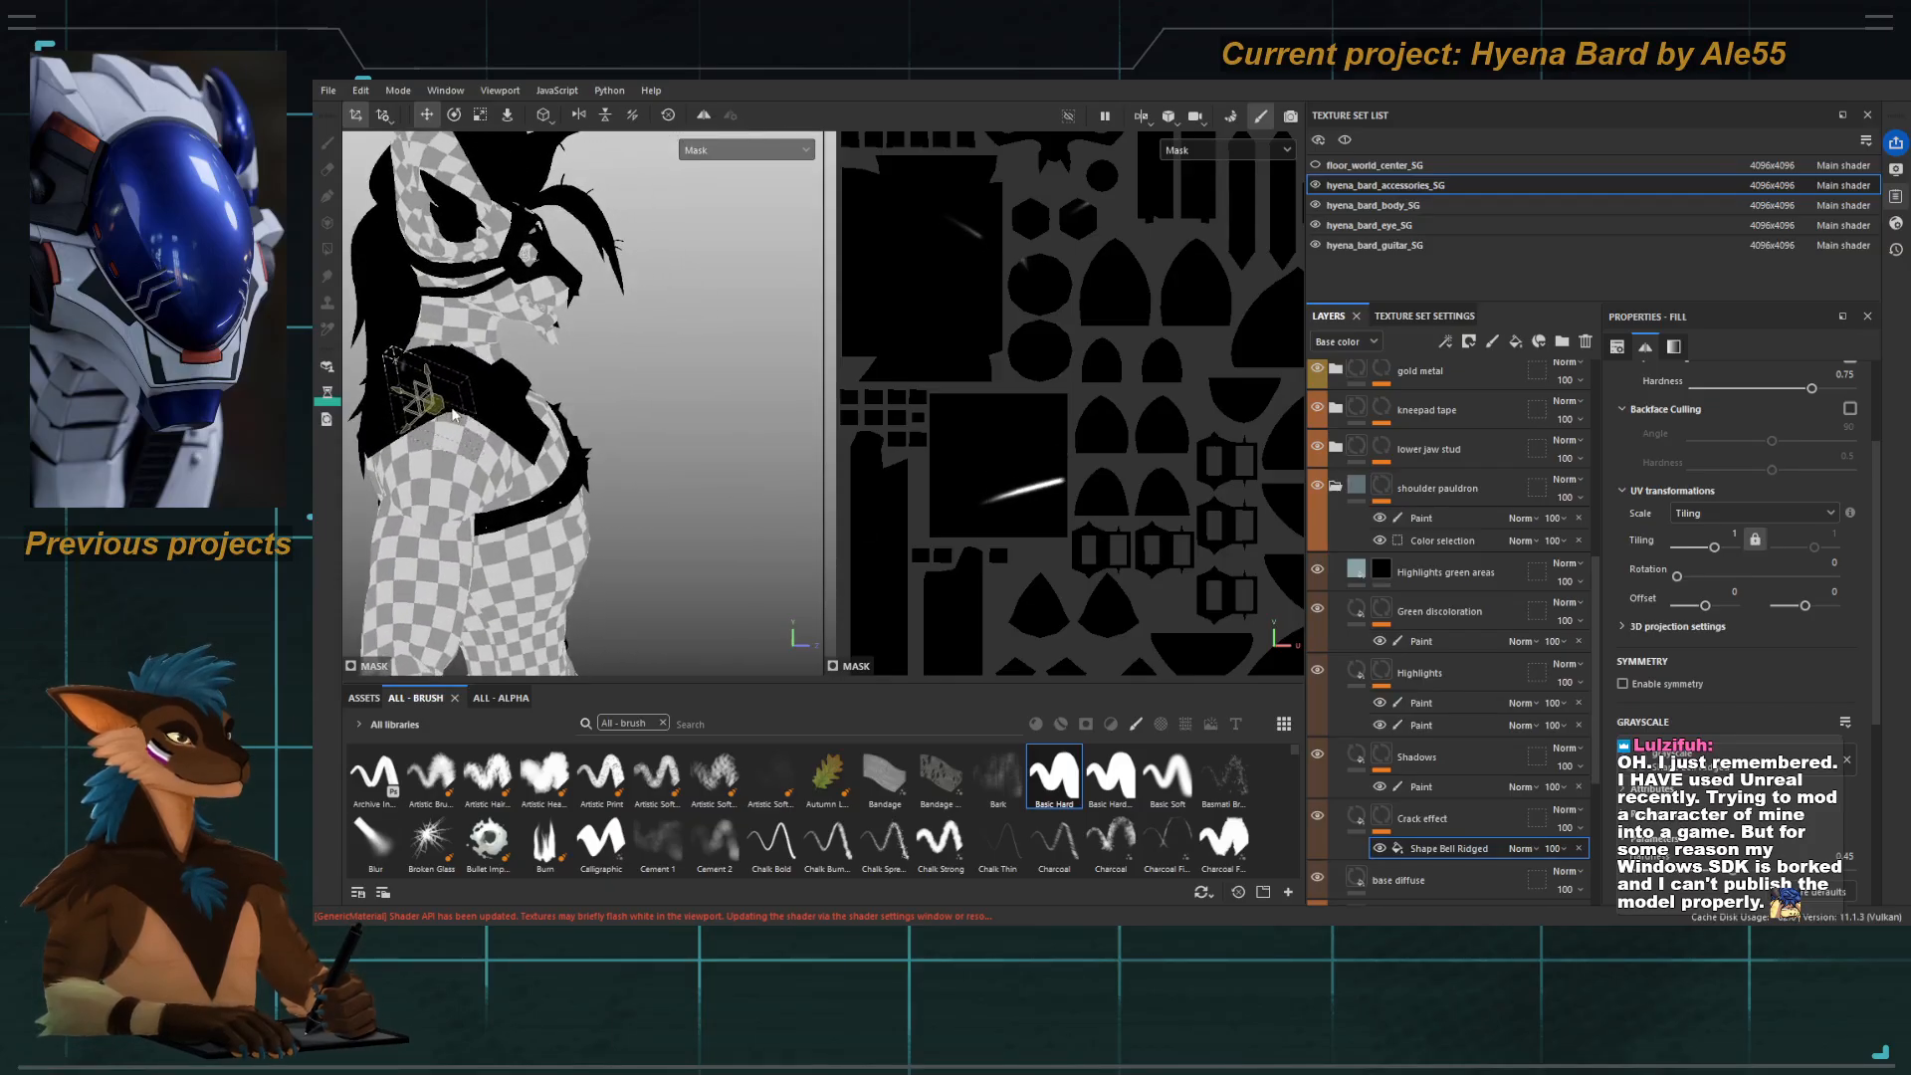
pyautogui.moveTo(441, 408); pyautogui.dragTo(529, 428)
pyautogui.keyDown('alt'); pyautogui.moveTo(529, 428); pyautogui.dragTo(602, 430, button='right'); pyautogui.keyUp('alt')
pyautogui.moveTo(603, 430)
pyautogui.keyDown('alt'); pyautogui.mouseDown()
pyautogui.moveTo(572, 436)
pyautogui.moveTo(613, 442)
pyautogui.moveTo(495, 403)
pyautogui.moveTo(624, 397)
pyautogui.mouseUp(); pyautogui.keyUp('alt')
# Rotate the crack projection across the pauldron's outer ridge and scale it to fit.
pyautogui.press('e')
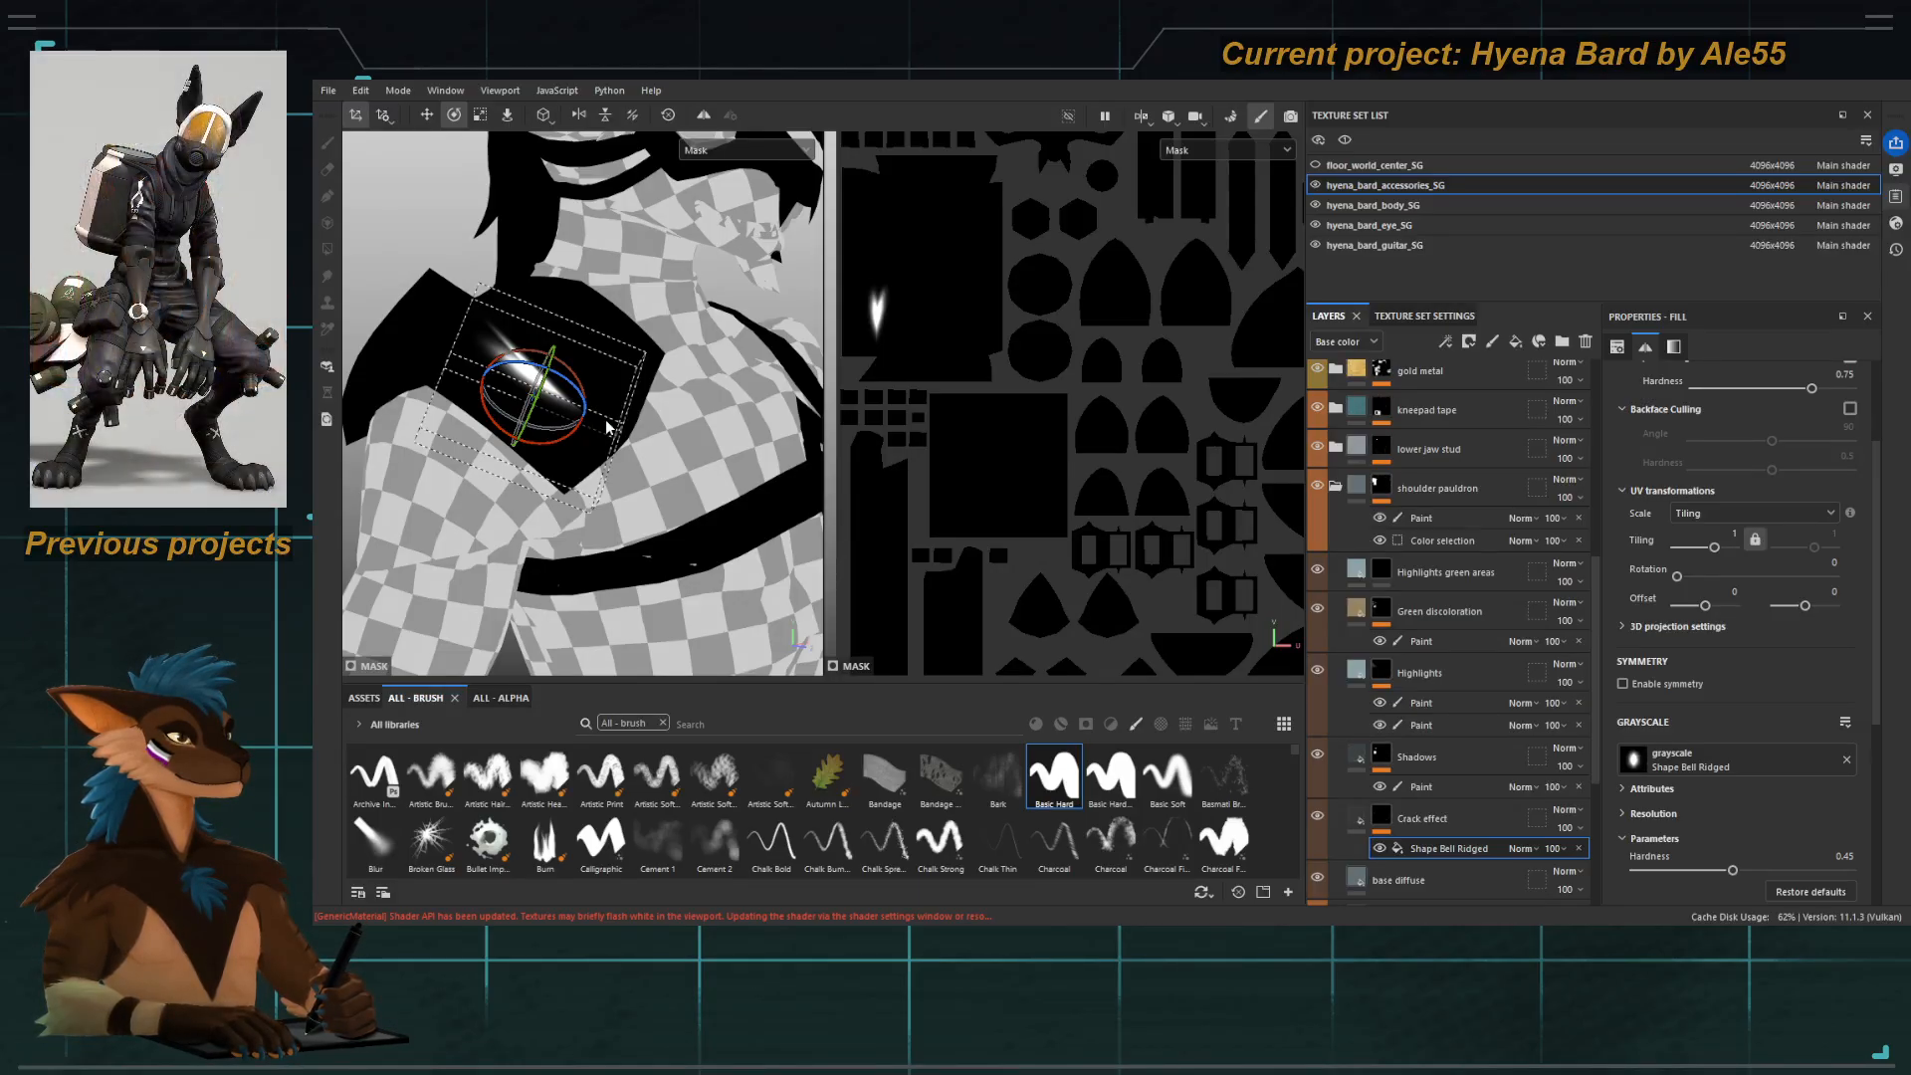
pyautogui.moveTo(566, 430)
pyautogui.mouseDown()
pyautogui.moveTo(619, 438)
pyautogui.moveTo(559, 430)
pyautogui.moveTo(548, 368)
pyautogui.mouseUp()
pyautogui.keyDown('alt'); pyautogui.moveTo(547, 369); pyautogui.dragTo(622, 383, button='middle'); pyautogui.keyUp('alt')
pyautogui.keyDown('alt'); pyautogui.moveTo(622, 384); pyautogui.dragTo(623, 435, button='right'); pyautogui.keyUp('alt')
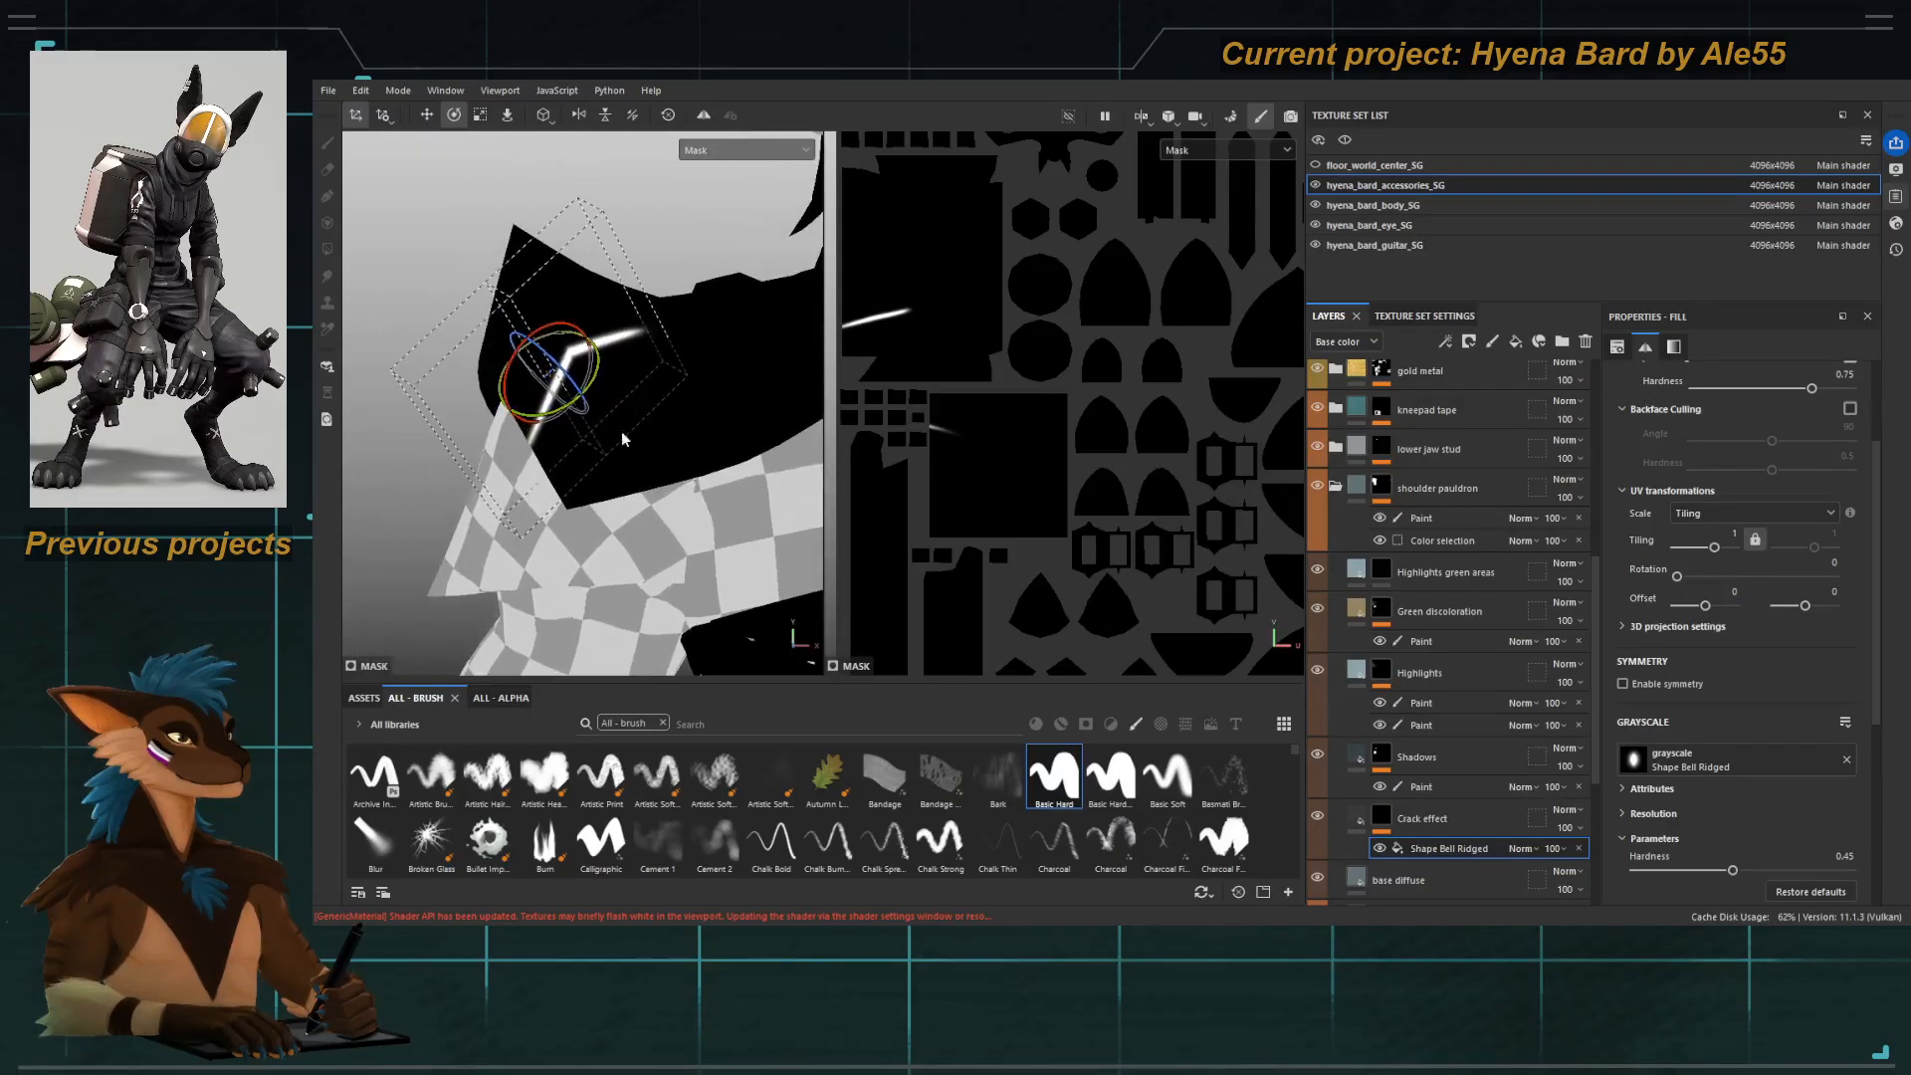
pyautogui.keyDown('alt'); pyautogui.moveTo(597, 453); pyautogui.dragTo(582, 438); pyautogui.keyUp('alt')
pyautogui.moveTo(583, 367)
pyautogui.mouseDown()
pyautogui.moveTo(606, 395)
pyautogui.moveTo(588, 384)
pyautogui.moveTo(683, 384)
pyautogui.mouseUp()
pyautogui.press('r')
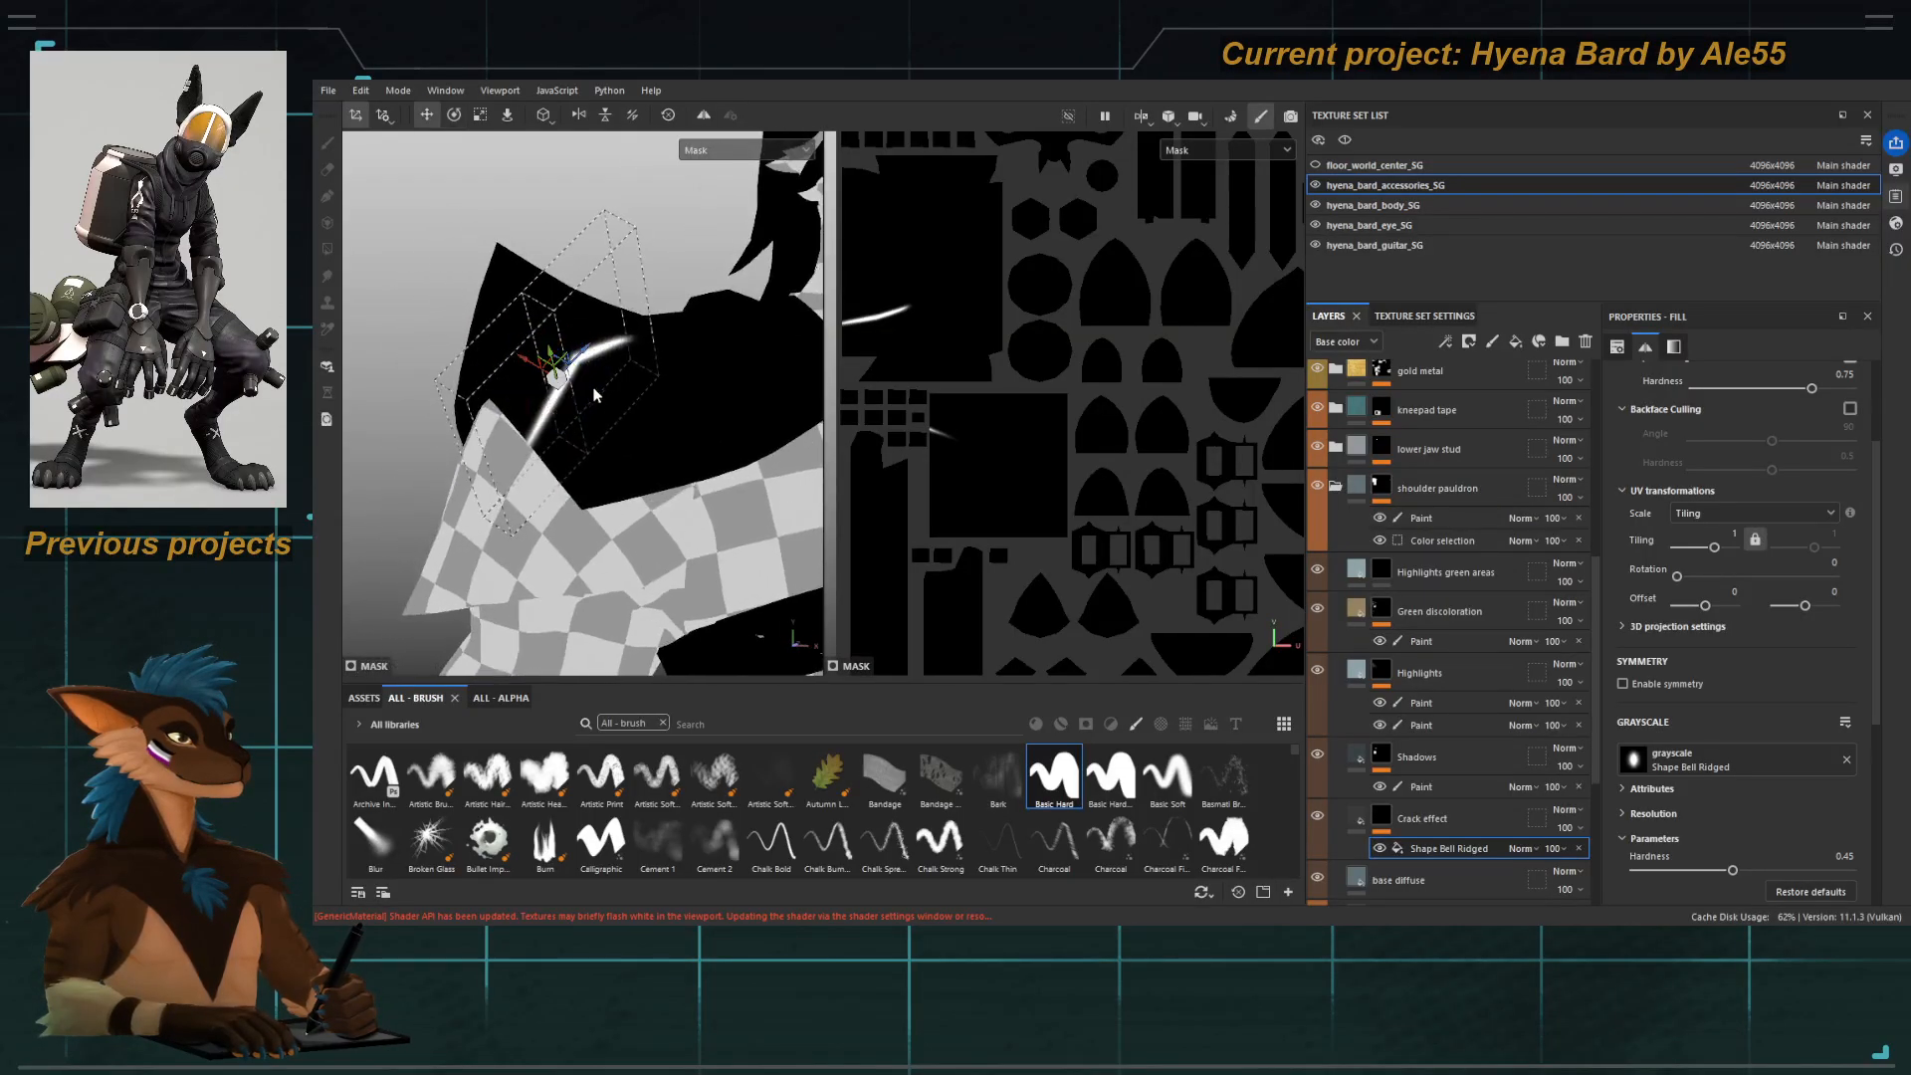
pyautogui.moveTo(564, 387)
pyautogui.mouseDown()
pyautogui.moveTo(499, 376)
pyautogui.moveTo(594, 367)
pyautogui.moveTo(637, 393)
pyautogui.moveTo(623, 324)
pyautogui.moveTo(597, 409)
pyautogui.moveTo(568, 398)
pyautogui.moveTo(592, 414)
pyautogui.mouseUp()
# Switch back to the Base color view and nudge the crack projection into place on the pauldron's ridge.
pyautogui.press('w')
pyautogui.press('c')
pyautogui.keyDown('alt'); pyautogui.moveTo(592, 408); pyautogui.dragTo(617, 382, button='right'); pyautogui.keyUp('alt')
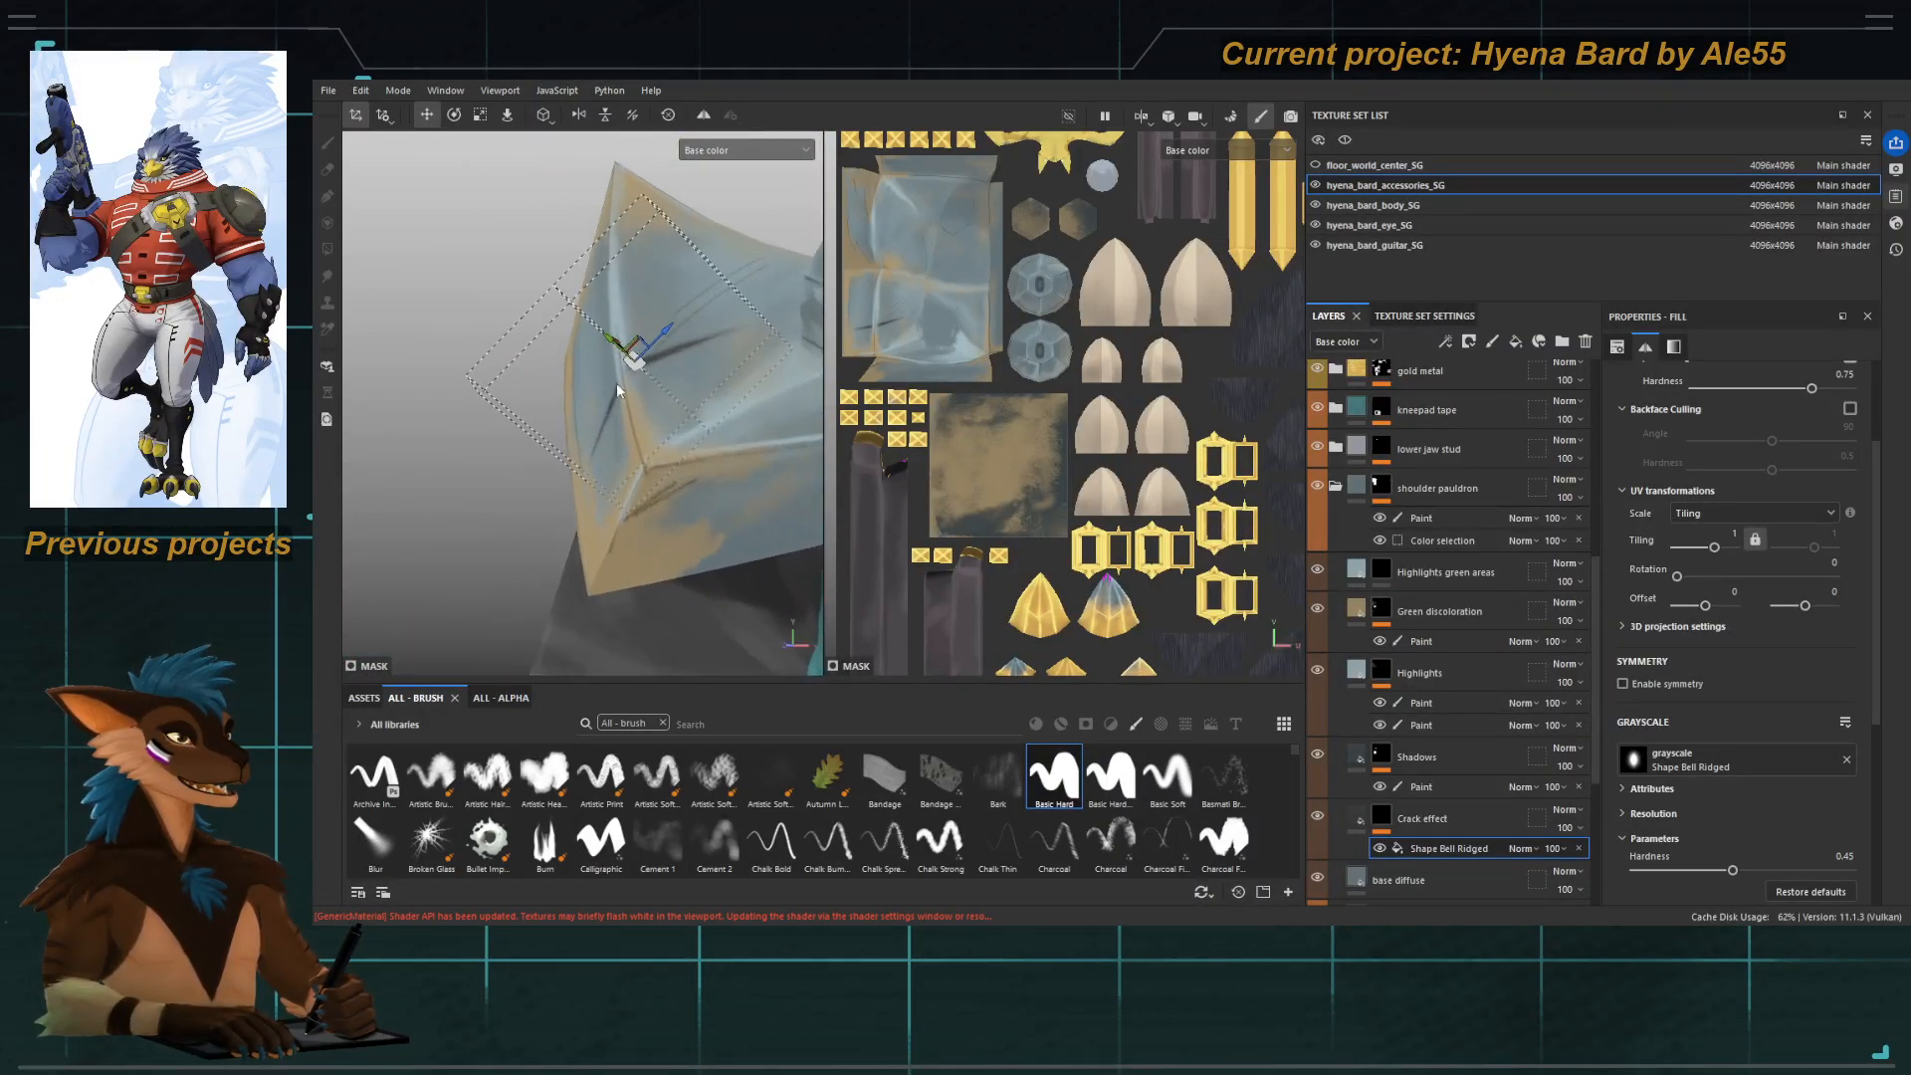
pyautogui.moveTo(610, 336); pyautogui.dragTo(601, 326)
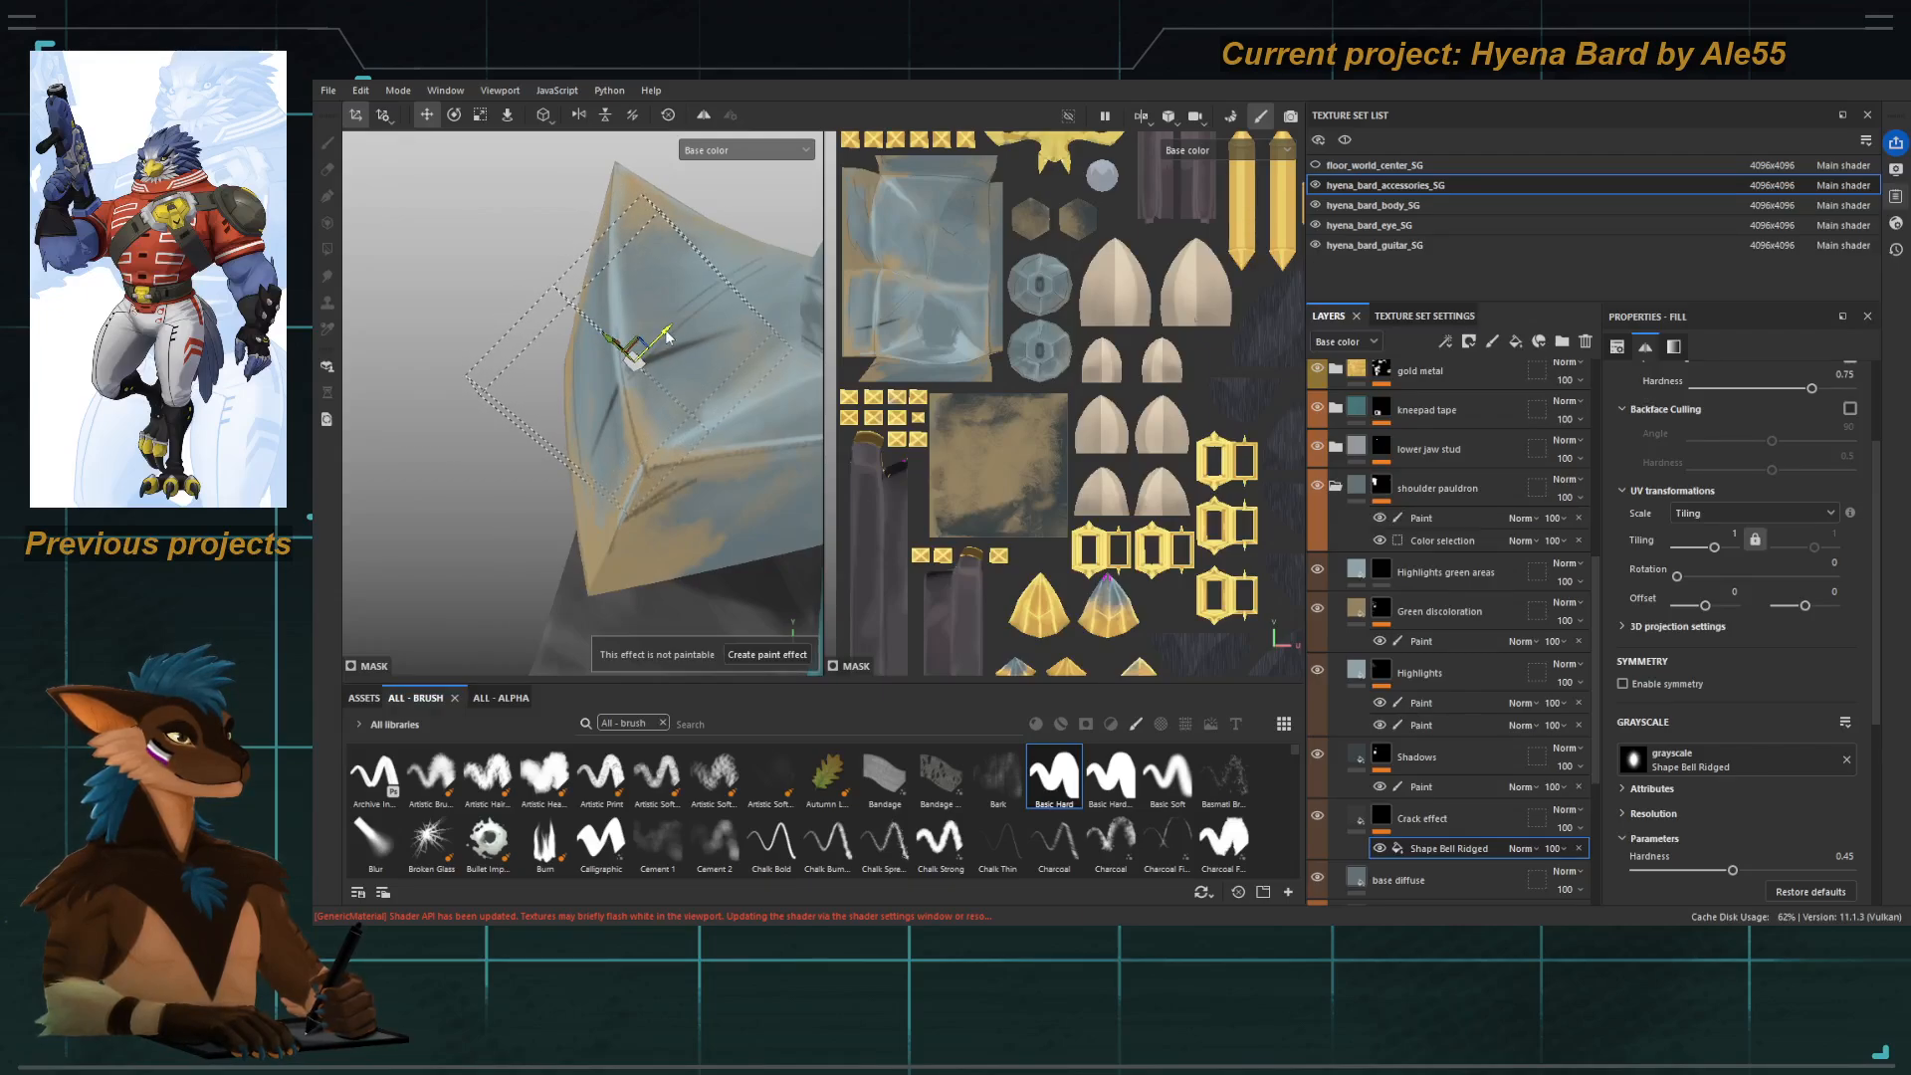
pyautogui.moveTo(631, 356); pyautogui.dragTo(630, 366)
pyautogui.keyDown('alt'); pyautogui.moveTo(630, 366); pyautogui.dragTo(736, 389); pyautogui.keyUp('alt')
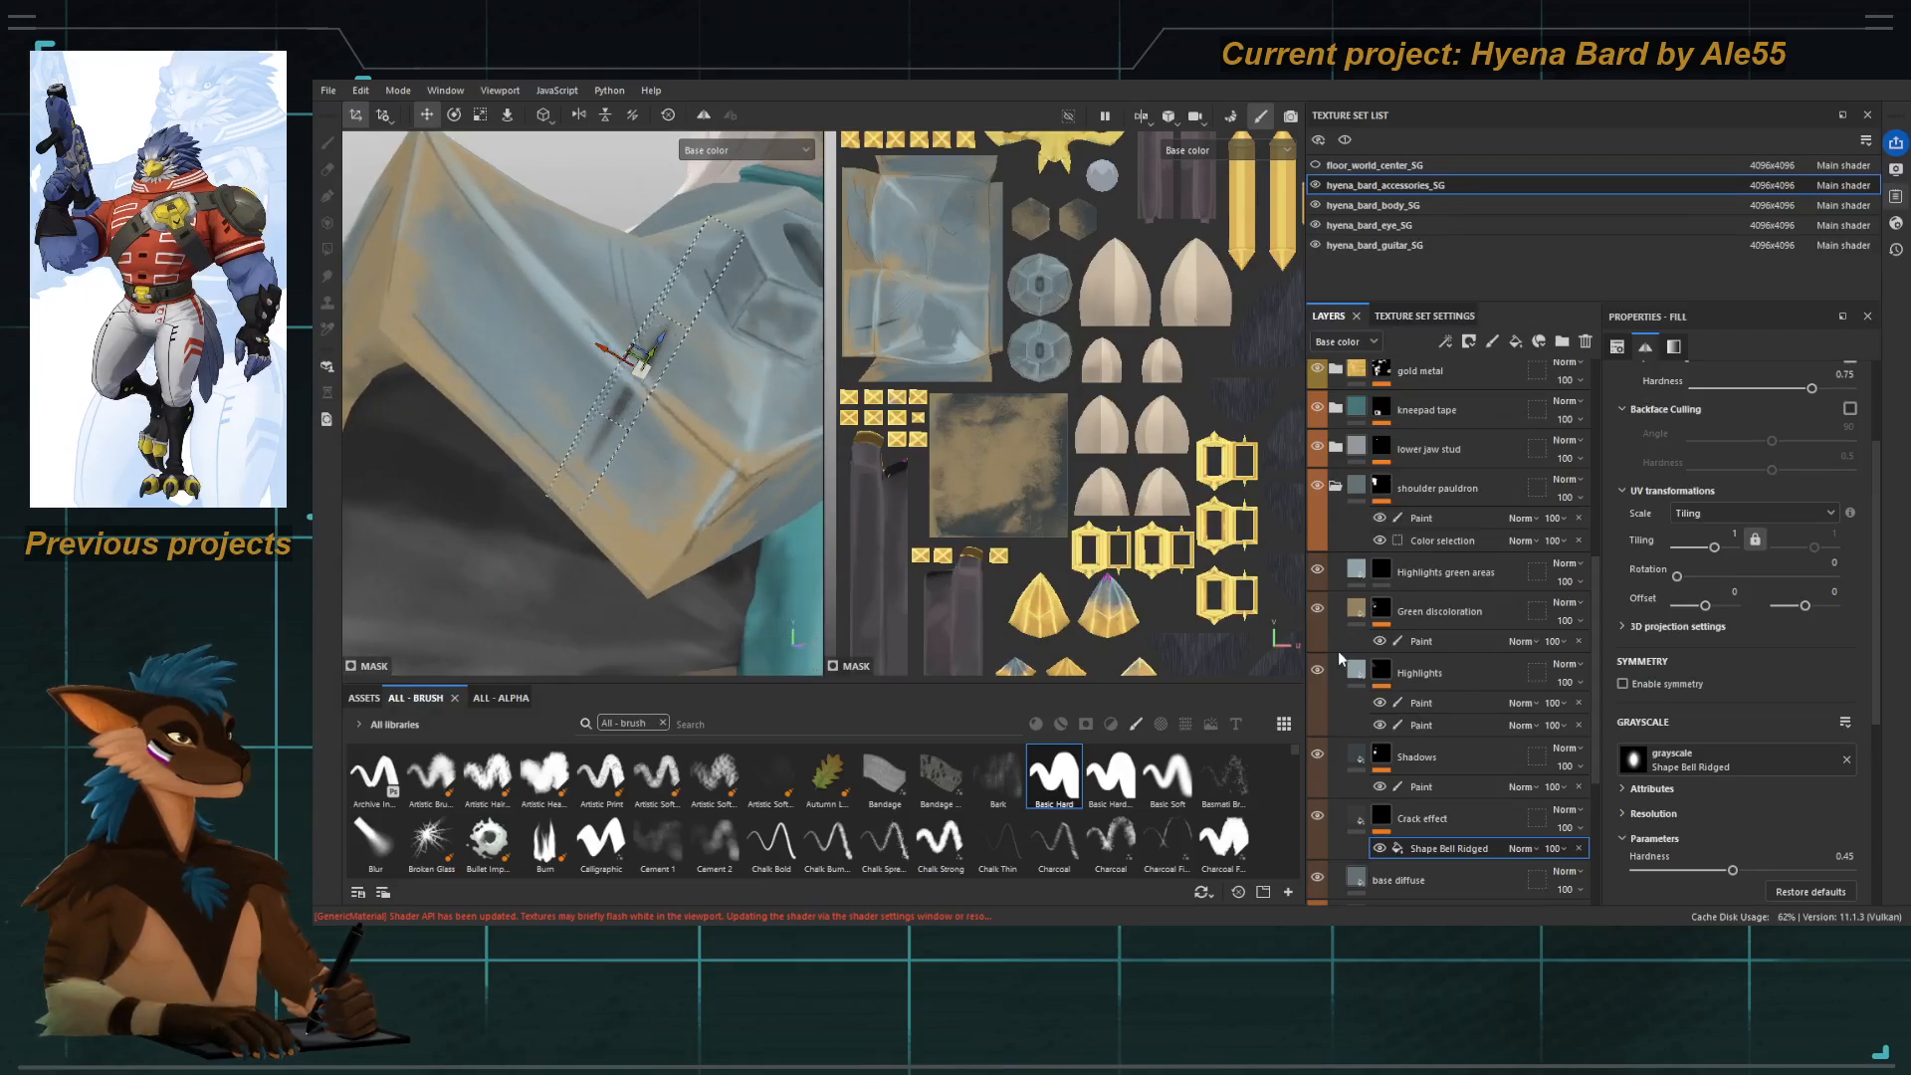
# Move the Crack effect layer above Green discoloration and check the crack on the pauldron from several angles.
pyautogui.moveTo(1467, 816); pyautogui.dragTo(1461, 613)
pyautogui.keyDown('alt'); pyautogui.moveTo(637, 419); pyautogui.dragTo(544, 424); pyautogui.keyUp('alt')
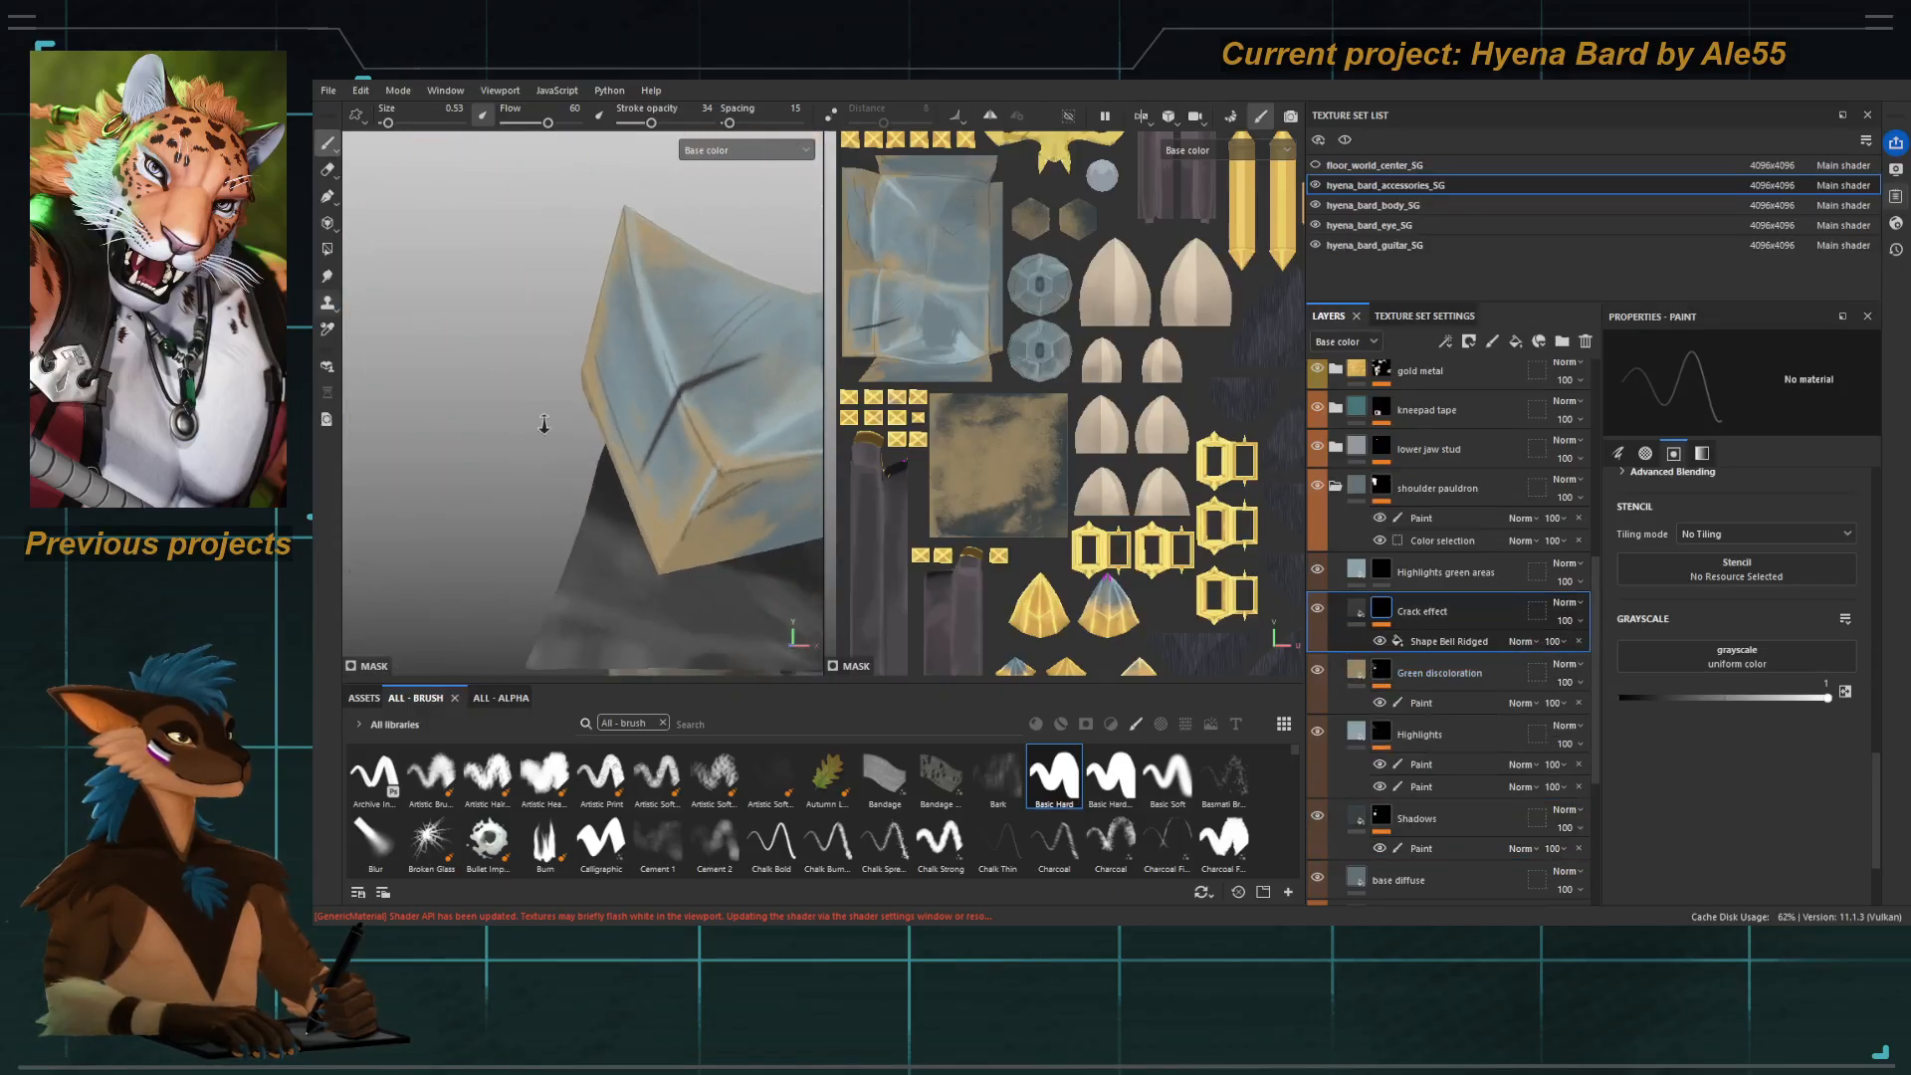
pyautogui.keyDown('alt'); pyautogui.moveTo(543, 424); pyautogui.dragTo(550, 452, button='right'); pyautogui.keyUp('alt')
pyautogui.keyDown('alt'); pyautogui.moveTo(550, 452); pyautogui.dragTo(591, 470); pyautogui.keyUp('alt')
pyautogui.keyDown('alt'); pyautogui.moveTo(592, 470); pyautogui.dragTo(857, 583, button='right'); pyautogui.keyUp('alt')
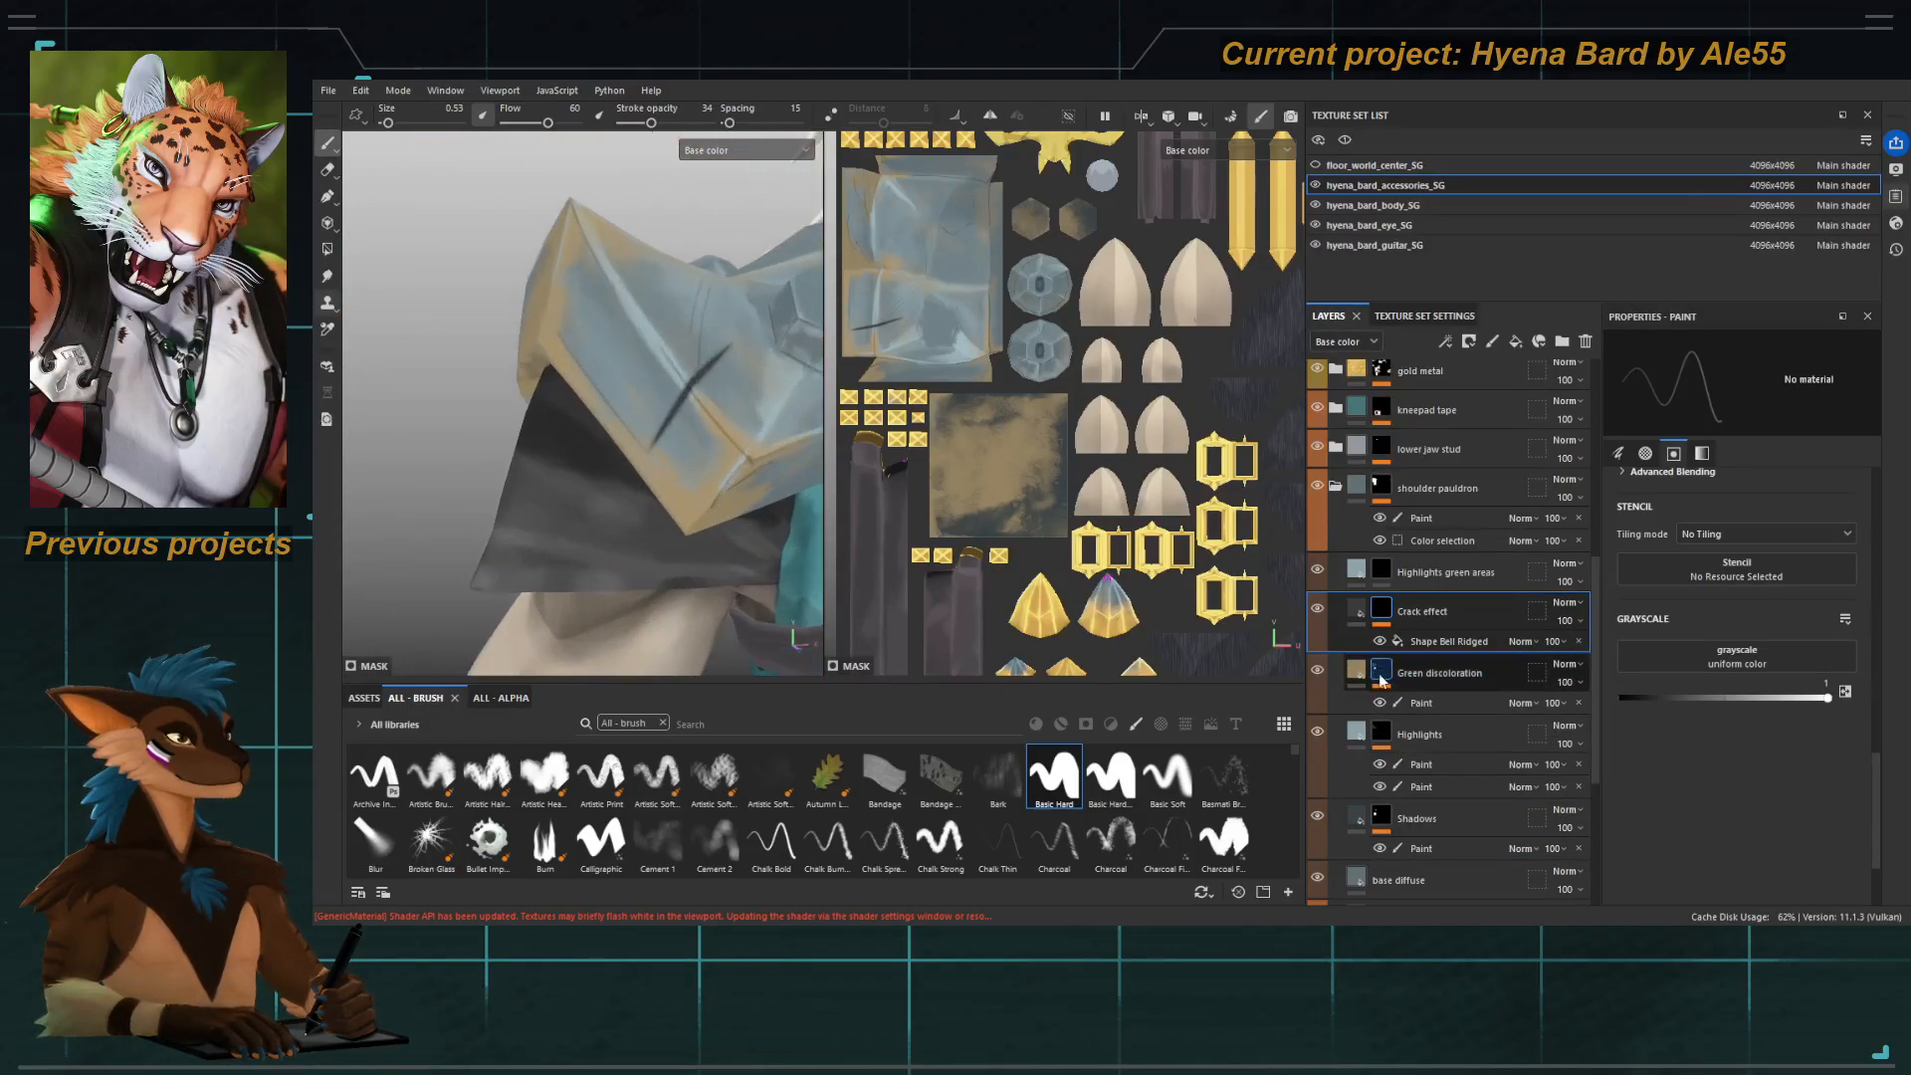
# Scale the Shape Bell Ridged projection in the mask view to reshape the crack over the pauldron's ridge, undoing a trial Hardness change.
pyautogui.click(1420, 639)
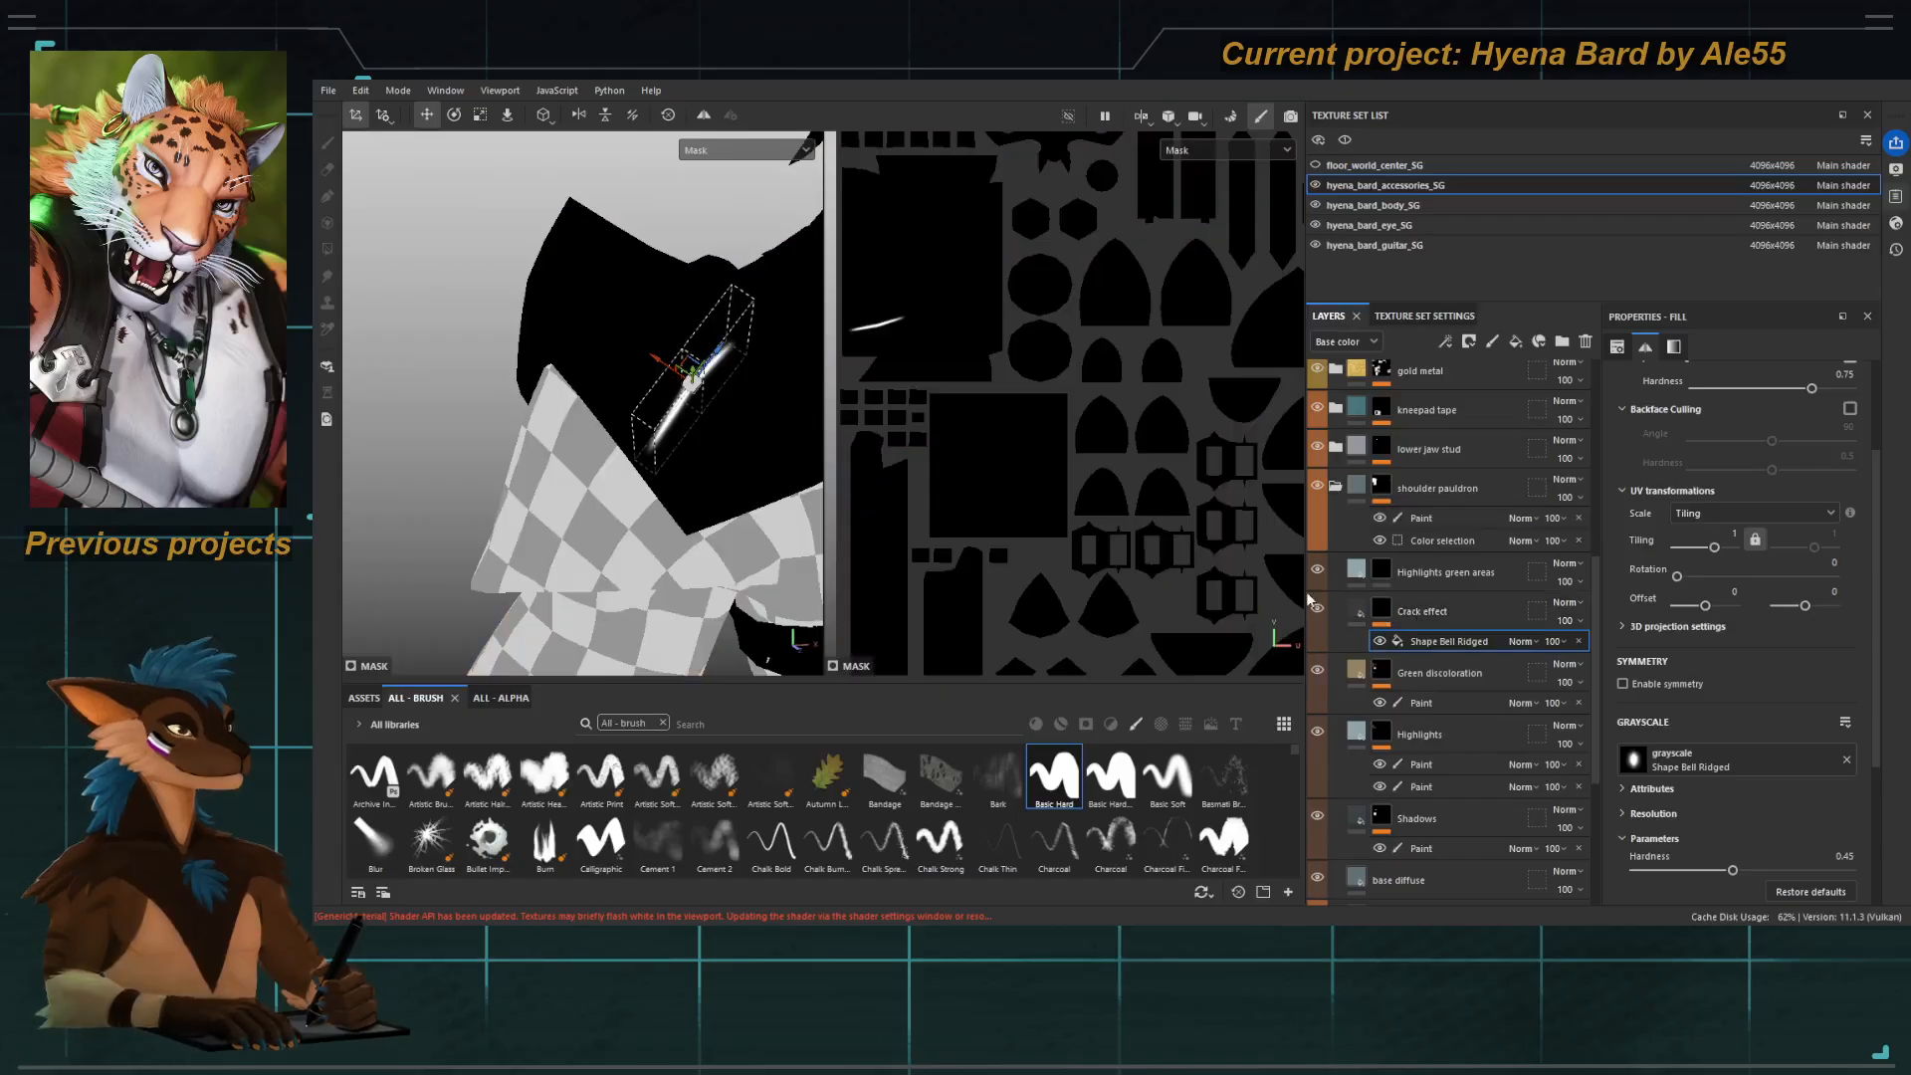
pyautogui.keyDown('alt'); pyautogui.moveTo(785, 487); pyautogui.dragTo(756, 470, button='middle'); pyautogui.keyUp('alt')
pyautogui.scroll(-1, 1518, 764)
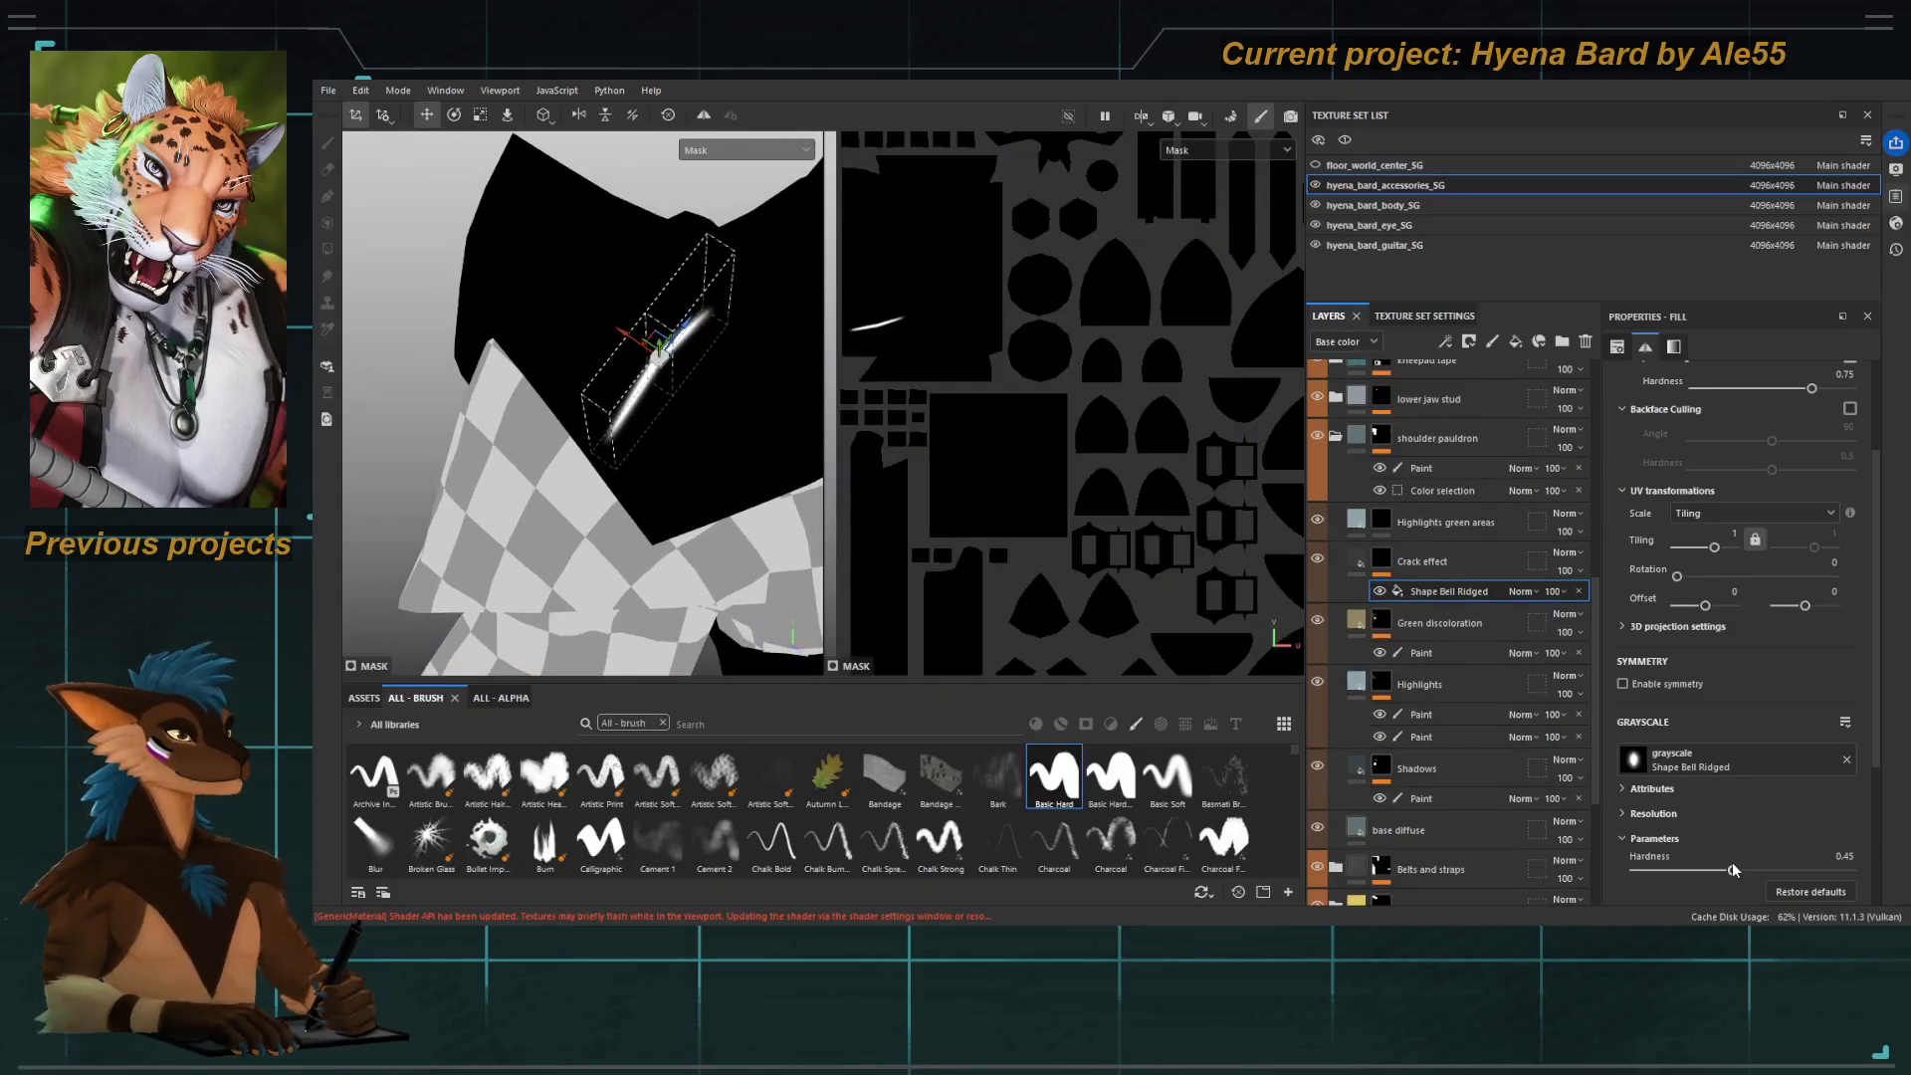
pyautogui.moveTo(1733, 868); pyautogui.dragTo(1738, 871)
pyautogui.hotkey('ctrl', 'z')
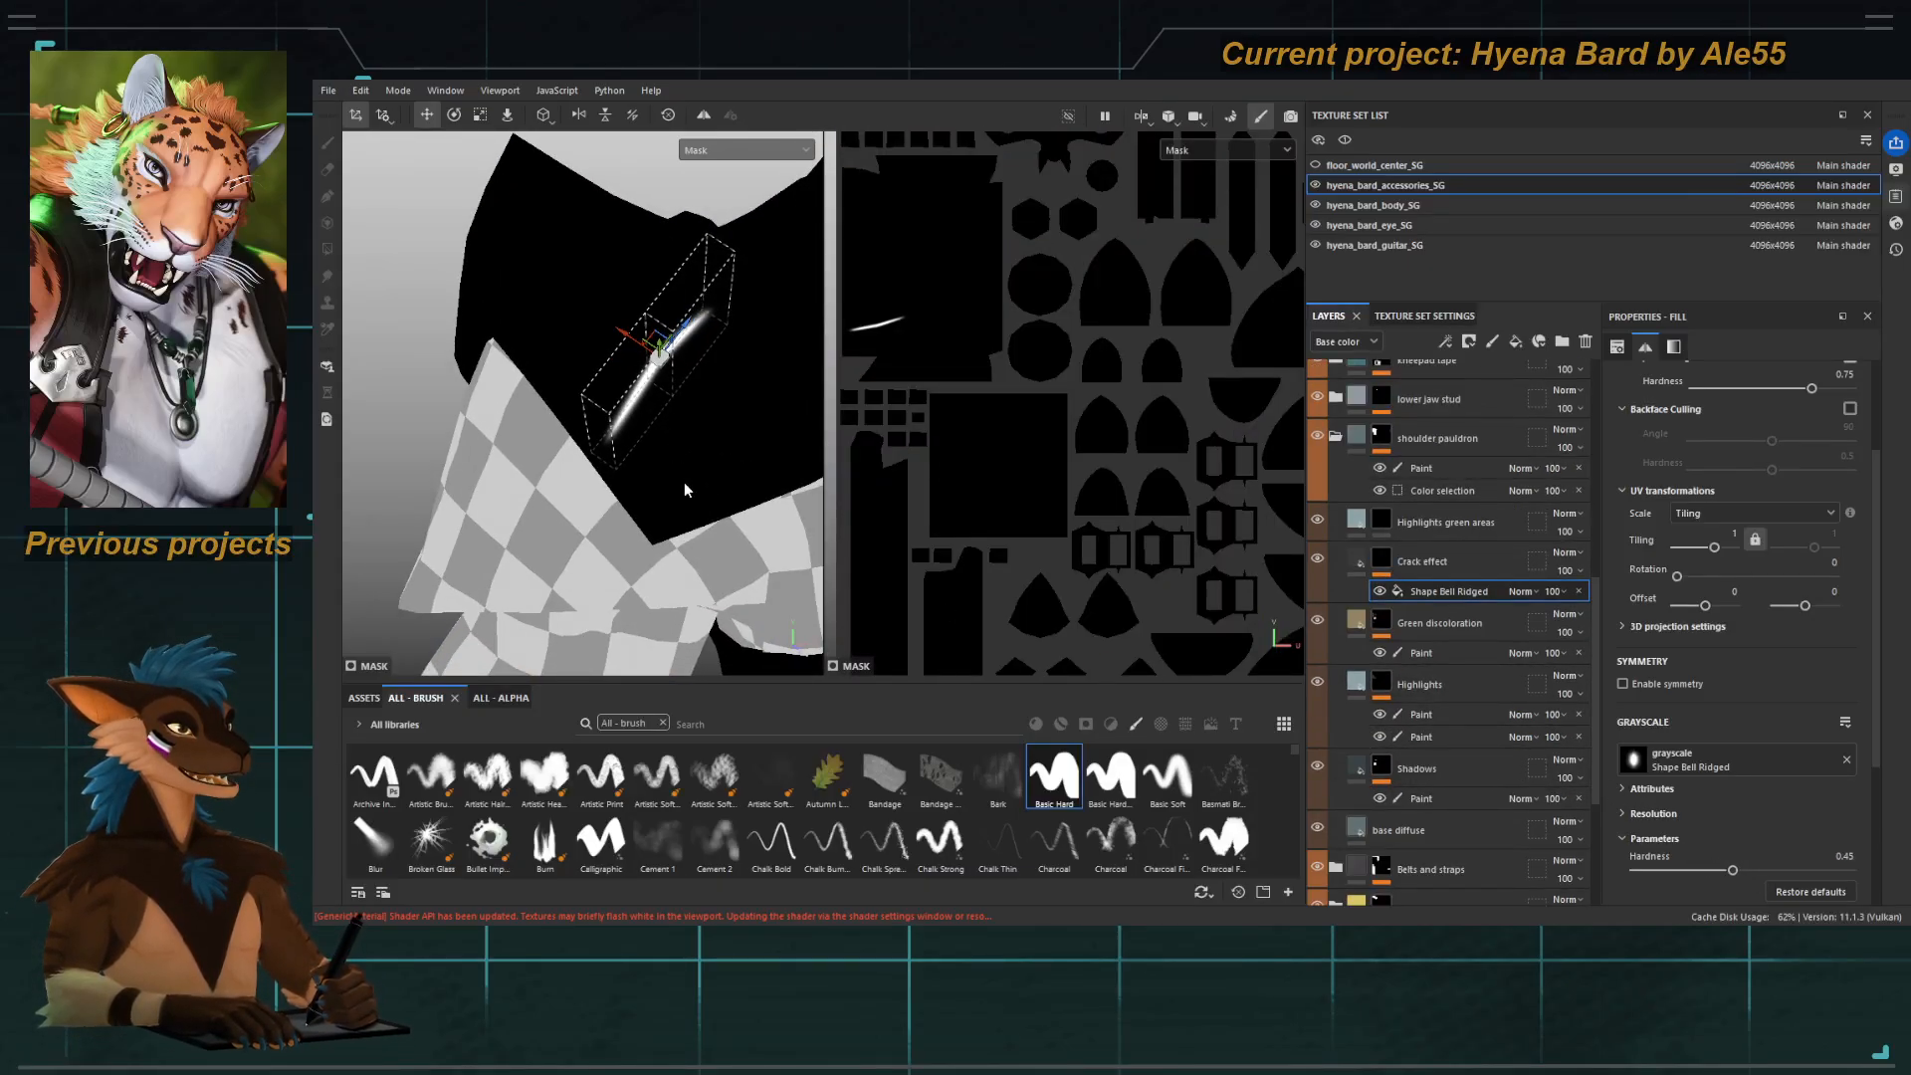
pyautogui.keyDown('alt'); pyautogui.moveTo(684, 481); pyautogui.dragTo(736, 481); pyautogui.keyUp('alt')
pyautogui.press('r')
pyautogui.moveTo(706, 320); pyautogui.dragTo(687, 341)
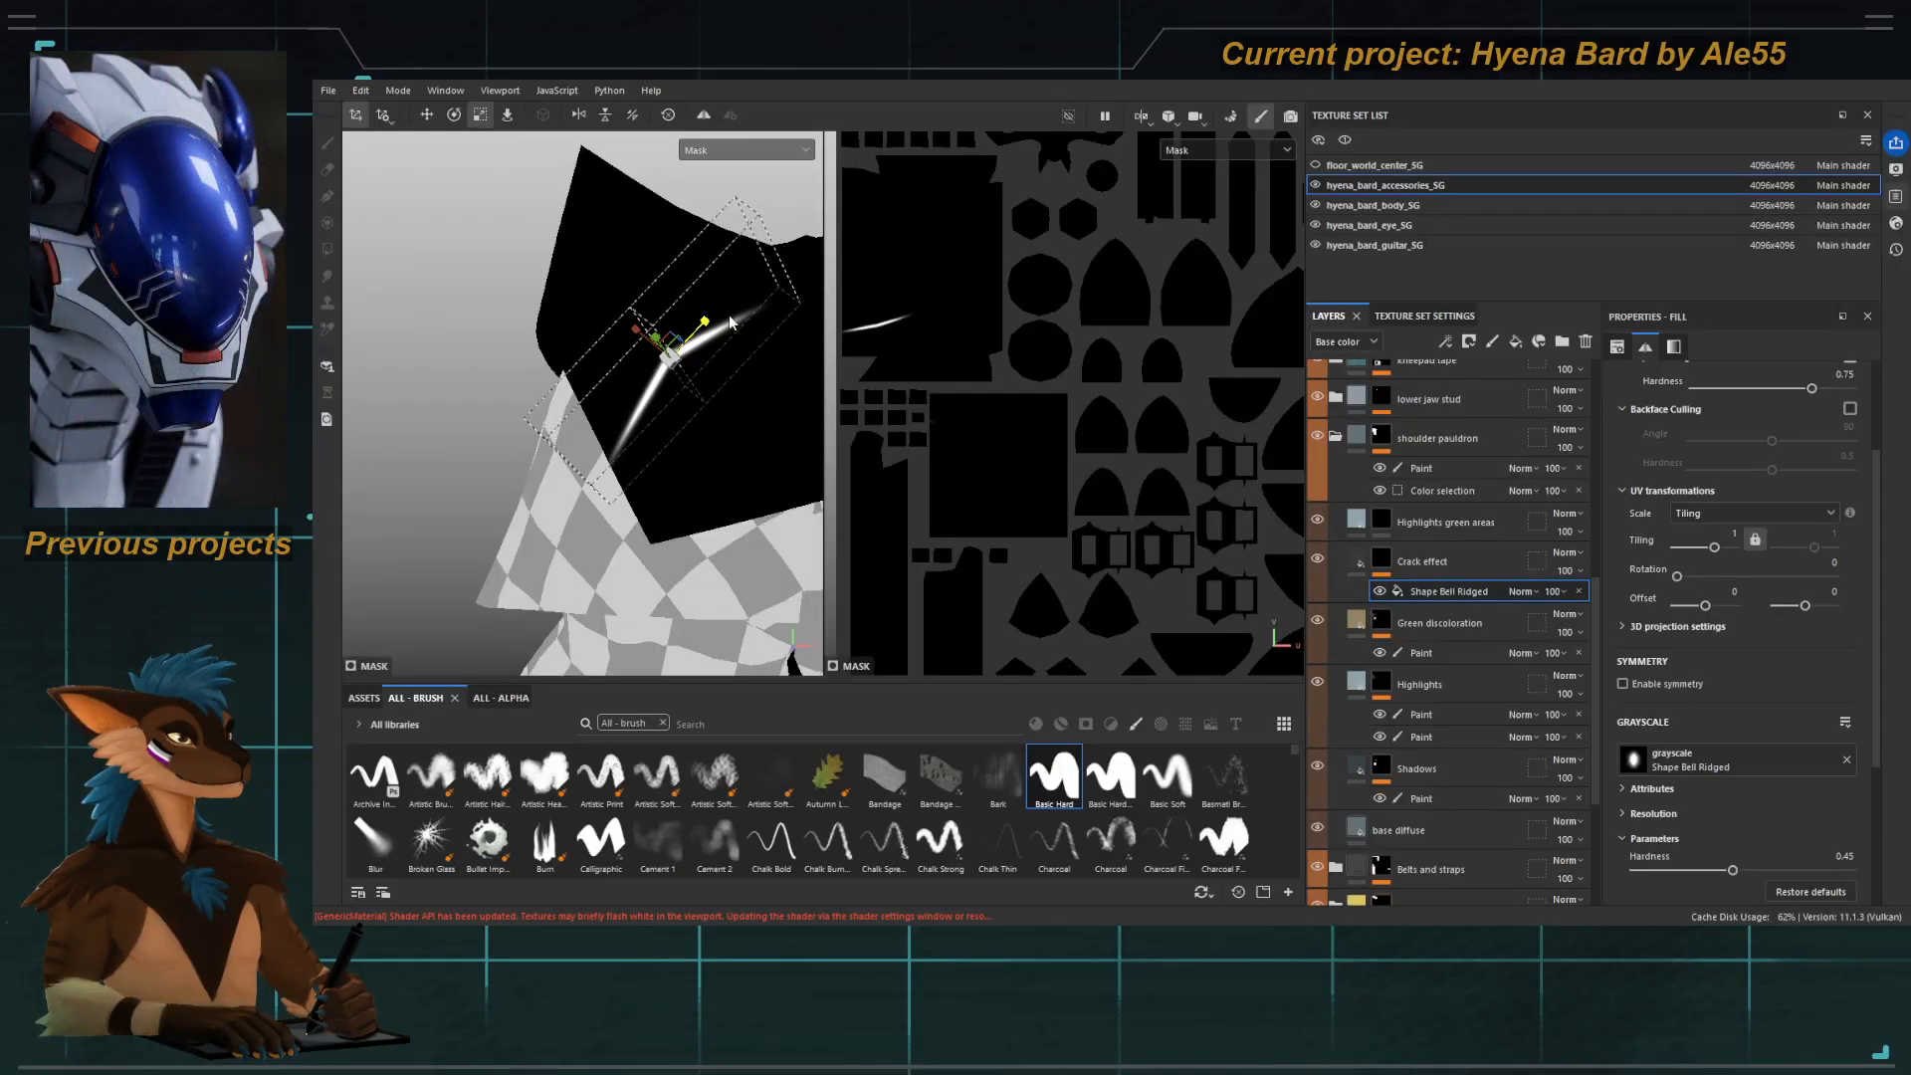
pyautogui.moveTo(657, 354)
pyautogui.keyDown('alt'); pyautogui.mouseDown()
pyautogui.moveTo(643, 346)
pyautogui.moveTo(663, 350)
pyautogui.moveTo(678, 434)
pyautogui.mouseUp(); pyautogui.keyUp('alt')
# Return to the Base color view and rotate the crack projection on the pauldron.
pyautogui.press('c')
pyautogui.keyDown('alt'); pyautogui.moveTo(701, 457); pyautogui.dragTo(405, 320, button='right'); pyautogui.keyUp('alt')
pyautogui.keyDown('alt'); pyautogui.moveTo(404, 321); pyautogui.dragTo(637, 478); pyautogui.keyUp('alt')
pyautogui.keyDown('alt'); pyautogui.moveTo(637, 478); pyautogui.dragTo(708, 449, button='right'); pyautogui.keyUp('alt')
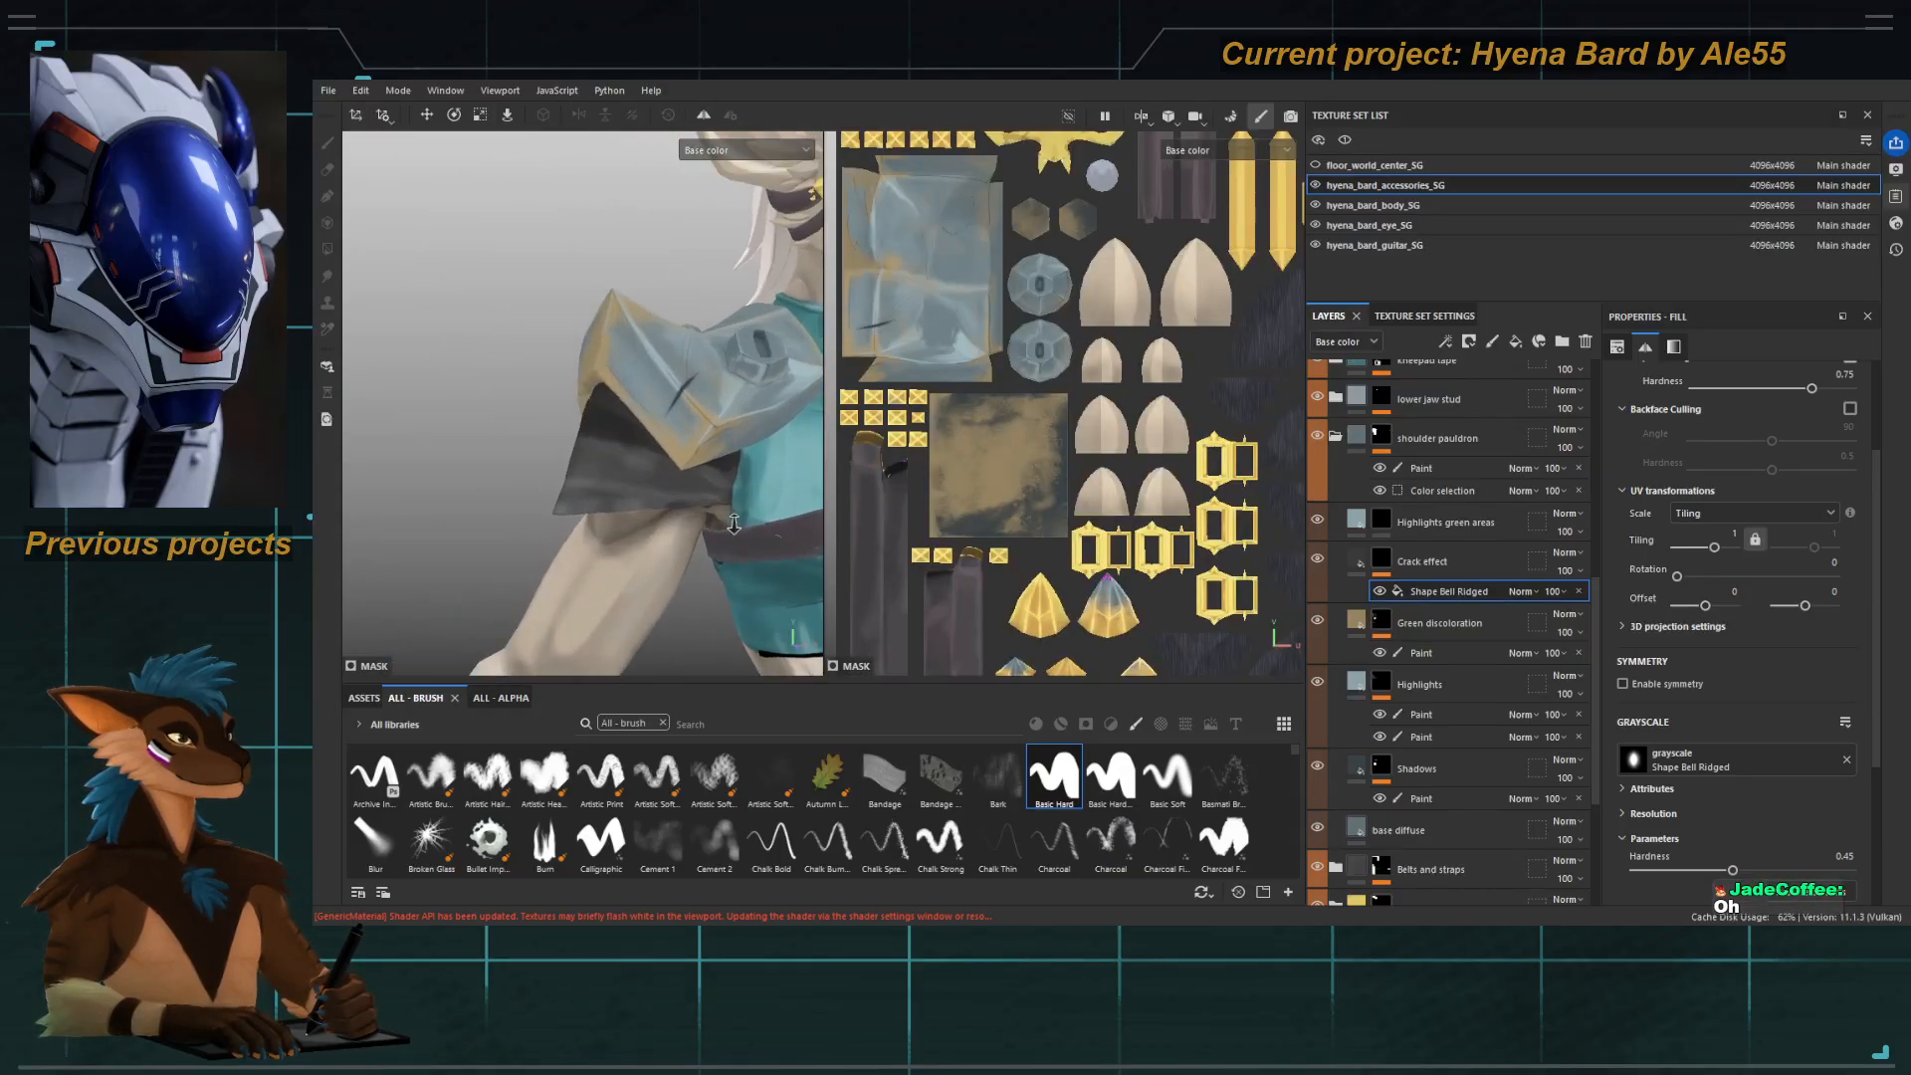
pyautogui.moveTo(711, 393); pyautogui.dragTo(722, 416)
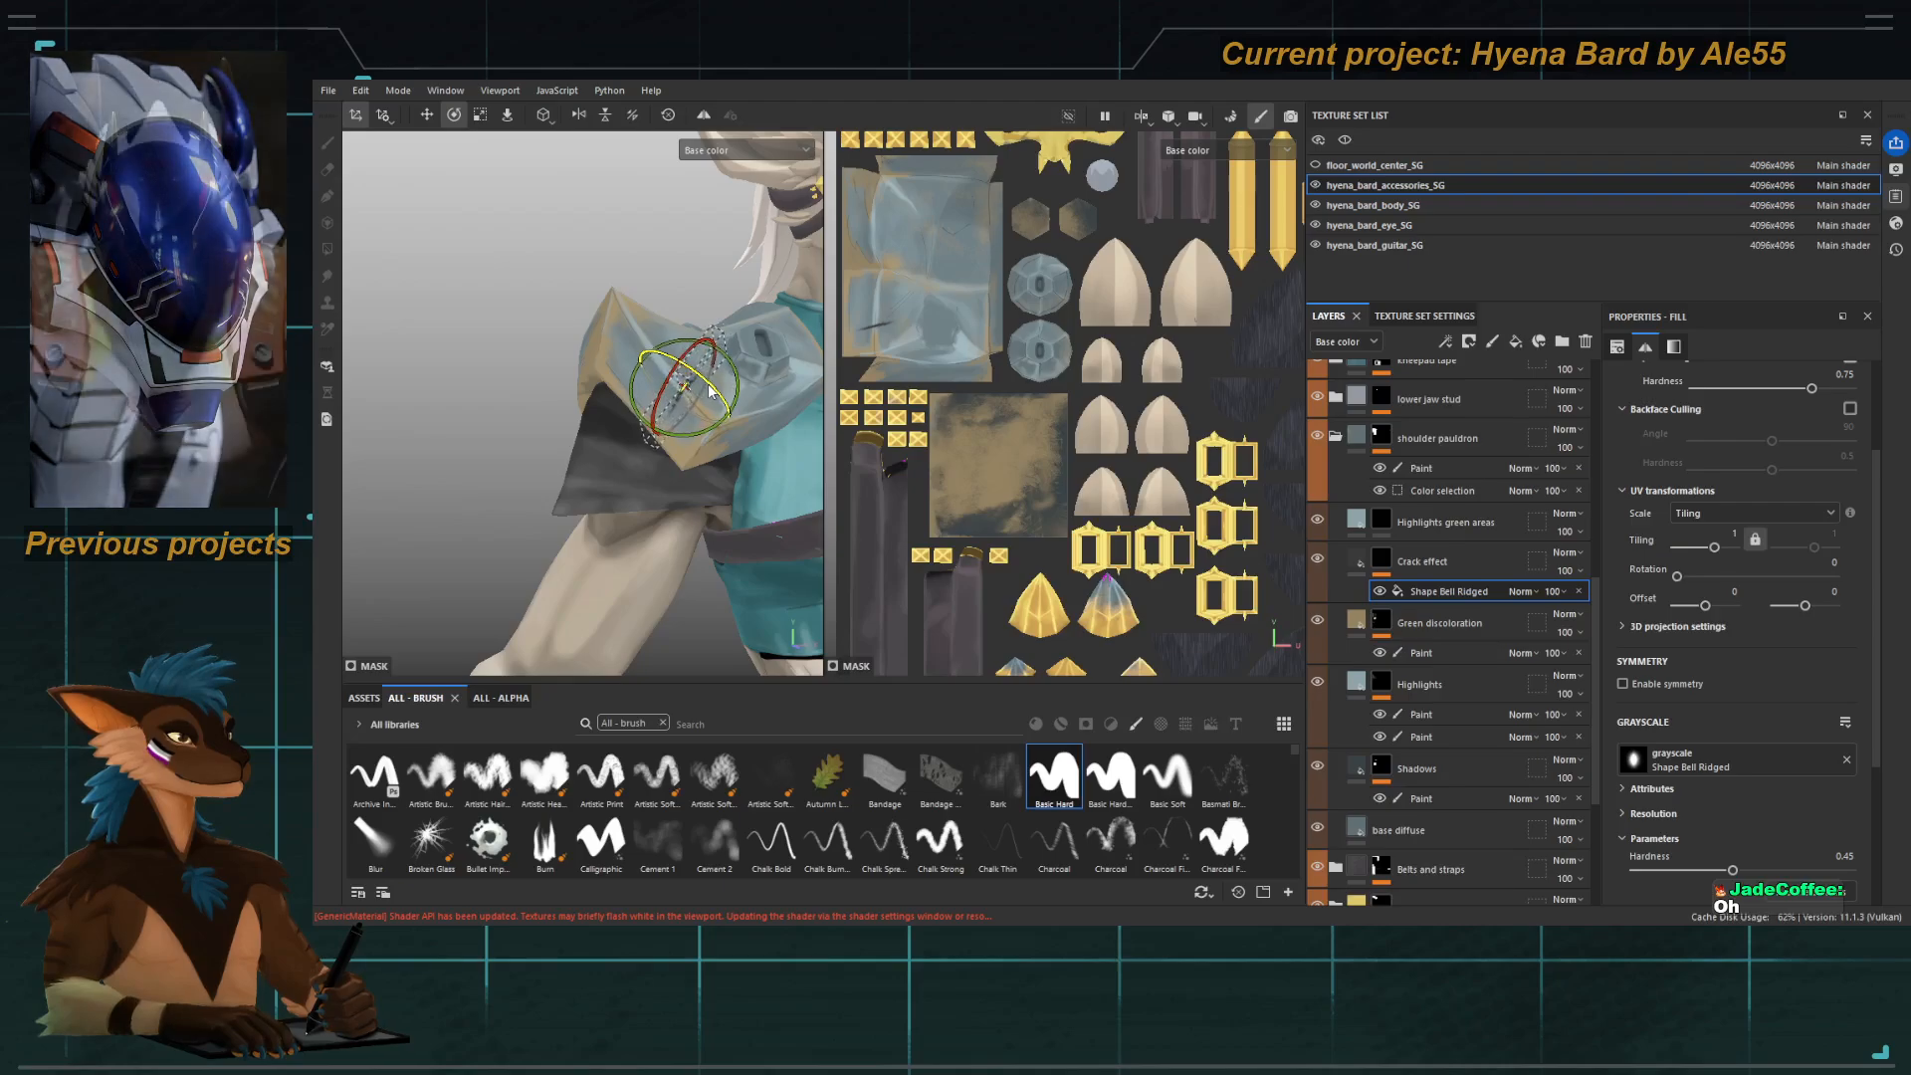
# Check how the crack's placement reads on the pauldron from the front and side, both close up and at a distance.
pyautogui.keyDown('alt'); pyautogui.moveTo(440, 356); pyautogui.dragTo(563, 388, button='right'); pyautogui.keyUp('alt')
pyautogui.moveTo(564, 387)
pyautogui.keyDown('alt'); pyautogui.mouseDown()
pyautogui.moveTo(597, 391)
pyautogui.moveTo(561, 393)
pyautogui.mouseUp(); pyautogui.keyUp('alt')
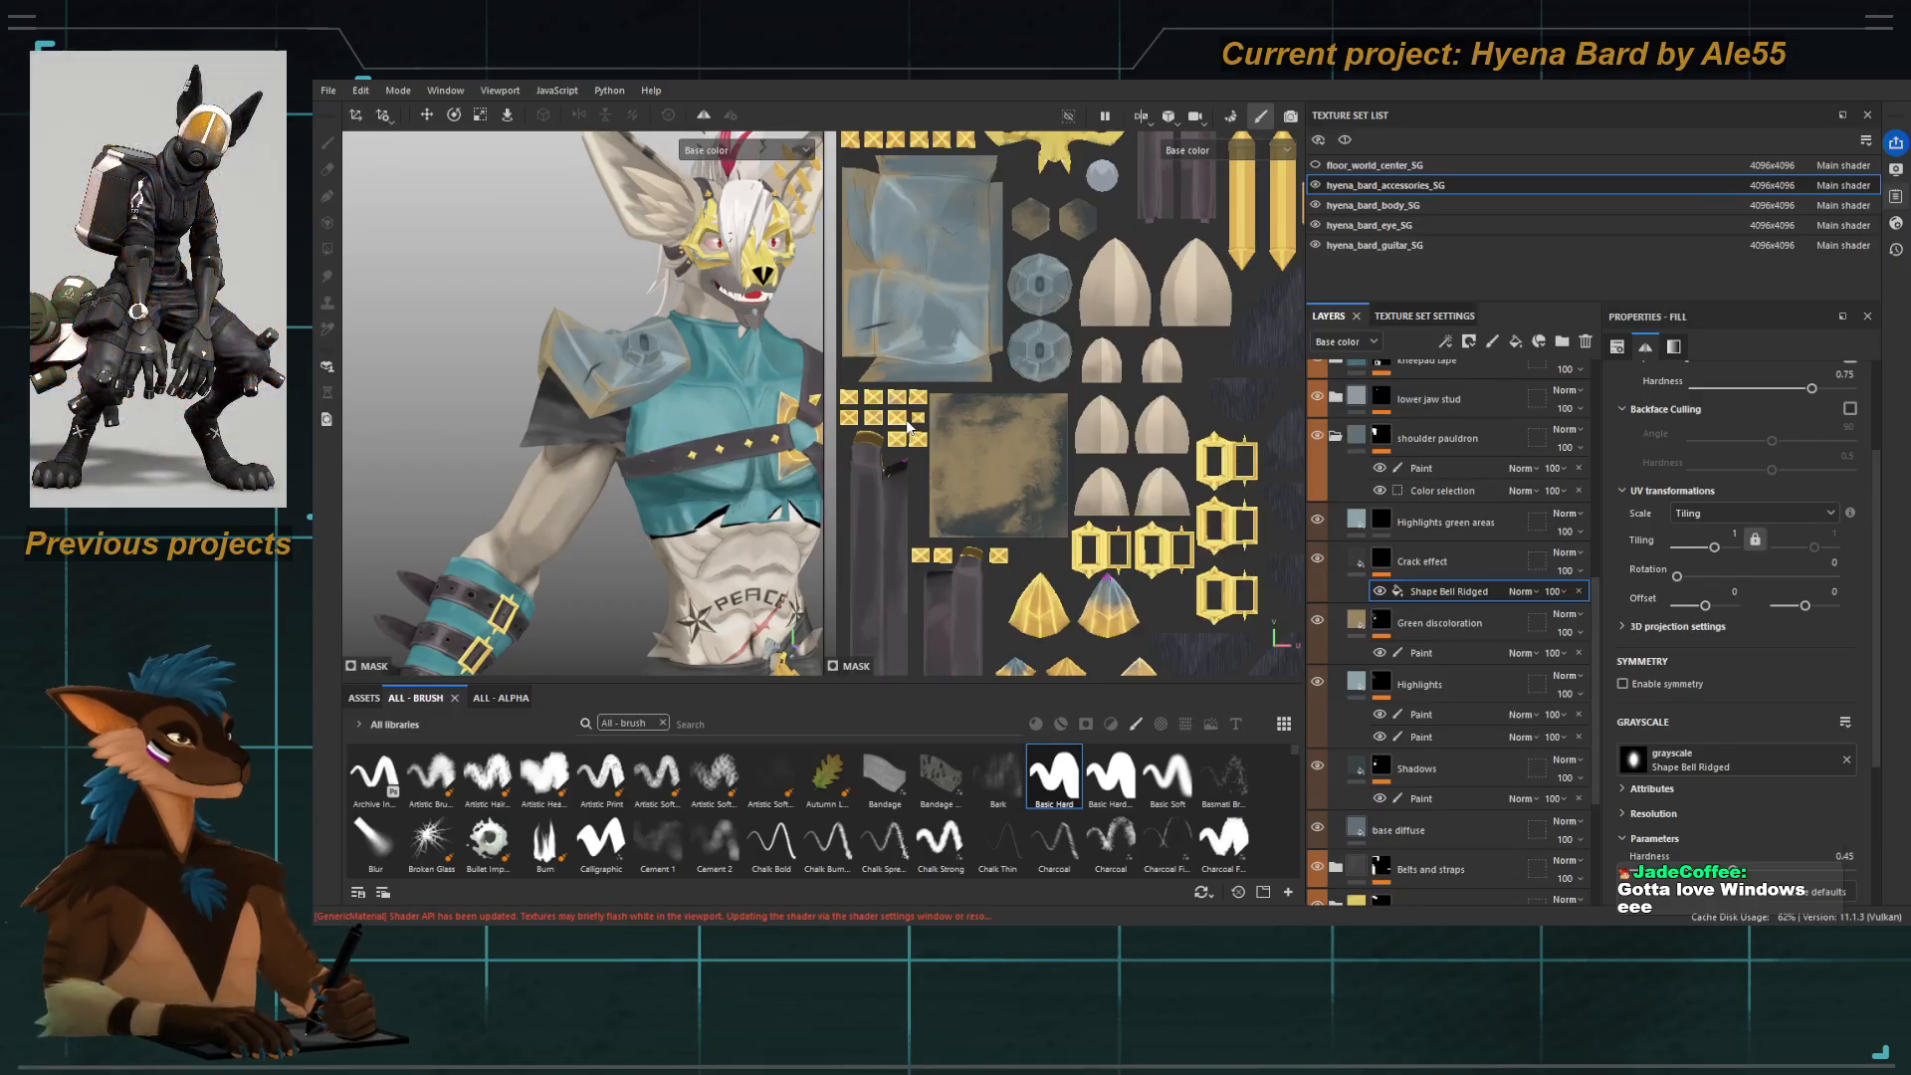
pyautogui.scroll(5, 681, 432)
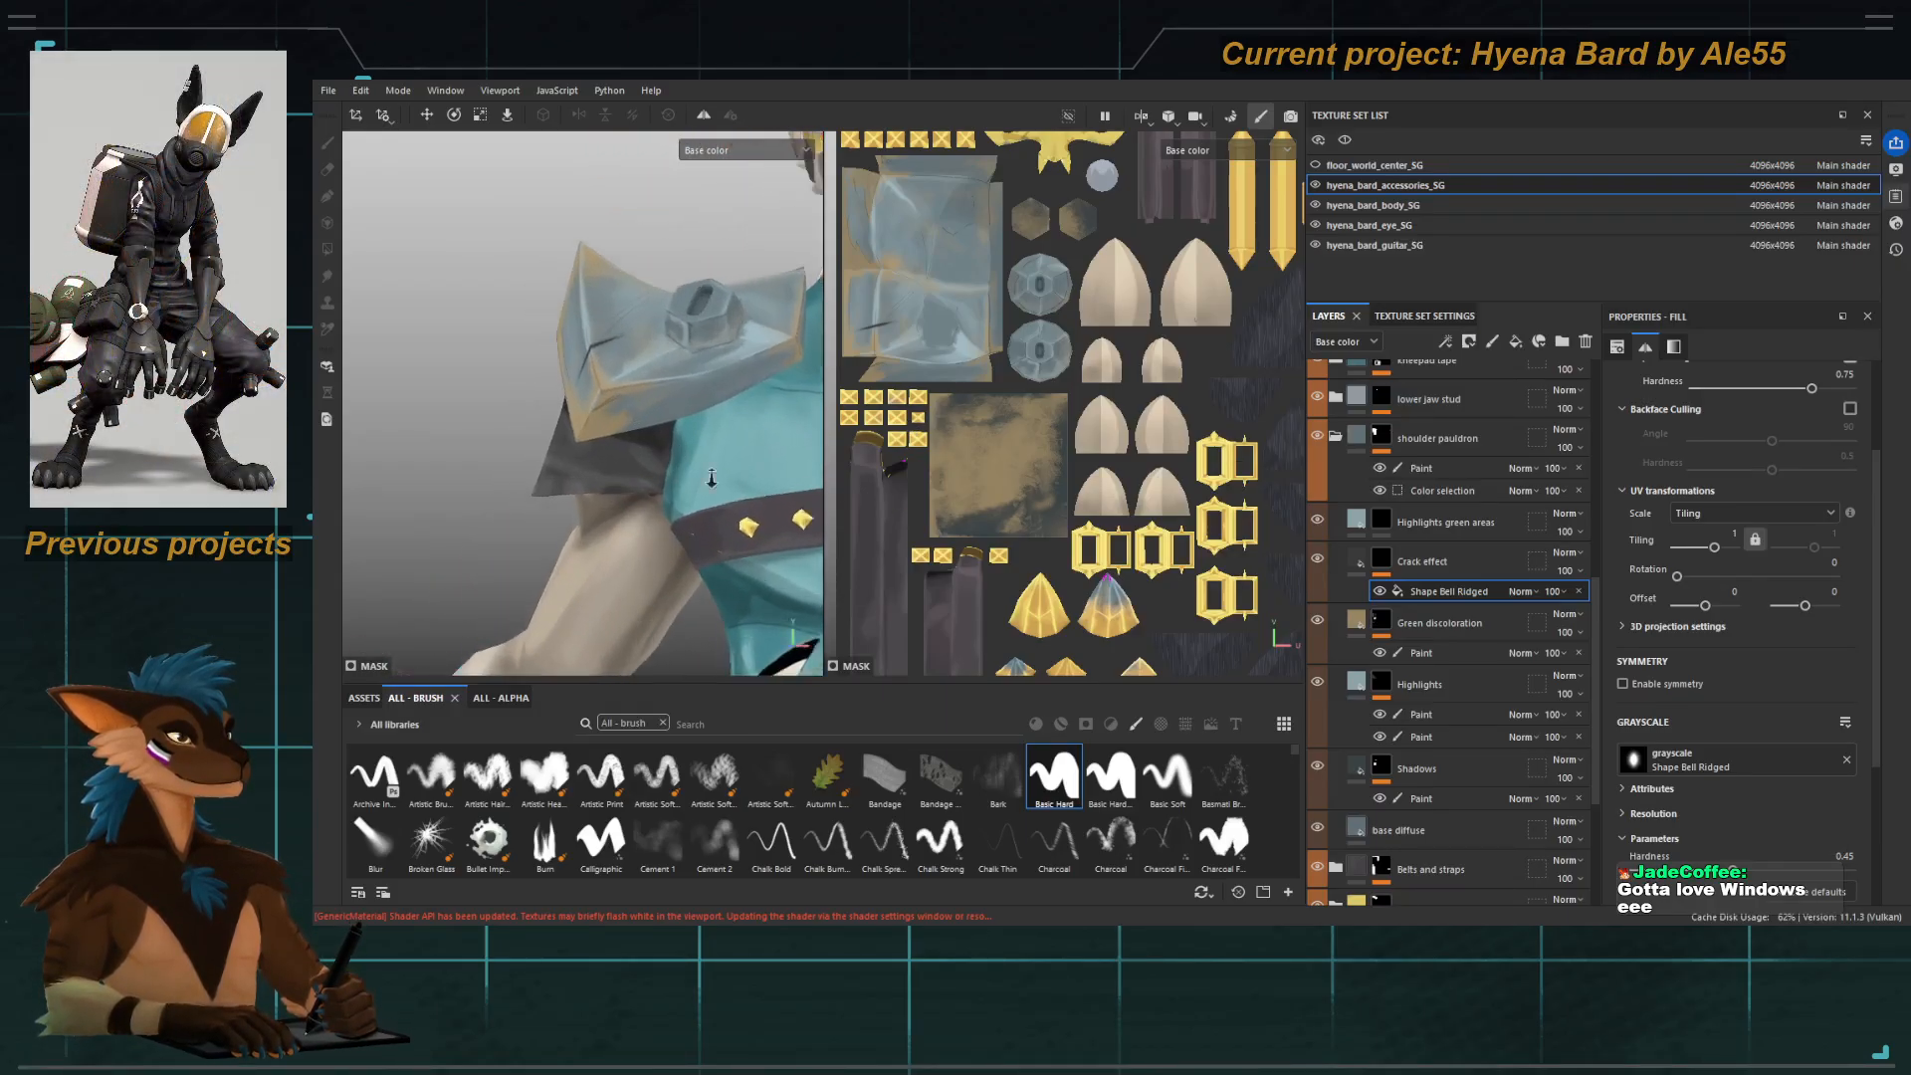
pyautogui.press('q')
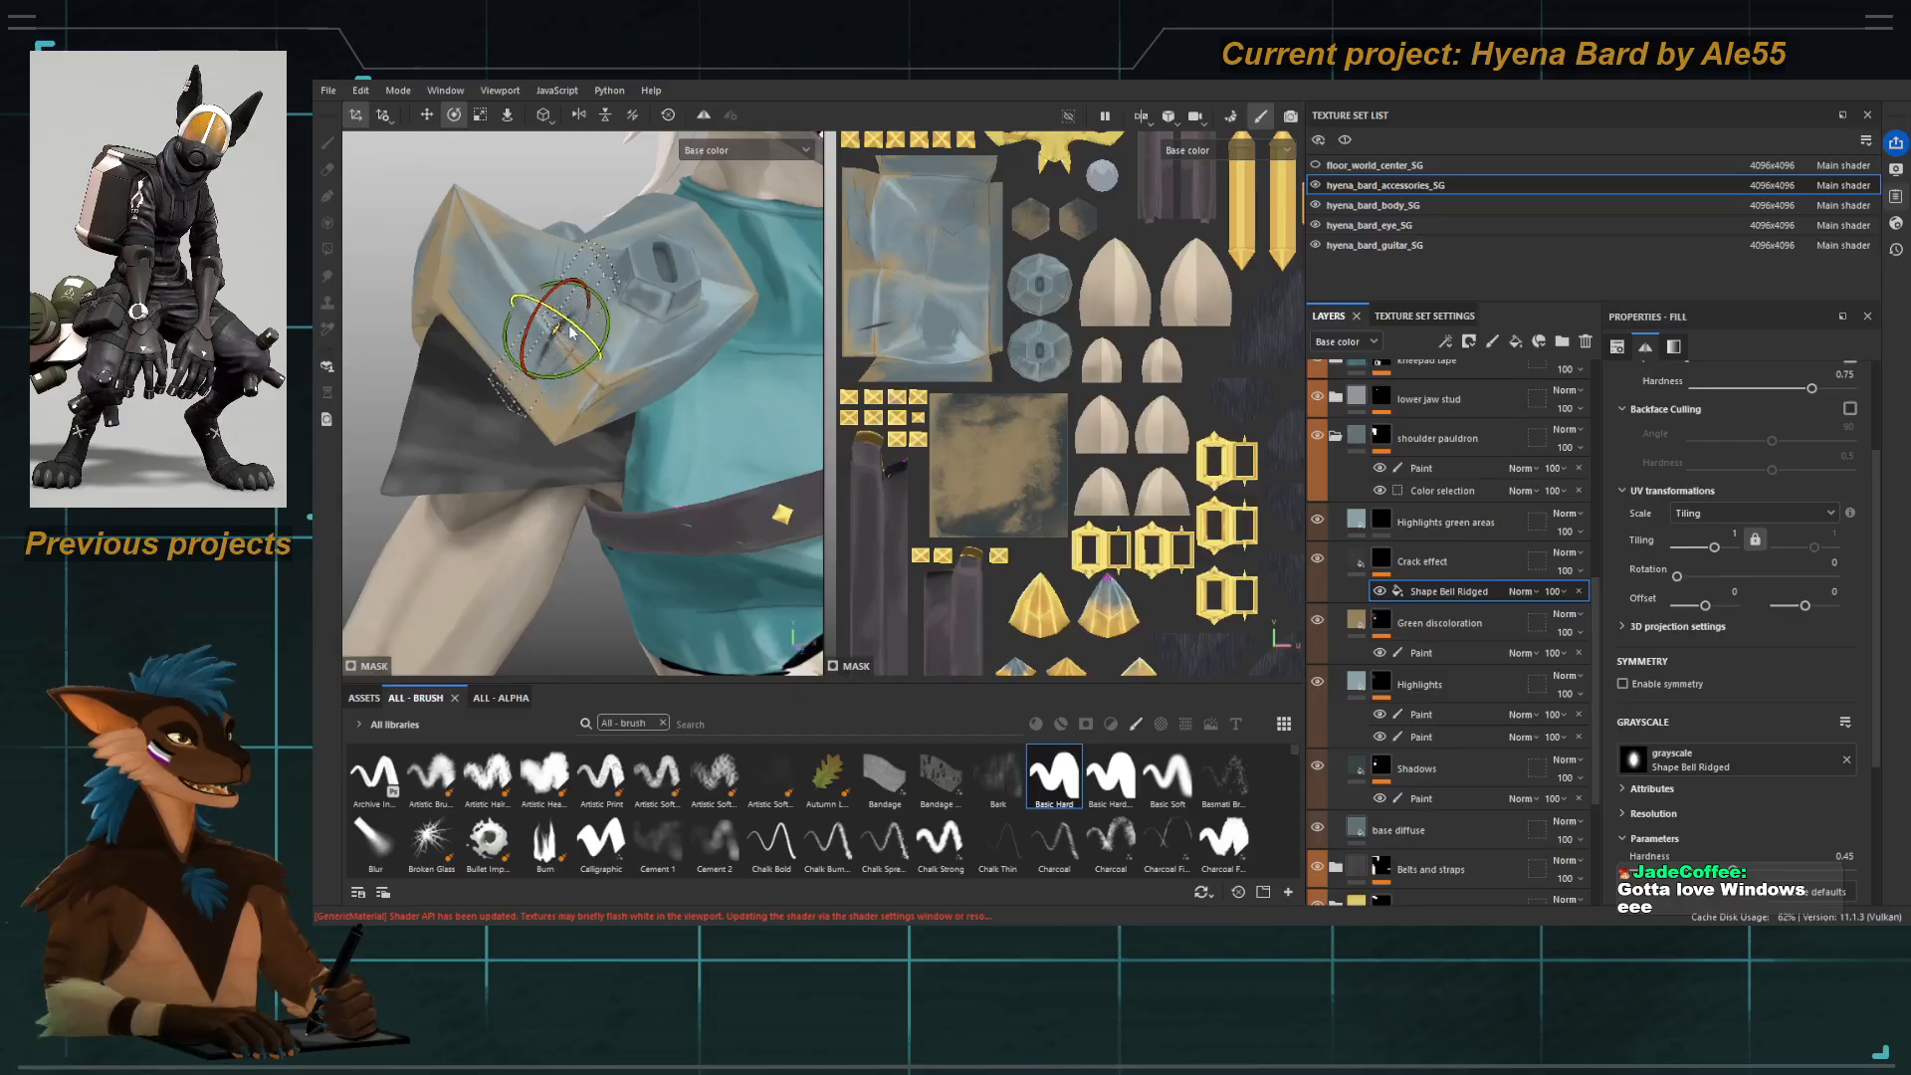
pyautogui.press('q')
pyautogui.scroll(-4, 412, 211)
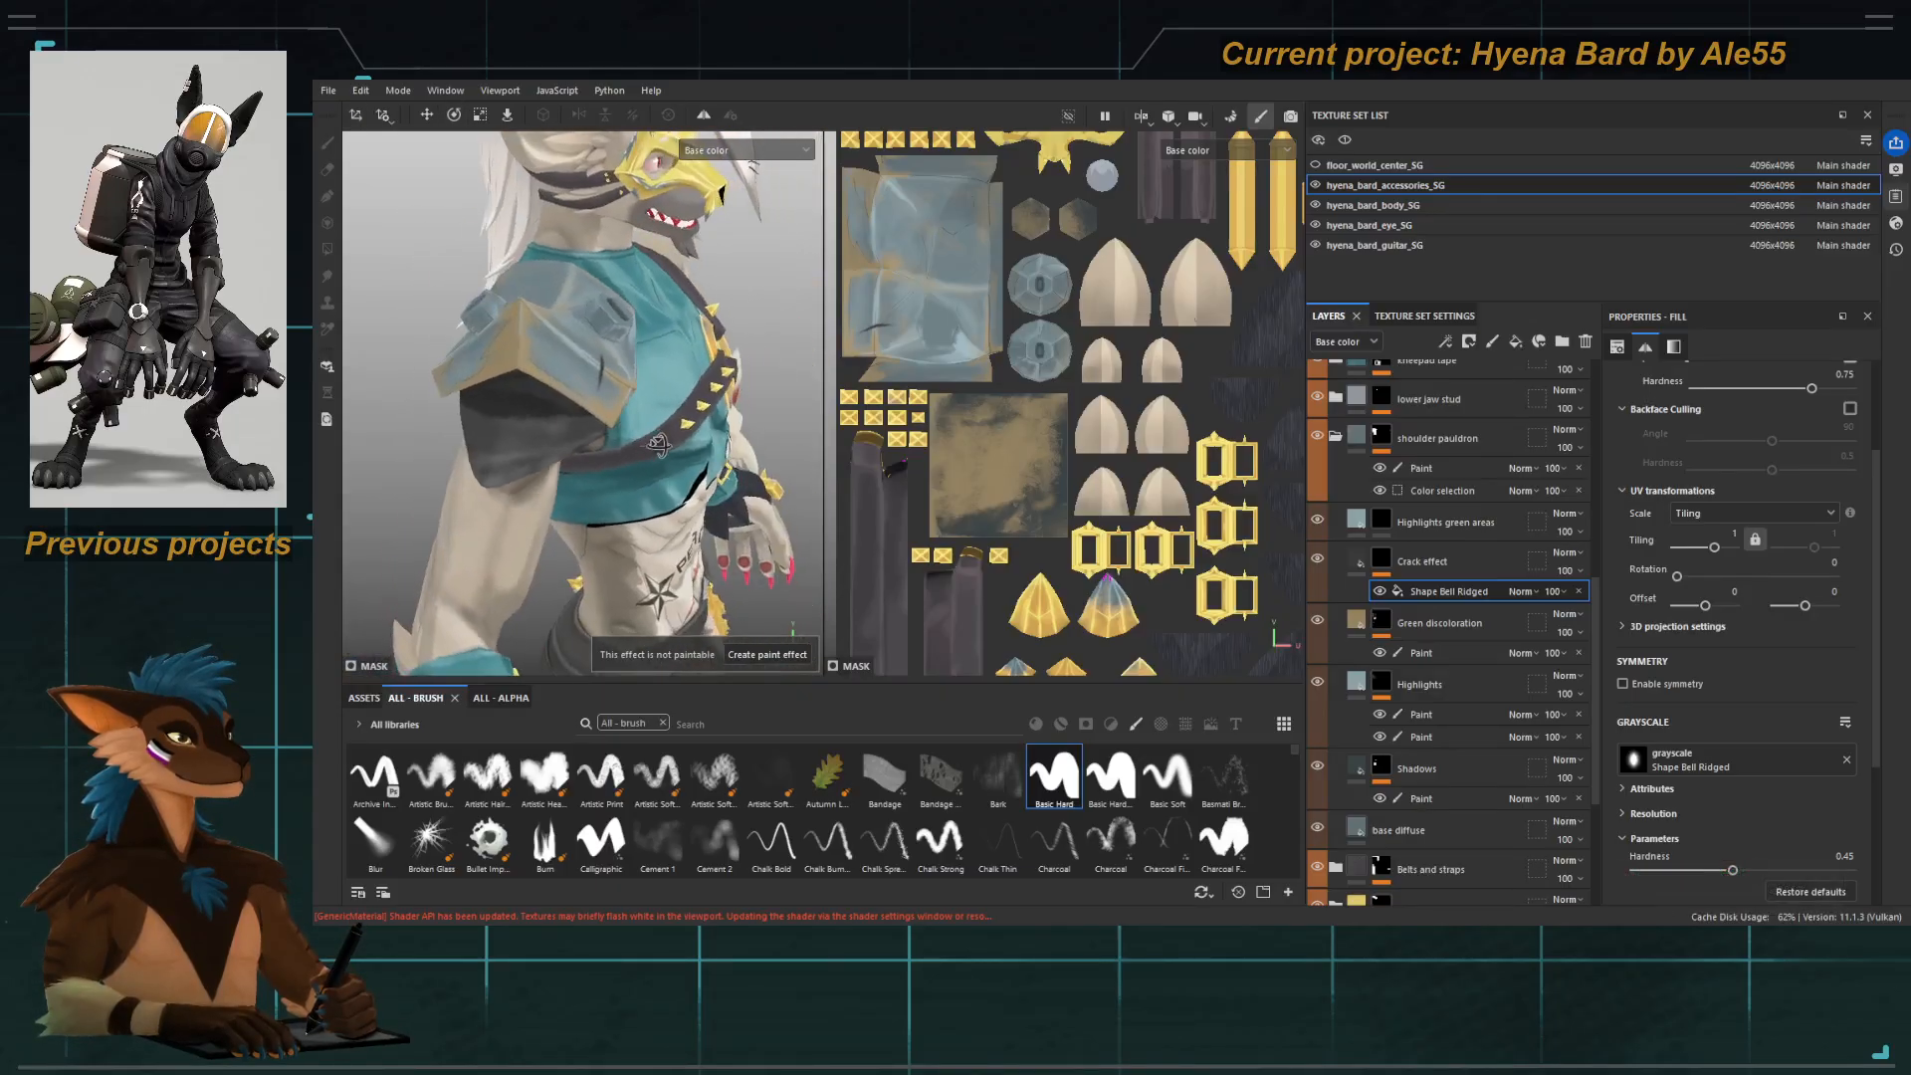
pyautogui.moveTo(529, 389)
pyautogui.keyDown('alt'); pyautogui.mouseDown()
pyautogui.moveTo(484, 390)
pyautogui.moveTo(621, 456)
pyautogui.mouseUp(); pyautogui.keyUp('alt')
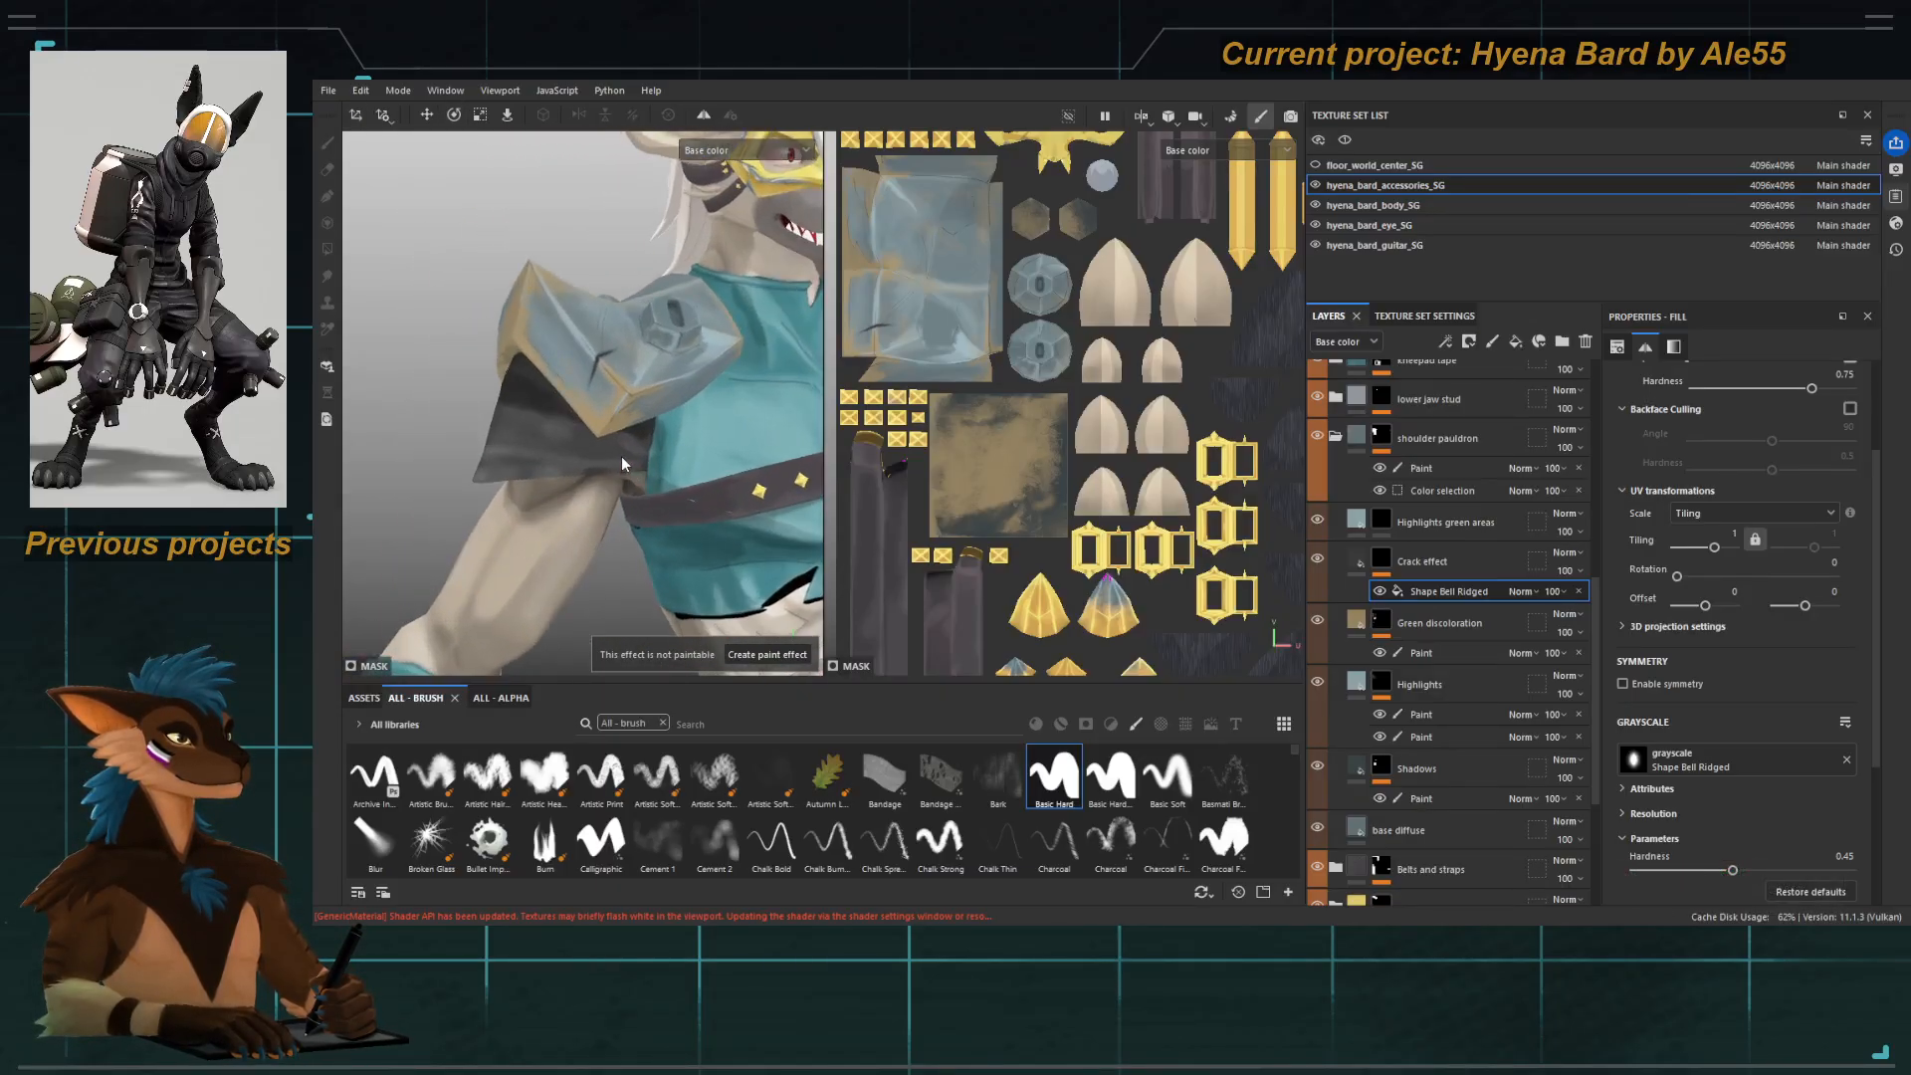
# Paint fine highlights along the pauldron's crack in the Highlights layer's upper Paint effect, resizing the brush to 0.28 and switching the grayscale to 0.
pyautogui.click(1423, 714)
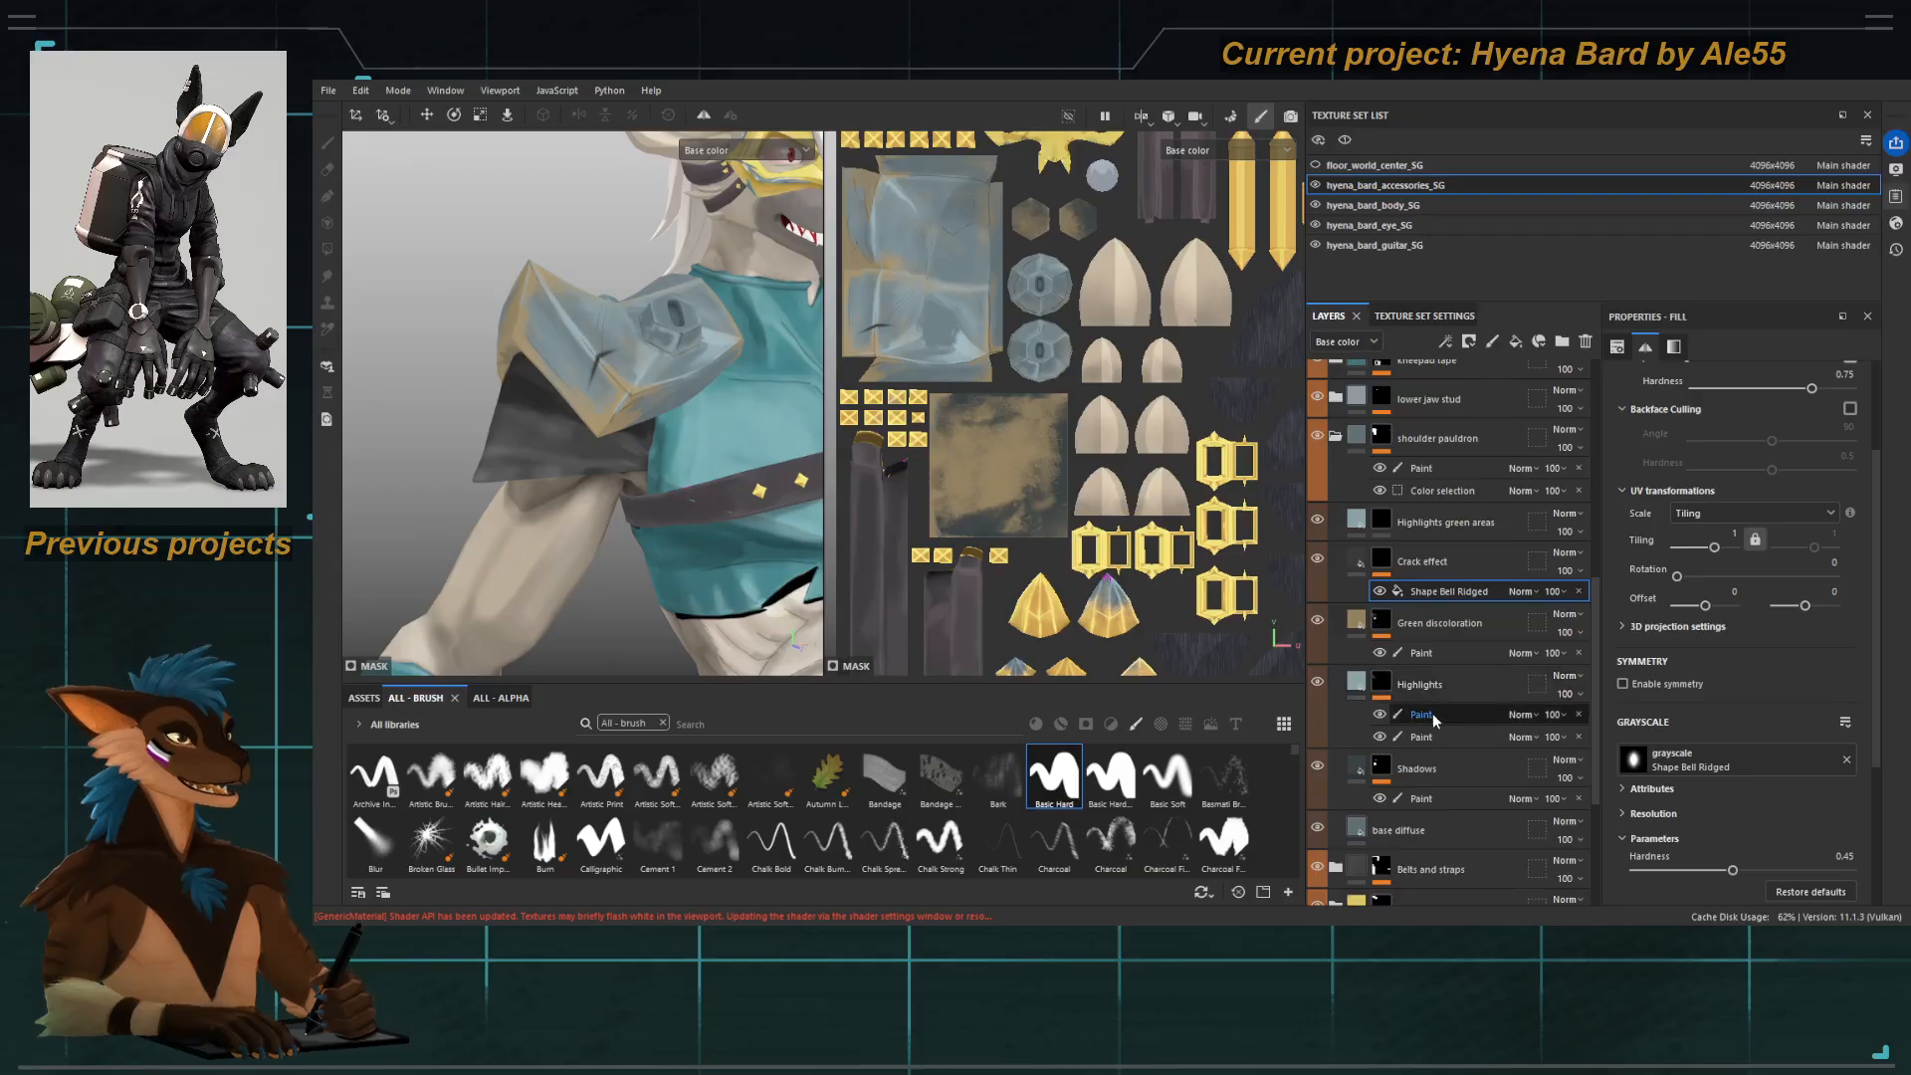
pyautogui.scroll(3, 652, 562)
pyautogui.keyDown('alt'); pyautogui.moveTo(652, 562); pyautogui.dragTo(617, 467); pyautogui.keyUp('alt')
pyautogui.scroll(3, 574, 320)
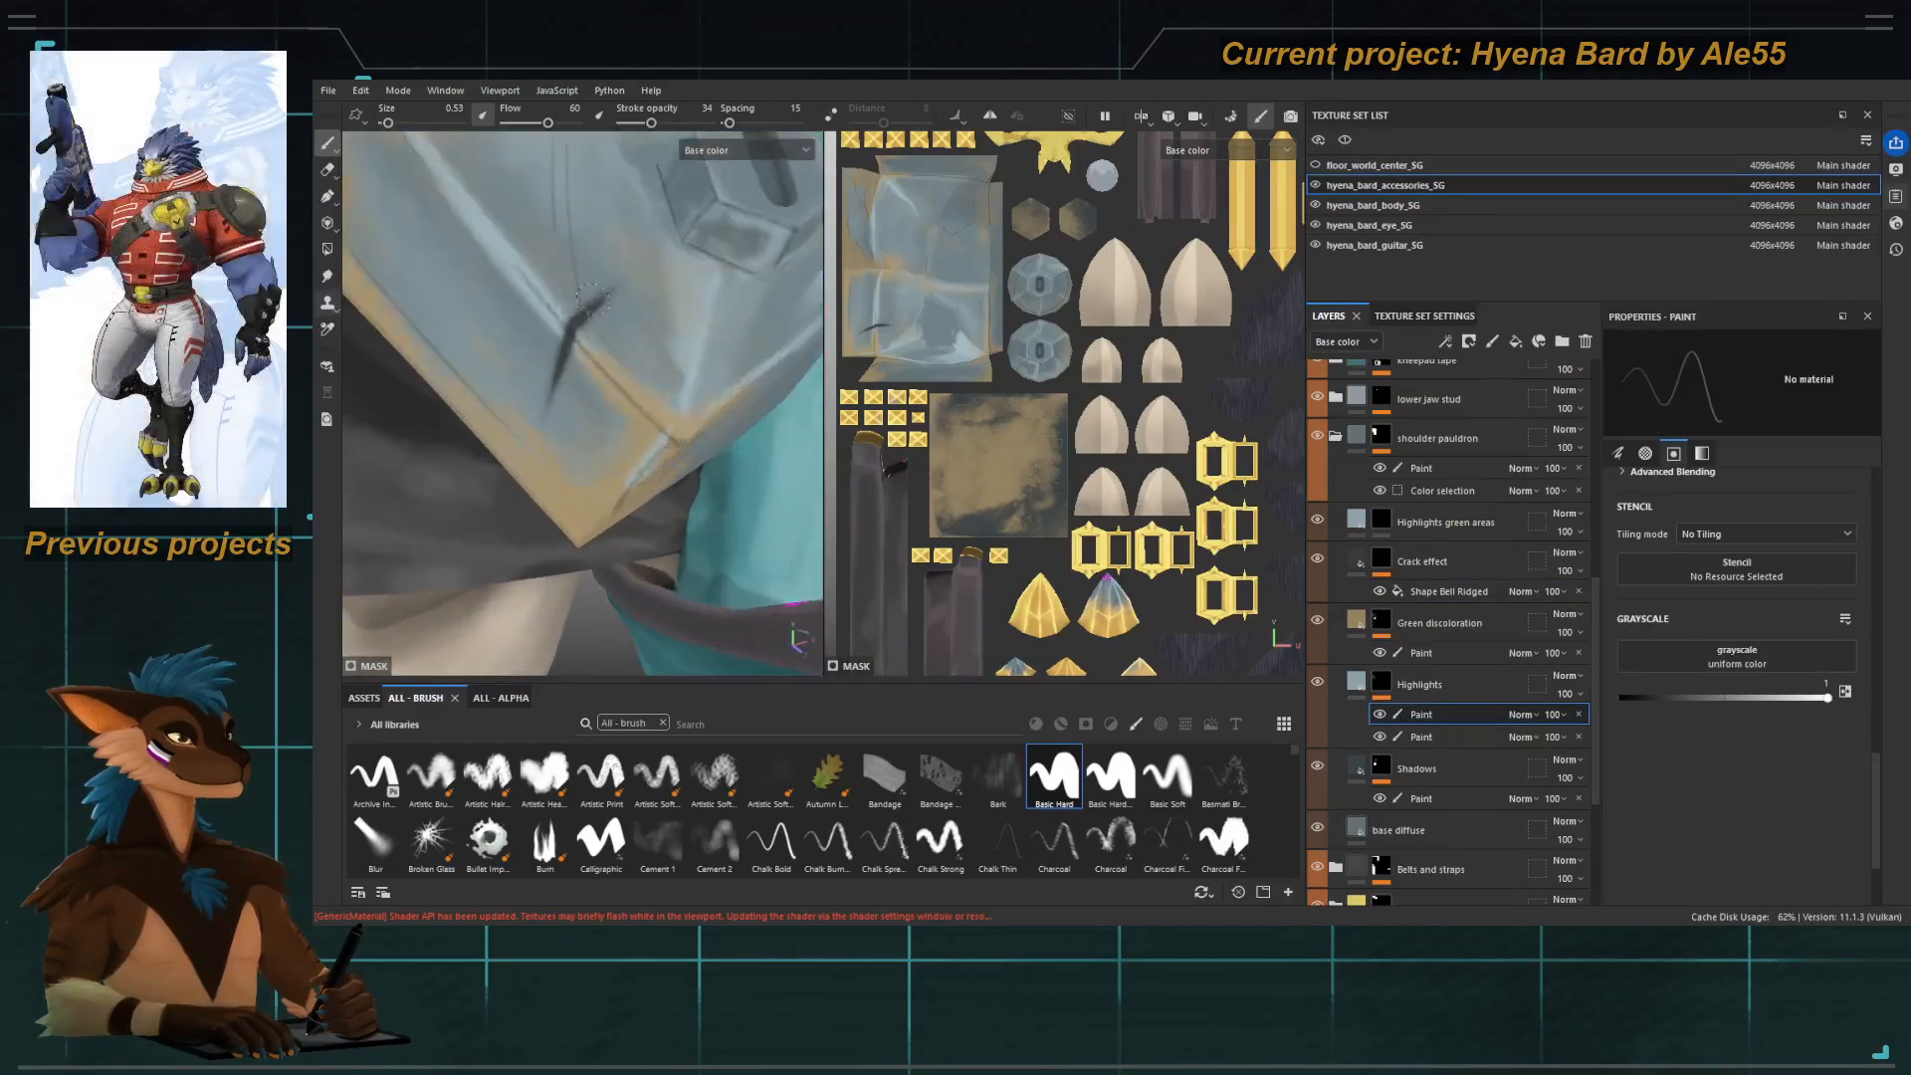
pyautogui.scroll(-1, 575, 321)
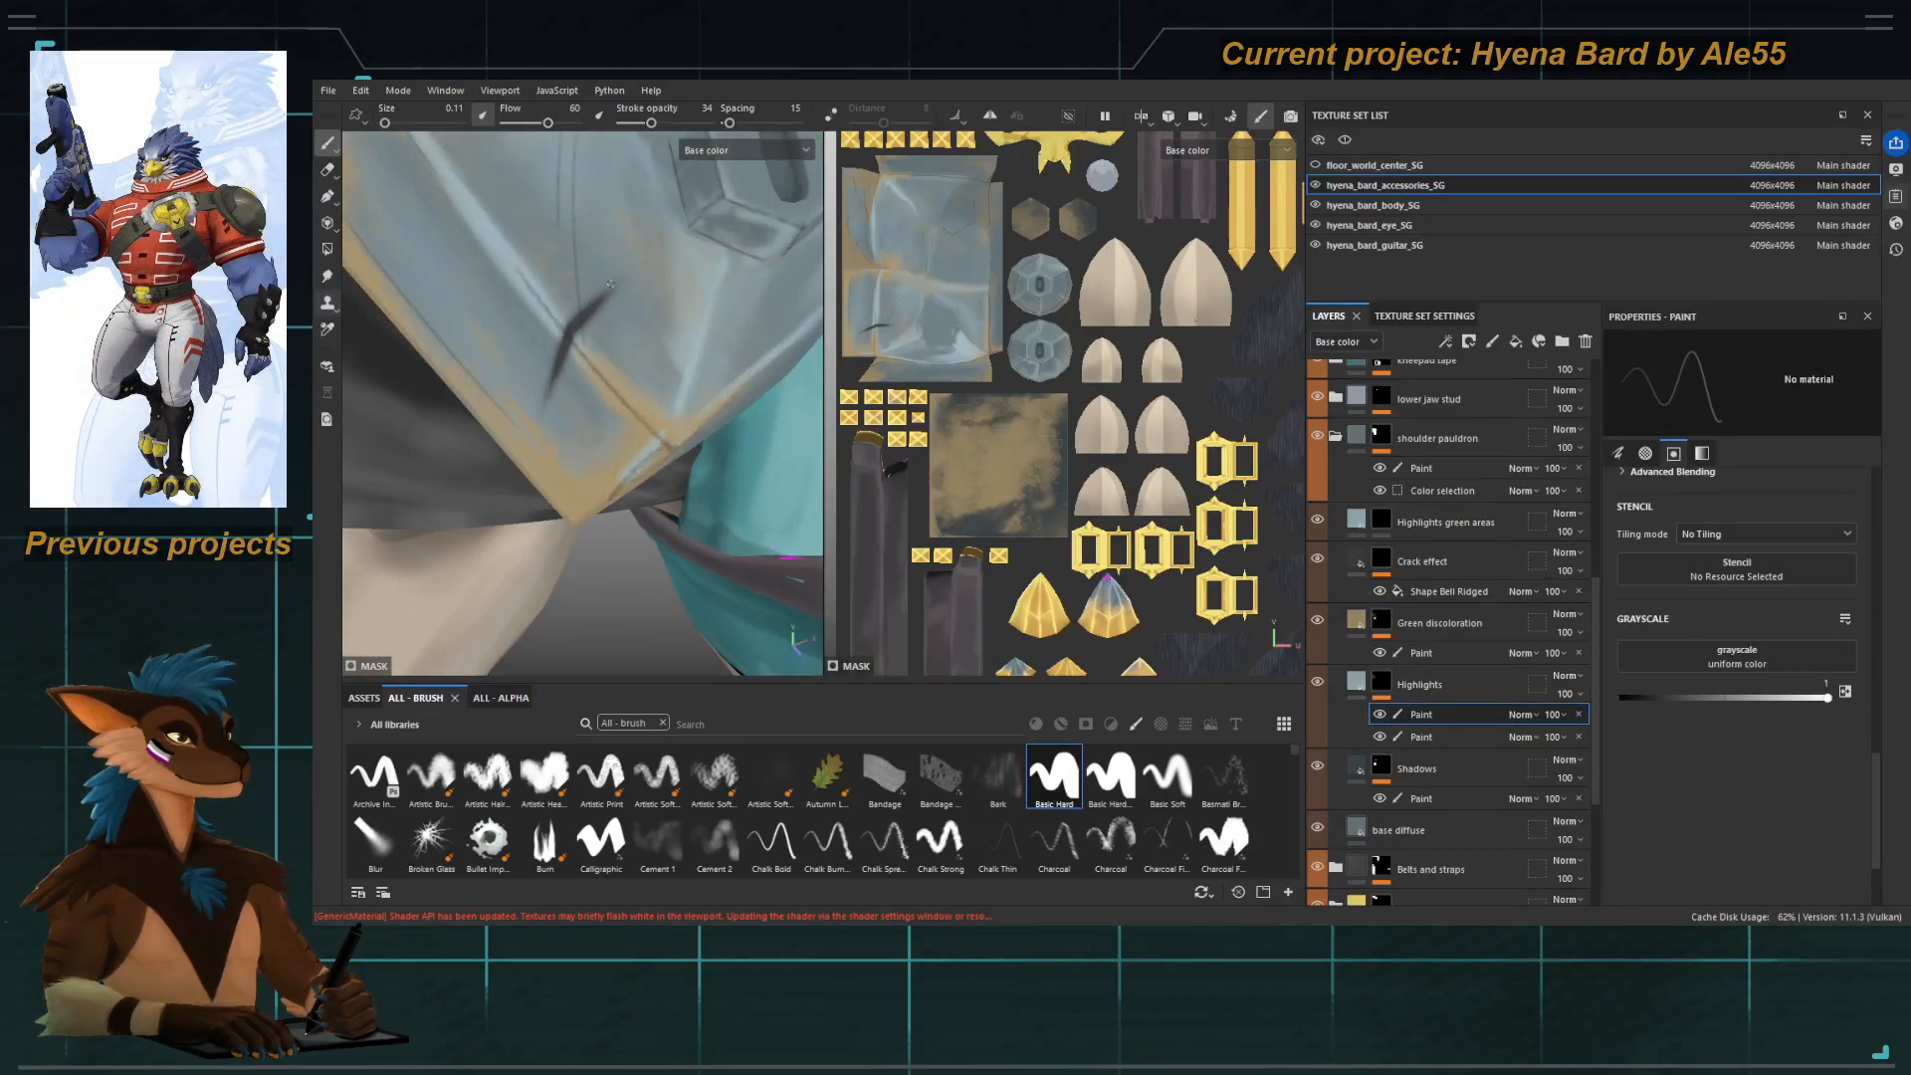
pyautogui.keyDown('ctrl'); pyautogui.moveTo(581, 303); pyautogui.dragTo(599, 304, button='right'); pyautogui.keyUp('ctrl')
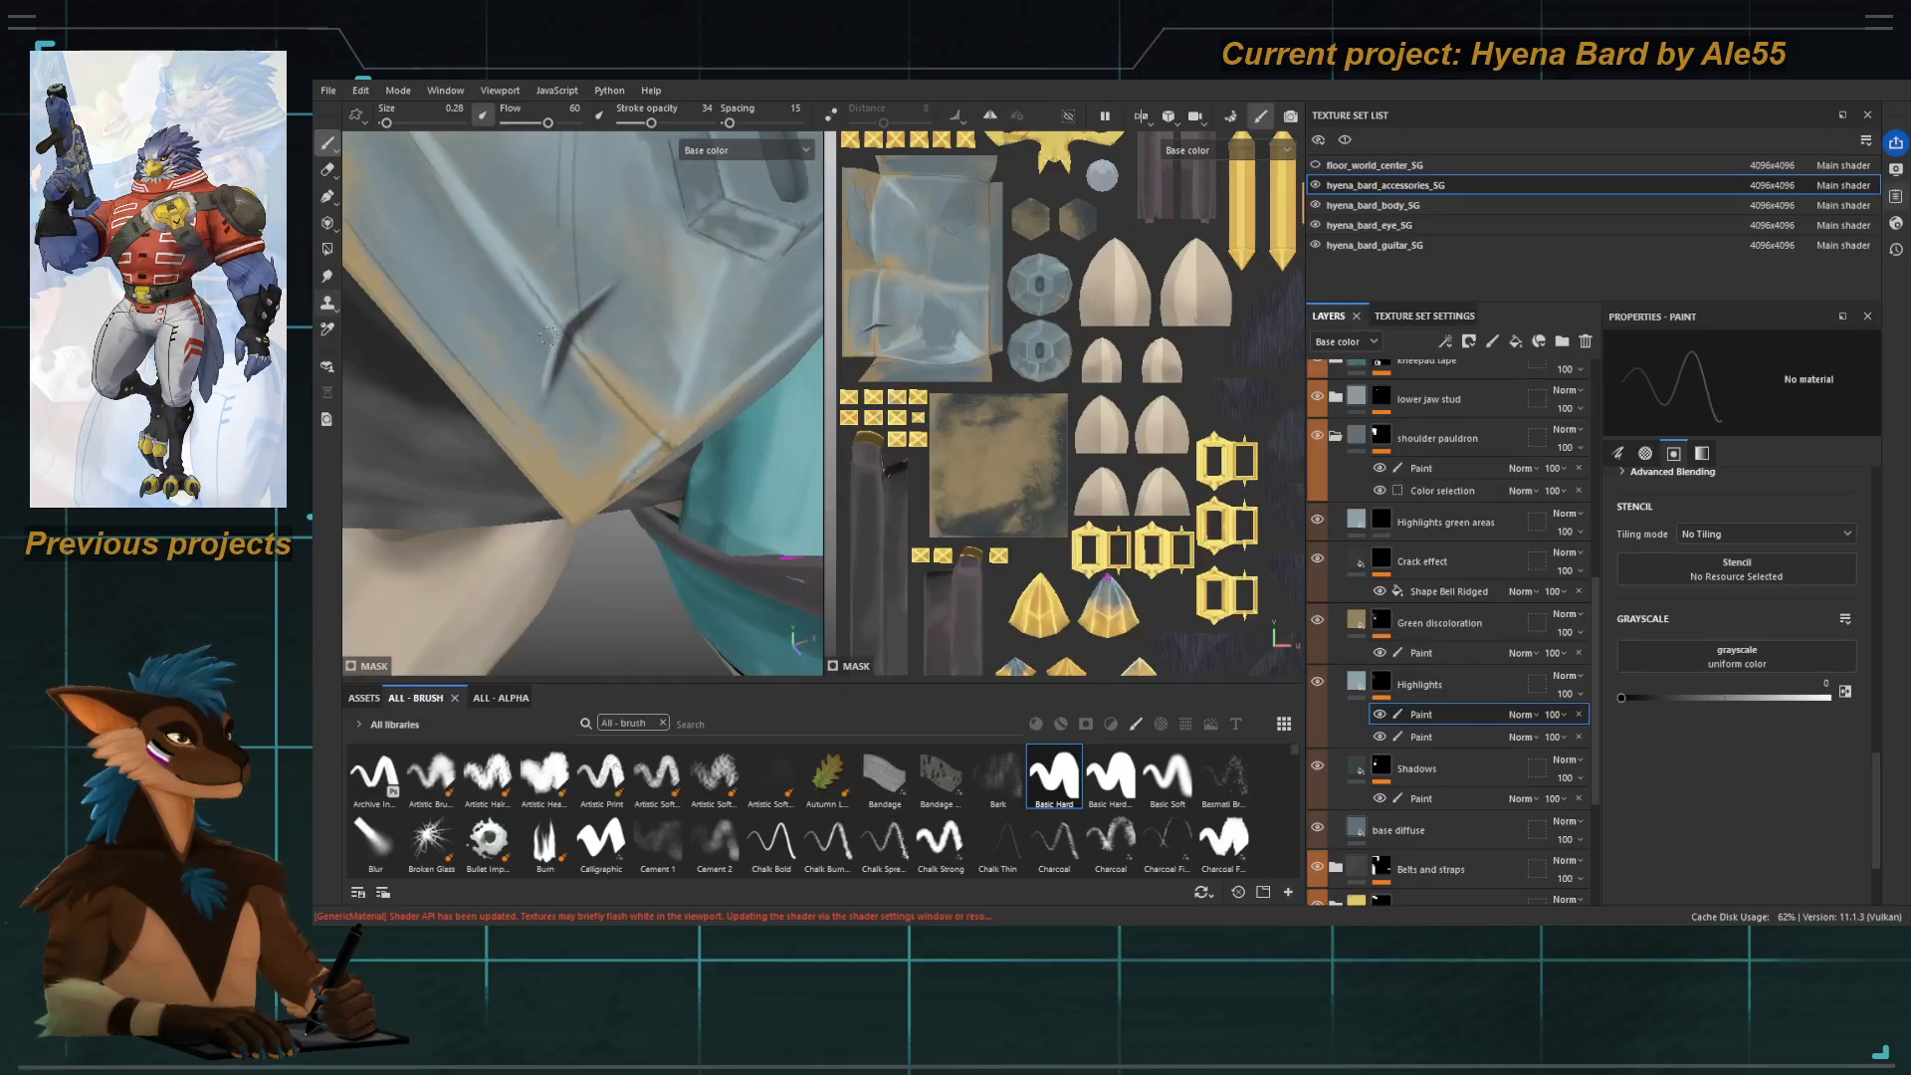
pyautogui.press('x')
# Check how the highlighted crack reads on the pauldron, both close up and on the whole figure.
pyautogui.moveTo(580, 318)
pyautogui.keyDown('alt'); pyautogui.mouseDown(button='right')
pyautogui.moveTo(579, 359)
pyautogui.moveTo(482, 252)
pyautogui.mouseUp(button='right'); pyautogui.keyUp('alt')
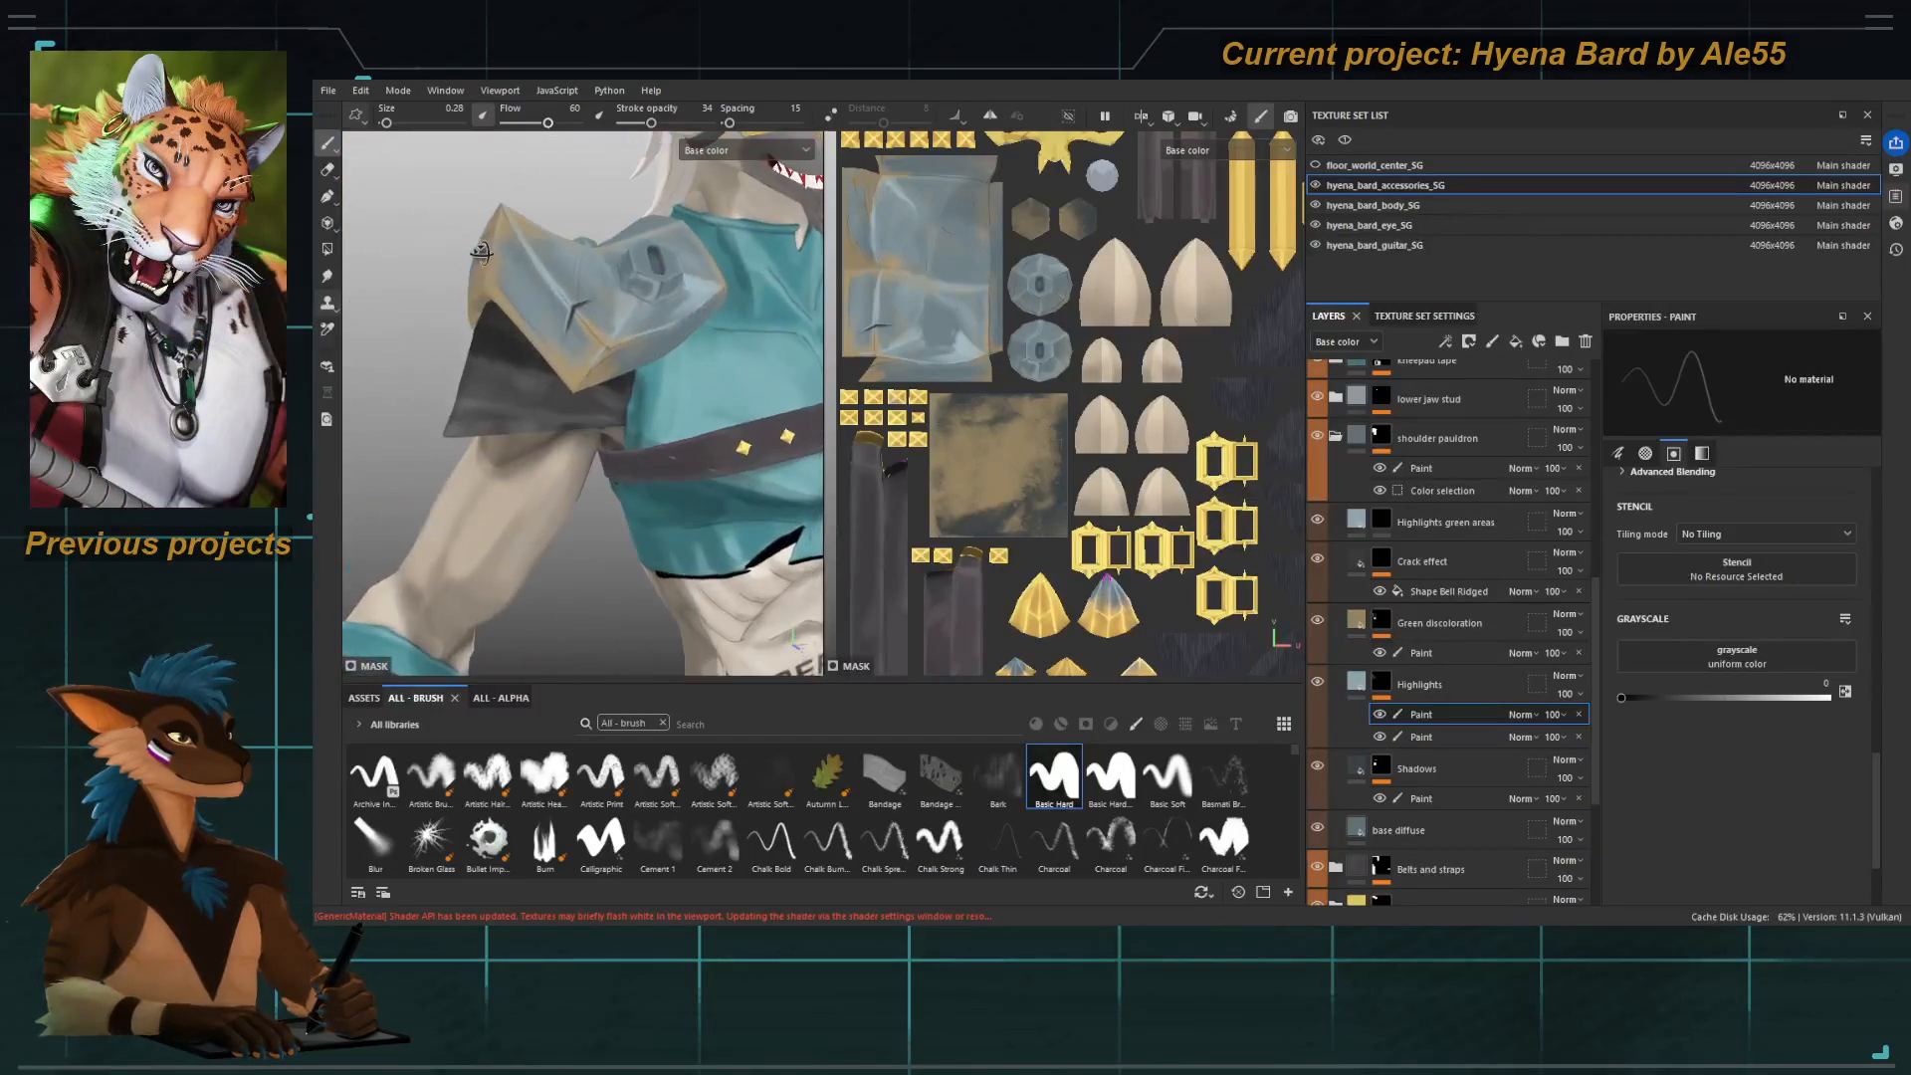
pyautogui.moveTo(543, 328)
pyautogui.keyDown('alt'); pyautogui.mouseDown()
pyautogui.moveTo(455, 296)
pyautogui.moveTo(502, 323)
pyautogui.mouseUp(); pyautogui.keyUp('alt')
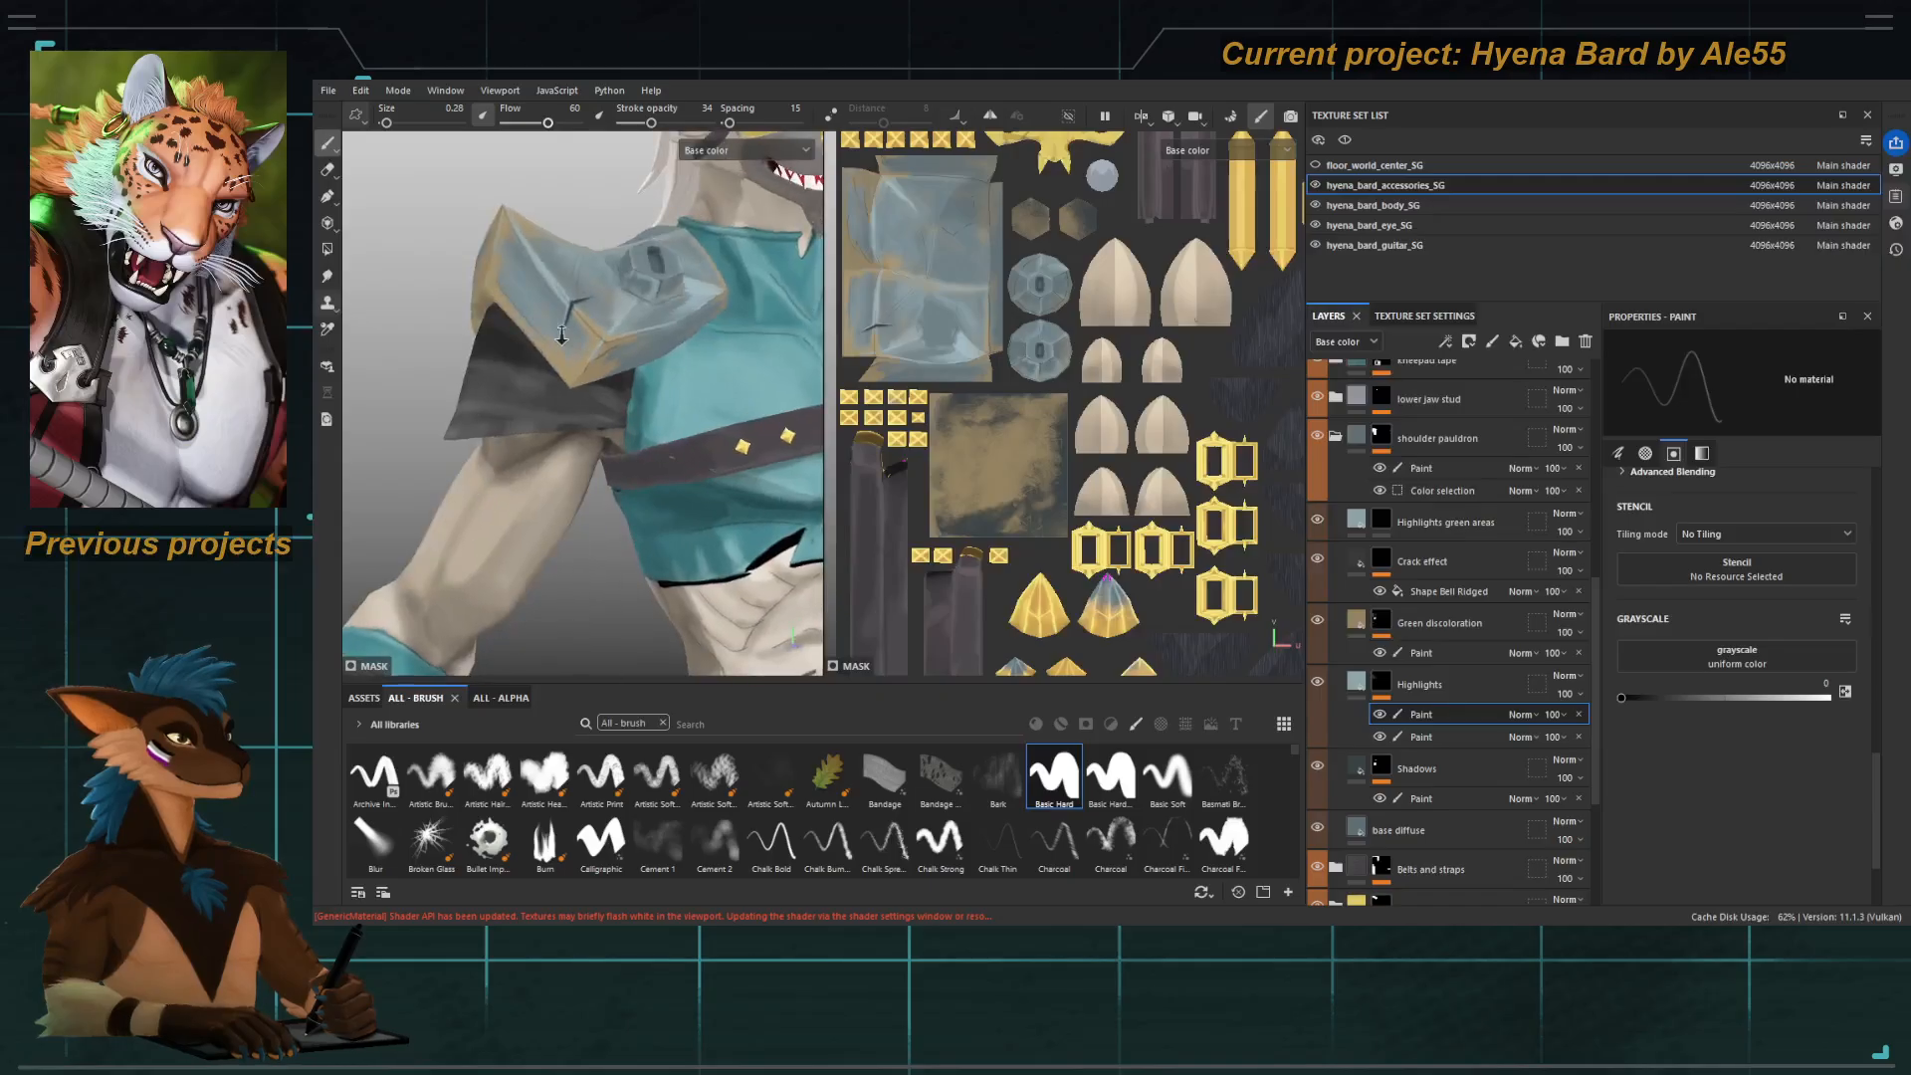
pyautogui.keyDown('alt'); pyautogui.moveTo(502, 323); pyautogui.dragTo(587, 343, button='right'); pyautogui.keyUp('alt')
pyautogui.keyDown('alt'); pyautogui.moveTo(587, 344); pyautogui.dragTo(550, 323); pyautogui.keyUp('alt')
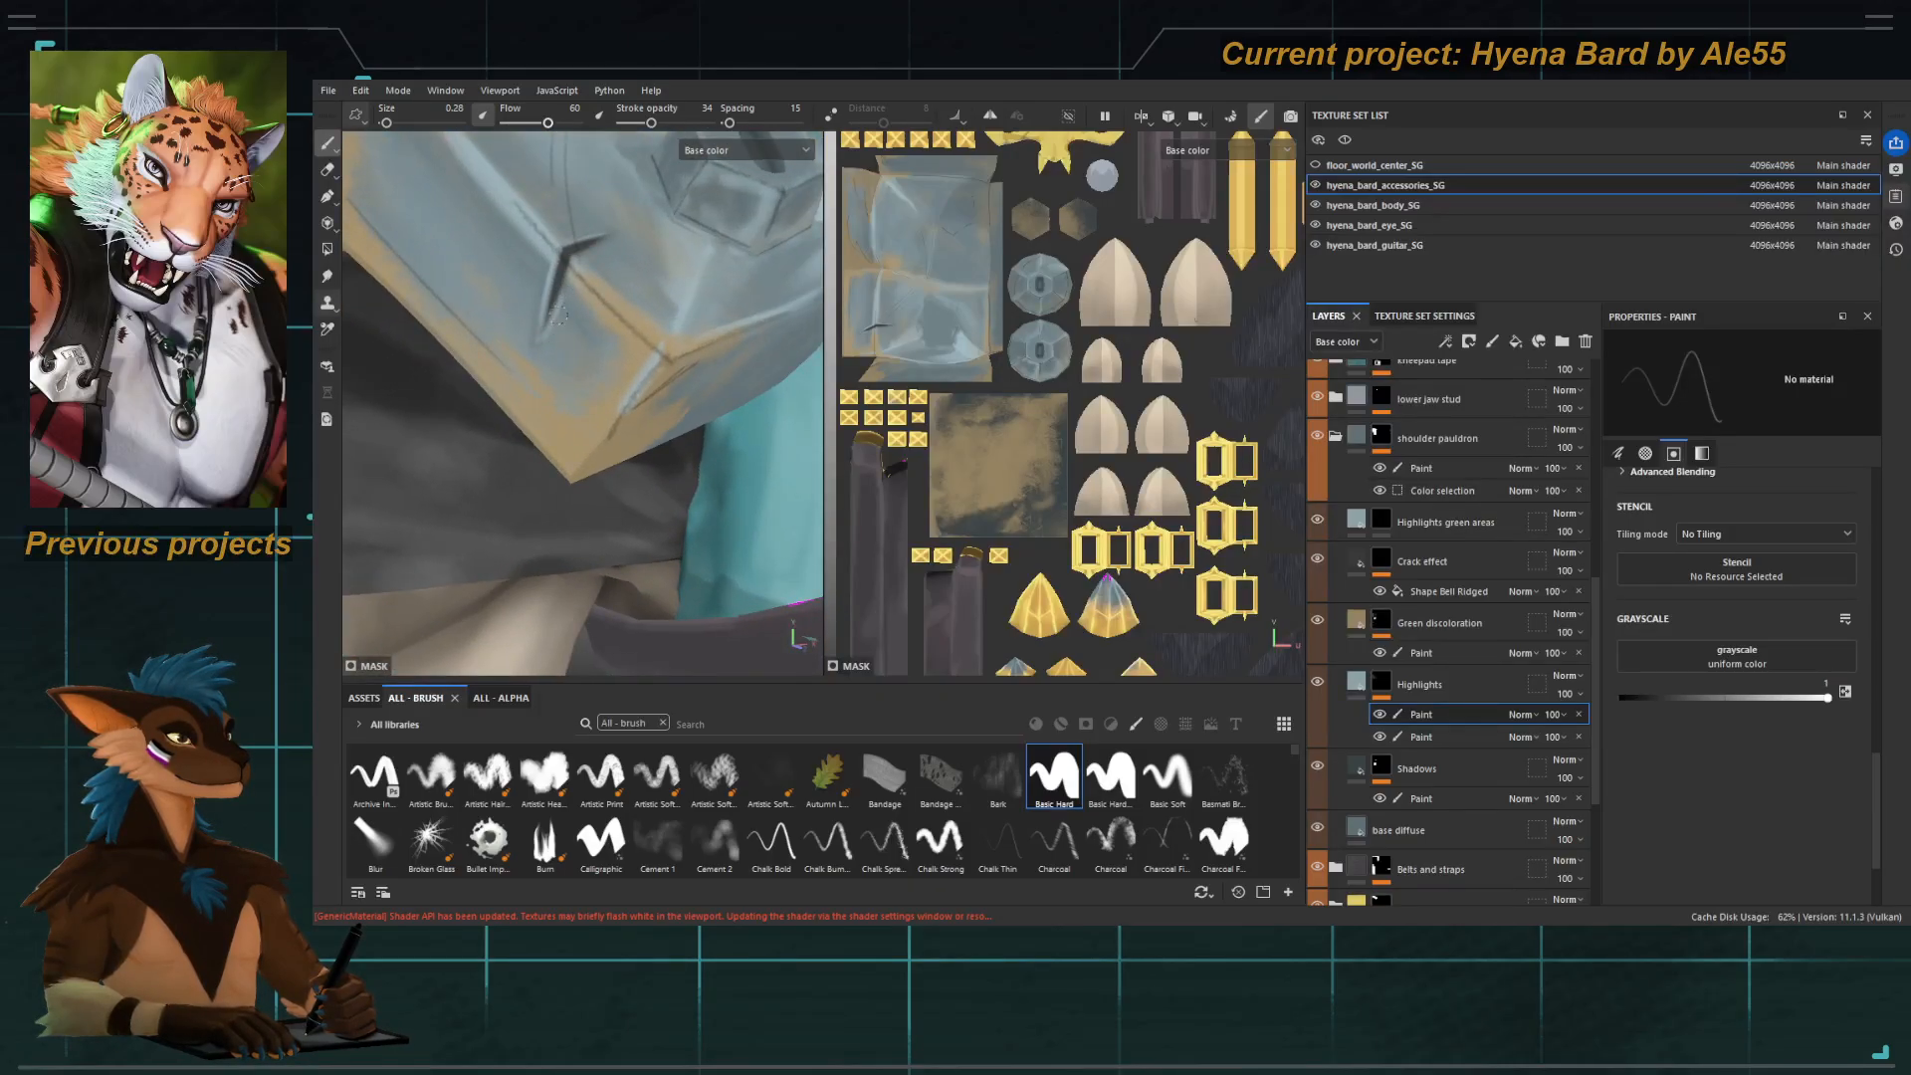
pyautogui.keyDown('alt'); pyautogui.moveTo(559, 315); pyautogui.dragTo(418, 185, button='right'); pyautogui.keyUp('alt')
pyautogui.keyDown('alt'); pyautogui.moveTo(418, 184); pyautogui.dragTo(470, 219); pyautogui.keyUp('alt')
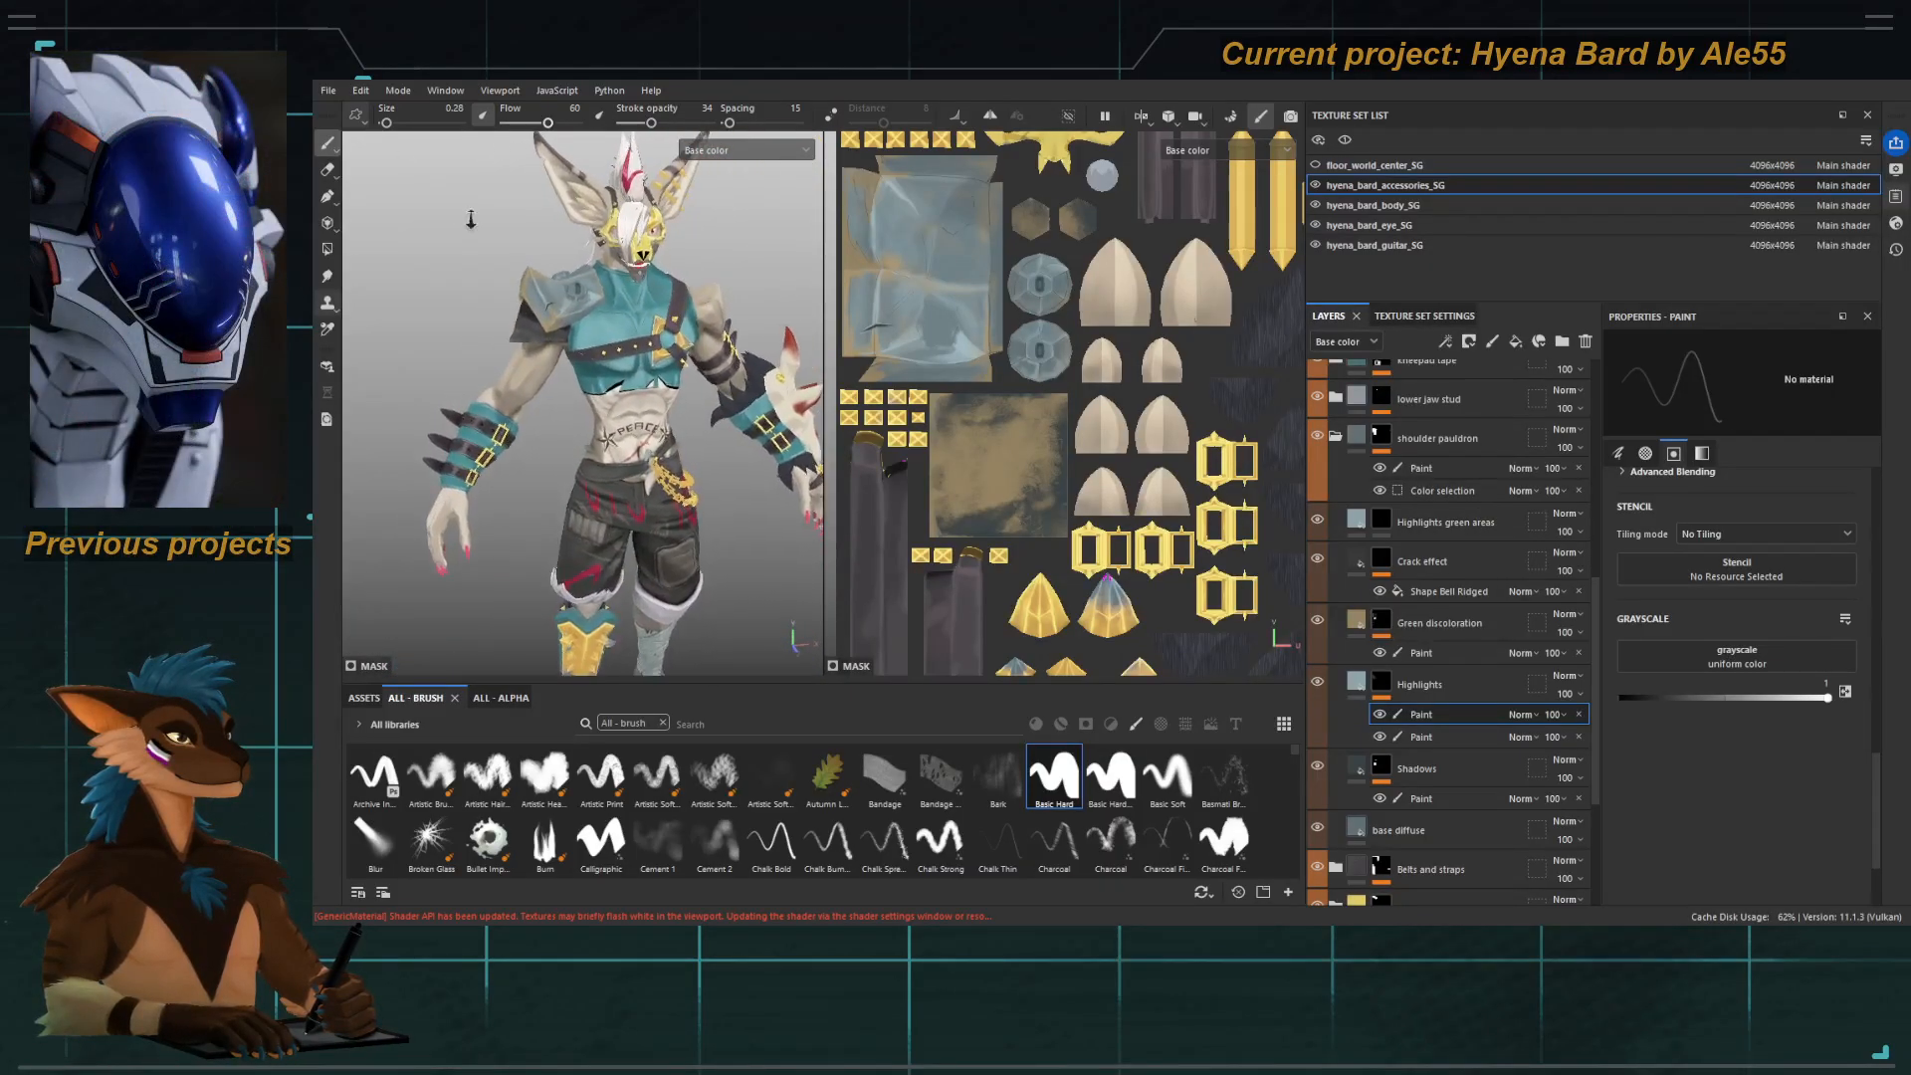
pyautogui.keyDown('alt'); pyautogui.moveTo(471, 219); pyautogui.dragTo(538, 289, button='right'); pyautogui.keyUp('alt')
pyautogui.keyDown('alt'); pyautogui.moveTo(538, 288); pyautogui.dragTo(573, 279); pyautogui.keyUp('alt')
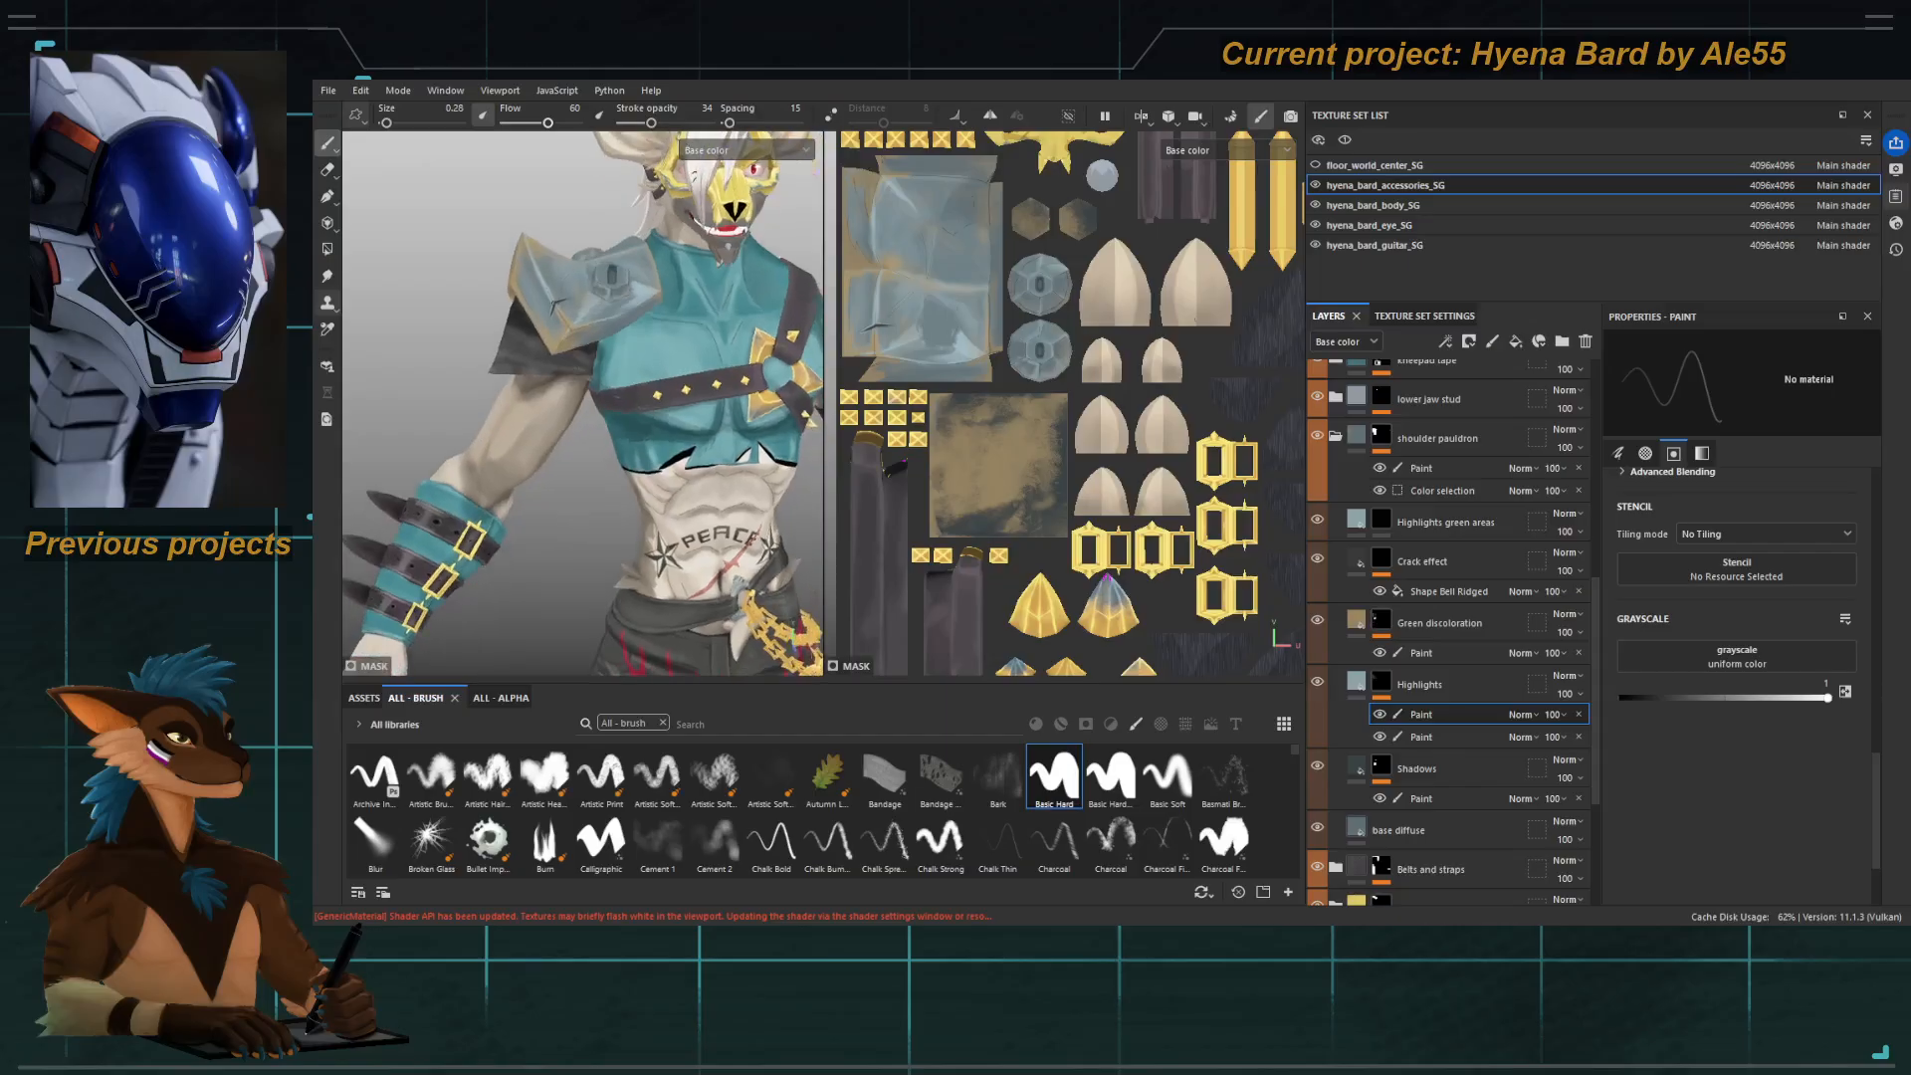
pyautogui.scroll(5, 556, 293)
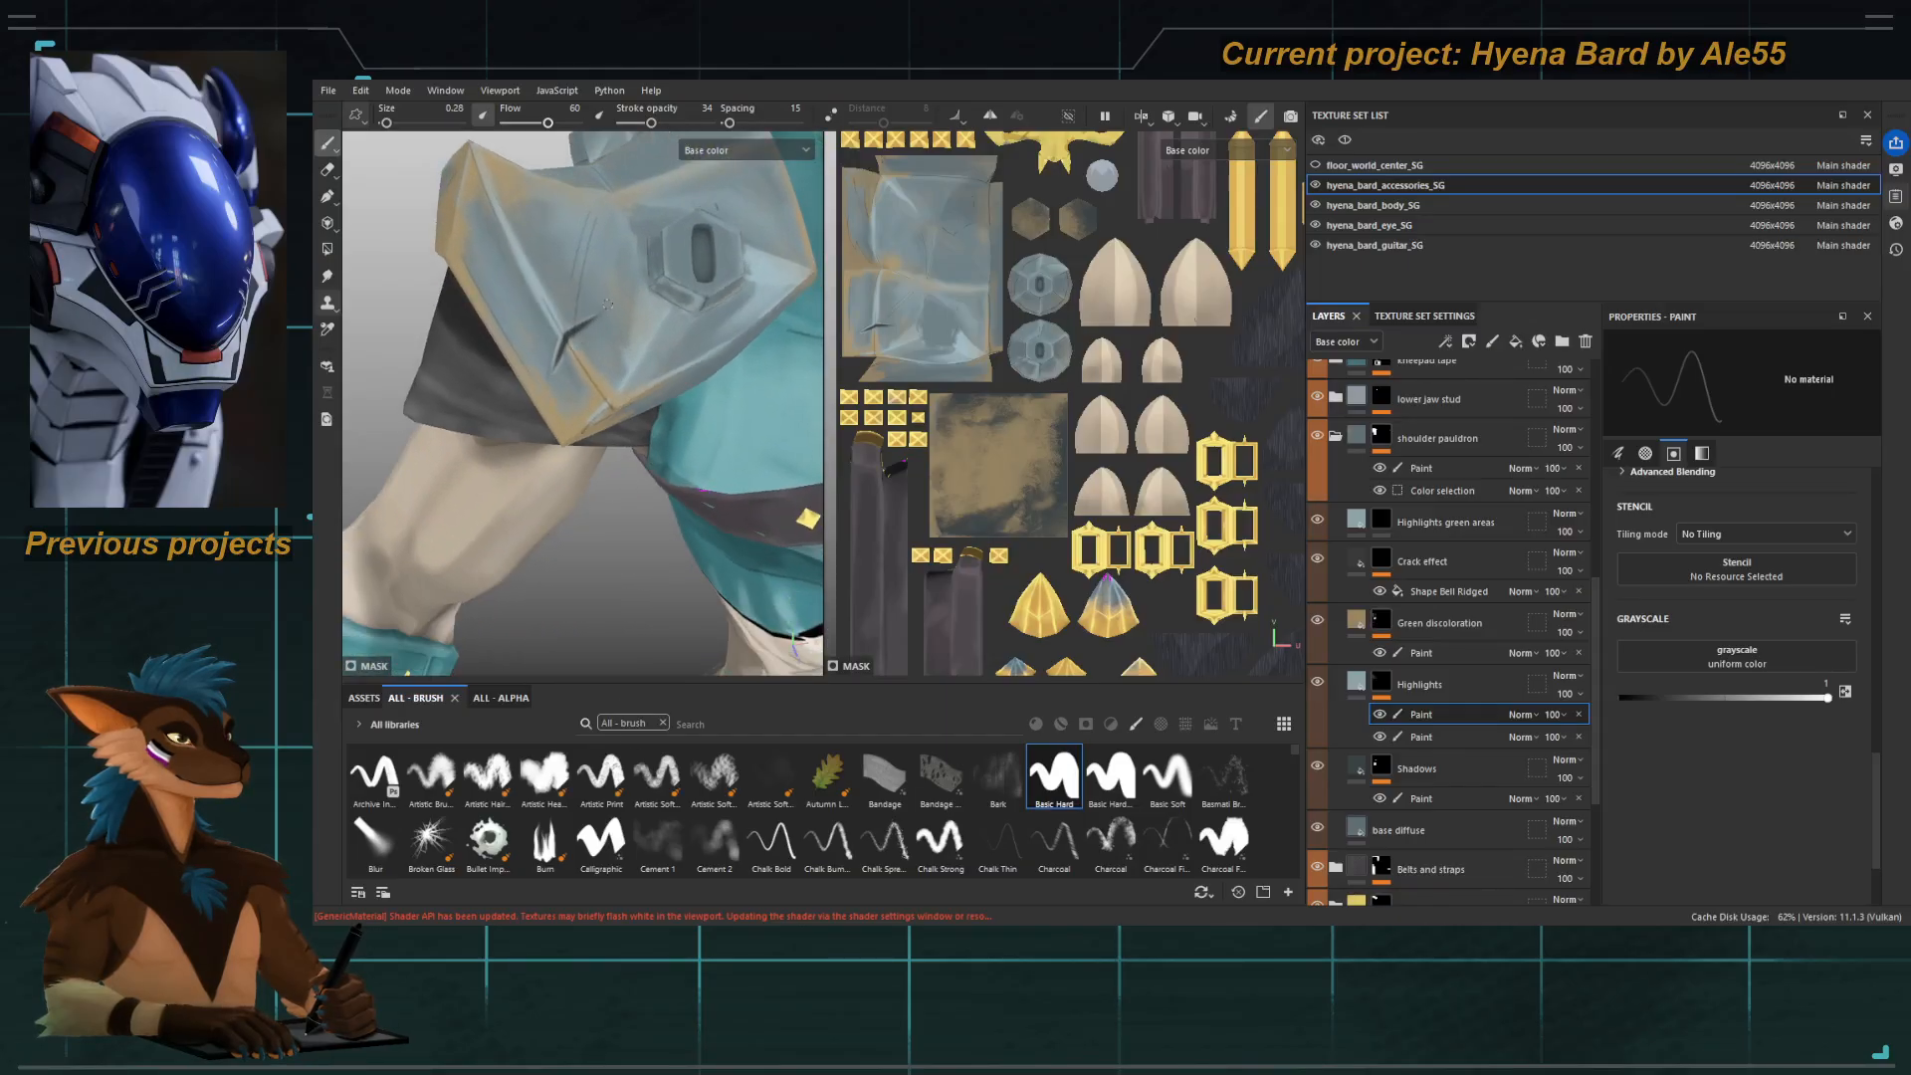
pyautogui.scroll(-6, 575, 350)
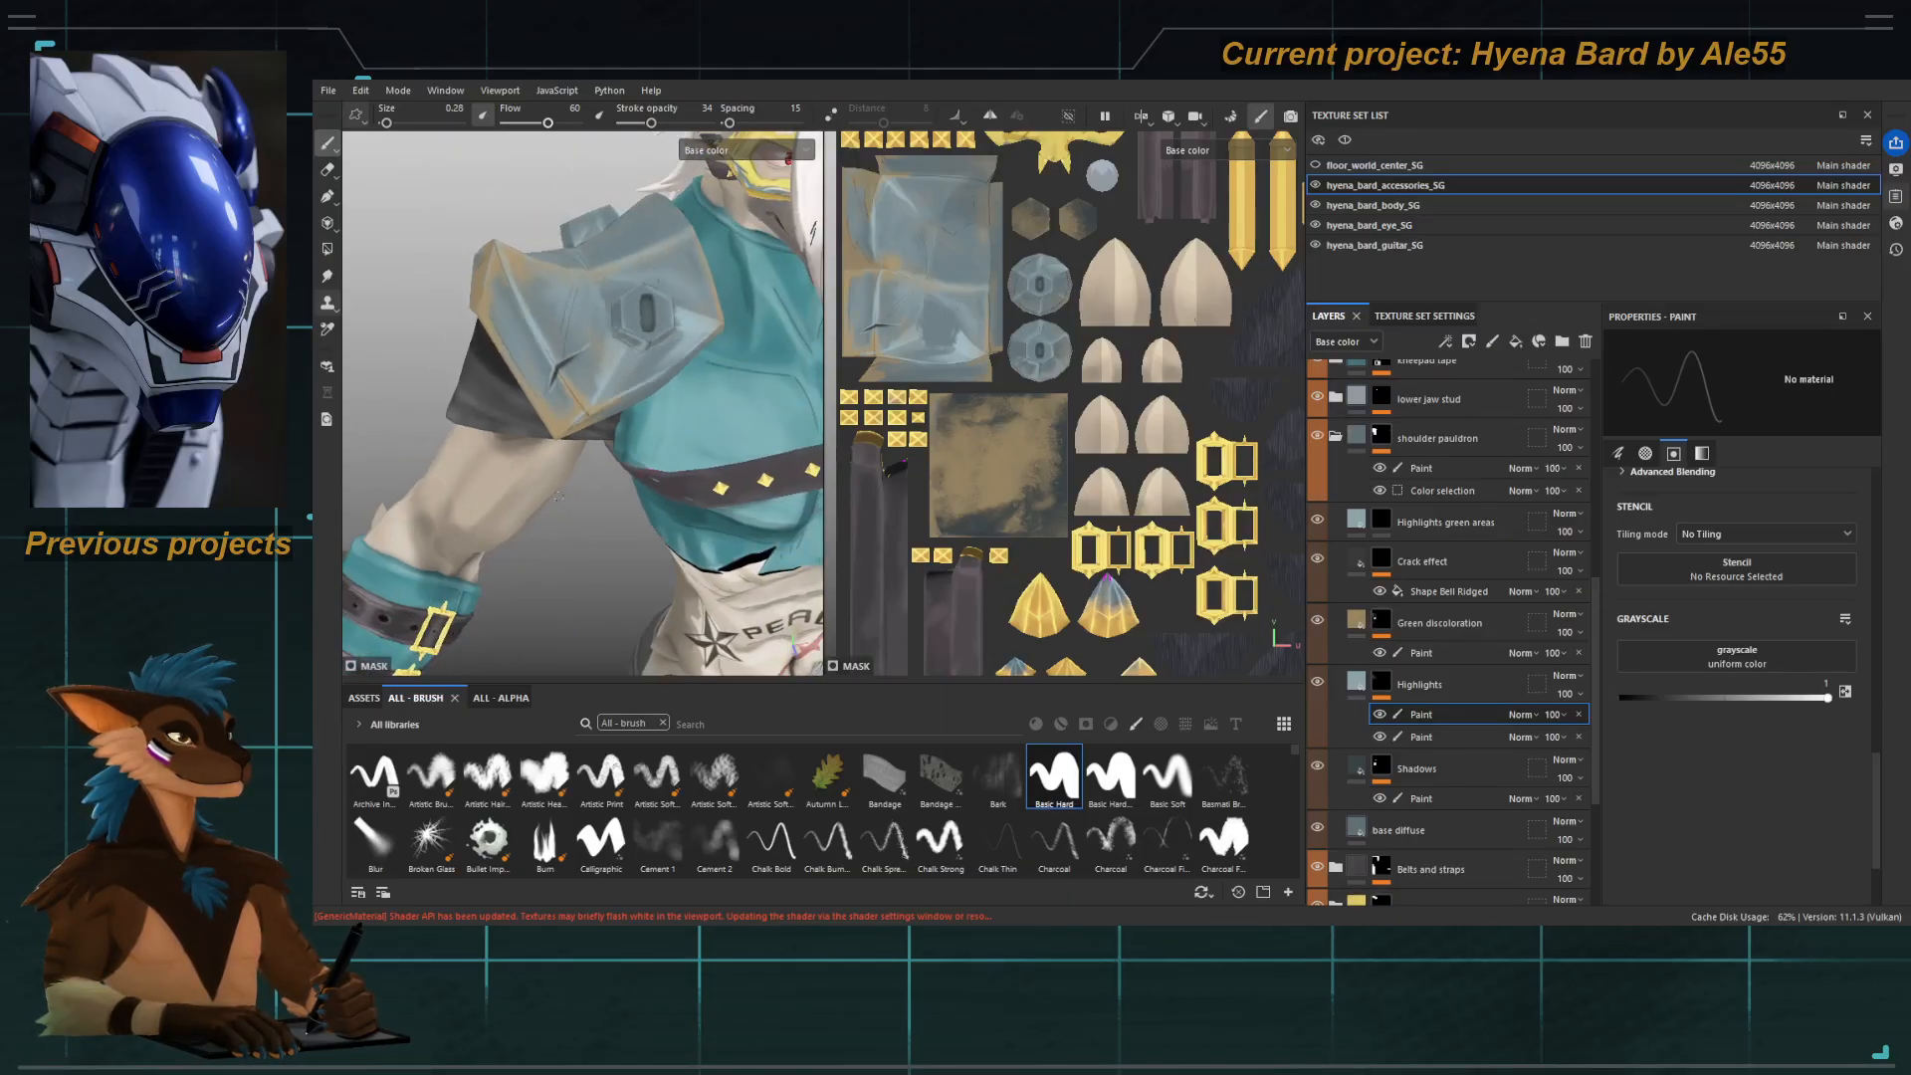
pyautogui.scroll(6, 614, 446)
pyautogui.scroll(2, 586, 296)
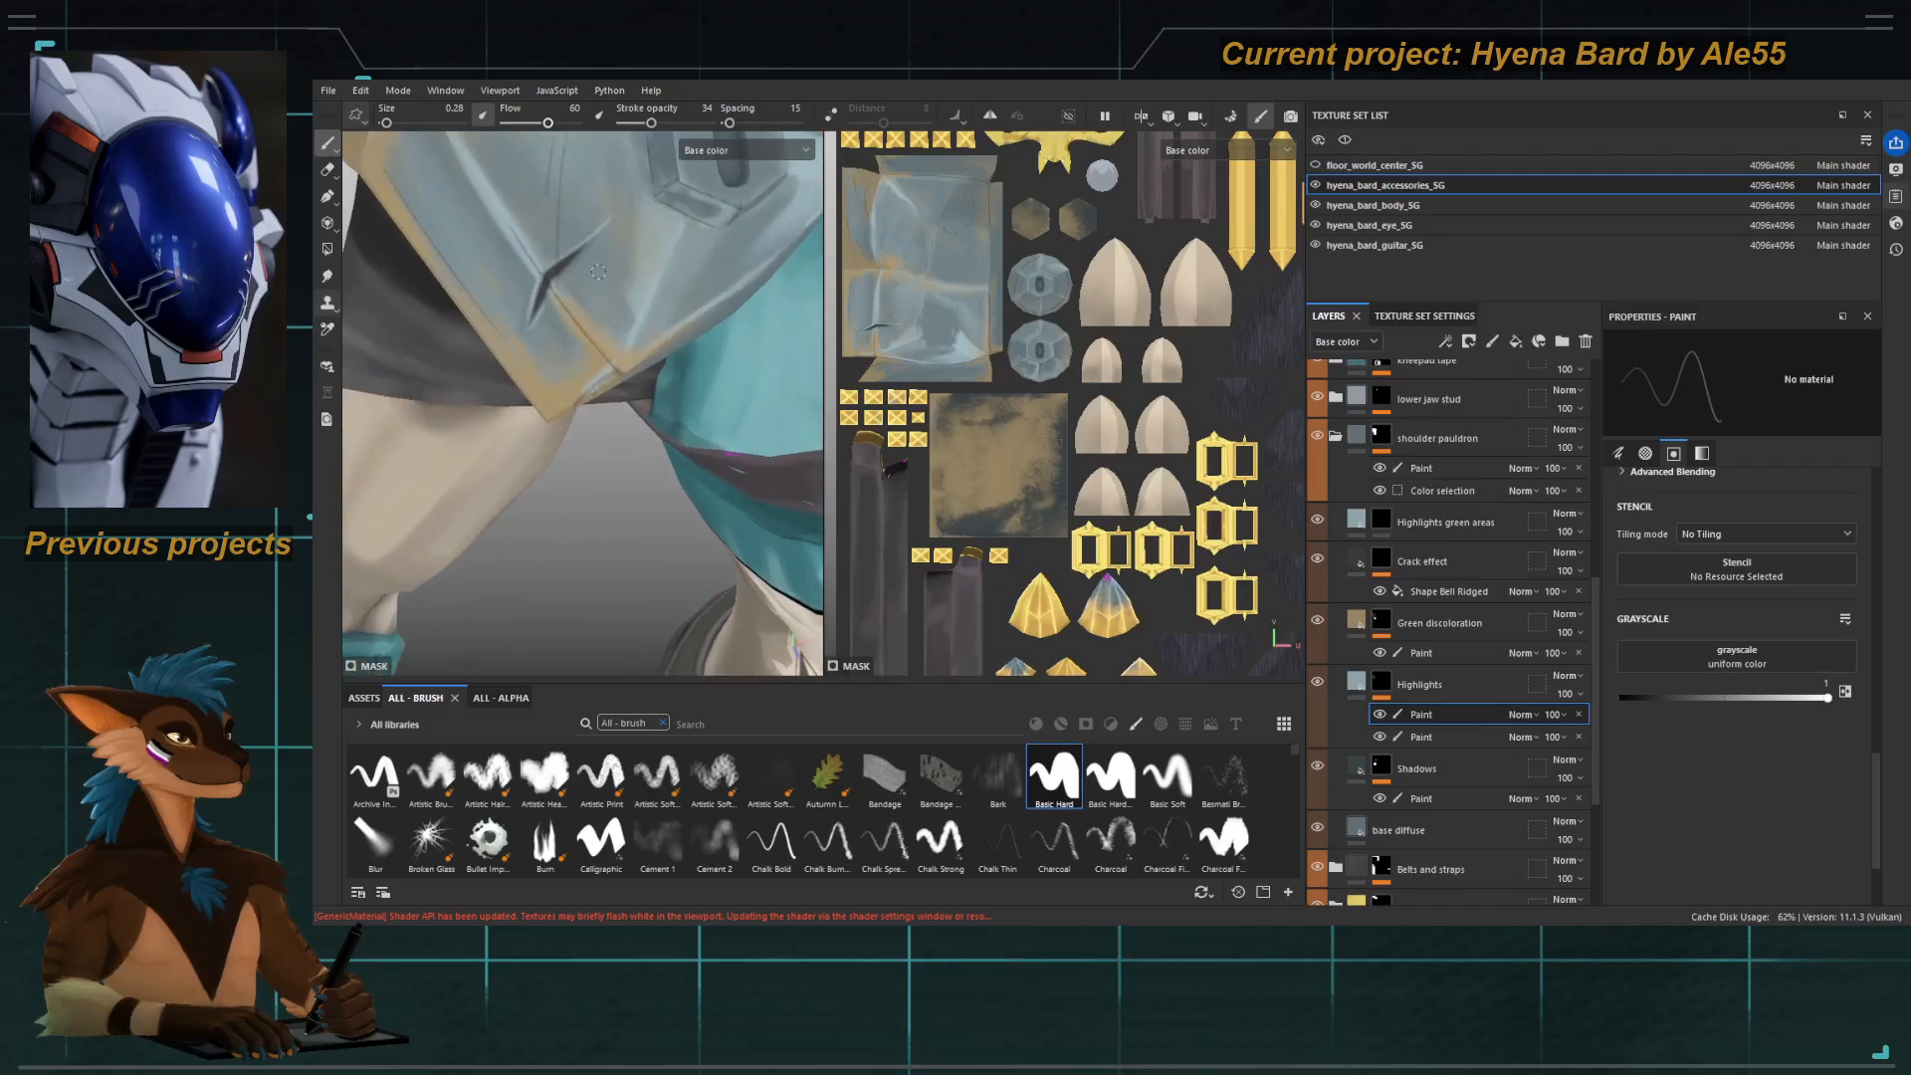
# Trim the highlight strokes around the pauldron's crack with the 0.28 brush at grayscale 0.
pyautogui.keyDown('alt'); pyautogui.moveTo(567, 265); pyautogui.dragTo(557, 302, button='middle'); pyautogui.keyUp('alt')
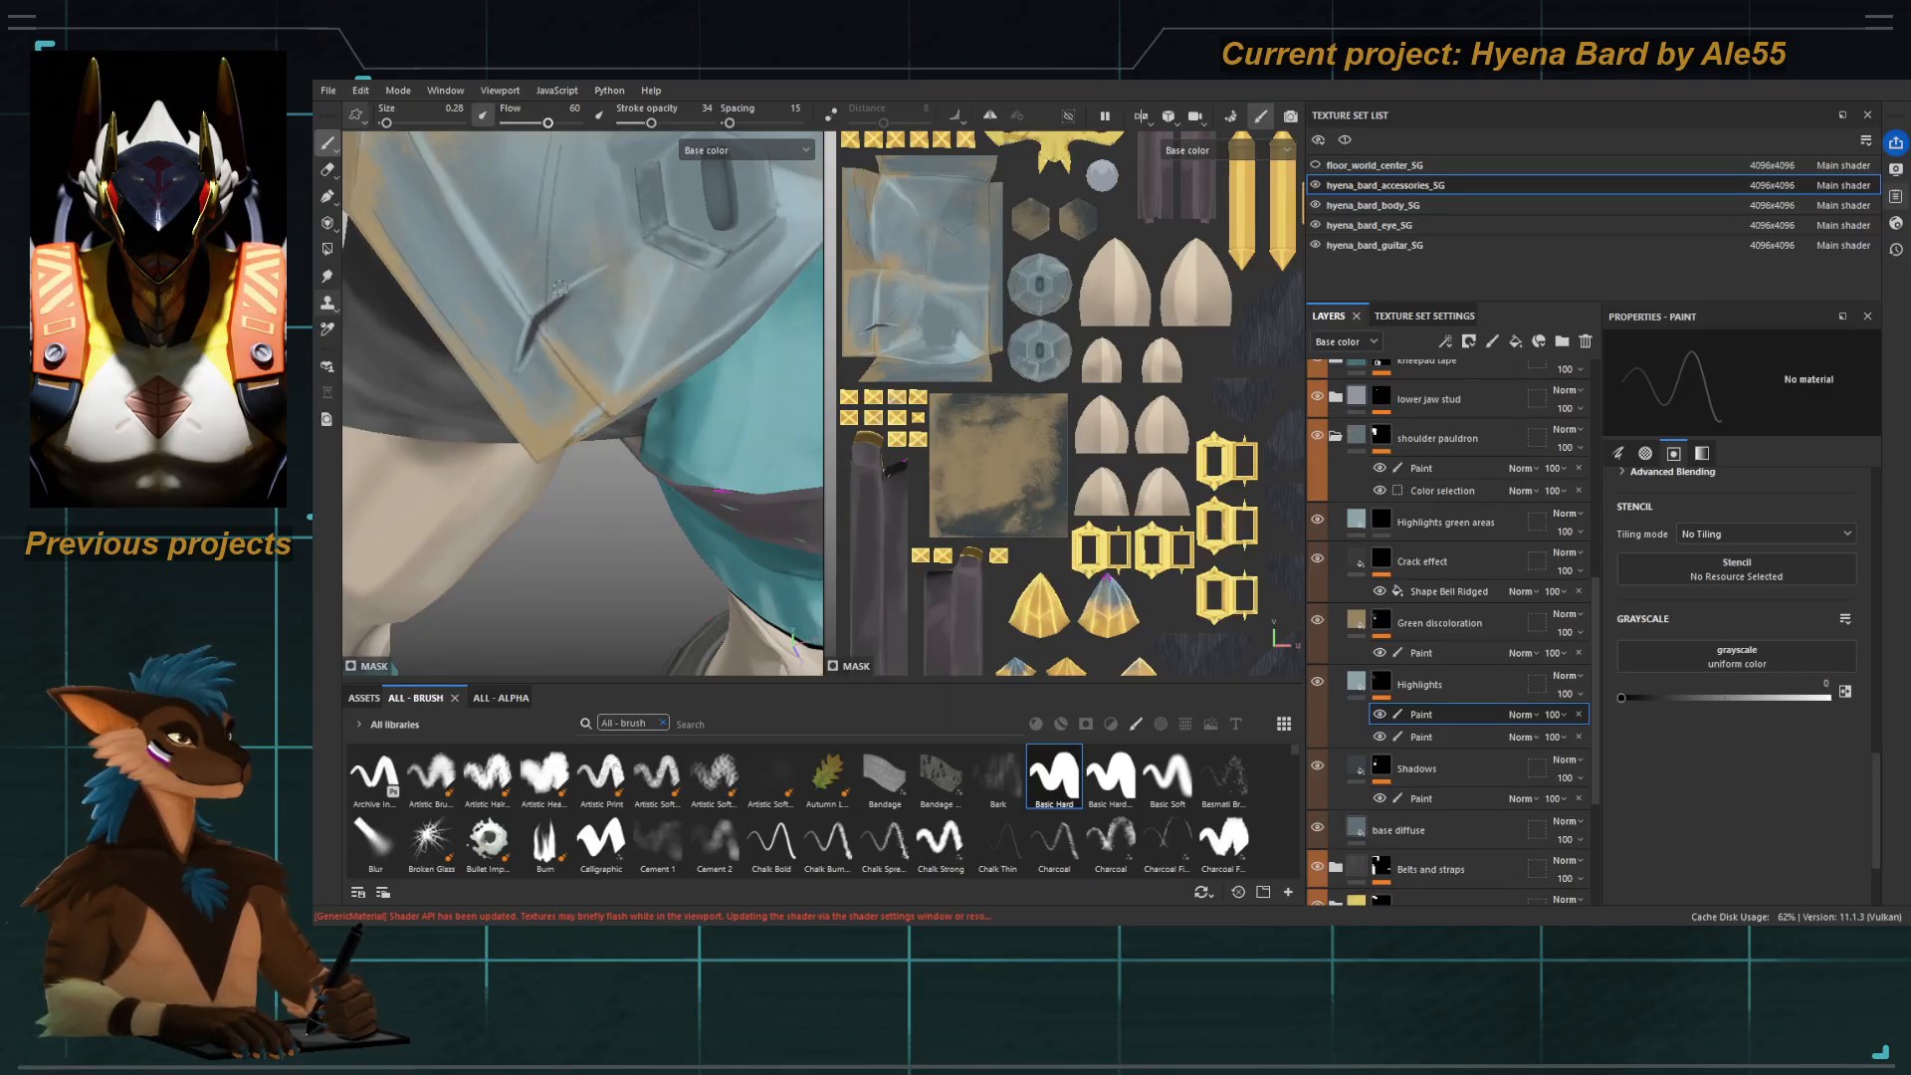
pyautogui.scroll(-12, 534, 296)
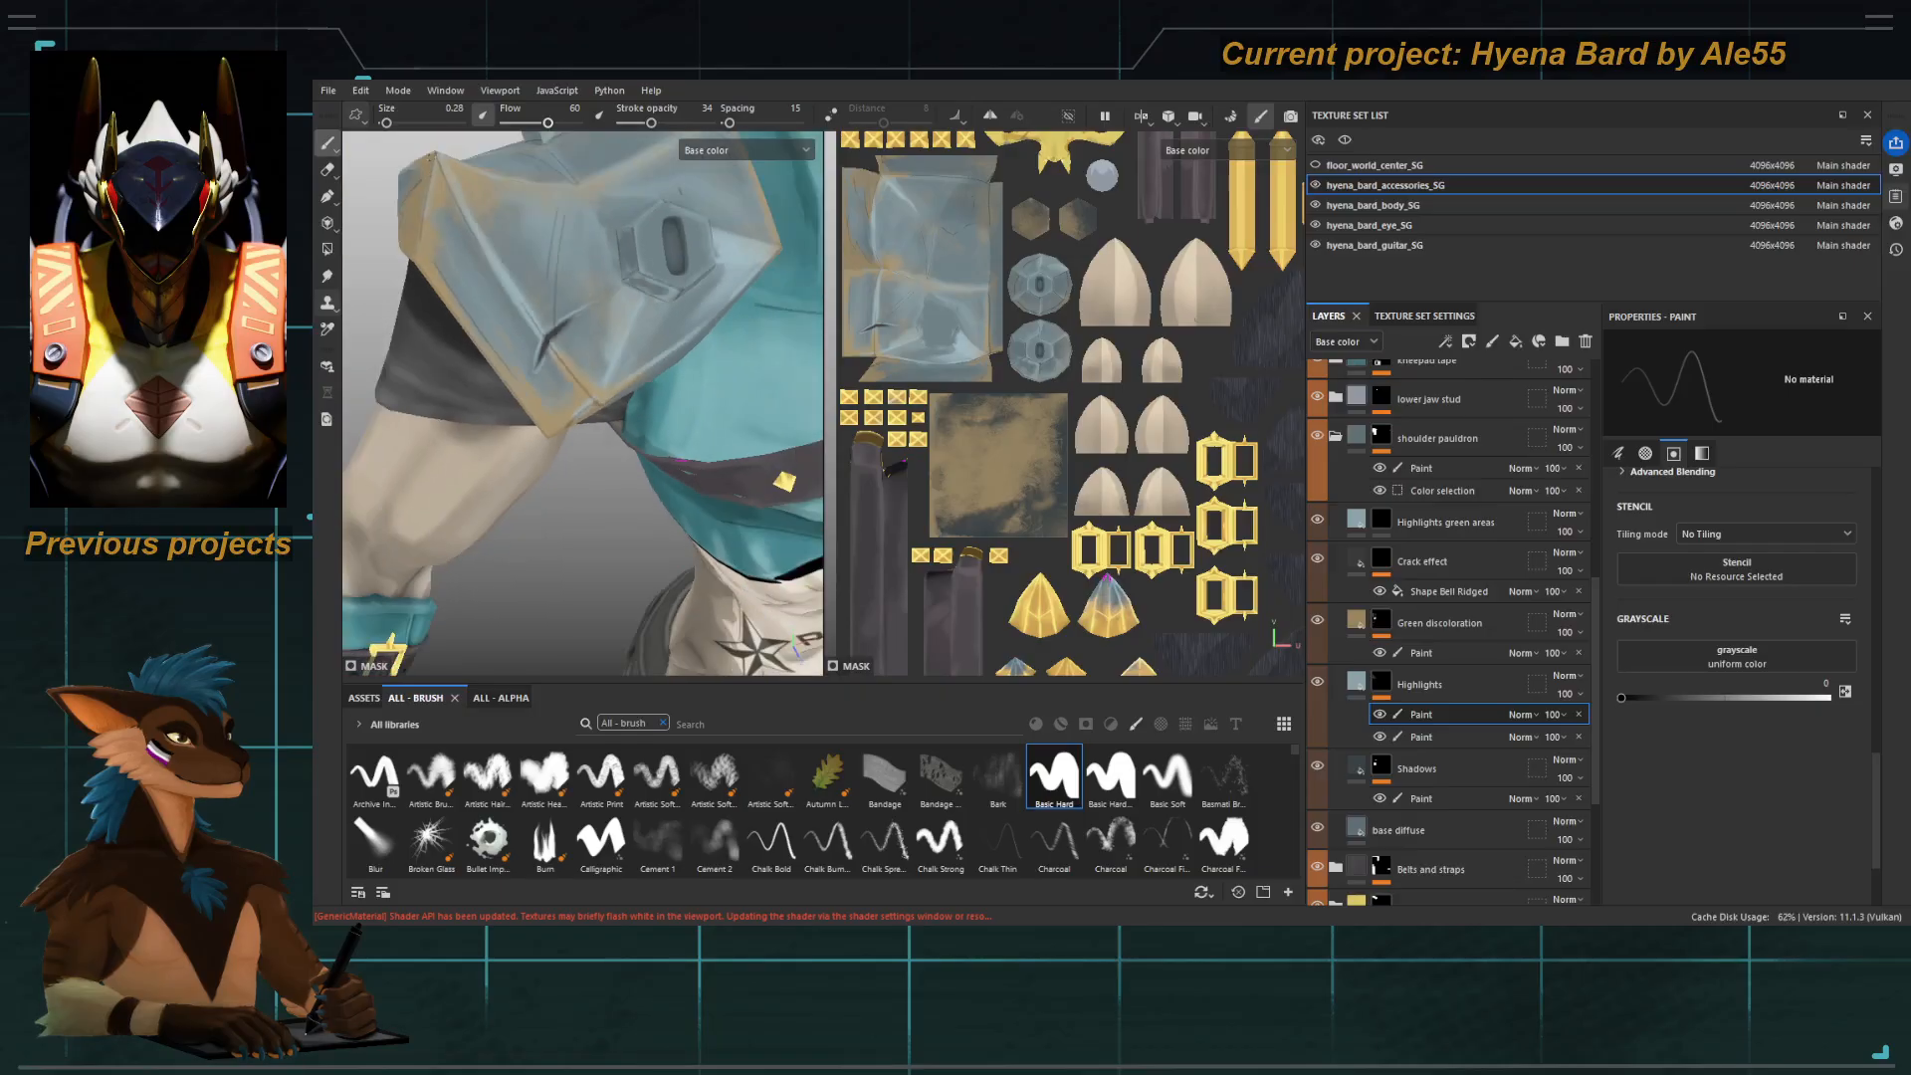
pyautogui.scroll(10, 498, 317)
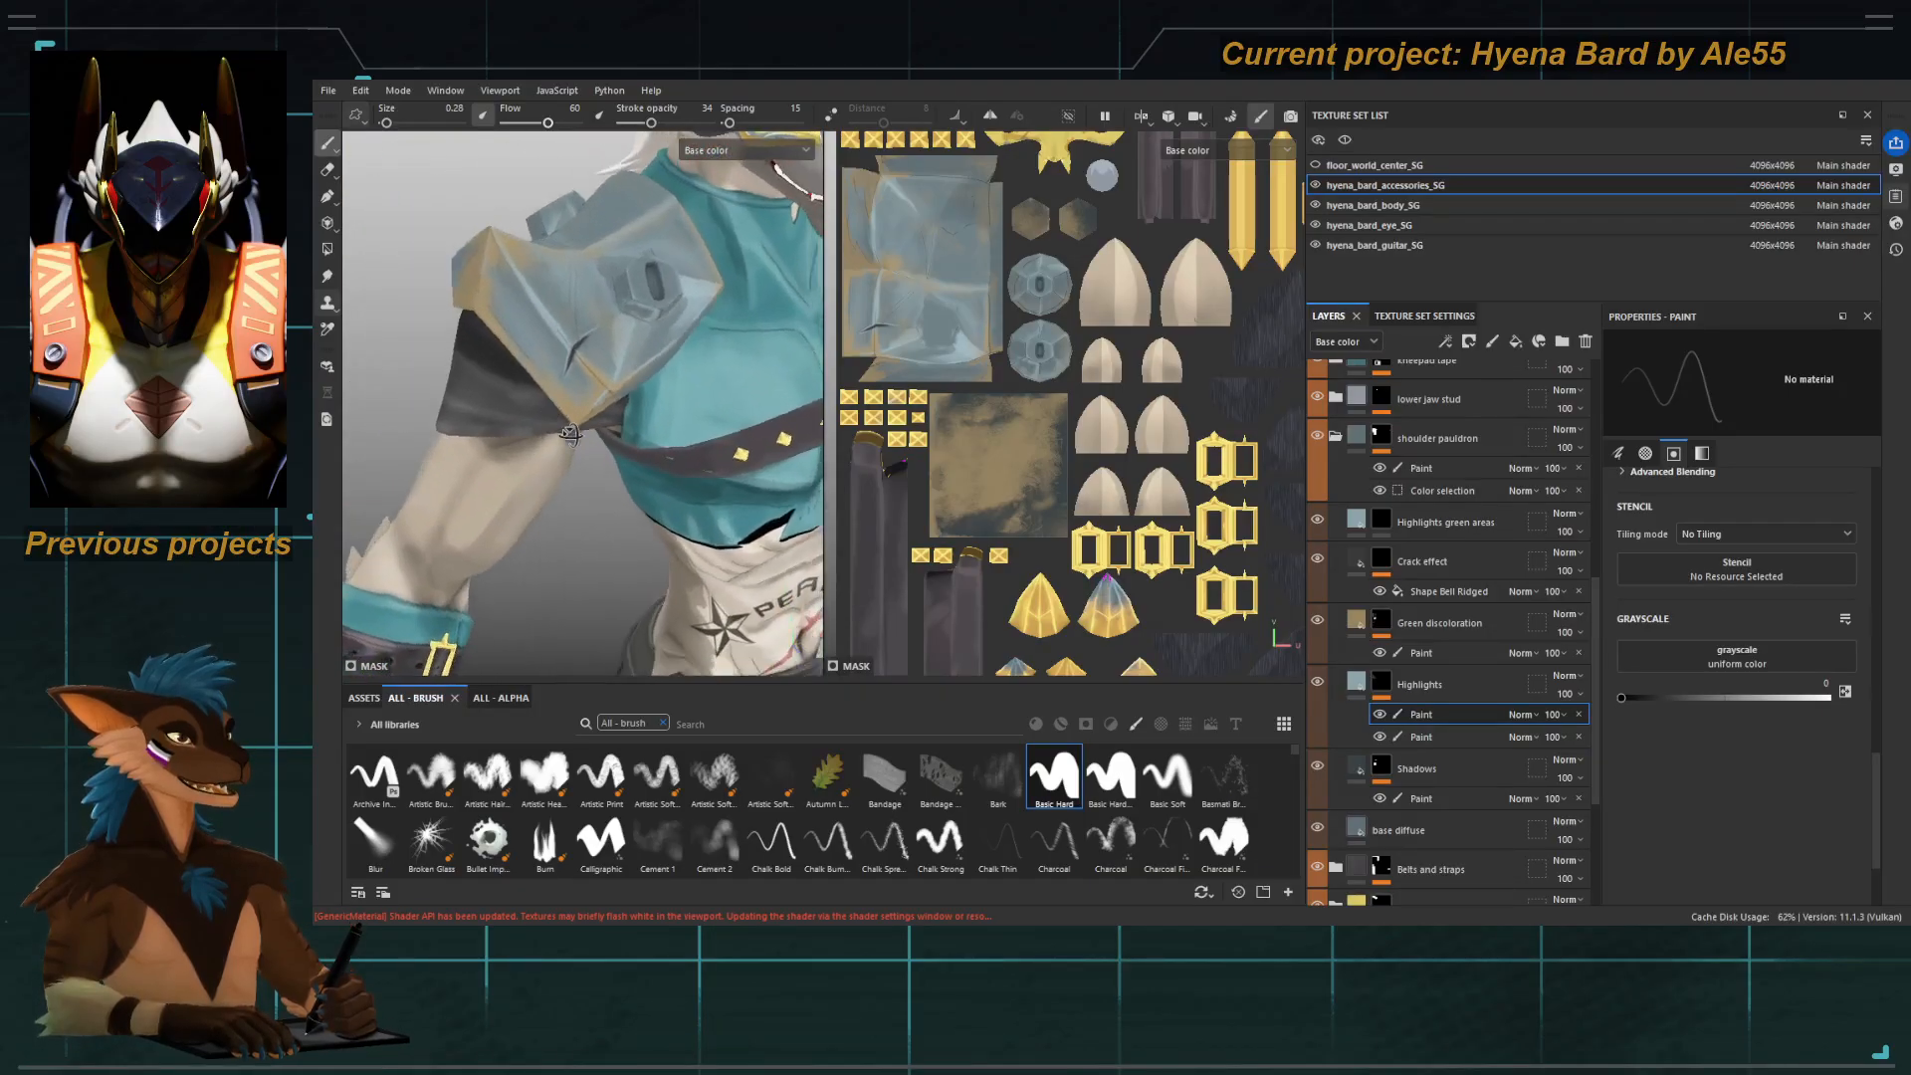
pyautogui.scroll(3, 584, 394)
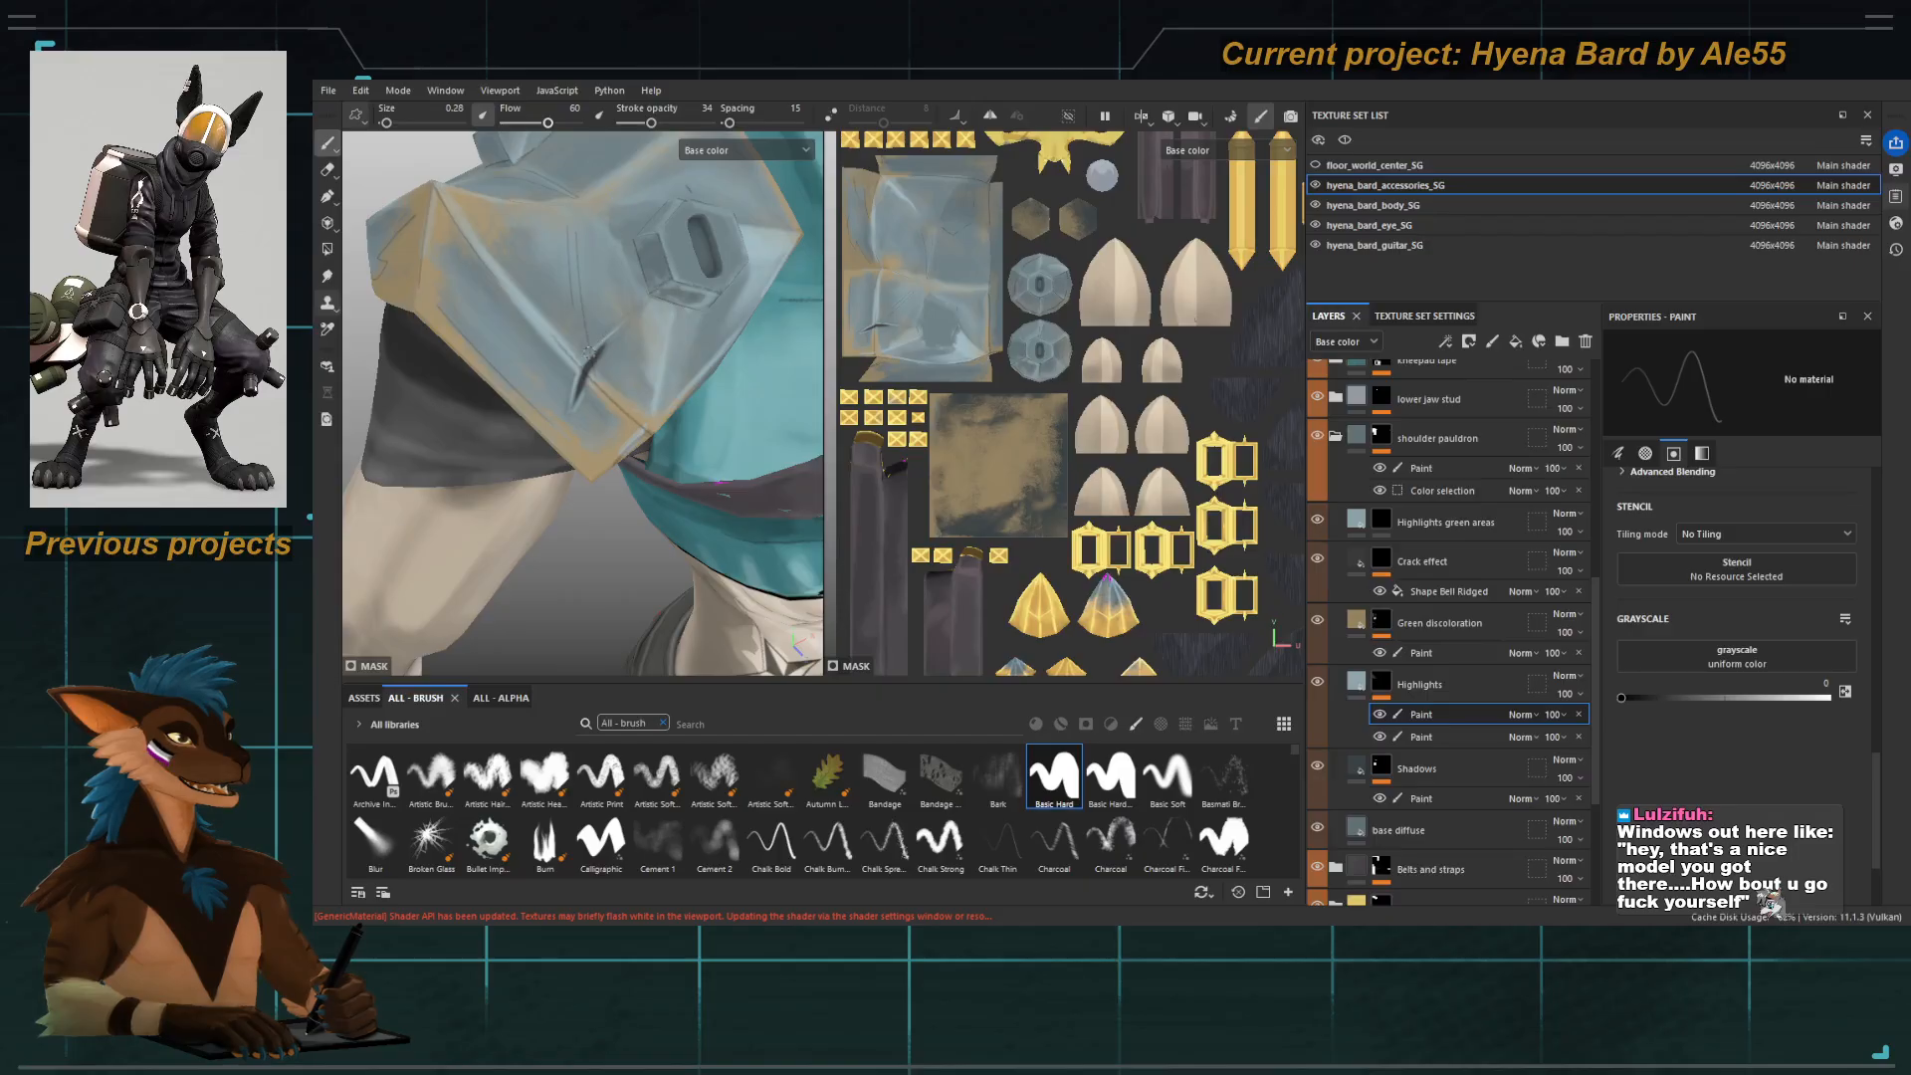
# Examine the pauldron against the character's head, chest and arms from the front and side.
pyautogui.scroll(-10, 571, 391)
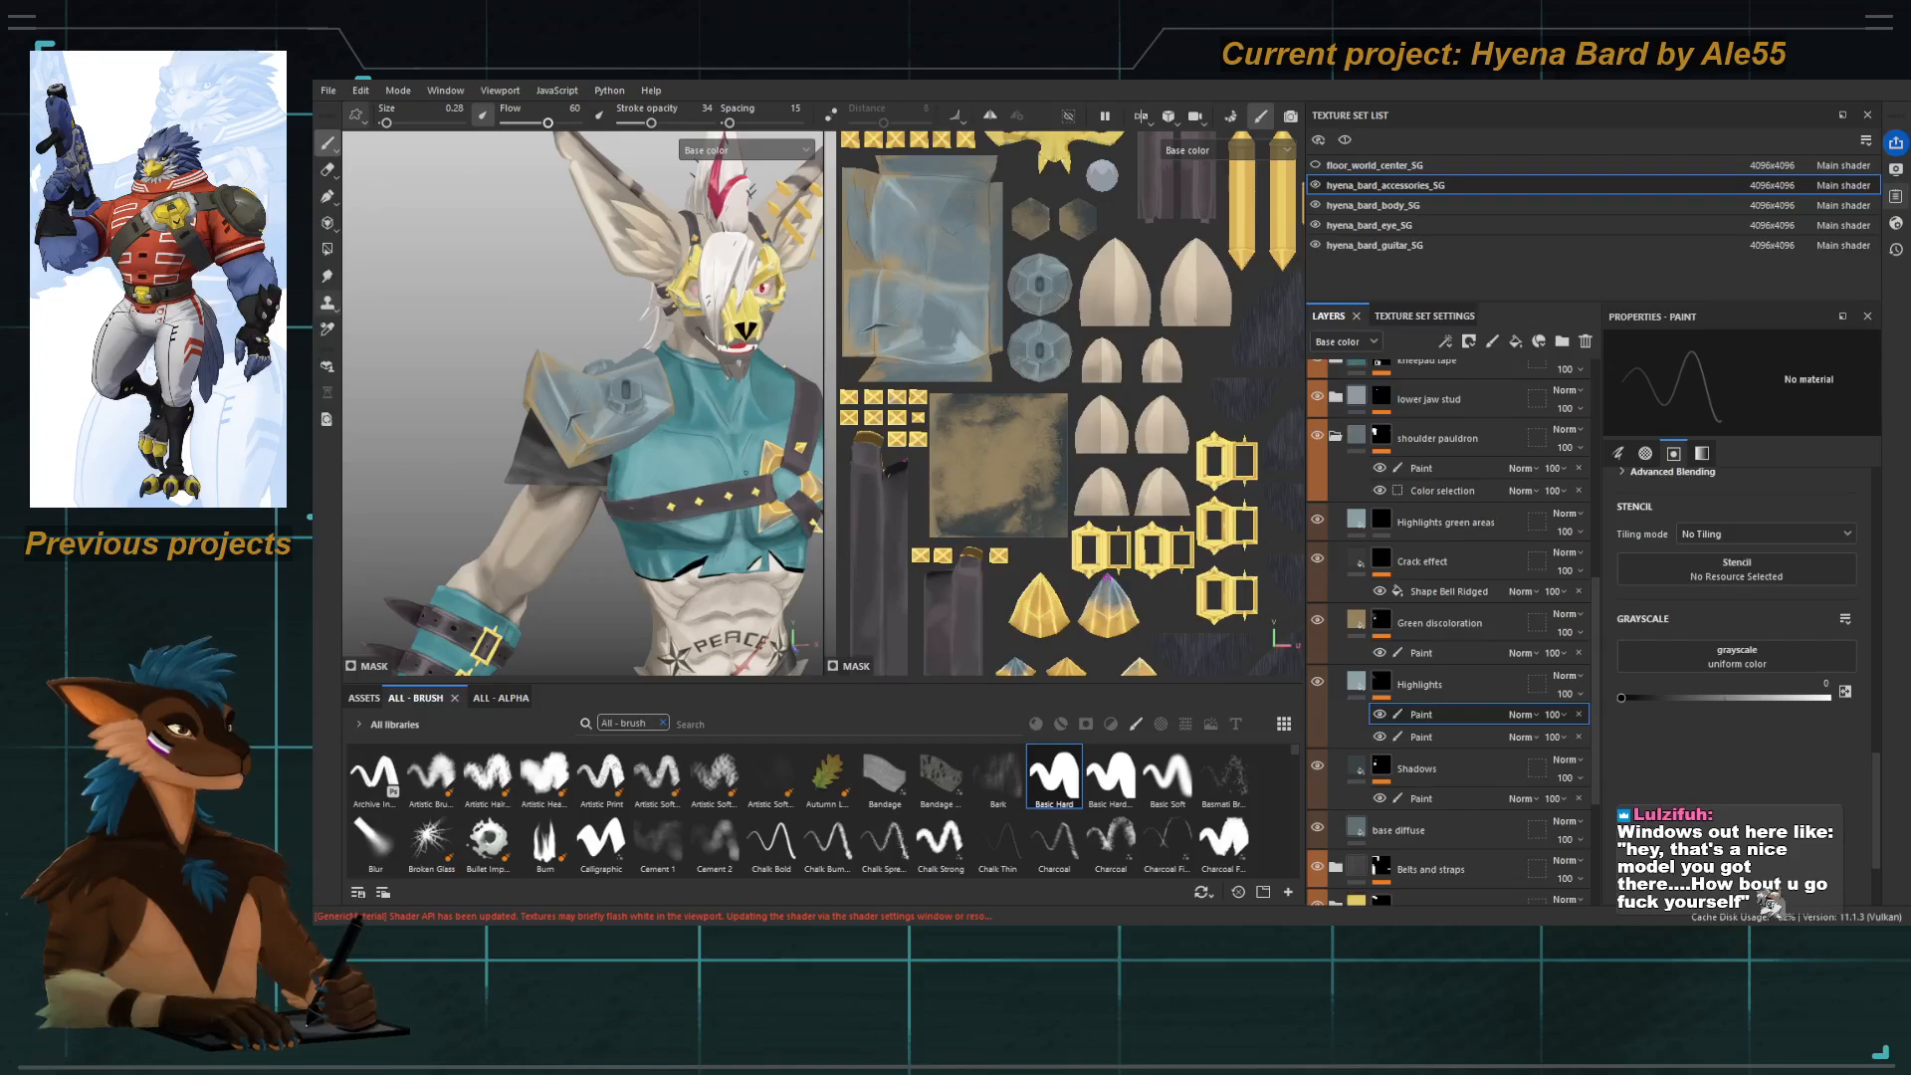
pyautogui.keyDown('alt'); pyautogui.moveTo(447, 187); pyautogui.dragTo(447, 253, button='right'); pyautogui.keyUp('alt')
pyautogui.keyDown('alt'); pyautogui.moveTo(447, 253); pyautogui.dragTo(412, 255); pyautogui.keyUp('alt')
pyautogui.keyDown('alt'); pyautogui.moveTo(412, 255); pyautogui.dragTo(412, 209, button='right'); pyautogui.keyUp('alt')
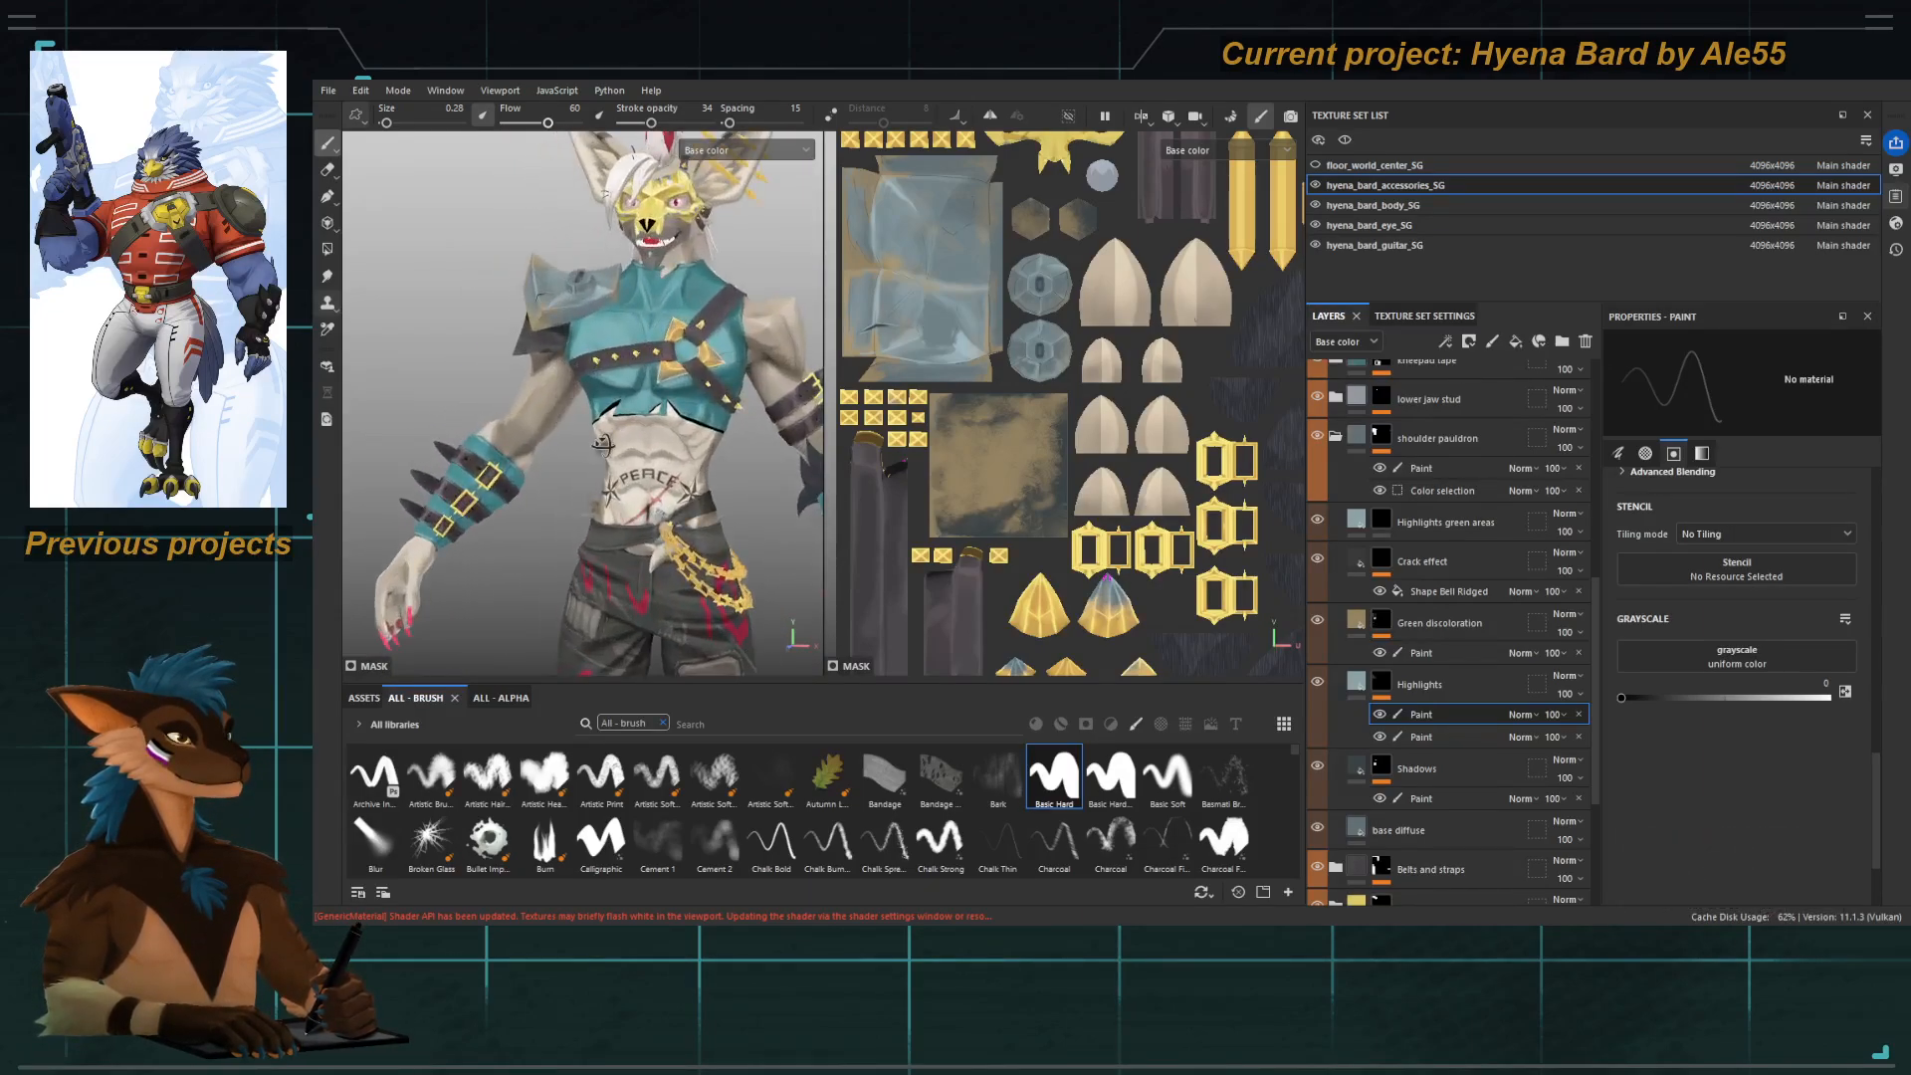
pyautogui.keyDown('alt'); pyautogui.moveTo(412, 209); pyautogui.dragTo(370, 251, button='middle'); pyautogui.keyUp('alt')
pyautogui.keyDown('alt'); pyautogui.moveTo(370, 251); pyautogui.dragTo(371, 221, button='right'); pyautogui.keyUp('alt')
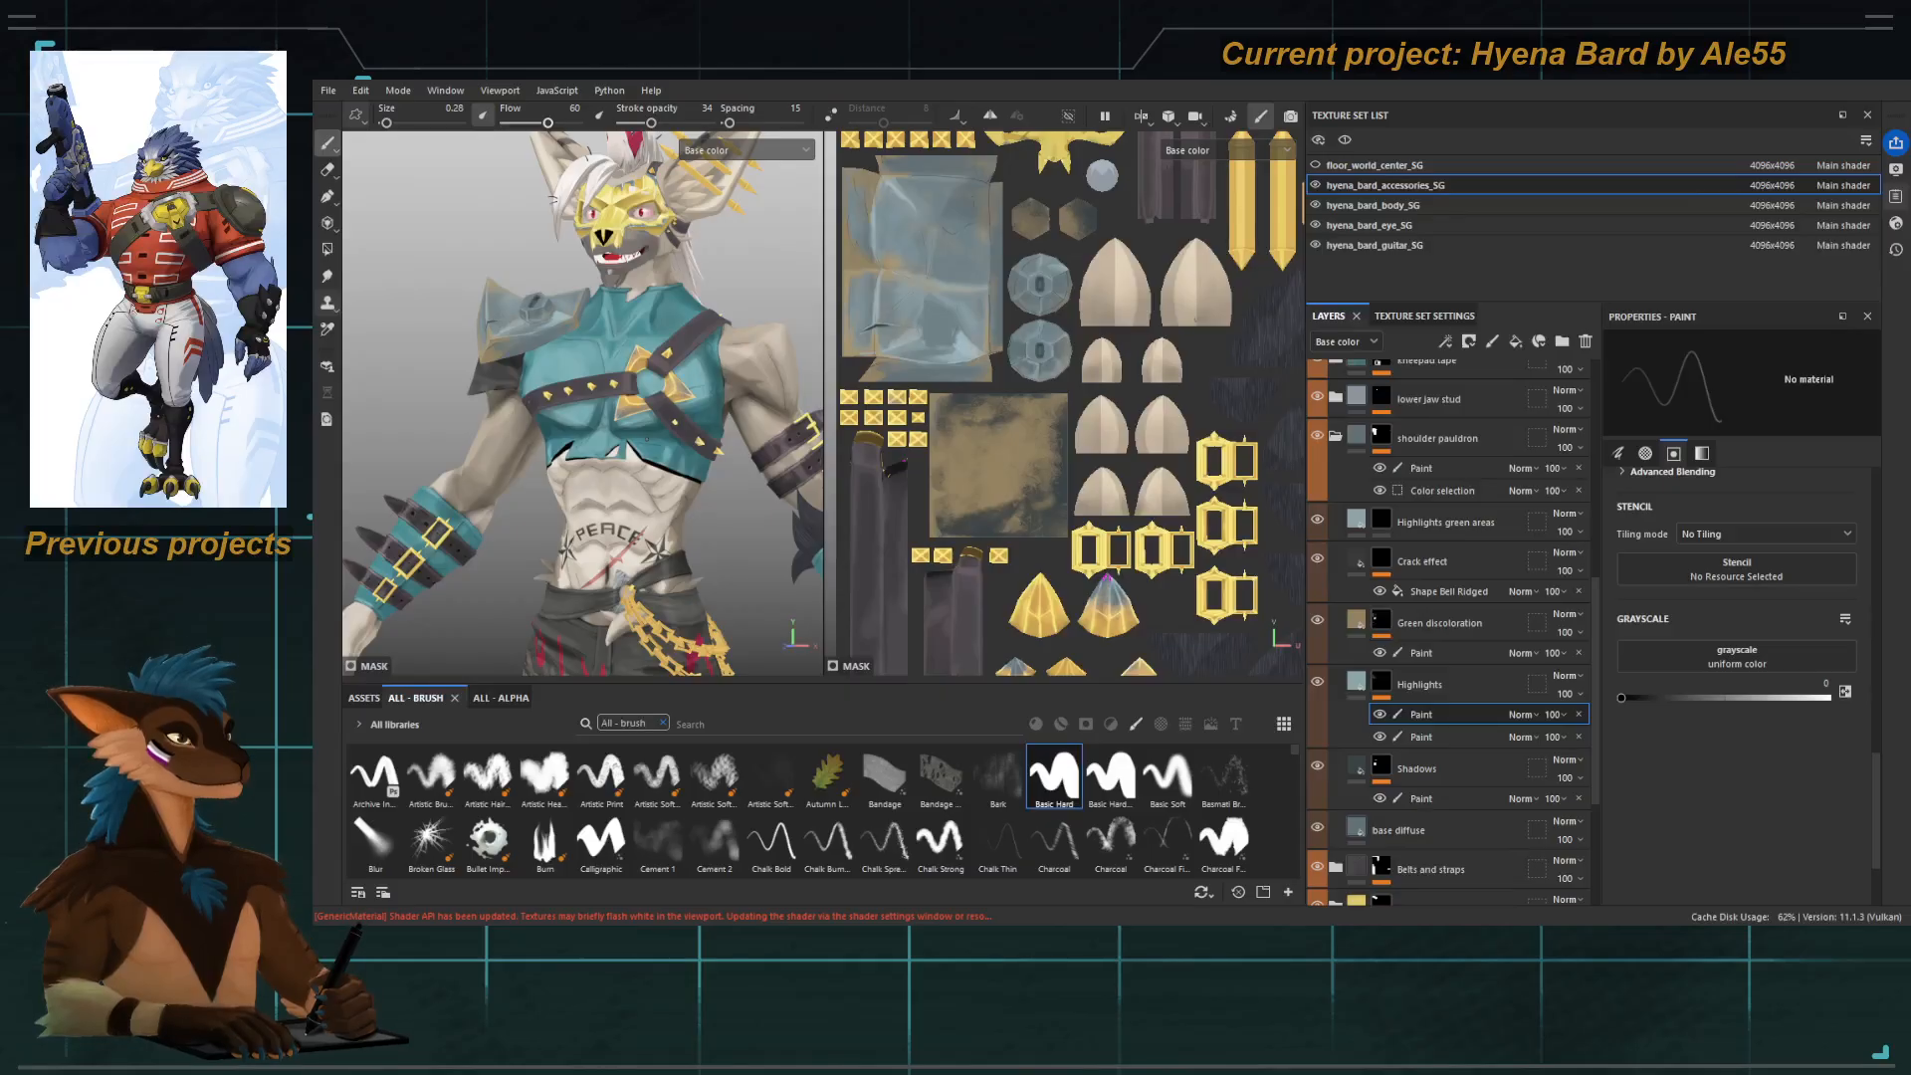
pyautogui.keyDown('alt'); pyautogui.moveTo(646, 493); pyautogui.dragTo(674, 490); pyautogui.keyUp('alt')
pyautogui.keyDown('alt'); pyautogui.moveTo(603, 424); pyautogui.dragTo(611, 490, button='middle'); pyautogui.keyUp('alt')
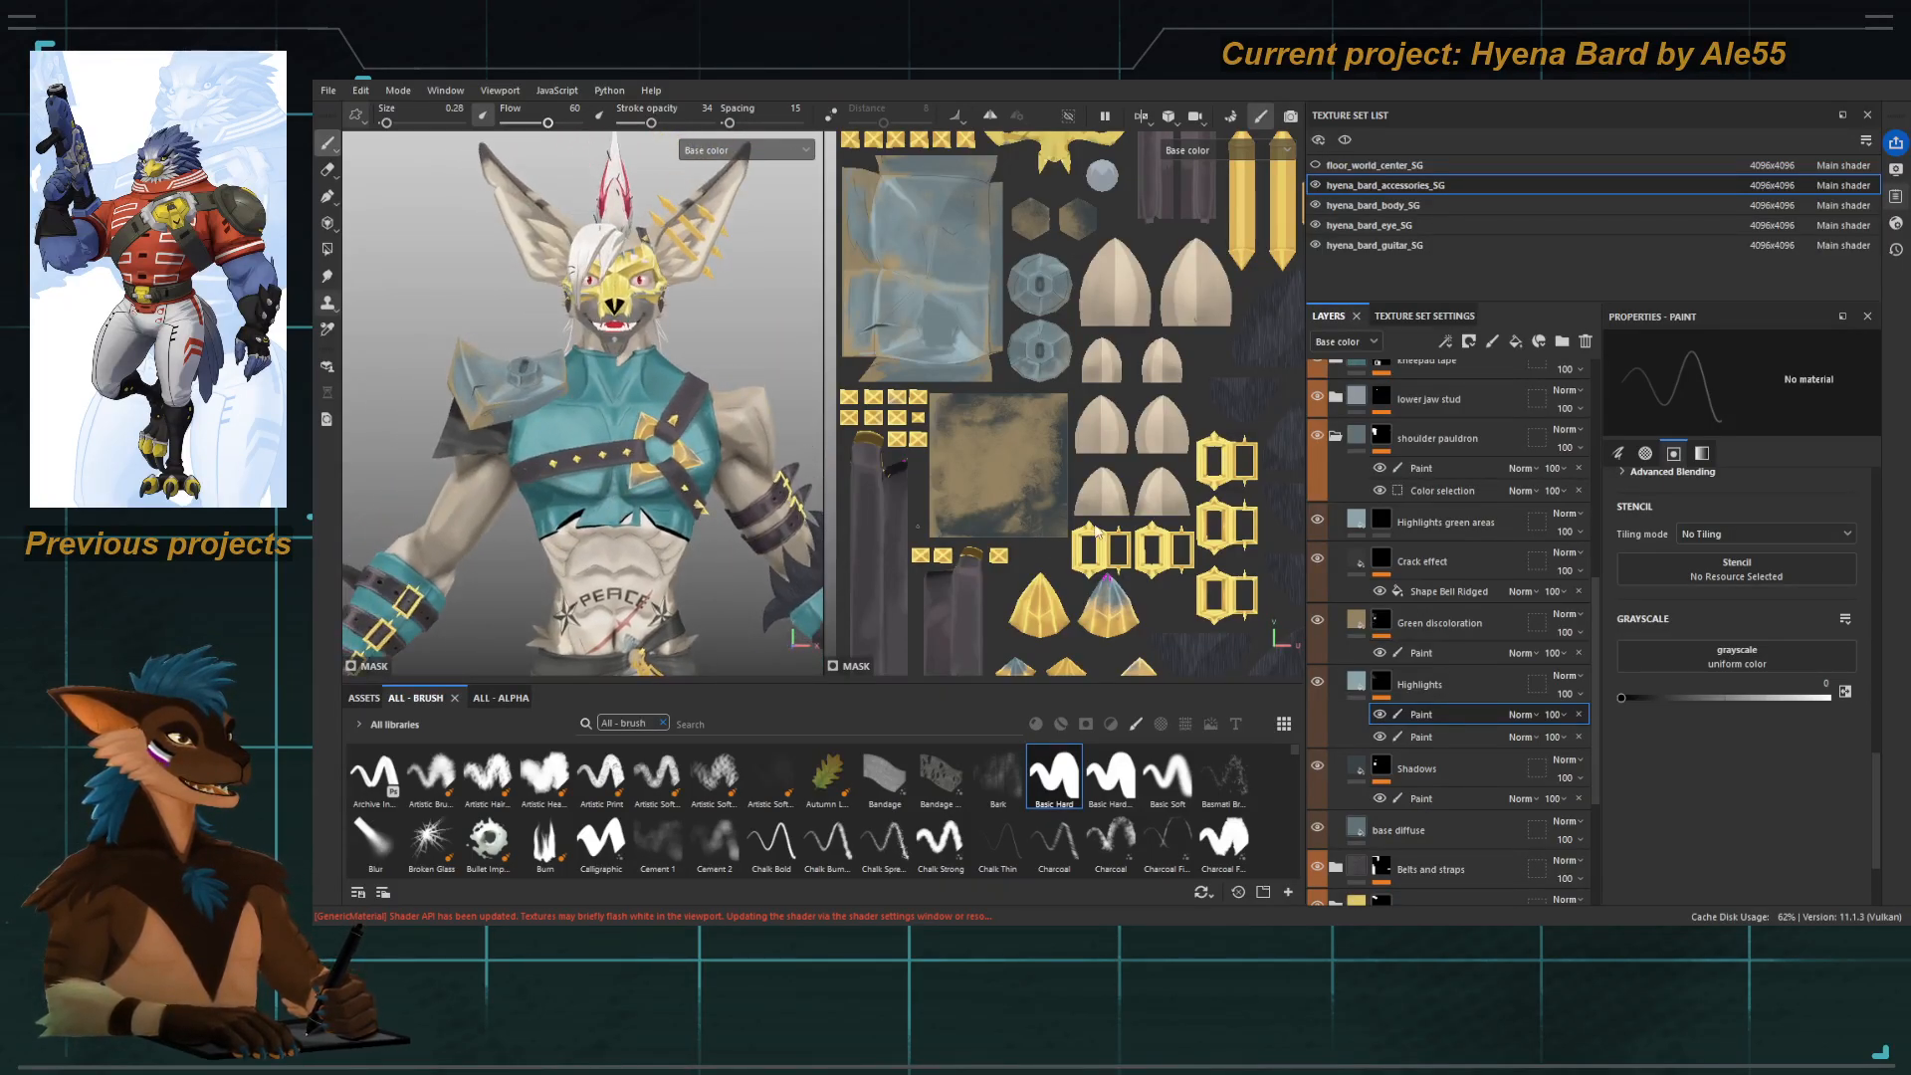
pyautogui.moveTo(650, 417)
pyautogui.keyDown('alt'); pyautogui.mouseDown()
pyautogui.moveTo(552, 424)
pyautogui.moveTo(657, 428)
pyautogui.mouseUp(); pyautogui.keyUp('alt')
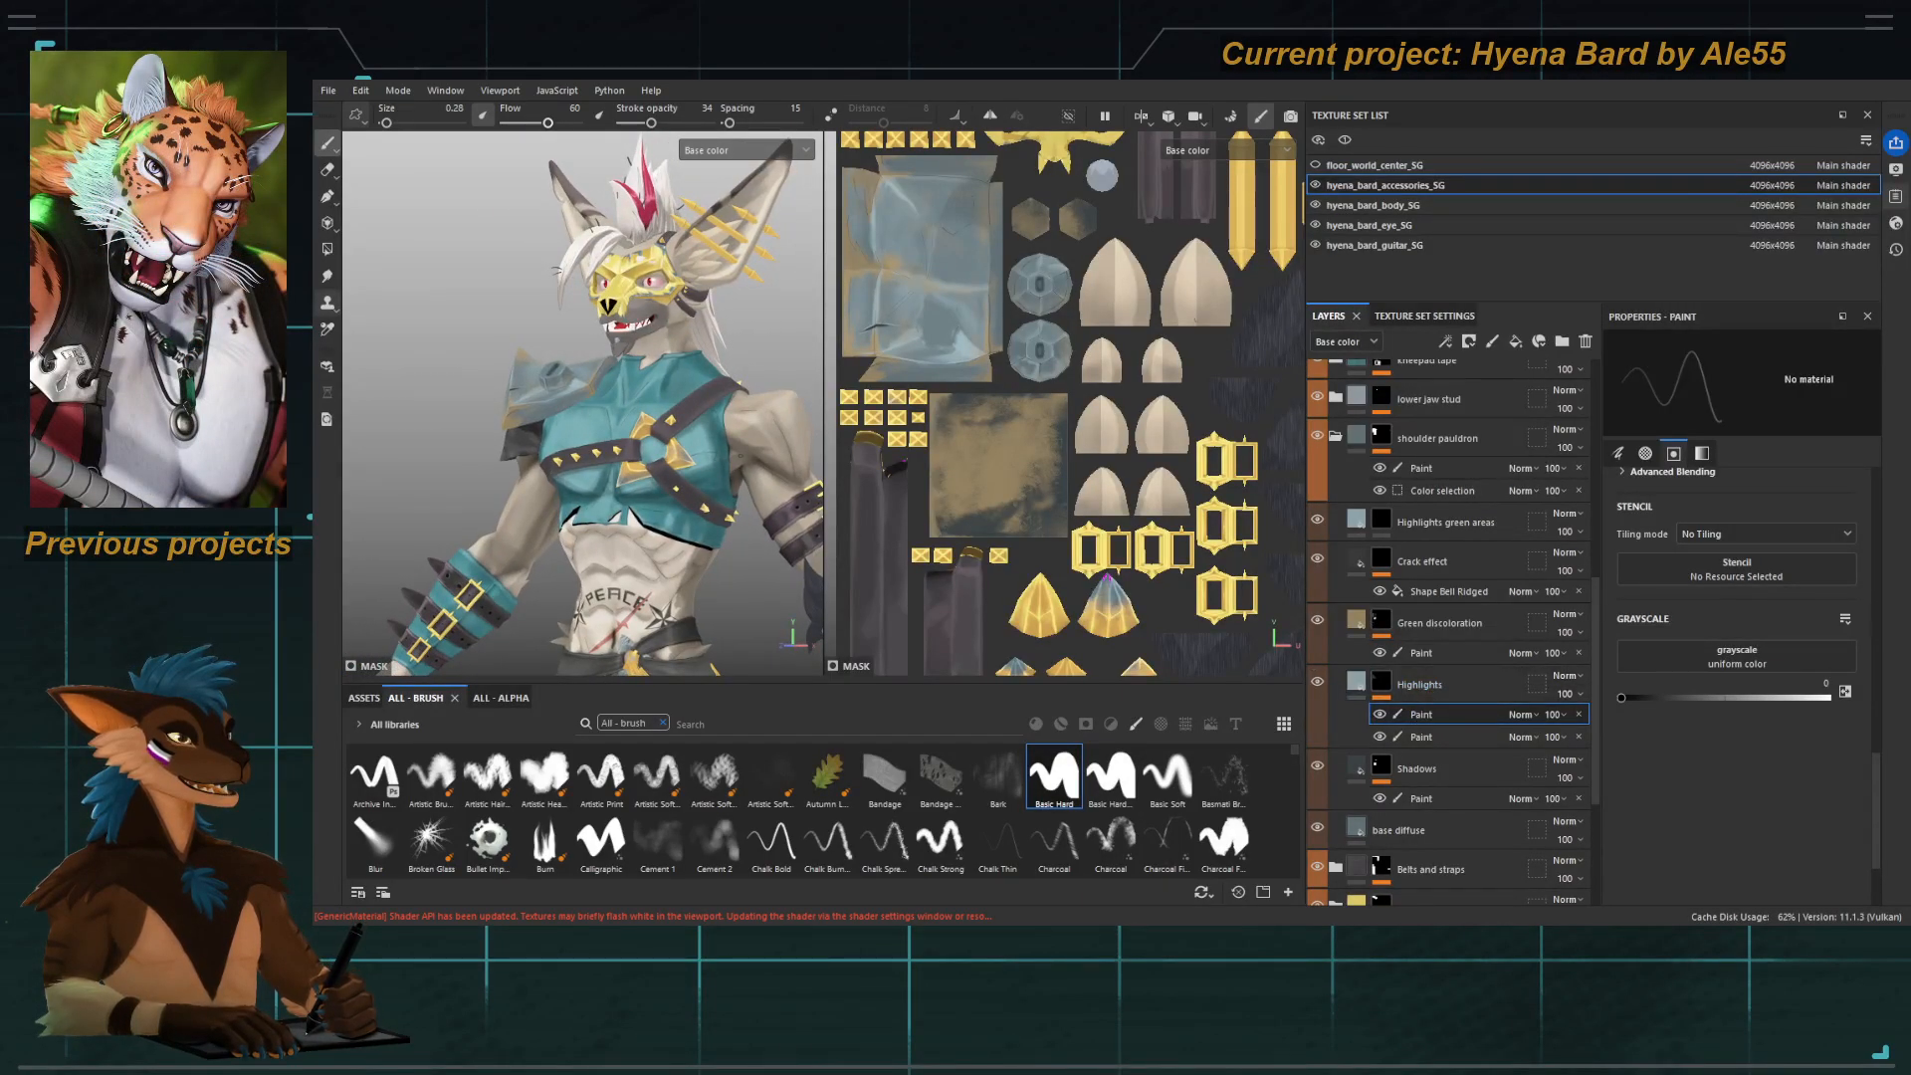
pyautogui.keyDown('alt'); pyautogui.moveTo(601, 370); pyautogui.dragTo(604, 448, button='right'); pyautogui.keyUp('alt')
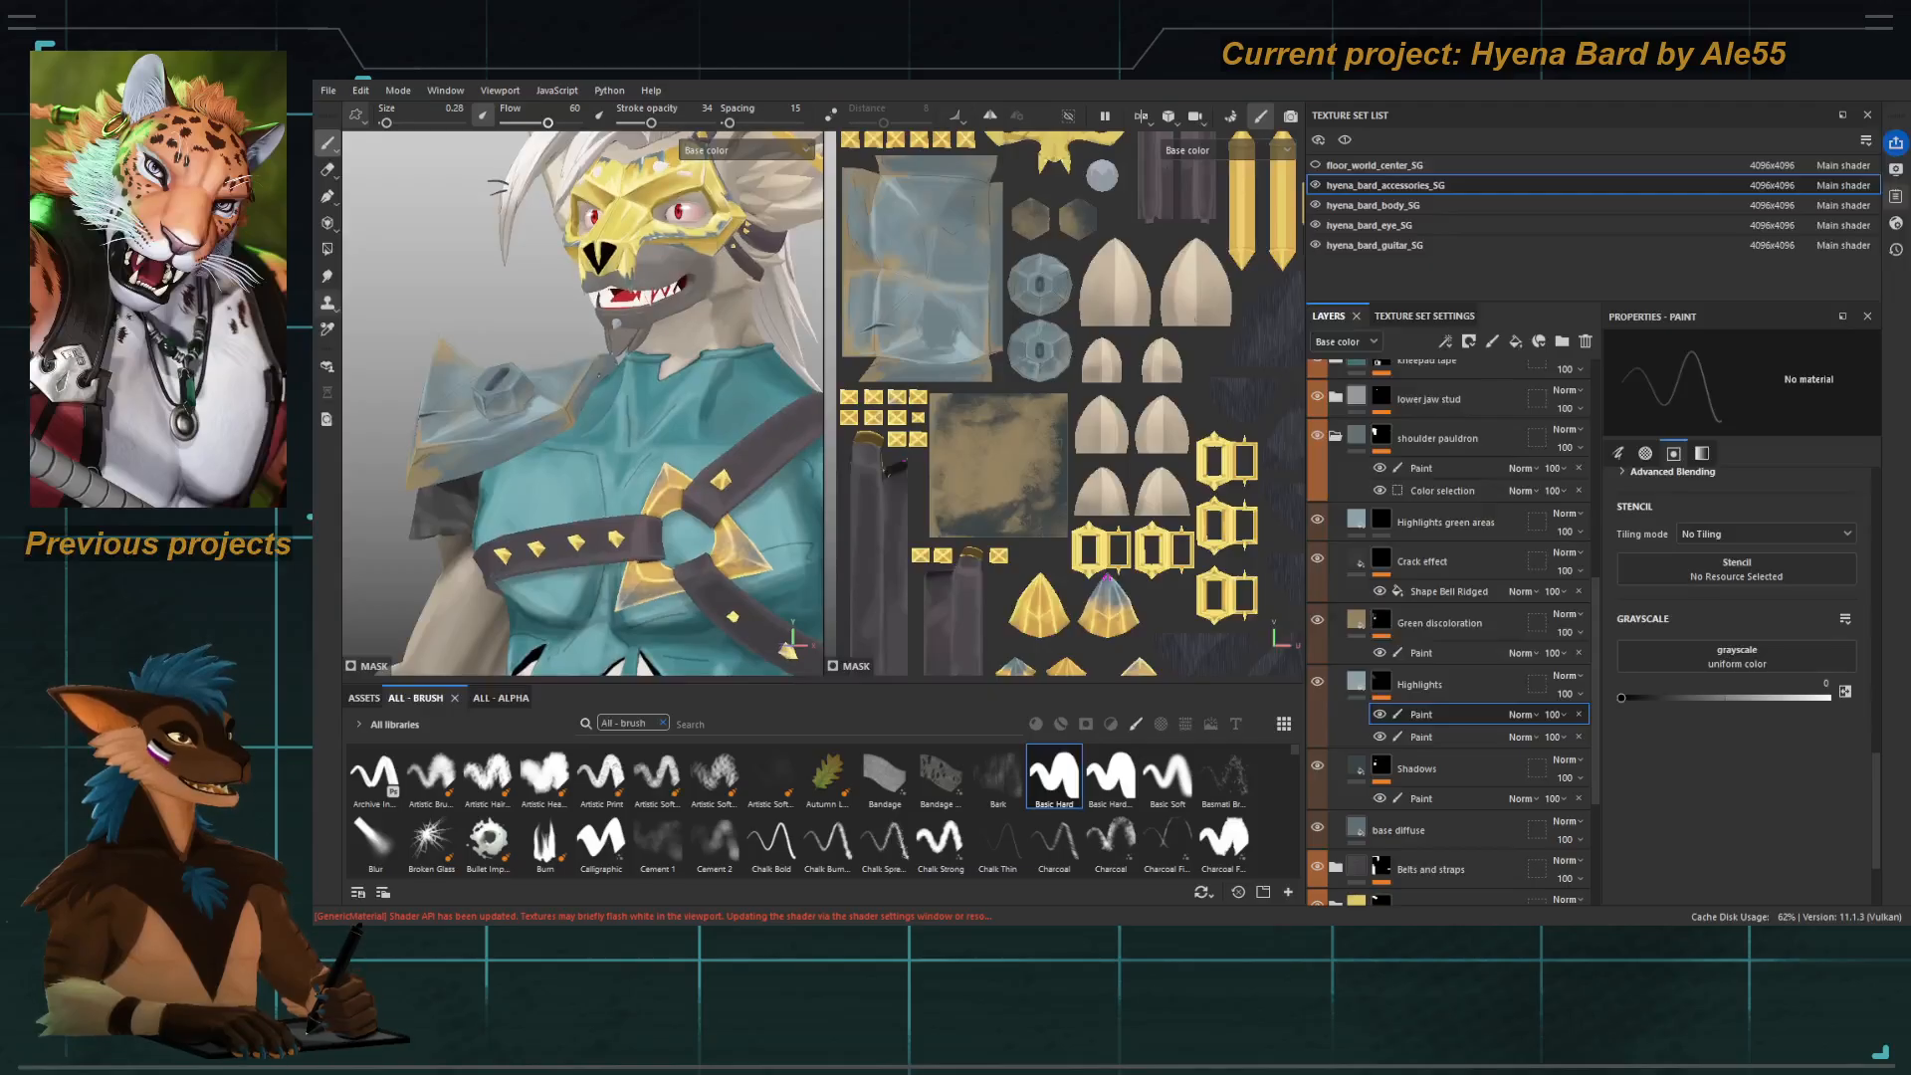
# Copy the Eyesocket darkening layer from the mask's Gold group into the shoulder pauldron group, above Highlights green areas.
pyautogui.scroll(-4, 1458, 757)
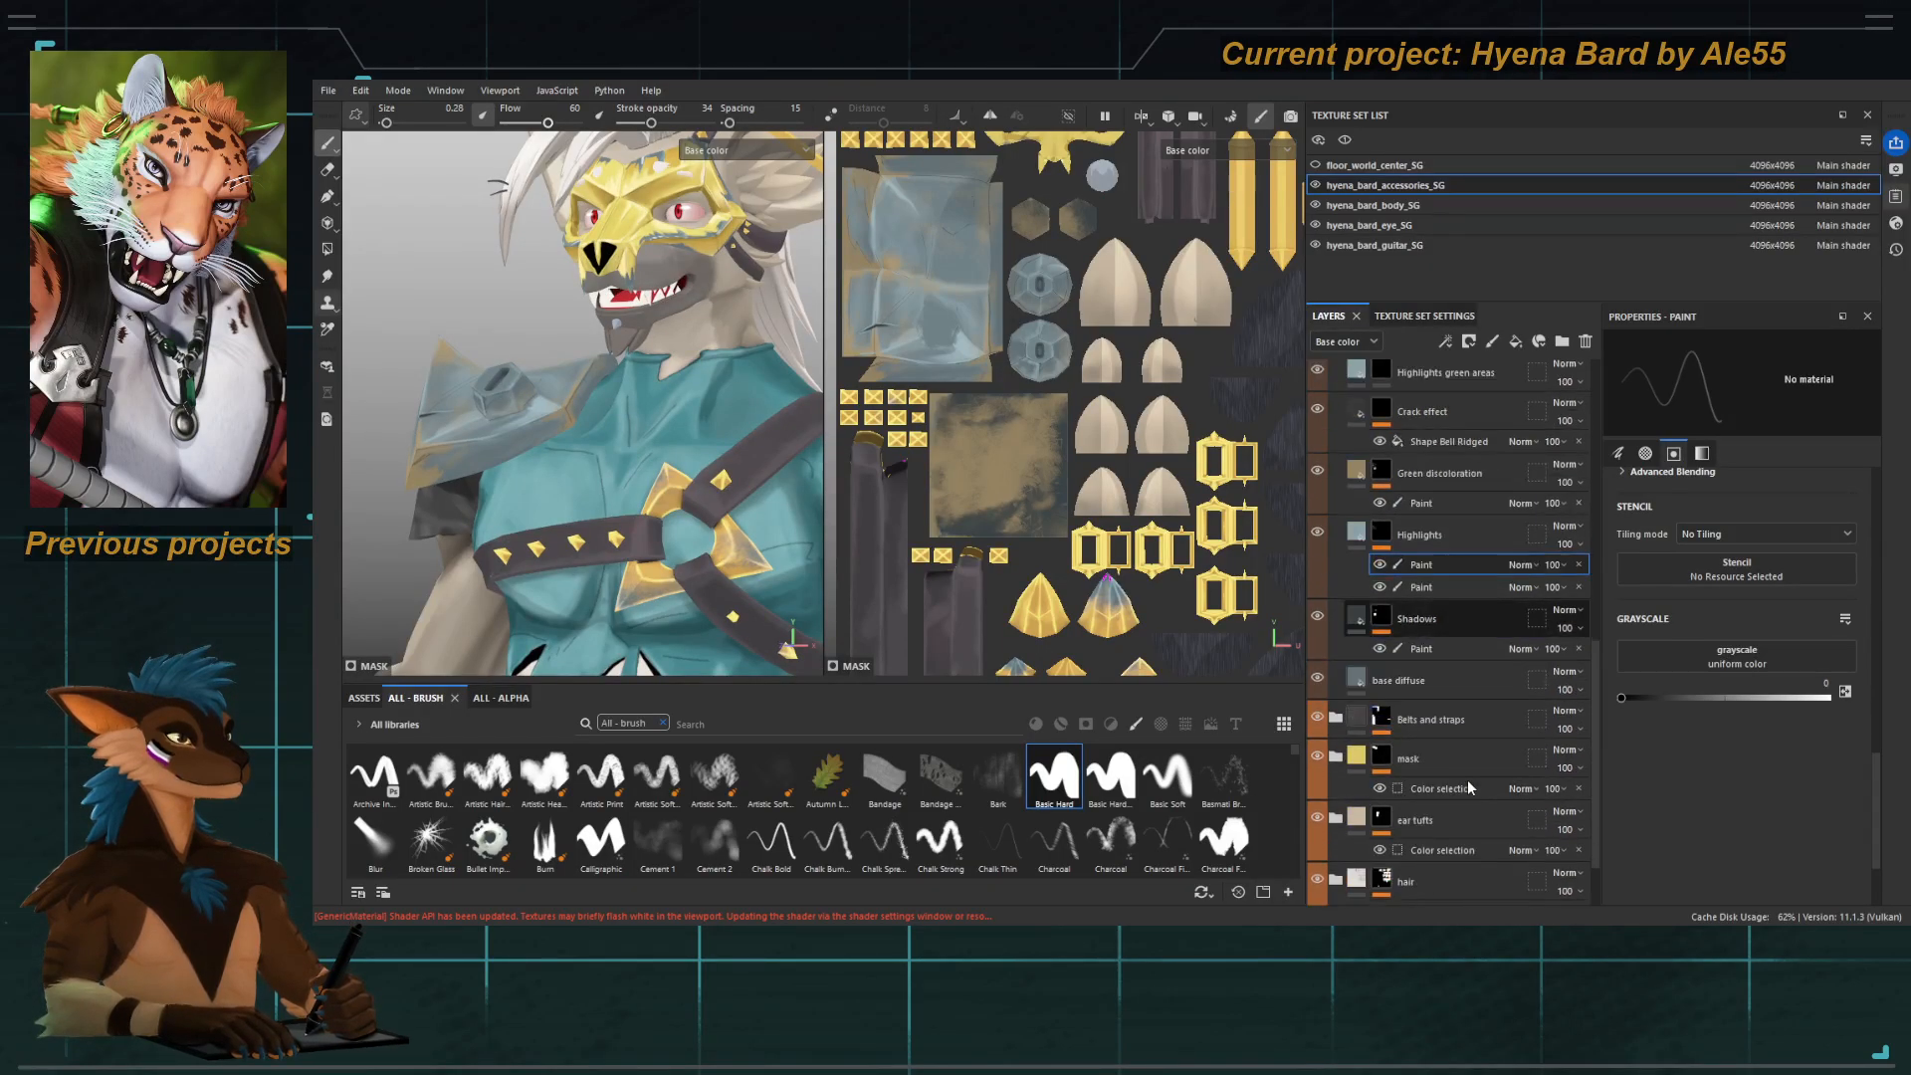
pyautogui.click(1336, 706)
pyautogui.scroll(-4, 1408, 729)
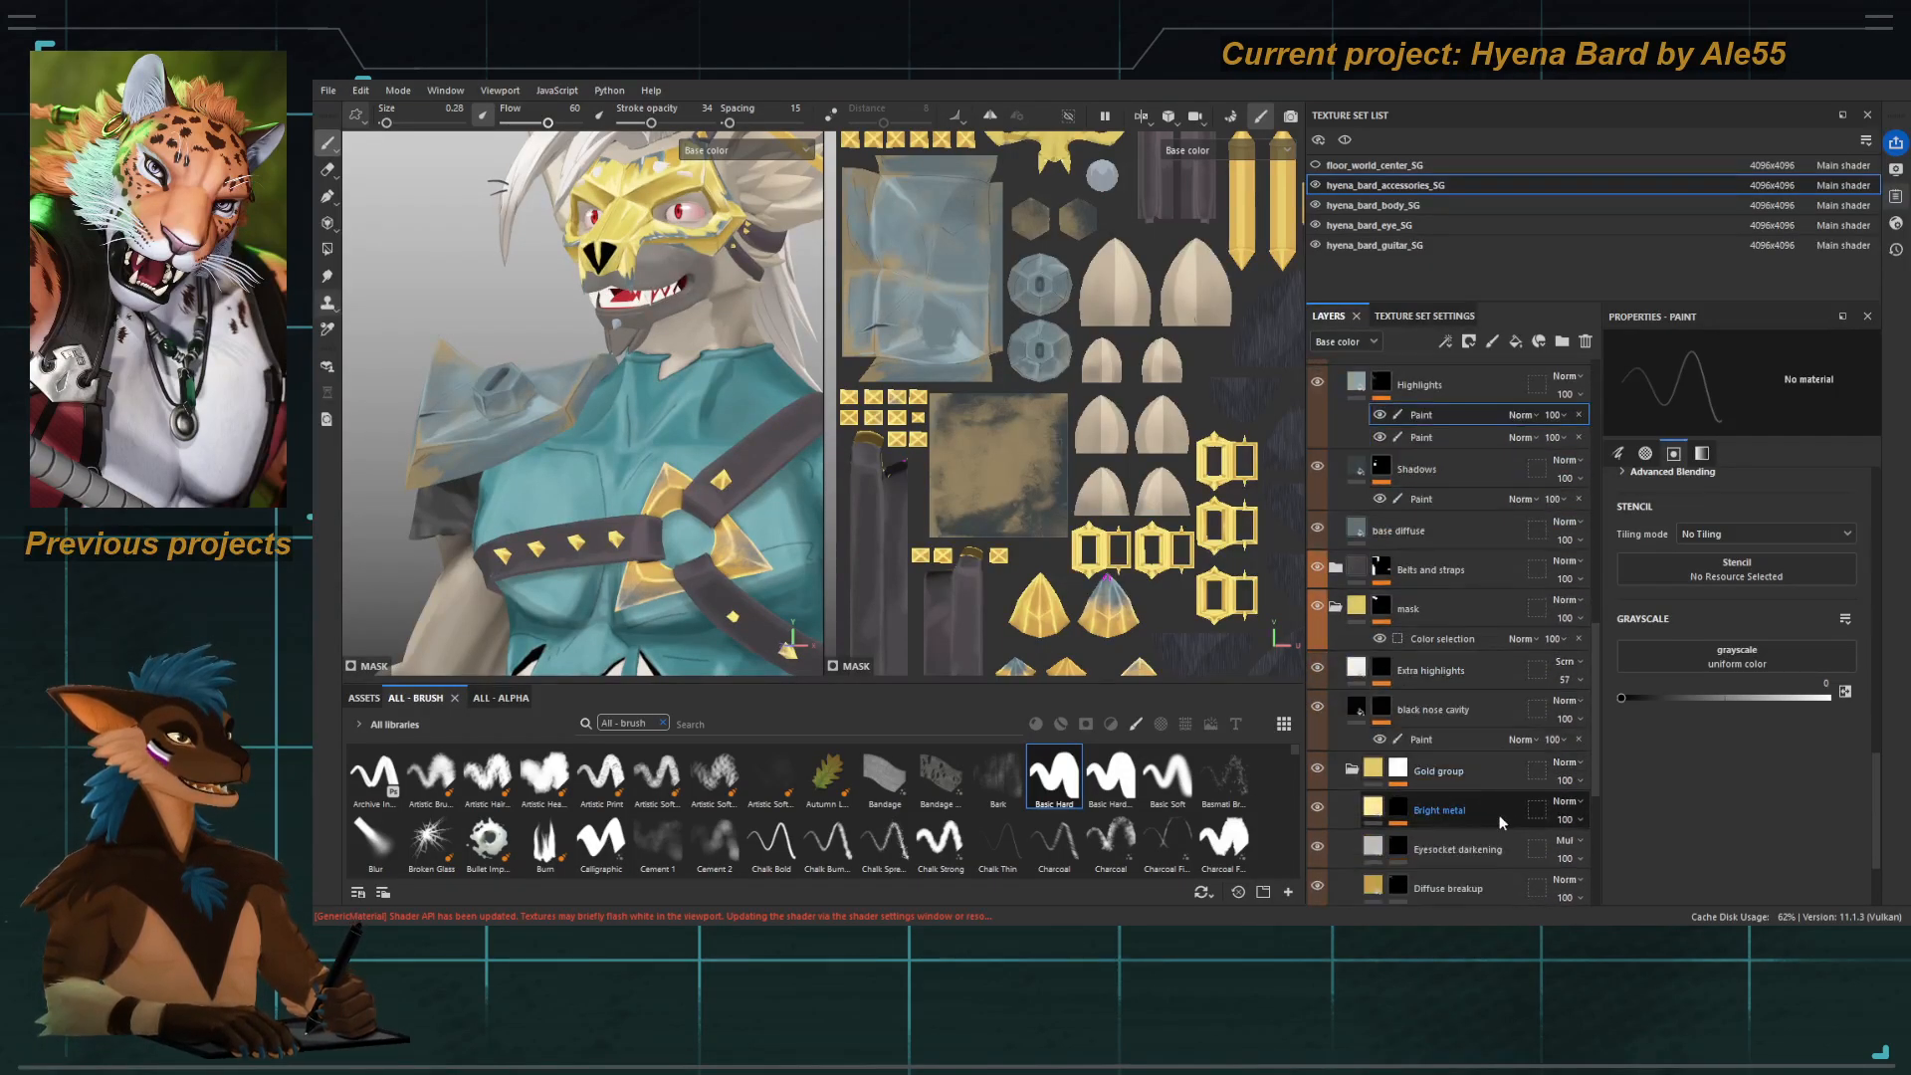
pyautogui.click(1471, 750)
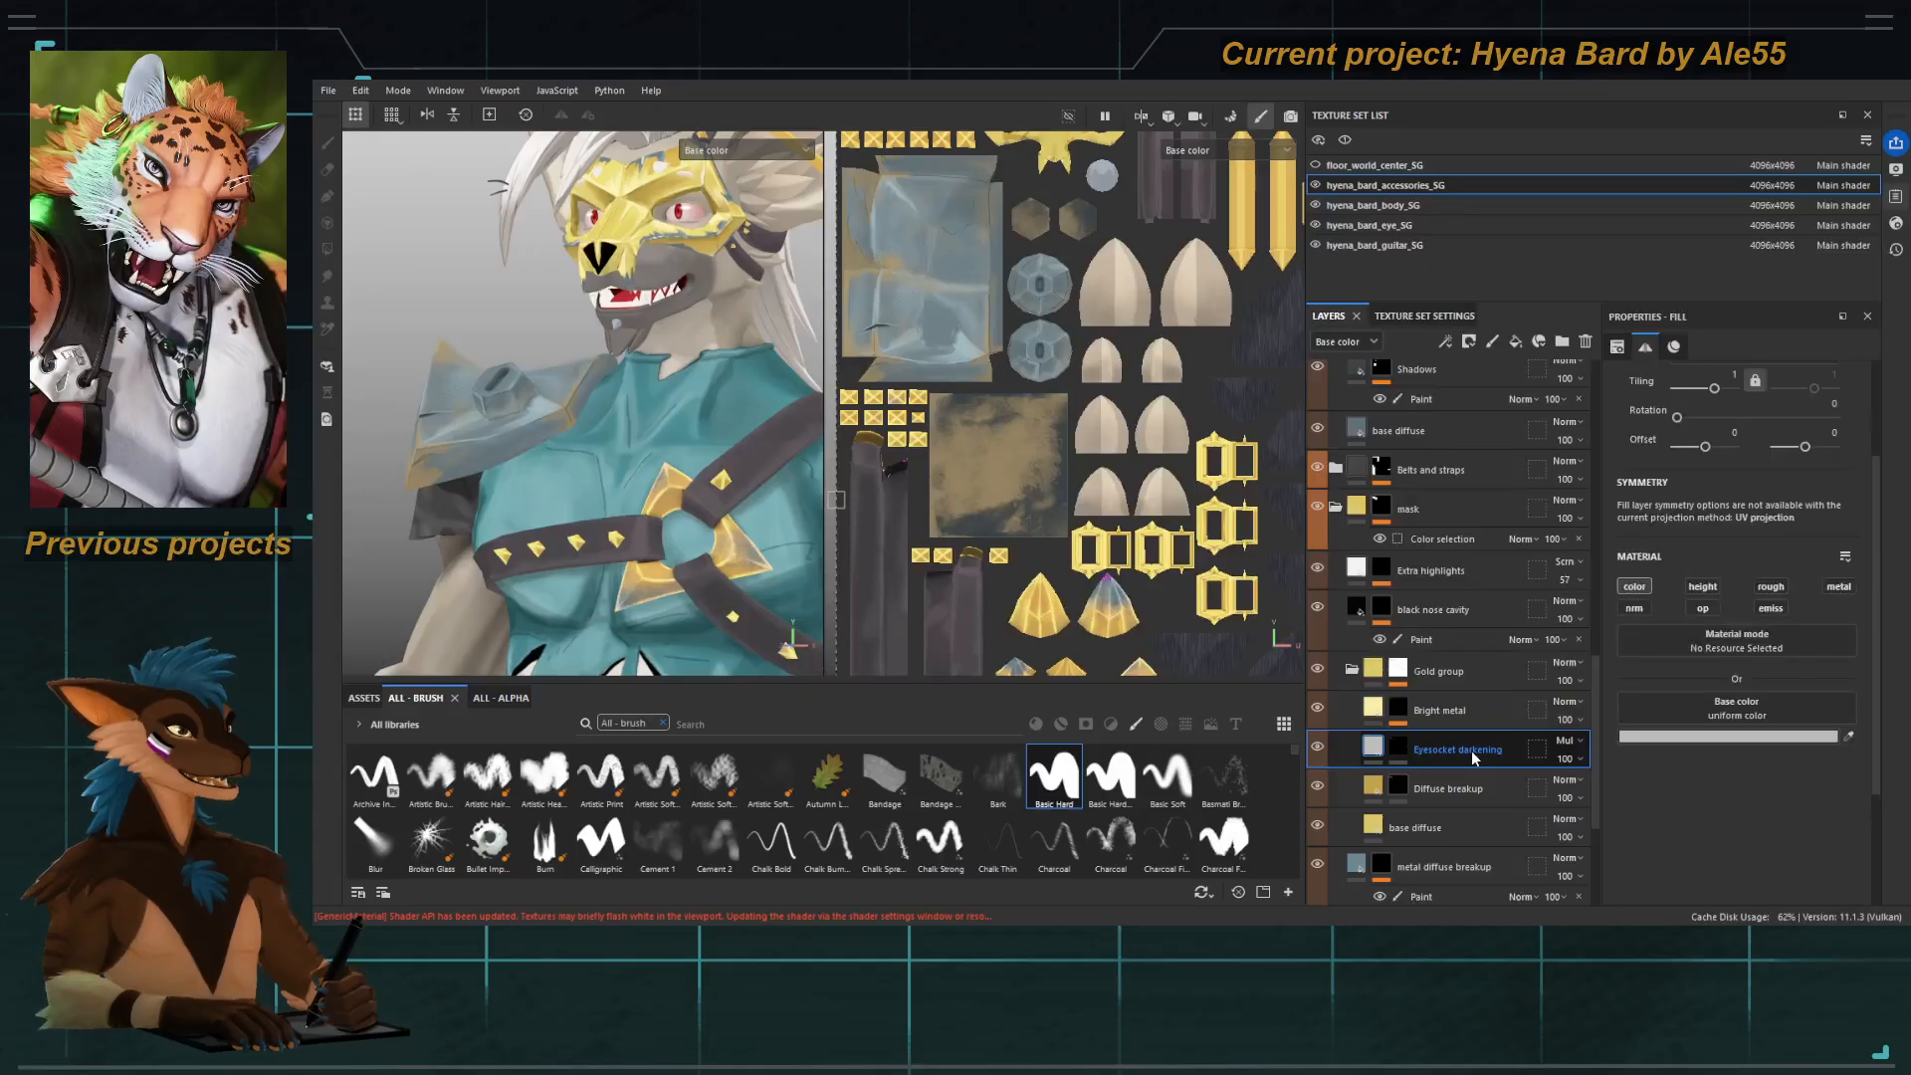
pyautogui.scroll(5, 1442, 702)
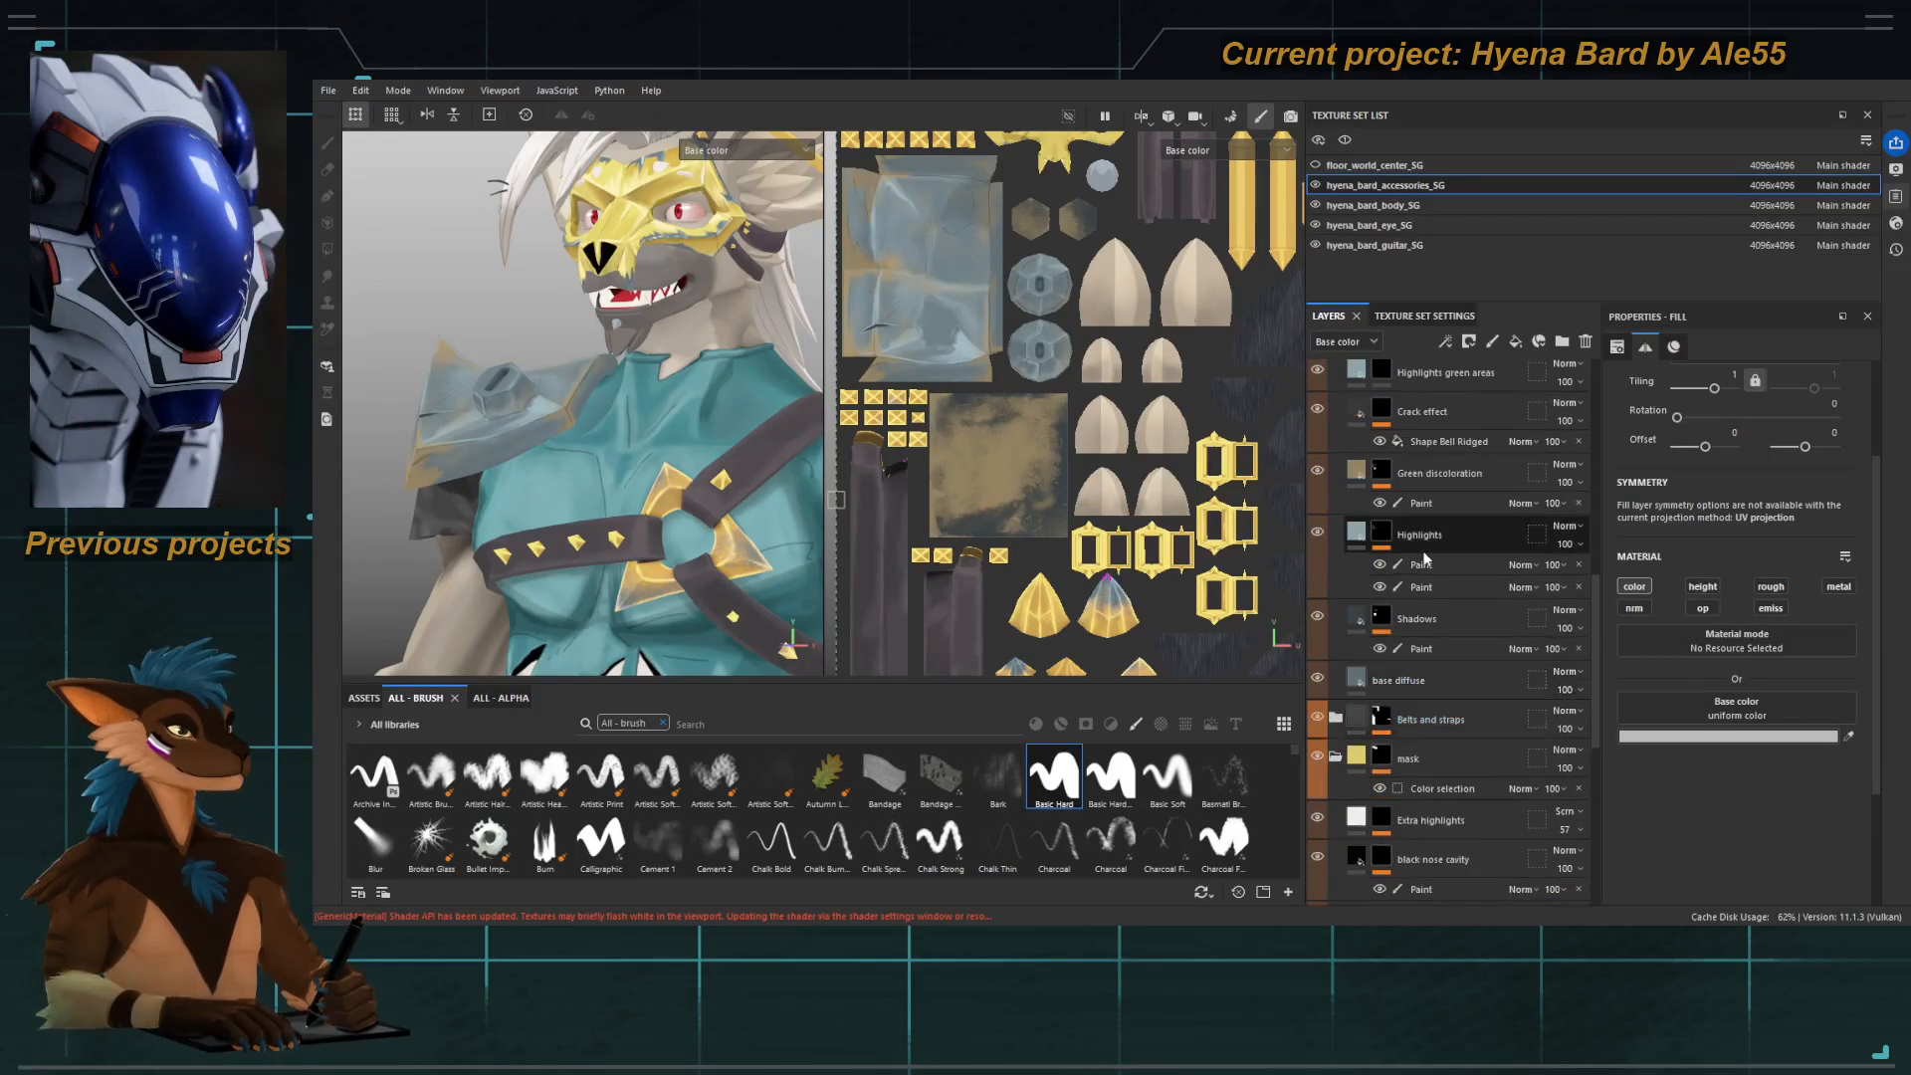
pyautogui.click(1447, 535)
pyautogui.scroll(2, 1455, 545)
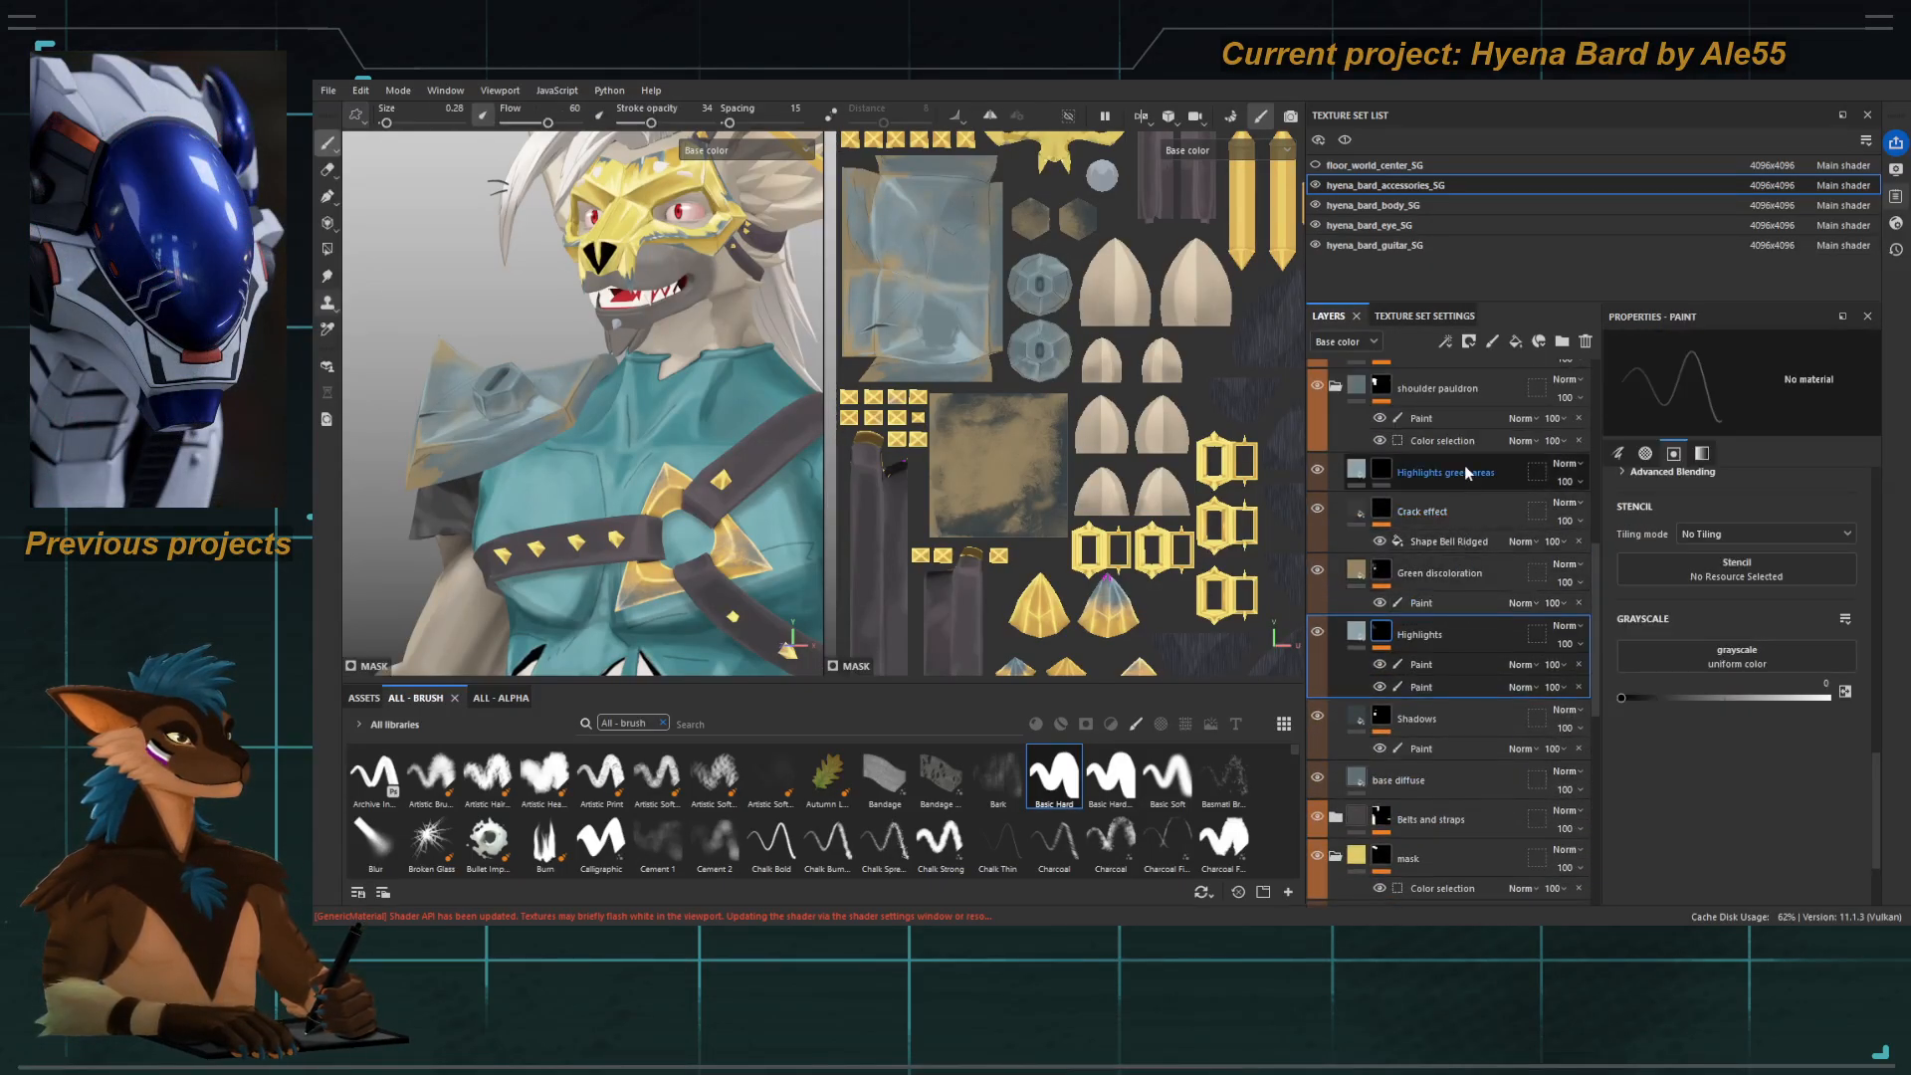
pyautogui.click(1461, 474)
pyautogui.hotkey('ctrl', 'v')
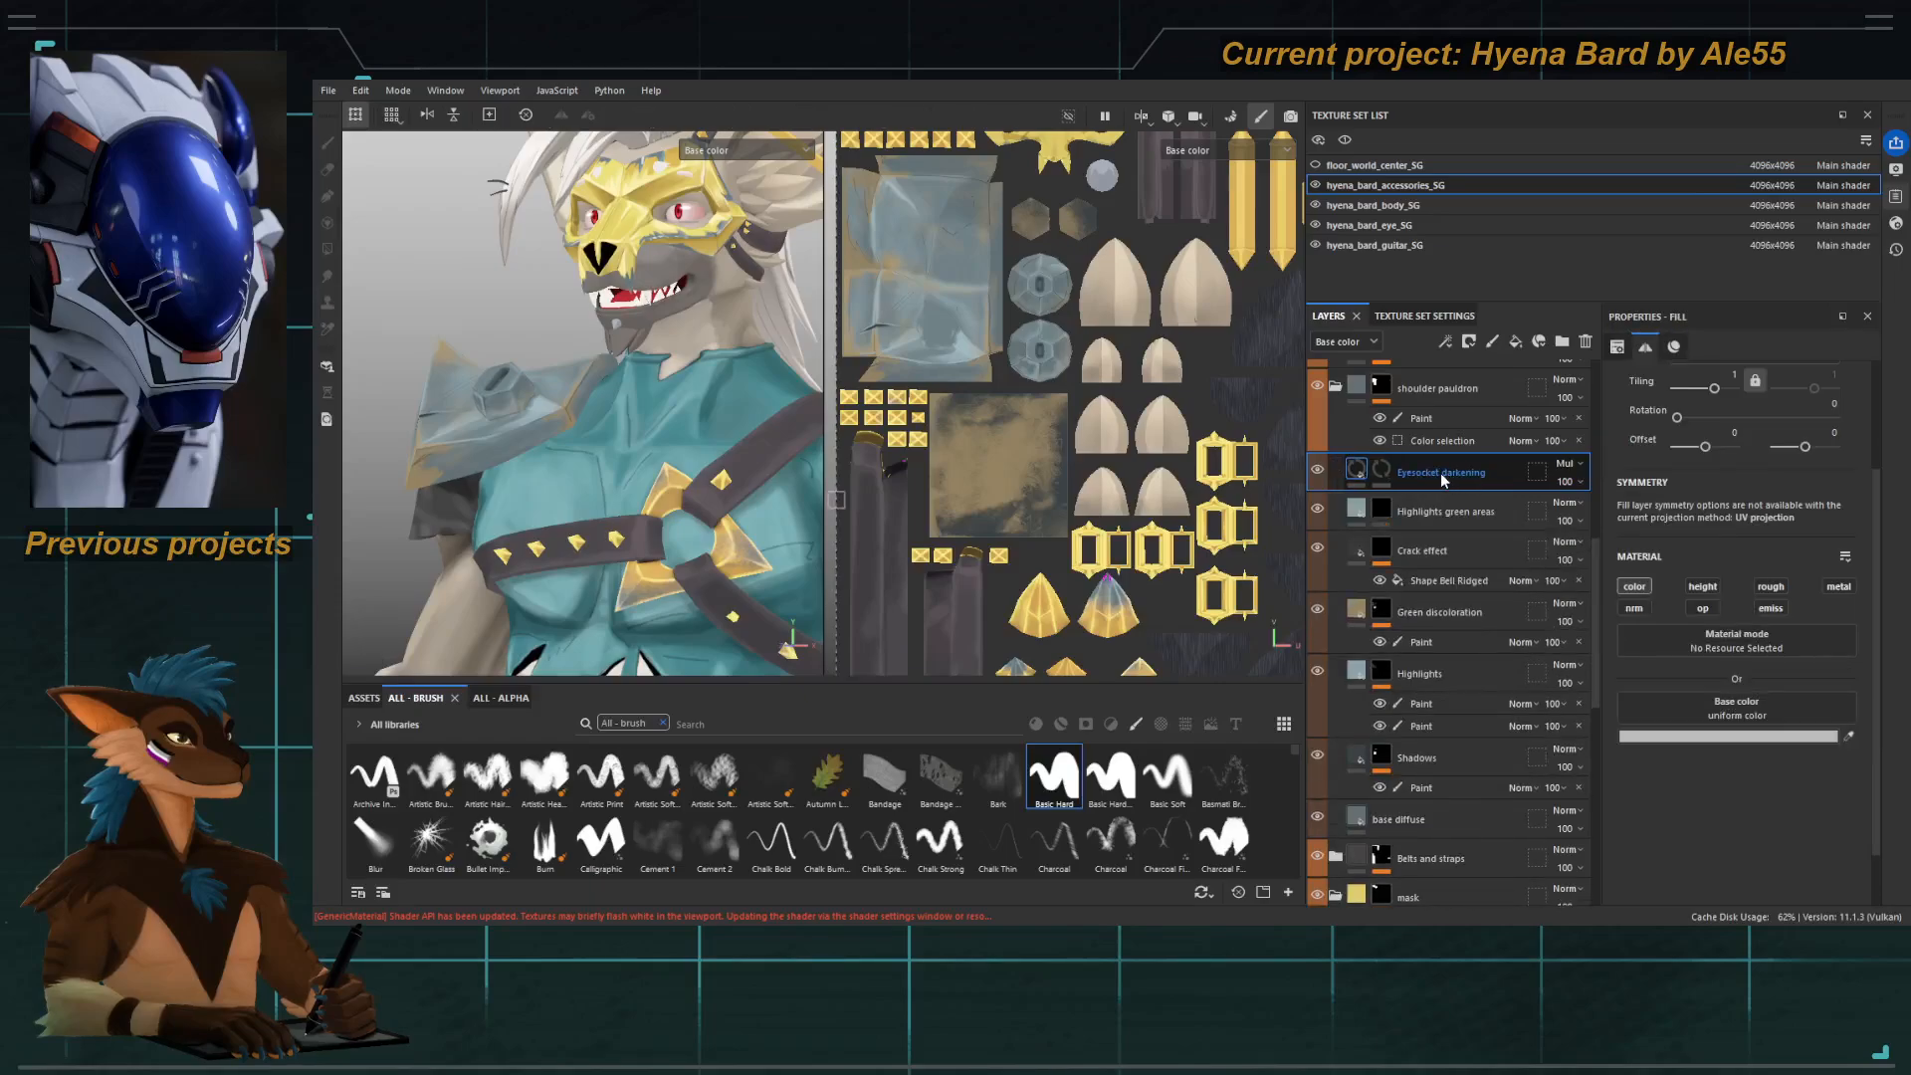
# Rename the copied darkening layer in the shoulder pauldron group as "neck area darkening".
pyautogui.doubleClick(1444, 474)
pyautogui.write('Shou')
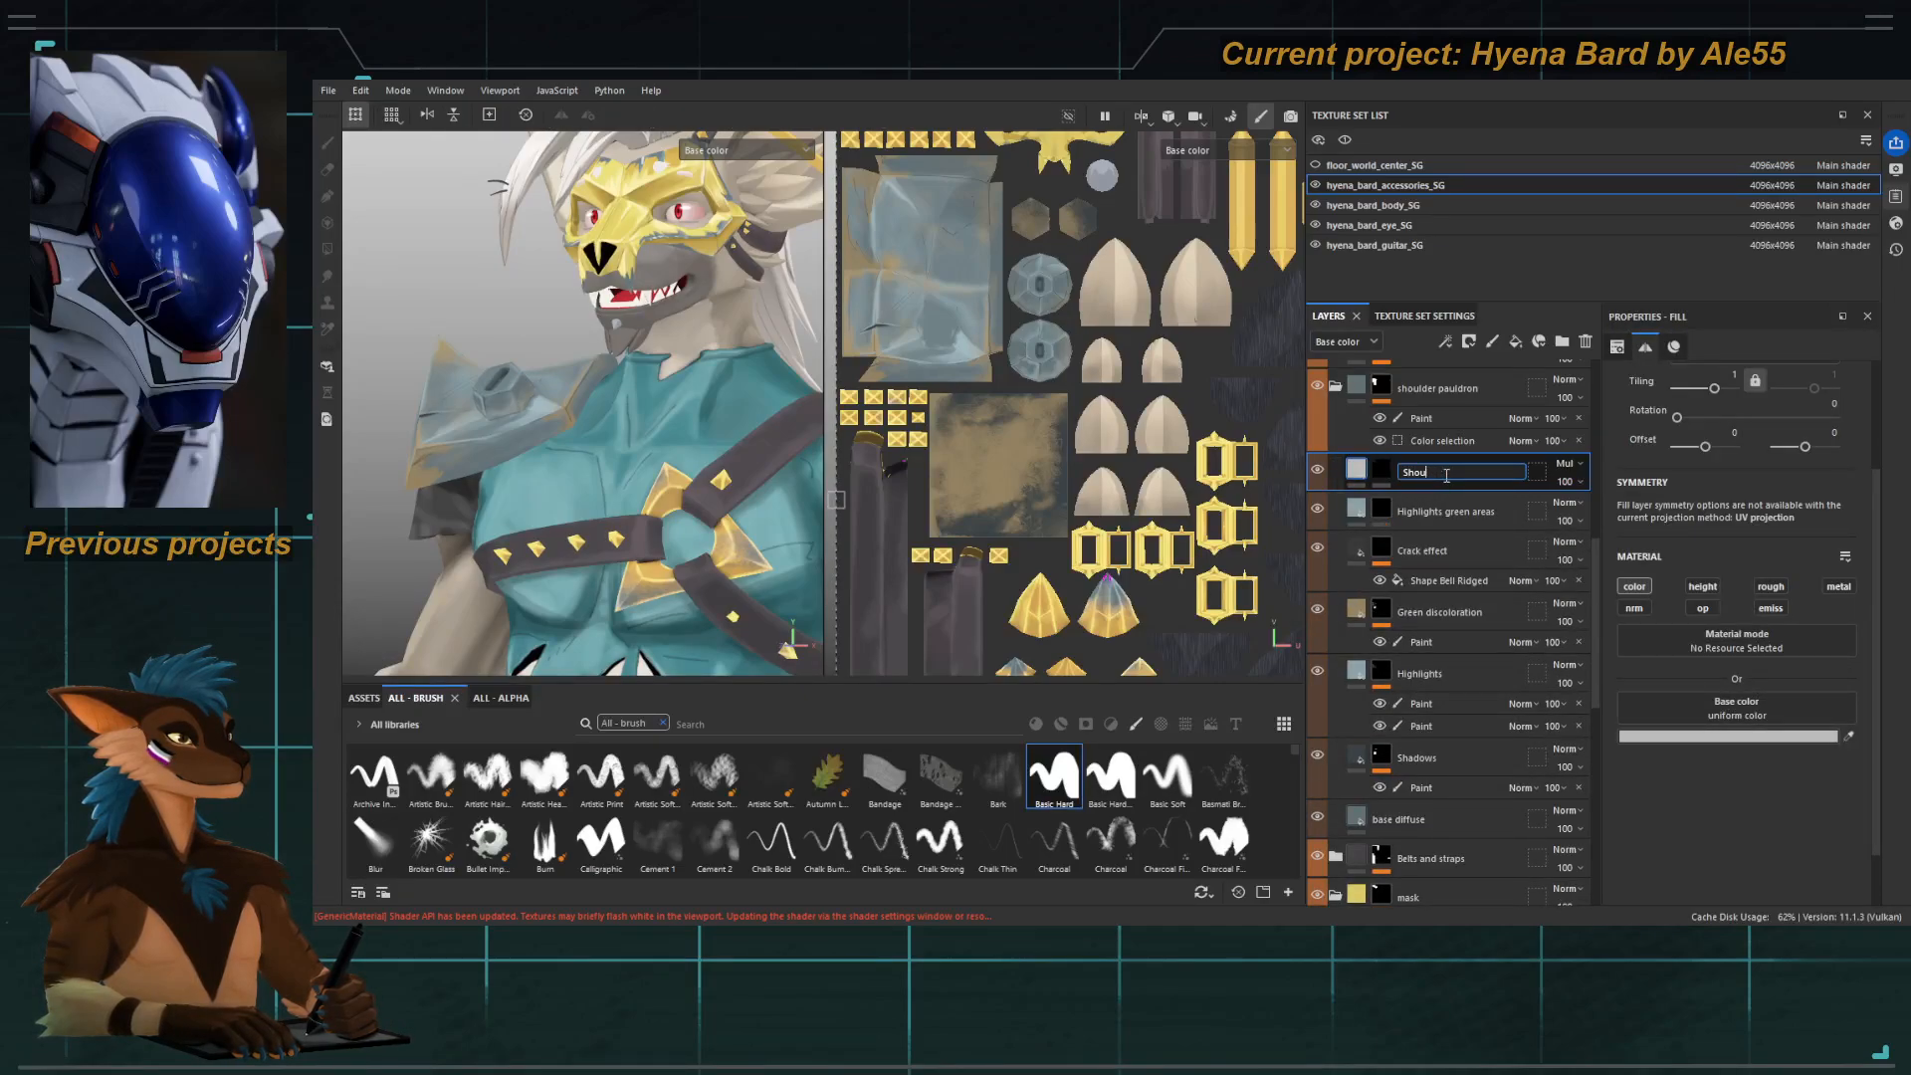
pyautogui.write('lder')
pyautogui.press('BackSpace')
pyautogui.write('neck area darkening')
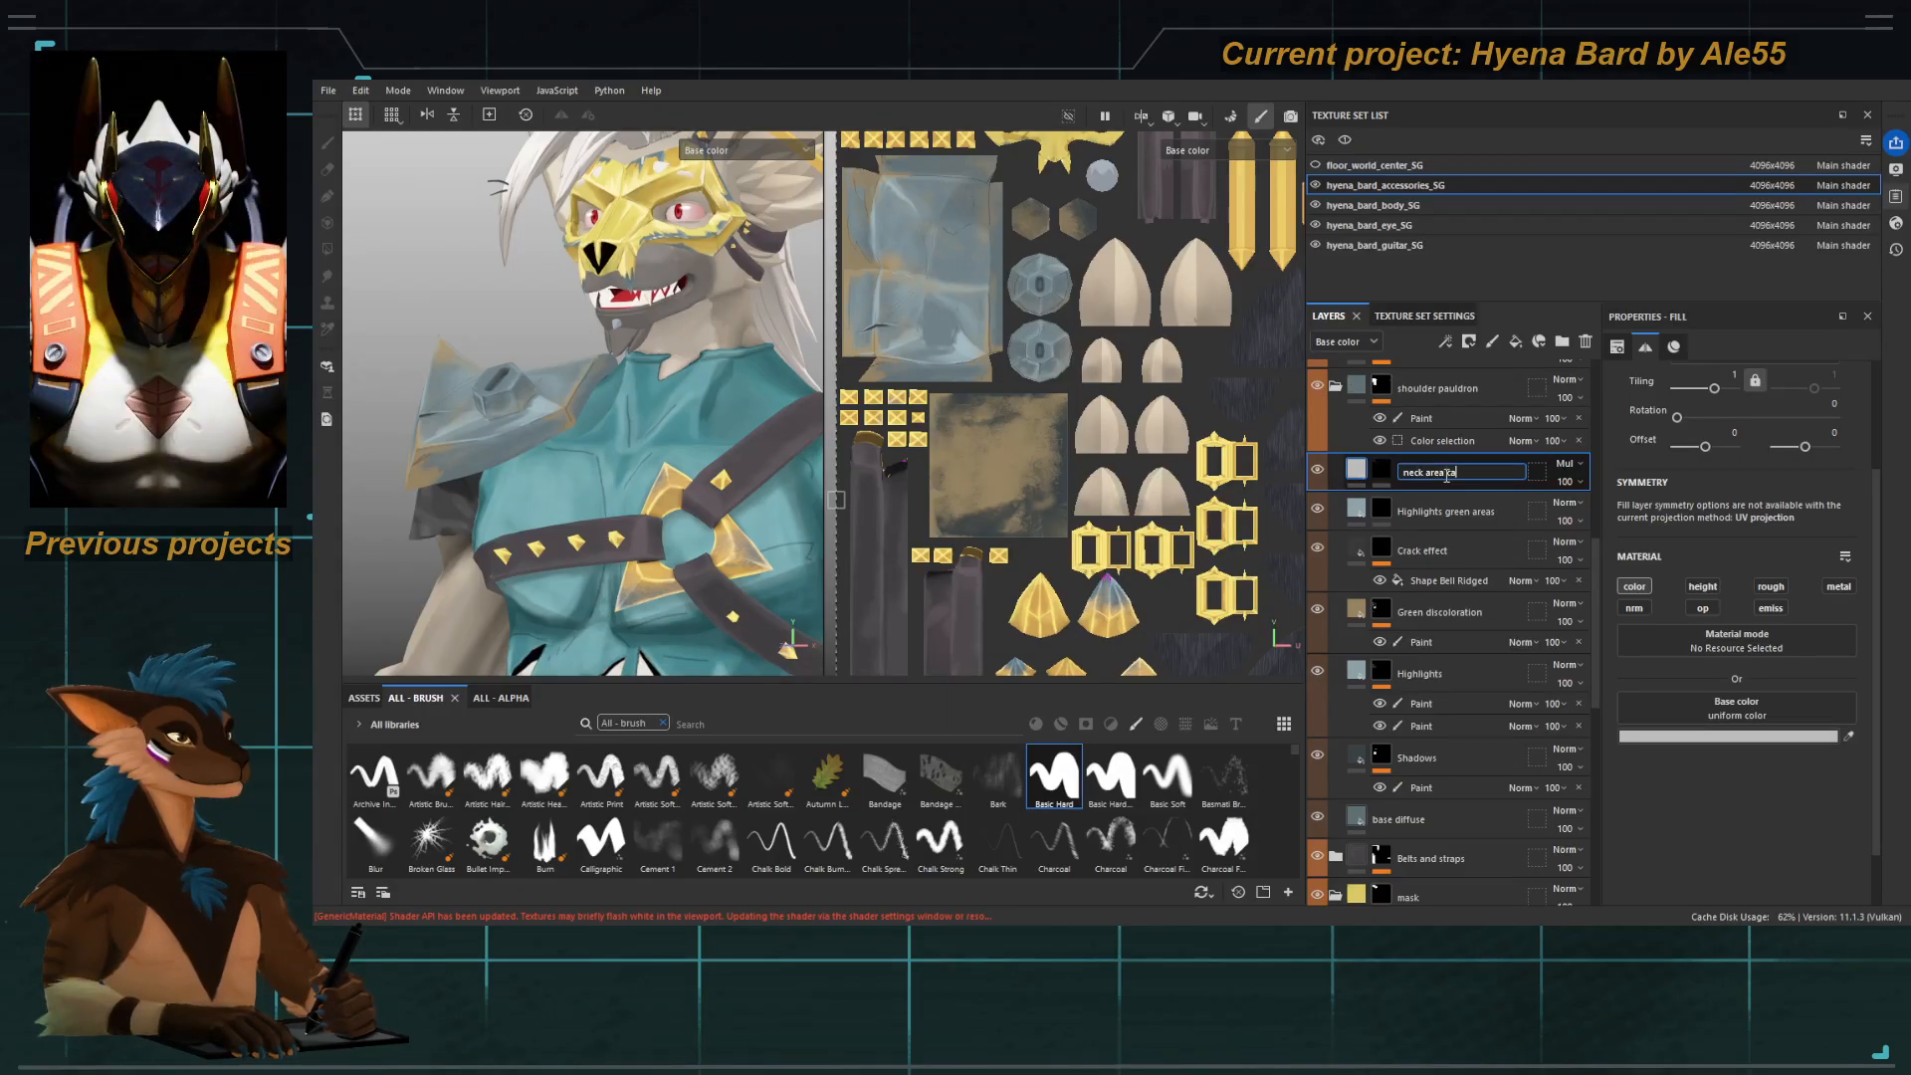
# Add a paint effect to the neck area darkening mask and polygon-fill the pauldron's inner side facing the neck, with fill value 1.
pyautogui.click(1389, 476)
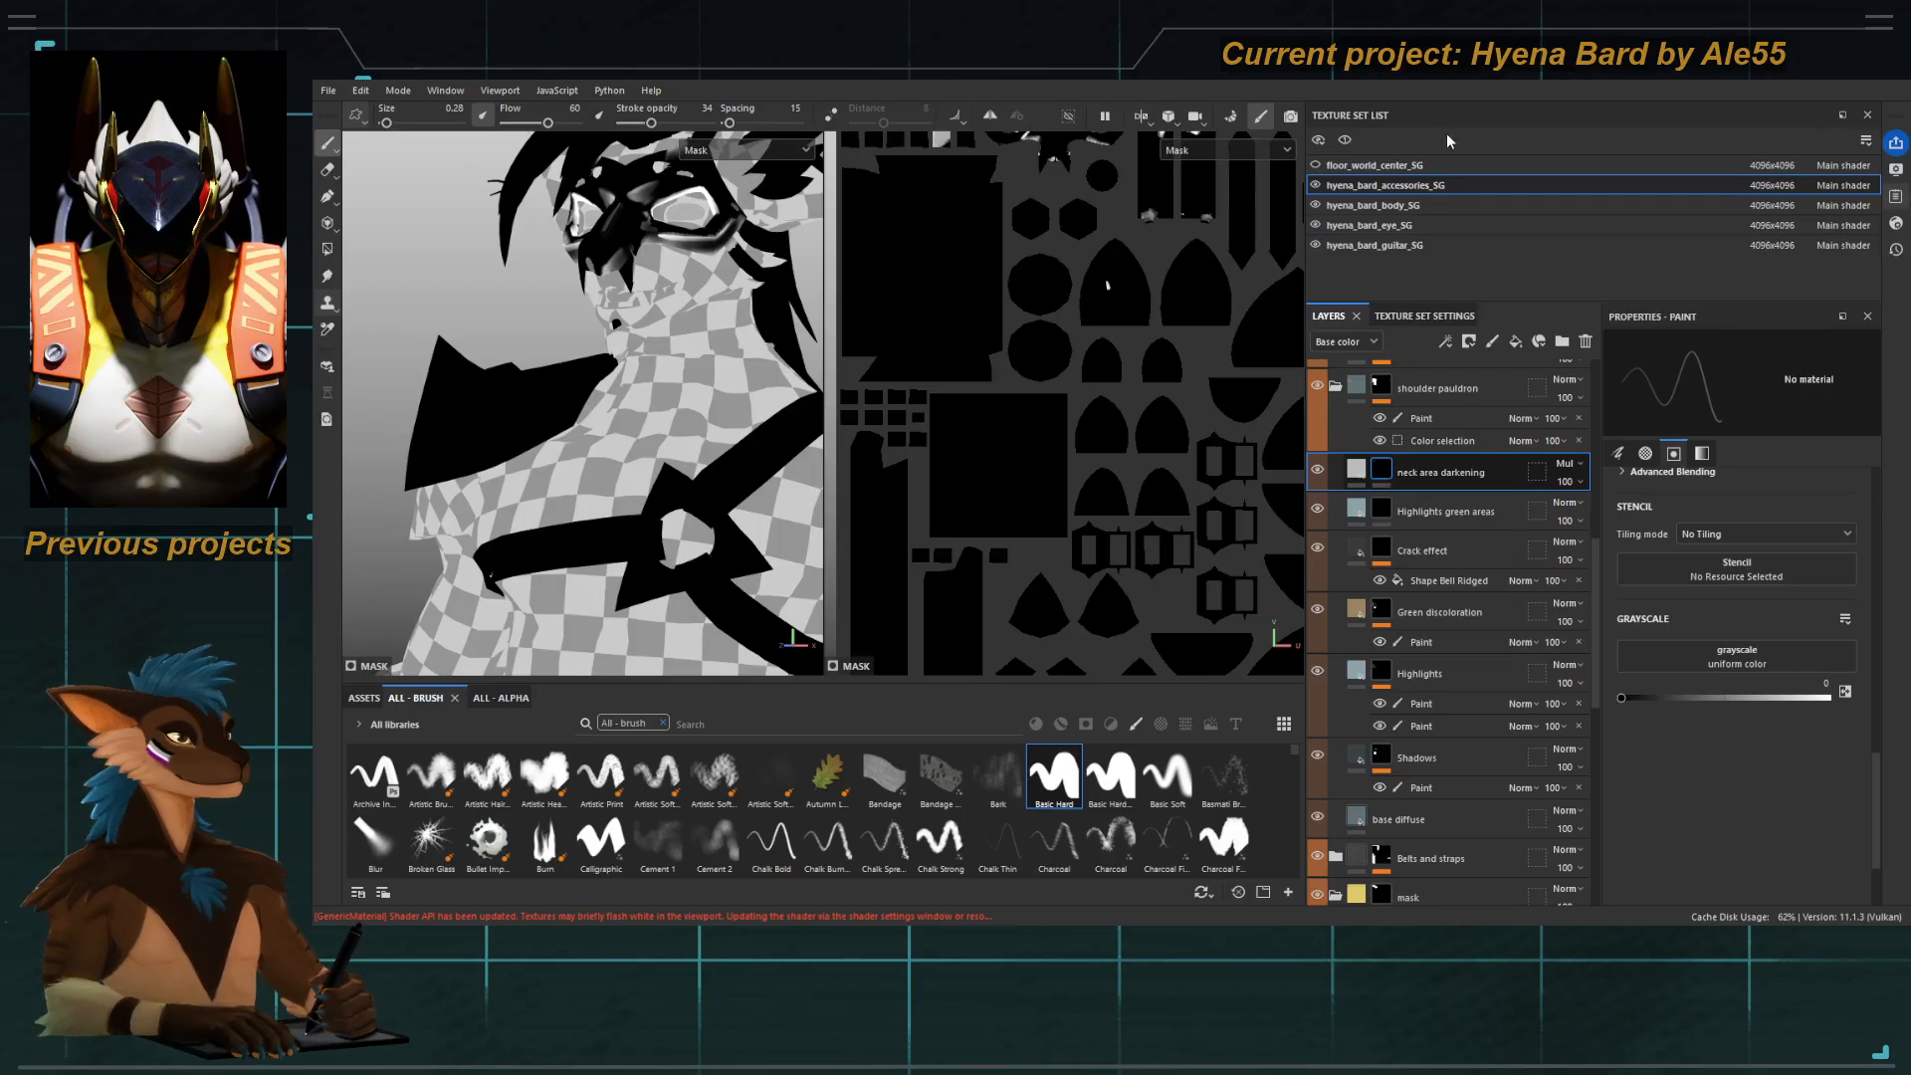
pyautogui.click(1380, 472)
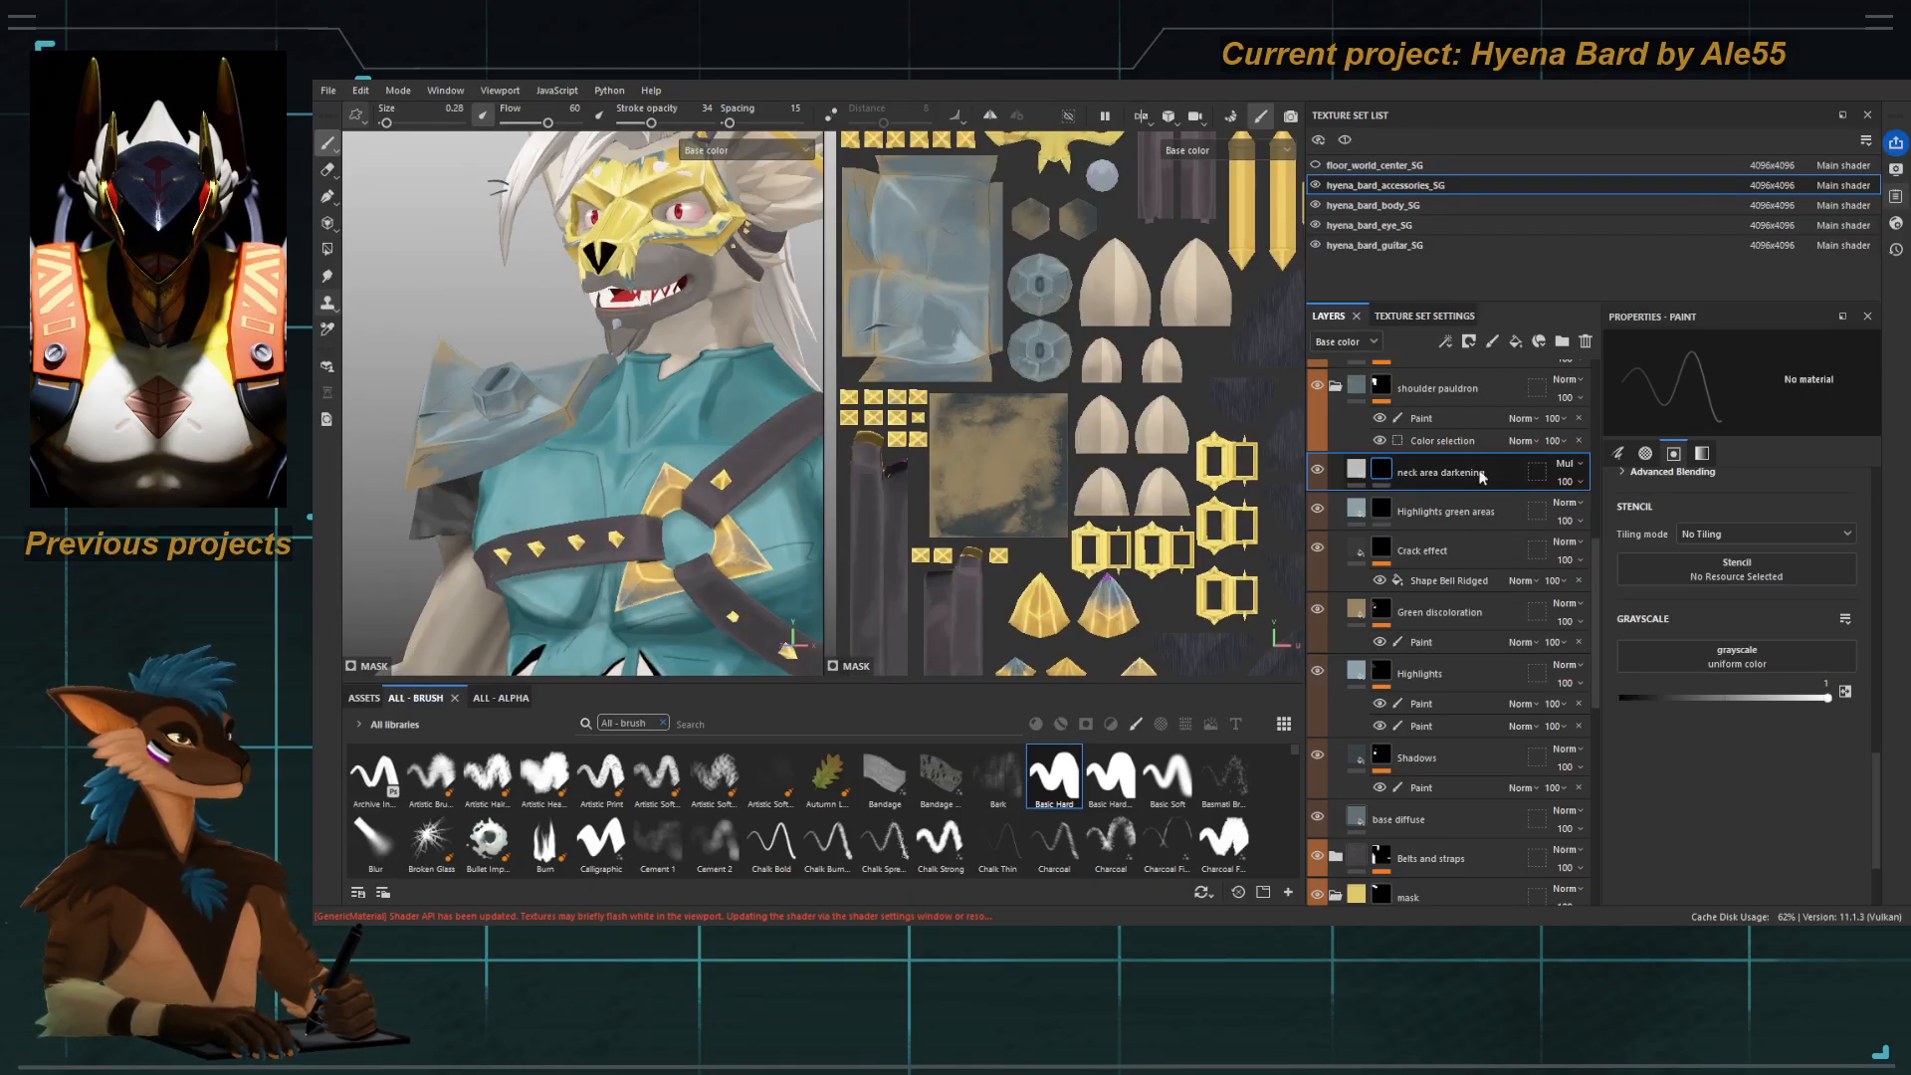
pyautogui.press('4')
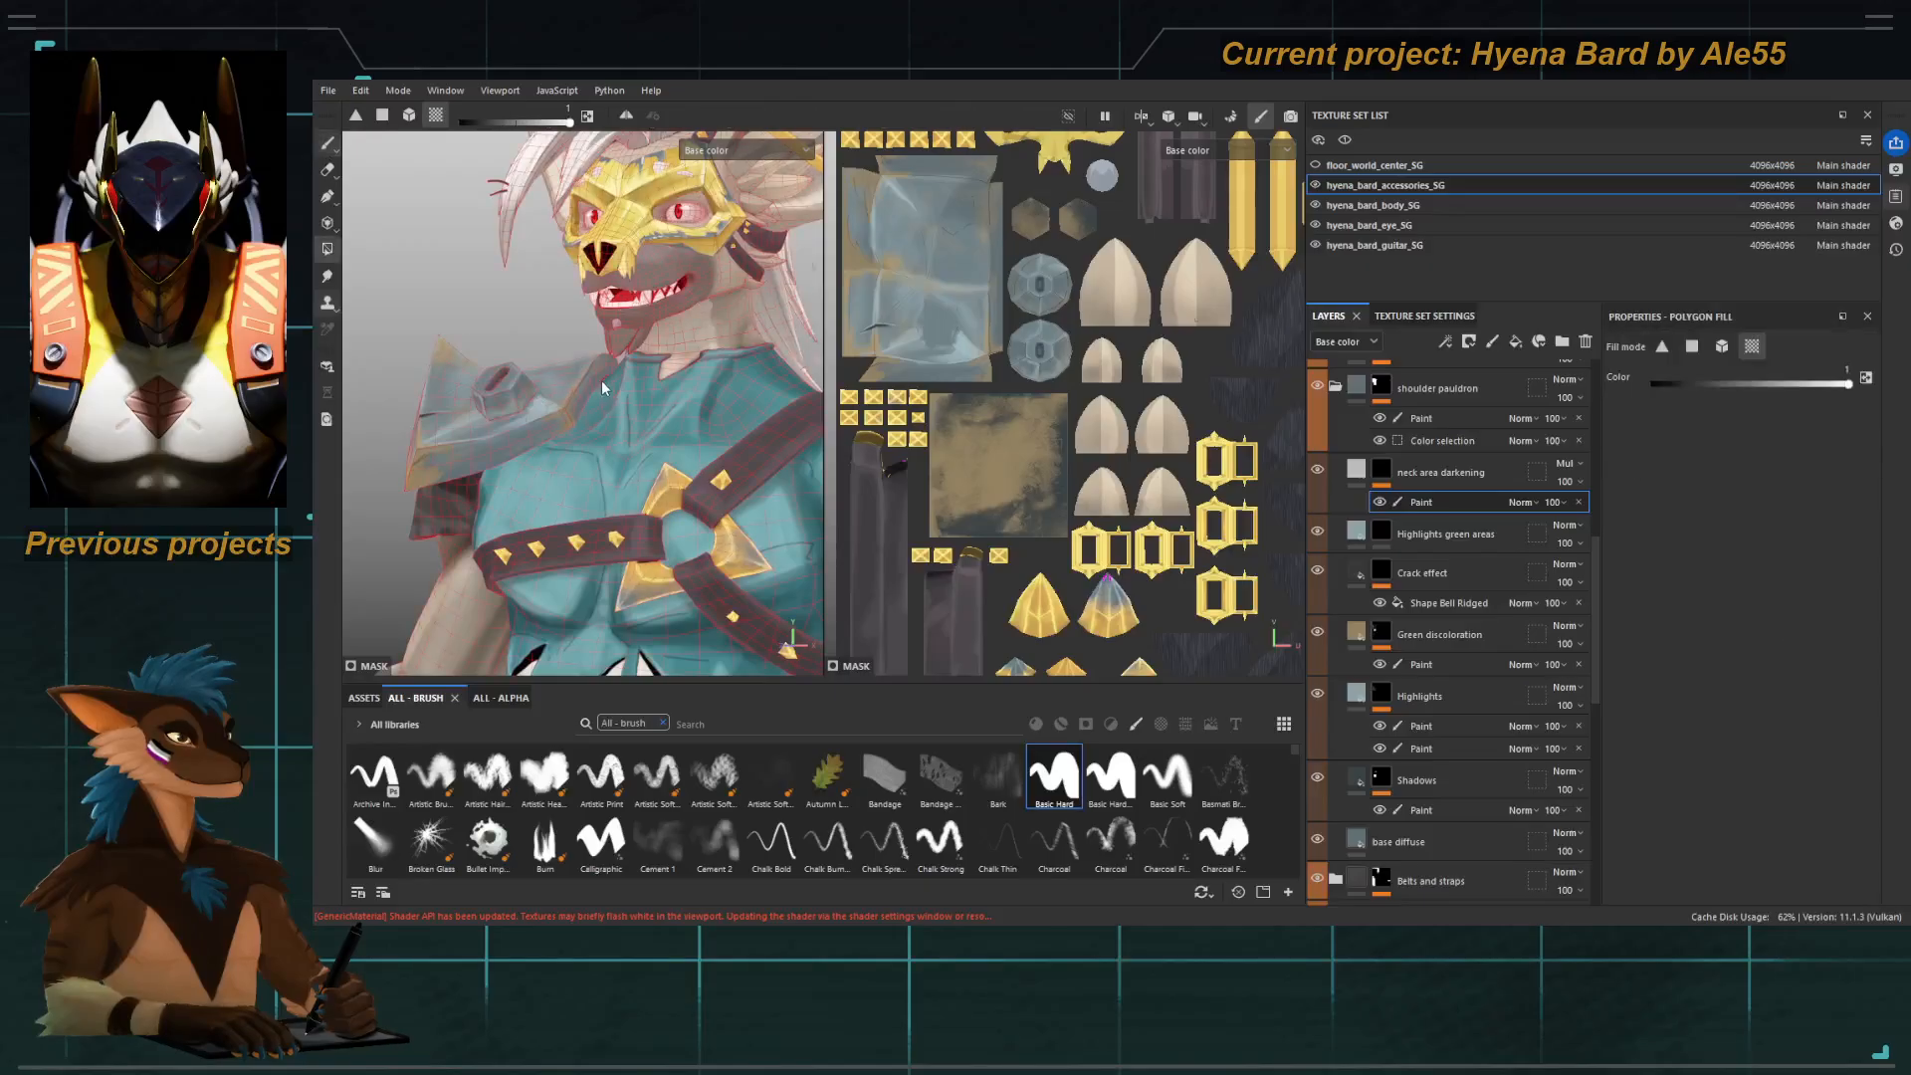
pyautogui.keyDown('alt'); pyautogui.moveTo(597, 382); pyautogui.dragTo(741, 430, button='right'); pyautogui.keyUp('alt')
pyautogui.click(1692, 345)
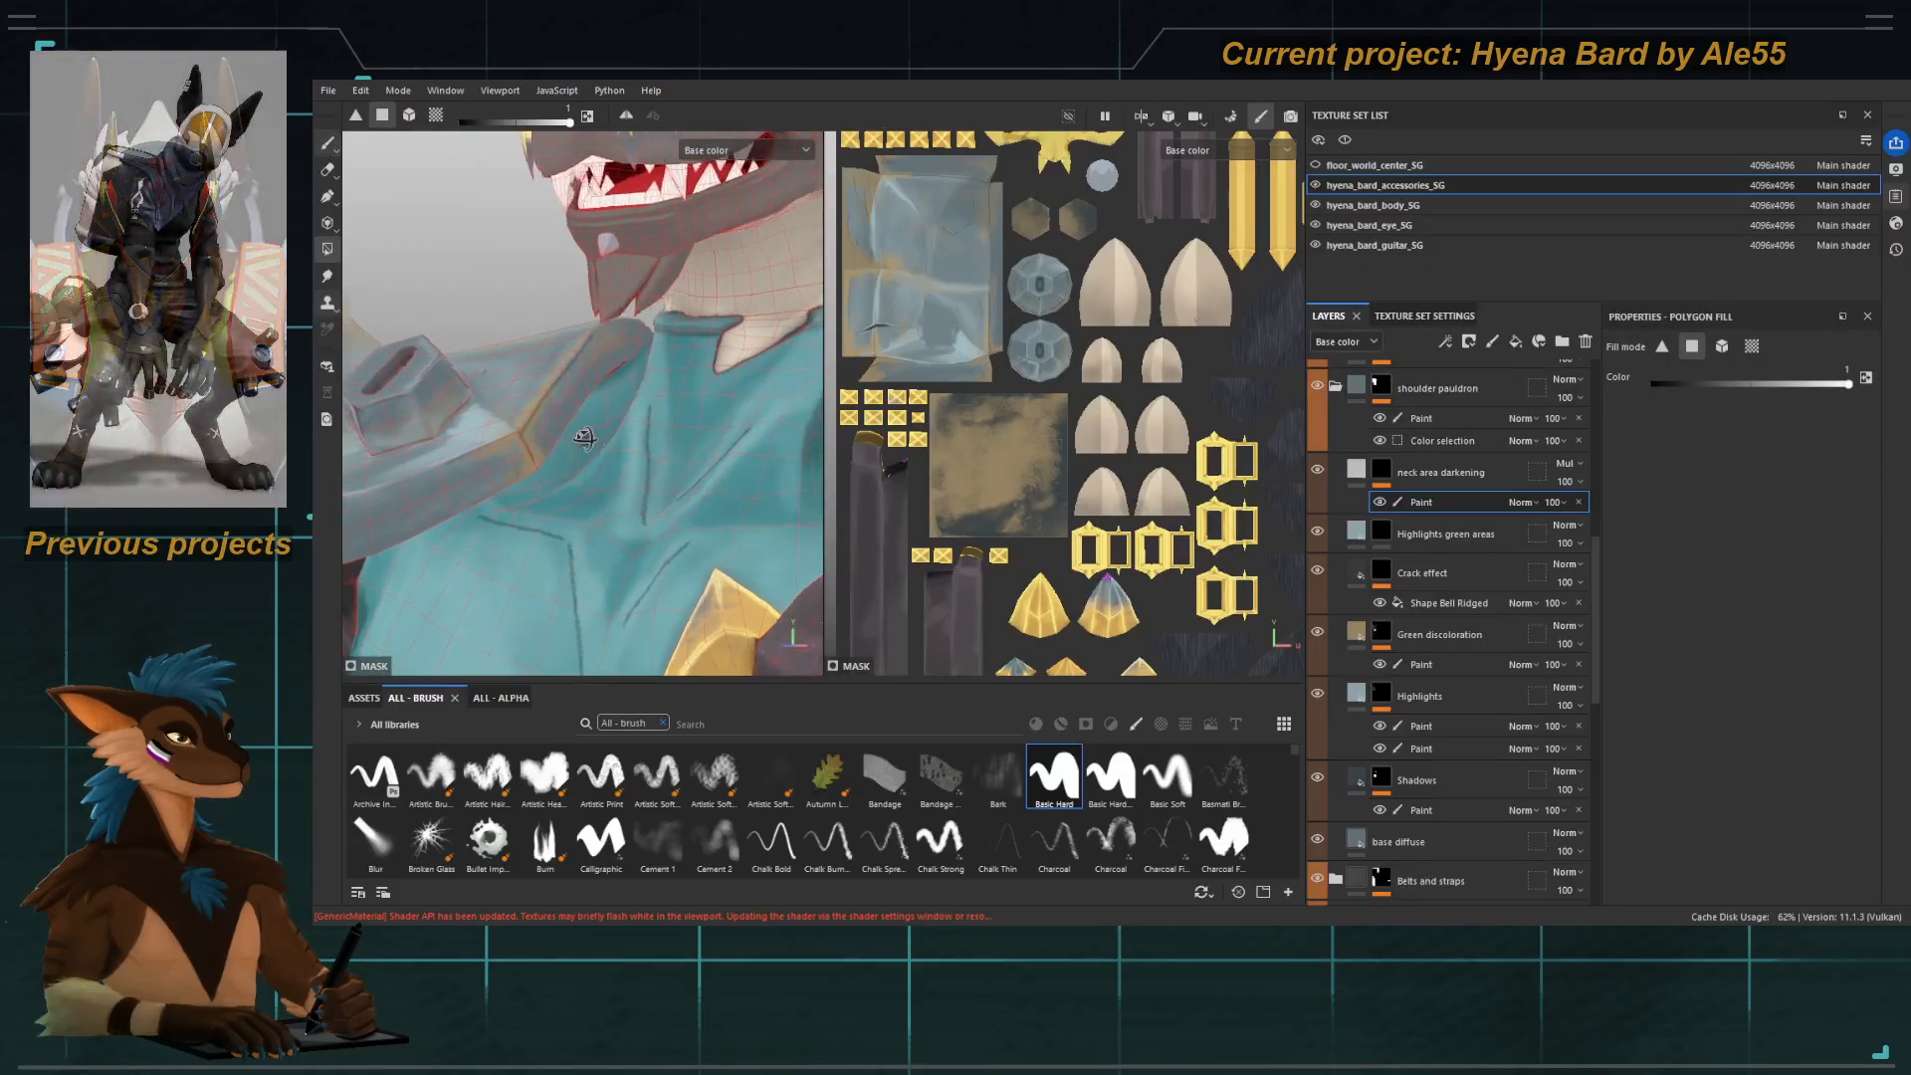
pyautogui.keyDown('alt'); pyautogui.moveTo(545, 426); pyautogui.dragTo(577, 444, button='right'); pyautogui.keyUp('alt')
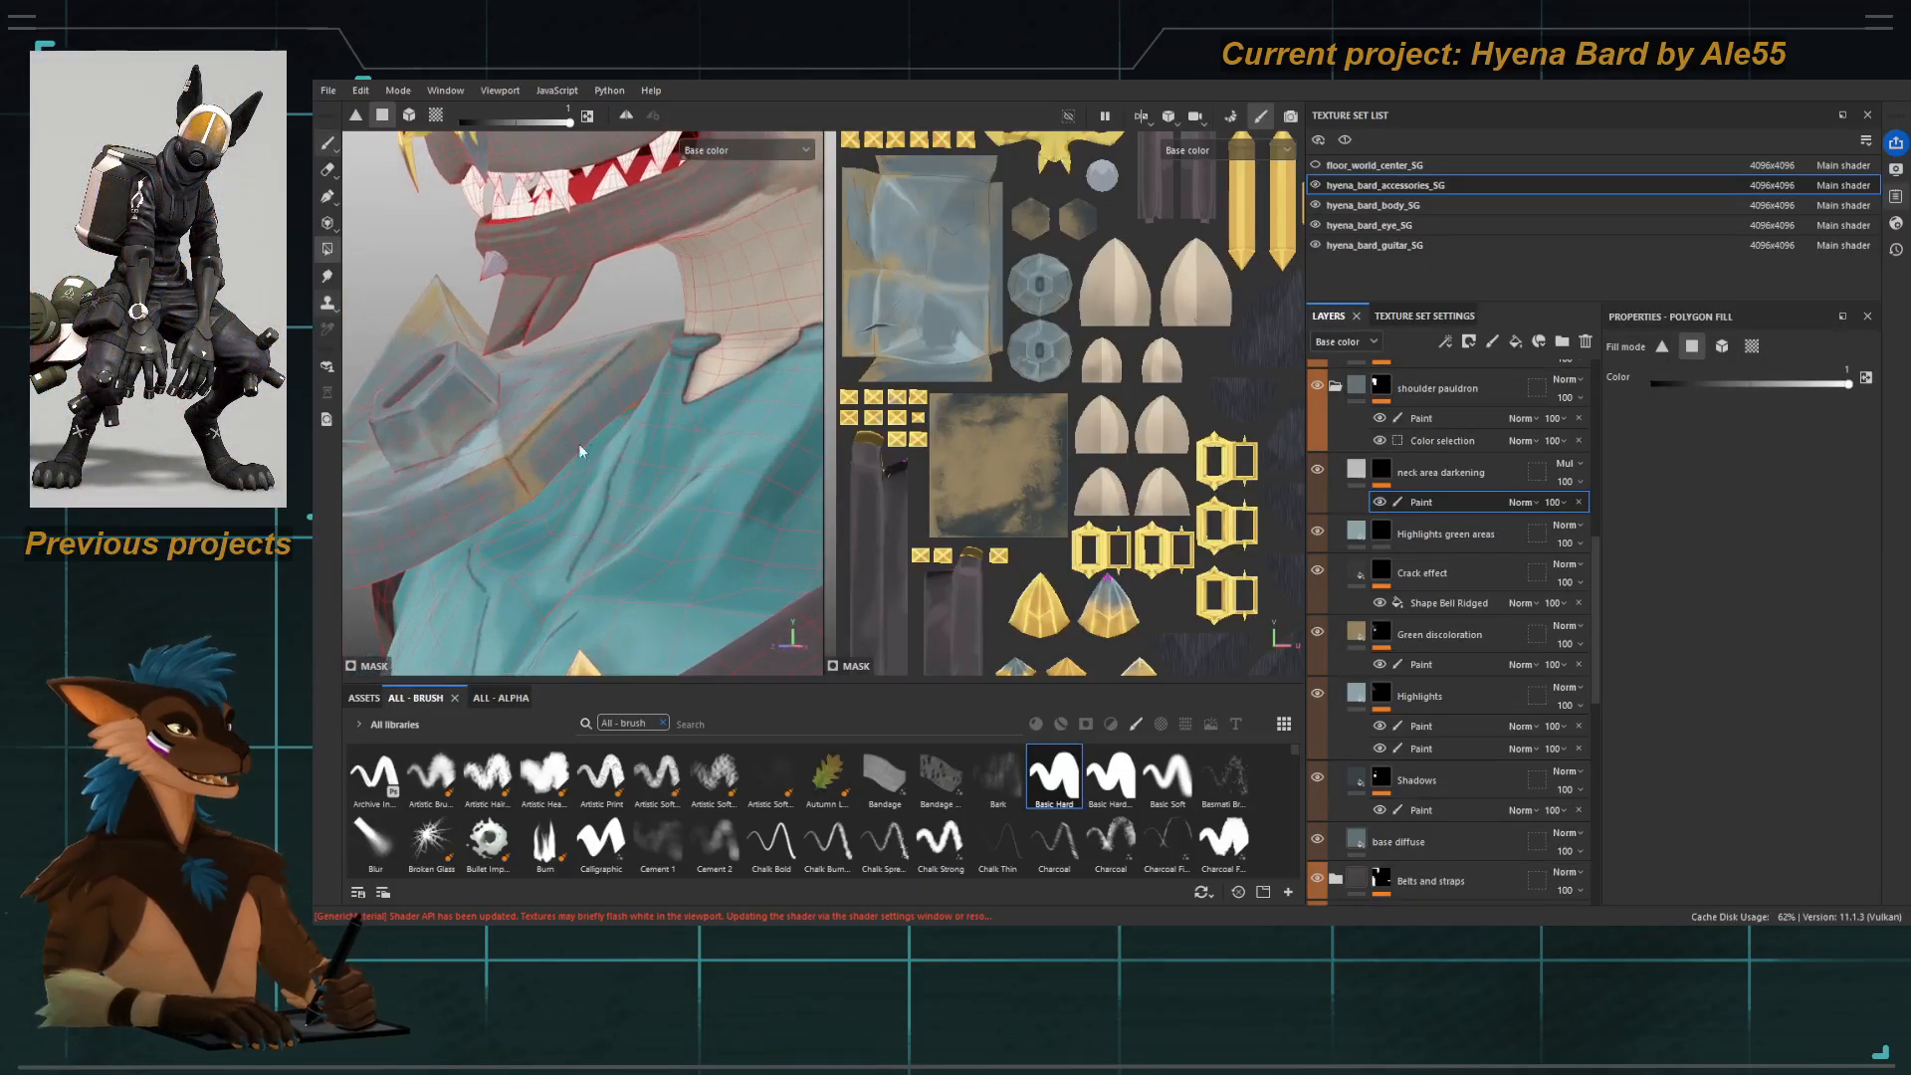
pyautogui.moveTo(536, 454)
pyautogui.mouseDown()
pyautogui.moveTo(594, 409)
pyautogui.moveTo(839, 389)
pyautogui.mouseUp()
# Clear the stray filled polygons from the pauldron's main UV island at value 0 and fill its narrow side strip at value 1.
pyautogui.keyDown('alt'); pyautogui.moveTo(976, 322); pyautogui.dragTo(1101, 406, button='middle'); pyautogui.keyUp('alt')
pyautogui.keyDown('alt'); pyautogui.moveTo(1101, 406); pyautogui.dragTo(1123, 363, button='right'); pyautogui.keyUp('alt')
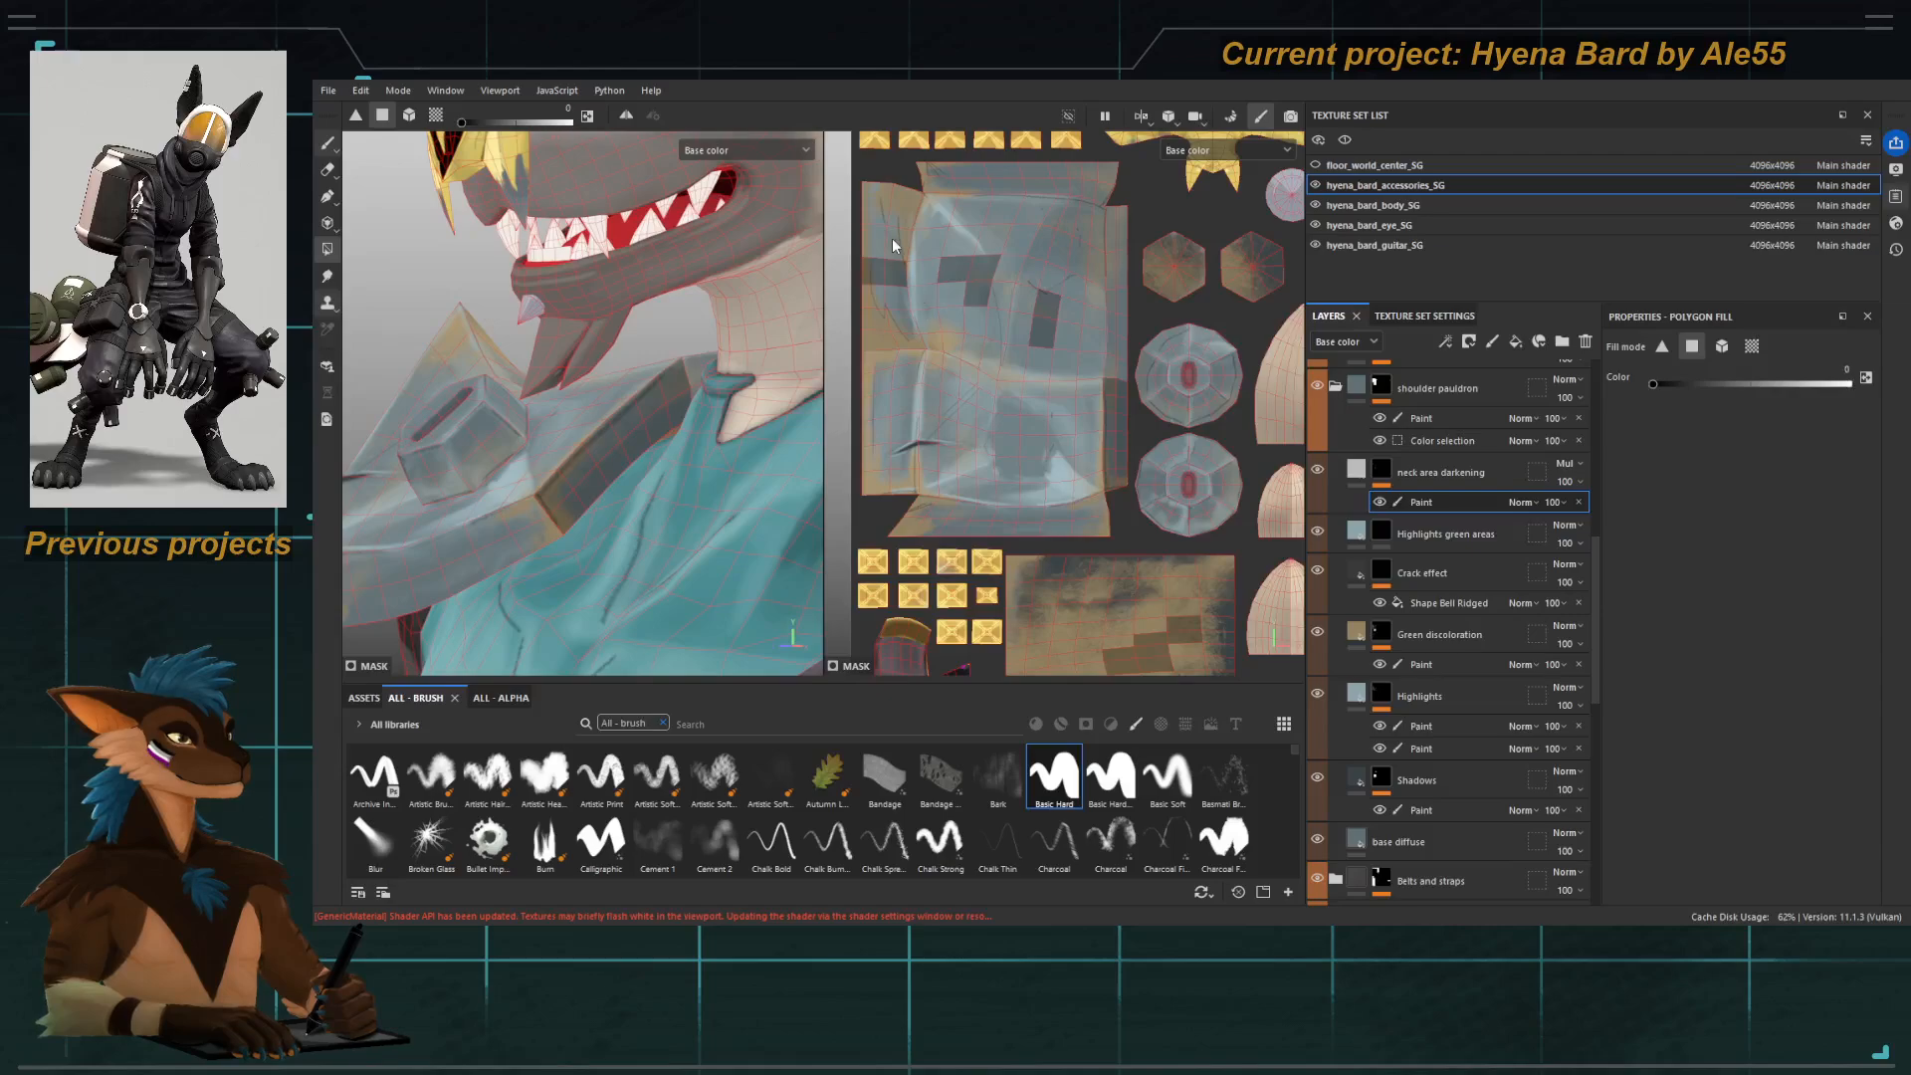
pyautogui.moveTo(975, 323); pyautogui.dragTo(1049, 367)
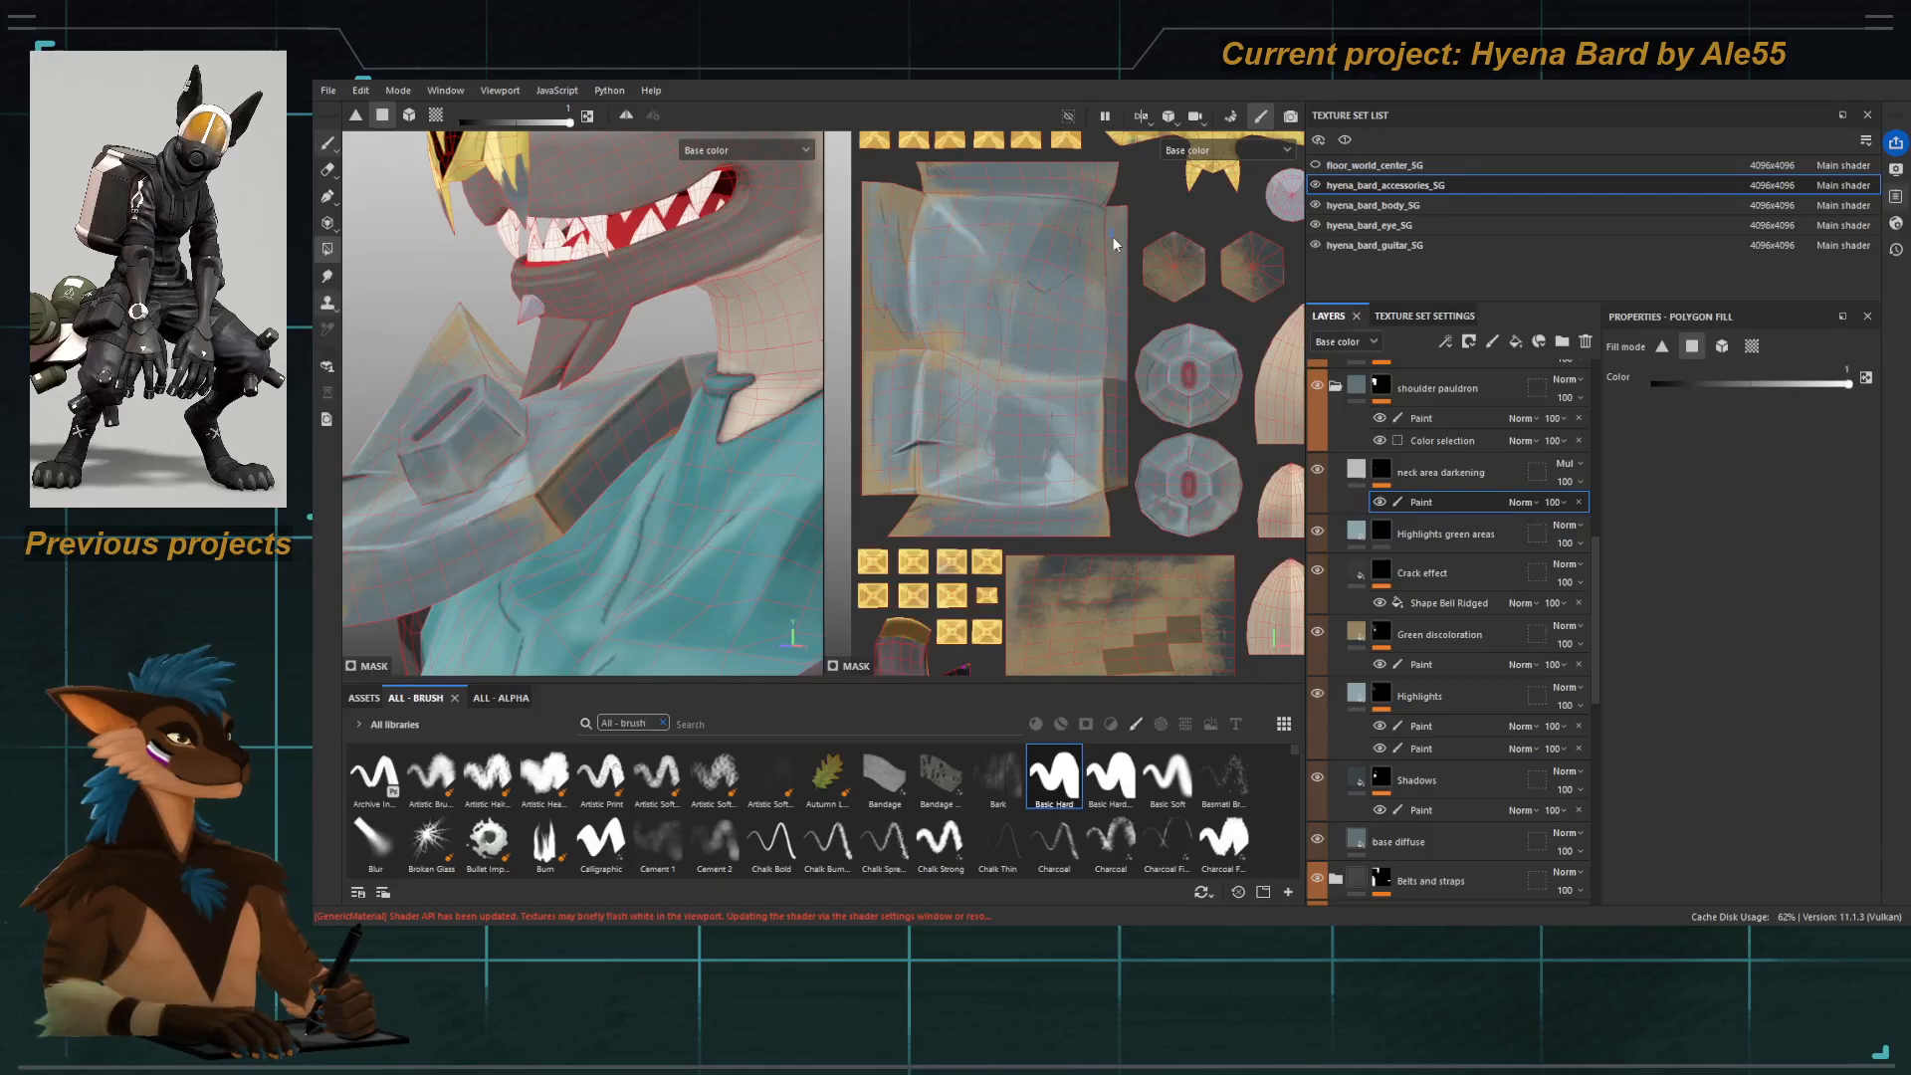
pyautogui.moveTo(1111, 229); pyautogui.dragTo(1128, 369)
pyautogui.keyDown('alt'); pyautogui.moveTo(557, 468); pyautogui.dragTo(637, 478); pyautogui.keyUp('alt')
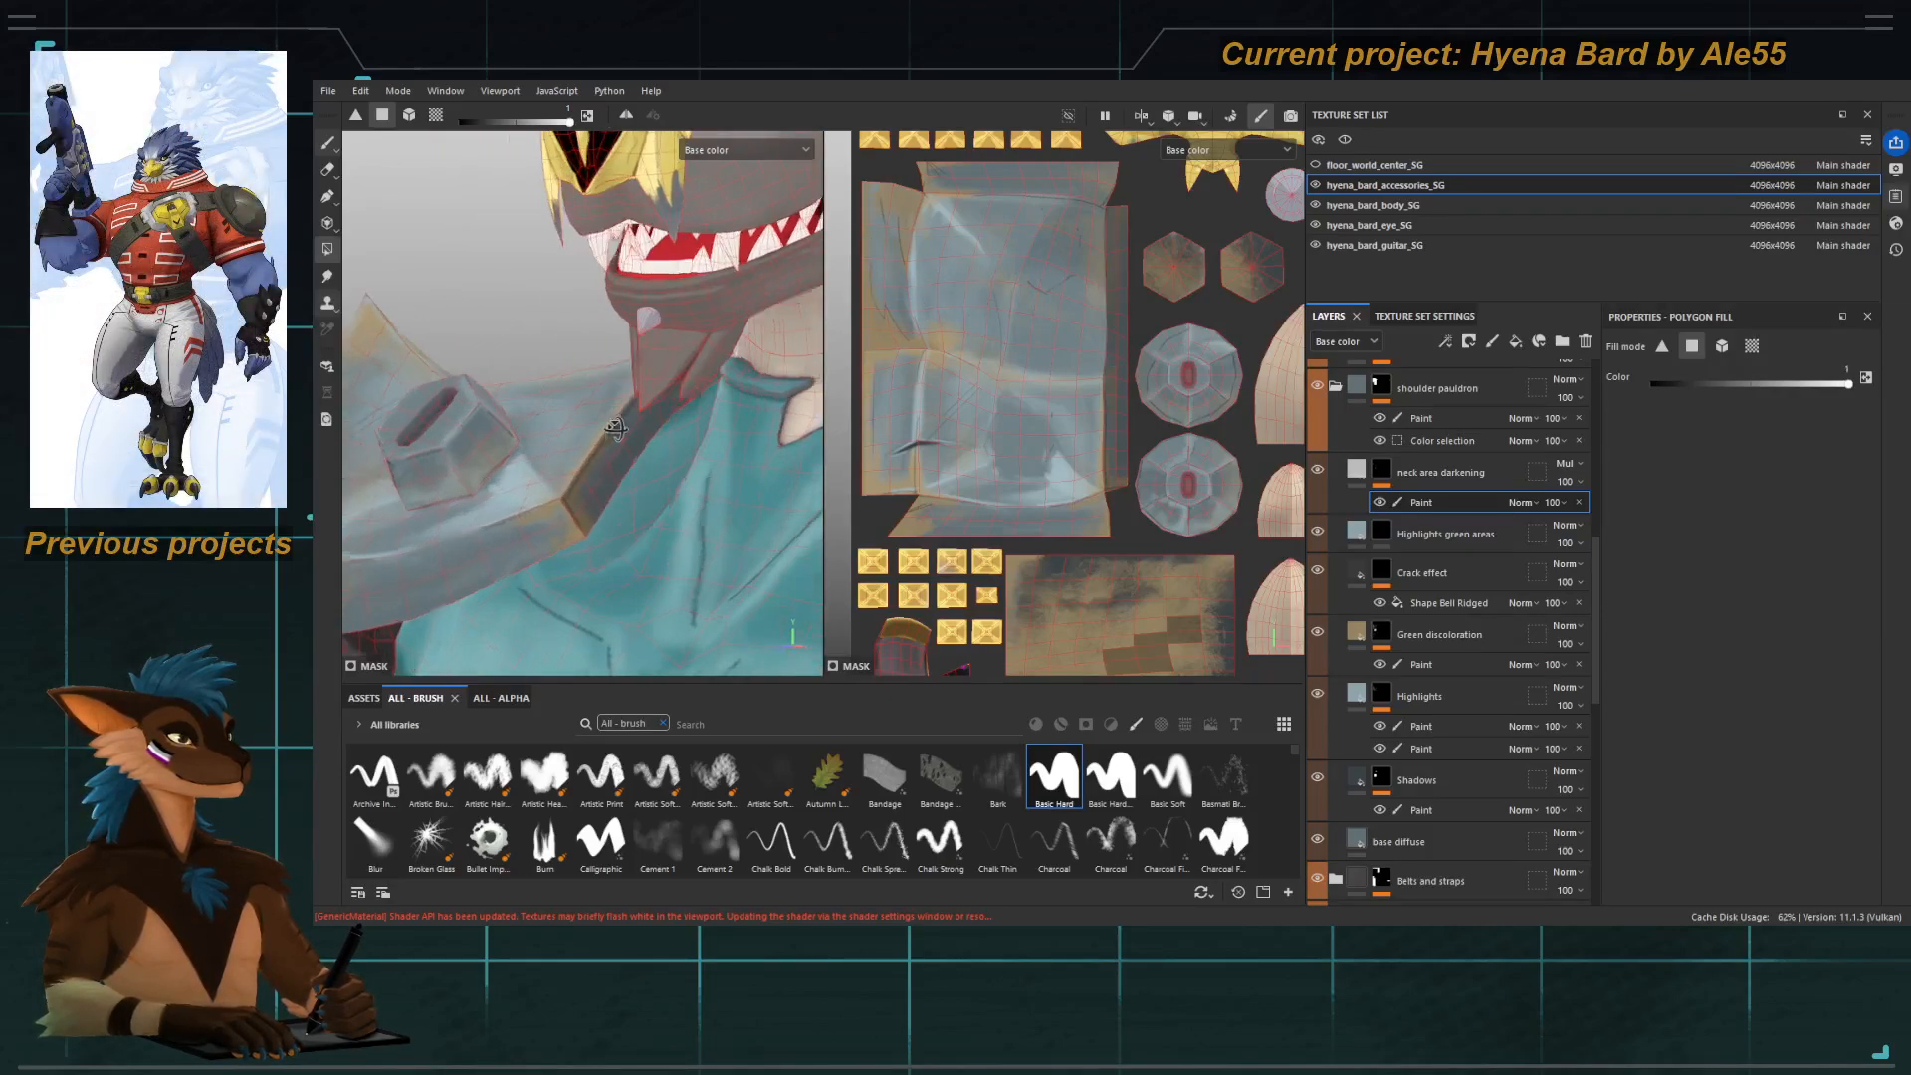
# Add a Blur filter with intensity 1.28 to the neck area darkening mask.
pyautogui.press('1')
pyautogui.keyDown('alt'); pyautogui.moveTo(654, 428); pyautogui.dragTo(388, 363, button='right'); pyautogui.keyUp('alt')
pyautogui.keyDown('alt'); pyautogui.moveTo(567, 448); pyautogui.dragTo(600, 459, button='middle'); pyautogui.keyUp('alt')
pyautogui.moveTo(600, 459)
pyautogui.keyDown('alt'); pyautogui.mouseDown(button='right')
pyautogui.moveTo(533, 461)
pyautogui.moveTo(588, 466)
pyautogui.mouseUp(button='right'); pyautogui.keyUp('alt')
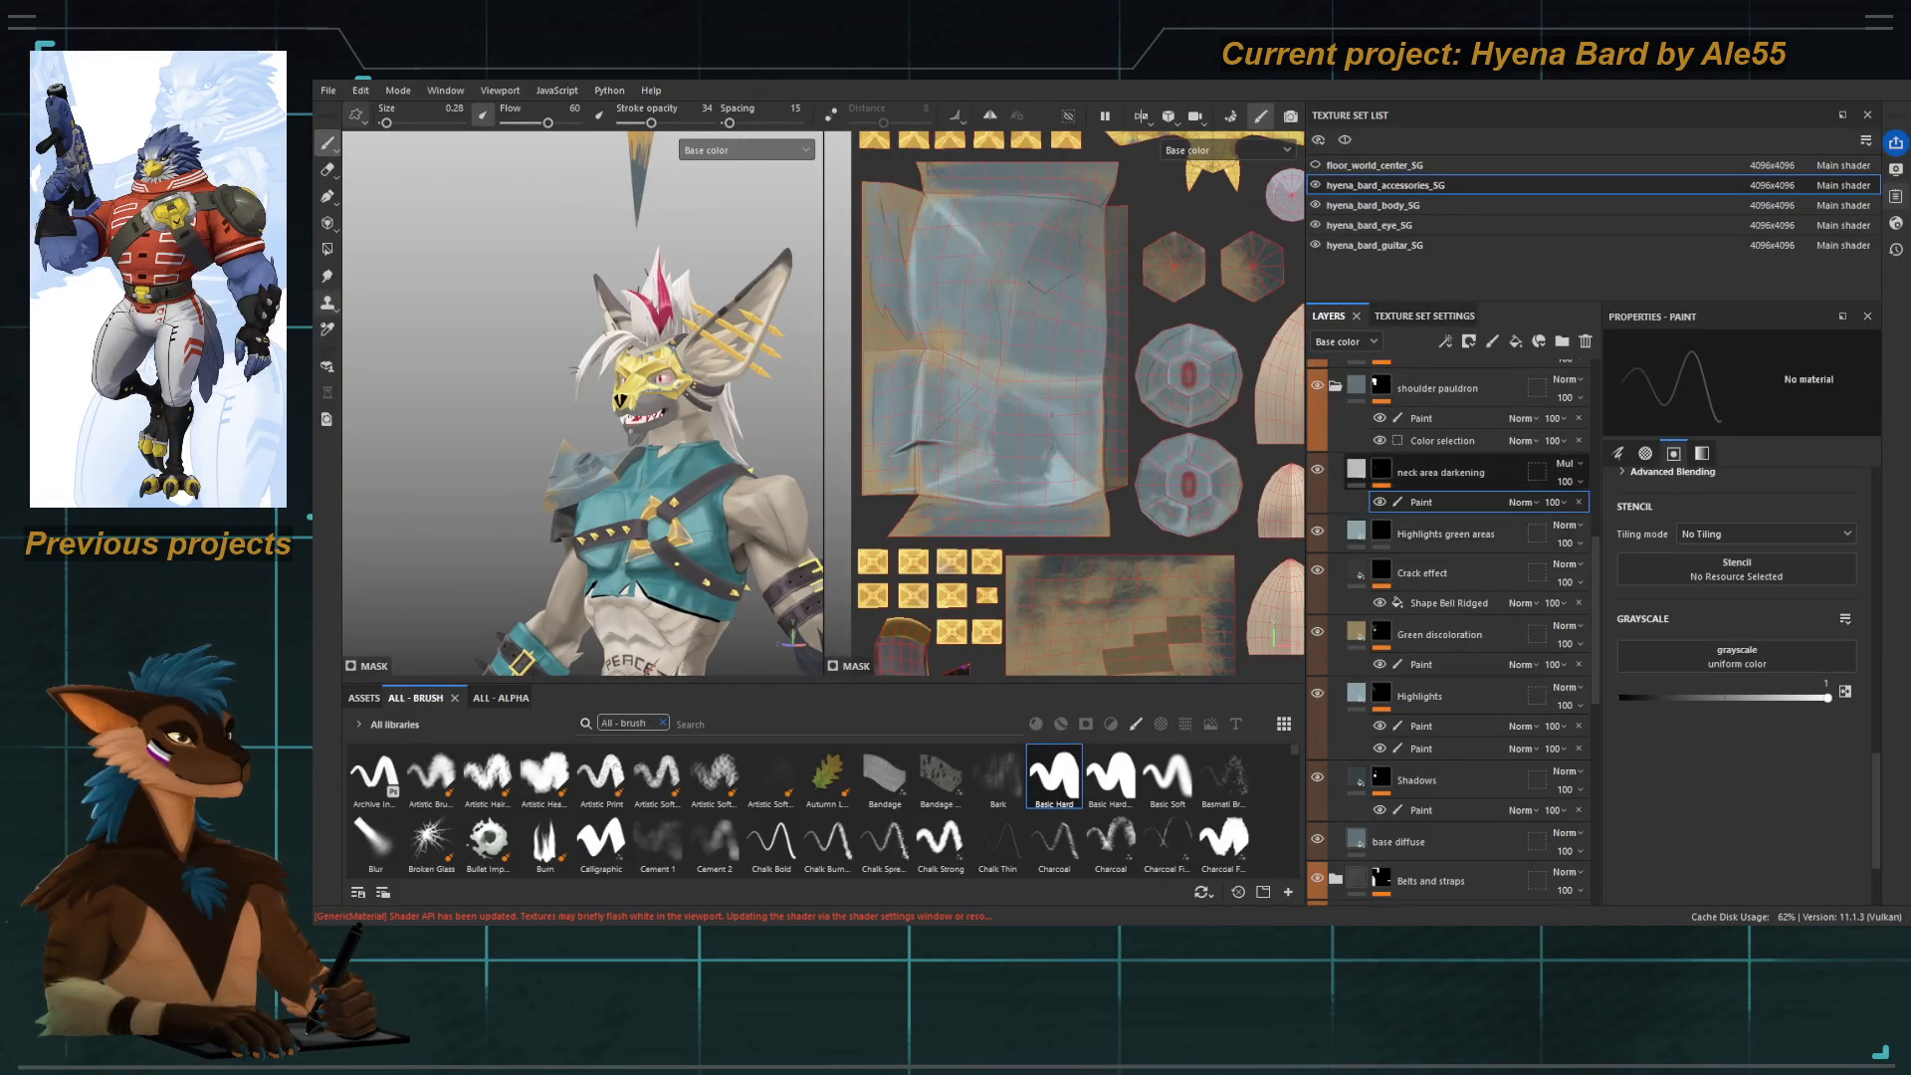
pyautogui.click(1379, 470)
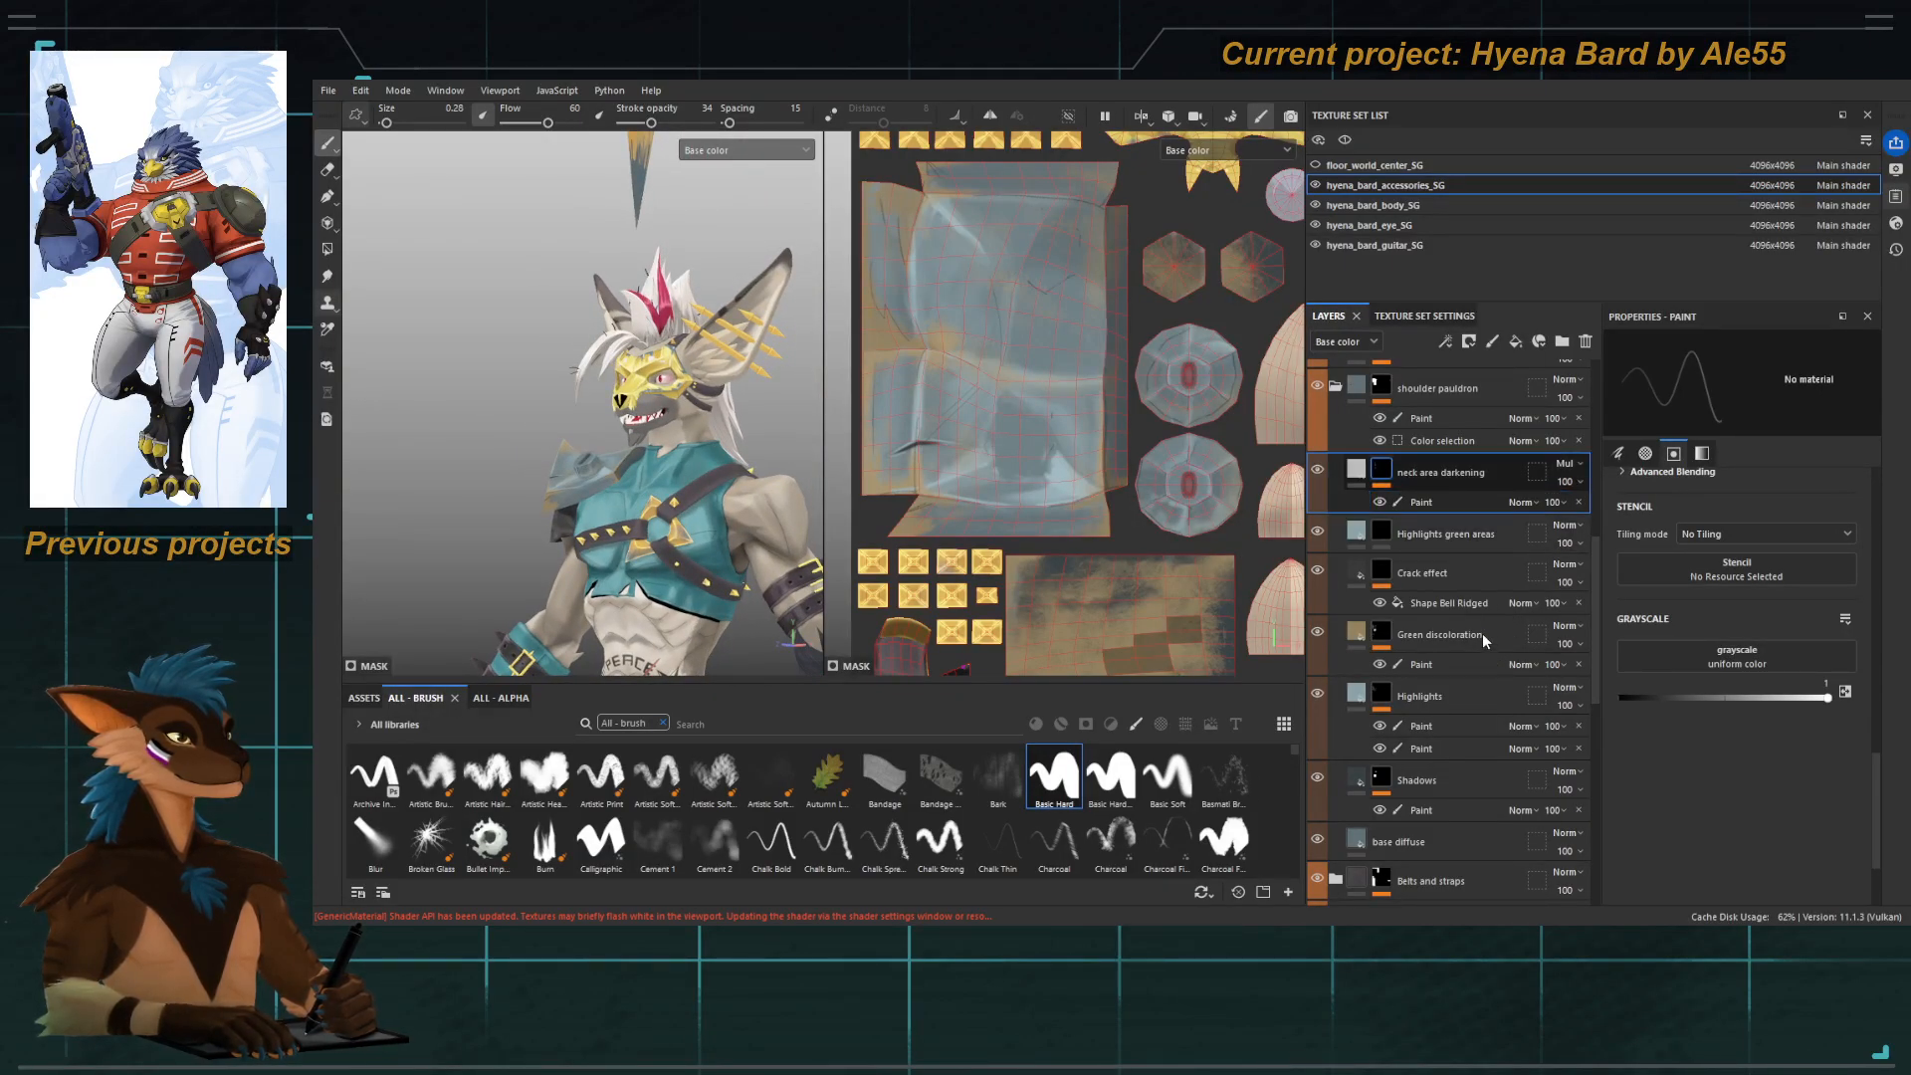
pyautogui.click(1470, 696)
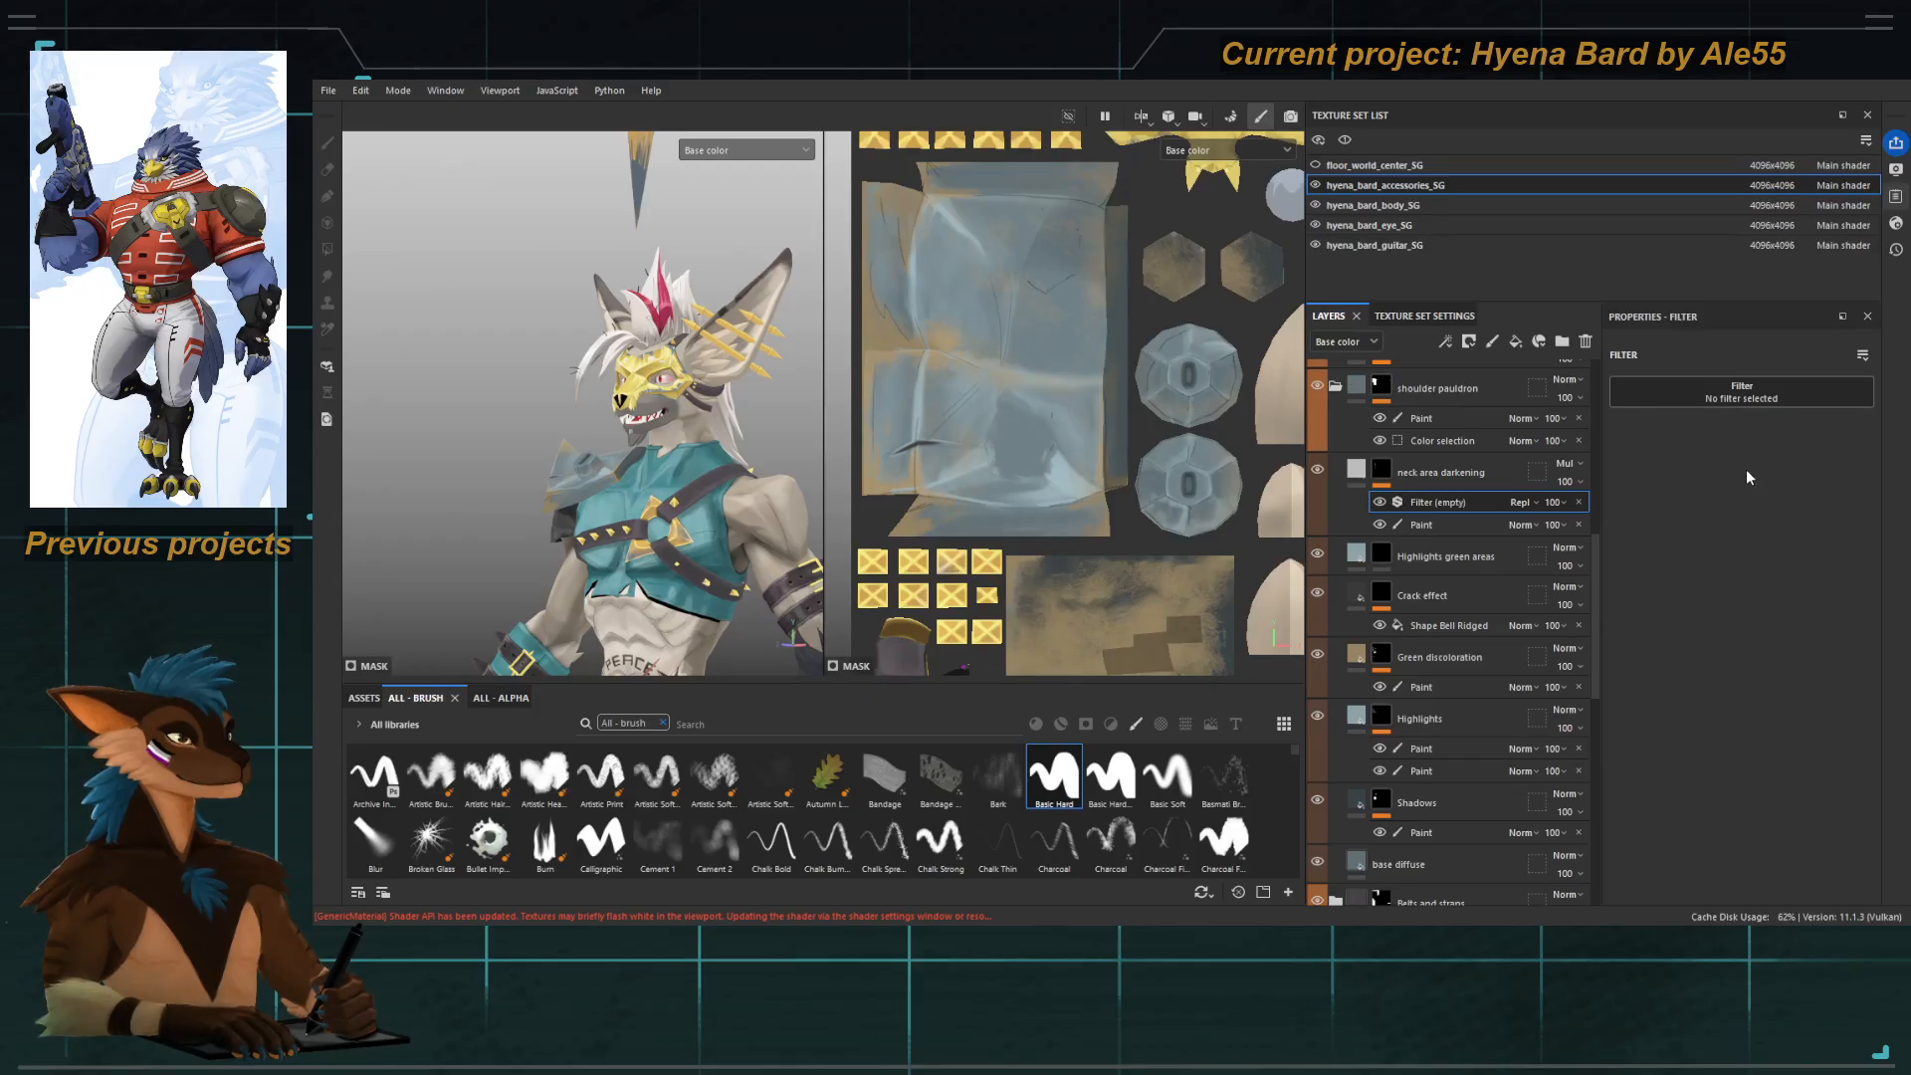
pyautogui.click(1705, 460)
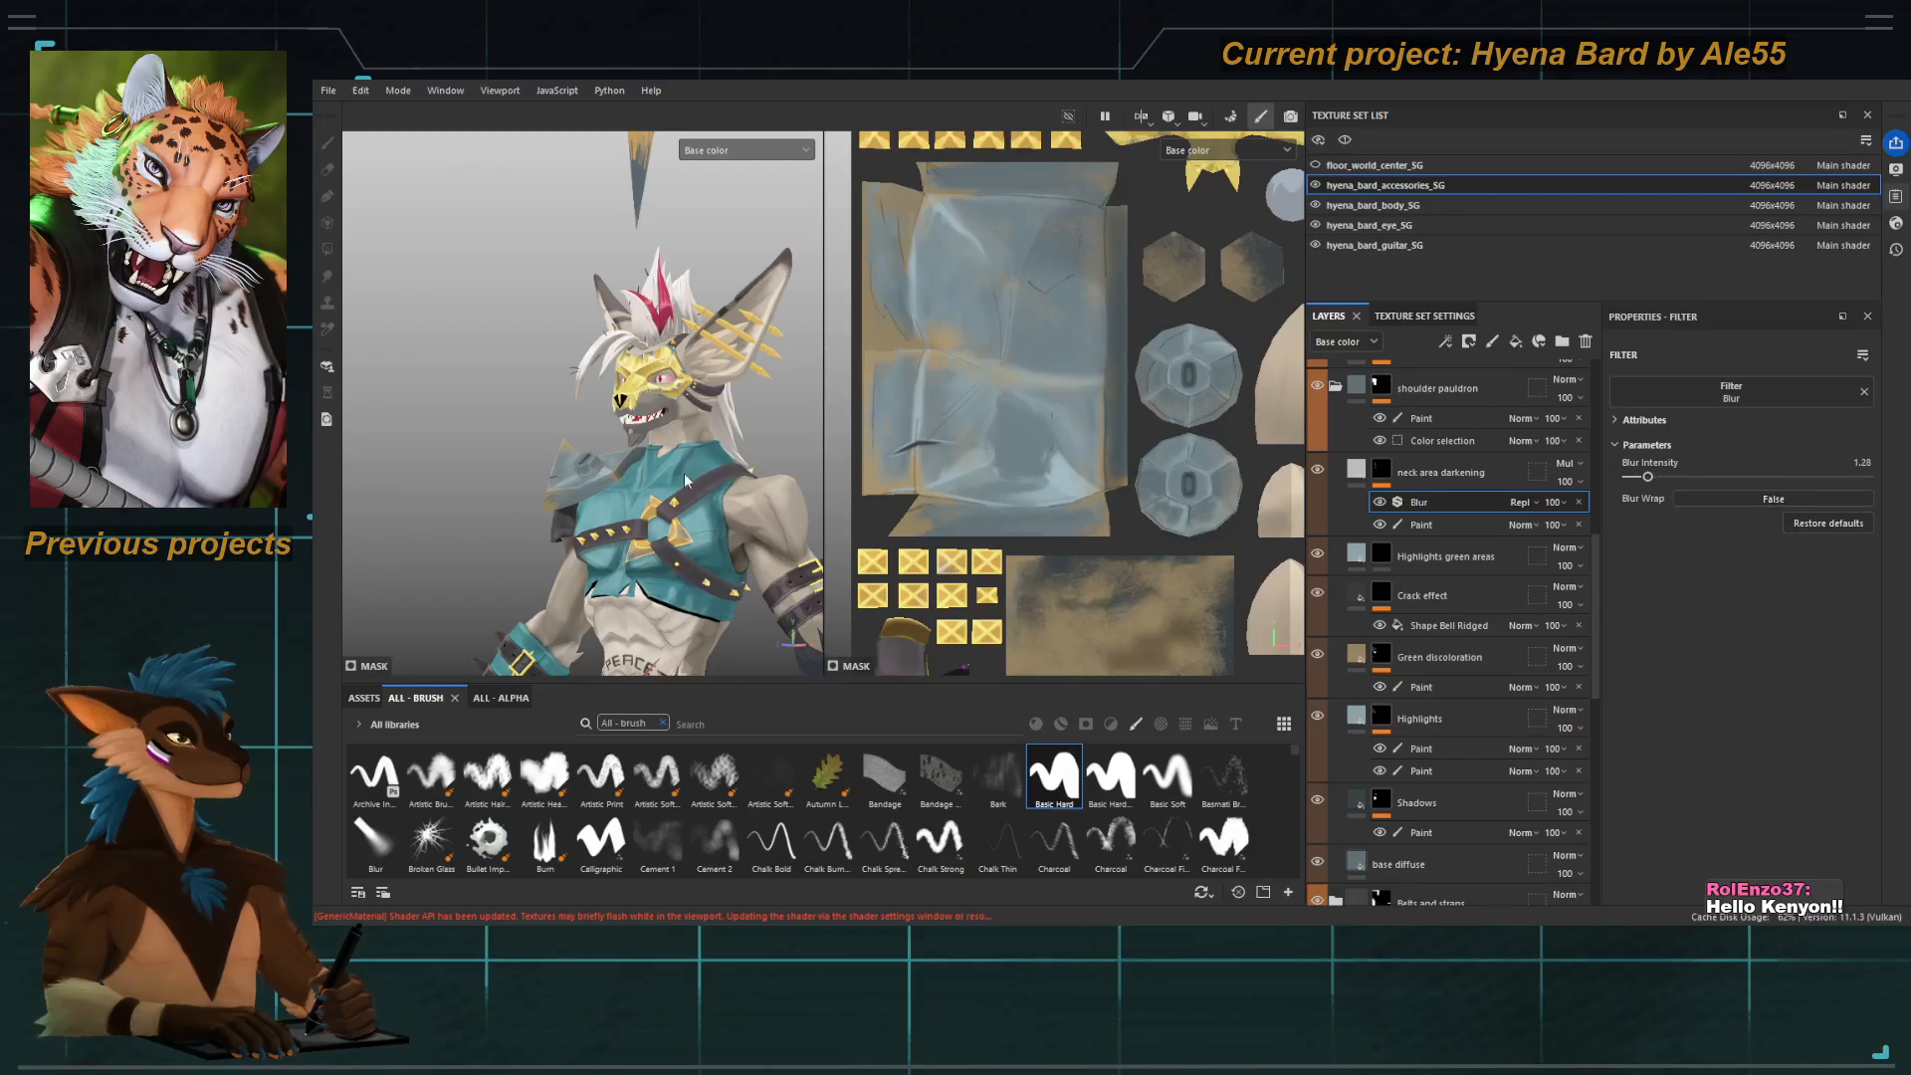
# Compare the pauldron with the neck area darkening layer hidden and shown, both close up and at a distance.
pyautogui.keyDown('alt'); pyautogui.moveTo(685, 481); pyautogui.dragTo(651, 492, button='right'); pyautogui.keyUp('alt')
pyautogui.keyDown('alt'); pyautogui.moveTo(651, 492); pyautogui.dragTo(587, 428); pyautogui.keyUp('alt')
pyautogui.click(1317, 470)
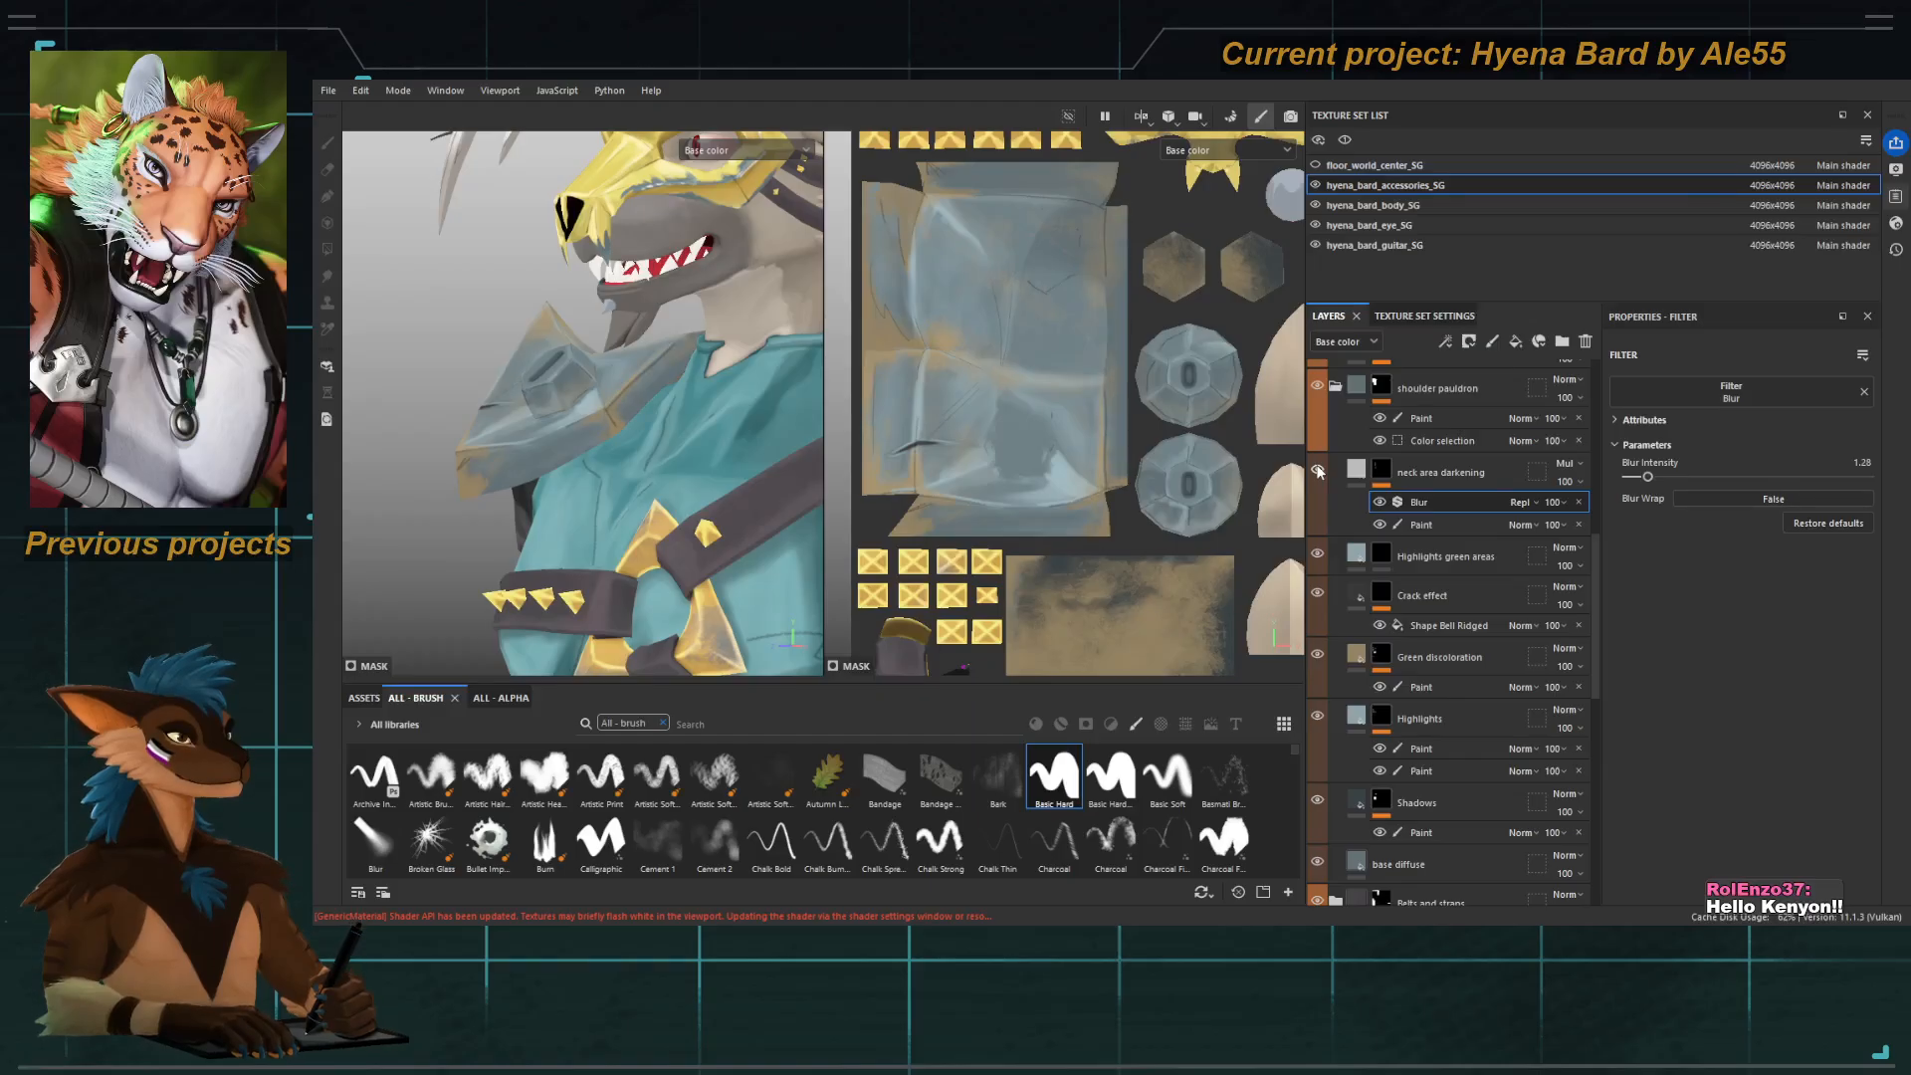
pyautogui.click(1317, 470)
pyautogui.keyDown('alt'); pyautogui.moveTo(557, 428); pyautogui.dragTo(397, 402, button='right'); pyautogui.keyUp('alt')
pyautogui.keyDown('alt'); pyautogui.moveTo(397, 402); pyautogui.dragTo(608, 421); pyautogui.keyUp('alt')
pyautogui.keyDown('alt'); pyautogui.moveTo(608, 421); pyautogui.dragTo(508, 374, button='right'); pyautogui.keyUp('alt')
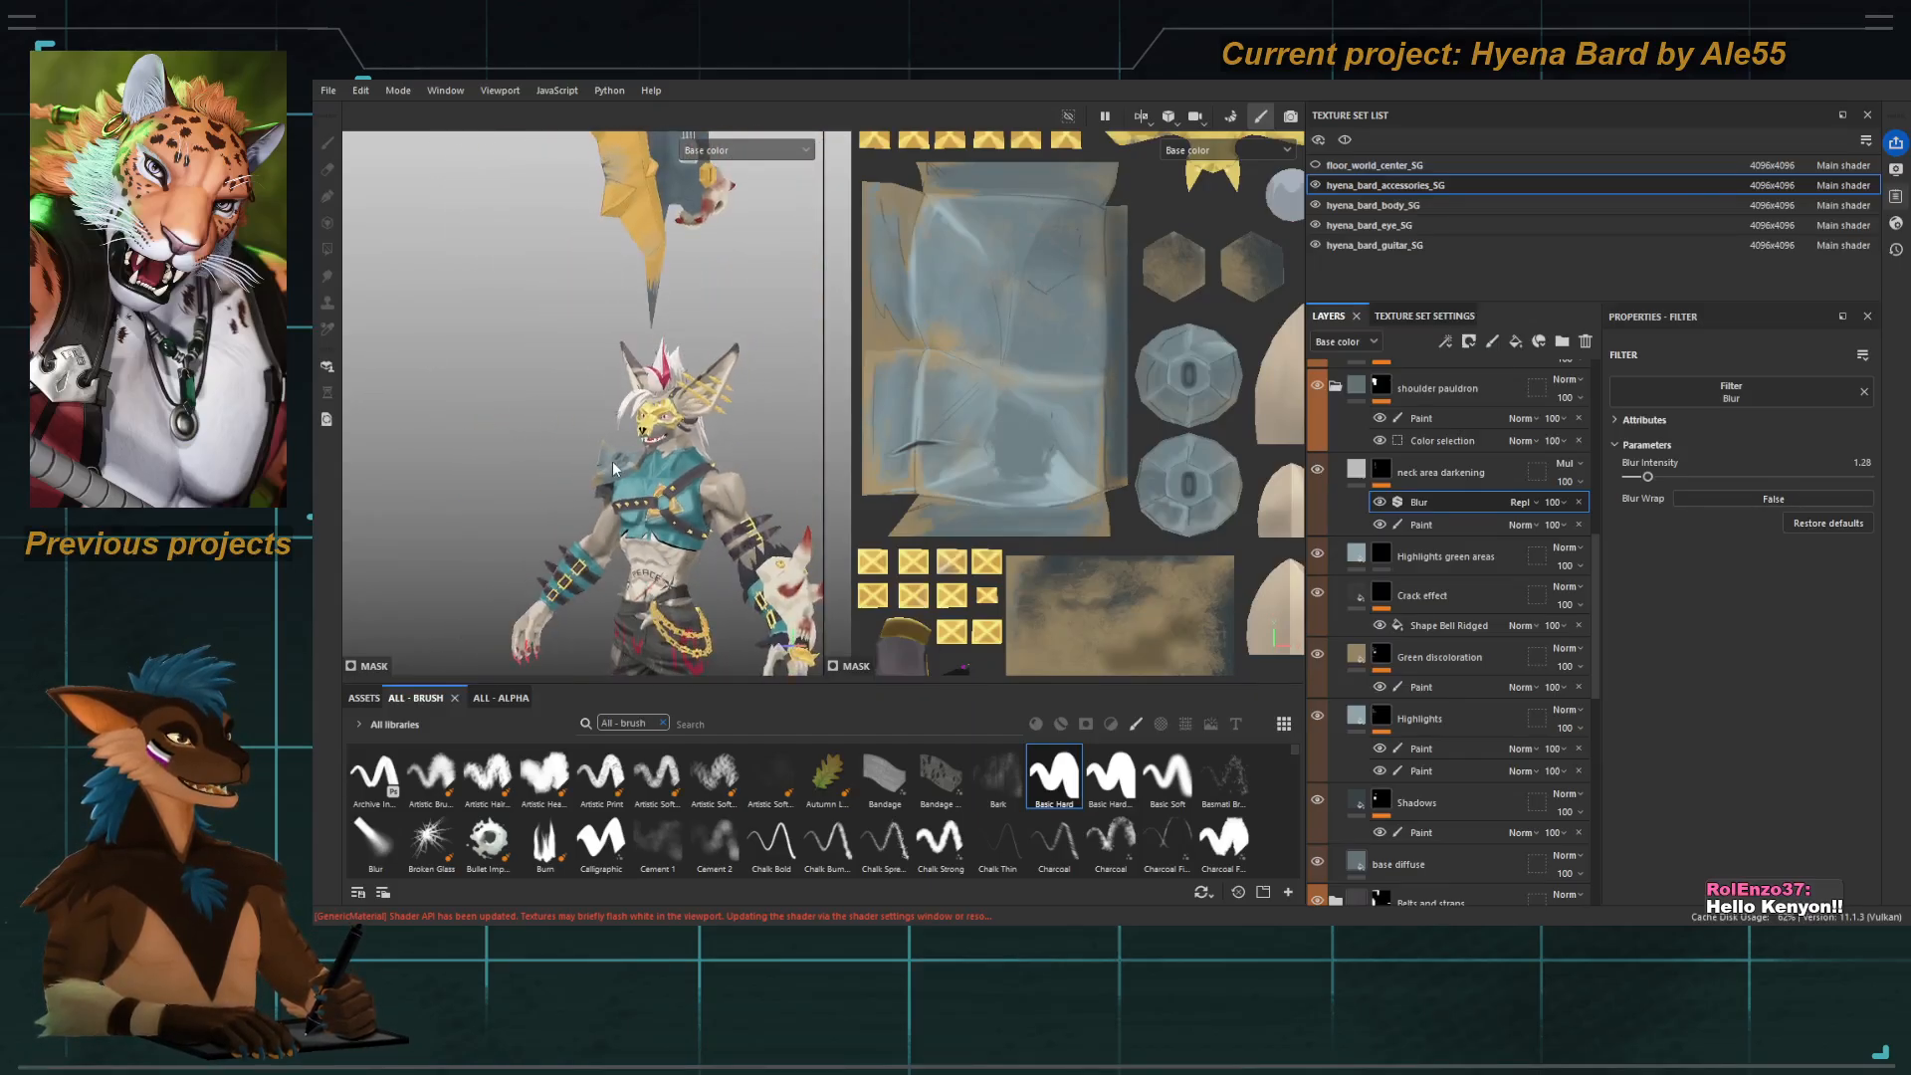
pyautogui.keyDown('alt'); pyautogui.moveTo(612, 462); pyautogui.dragTo(546, 380, button='middle'); pyautogui.keyUp('alt')
pyautogui.keyDown('alt'); pyautogui.moveTo(546, 381); pyautogui.dragTo(615, 457, button='right'); pyautogui.keyUp('alt')
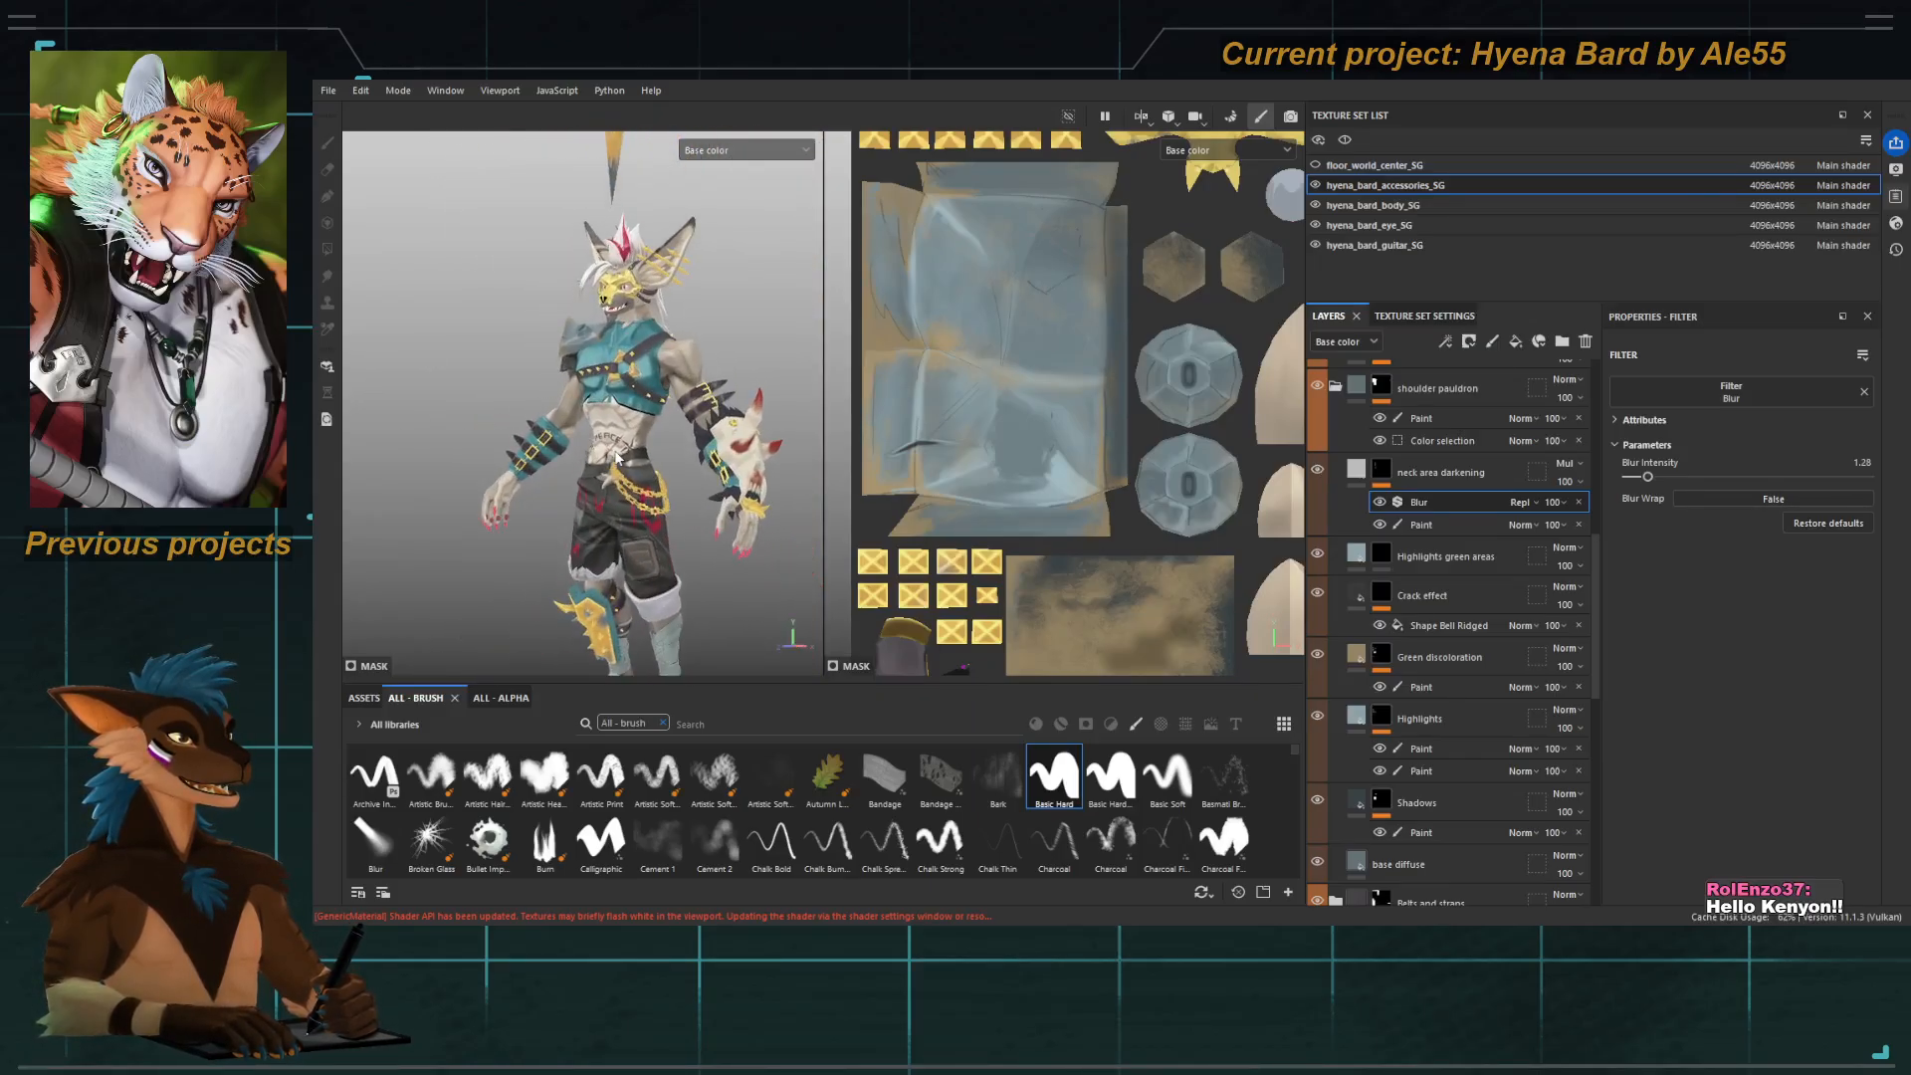
pyautogui.click(1317, 470)
pyautogui.click(1317, 470)
pyautogui.click(1316, 470)
pyautogui.click(1317, 470)
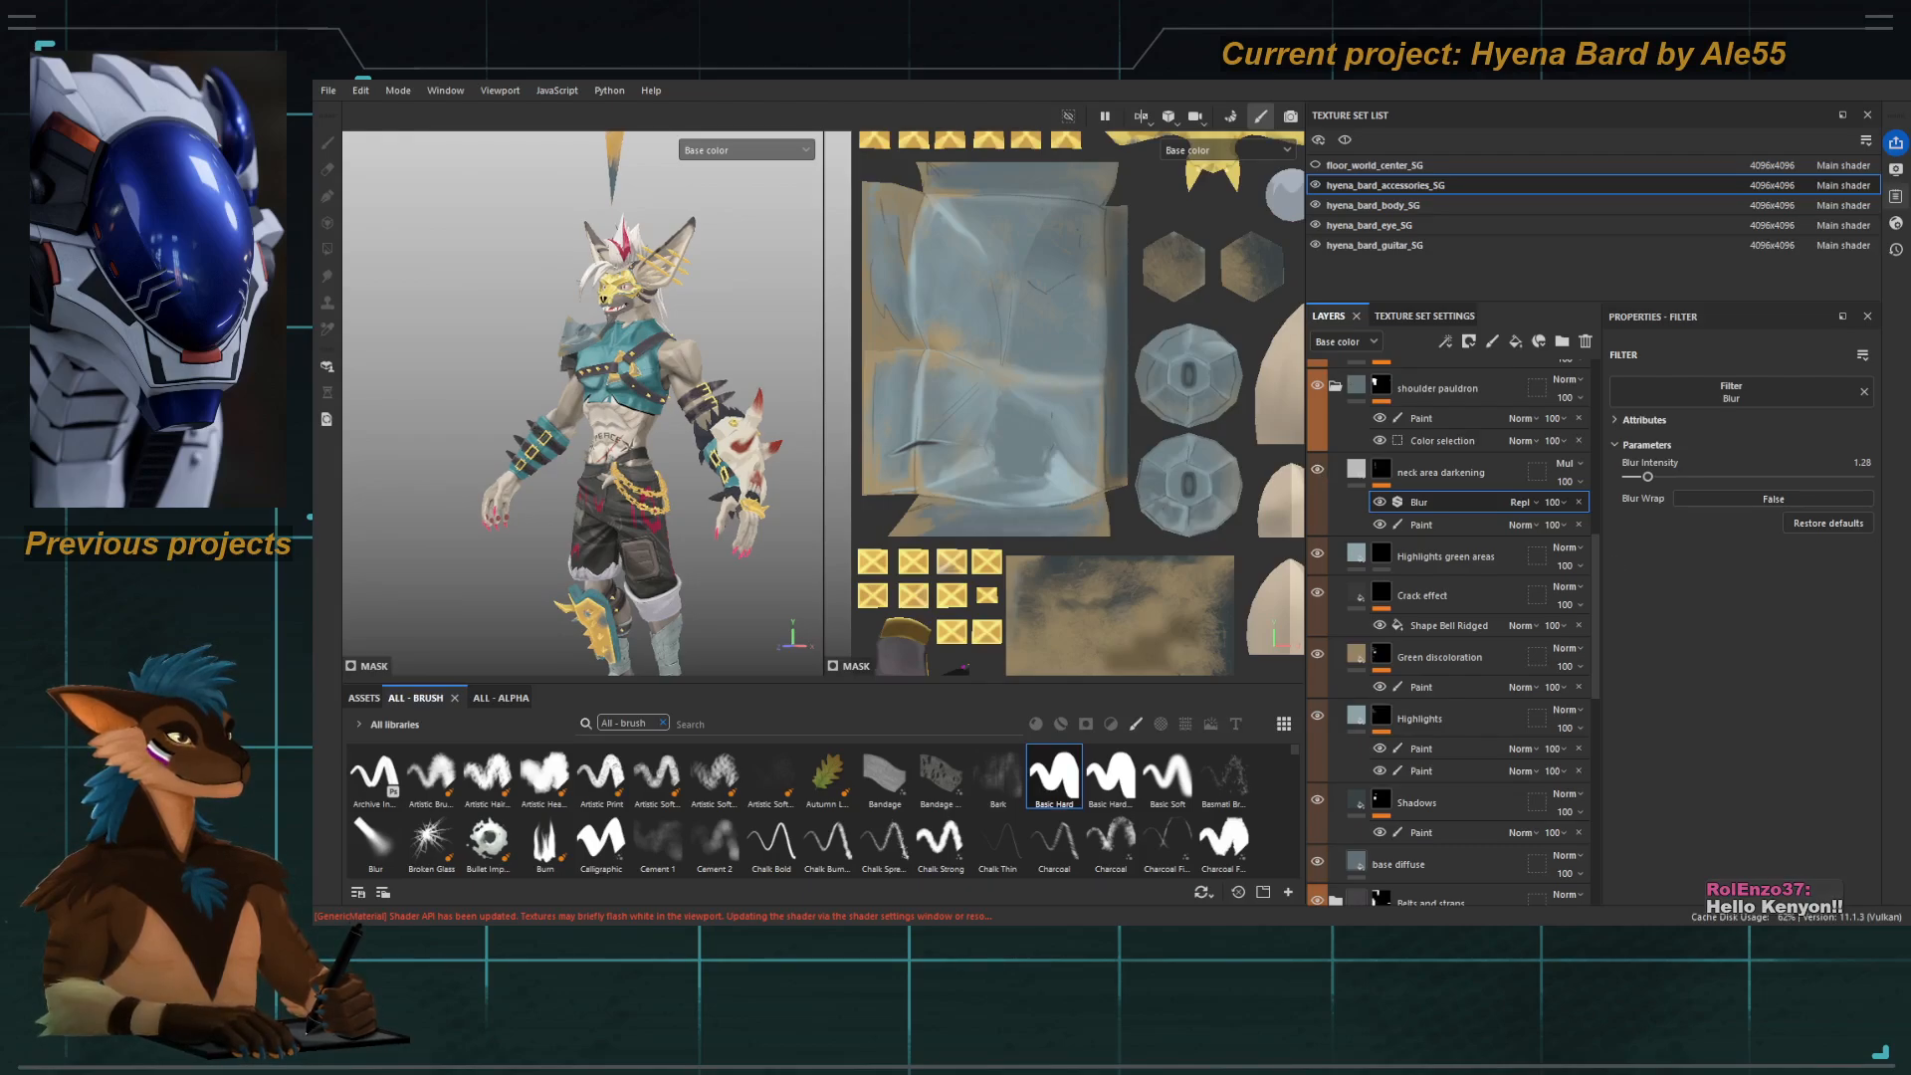
# Examine the shaded pauldron against the whole character from the front, sides and back.
pyautogui.keyDown('alt'); pyautogui.moveTo(683, 432); pyautogui.dragTo(727, 434); pyautogui.keyUp('alt')
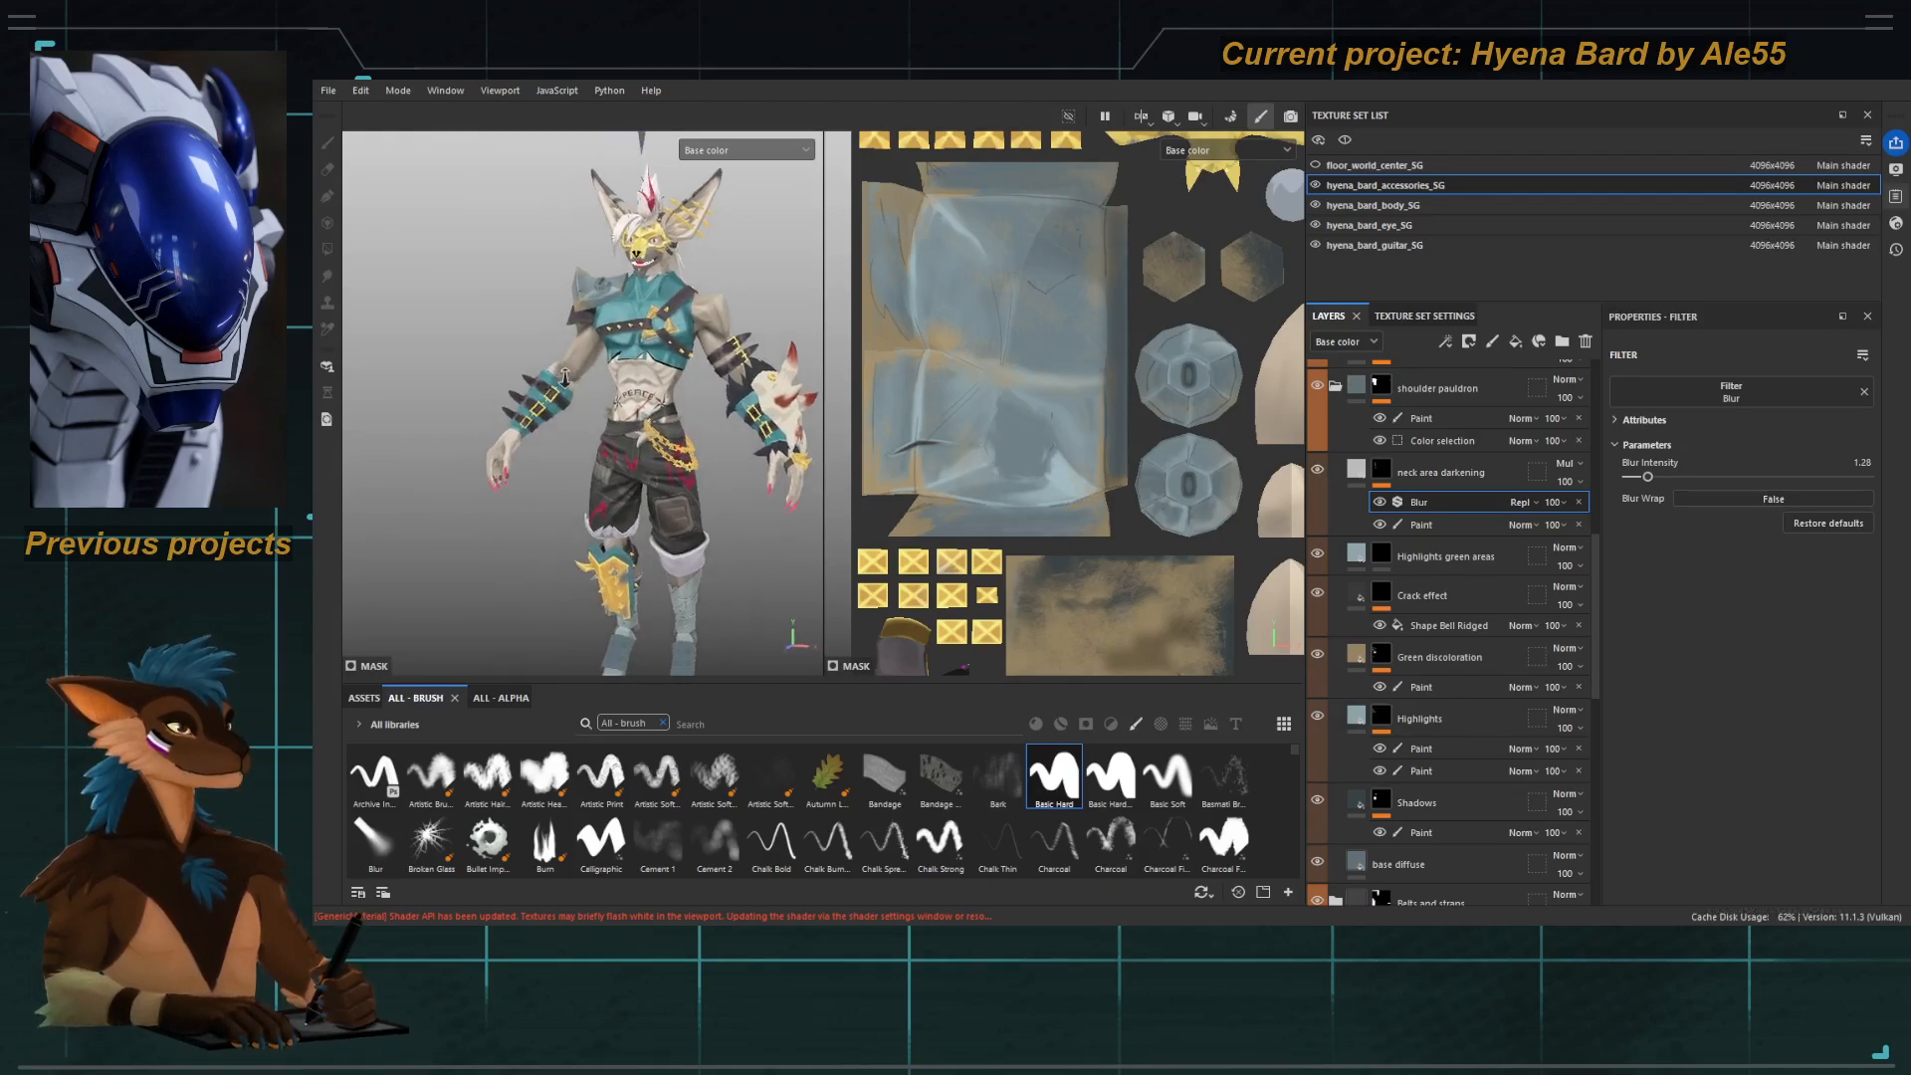
pyautogui.keyDown('alt'); pyautogui.moveTo(607, 443); pyautogui.dragTo(655, 456, button='right'); pyautogui.keyUp('alt')
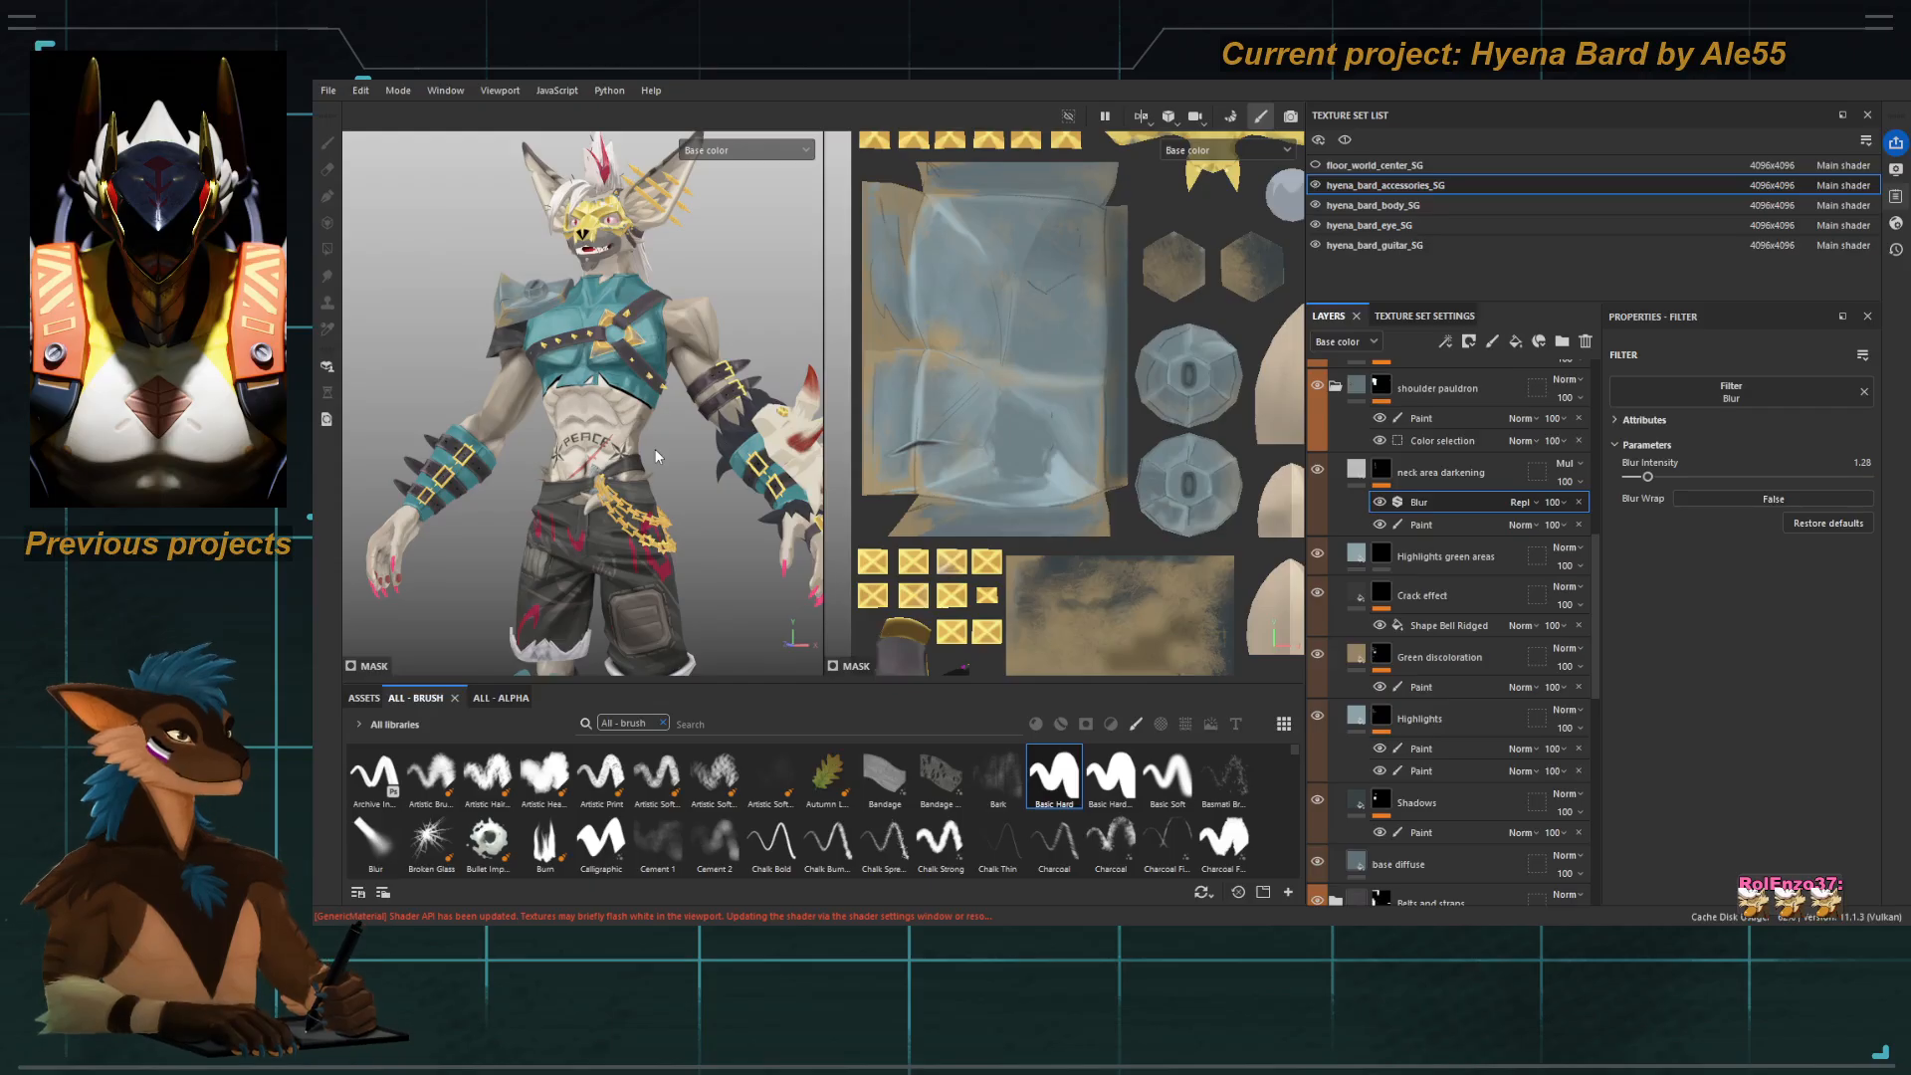
pyautogui.keyDown('alt'); pyautogui.moveTo(654, 448); pyautogui.dragTo(510, 367); pyautogui.keyUp('alt')
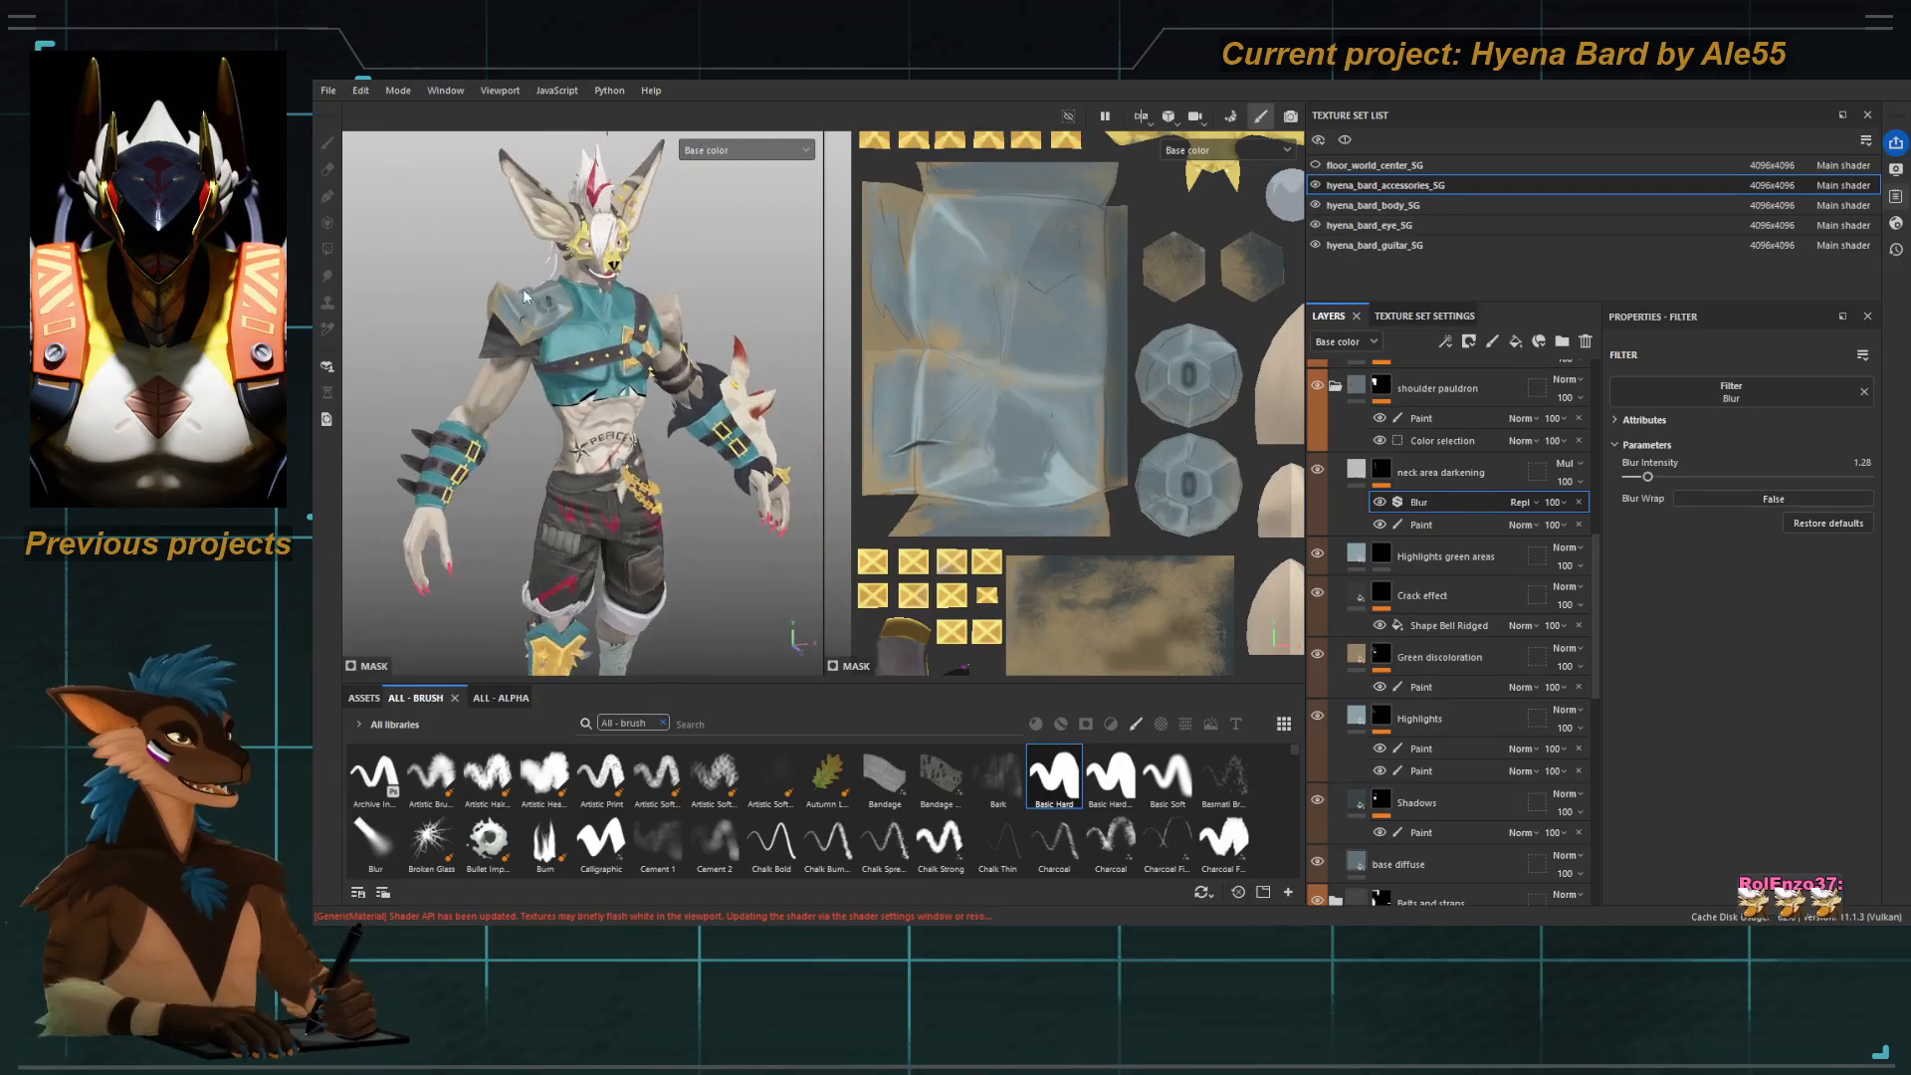
pyautogui.scroll(3, 523, 289)
pyautogui.keyDown('alt'); pyautogui.moveTo(523, 289); pyautogui.dragTo(538, 329); pyautogui.keyUp('alt')
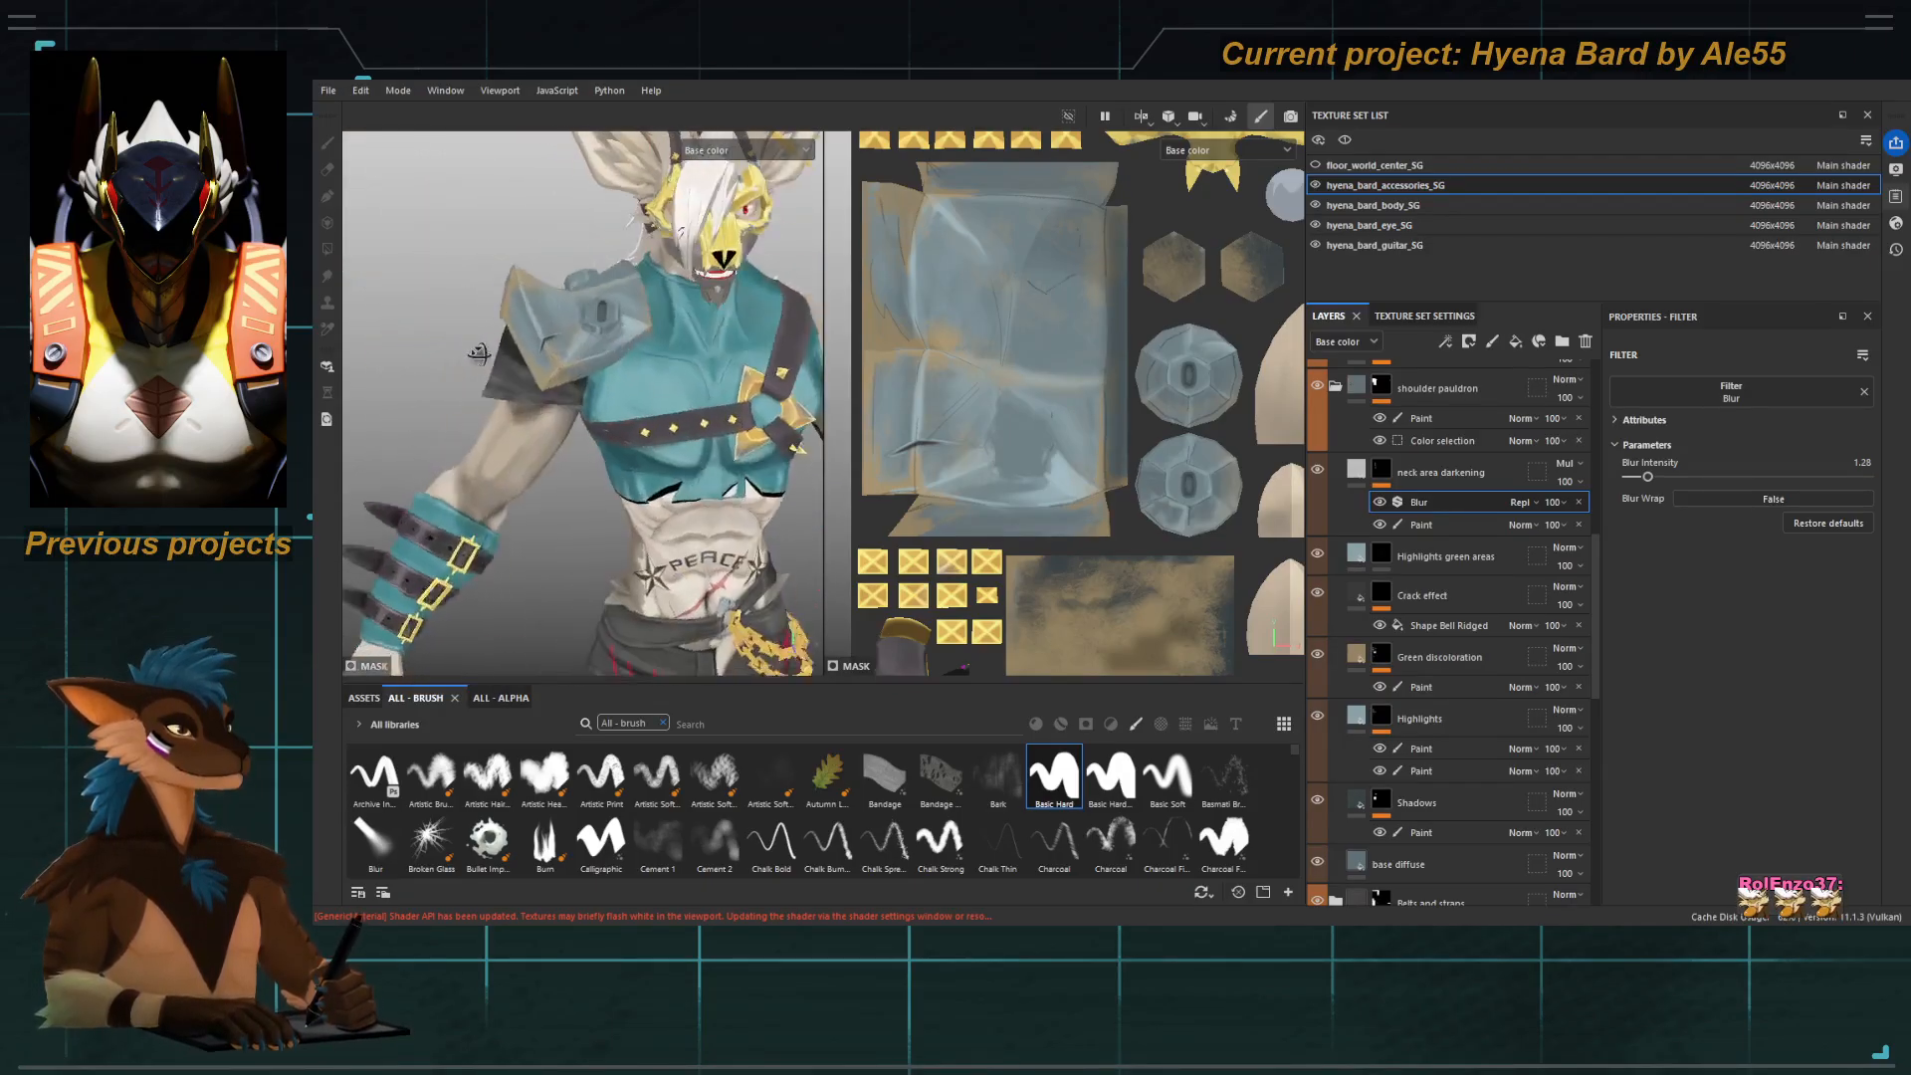
pyautogui.keyDown('alt'); pyautogui.moveTo(537, 328); pyautogui.dragTo(388, 212, button='right'); pyautogui.keyUp('alt')
pyautogui.keyDown('alt'); pyautogui.moveTo(388, 212); pyautogui.dragTo(814, 302); pyautogui.keyUp('alt')
pyautogui.keyDown('alt'); pyautogui.moveTo(814, 301); pyautogui.dragTo(508, 281, button='right'); pyautogui.keyUp('alt')
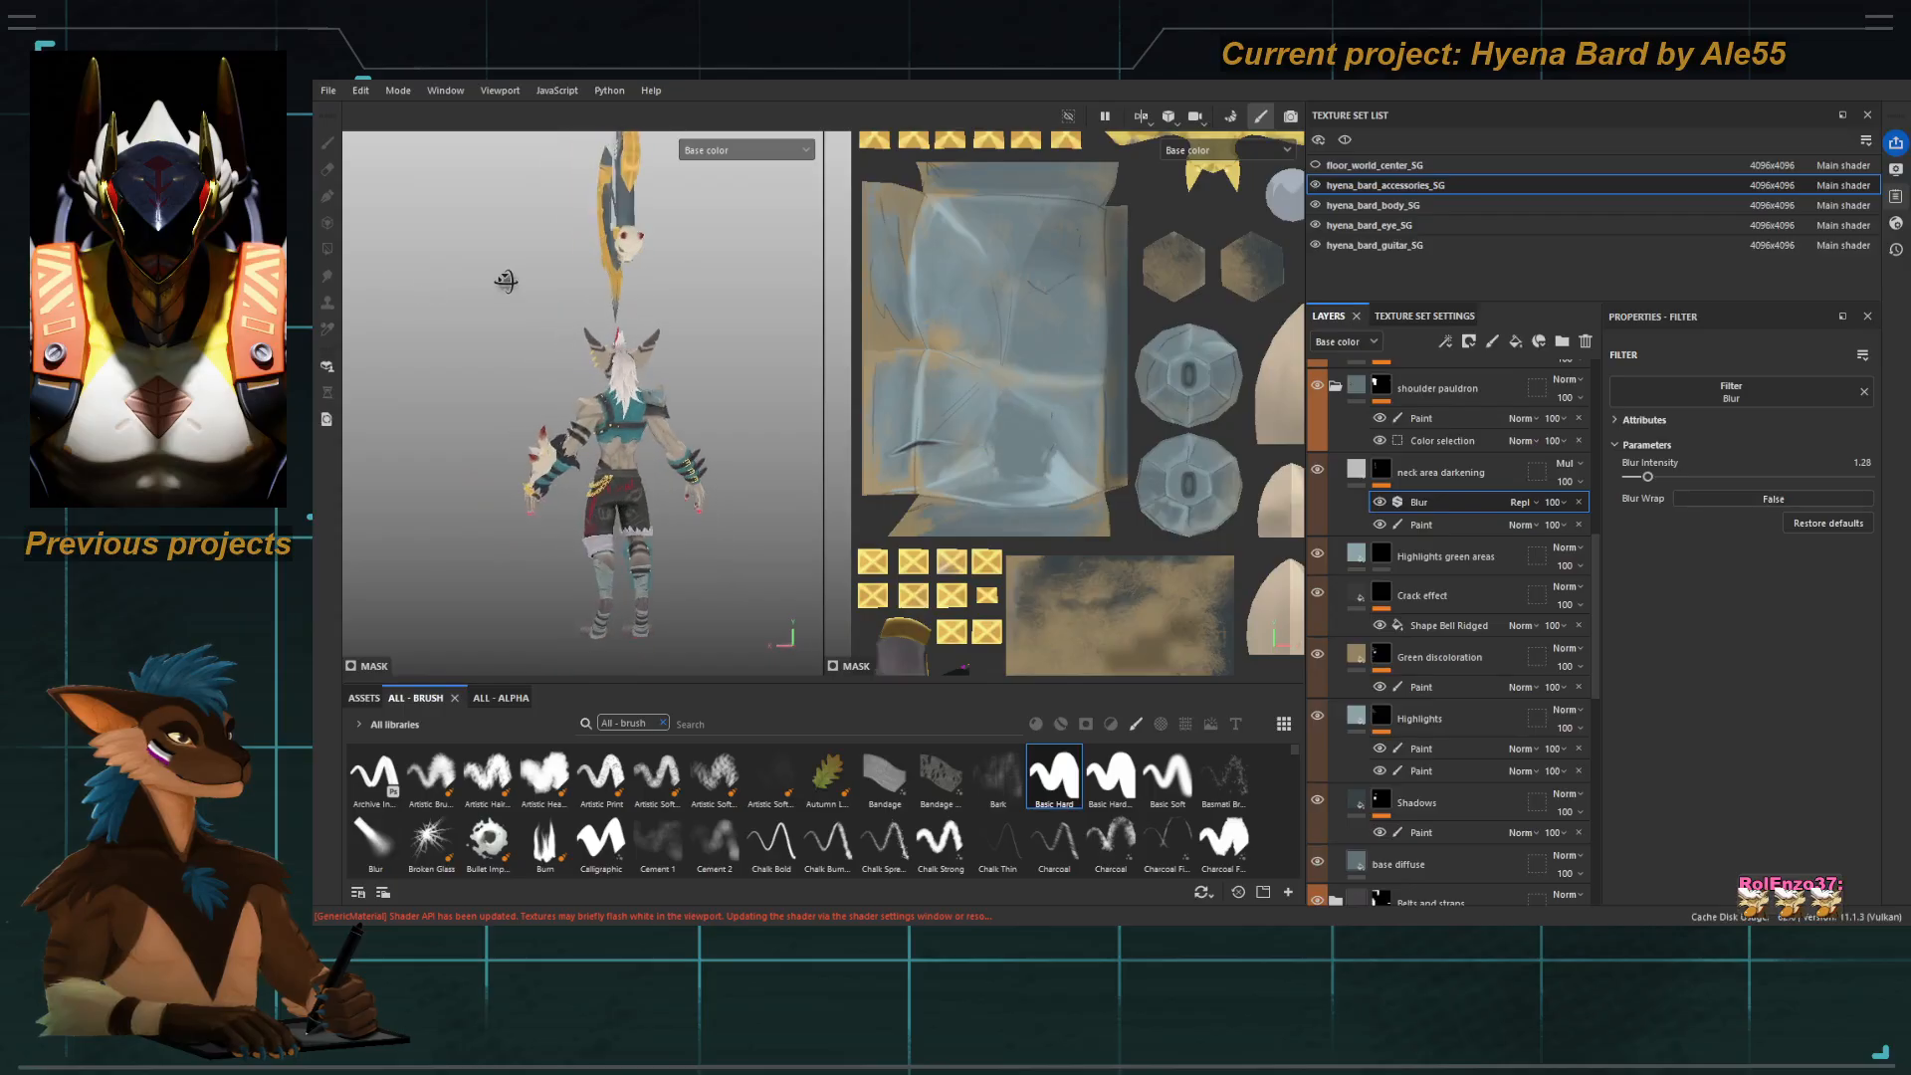
pyautogui.keyDown('alt'); pyautogui.moveTo(508, 282); pyautogui.dragTo(757, 338); pyautogui.keyUp('alt')
pyautogui.keyDown('alt'); pyautogui.moveTo(677, 398); pyautogui.dragTo(790, 559, button='right'); pyautogui.keyUp('alt')
pyautogui.keyDown('alt'); pyautogui.moveTo(791, 560); pyautogui.dragTo(710, 529, button='middle'); pyautogui.keyUp('alt')
pyautogui.keyDown('alt'); pyautogui.moveTo(709, 530); pyautogui.dragTo(757, 582, button='right'); pyautogui.keyUp('alt')
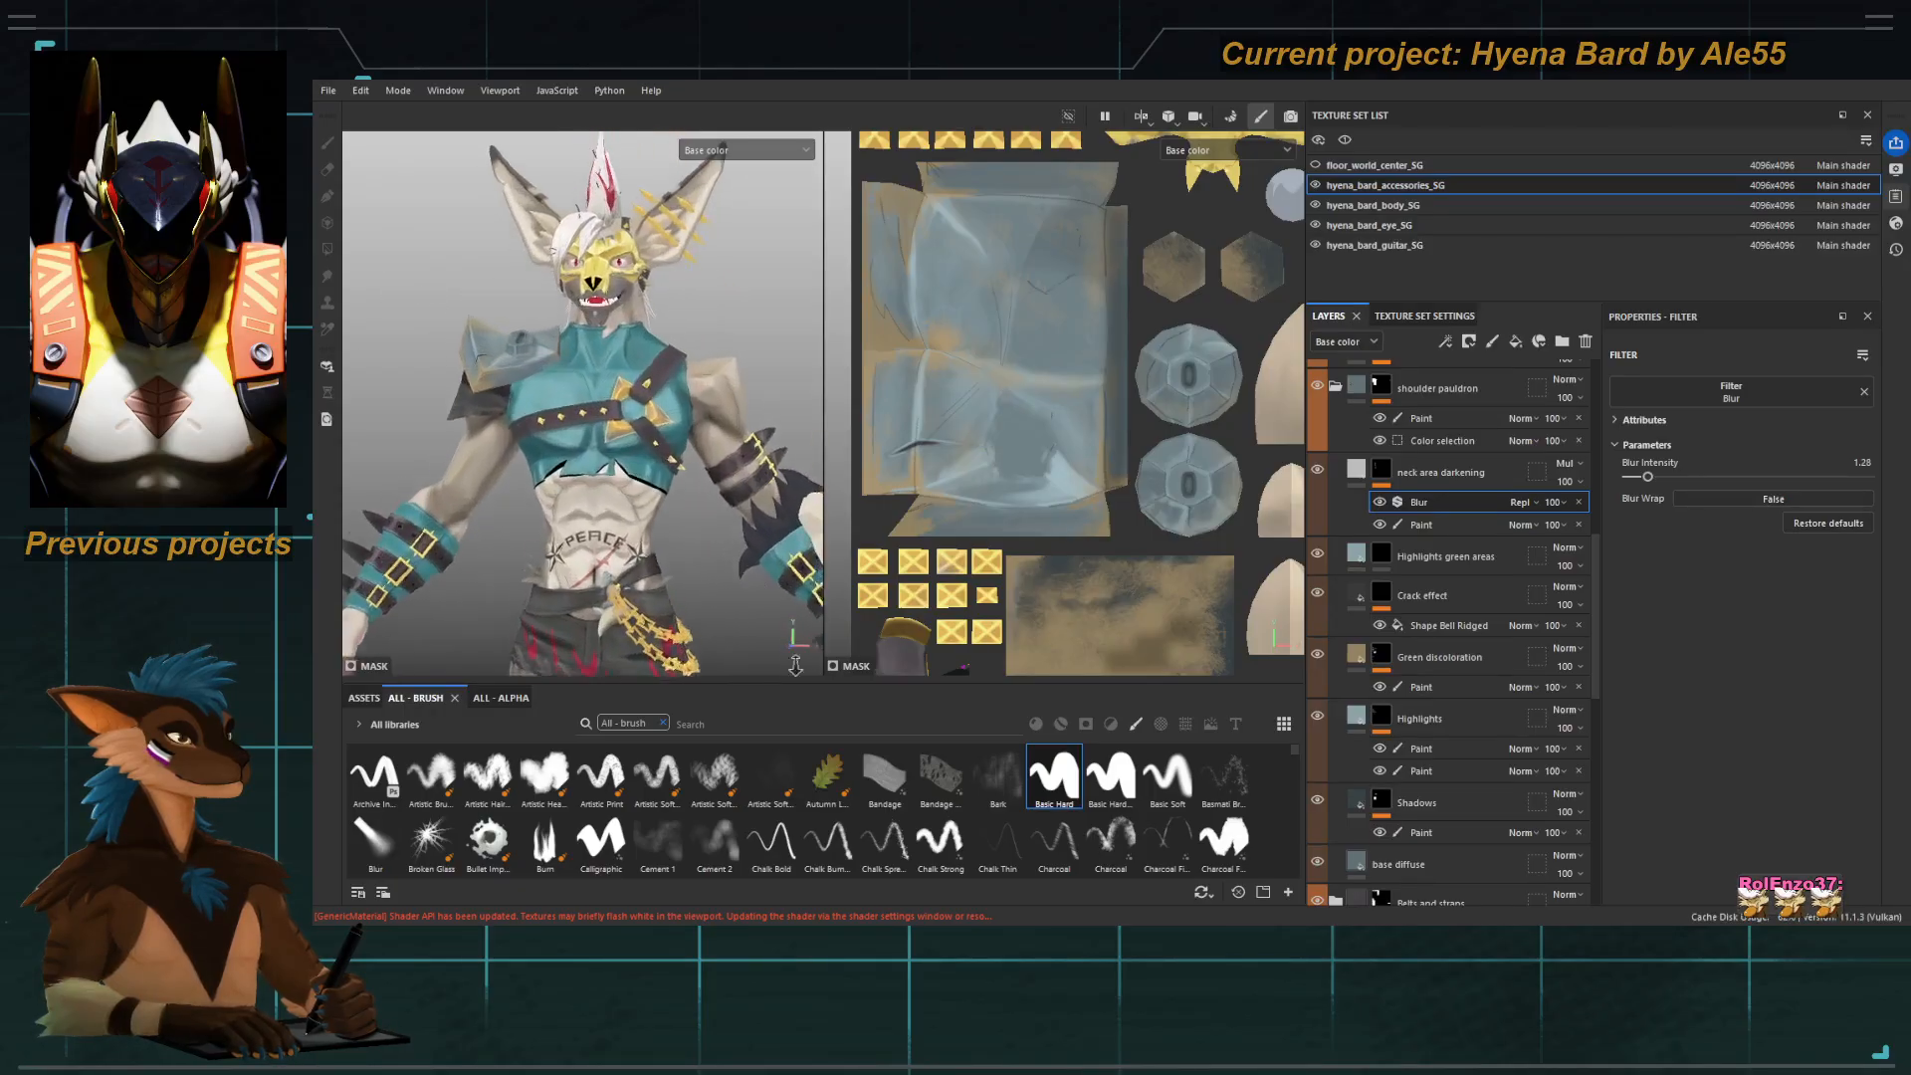
pyautogui.keyDown('alt'); pyautogui.moveTo(696, 458); pyautogui.dragTo(612, 454); pyautogui.keyUp('alt')
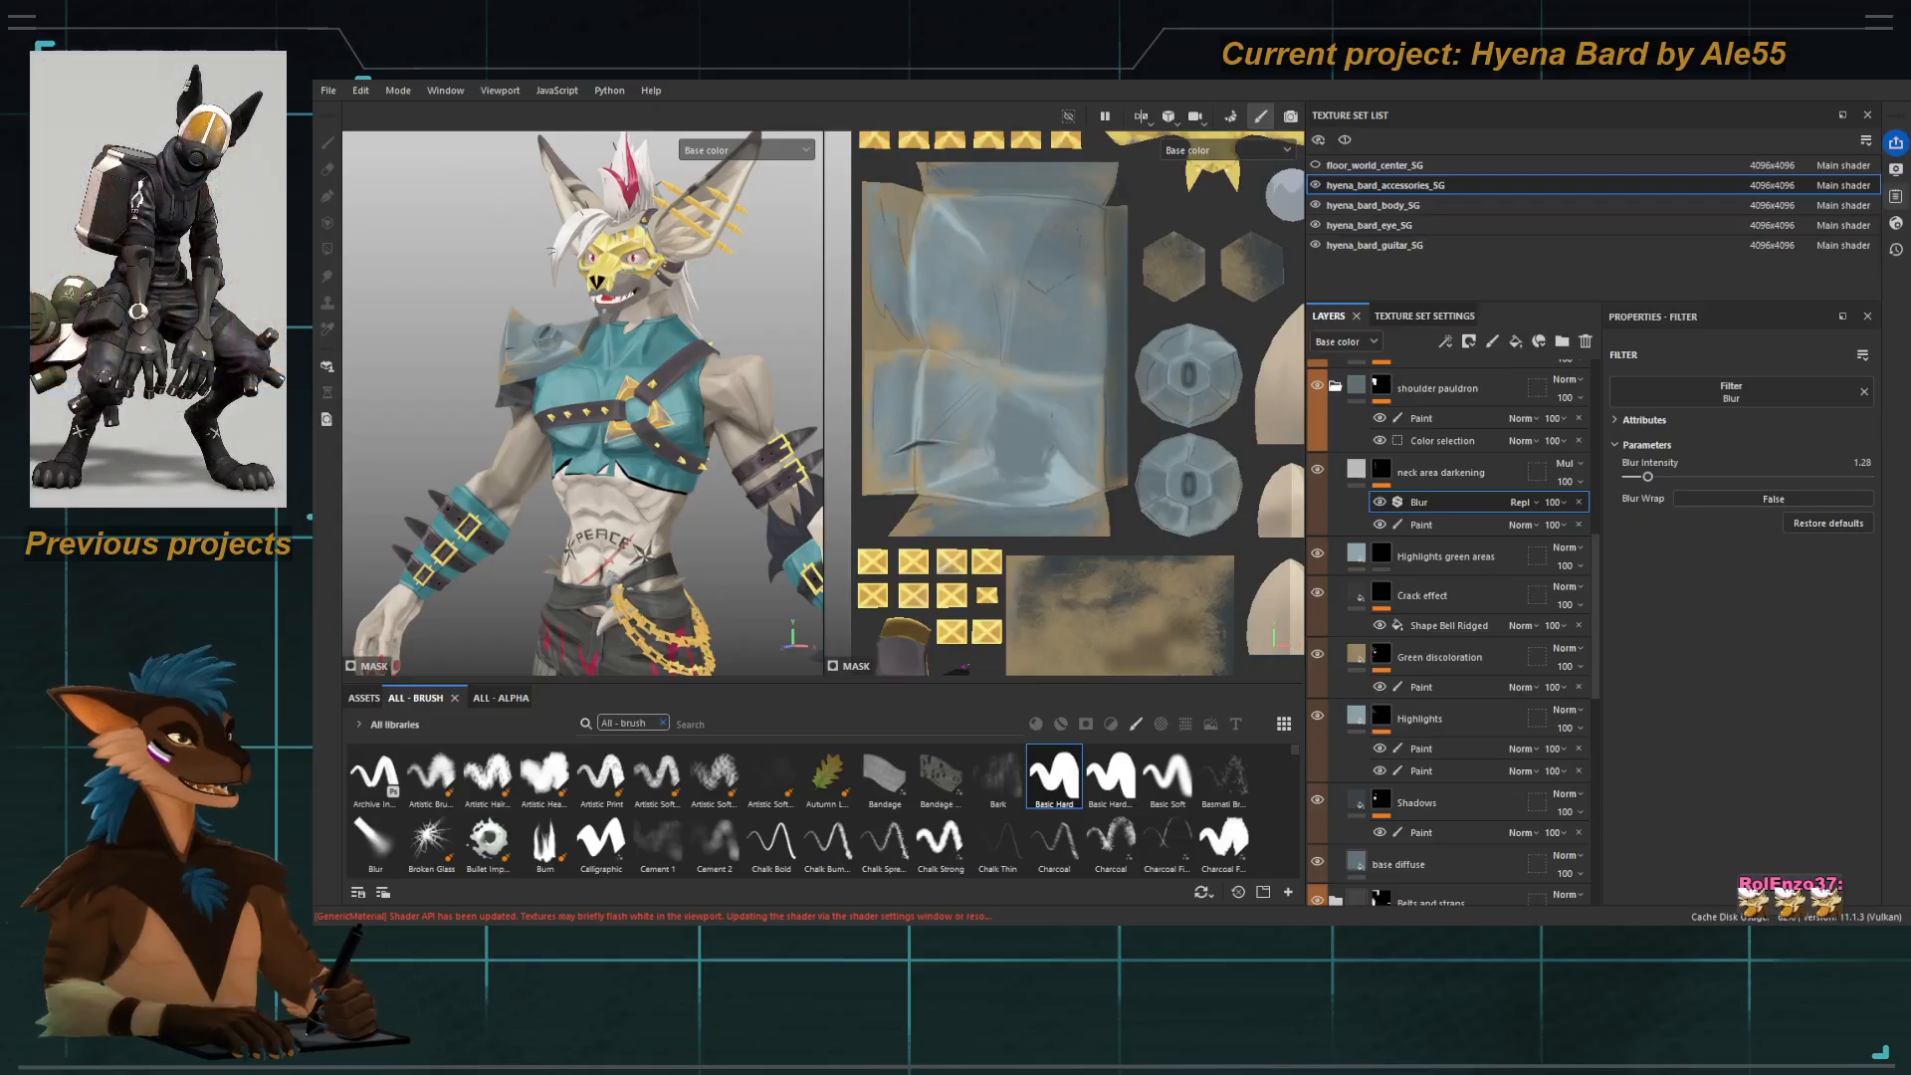
# Collapse the shoulder pauldron and skull groups and fold away the mask effects of the shoulder pauldron, mask, ear tufts and hair groups.
pyautogui.click(1335, 385)
pyautogui.click(1336, 509)
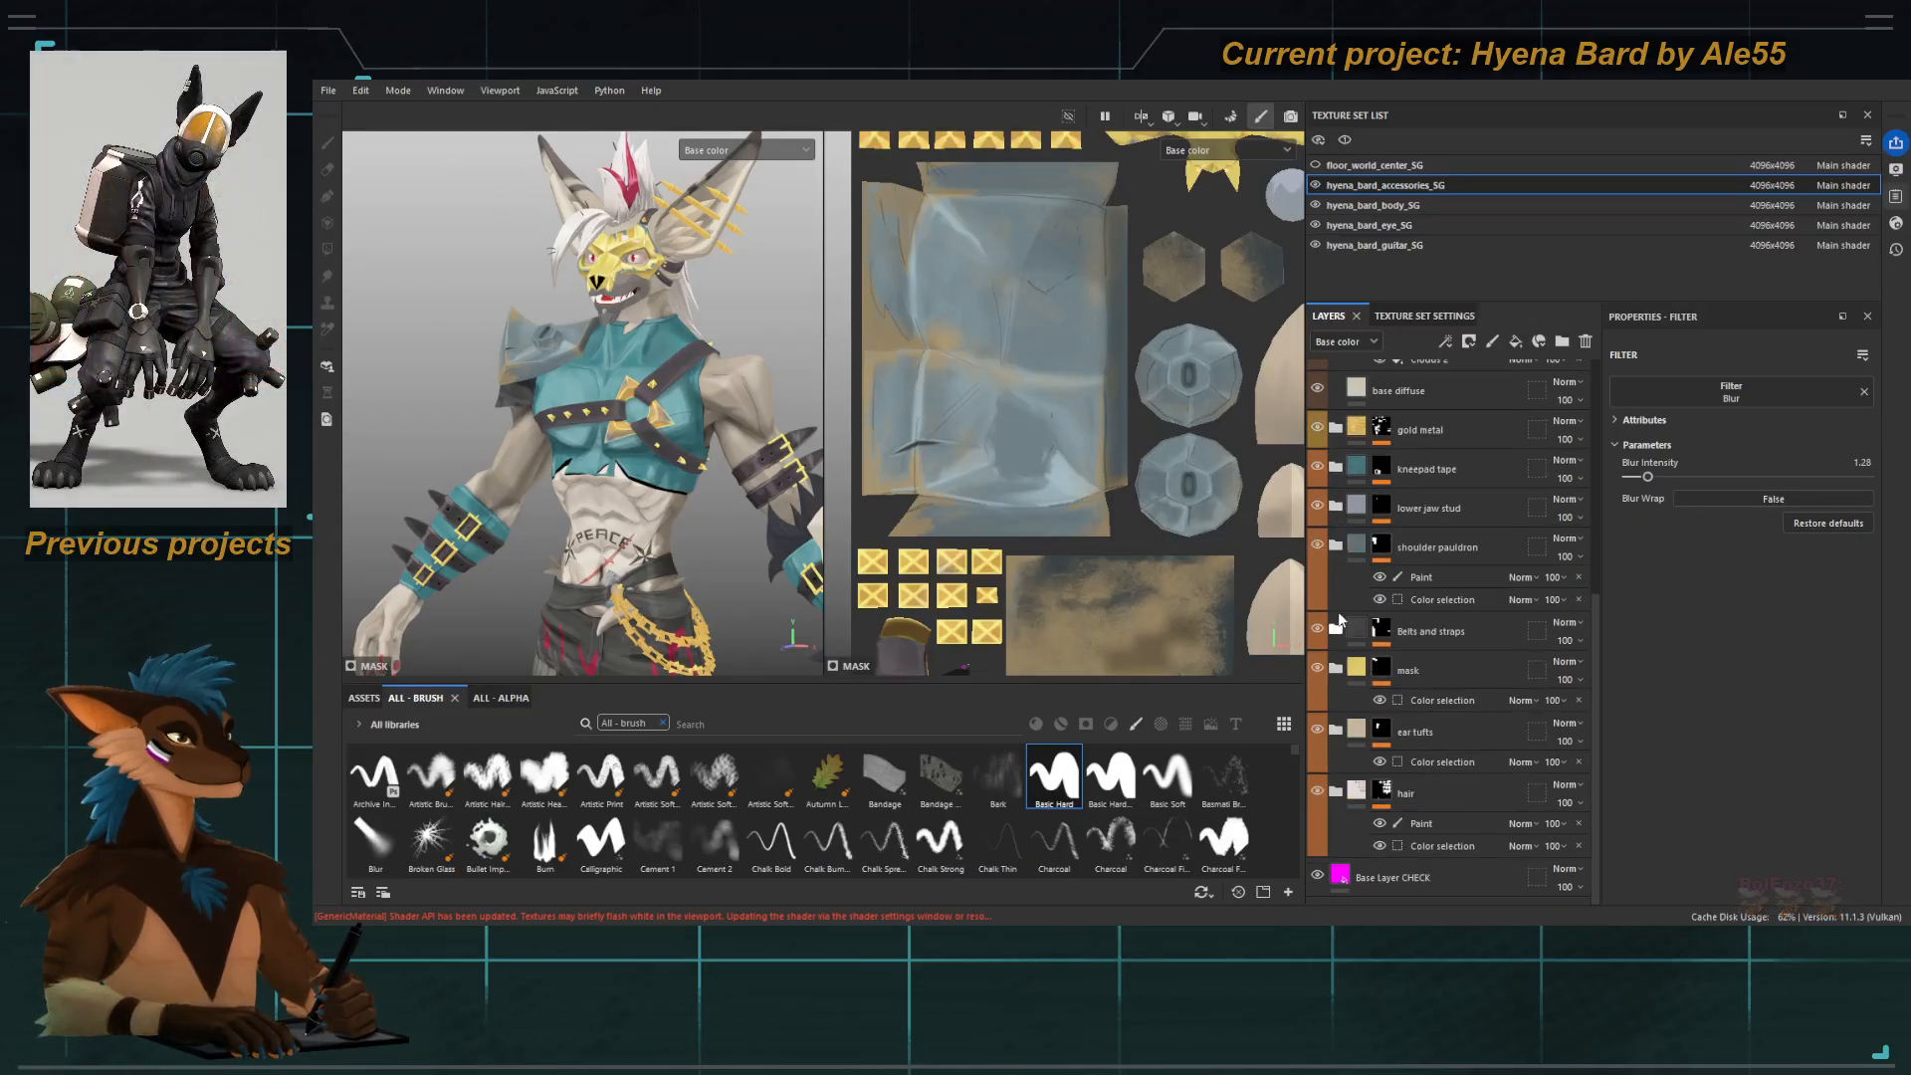
pyautogui.click(1354, 558)
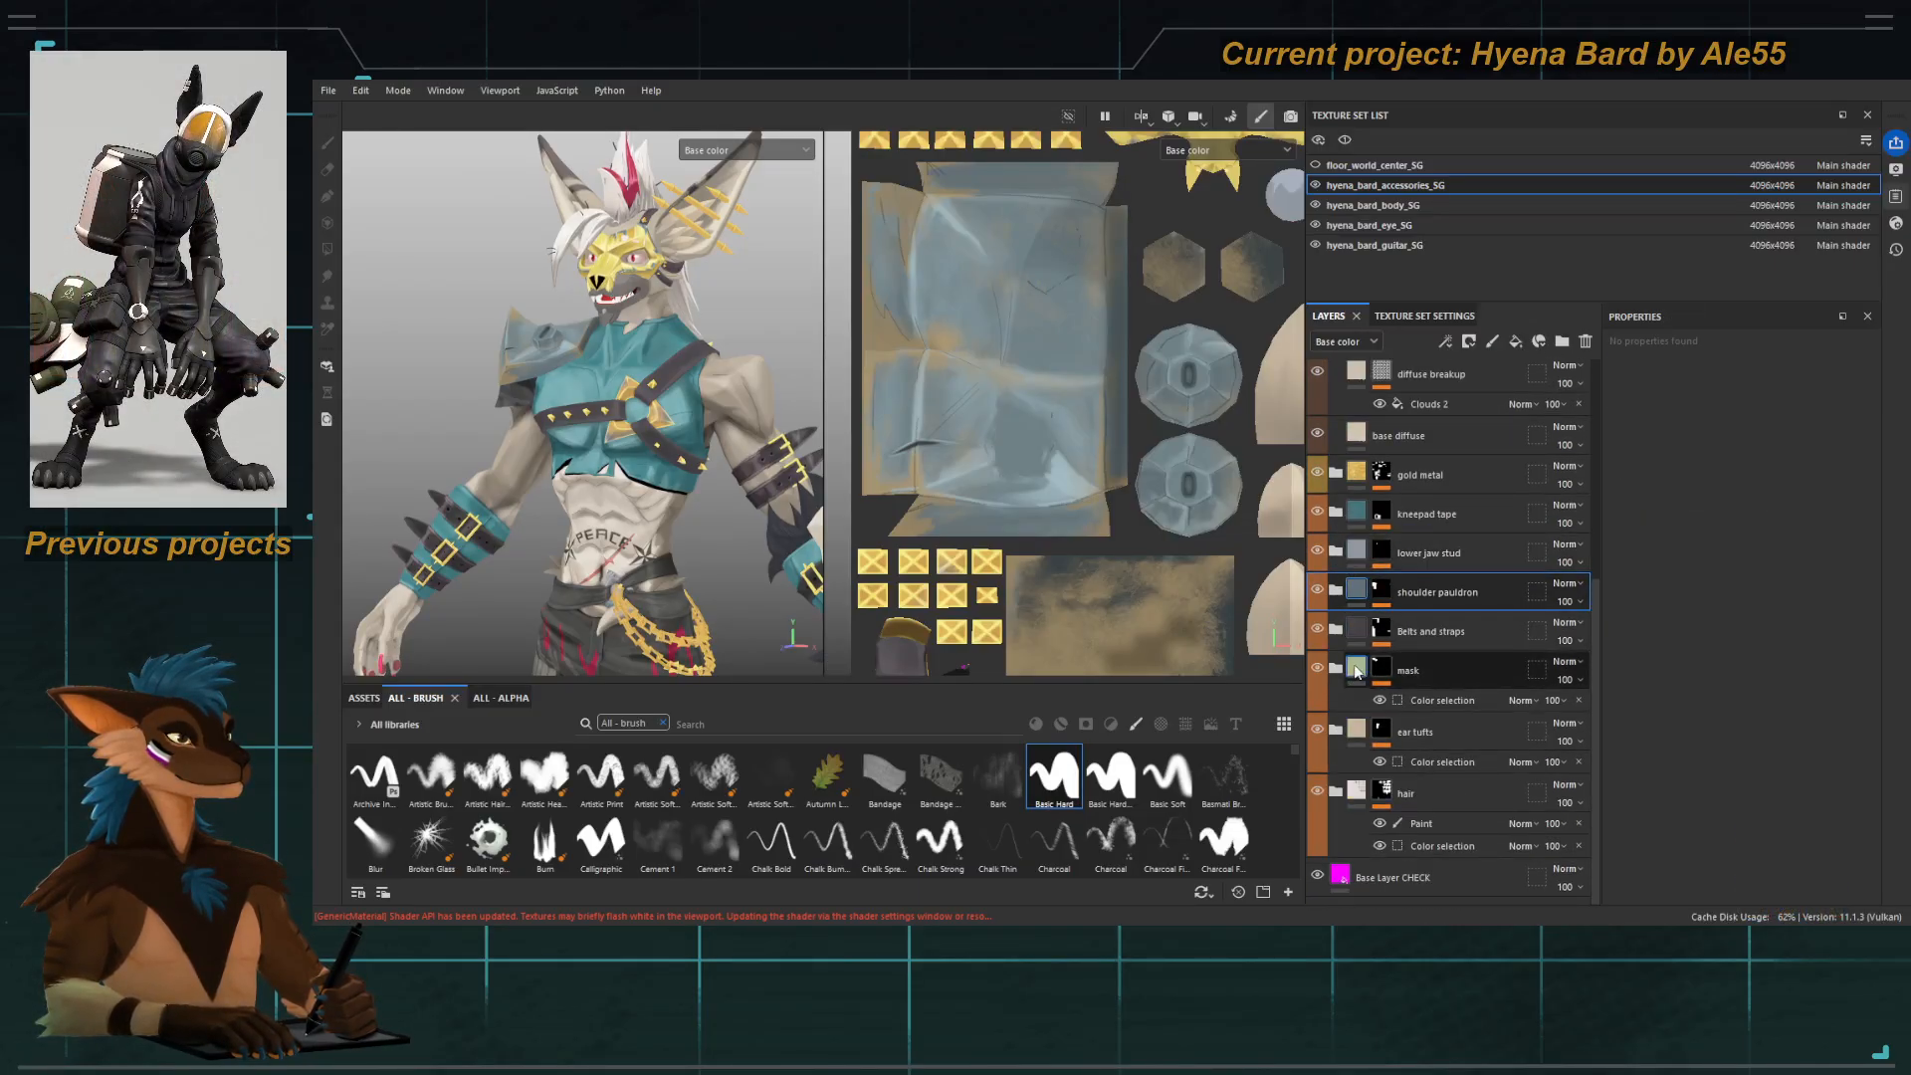
pyautogui.click(1356, 673)
pyautogui.click(1355, 732)
pyautogui.click(1356, 794)
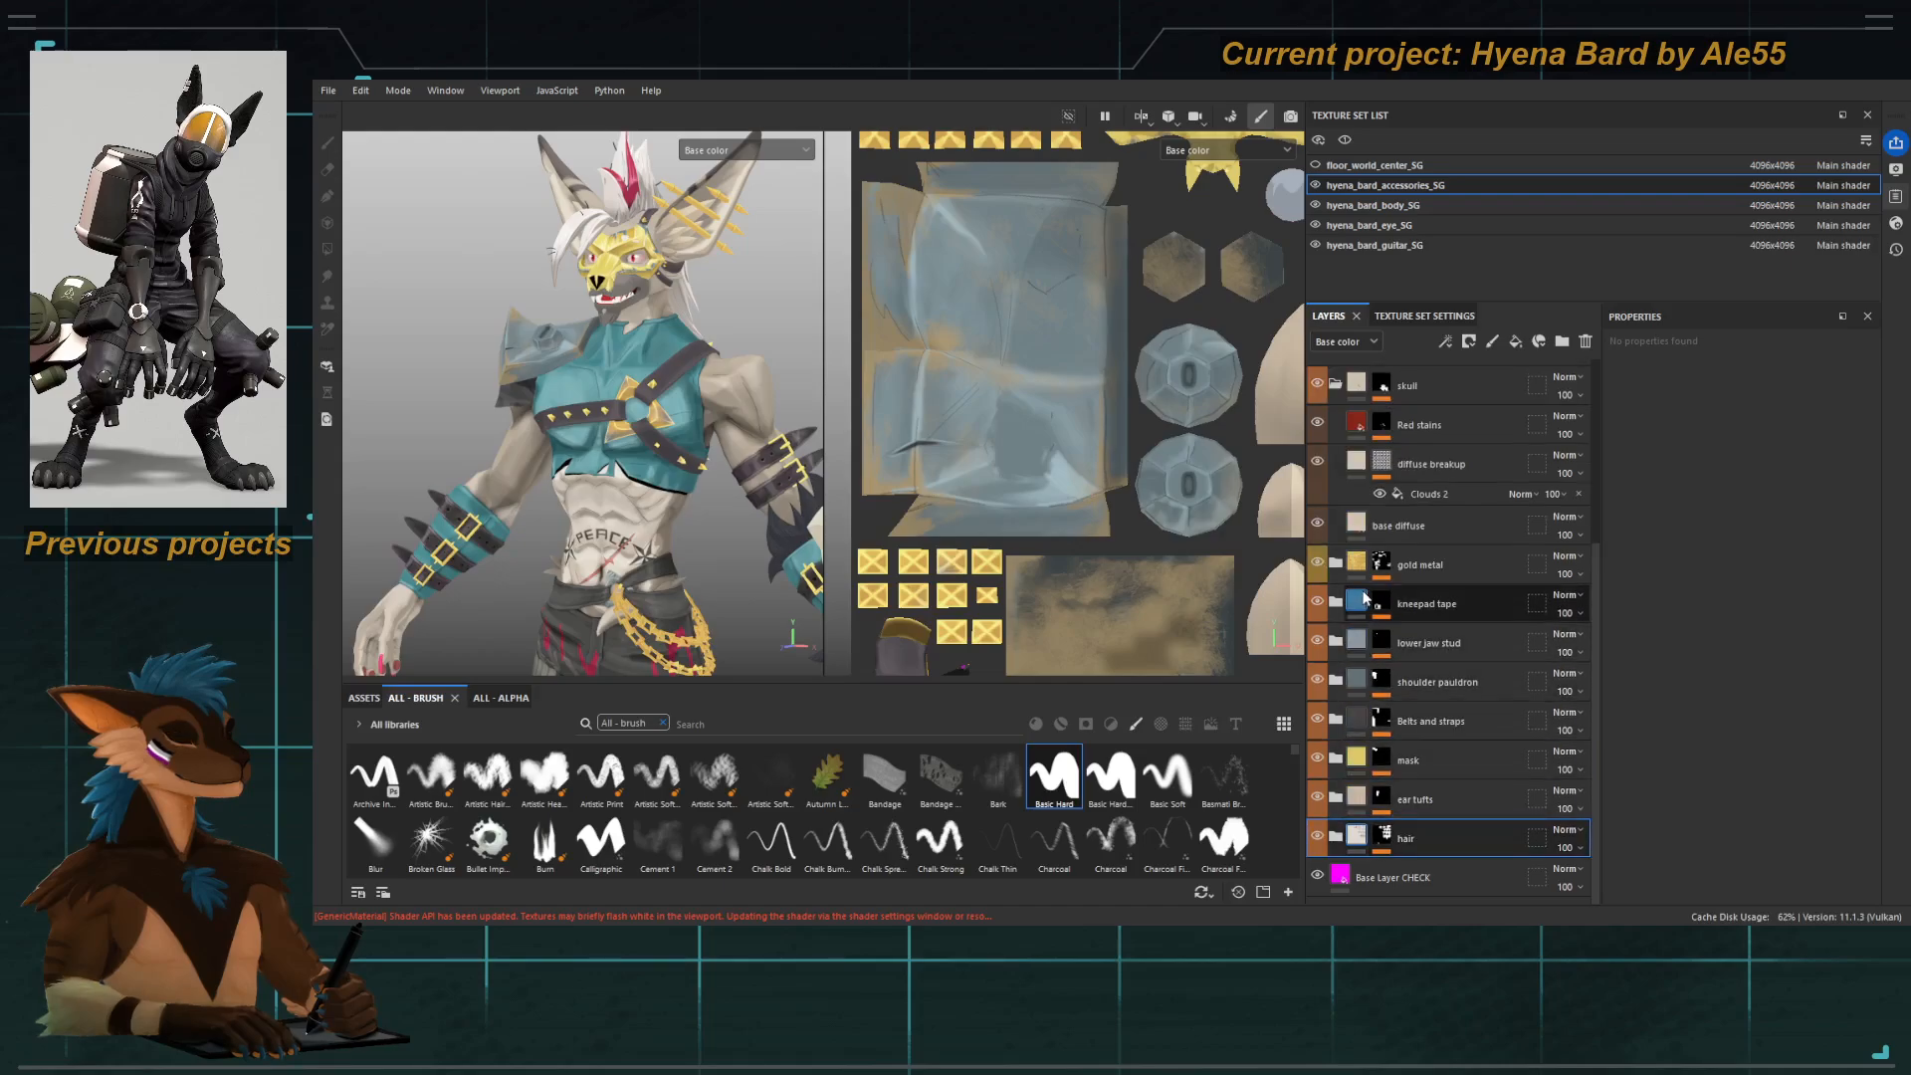
pyautogui.click(1338, 385)
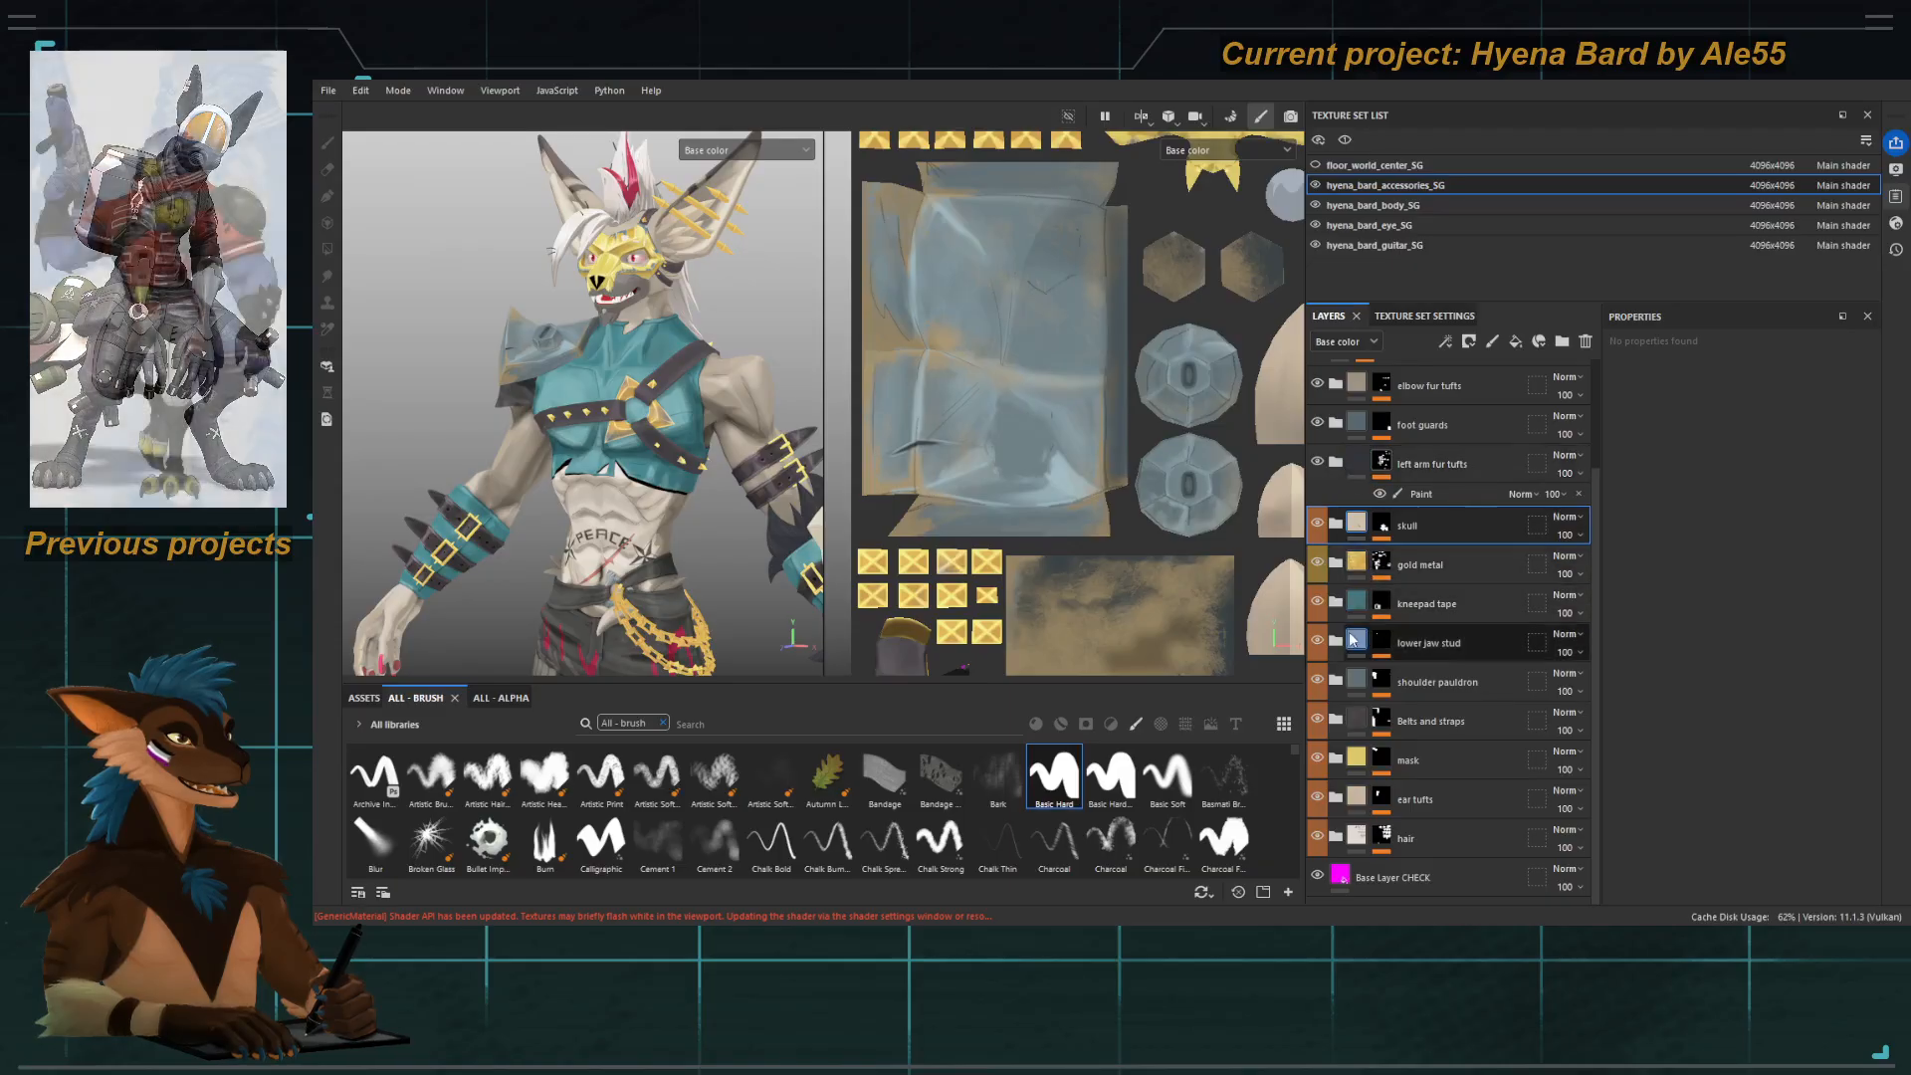
# Check the mask of the Belts and straps group and delete the group's diffuse breakup layer.
pyautogui.click(1335, 719)
pyautogui.keyDown('alt'); pyautogui.click(1379, 720); pyautogui.keyUp('alt')
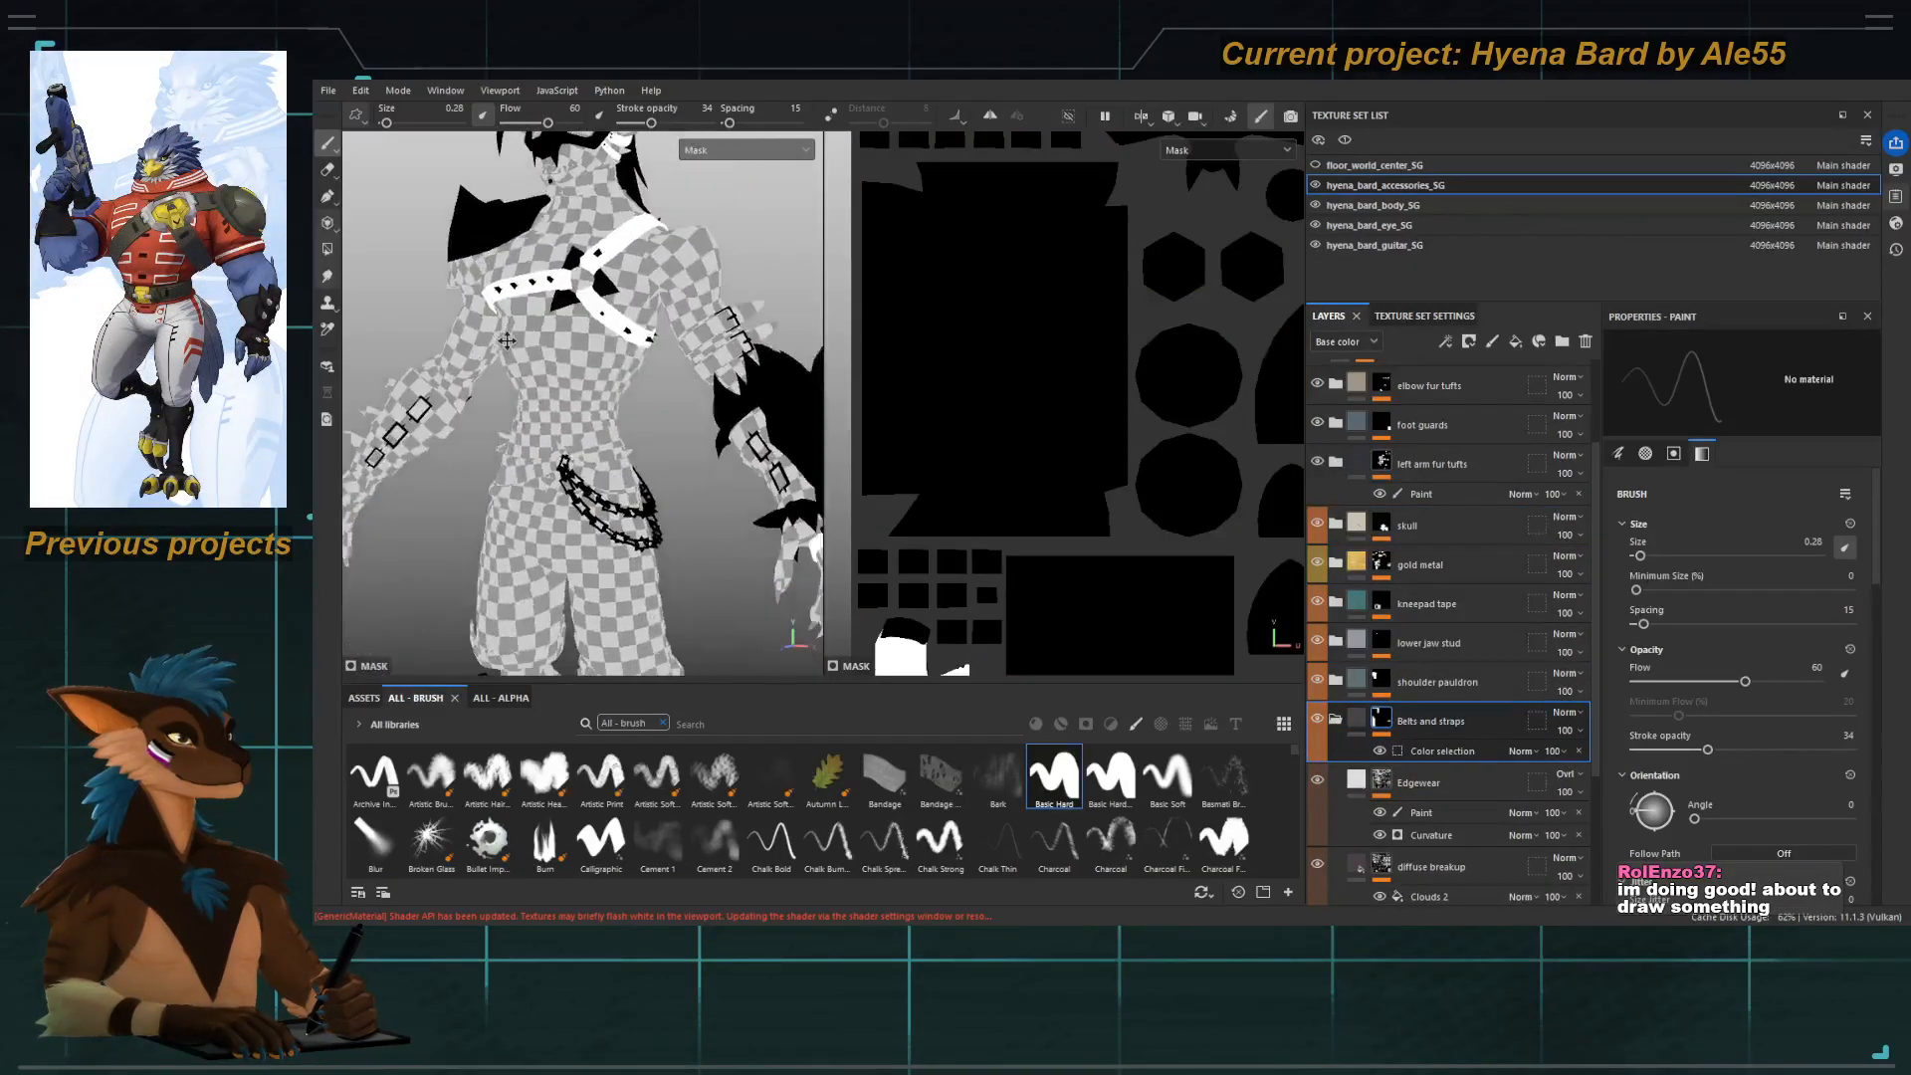
pyautogui.press('c')
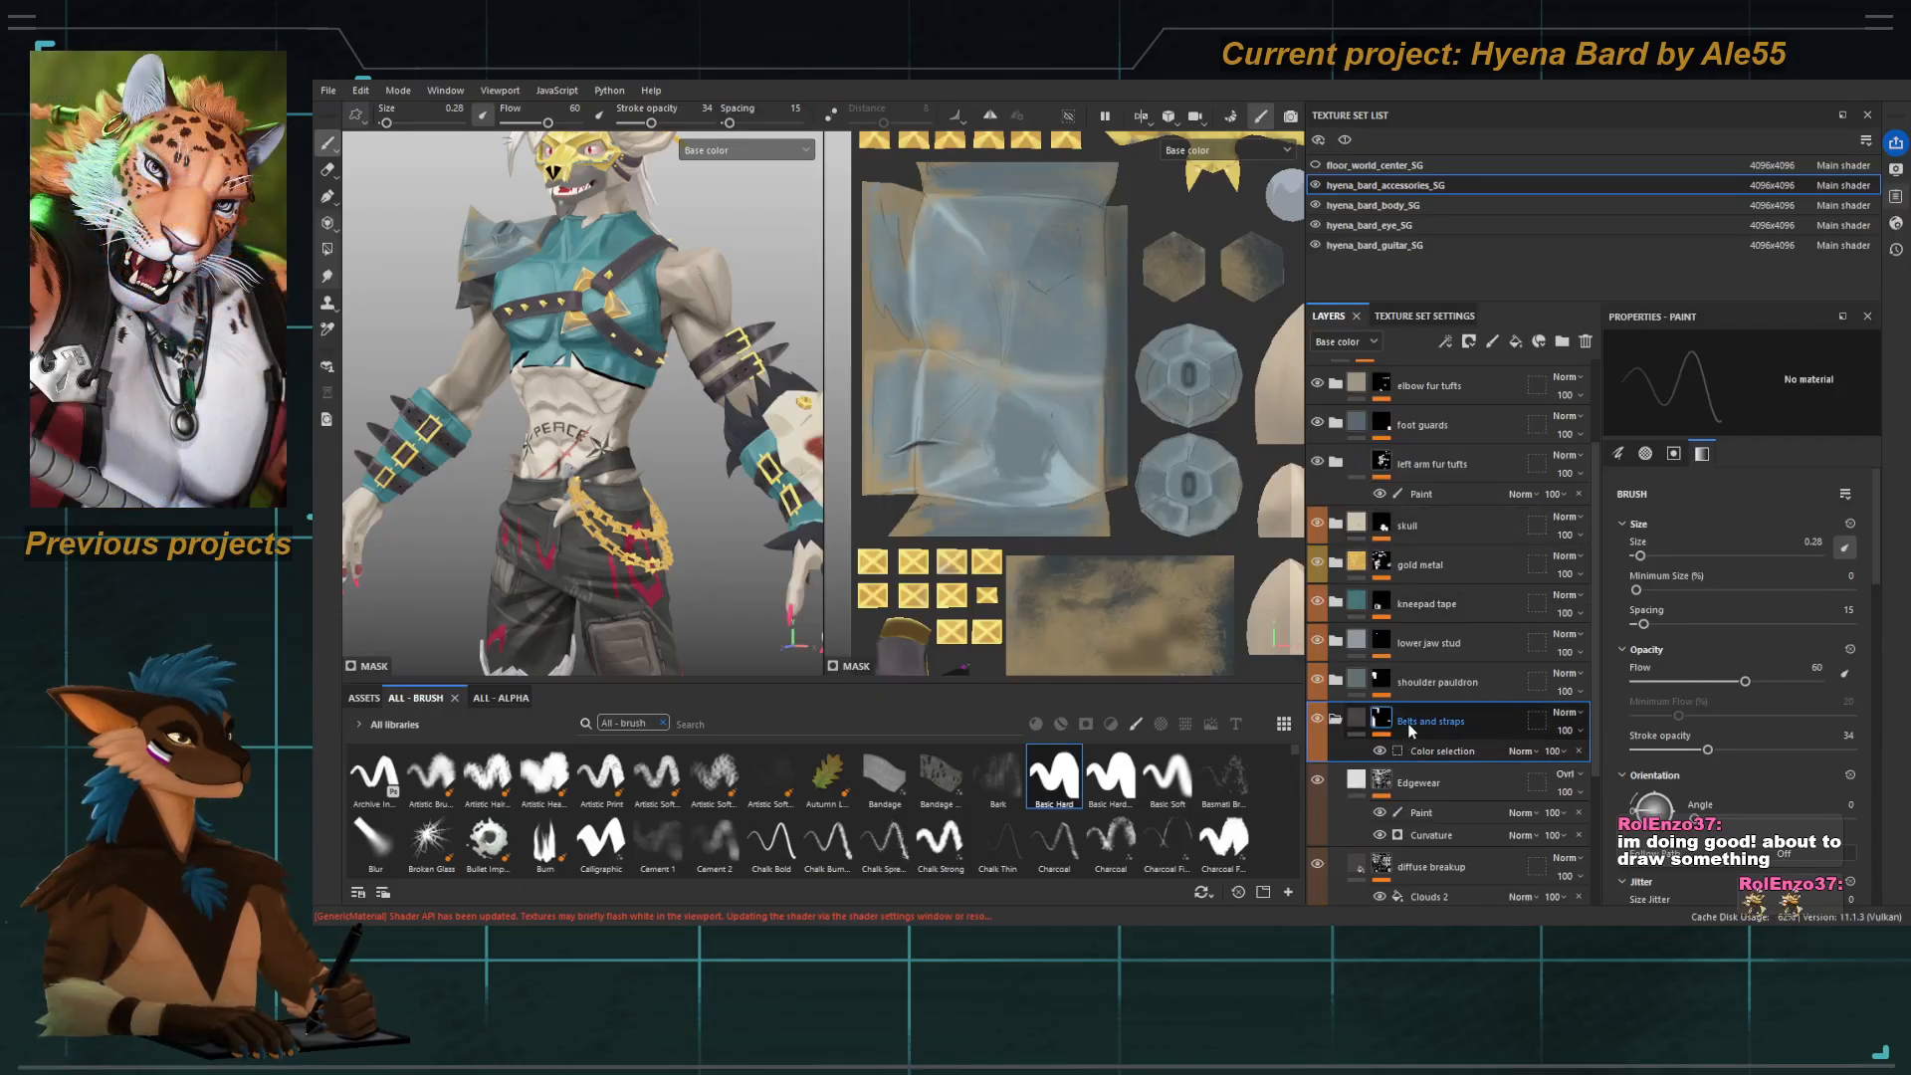
pyautogui.scroll(-2, 1407, 723)
pyautogui.click(1381, 767)
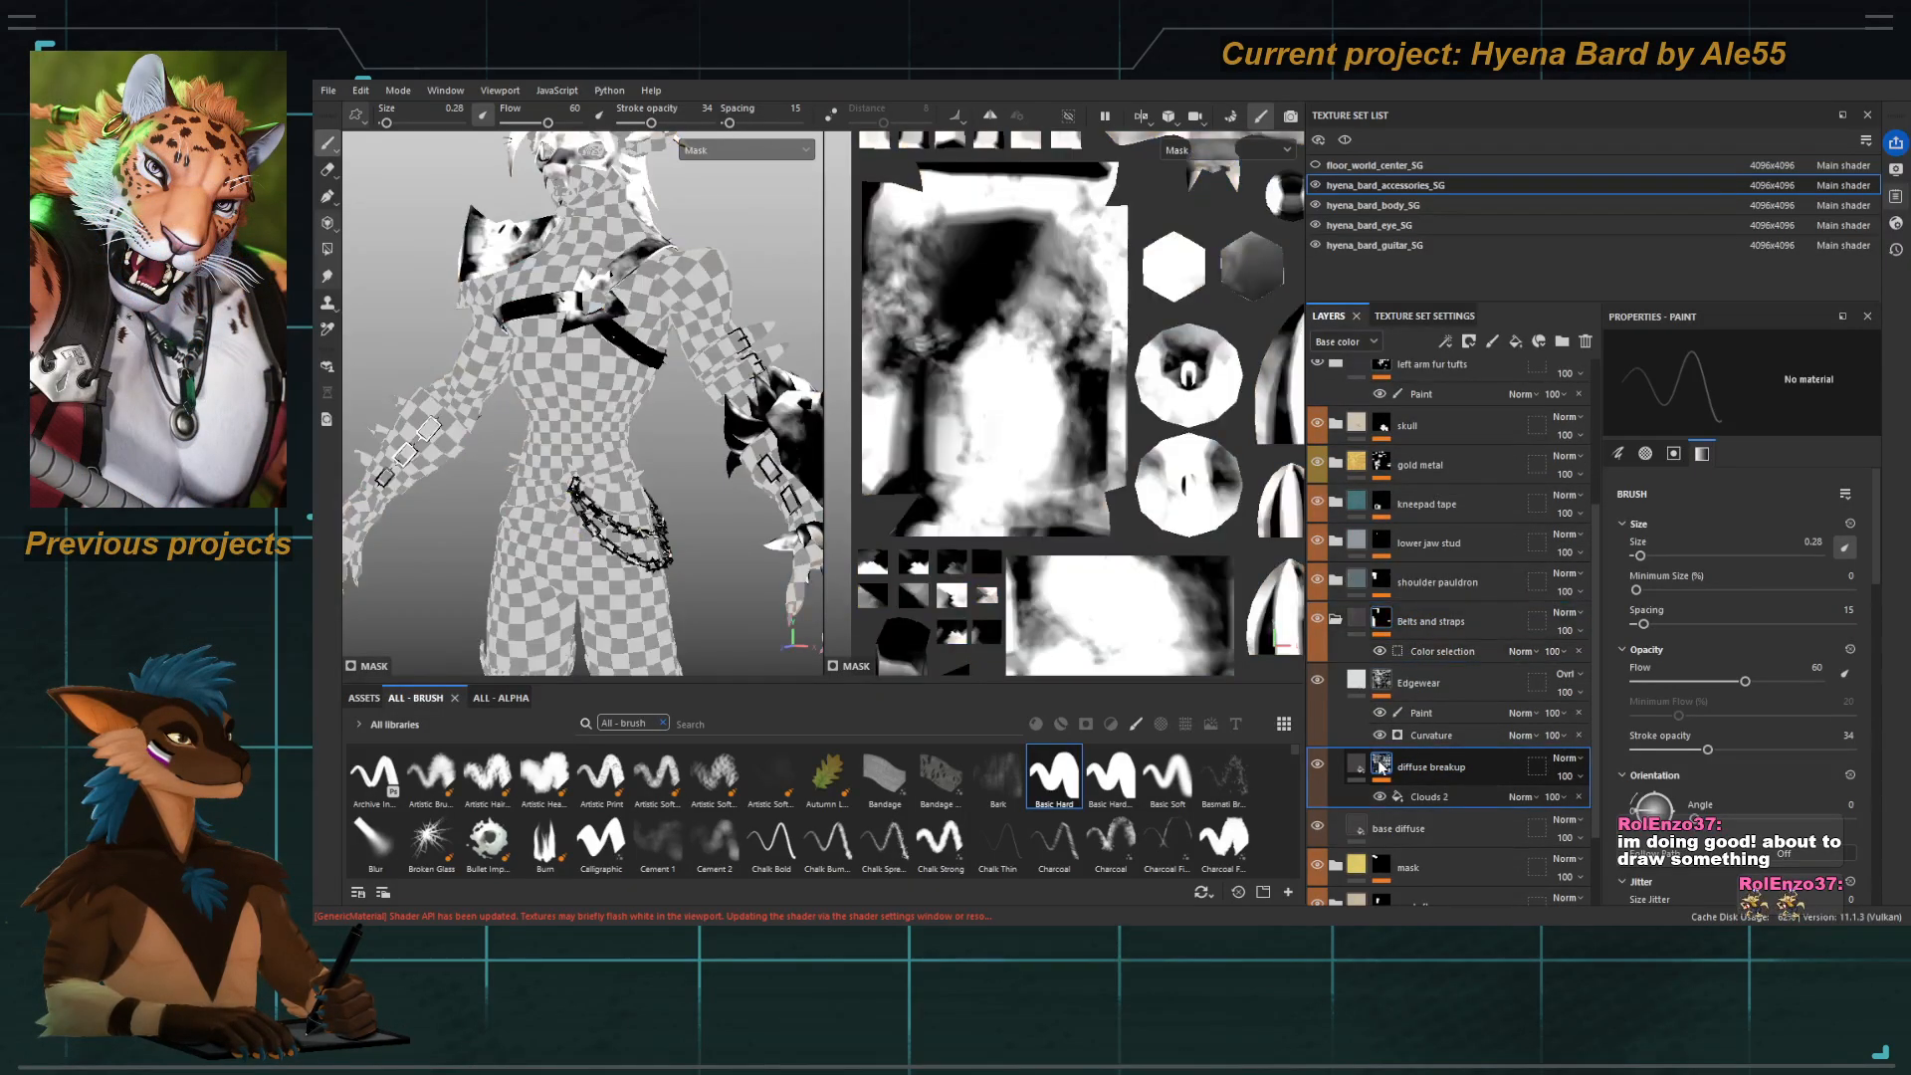
pyautogui.press('Delete')
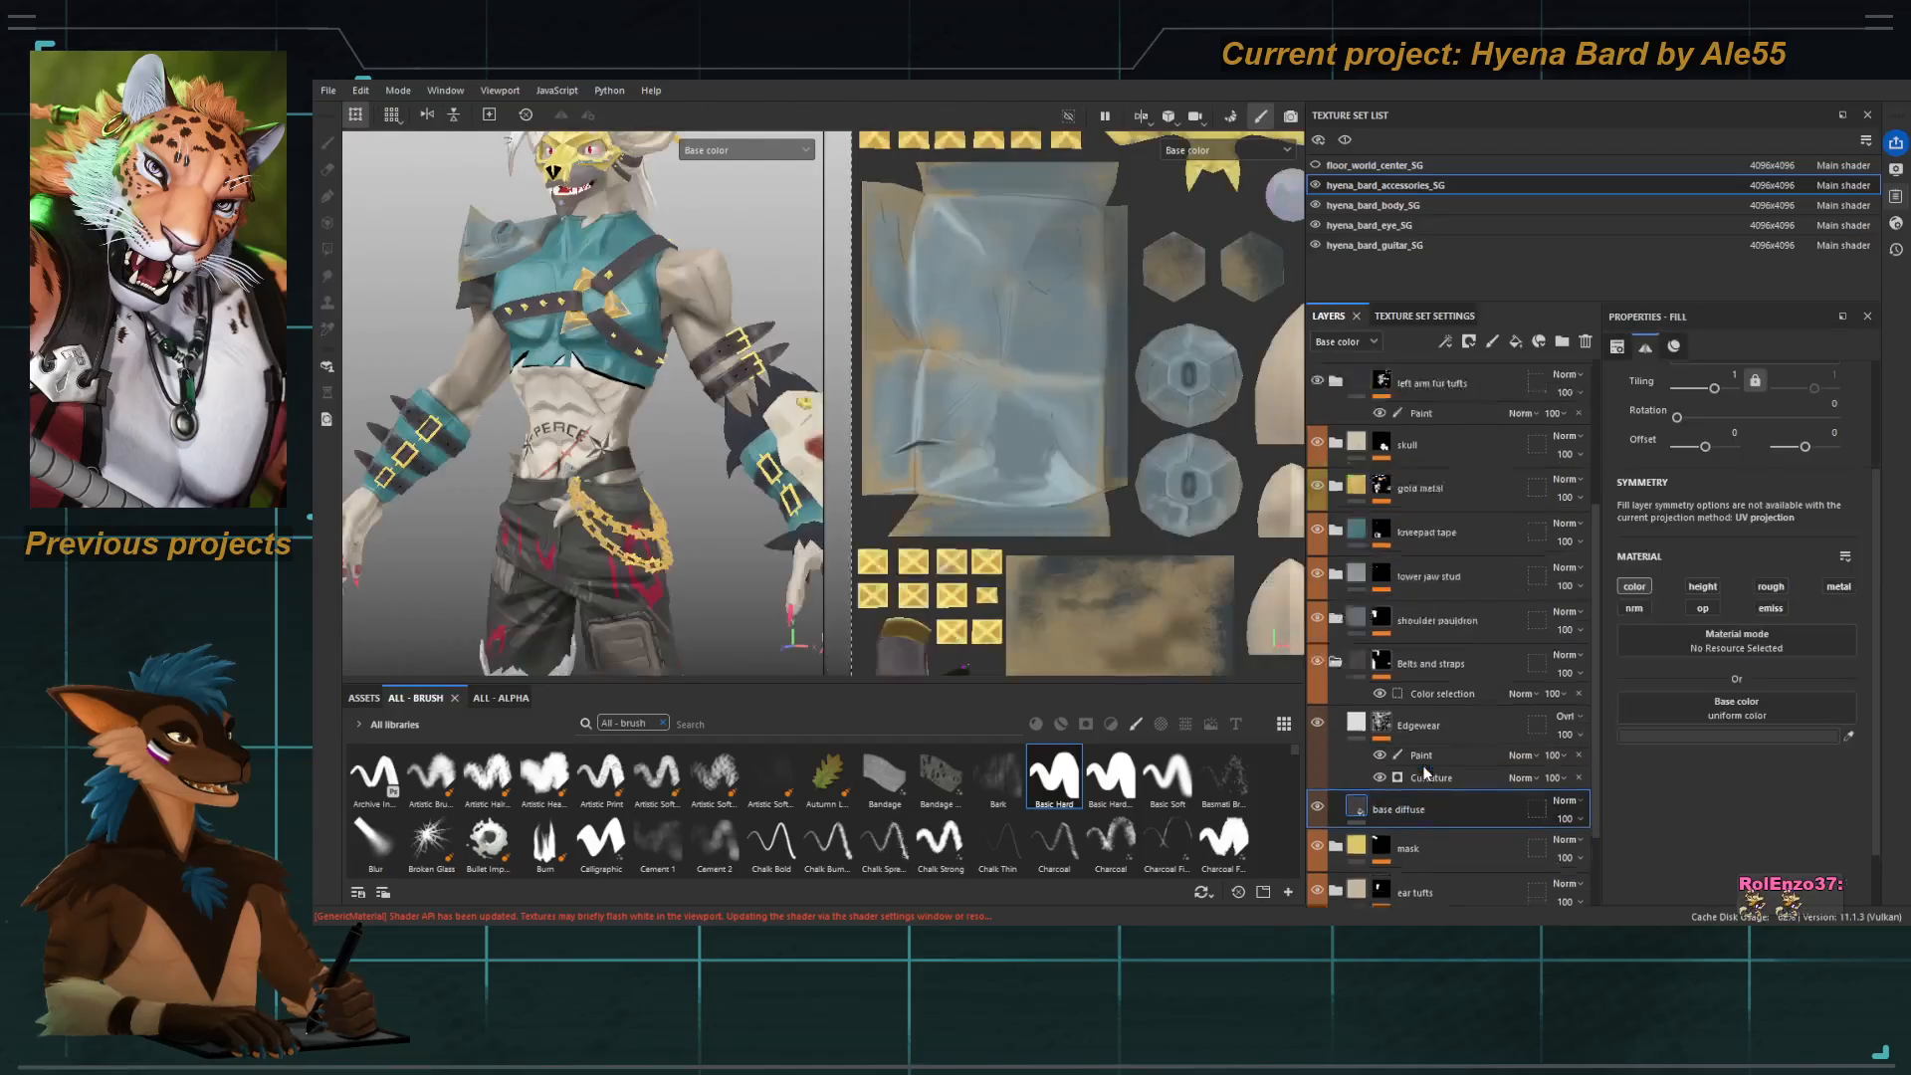
# Examine the layers and masks in the body's belts group, including Belt holes, Edgewear and diffuse breakup.
pyautogui.click(1381, 683)
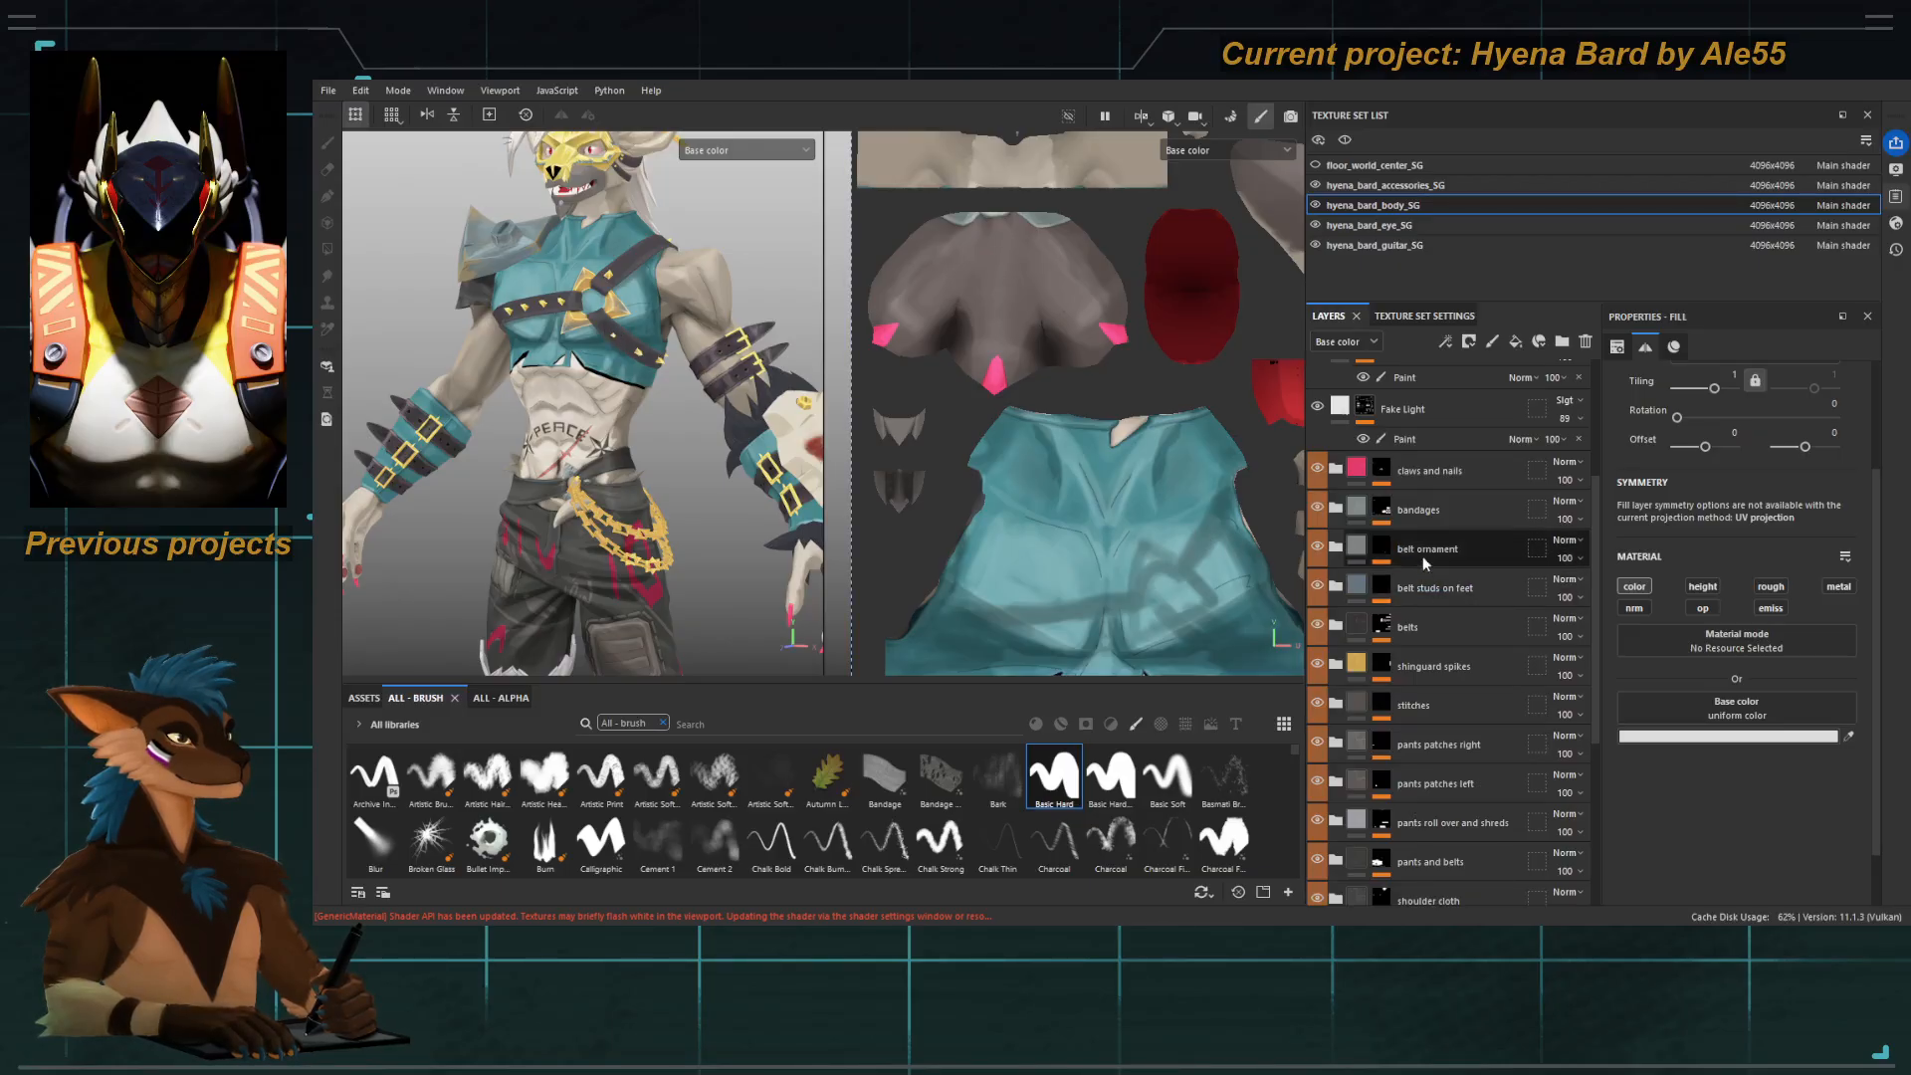
pyautogui.click(1336, 625)
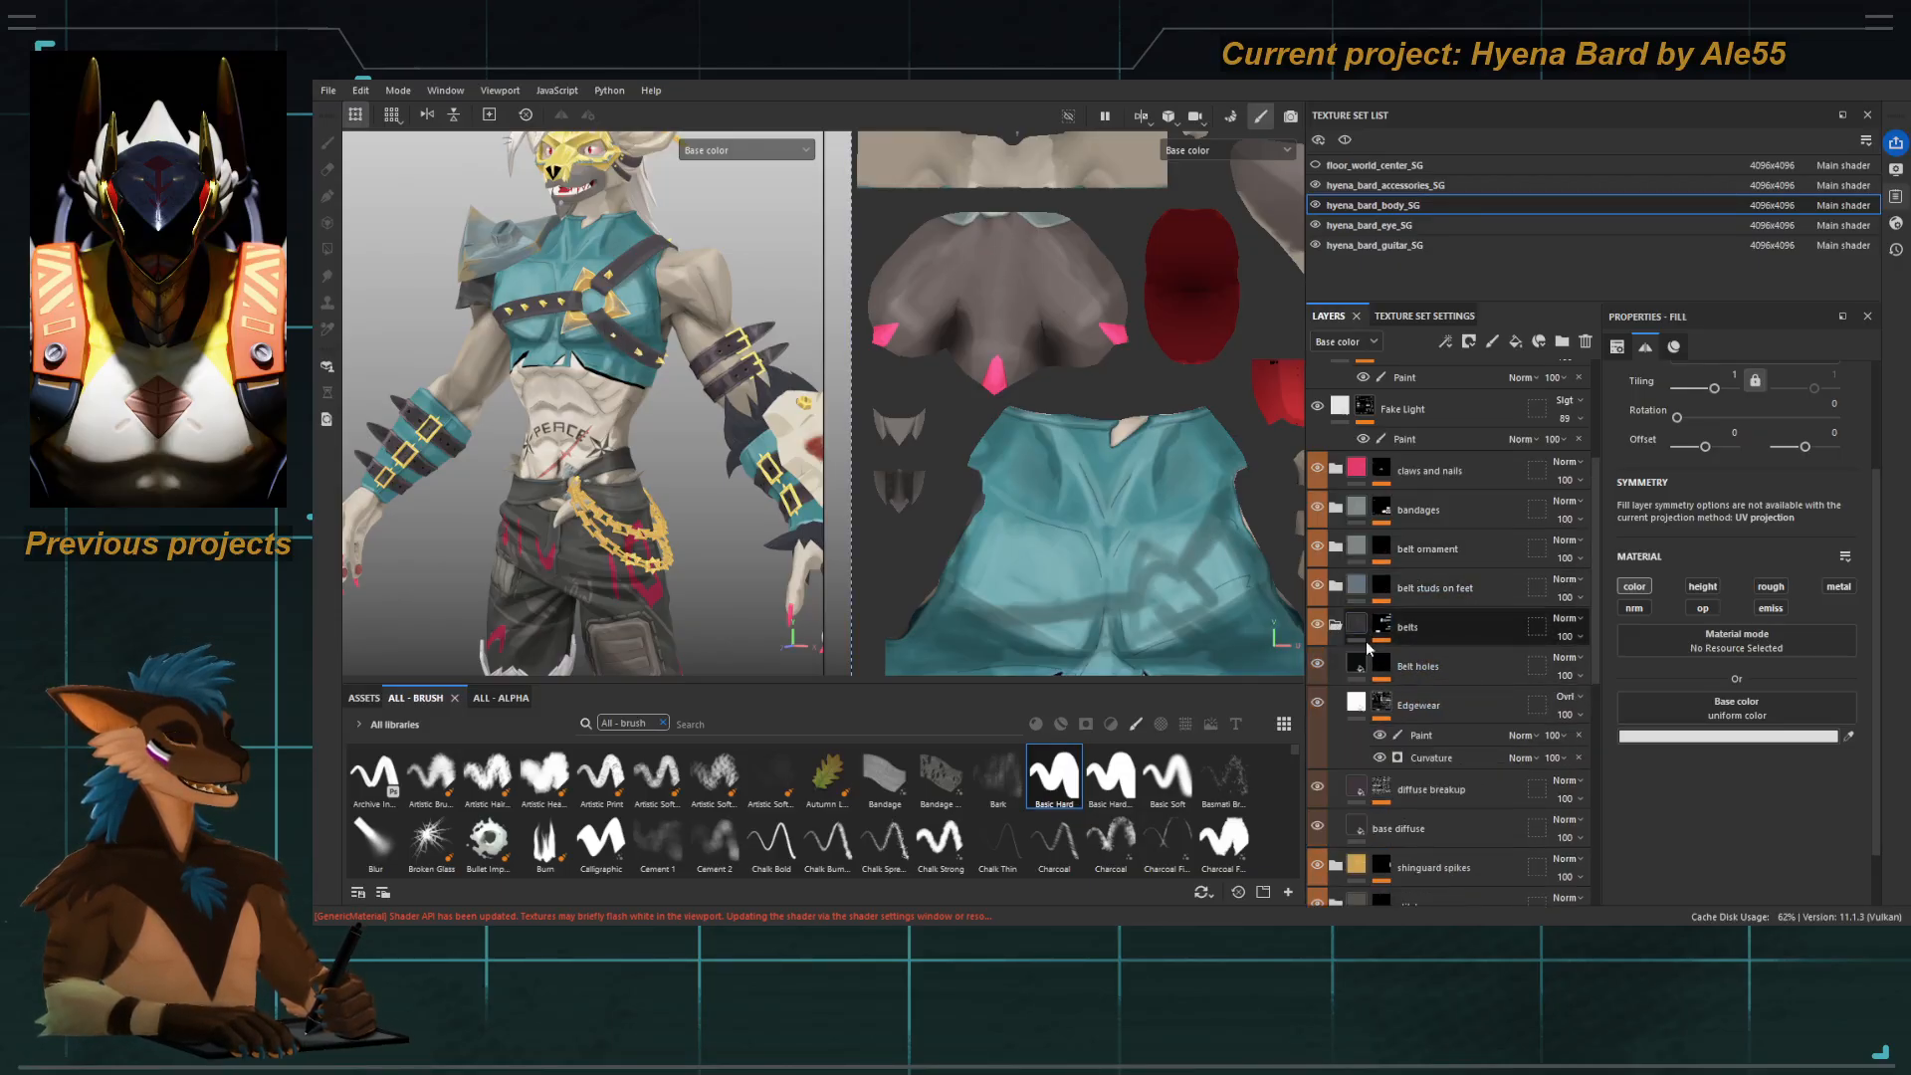
pyautogui.click(1456, 673)
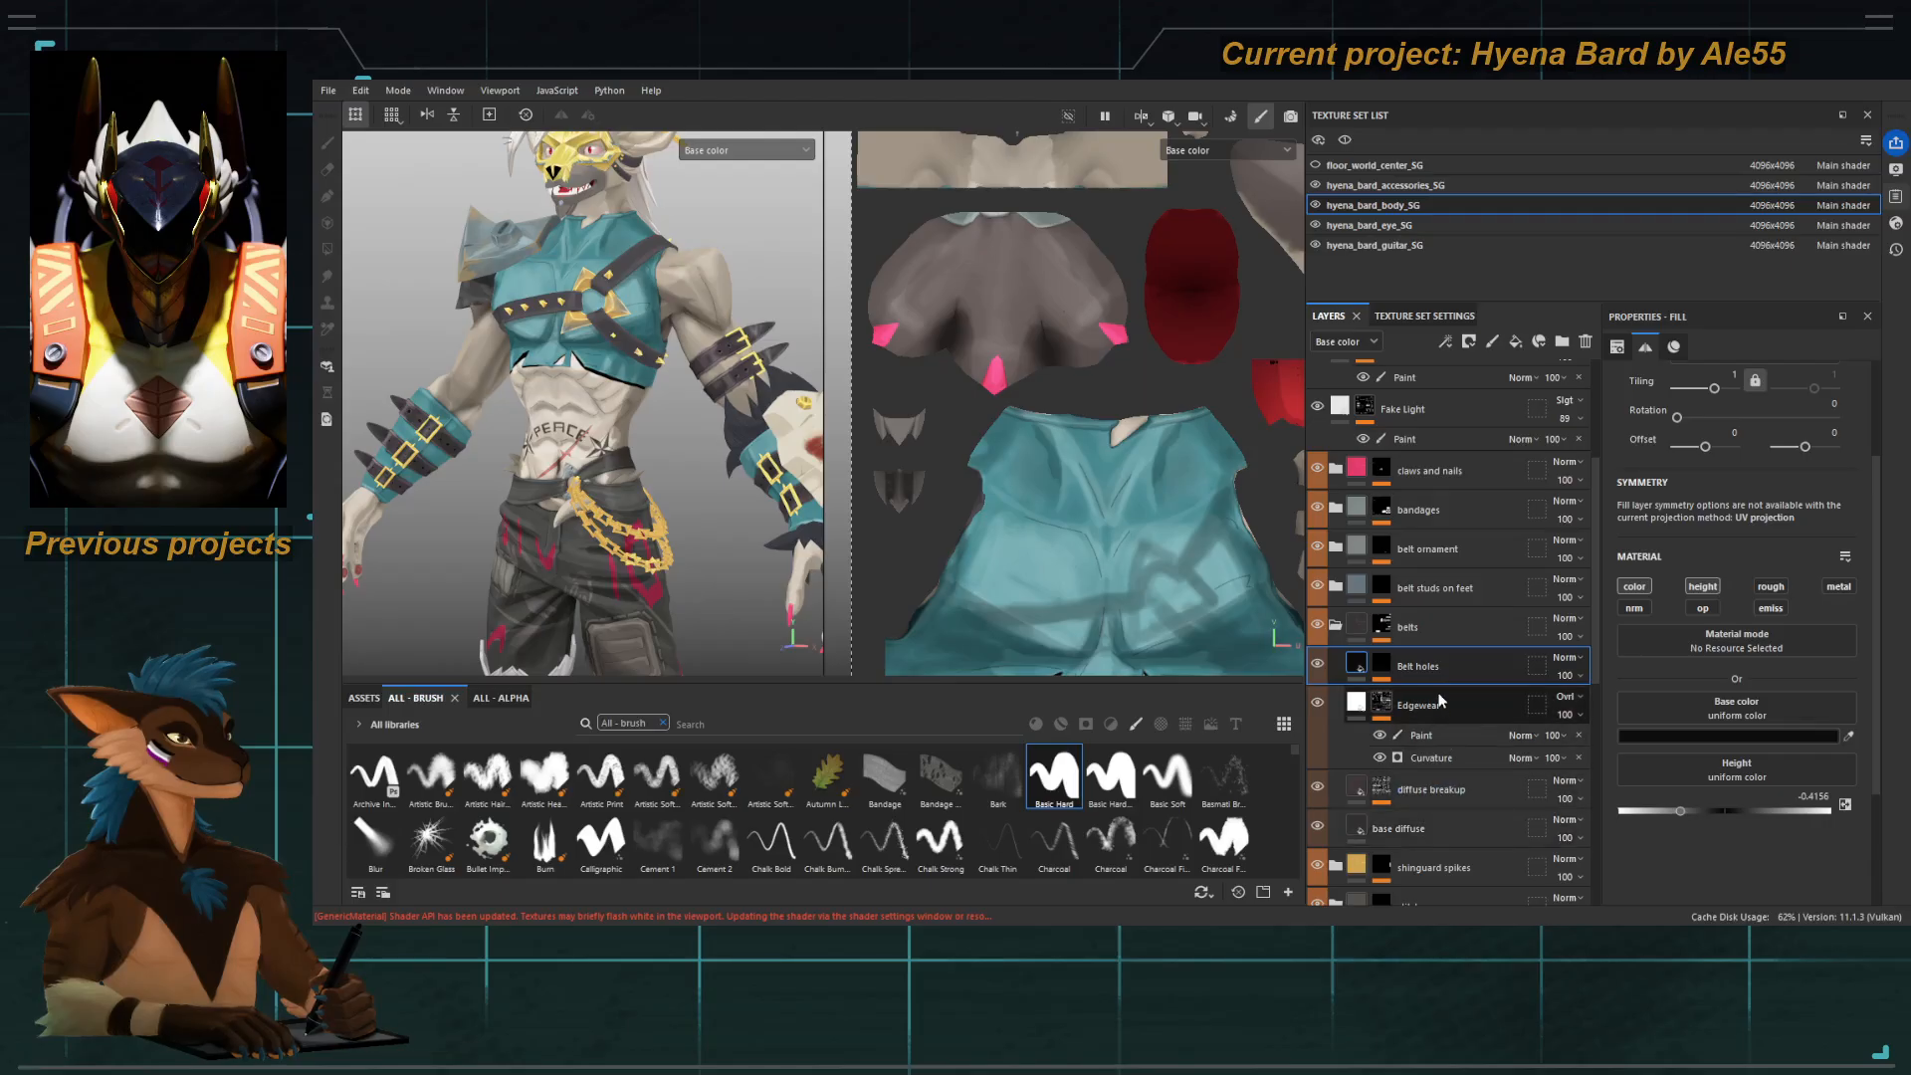
pyautogui.click(1436, 700)
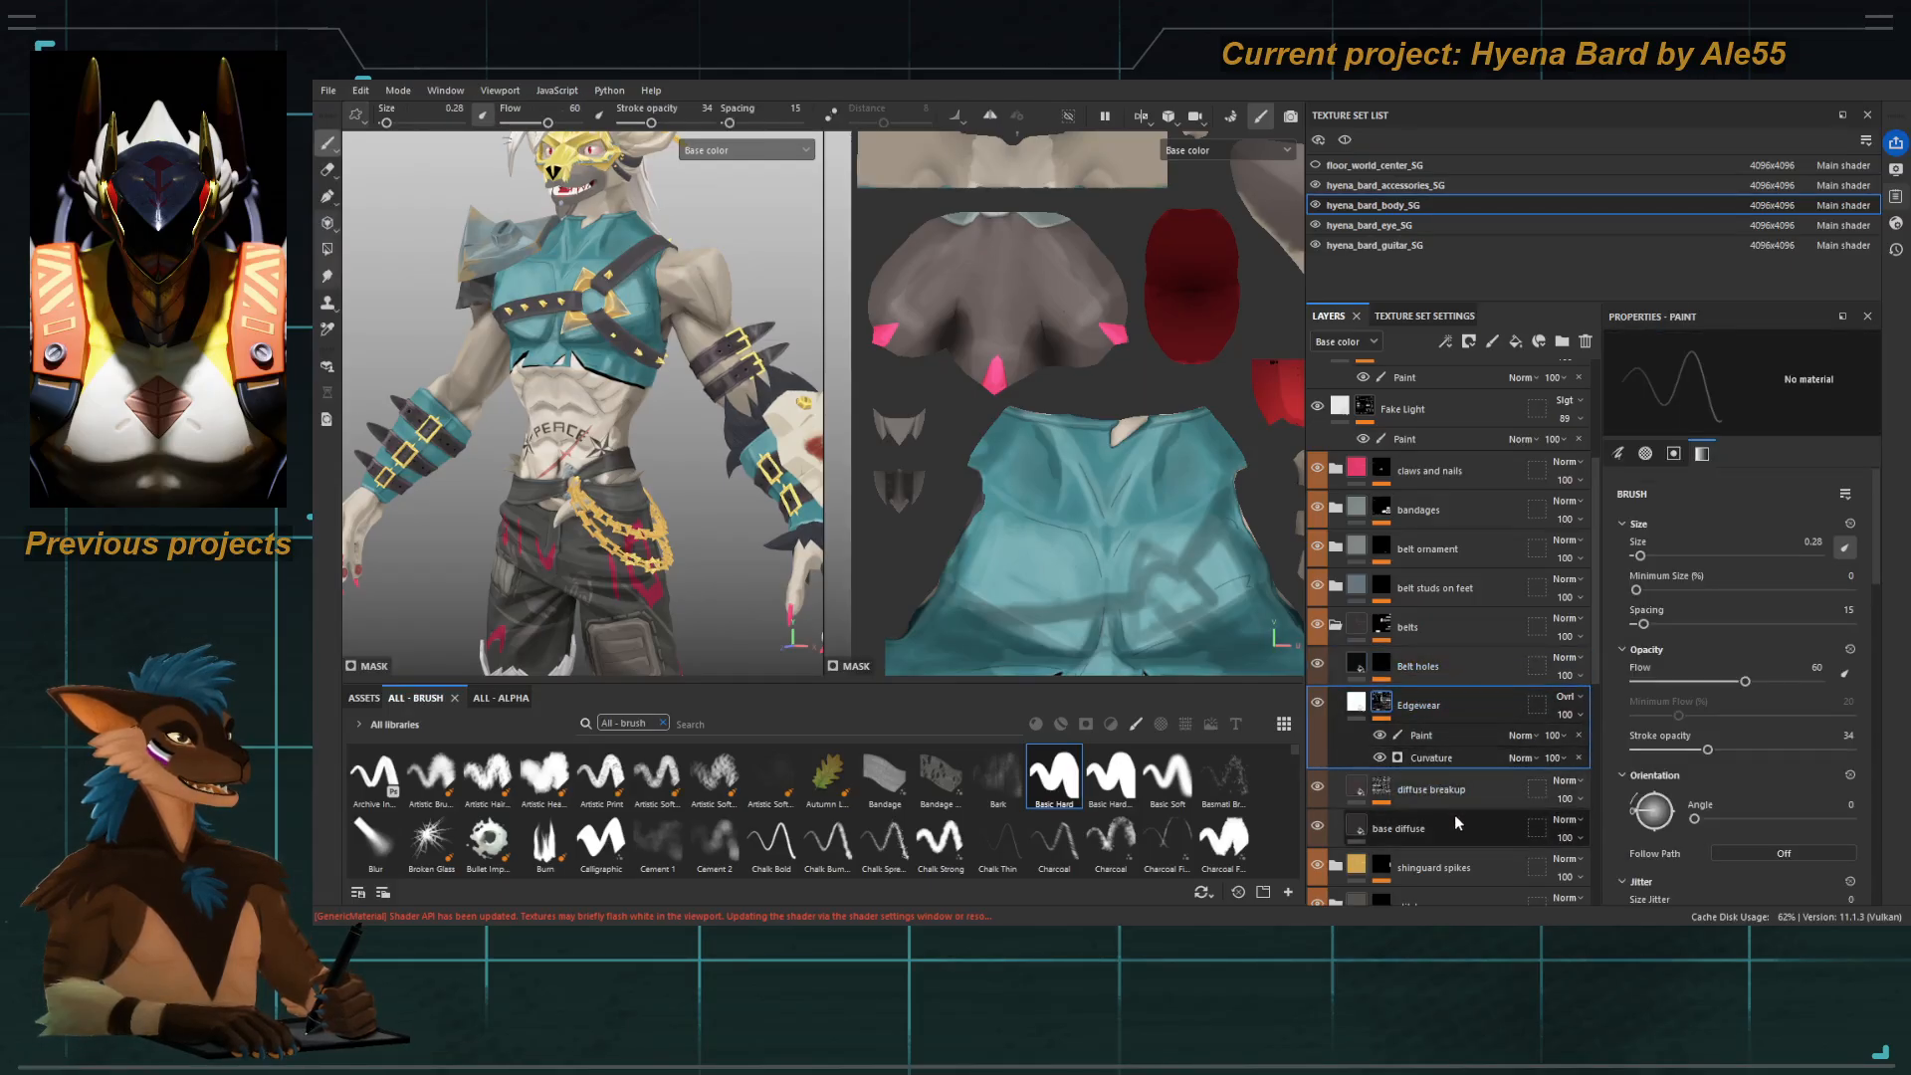
pyautogui.click(1432, 791)
pyautogui.keyDown('alt'); pyautogui.click(1382, 788); pyautogui.keyUp('alt')
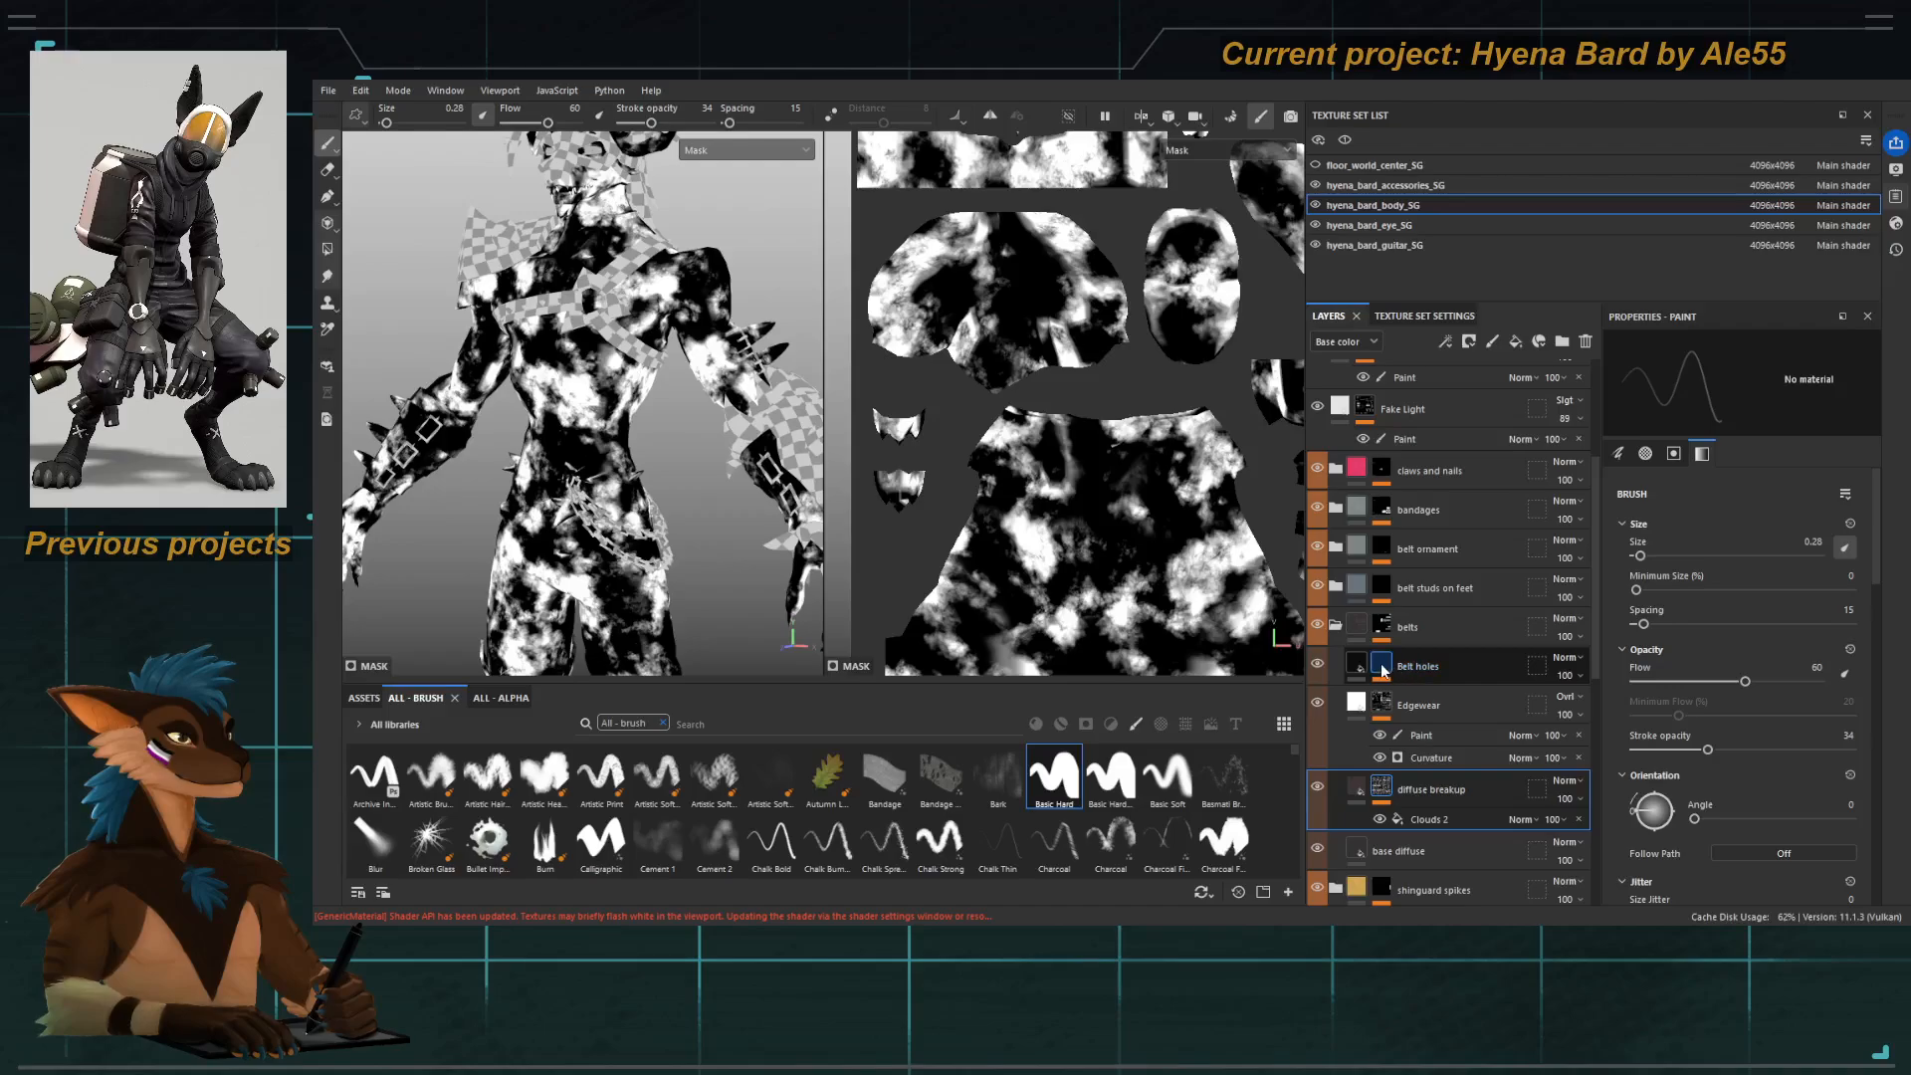
pyautogui.click(1382, 670)
pyautogui.click(1379, 631)
pyautogui.press('c')
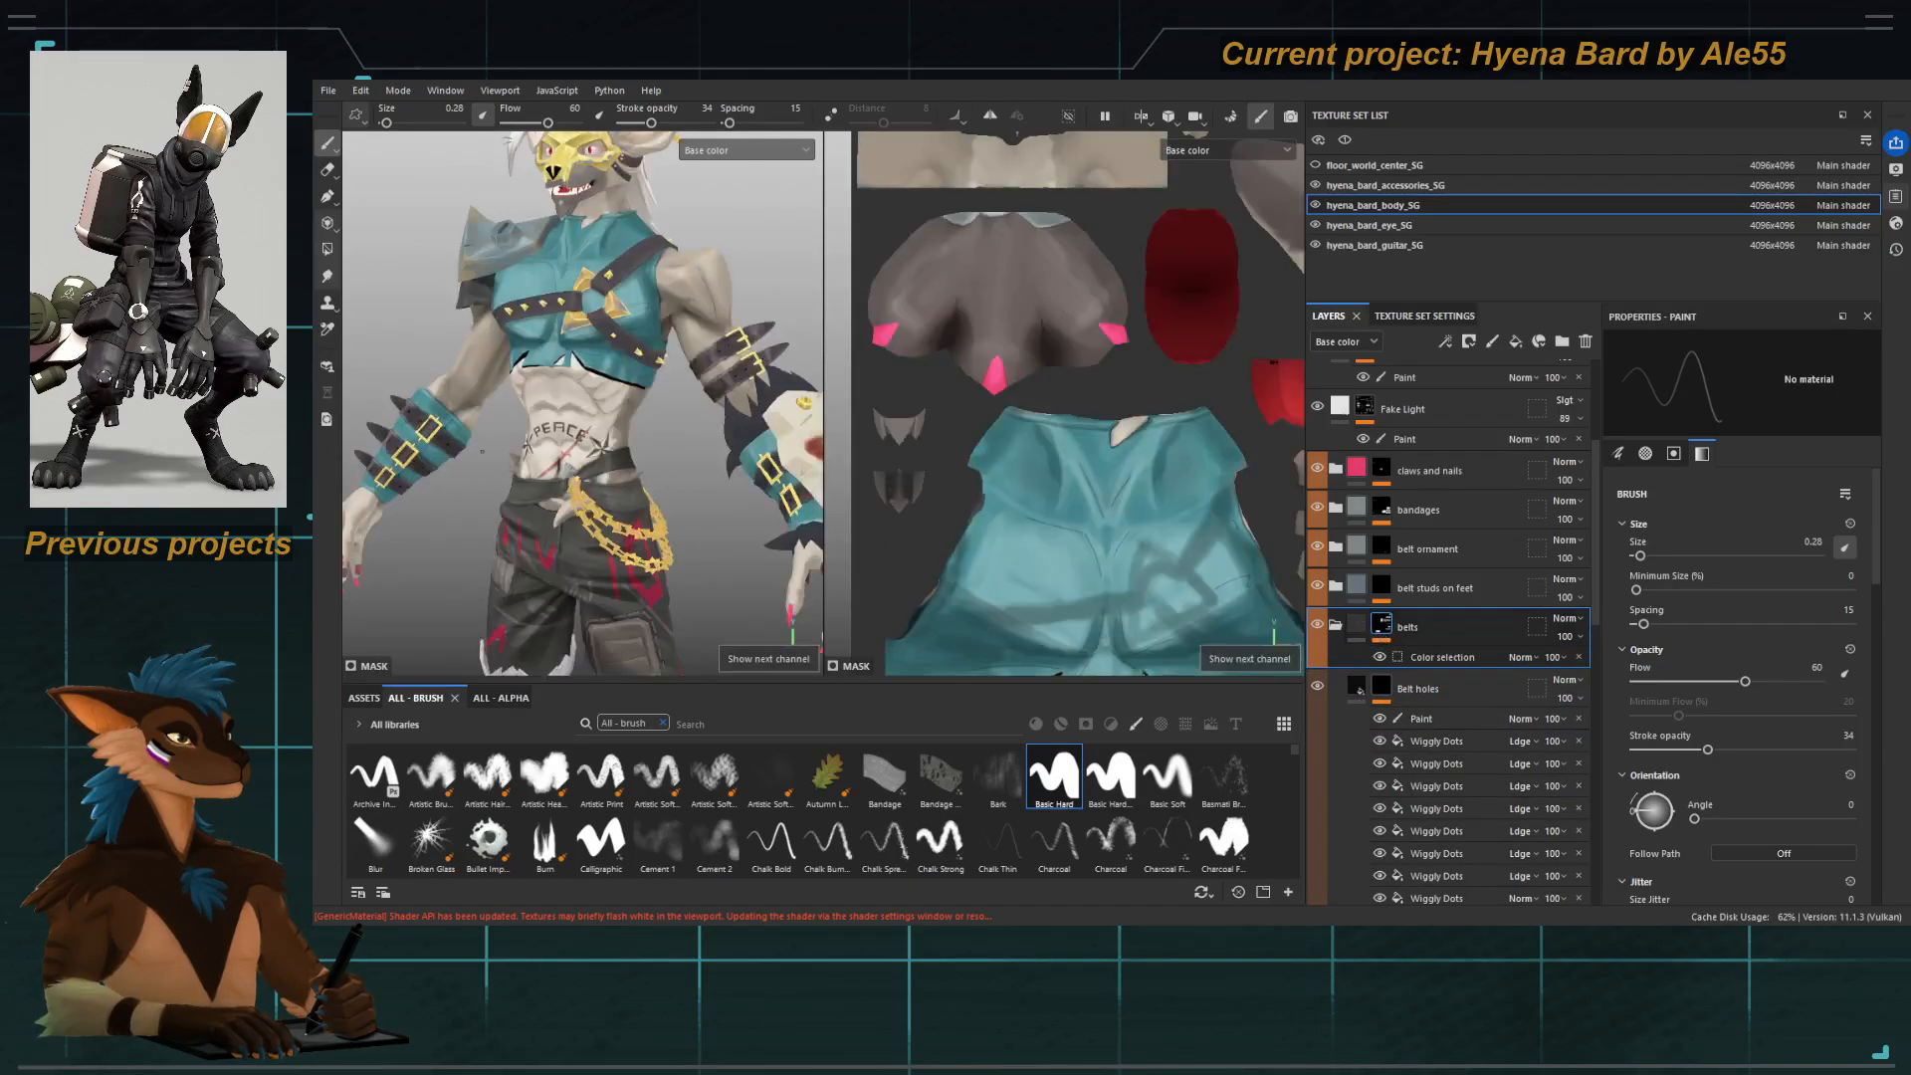
# Check the diffuse breakup layer's mask in the body's belts group against the arm belts and delete that layer.
pyautogui.keyDown('alt'); pyautogui.moveTo(500, 426); pyautogui.dragTo(410, 441, button='middle'); pyautogui.keyUp('alt')
pyautogui.keyDown('alt'); pyautogui.moveTo(410, 441); pyautogui.dragTo(905, 553, button='right'); pyautogui.keyUp('alt')
pyautogui.keyDown('alt'); pyautogui.moveTo(711, 423); pyautogui.dragTo(508, 434, button='middle'); pyautogui.keyUp('alt')
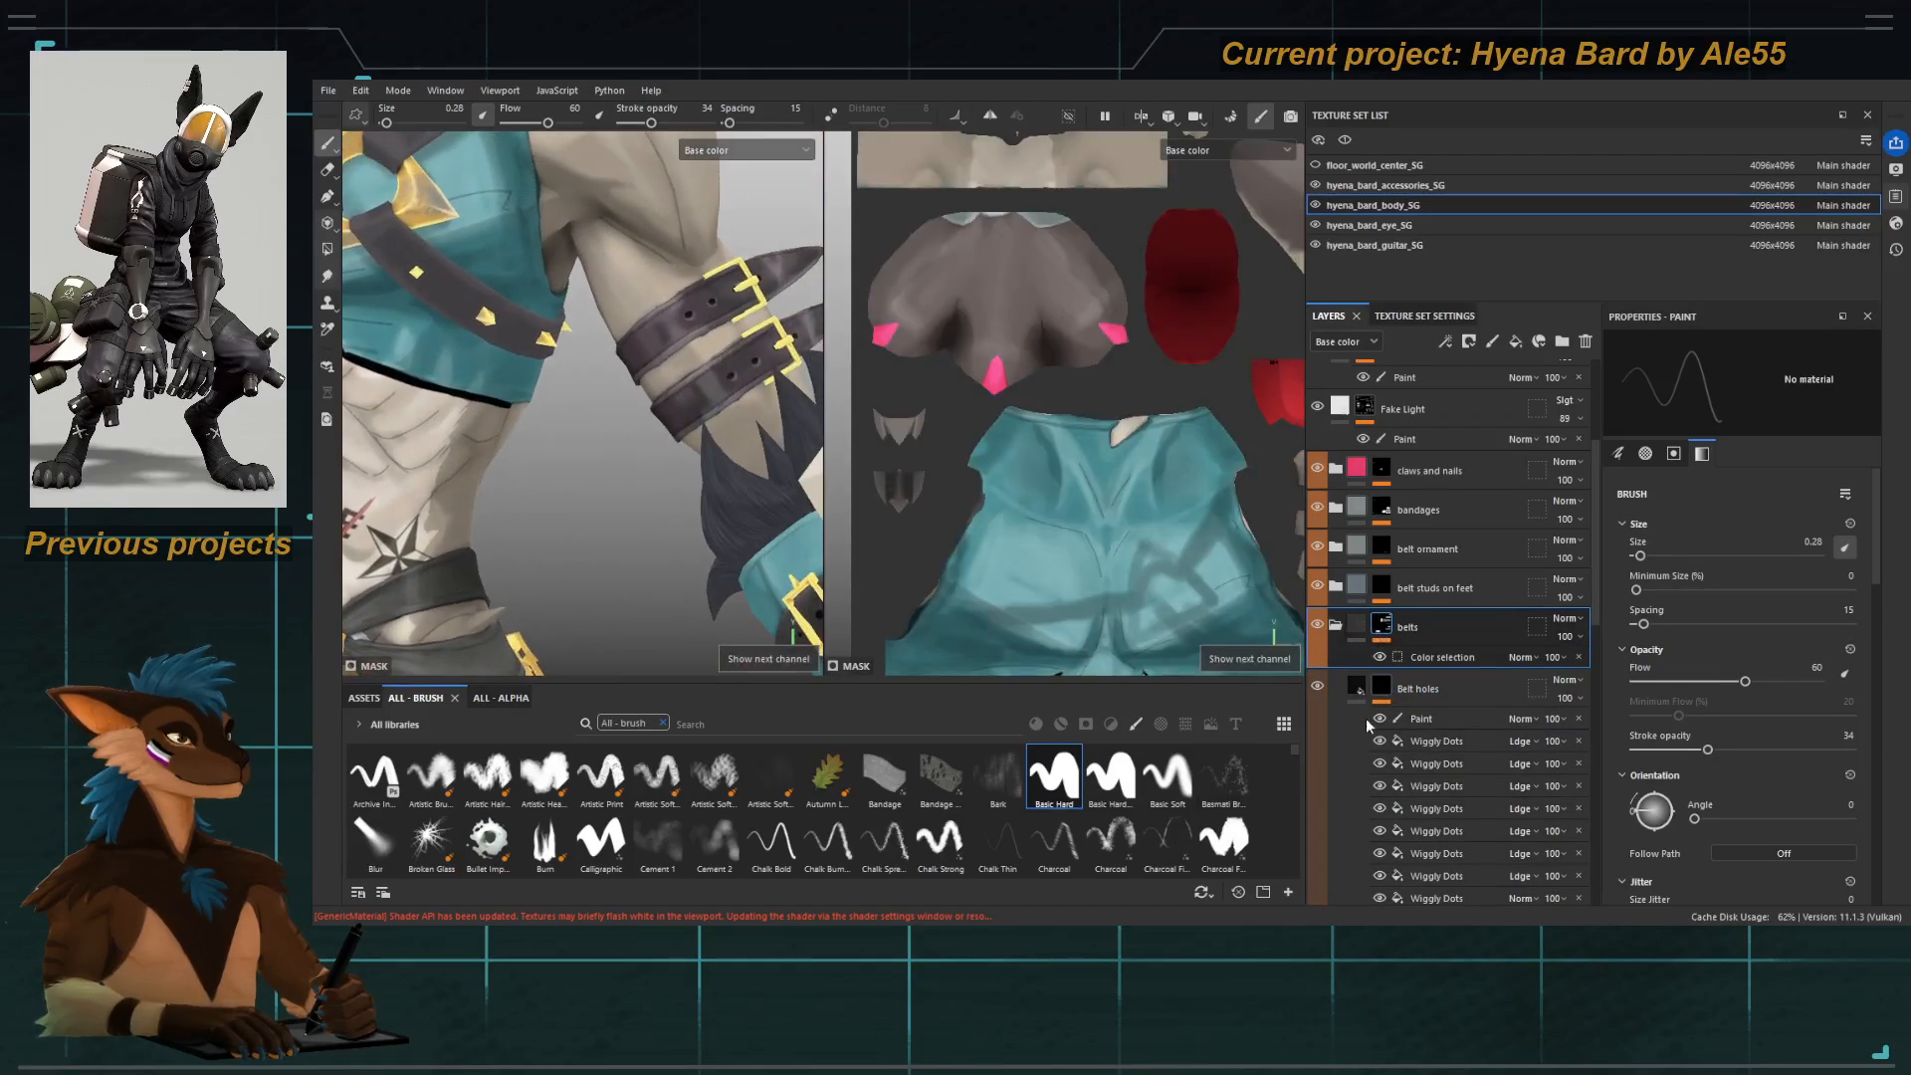
pyautogui.click(1356, 689)
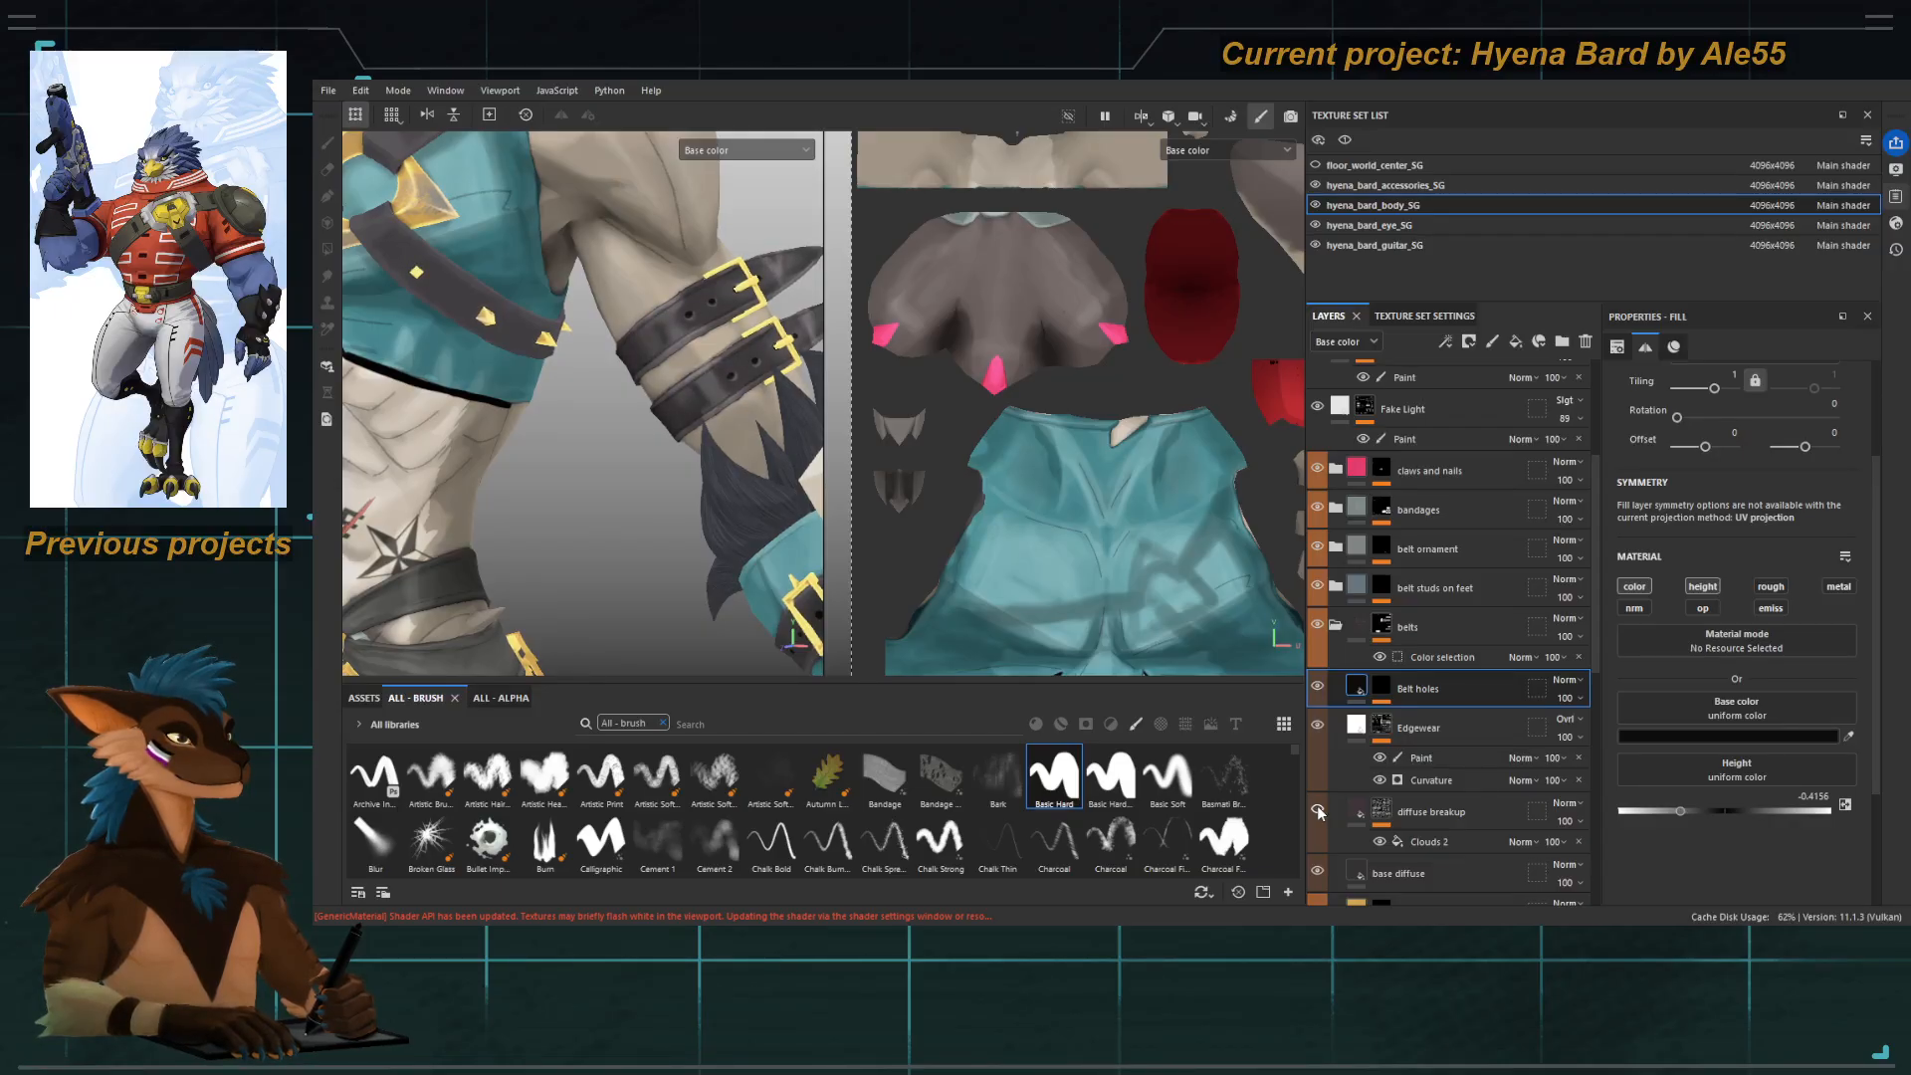
pyautogui.keyDown('alt'); pyautogui.click(1381, 811); pyautogui.keyUp('alt')
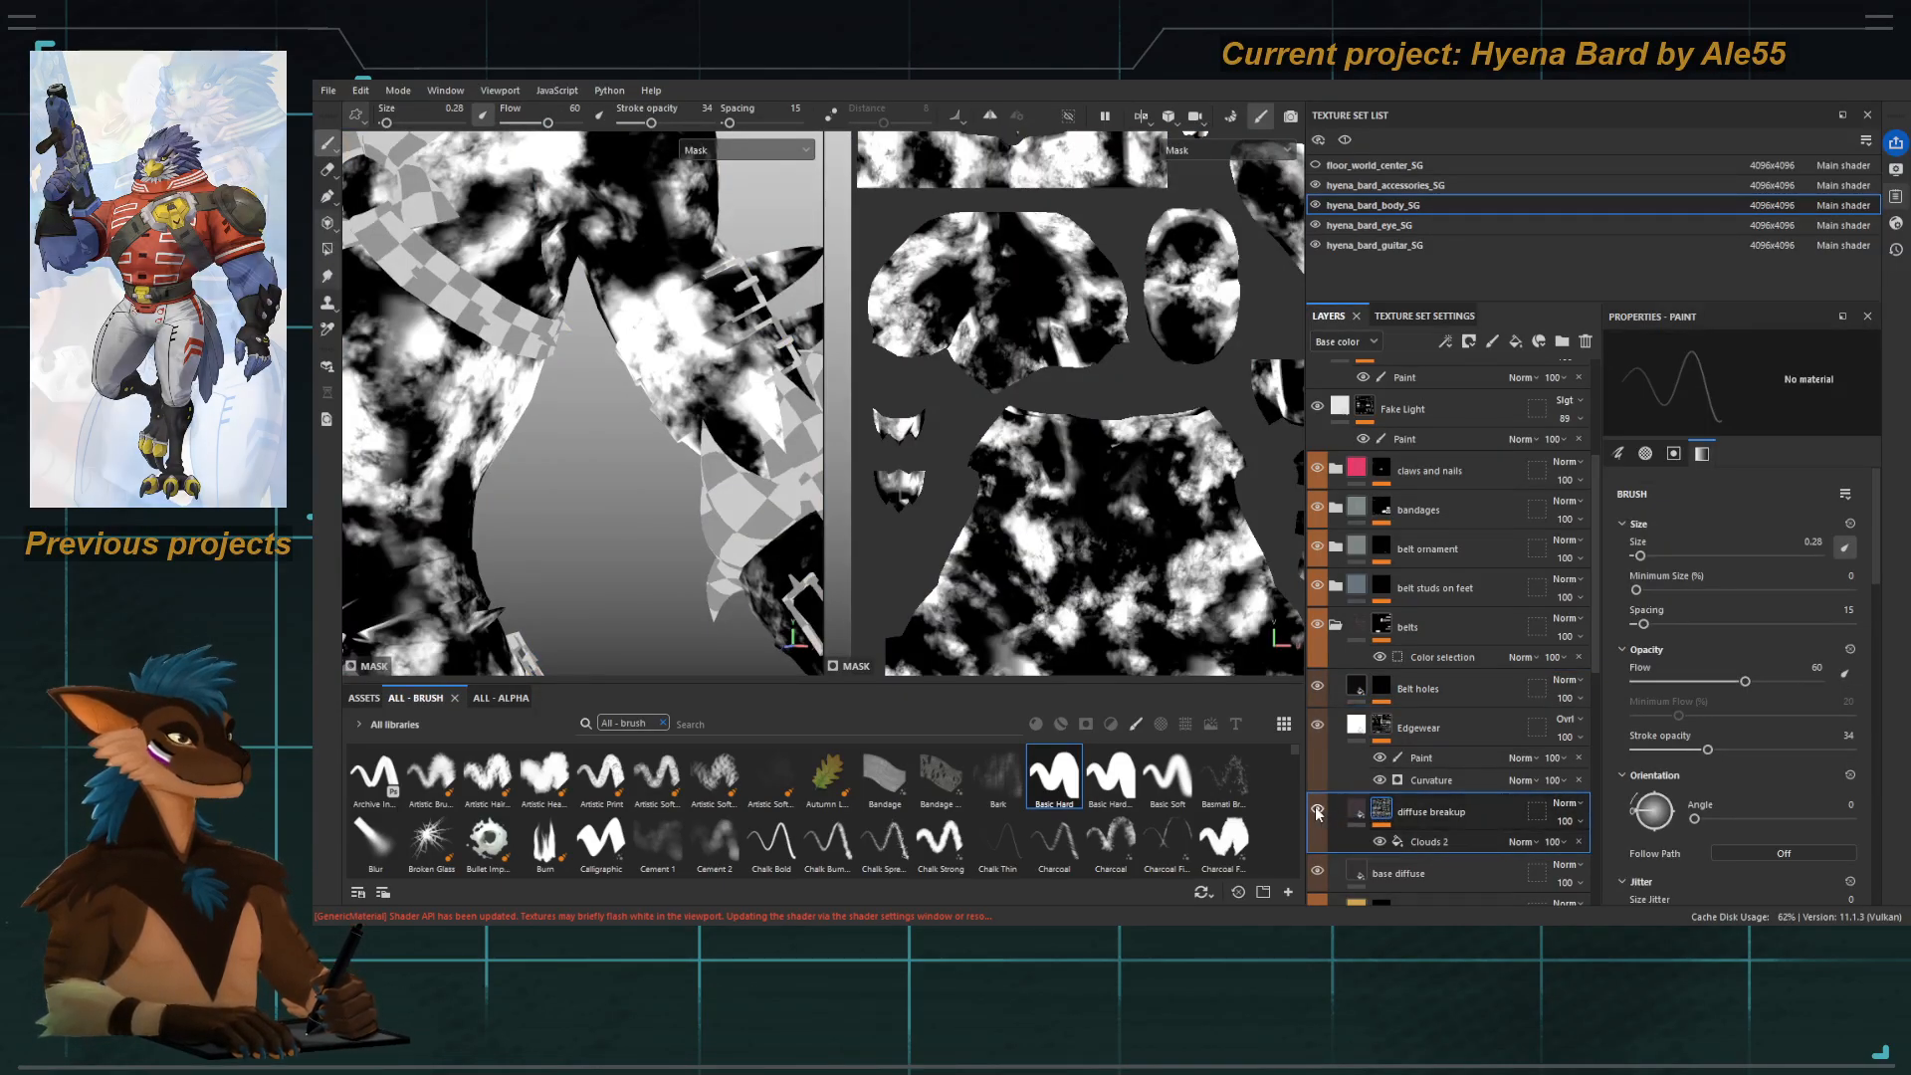
pyautogui.press('c')
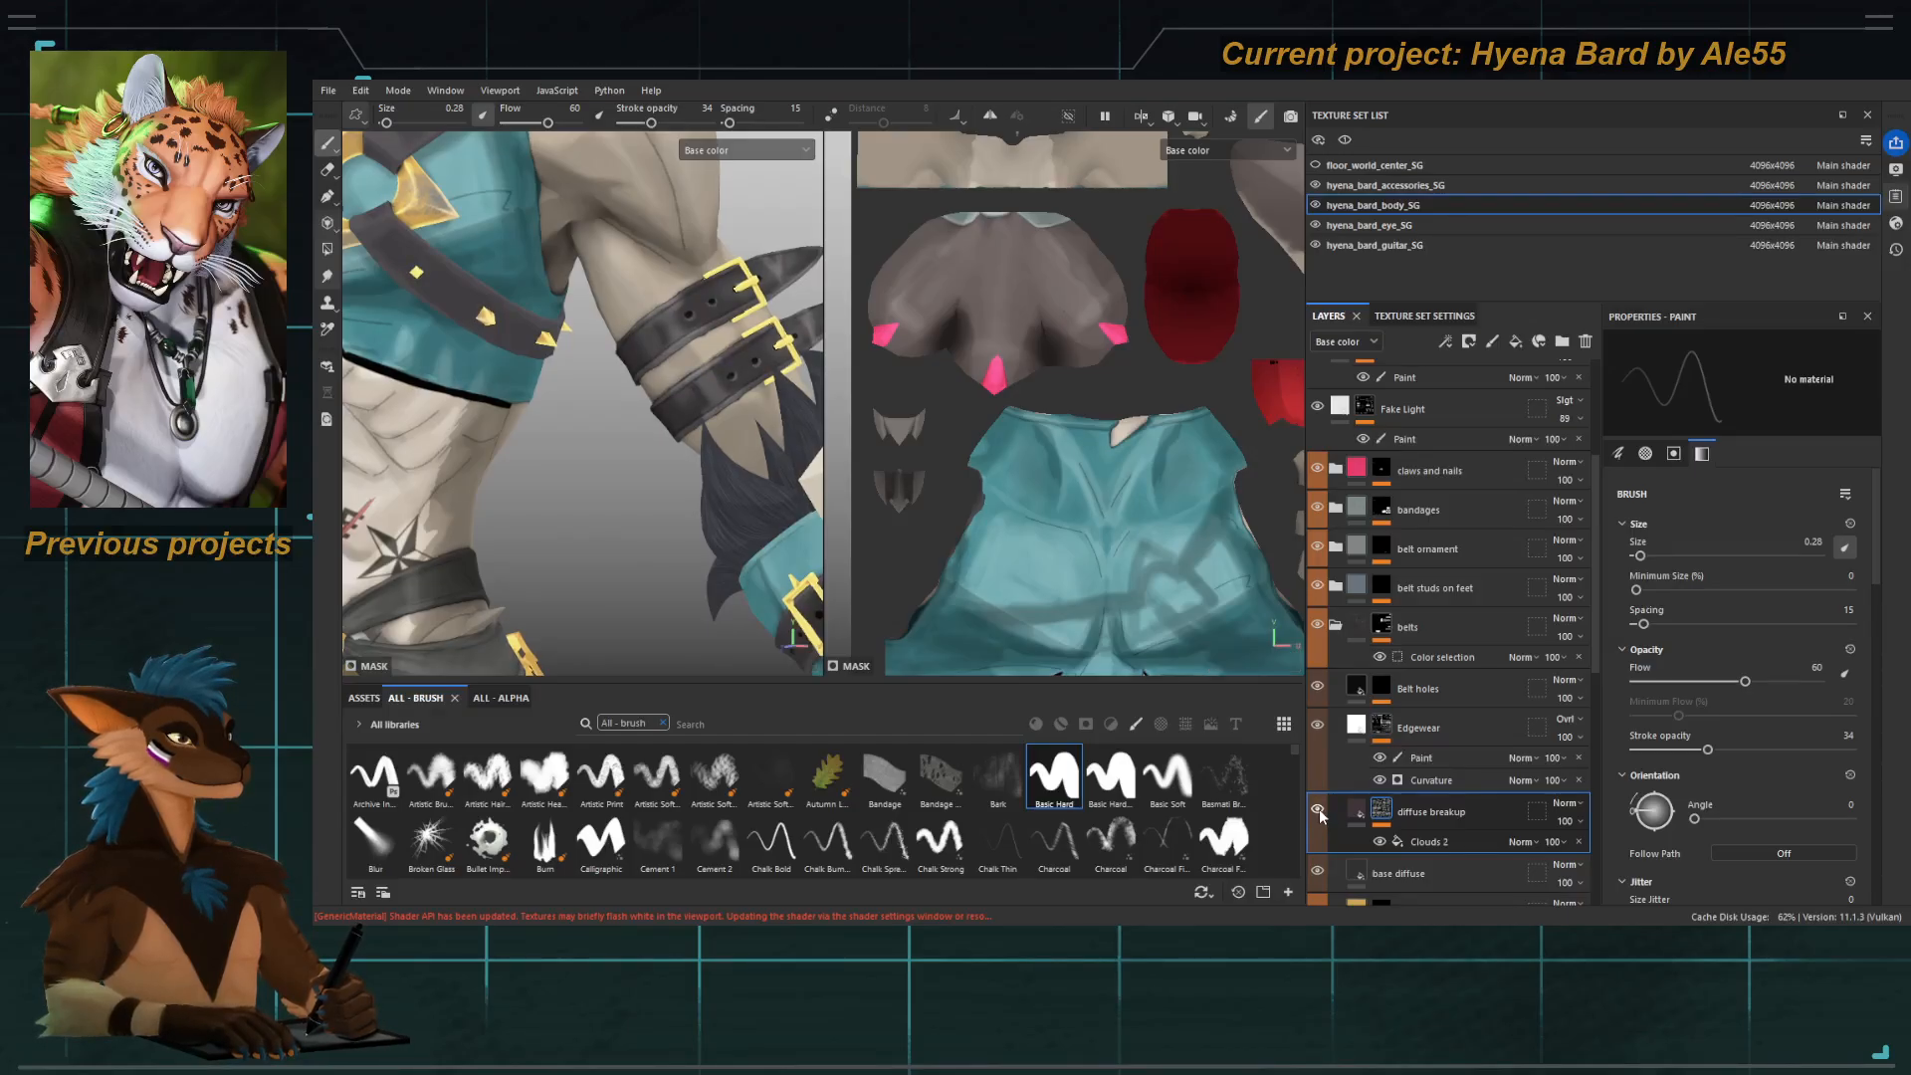
pyautogui.click(1356, 811)
pyautogui.press('Delete')
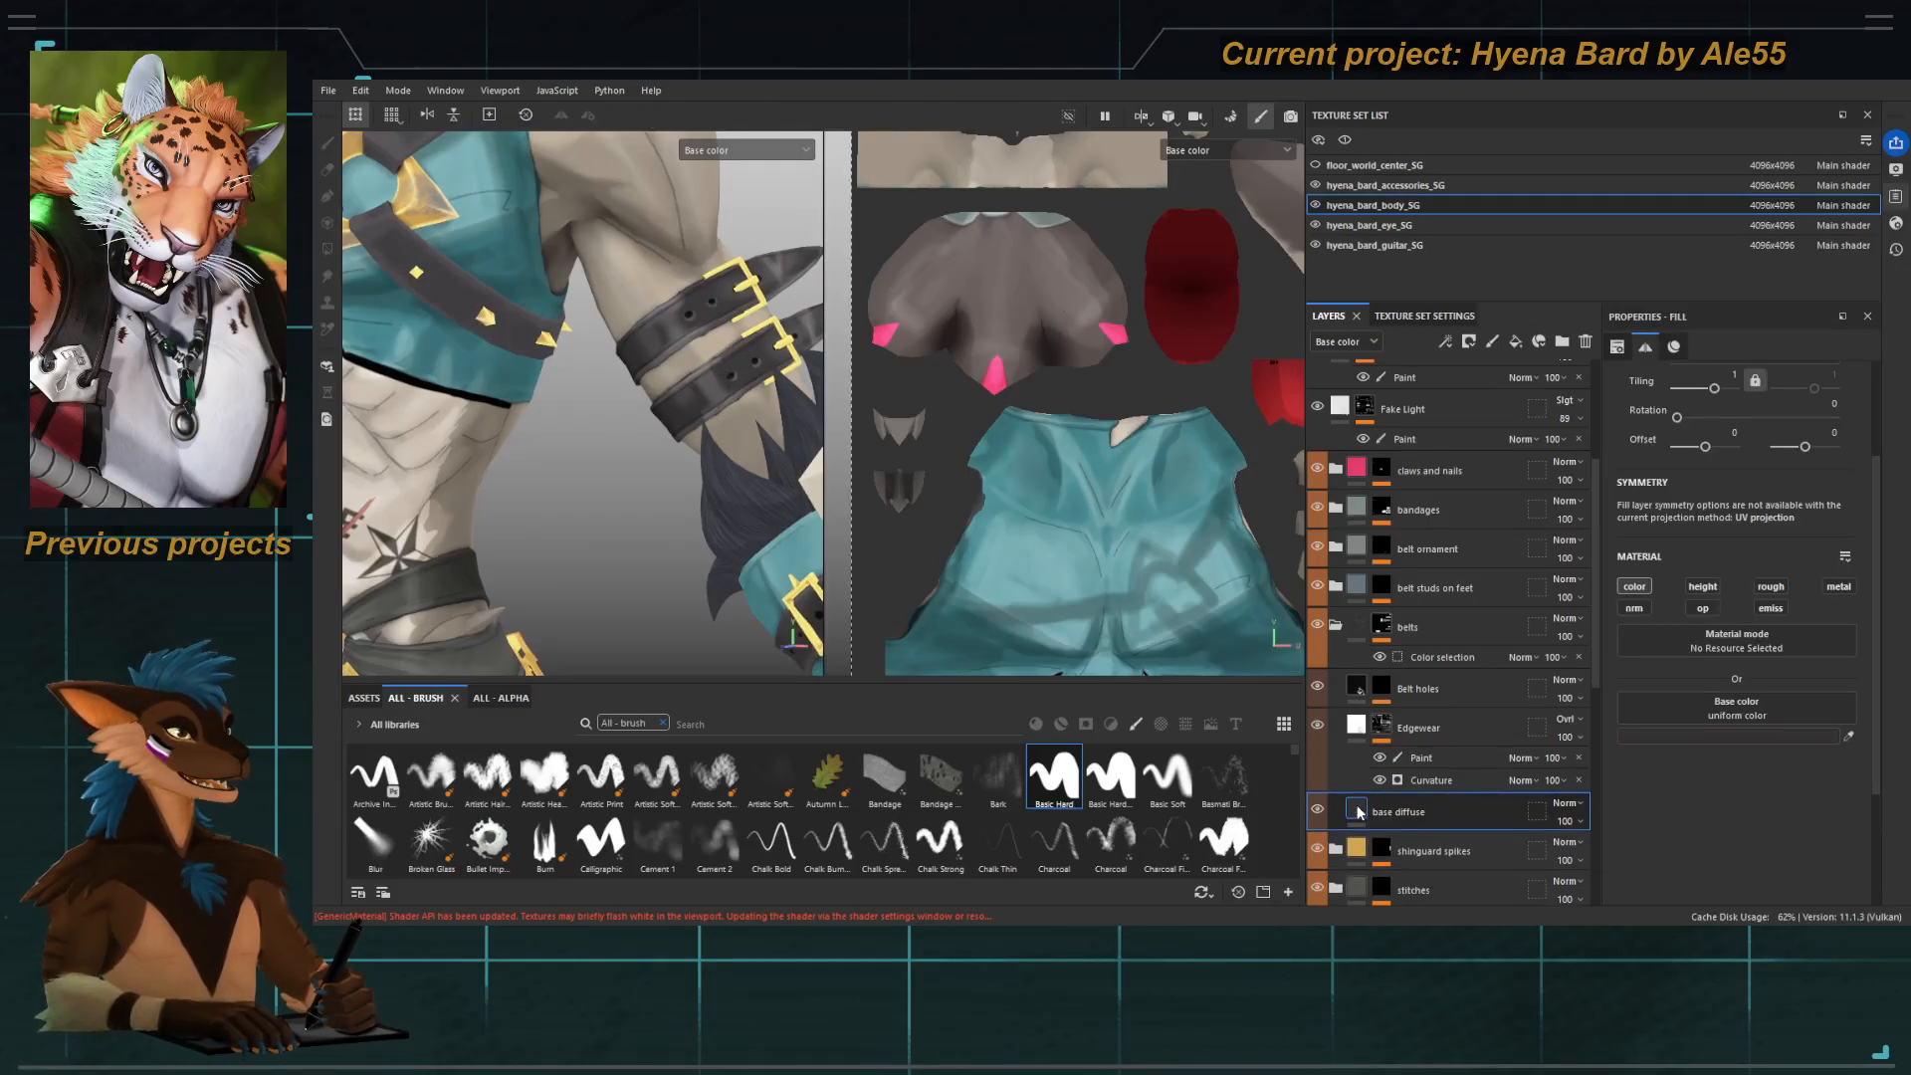
pyautogui.keyDown('alt'); pyautogui.moveTo(652, 505); pyautogui.dragTo(588, 448, button='right'); pyautogui.keyUp('alt')
pyautogui.keyDown('alt'); pyautogui.moveTo(588, 448); pyautogui.dragTo(657, 433, button='middle'); pyautogui.keyUp('alt')
pyautogui.keyDown('alt'); pyautogui.moveTo(657, 433); pyautogui.dragTo(697, 438); pyautogui.keyUp('alt')
pyautogui.click(1447, 728)
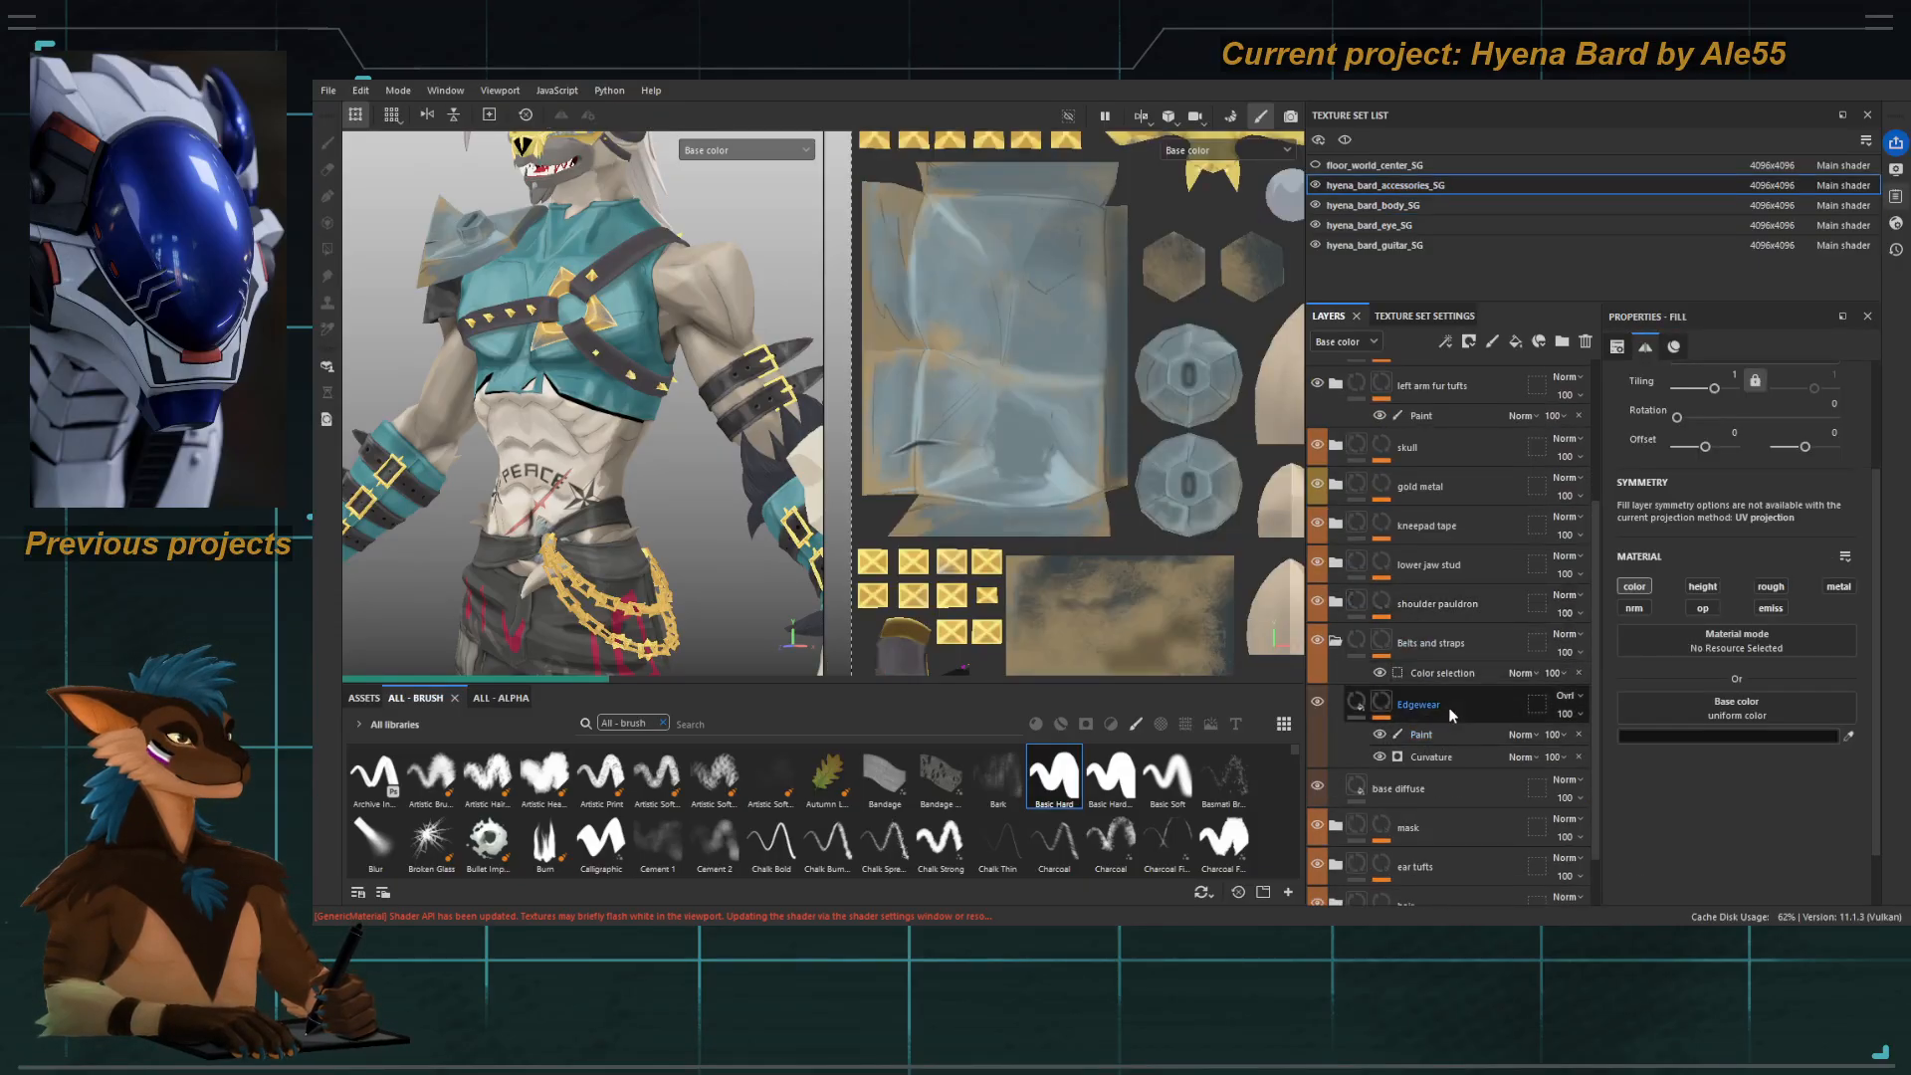
pyautogui.click(1450, 709)
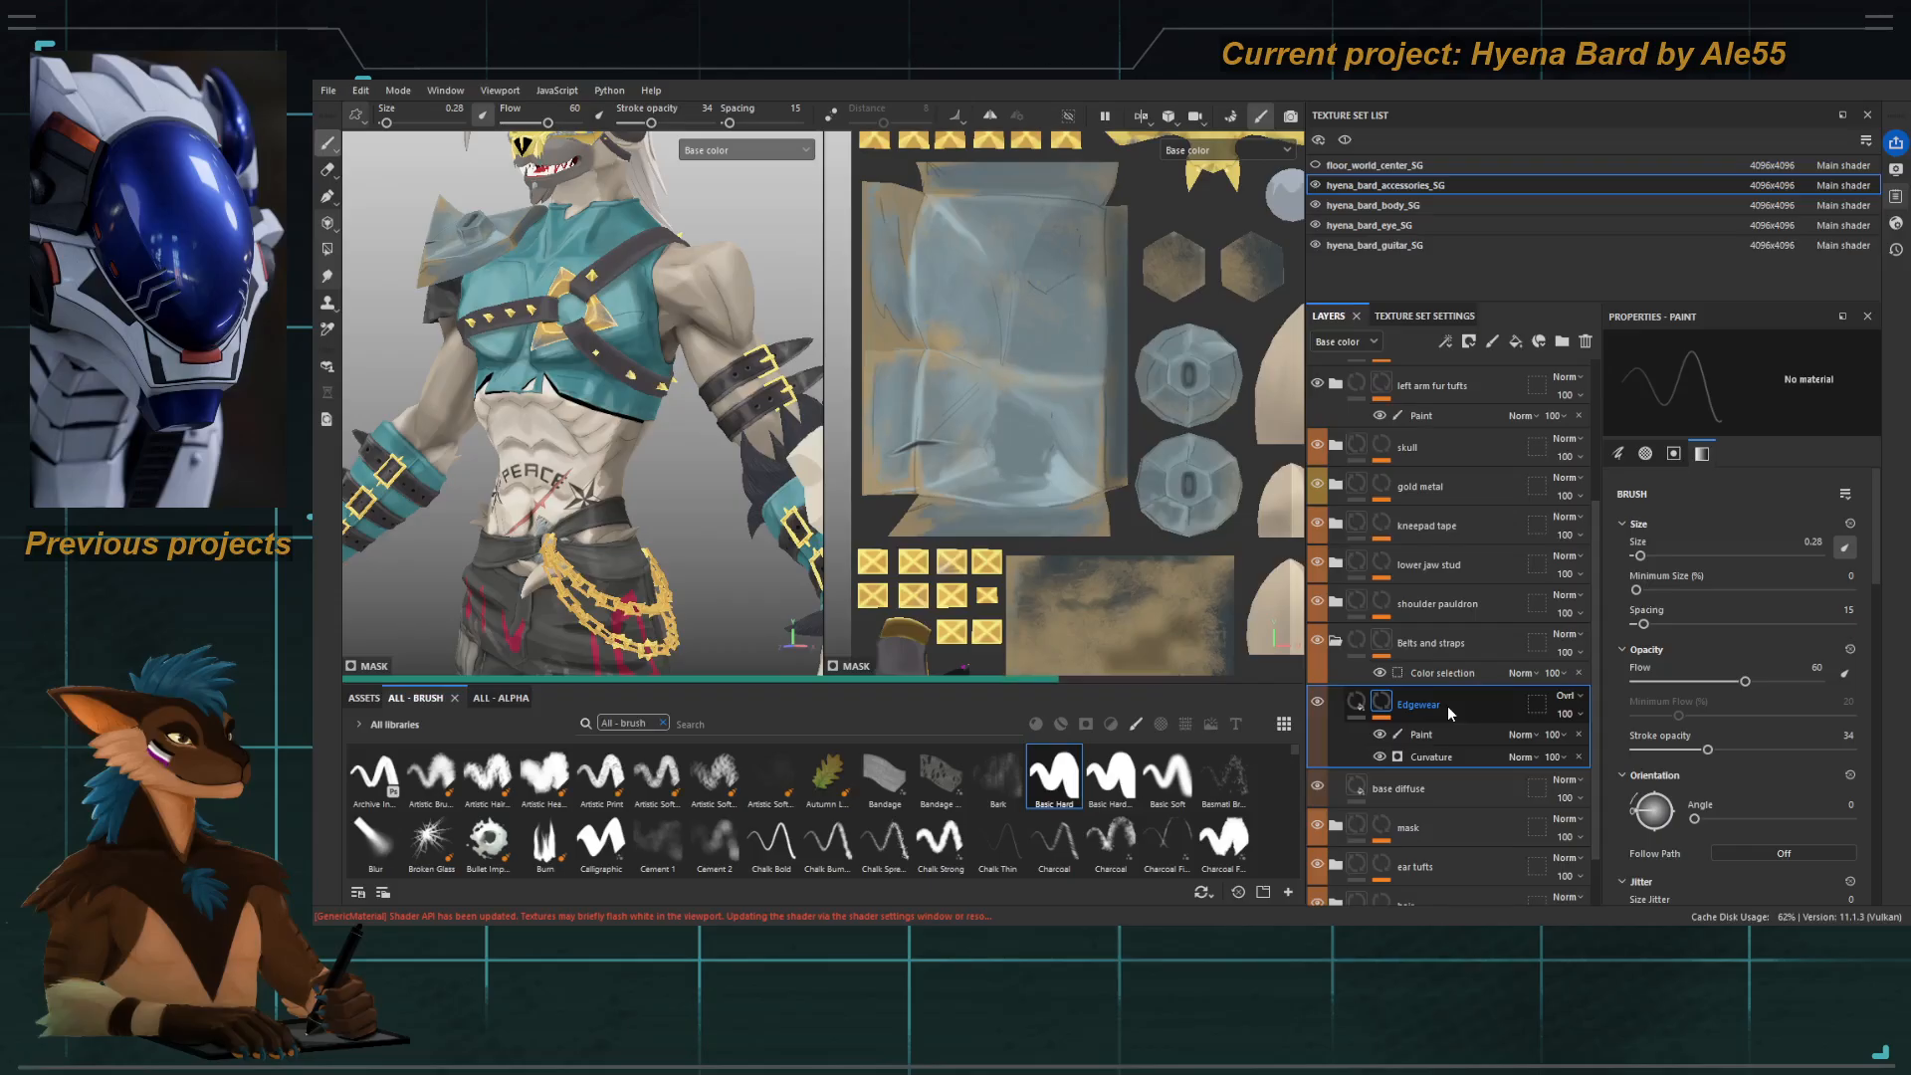
pyautogui.hotkey('ctrl', 'd')
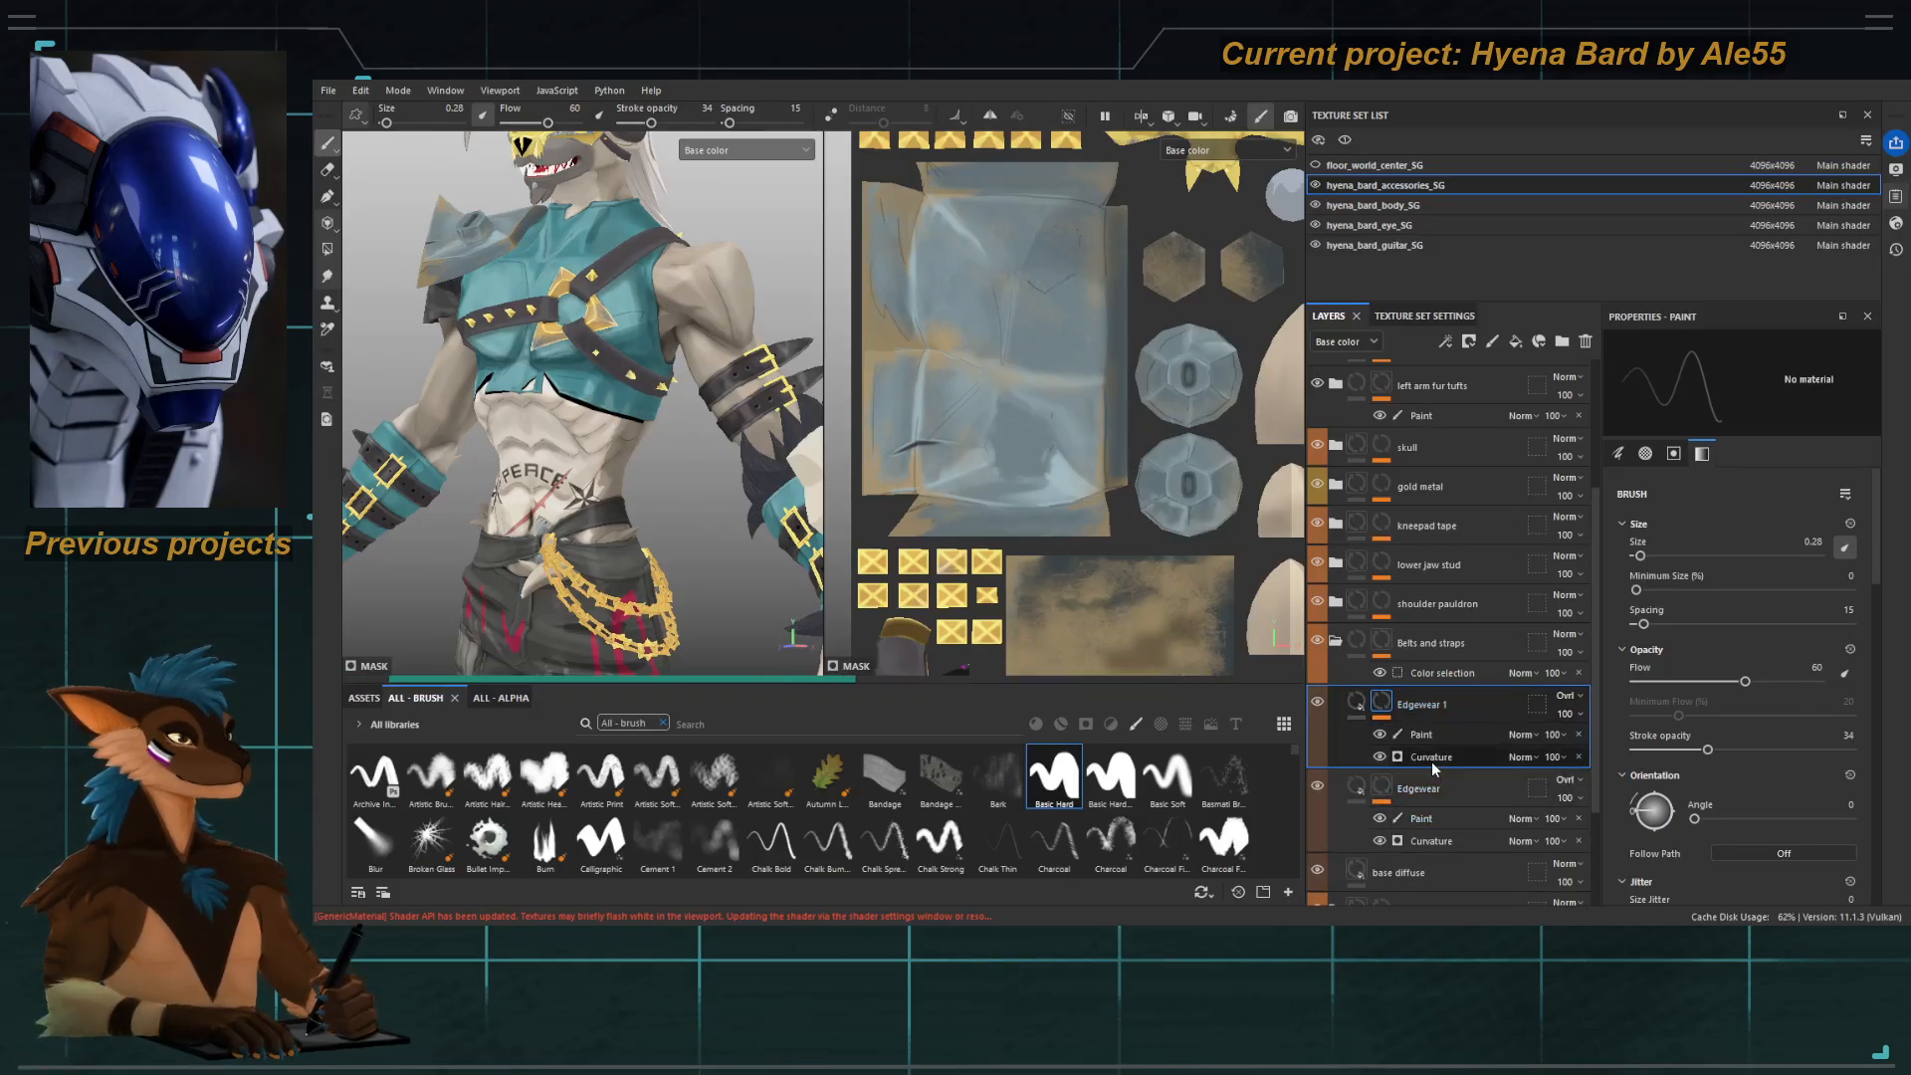
pyautogui.click(1431, 759)
pyautogui.click(1446, 830)
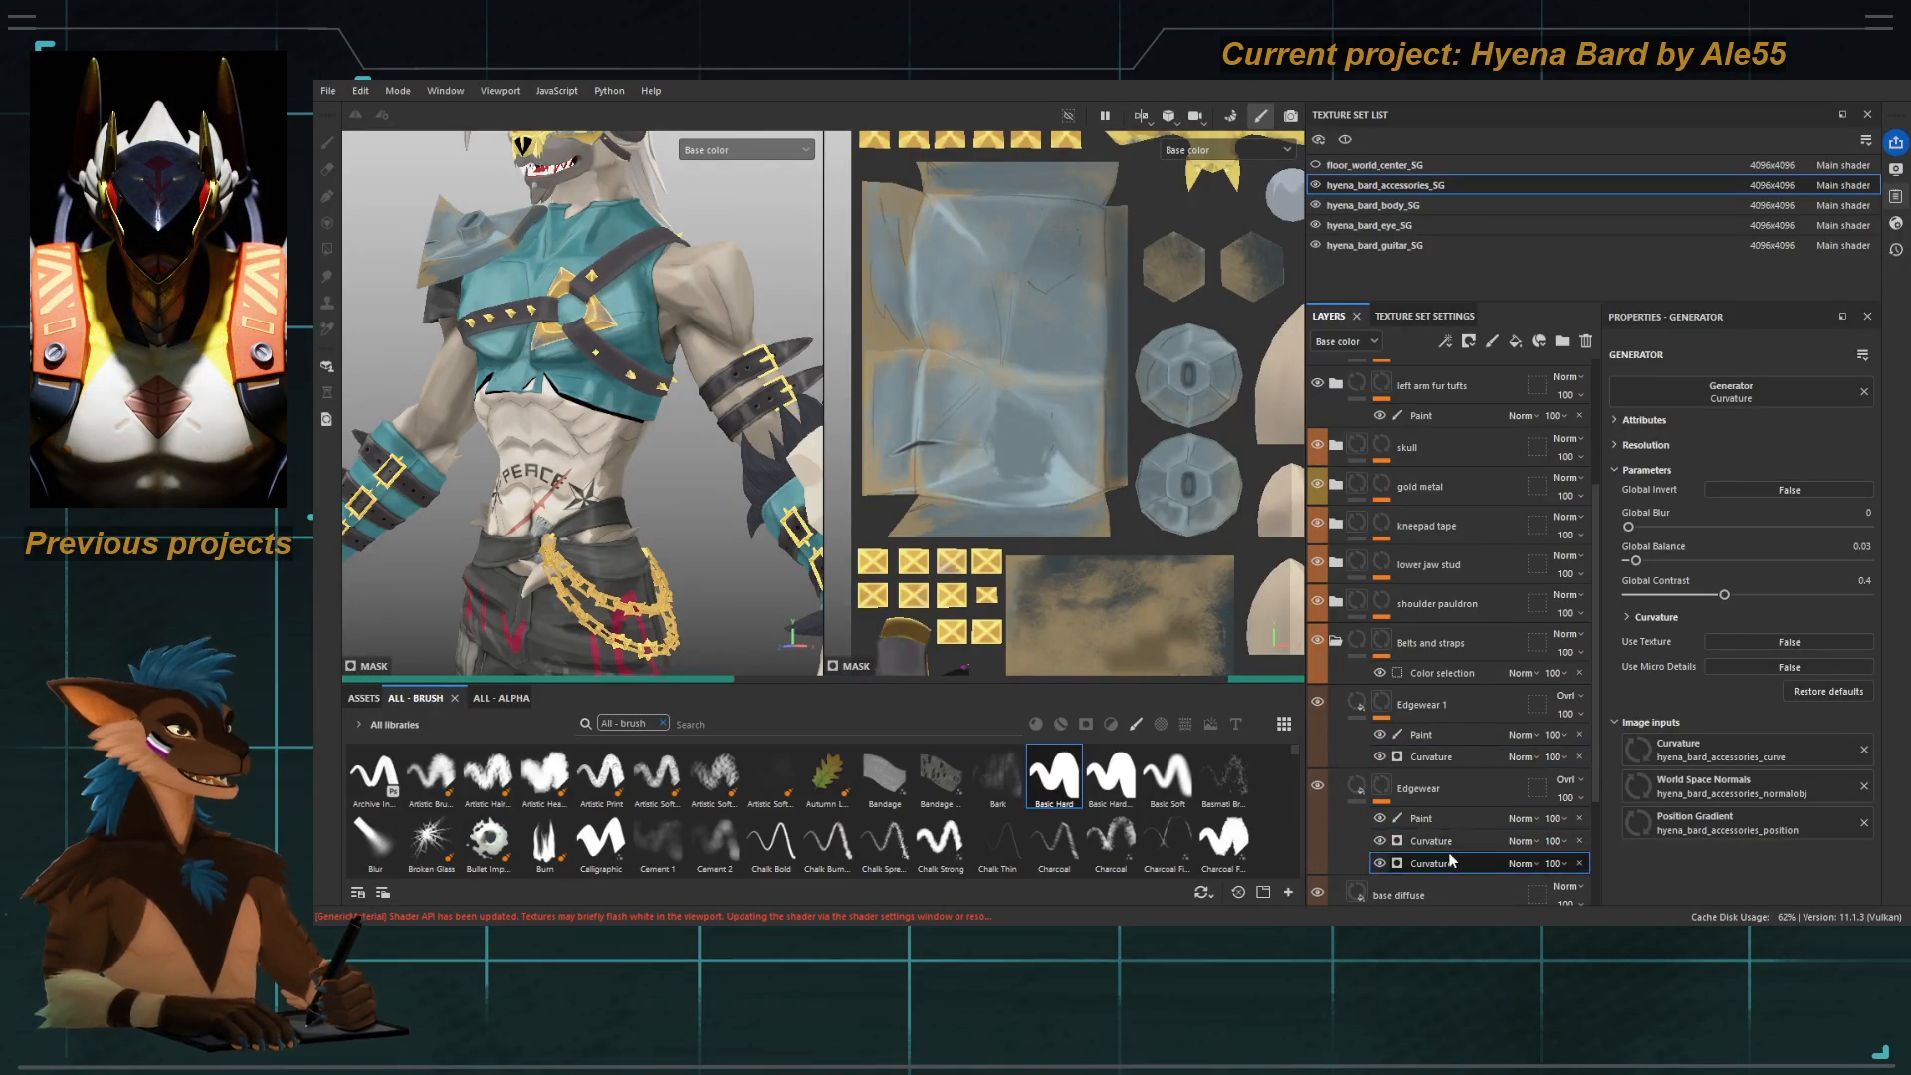
pyautogui.click(1437, 706)
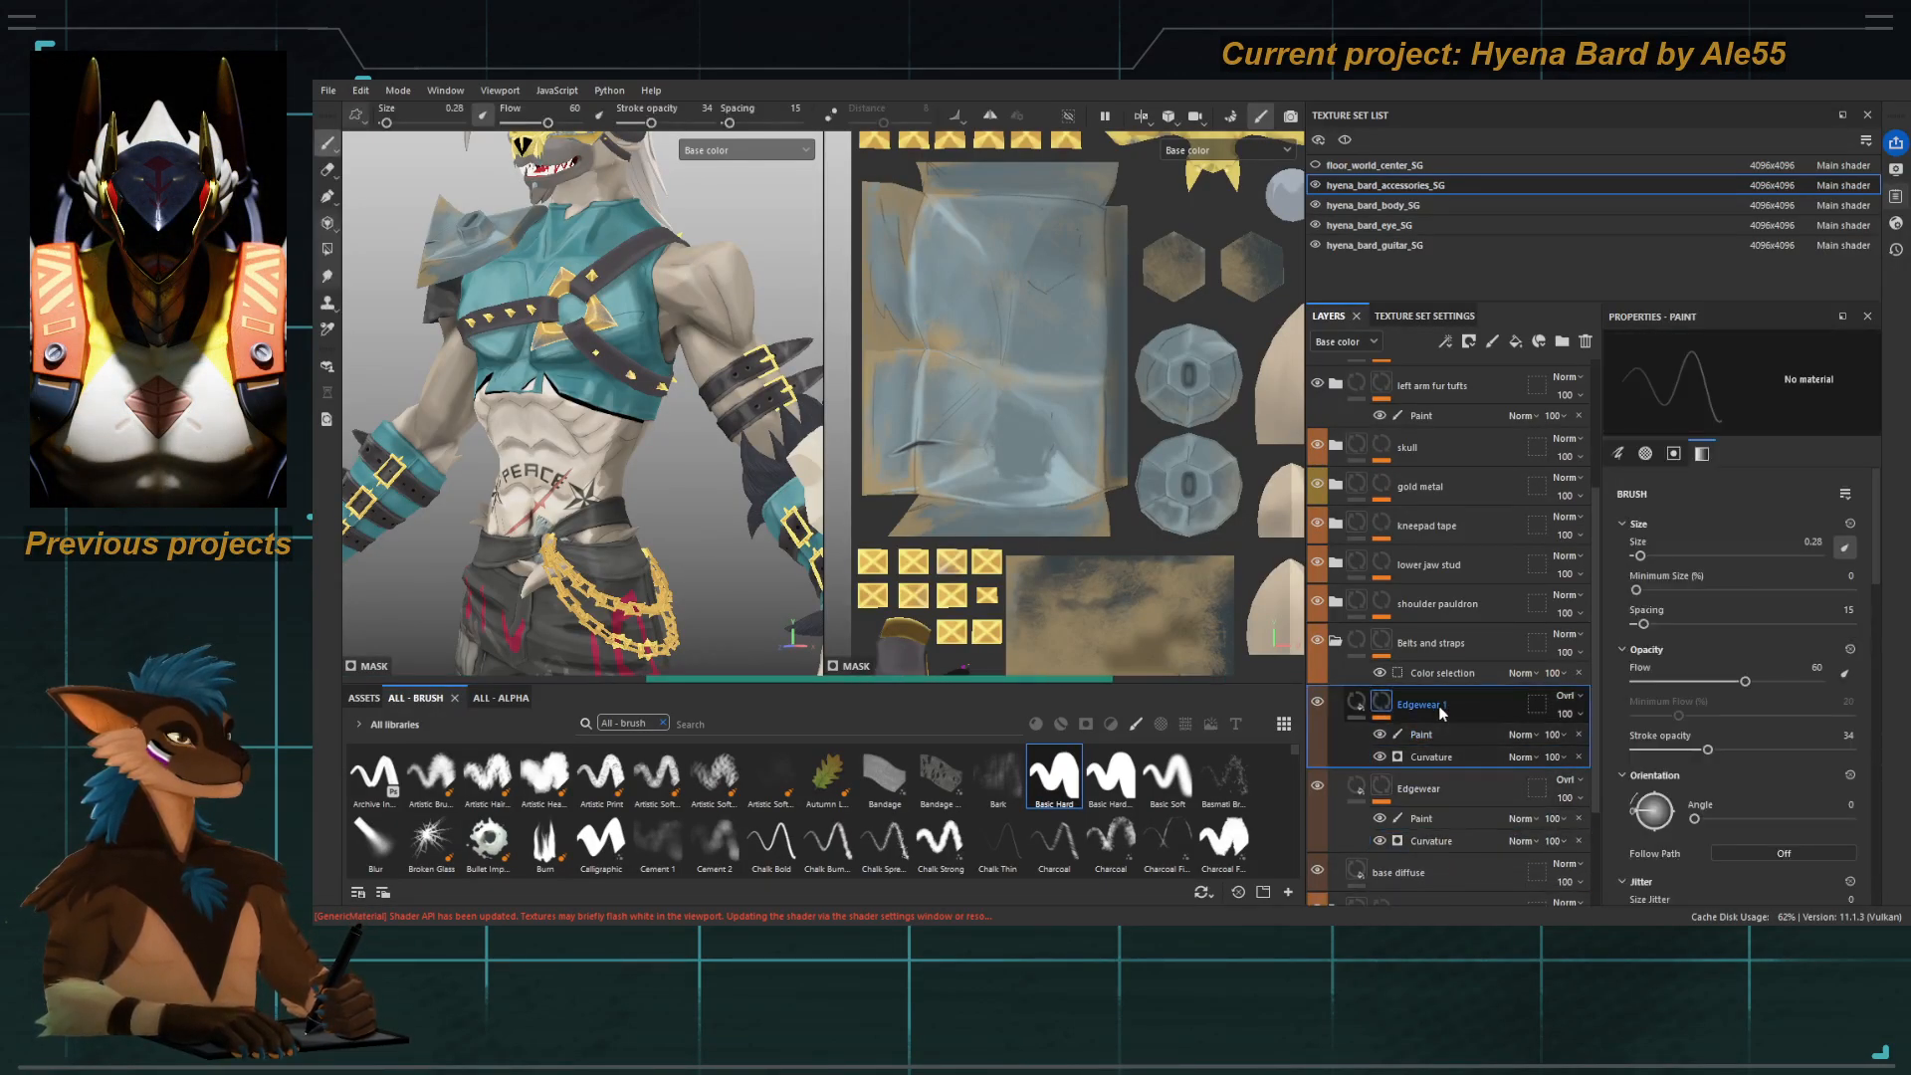
pyautogui.press('Delete')
# Check the Edgewear mask of the accessories' Belts and straps group and examine the chest straps from several angles and distances.
pyautogui.keyDown('alt'); pyautogui.click(1384, 705); pyautogui.keyUp('alt')
pyautogui.keyDown('alt'); pyautogui.moveTo(627, 466); pyautogui.dragTo(538, 455); pyautogui.keyUp('alt')
pyautogui.press('c')
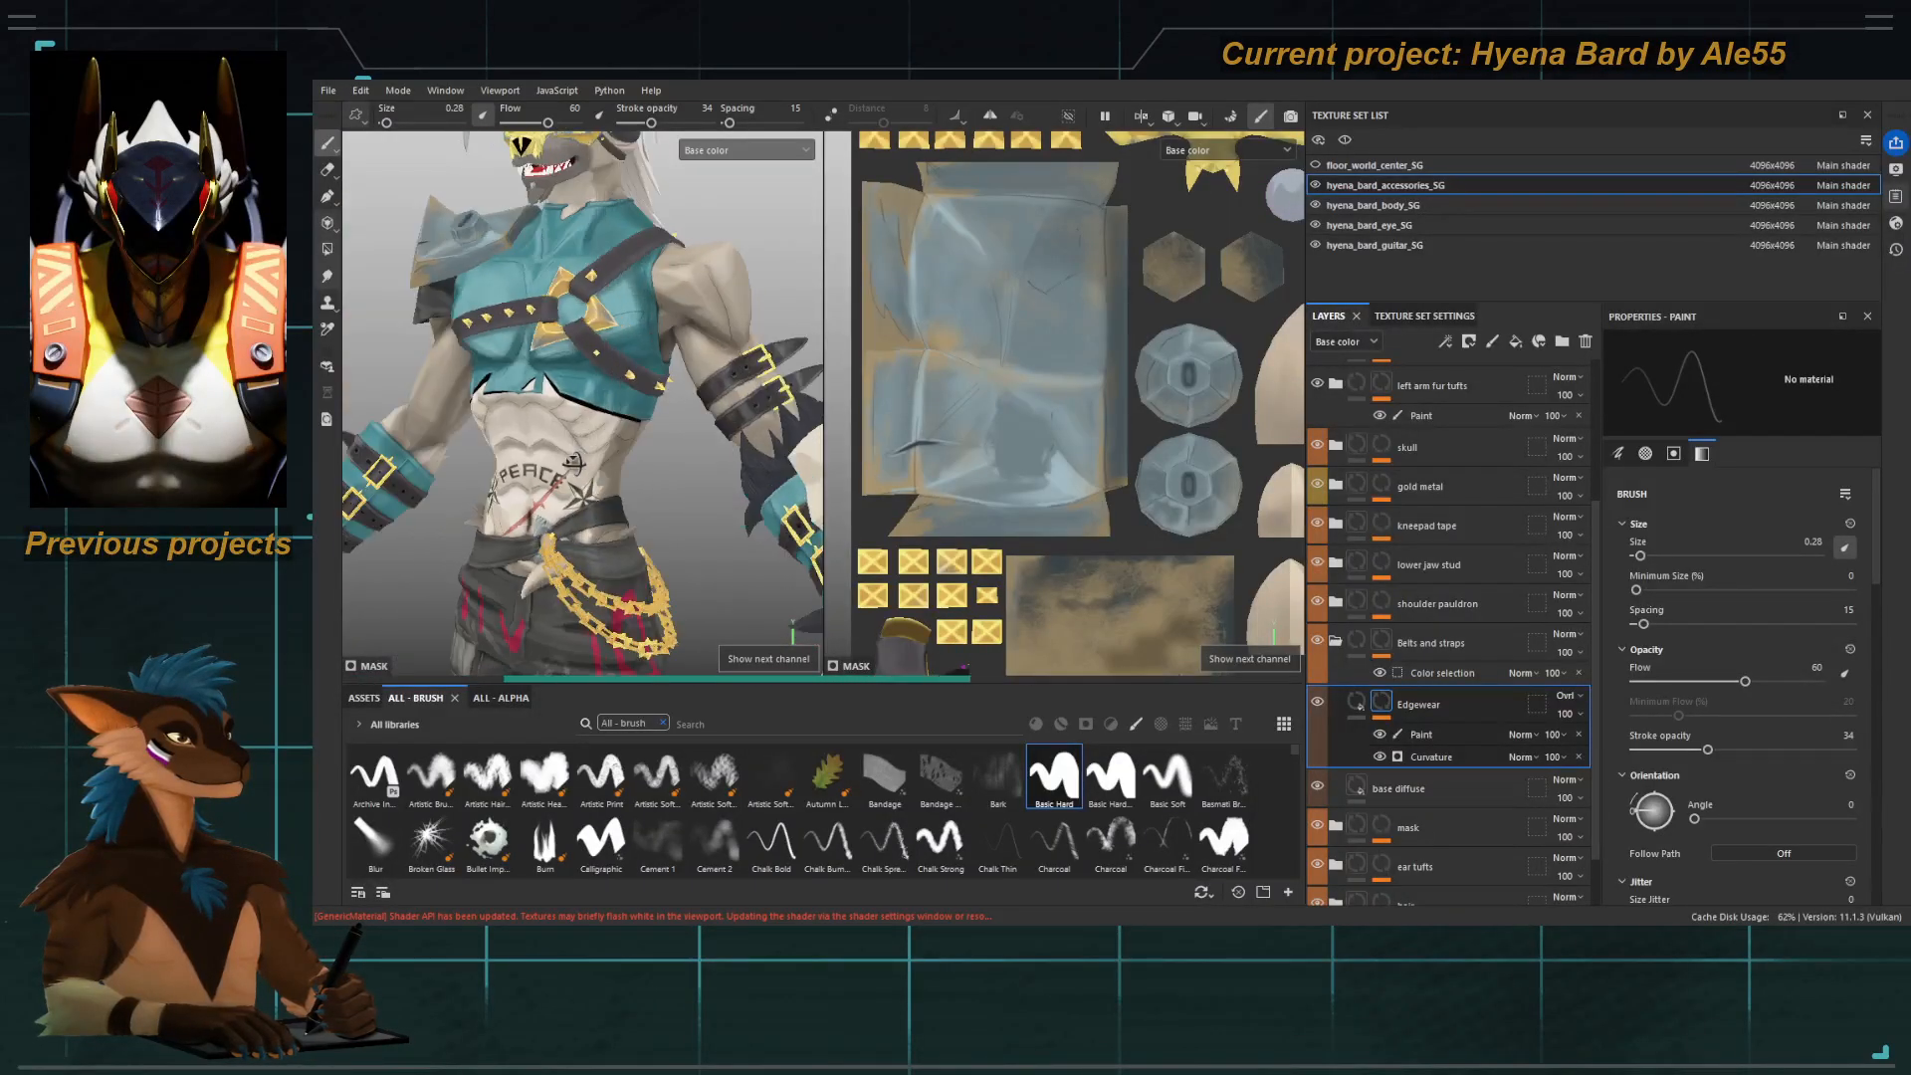
pyautogui.keyDown('alt'); pyautogui.moveTo(528, 454); pyautogui.dragTo(556, 505, button='middle'); pyautogui.keyUp('alt')
pyautogui.keyDown('alt'); pyautogui.moveTo(556, 506); pyautogui.dragTo(597, 506, button='right'); pyautogui.keyUp('alt')
pyautogui.keyDown('alt'); pyautogui.moveTo(557, 468); pyautogui.dragTo(602, 465); pyautogui.keyUp('alt')
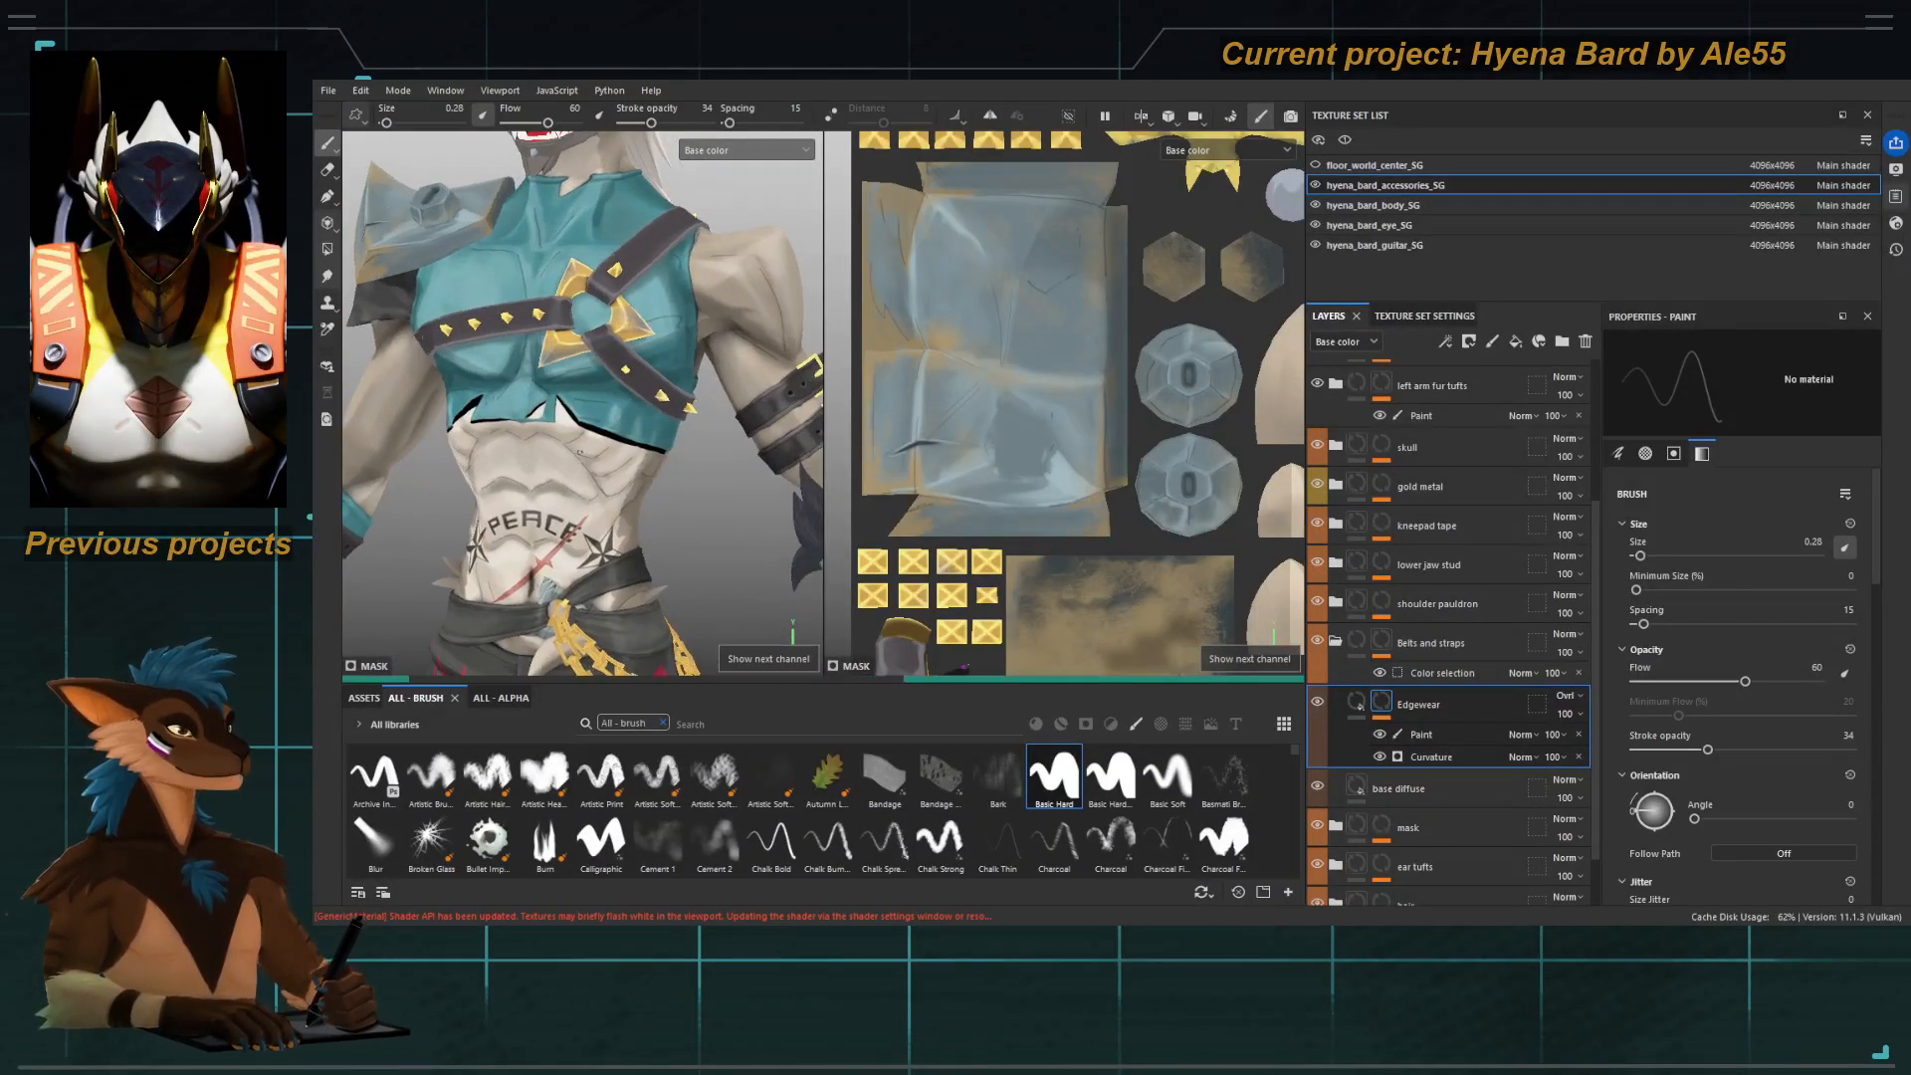
pyautogui.keyDown('alt'); pyautogui.moveTo(567, 438); pyautogui.dragTo(585, 465, button='middle'); pyautogui.keyUp('alt')
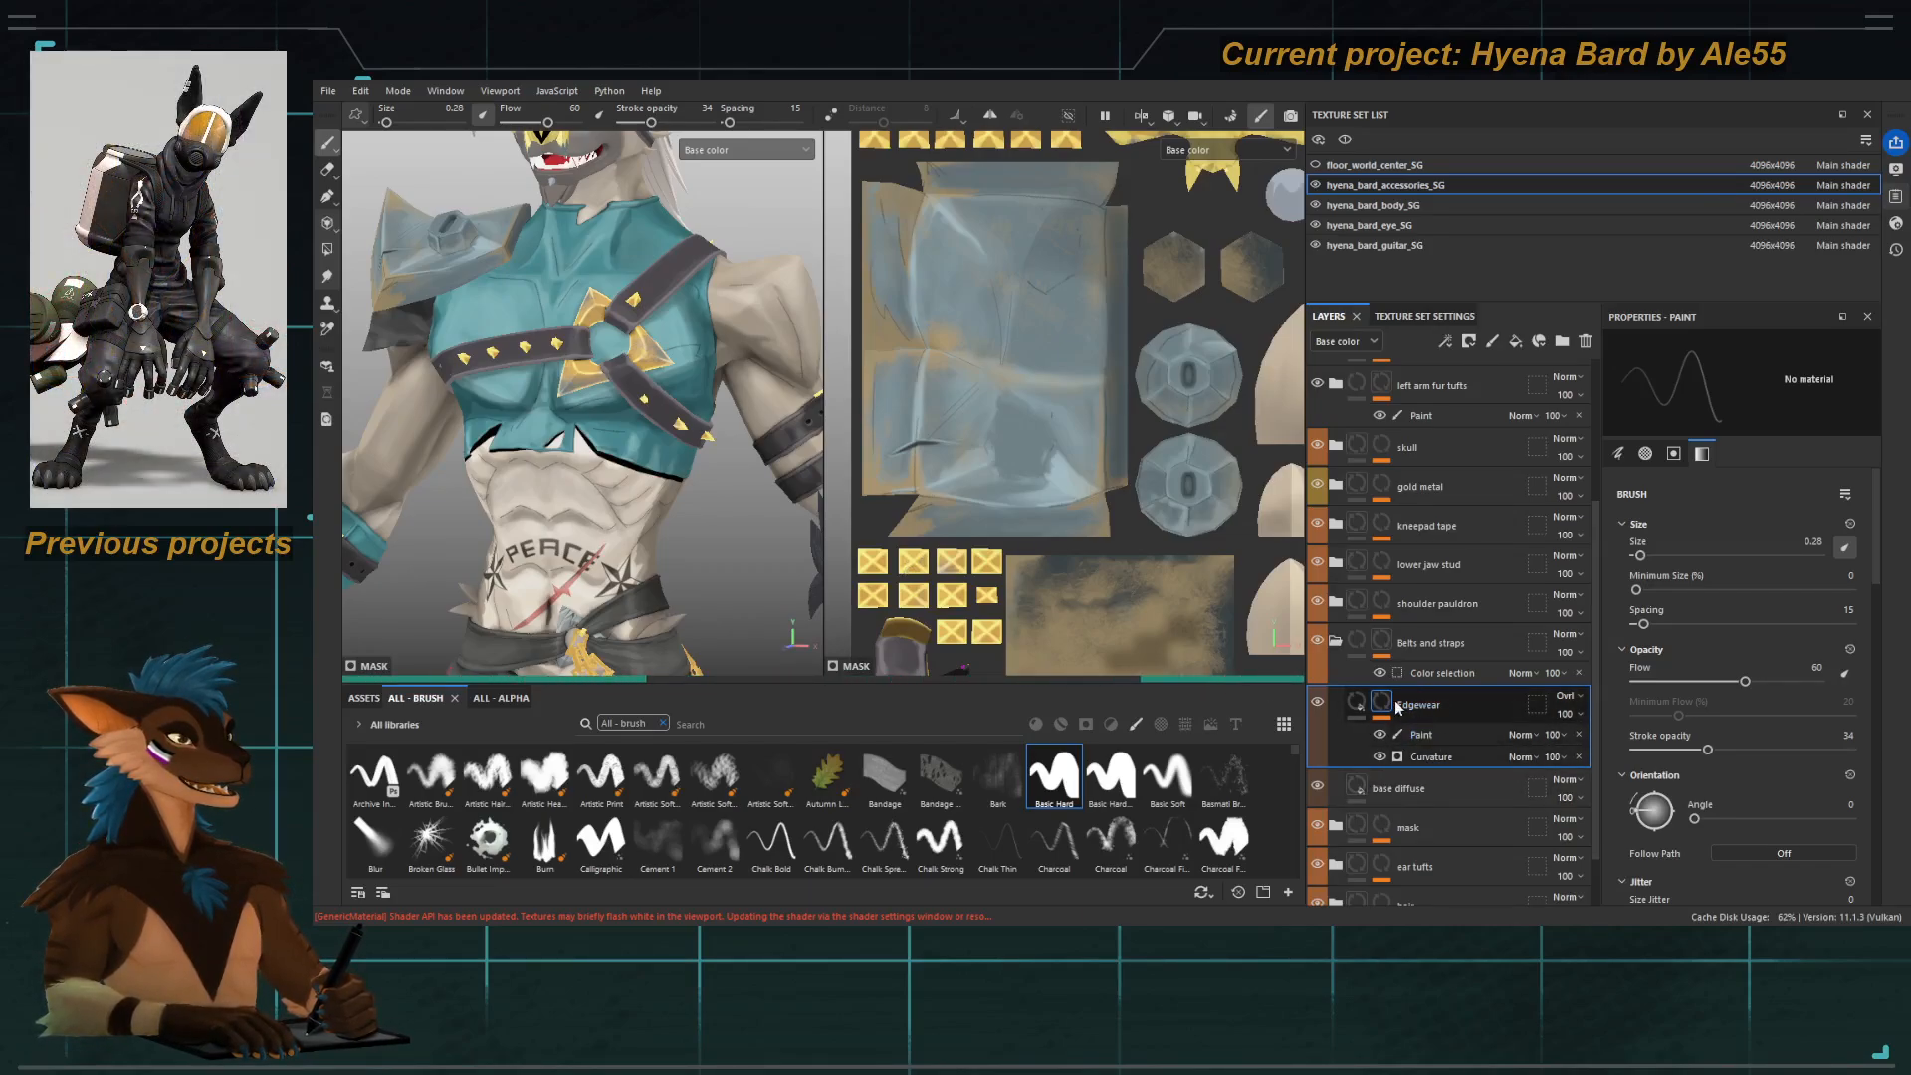
pyautogui.keyDown('alt'); pyautogui.moveTo(637, 418); pyautogui.dragTo(567, 418, button='right'); pyautogui.keyUp('alt')
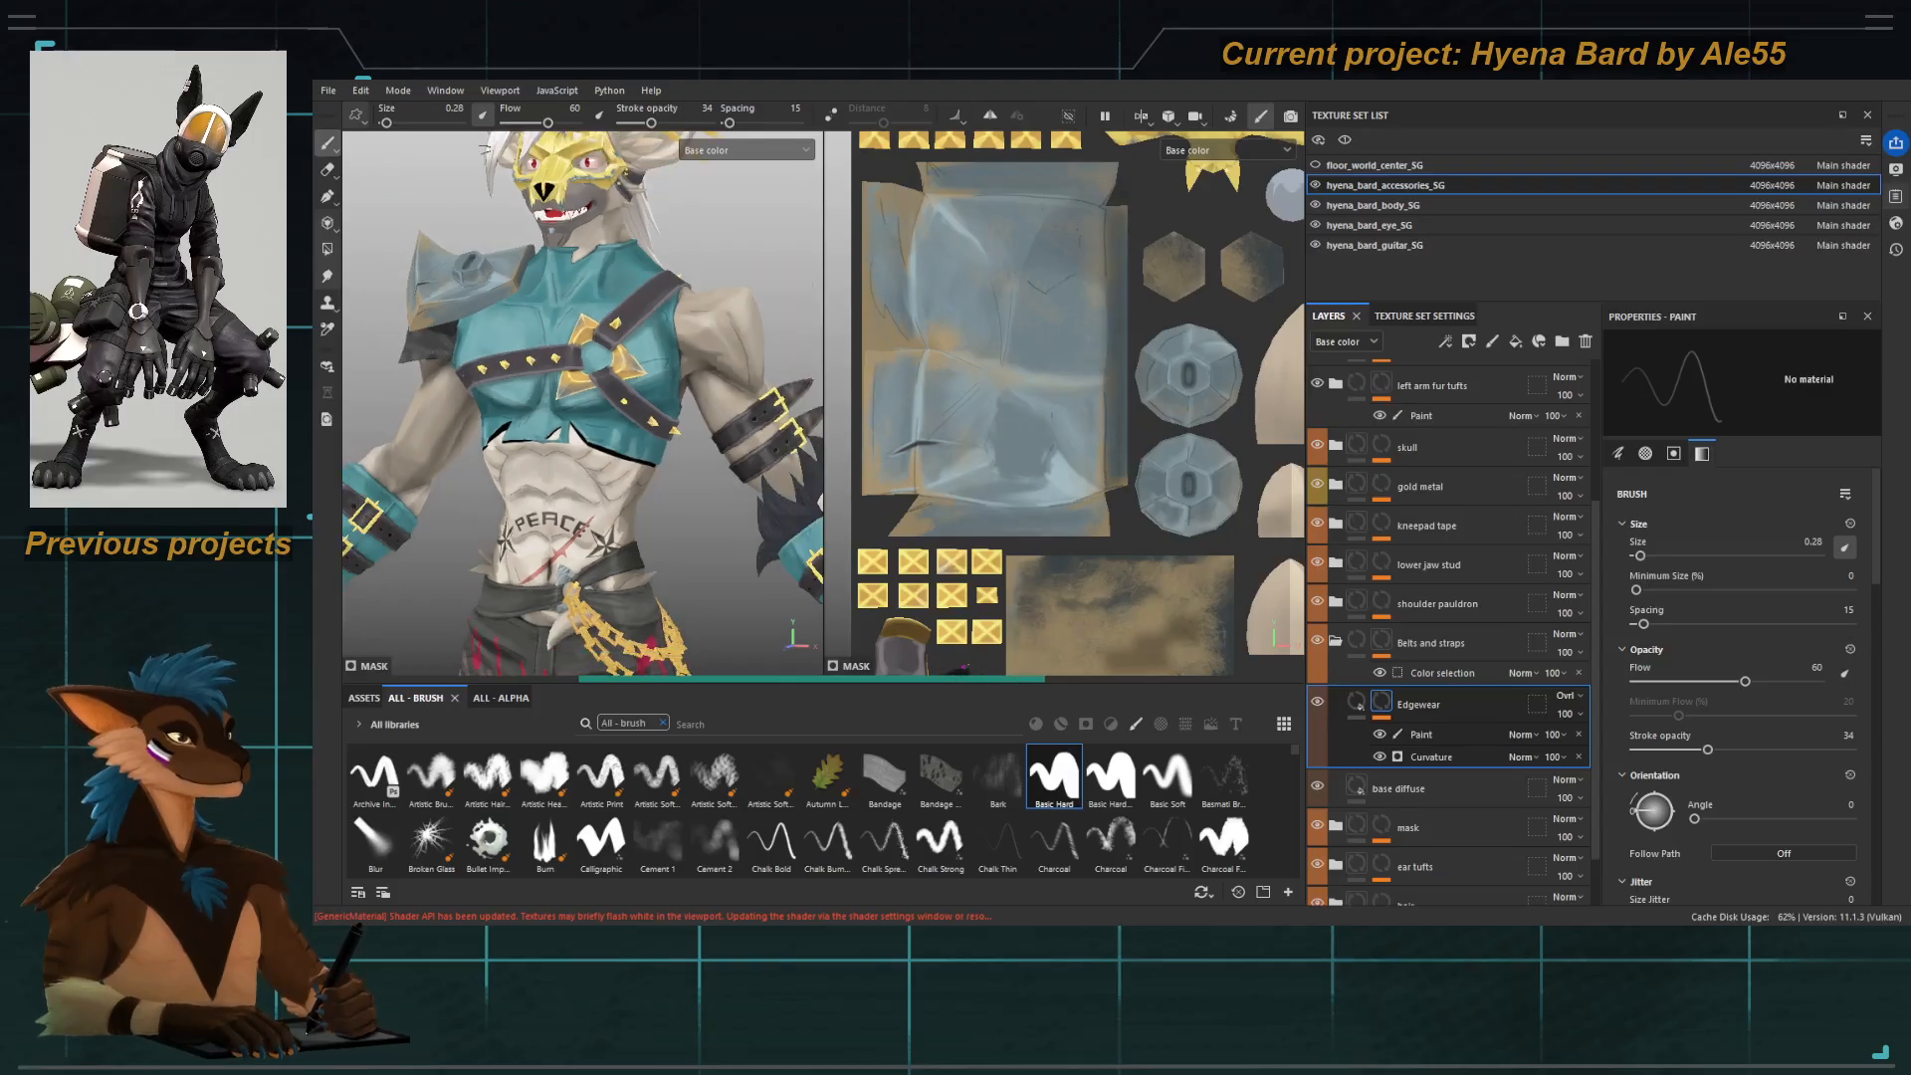
pyautogui.keyDown('alt'); pyautogui.moveTo(617, 418); pyautogui.dragTo(558, 424); pyautogui.keyUp('alt')
pyautogui.keyDown('alt'); pyautogui.moveTo(527, 438); pyautogui.dragTo(591, 459, button='right'); pyautogui.keyUp('alt')
pyautogui.keyDown('alt'); pyautogui.moveTo(591, 460); pyautogui.dragTo(629, 560, button='middle'); pyautogui.keyUp('alt')
pyautogui.keyDown('alt'); pyautogui.moveTo(617, 468); pyautogui.dragTo(560, 386); pyautogui.keyUp('alt')
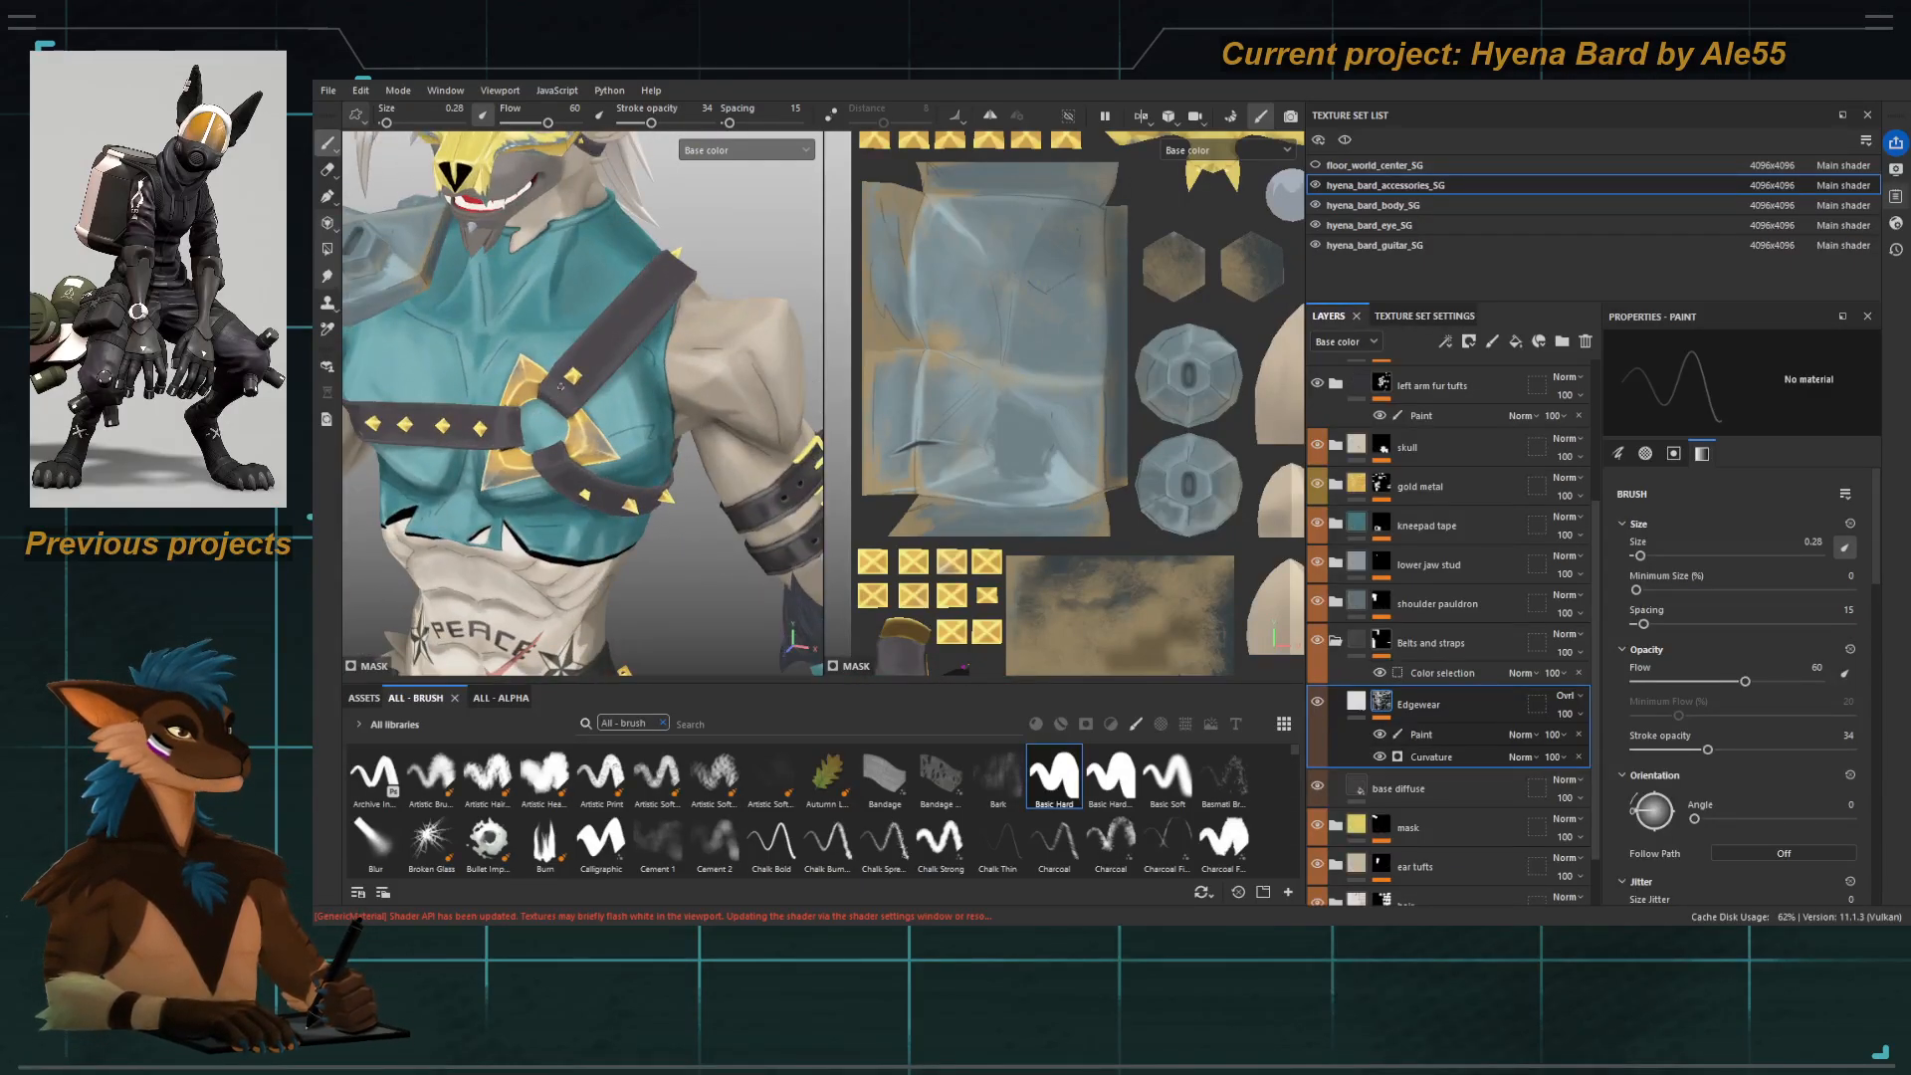
pyautogui.keyDown('alt'); pyautogui.moveTo(621, 578); pyautogui.dragTo(588, 569); pyautogui.keyUp('alt')
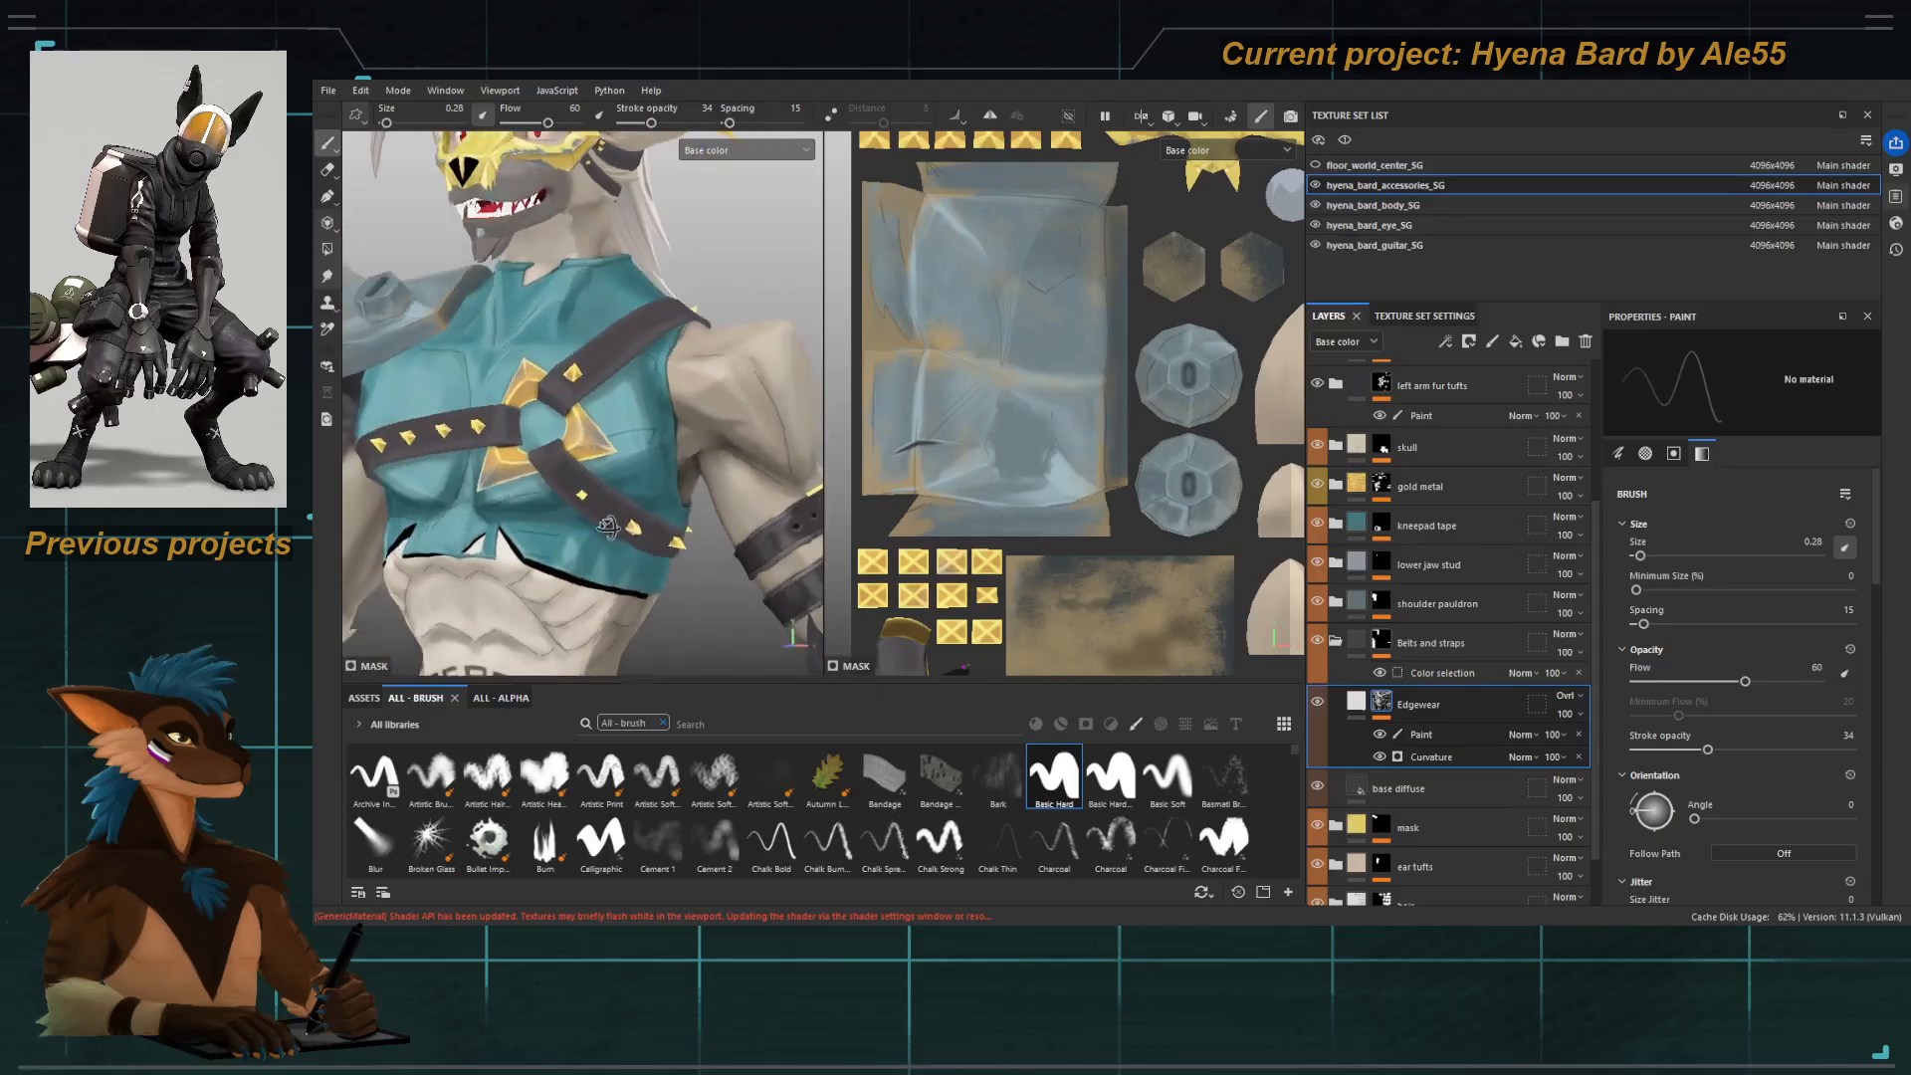
# Load the Basic Hard brush with the Brush Paint Diagonal Grungy alpha for painting the shoulder strap's Edgewear mask.
pyautogui.keyDown('alt'); pyautogui.moveTo(572, 468); pyautogui.dragTo(602, 478, button='right'); pyautogui.keyUp('alt')
pyautogui.keyDown('alt'); pyautogui.moveTo(602, 418); pyautogui.dragTo(607, 498, button='middle'); pyautogui.keyUp('alt')
pyautogui.keyDown('alt'); pyautogui.moveTo(647, 418); pyautogui.dragTo(632, 378); pyautogui.keyUp('alt')
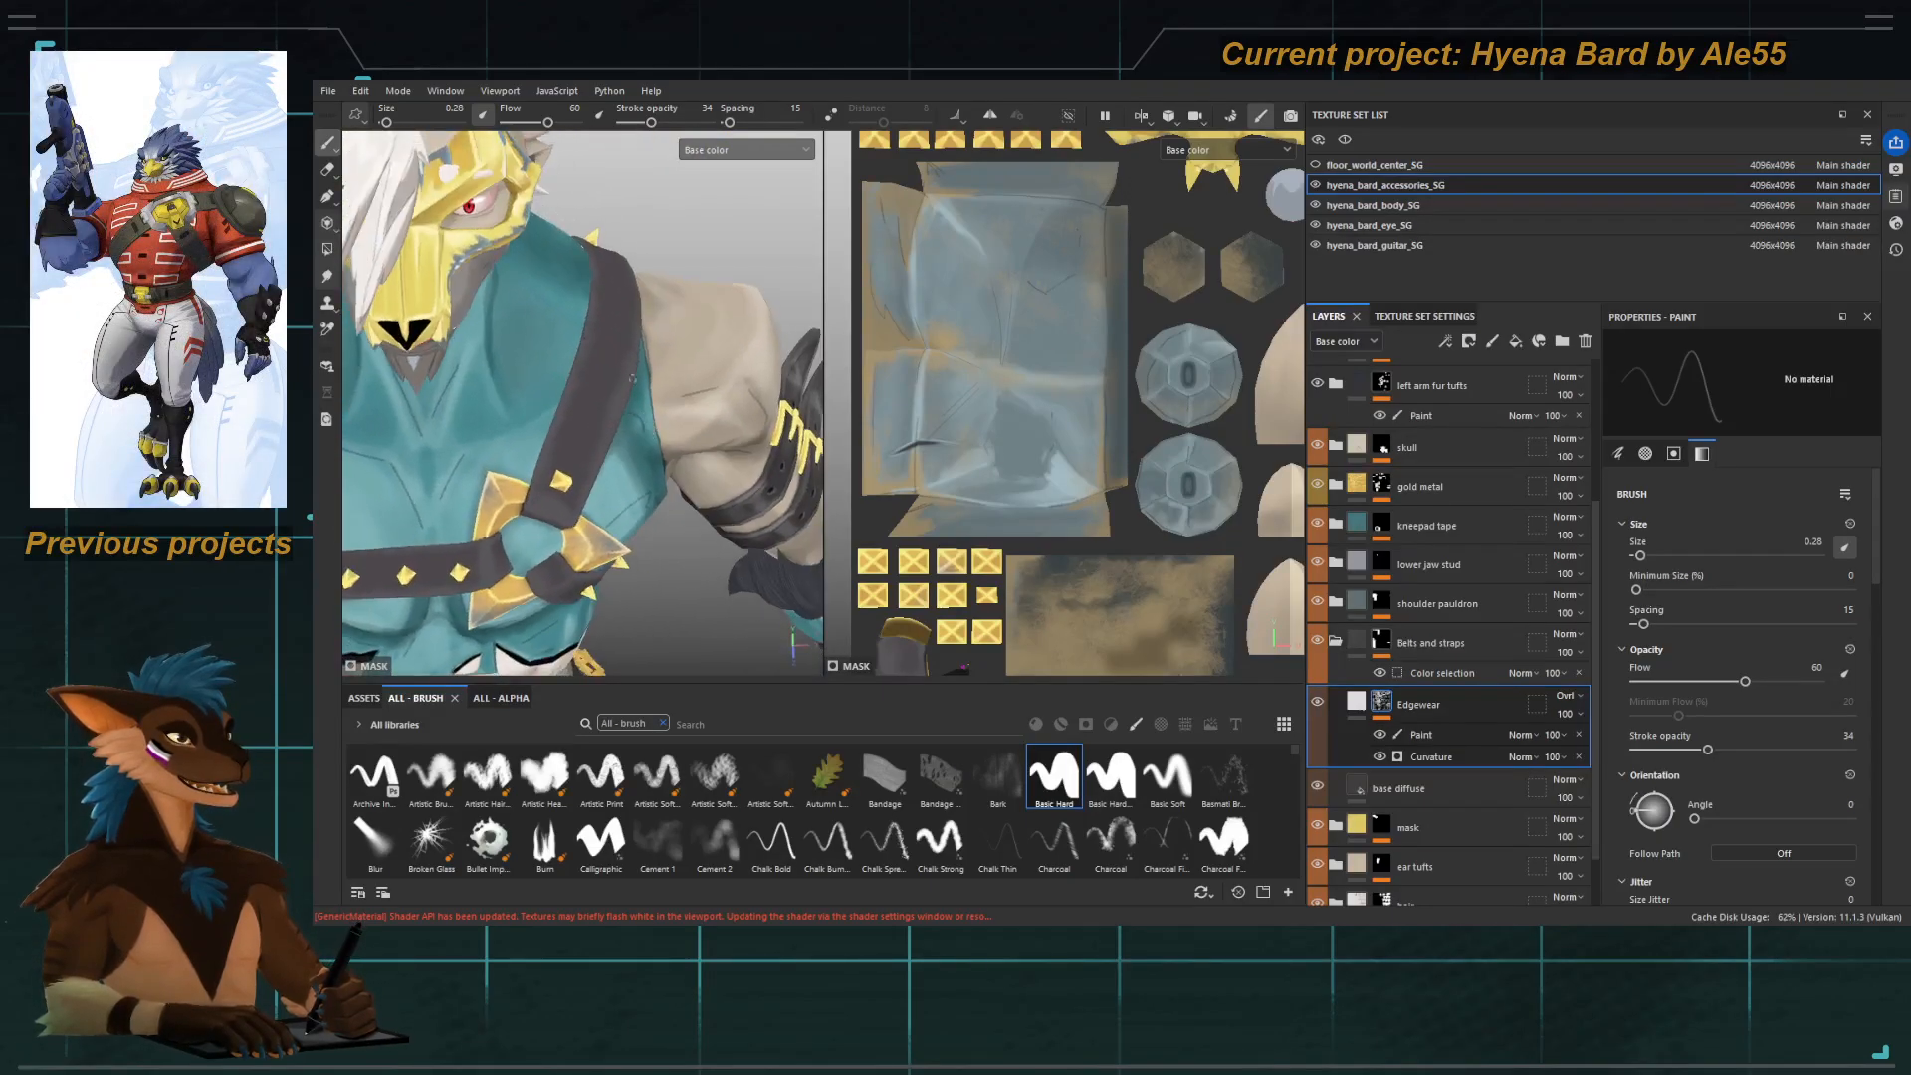
pyautogui.keyDown('ctrl'); pyautogui.moveTo(573, 380); pyautogui.dragTo(597, 379, button='right'); pyautogui.keyUp('ctrl')
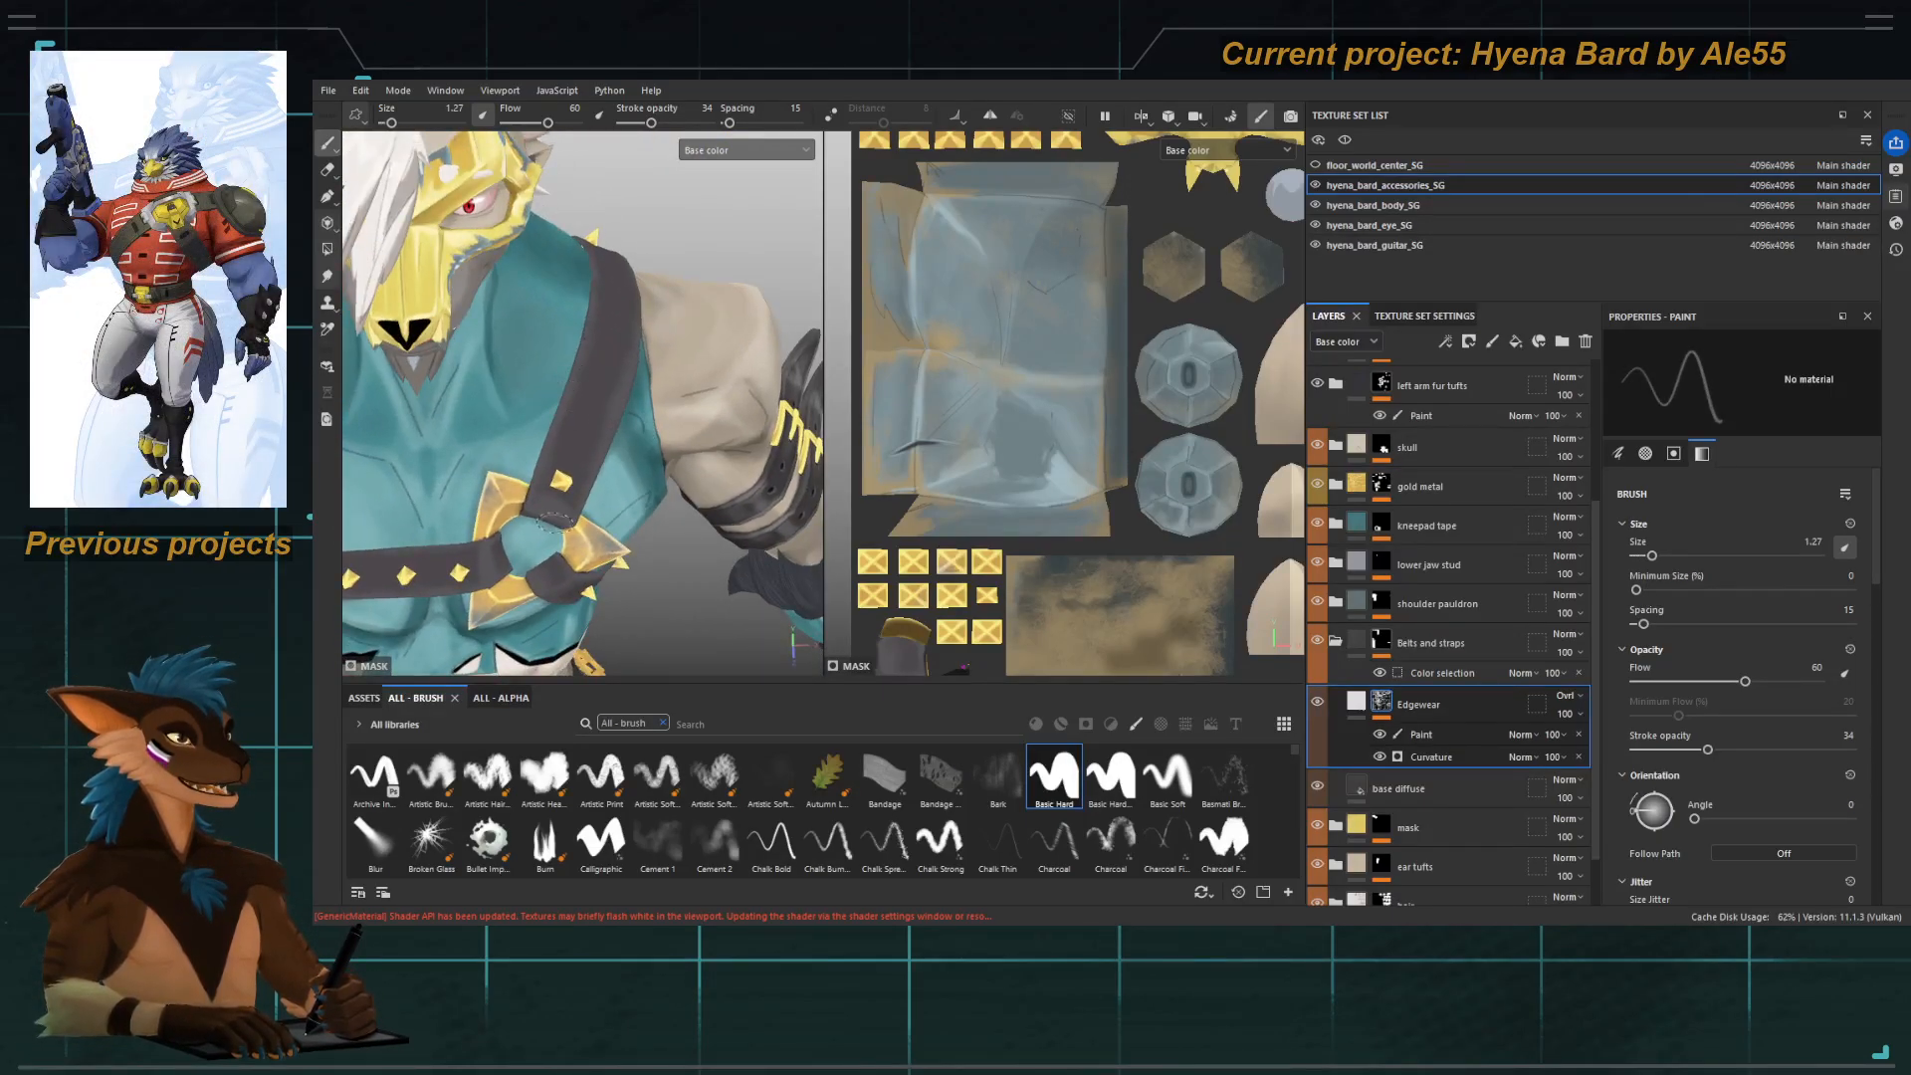
pyautogui.click(1055, 779)
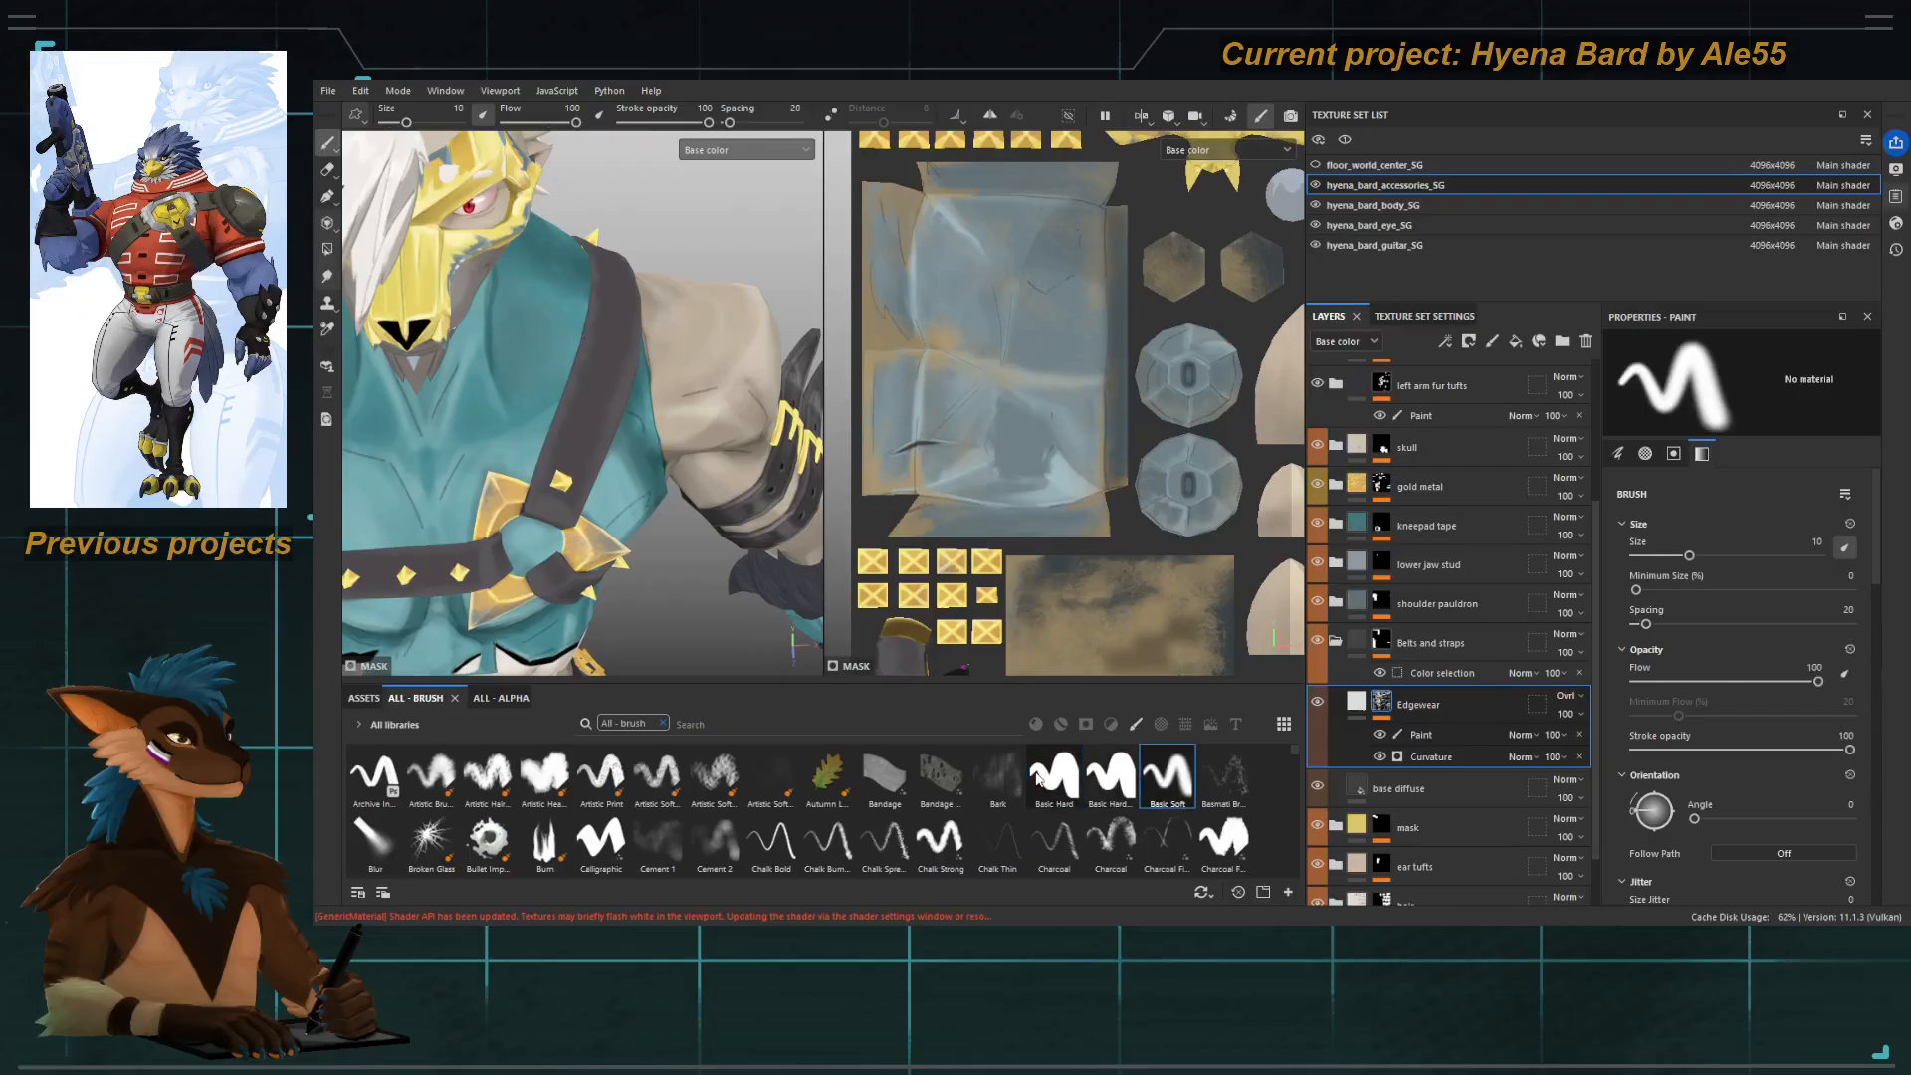
pyautogui.click(1095, 789)
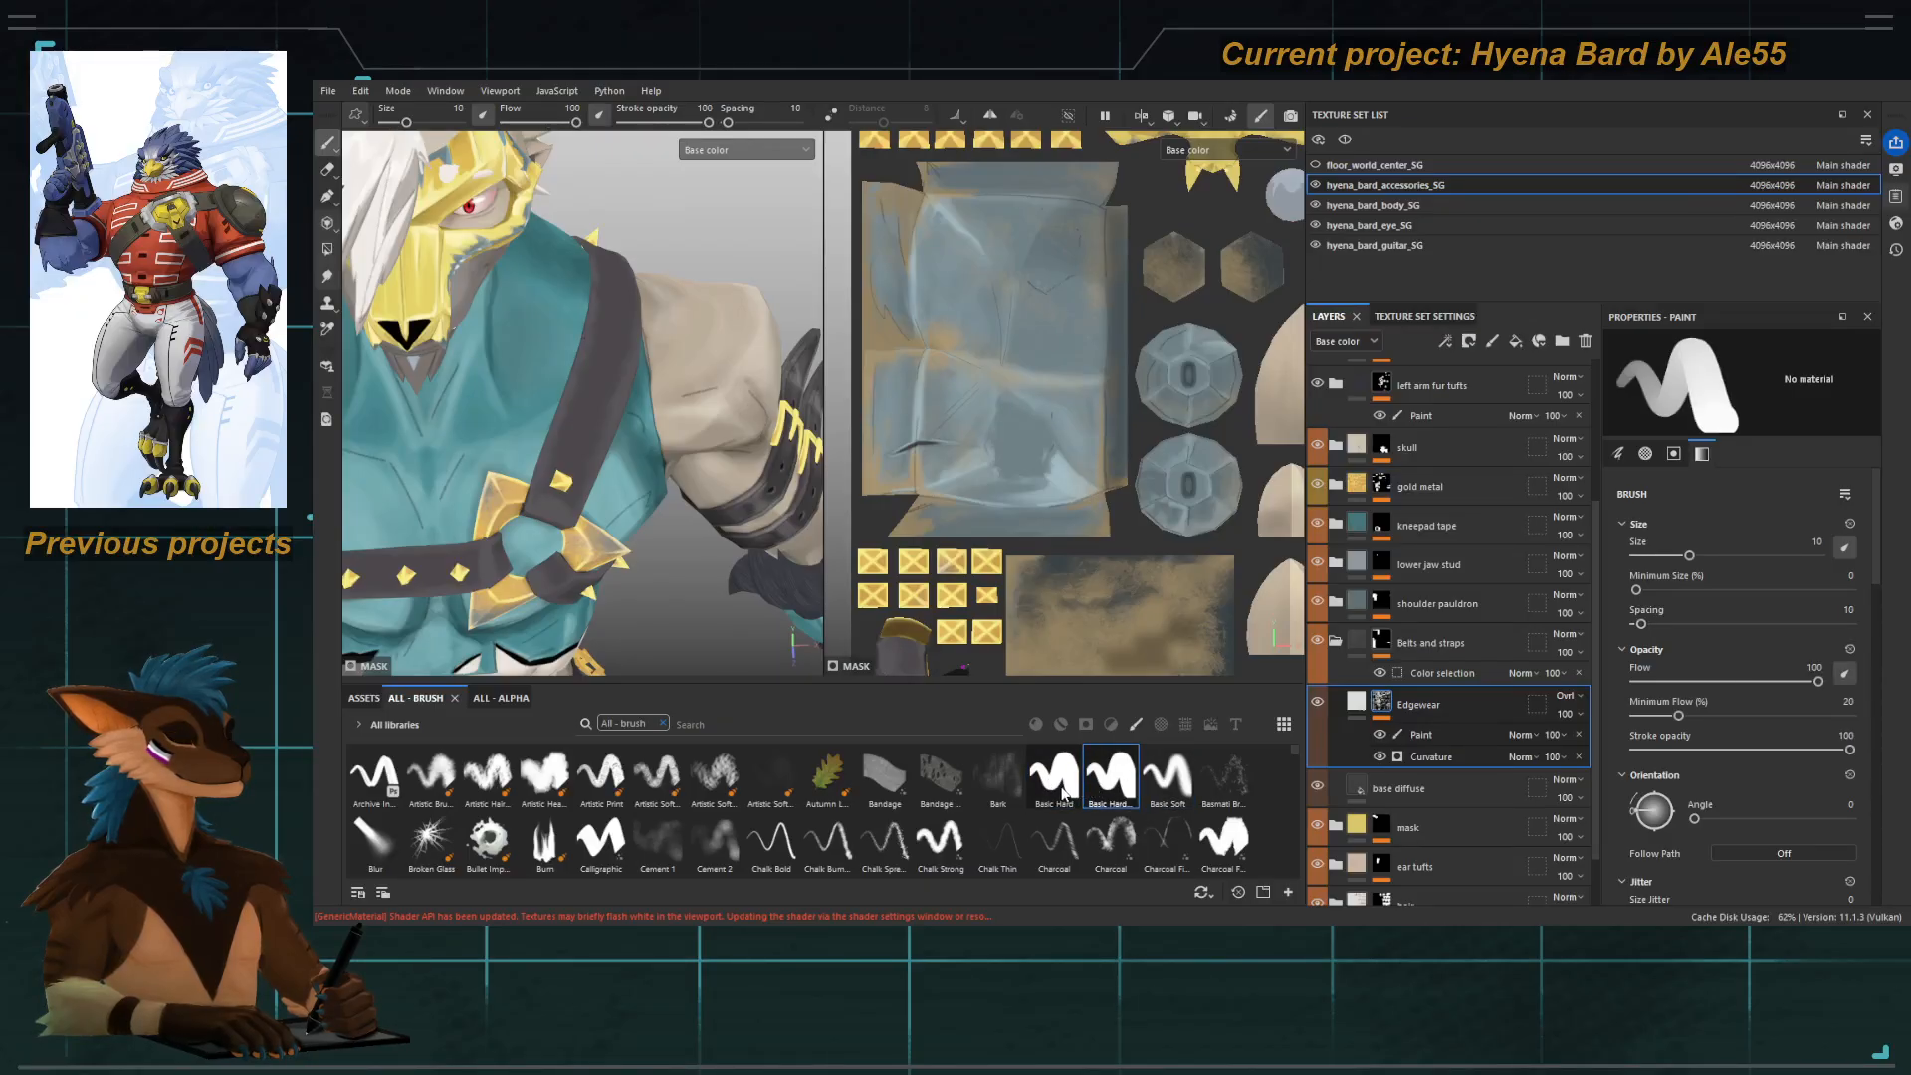
pyautogui.click(1061, 789)
pyautogui.click(1087, 787)
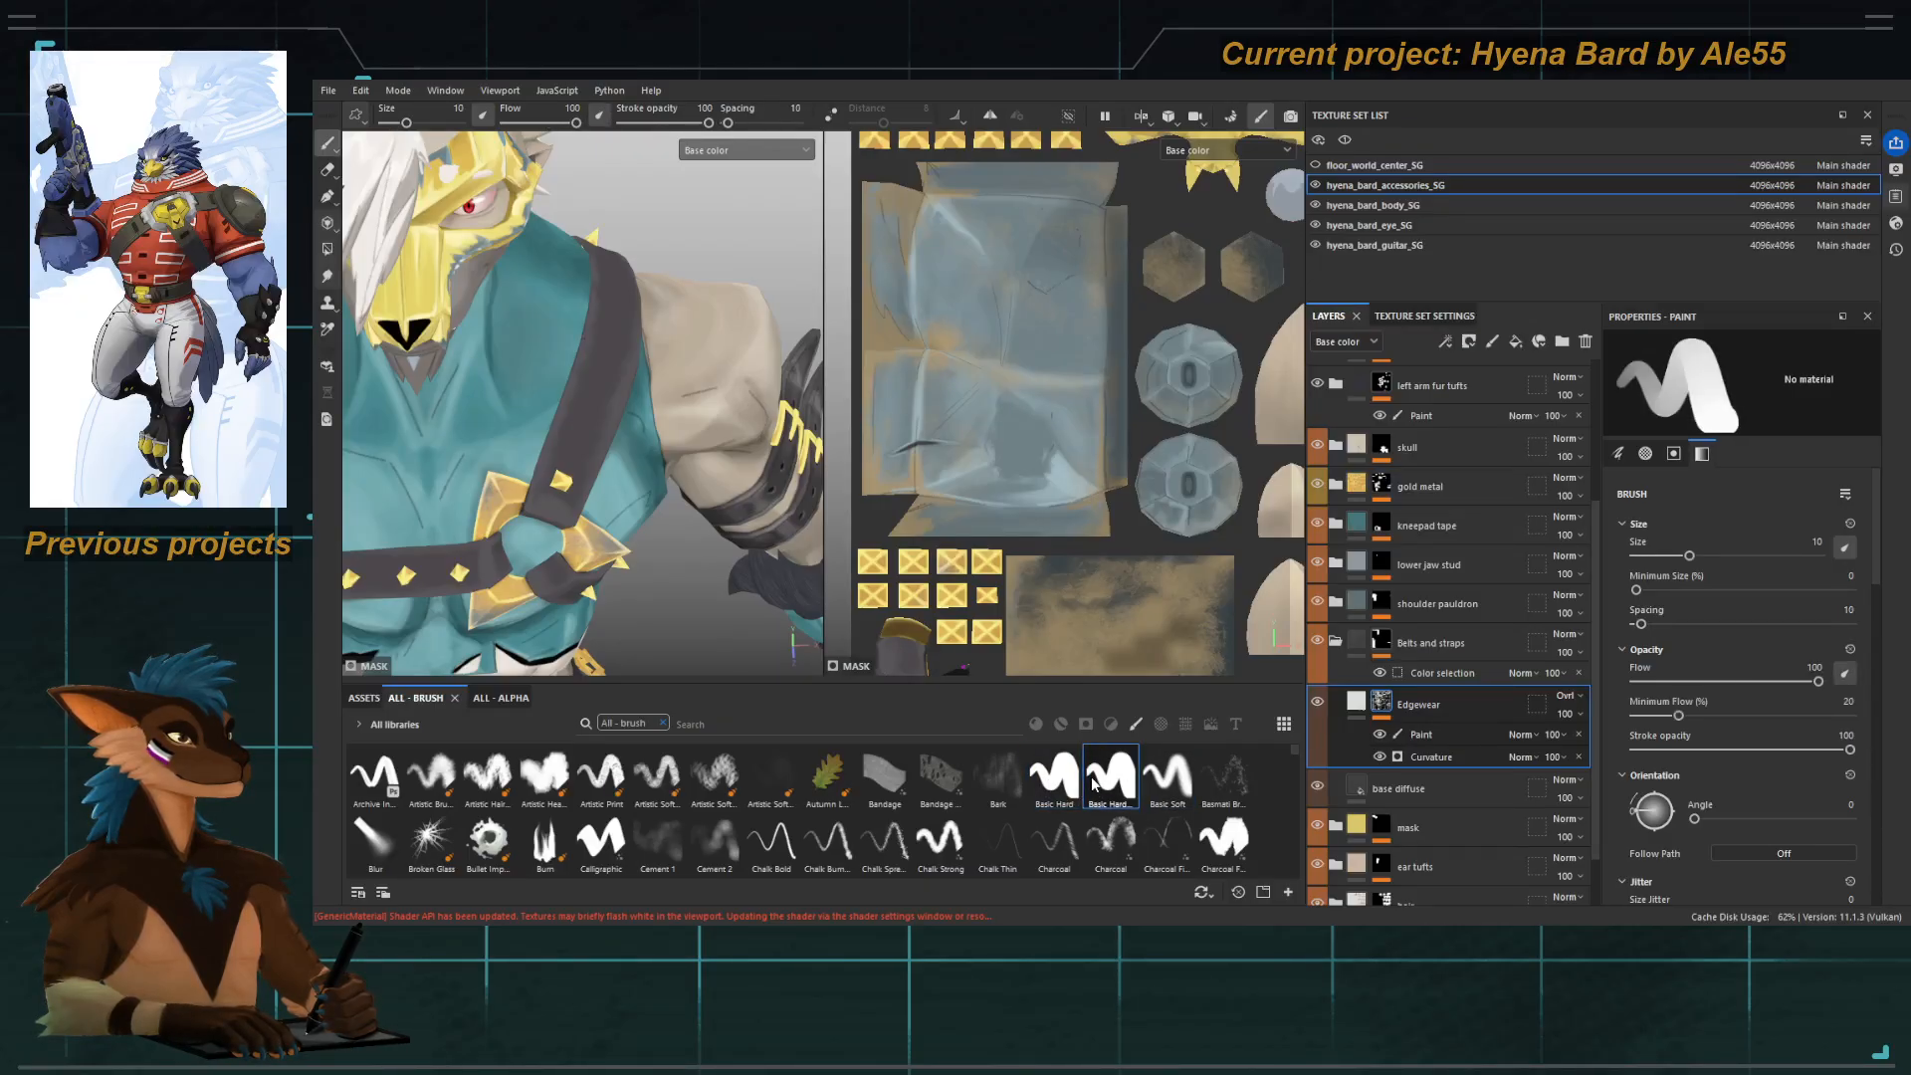
pyautogui.click(1061, 786)
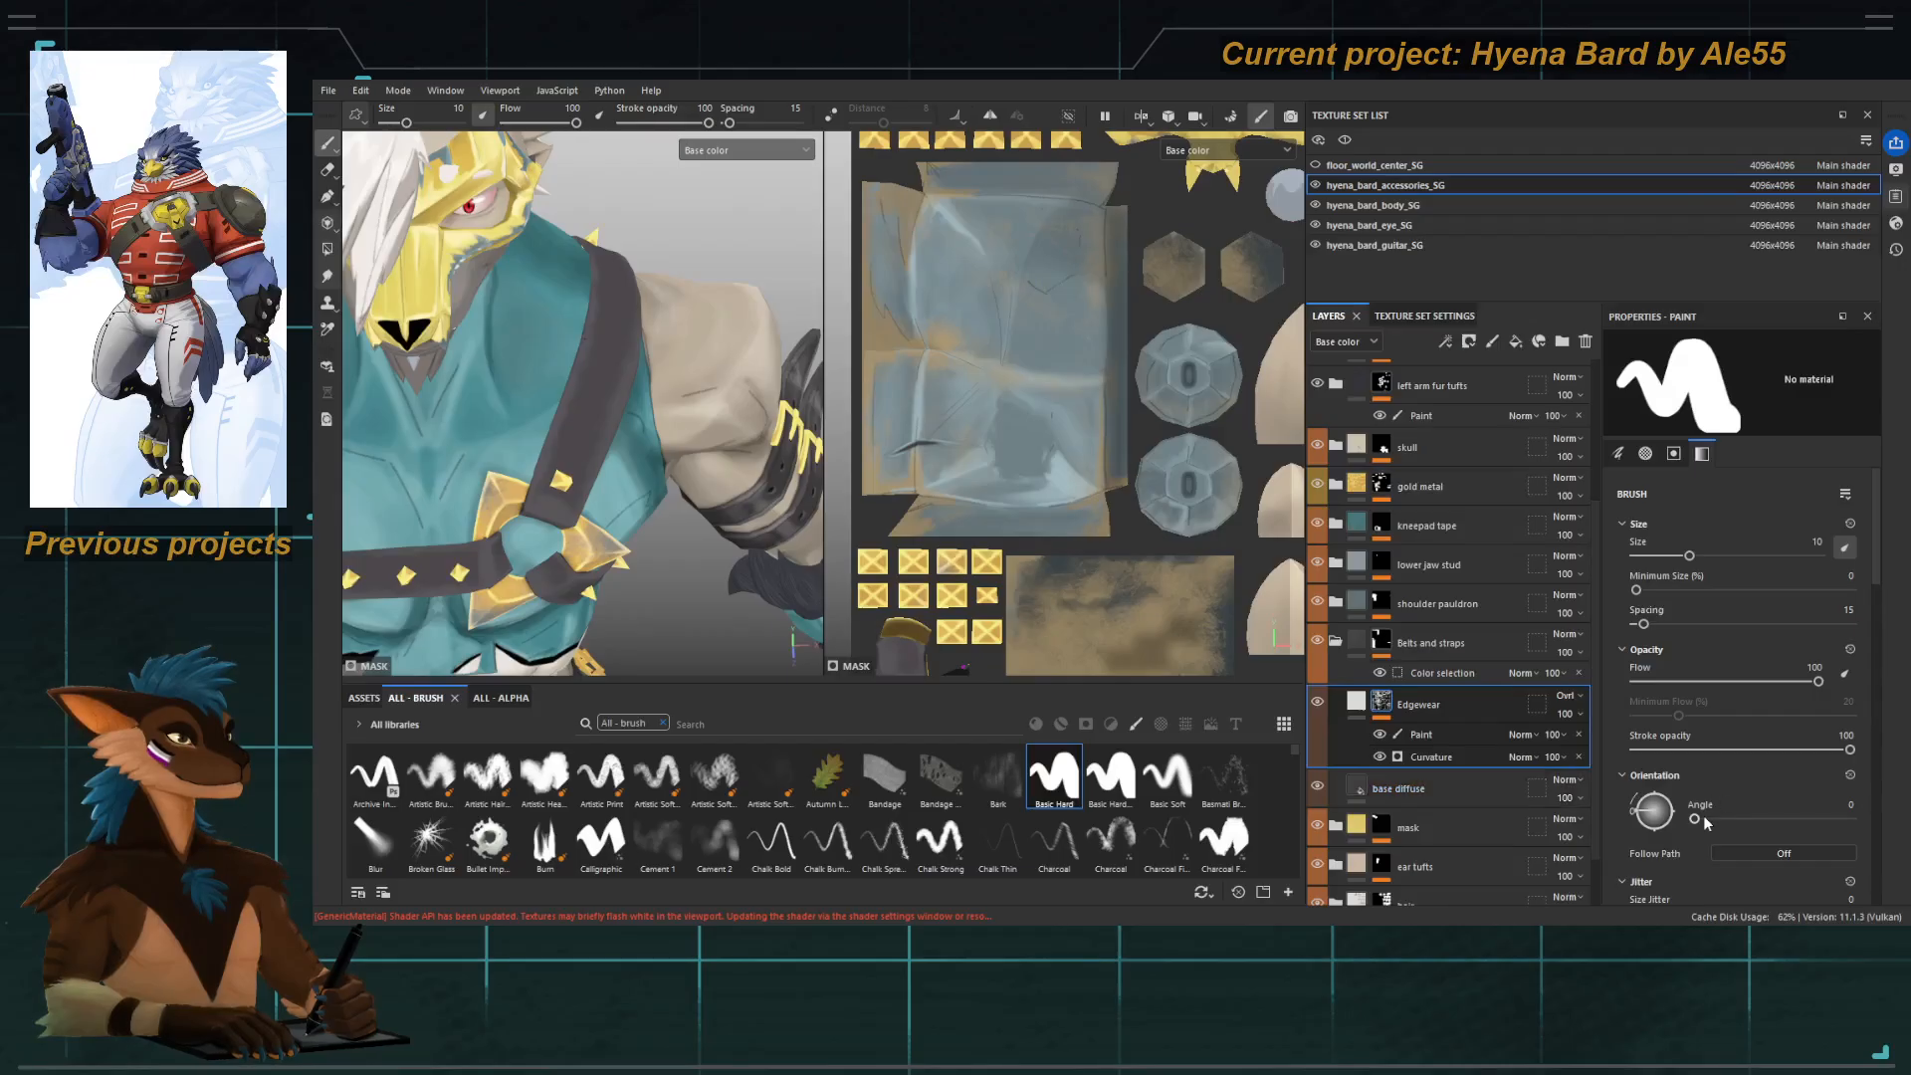
pyautogui.scroll(-10, 1697, 806)
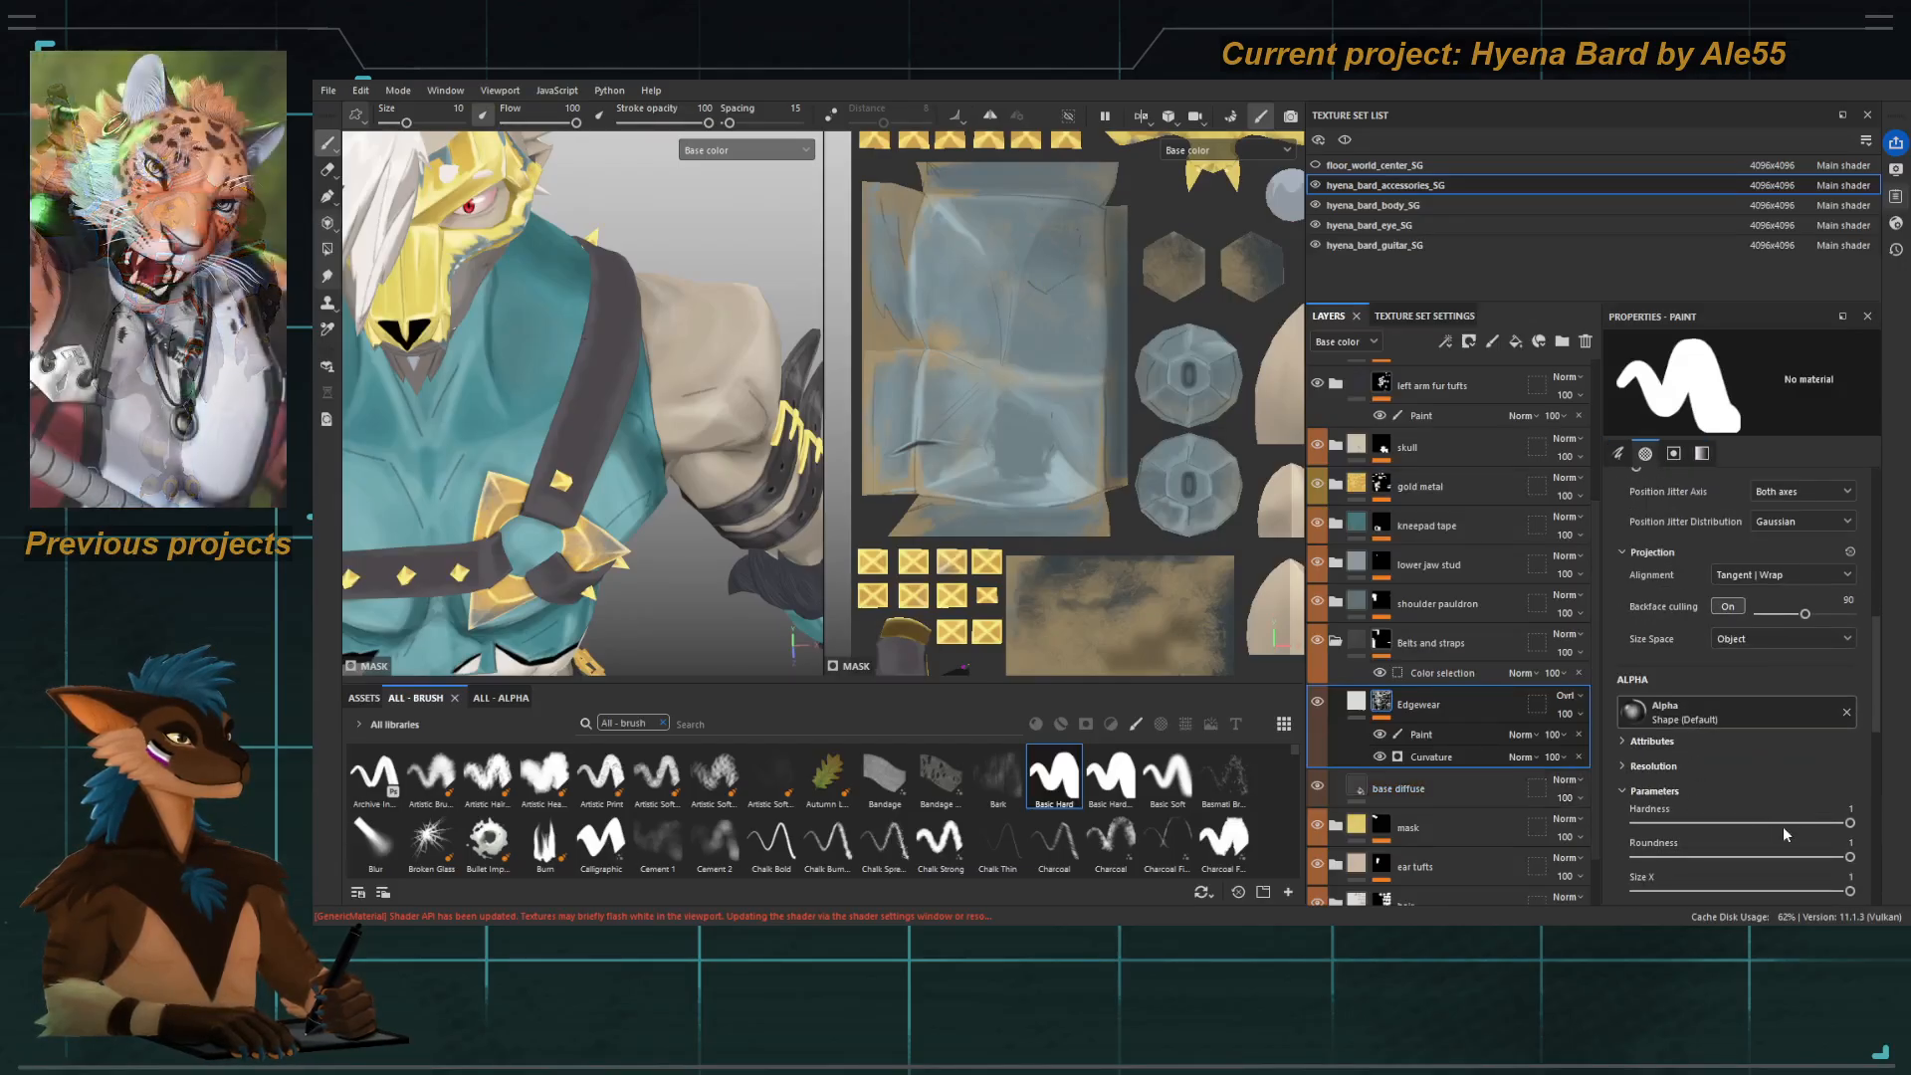
pyautogui.click(1781, 901)
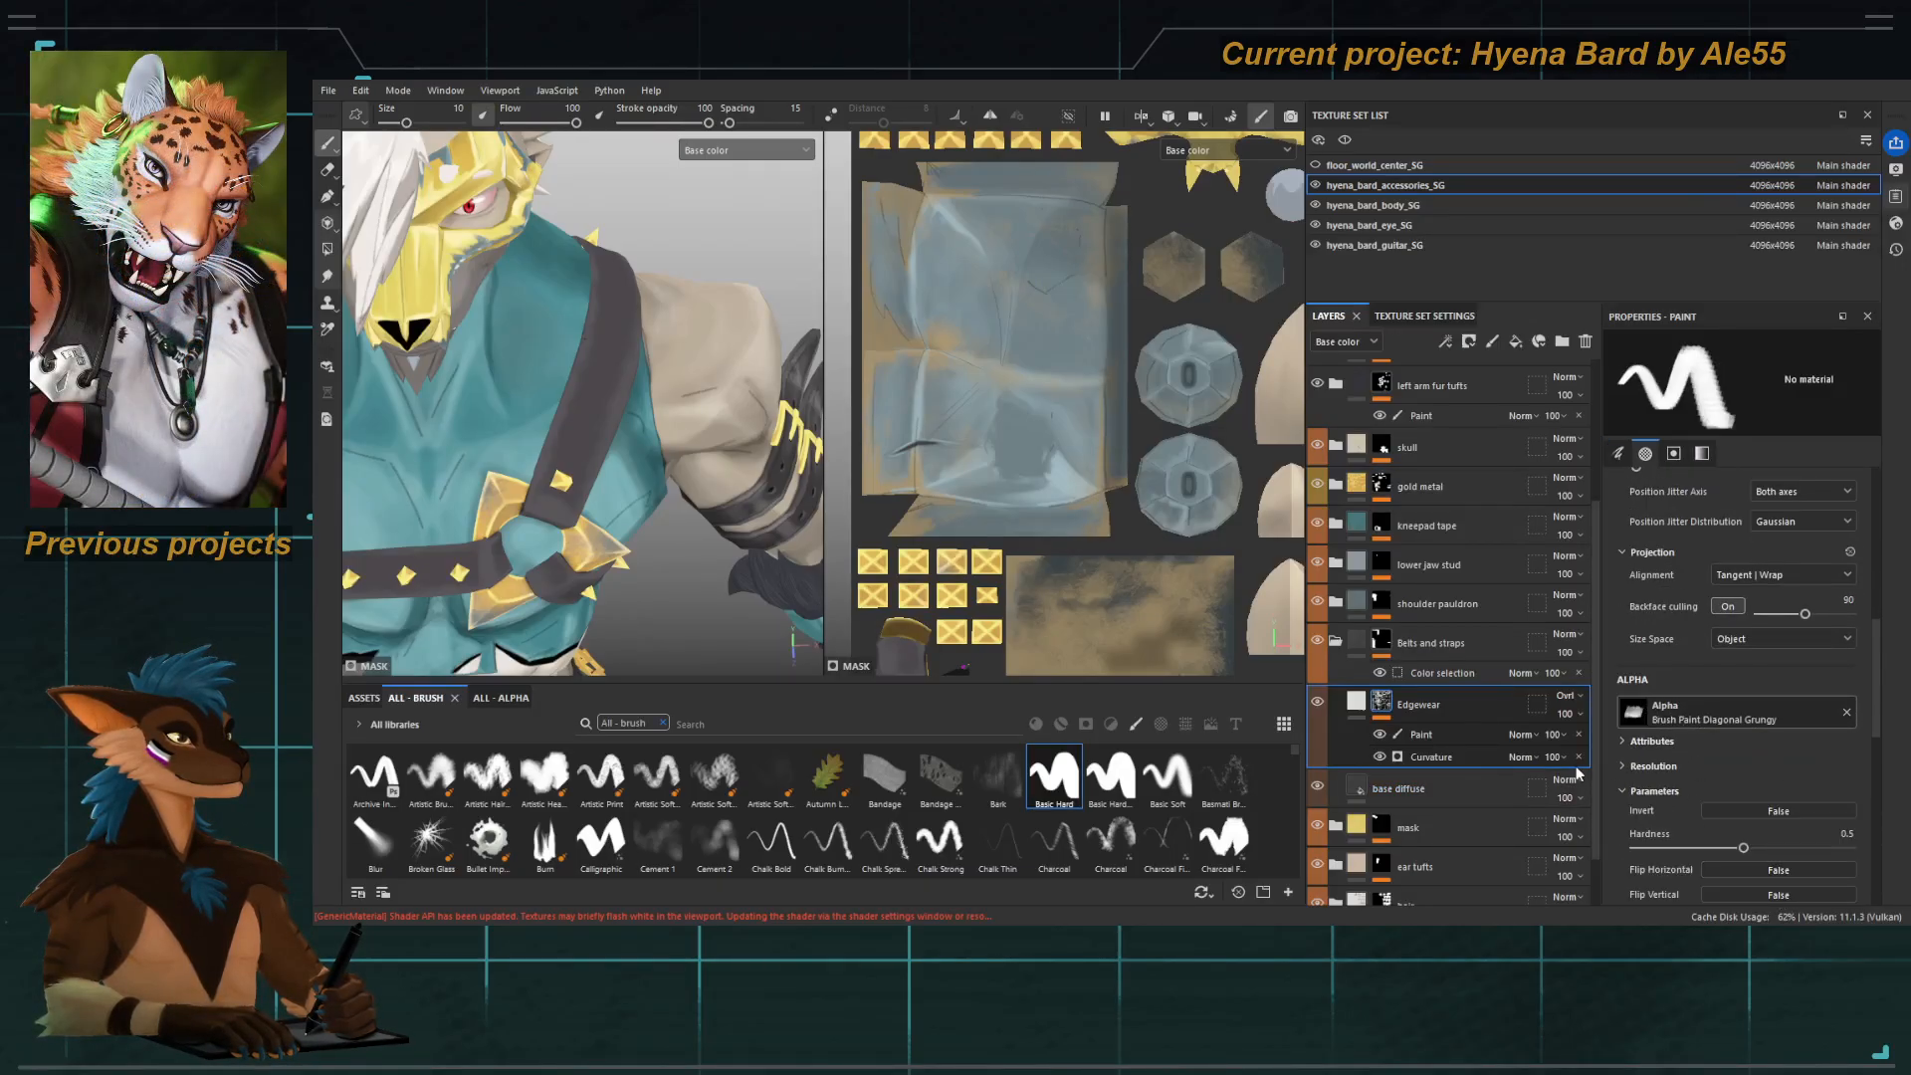
# Reduce the brush size to 0.50 to suit the shoulder strap.
pyautogui.press('[')
pyautogui.press('[')
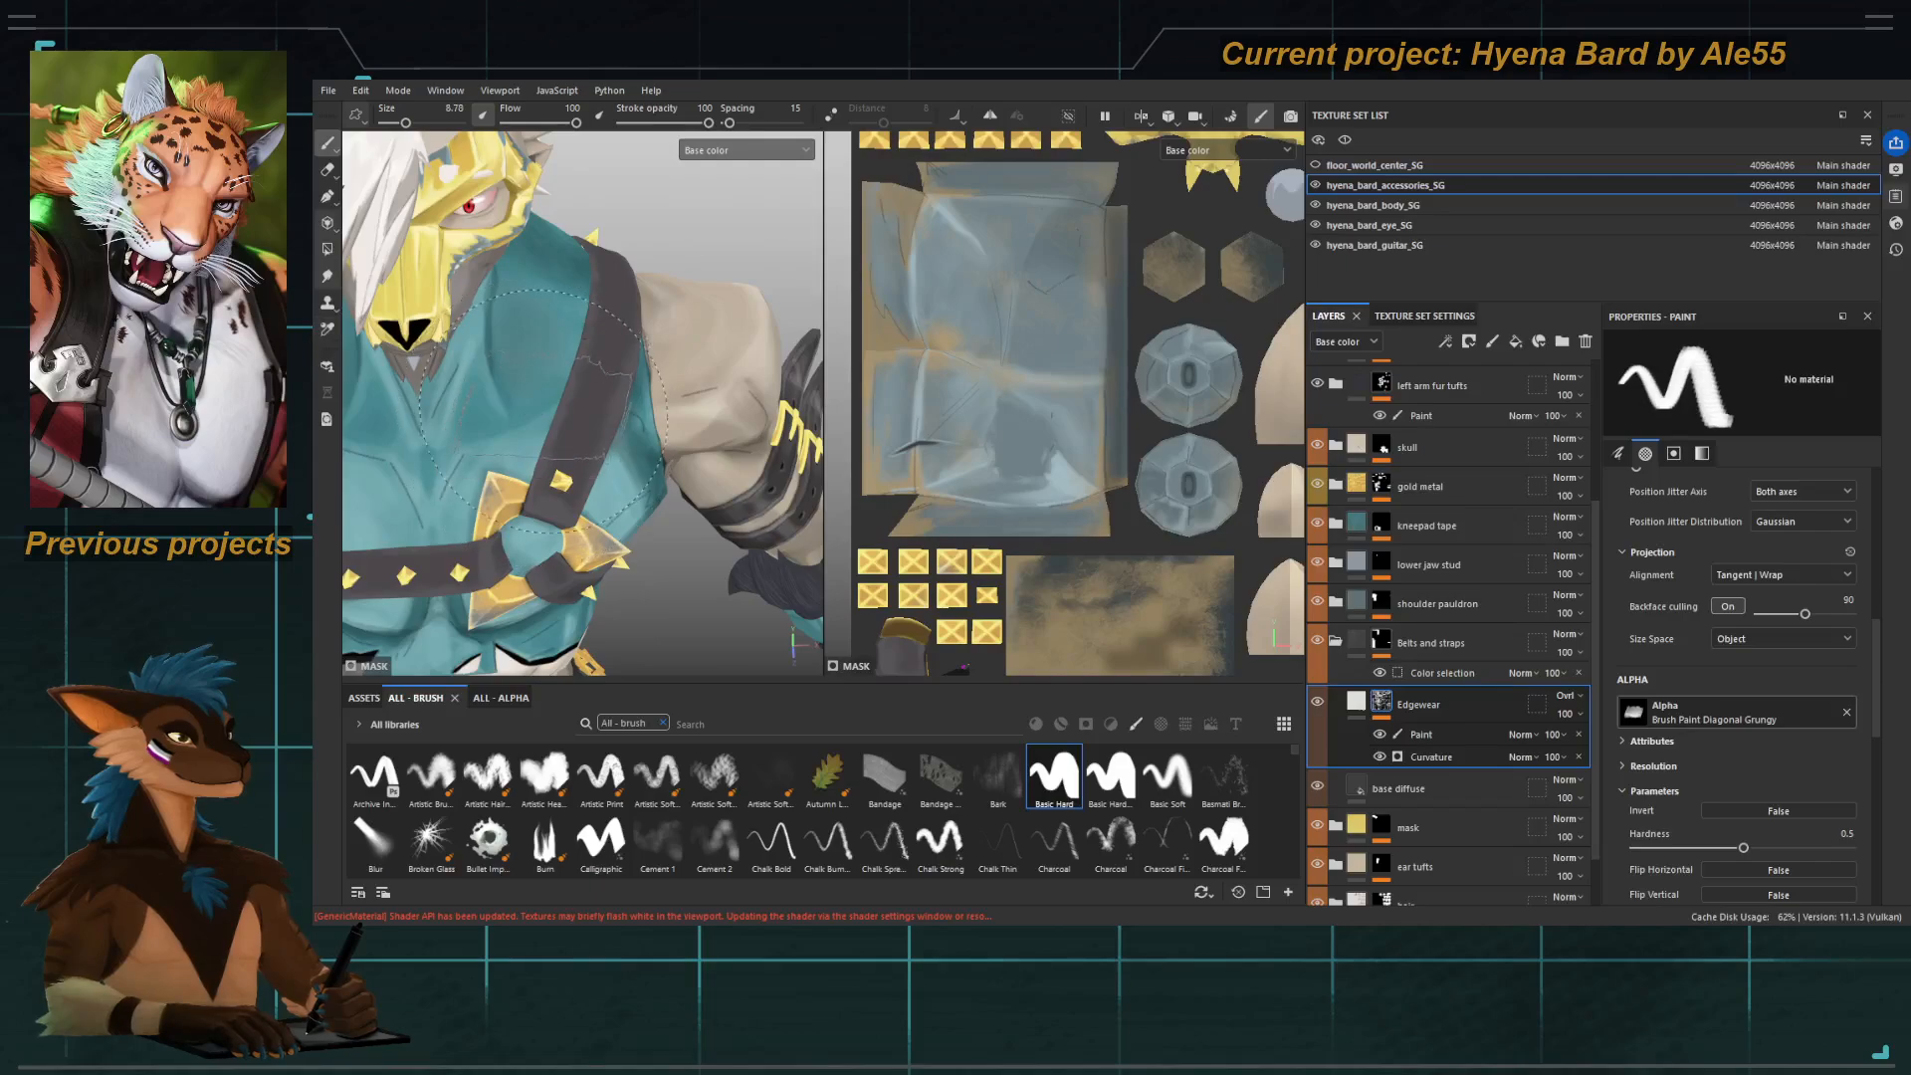
pyautogui.press('[')
pyautogui.press('[')
pyautogui.press('[')
pyautogui.press('[')
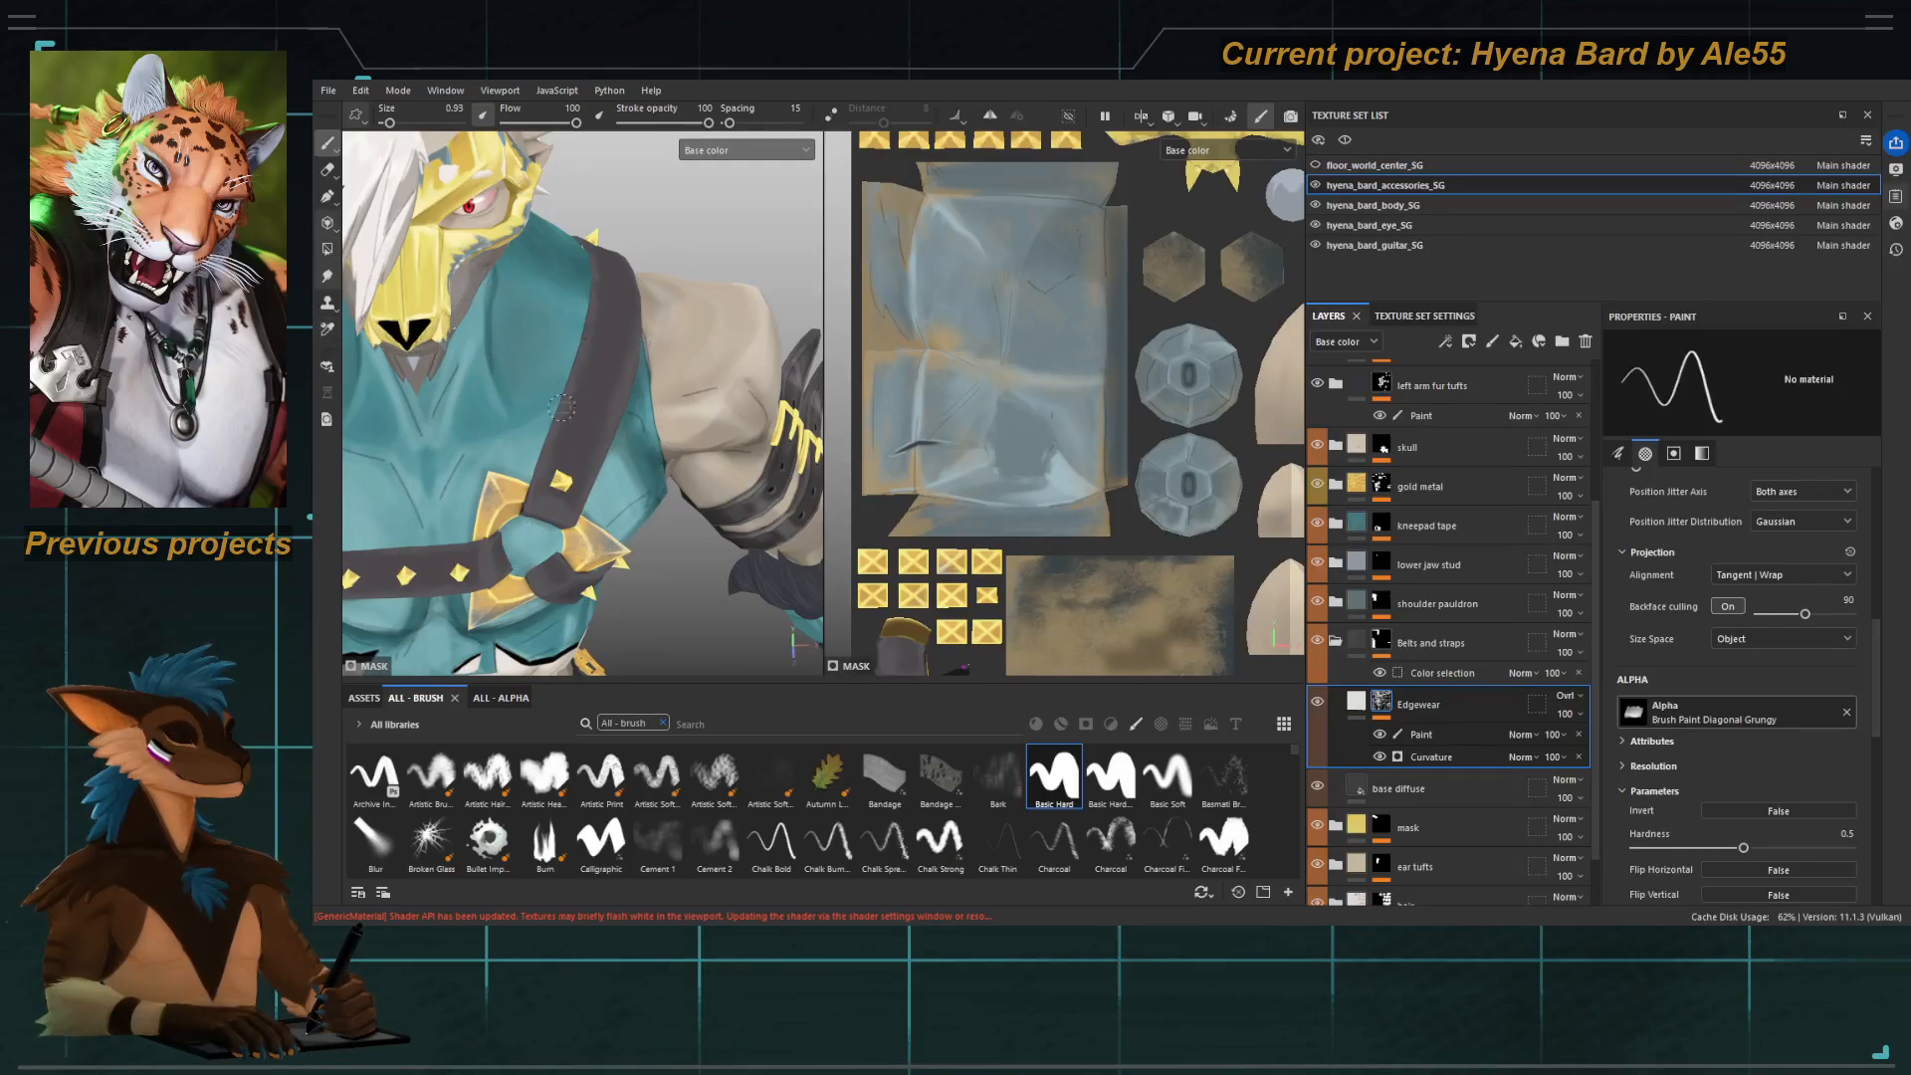
pyautogui.press('[')
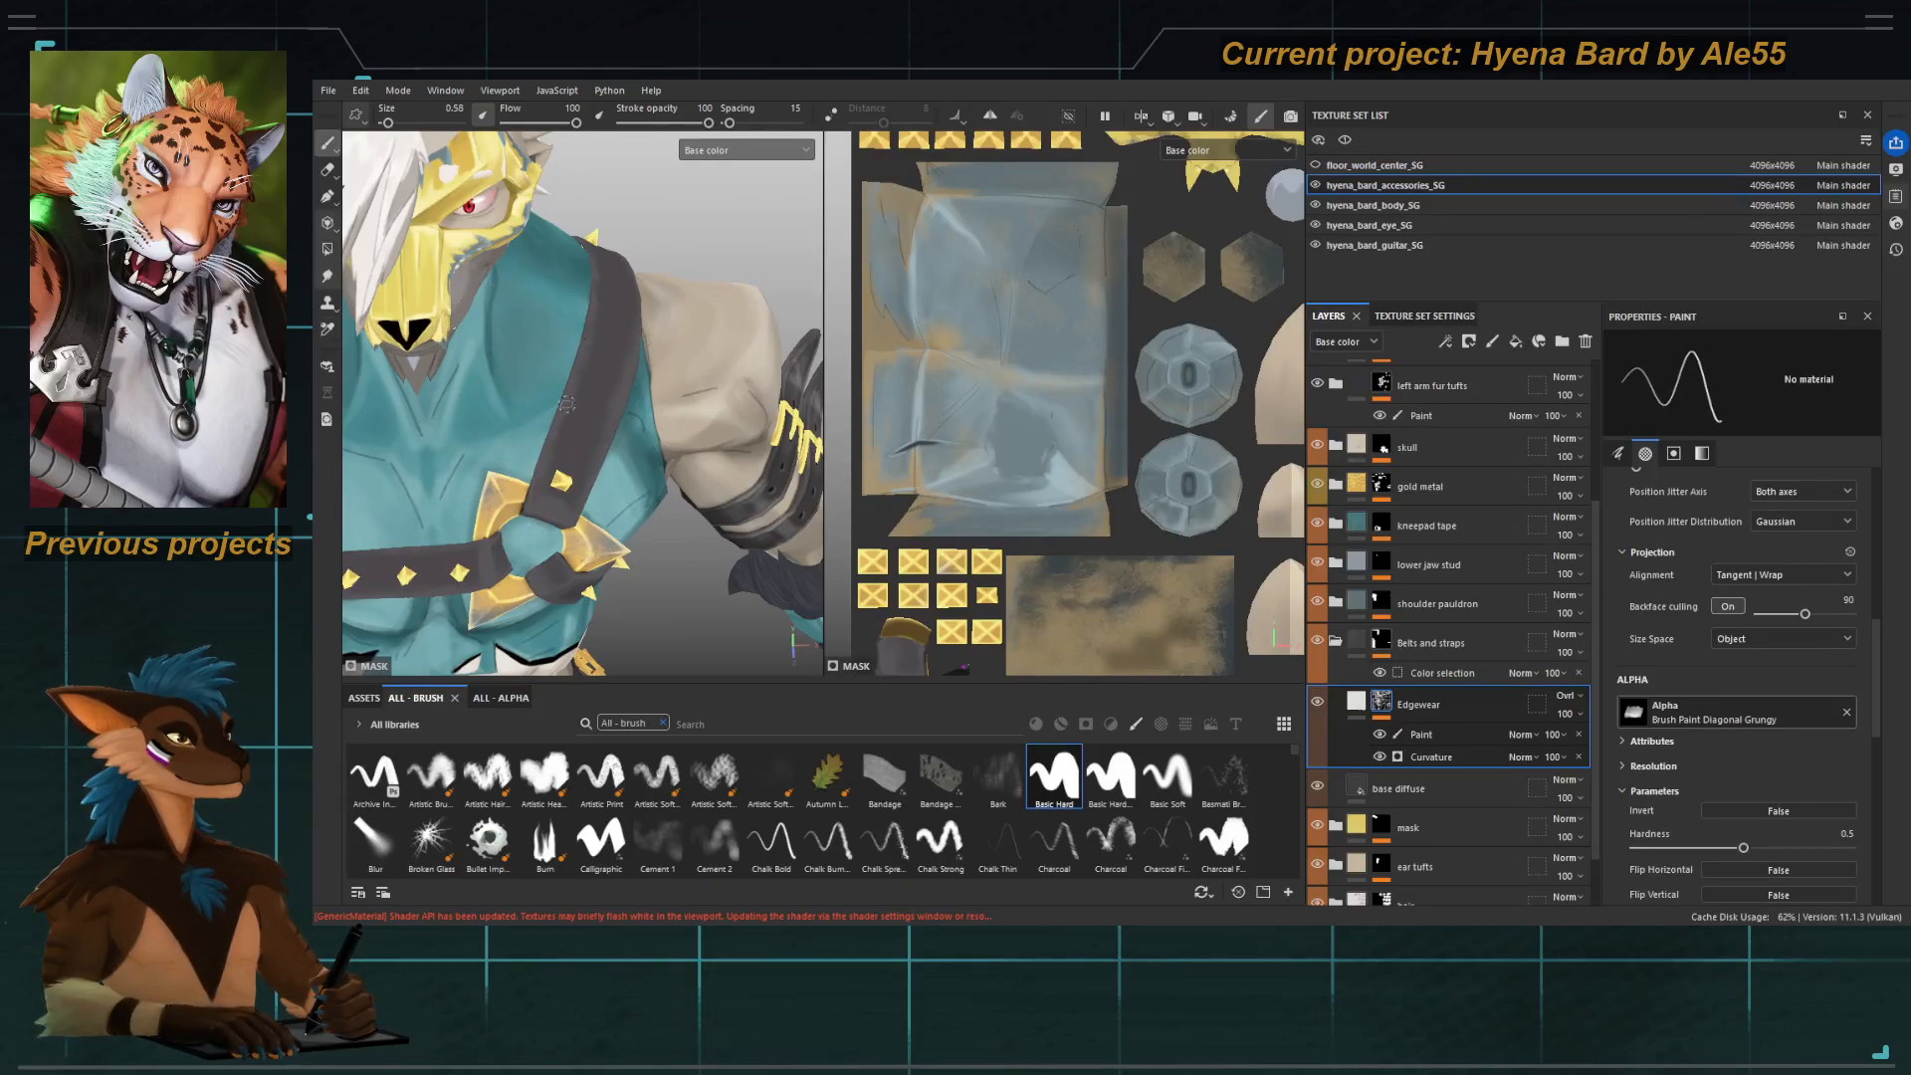
# Compare the Belts and straps Edgewear mask with its paint effect hidden and shown.
pyautogui.keyDown('alt'); pyautogui.click(1382, 708); pyautogui.keyUp('alt')
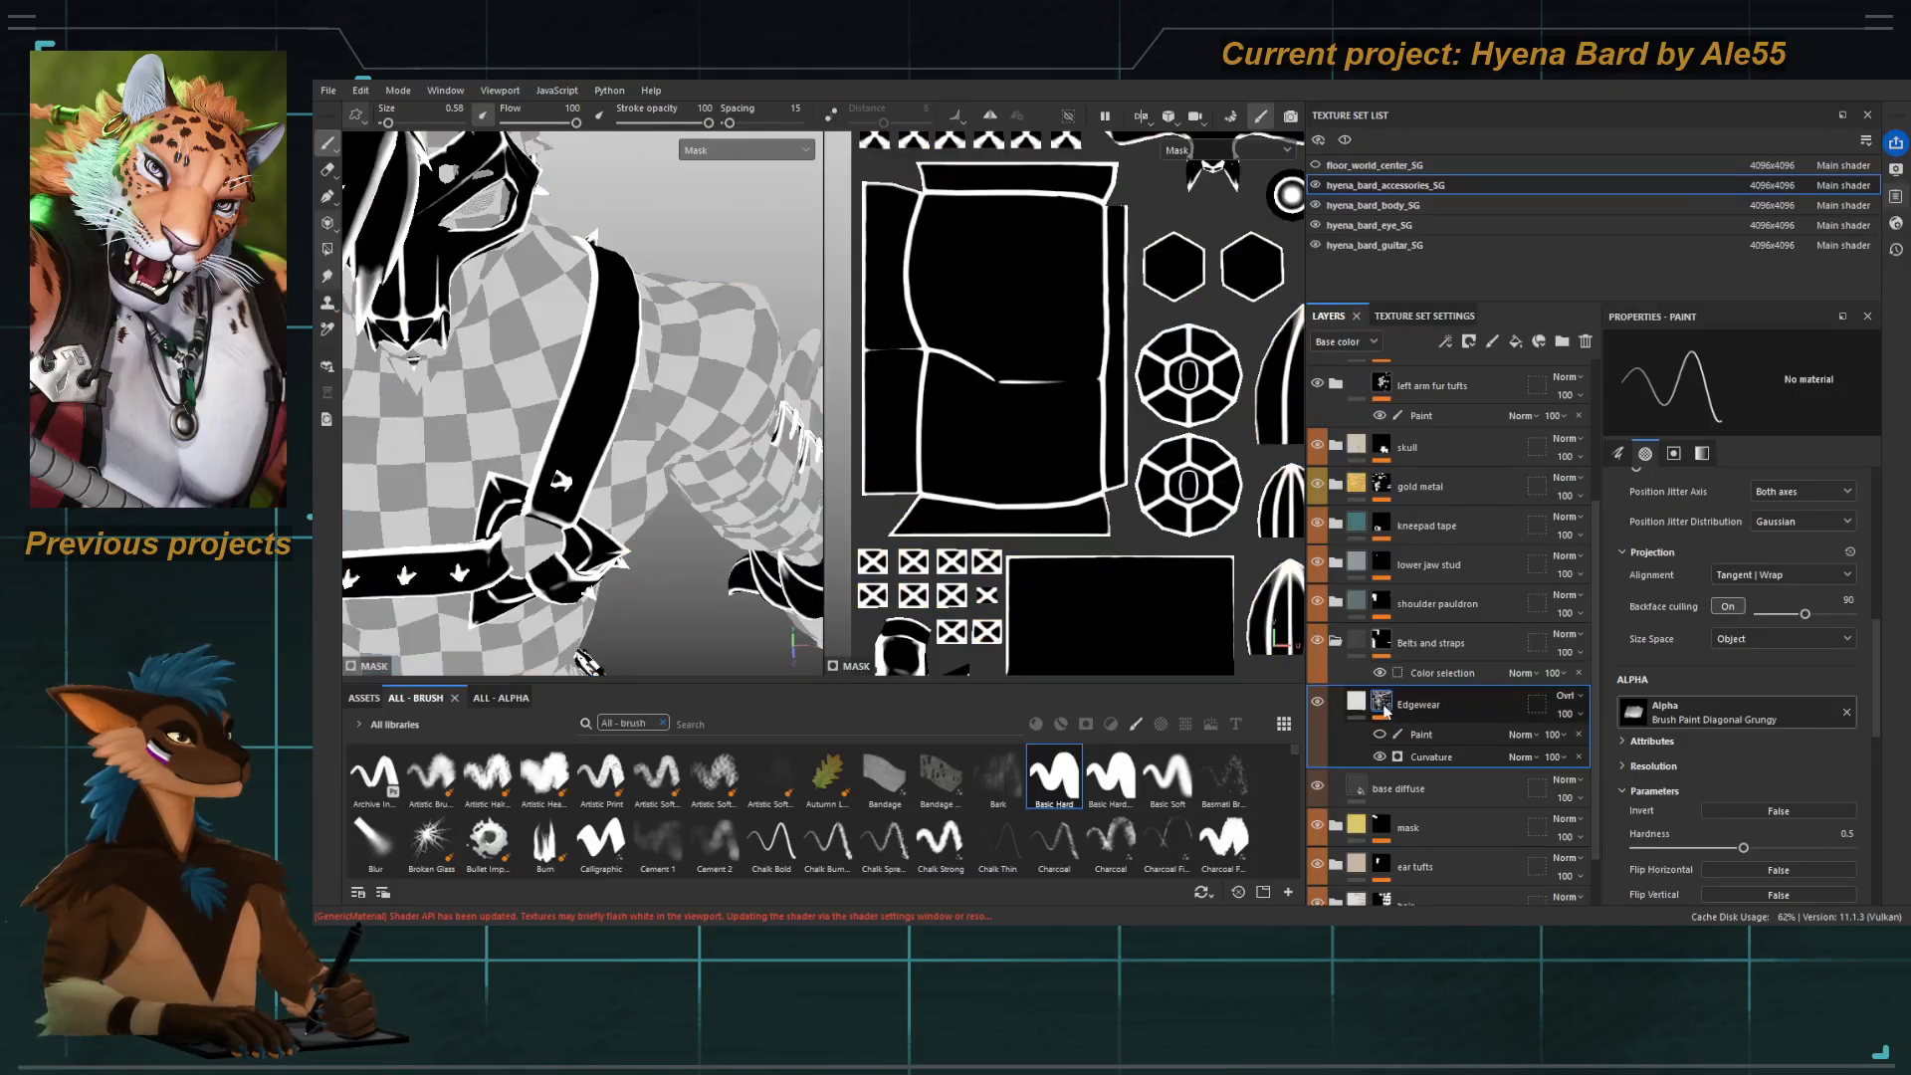
pyautogui.click(1384, 737)
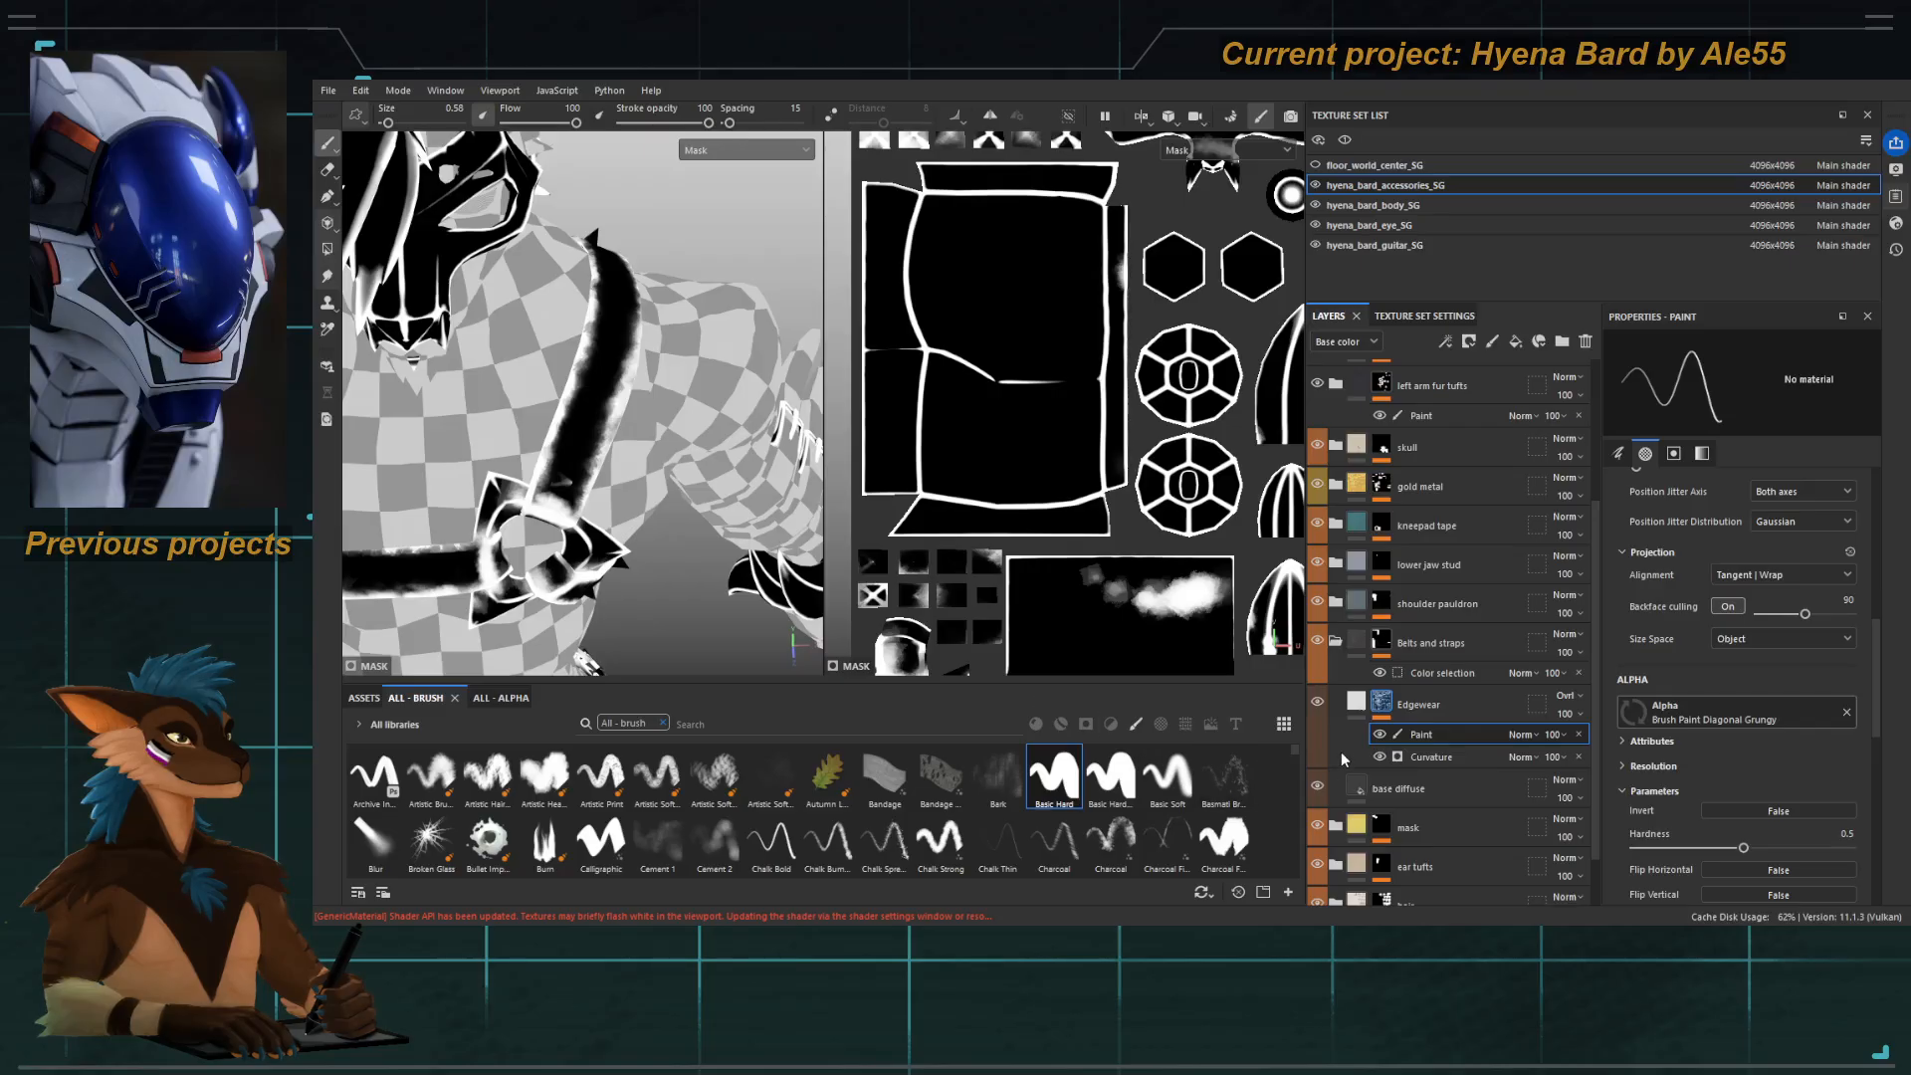
# Toggle the Edgewear mask's Paint effect repeatedly to judge its influence on the straps, both close up and across the whole body.
pyautogui.click(1379, 734)
pyautogui.click(1380, 734)
pyautogui.click(1380, 735)
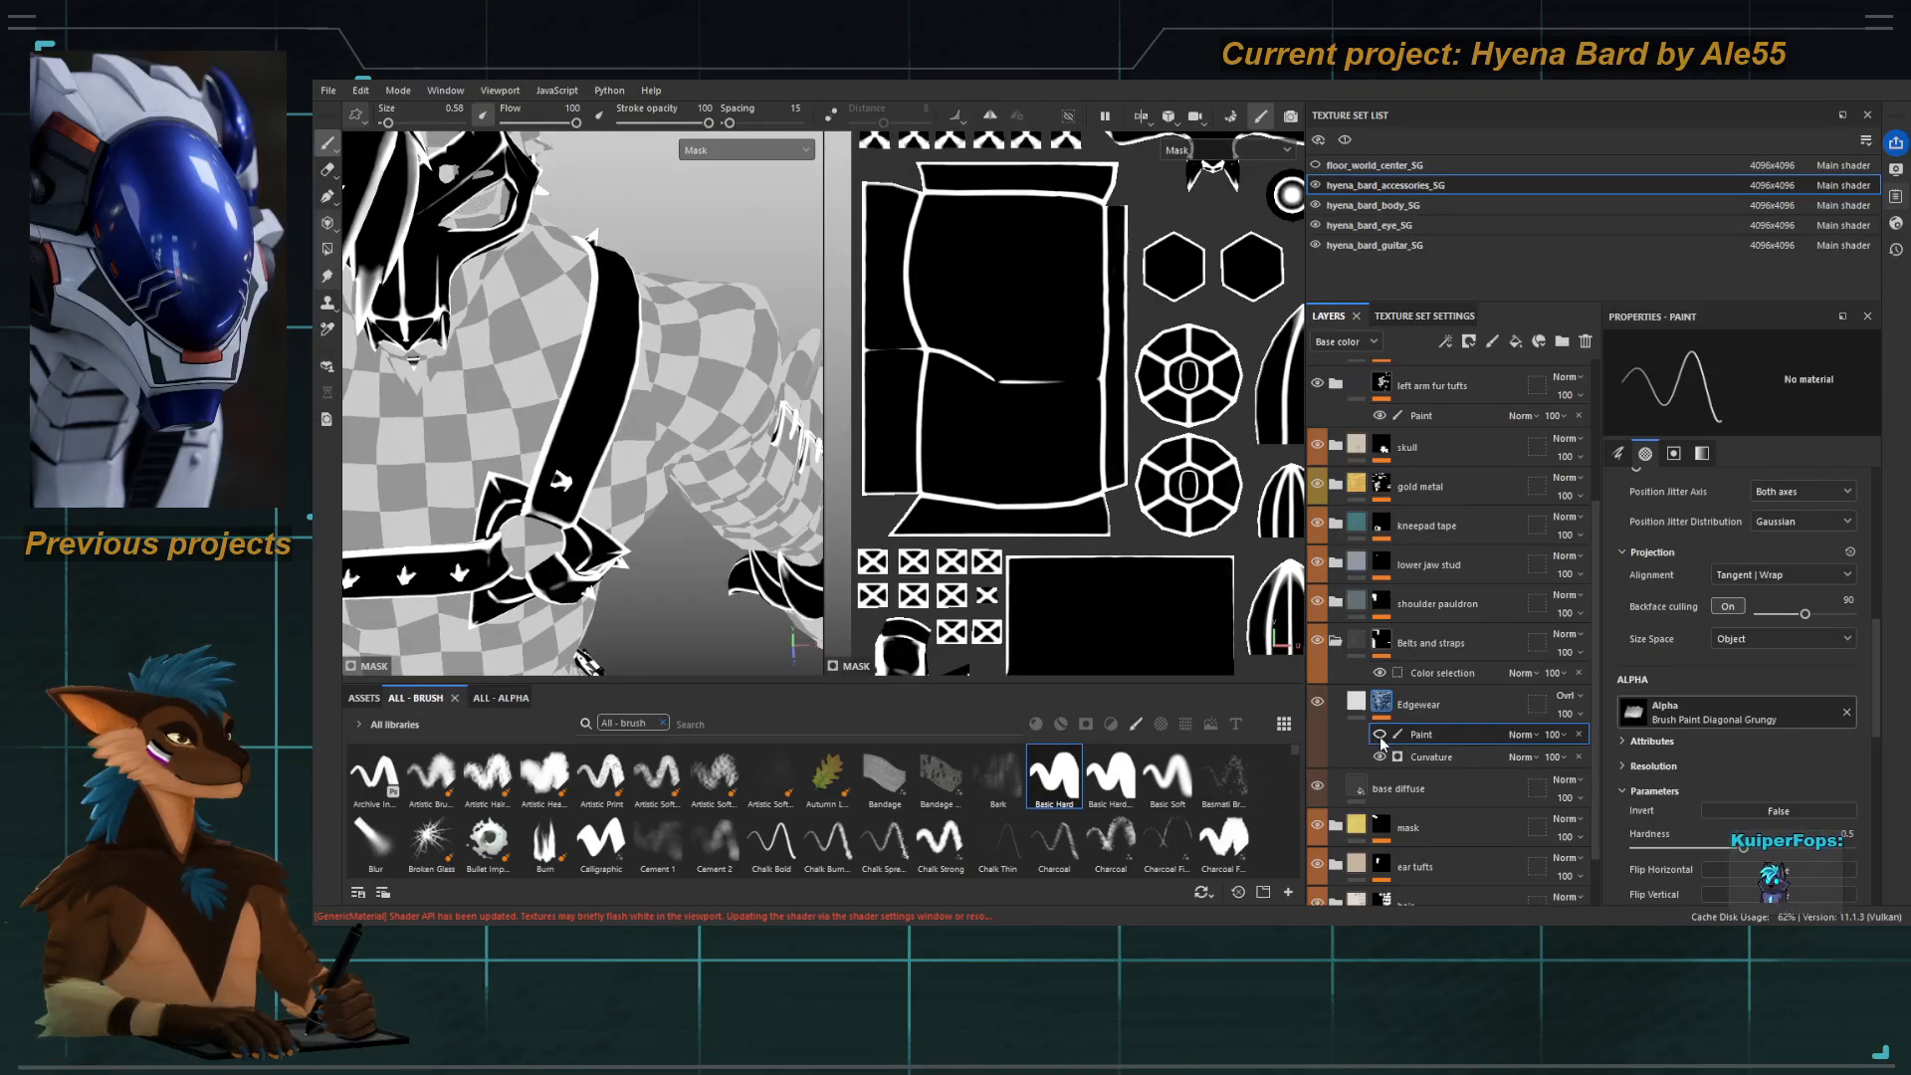
pyautogui.click(1380, 734)
pyautogui.click(1380, 735)
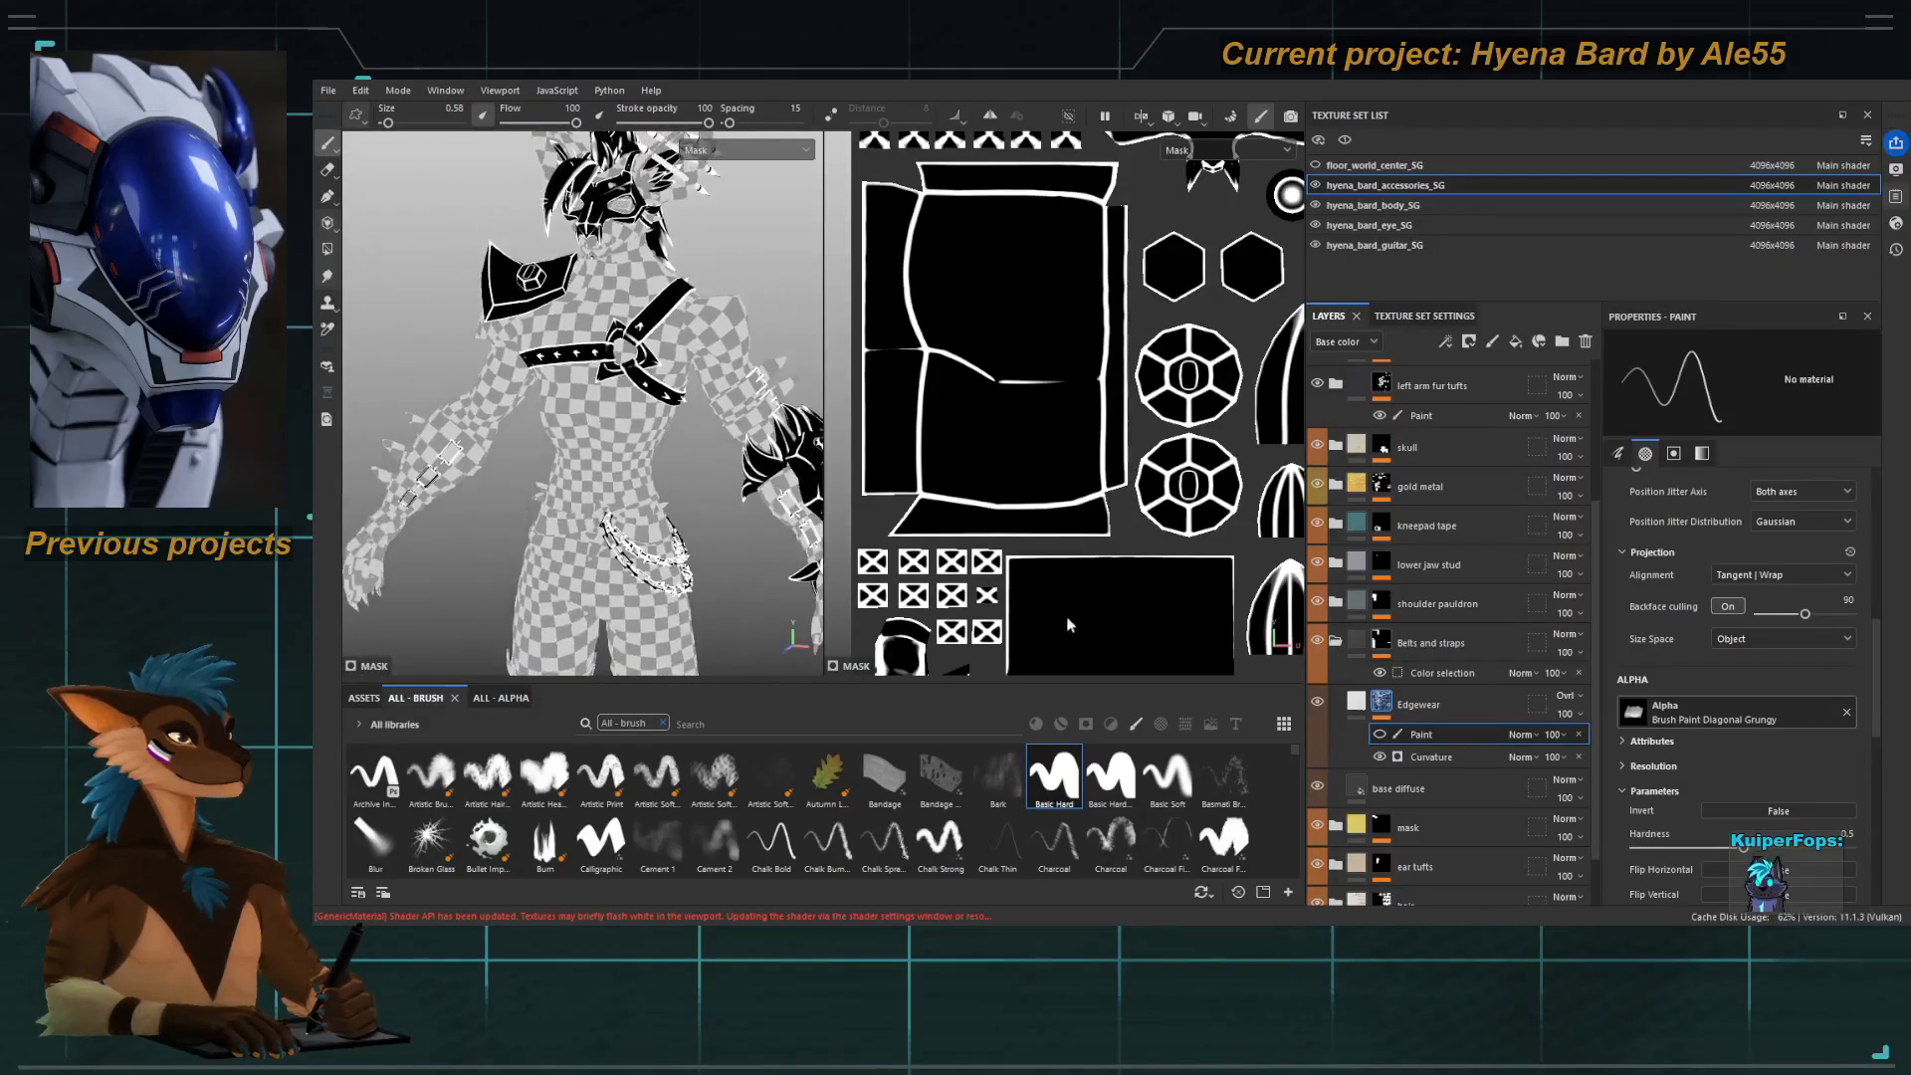
pyautogui.click(1380, 734)
pyautogui.click(1381, 735)
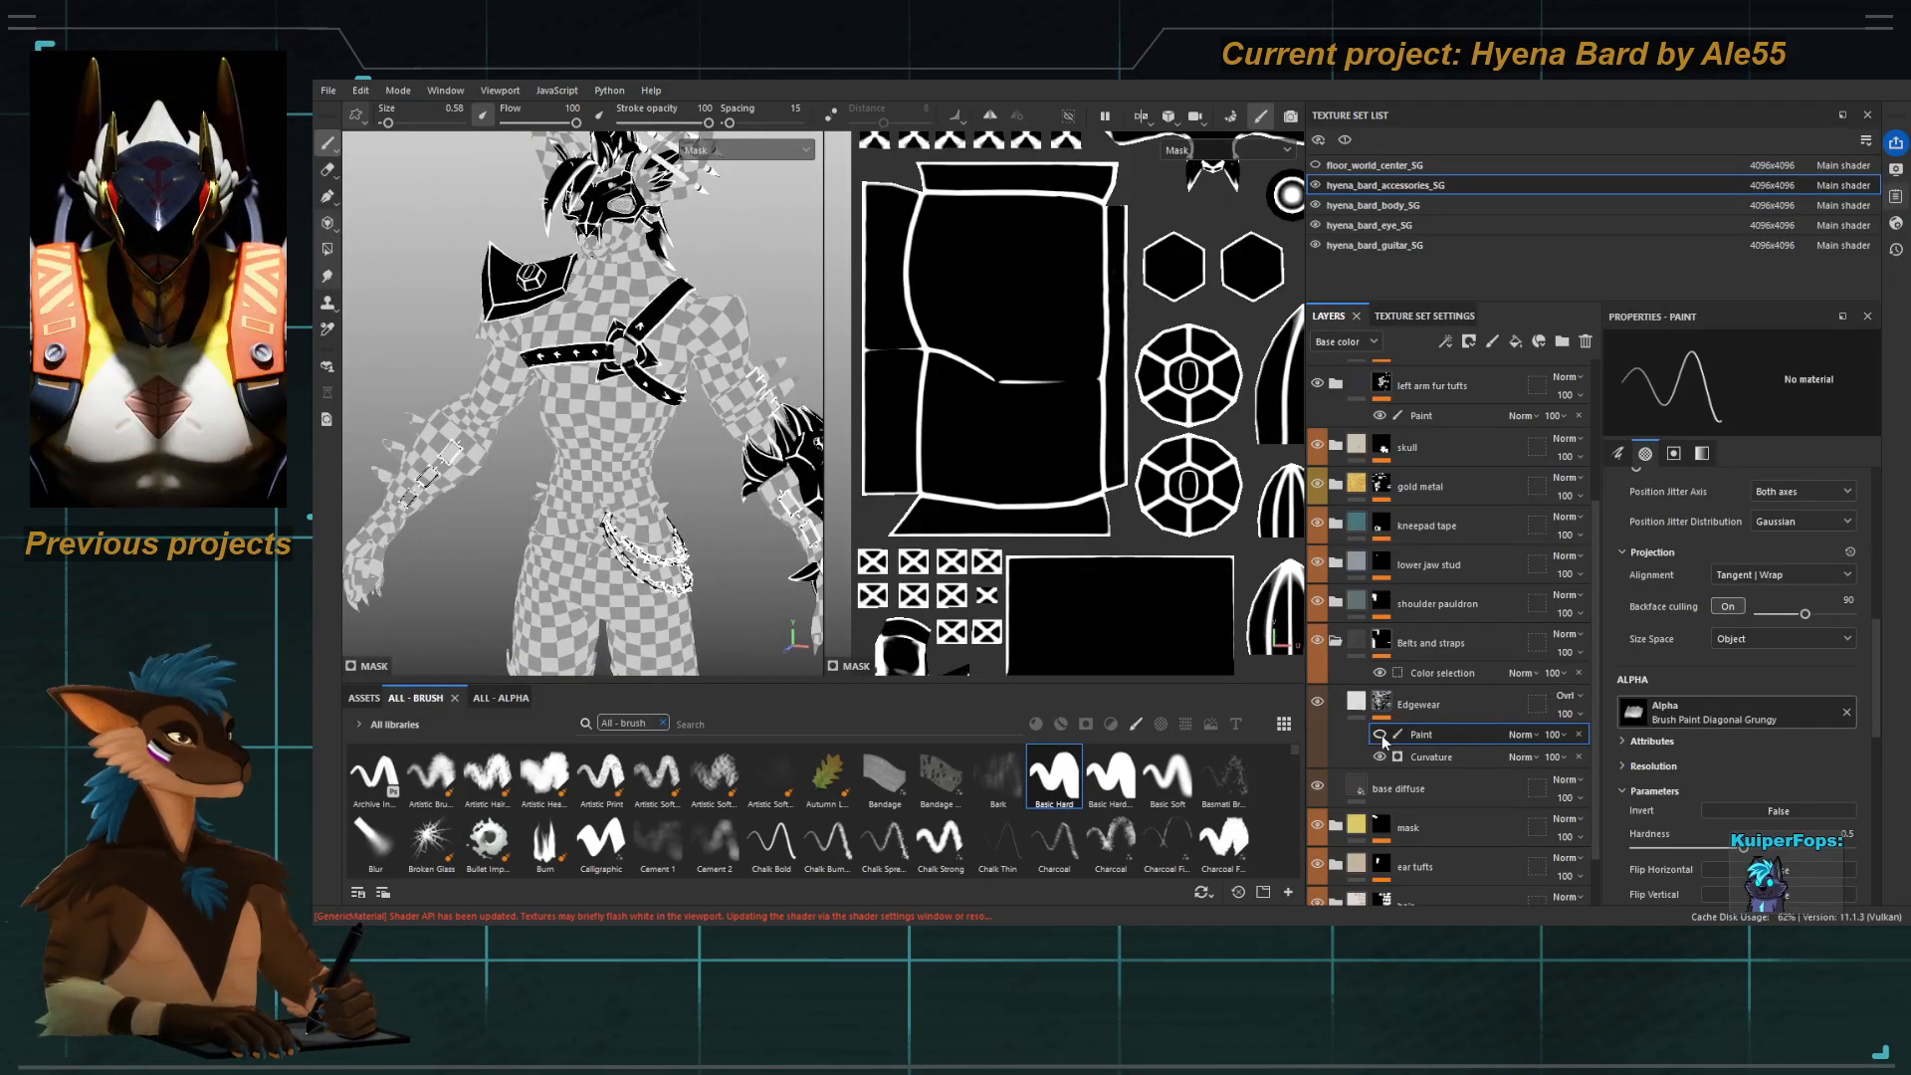
pyautogui.click(1380, 736)
pyautogui.click(1382, 734)
pyautogui.click(1382, 735)
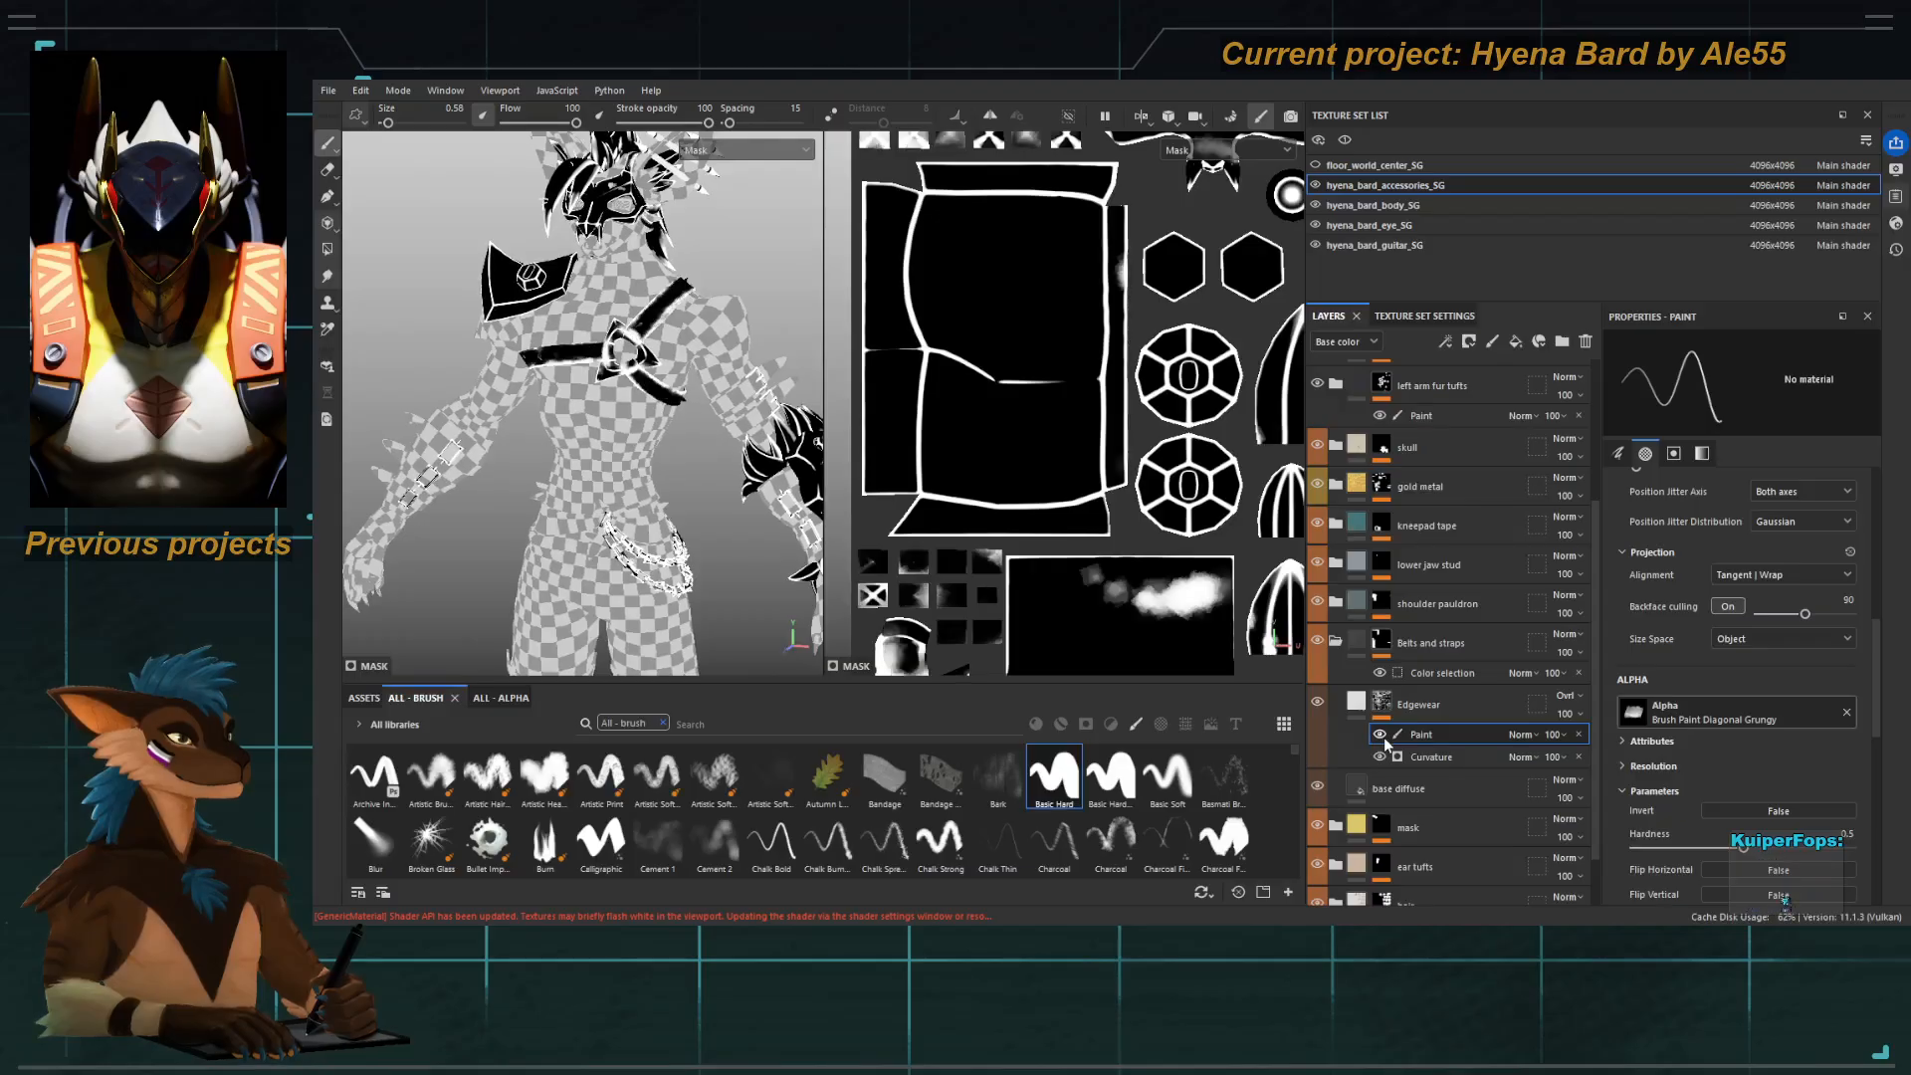
# Delete the Paint effect from the Belts and straps Edgewear mask and put a fresh, empty Paint effect above Curvature.
pyautogui.click(1382, 734)
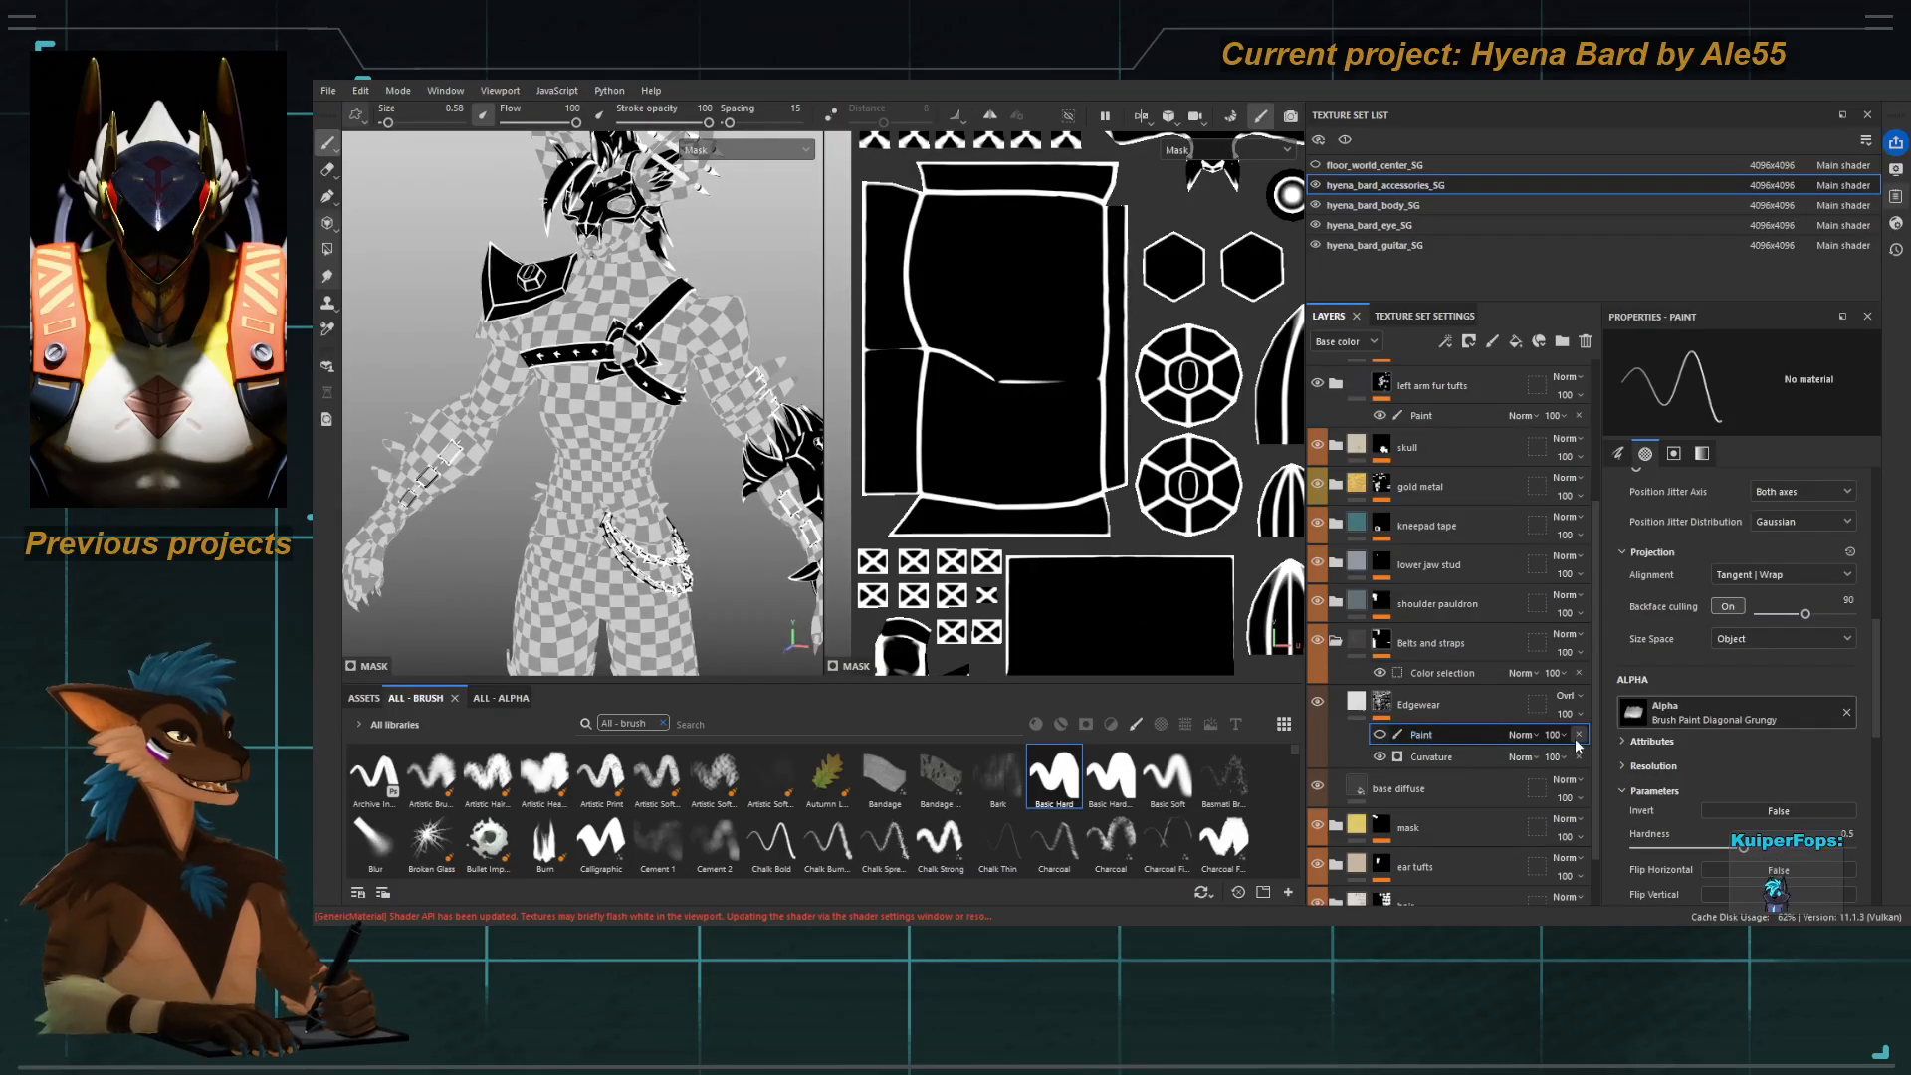
pyautogui.press('Delete')
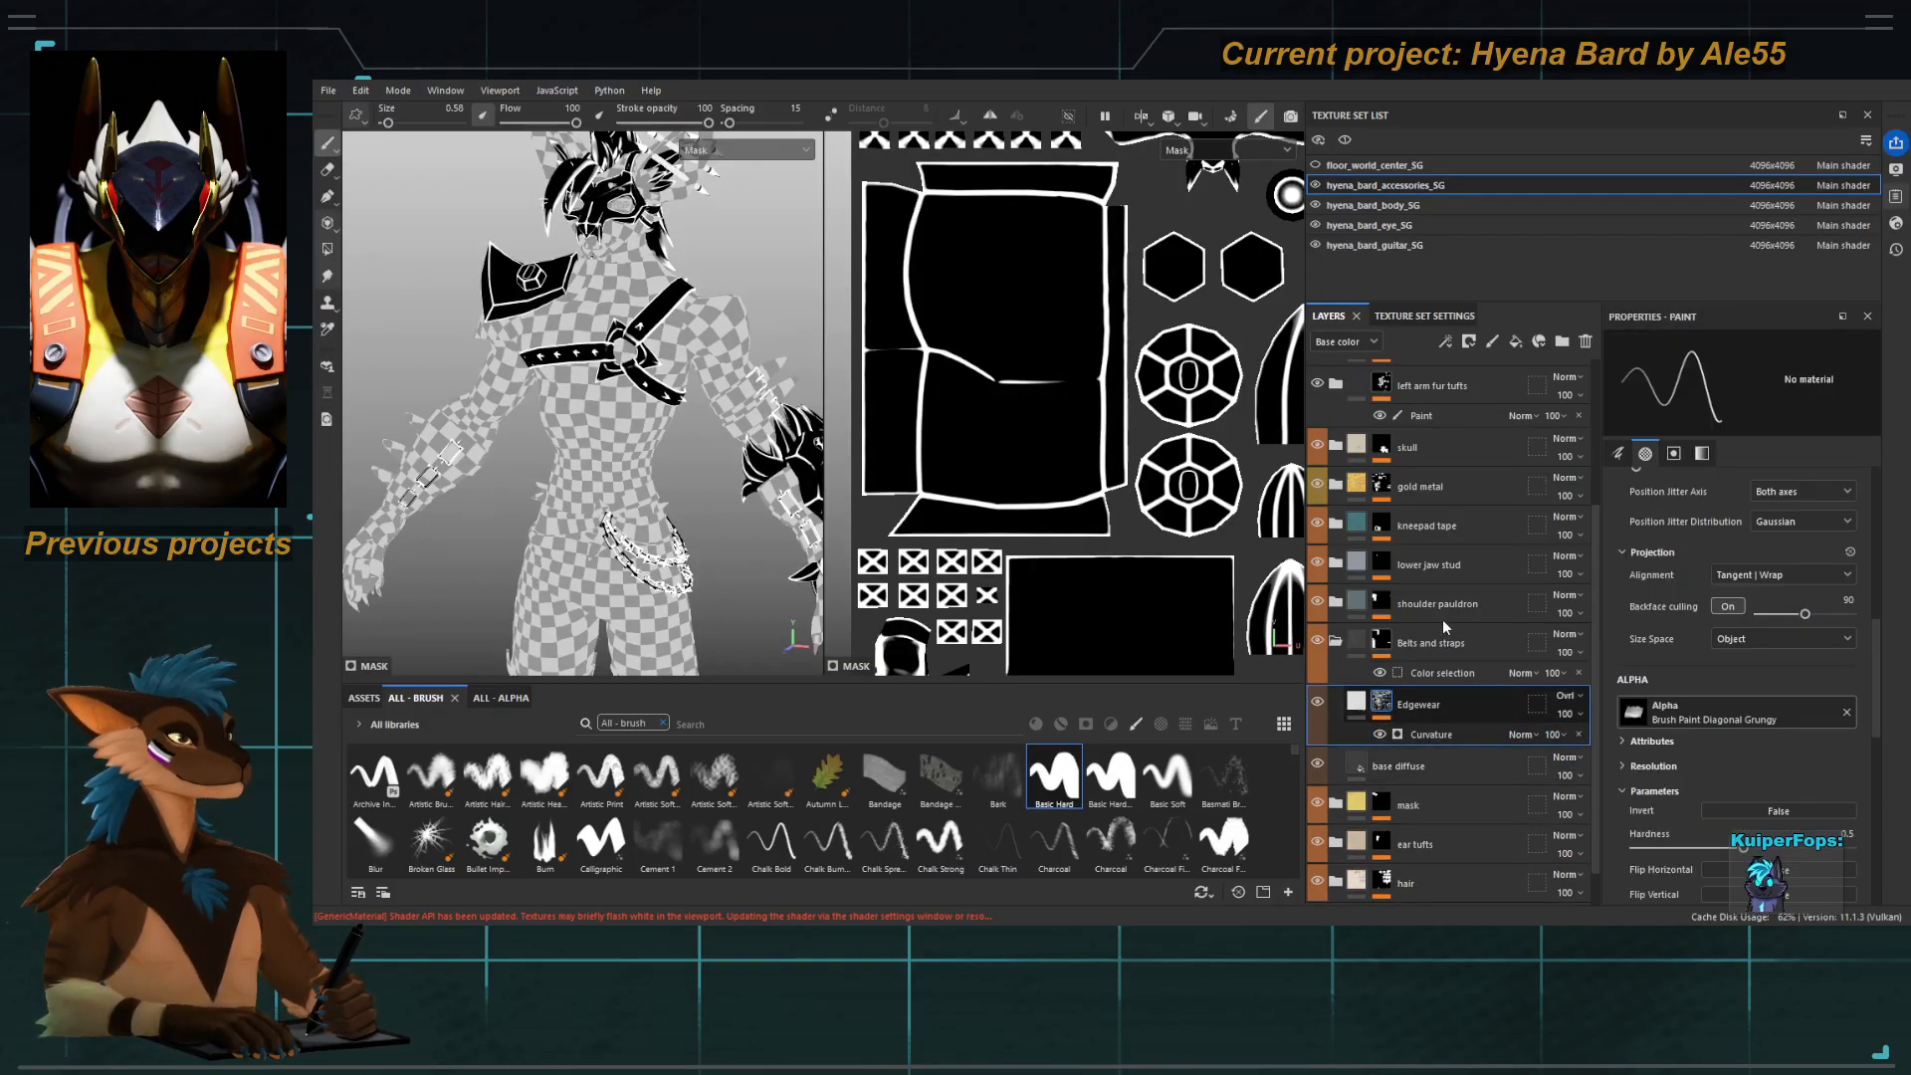
pyautogui.hotkey('ctrl', 'z')
# Show the base color on the shoulder strap and set the brush to size 1.34, flow 22 and stroke opacity 24.
pyautogui.scroll(5, 667, 418)
pyautogui.keyDown('alt'); pyautogui.moveTo(667, 419); pyautogui.dragTo(625, 436); pyautogui.keyUp('alt')
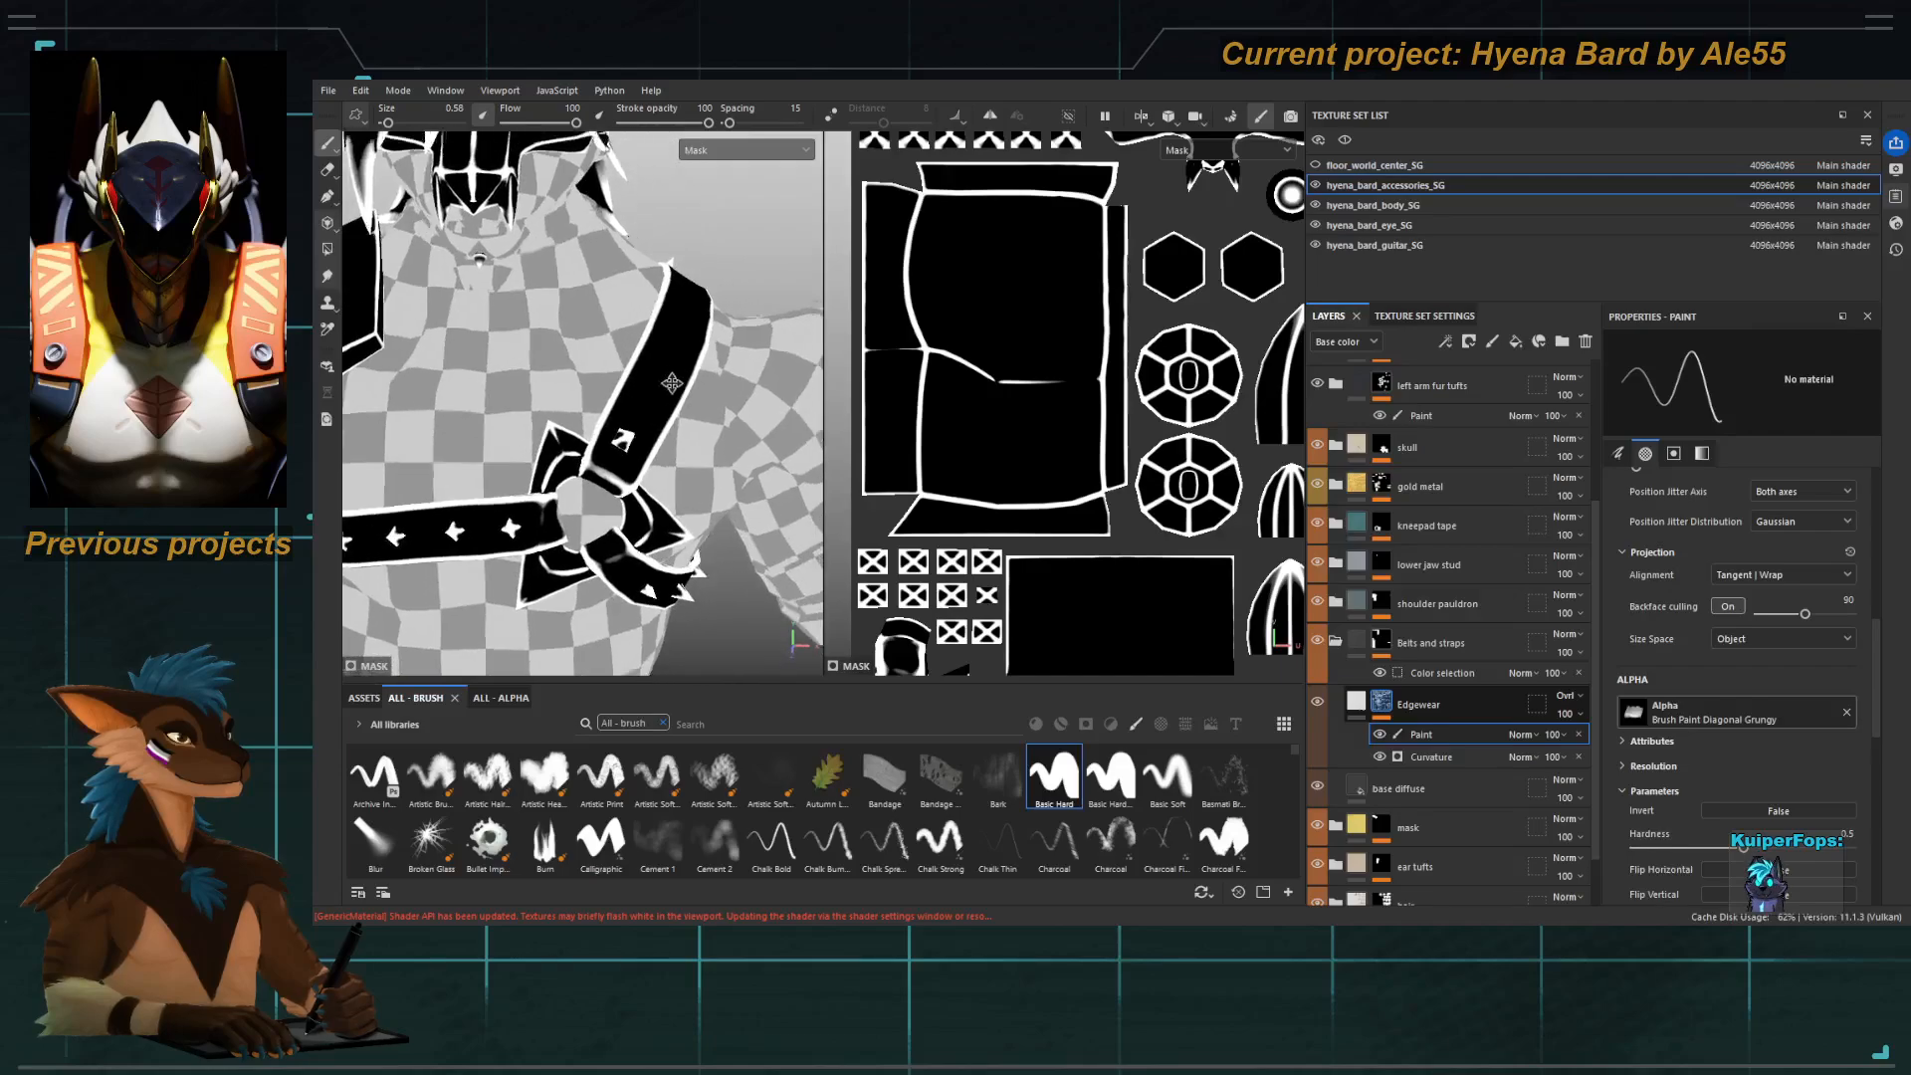
pyautogui.keyDown('alt'); pyautogui.moveTo(624, 436); pyautogui.dragTo(633, 464, button='right'); pyautogui.keyUp('alt')
pyautogui.press('c')
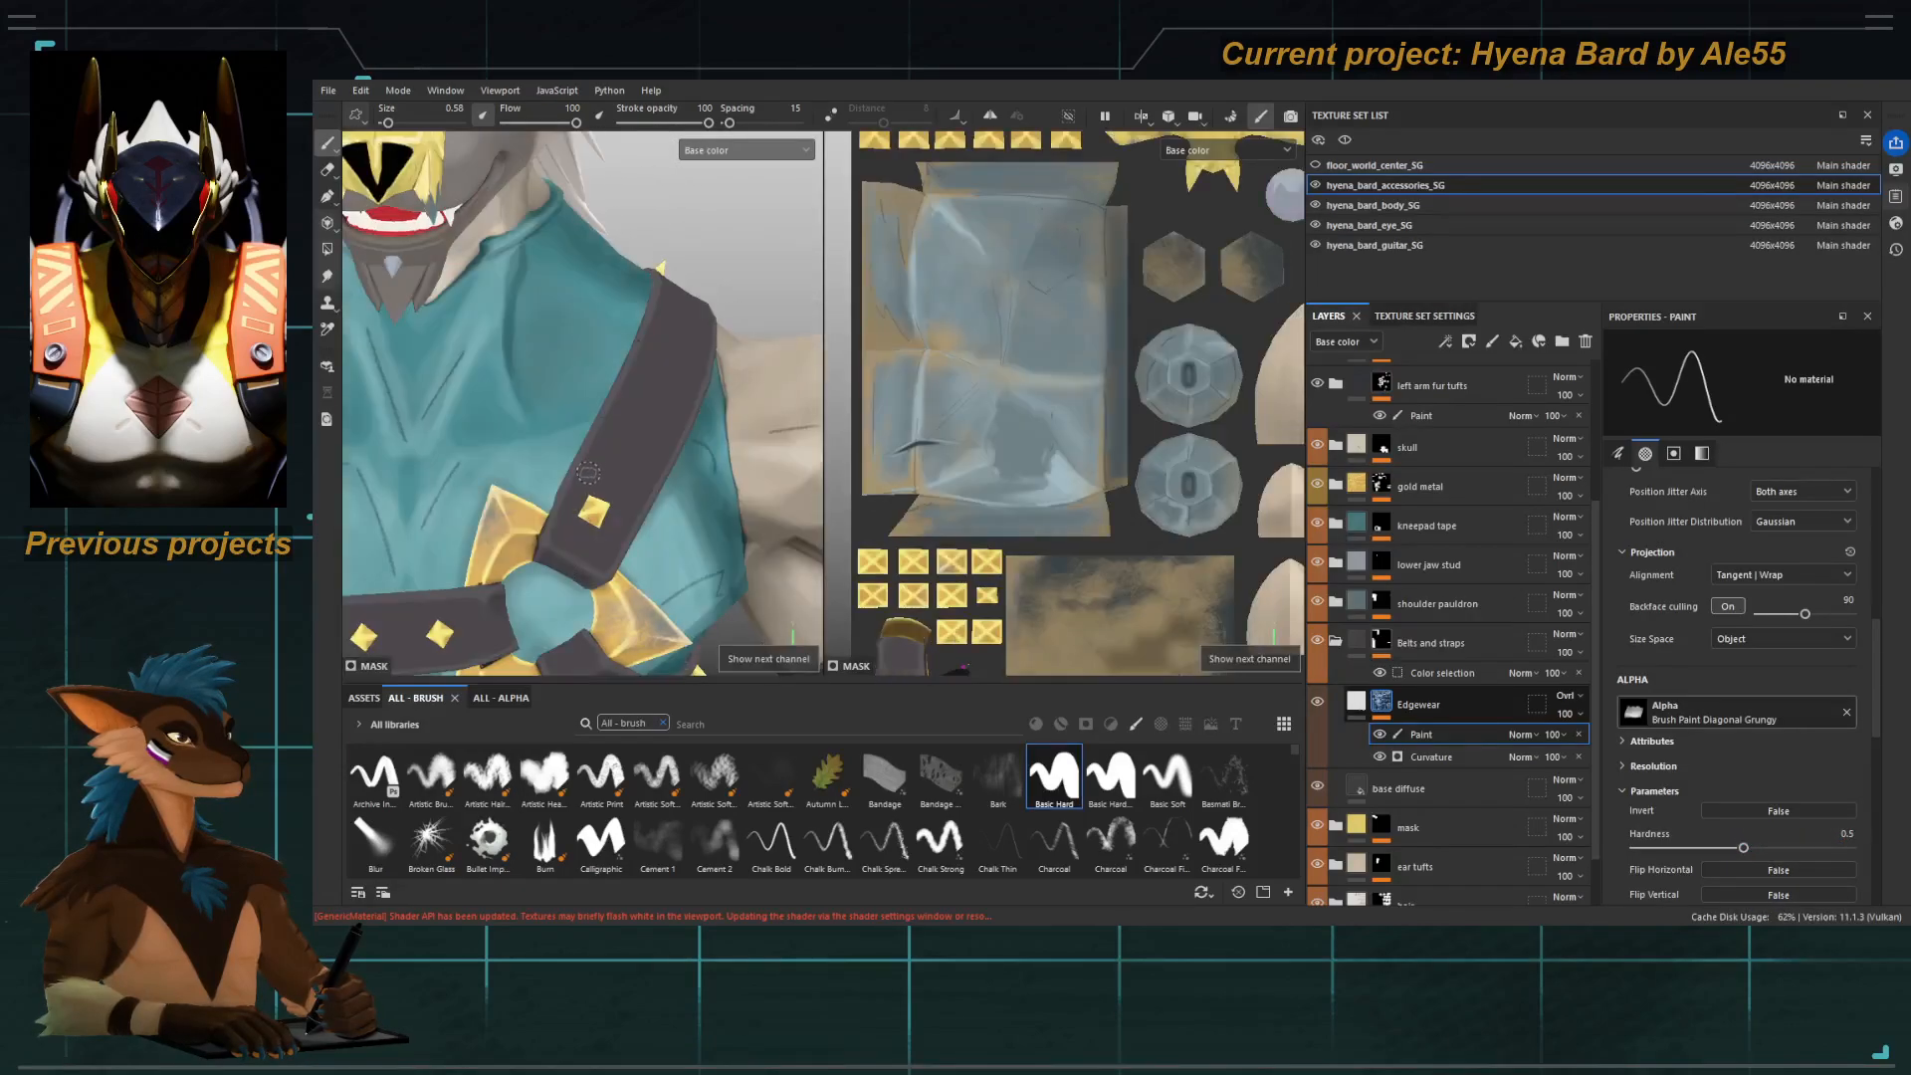
pyautogui.keyDown('alt'); pyautogui.moveTo(600, 445); pyautogui.dragTo(610, 418); pyautogui.keyUp('alt')
pyautogui.keyDown('alt'); pyautogui.moveTo(609, 418); pyautogui.dragTo(613, 387, button='right'); pyautogui.keyUp('alt')
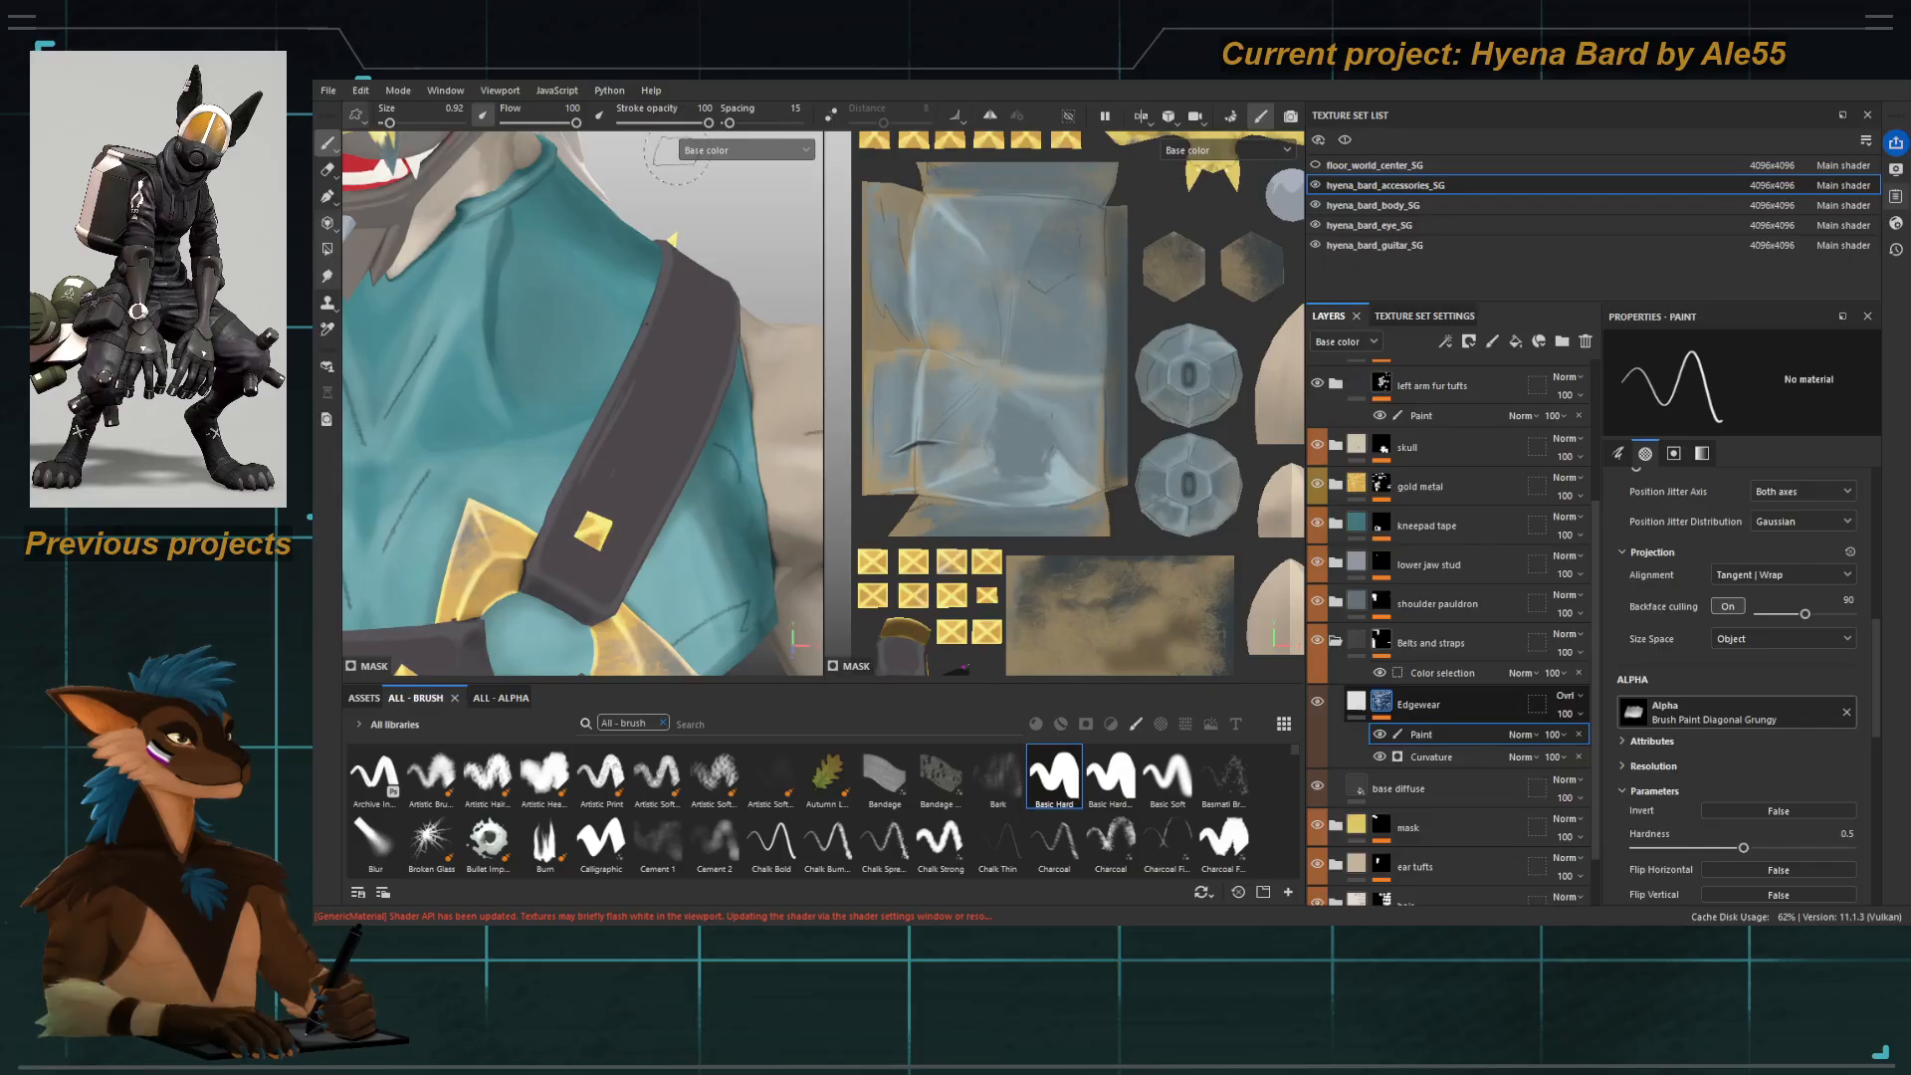
pyautogui.click(642, 123)
pyautogui.click(520, 122)
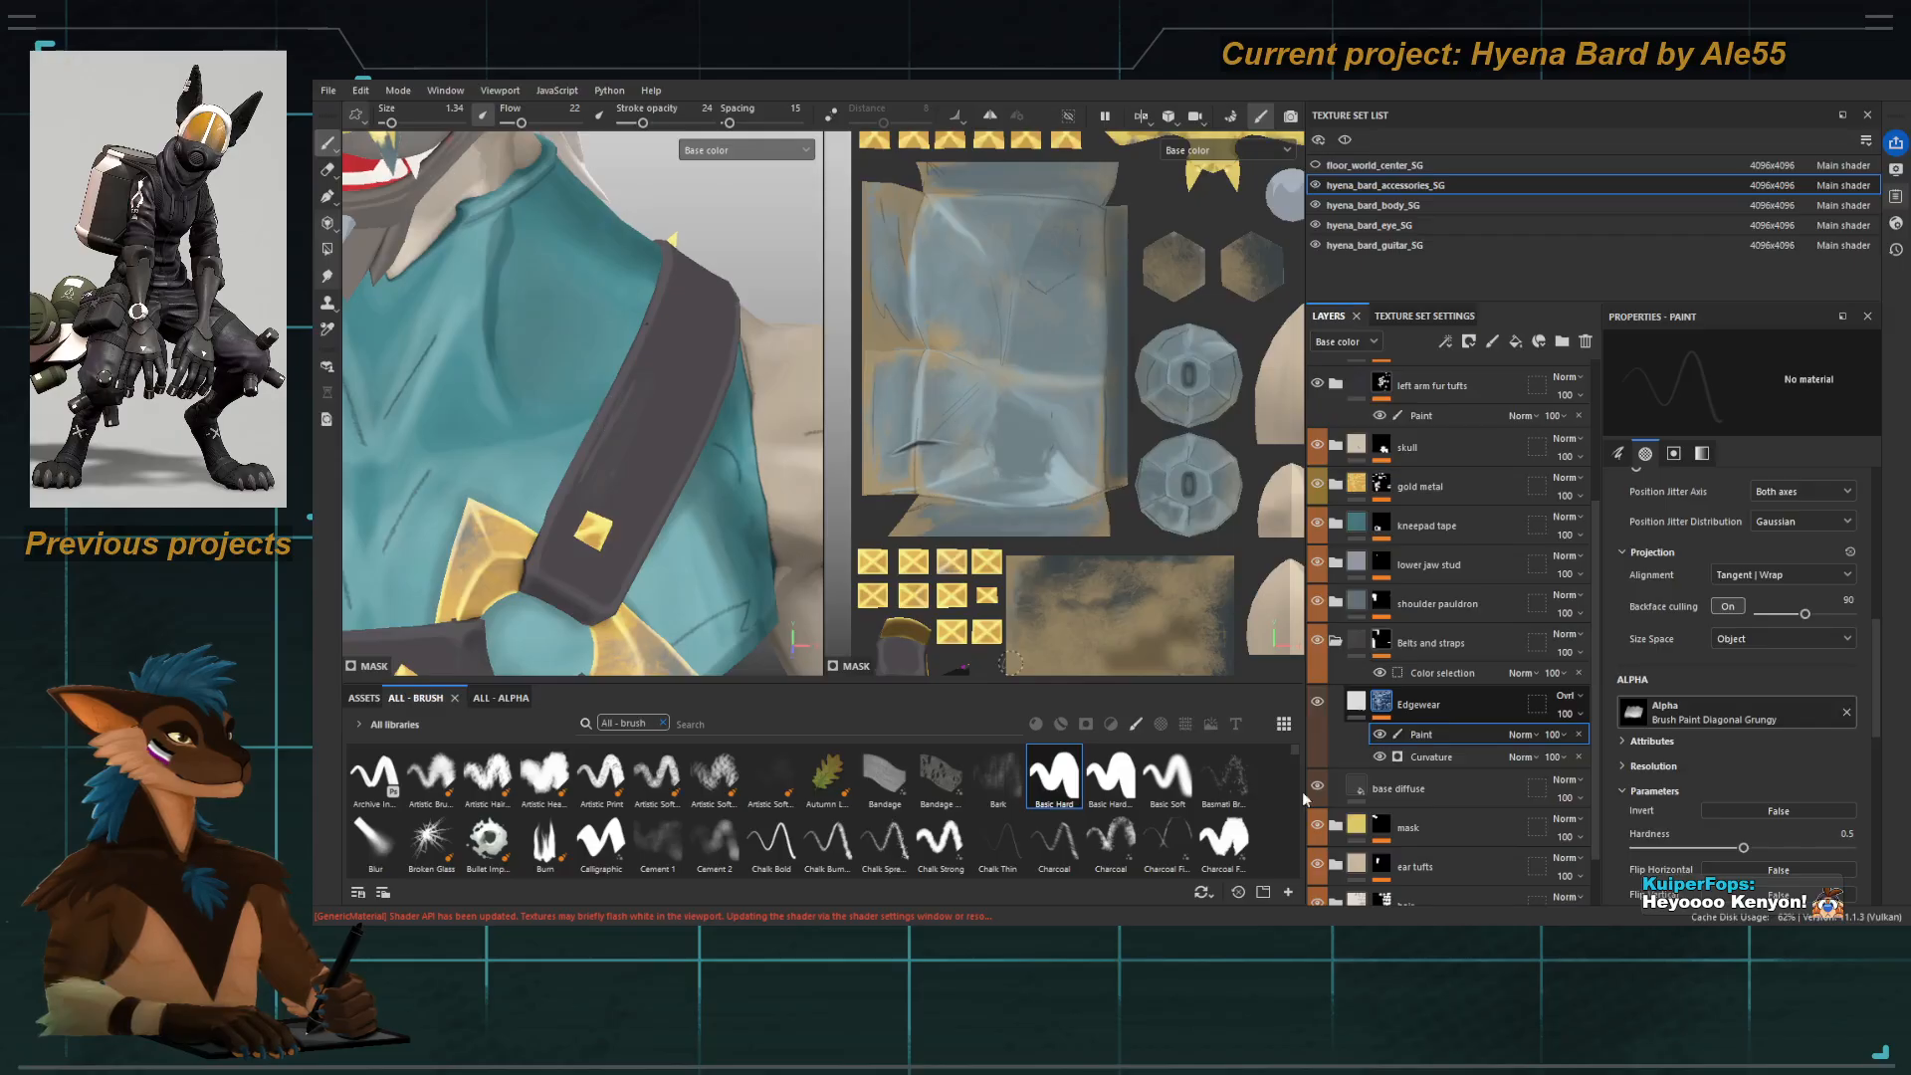
# Try soft strokes along the shoulder strap's inner edge in the Edgewear mask, with the grayscale value at 0.
pyautogui.keyDown('alt'); pyautogui.click(1380, 706); pyautogui.keyUp('alt')
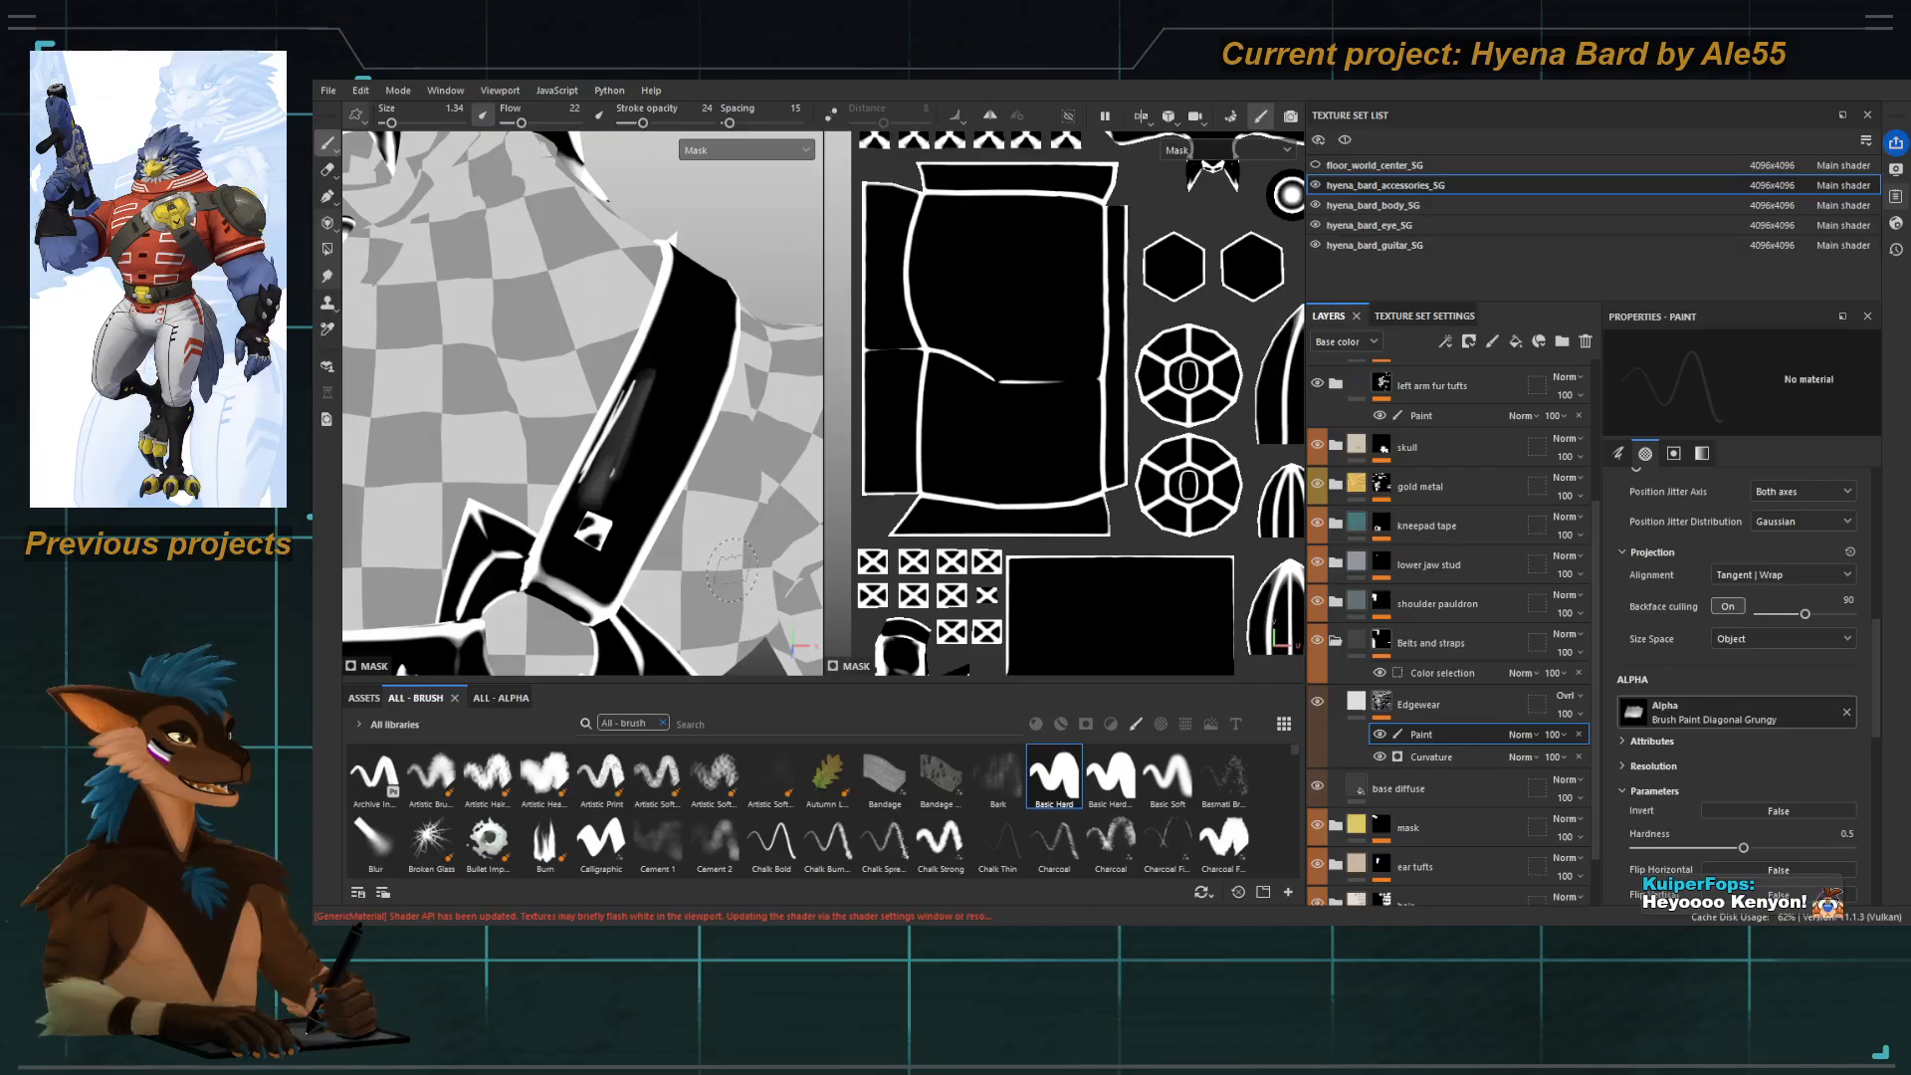
pyautogui.keyDown('alt'); pyautogui.moveTo(750, 613); pyautogui.dragTo(784, 629); pyautogui.keyUp('alt')
pyautogui.moveTo(657, 404)
pyautogui.mouseDown()
pyautogui.moveTo(595, 498)
pyautogui.moveTo(674, 375)
pyautogui.moveTo(635, 433)
pyautogui.mouseUp()
pyautogui.click(1702, 453)
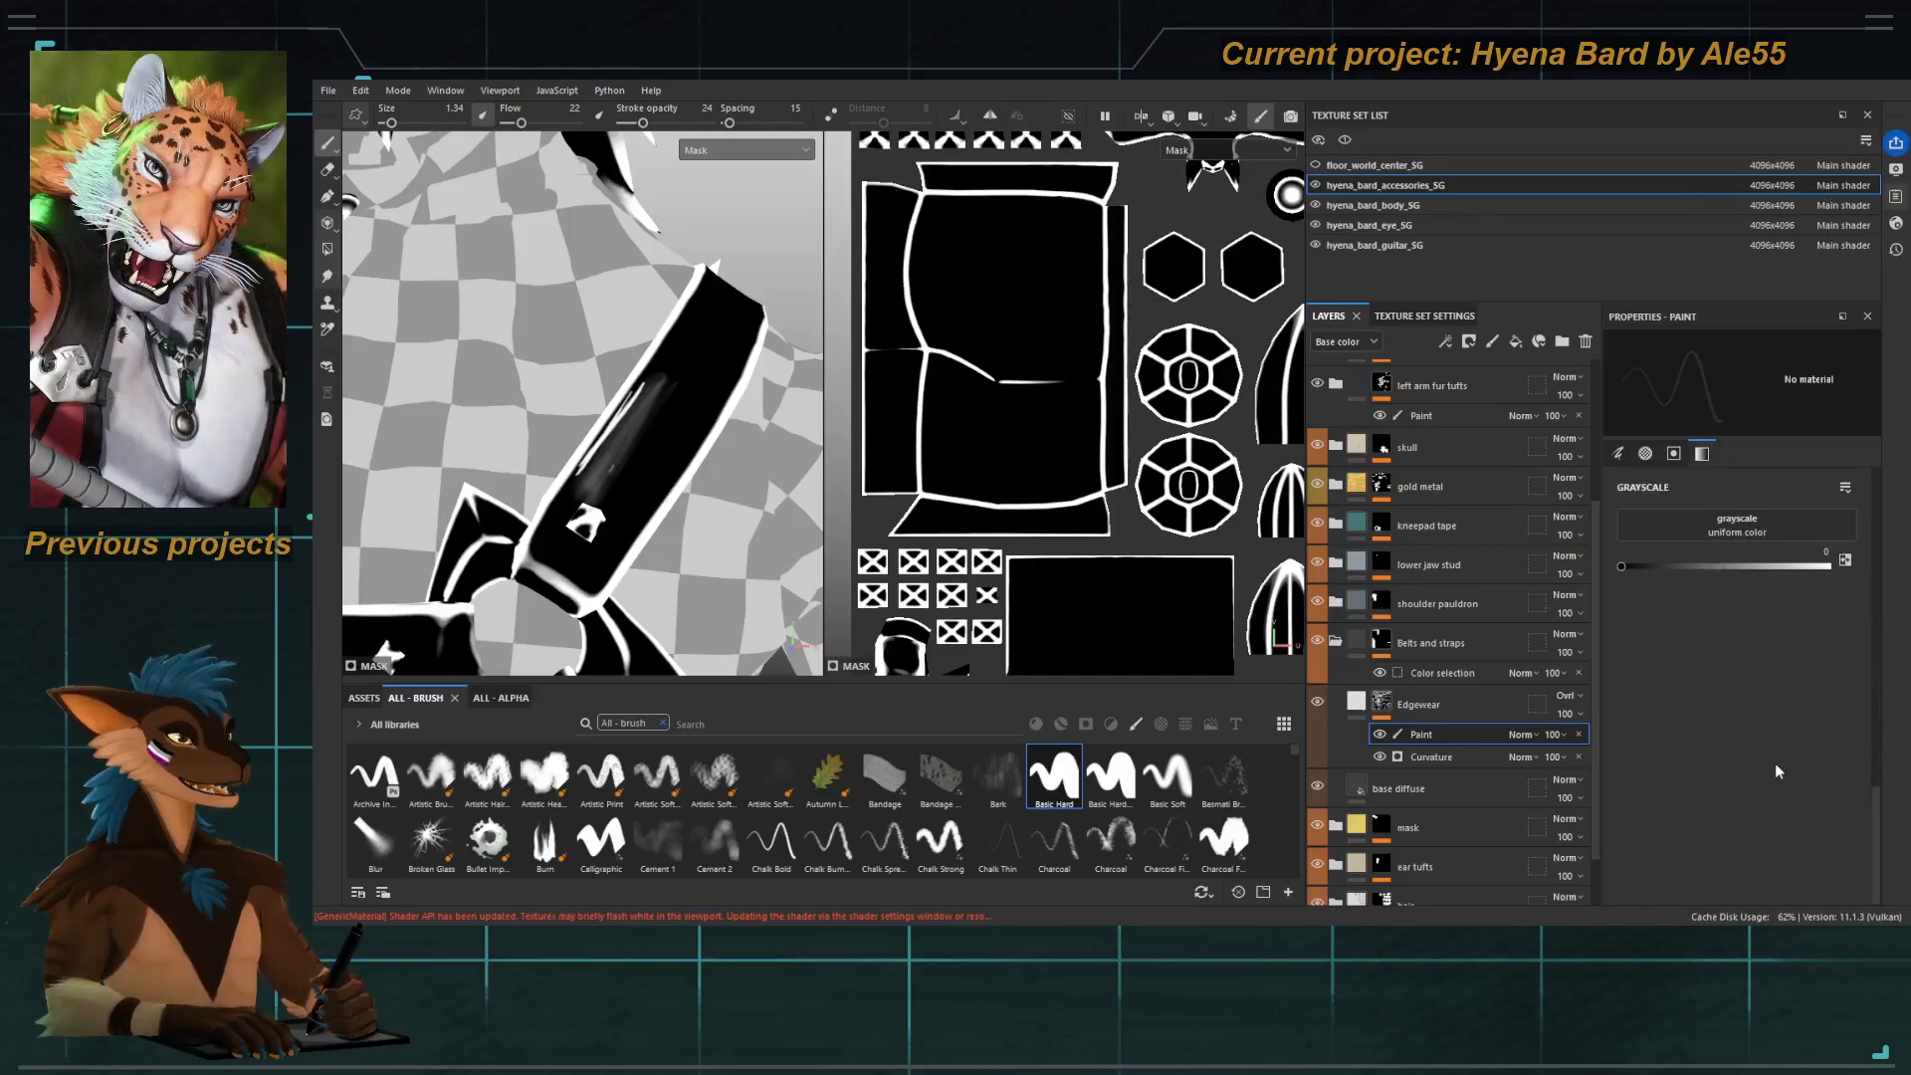
pyautogui.moveTo(662, 390)
pyautogui.mouseDown()
pyautogui.moveTo(608, 460)
pyautogui.moveTo(664, 423)
pyautogui.moveTo(675, 383)
pyautogui.moveTo(592, 488)
pyautogui.moveTo(607, 442)
pyautogui.mouseUp()
# Erase the painted strokes from the shoulder strap's Edgewear mask with a progressively smaller eraser.
pyautogui.press('e')
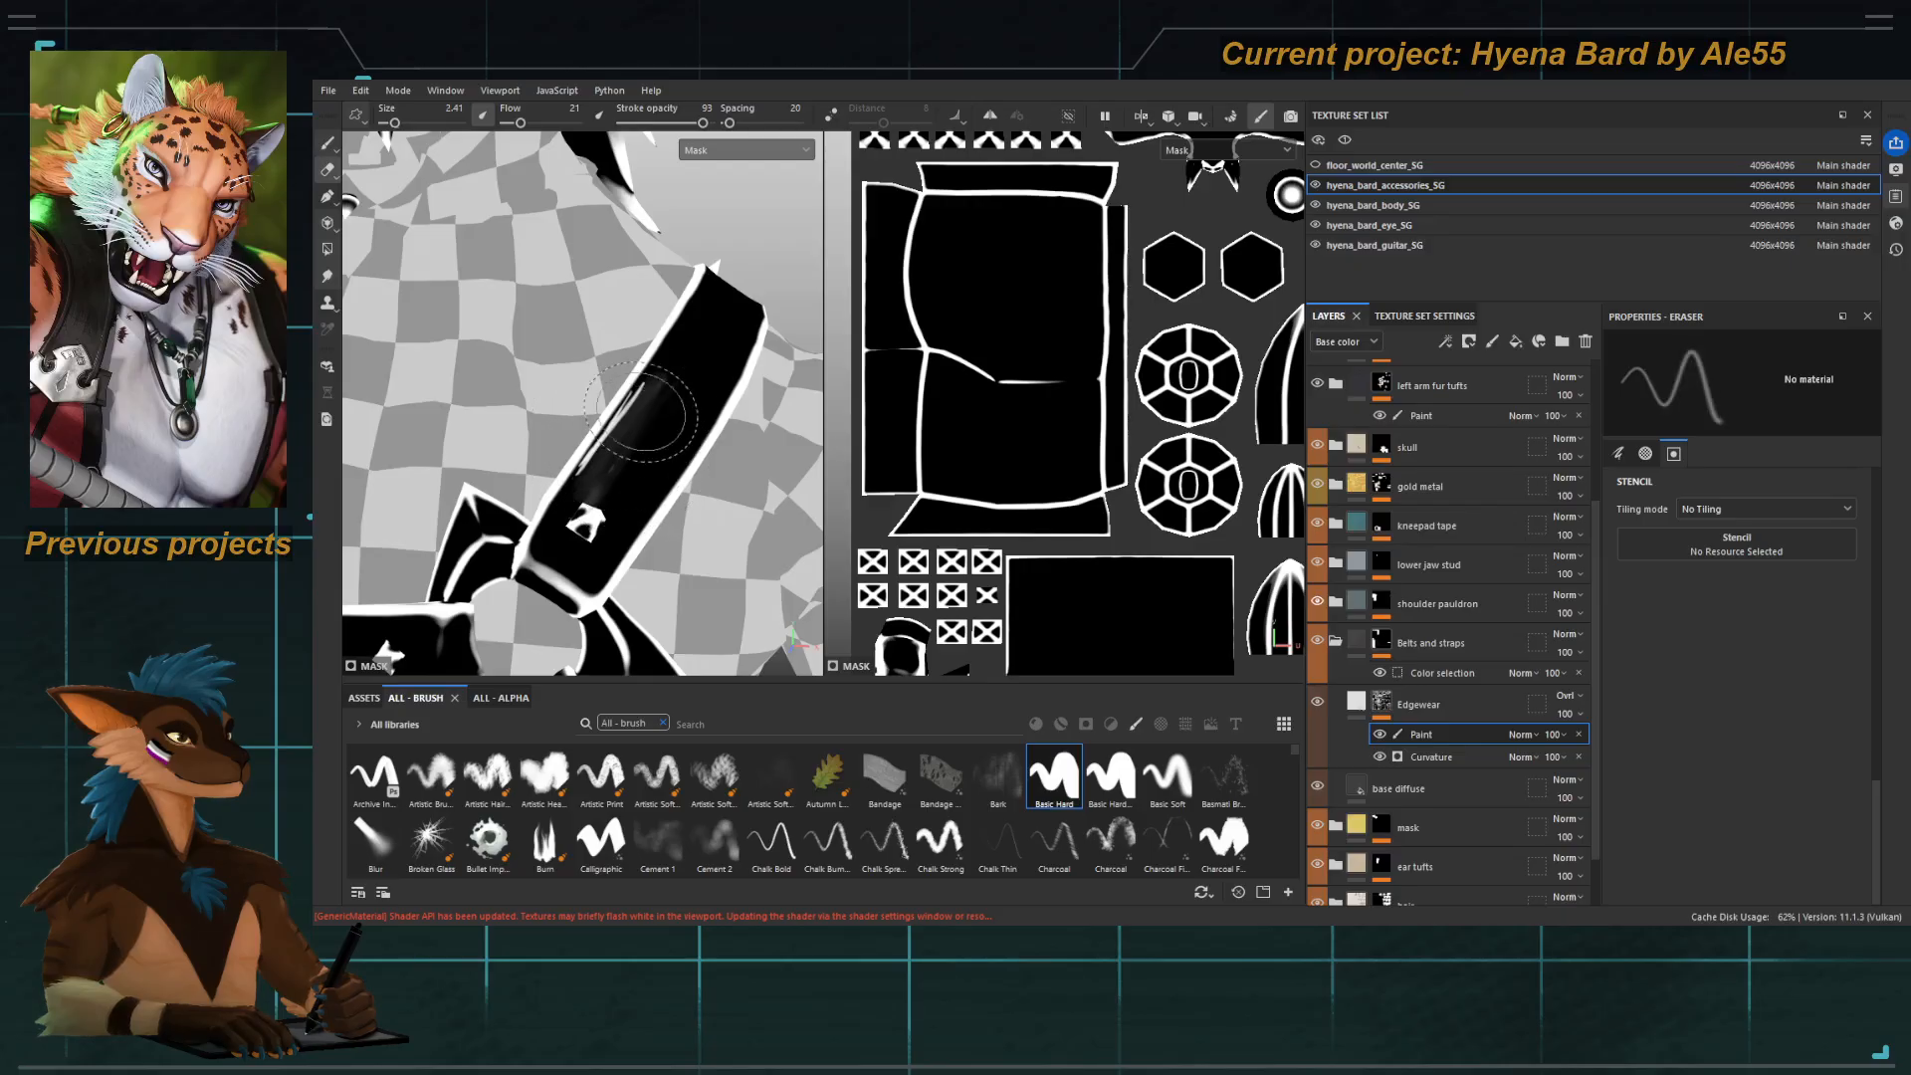
pyautogui.moveTo(693, 356)
pyautogui.mouseDown()
pyautogui.moveTo(682, 386)
pyautogui.moveTo(684, 350)
pyautogui.moveTo(665, 360)
pyautogui.mouseUp()
pyautogui.press('[')
pyautogui.press('[')
pyautogui.press('[')
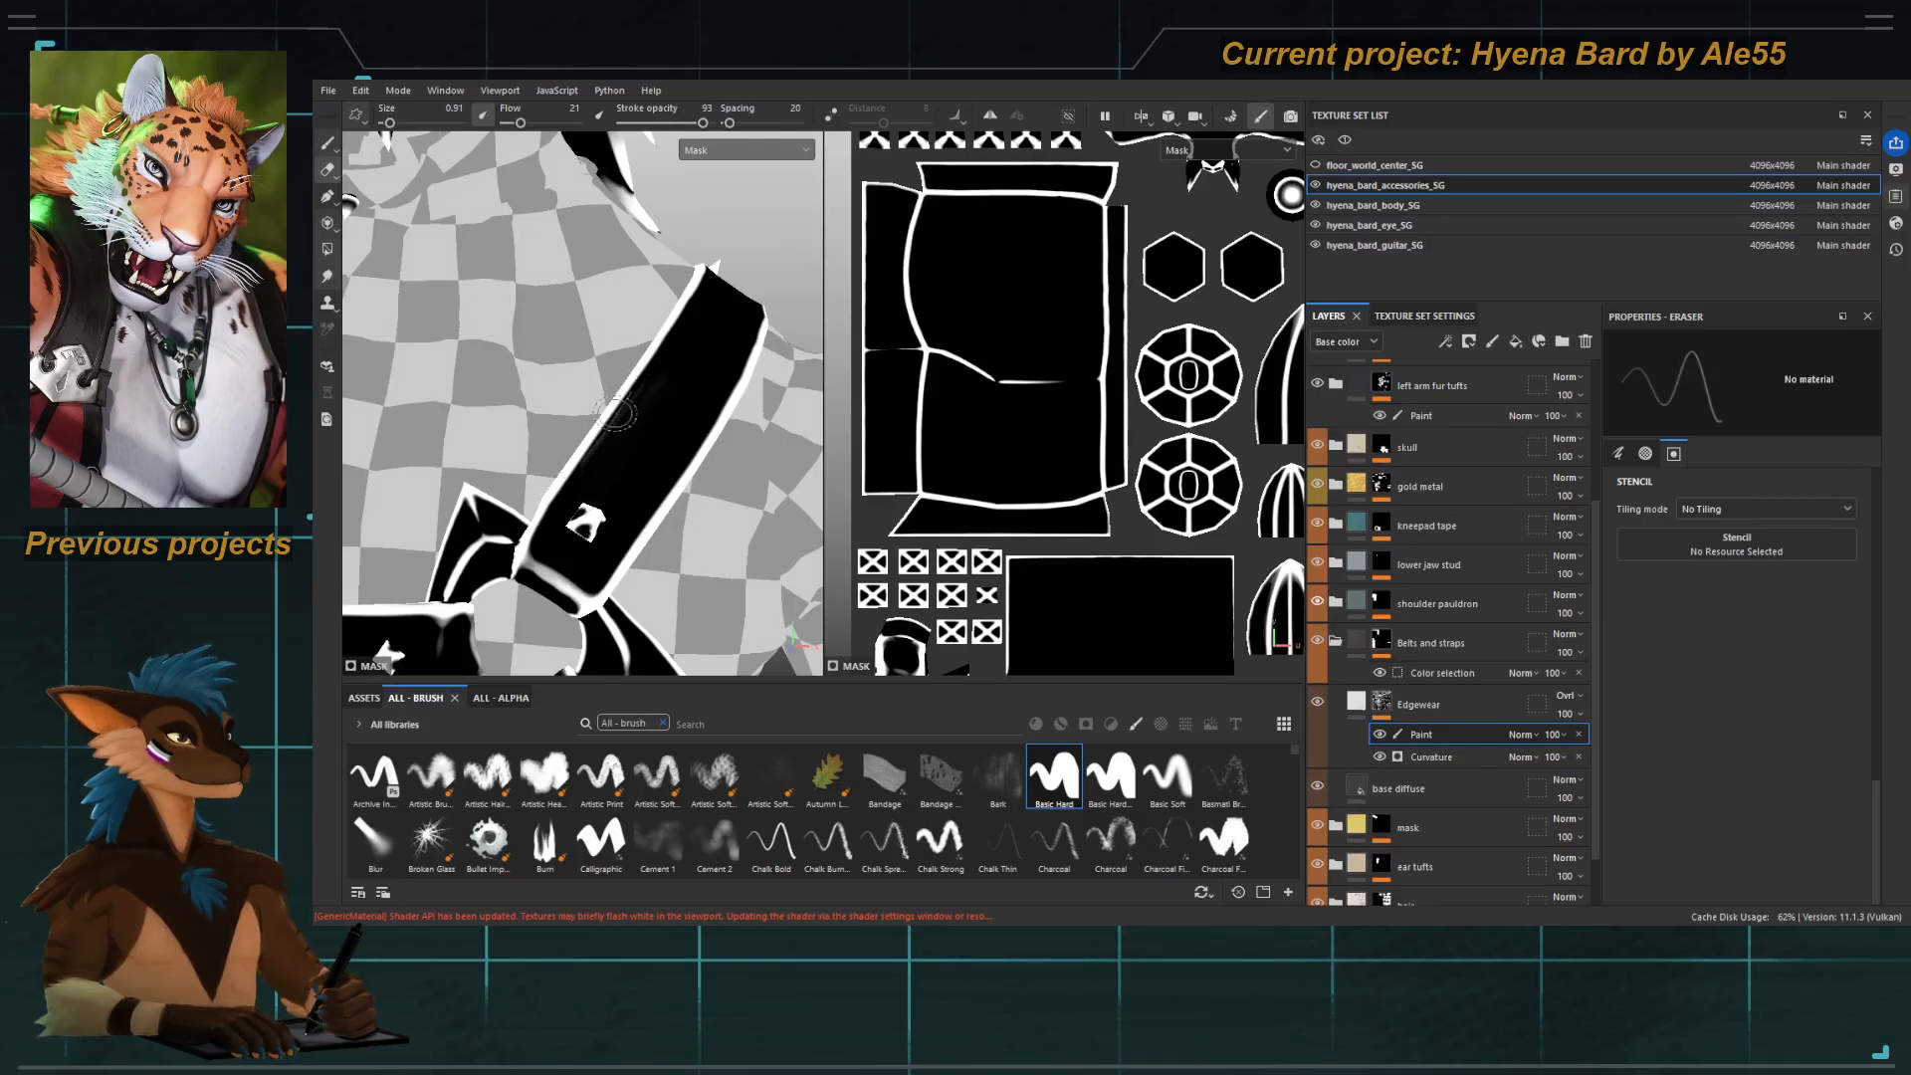
pyautogui.press('[')
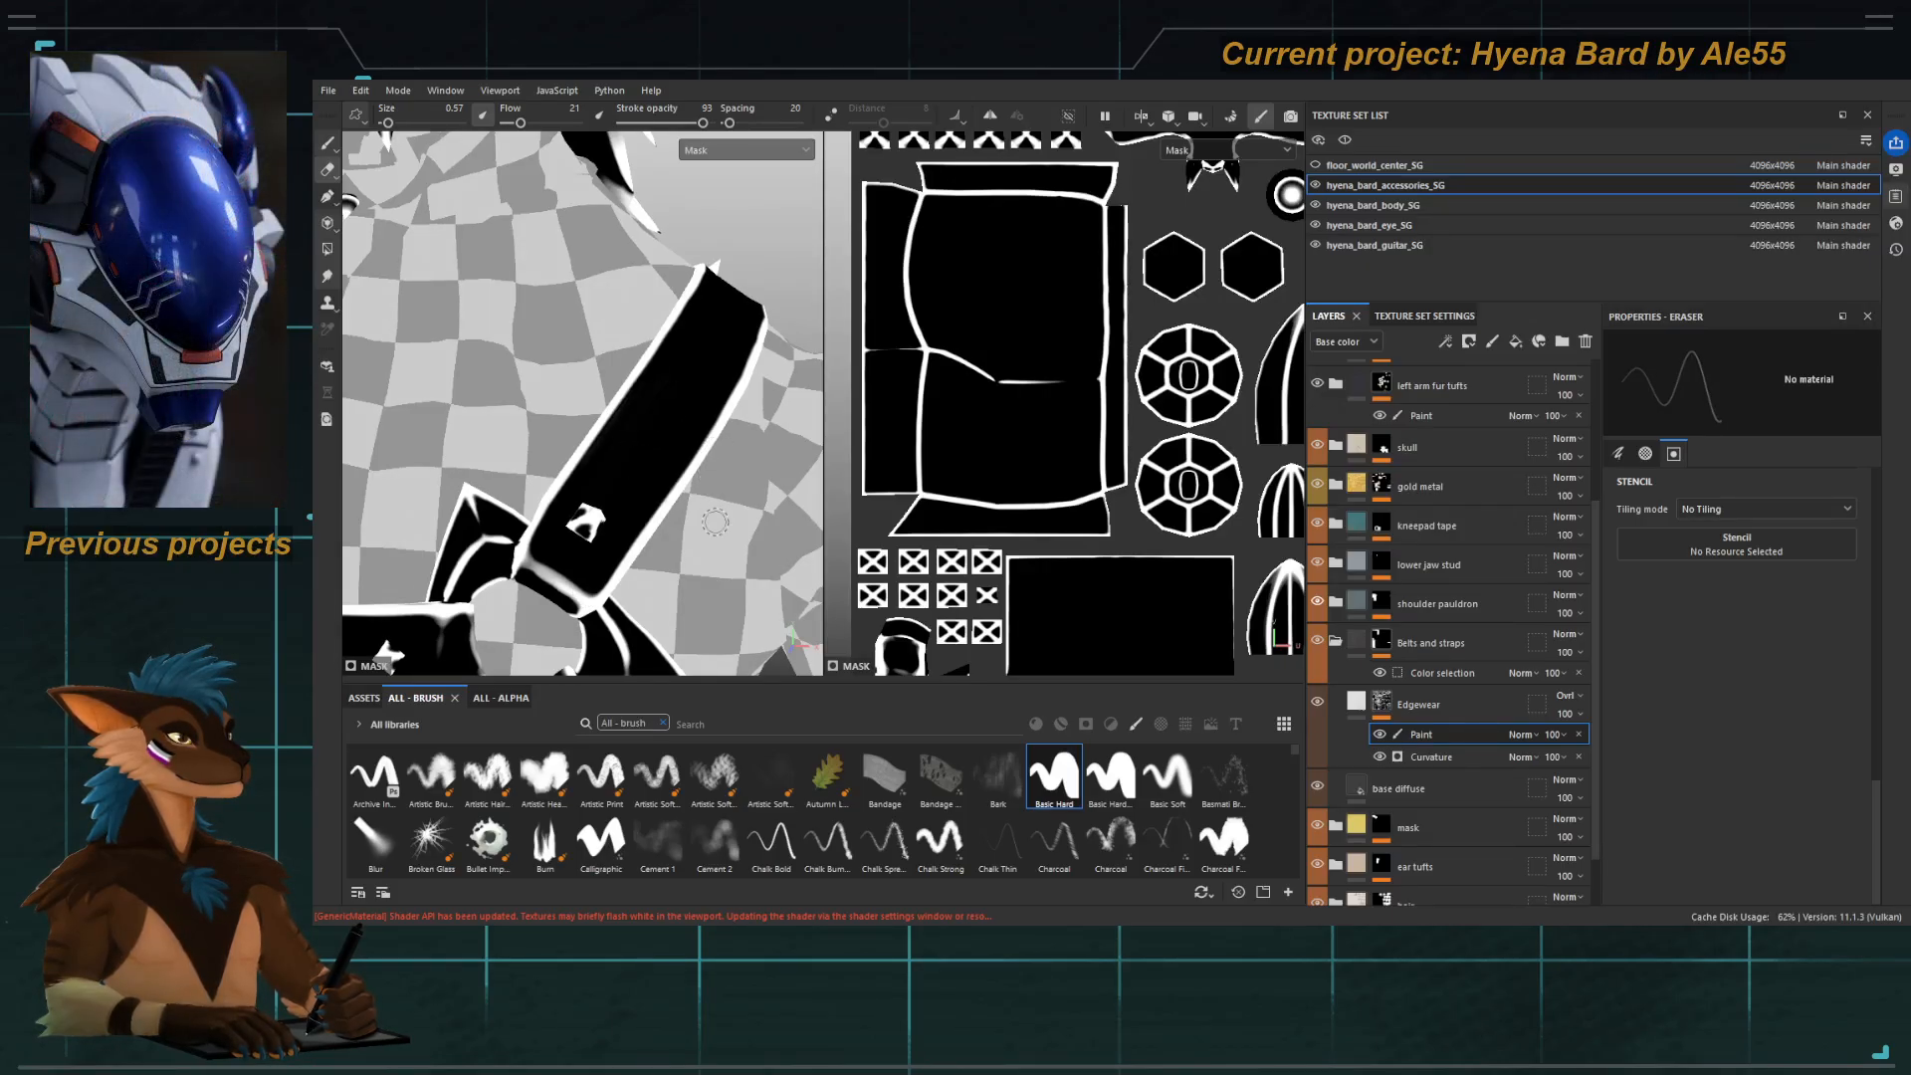
pyautogui.press(']')
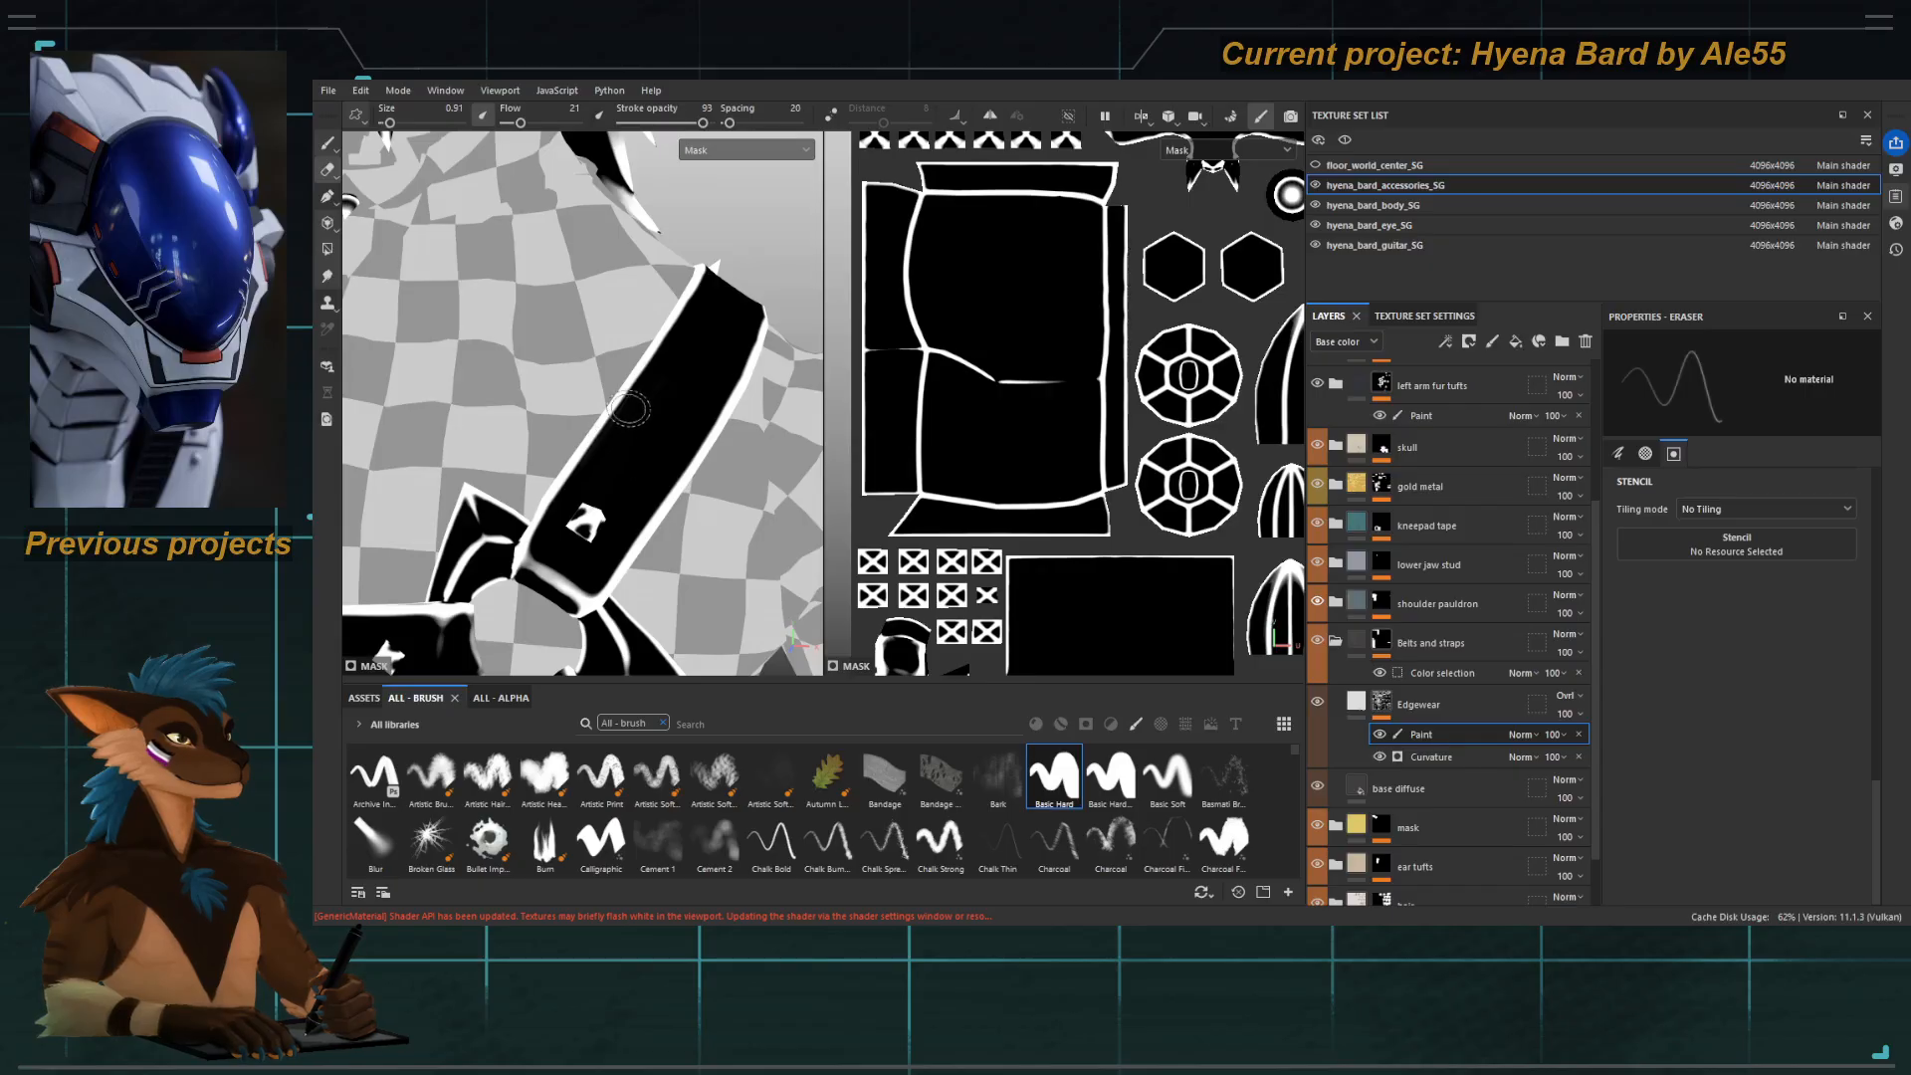
# Display the base color and return to the paint brush at size 0.92 with a grayscale value of 1 for the strap's edge.
pyautogui.keyDown('alt'); pyautogui.moveTo(629, 395); pyautogui.dragTo(597, 418); pyautogui.keyUp('alt')
pyautogui.press('c')
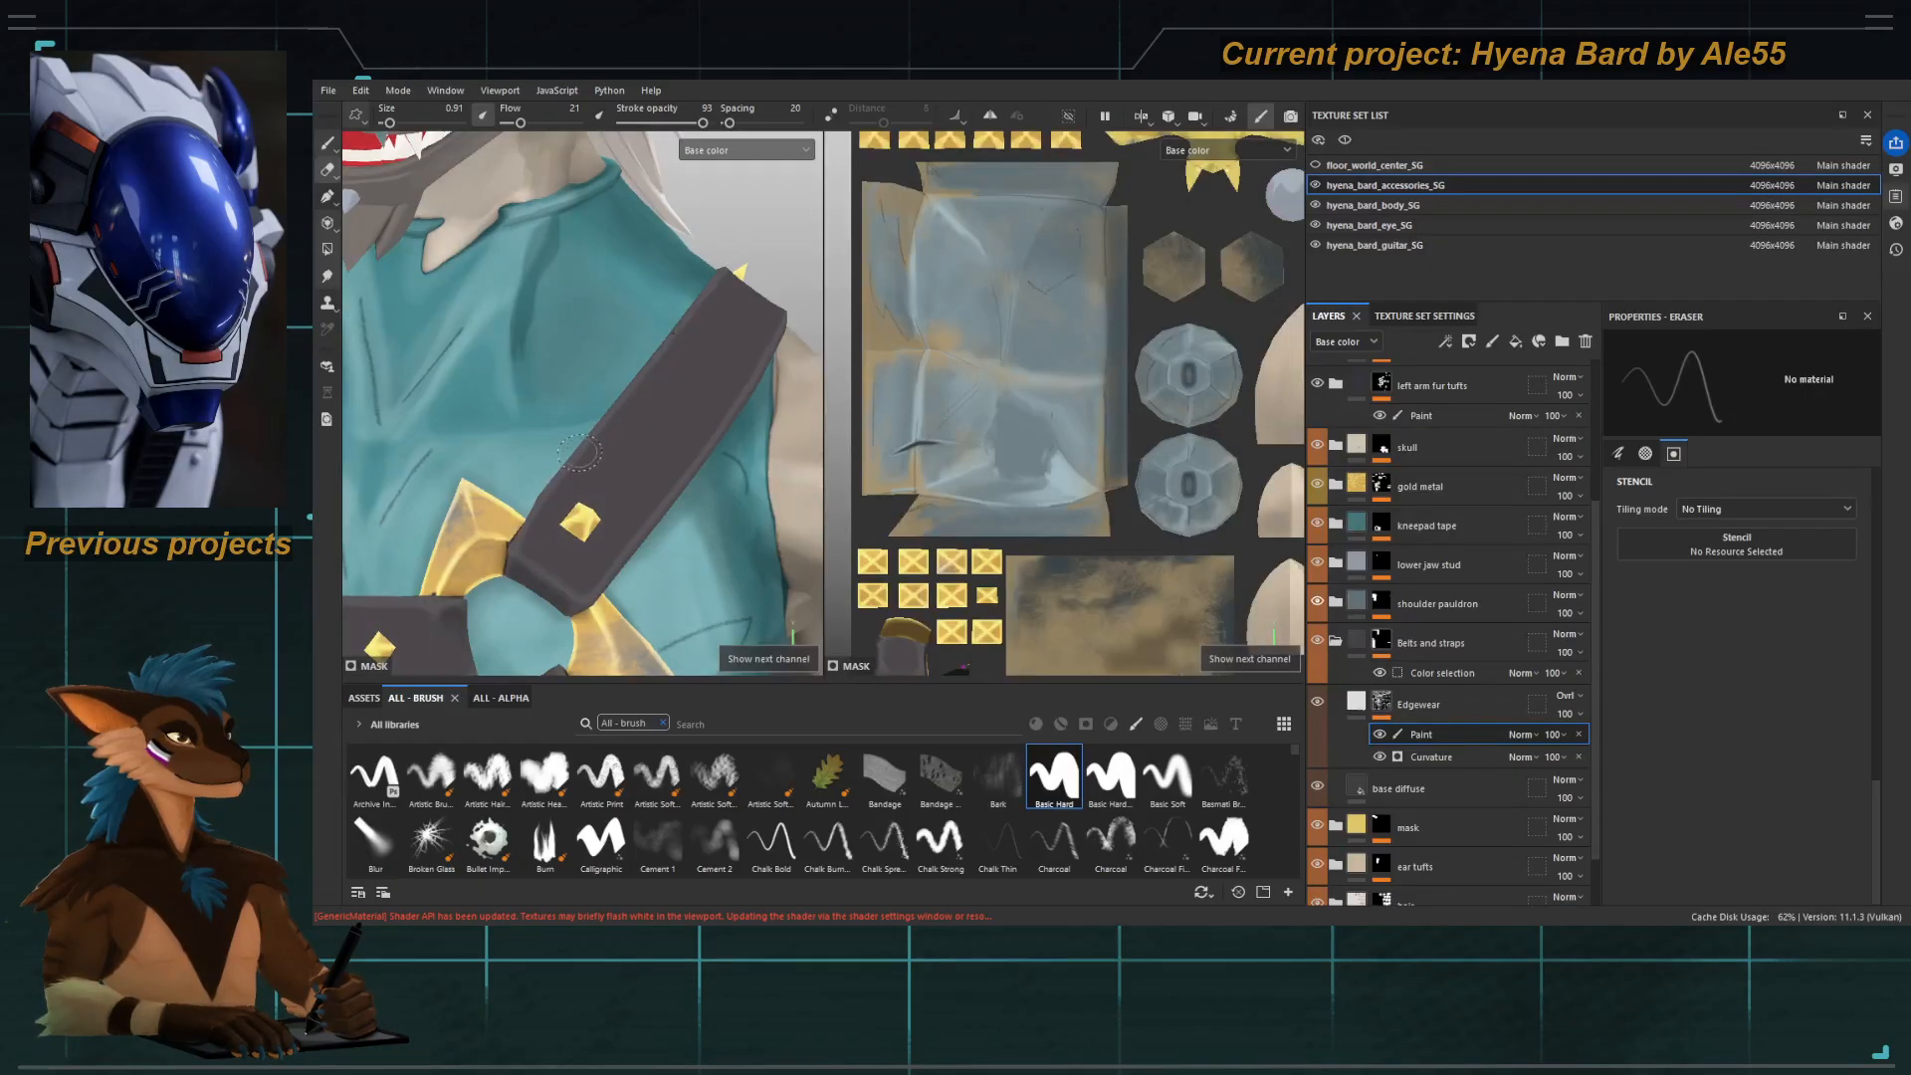
pyautogui.keyDown('alt'); pyautogui.moveTo(576, 477); pyautogui.dragTo(562, 517); pyautogui.keyUp('alt')
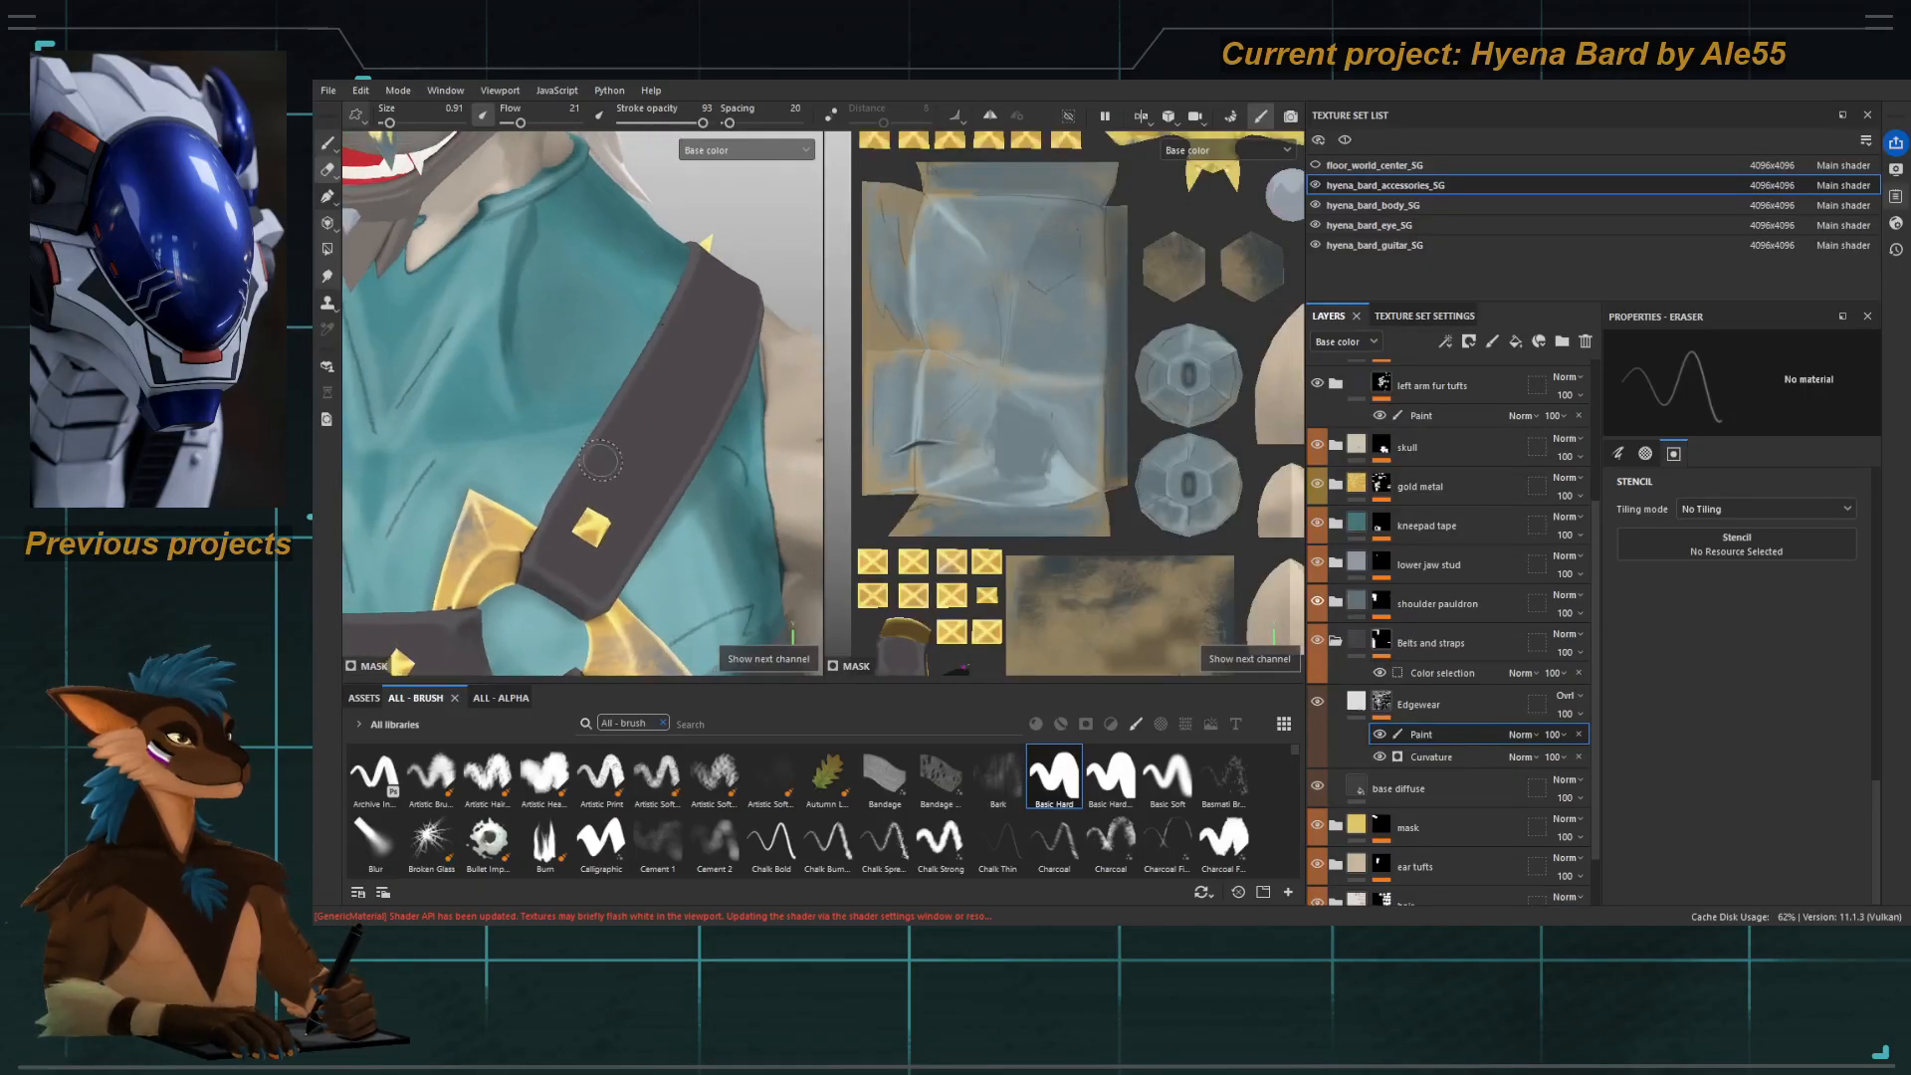
pyautogui.press('1')
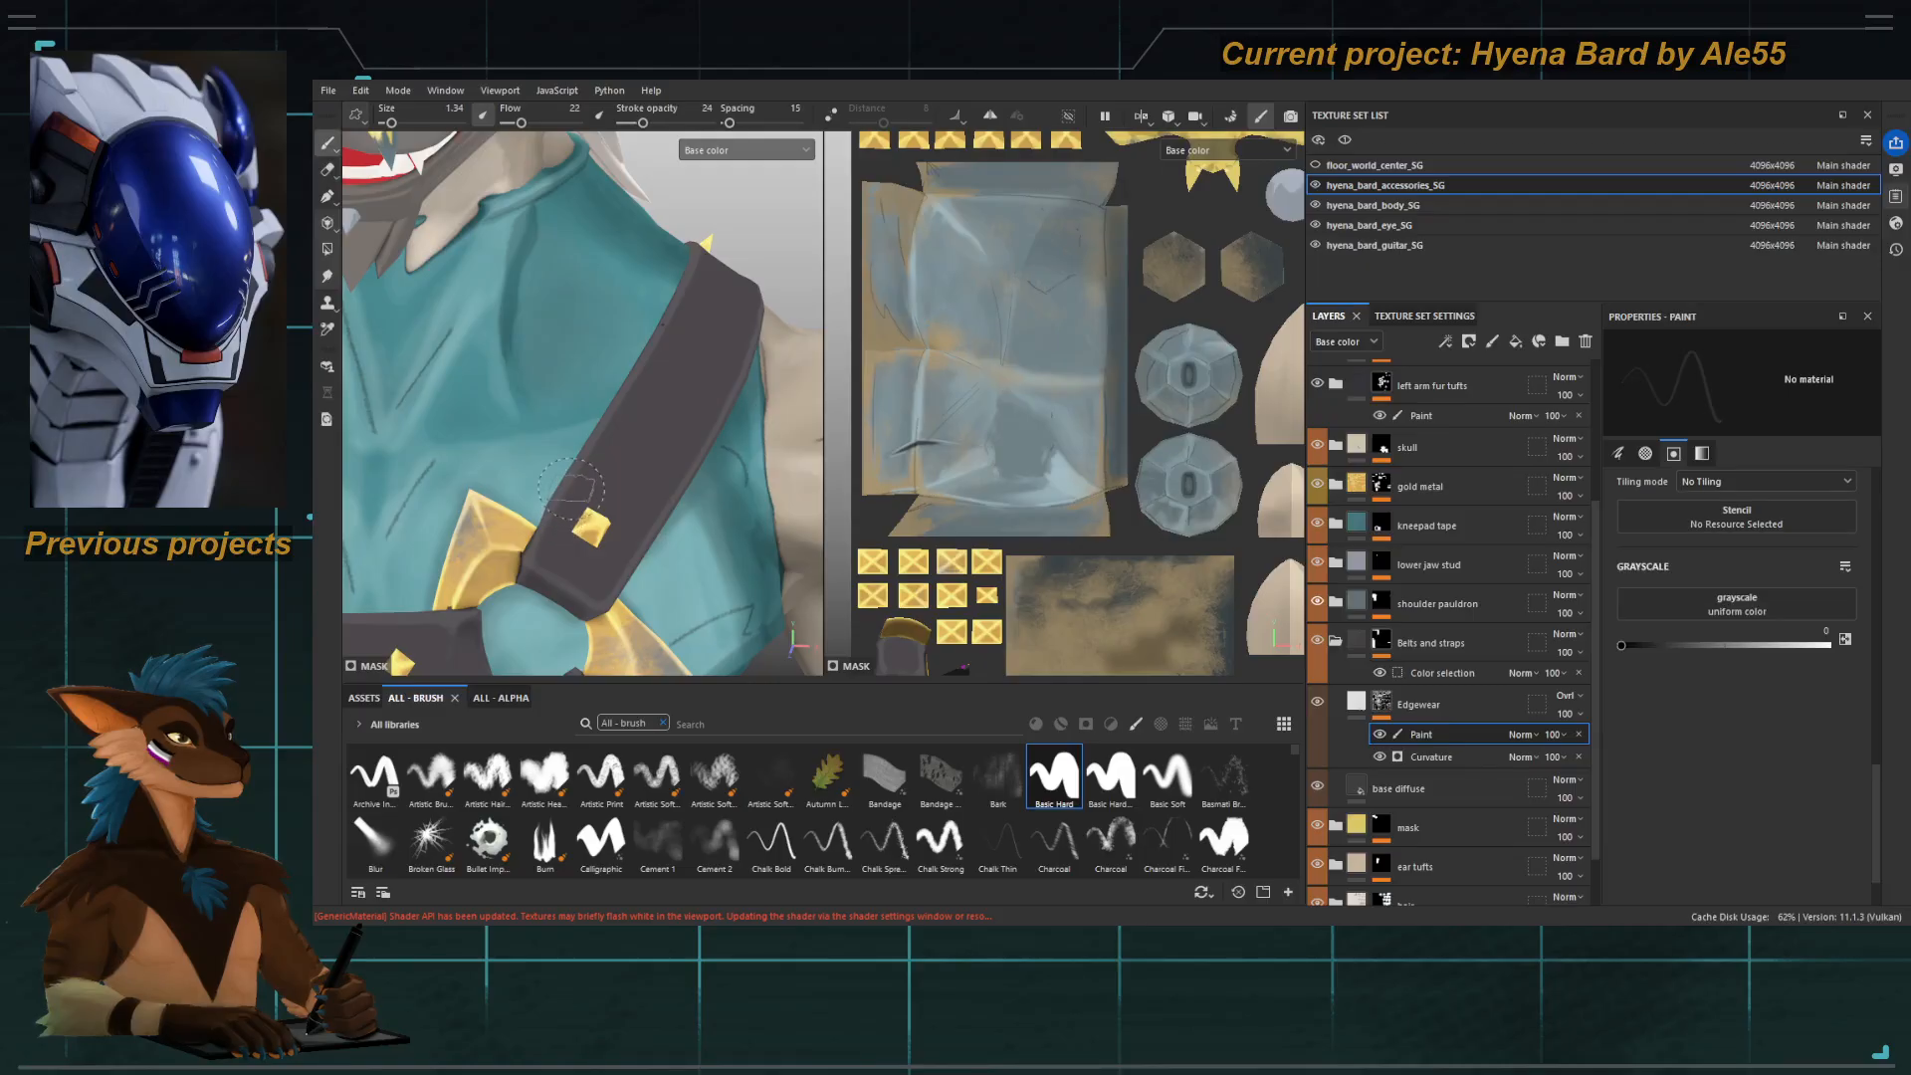
pyautogui.keyDown('alt'); pyautogui.moveTo(577, 488); pyautogui.dragTo(600, 433); pyautogui.keyUp('alt')
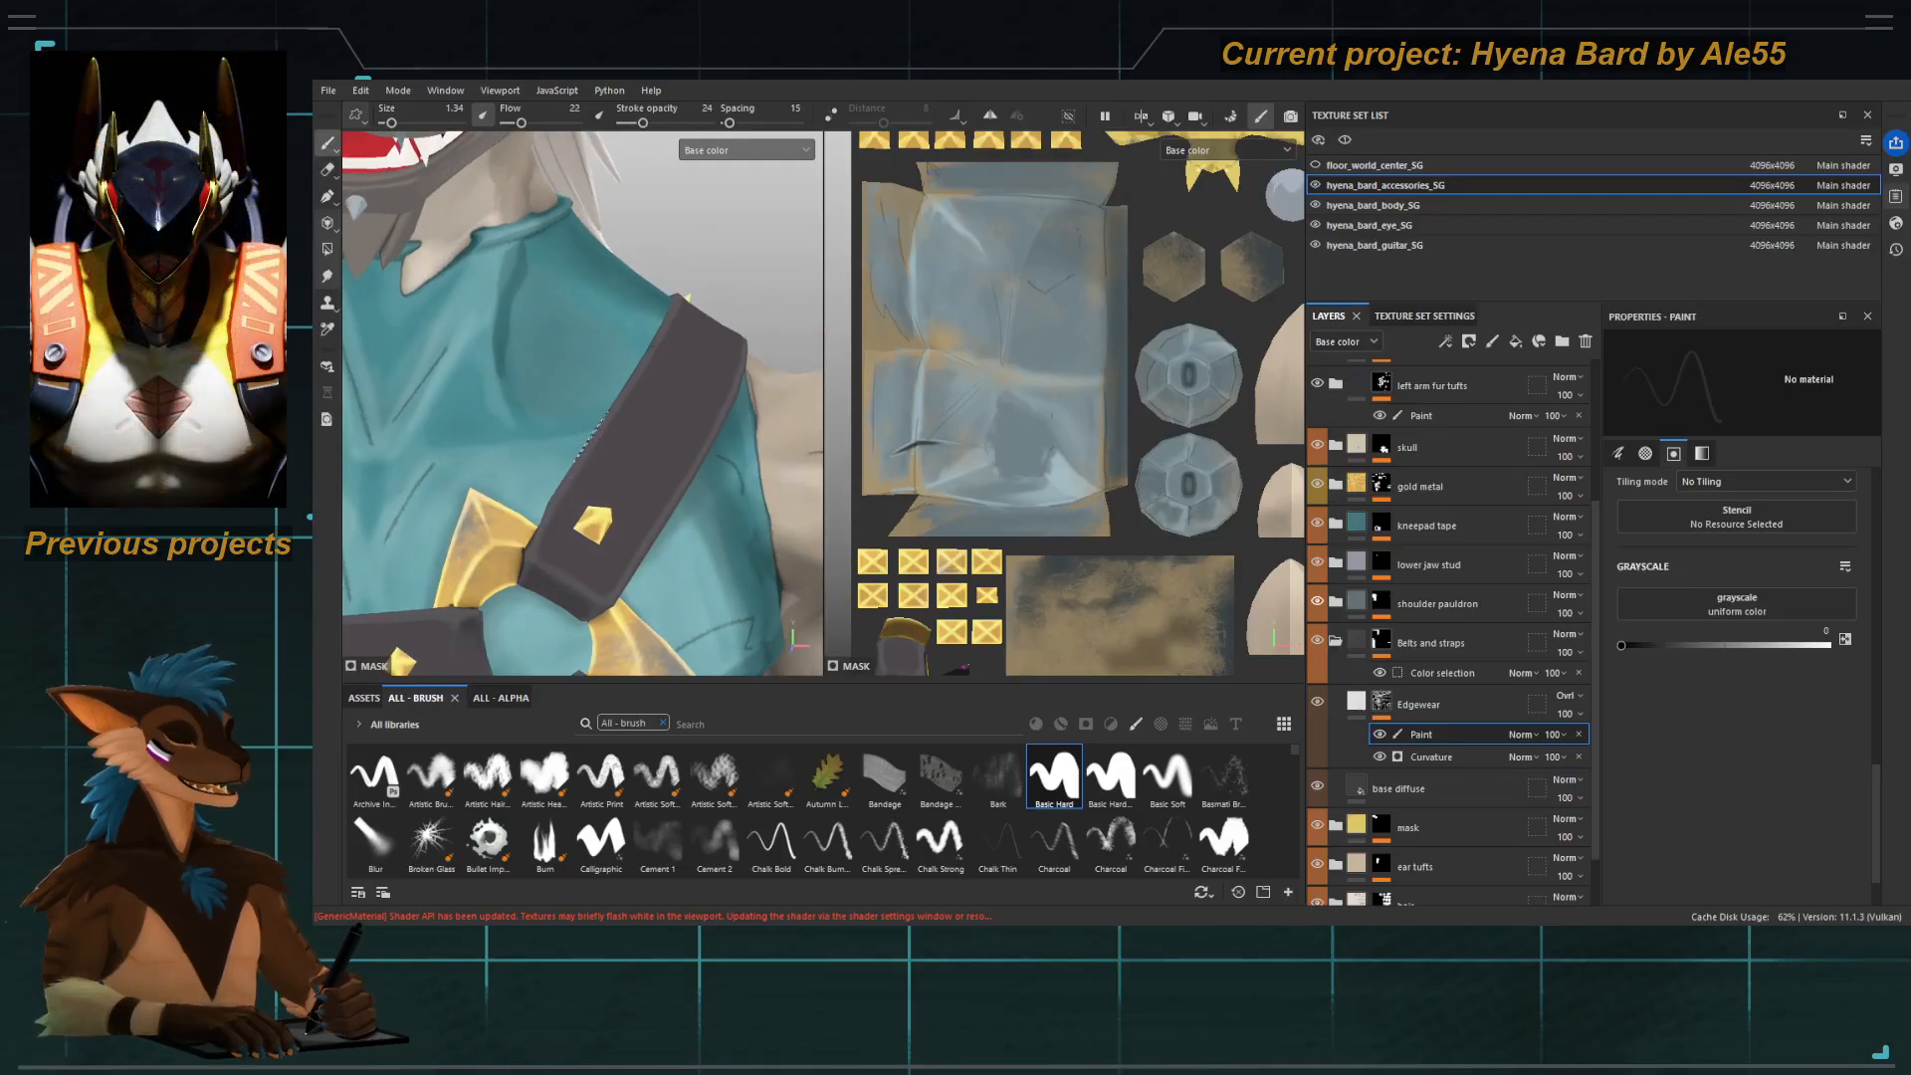
pyautogui.press('[')
pyautogui.press('x')
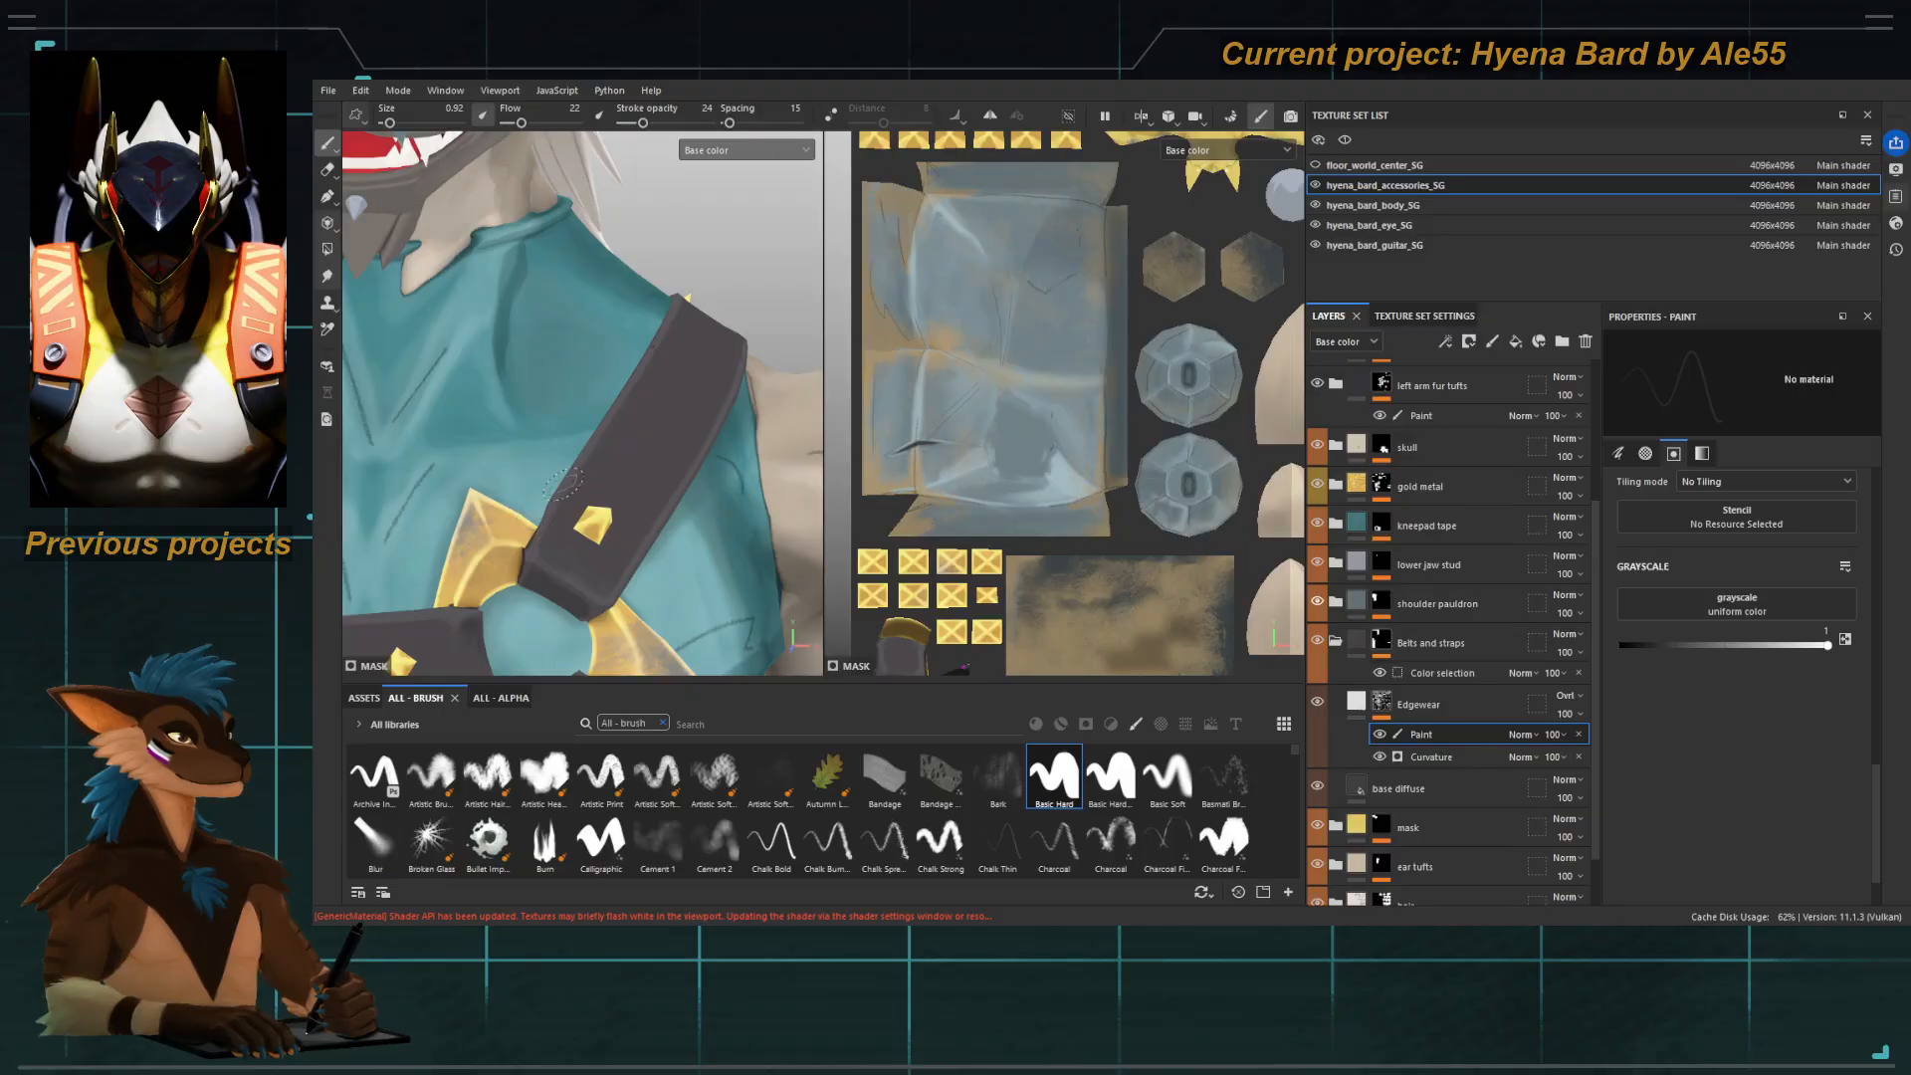
# Paint over the shoulder strap's end beside the chest ring in the Edgewear mask with grayscale 0, flow 41 and stroke opacity 43.
pyautogui.keyDown('alt'); pyautogui.moveTo(528, 521); pyautogui.dragTo(561, 491); pyautogui.keyUp('alt')
pyautogui.keyDown('alt'); pyautogui.moveTo(561, 492); pyautogui.dragTo(583, 444, button='middle'); pyautogui.keyUp('alt')
pyautogui.keyDown('alt'); pyautogui.moveTo(584, 444); pyautogui.dragTo(591, 466); pyautogui.keyUp('alt')
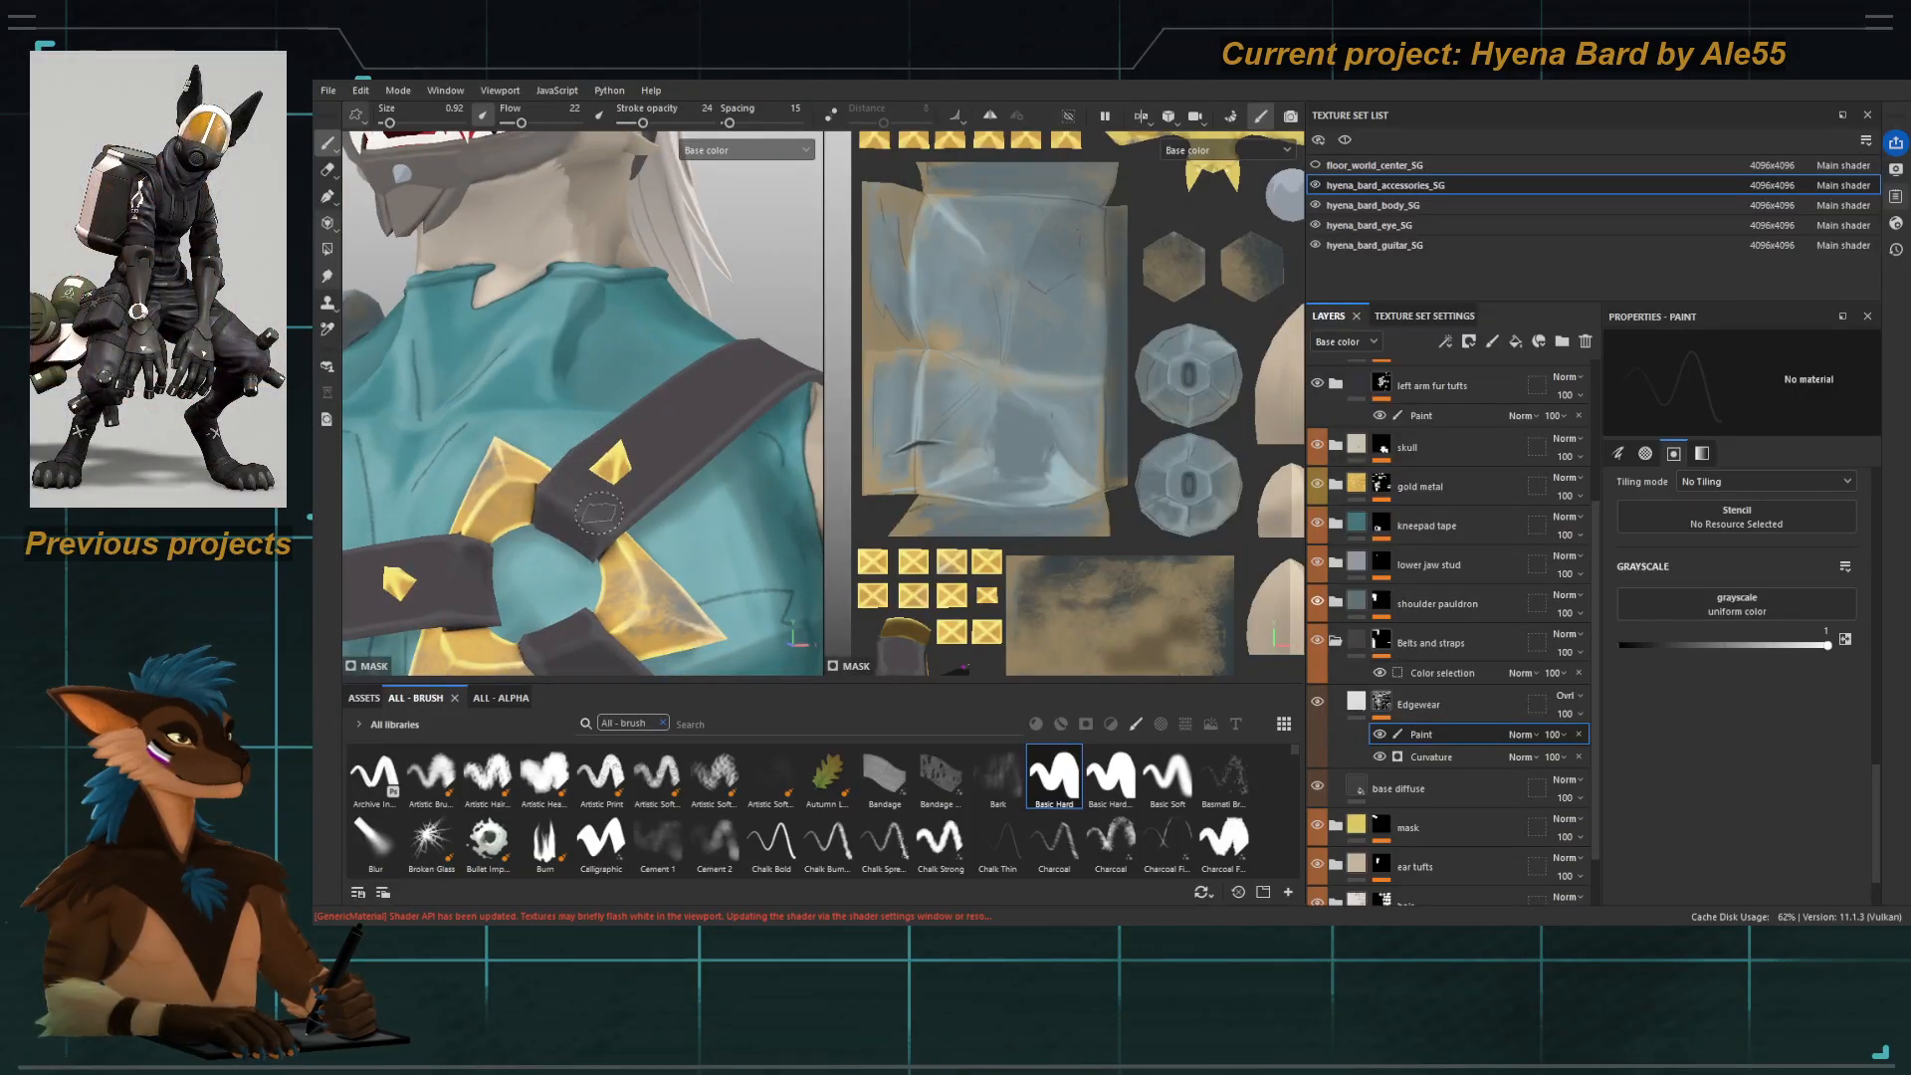
pyautogui.keyDown('alt'); pyautogui.moveTo(593, 516); pyautogui.dragTo(589, 543); pyautogui.keyUp('alt')
pyautogui.press('x')
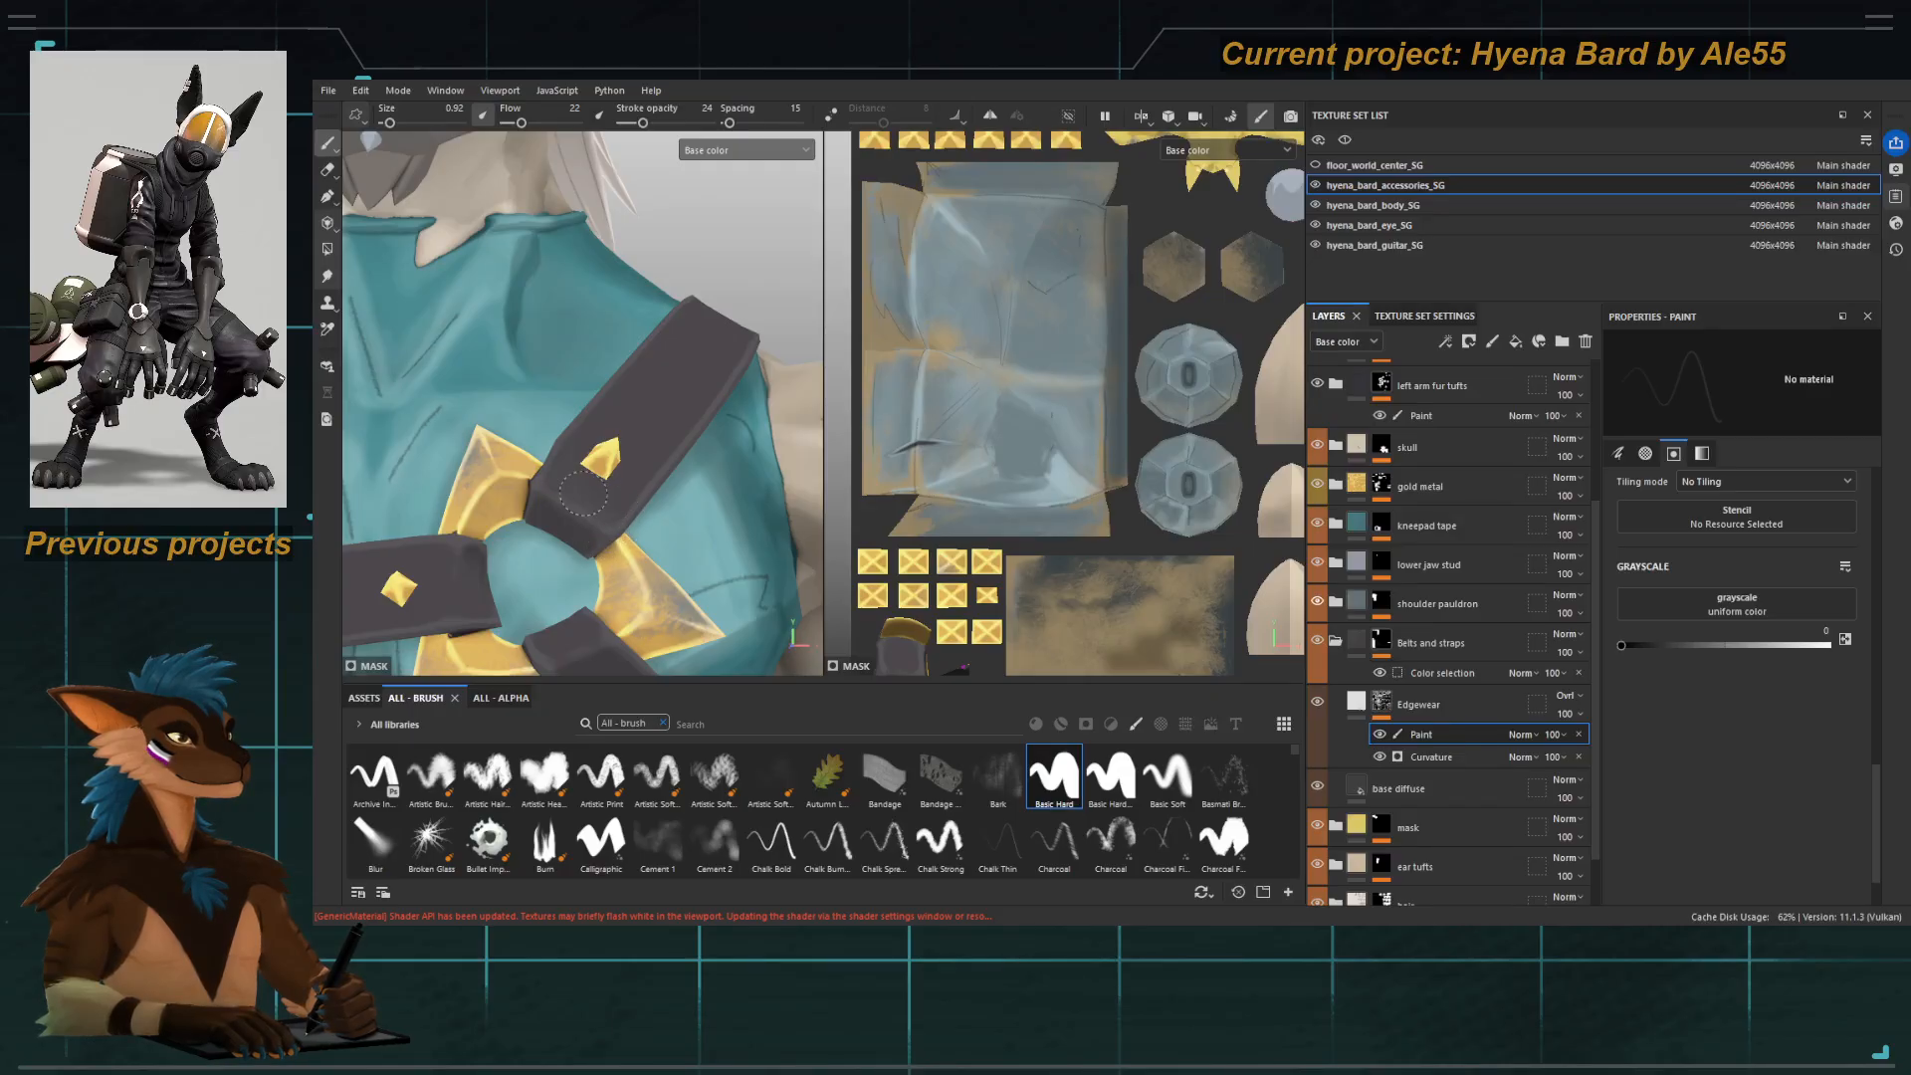
pyautogui.moveTo(521, 124); pyautogui.dragTo(527, 126)
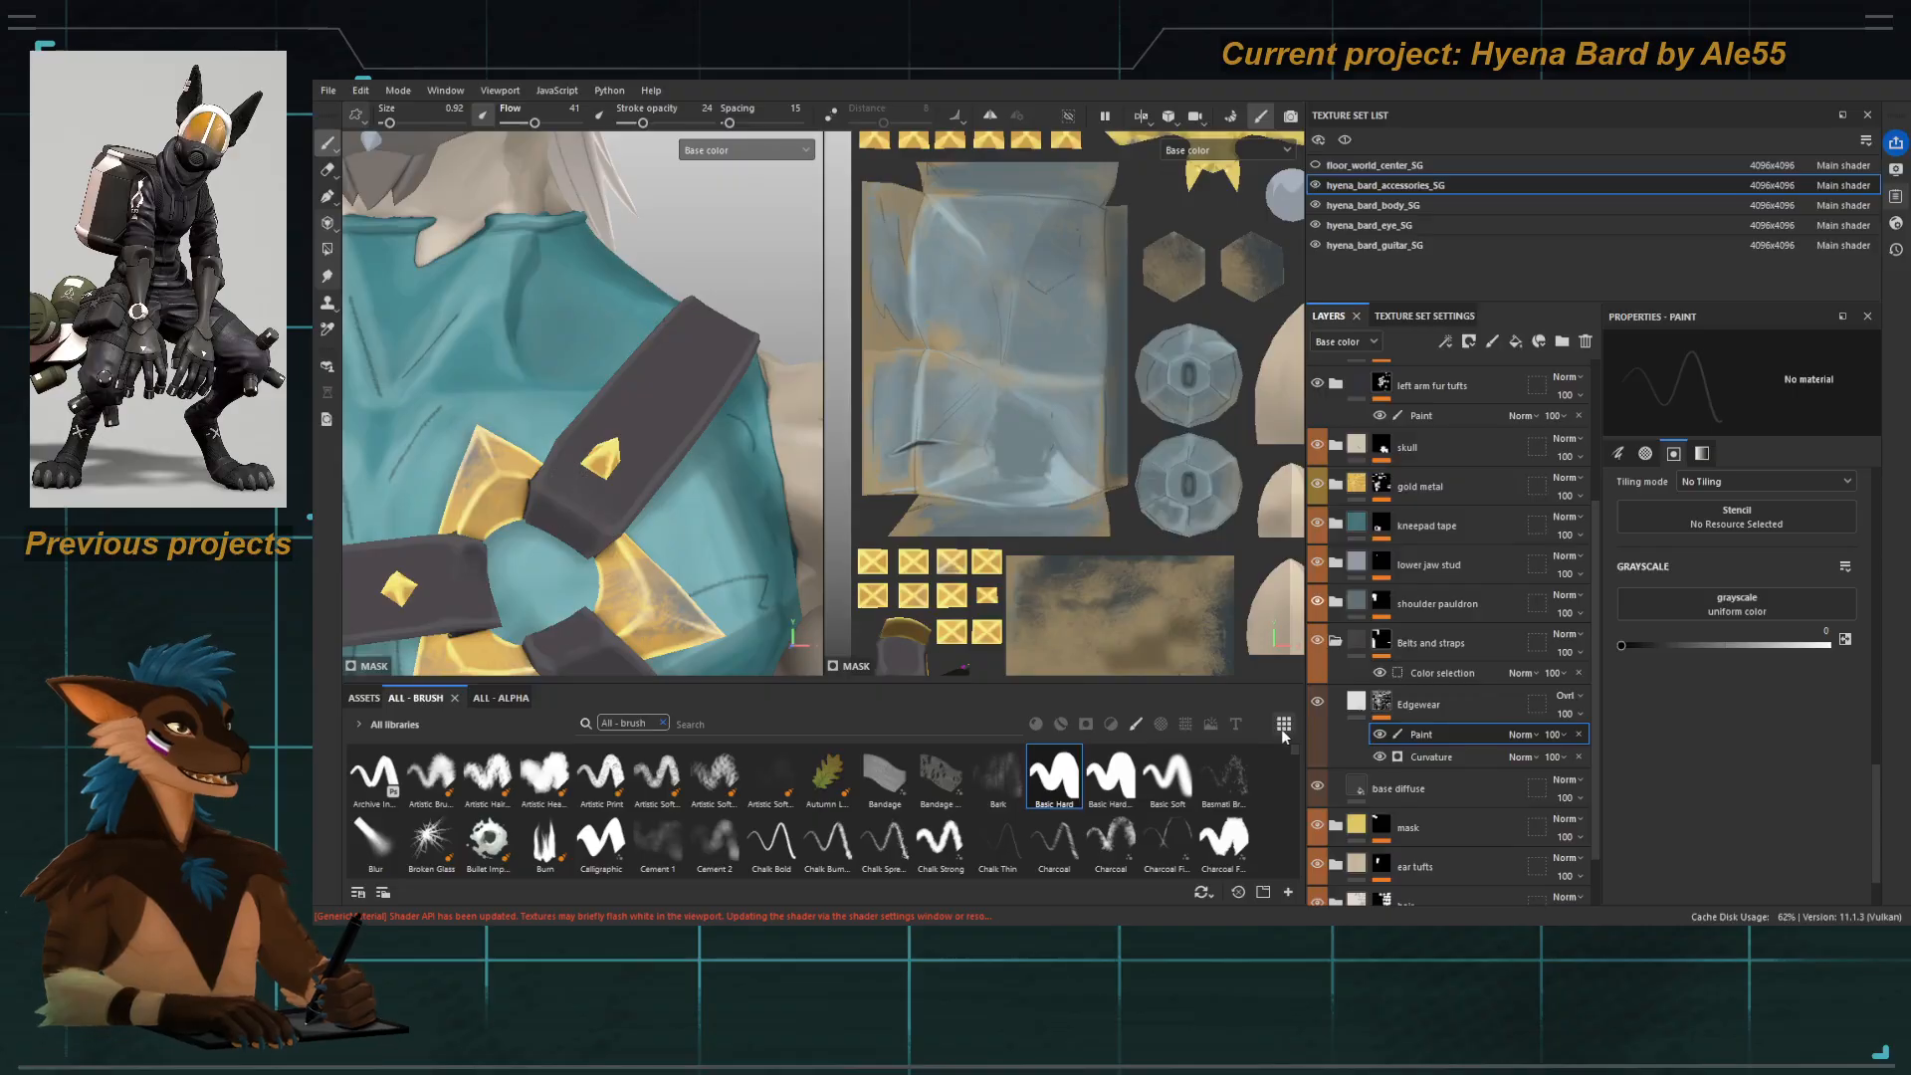
pyautogui.press('c')
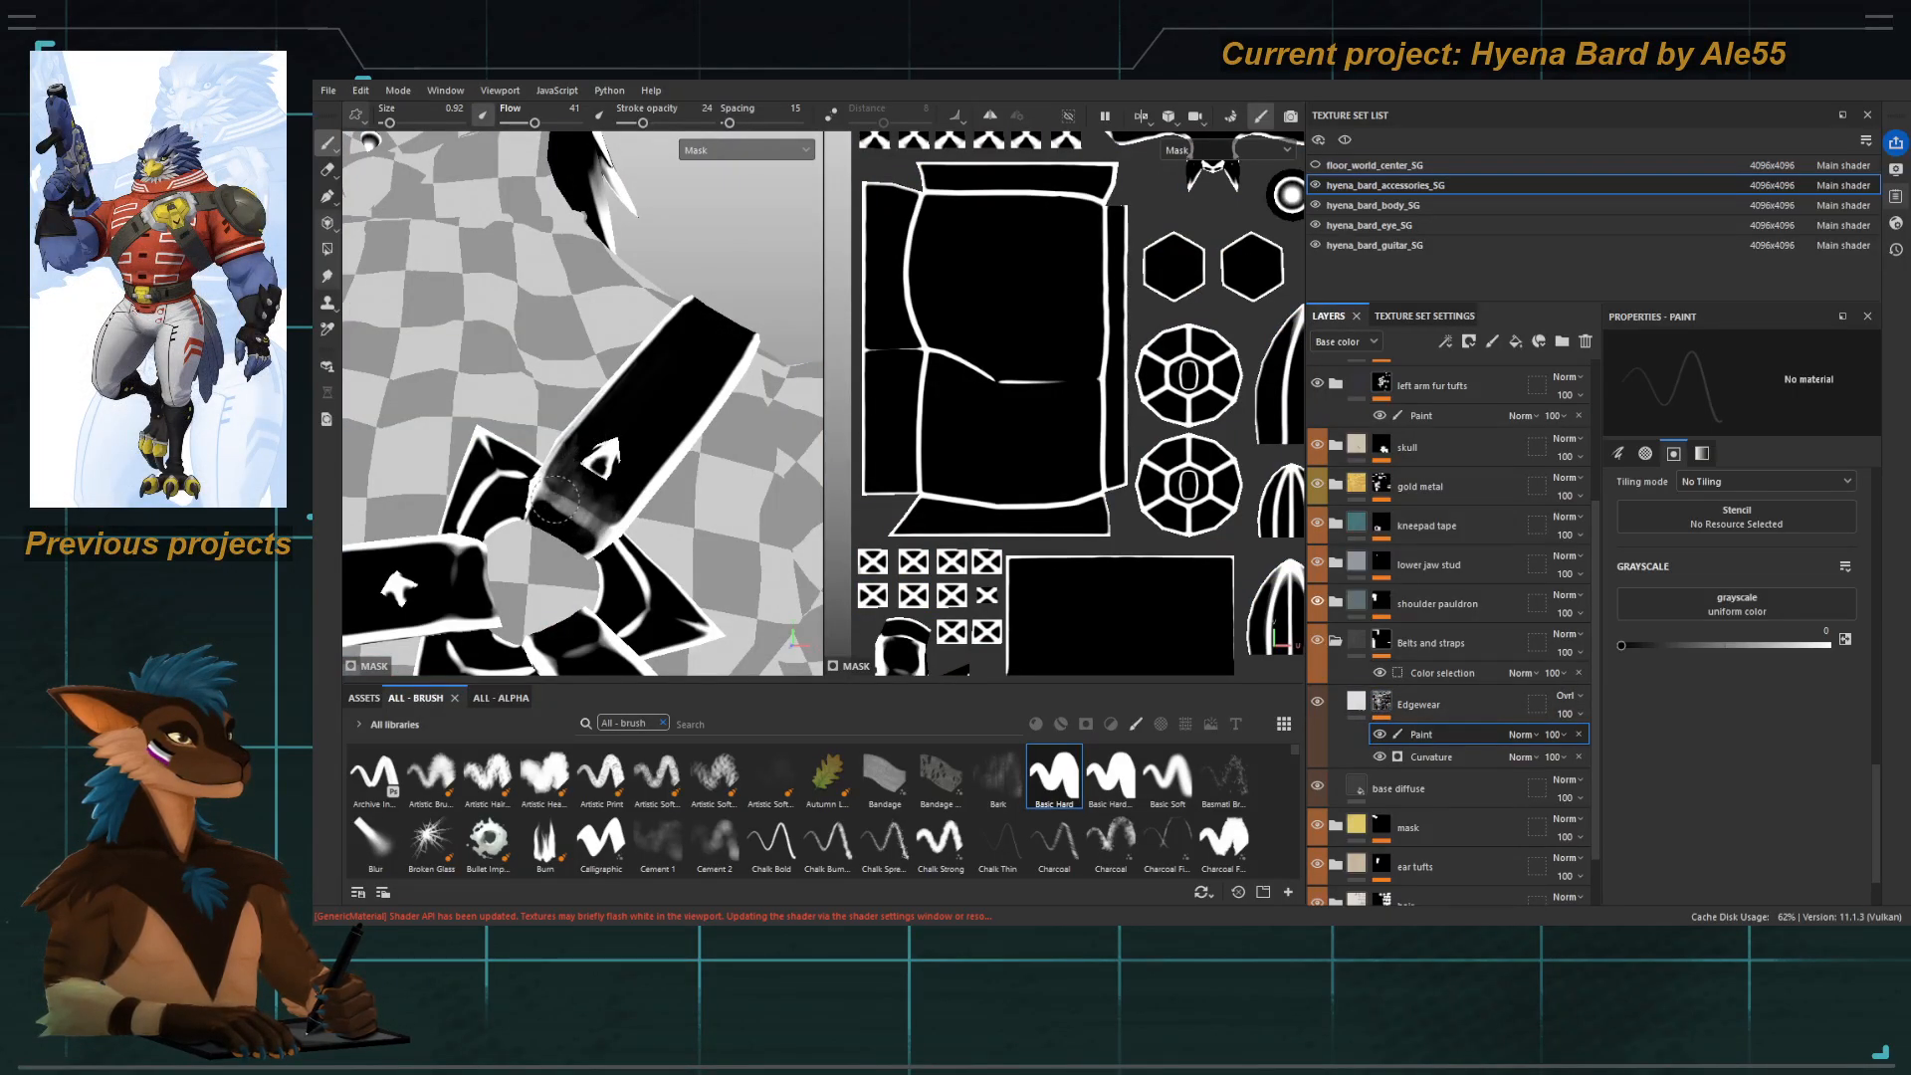
pyautogui.moveTo(643, 122); pyautogui.dragTo(659, 123)
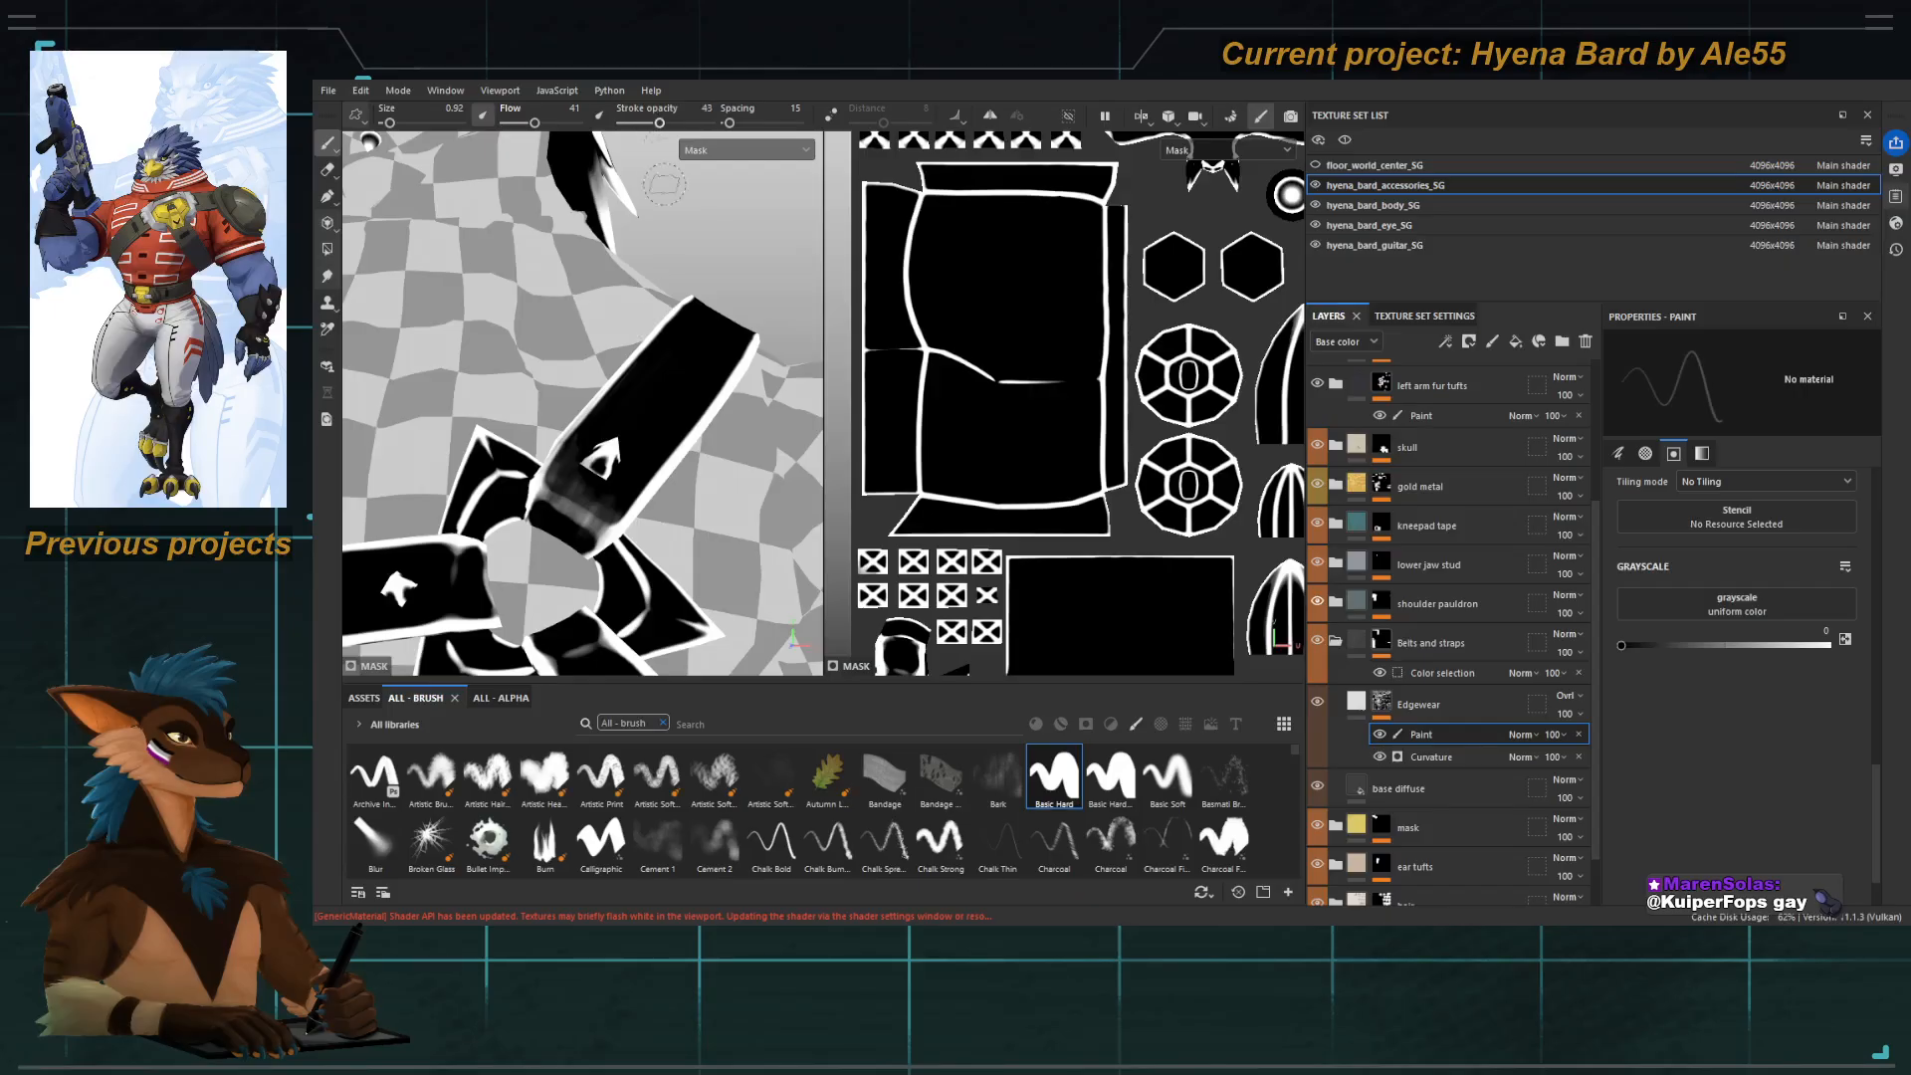
pyautogui.moveTo(563, 475)
pyautogui.mouseDown()
pyautogui.moveTo(637, 470)
pyautogui.moveTo(575, 529)
pyautogui.moveTo(627, 510)
pyautogui.mouseUp()
pyautogui.press('c')
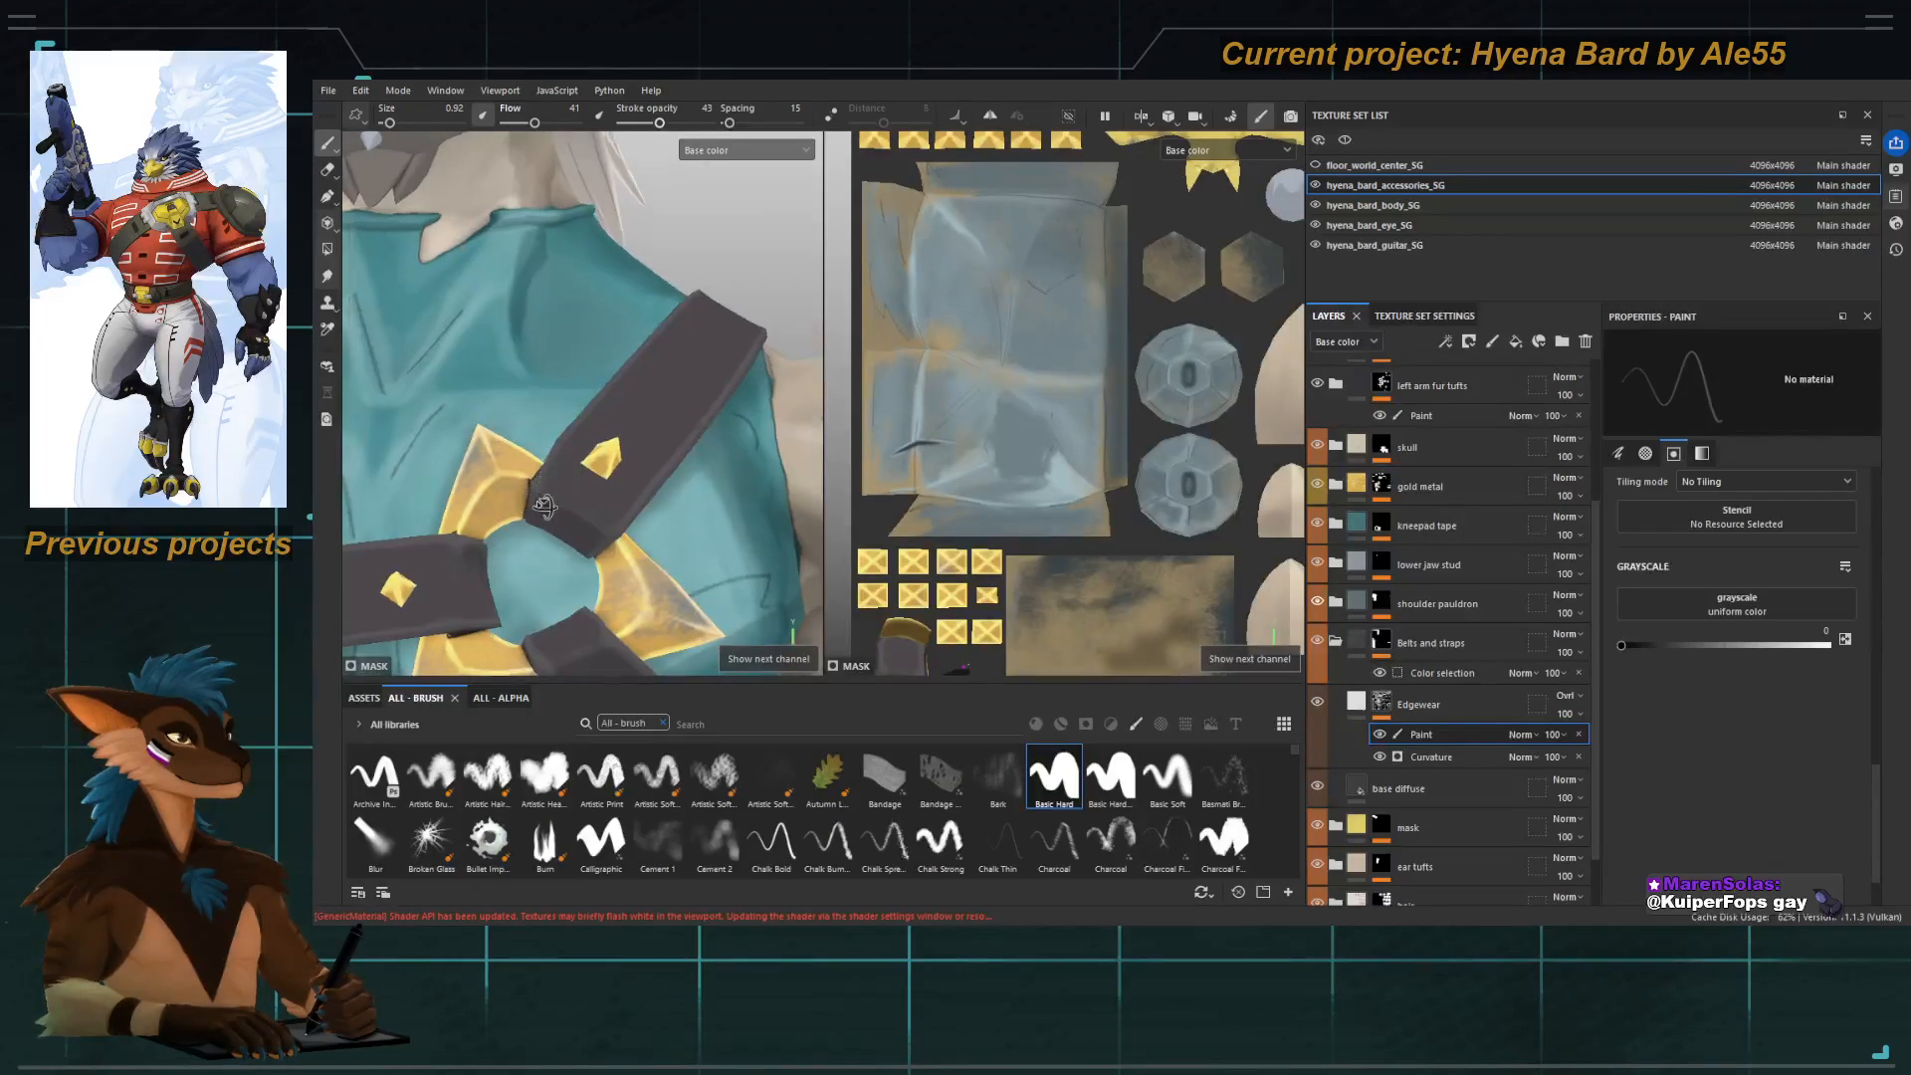
# Darken the base color of the base diffuse fill layer in the Belts and straps group.
pyautogui.keyDown('alt'); pyautogui.moveTo(527, 570); pyautogui.dragTo(522, 448); pyautogui.keyUp('alt')
pyautogui.keyDown('alt'); pyautogui.moveTo(522, 448); pyautogui.dragTo(480, 267, button='right'); pyautogui.keyUp('alt')
pyautogui.keyDown('alt'); pyautogui.moveTo(588, 438); pyautogui.dragTo(522, 447); pyautogui.keyUp('alt')
pyautogui.keyDown('alt'); pyautogui.moveTo(523, 448); pyautogui.dragTo(551, 484, button='right'); pyautogui.keyUp('alt')
pyautogui.keyDown('alt'); pyautogui.moveTo(622, 448); pyautogui.dragTo(657, 361, button='middle'); pyautogui.keyUp('alt')
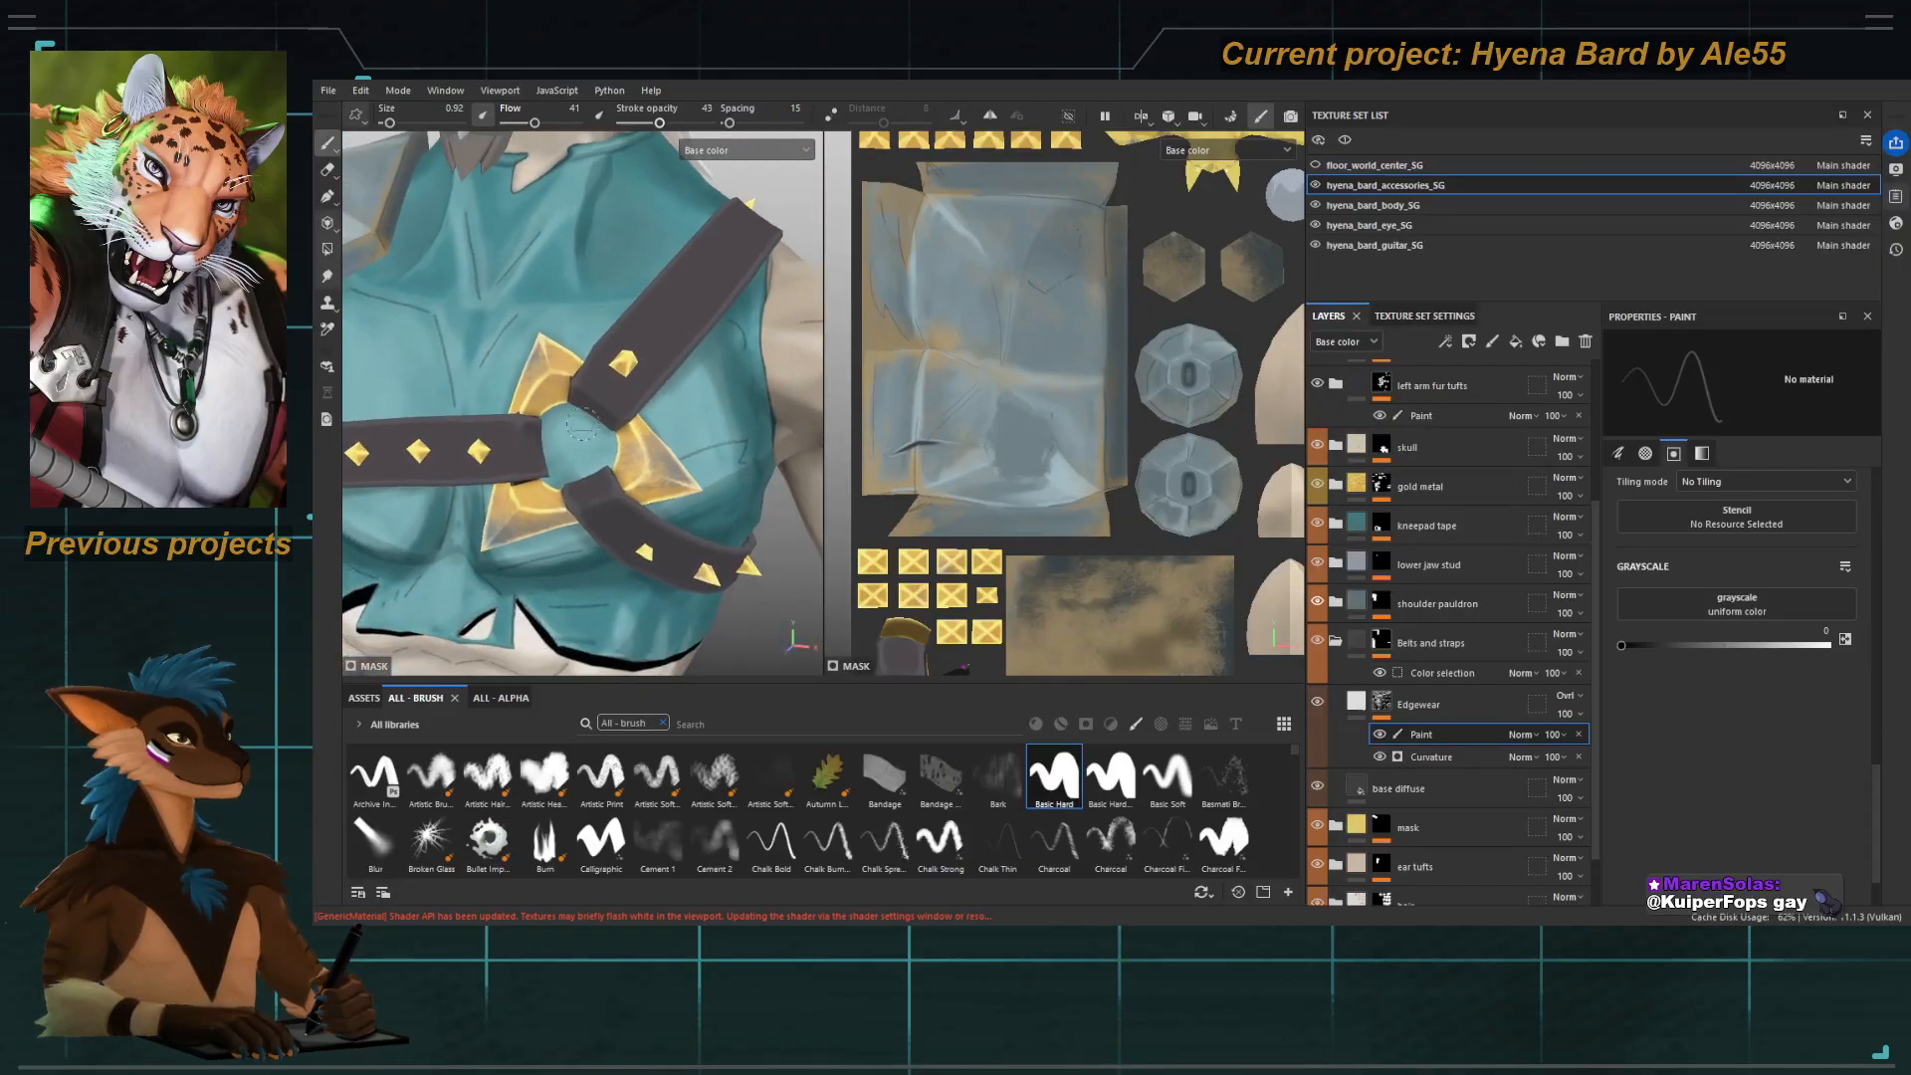
pyautogui.keyDown('alt'); pyautogui.moveTo(657, 361); pyautogui.dragTo(642, 463, button='right'); pyautogui.keyUp('alt')
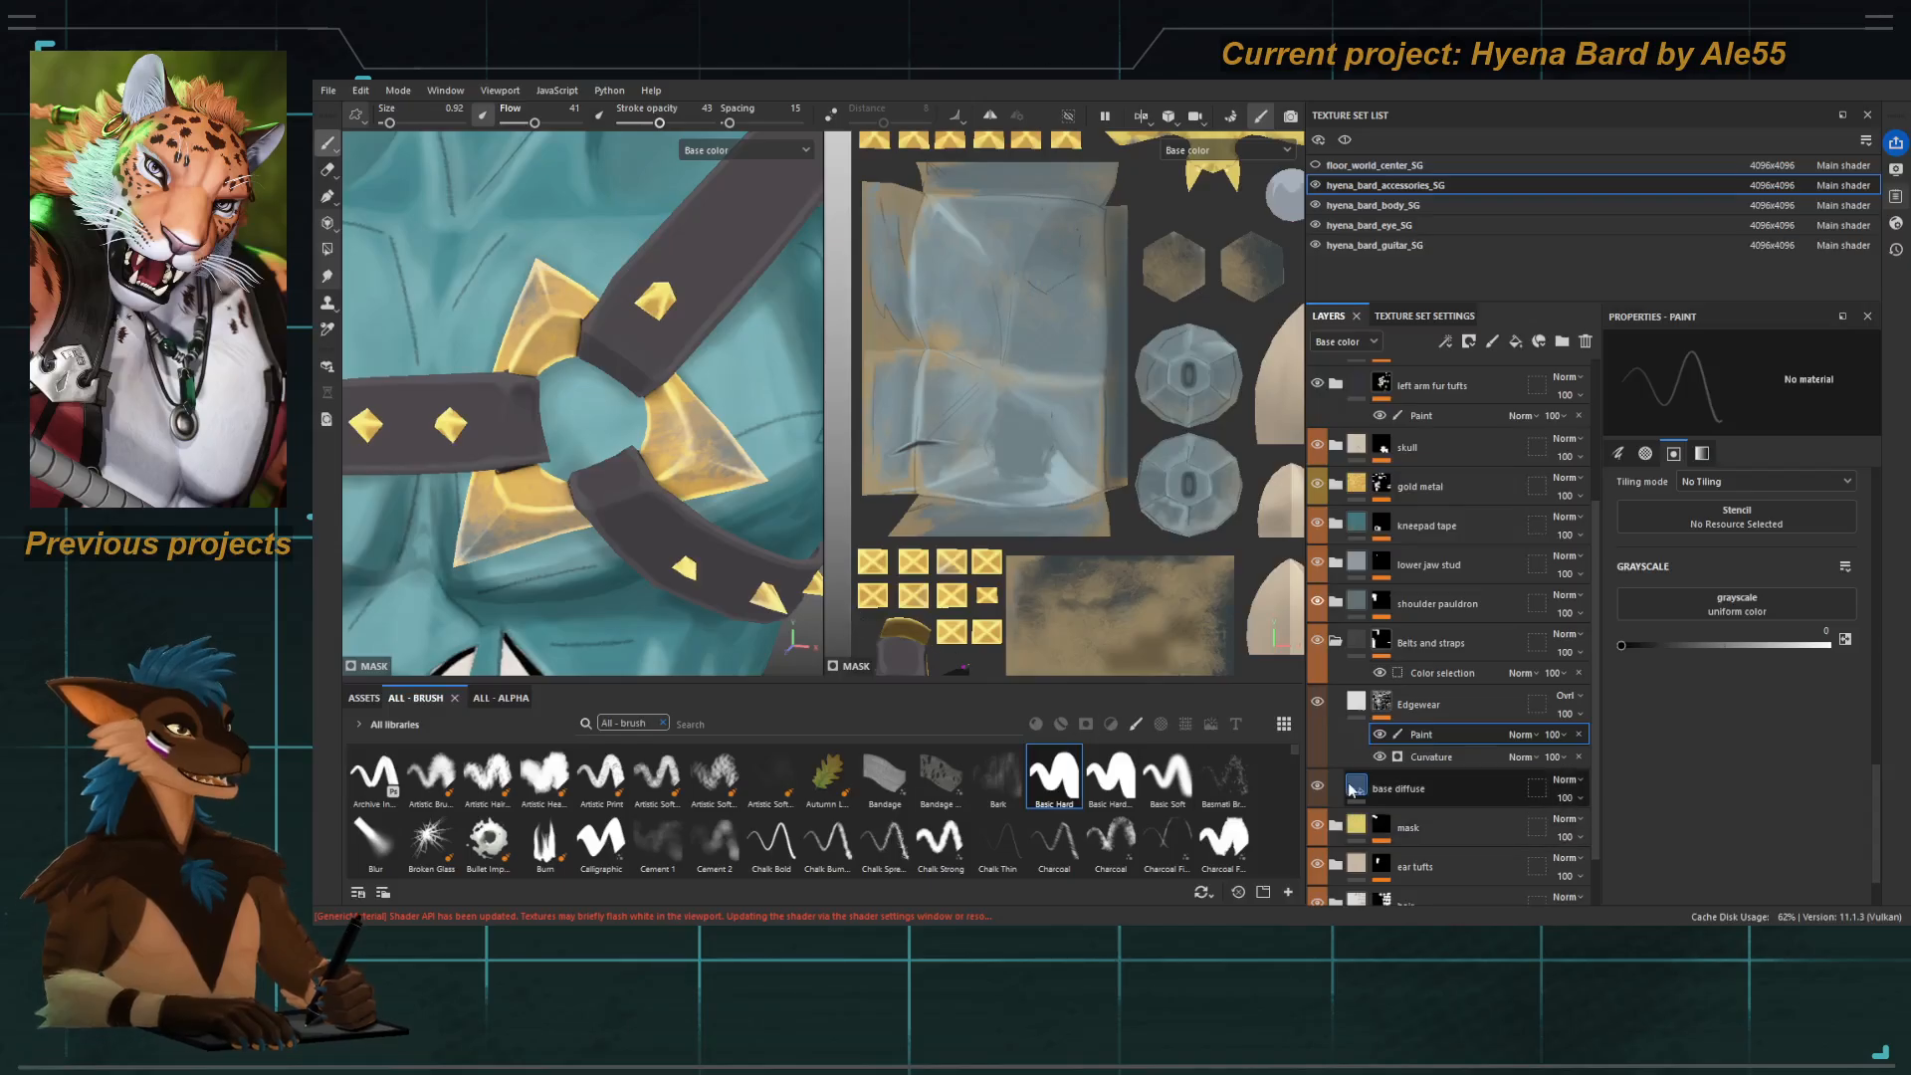
pyautogui.click(1403, 788)
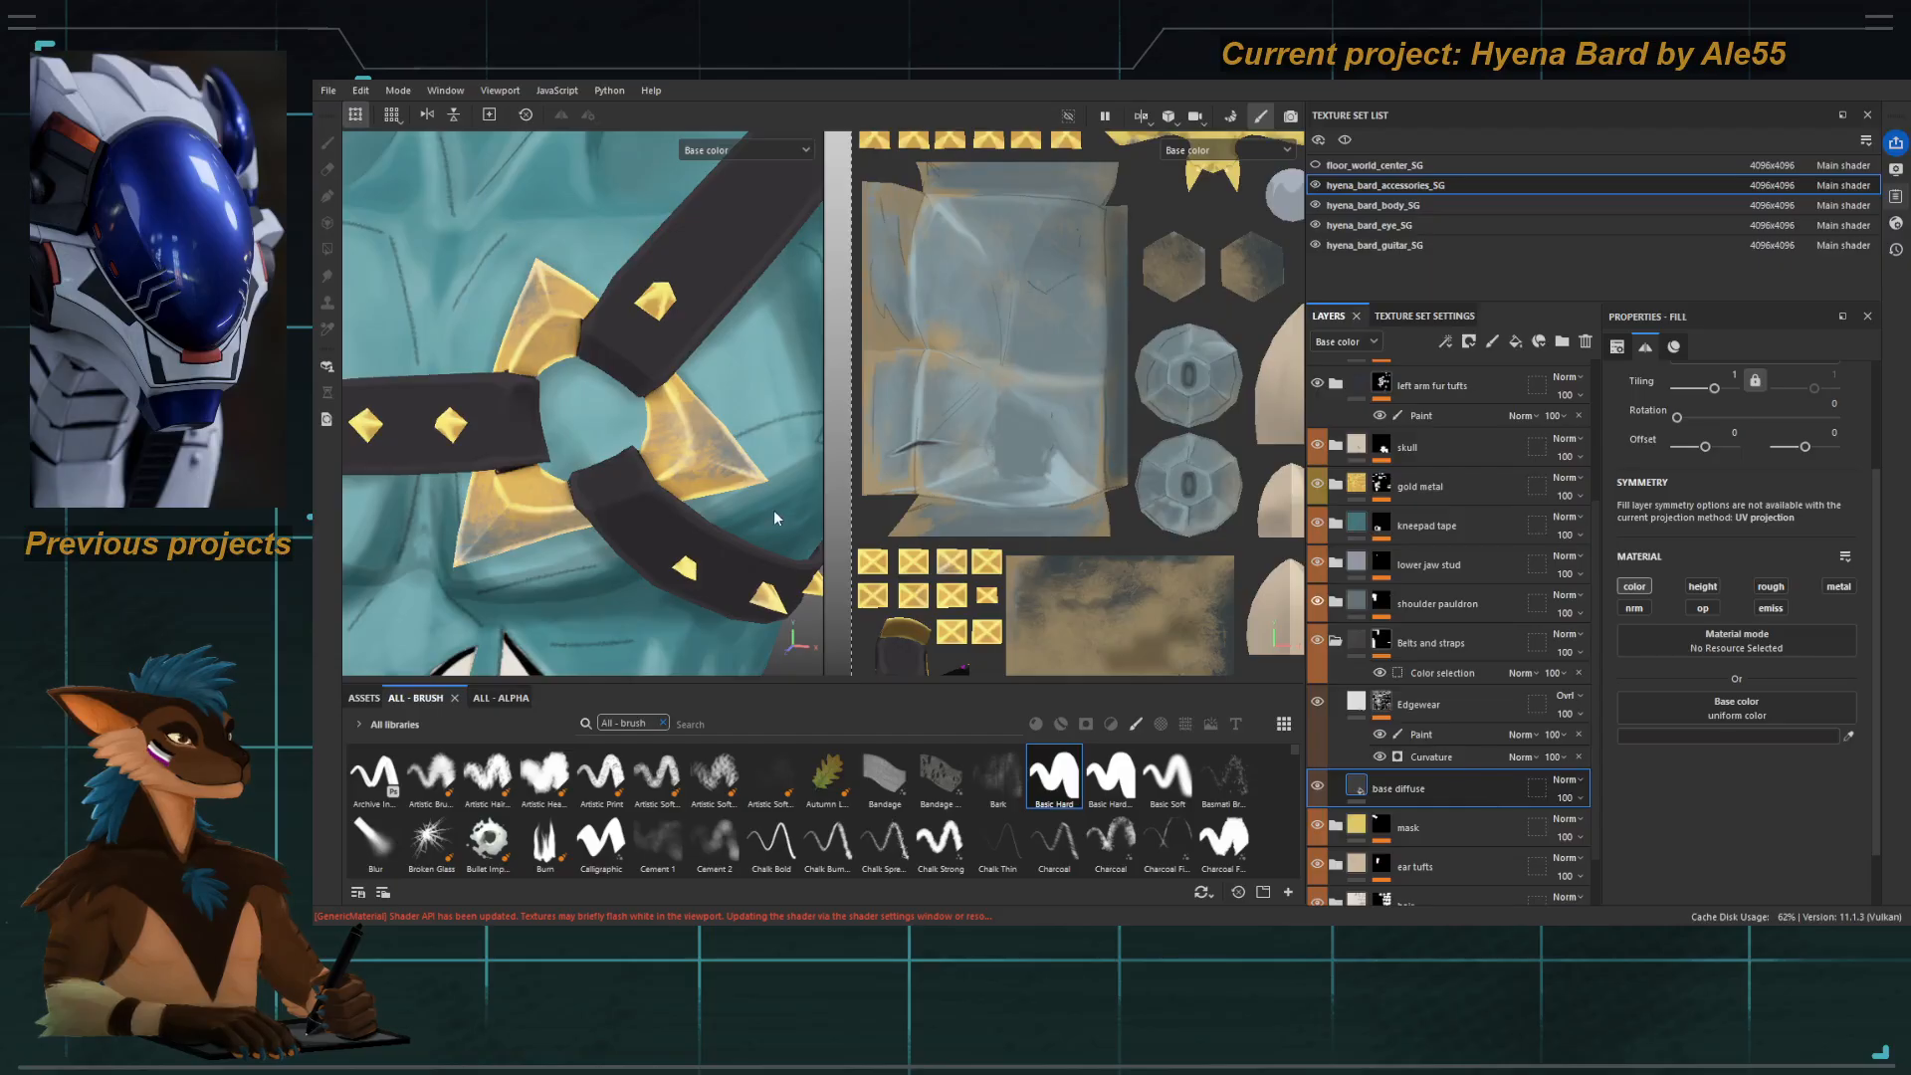
# Examine the chest straps' base color against the rest of the character from full-body and close distances.
pyautogui.keyDown('alt'); pyautogui.moveTo(773, 509); pyautogui.dragTo(637, 537, button='right'); pyautogui.keyUp('alt')
pyautogui.keyDown('alt'); pyautogui.moveTo(637, 537); pyautogui.dragTo(591, 528); pyautogui.keyUp('alt')
pyautogui.keyDown('alt'); pyautogui.moveTo(592, 528); pyautogui.dragTo(547, 570, button='right'); pyautogui.keyUp('alt')
pyautogui.keyDown('alt'); pyautogui.moveTo(547, 571); pyautogui.dragTo(482, 471, button='middle'); pyautogui.keyUp('alt')
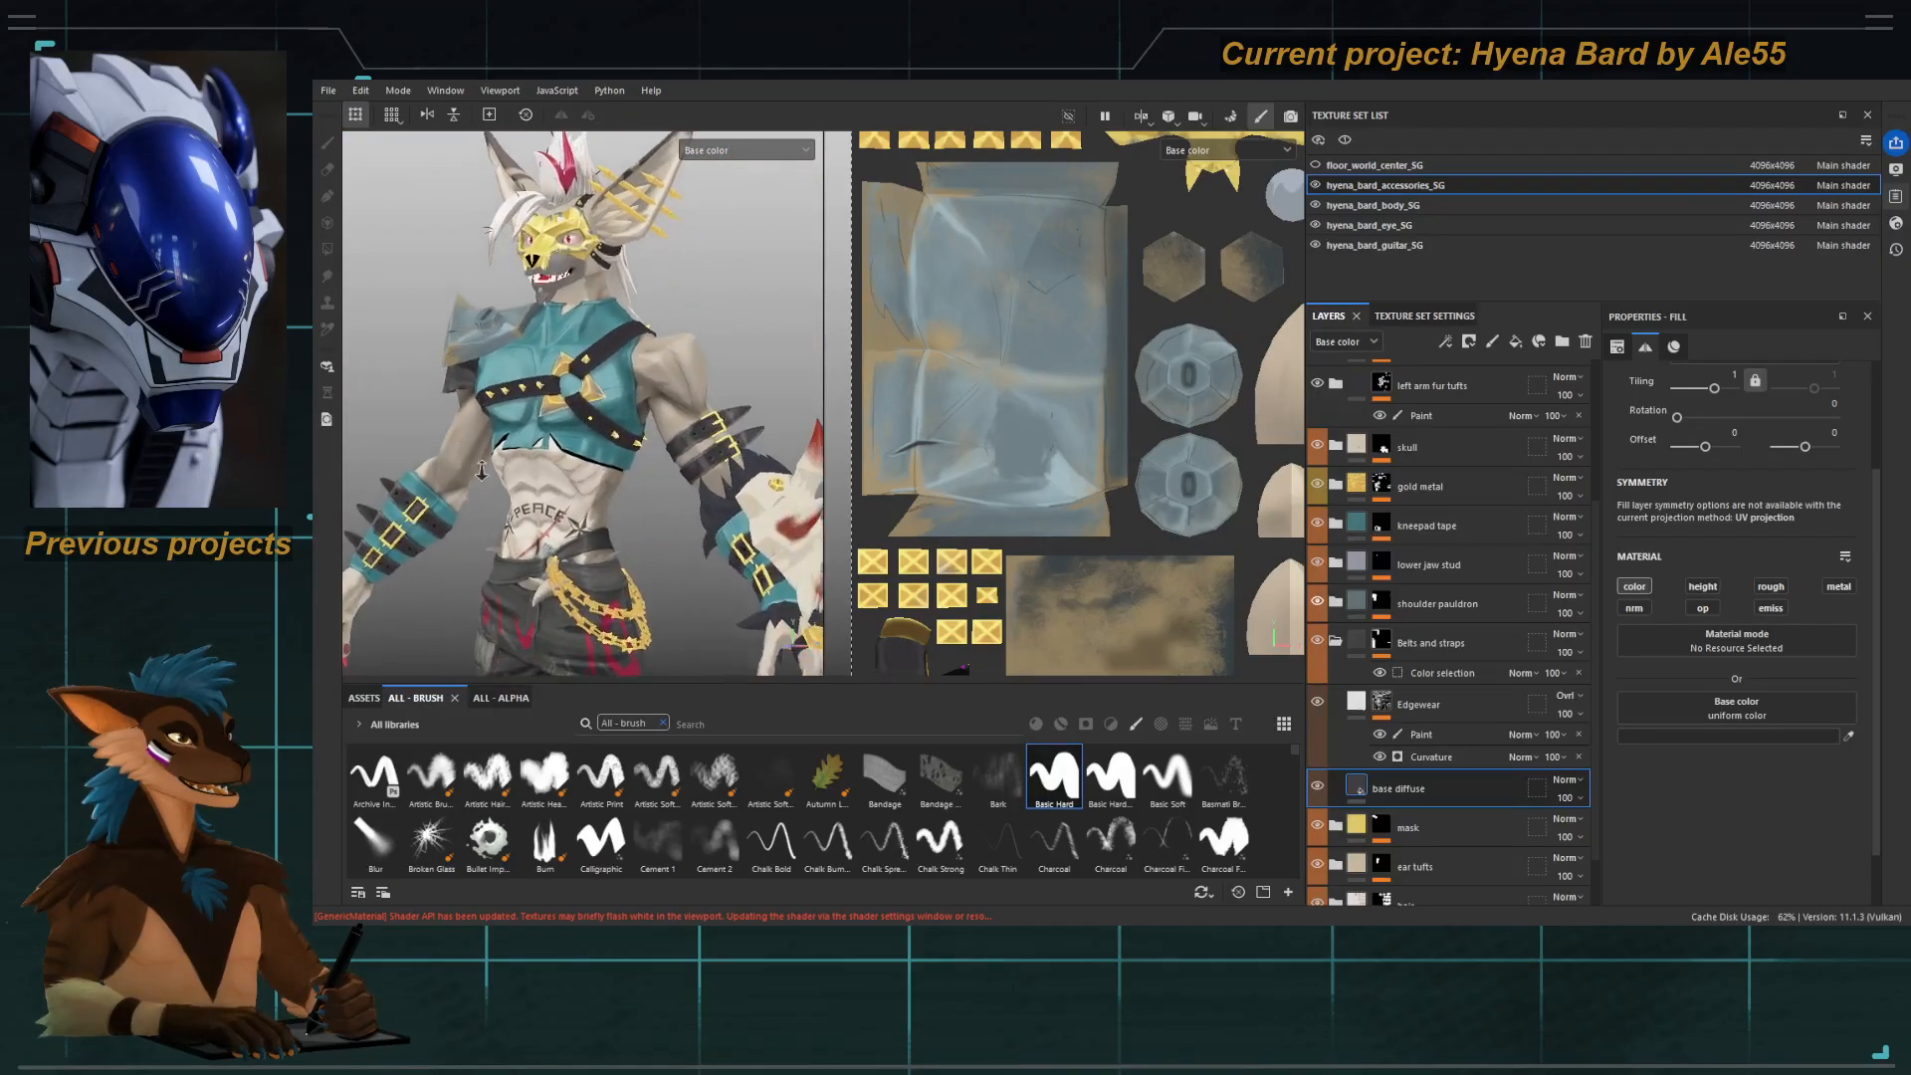
pyautogui.keyDown('alt'); pyautogui.moveTo(482, 471); pyautogui.dragTo(527, 448, button='right'); pyautogui.keyUp('alt')
pyautogui.keyDown('alt'); pyautogui.moveTo(527, 448); pyautogui.dragTo(488, 490, button='middle'); pyautogui.keyUp('alt')
pyautogui.keyDown('alt'); pyautogui.moveTo(488, 490); pyautogui.dragTo(587, 468, button='right'); pyautogui.keyUp('alt')
pyautogui.keyDown('alt'); pyautogui.moveTo(587, 468); pyautogui.dragTo(627, 478); pyautogui.keyUp('alt')
pyautogui.keyDown('alt'); pyautogui.moveTo(627, 477); pyautogui.dragTo(696, 508, button='right'); pyautogui.keyUp('alt')
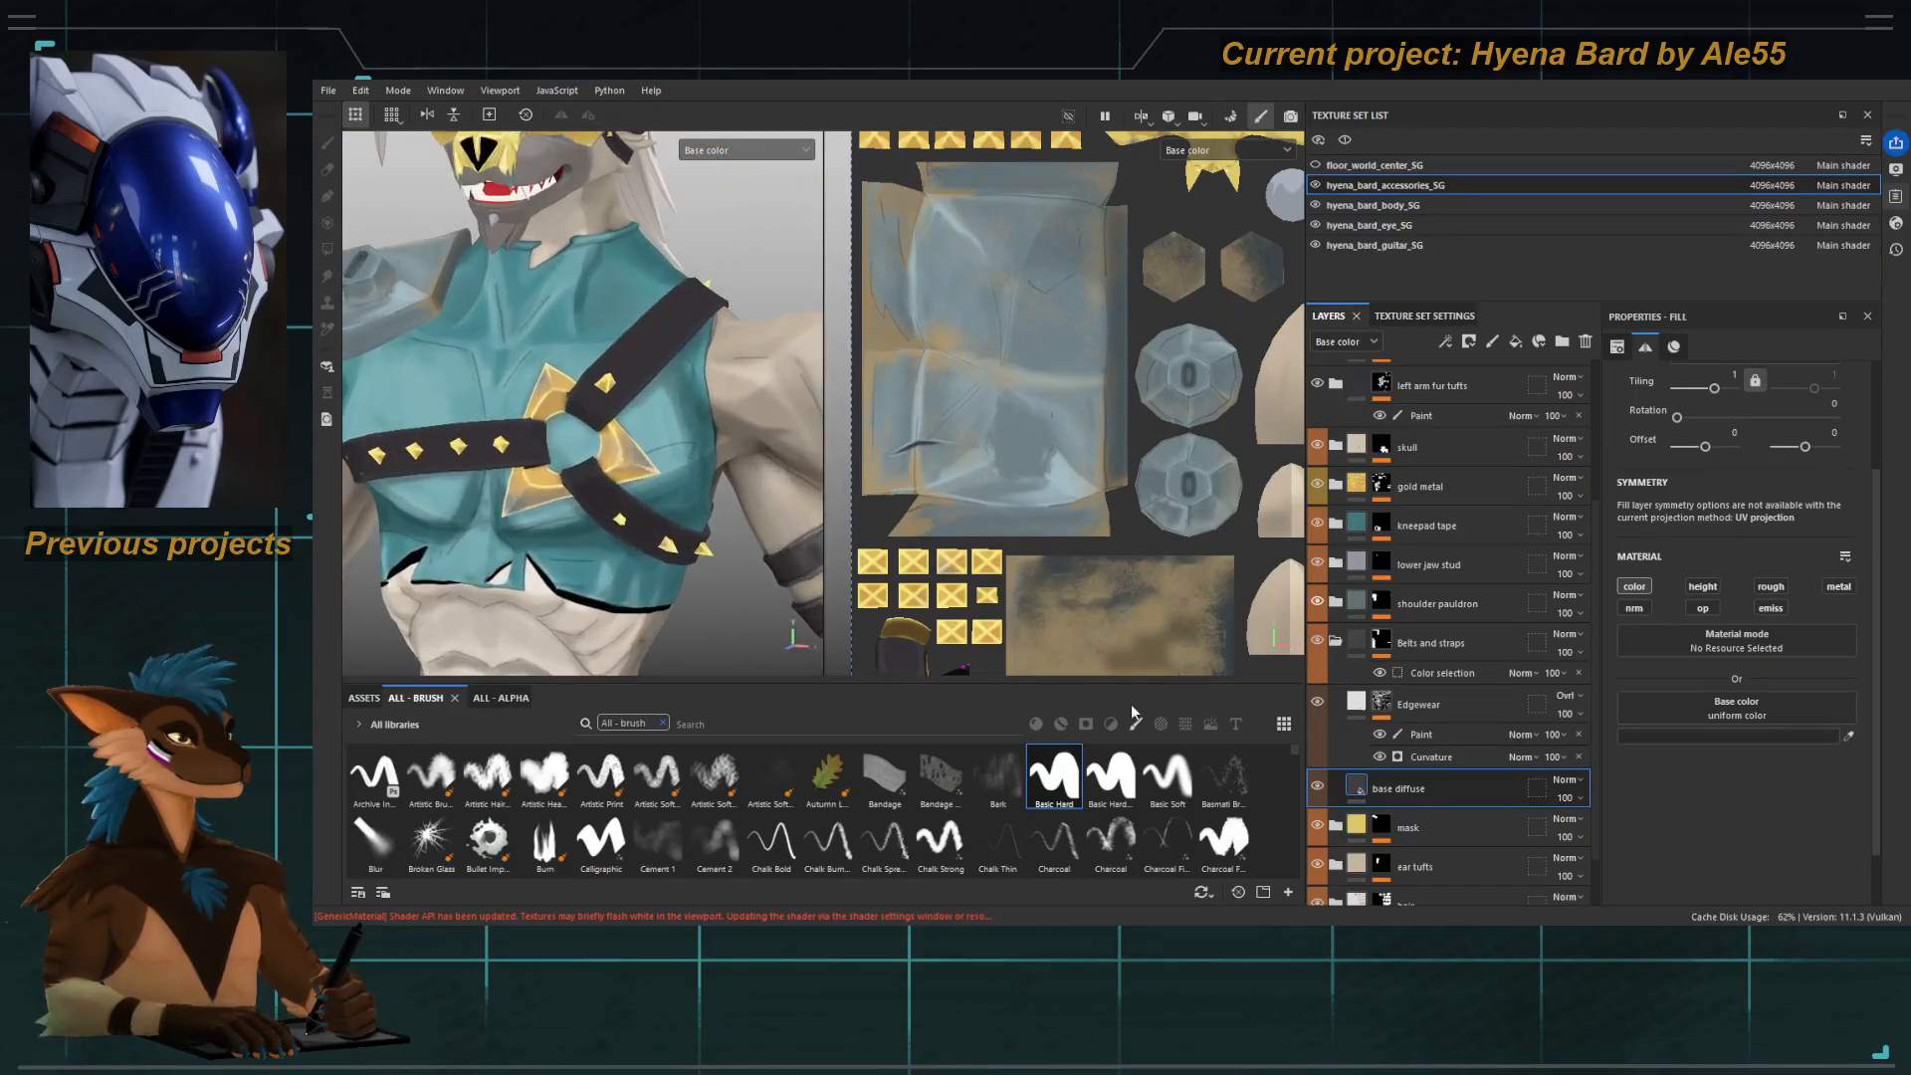
# Reselect the Edgewear mask's Paint effect and set the brush to flow 60 with a grayscale value of 1.
pyautogui.click(1420, 734)
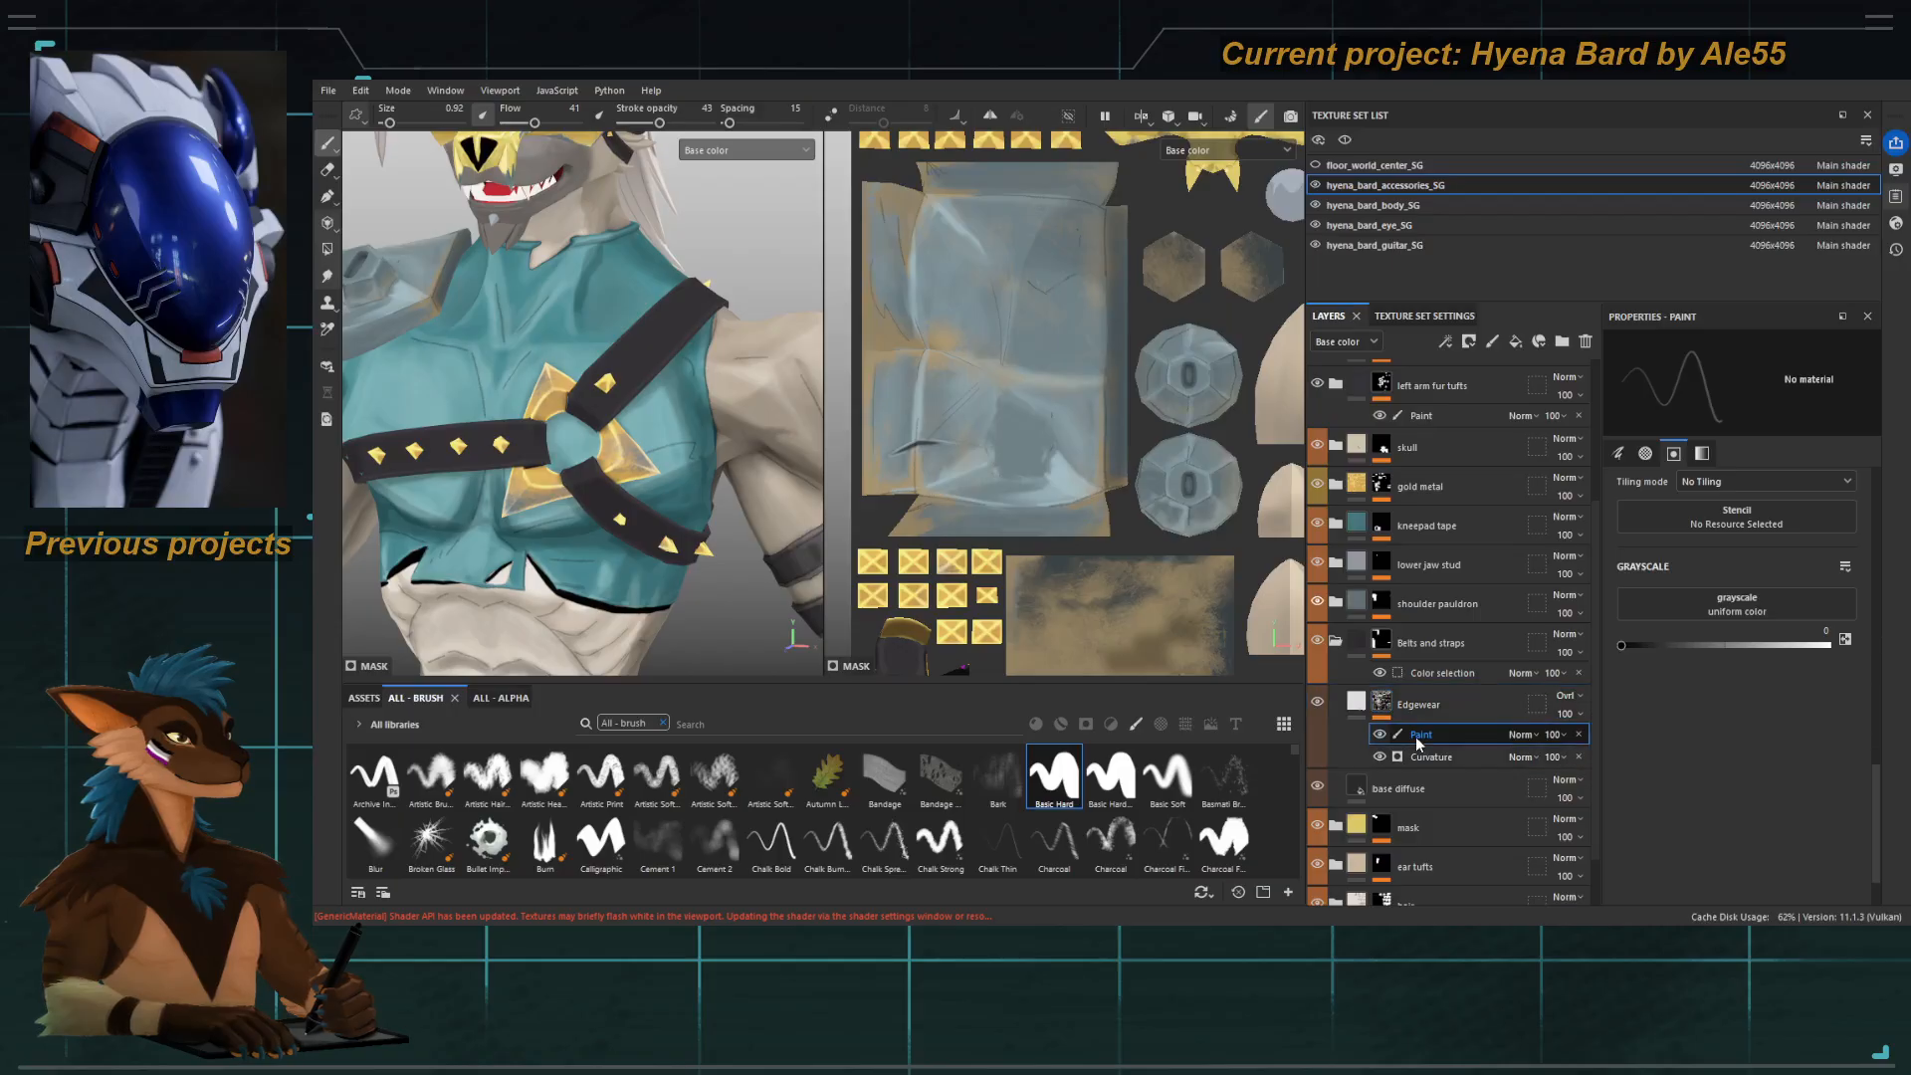
pyautogui.keyDown('alt'); pyautogui.moveTo(698, 507); pyautogui.dragTo(606, 447, button='right'); pyautogui.keyUp('alt')
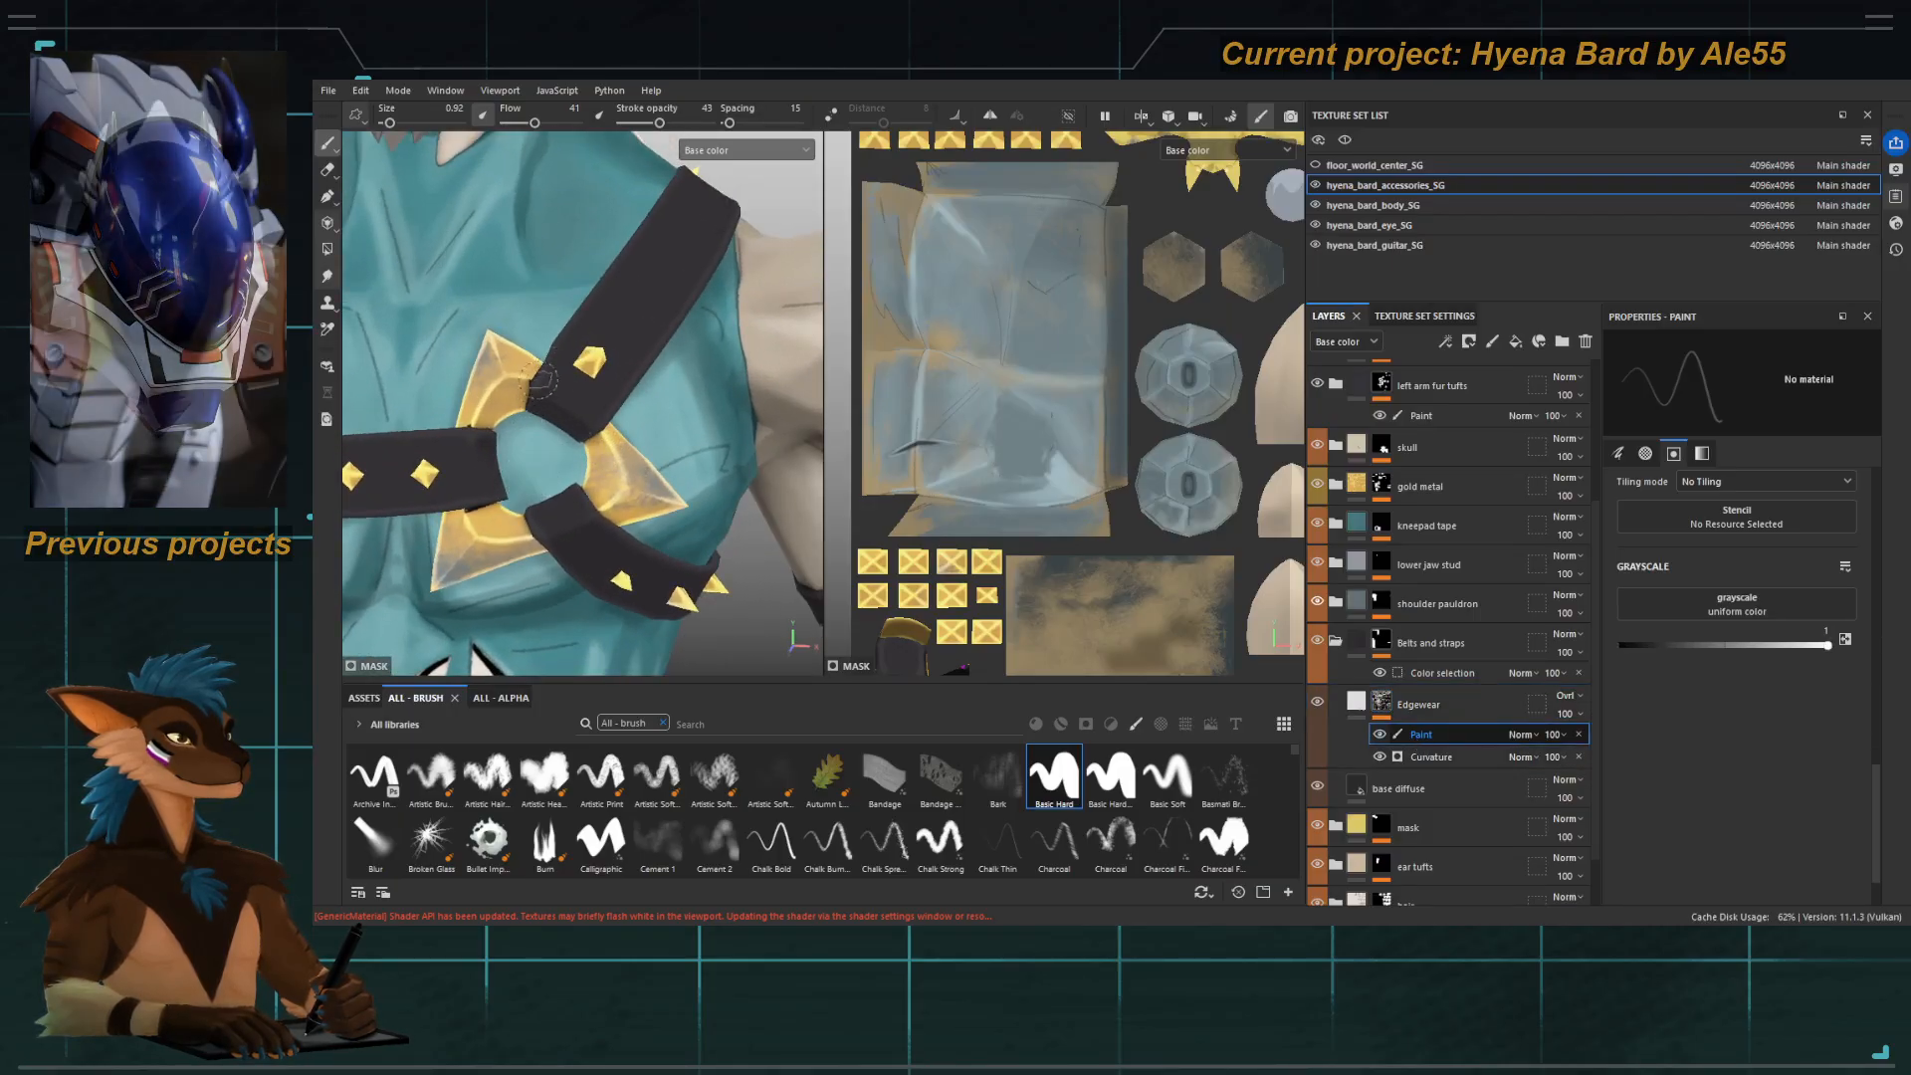
pyautogui.click(547, 122)
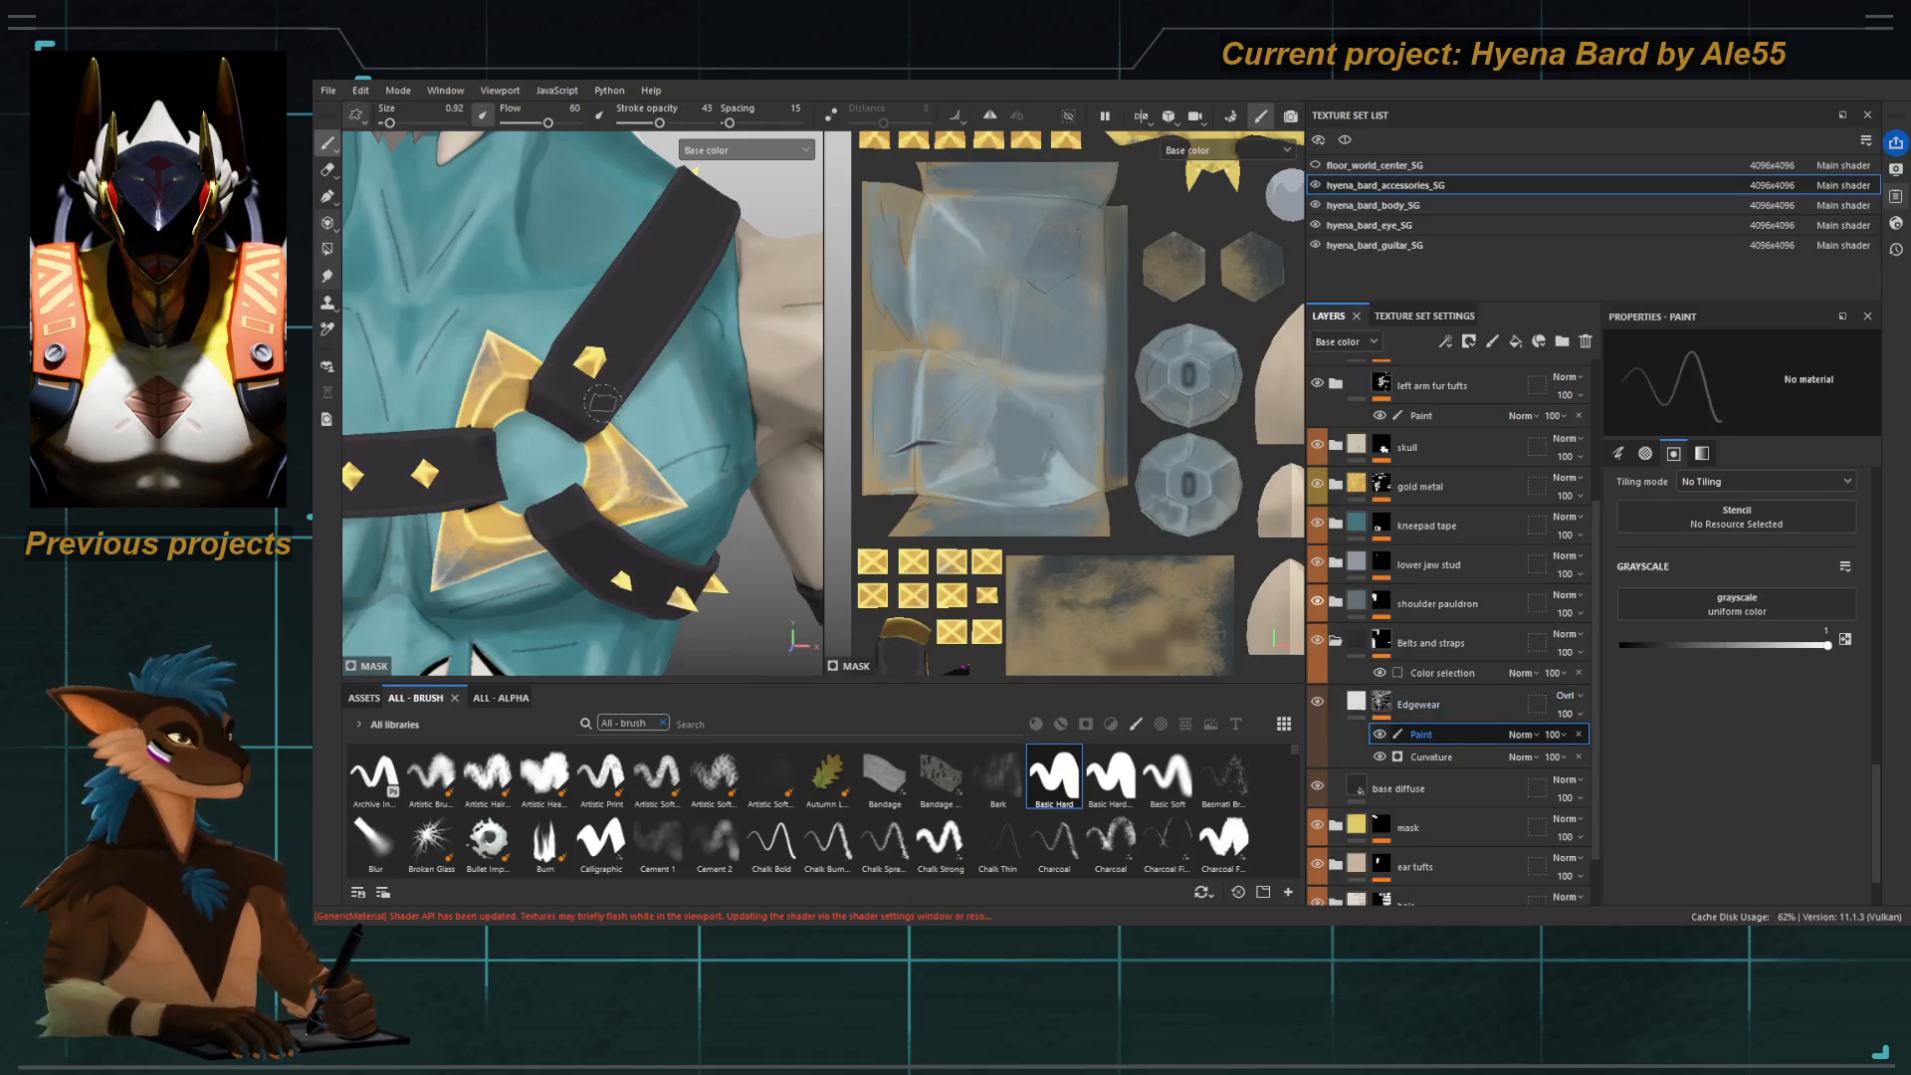
# Set the brush to stroke opacity 75 and size 0.32, and return to the Edgewear mask's Paint effect.
pyautogui.press('[')
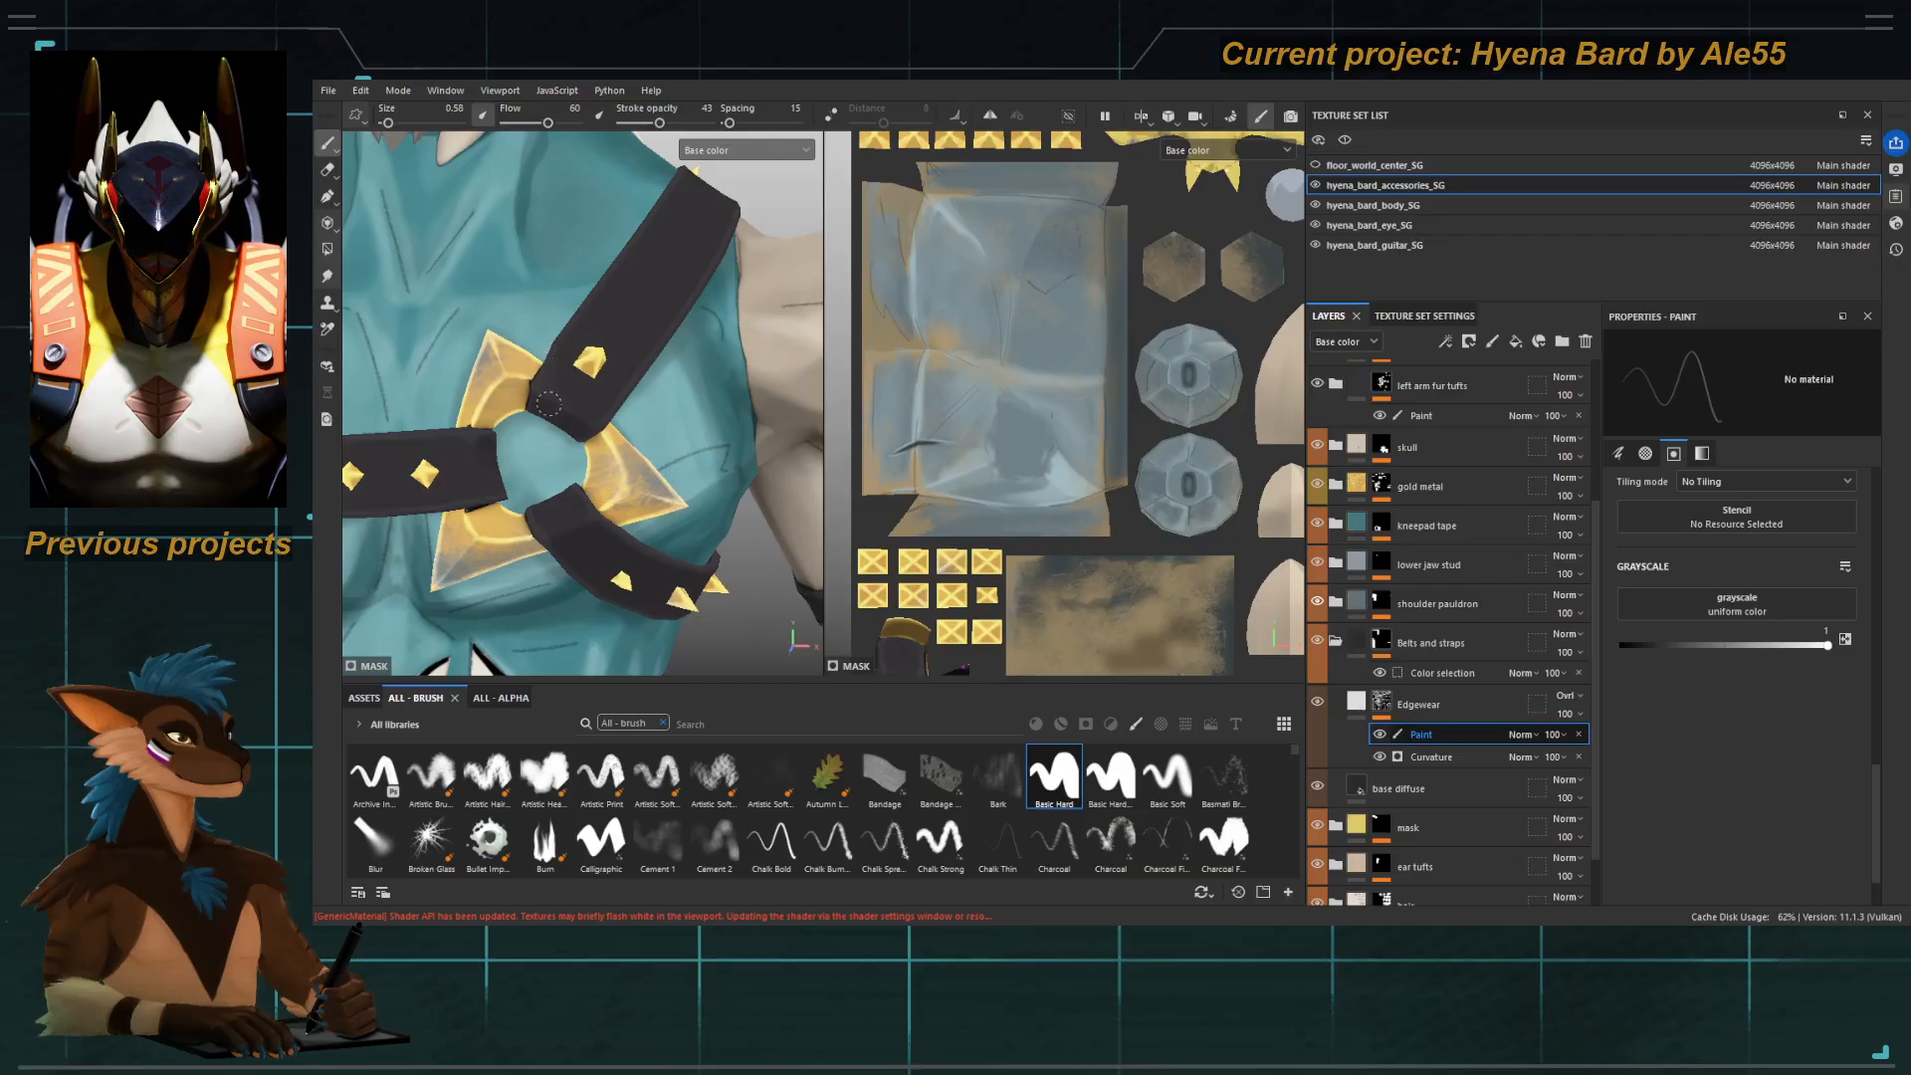
pyautogui.moveTo(661, 122); pyautogui.dragTo(687, 123)
pyautogui.press('[')
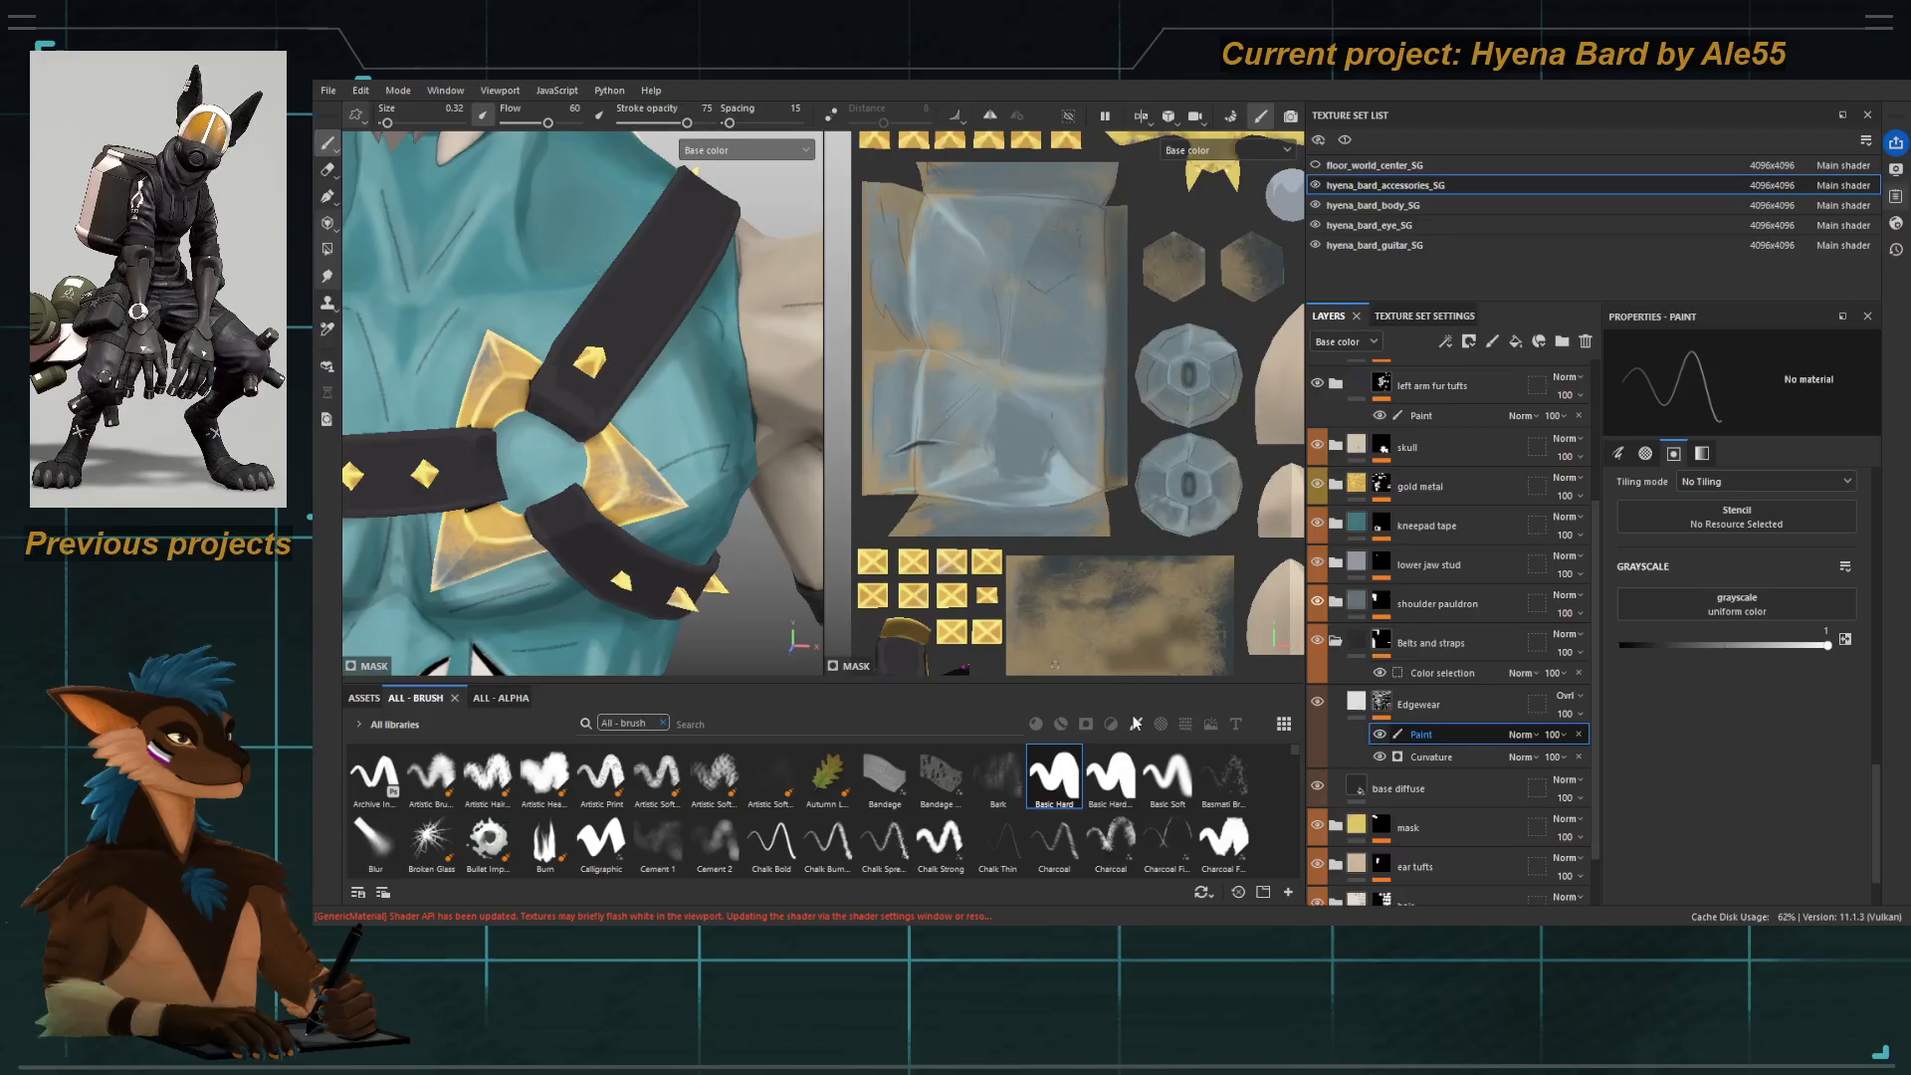
pyautogui.click(1467, 704)
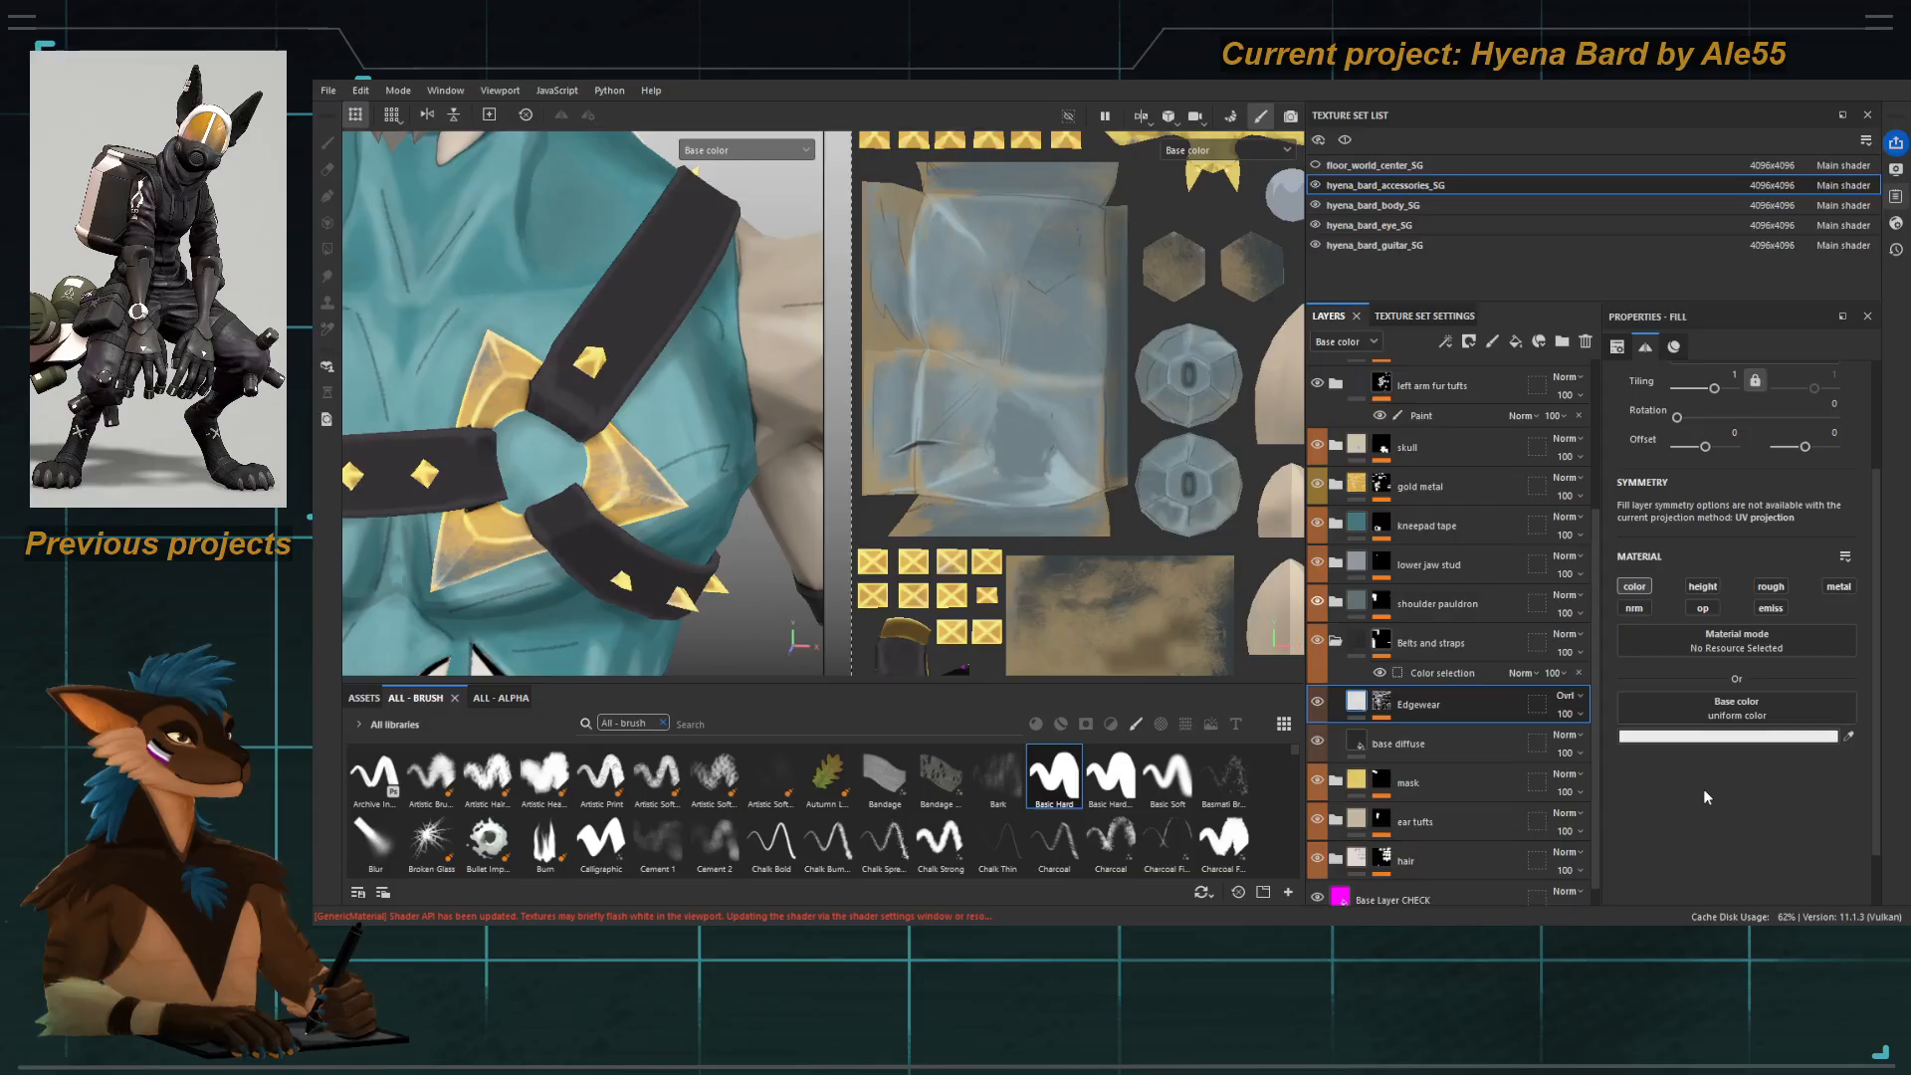
pyautogui.click(1381, 702)
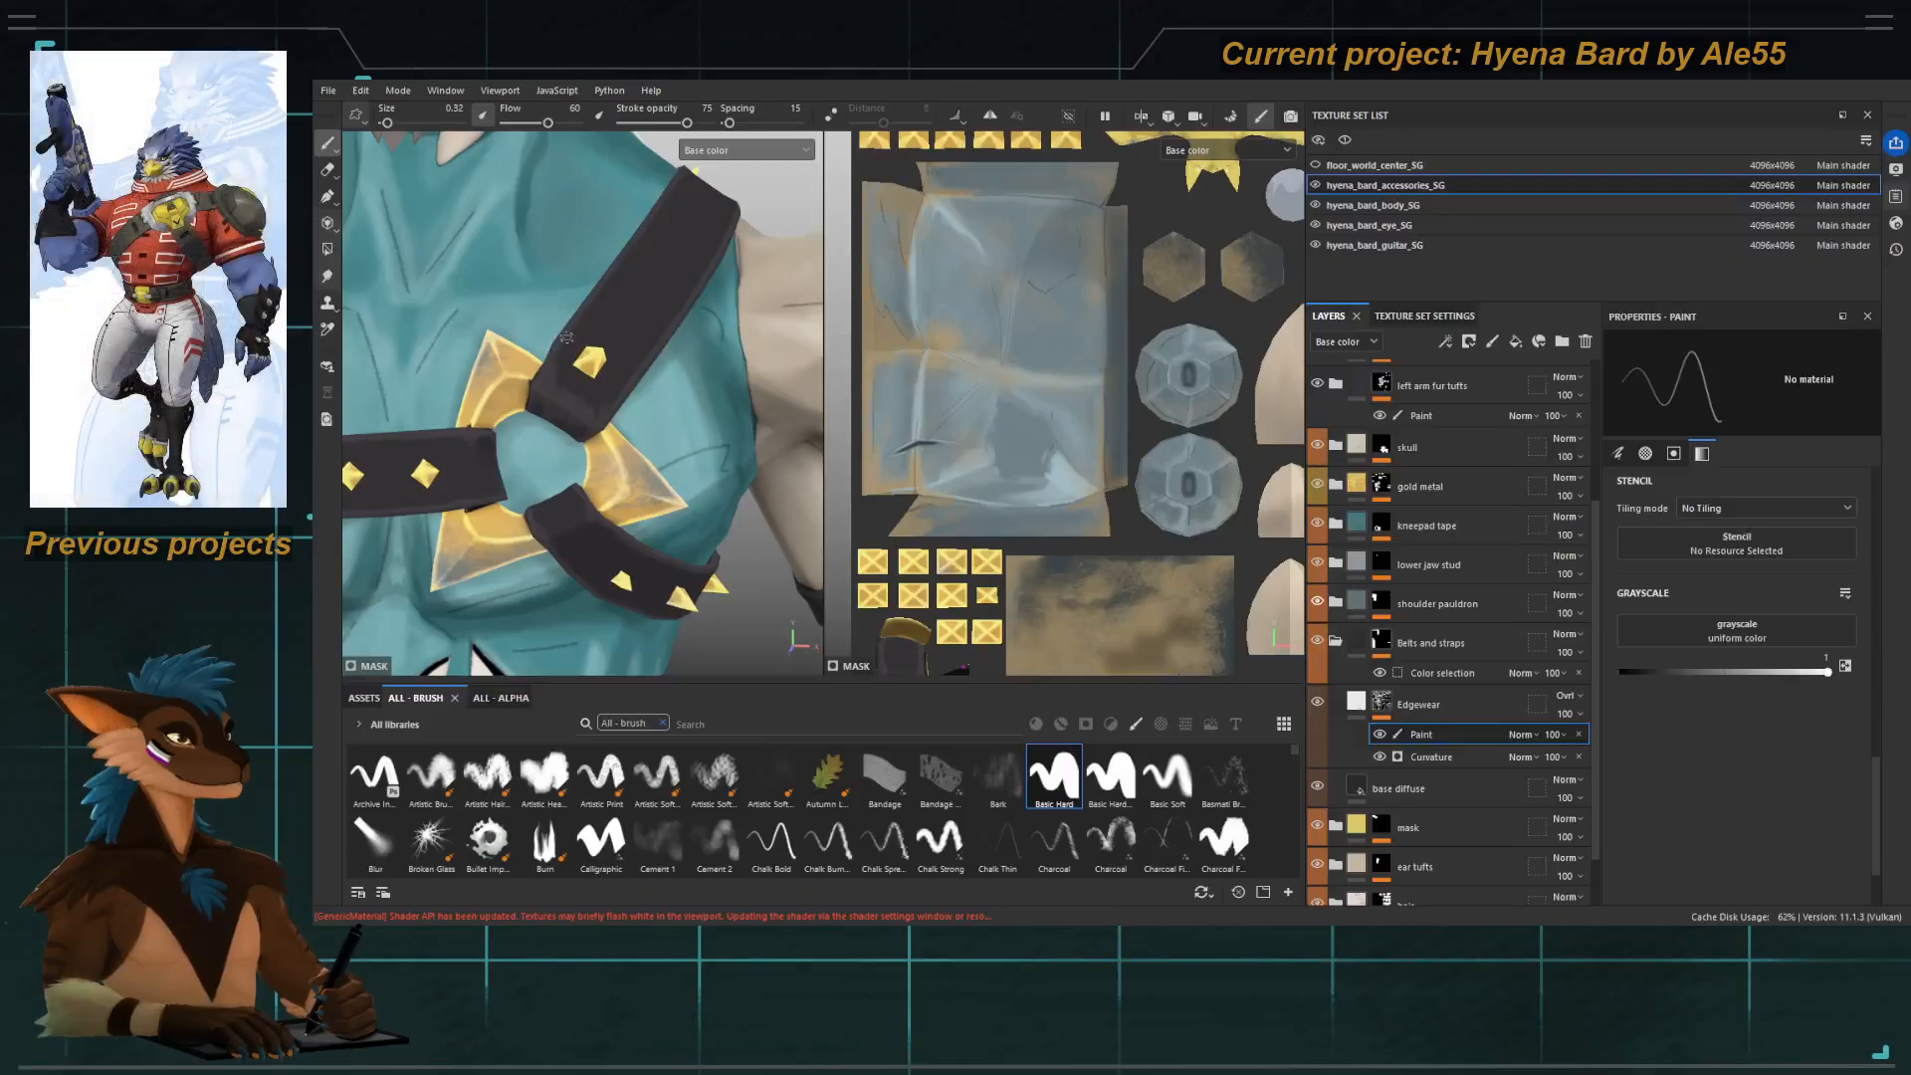
# Paint wear along the shoulder strap's edges and surface in the Edgewear mask, alternating grayscale 1 and 0 with brush sizes 0.32 and 0.59.
pyautogui.press(']')
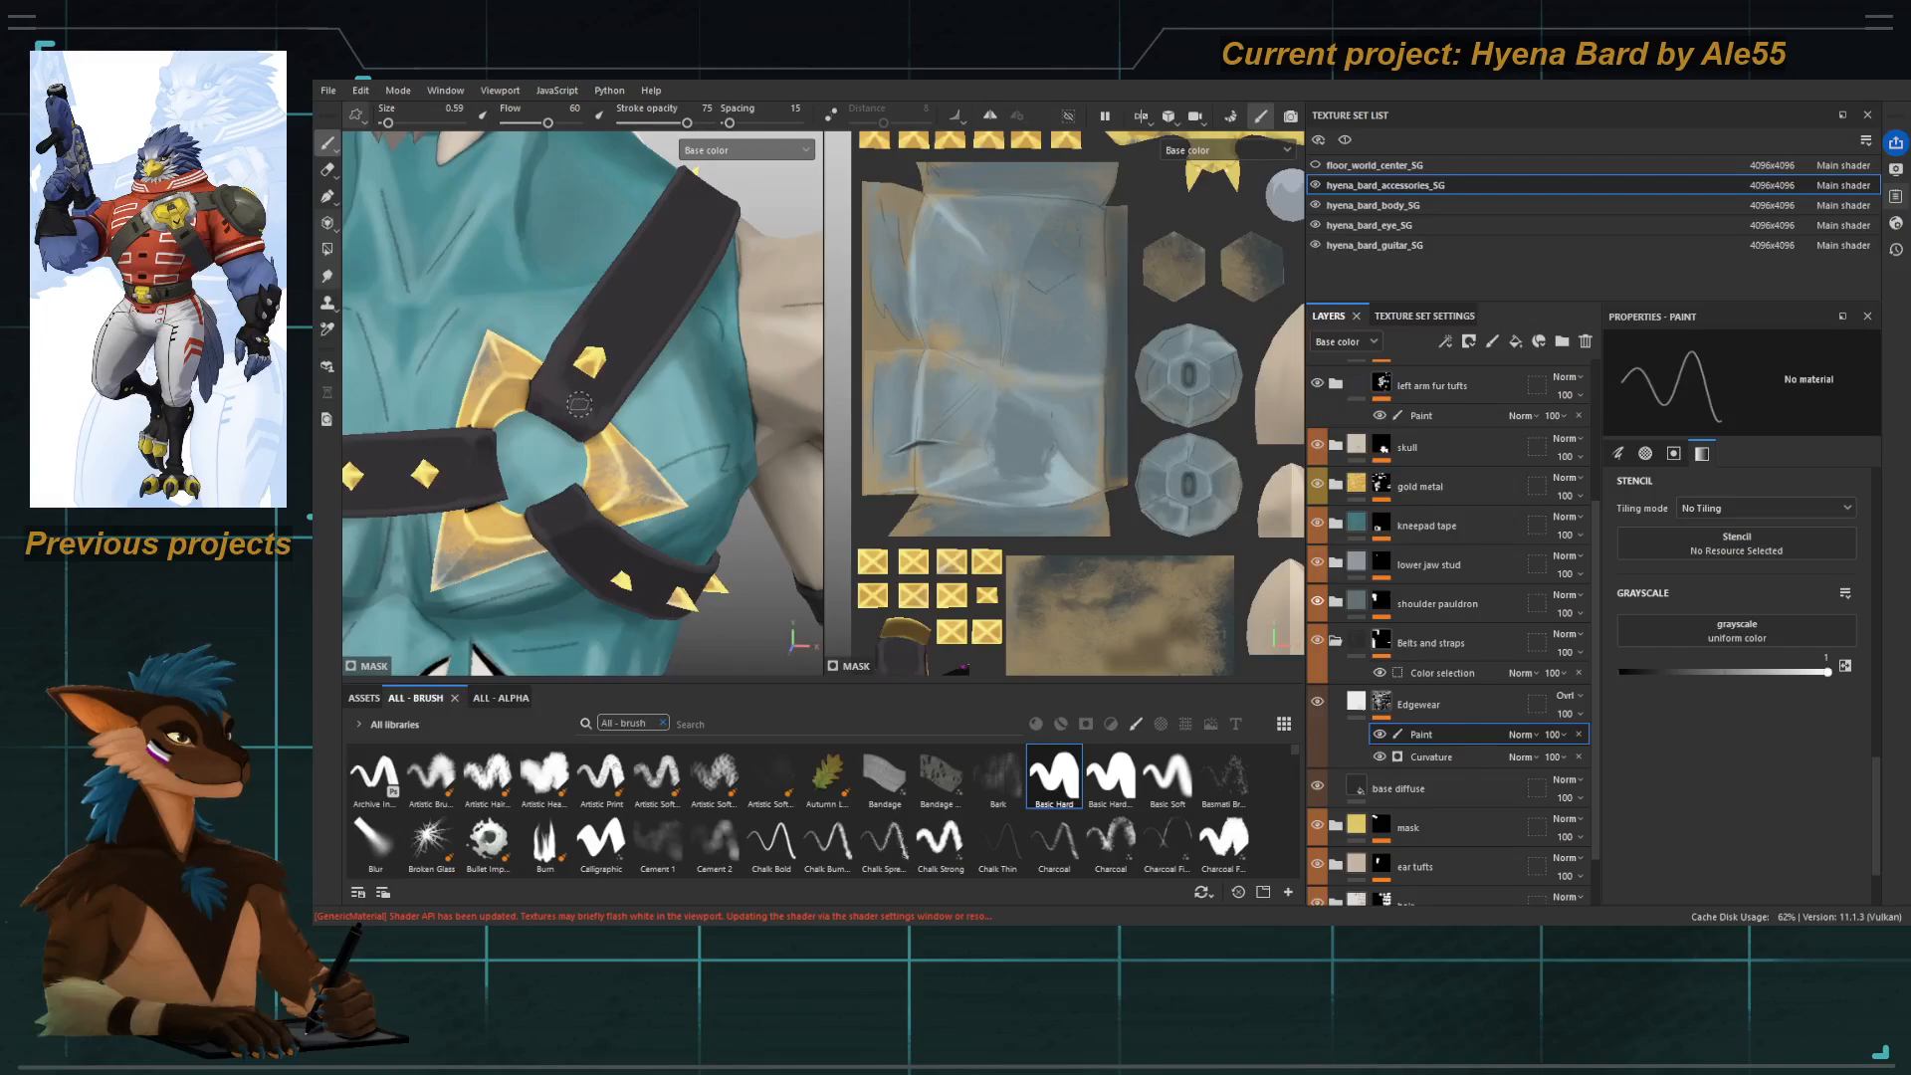
pyautogui.moveTo(578, 406)
pyautogui.keyDown('alt'); pyautogui.mouseDown()
pyautogui.moveTo(559, 394)
pyautogui.moveTo(584, 378)
pyautogui.mouseUp(); pyautogui.keyUp('alt')
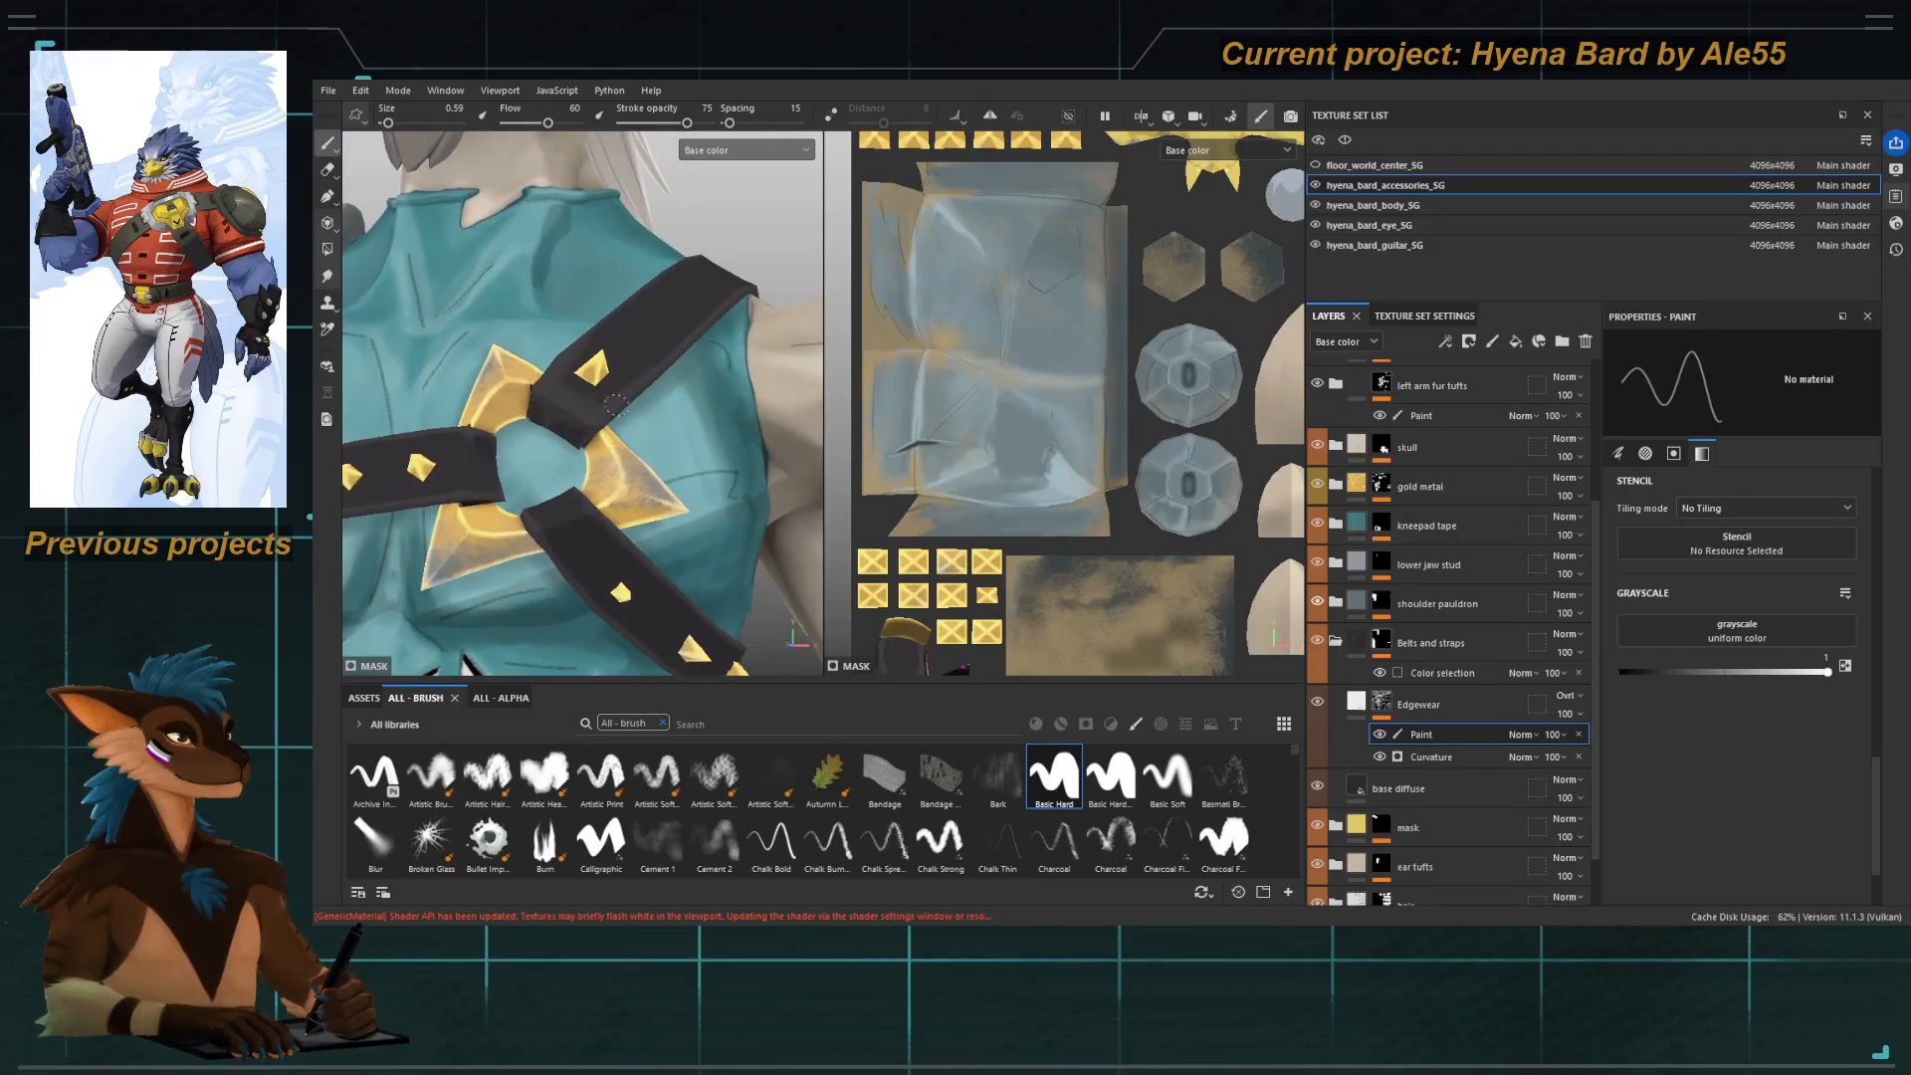
pyautogui.keyDown('alt'); pyautogui.moveTo(636, 374); pyautogui.dragTo(637, 390); pyautogui.keyUp('alt')
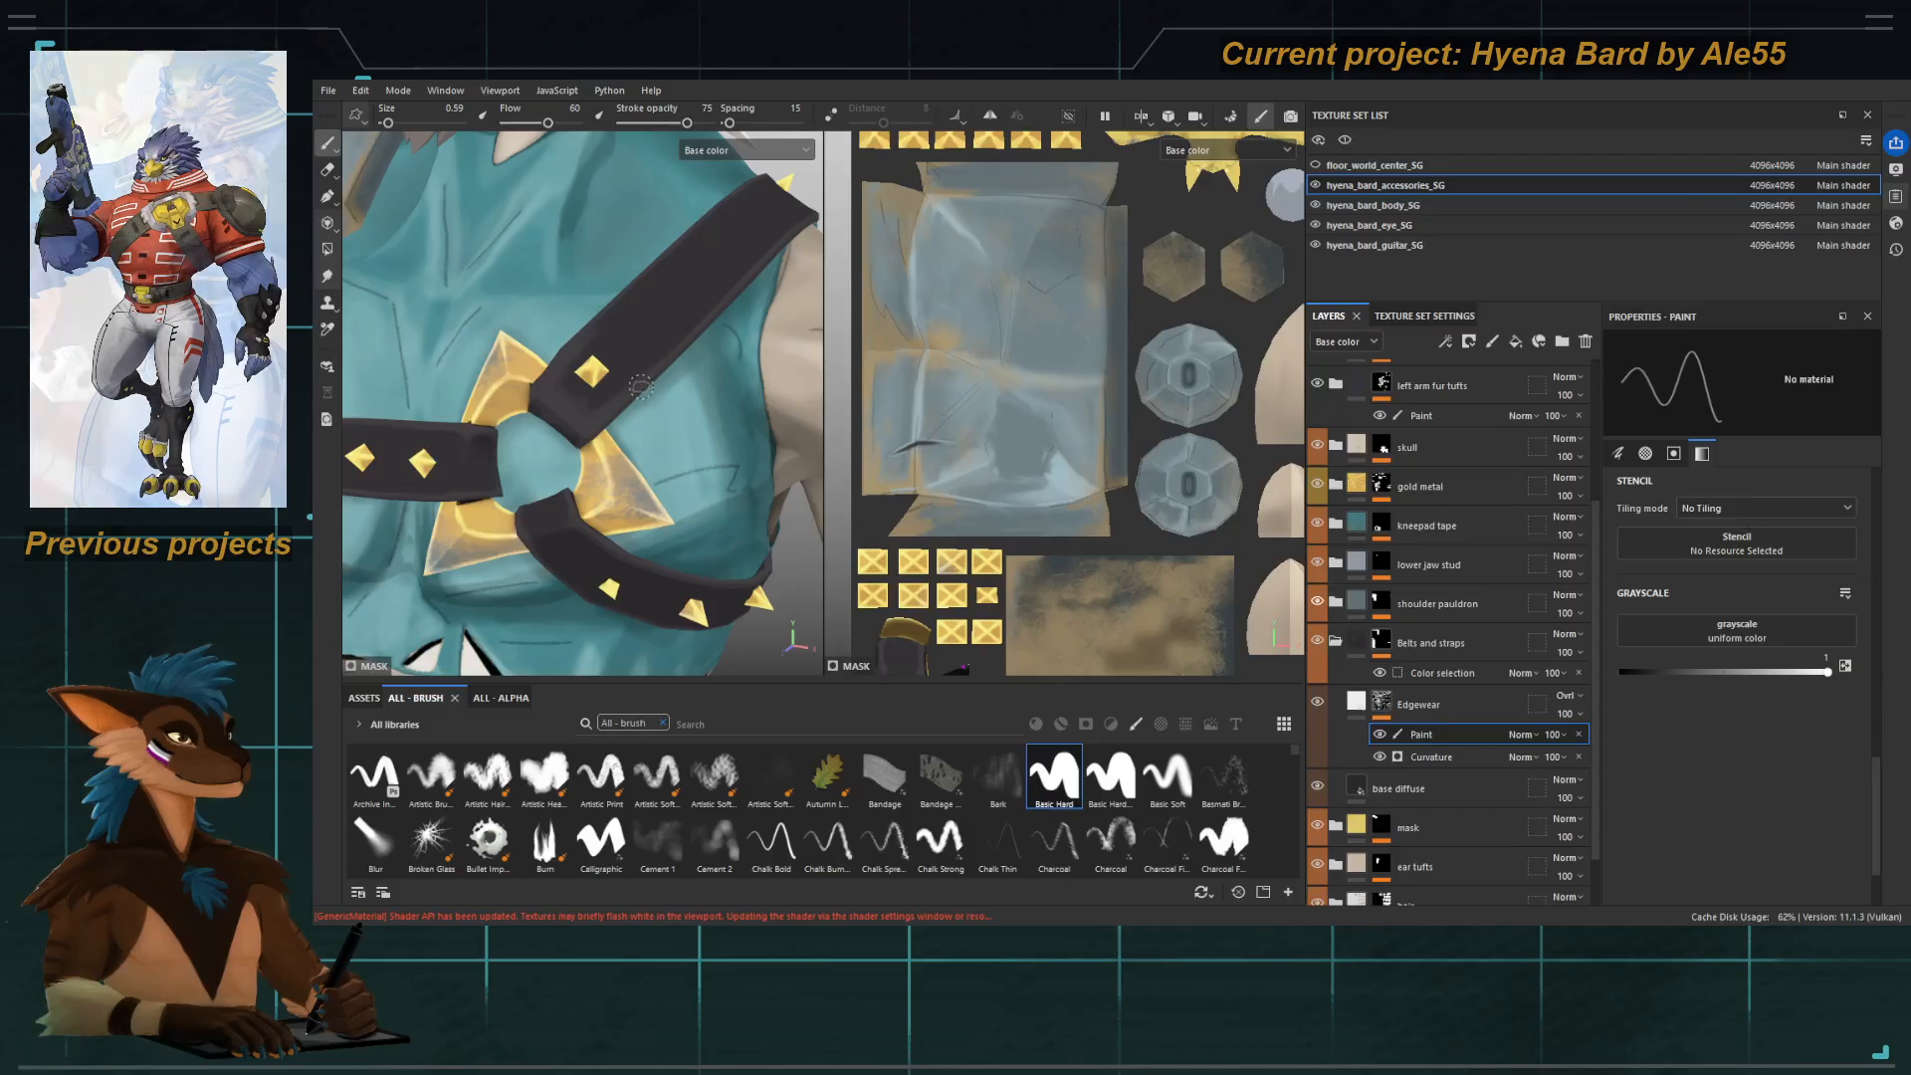
pyautogui.press('x')
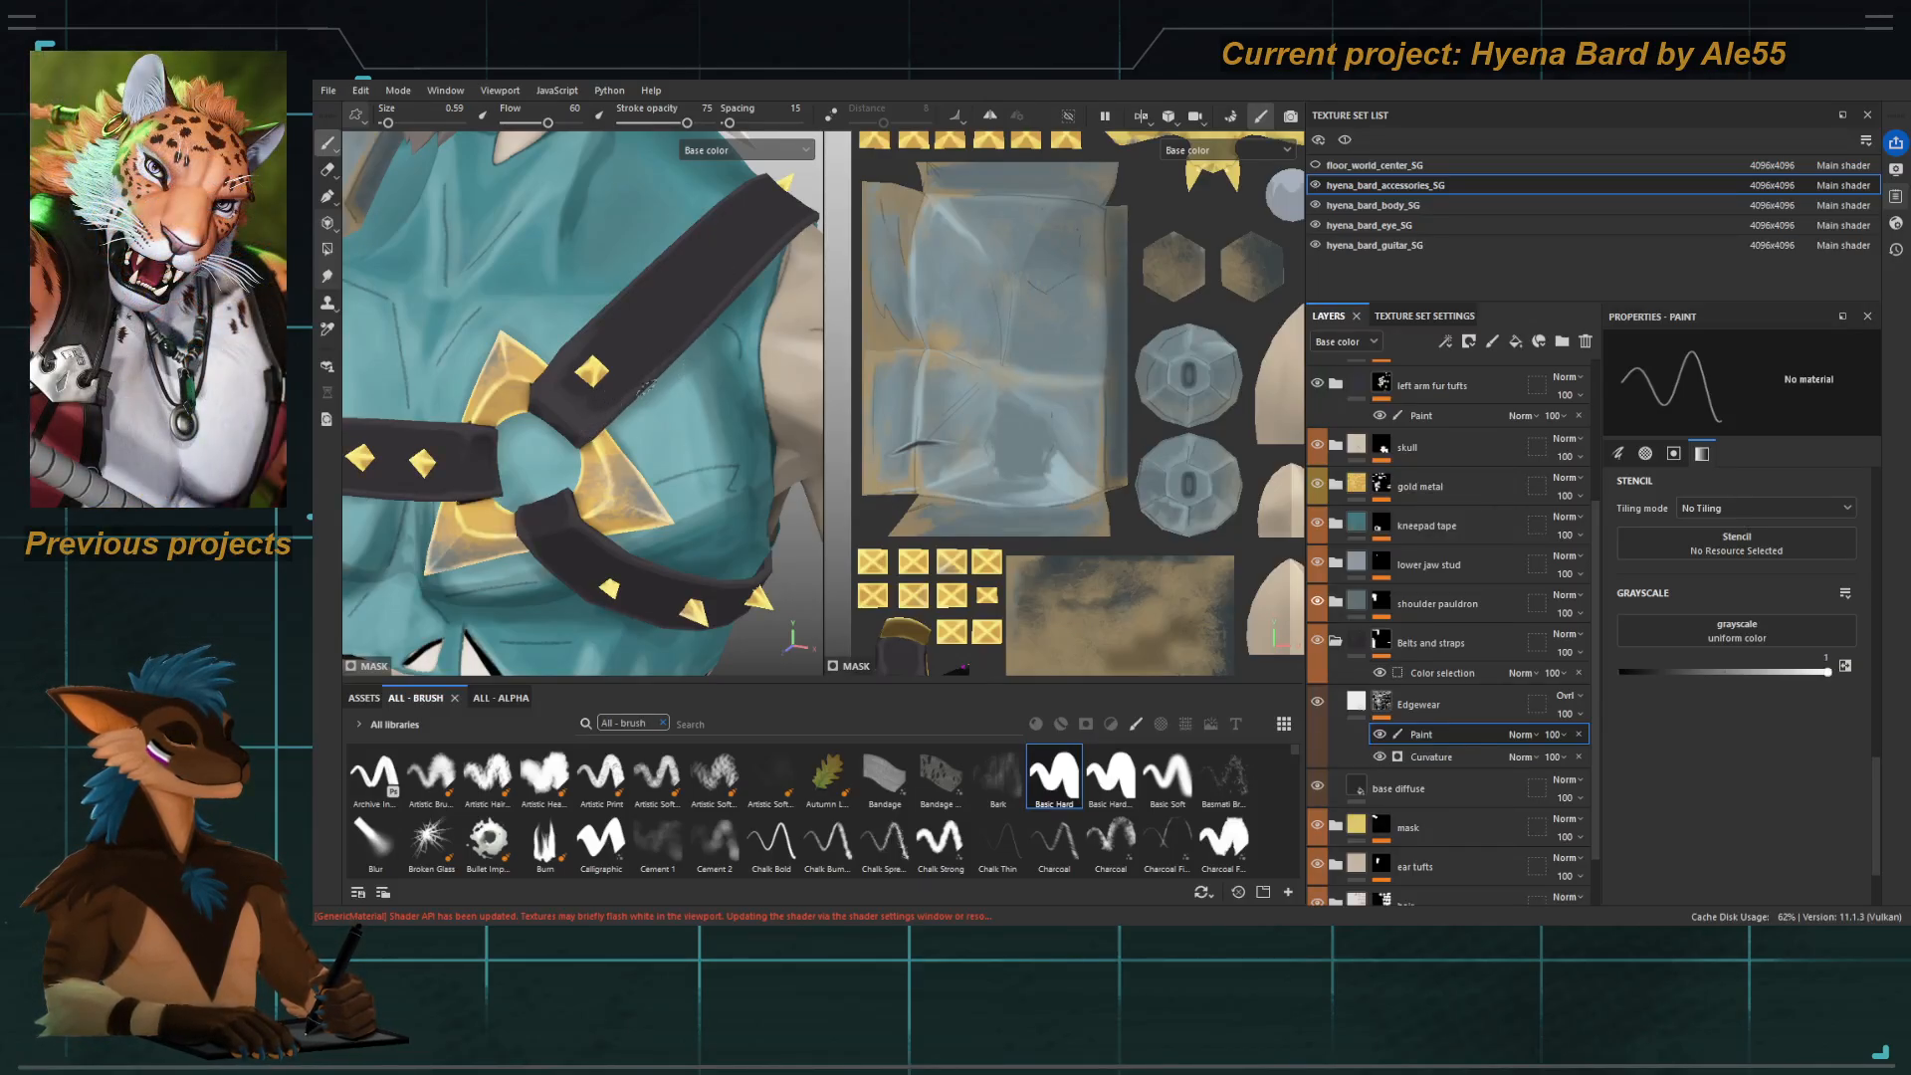
pyautogui.press('x')
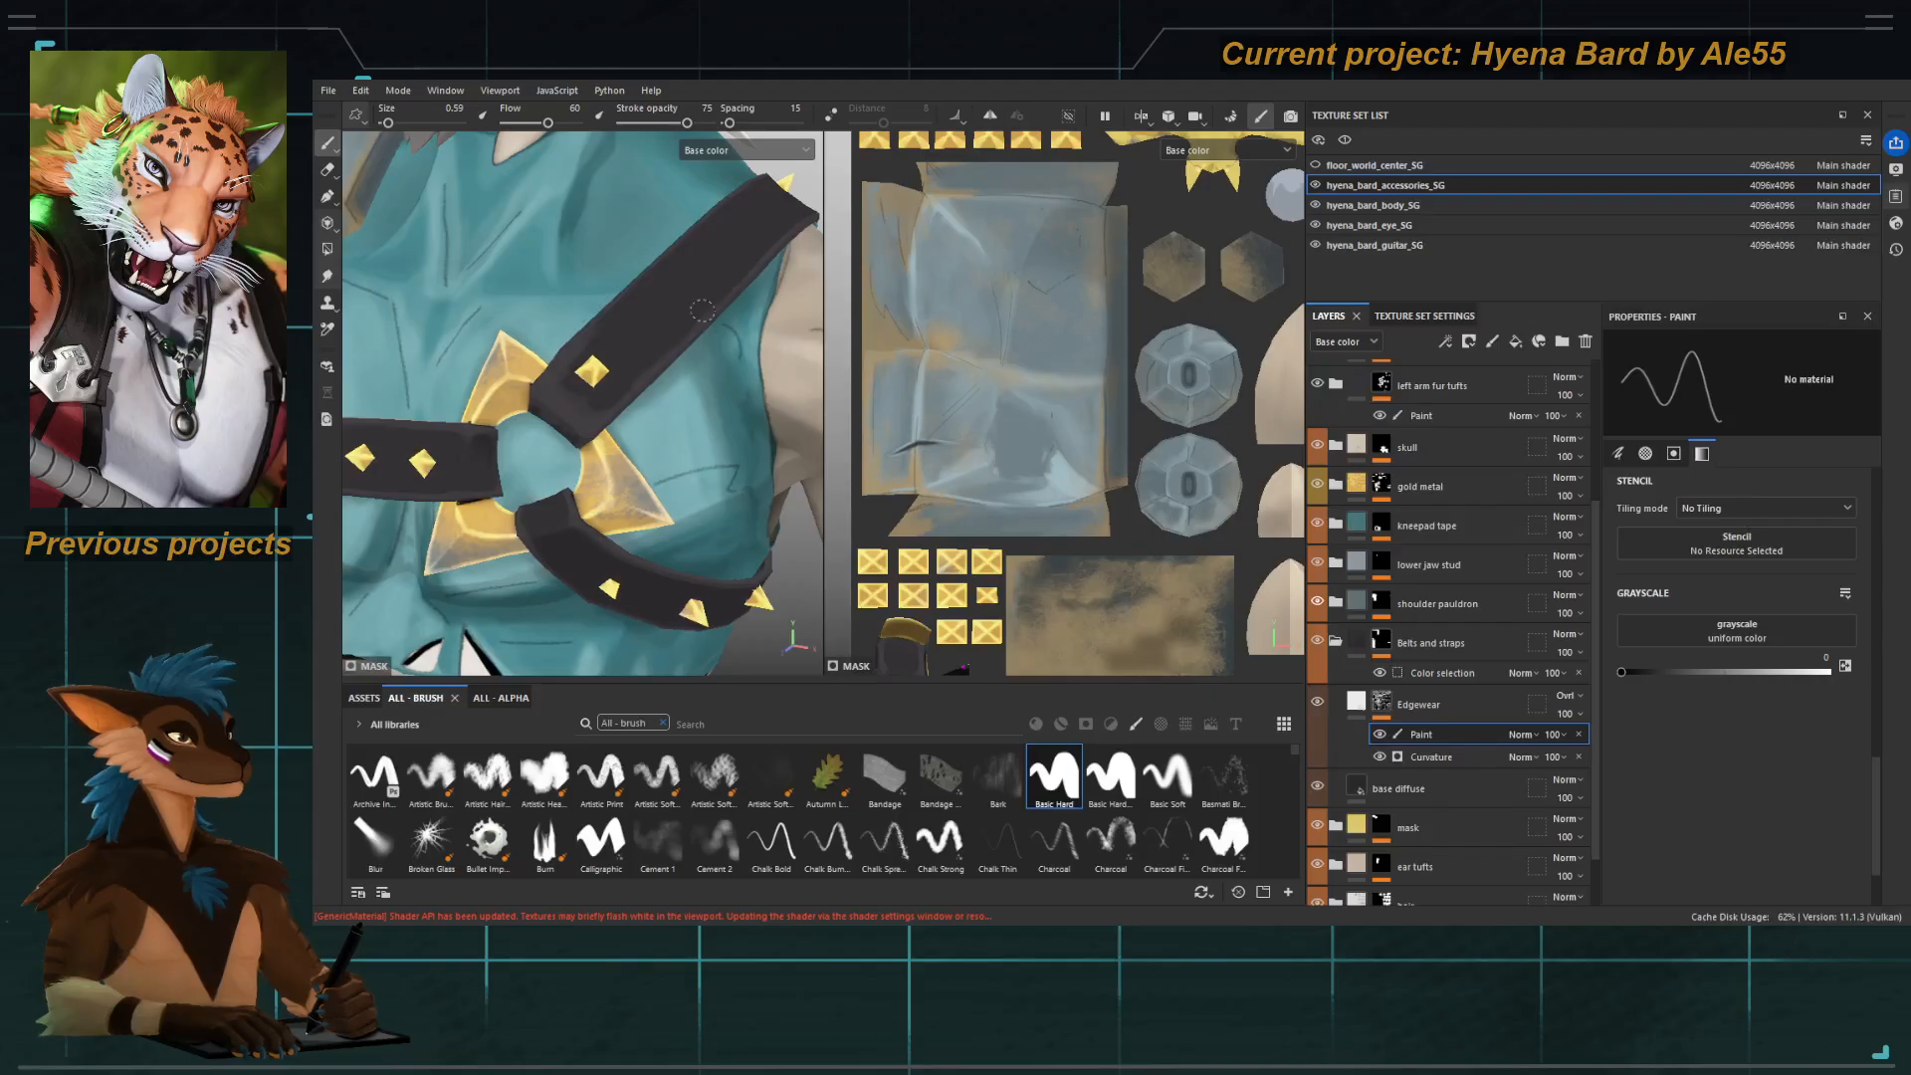
pyautogui.press('x')
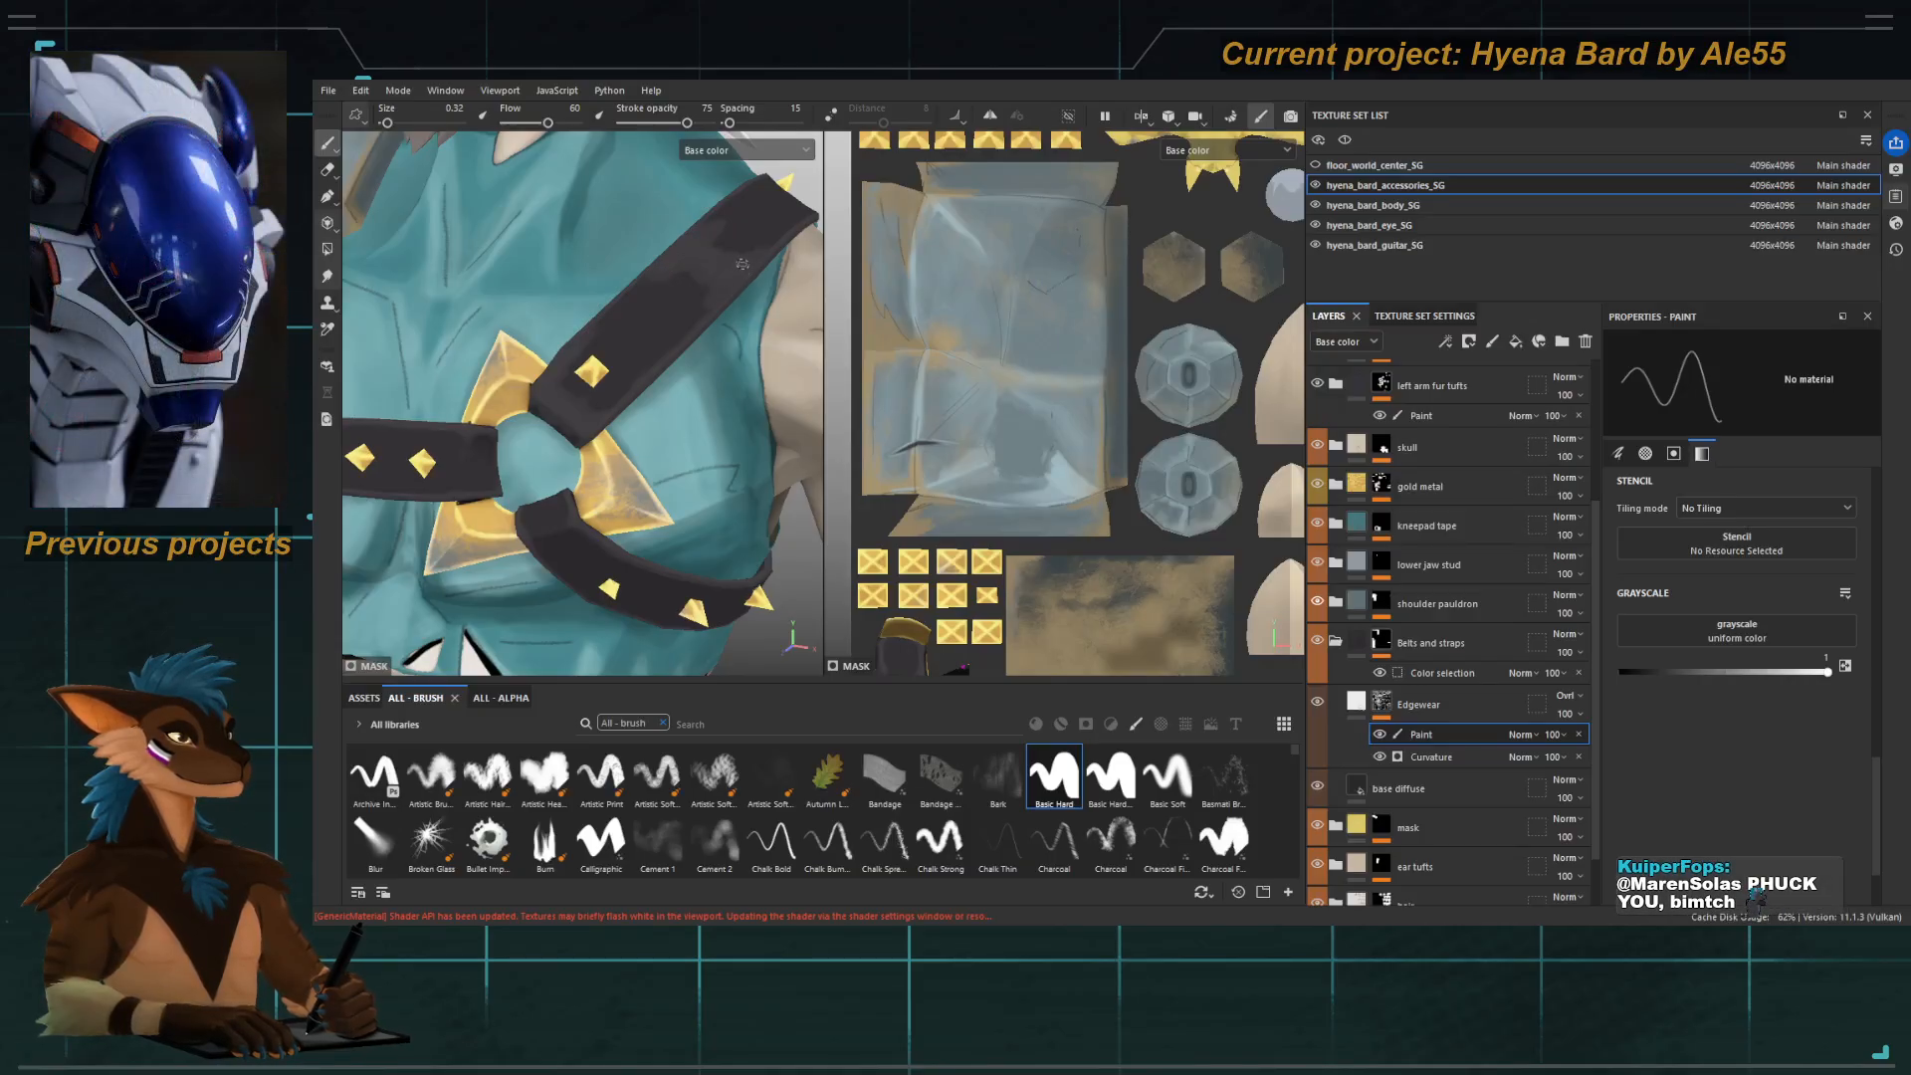
pyautogui.press(']')
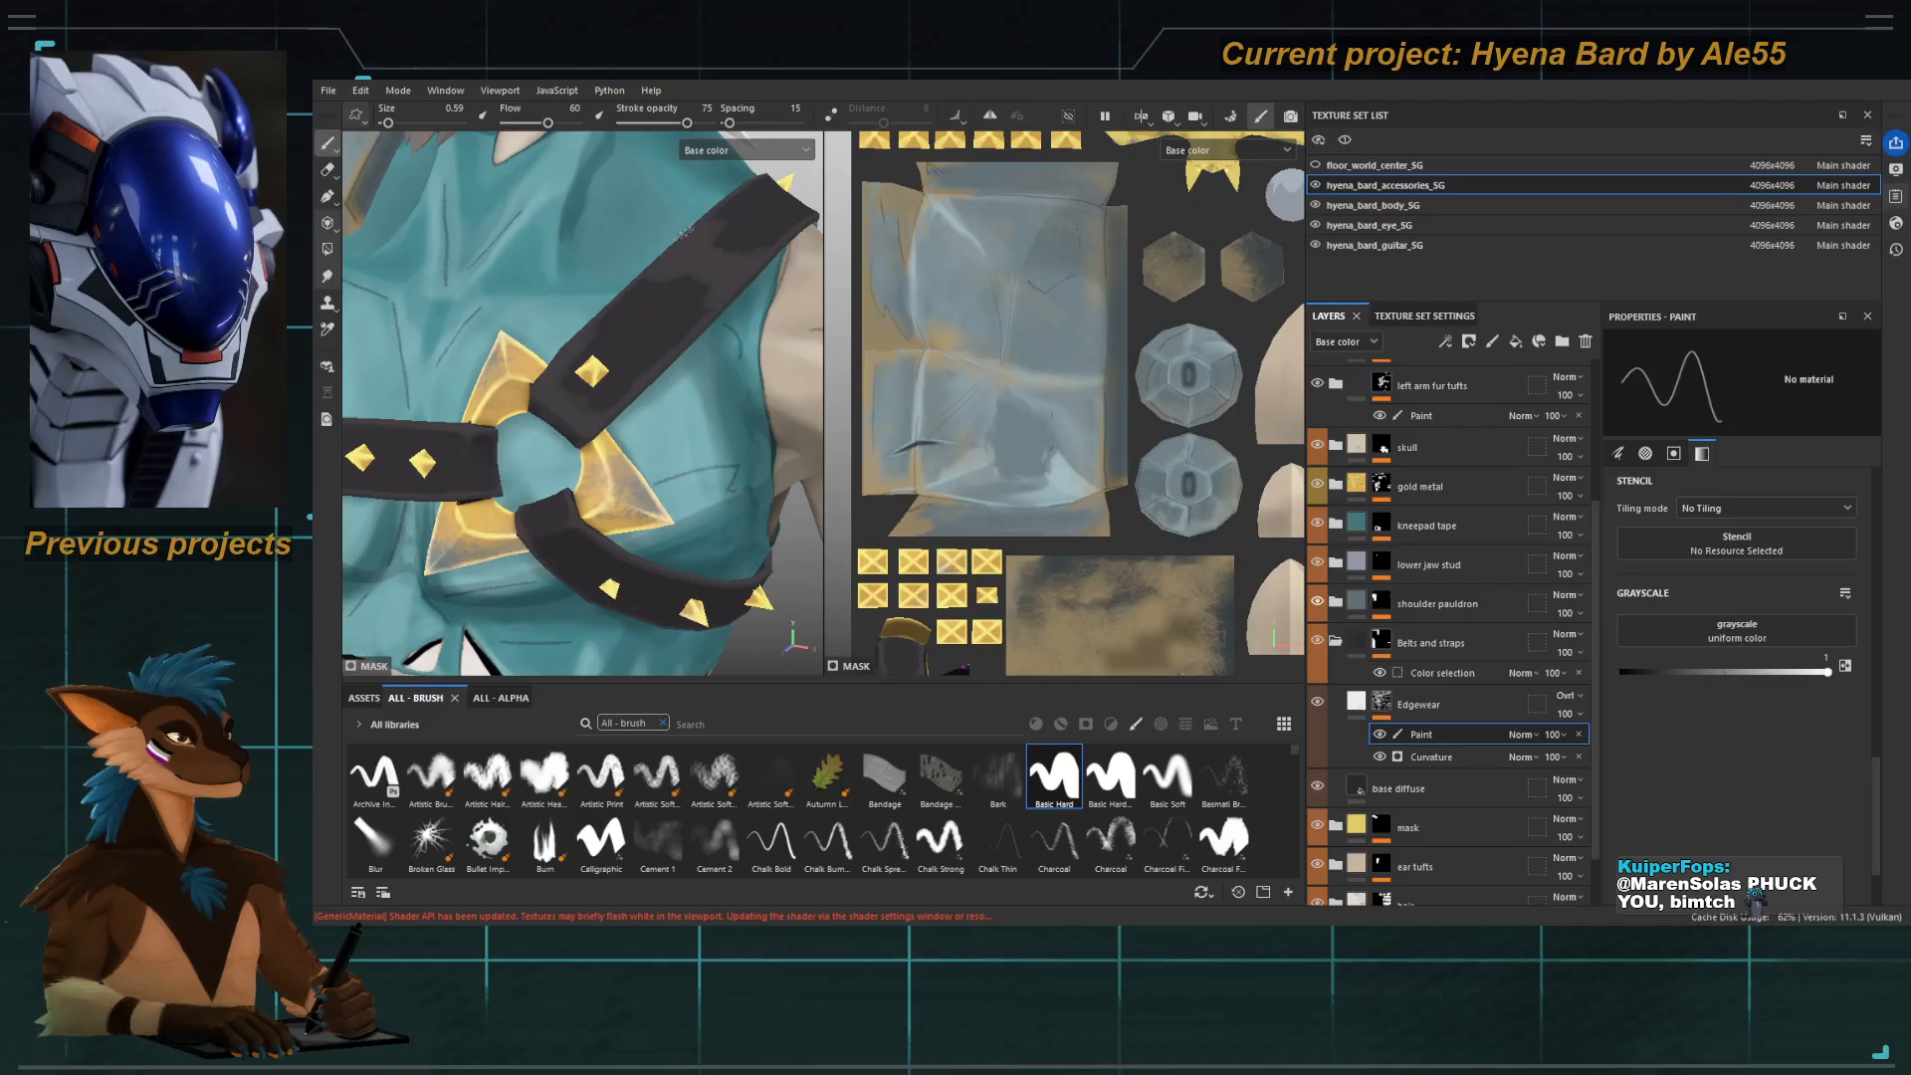
# Paint over the middle of the shoulder strap above its stud with grayscale 0 at brush size 0.59.
pyautogui.keyDown('alt'); pyautogui.moveTo(577, 375); pyautogui.dragTo(628, 398); pyautogui.keyUp('alt')
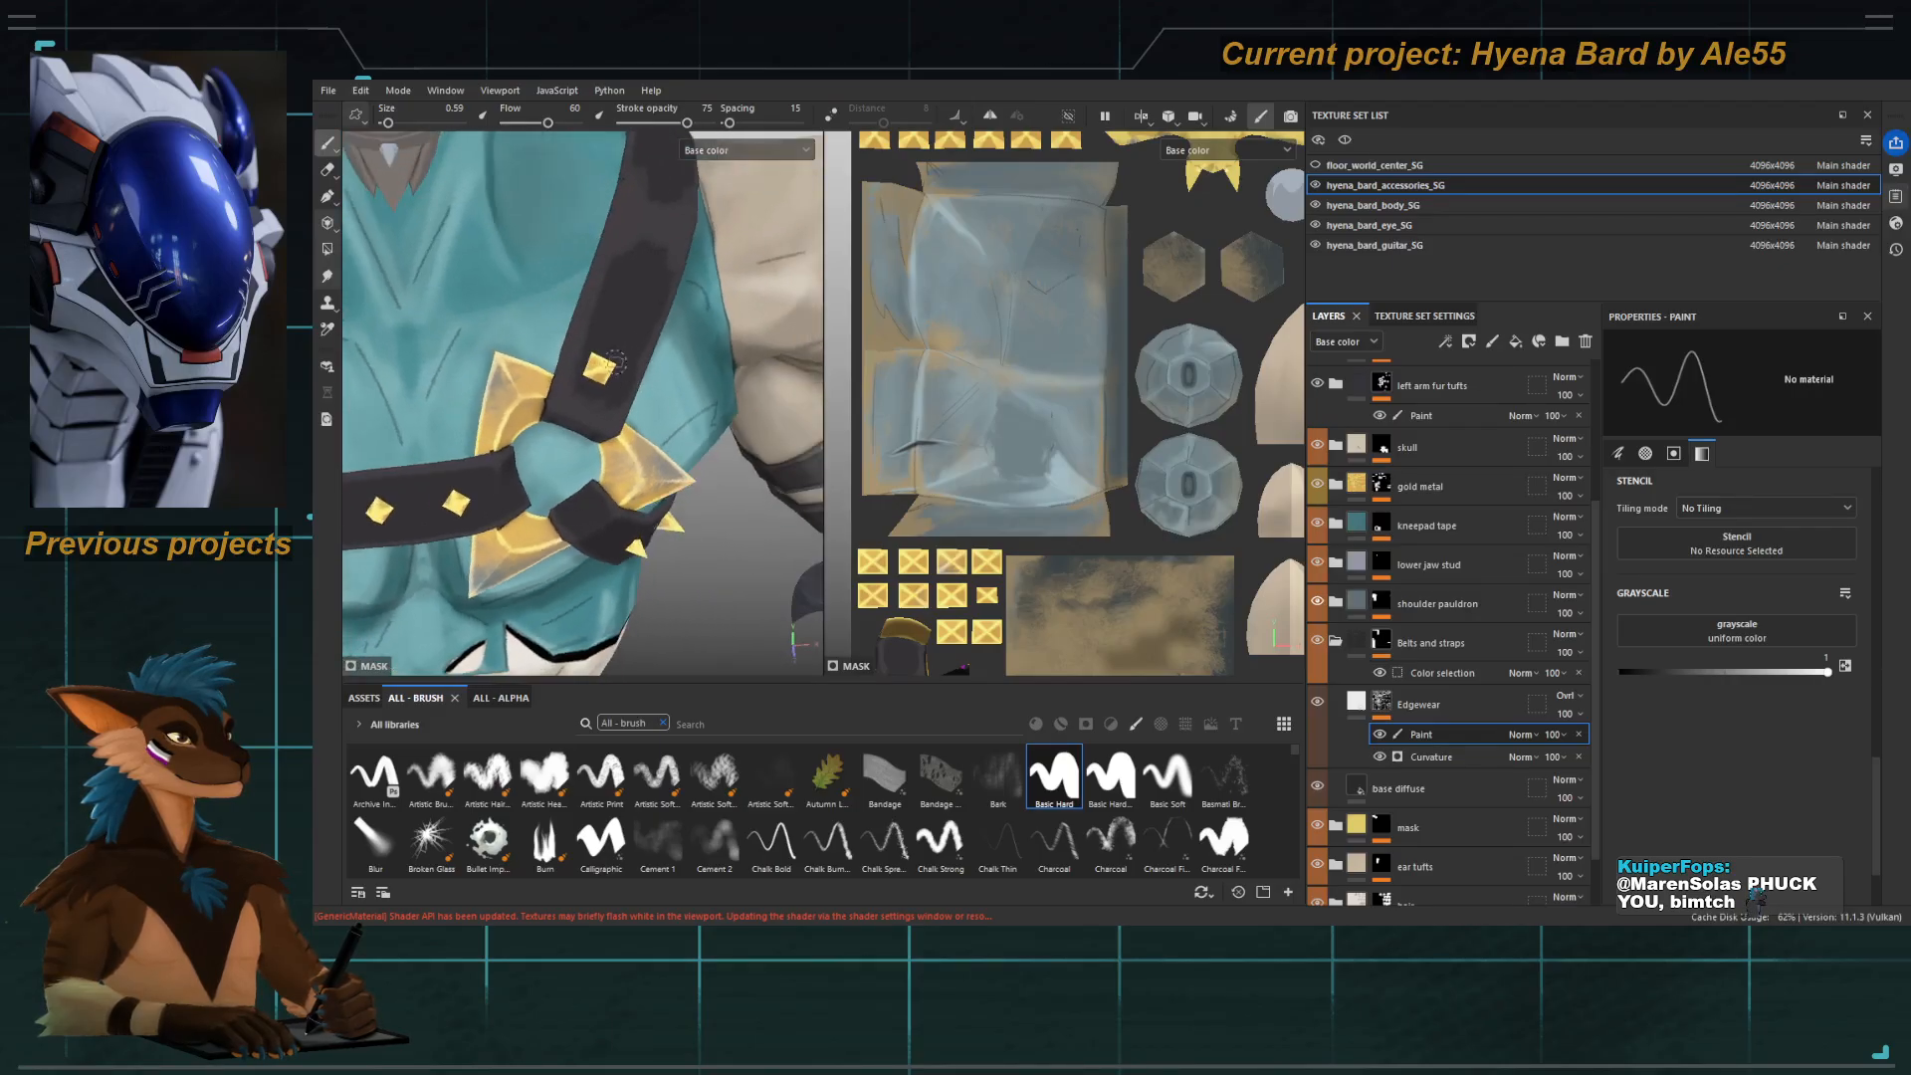
pyautogui.press('x')
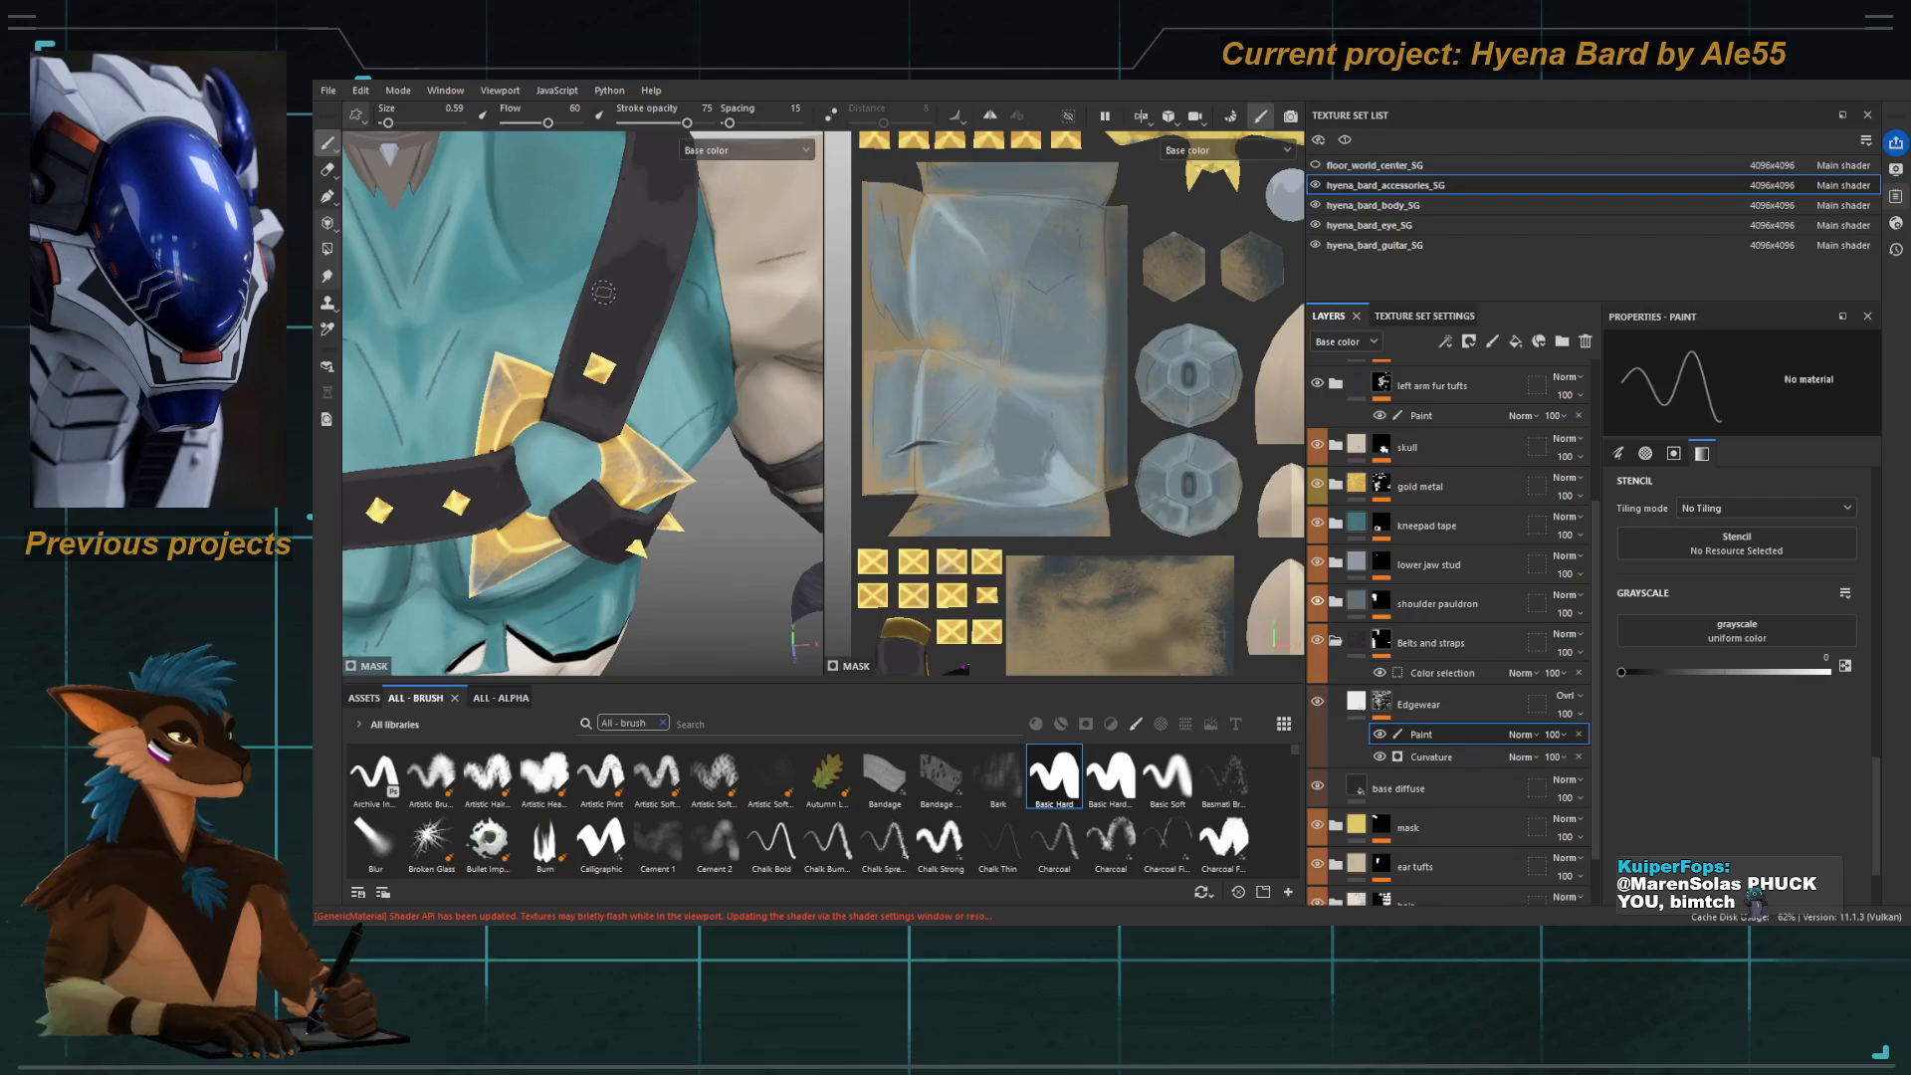
pyautogui.moveTo(603, 292)
pyautogui.keyDown('alt'); pyautogui.mouseDown()
pyautogui.moveTo(514, 254)
pyautogui.moveTo(623, 279)
pyautogui.moveTo(537, 398)
pyautogui.mouseUp(); pyautogui.keyUp('alt')
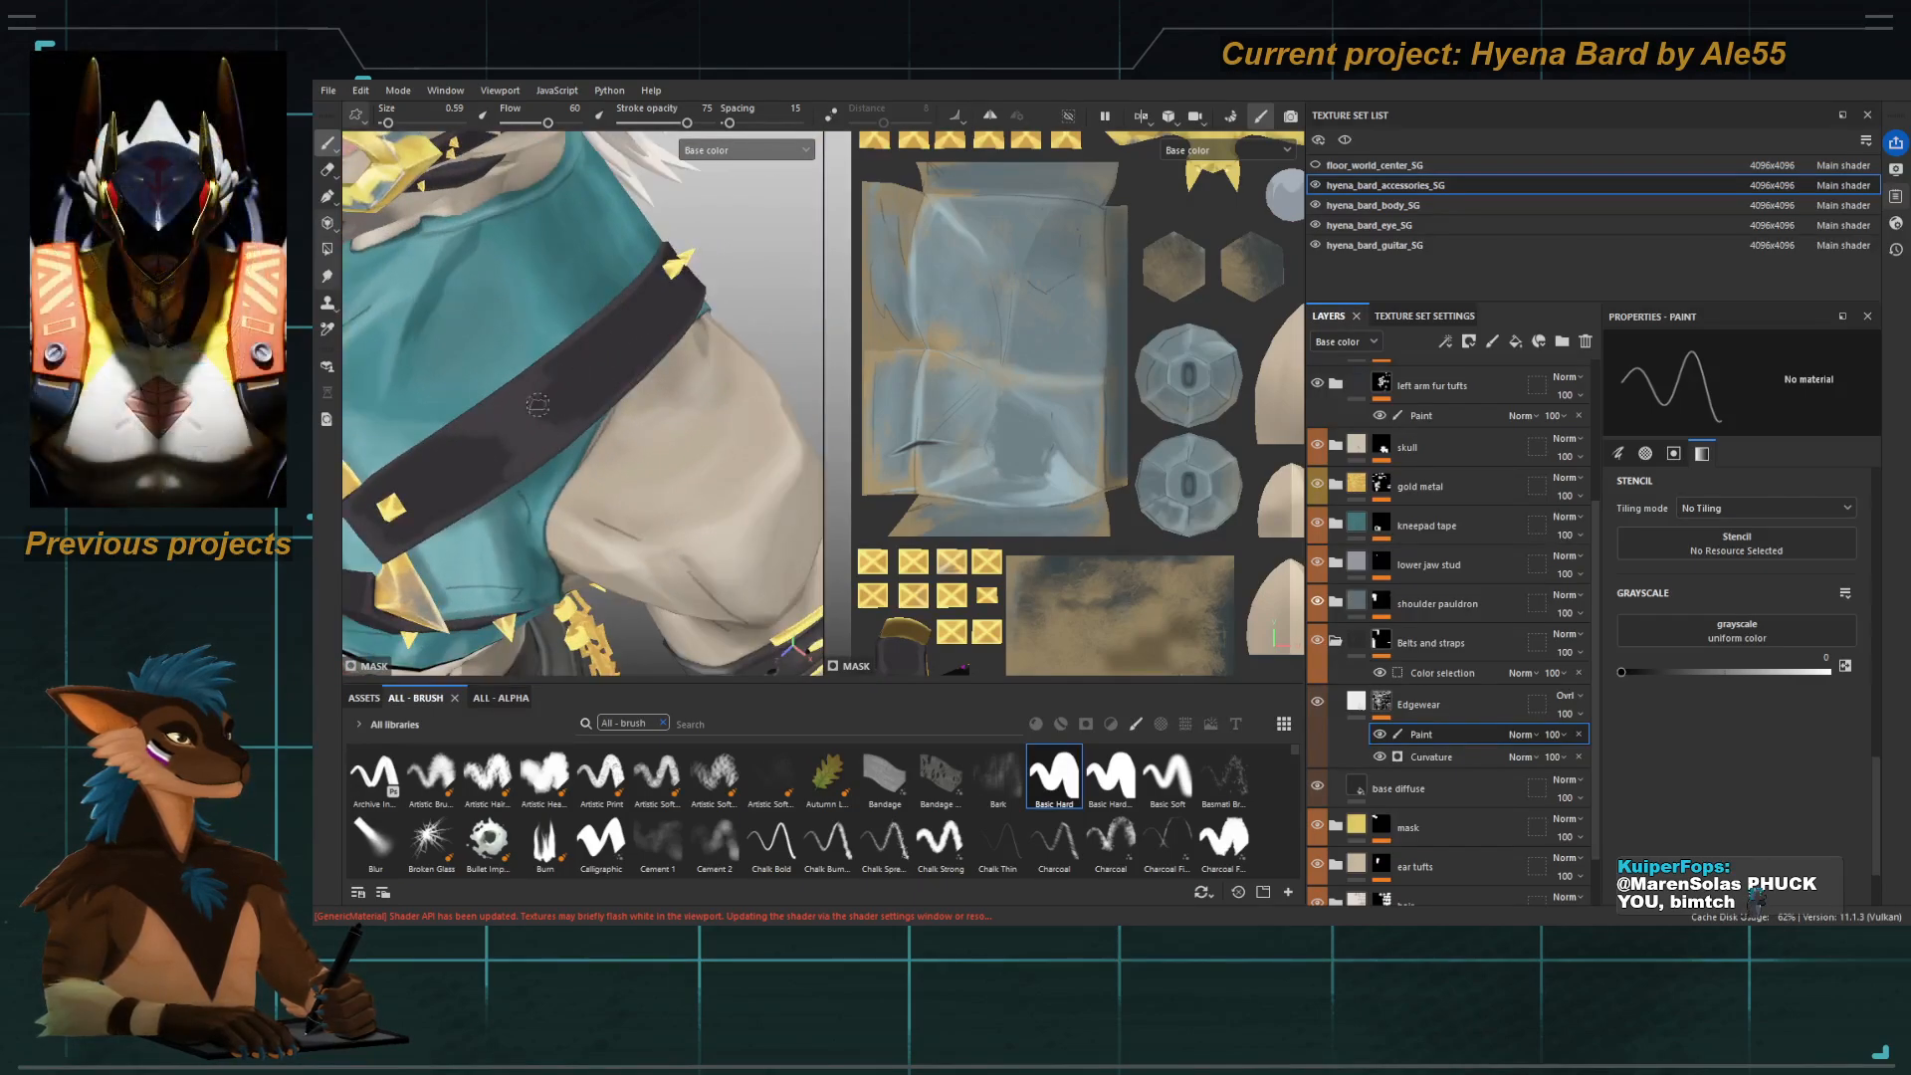
# Smudge the painted wear along the middle of the shoulder strap, reducing the Smudge brush size to 1.84.
pyautogui.press('5')
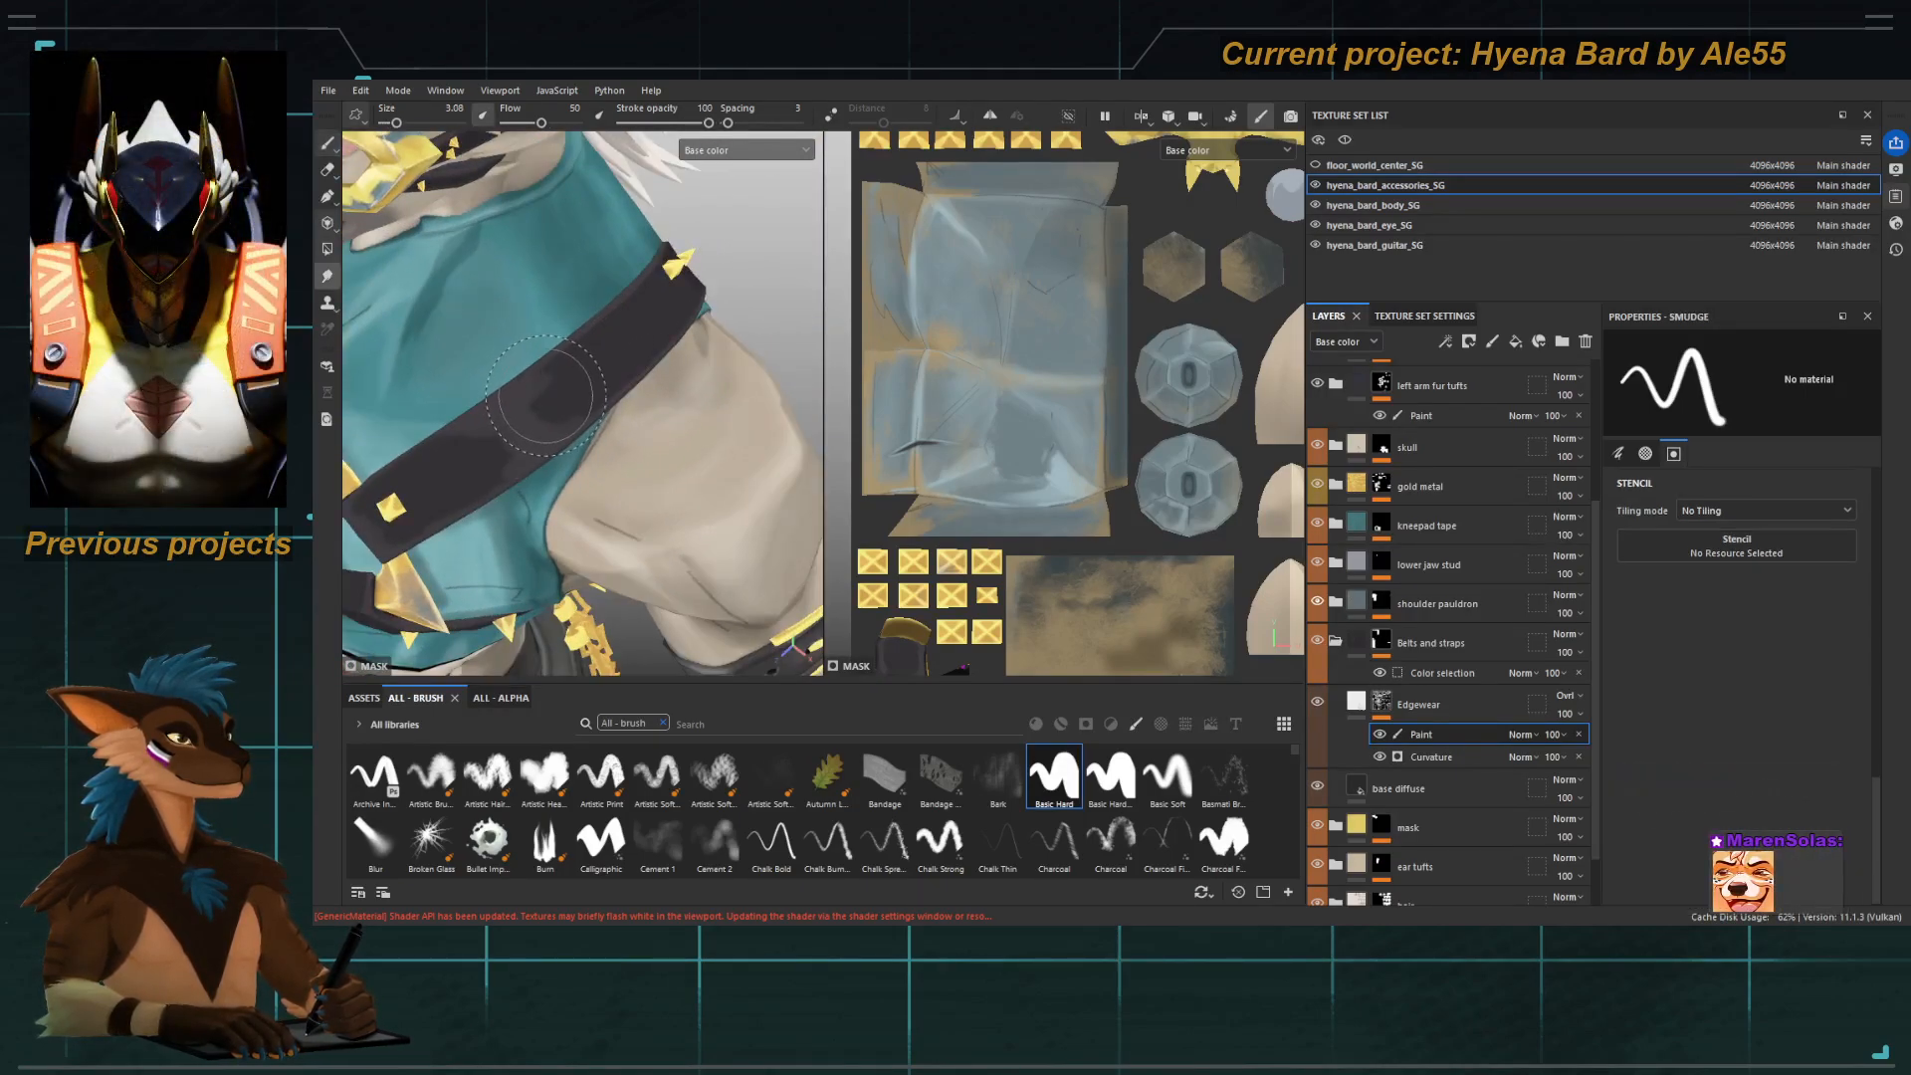
pyautogui.press('[')
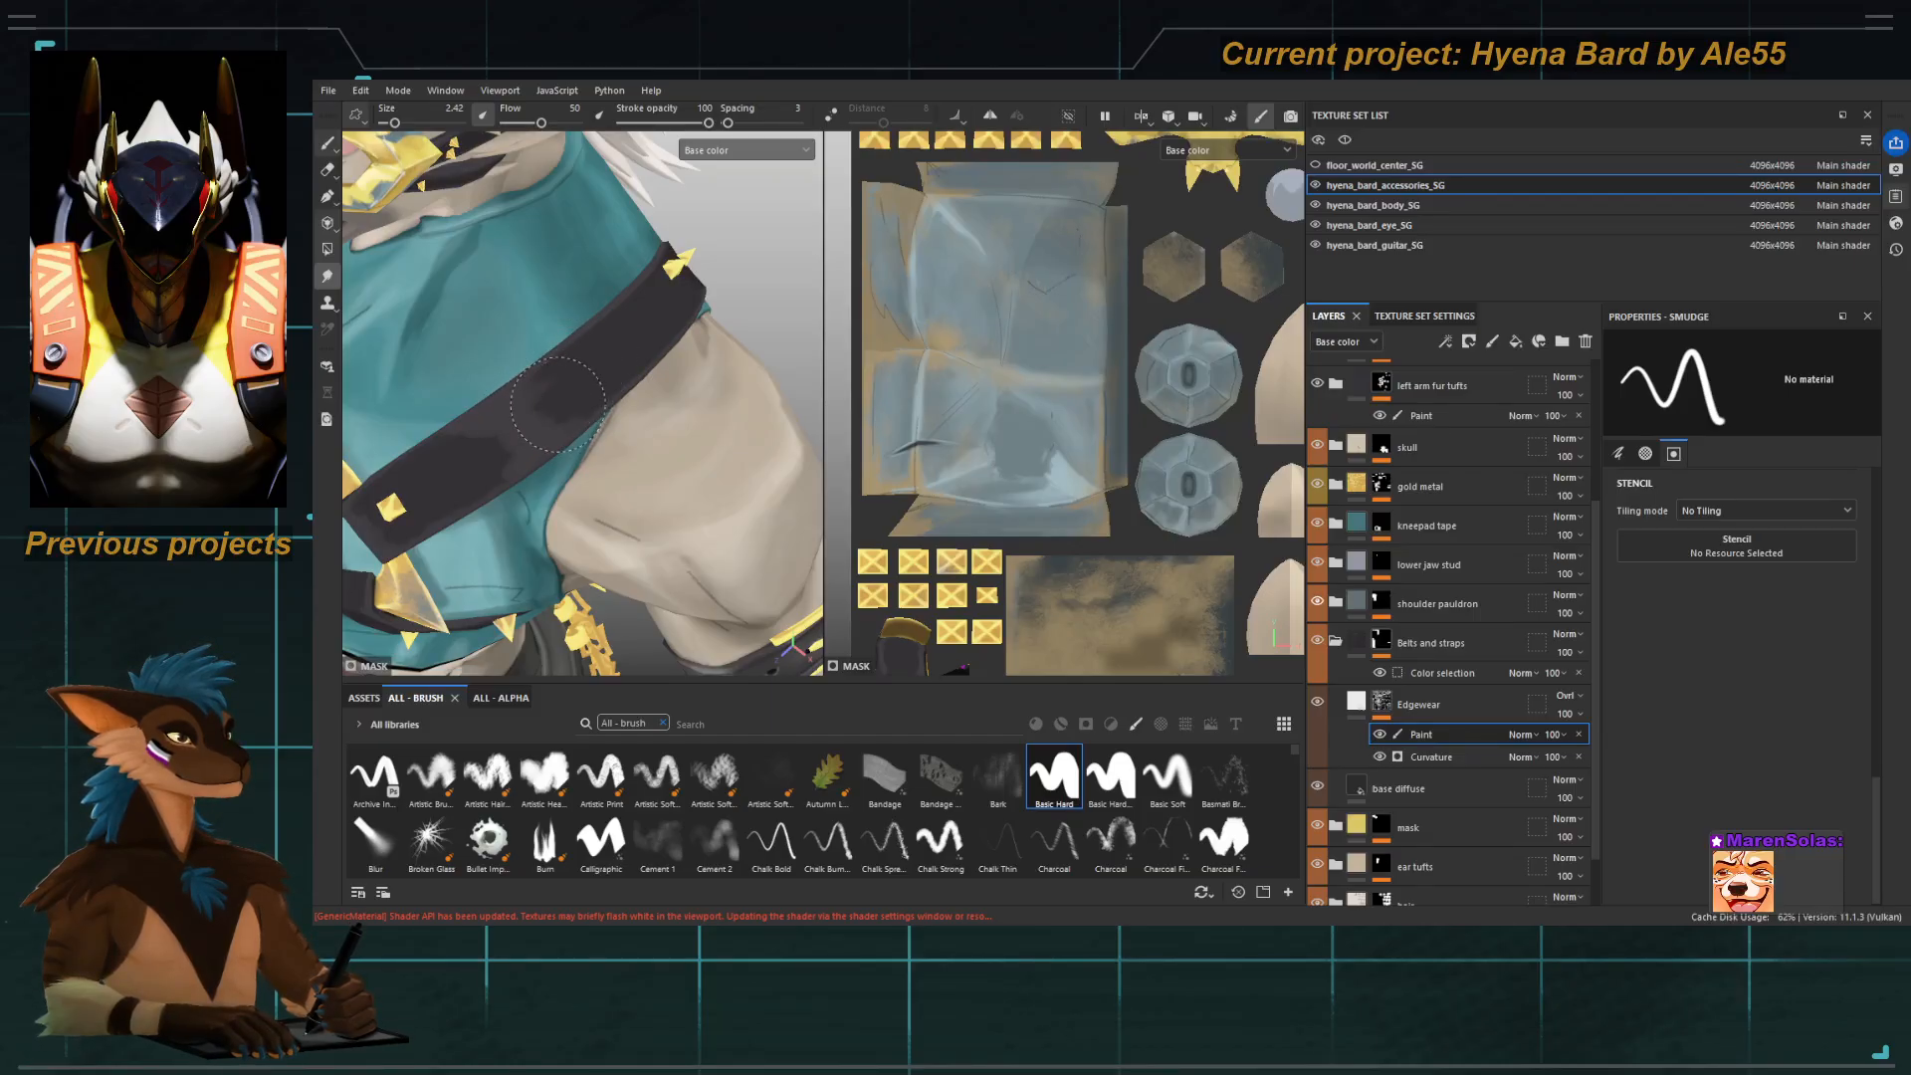
pyautogui.press('[')
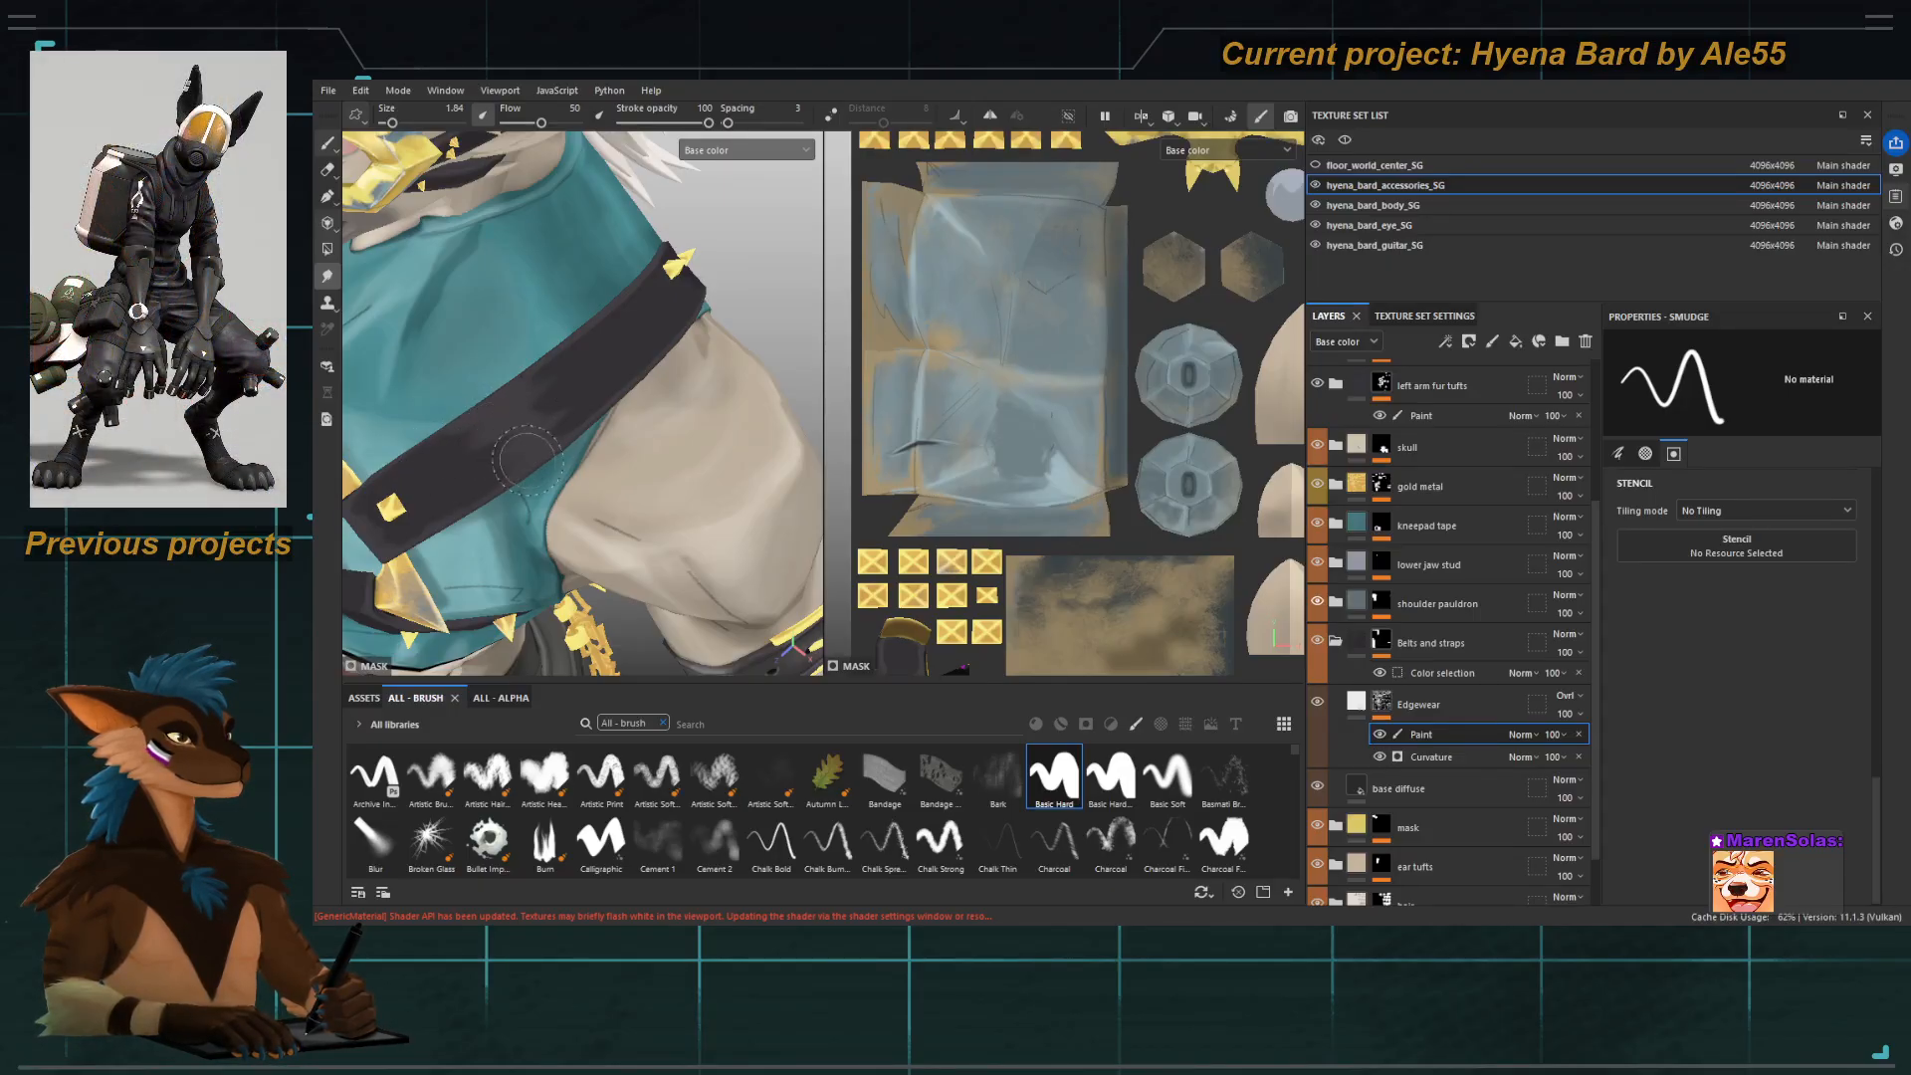
pyautogui.scroll(-3, 528, 460)
pyautogui.moveTo(528, 460)
pyautogui.keyDown('alt'); pyautogui.mouseDown()
pyautogui.moveTo(669, 438)
pyautogui.moveTo(557, 443)
pyautogui.mouseUp(); pyautogui.keyUp('alt')
pyautogui.scroll(-2, 598, 408)
pyautogui.scroll(3, 592, 405)
pyautogui.scroll(3, 592, 350)
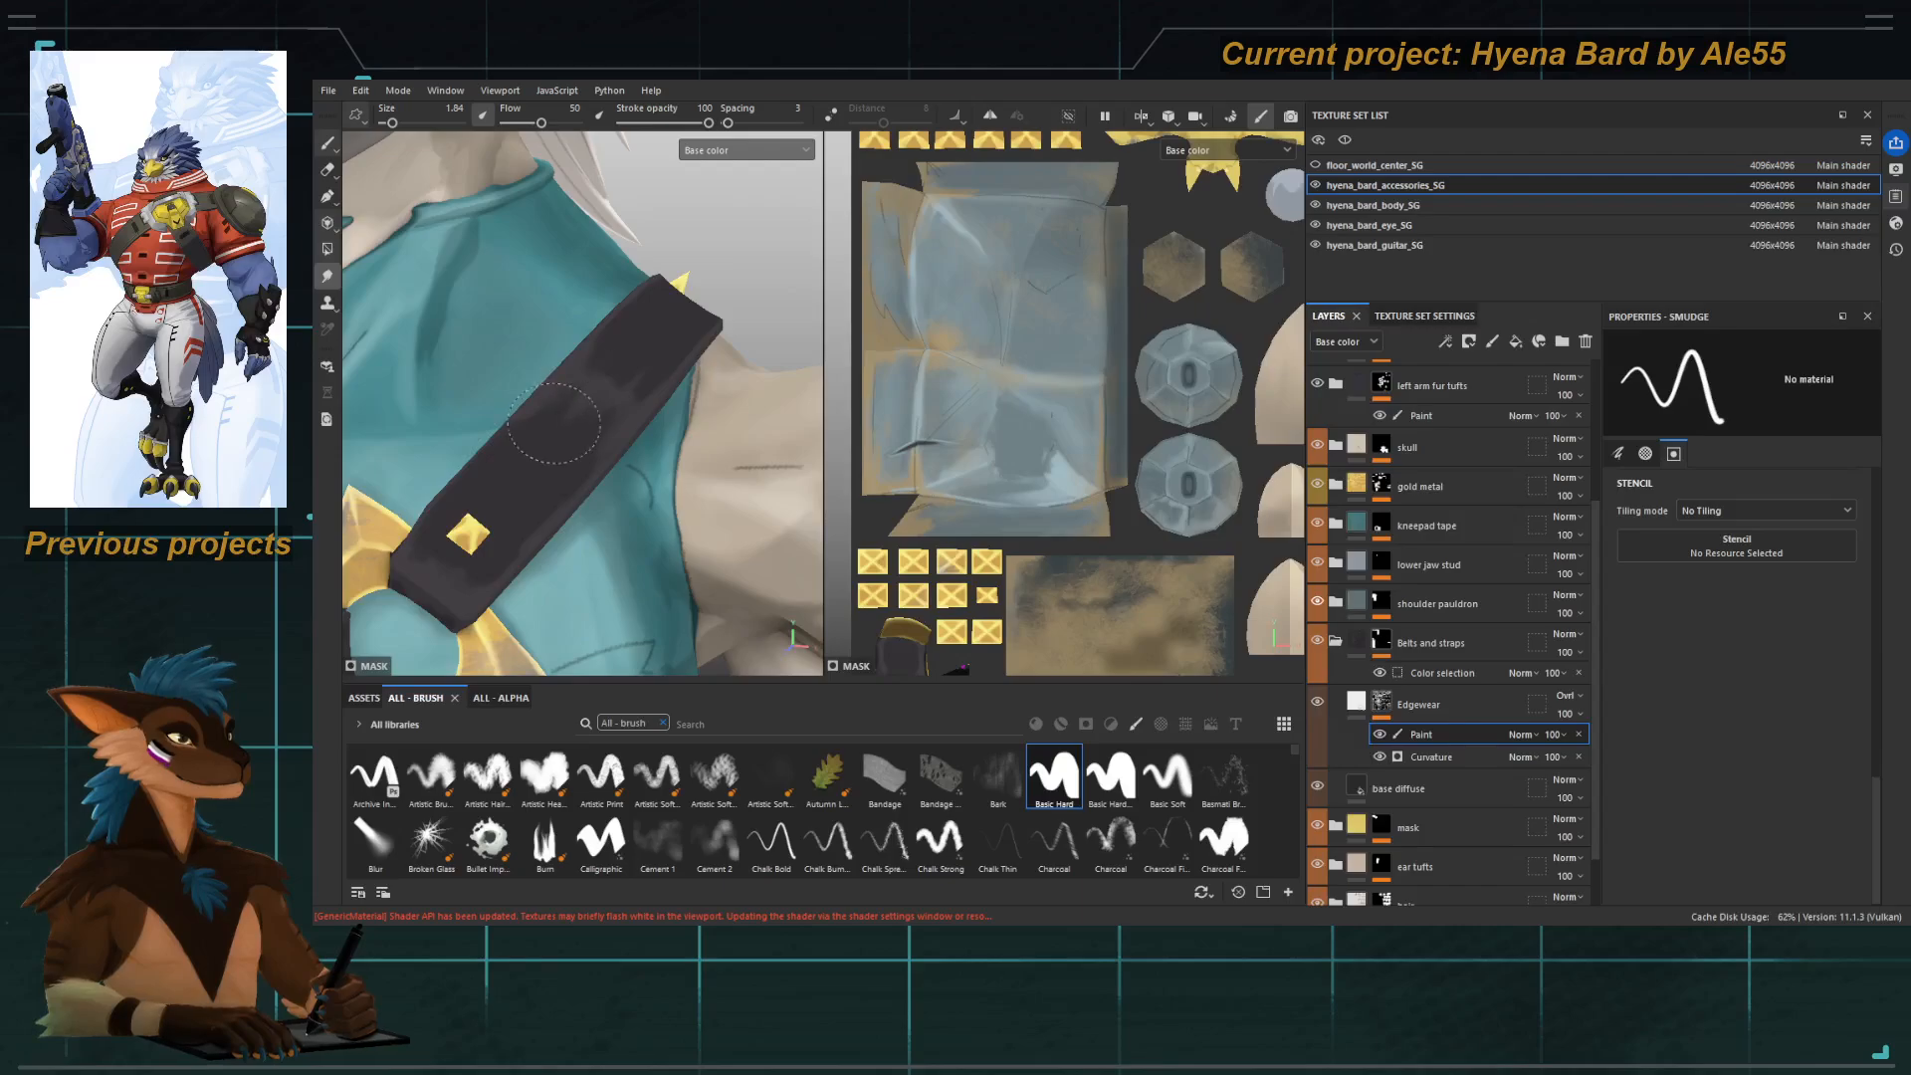
# Paint over the lower chest strap around its first stud in the Edgewear mask with grayscale 0 and brush size 1.37.
pyautogui.scroll(-10, 565, 393)
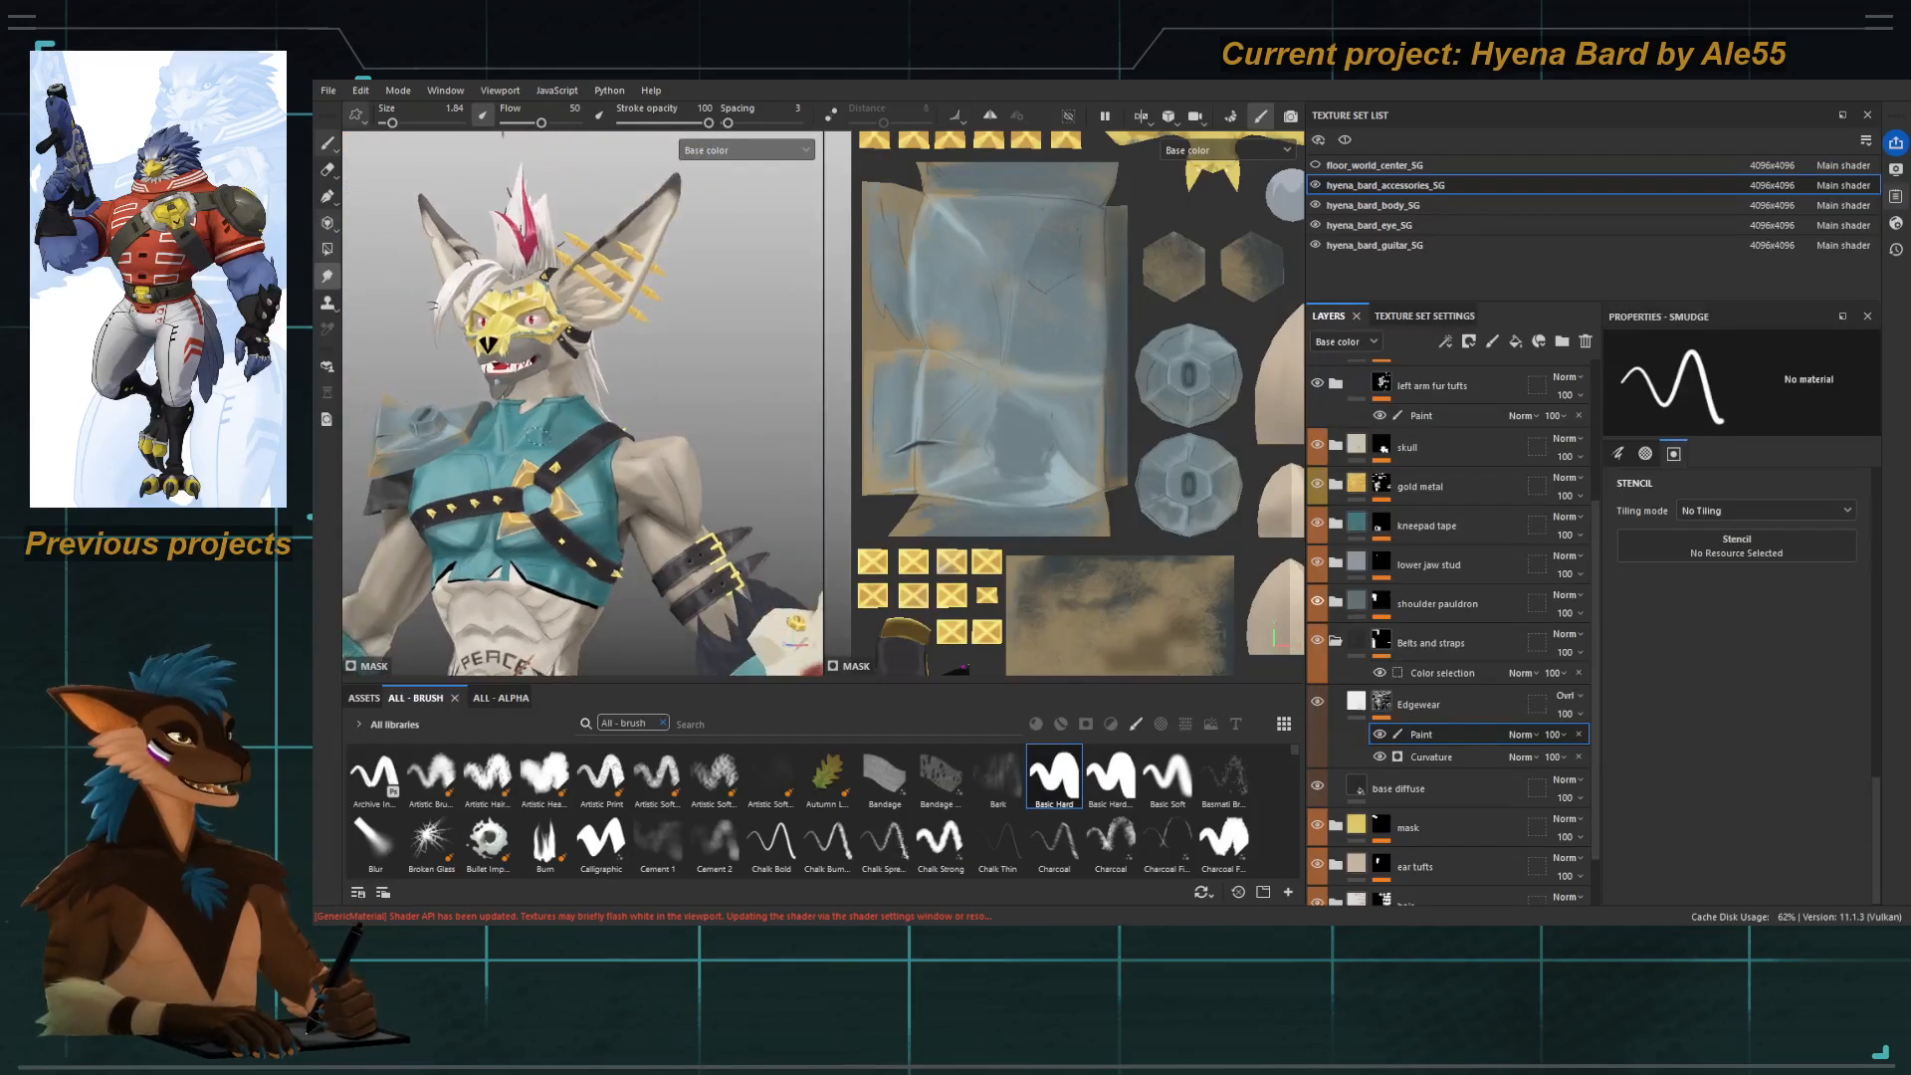
pyautogui.keyDown('alt'); pyautogui.moveTo(635, 434); pyautogui.dragTo(625, 422); pyautogui.keyUp('alt')
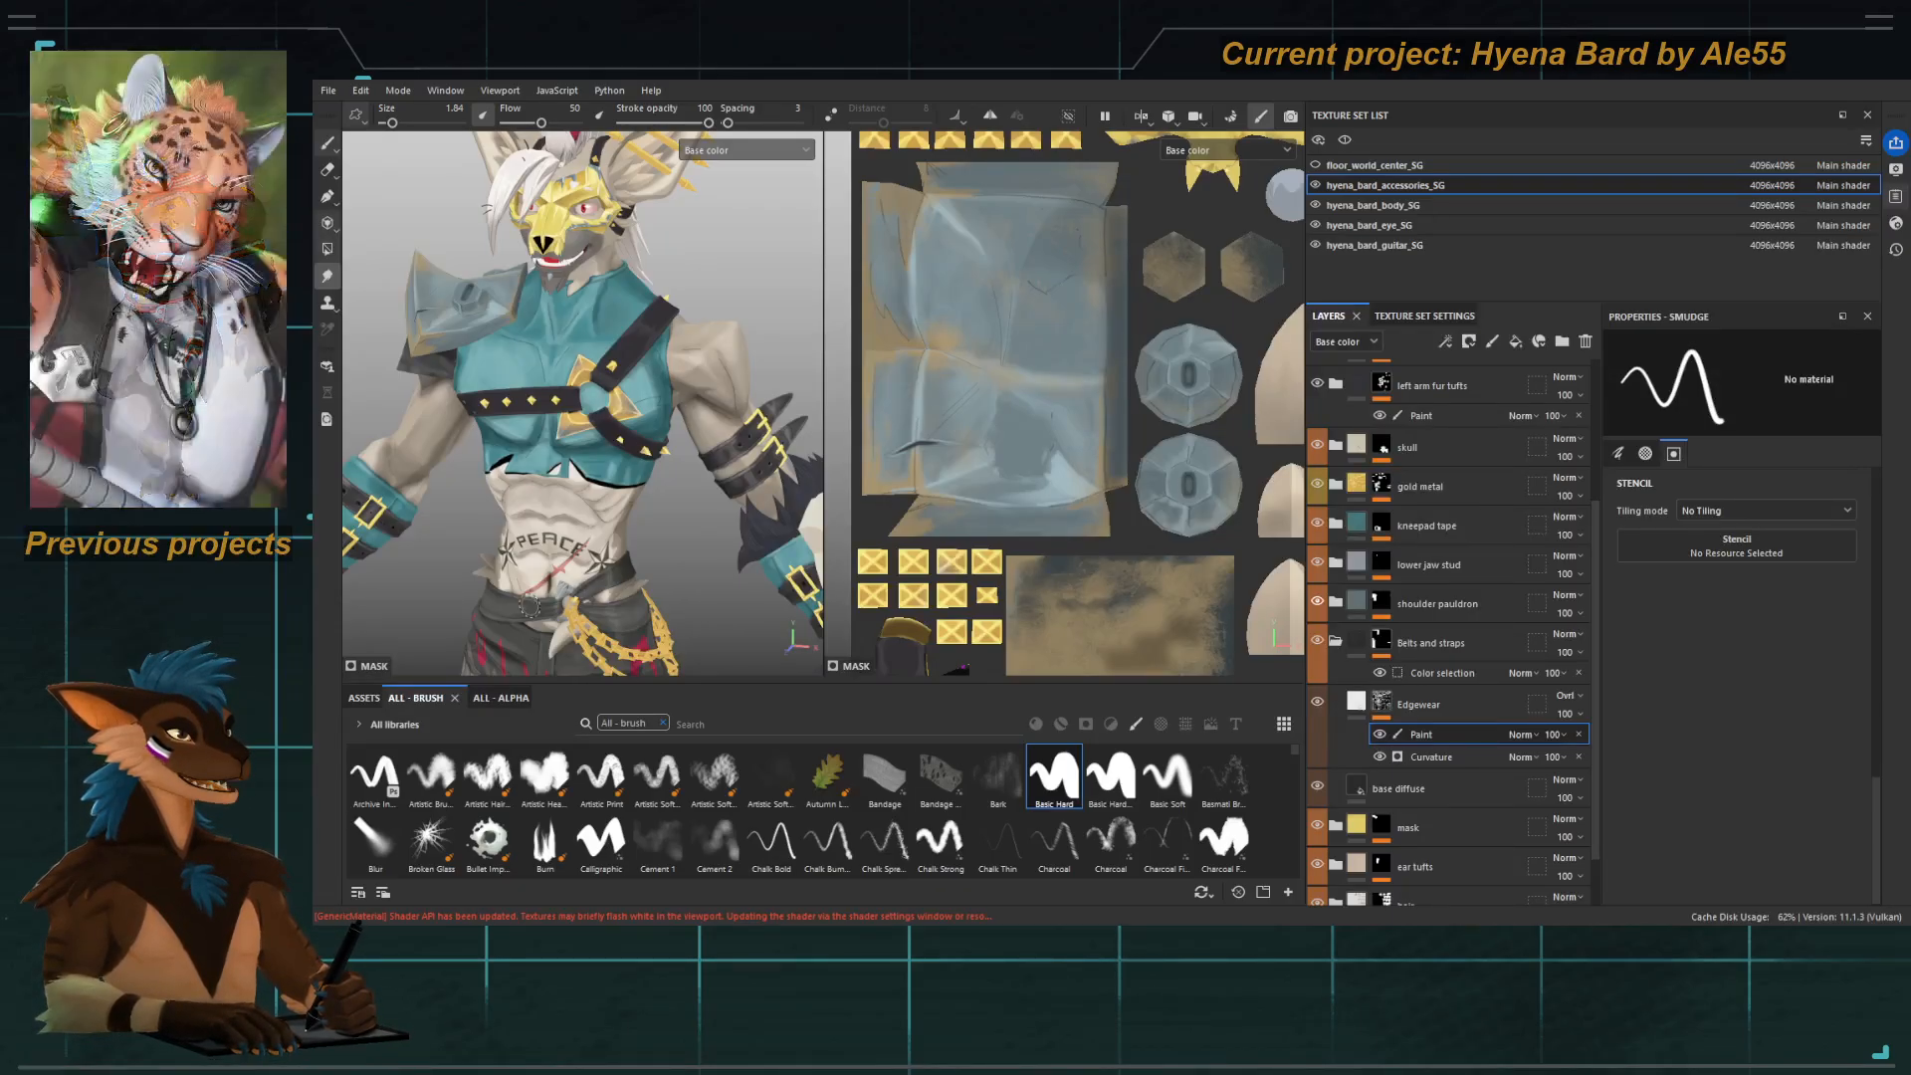
pyautogui.keyDown('alt'); pyautogui.moveTo(622, 479); pyautogui.dragTo(598, 461); pyautogui.keyUp('alt')
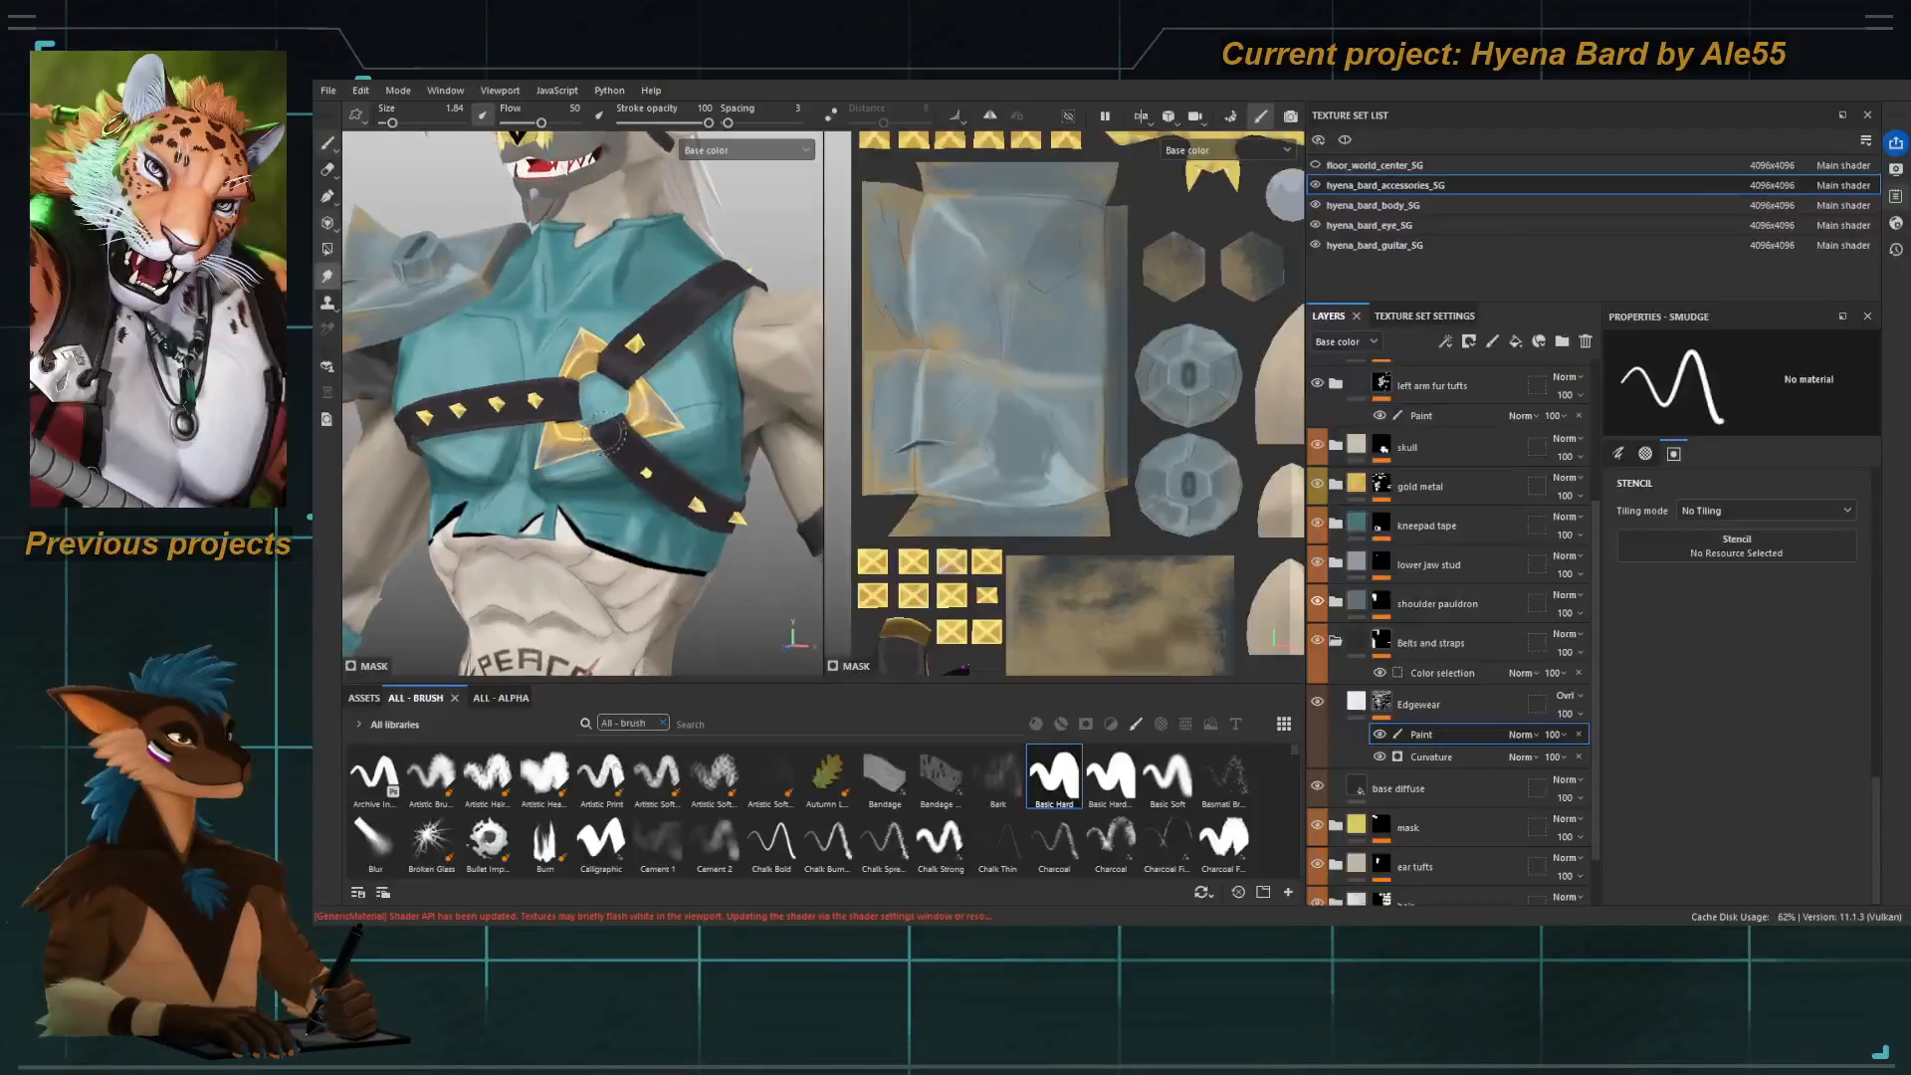
pyautogui.keyDown('alt'); pyautogui.moveTo(597, 461); pyautogui.dragTo(577, 419, button='middle'); pyautogui.keyUp('alt')
pyautogui.keyDown('alt'); pyautogui.moveTo(576, 419); pyautogui.dragTo(627, 423); pyautogui.keyUp('alt')
pyautogui.keyDown('alt'); pyautogui.moveTo(627, 423); pyautogui.dragTo(683, 472, button='right'); pyautogui.keyUp('alt')
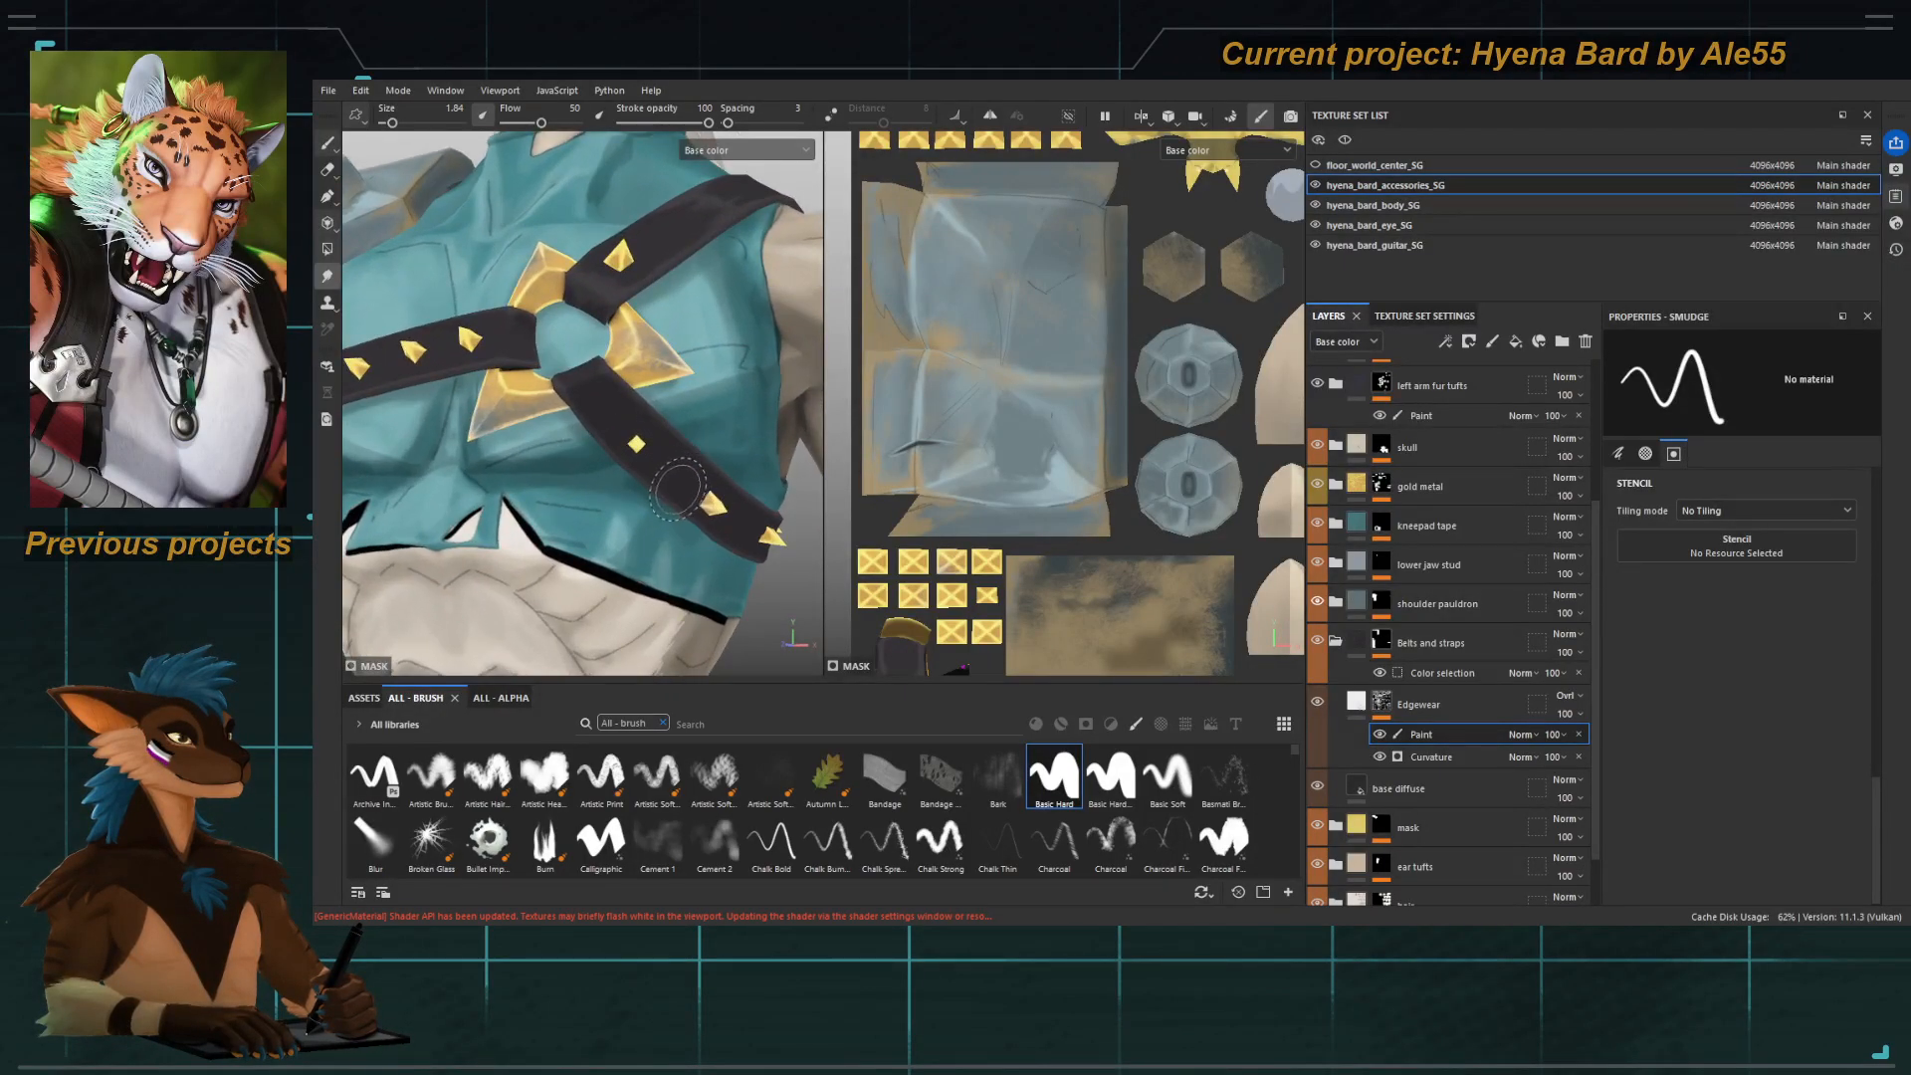
pyautogui.press('1')
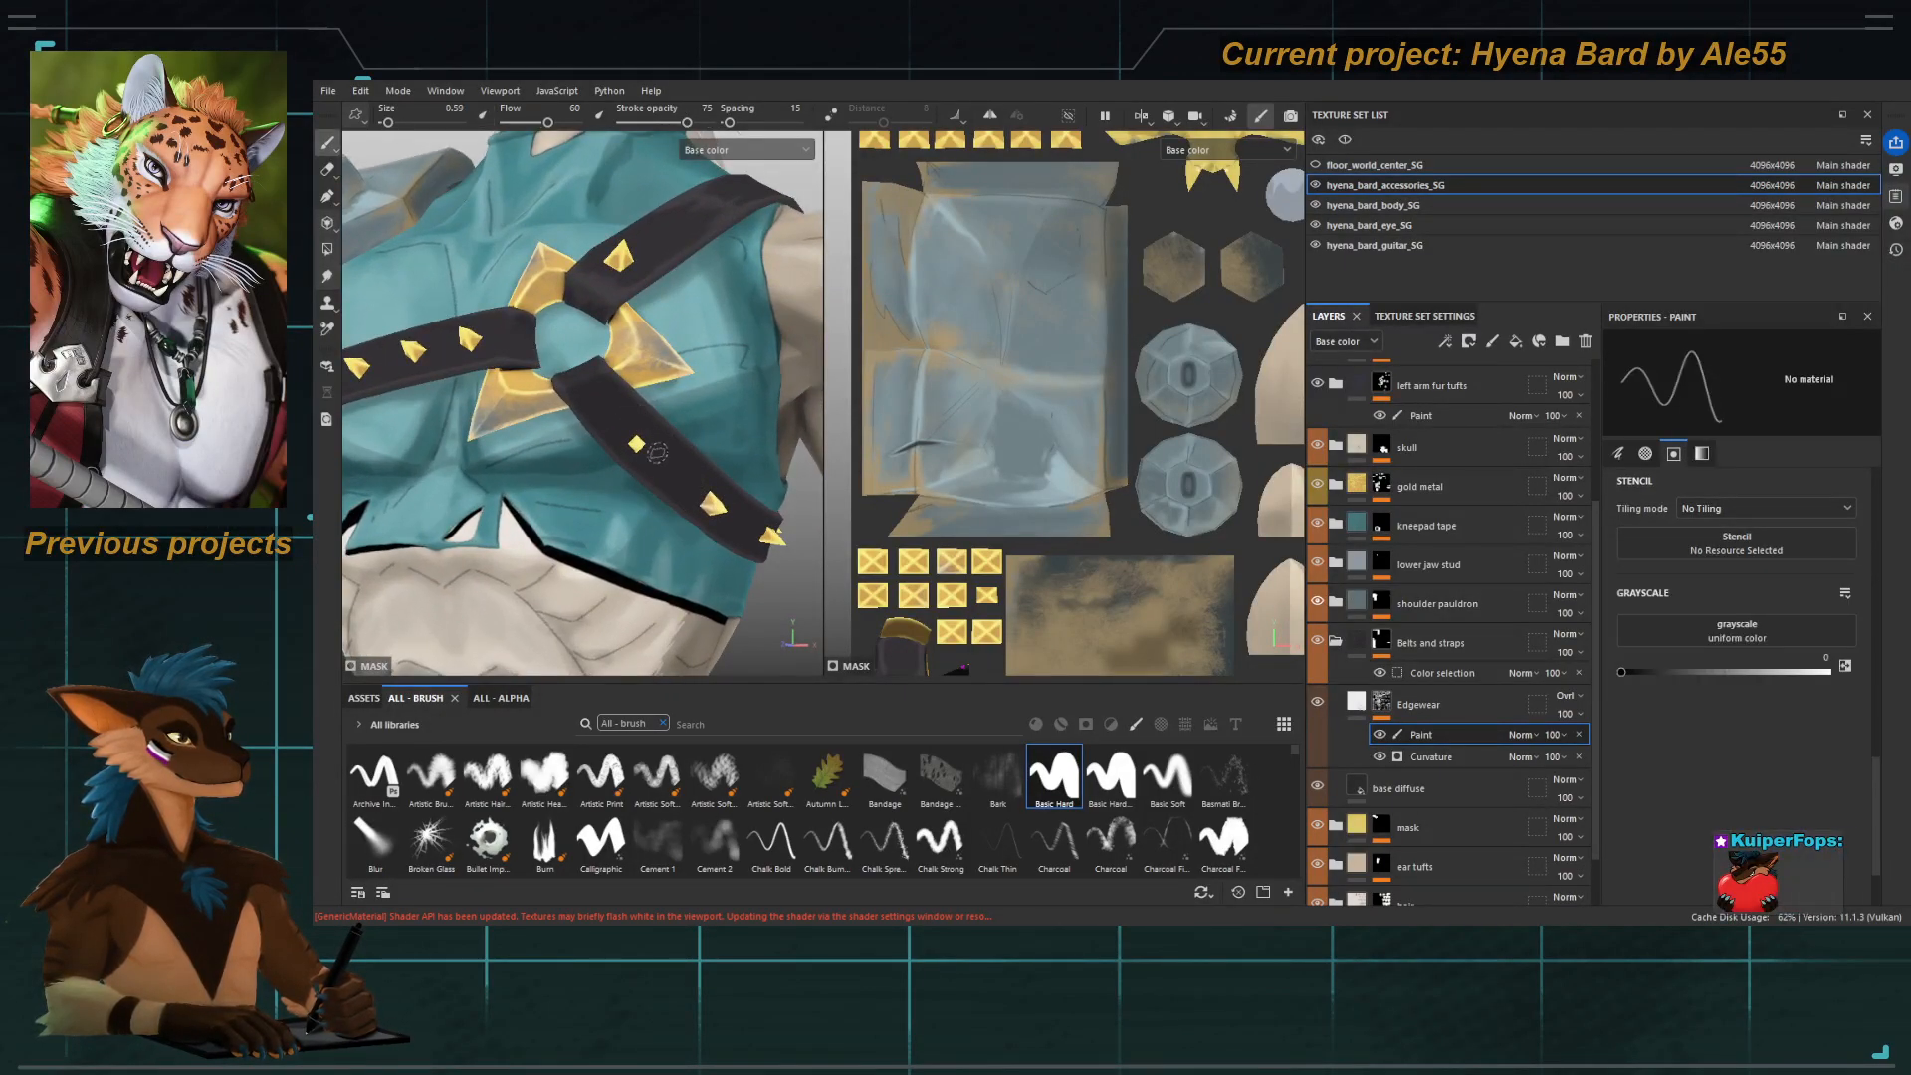
pyautogui.keyDown('alt'); pyautogui.moveTo(639, 448); pyautogui.dragTo(694, 501, button='right'); pyautogui.keyUp('alt')
pyautogui.keyDown('alt'); pyautogui.moveTo(694, 500); pyautogui.dragTo(619, 450, button='middle'); pyautogui.keyUp('alt')
pyautogui.keyDown('alt'); pyautogui.moveTo(619, 450); pyautogui.dragTo(626, 464, button='right'); pyautogui.keyUp('alt')
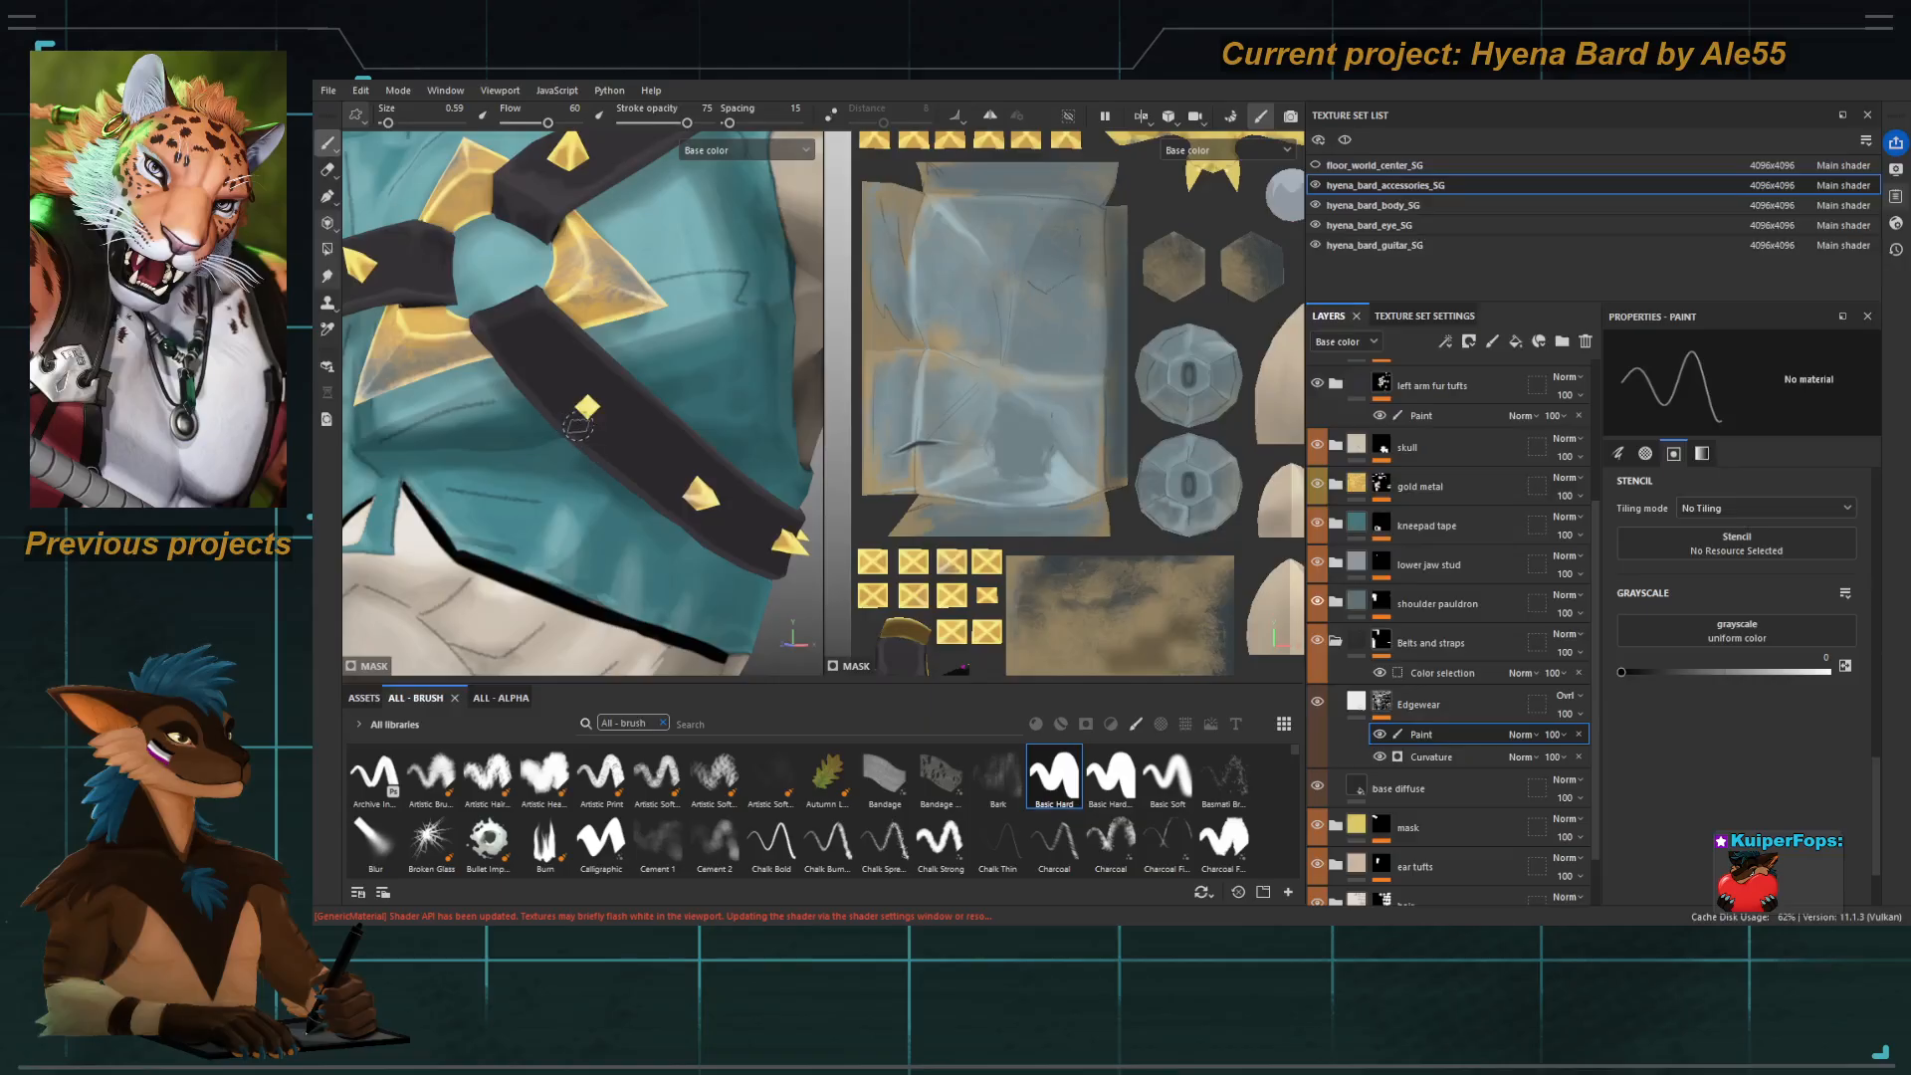
pyautogui.keyDown('ctrl'); pyautogui.moveTo(587, 391); pyautogui.dragTo(623, 392, button='right'); pyautogui.keyUp('ctrl')
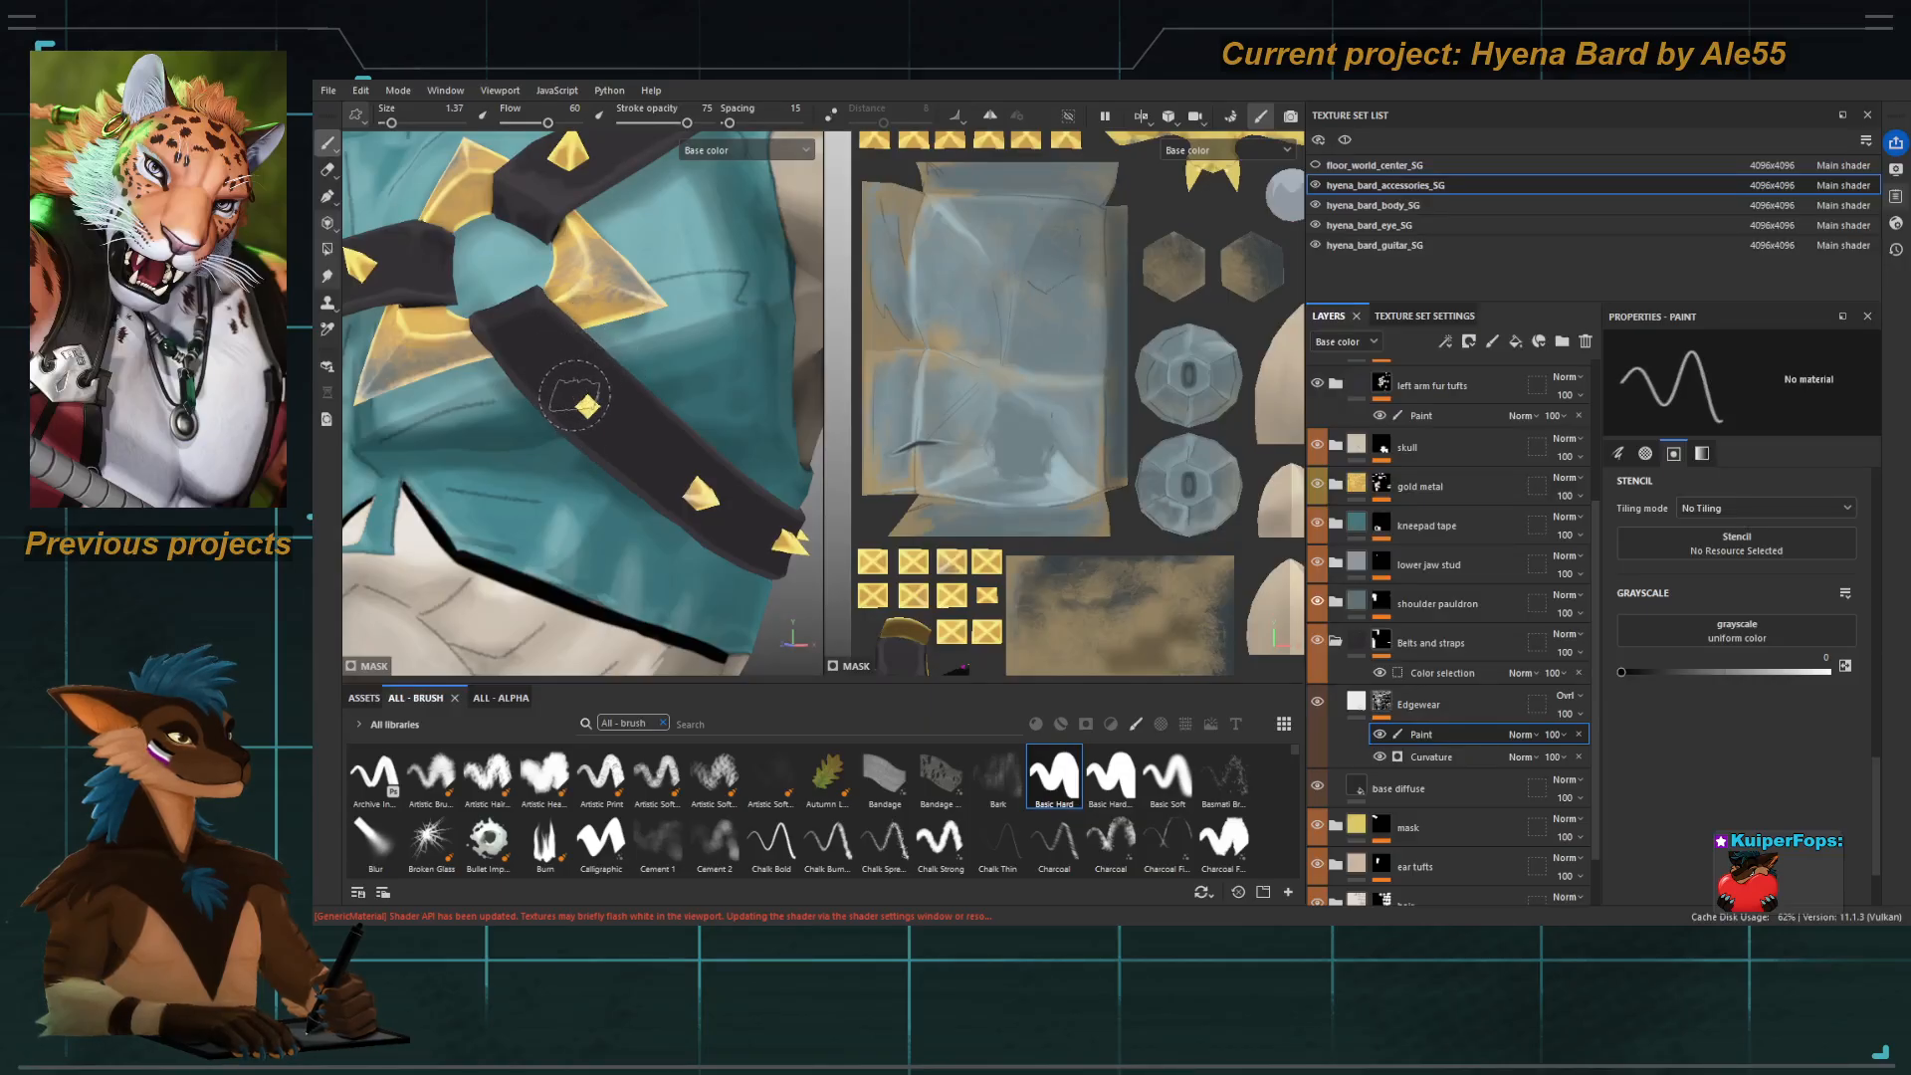
pyautogui.press('x')
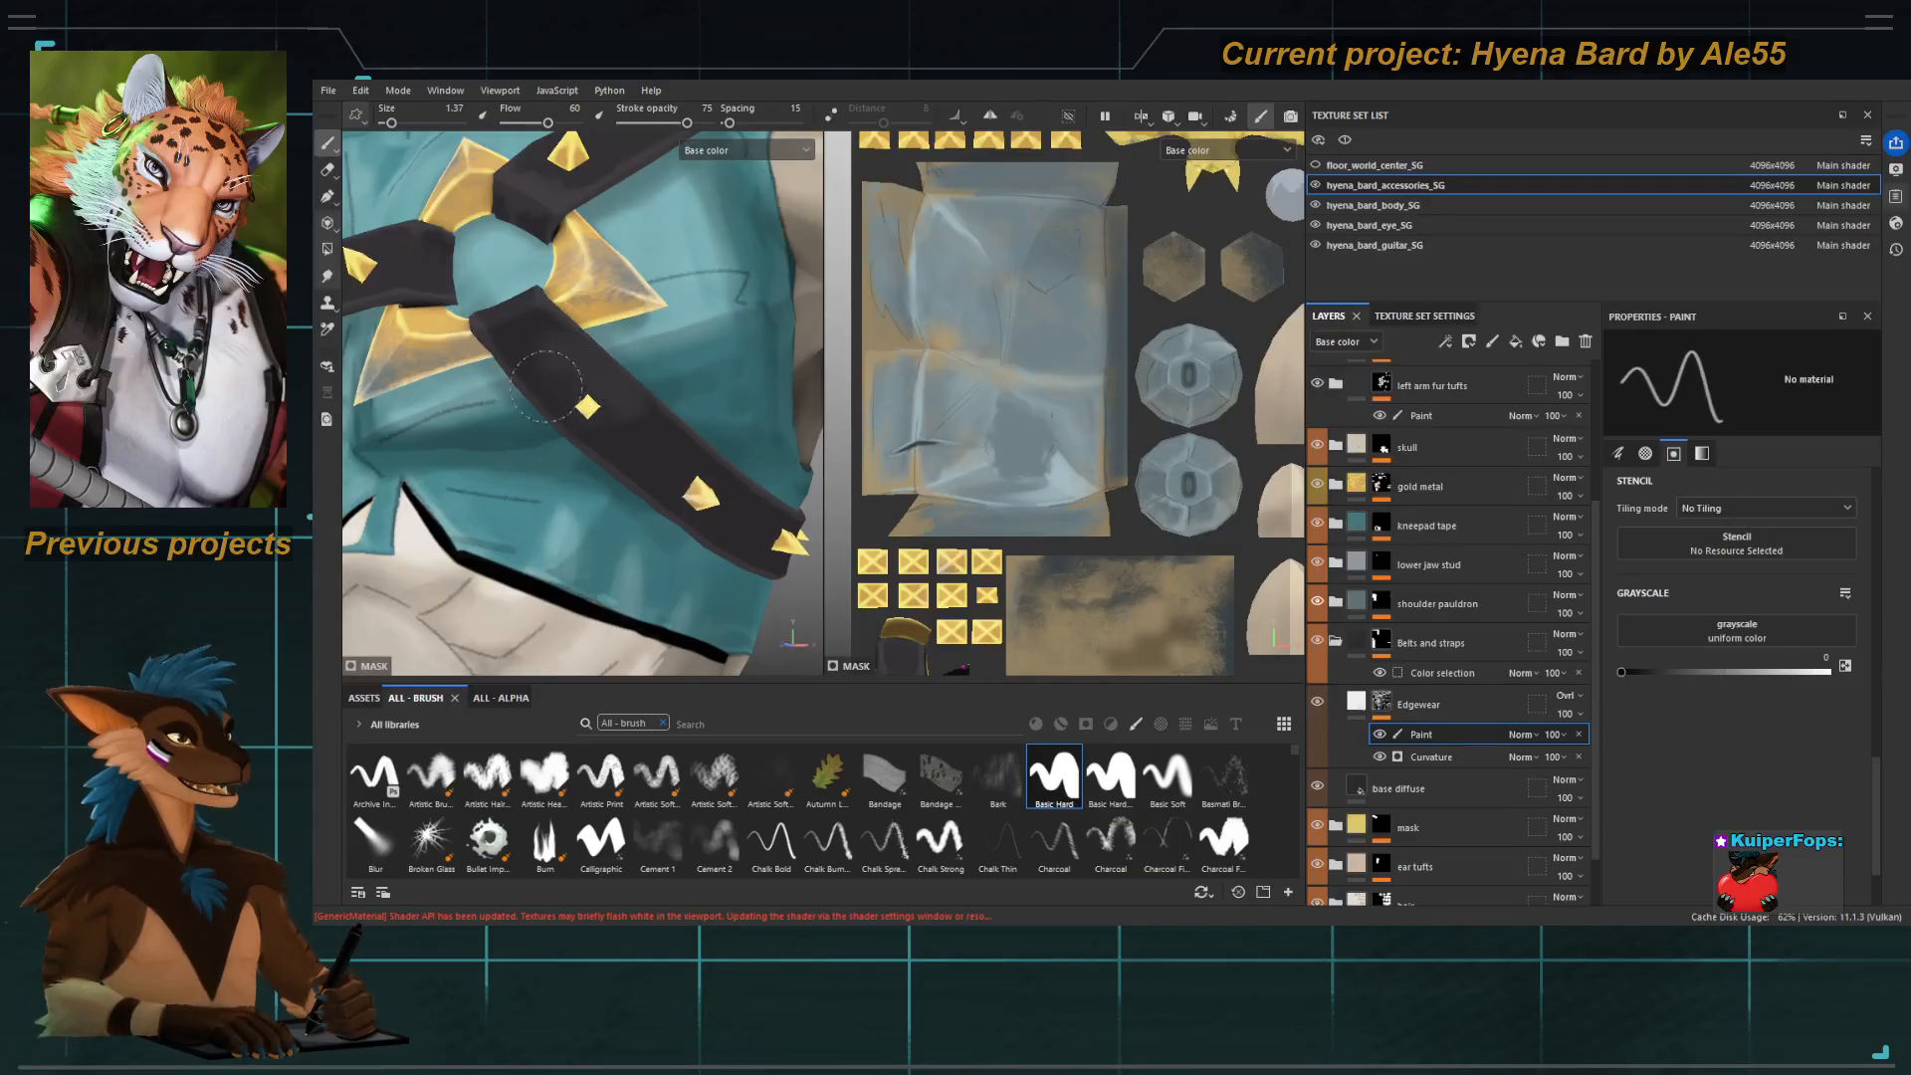
pyautogui.press('x')
pyautogui.press('x')
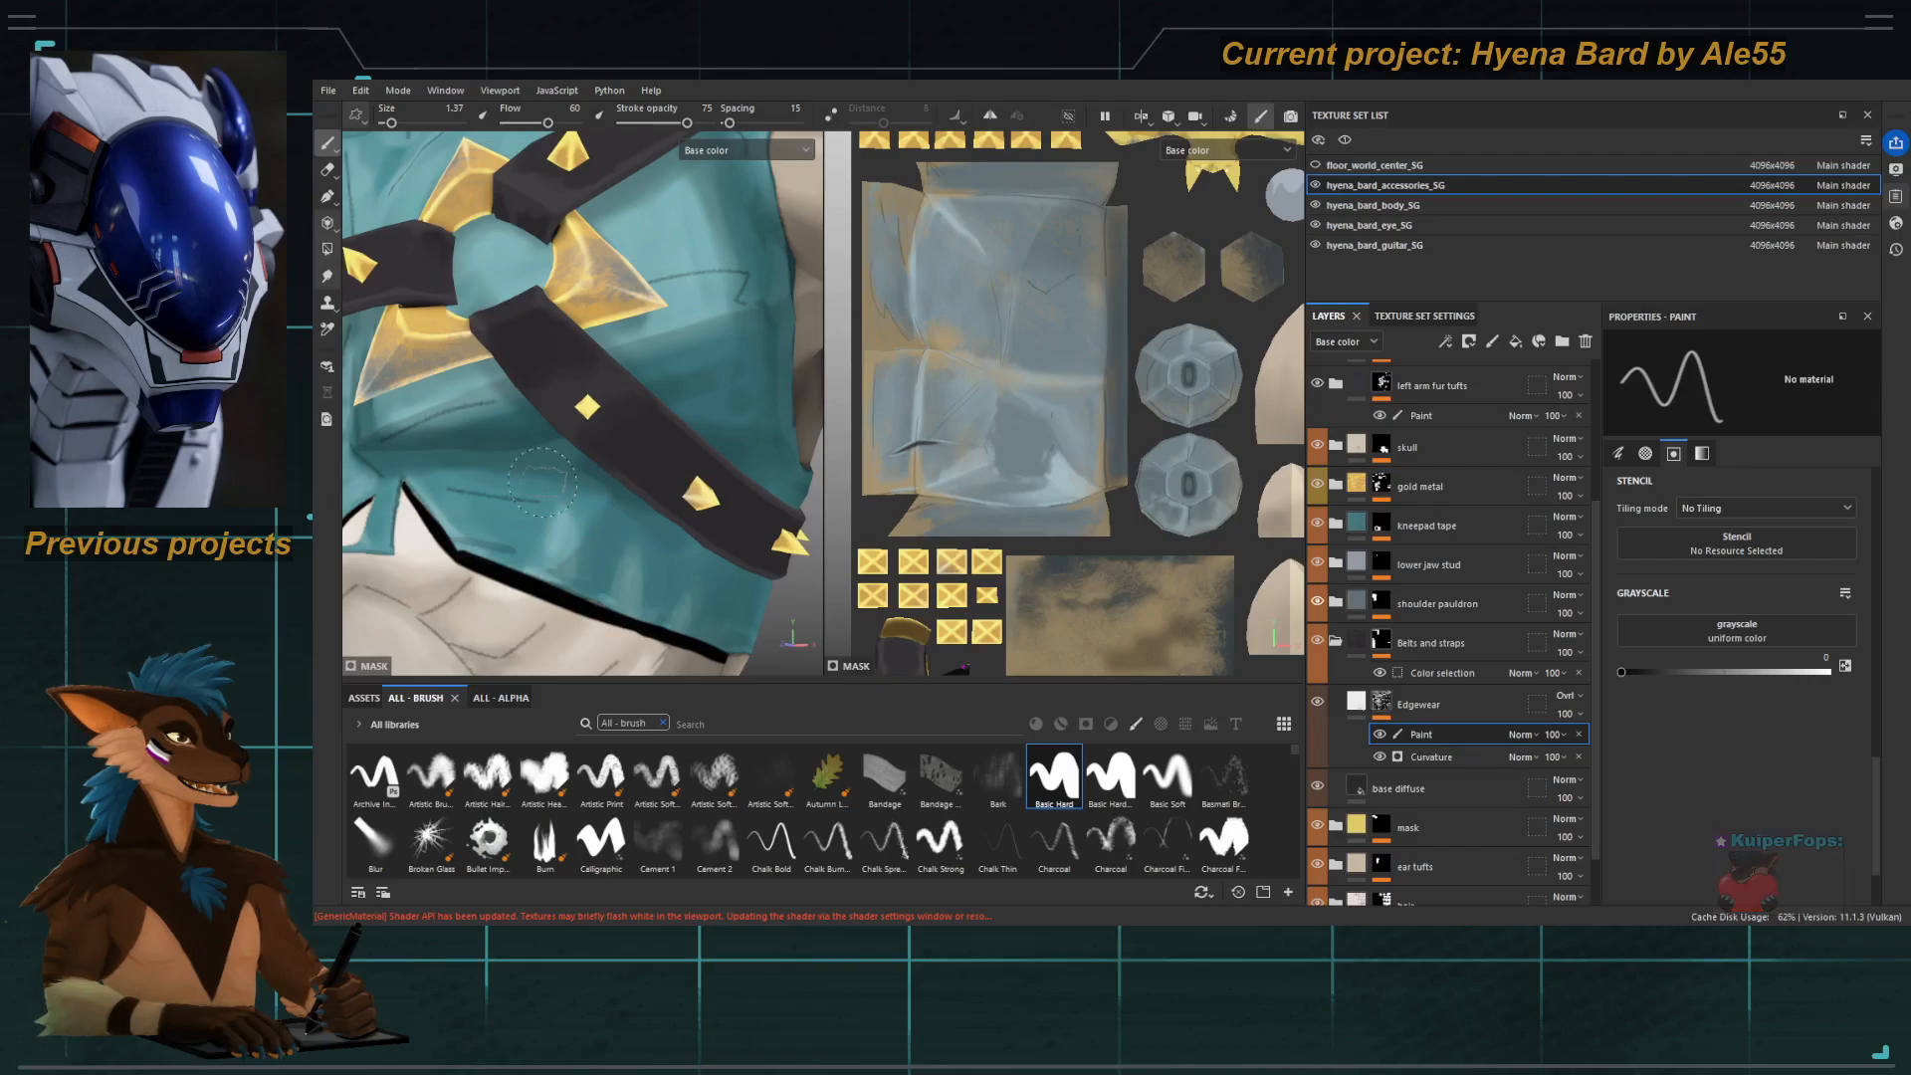
# Paint fine wear on the lower chest strap around its studs with grayscale 1 and brush size 0.32.
pyautogui.keyDown('alt'); pyautogui.moveTo(602, 525); pyautogui.dragTo(610, 587); pyautogui.keyUp('alt')
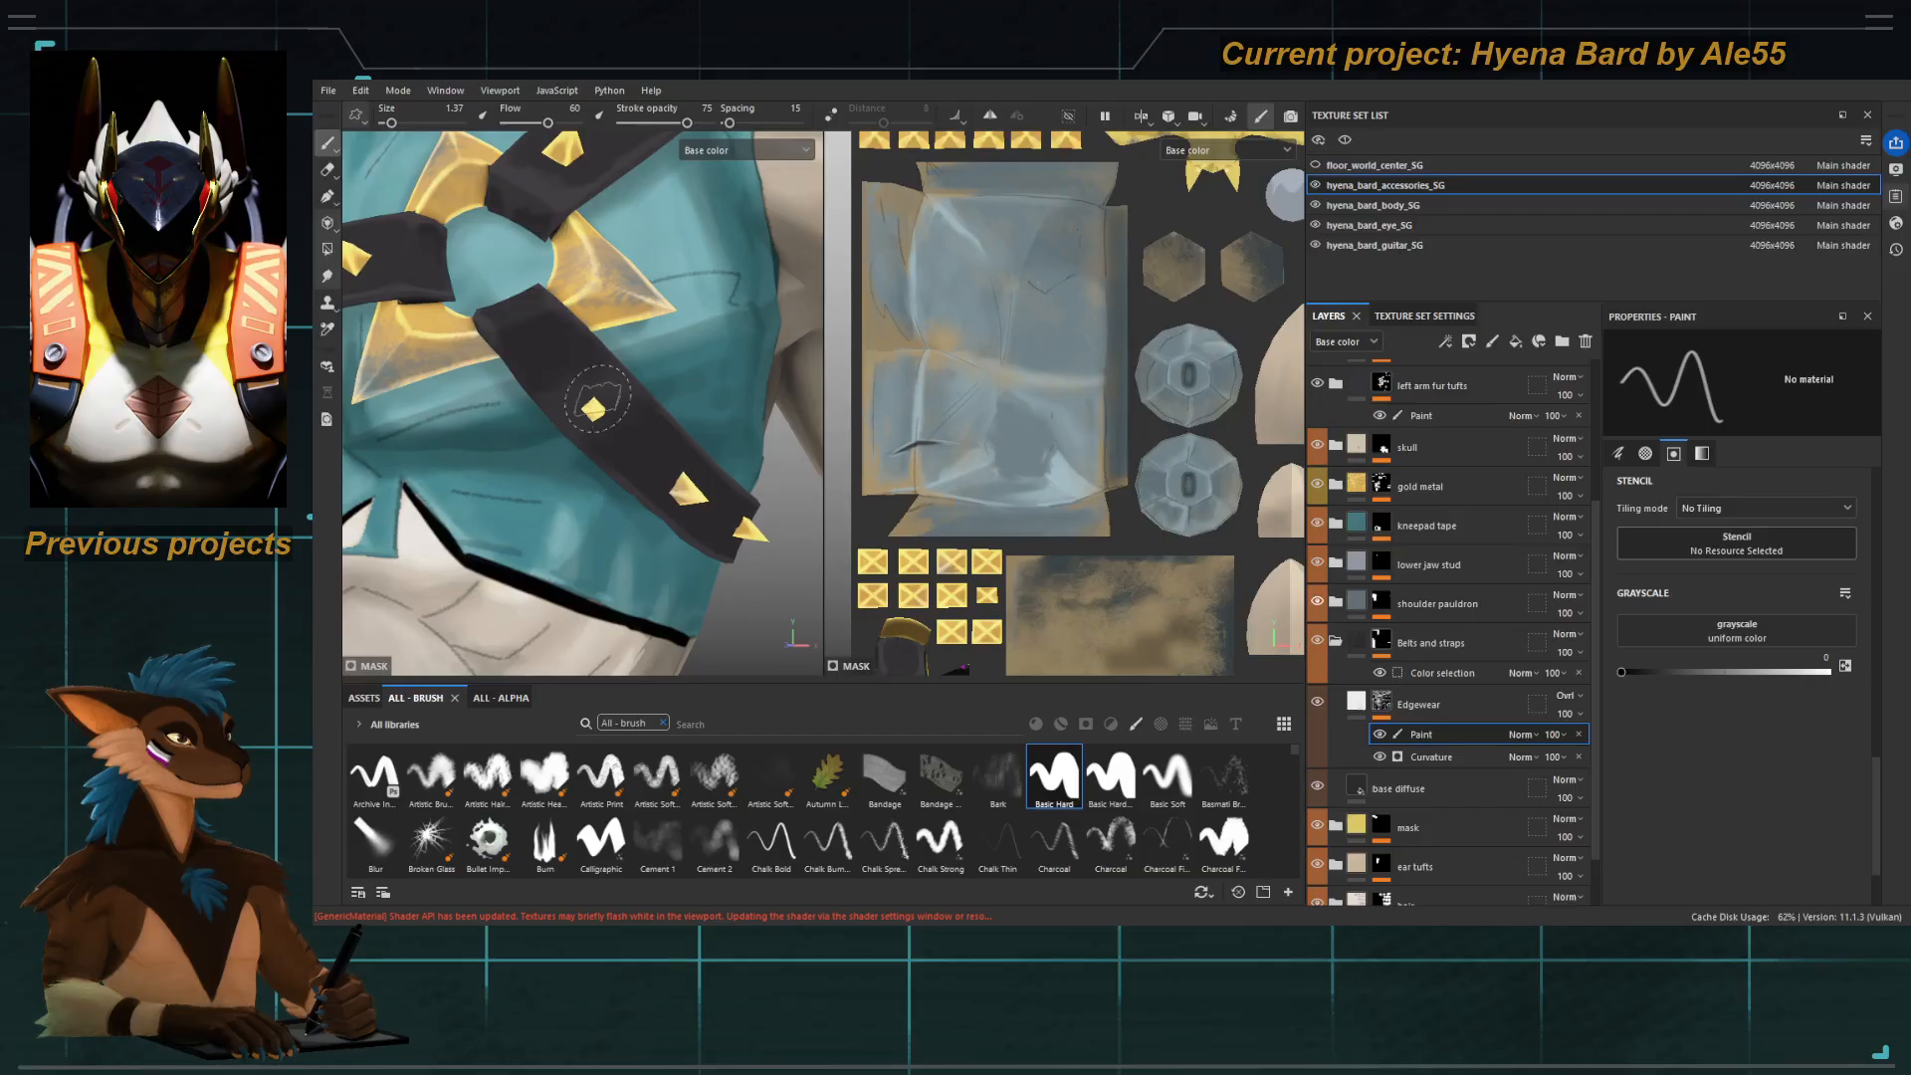
pyautogui.keyDown('alt'); pyautogui.moveTo(597, 398); pyautogui.dragTo(528, 399); pyautogui.keyUp('alt')
pyautogui.moveTo(649, 434)
pyautogui.keyDown('alt'); pyautogui.mouseDown()
pyautogui.moveTo(597, 418)
pyautogui.moveTo(547, 365)
pyautogui.mouseUp(); pyautogui.keyUp('alt')
pyautogui.keyDown('alt'); pyautogui.moveTo(548, 365); pyautogui.dragTo(488, 320, button='middle'); pyautogui.keyUp('alt')
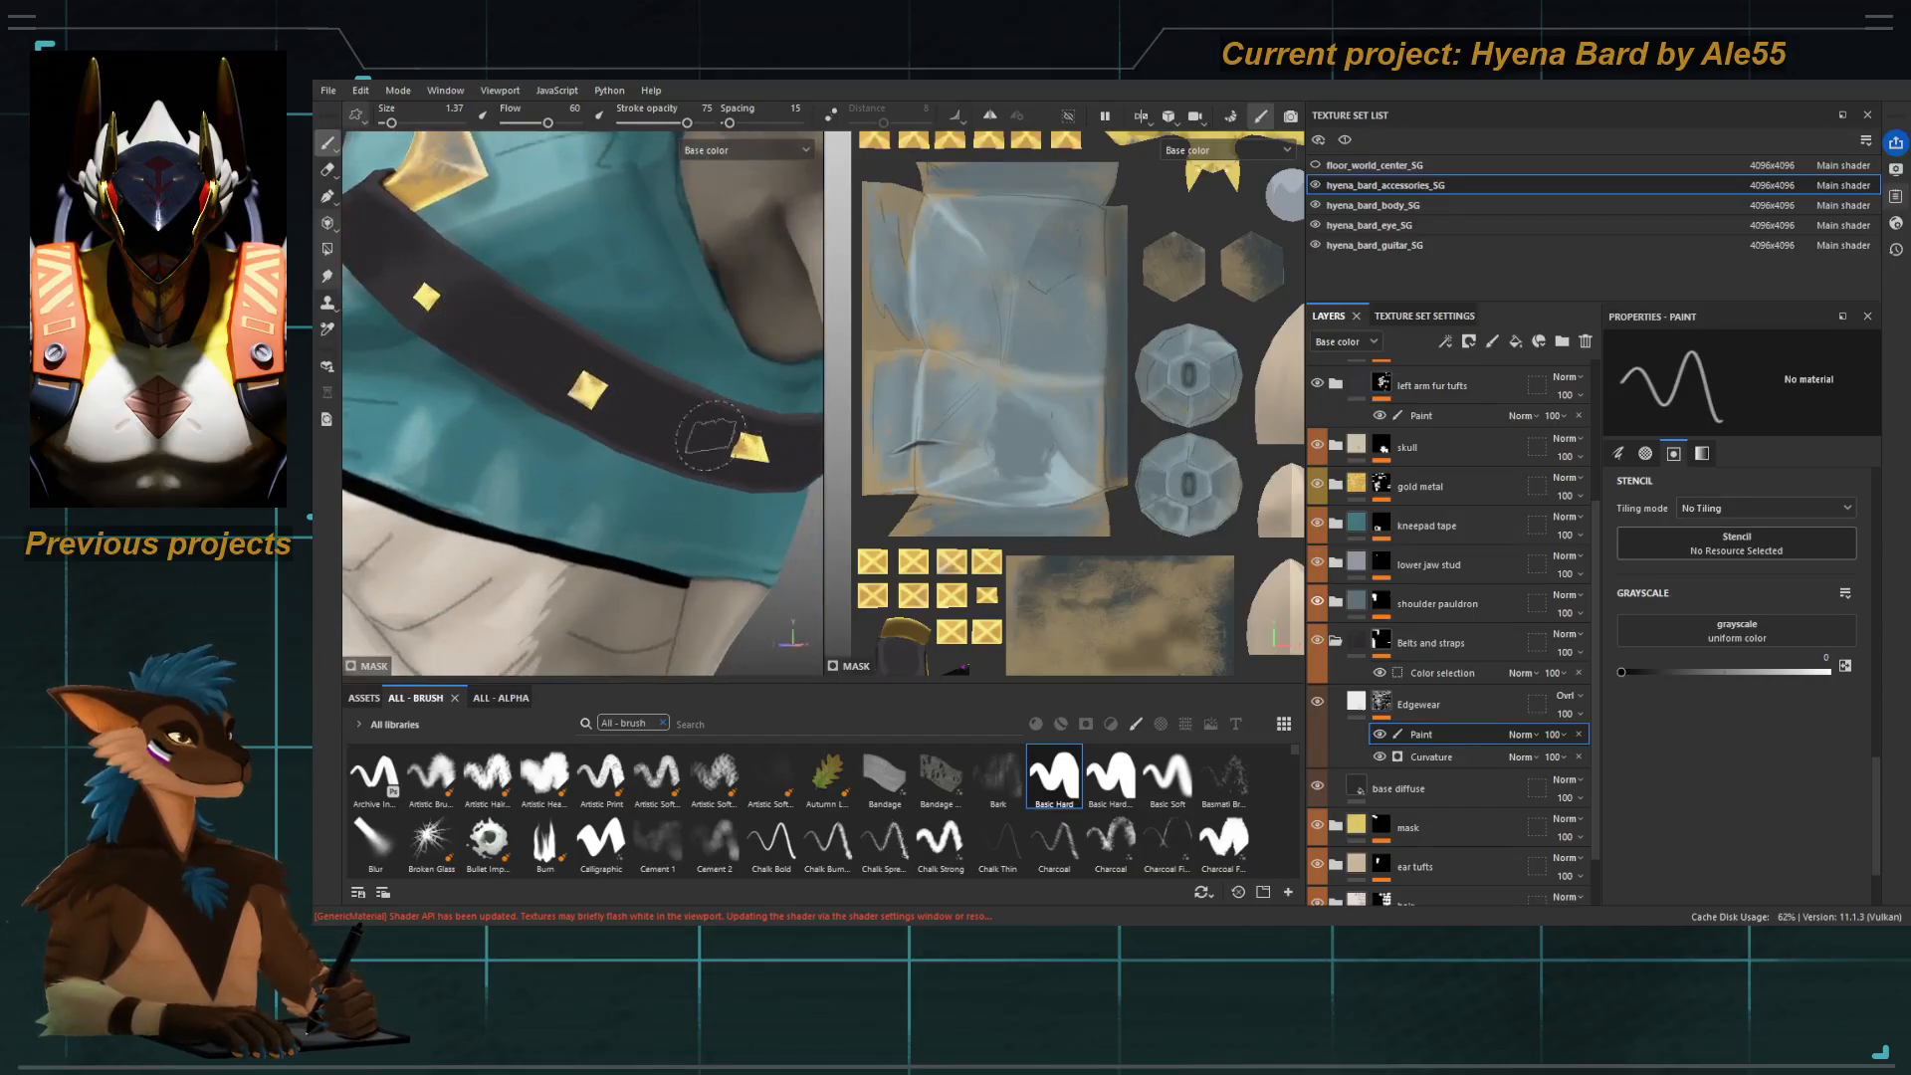
pyautogui.press('x')
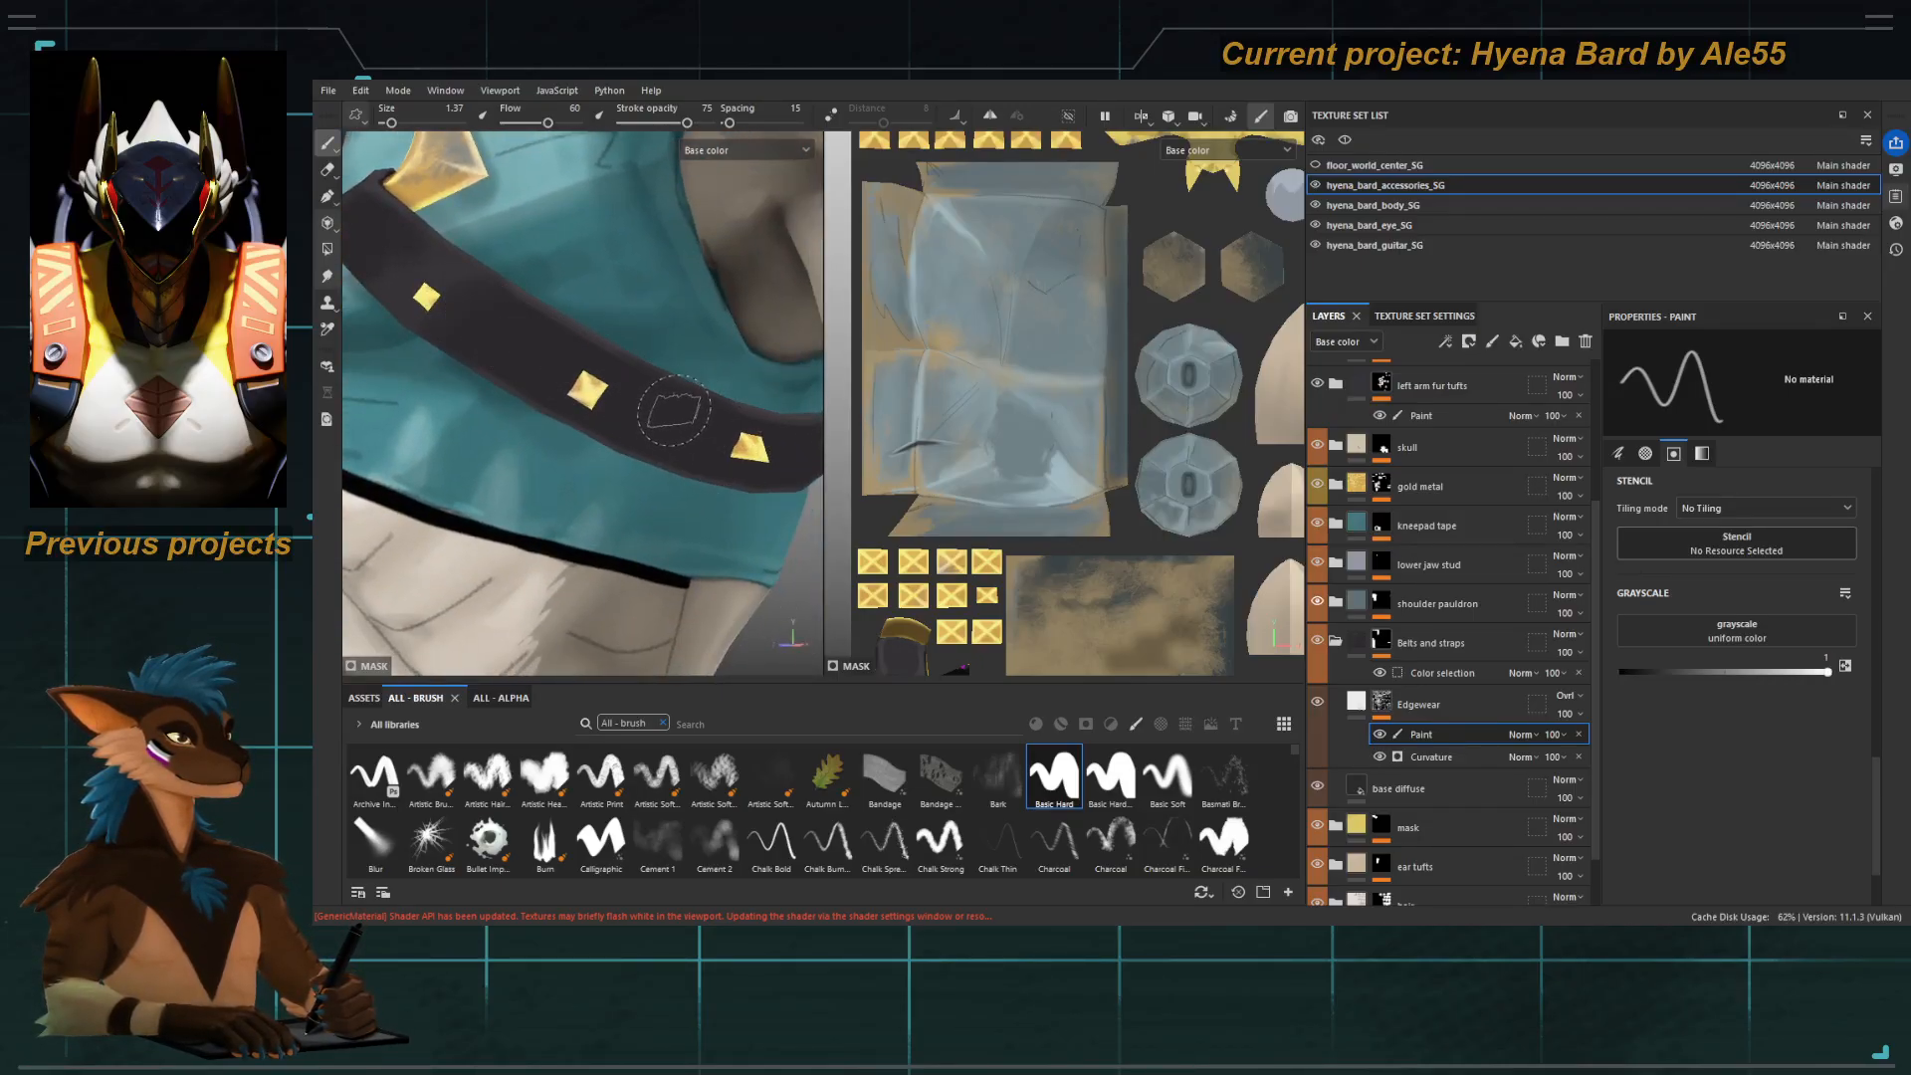
pyautogui.press('[')
pyautogui.press('[')
pyautogui.press('[')
pyautogui.press('[')
pyautogui.press('[')
pyautogui.press('[')
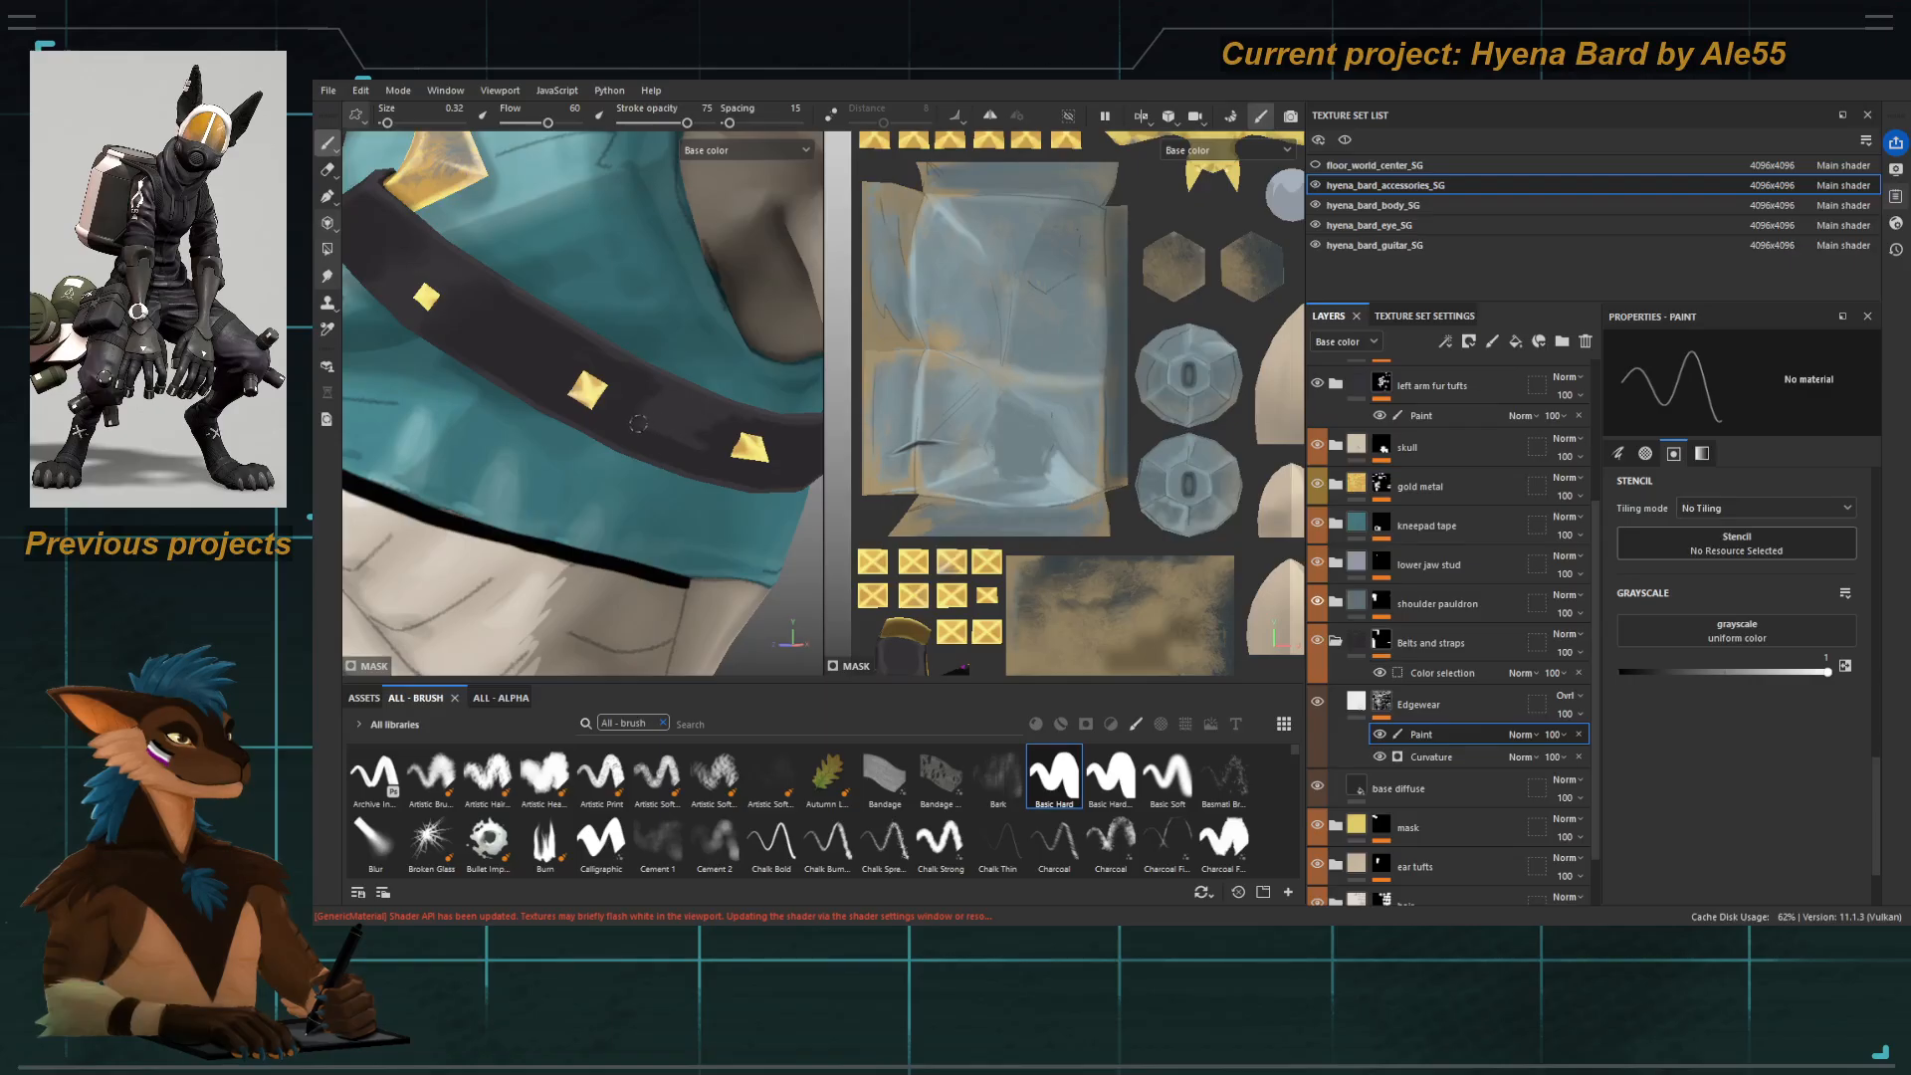
pyautogui.keyDown('alt'); pyautogui.moveTo(600, 432); pyautogui.dragTo(601, 311); pyautogui.keyUp('alt')
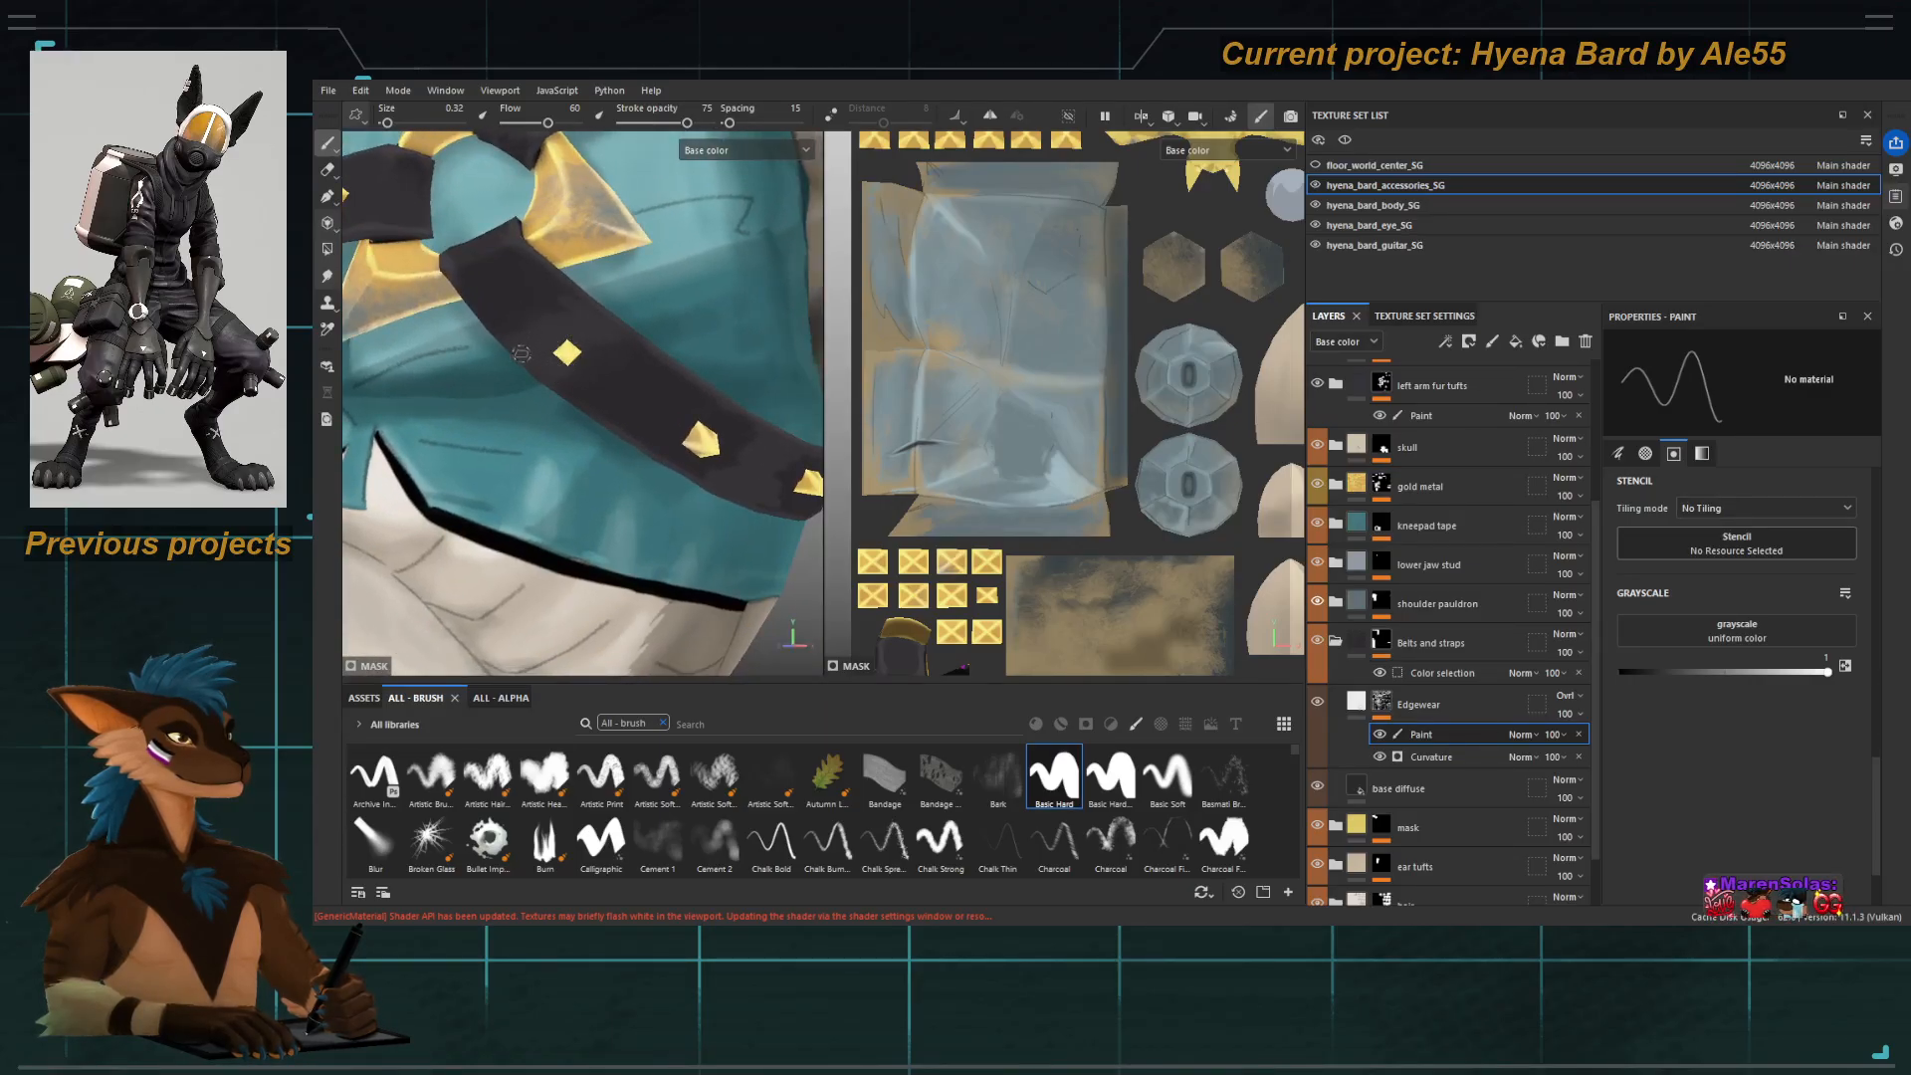
# Try other blending modes on the Edgewear layer, set it to Soft light and check the straps from farther away.
pyautogui.click(1561, 148)
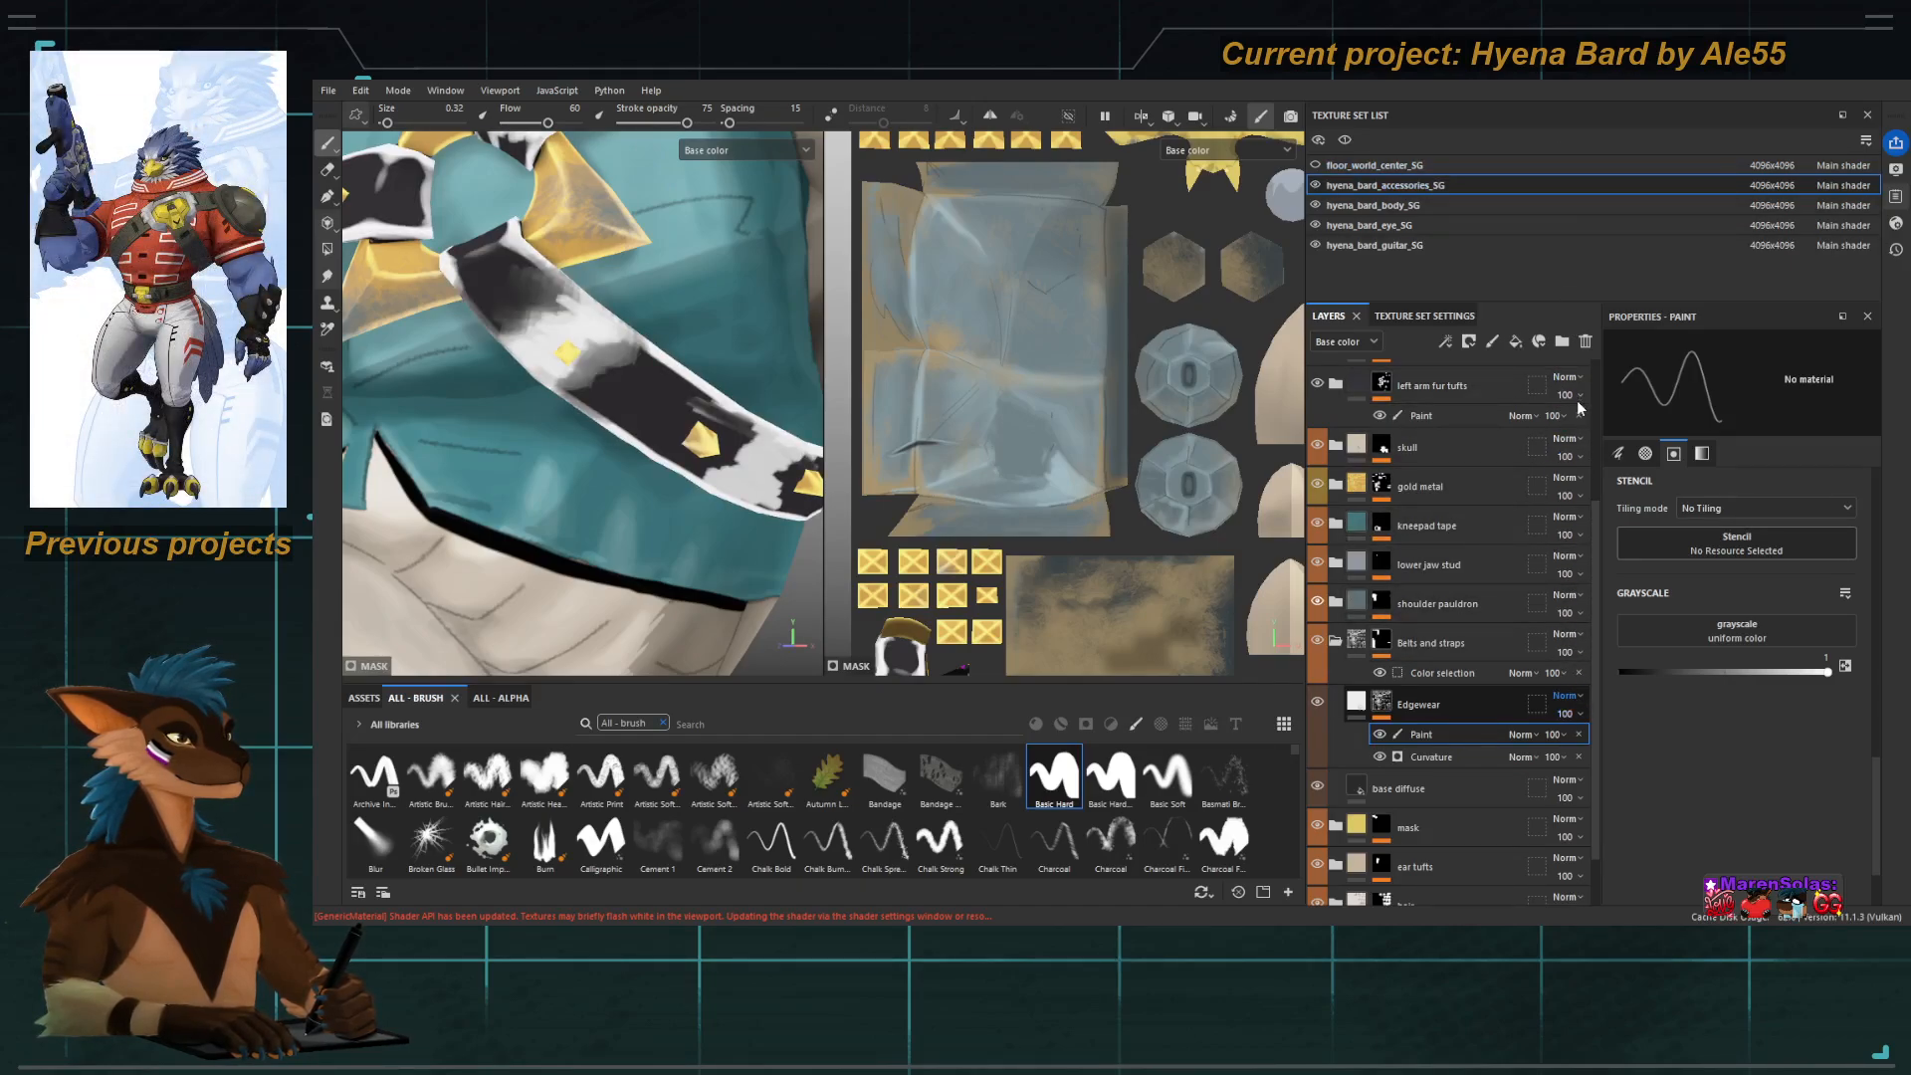
pyautogui.hotkey('ctrl', 'z')
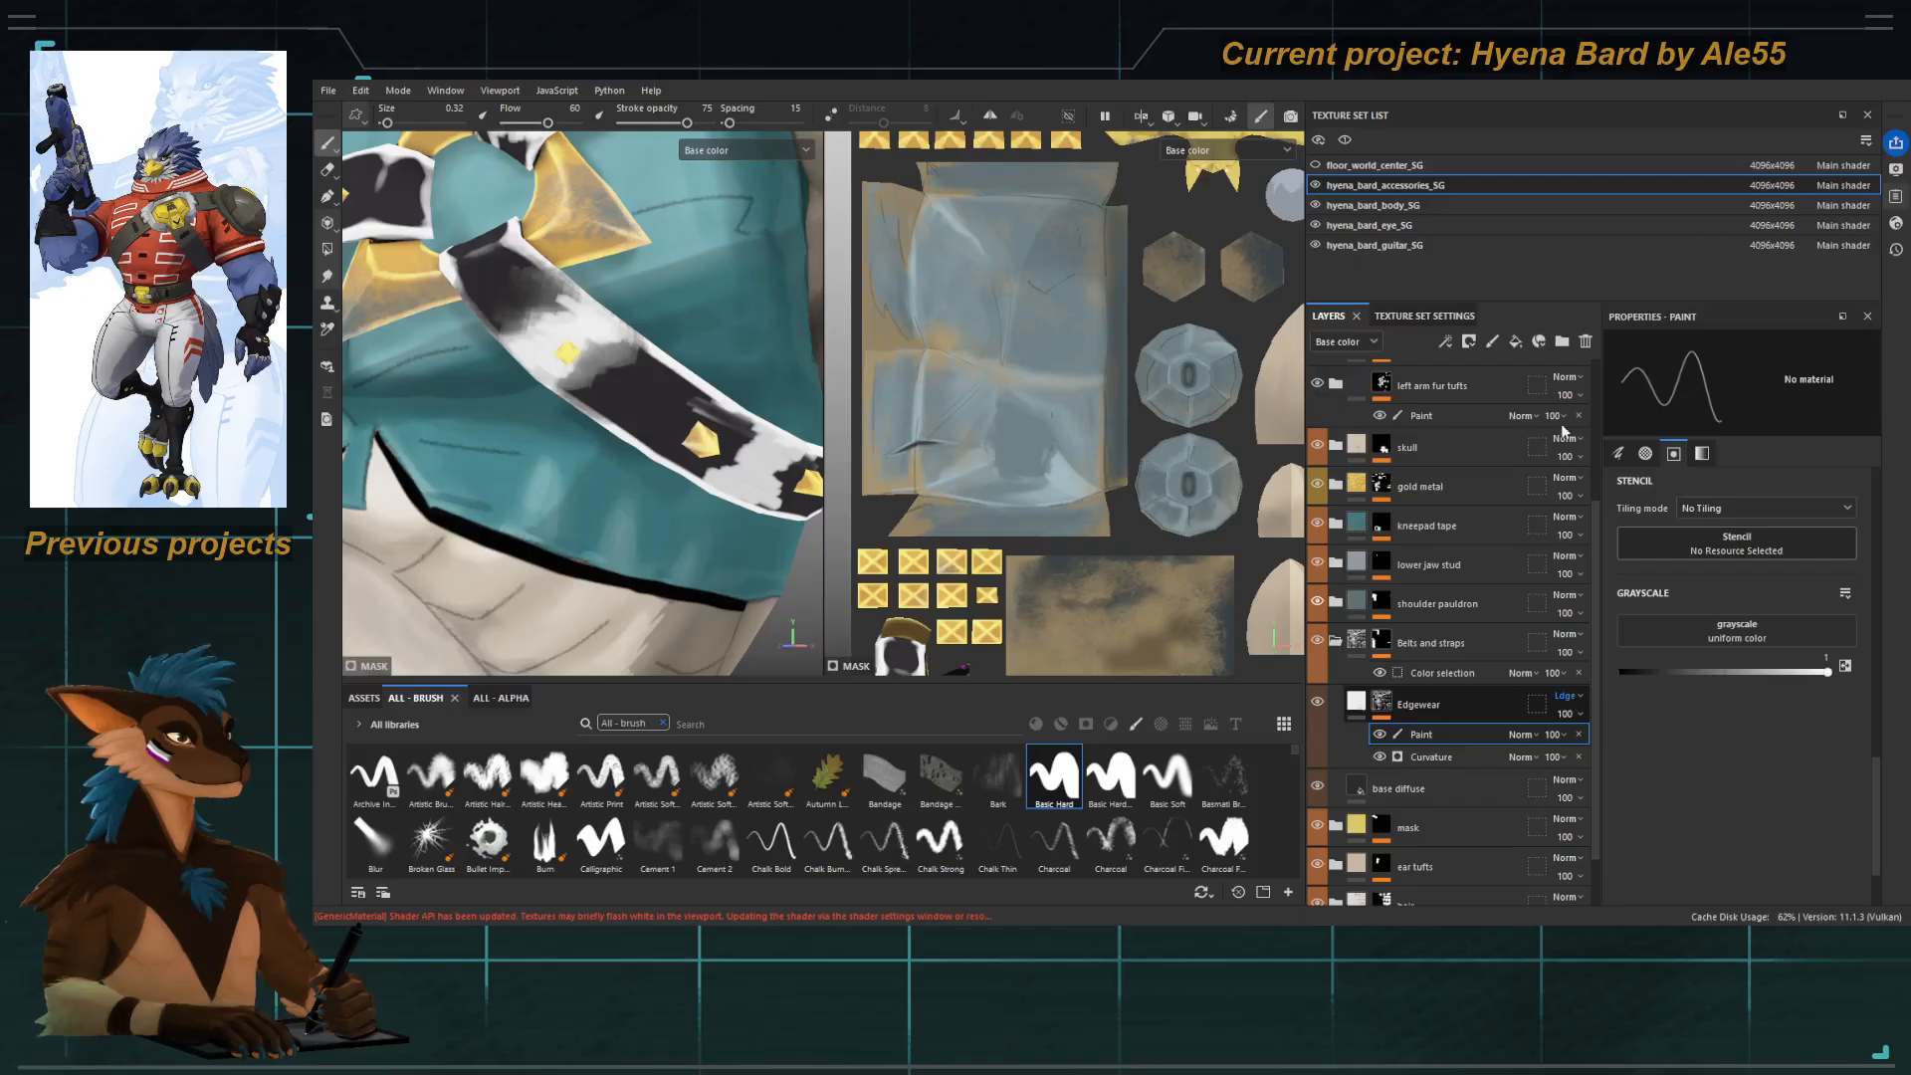
pyautogui.click(1586, 492)
pyautogui.keyDown('alt'); pyautogui.moveTo(693, 398); pyautogui.dragTo(565, 380, button='right'); pyautogui.keyUp('alt')
pyautogui.keyDown('alt'); pyautogui.moveTo(565, 380); pyautogui.dragTo(452, 295, button='middle'); pyautogui.keyUp('alt')
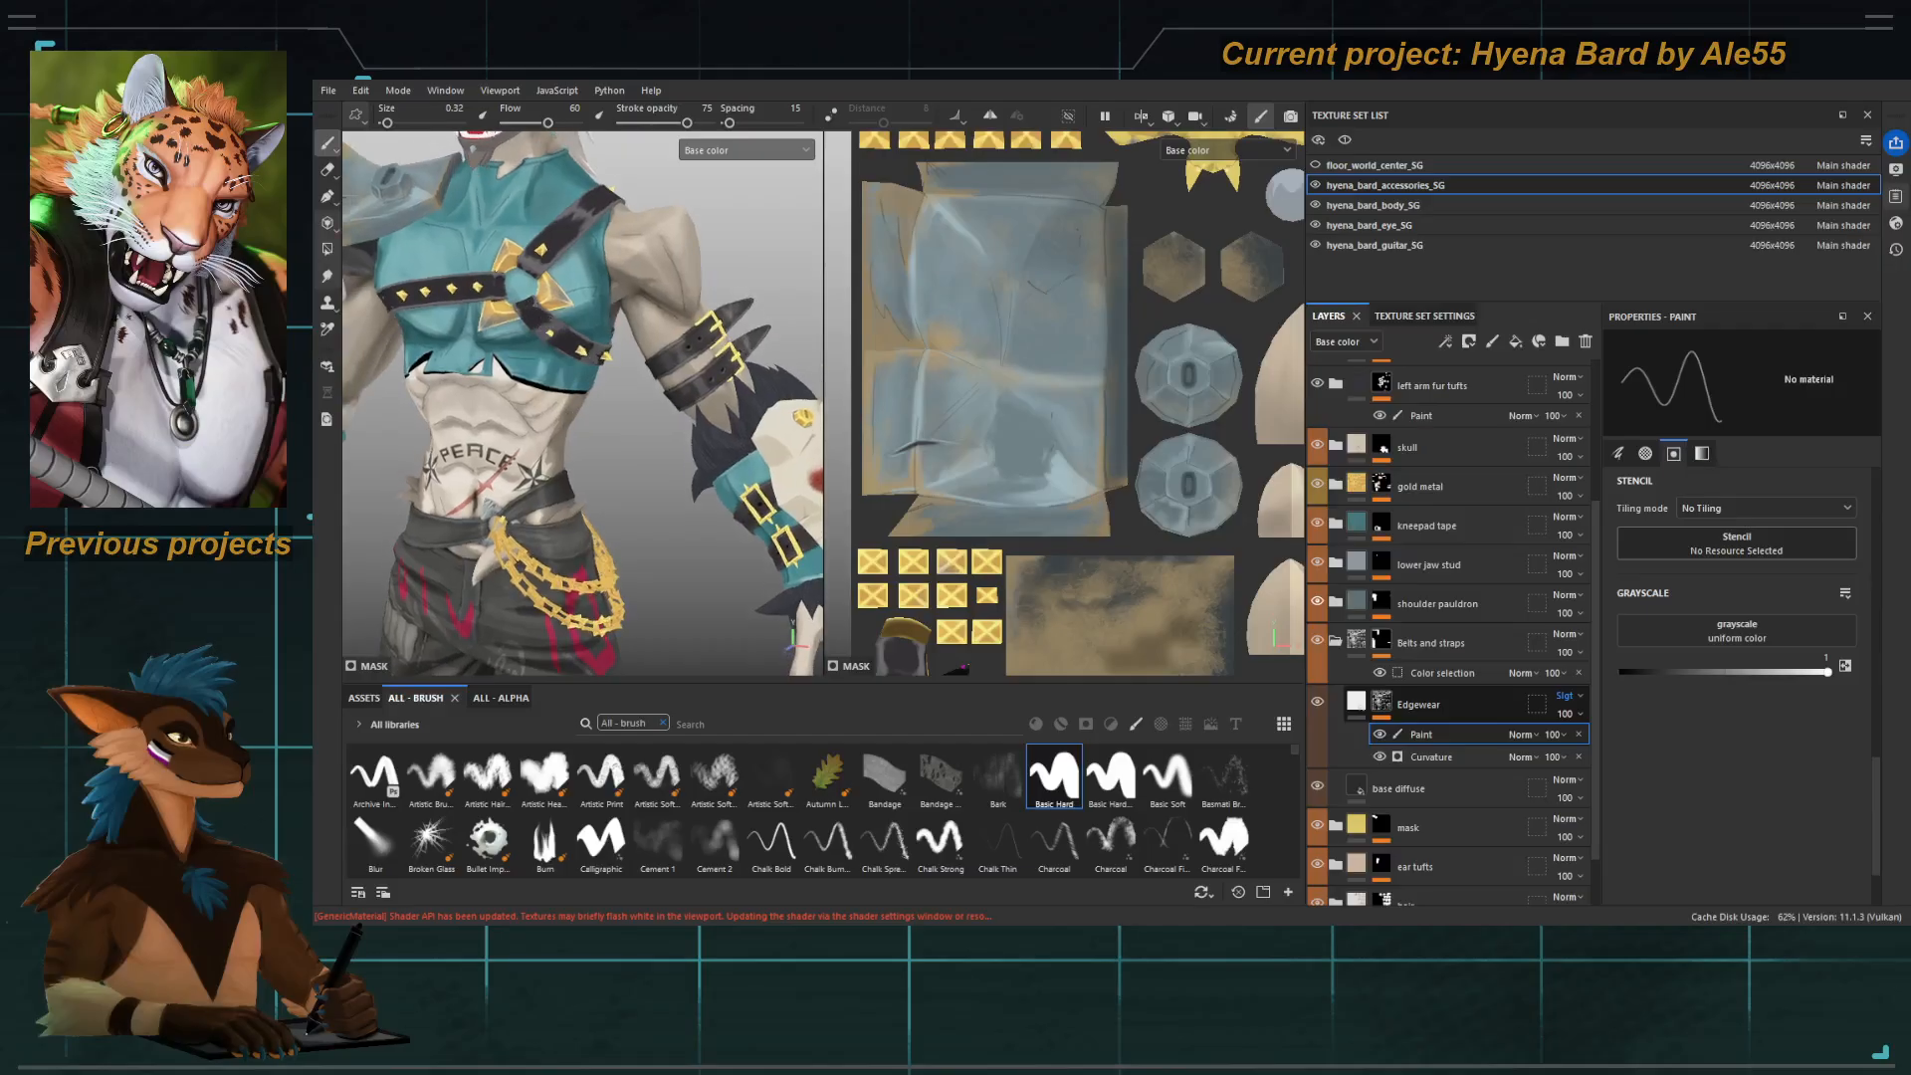
# Compare the Edgewear layer's fill and blending settings in hyena_bard_body_SG with those in hyena_bard_accessories_SG.
pyautogui.click(1448, 702)
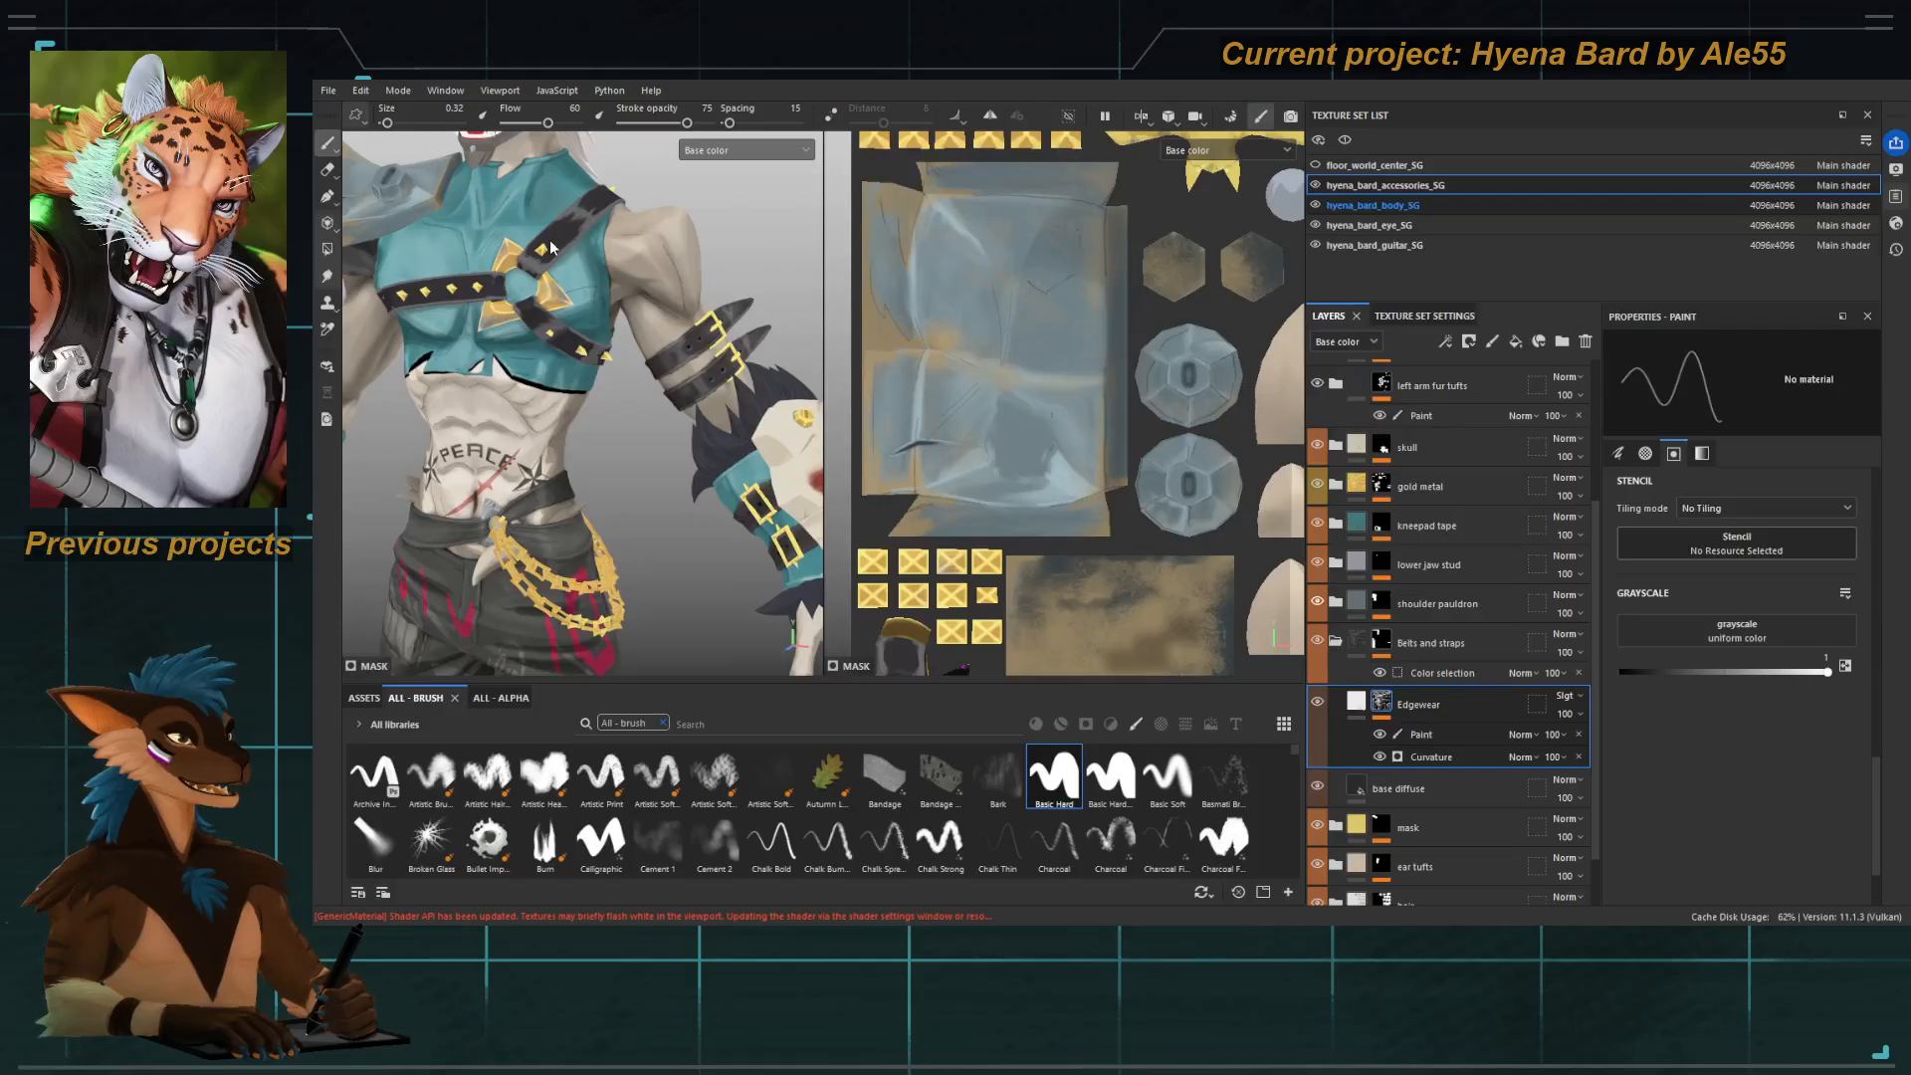
pyautogui.click(1374, 205)
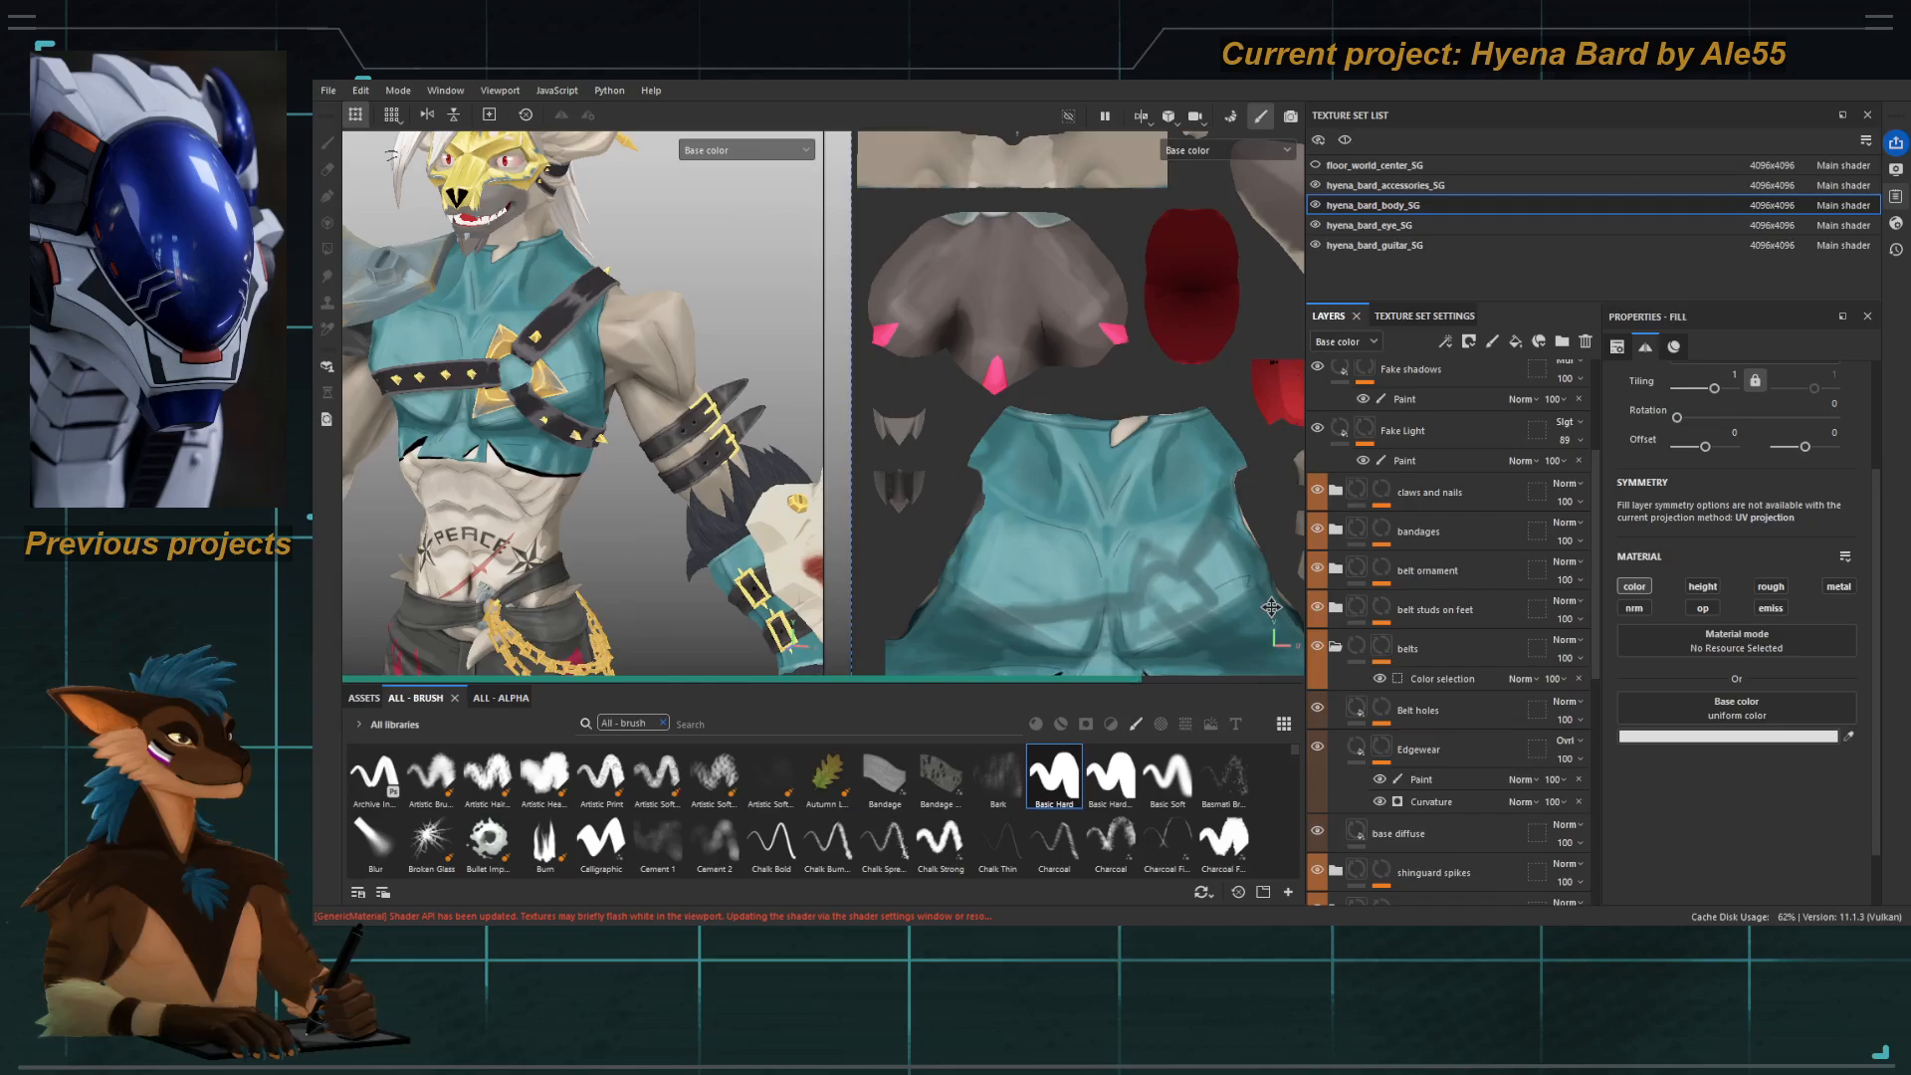
pyautogui.click(1406, 717)
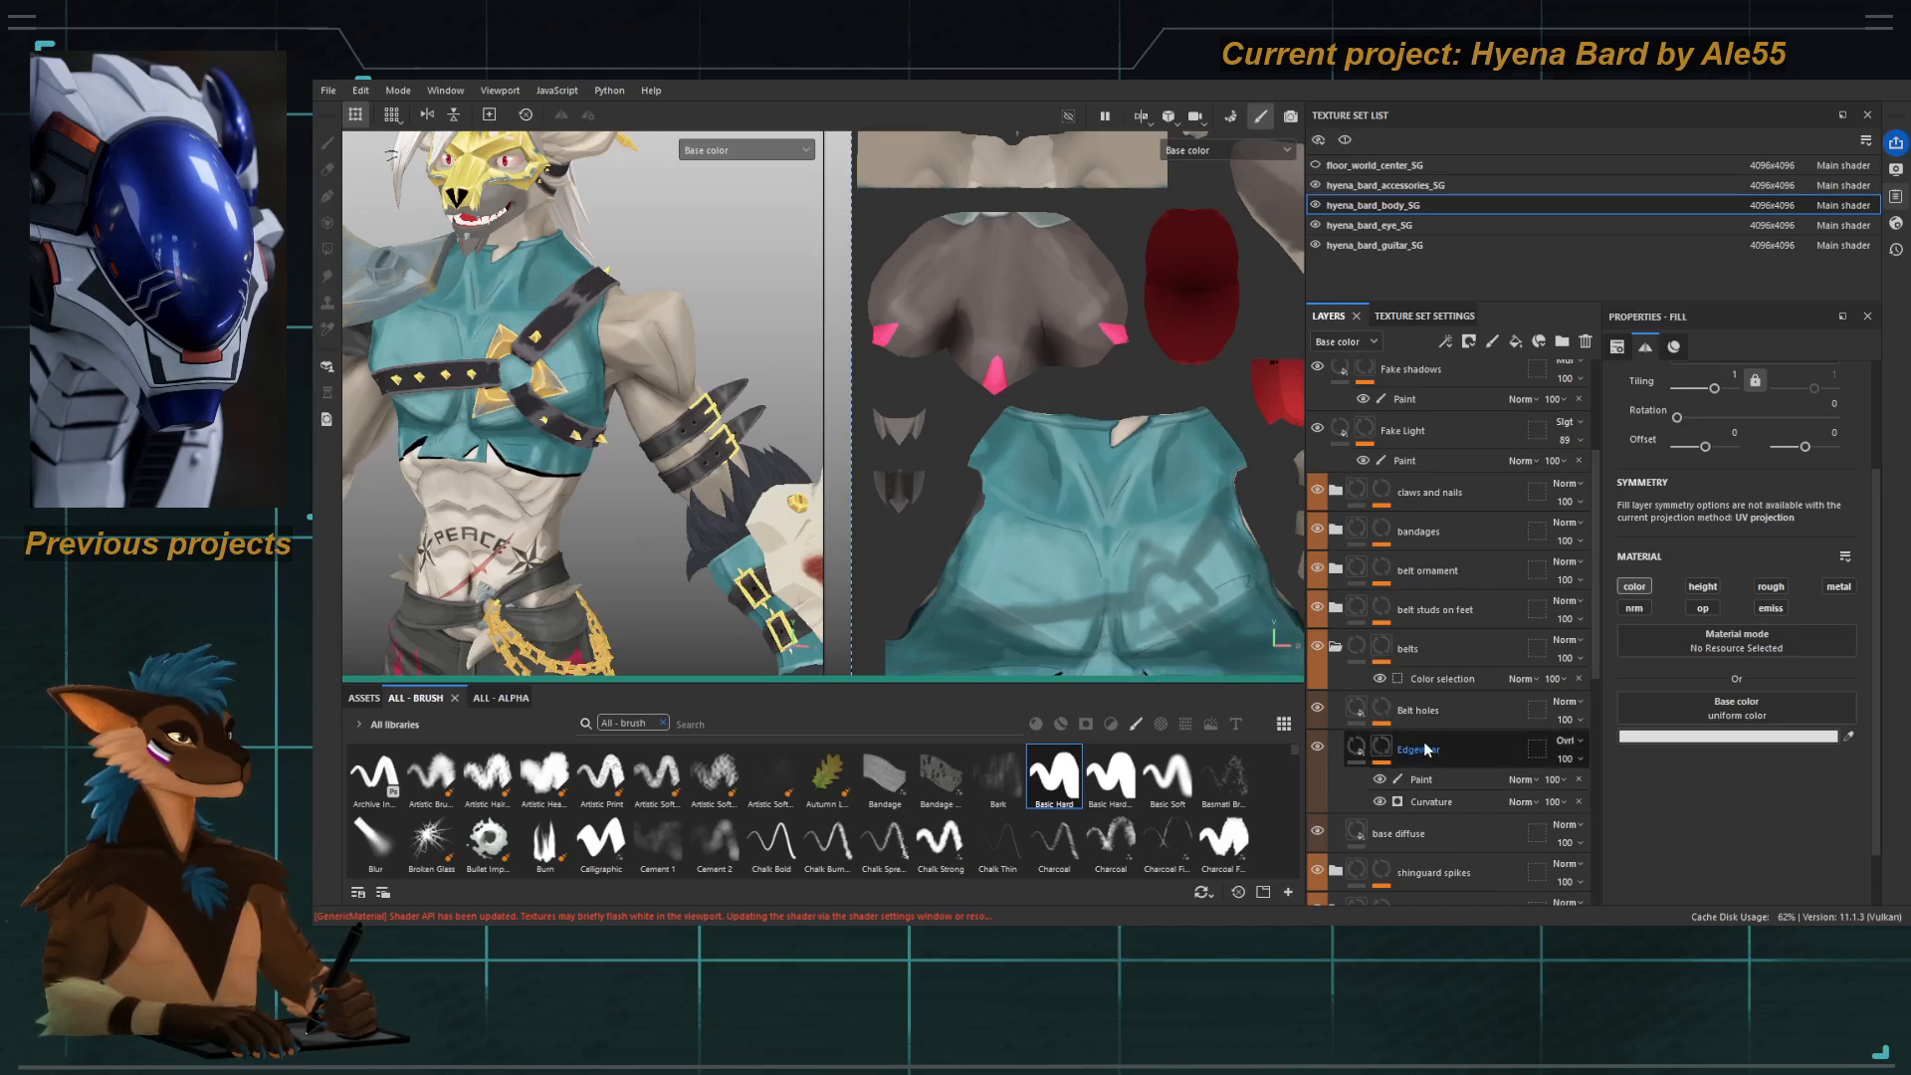
pyautogui.click(1429, 749)
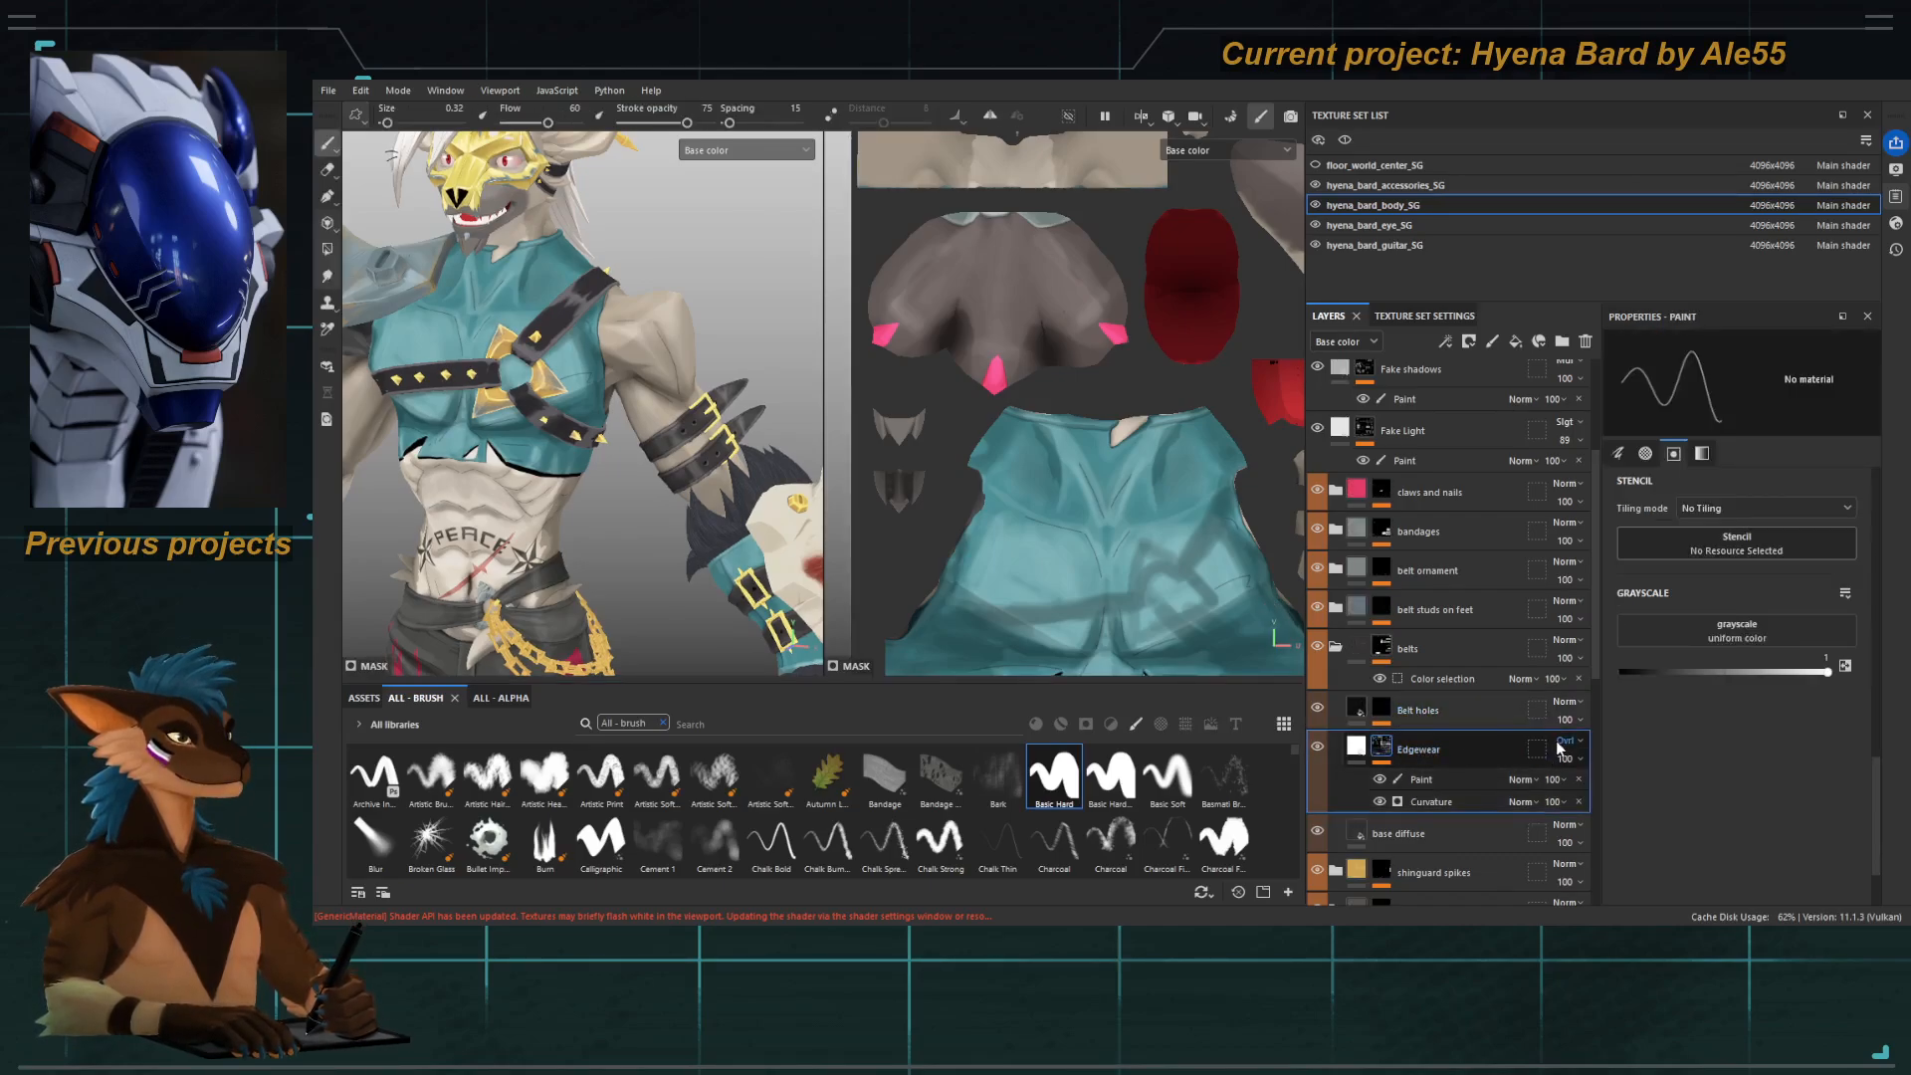
pyautogui.click(1358, 747)
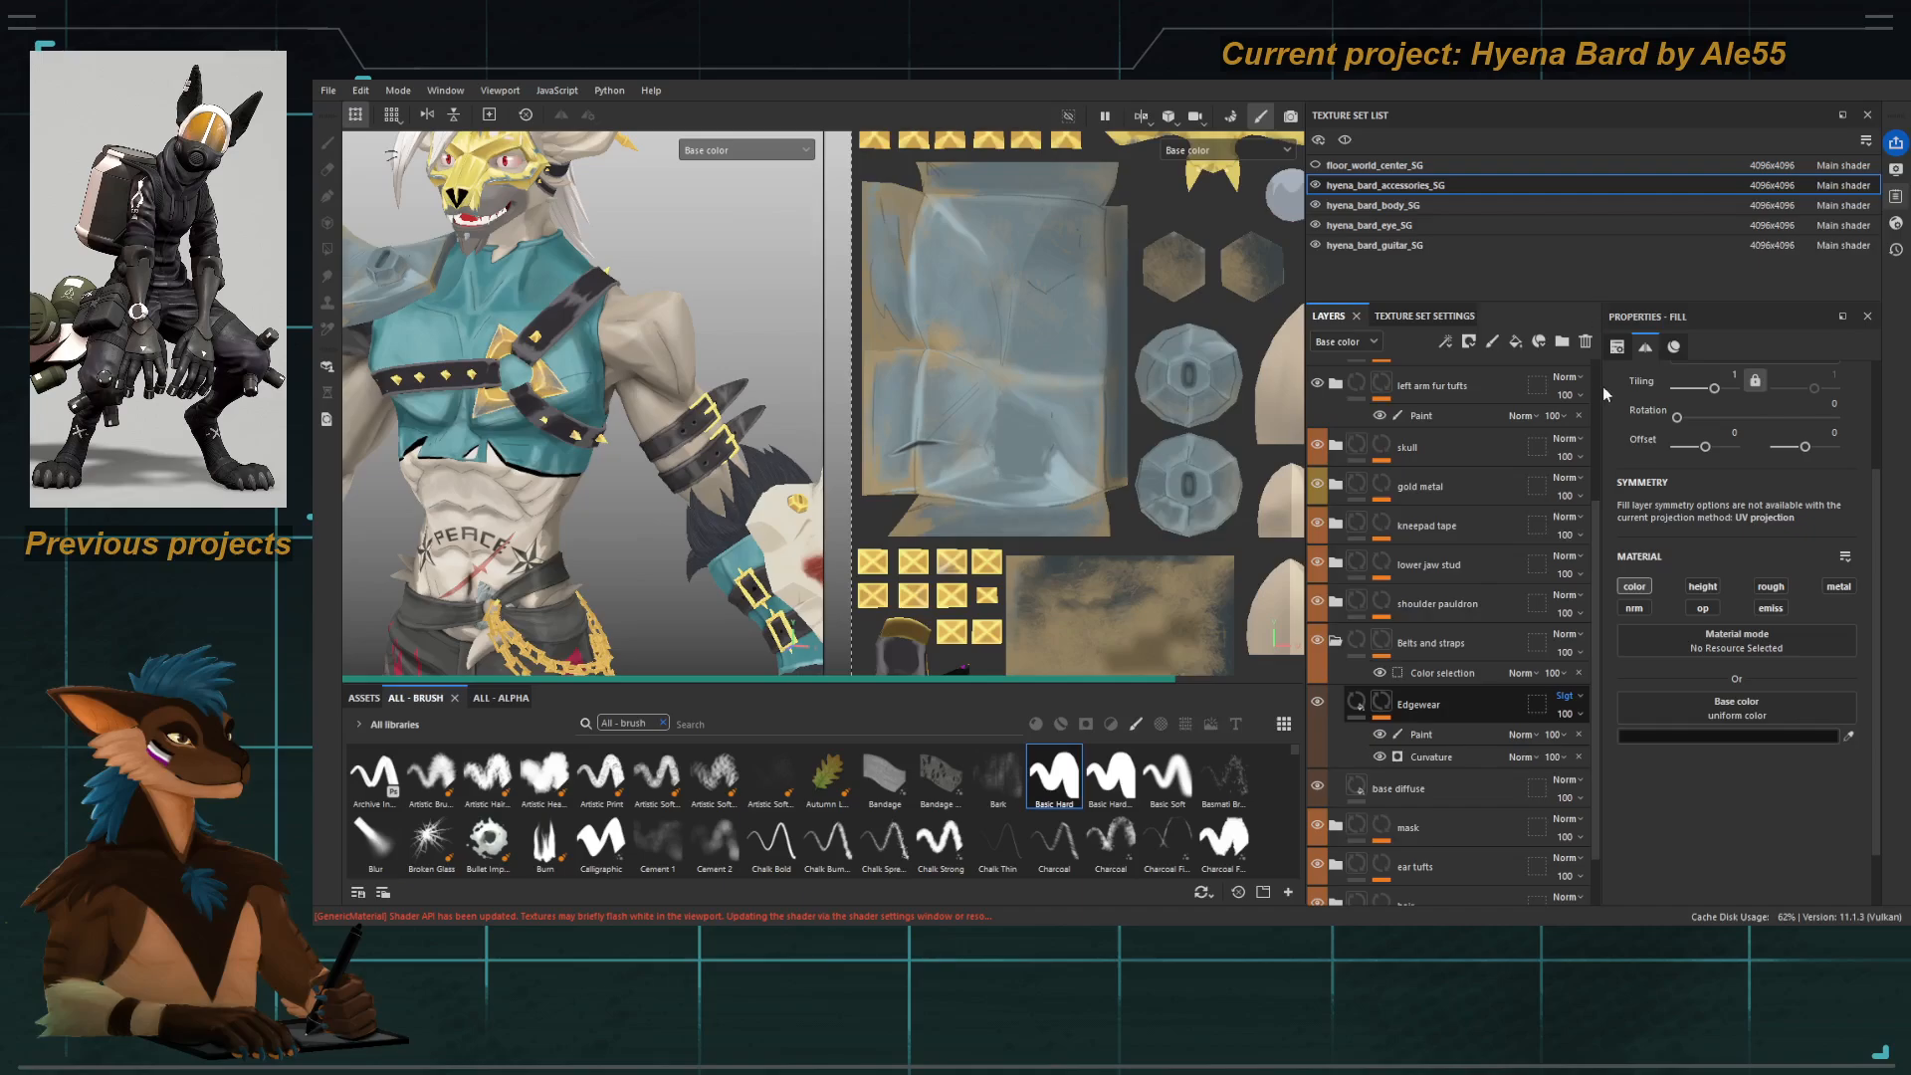
pyautogui.click(1356, 704)
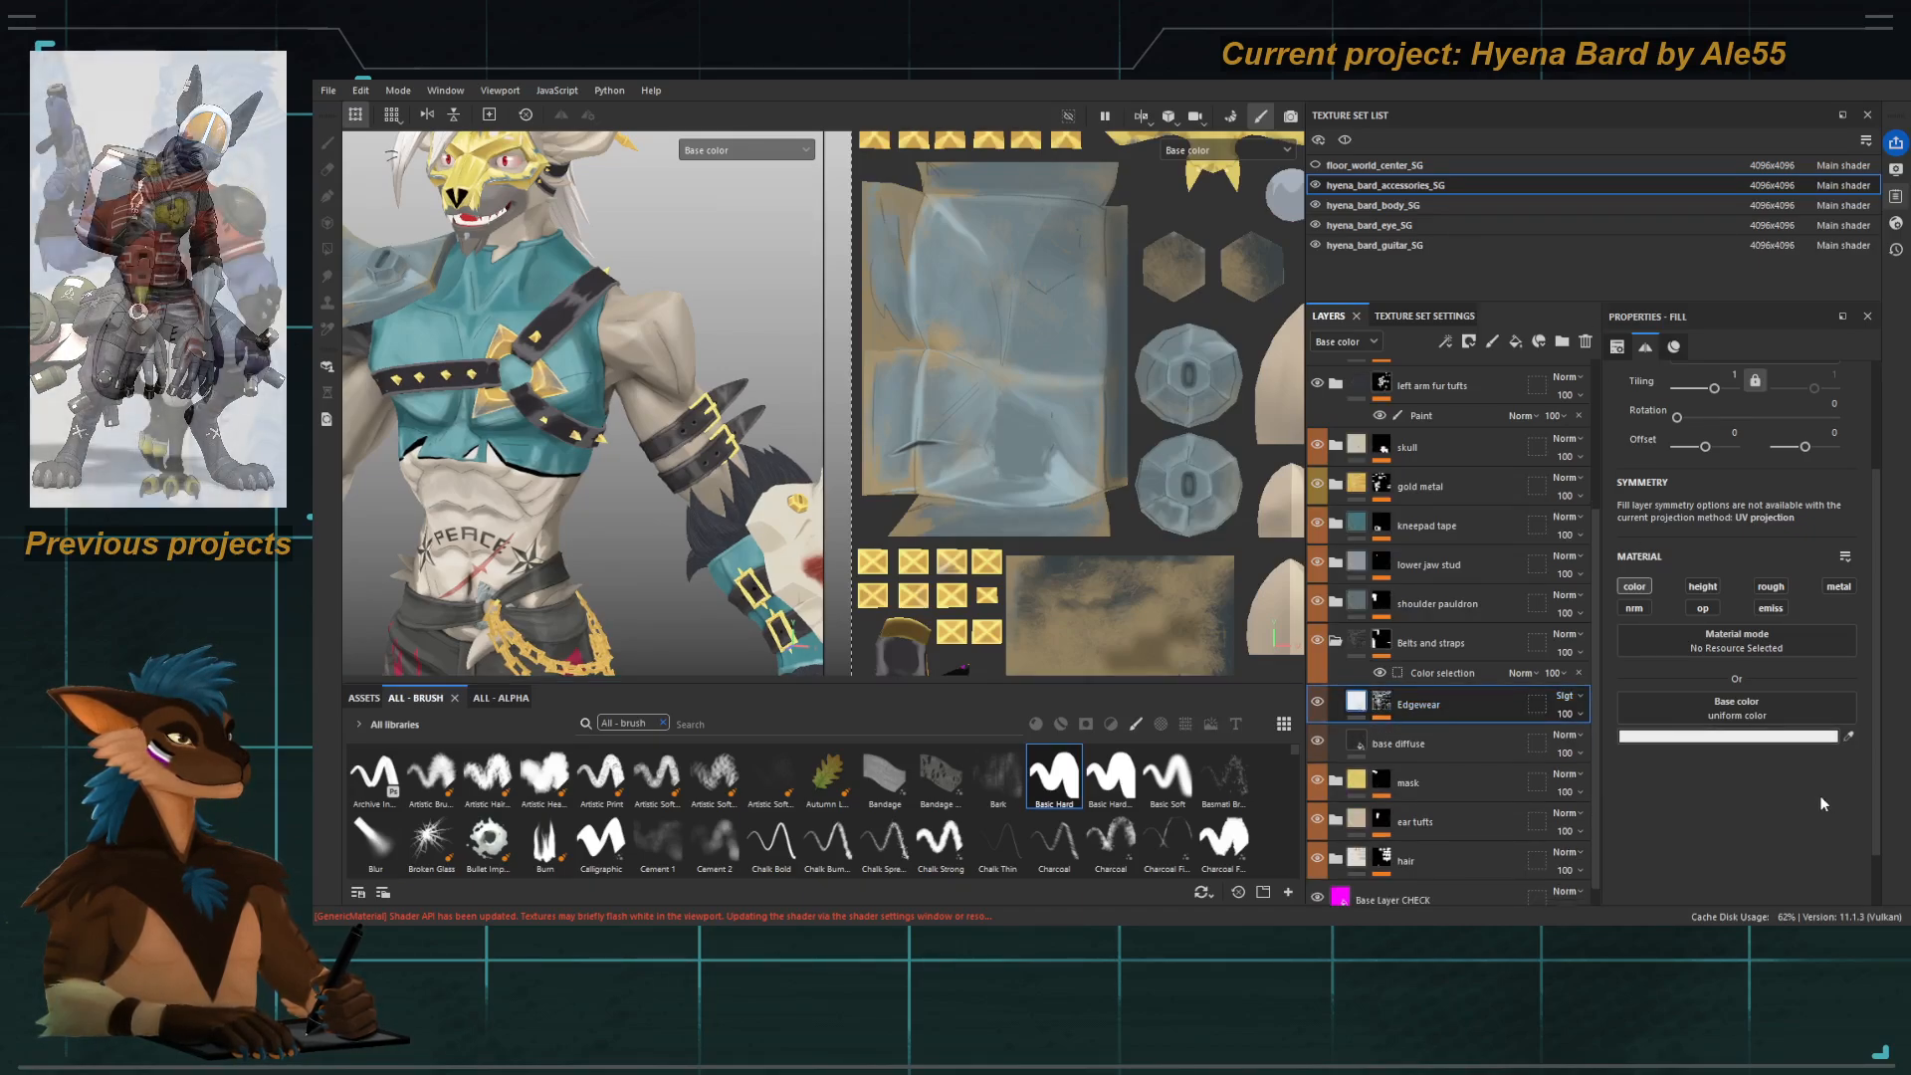
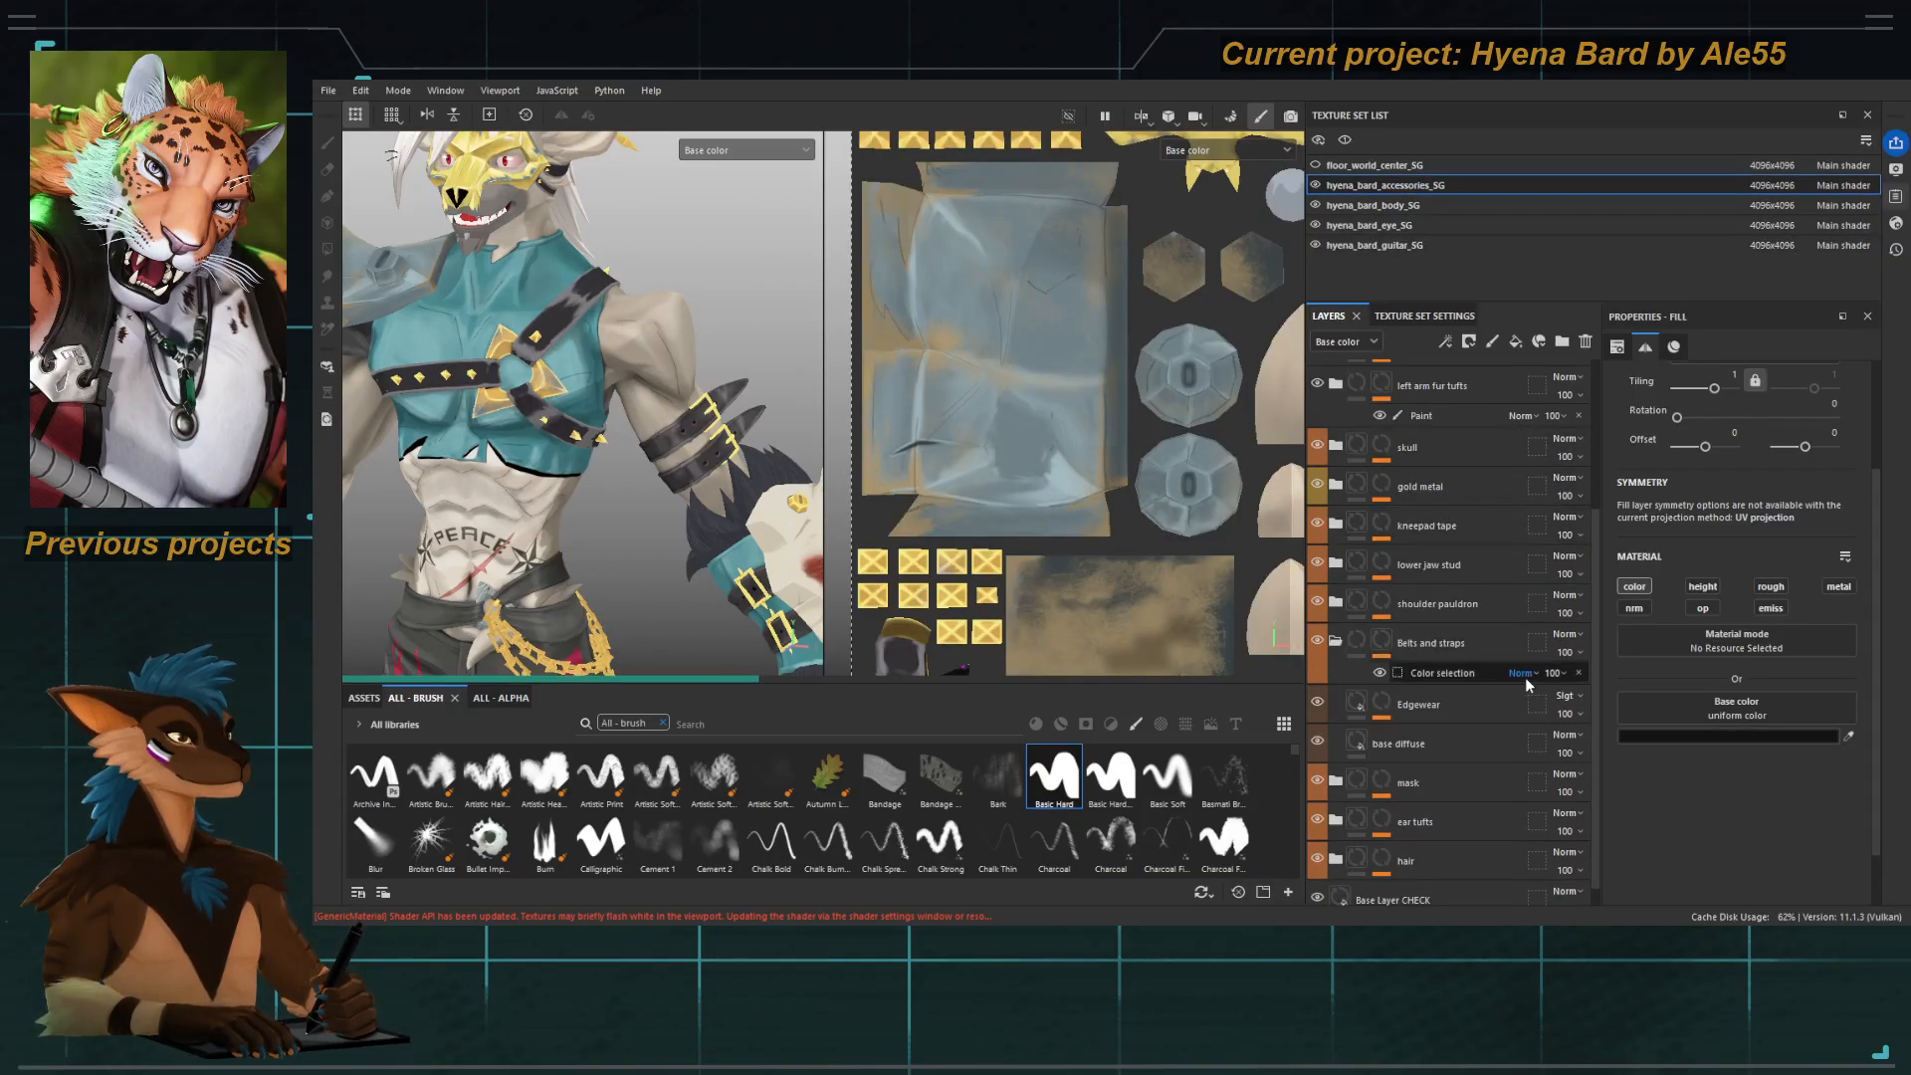
# Set the accessories' Edgewear layer blending mode to Overlay and check the lower chest strap up close.
pyautogui.click(1471, 708)
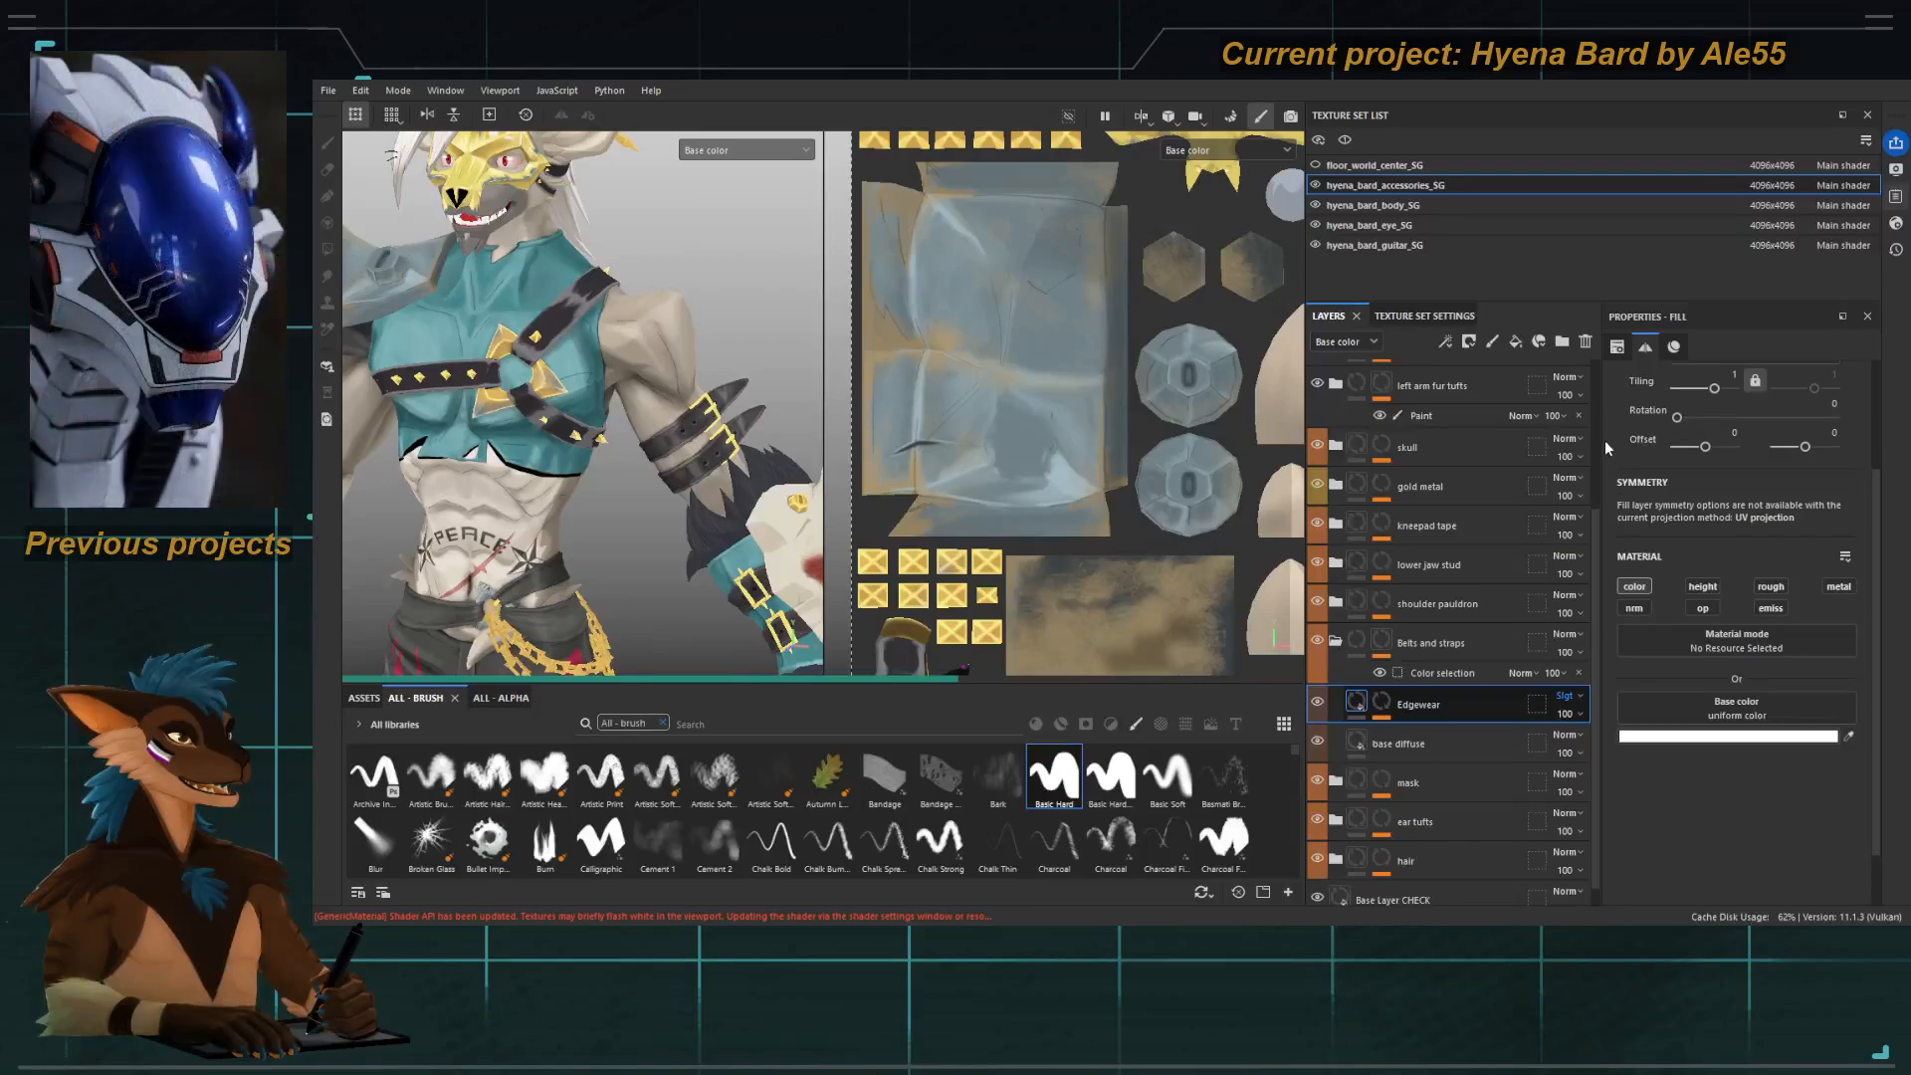
pyautogui.click(1600, 406)
pyautogui.scroll(3, 567, 412)
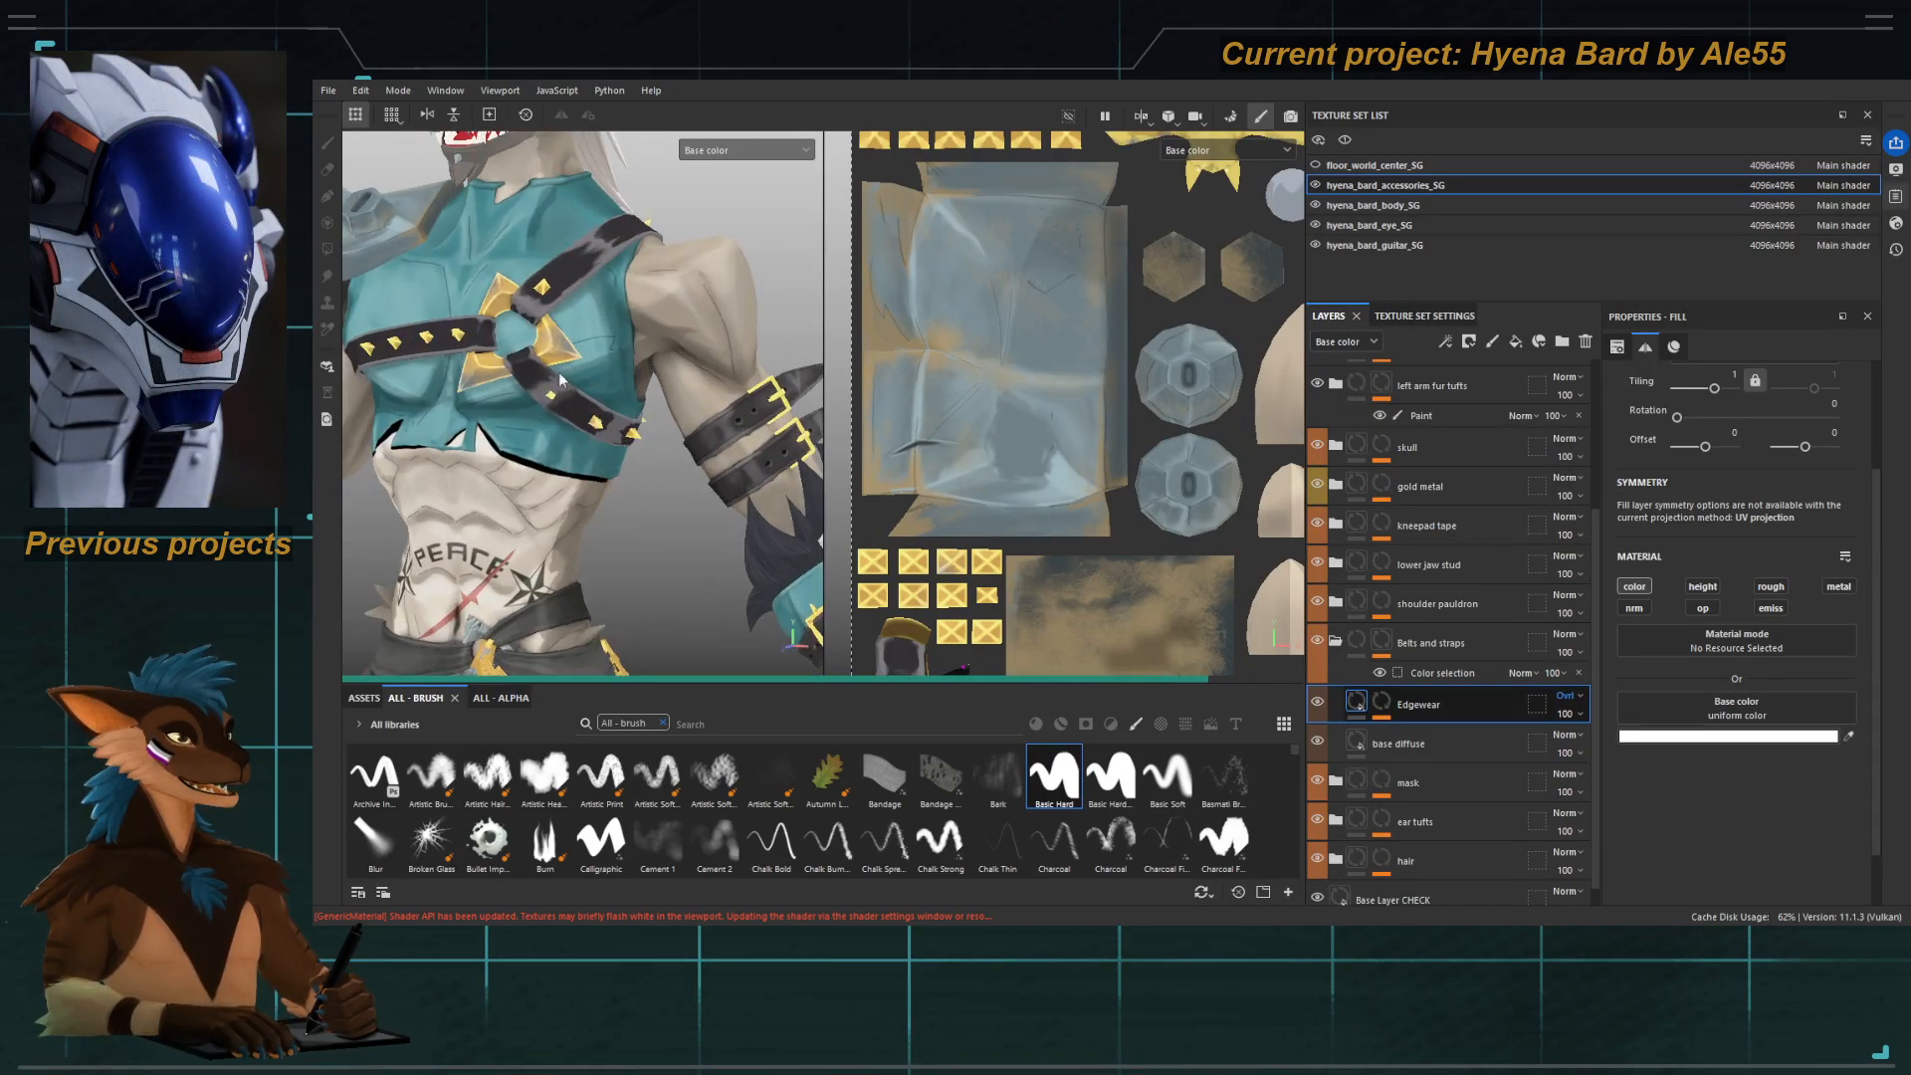
pyautogui.scroll(3, 513, 368)
pyautogui.scroll(3, 514, 368)
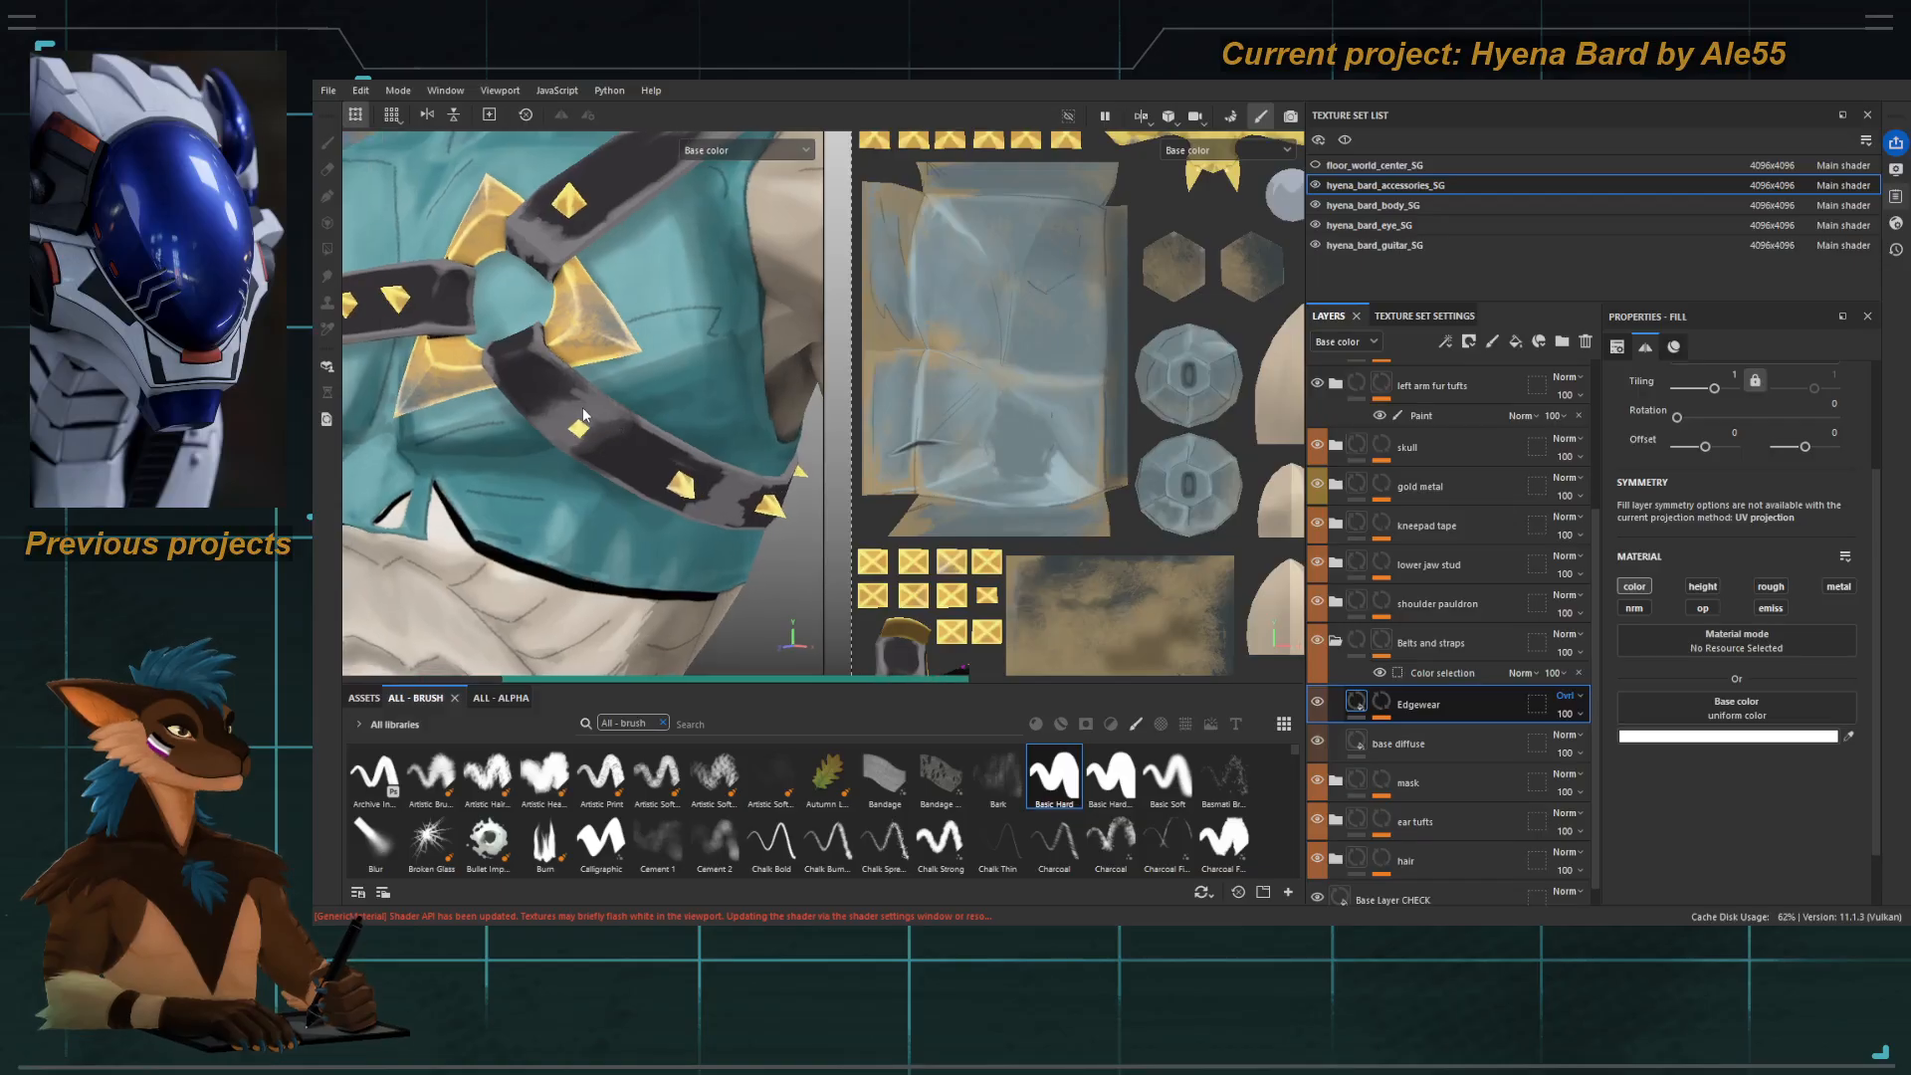
# Clear the hand-painted wear from the chest straps in the Edgewear layer's mask paint.
pyautogui.click(1382, 703)
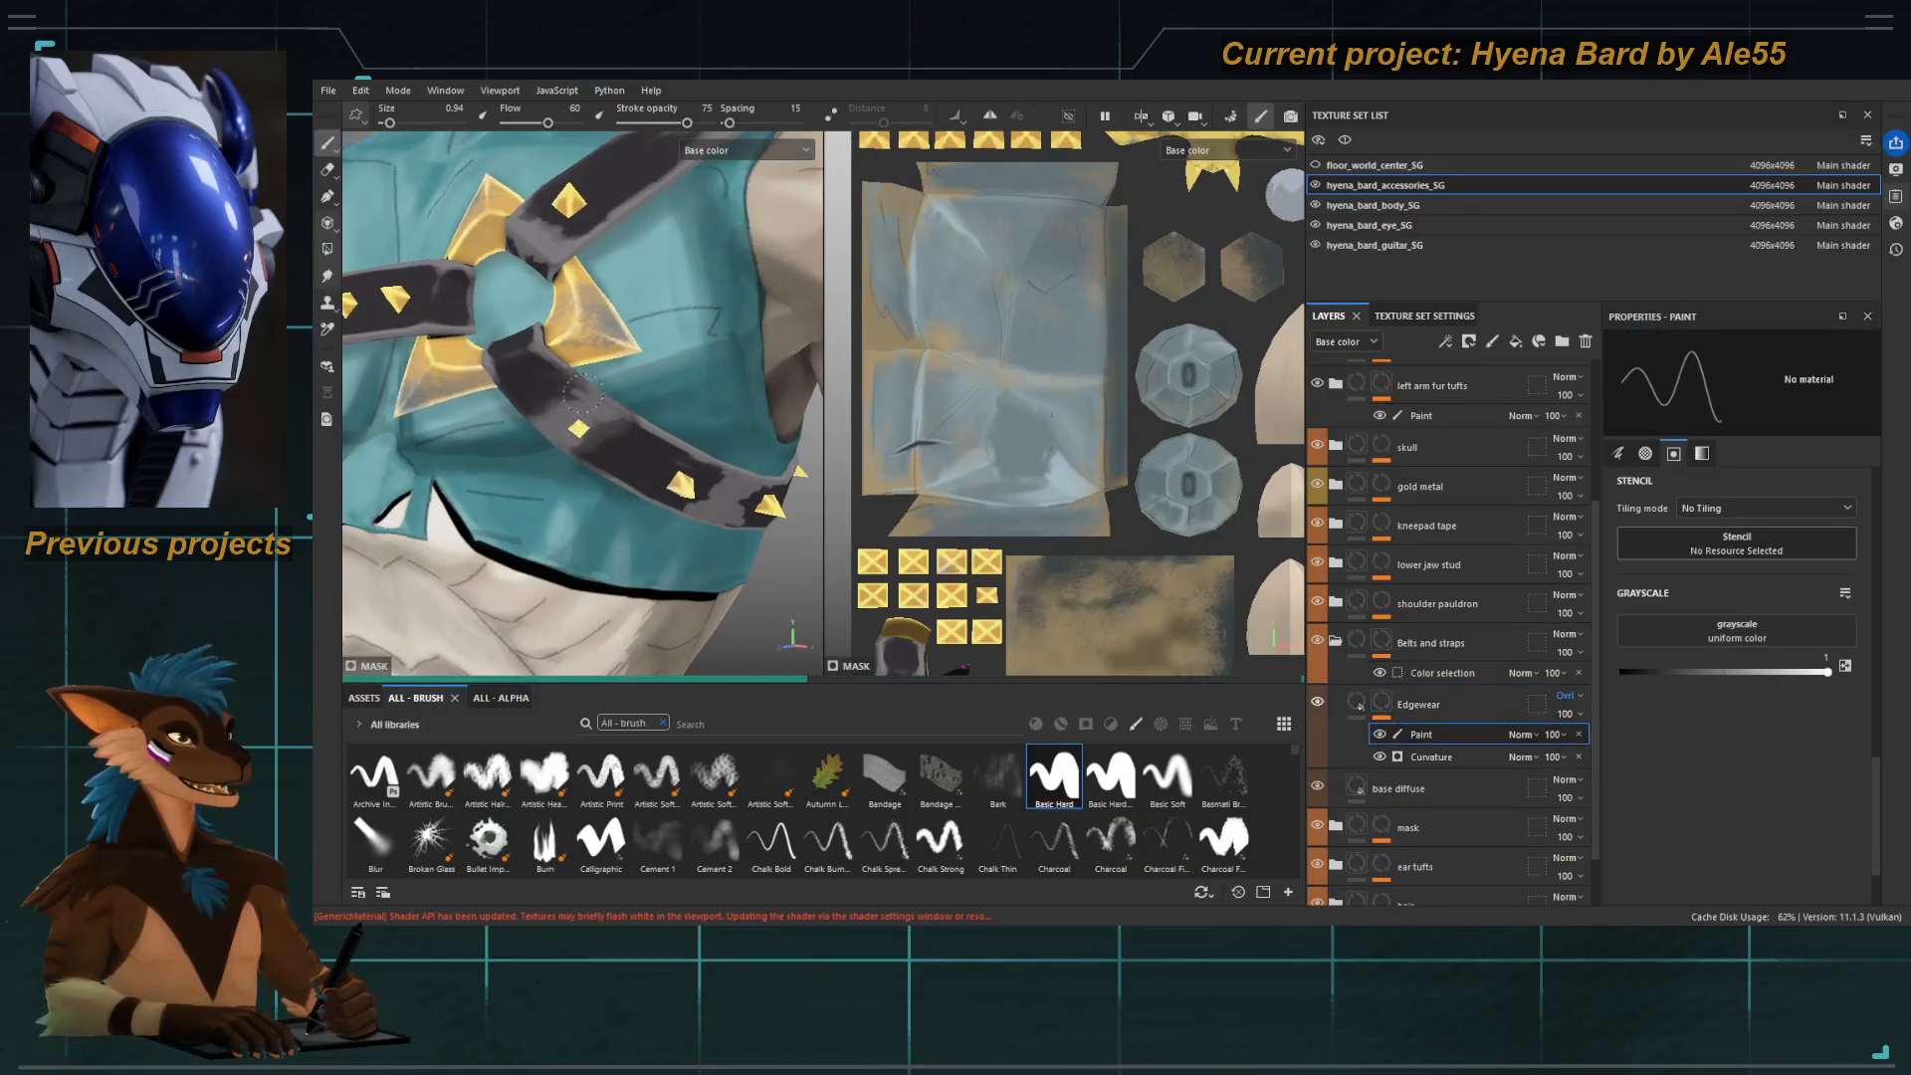
pyautogui.press(']')
pyautogui.press(']')
pyautogui.press(']')
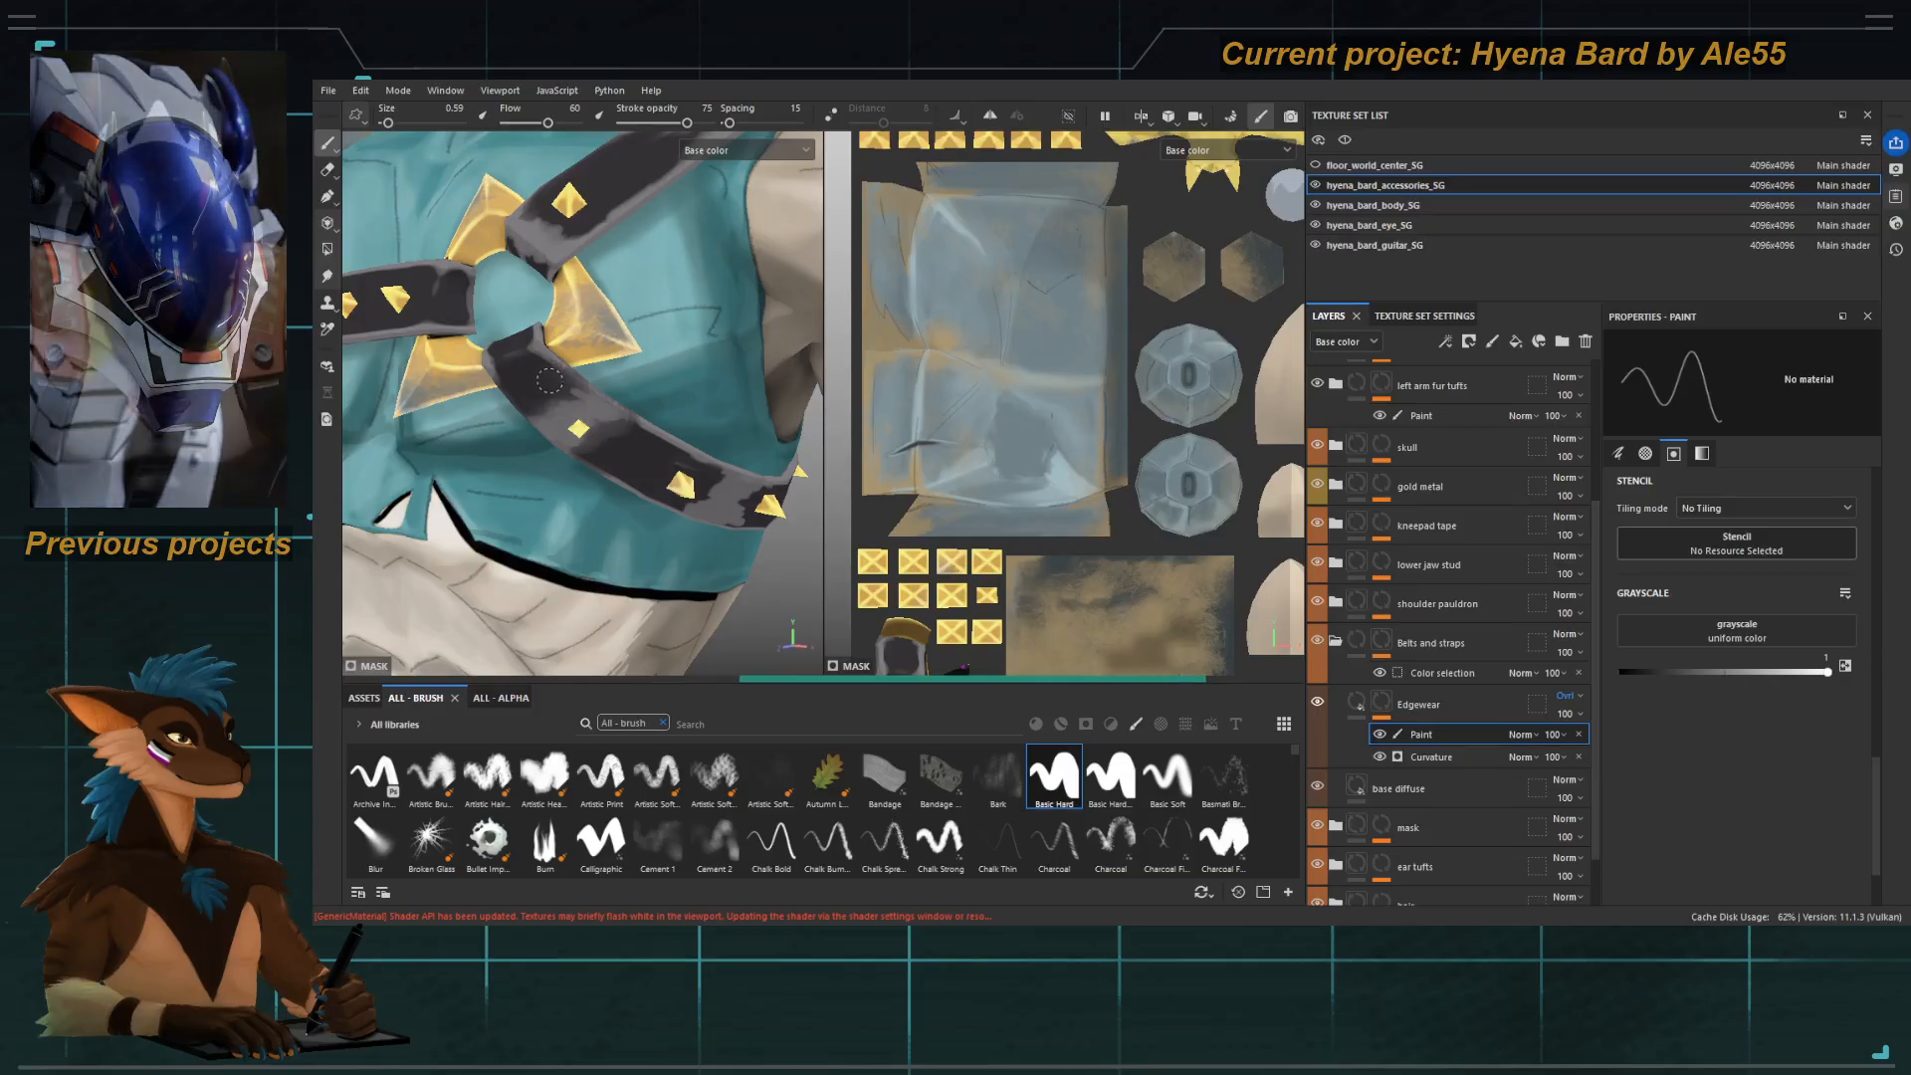
# Choose the Basic Hard brush, make it much smaller and set its alpha to Brush Paint Diagonal Grungy.
pyautogui.click(1055, 779)
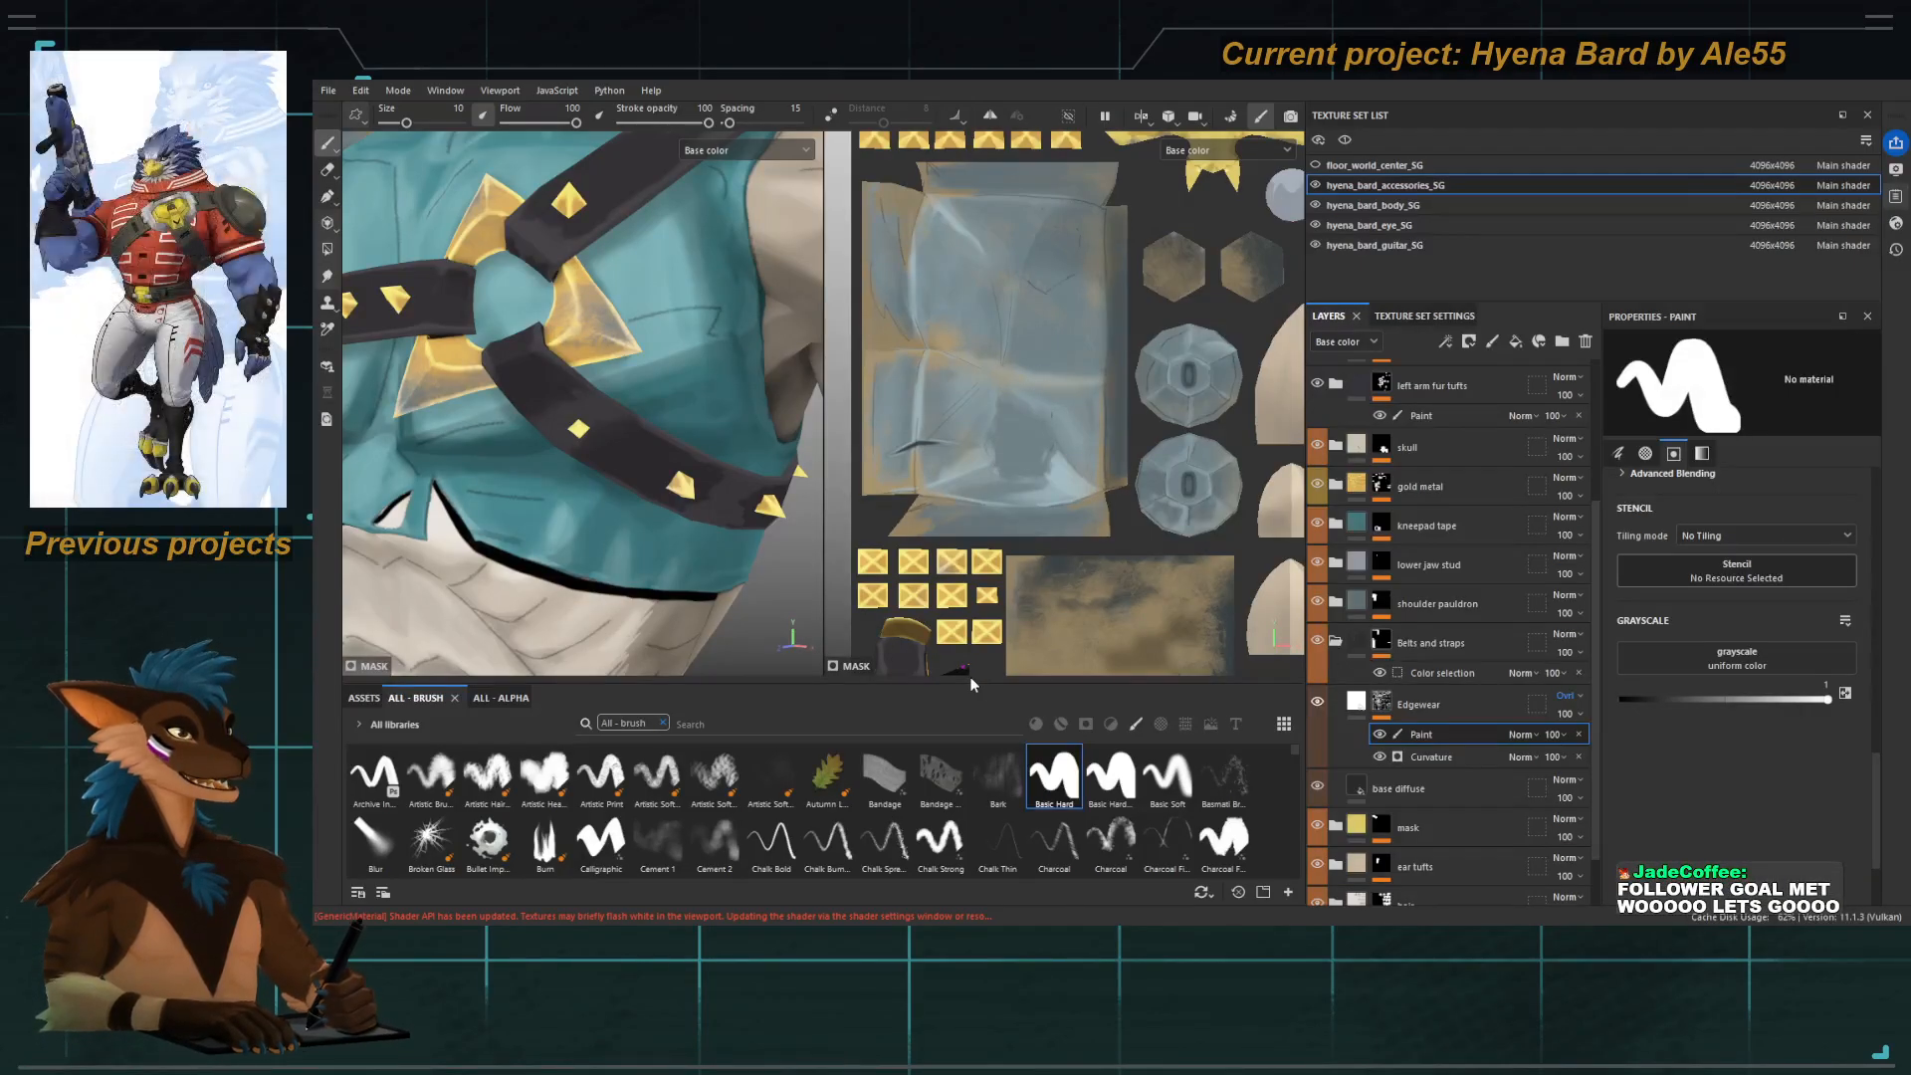
pyautogui.keyDown('alt'); pyautogui.moveTo(597, 428); pyautogui.dragTo(623, 415); pyautogui.keyUp('alt')
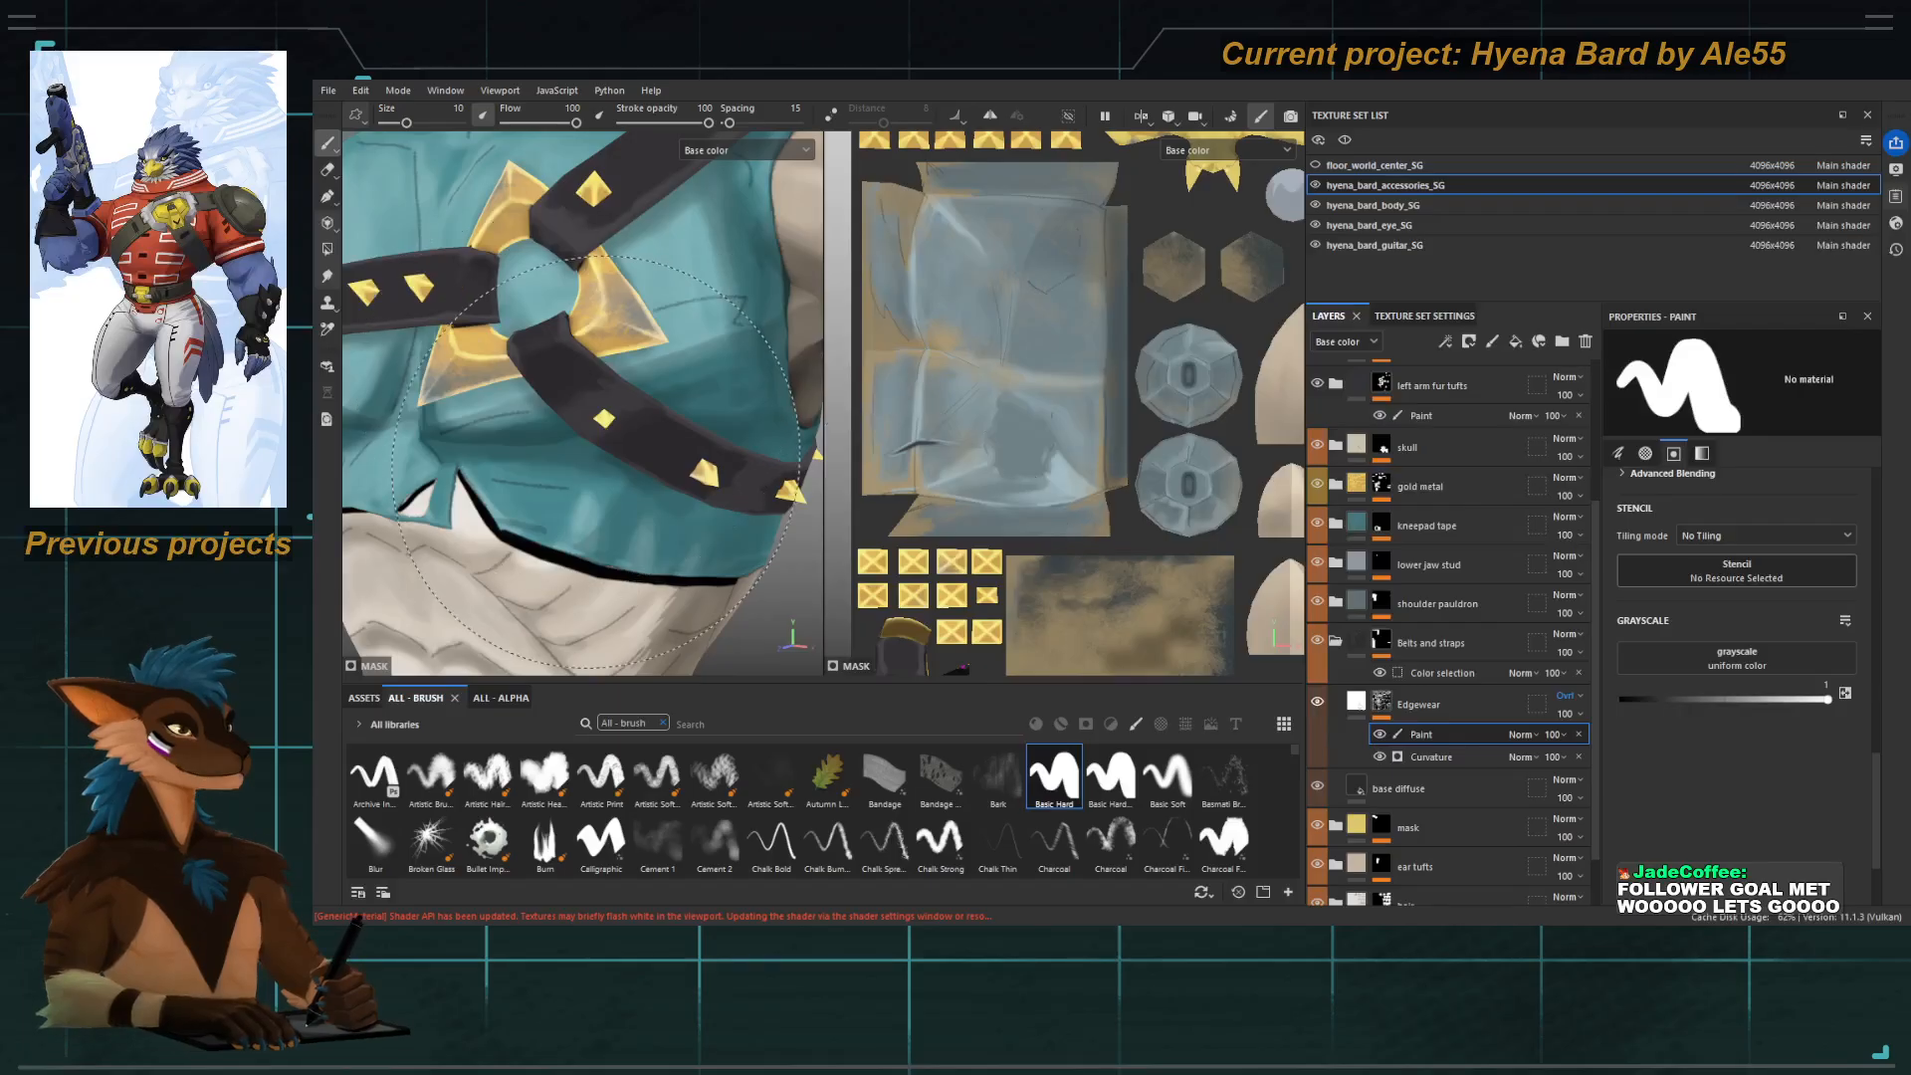
pyautogui.moveTo(580, 388)
pyautogui.keyDown('ctrl'); pyautogui.mouseDown(button='right')
pyautogui.moveTo(428, 388)
pyautogui.moveTo(568, 385)
pyautogui.mouseUp(button='right'); pyautogui.keyUp('ctrl')
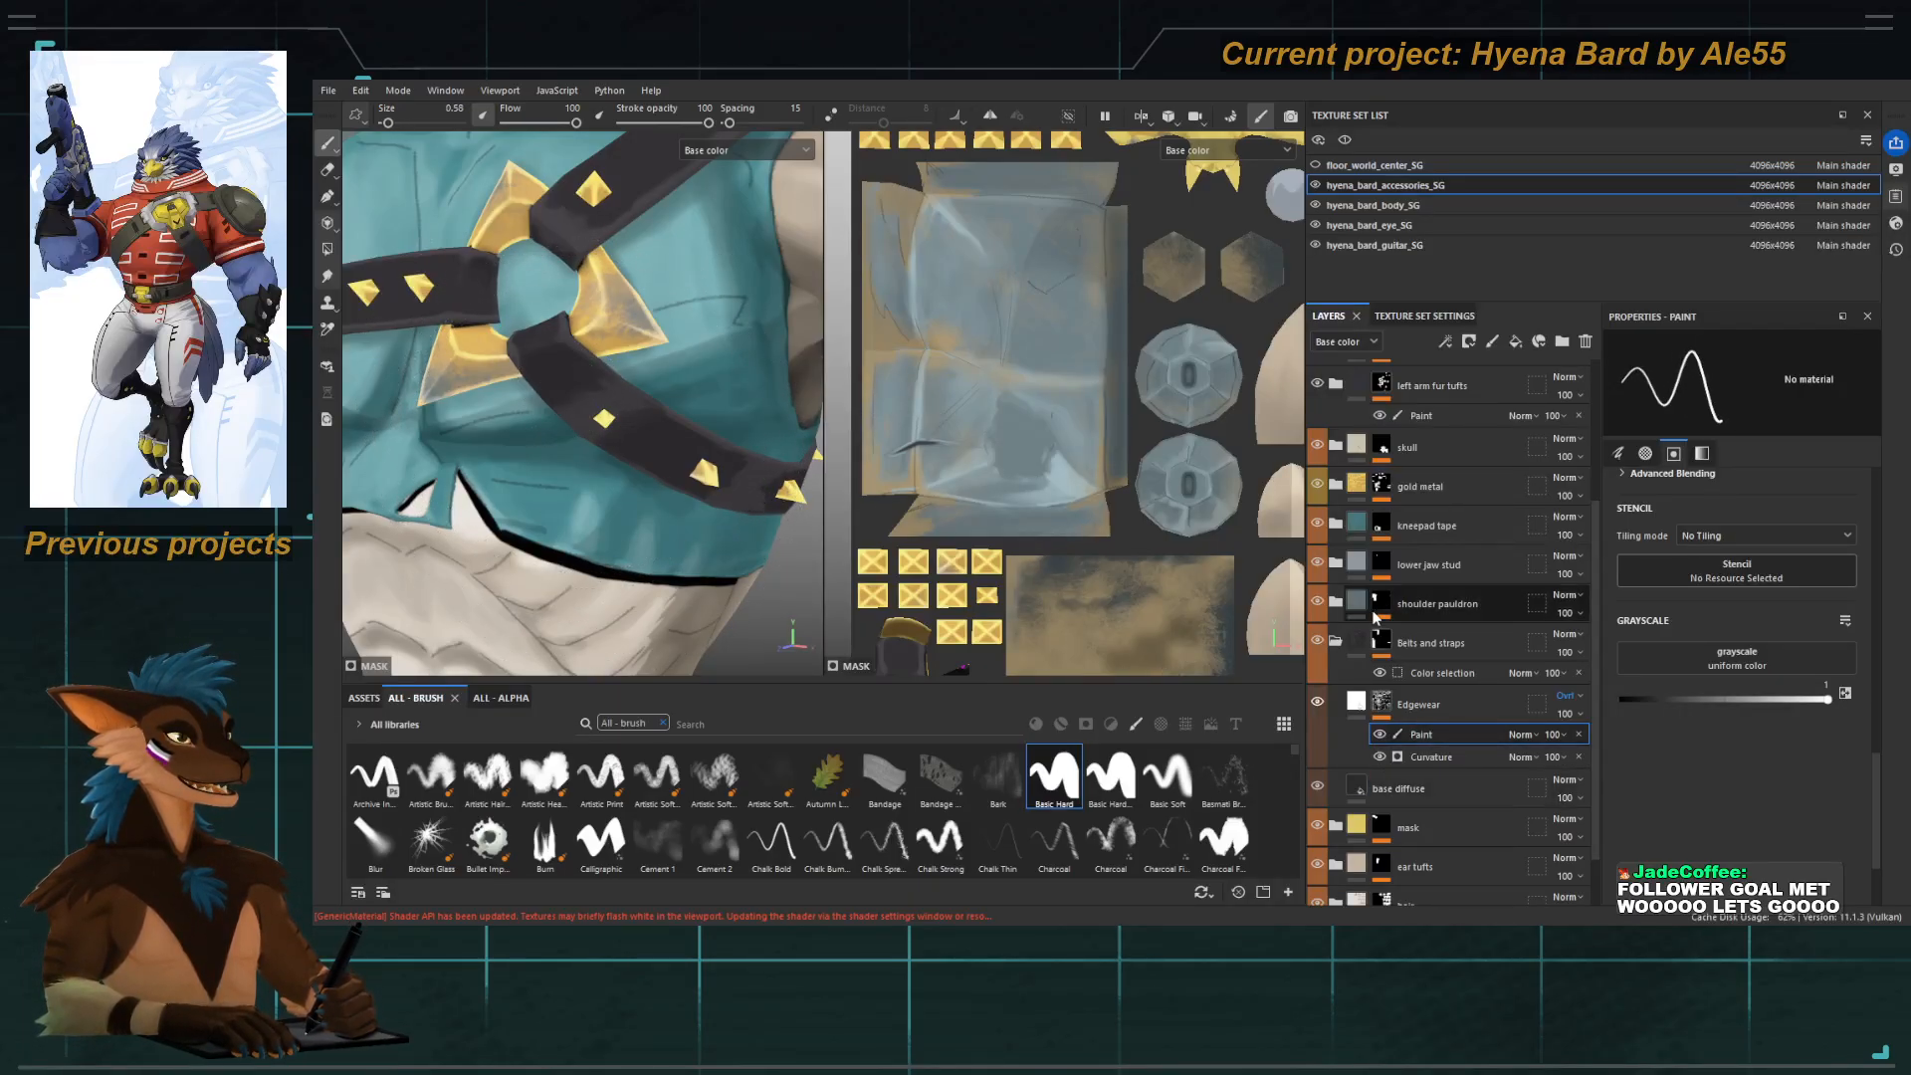
pyautogui.scroll(2, 1692, 707)
pyautogui.scroll(5, 1720, 734)
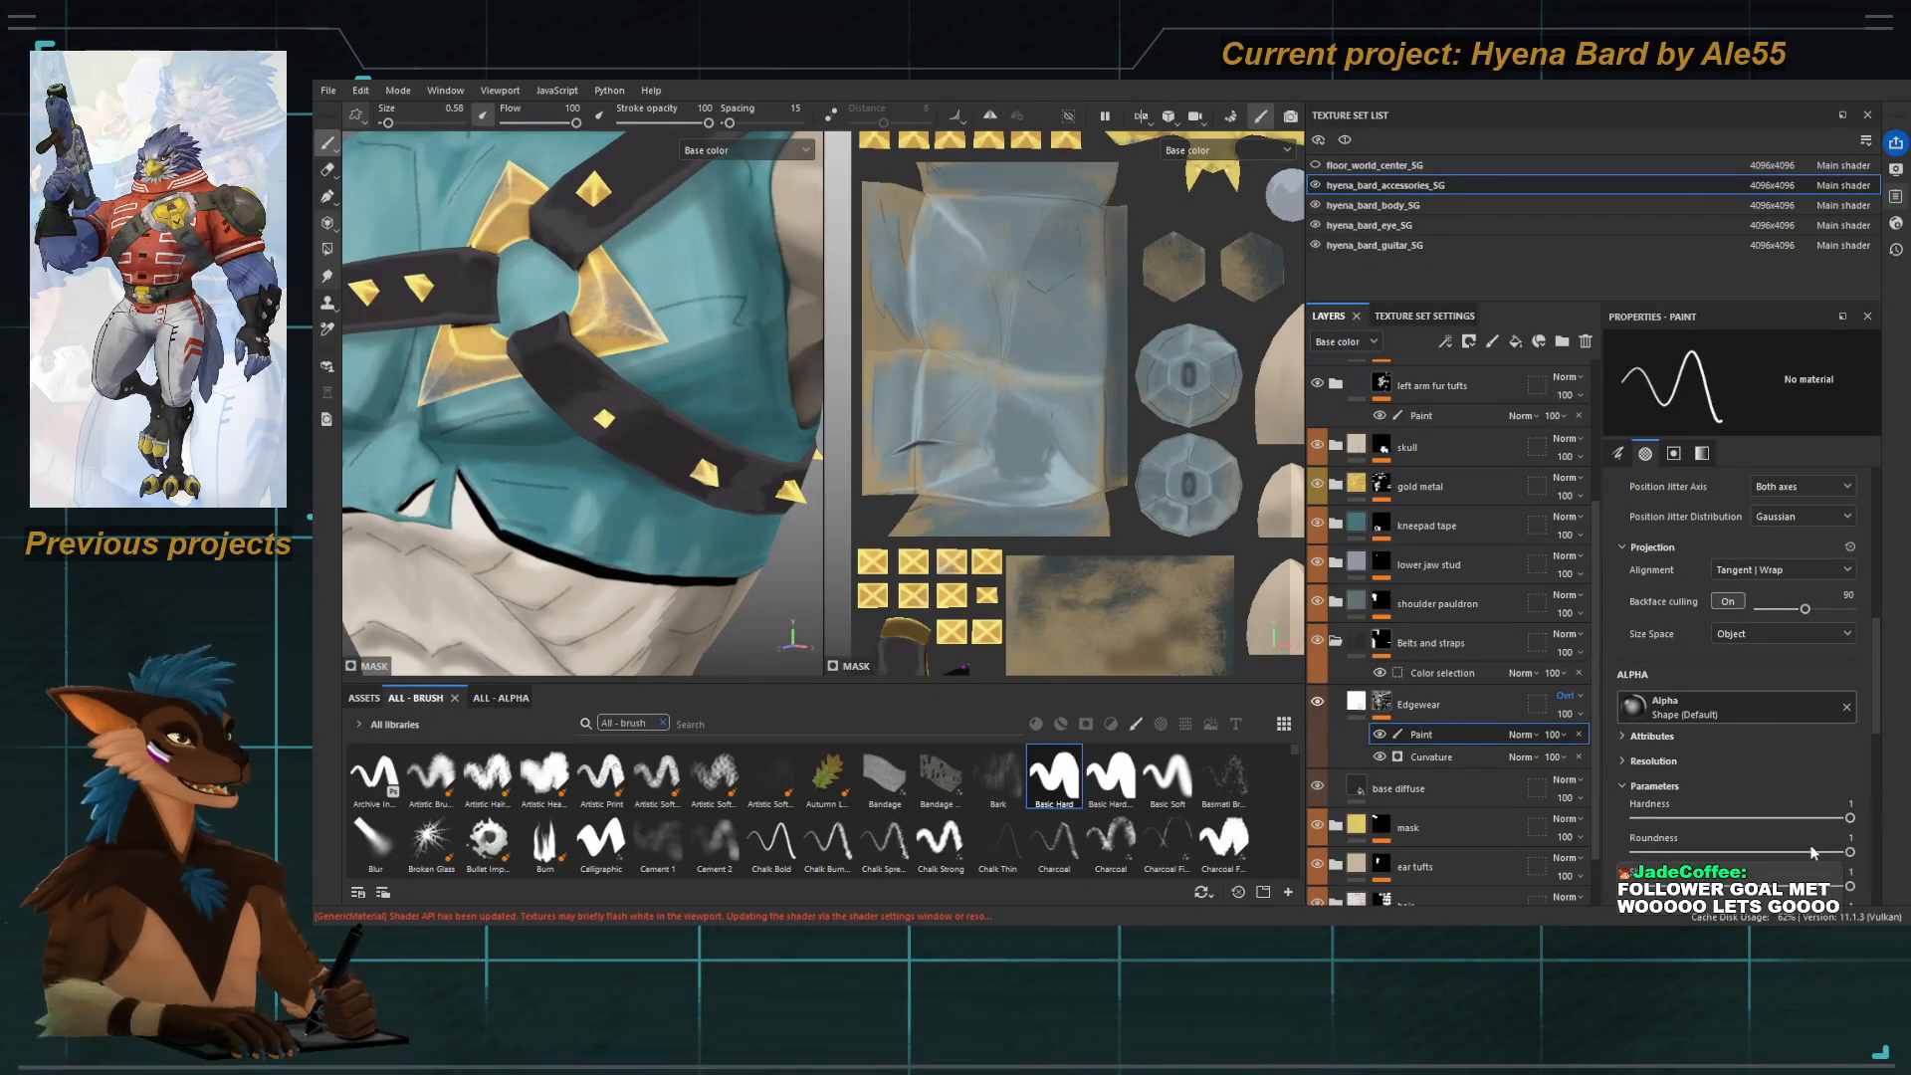
pyautogui.hotkey('ctrl', 'z')
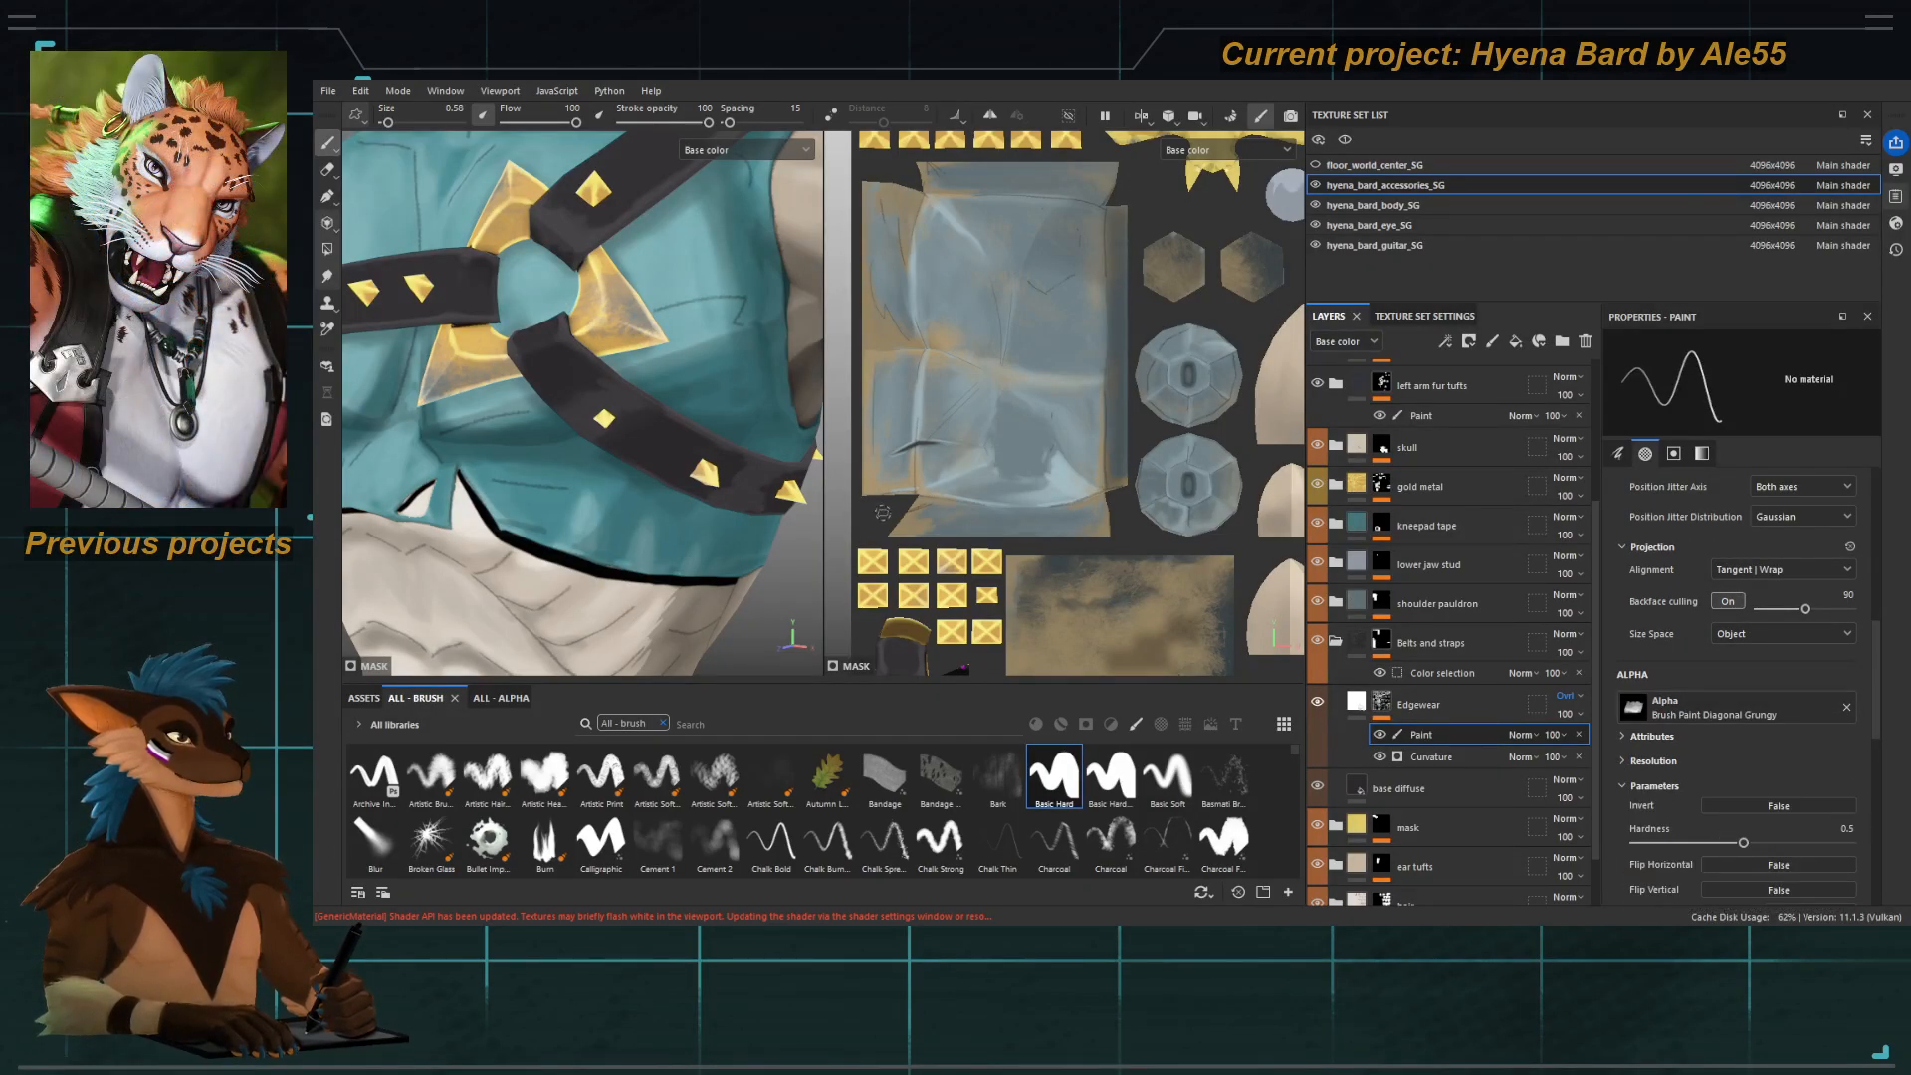
# Paint grungy wear along the lower chest strap in the Edgewear mask, lowering flow to 20 and stroke opacity to 55.
pyautogui.keyDown('alt'); pyautogui.moveTo(767, 406); pyautogui.dragTo(566, 370, button='right'); pyautogui.keyUp('alt')
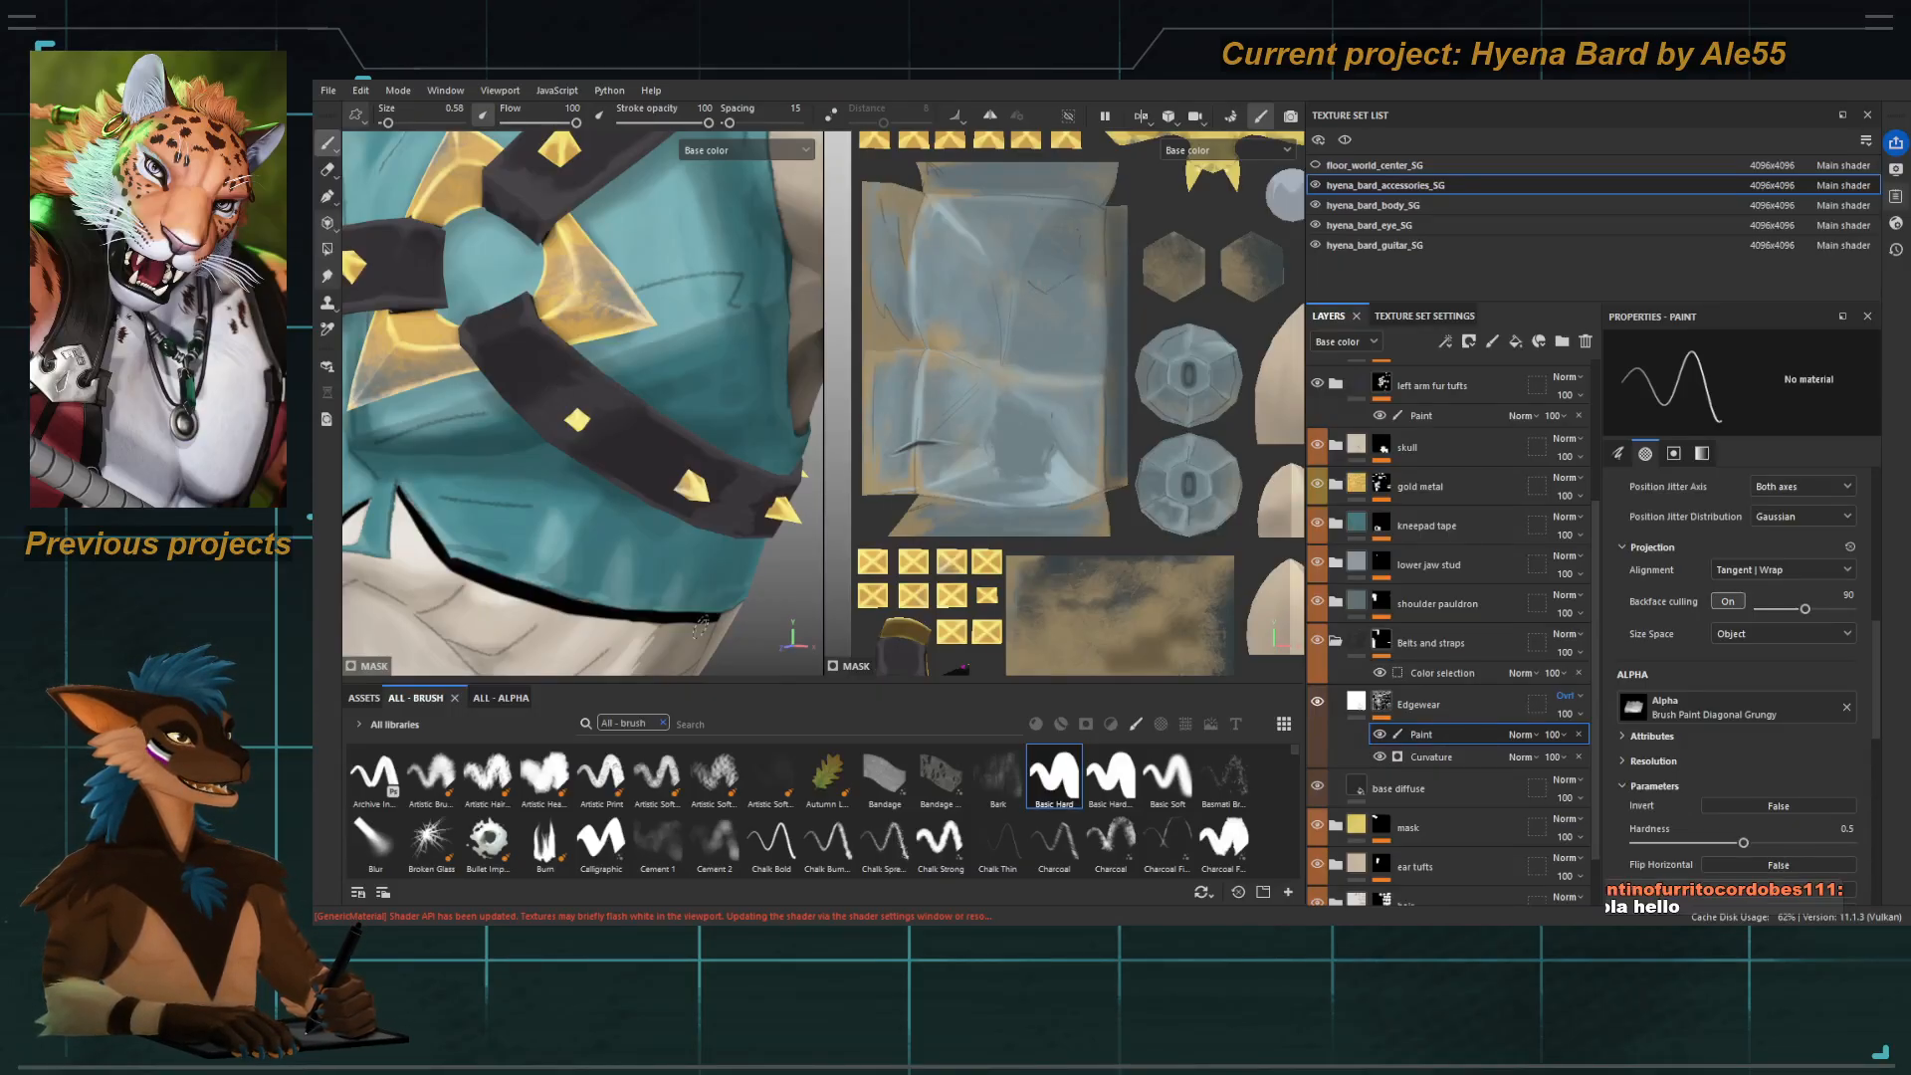
pyautogui.keyDown('alt'); pyautogui.moveTo(652, 482); pyautogui.dragTo(598, 438); pyautogui.keyUp('alt')
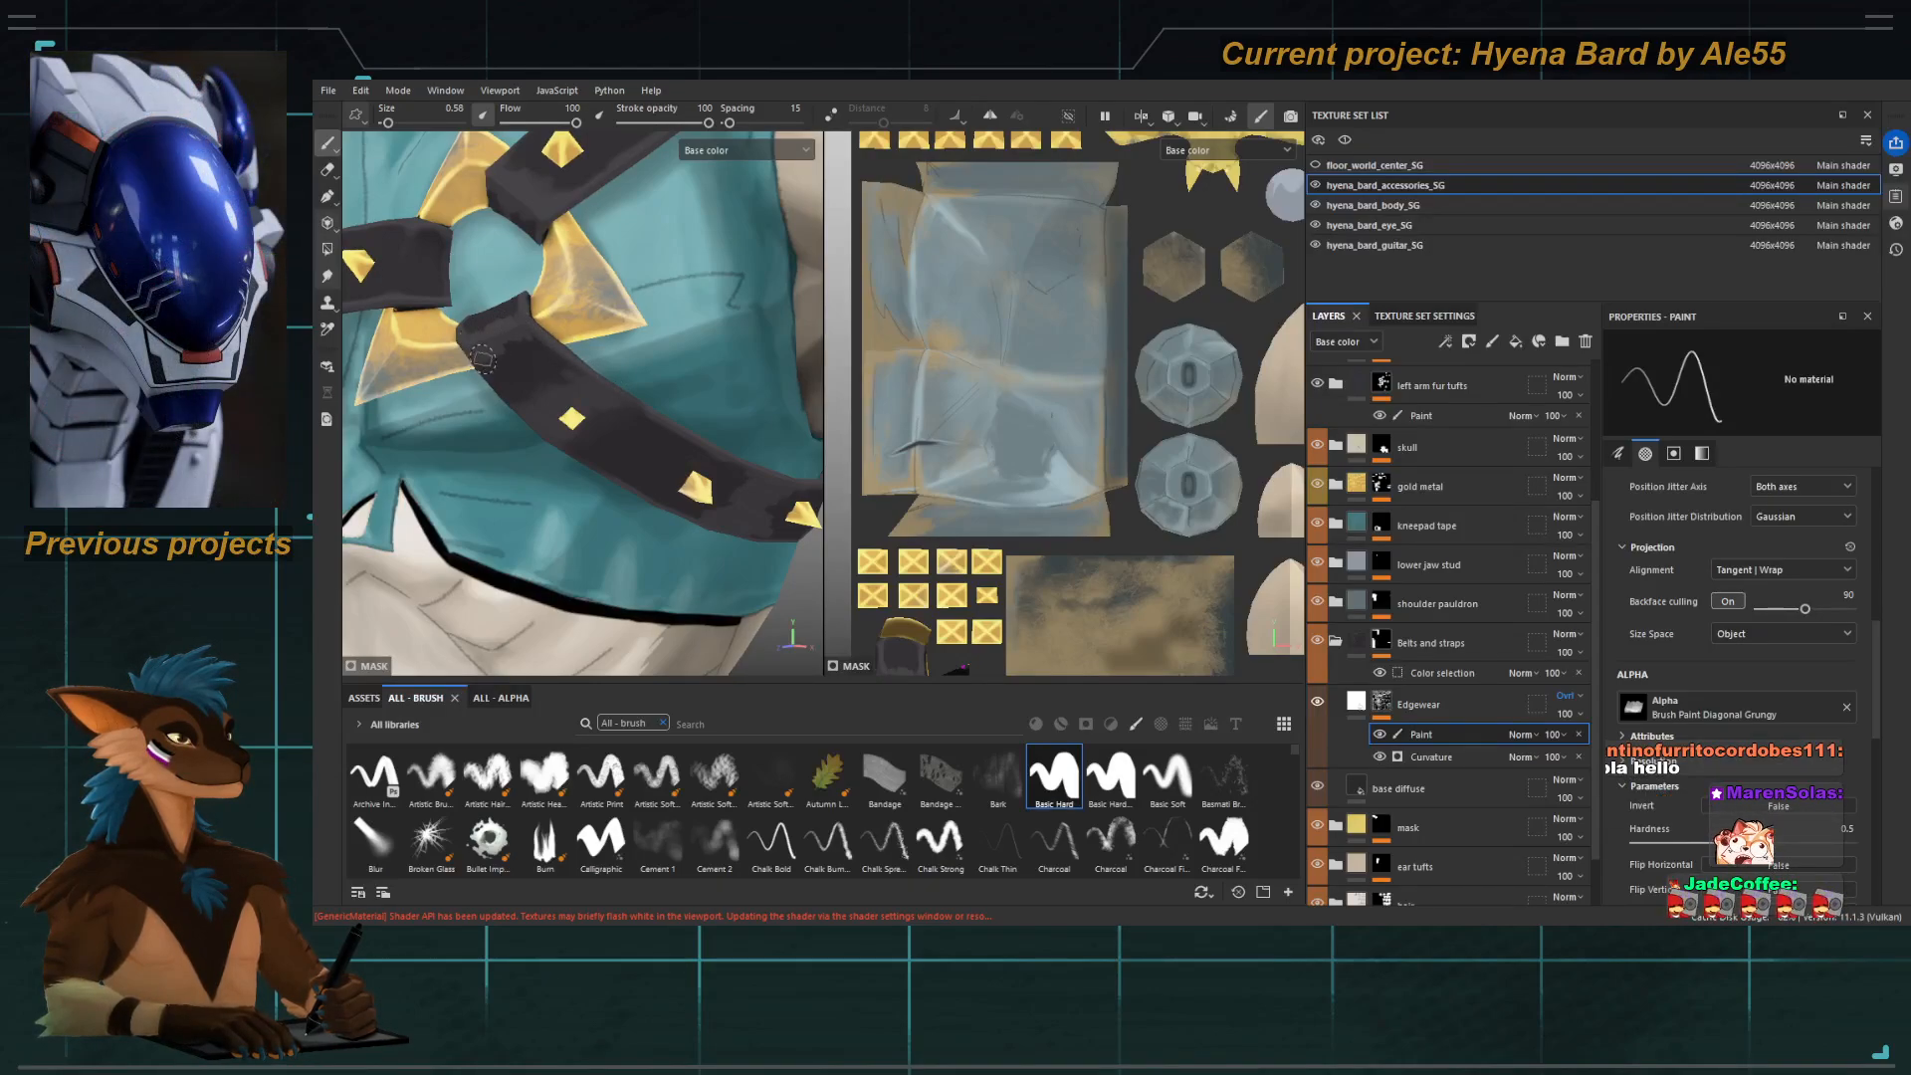
pyautogui.keyDown('alt'); pyautogui.moveTo(483, 360); pyautogui.dragTo(469, 272); pyautogui.keyUp('alt')
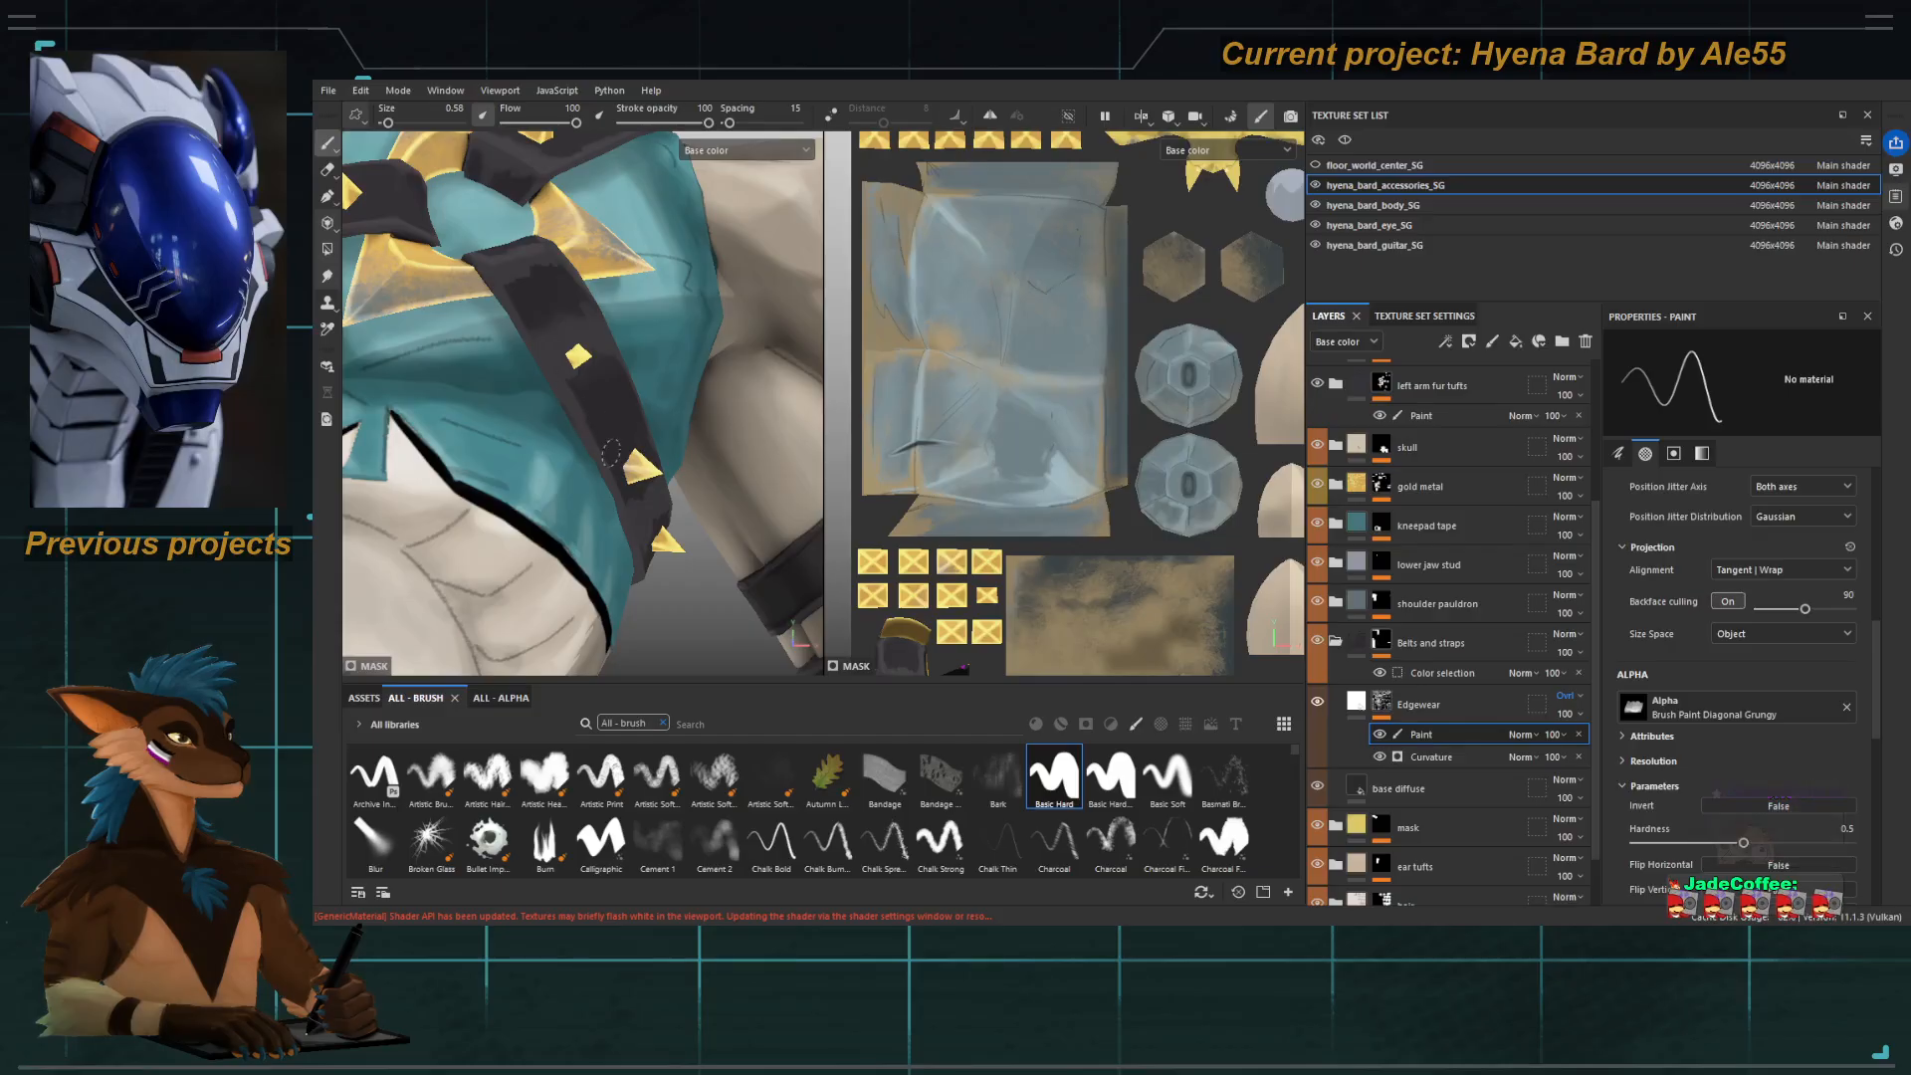
pyautogui.moveTo(661, 123); pyautogui.dragTo(653, 122)
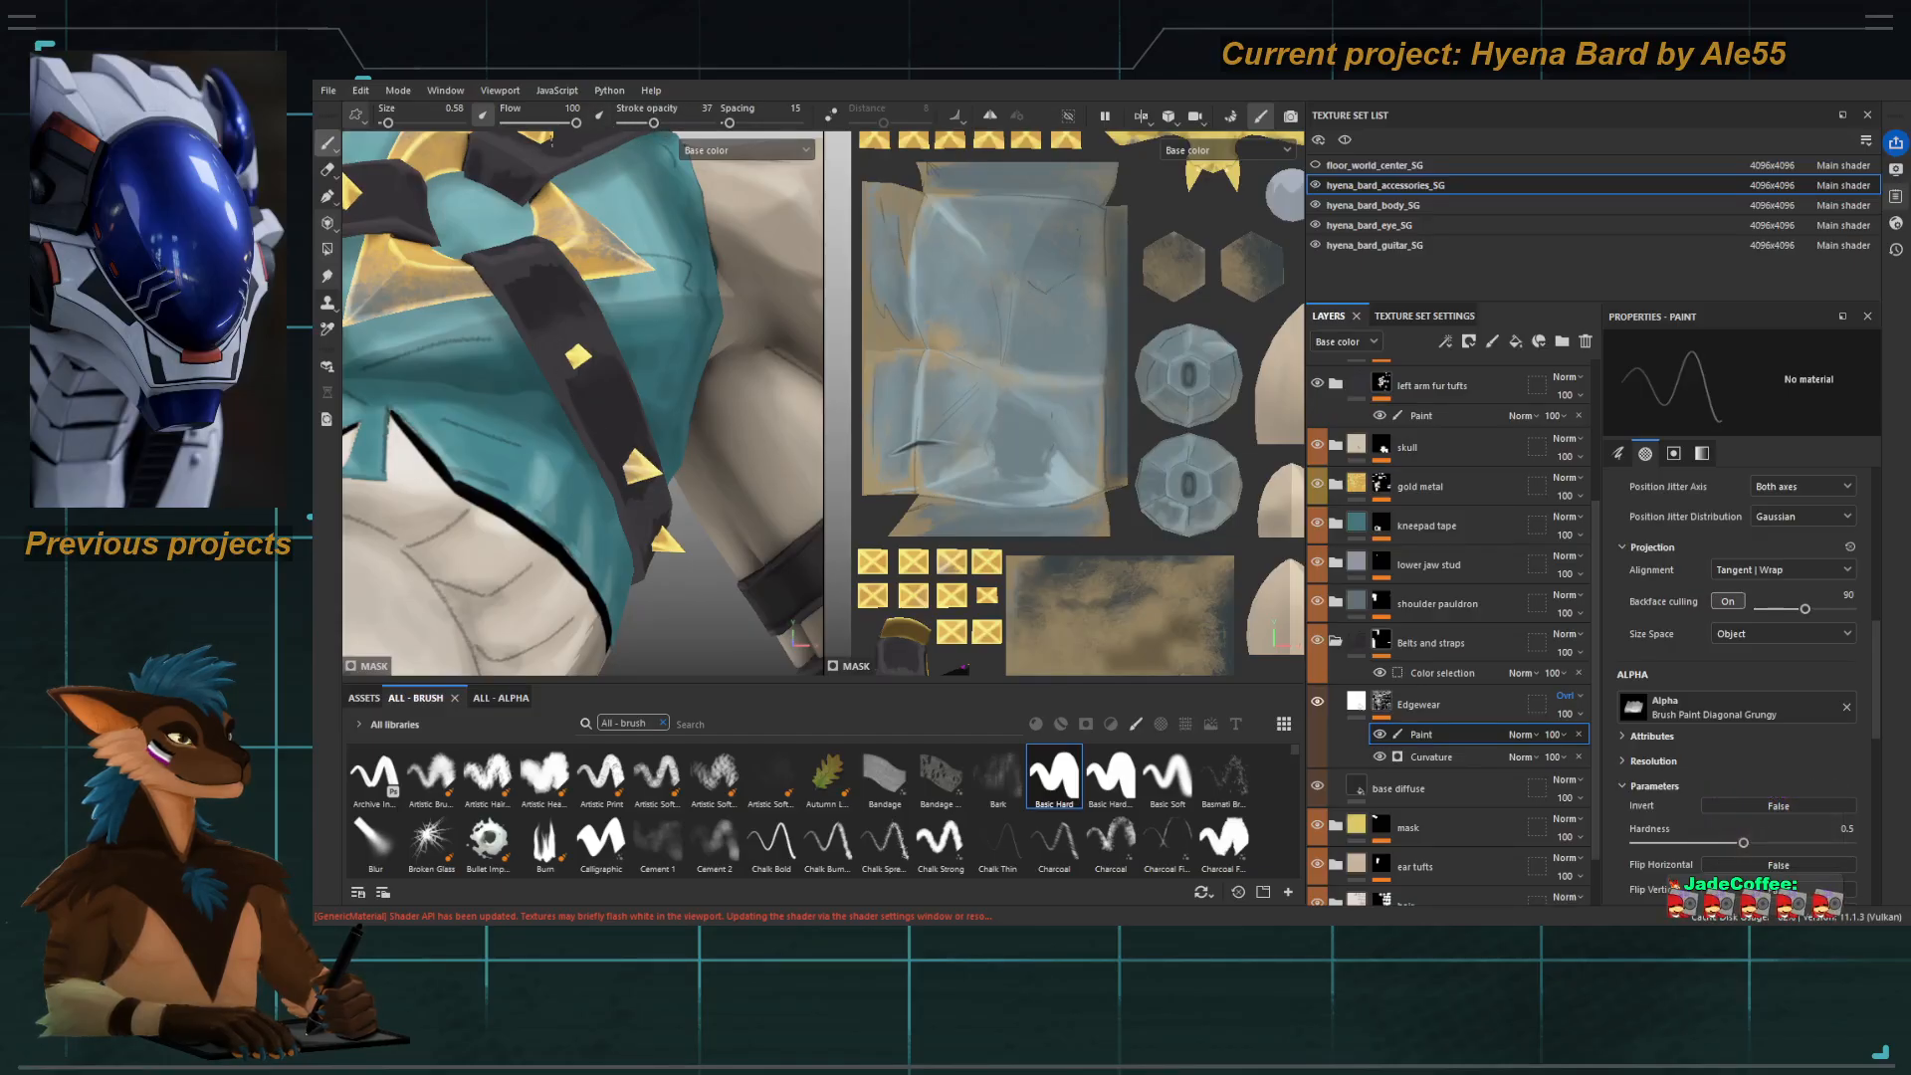
pyautogui.click(519, 123)
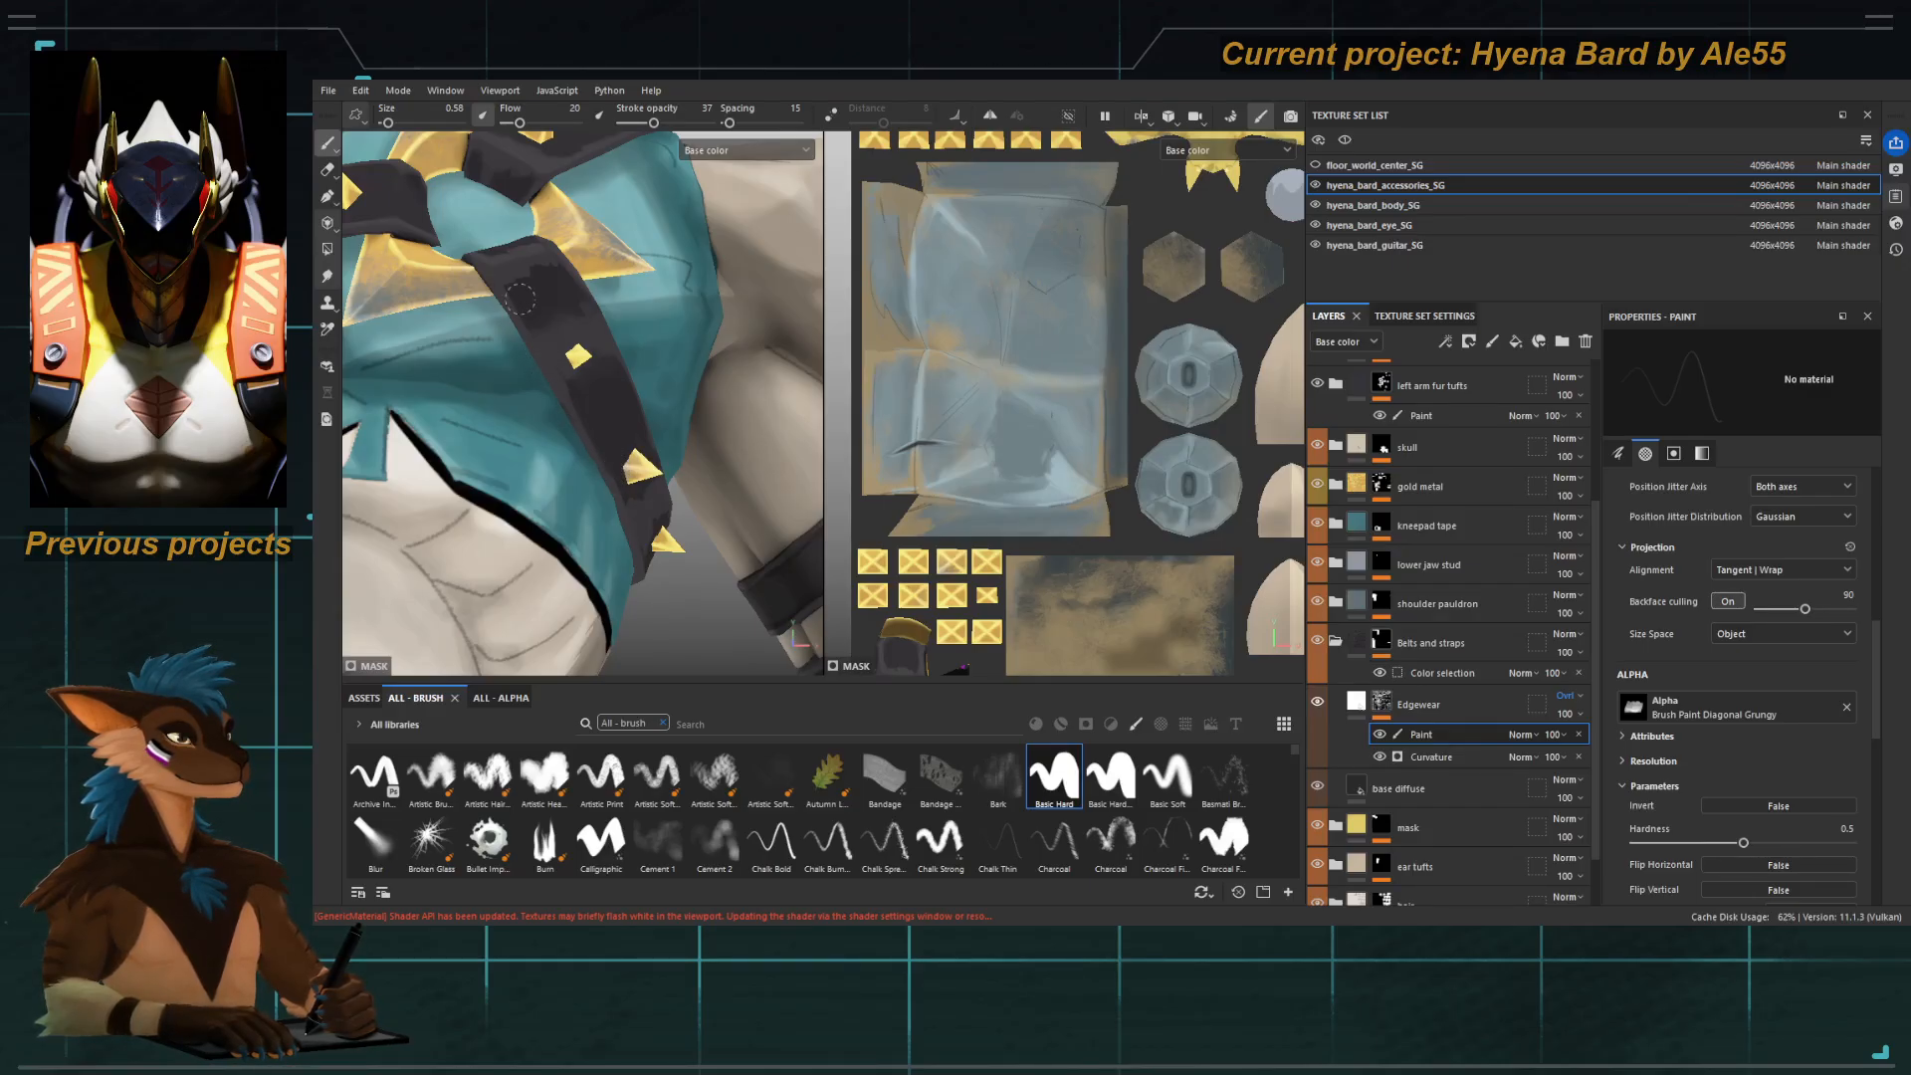
pyautogui.keyDown('alt'); pyautogui.moveTo(575, 317); pyautogui.dragTo(583, 296); pyautogui.keyUp('alt')
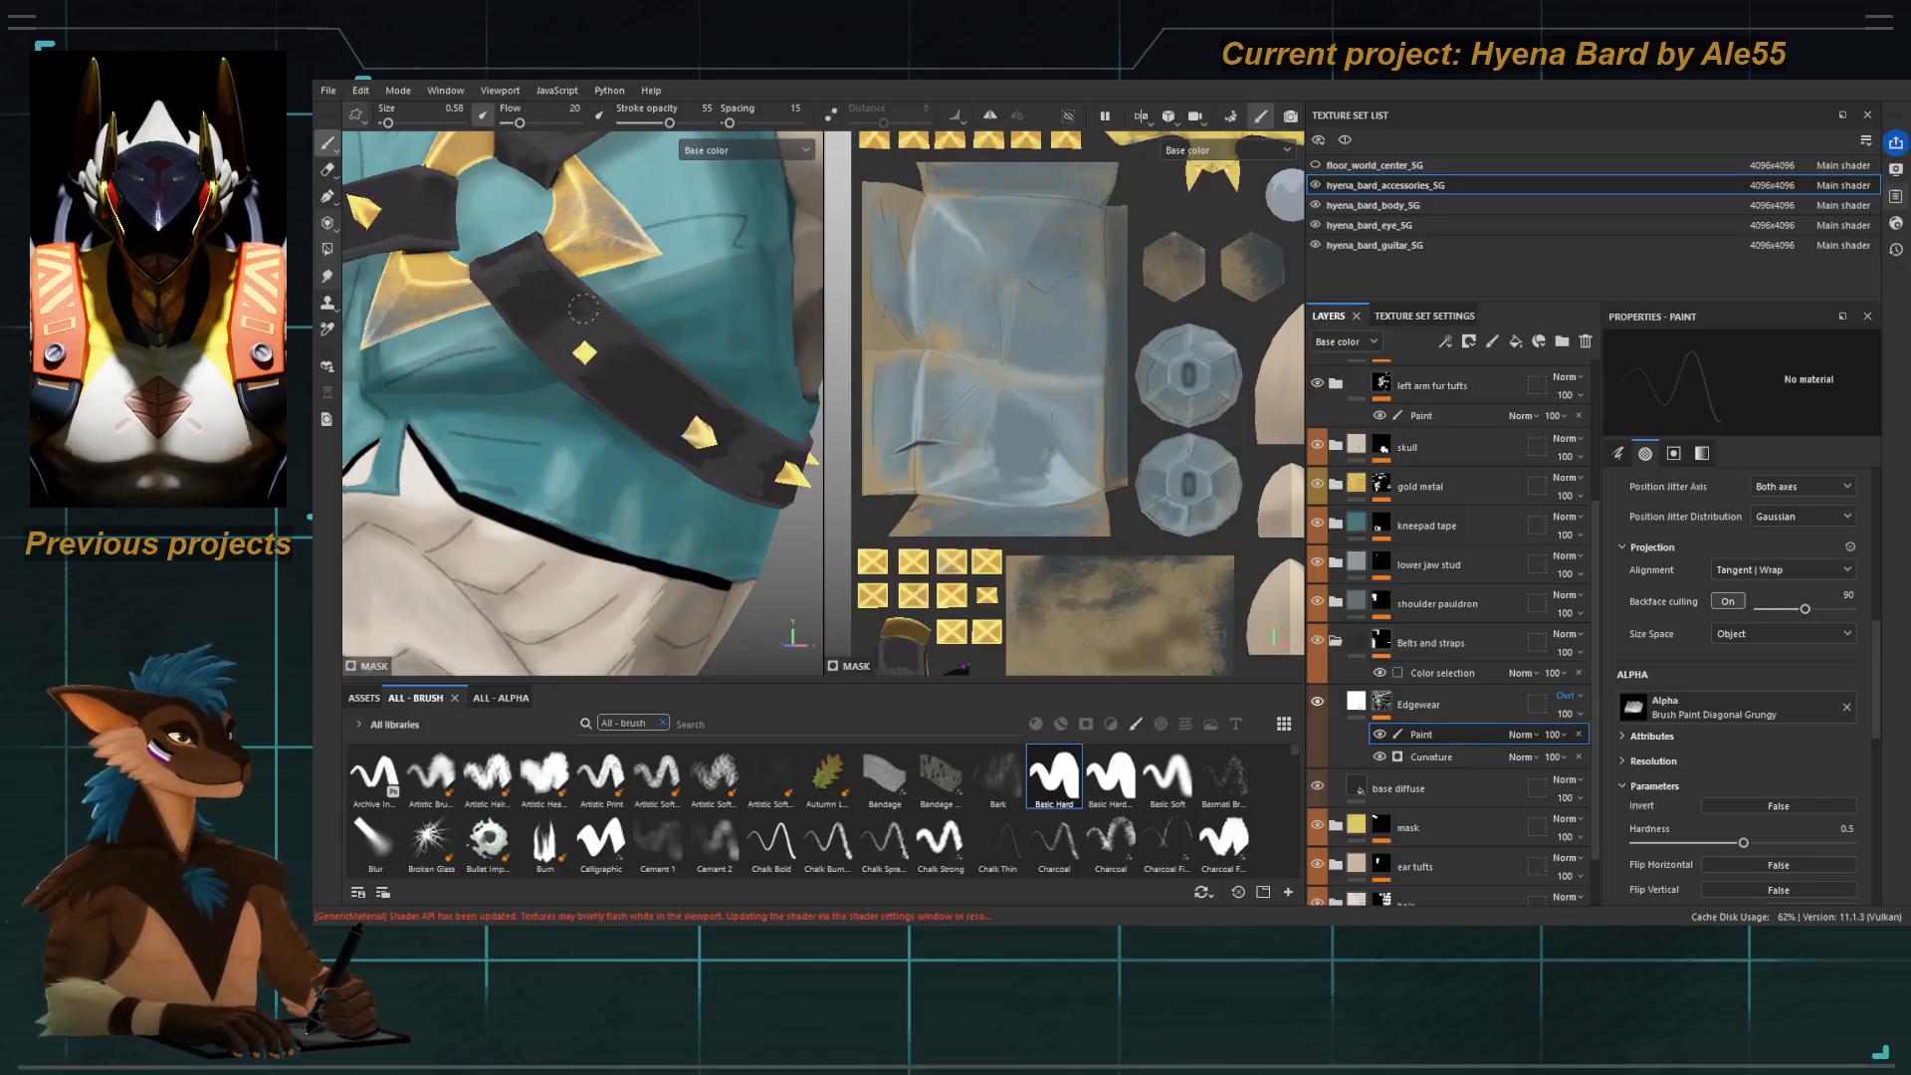
pyautogui.moveTo(584, 309)
pyautogui.keyDown('alt'); pyautogui.mouseDown()
pyautogui.moveTo(546, 269)
pyautogui.moveTo(575, 315)
pyautogui.mouseUp(); pyautogui.keyUp('alt')
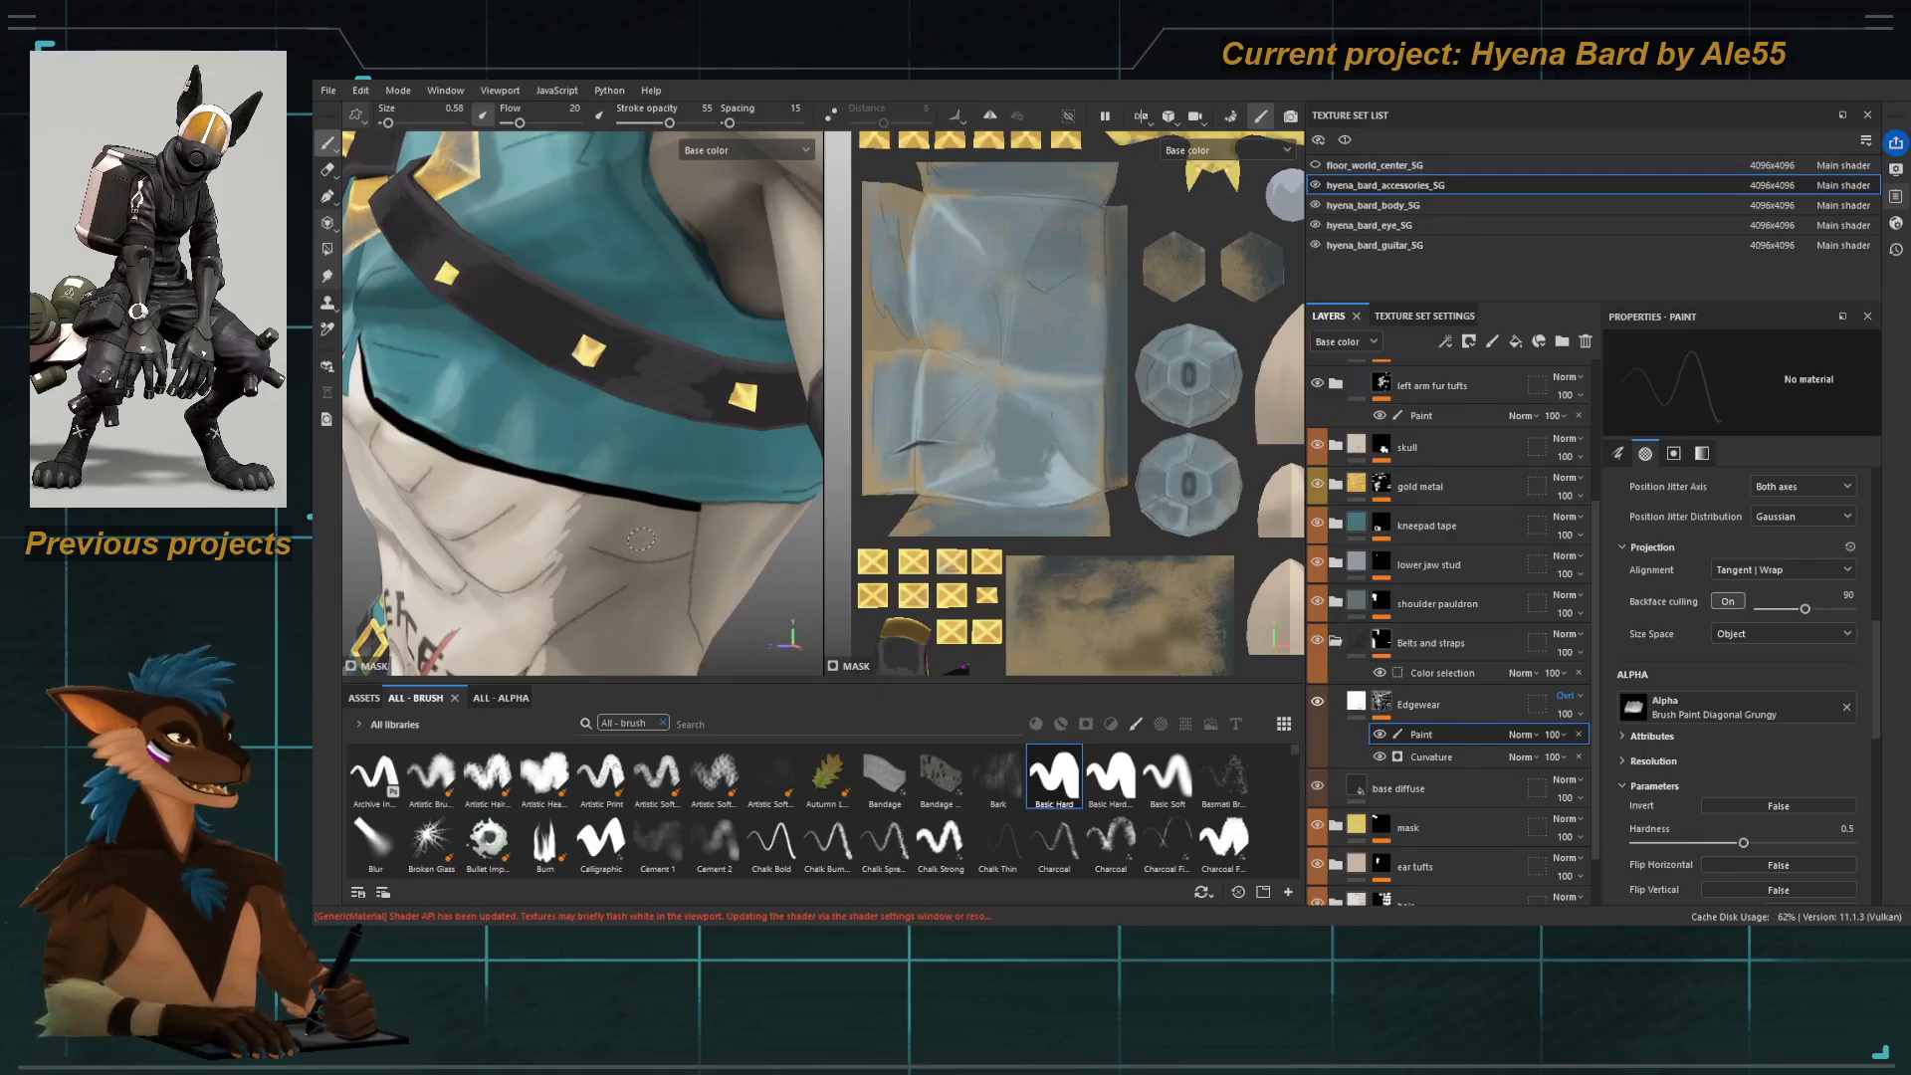
# Paint fine wear along the shoulder strap around its studs beside the armhole, reducing the brush size to 0.32.
pyautogui.moveTo(641, 538)
pyautogui.keyDown('alt'); pyautogui.mouseDown()
pyautogui.moveTo(661, 414)
pyautogui.moveTo(606, 445)
pyautogui.moveTo(670, 383)
pyautogui.mouseUp(); pyautogui.keyUp('alt')
pyautogui.keyDown('ctrl'); pyautogui.moveTo(683, 382); pyautogui.dragTo(714, 381, button='right'); pyautogui.keyUp('ctrl')
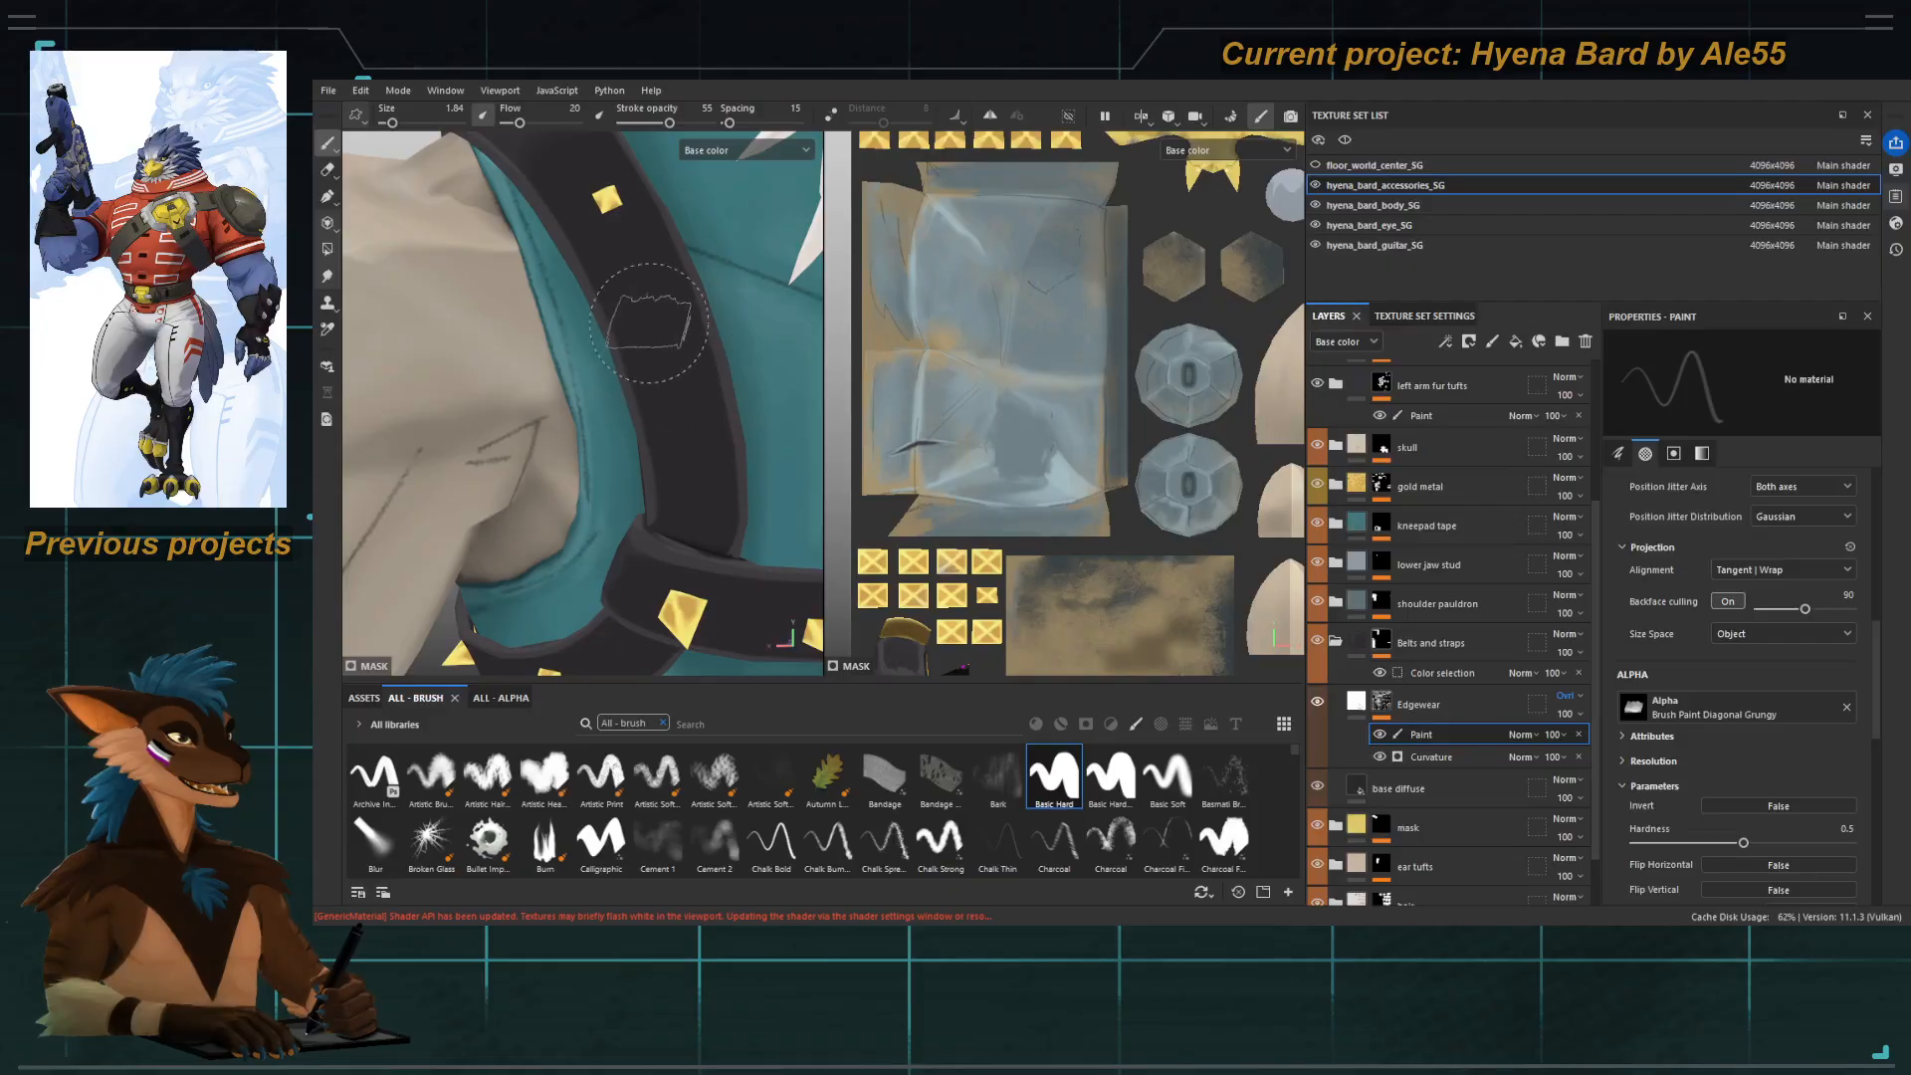
pyautogui.moveTo(659, 305)
pyautogui.keyDown('alt'); pyautogui.mouseDown()
pyautogui.moveTo(715, 439)
pyautogui.moveTo(632, 334)
pyautogui.mouseUp(); pyautogui.keyUp('alt')
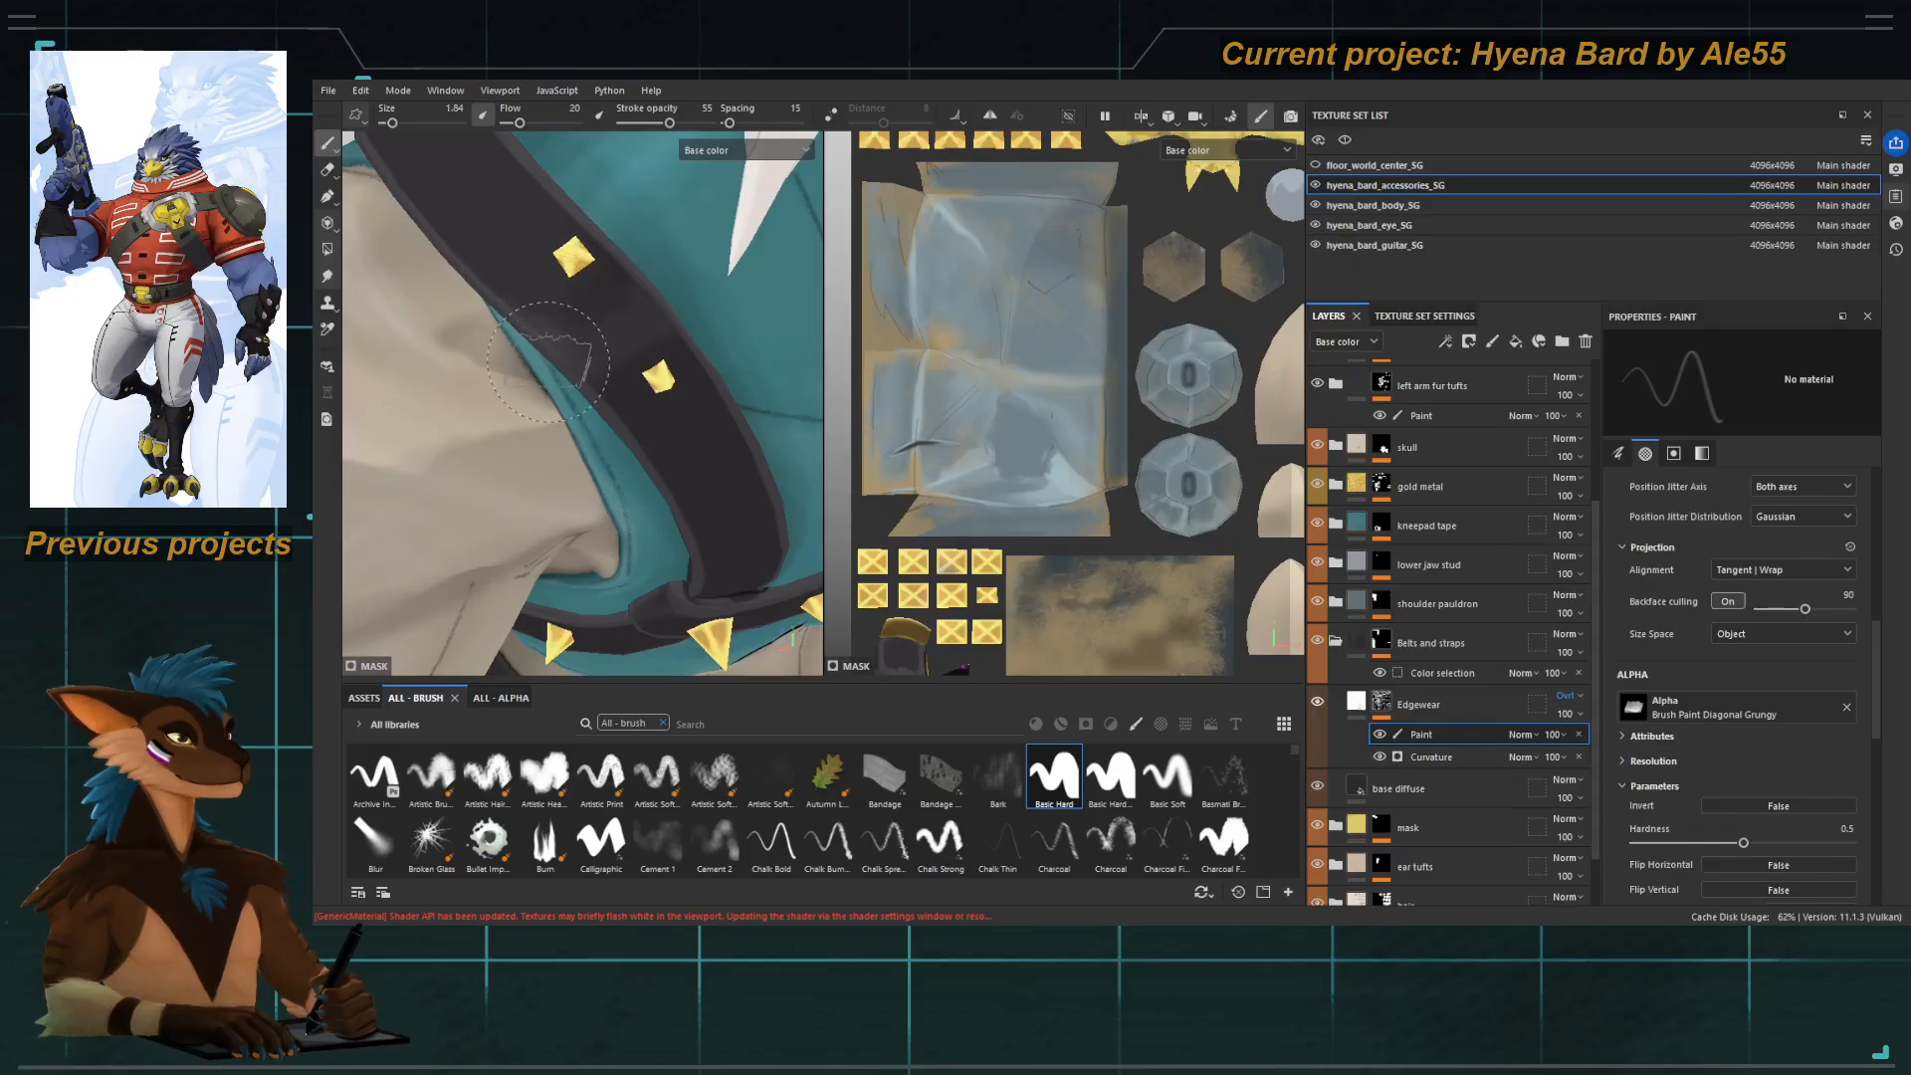
pyautogui.press('[')
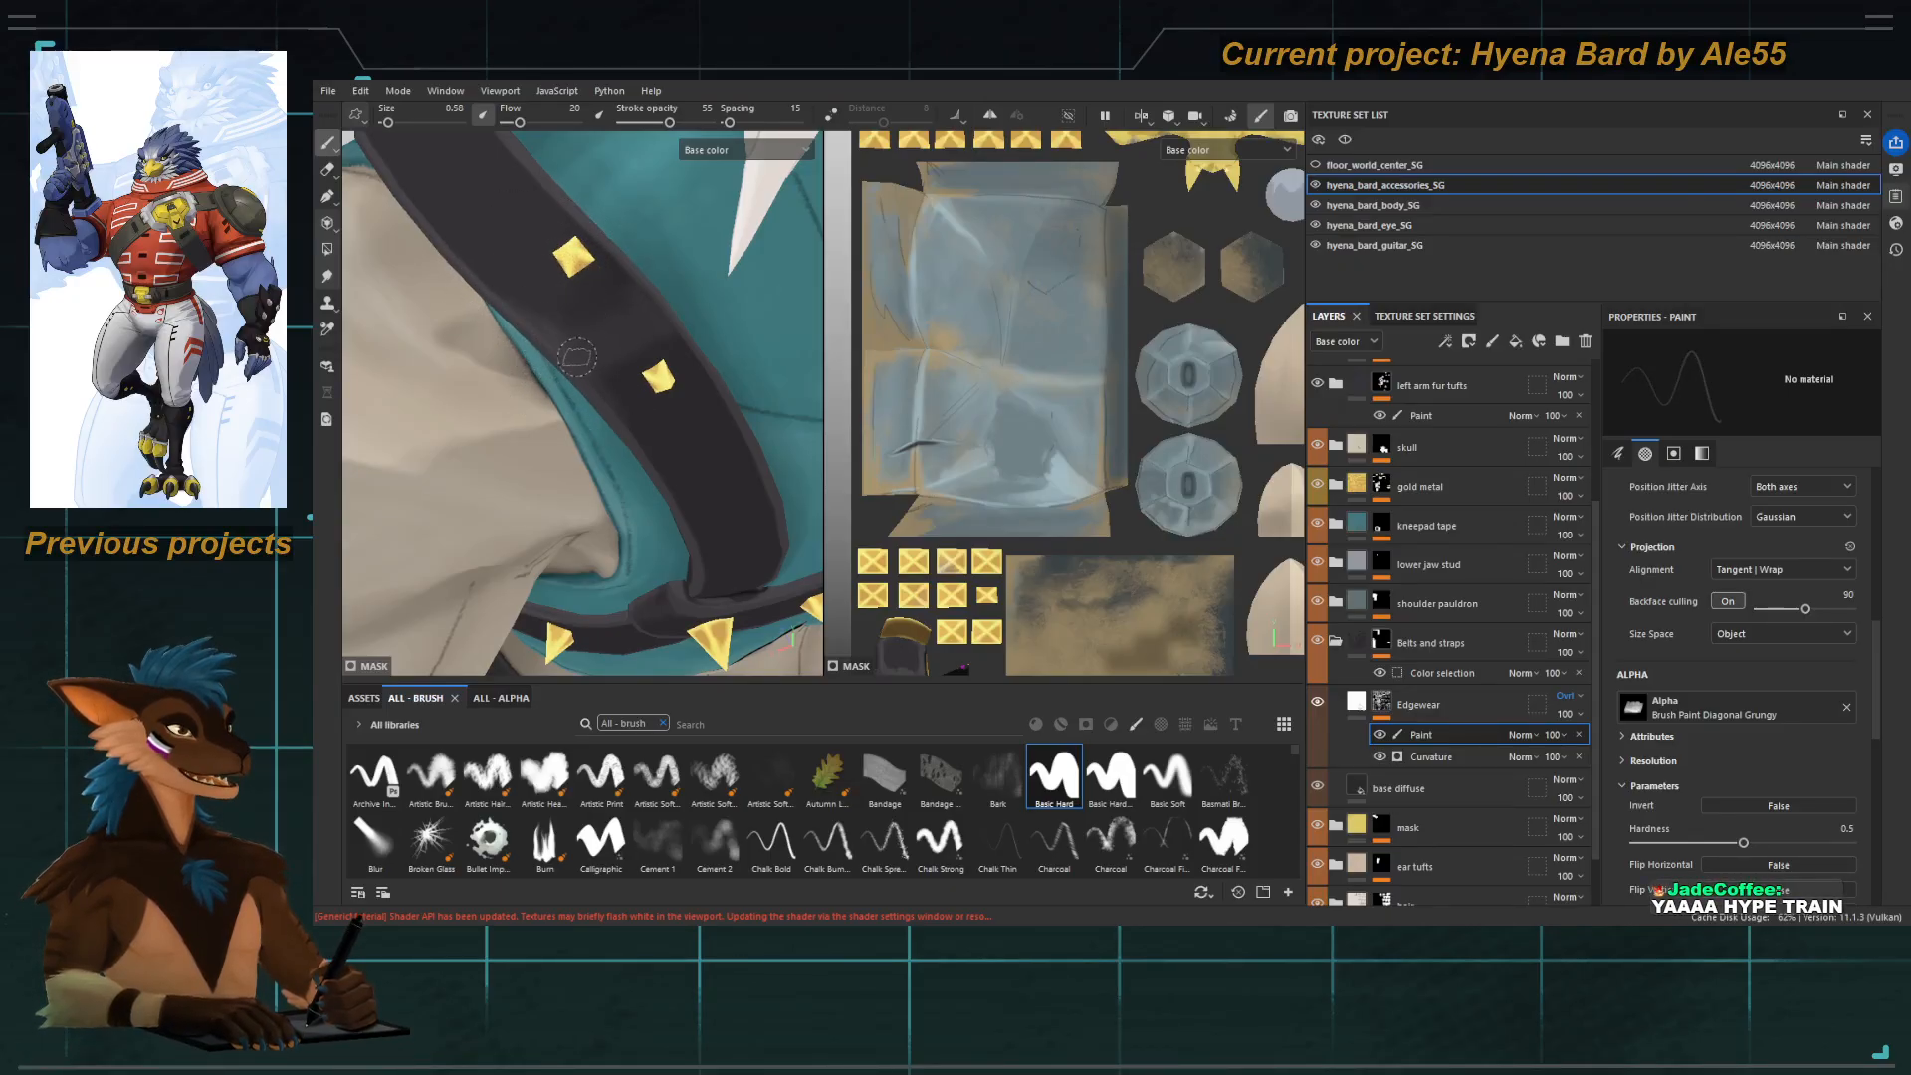
pyautogui.press('[')
pyautogui.keyDown('alt'); pyautogui.moveTo(603, 422); pyautogui.dragTo(624, 403); pyautogui.keyUp('alt')
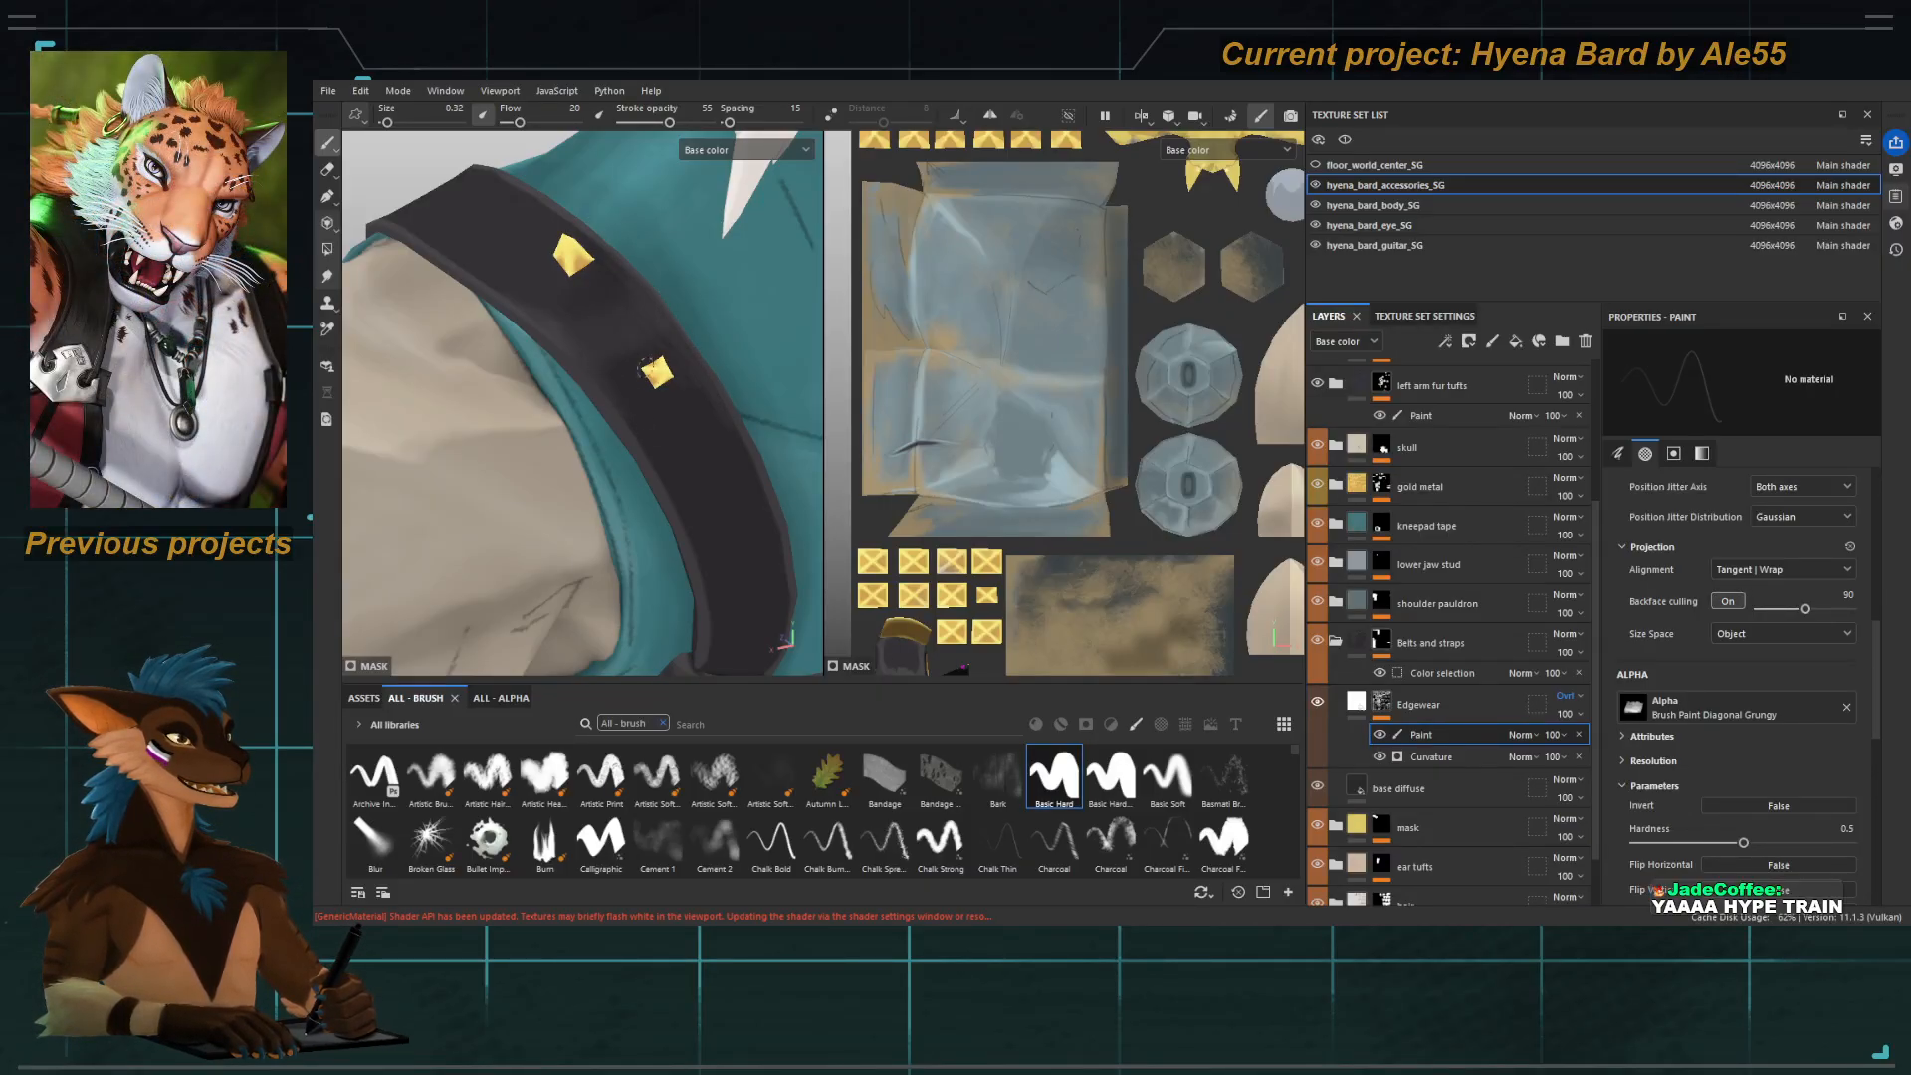
pyautogui.keyDown('alt'); pyautogui.moveTo(585, 348); pyautogui.dragTo(576, 347); pyautogui.keyUp('alt')
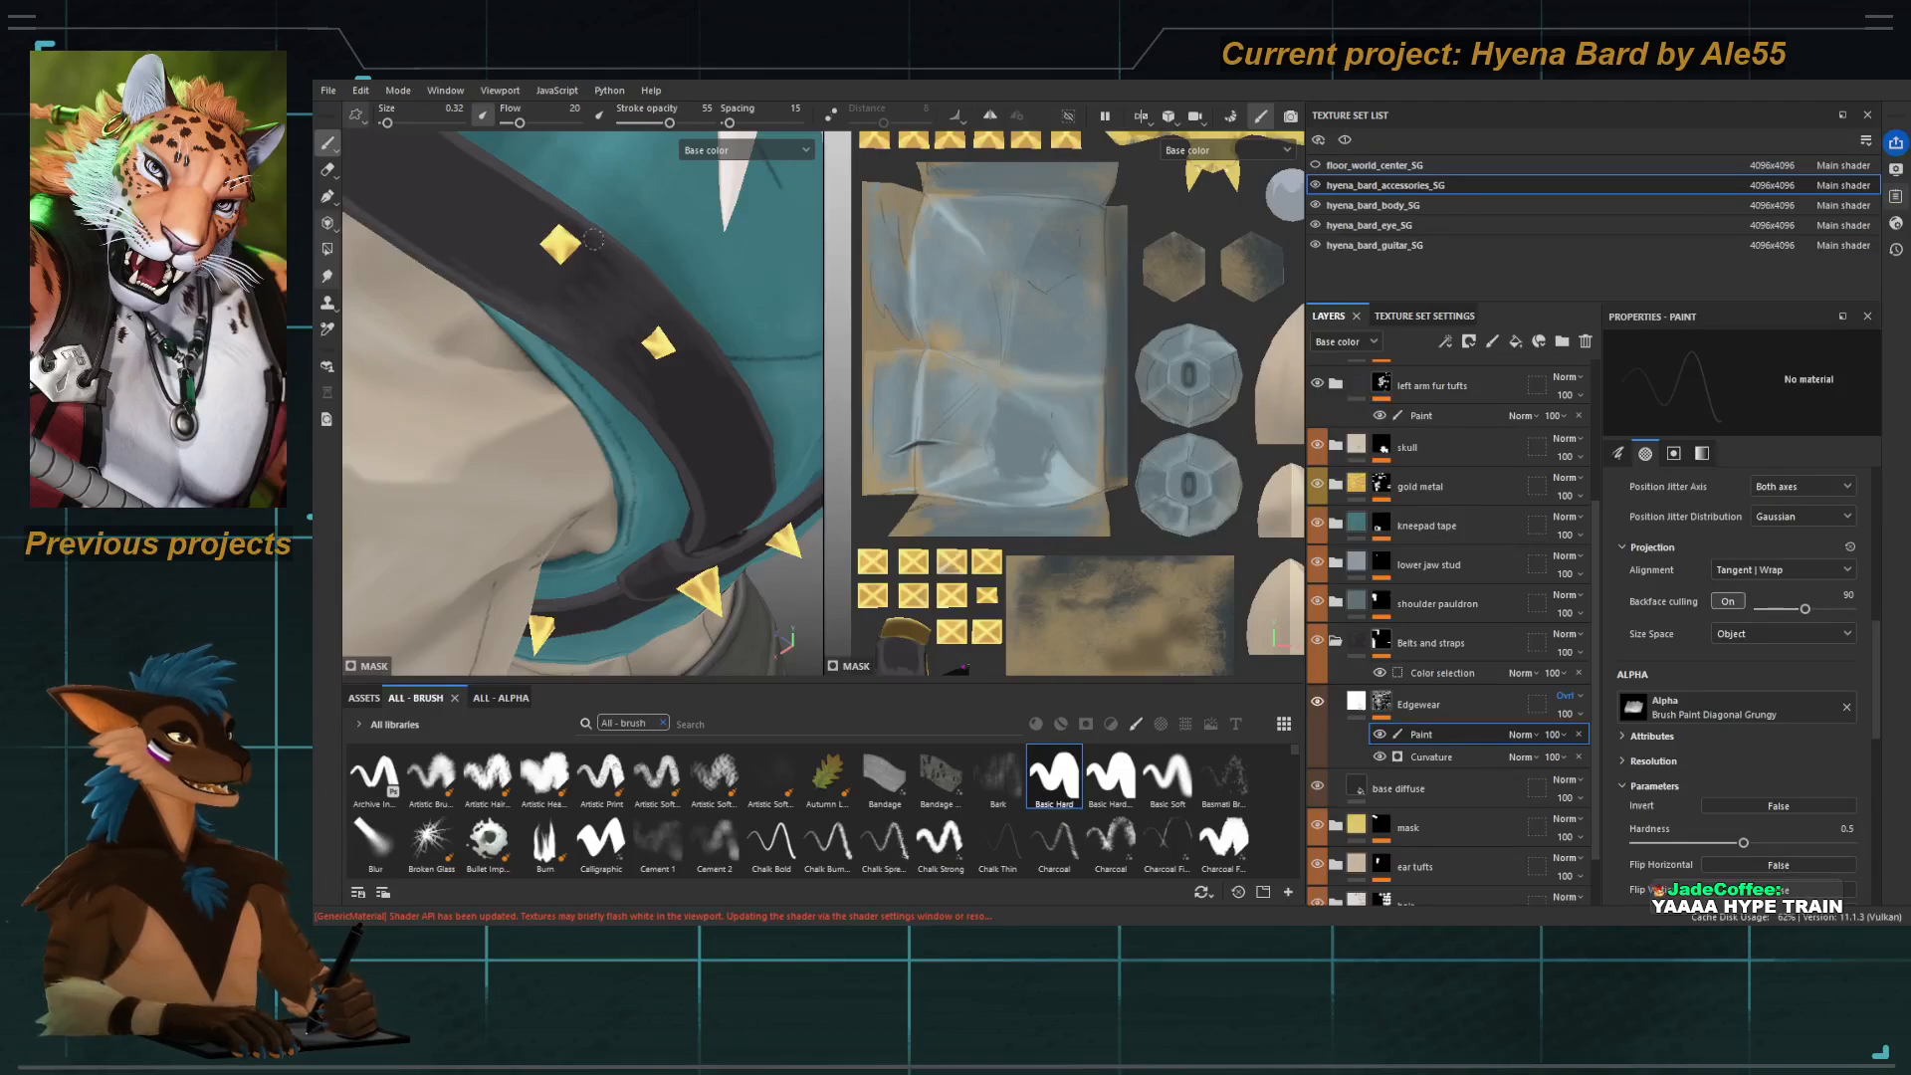
pyautogui.keyDown('alt'); pyautogui.moveTo(558, 302); pyautogui.dragTo(636, 315); pyautogui.keyUp('alt')
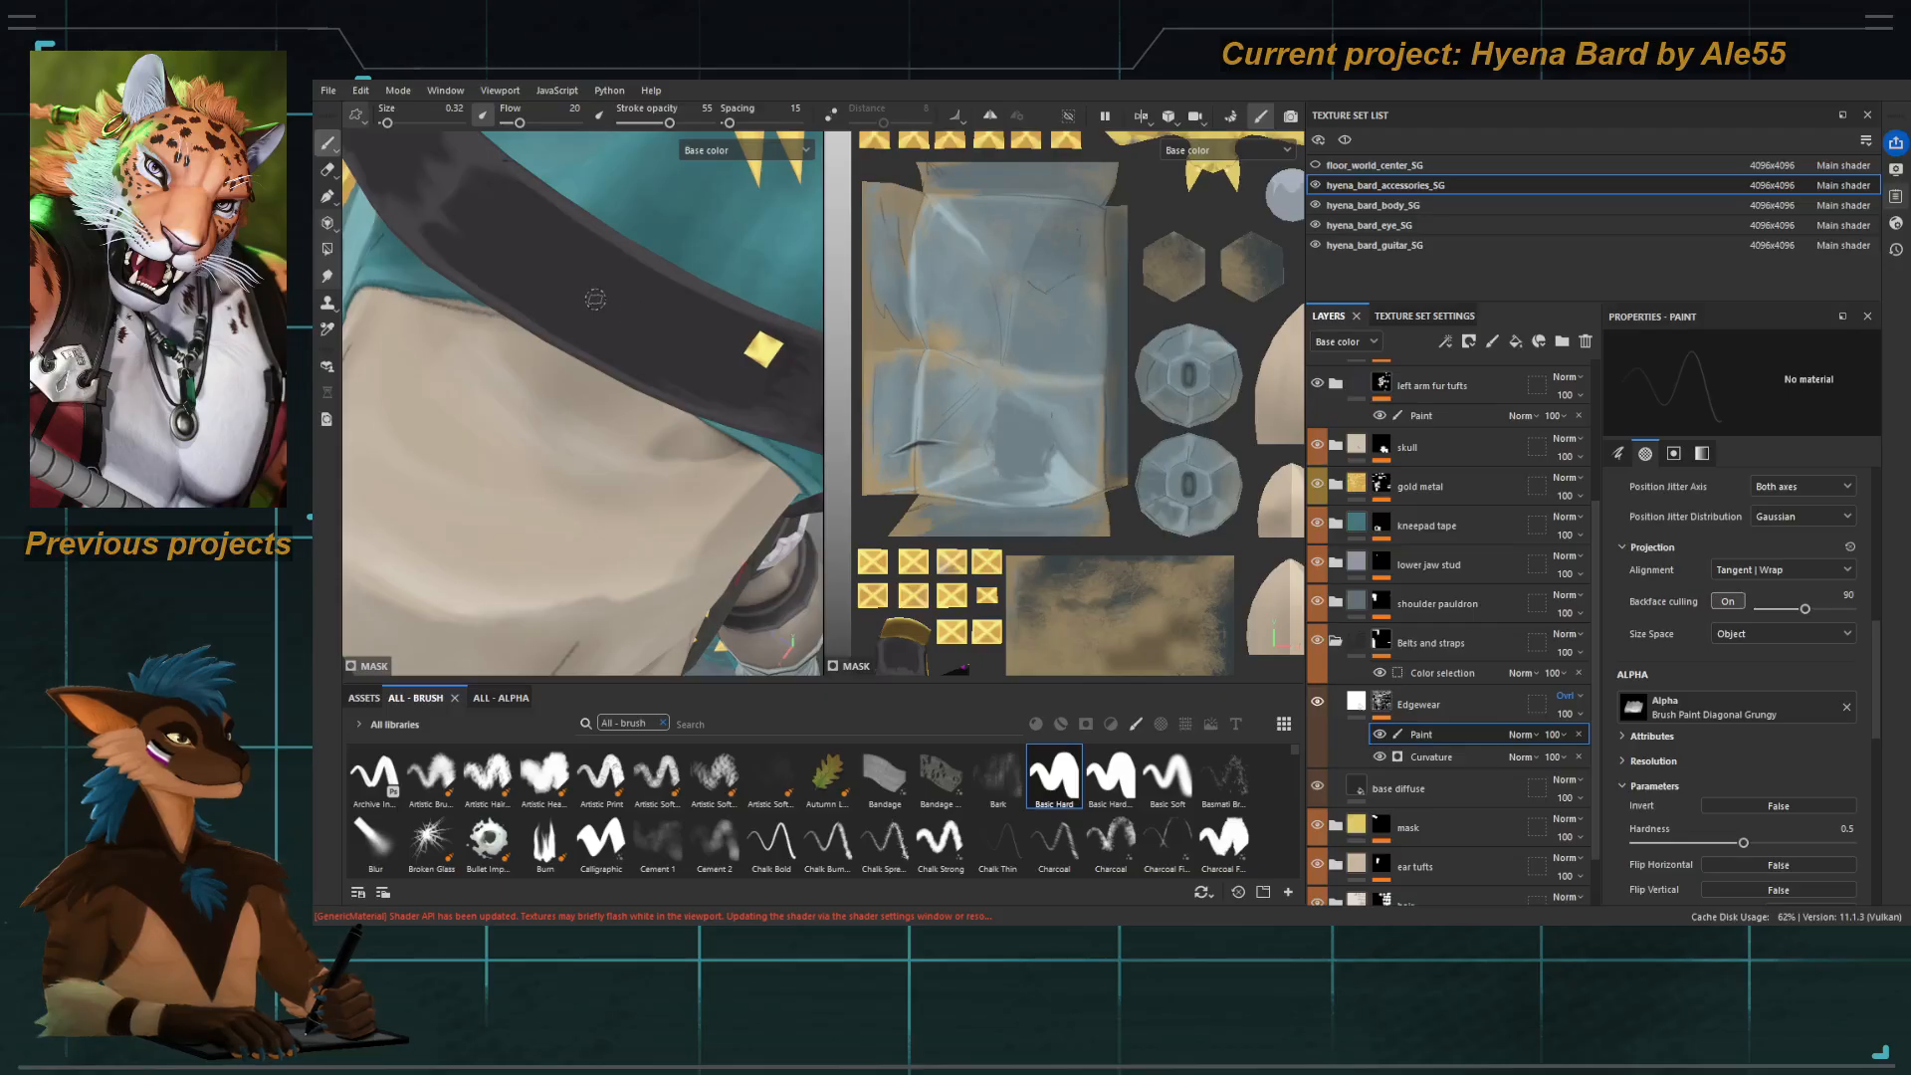
# Paint wear along the shoulder strap's upper stretch and edges with stroke opacity 61 and brush size 0.32.
pyautogui.keyDown('ctrl'); pyautogui.moveTo(584, 246); pyautogui.dragTo(597, 245, button='right'); pyautogui.keyUp('ctrl')
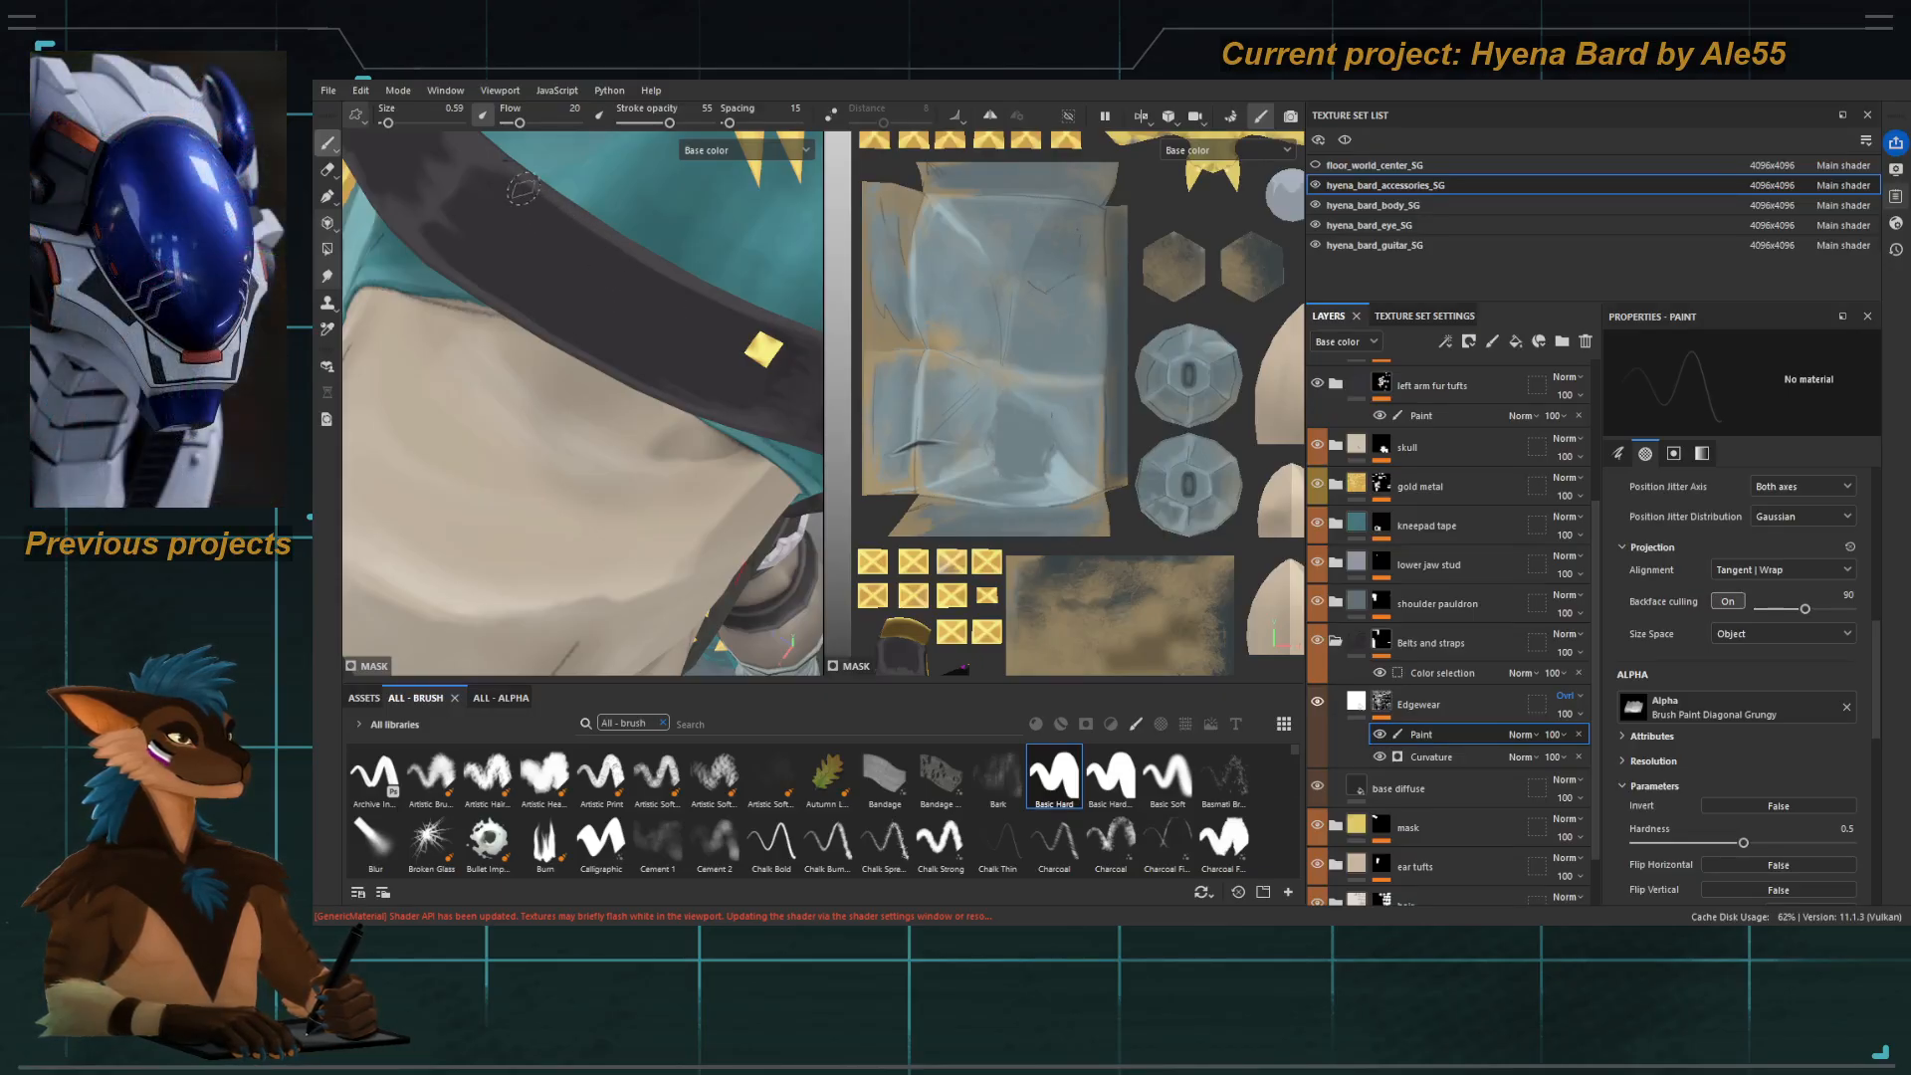
pyautogui.moveTo(663, 123); pyautogui.dragTo(675, 123)
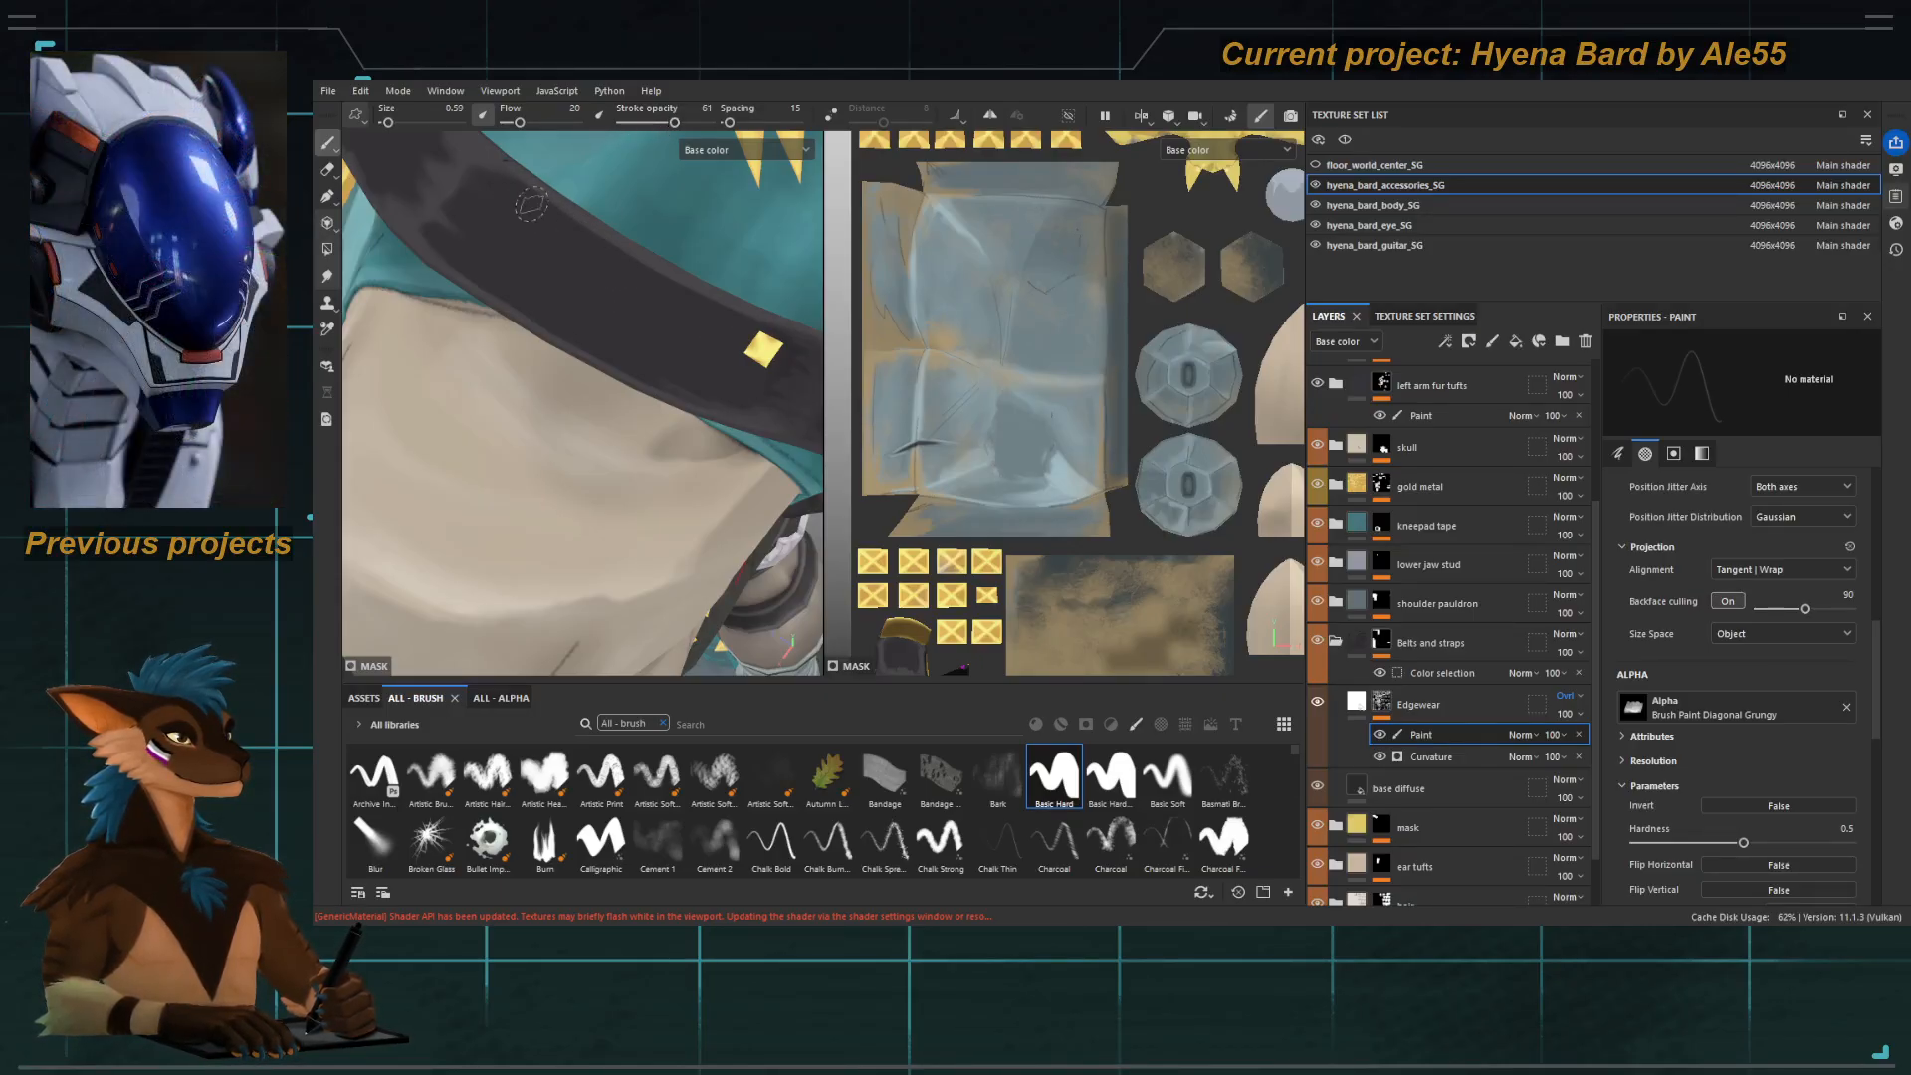
pyautogui.keyDown('ctrl'); pyautogui.moveTo(537, 206); pyautogui.dragTo(525, 206, button='right'); pyautogui.keyUp('ctrl')
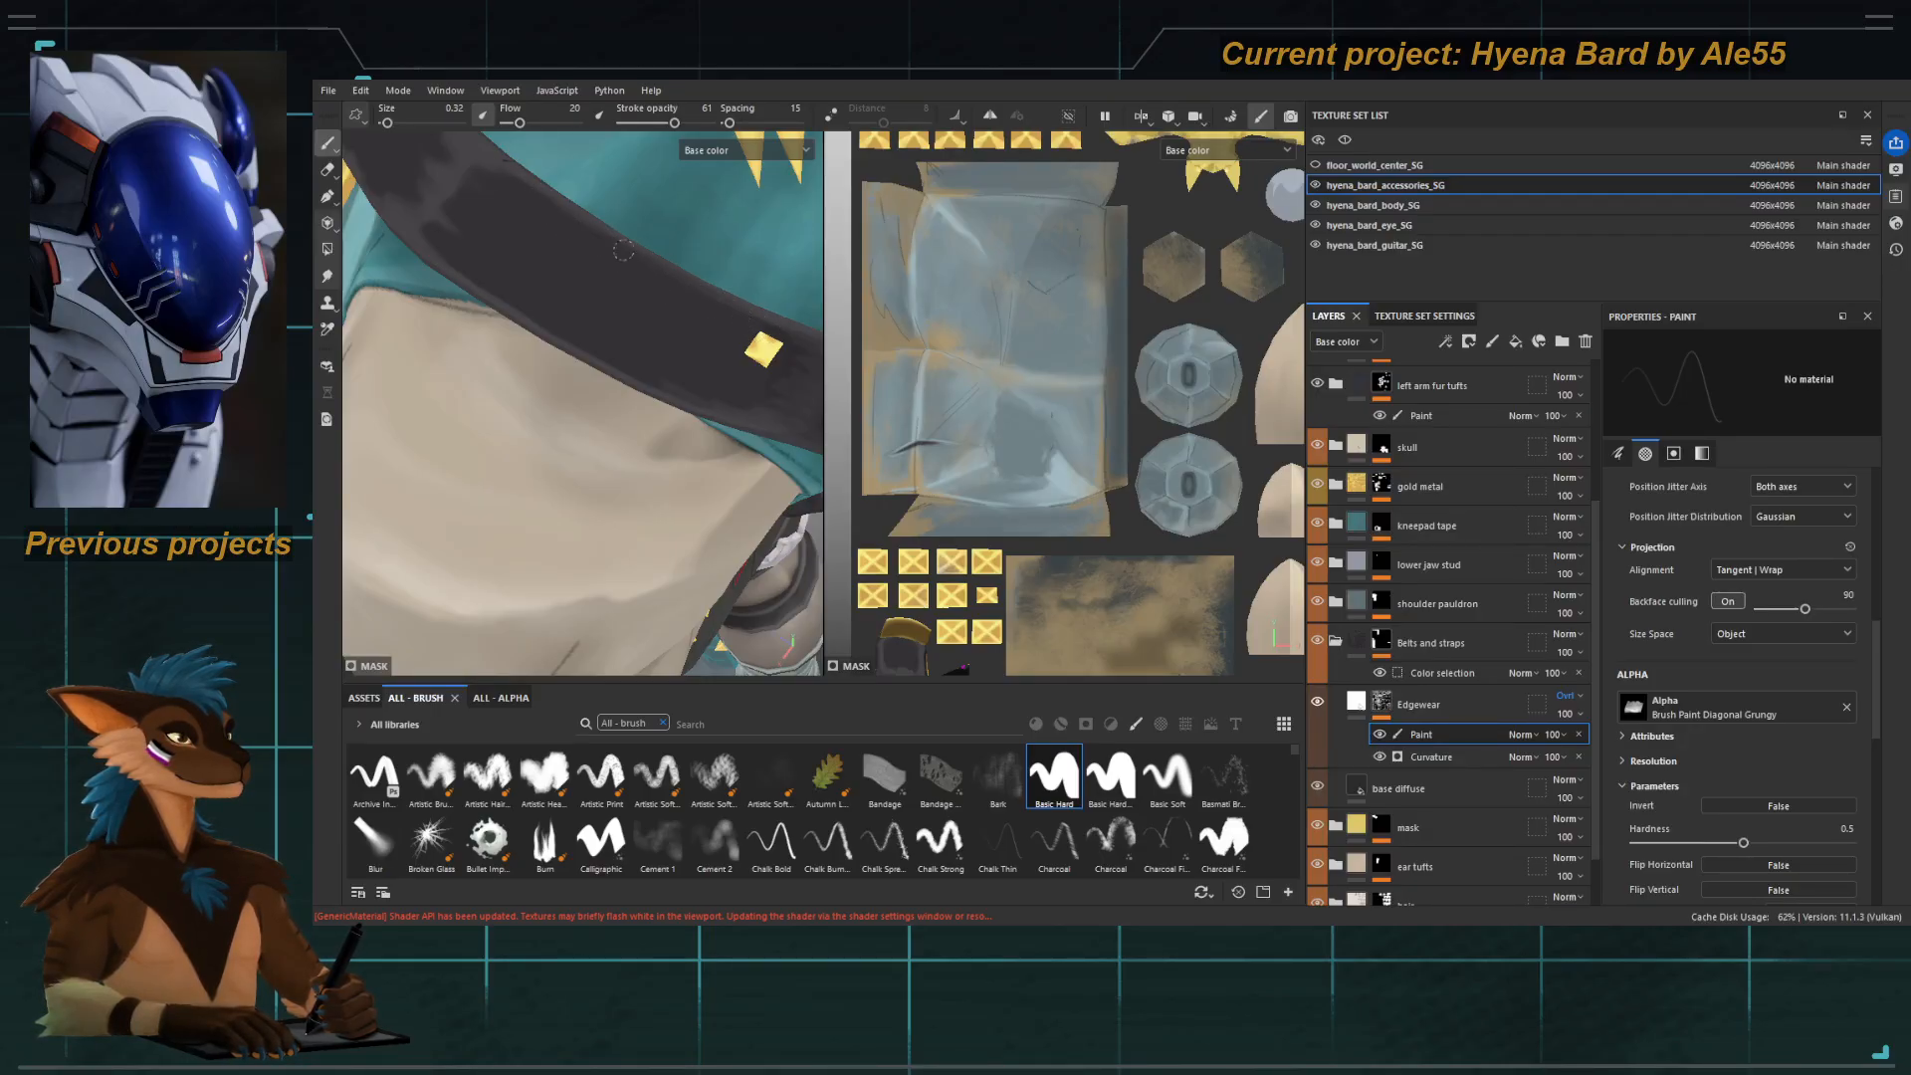
pyautogui.moveTo(493, 307)
pyautogui.keyDown('alt'); pyautogui.mouseDown()
pyautogui.moveTo(449, 290)
pyautogui.moveTo(473, 307)
pyautogui.mouseUp(); pyautogui.keyUp('alt')
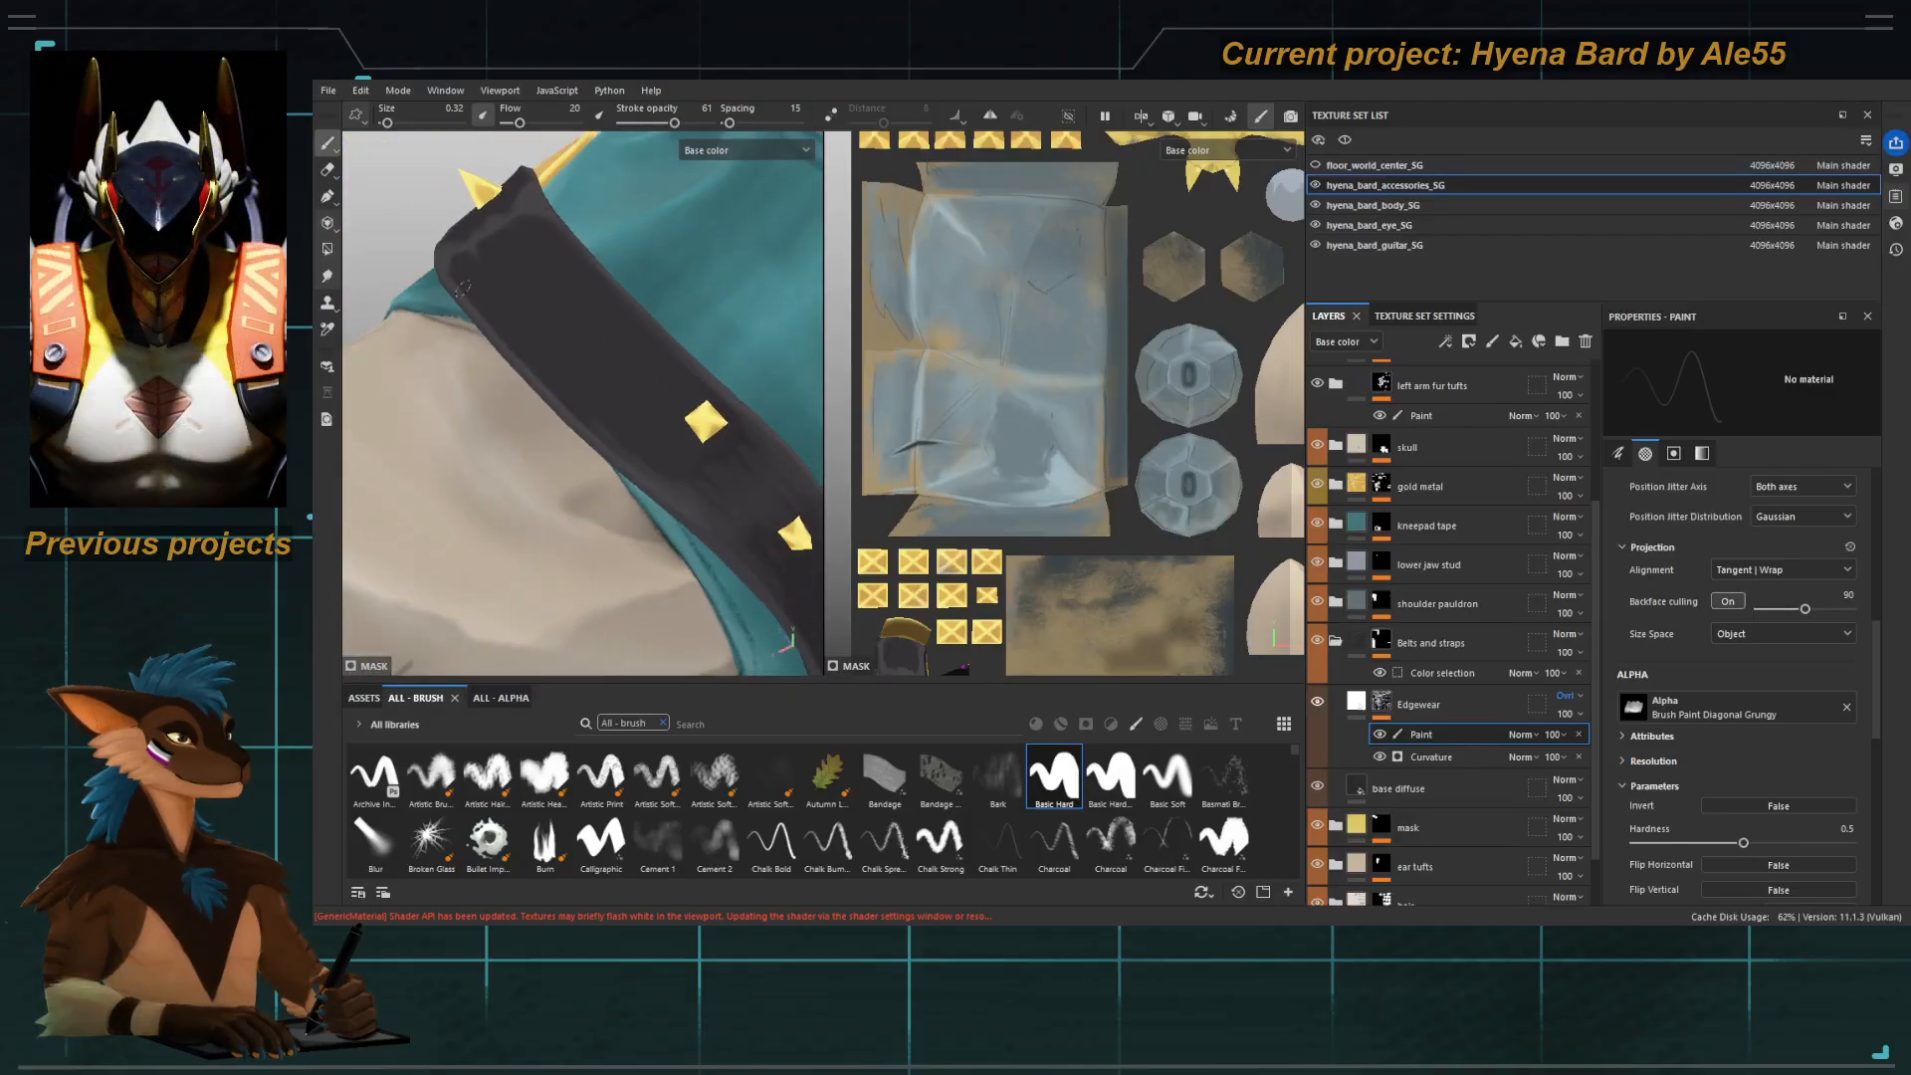
pyautogui.keyDown('alt'); pyautogui.moveTo(554, 388); pyautogui.dragTo(705, 333); pyautogui.keyUp('alt')
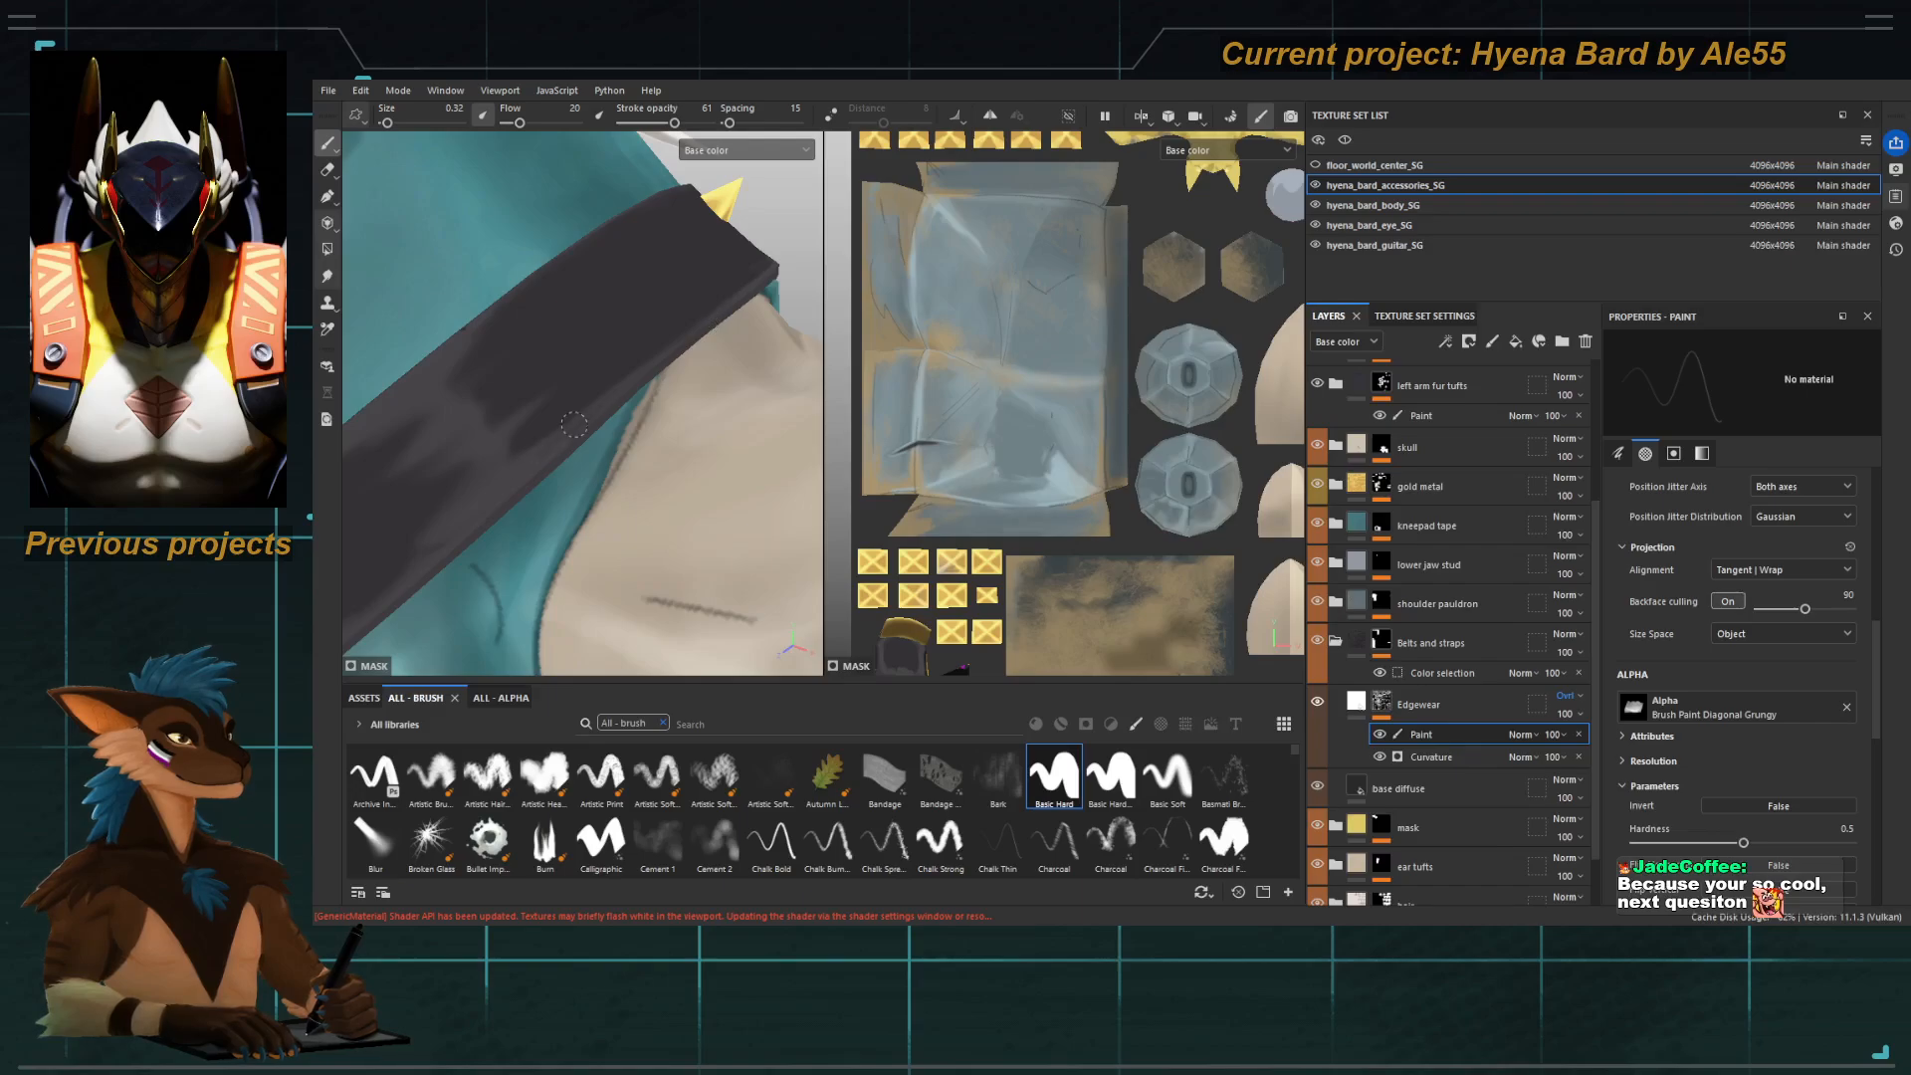
# Paint grungy wear around the strap junction and its gold studs on the vest's back, using a slightly larger brush.
pyautogui.keyDown('alt'); pyautogui.moveTo(526, 466); pyautogui.dragTo(438, 418, button='right'); pyautogui.keyUp('alt')
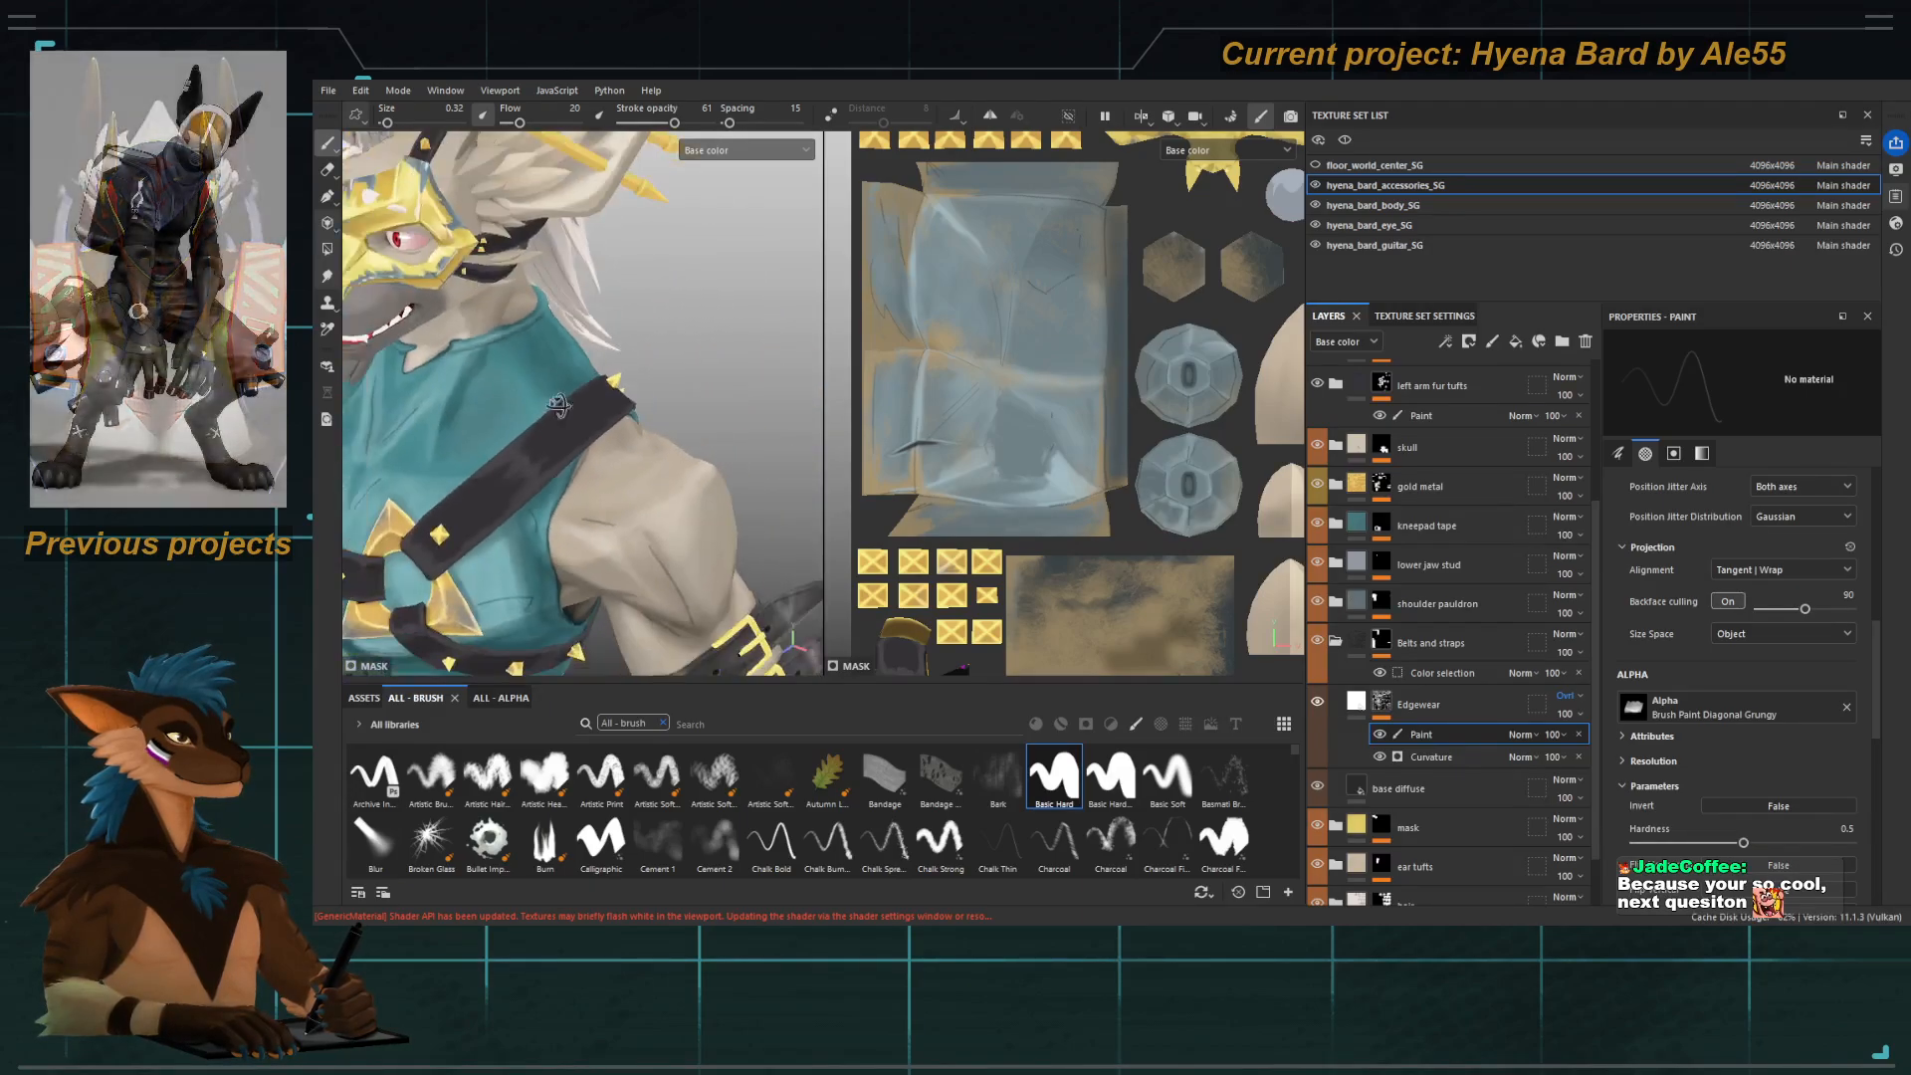
pyautogui.keyDown('alt'); pyautogui.moveTo(696, 418); pyautogui.dragTo(557, 388); pyautogui.keyUp('alt')
pyautogui.keyDown('alt'); pyautogui.moveTo(557, 388); pyautogui.dragTo(637, 418, button='right'); pyautogui.keyUp('alt')
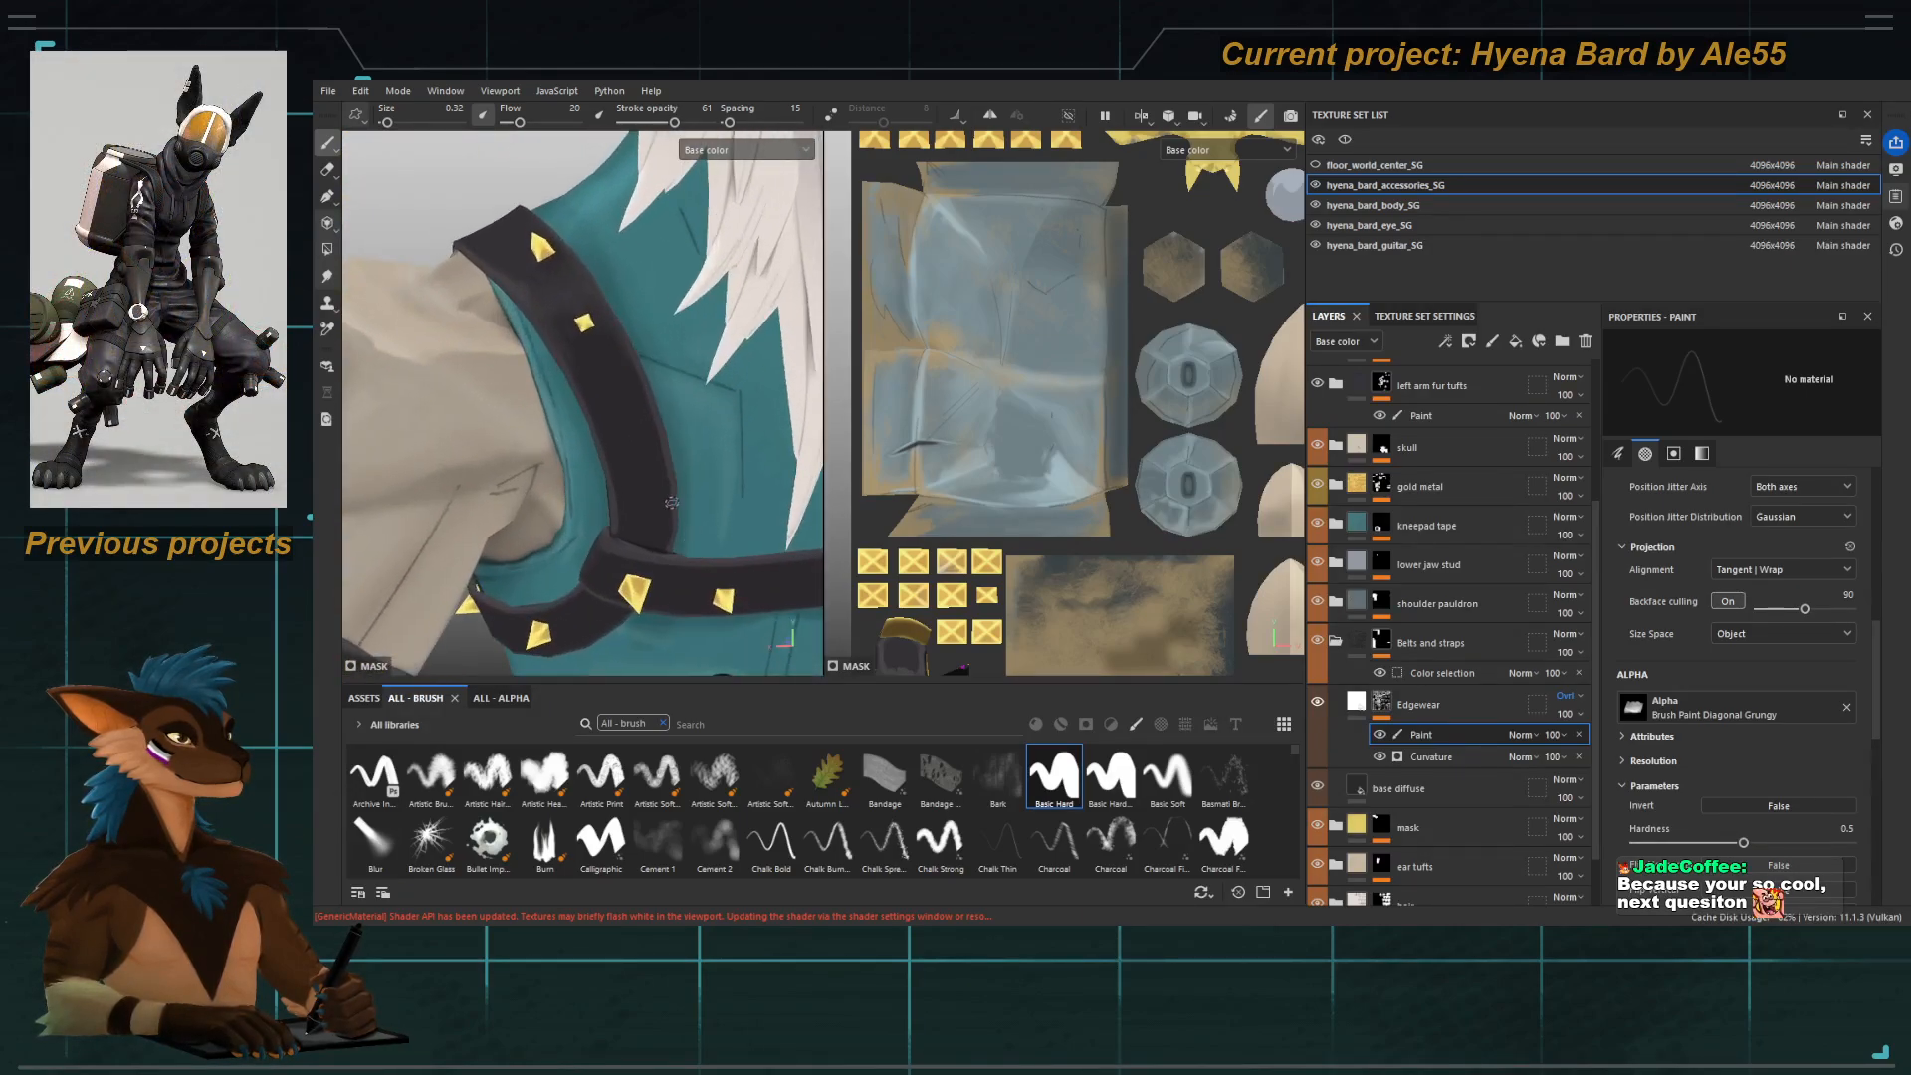
pyautogui.keyDown('alt'); pyautogui.moveTo(637, 419); pyautogui.dragTo(610, 317, button='middle'); pyautogui.keyUp('alt')
pyautogui.keyDown('alt'); pyautogui.moveTo(609, 317); pyautogui.dragTo(702, 371); pyautogui.keyUp('alt')
pyautogui.keyDown('alt'); pyautogui.moveTo(587, 384); pyautogui.dragTo(625, 412, button='right'); pyautogui.keyUp('alt')
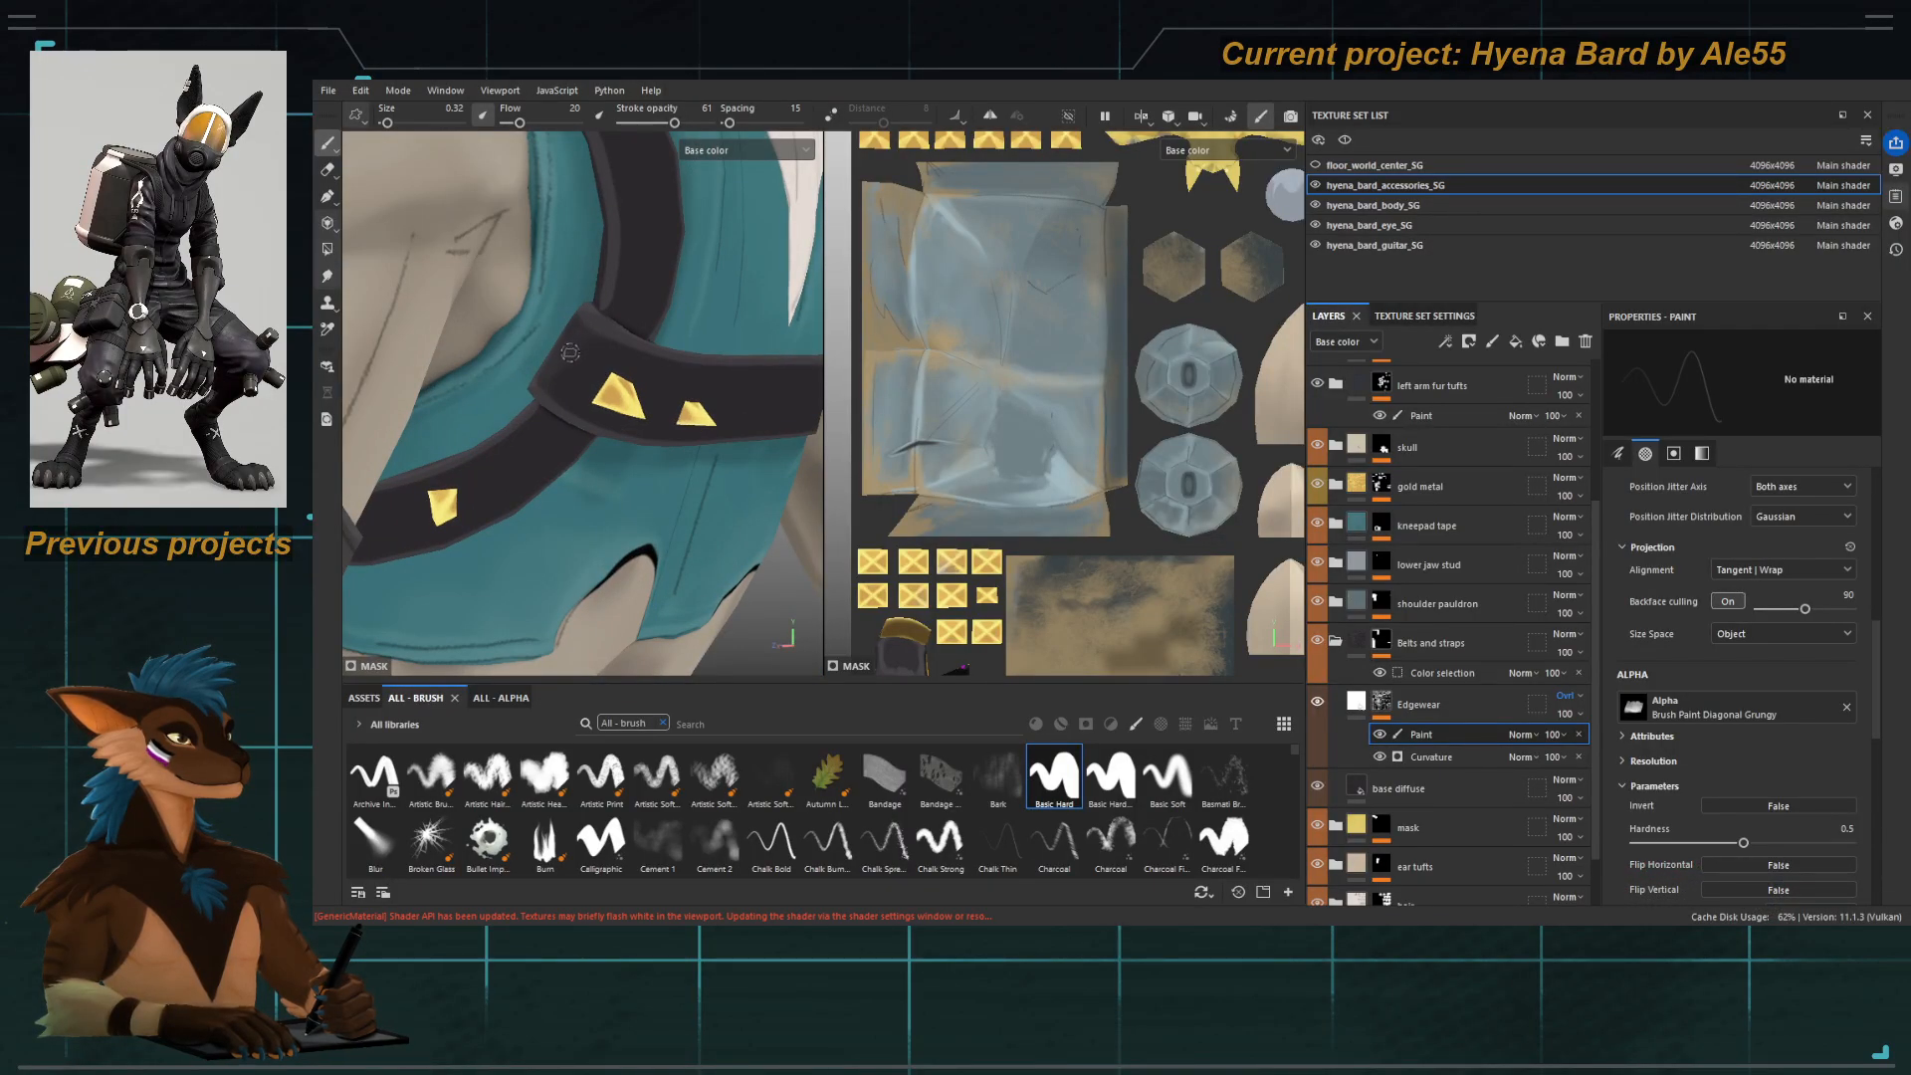
pyautogui.keyDown('alt'); pyautogui.moveTo(570, 353); pyautogui.dragTo(579, 370); pyautogui.keyUp('alt')
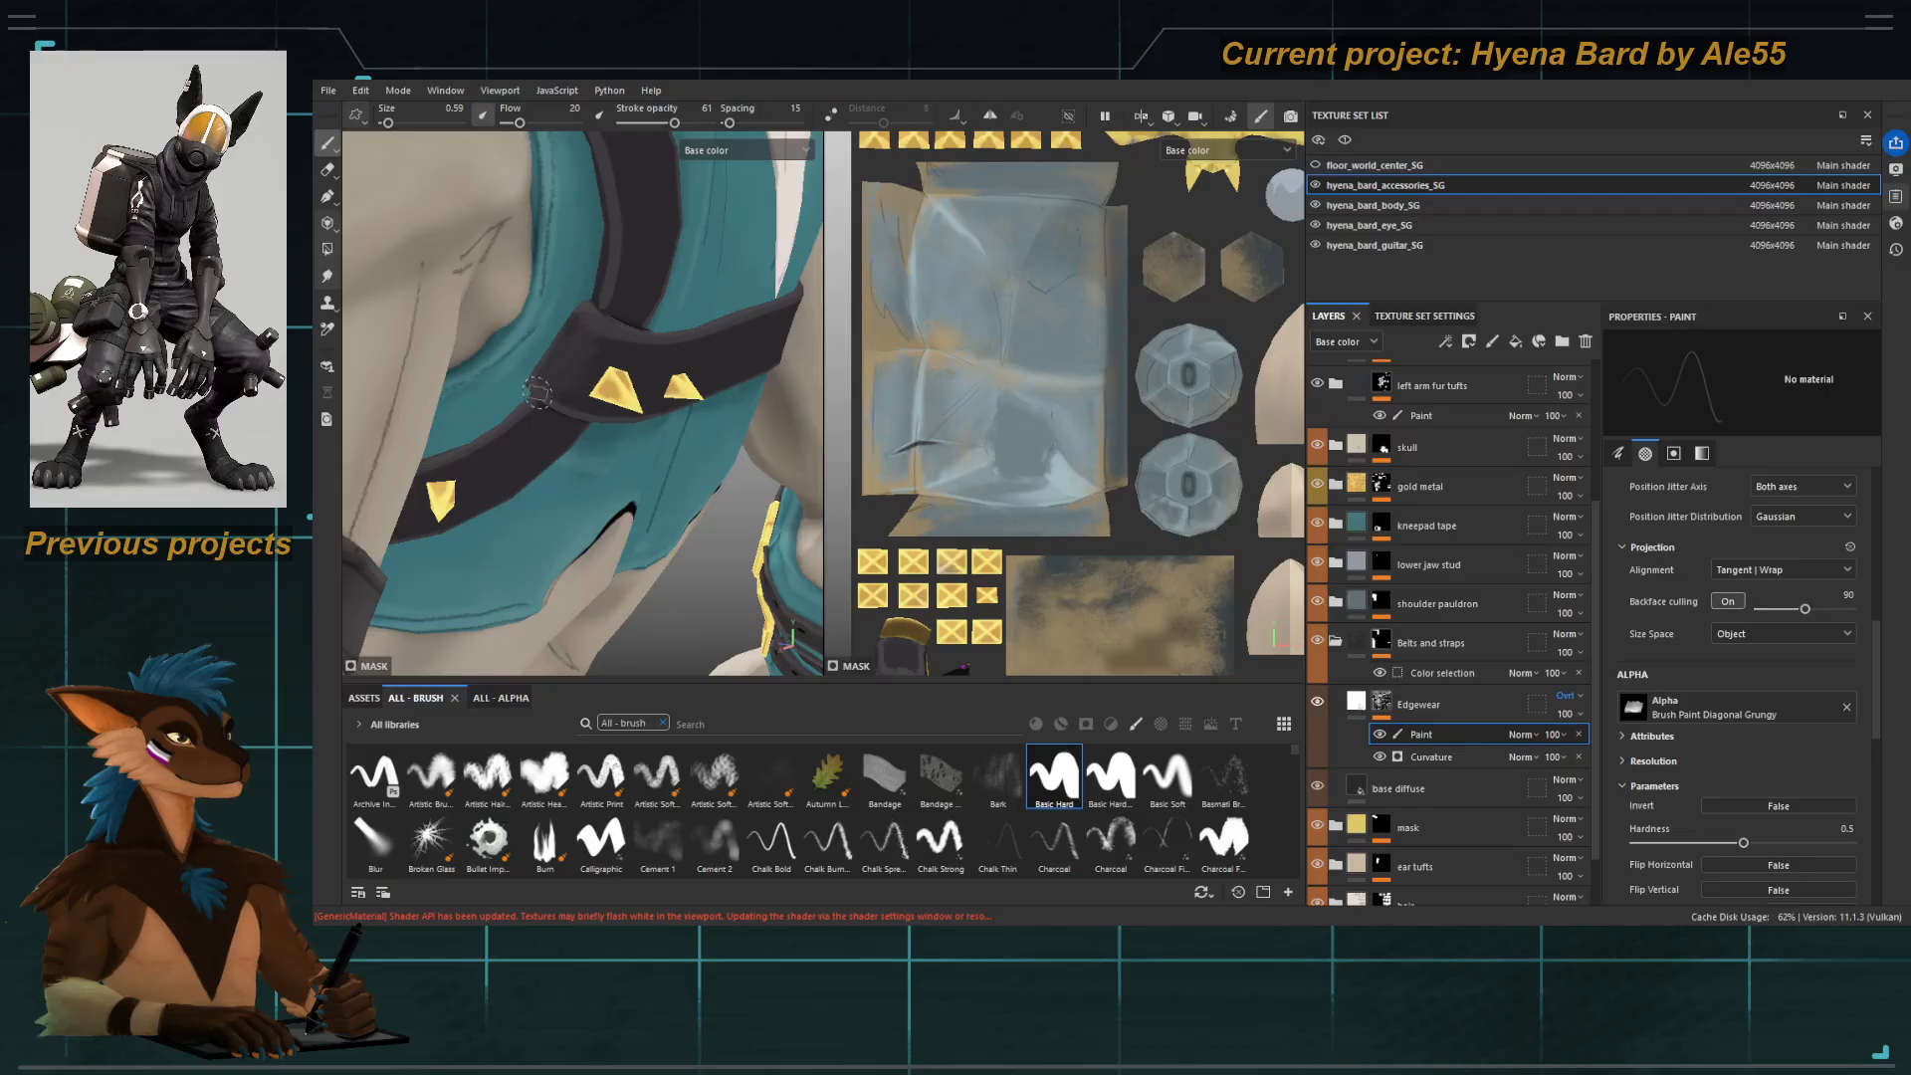
pyautogui.keyDown('alt'); pyautogui.moveTo(537, 393); pyautogui.dragTo(538, 371); pyautogui.keyUp('alt')
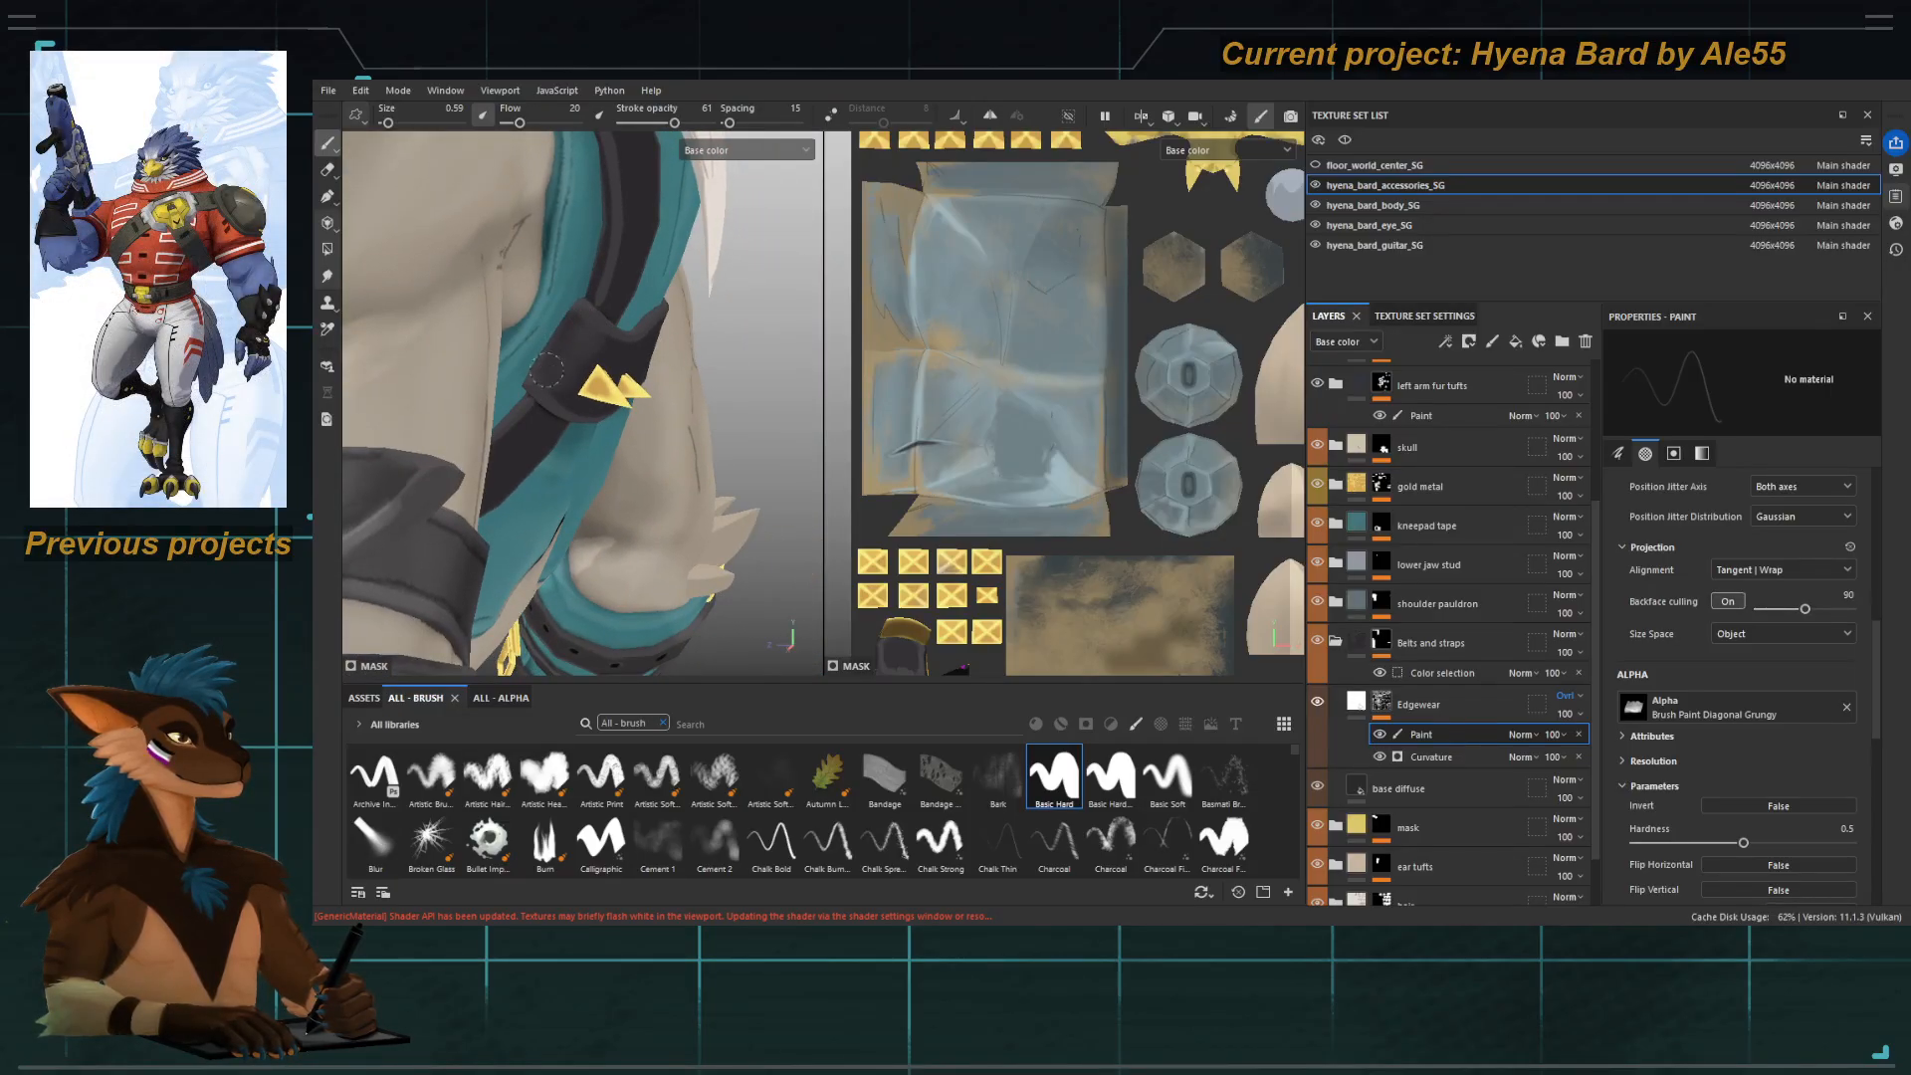
pyautogui.keyDown('alt'); pyautogui.moveTo(535, 372); pyautogui.dragTo(498, 329); pyautogui.keyUp('alt')
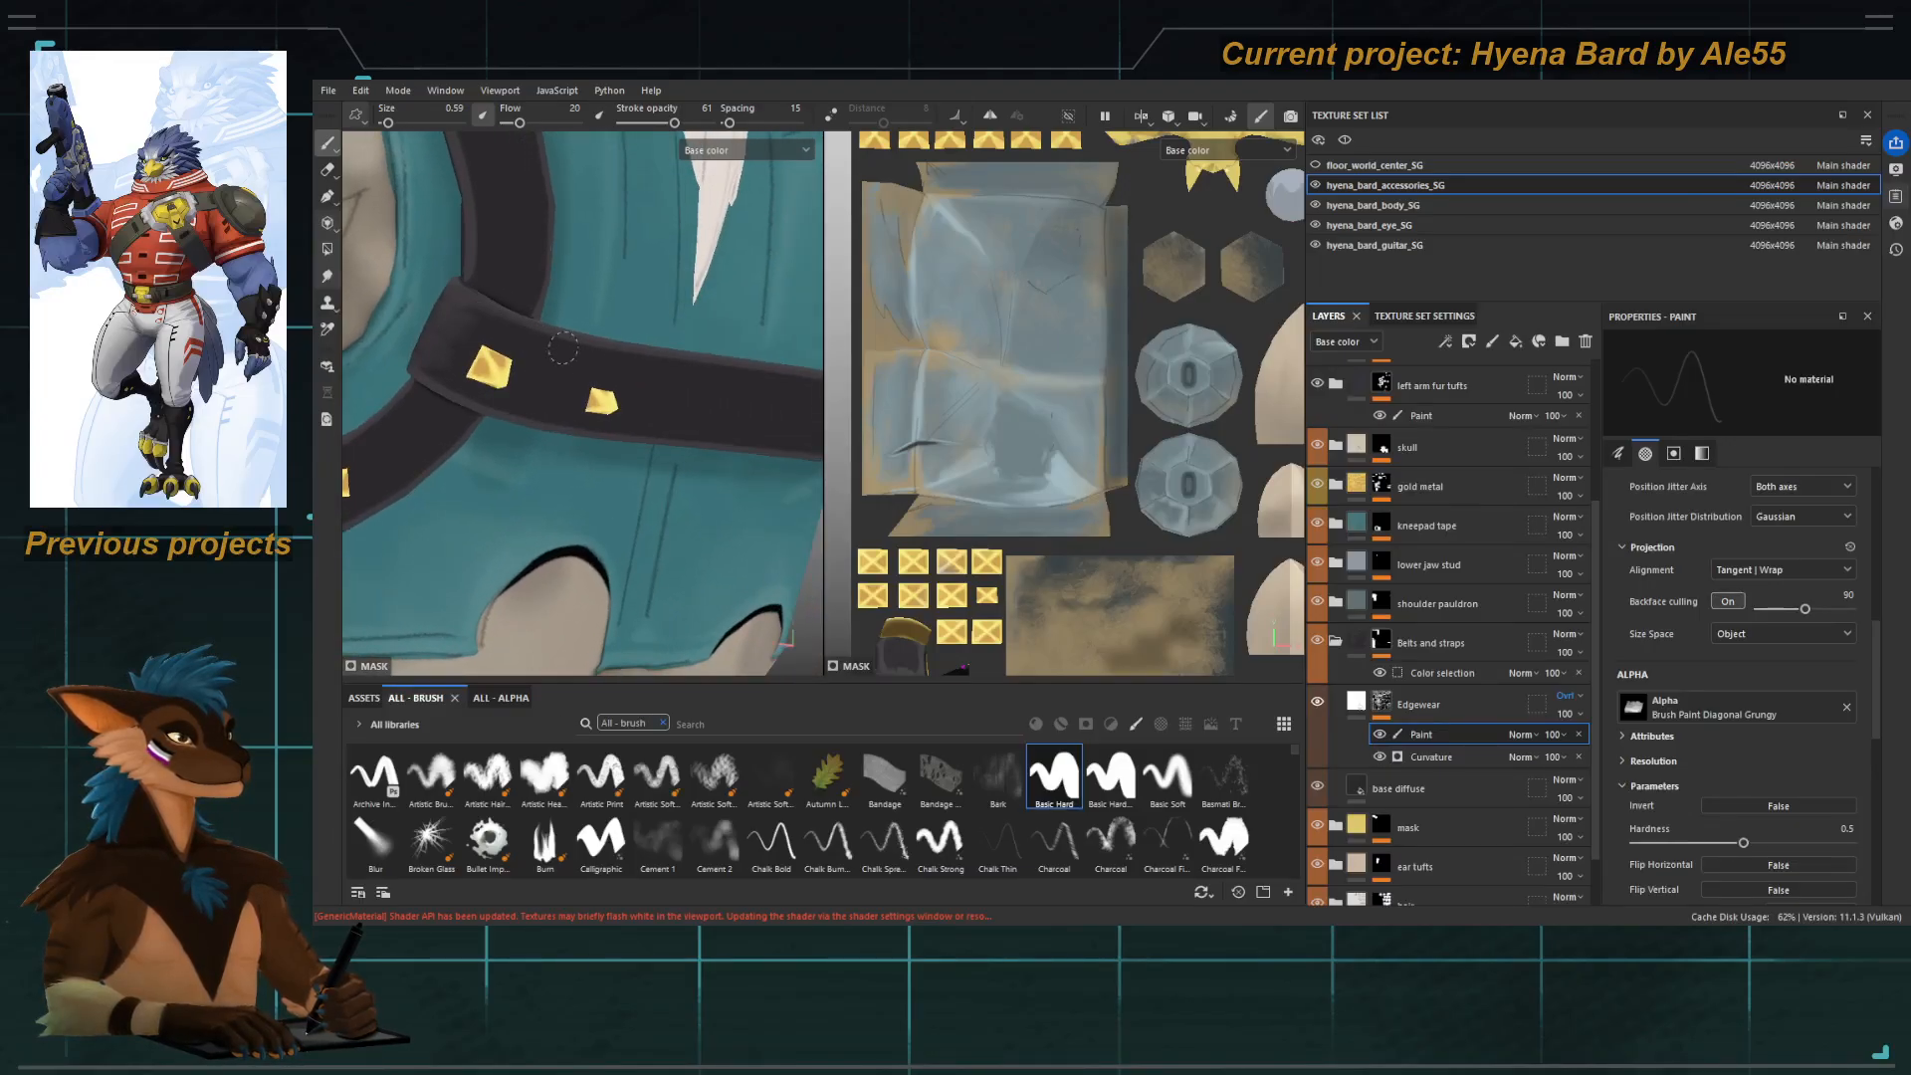
# Paint wear along the horizontal back strap's plain stretch and edges with the brush size raised to 0.94.
pyautogui.moveTo(518, 325)
pyautogui.keyDown('alt'); pyautogui.mouseDown()
pyautogui.moveTo(508, 359)
pyautogui.moveTo(640, 542)
pyautogui.mouseUp(); pyautogui.keyUp('alt')
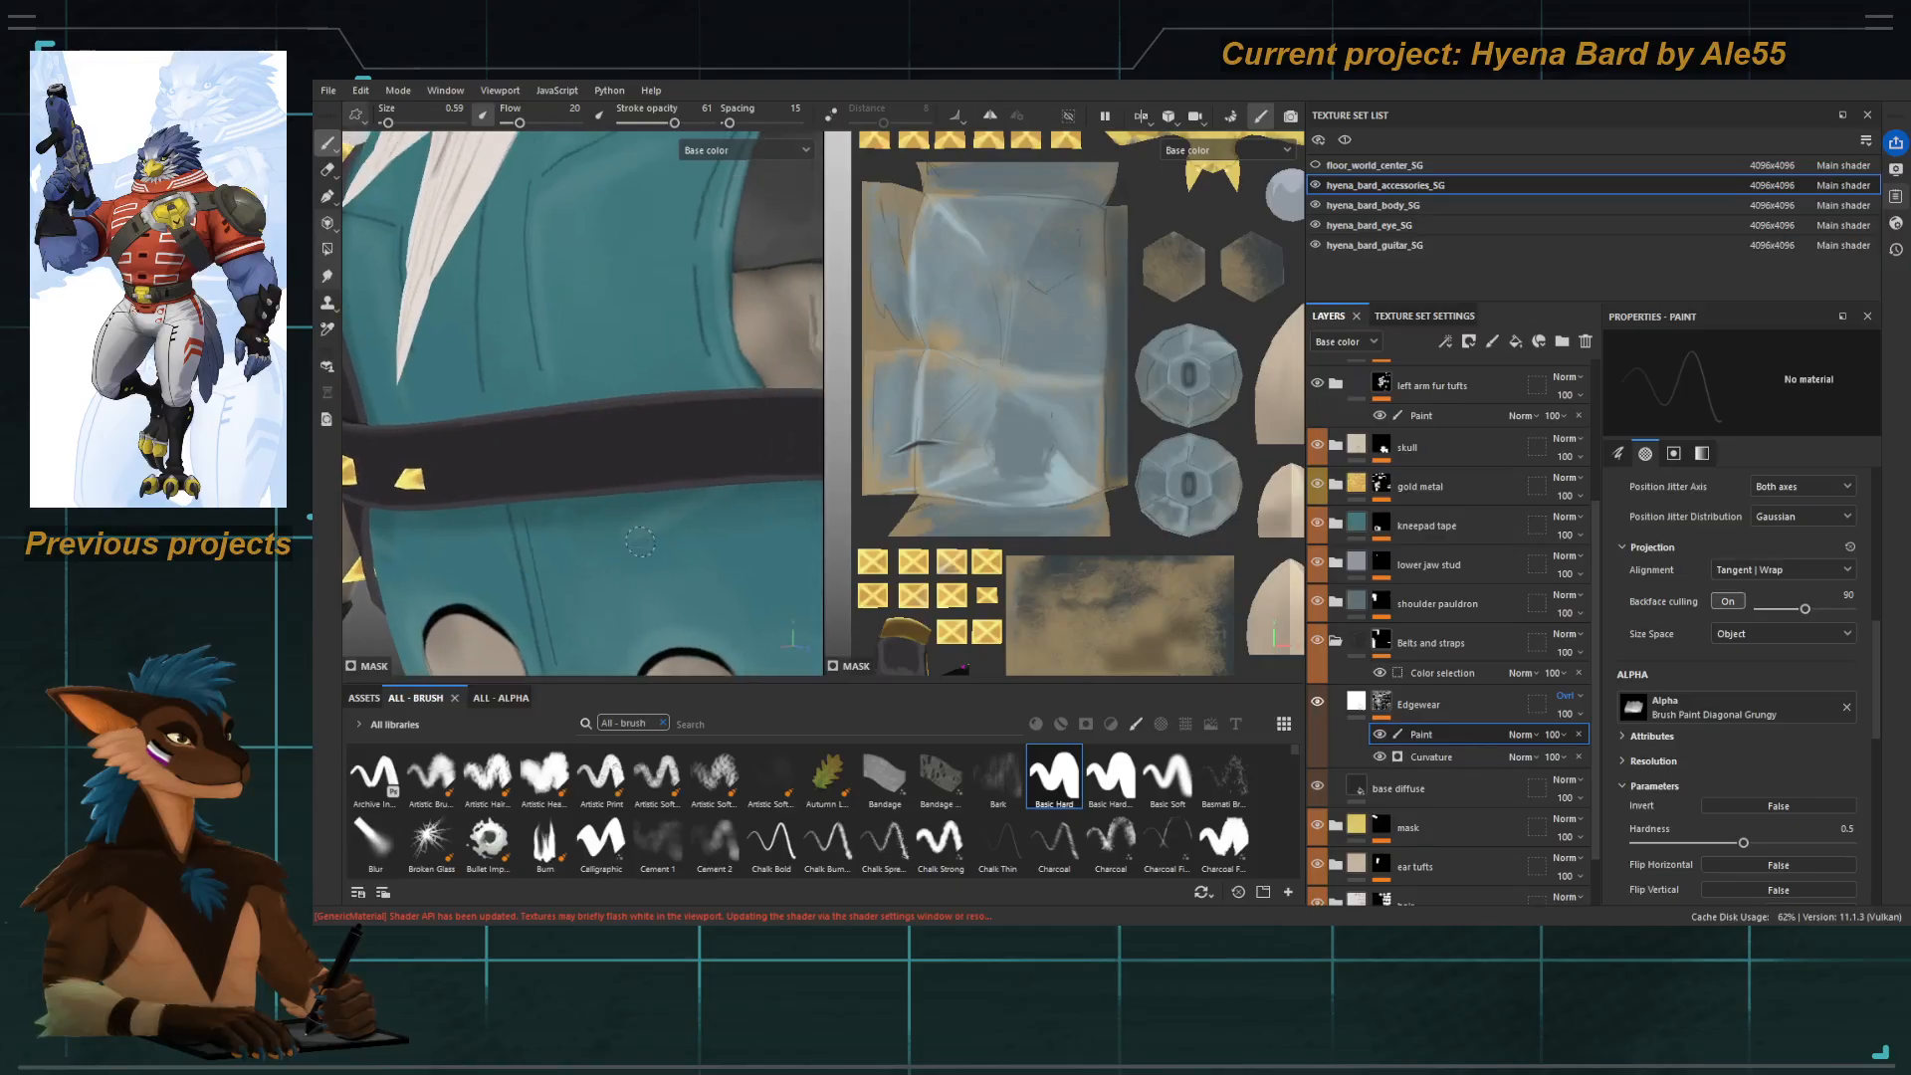
pyautogui.keyDown('ctrl'); pyautogui.moveTo(686, 419); pyautogui.dragTo(748, 408, button='right'); pyautogui.keyUp('ctrl')
pyautogui.moveTo(747, 408); pyautogui.dragTo(791, 402)
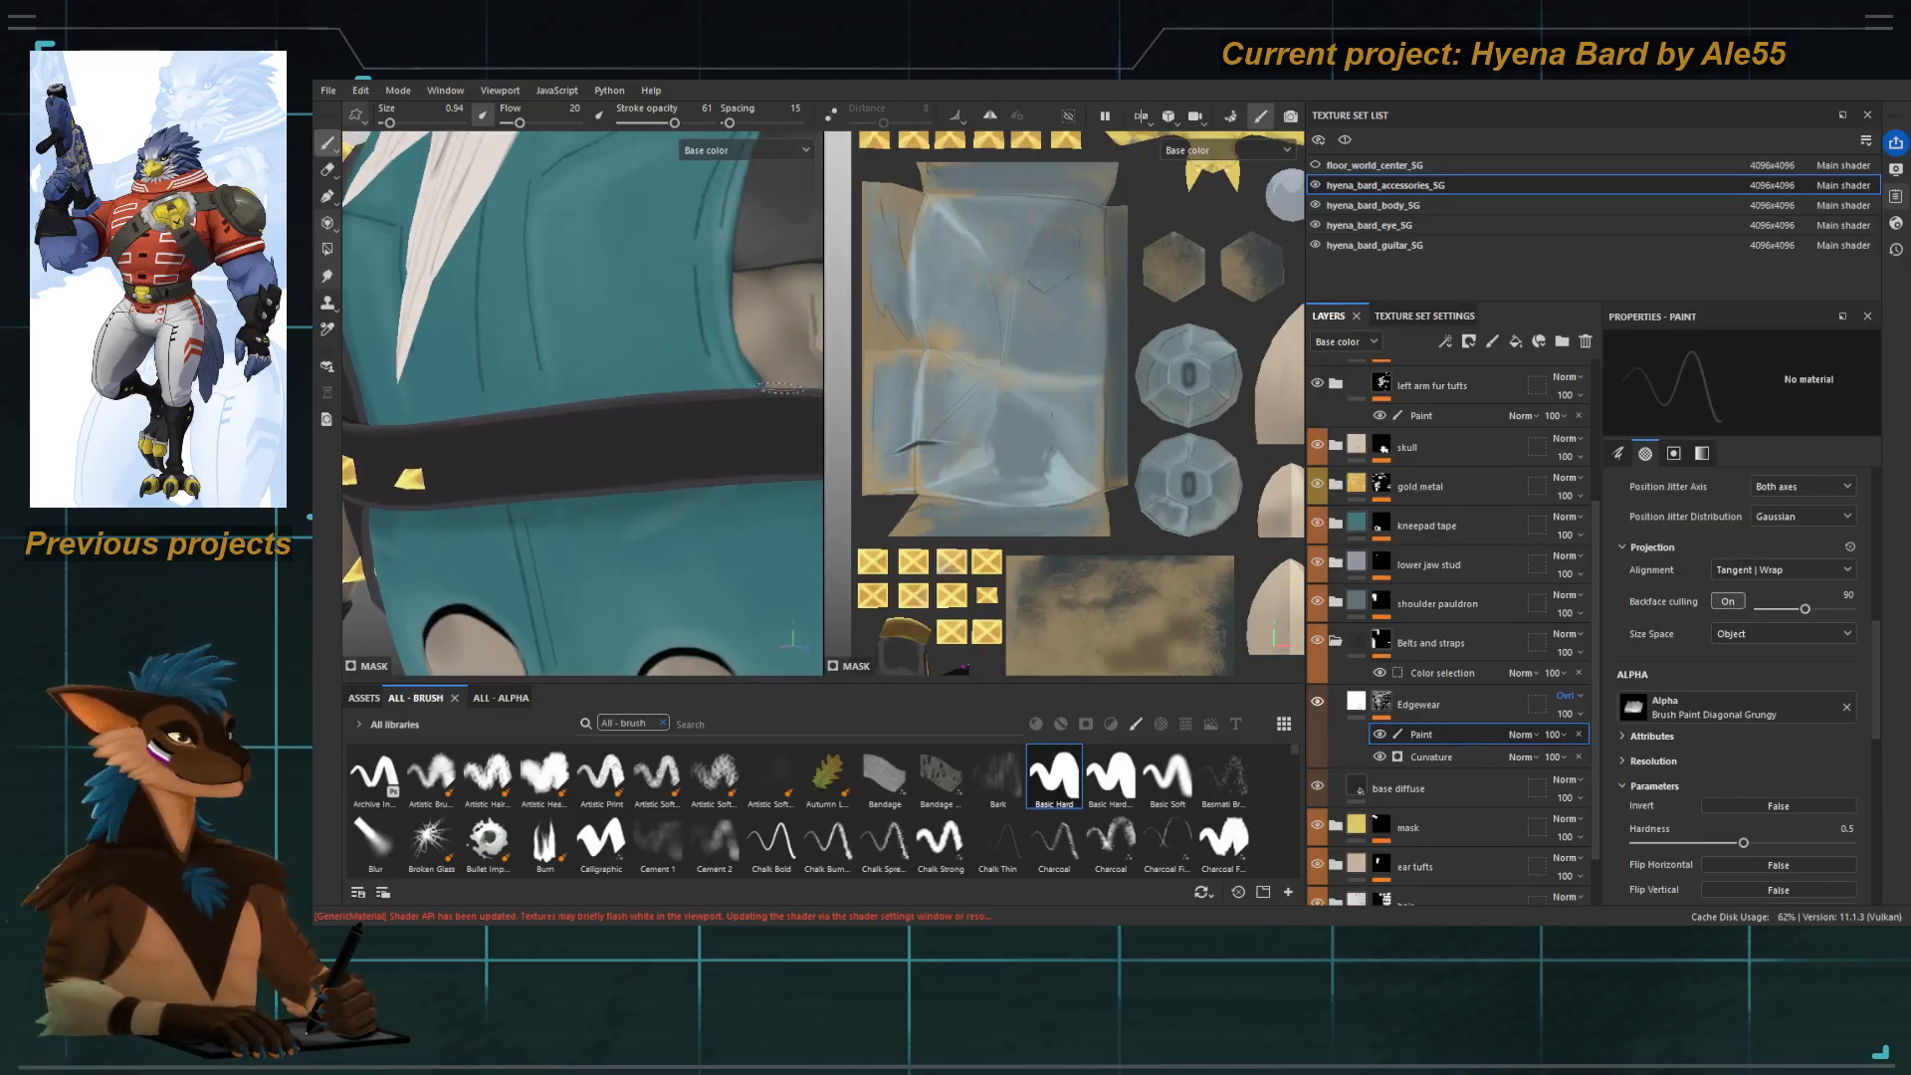
pyautogui.keyDown('alt'); pyautogui.moveTo(564, 513); pyautogui.dragTo(656, 419); pyautogui.keyUp('alt')
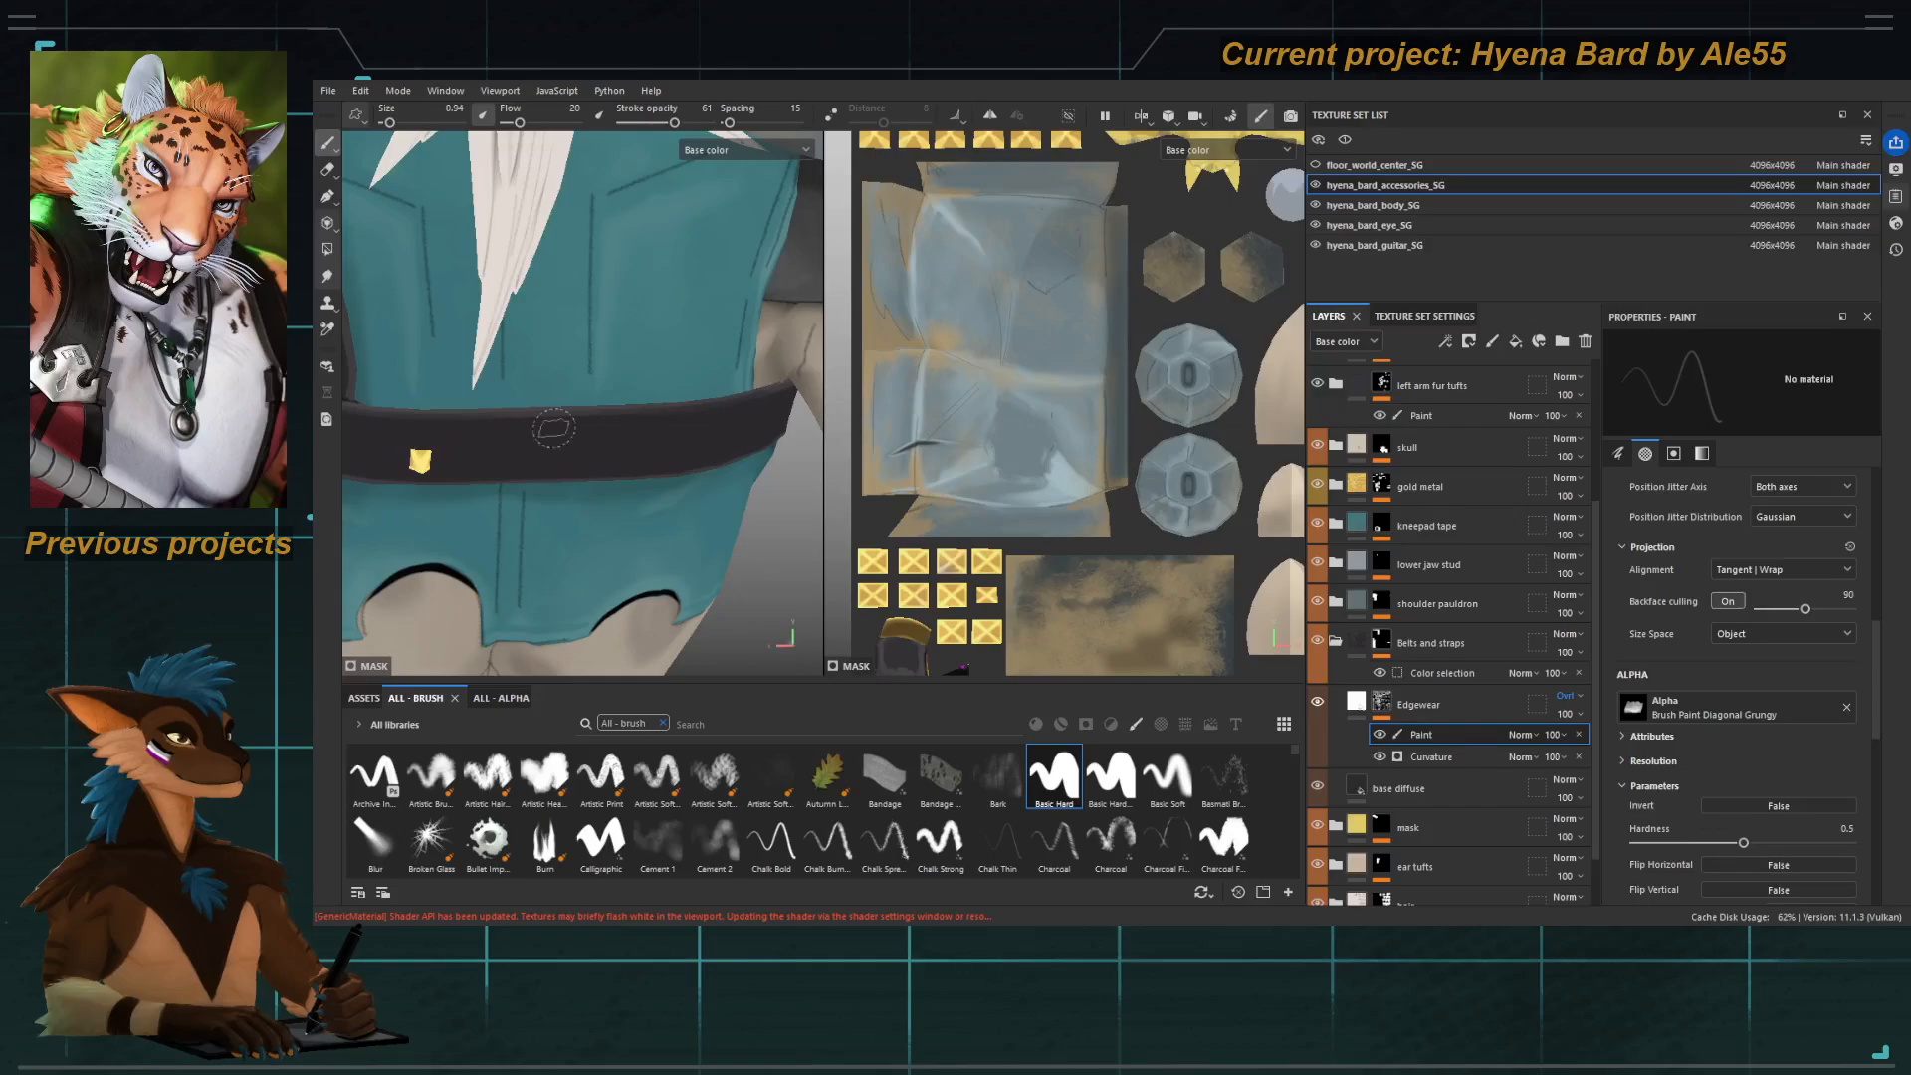
pyautogui.moveTo(644, 421)
pyautogui.keyDown('alt'); pyautogui.mouseDown()
pyautogui.moveTo(715, 398)
pyautogui.moveTo(647, 418)
pyautogui.mouseUp(); pyautogui.keyUp('alt')
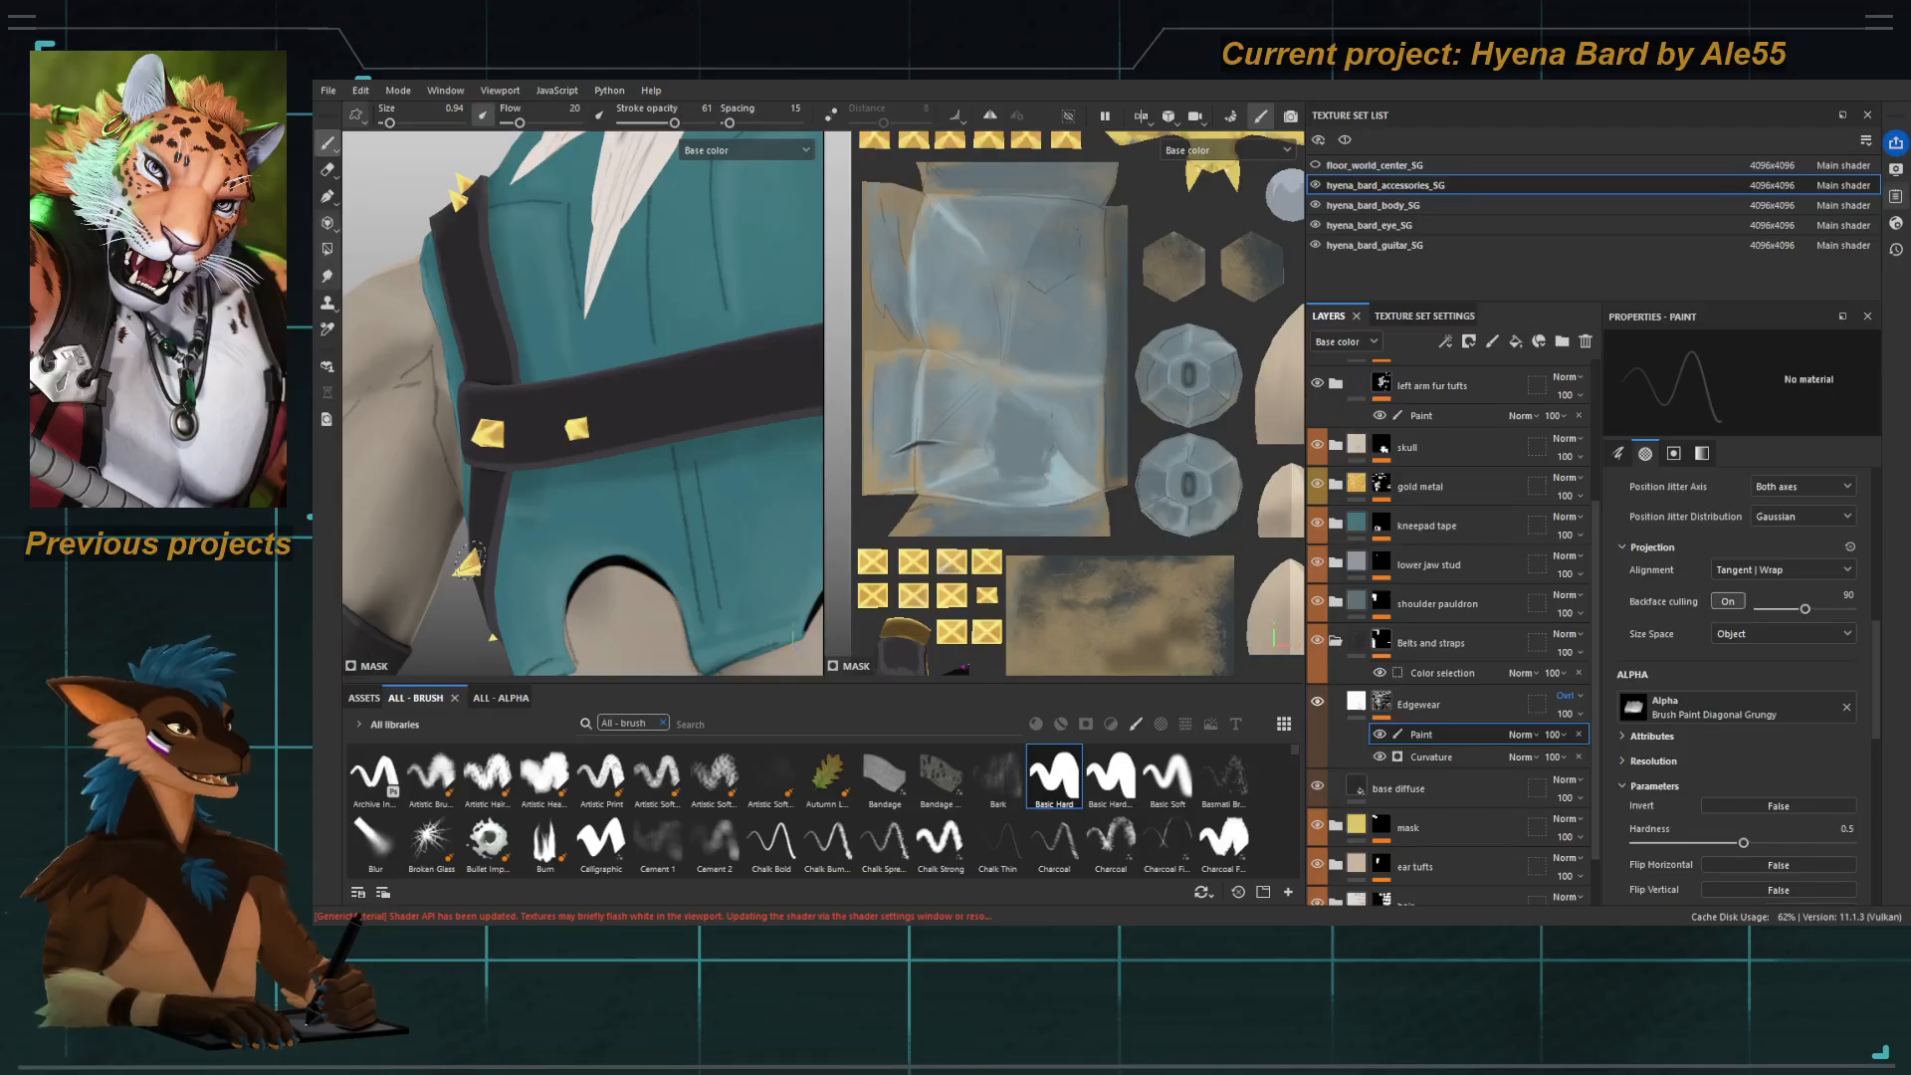
# Touch up the wear around the back strap's two studs and overlapping end, finishing with a smaller brush.
pyautogui.keyDown('alt'); pyautogui.moveTo(677, 383); pyautogui.dragTo(741, 421); pyautogui.keyUp('alt')
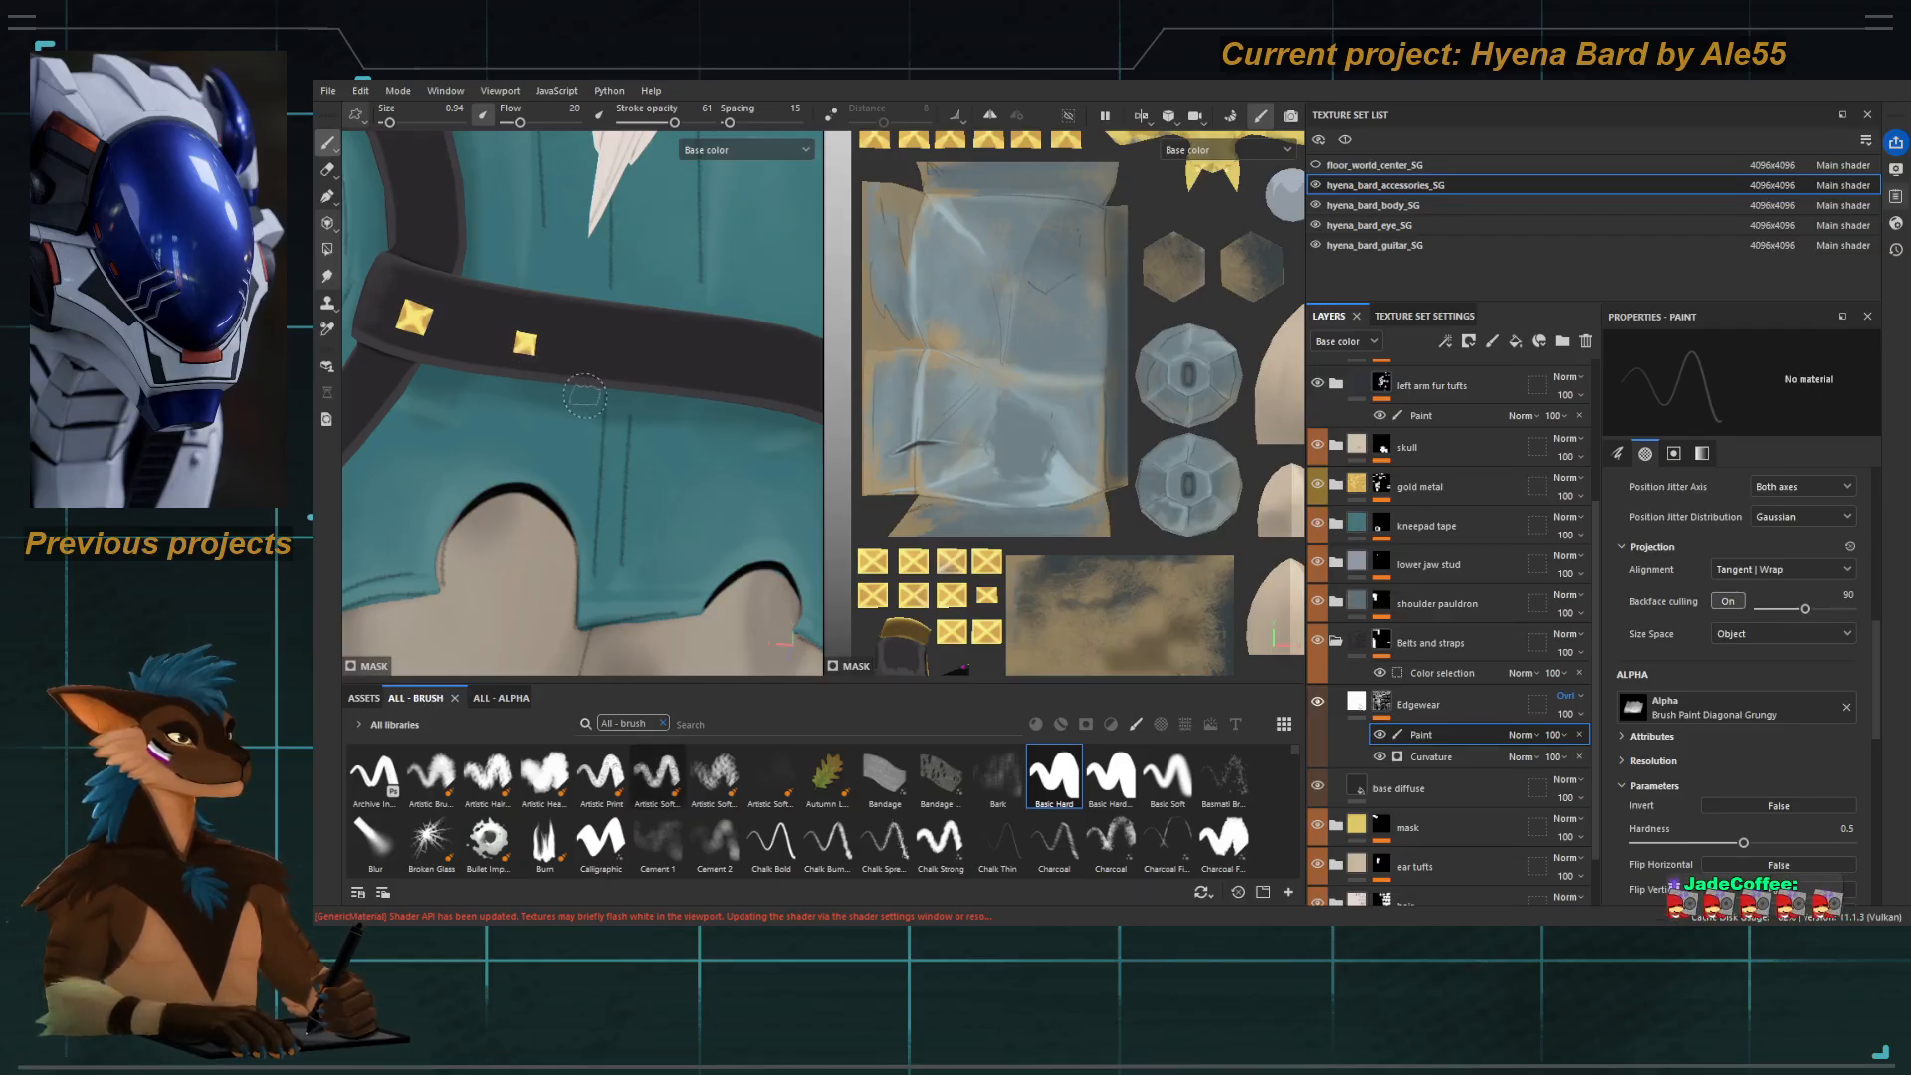
pyautogui.keyDown('alt'); pyautogui.moveTo(586, 396); pyautogui.dragTo(551, 301); pyautogui.keyUp('alt')
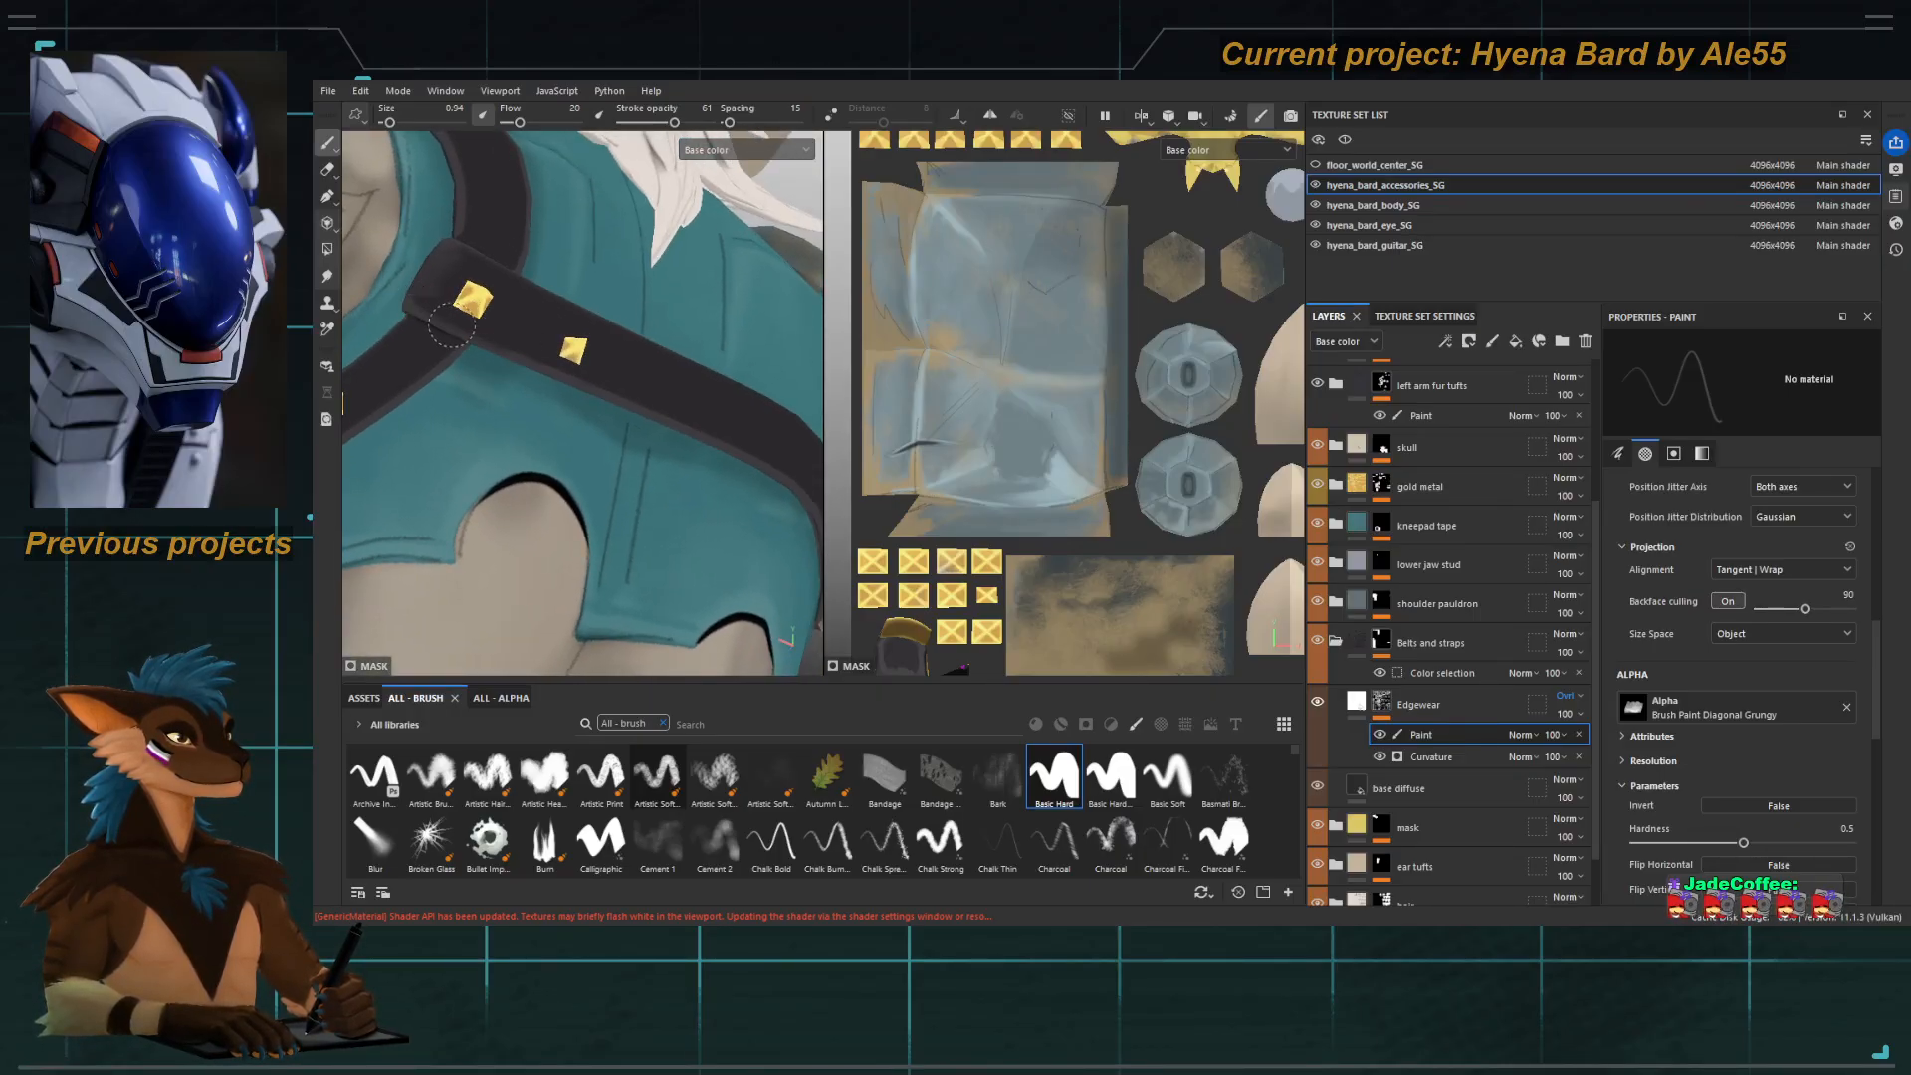
pyautogui.keyDown('alt'); pyautogui.moveTo(675, 383); pyautogui.dragTo(640, 365); pyautogui.keyUp('alt')
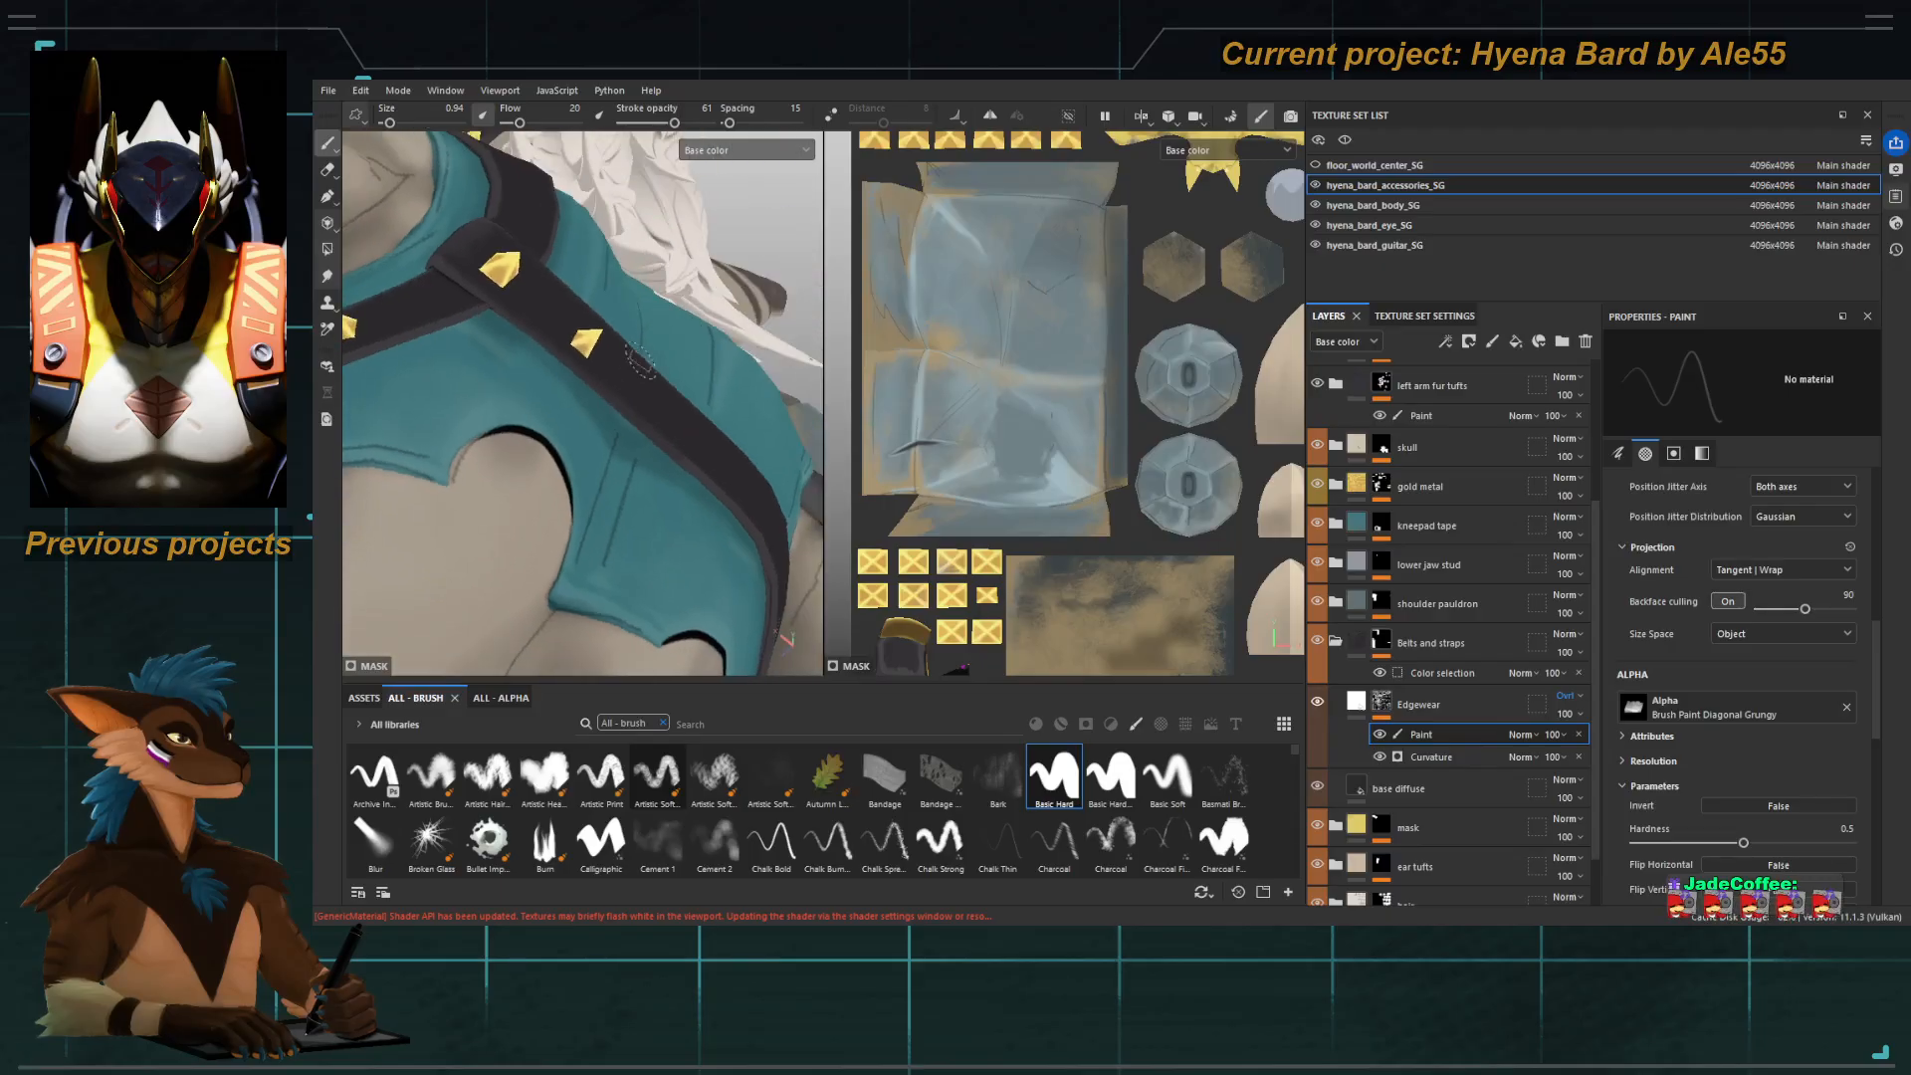
pyautogui.keyDown('alt'); pyautogui.moveTo(541, 343); pyautogui.dragTo(666, 457, button='right'); pyautogui.keyUp('alt')
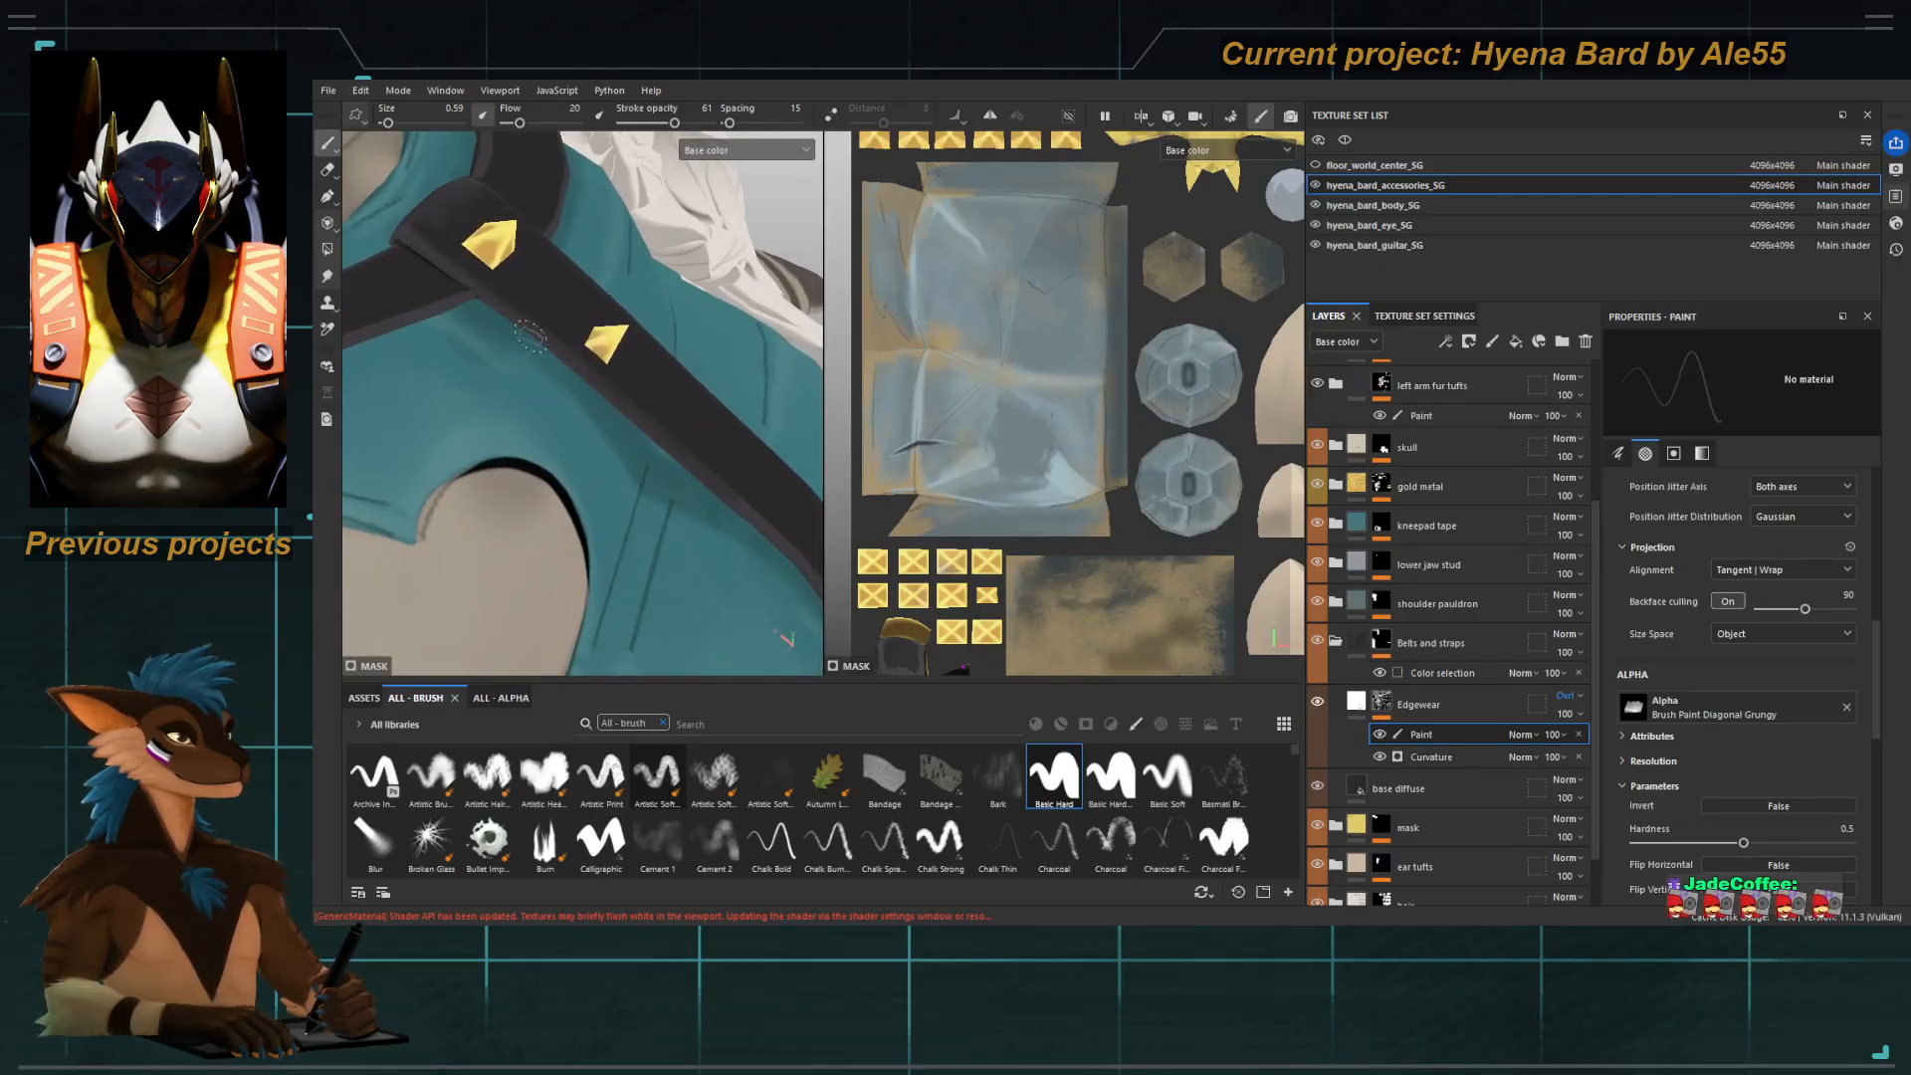
pyautogui.moveTo(520, 299)
pyautogui.keyDown('alt'); pyautogui.mouseDown()
pyautogui.moveTo(575, 369)
pyautogui.moveTo(544, 325)
pyautogui.mouseUp(); pyautogui.keyUp('alt')
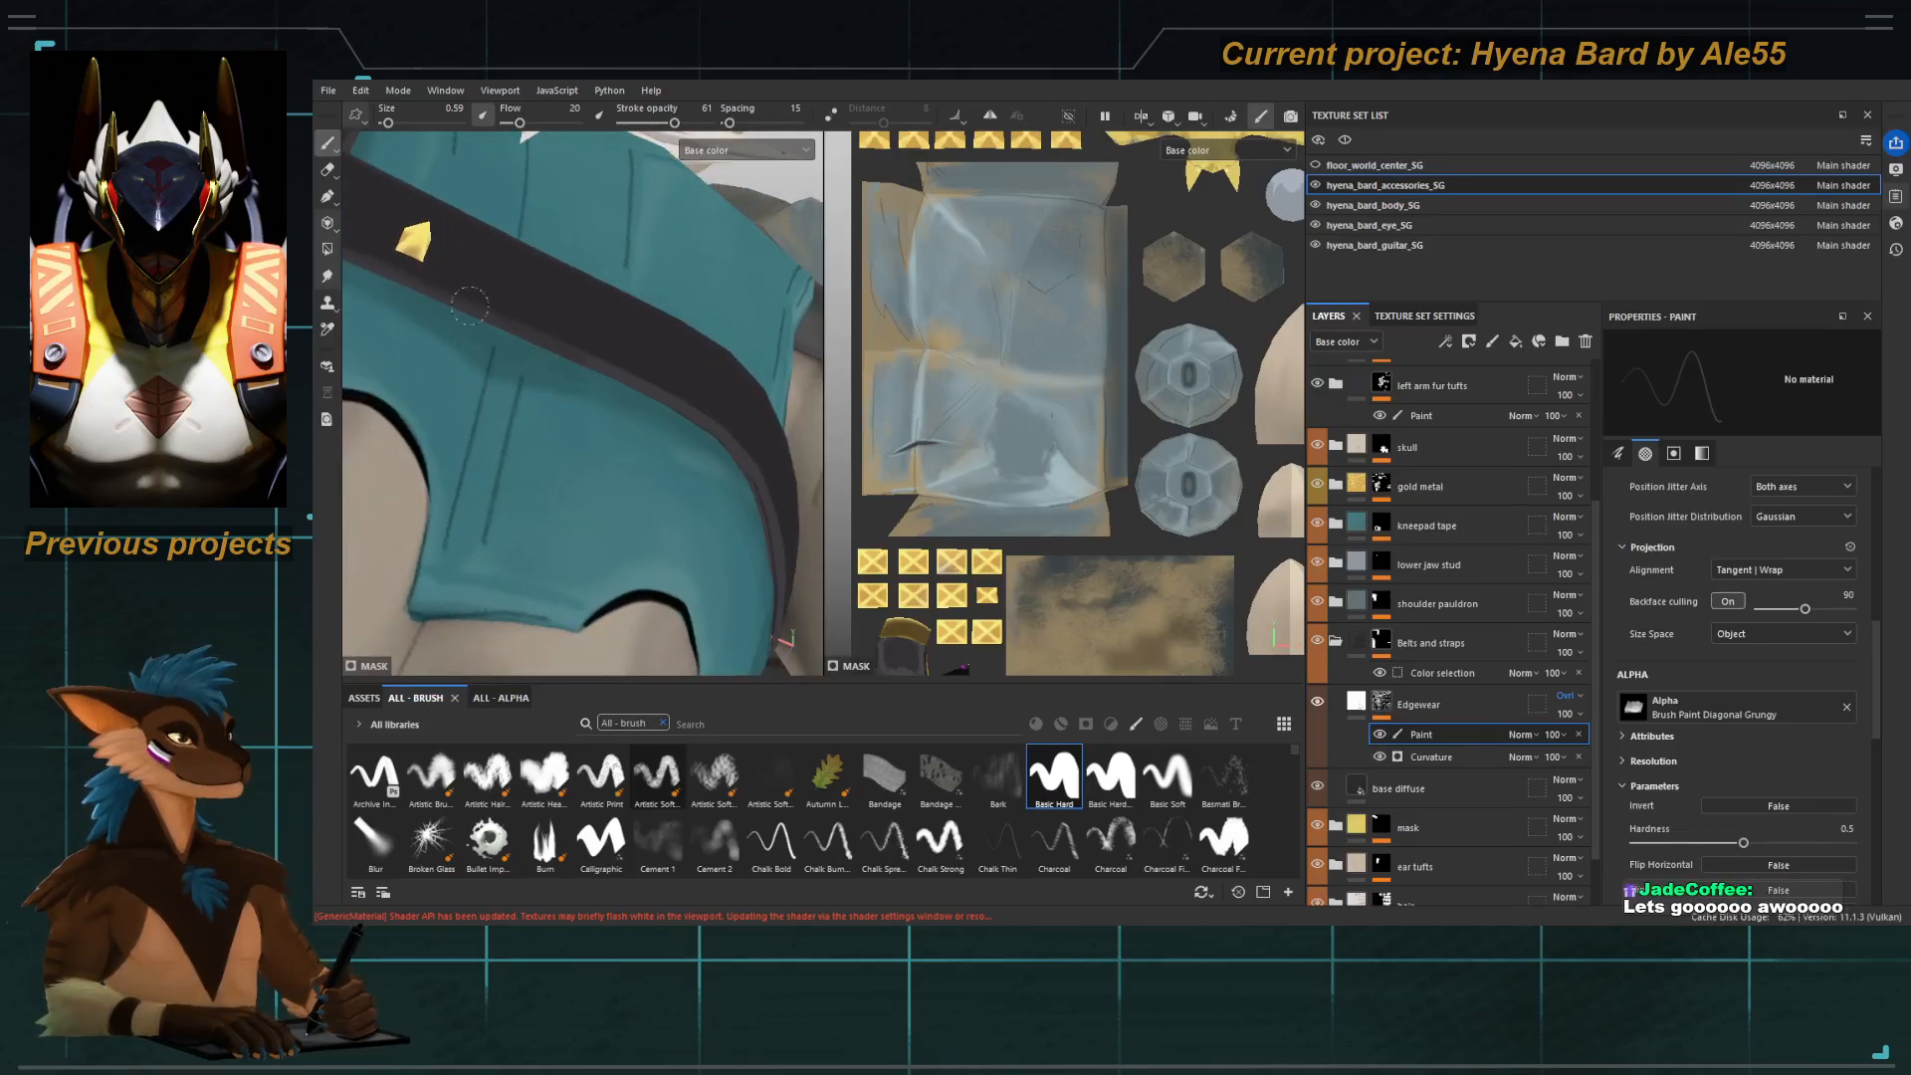
# Paint fine wear along the back strap's lower edge, from its last stud around to the side under the arm.
pyautogui.moveTo(674, 385)
pyautogui.keyDown('alt'); pyautogui.mouseDown()
pyautogui.moveTo(631, 457)
pyautogui.moveTo(584, 389)
pyautogui.mouseUp(); pyautogui.keyUp('alt')
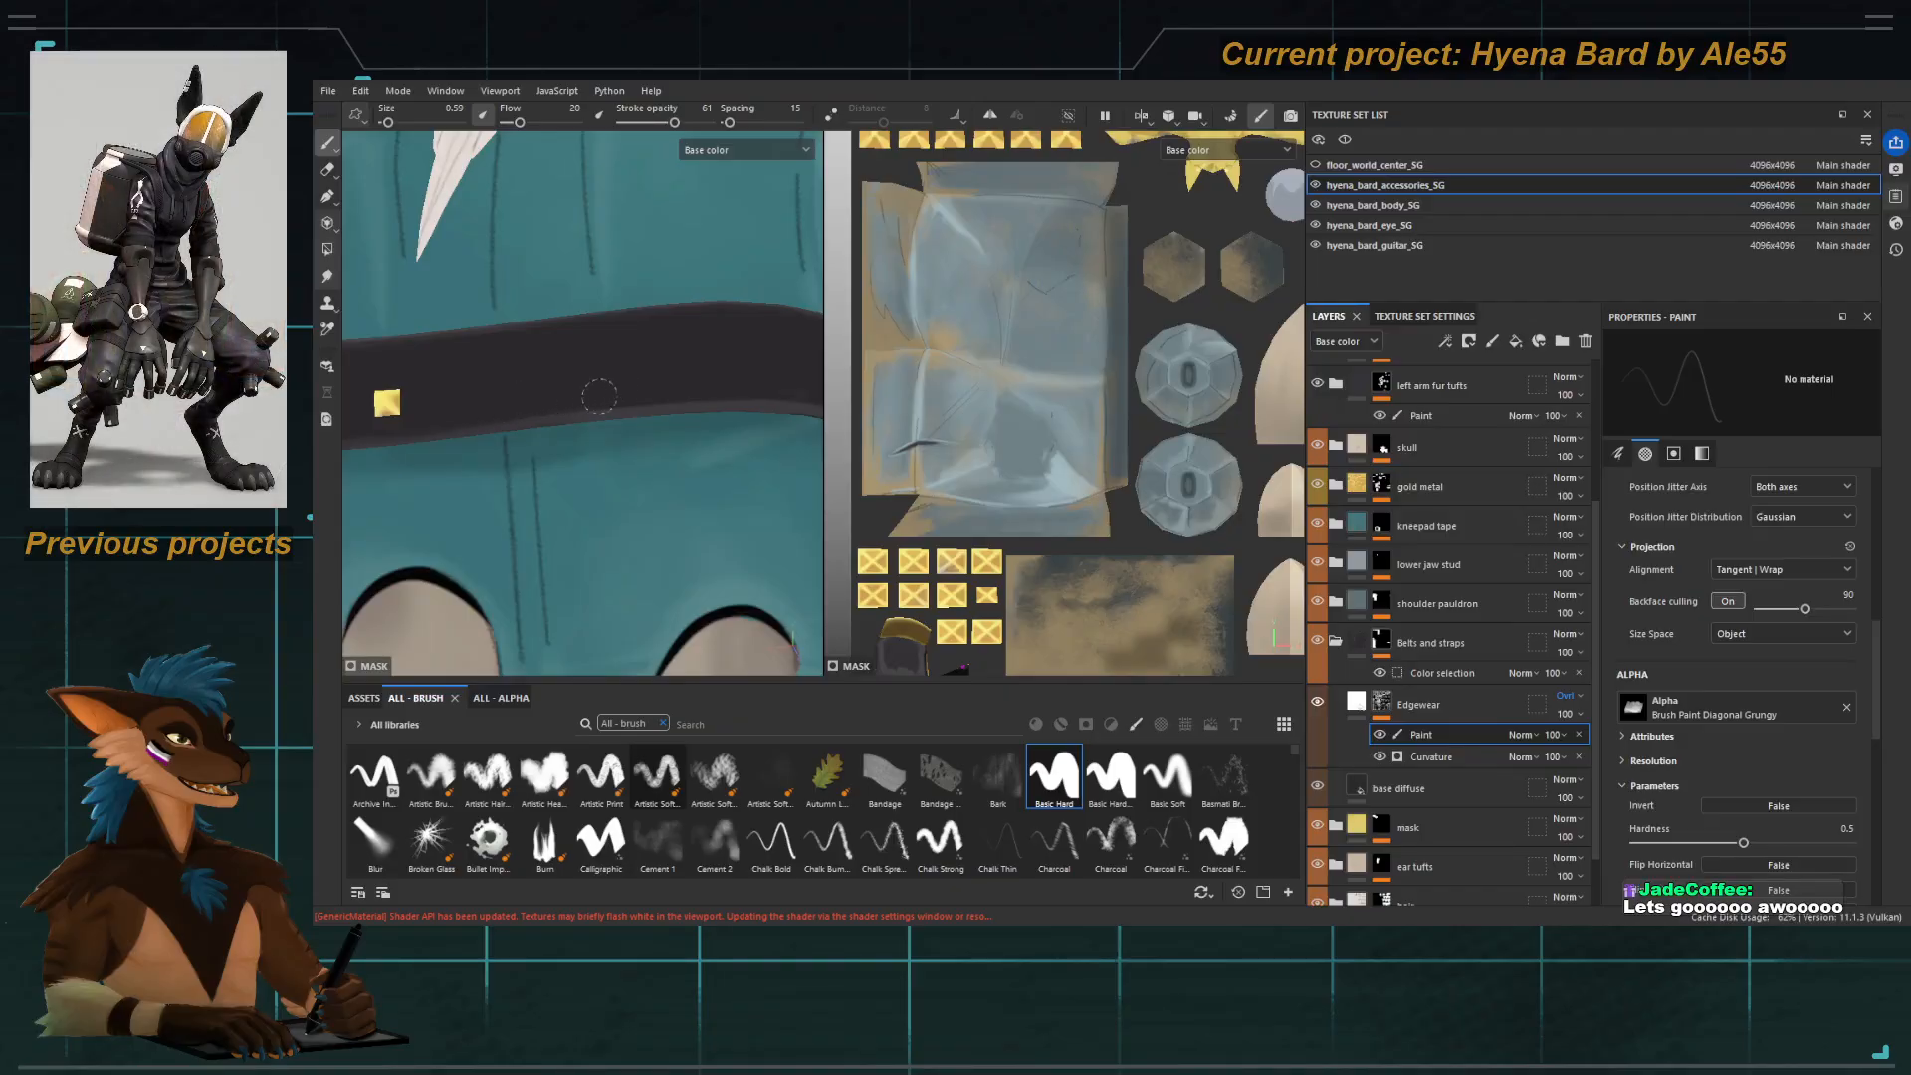
pyautogui.moveTo(704, 397)
pyautogui.keyDown('alt'); pyautogui.mouseDown()
pyautogui.moveTo(501, 391)
pyautogui.moveTo(505, 414)
pyautogui.mouseUp(); pyautogui.keyUp('alt')
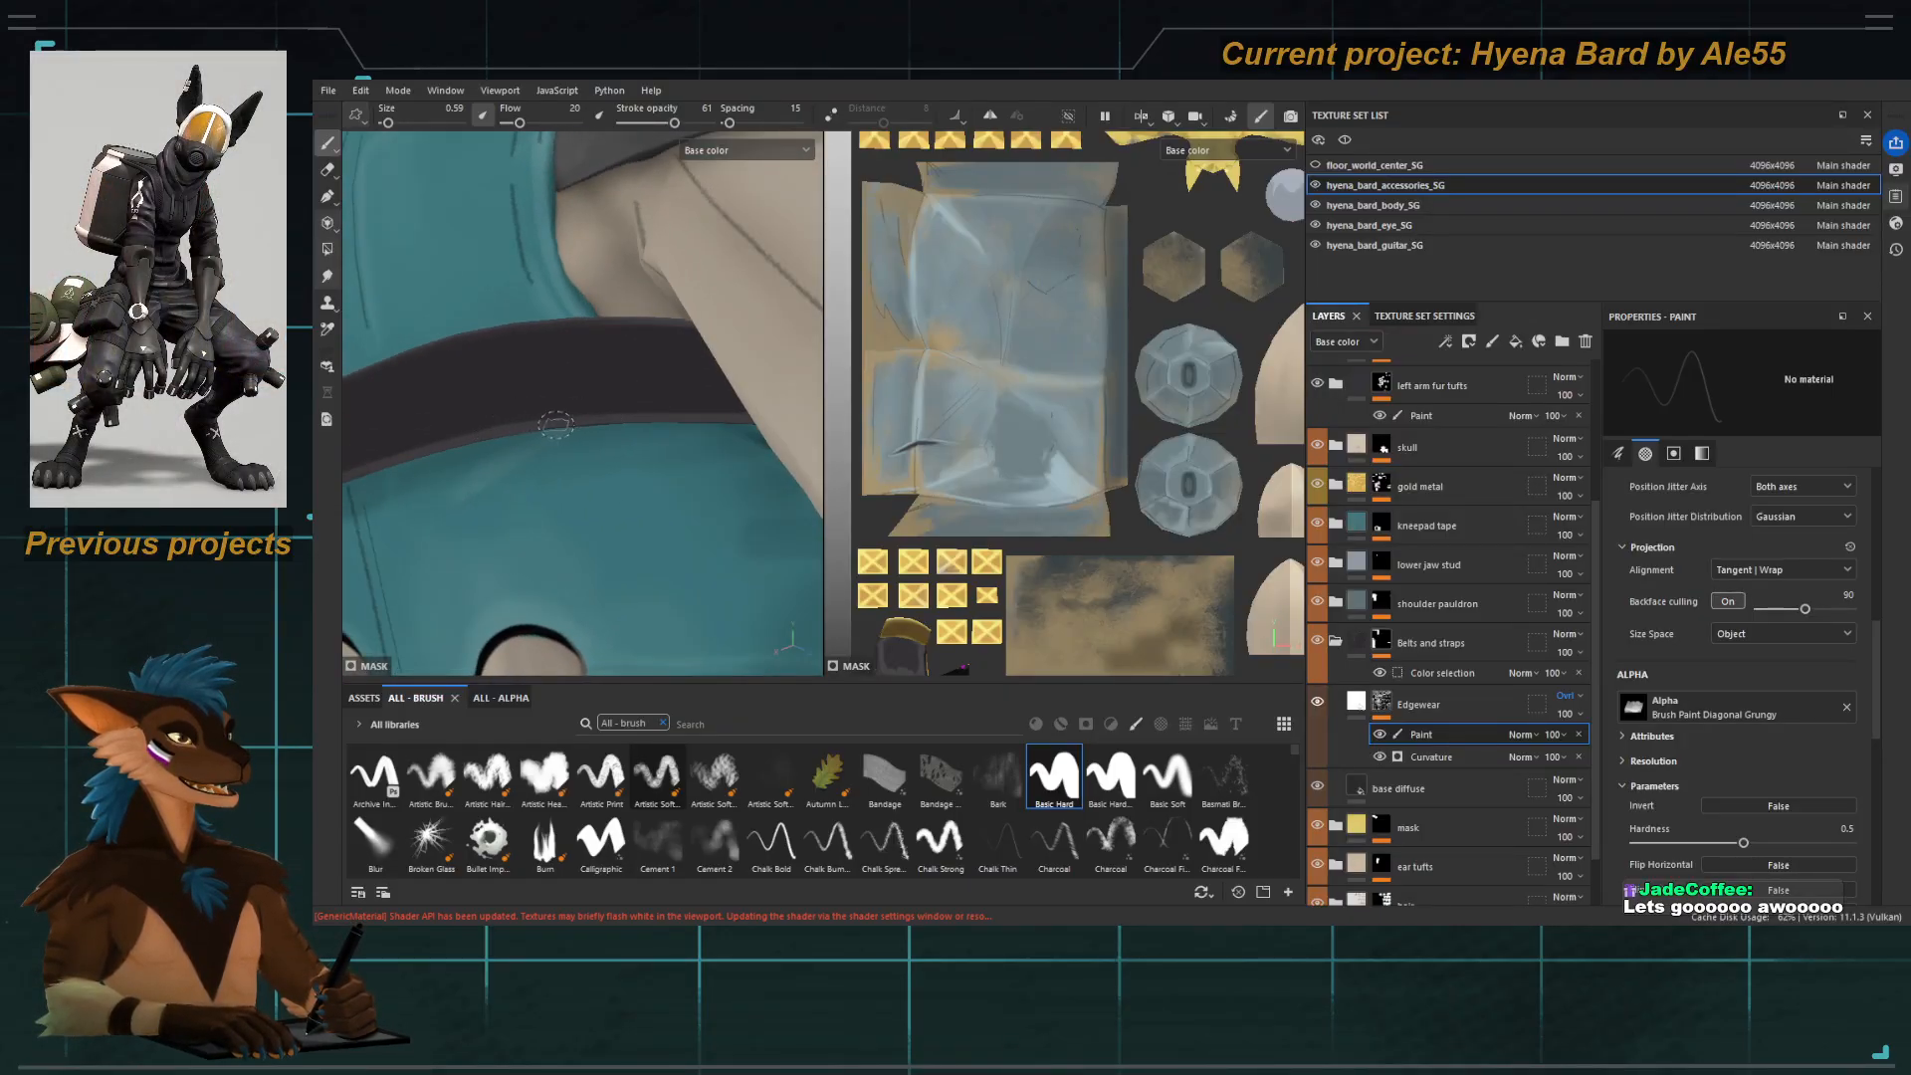
pyautogui.keyDown('alt'); pyautogui.moveTo(554, 423); pyautogui.dragTo(605, 432); pyautogui.keyUp('alt')
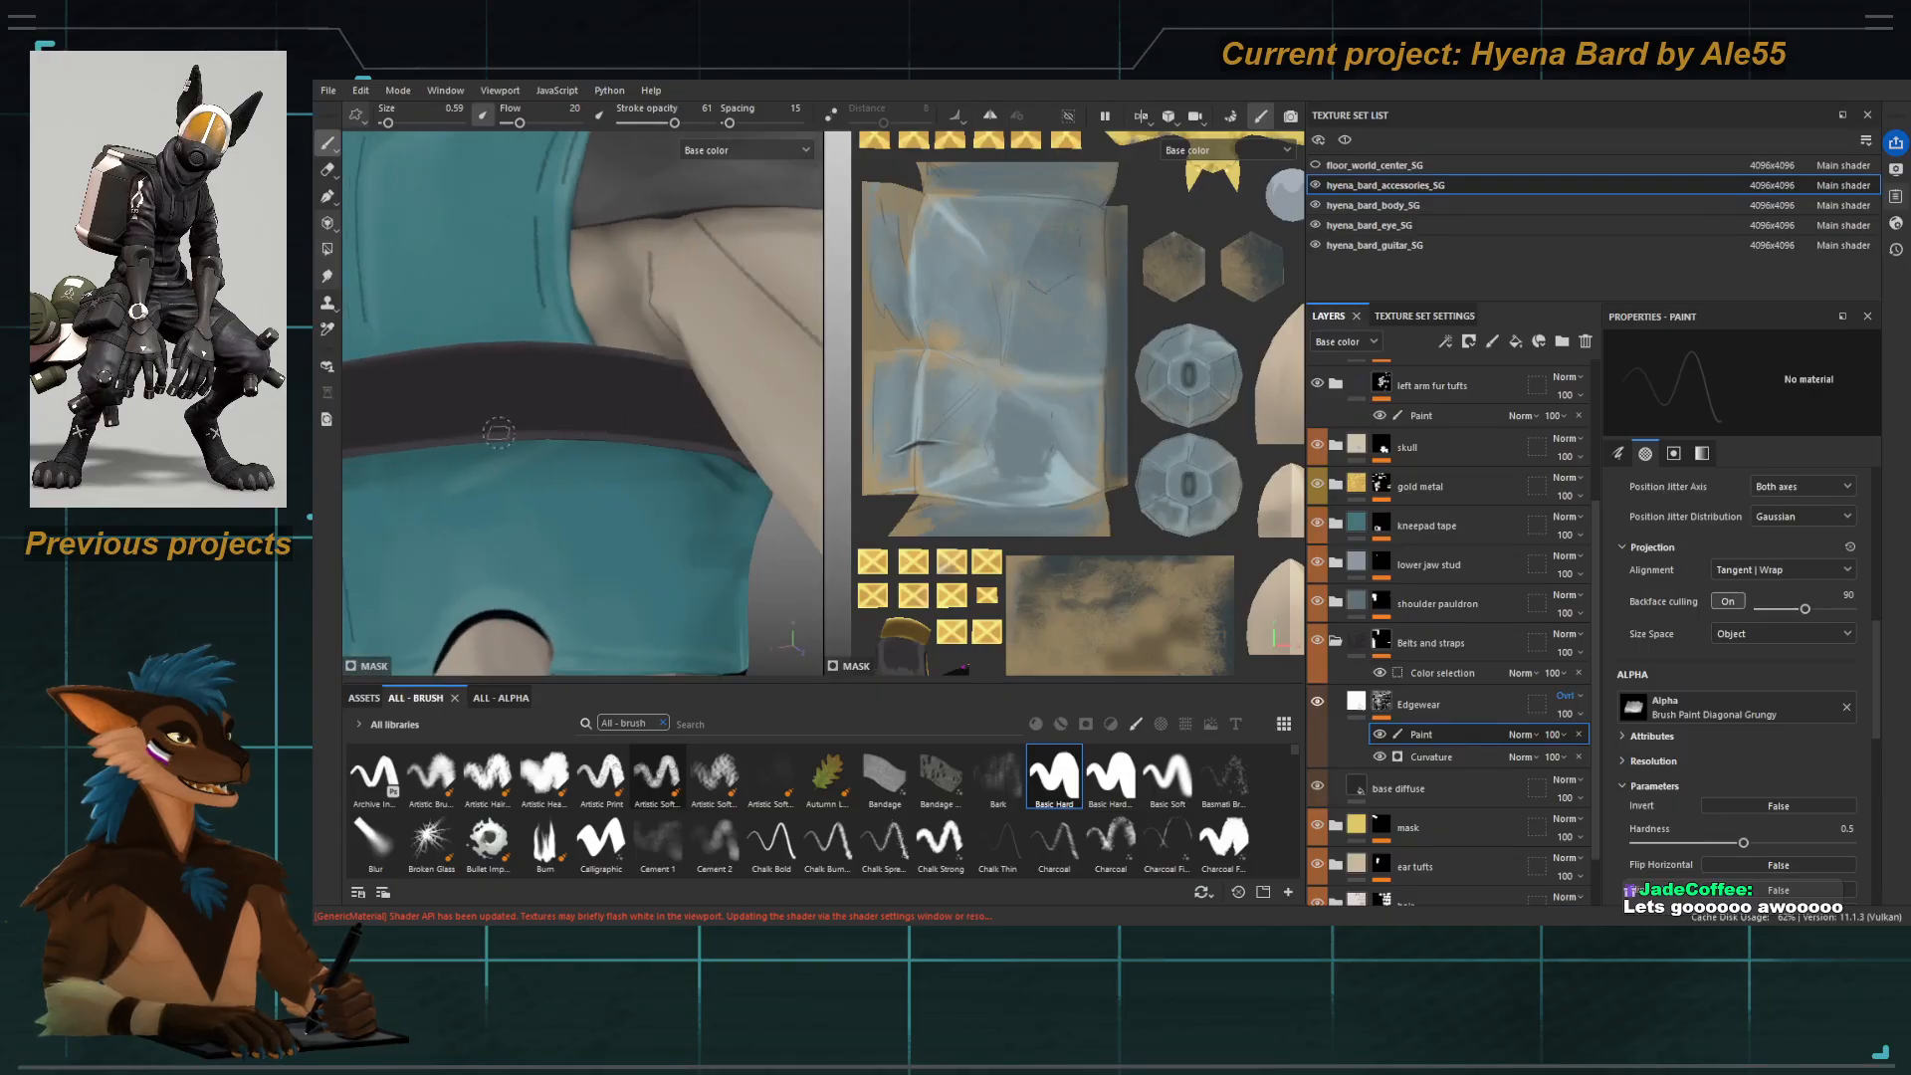
pyautogui.keyDown('alt'); pyautogui.moveTo(501, 432); pyautogui.dragTo(671, 394, button='middle'); pyautogui.keyUp('alt')
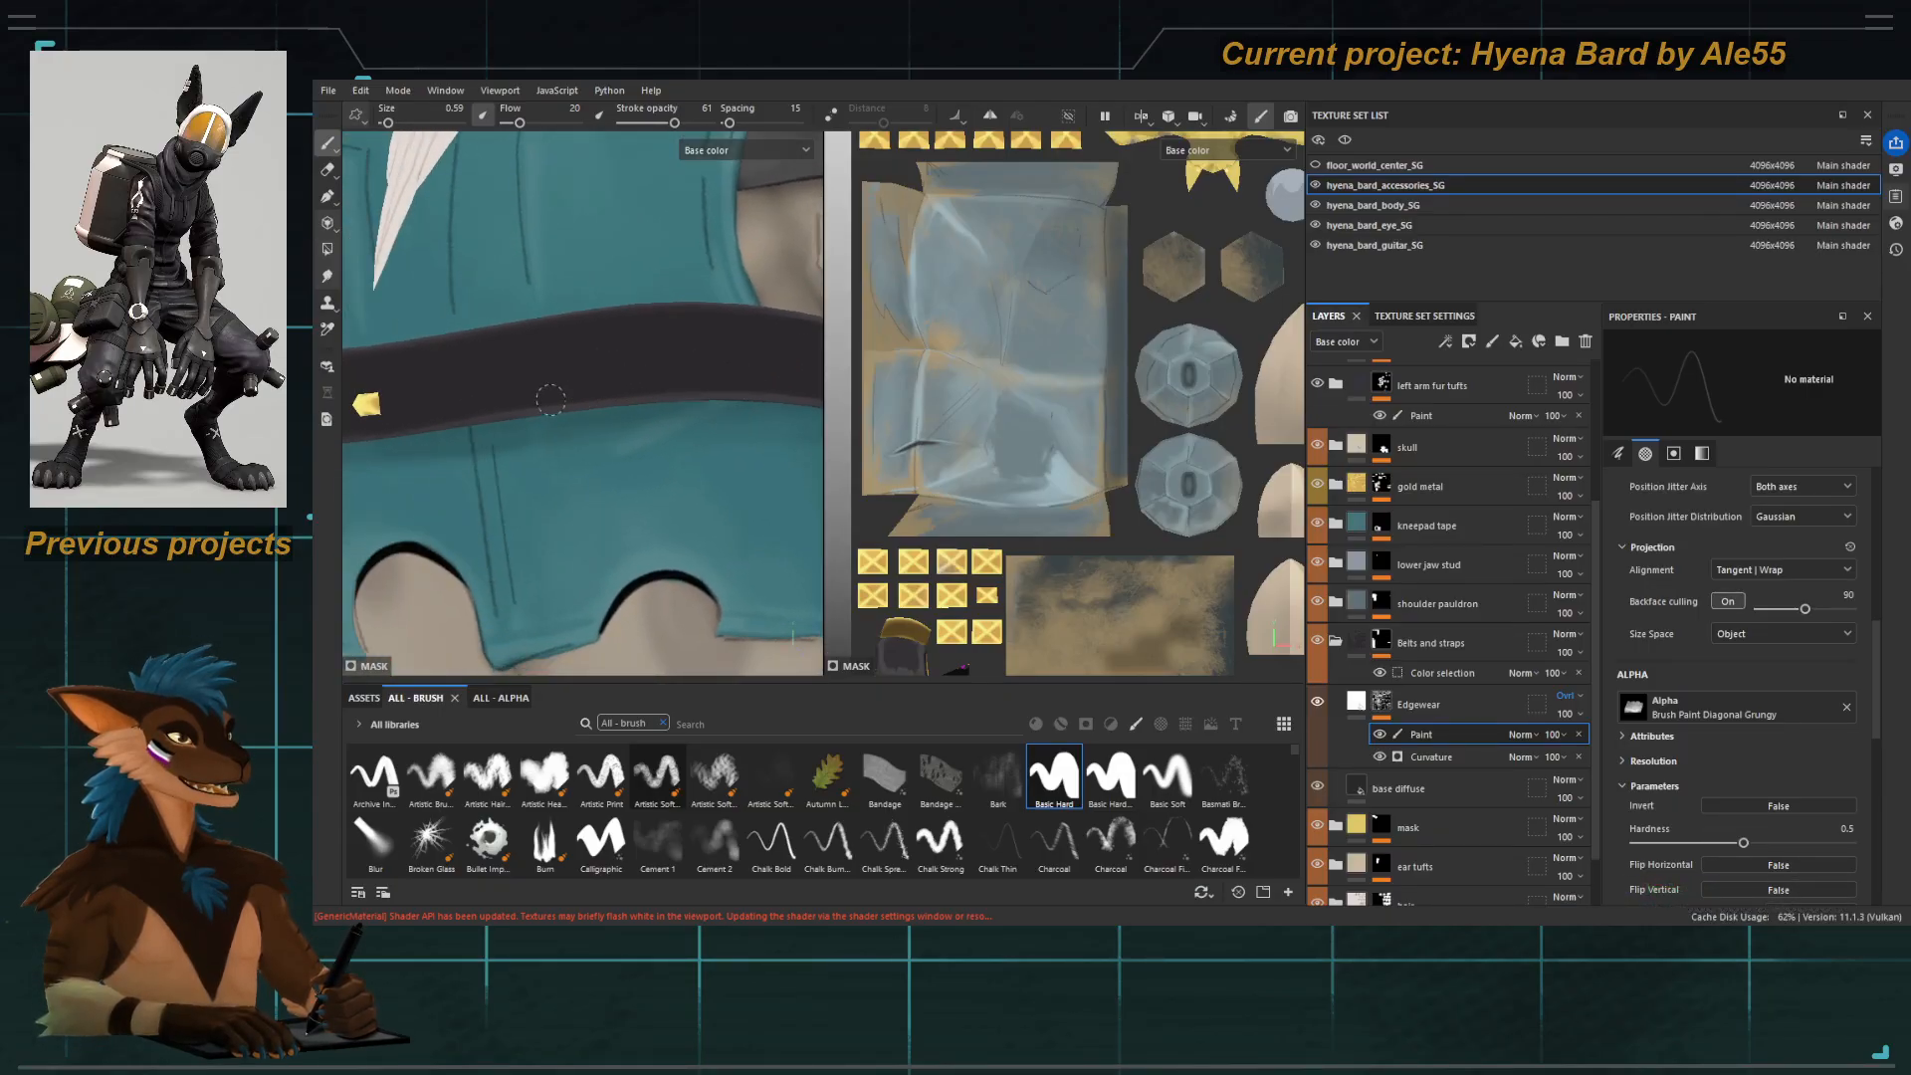
pyautogui.moveTo(703, 385)
pyautogui.keyDown('alt'); pyautogui.mouseDown()
pyautogui.moveTo(730, 375)
pyautogui.moveTo(724, 395)
pyautogui.mouseUp(); pyautogui.keyUp('alt')
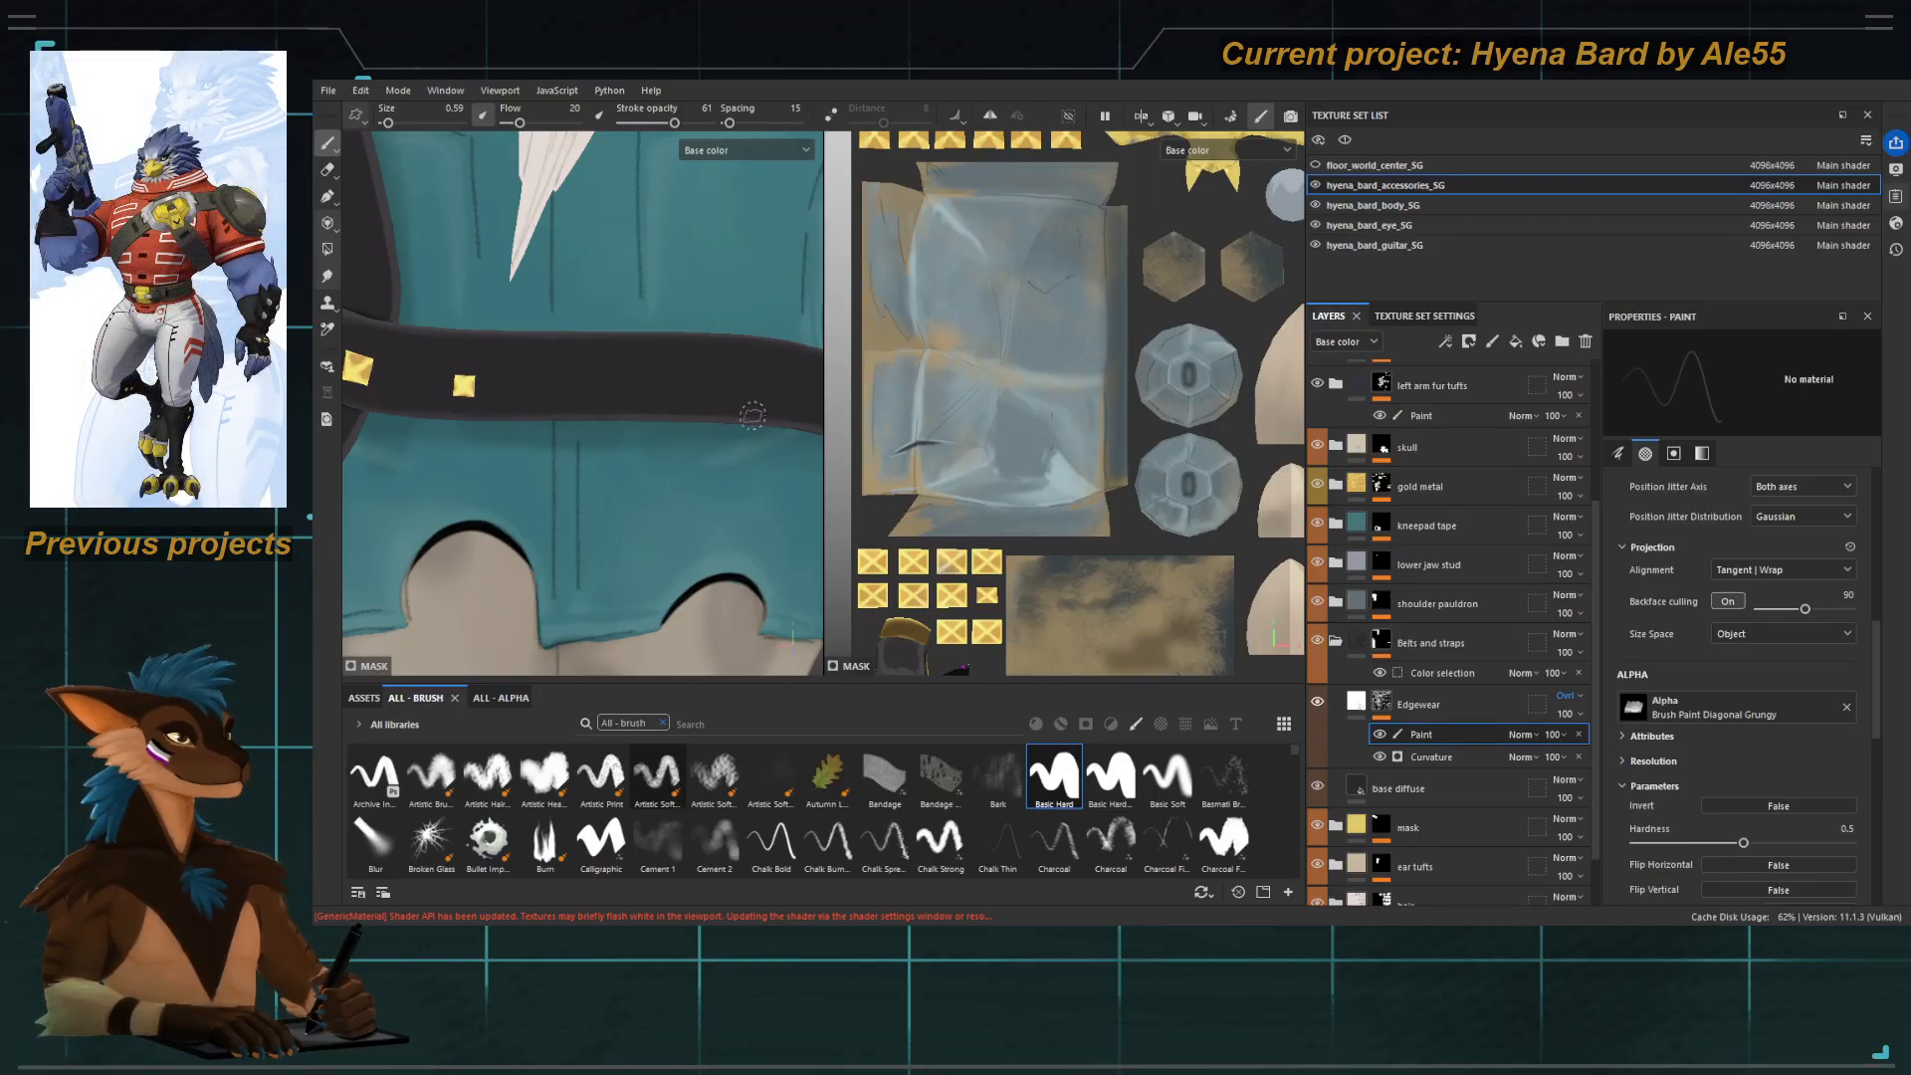
pyautogui.keyDown('alt'); pyautogui.moveTo(752, 415); pyautogui.dragTo(657, 398); pyautogui.keyUp('alt')
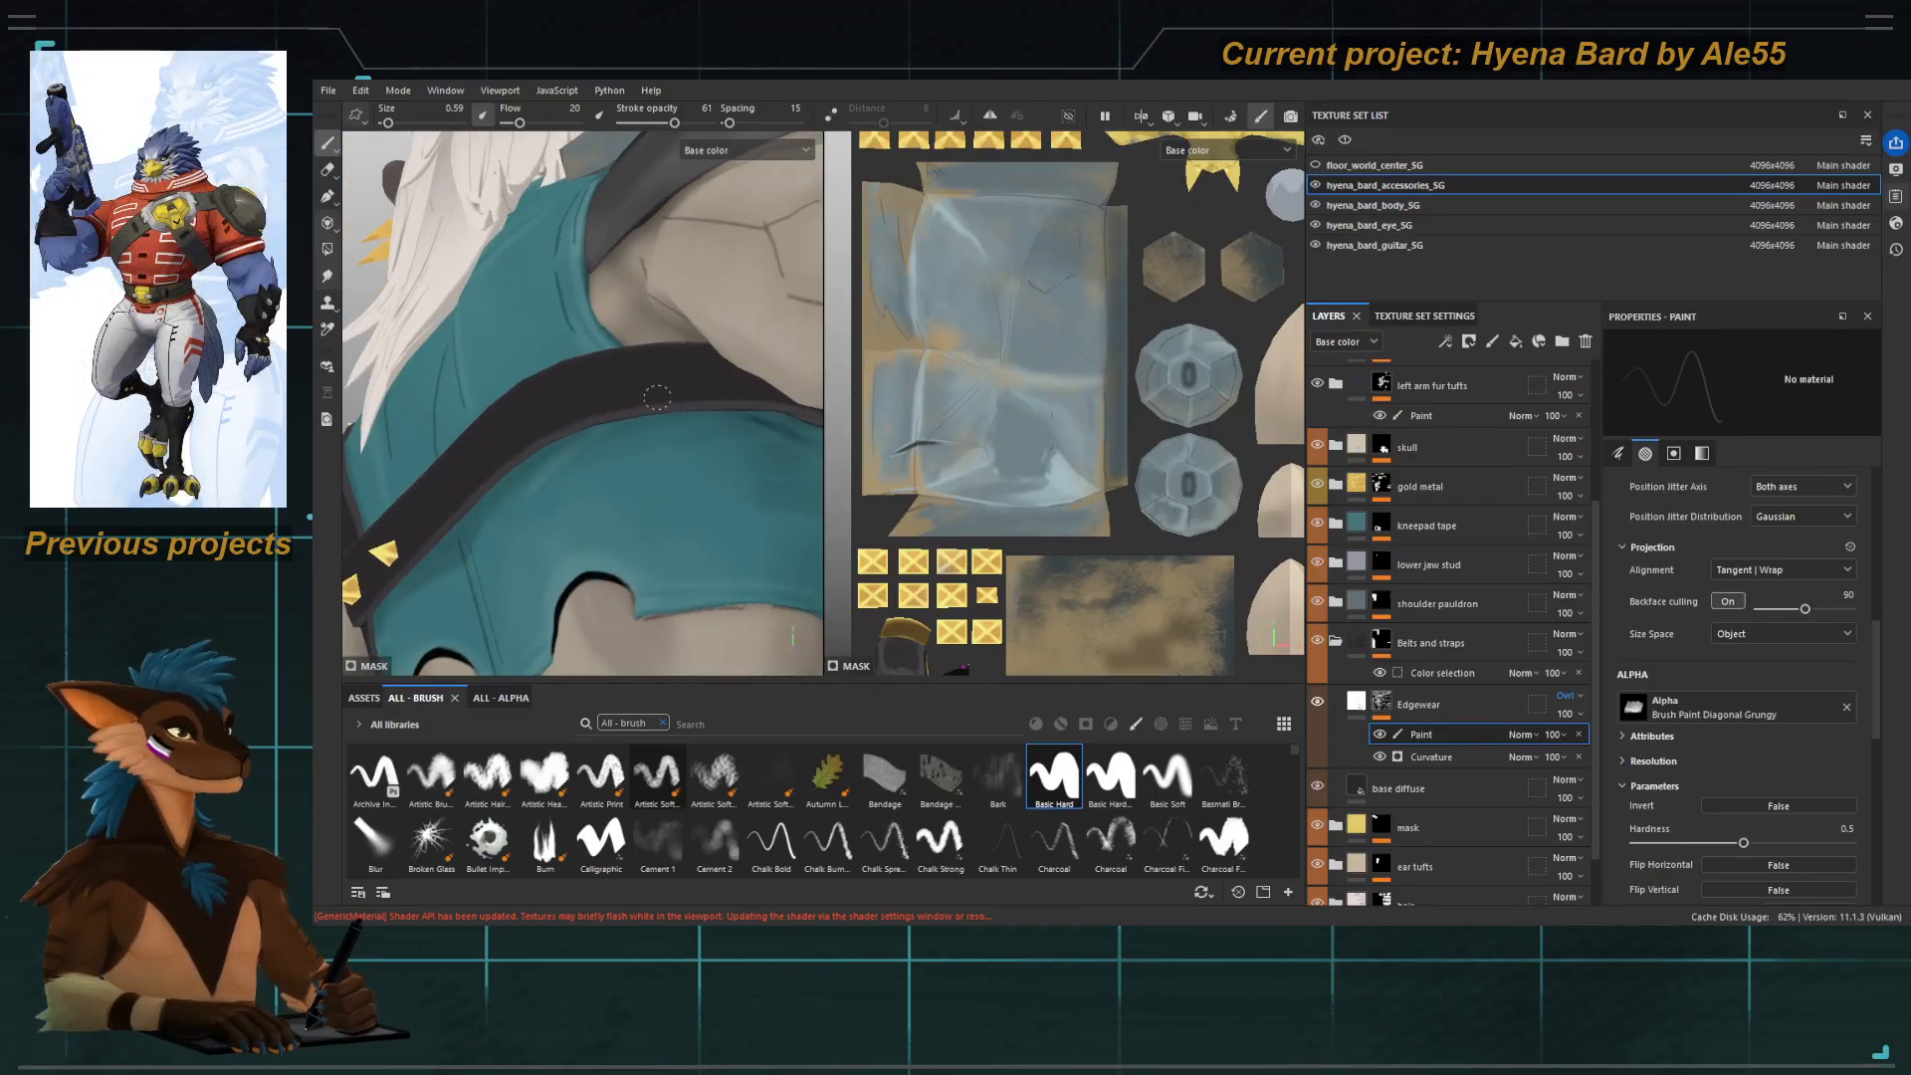
# Examine the edge wear on the chest strap from behind, the front and both sides of the gold buckle.
pyautogui.moveTo(684, 406)
pyautogui.keyDown('alt'); pyautogui.mouseDown()
pyautogui.moveTo(578, 348)
pyautogui.moveTo(553, 418)
pyautogui.moveTo(694, 321)
pyautogui.moveTo(473, 458)
pyautogui.mouseUp(); pyautogui.keyUp('alt')
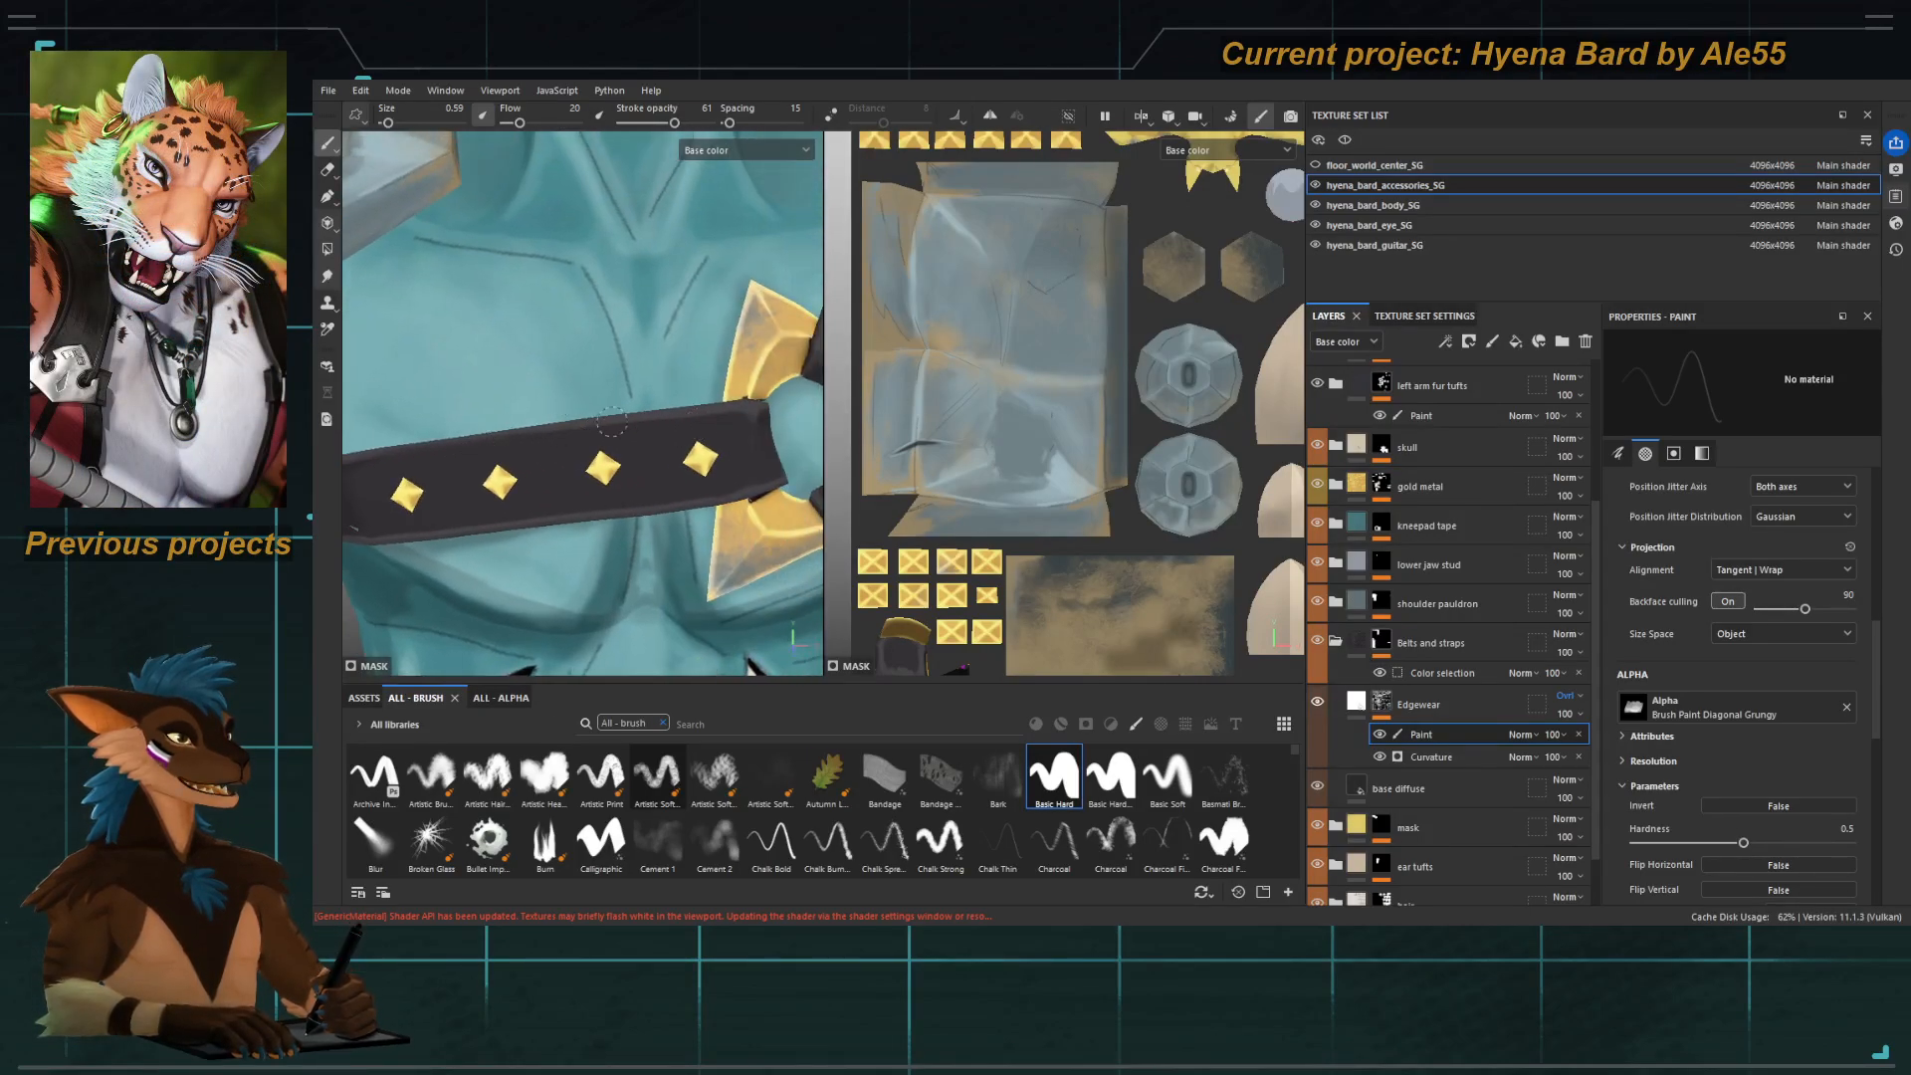
pyautogui.moveTo(610, 436)
pyautogui.keyDown('alt'); pyautogui.mouseDown()
pyautogui.moveTo(612, 376)
pyautogui.moveTo(617, 440)
pyautogui.mouseUp(); pyautogui.keyUp('alt')
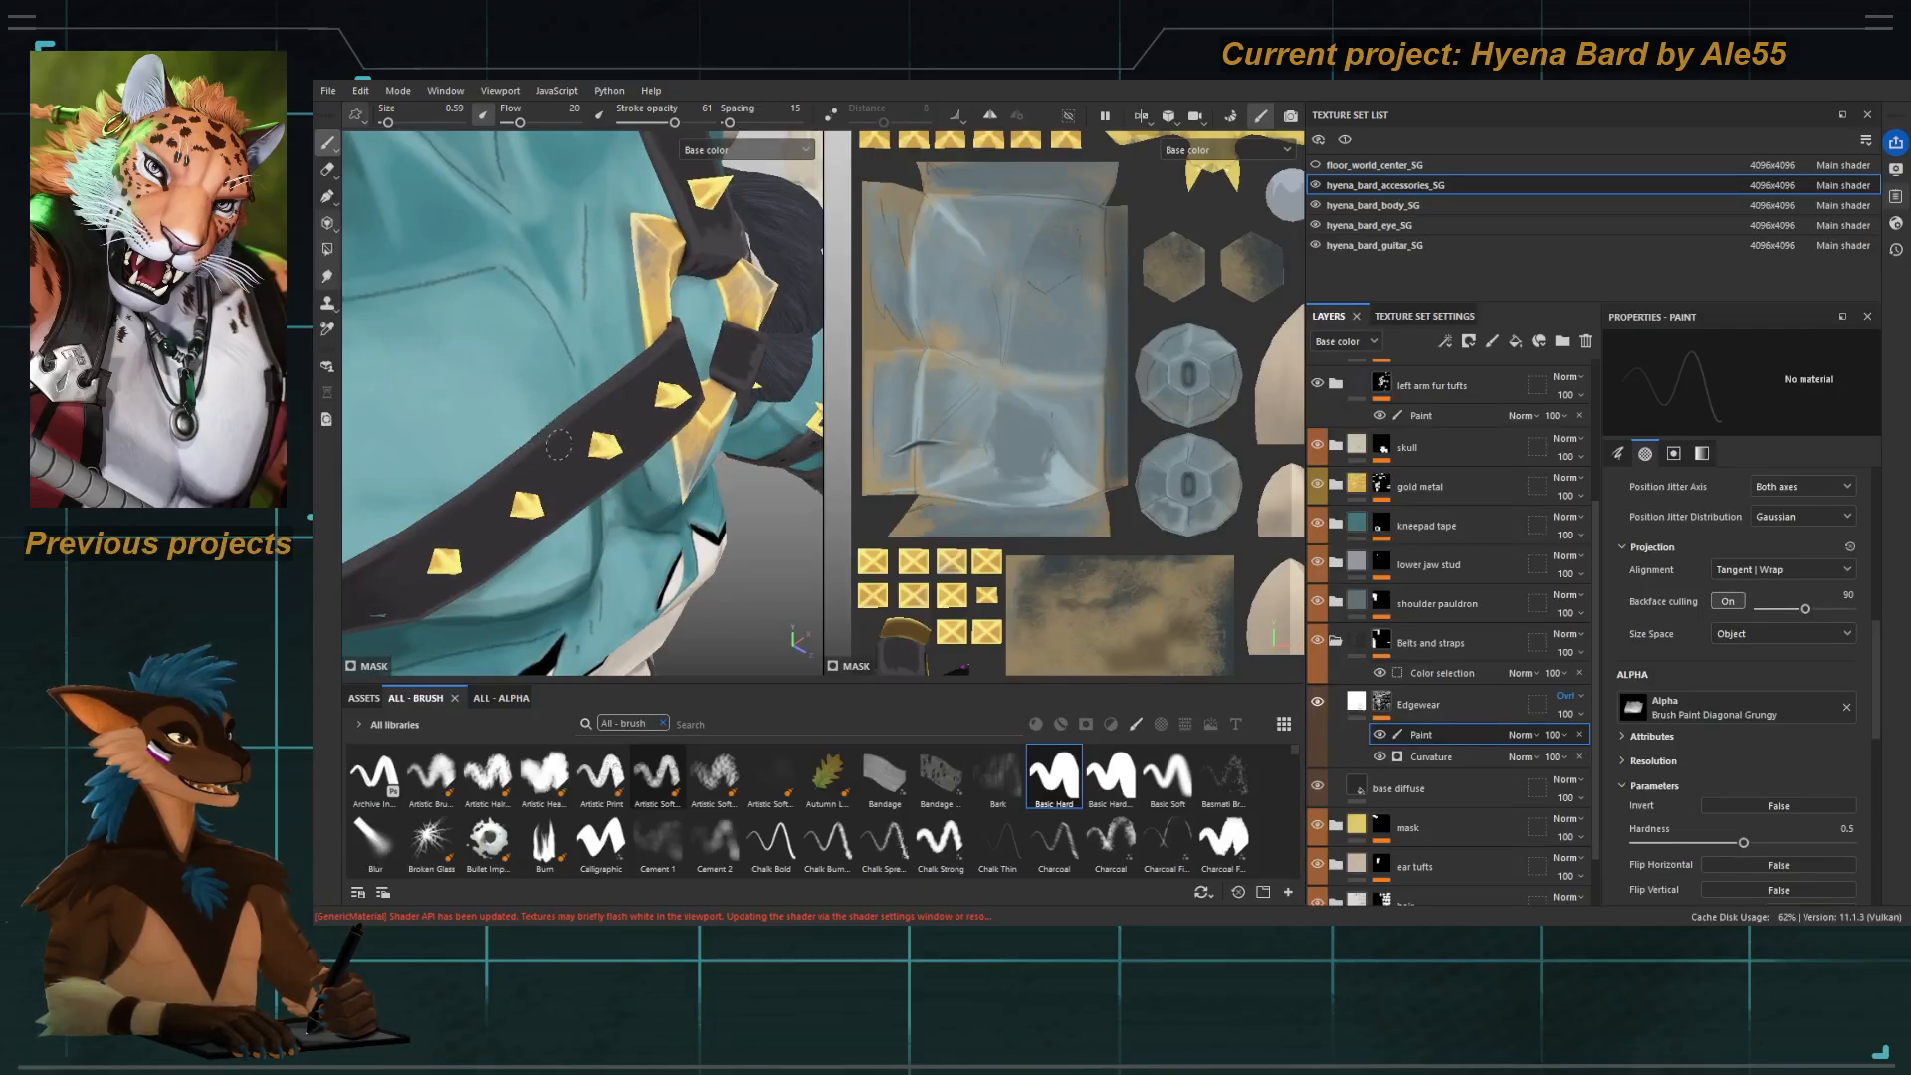
pyautogui.keyDown('alt'); pyautogui.moveTo(507, 481); pyautogui.dragTo(383, 468); pyautogui.keyUp('alt')
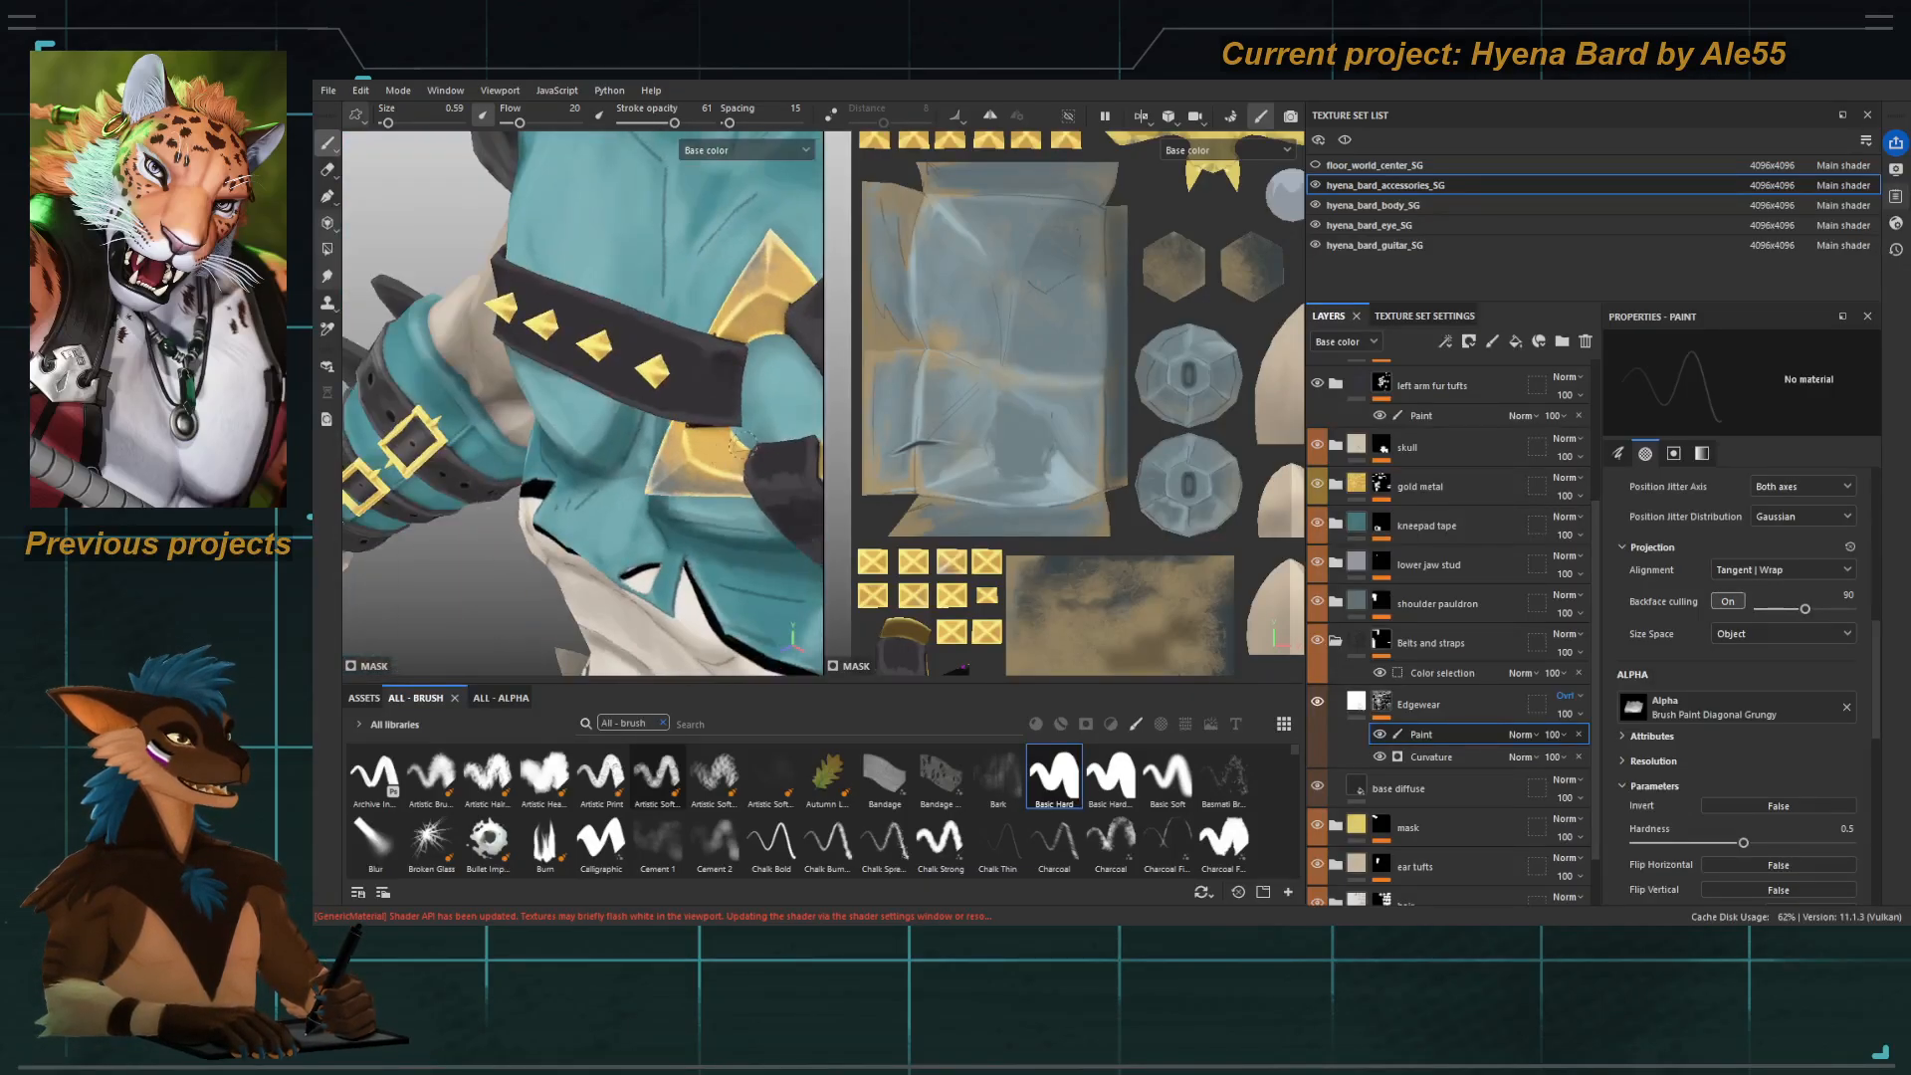
pyautogui.keyDown('alt'); pyautogui.moveTo(582, 398); pyautogui.dragTo(548, 428); pyautogui.keyUp('alt')
pyautogui.keyDown('alt'); pyautogui.moveTo(677, 393); pyautogui.dragTo(632, 334); pyautogui.keyUp('alt')
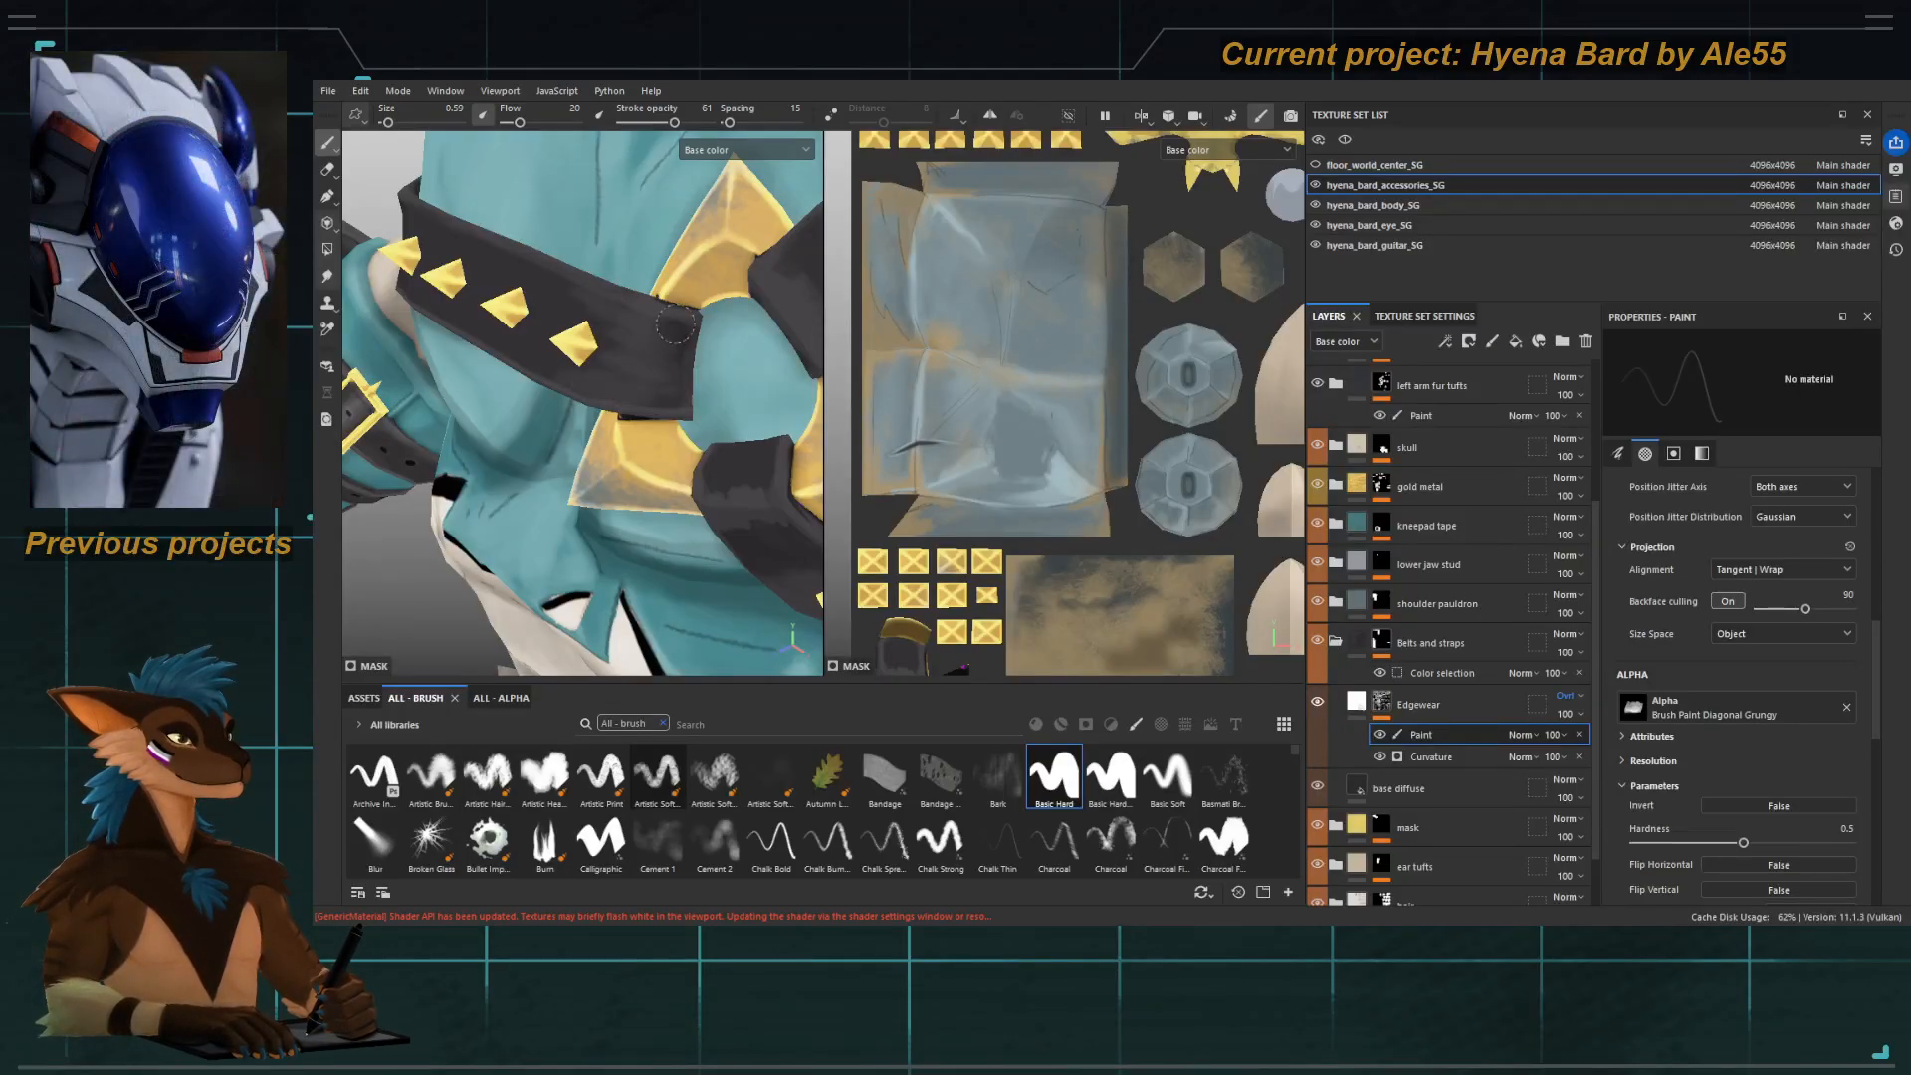
pyautogui.keyDown('alt'); pyautogui.moveTo(657, 371); pyautogui.dragTo(405, 299, button='right'); pyautogui.keyUp('alt')
pyautogui.keyDown('alt'); pyautogui.moveTo(406, 299); pyautogui.dragTo(551, 300); pyautogui.keyUp('alt')
pyautogui.keyDown('alt'); pyautogui.moveTo(551, 300); pyautogui.dragTo(619, 353, button='right'); pyautogui.keyUp('alt')
pyautogui.keyDown('alt'); pyautogui.moveTo(619, 353); pyautogui.dragTo(557, 404, button='middle'); pyautogui.keyUp('alt')
pyautogui.keyDown('alt'); pyautogui.moveTo(558, 404); pyautogui.dragTo(642, 452, button='right'); pyautogui.keyUp('alt')
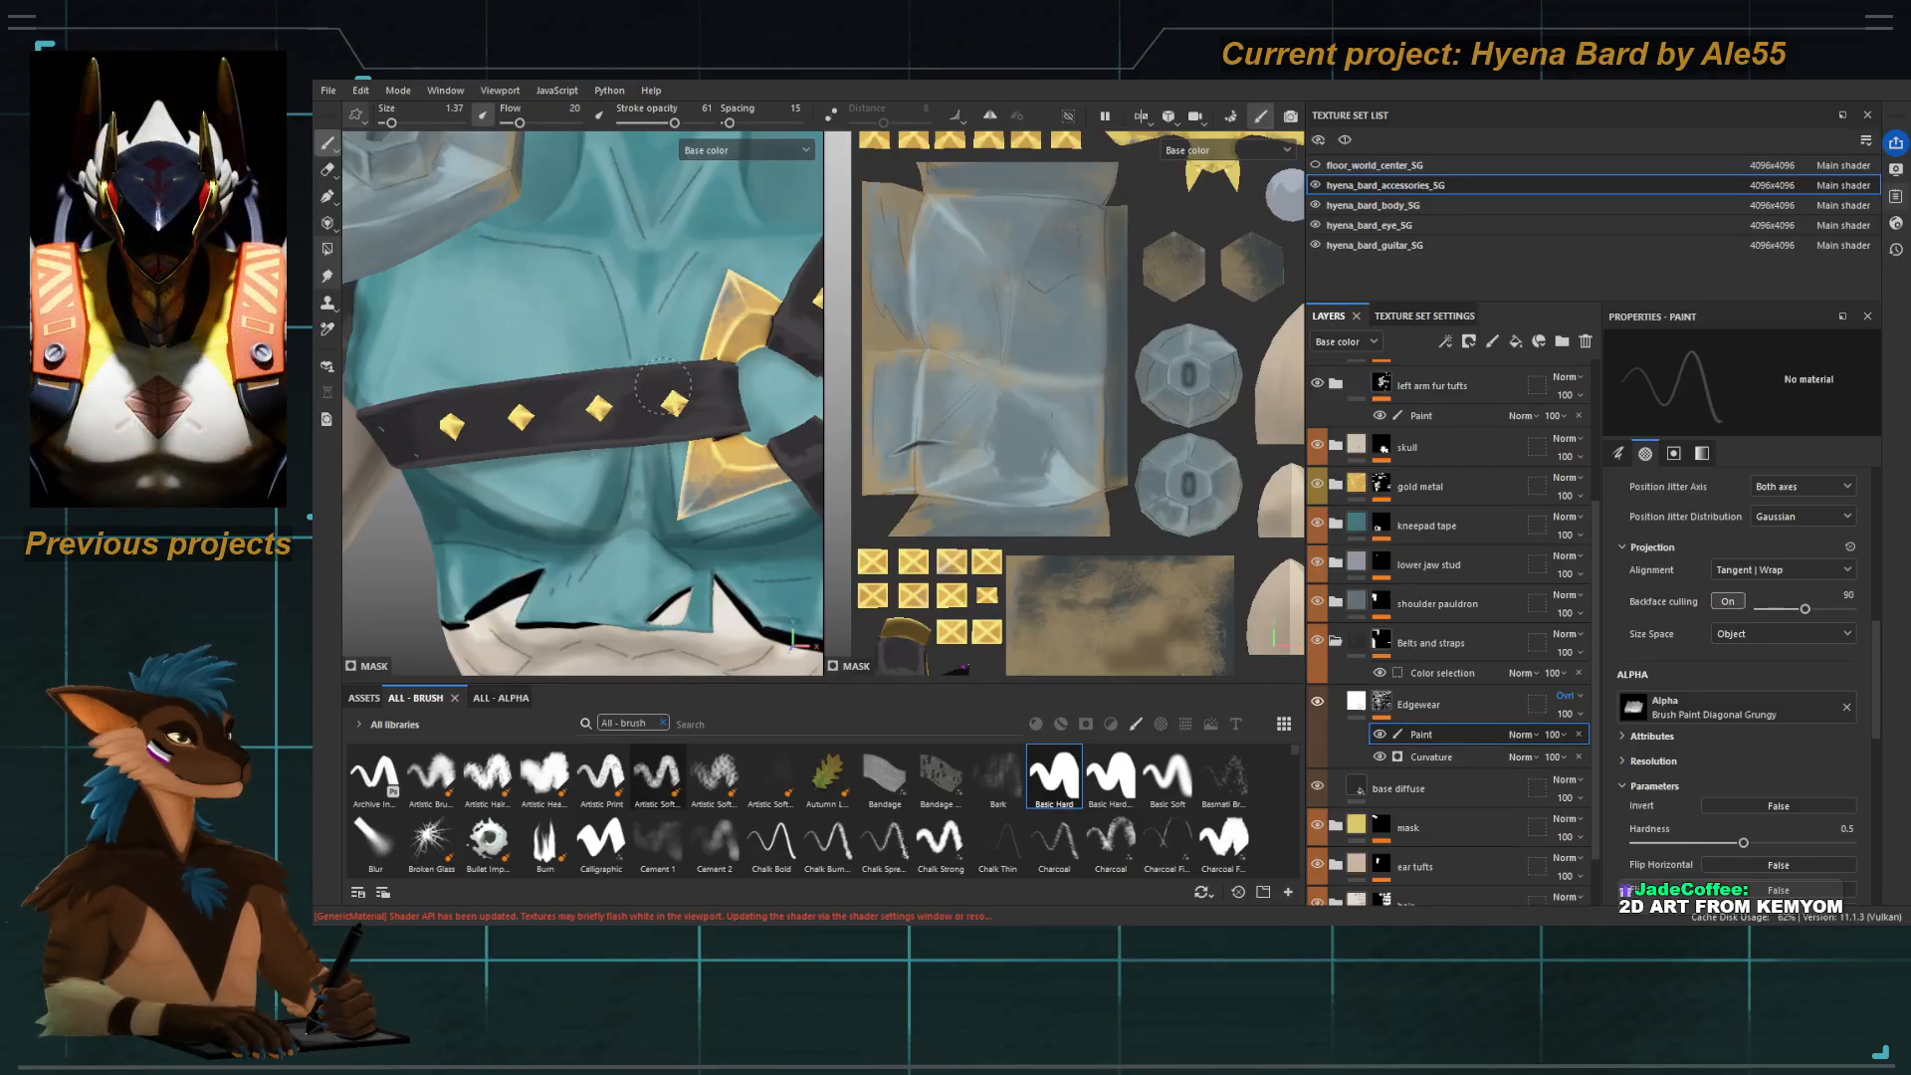
# Check the strap's side section below the shoulder pauldron, and compare its wear with the whole torso from the front.
pyautogui.keyDown('alt'); pyautogui.moveTo(630, 415); pyautogui.dragTo(517, 418, button='right'); pyautogui.keyUp('alt')
pyautogui.keyDown('alt'); pyautogui.moveTo(517, 418); pyautogui.dragTo(793, 415); pyautogui.keyUp('alt')
pyautogui.keyDown('alt'); pyautogui.moveTo(669, 443); pyautogui.dragTo(639, 426, button='middle'); pyautogui.keyUp('alt')
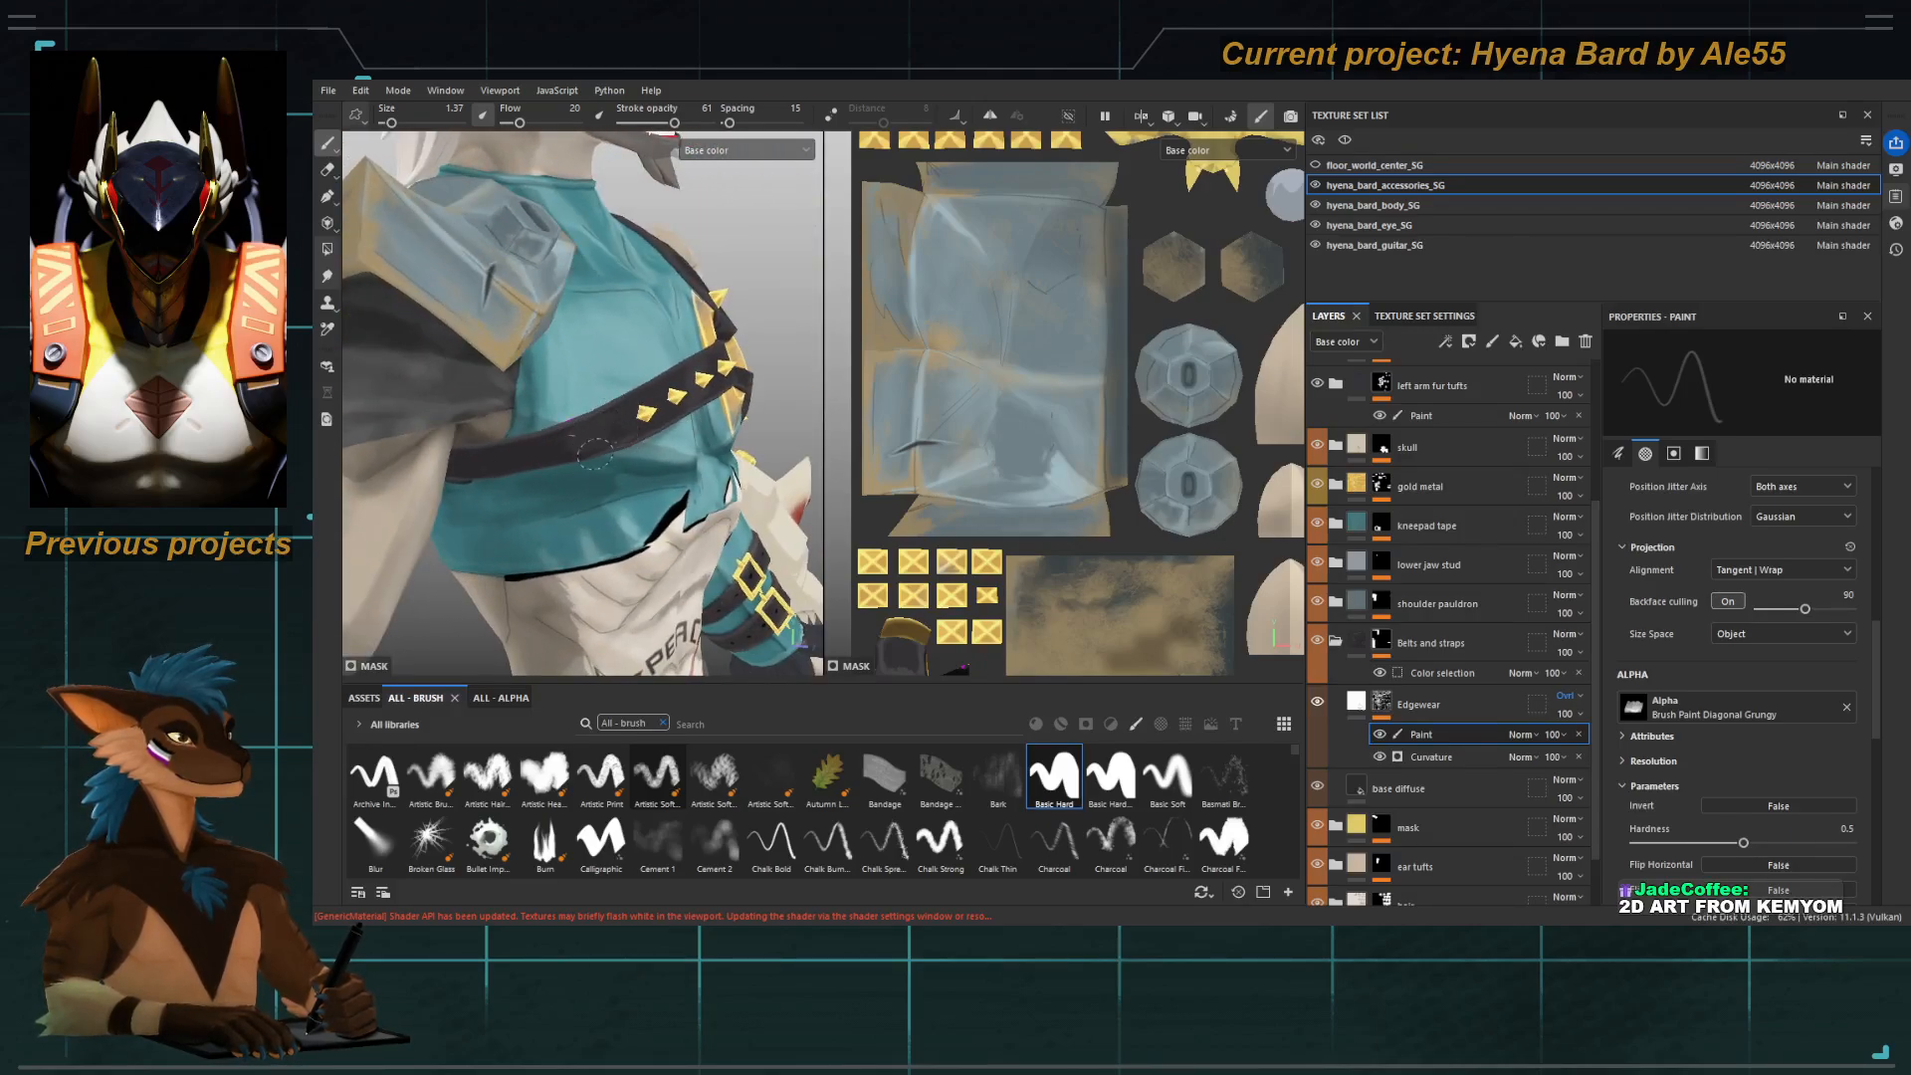
pyautogui.scroll(5, 585, 425)
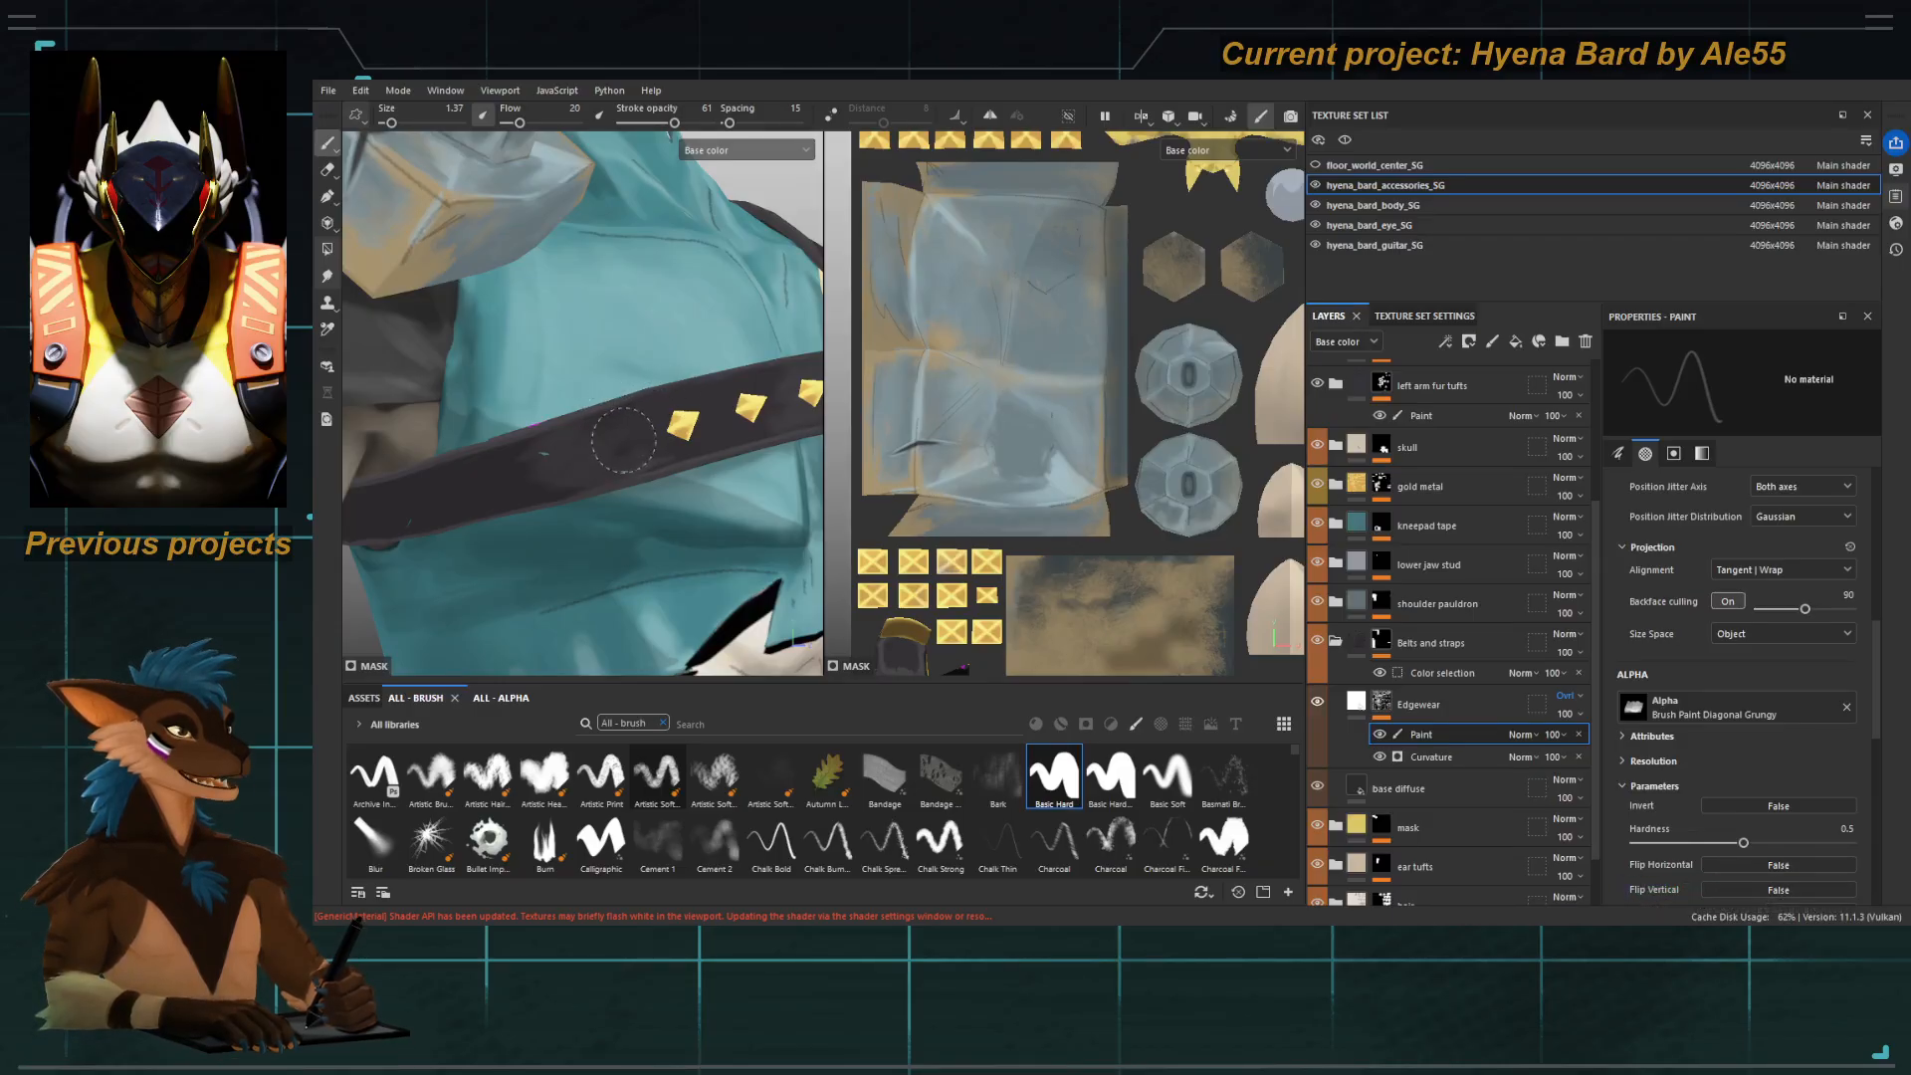
pyautogui.keyDown('alt'); pyautogui.moveTo(528, 493); pyautogui.dragTo(559, 455); pyautogui.keyUp('alt')
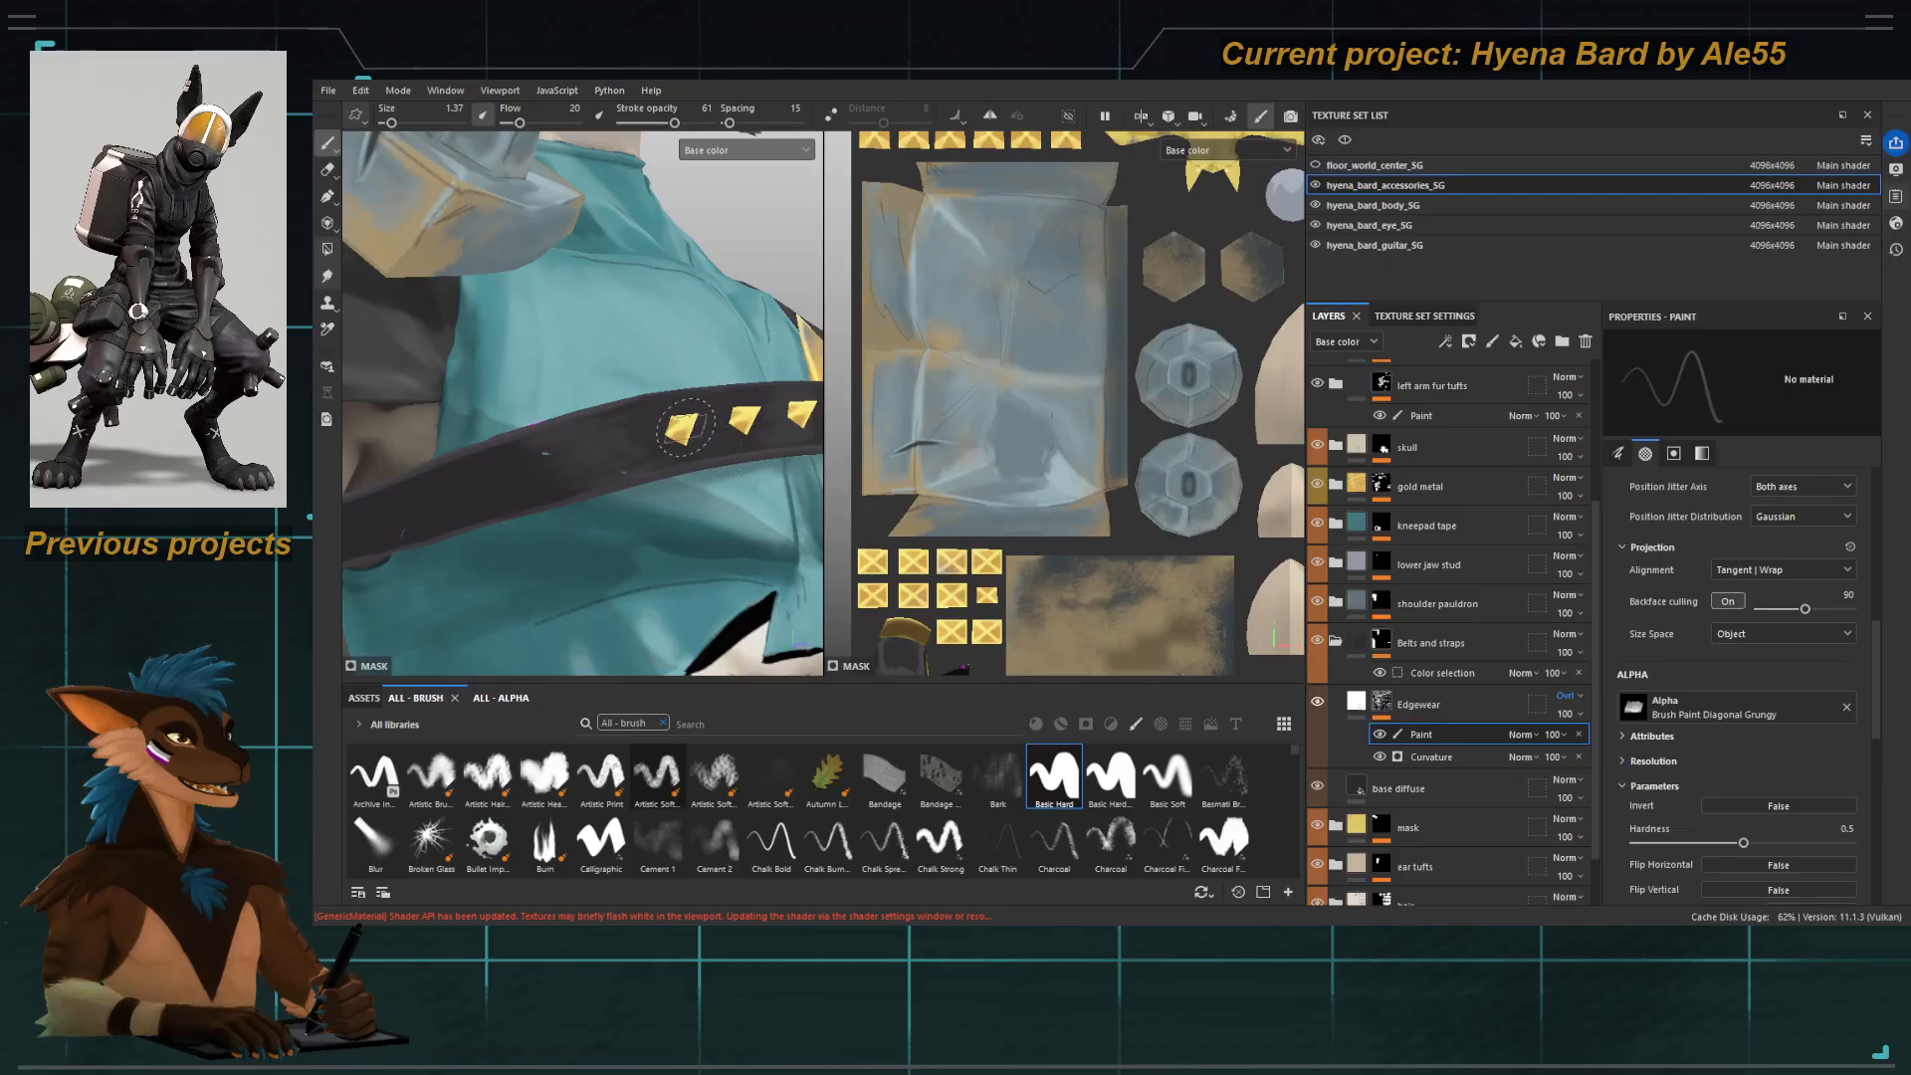
pyautogui.keyDown('alt'); pyautogui.moveTo(617, 474); pyautogui.dragTo(517, 350, button='right'); pyautogui.keyUp('alt')
pyautogui.keyDown('alt'); pyautogui.moveTo(517, 350); pyautogui.dragTo(428, 363); pyautogui.keyUp('alt')
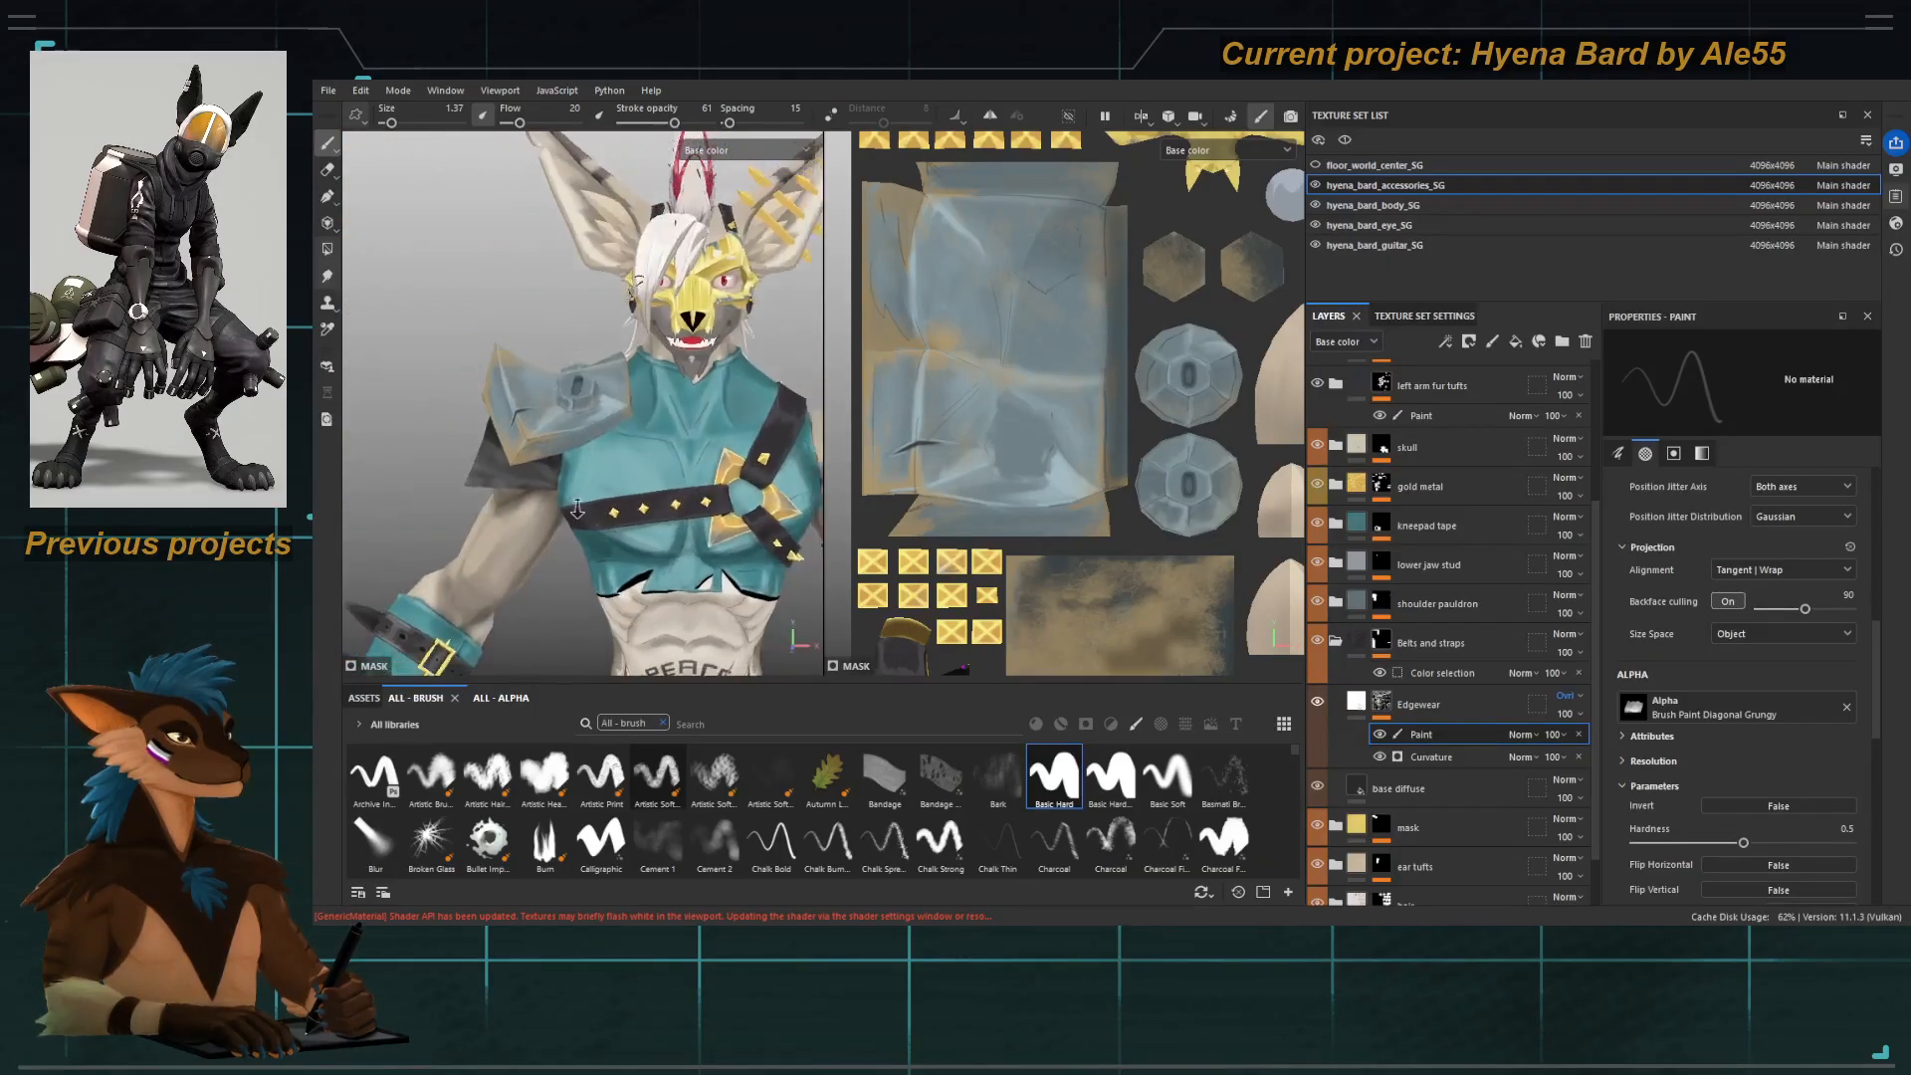
pyautogui.keyDown('alt'); pyautogui.moveTo(598, 478); pyautogui.dragTo(537, 368, button='middle'); pyautogui.keyUp('alt')
pyautogui.keyDown('alt'); pyautogui.moveTo(598, 418); pyautogui.dragTo(567, 383, button='right'); pyautogui.keyUp('alt')
pyautogui.keyDown('alt'); pyautogui.moveTo(567, 383); pyautogui.dragTo(617, 417, button='middle'); pyautogui.keyUp('alt')
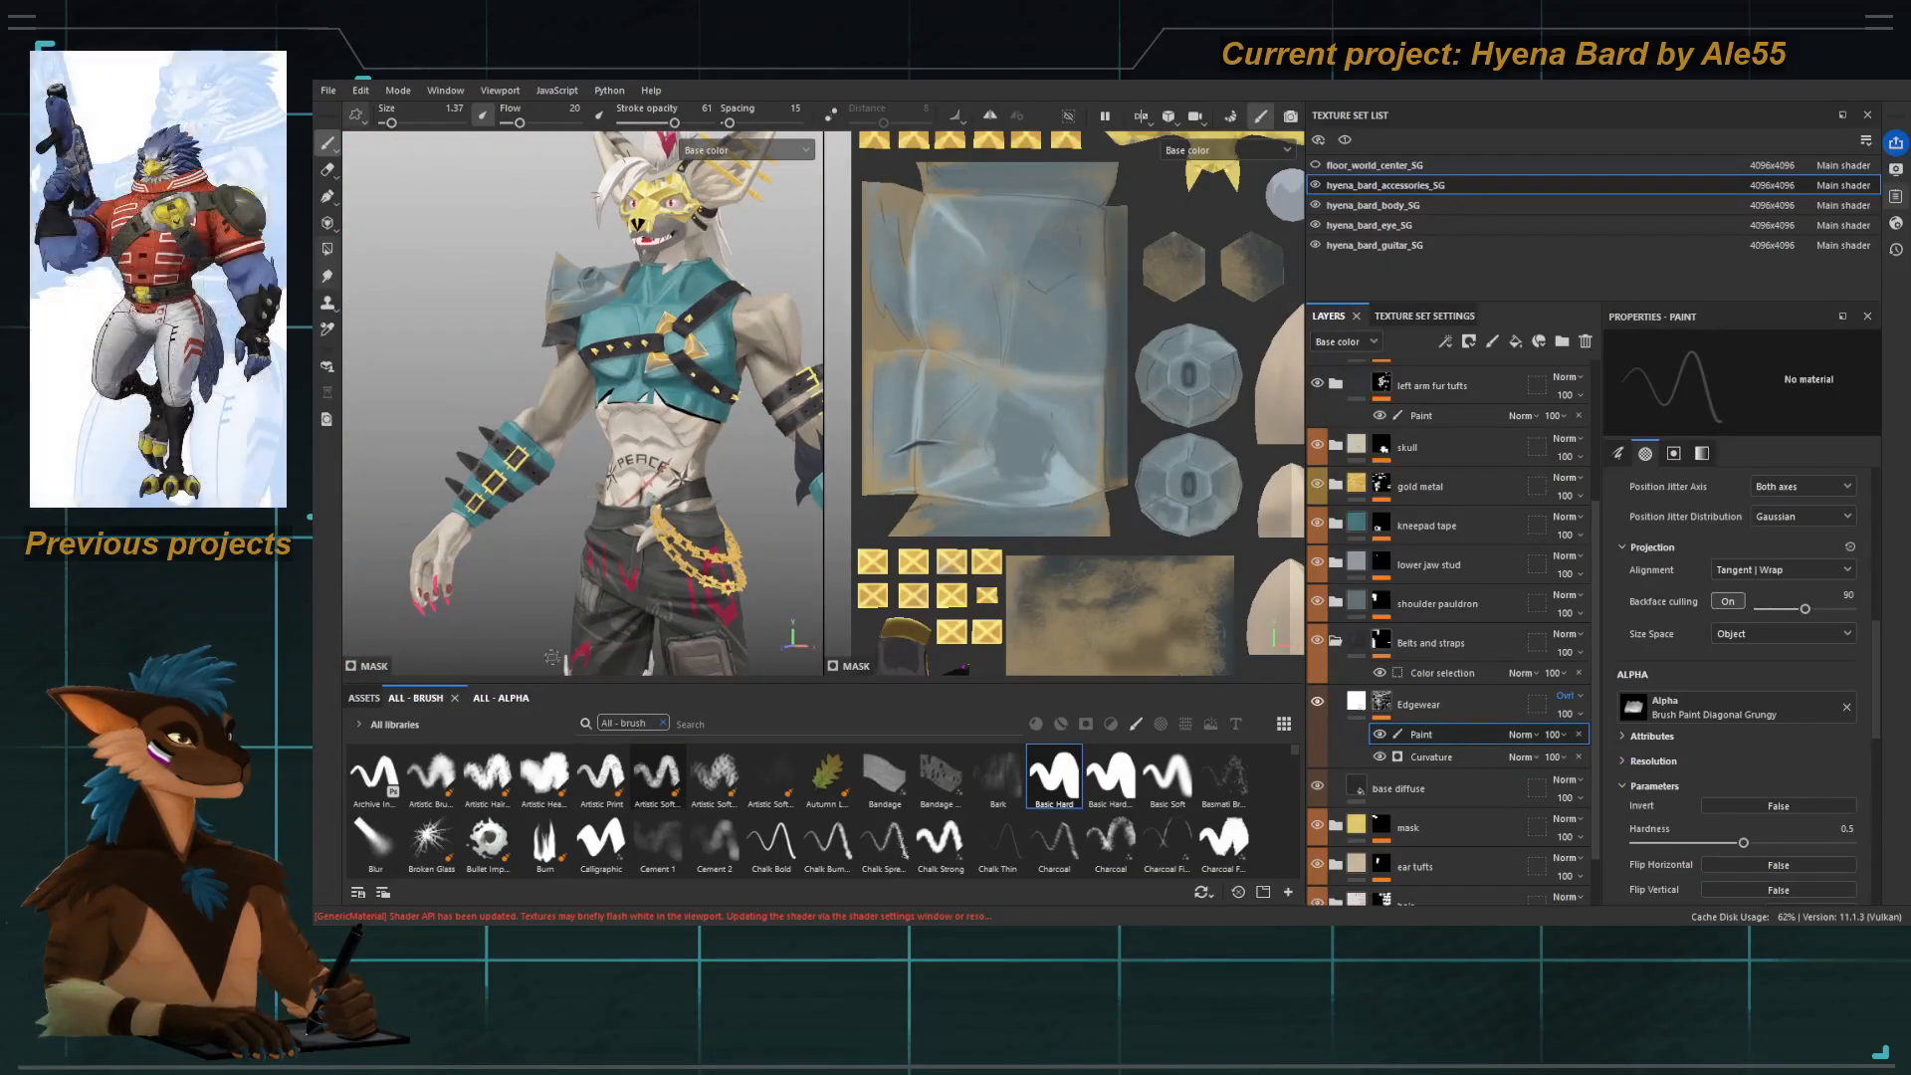
pyautogui.keyDown('alt'); pyautogui.moveTo(551, 398); pyautogui.dragTo(617, 399, button='right'); pyautogui.keyUp('alt')
pyautogui.keyDown('alt'); pyautogui.moveTo(617, 338); pyautogui.dragTo(579, 406, button='middle'); pyautogui.keyUp('alt')
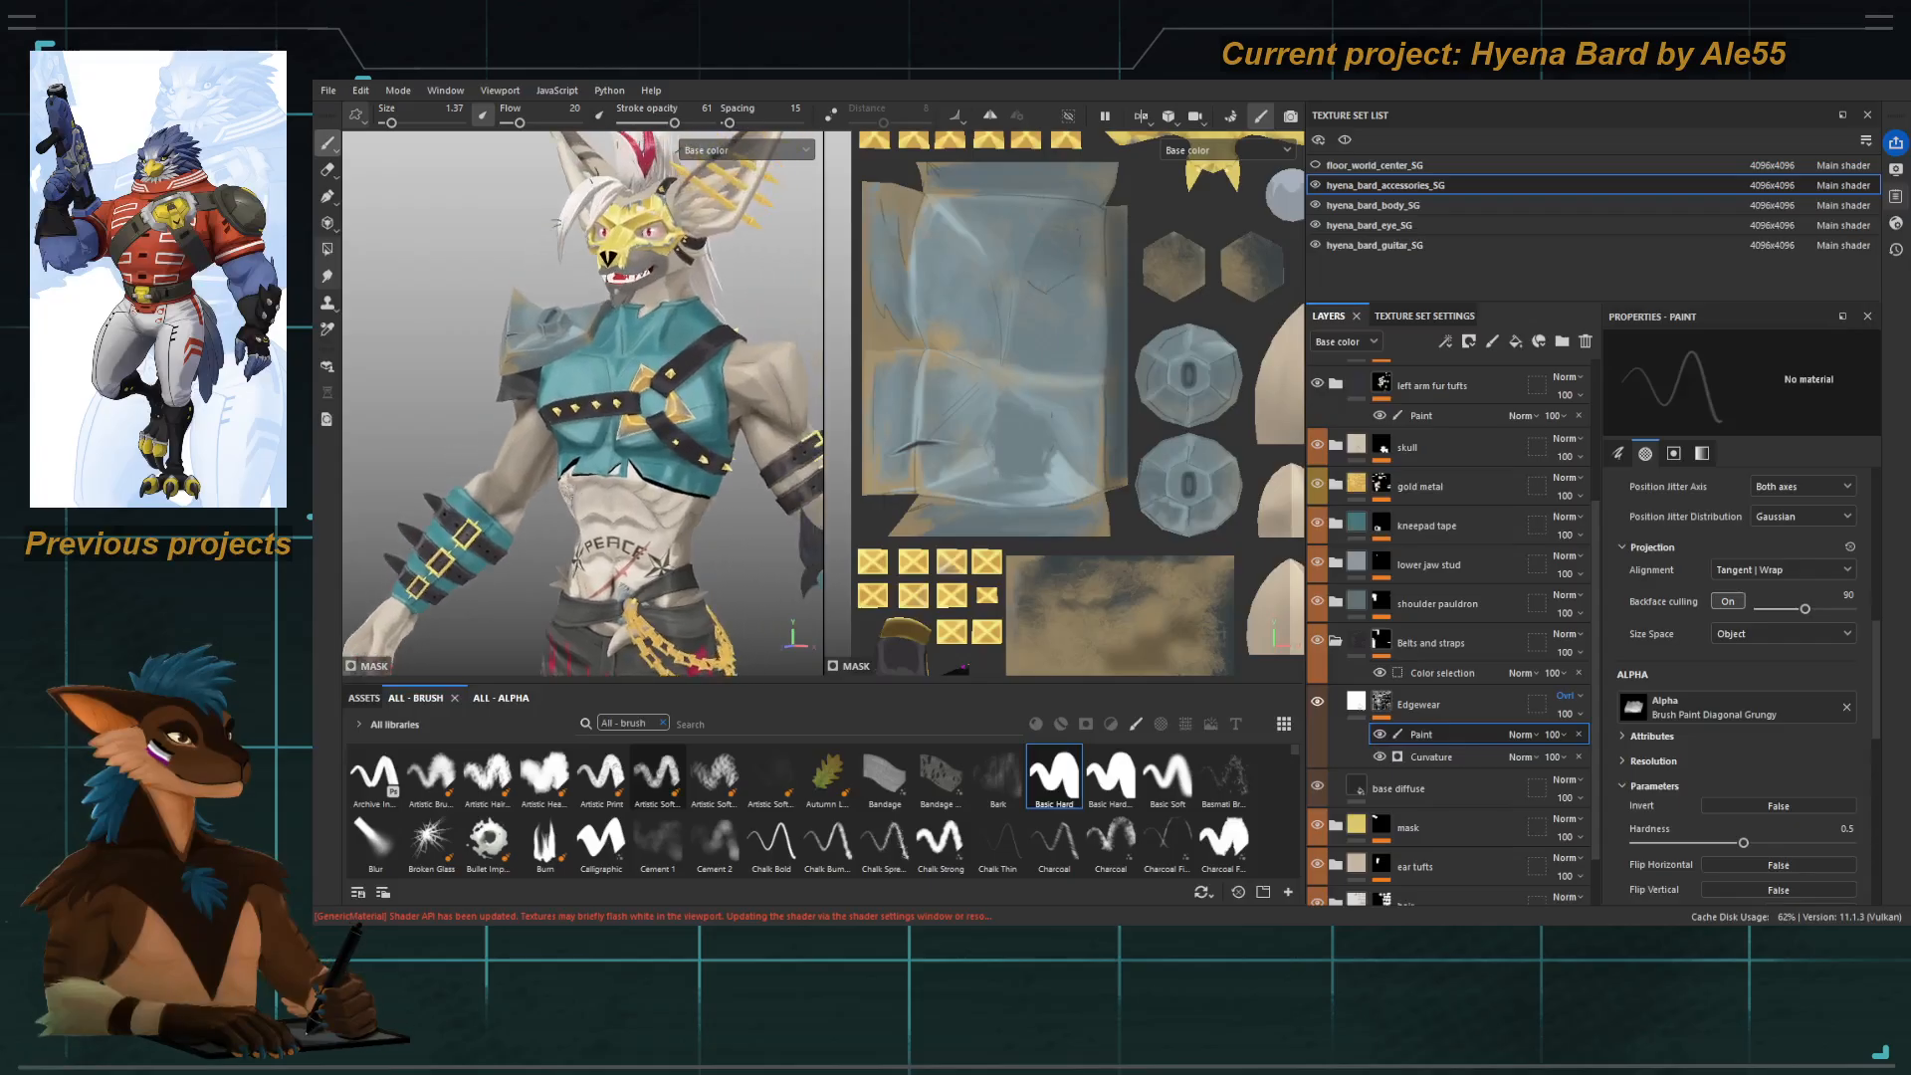
pyautogui.keyDown('alt'); pyautogui.moveTo(579, 406); pyautogui.dragTo(647, 370, button='right'); pyautogui.keyUp('alt')
pyautogui.keyDown('alt'); pyautogui.moveTo(647, 371); pyautogui.dragTo(649, 466, button='middle'); pyautogui.keyUp('alt')
pyautogui.keyDown('alt'); pyautogui.moveTo(649, 464); pyautogui.dragTo(689, 446); pyautogui.keyUp('alt')
# Set the Edgewear mask brush to size 0.94, flow 75 and stroke opacity 100 while working on the strap's side section.
pyautogui.press(']')
pyautogui.press(']')
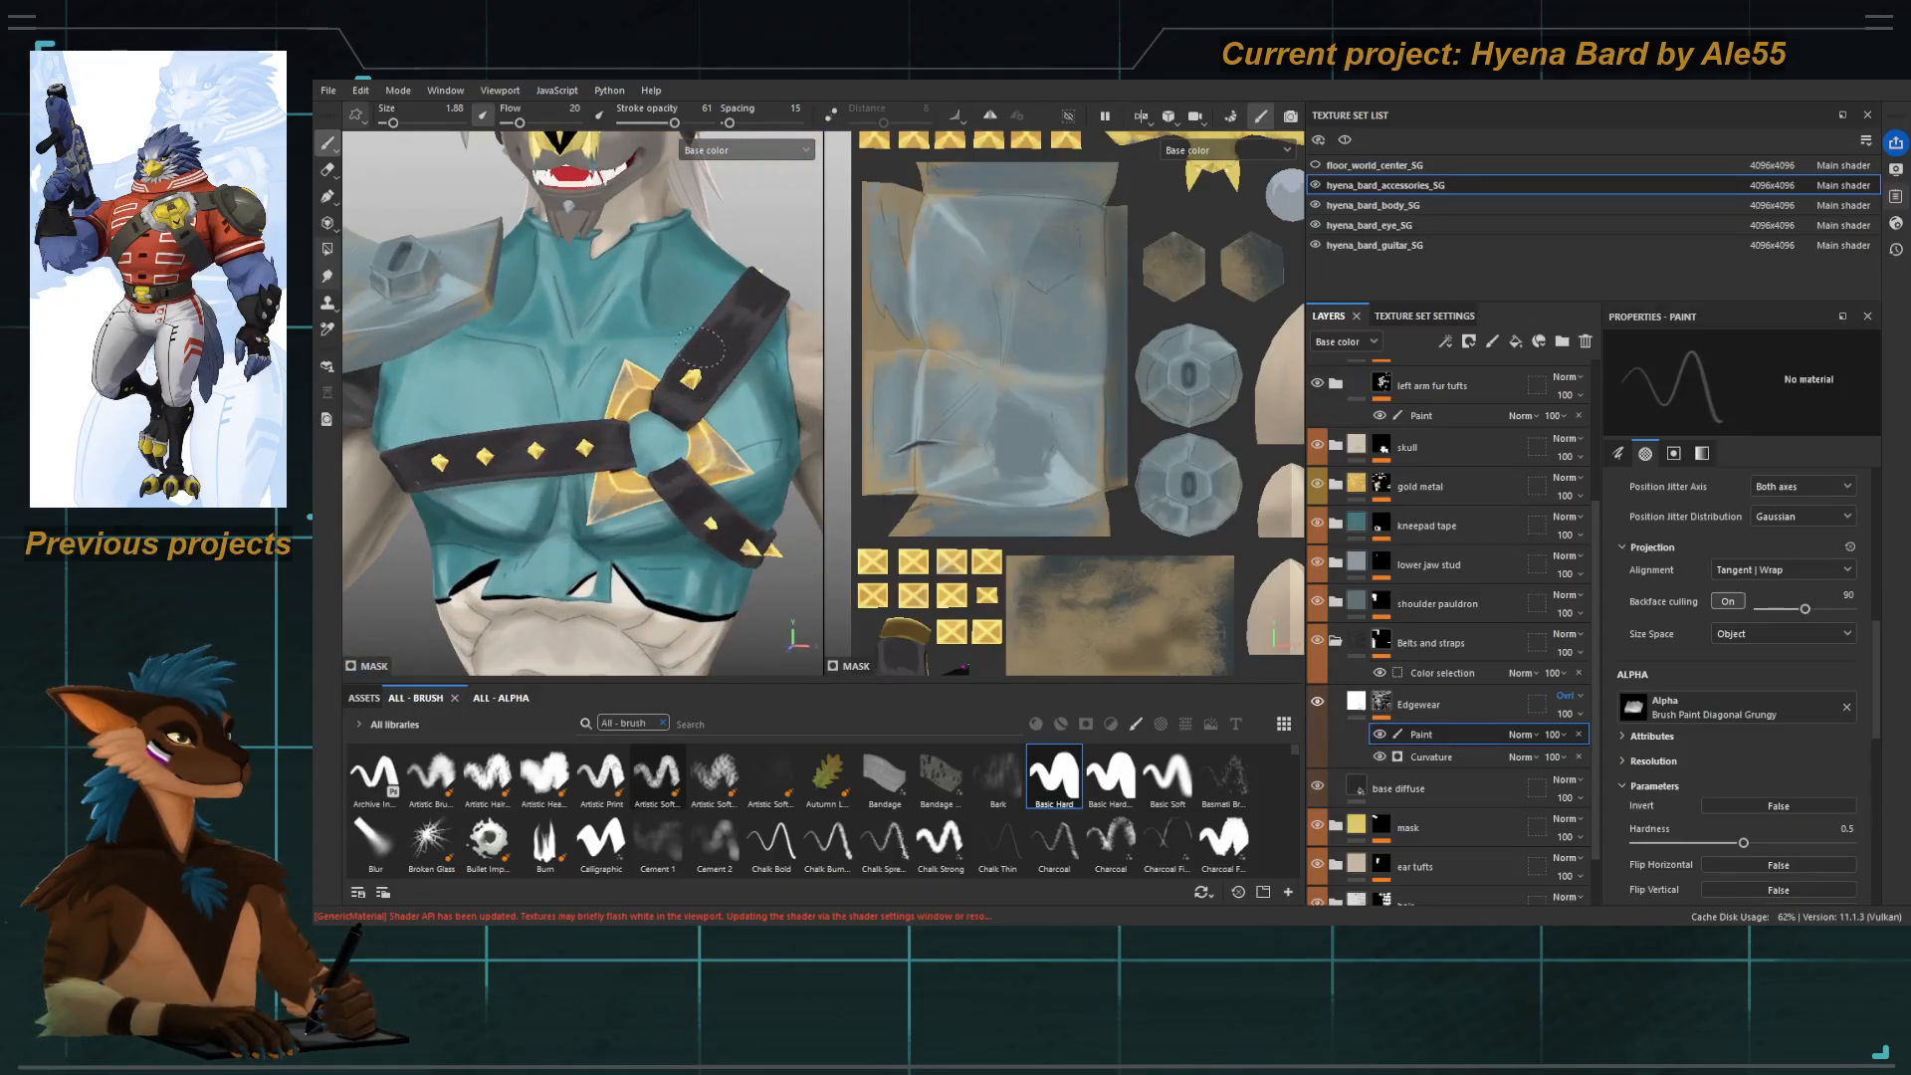
pyautogui.keyDown('alt'); pyautogui.moveTo(729, 325); pyautogui.dragTo(692, 361); pyautogui.keyUp('alt')
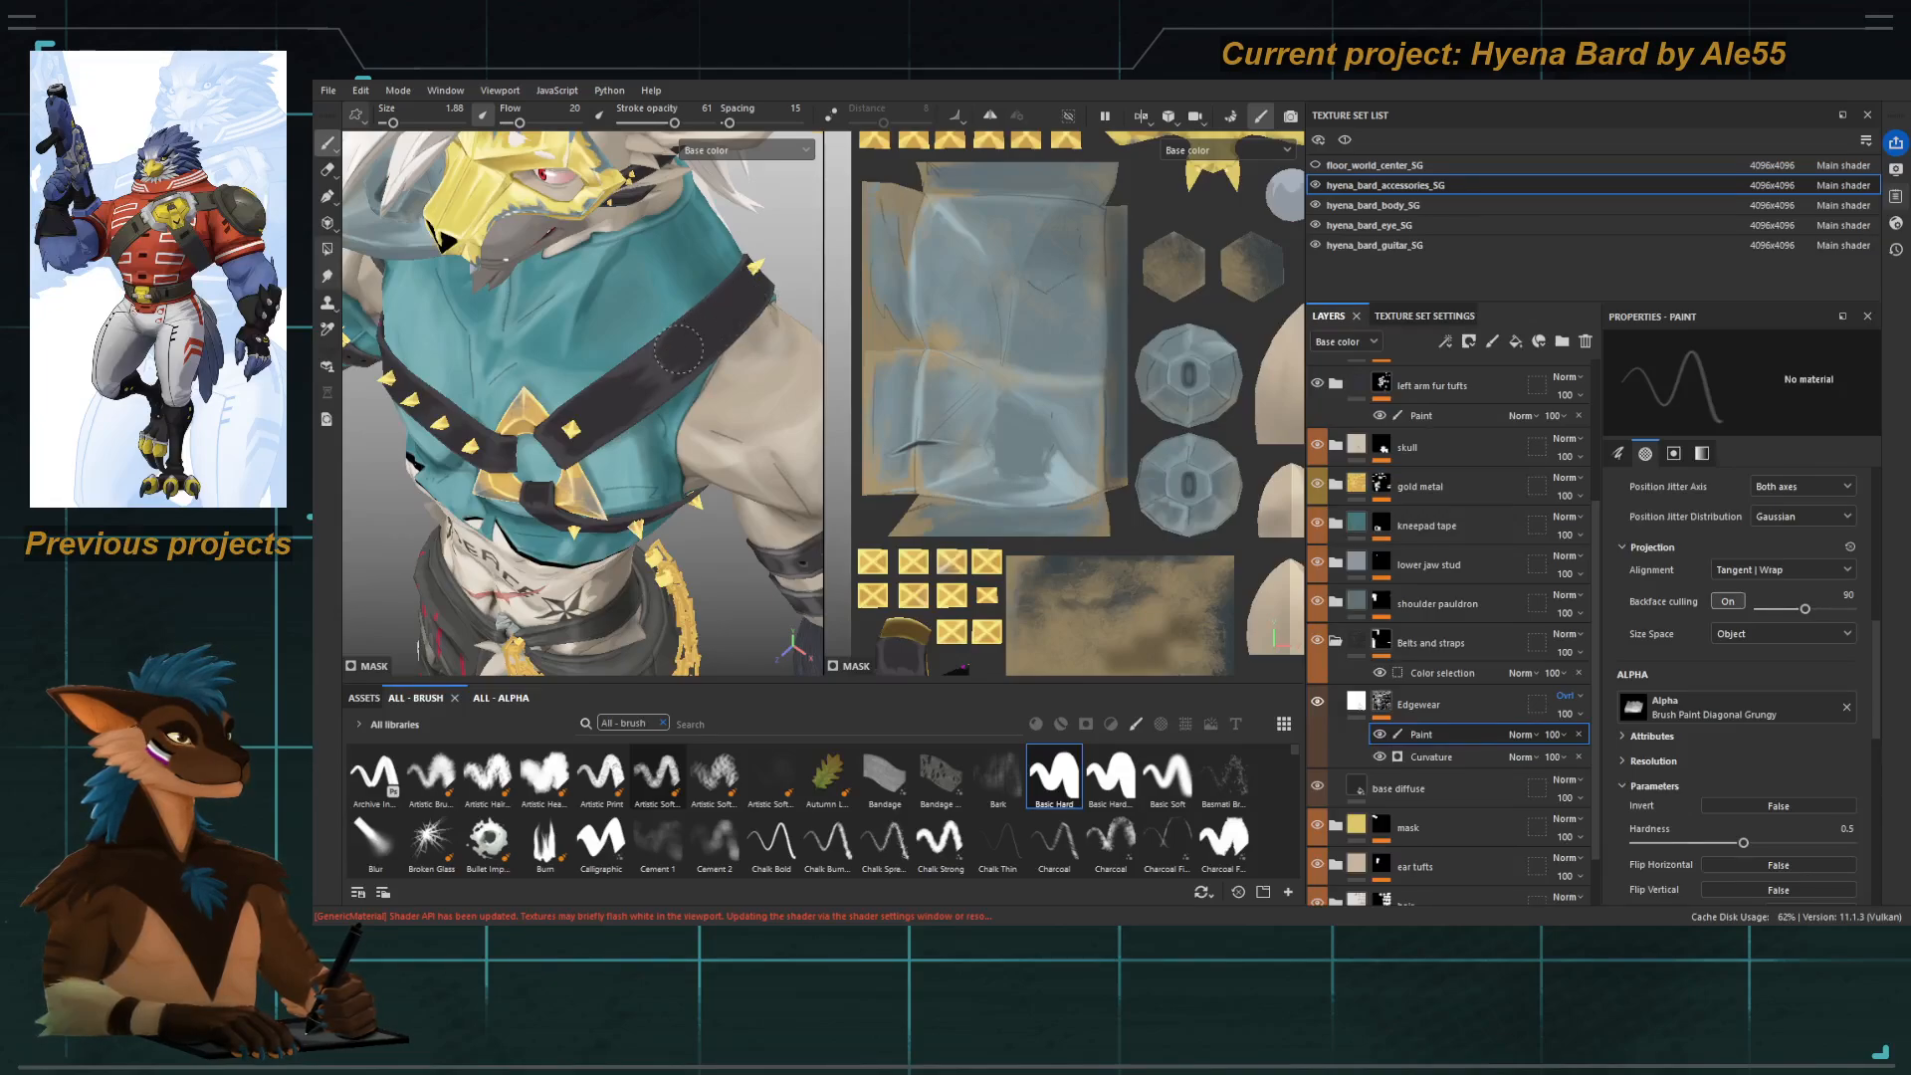
pyautogui.moveTo(678, 348)
pyautogui.keyDown('alt'); pyautogui.mouseDown()
pyautogui.moveTo(611, 421)
pyautogui.moveTo(542, 418)
pyautogui.moveTo(513, 368)
pyautogui.moveTo(592, 396)
pyautogui.moveTo(539, 361)
pyautogui.mouseUp(); pyautogui.keyUp('alt')
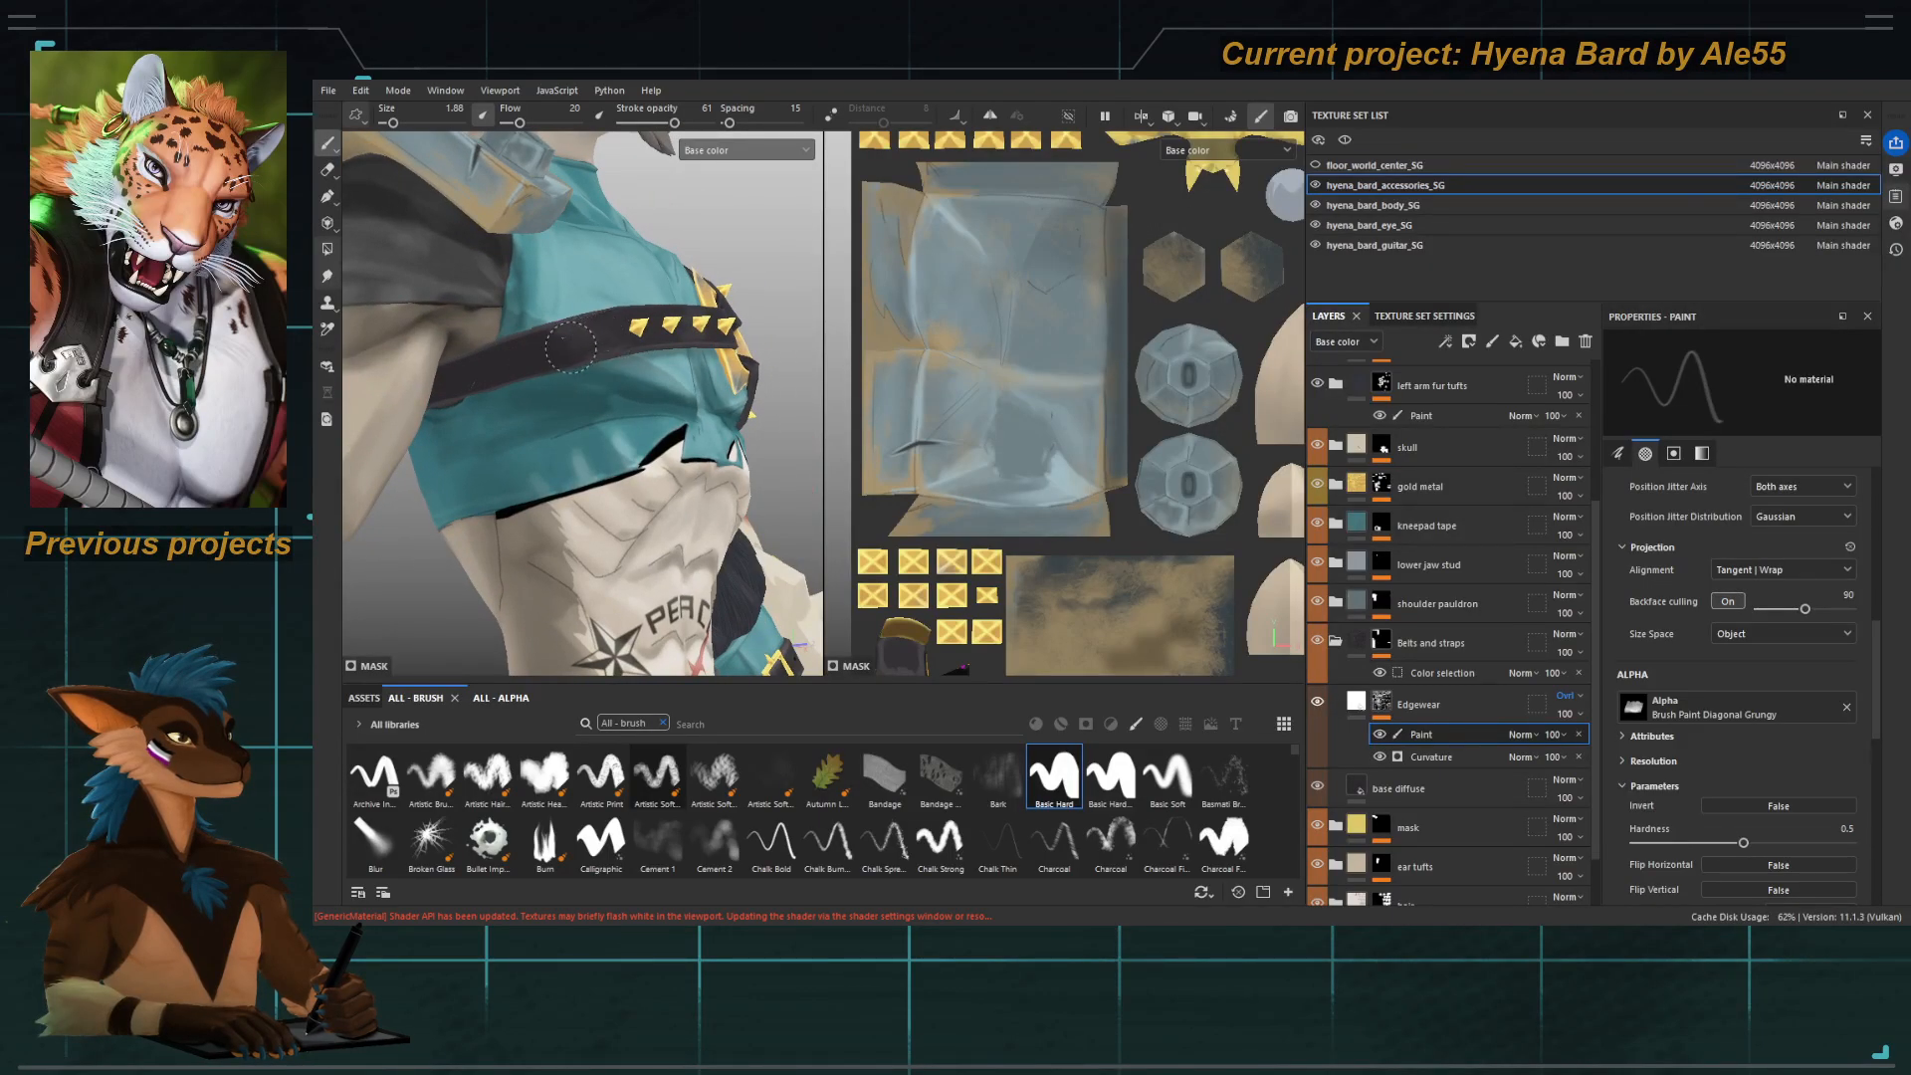
pyautogui.keyDown('alt'); pyautogui.moveTo(601, 347); pyautogui.dragTo(563, 361, button='right'); pyautogui.keyUp('alt')
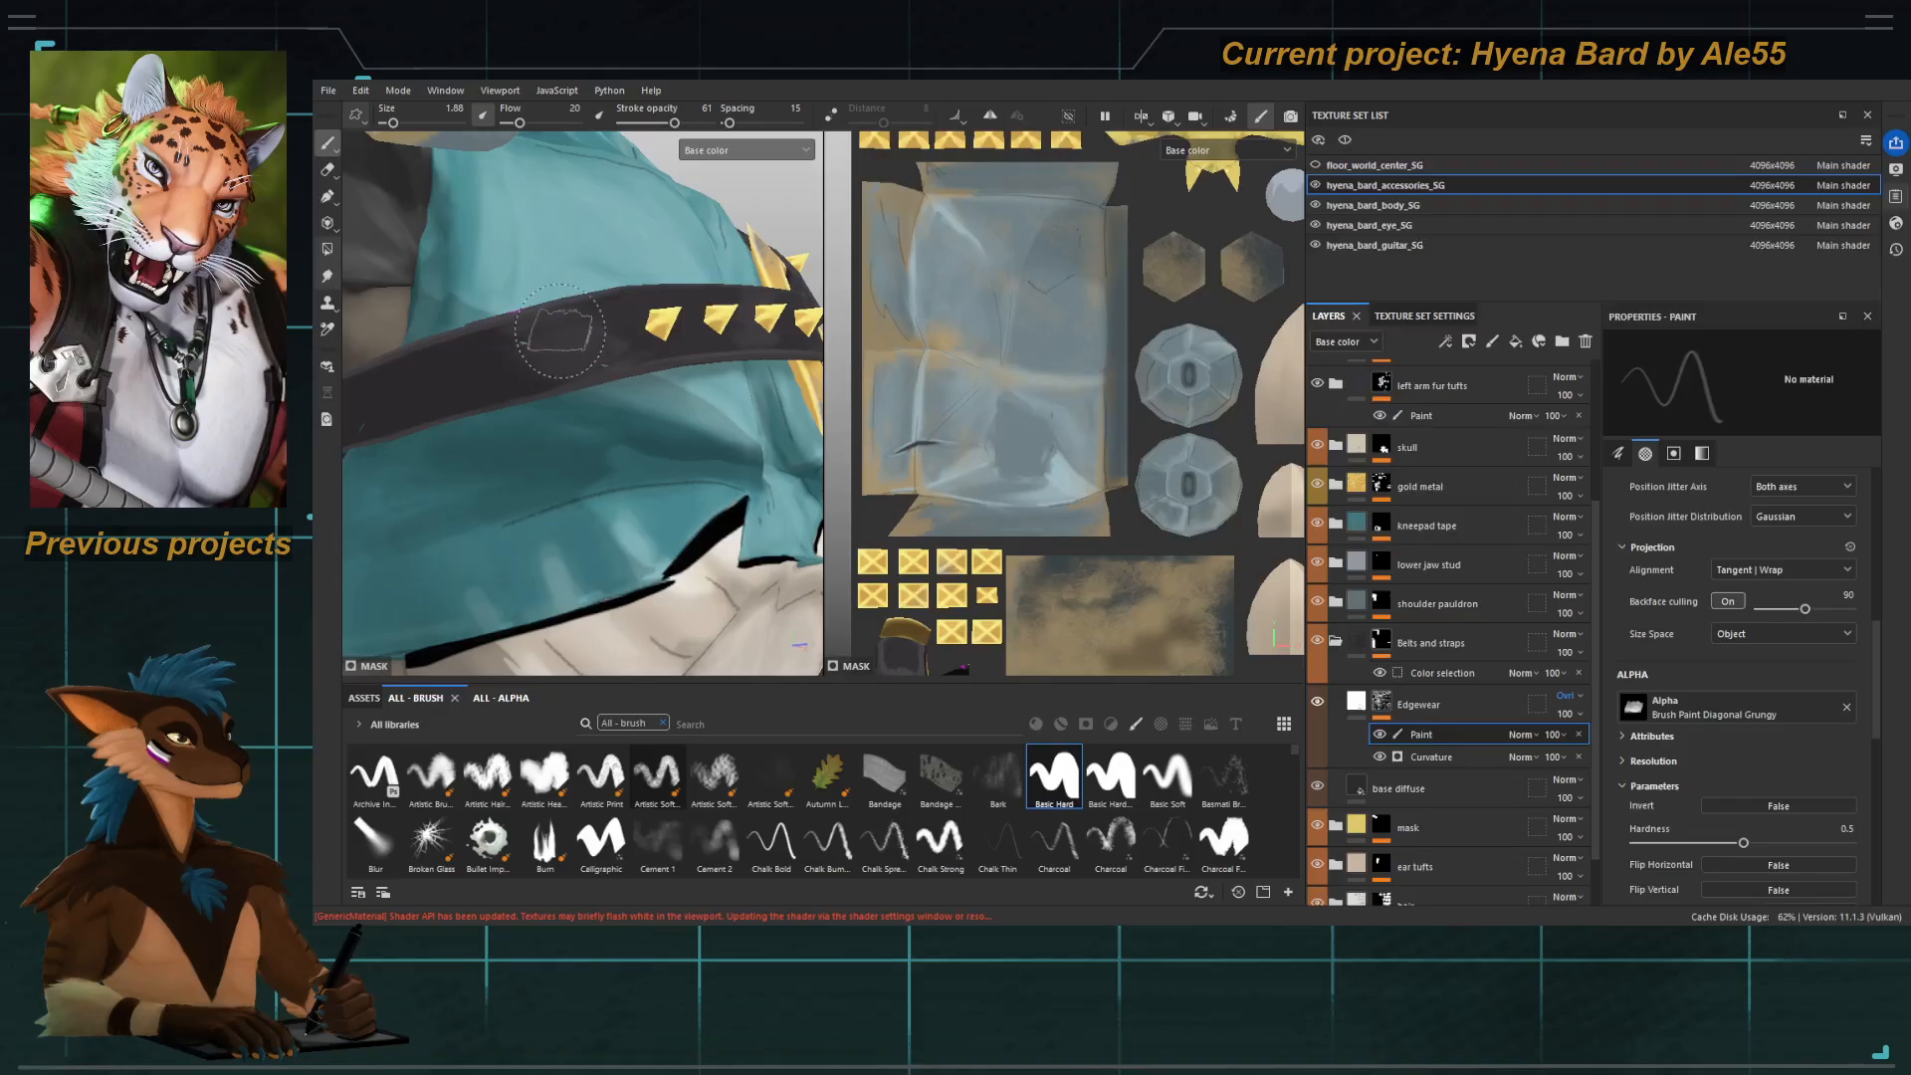
pyautogui.press('[')
pyautogui.press('[')
pyautogui.press('[')
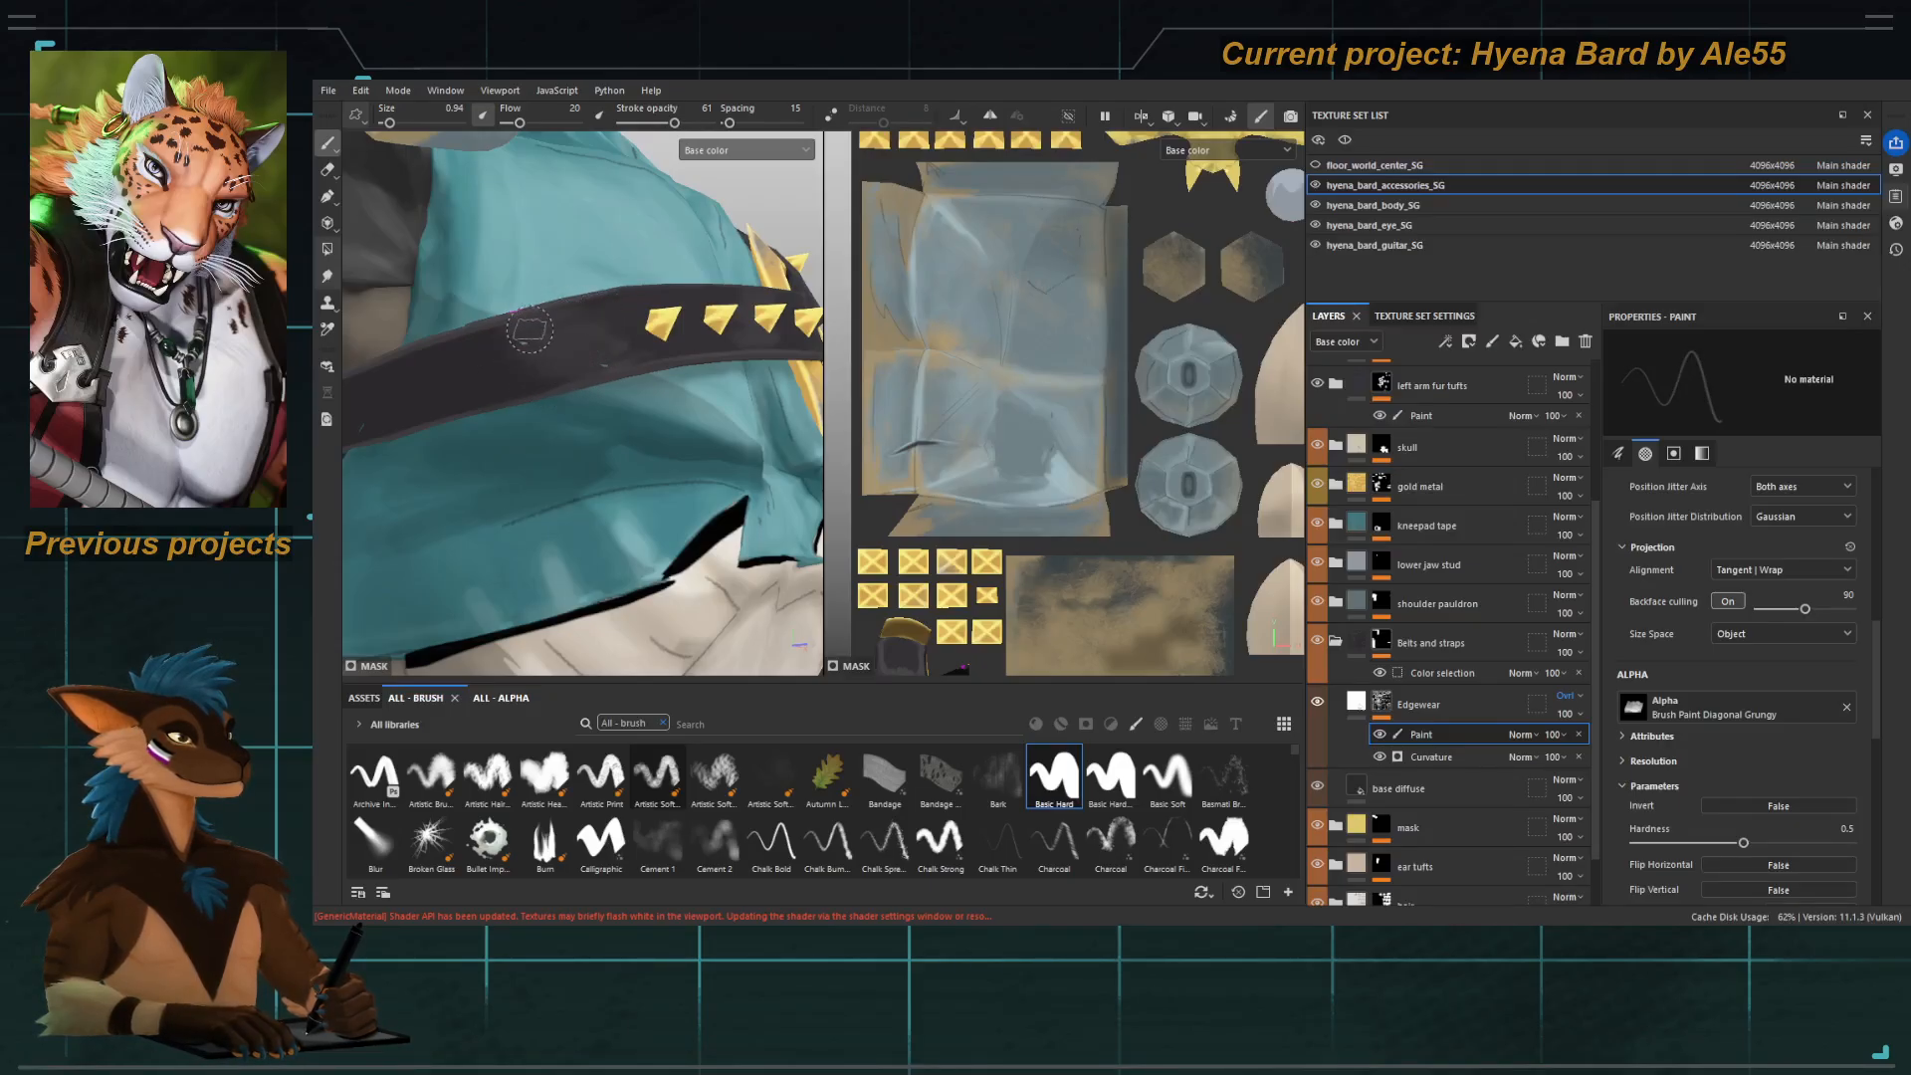
pyautogui.moveTo(527, 124); pyautogui.dragTo(558, 124)
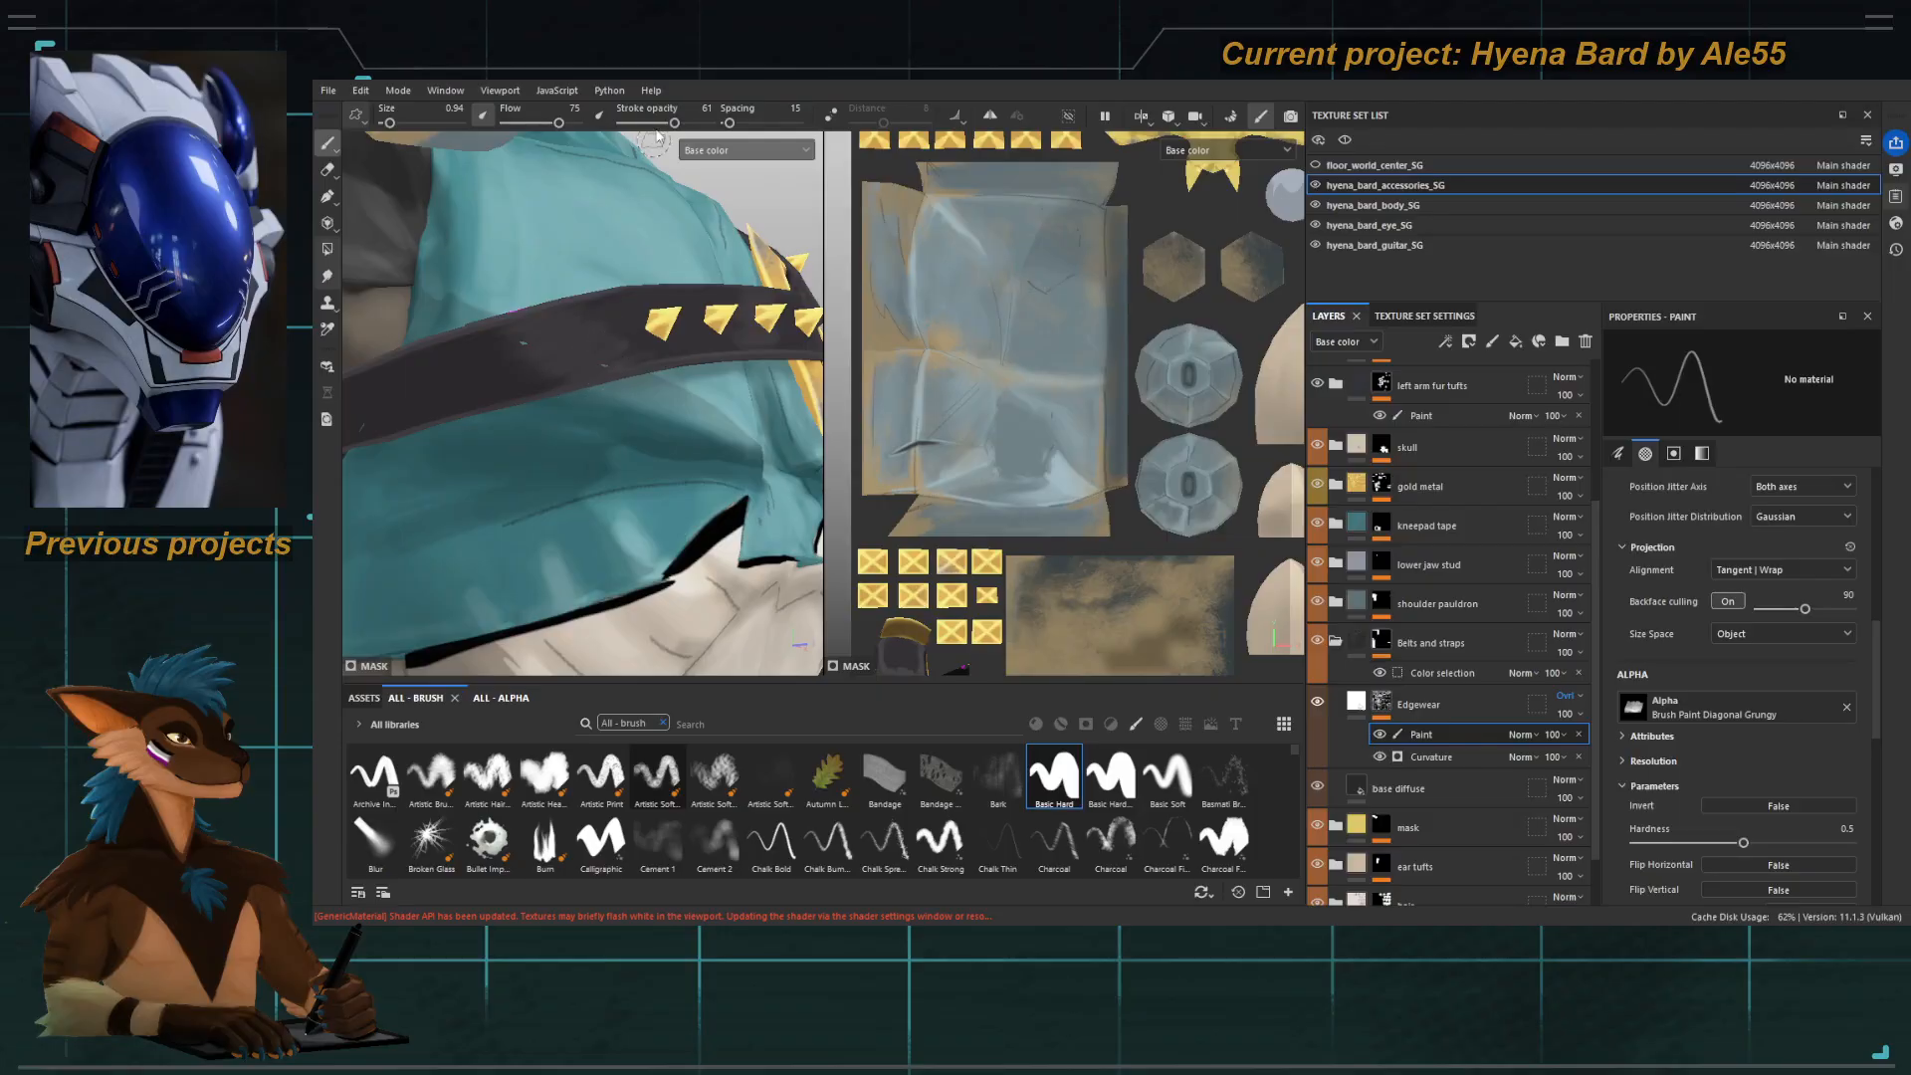
pyautogui.moveTo(674, 123); pyautogui.dragTo(693, 124)
# Switch to the Smudge tool and blend the wear marks on the strap's side section beside the last gold stud.
pyautogui.scroll(-3, 645, 402)
pyautogui.keyDown('alt'); pyautogui.moveTo(645, 402); pyautogui.dragTo(652, 384); pyautogui.keyUp('alt')
pyautogui.scroll(3, 652, 384)
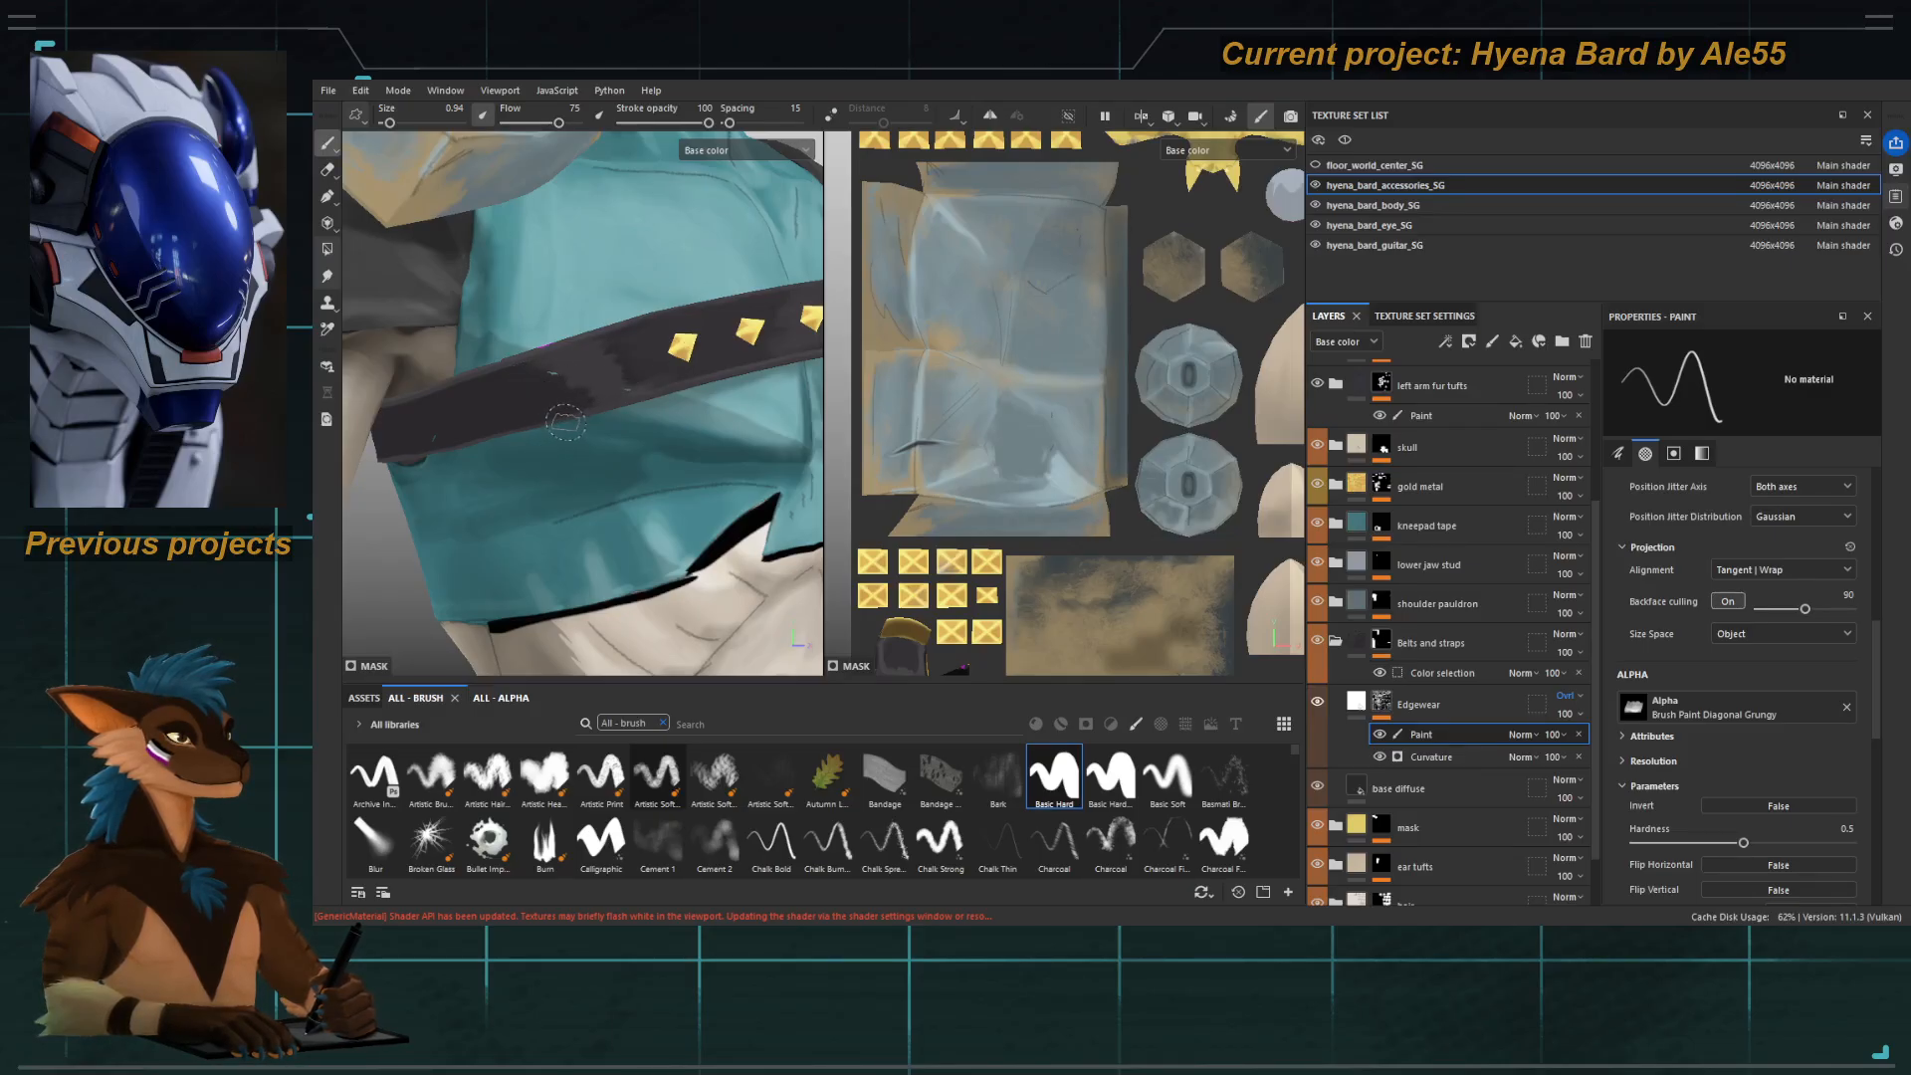
pyautogui.press('5')
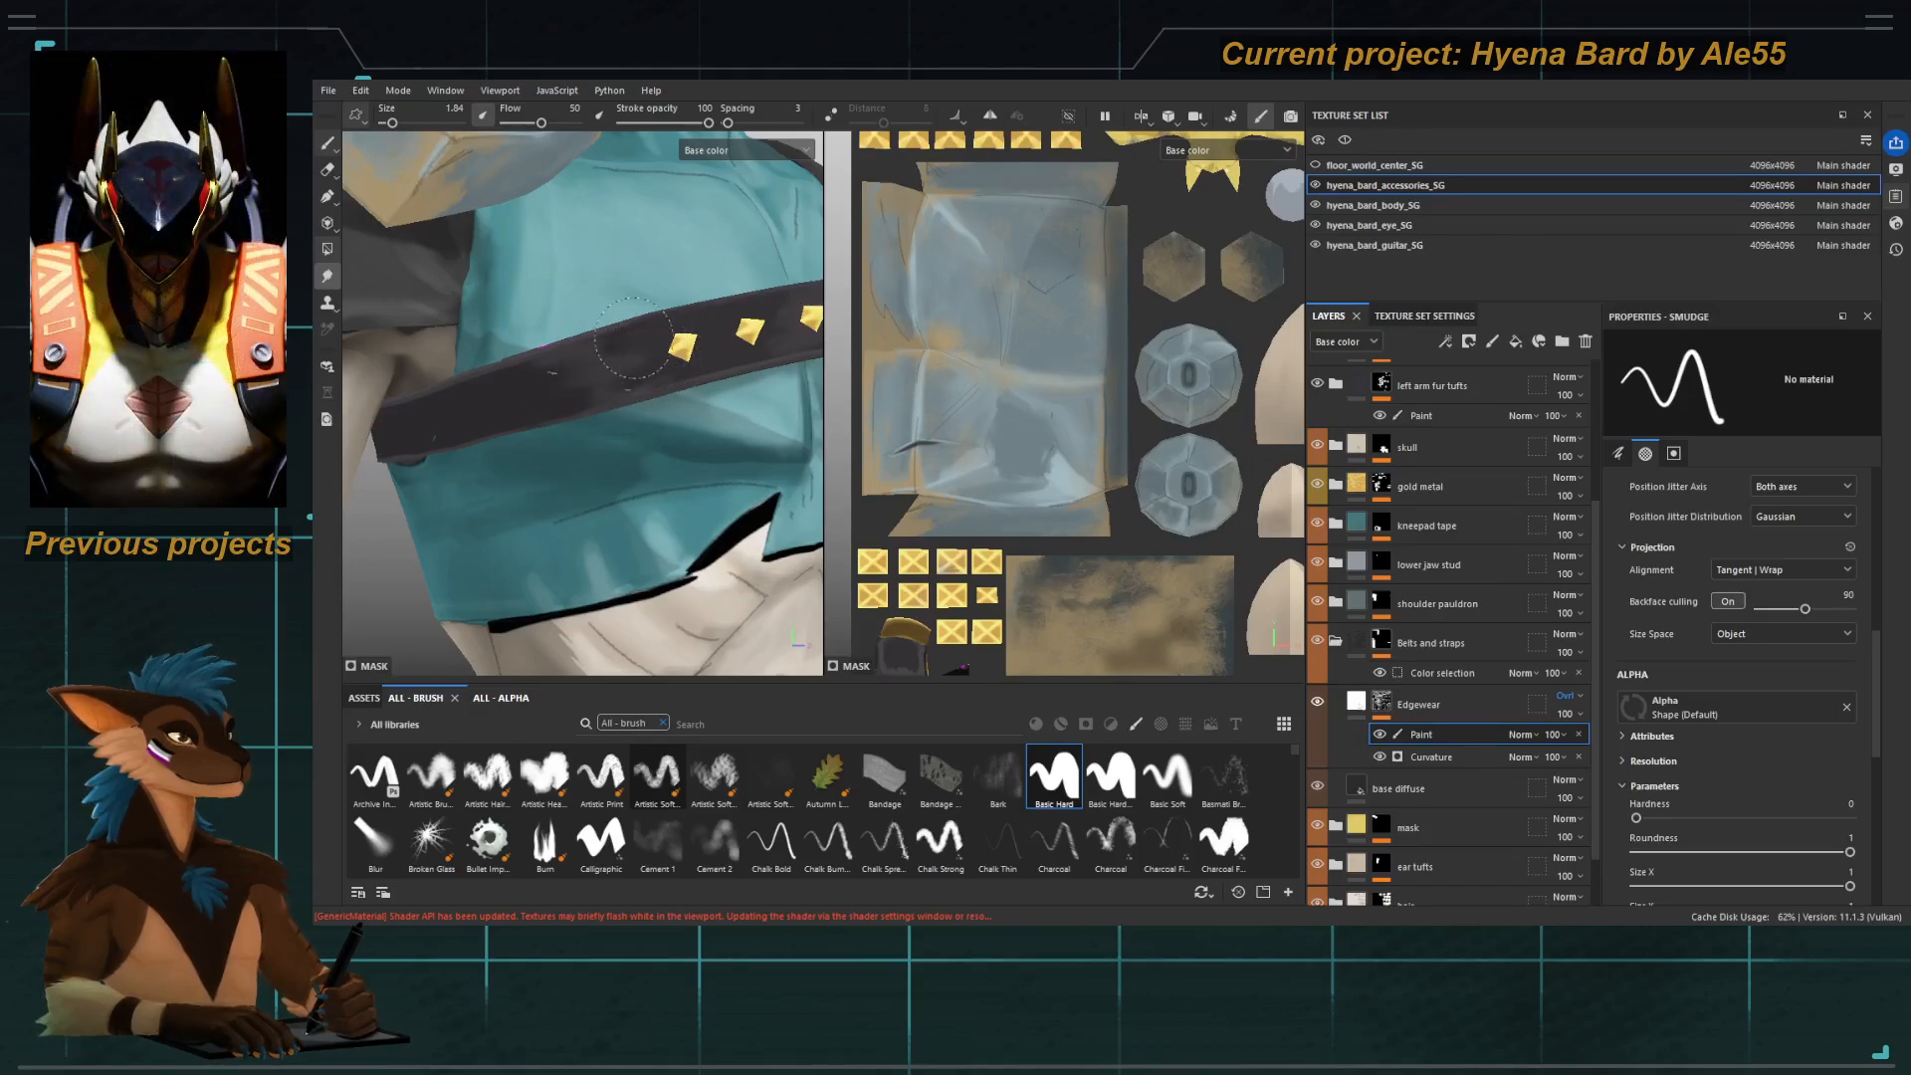
pyautogui.keyDown('alt'); pyautogui.moveTo(598, 361); pyautogui.dragTo(637, 328); pyautogui.keyUp('alt')
pyautogui.keyDown('alt'); pyautogui.moveTo(637, 328); pyautogui.dragTo(557, 399, button='right'); pyautogui.keyUp('alt')
pyautogui.keyDown('alt'); pyautogui.moveTo(557, 398); pyautogui.dragTo(517, 418); pyautogui.keyUp('alt')
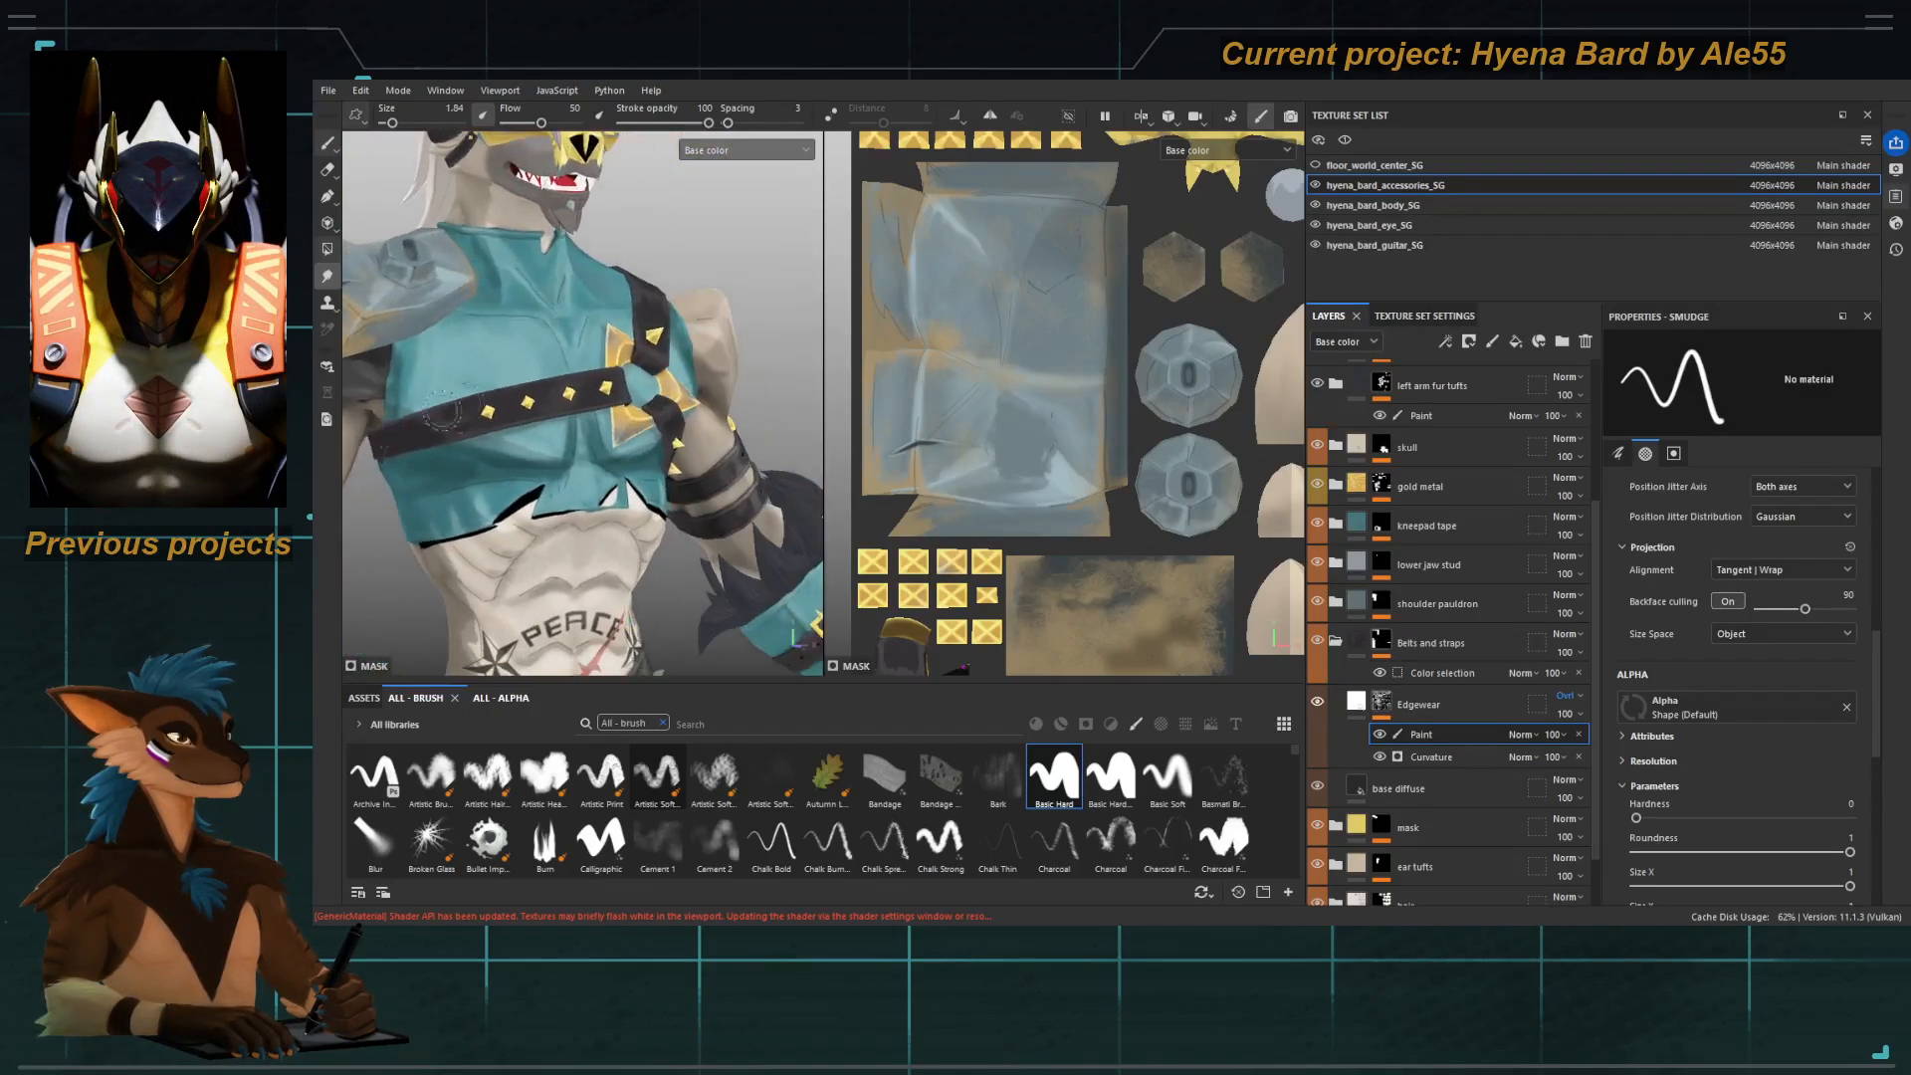
pyautogui.keyDown('alt'); pyautogui.moveTo(518, 418); pyautogui.dragTo(558, 446, button='right'); pyautogui.keyUp('alt')
pyautogui.keyDown('alt'); pyautogui.moveTo(558, 446); pyautogui.dragTo(603, 434, button='middle'); pyautogui.keyUp('alt')
pyautogui.keyDown('alt'); pyautogui.moveTo(604, 434); pyautogui.dragTo(503, 687, button='right'); pyautogui.keyUp('alt')
pyautogui.keyDown('alt'); pyautogui.moveTo(418, 498); pyautogui.dragTo(634, 422, button='middle'); pyautogui.keyUp('alt')
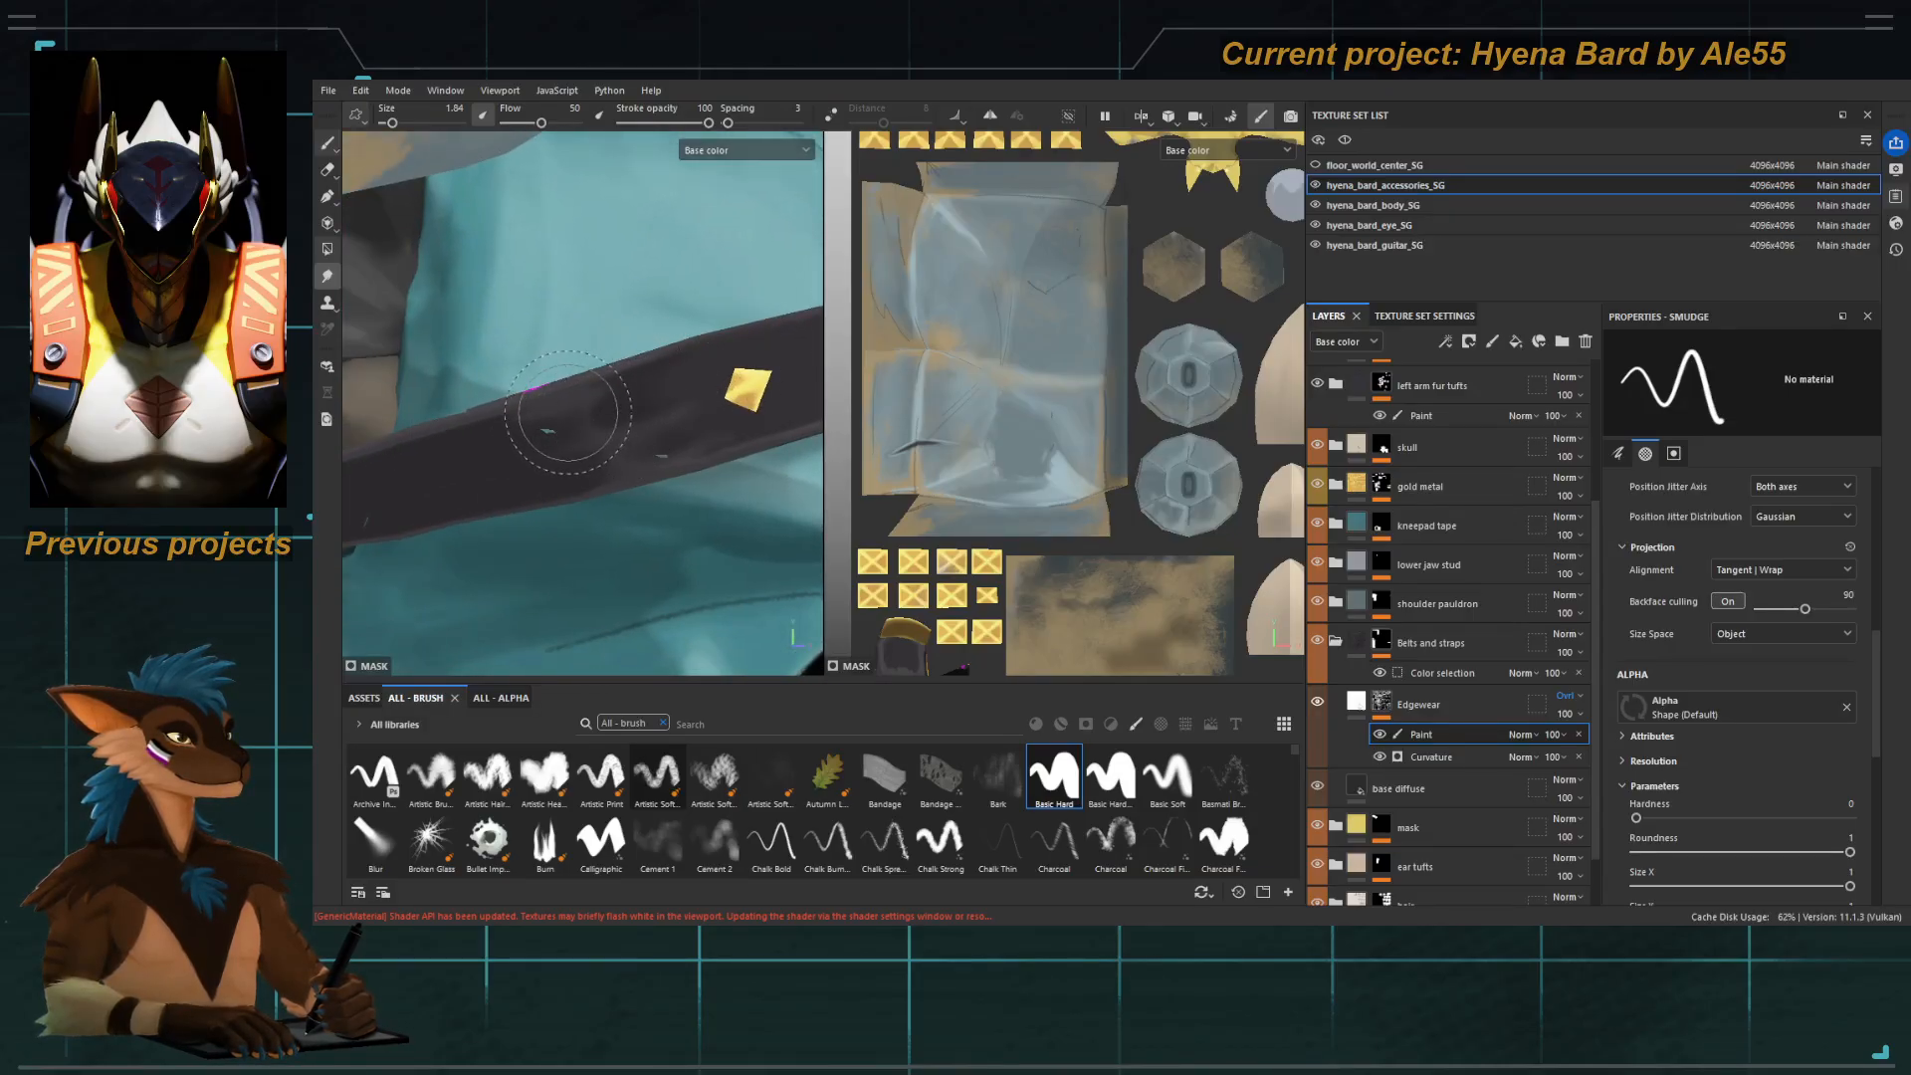
pyautogui.keyDown('alt'); pyautogui.moveTo(673, 378); pyautogui.dragTo(622, 273, button='right'); pyautogui.keyUp('alt')
pyautogui.keyDown('alt'); pyautogui.moveTo(647, 428); pyautogui.dragTo(617, 349, button='middle'); pyautogui.keyUp('alt')
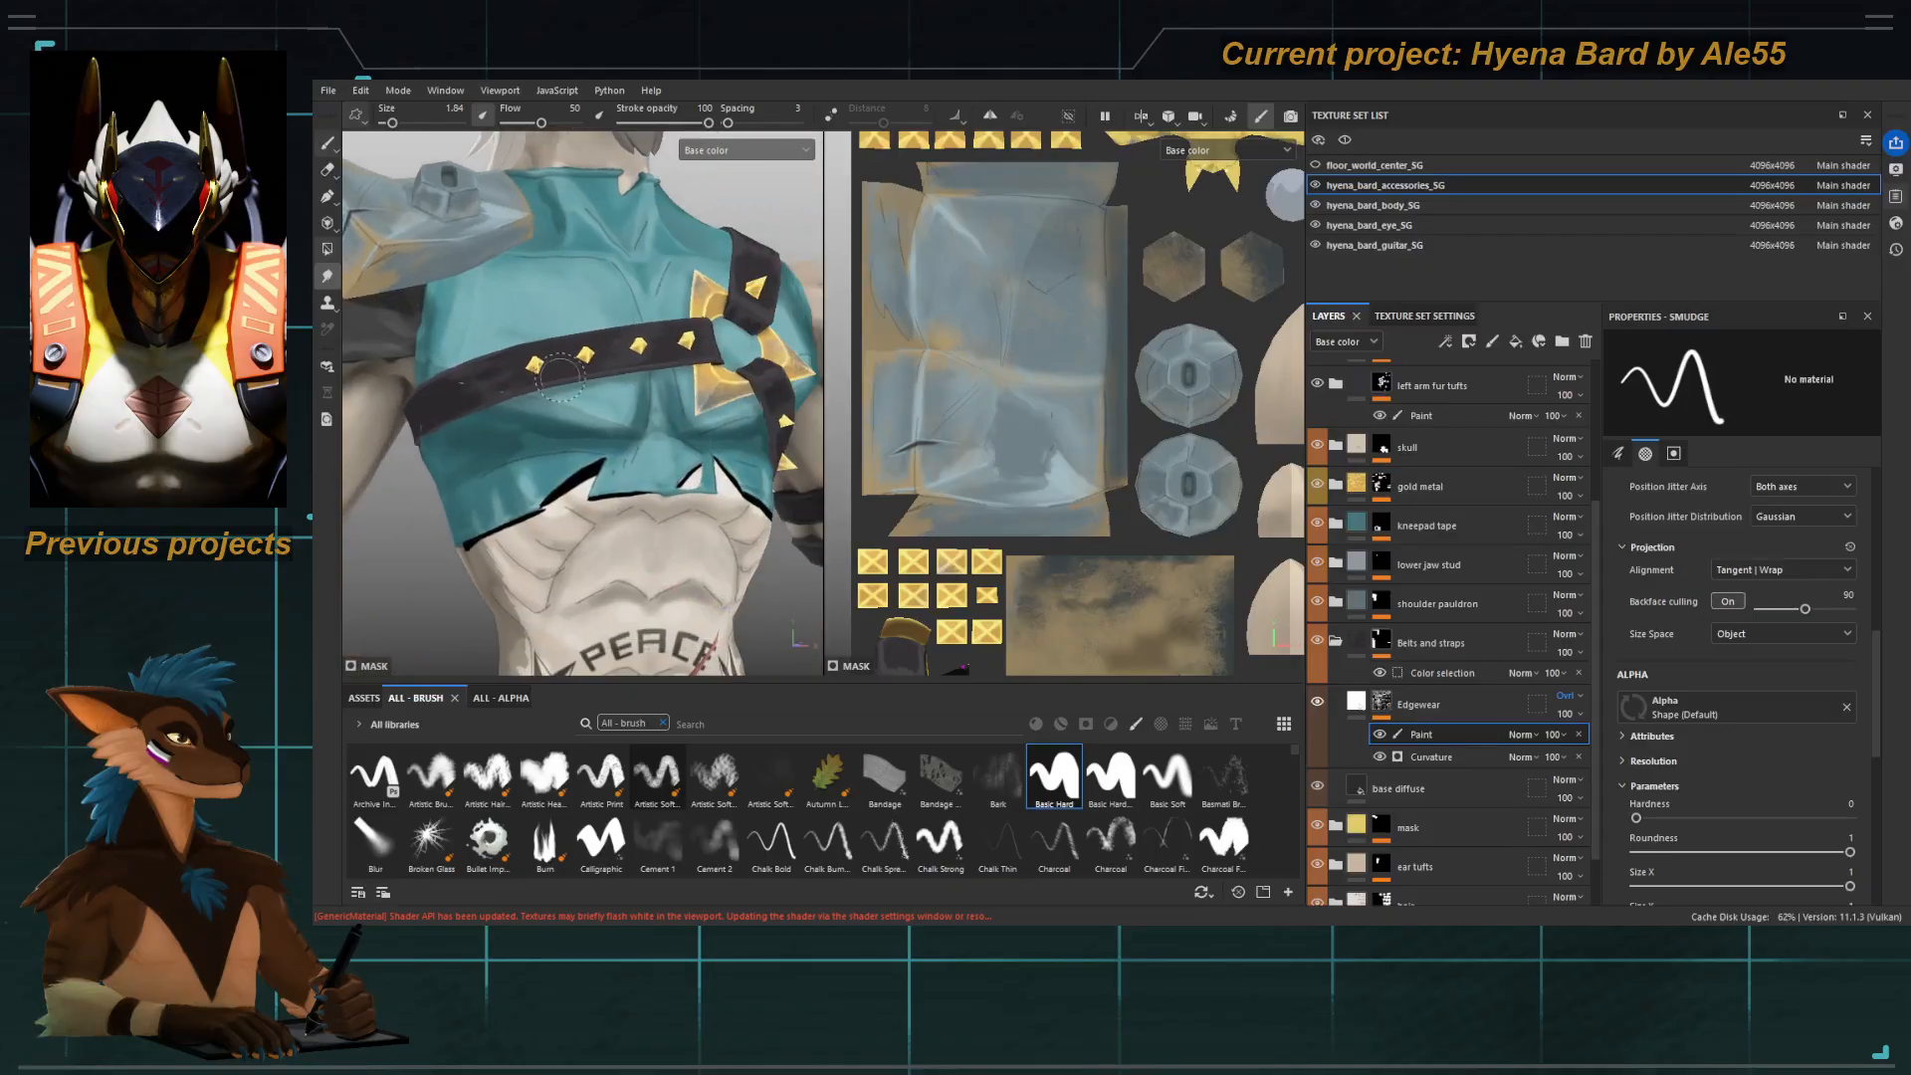
# Smudge the edge wear on the chest strap from its side section along the gold studs to the buckle.
pyautogui.keyDown('alt'); pyautogui.moveTo(617, 348); pyautogui.dragTo(662, 374); pyautogui.keyUp('alt')
pyautogui.keyDown('alt'); pyautogui.moveTo(661, 373); pyautogui.dragTo(687, 336, button='middle'); pyautogui.keyUp('alt')
pyautogui.keyDown('alt'); pyautogui.moveTo(688, 335); pyautogui.dragTo(602, 488, button='right'); pyautogui.keyUp('alt')
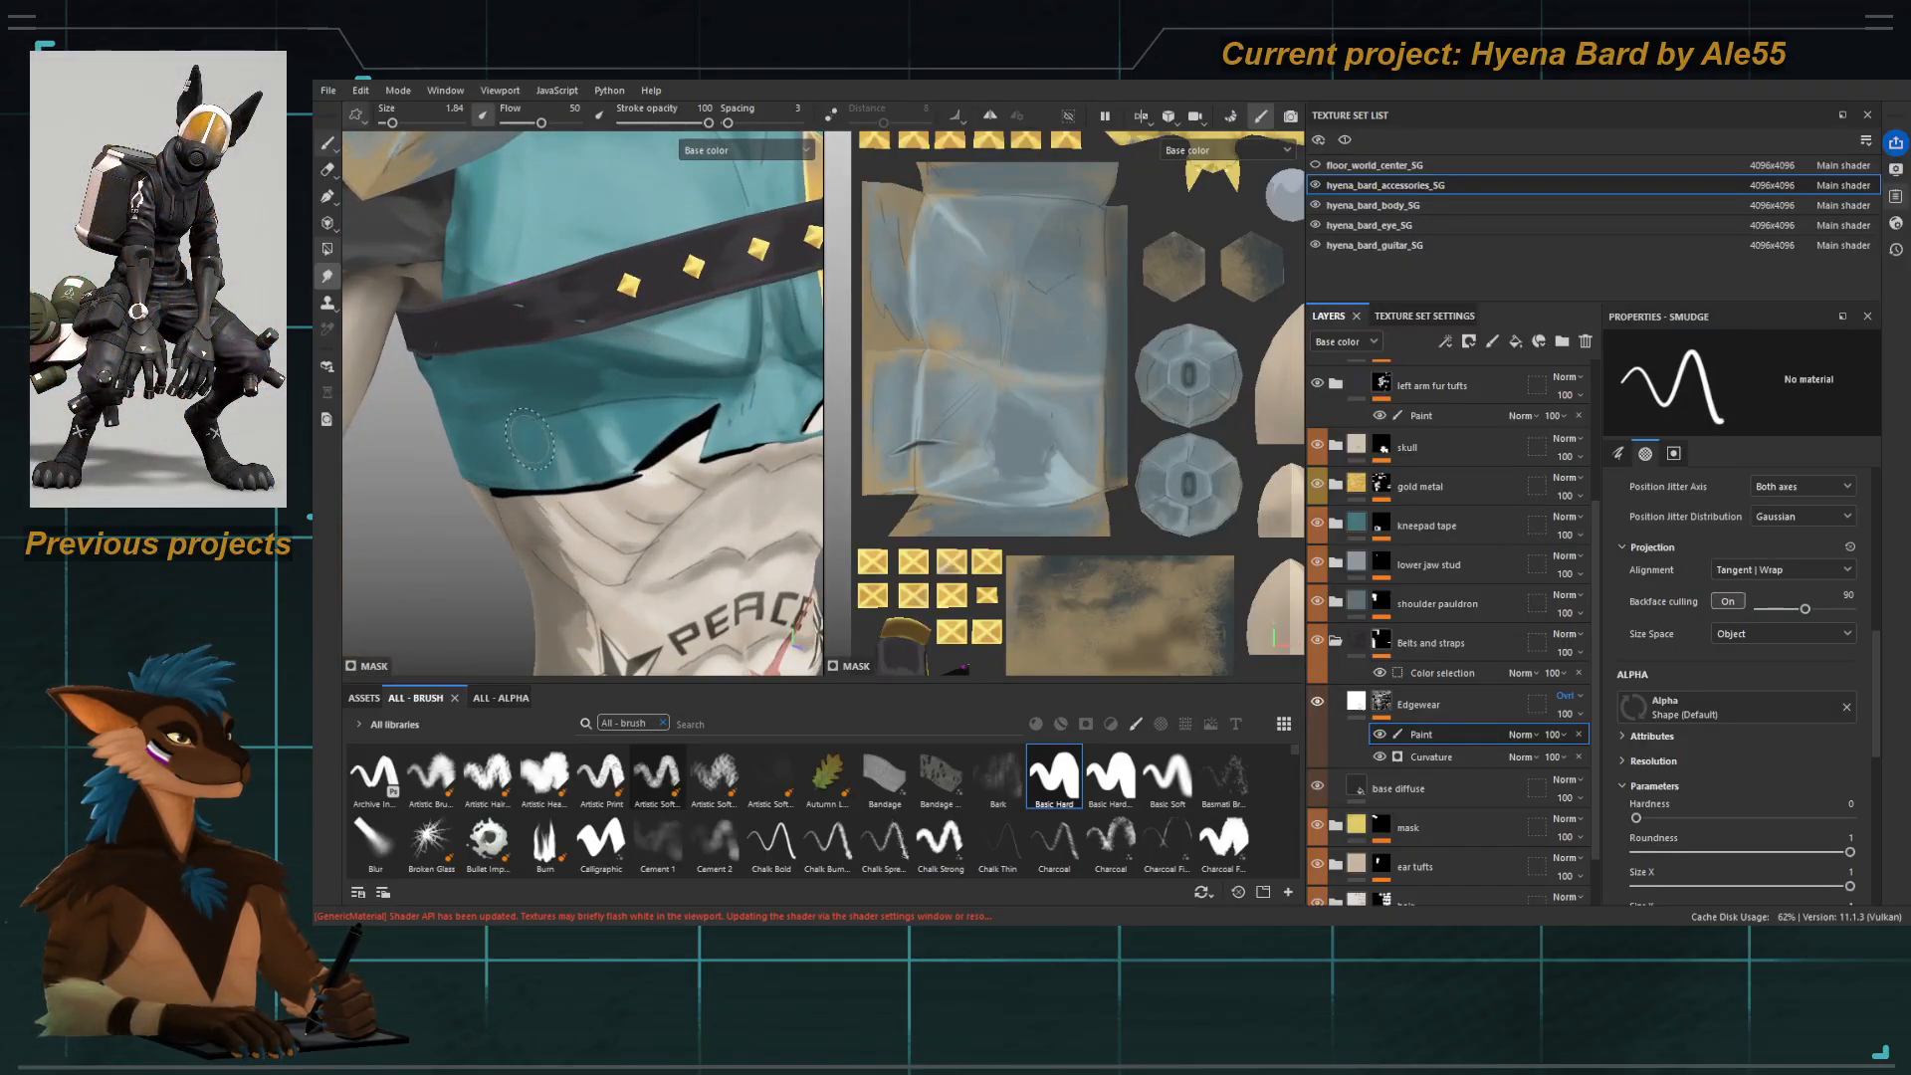
pyautogui.keyDown('alt'); pyautogui.moveTo(551, 356); pyautogui.dragTo(571, 324, button='right'); pyautogui.keyUp('alt')
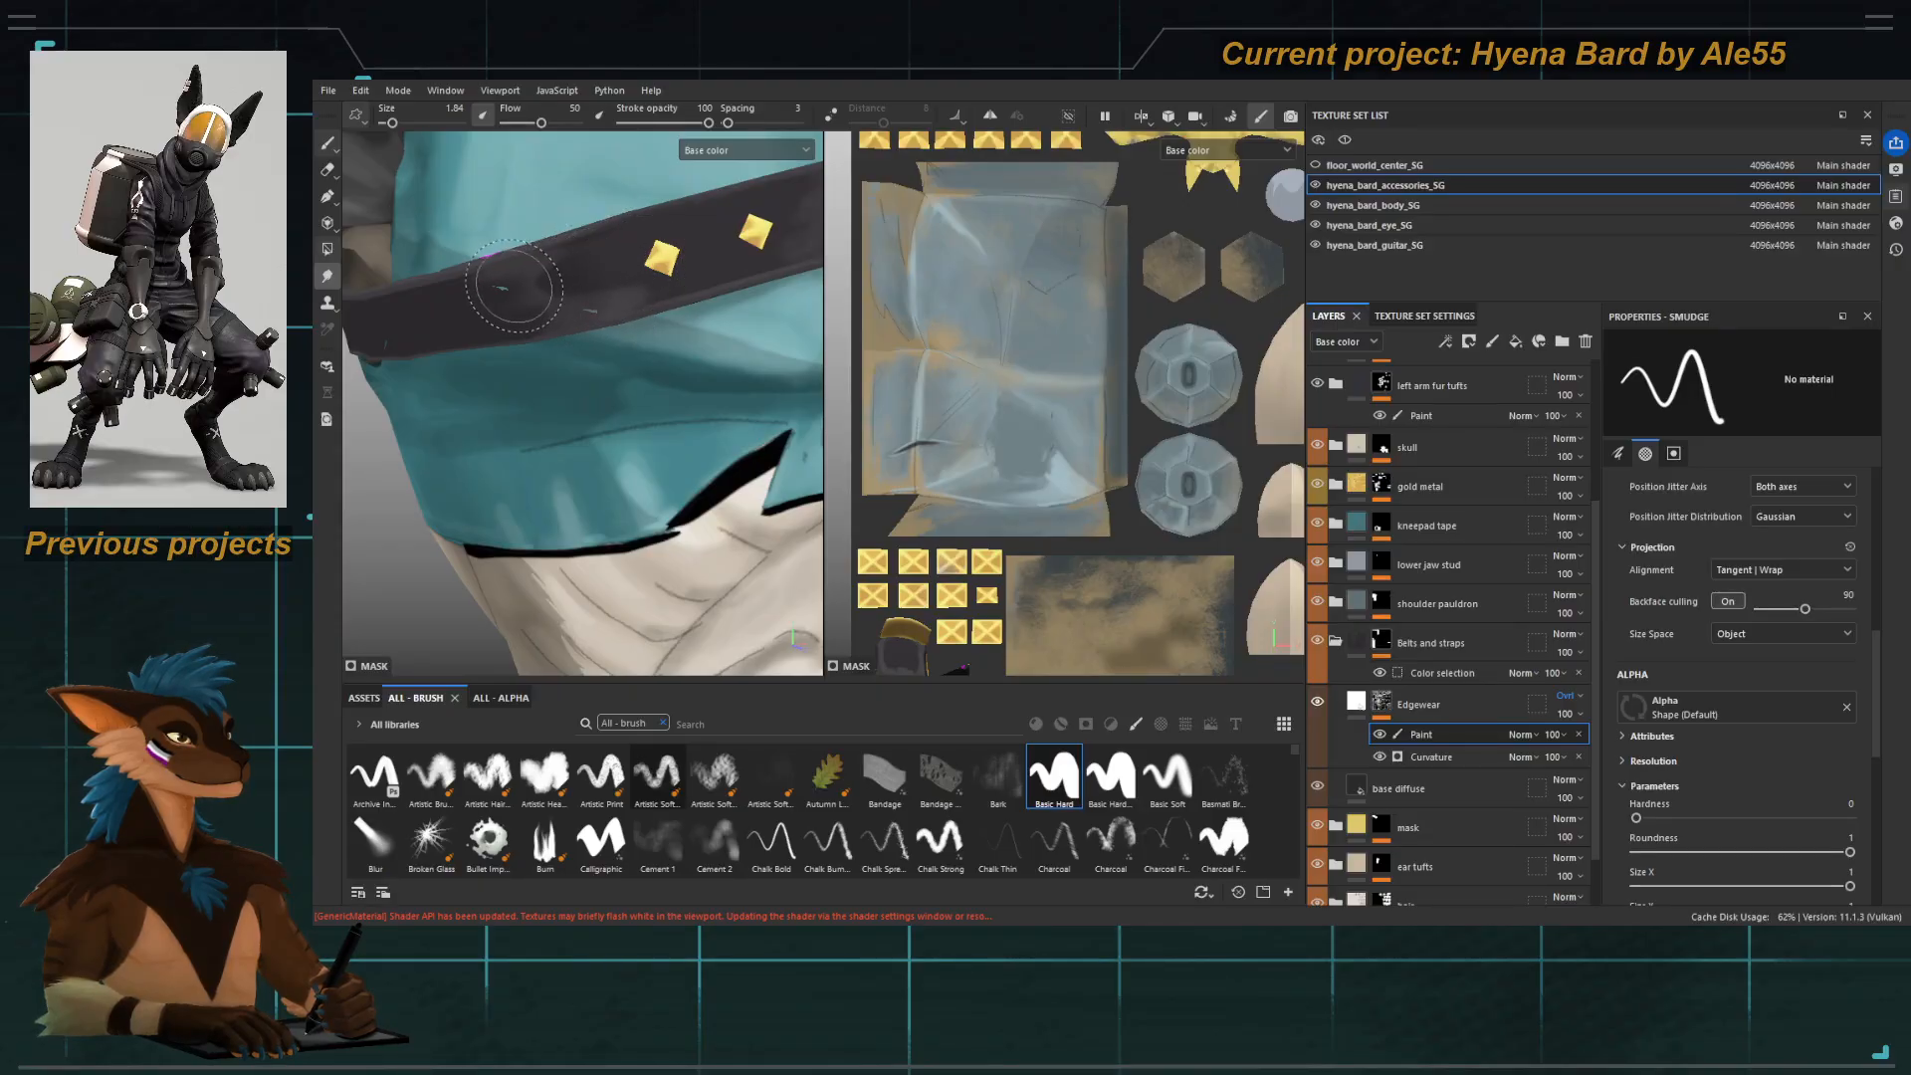
pyautogui.keyDown('alt'); pyautogui.moveTo(618, 252); pyautogui.dragTo(570, 303, button='right'); pyautogui.keyUp('alt')
pyautogui.keyDown('alt'); pyautogui.moveTo(647, 308); pyautogui.dragTo(568, 314); pyautogui.keyUp('alt')
pyautogui.keyDown('alt'); pyautogui.moveTo(573, 318); pyautogui.dragTo(587, 392, button='middle'); pyautogui.keyUp('alt')
pyautogui.keyDown('alt'); pyautogui.moveTo(587, 393); pyautogui.dragTo(622, 349, button='right'); pyautogui.keyUp('alt')
pyautogui.keyDown('alt'); pyautogui.moveTo(622, 349); pyautogui.dragTo(652, 329); pyautogui.keyUp('alt')
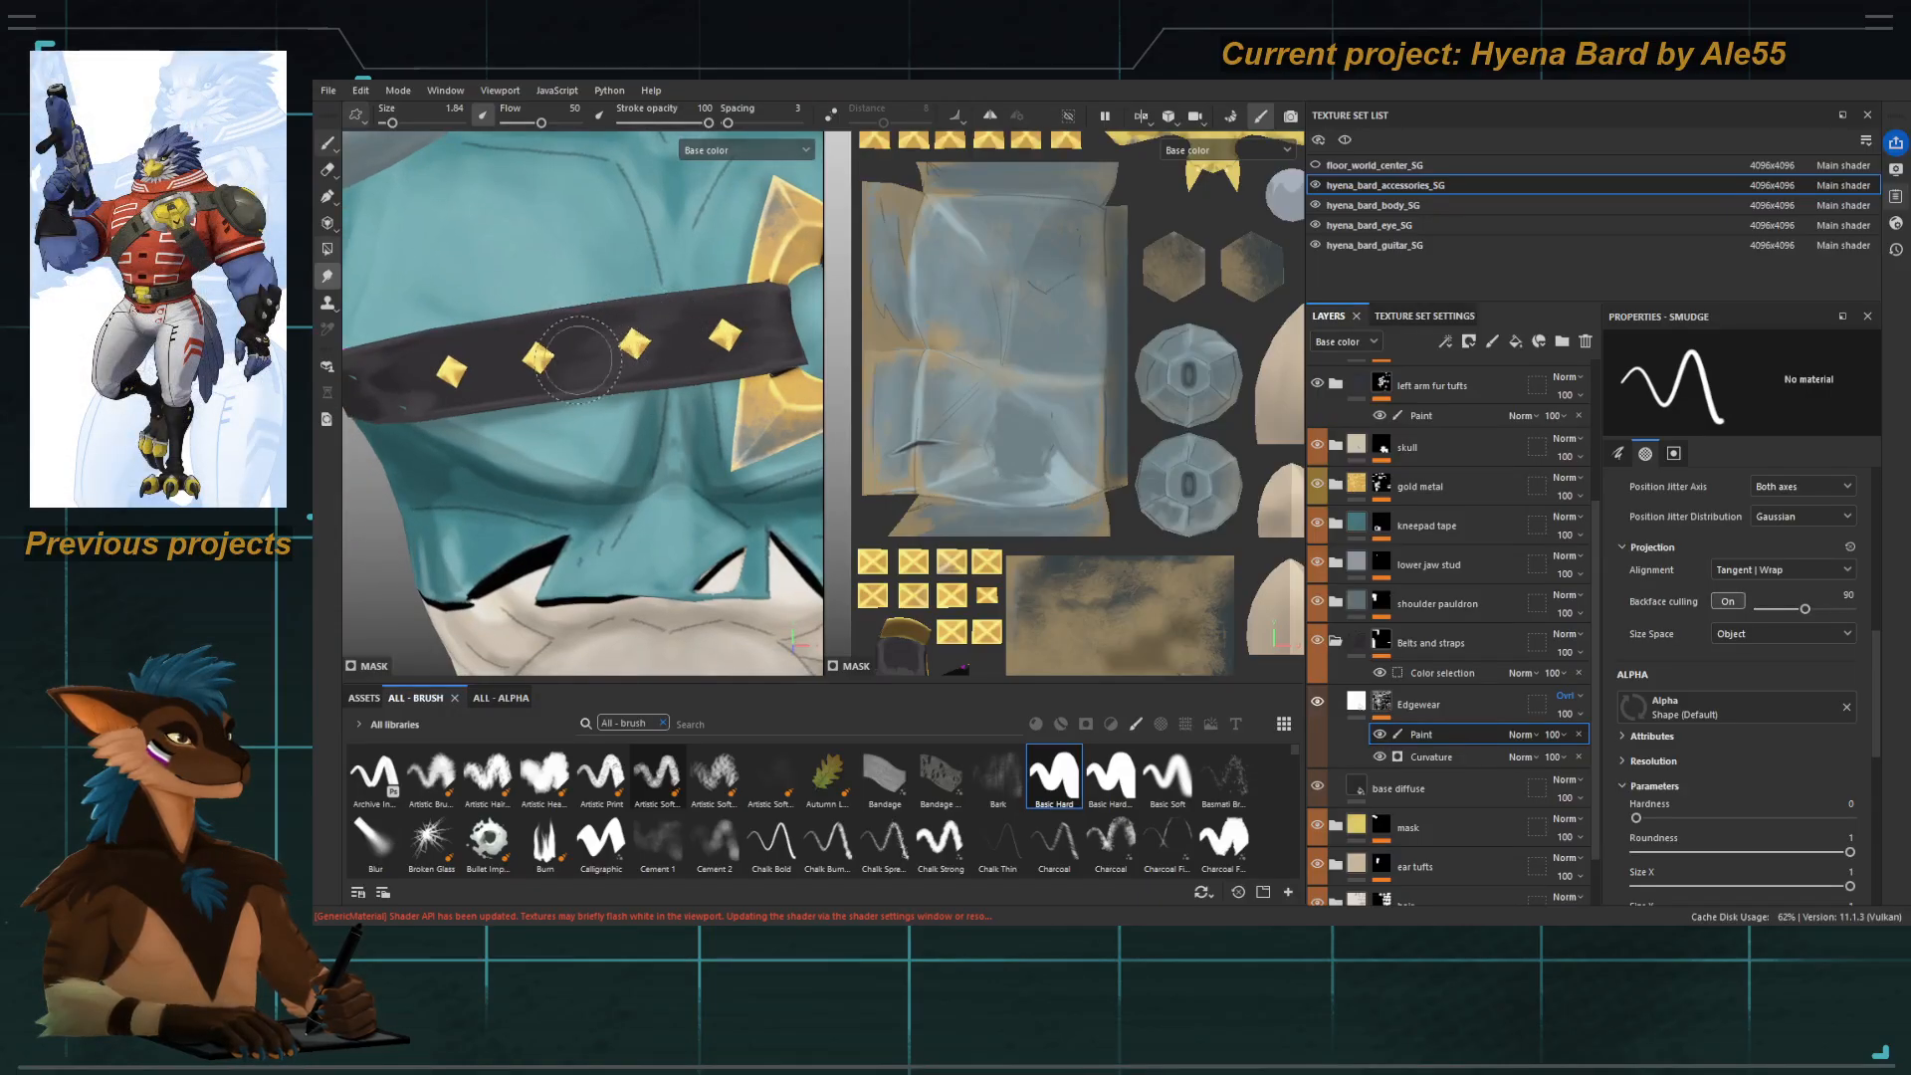
pyautogui.keyDown('alt'); pyautogui.moveTo(696, 330); pyautogui.dragTo(647, 329); pyautogui.keyUp('alt')
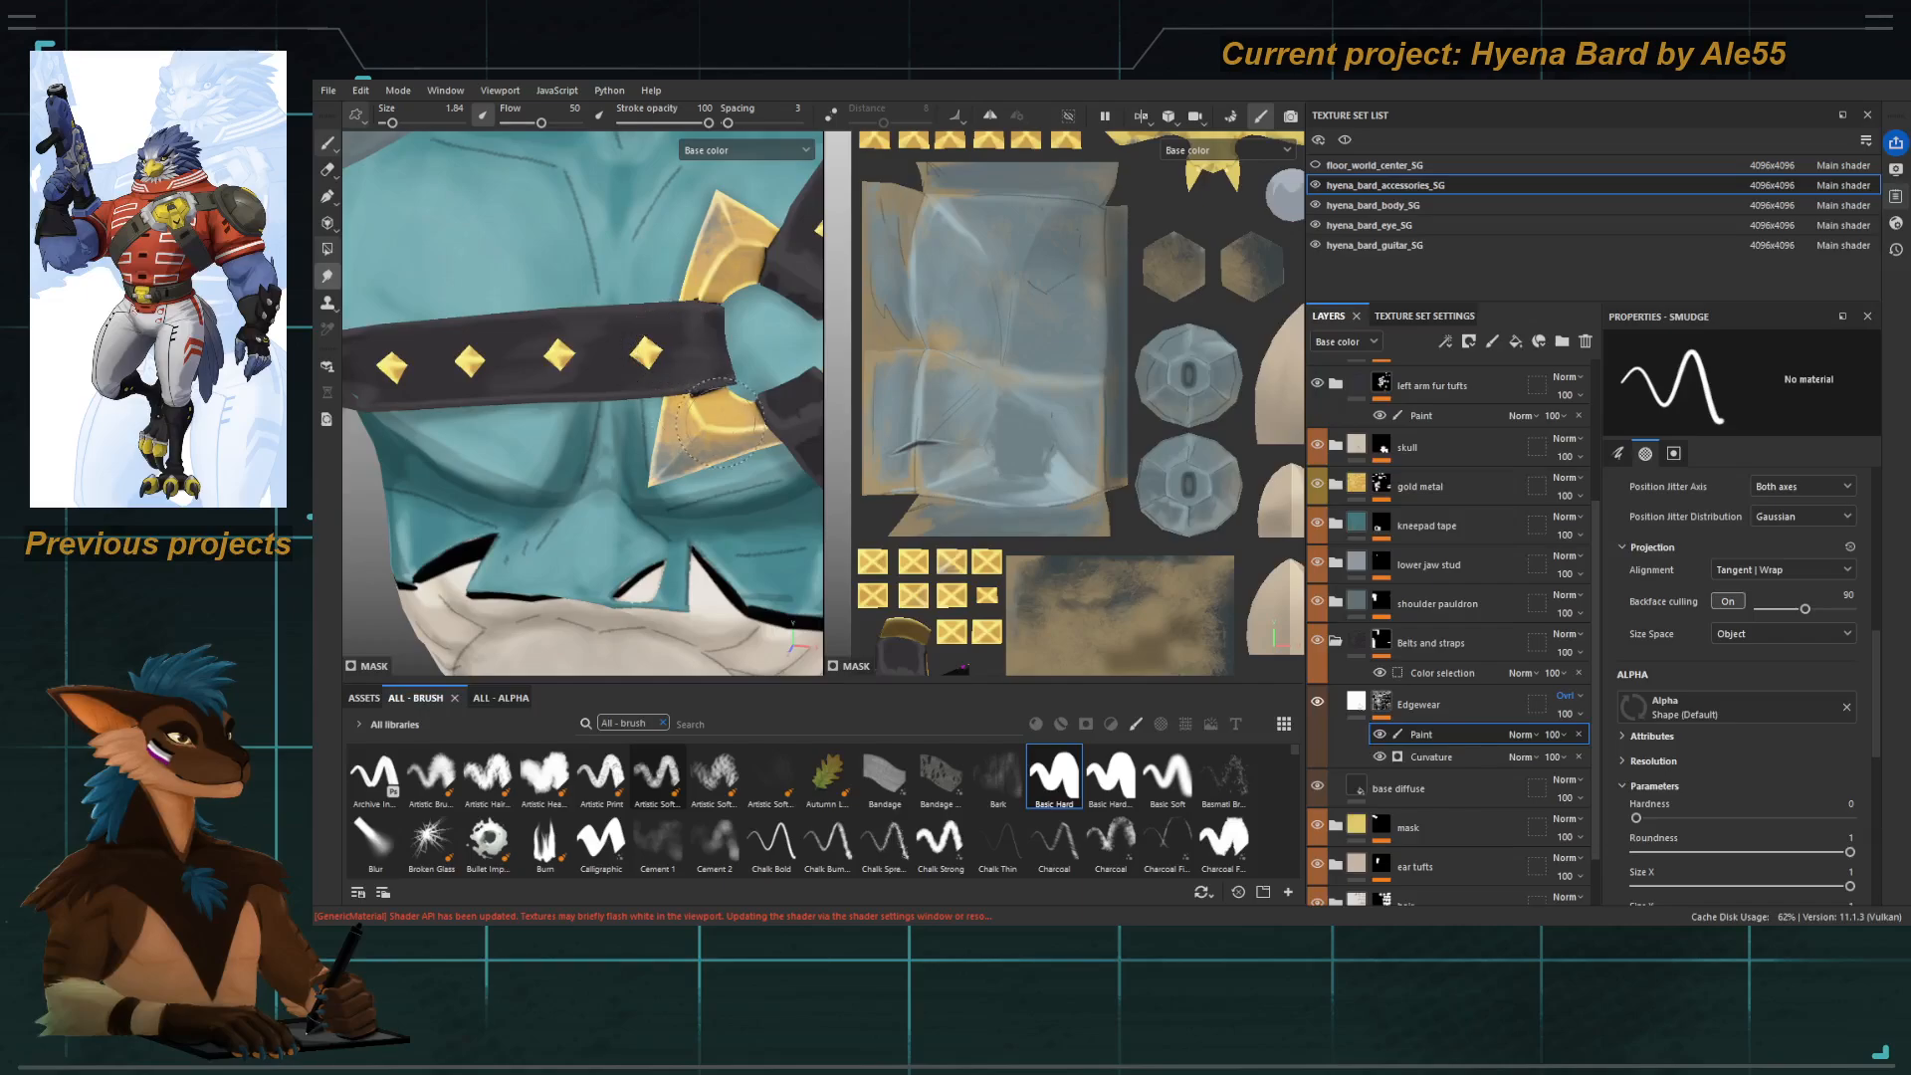
# Review the strap wear on the full character from the front, at full-body and upper-body distance.
pyautogui.moveTo(659, 487)
pyautogui.keyDown('alt'); pyautogui.mouseDown(button='right')
pyautogui.moveTo(603, 456)
pyautogui.moveTo(614, 468)
pyautogui.moveTo(583, 332)
pyautogui.mouseUp(button='right'); pyautogui.keyUp('alt')
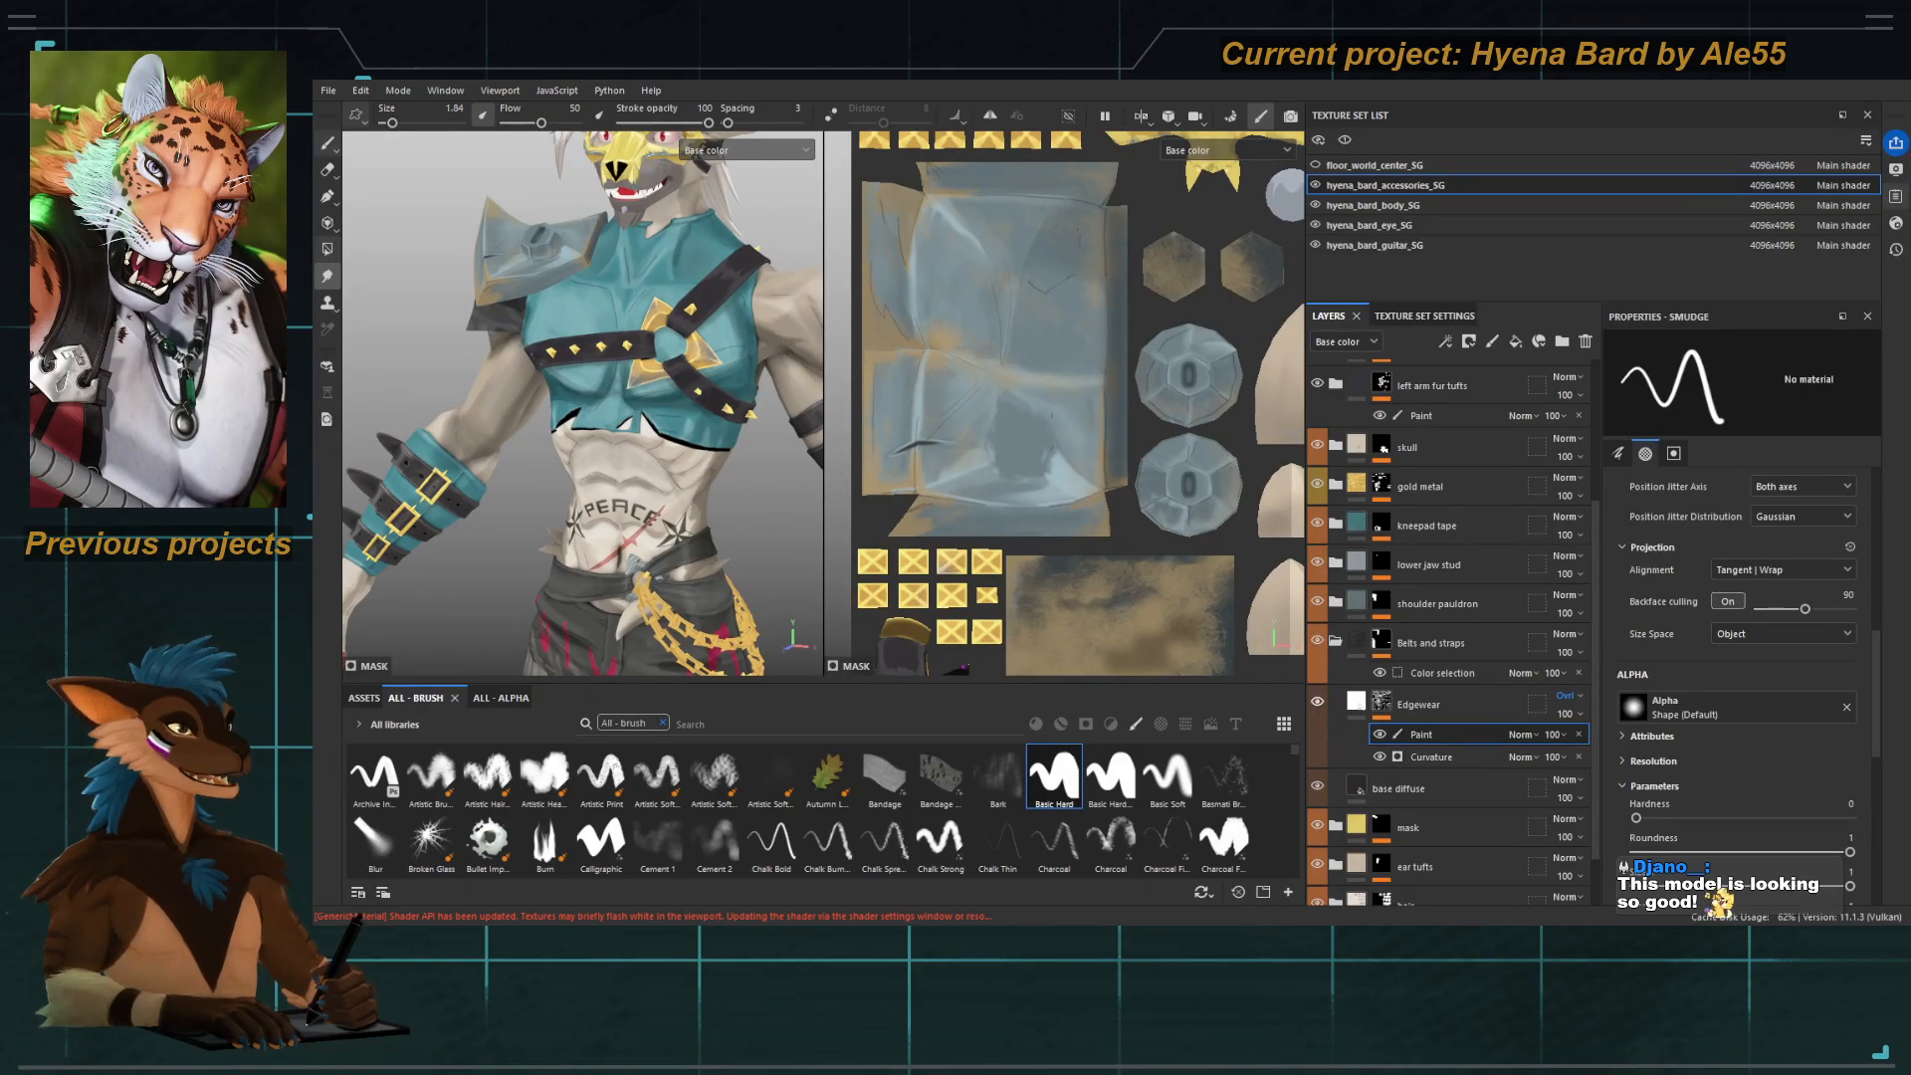
pyautogui.keyDown('alt'); pyautogui.moveTo(555, 323); pyautogui.dragTo(519, 460, button='right'); pyautogui.keyUp('alt')
pyautogui.keyDown('alt'); pyautogui.moveTo(519, 460); pyautogui.dragTo(534, 392, button='middle'); pyautogui.keyUp('alt')
pyautogui.keyDown('alt'); pyautogui.moveTo(533, 392); pyautogui.dragTo(482, 341, button='right'); pyautogui.keyUp('alt')
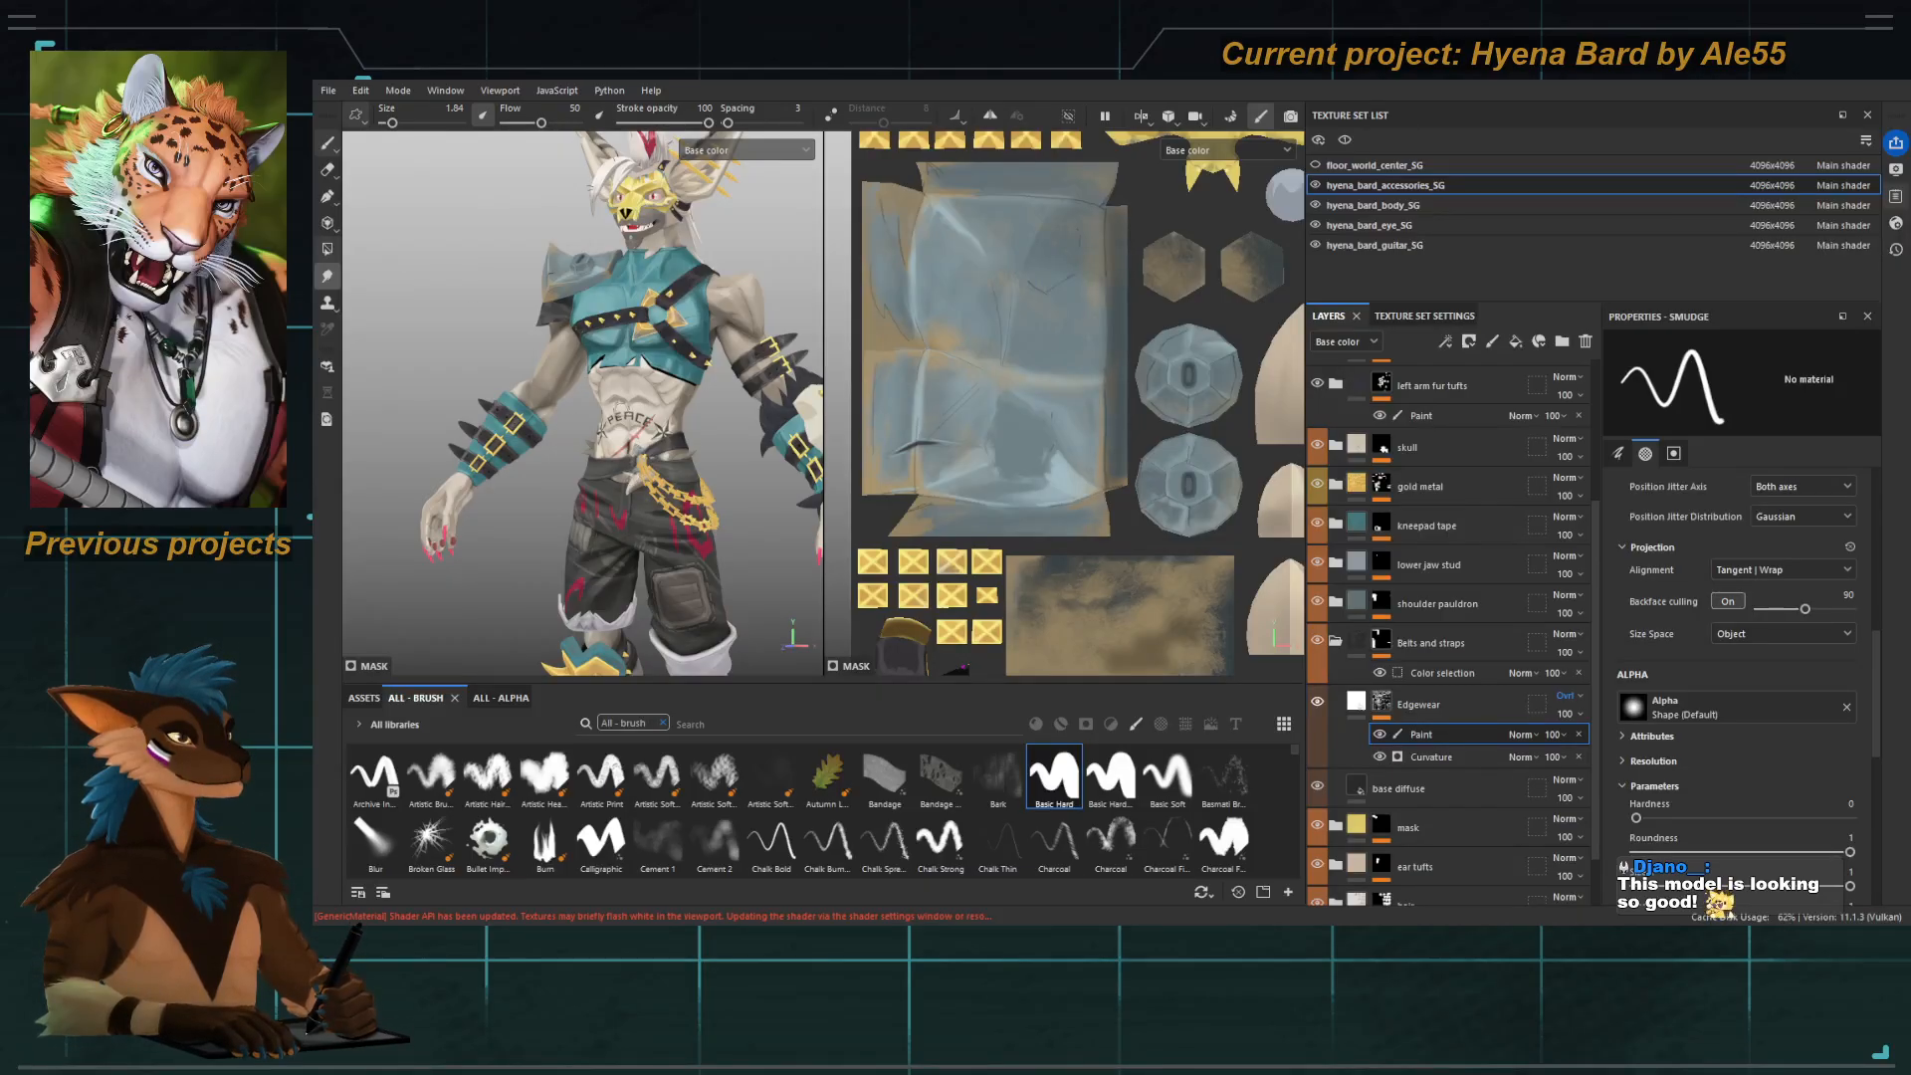
pyautogui.keyDown('alt'); pyautogui.moveTo(523, 353); pyautogui.dragTo(359, 226, button='right'); pyautogui.keyUp('alt')
pyautogui.keyDown('alt'); pyautogui.moveTo(570, 413); pyautogui.dragTo(570, 370, button='middle'); pyautogui.keyUp('alt')
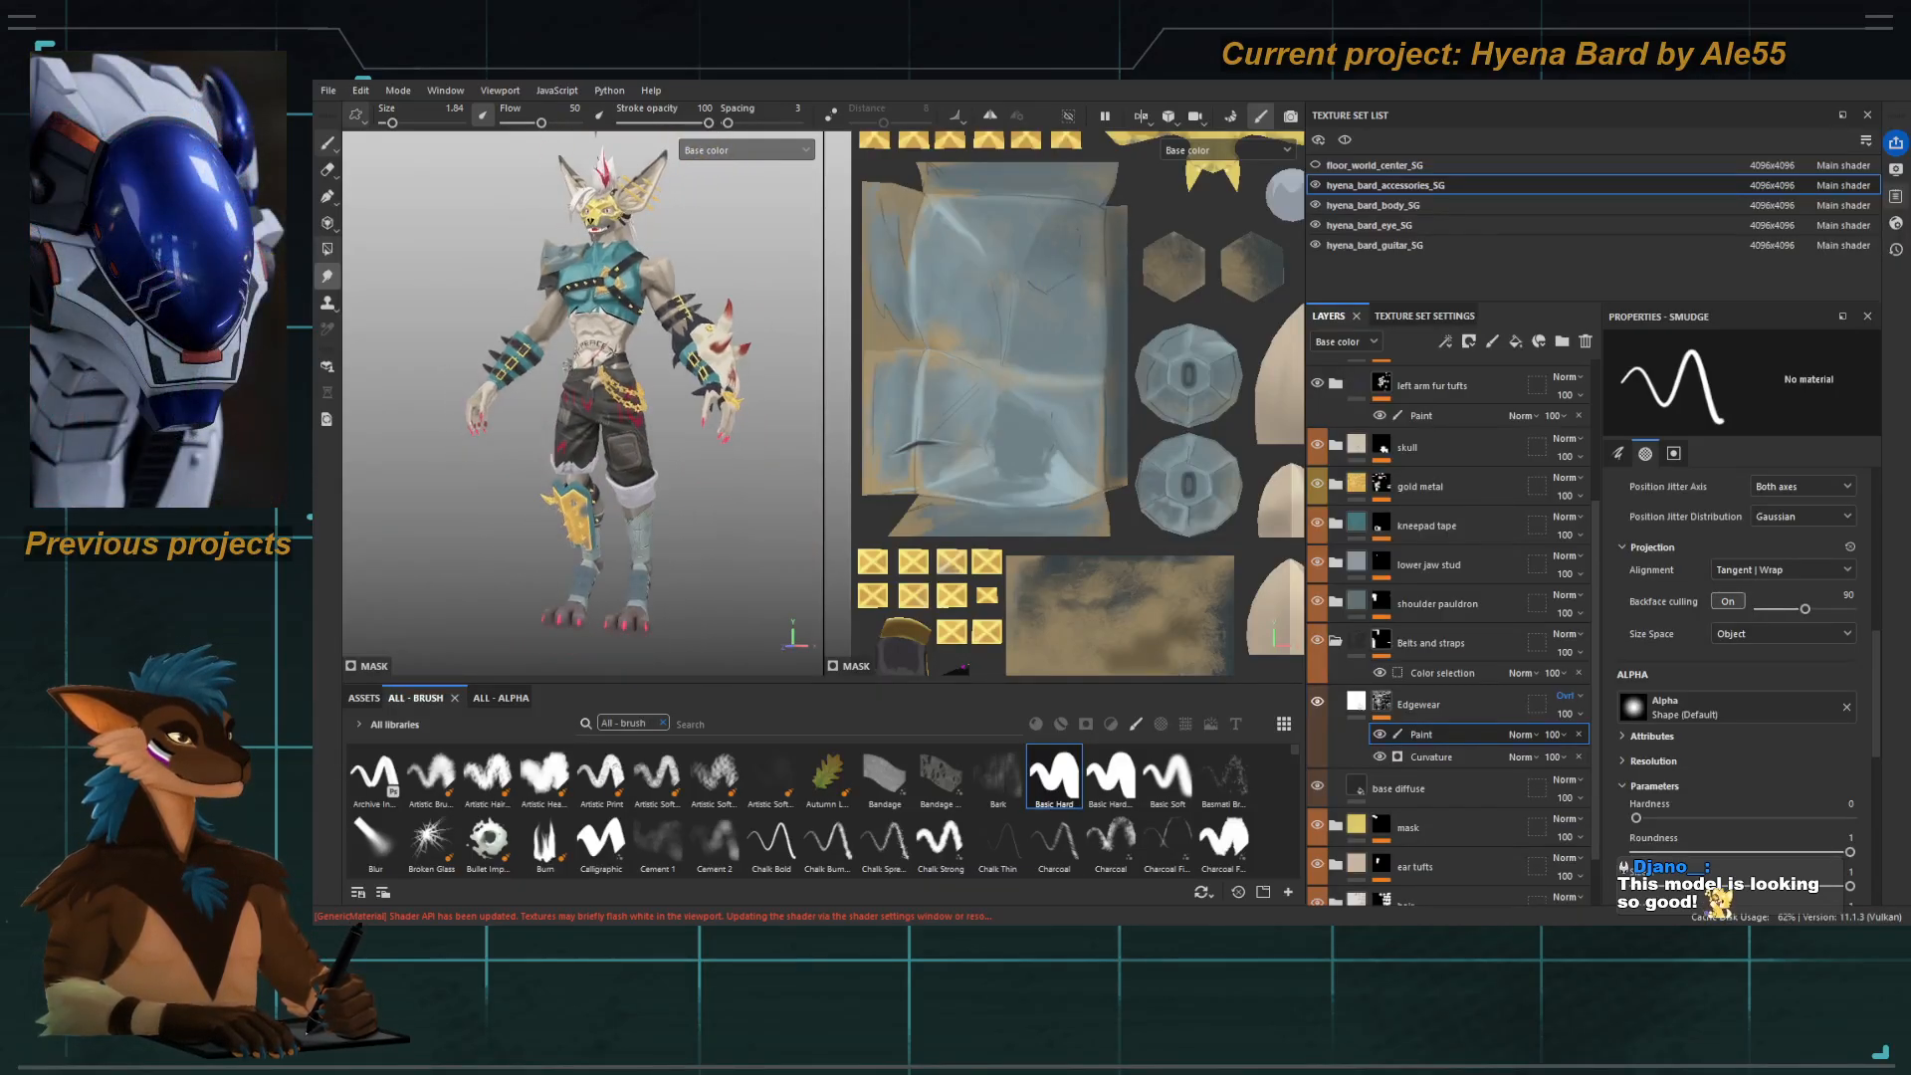
pyautogui.keyDown('alt'); pyautogui.moveTo(677, 389); pyautogui.dragTo(620, 423); pyautogui.keyUp('alt')
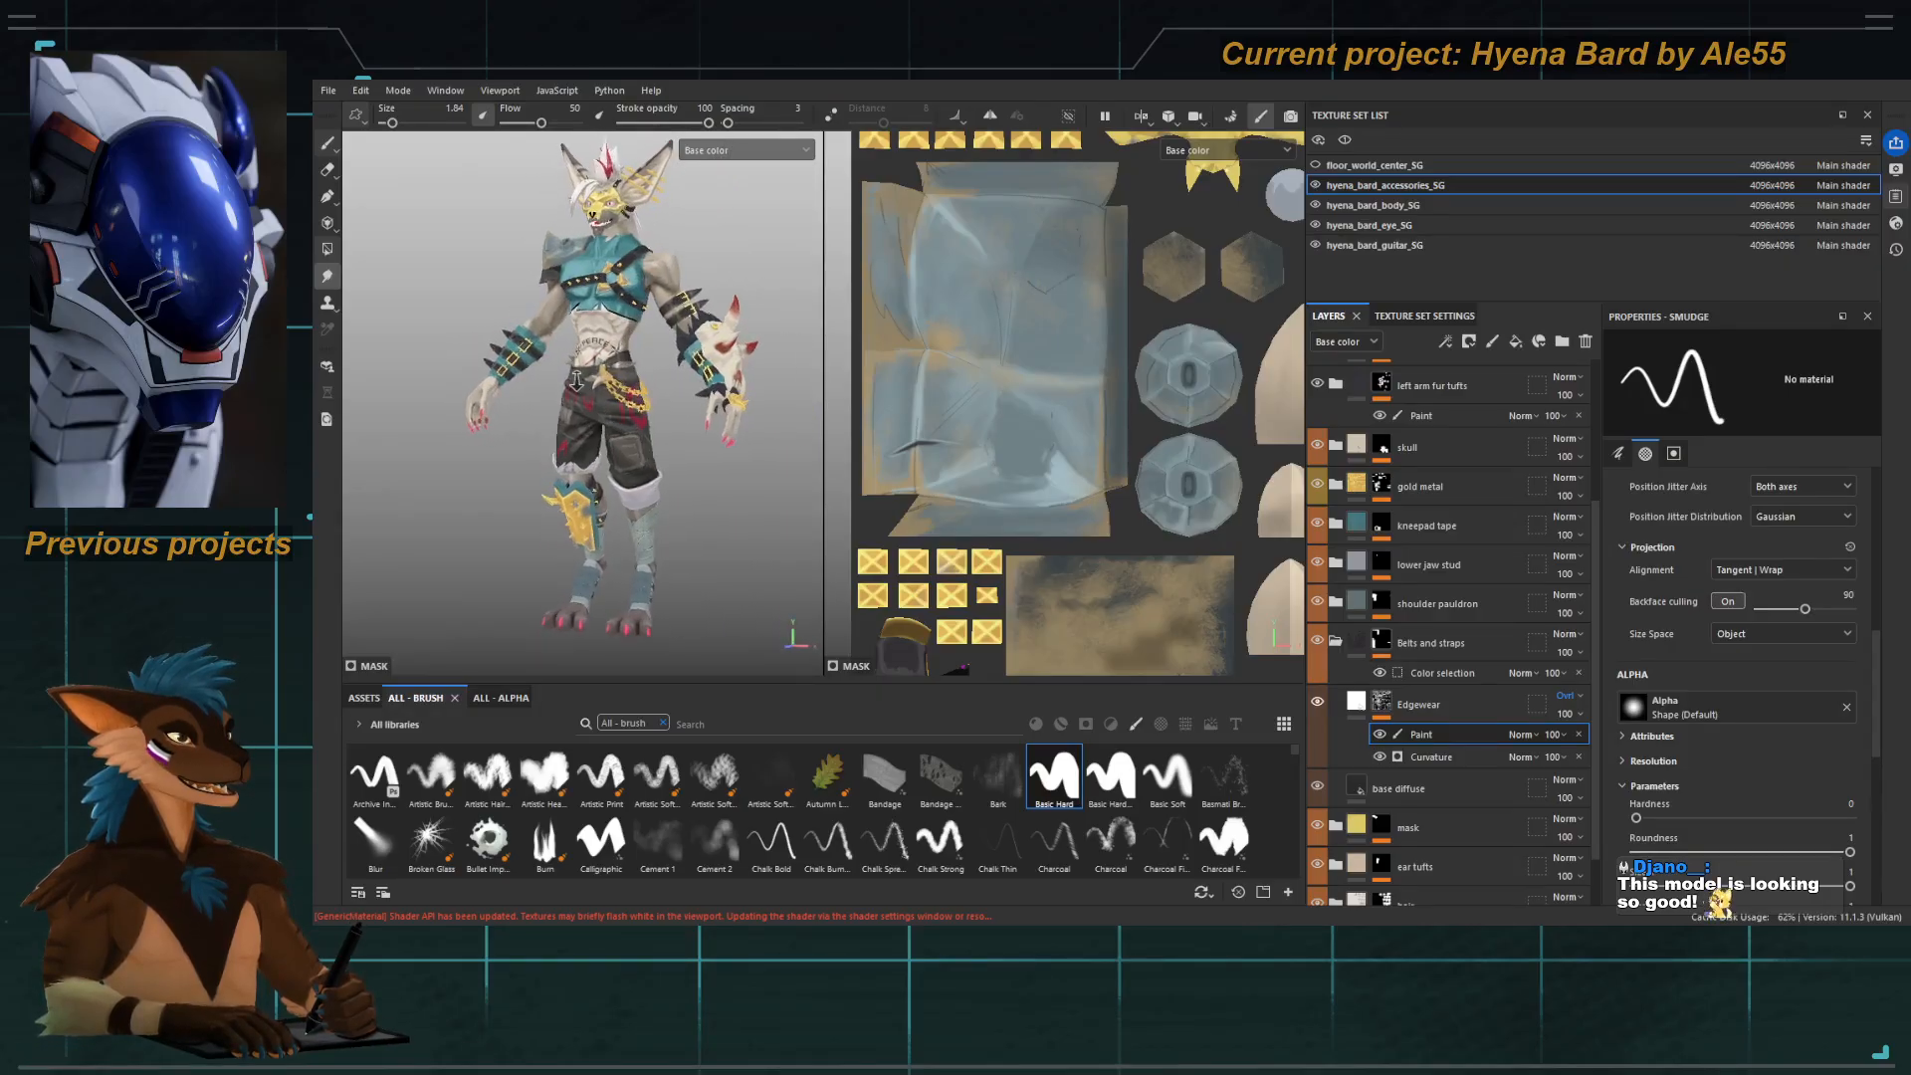
pyautogui.keyDown('alt'); pyautogui.moveTo(619, 423); pyautogui.dragTo(697, 478, button='right'); pyautogui.keyUp('alt')
pyautogui.keyDown('alt'); pyautogui.moveTo(609, 274); pyautogui.dragTo(652, 383, button='middle'); pyautogui.keyUp('alt')
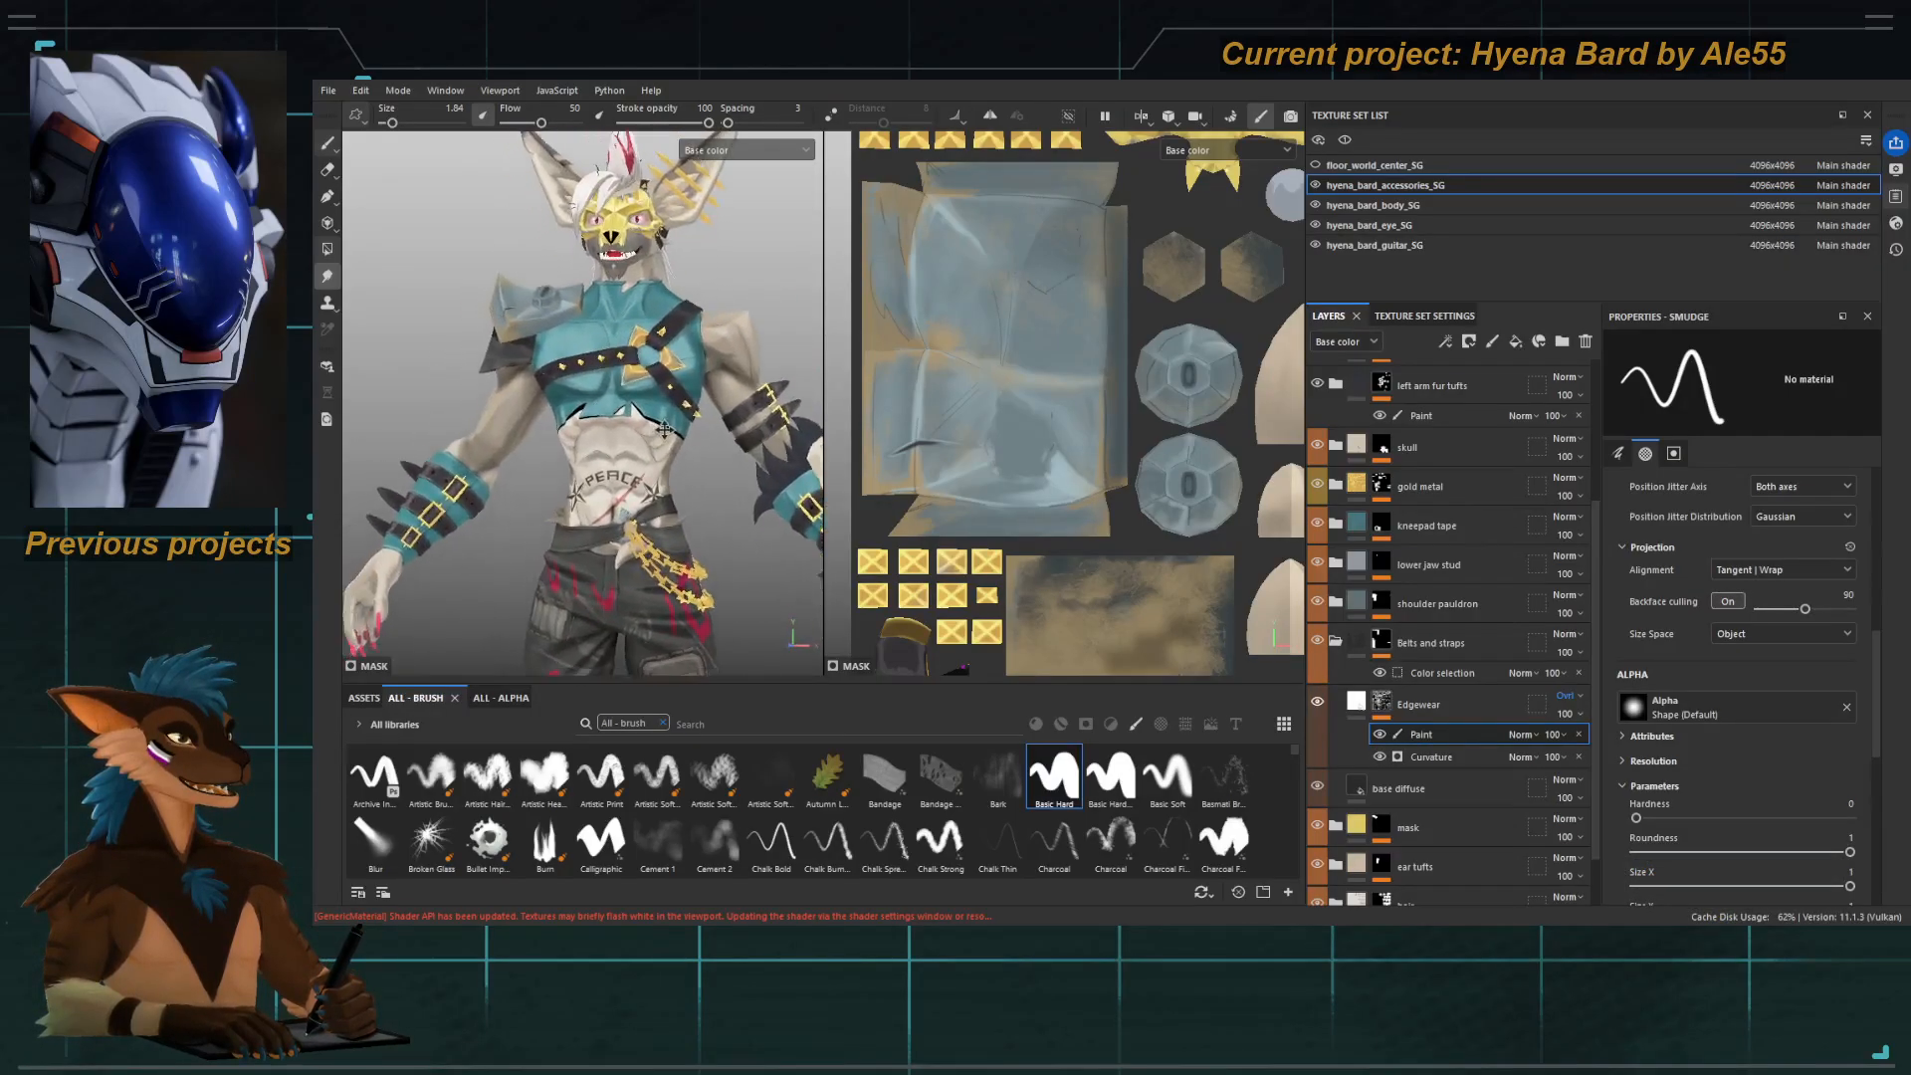
pyautogui.keyDown('alt'); pyautogui.moveTo(598, 418); pyautogui.dragTo(687, 493, button='right'); pyautogui.keyUp('alt')
pyautogui.keyDown('alt'); pyautogui.moveTo(686, 493); pyautogui.dragTo(722, 534); pyautogui.keyUp('alt')
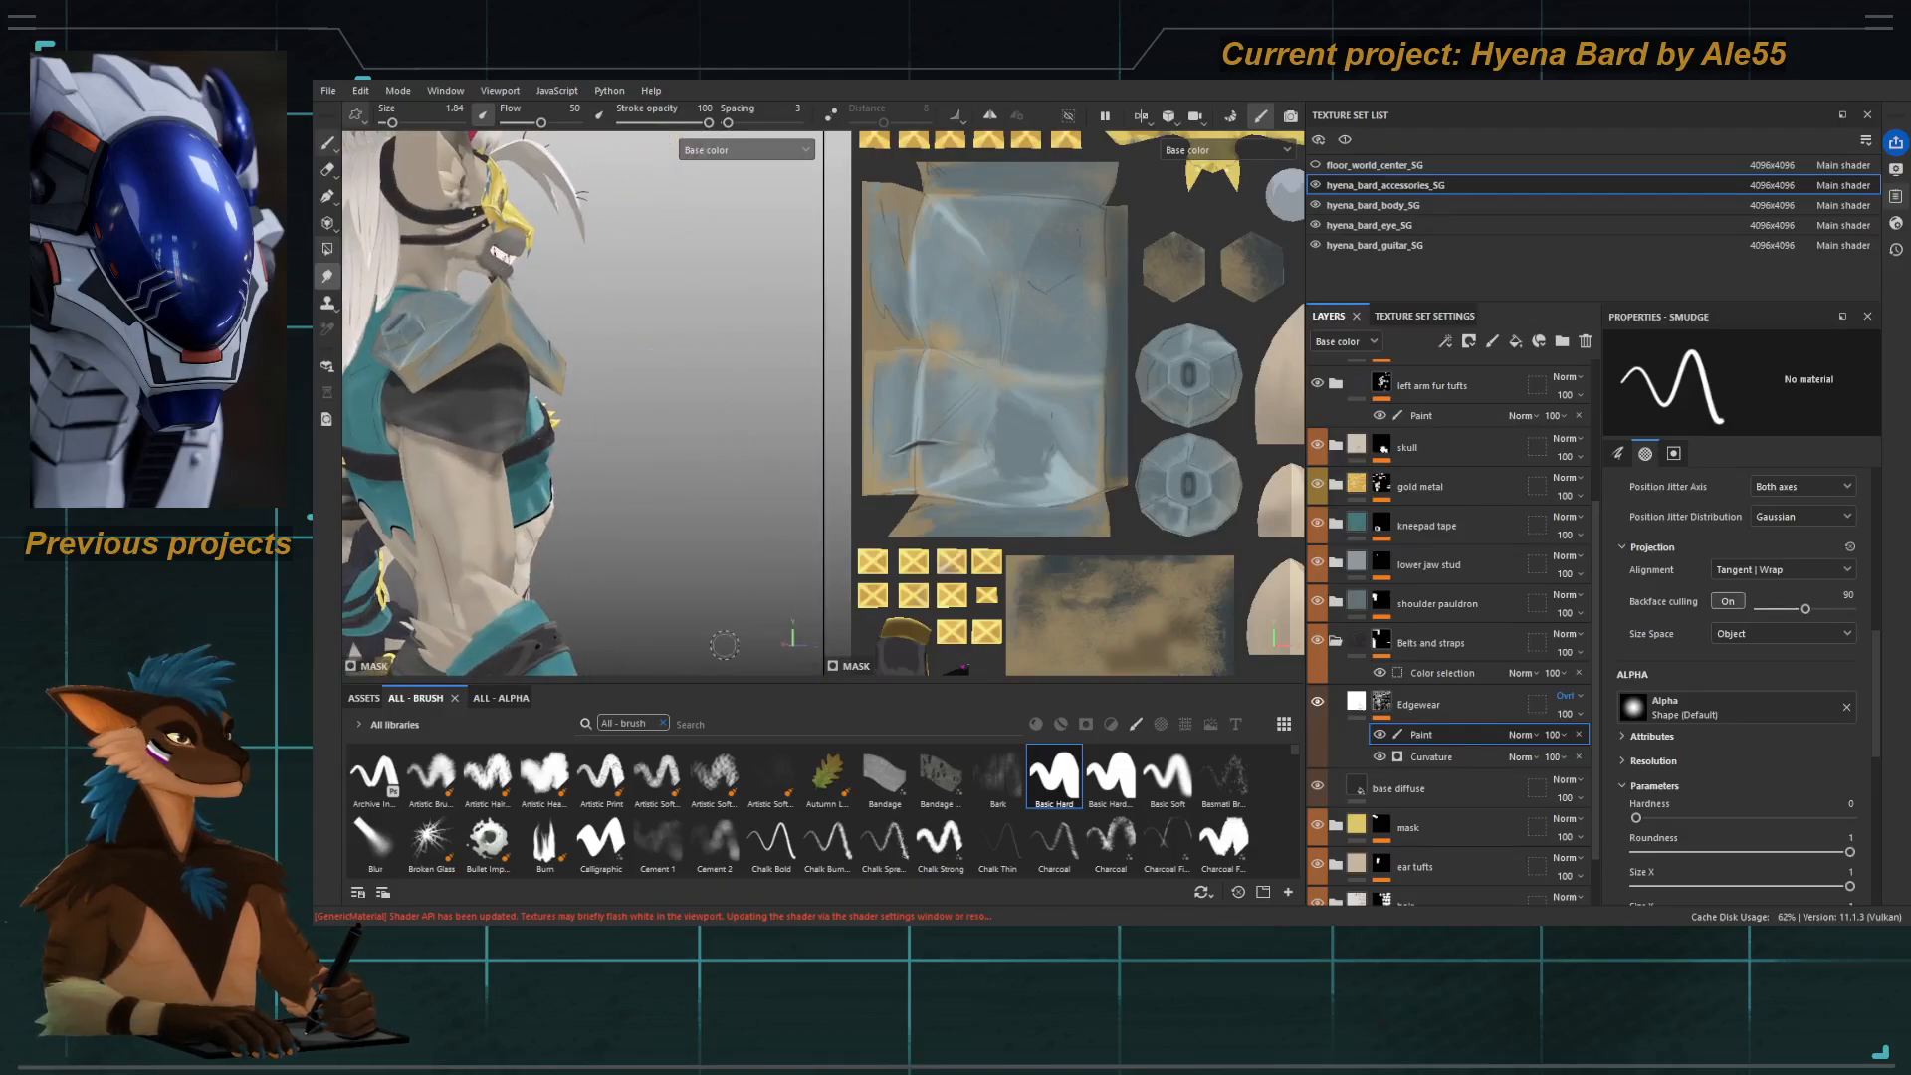
# Examine the straps from the pauldron side around to the back of the teal top.
pyautogui.keyDown('alt'); pyautogui.moveTo(597, 556); pyautogui.dragTo(640, 507, button='middle'); pyautogui.keyUp('alt')
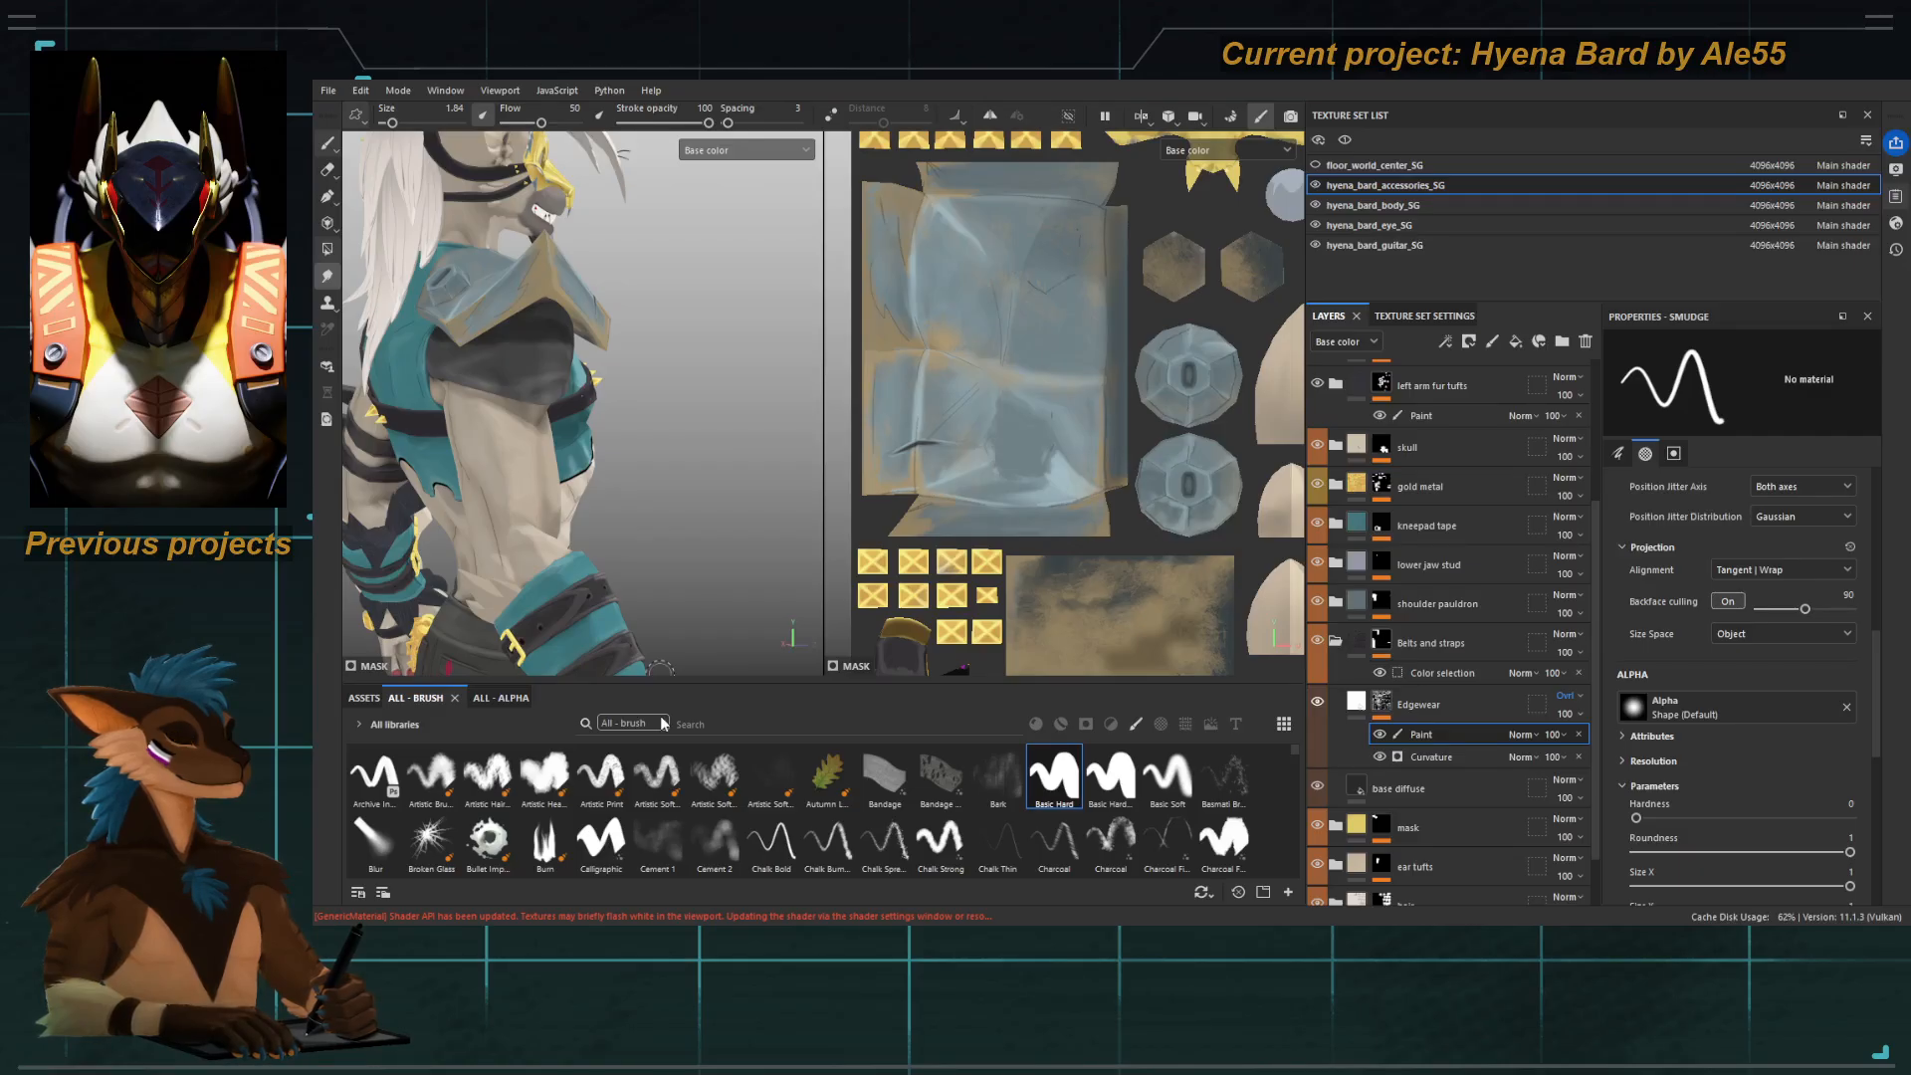
pyautogui.keyDown('alt'); pyautogui.moveTo(609, 477); pyautogui.dragTo(725, 477); pyautogui.keyUp('alt')
pyautogui.keyDown('alt'); pyautogui.moveTo(672, 461); pyautogui.dragTo(622, 463, button='right'); pyautogui.keyUp('alt')
pyautogui.keyDown('alt'); pyautogui.moveTo(597, 476); pyautogui.dragTo(653, 468, button='middle'); pyautogui.keyUp('alt')
pyautogui.keyDown('alt'); pyautogui.moveTo(653, 468); pyautogui.dragTo(631, 476); pyautogui.keyUp('alt')
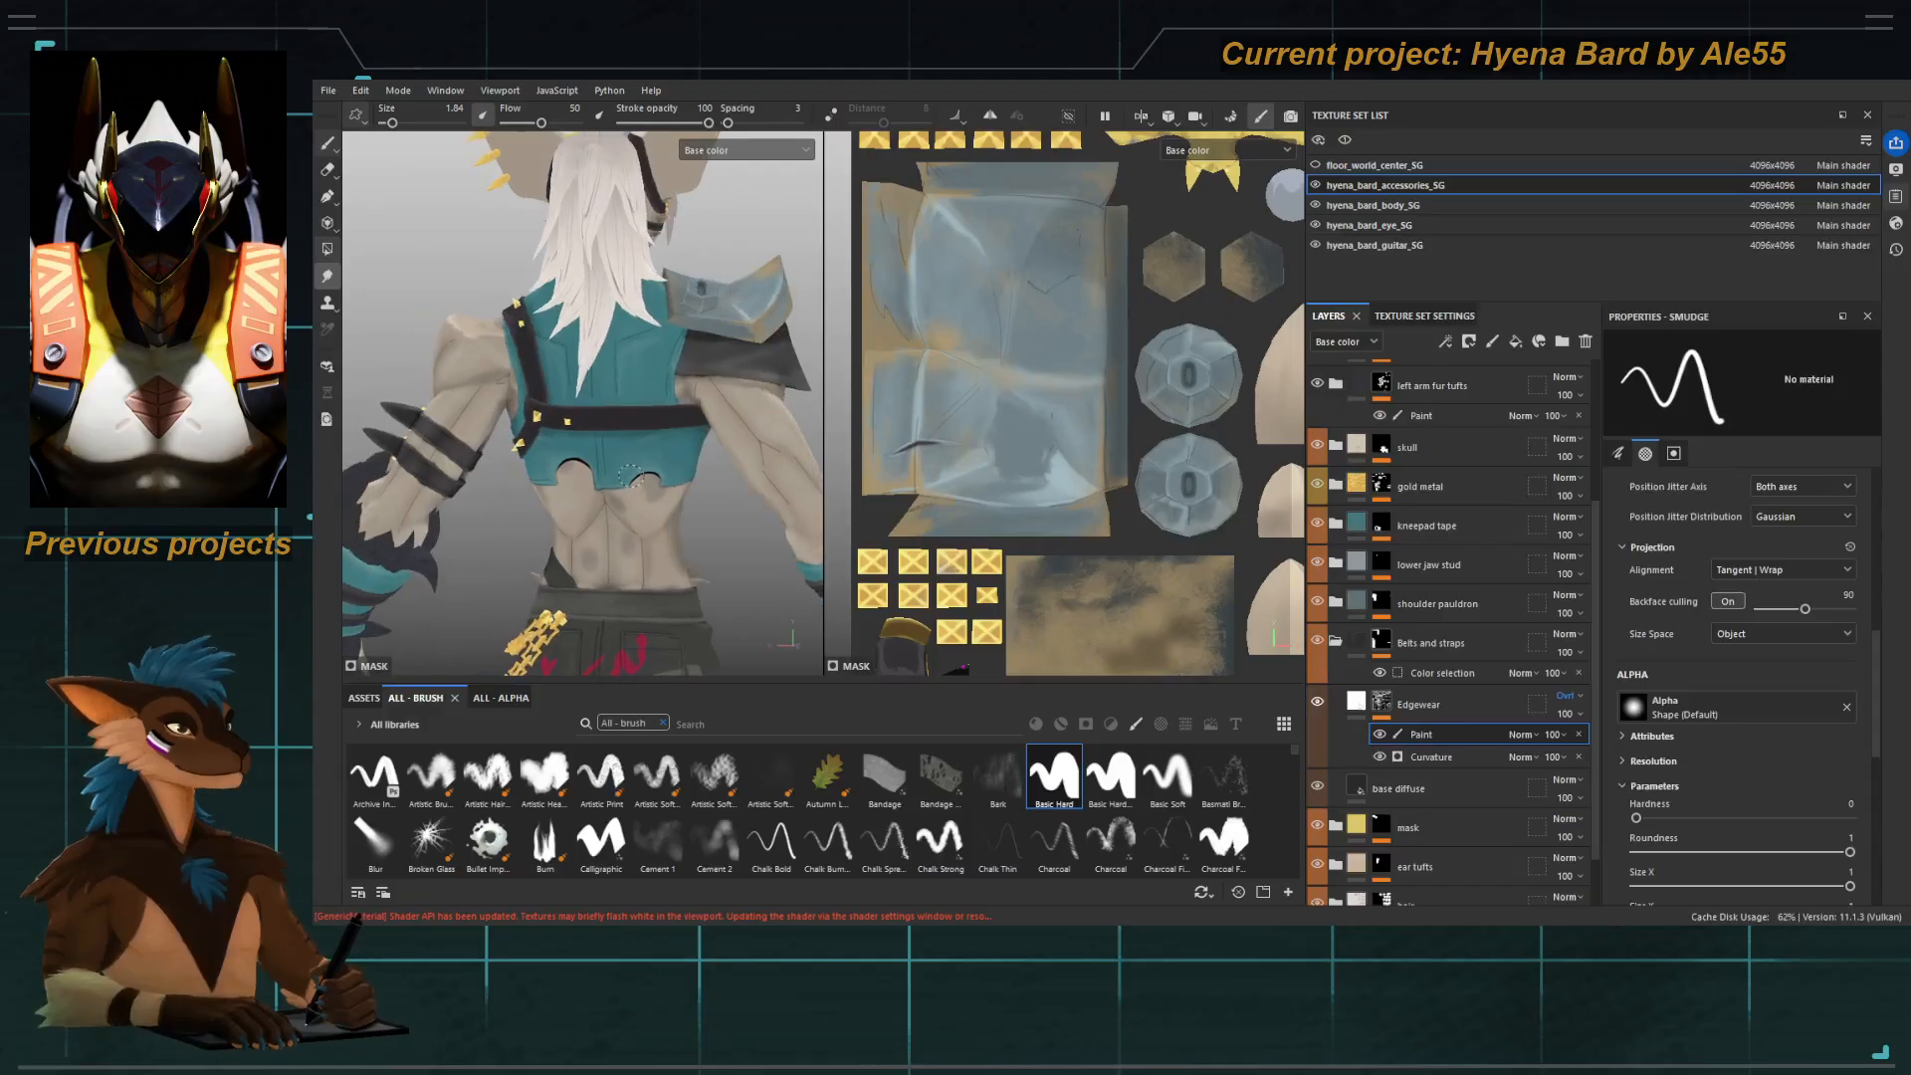
pyautogui.keyDown('alt'); pyautogui.moveTo(632, 476); pyautogui.dragTo(637, 418, button='middle'); pyautogui.keyUp('alt')
pyautogui.keyDown('alt'); pyautogui.moveTo(637, 418); pyautogui.dragTo(673, 422, button='right'); pyautogui.keyUp('alt')
pyautogui.keyDown('alt'); pyautogui.moveTo(627, 428); pyautogui.dragTo(677, 450, button='middle'); pyautogui.keyUp('alt')
pyautogui.keyDown('alt'); pyautogui.moveTo(677, 450); pyautogui.dragTo(691, 453); pyautogui.keyUp('alt')
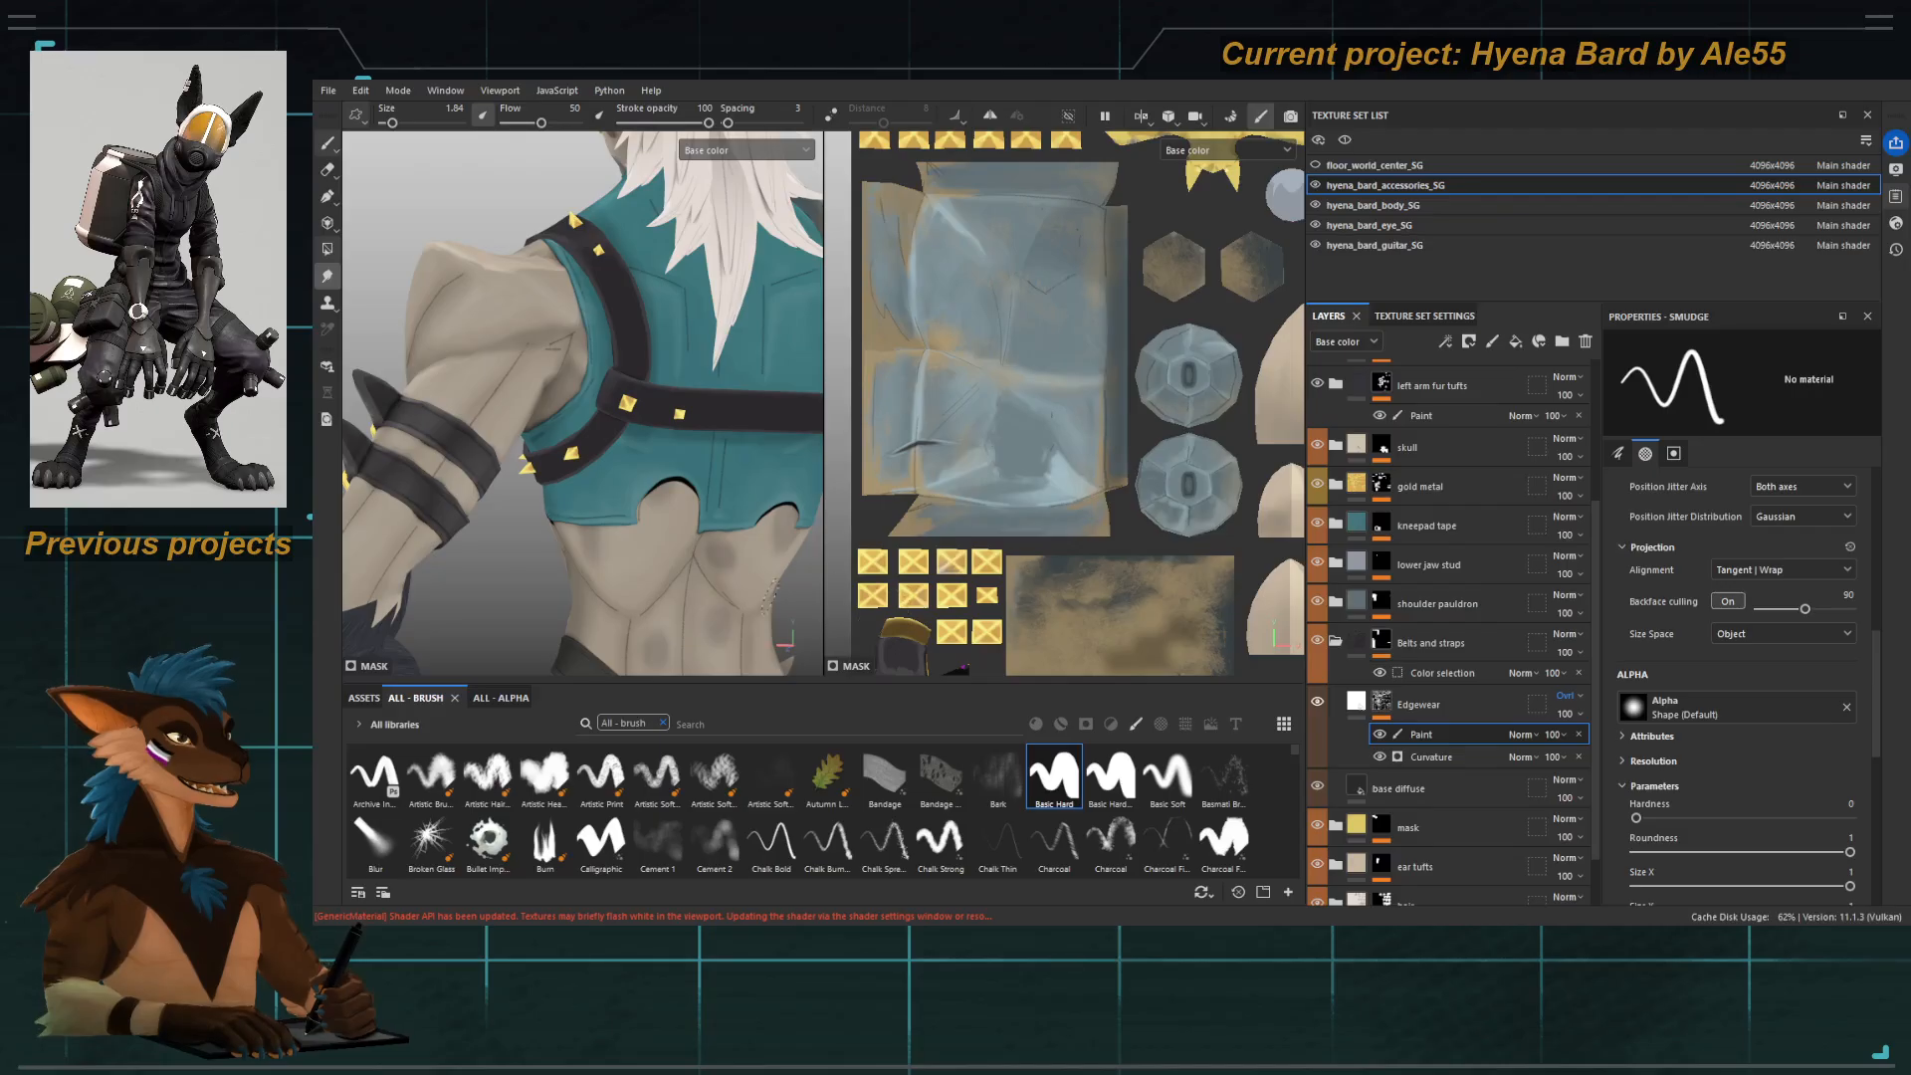
# Switch to the Paint brush and set size 3.89 and stroke opacity 38 for the straps on the back of the top.
pyautogui.keyDown('alt'); pyautogui.moveTo(659, 498); pyautogui.dragTo(686, 462, button='middle'); pyautogui.keyUp('alt')
pyautogui.keyDown('alt'); pyautogui.moveTo(687, 462); pyautogui.dragTo(683, 498); pyautogui.keyUp('alt')
pyautogui.moveTo(627, 213)
pyautogui.keyDown('alt'); pyautogui.mouseDown(button='right')
pyautogui.moveTo(642, 274)
pyautogui.moveTo(597, 227)
pyautogui.mouseUp(button='right'); pyautogui.keyUp('alt')
pyautogui.keyDown('alt'); pyautogui.moveTo(598, 227); pyautogui.dragTo(580, 207); pyautogui.keyUp('alt')
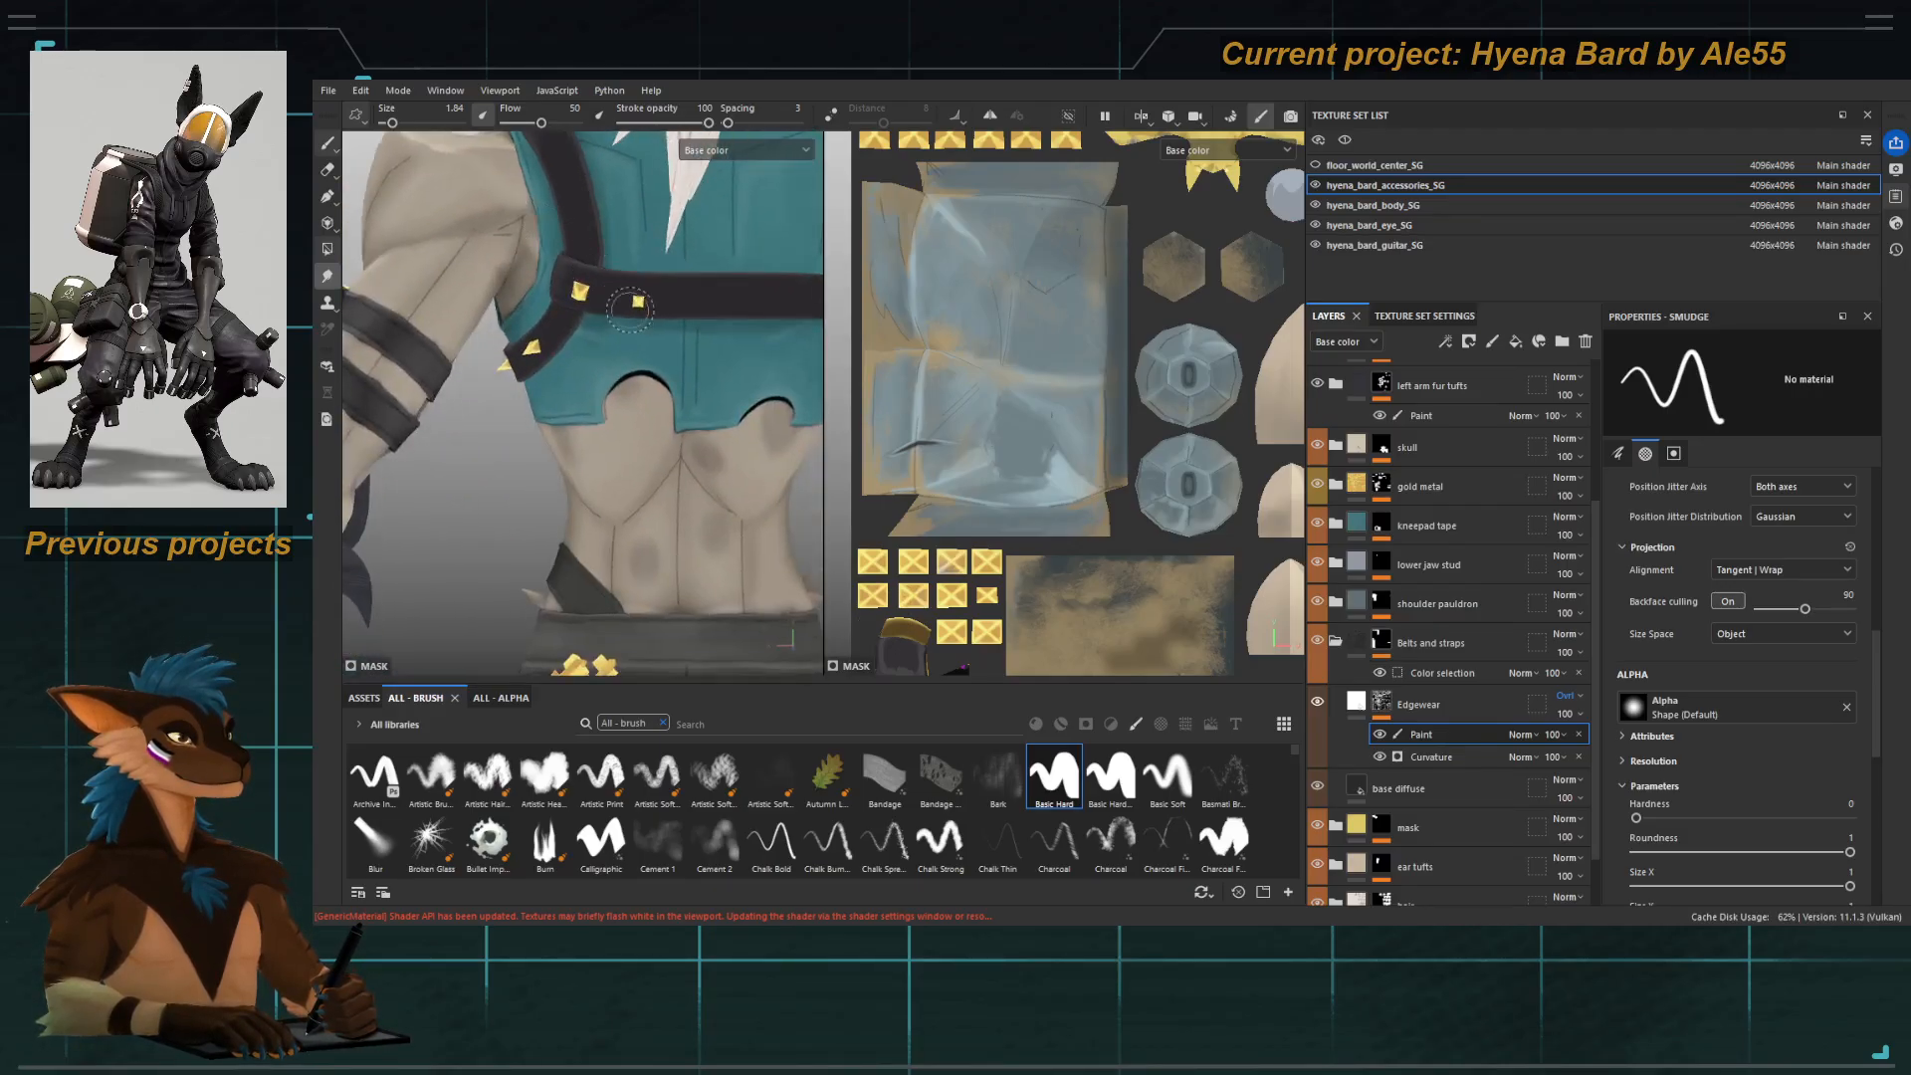
pyautogui.keyDown('alt'); pyautogui.moveTo(639, 304); pyautogui.dragTo(618, 317); pyautogui.keyUp('alt')
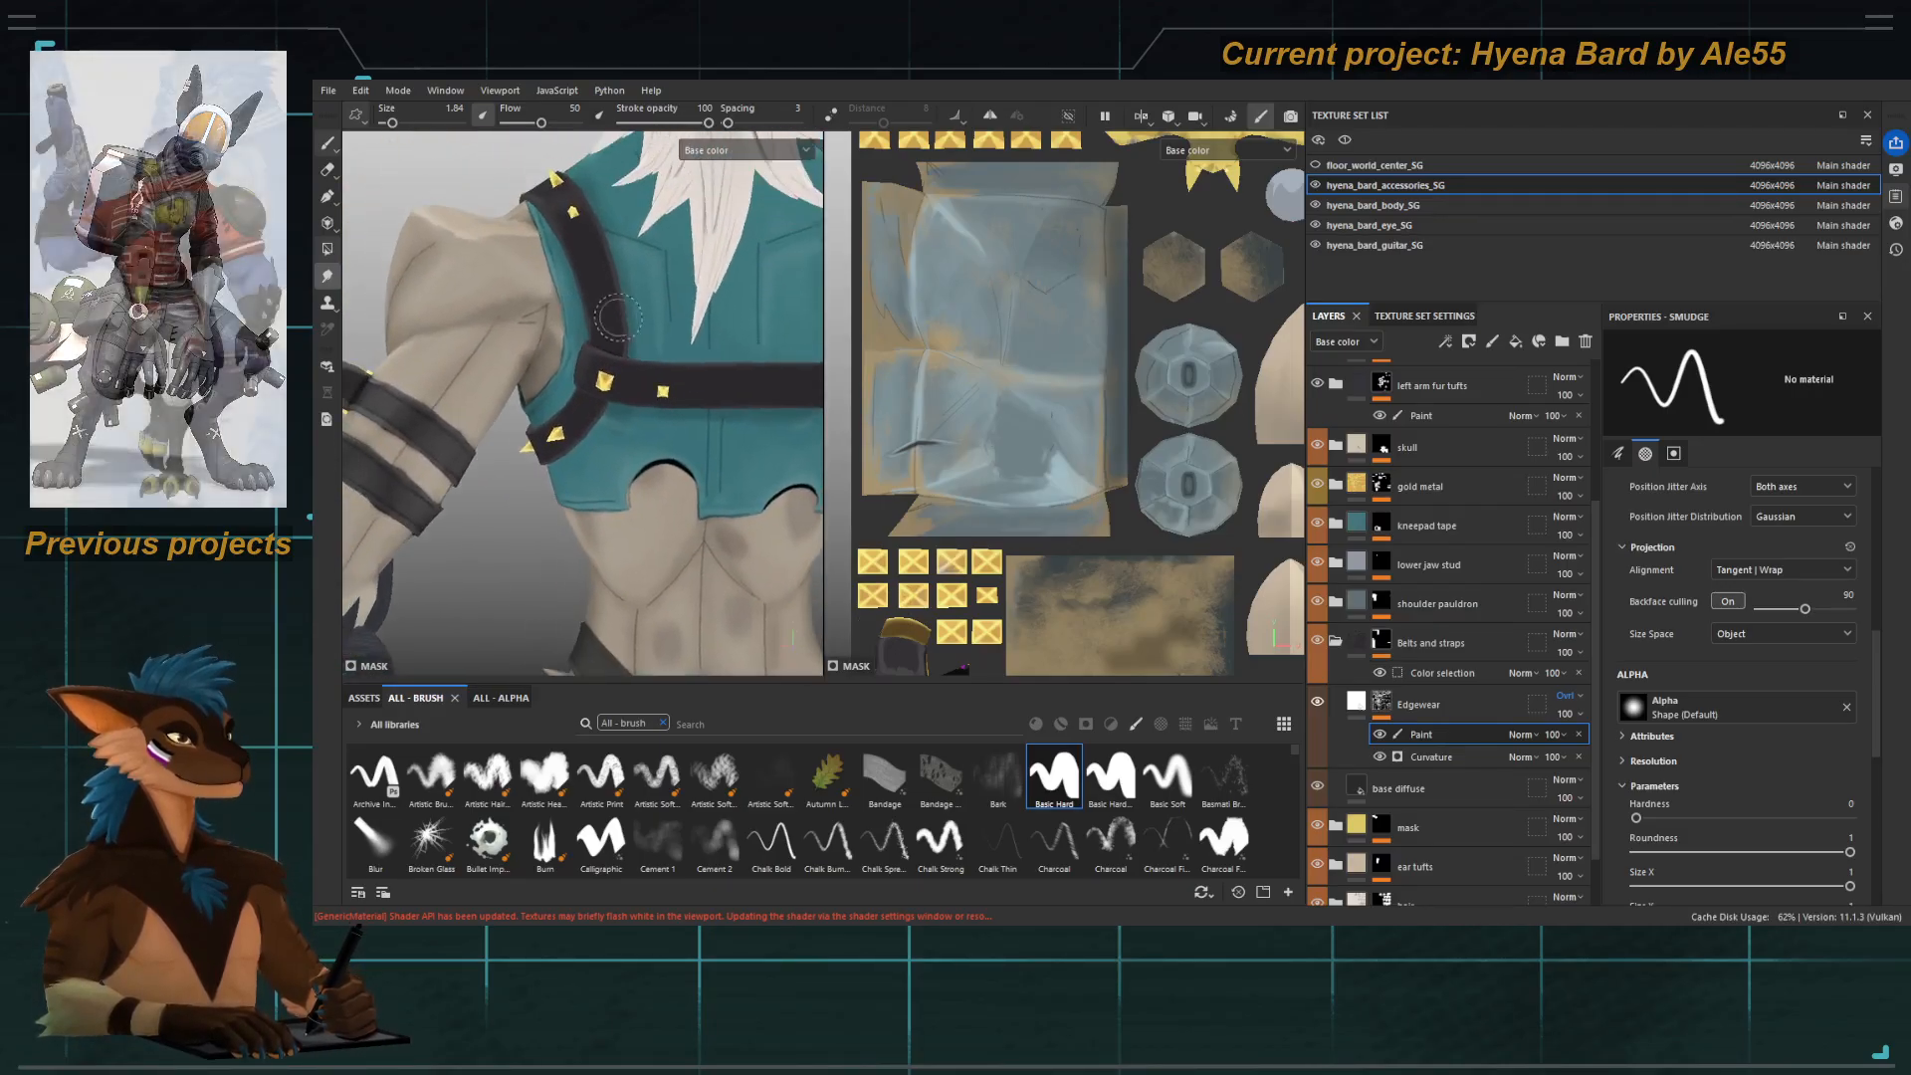
pyautogui.press(']')
pyautogui.press(']')
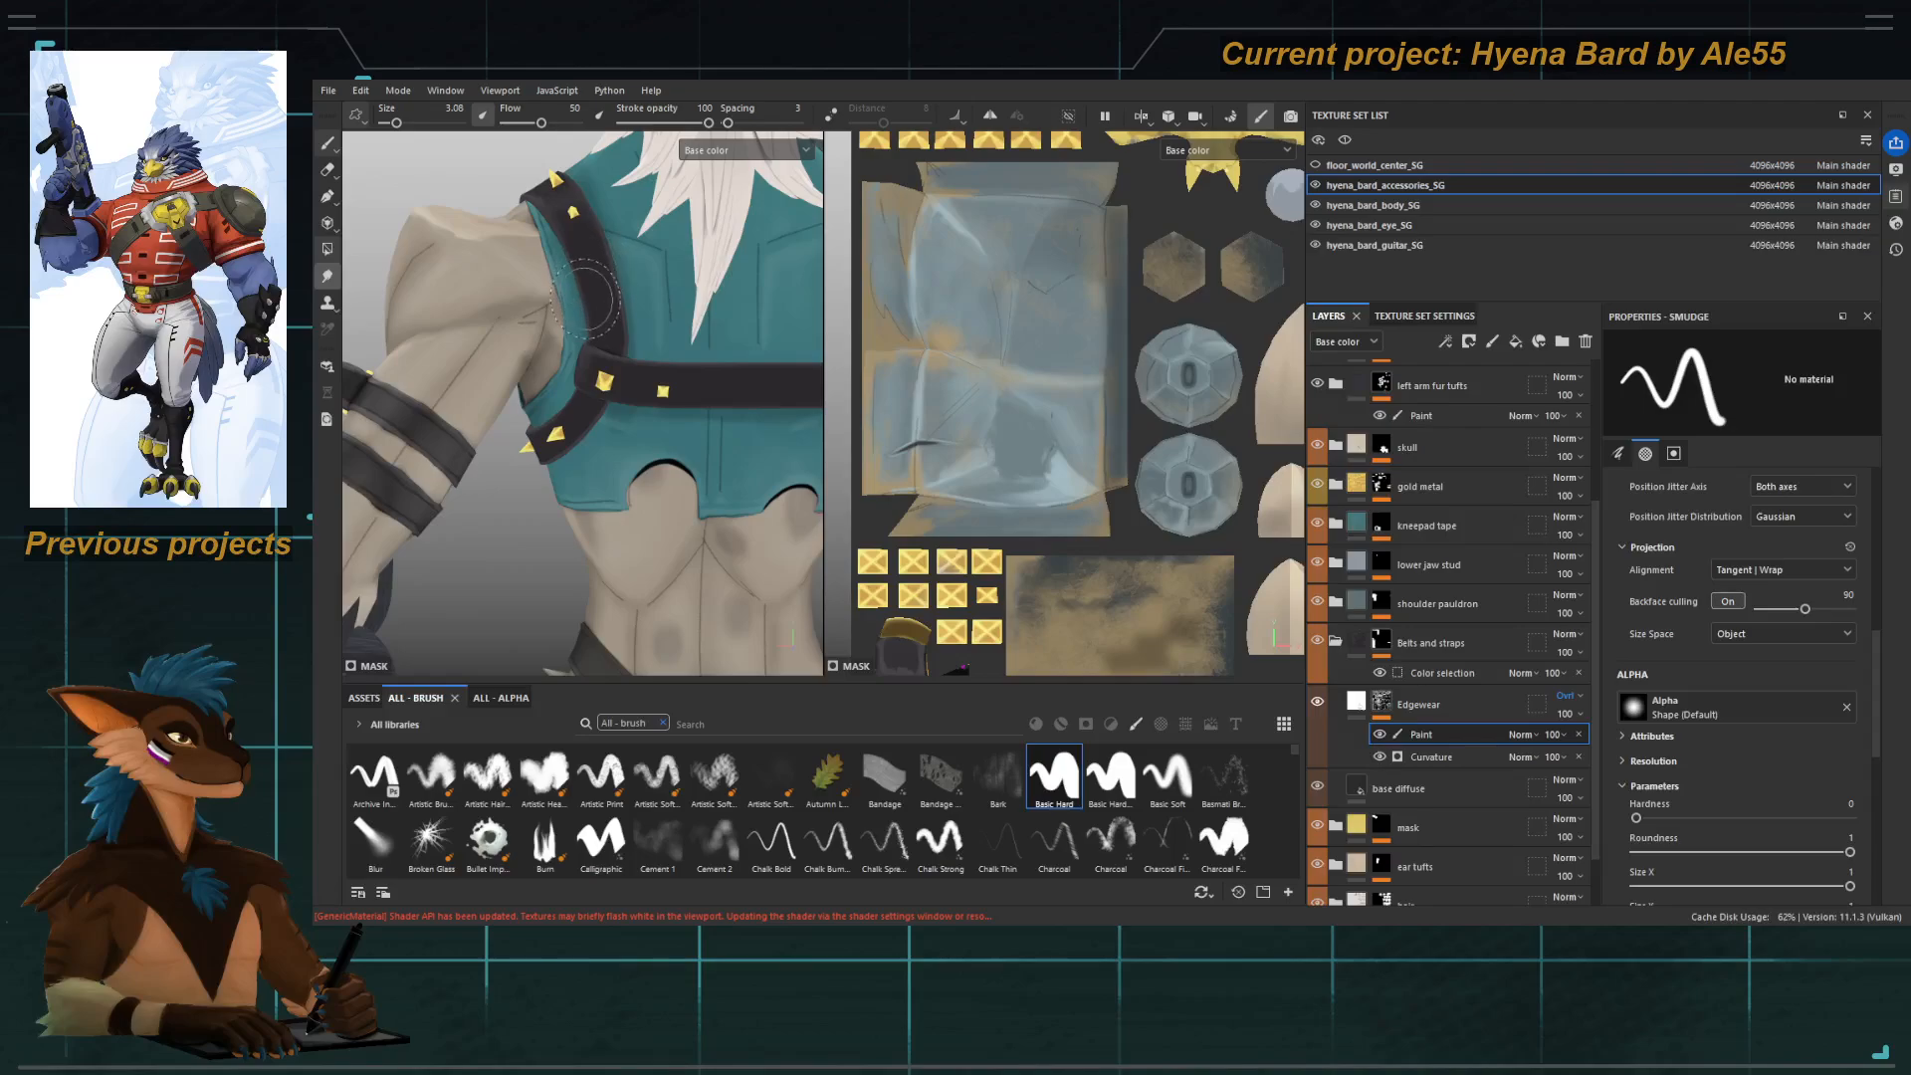
pyautogui.press('1')
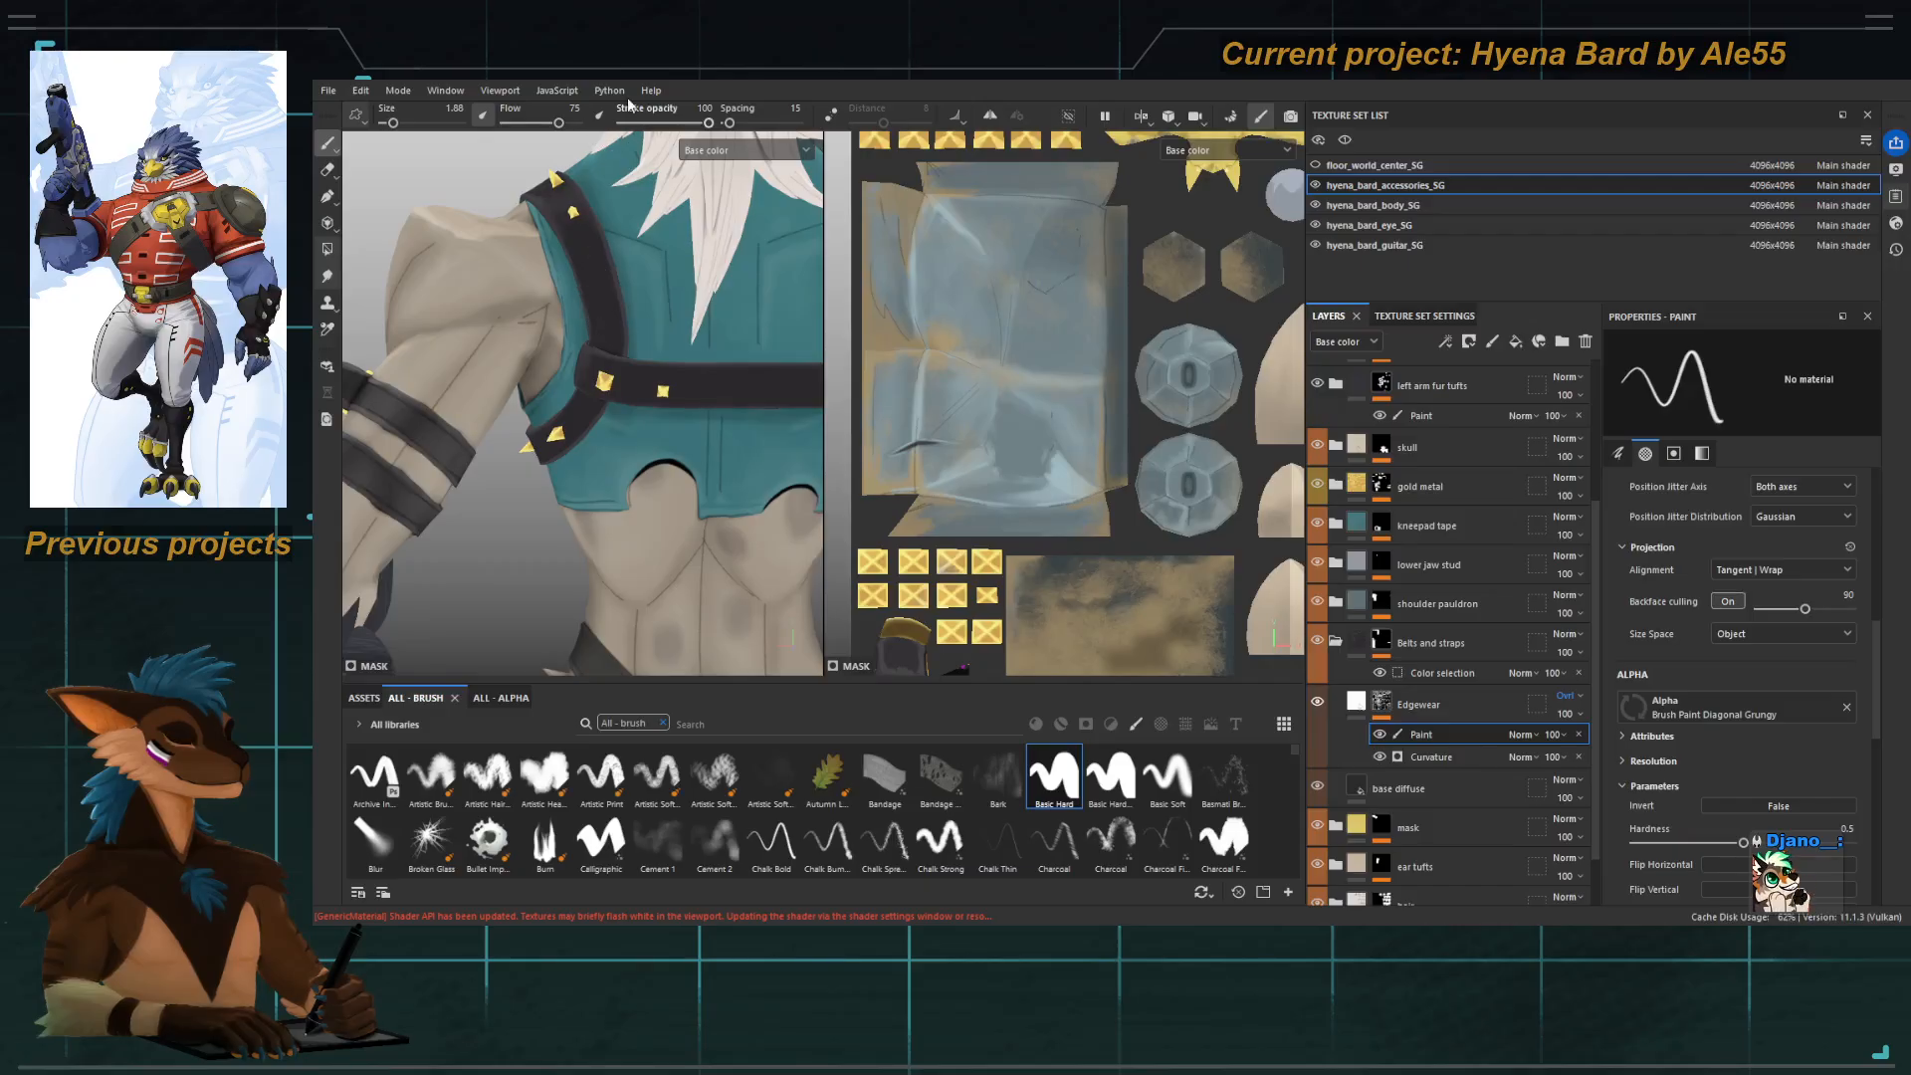
pyautogui.click(654, 122)
pyautogui.keyDown('ctrl'); pyautogui.moveTo(591, 368); pyautogui.dragTo(609, 366, button='right'); pyautogui.keyUp('ctrl')
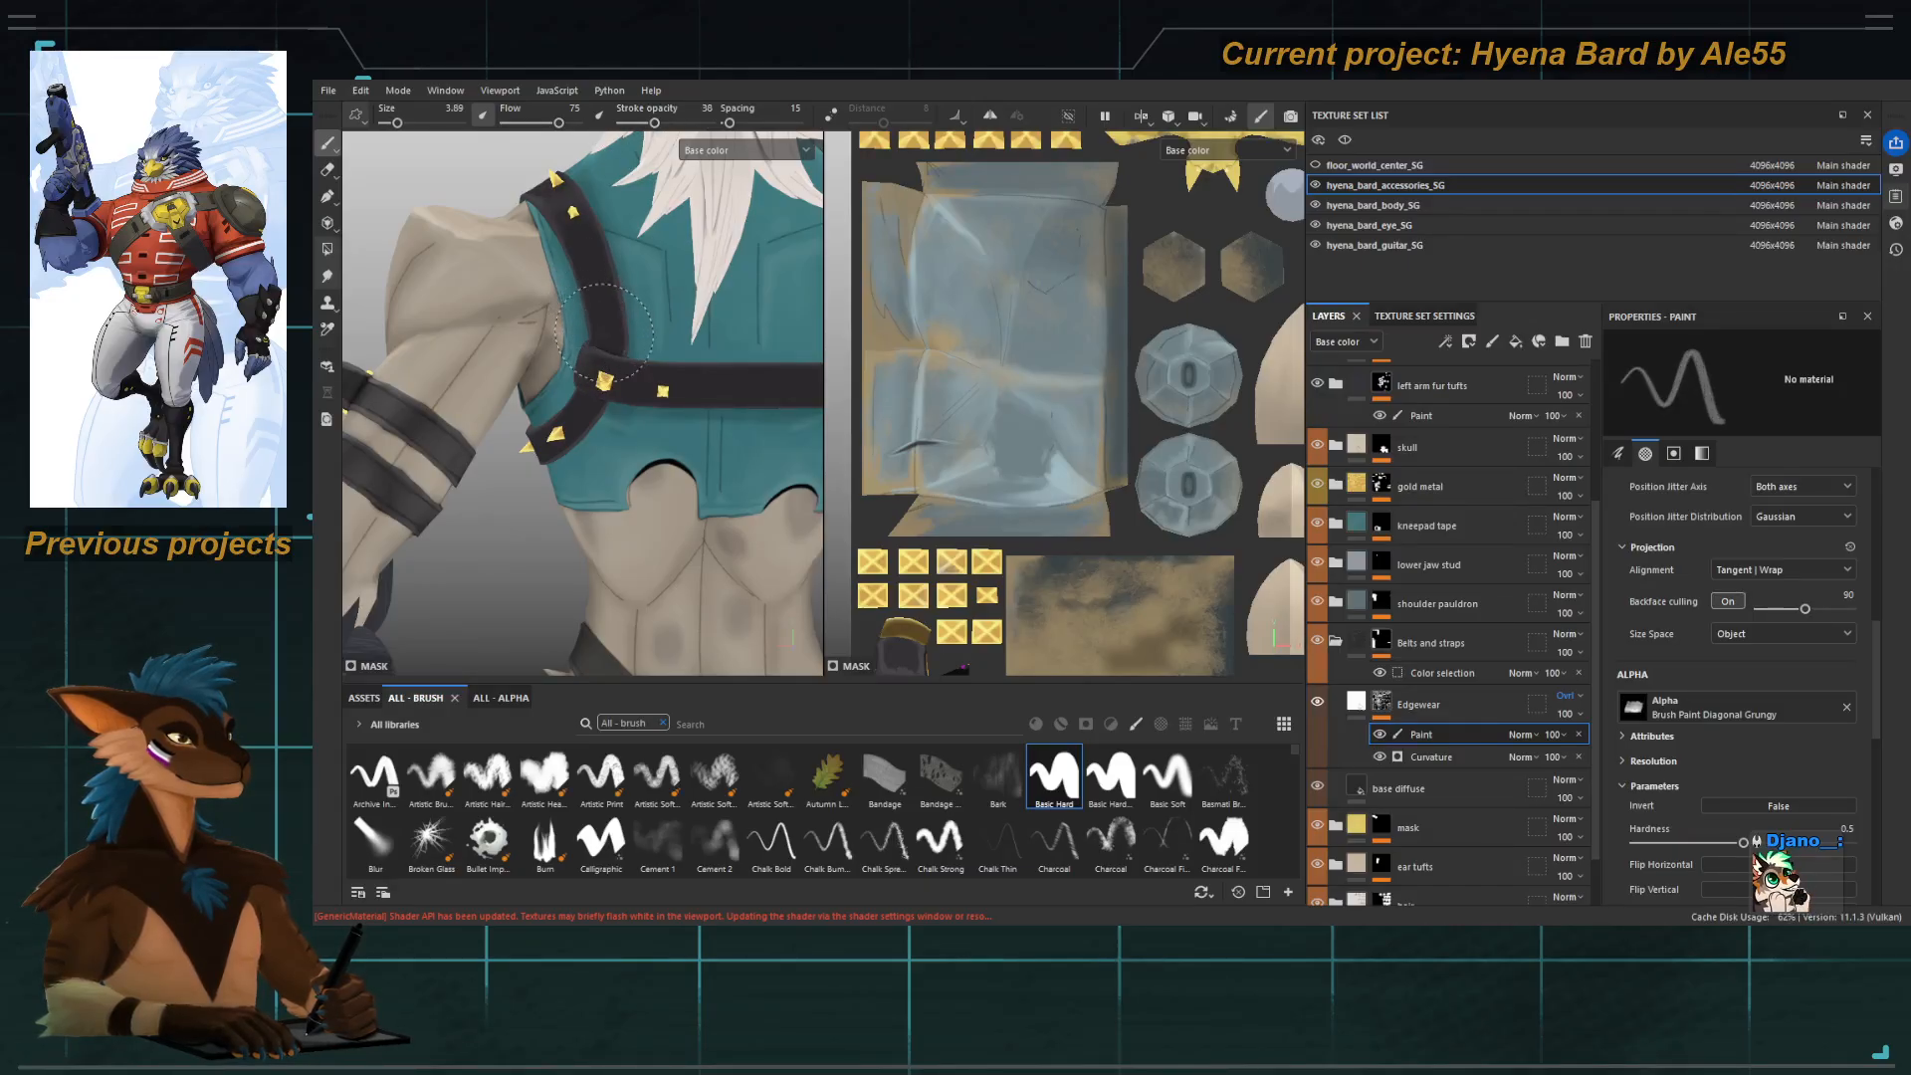
# Reduce the Paint brush to size 0.94 for the wear on the strap's studded side section.
pyautogui.keyDown('alt'); pyautogui.moveTo(608, 329); pyautogui.dragTo(550, 363); pyautogui.keyUp('alt')
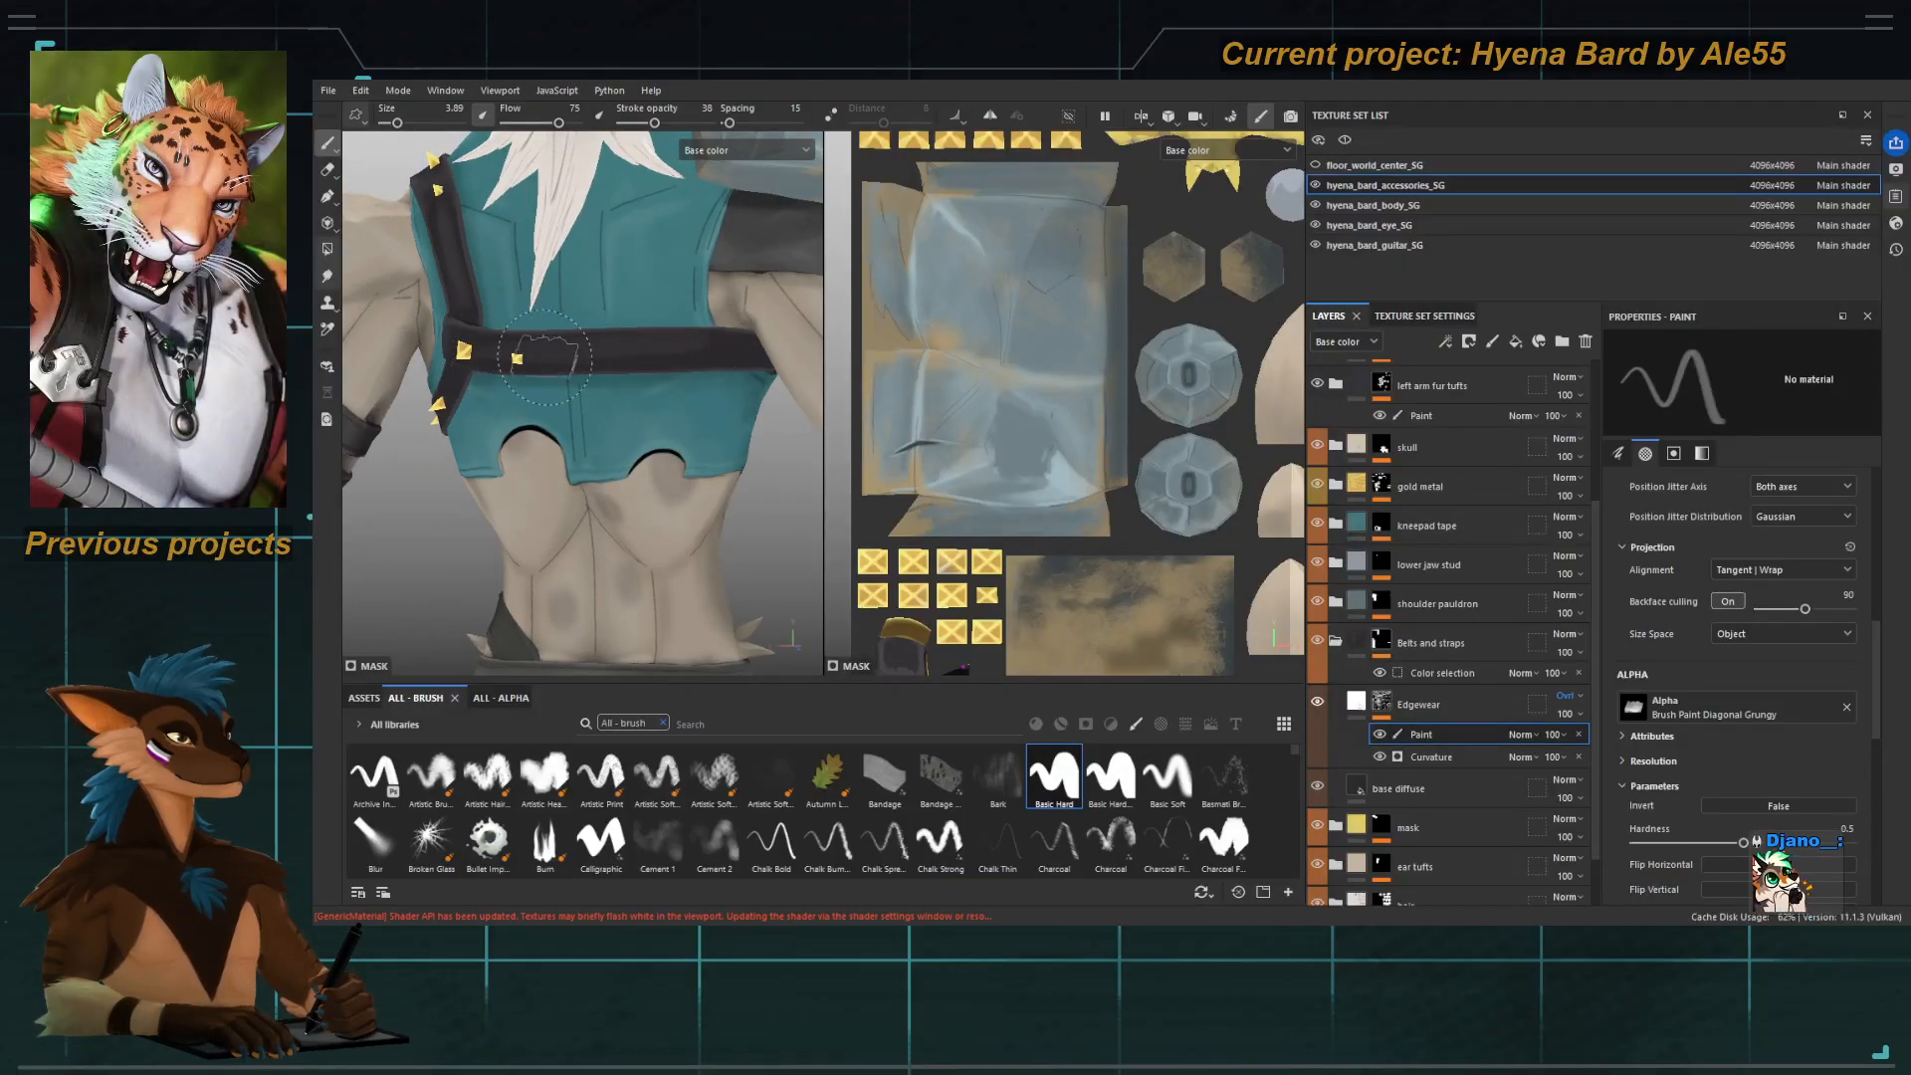
pyautogui.moveTo(680, 355)
pyautogui.keyDown('alt'); pyautogui.mouseDown()
pyautogui.moveTo(595, 356)
pyautogui.moveTo(647, 357)
pyautogui.moveTo(528, 328)
pyautogui.moveTo(513, 338)
pyautogui.moveTo(545, 381)
pyautogui.mouseUp(); pyautogui.keyUp('alt')
pyautogui.scroll(3, 593, 358)
pyautogui.keyDown('ctrl'); pyautogui.moveTo(559, 370); pyautogui.dragTo(508, 369, button='right'); pyautogui.keyUp('ctrl')
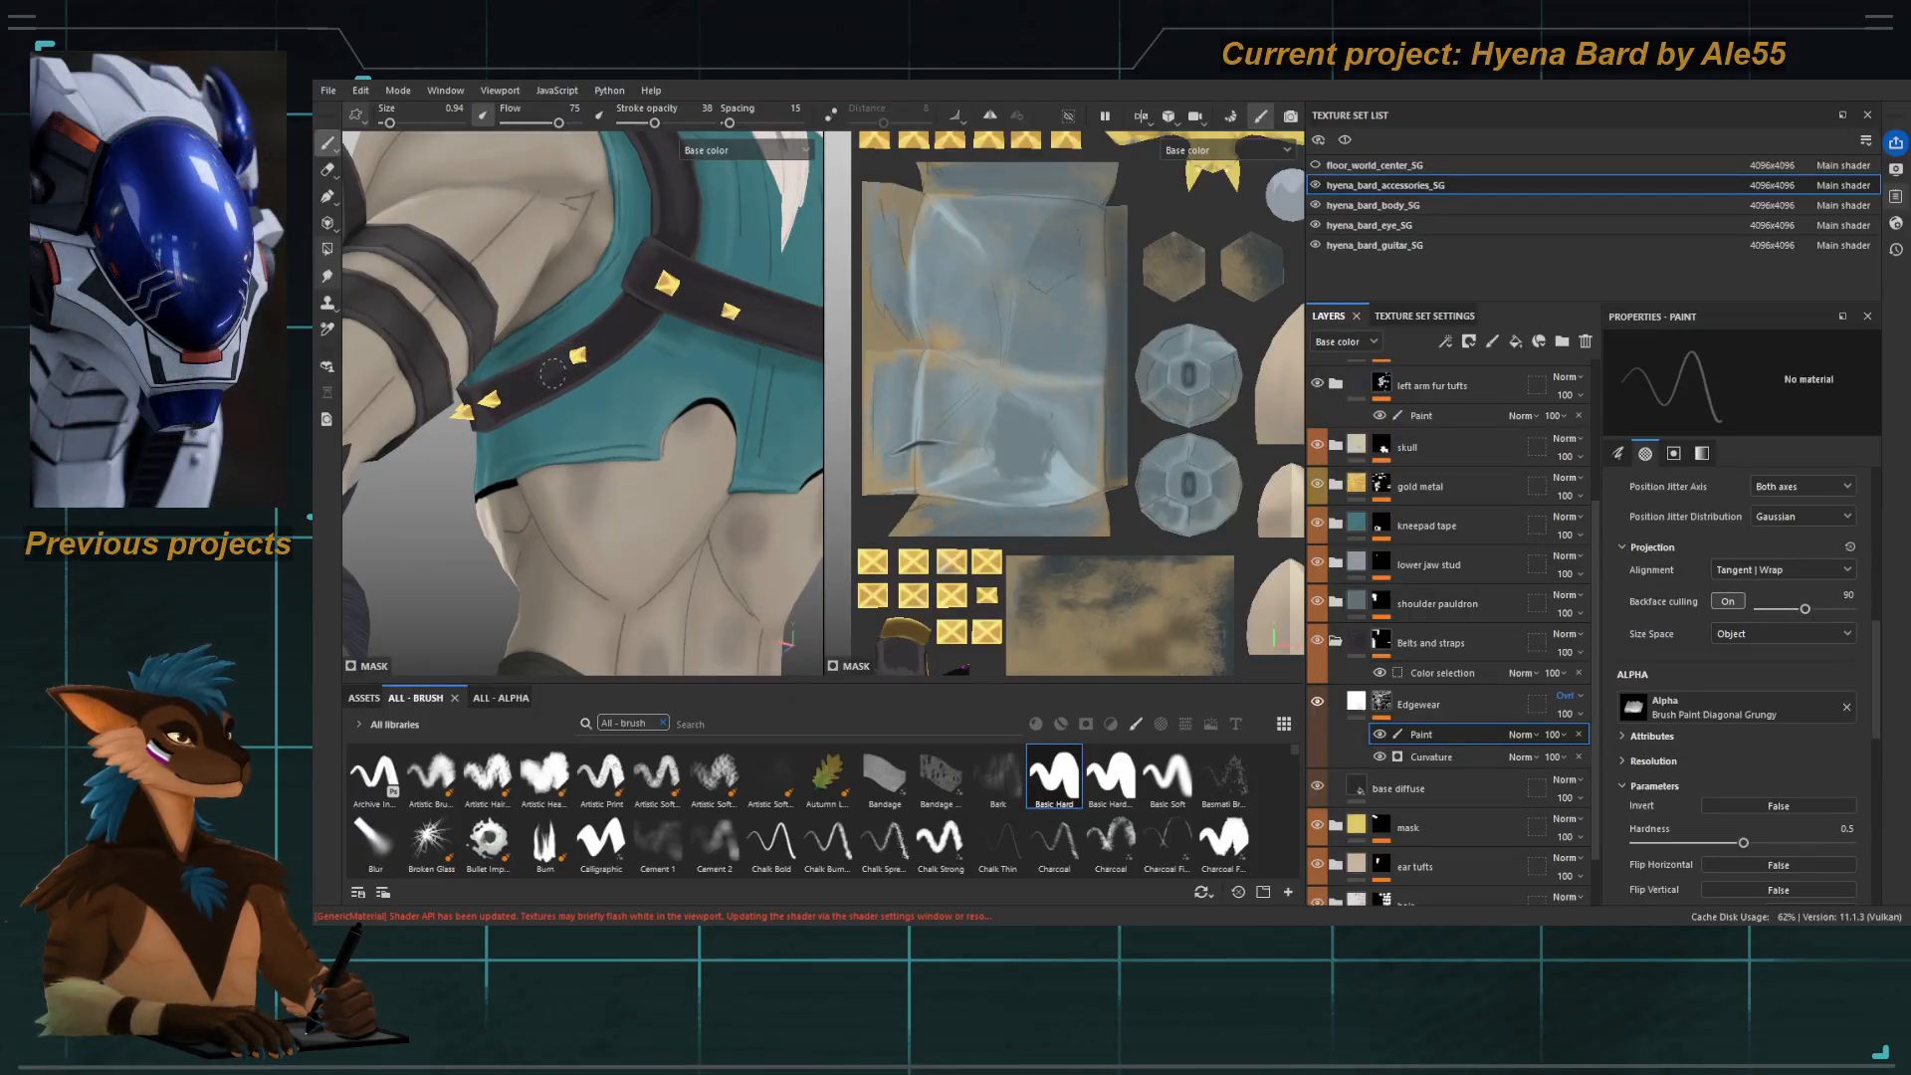
pyautogui.keyDown('alt'); pyautogui.moveTo(573, 379); pyautogui.dragTo(576, 497, button='right'); pyautogui.keyUp('alt')
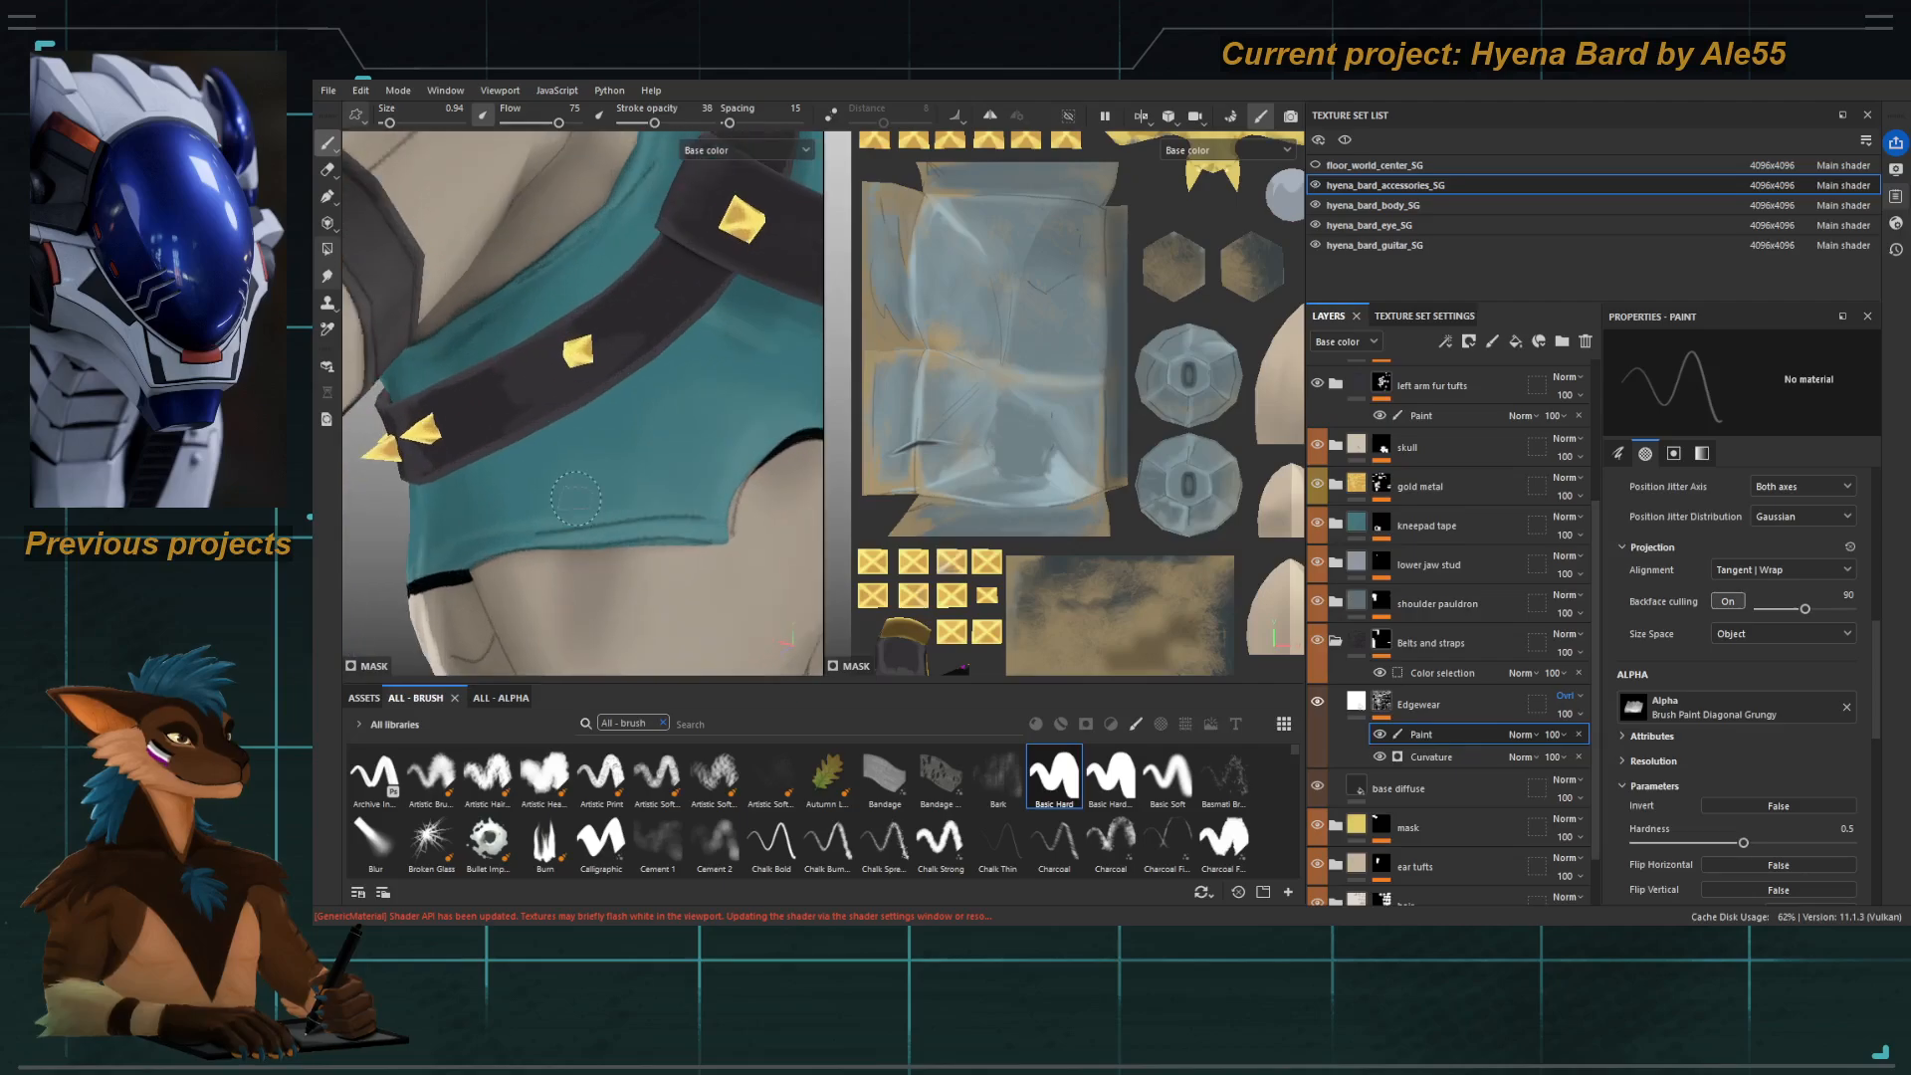
# Smudge the wear marks around the gold studs on the strap running from the side of the top to the chest.
pyautogui.press('5')
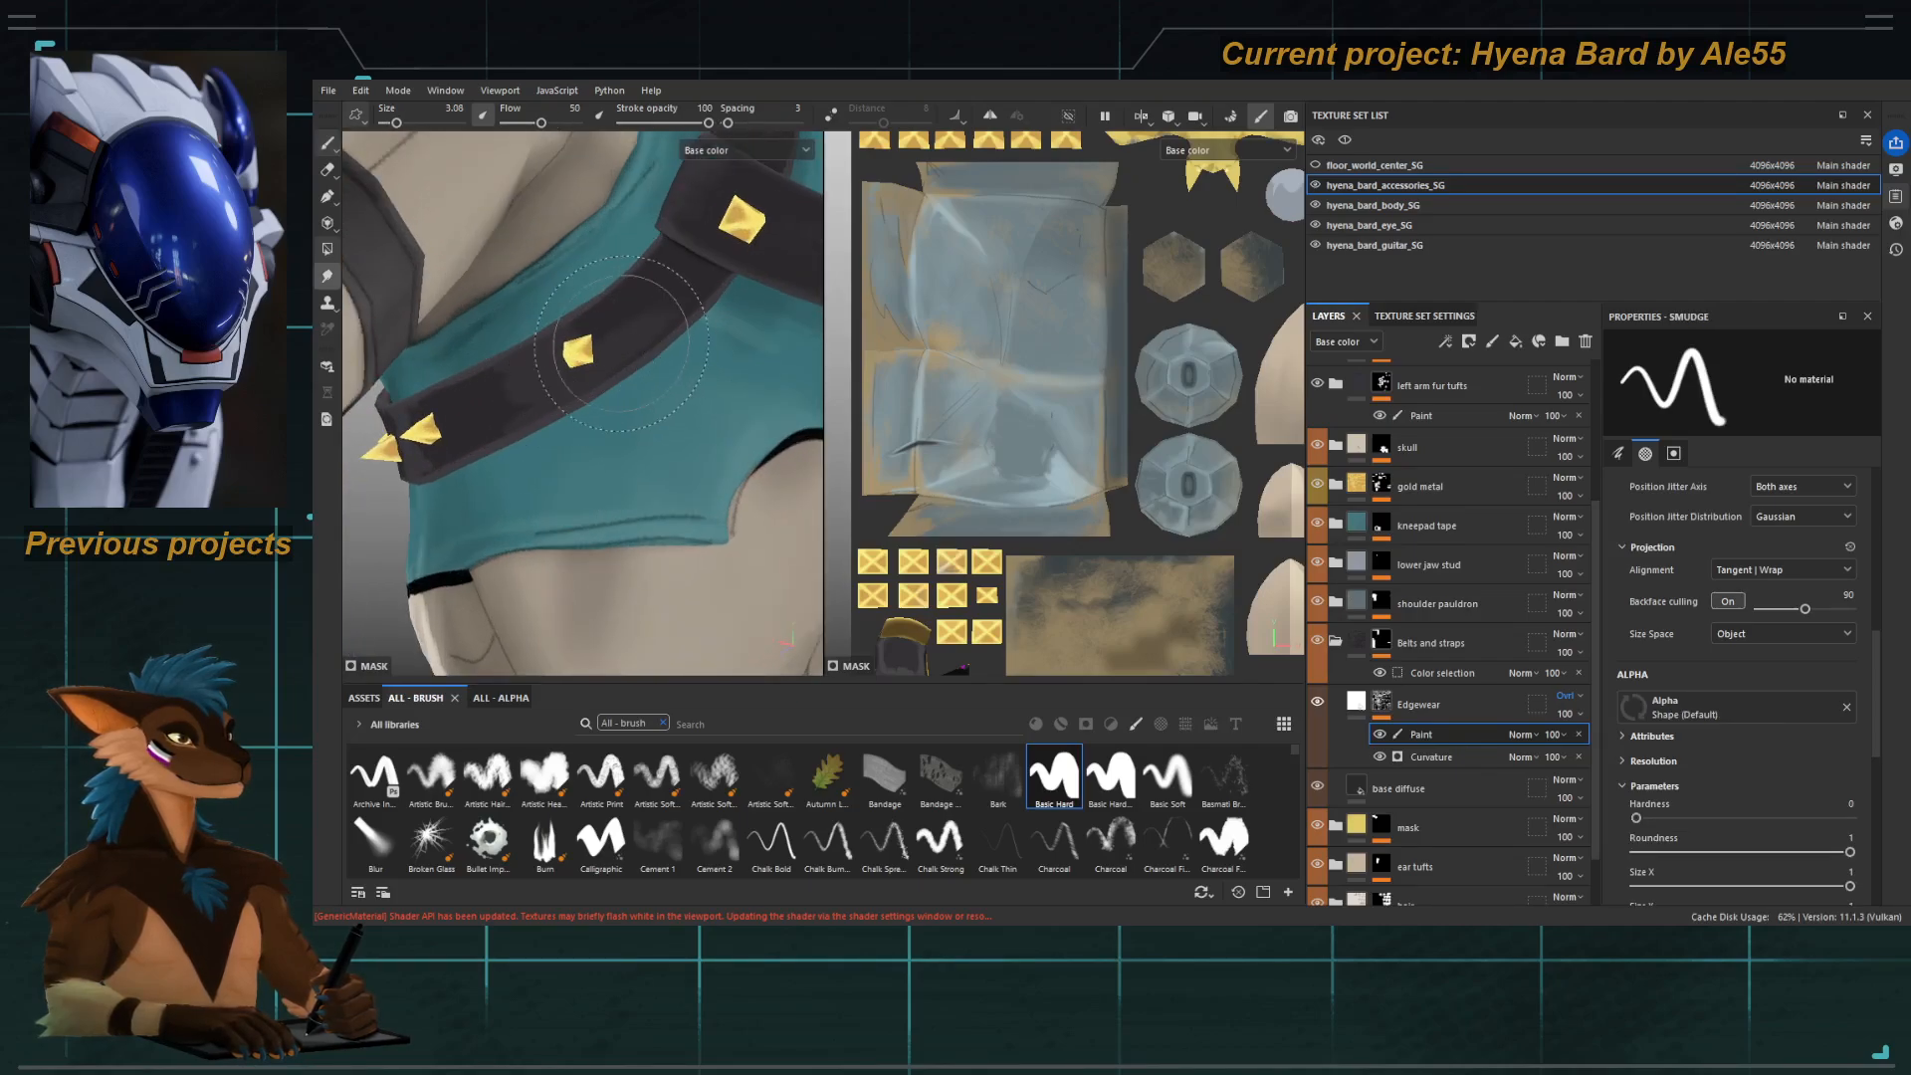
pyautogui.moveTo(510, 418)
pyautogui.keyDown('alt'); pyautogui.mouseDown()
pyautogui.moveTo(515, 400)
pyautogui.moveTo(697, 383)
pyautogui.mouseUp(); pyautogui.keyUp('alt')
pyautogui.keyDown('alt'); pyautogui.moveTo(418, 343); pyautogui.dragTo(539, 321, button='middle'); pyautogui.keyUp('alt')
pyautogui.moveTo(538, 322)
pyautogui.mouseDown()
pyautogui.moveTo(513, 302)
pyautogui.moveTo(555, 321)
pyautogui.moveTo(546, 281)
pyautogui.moveTo(472, 206)
pyautogui.mouseUp()
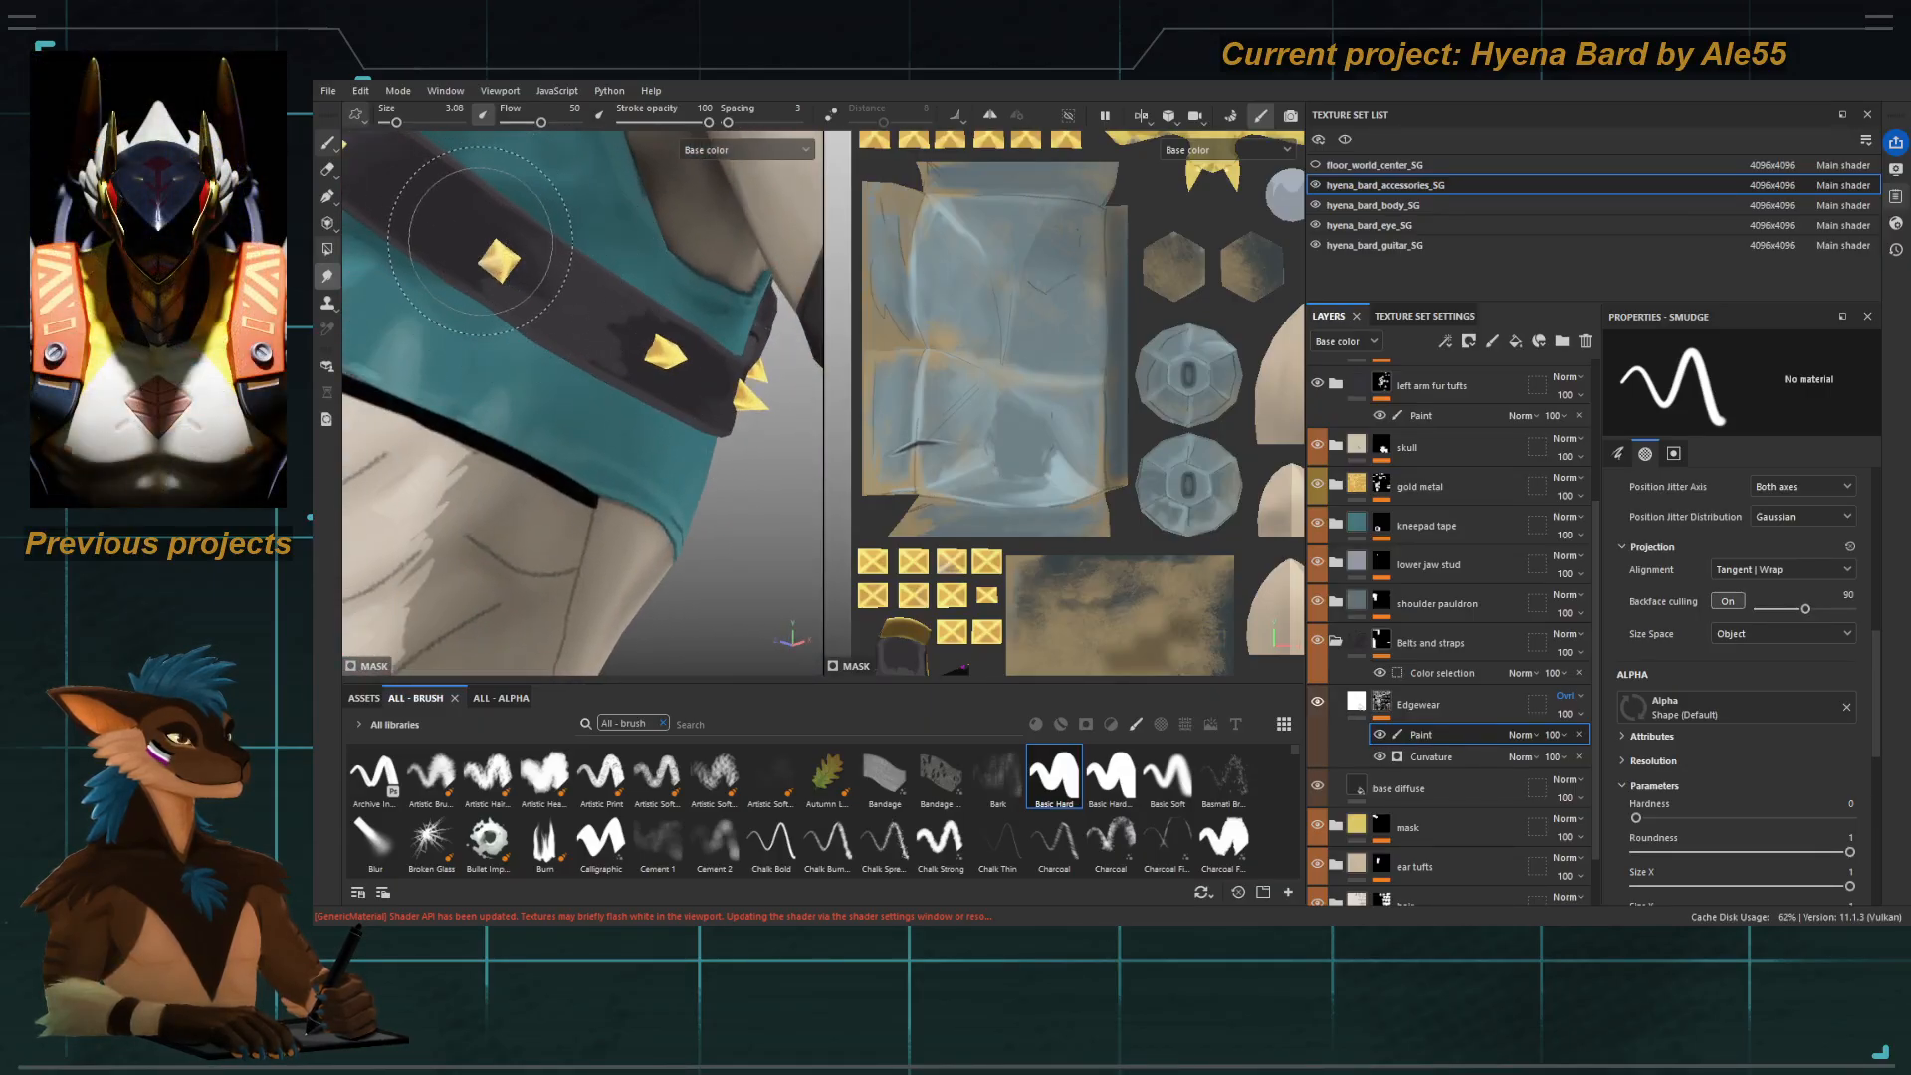
pyautogui.keyDown('alt'); pyautogui.moveTo(687, 383); pyautogui.dragTo(634, 348); pyautogui.keyUp('alt')
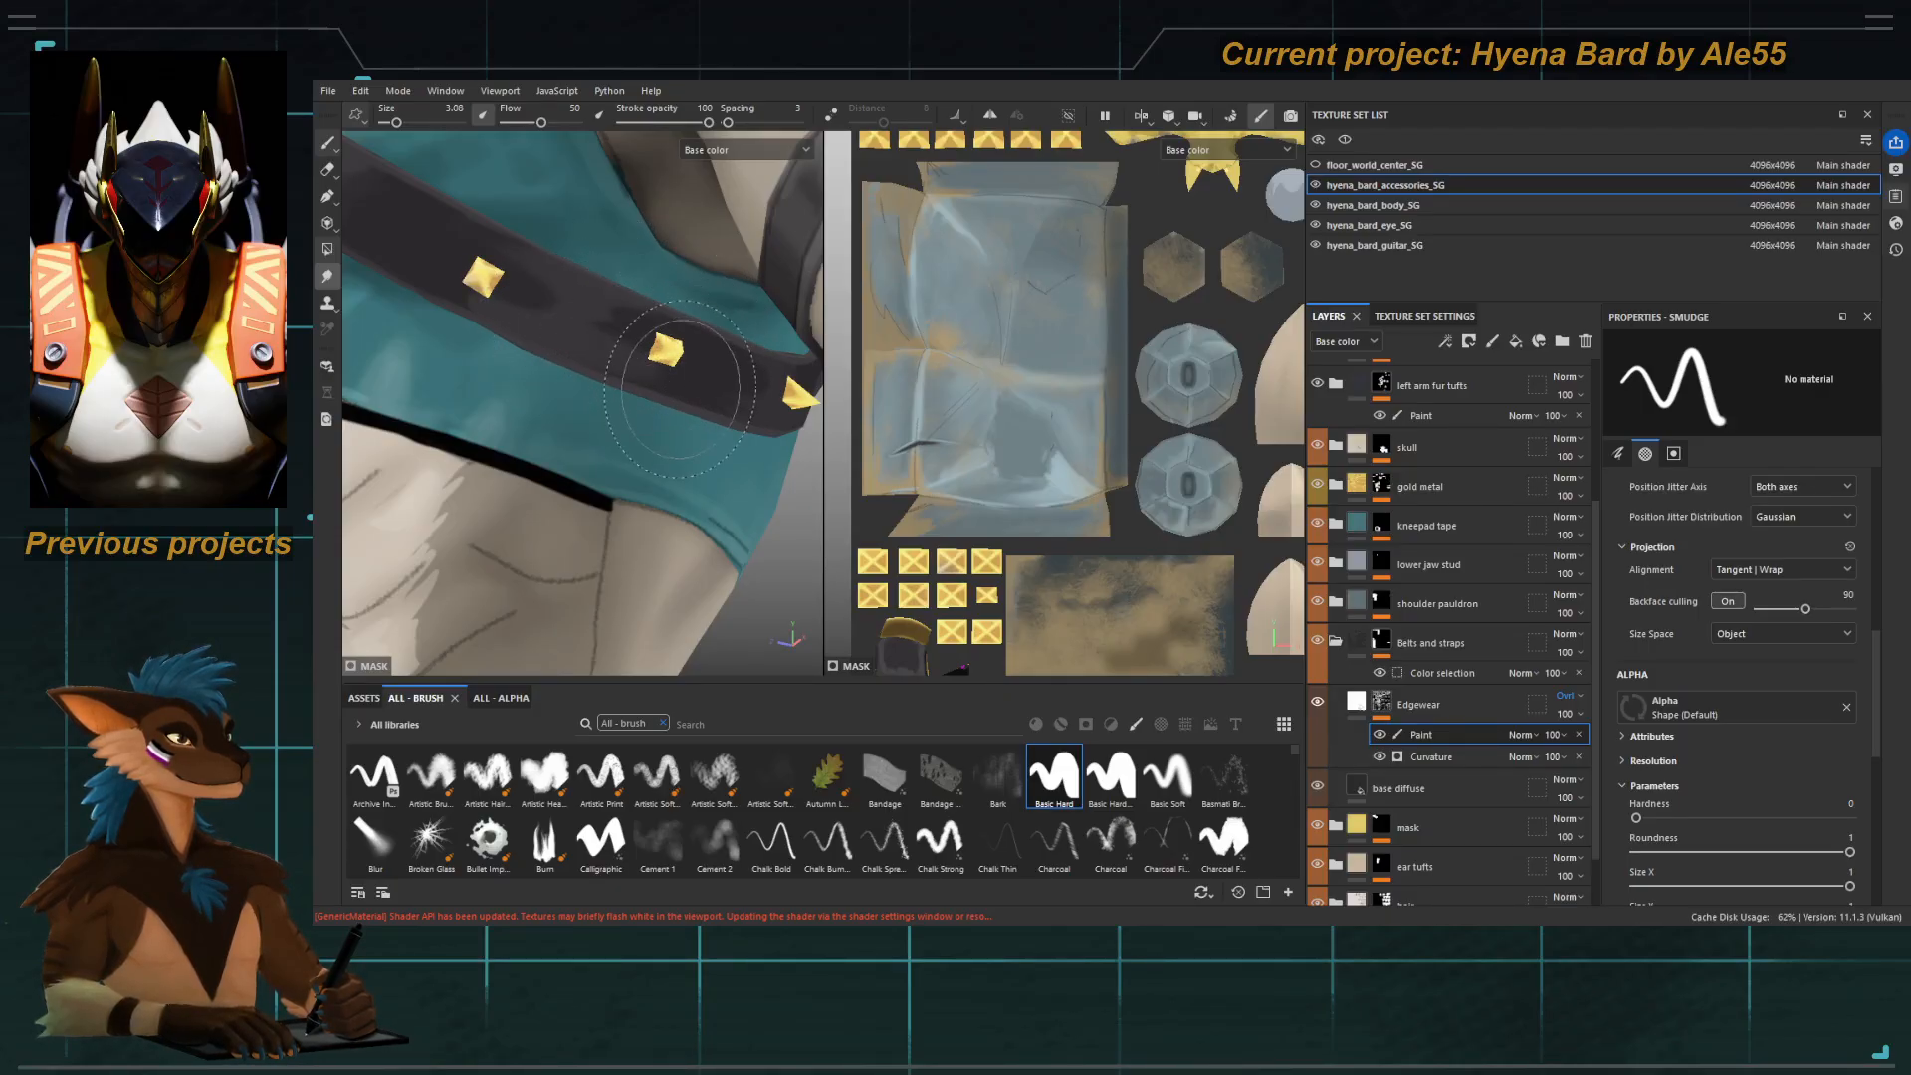
pyautogui.keyDown('alt'); pyautogui.moveTo(680, 388); pyautogui.dragTo(569, 383, button='right'); pyautogui.keyUp('alt')
pyautogui.keyDown('alt'); pyautogui.moveTo(570, 382); pyautogui.dragTo(565, 344); pyautogui.keyUp('alt')
# Return to the Paint brush and set it to size 4.72, flow 20 and stroke opacity 24.
pyautogui.press('1')
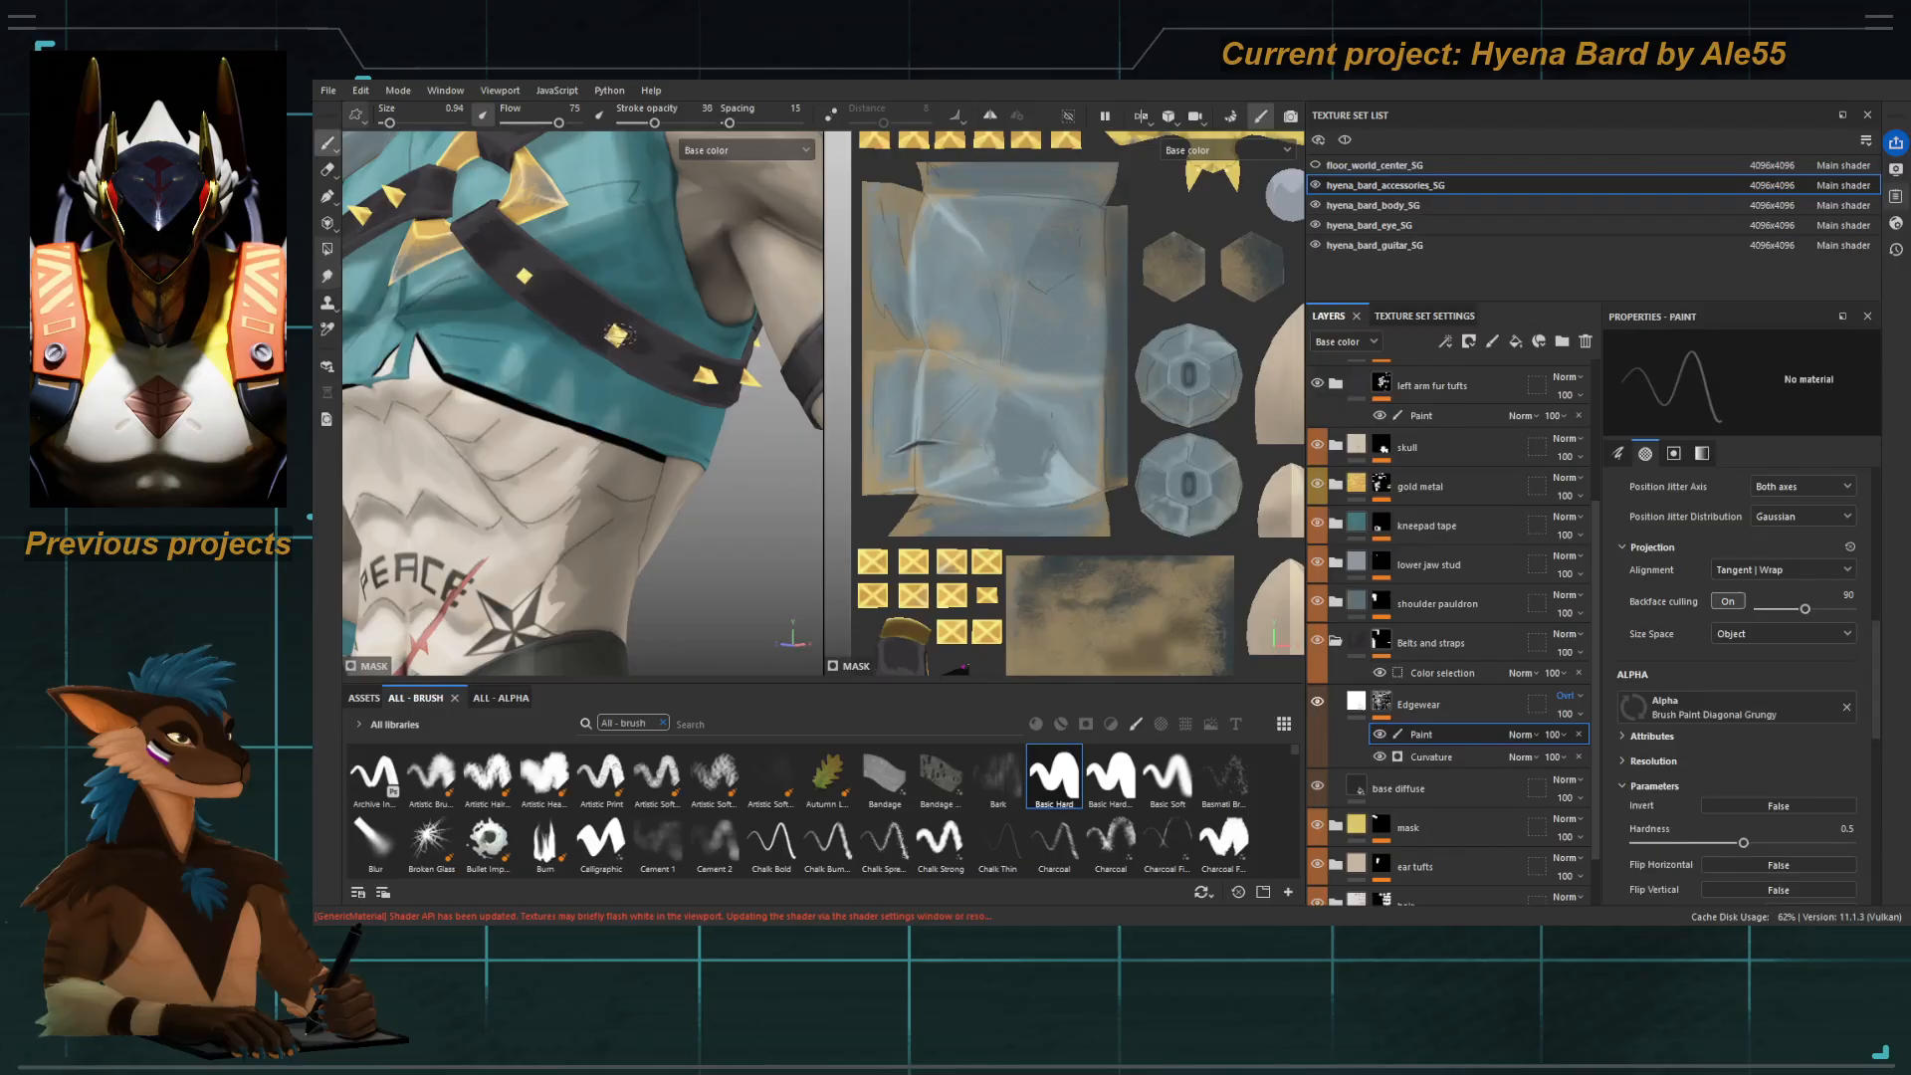
pyautogui.keyDown('ctrl'); pyautogui.moveTo(601, 321); pyautogui.dragTo(665, 321, button='right'); pyautogui.keyUp('ctrl')
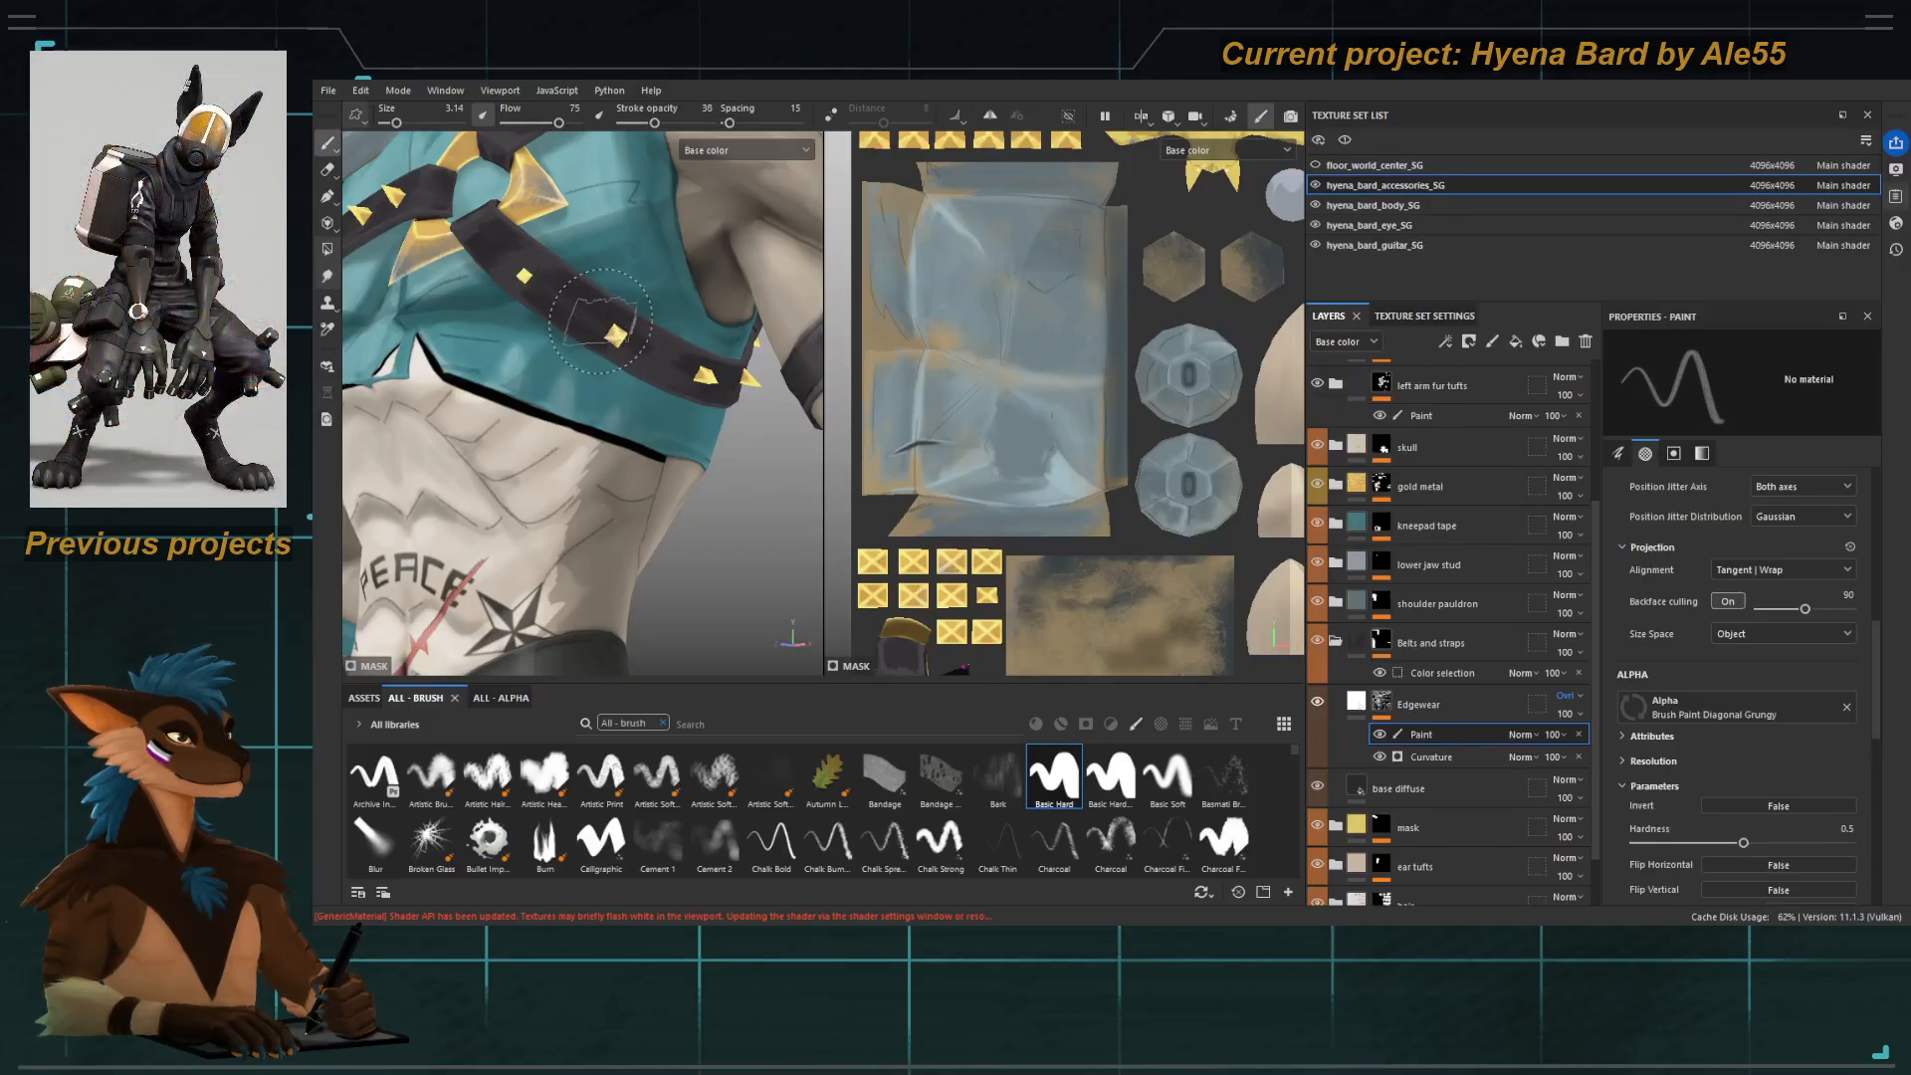
pyautogui.click(642, 122)
pyautogui.click(520, 122)
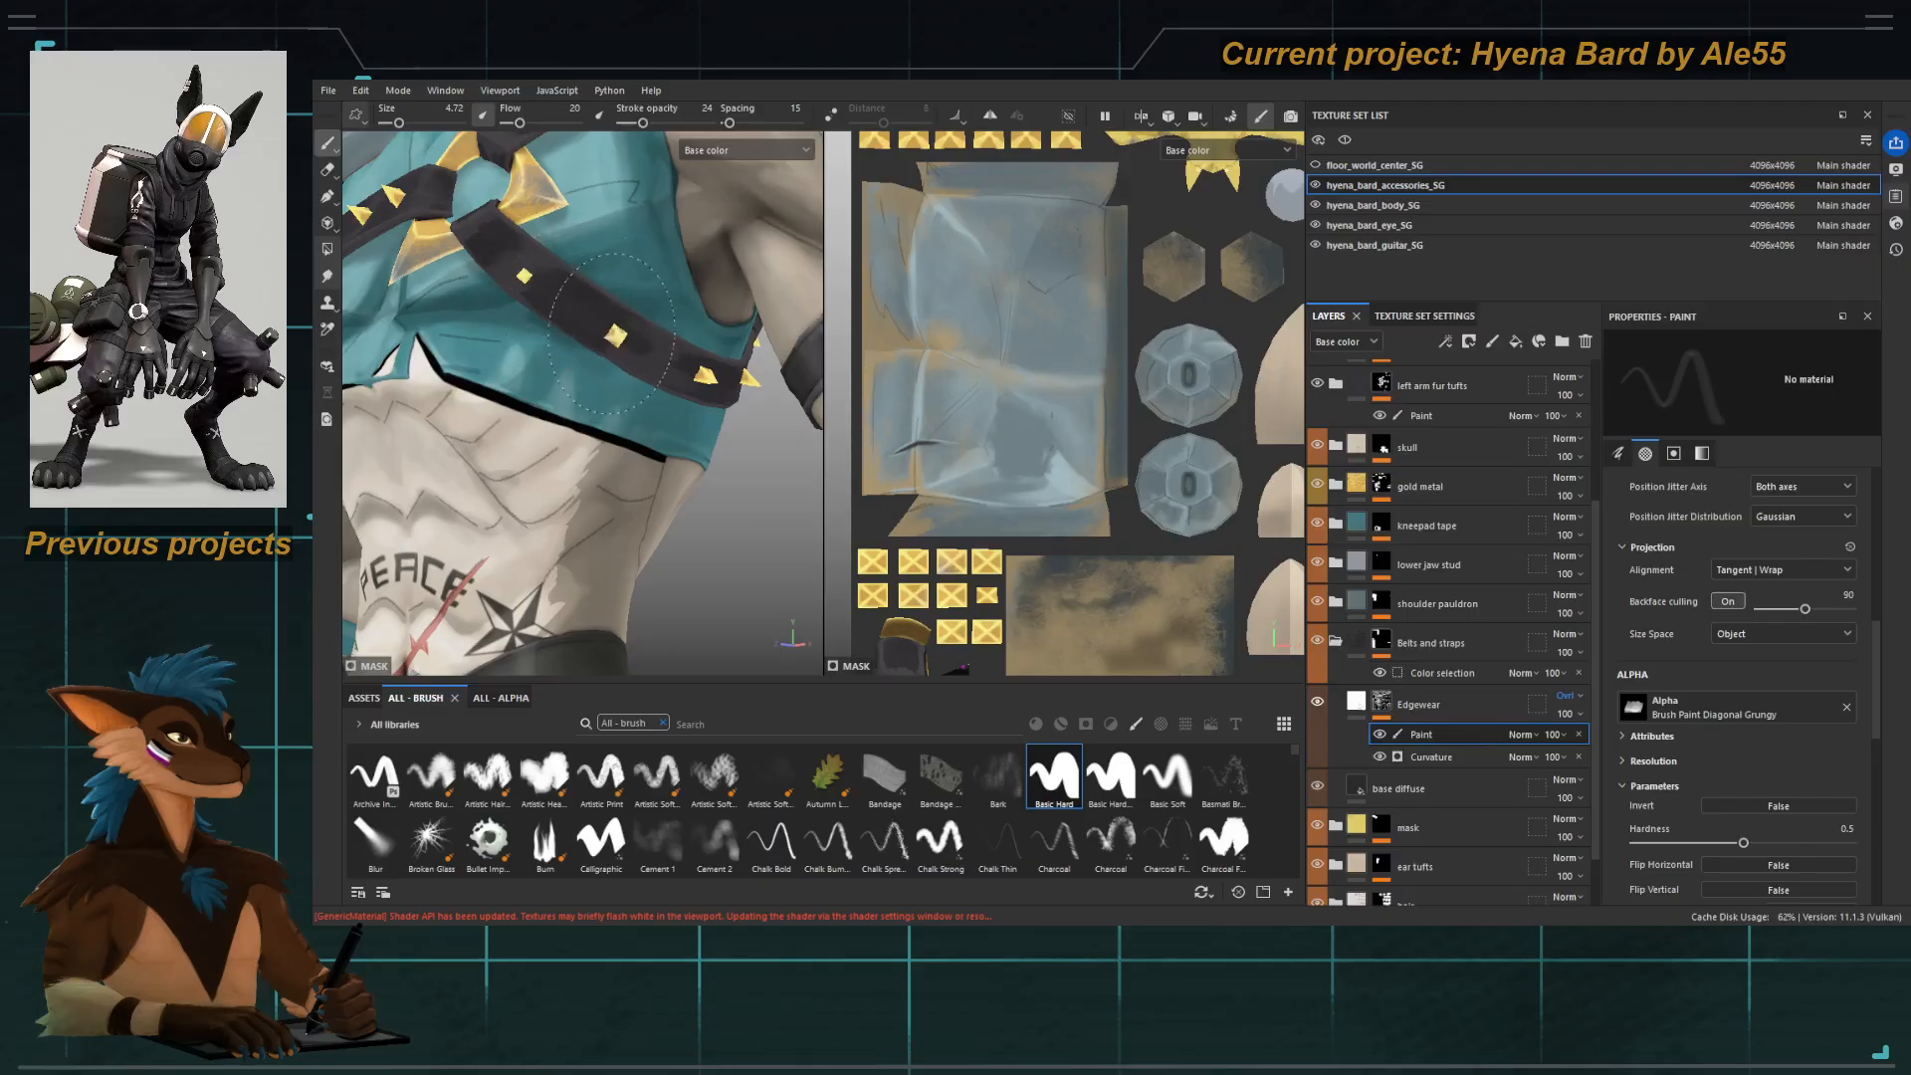
# Review the chest straps, buckle and arm straps on the character's upper body from the front.
pyautogui.keyDown('alt'); pyautogui.moveTo(558, 298); pyautogui.dragTo(497, 313, button='right'); pyautogui.keyUp('alt')
pyautogui.moveTo(497, 313)
pyautogui.keyDown('alt'); pyautogui.mouseDown()
pyautogui.moveTo(503, 343)
pyautogui.moveTo(500, 323)
pyautogui.mouseUp(); pyautogui.keyUp('alt')
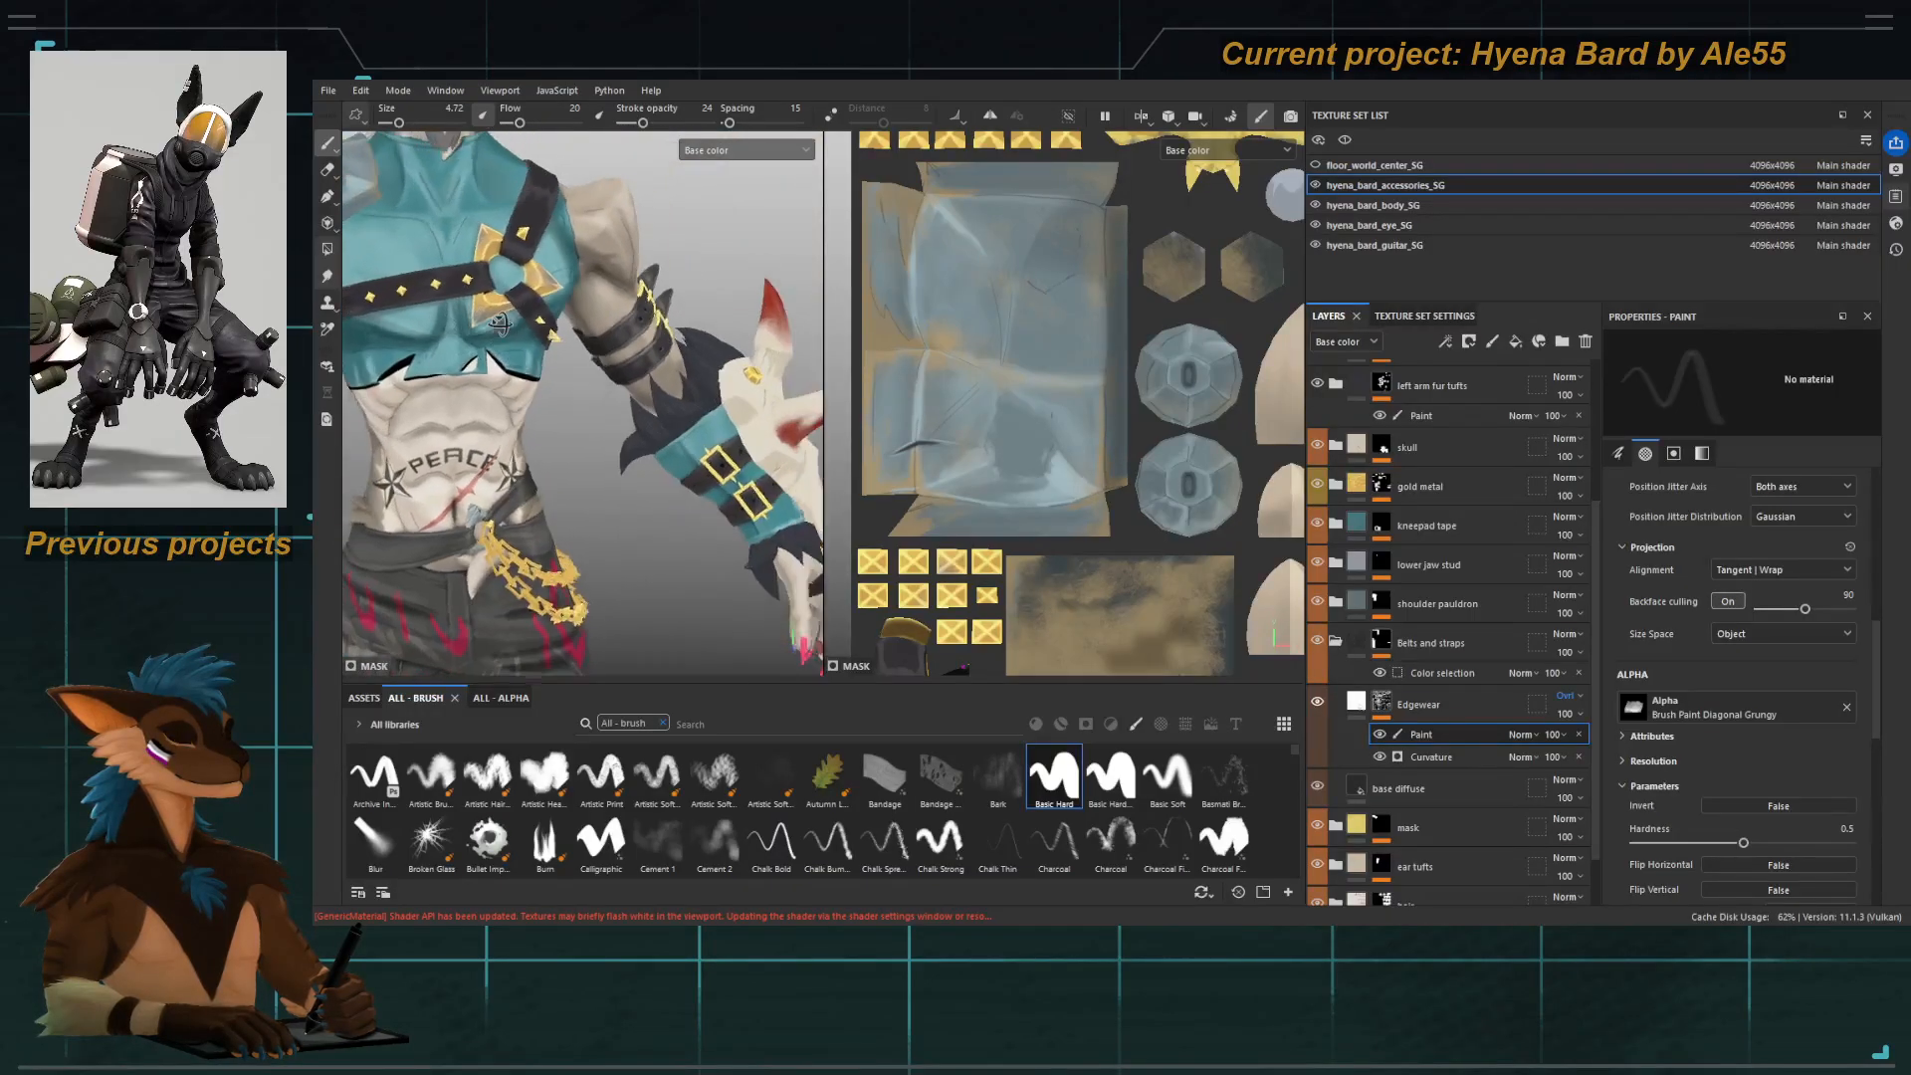
pyautogui.keyDown('alt'); pyautogui.moveTo(500, 324); pyautogui.dragTo(583, 458, button='middle'); pyautogui.keyUp('alt')
pyautogui.moveTo(582, 458)
pyautogui.keyDown('alt'); pyautogui.mouseDown(button='right')
pyautogui.moveTo(609, 360)
pyautogui.moveTo(546, 388)
pyautogui.moveTo(577, 438)
pyautogui.moveTo(558, 463)
pyautogui.mouseUp(button='right'); pyautogui.keyUp('alt')
pyautogui.keyDown('alt'); pyautogui.moveTo(558, 463); pyautogui.dragTo(581, 365, button='middle'); pyautogui.keyUp('alt')
pyautogui.keyDown('alt'); pyautogui.moveTo(582, 365); pyautogui.dragTo(622, 338, button='right'); pyautogui.keyUp('alt')
pyautogui.keyDown('alt'); pyautogui.moveTo(597, 468); pyautogui.dragTo(603, 427); pyautogui.keyUp('alt')
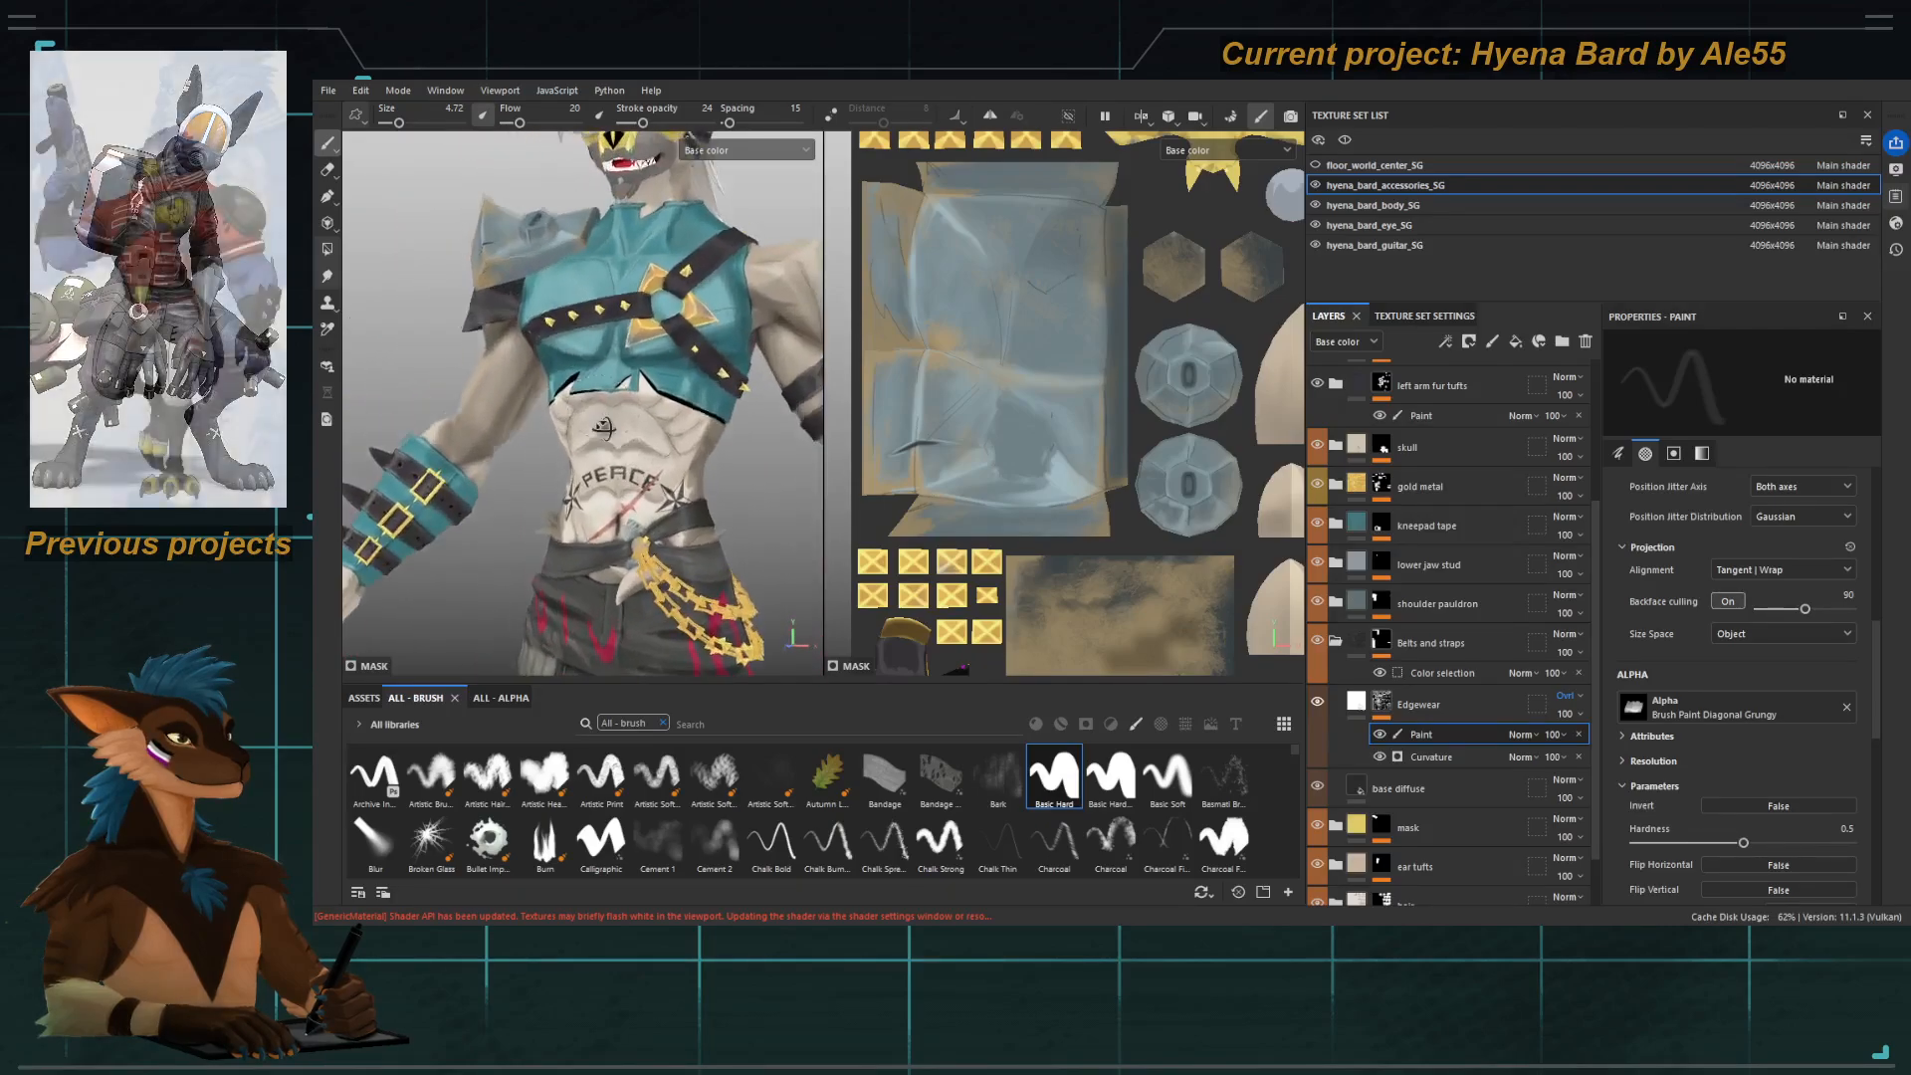
pyautogui.keyDown('alt'); pyautogui.moveTo(607, 429); pyautogui.dragTo(578, 461, button='middle'); pyautogui.keyUp('alt')
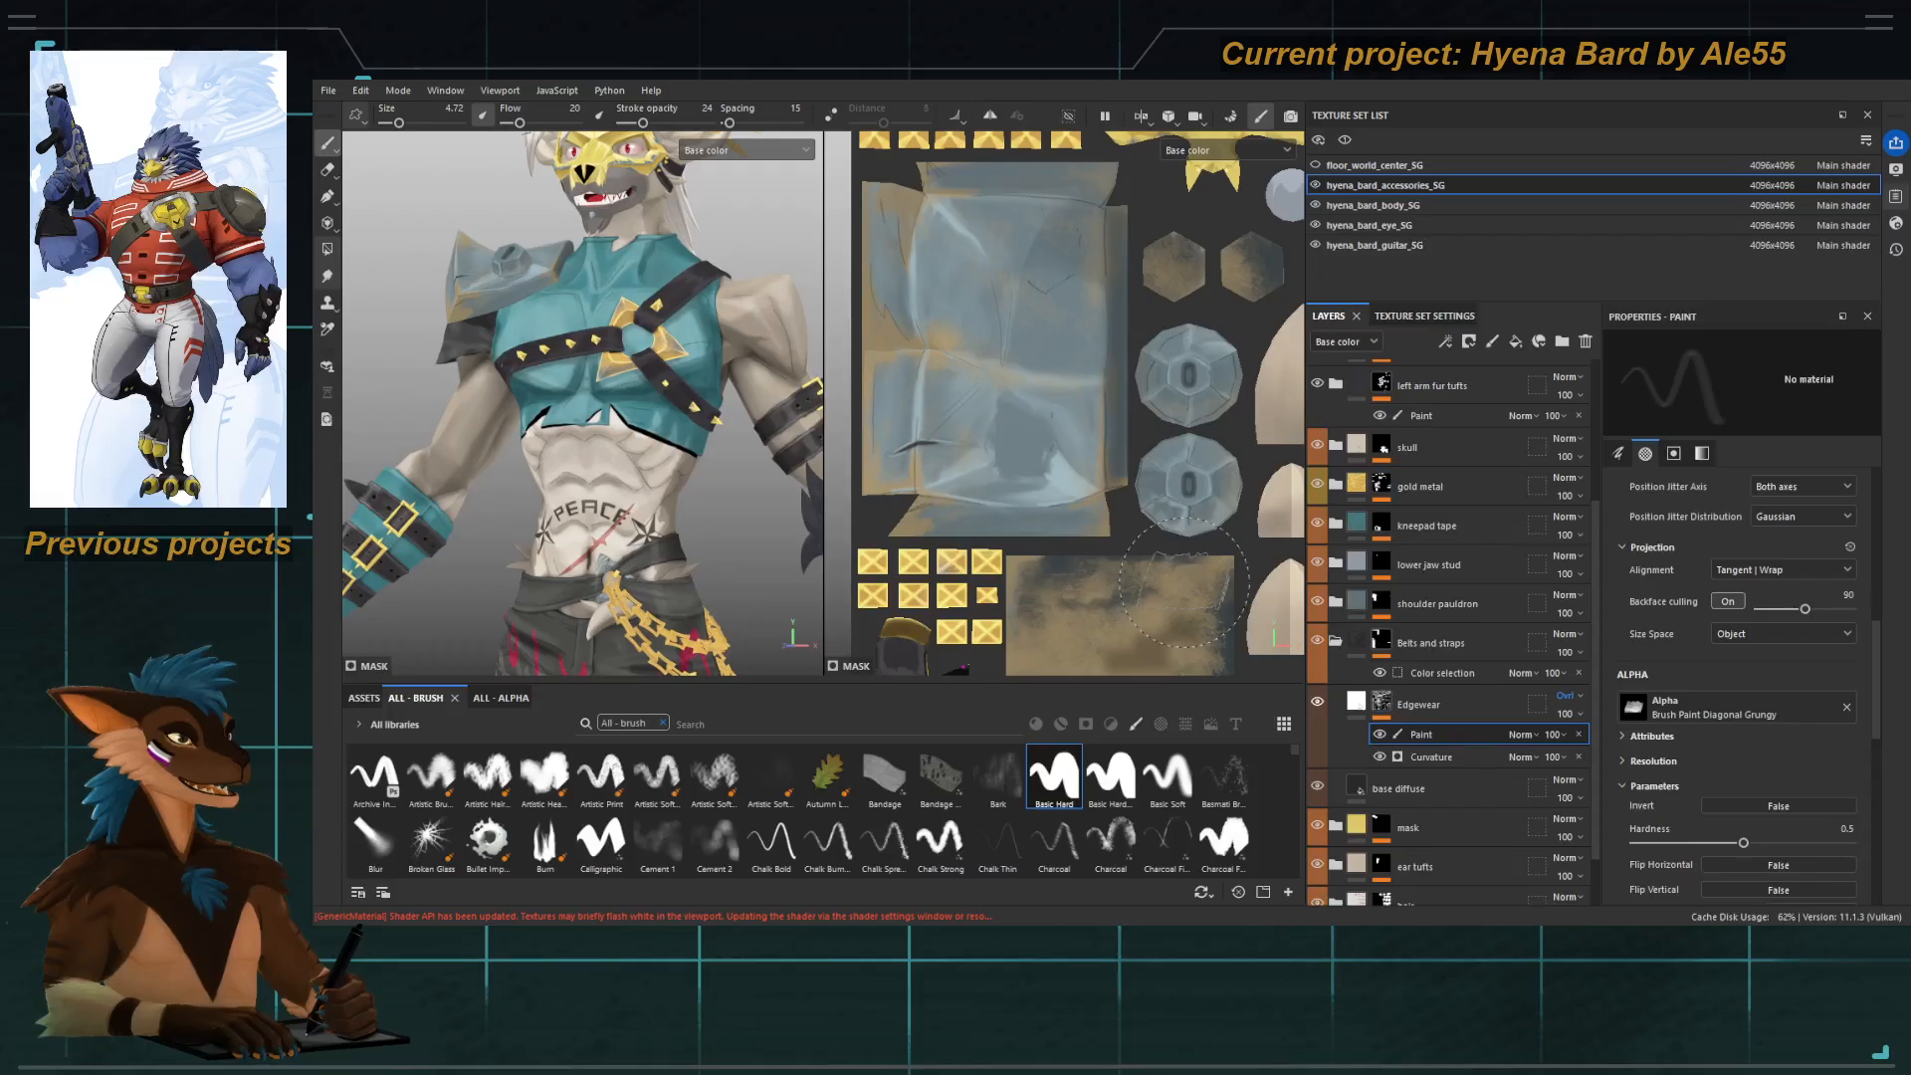
pyautogui.keyDown('alt'); pyautogui.moveTo(617, 418); pyautogui.dragTo(570, 421, button='middle'); pyautogui.keyUp('alt')
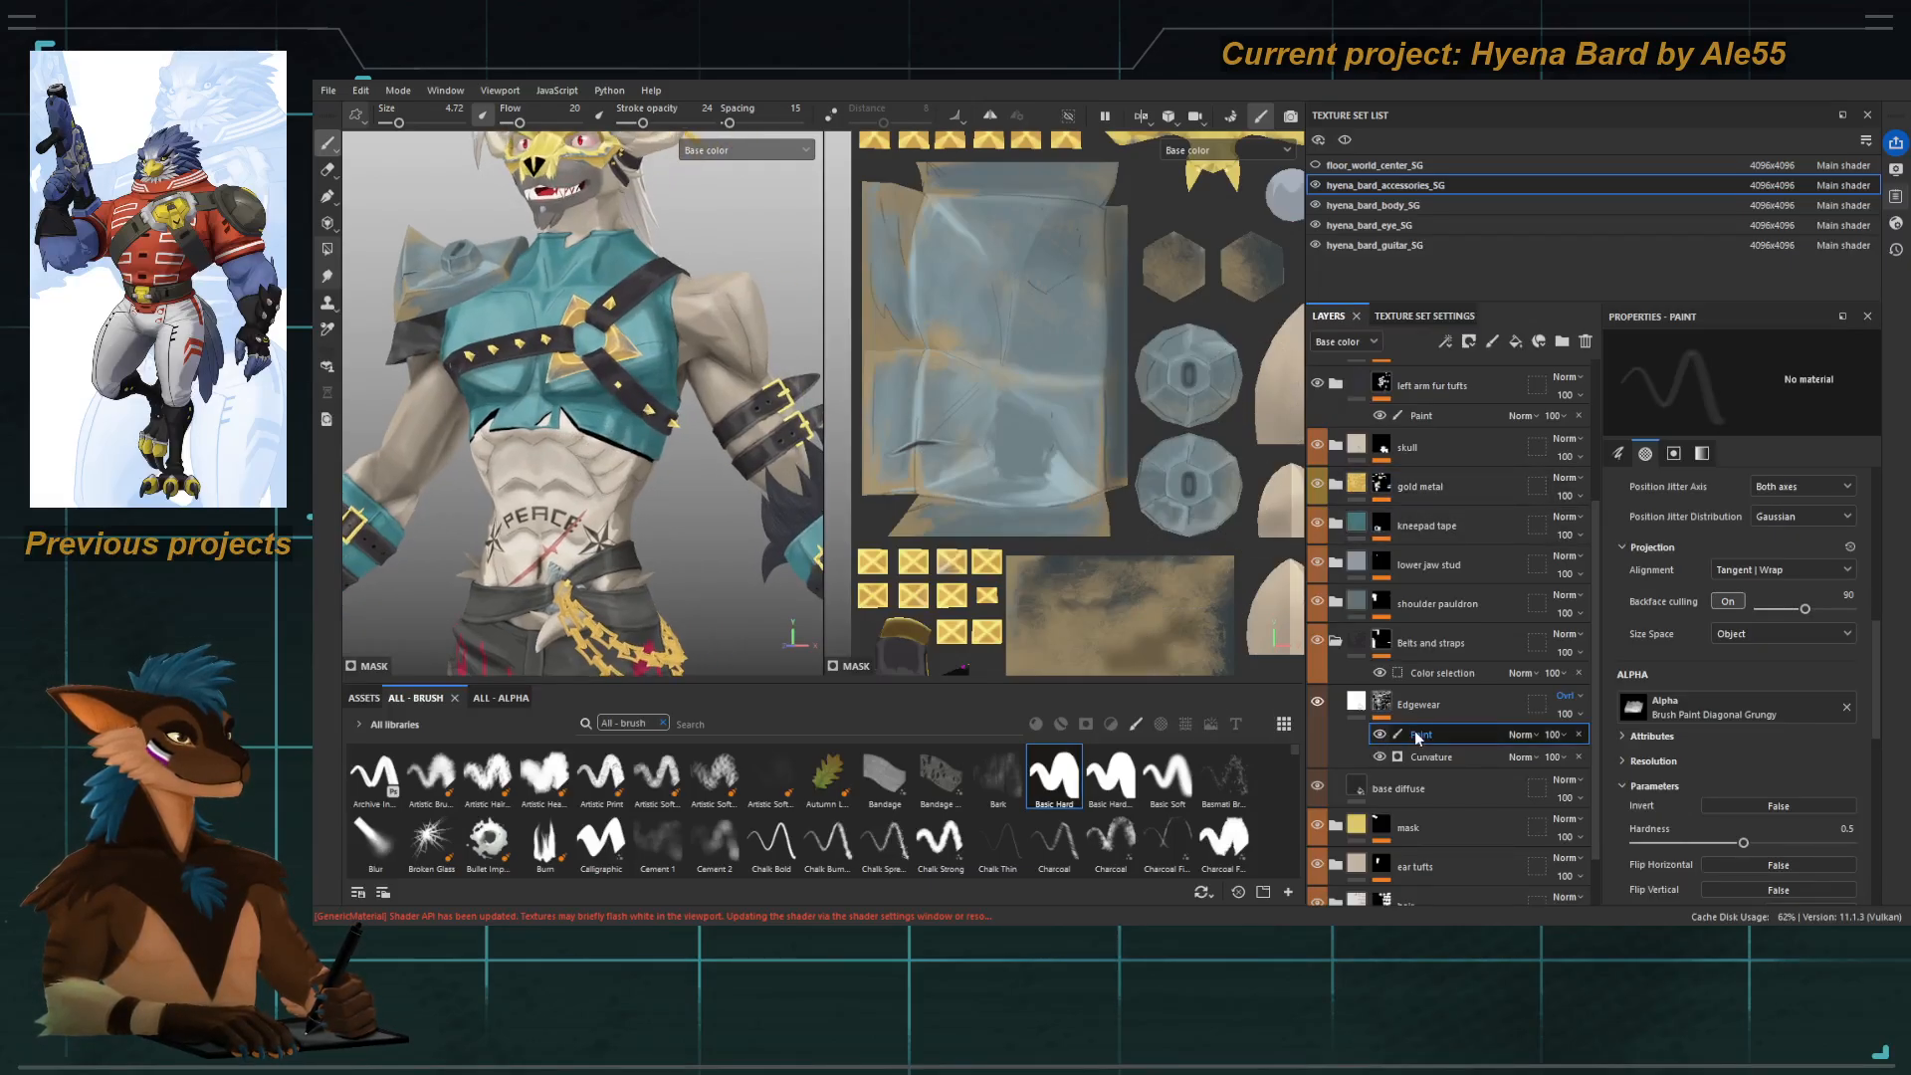
# Check the Edgewear layer's fill color and reselect the Paint effect in its mask.
pyautogui.click(1355, 700)
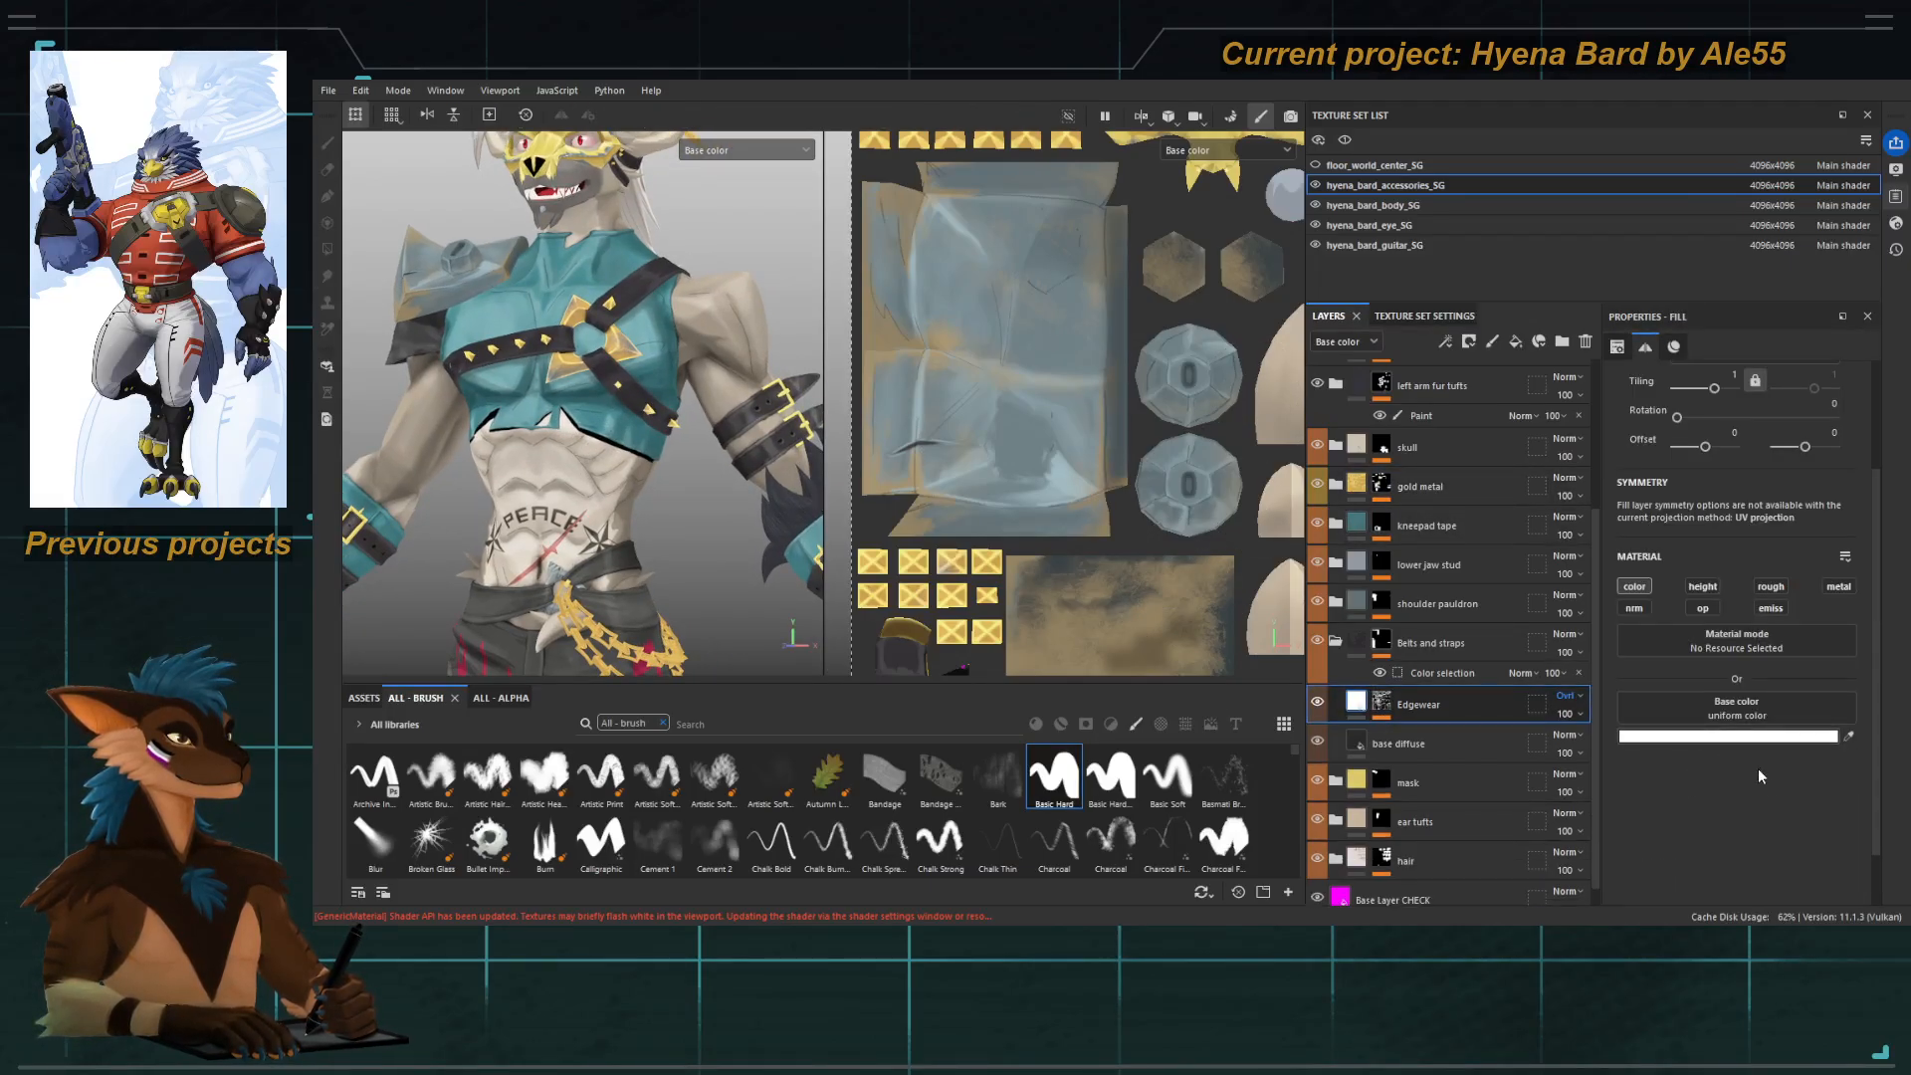
pyautogui.click(1412, 708)
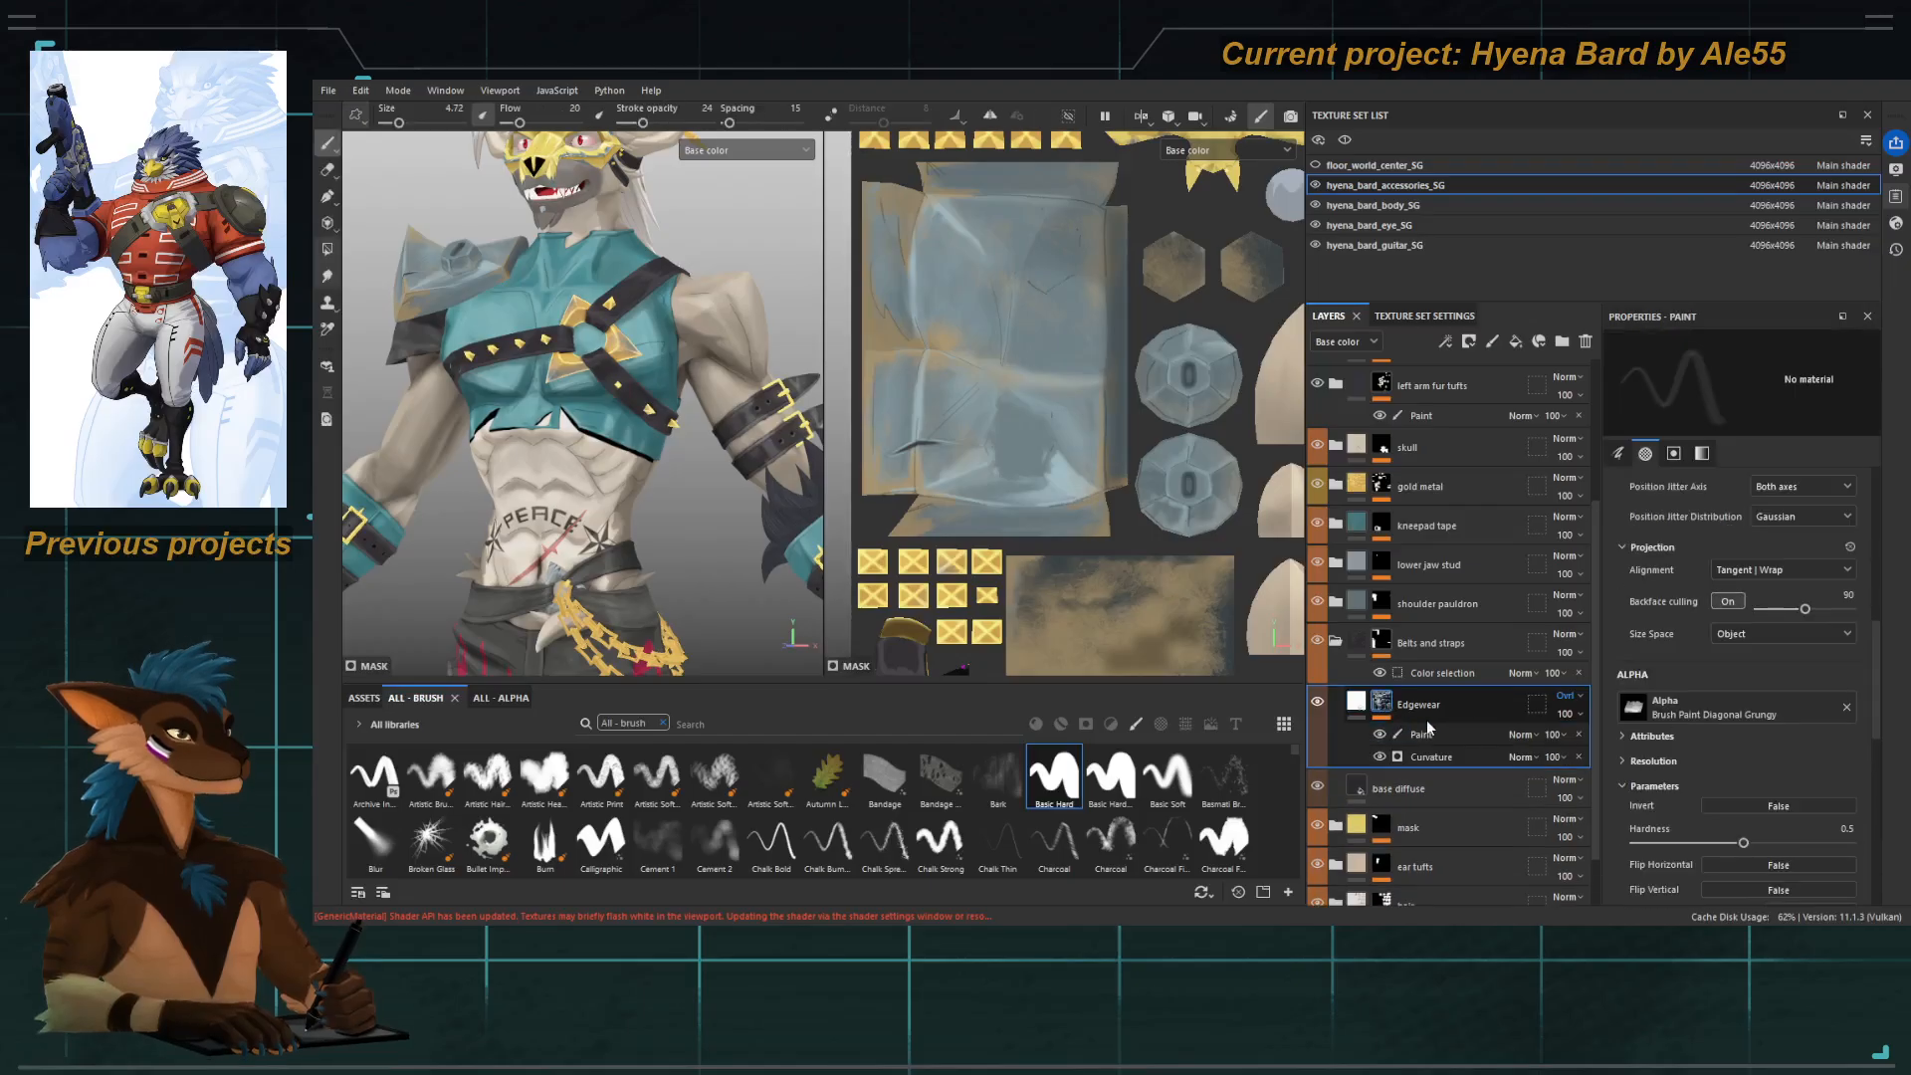
pyautogui.click(1473, 734)
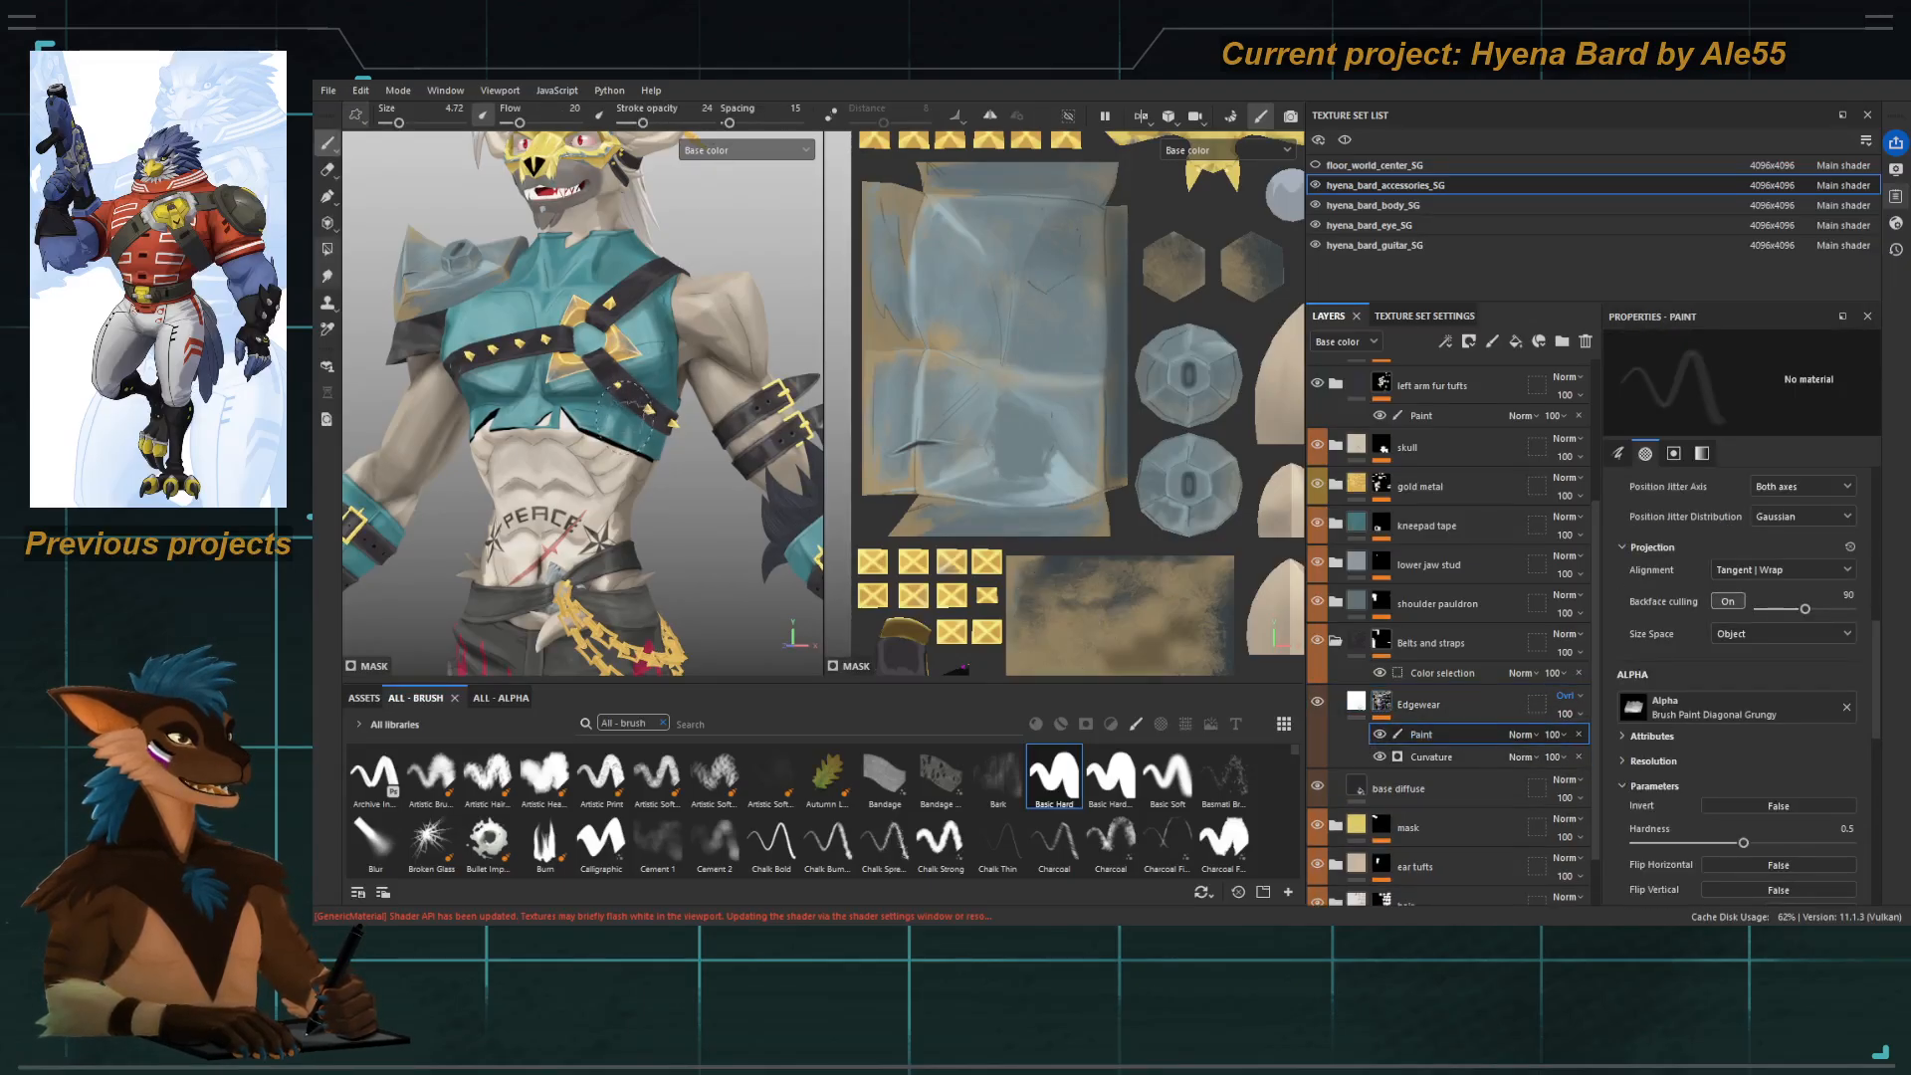
# Set the Paint brush to size 0.32 with flow 100 and stroke opacity 100 for fine detail on the chest straps.
pyautogui.scroll(5, 602, 328)
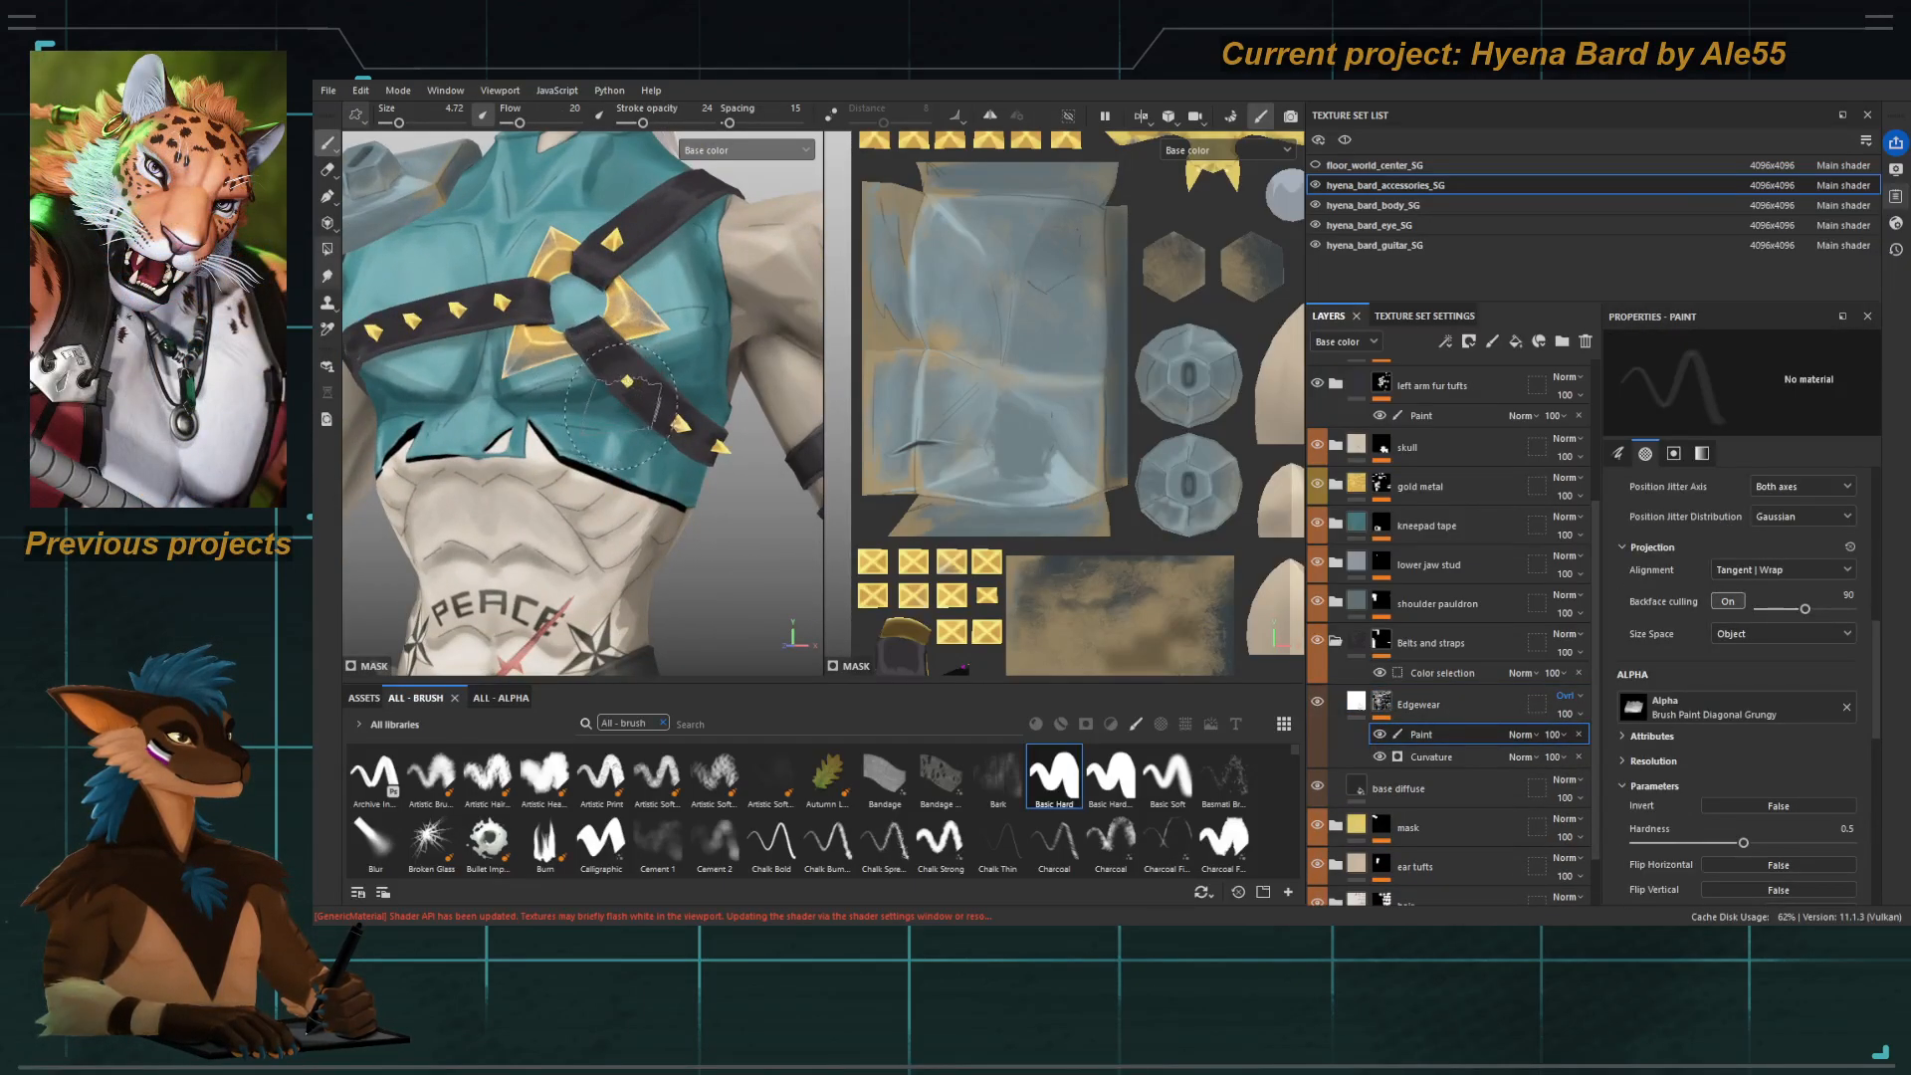
pyautogui.press('[')
pyautogui.press('[')
pyautogui.press('[')
pyautogui.press('[')
pyautogui.press('[')
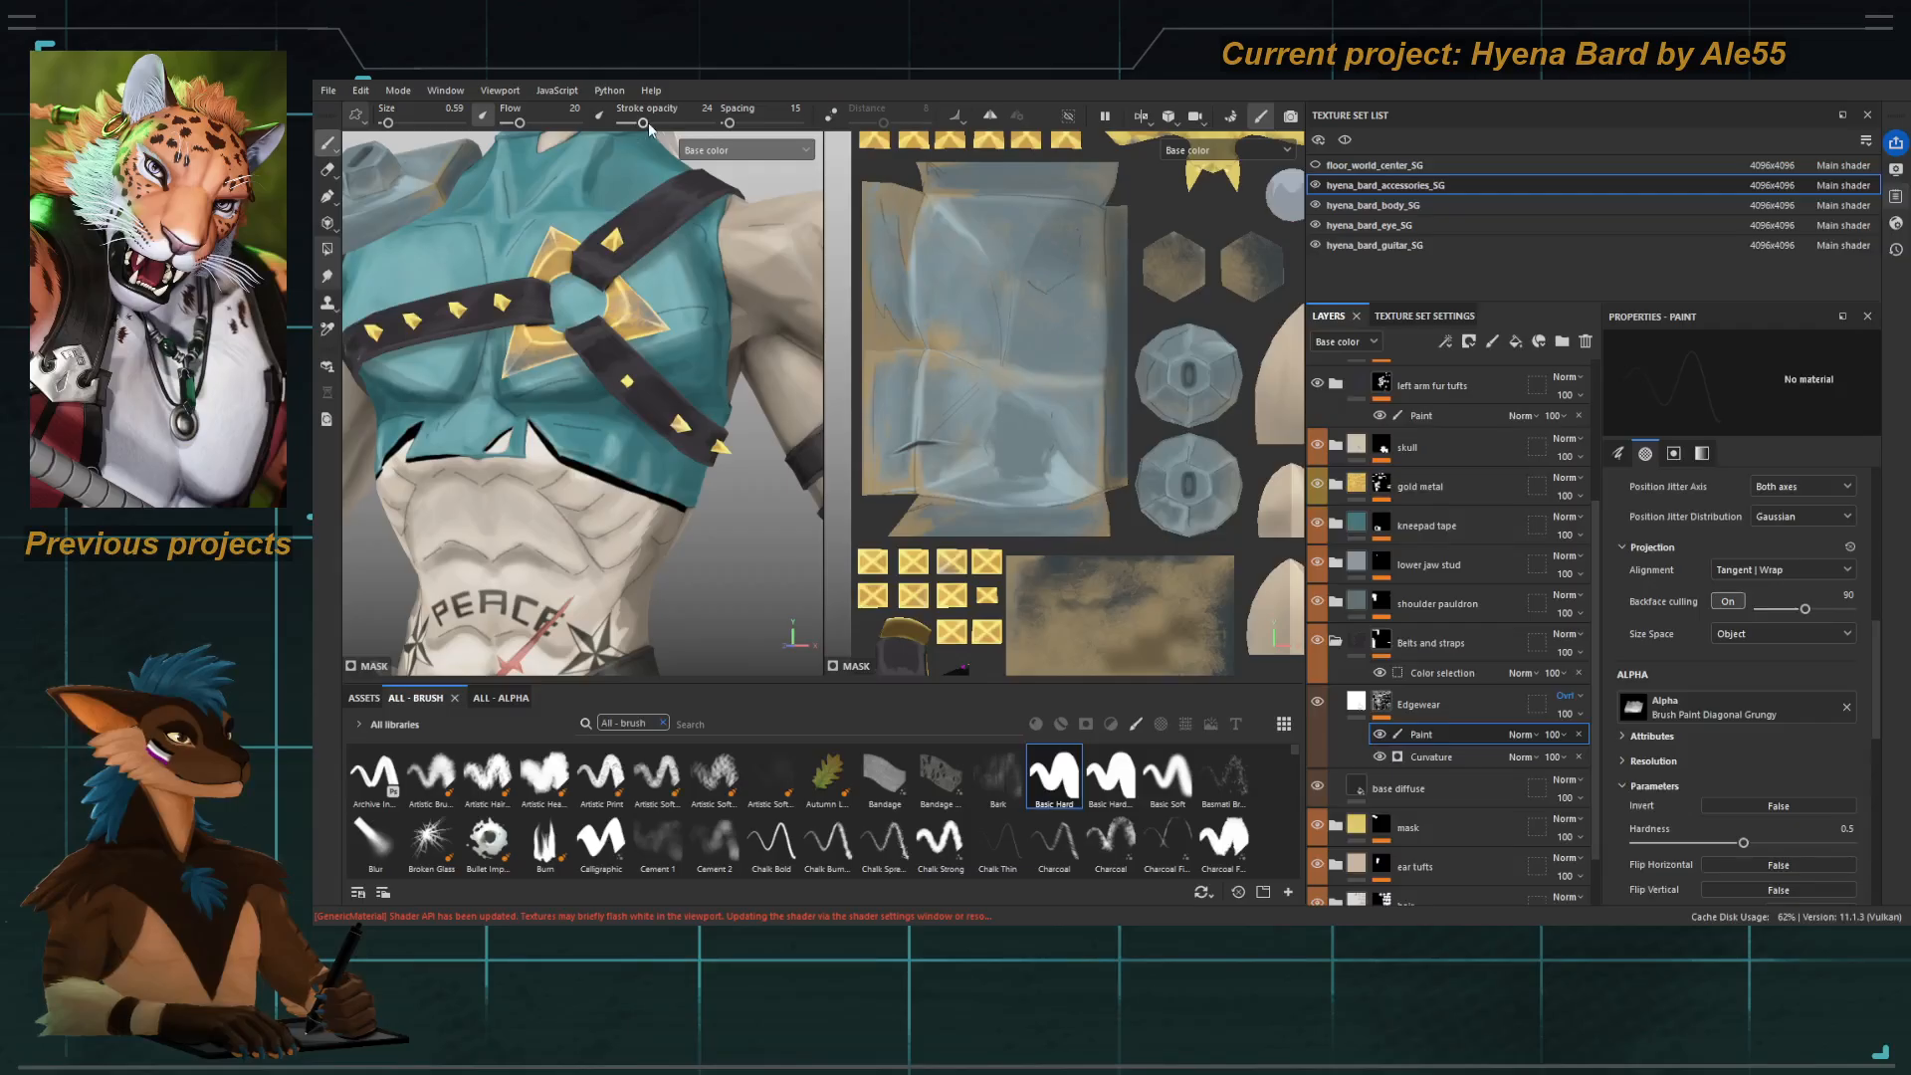
pyautogui.moveTo(646, 124); pyautogui.dragTo(782, 141)
pyautogui.moveTo(520, 123); pyautogui.dragTo(592, 129)
pyautogui.press('[')
pyautogui.press('[')
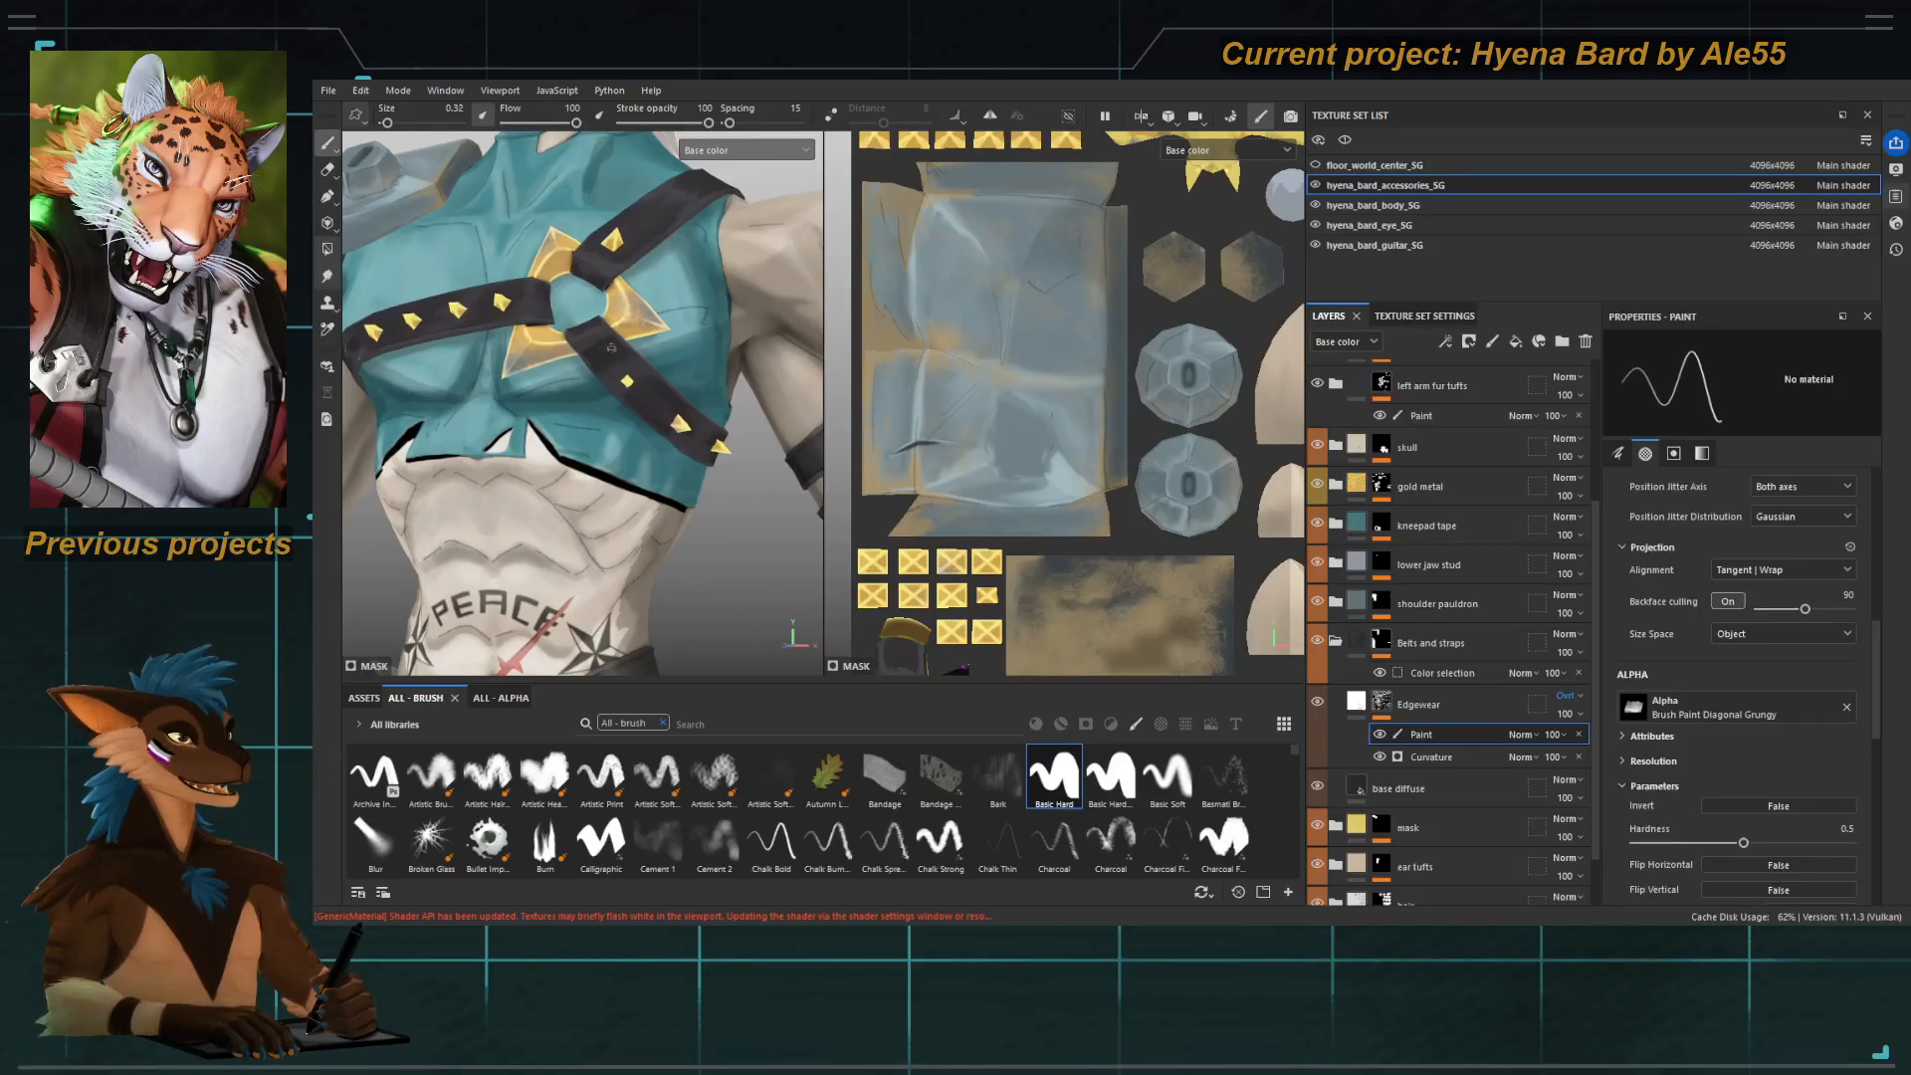
pyautogui.scroll(3, 627, 376)
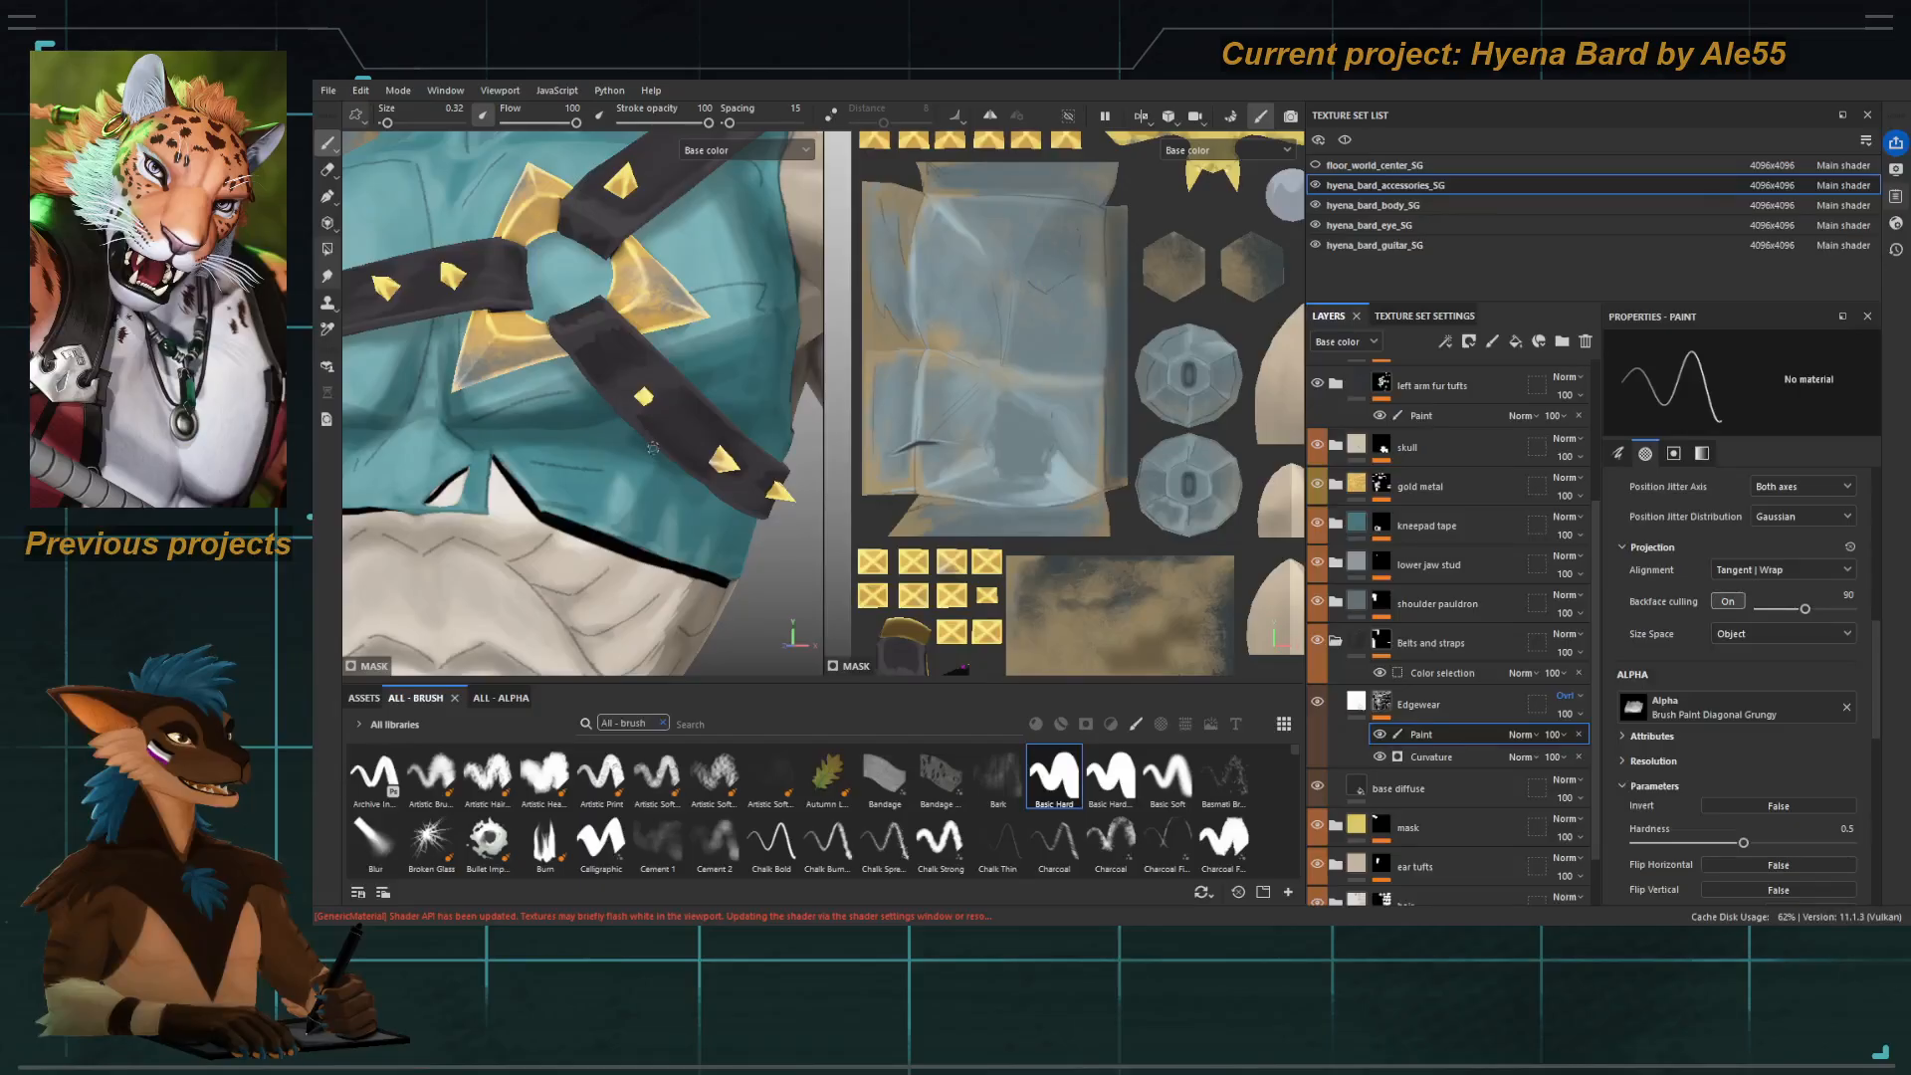
# Add a fill layer above Edgewear in the Belts and straps folder and name it Highlights.
pyautogui.click(1447, 707)
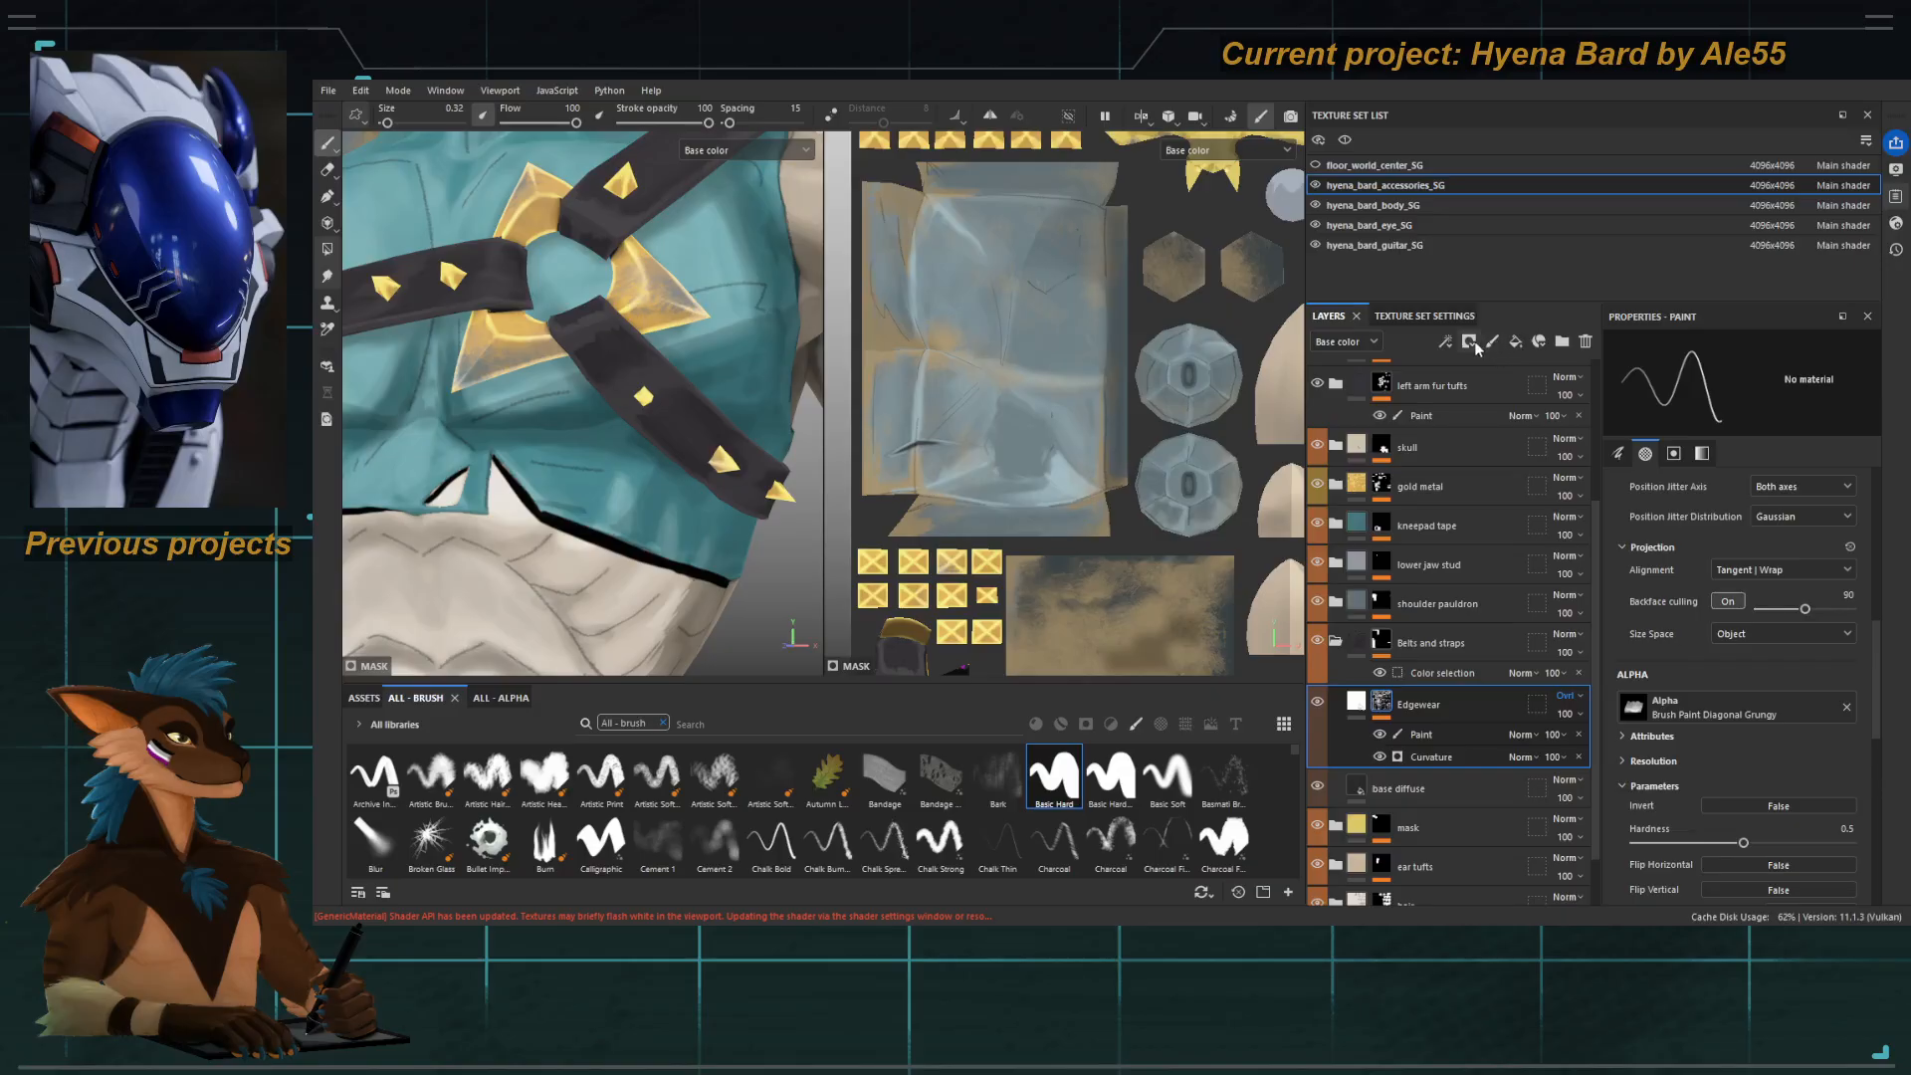
pyautogui.click(1515, 343)
pyautogui.doubleClick(1404, 704)
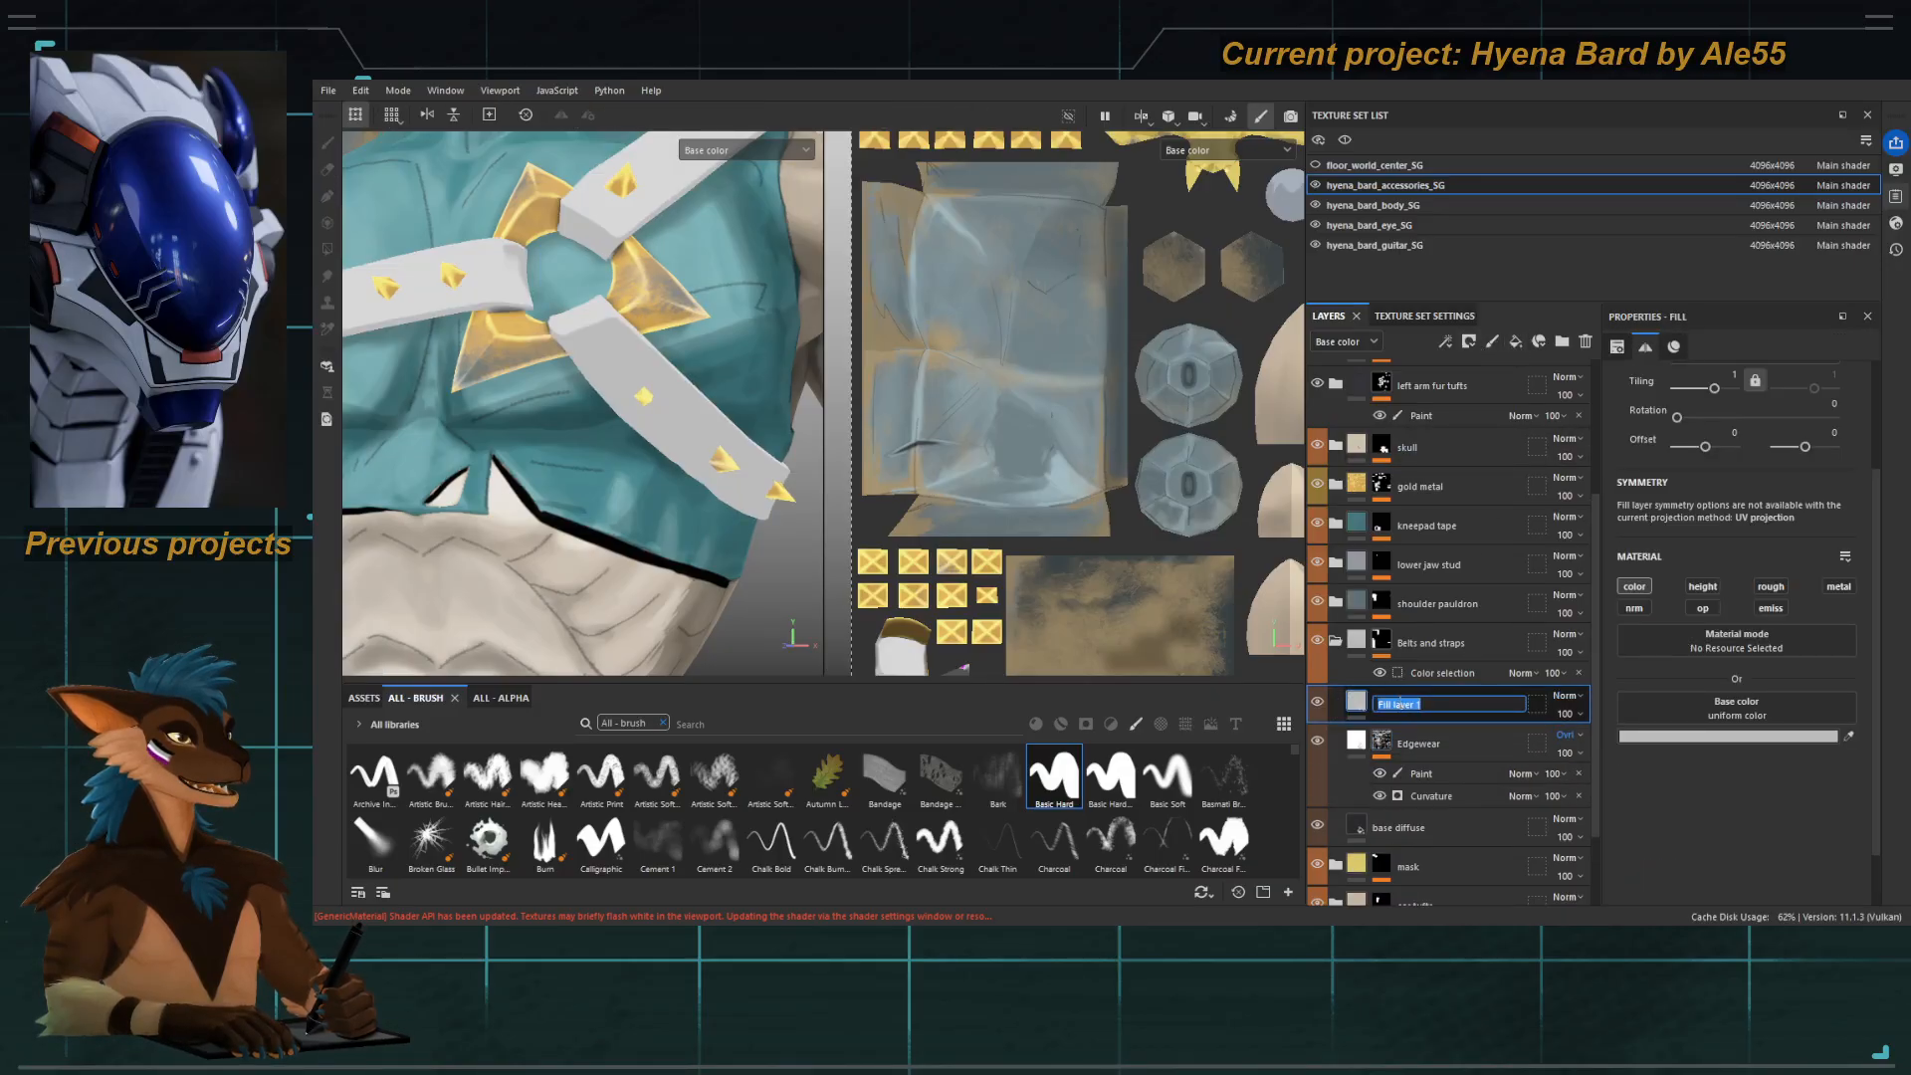
pyautogui.press('BackSpace')
pyautogui.write('Highlights')
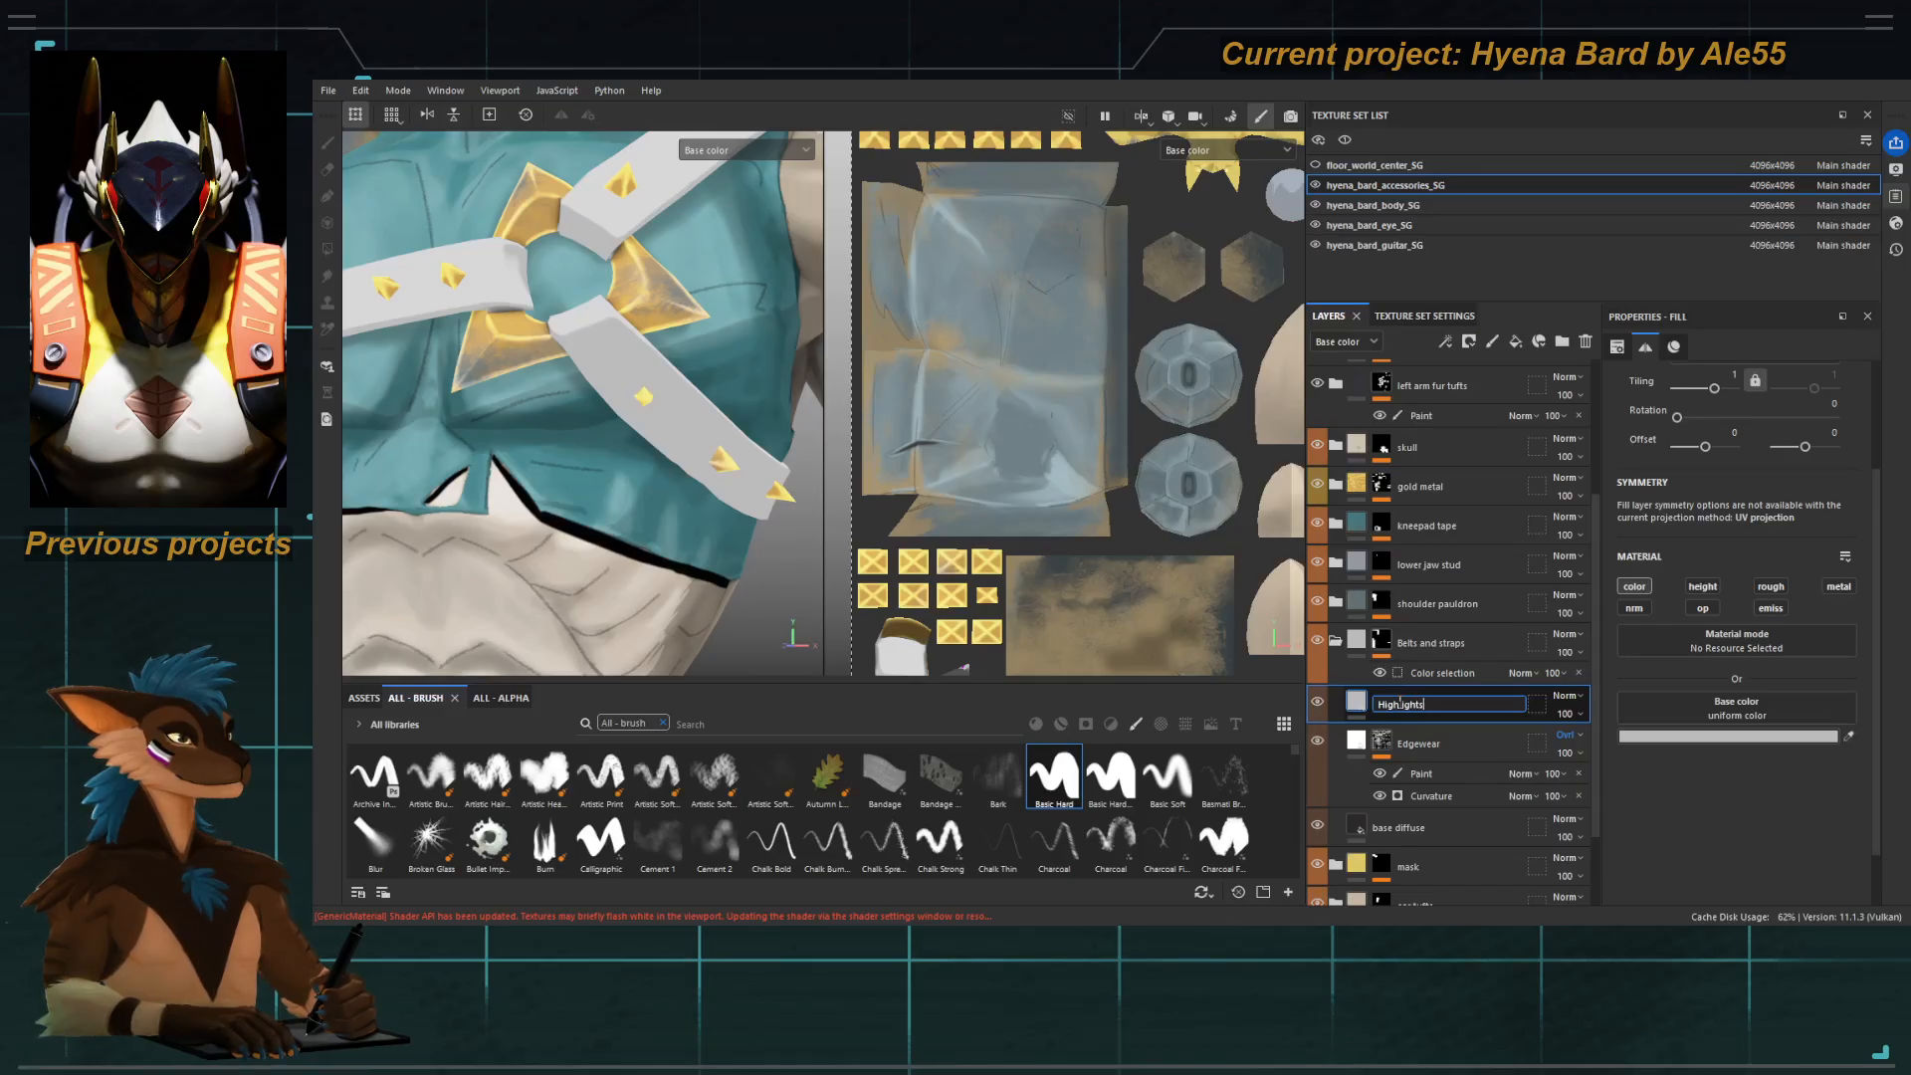
pyautogui.press('Return')
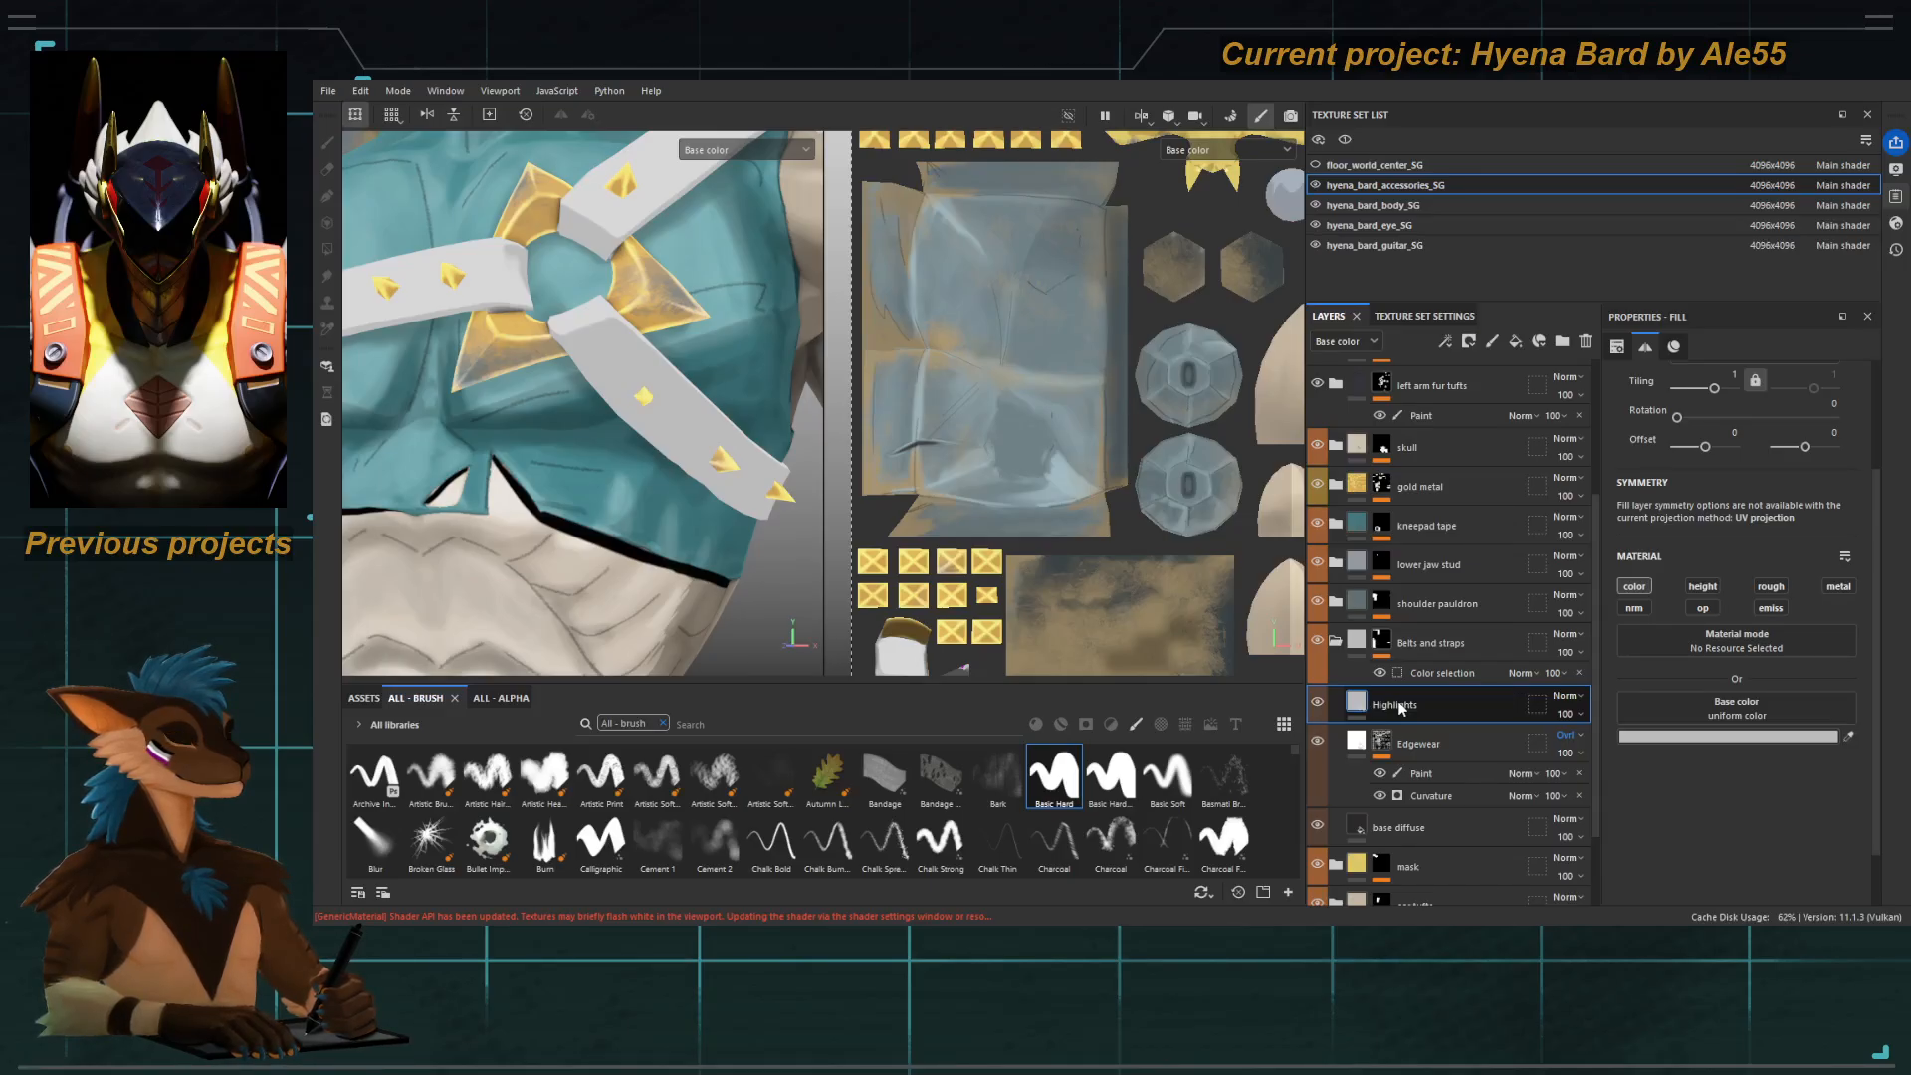
# Make the Highlights fill light blue and give the layer a black mask with a Paint effect.
pyautogui.click(1453, 219)
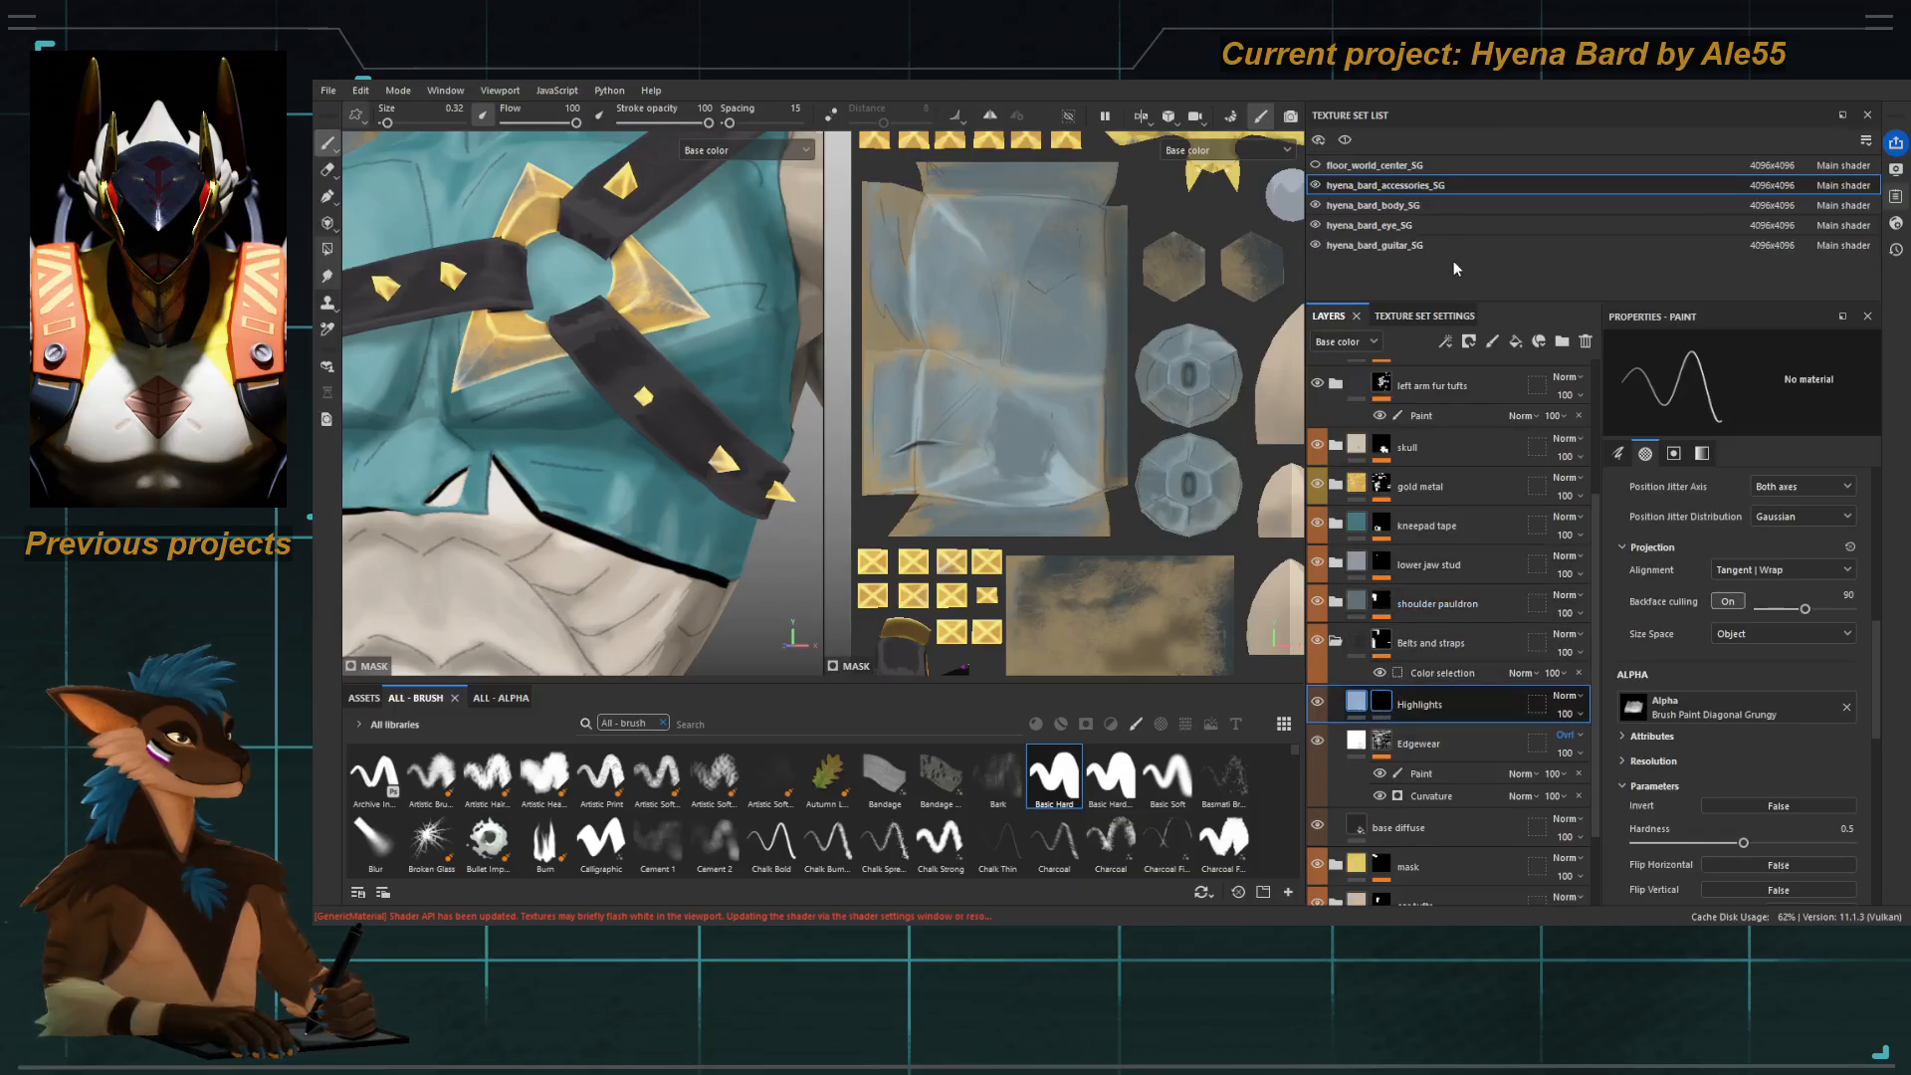
pyautogui.click(1467, 630)
pyautogui.hotkey('ctrl', 'z')
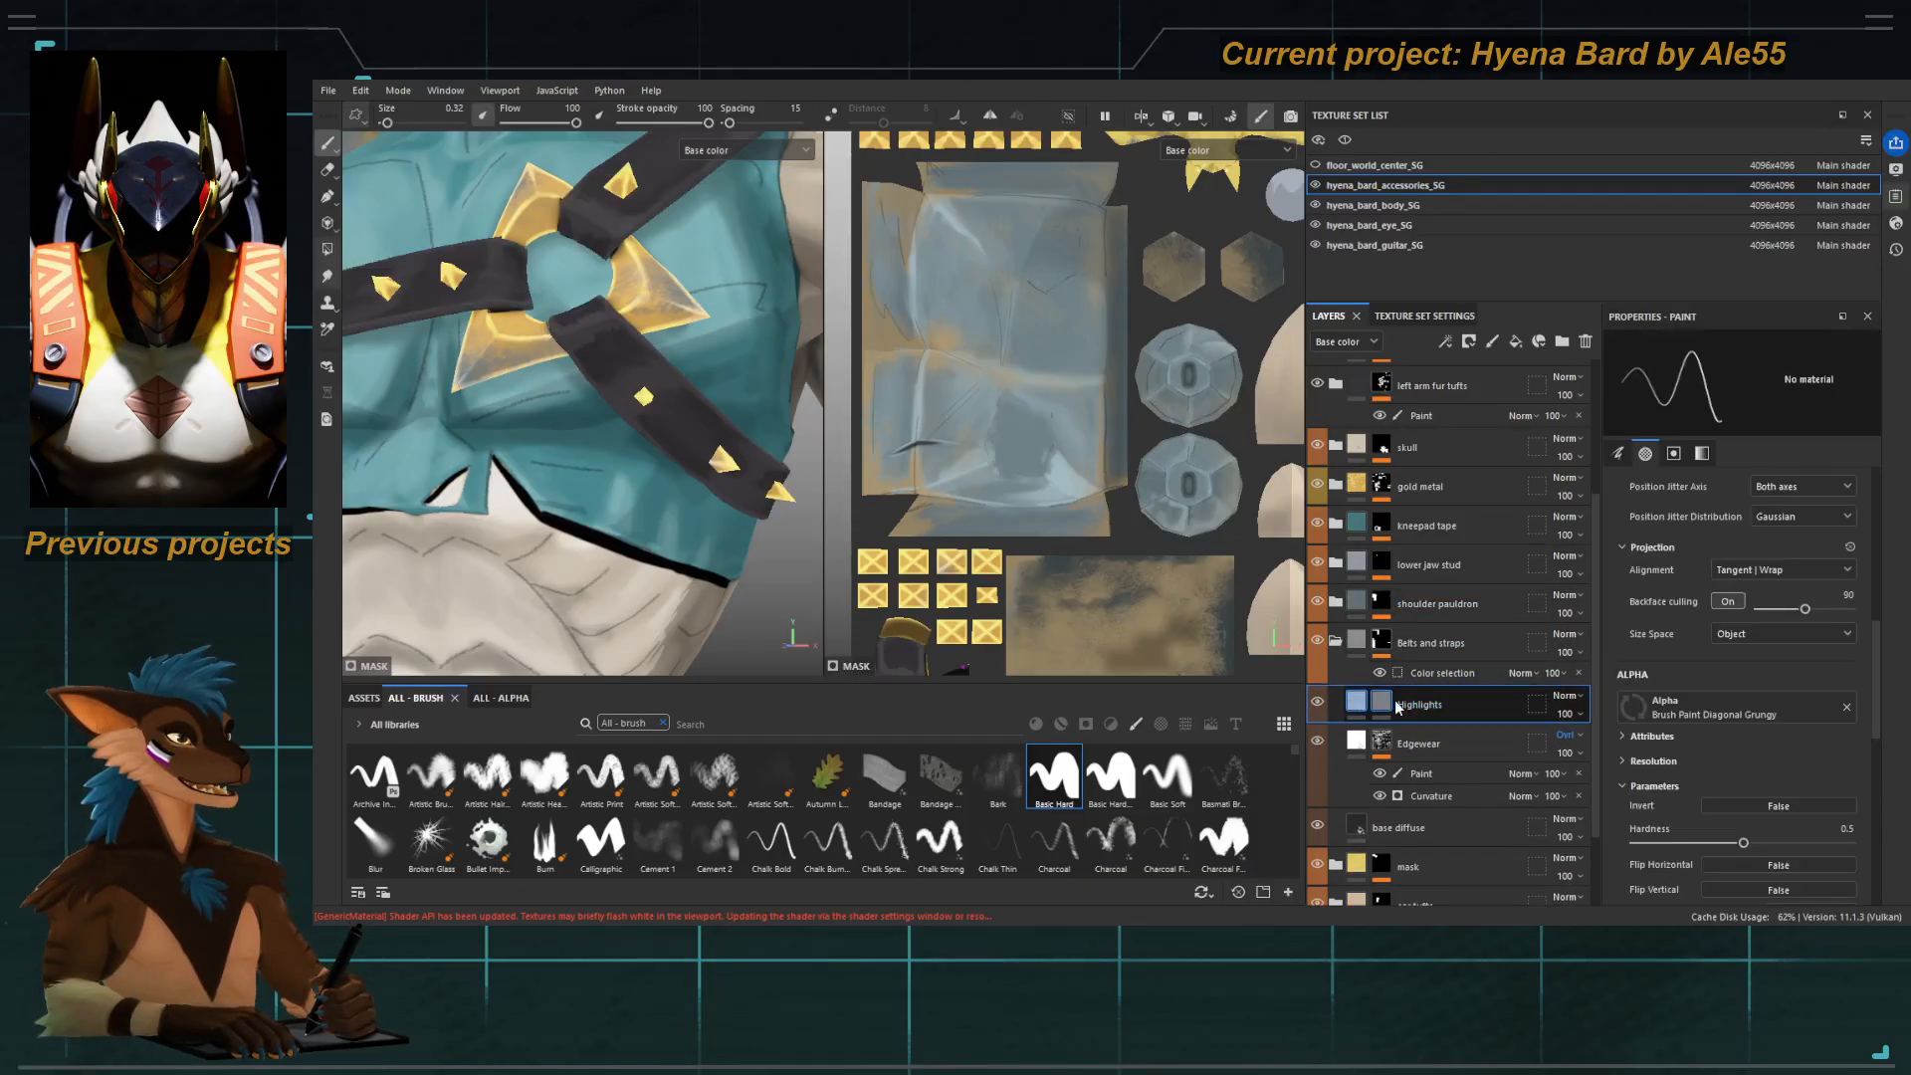
pyautogui.click(1466, 617)
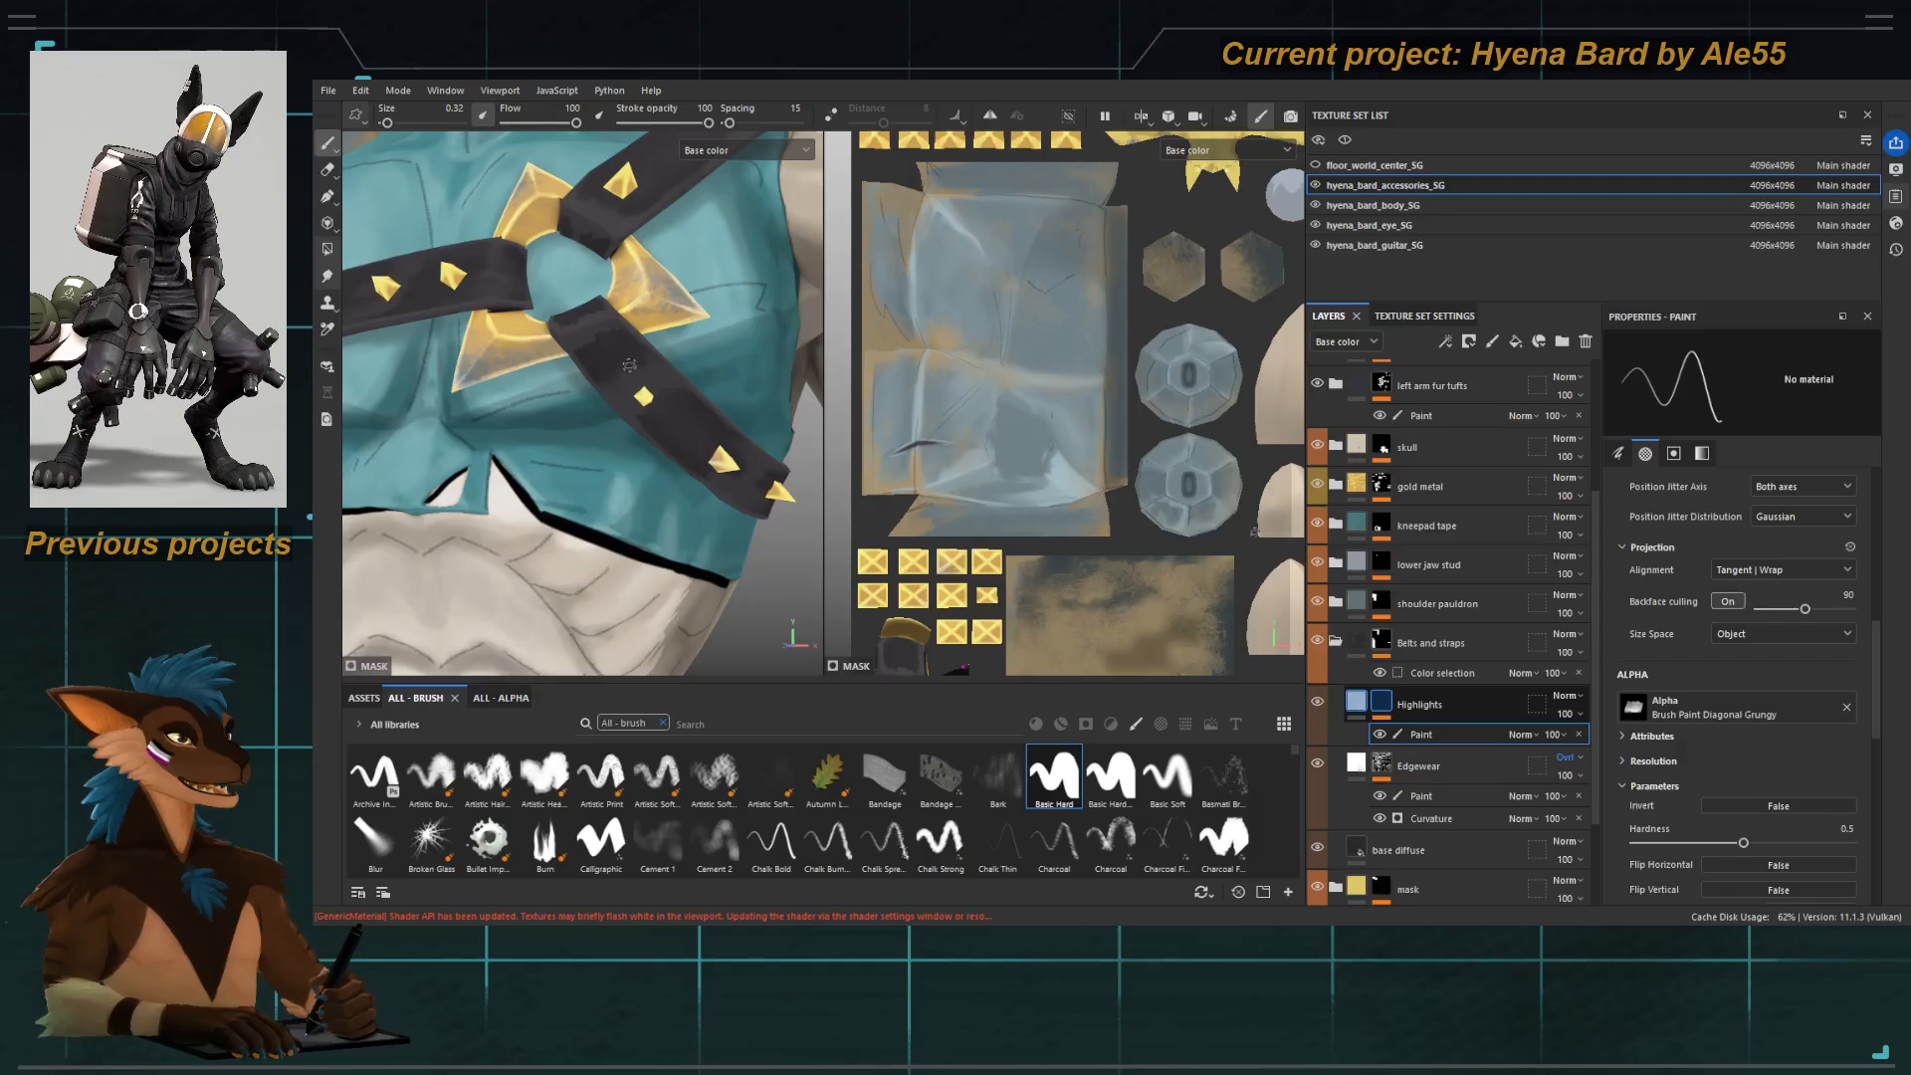
# Paint a highlight stroke at size 0.94 across each of the three strap ends around the gold chest buckle.
pyautogui.keyDown('alt'); pyautogui.moveTo(630, 366); pyautogui.dragTo(563, 341); pyautogui.keyUp('alt')
pyautogui.scroll(3, 582, 326)
pyautogui.hotkey('ctrl', 'z')
pyautogui.keyDown('alt'); pyautogui.moveTo(547, 323); pyautogui.dragTo(565, 379, button='middle'); pyautogui.keyUp('alt')
pyautogui.moveTo(649, 245); pyautogui.dragTo(571, 202)
pyautogui.keyDown('alt'); pyautogui.moveTo(571, 204); pyautogui.dragTo(691, 213, button='middle'); pyautogui.keyUp('alt')
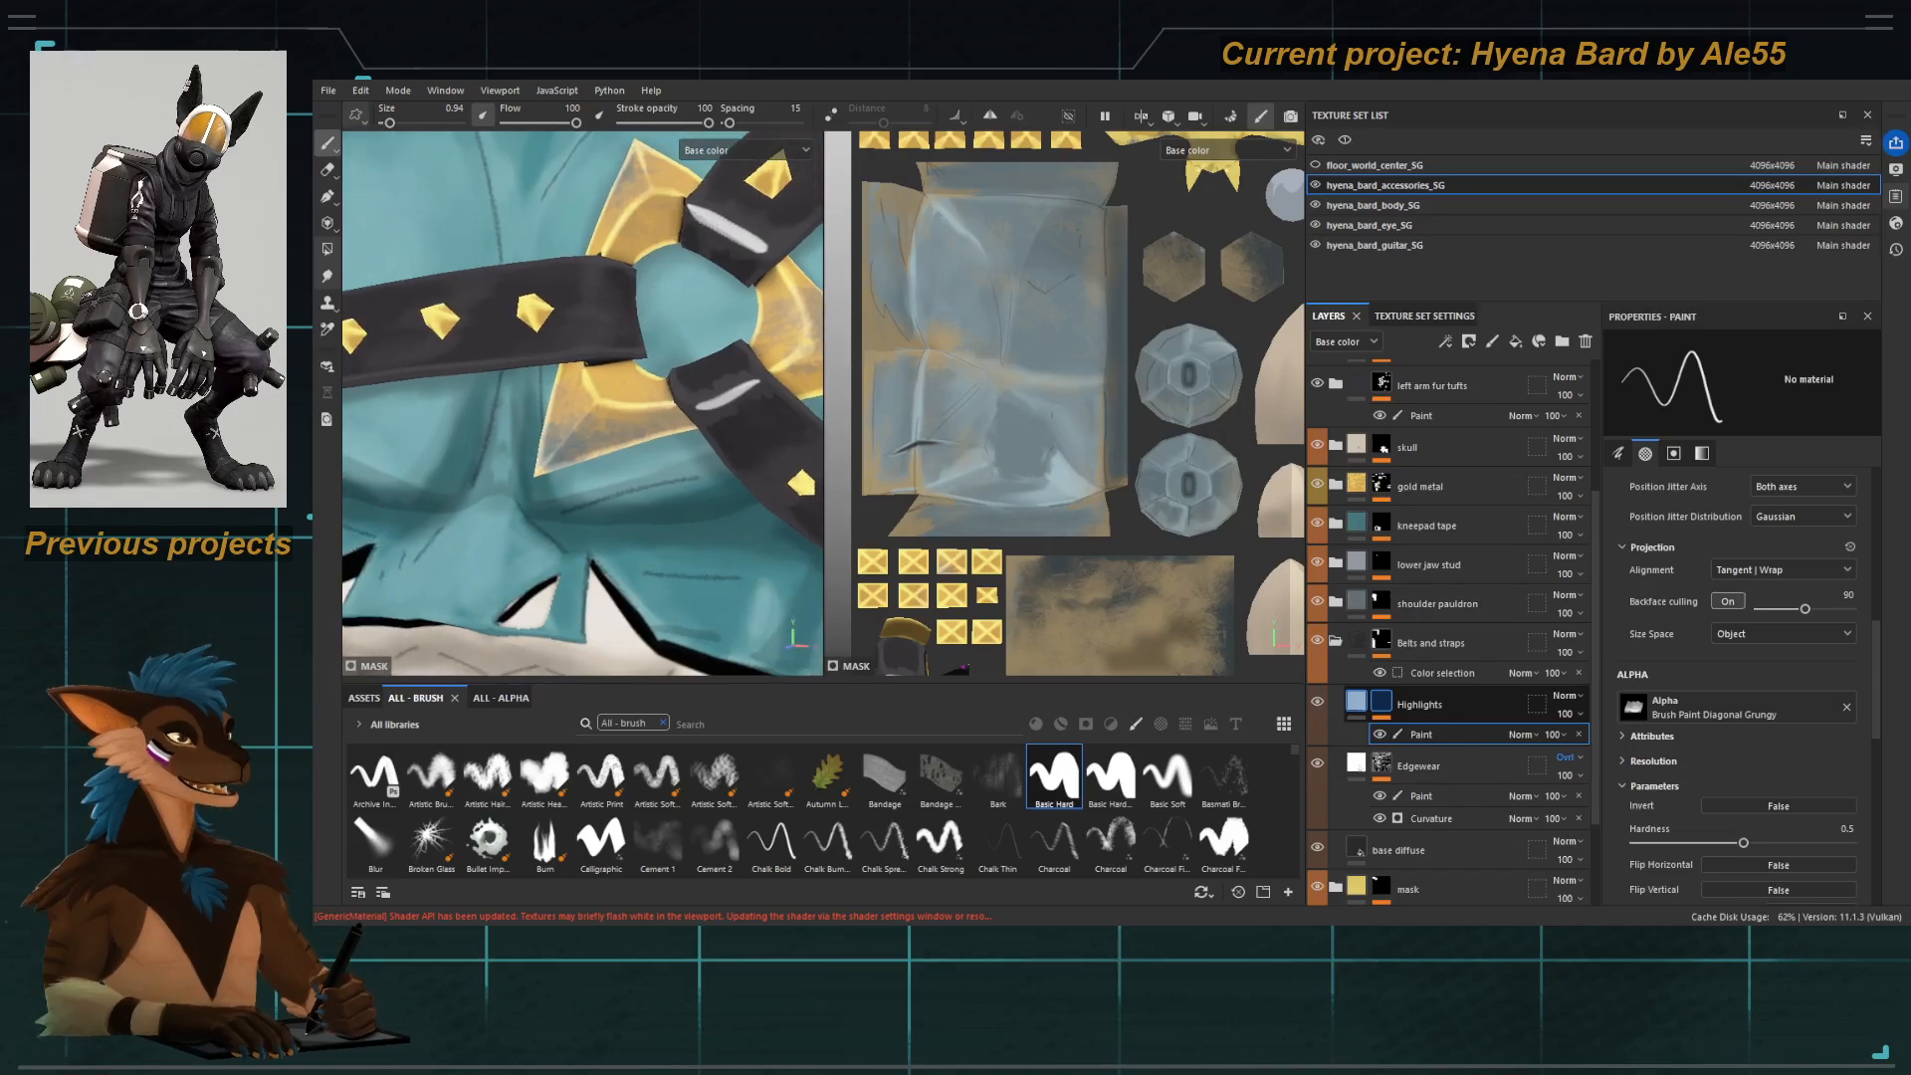
pyautogui.moveTo(593, 273); pyautogui.dragTo(591, 338)
pyautogui.keyDown('alt'); pyautogui.moveTo(614, 383); pyautogui.dragTo(560, 427, button='middle'); pyautogui.keyUp('alt')
# Smudge the highlight on the horizontal strap's end beside the chest buckle with size 3.08, undoing unwanted strokes.
pyautogui.press('5')
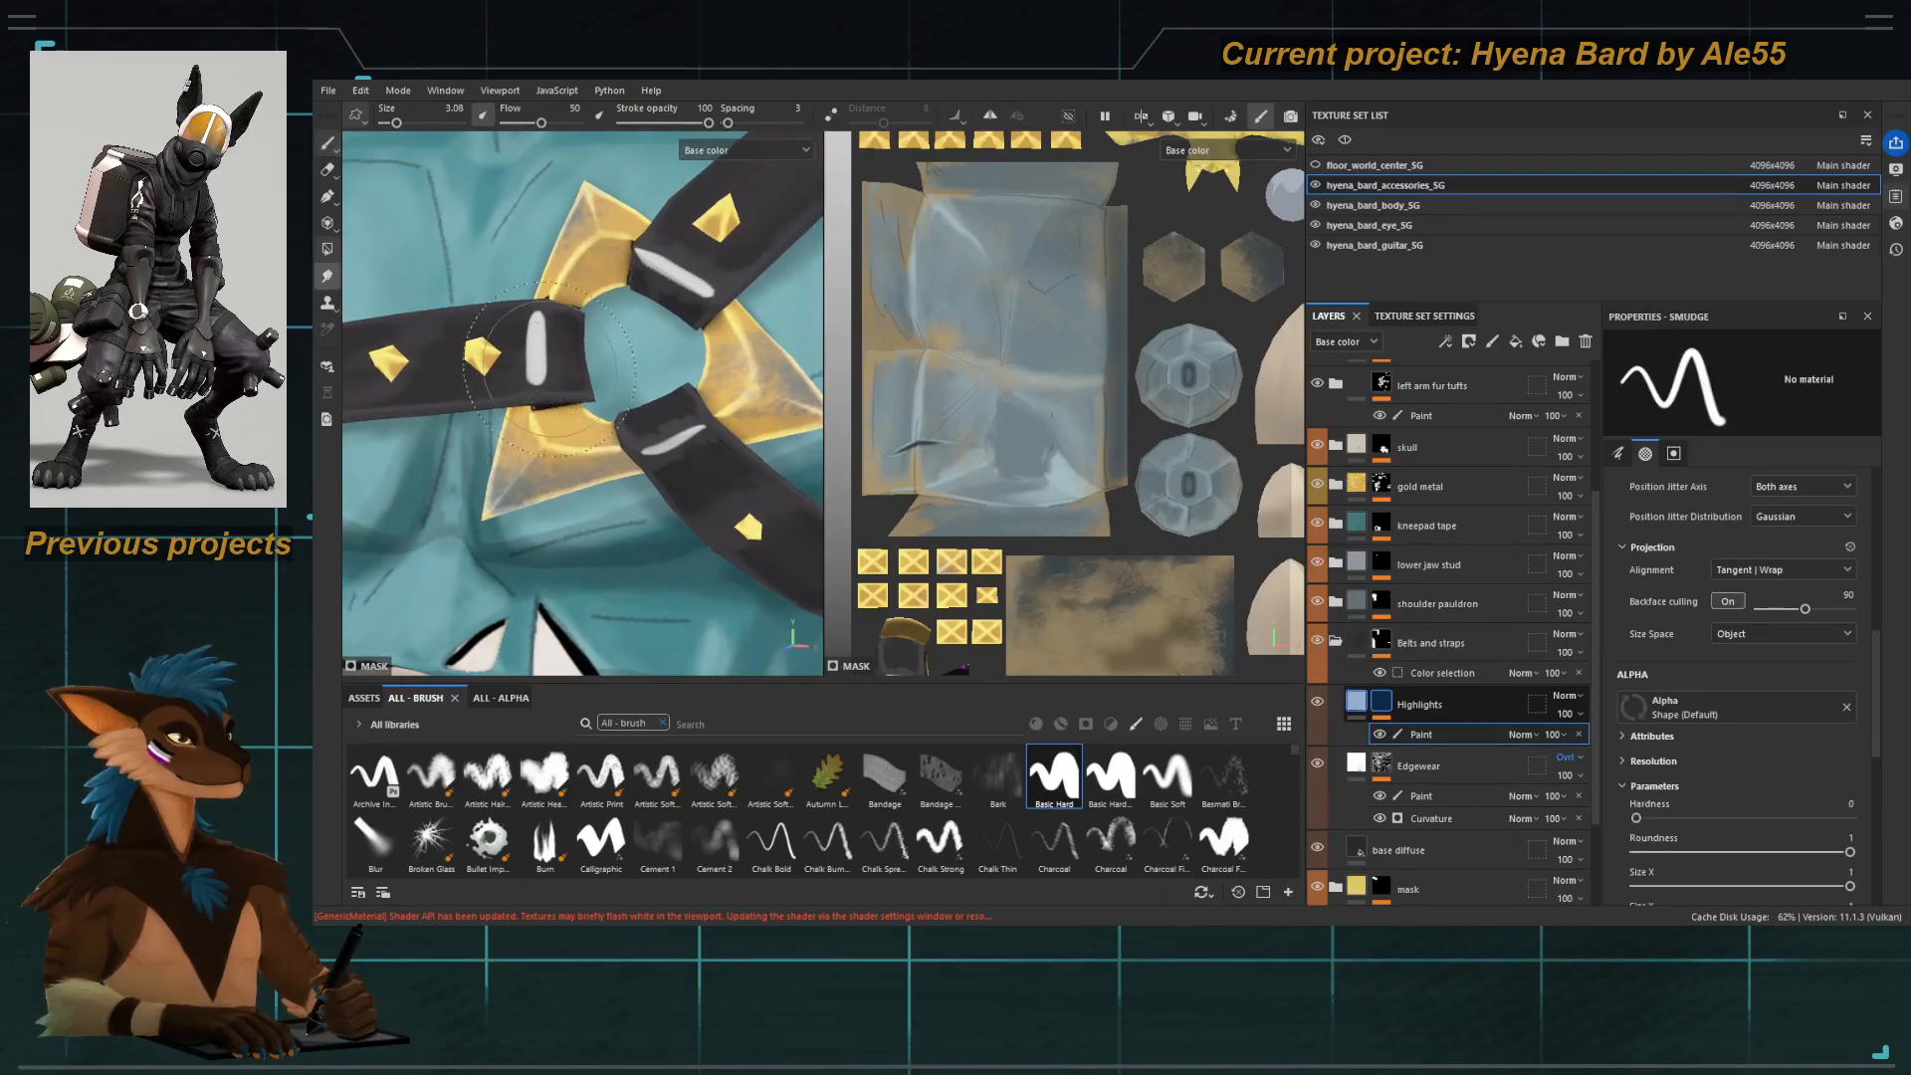
pyautogui.moveTo(529, 339)
pyautogui.mouseDown()
pyautogui.moveTo(540, 321)
pyautogui.moveTo(537, 361)
pyautogui.mouseUp()
pyautogui.hotkey('ctrl', 'z')
pyautogui.hotkey('ctrl', 'z')
pyautogui.hotkey('ctrl', 'z')
pyautogui.hotkey('ctrl', 'z')
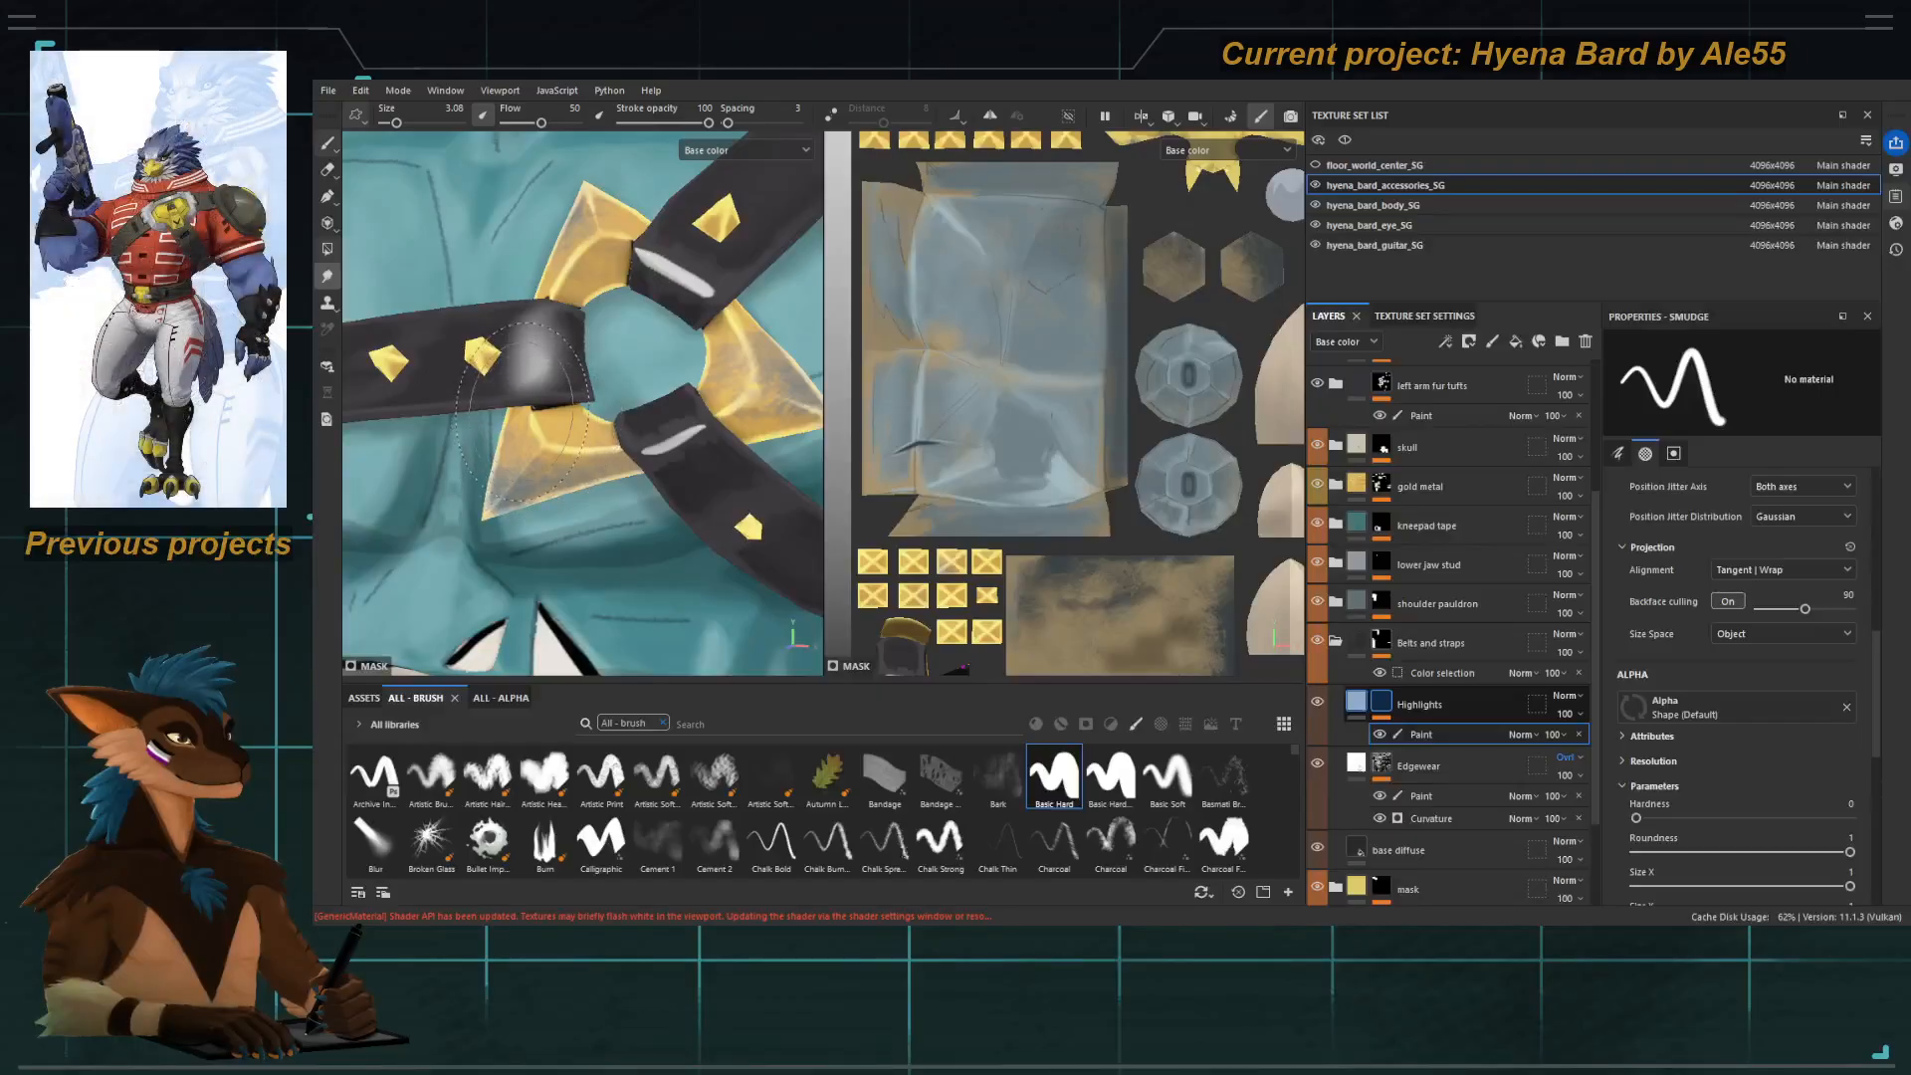
# Smudge the highlight on the horizontal strap's end beside the chest buckle at sizes 0.92 and 0.50.
pyautogui.keyDown('ctrl'); pyautogui.moveTo(534, 323); pyautogui.dragTo(447, 322, button='right'); pyautogui.keyUp('ctrl')
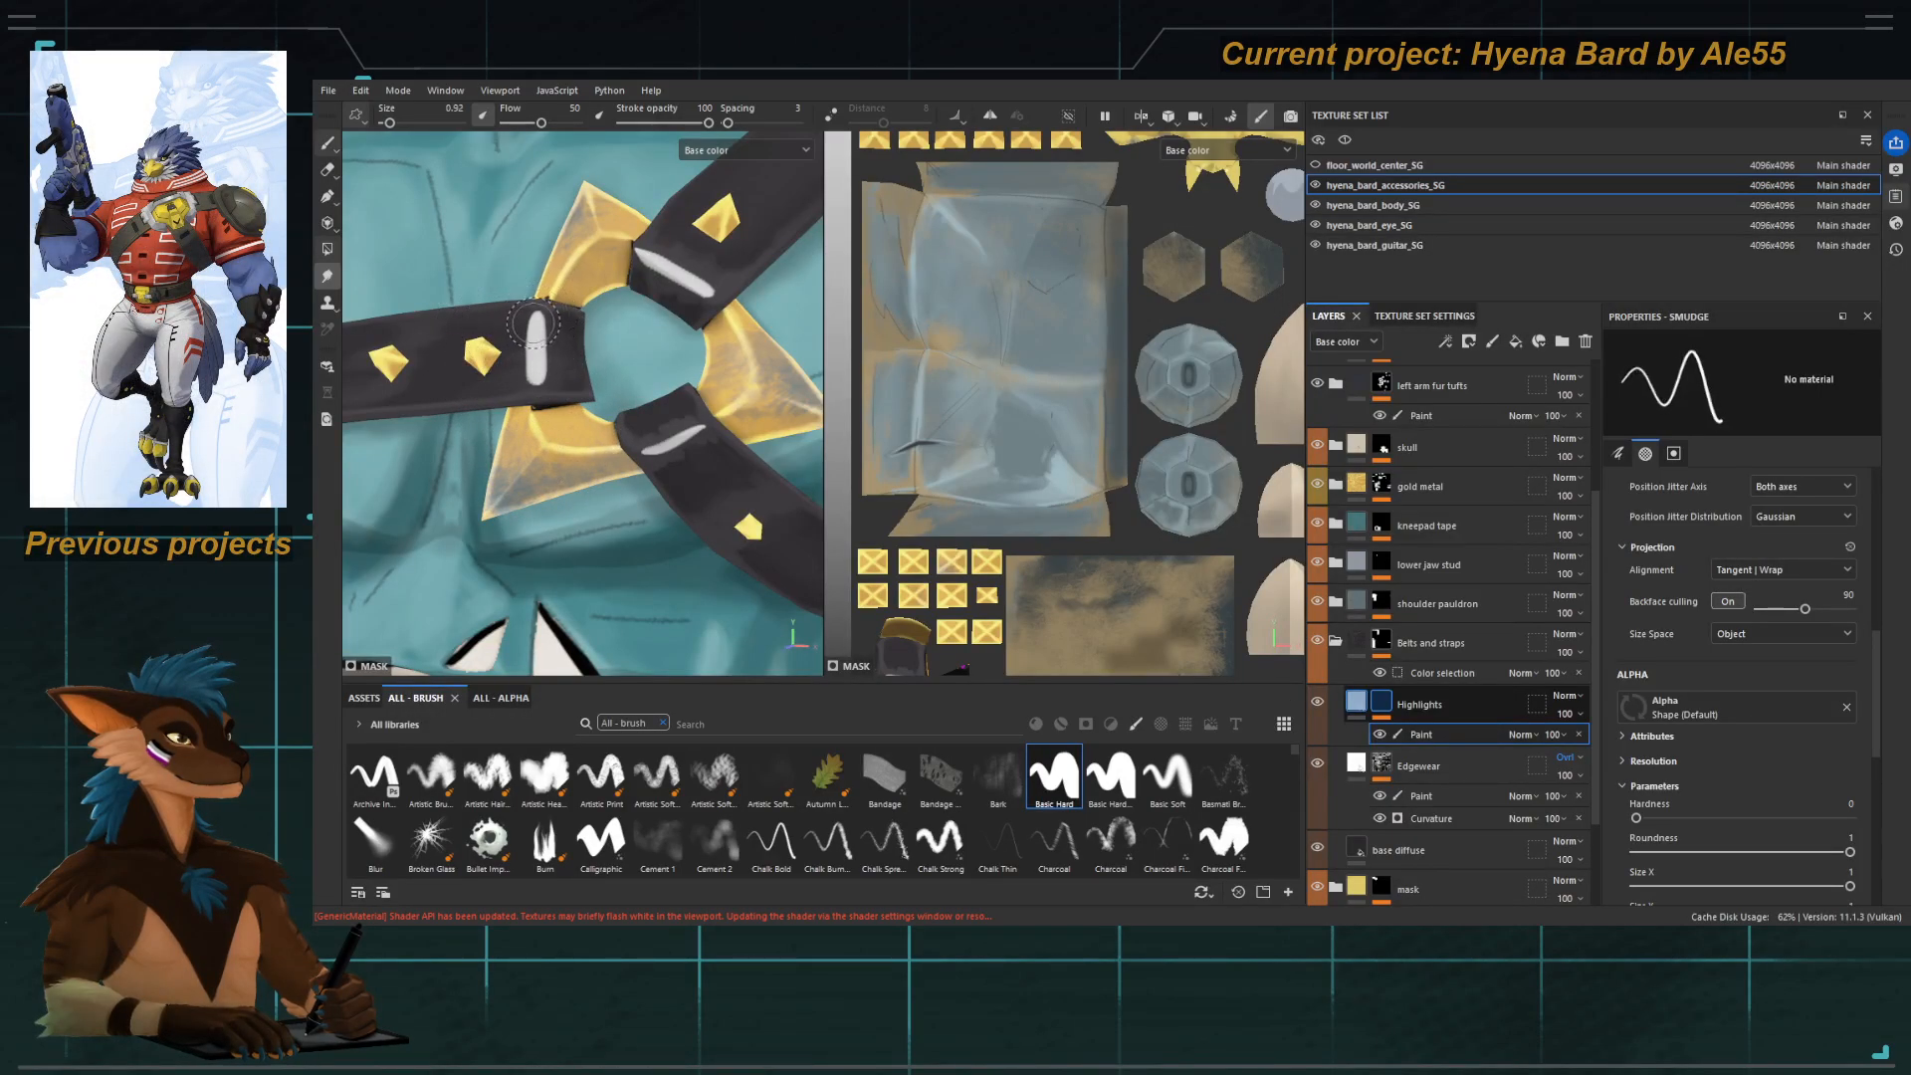
pyautogui.moveTo(538, 328)
pyautogui.mouseDown()
pyautogui.moveTo(518, 384)
pyautogui.moveTo(547, 337)
pyautogui.mouseUp()
pyautogui.press('[')
pyautogui.press('[')
pyautogui.press('[')
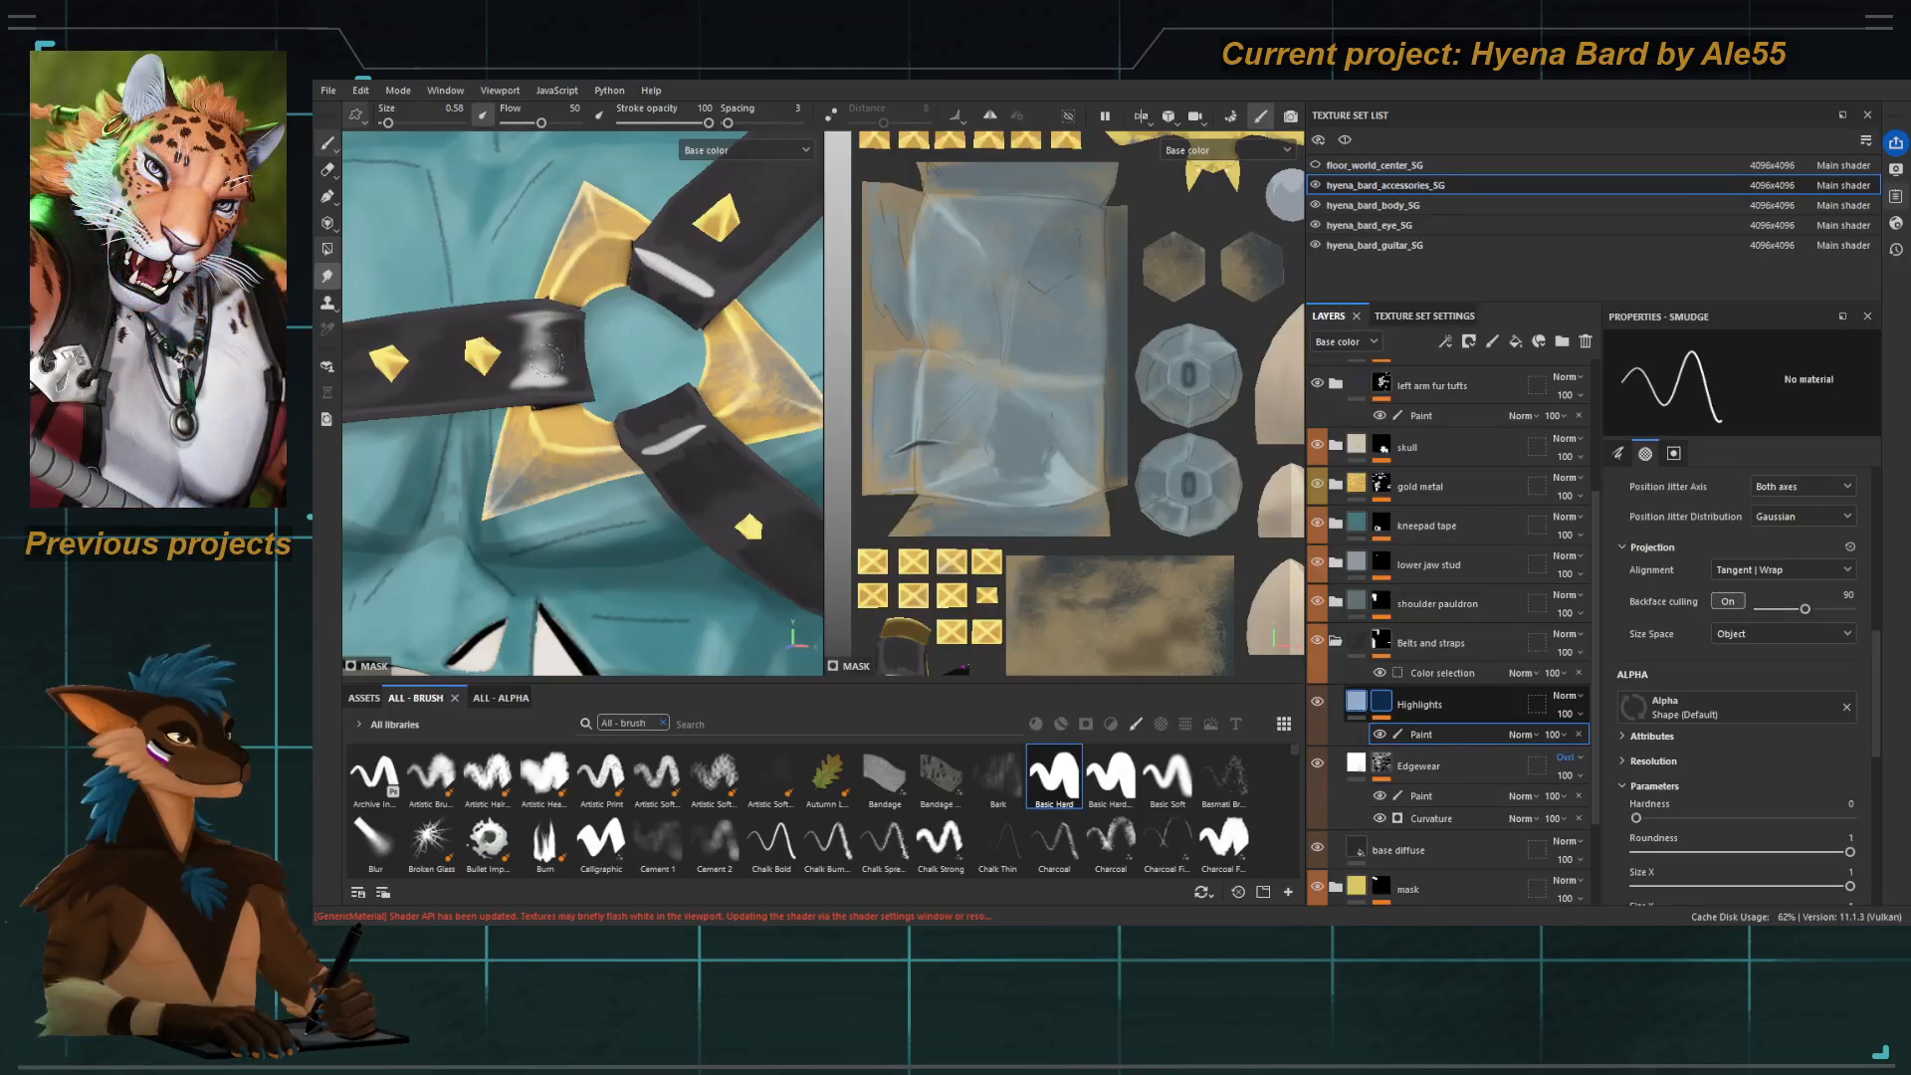
# Blend the horizontal strap-end highlight further into the dark leather with the Smudge tool at size 1.34.
pyautogui.press(']')
pyautogui.press(']')
pyautogui.press(']')
pyautogui.press(']')
pyautogui.press(']')
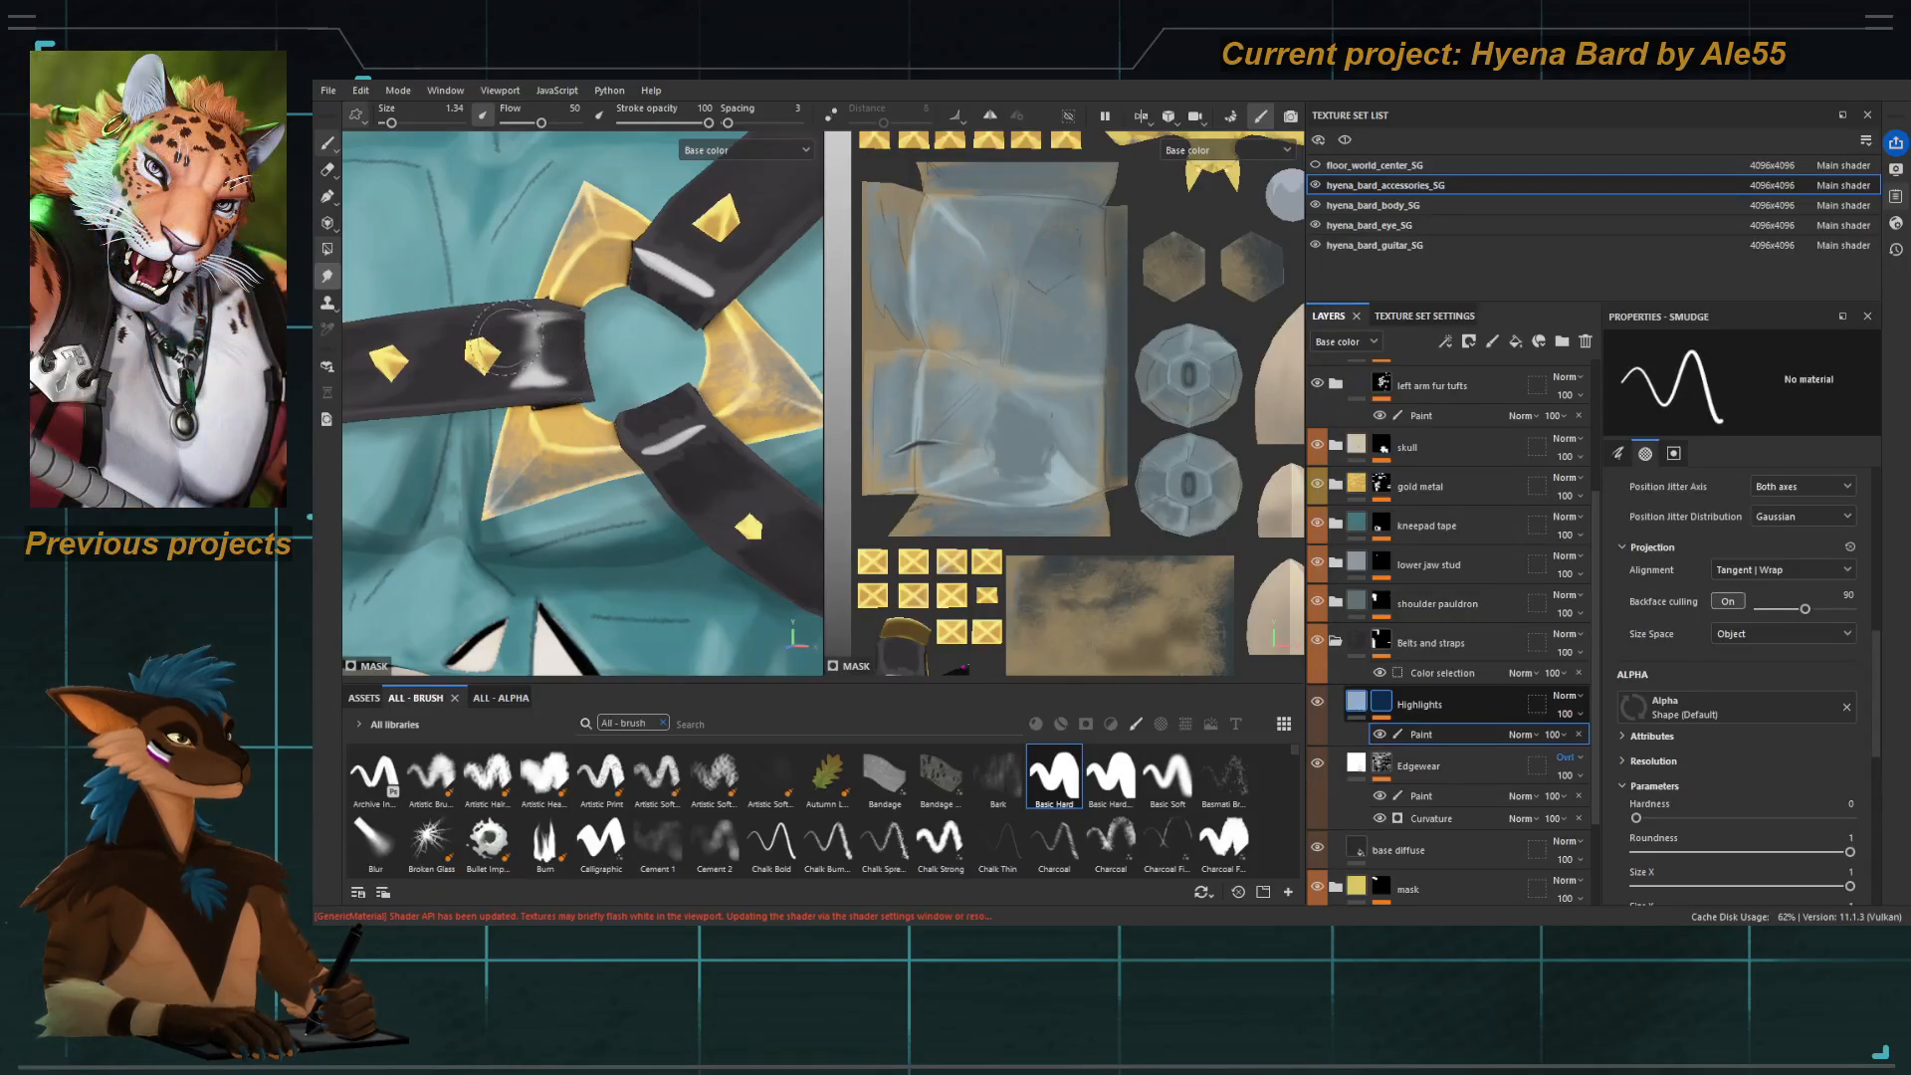
pyautogui.keyDown('alt'); pyautogui.moveTo(615, 403); pyautogui.dragTo(523, 428, button='right'); pyautogui.keyUp('alt')
pyautogui.keyDown('alt'); pyautogui.moveTo(523, 428); pyautogui.dragTo(530, 428); pyautogui.keyUp('alt')
pyautogui.keyDown('alt'); pyautogui.moveTo(529, 428); pyautogui.dragTo(597, 423, button='right'); pyautogui.keyUp('alt')
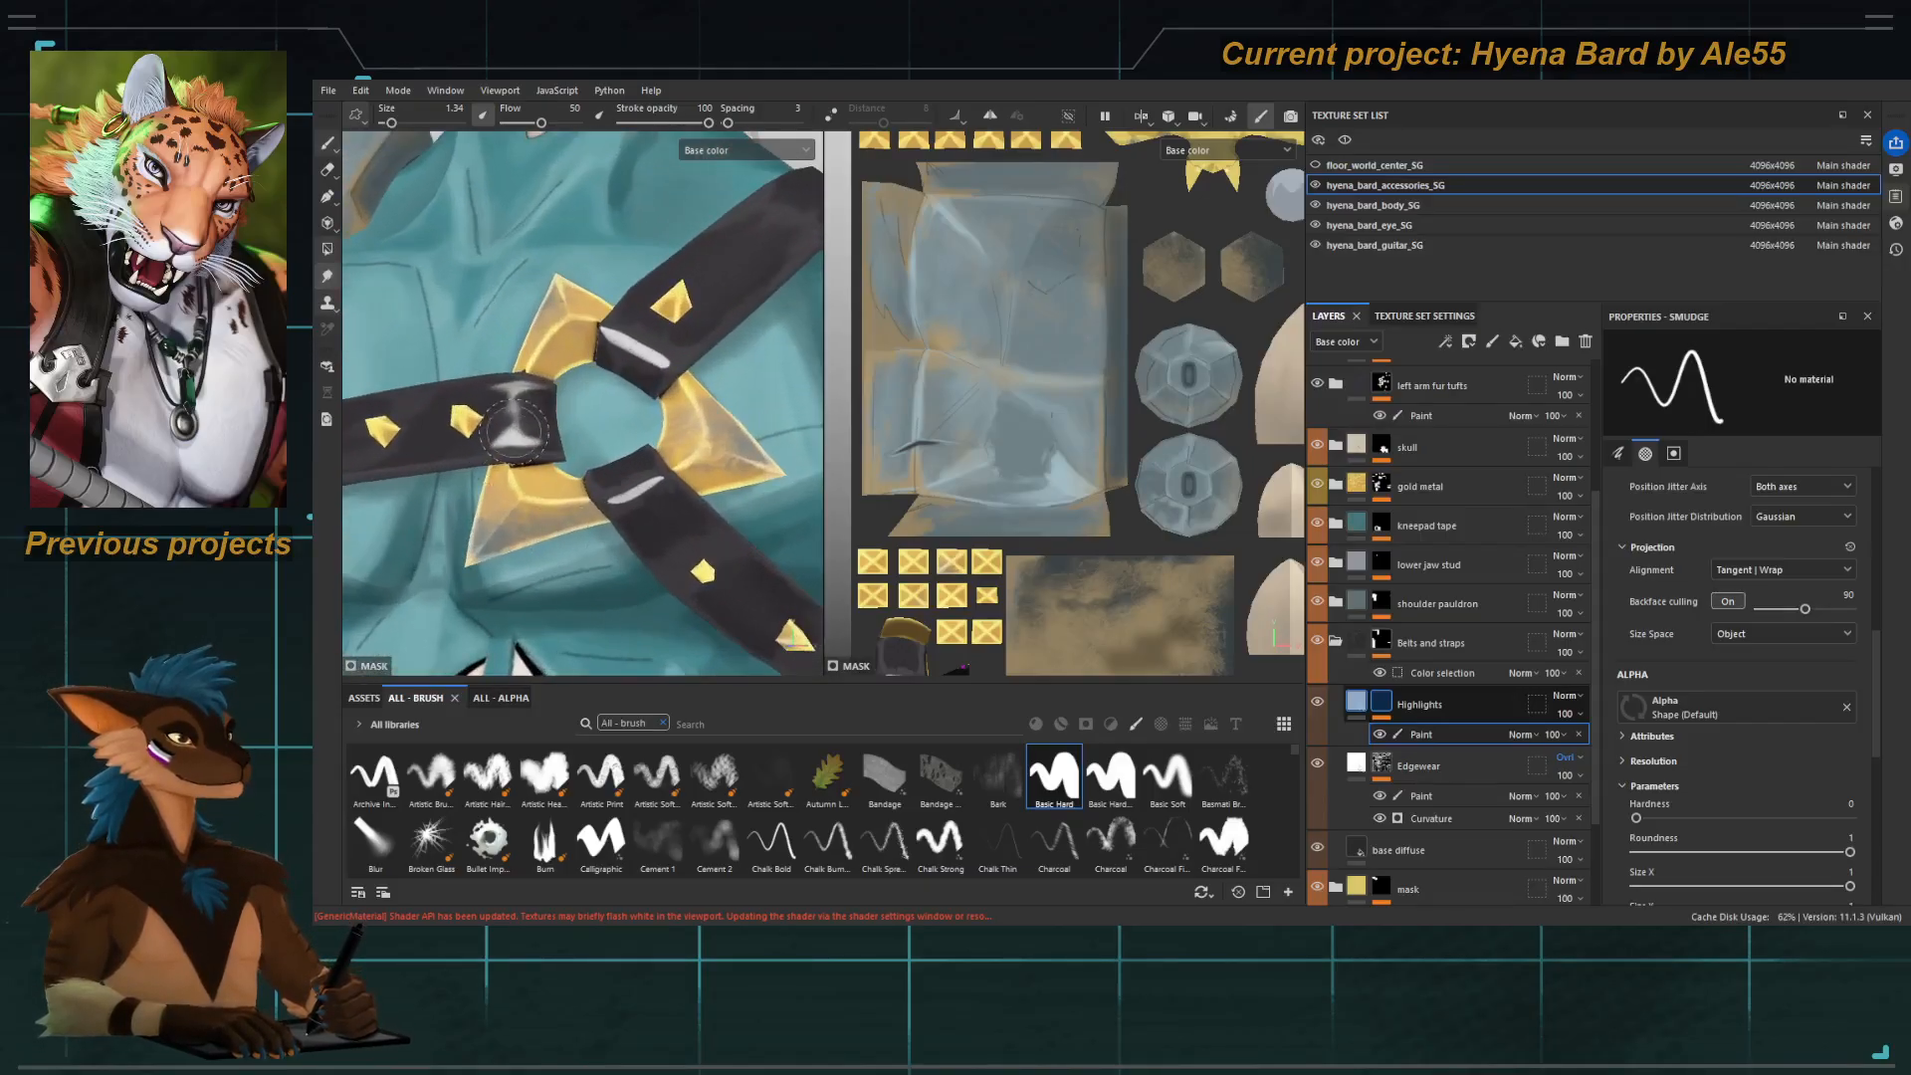
pyautogui.moveTo(597, 423)
pyautogui.keyDown('alt'); pyautogui.mouseDown()
pyautogui.moveTo(542, 433)
pyautogui.moveTo(595, 410)
pyautogui.mouseUp(); pyautogui.keyUp('alt')
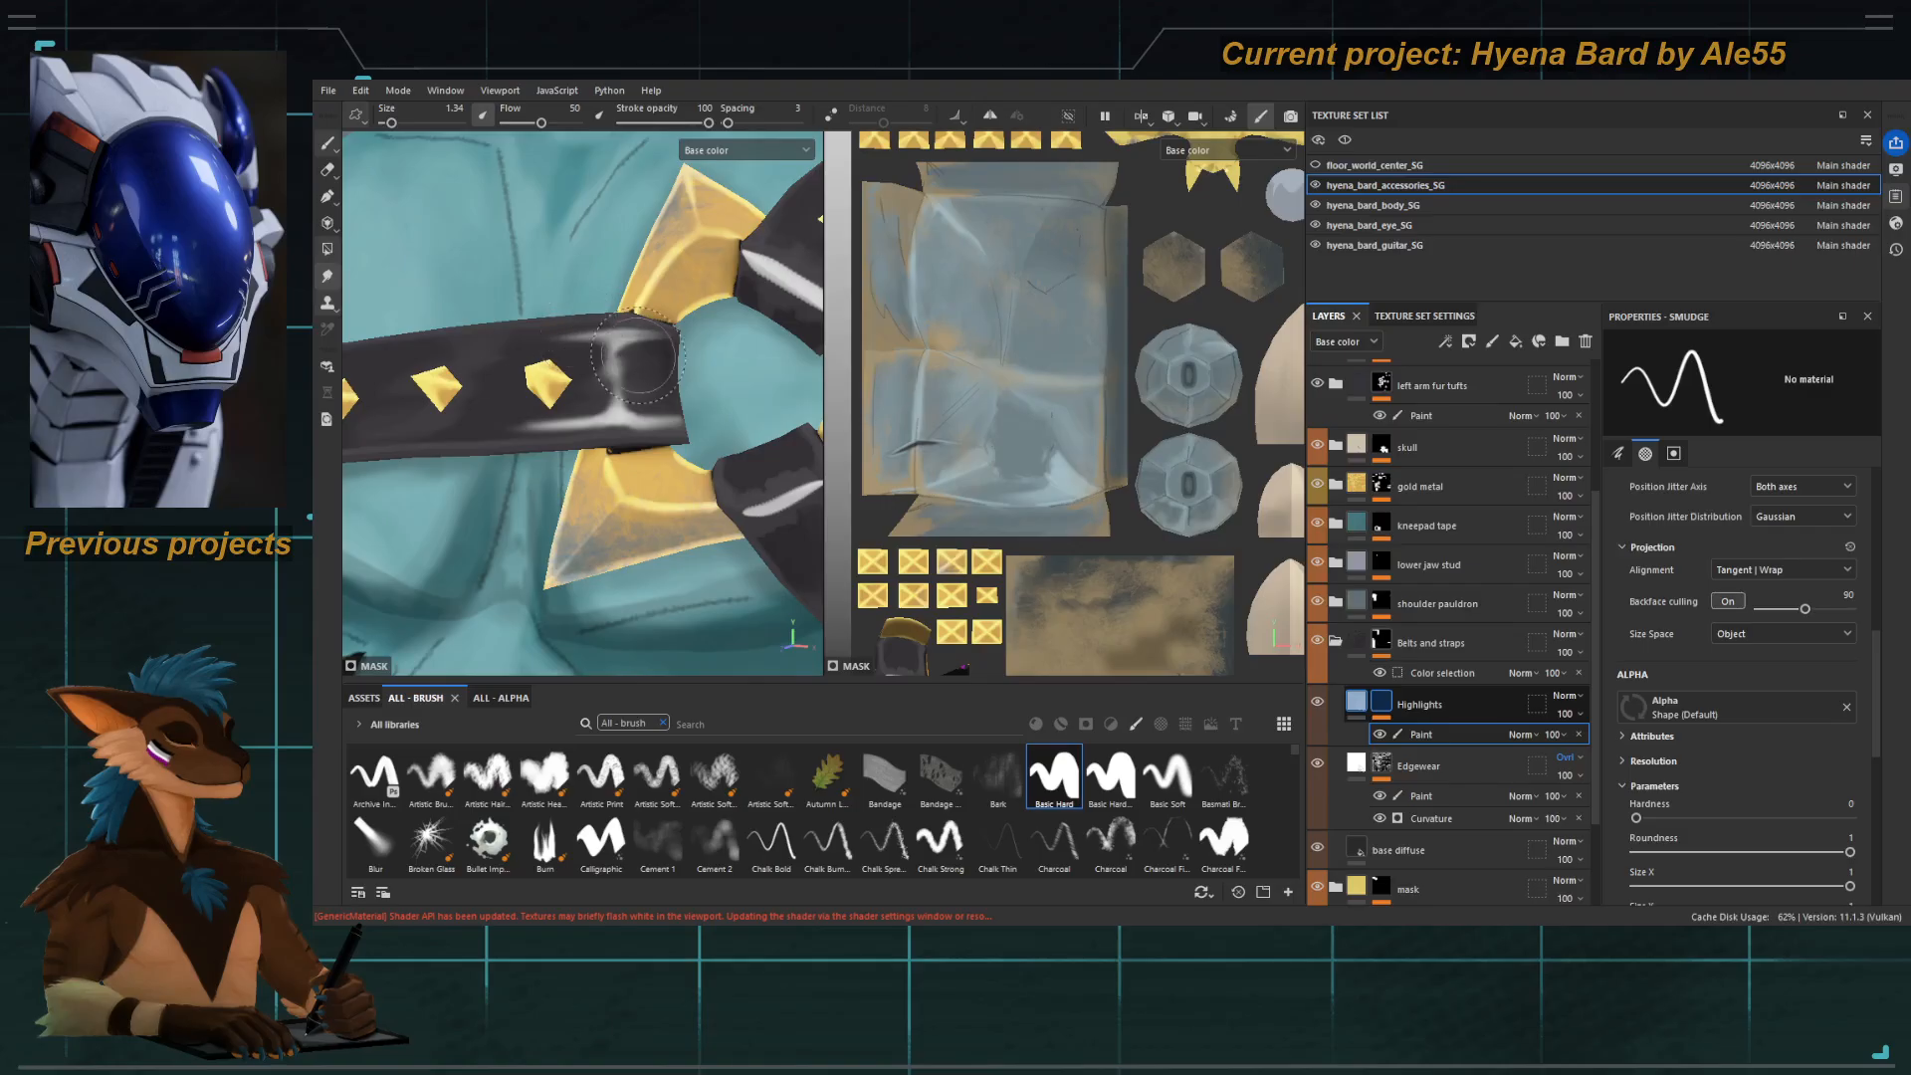
# Smudge the highlight on the lower strap's end beside the chest buckle at sizes 1.34 and 0.50.
pyautogui.keyDown('alt'); pyautogui.moveTo(638, 356); pyautogui.dragTo(557, 418, button='right'); pyautogui.keyUp('alt')
pyautogui.keyDown('alt'); pyautogui.moveTo(557, 418); pyautogui.dragTo(598, 438); pyautogui.keyUp('alt')
pyautogui.keyDown('alt'); pyautogui.moveTo(657, 458); pyautogui.dragTo(577, 428, button='middle'); pyautogui.keyUp('alt')
pyautogui.moveTo(576, 428)
pyautogui.keyDown('alt'); pyautogui.mouseDown(button='right')
pyautogui.moveTo(683, 468)
pyautogui.moveTo(644, 402)
pyautogui.mouseUp(button='right'); pyautogui.keyUp('alt')
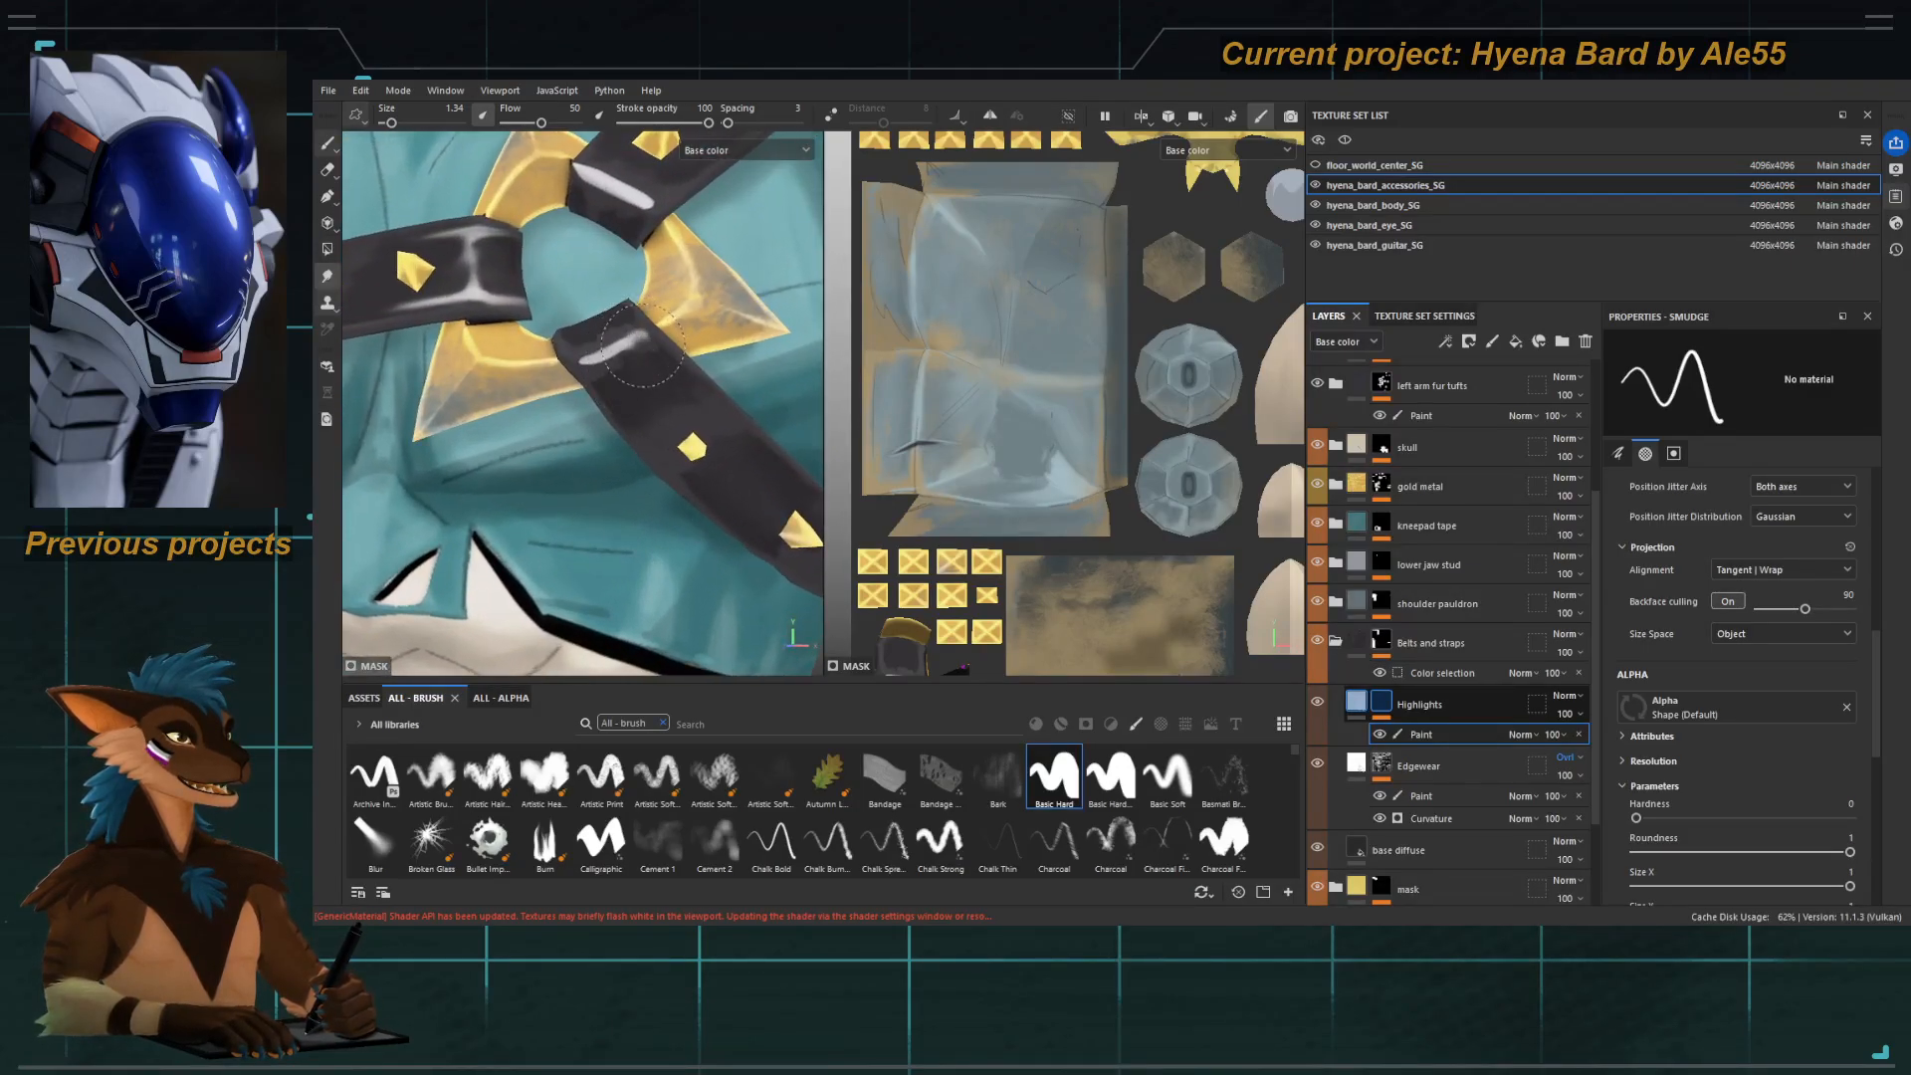
pyautogui.moveTo(642, 346)
pyautogui.mouseDown()
pyautogui.moveTo(606, 343)
pyautogui.moveTo(580, 378)
pyautogui.mouseUp()
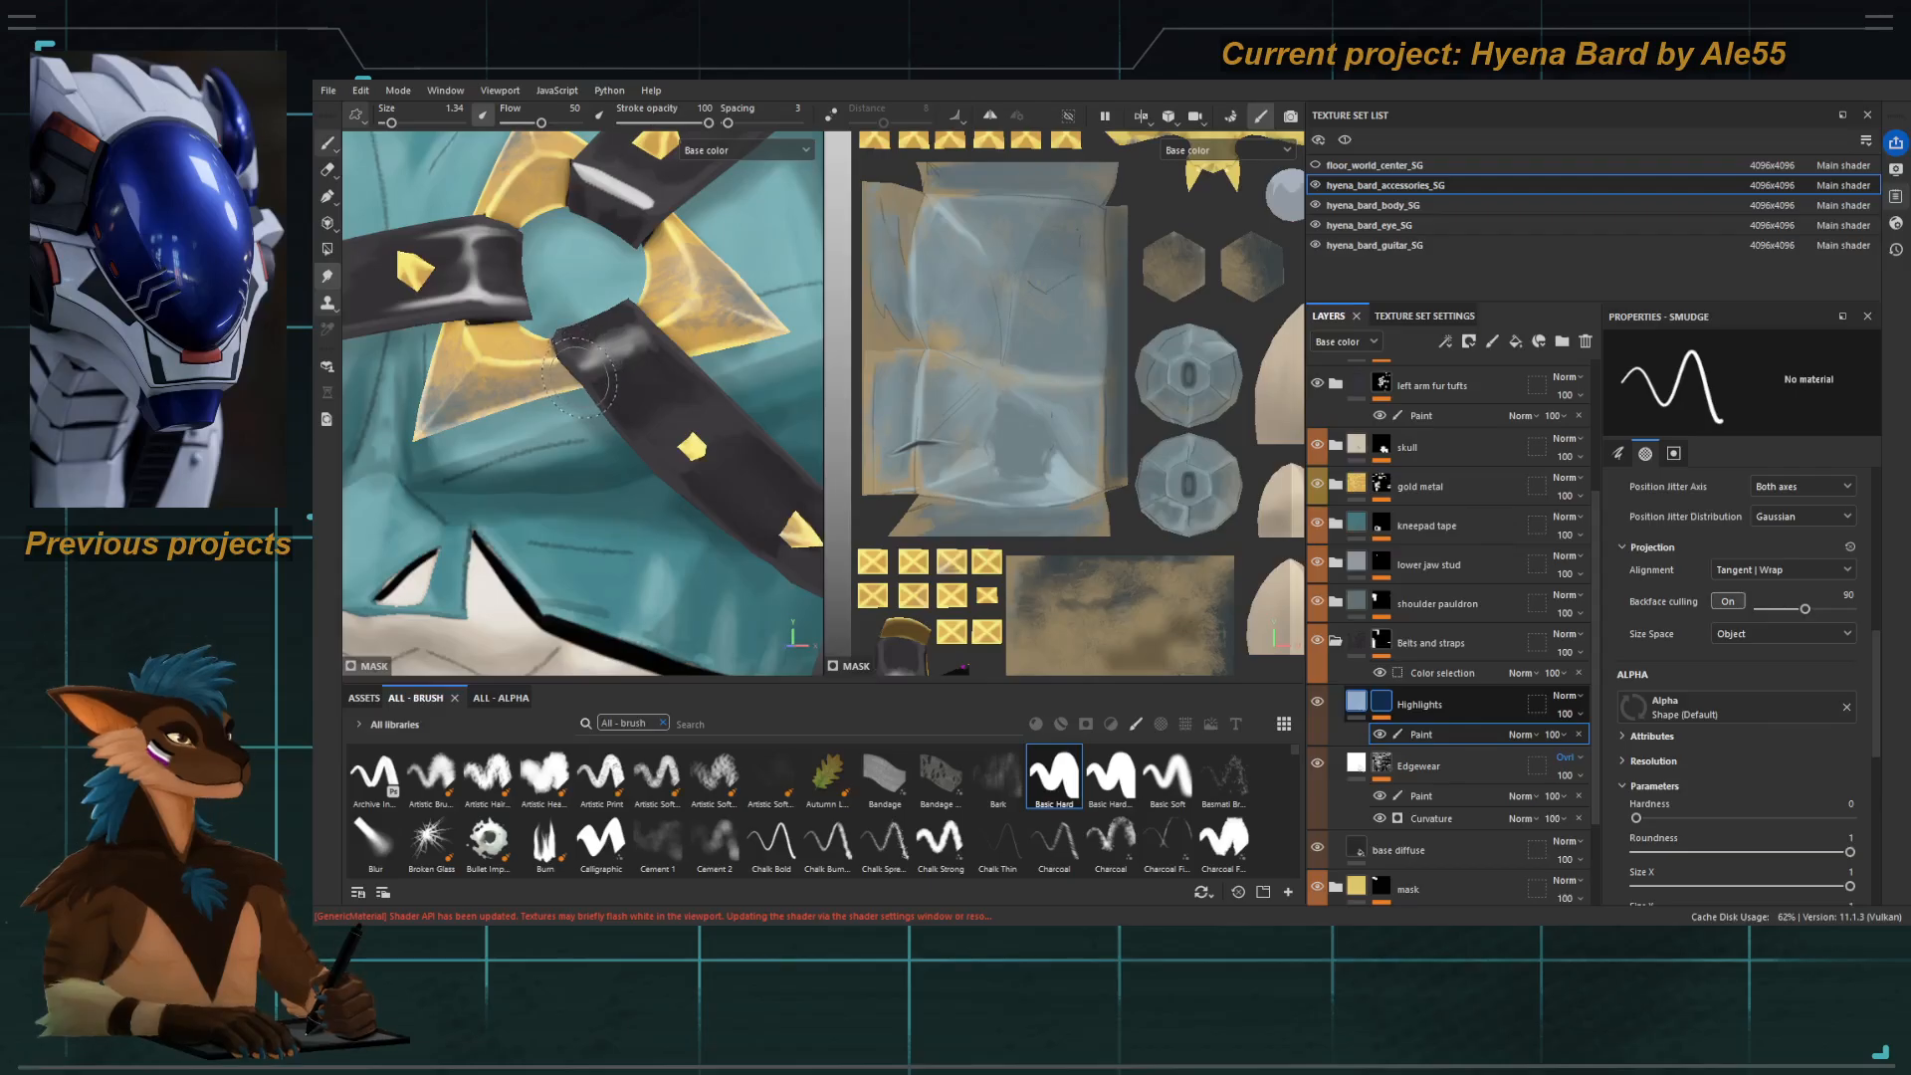
pyautogui.keyDown('ctrl'); pyautogui.moveTo(580, 378); pyautogui.dragTo(544, 378, button='right'); pyautogui.keyUp('ctrl')
pyautogui.moveTo(607, 347)
pyautogui.mouseDown()
pyautogui.moveTo(583, 360)
pyautogui.moveTo(592, 382)
pyautogui.mouseUp()
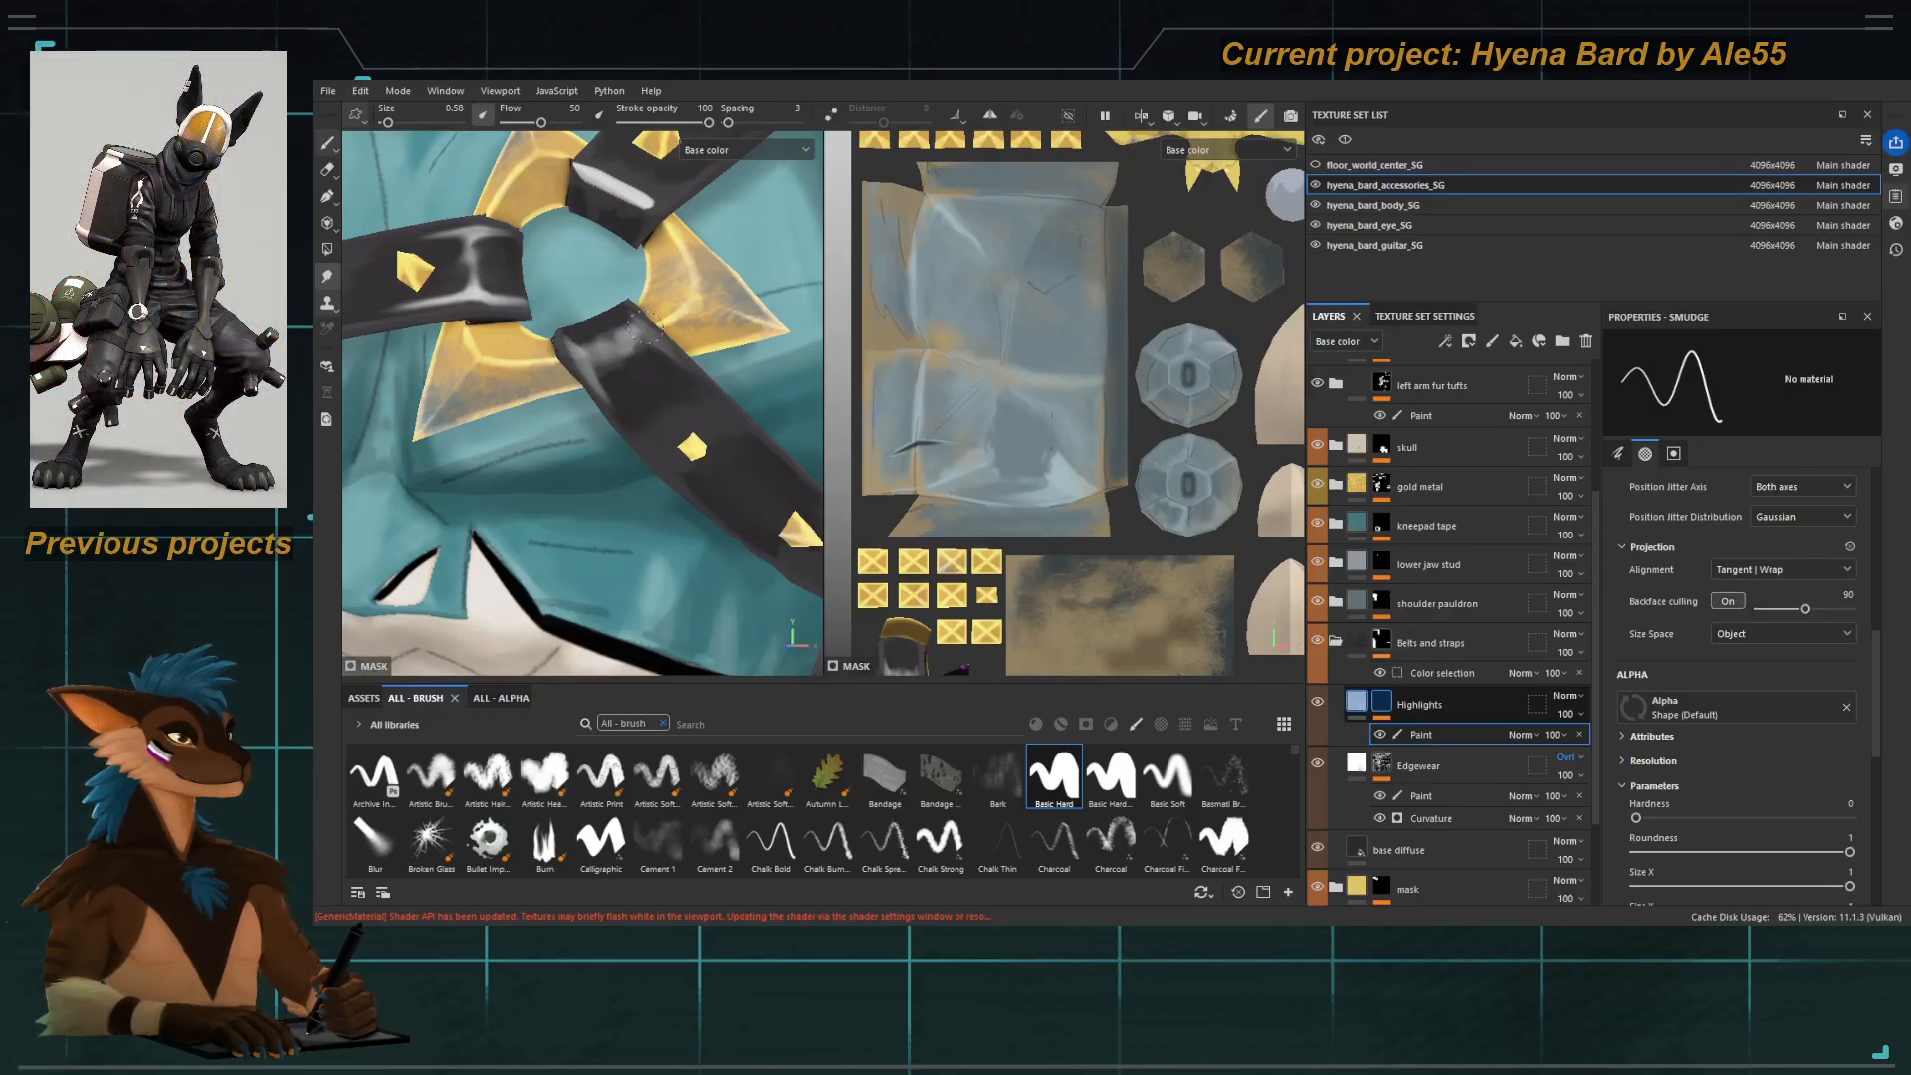
pyautogui.scroll(-6, 642, 328)
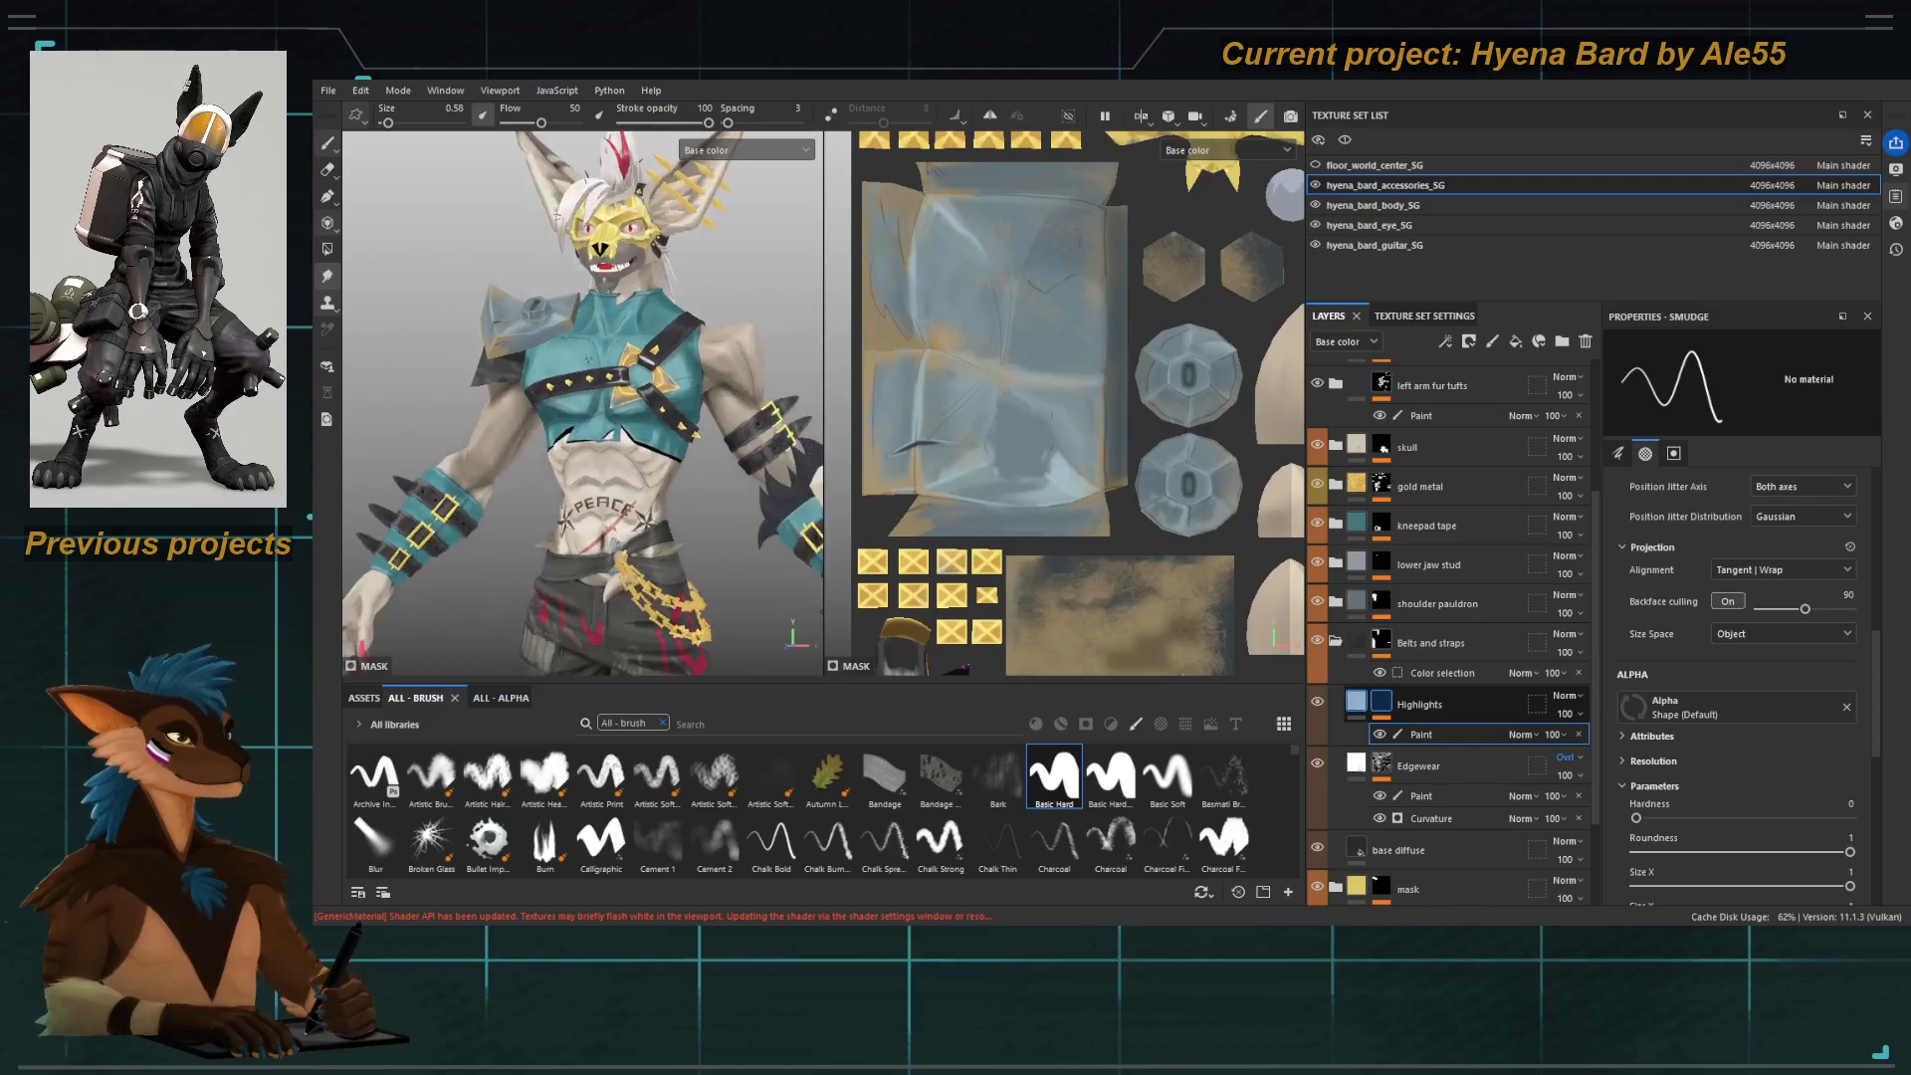
pyautogui.scroll(8, 689, 487)
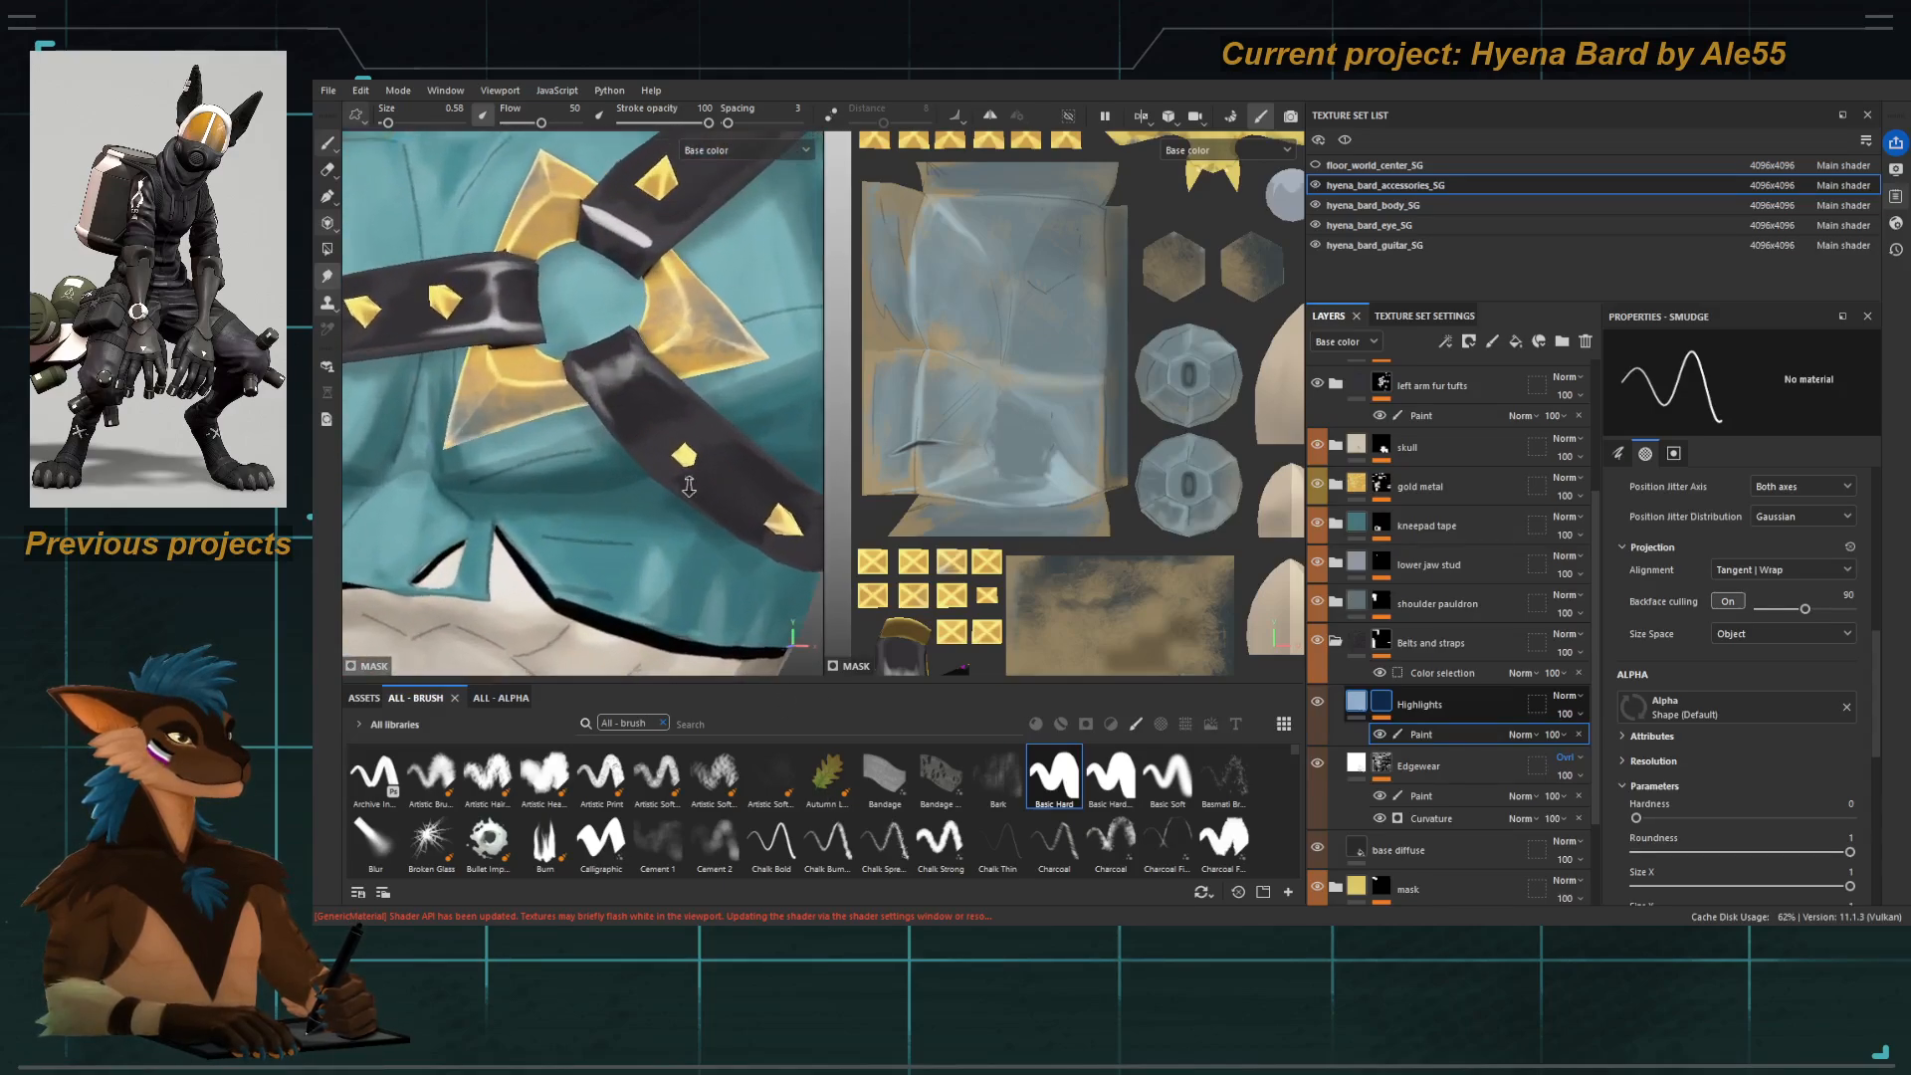
pyautogui.keyDown('alt'); pyautogui.moveTo(689, 487); pyautogui.dragTo(694, 506, button='right'); pyautogui.keyUp('alt')
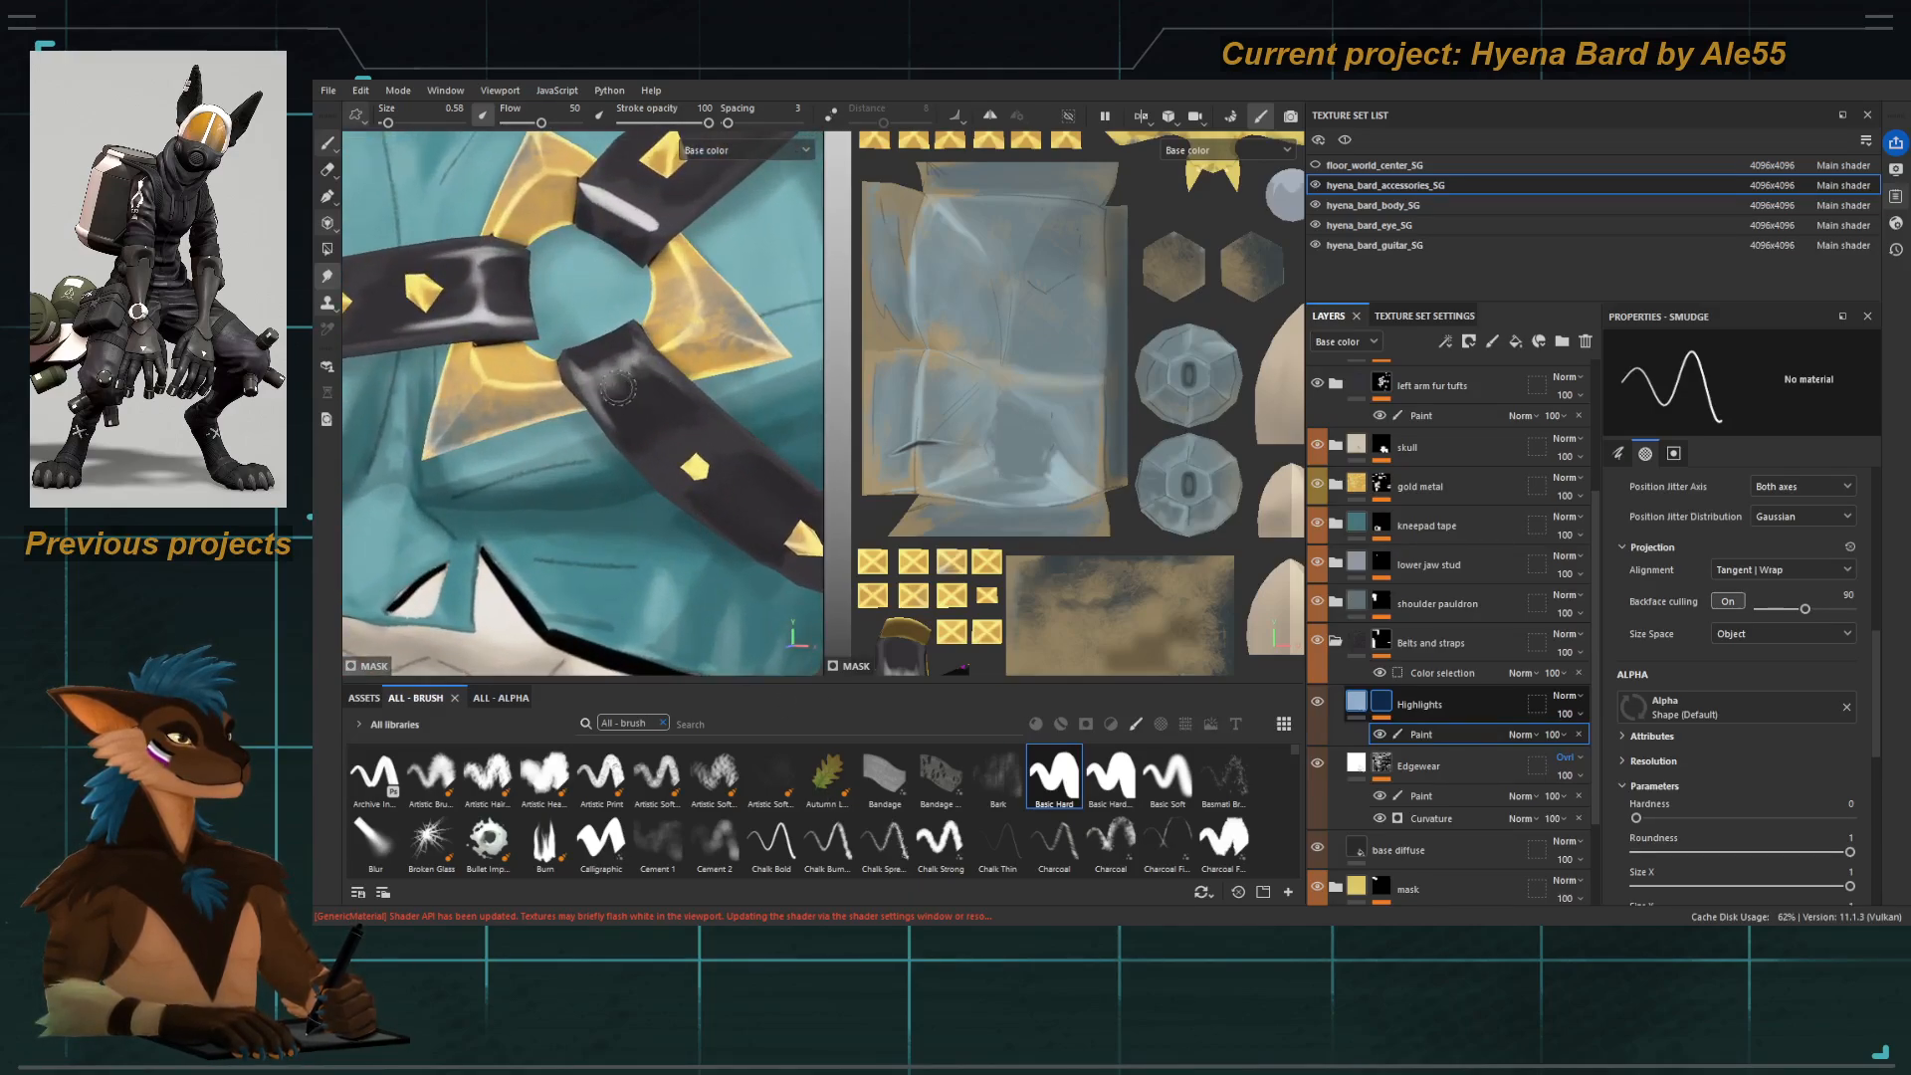
pyautogui.keyDown('ctrl'); pyautogui.moveTo(589, 376); pyautogui.dragTo(633, 370, button='right'); pyautogui.keyUp('ctrl')
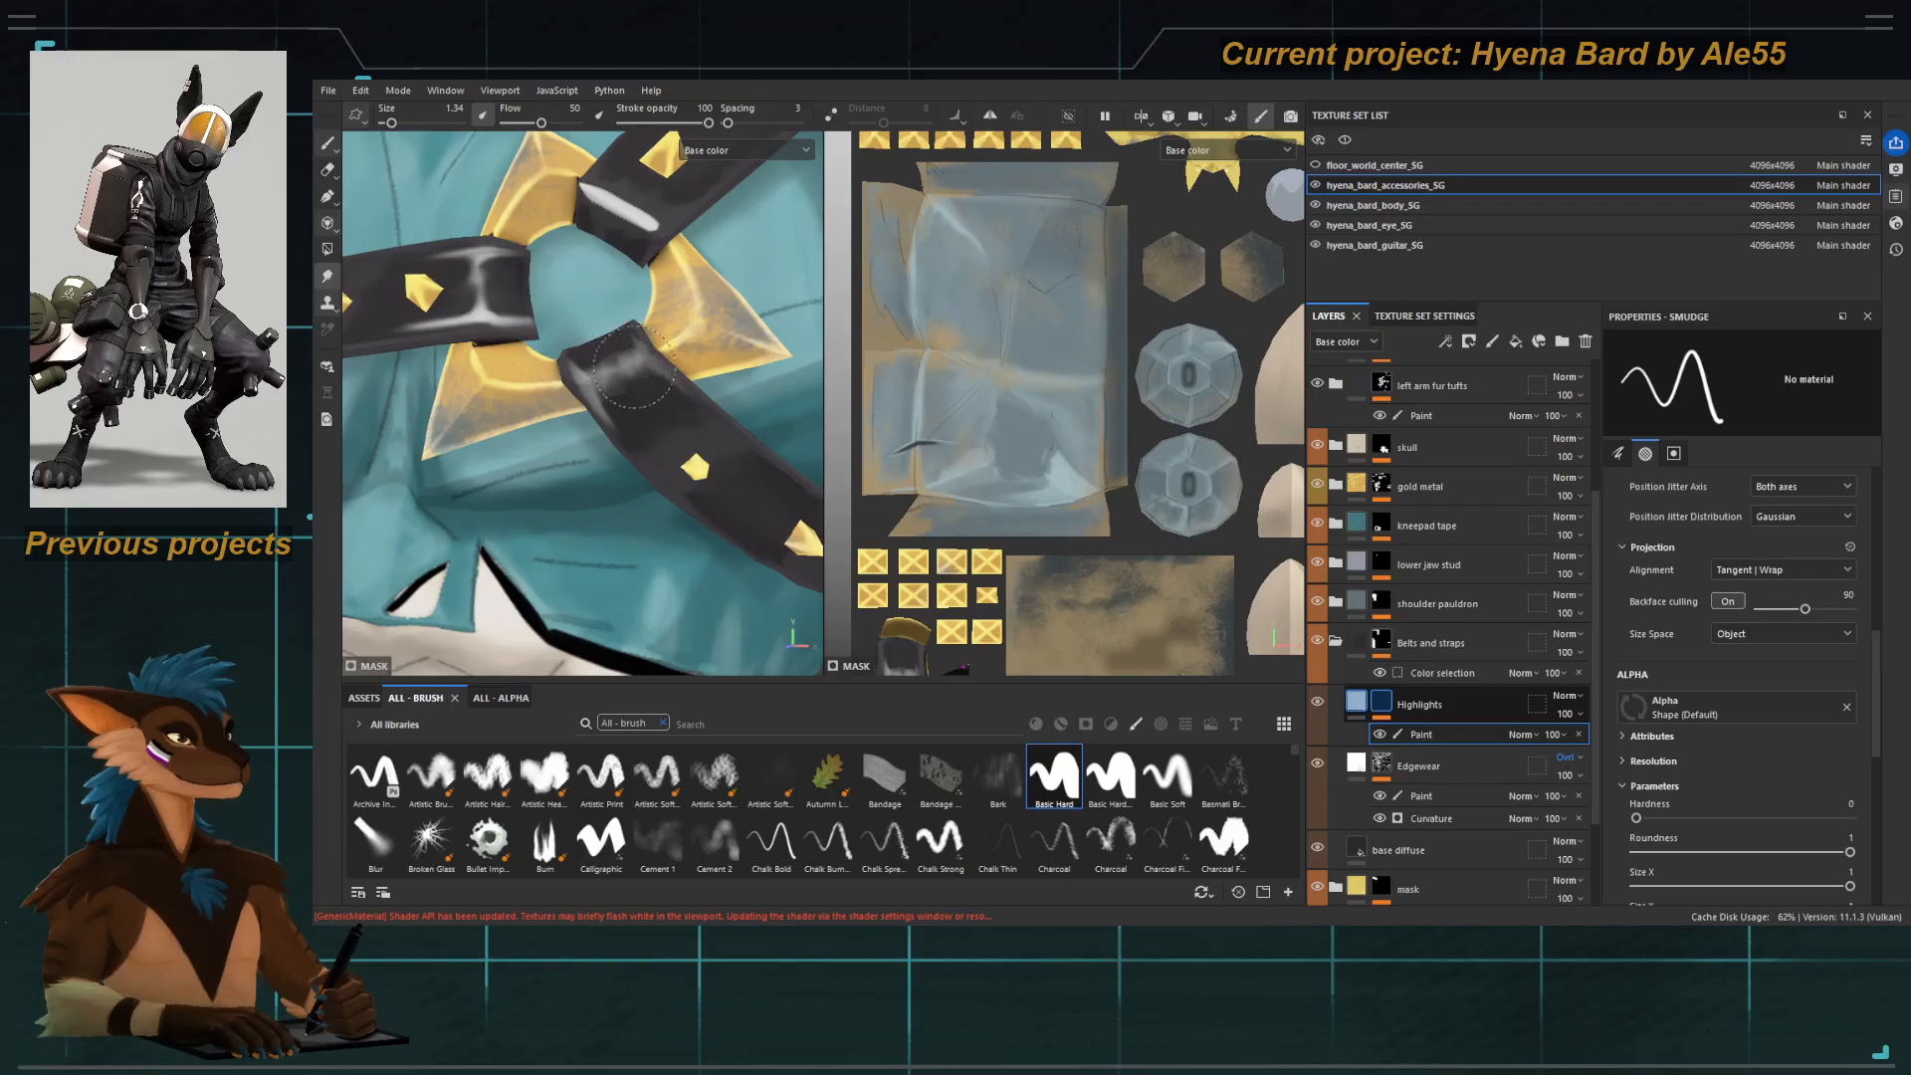
# Smudge the highlight on the upper strap's end beside the chest buckle at sizes 1.34 and 0.92.
pyautogui.keyDown('alt'); pyautogui.moveTo(626, 358); pyautogui.dragTo(647, 354); pyautogui.keyUp('alt')
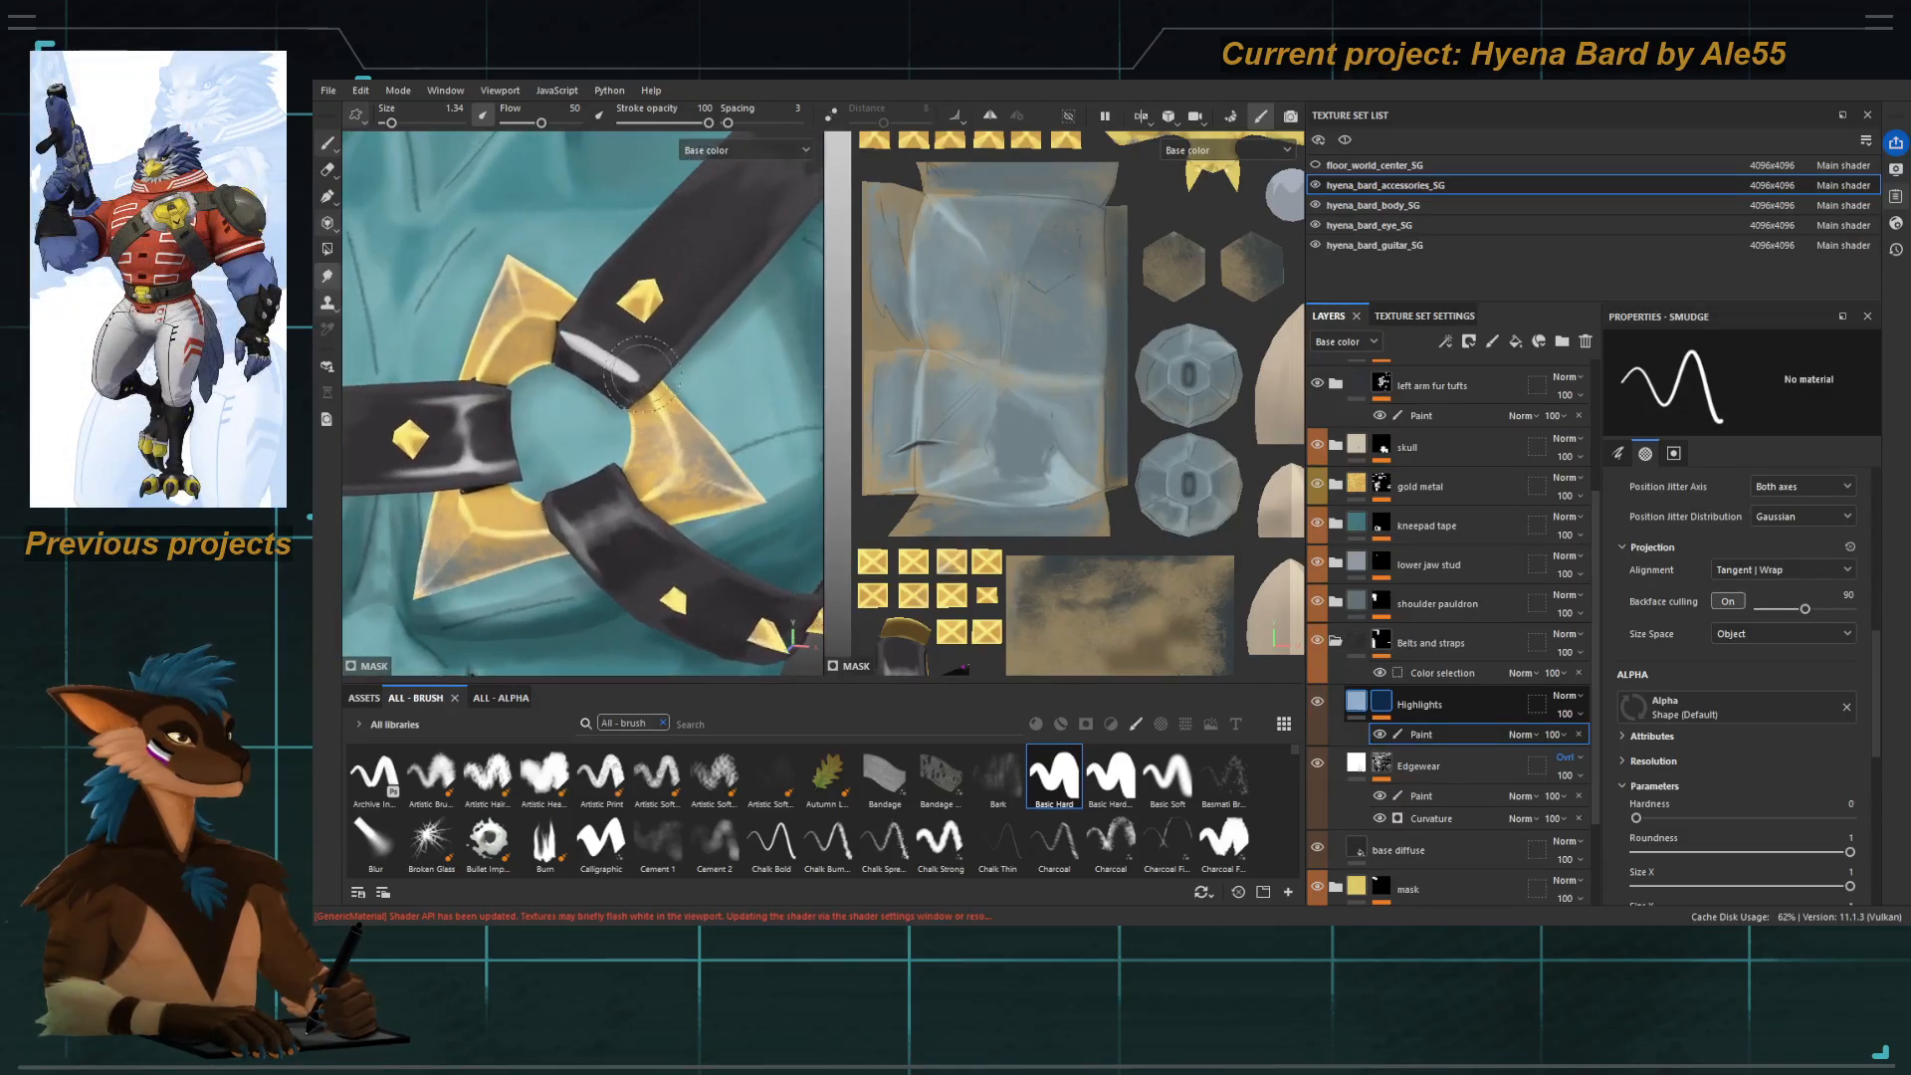
pyautogui.moveTo(684, 376)
pyautogui.keyDown('ctrl'); pyautogui.mouseDown(button='right')
pyautogui.moveTo(640, 374)
pyautogui.moveTo(653, 363)
pyautogui.mouseUp(button='right'); pyautogui.keyUp('ctrl')
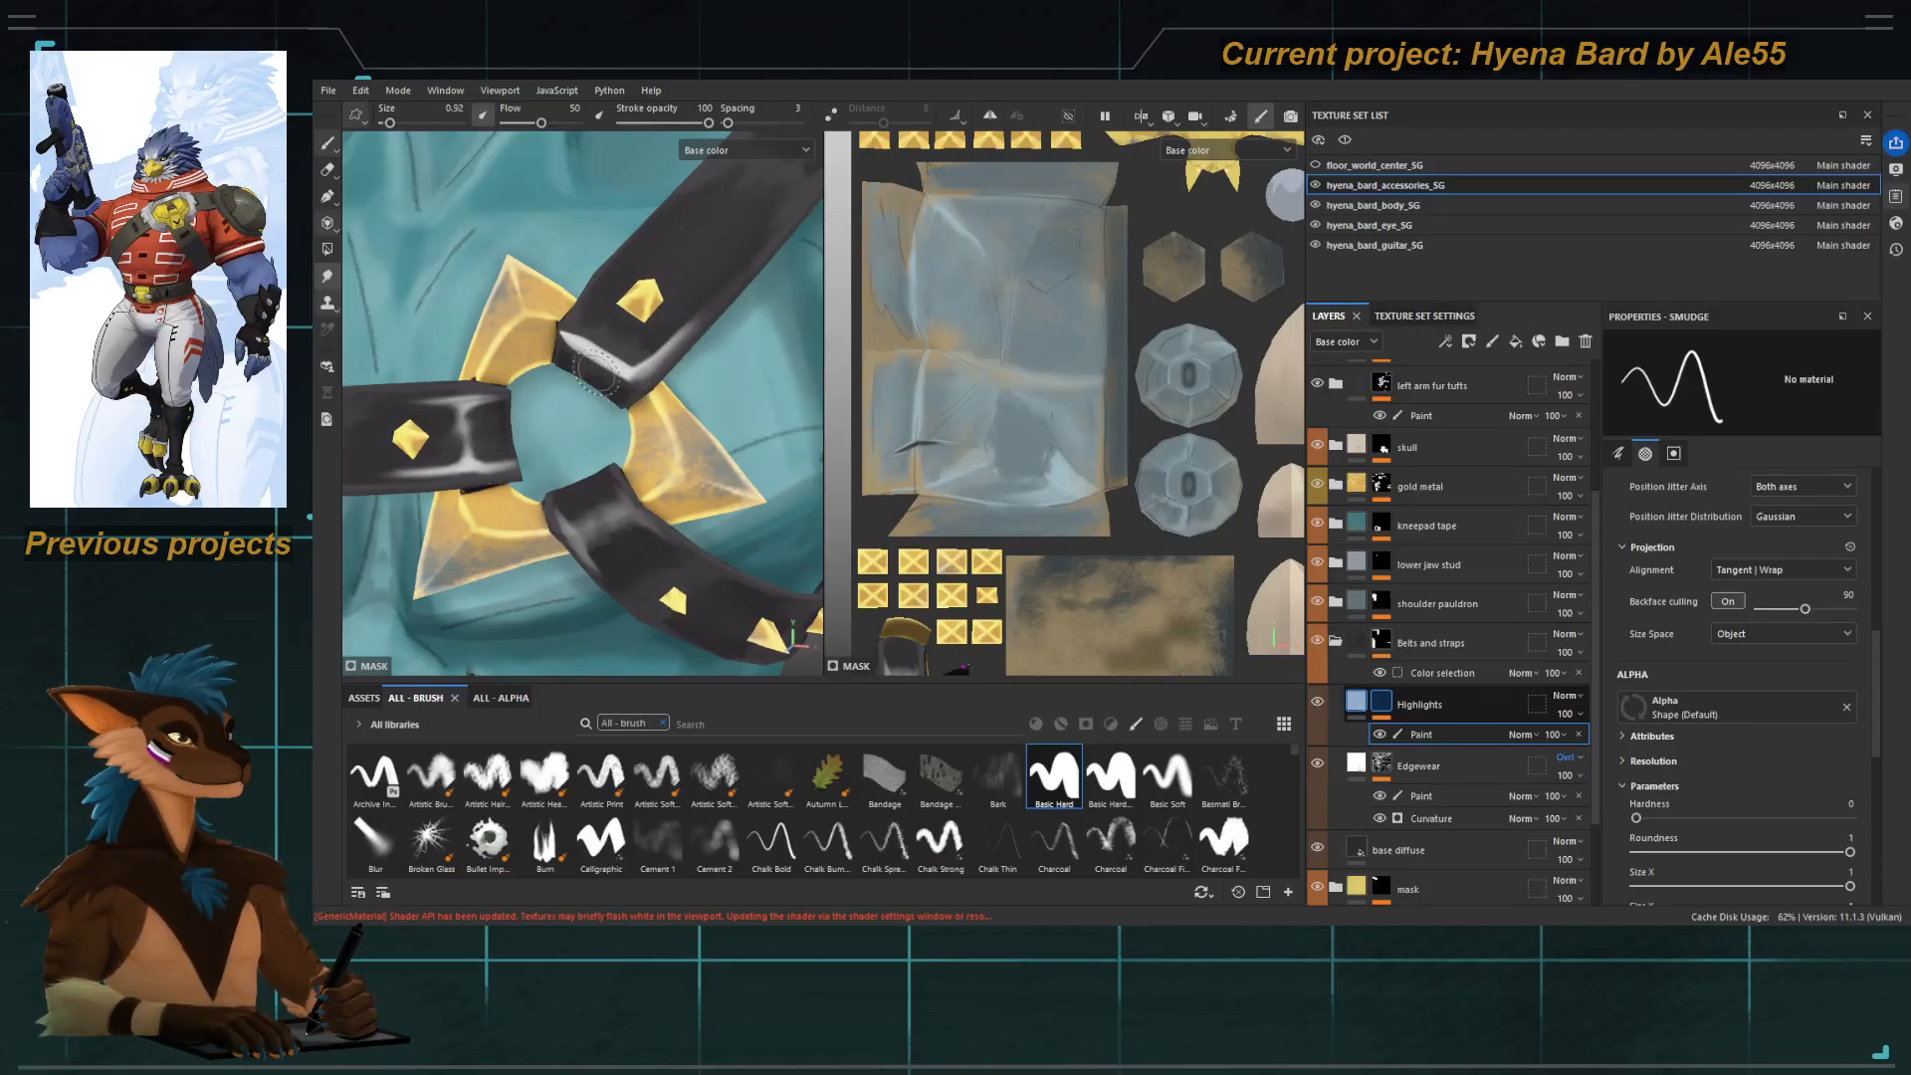
pyautogui.keyDown('alt'); pyautogui.moveTo(626, 378); pyautogui.dragTo(649, 318); pyautogui.keyUp('alt')
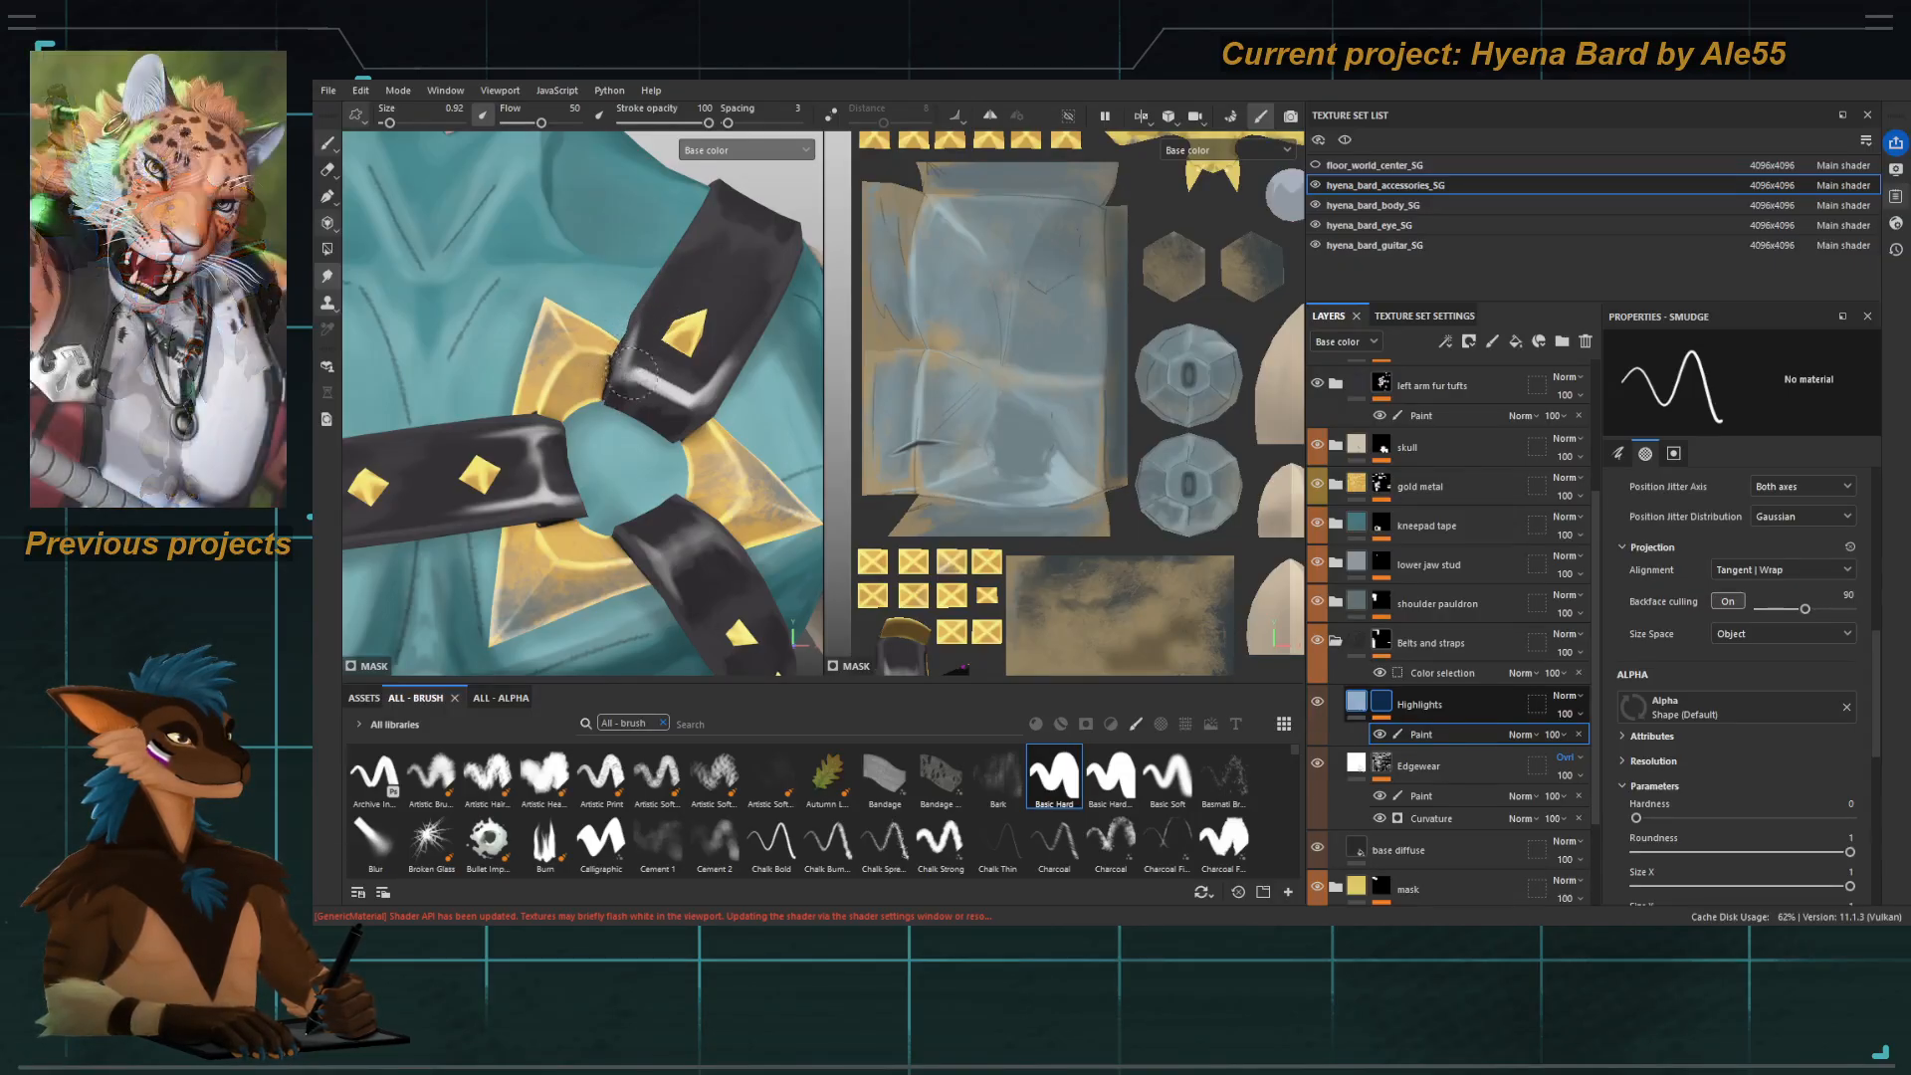
pyautogui.moveTo(653, 396)
pyautogui.mouseDown()
pyautogui.moveTo(695, 401)
pyautogui.moveTo(654, 380)
pyautogui.mouseUp()
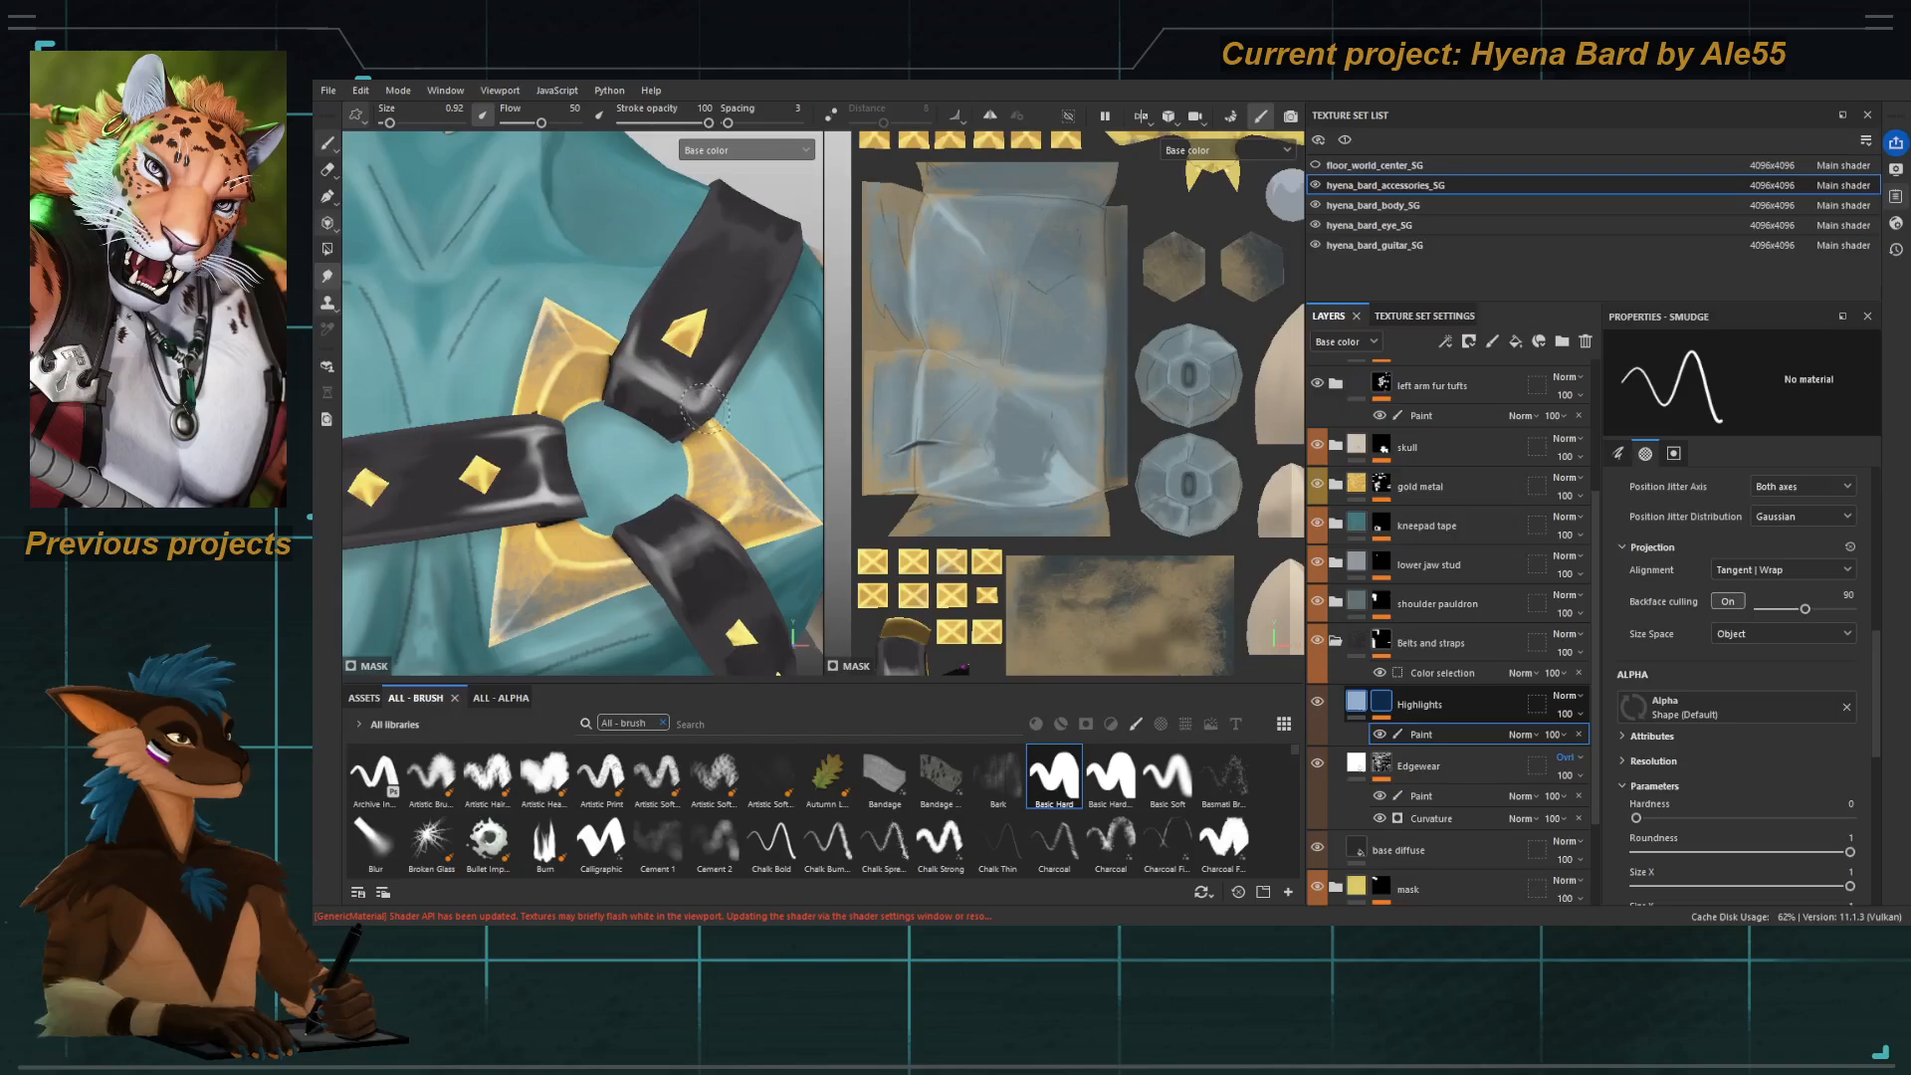
# Paint highlight strokes at size 0.94 across the horizontal strap and along its upper edge near the studs, undoing unwanted strokes.
pyautogui.scroll(-10, 689, 411)
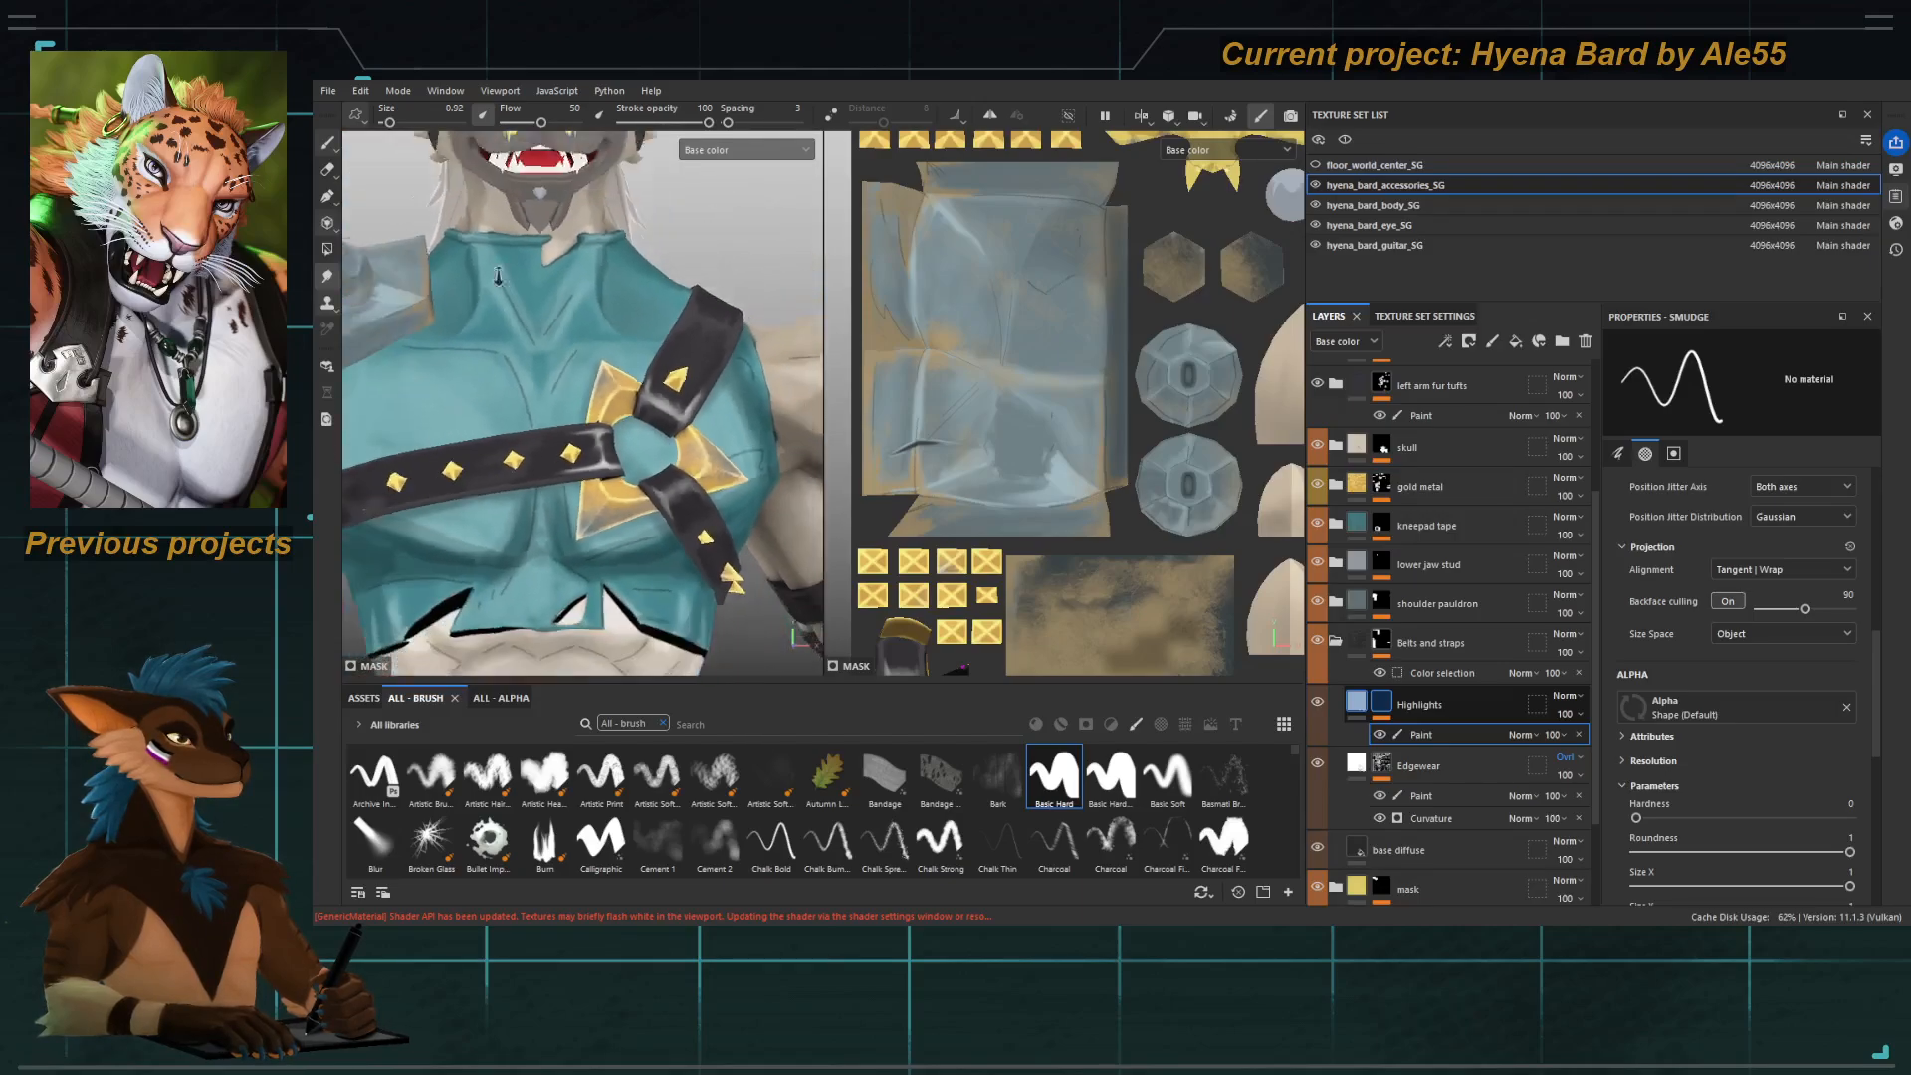
pyautogui.scroll(10, 560, 418)
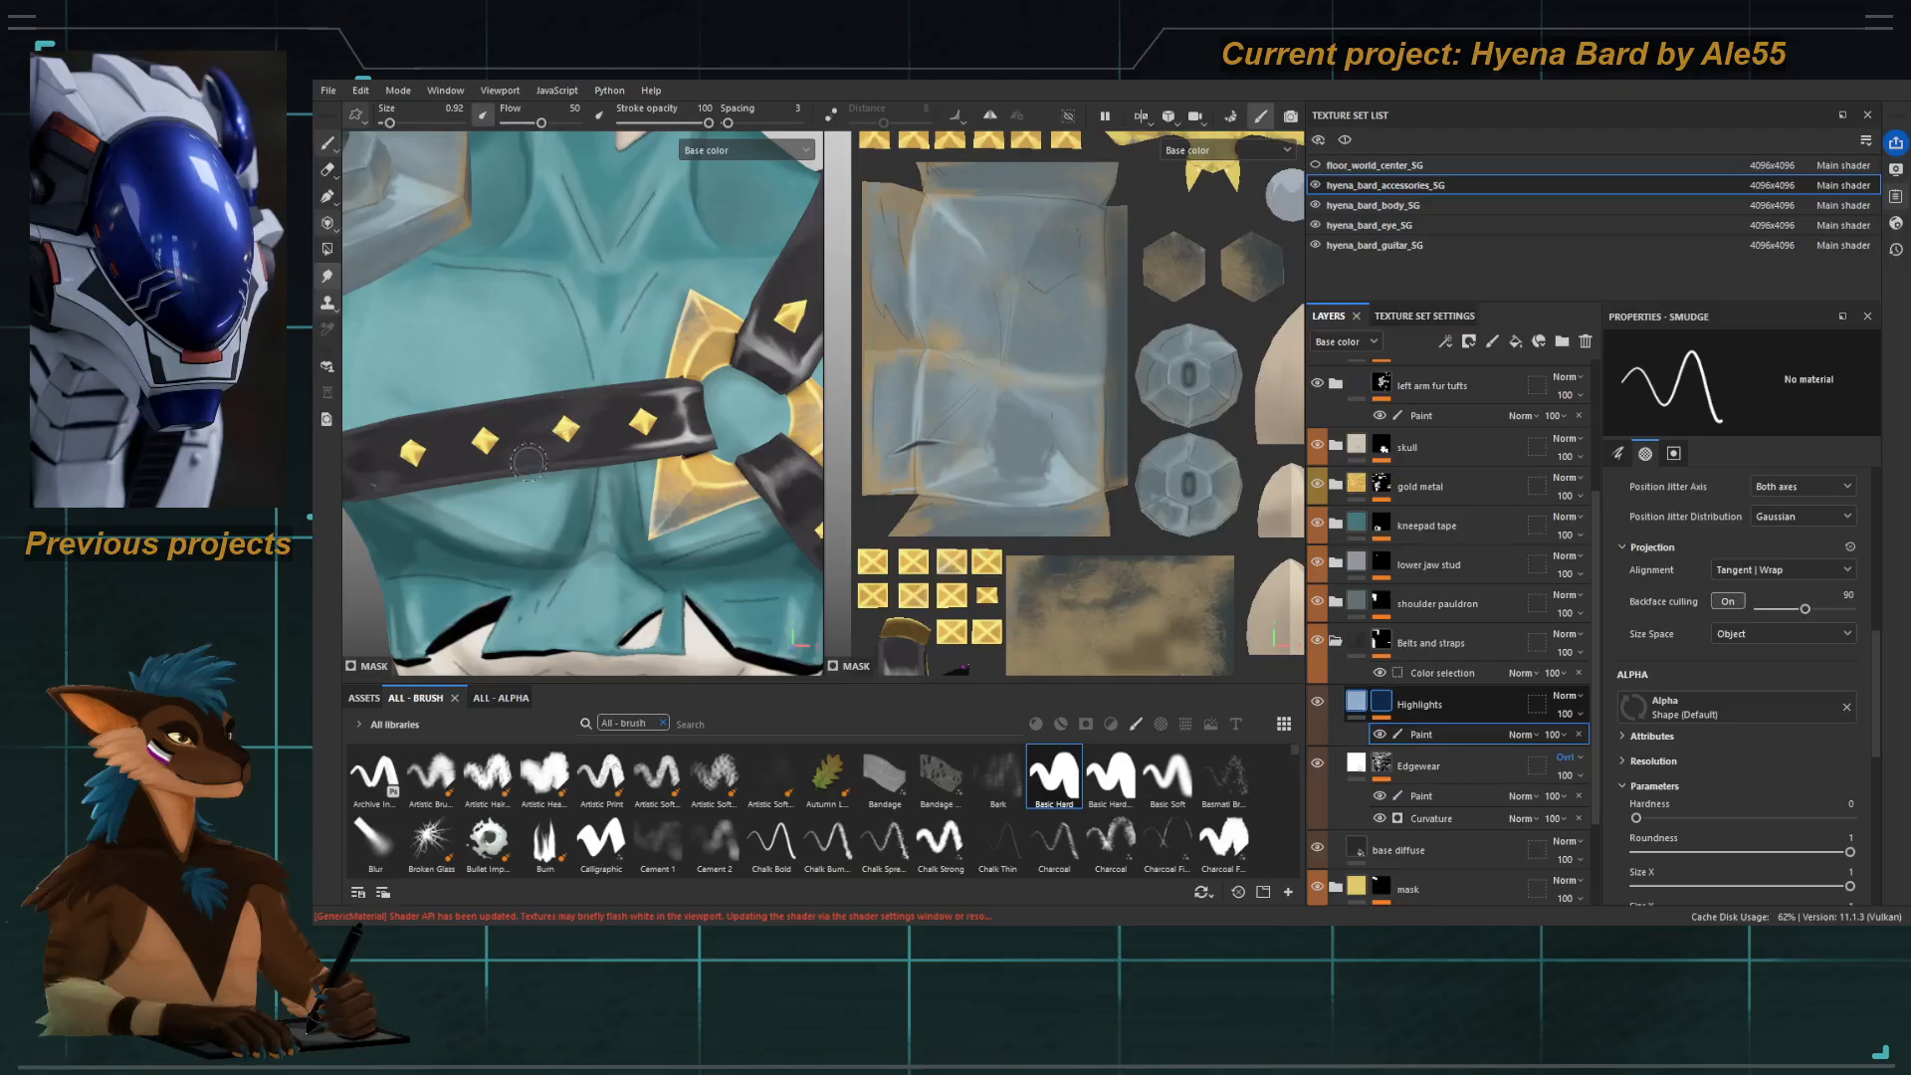
pyautogui.press('1')
pyautogui.moveTo(557, 419); pyautogui.dragTo(605, 410, button='middle')
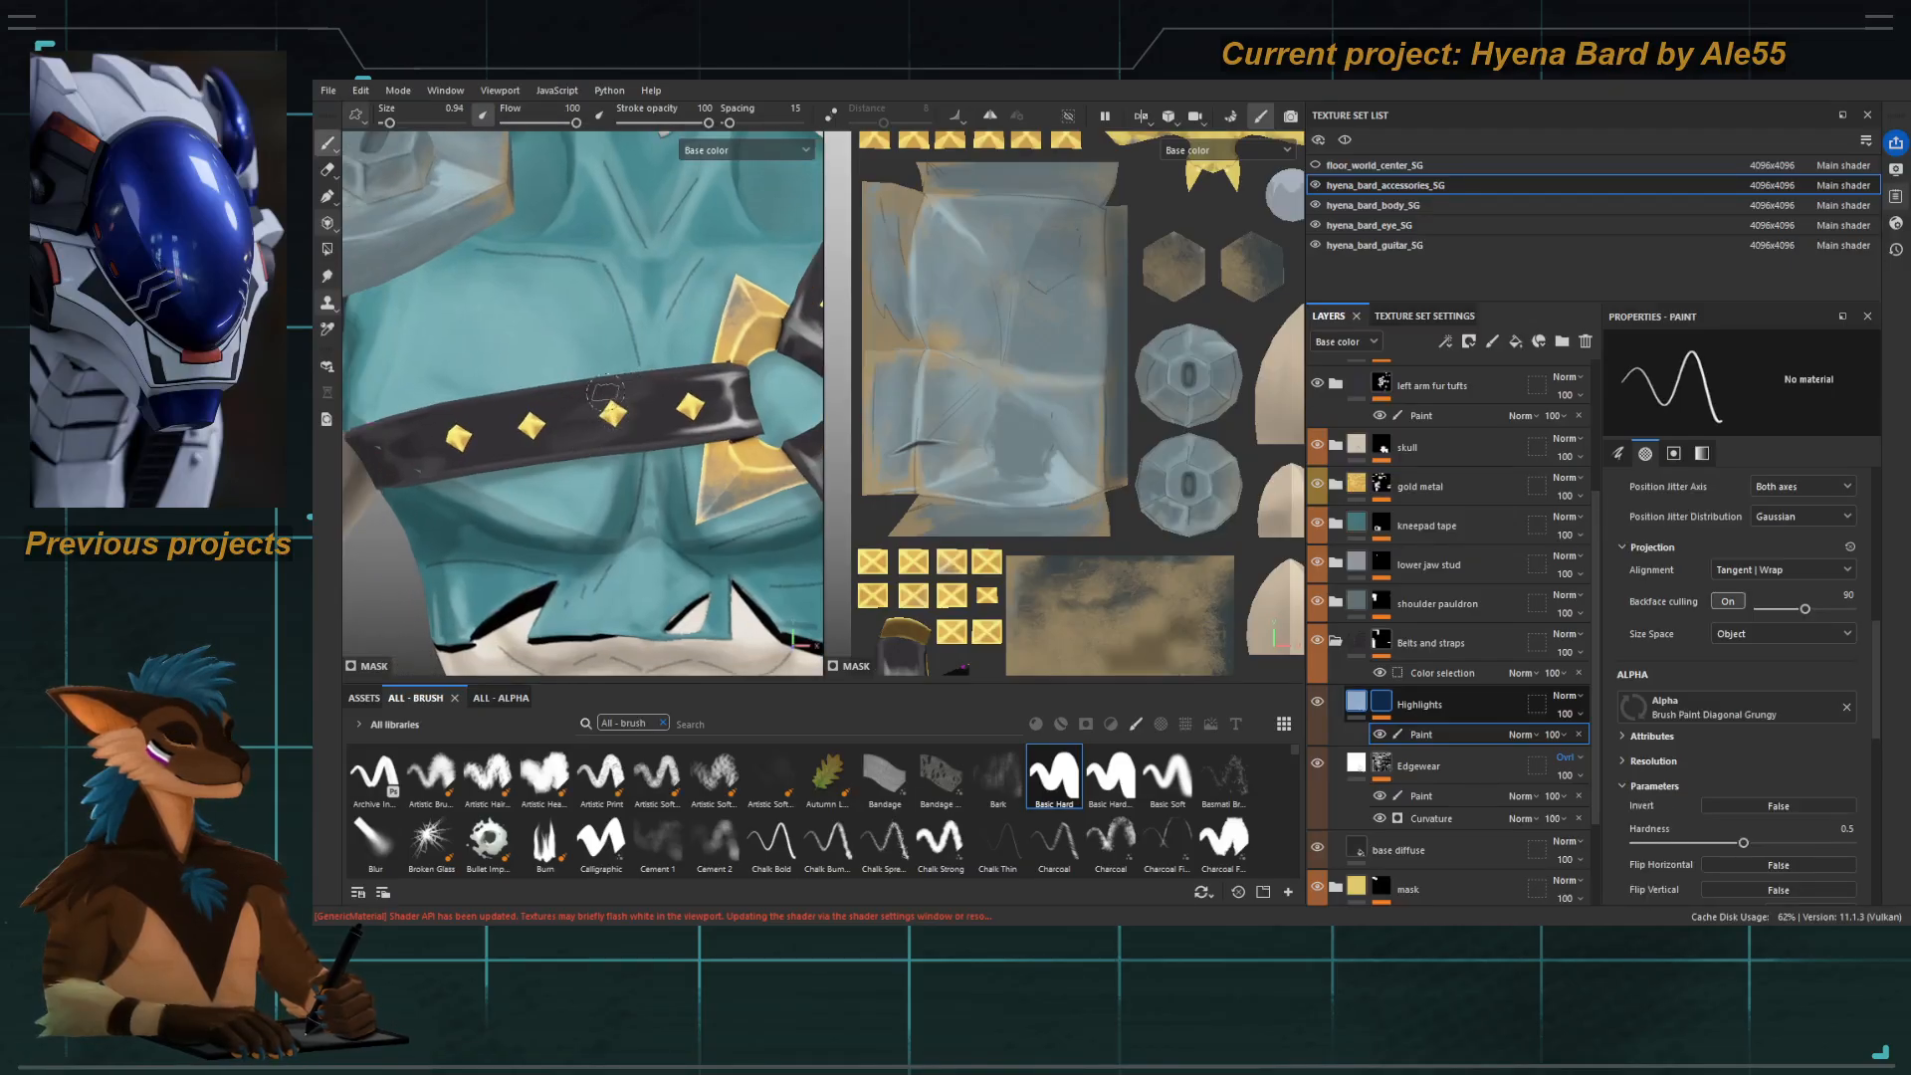
pyautogui.moveTo(679, 370); pyautogui.dragTo(587, 382)
pyautogui.keyDown('alt'); pyautogui.moveTo(465, 404); pyautogui.dragTo(575, 398); pyautogui.keyUp('alt')
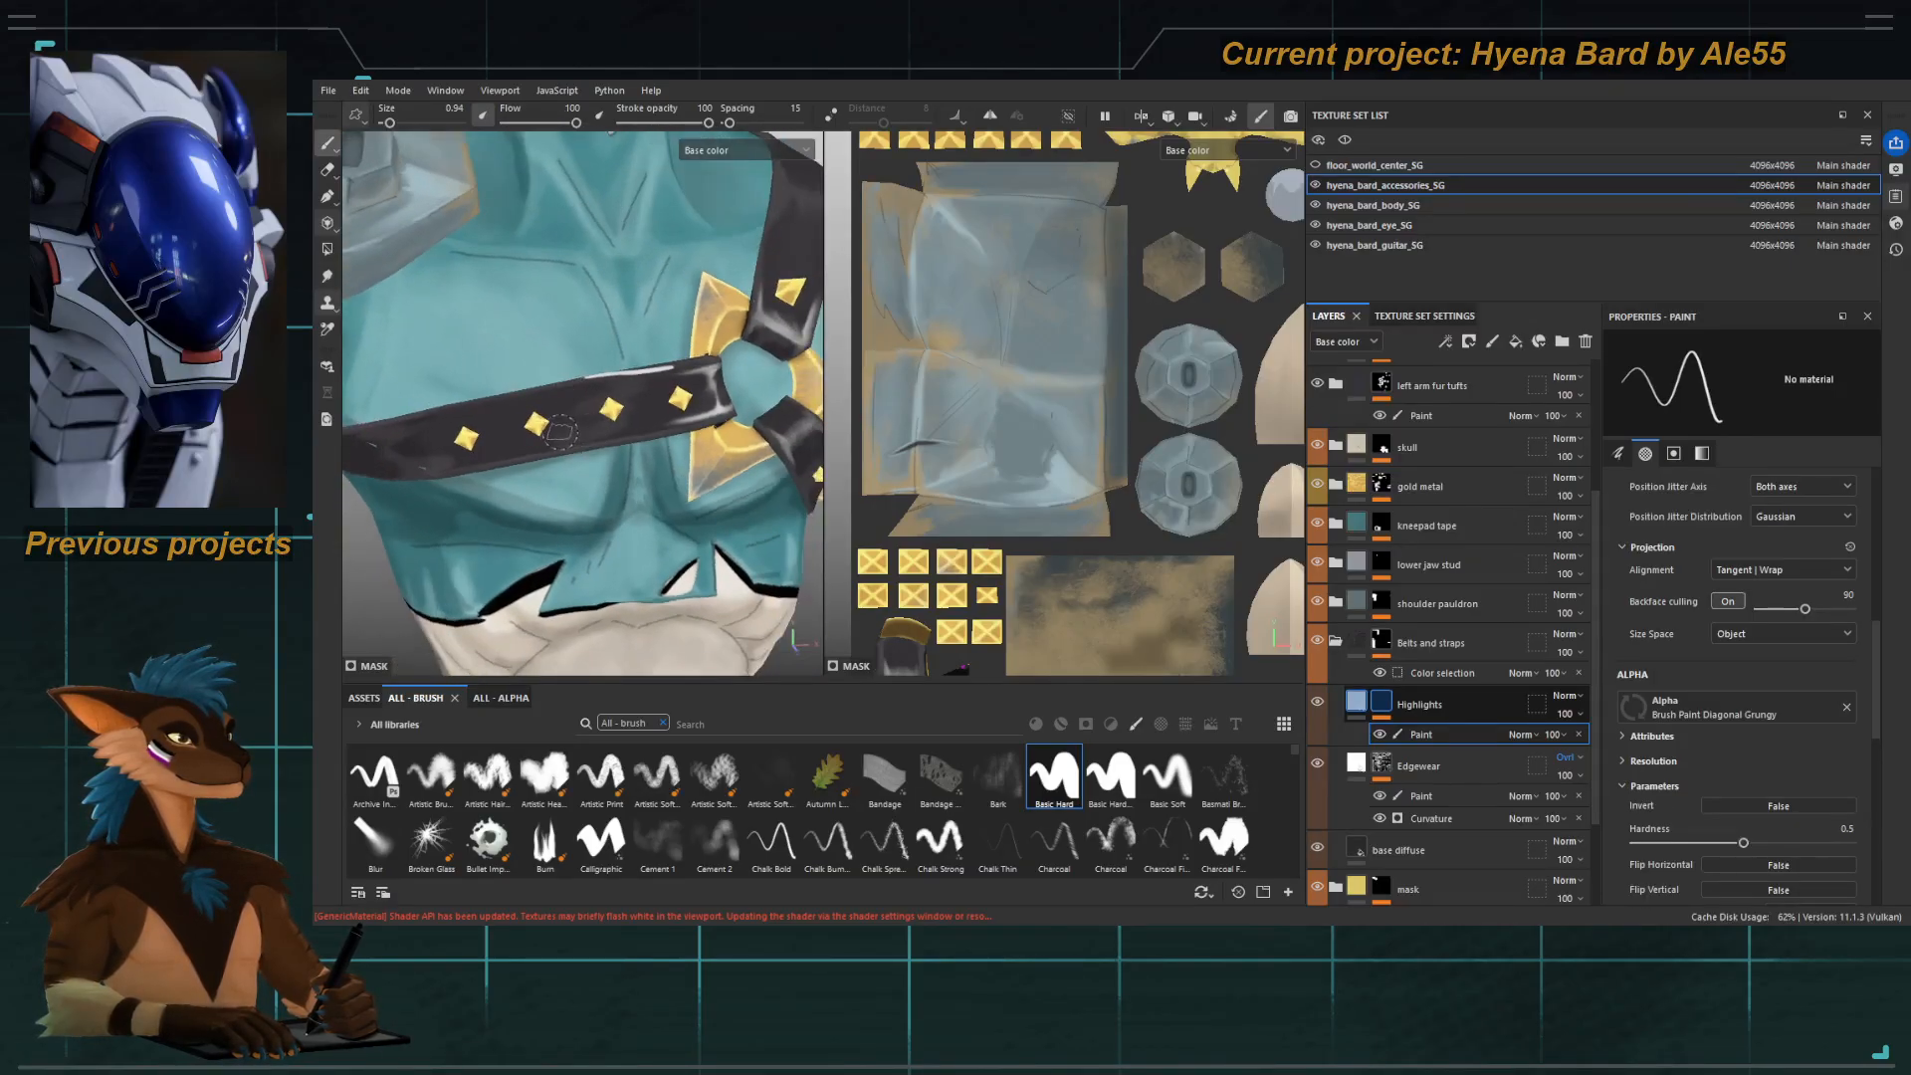
pyautogui.hotkey('ctrl', 'z')
pyautogui.keyDown('alt'); pyautogui.moveTo(566, 428); pyautogui.dragTo(658, 404, button='middle'); pyautogui.keyUp('alt')
pyautogui.moveTo(774, 347)
pyautogui.mouseDown()
pyautogui.moveTo(477, 407)
pyautogui.moveTo(730, 397)
pyautogui.moveTo(605, 444)
pyautogui.moveTo(600, 515)
pyautogui.mouseUp()
pyautogui.hotkey('ctrl', 'z')
# Smudge the new highlight between the horizontal strap's studs at sizes 1.34 and 0.92.
pyautogui.press('5')
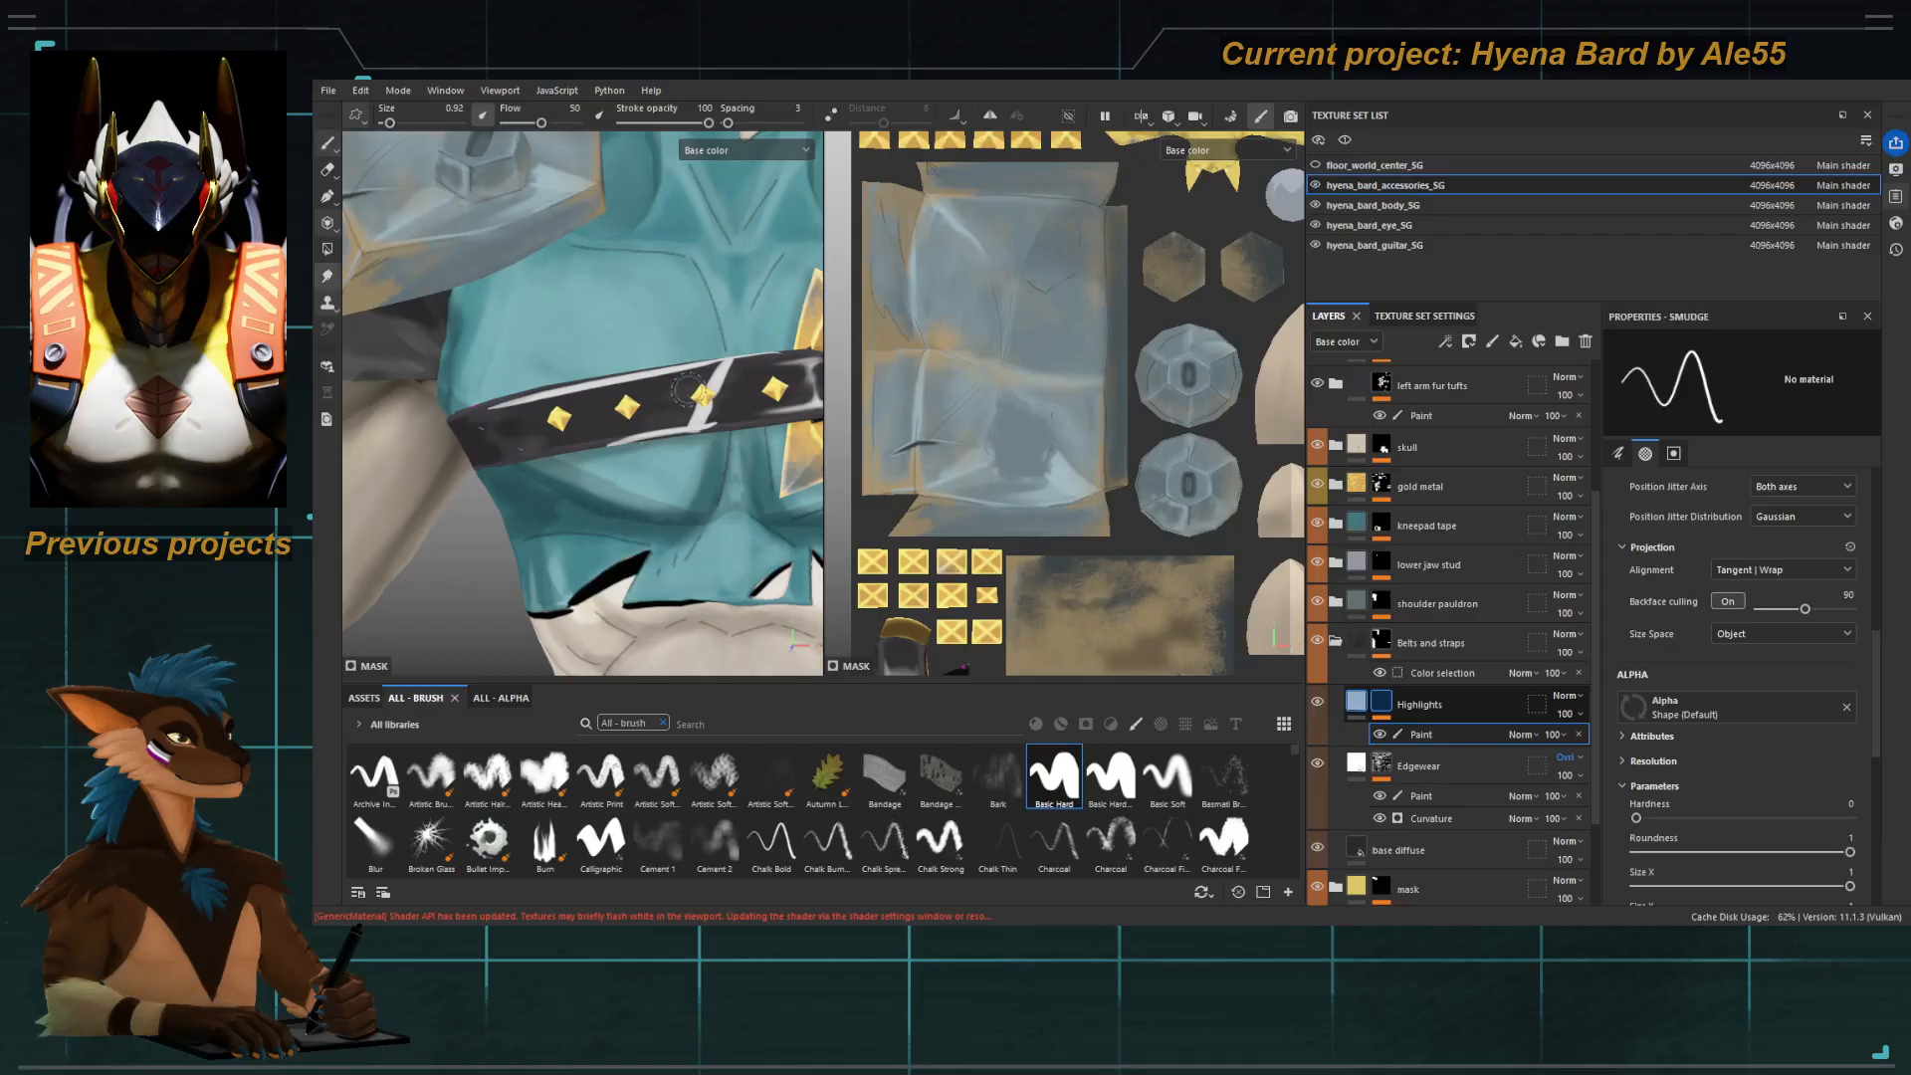
pyautogui.keyDown('ctrl'); pyautogui.moveTo(689, 390); pyautogui.dragTo(715, 390, button='right'); pyautogui.keyUp('ctrl')
pyautogui.moveTo(715, 364); pyautogui.dragTo(723, 398)
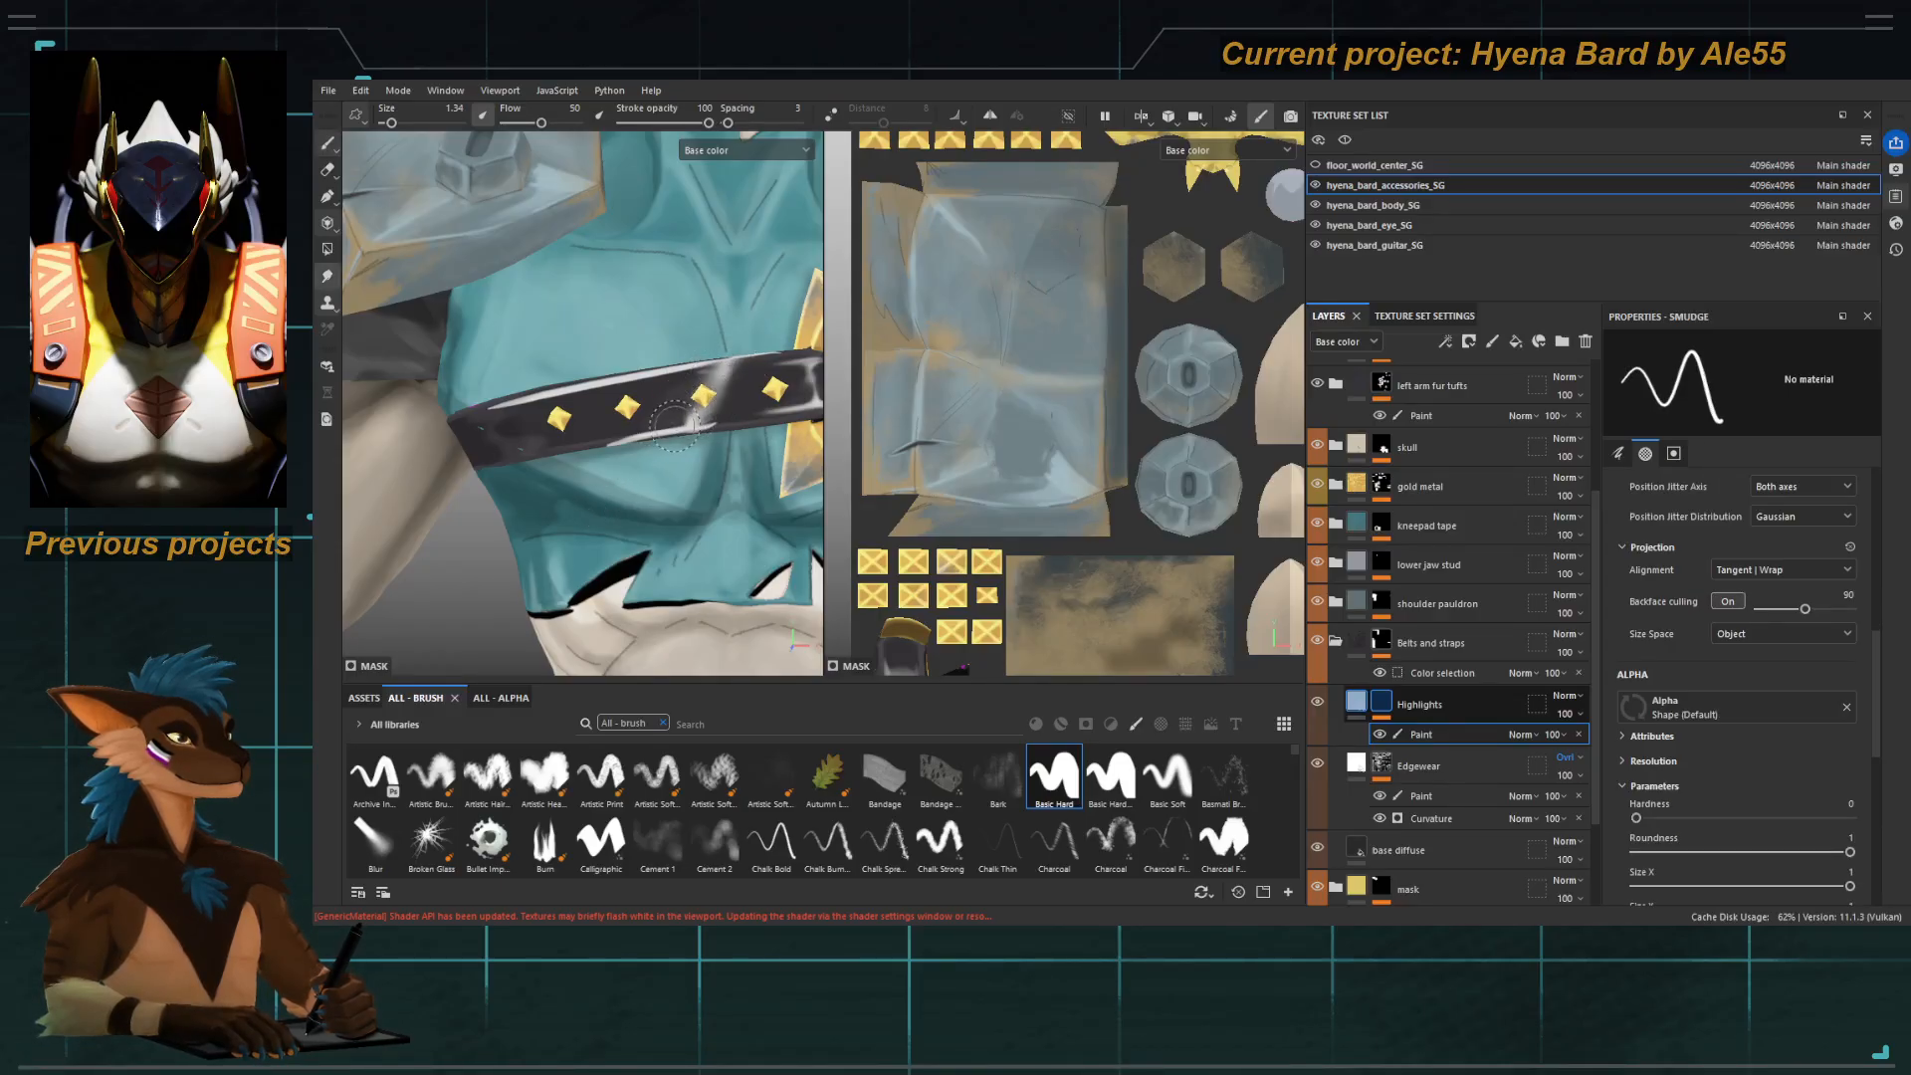
pyautogui.press('[')
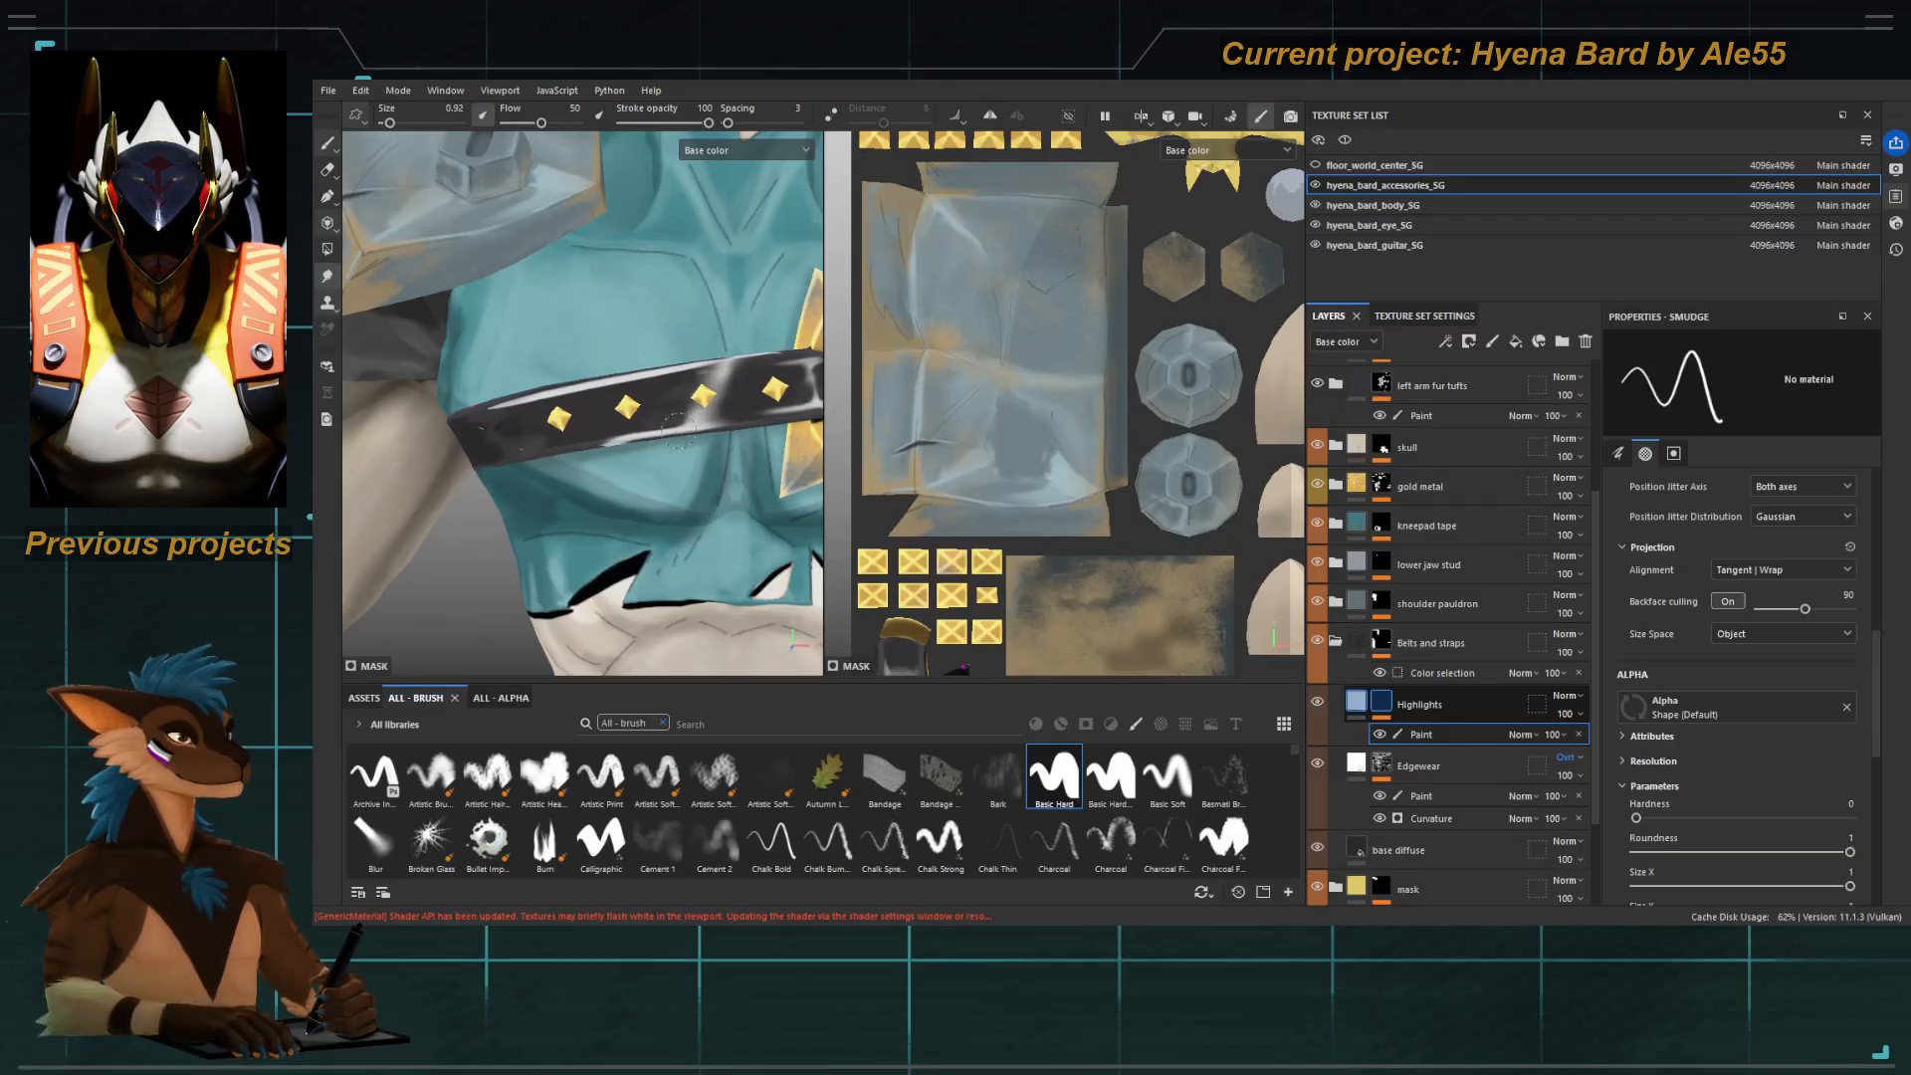
pyautogui.keyDown('alt'); pyautogui.moveTo(637, 444); pyautogui.dragTo(640, 450); pyautogui.keyUp('alt')
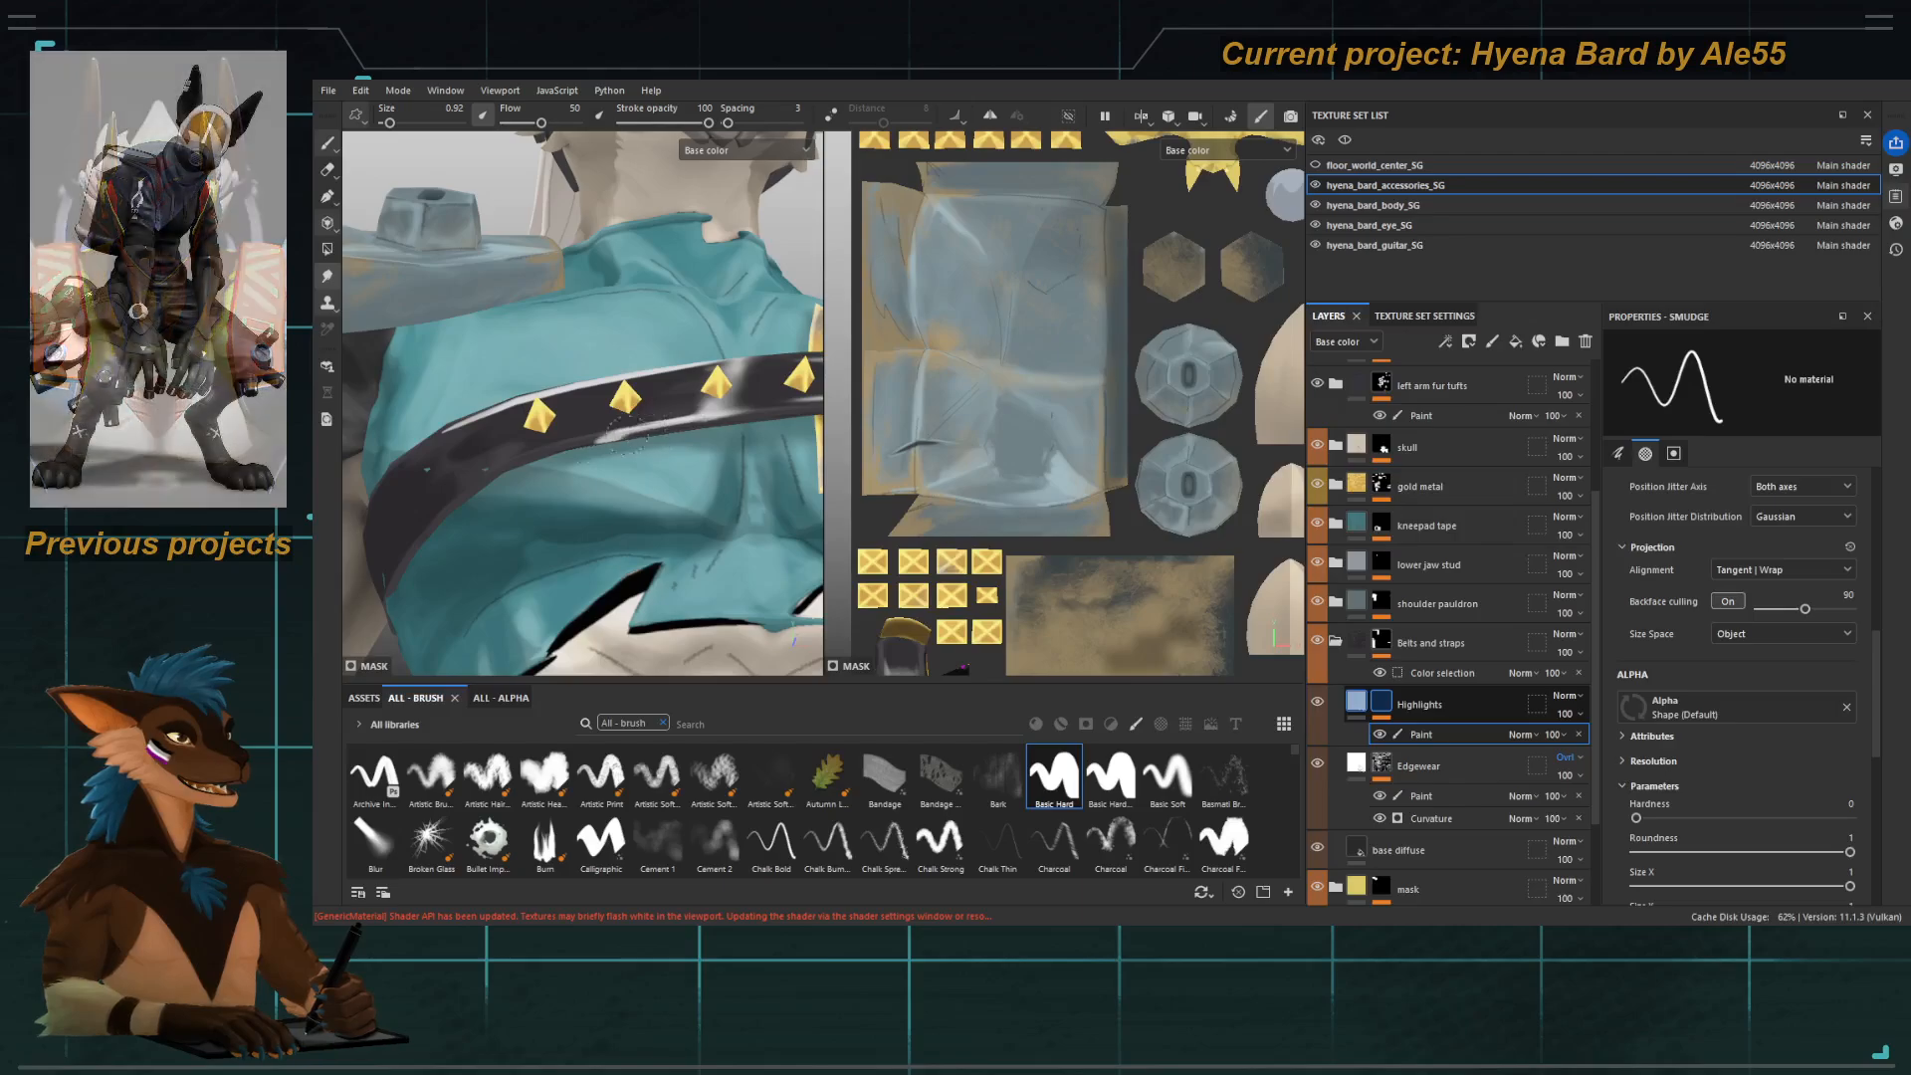
# Paint a small highlight on the horizontal strap's lower edge at size 0.94 and smudge it at size 0.92.
pyautogui.press('e')
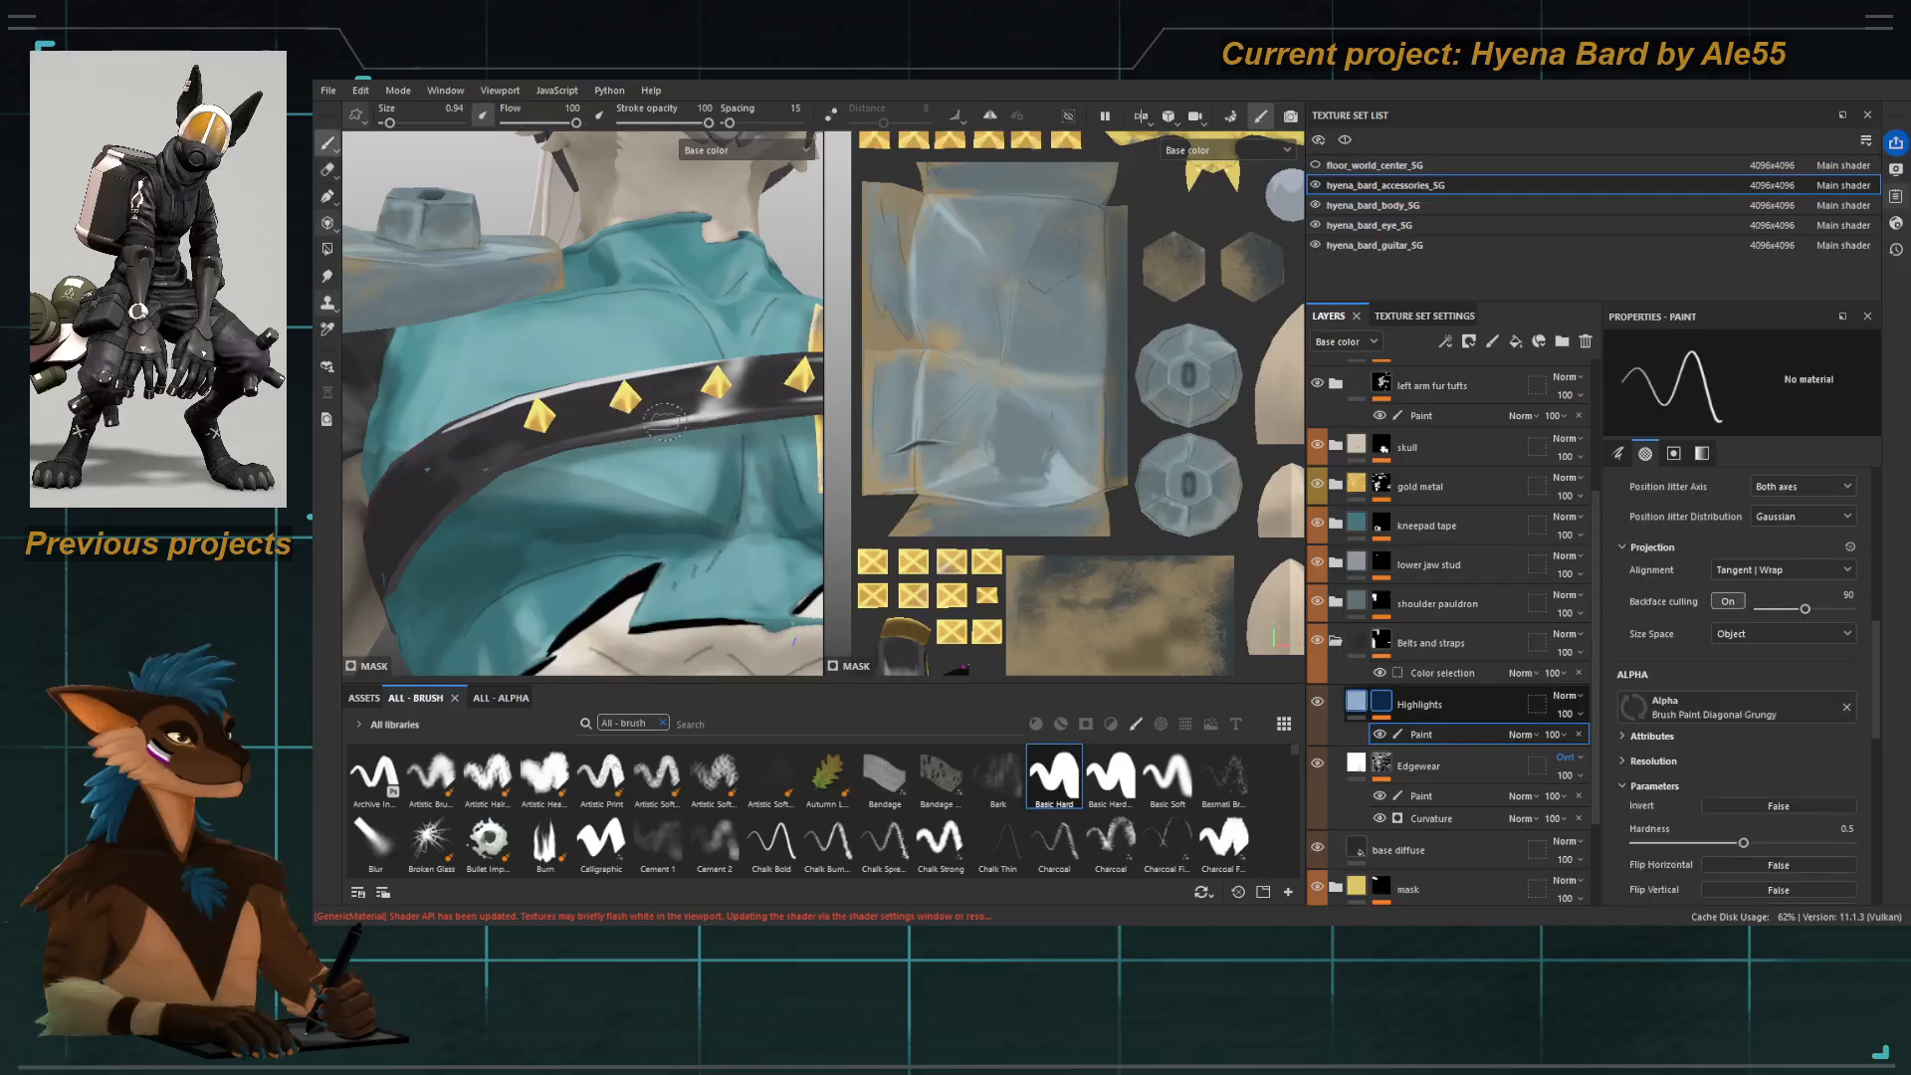
pyautogui.press('s')
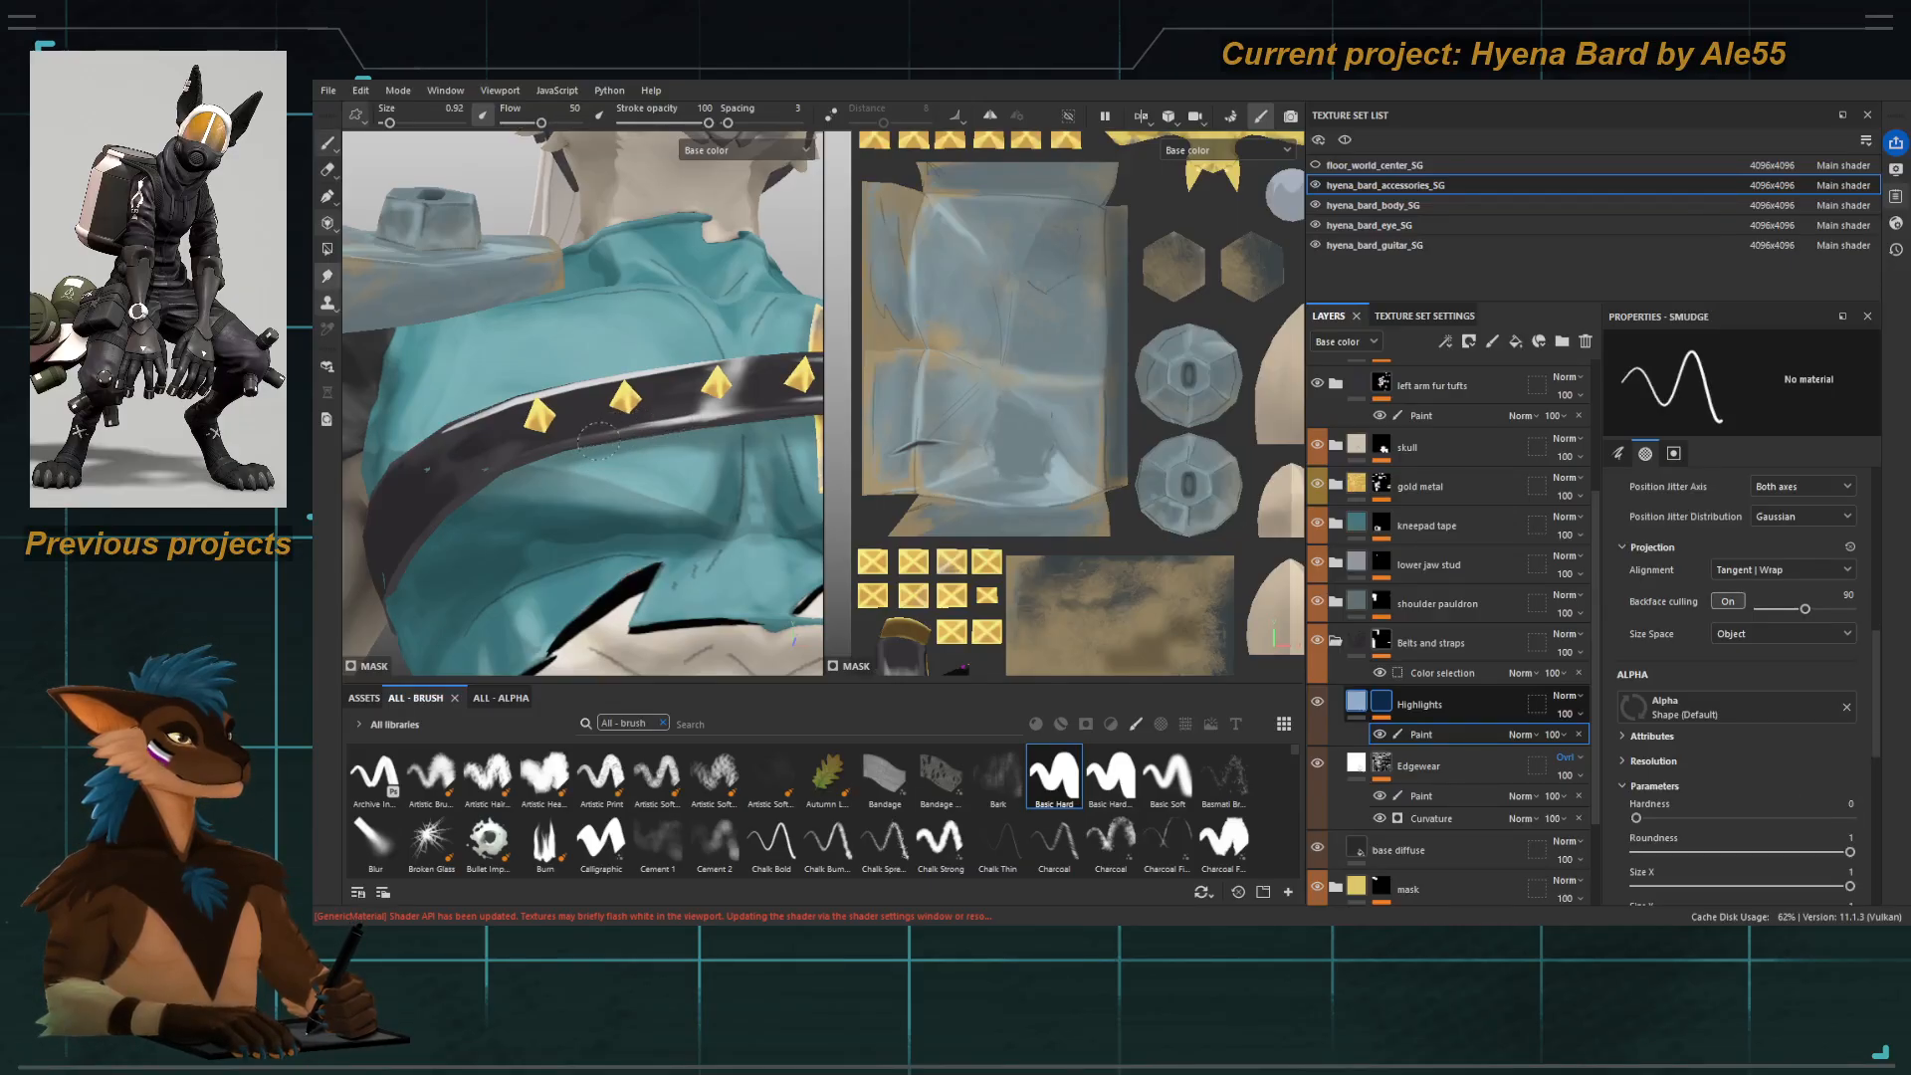
pyautogui.keyDown('alt'); pyautogui.moveTo(642, 426); pyautogui.dragTo(659, 518); pyautogui.keyUp('alt')
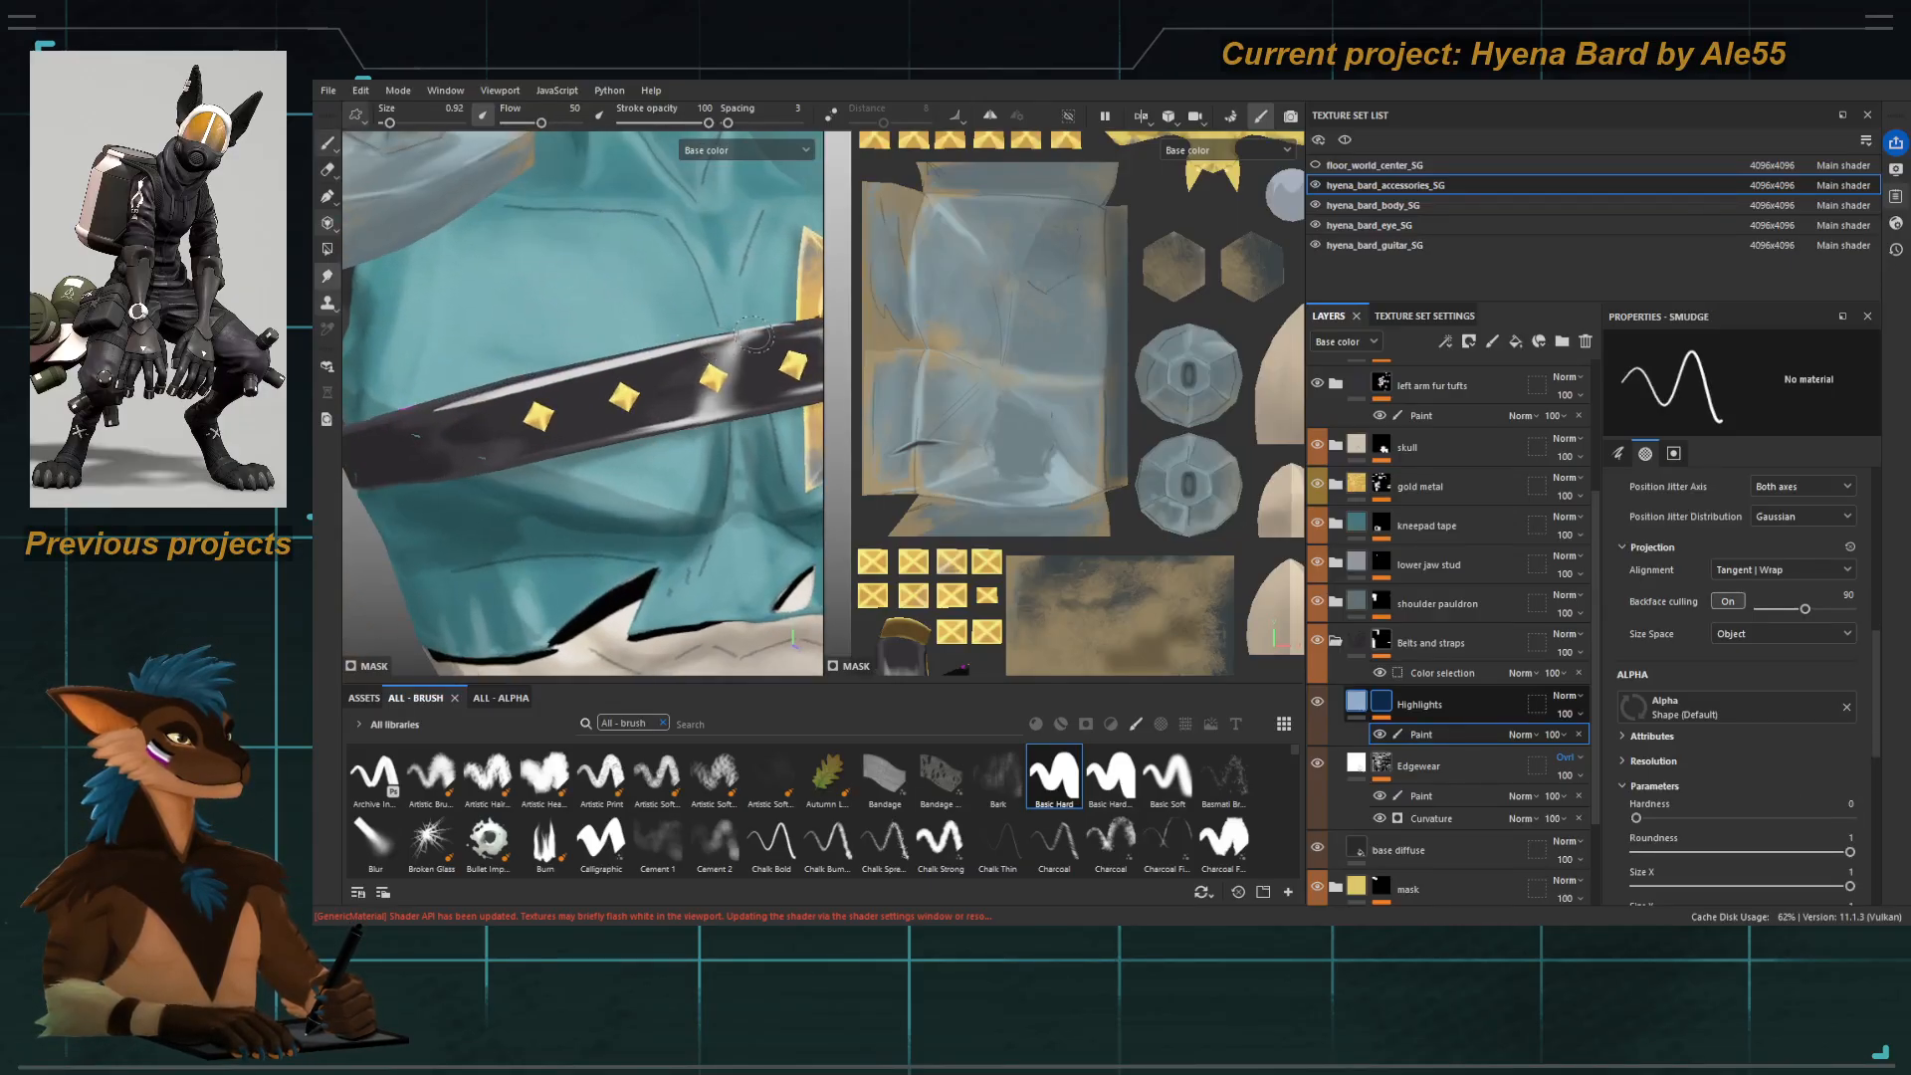
# Erase excess highlight along the horizontal strap's upper edge with eraser sizes 0.91 and 0.31.
pyautogui.keyDown('alt'); pyautogui.moveTo(738, 337); pyautogui.dragTo(601, 460); pyautogui.keyUp('alt')
pyautogui.press('e')
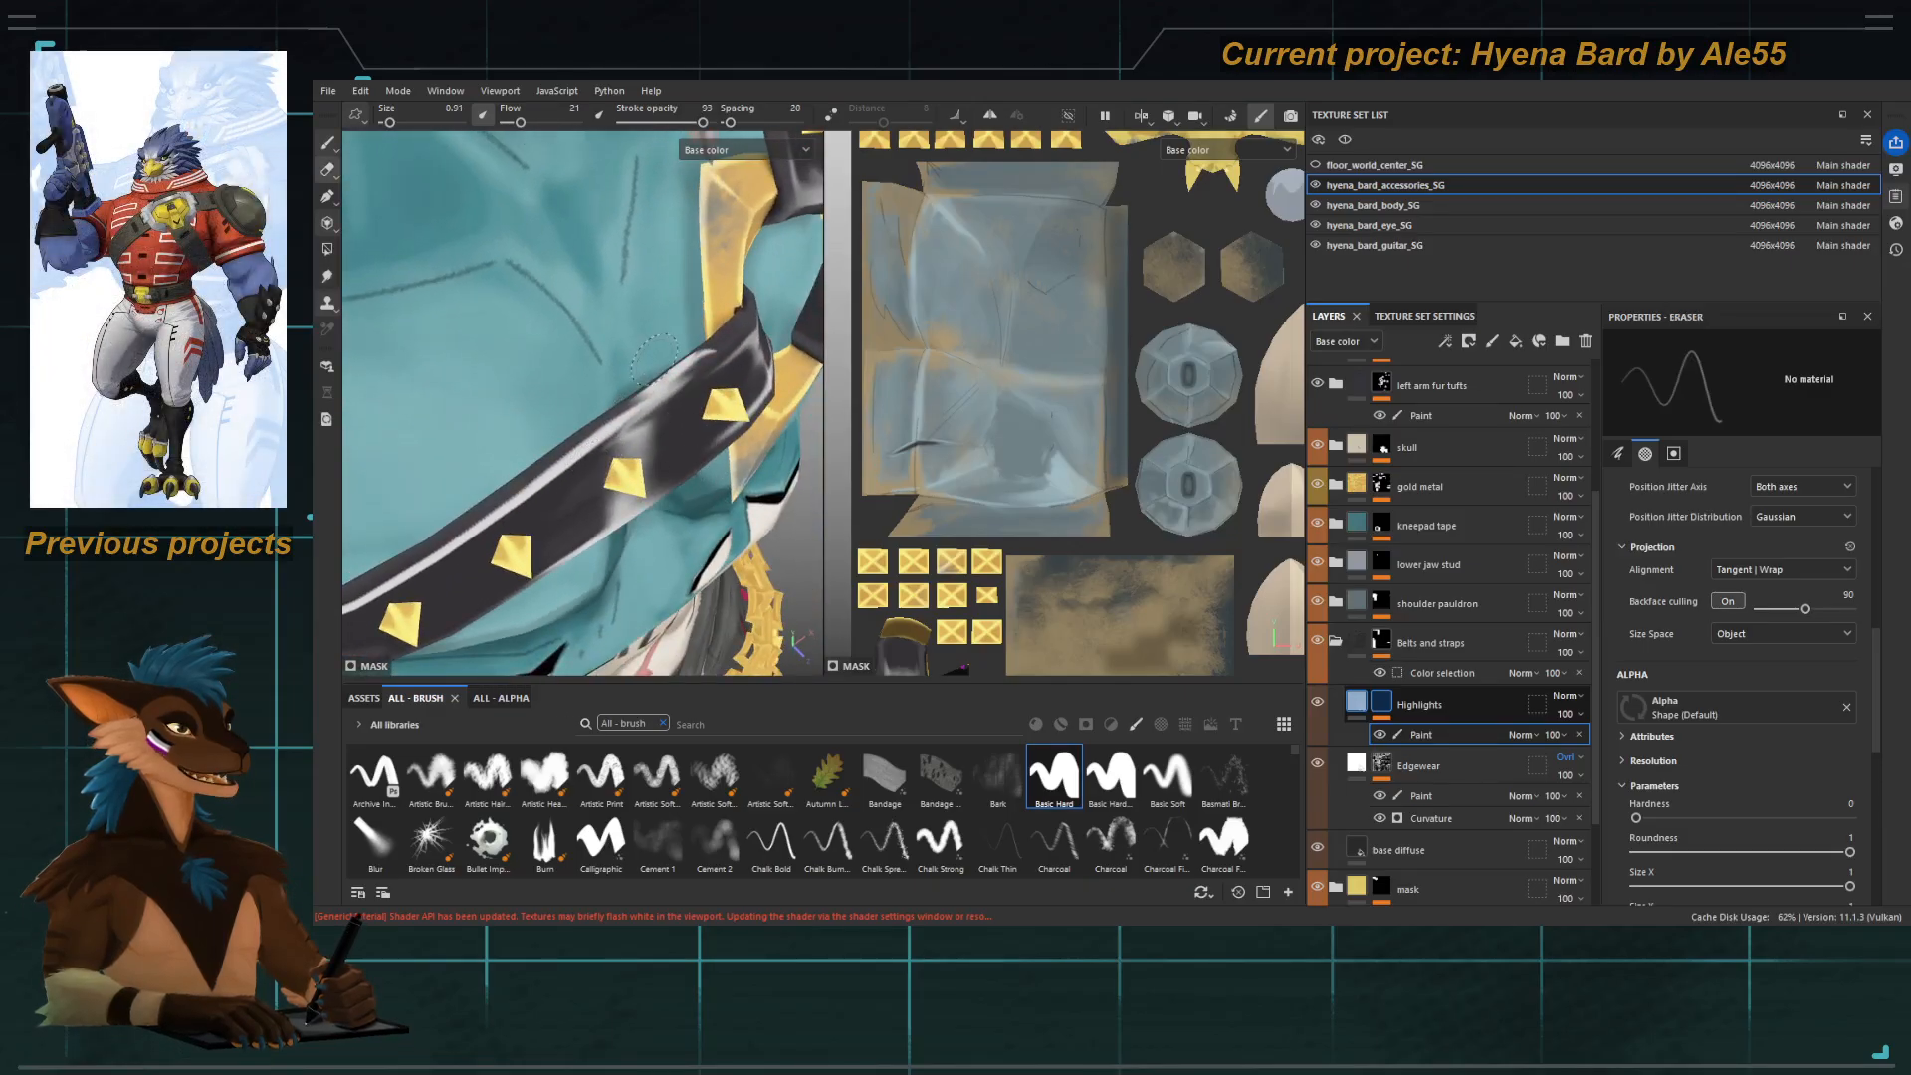
pyautogui.moveTo(685, 356)
pyautogui.mouseDown()
pyautogui.moveTo(696, 339)
pyautogui.moveTo(637, 398)
pyautogui.mouseUp()
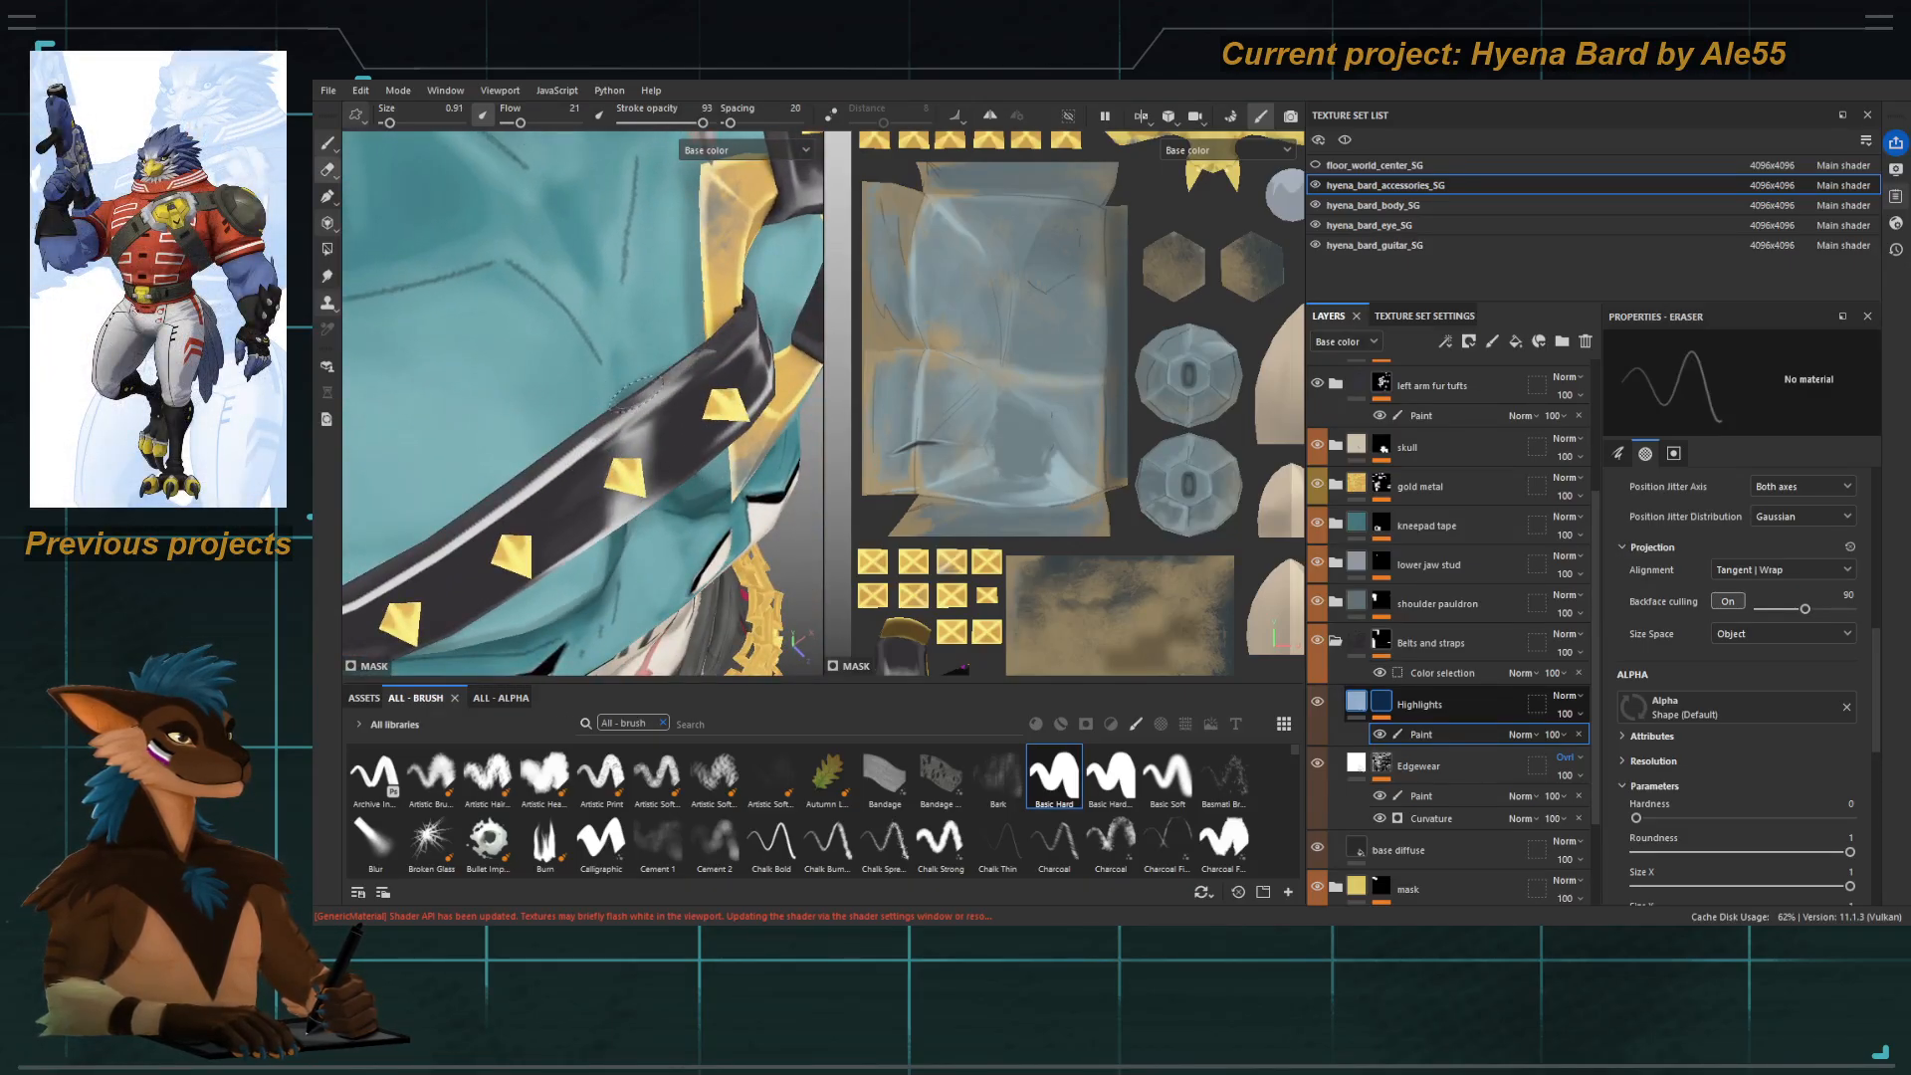
pyautogui.press('[')
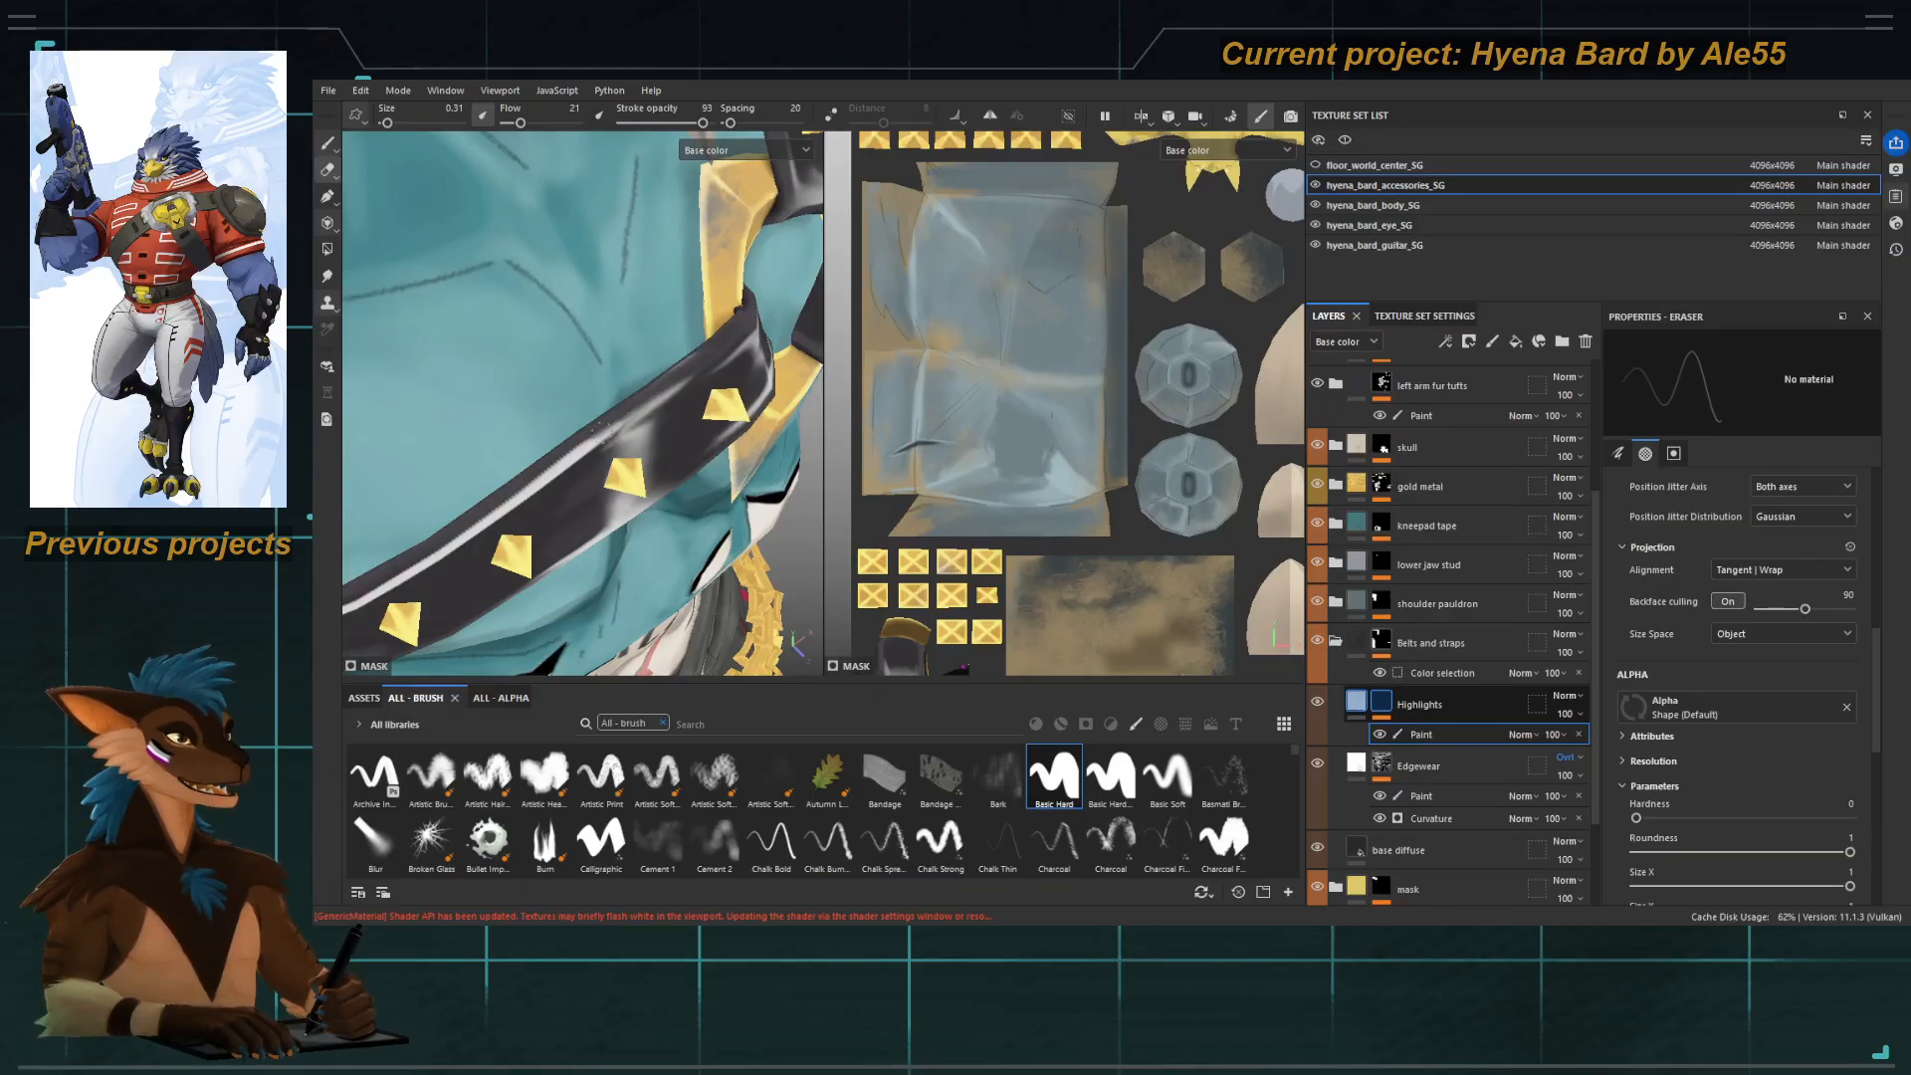
pyautogui.moveTo(594, 442); pyautogui.dragTo(527, 495)
# Smudge the highlight along the horizontal strap's upper edge toward the side of the torso at size 0.92.
pyautogui.scroll(-2, 532, 513)
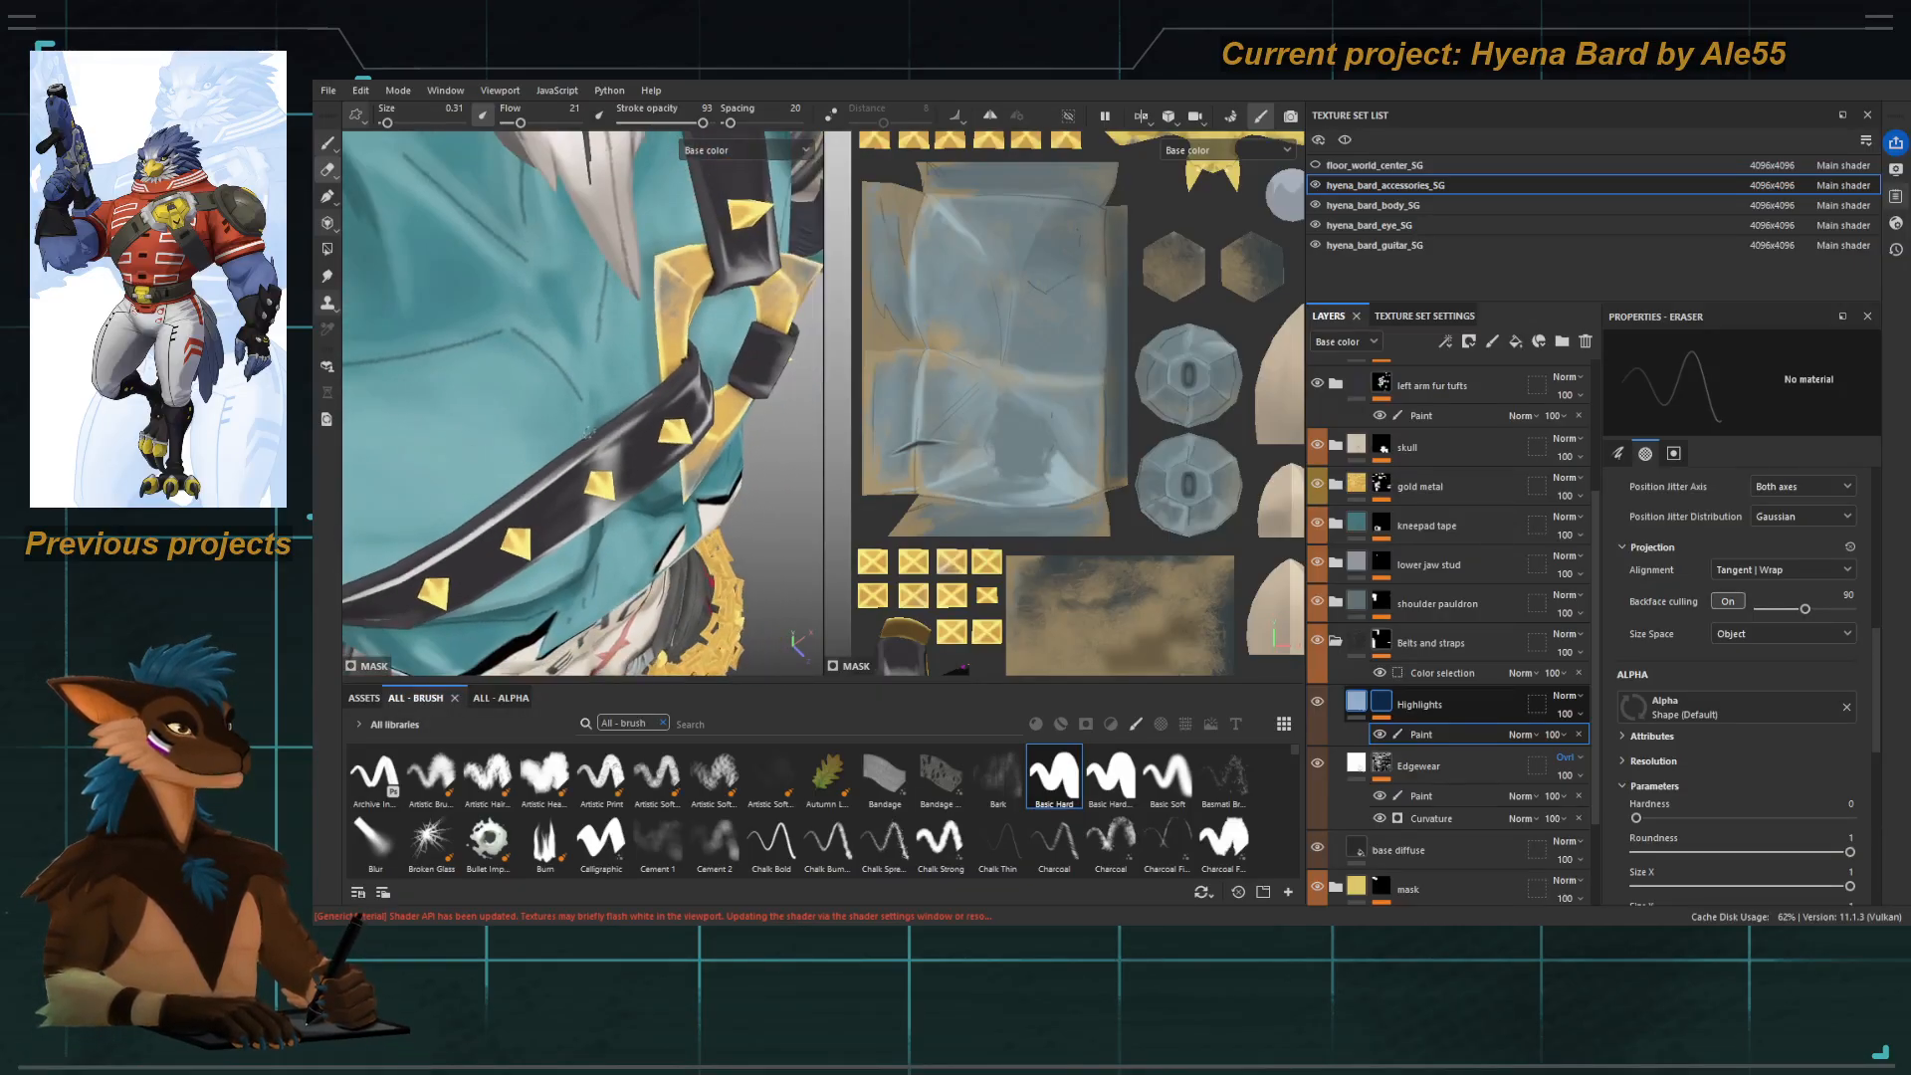
pyautogui.keyDown('alt'); pyautogui.moveTo(512, 497); pyautogui.dragTo(603, 401, button='middle'); pyautogui.keyUp('alt')
pyautogui.press('5')
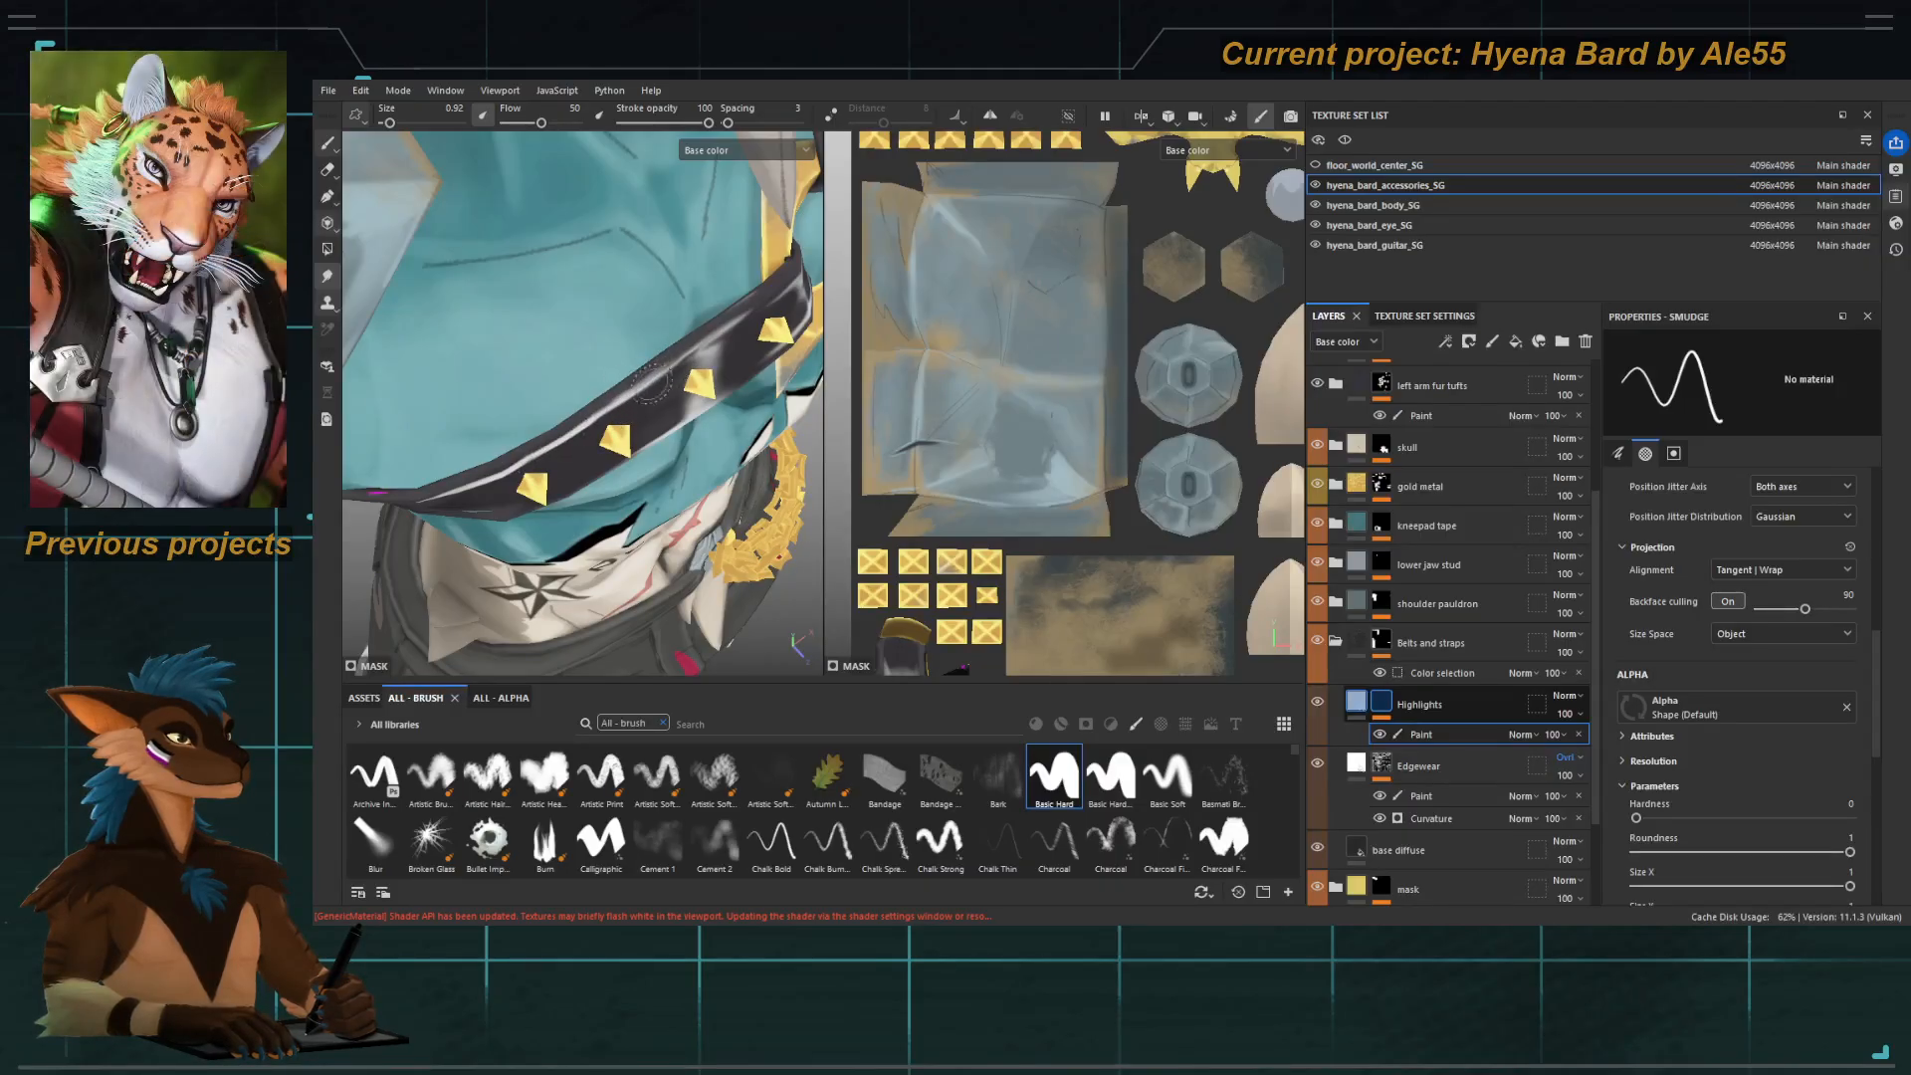
pyautogui.keyDown('alt'); pyautogui.moveTo(443, 510); pyautogui.dragTo(572, 398); pyautogui.keyUp('alt')
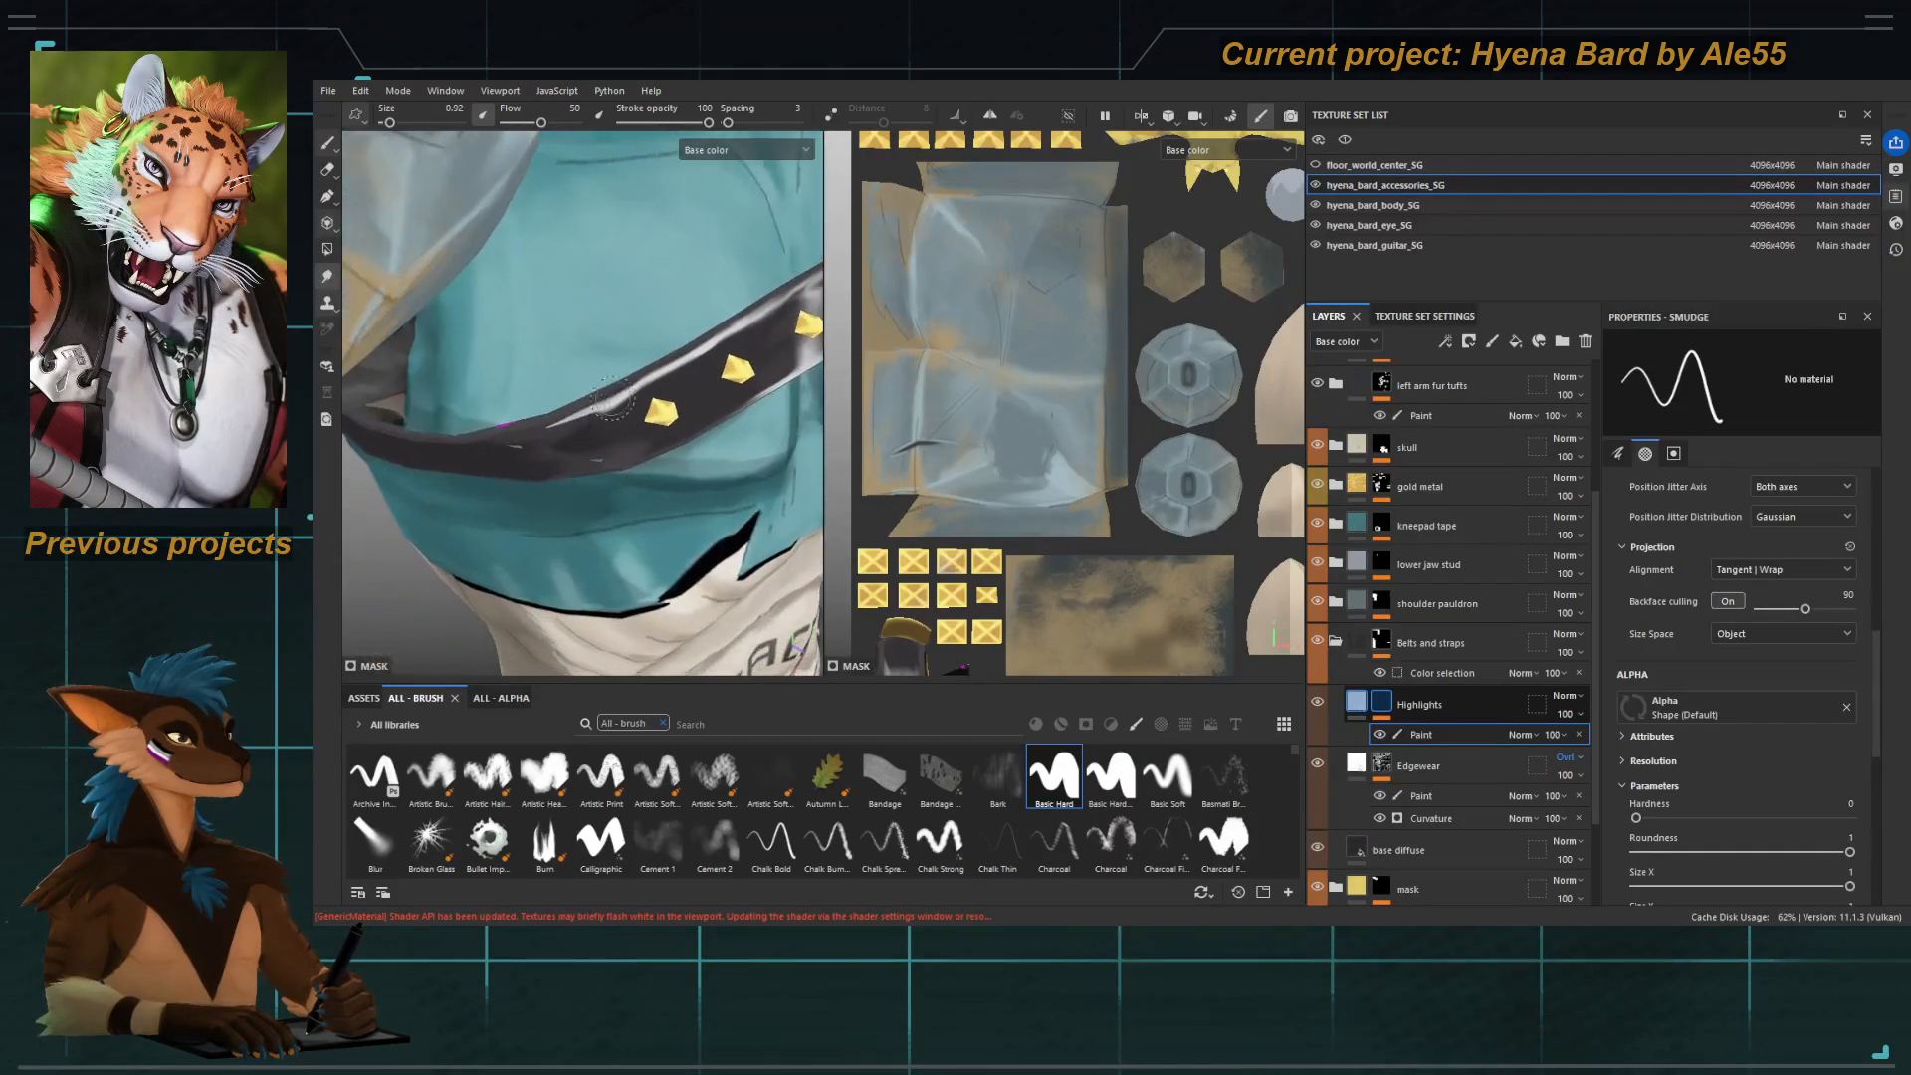
pyautogui.keyDown('alt'); pyautogui.moveTo(572, 398); pyautogui.dragTo(588, 420, button='middle'); pyautogui.keyUp('alt')
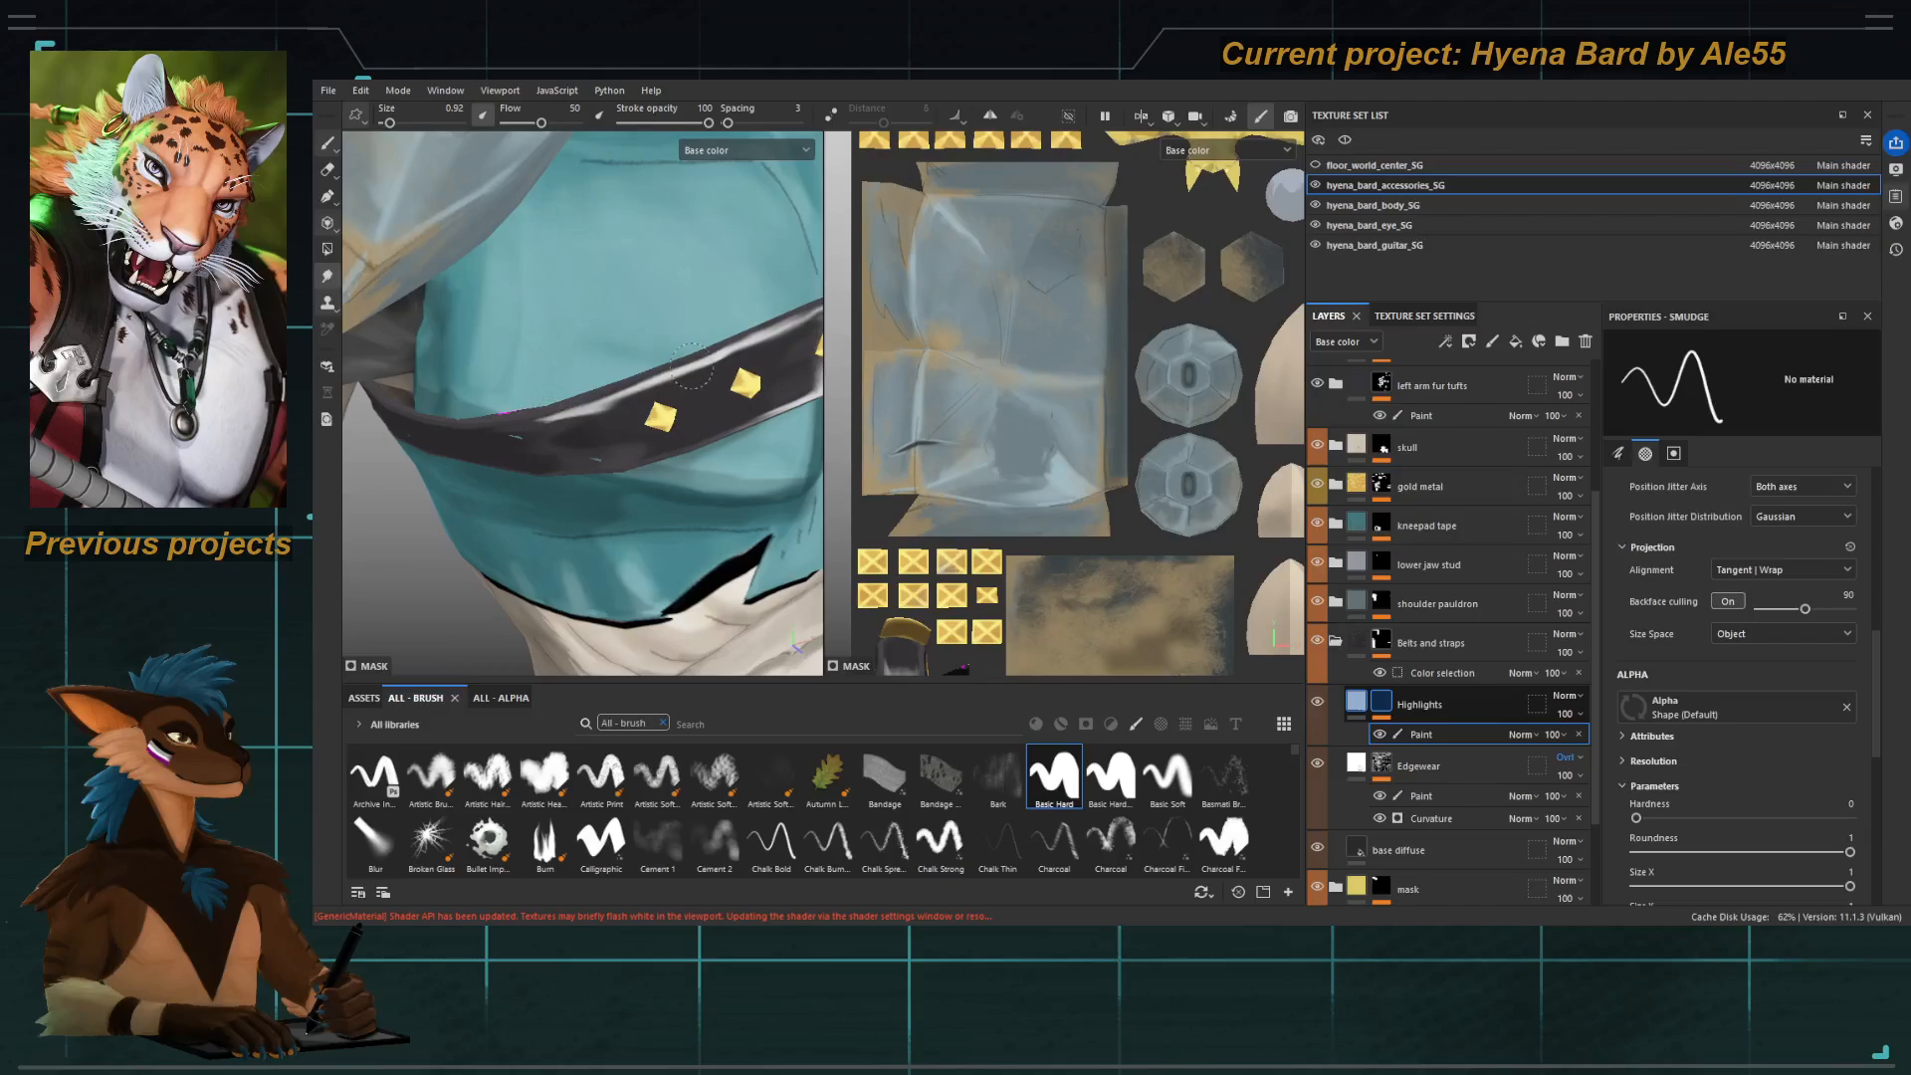
pyautogui.keyDown('alt'); pyautogui.moveTo(665, 383); pyautogui.dragTo(669, 403); pyautogui.keyUp('alt')
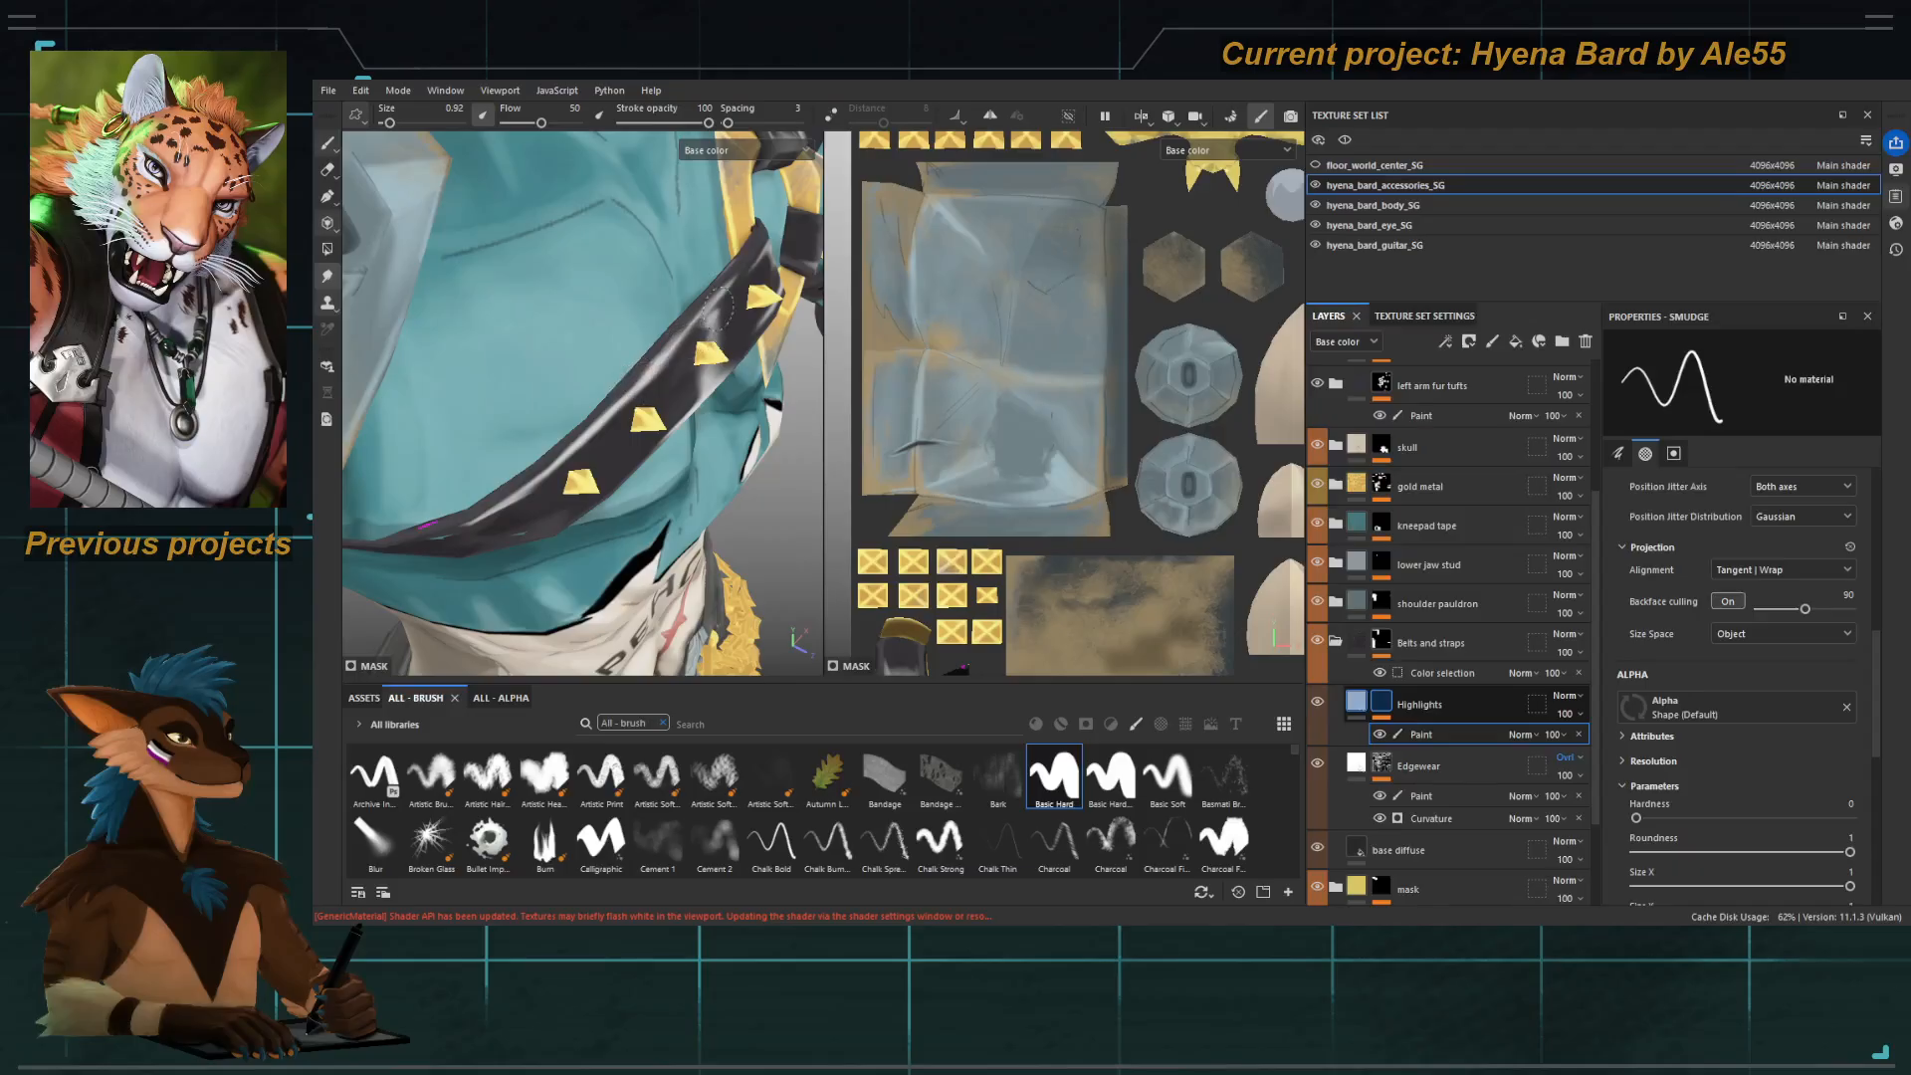
# Smudge the horizontal strap's highlight around the studs nearest the buckle at size 0.92.
pyautogui.keyDown('alt'); pyautogui.moveTo(701, 318); pyautogui.dragTo(737, 330); pyautogui.keyUp('alt')
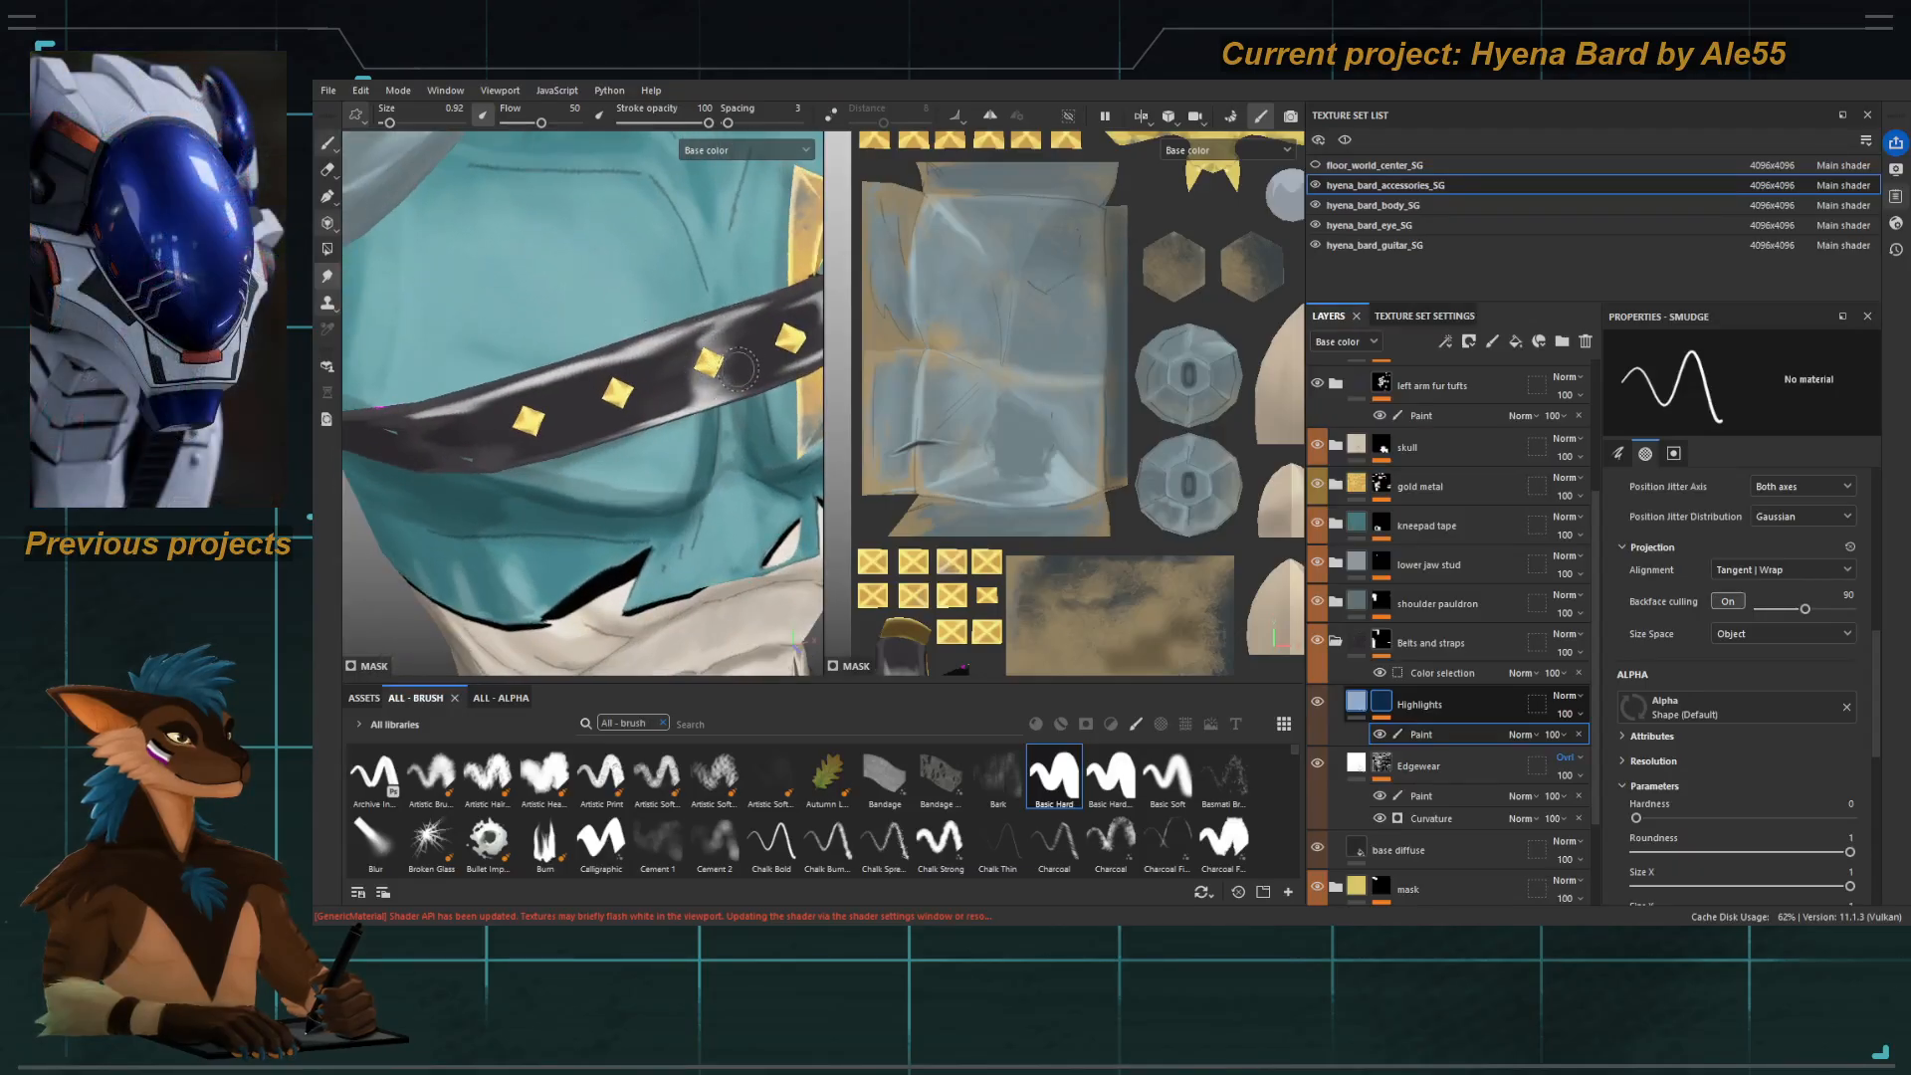
pyautogui.moveTo(739, 370); pyautogui.dragTo(687, 397)
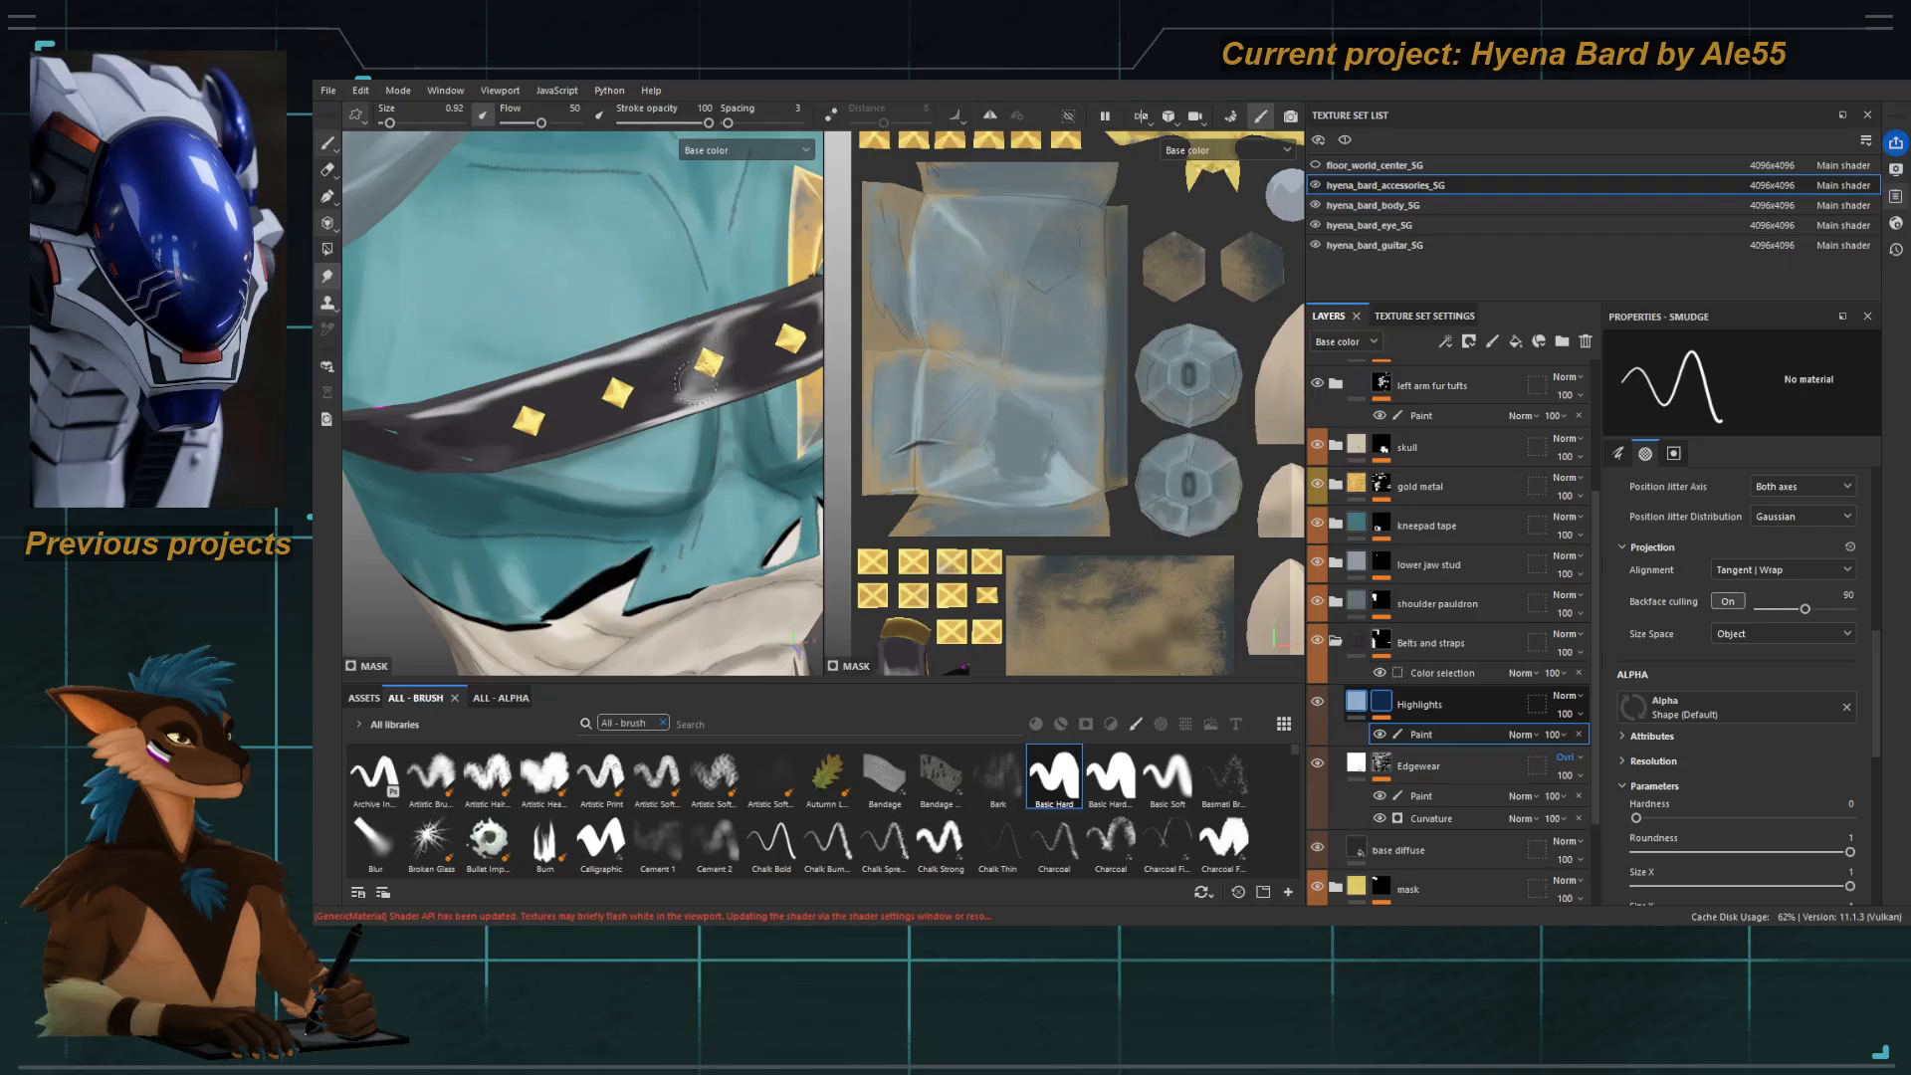
pyautogui.press('f')
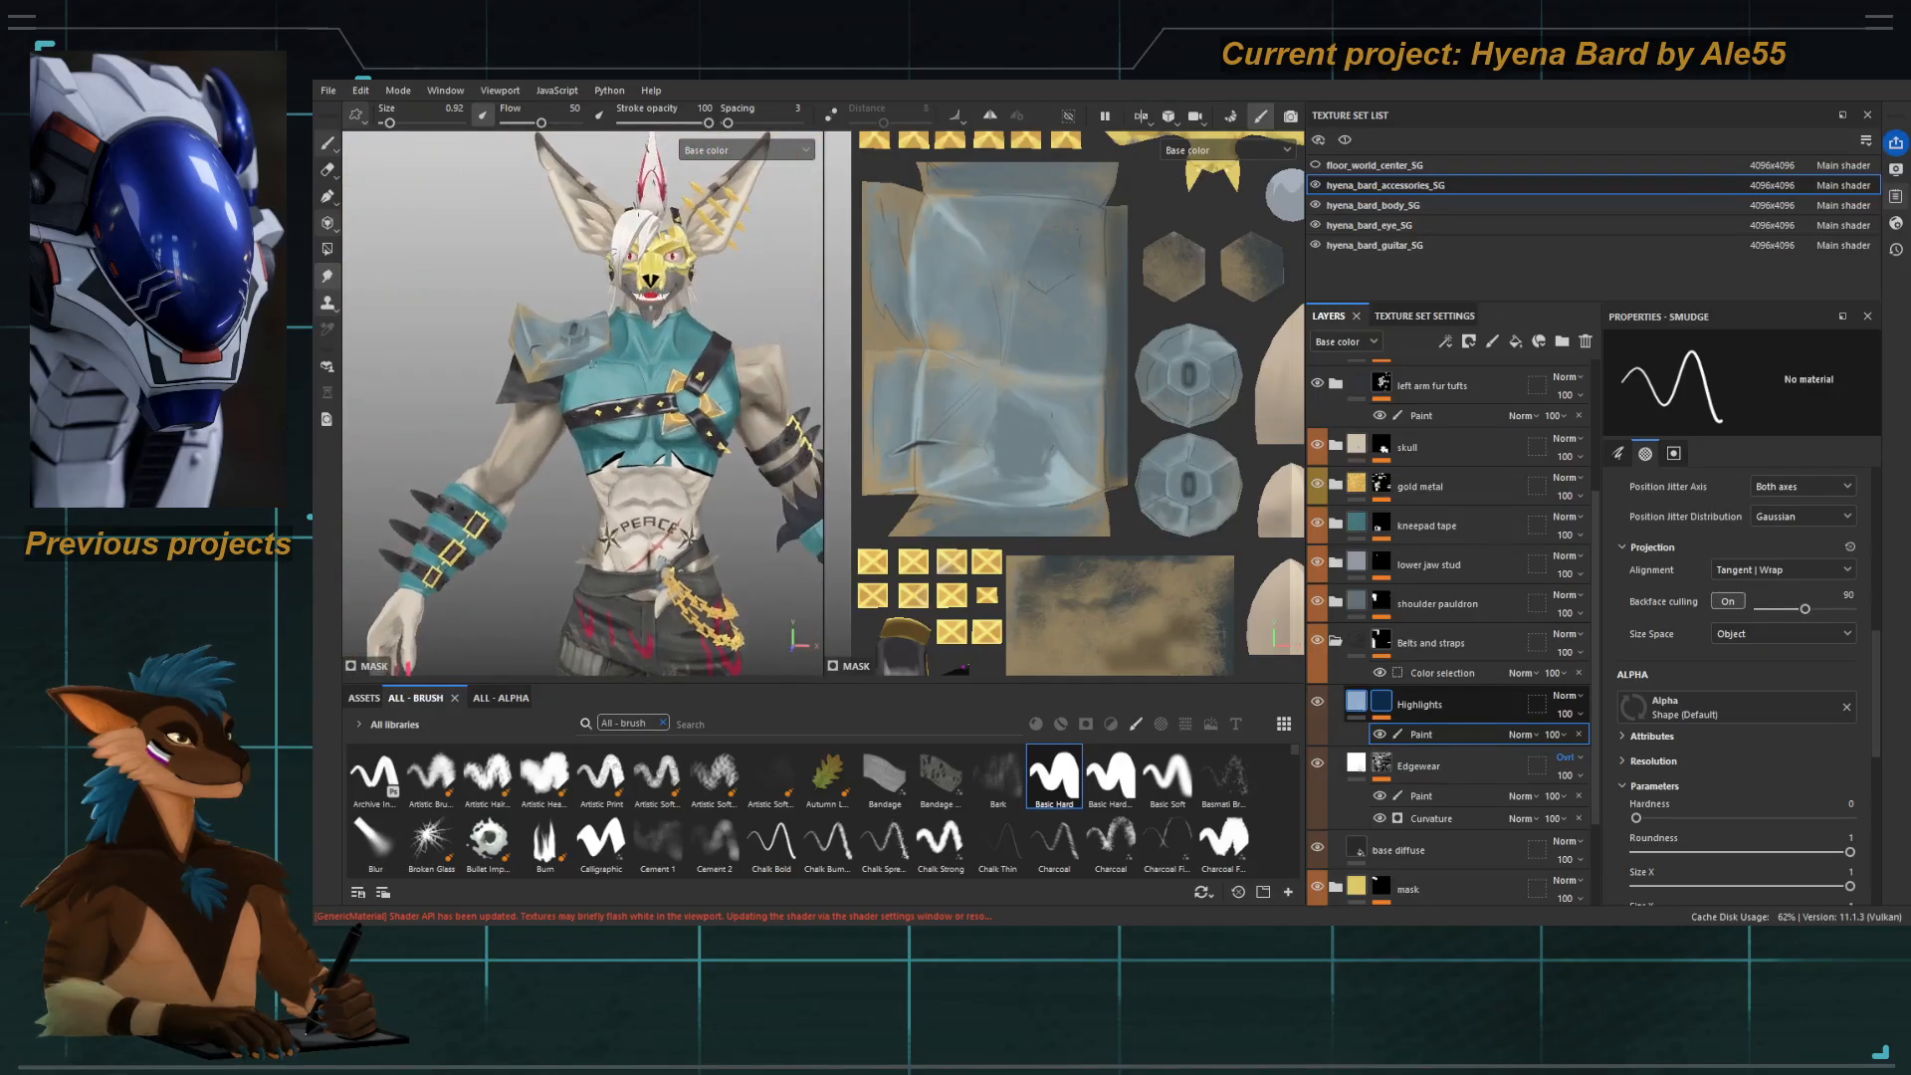
pyautogui.keyDown('alt'); pyautogui.moveTo(592, 365); pyautogui.dragTo(733, 712, button='right'); pyautogui.keyUp('alt')
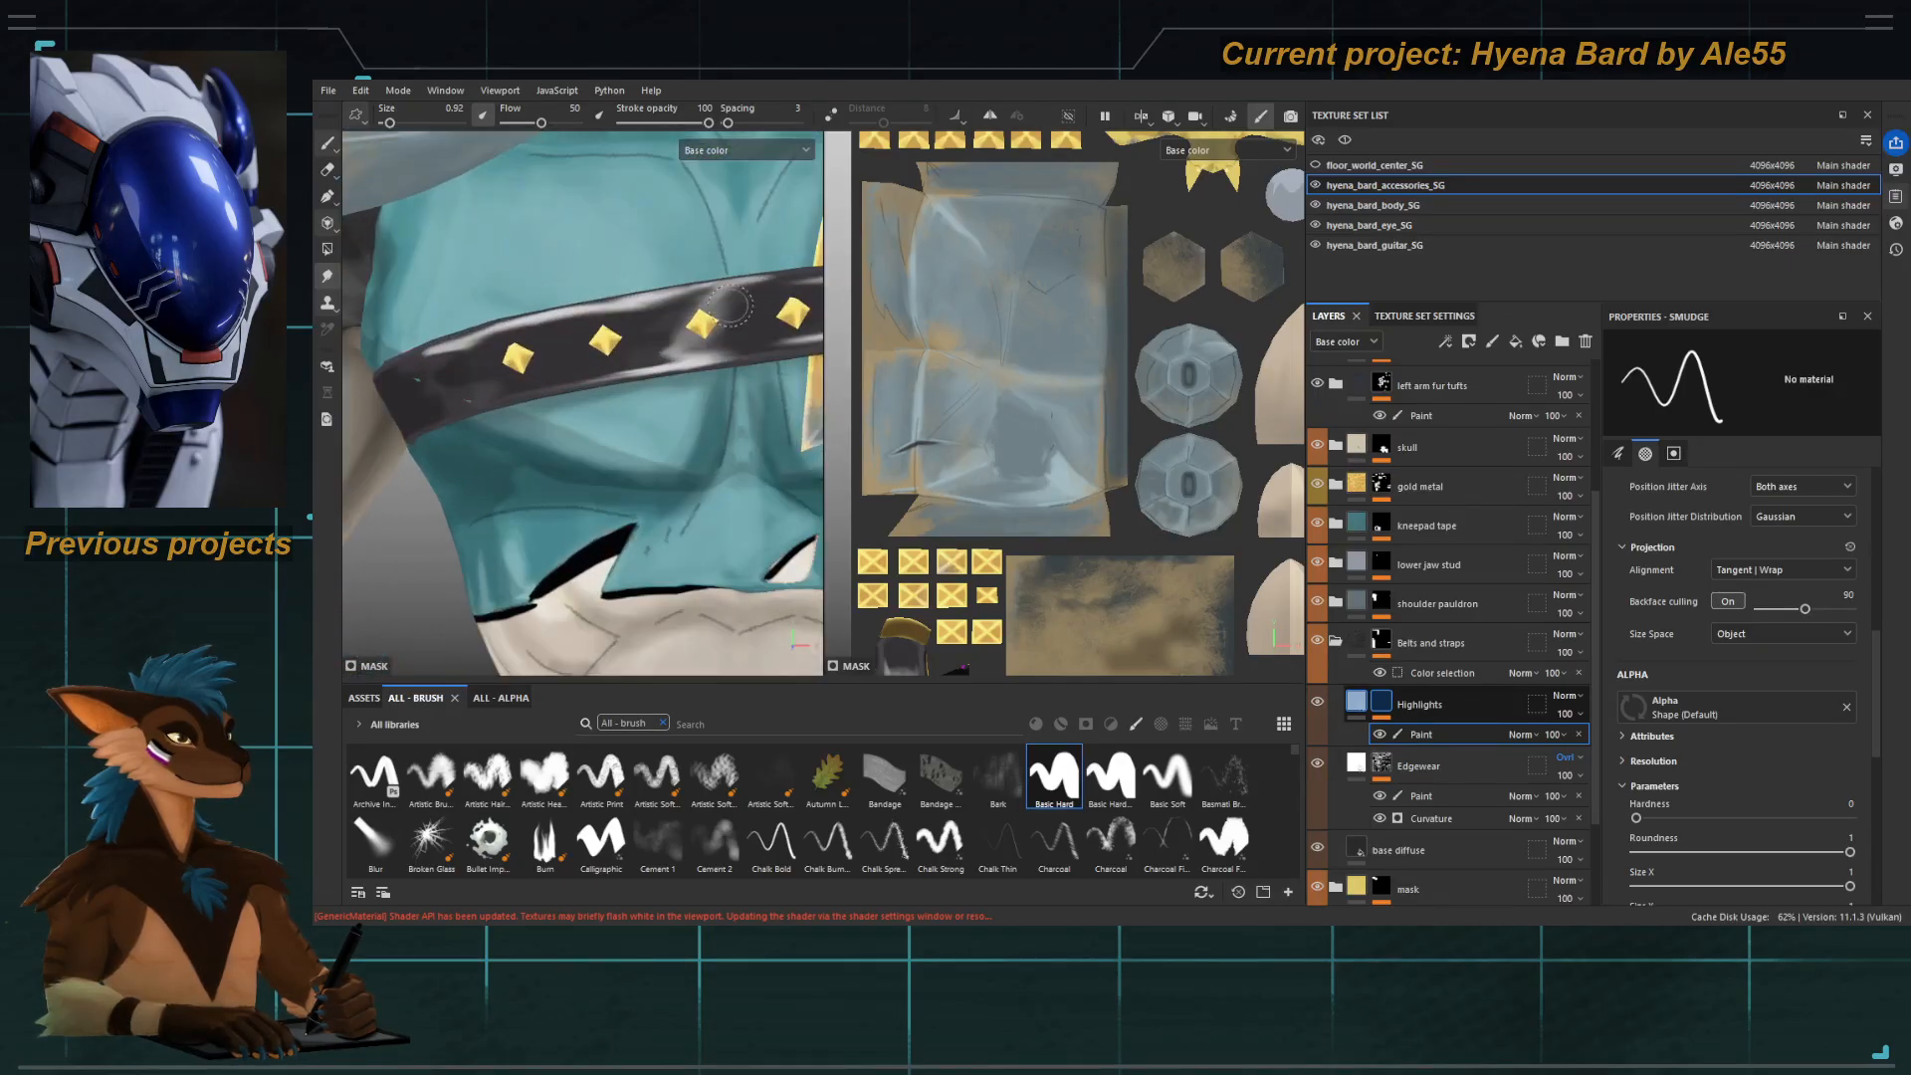
# Erase excess highlight along the horizontal strap's upper edge and around its studs with a size 0.57 eraser.
pyautogui.press('e')
pyautogui.keyDown('ctrl'); pyautogui.moveTo(738, 306); pyautogui.dragTo(761, 306, button='right'); pyautogui.keyUp('ctrl')
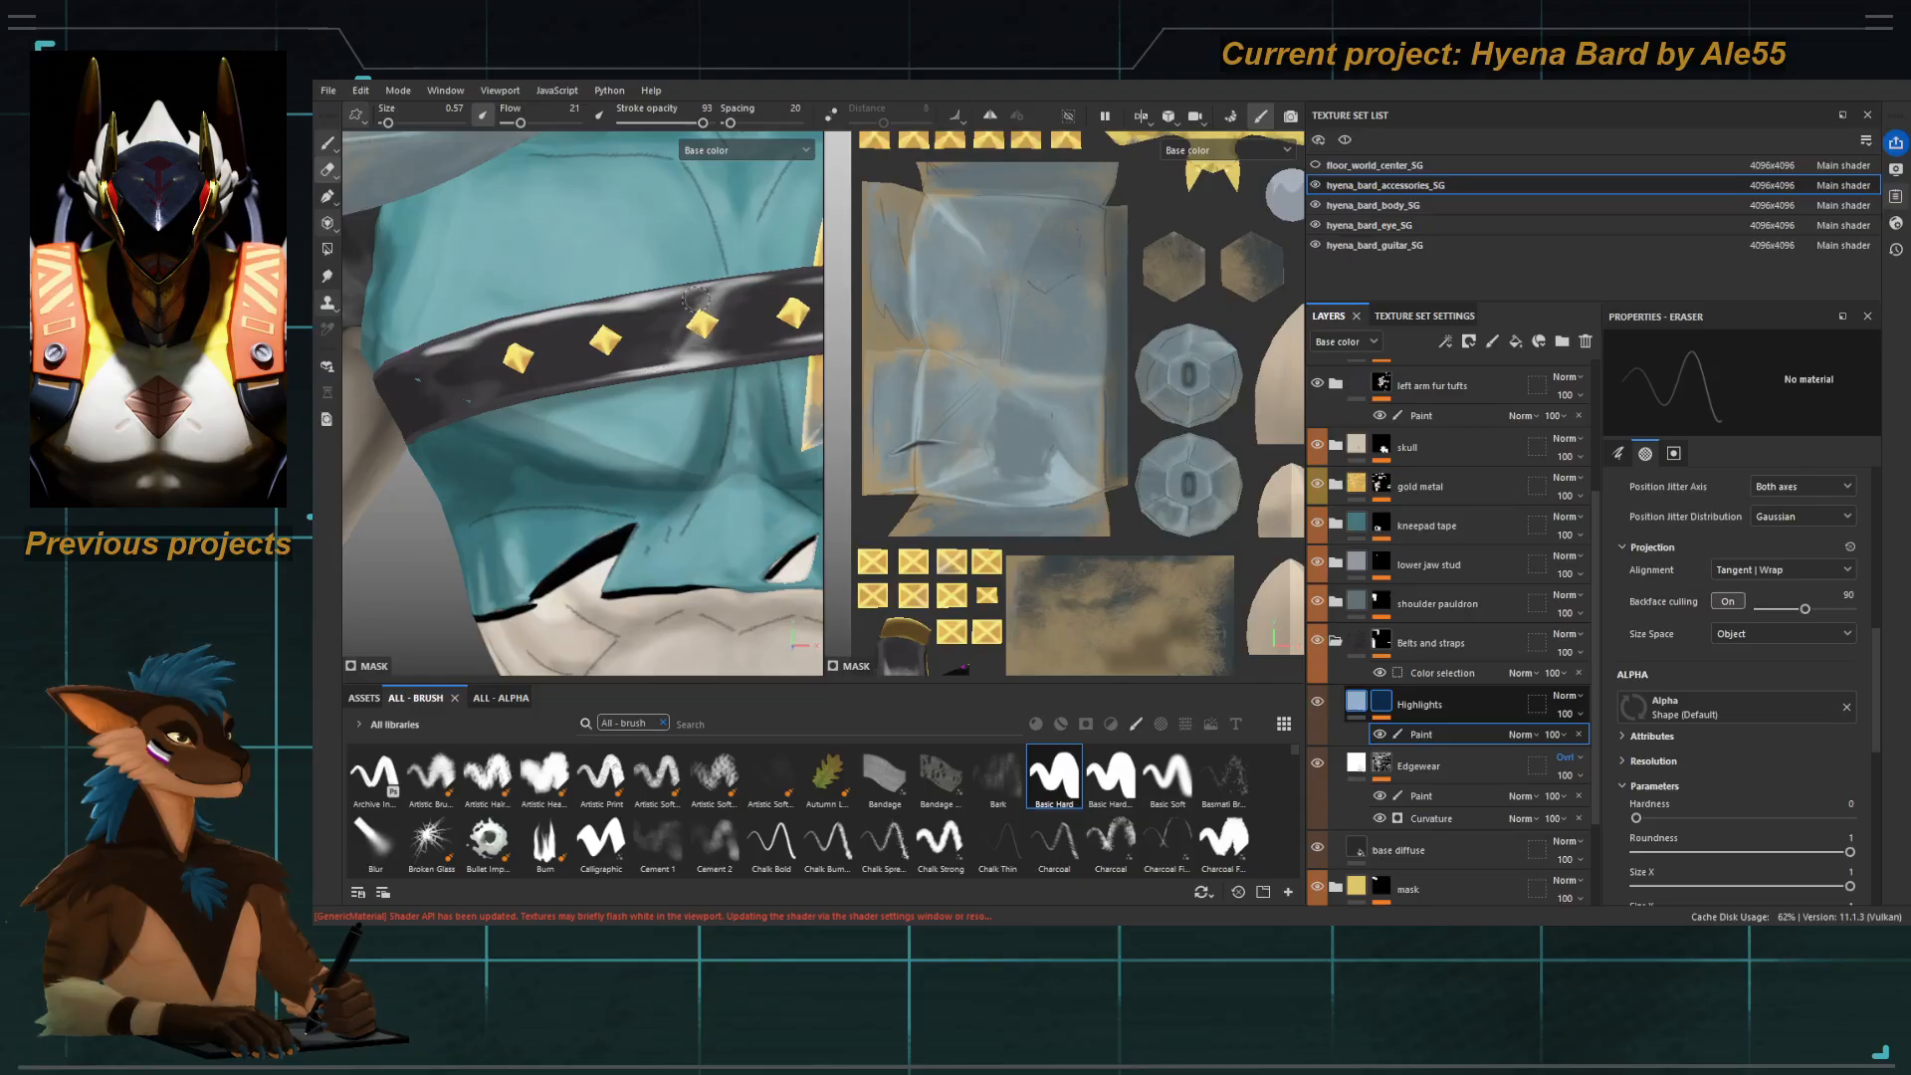
pyautogui.keyDown('alt'); pyautogui.moveTo(762, 521); pyautogui.dragTo(503, 273, button='right'); pyautogui.keyUp('alt')
pyautogui.keyDown('alt'); pyautogui.moveTo(504, 273); pyautogui.dragTo(663, 370); pyautogui.keyUp('alt')
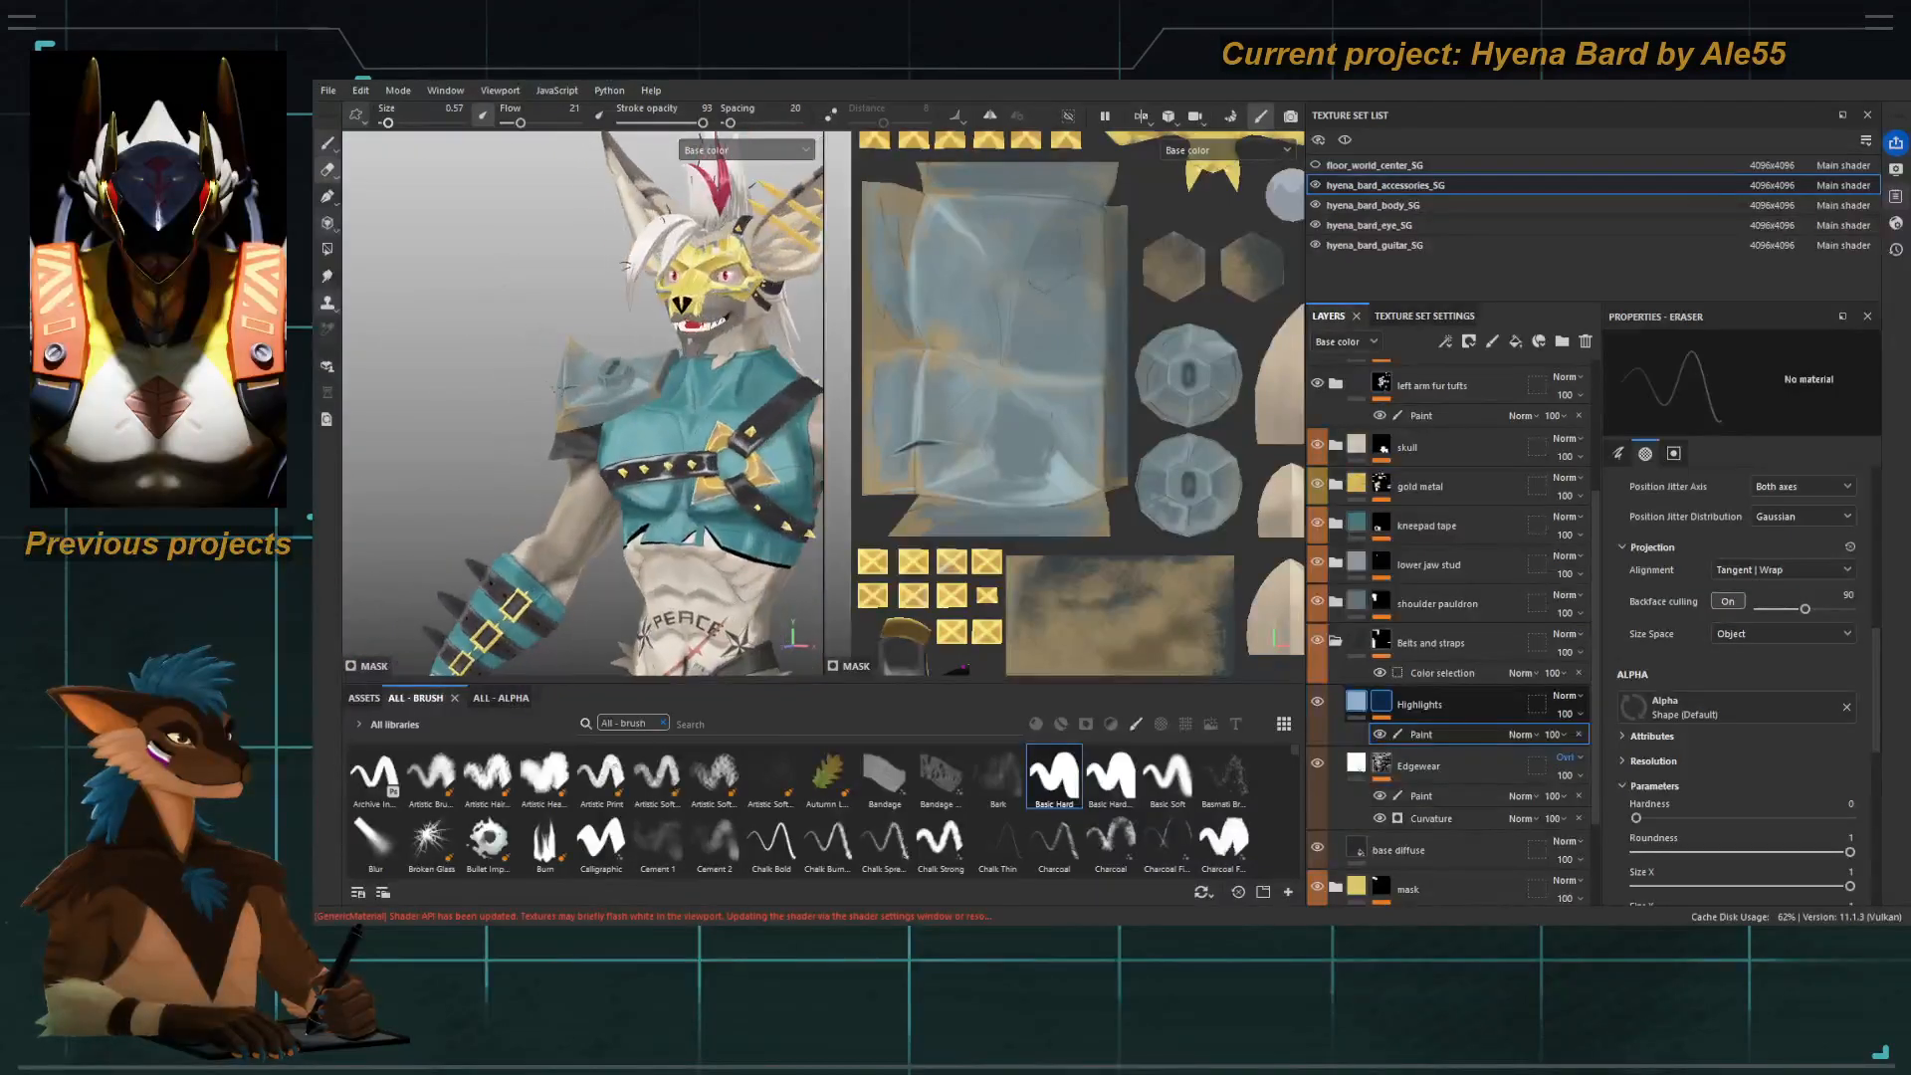
pyautogui.keyDown('alt'); pyautogui.moveTo(697, 428); pyautogui.dragTo(694, 370, button='middle'); pyautogui.keyUp('alt')
pyautogui.keyDown('alt'); pyautogui.moveTo(694, 371); pyautogui.dragTo(775, 370); pyautogui.keyUp('alt')
pyautogui.keyDown('alt'); pyautogui.moveTo(598, 371); pyautogui.dragTo(774, 438, button='right'); pyautogui.keyUp('alt')
pyautogui.keyDown('alt'); pyautogui.moveTo(677, 447); pyautogui.dragTo(647, 378, button='middle'); pyautogui.keyUp('alt')
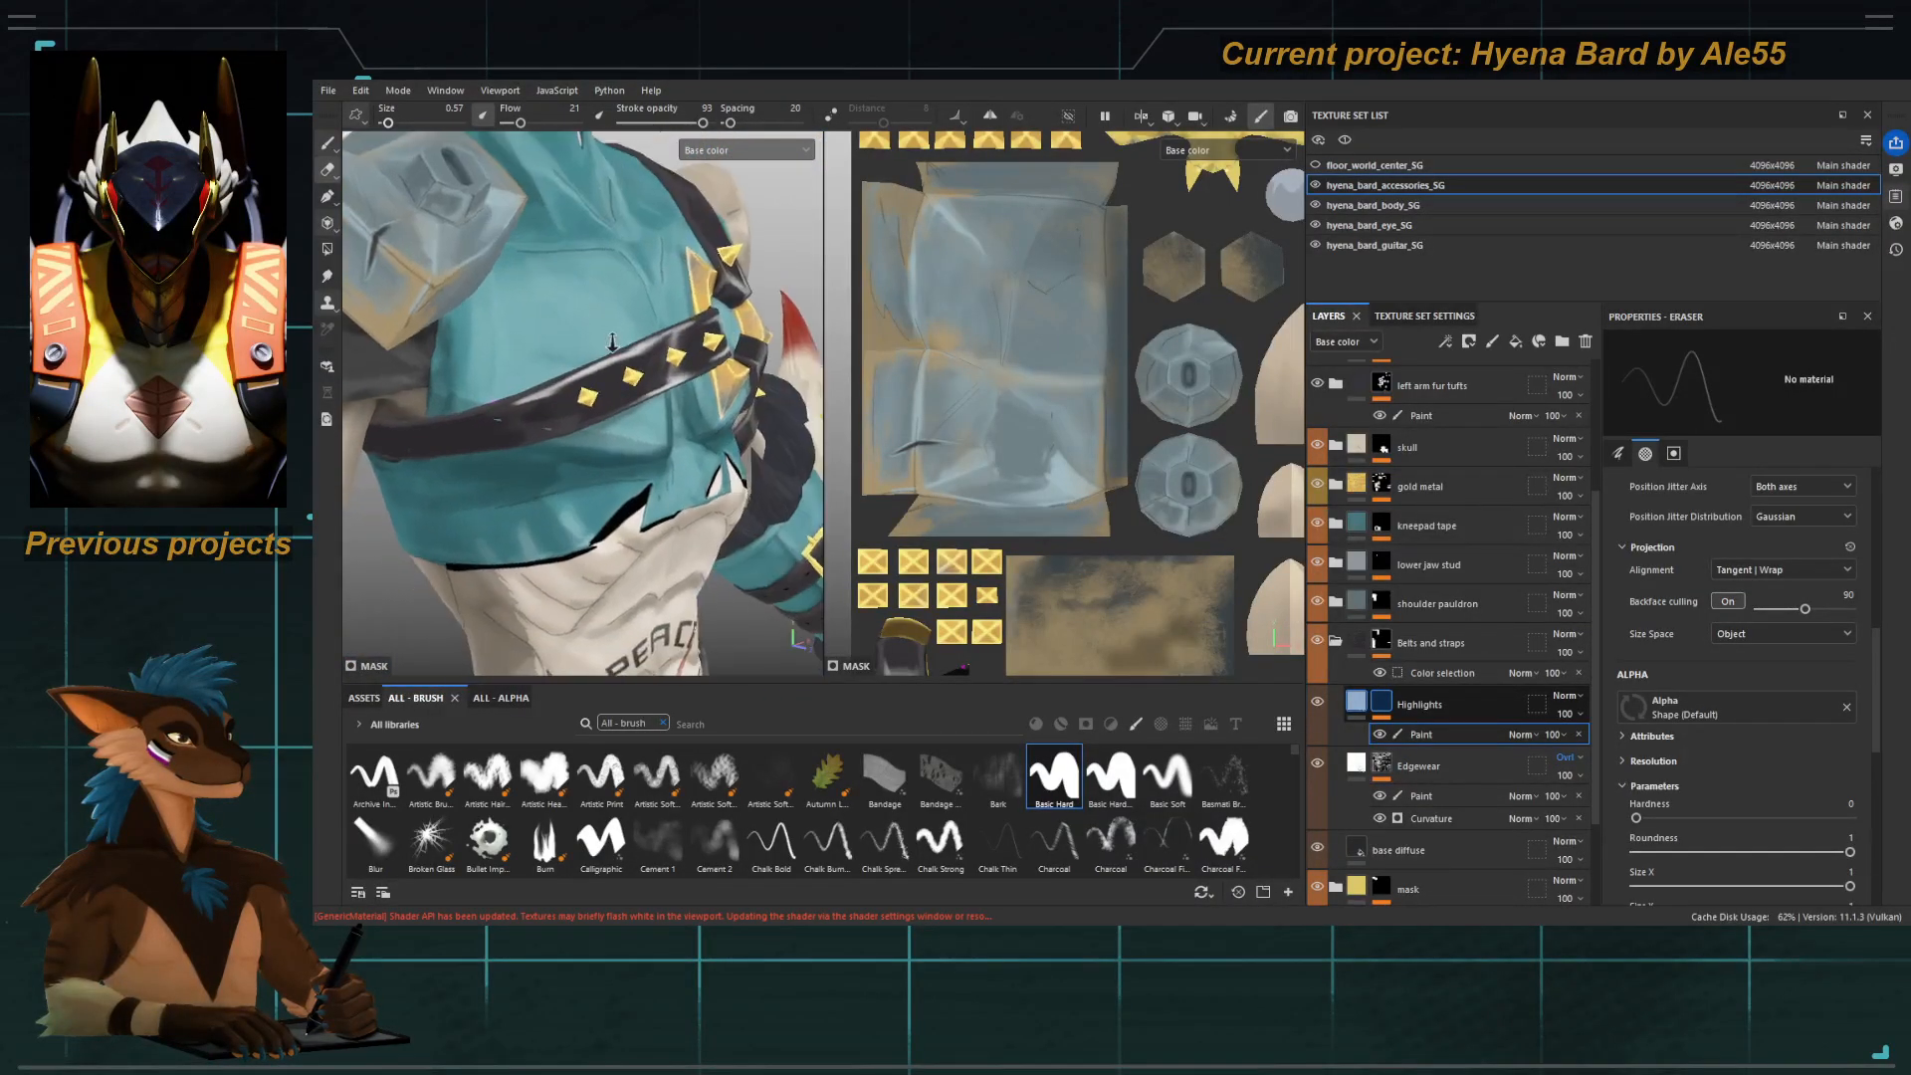
pyautogui.keyDown('alt'); pyautogui.moveTo(557, 358); pyautogui.dragTo(642, 394, button='right'); pyautogui.keyUp('alt')
pyautogui.moveTo(552, 409); pyautogui.dragTo(478, 436)
pyautogui.moveTo(637, 374)
pyautogui.mouseDown()
pyautogui.moveTo(460, 439)
pyautogui.moveTo(601, 403)
pyautogui.moveTo(659, 419)
pyautogui.moveTo(642, 356)
pyautogui.mouseUp()
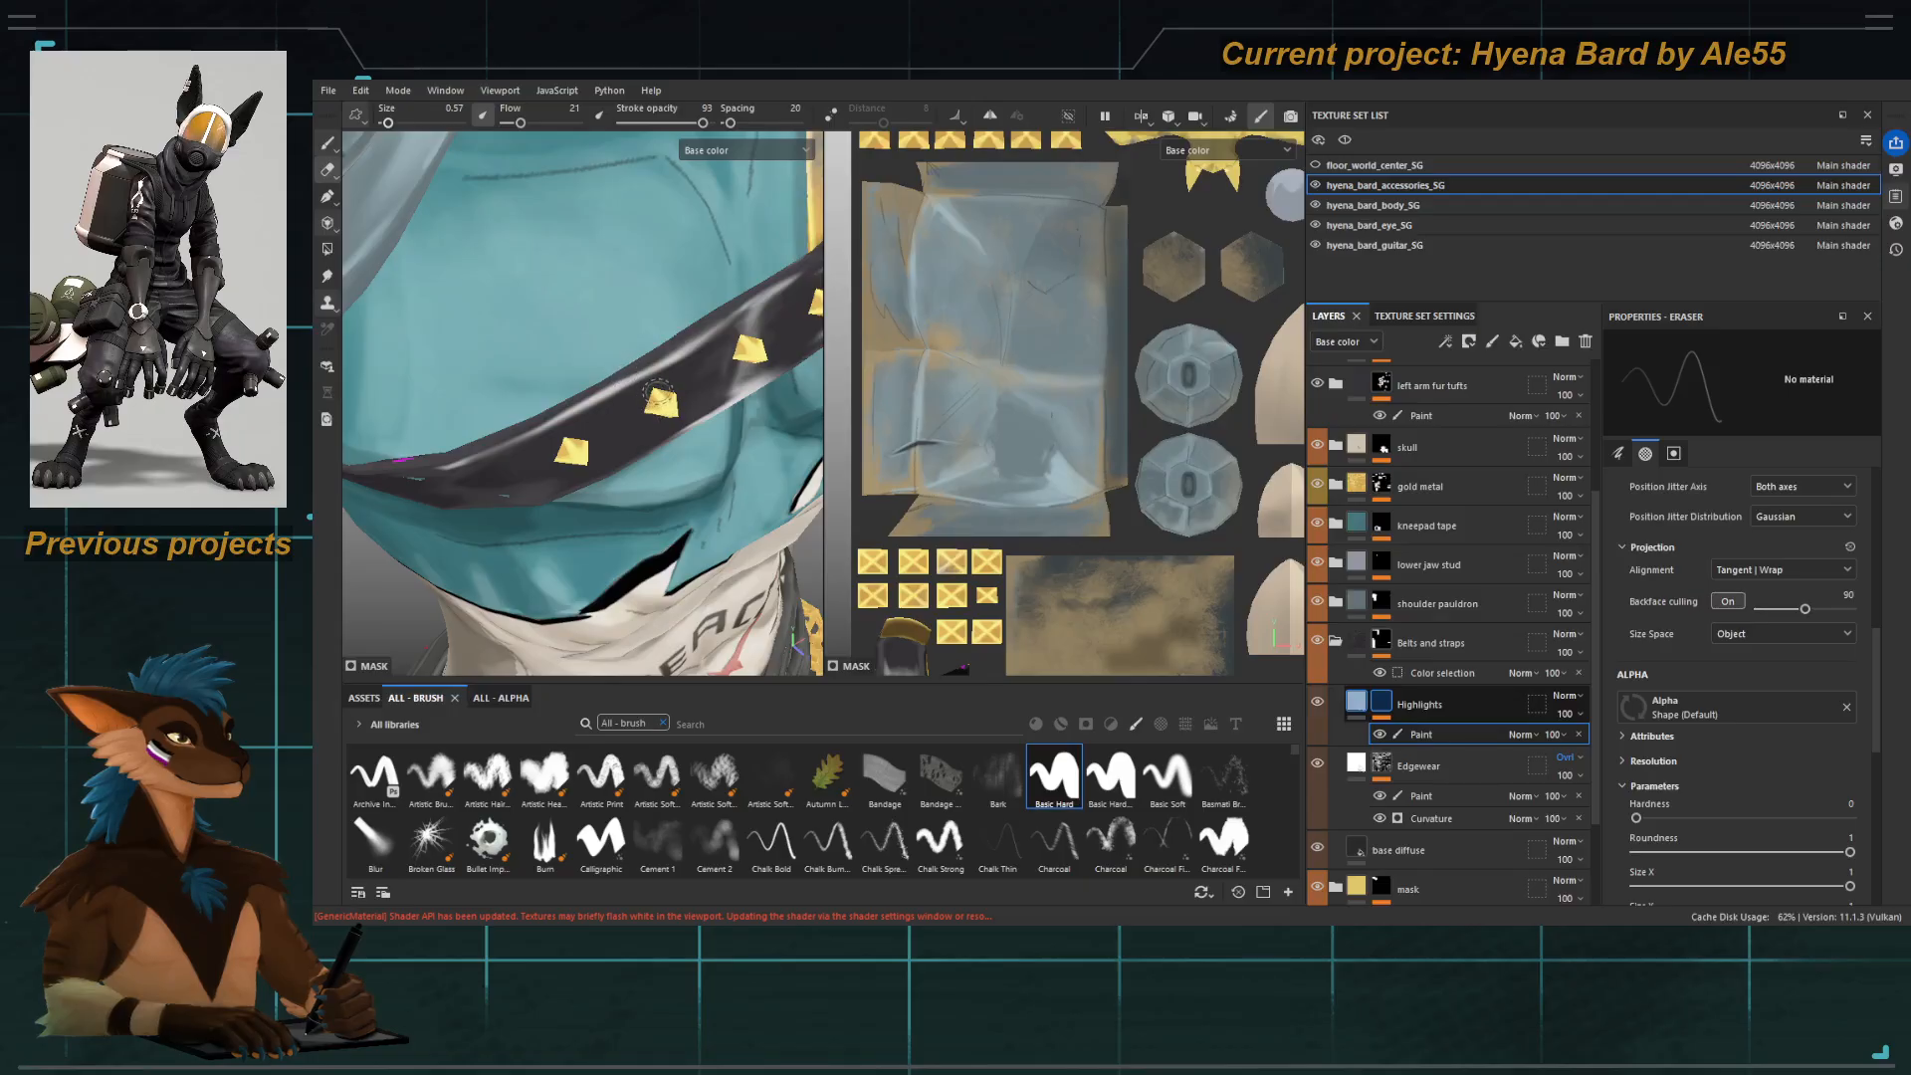
# Smudge the horizontal strap's upper-edge highlight at sizes 0.92 and 1.34, and trim it with a size 0.57 eraser.
pyautogui.press('1')
pyautogui.press('[')
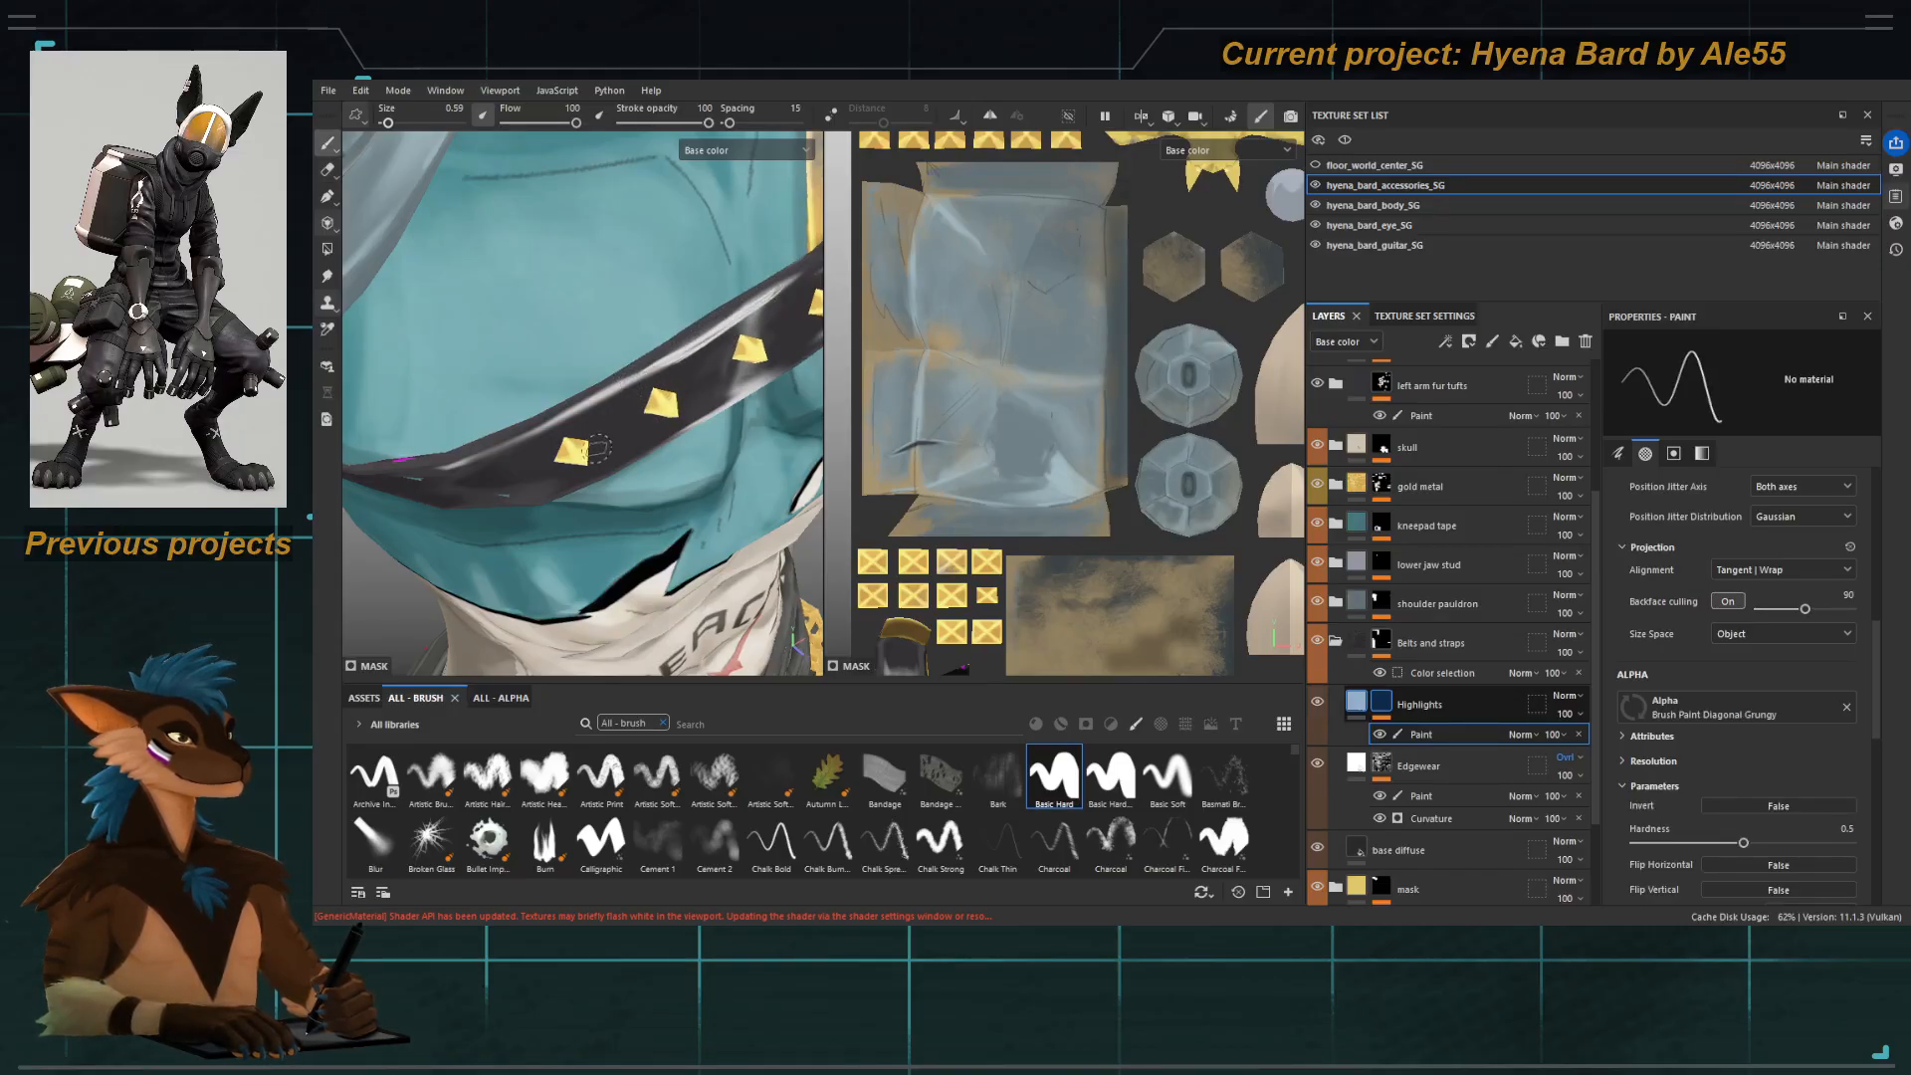
pyautogui.press('j')
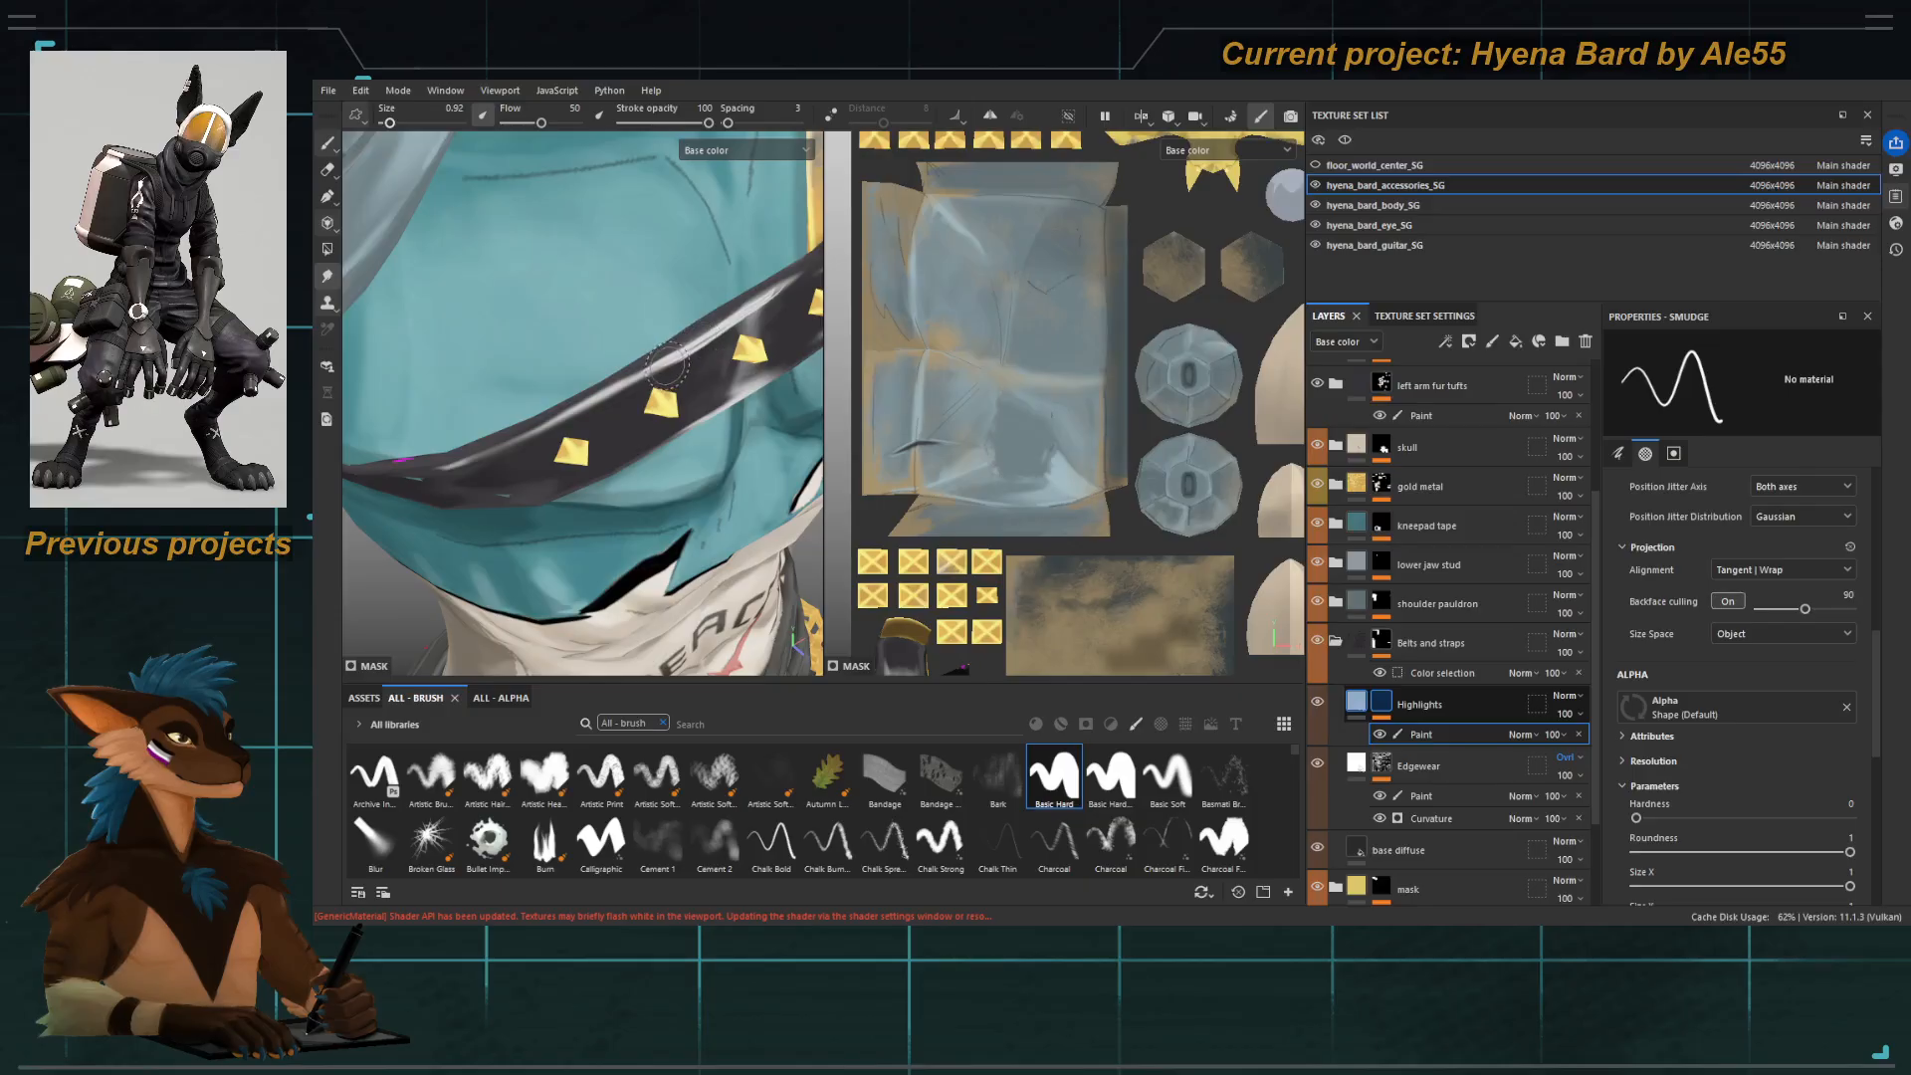
pyautogui.press(']')
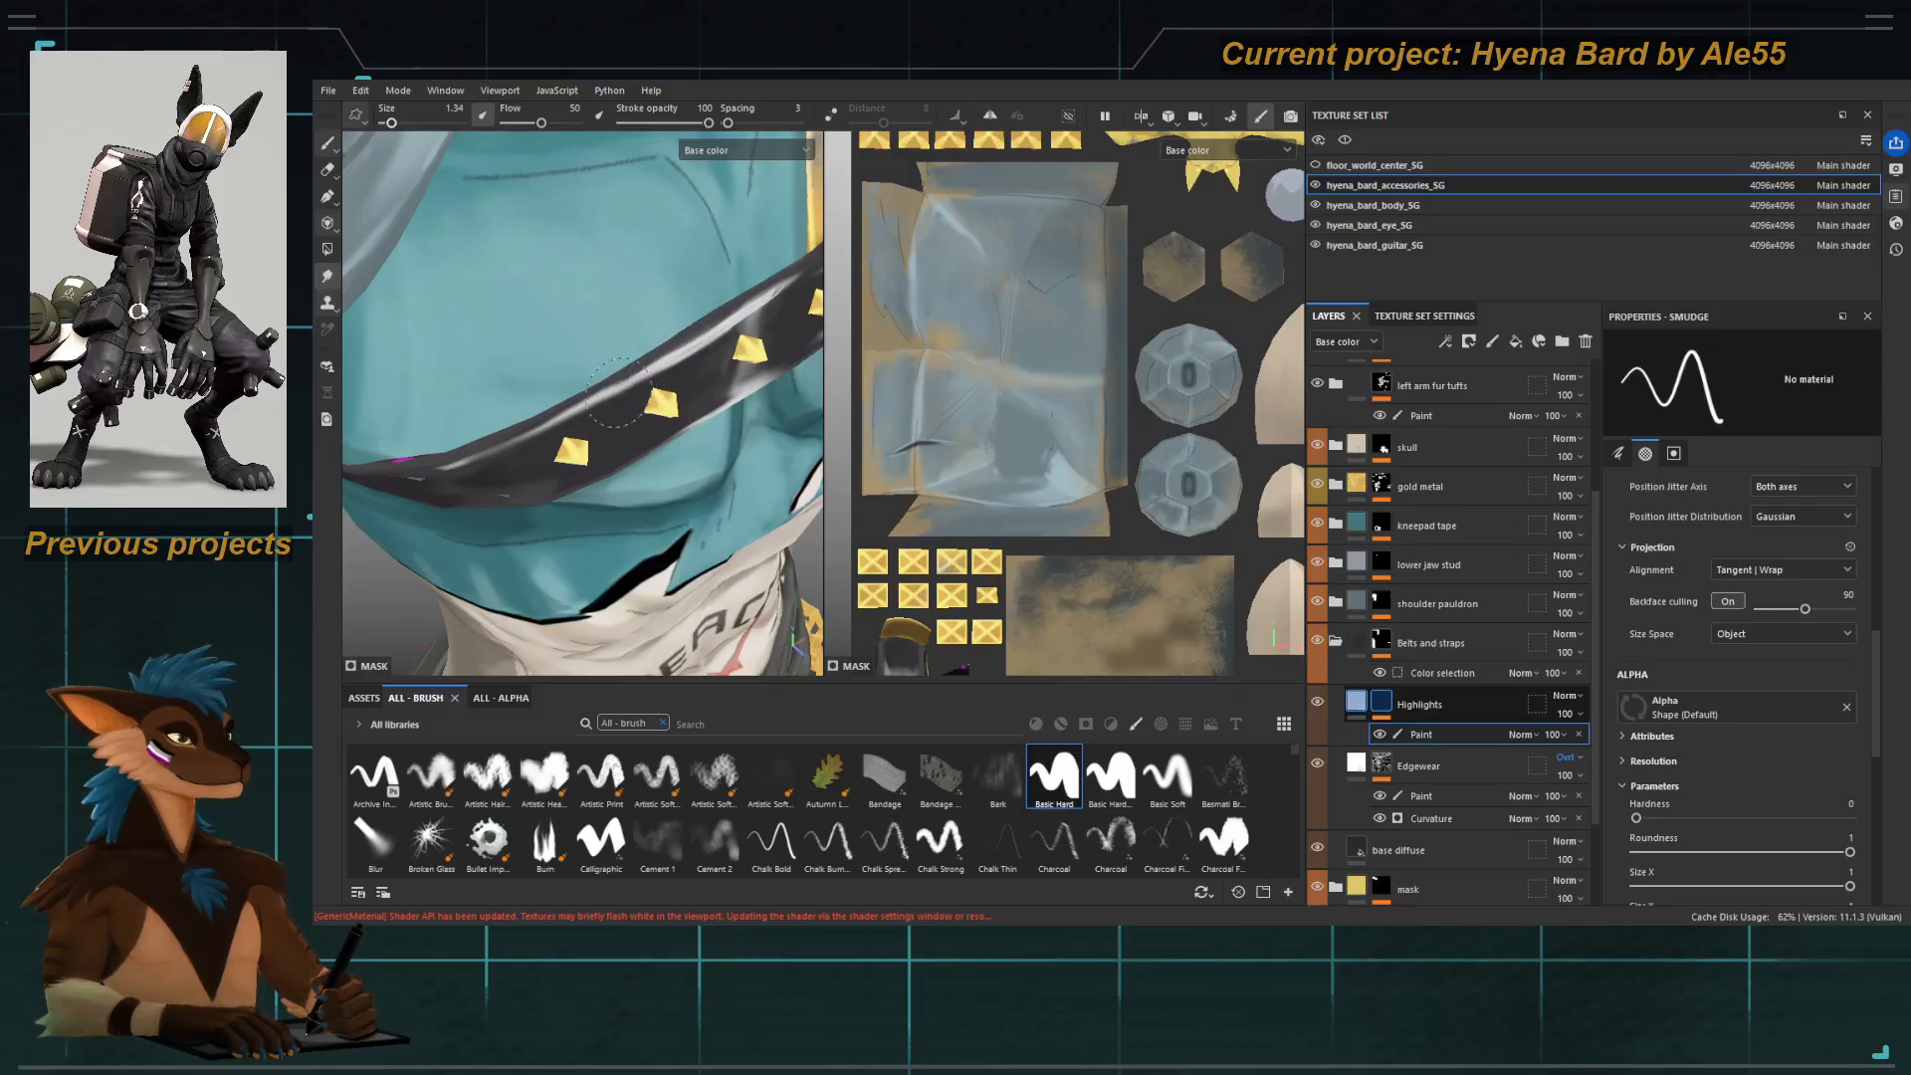
pyautogui.press('[')
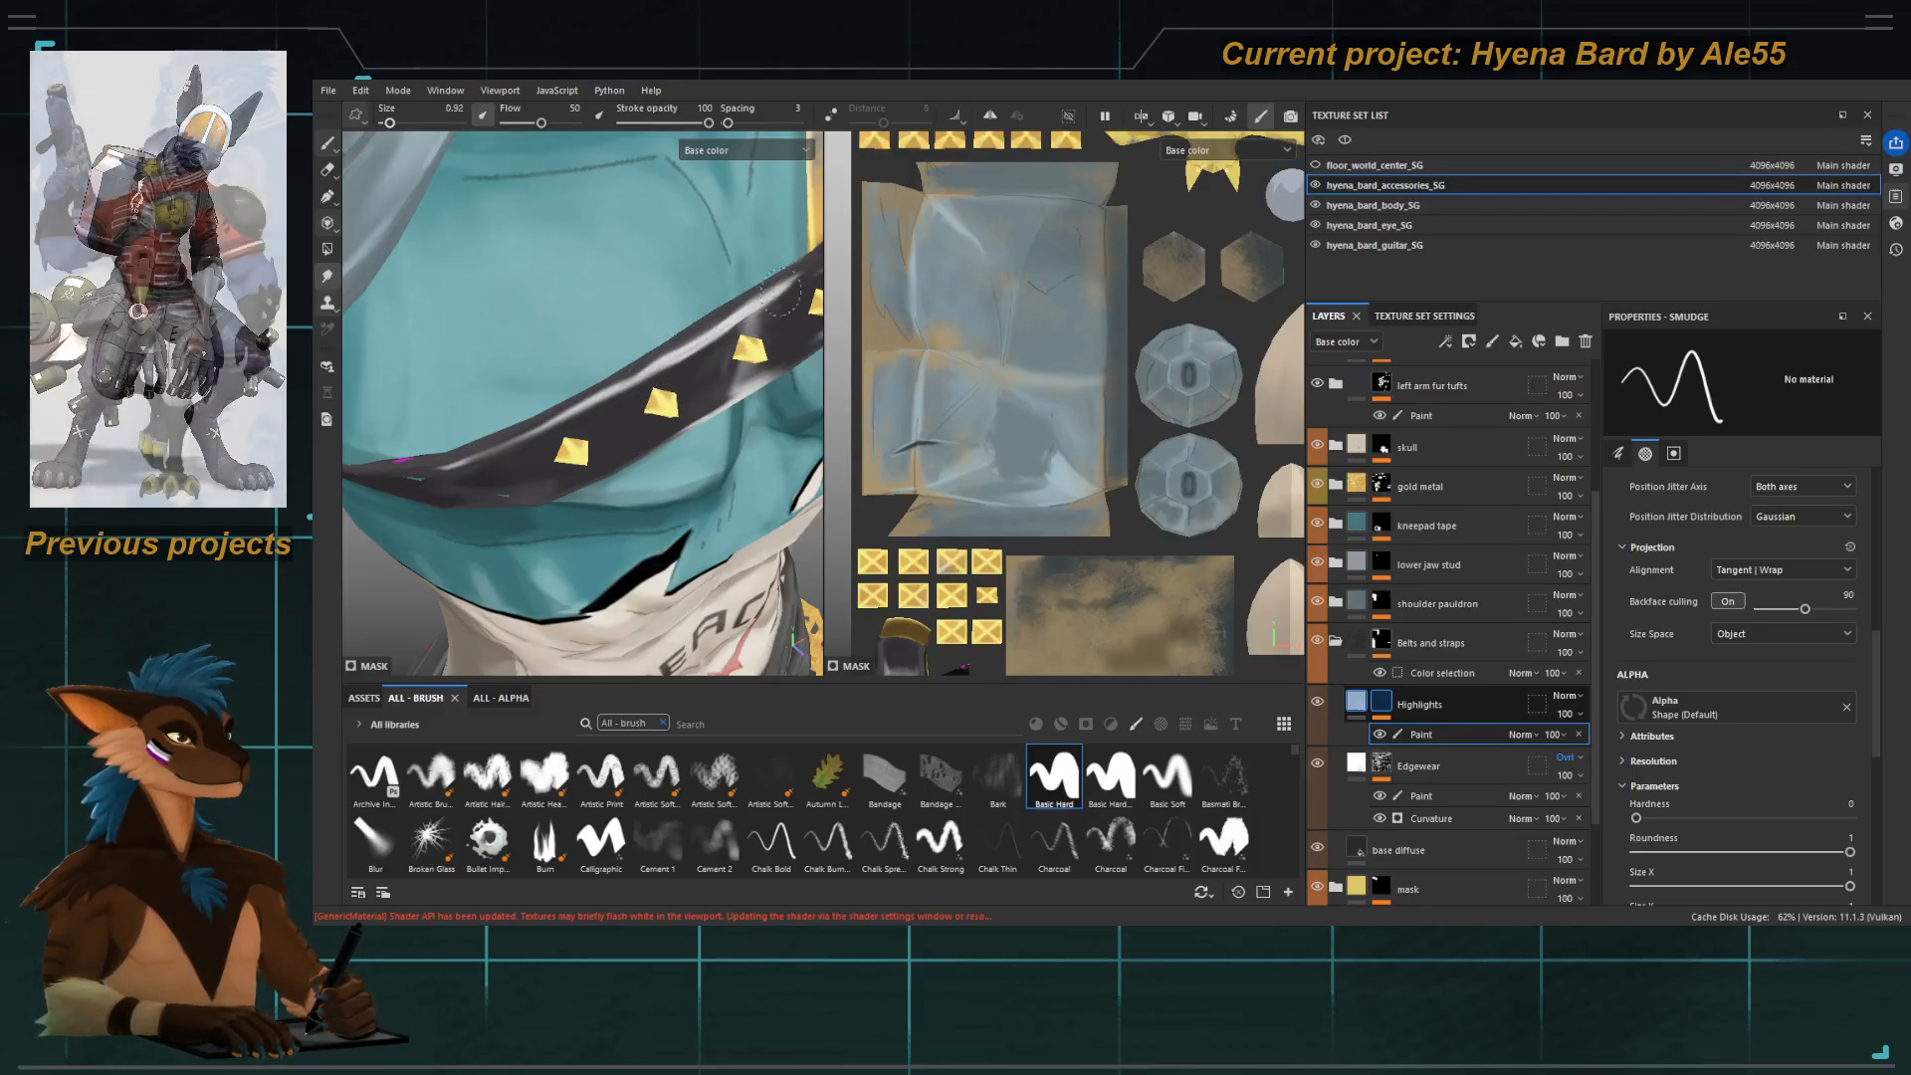
pyautogui.keyDown('alt'); pyautogui.moveTo(768, 298); pyautogui.dragTo(621, 418); pyautogui.keyUp('alt')
pyautogui.press('e')
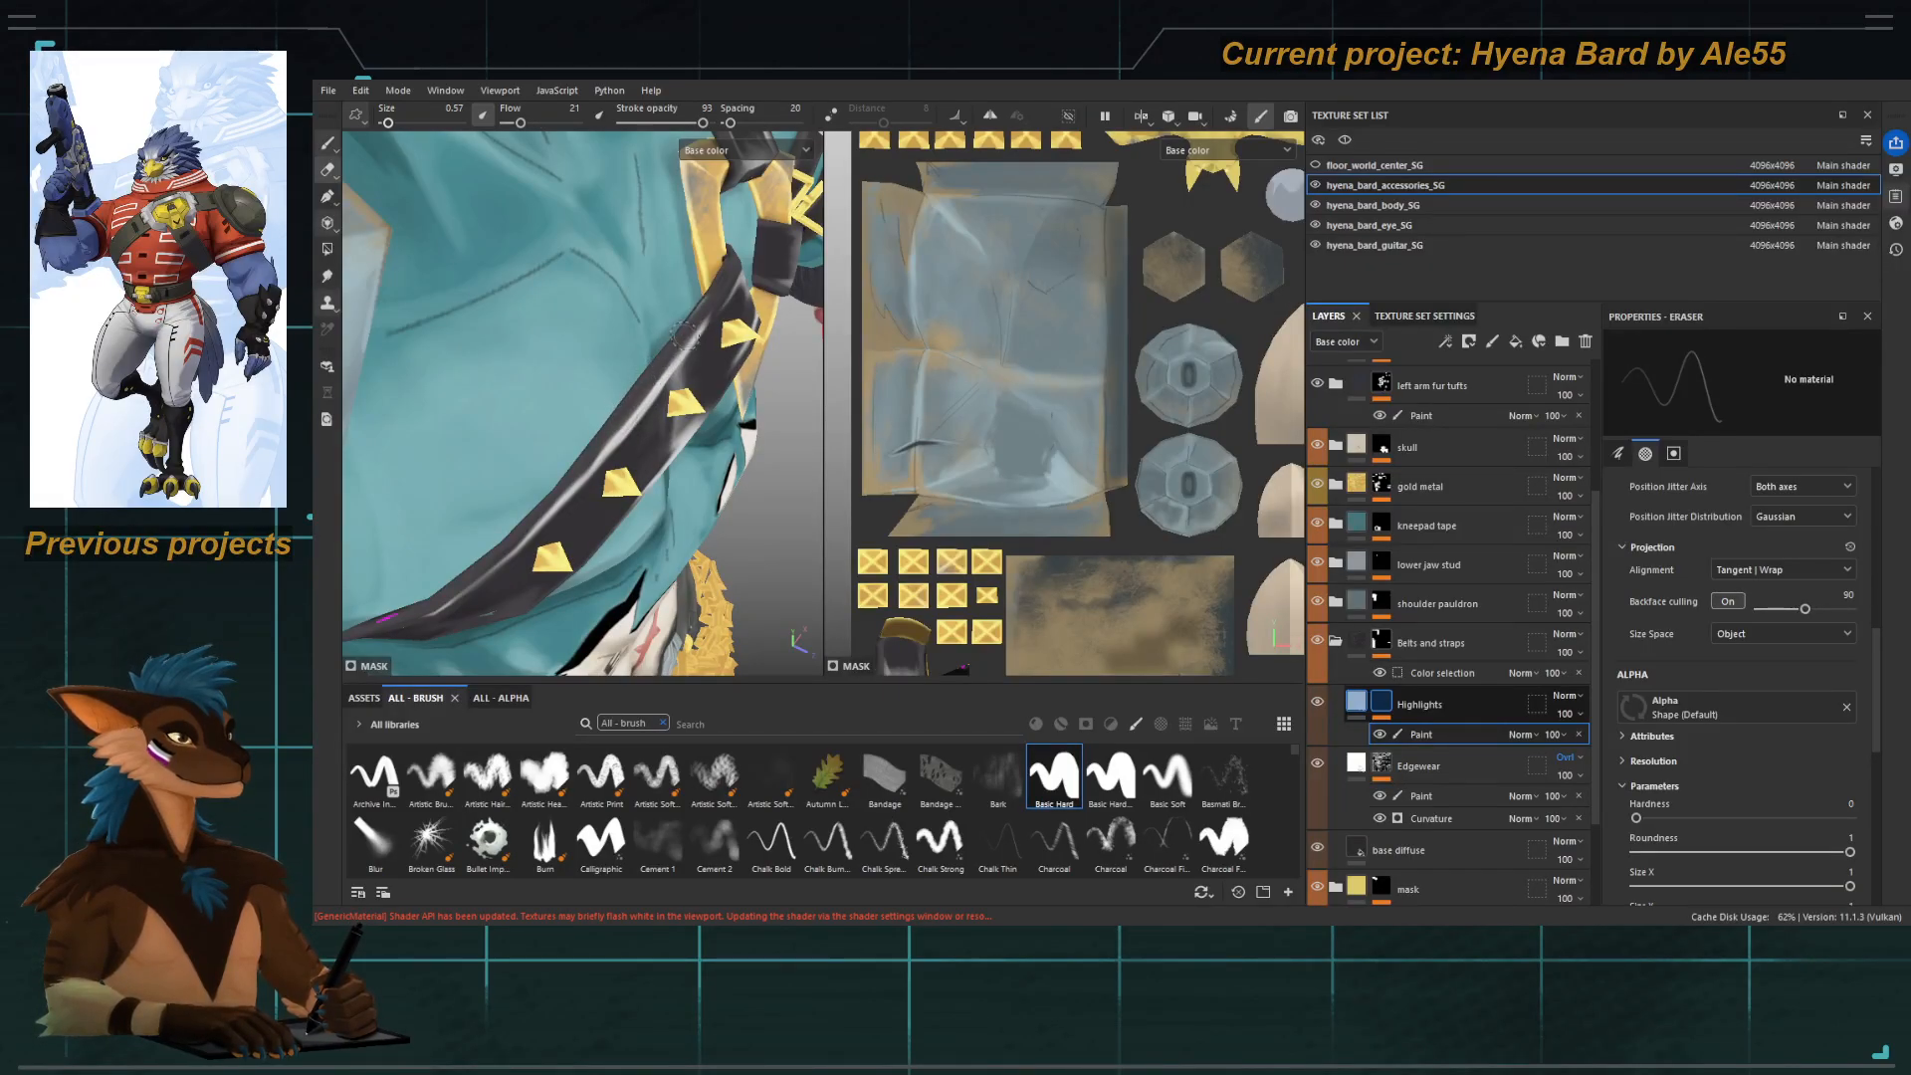
pyautogui.keyDown('alt'); pyautogui.moveTo(704, 297); pyautogui.dragTo(711, 278); pyautogui.keyUp('alt')
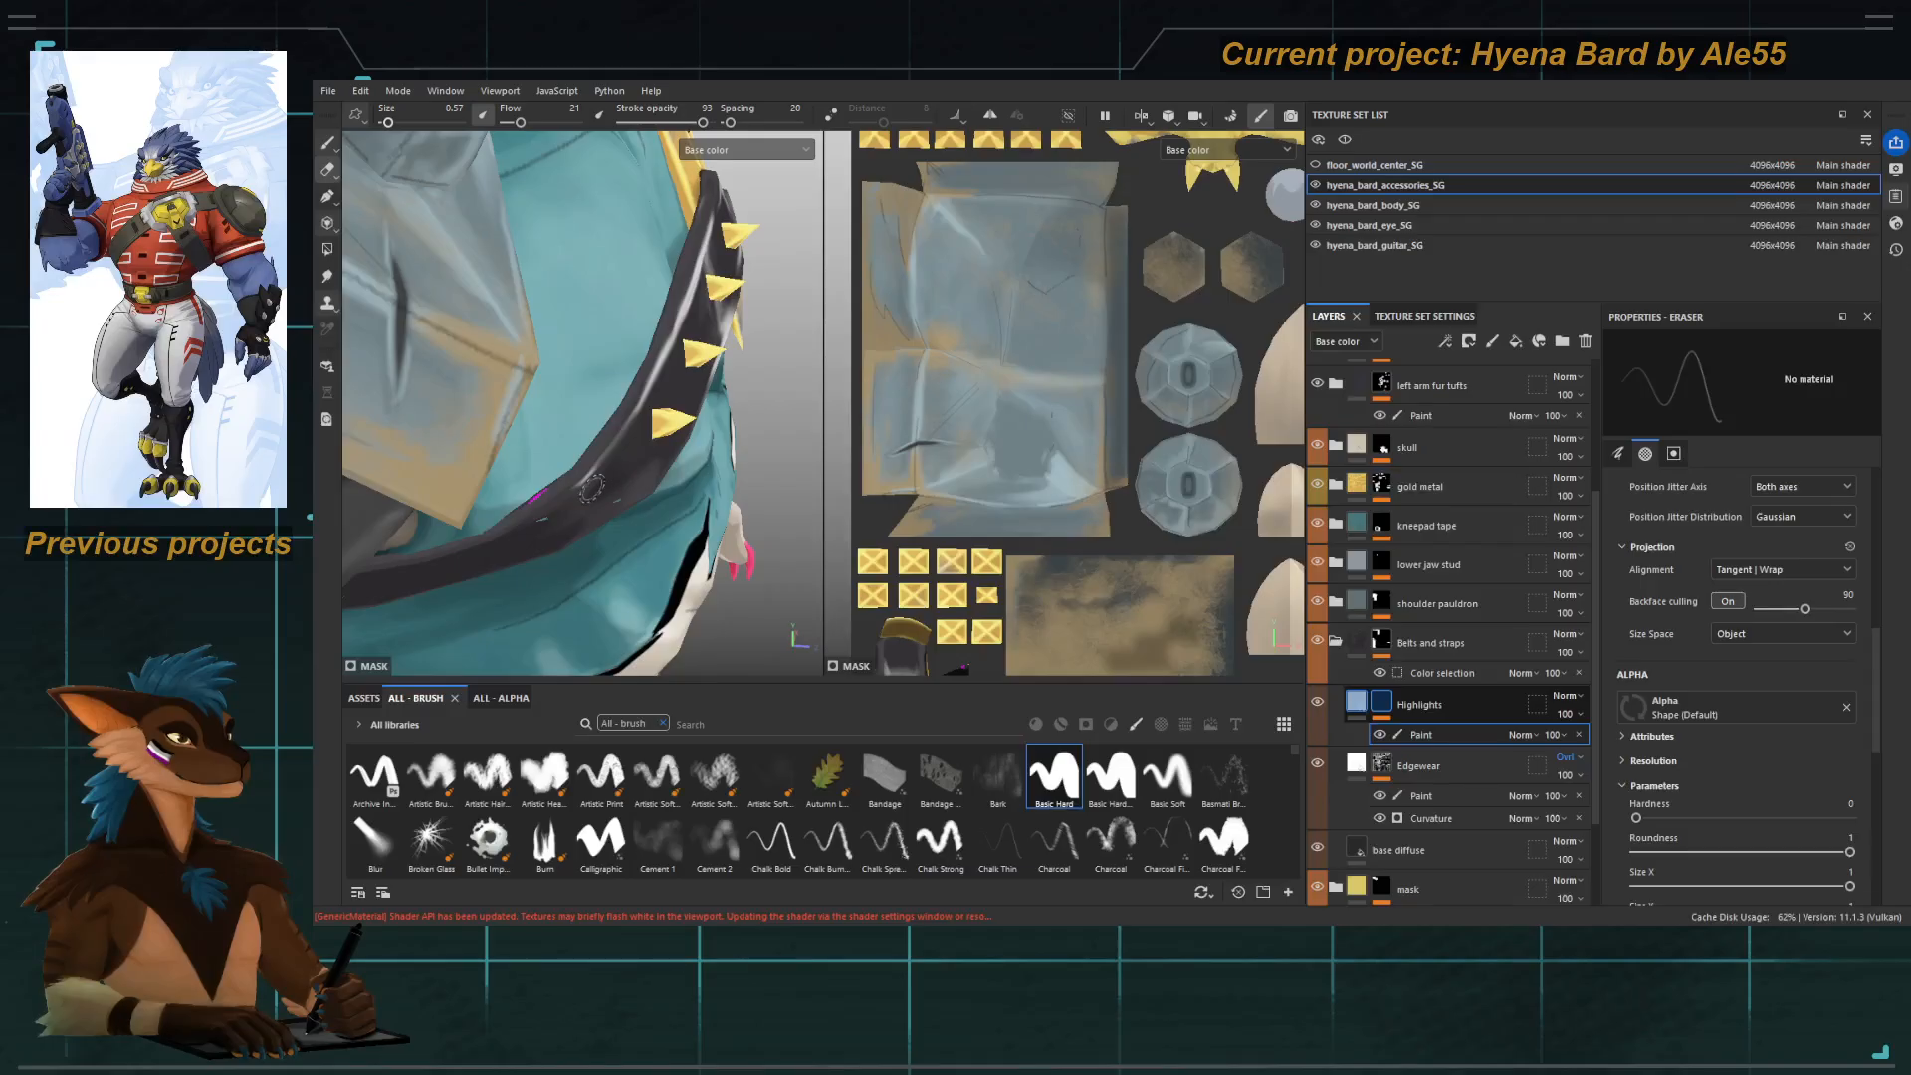
# Paint a curved highlight at size 1.37 on the horizontal strap between its outermost stud and the side of the torso.
pyautogui.keyDown('alt'); pyautogui.moveTo(601, 480); pyautogui.dragTo(551, 454); pyautogui.keyUp('alt')
pyautogui.keyDown('alt'); pyautogui.moveTo(592, 474); pyautogui.dragTo(638, 375, button='middle'); pyautogui.keyUp('alt')
pyautogui.scroll(2, 638, 375)
pyautogui.press('1')
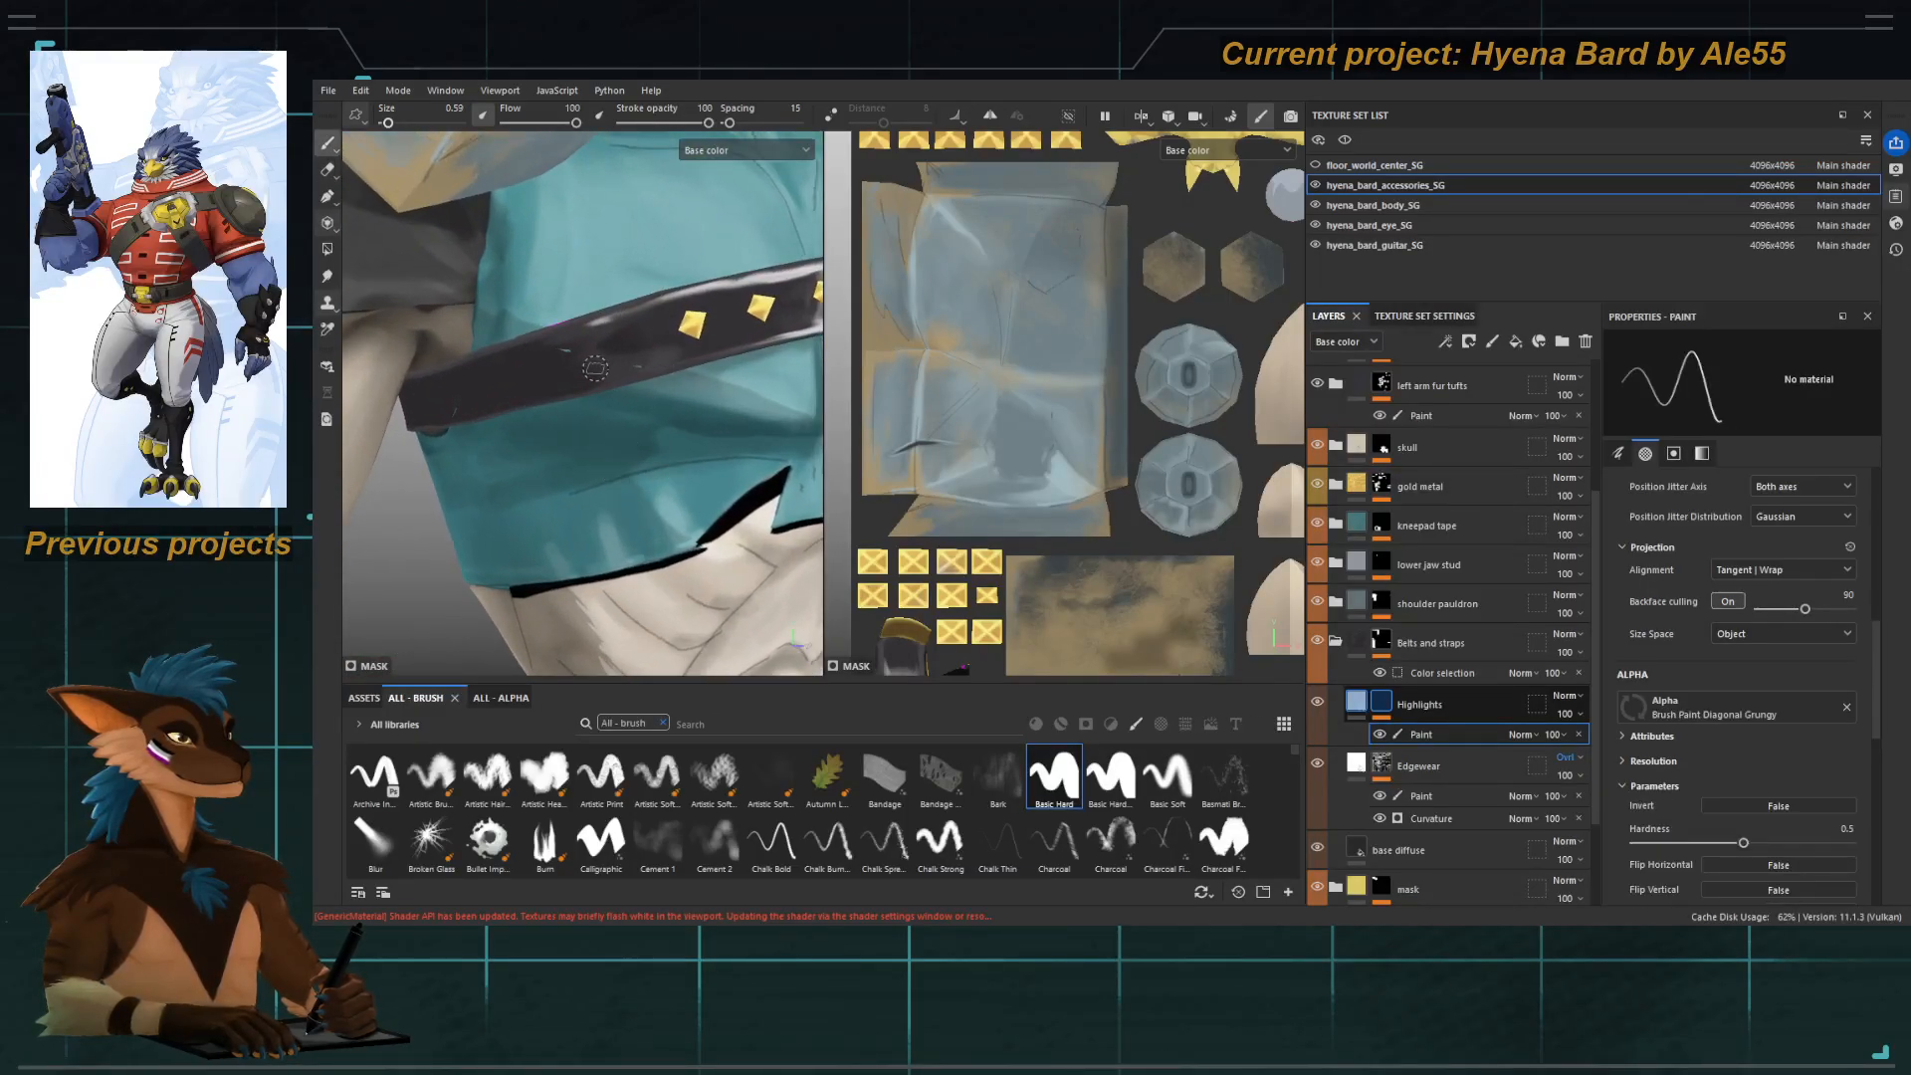
pyautogui.press(']')
pyautogui.moveTo(603, 346)
pyautogui.mouseDown()
pyautogui.moveTo(557, 380)
pyautogui.moveTo(701, 352)
pyautogui.mouseUp()
pyautogui.hotkey('ctrl', 'z')
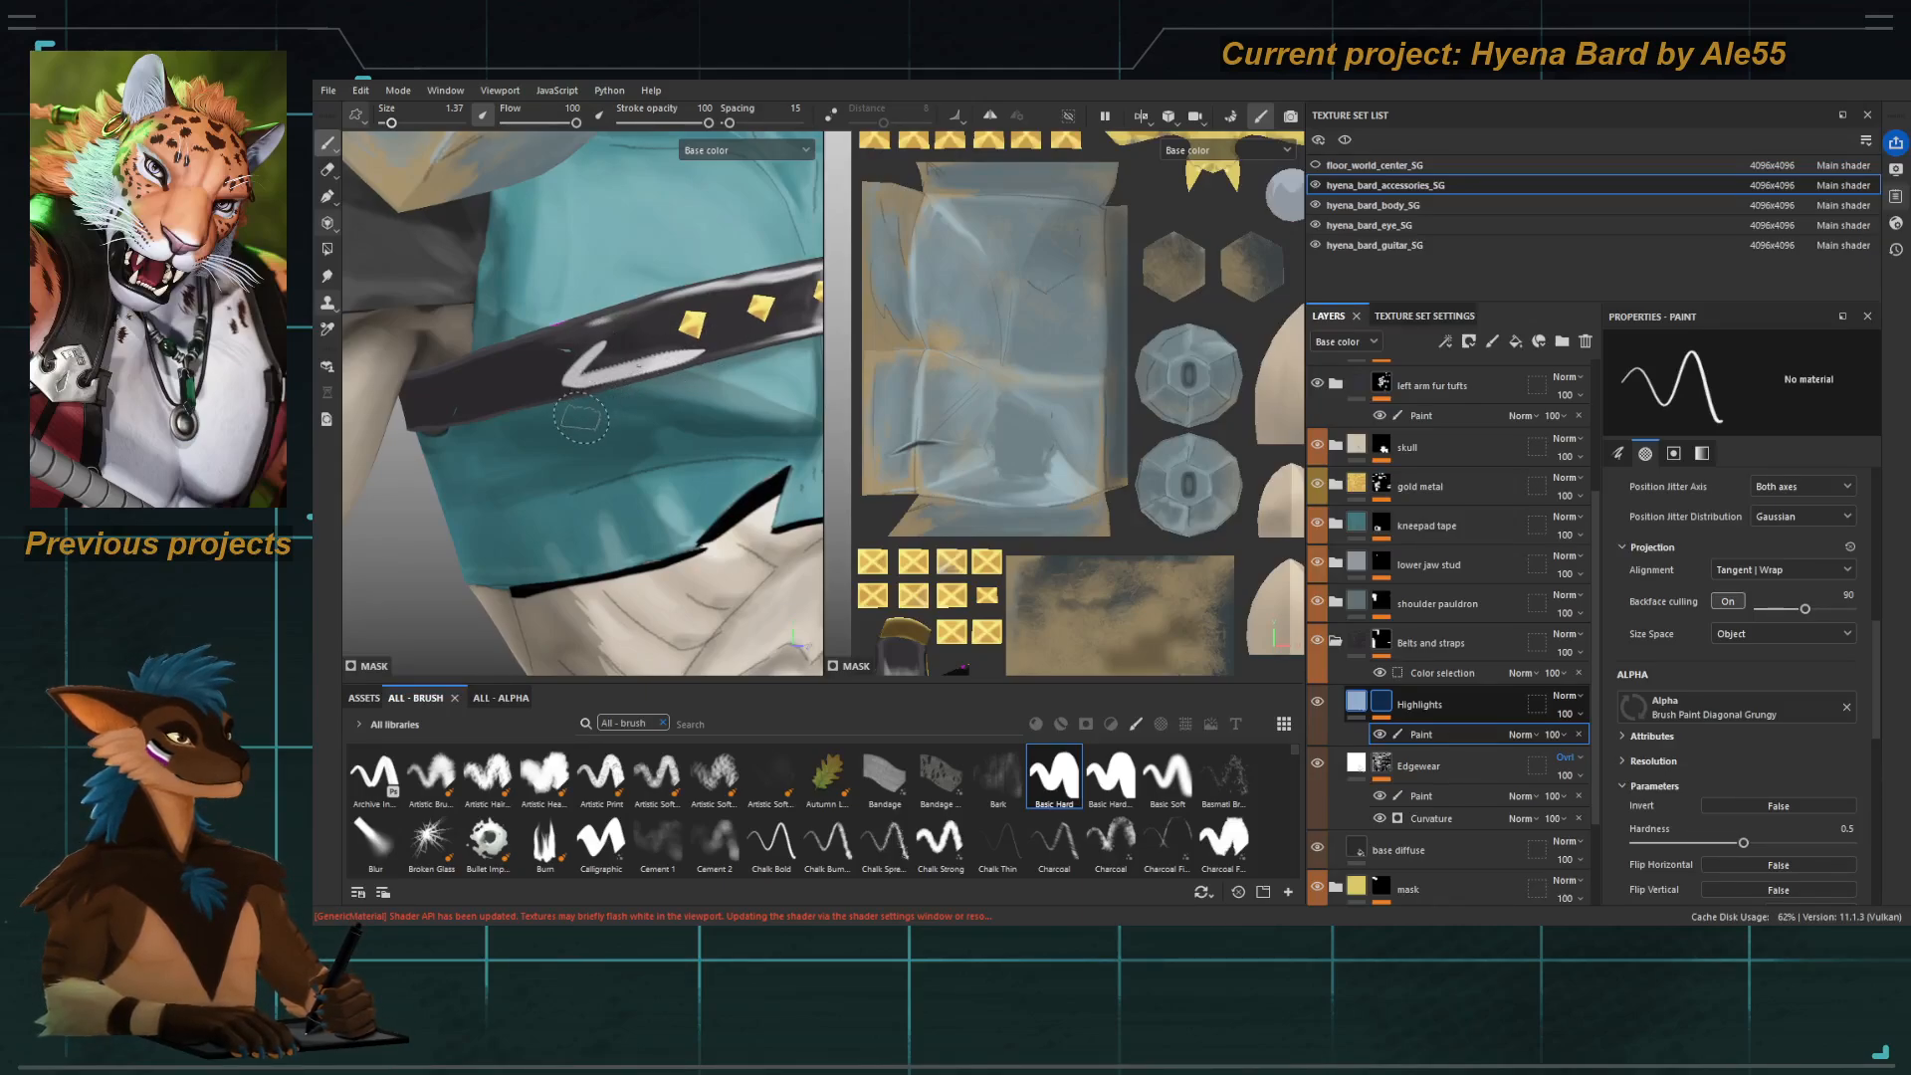
# Thin the new curved highlight with a size 0.57 eraser and smudge its edges at size 0.92.
pyautogui.press('e')
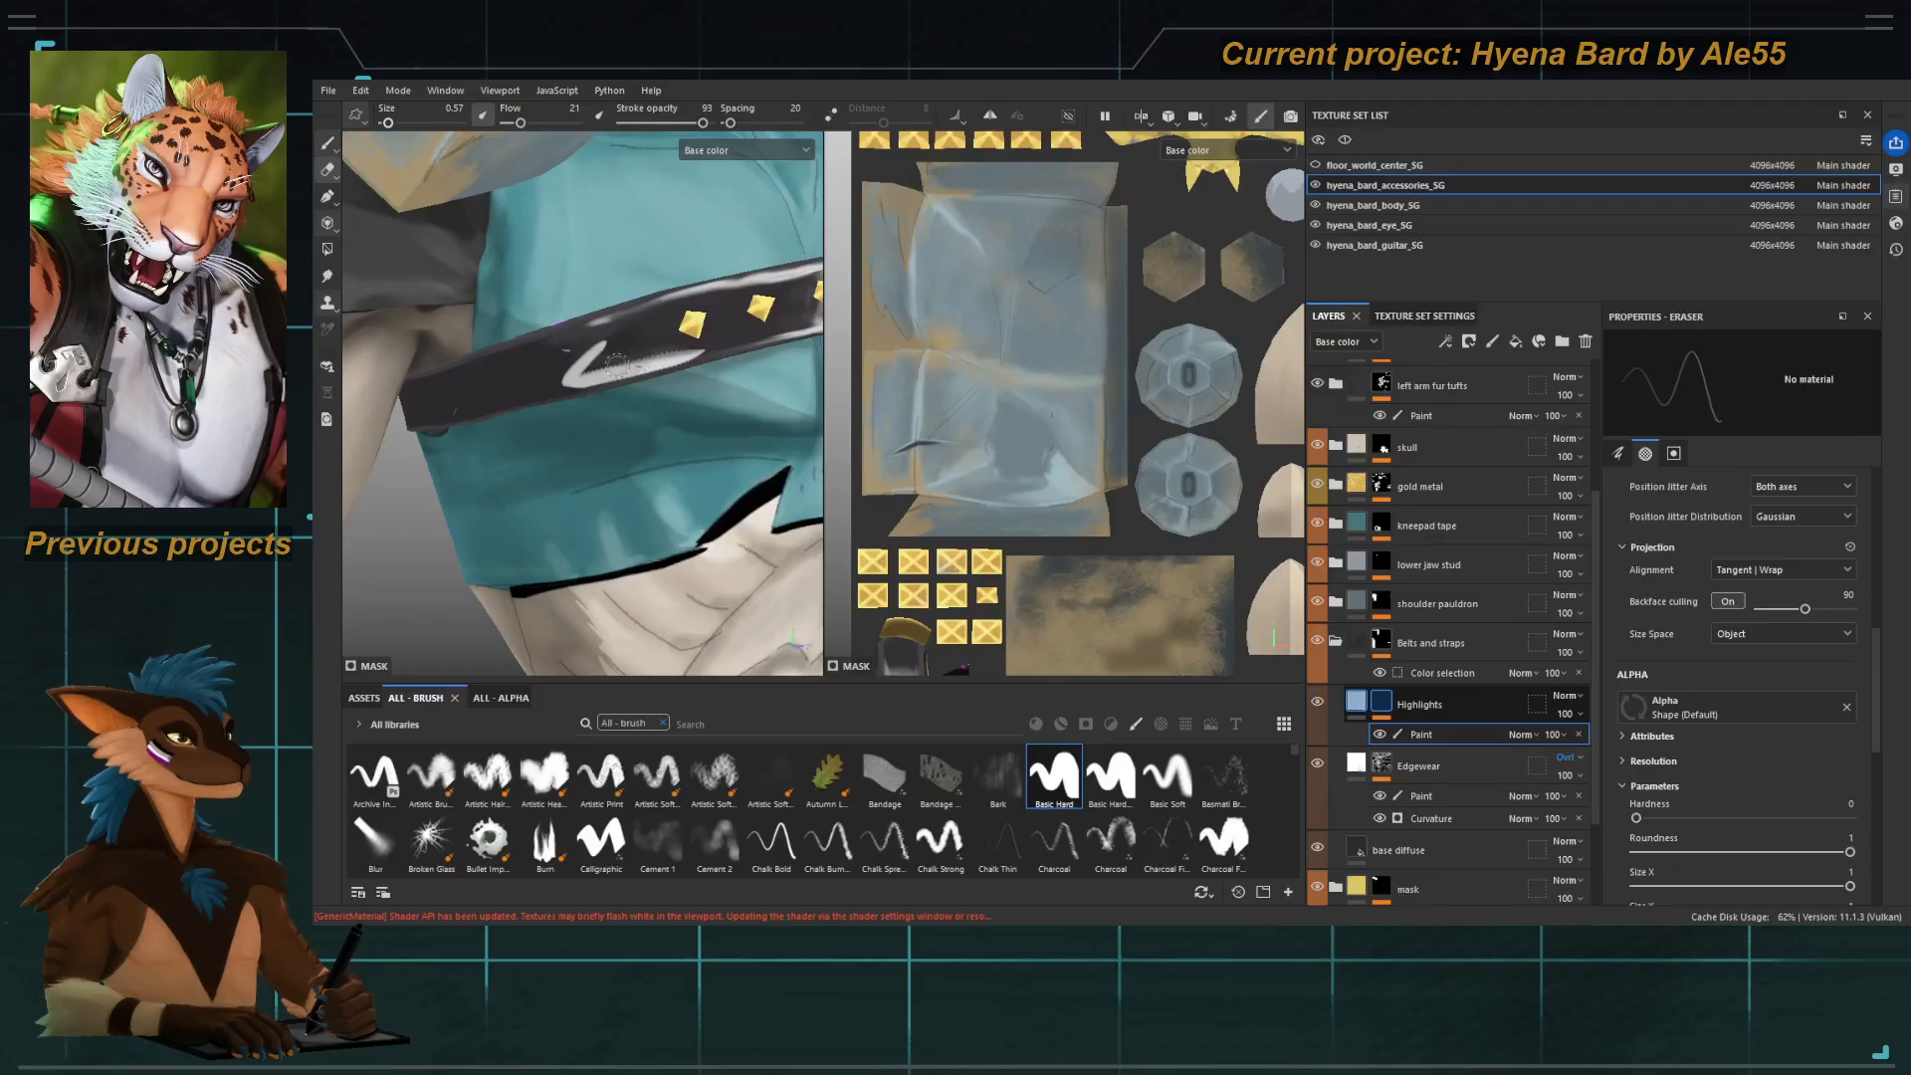
pyautogui.moveTo(617, 365); pyautogui.dragTo(729, 341)
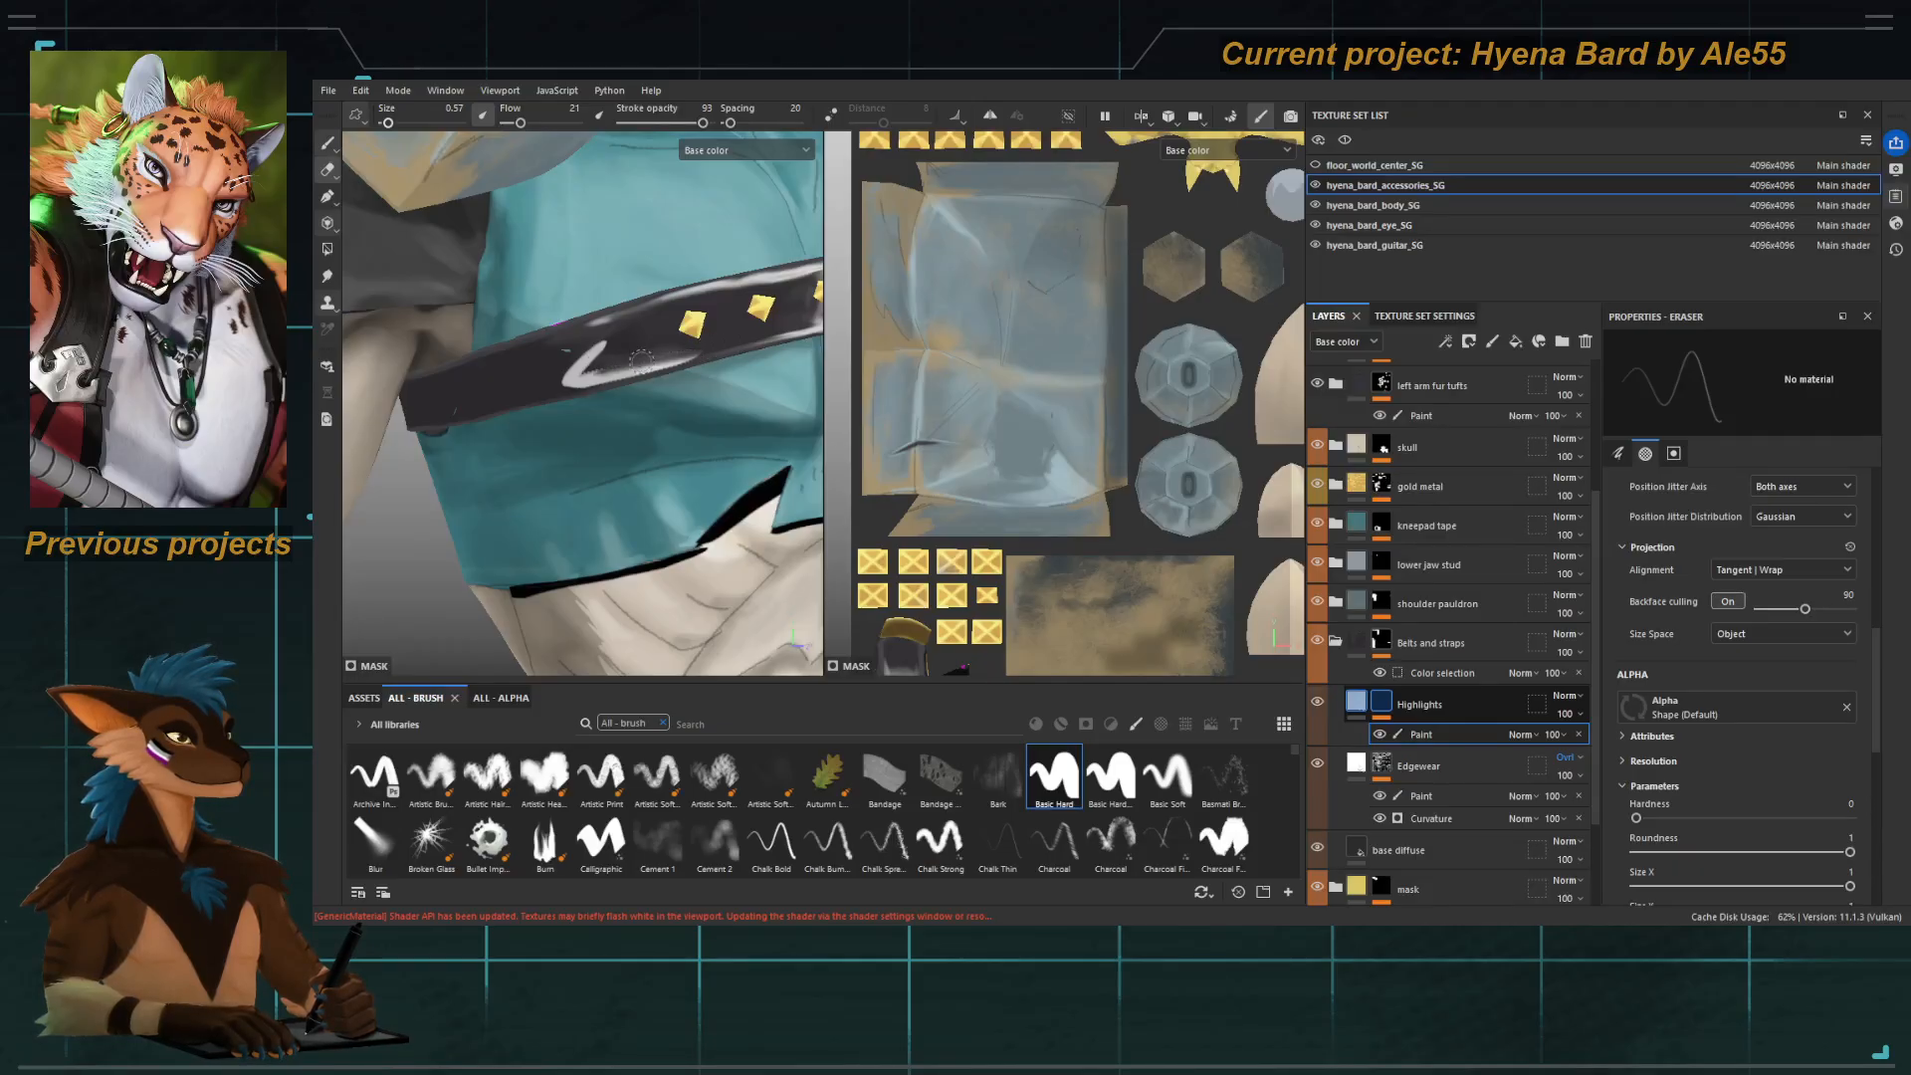
pyautogui.press('s')
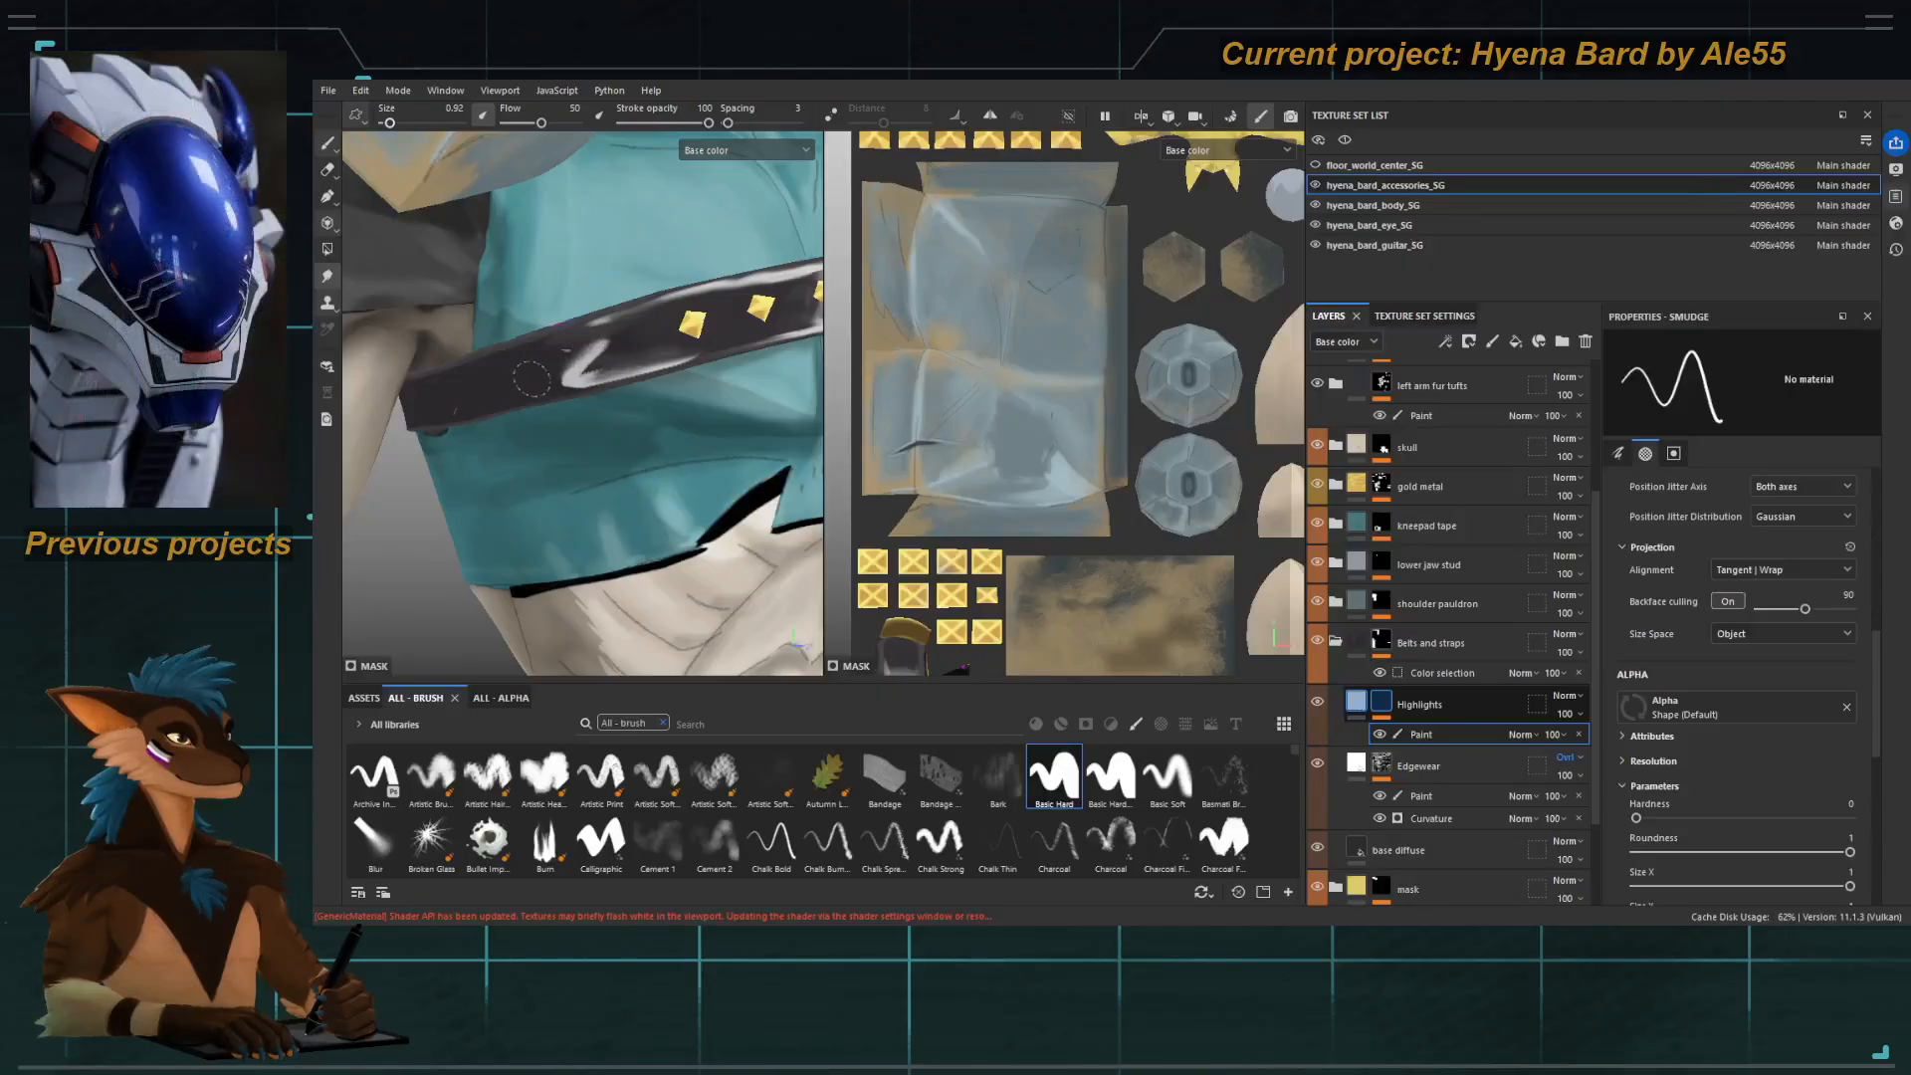
pyautogui.moveTo(582, 353)
pyautogui.mouseDown()
pyautogui.moveTo(543, 396)
pyautogui.moveTo(594, 386)
pyautogui.moveTo(533, 397)
pyautogui.mouseUp()
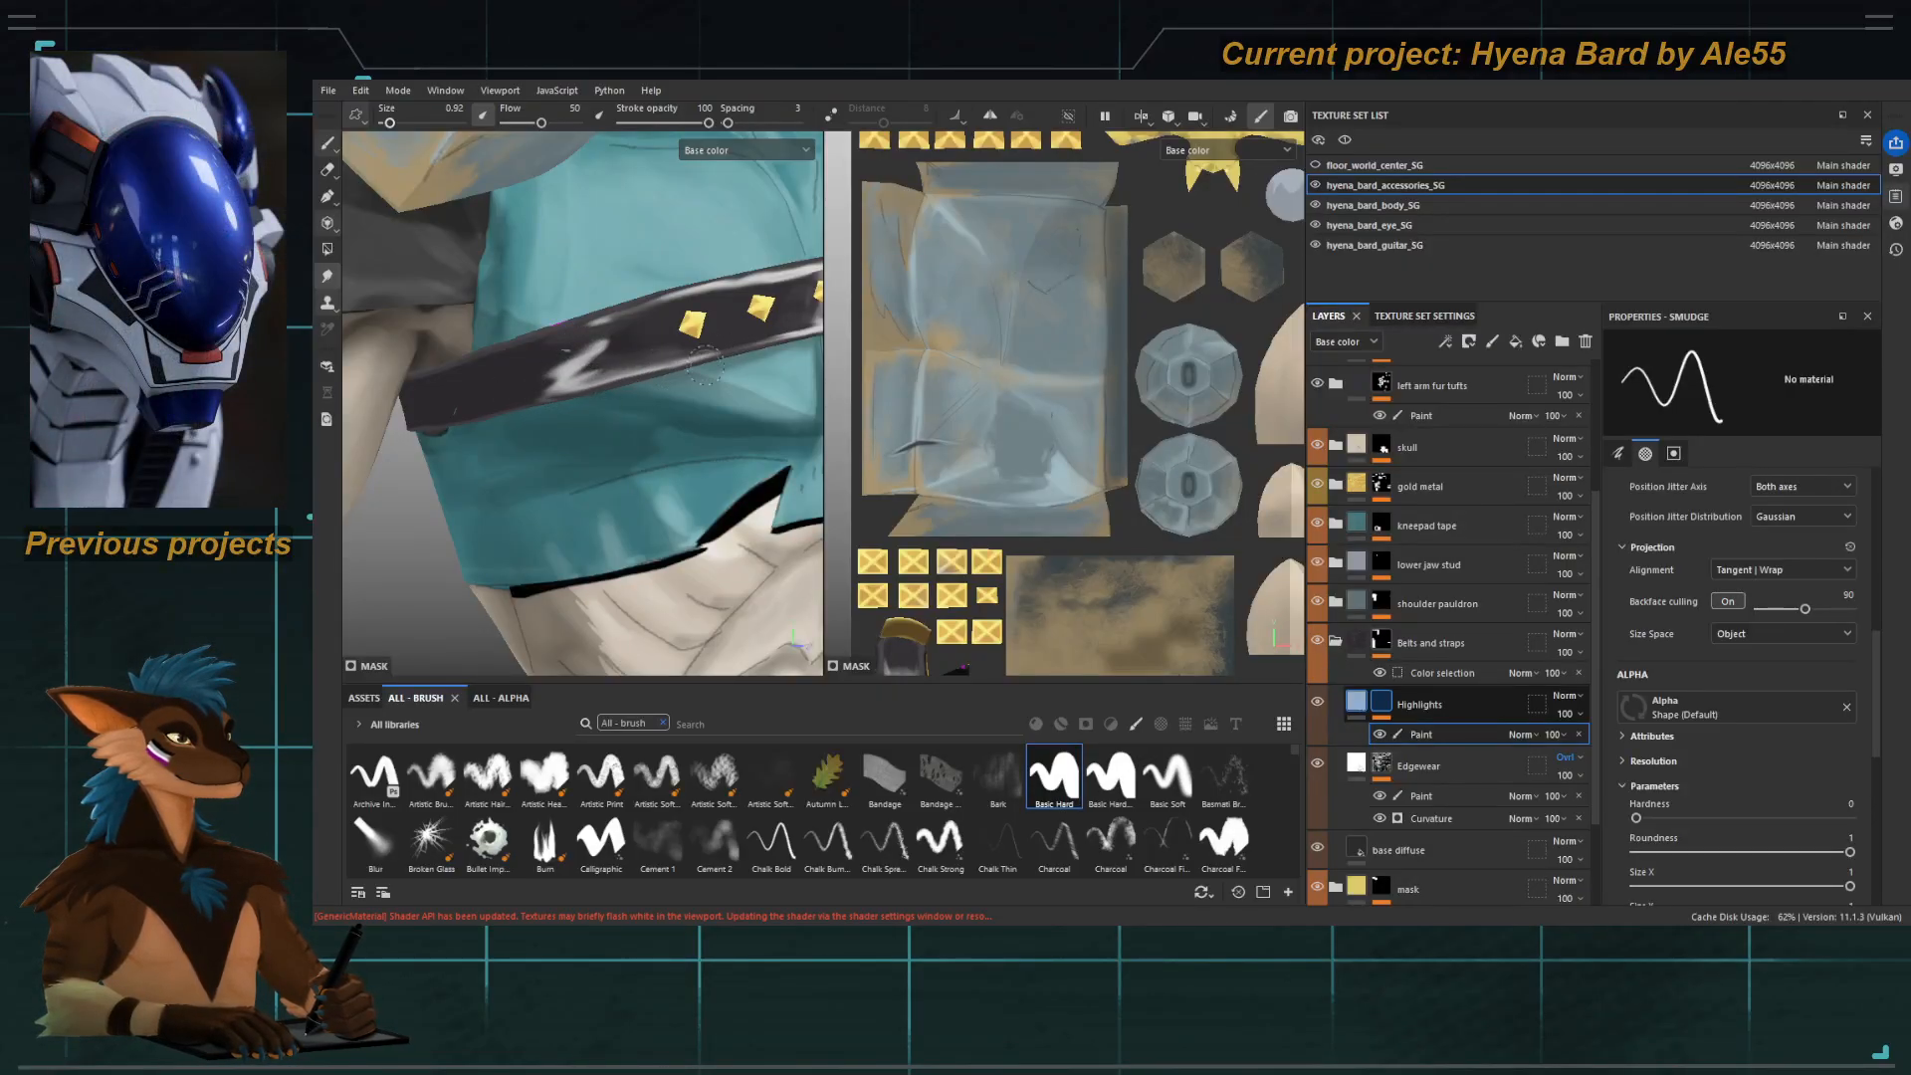
# Refine the smudged side highlight on the horizontal strap with eraser sizes 1.33 and 0.57.
pyautogui.press('e')
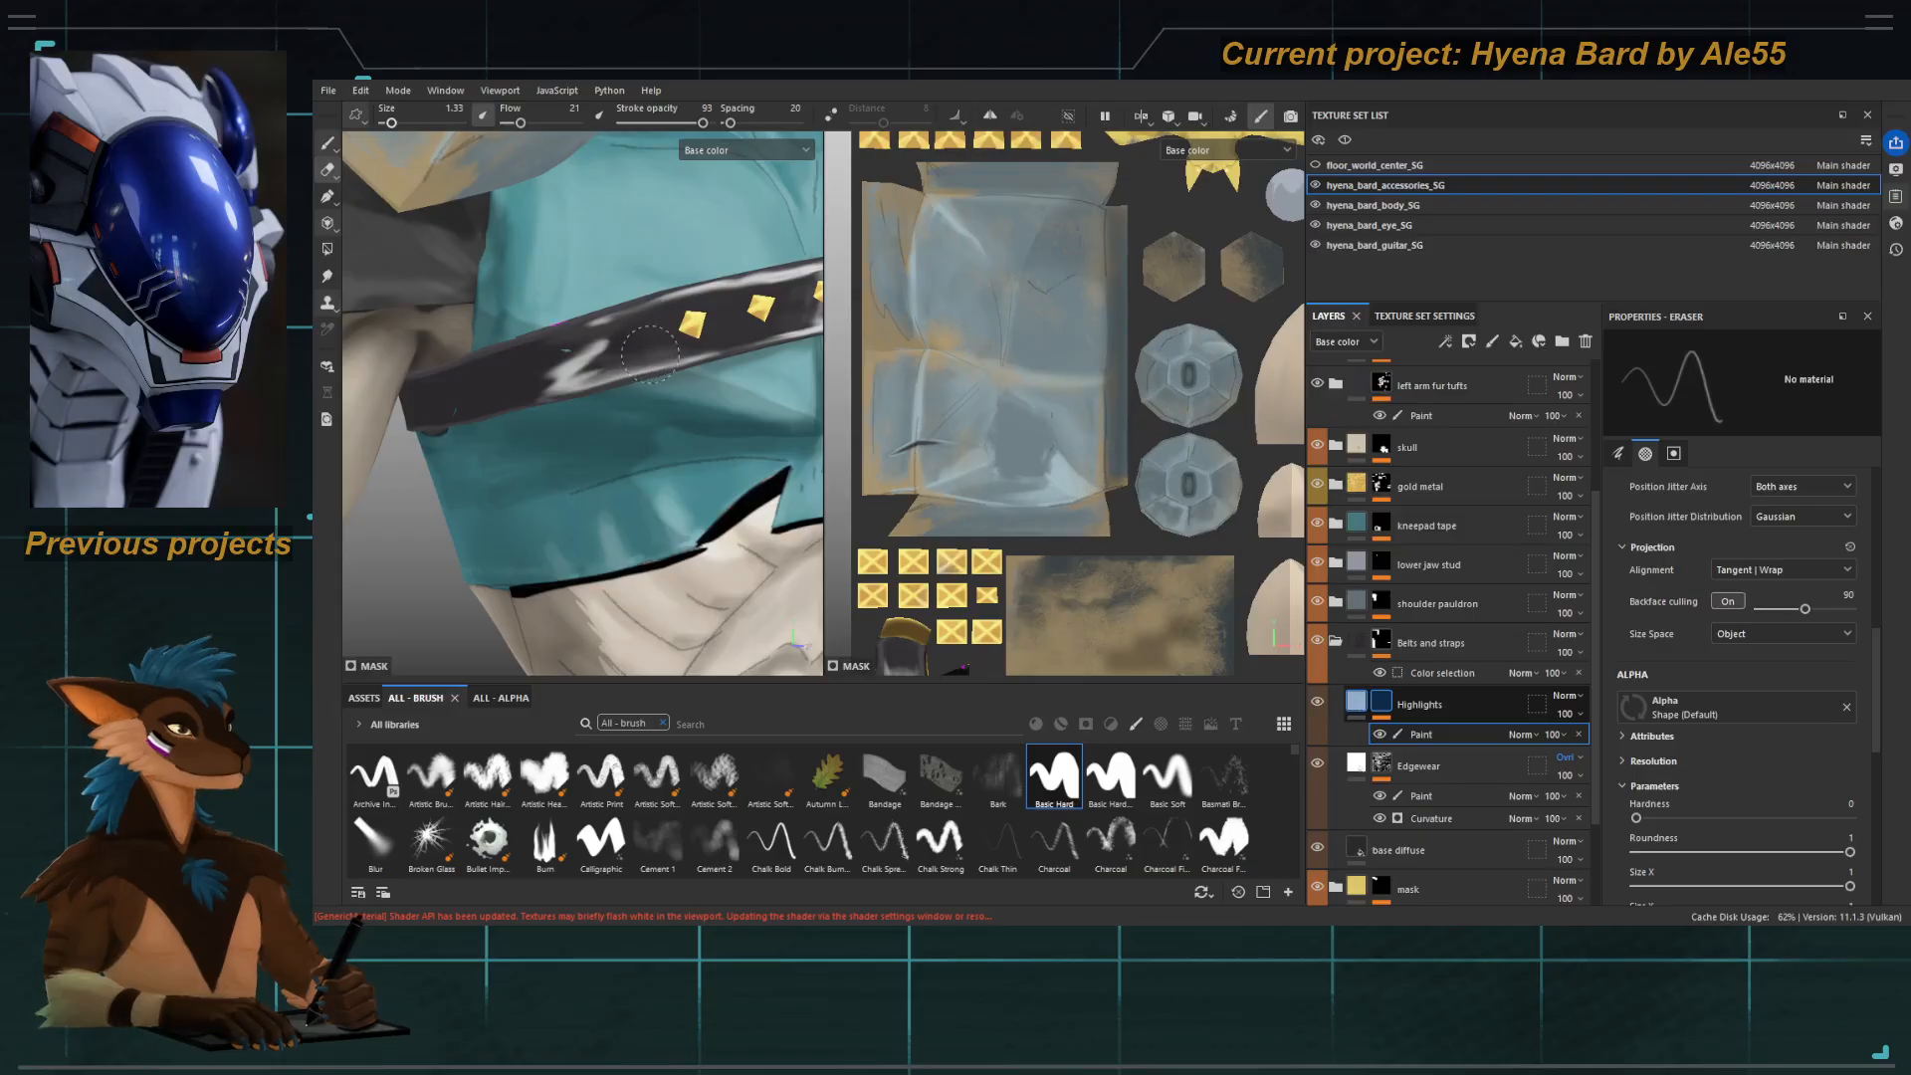
pyautogui.press('[')
pyautogui.press('[')
pyautogui.press('[')
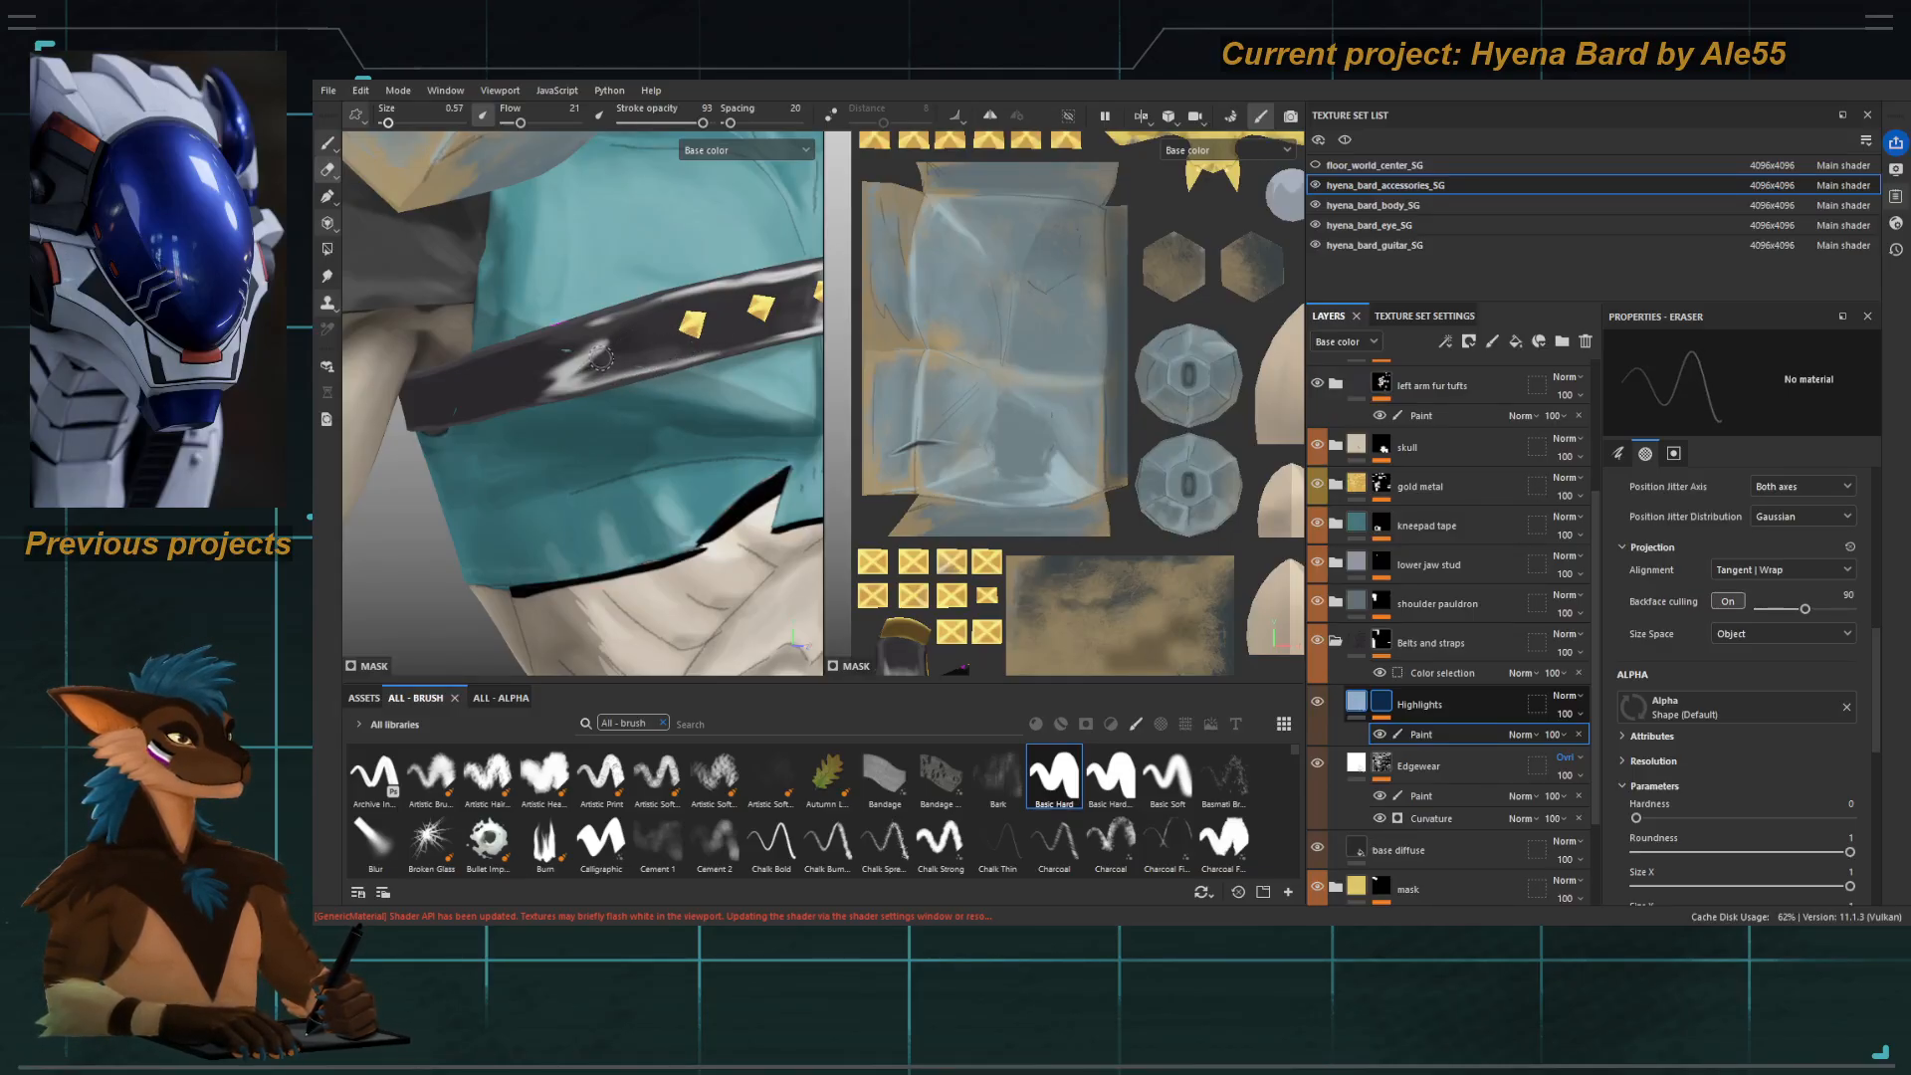
pyautogui.press(']')
pyautogui.press(']')
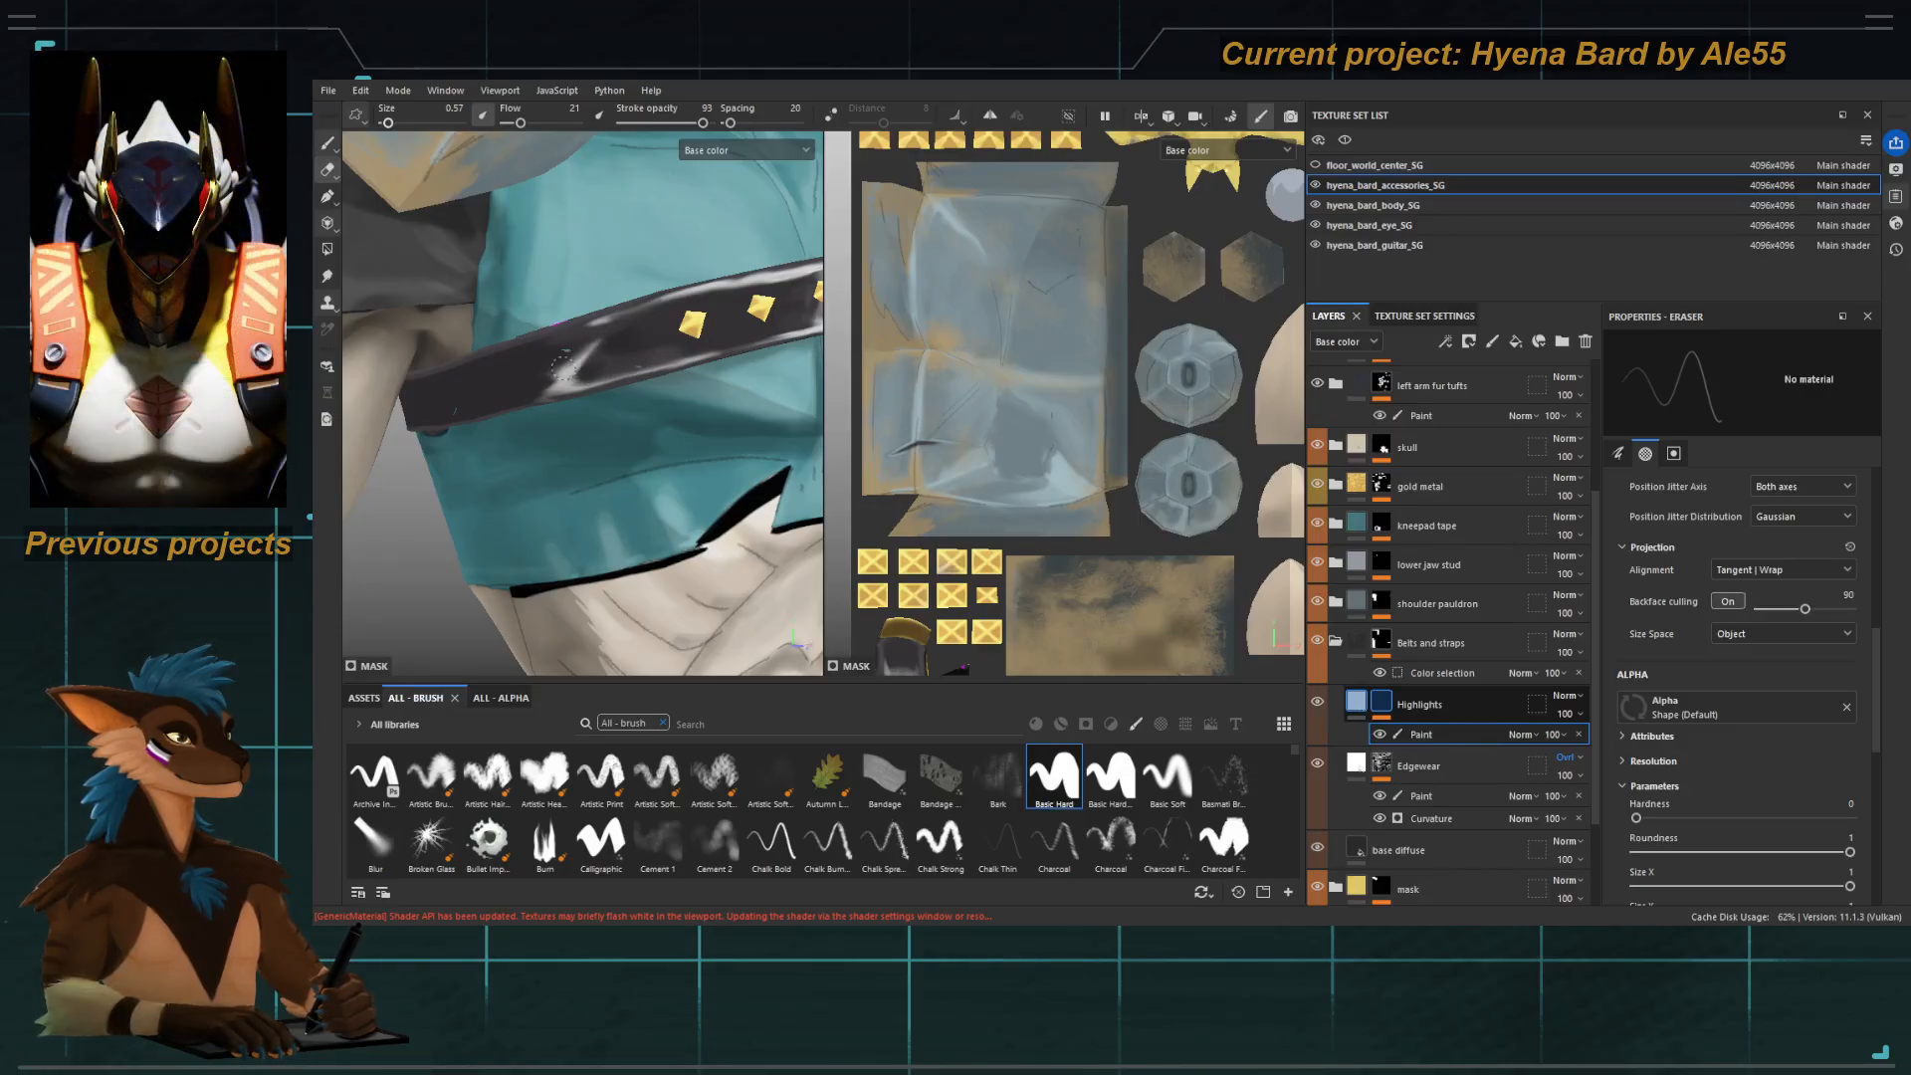
# Examine the horizontal strap's highlights from several angles and distances.
pyautogui.keyDown('alt'); pyautogui.moveTo(595, 392); pyautogui.dragTo(376, 108, button='right'); pyautogui.keyUp('alt')
pyautogui.keyDown('alt'); pyautogui.moveTo(557, 298); pyautogui.dragTo(468, 299); pyautogui.keyUp('alt')
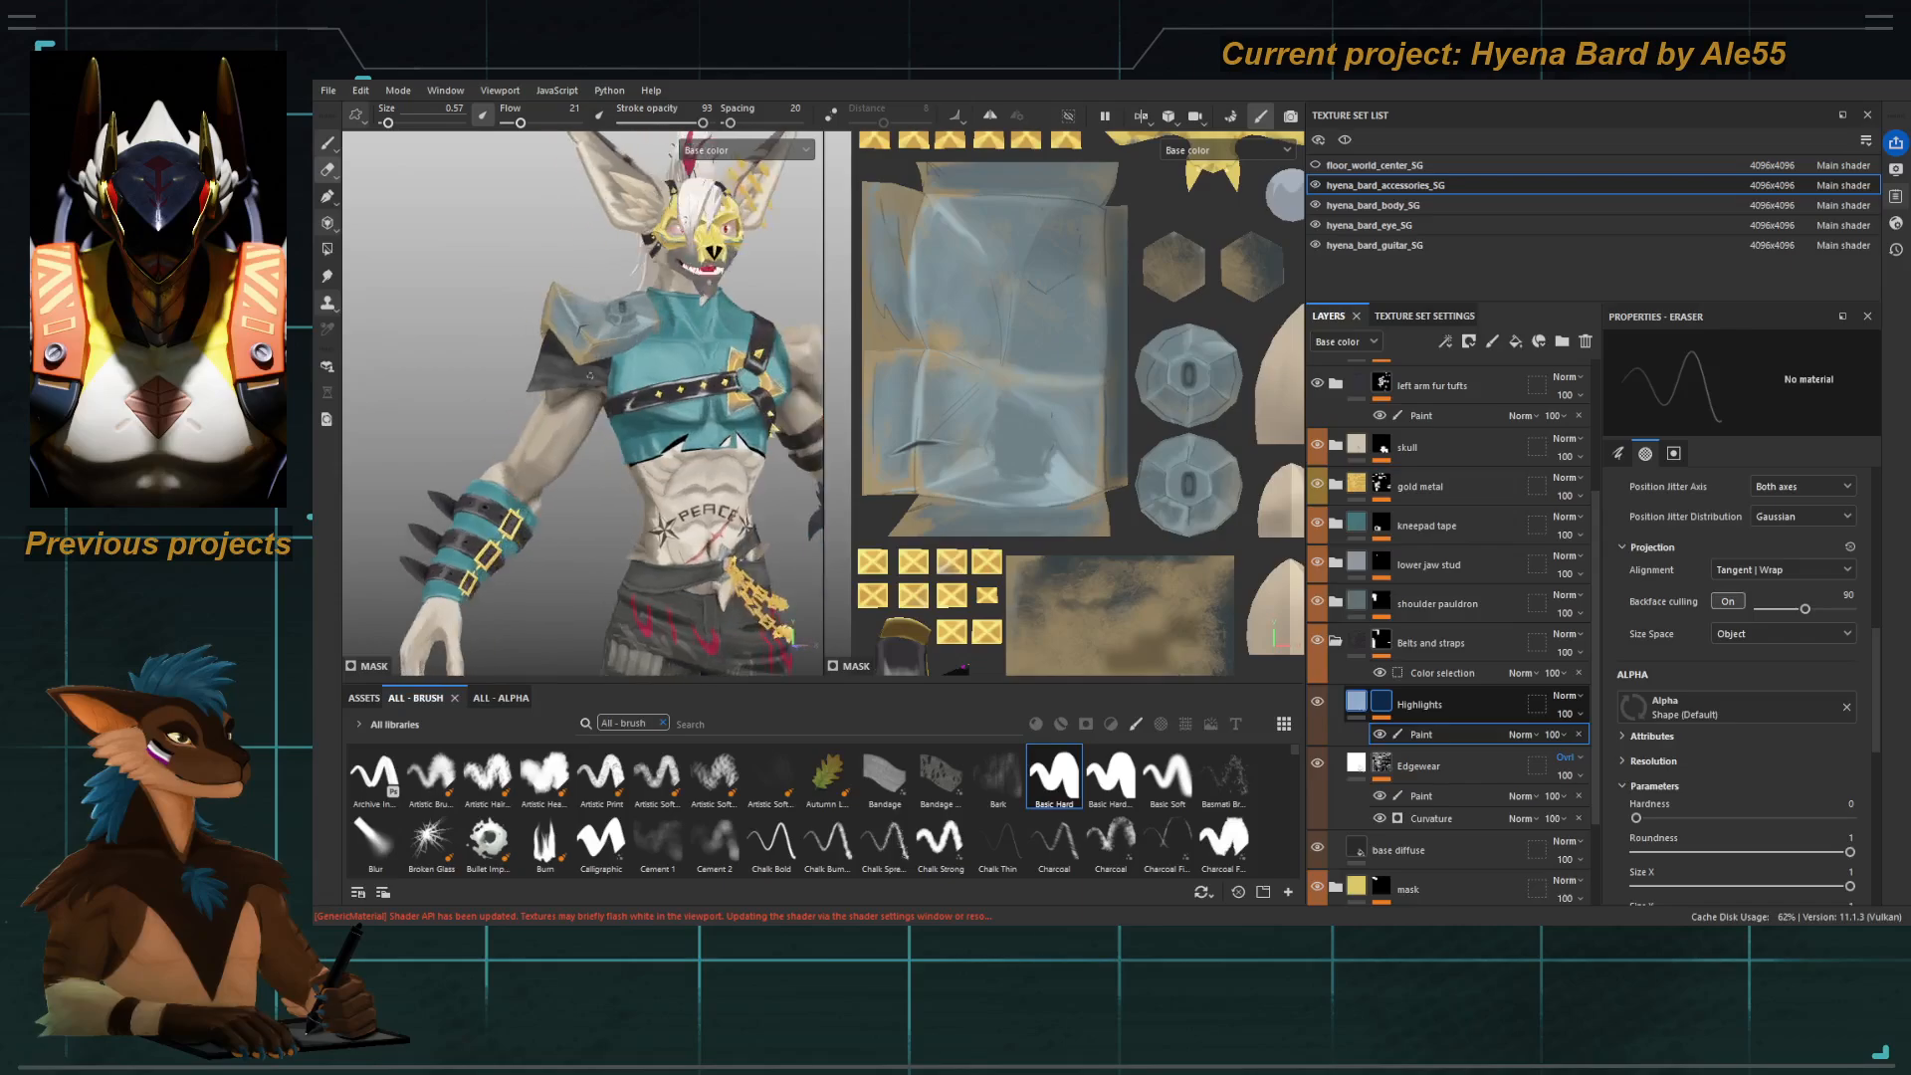
pyautogui.keyDown('alt'); pyautogui.moveTo(517, 289); pyautogui.dragTo(663, 690, button='right'); pyautogui.keyUp('alt')
pyautogui.keyDown('alt'); pyautogui.moveTo(572, 418); pyautogui.dragTo(557, 356, button='middle'); pyautogui.keyUp('alt')
pyautogui.keyDown('alt'); pyautogui.moveTo(557, 356); pyautogui.dragTo(633, 447, button='right'); pyautogui.keyUp('alt')
pyautogui.press('1')
pyautogui.keyDown('alt'); pyautogui.moveTo(481, 455); pyautogui.dragTo(667, 391); pyautogui.keyUp('alt')
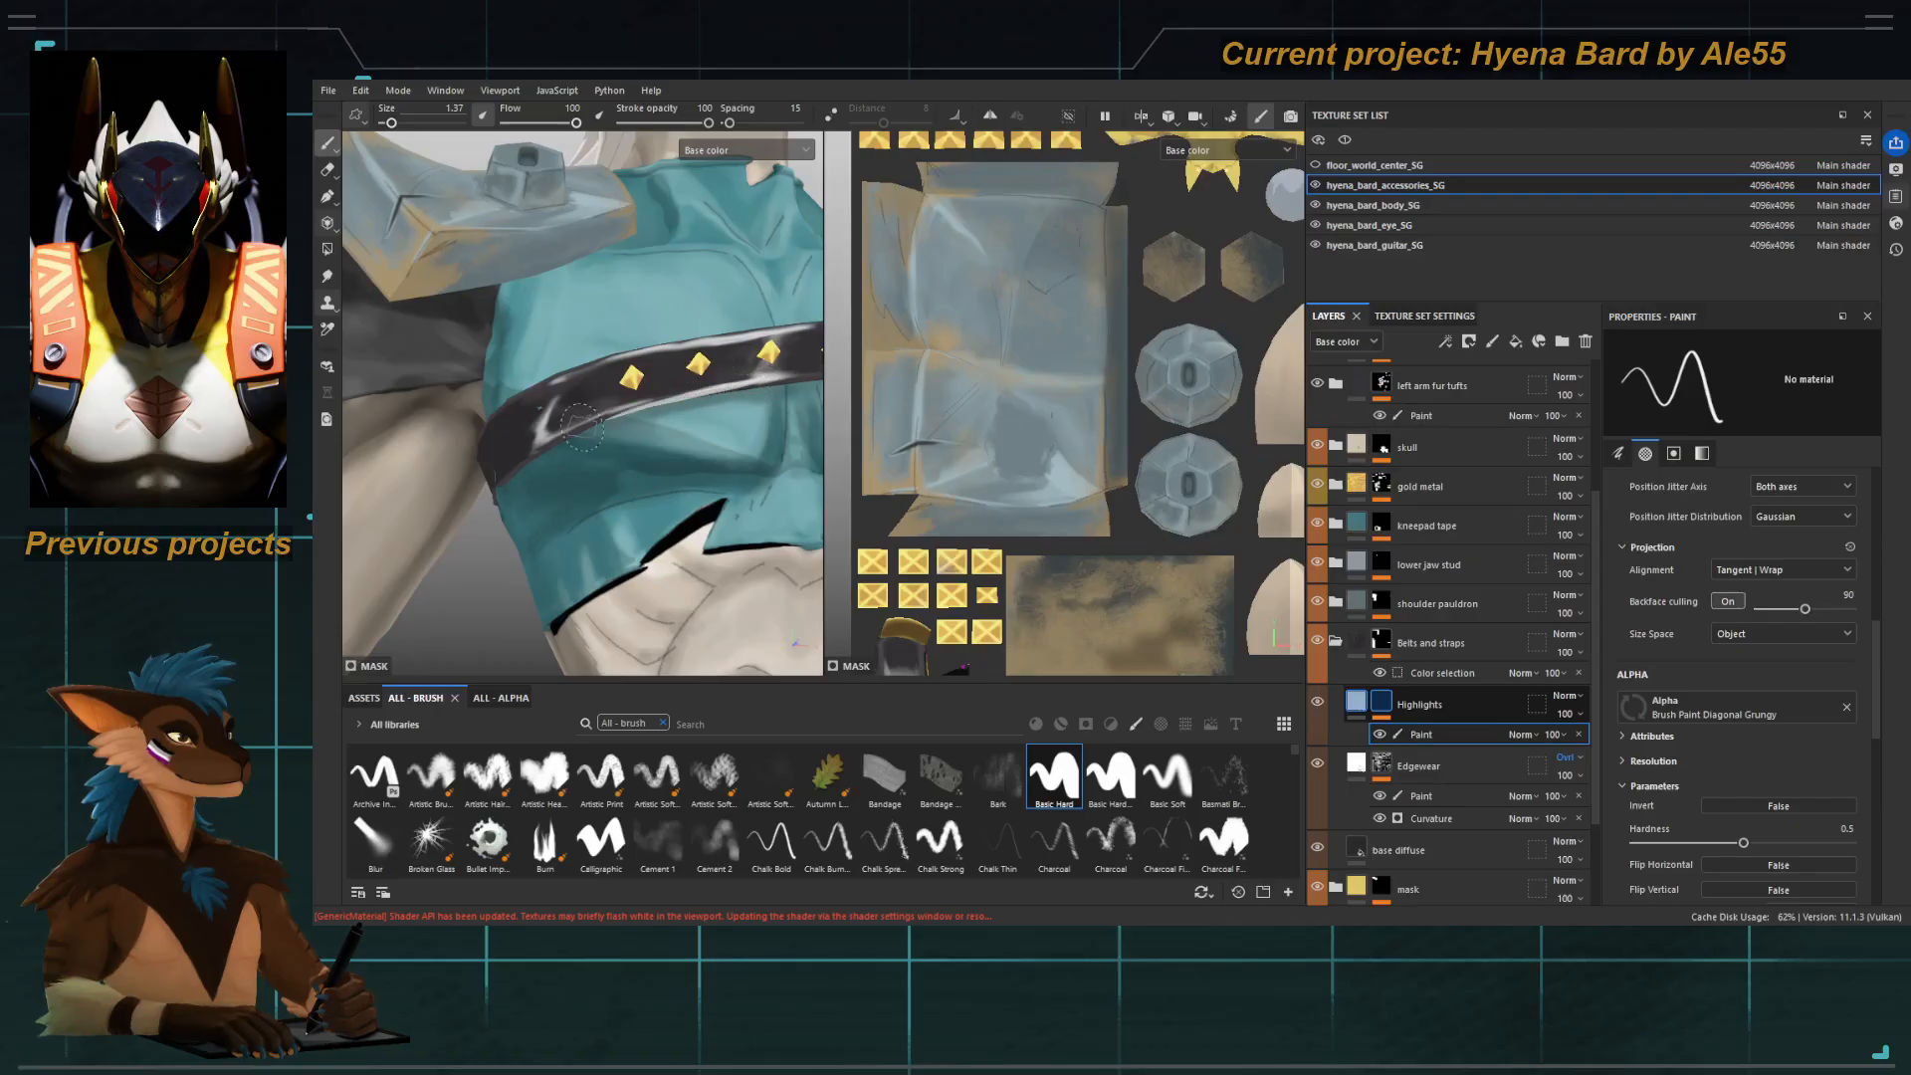
pyautogui.keyDown('alt'); pyautogui.moveTo(664, 406); pyautogui.dragTo(697, 384); pyautogui.keyUp('alt')
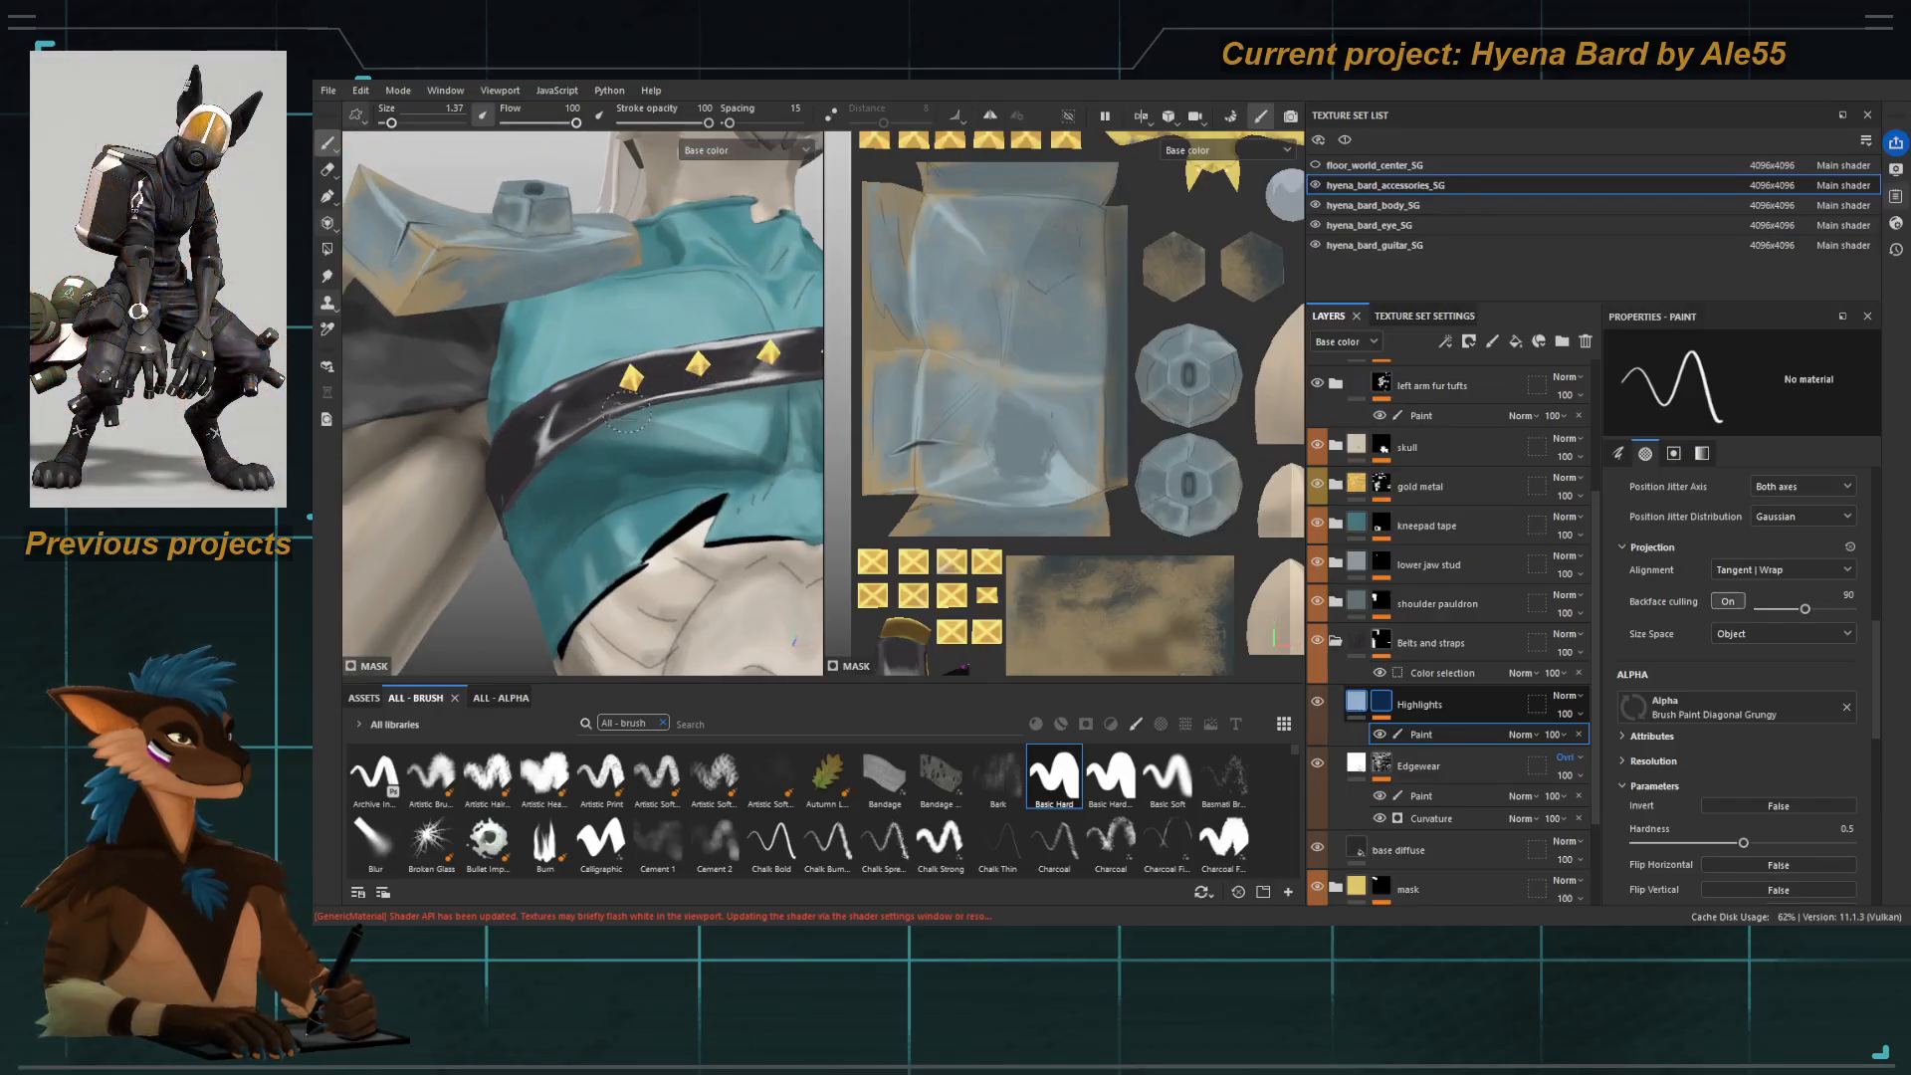
pyautogui.press('5')
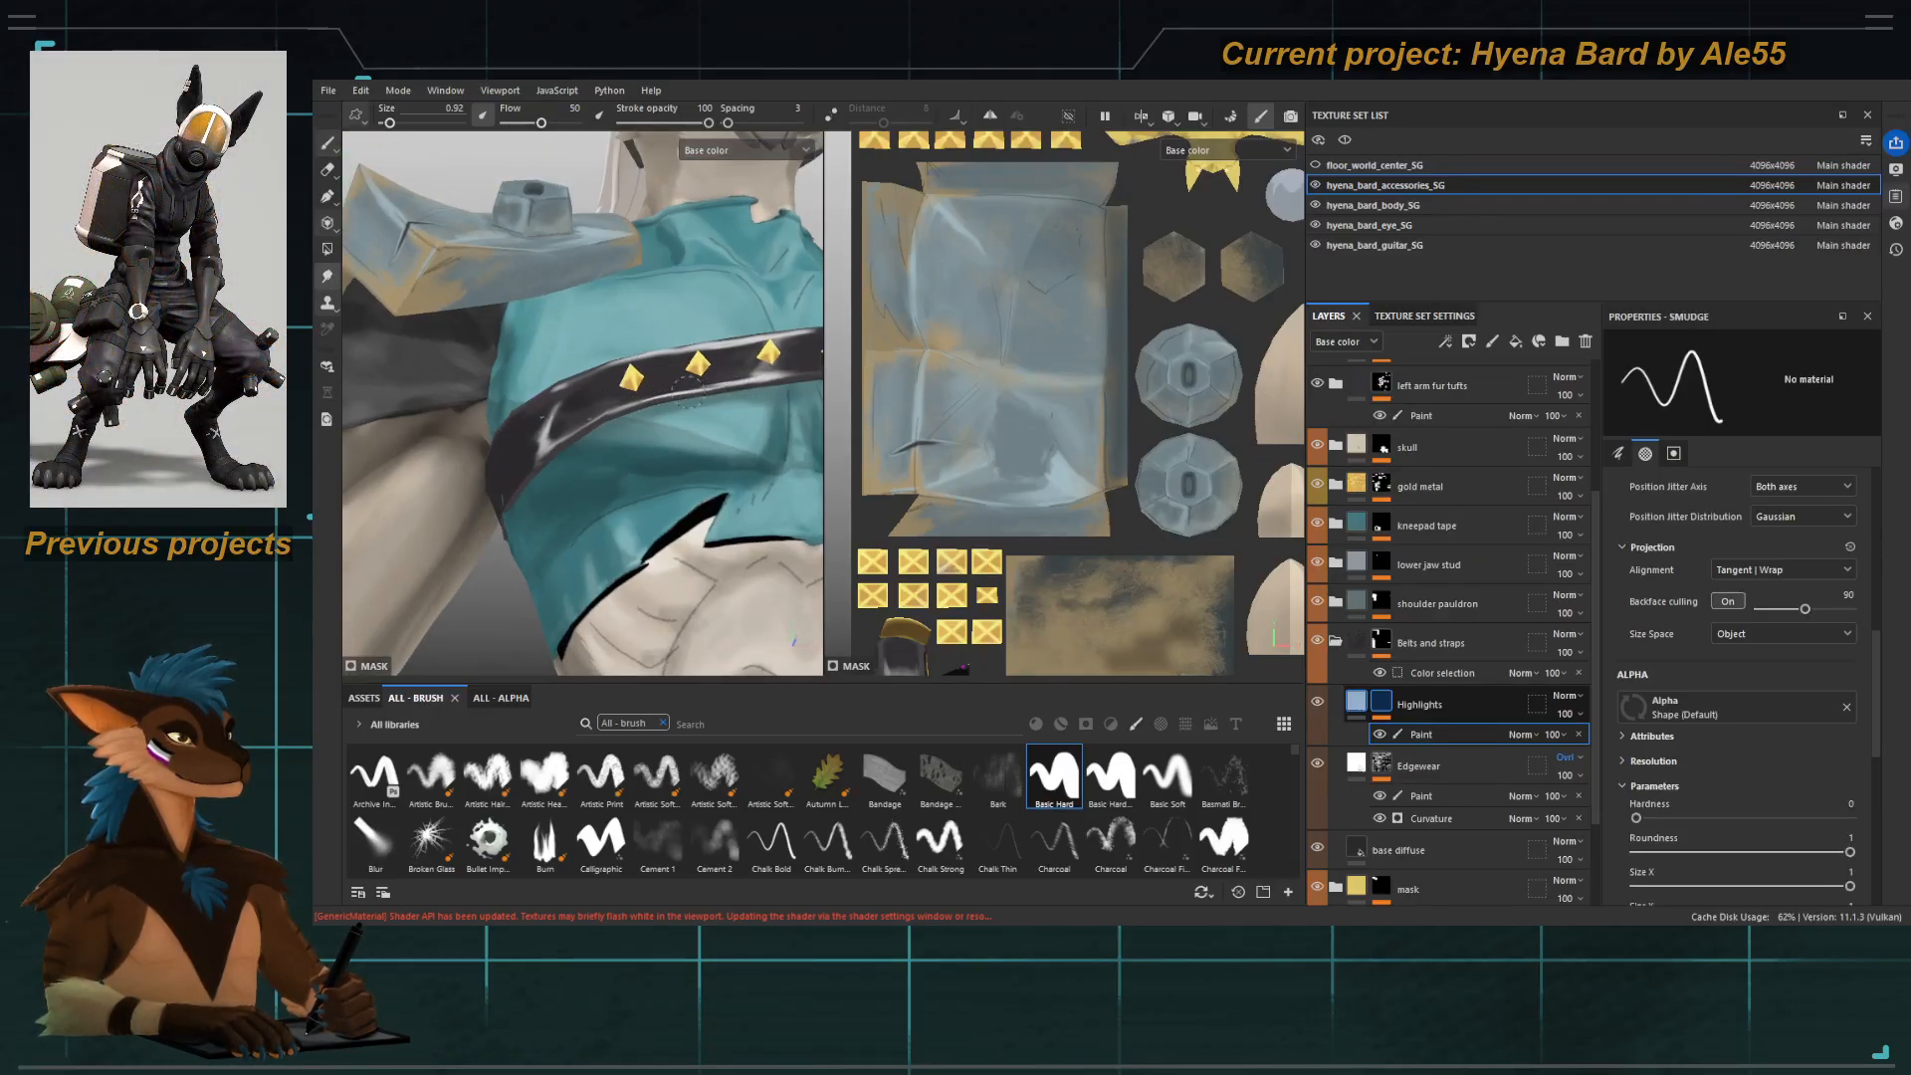
pyautogui.keyDown('alt'); pyautogui.moveTo(690, 403); pyautogui.dragTo(665, 428); pyautogui.keyUp('alt')
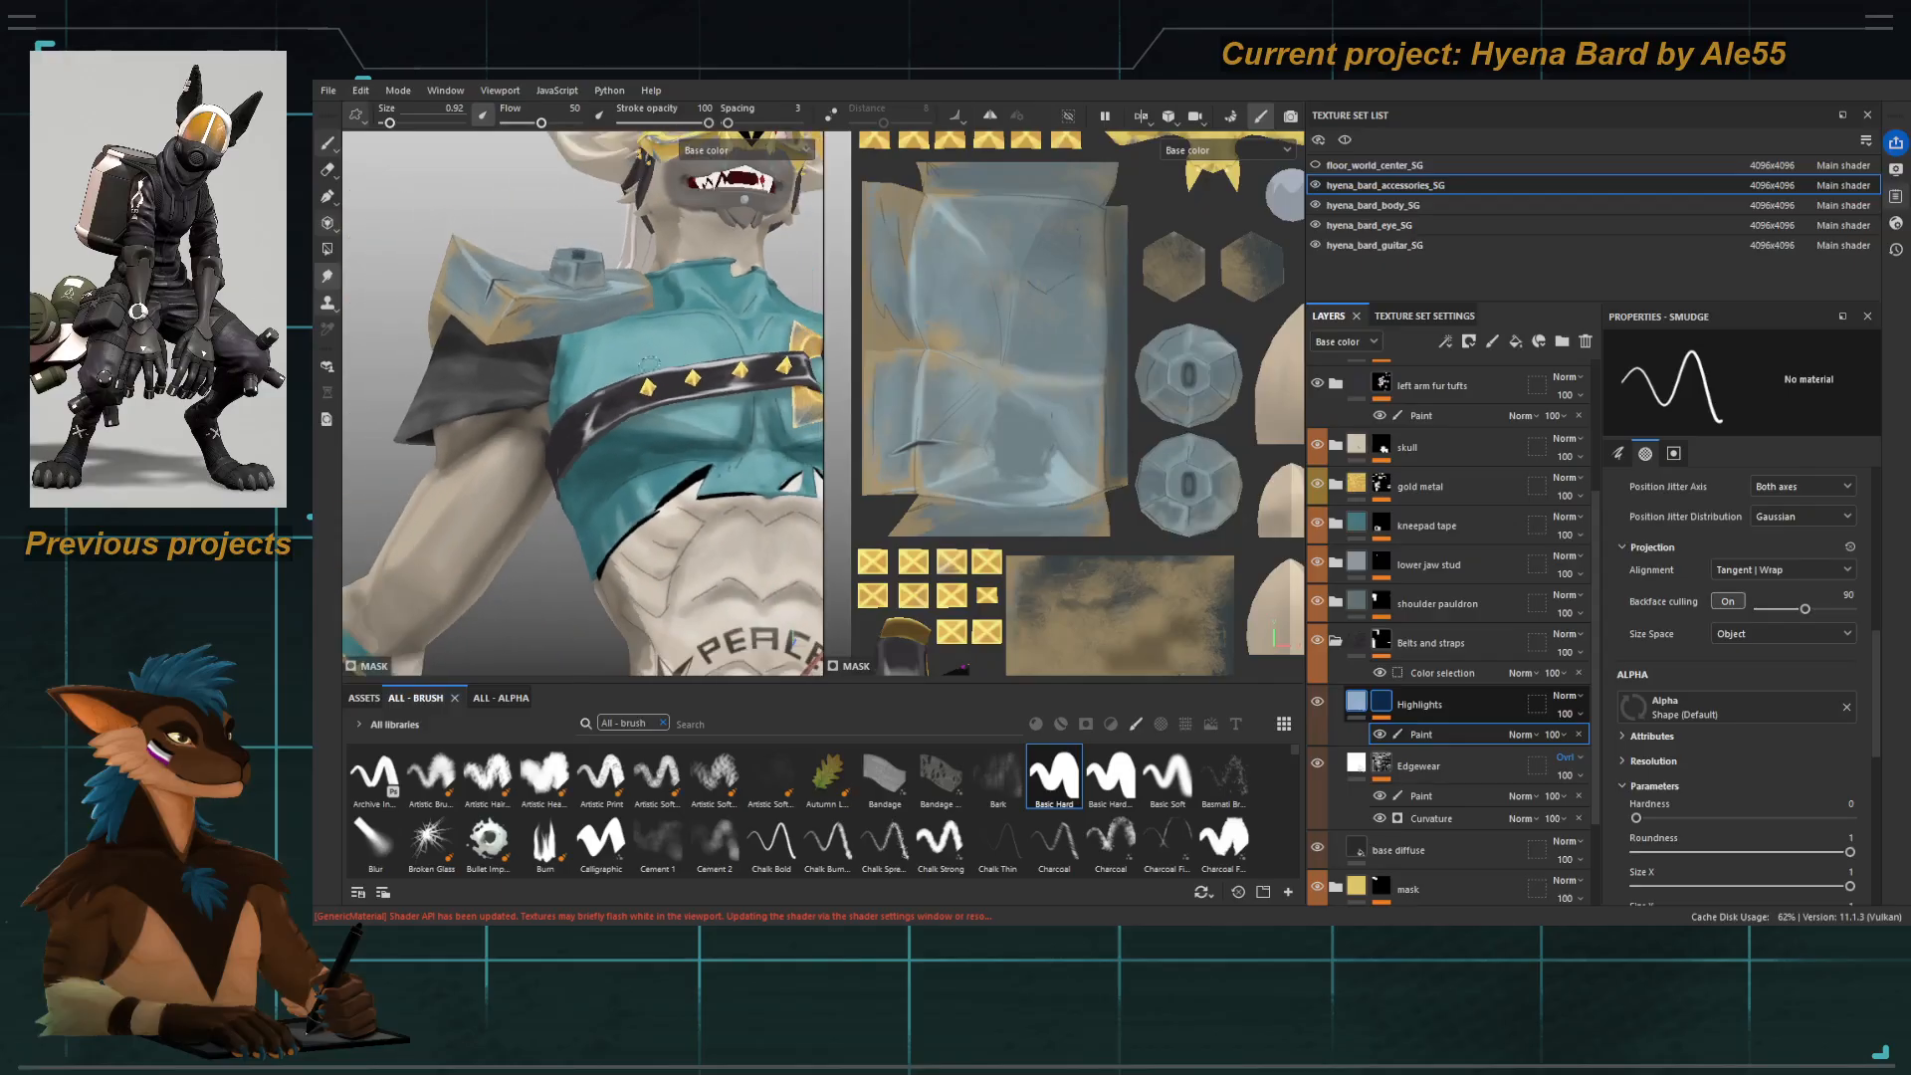
pyautogui.moveTo(665, 428)
pyautogui.keyDown('alt'); pyautogui.mouseDown(button='right')
pyautogui.moveTo(619, 439)
pyautogui.moveTo(717, 528)
pyautogui.mouseUp(button='right'); pyautogui.keyUp('alt')
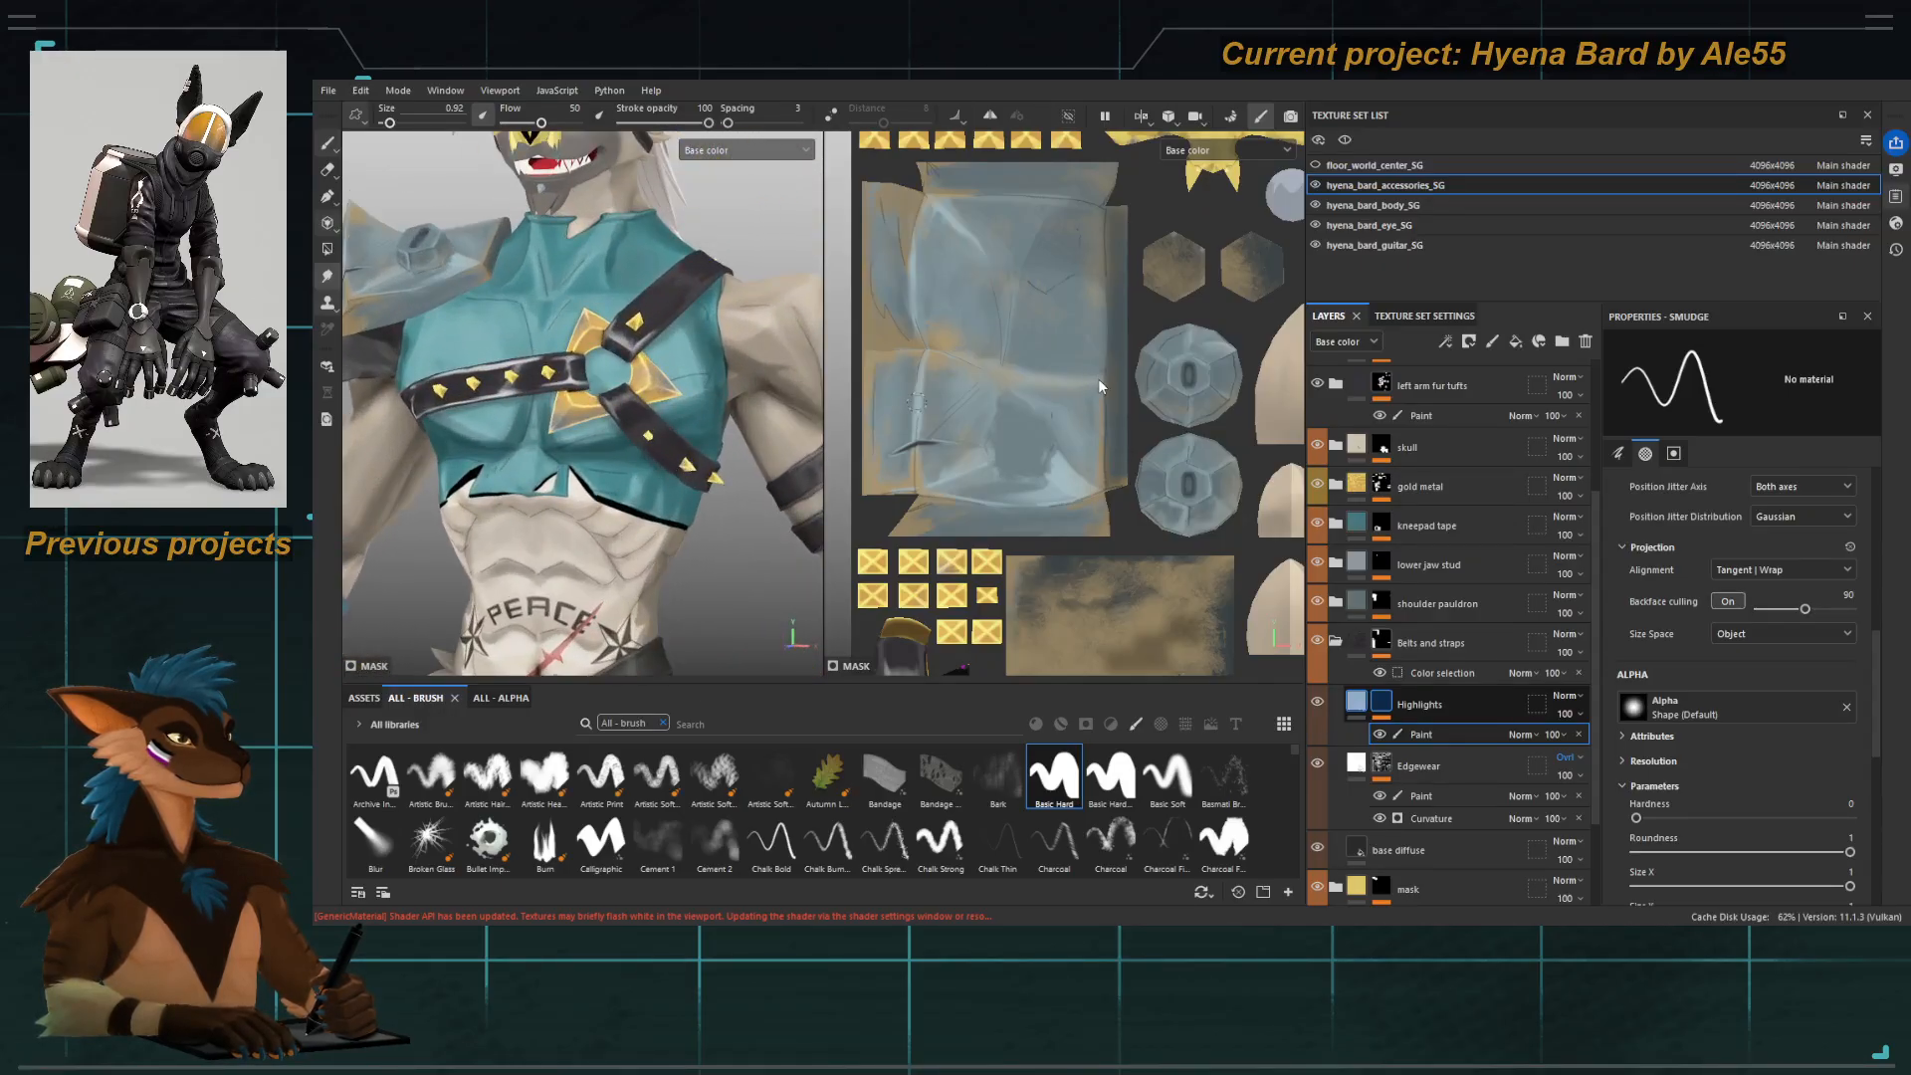
# Paint a broad highlight across the diagonal shoulder strap above the buckle at size 1.37.
pyautogui.moveTo(634, 321)
pyautogui.keyDown('alt'); pyautogui.mouseDown()
pyautogui.moveTo(604, 366)
pyautogui.moveTo(656, 299)
pyautogui.moveTo(677, 328)
pyautogui.moveTo(652, 371)
pyautogui.moveTo(617, 370)
pyautogui.moveTo(613, 325)
pyautogui.moveTo(623, 354)
pyautogui.mouseUp(); pyautogui.keyUp('alt')
pyautogui.press('1')
pyautogui.hotkey('ctrl', 'z')
pyautogui.hotkey('ctrl', 'z')
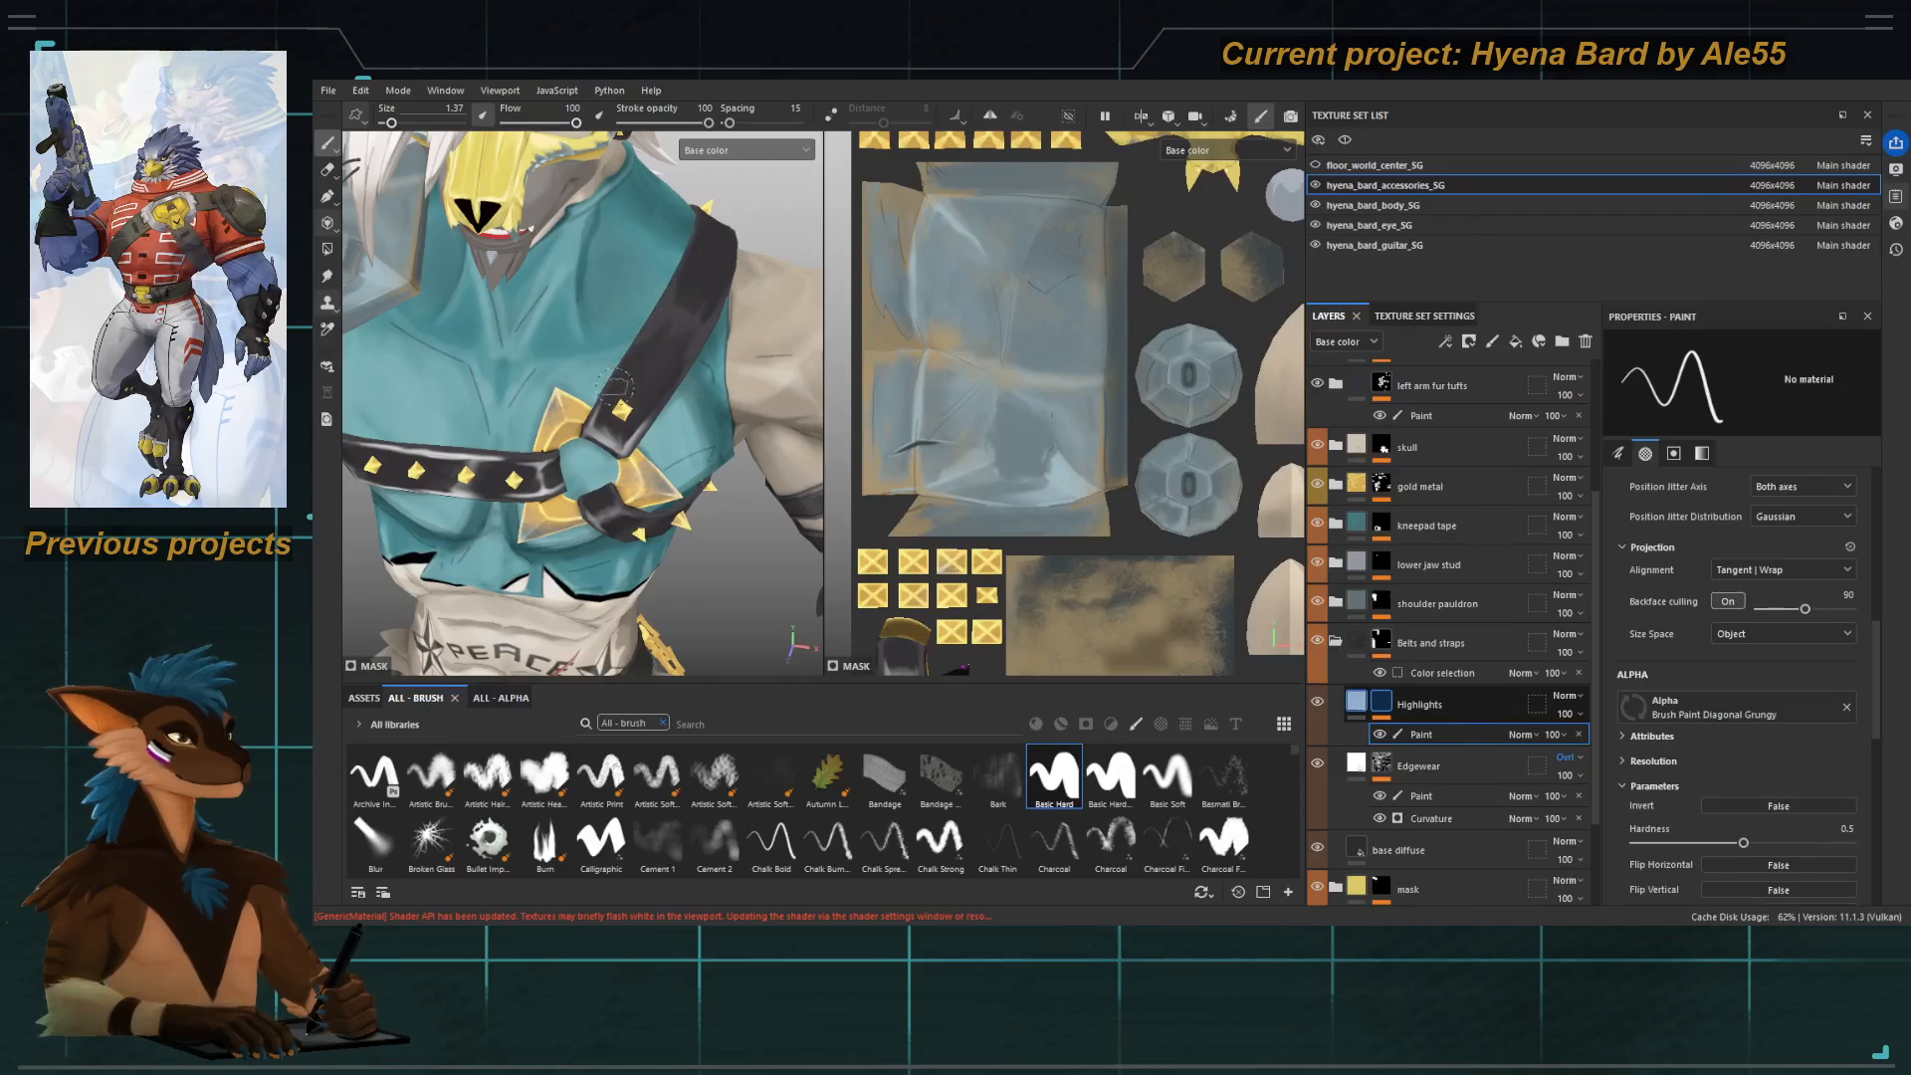
pyautogui.moveTo(656, 314)
pyautogui.mouseDown()
pyautogui.moveTo(711, 314)
pyautogui.moveTo(646, 379)
pyautogui.mouseUp()
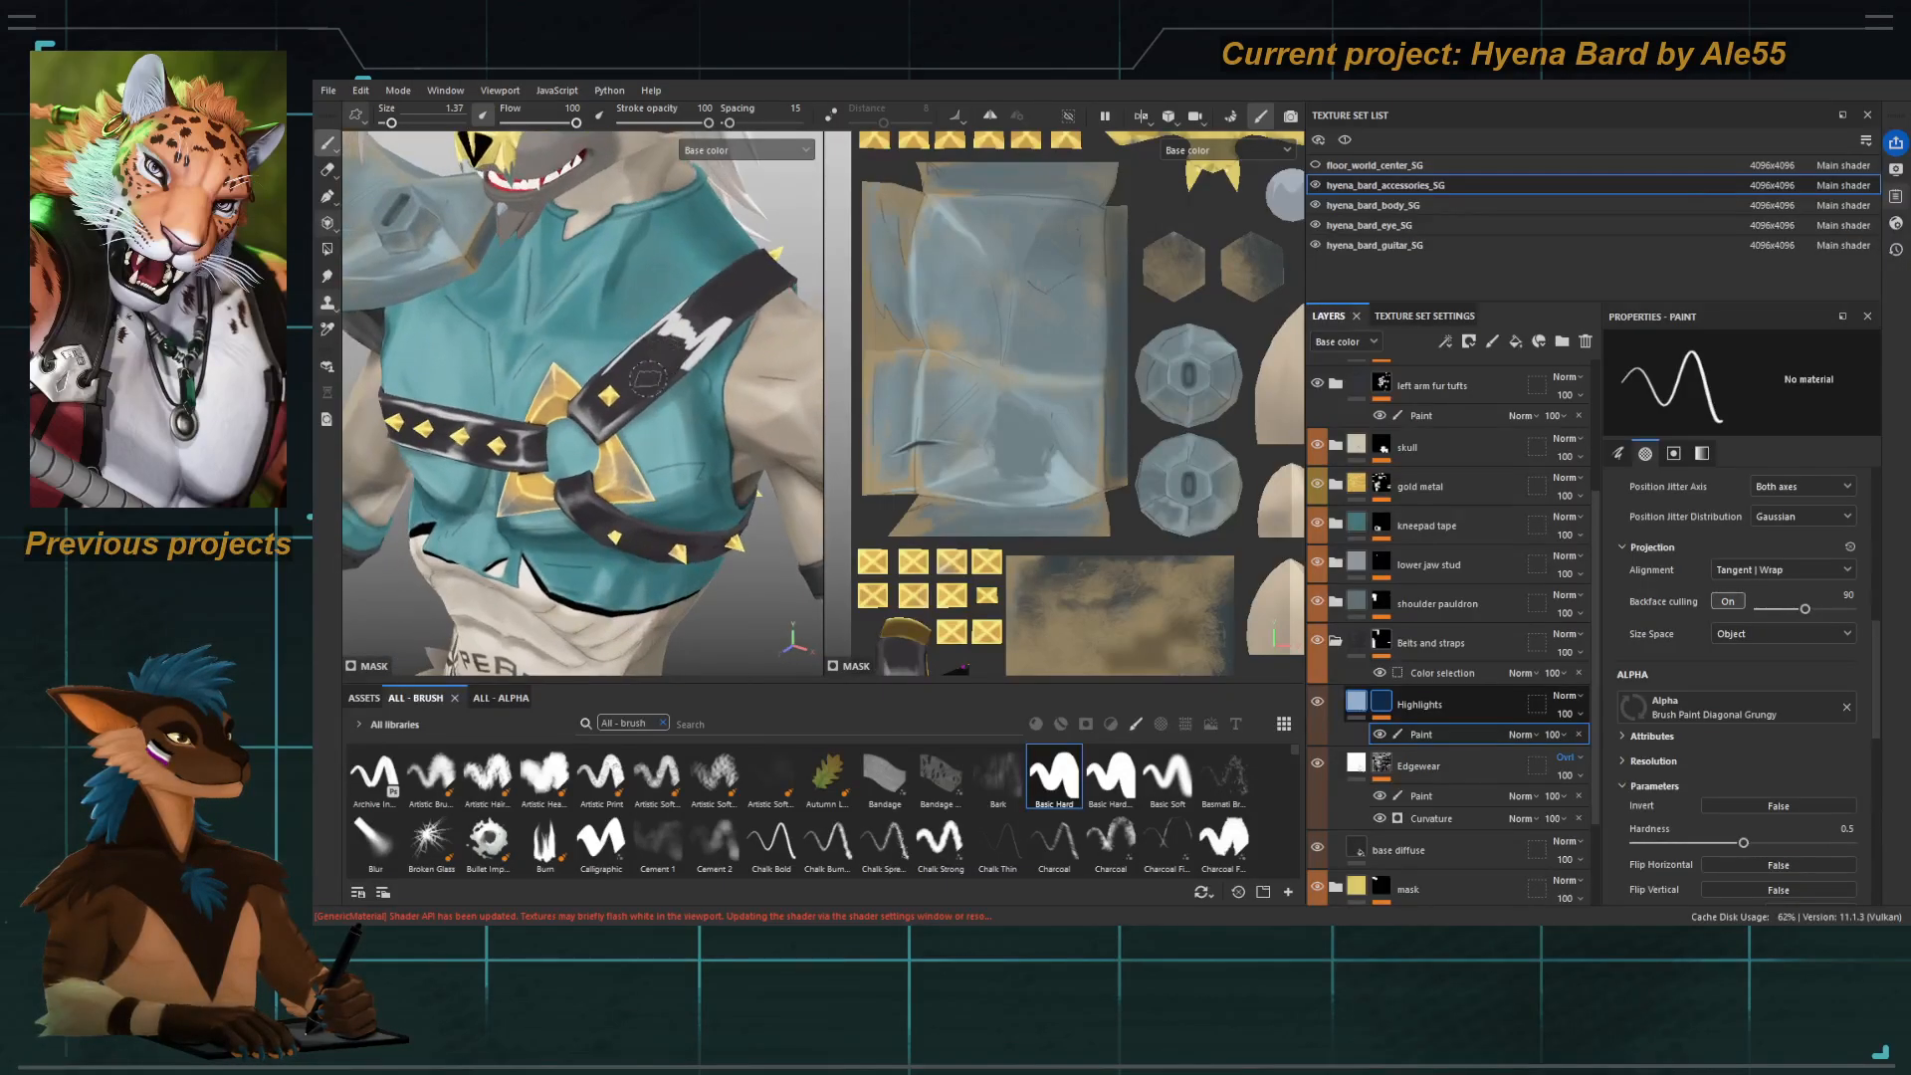
# Smudge the diagonal shoulder strap's new highlight along the strap at size 2.42.
pyautogui.press('5')
pyautogui.keyDown('ctrl'); pyautogui.moveTo(693, 345); pyautogui.dragTo(722, 338, button='right'); pyautogui.keyUp('ctrl')
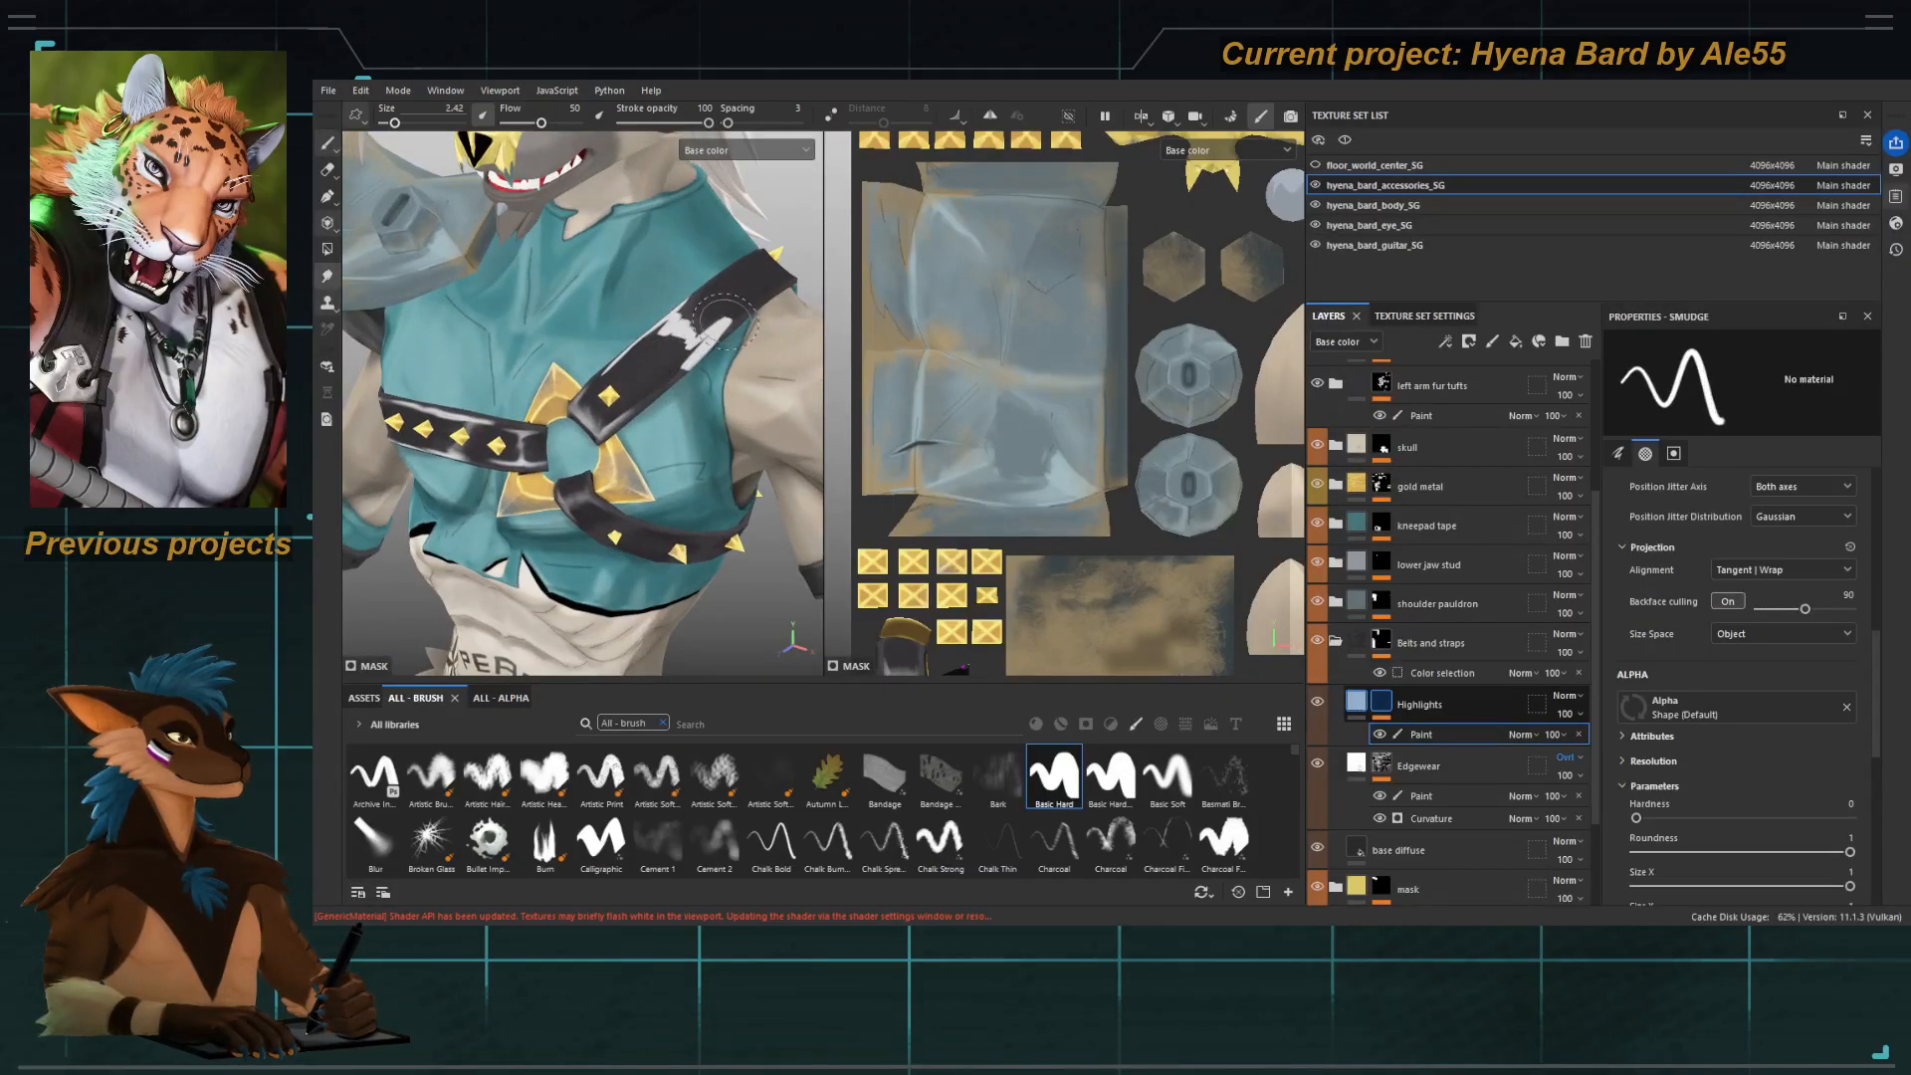
pyautogui.moveTo(701, 335)
pyautogui.mouseDown()
pyautogui.moveTo(769, 288)
pyautogui.moveTo(727, 328)
pyautogui.mouseUp()
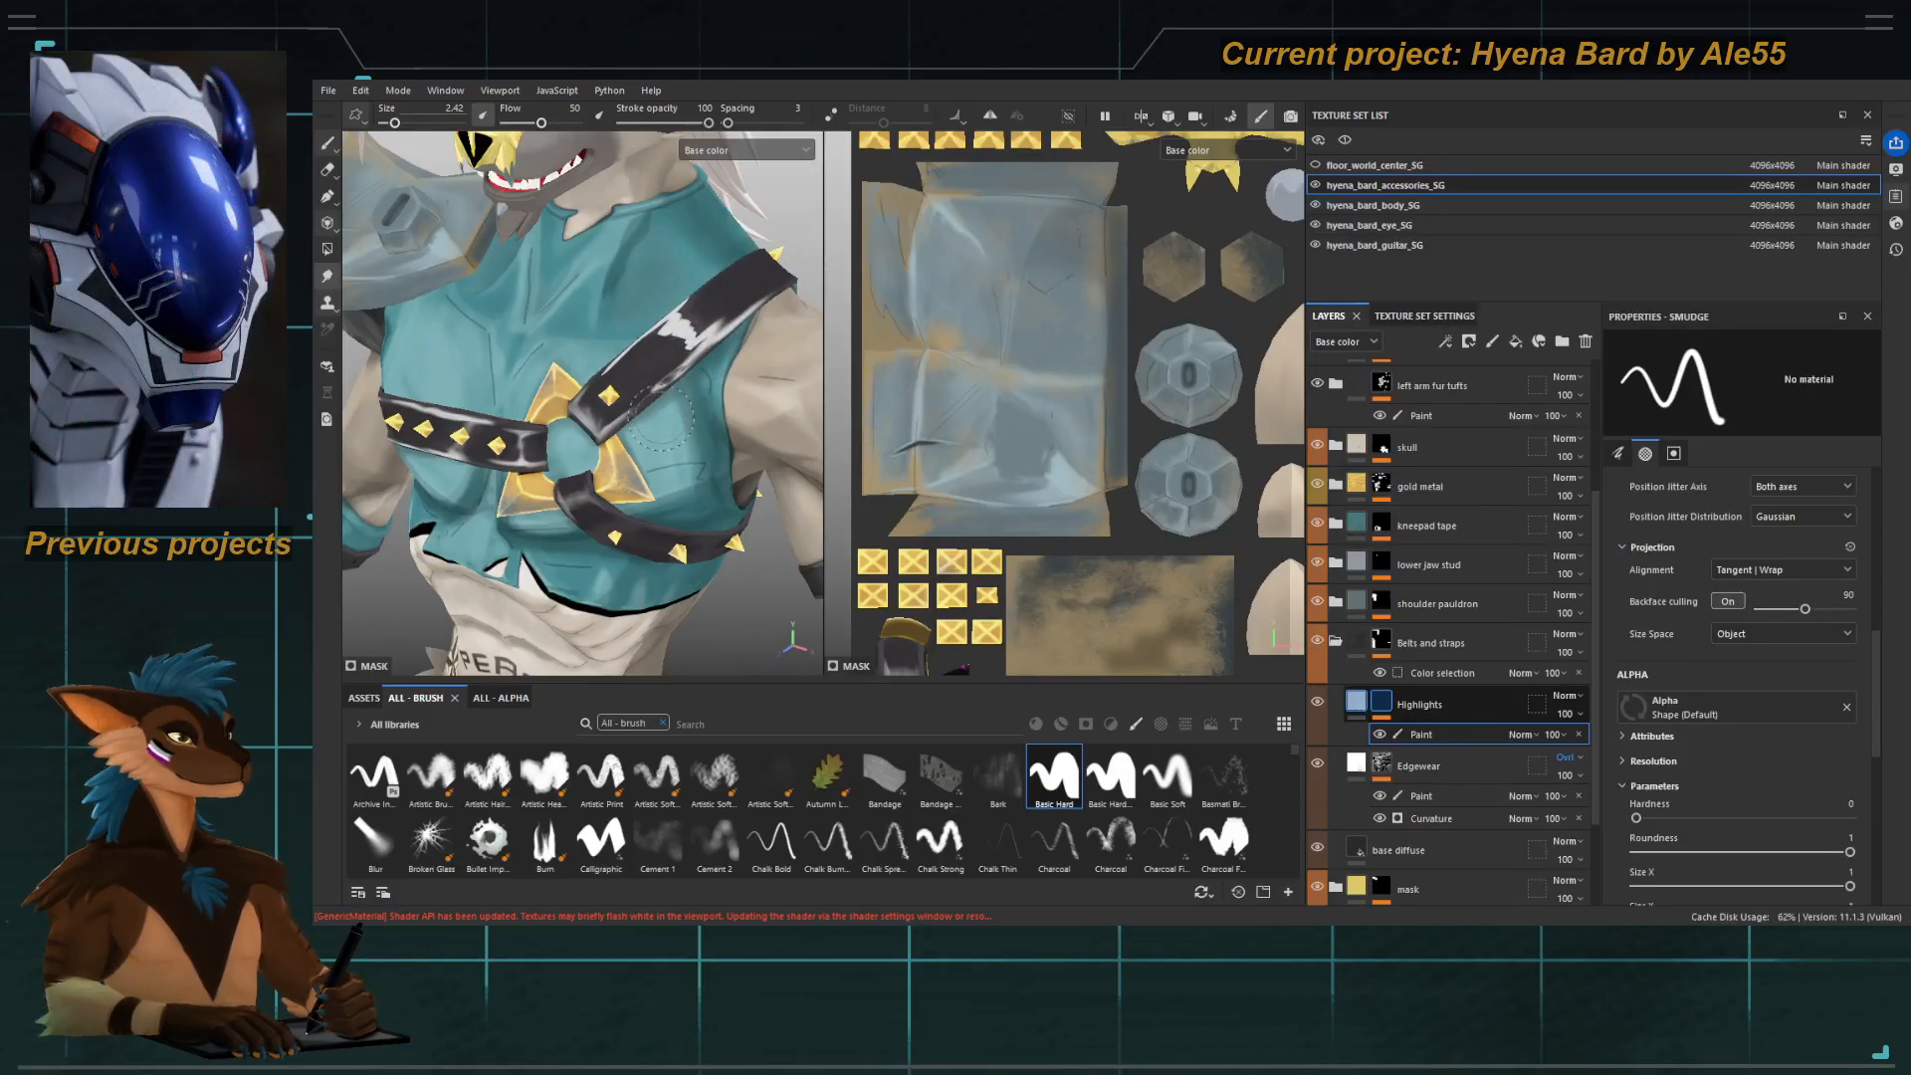
# Soften the highlight on the diagonal shoulder strap above the buckle with the eraser at size 1.33 and the smudge brush at 2.42.
pyautogui.scroll(4, 657, 433)
pyautogui.scroll(3, 627, 493)
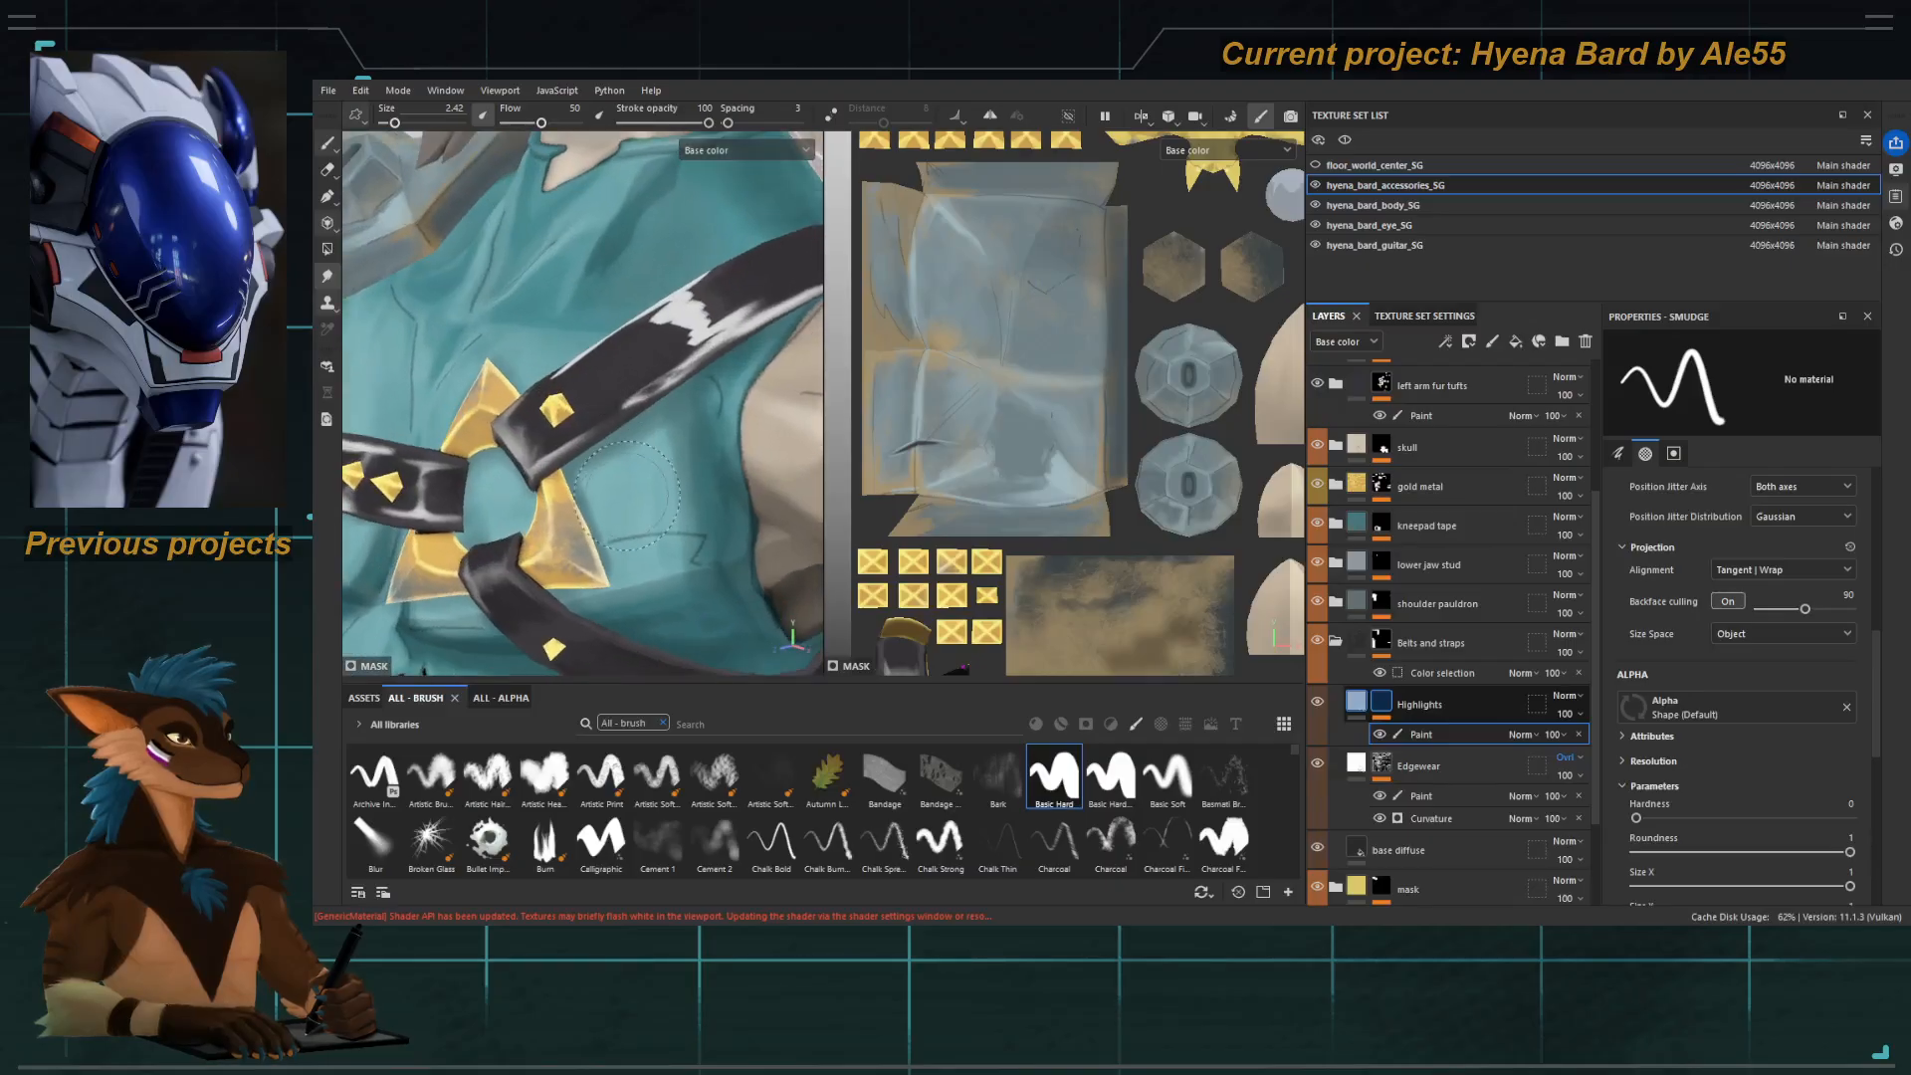
pyautogui.press('e')
pyautogui.press(']')
pyautogui.press(']')
pyautogui.press(']')
pyautogui.press(']')
pyautogui.press(']')
pyautogui.press(']')
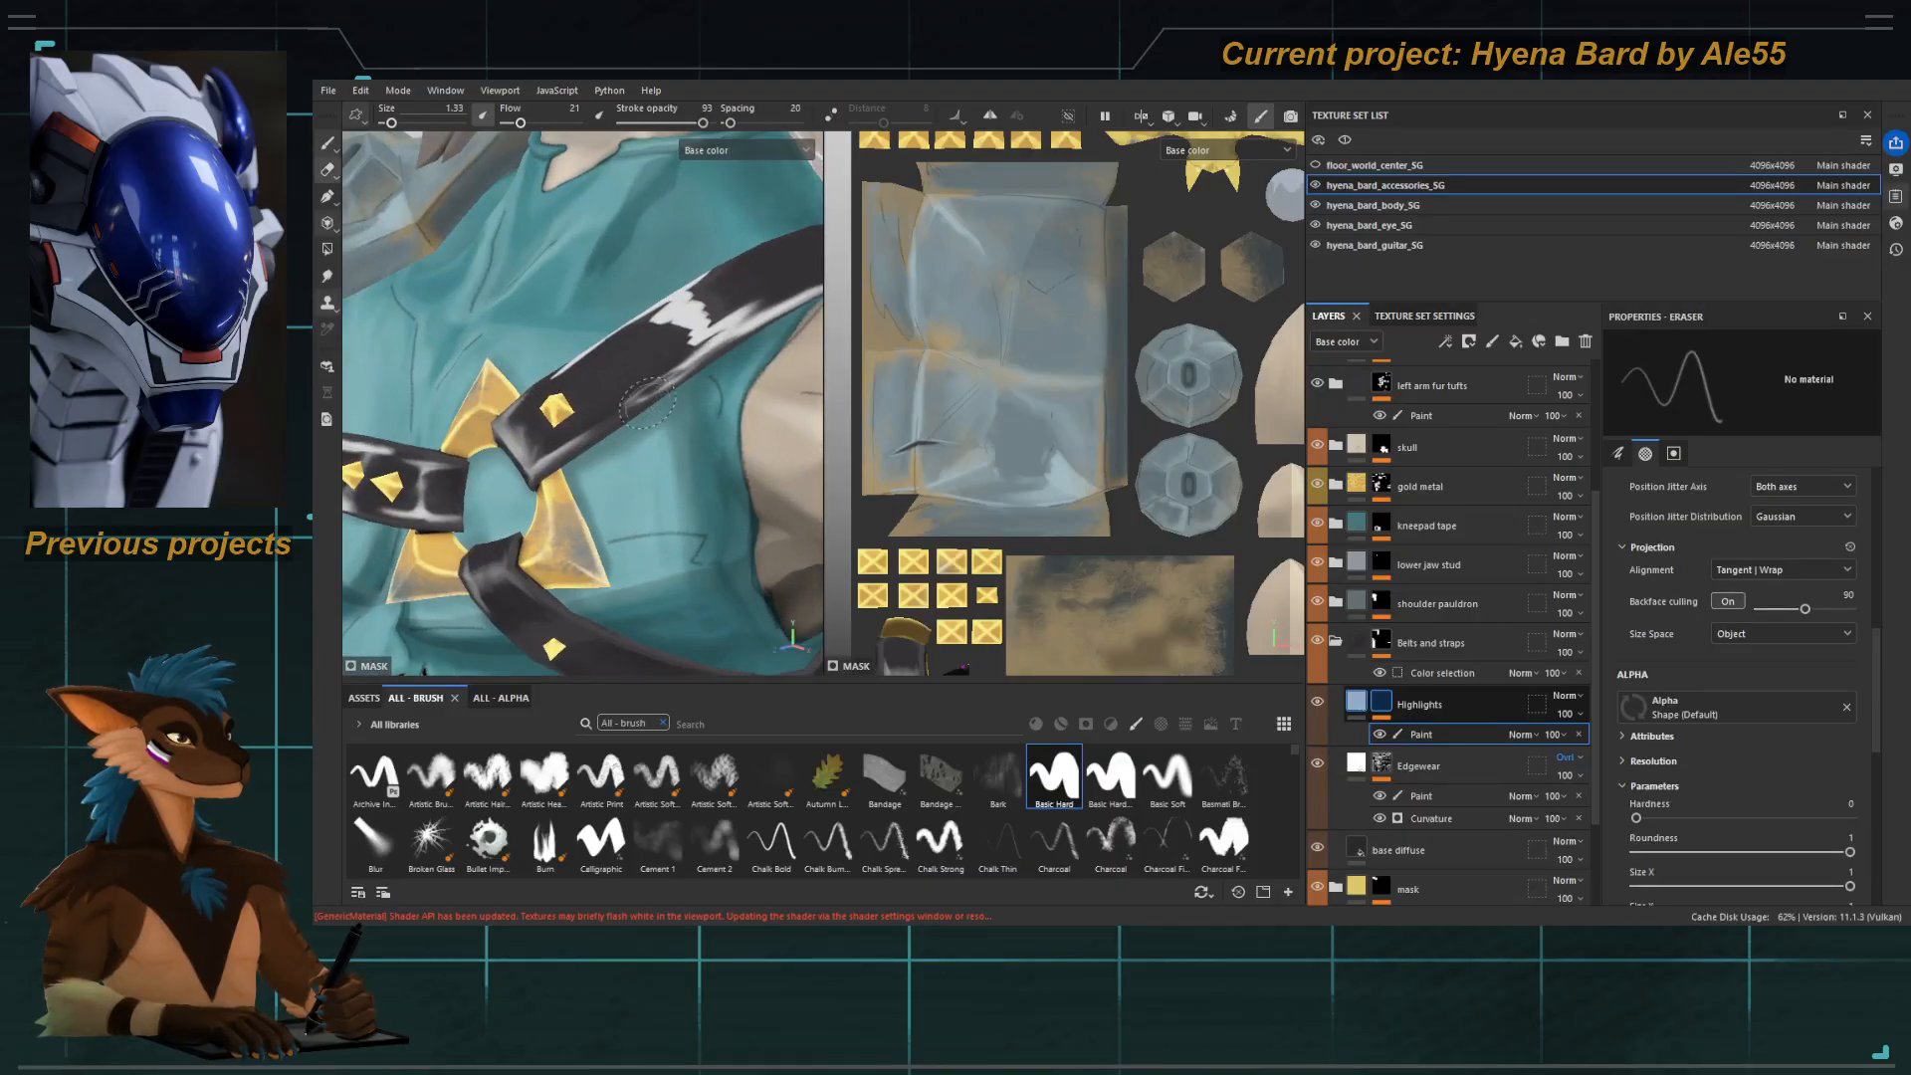
pyautogui.press('[')
pyautogui.press('[')
pyautogui.press('5')
pyautogui.keyDown('alt'); pyautogui.moveTo(634, 407); pyautogui.dragTo(709, 319); pyautogui.keyUp('alt')
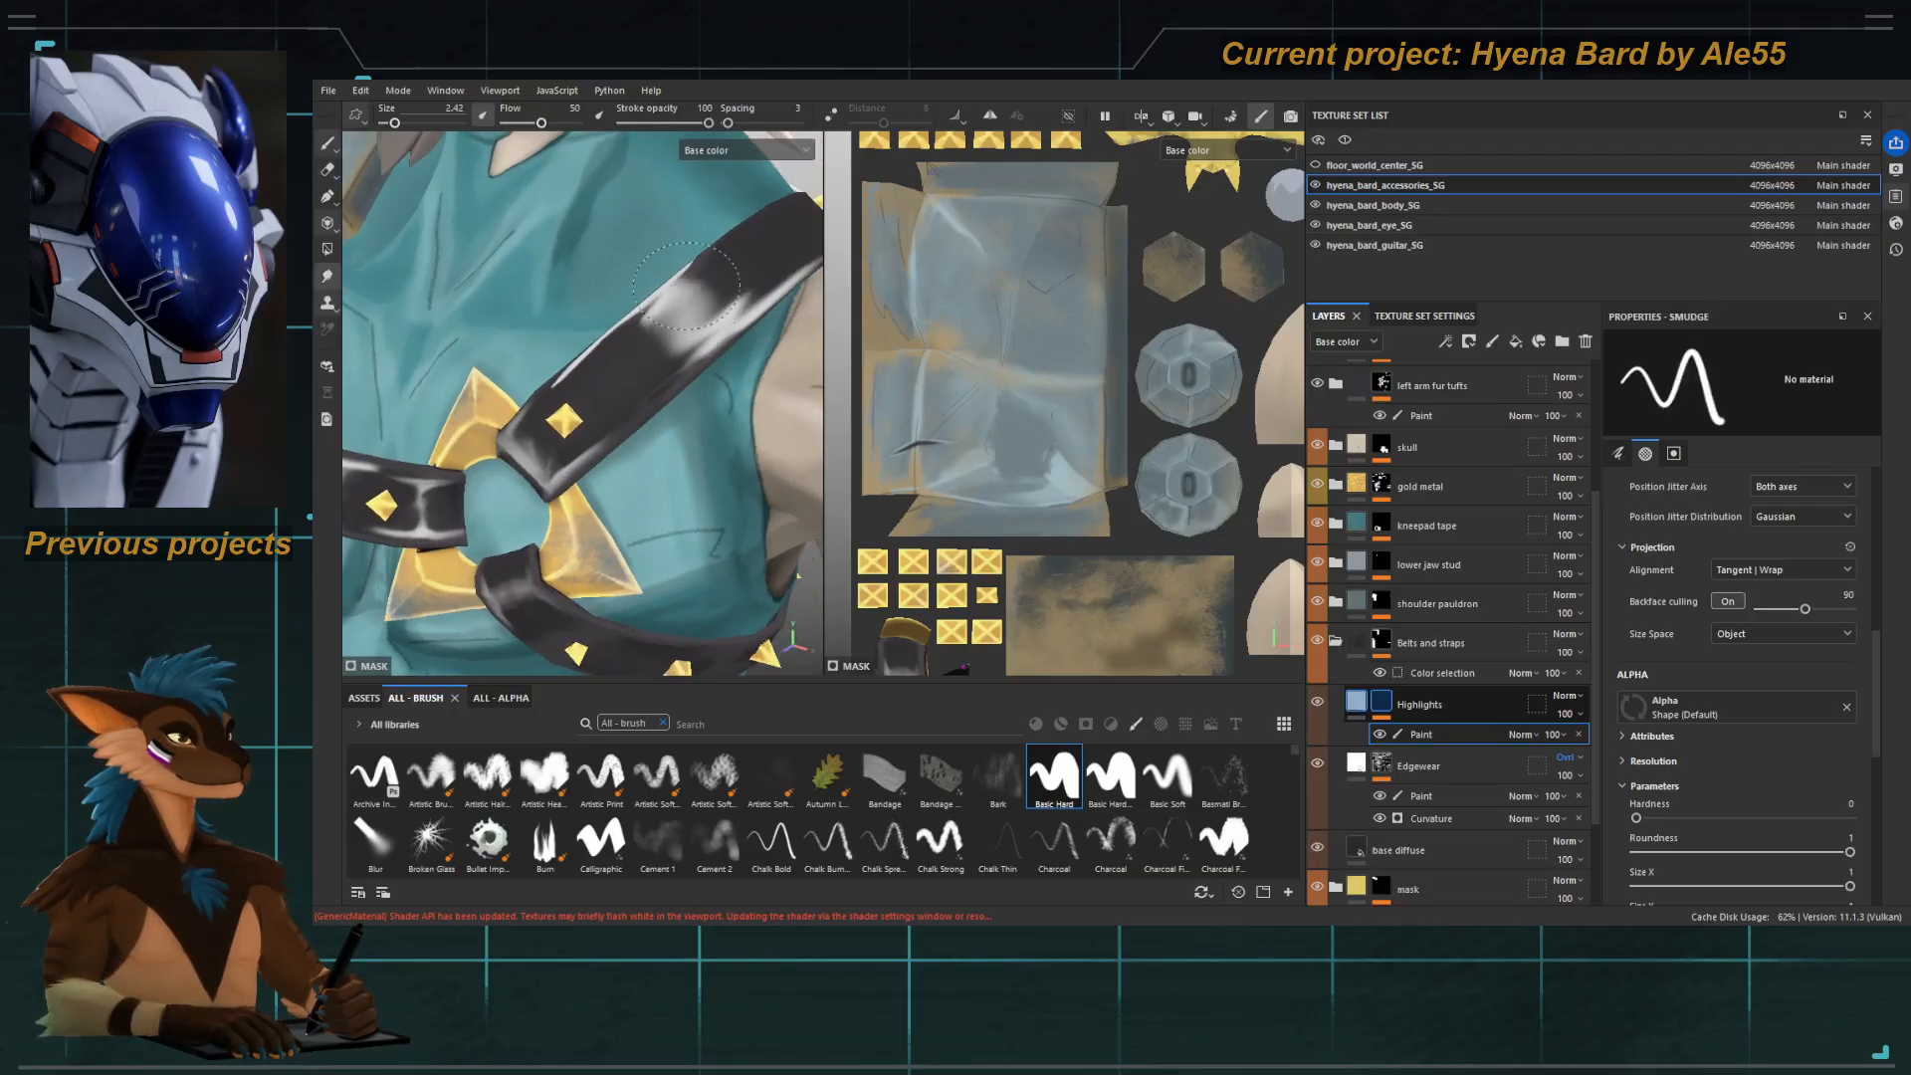
pyautogui.keyDown('alt'); pyautogui.moveTo(665, 355); pyautogui.dragTo(687, 349); pyautogui.keyUp('alt')
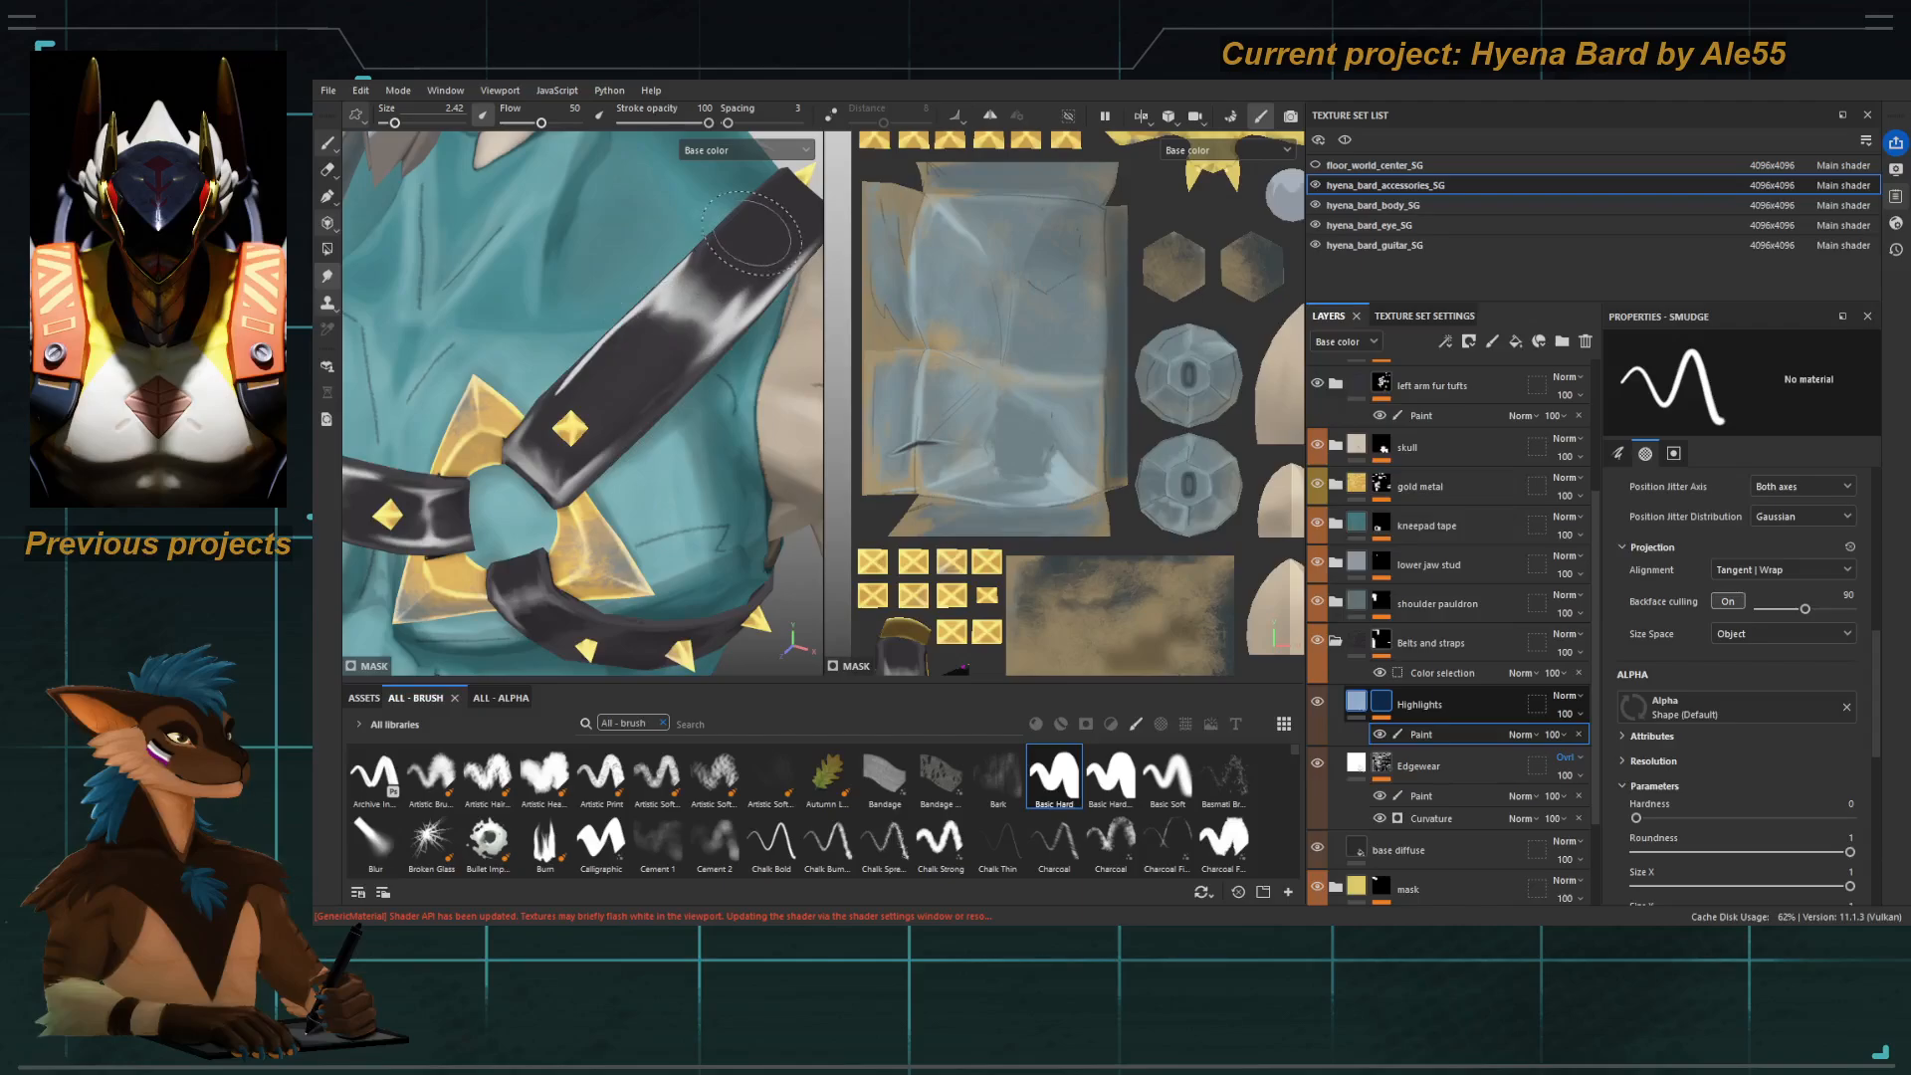
# Blend the diagonal shoulder strap's highlight more broadly along the strap with the smudge brush at size 4.64.
pyautogui.keyDown('ctrl'); pyautogui.moveTo(708, 276); pyautogui.dragTo(741, 275, button='right'); pyautogui.keyUp('ctrl')
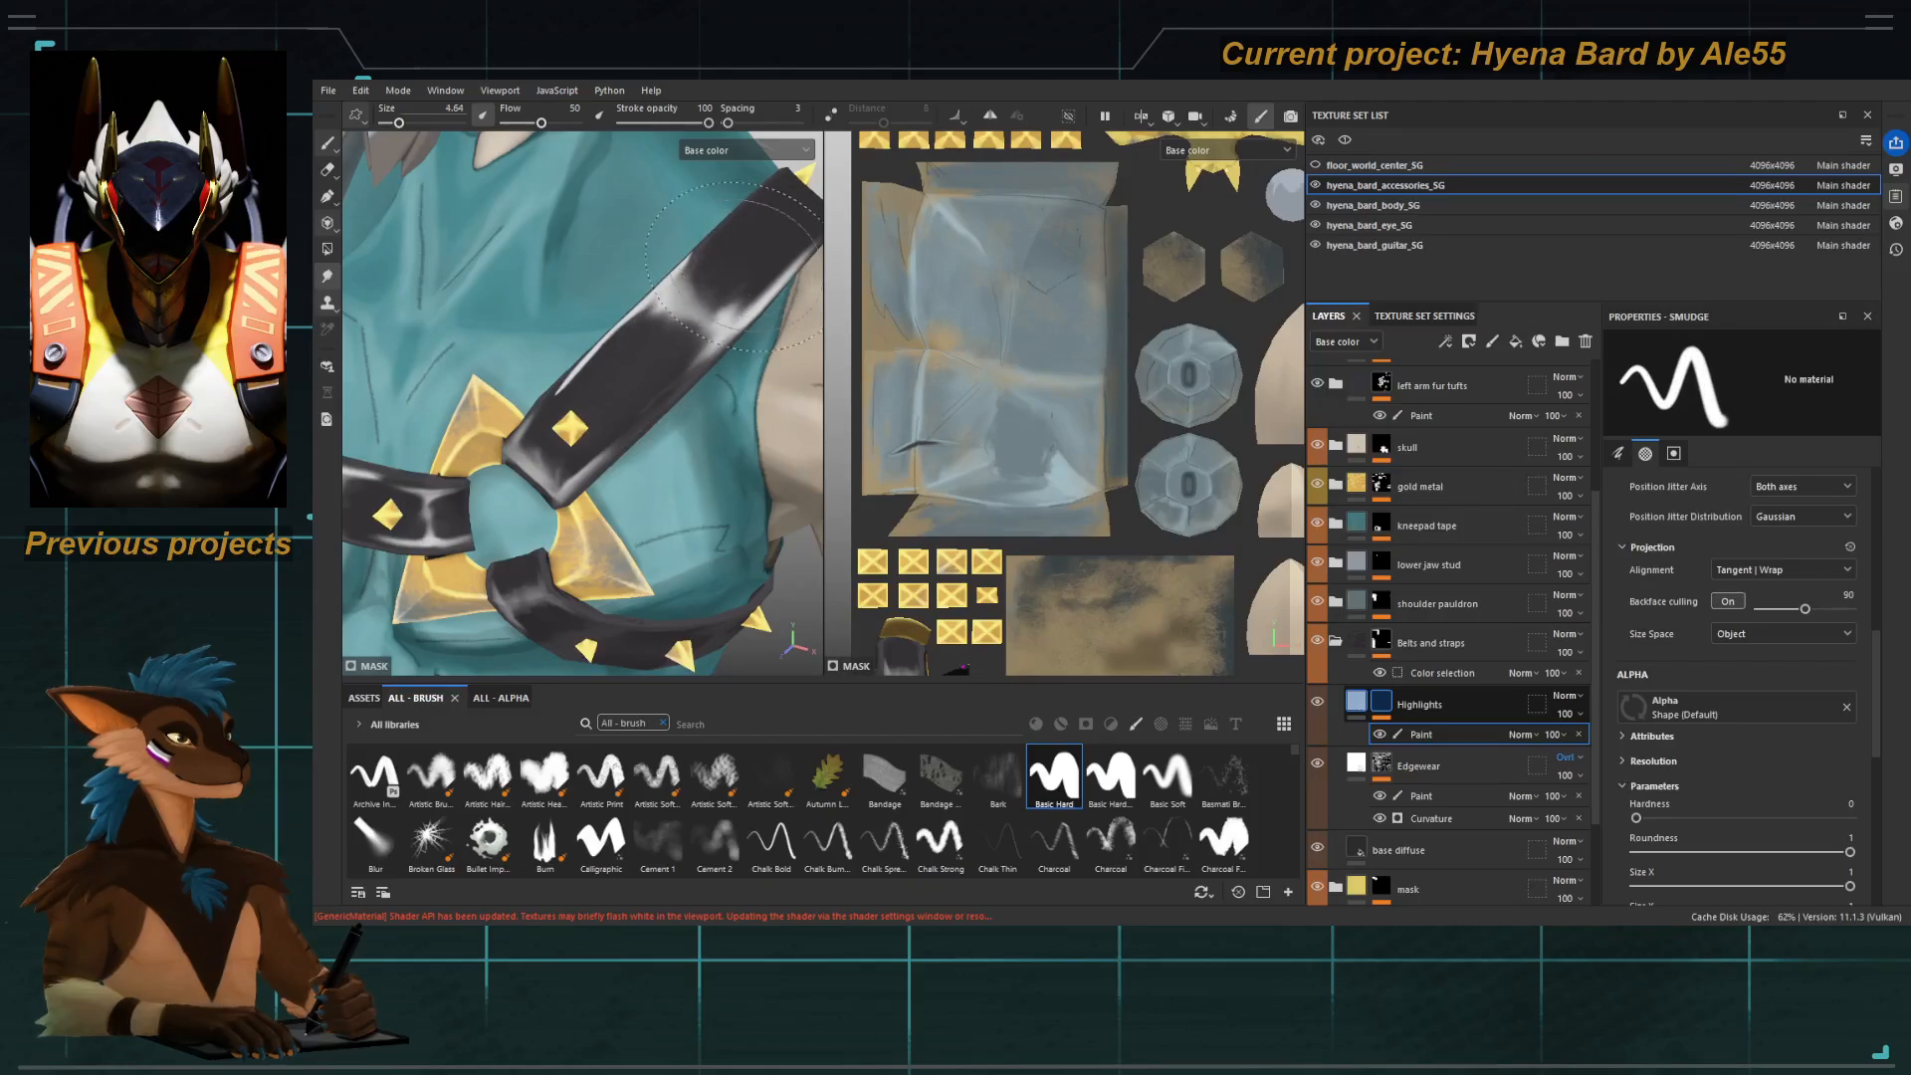
pyautogui.moveTo(632, 381); pyautogui.dragTo(696, 309)
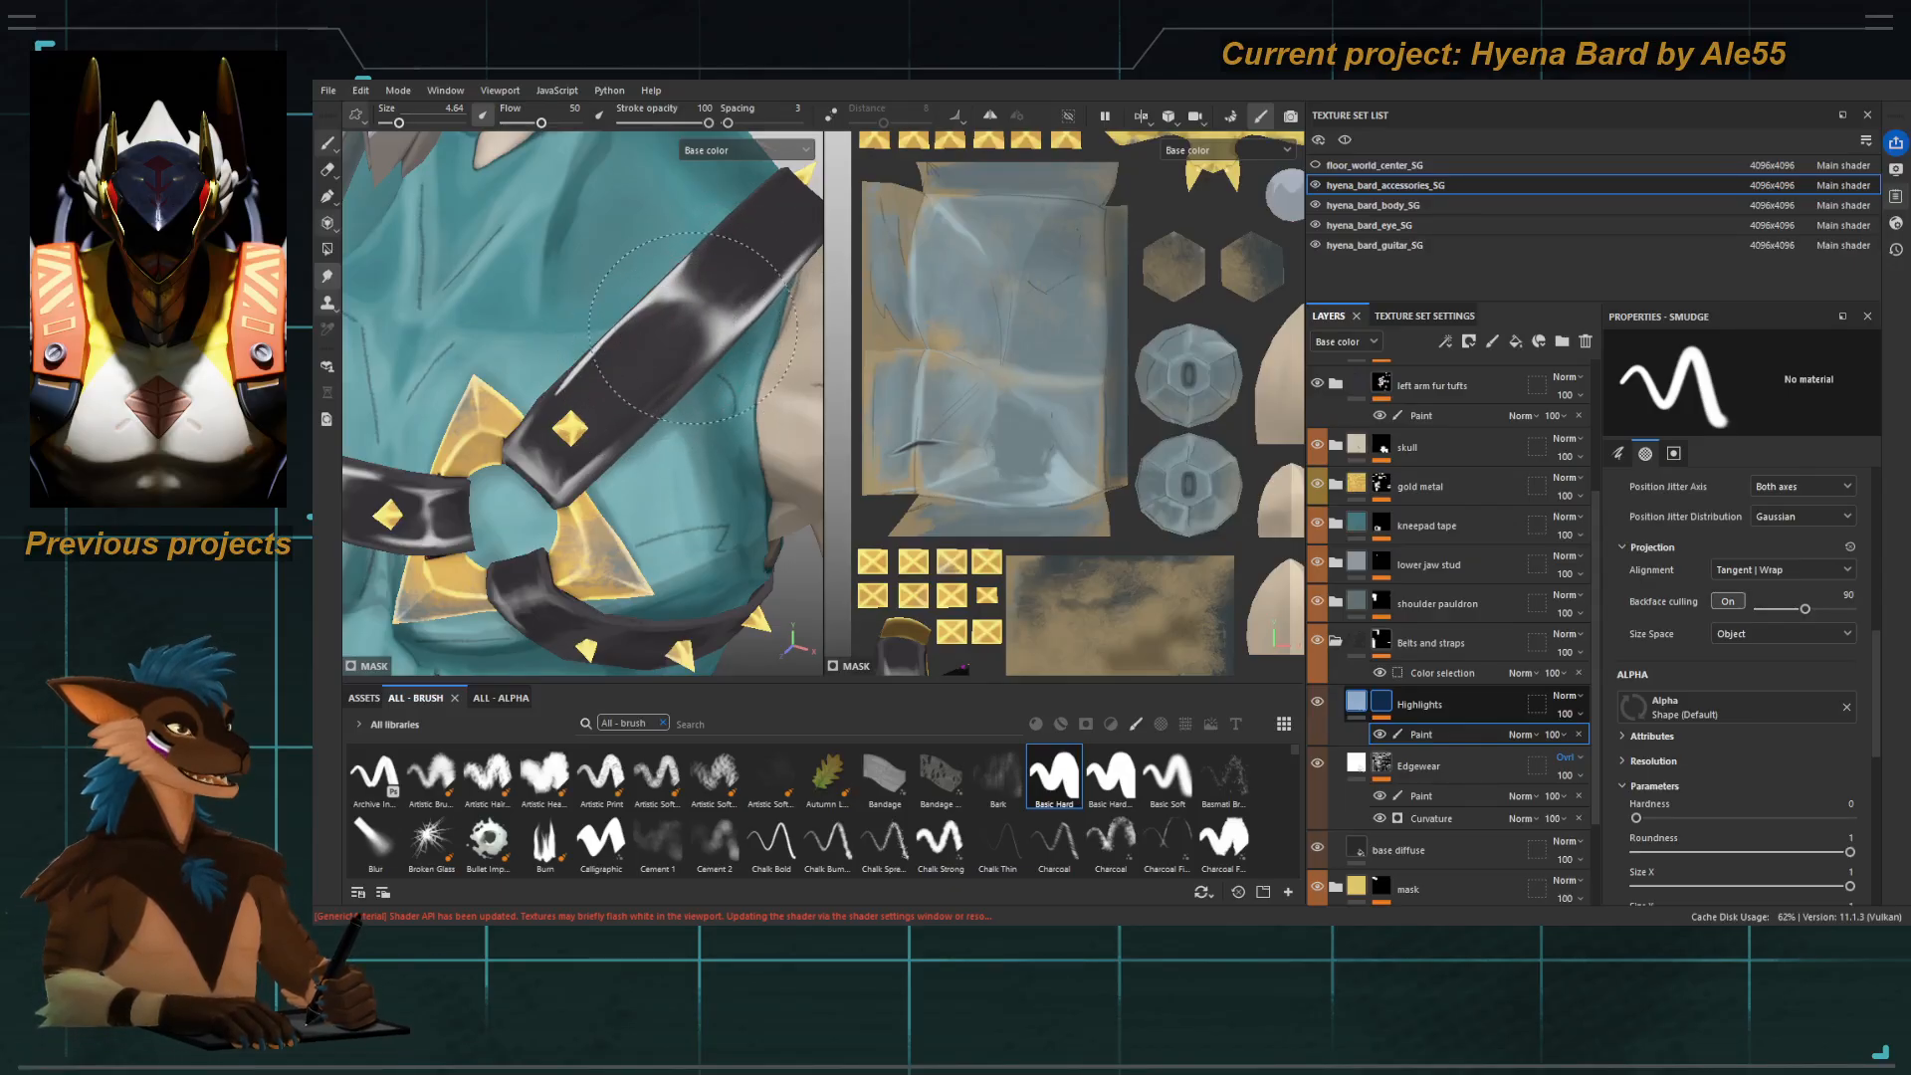
pyautogui.scroll(-5, 682, 398)
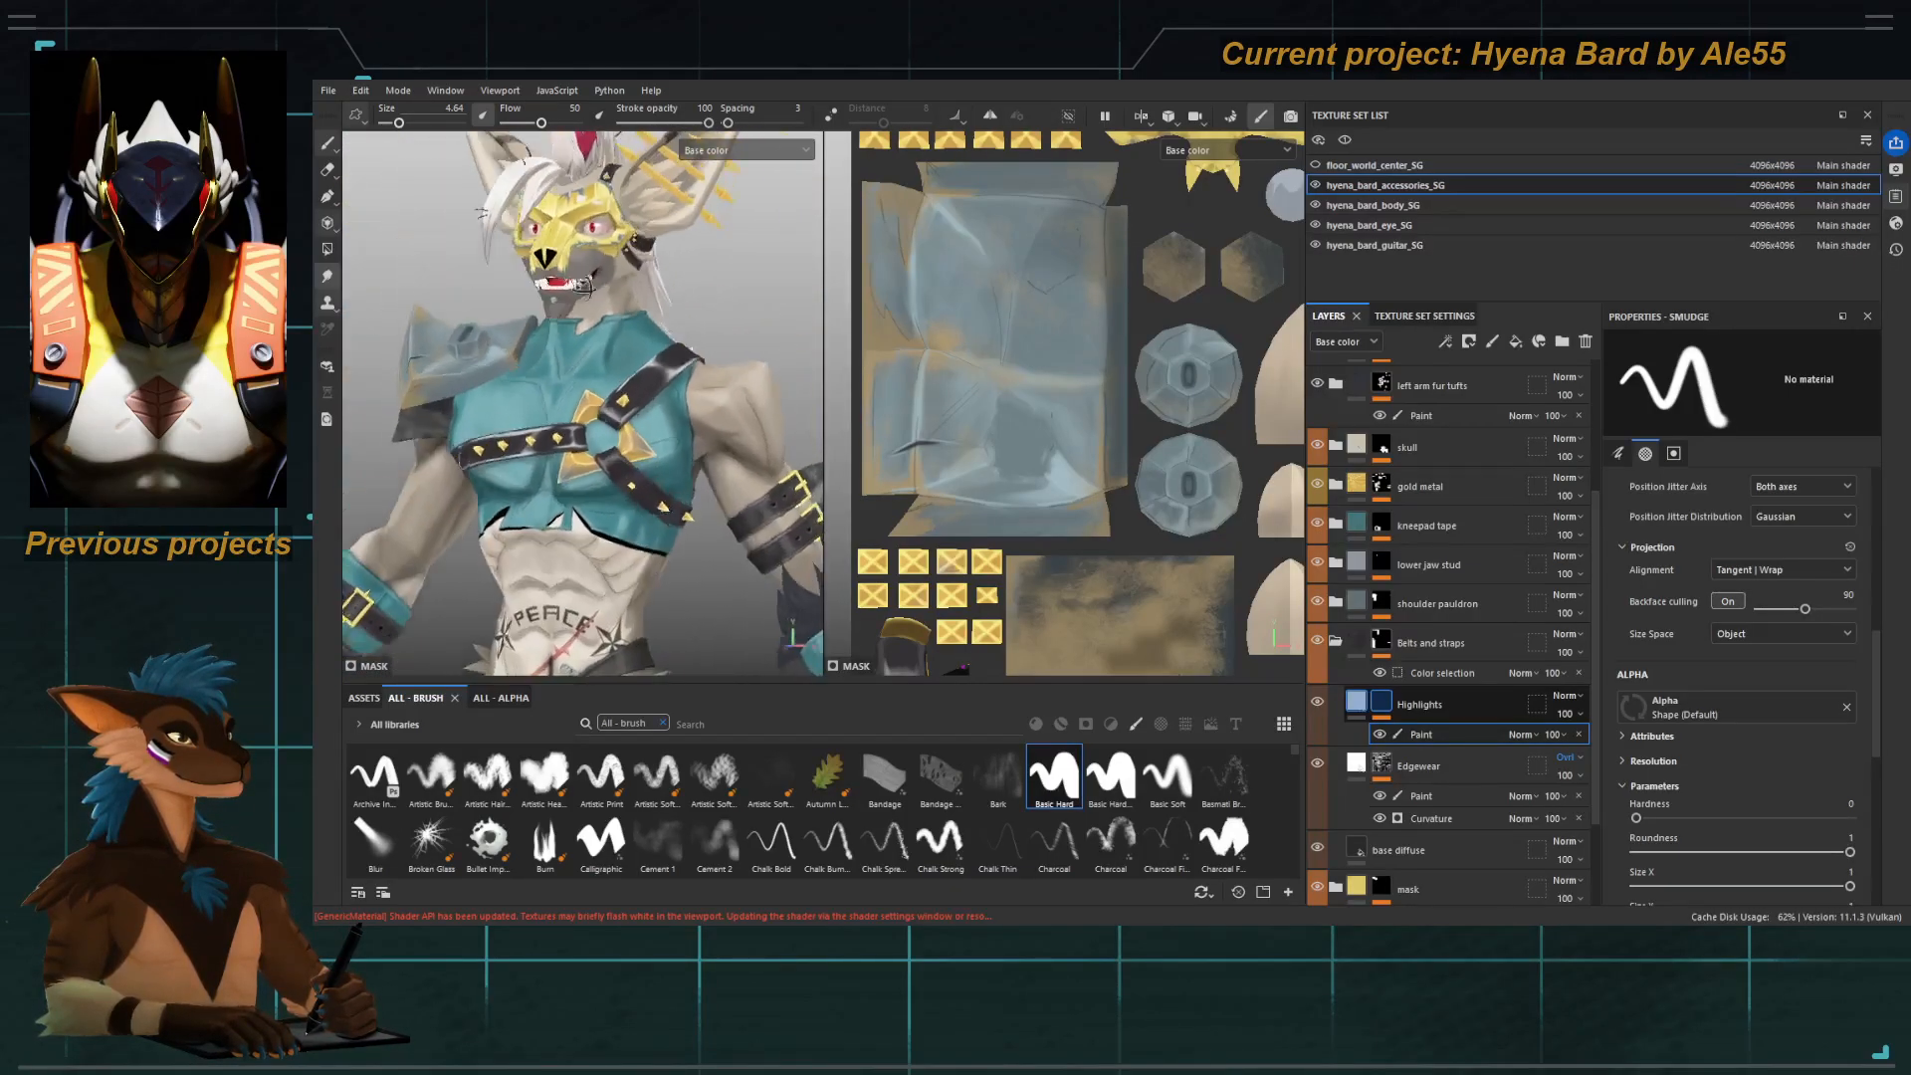
pyautogui.scroll(5, 653, 394)
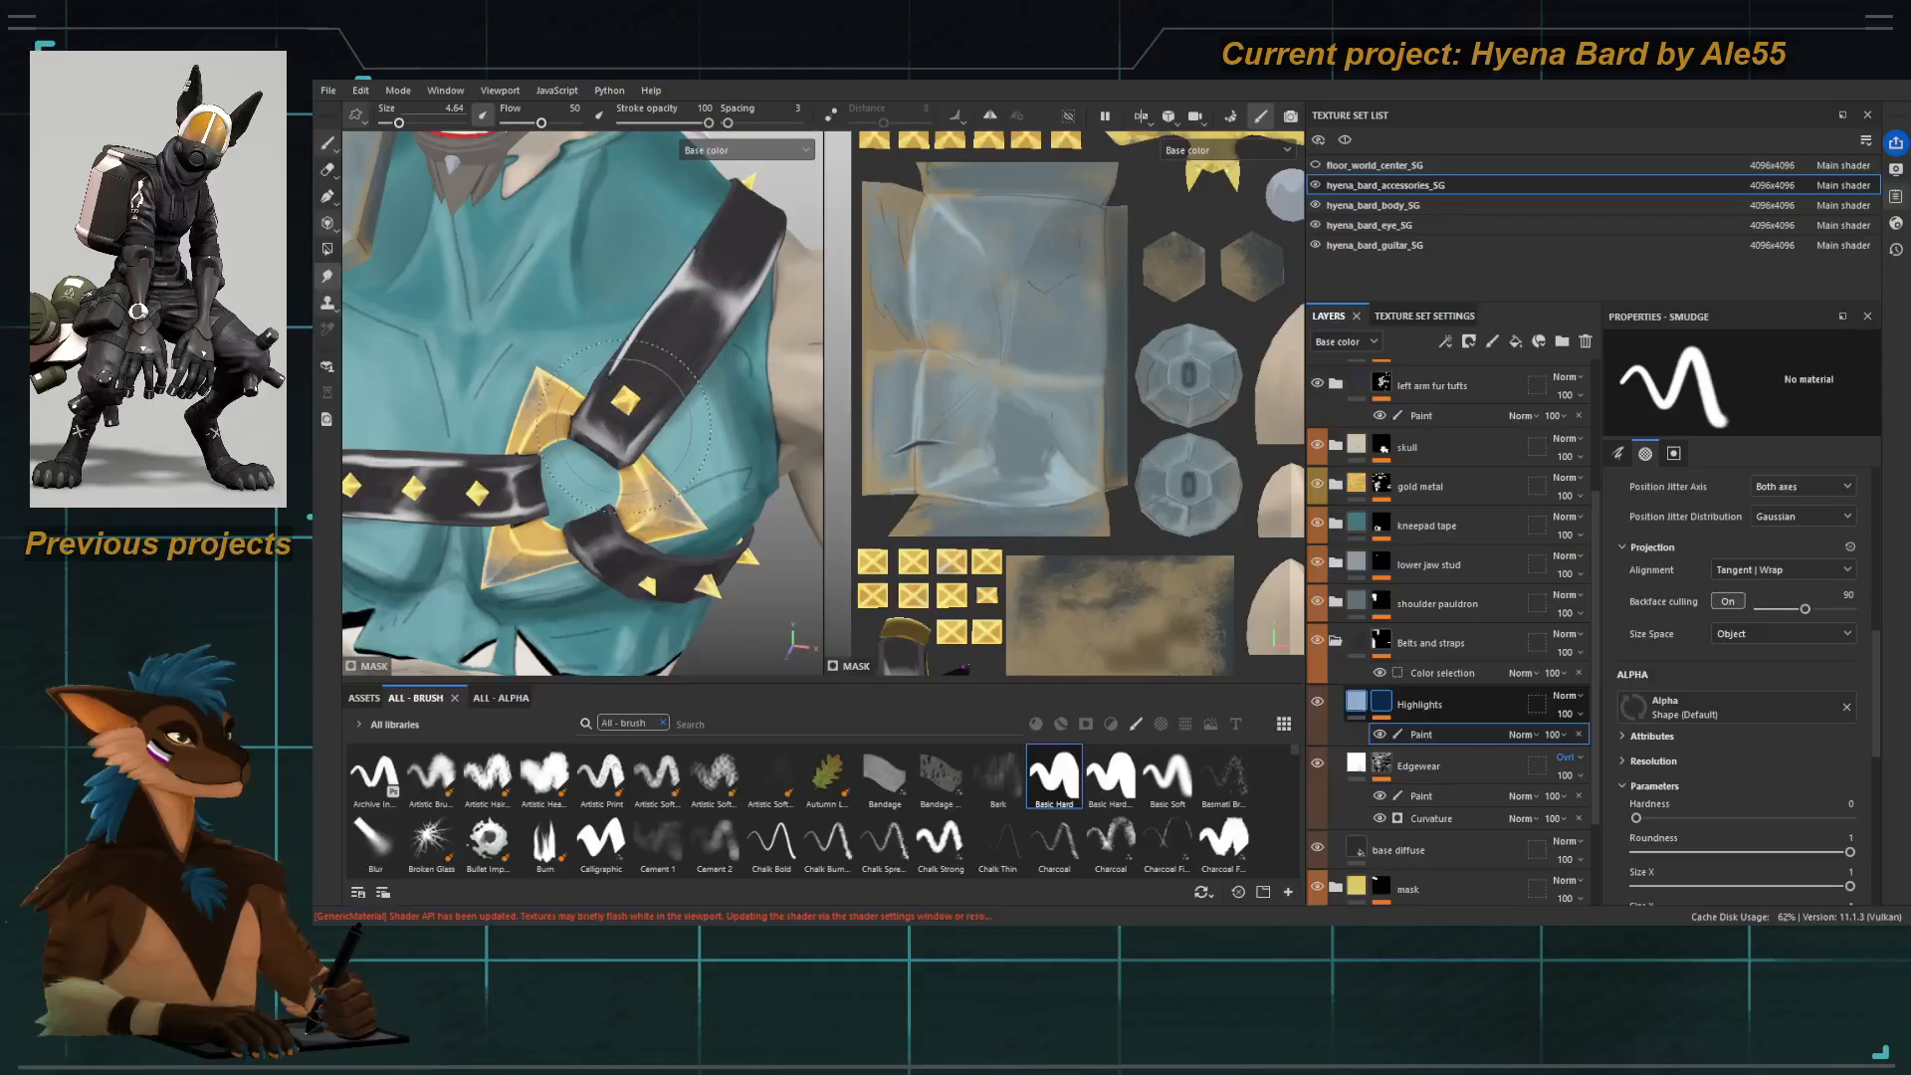
pyautogui.moveTo(628, 360)
pyautogui.keyDown('alt'); pyautogui.mouseDown()
pyautogui.moveTo(642, 390)
pyautogui.moveTo(635, 342)
pyautogui.mouseUp(); pyautogui.keyUp('alt')
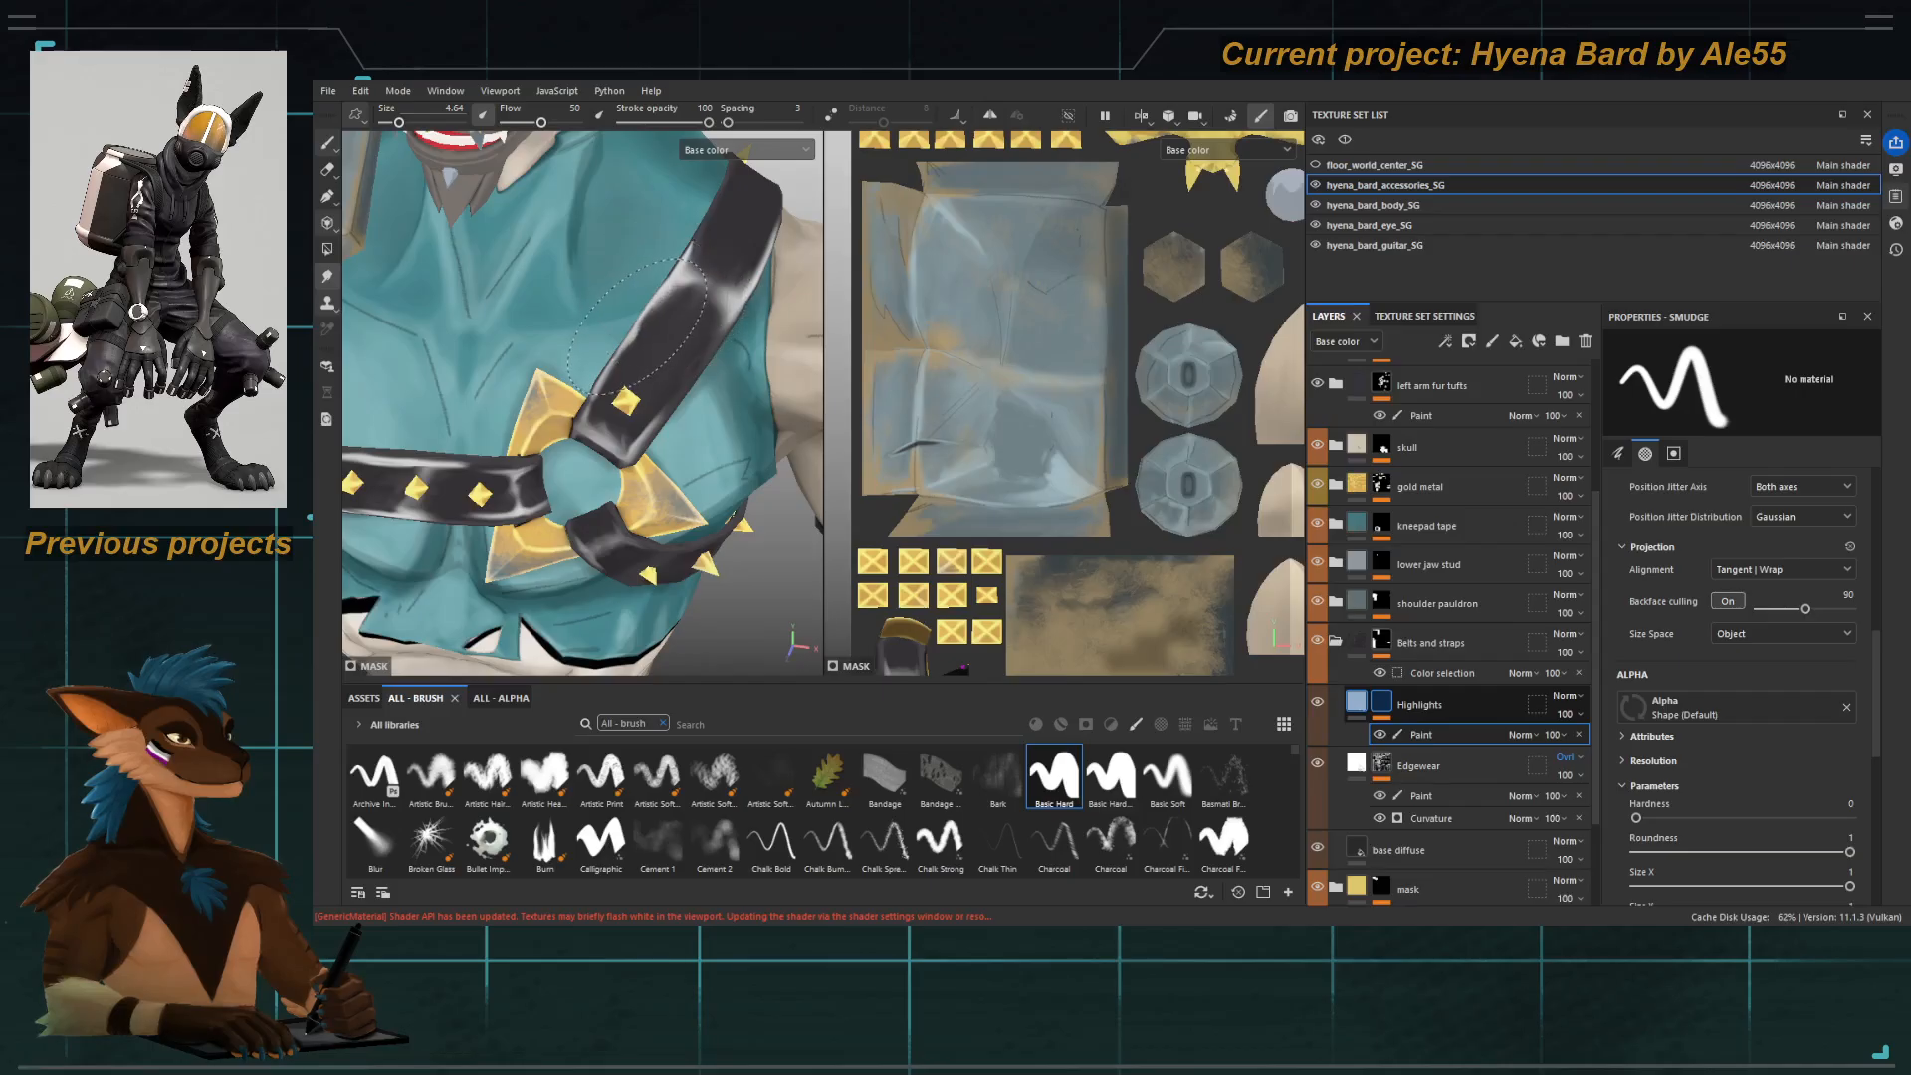
pyautogui.keyDown('alt'); pyautogui.moveTo(626, 338); pyautogui.dragTo(641, 333); pyautogui.keyUp('alt')
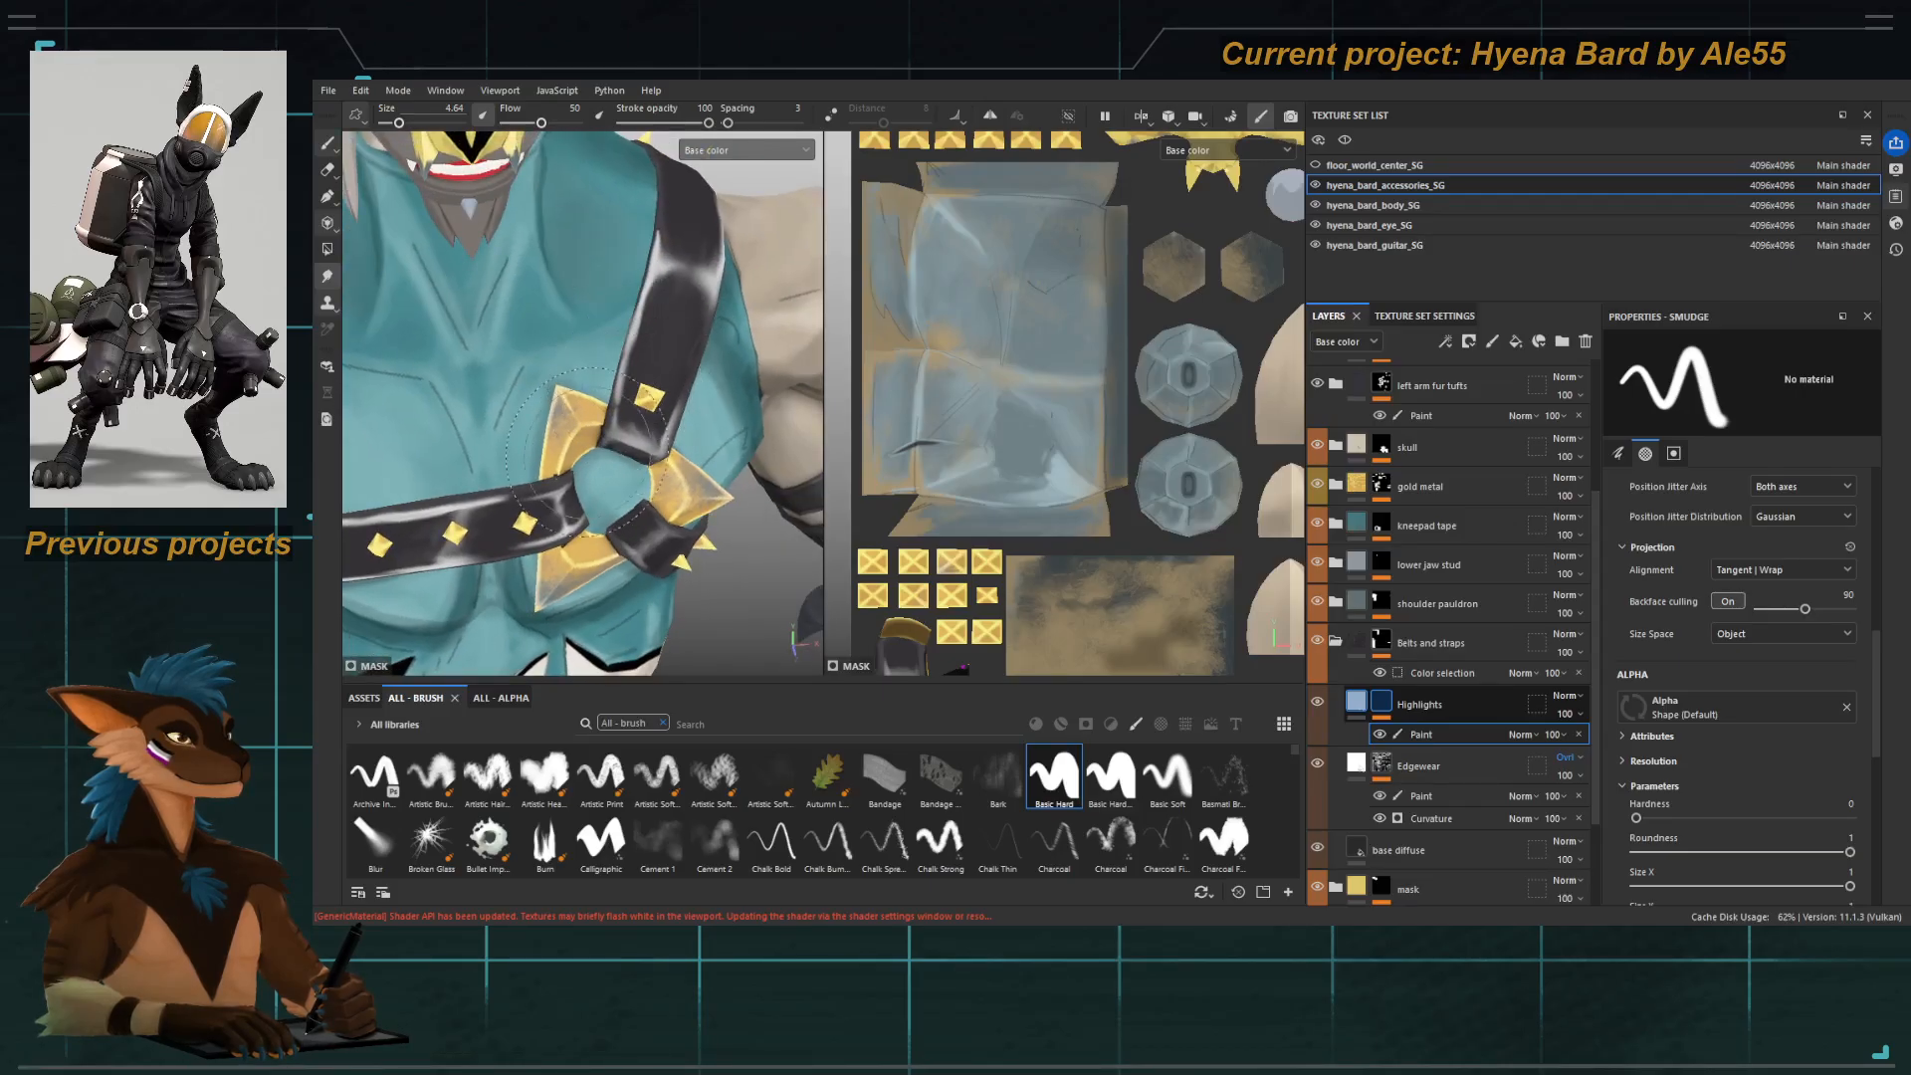
# Refine the upper part of the diagonal strap near the shoulder with the smudge brush at size 3.08.
pyautogui.press('e')
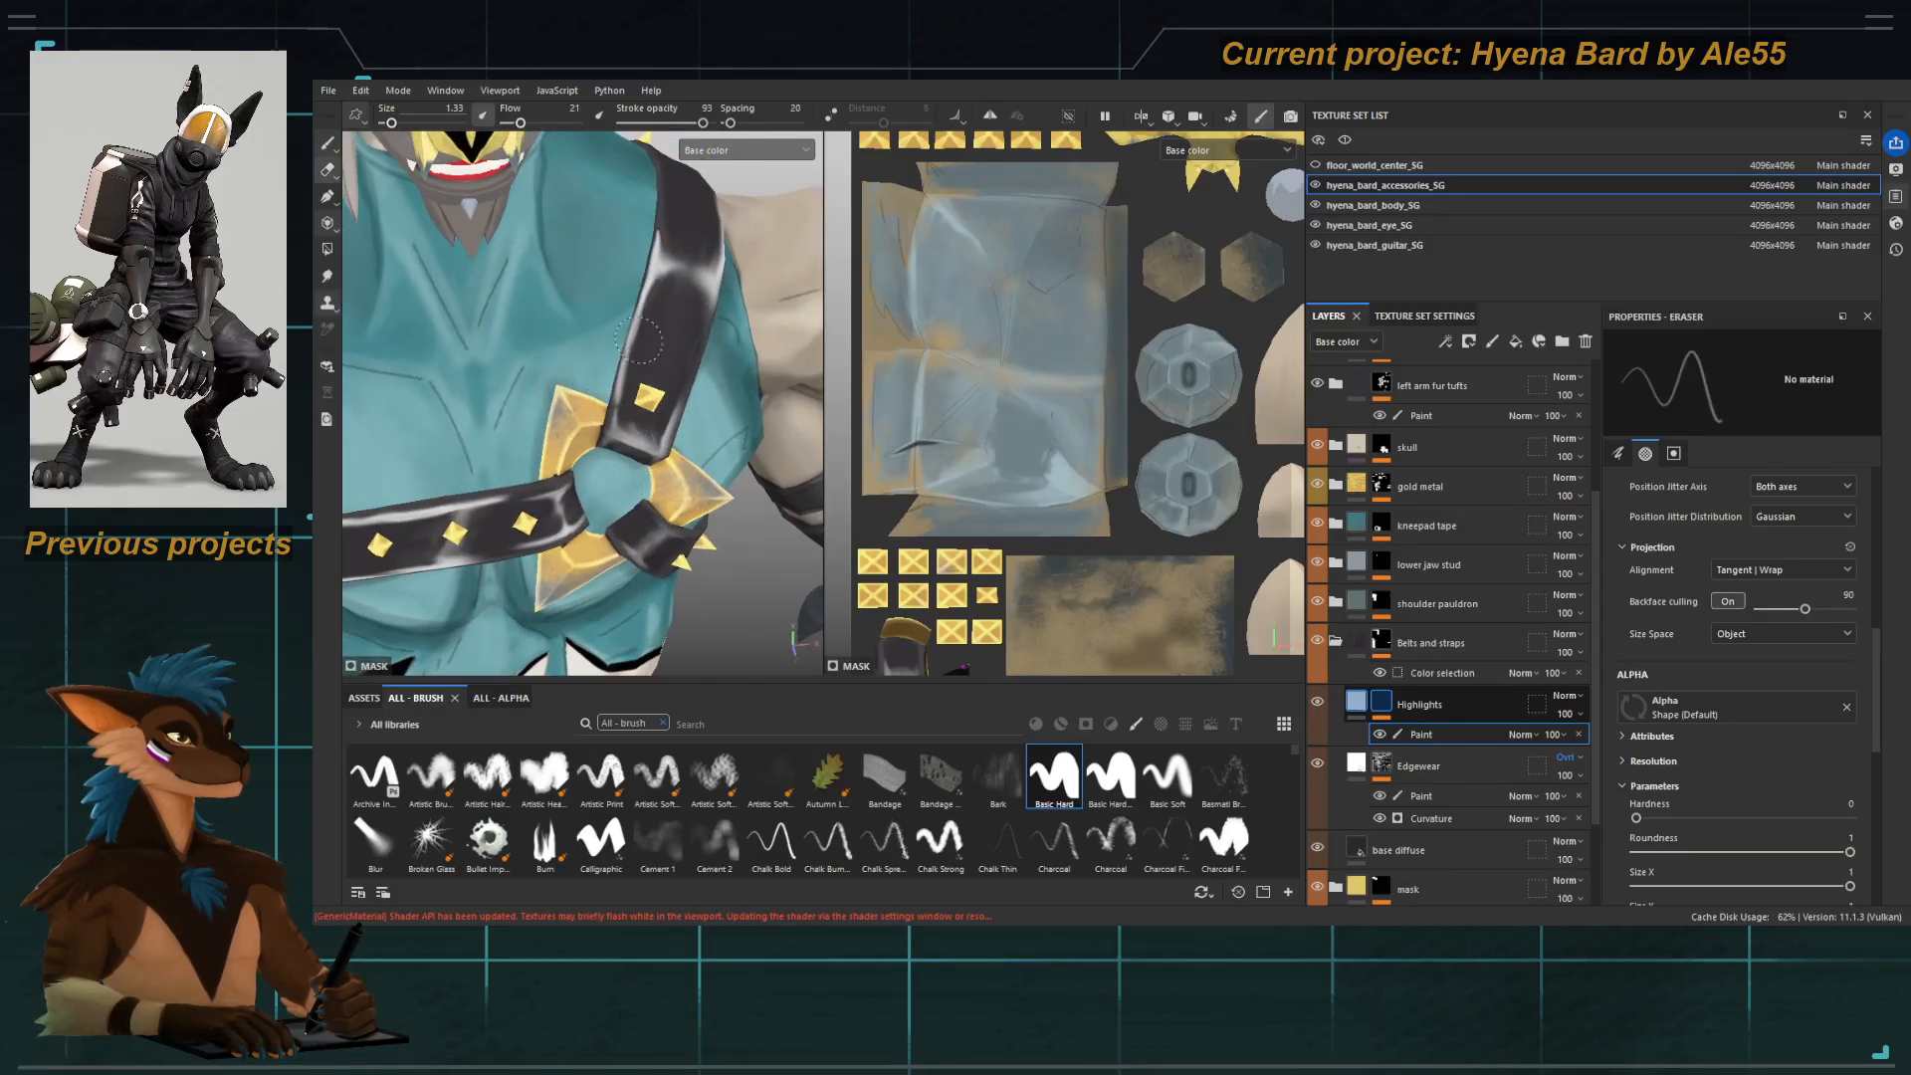
pyautogui.keyDown('alt'); pyautogui.moveTo(639, 340); pyautogui.dragTo(605, 287); pyautogui.keyUp('alt')
pyautogui.press('5')
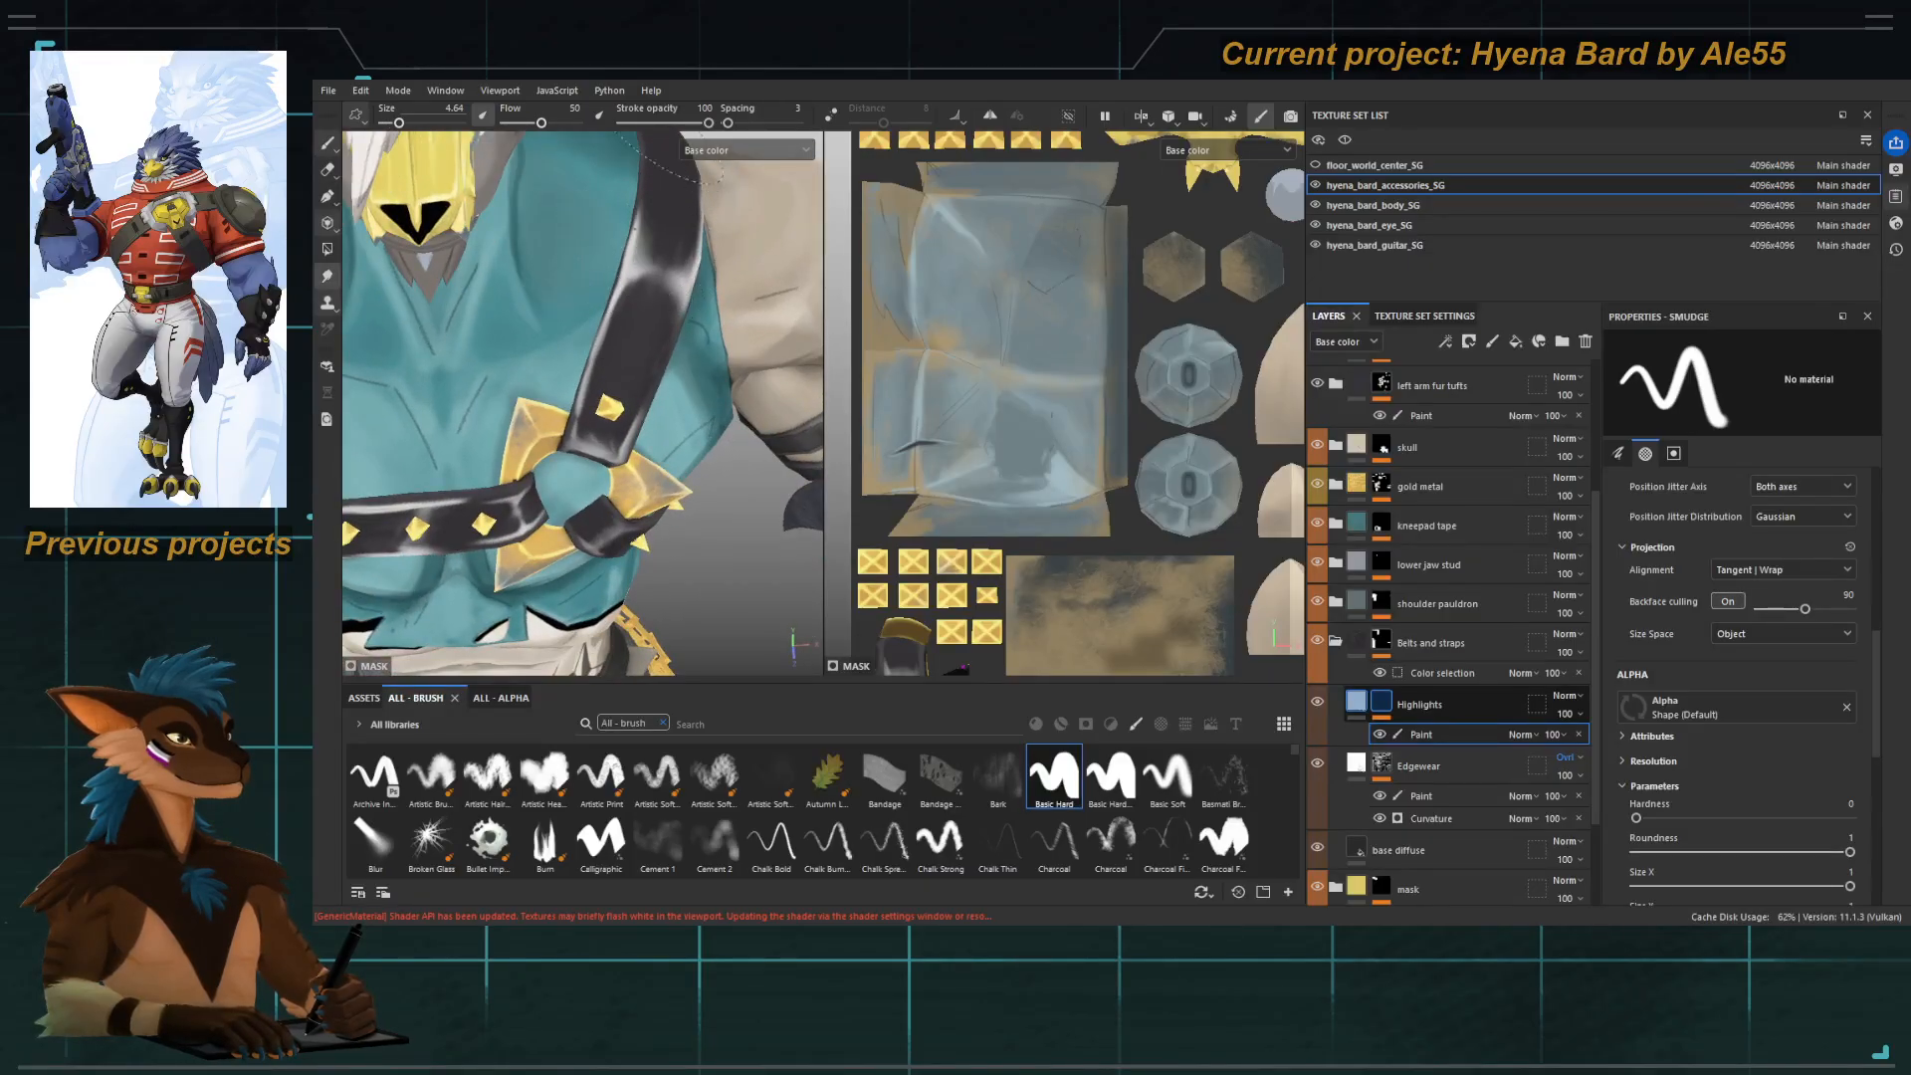
pyautogui.keyDown('alt'); pyautogui.moveTo(626, 253); pyautogui.dragTo(616, 357); pyautogui.keyUp('alt')
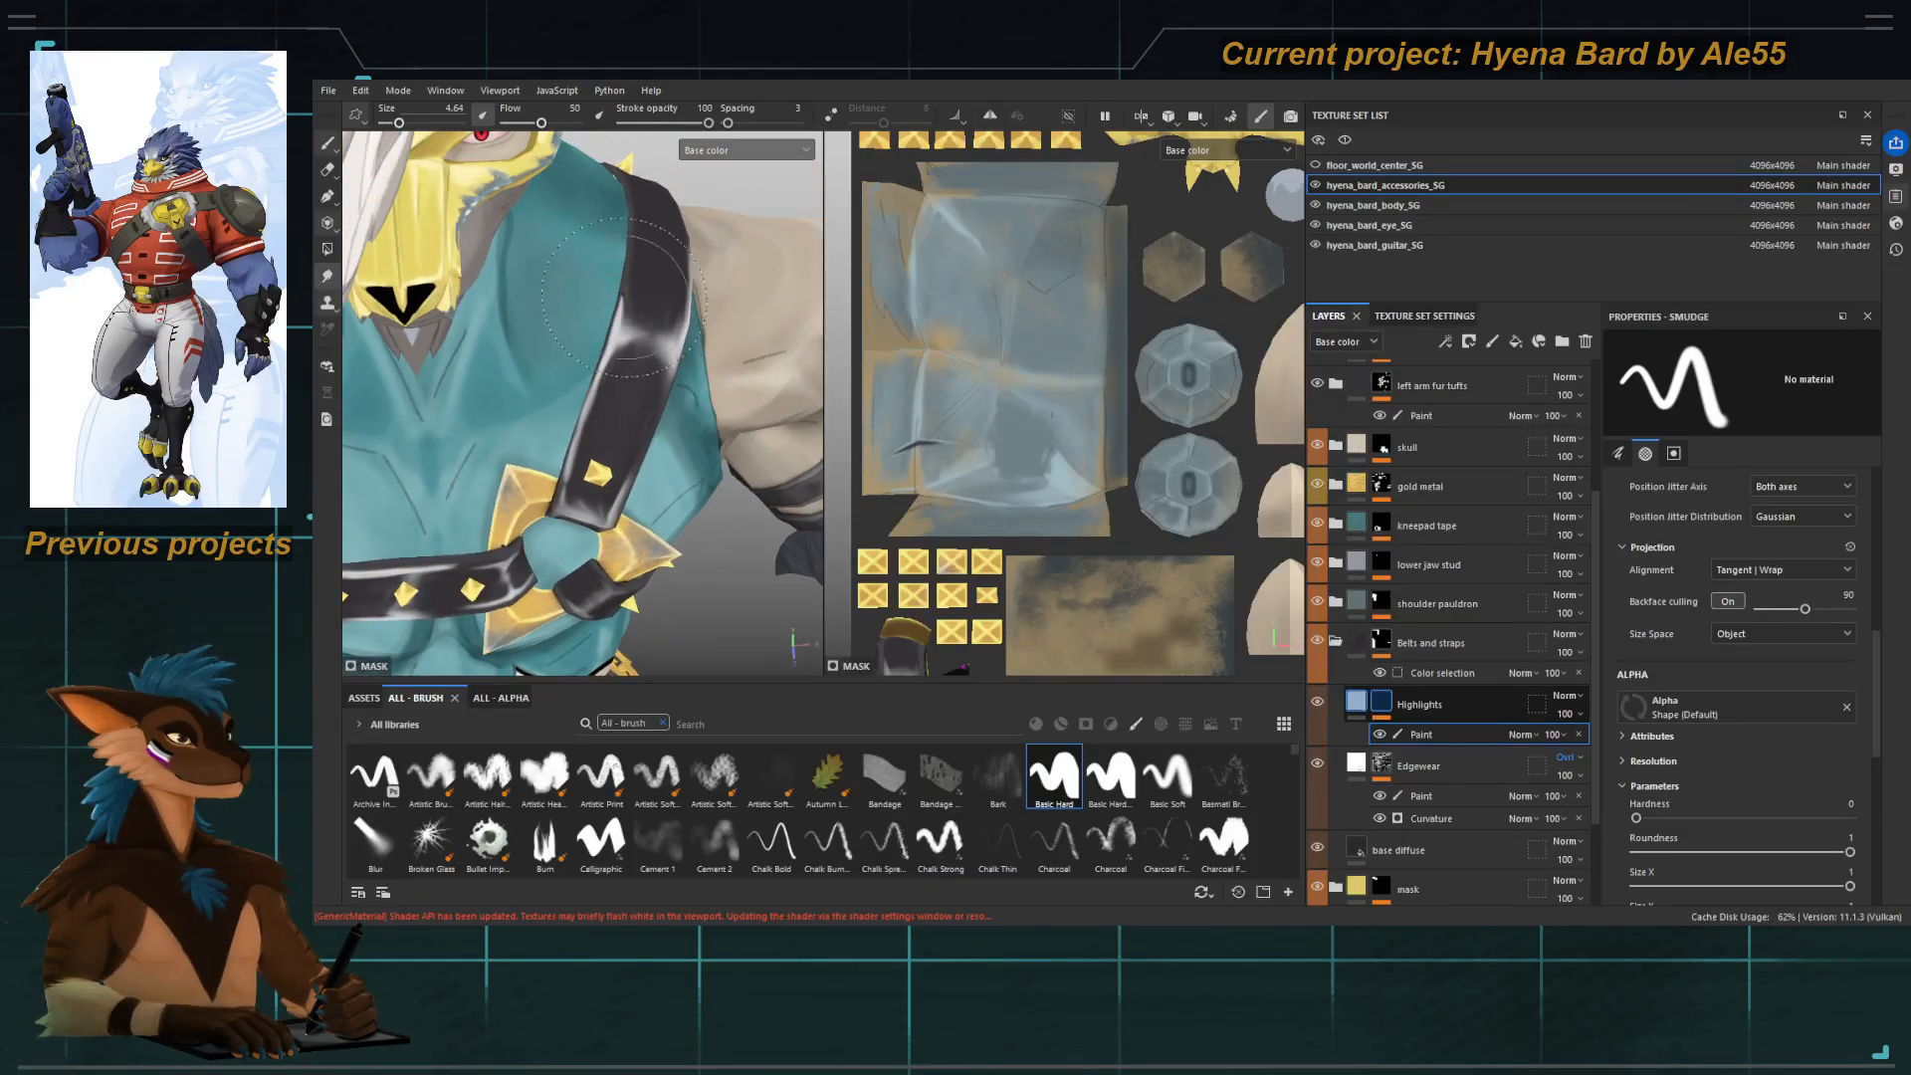
pyautogui.press('[')
pyautogui.press('[')
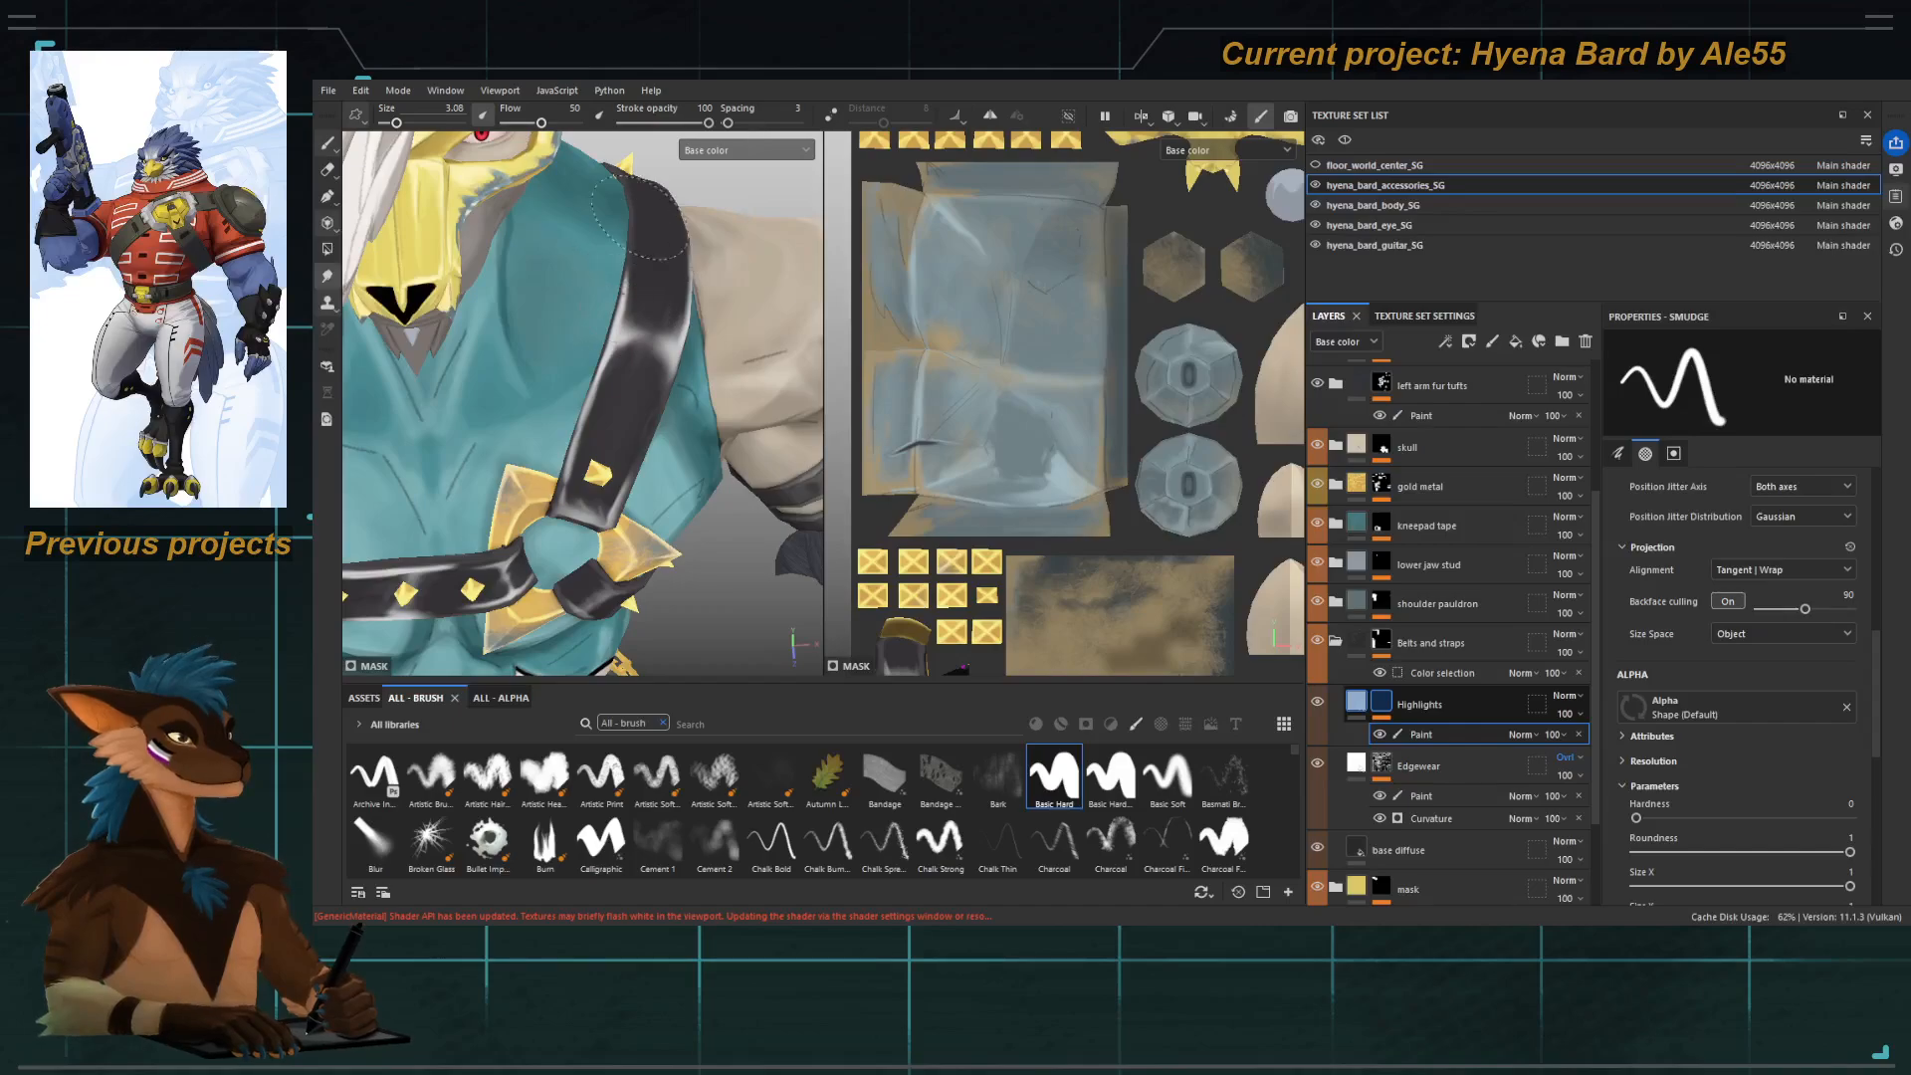
# Paint highlight strokes at size 1.37 on the strap under the arm and on the shoulder strap running down the back.
pyautogui.keyDown('alt'); pyautogui.moveTo(638, 362); pyautogui.dragTo(563, 296, button='right'); pyautogui.keyUp('alt')
pyautogui.keyDown('alt'); pyautogui.moveTo(564, 297); pyautogui.dragTo(545, 289); pyautogui.keyUp('alt')
pyautogui.keyDown('alt'); pyautogui.moveTo(544, 289); pyautogui.dragTo(667, 398, button='right'); pyautogui.keyUp('alt')
pyautogui.keyDown('alt'); pyautogui.moveTo(667, 398); pyautogui.dragTo(675, 426); pyautogui.keyUp('alt')
pyautogui.press('1')
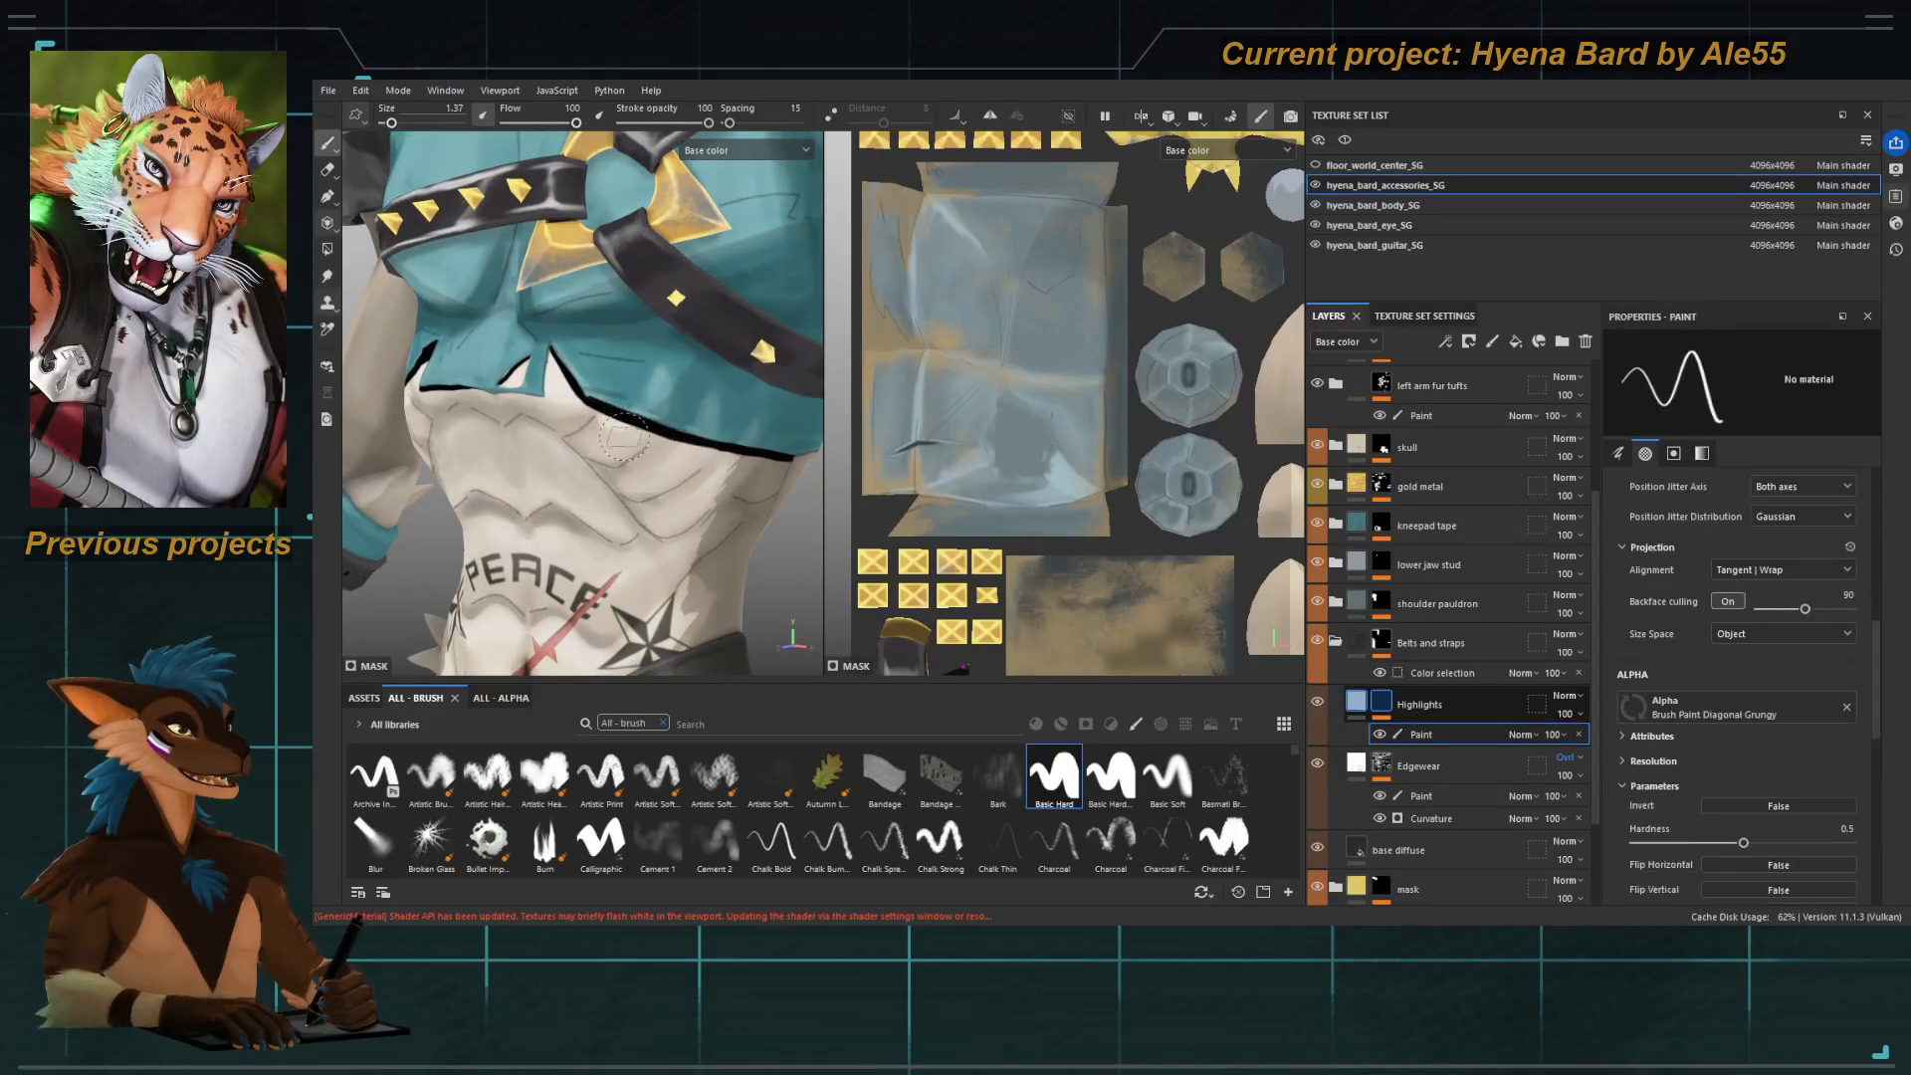
pyautogui.keyDown('alt'); pyautogui.moveTo(680, 333); pyautogui.dragTo(591, 341, button='middle'); pyautogui.keyUp('alt')
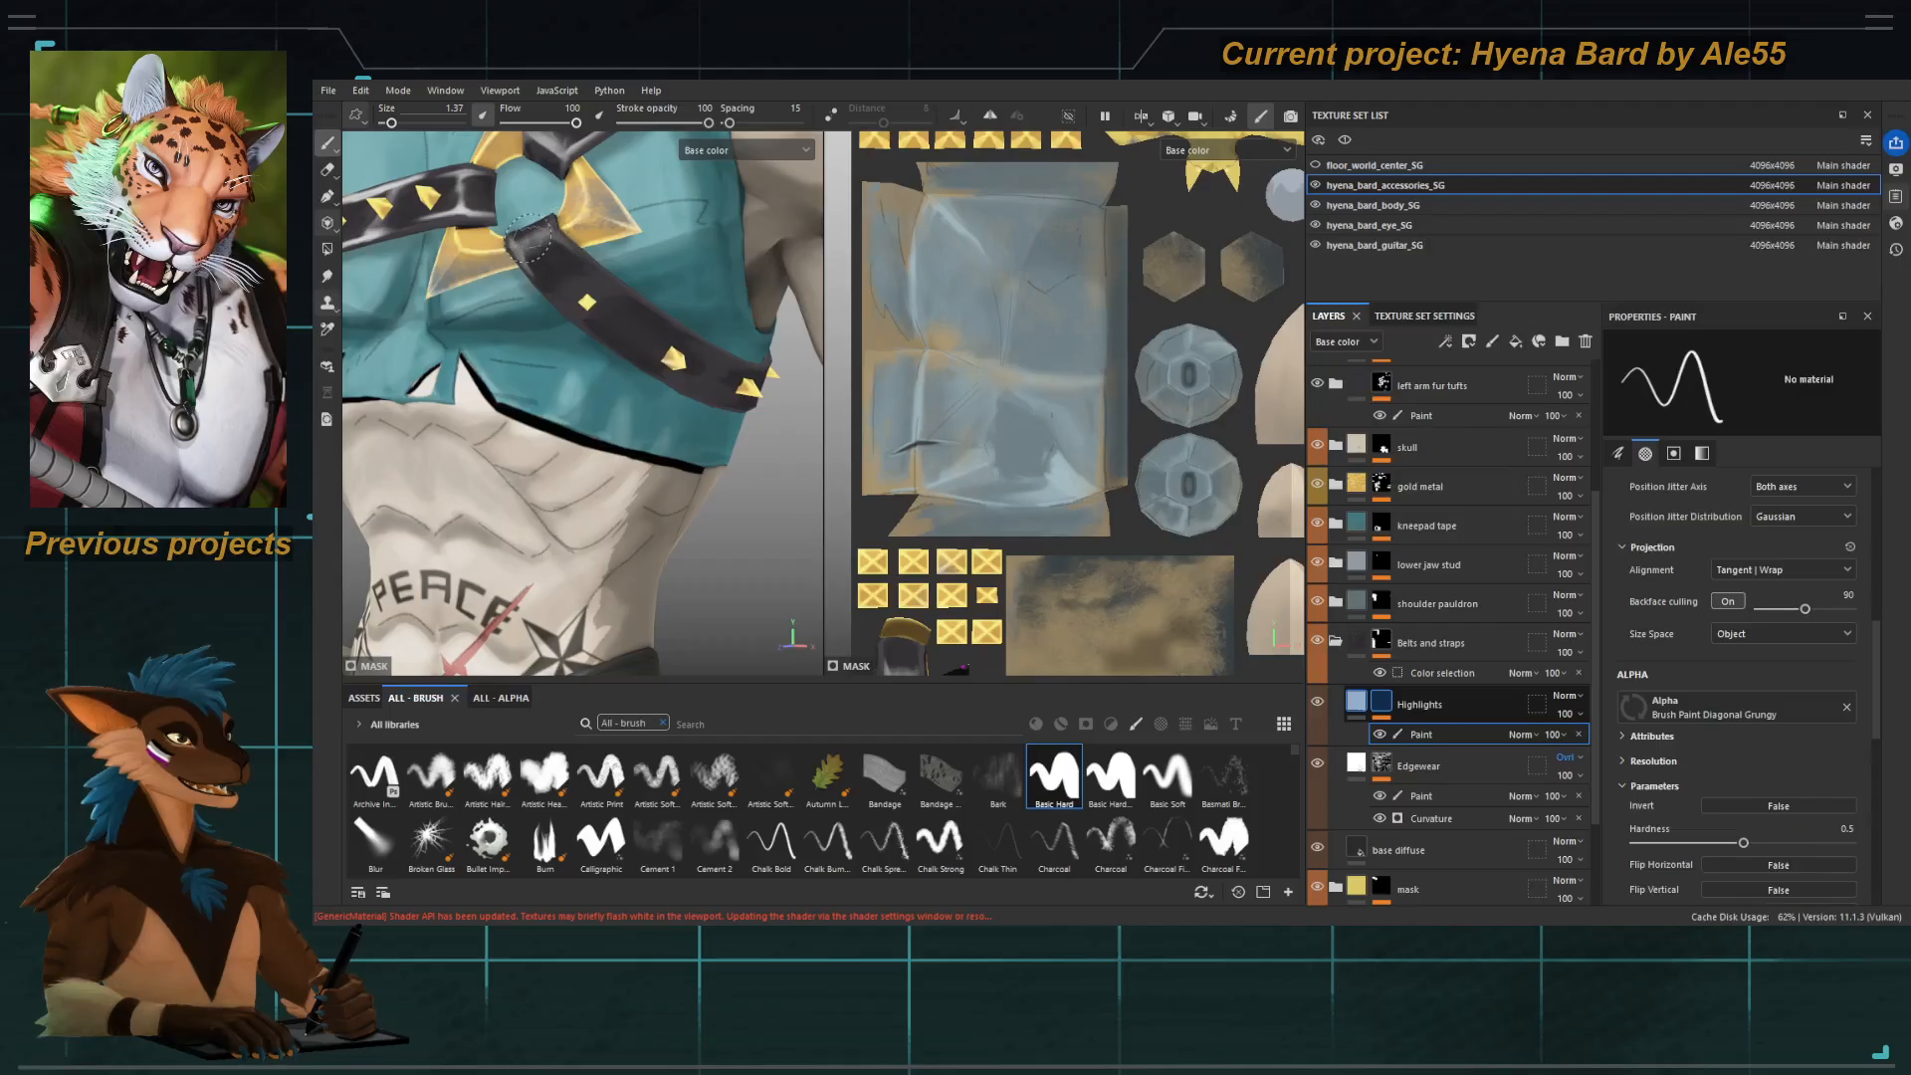
pyautogui.keyDown('alt'); pyautogui.moveTo(529, 238); pyautogui.dragTo(577, 285, button='middle'); pyautogui.keyUp('alt')
pyautogui.moveTo(587, 280)
pyautogui.mouseDown()
pyautogui.moveTo(597, 339)
pyautogui.moveTo(666, 359)
pyautogui.moveTo(525, 361)
pyautogui.mouseUp()
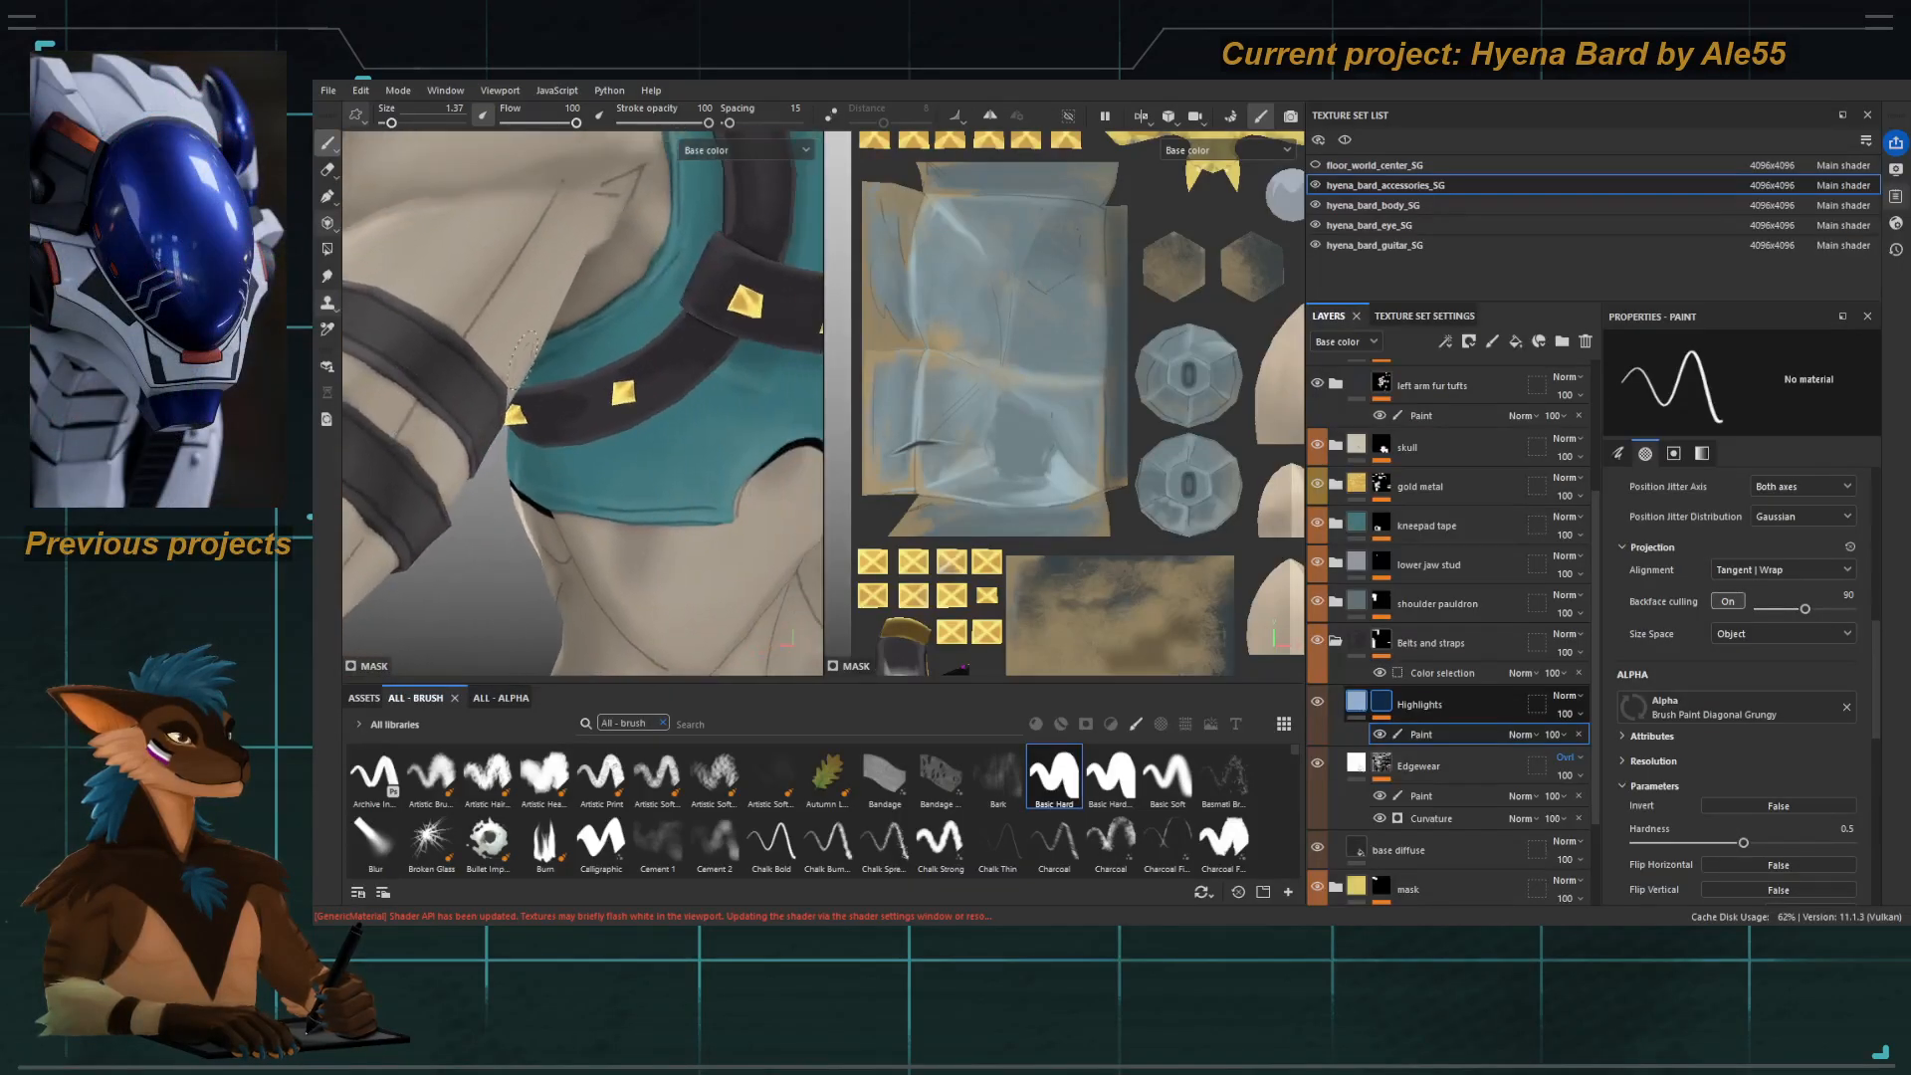
pyautogui.keyDown('alt'); pyautogui.moveTo(640, 357); pyautogui.dragTo(636, 423); pyautogui.keyUp('alt')
pyautogui.moveTo(624, 348); pyautogui.dragTo(532, 213)
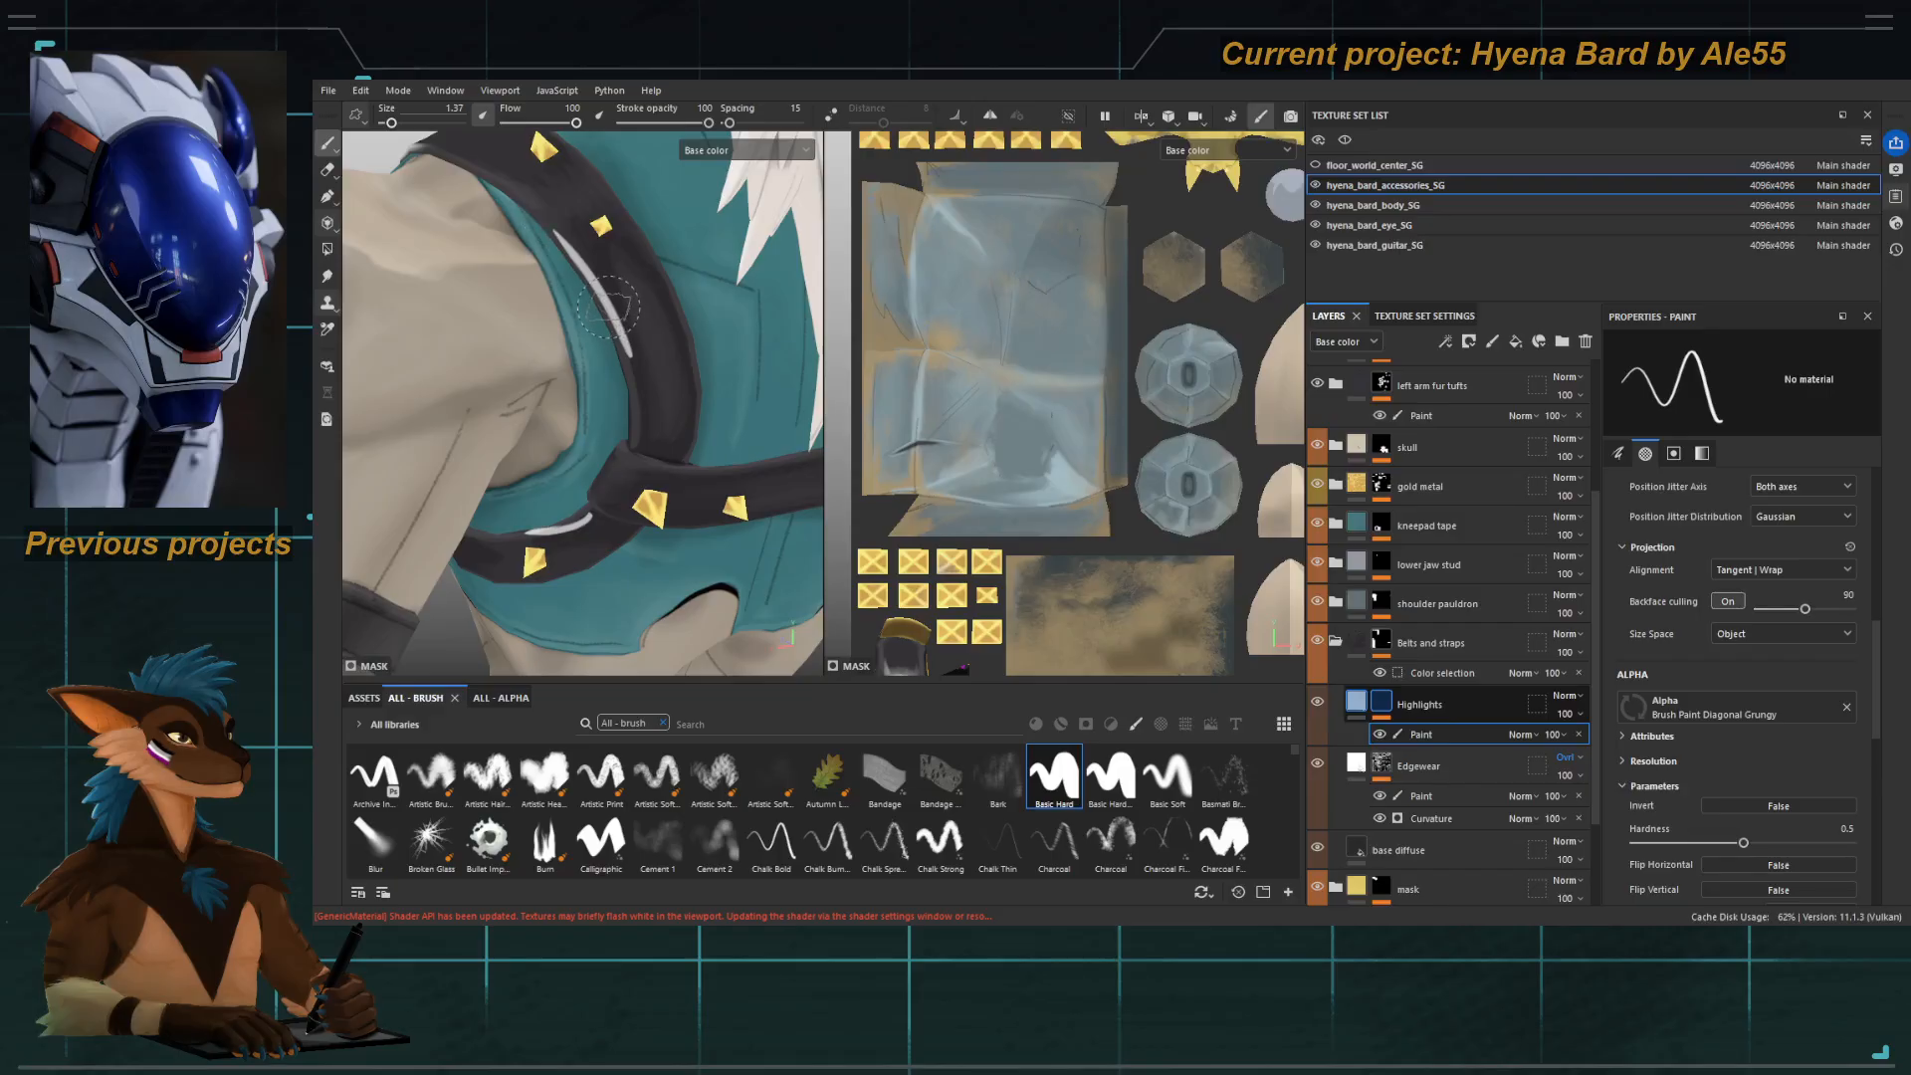
# Paint highlight strokes along the upper and lower edges of the horizontal back strap at size 1.37.
pyautogui.keyDown('alt'); pyautogui.moveTo(649, 282); pyautogui.dragTo(538, 291); pyautogui.keyUp('alt')
pyautogui.keyDown('alt'); pyautogui.moveTo(539, 290); pyautogui.dragTo(746, 510, button='right'); pyautogui.keyUp('alt')
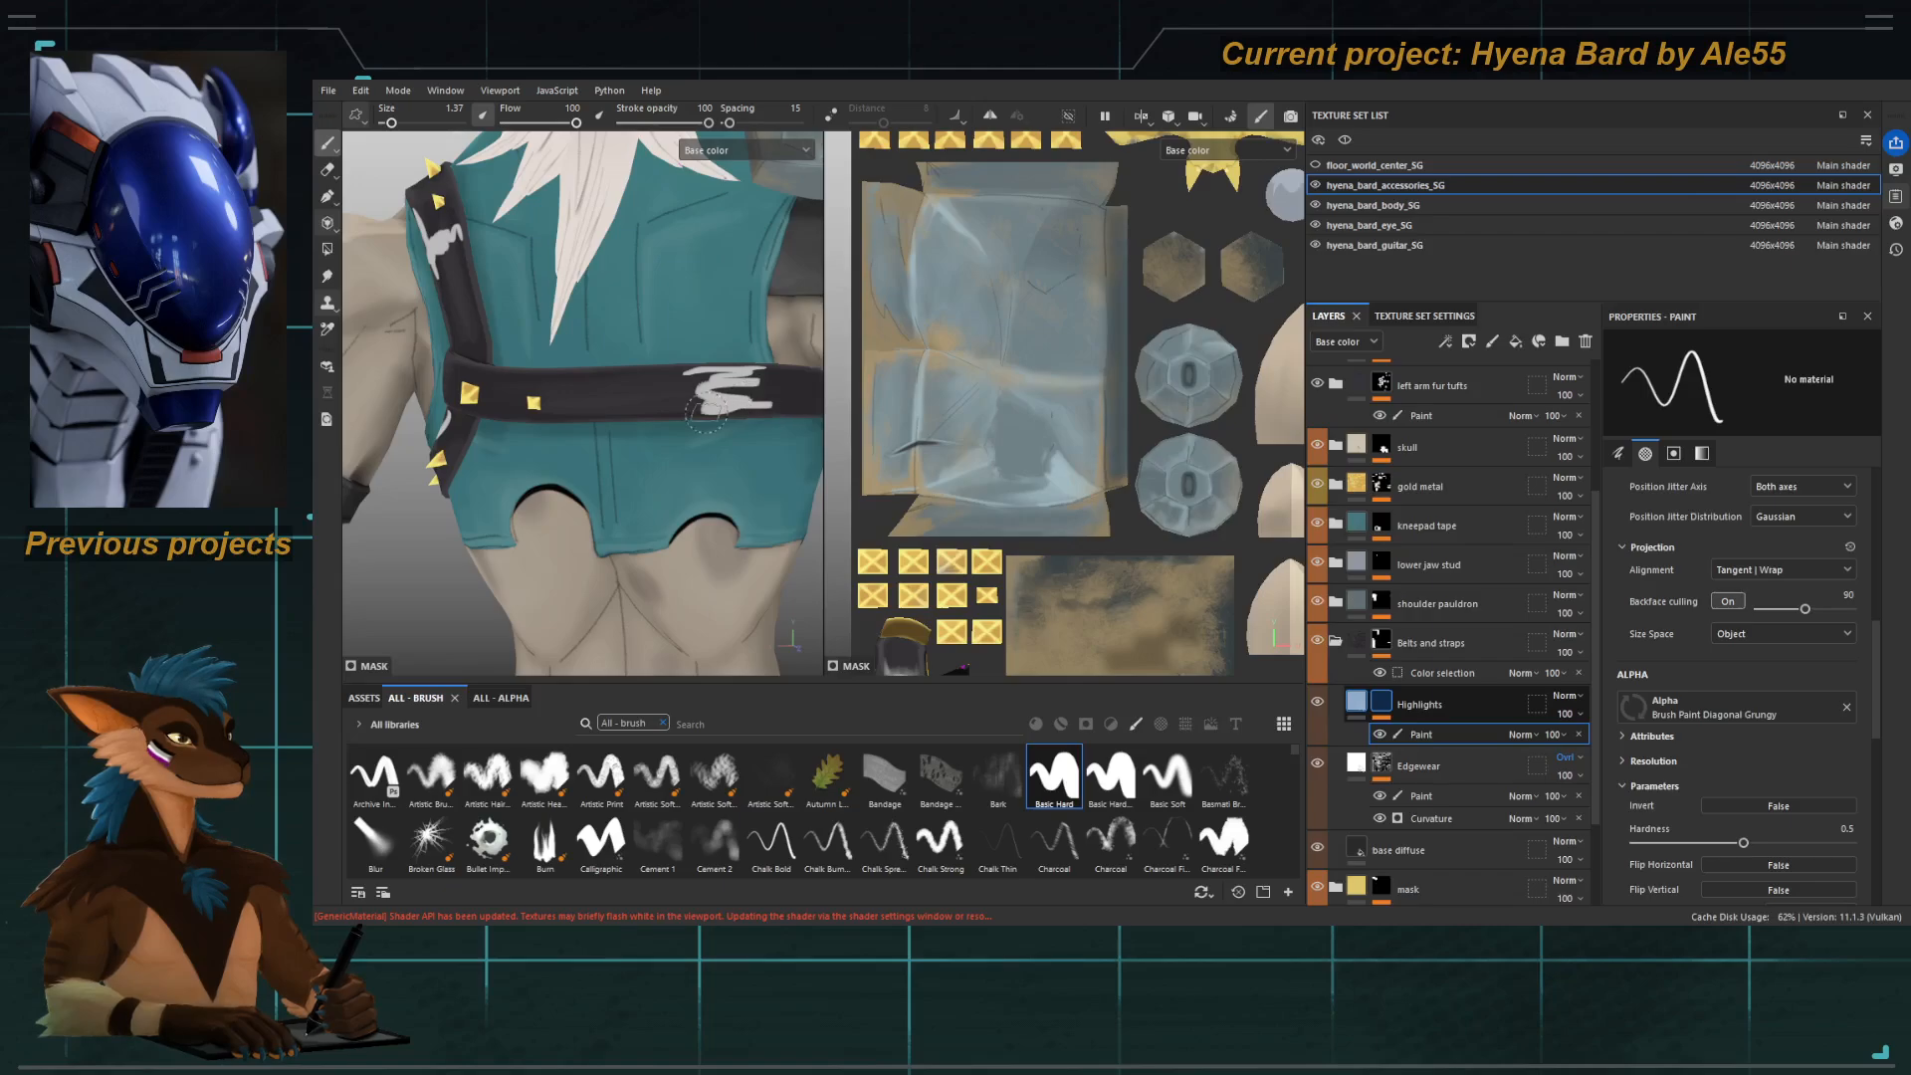
pyautogui.keyDown('alt'); pyautogui.moveTo(706, 412); pyautogui.dragTo(757, 428); pyautogui.keyUp('alt')
pyautogui.keyDown('alt'); pyautogui.moveTo(791, 574); pyautogui.dragTo(728, 515, button='middle'); pyautogui.keyUp('alt')
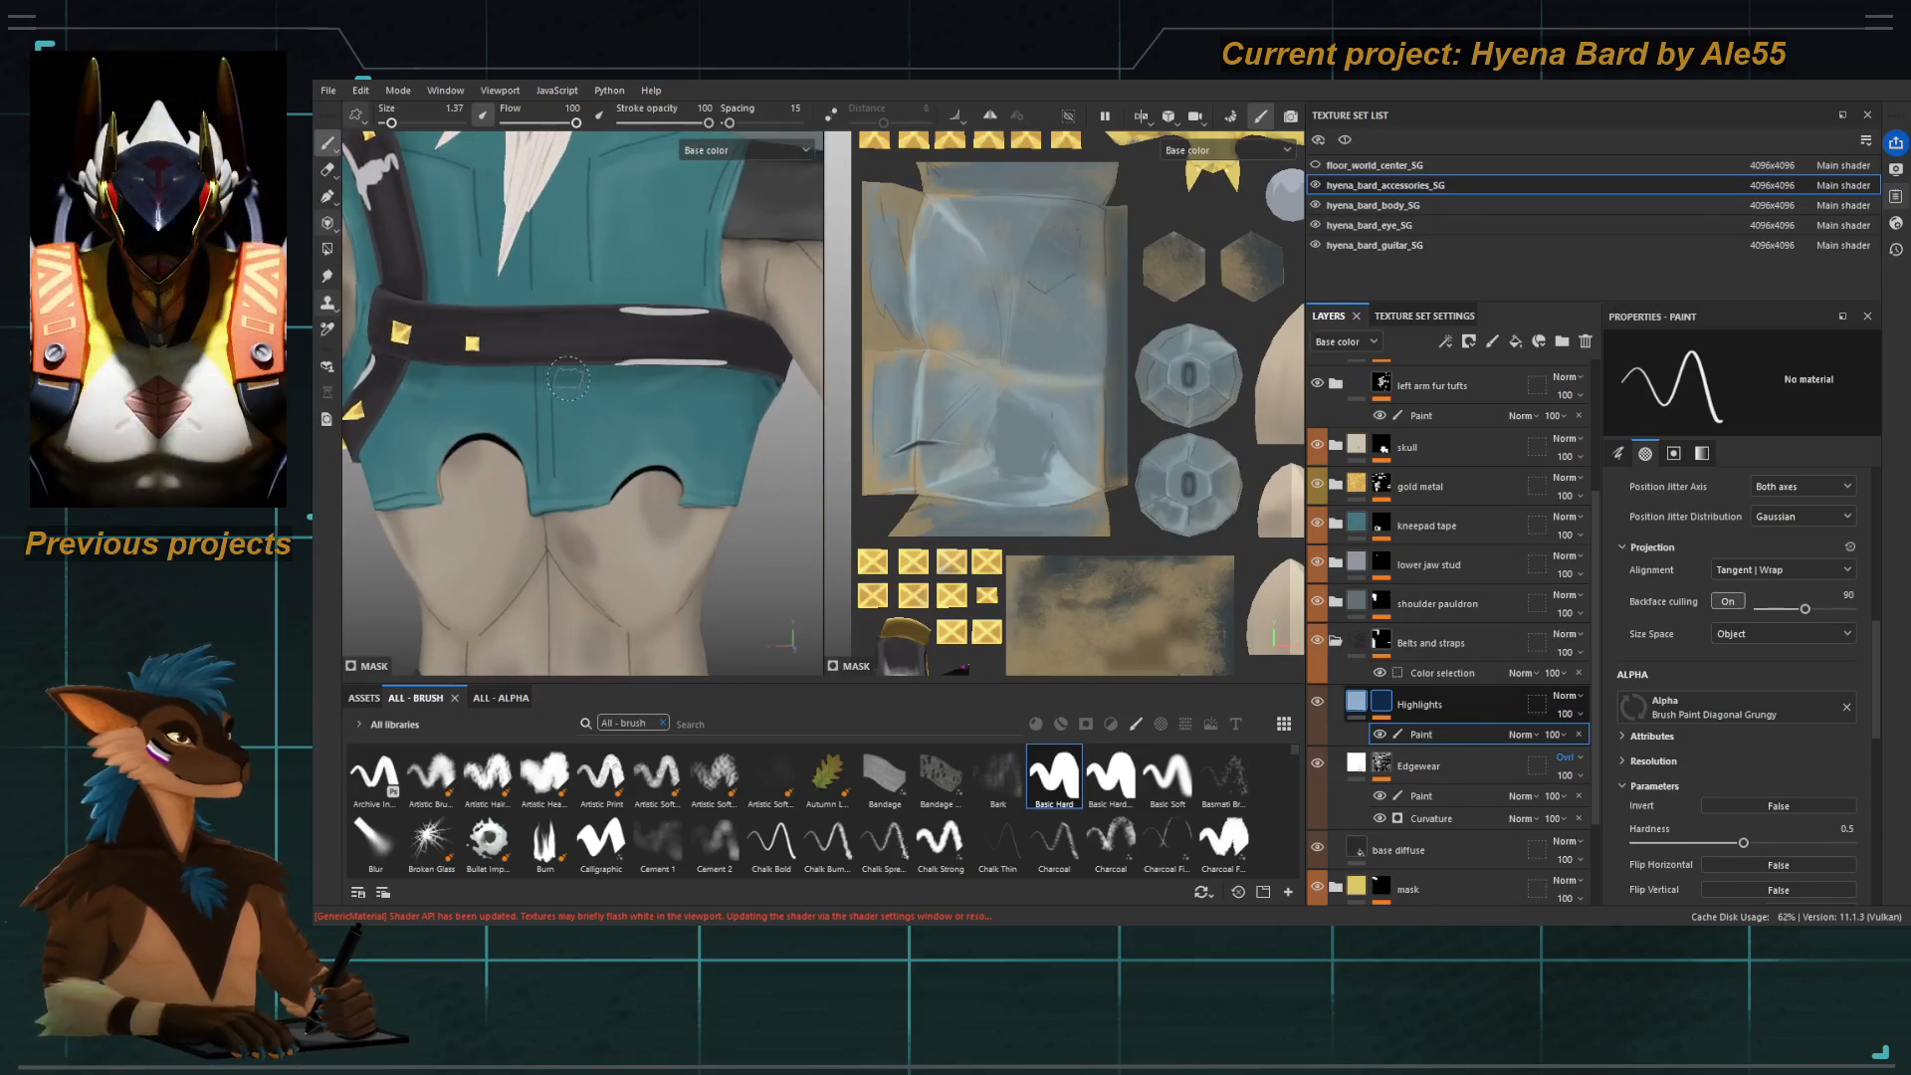
# Smudge the back strap's highlights into a band across the strap at size 3.08, undoing the last three strokes.
pyautogui.press('s')
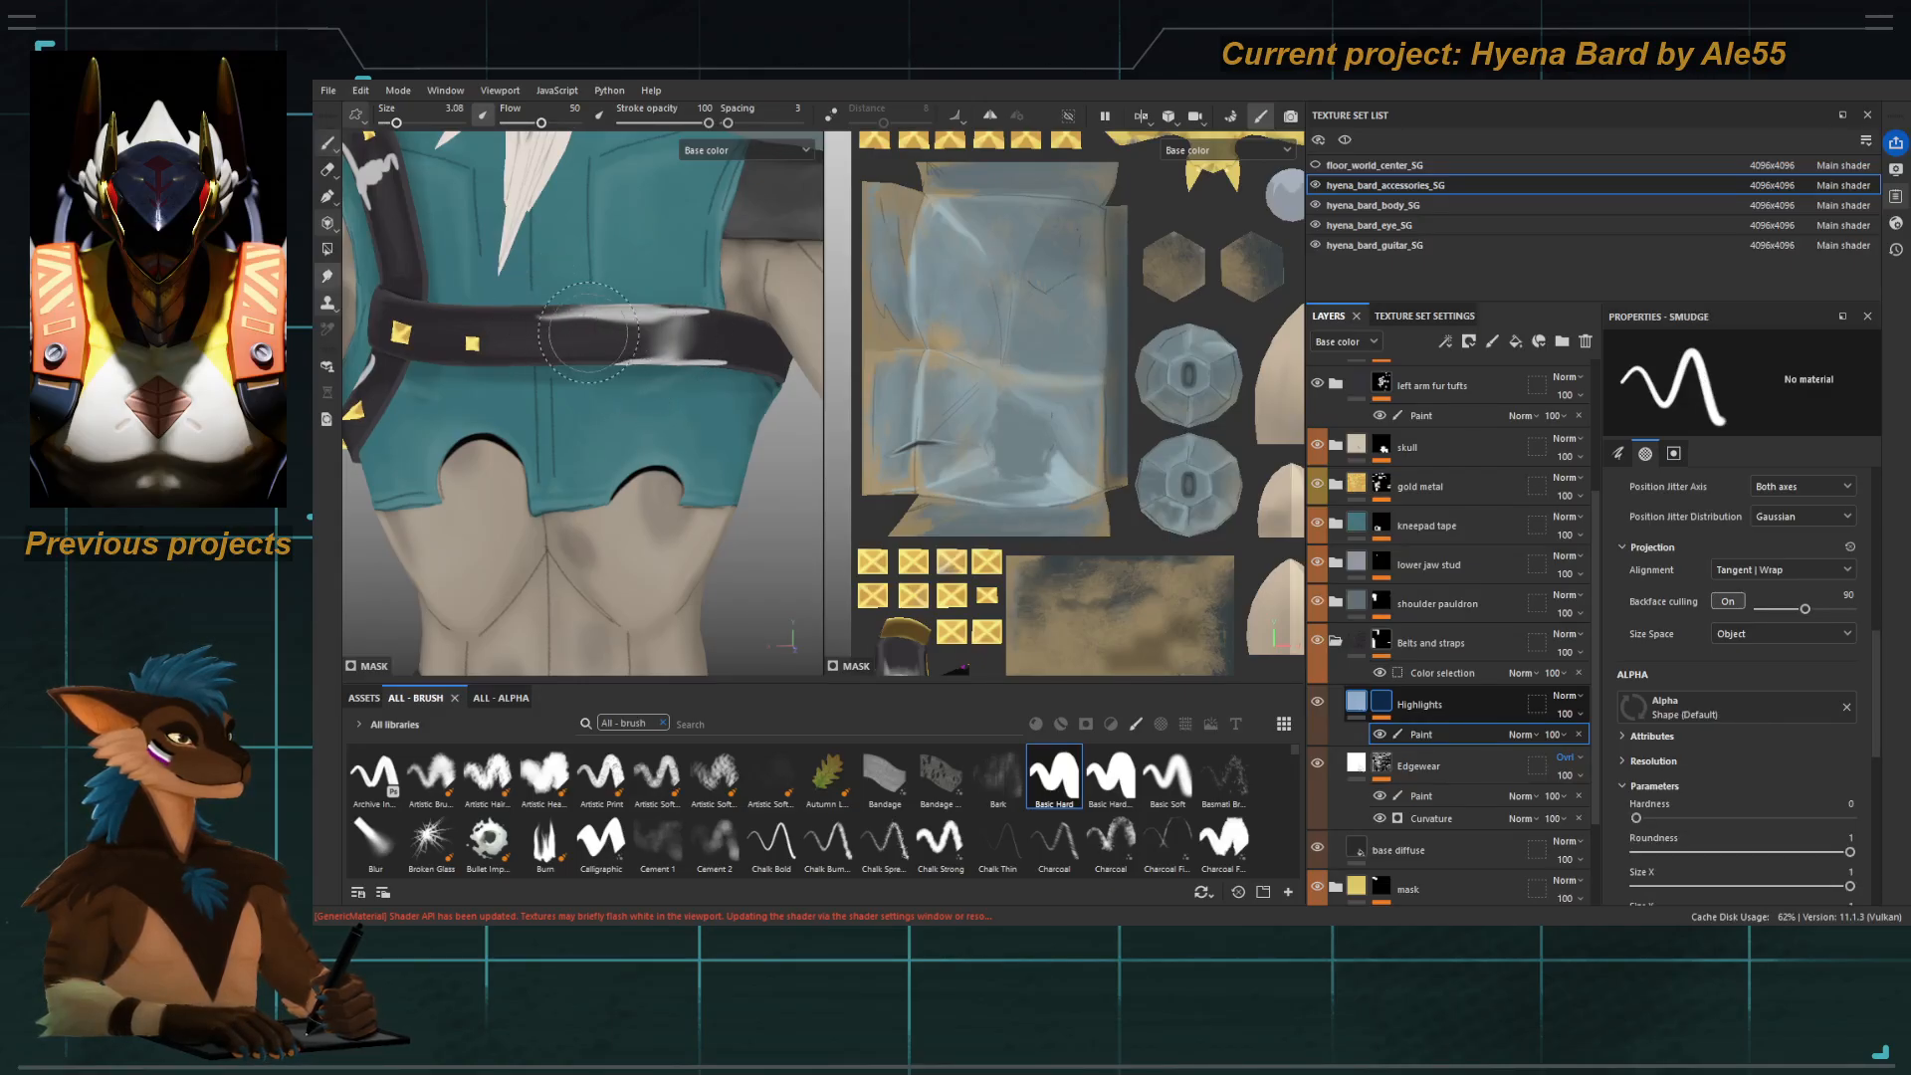
pyautogui.scroll(2, 637, 354)
pyautogui.hotkey('ctrl', 'z')
pyautogui.hotkey('ctrl', 'z')
pyautogui.hotkey('ctrl', 'z')
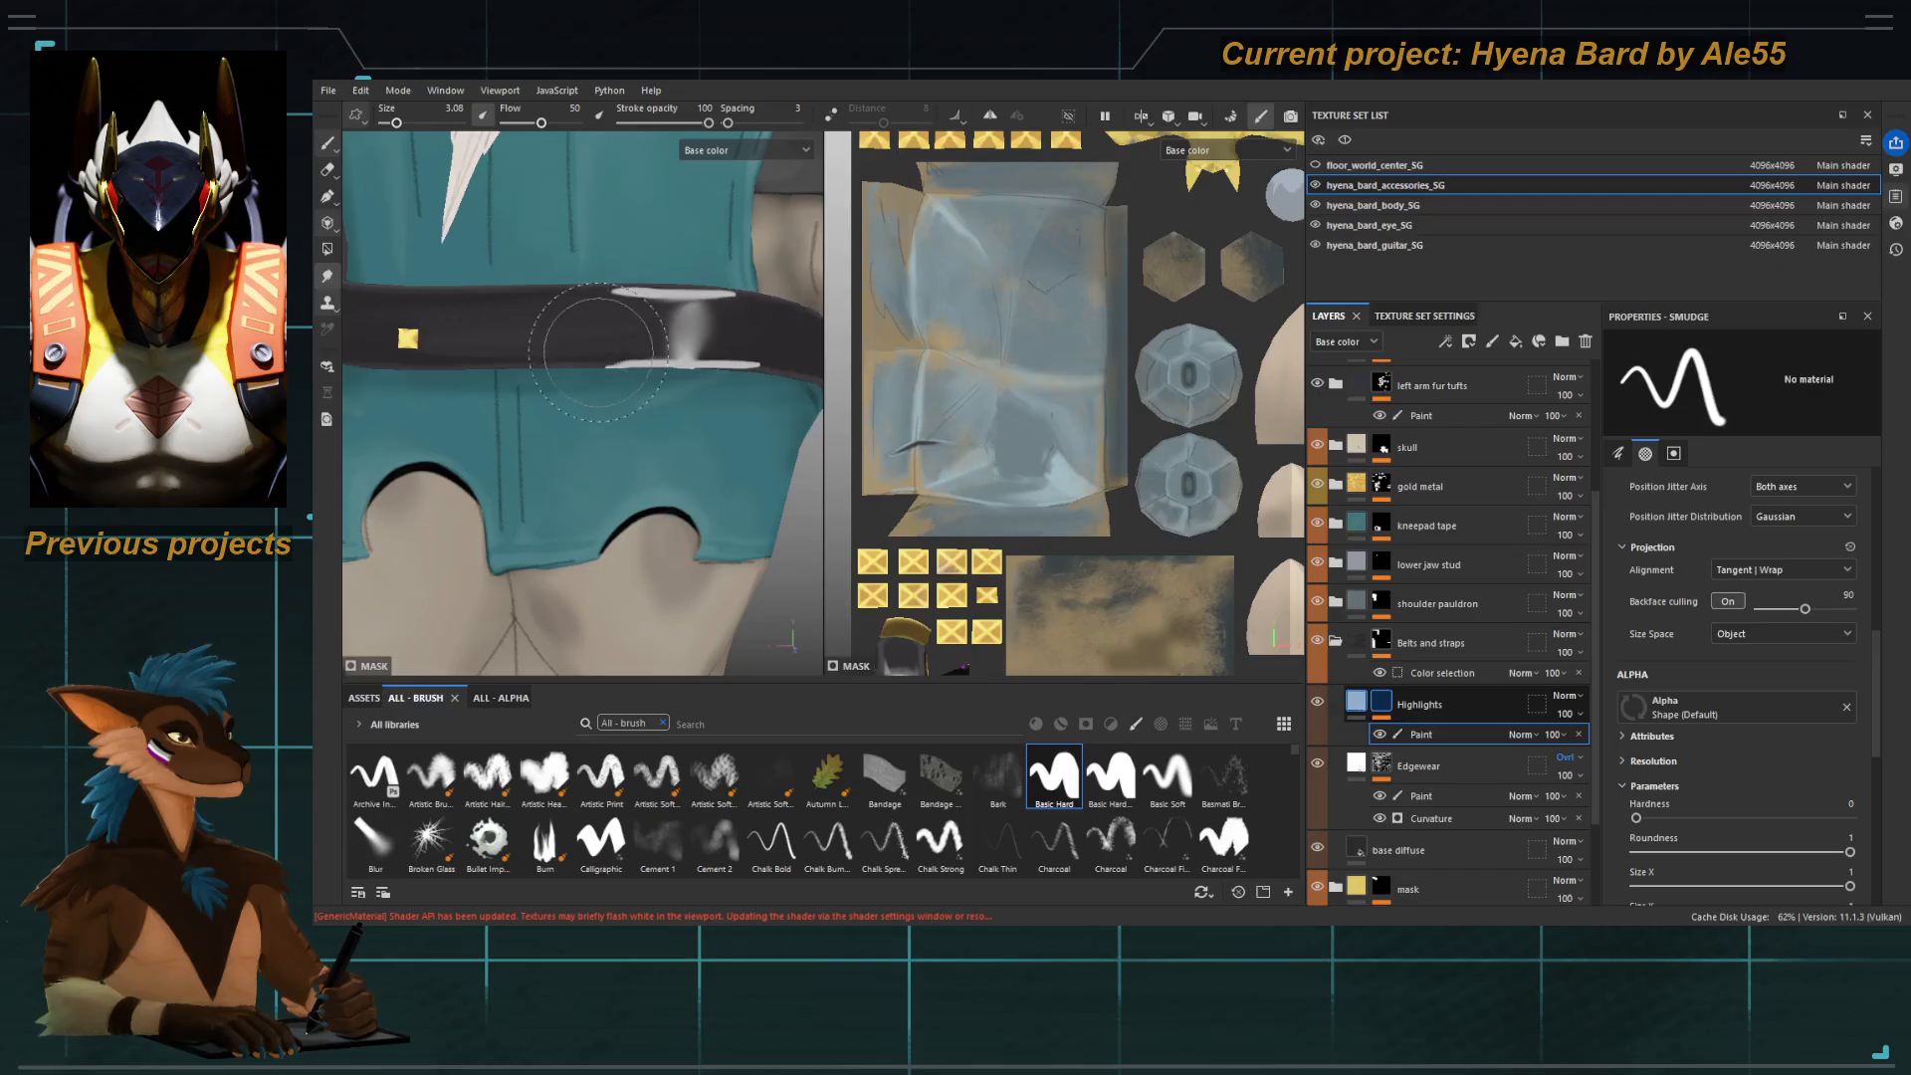
# Smudge the back strap's edge highlights along the strap and into the crossing band at size 1.84.
pyautogui.keyDown('ctrl'); pyautogui.moveTo(637, 296); pyautogui.dragTo(599, 297, button='right'); pyautogui.keyUp('ctrl')
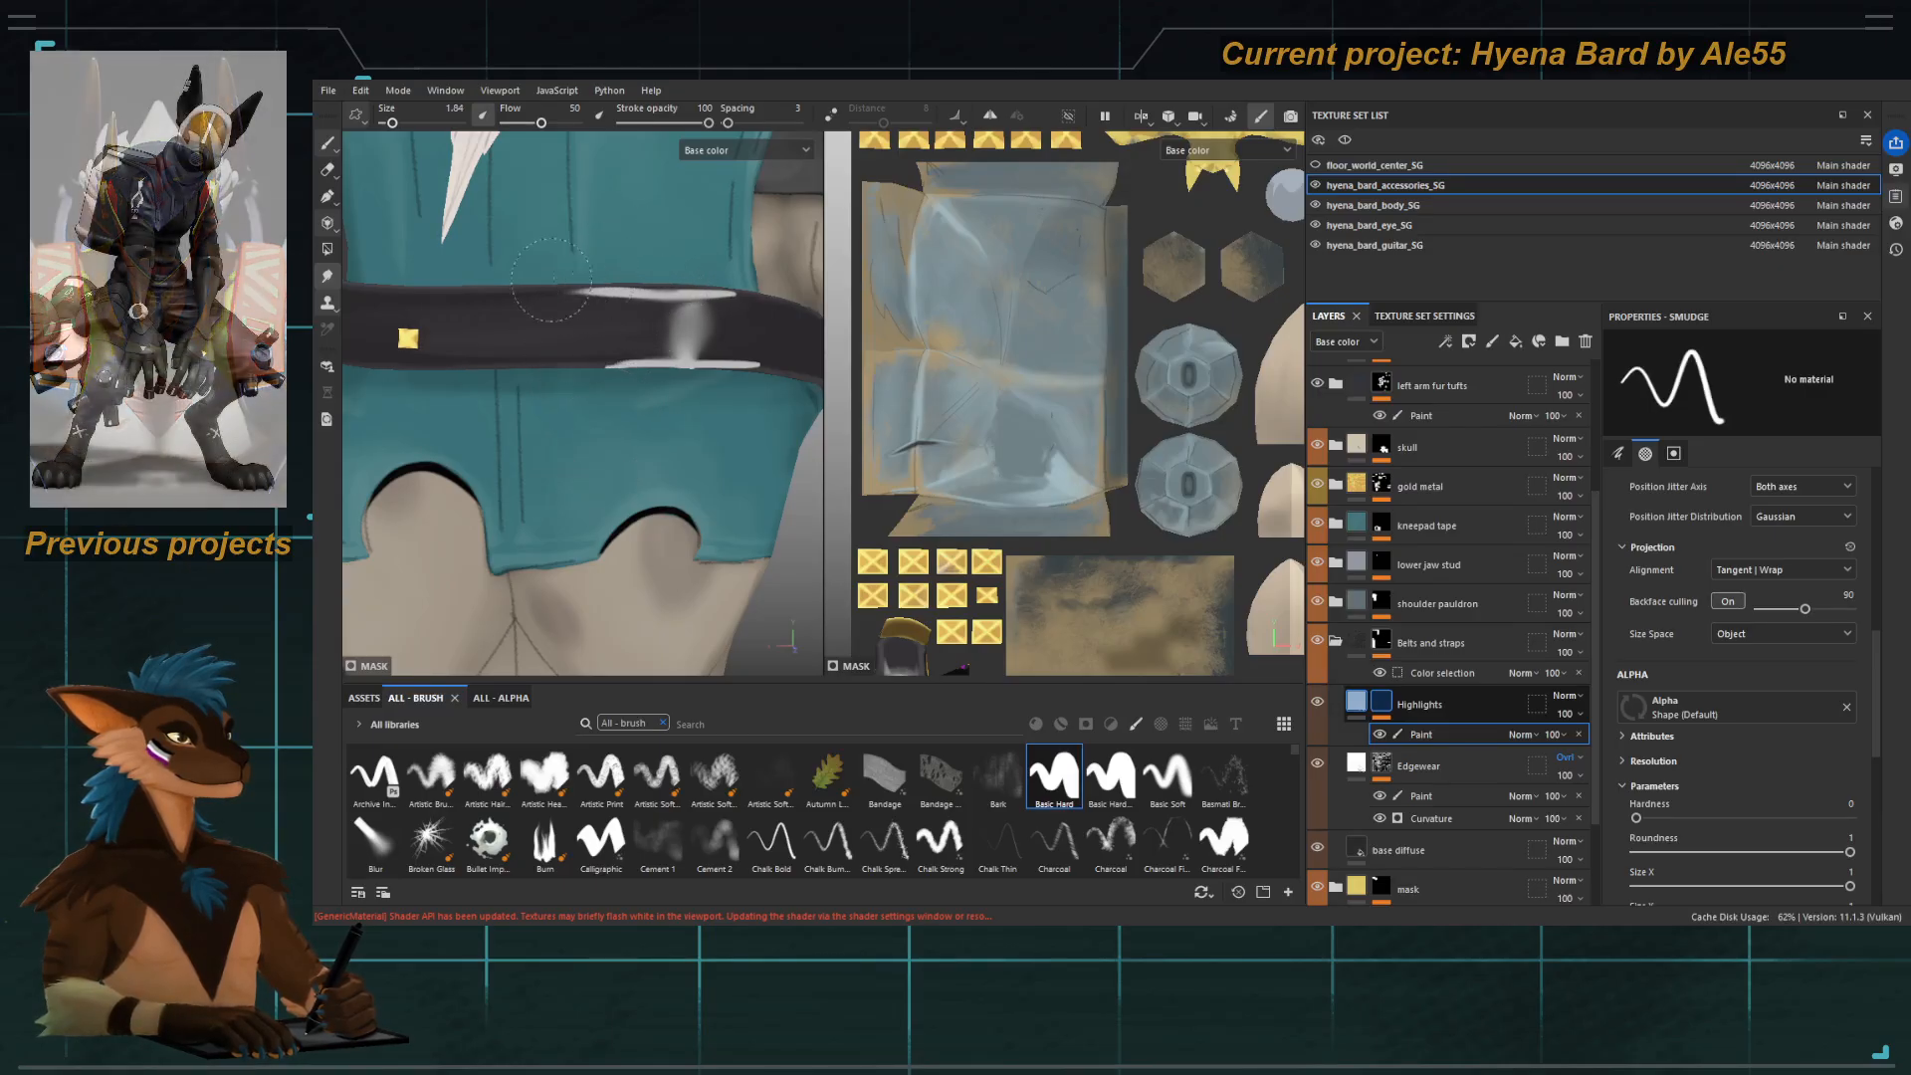
pyautogui.keyDown('alt'); pyautogui.moveTo(597, 294); pyautogui.dragTo(603, 285); pyautogui.keyUp('alt')
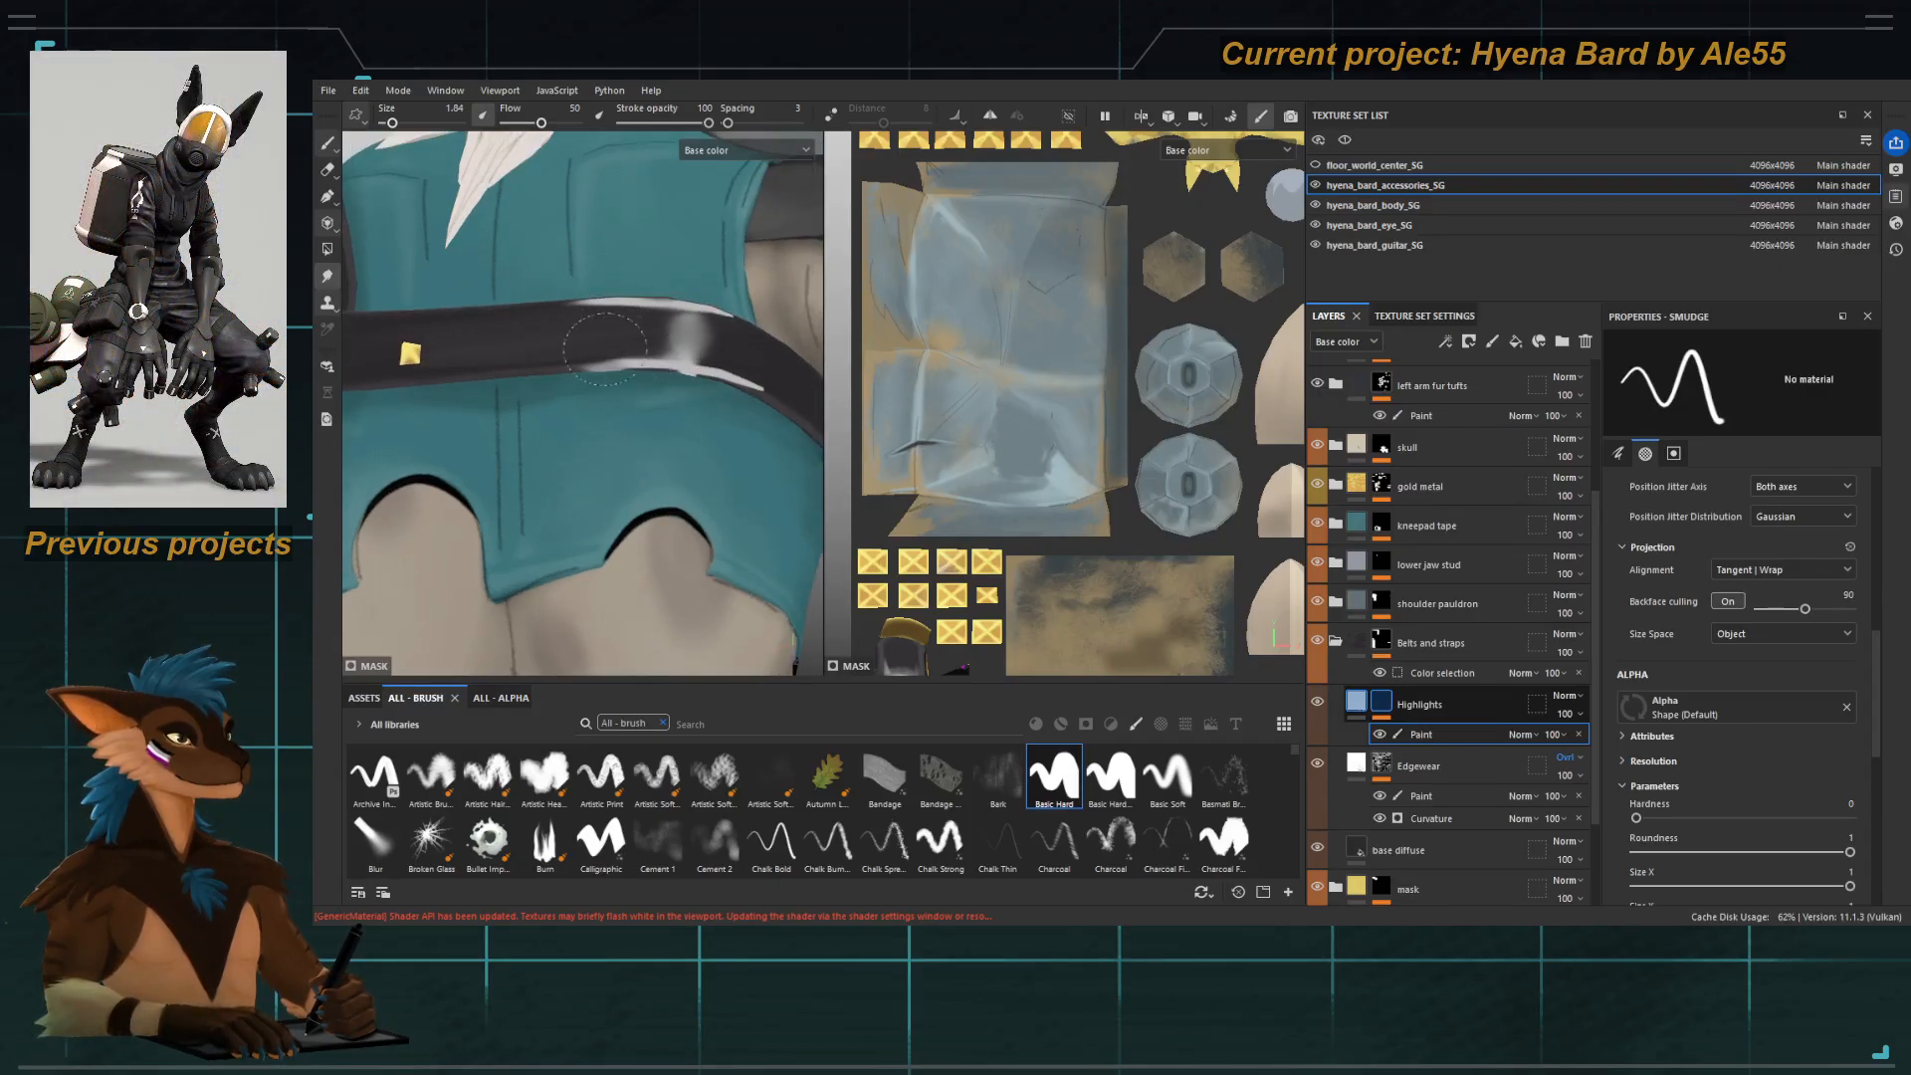
pyautogui.moveTo(502, 358)
pyautogui.keyDown('alt'); pyautogui.mouseDown()
pyautogui.moveTo(573, 378)
pyautogui.moveTo(611, 315)
pyautogui.mouseUp(); pyautogui.keyUp('alt')
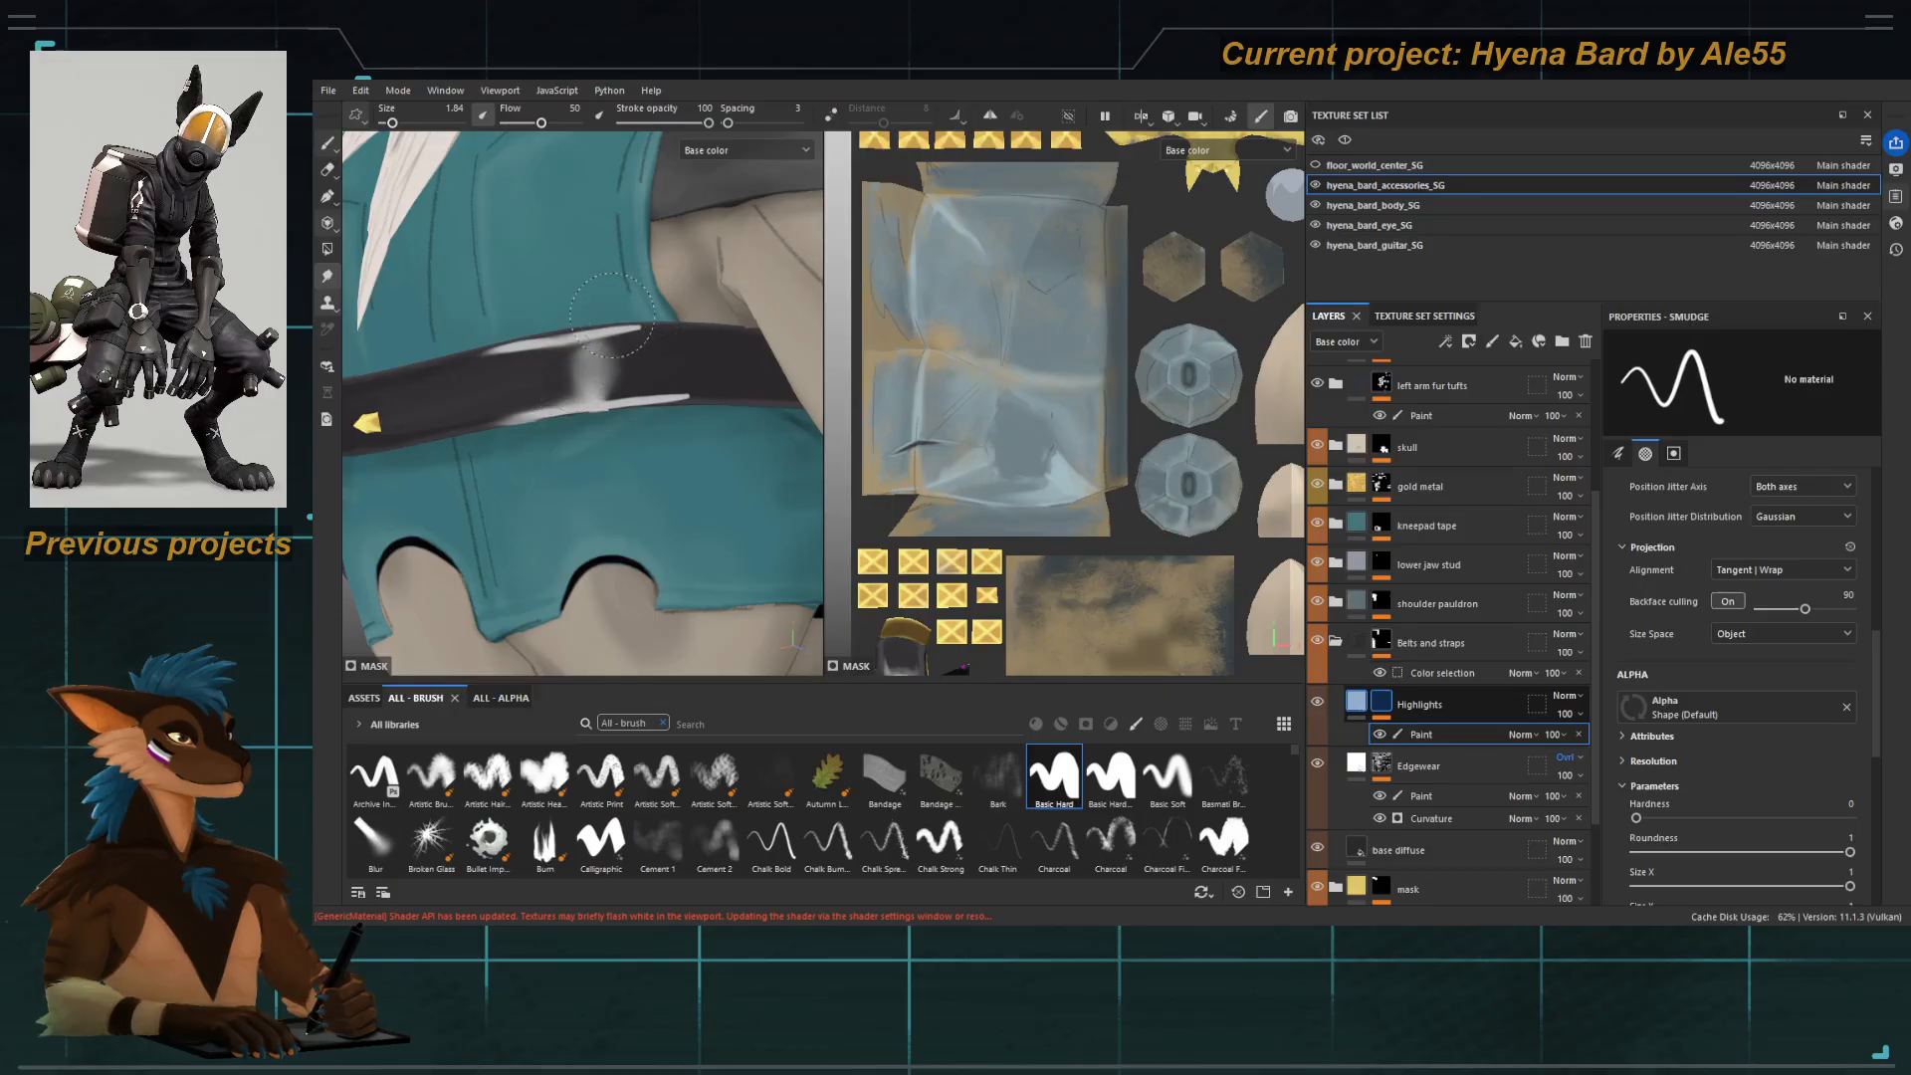
pyautogui.moveTo(652, 401)
pyautogui.mouseDown()
pyautogui.moveTo(715, 396)
pyautogui.moveTo(607, 406)
pyautogui.moveTo(587, 360)
pyautogui.moveTo(583, 384)
pyautogui.moveTo(598, 352)
pyautogui.moveTo(563, 389)
pyautogui.mouseUp()
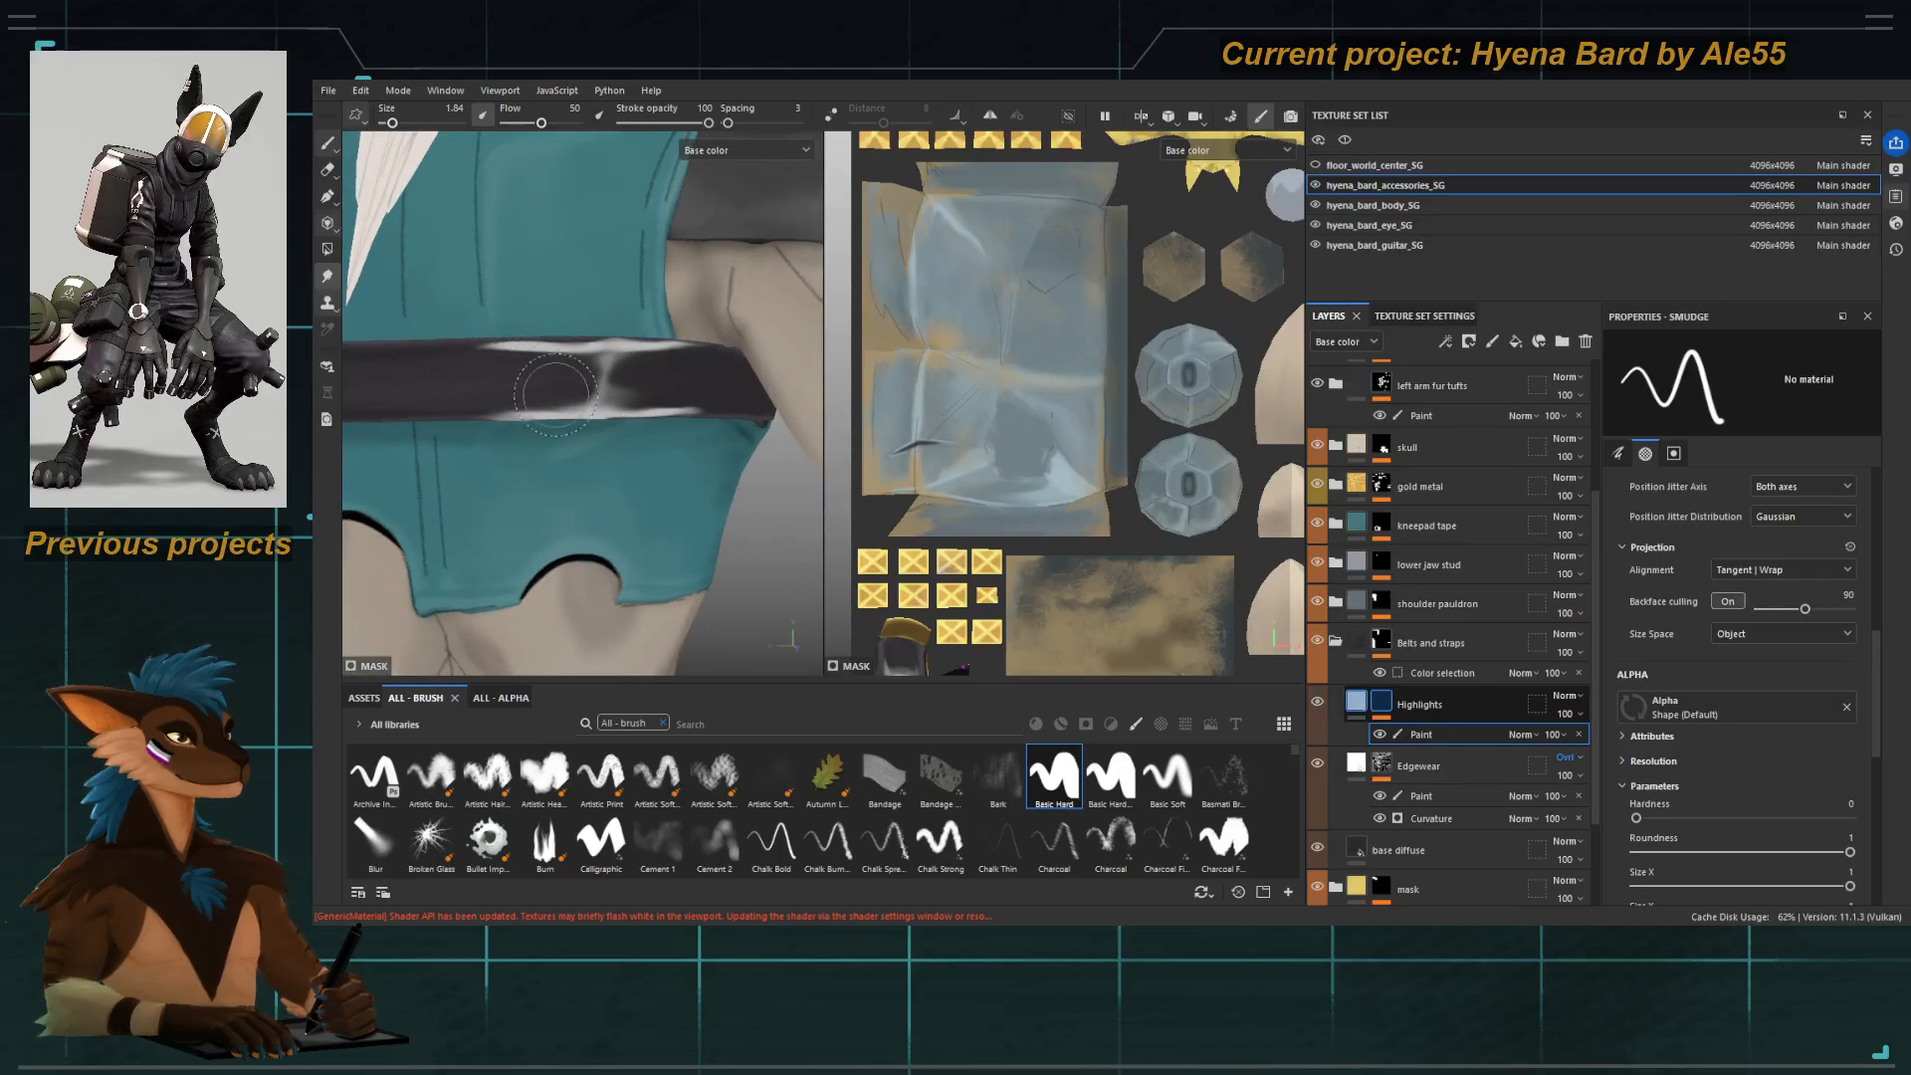
# Trim and thin the horizontal back strap's smudged highlights with the eraser at size 0.57.
pyautogui.keyDown('alt'); pyautogui.moveTo(652, 394); pyautogui.dragTo(666, 527); pyautogui.keyUp('alt')
pyautogui.press('e')
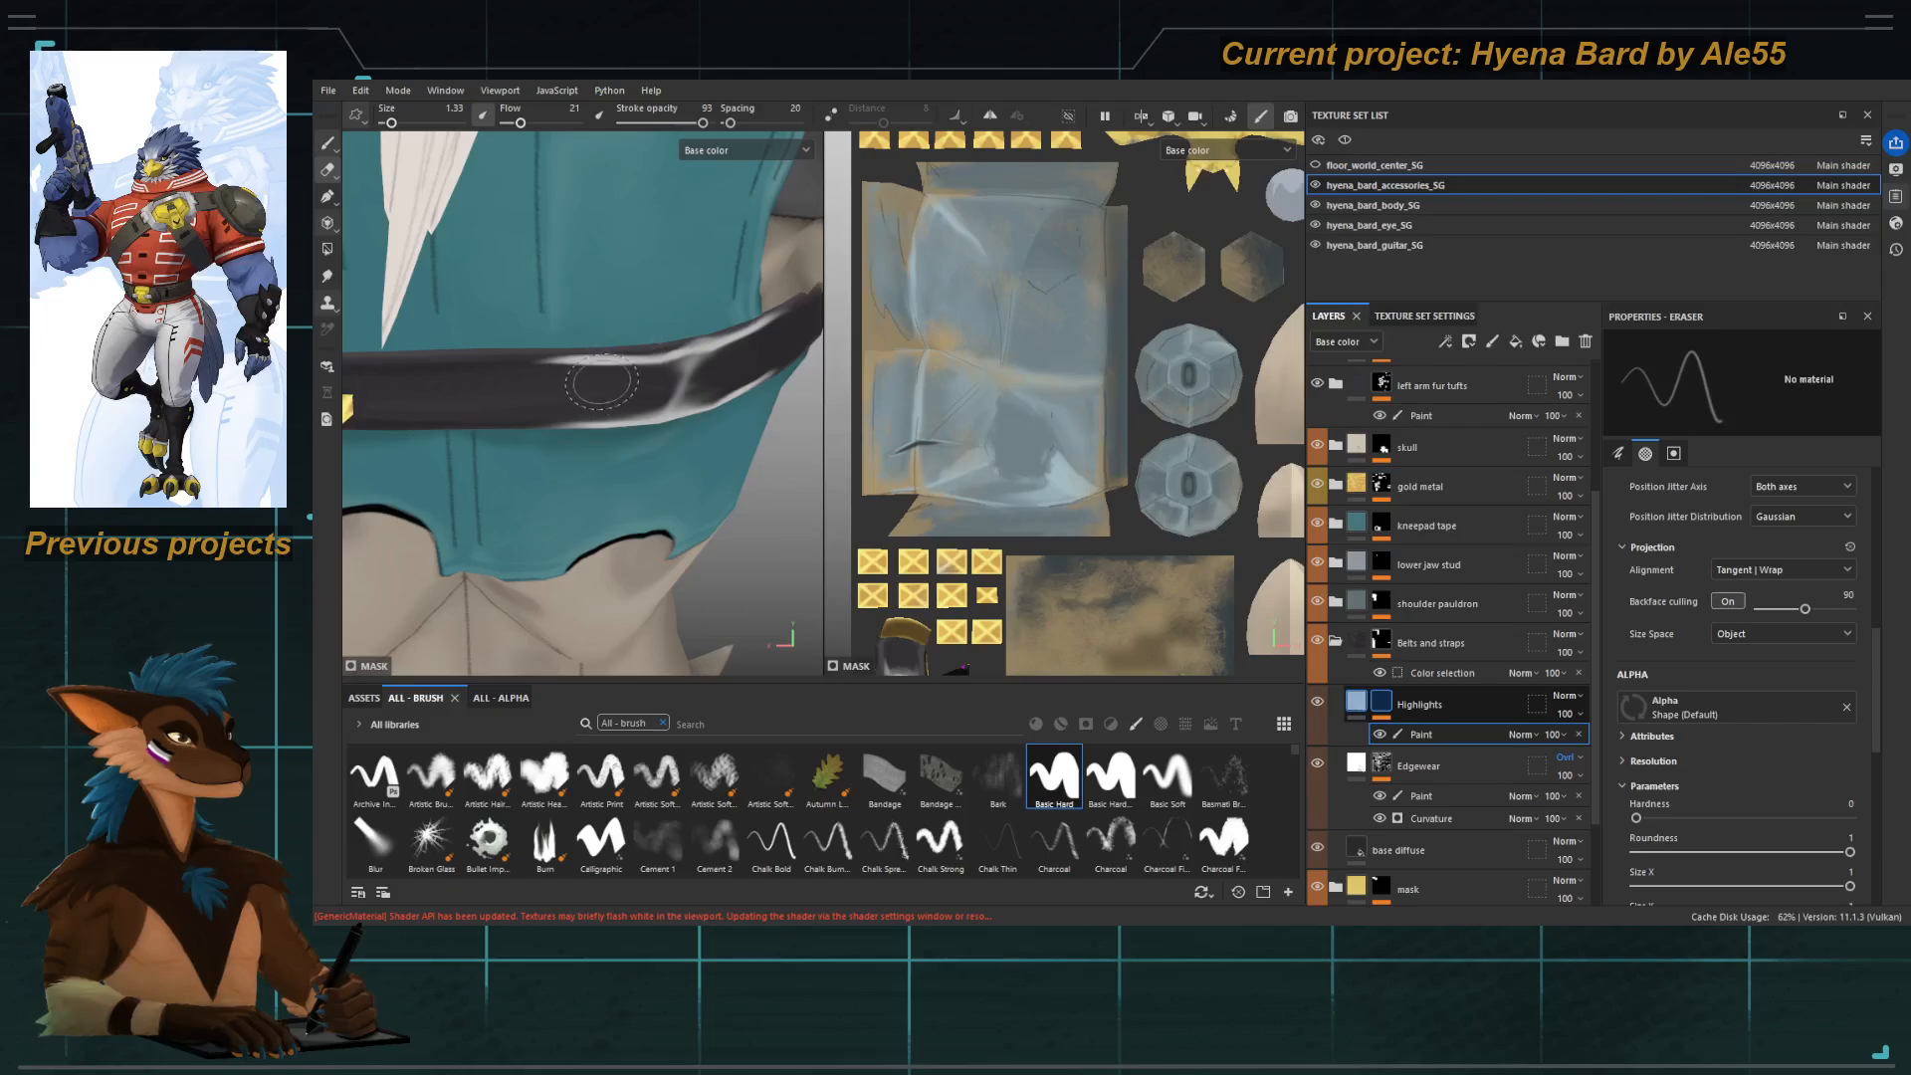
pyautogui.press('[')
pyautogui.press('[')
pyautogui.press('[')
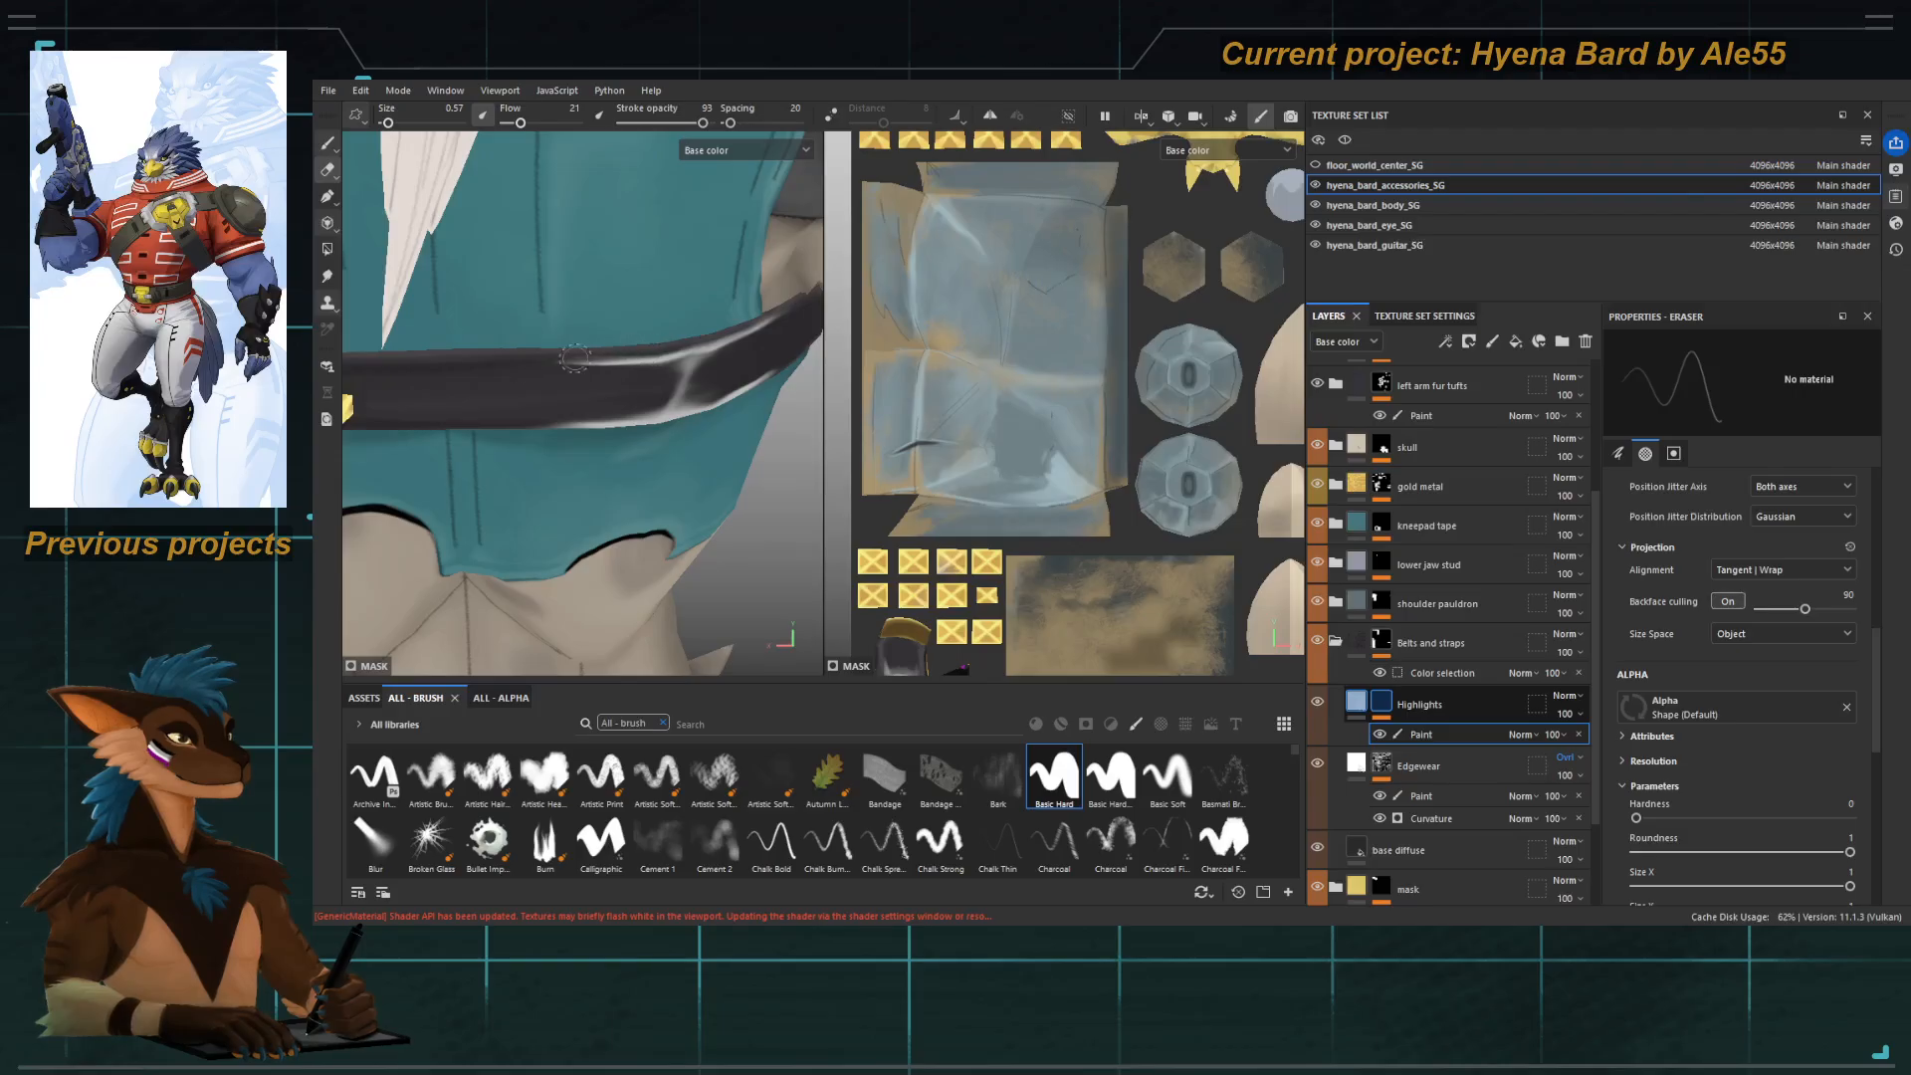
pyautogui.keyDown('alt'); pyautogui.moveTo(583, 407); pyautogui.dragTo(543, 383); pyautogui.keyUp('alt')
pyautogui.keyDown('alt'); pyautogui.moveTo(642, 388); pyautogui.dragTo(614, 362, button='middle'); pyautogui.keyUp('alt')
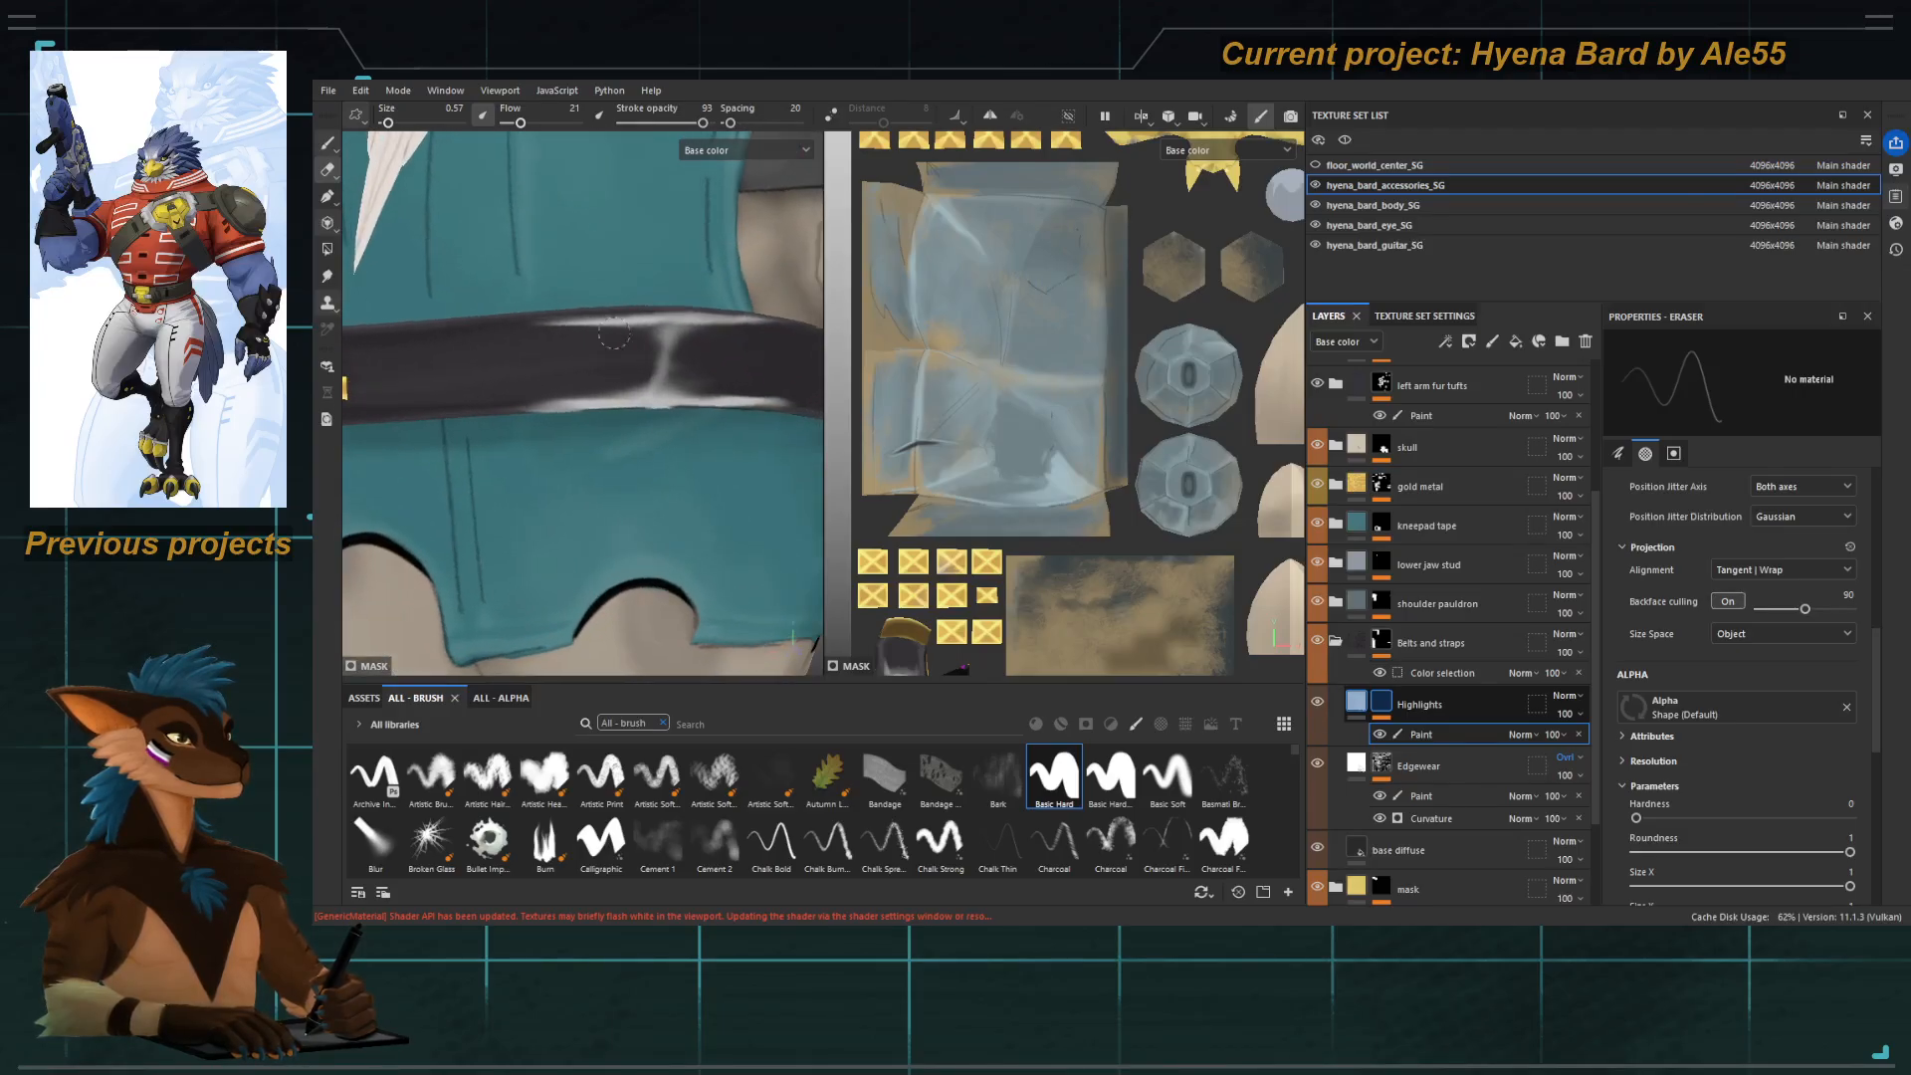
pyautogui.moveTo(627, 398)
pyautogui.keyDown('alt'); pyautogui.mouseDown()
pyautogui.moveTo(573, 377)
pyautogui.moveTo(538, 300)
pyautogui.mouseUp(); pyautogui.keyUp('alt')
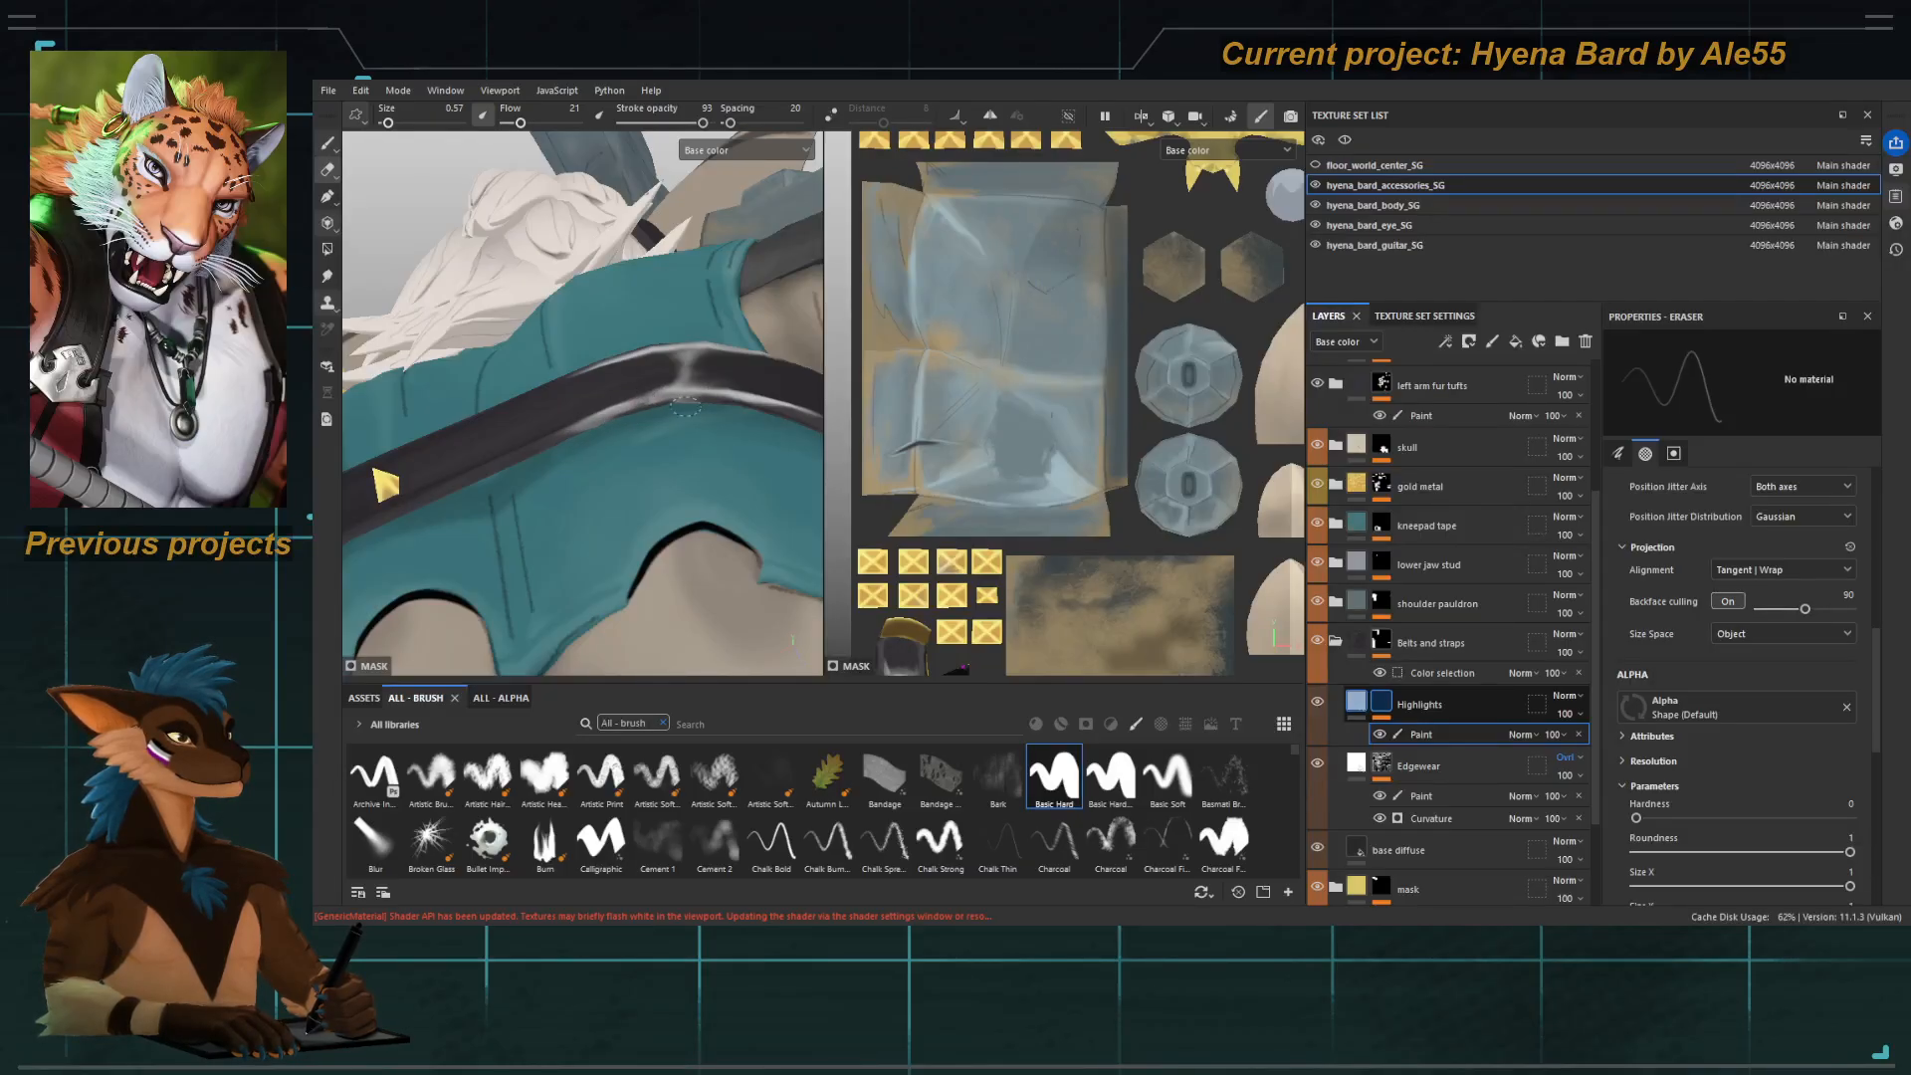
pyautogui.moveTo(685, 409)
pyautogui.mouseDown()
pyautogui.moveTo(580, 430)
pyautogui.moveTo(674, 349)
pyautogui.mouseUp()
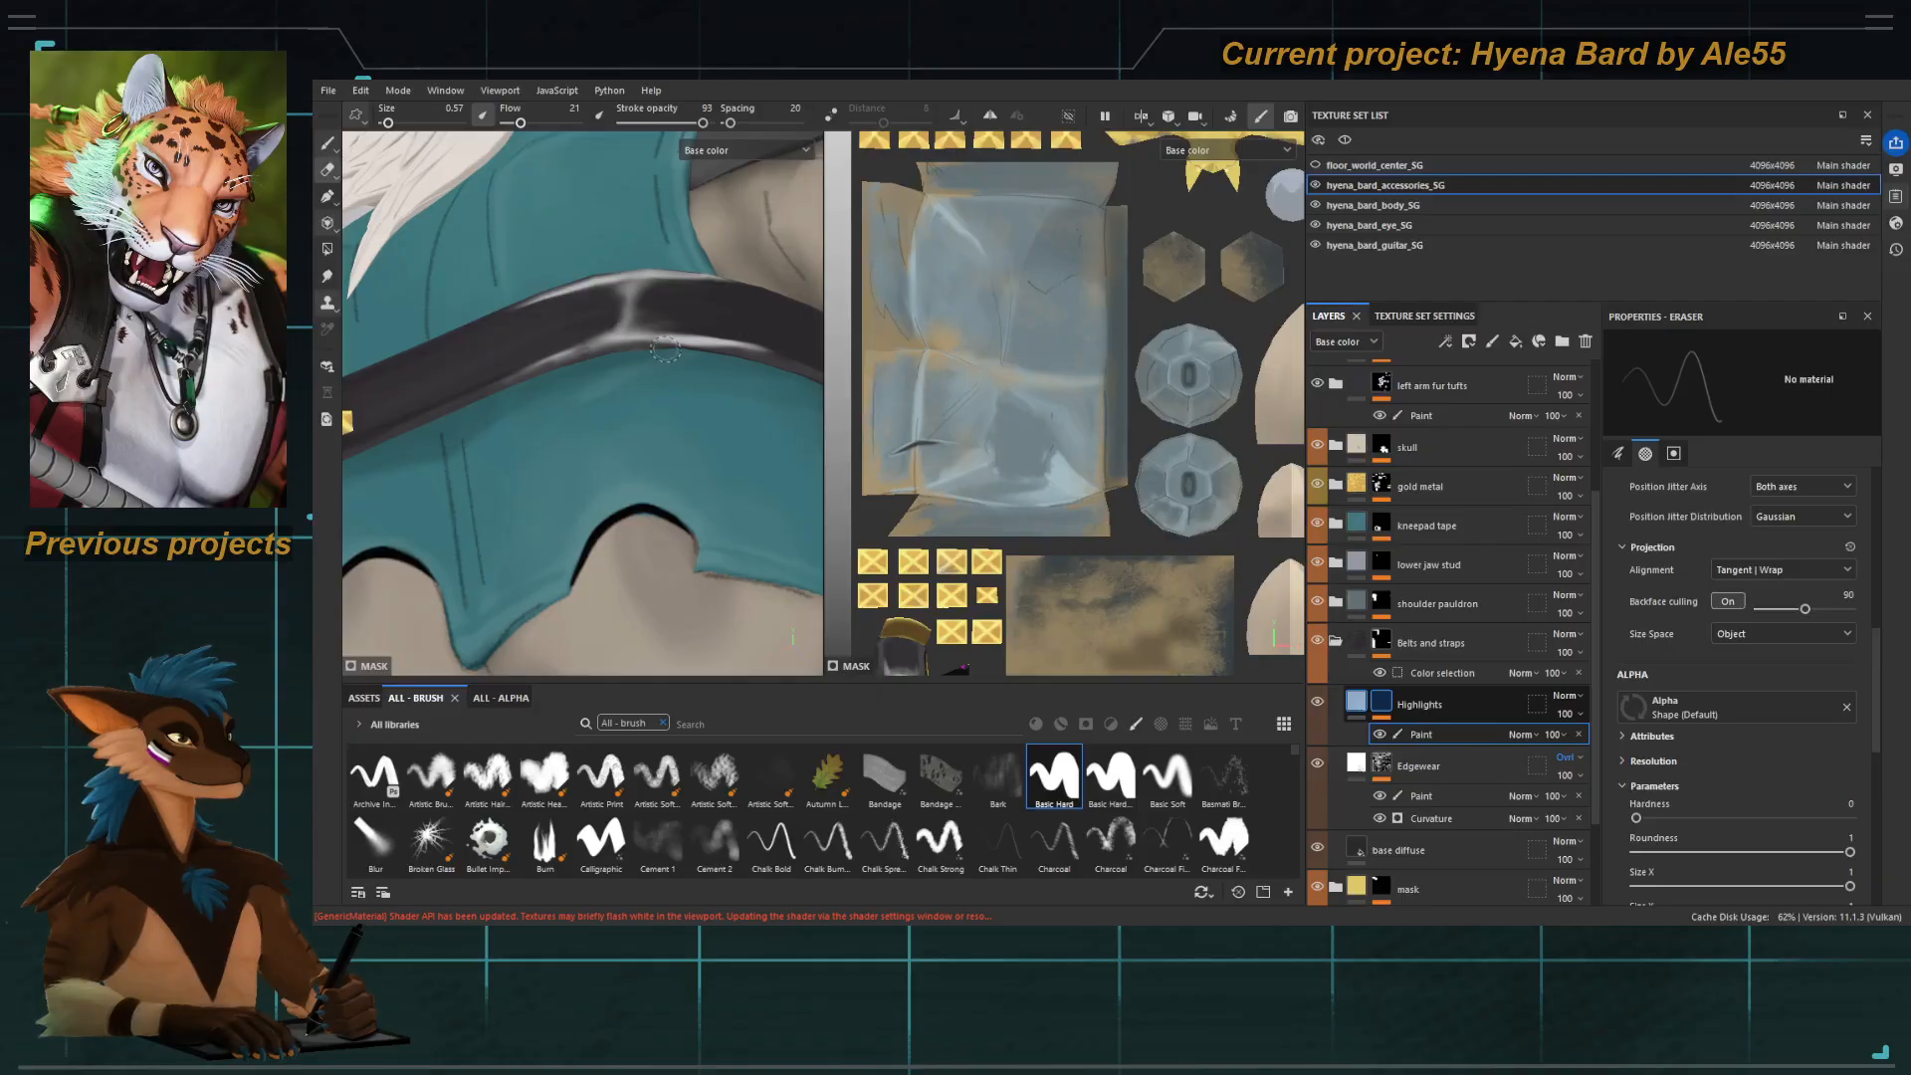
pyautogui.keyDown('alt'); pyautogui.moveTo(747, 371); pyautogui.dragTo(687, 362); pyautogui.keyUp('alt')
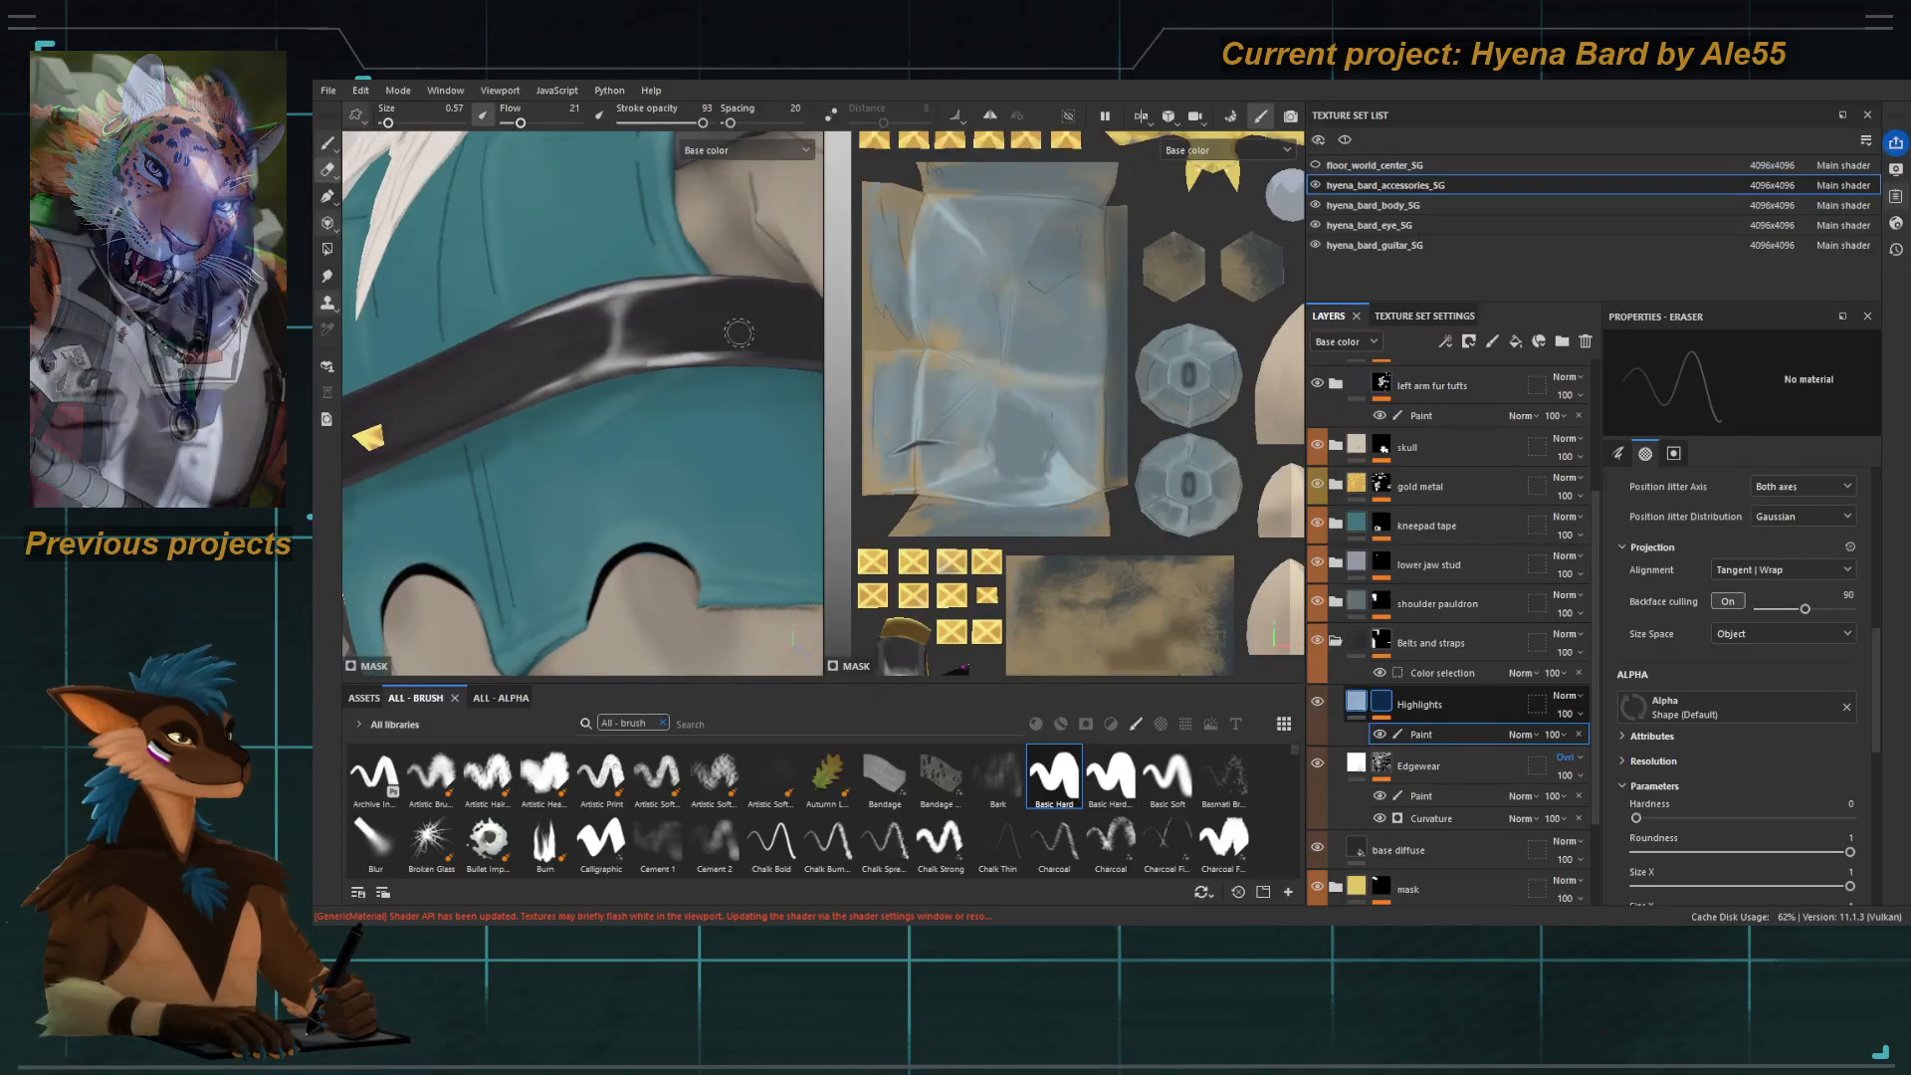
# Examine the straps' highlights on the character's back from several angles and distances.
pyautogui.keyDown('alt'); pyautogui.moveTo(811, 388); pyautogui.dragTo(618, 356, button='right'); pyautogui.keyUp('alt')
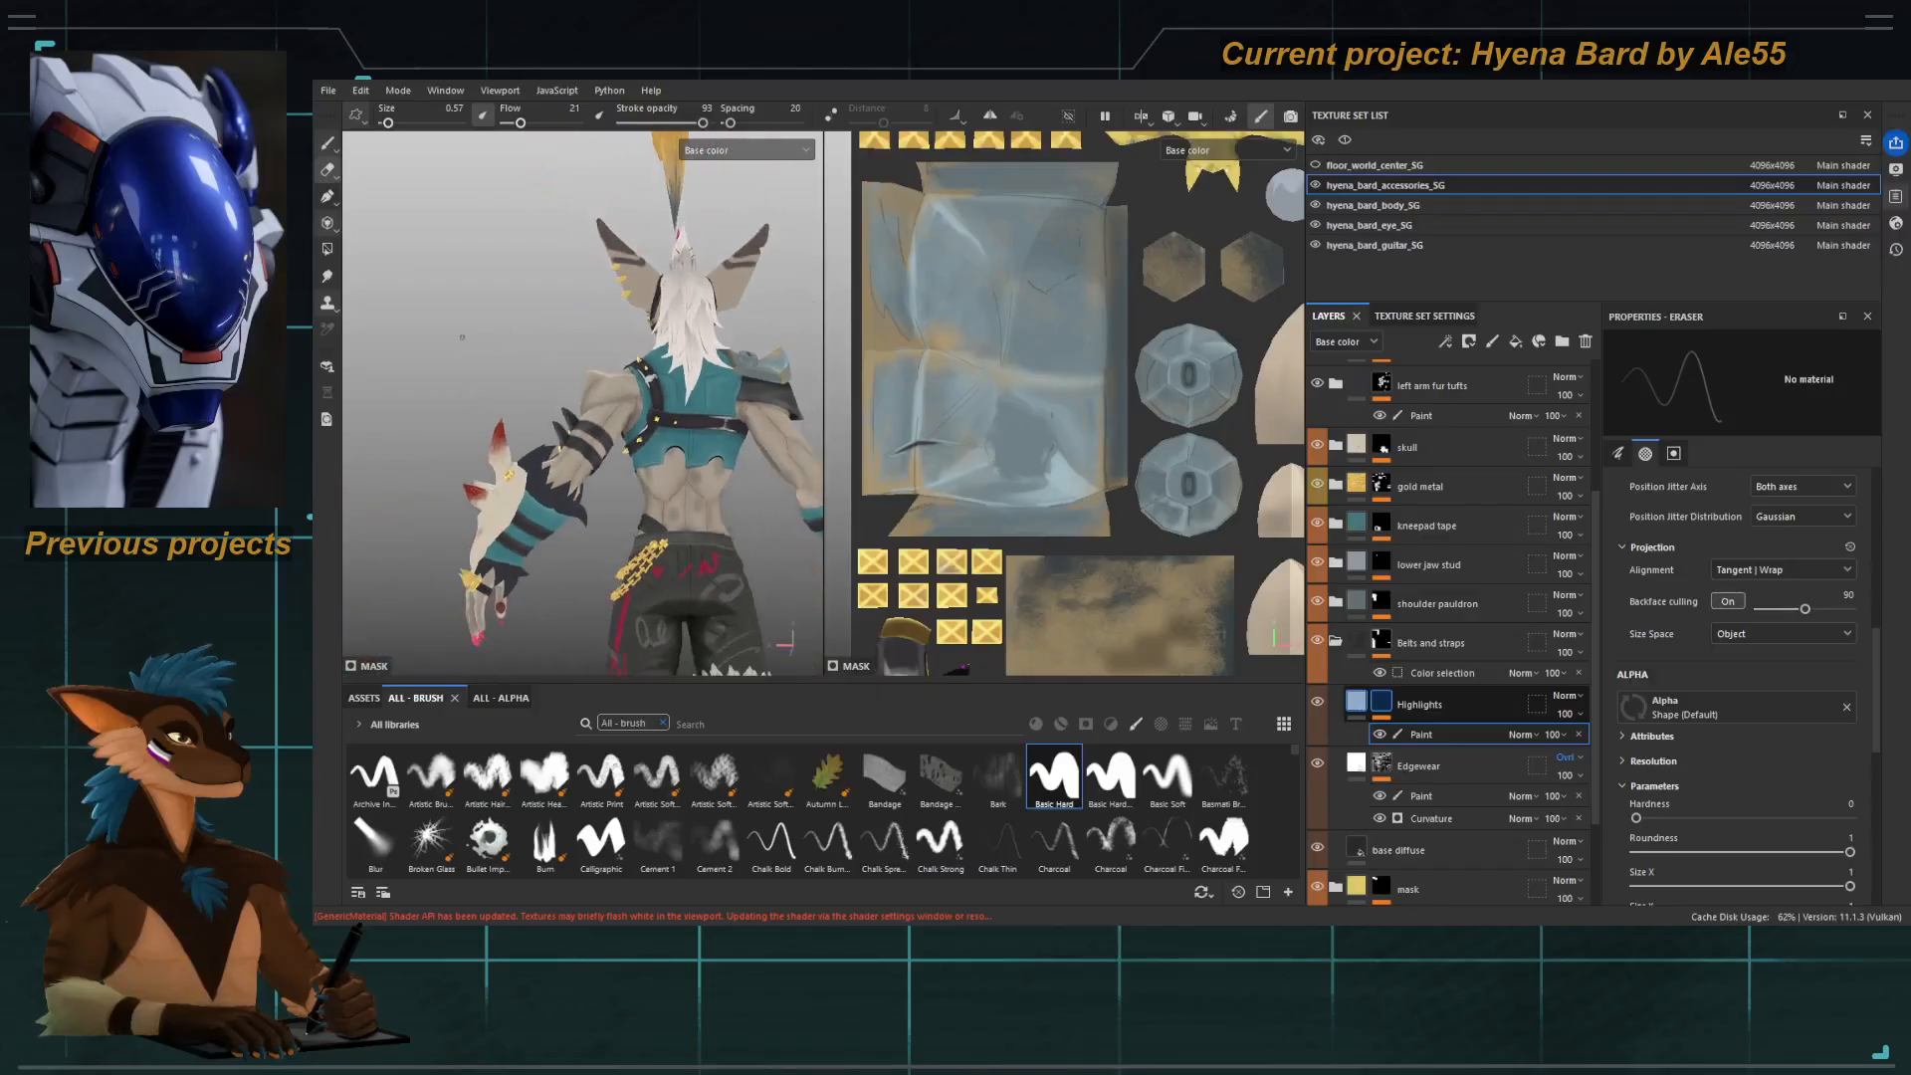
pyautogui.moveTo(617, 356)
pyautogui.keyDown('alt'); pyautogui.mouseDown()
pyautogui.moveTo(596, 344)
pyautogui.moveTo(637, 363)
pyautogui.mouseUp(); pyautogui.keyUp('alt')
pyautogui.keyDown('alt'); pyautogui.moveTo(637, 363); pyautogui.dragTo(573, 336, button='middle'); pyautogui.keyUp('alt')
pyautogui.keyDown('alt'); pyautogui.moveTo(573, 336); pyautogui.dragTo(734, 438, button='right'); pyautogui.keyUp('alt')
pyautogui.keyDown('alt'); pyautogui.moveTo(716, 363); pyautogui.dragTo(567, 418); pyautogui.keyUp('alt')
pyautogui.press('f')
pyautogui.keyDown('alt'); pyautogui.moveTo(568, 419); pyautogui.dragTo(657, 448, button='right'); pyautogui.keyUp('alt')
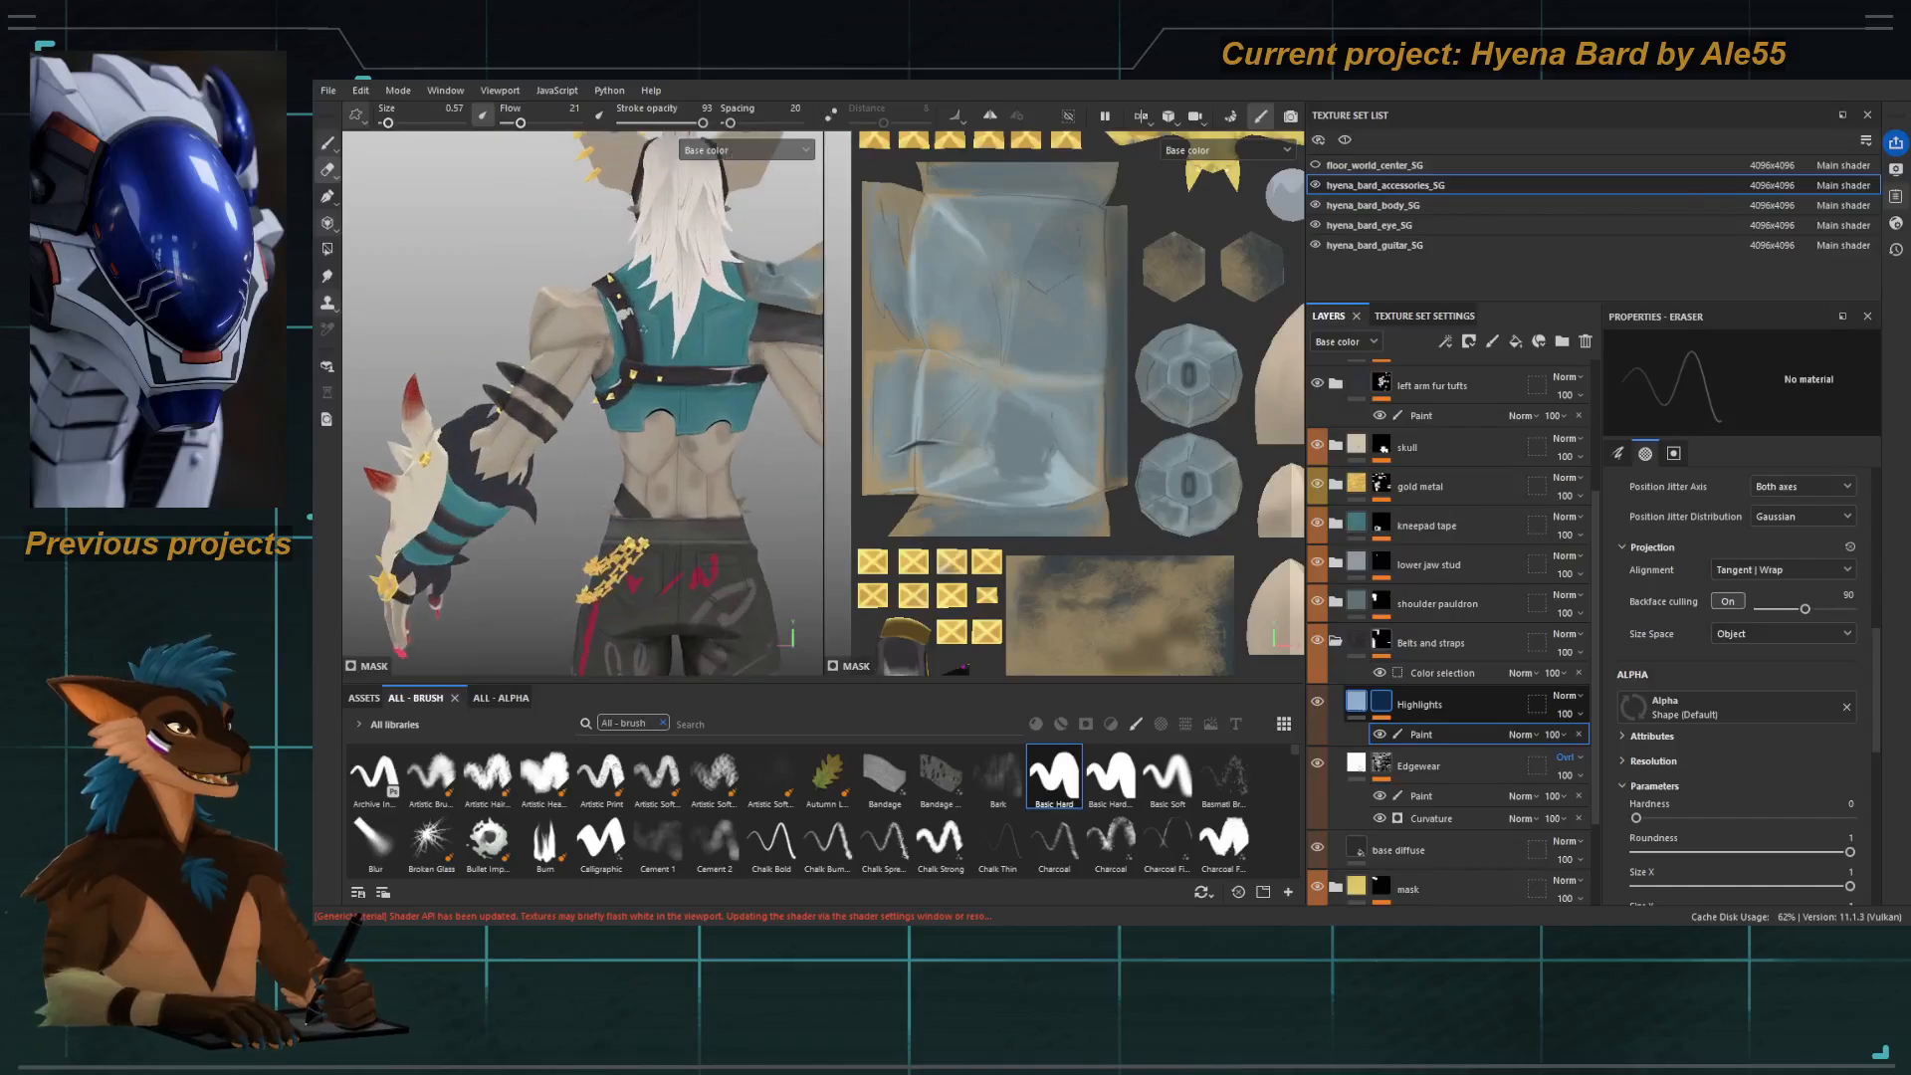
pyautogui.keyDown('alt'); pyautogui.moveTo(647, 448); pyautogui.dragTo(627, 456); pyautogui.keyUp('alt')
pyautogui.keyDown('alt'); pyautogui.moveTo(627, 456); pyautogui.dragTo(582, 468, button='middle'); pyautogui.keyUp('alt')
pyautogui.keyDown('alt'); pyautogui.moveTo(583, 468); pyautogui.dragTo(613, 568); pyautogui.keyUp('alt')
pyautogui.keyDown('alt'); pyautogui.moveTo(612, 567); pyautogui.dragTo(684, 643, button='right'); pyautogui.keyUp('alt')
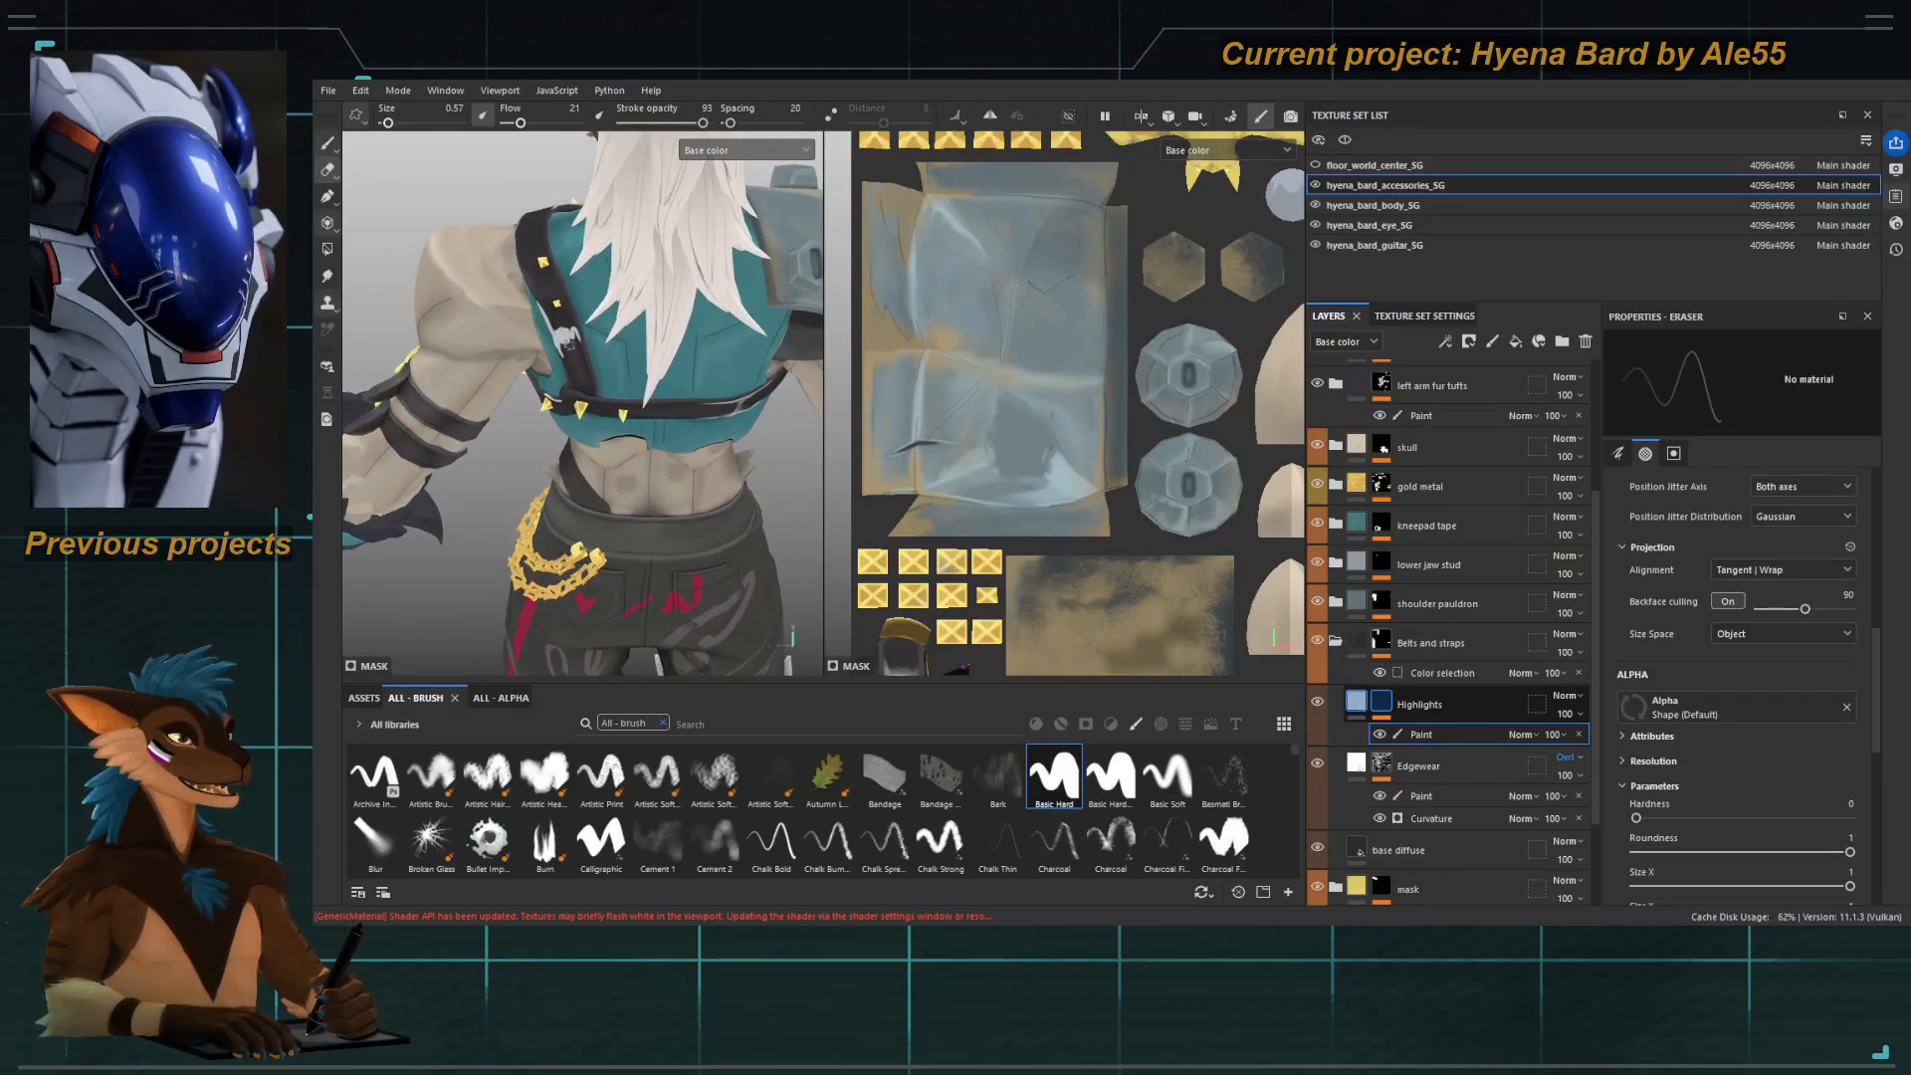
# Erase the smudged highlight from the horizontal back strap with the eraser at size 3.07.
pyautogui.keyDown('alt'); pyautogui.moveTo(537, 498); pyautogui.dragTo(597, 508); pyautogui.keyUp('alt')
pyautogui.moveTo(597, 507)
pyautogui.keyDown('alt'); pyautogui.mouseDown(button='right')
pyautogui.moveTo(642, 592)
pyautogui.moveTo(568, 518)
pyautogui.mouseUp(button='right'); pyautogui.keyUp('alt')
pyautogui.keyDown('alt'); pyautogui.moveTo(567, 518); pyautogui.dragTo(649, 435); pyautogui.keyUp('alt')
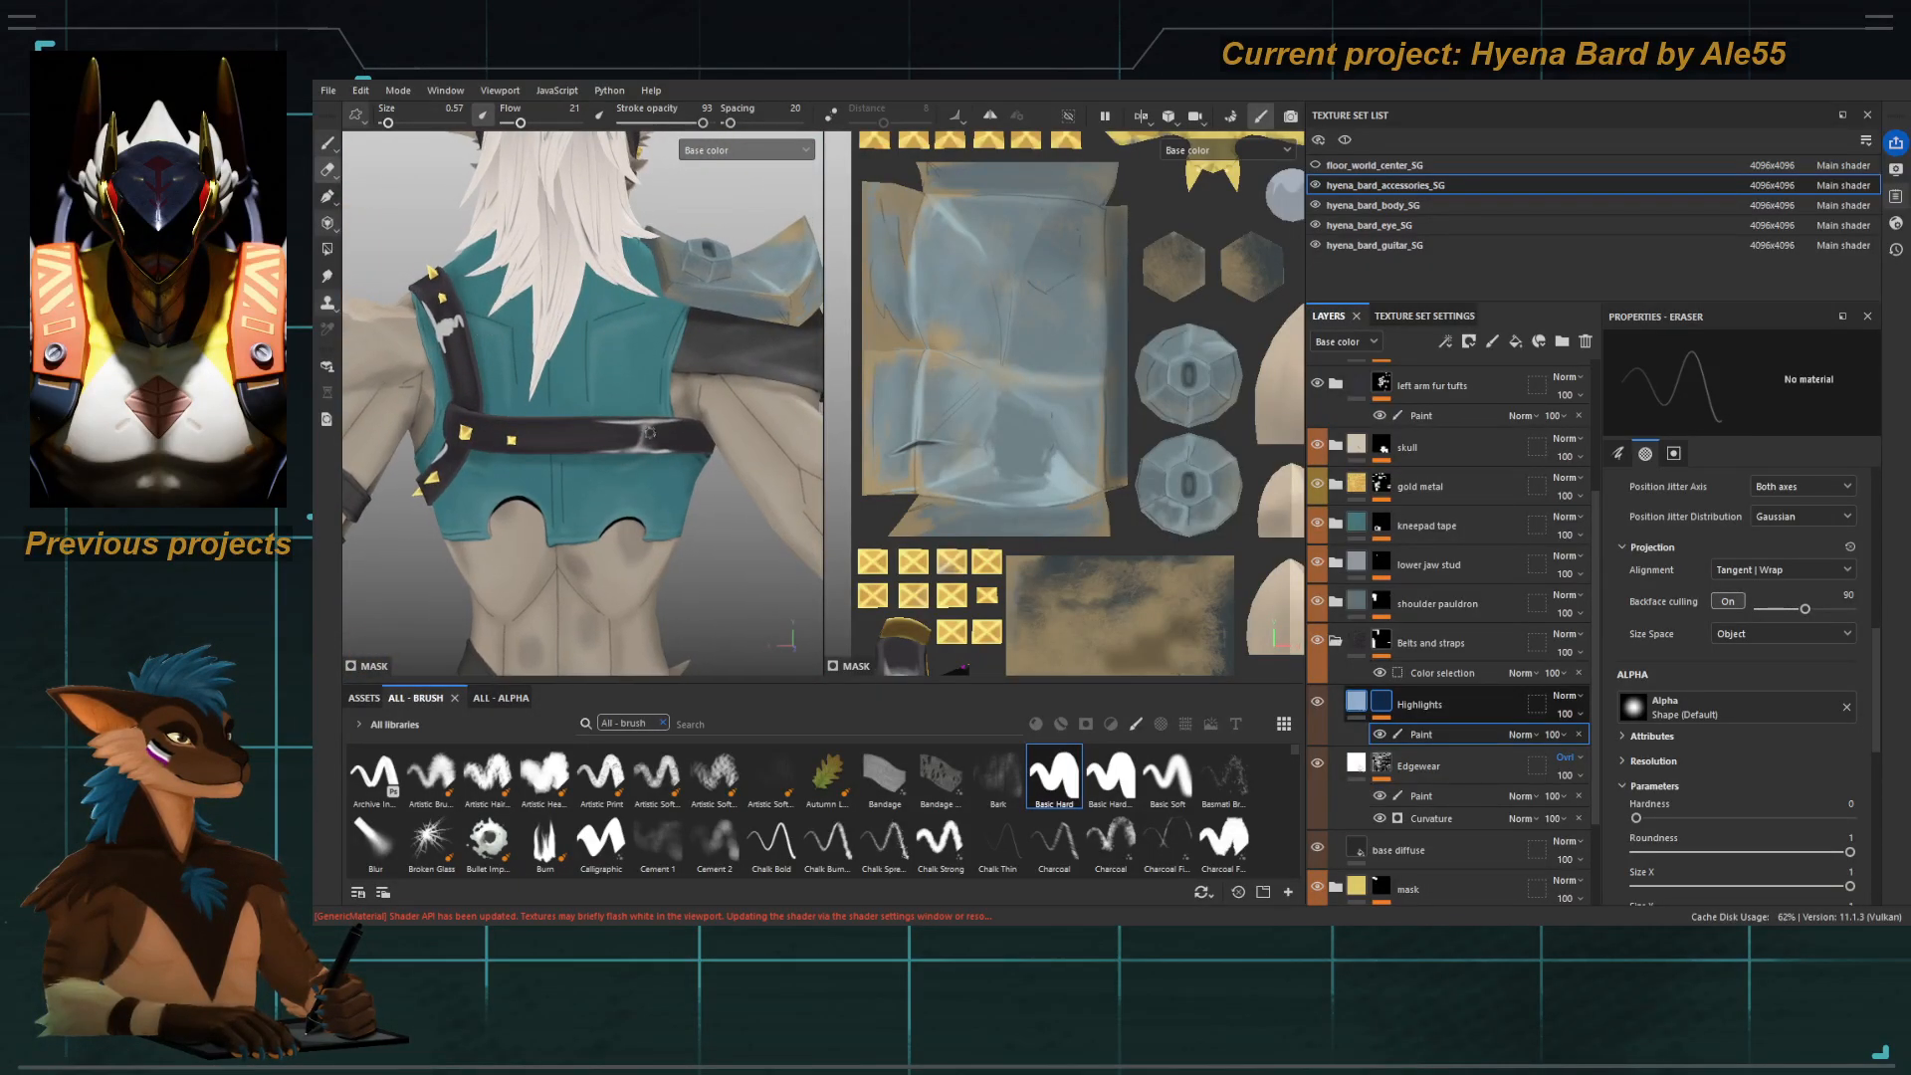
pyautogui.keyDown('alt'); pyautogui.moveTo(649, 435); pyautogui.dragTo(657, 485, button='right'); pyautogui.keyUp('alt')
pyautogui.keyDown('ctrl'); pyautogui.moveTo(603, 407); pyautogui.dragTo(647, 407, button='right'); pyautogui.keyUp('ctrl')
pyautogui.moveTo(564, 397); pyautogui.dragTo(555, 429)
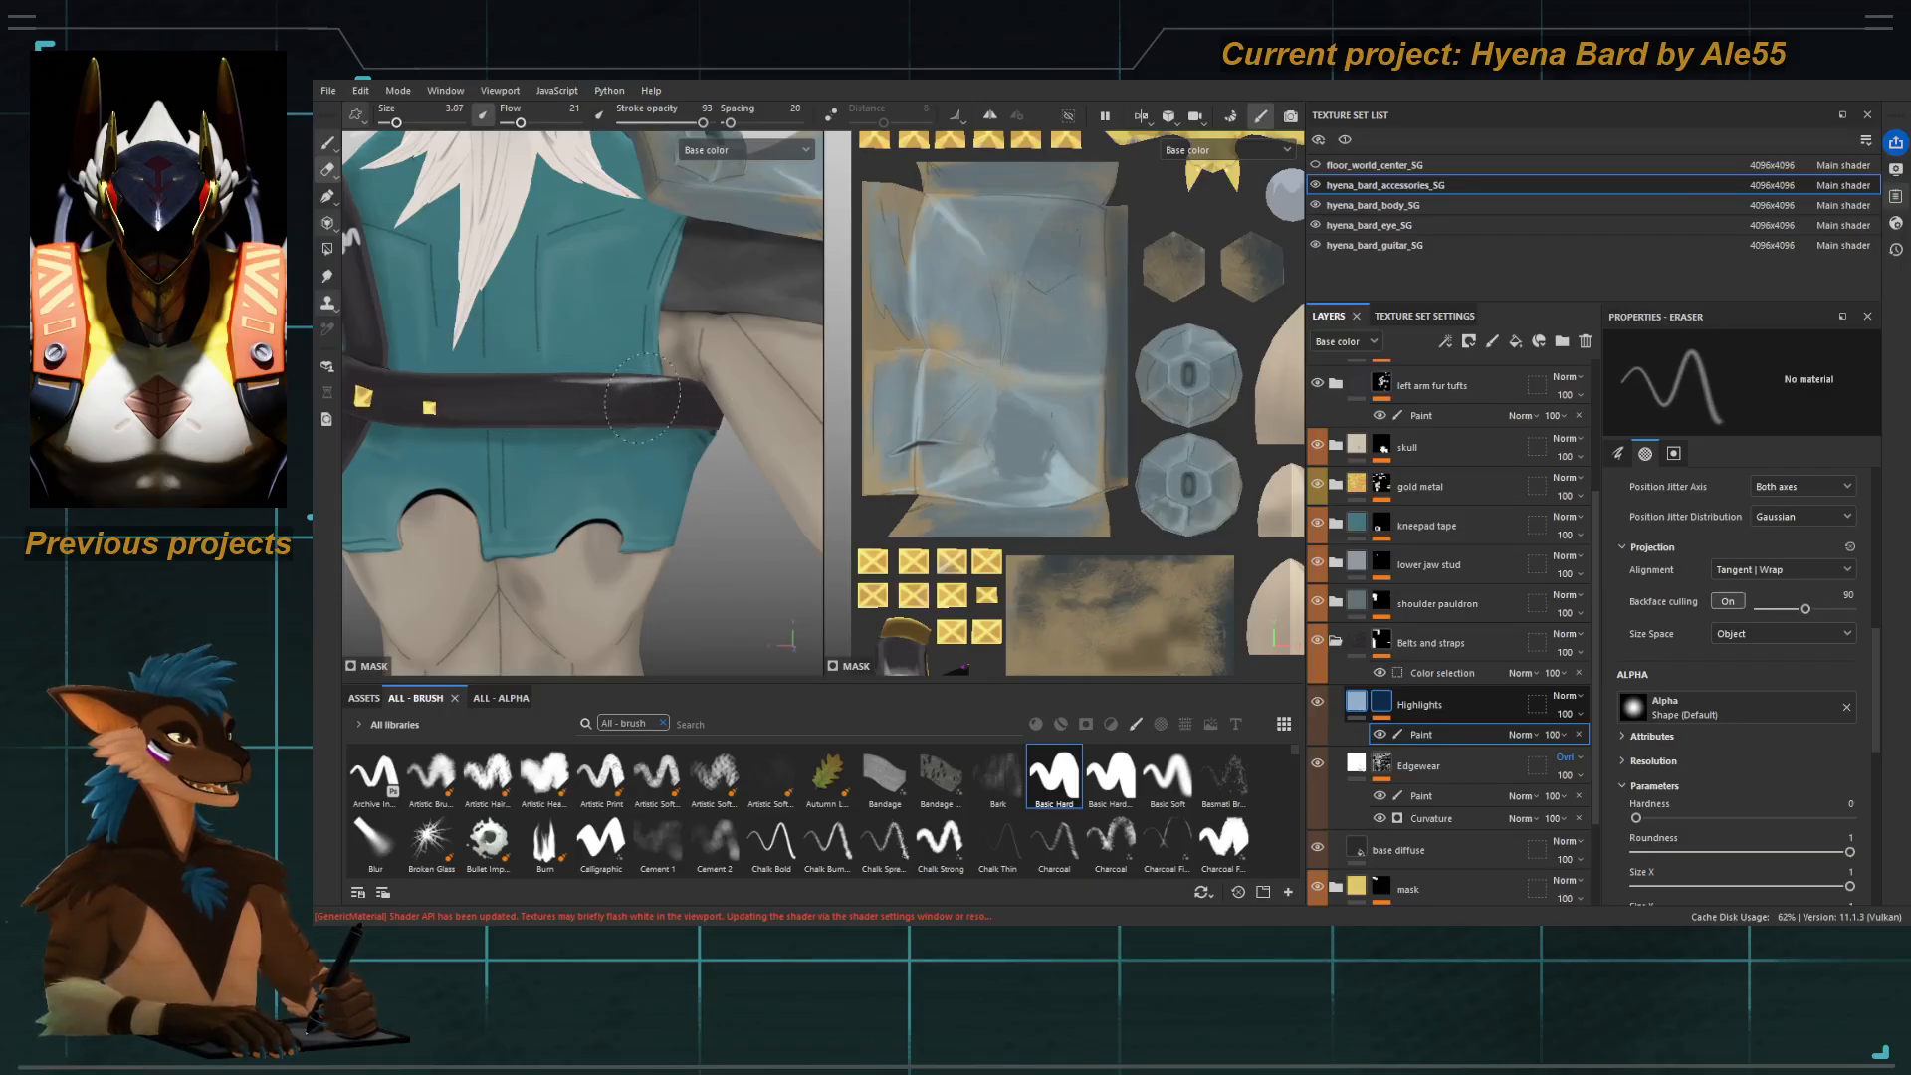
# Paint a fresh highlight along the horizontal back strap at size 1.37 and smudge it at size 1.84.
pyautogui.keyDown('alt'); pyautogui.moveTo(599, 403); pyautogui.dragTo(567, 568); pyautogui.keyUp('alt')
pyautogui.keyDown('alt'); pyautogui.moveTo(394, 587); pyautogui.dragTo(494, 568, button='middle'); pyautogui.keyUp('alt')
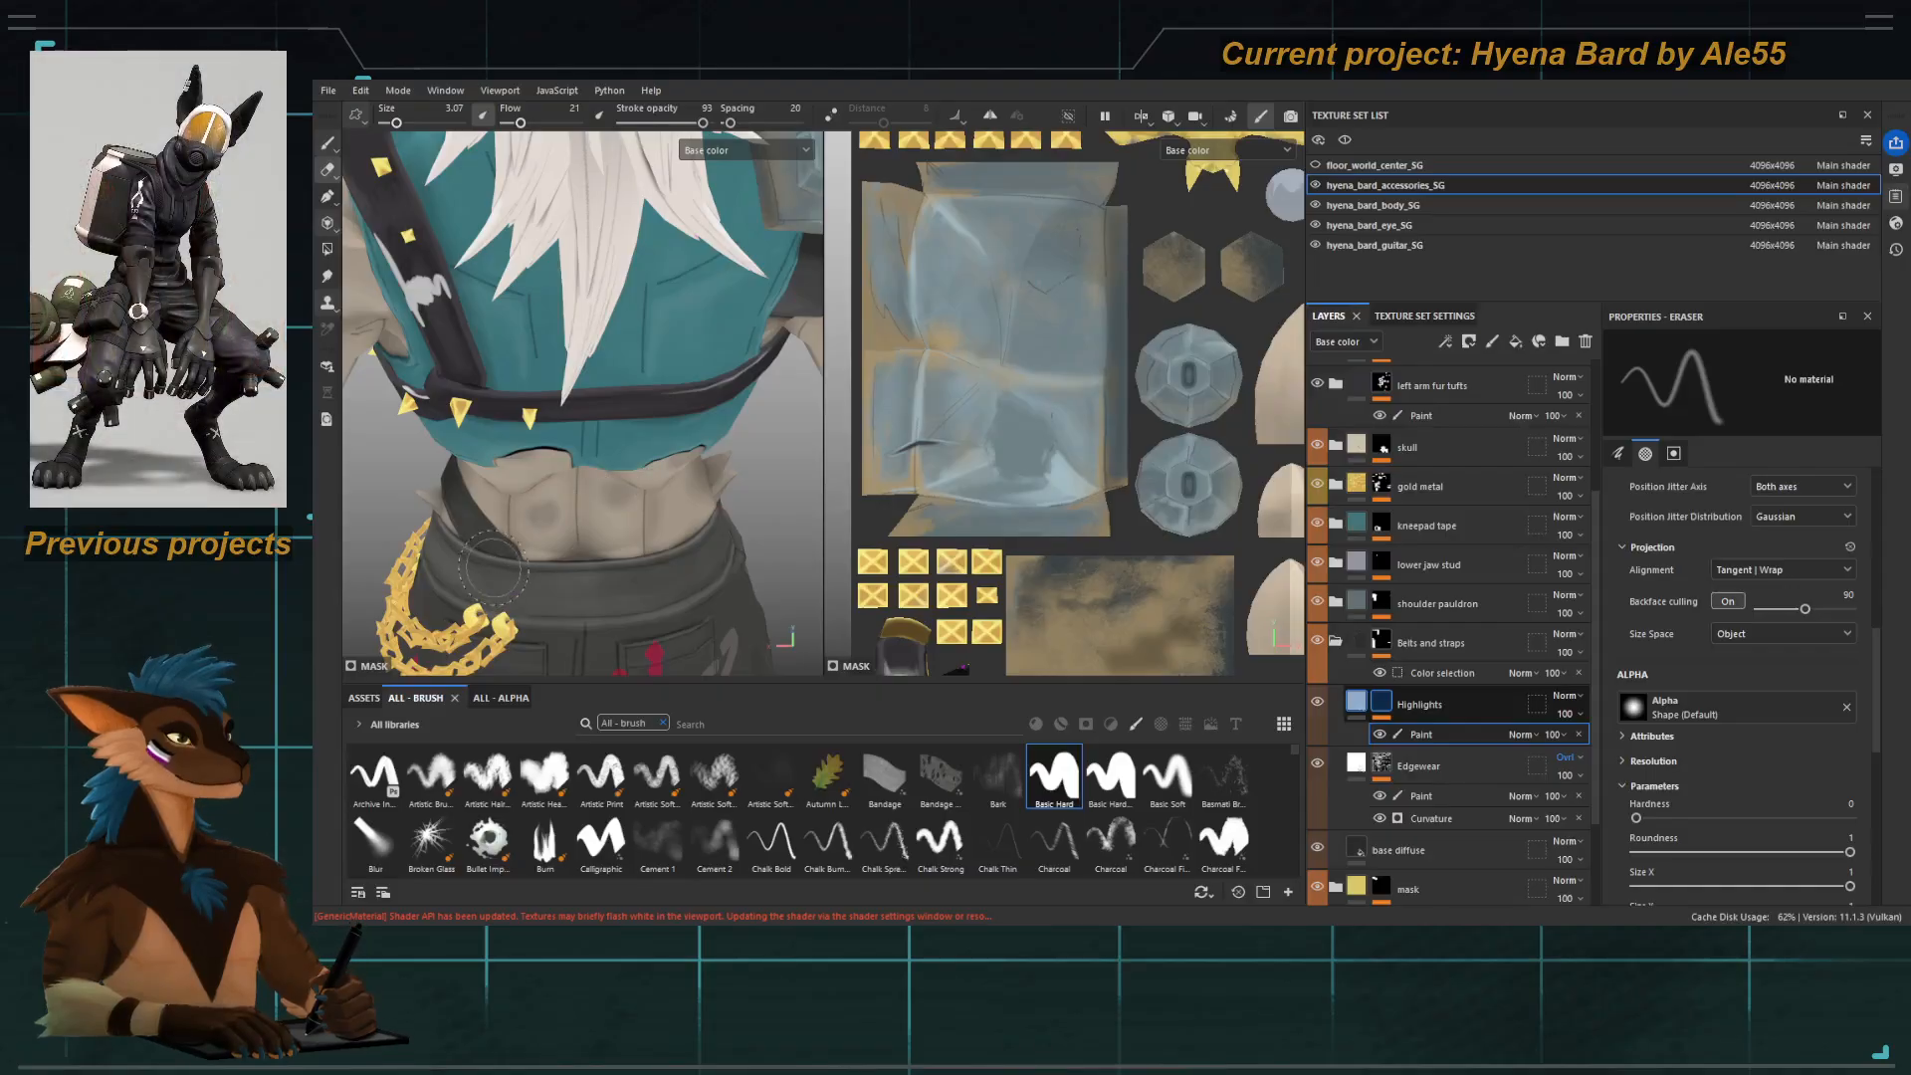
pyautogui.press('1')
pyautogui.moveTo(703, 386); pyautogui.dragTo(599, 393)
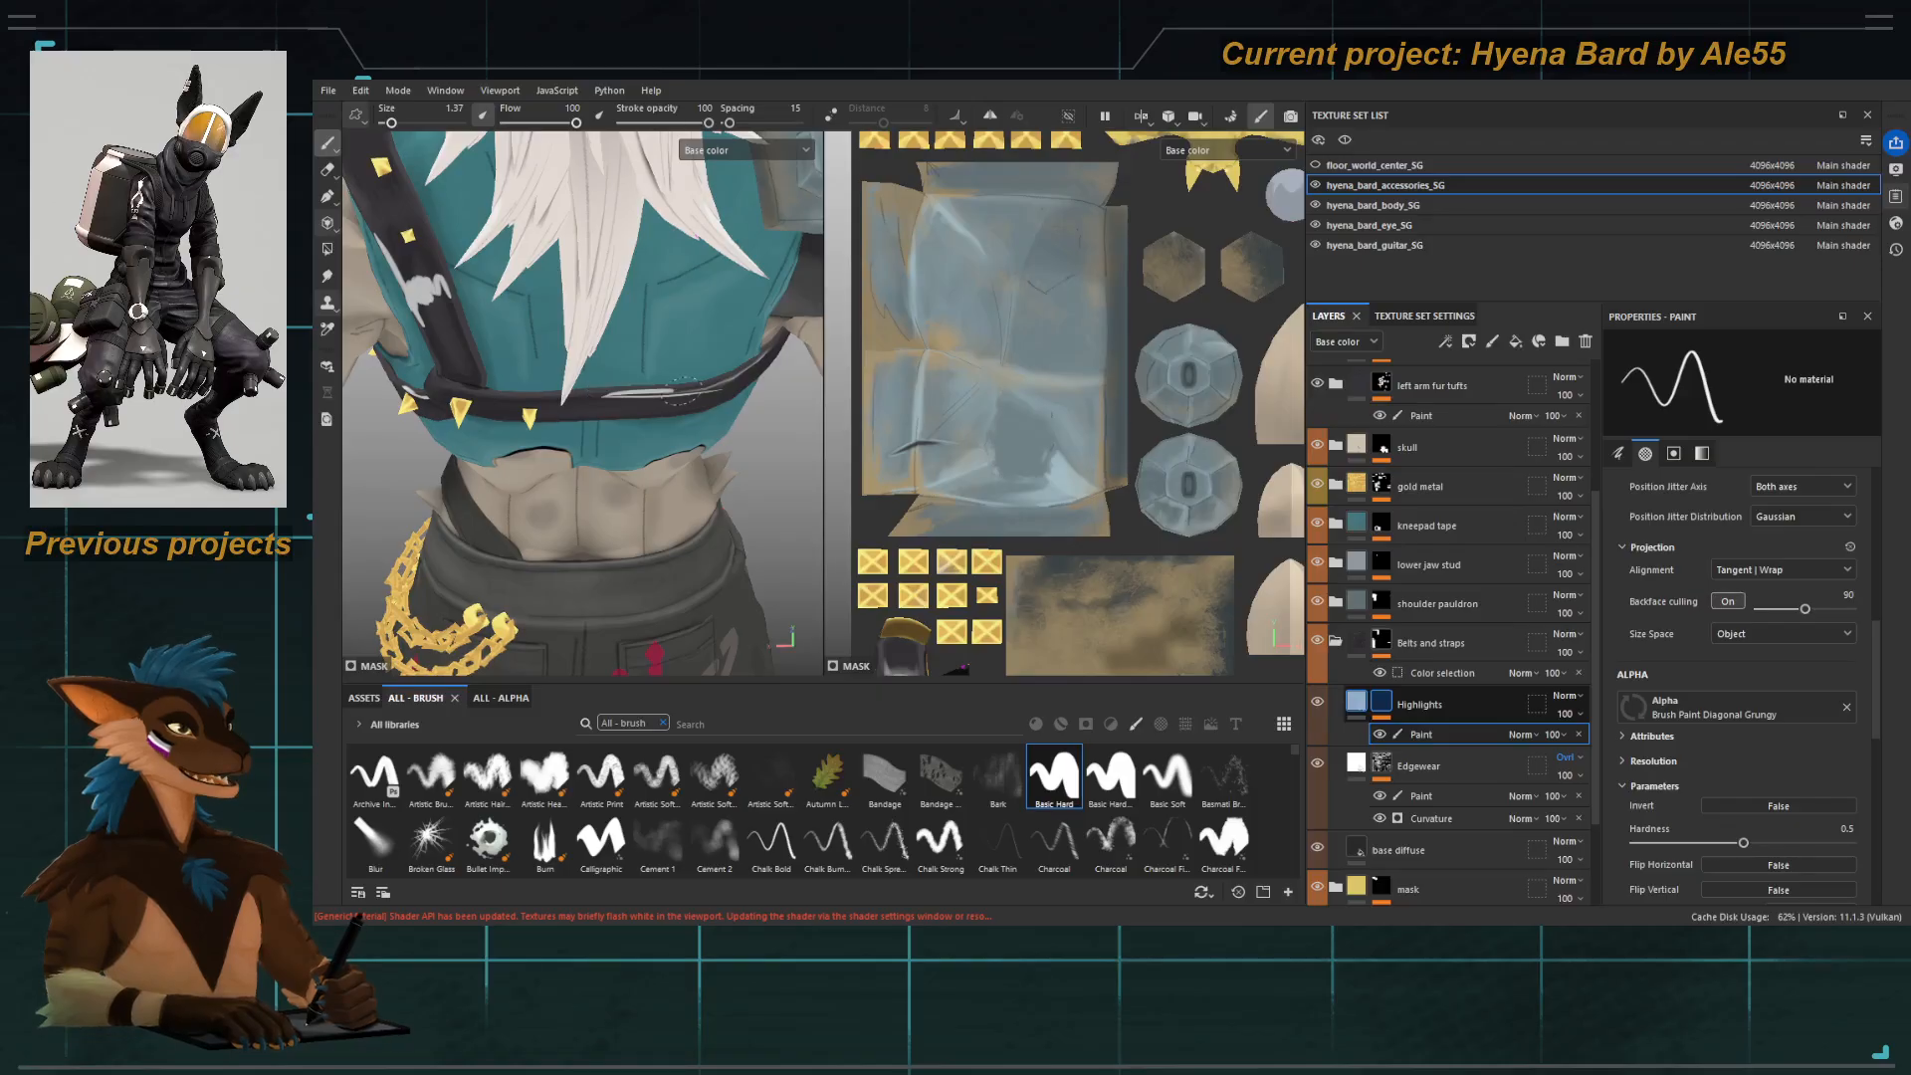
pyautogui.keyDown('alt'); pyautogui.moveTo(648, 398); pyautogui.dragTo(667, 391); pyautogui.keyUp('alt')
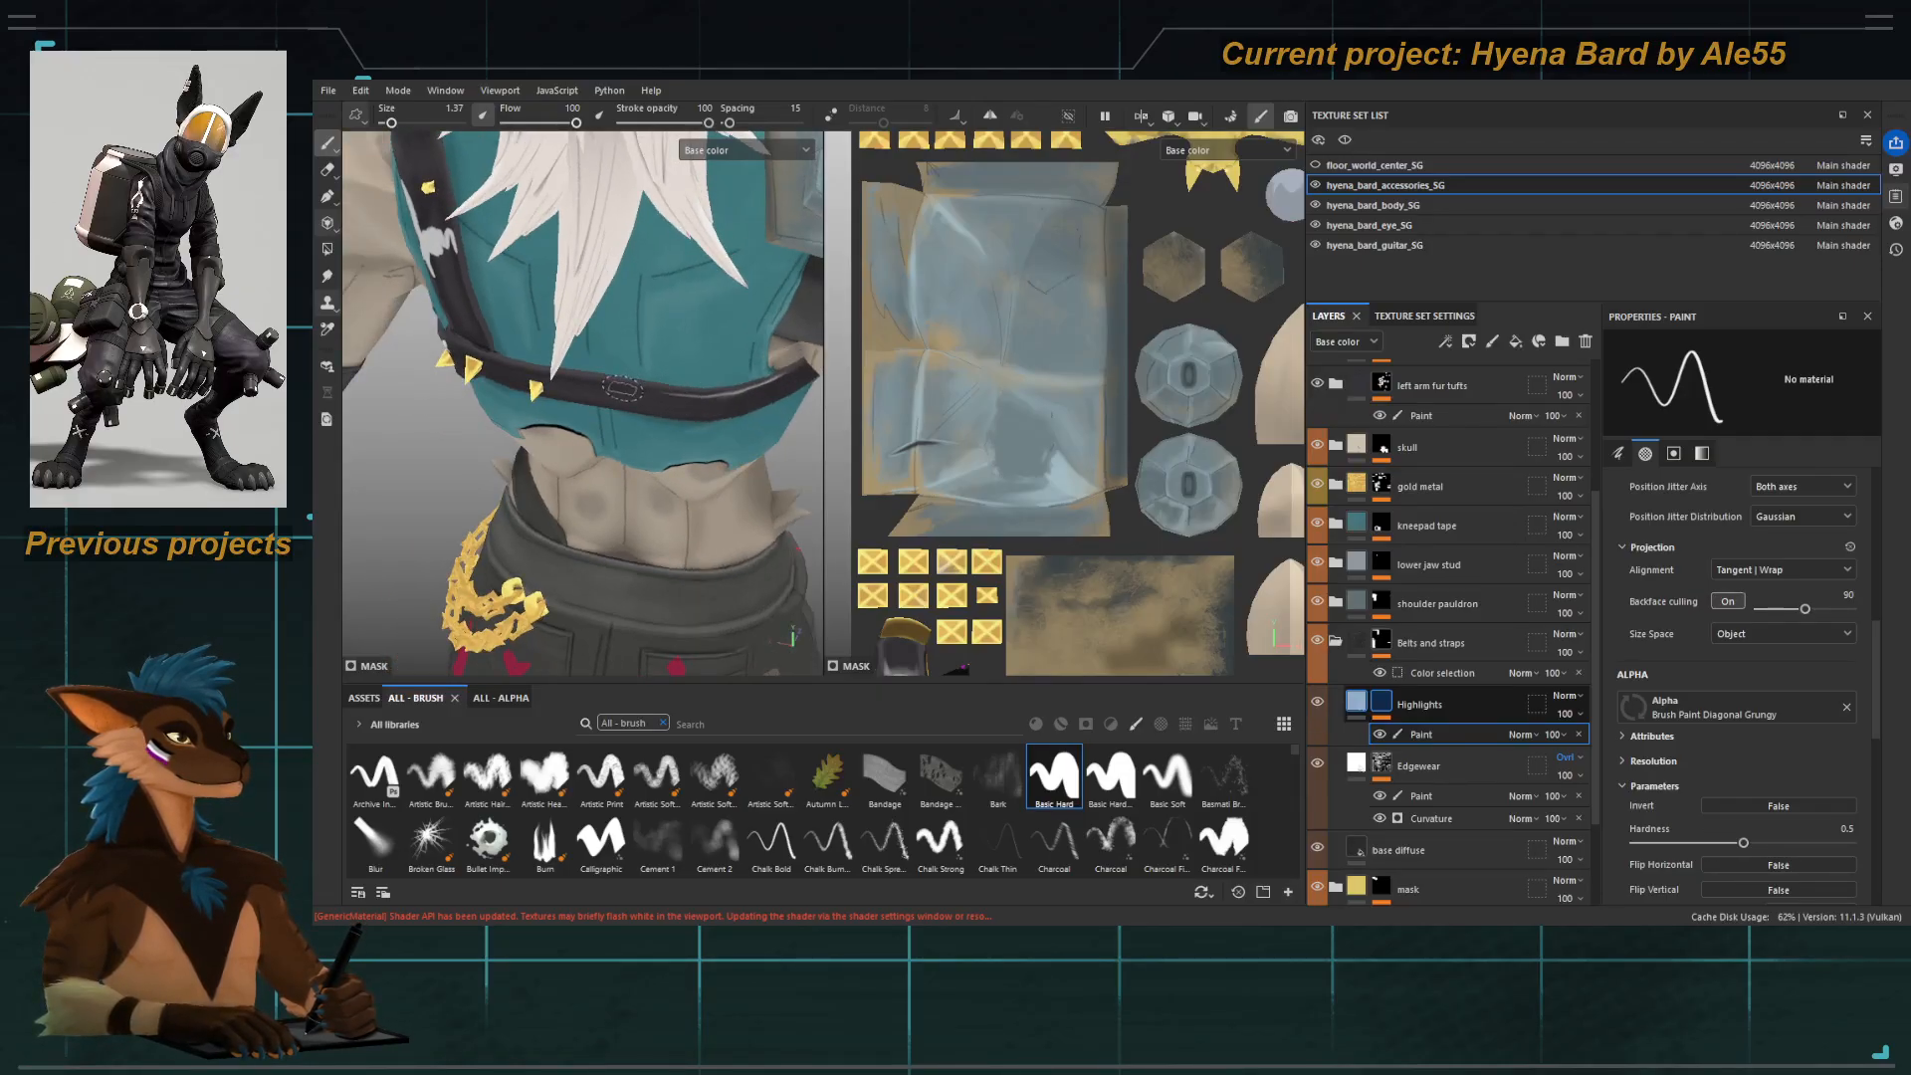
pyautogui.press('d')
pyautogui.moveTo(612, 384)
pyautogui.mouseDown()
pyautogui.moveTo(725, 395)
pyautogui.moveTo(562, 373)
pyautogui.moveTo(729, 394)
pyautogui.moveTo(527, 378)
pyautogui.moveTo(603, 415)
pyautogui.mouseUp()
pyautogui.press('5')
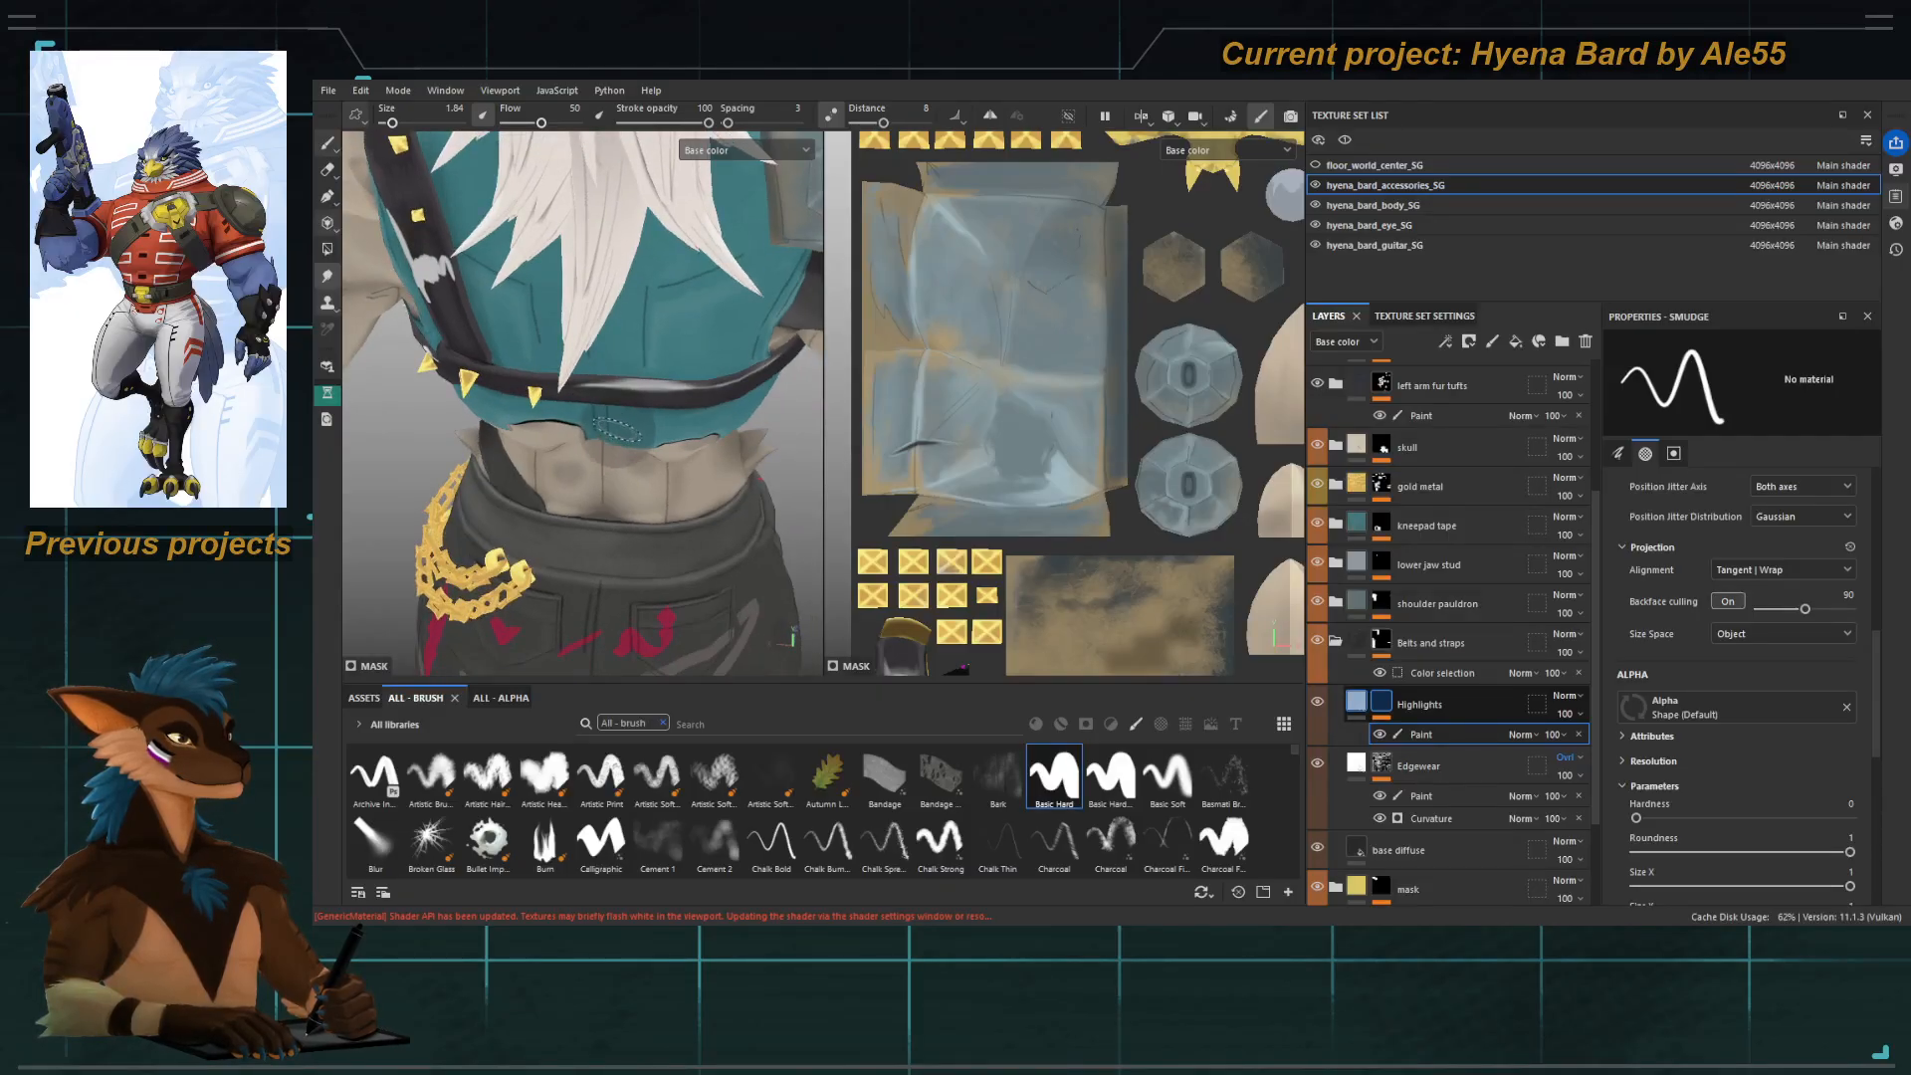
# Trim and thin the horizontal back strap's new highlight with the eraser at size 0.91, raising the flow to 82.
pyautogui.press('2')
pyautogui.keyDown('alt'); pyautogui.moveTo(633, 364); pyautogui.dragTo(637, 426, button='right'); pyautogui.keyUp('alt')
pyautogui.moveTo(597, 426)
pyautogui.mouseDown()
pyautogui.moveTo(608, 395)
pyautogui.moveTo(560, 388)
pyautogui.mouseUp()
pyautogui.press('[')
pyautogui.press('[')
pyautogui.press('[')
pyautogui.press('d')
pyautogui.moveTo(709, 390)
pyautogui.mouseDown()
pyautogui.moveTo(617, 390)
pyautogui.moveTo(715, 360)
pyautogui.mouseUp()
pyautogui.moveTo(597, 364); pyautogui.dragTo(753, 358)
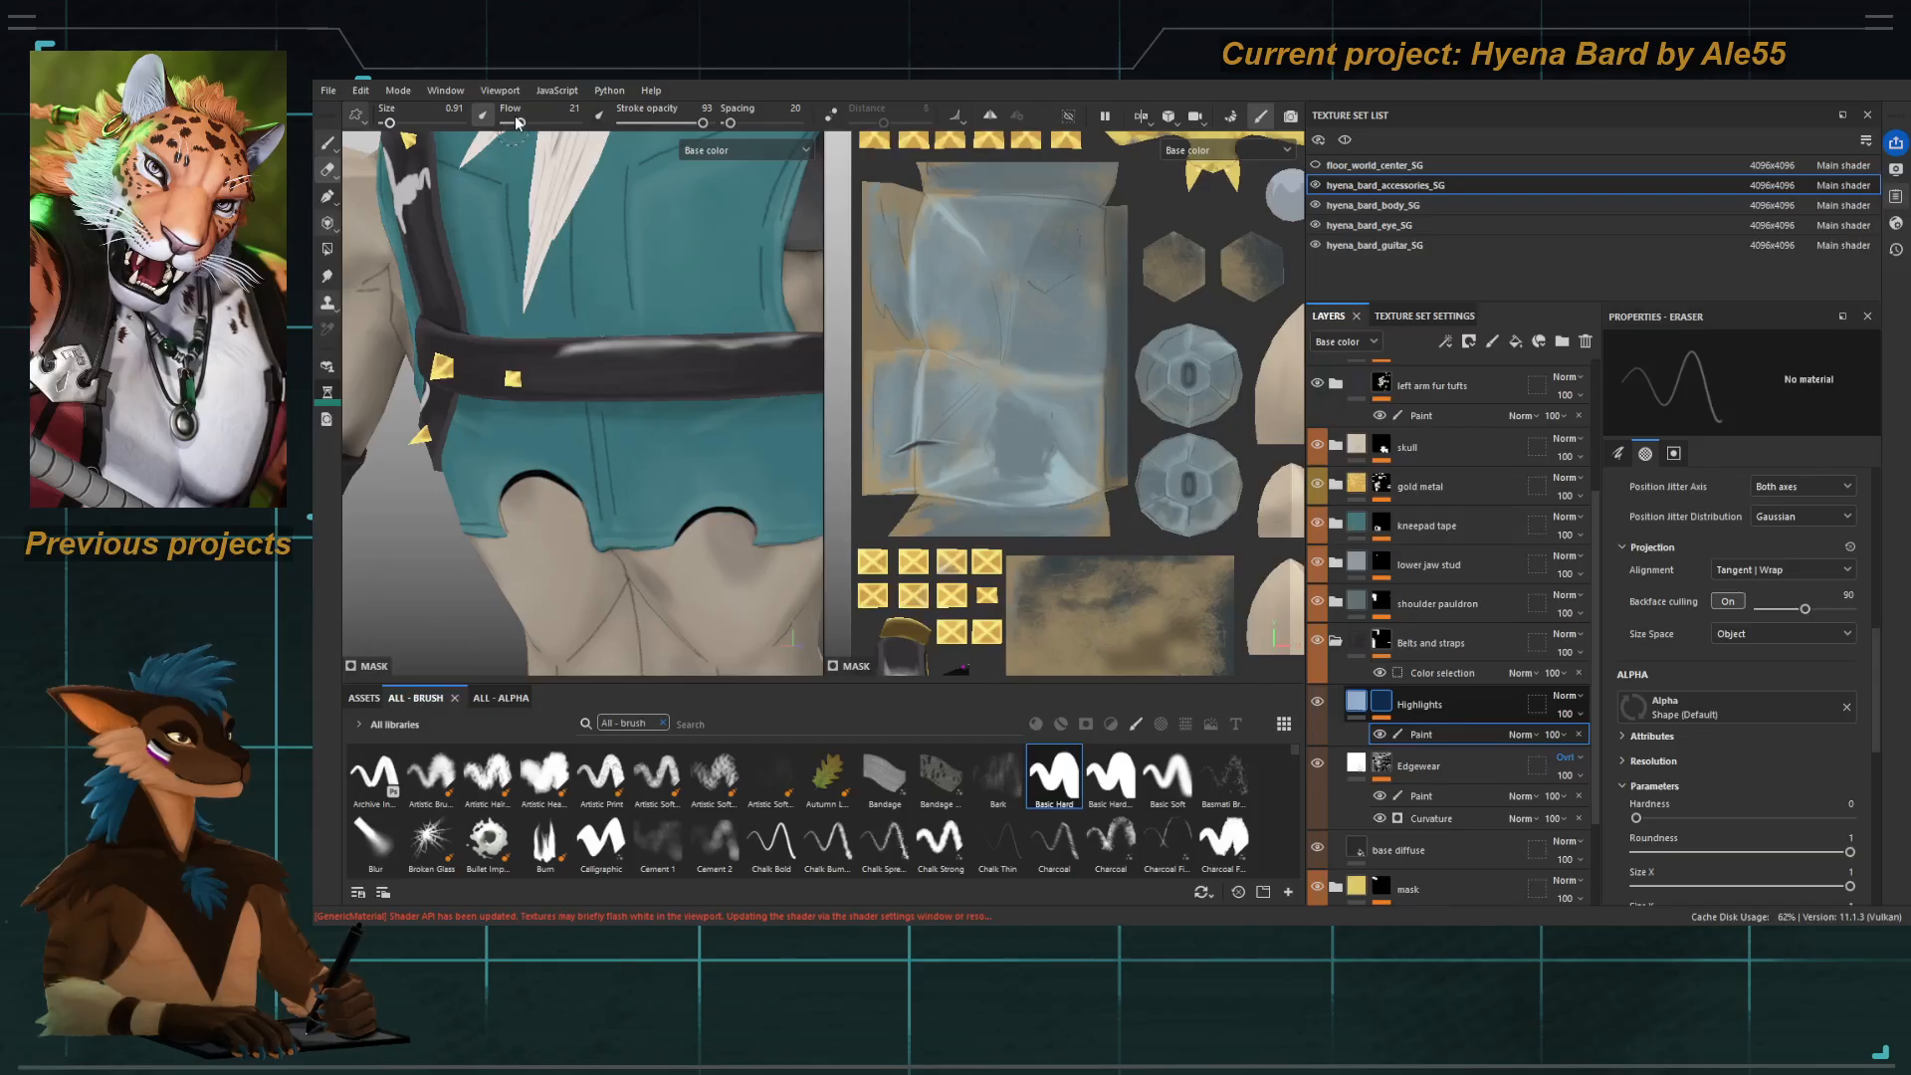
pyautogui.moveTo(518, 121); pyautogui.dragTo(563, 121)
pyautogui.moveTo(580, 350)
pyautogui.mouseDown()
pyautogui.moveTo(716, 363)
pyautogui.moveTo(568, 365)
pyautogui.moveTo(637, 358)
pyautogui.mouseUp()
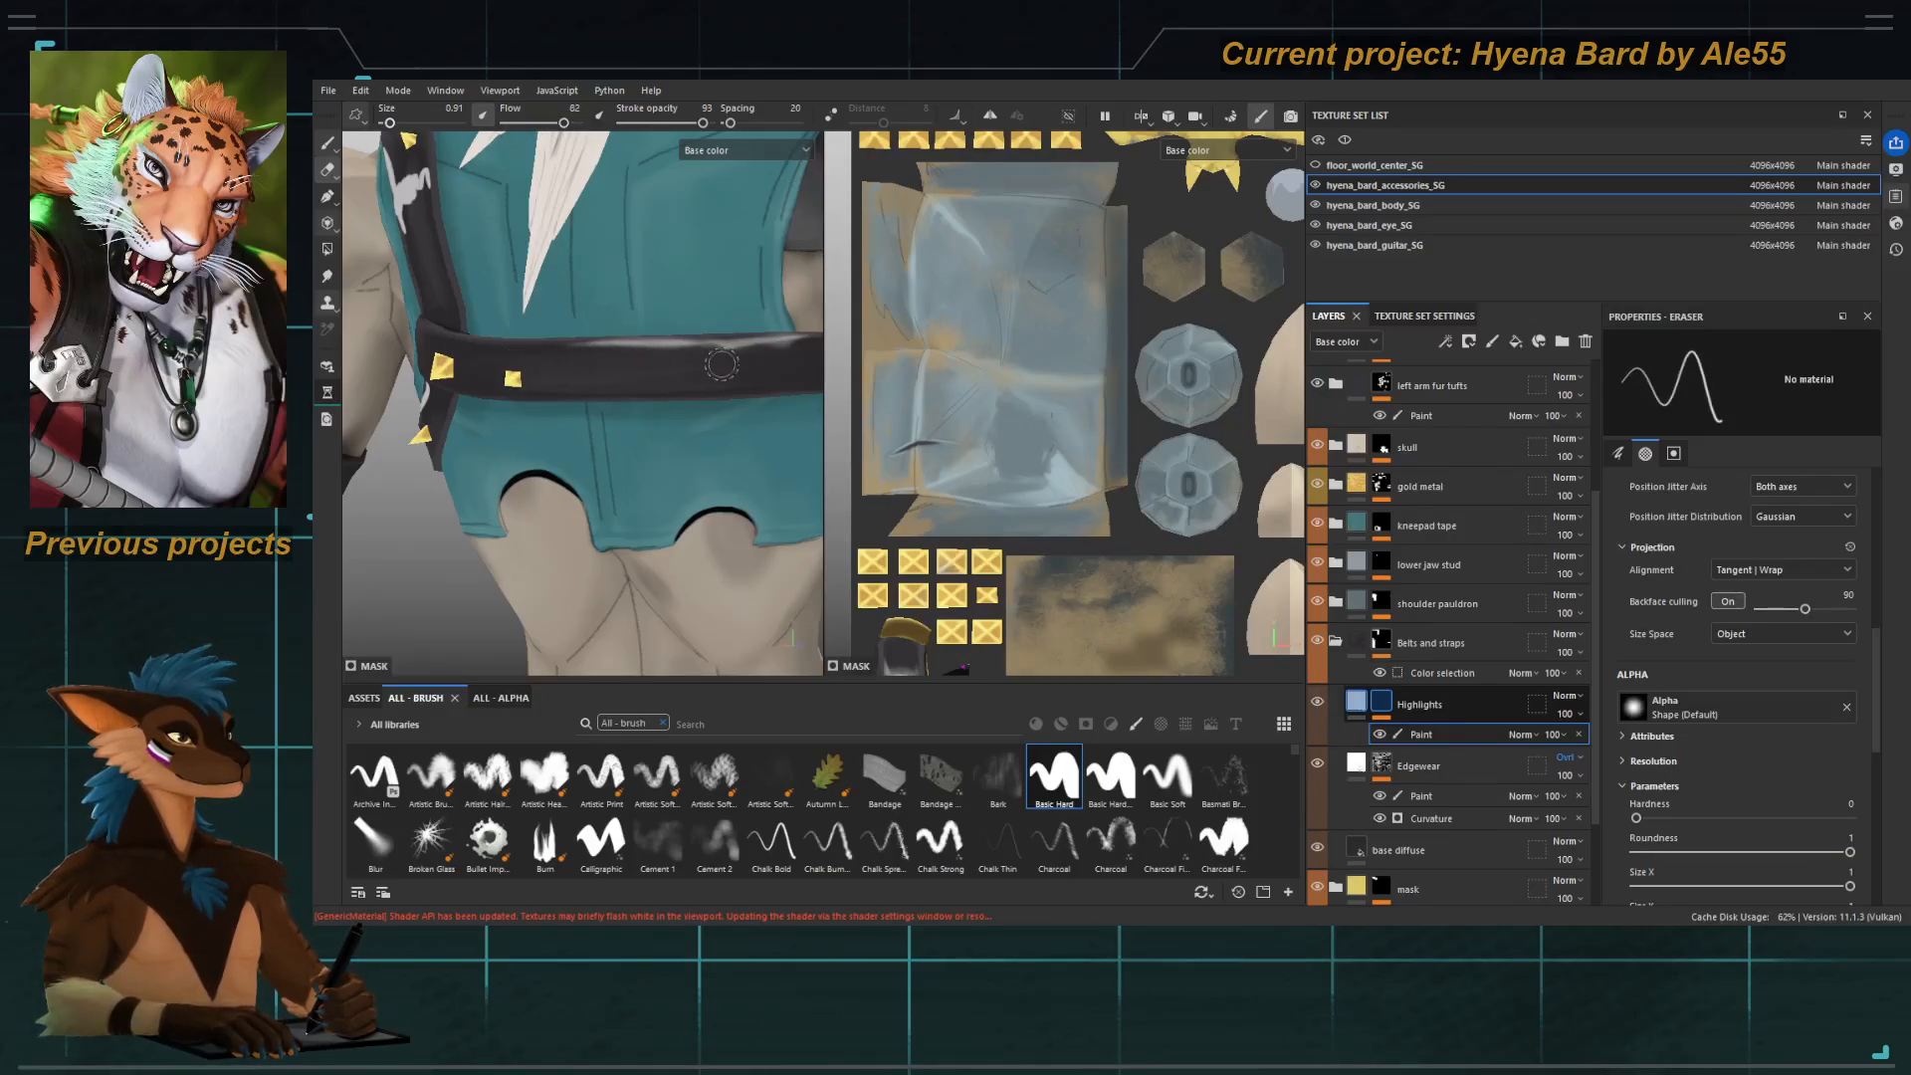
# Smudge the back shoulder strap's bright highlight along the strap, varying the size between 1.84, 0.92 and 2.42.
pyautogui.keyDown('alt'); pyautogui.moveTo(720, 393); pyautogui.dragTo(661, 356, button='right'); pyautogui.keyUp('alt')
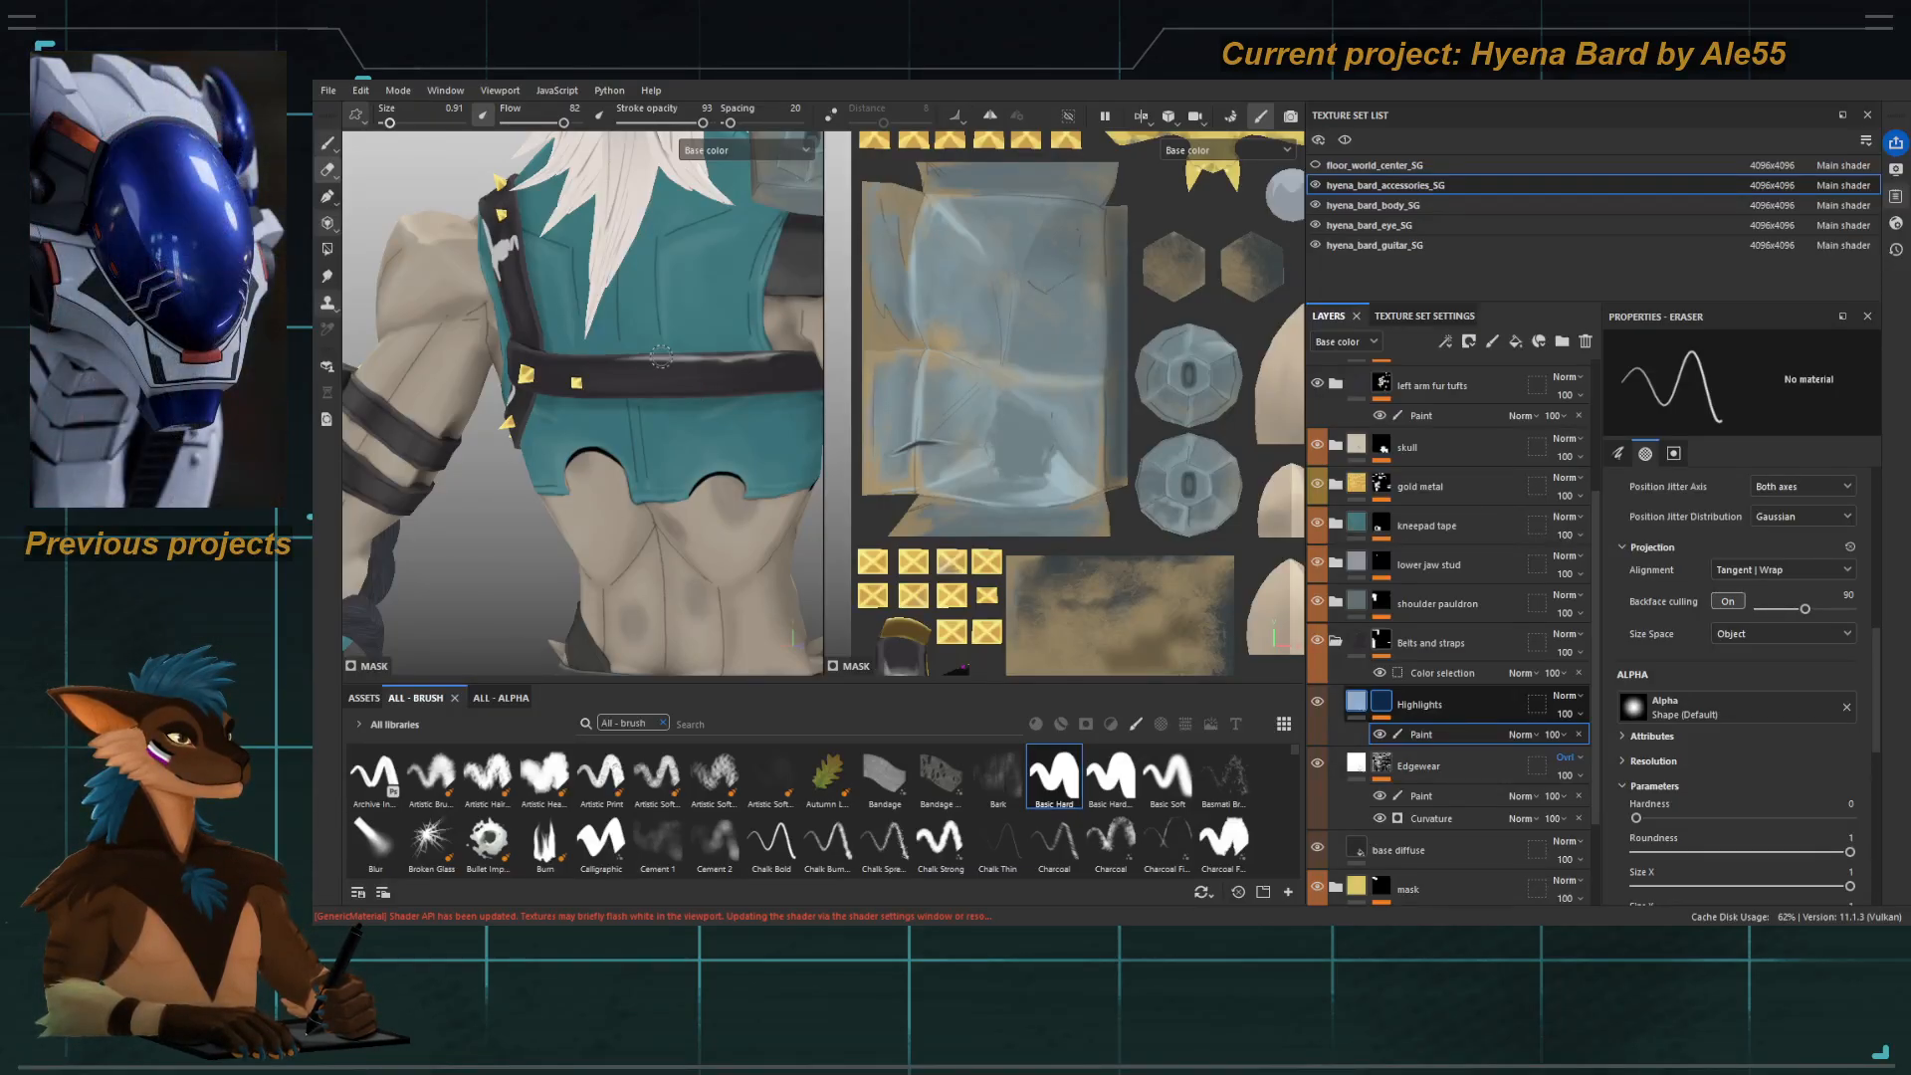
pyautogui.keyDown('alt'); pyautogui.moveTo(654, 386); pyautogui.dragTo(645, 413); pyautogui.keyUp('alt')
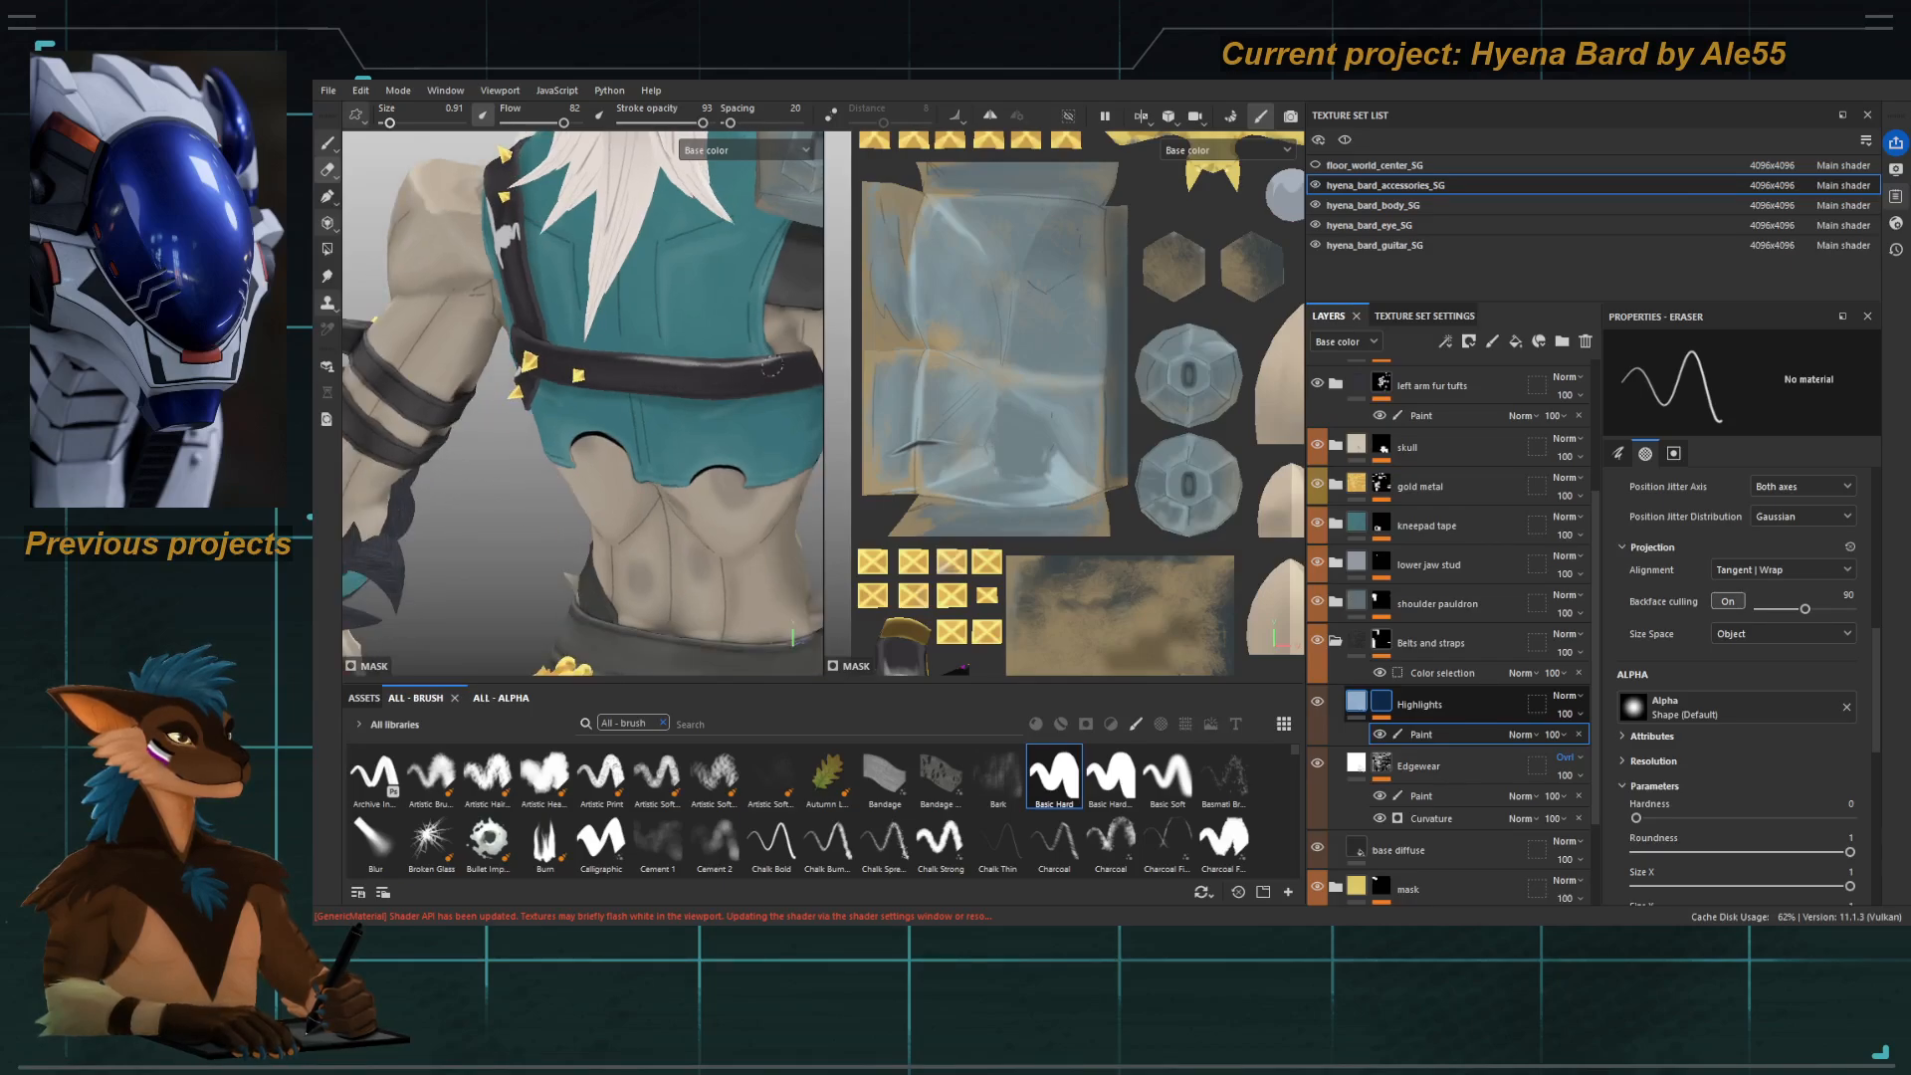
pyautogui.keyDown('alt'); pyautogui.moveTo(672, 403); pyautogui.dragTo(696, 329); pyautogui.keyUp('alt')
pyautogui.keyDown('alt'); pyautogui.moveTo(607, 329); pyautogui.dragTo(662, 323, button='right'); pyautogui.keyUp('alt')
pyautogui.press('5')
pyautogui.moveTo(688, 267)
pyautogui.mouseDown()
pyautogui.moveTo(677, 246)
pyautogui.moveTo(683, 269)
pyautogui.mouseUp()
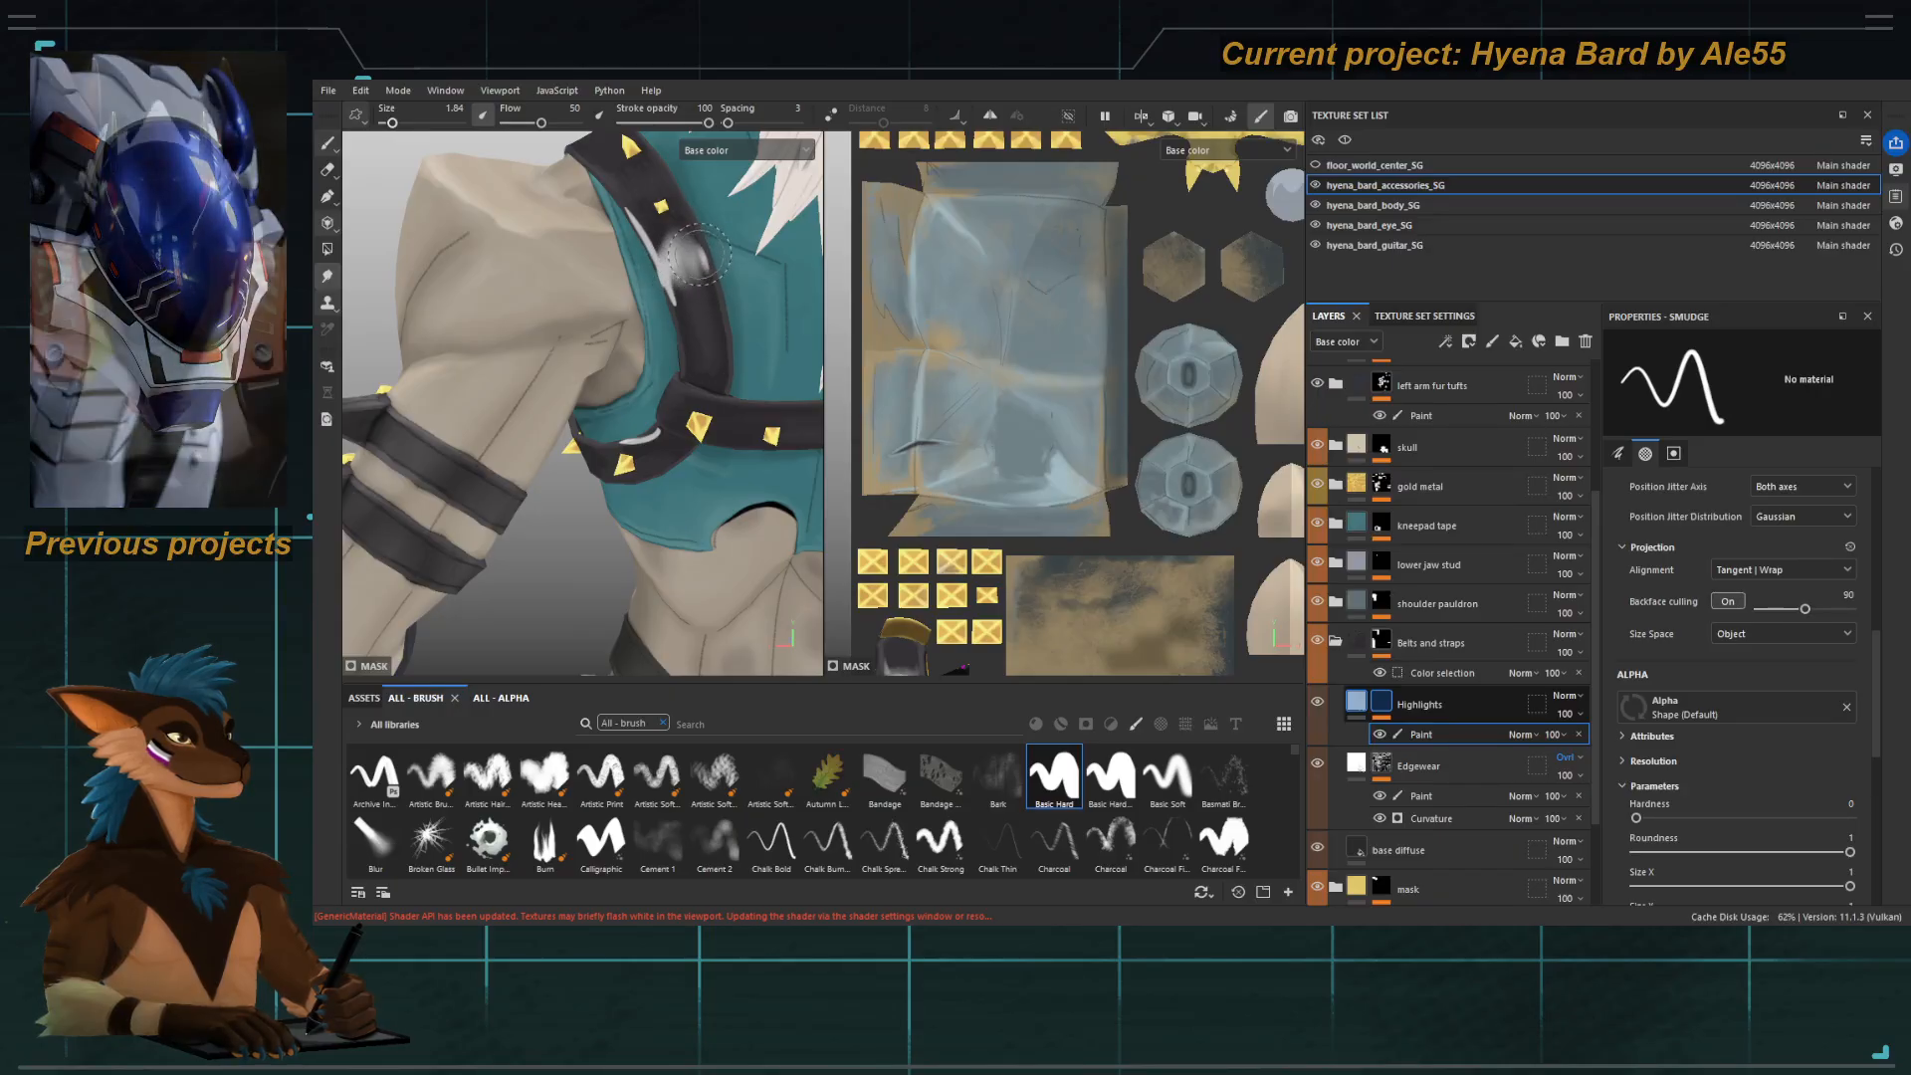
pyautogui.keyDown('ctrl'); pyautogui.moveTo(705, 261); pyautogui.dragTo(667, 261, button='right'); pyautogui.keyUp('ctrl')
pyautogui.keyDown('ctrl'); pyautogui.moveTo(679, 196); pyautogui.dragTo(699, 256, button='right'); pyautogui.keyUp('ctrl')
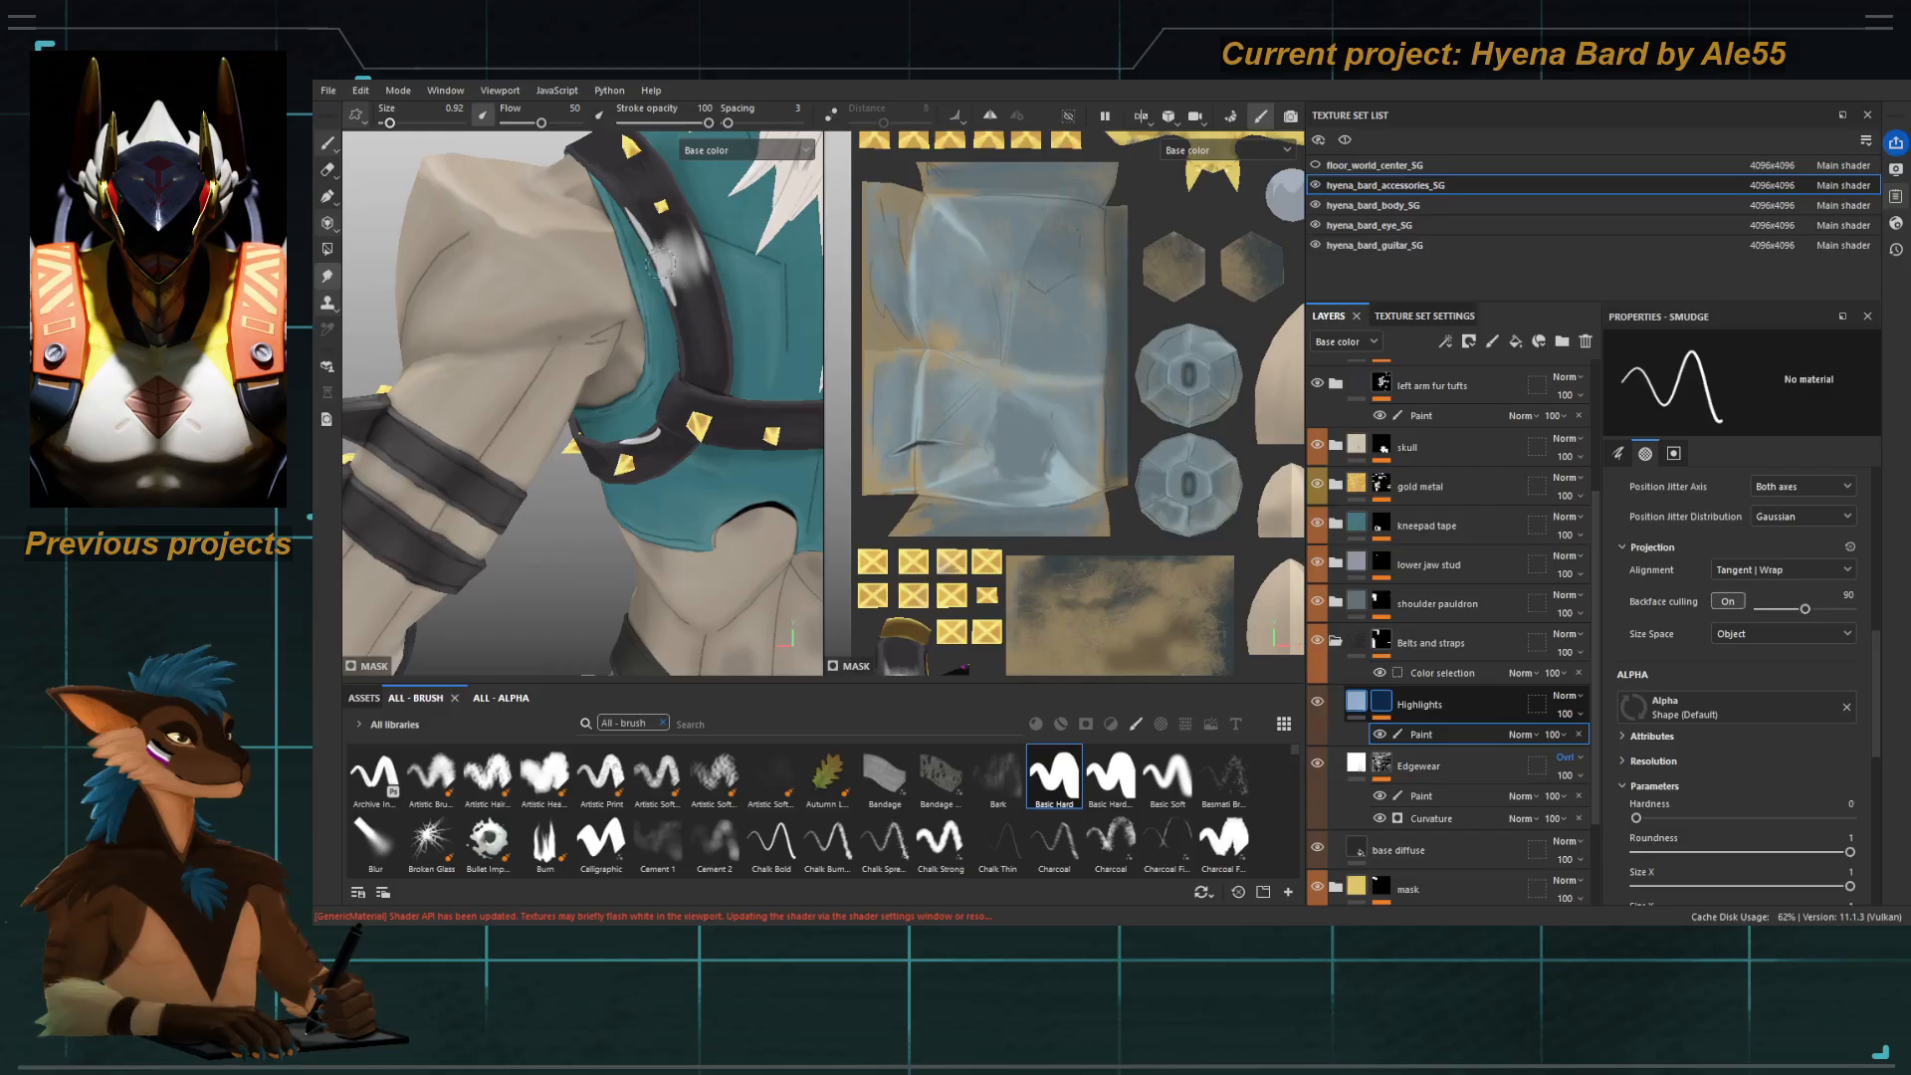
pyautogui.moveTo(661, 262)
pyautogui.mouseDown()
pyautogui.moveTo(617, 177)
pyautogui.moveTo(628, 211)
pyautogui.mouseUp()
pyautogui.keyDown('ctrl'); pyautogui.moveTo(678, 275); pyautogui.dragTo(709, 277, button='right'); pyautogui.keyUp('ctrl')
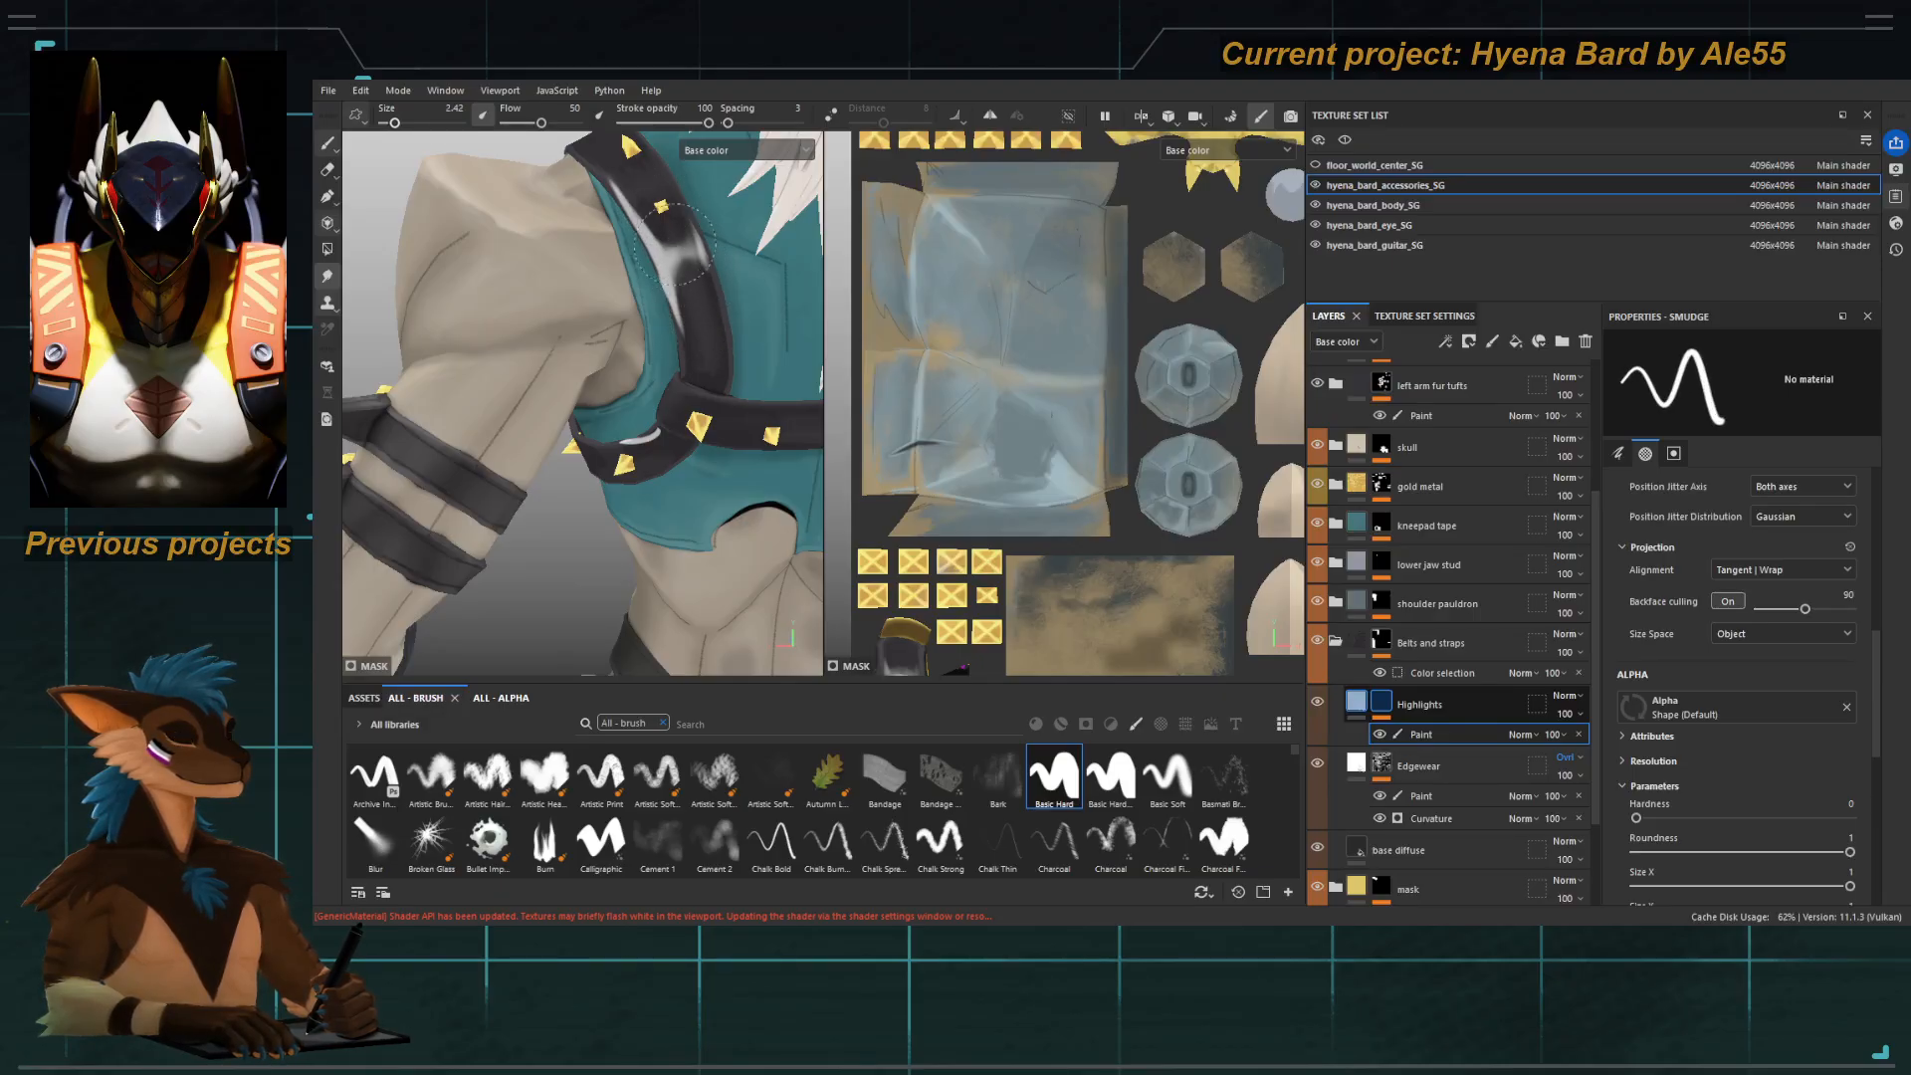
# Soften the upper end of the back shoulder strap's highlight with the eraser at size 3.07, lowering stroke opacity to 61.
pyautogui.moveTo(700, 327)
pyautogui.keyDown('alt'); pyautogui.mouseDown(button='right')
pyautogui.moveTo(487, 149)
pyautogui.moveTo(731, 607)
pyautogui.mouseUp(button='right'); pyautogui.keyUp('alt')
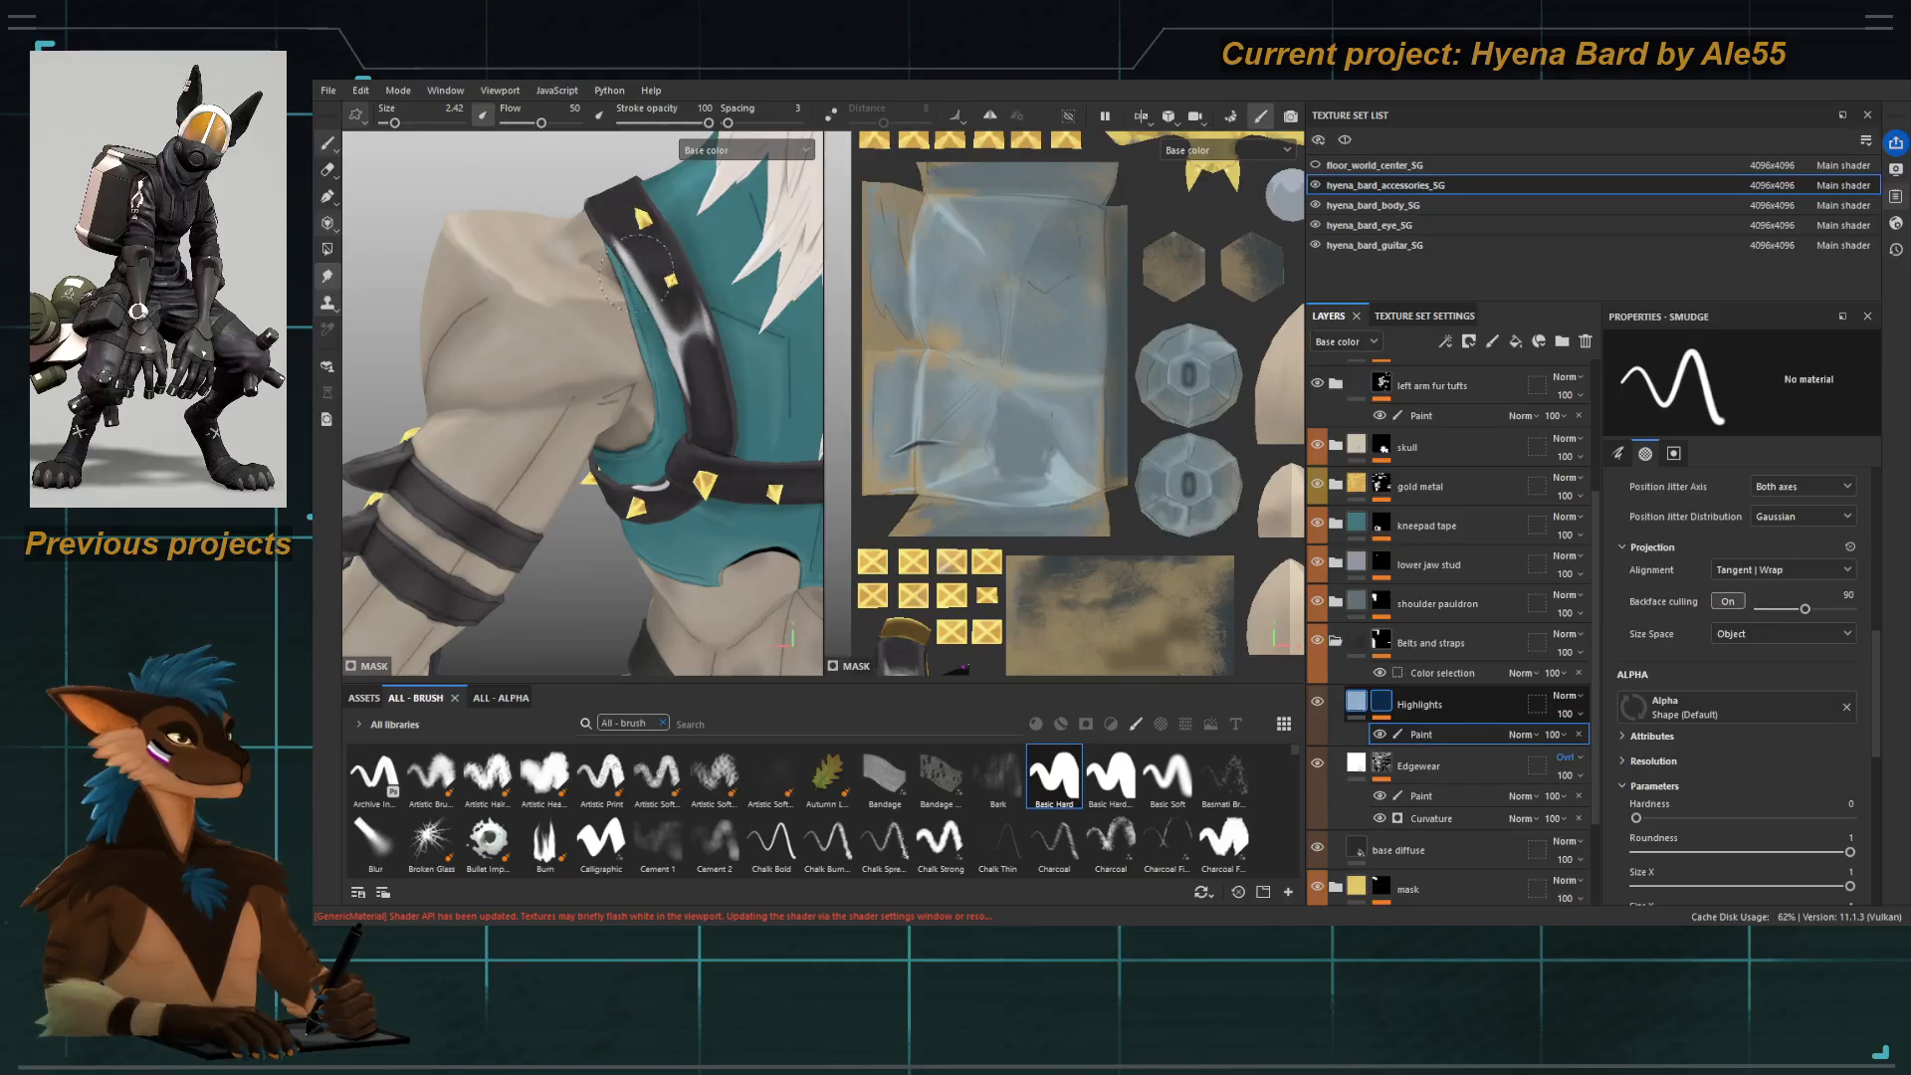
pyautogui.keyDown('alt'); pyautogui.moveTo(637, 274); pyautogui.dragTo(697, 324); pyautogui.keyUp('alt')
pyautogui.moveTo(637, 284)
pyautogui.keyDown('alt'); pyautogui.mouseDown(button='right')
pyautogui.moveTo(682, 341)
pyautogui.moveTo(737, 319)
pyautogui.mouseUp(button='right'); pyautogui.keyUp('alt')
pyautogui.press('e')
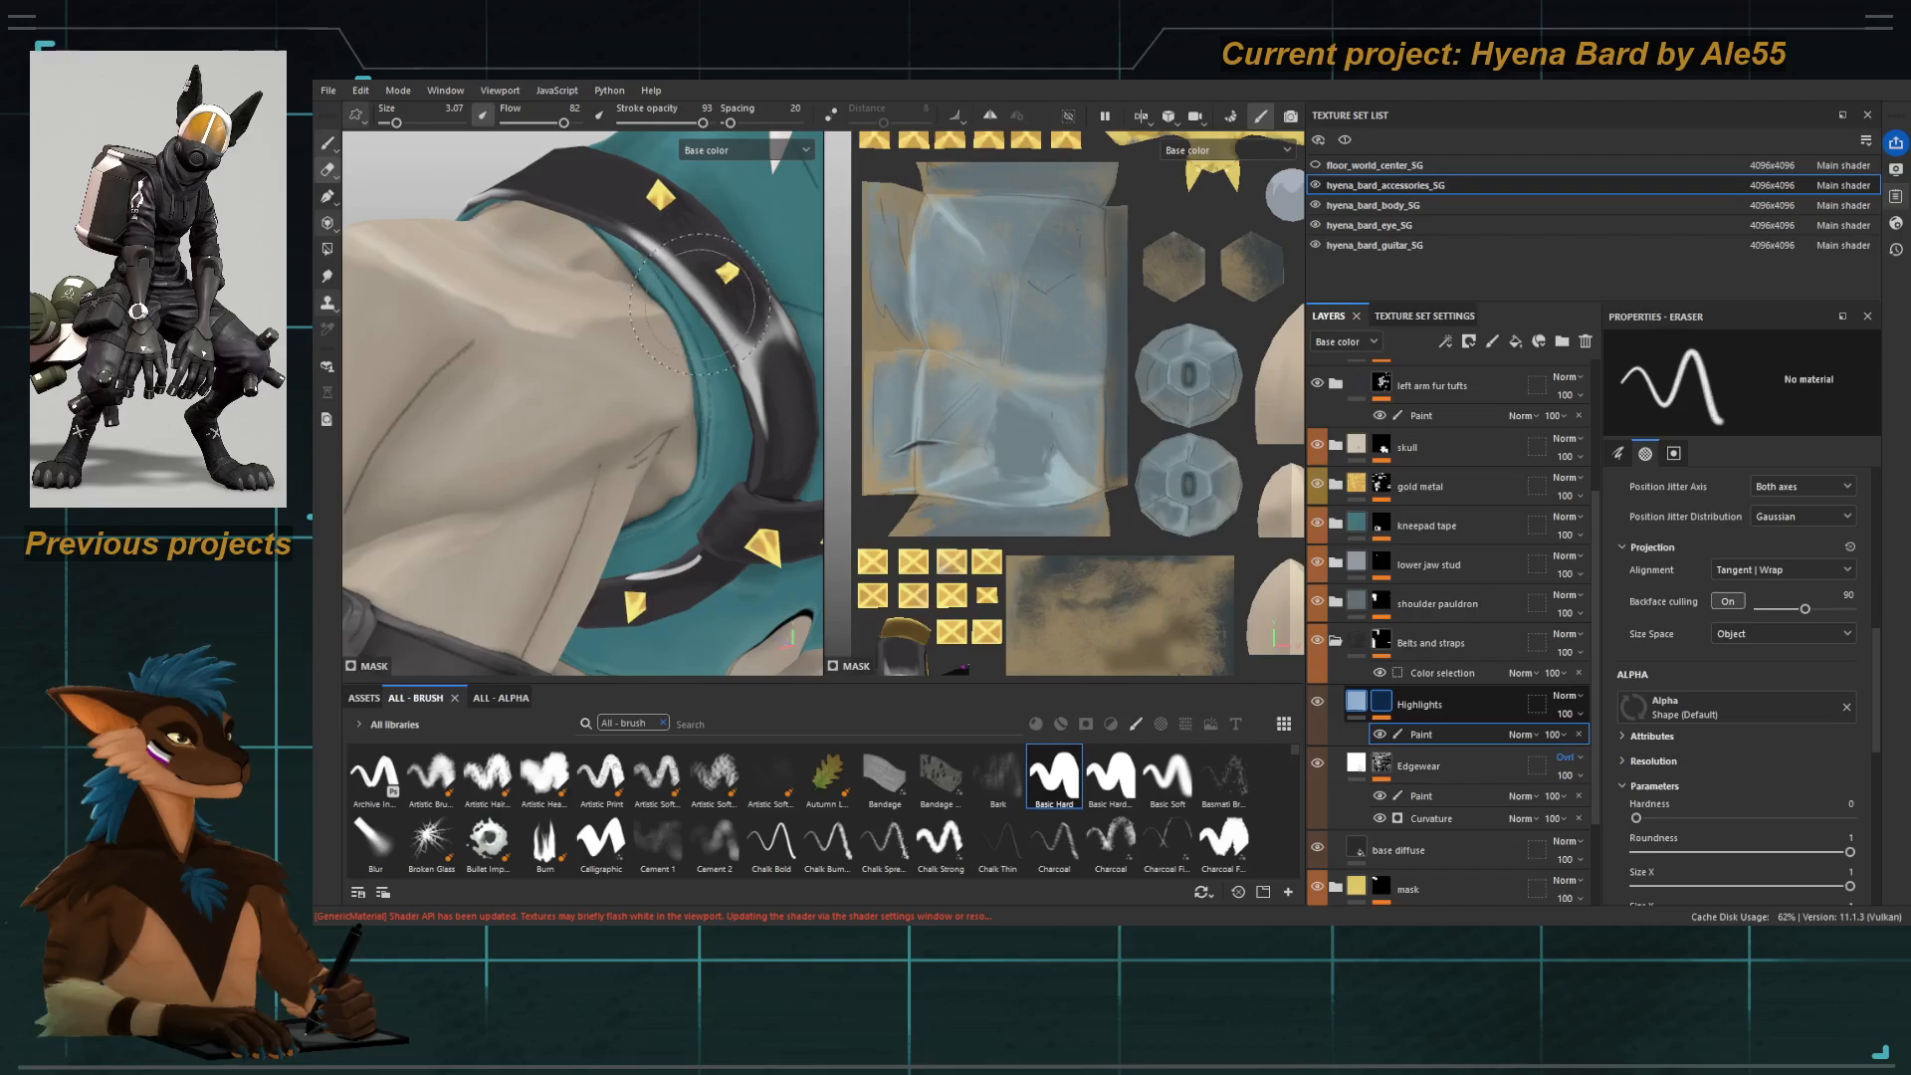
pyautogui.moveTo(647, 244); pyautogui.dragTo(596, 213)
pyautogui.moveTo(703, 123); pyautogui.dragTo(674, 122)
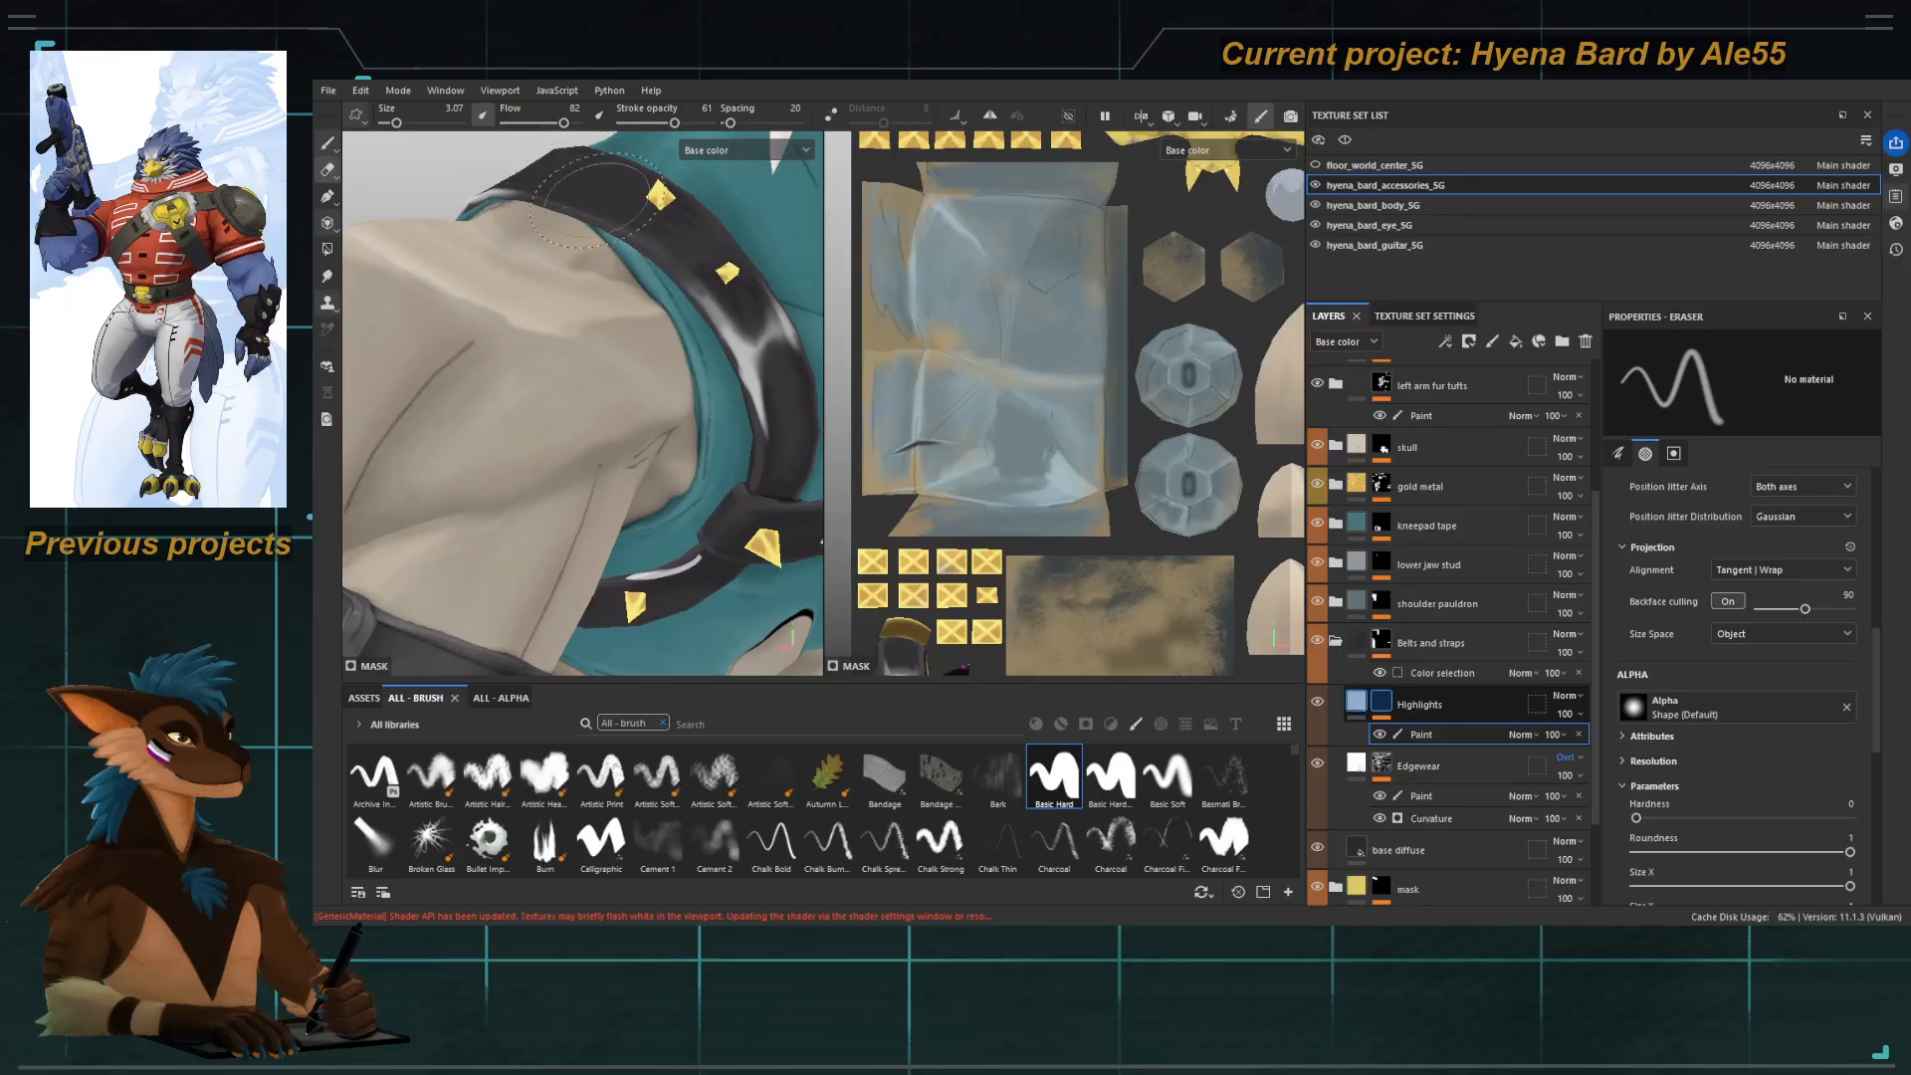
# Fade the lower part of the back shoulder strap's highlight with the eraser at size 3.07, then refine its edges at size 0.57.
pyautogui.keyDown('alt'); pyautogui.moveTo(595, 199); pyautogui.dragTo(518, 249, button='right'); pyautogui.keyUp('alt')
pyautogui.keyDown('alt'); pyautogui.moveTo(518, 249); pyautogui.dragTo(568, 288); pyautogui.keyUp('alt')
pyautogui.keyDown('alt'); pyautogui.moveTo(598, 309); pyautogui.dragTo(736, 339, button='right'); pyautogui.keyUp('alt')
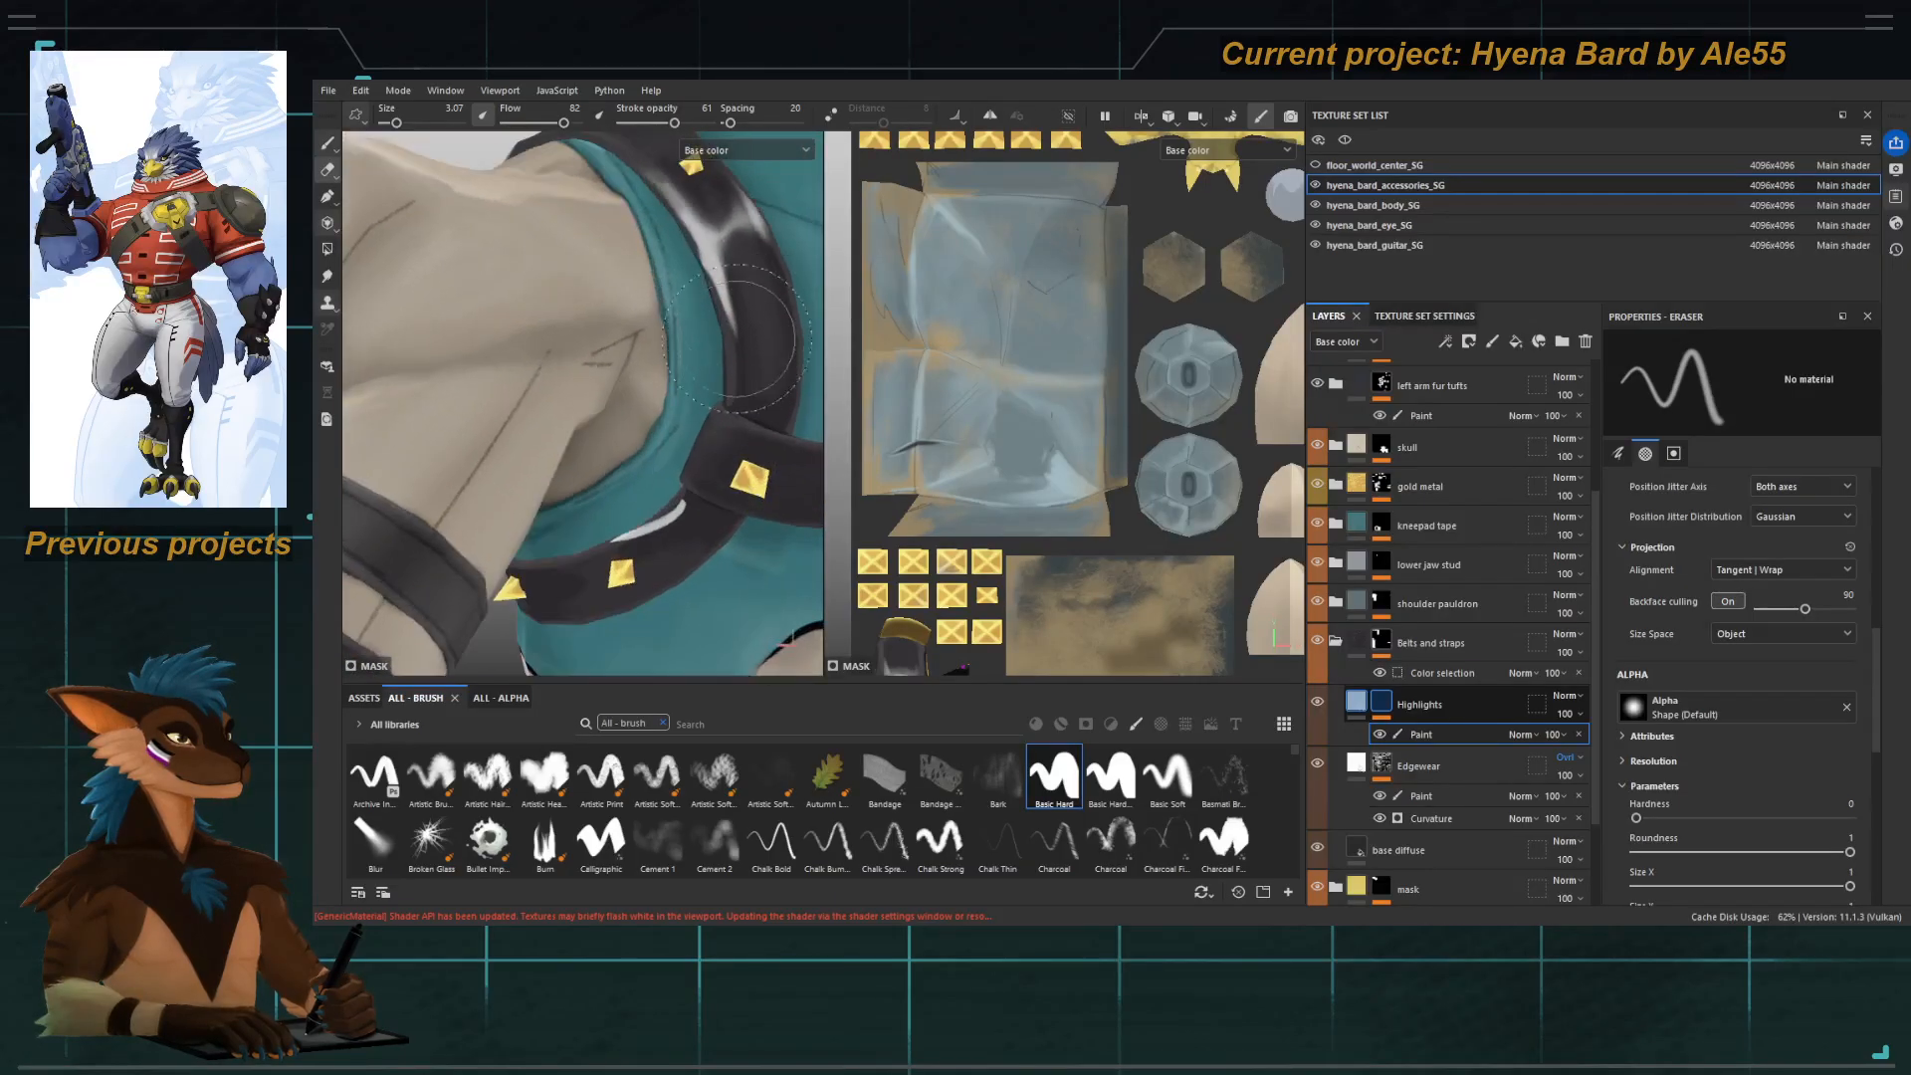
pyautogui.moveTo(738, 334); pyautogui.dragTo(745, 413)
pyautogui.keyDown('alt'); pyautogui.moveTo(710, 315); pyautogui.dragTo(682, 311); pyautogui.keyUp('alt')
pyautogui.keyDown('ctrl'); pyautogui.moveTo(746, 235); pyautogui.dragTo(695, 235, button='right'); pyautogui.keyUp('ctrl')
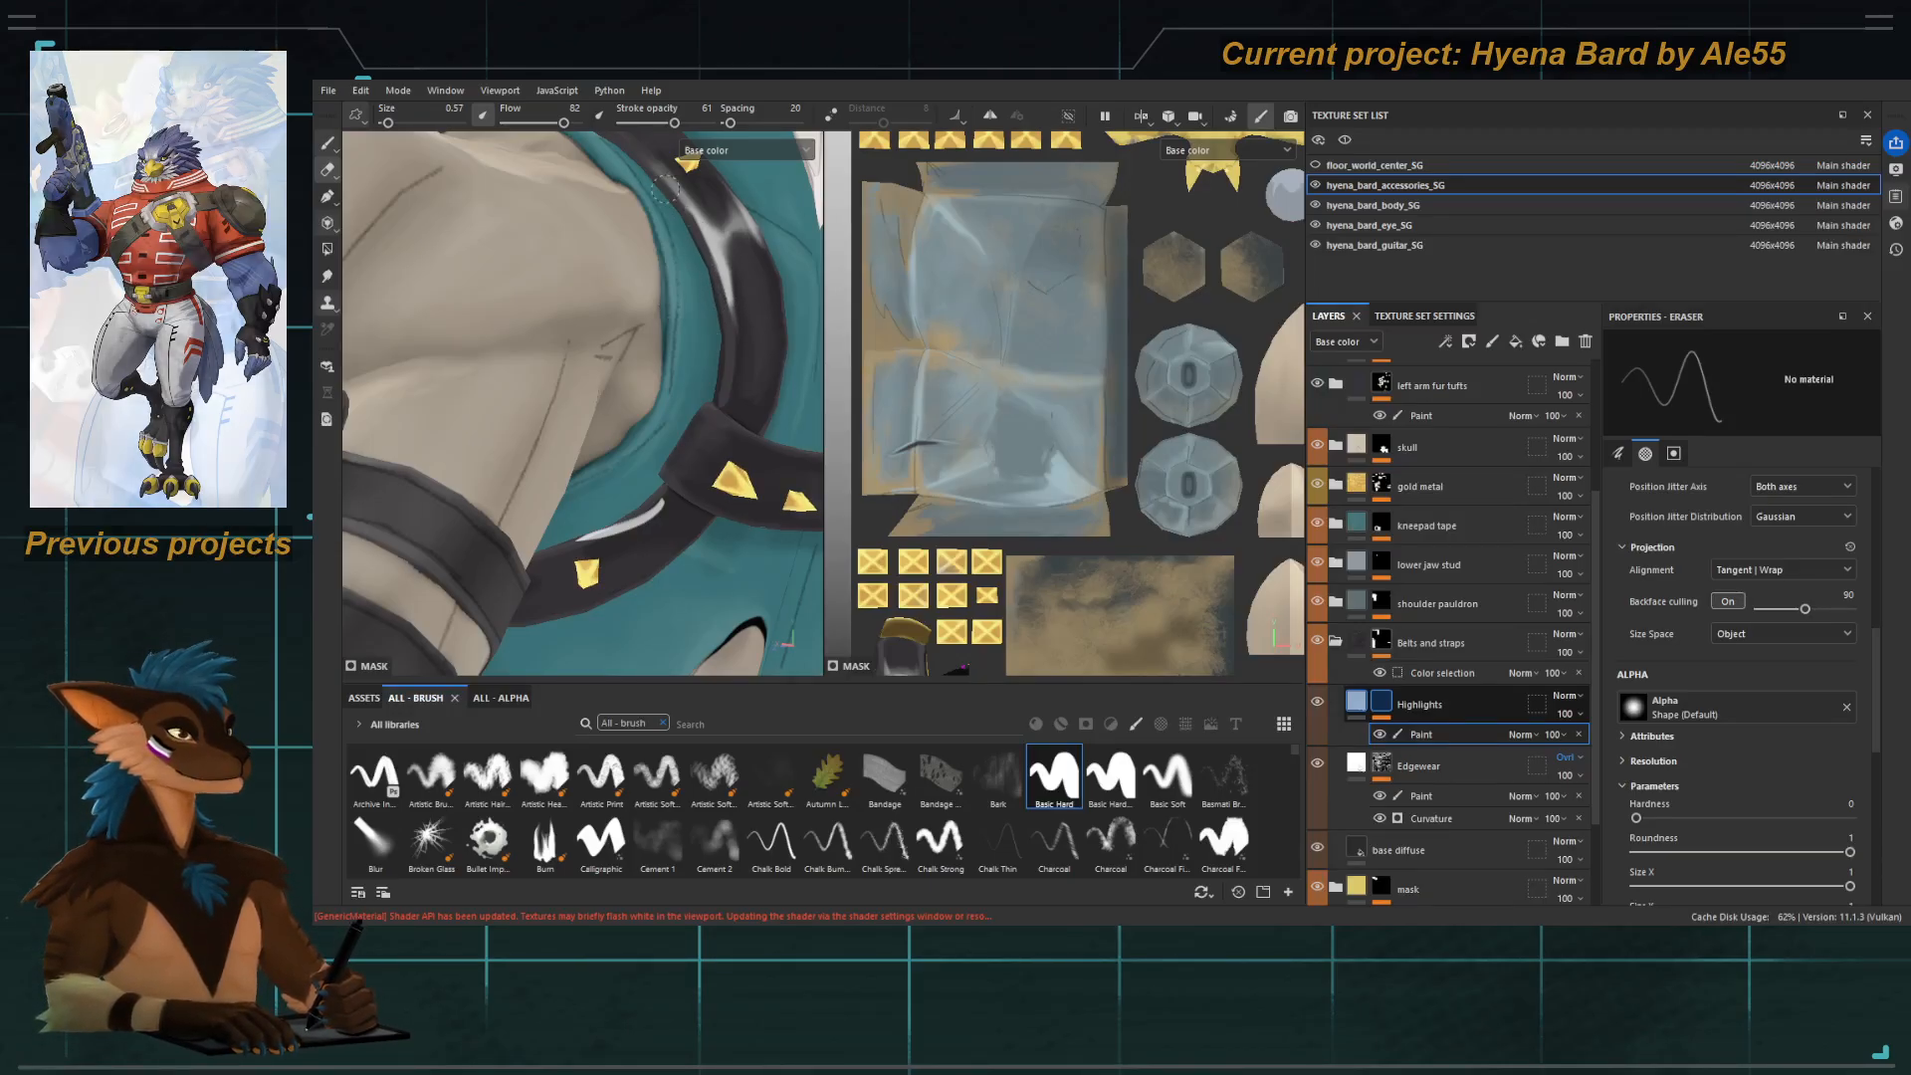
# Touch up the underarm strap's highlight by smudging at size 2.42, painting at size 0.94 and erasing at size 0.57.
pyautogui.keyDown('alt'); pyautogui.moveTo(681, 449); pyautogui.dragTo(637, 490); pyautogui.keyUp('alt')
pyautogui.press('5')
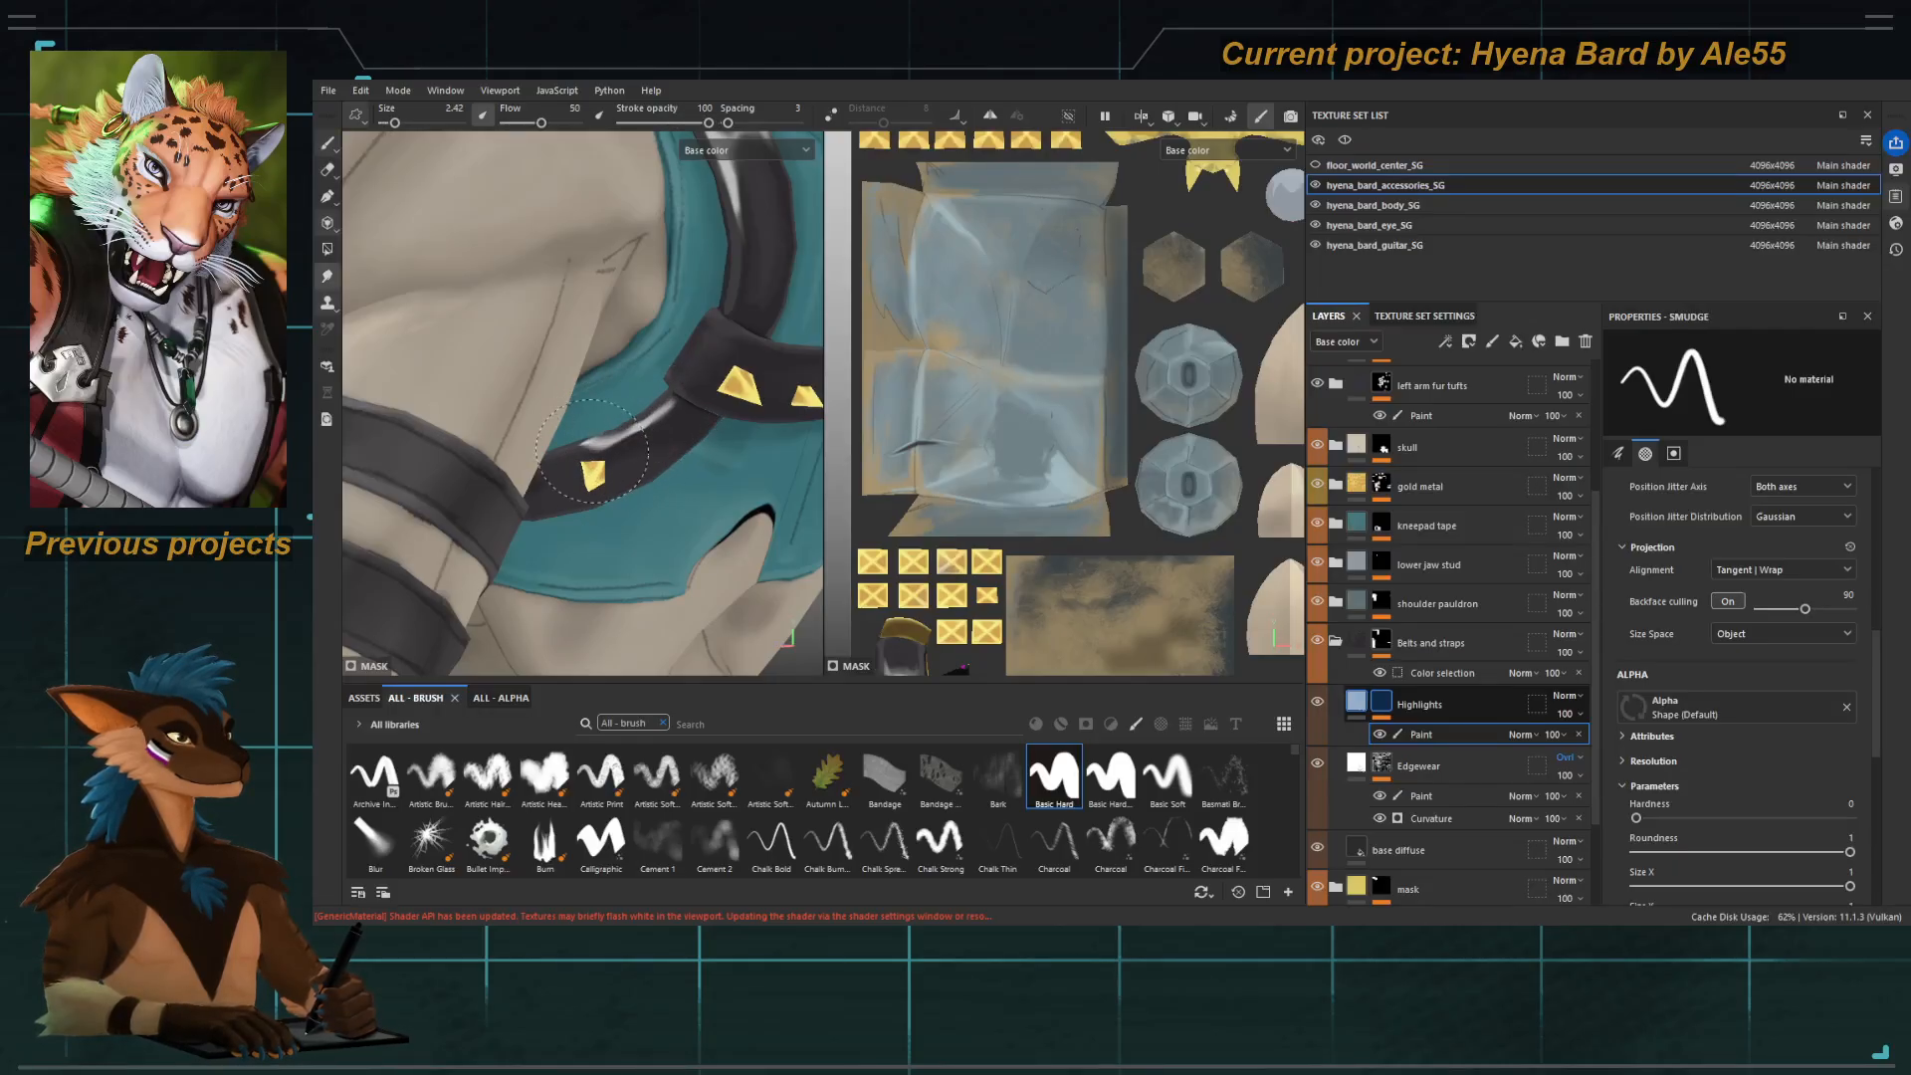
pyautogui.press('4')
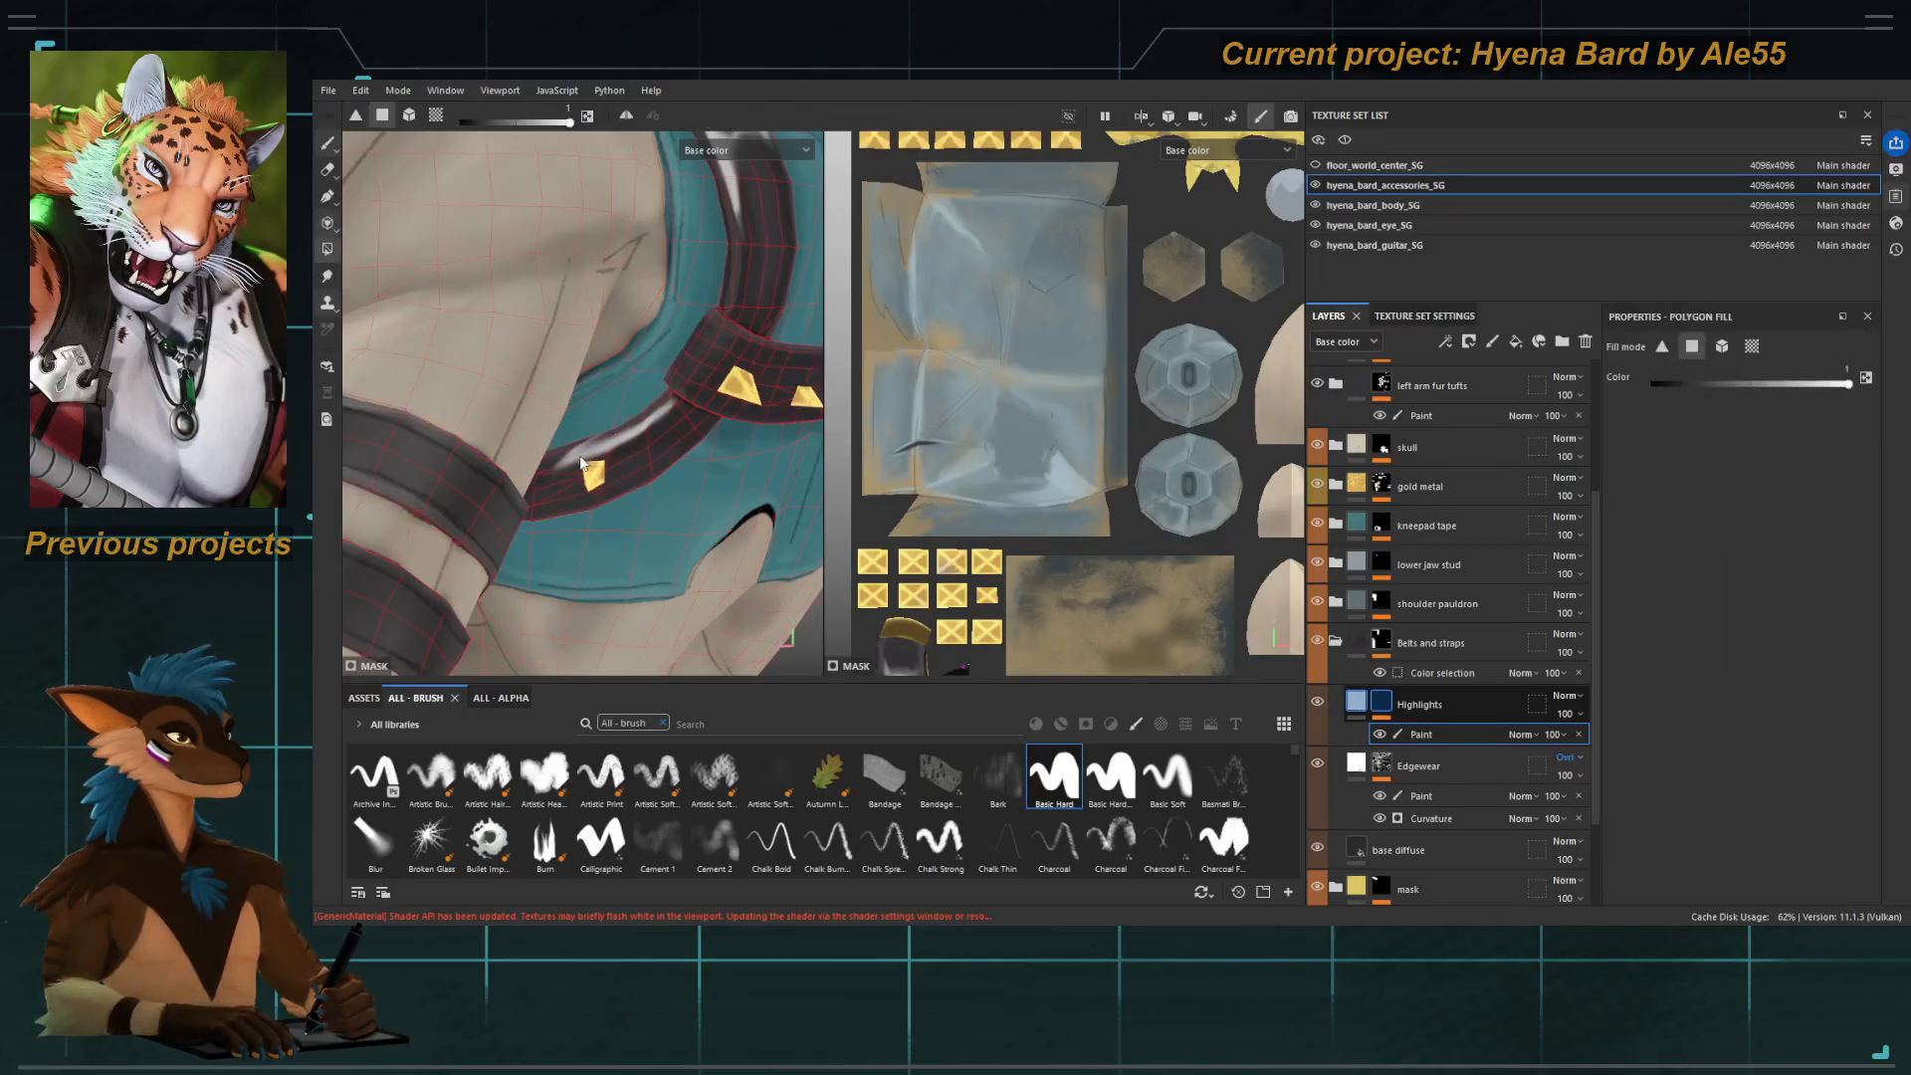
pyautogui.press('1')
pyautogui.press('[')
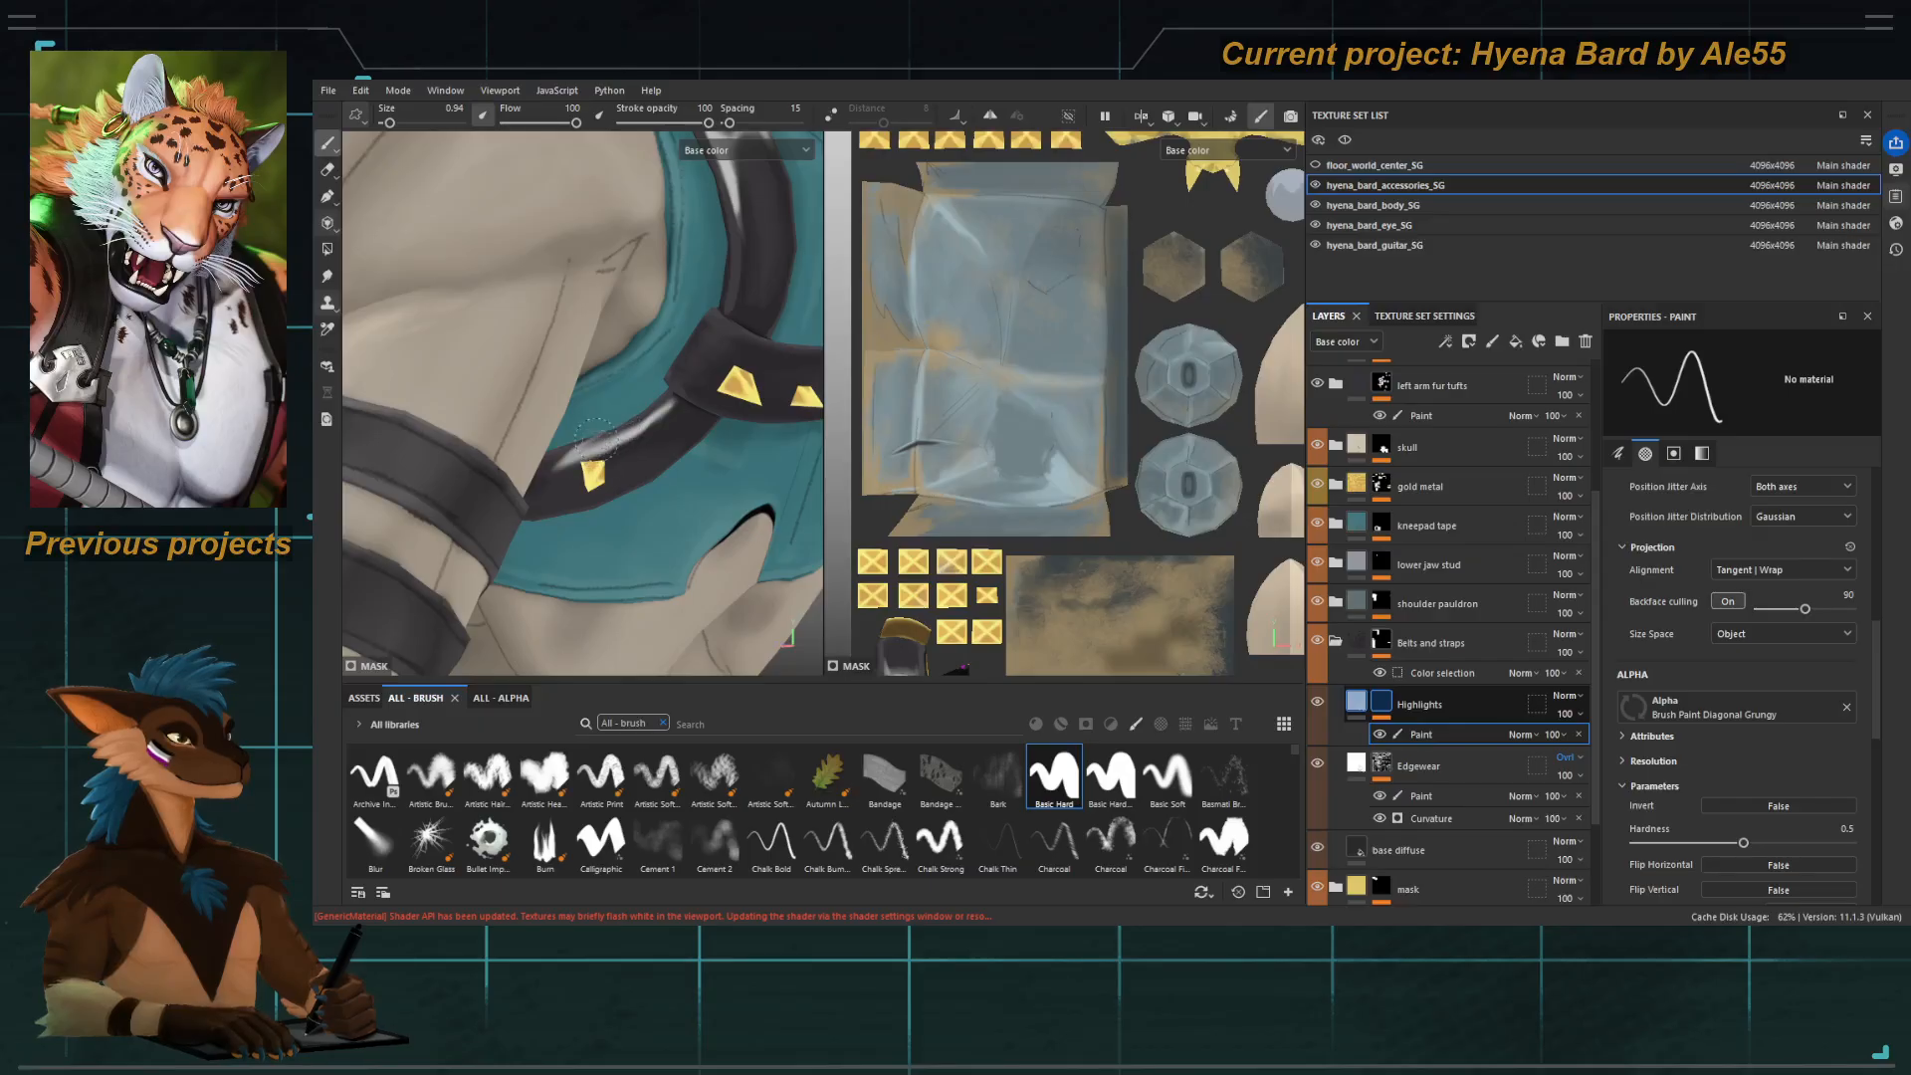
pyautogui.press('2')
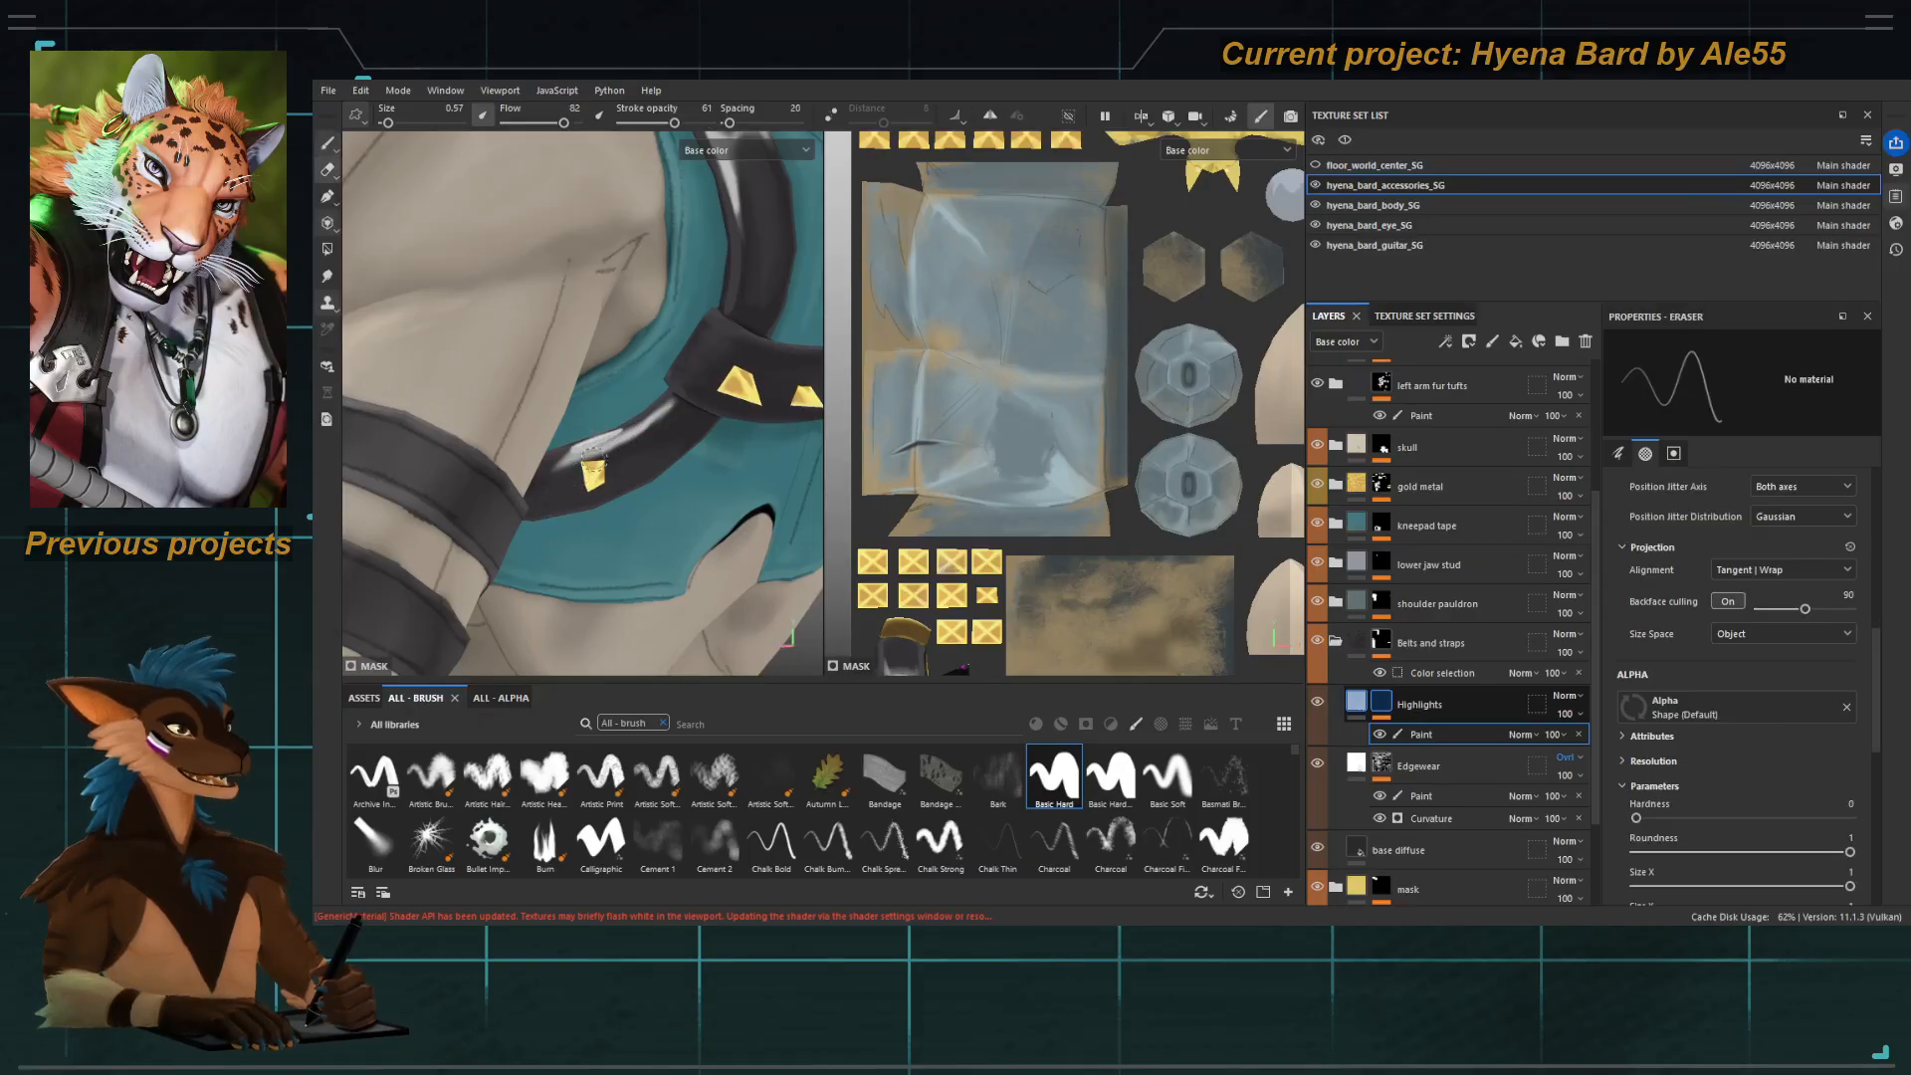
pyautogui.keyDown('alt'); pyautogui.moveTo(580, 468); pyautogui.dragTo(521, 453); pyautogui.keyUp('alt')
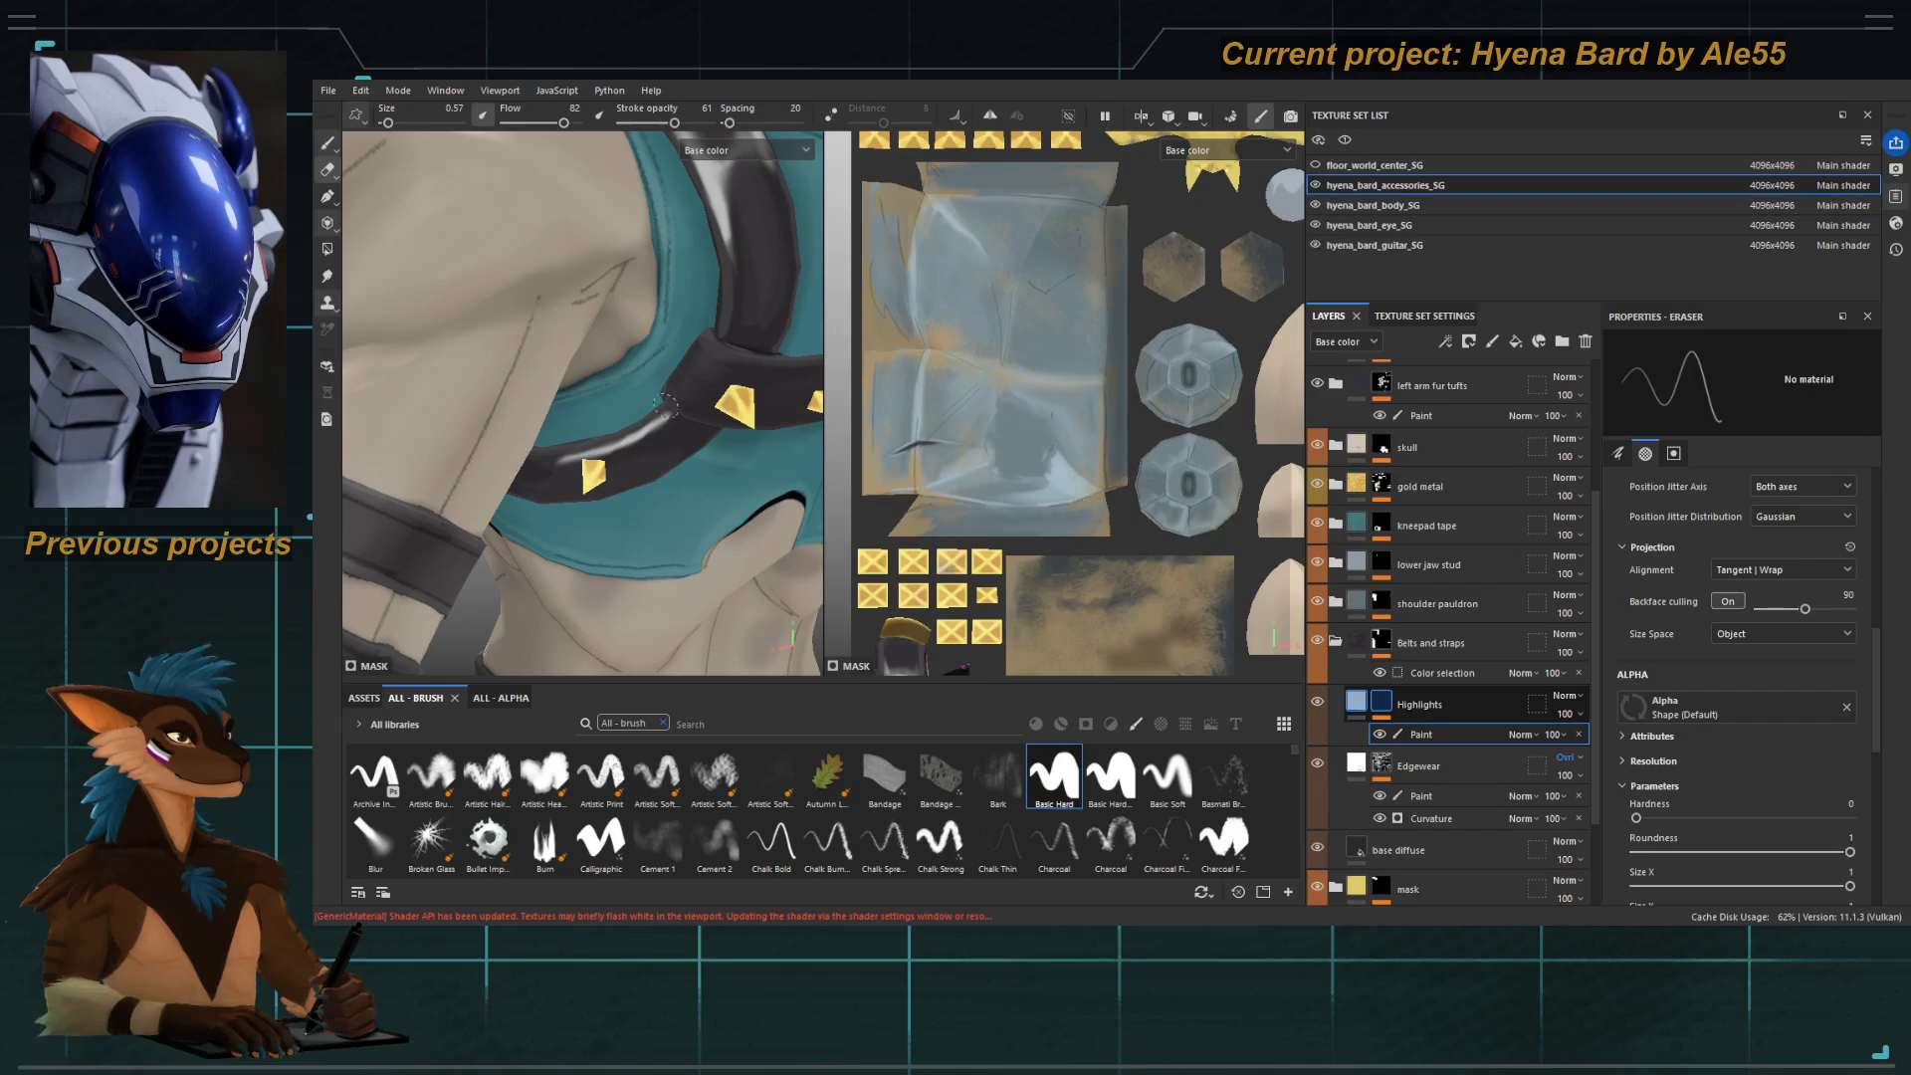
pyautogui.keyDown('alt'); pyautogui.moveTo(666, 406); pyautogui.dragTo(629, 439); pyautogui.keyUp('alt')
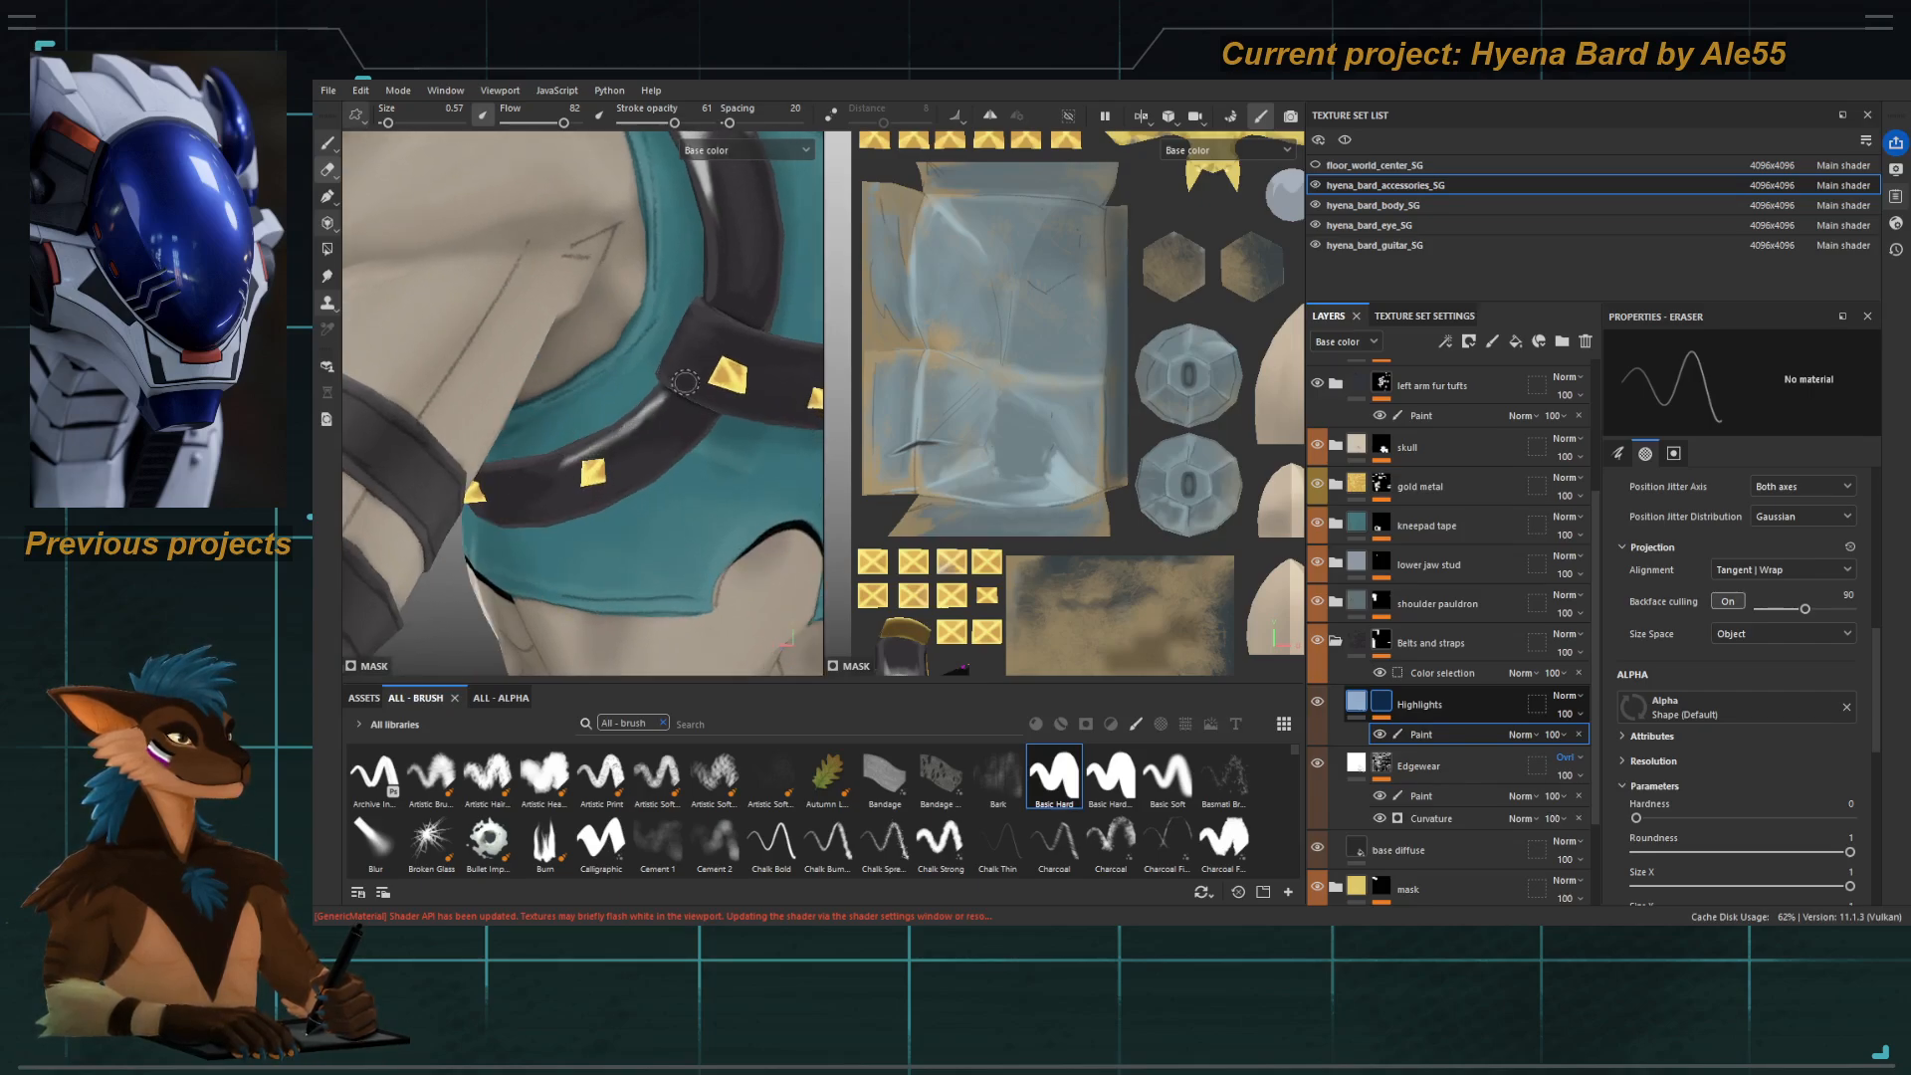
# Smudge the highlight on the lower front strap beside the chest ring at size 2.42 and trim it with the eraser at size 0.31.
pyautogui.scroll(-10, 619, 455)
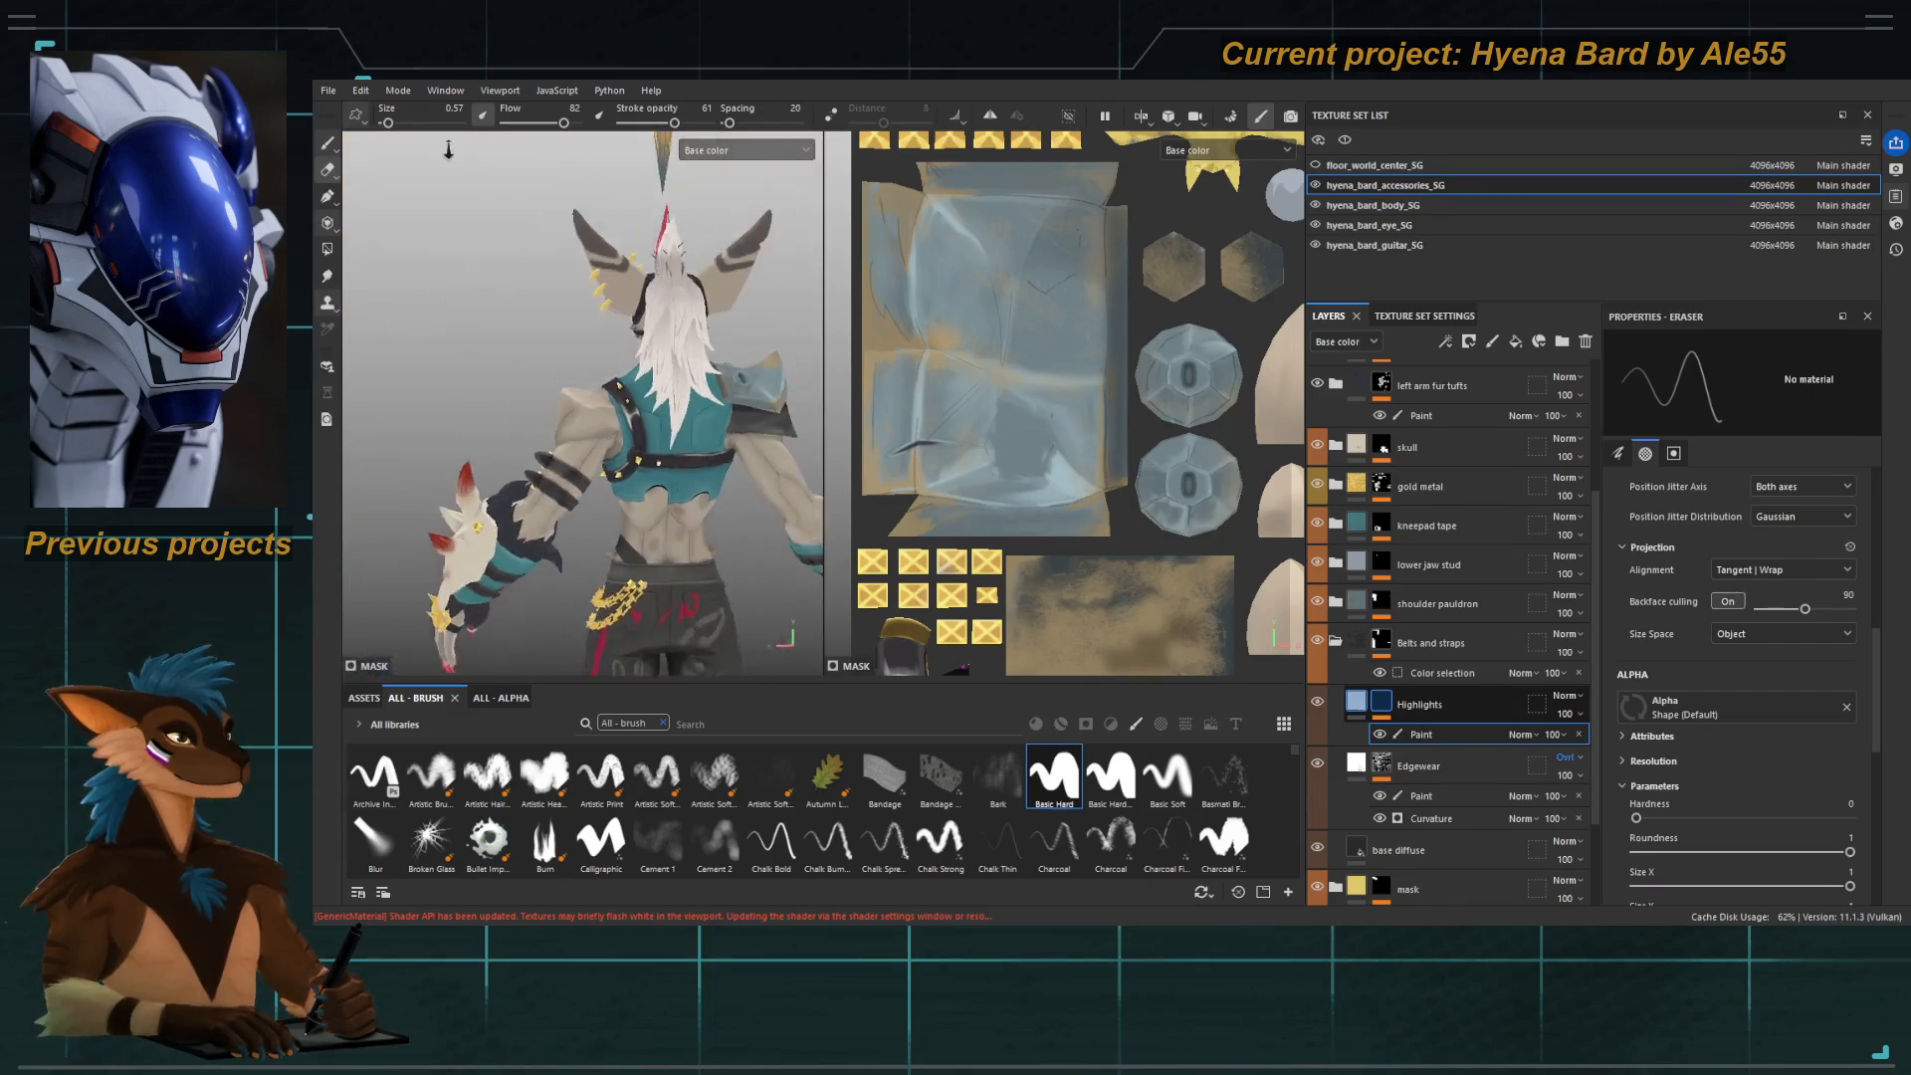
pyautogui.keyDown('alt'); pyautogui.moveTo(602, 435); pyautogui.dragTo(719, 428); pyautogui.keyUp('alt')
pyautogui.scroll(6, 719, 430)
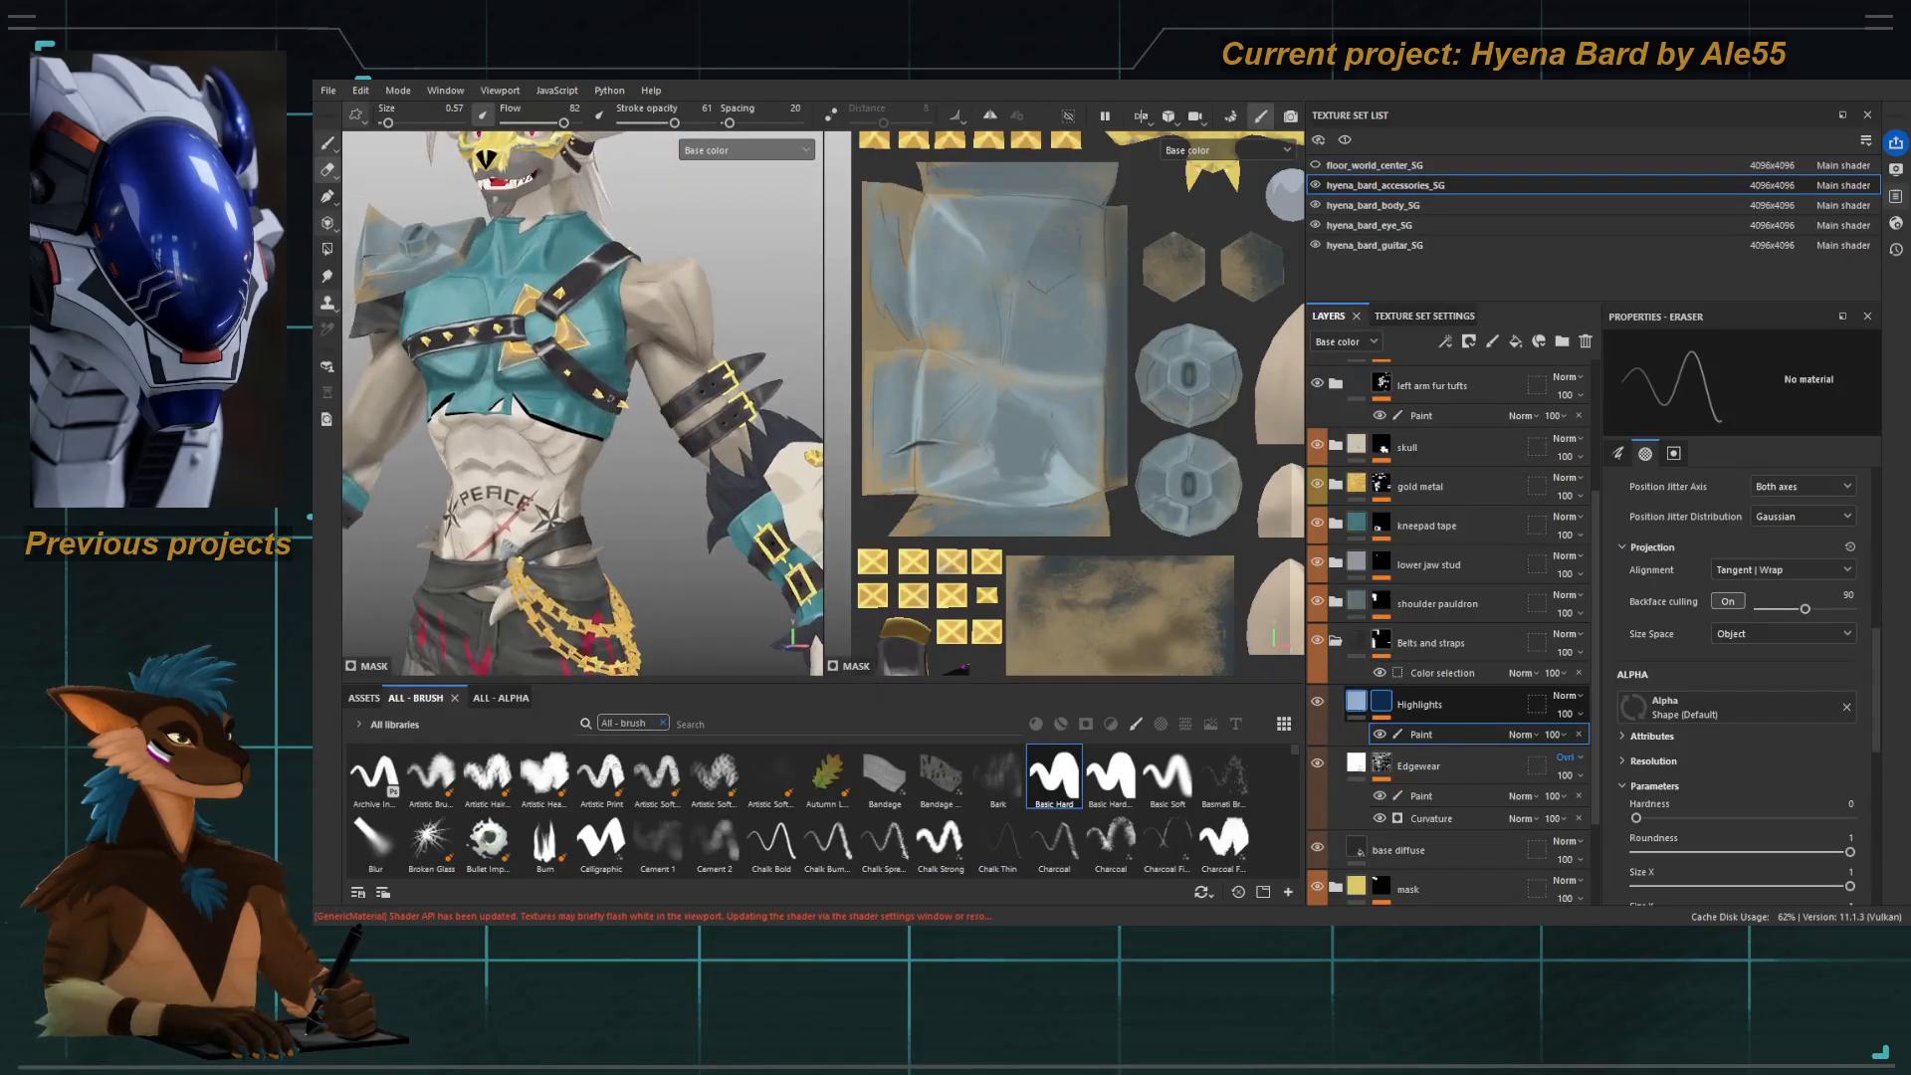
pyautogui.scroll(8, 696, 368)
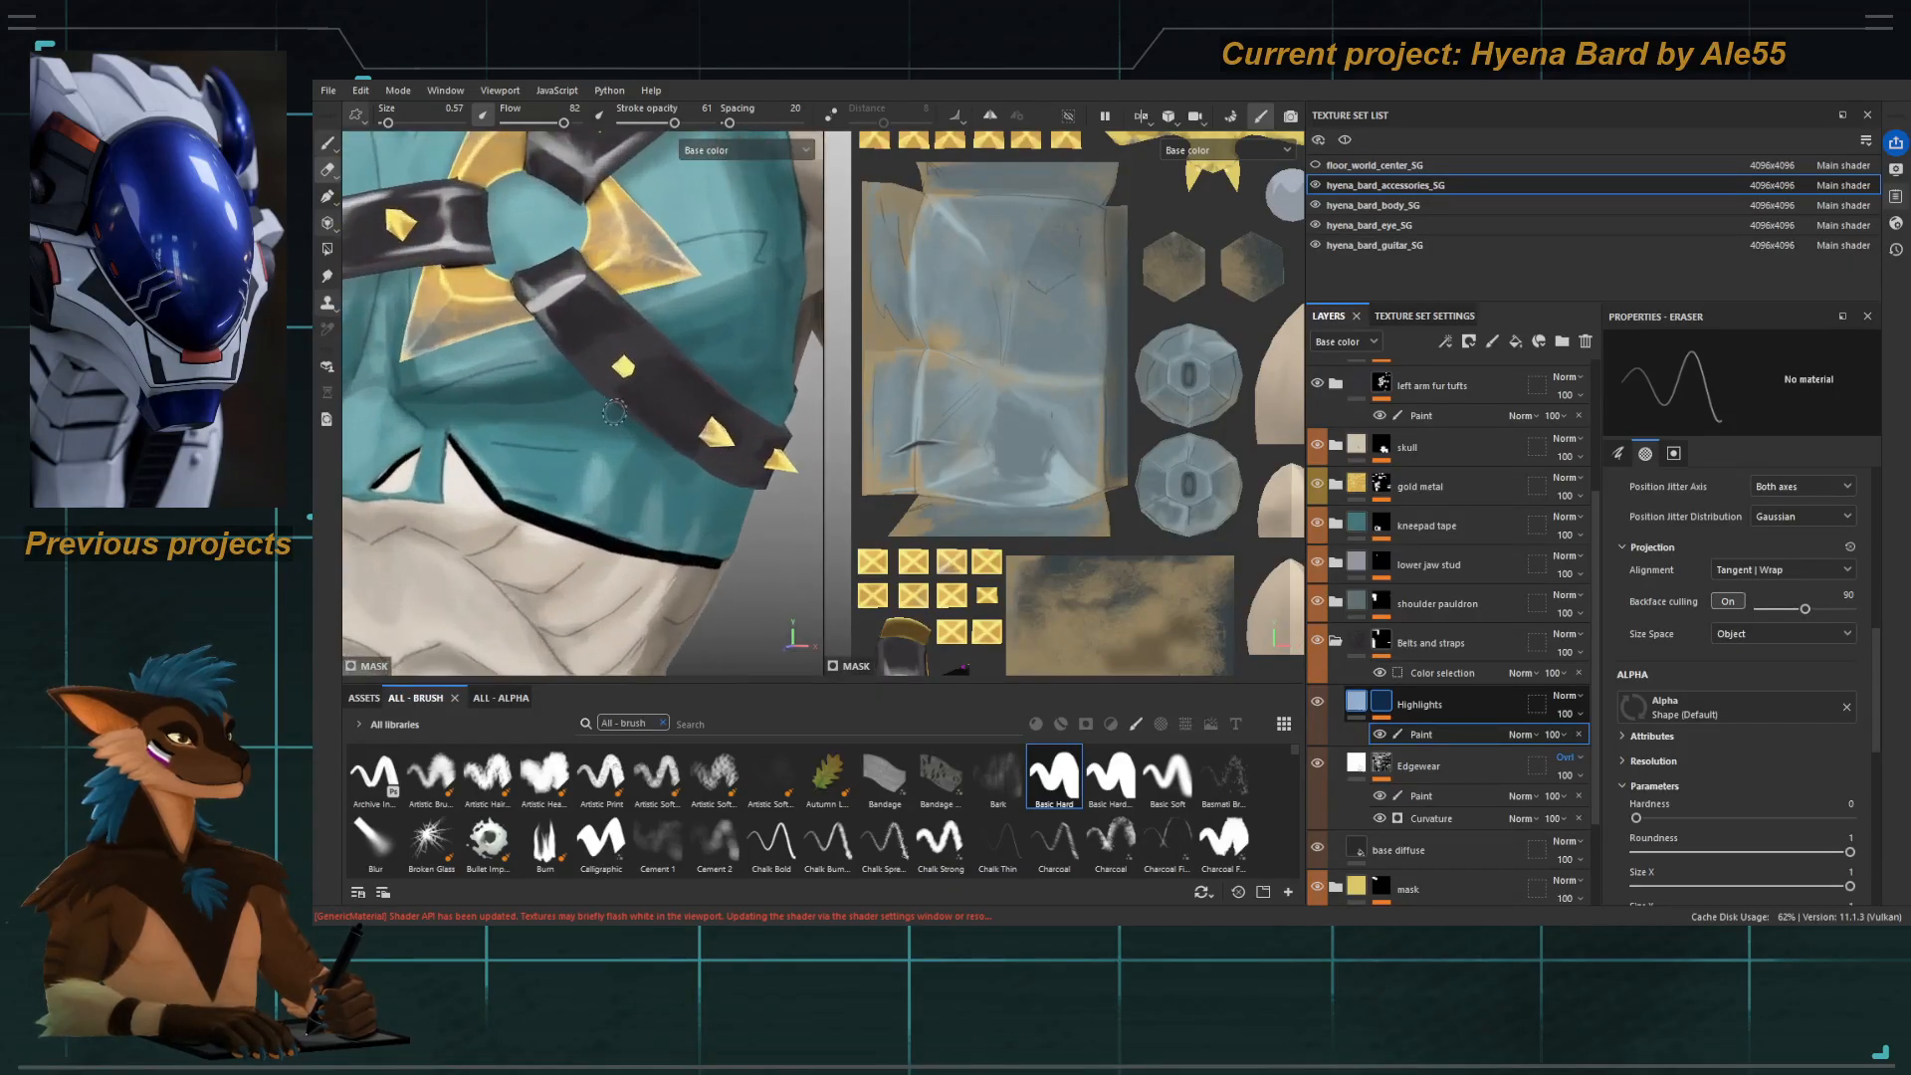
pyautogui.press('5')
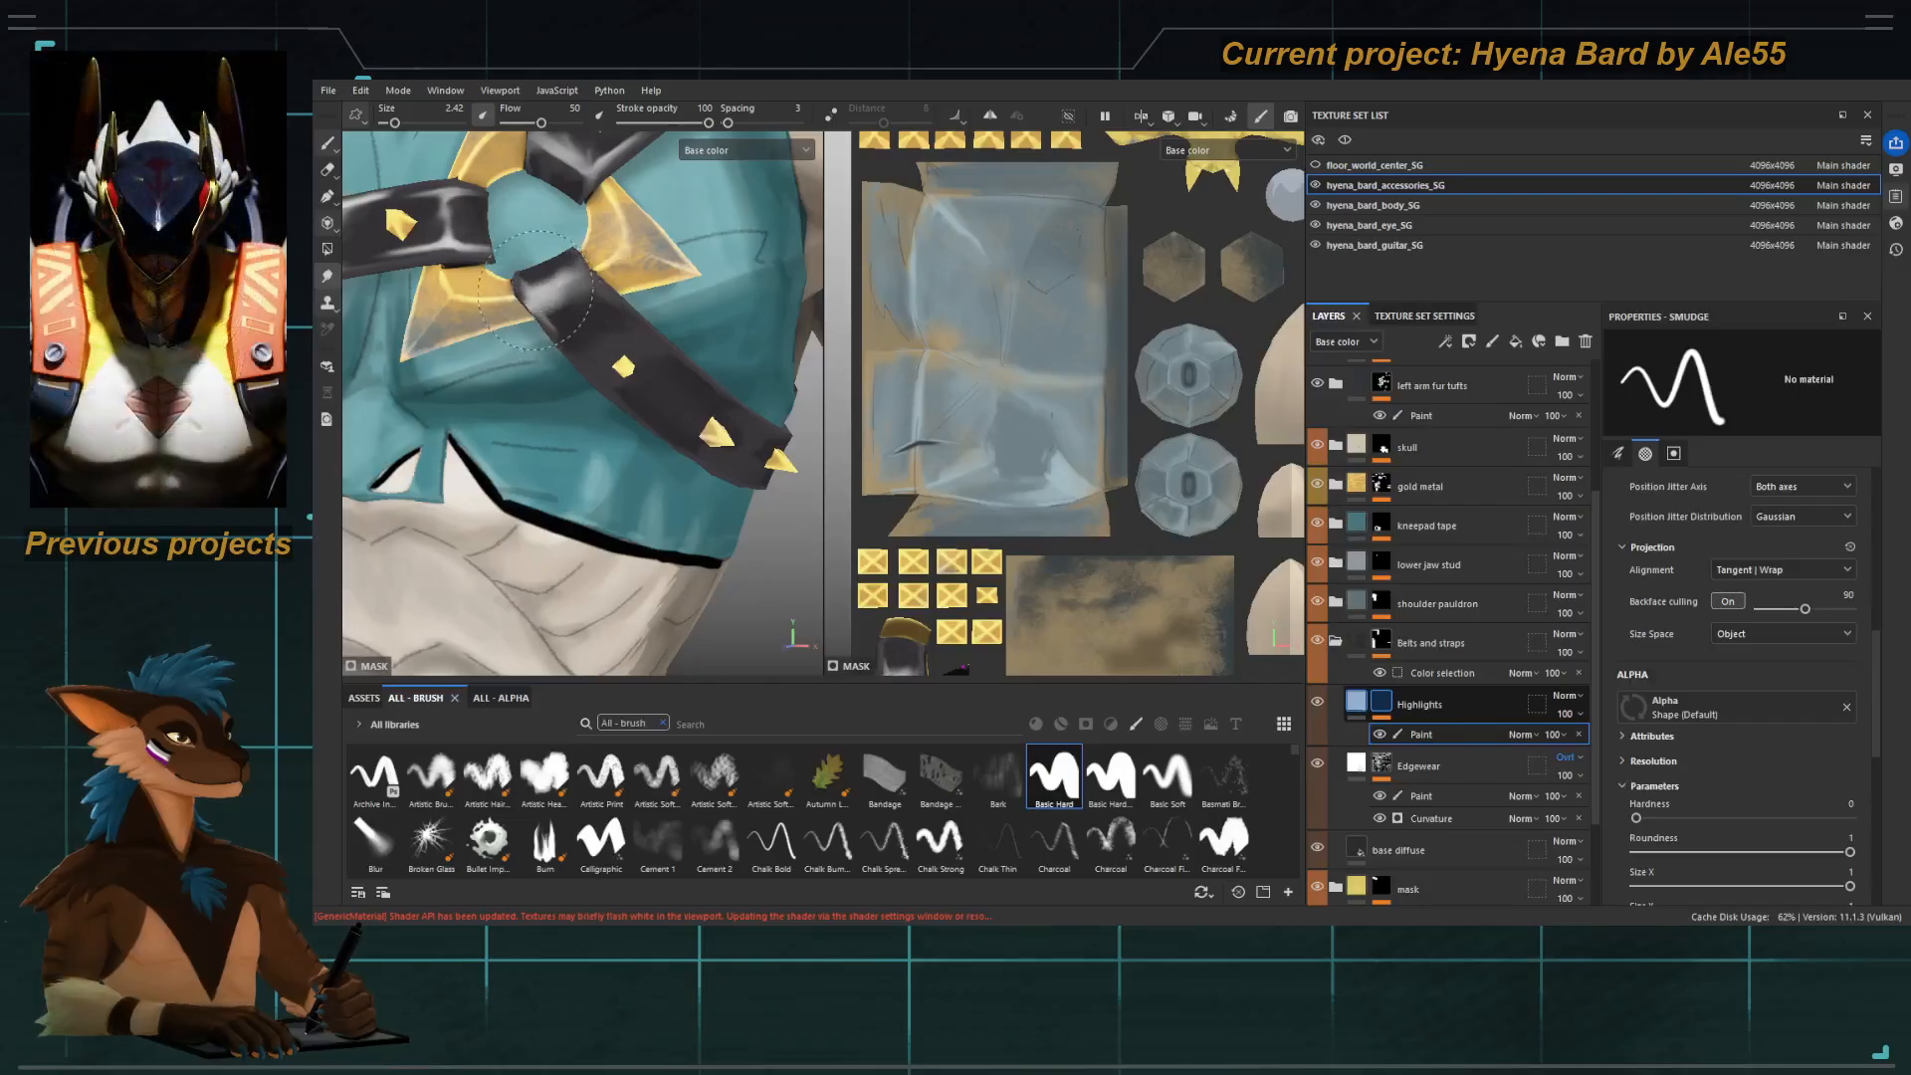
pyautogui.keyDown('alt'); pyautogui.moveTo(577, 322); pyautogui.dragTo(647, 315); pyautogui.keyUp('alt')
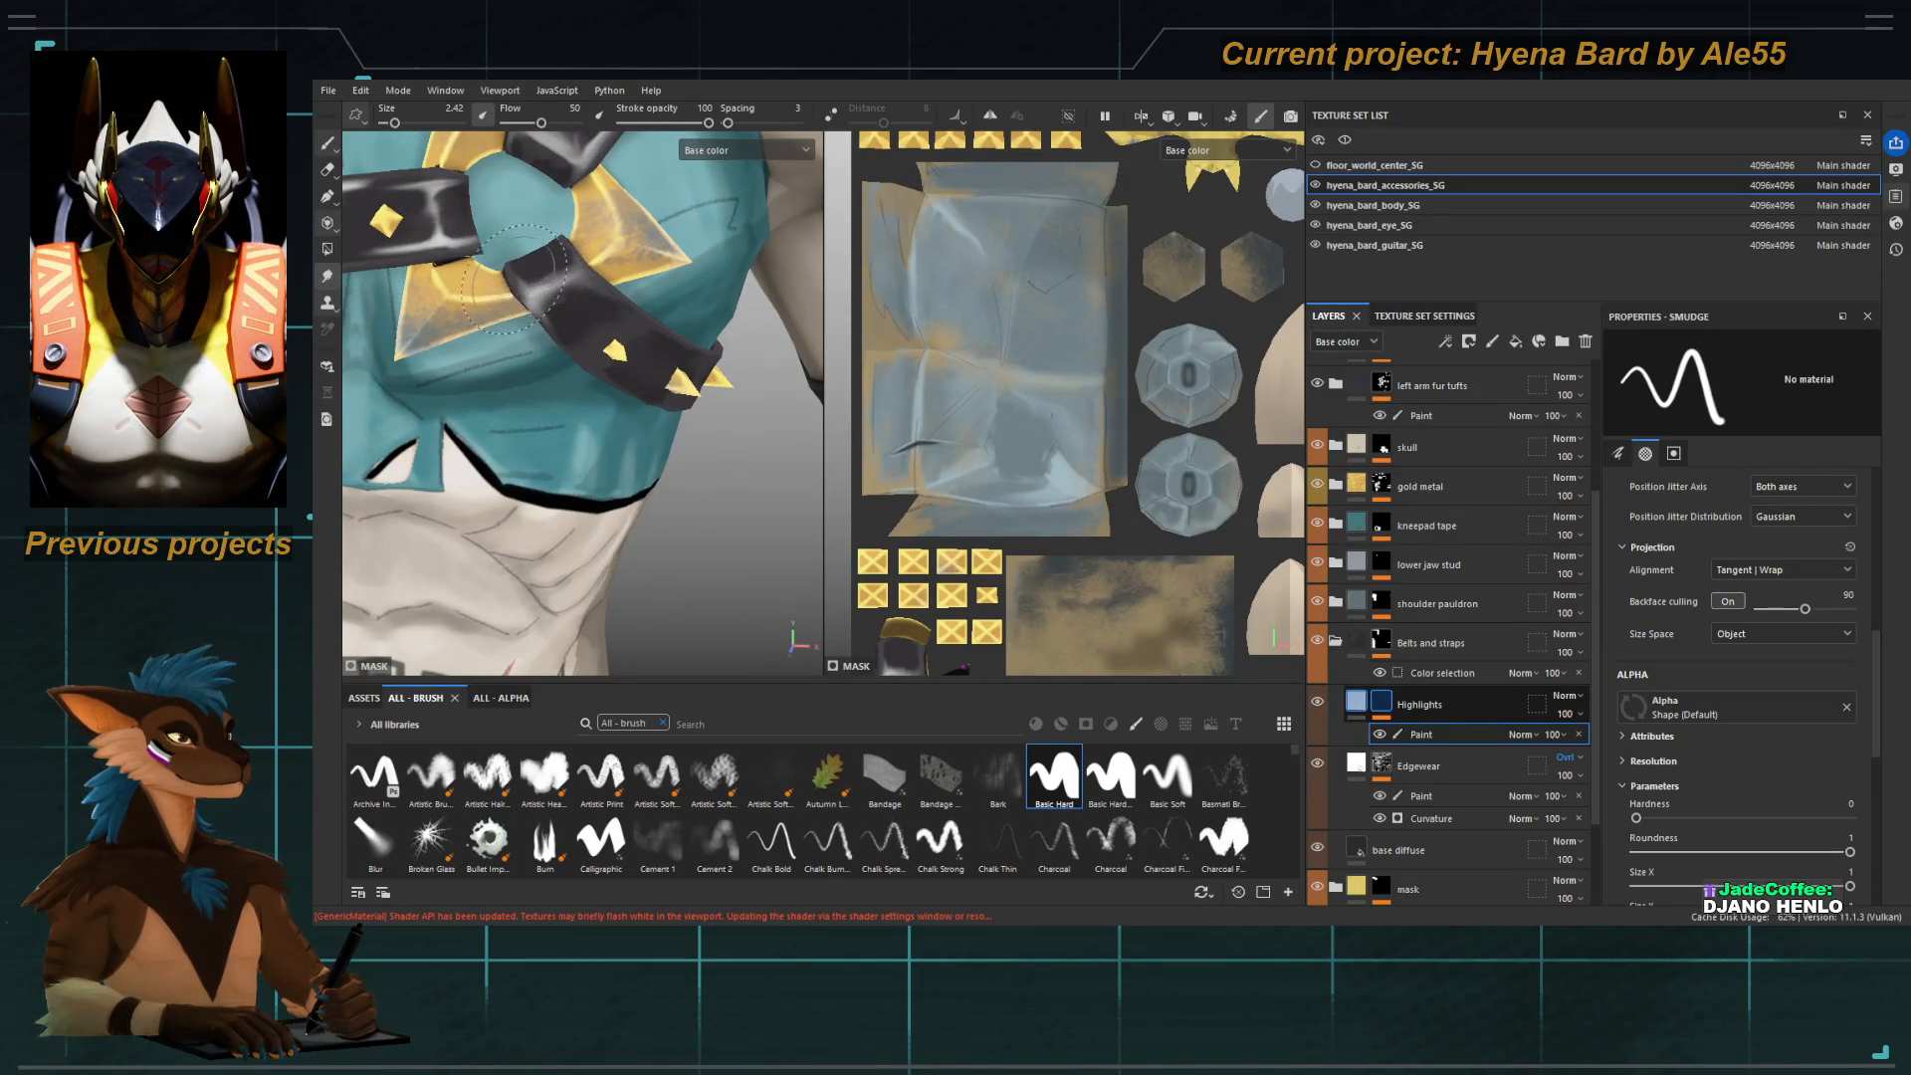
pyautogui.keyDown('alt'); pyautogui.moveTo(511, 279); pyautogui.dragTo(556, 348); pyautogui.keyUp('alt')
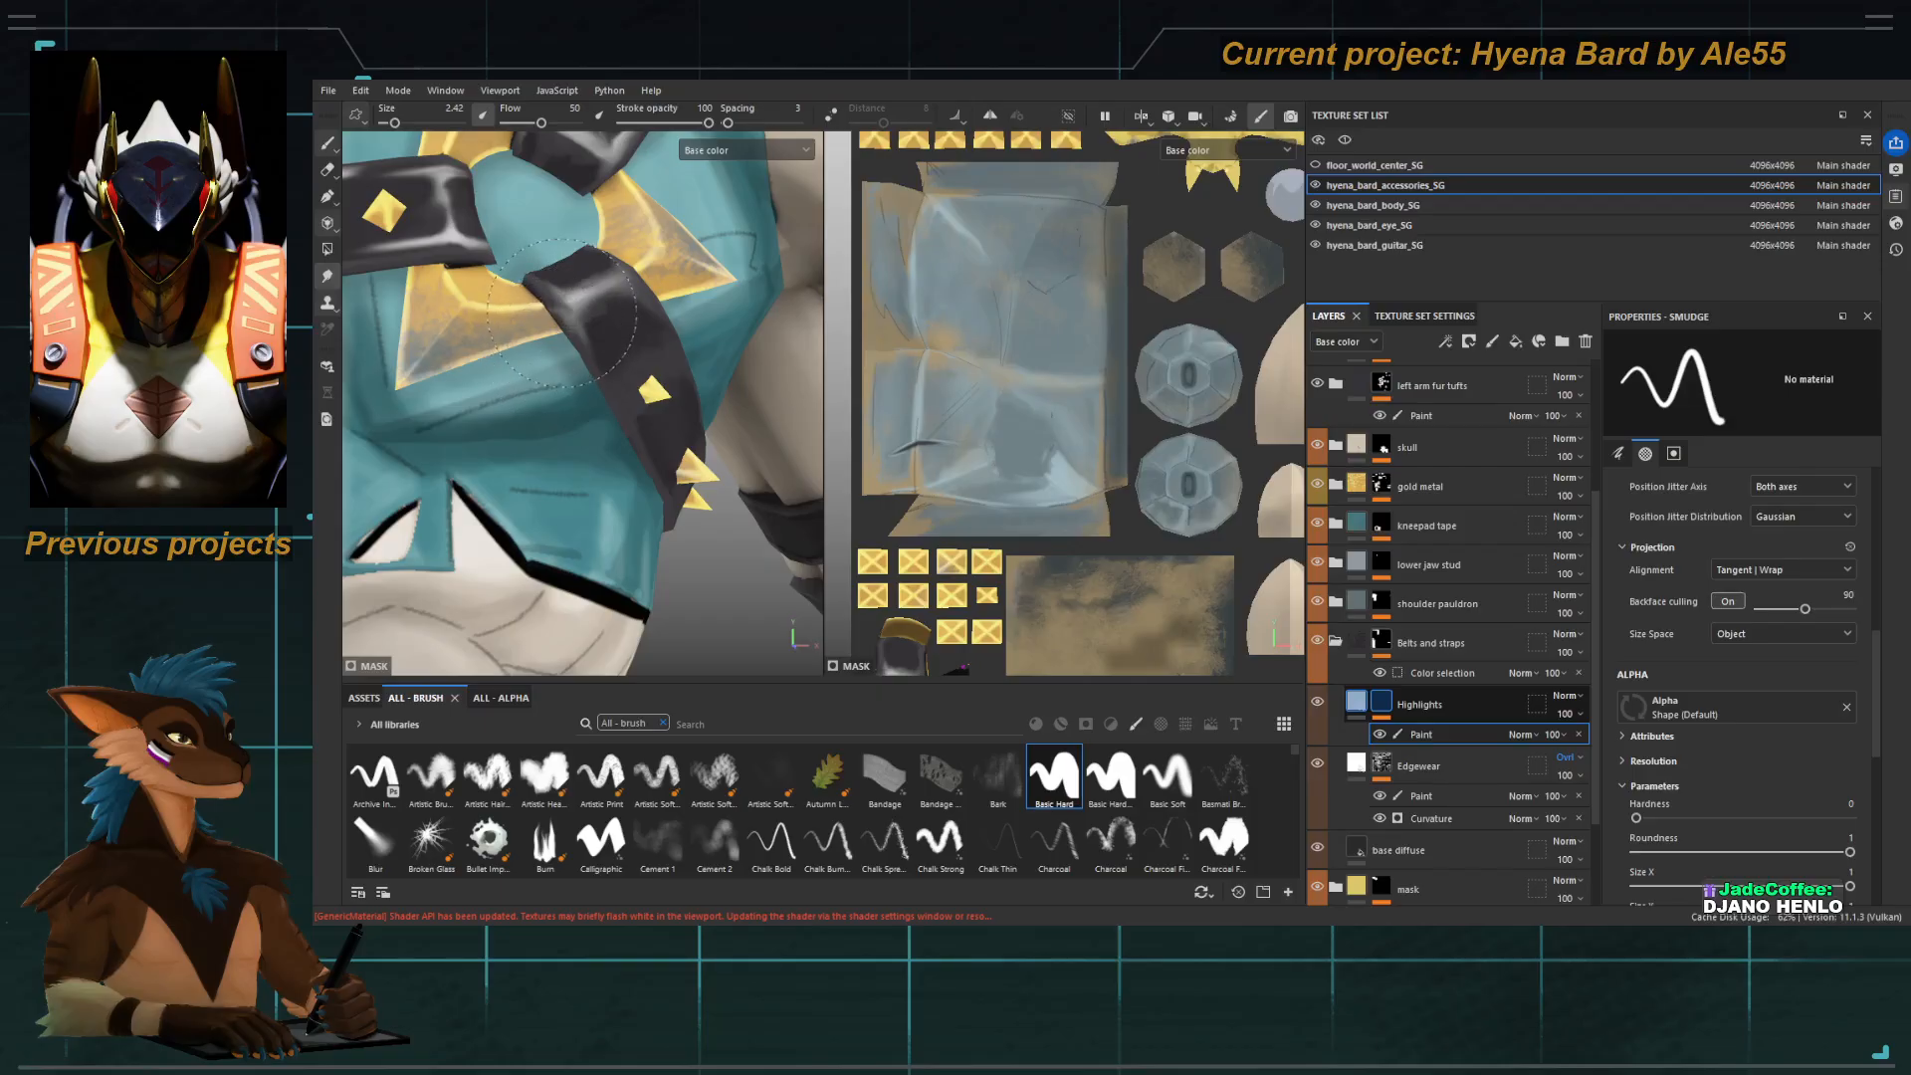
pyautogui.press('e')
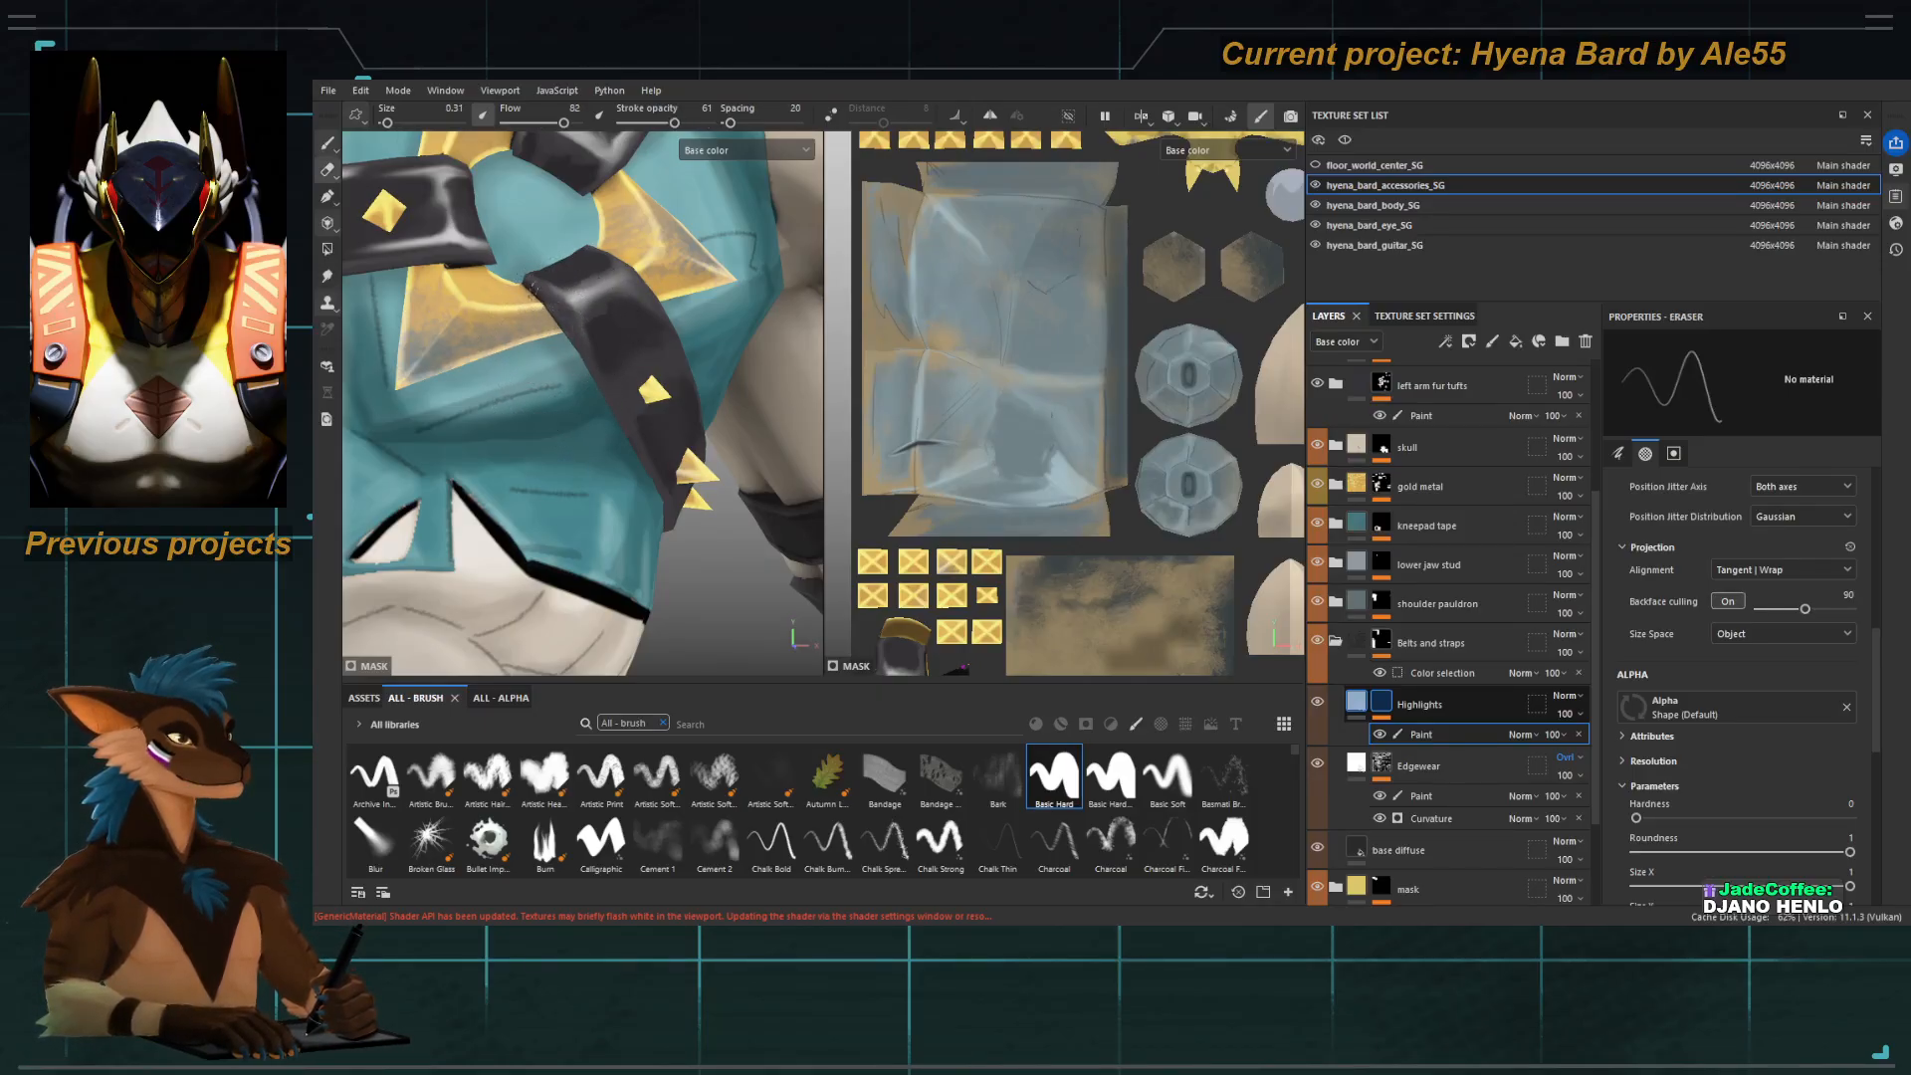
pyautogui.keyDown('alt'); pyautogui.moveTo(617, 399); pyautogui.dragTo(519, 471); pyautogui.keyUp('alt')
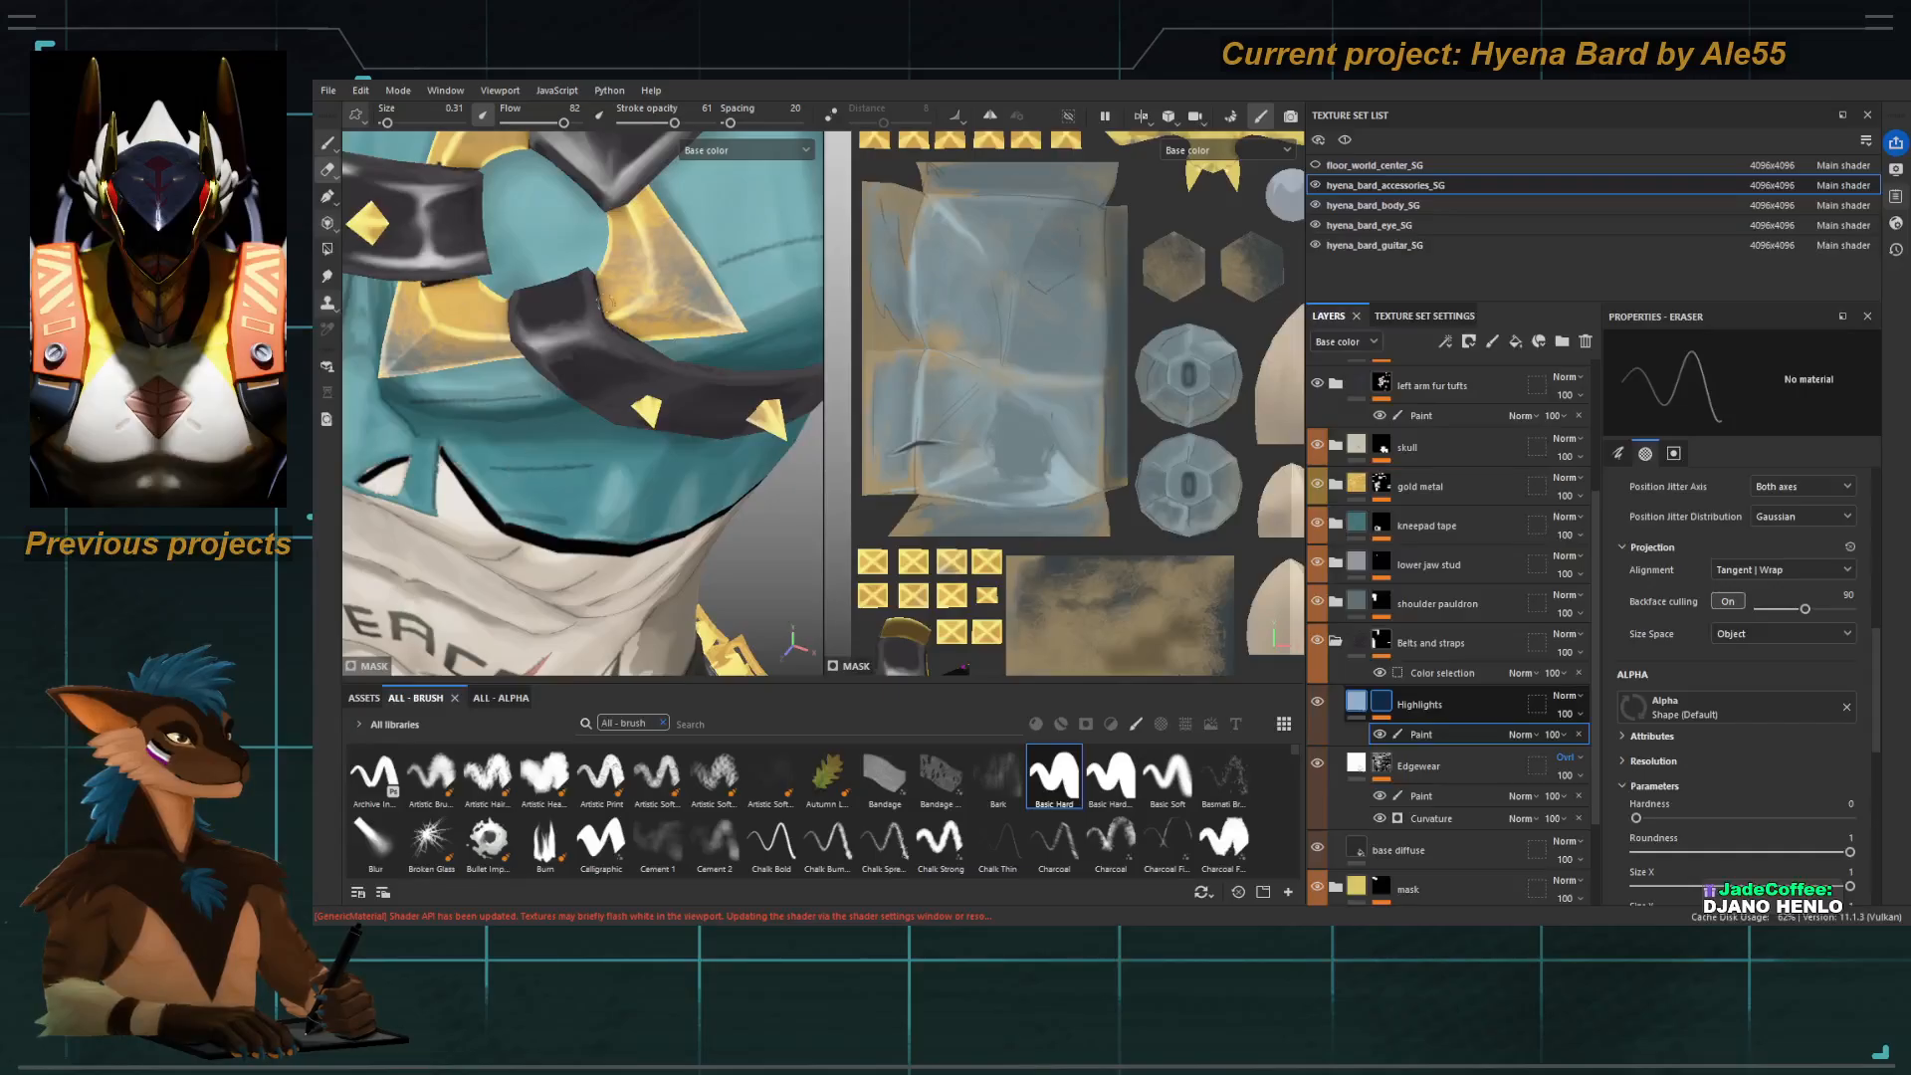
# Paint a highlight on the lower front strap's end at the chest ring at size 0.94 and smudge it at size 2.42.
pyautogui.press('b')
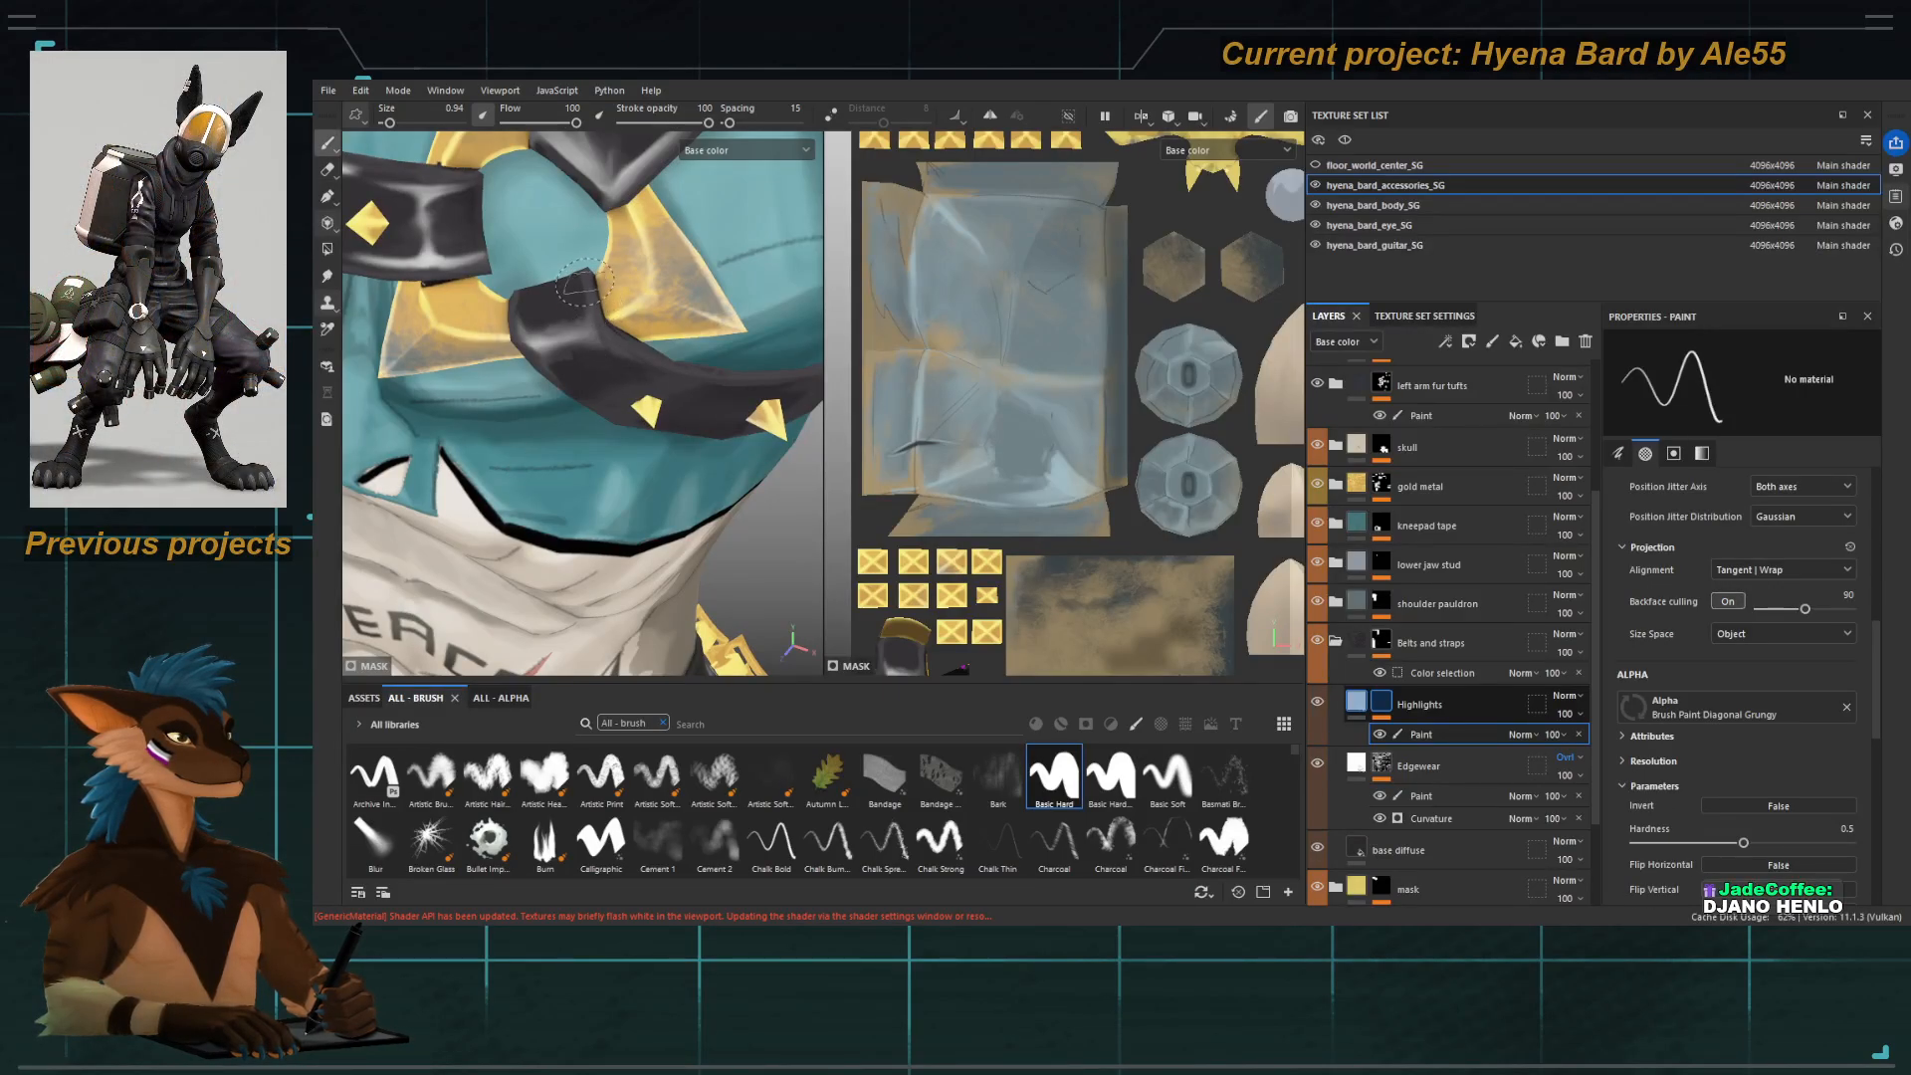
pyautogui.press('5')
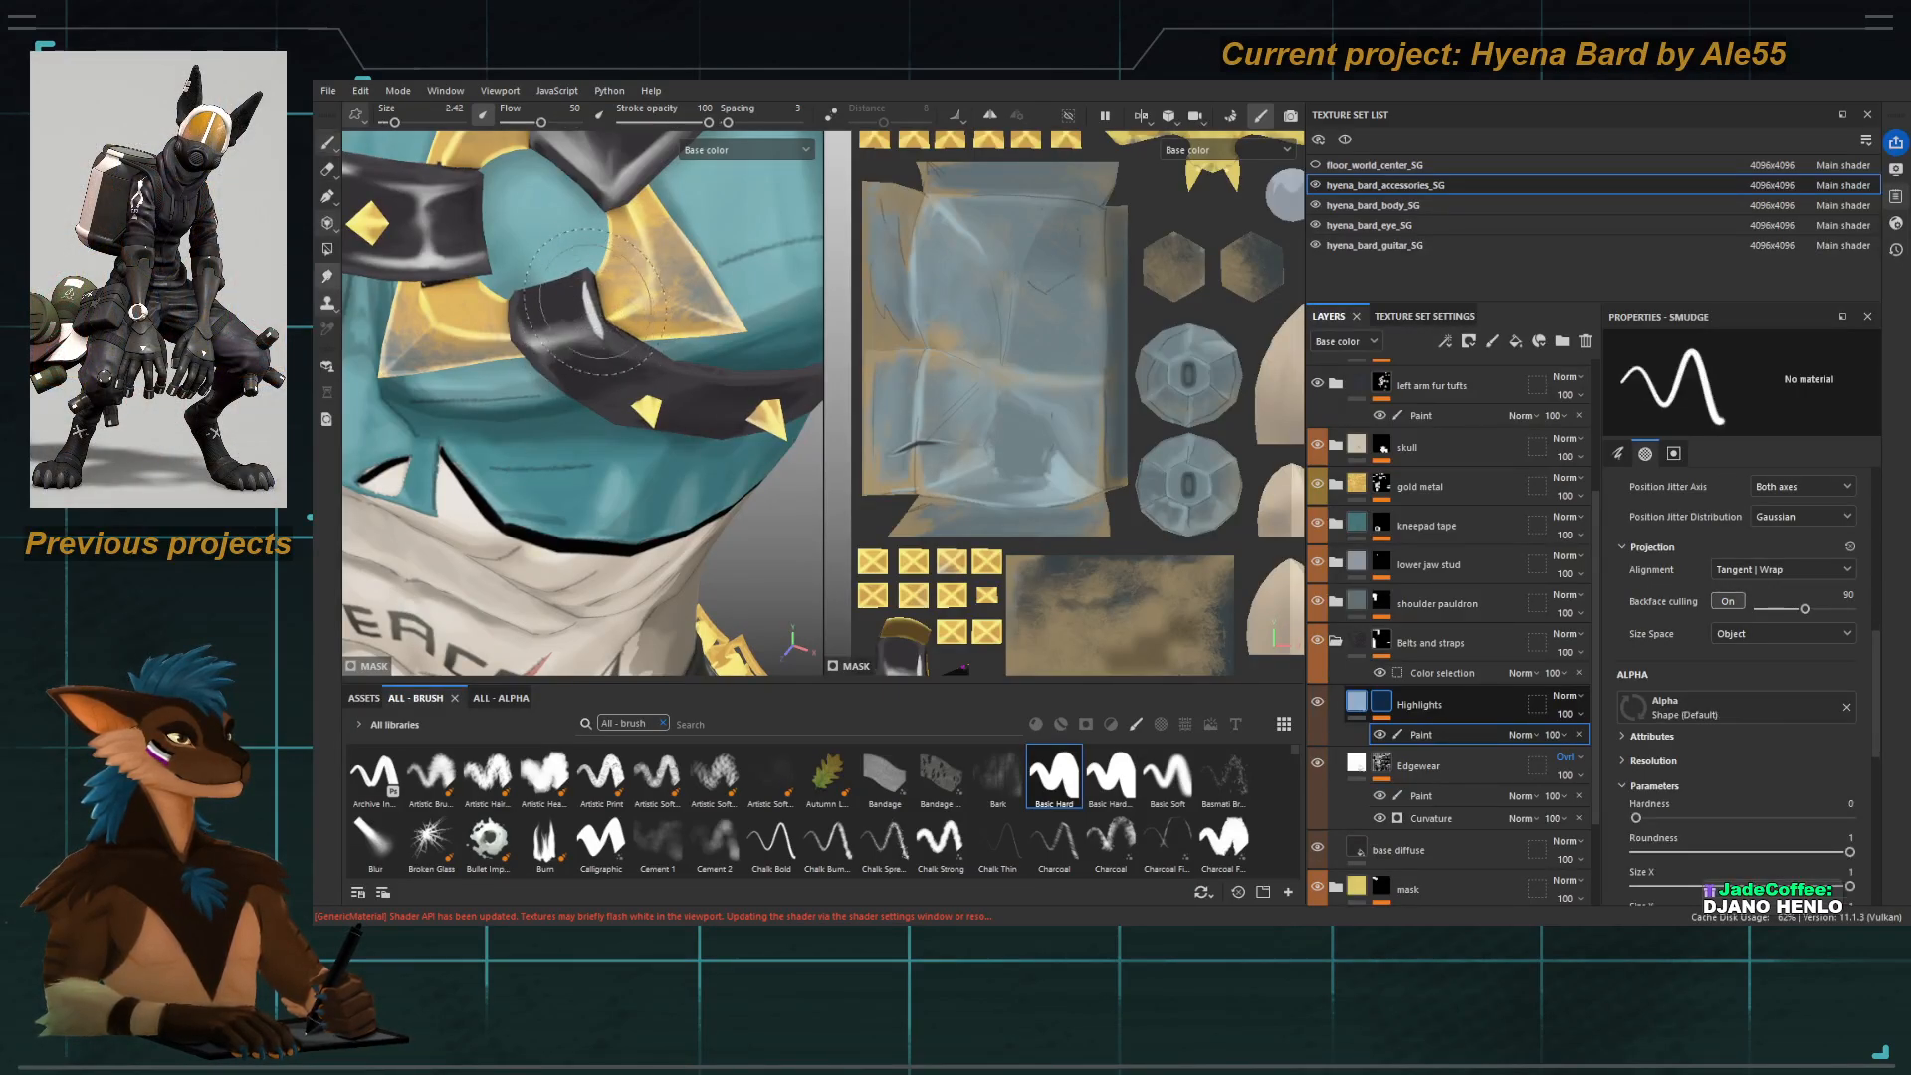
pyautogui.keyDown('alt'); pyautogui.moveTo(587, 348); pyautogui.dragTo(517, 349, button='right'); pyautogui.keyUp('alt')
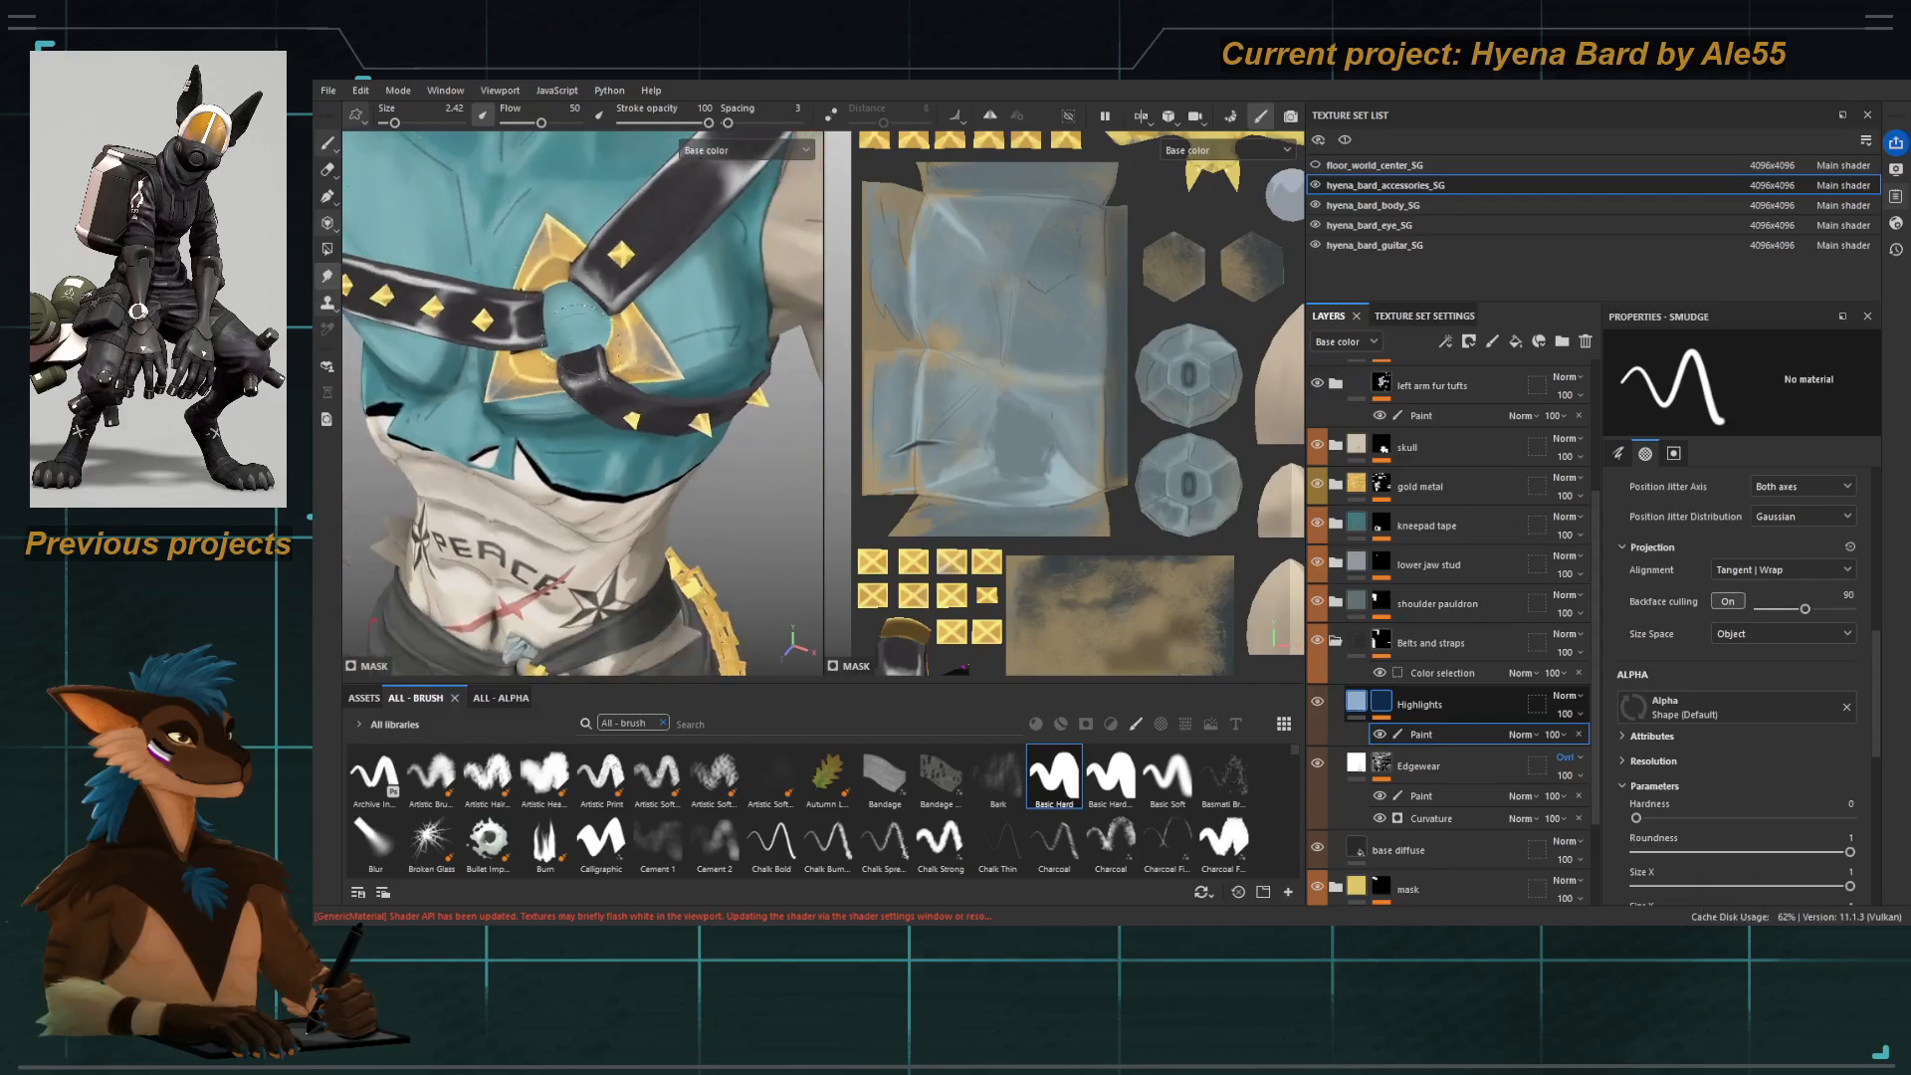
# Try lowering the Highlights layer's opacity to 56 in the Belts and straps folder.
pyautogui.keyDown('alt'); pyautogui.moveTo(517, 348); pyautogui.dragTo(617, 358); pyautogui.keyUp('alt')
pyautogui.keyDown('alt'); pyautogui.moveTo(617, 358); pyautogui.dragTo(477, 348, button='right'); pyautogui.keyUp('alt')
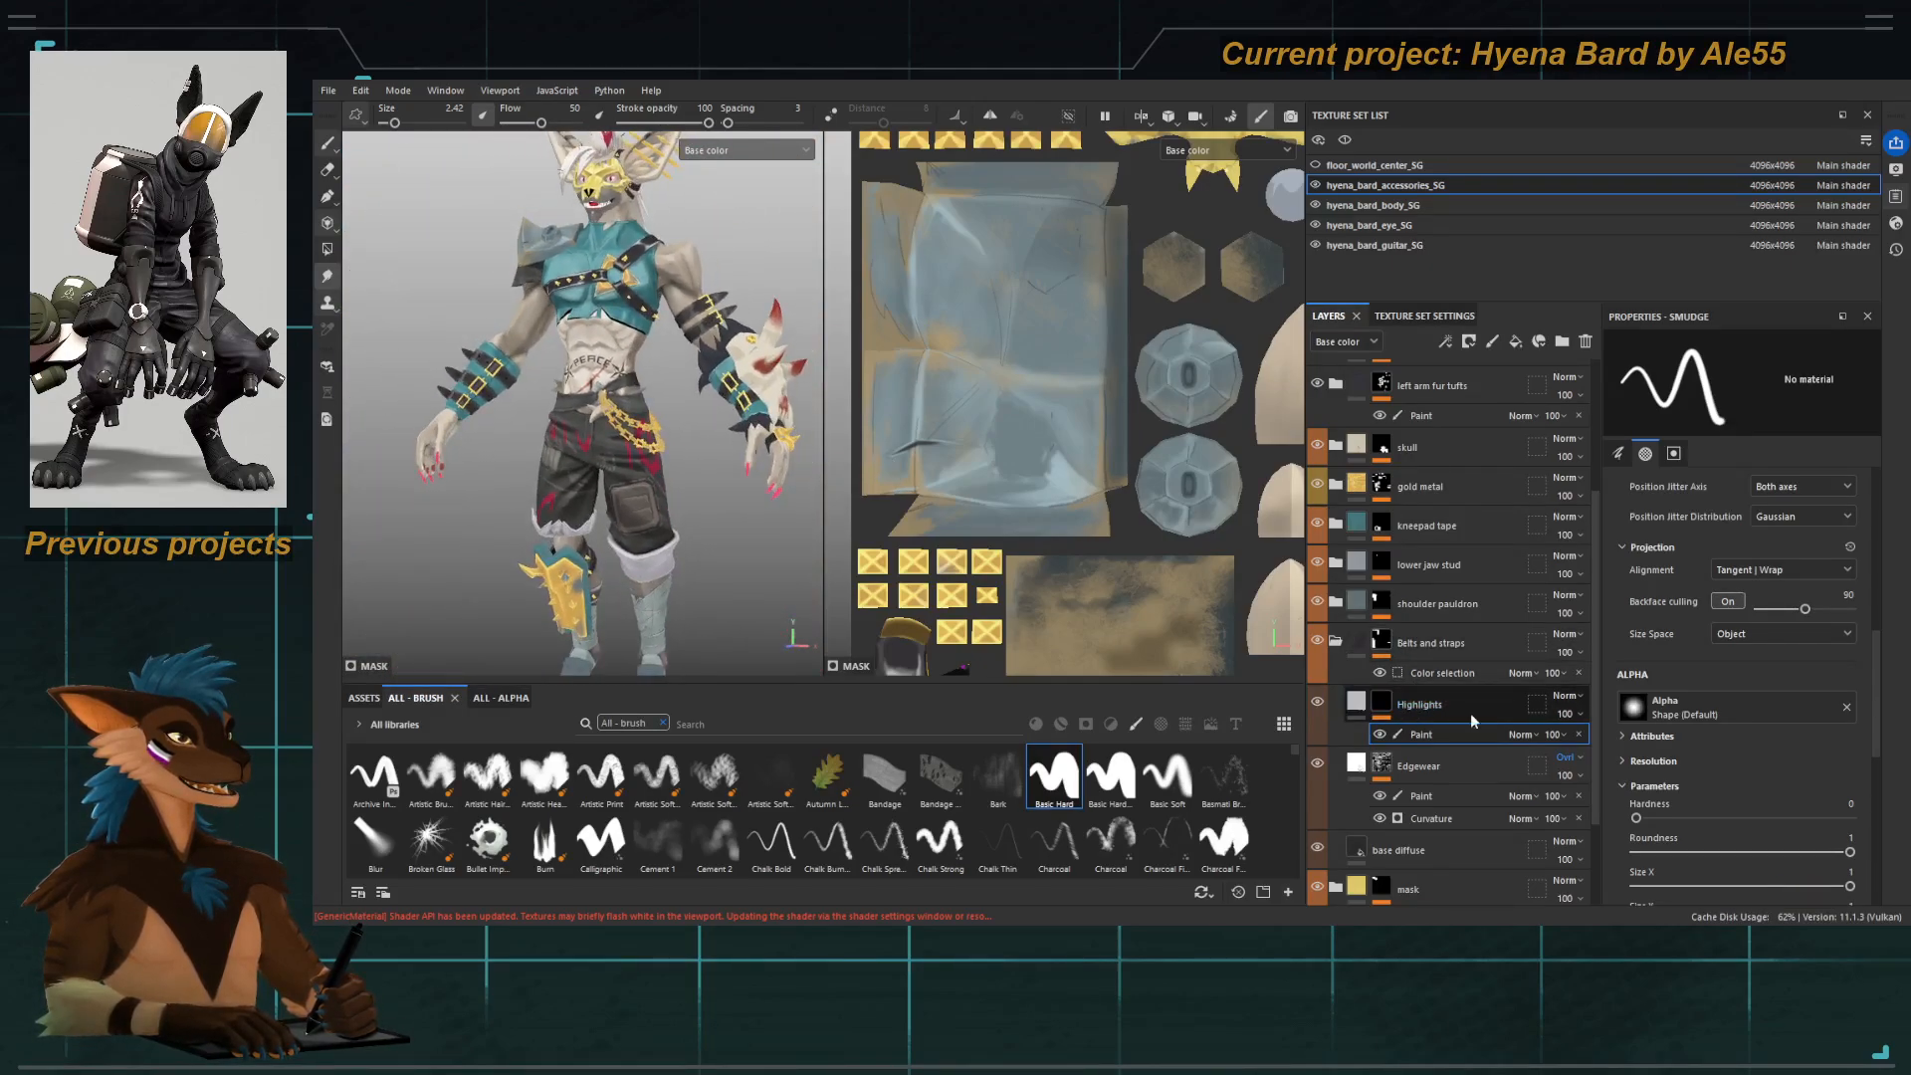
pyautogui.click(1496, 708)
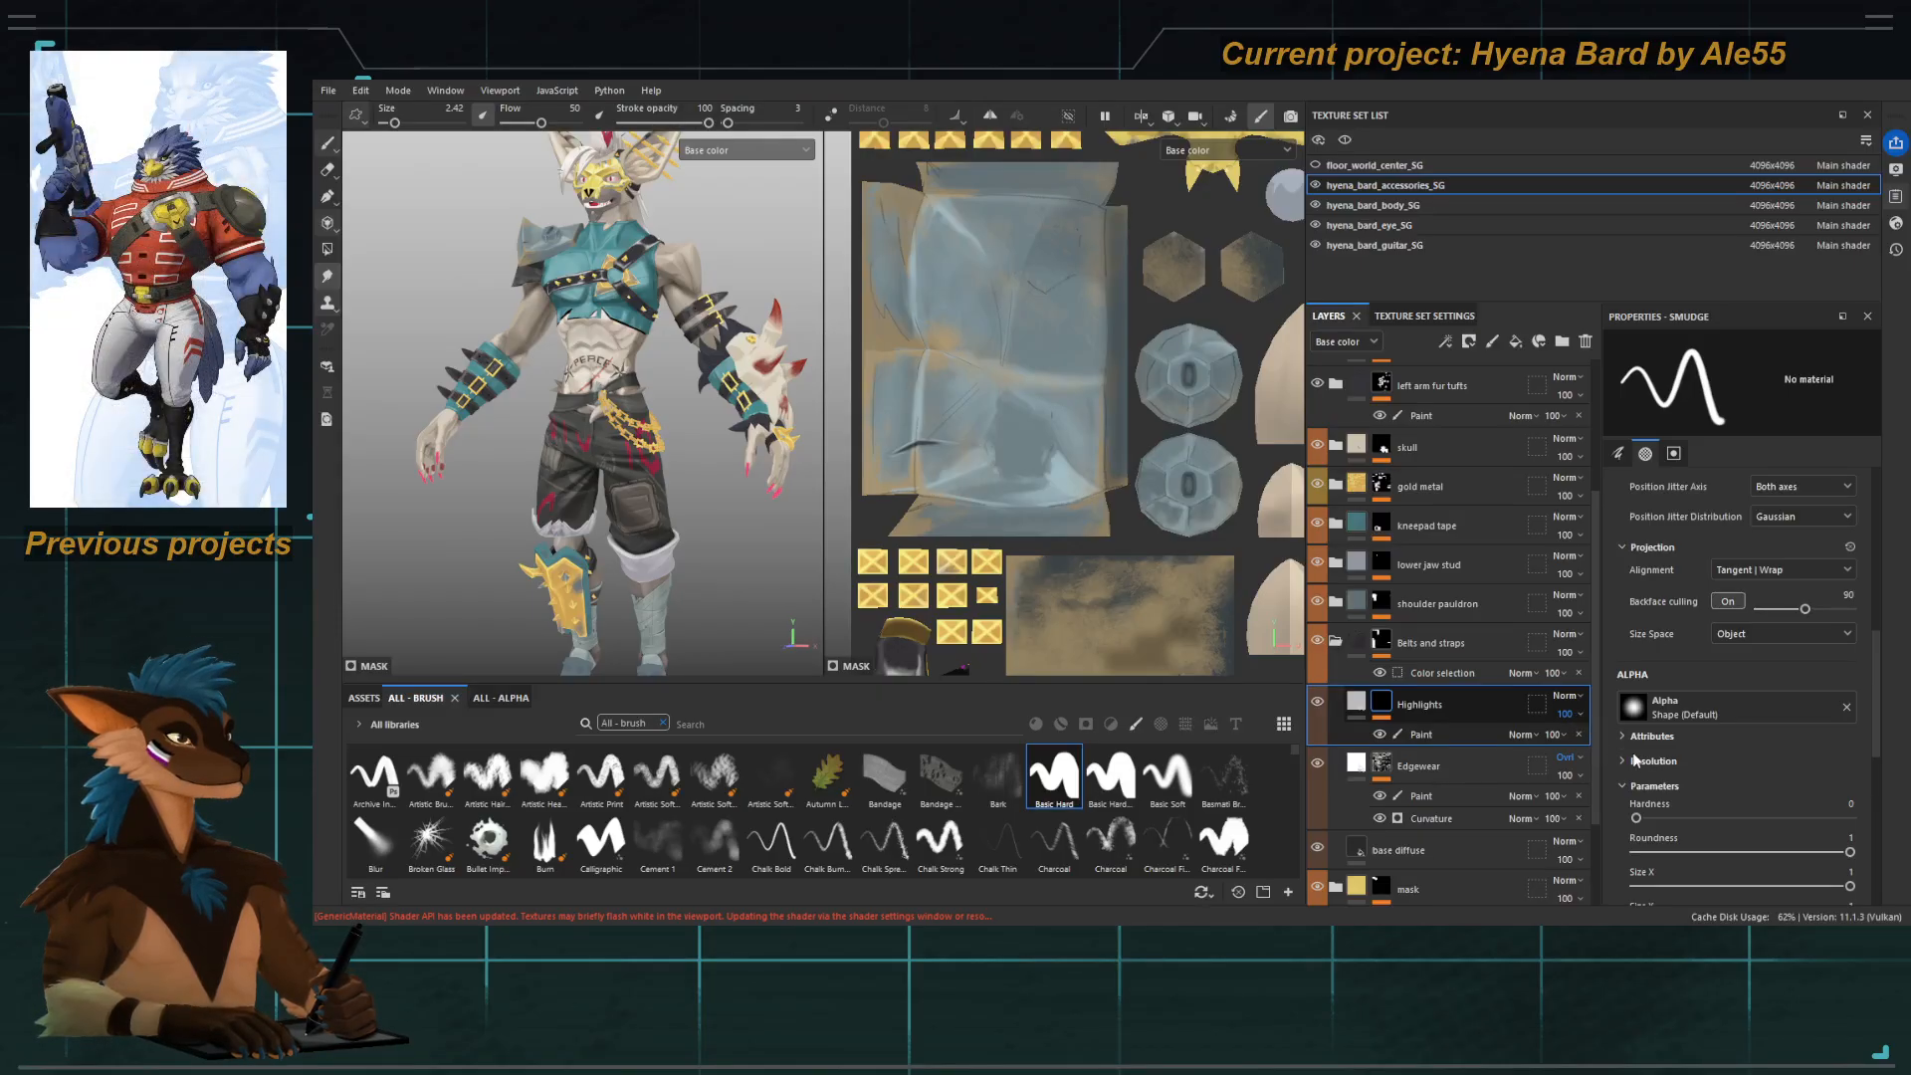
pyautogui.click(1622, 746)
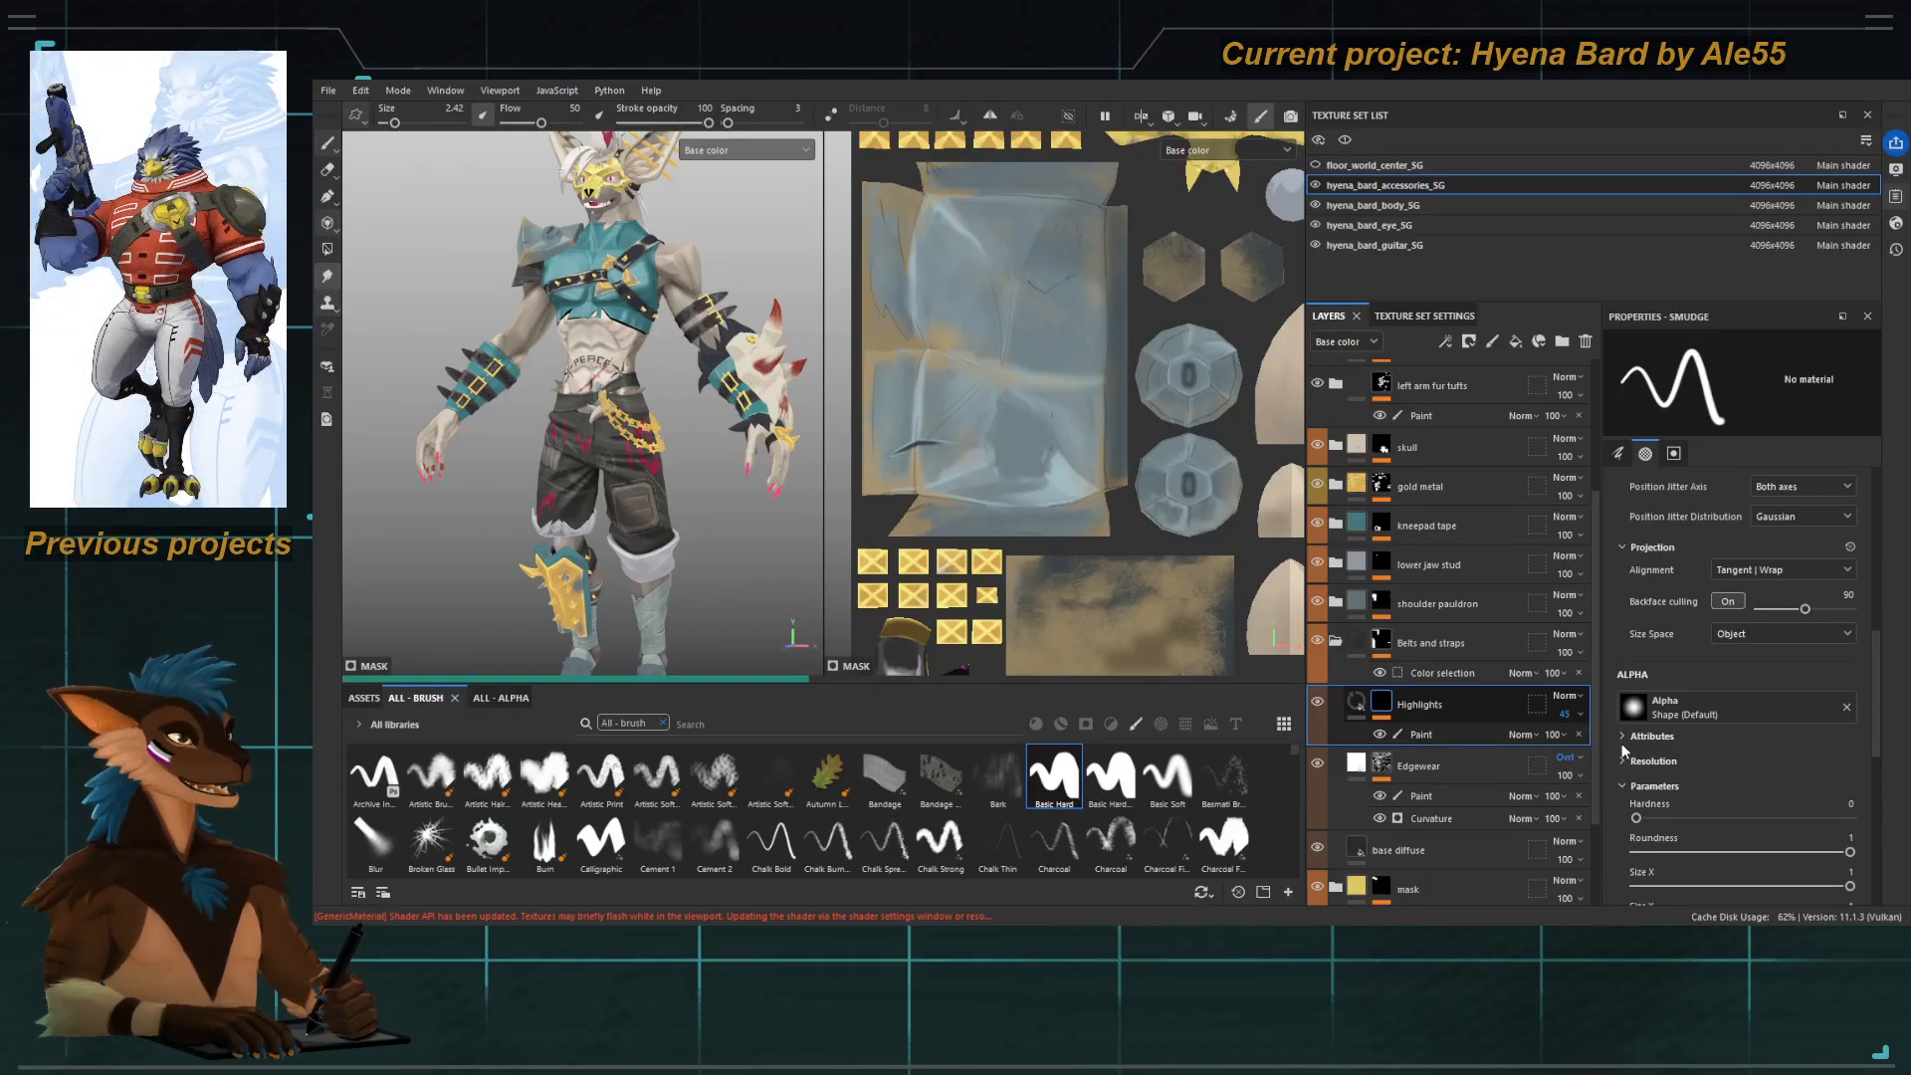
pyautogui.moveTo(1582, 742)
pyautogui.mouseDown()
pyautogui.moveTo(1638, 755)
pyautogui.moveTo(1593, 747)
pyautogui.mouseUp()
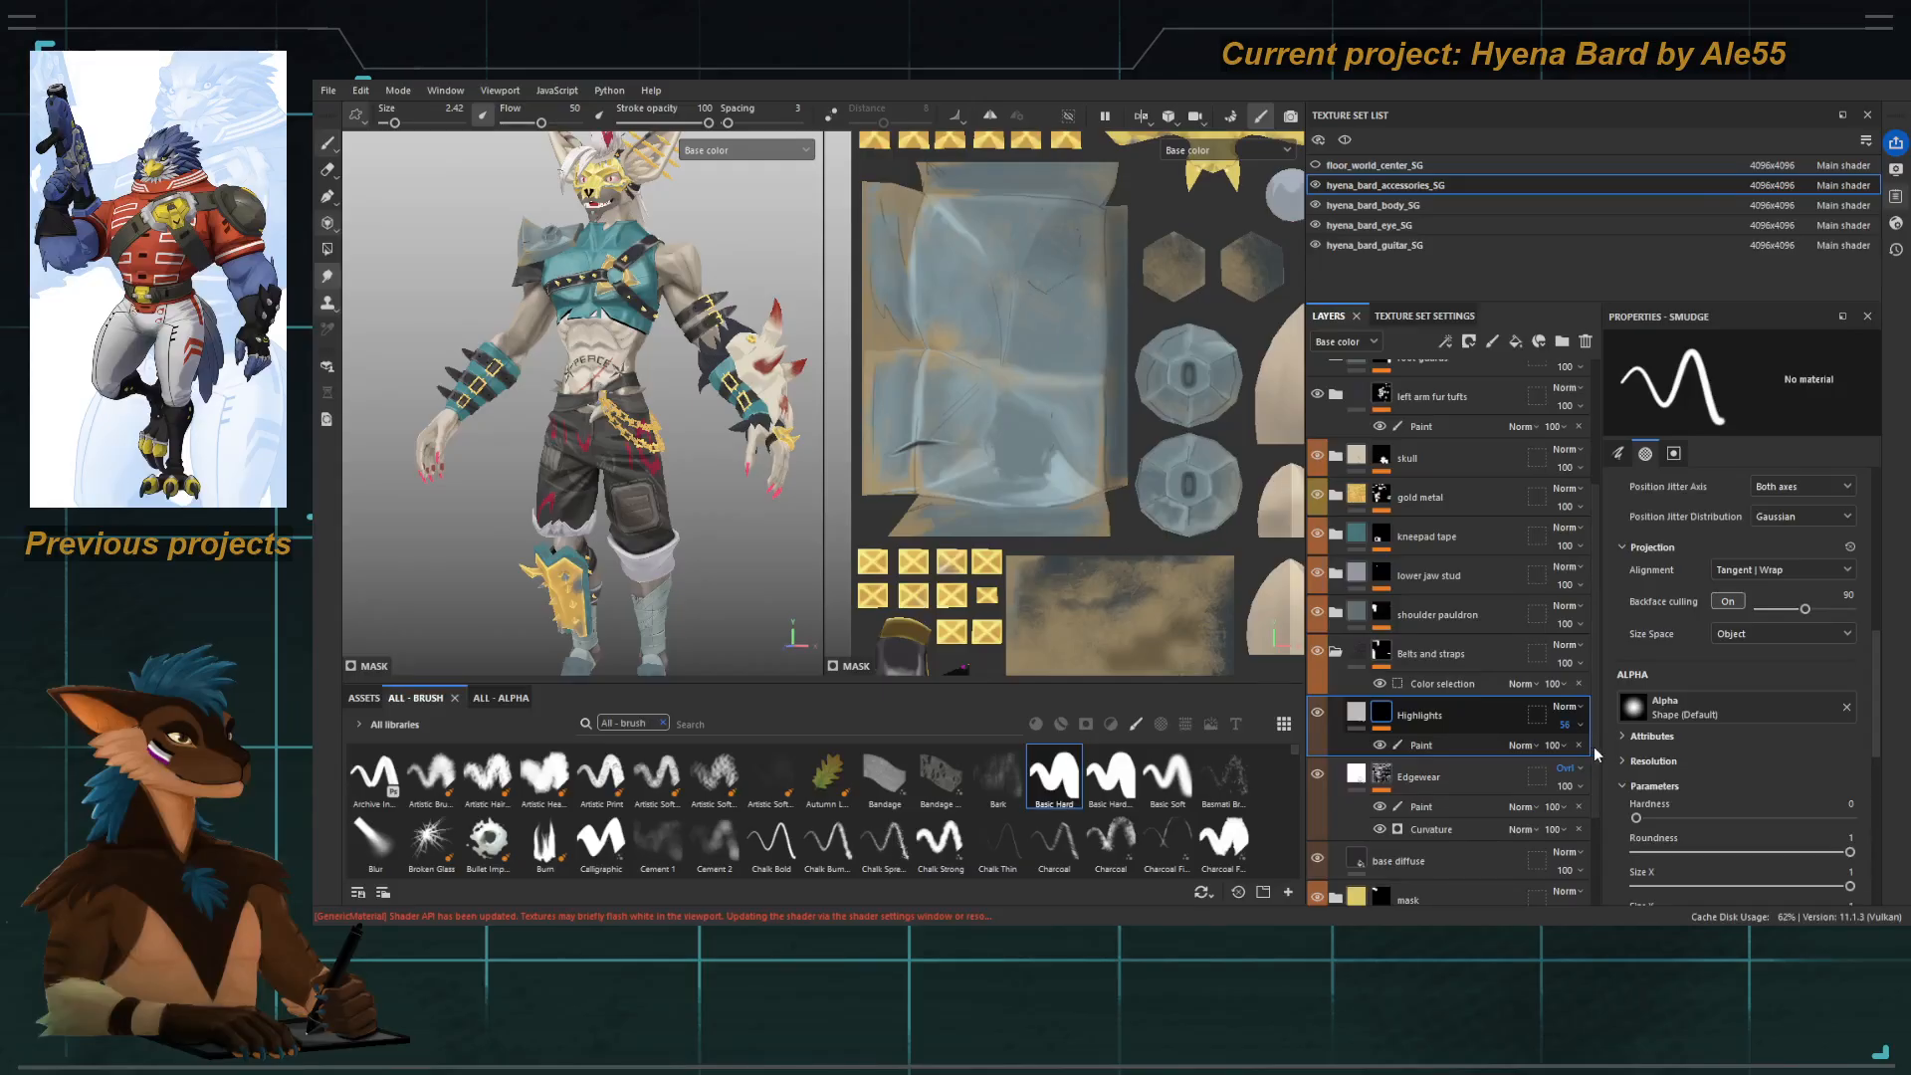
pyautogui.keyDown('alt'); pyautogui.moveTo(587, 259); pyautogui.dragTo(607, 368, button='right'); pyautogui.keyUp('alt')
pyautogui.keyDown('alt'); pyautogui.moveTo(607, 368); pyautogui.dragTo(647, 448); pyautogui.keyUp('alt')
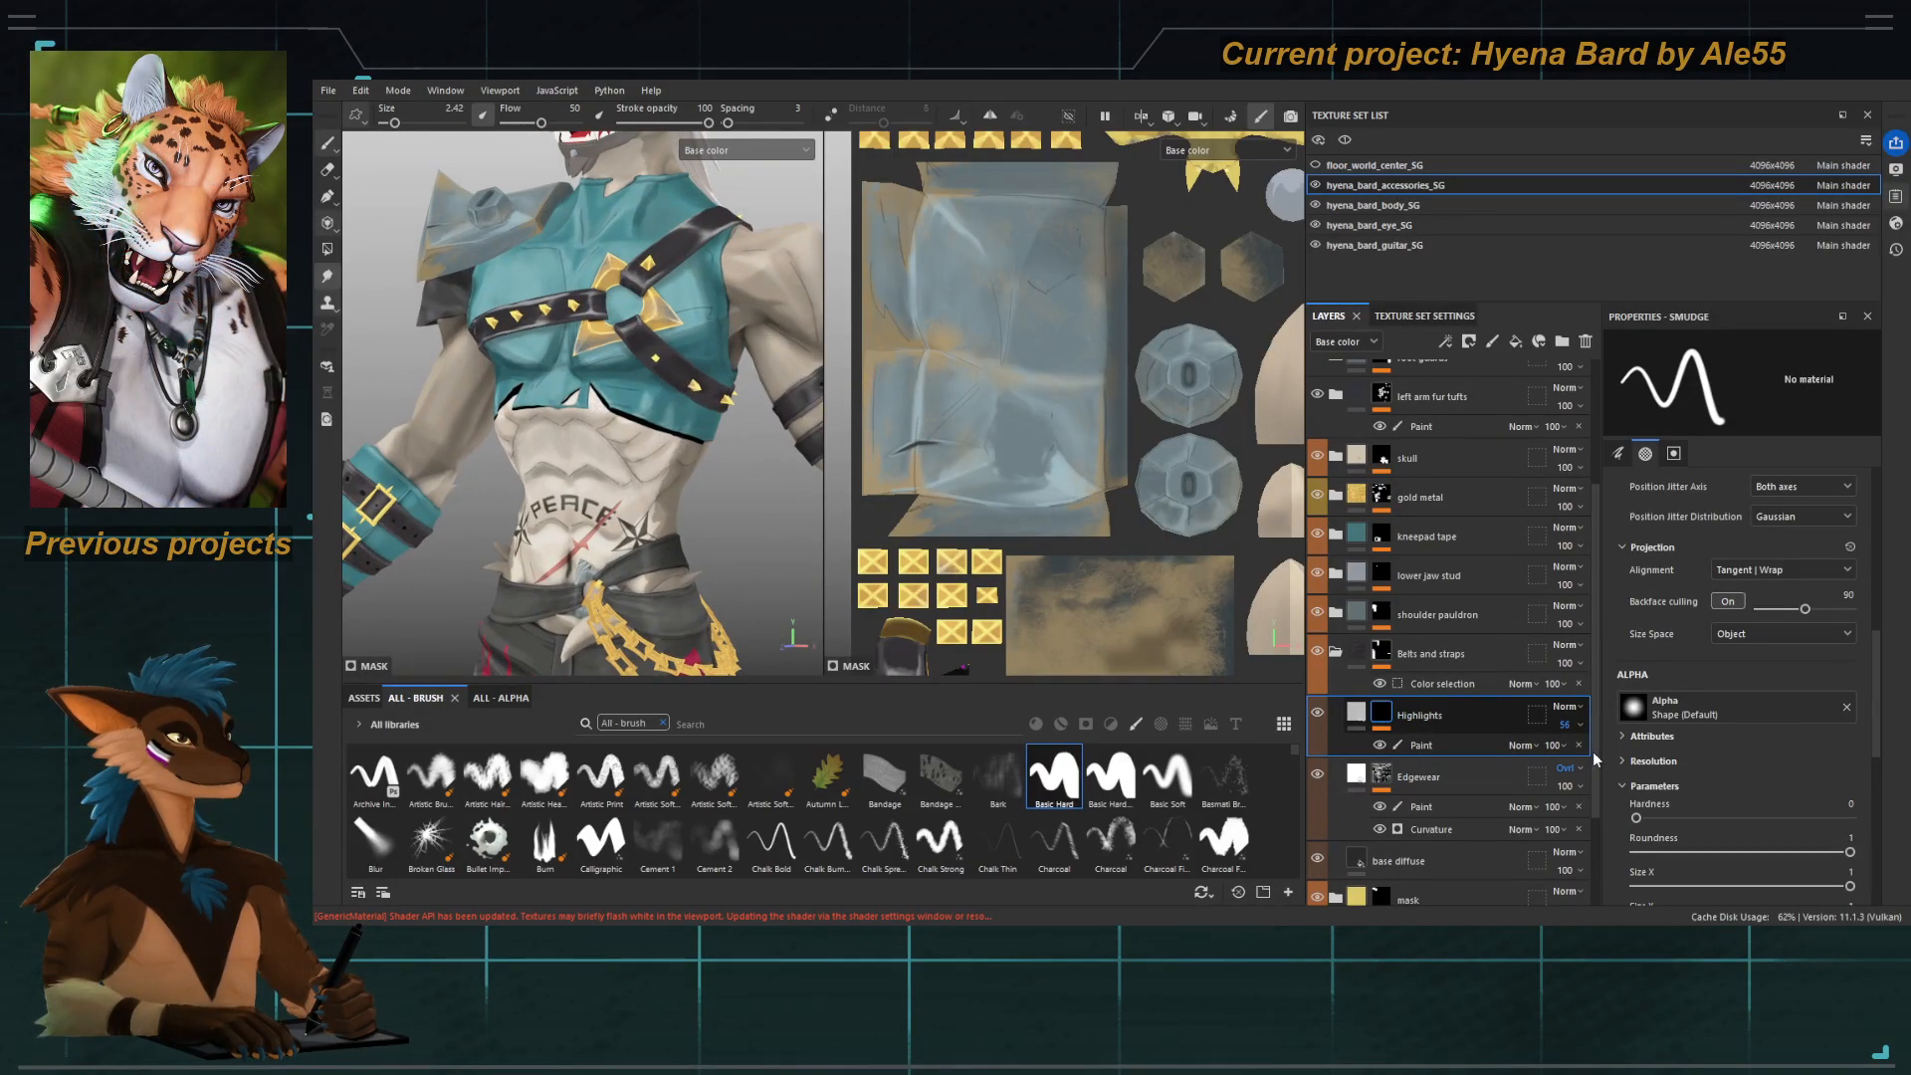
# Change the Highlights fill's base color to a muted purplish grey and set the layer's opacity to 100.
pyautogui.click(1360, 715)
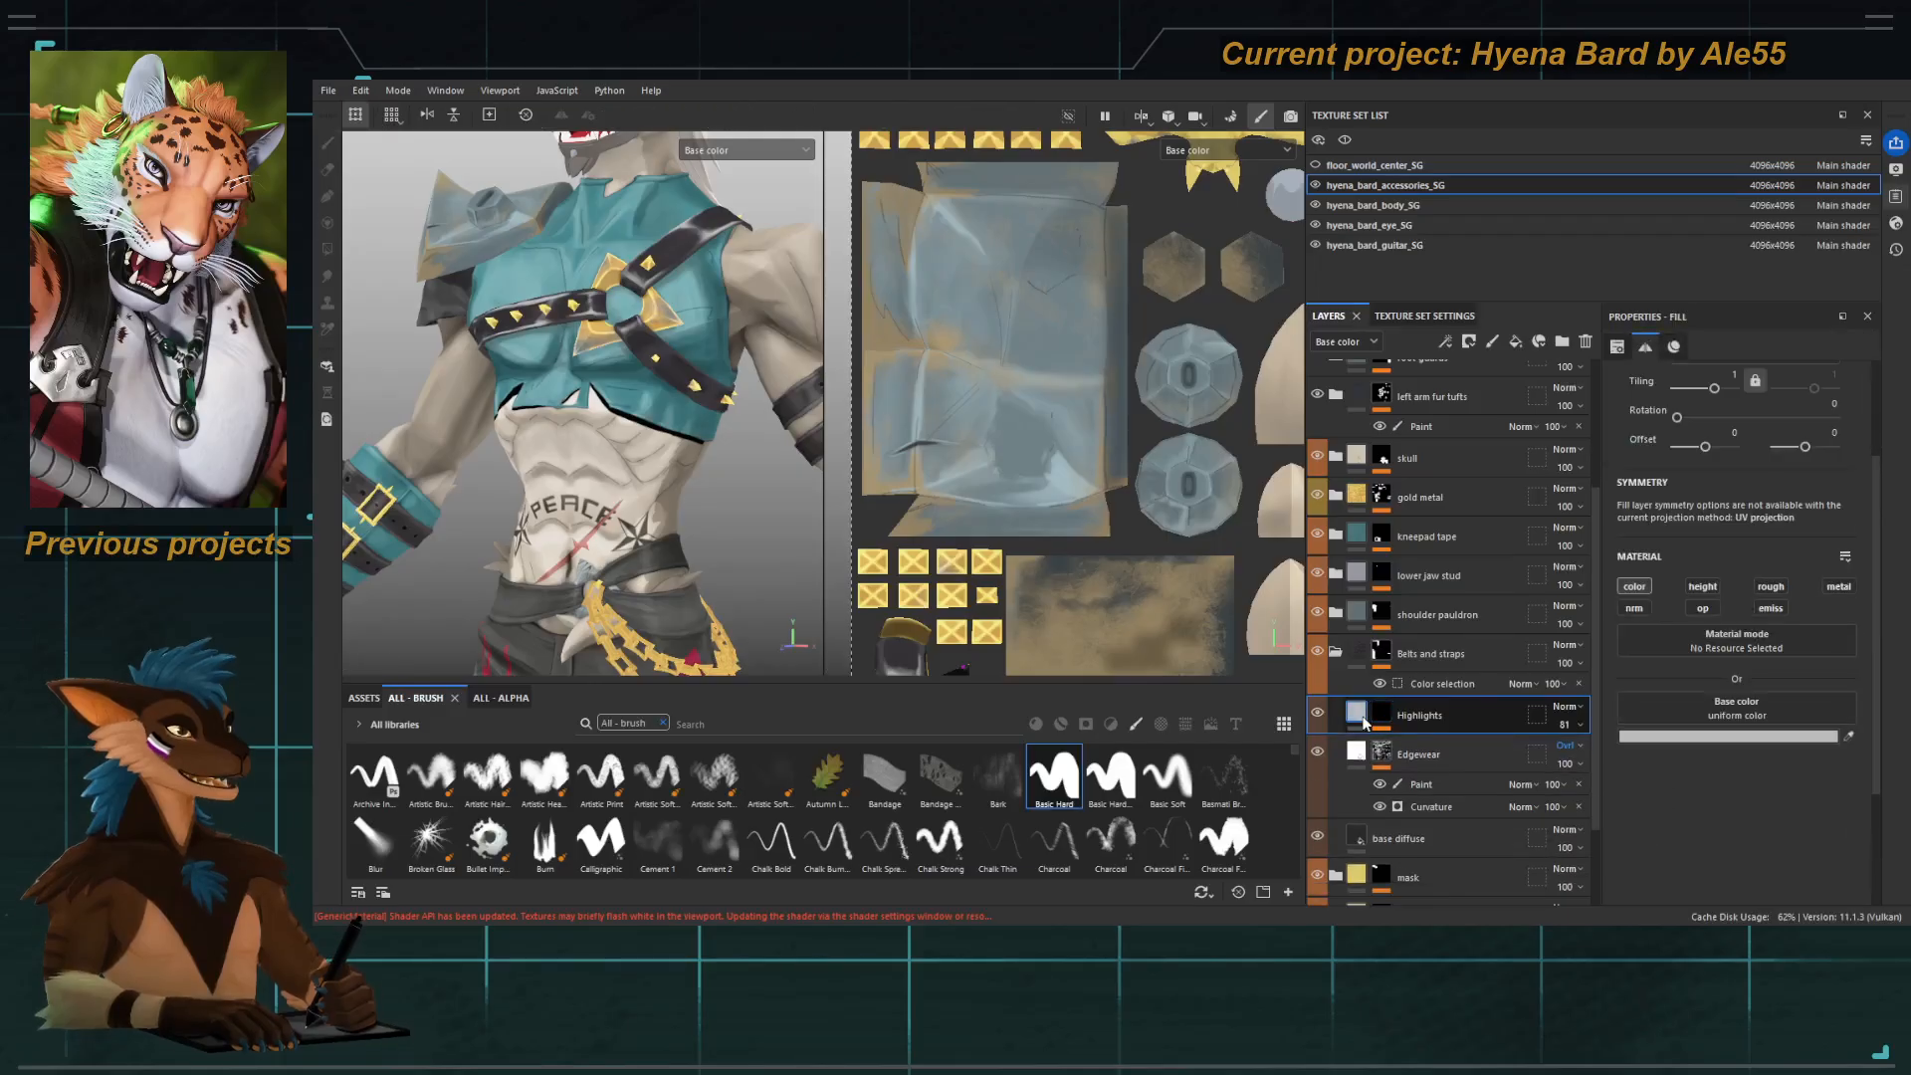
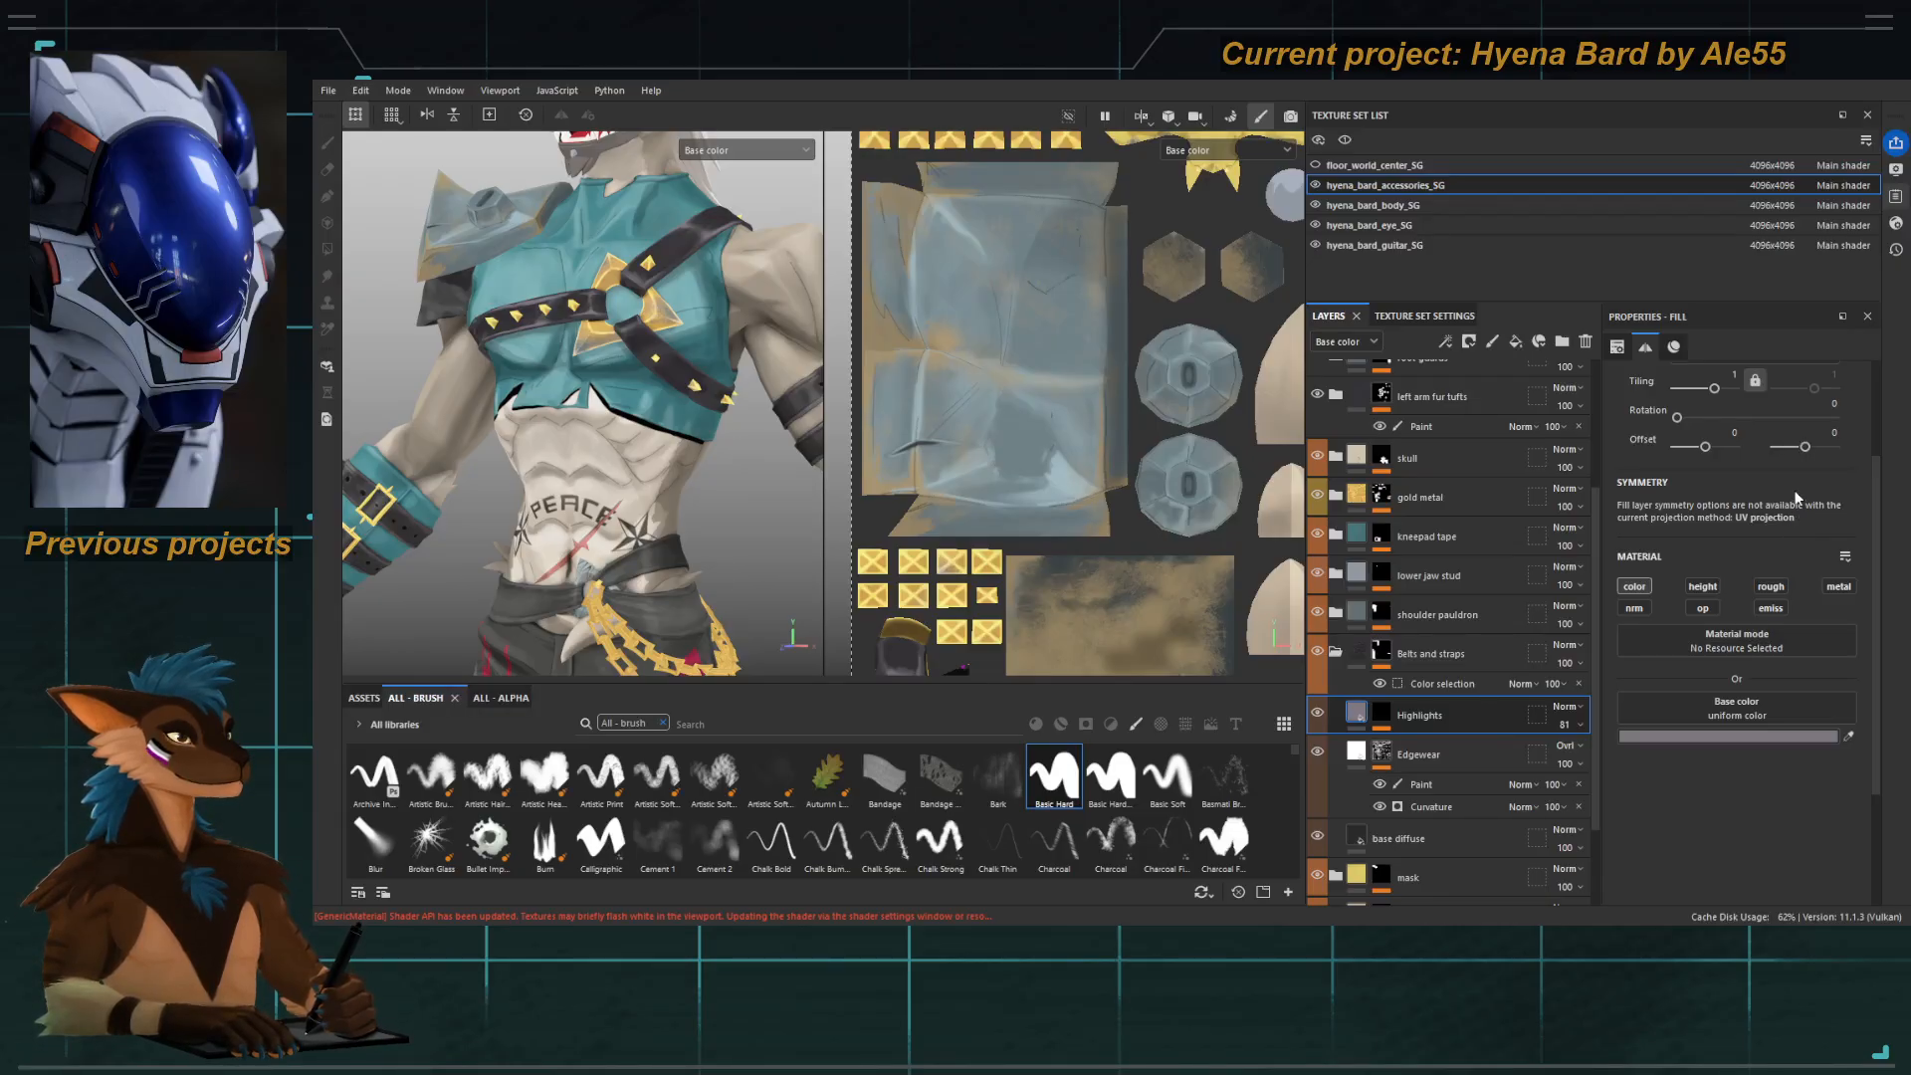
pyautogui.keyDown('alt'); pyautogui.moveTo(727, 389); pyautogui.dragTo(598, 389); pyautogui.keyUp('alt')
pyautogui.keyDown('alt'); pyautogui.moveTo(598, 390); pyautogui.dragTo(490, 376, button='right'); pyautogui.keyUp('alt')
pyautogui.keyDown('alt'); pyautogui.moveTo(490, 376); pyautogui.dragTo(647, 441); pyautogui.keyUp('alt')
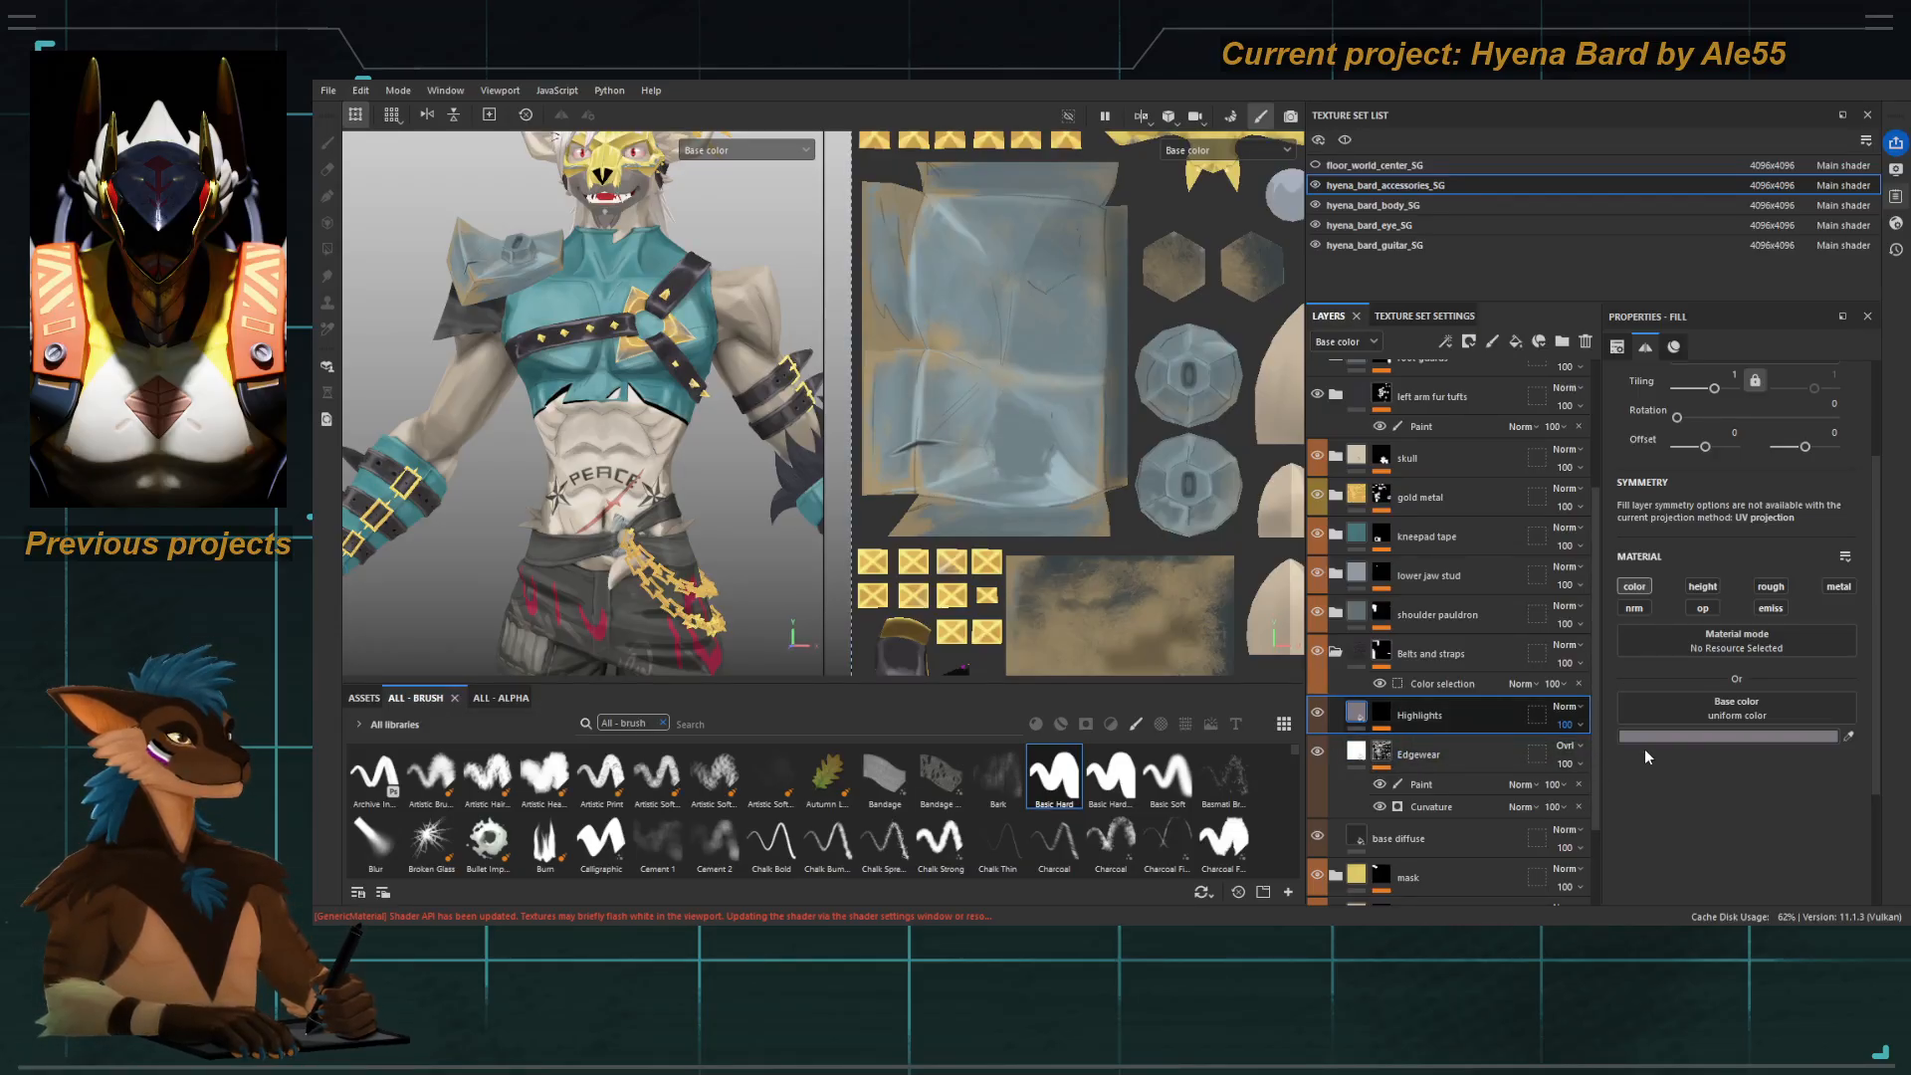
# Activate the Paint effect in the Highlights mask and reduce the paint brush to size 0.32 for the studded front chest strap.
pyautogui.keyDown('alt'); pyautogui.moveTo(655, 466); pyautogui.dragTo(707, 450); pyautogui.keyUp('alt')
pyautogui.keyDown('alt'); pyautogui.moveTo(707, 450); pyautogui.dragTo(753, 460, button='right'); pyautogui.keyUp('alt')
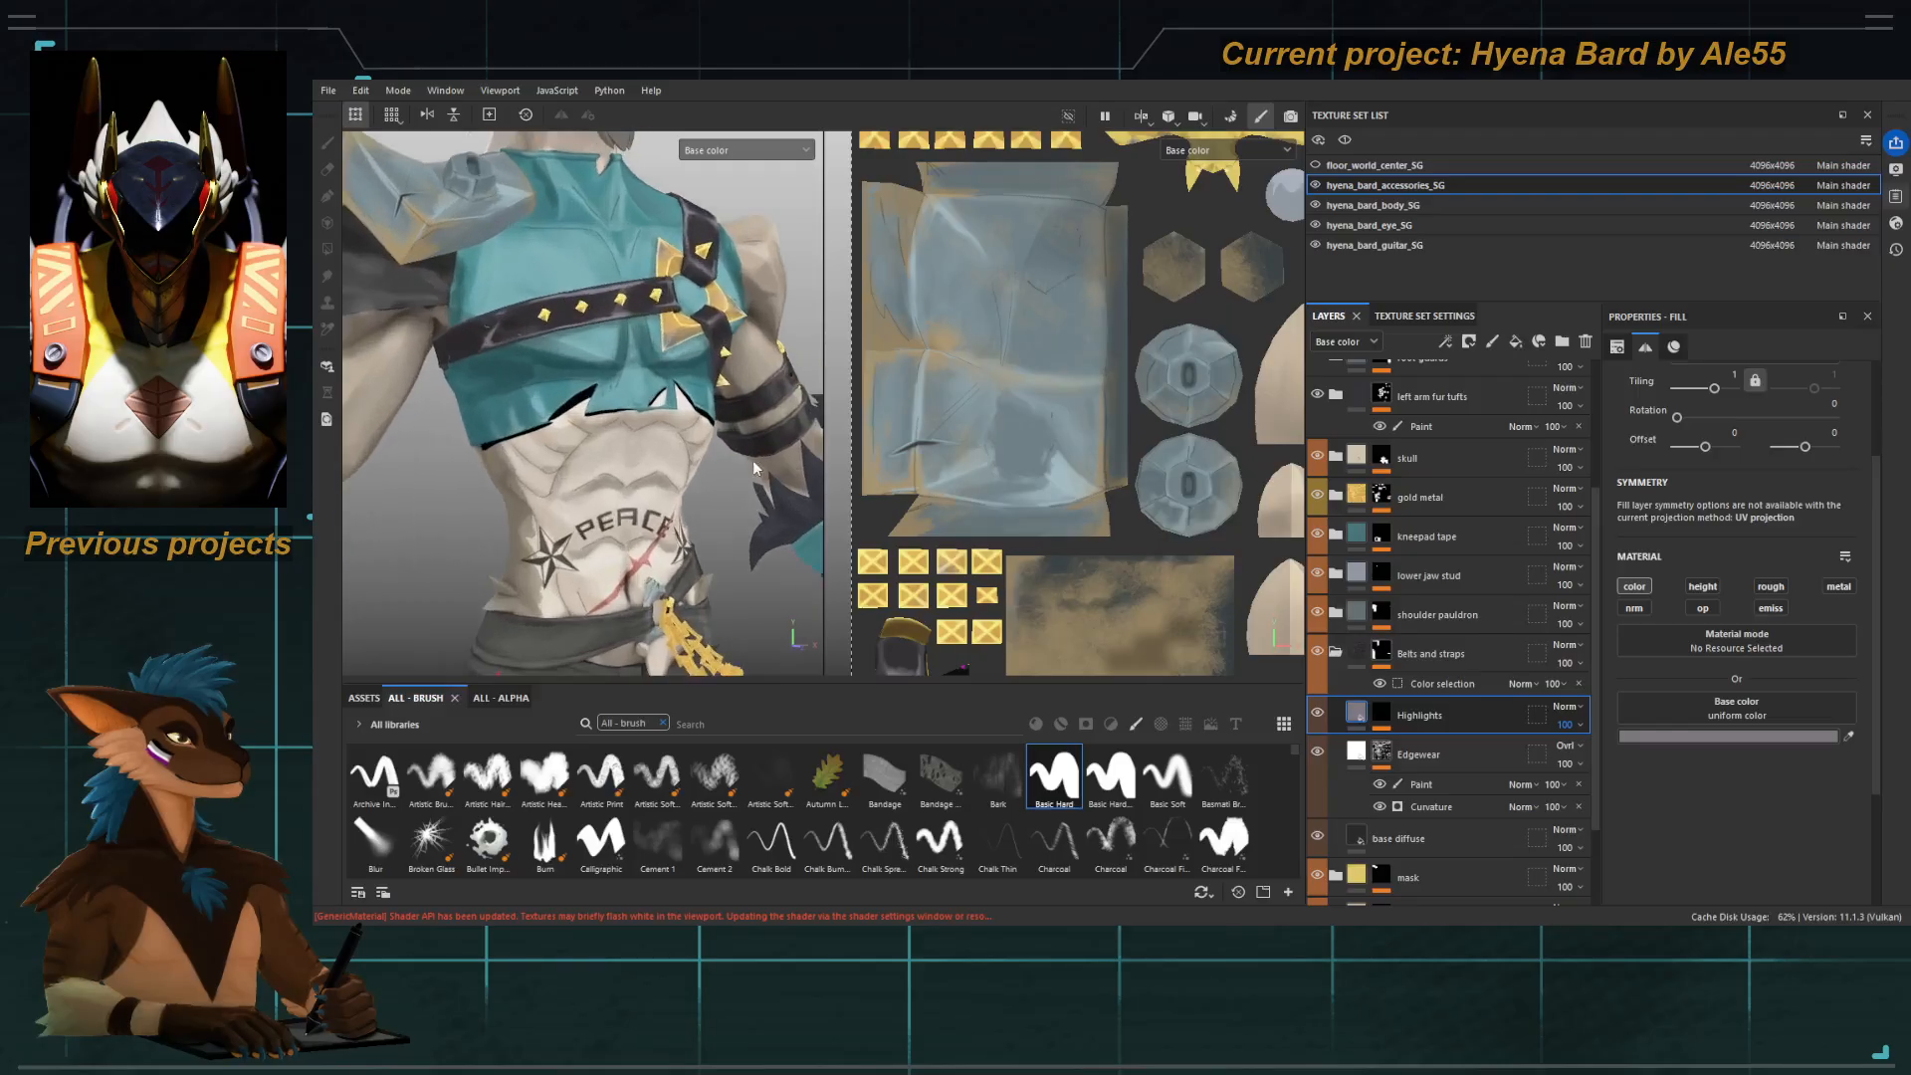
pyautogui.keyDown('alt'); pyautogui.moveTo(752, 460); pyautogui.dragTo(761, 498, button='middle'); pyautogui.keyUp('alt')
pyautogui.keyDown('alt'); pyautogui.moveTo(719, 492); pyautogui.dragTo(748, 503, button='right'); pyautogui.keyUp('alt')
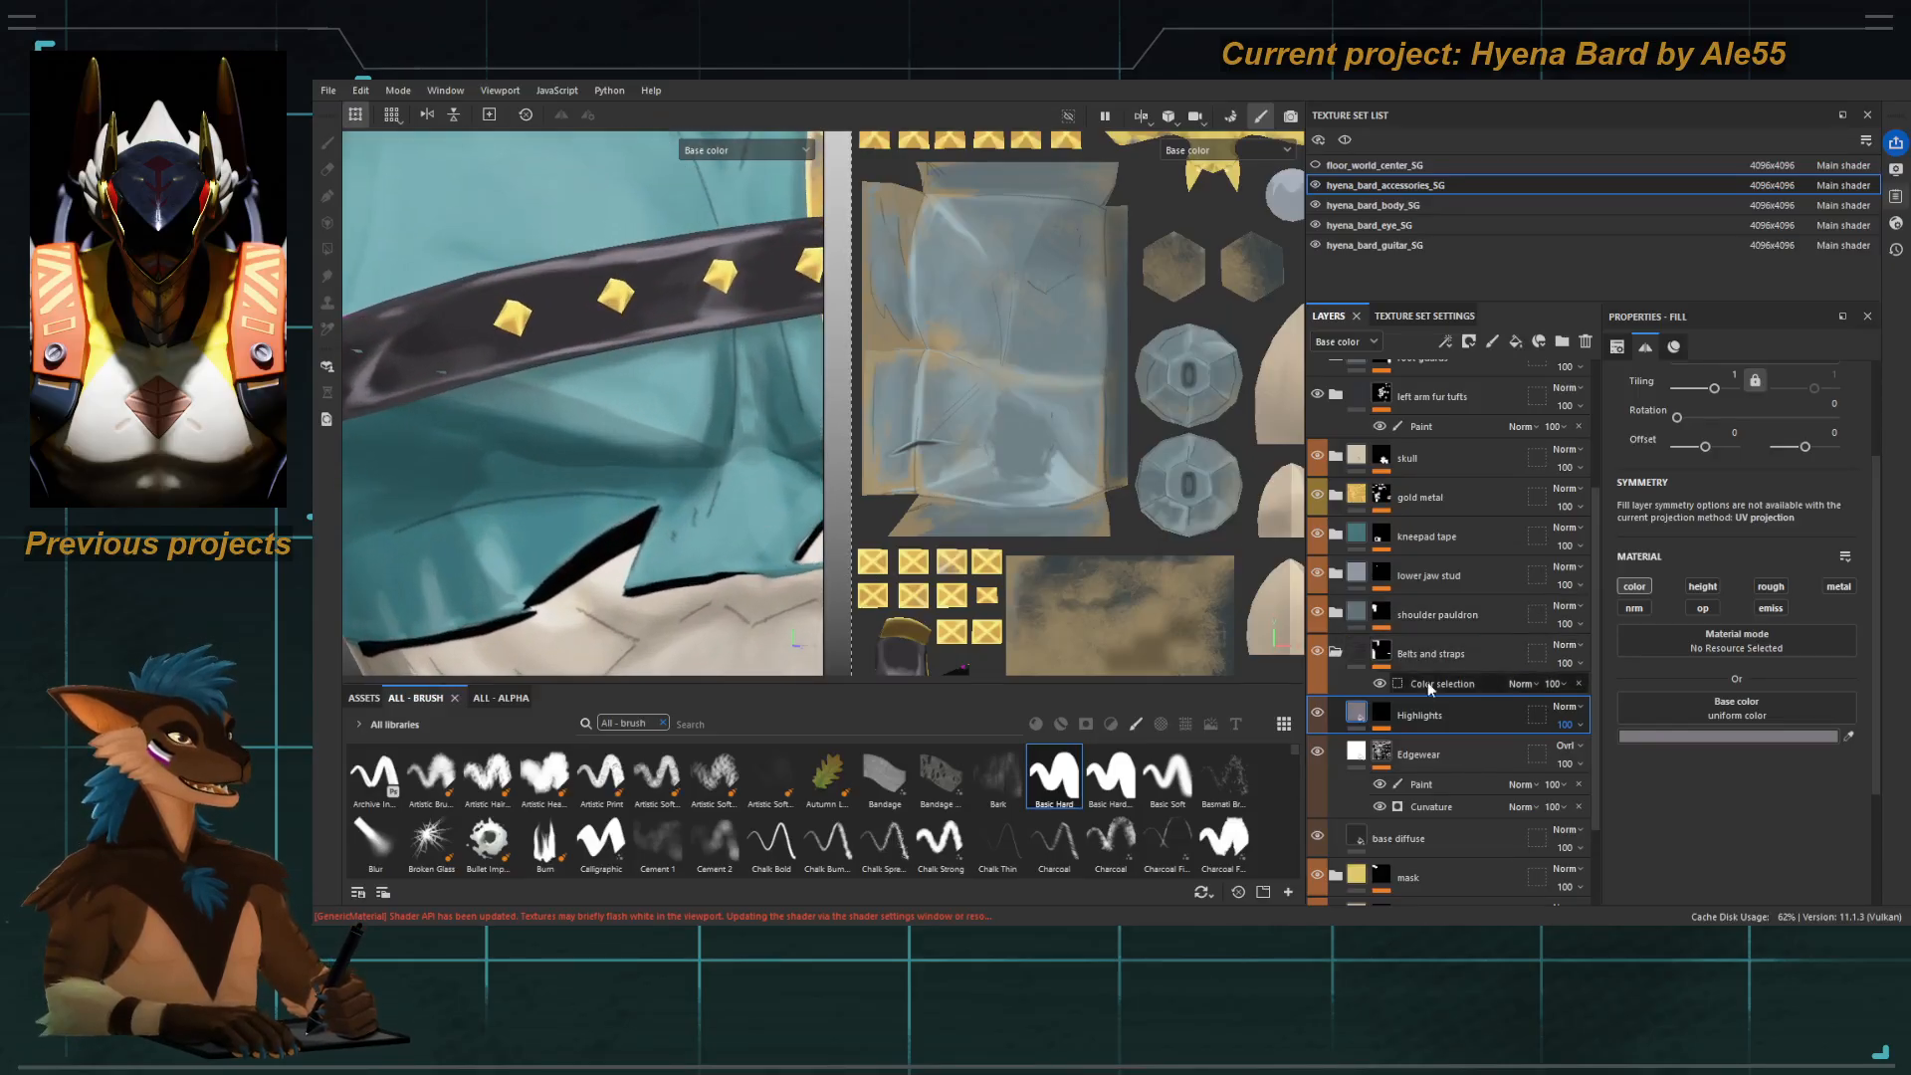
pyautogui.click(1384, 713)
pyautogui.click(1407, 745)
pyautogui.keyDown('alt'); pyautogui.moveTo(735, 394); pyautogui.dragTo(648, 329); pyautogui.keyUp('alt')
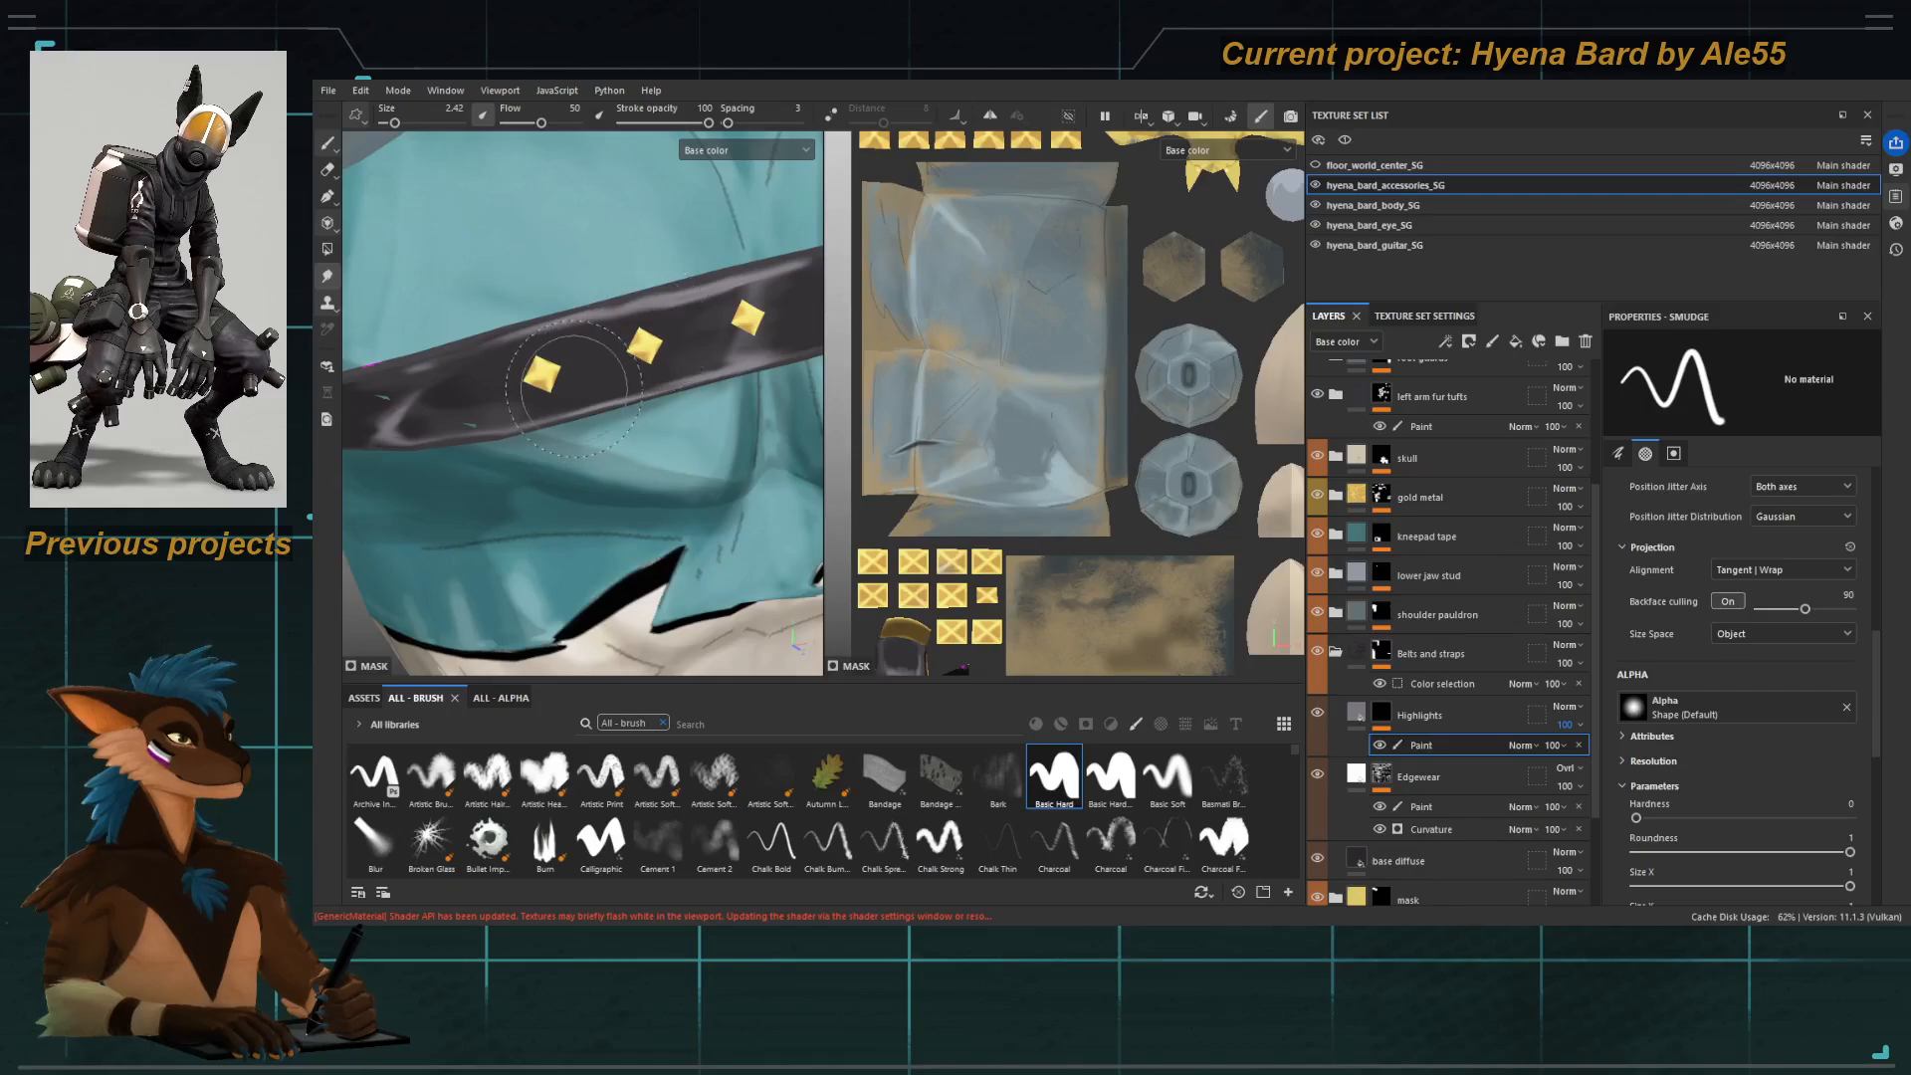
pyautogui.press('e')
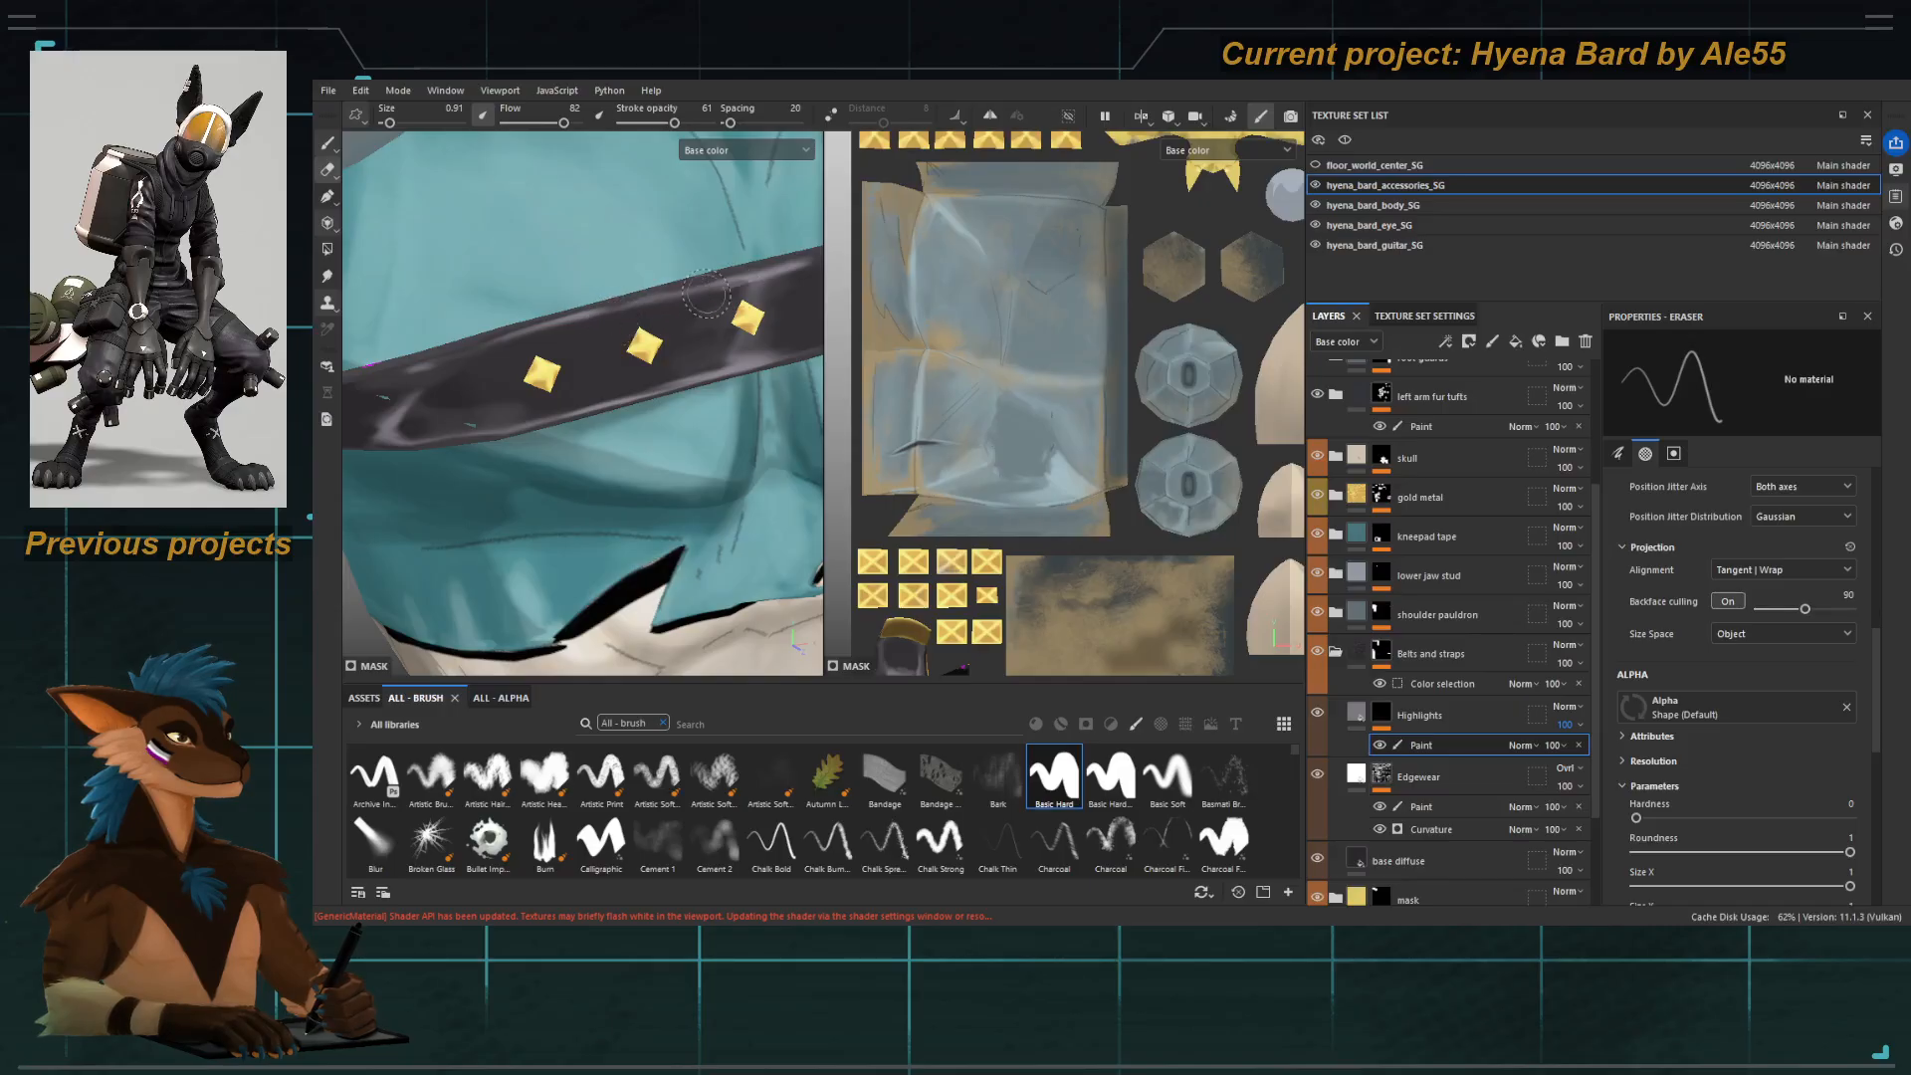
pyautogui.press('p')
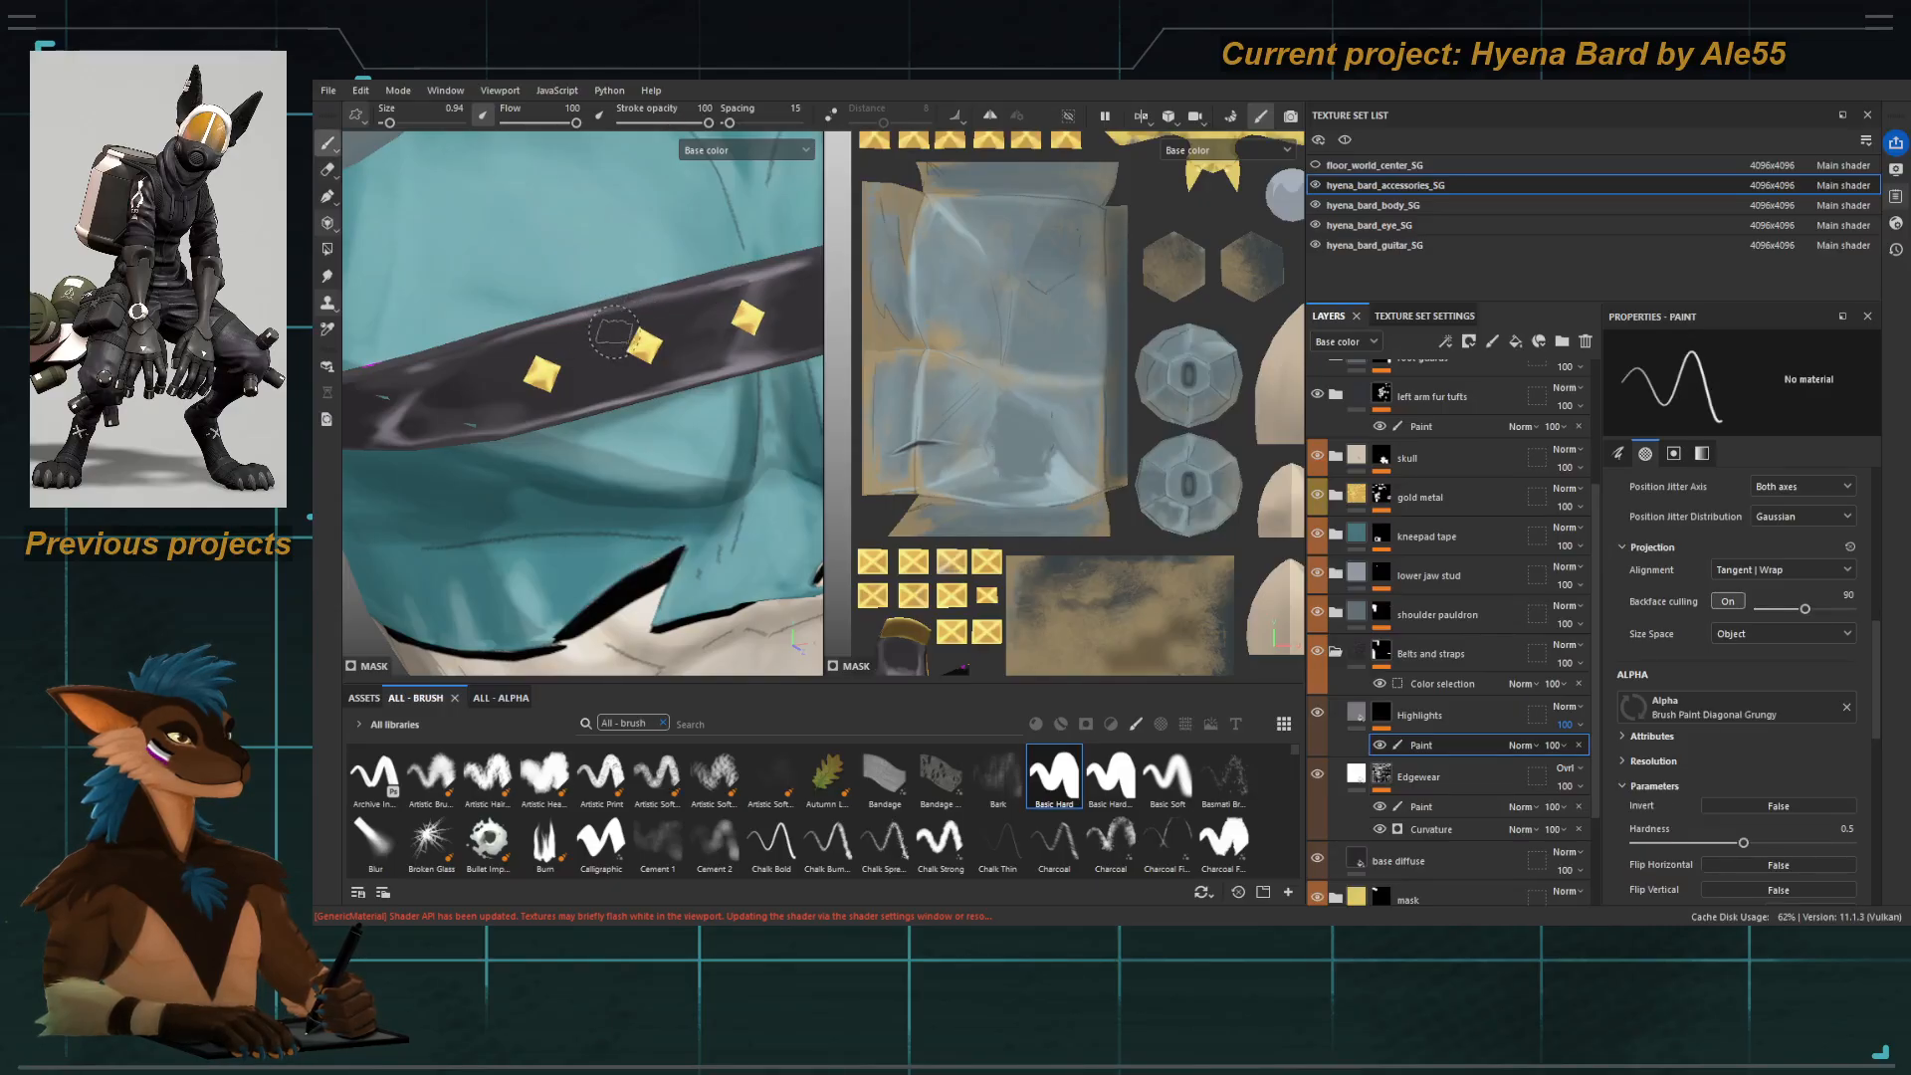
pyautogui.press('[')
pyautogui.press('[')
pyautogui.press('[')
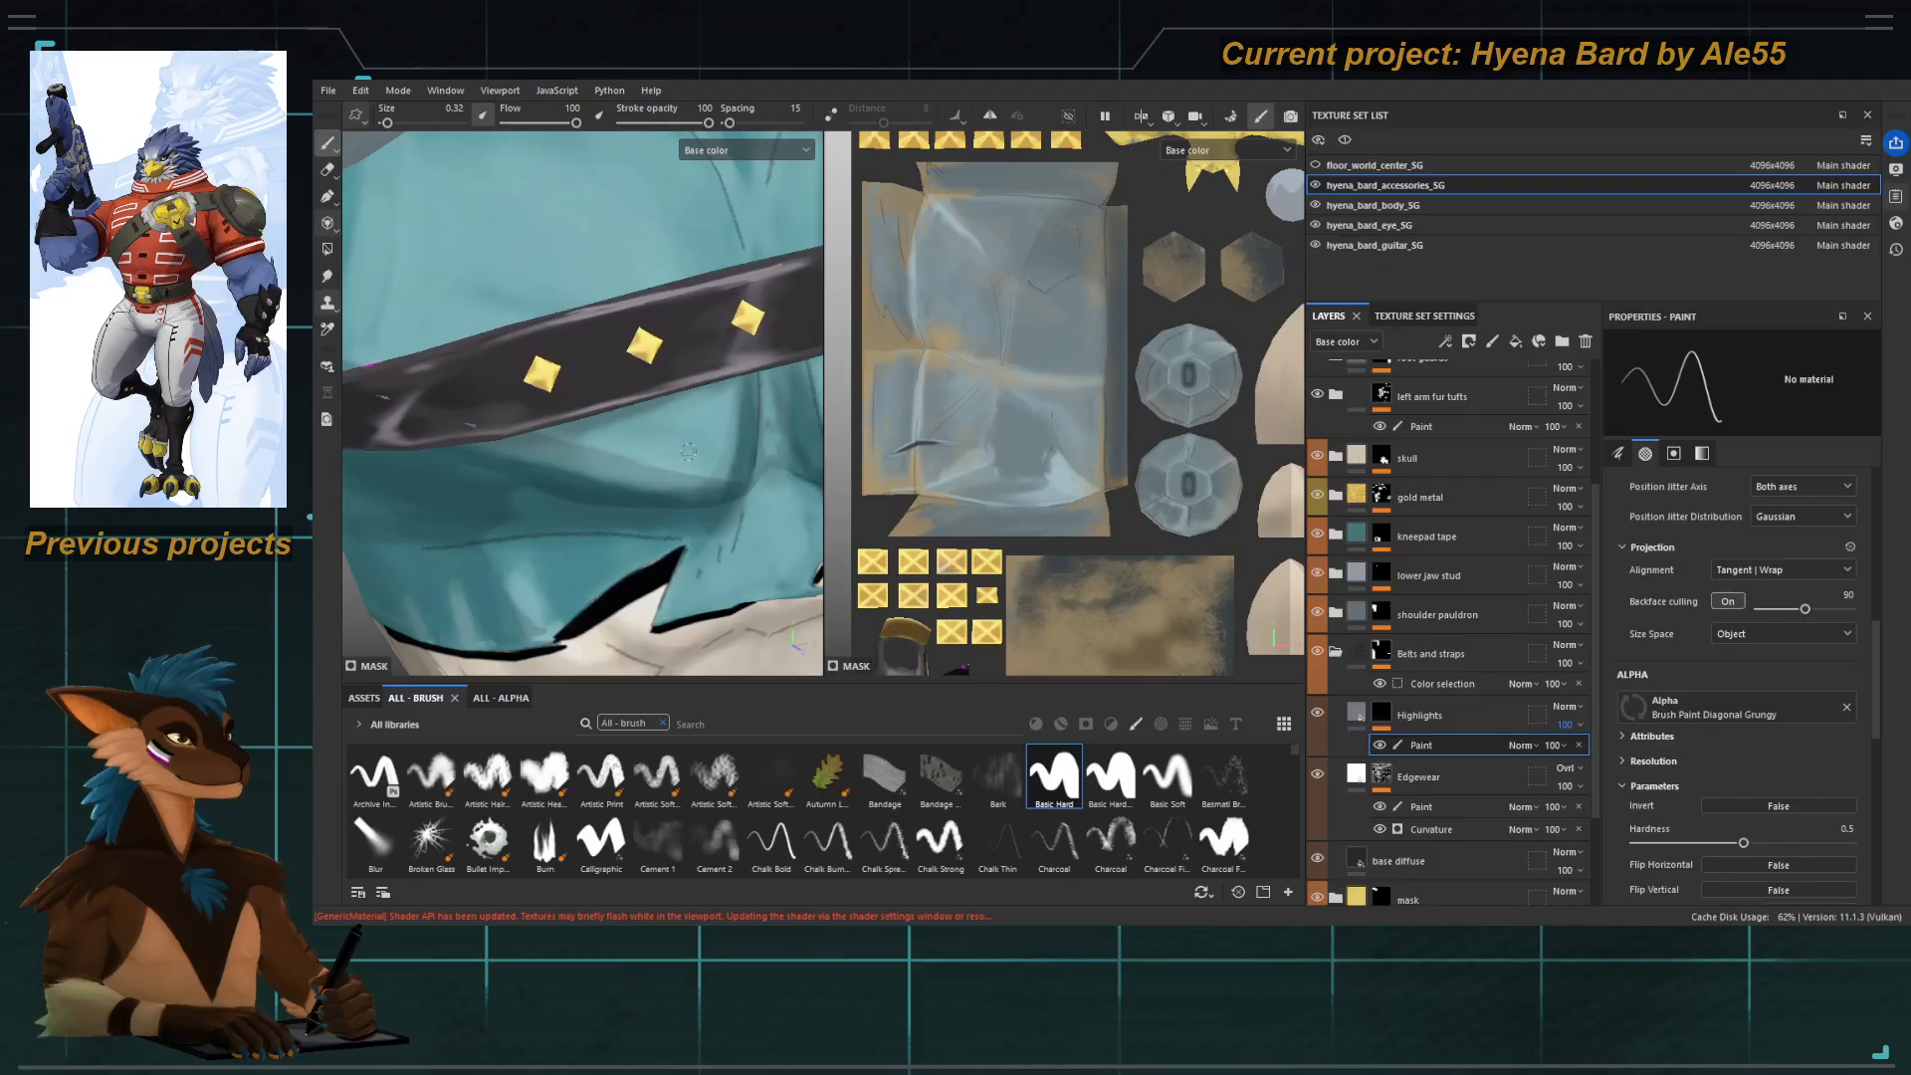
# Smudge the highlight on the studded front chest strap at size 0.92 and soften it with the eraser at size 2.41.
pyautogui.keyDown('alt'); pyautogui.moveTo(687, 452); pyautogui.dragTo(597, 403, button='right'); pyautogui.keyUp('alt')
pyautogui.moveTo(598, 403)
pyautogui.keyDown('alt'); pyautogui.mouseDown()
pyautogui.moveTo(591, 333)
pyautogui.moveTo(622, 408)
pyautogui.mouseUp(); pyautogui.keyUp('alt')
pyautogui.keyDown('alt'); pyautogui.moveTo(623, 408); pyautogui.dragTo(677, 419, button='right'); pyautogui.keyUp('alt')
pyautogui.keyDown('alt'); pyautogui.moveTo(677, 418); pyautogui.dragTo(656, 354); pyautogui.keyUp('alt')
pyautogui.press('4')
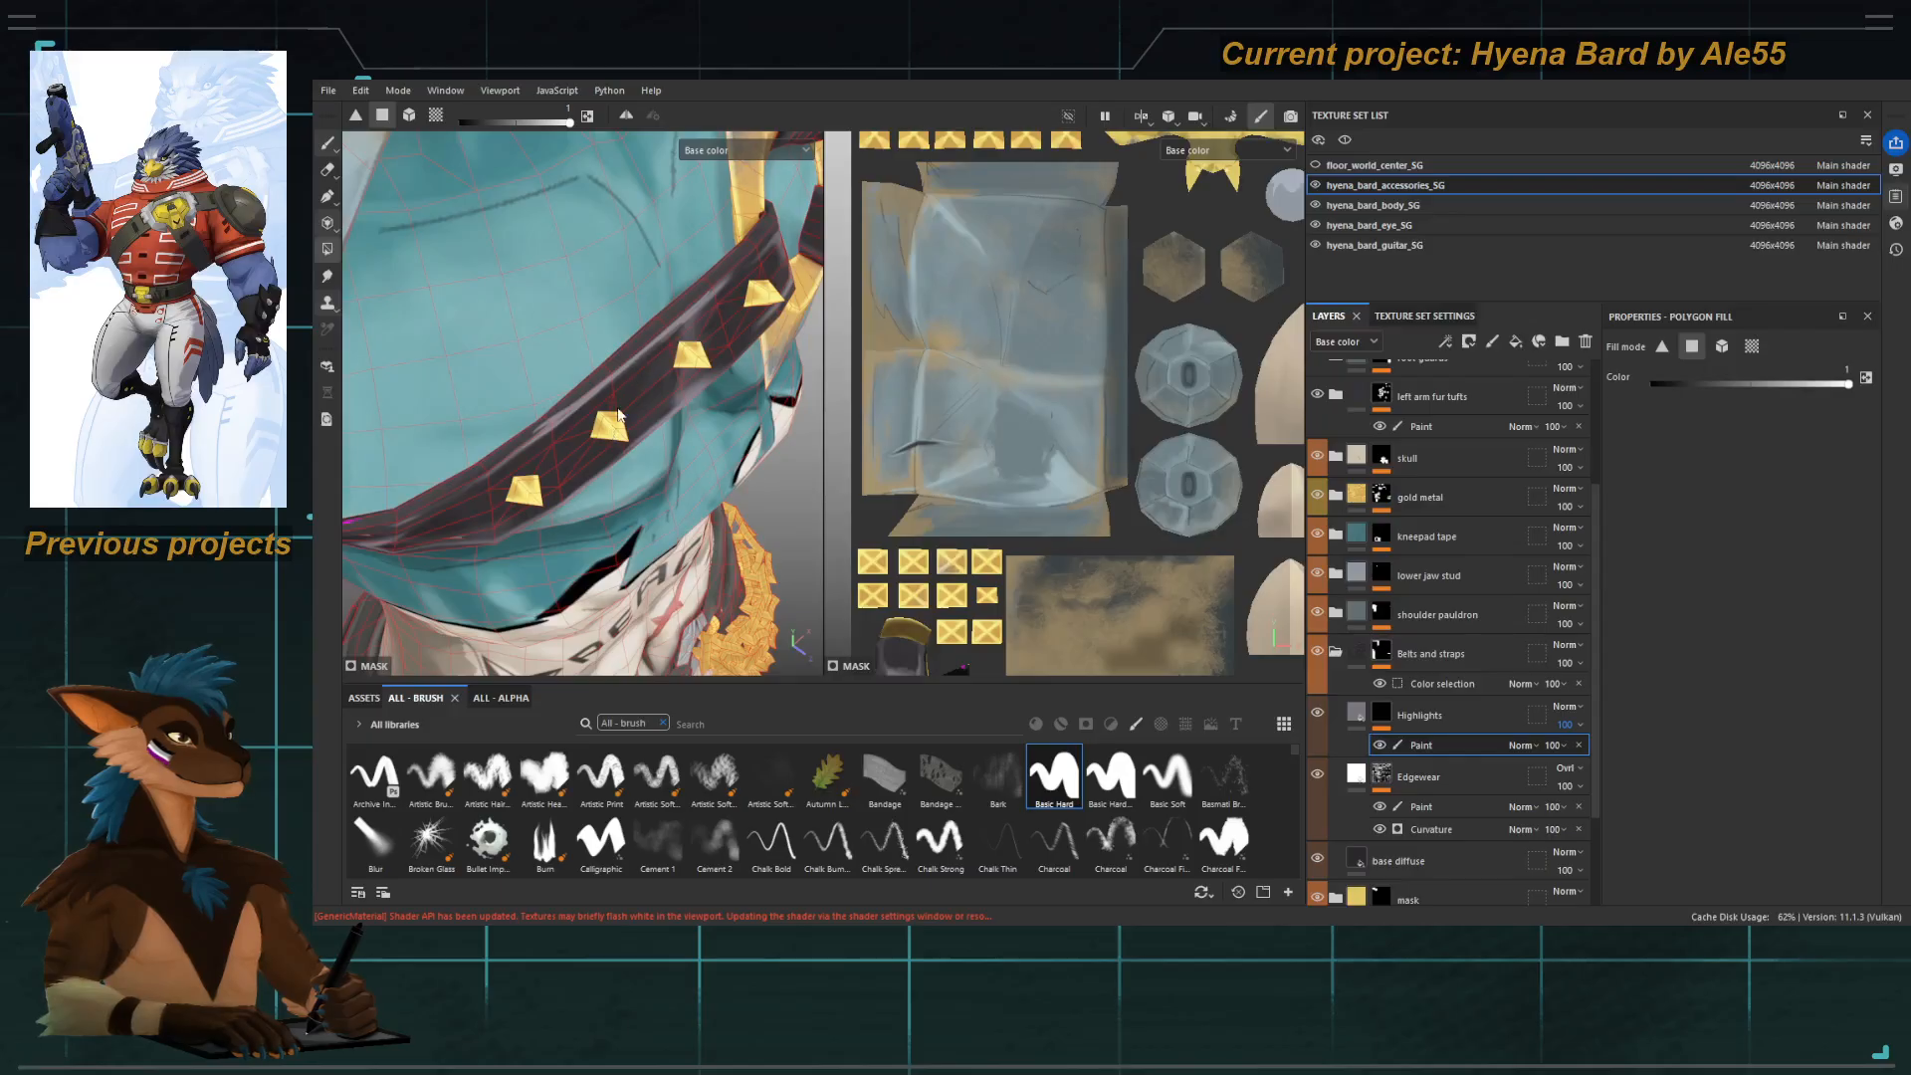
pyautogui.press('5')
pyautogui.press('[')
pyautogui.press('[')
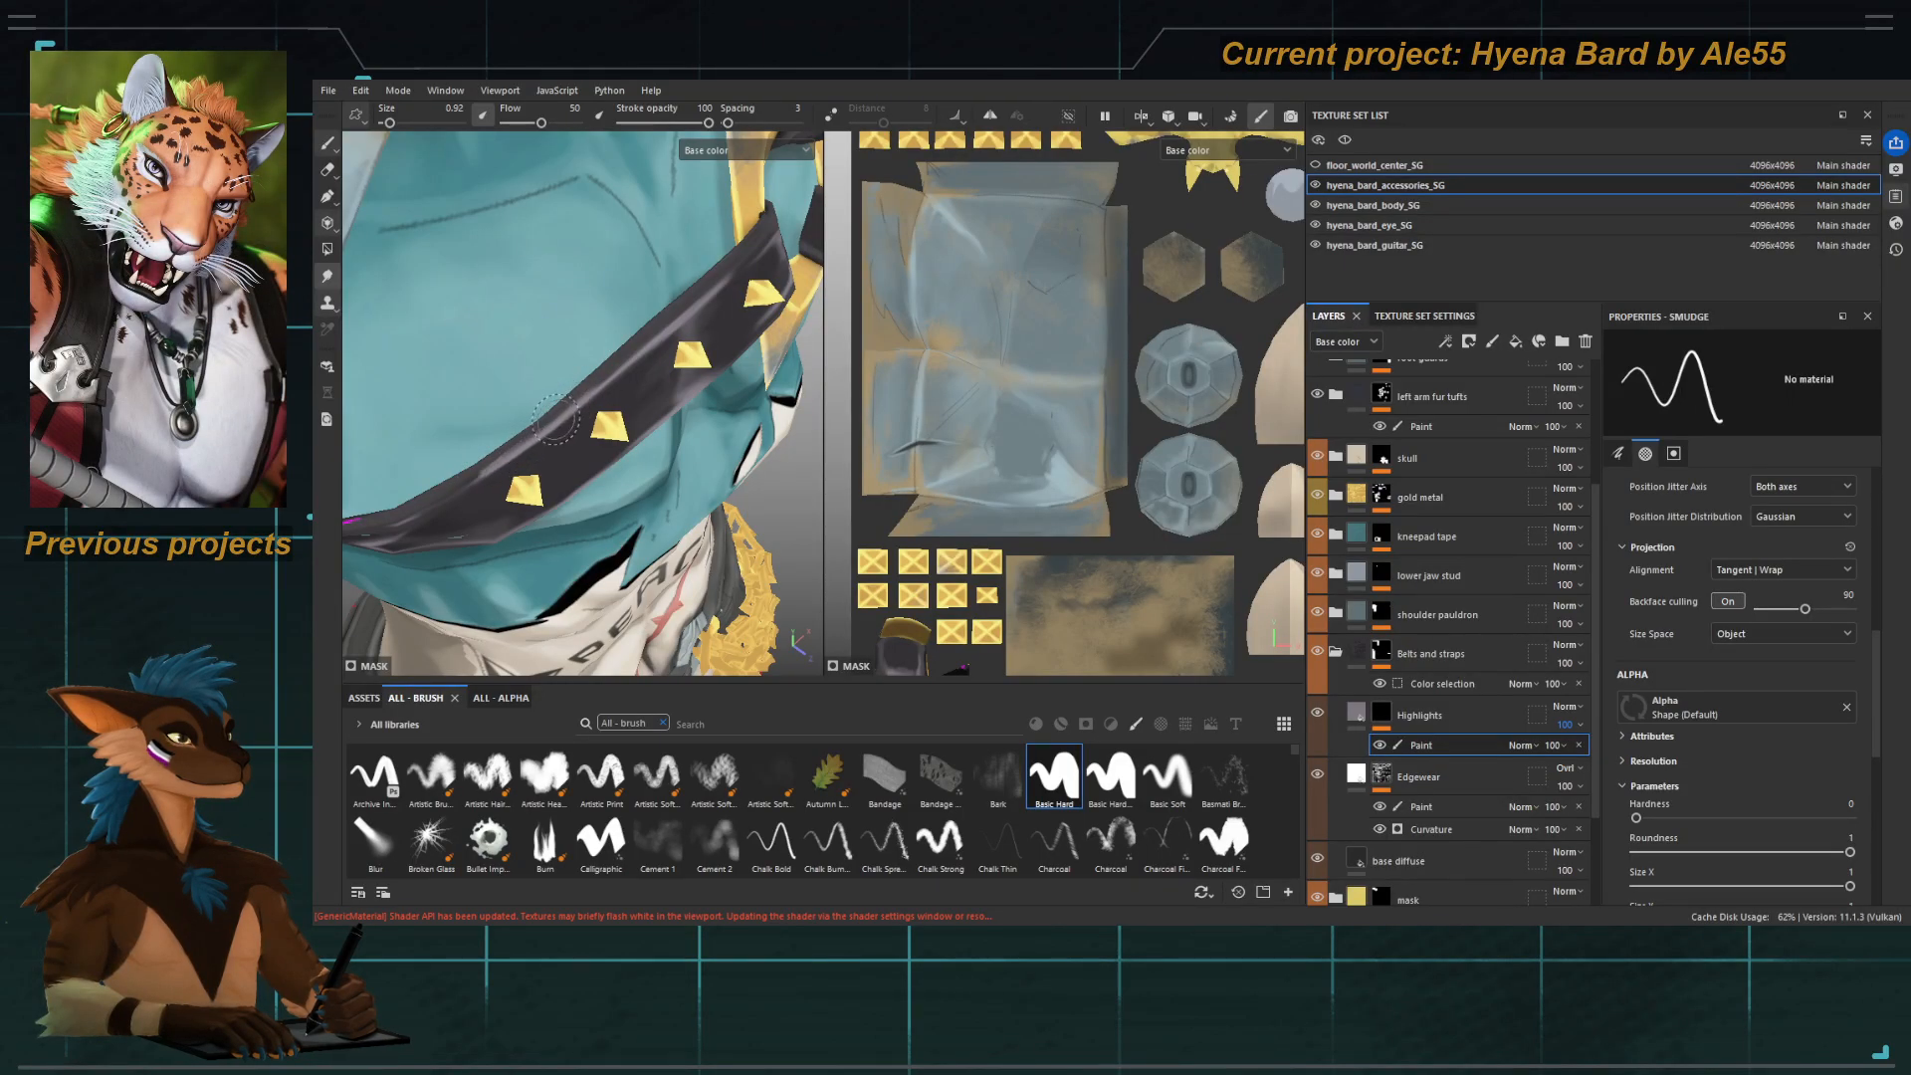
pyautogui.moveTo(563, 492)
pyautogui.keyDown('alt'); pyautogui.mouseDown()
pyautogui.moveTo(507, 380)
pyautogui.moveTo(489, 522)
pyautogui.mouseUp(); pyautogui.keyUp('alt')
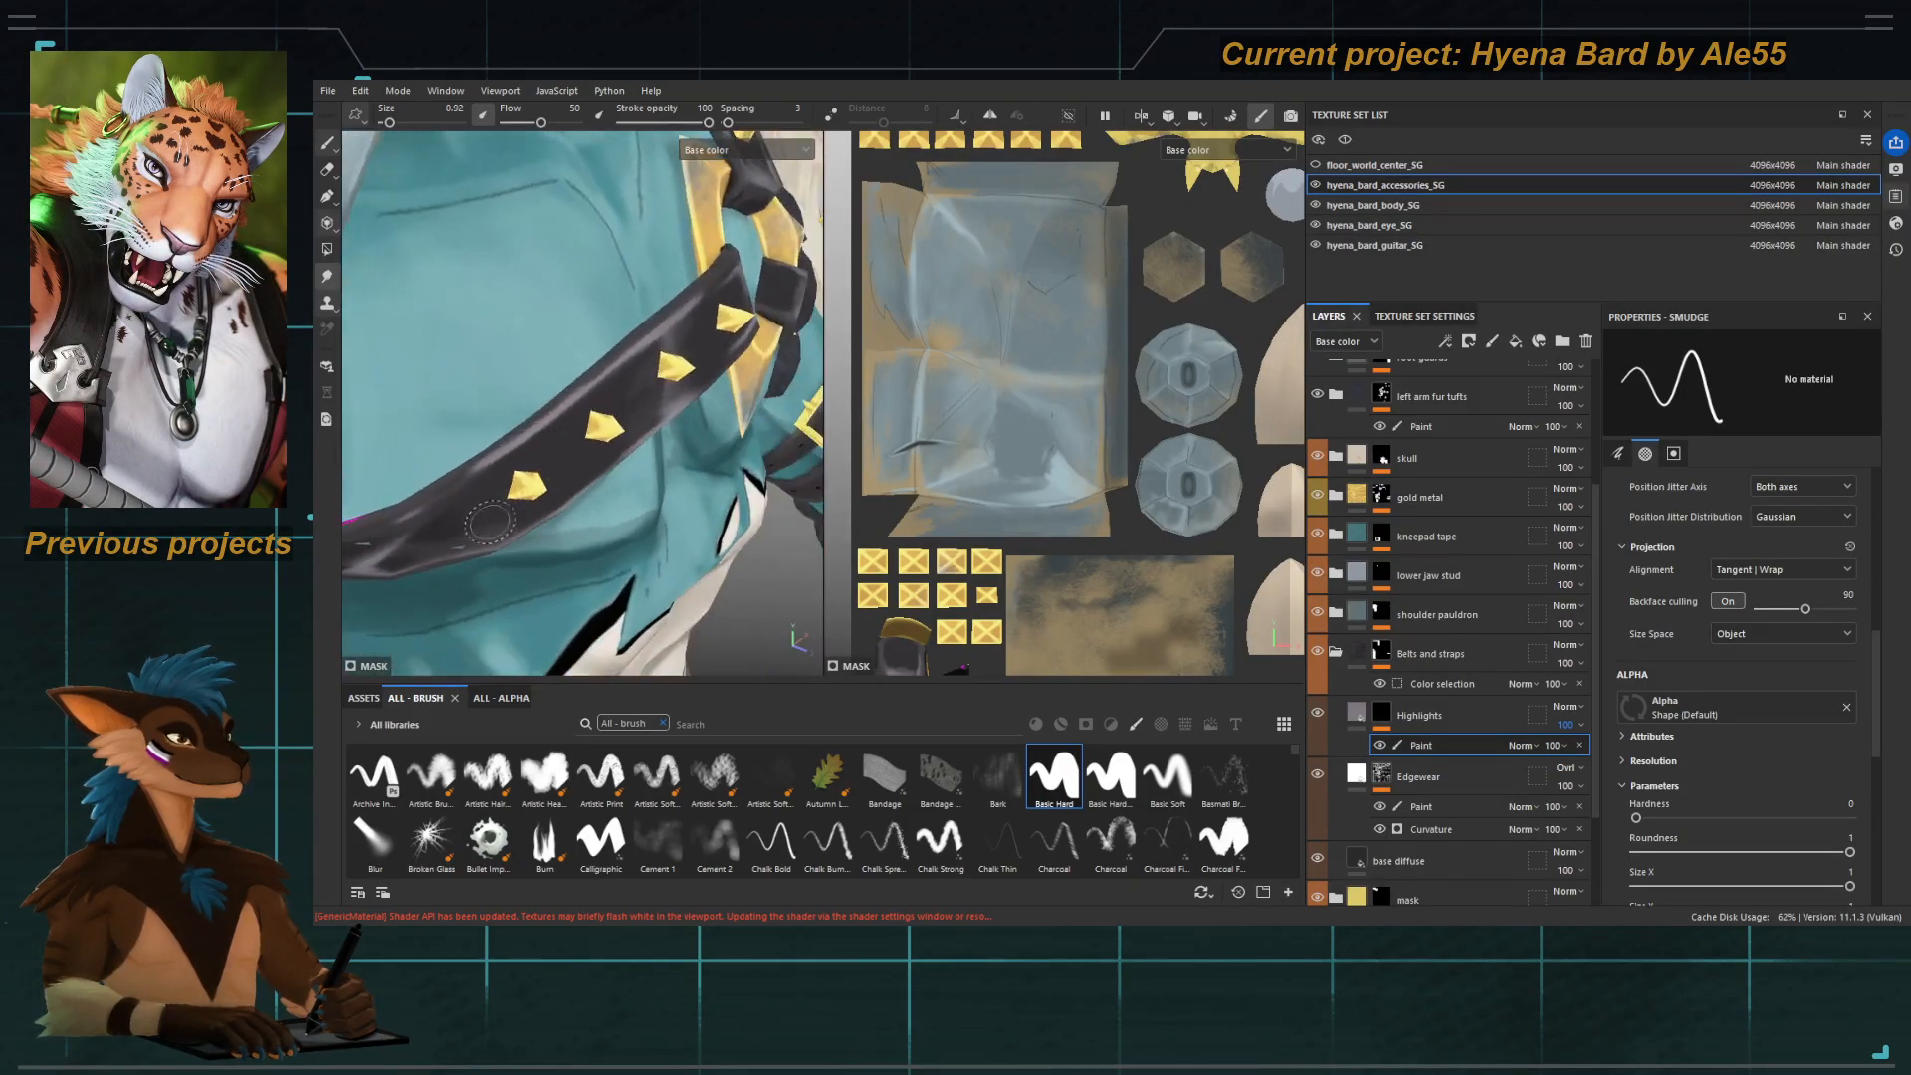
pyautogui.press('2')
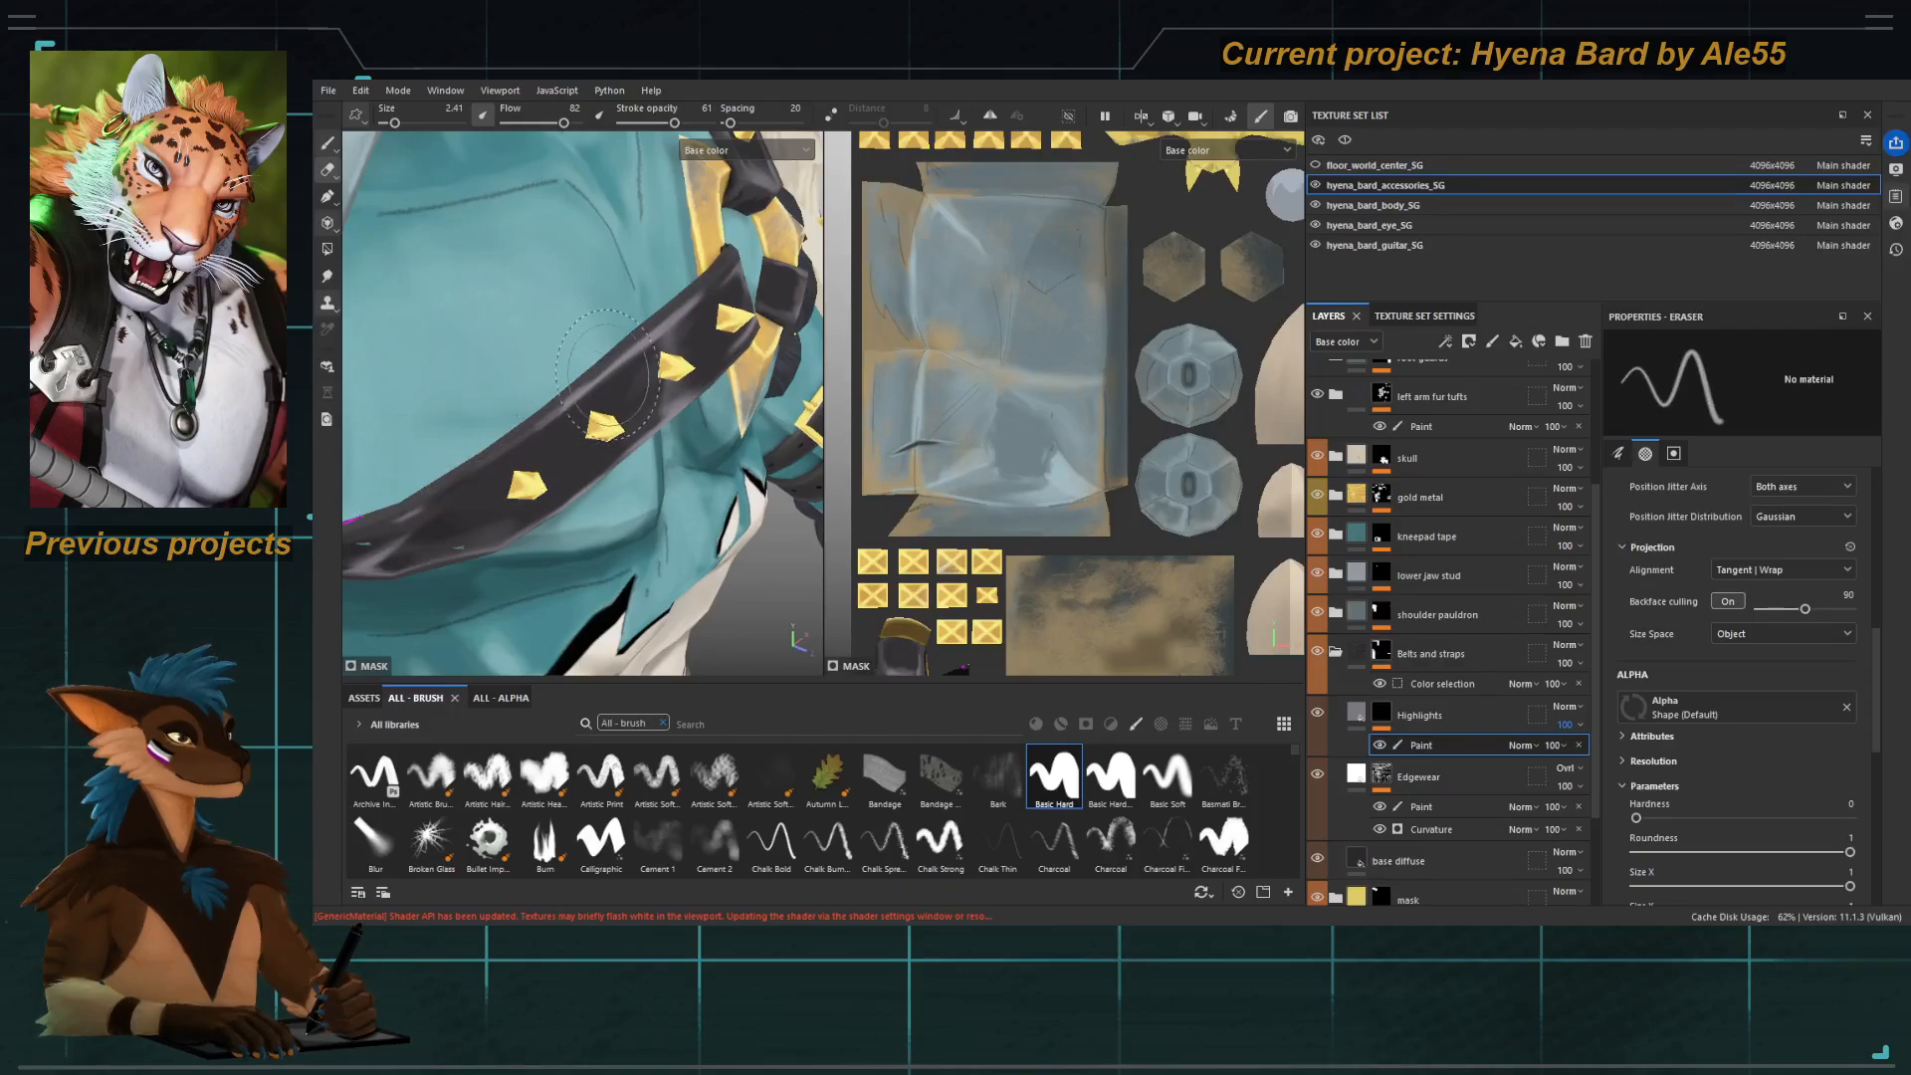
# Paint a highlight on the chest strap's upper edge near the ring at size 0.32, smudged at 0.92 and trimmed with the eraser at 0.57.
pyautogui.scroll(-5, 623, 438)
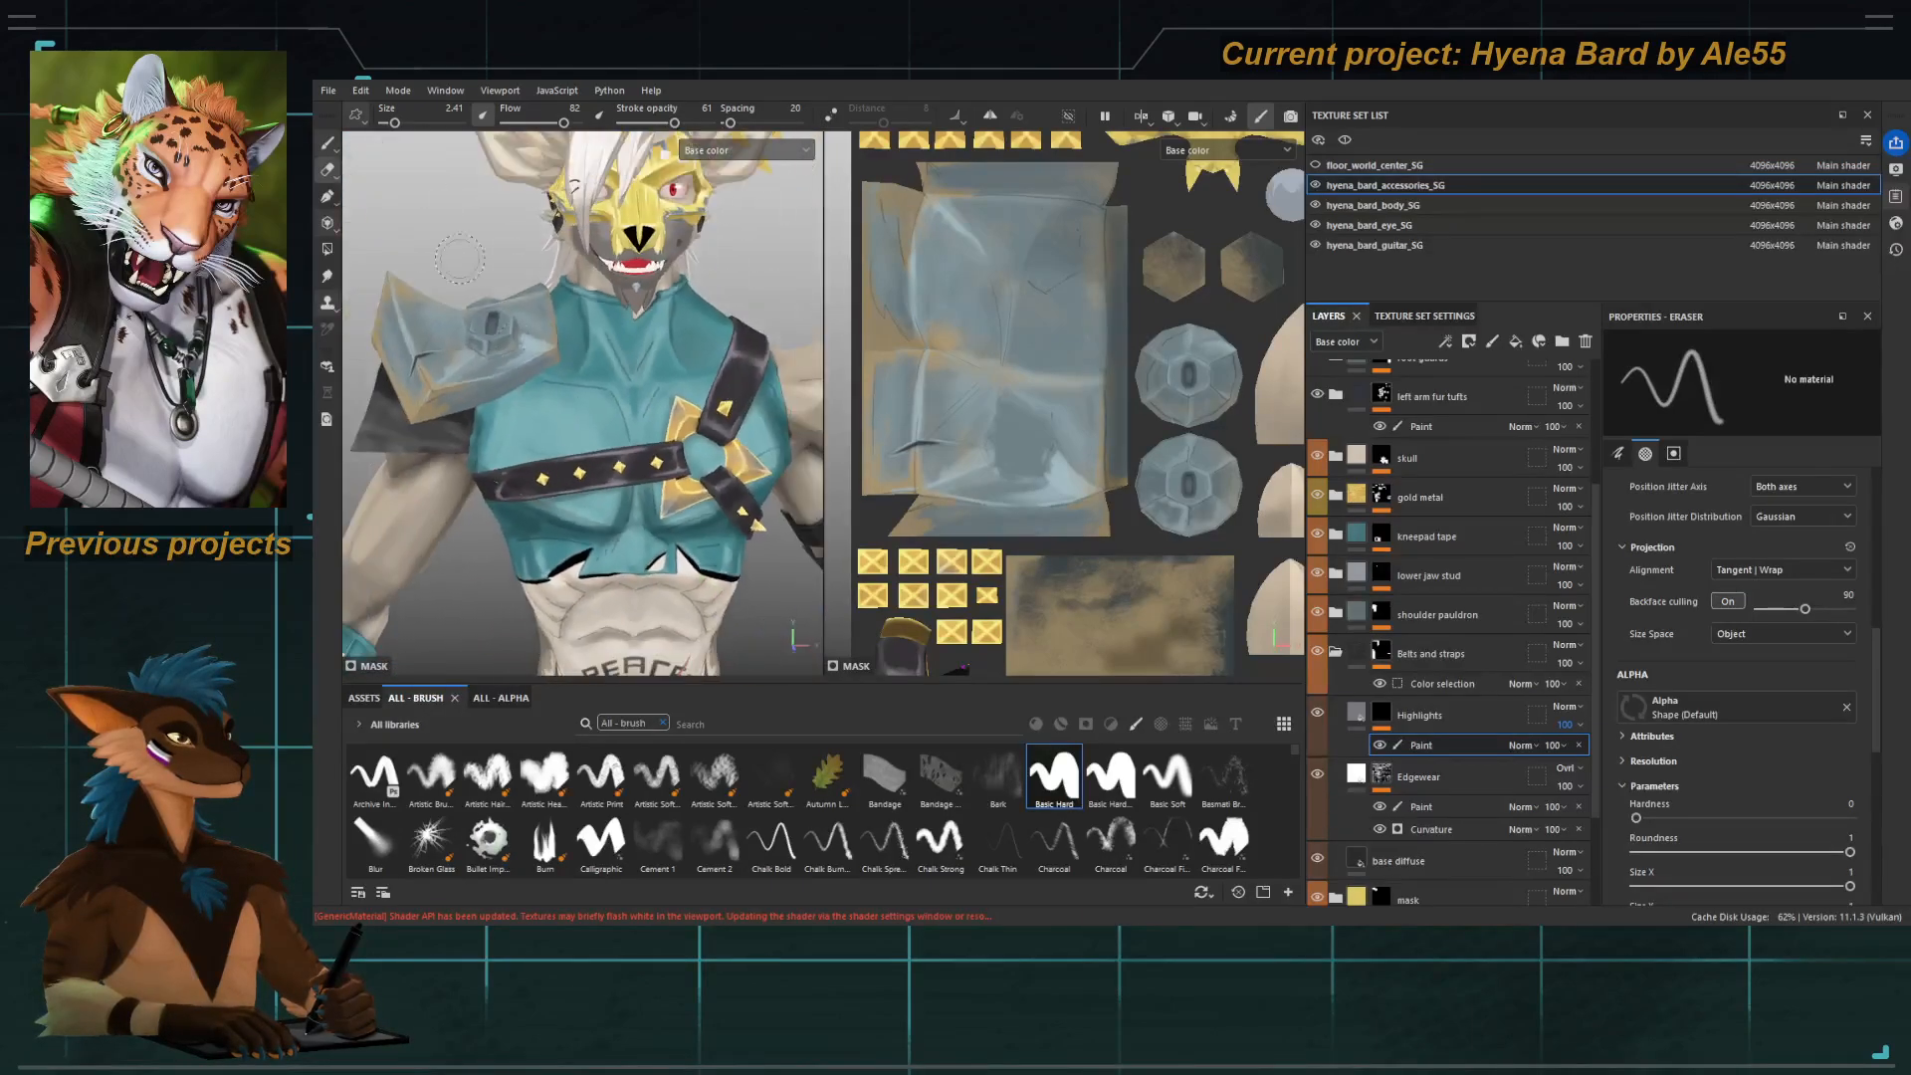
pyautogui.moveTo(617, 453); pyautogui.dragTo(597, 383, button='middle')
pyautogui.scroll(5, 587, 378)
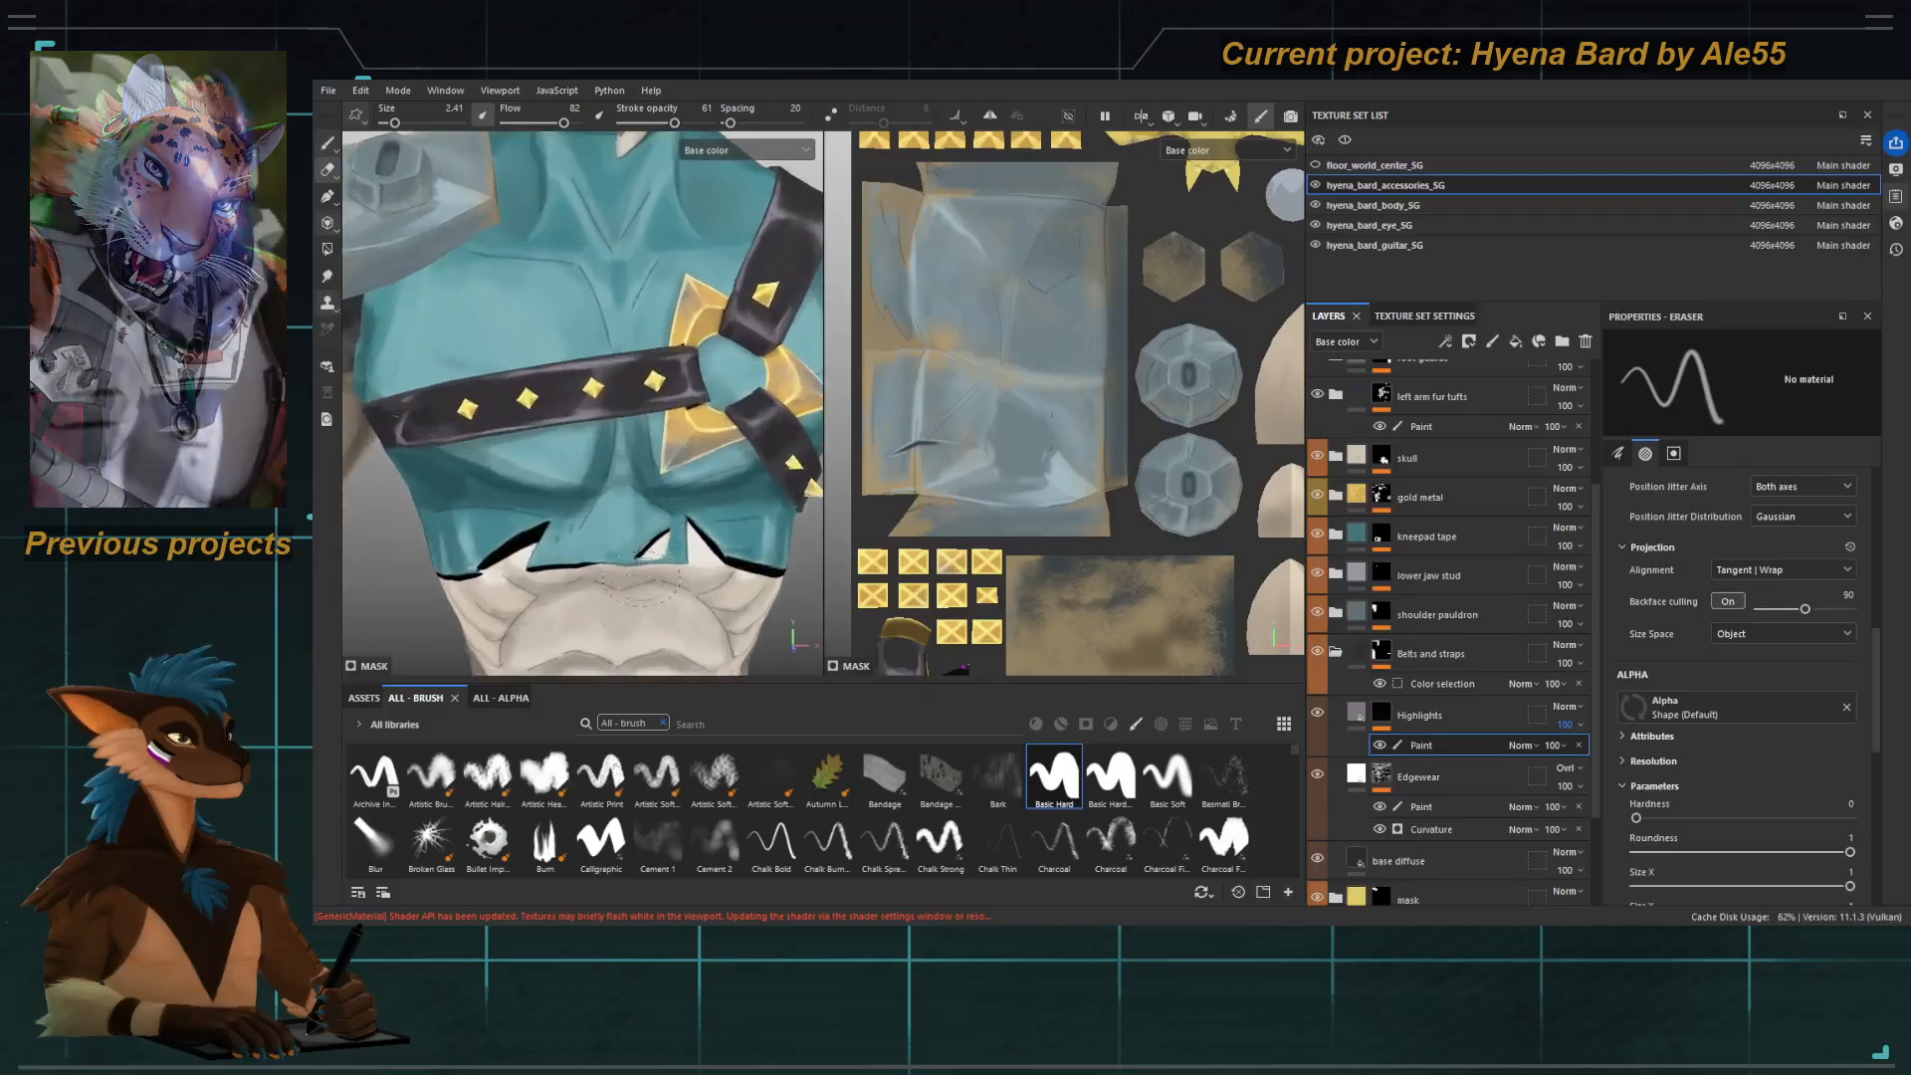
pyautogui.press('p')
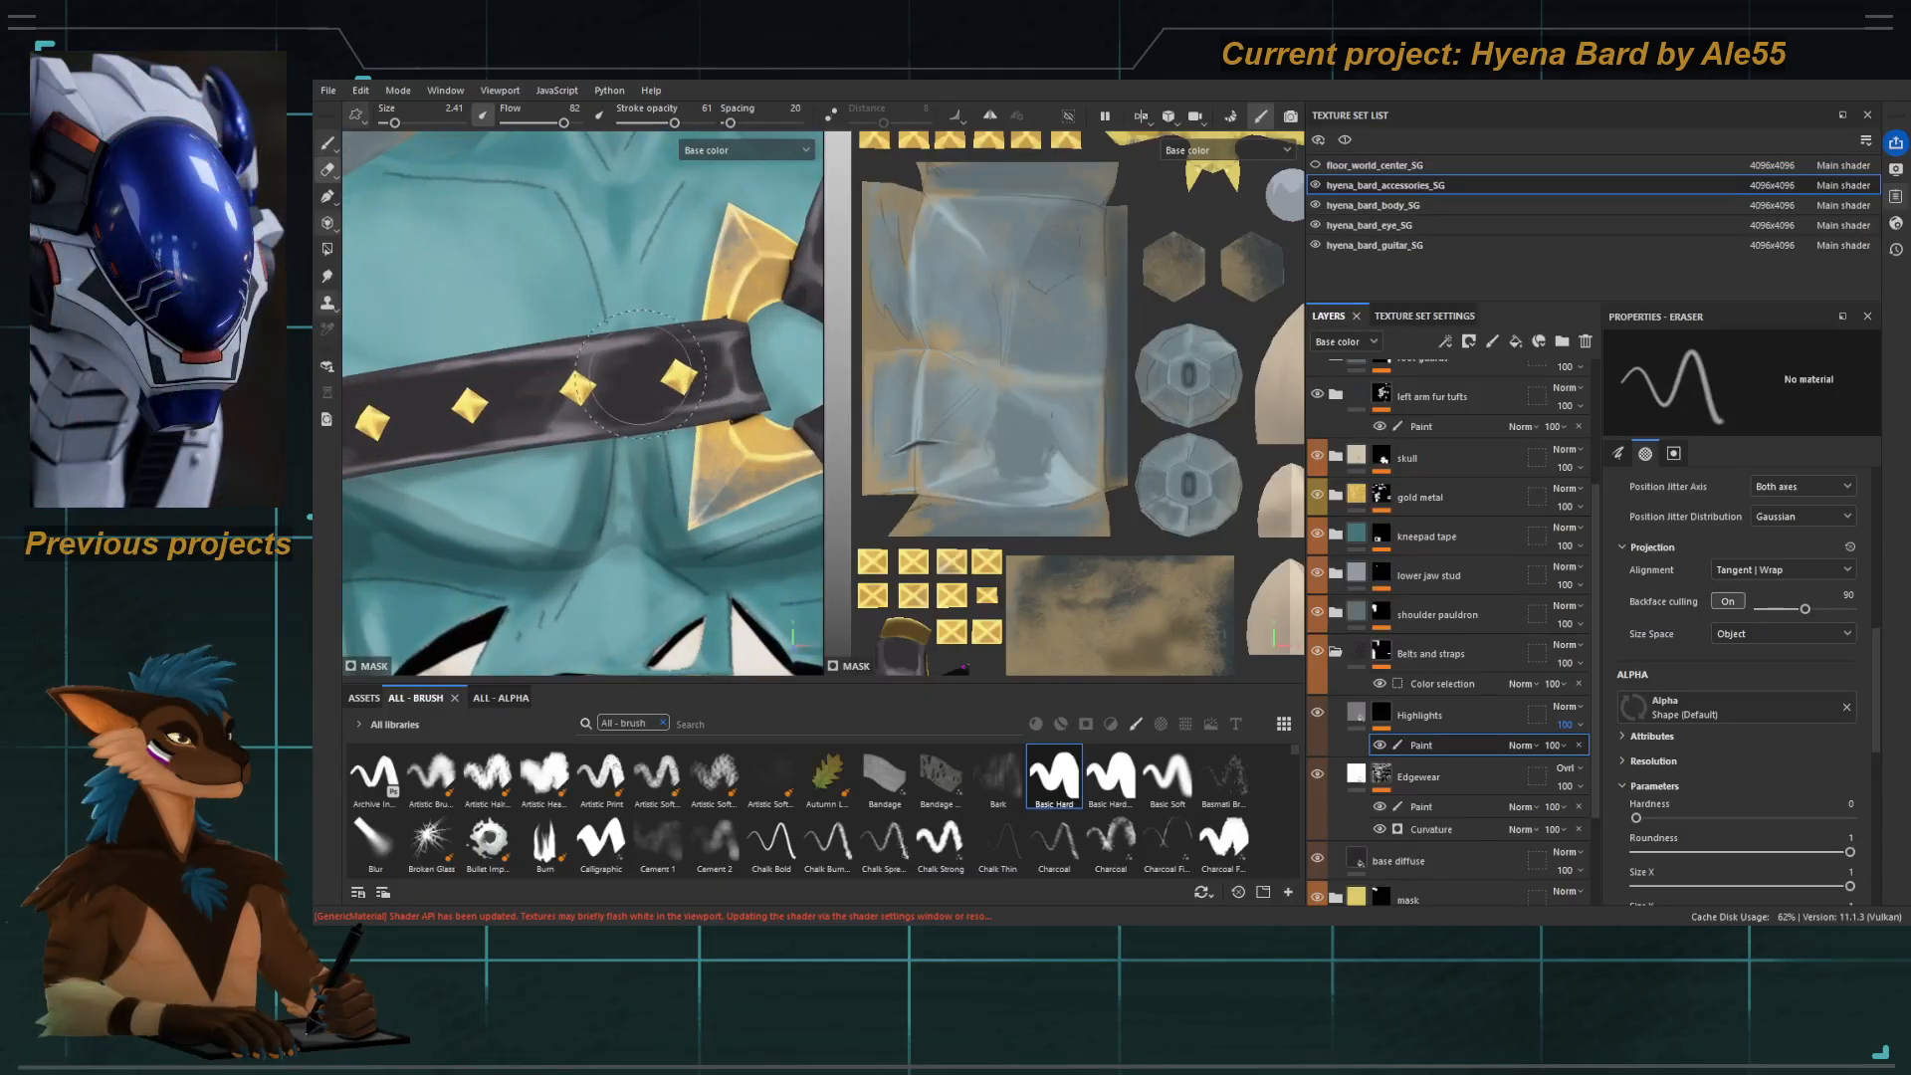
pyautogui.scroll(-1, 658, 379)
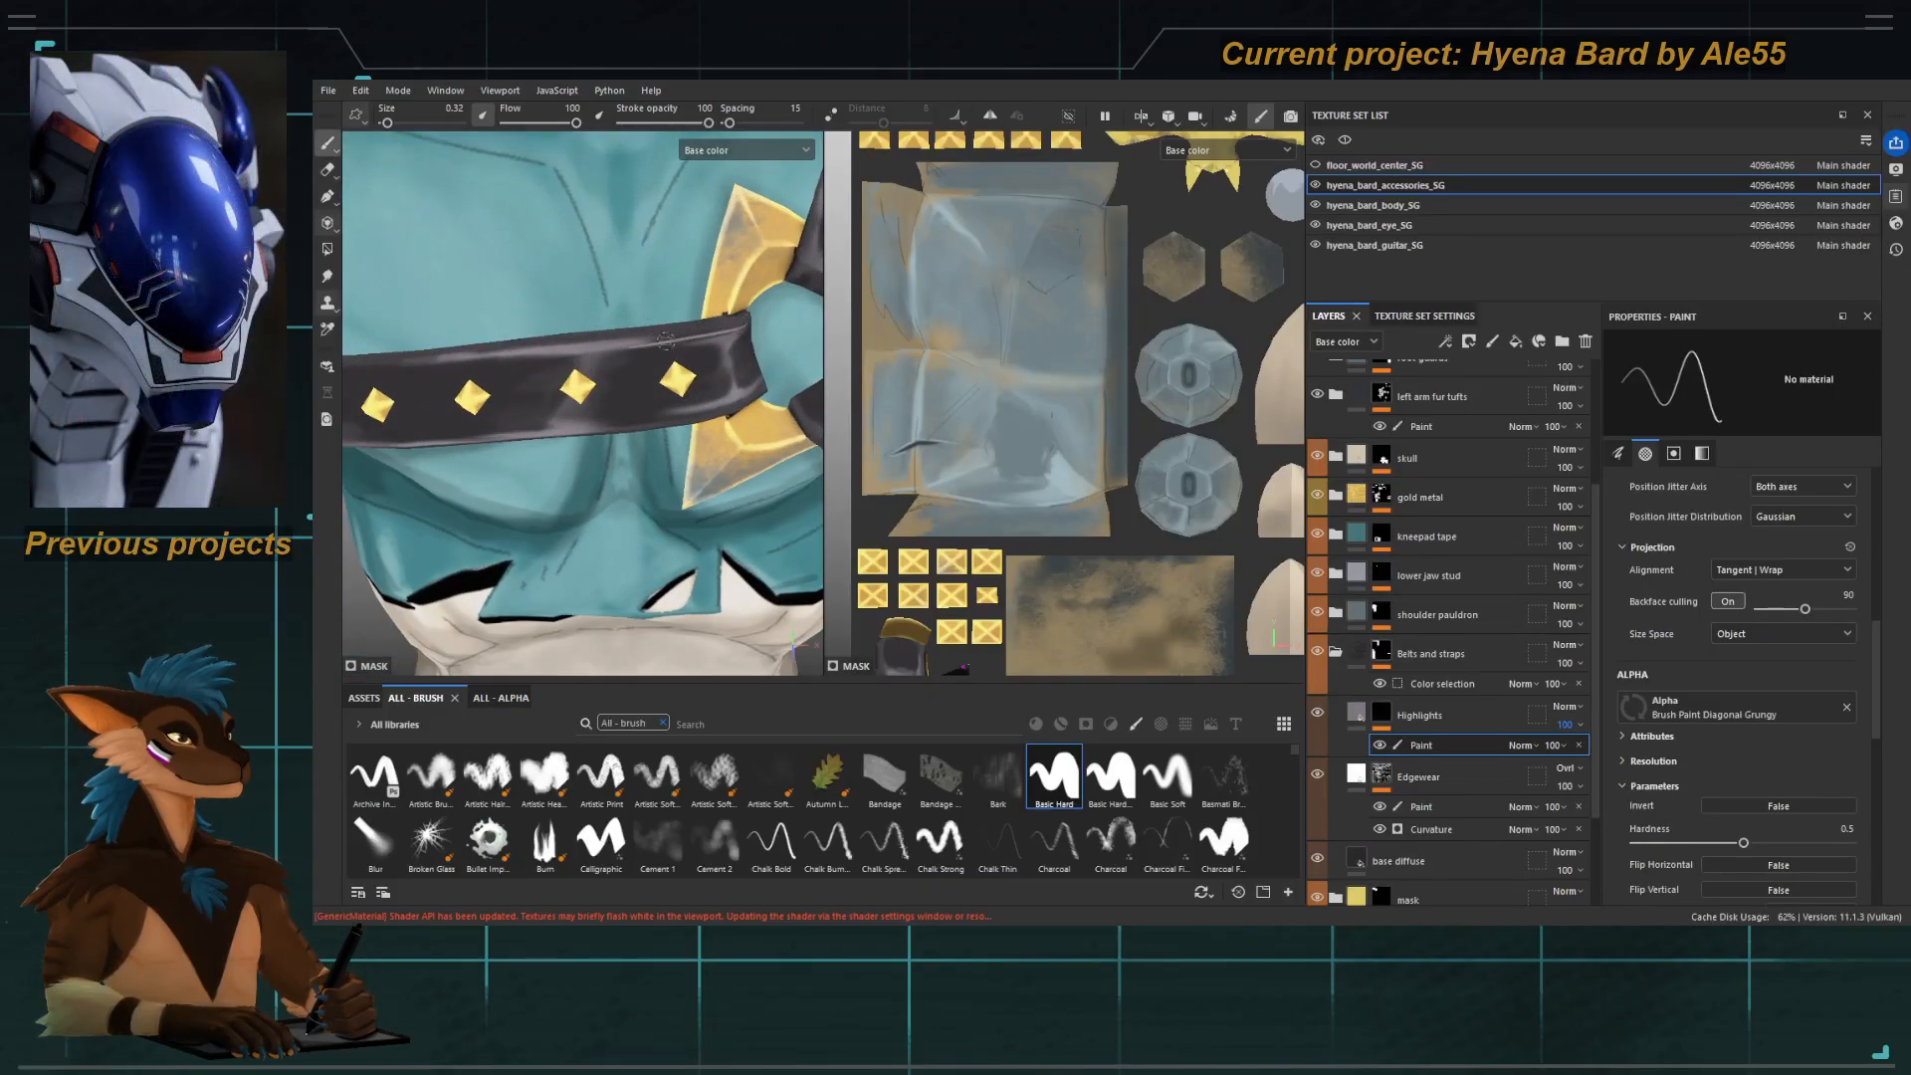
pyautogui.press('5')
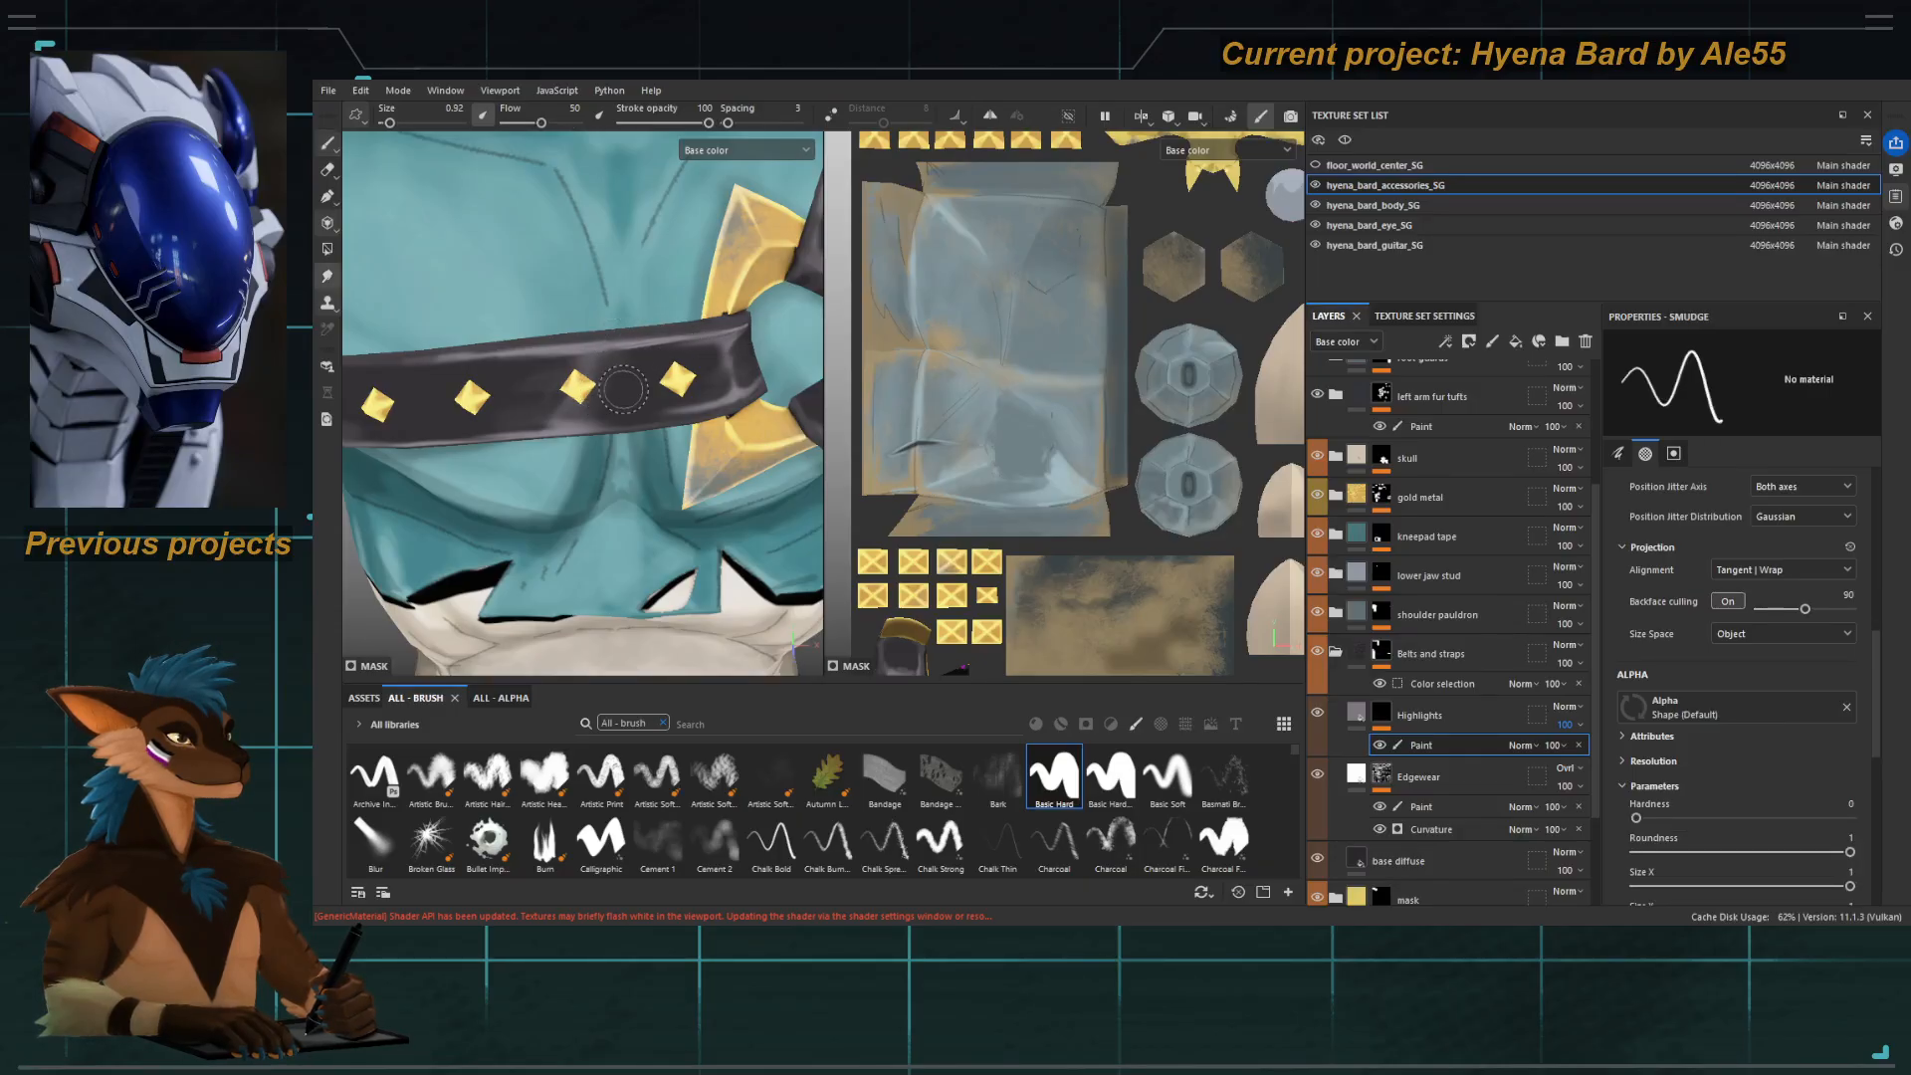
pyautogui.press('e')
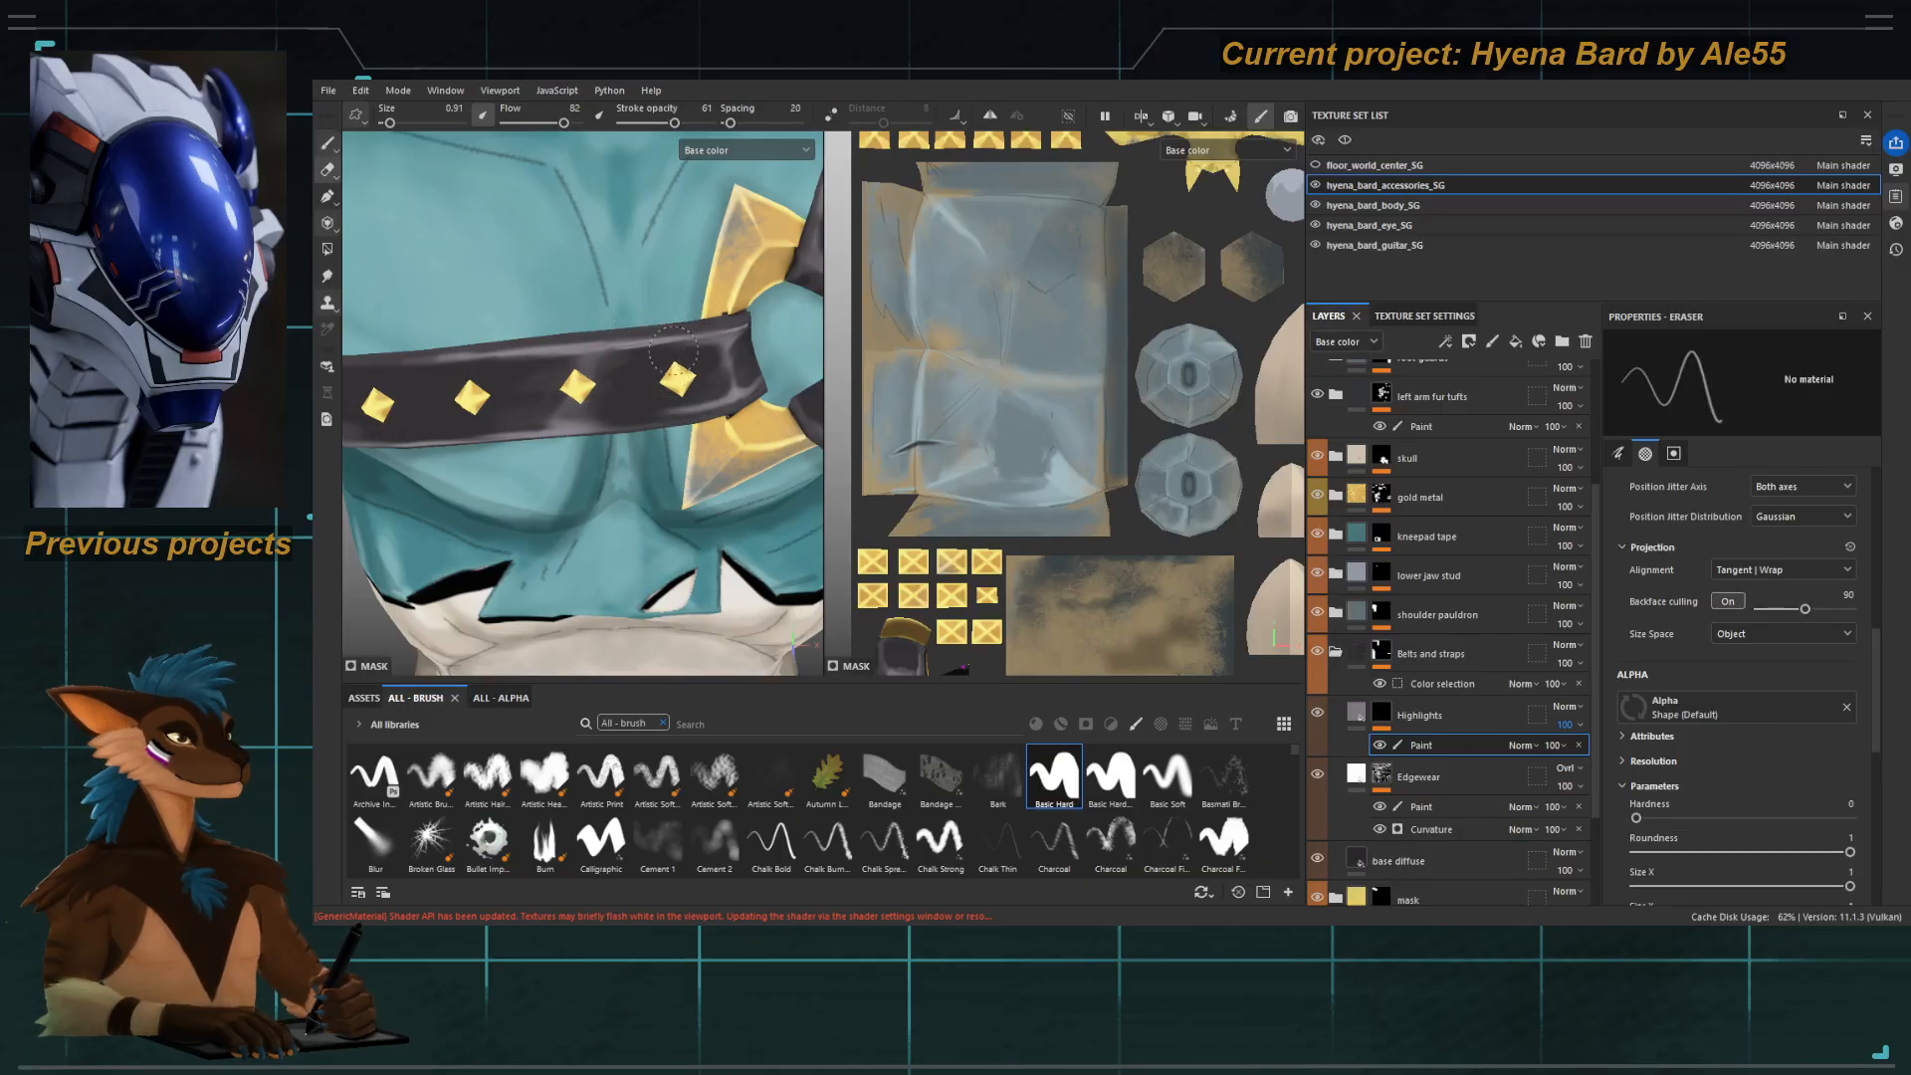
pyautogui.keyDown('ctrl'); pyautogui.moveTo(694, 356); pyautogui.dragTo(681, 353, button='right'); pyautogui.keyUp('ctrl')
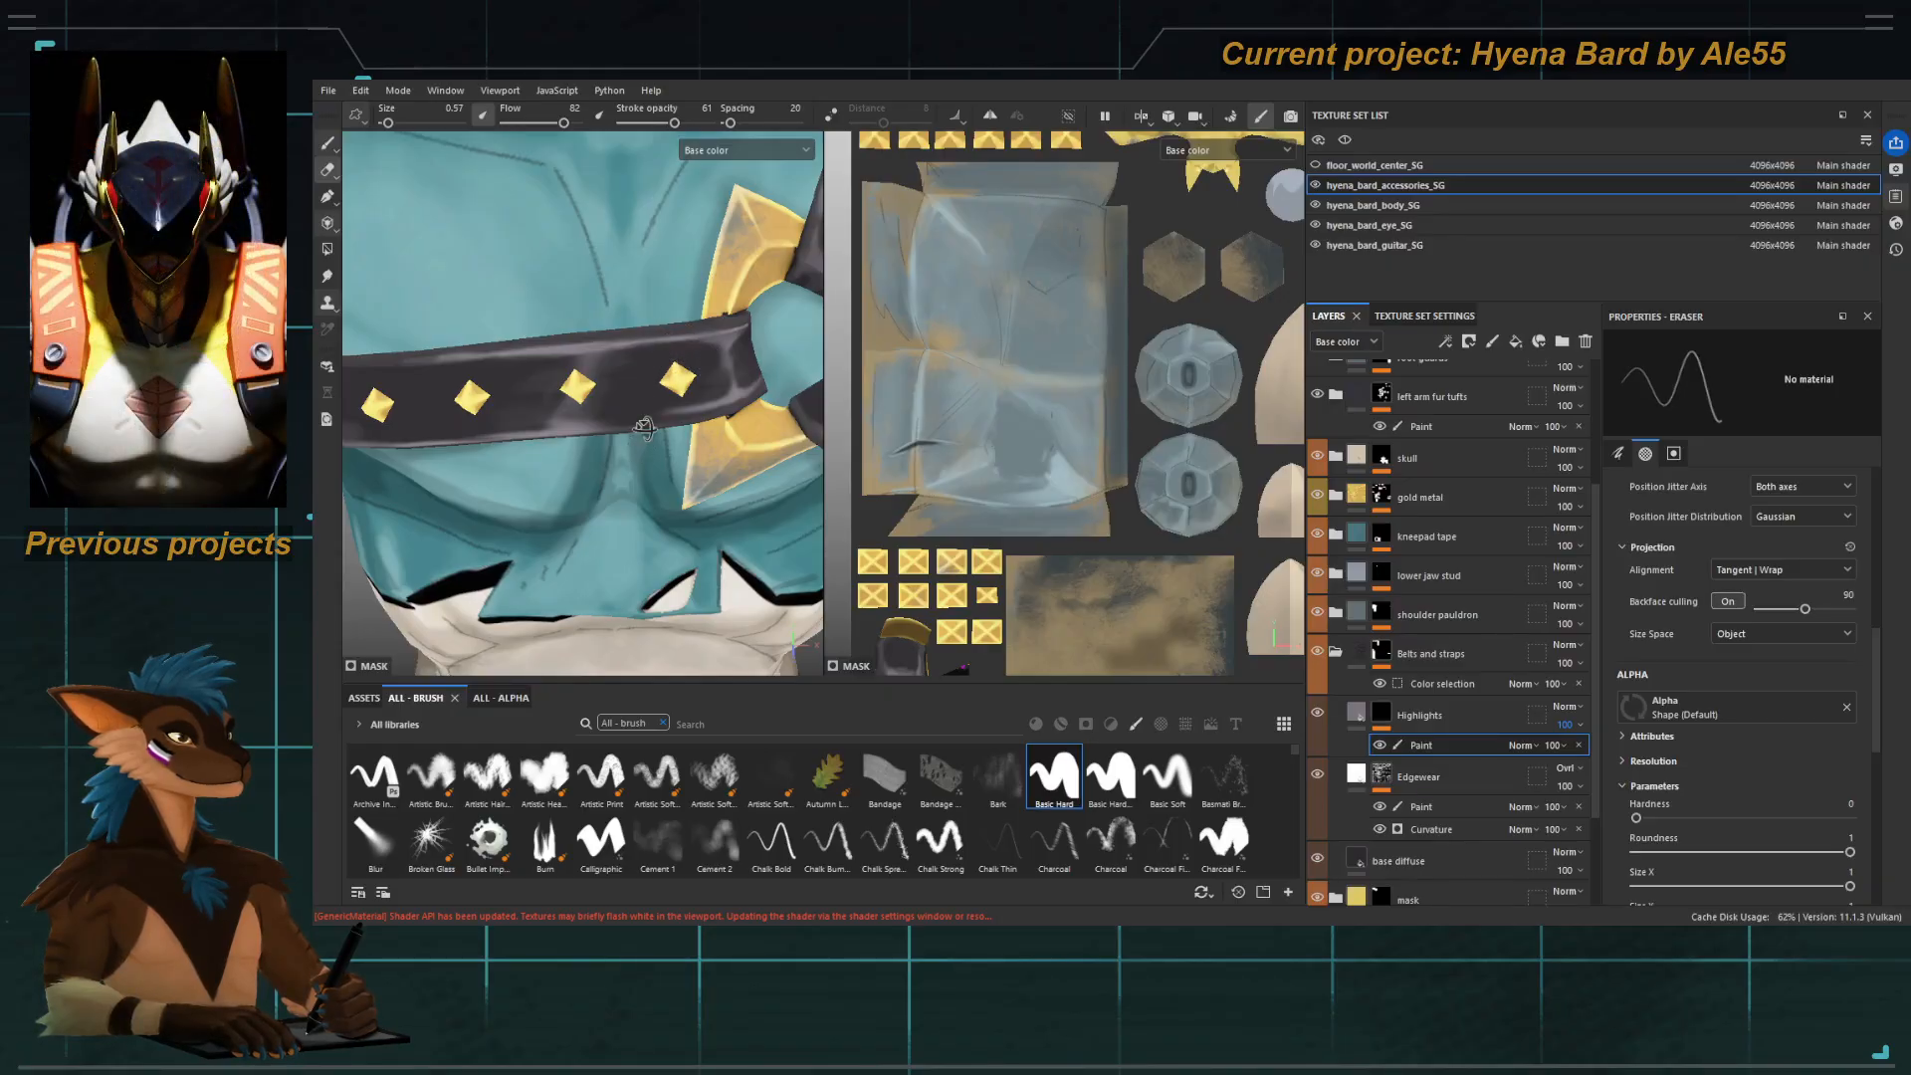
# Paint a highlight along the chest strap's lower edge near the ring at size 0.32, blended at 0.92 and erased at 0.57.
pyautogui.keyDown('alt'); pyautogui.moveTo(644, 428); pyautogui.dragTo(692, 398); pyautogui.keyUp('alt')
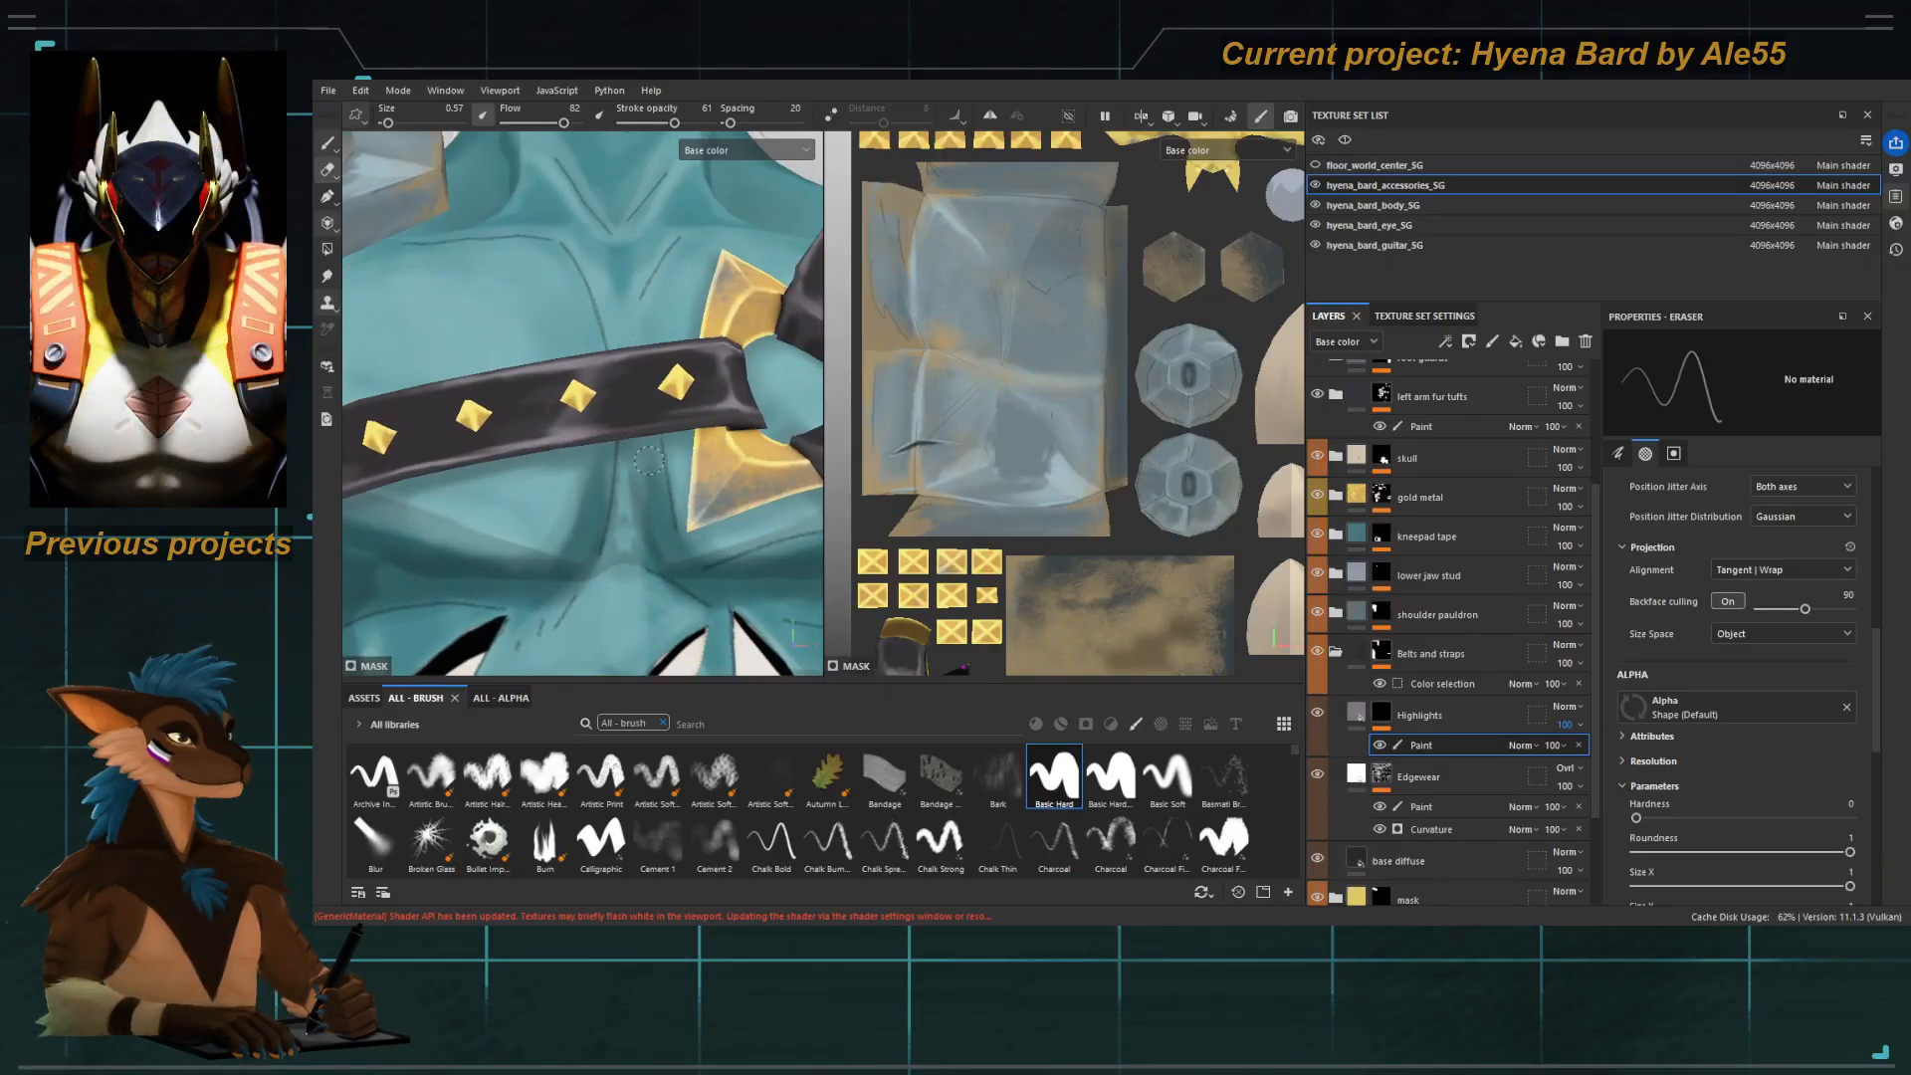
pyautogui.press('1')
pyautogui.moveTo(687, 416); pyautogui.dragTo(589, 435)
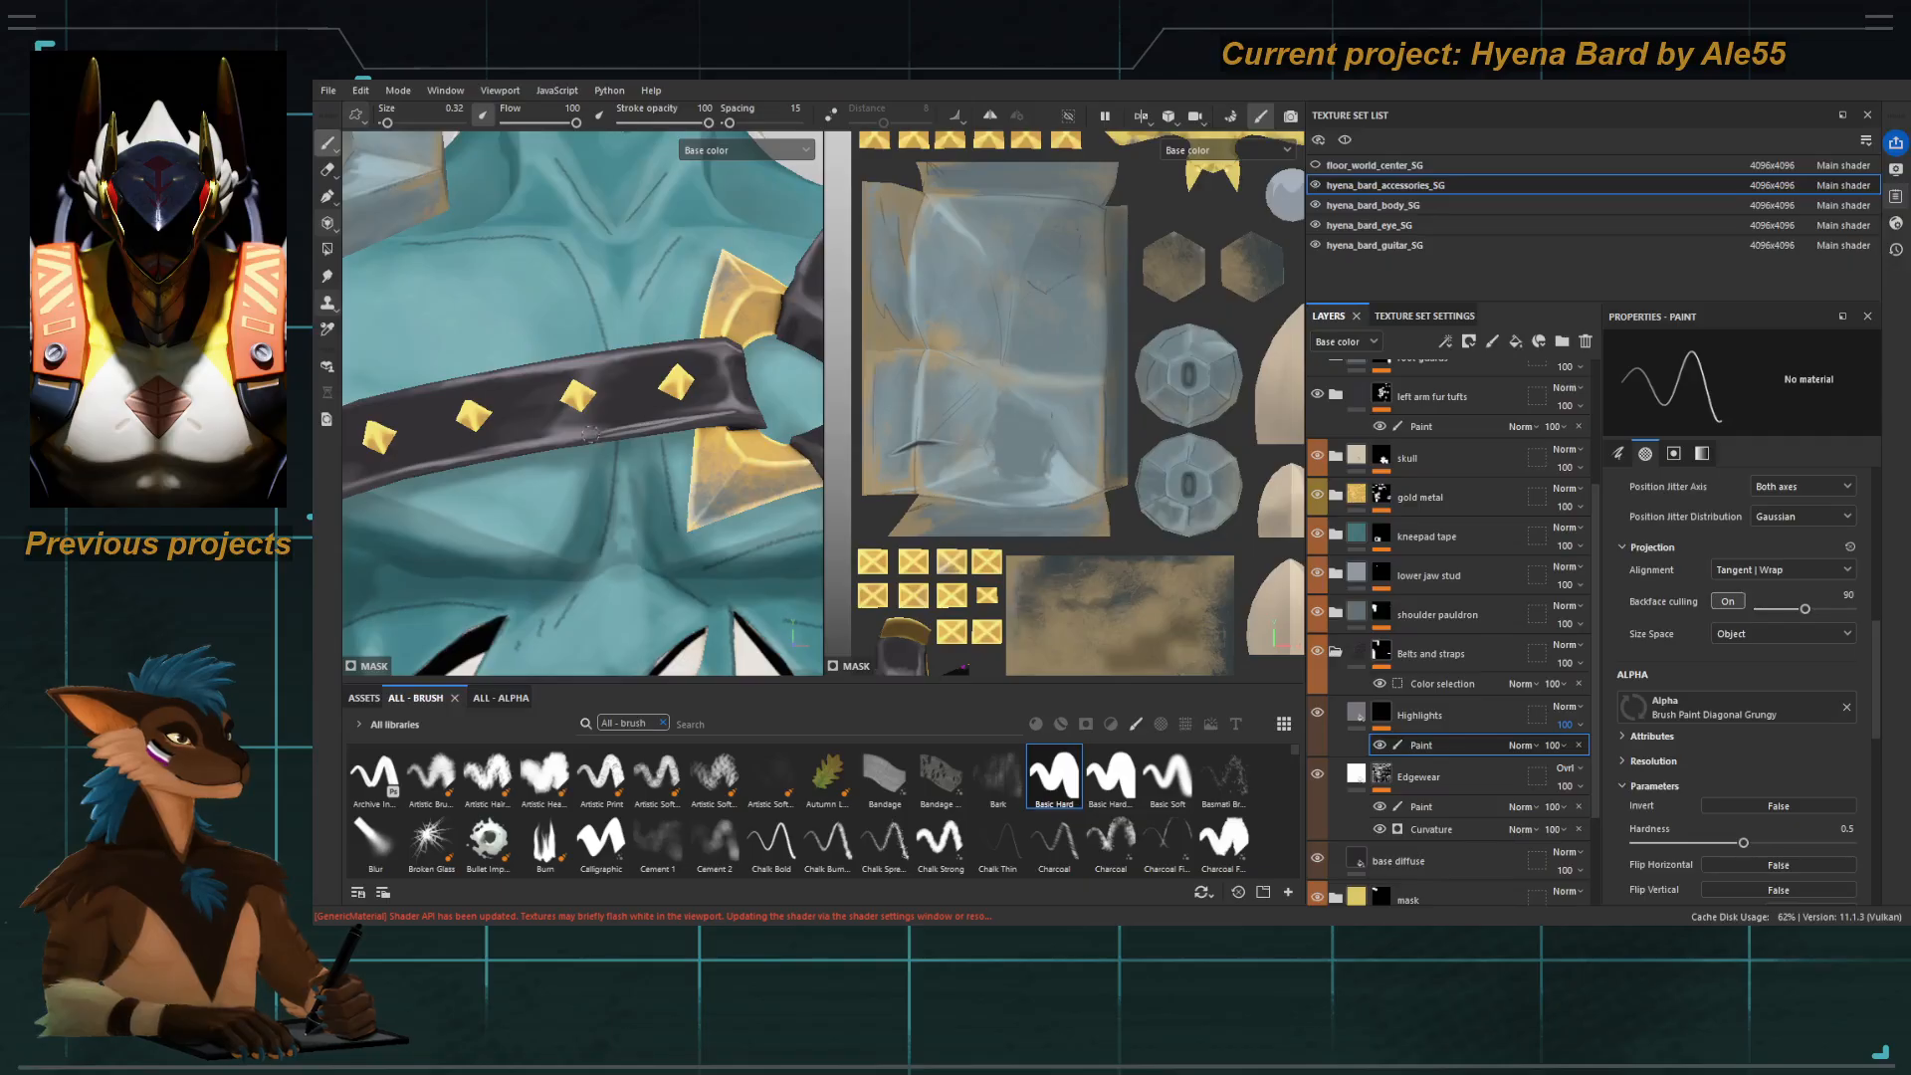
pyautogui.press('5')
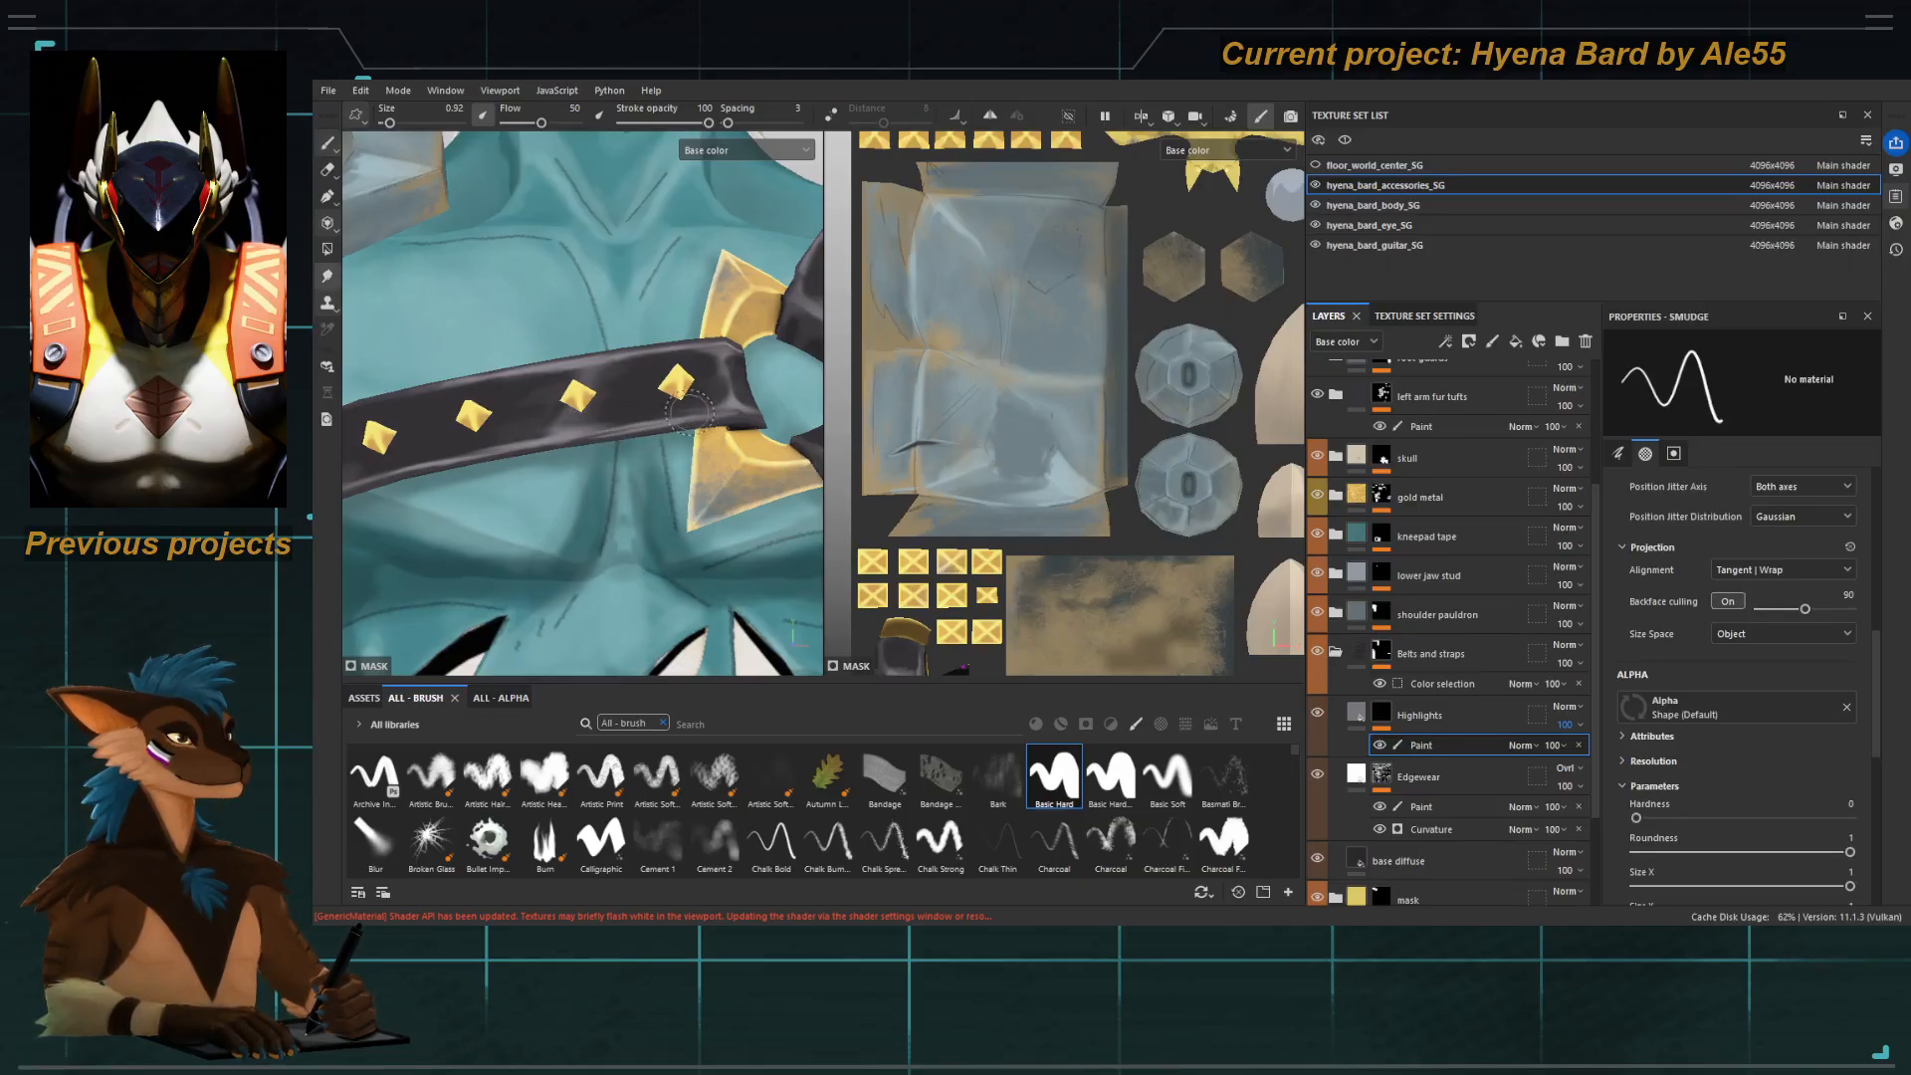
pyautogui.press('6')
pyautogui.press('2')
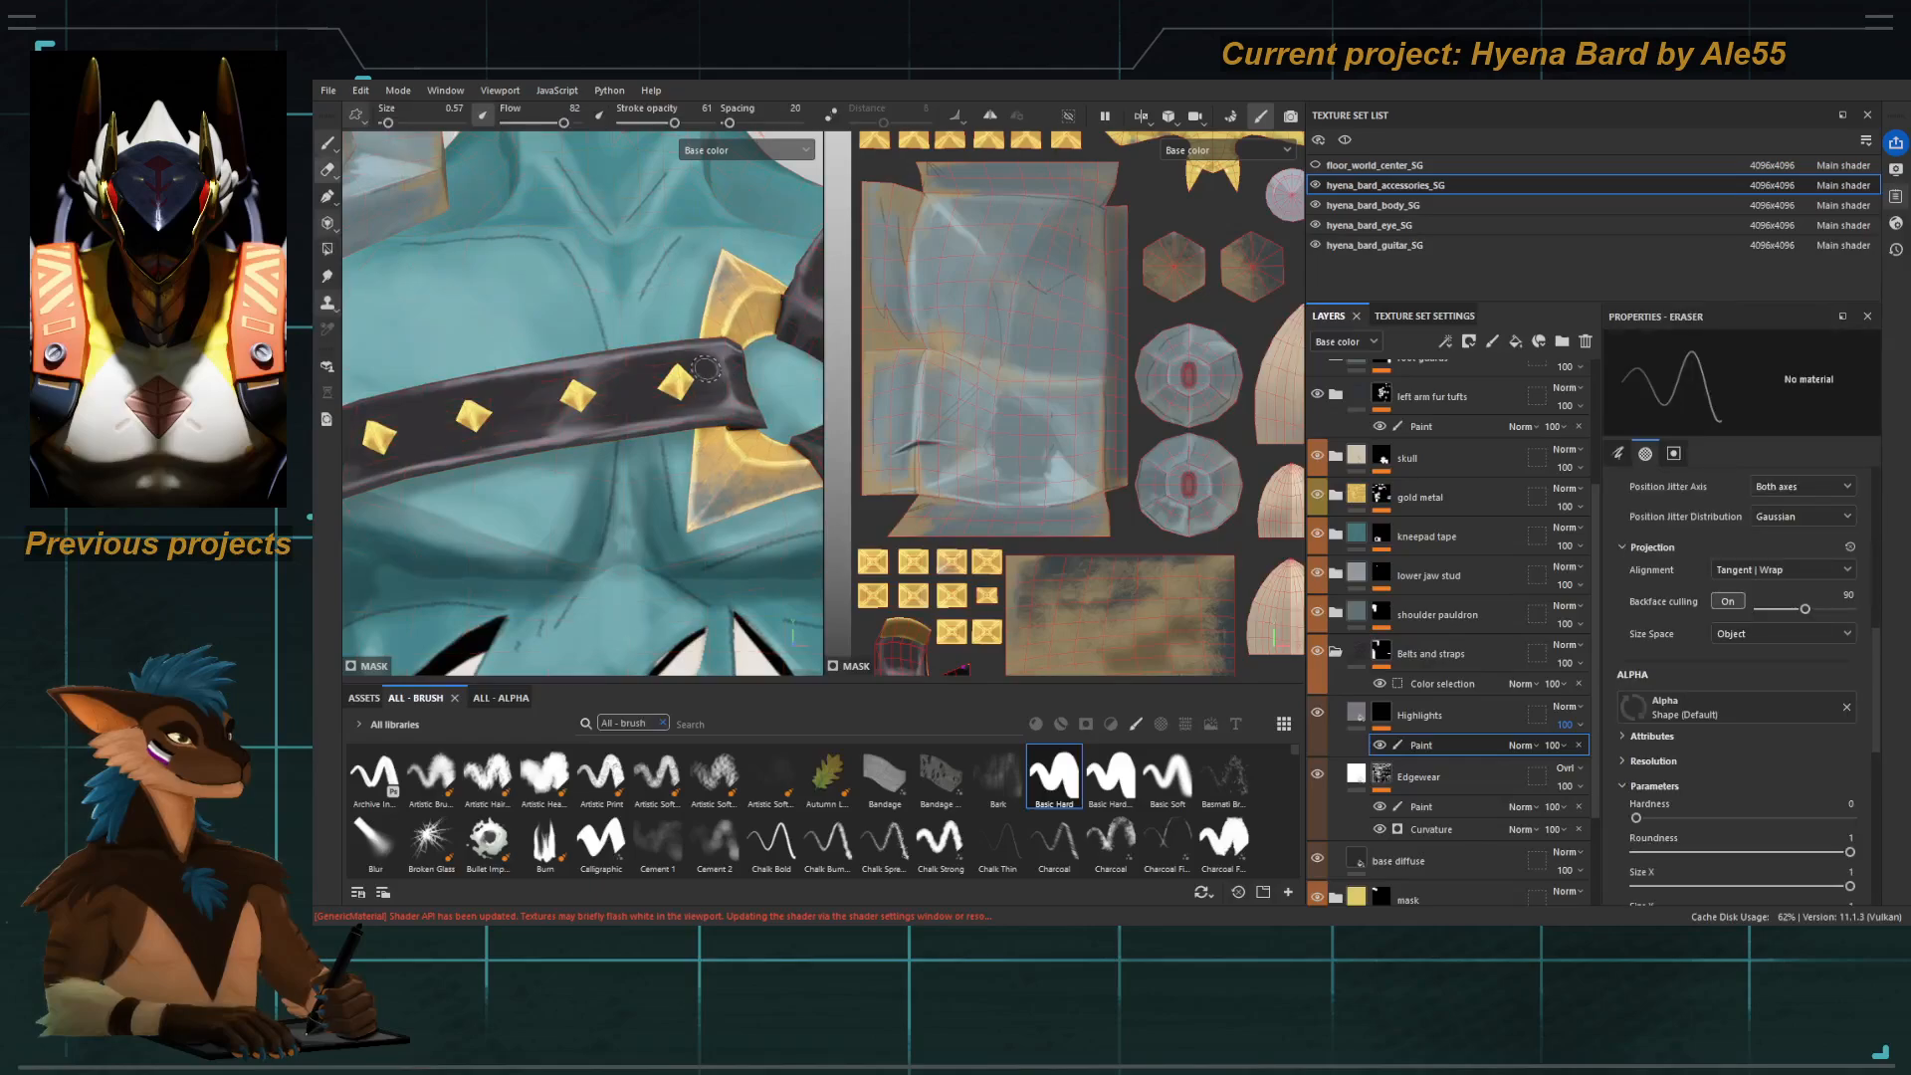
# Smudge the chest strap's shading between the two studs nearest the ring at size 1.84, reducing the smudge size to 1.34.
pyautogui.keyDown('alt'); pyautogui.moveTo(652, 418); pyautogui.dragTo(637, 468, button='right'); pyautogui.keyUp('alt')
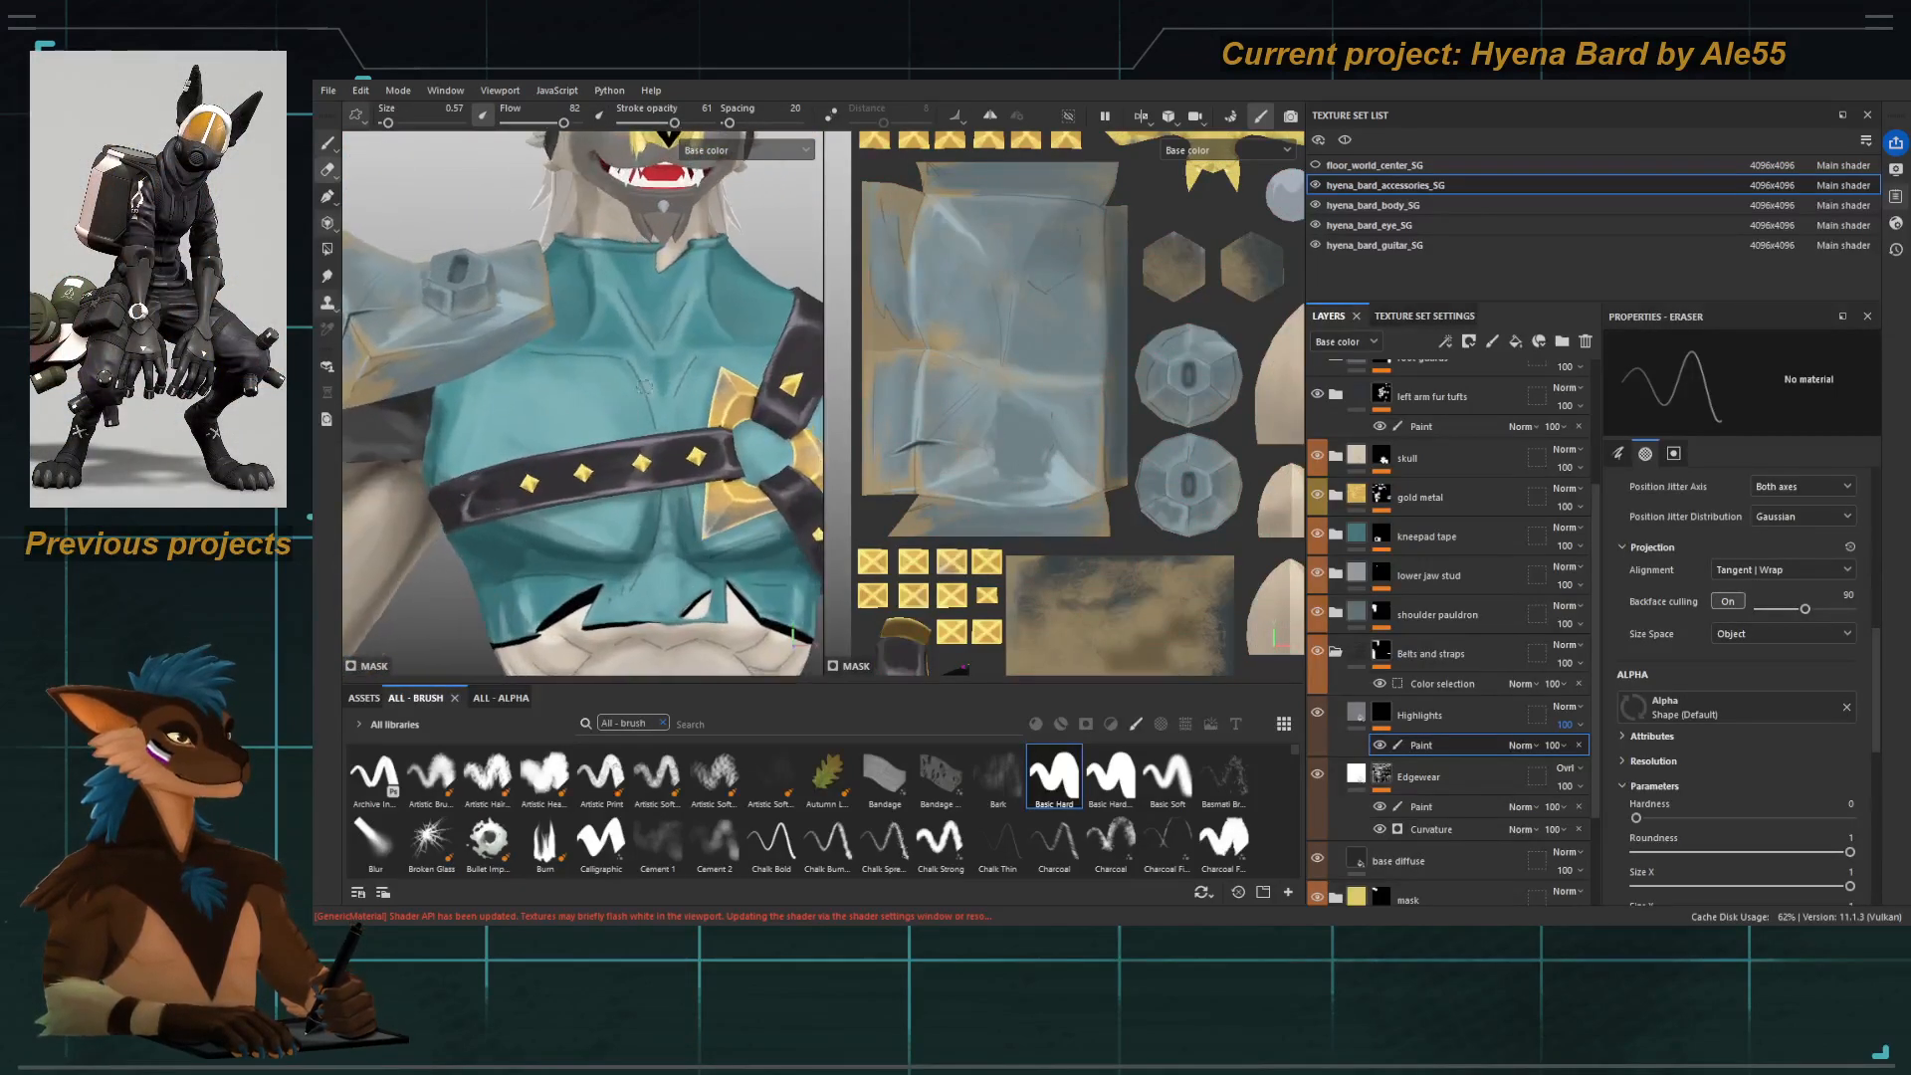
pyautogui.keyDown('alt'); pyautogui.moveTo(637, 468); pyautogui.dragTo(669, 384, button='middle'); pyautogui.keyUp('alt')
pyautogui.keyDown('alt'); pyautogui.moveTo(669, 384); pyautogui.dragTo(670, 439, button='right'); pyautogui.keyUp('alt')
pyautogui.keyDown('alt'); pyautogui.moveTo(673, 427); pyautogui.dragTo(657, 383, button='middle'); pyautogui.keyUp('alt')
pyautogui.keyDown('alt'); pyautogui.moveTo(657, 382); pyautogui.dragTo(690, 399, button='right'); pyautogui.keyUp('alt')
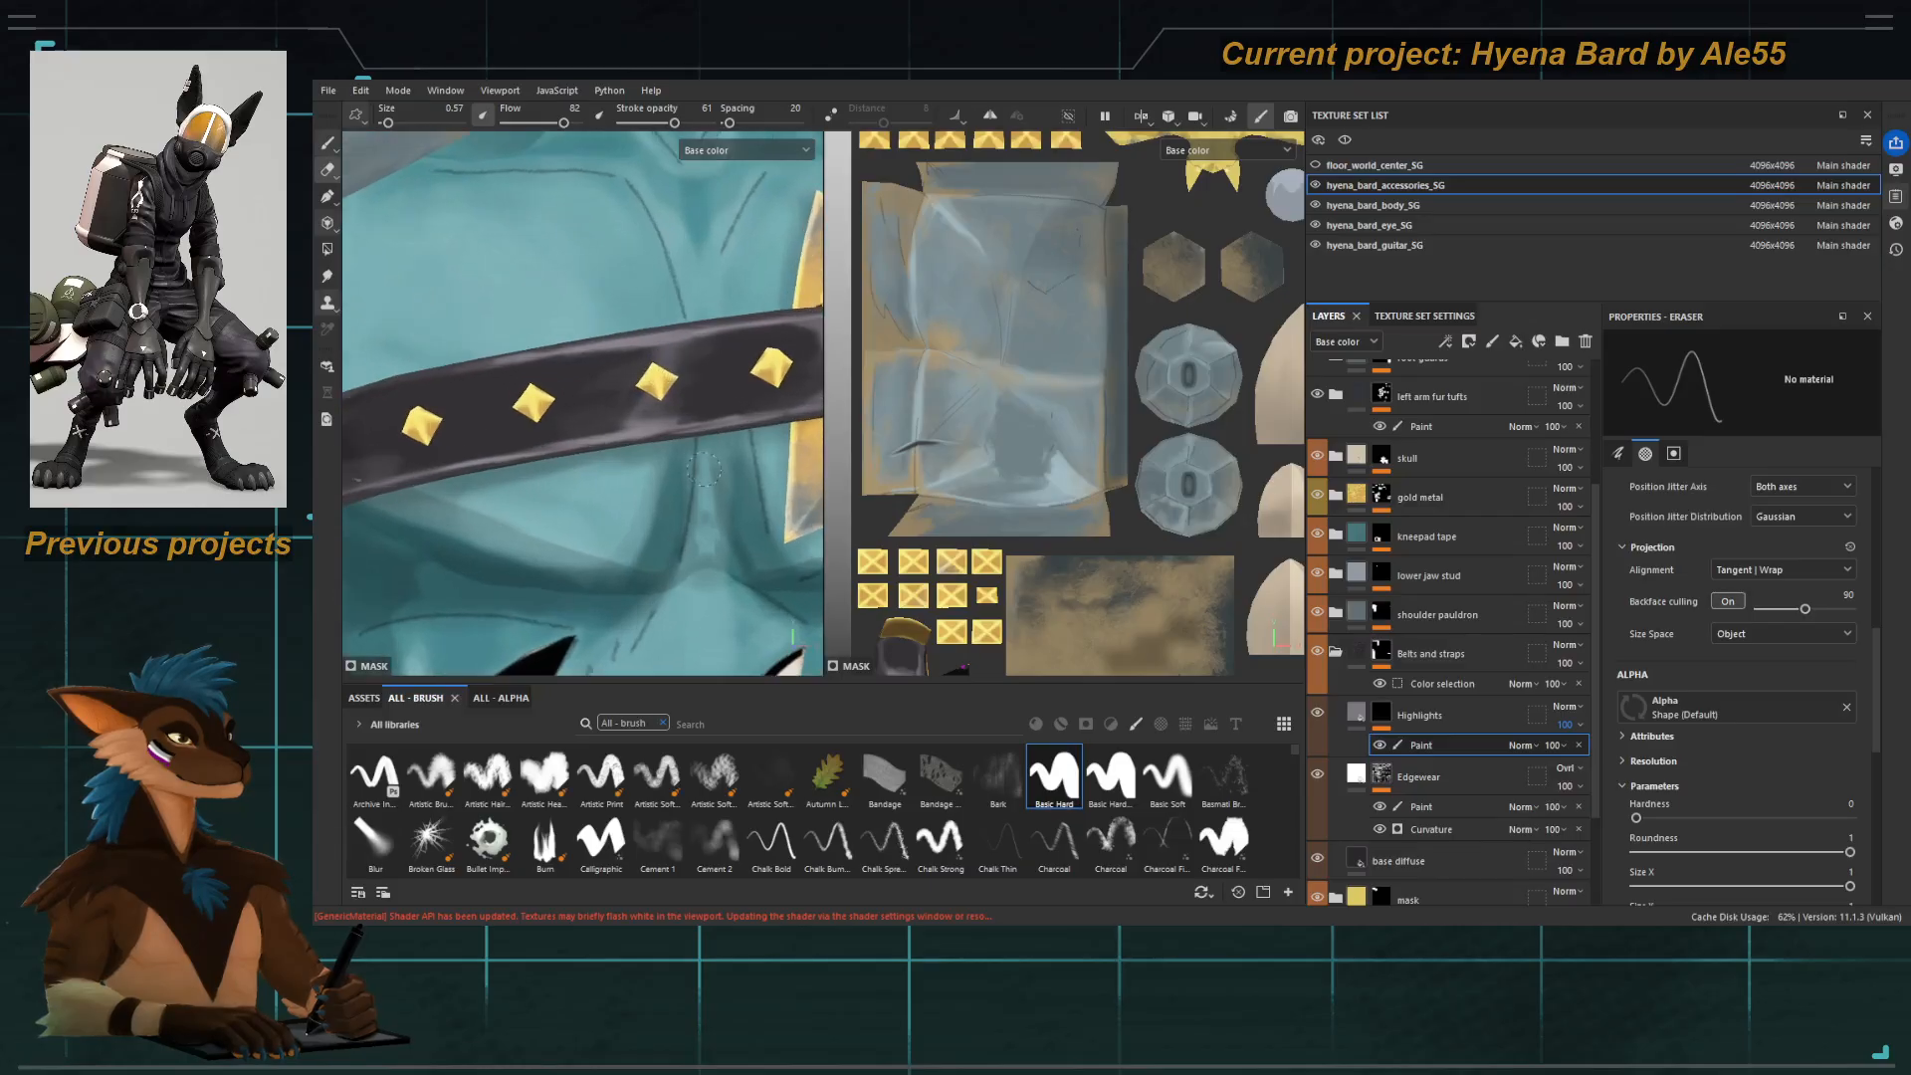
pyautogui.press('5')
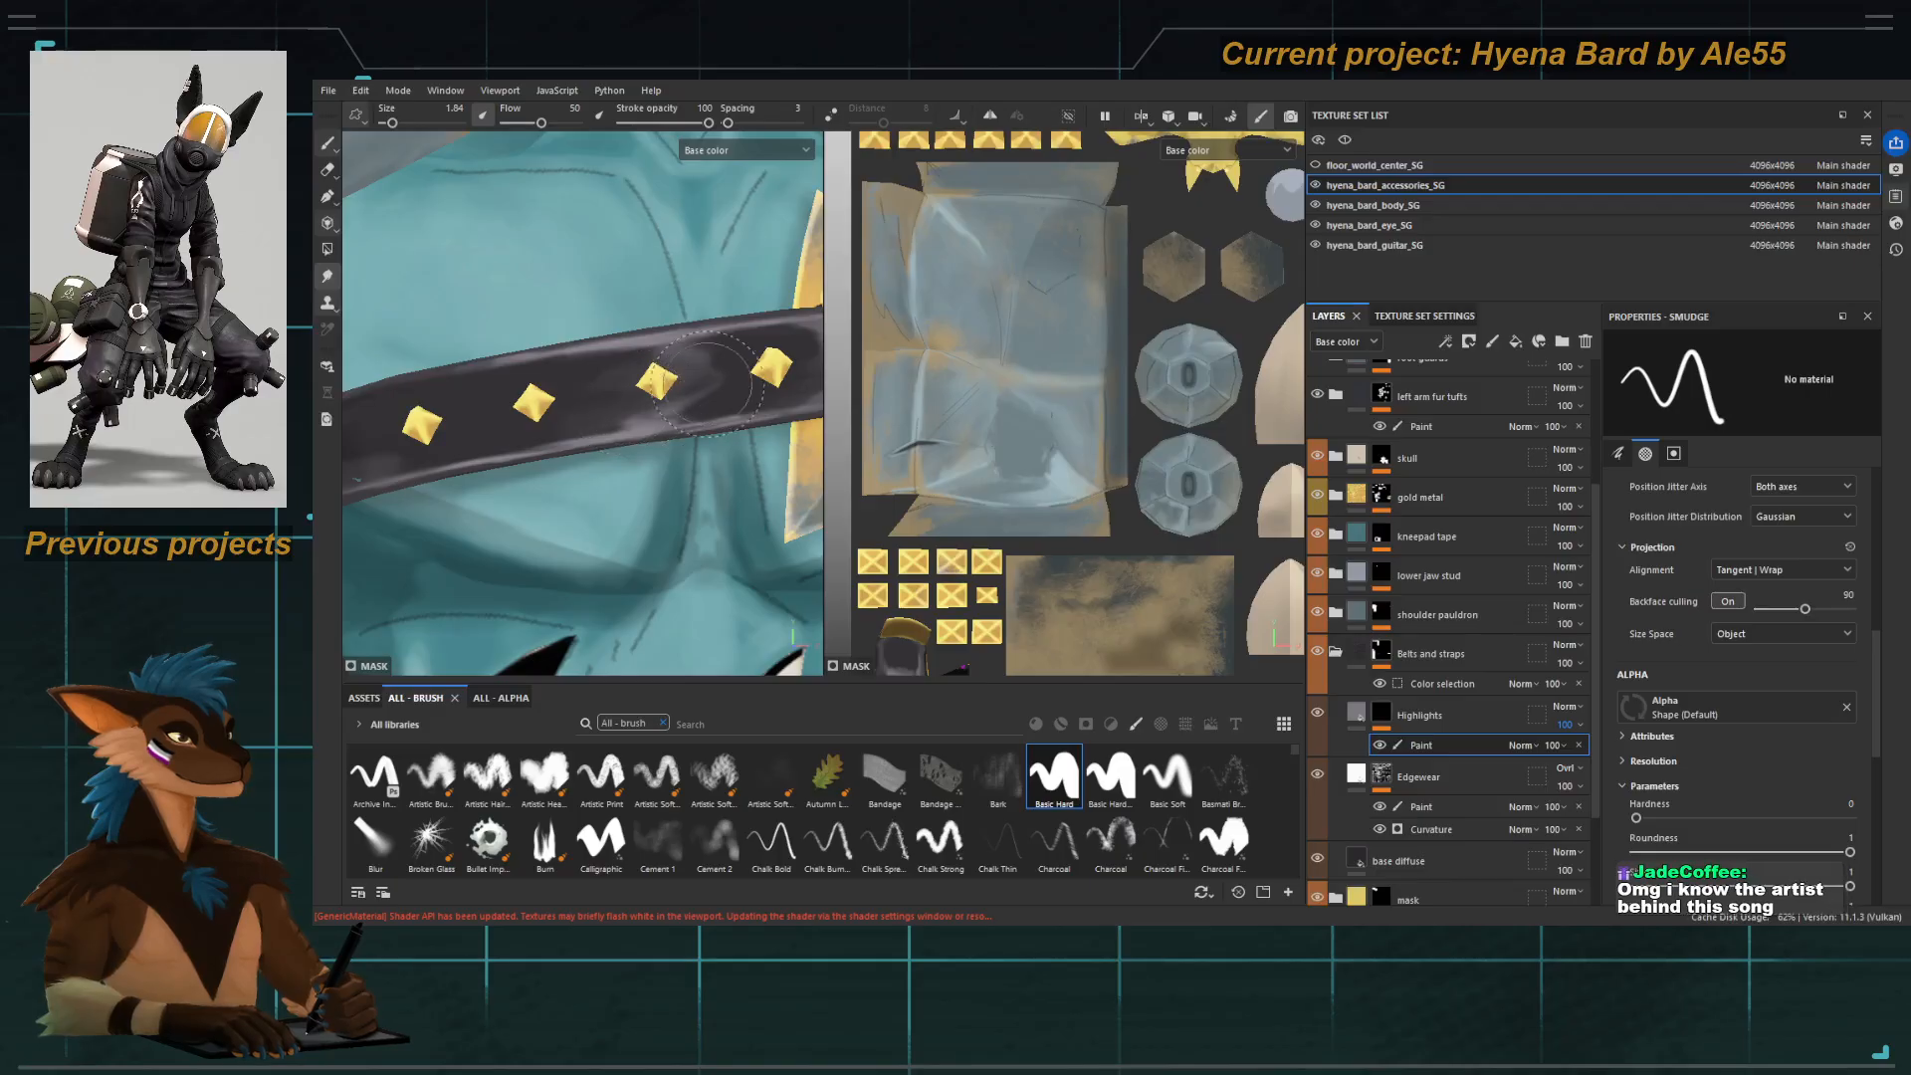
pyautogui.keyDown('ctrl'); pyautogui.moveTo(640, 381); pyautogui.dragTo(652, 387, button='right'); pyautogui.keyUp('ctrl')
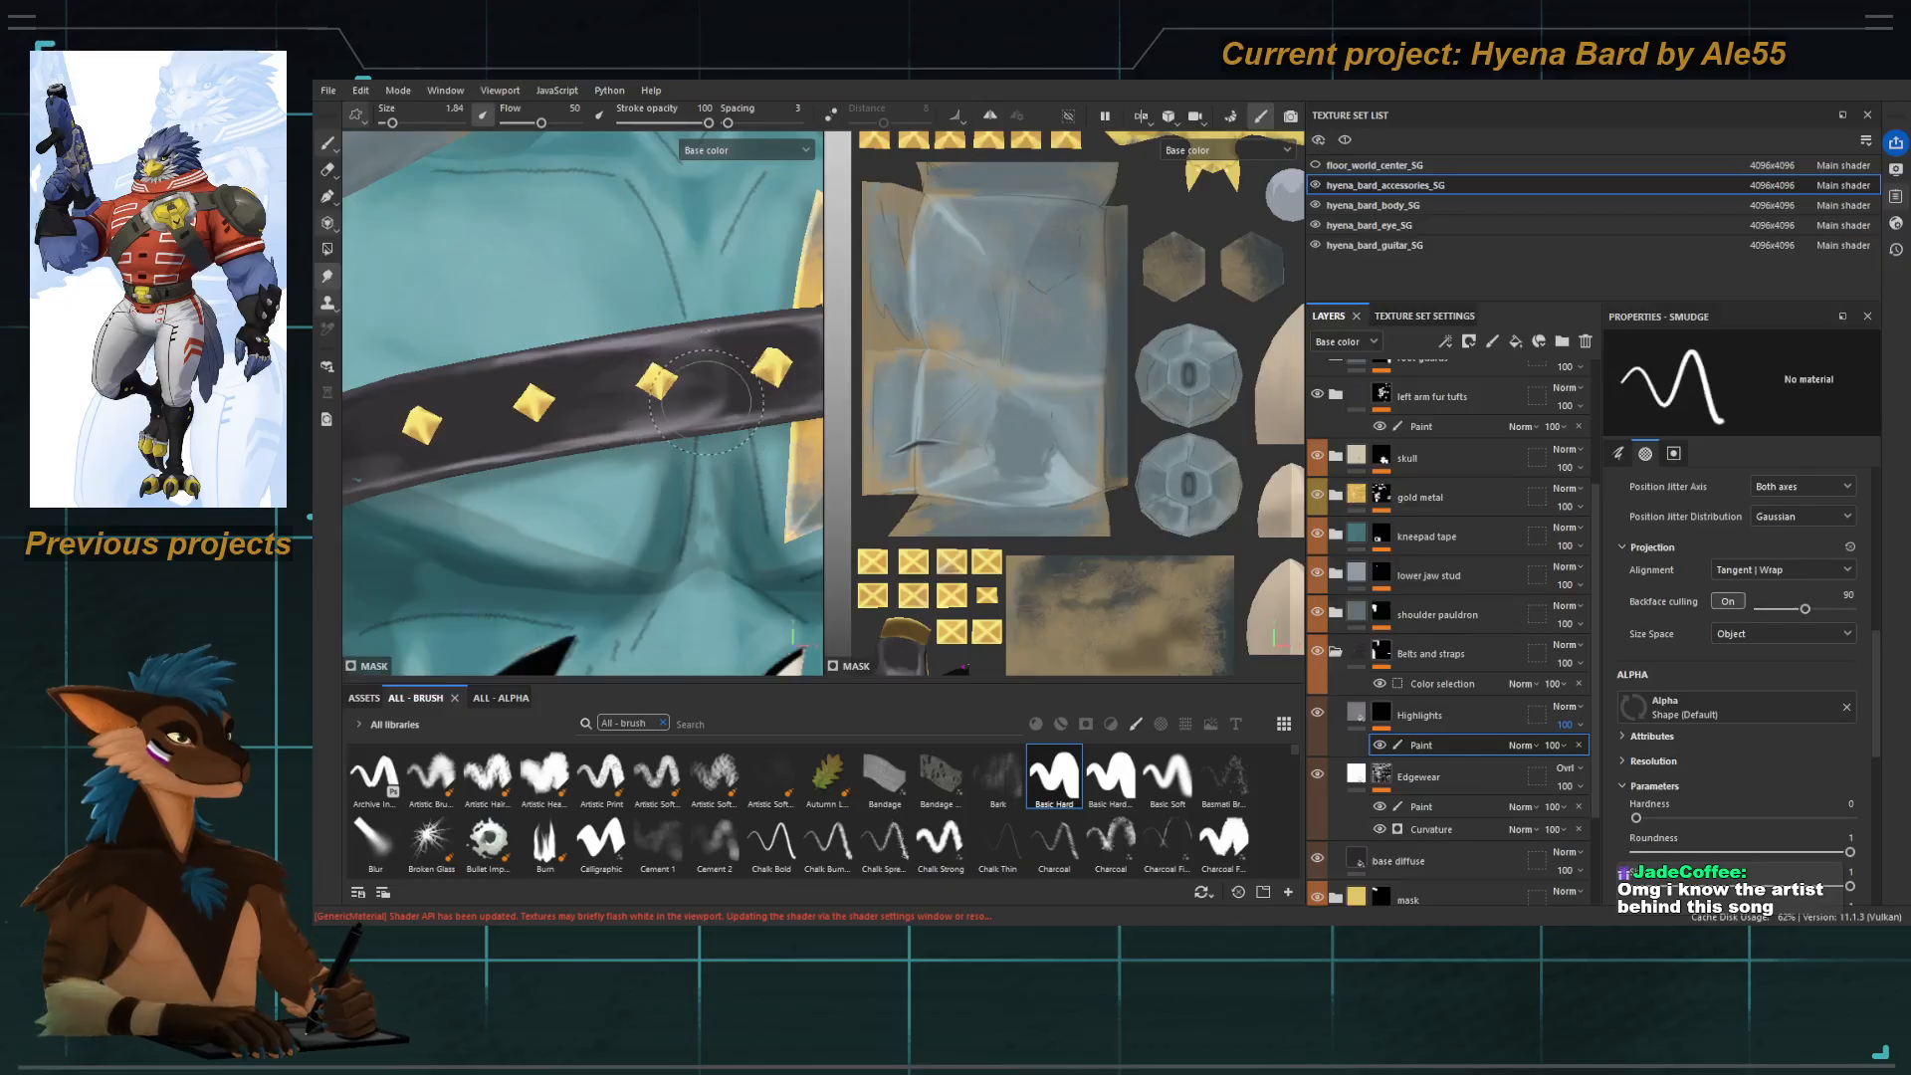
pyautogui.keyDown('ctrl'); pyautogui.moveTo(749, 399); pyautogui.dragTo(727, 399, button='right'); pyautogui.keyUp('ctrl')
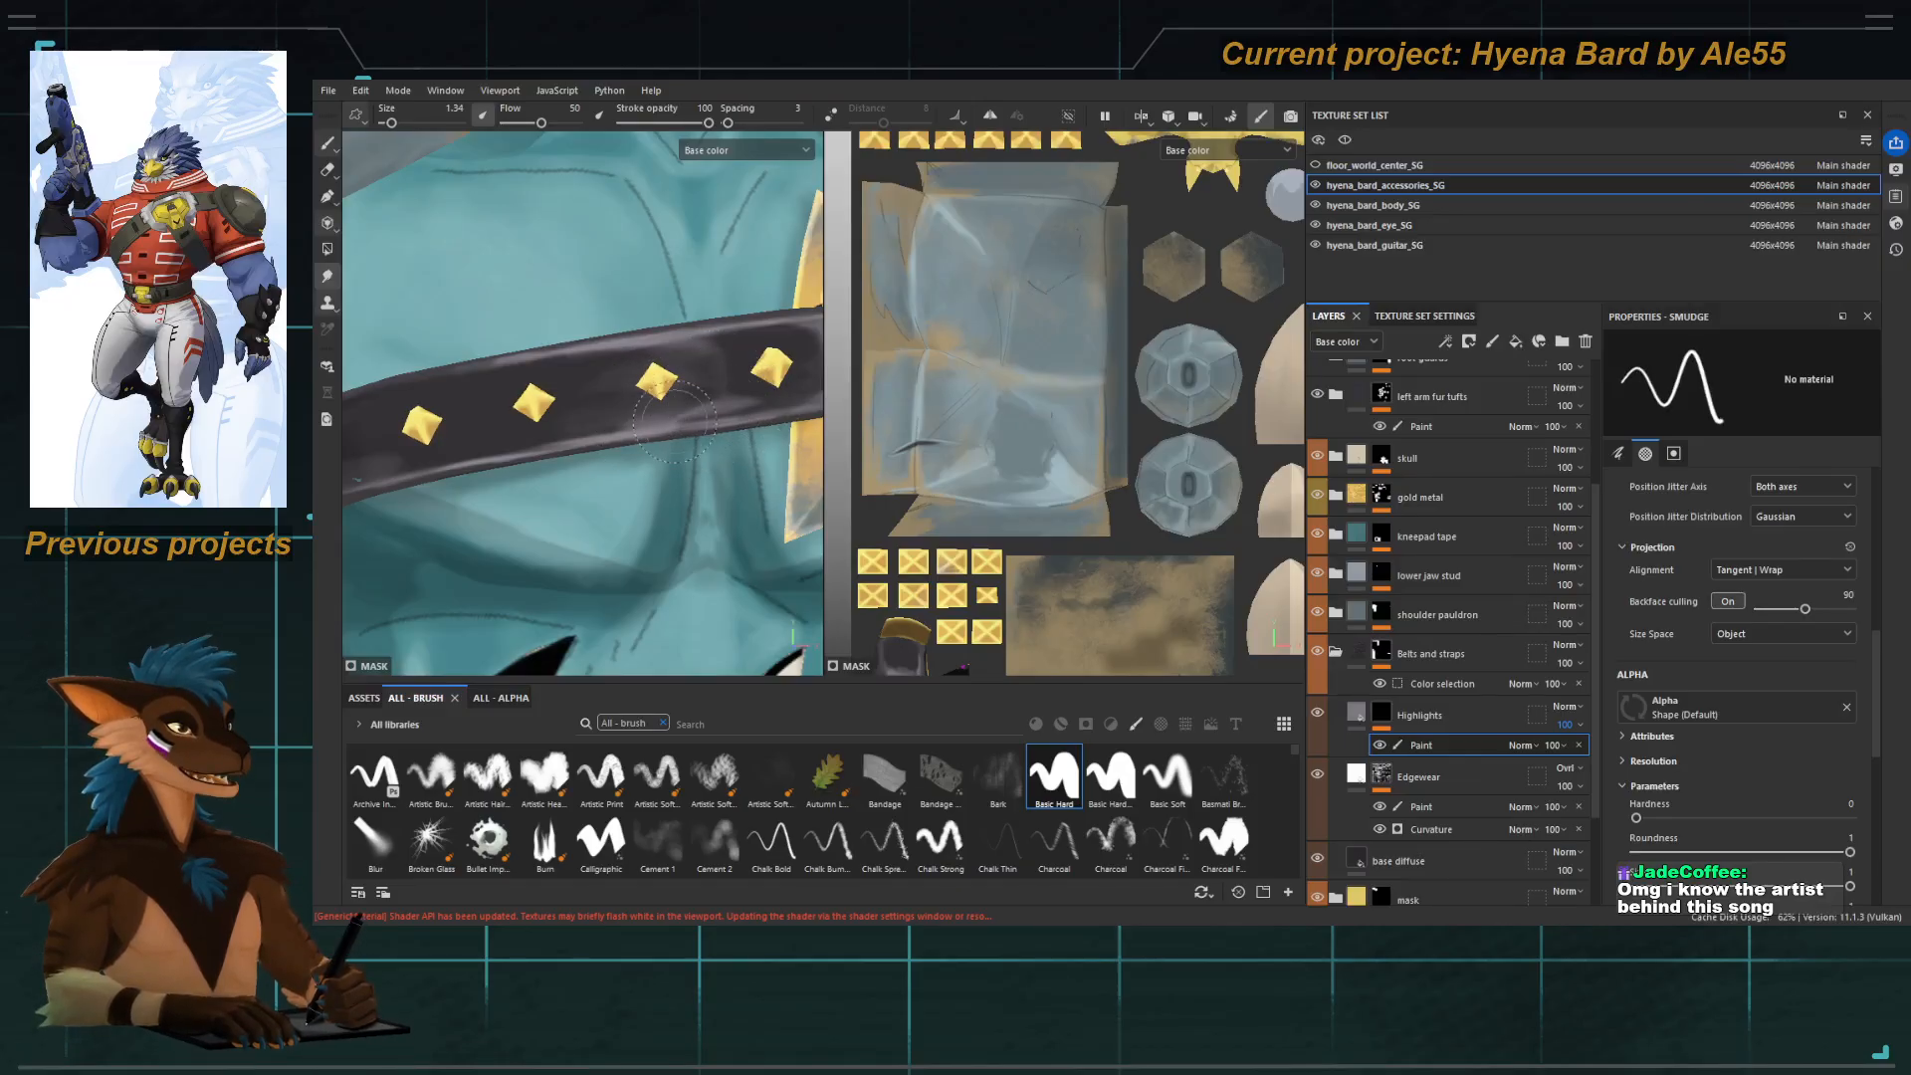
# Paint a highlight across the chest strap between the two studs nearest the ring at size 1.37, then smudge it at 1.84 and 0.92.
pyautogui.press('1')
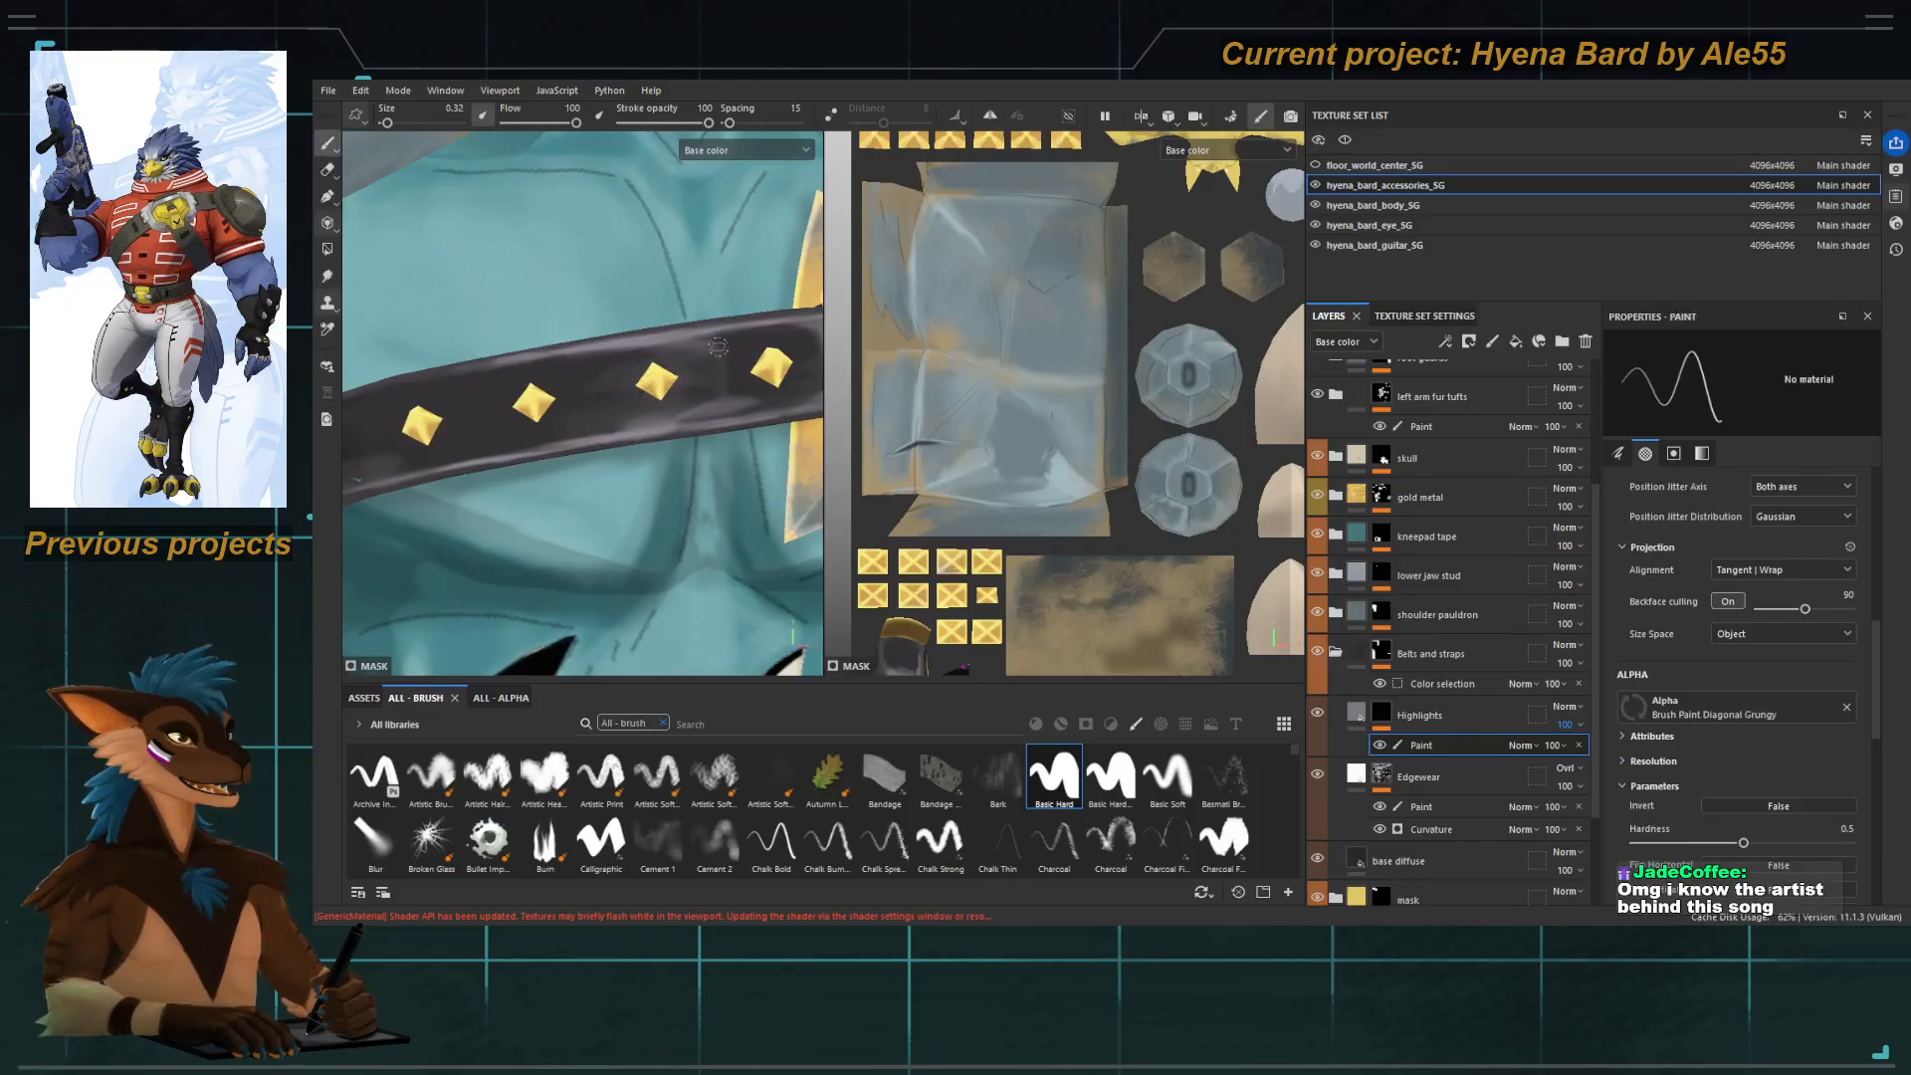
pyautogui.keyDown('ctrl'); pyautogui.moveTo(696, 369); pyautogui.dragTo(721, 347, button='right'); pyautogui.keyUp('ctrl')
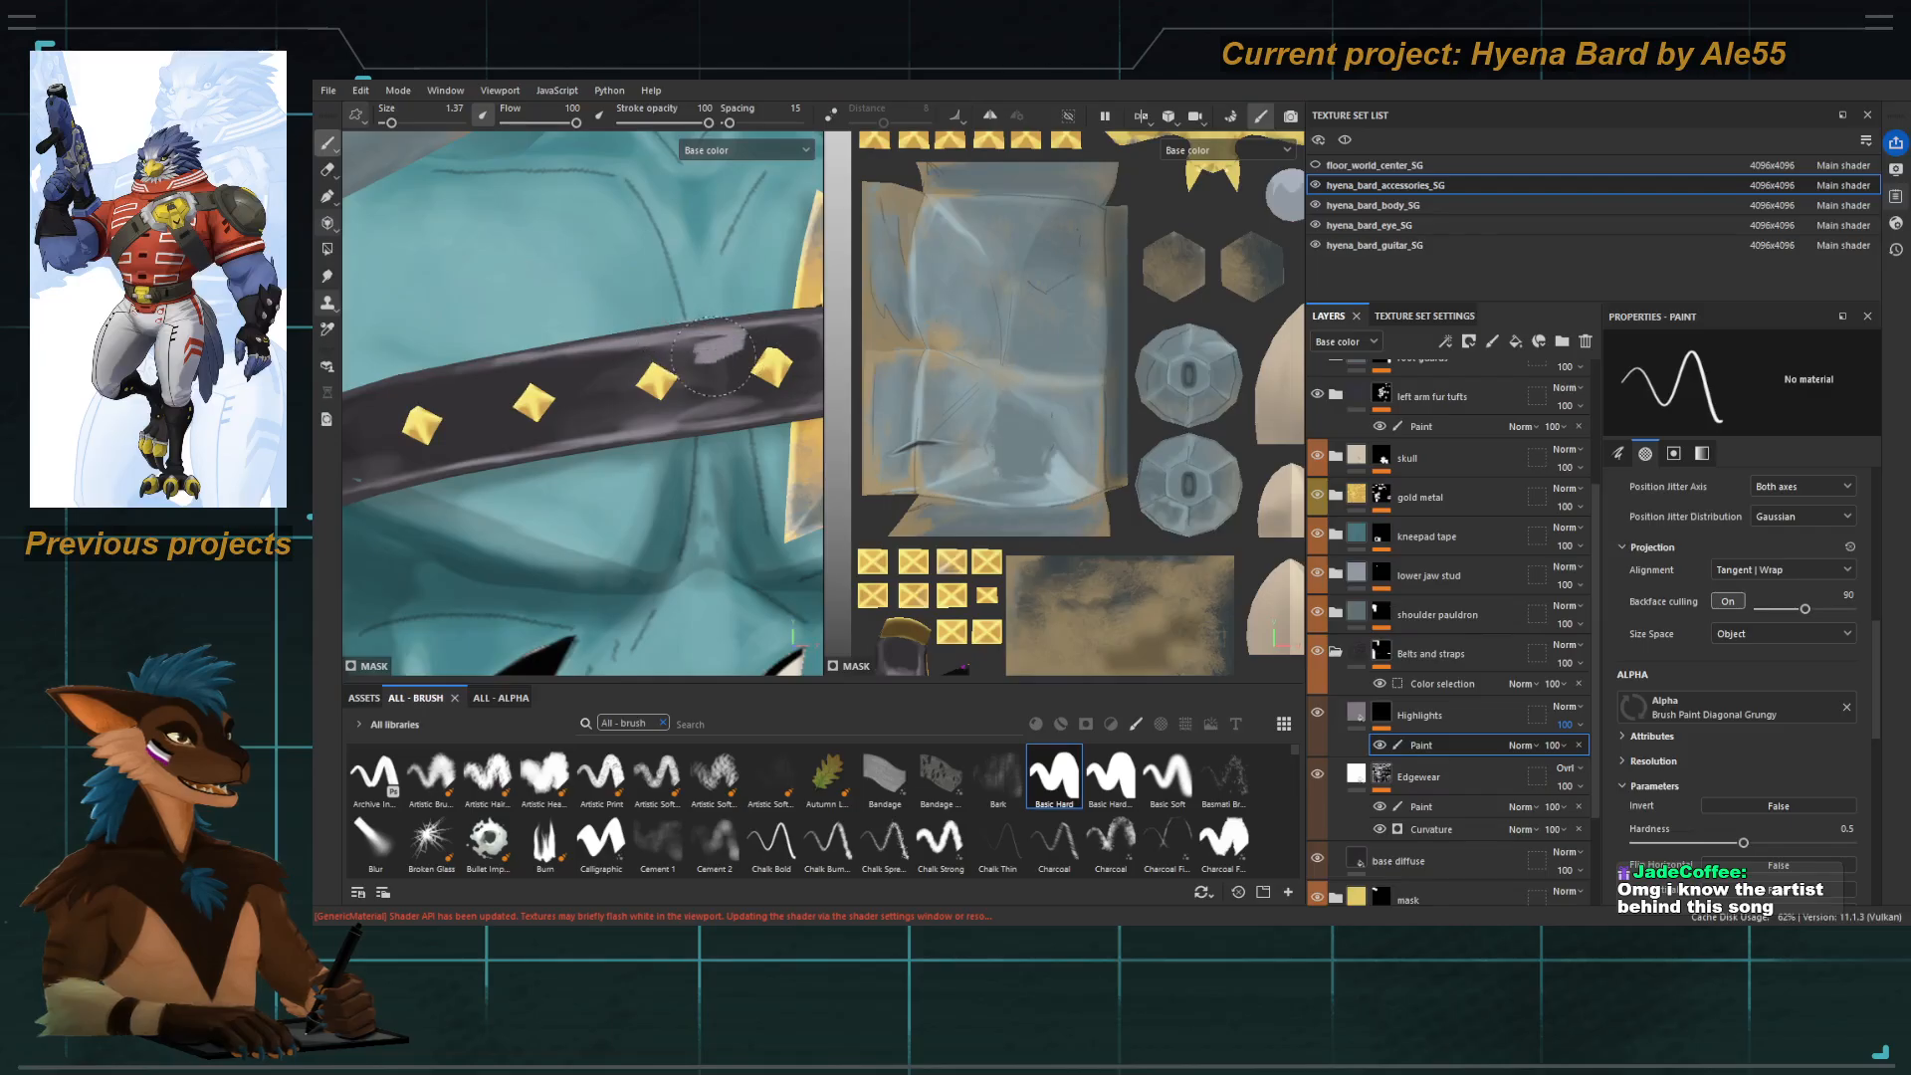
pyautogui.moveTo(713, 356)
pyautogui.mouseDown()
pyautogui.moveTo(709, 382)
pyautogui.moveTo(719, 351)
pyautogui.mouseUp()
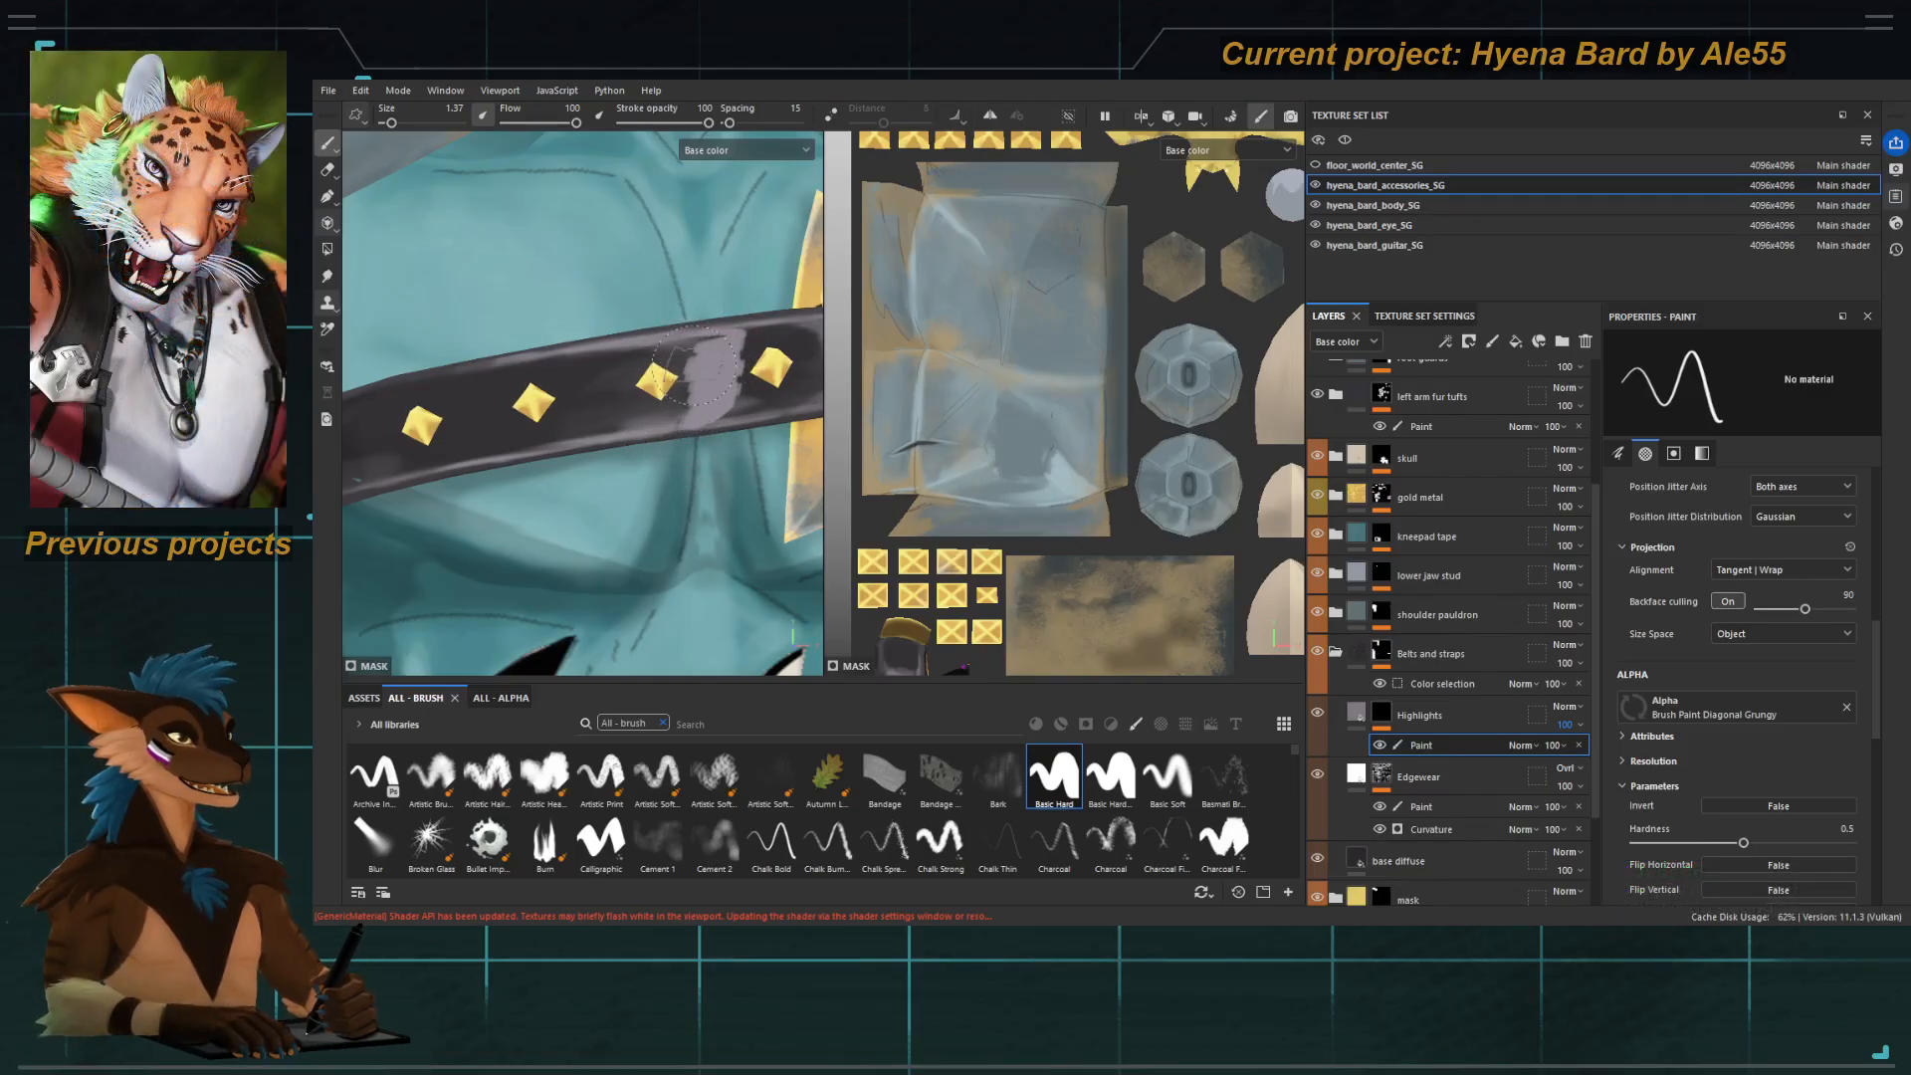
pyautogui.press('5')
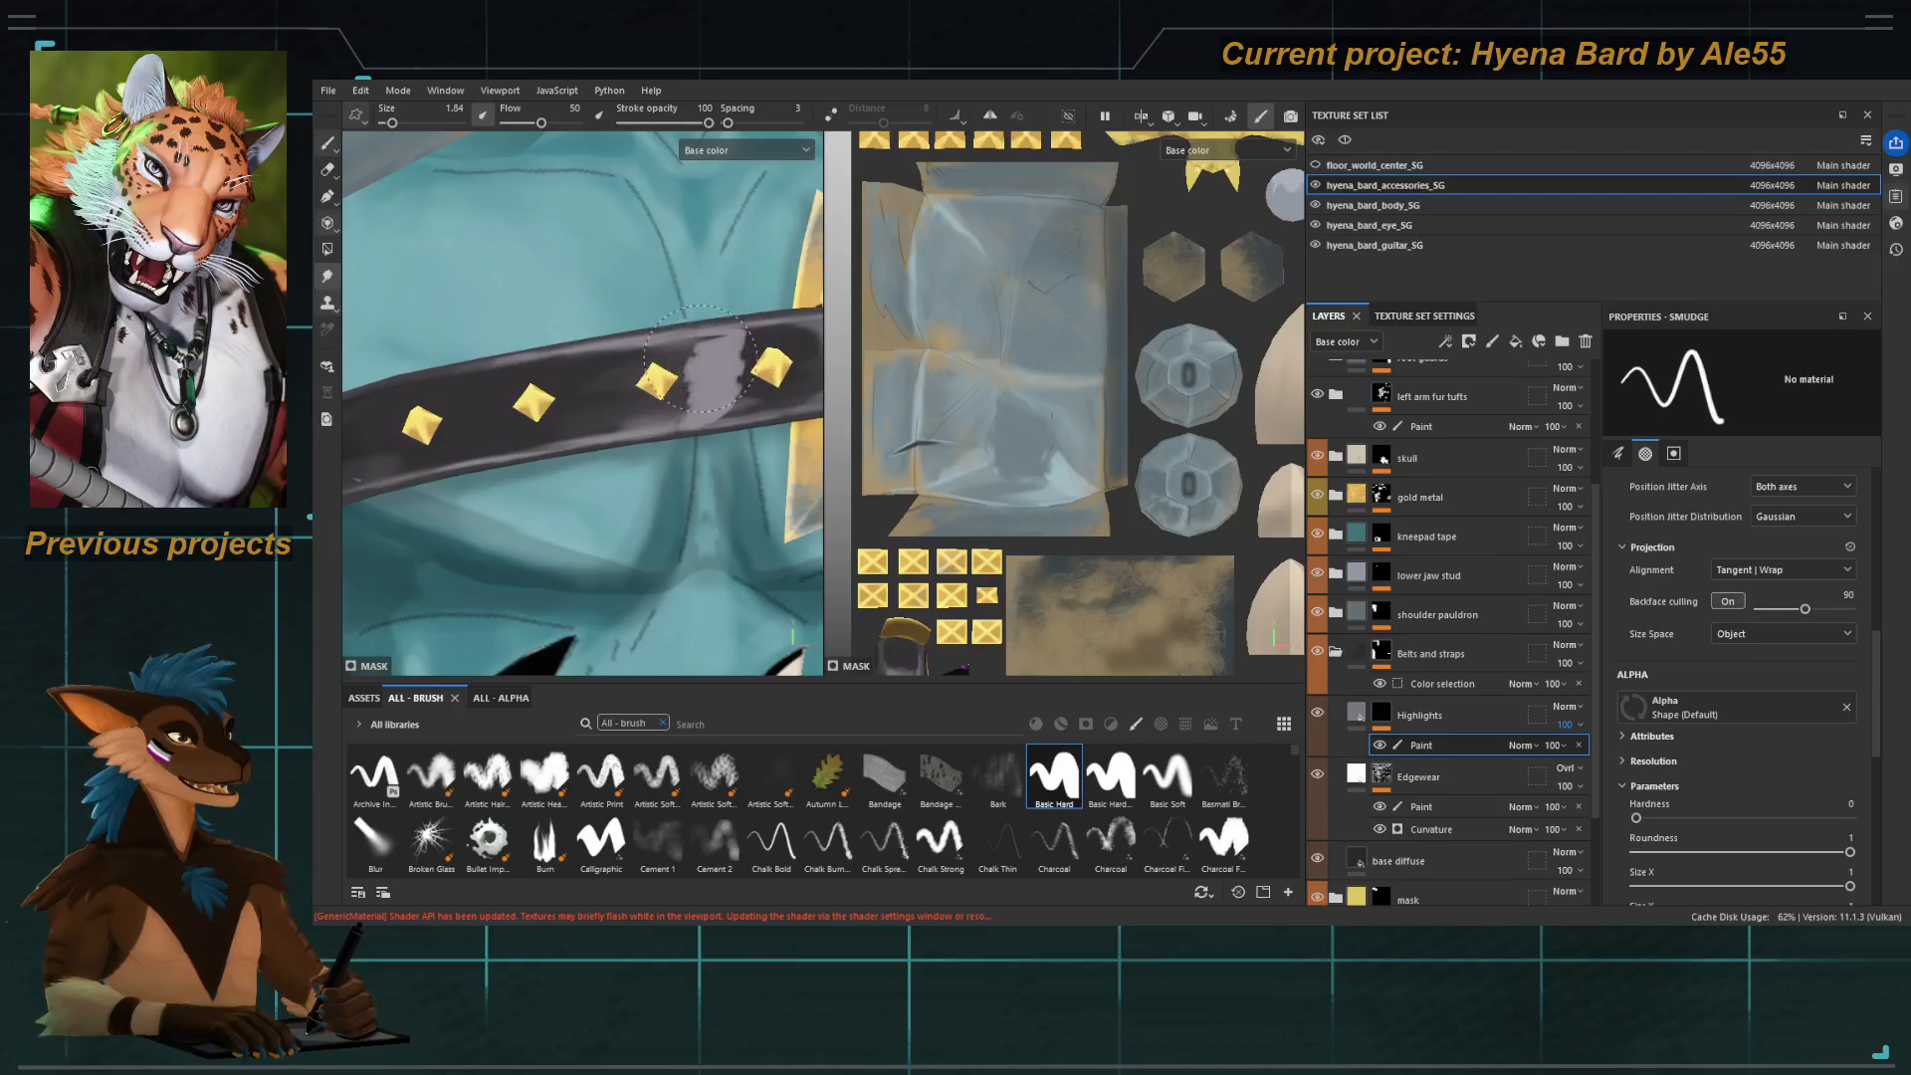
pyautogui.moveTo(717, 348); pyautogui.dragTo(725, 370)
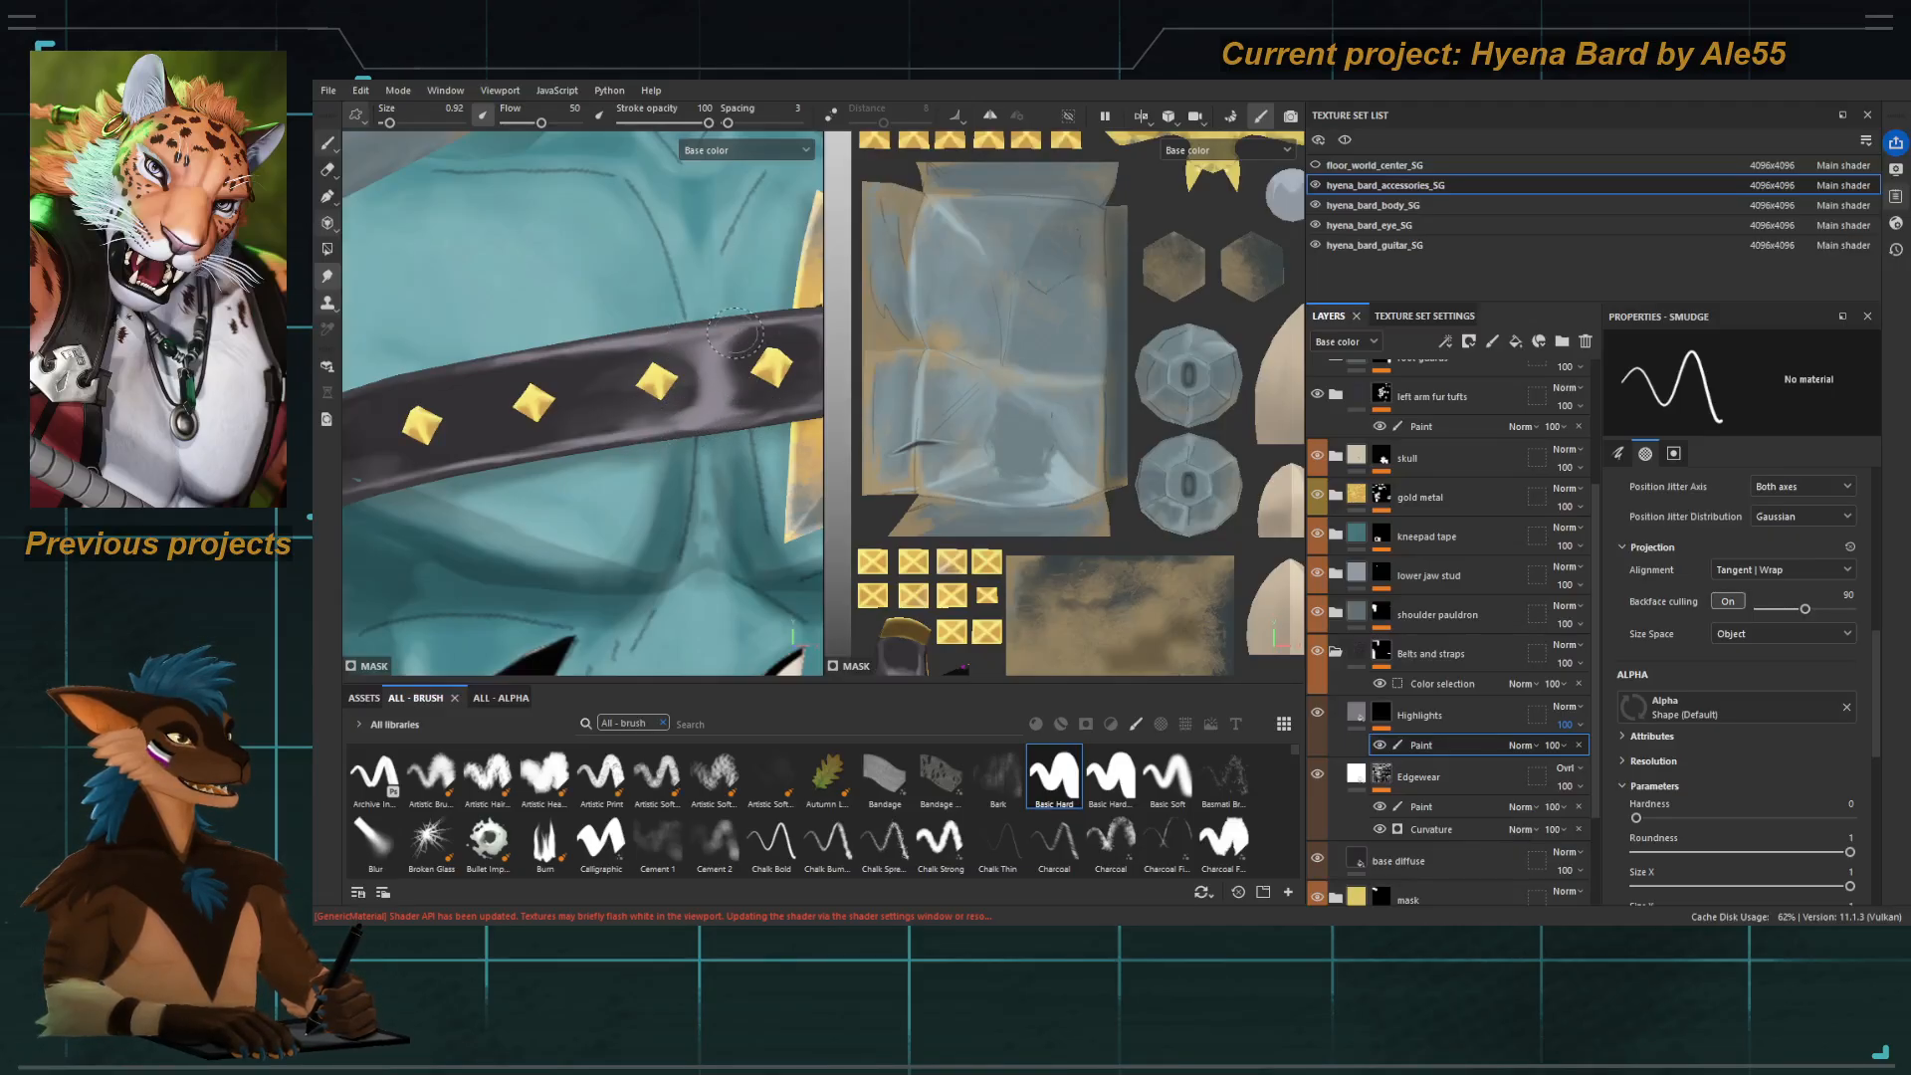
# Refine the highlight around the chest strap studs with the smudge tool at size 0.92 and trim it with the eraser at 0.91.
pyautogui.keyDown('alt'); pyautogui.moveTo(685, 378); pyautogui.dragTo(498, 358, button='right'); pyautogui.keyUp('alt')
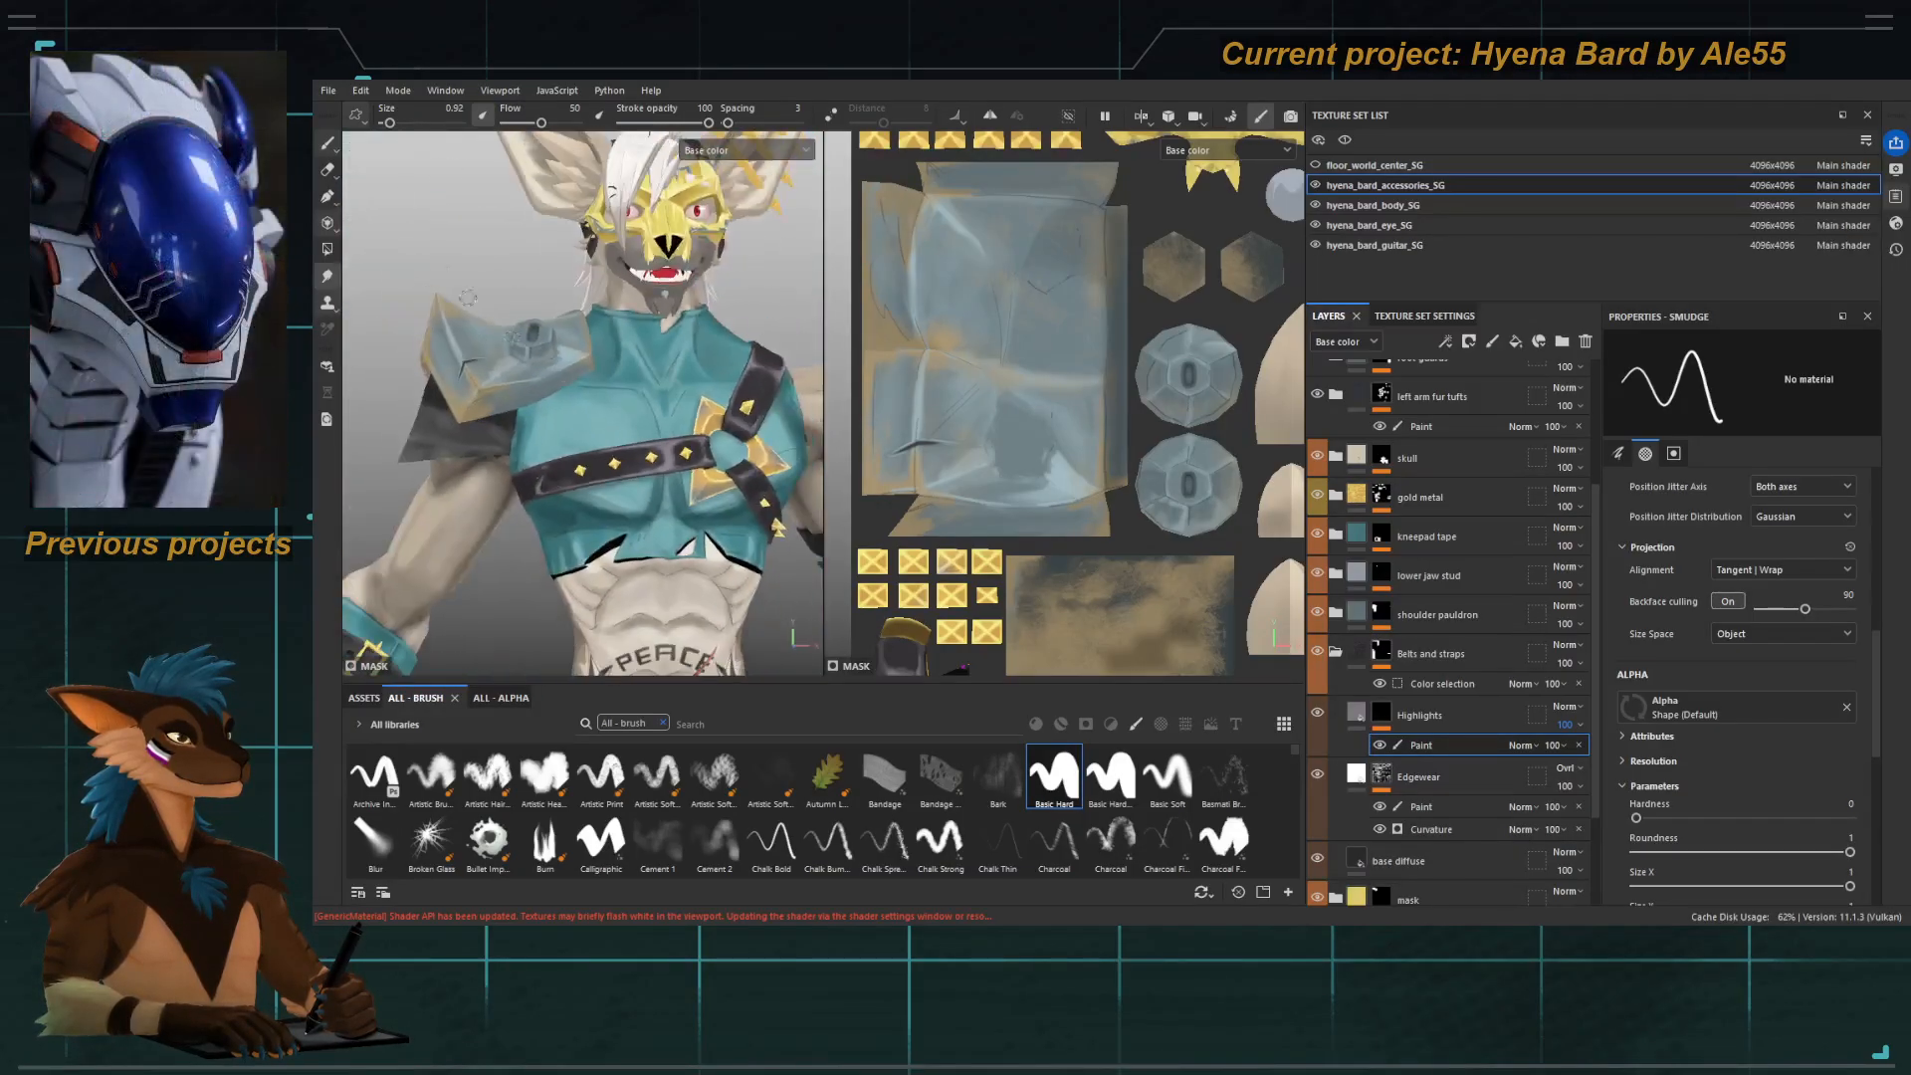
pyautogui.keyDown('alt'); pyautogui.moveTo(498, 359); pyautogui.dragTo(544, 323); pyautogui.keyUp('alt')
pyautogui.keyDown('alt'); pyautogui.moveTo(544, 322); pyautogui.dragTo(627, 358, button='right'); pyautogui.keyUp('alt')
pyautogui.keyDown('alt'); pyautogui.moveTo(633, 580); pyautogui.dragTo(687, 478, button='right'); pyautogui.keyUp('alt')
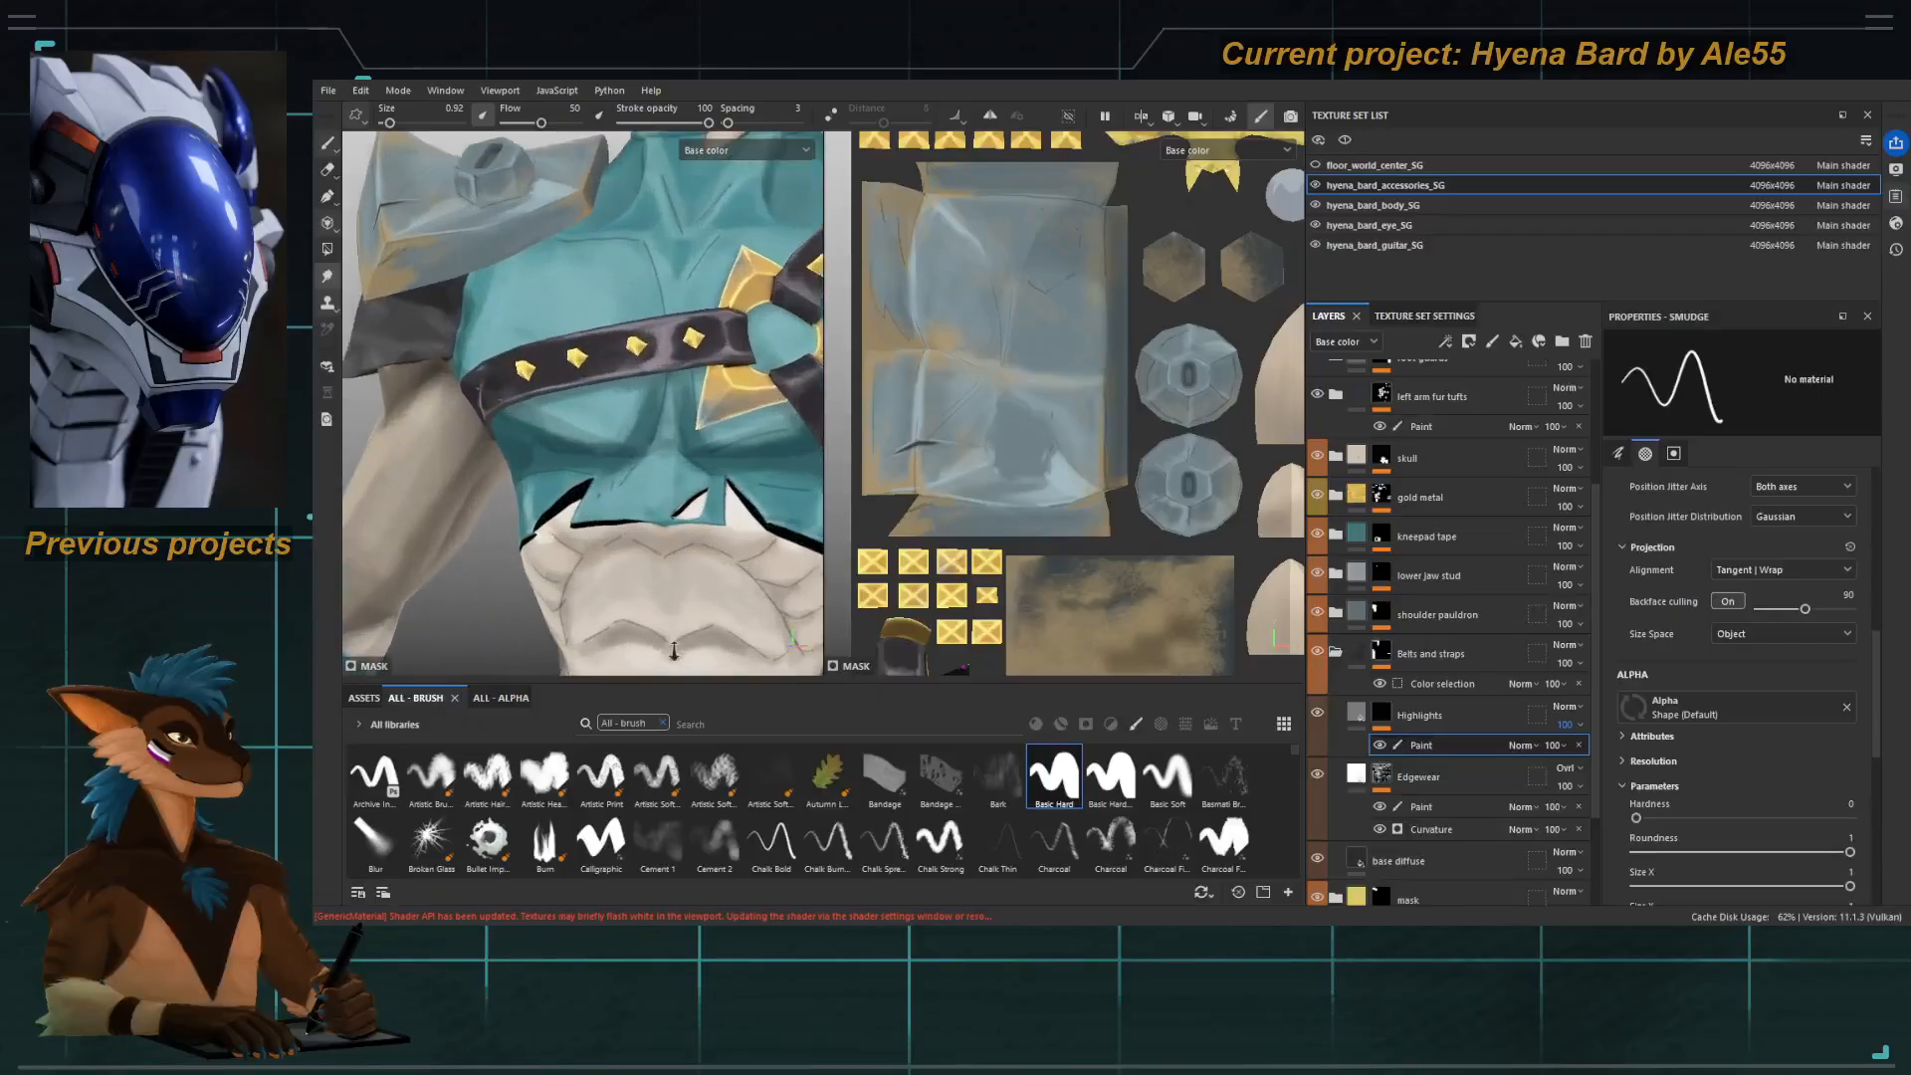
pyautogui.keyDown('alt'); pyautogui.moveTo(547, 398); pyautogui.dragTo(556, 440, button='middle'); pyautogui.keyUp('alt')
pyautogui.keyDown('alt'); pyautogui.moveTo(555, 440); pyautogui.dragTo(609, 386, button='right'); pyautogui.keyUp('alt')
pyautogui.keyDown('alt'); pyautogui.moveTo(609, 383); pyautogui.dragTo(649, 391); pyautogui.keyUp('alt')
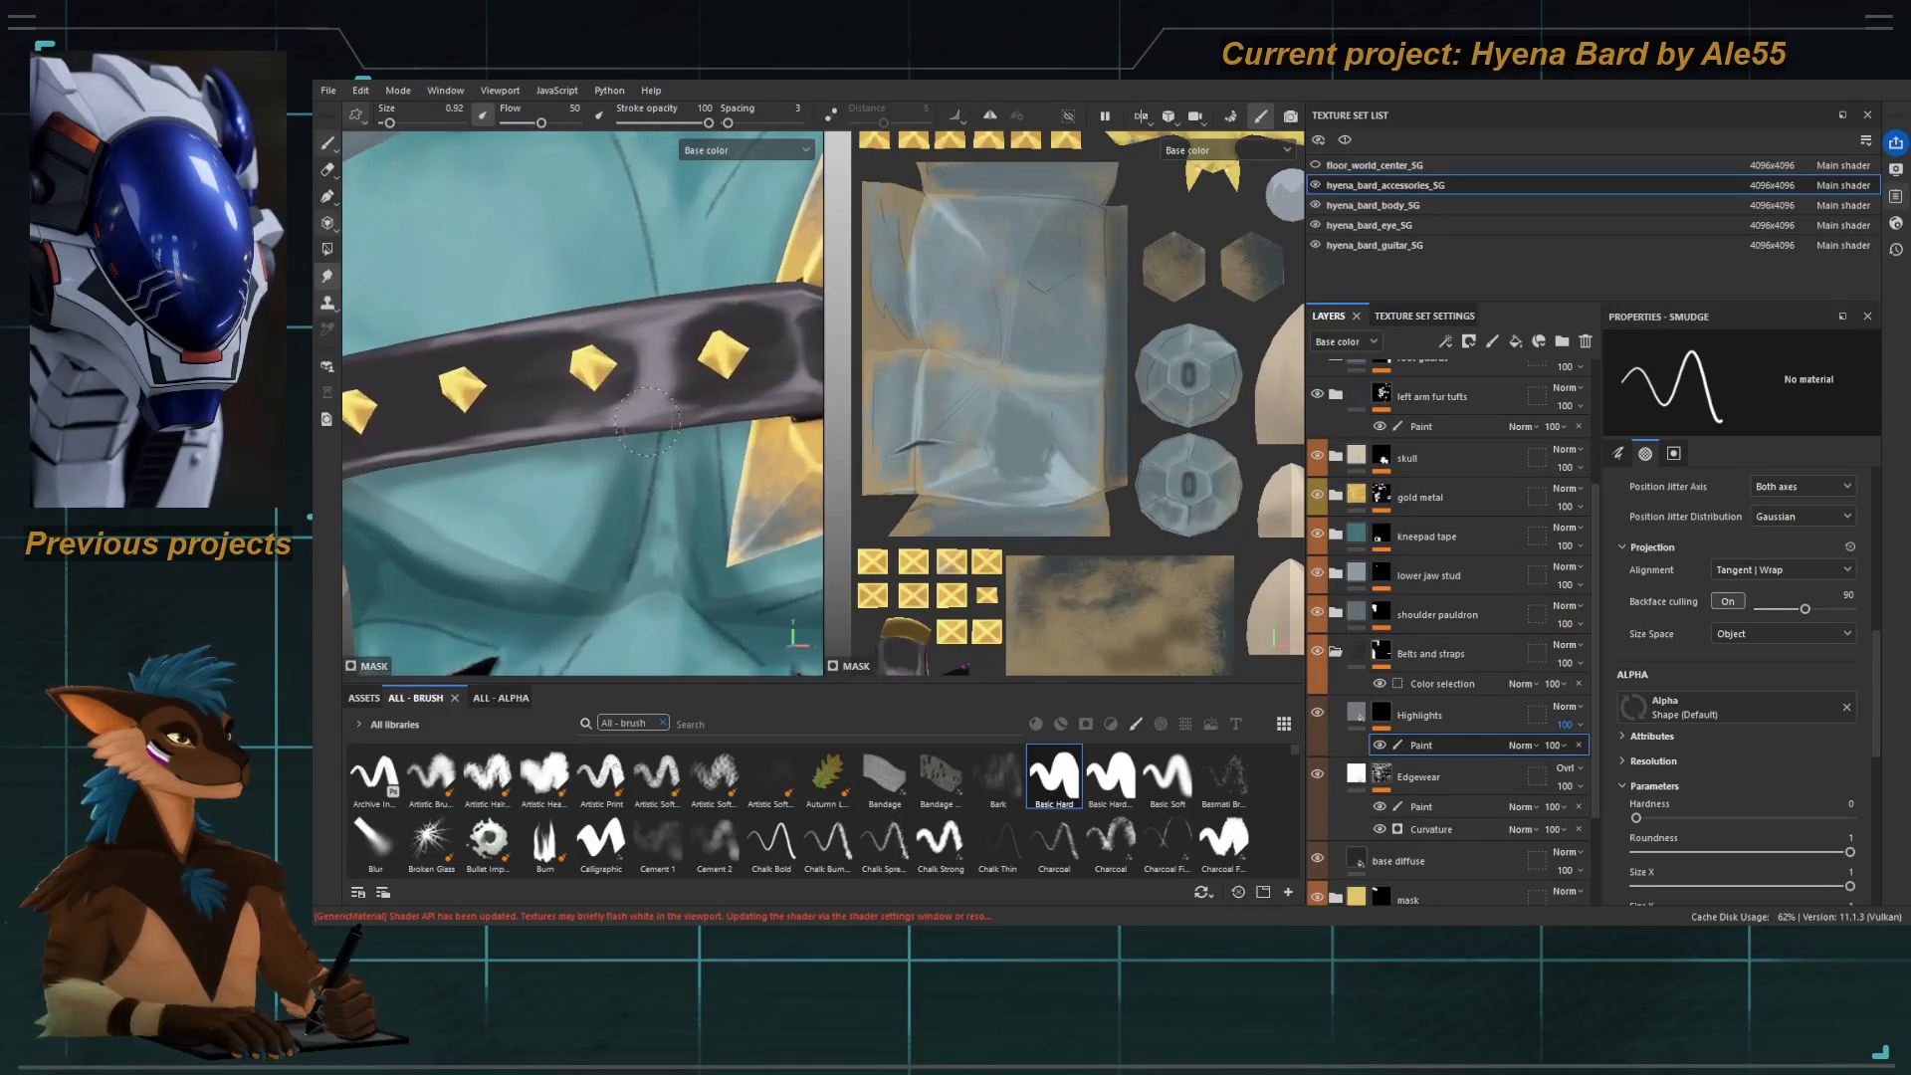
pyautogui.press('e')
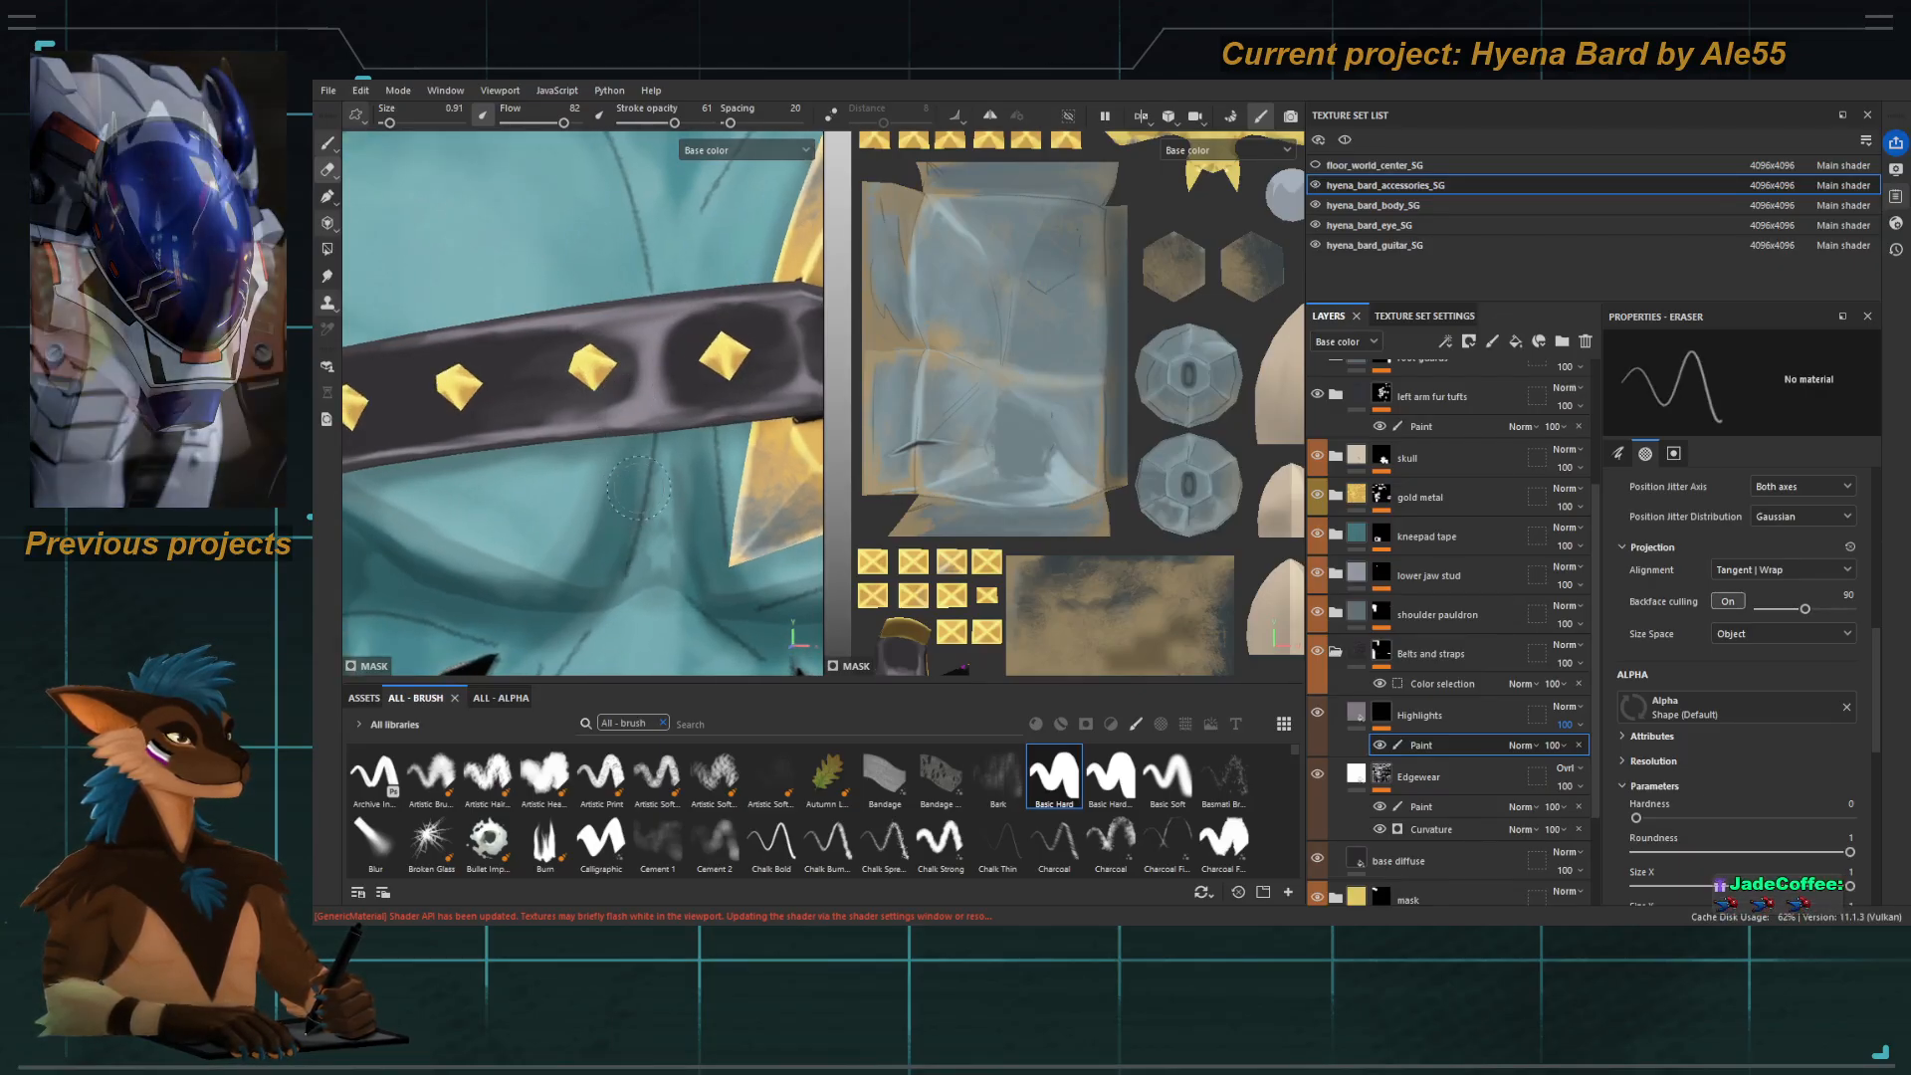
# Try extending the highlight on the shoulder strap above the ring with the paint brush at size 0.59.
pyautogui.press('1')
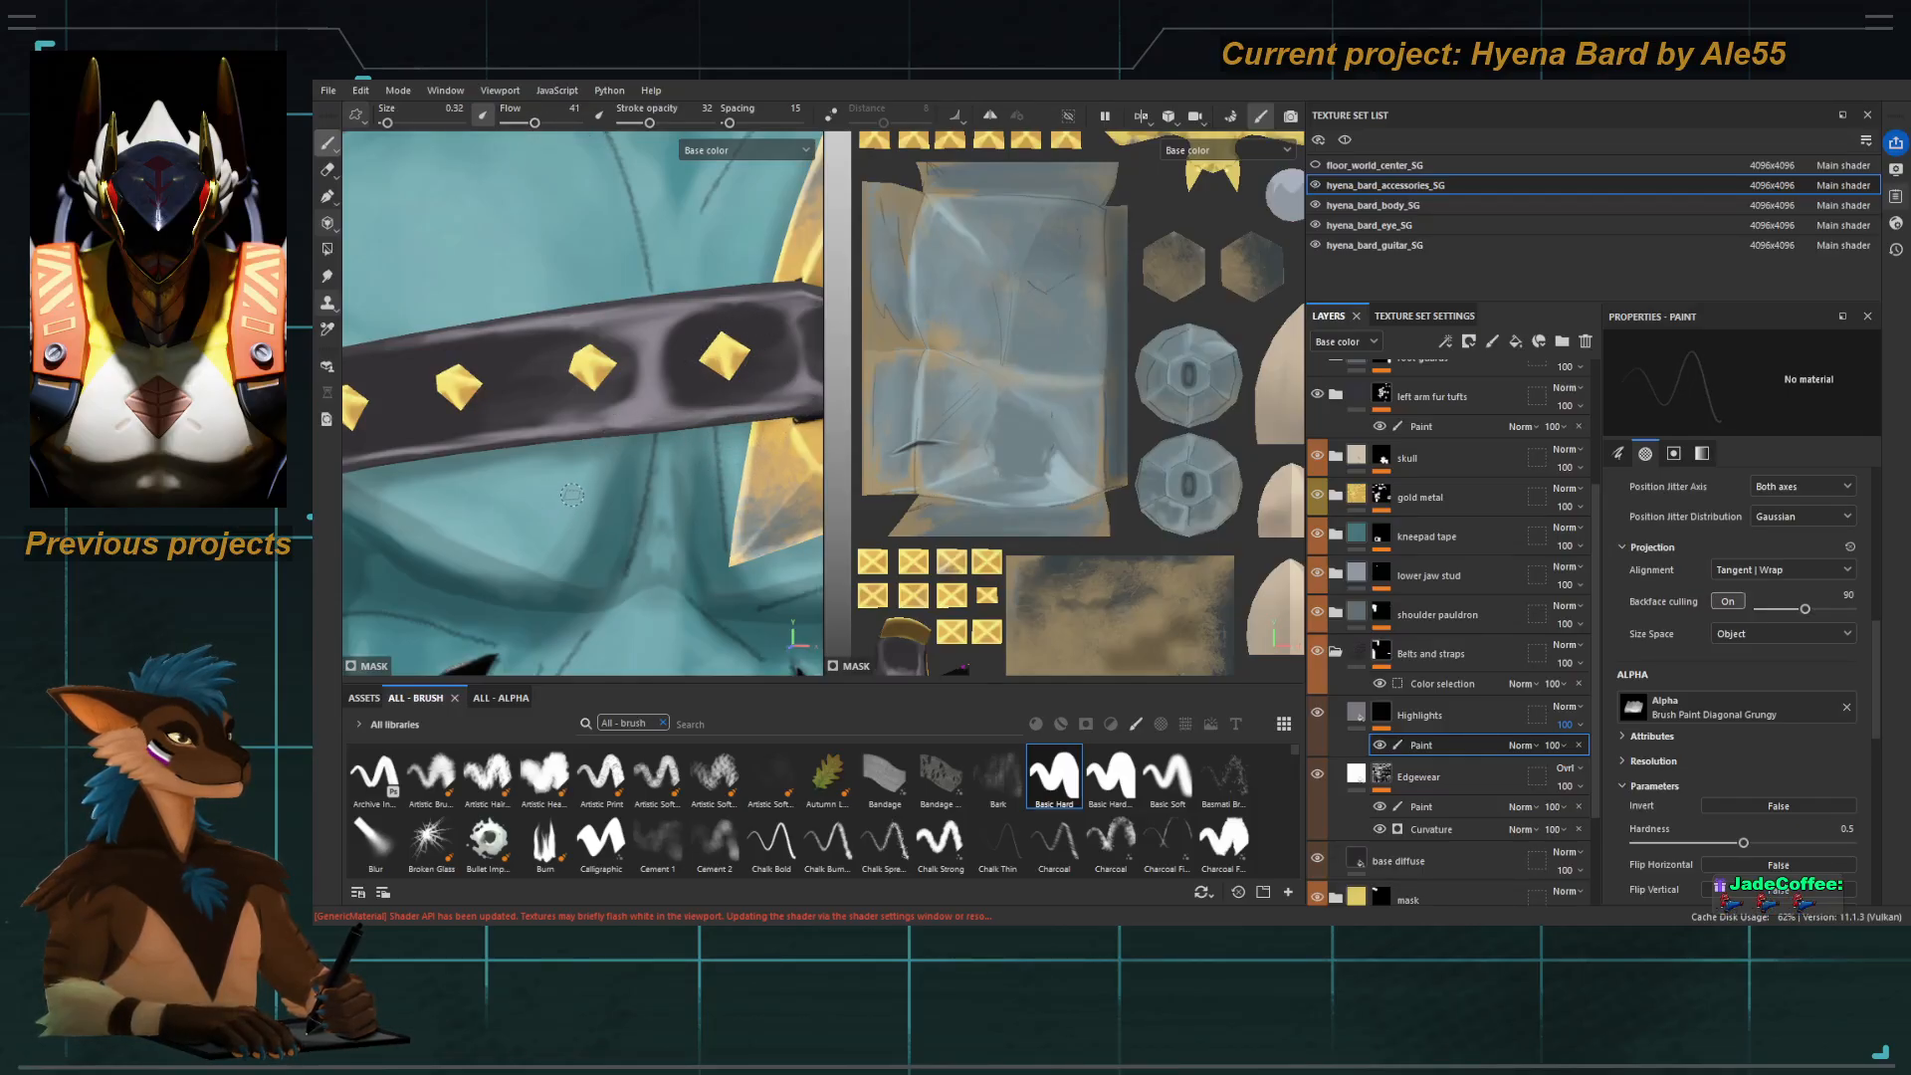
pyautogui.keyDown('alt'); pyautogui.moveTo(571, 494); pyautogui.dragTo(719, 376); pyautogui.keyUp('alt')
pyautogui.keyDown('alt'); pyautogui.moveTo(557, 383); pyautogui.dragTo(653, 317); pyautogui.keyUp('alt')
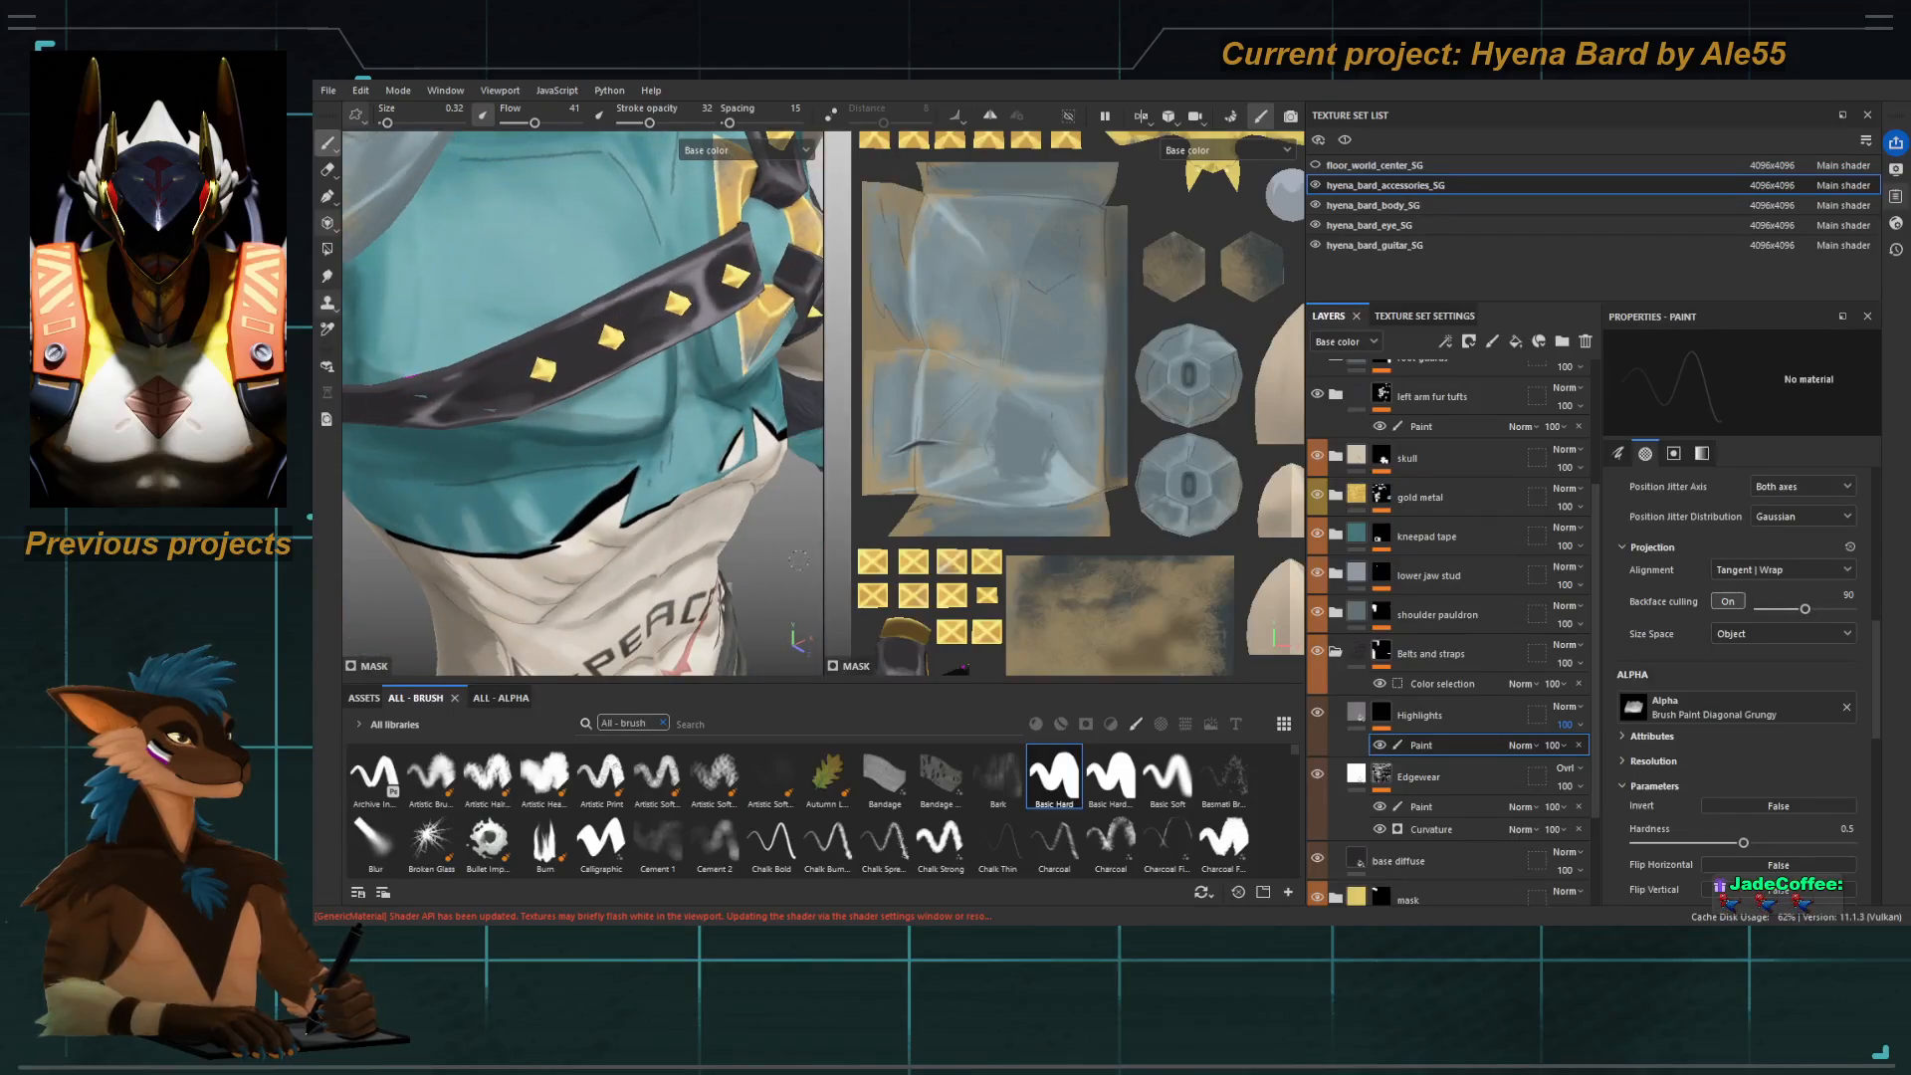
pyautogui.keyDown('alt'); pyautogui.moveTo(798, 561); pyautogui.dragTo(714, 537, button='right'); pyautogui.keyUp('alt')
pyautogui.keyDown('alt'); pyautogui.moveTo(714, 537); pyautogui.dragTo(637, 498); pyautogui.keyUp('alt')
pyautogui.keyDown('alt'); pyautogui.moveTo(637, 497); pyautogui.dragTo(716, 388, button='right'); pyautogui.keyUp('alt')
pyautogui.keyDown('alt'); pyautogui.moveTo(716, 388); pyautogui.dragTo(660, 453); pyautogui.keyUp('alt')
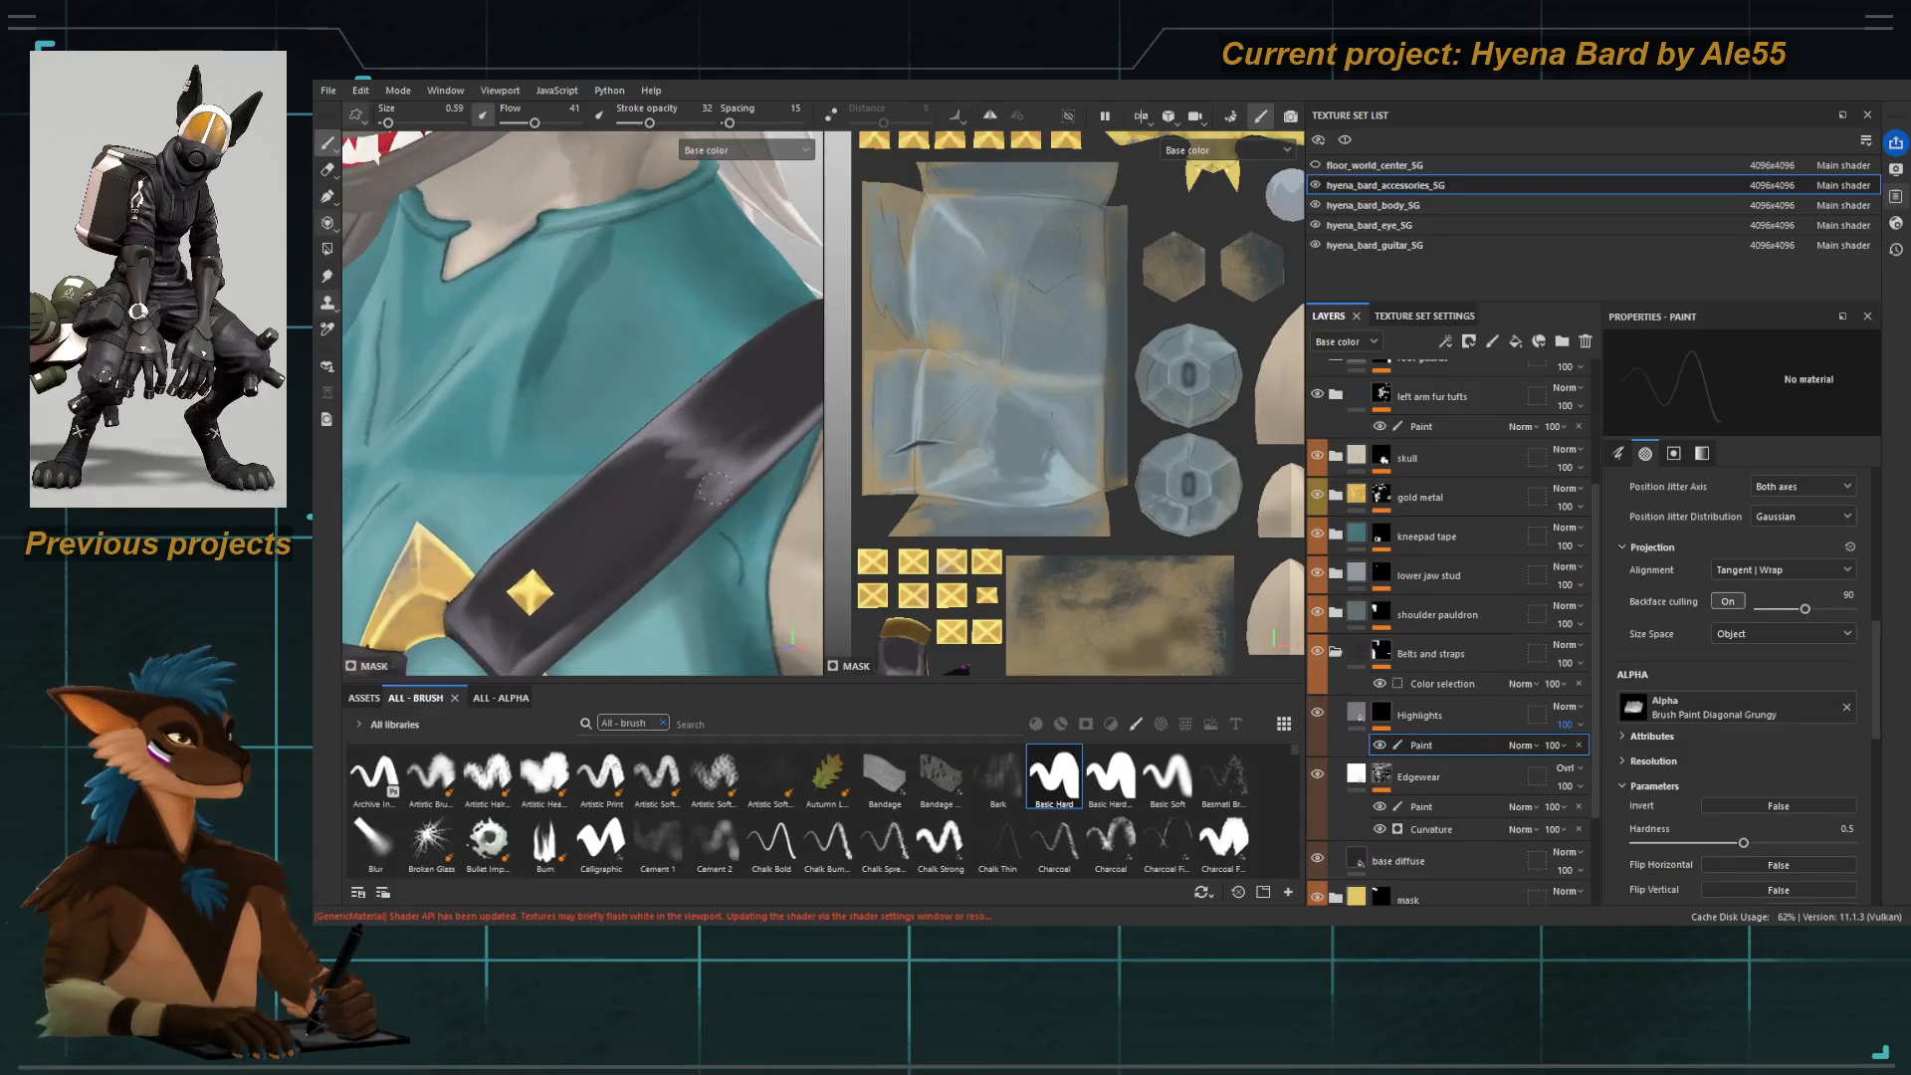
pyautogui.hotkey('ctrl', 'z')
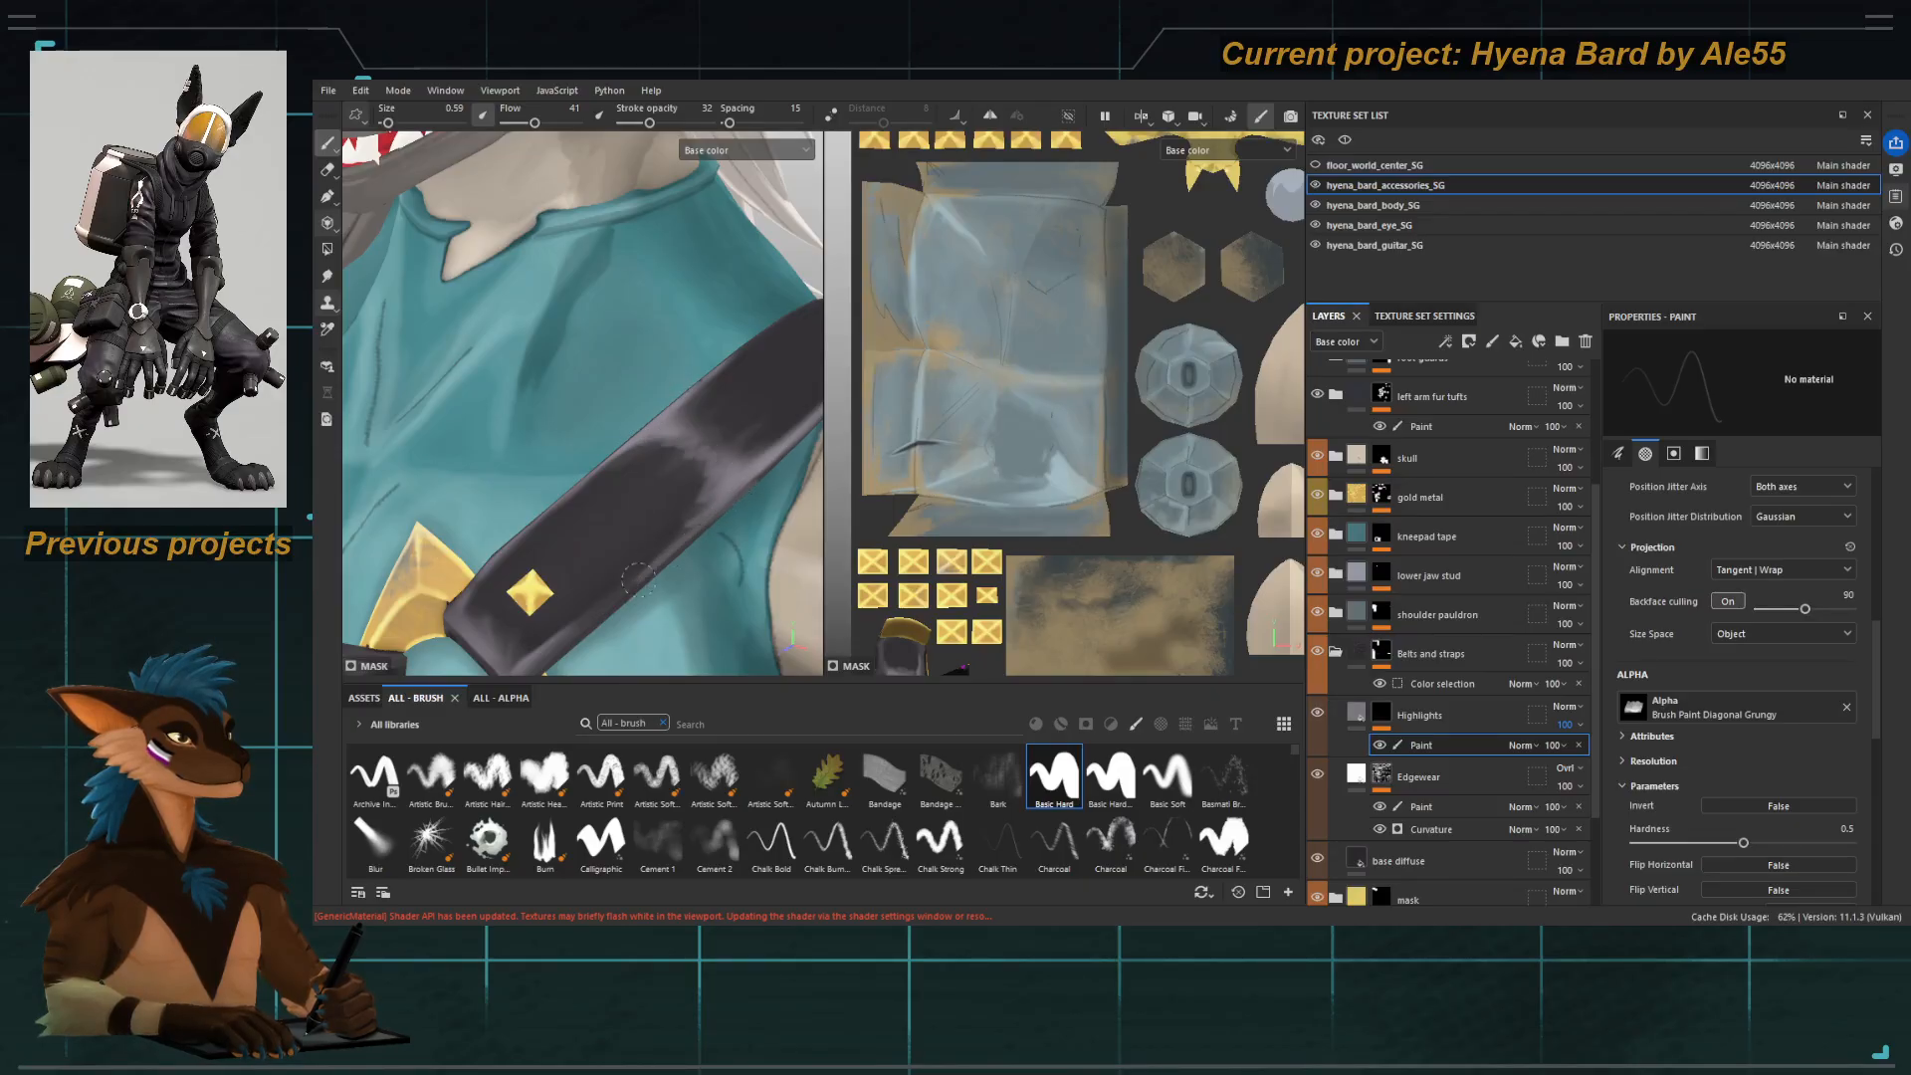
# Select the Paint effect in the stripes layer's mask and load the Pencil brush from the brush library.
pyautogui.keyDown('alt'); pyautogui.moveTo(674, 581); pyautogui.dragTo(549, 388, button='right'); pyautogui.keyUp('alt')
pyautogui.keyDown('alt'); pyautogui.moveTo(550, 388); pyautogui.dragTo(693, 405); pyautogui.keyUp('alt')
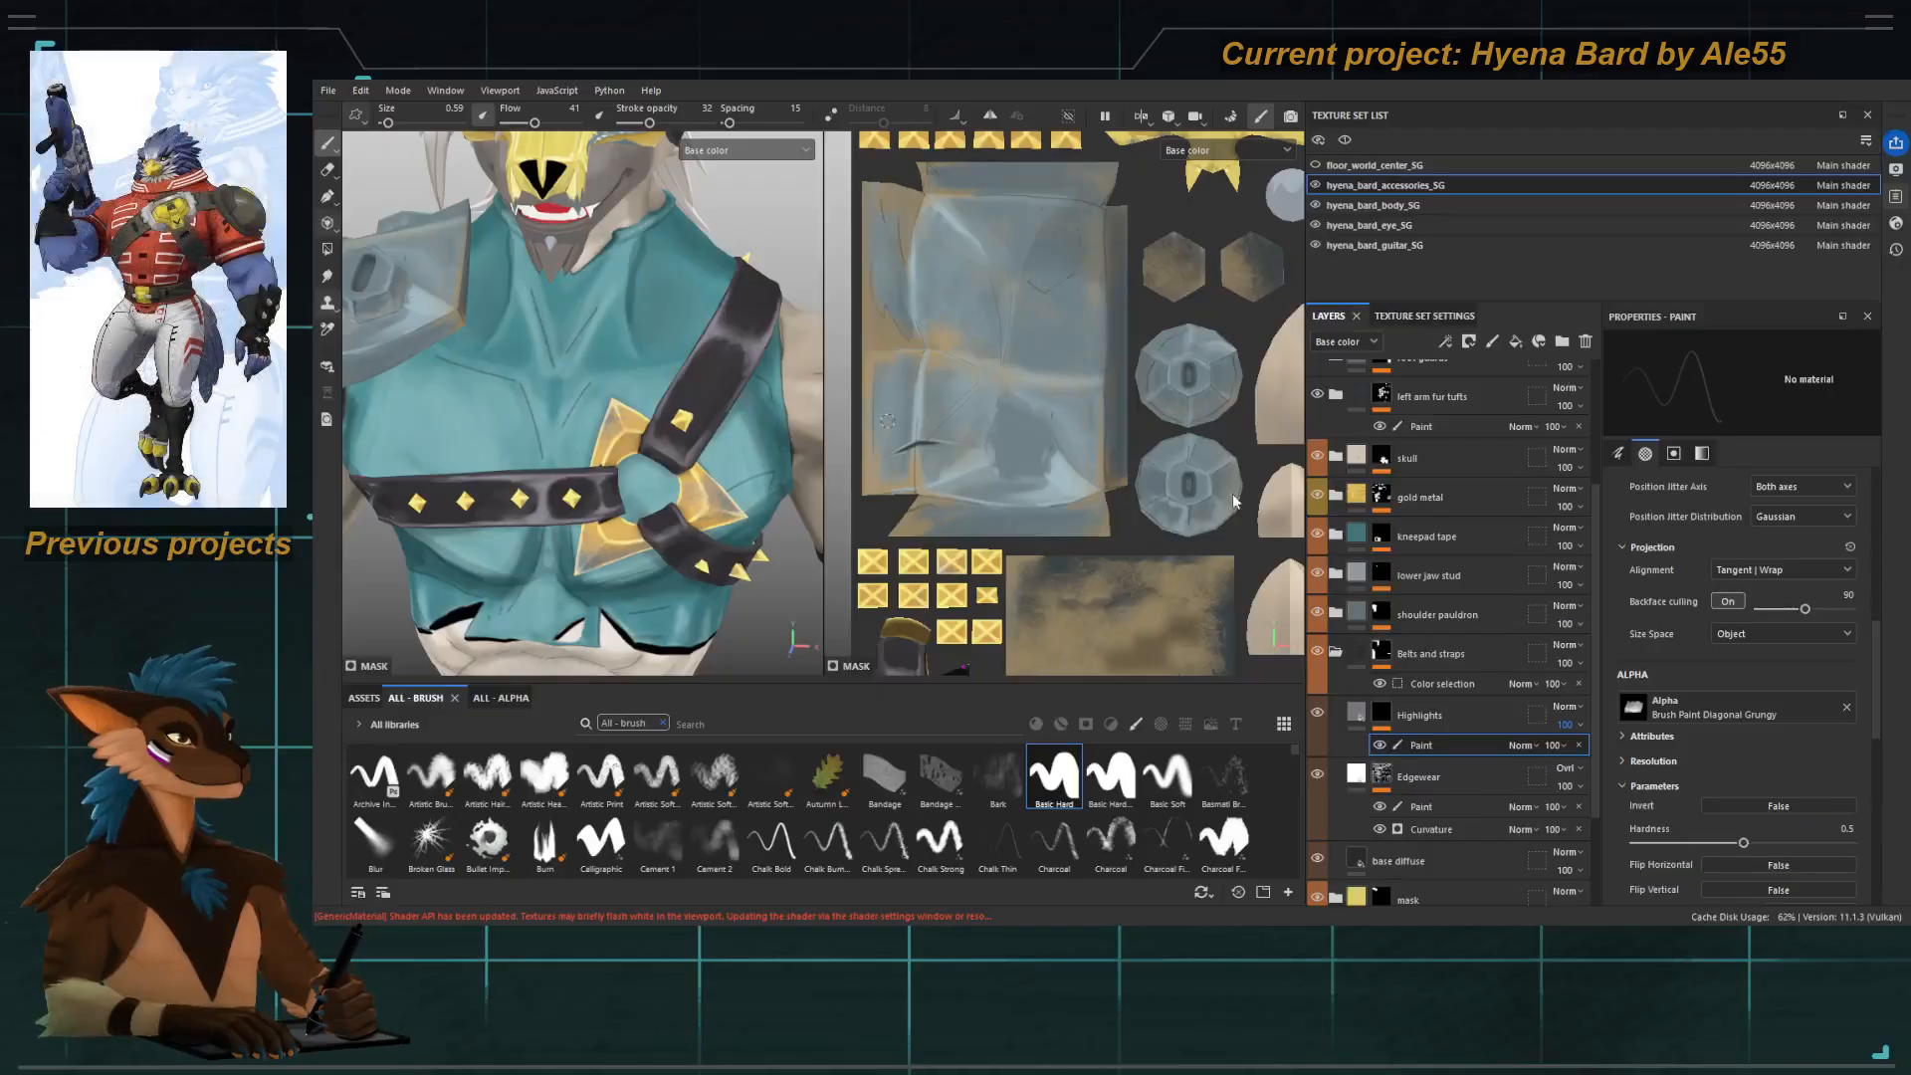
pyautogui.scroll(4, 1363, 375)
pyautogui.click(1364, 477)
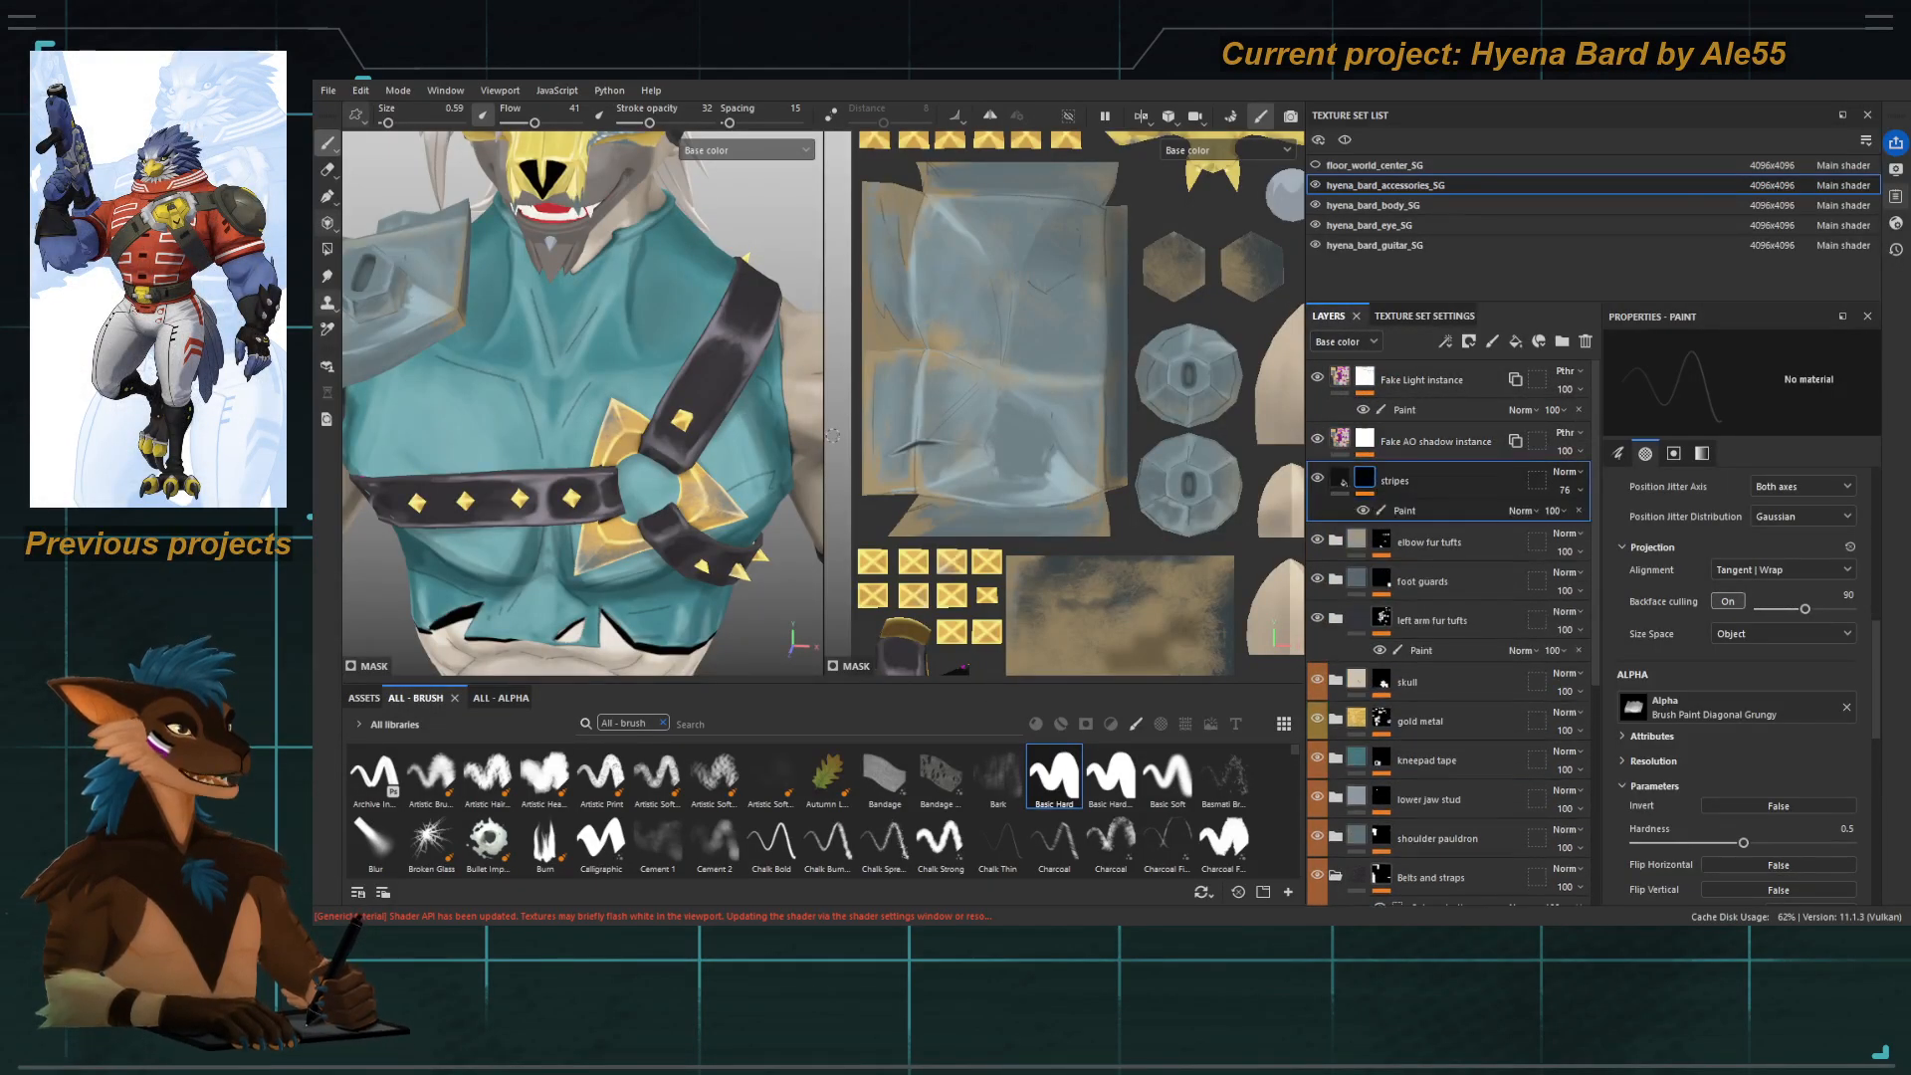
pyautogui.keyDown('alt'); pyautogui.moveTo(755, 495); pyautogui.dragTo(684, 460); pyautogui.keyUp('alt')
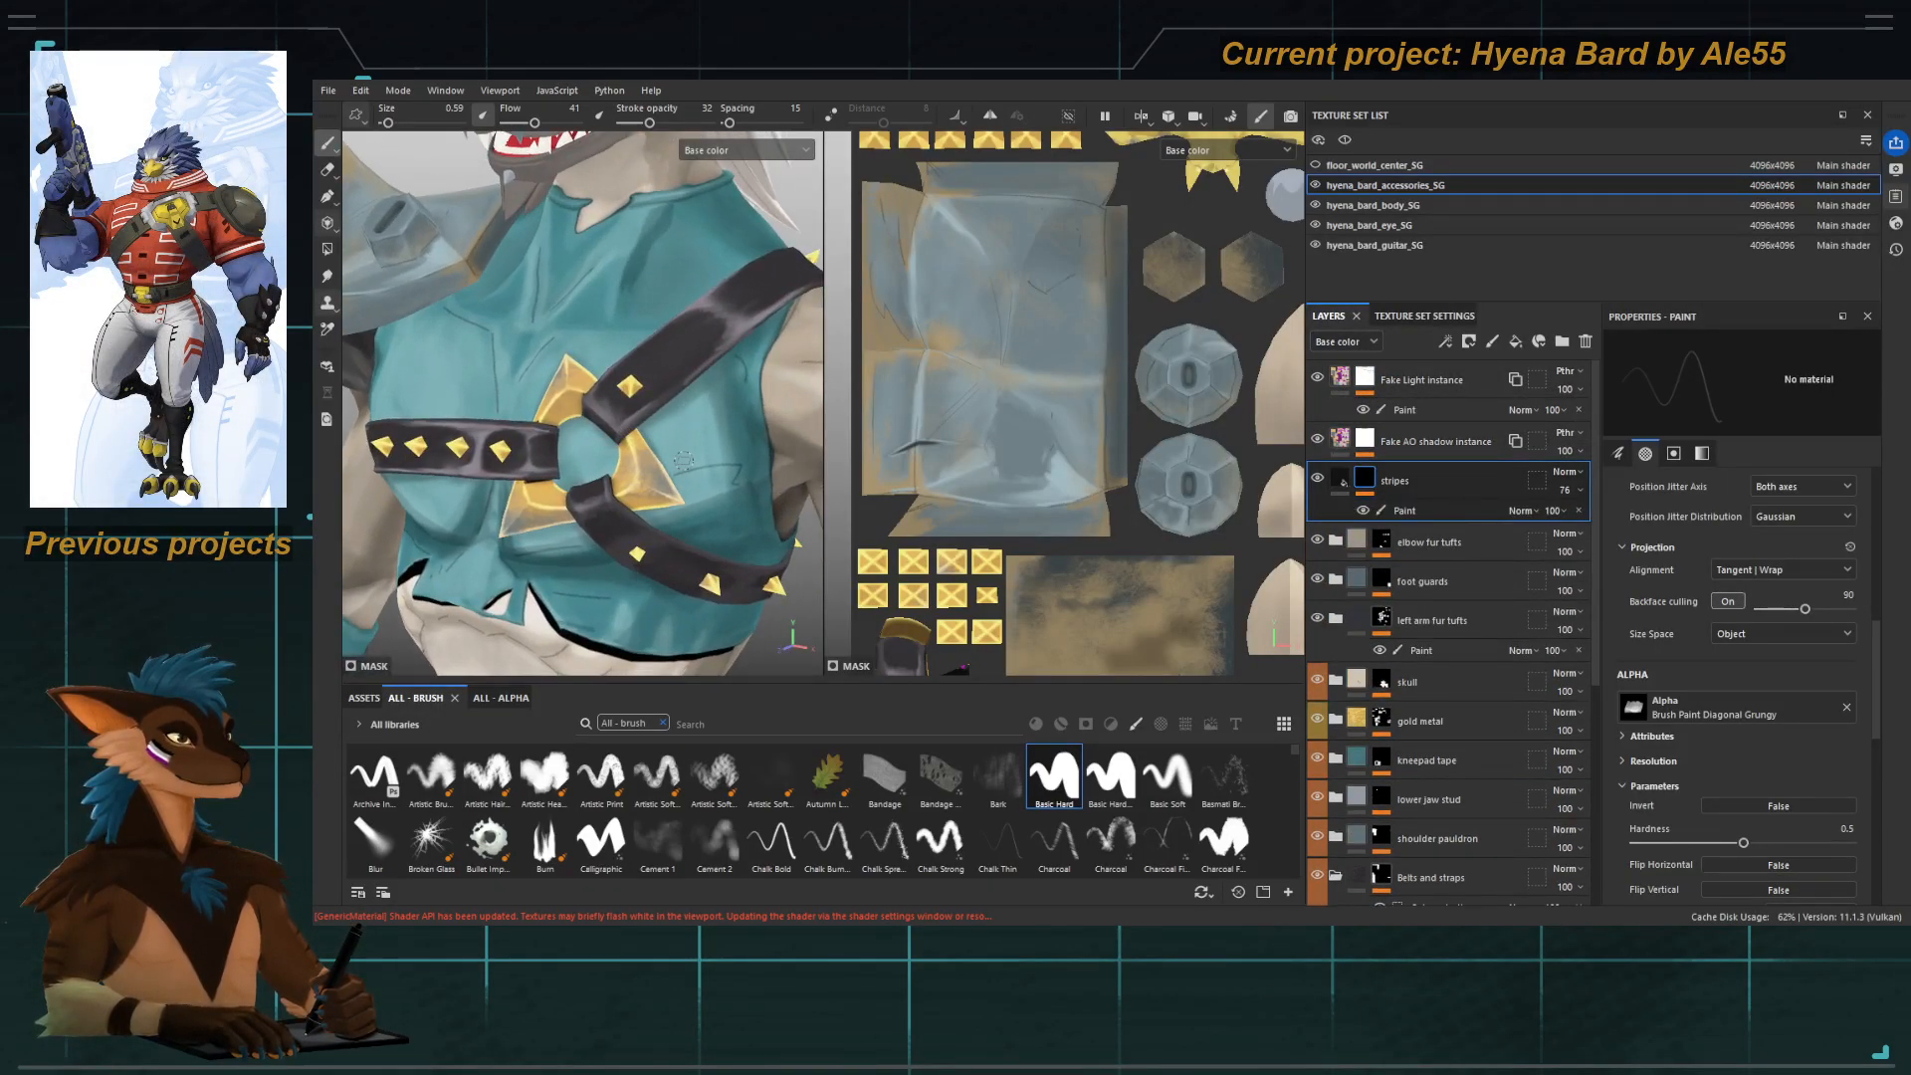
pyautogui.click(697, 723)
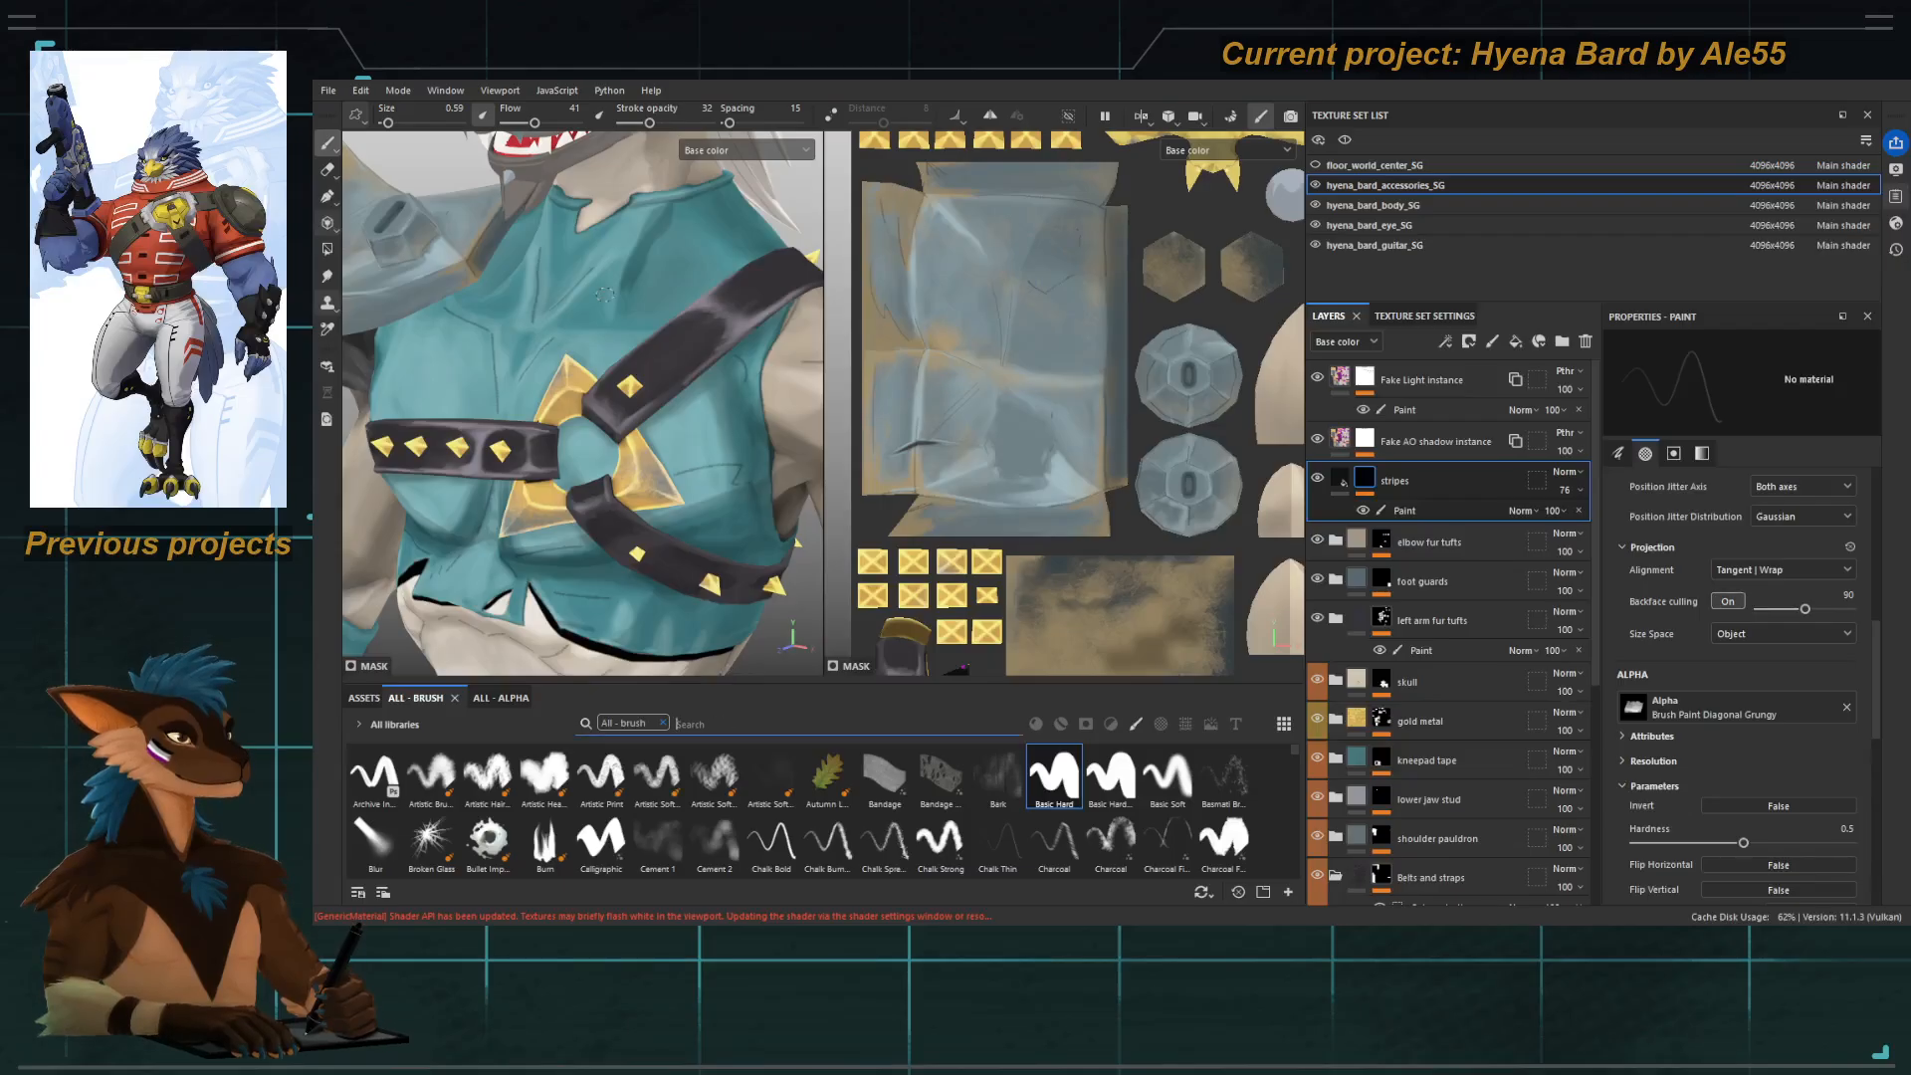
pyautogui.write('penci')
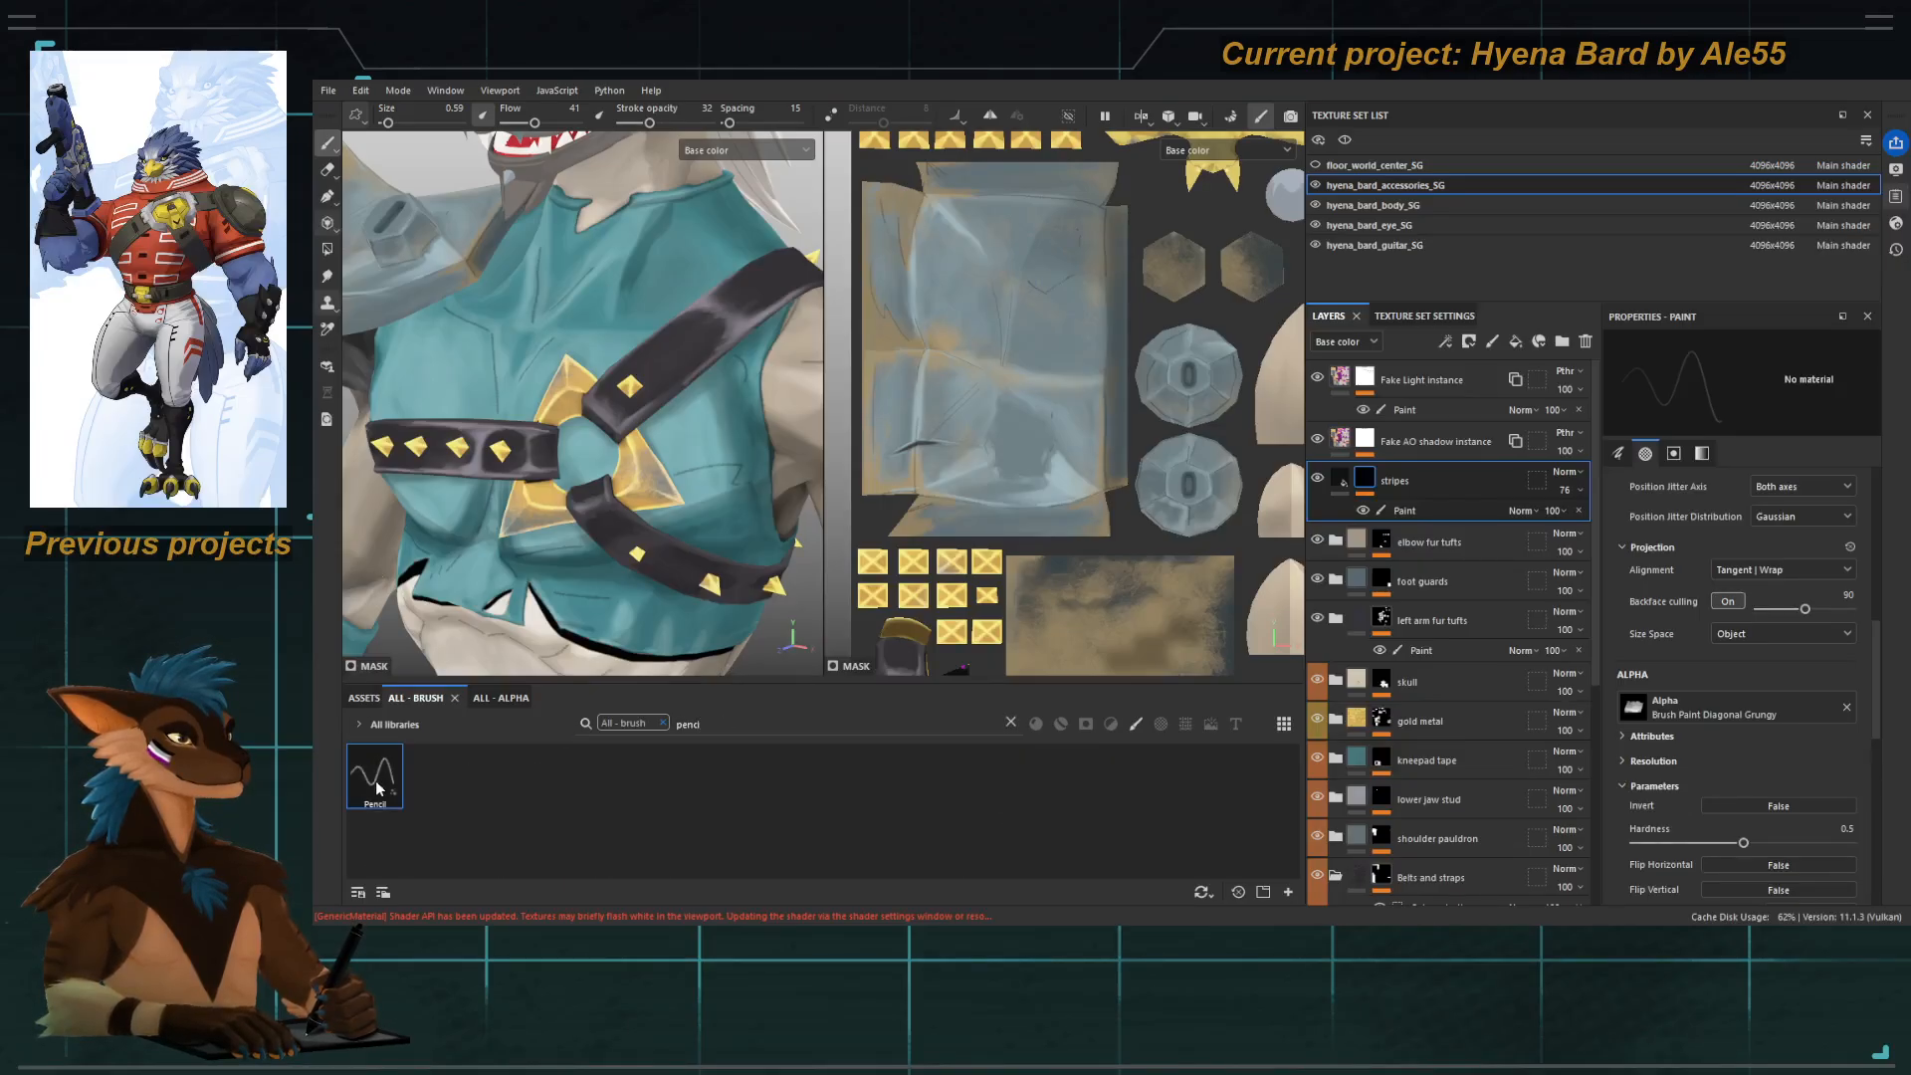
pyautogui.click(377, 789)
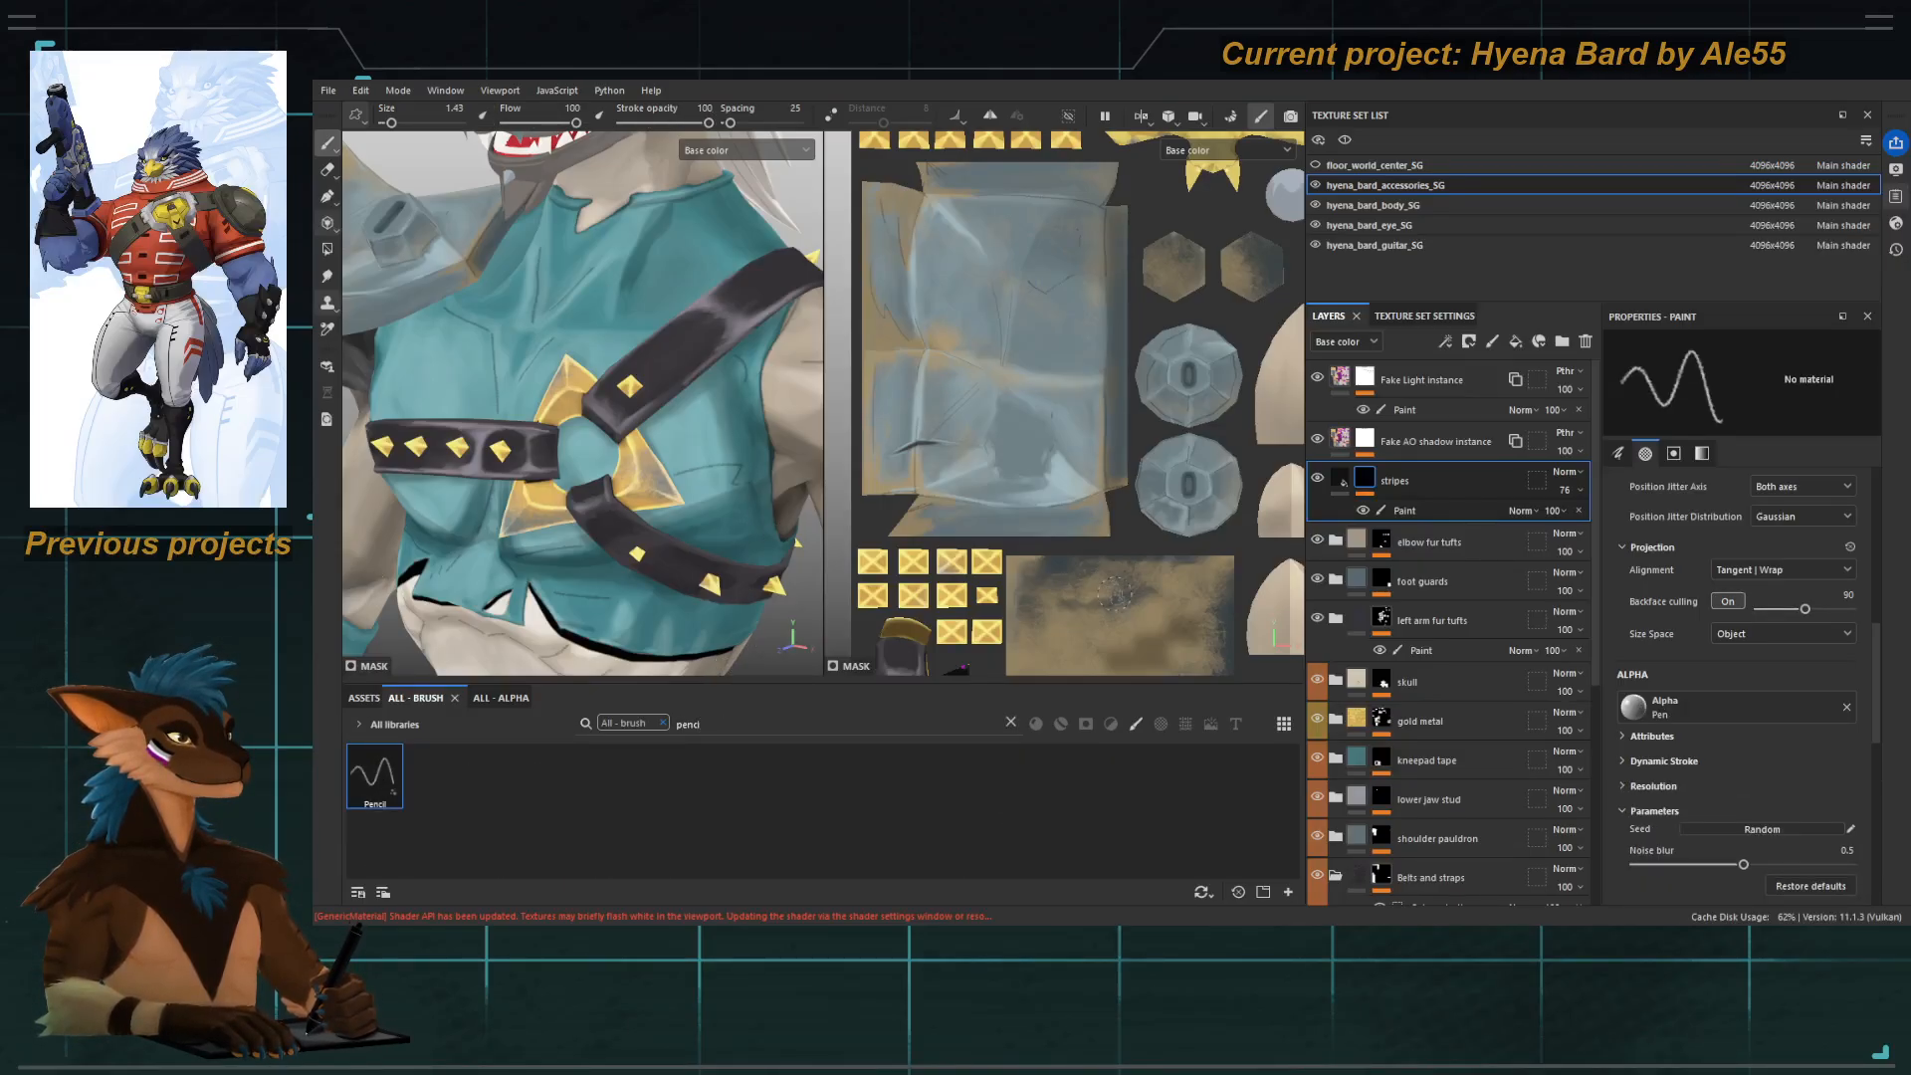
pyautogui.click(1414, 510)
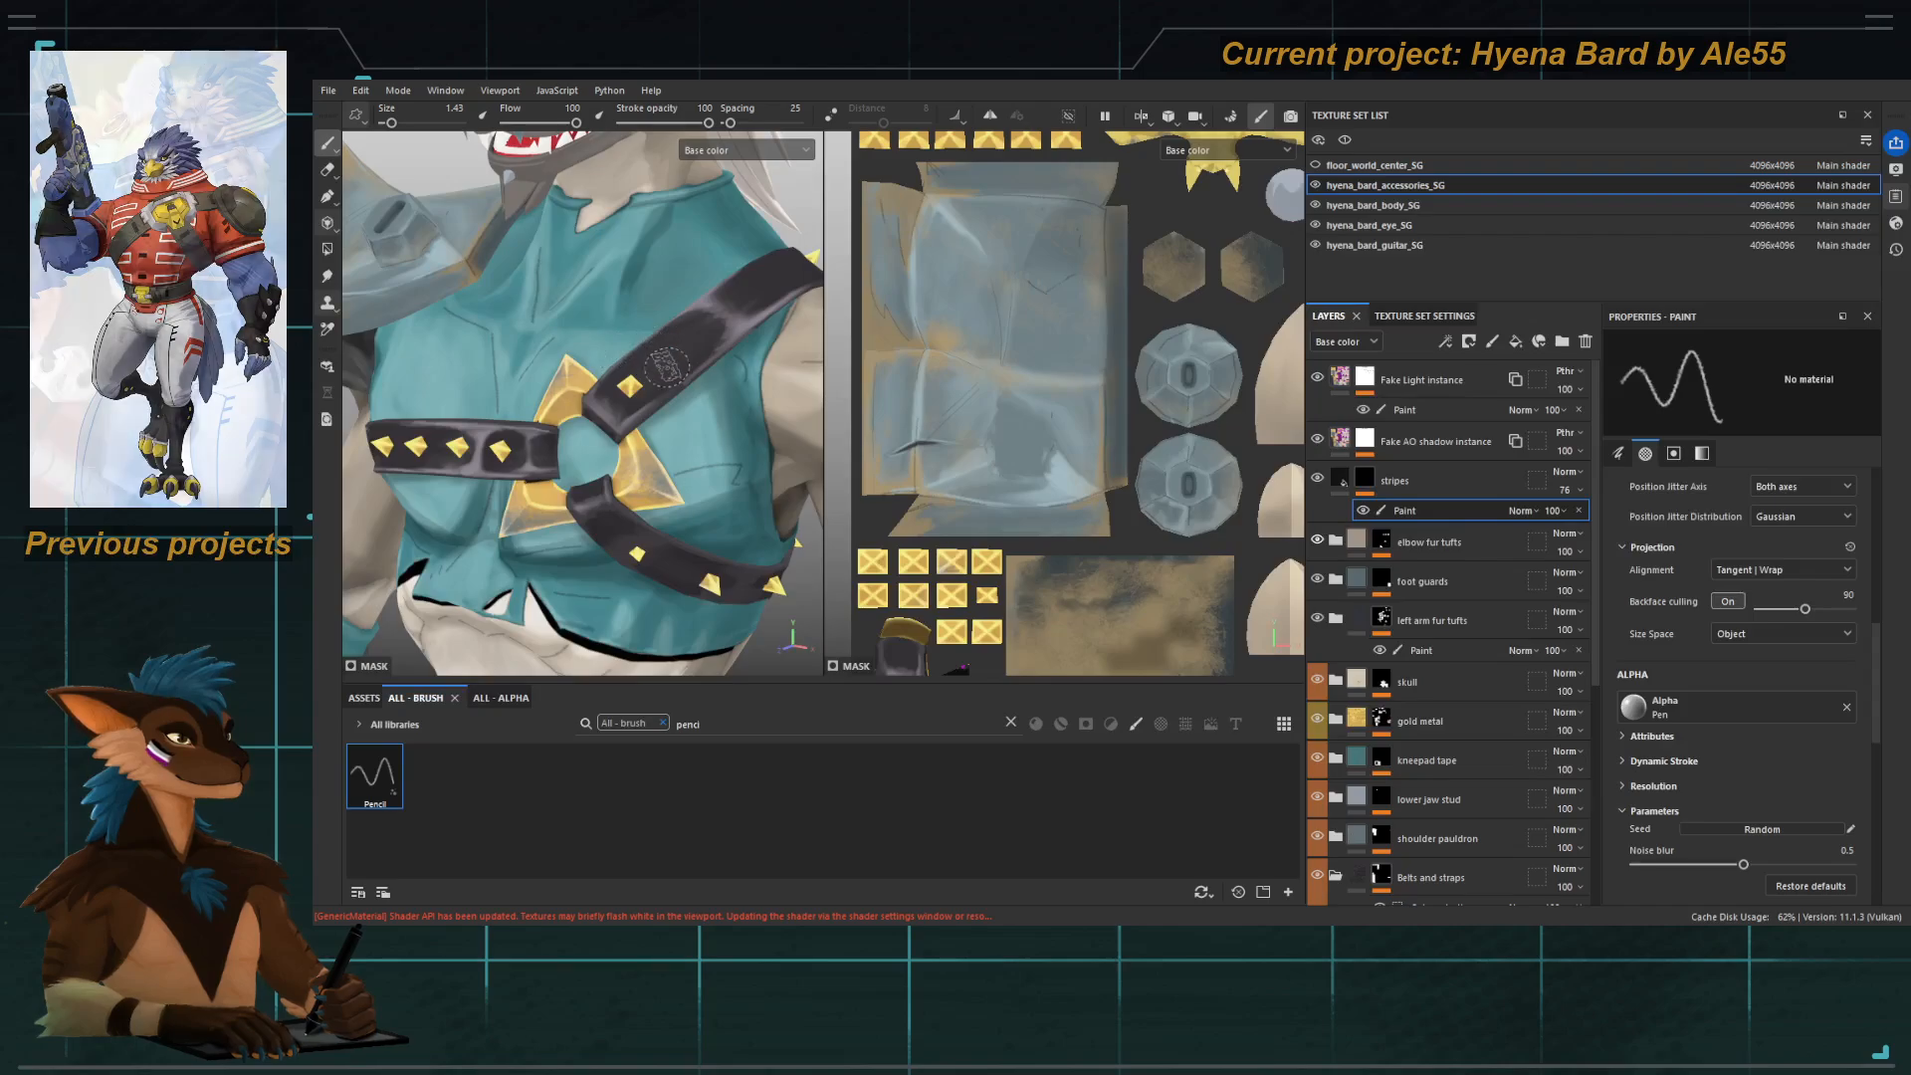
# Draw fine pencil crease lines on the shoulder strap above the ring at brush size 0.15.
pyautogui.press('[')
pyautogui.press('[')
pyautogui.press('[')
pyautogui.press('[')
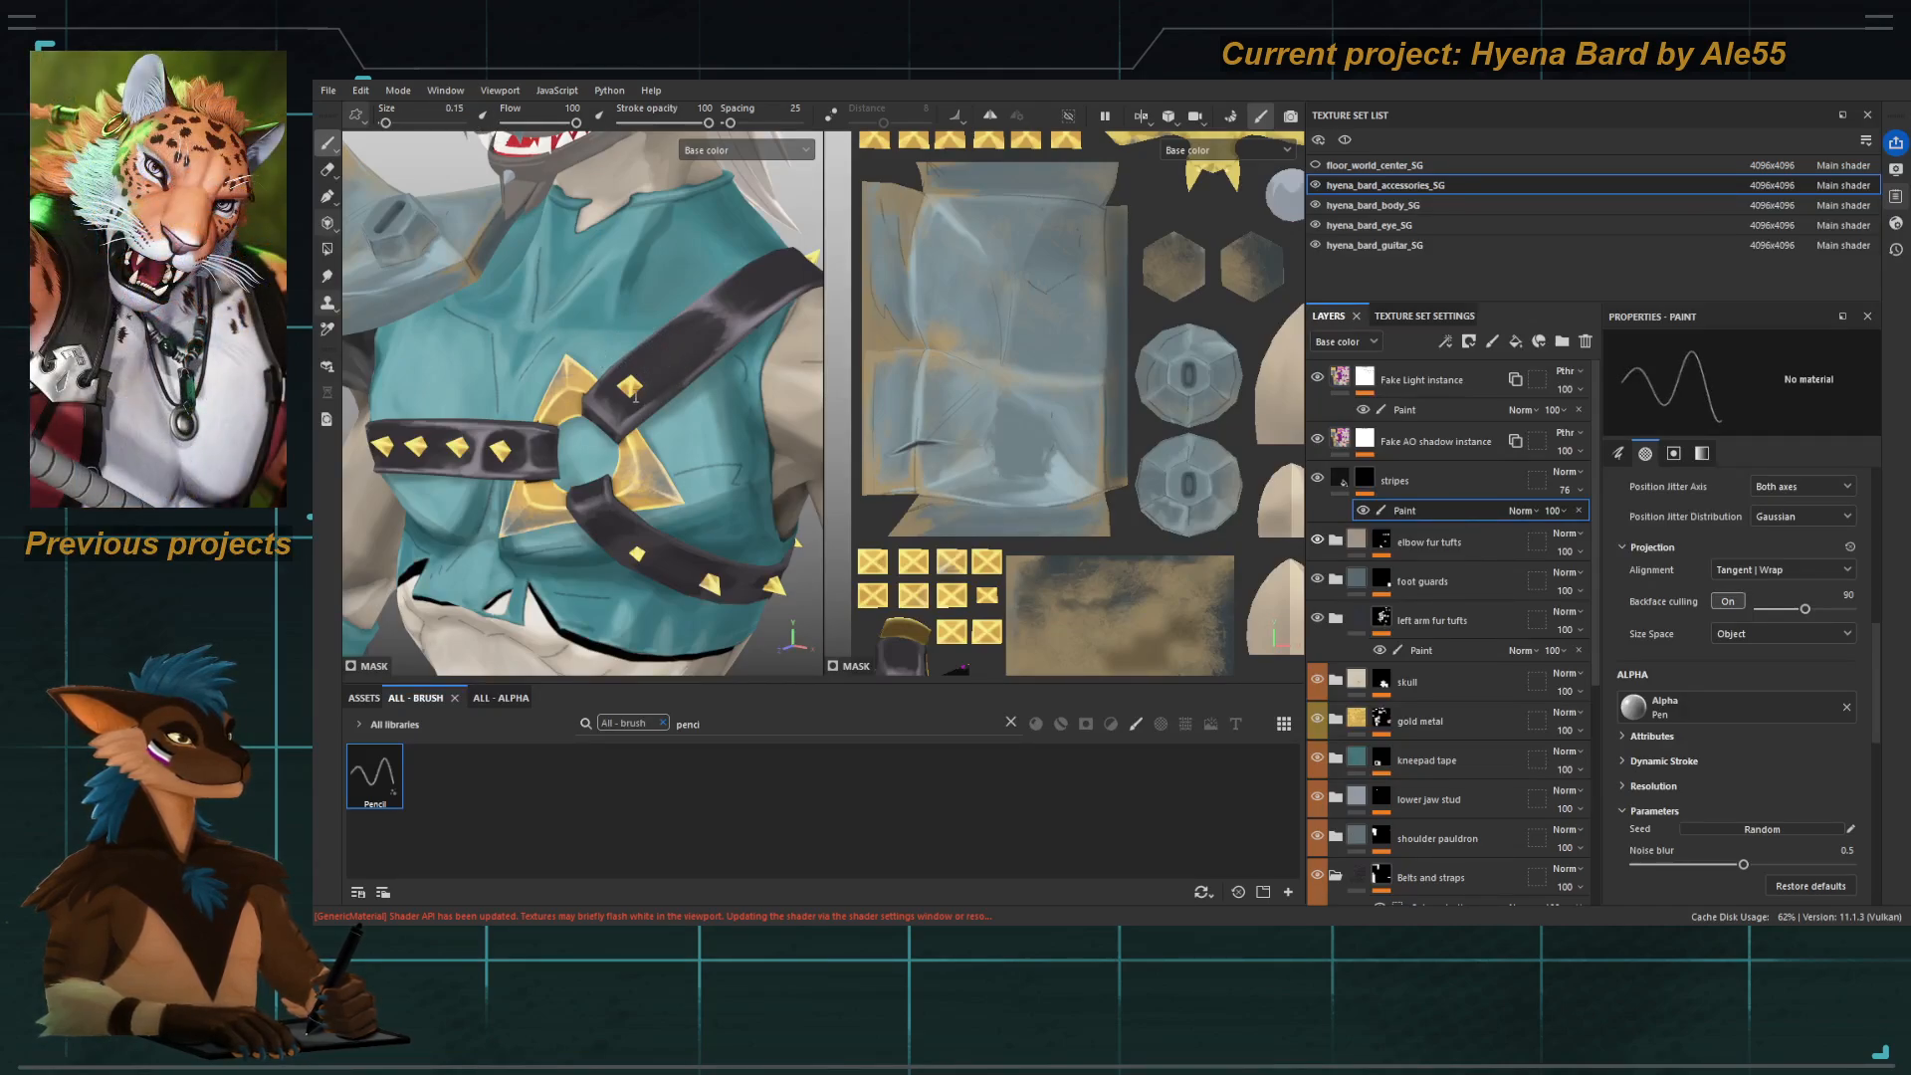
pyautogui.scroll(3, 648, 358)
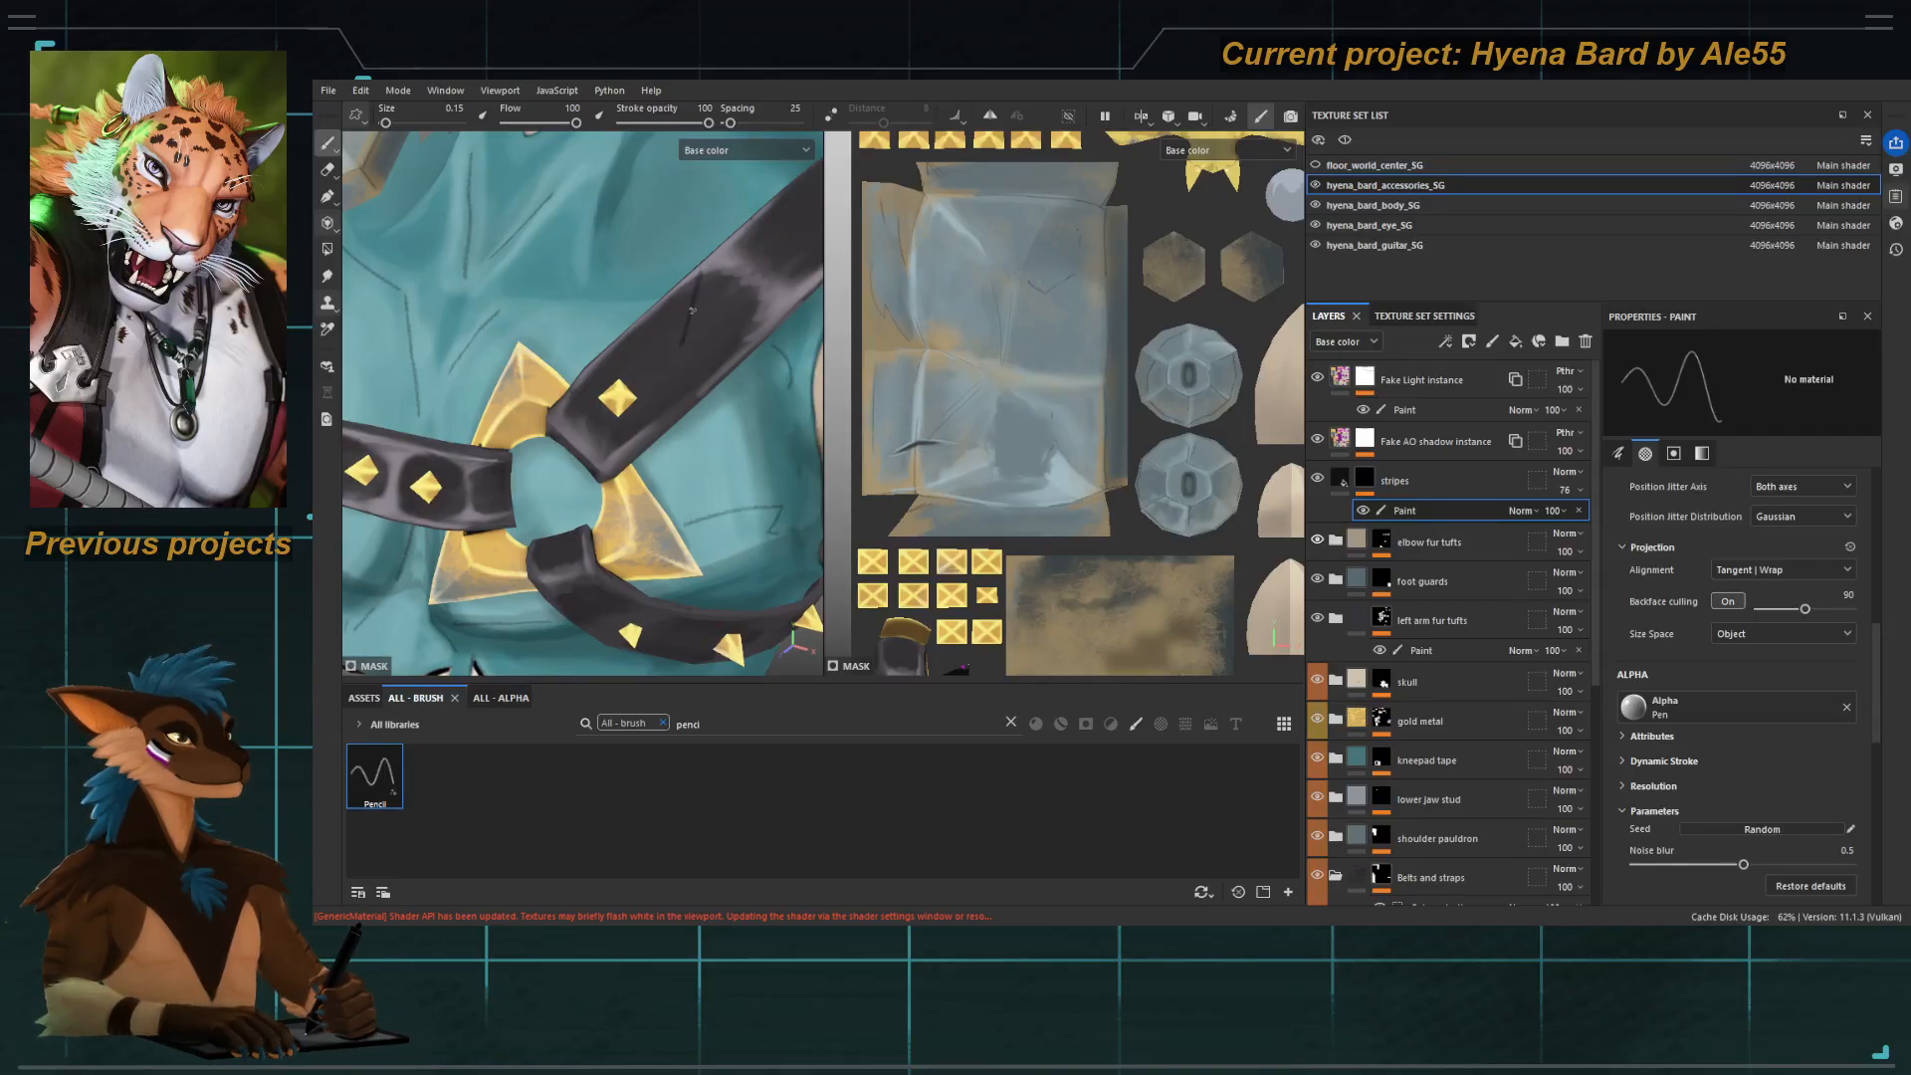
pyautogui.keyDown('alt'); pyautogui.moveTo(645, 355); pyautogui.dragTo(636, 293); pyautogui.keyUp('alt')
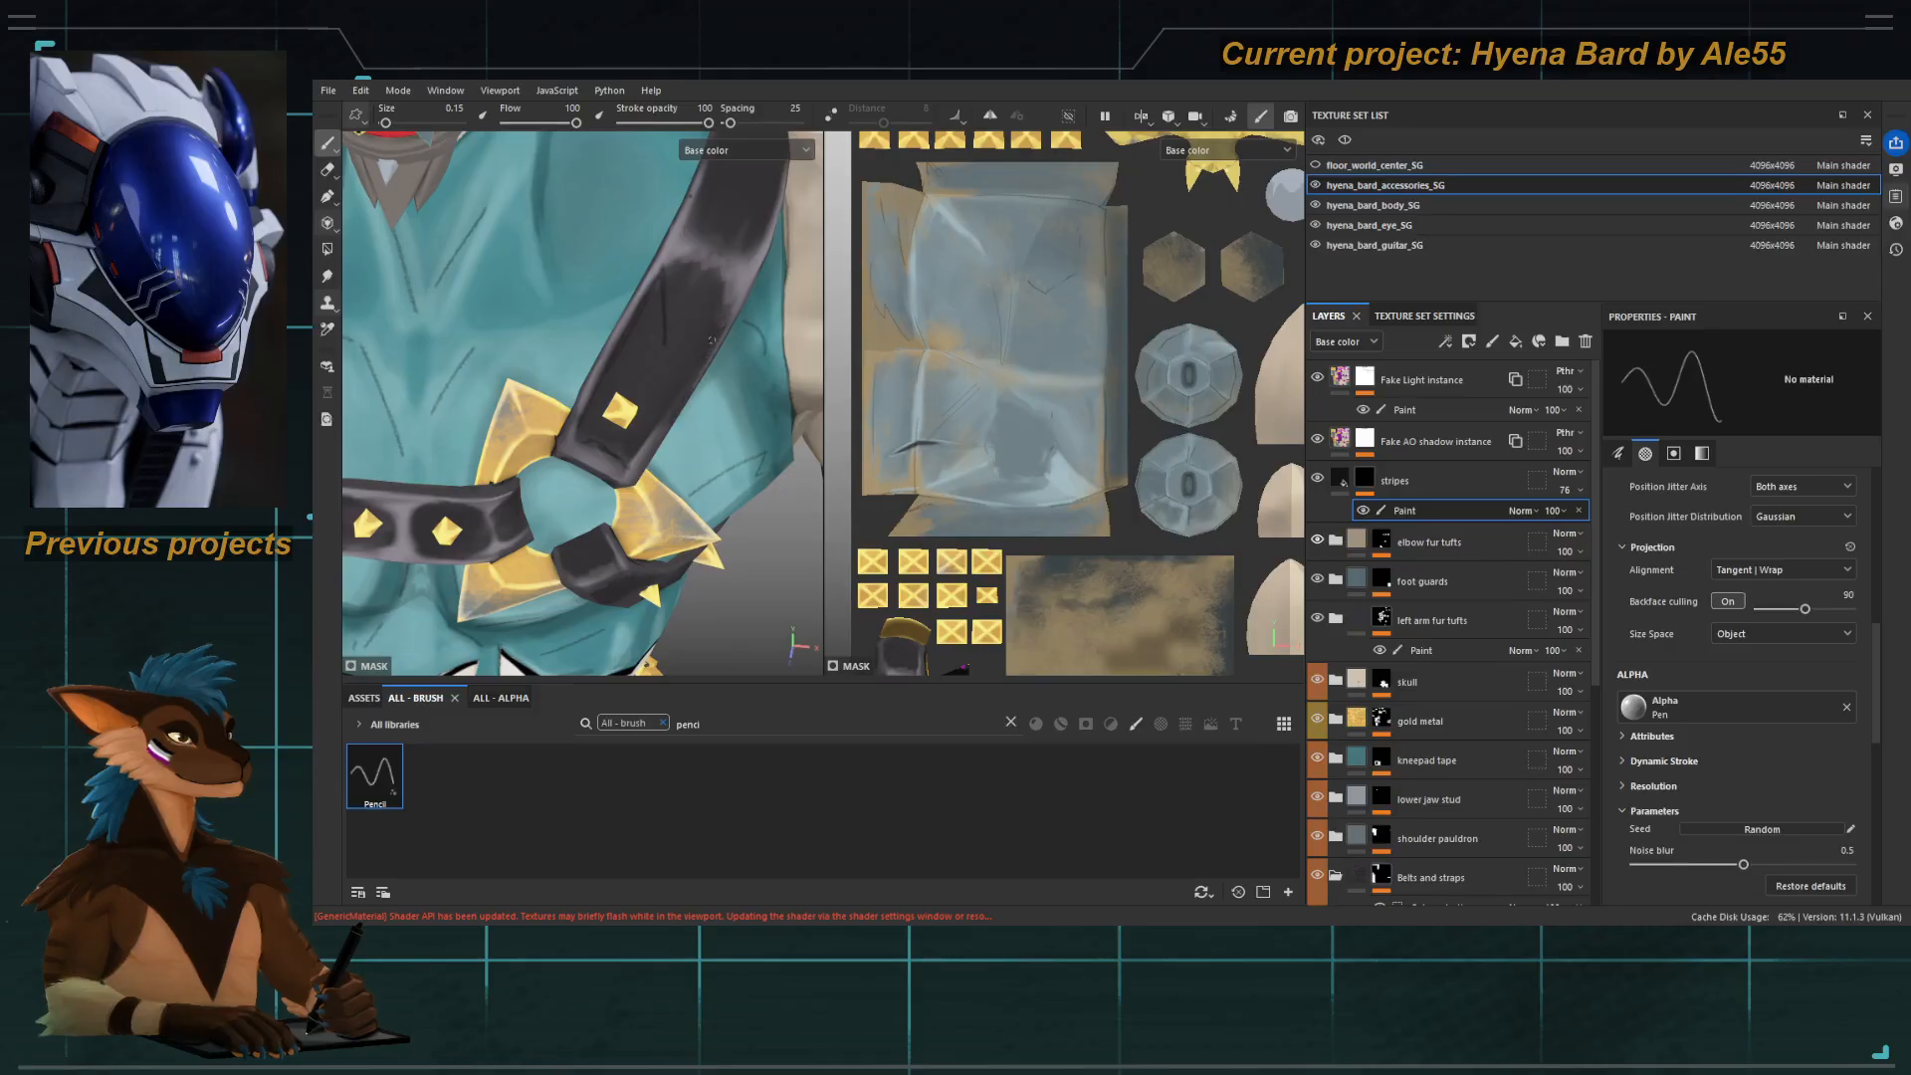
pyautogui.moveTo(646, 444)
pyautogui.keyDown('alt'); pyautogui.mouseDown()
pyautogui.moveTo(662, 363)
pyautogui.moveTo(620, 405)
pyautogui.moveTo(730, 410)
pyautogui.moveTo(663, 434)
pyautogui.mouseUp(); pyautogui.keyUp('alt')
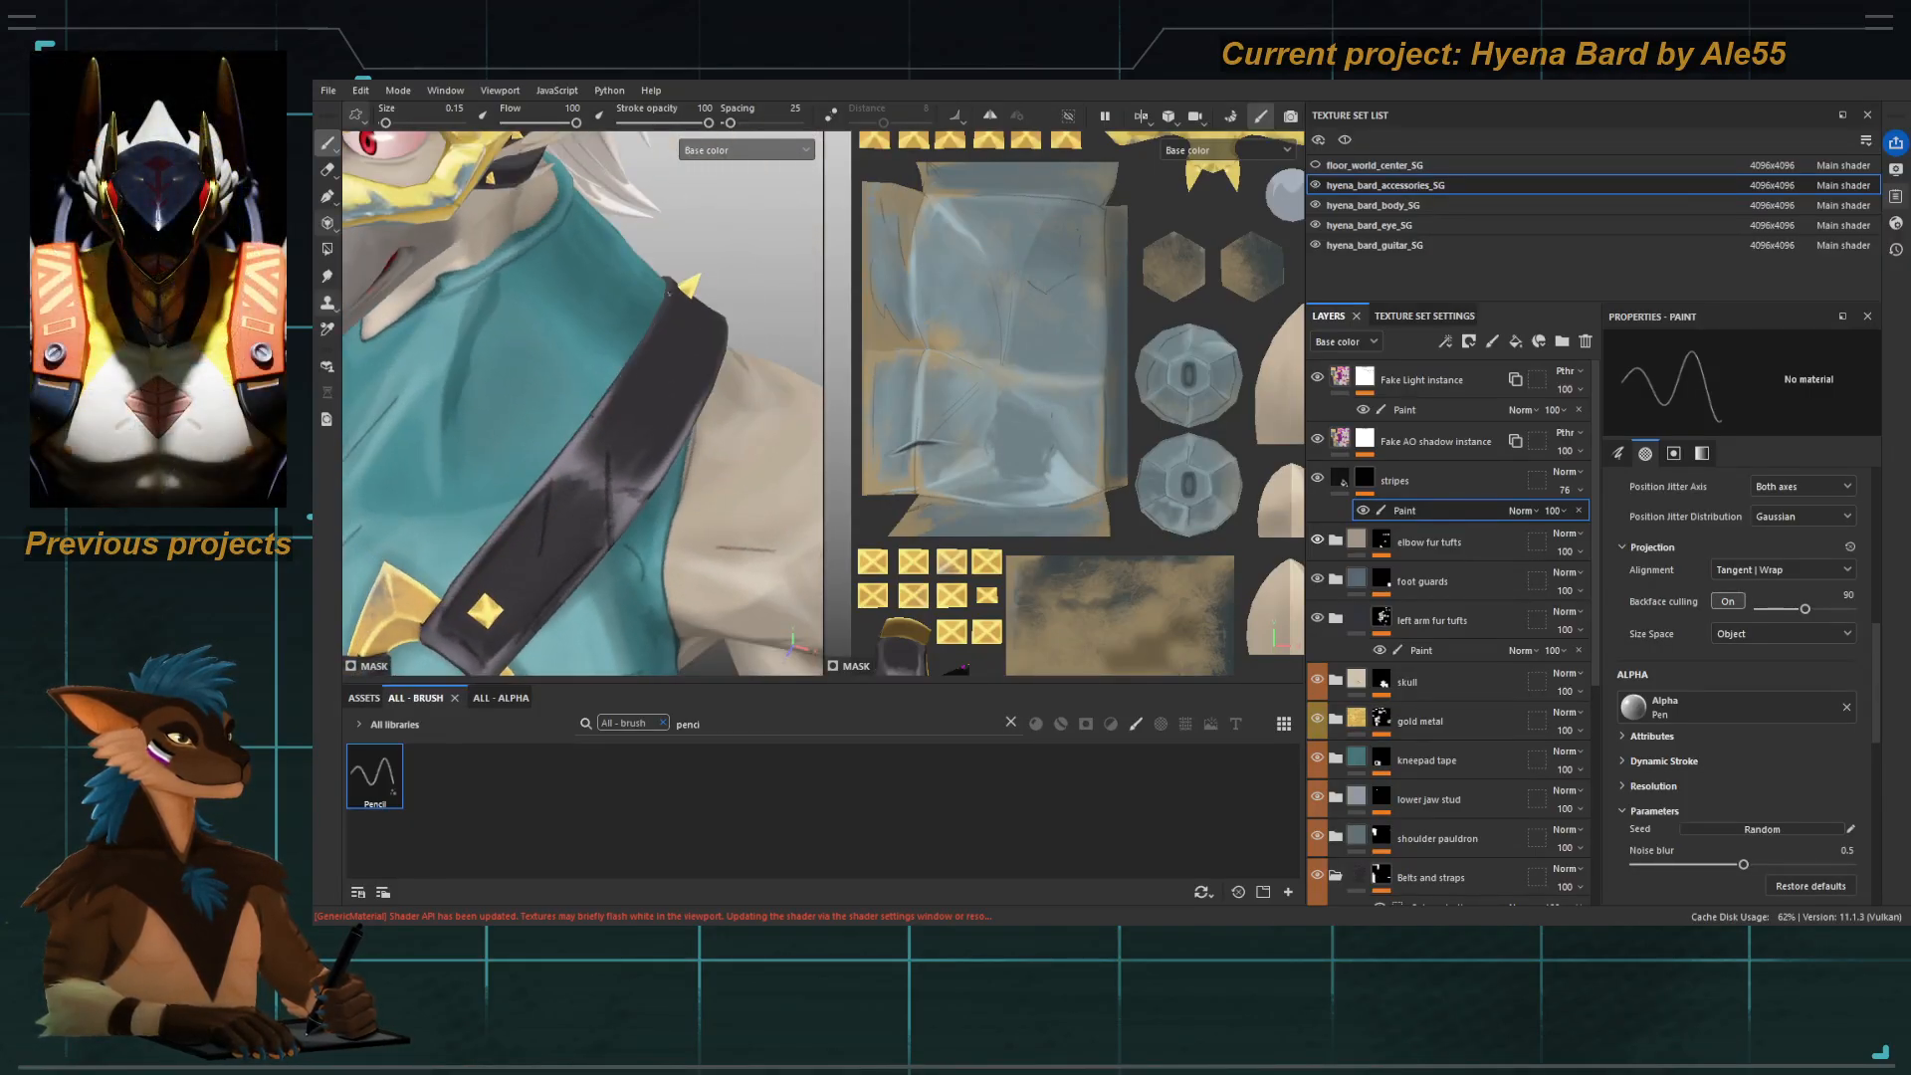
# Continue the size 0.15 pencil crease lines along the strap where it passes over the shoulder.
pyautogui.keyDown('alt'); pyautogui.moveTo(585, 438); pyautogui.dragTo(616, 367); pyautogui.keyUp('alt')
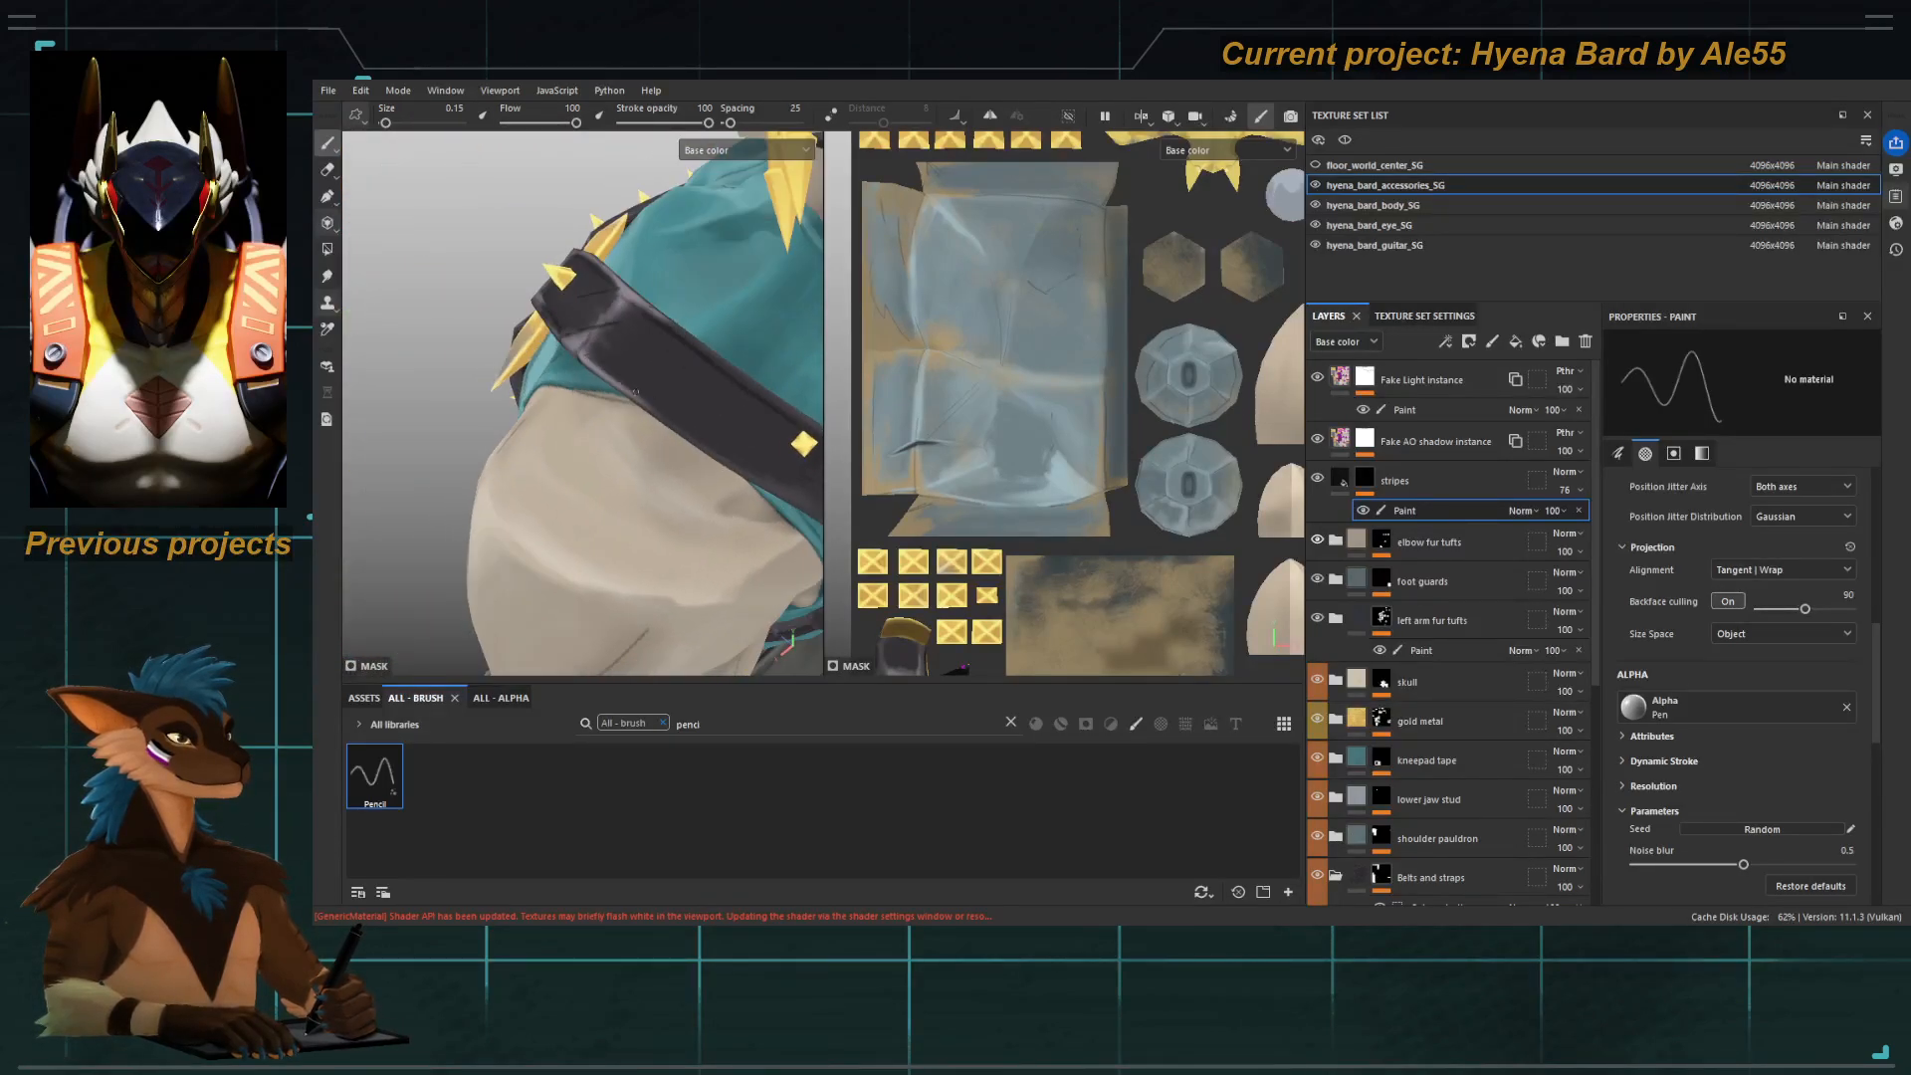
pyautogui.keyDown('alt'); pyautogui.moveTo(705, 438); pyautogui.dragTo(747, 468); pyautogui.keyUp('alt')
pyautogui.keyDown('alt'); pyautogui.moveTo(747, 468); pyautogui.dragTo(787, 508, button='right'); pyautogui.keyUp('alt')
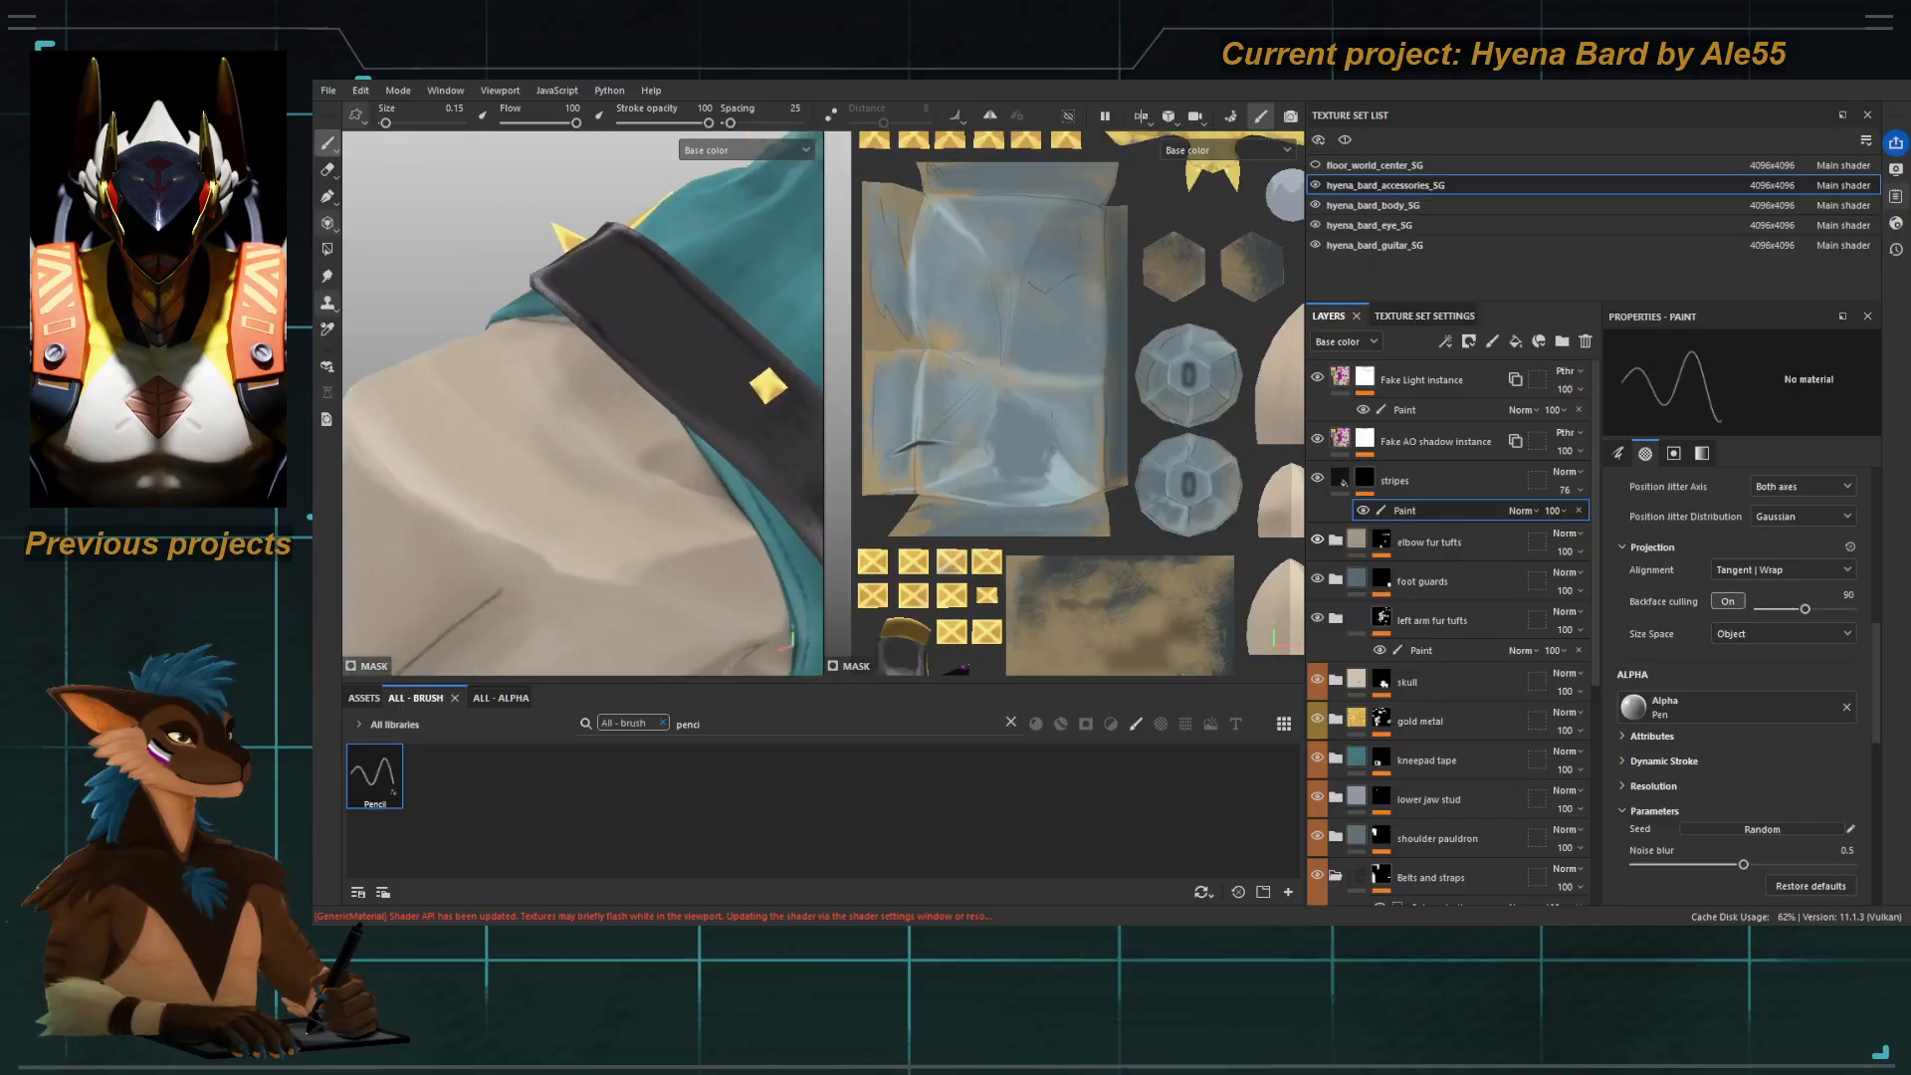
pyautogui.keyDown('alt'); pyautogui.moveTo(673, 385); pyautogui.dragTo(561, 318); pyautogui.keyUp('alt')
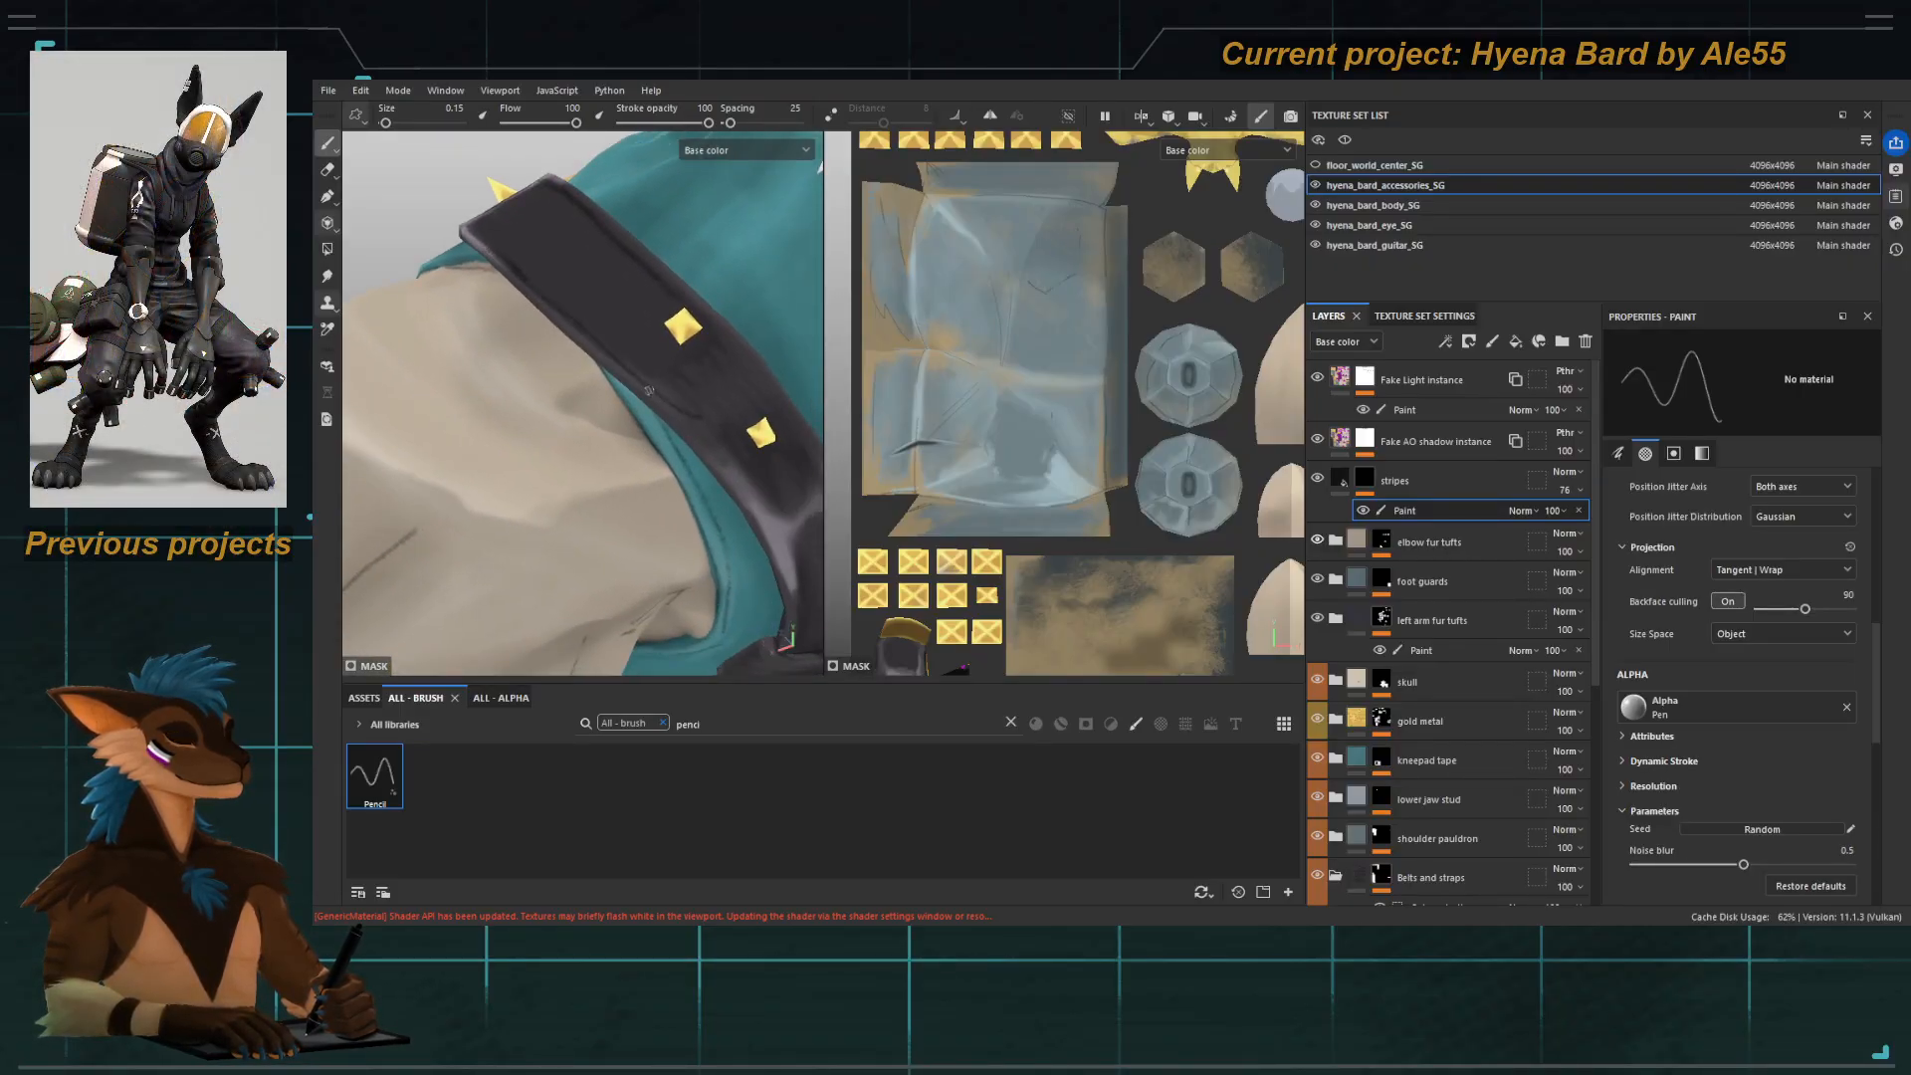
# Undo the last pencil stroke and turn on Lazy Mouse at distance 8 for the shoulder strap creases.
pyautogui.hotkey('ctrl', 'z')
pyautogui.press('d')
pyautogui.moveTo(502, 266)
pyautogui.mouseDown()
pyautogui.moveTo(723, 456)
pyautogui.moveTo(608, 289)
pyautogui.mouseUp()
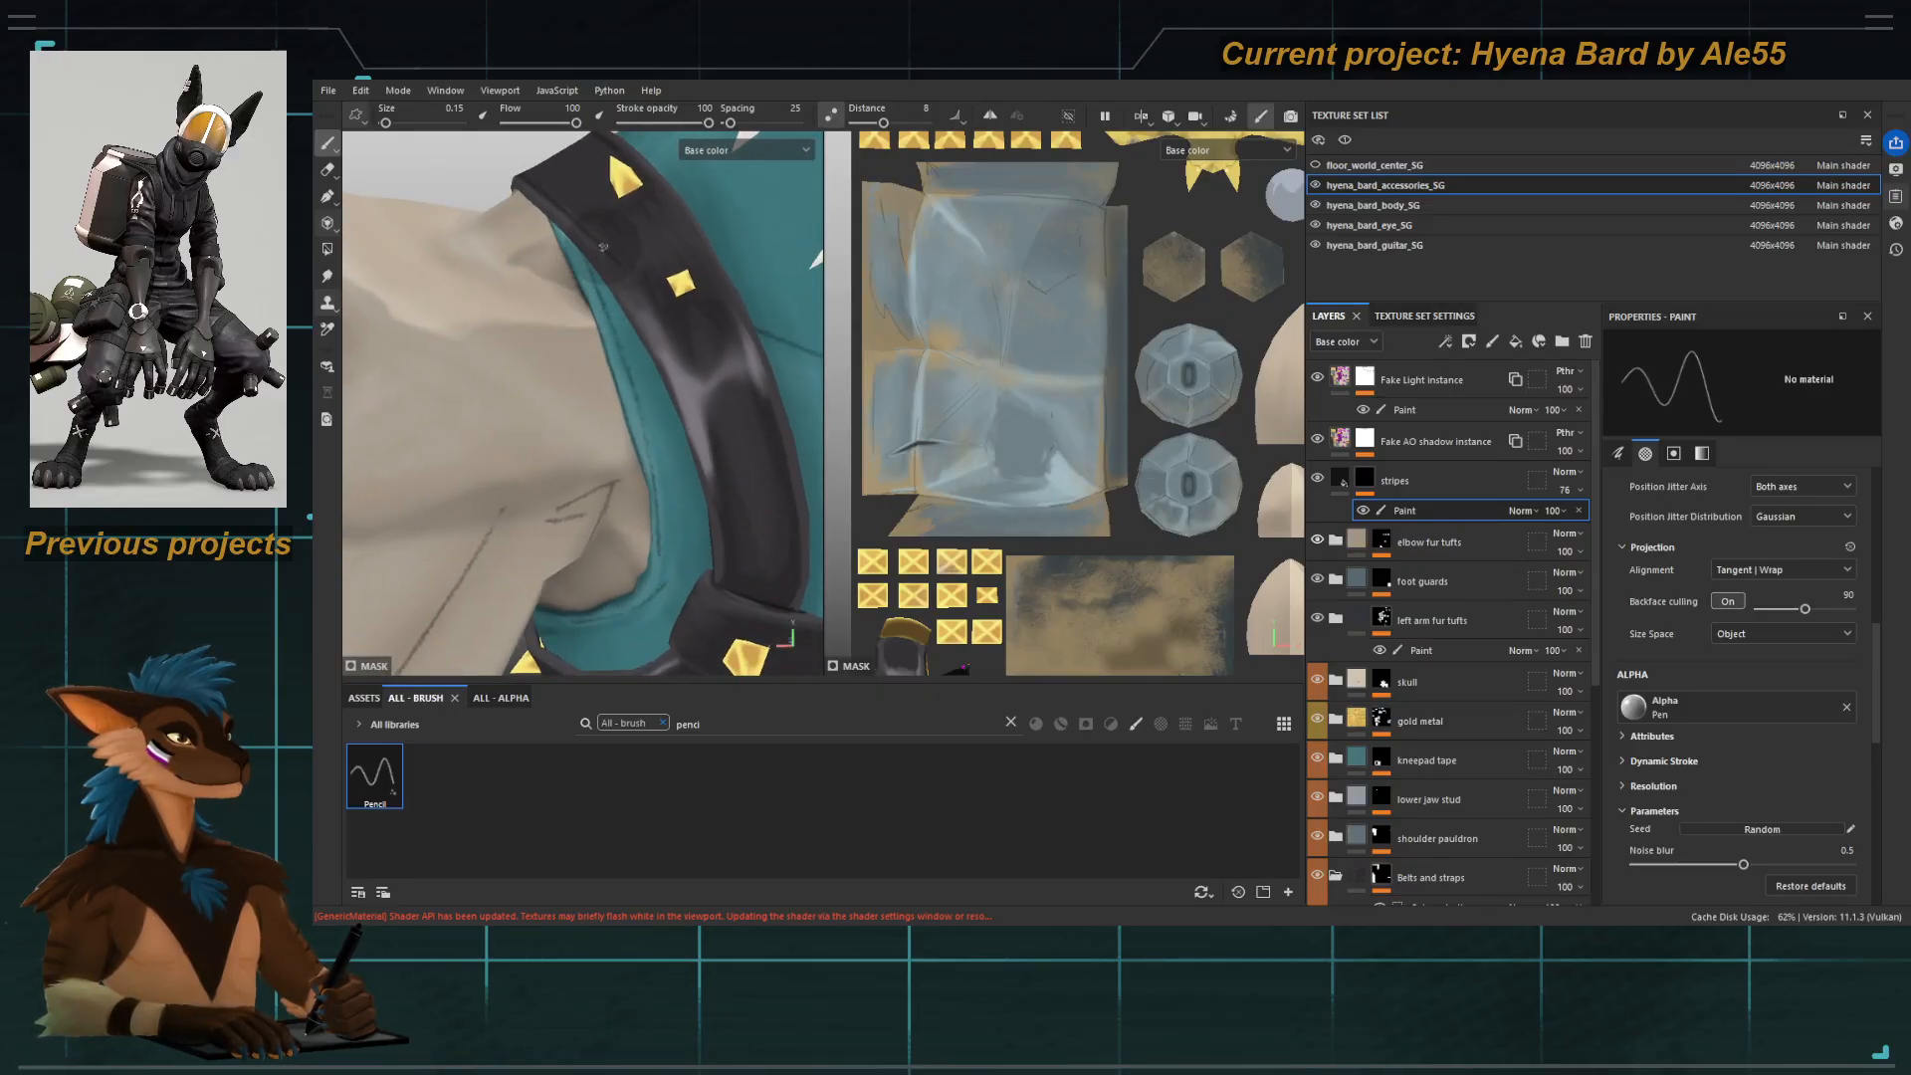
# Enable pen pressure for stroke opacity and draw size 0.15 pencil creases down the back of the shoulder strap.
pyautogui.keyDown('alt'); pyautogui.moveTo(693, 424); pyautogui.dragTo(663, 362); pyautogui.keyUp('alt')
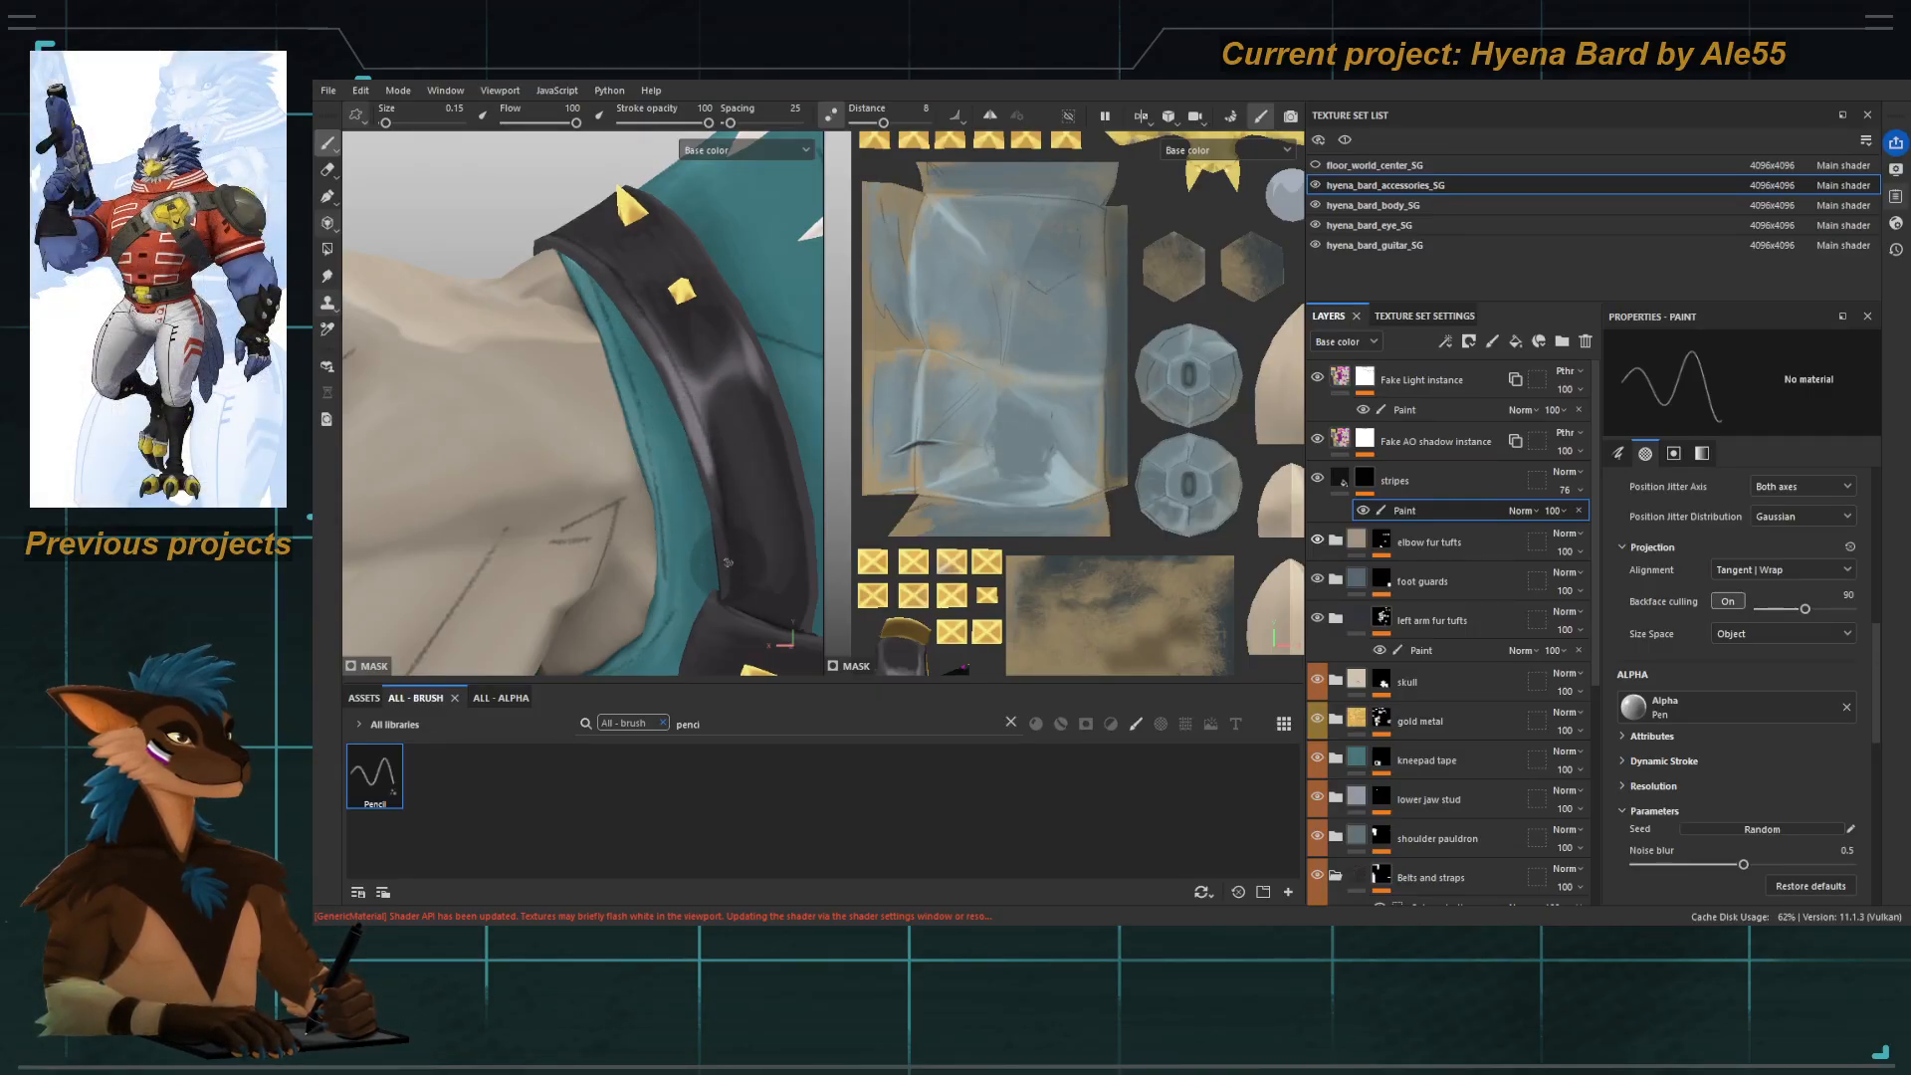
pyautogui.keyDown('alt'); pyautogui.moveTo(700, 543); pyautogui.dragTo(647, 376); pyautogui.keyUp('alt')
pyautogui.keyDown('alt'); pyautogui.moveTo(567, 218); pyautogui.dragTo(586, 314); pyautogui.keyUp('alt')
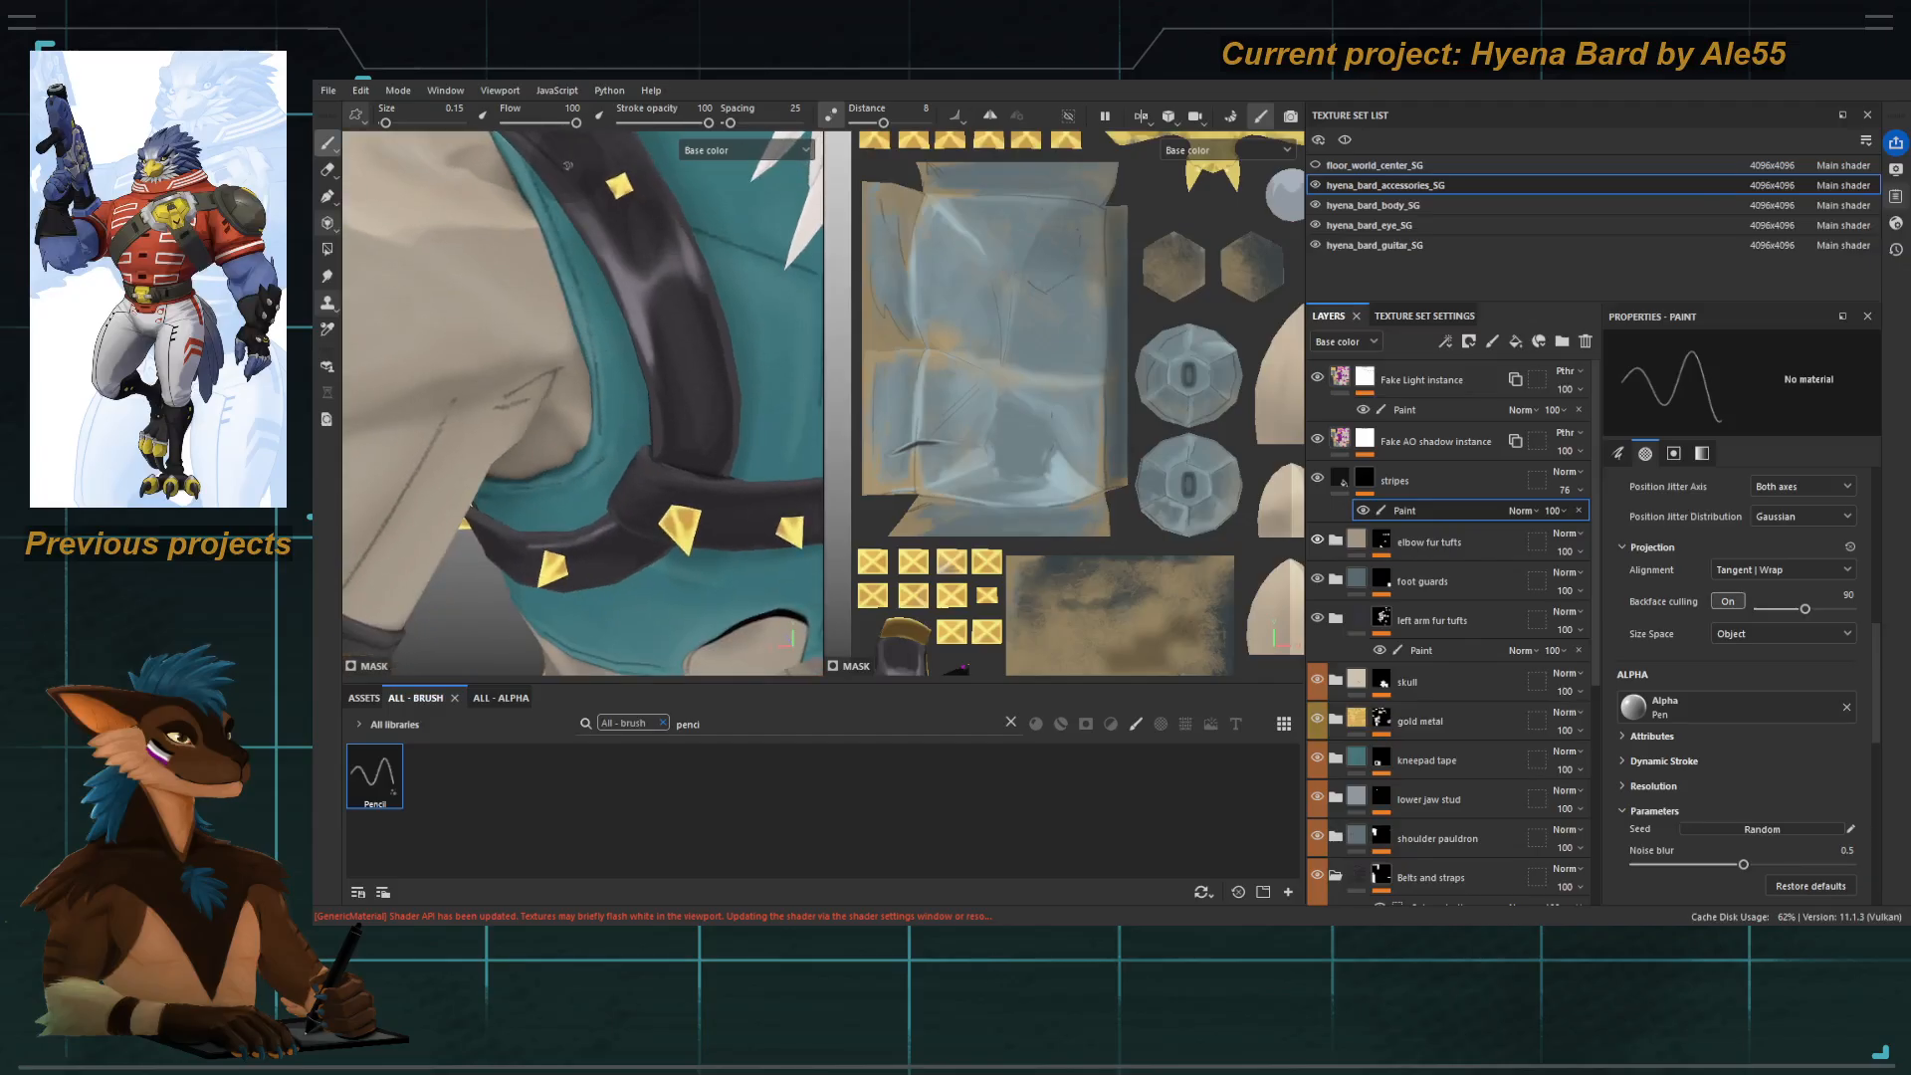
pyautogui.click(603, 111)
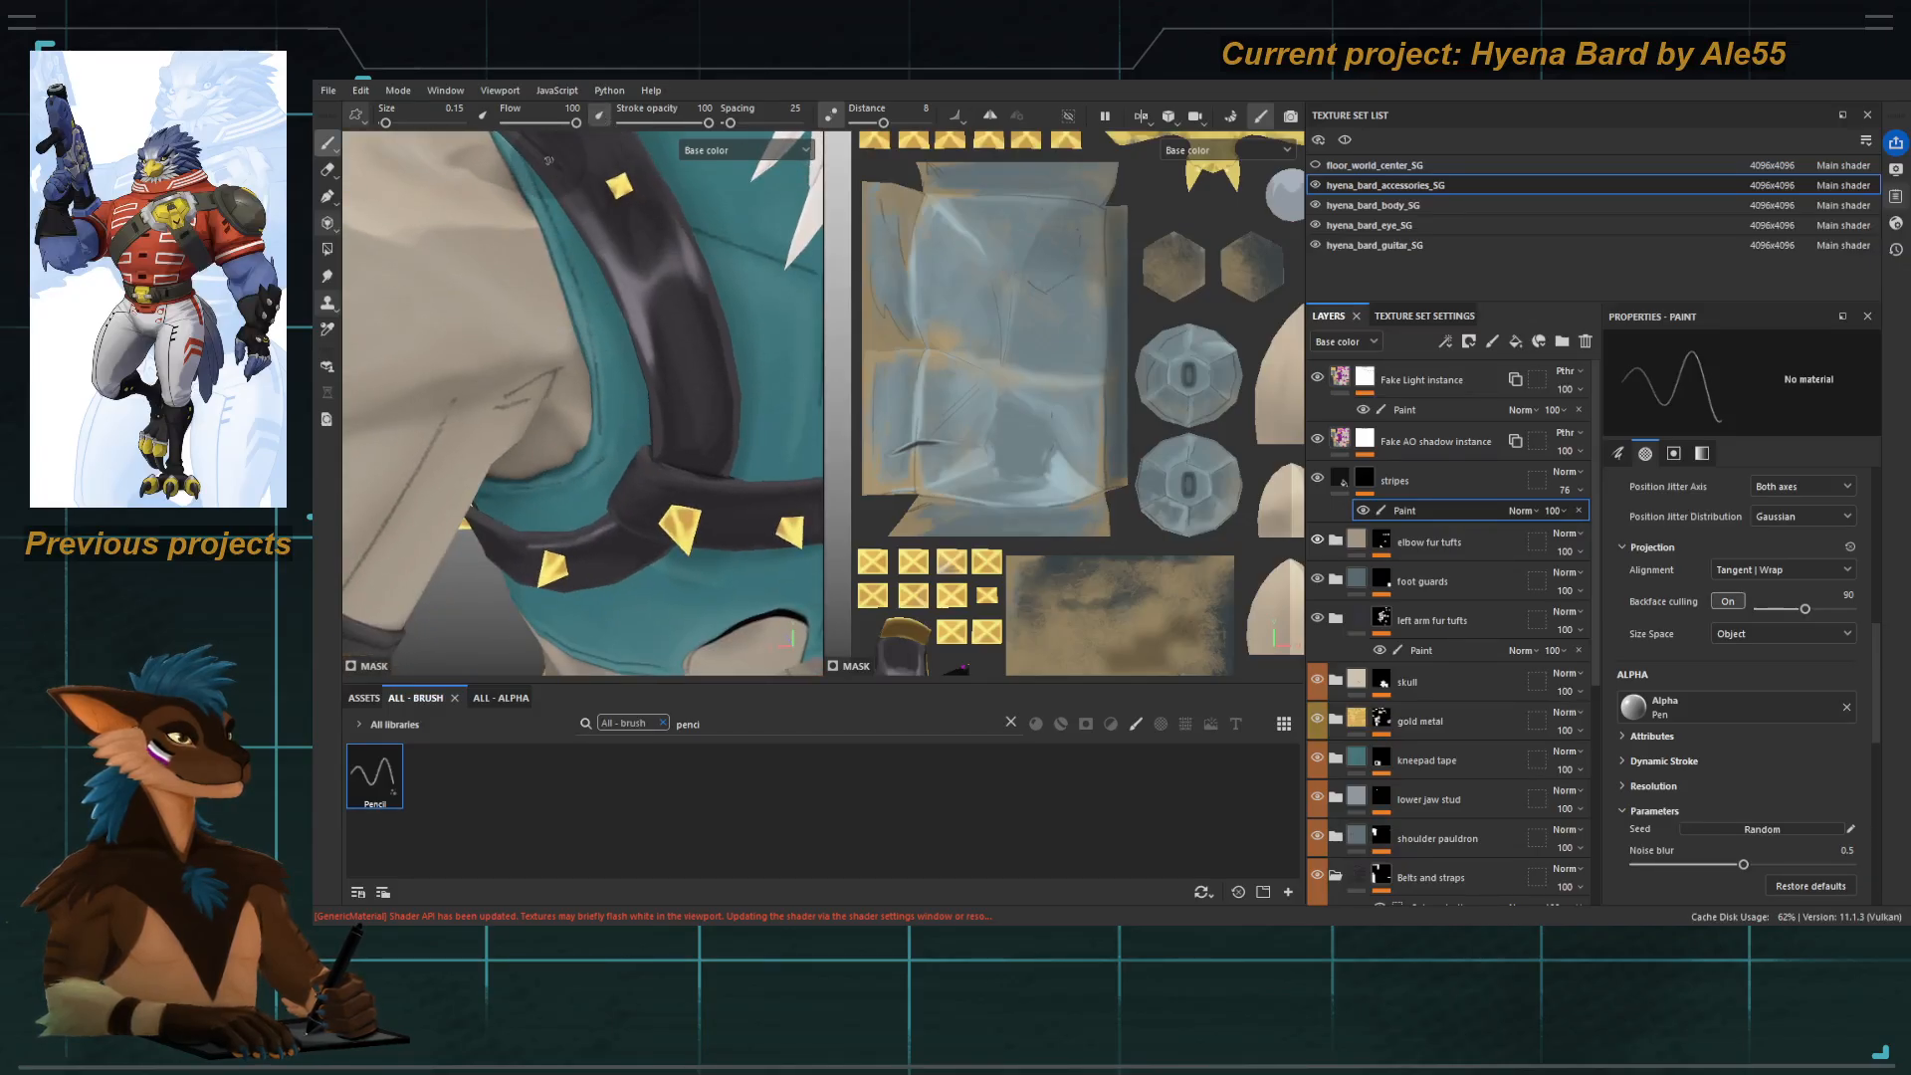
pyautogui.keyDown('alt'); pyautogui.moveTo(647, 423); pyautogui.dragTo(649, 331); pyautogui.keyUp('alt')
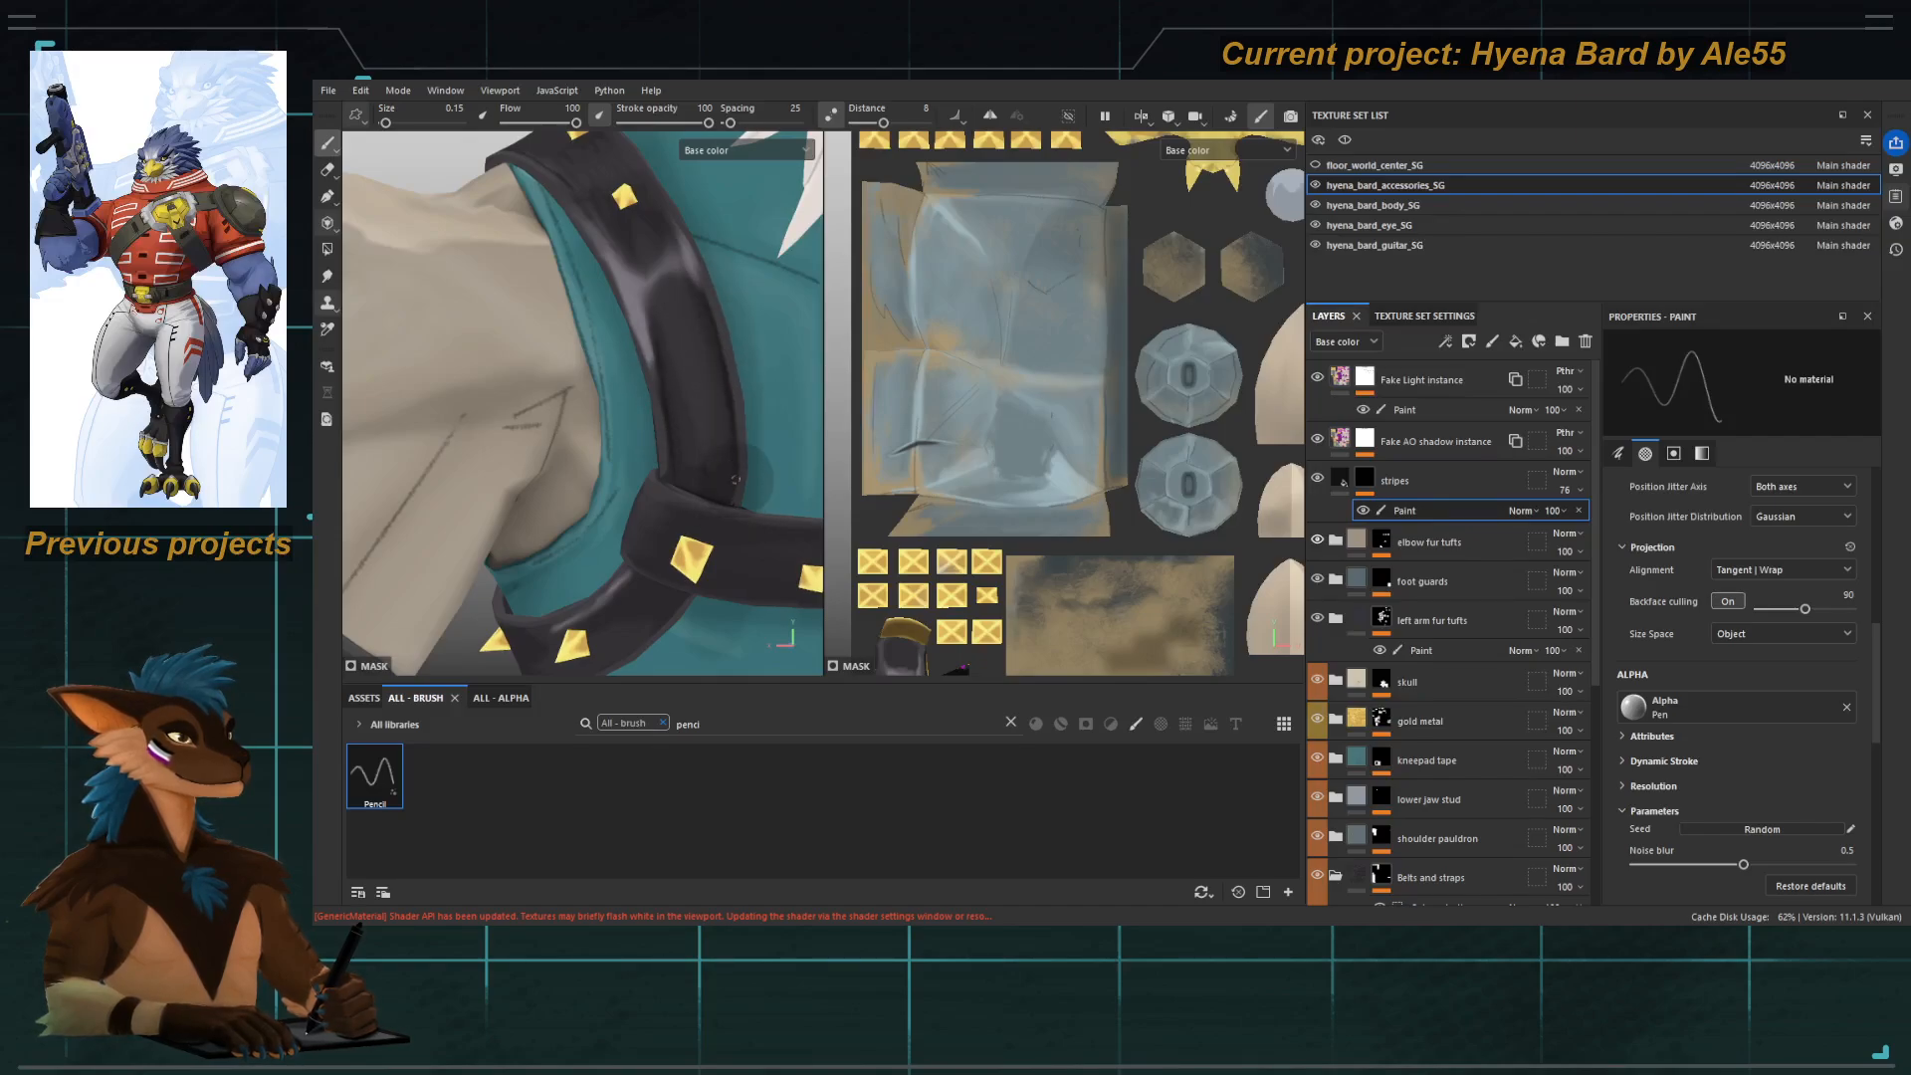
pyautogui.keyDown('alt'); pyautogui.moveTo(665, 321); pyautogui.dragTo(669, 418); pyautogui.keyUp('alt')
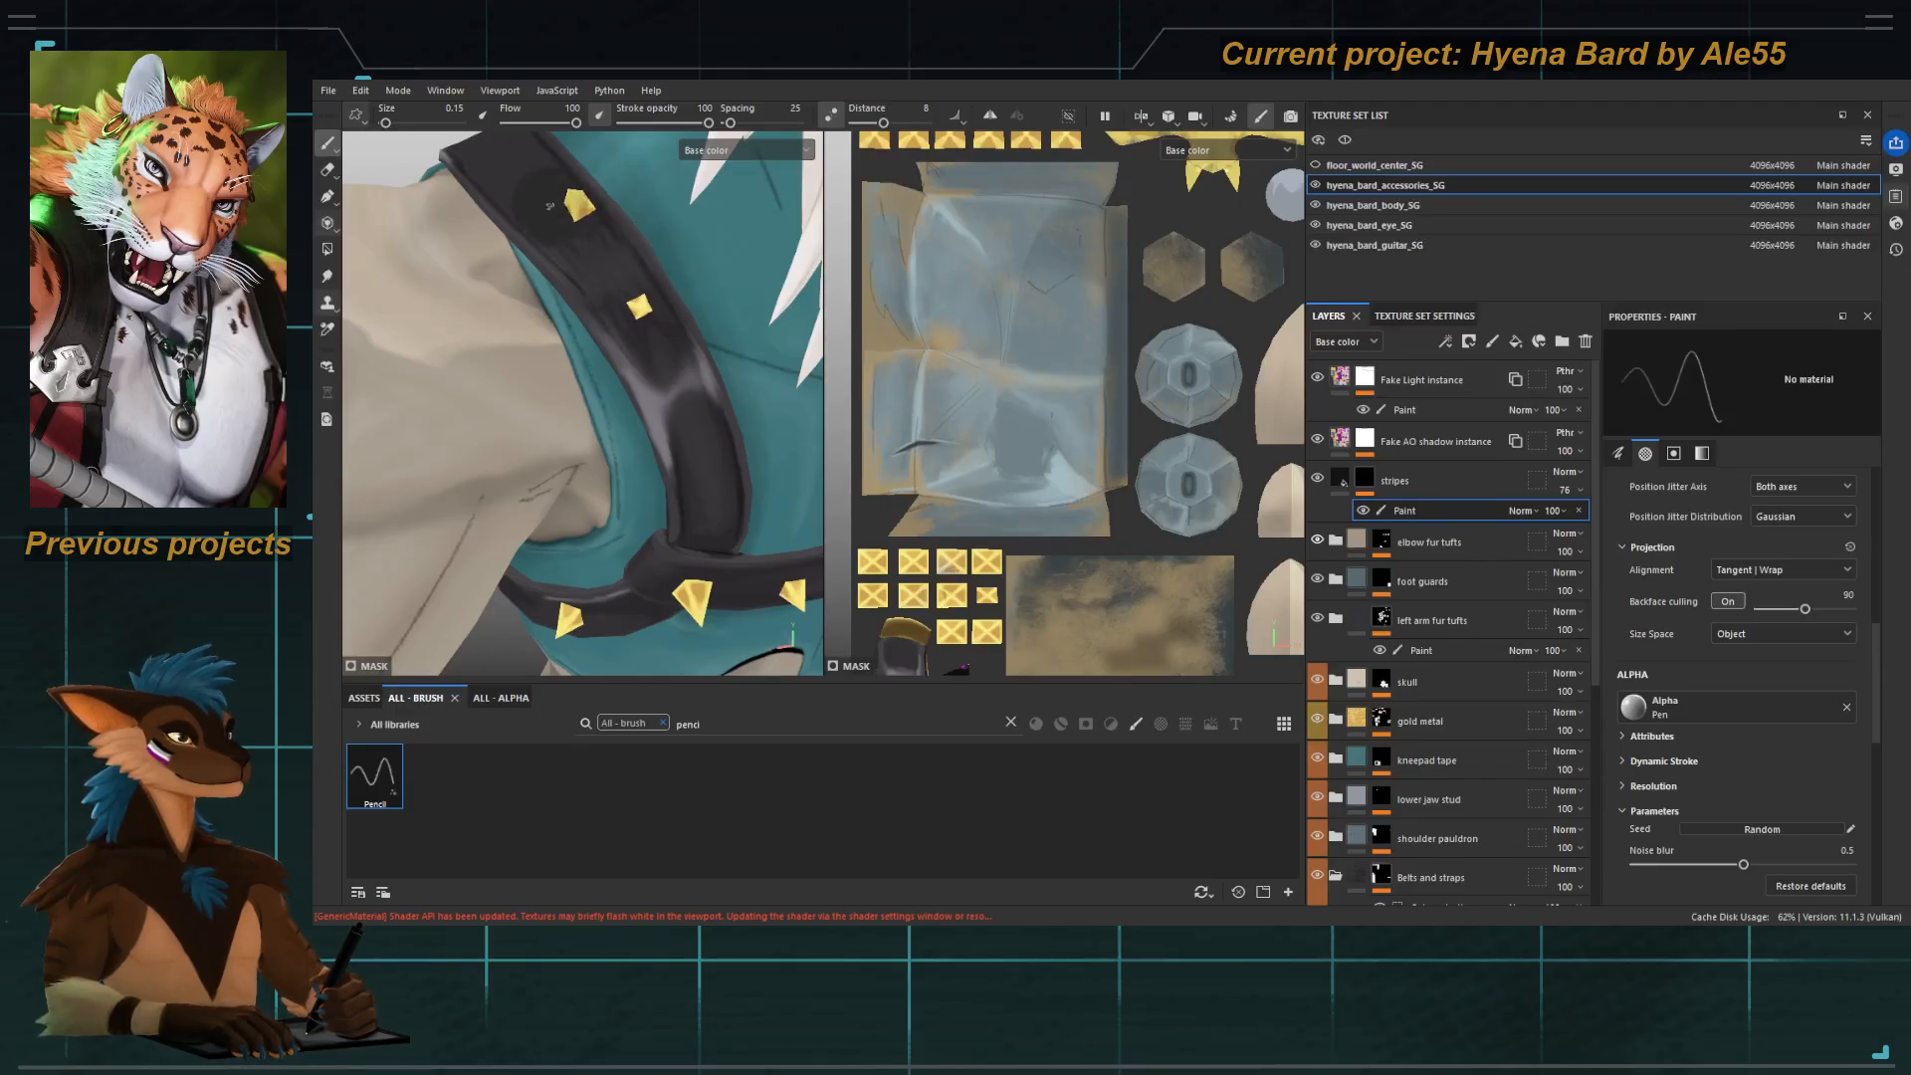
pyautogui.keyDown('alt'); pyautogui.moveTo(550, 206); pyautogui.dragTo(568, 319); pyautogui.keyUp('alt')
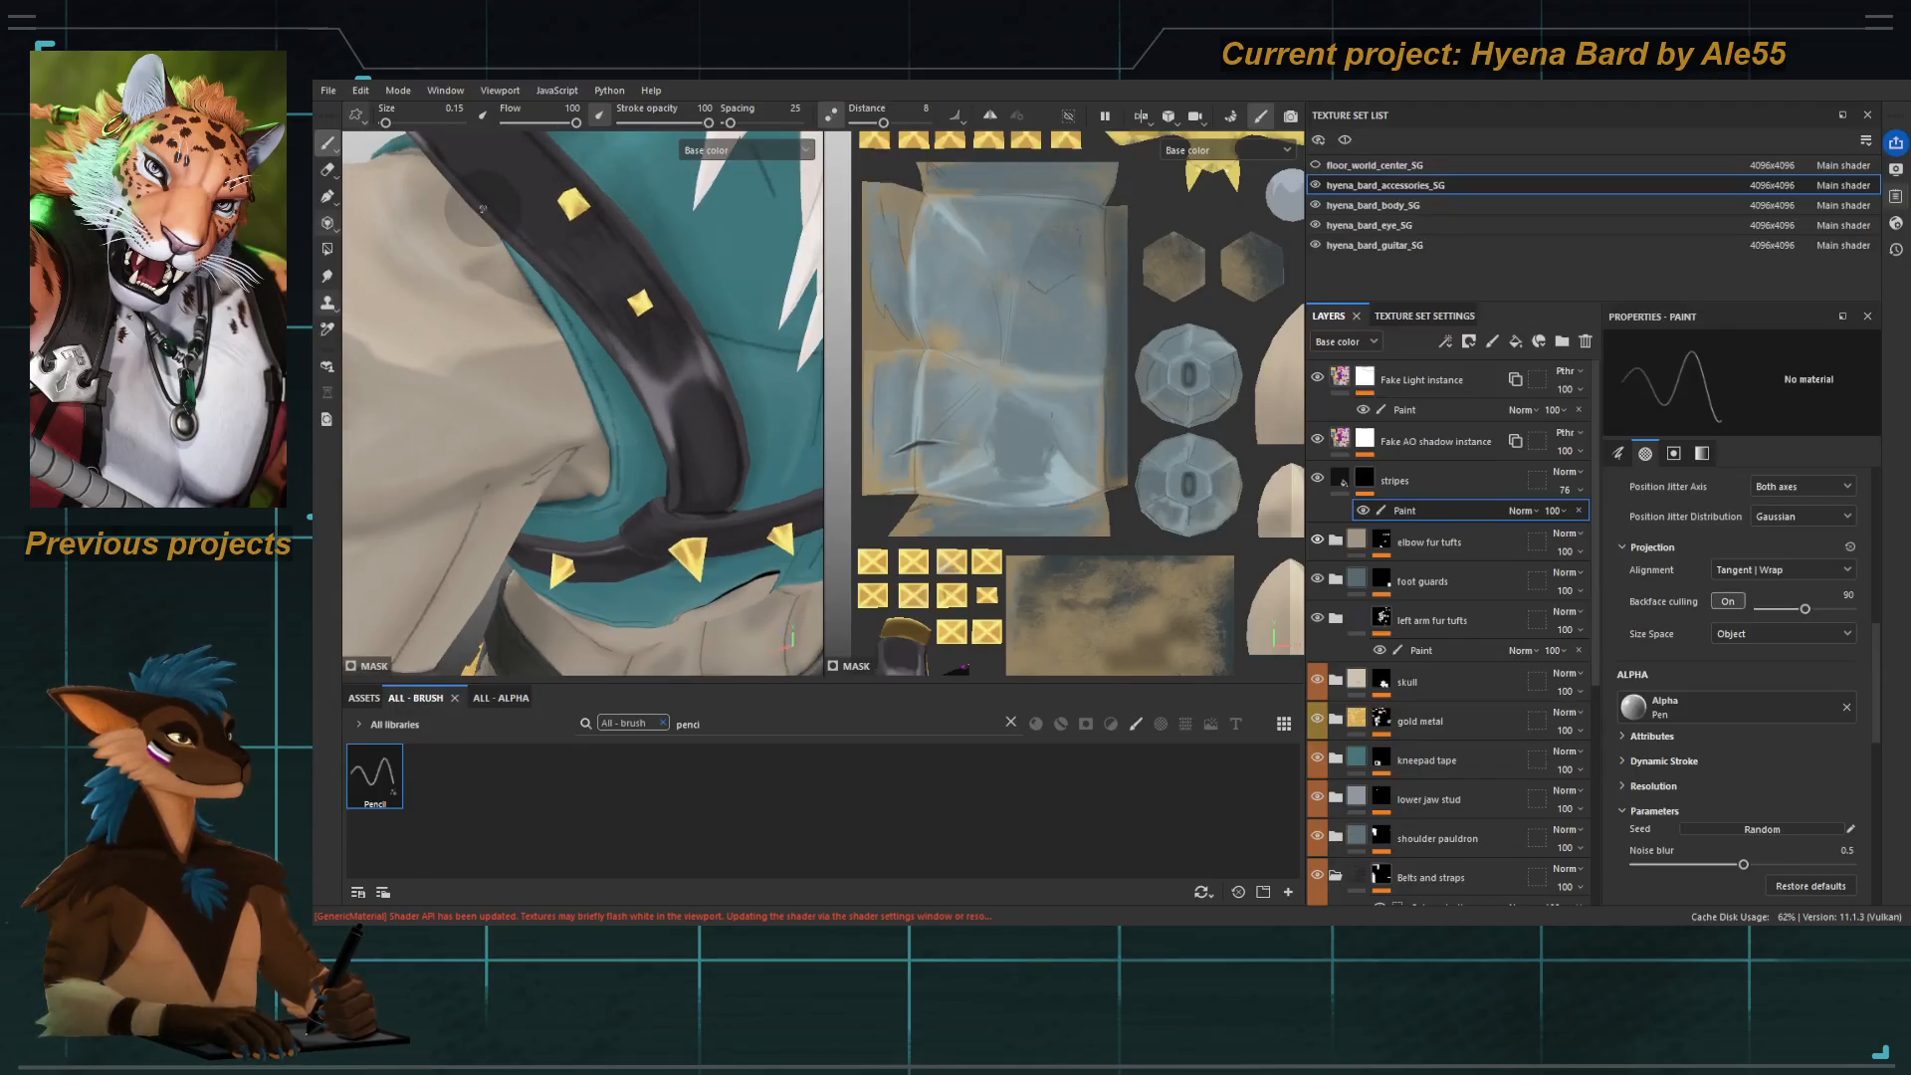
pyautogui.keyDown('alt'); pyautogui.moveTo(483, 209); pyautogui.dragTo(577, 294); pyautogui.keyUp('alt')
# Draw pencil crease lines on the front of the shoulder strap, just above the stud by the chest ring.
pyautogui.moveTo(506, 215)
pyautogui.keyDown('alt'); pyautogui.mouseDown()
pyautogui.moveTo(639, 290)
pyautogui.moveTo(513, 393)
pyautogui.moveTo(506, 417)
pyautogui.moveTo(563, 438)
pyautogui.moveTo(533, 498)
pyautogui.mouseUp(); pyautogui.keyUp('alt')
pyautogui.press('e')
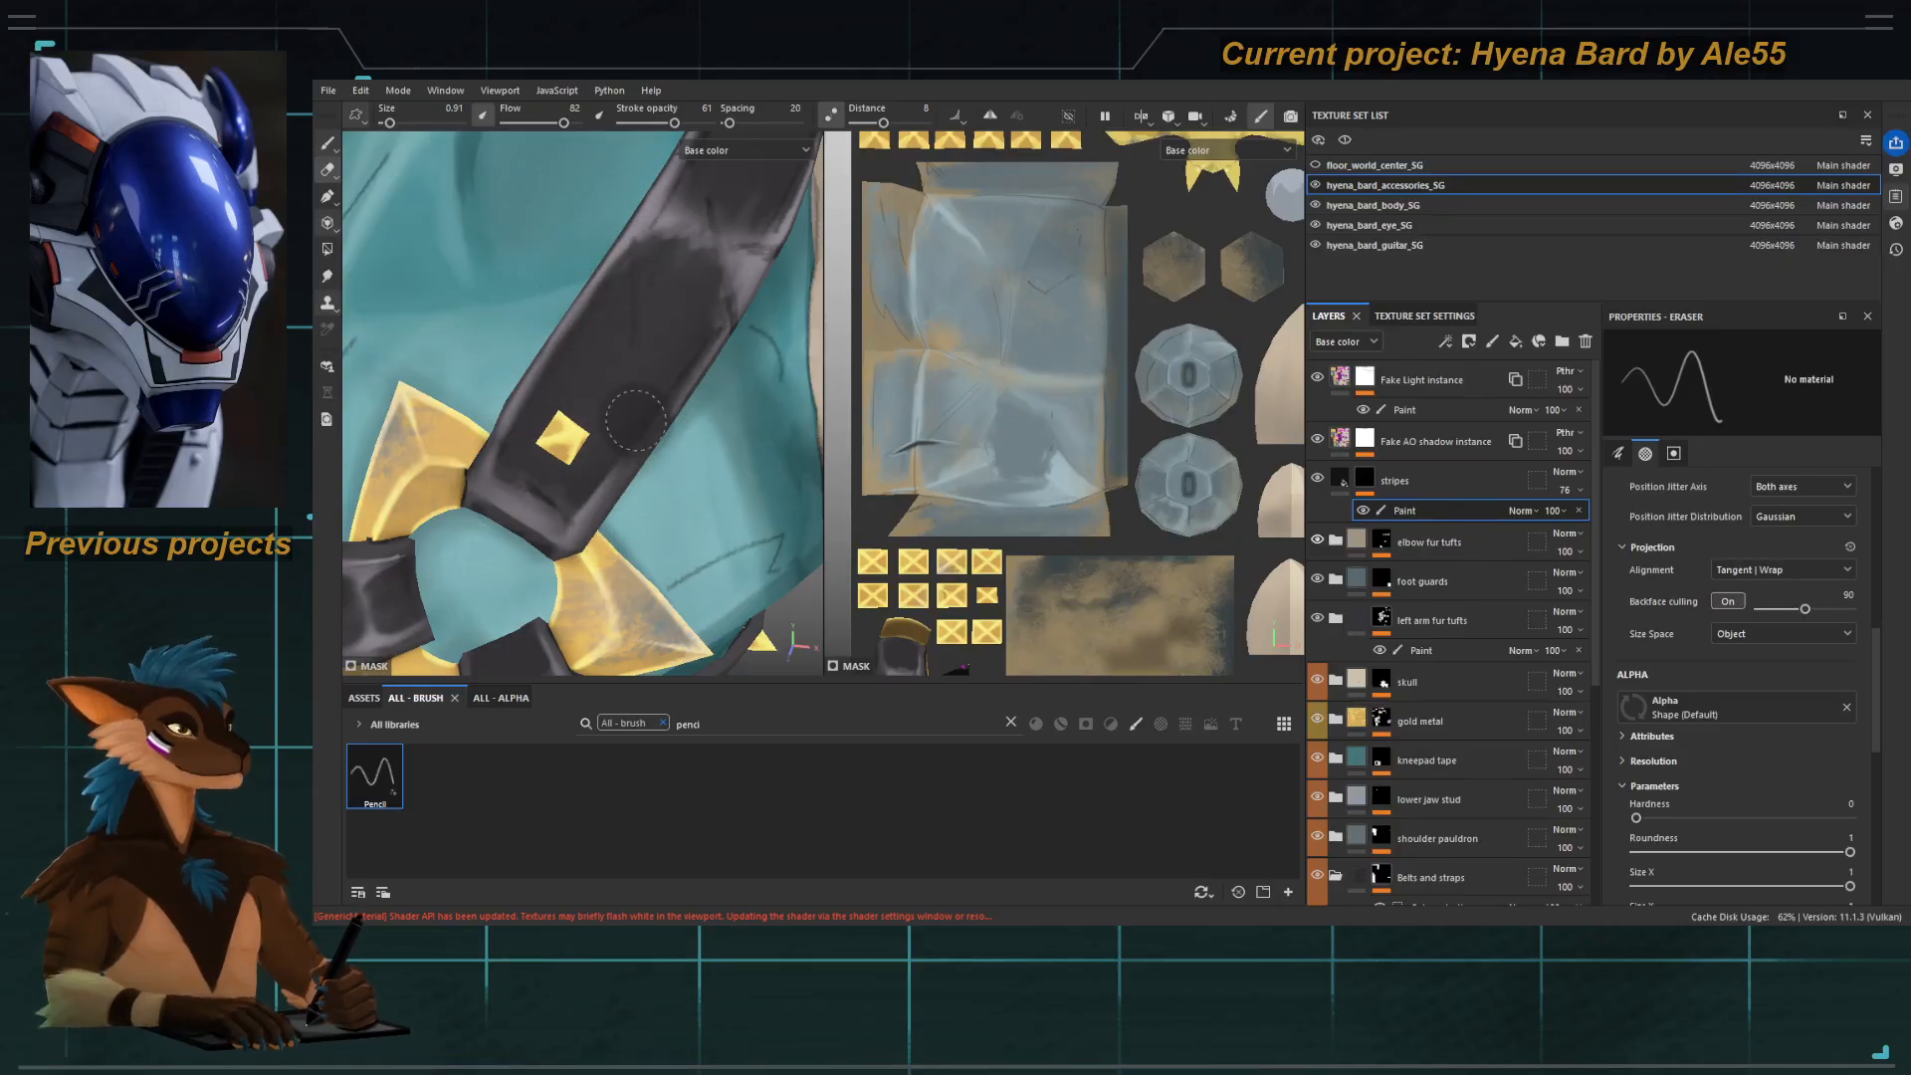
pyautogui.press('1')
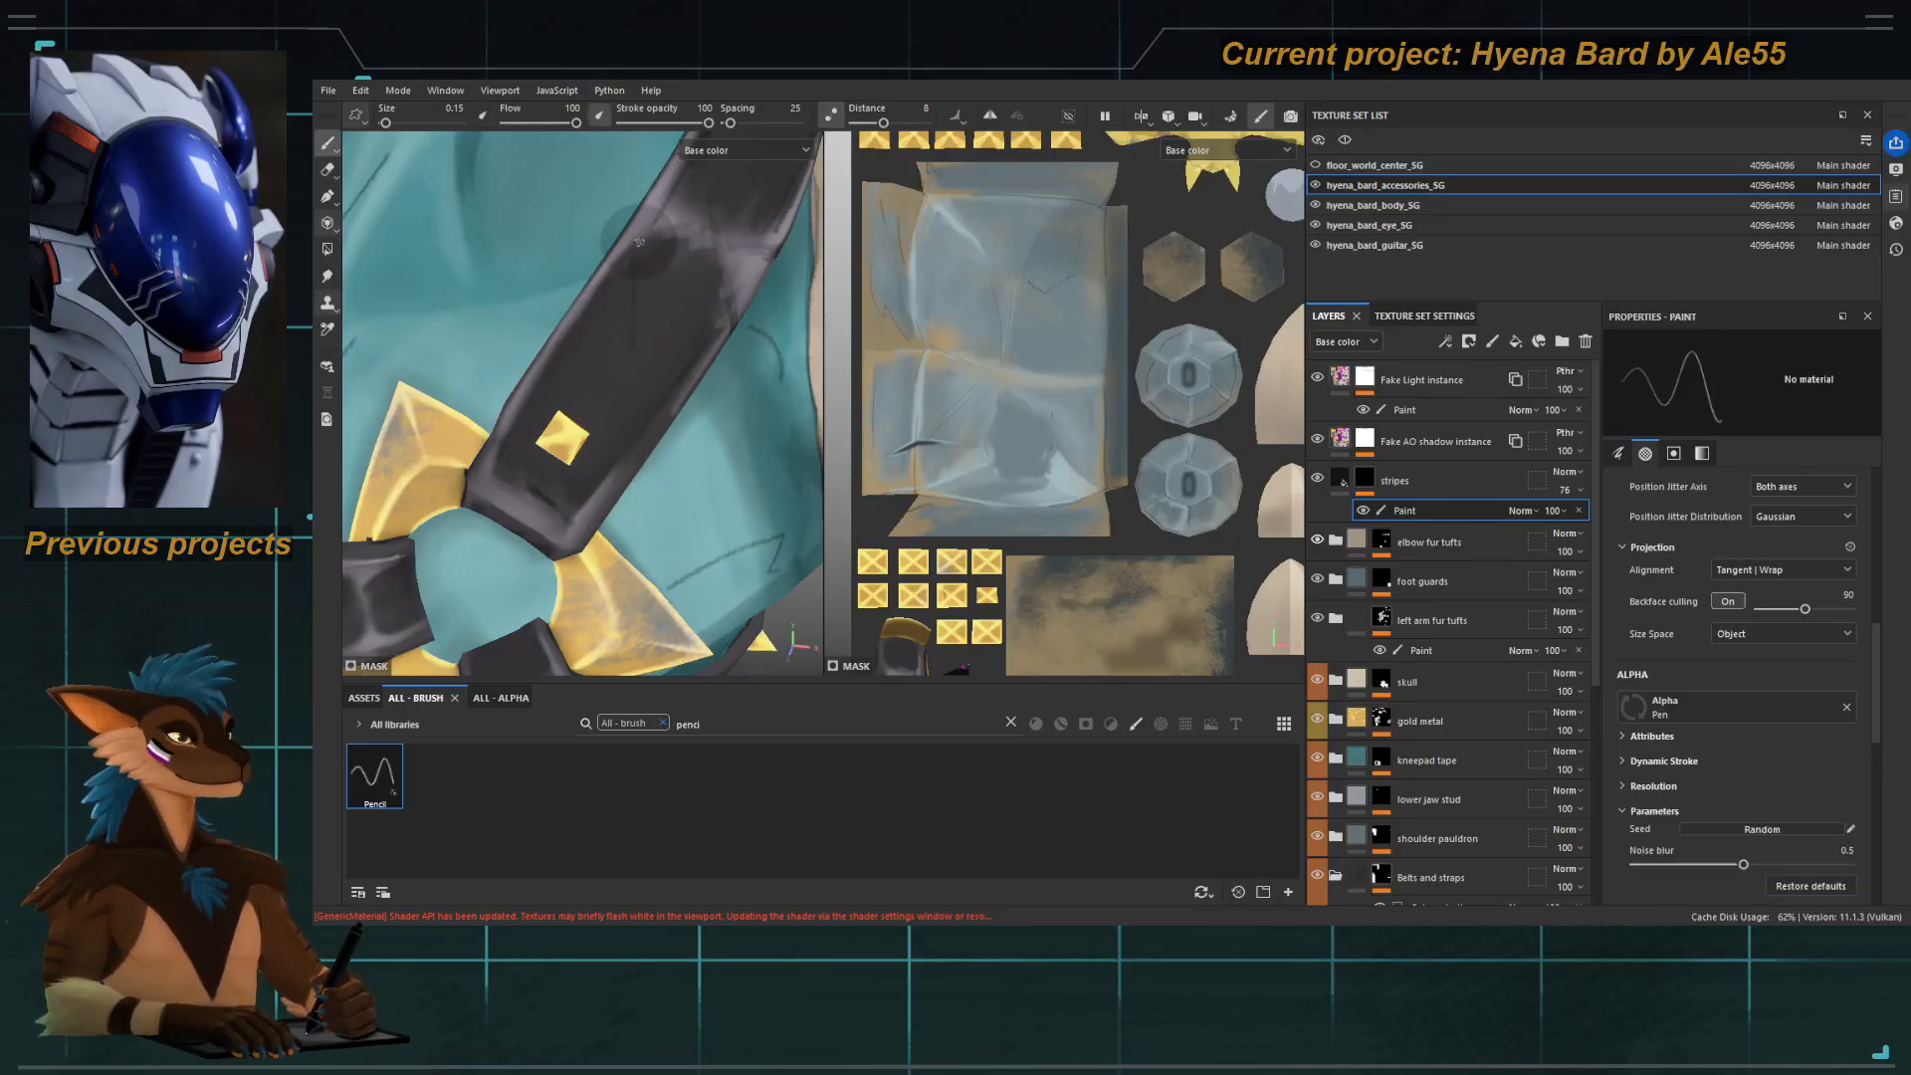
pyautogui.moveTo(638, 241); pyautogui.dragTo(625, 338)
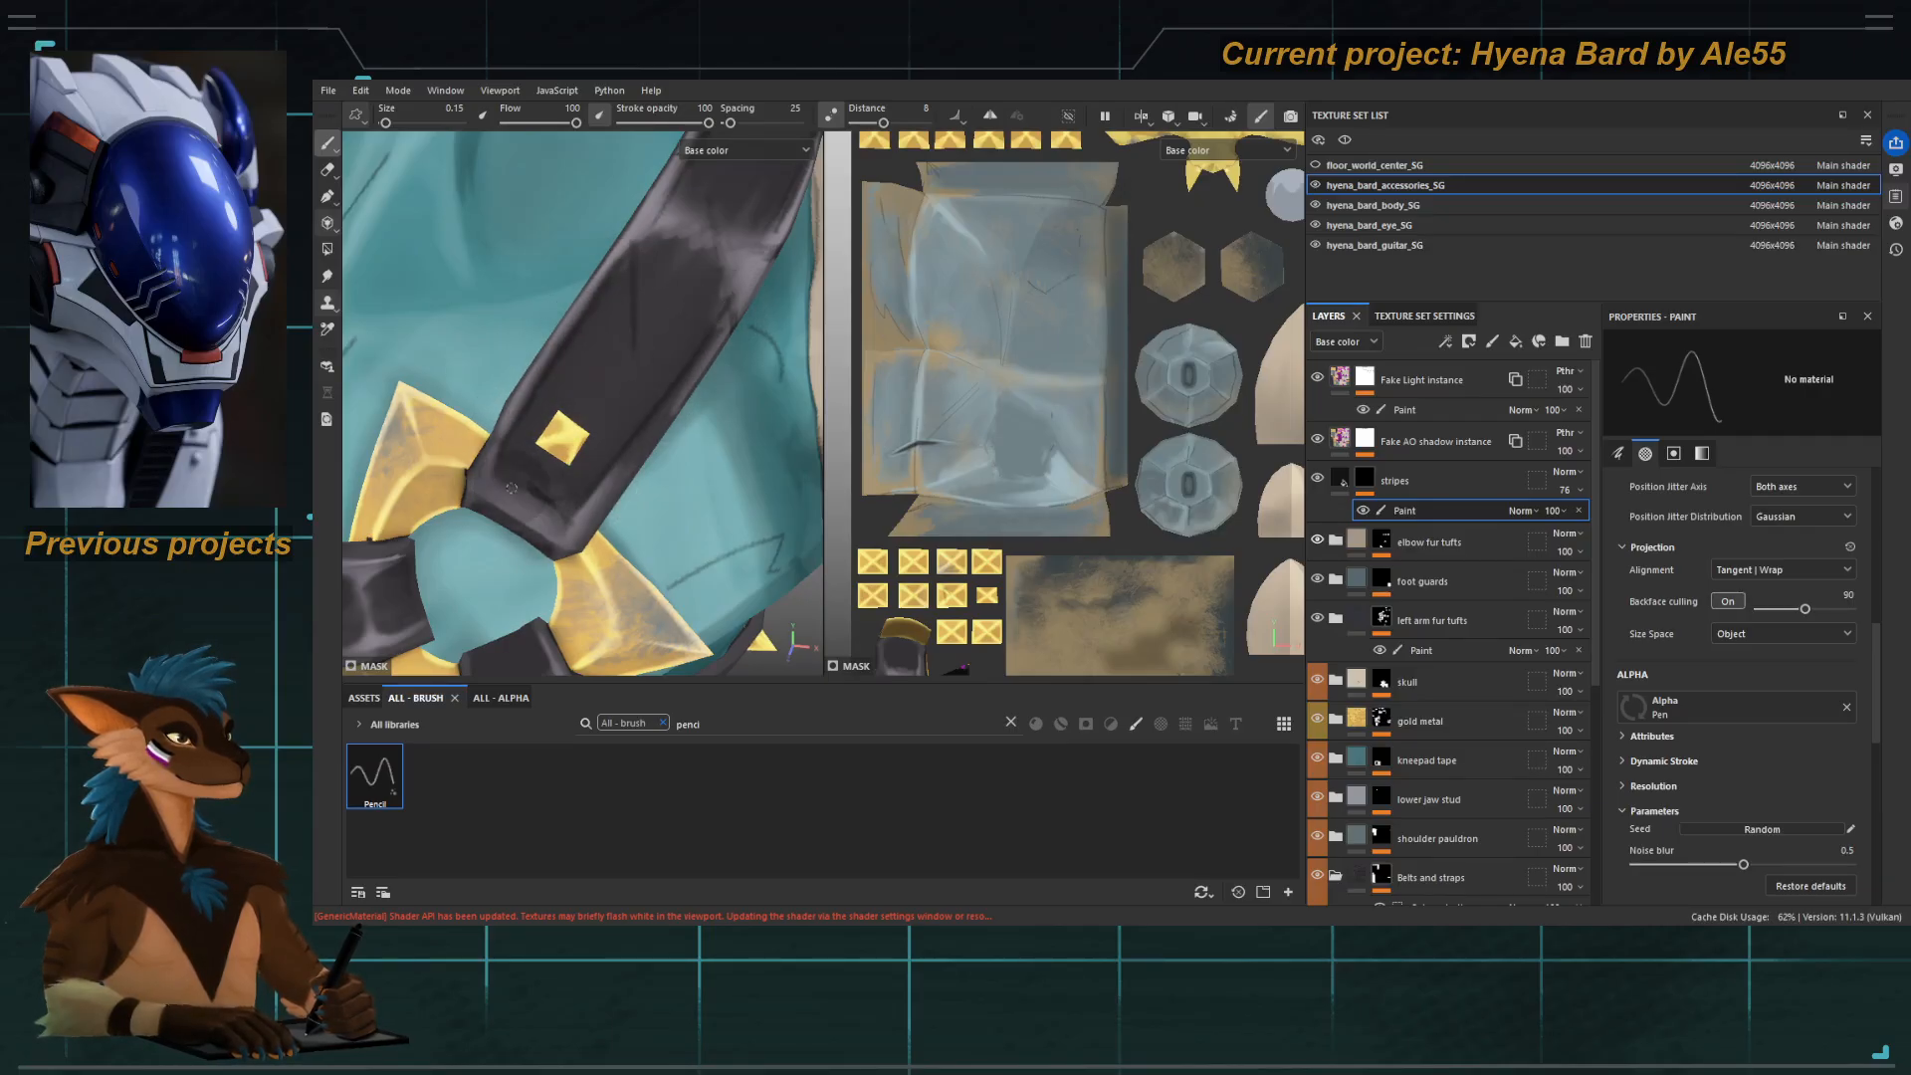
# Add fine pencil creases to the lower strap running from the chest ring around the side of the torso.
pyautogui.moveTo(570, 524)
pyautogui.keyDown('alt'); pyautogui.mouseDown()
pyautogui.moveTo(588, 428)
pyautogui.moveTo(637, 438)
pyautogui.moveTo(602, 450)
pyautogui.moveTo(557, 398)
pyautogui.moveTo(637, 344)
pyautogui.mouseUp(); pyautogui.keyUp('alt')
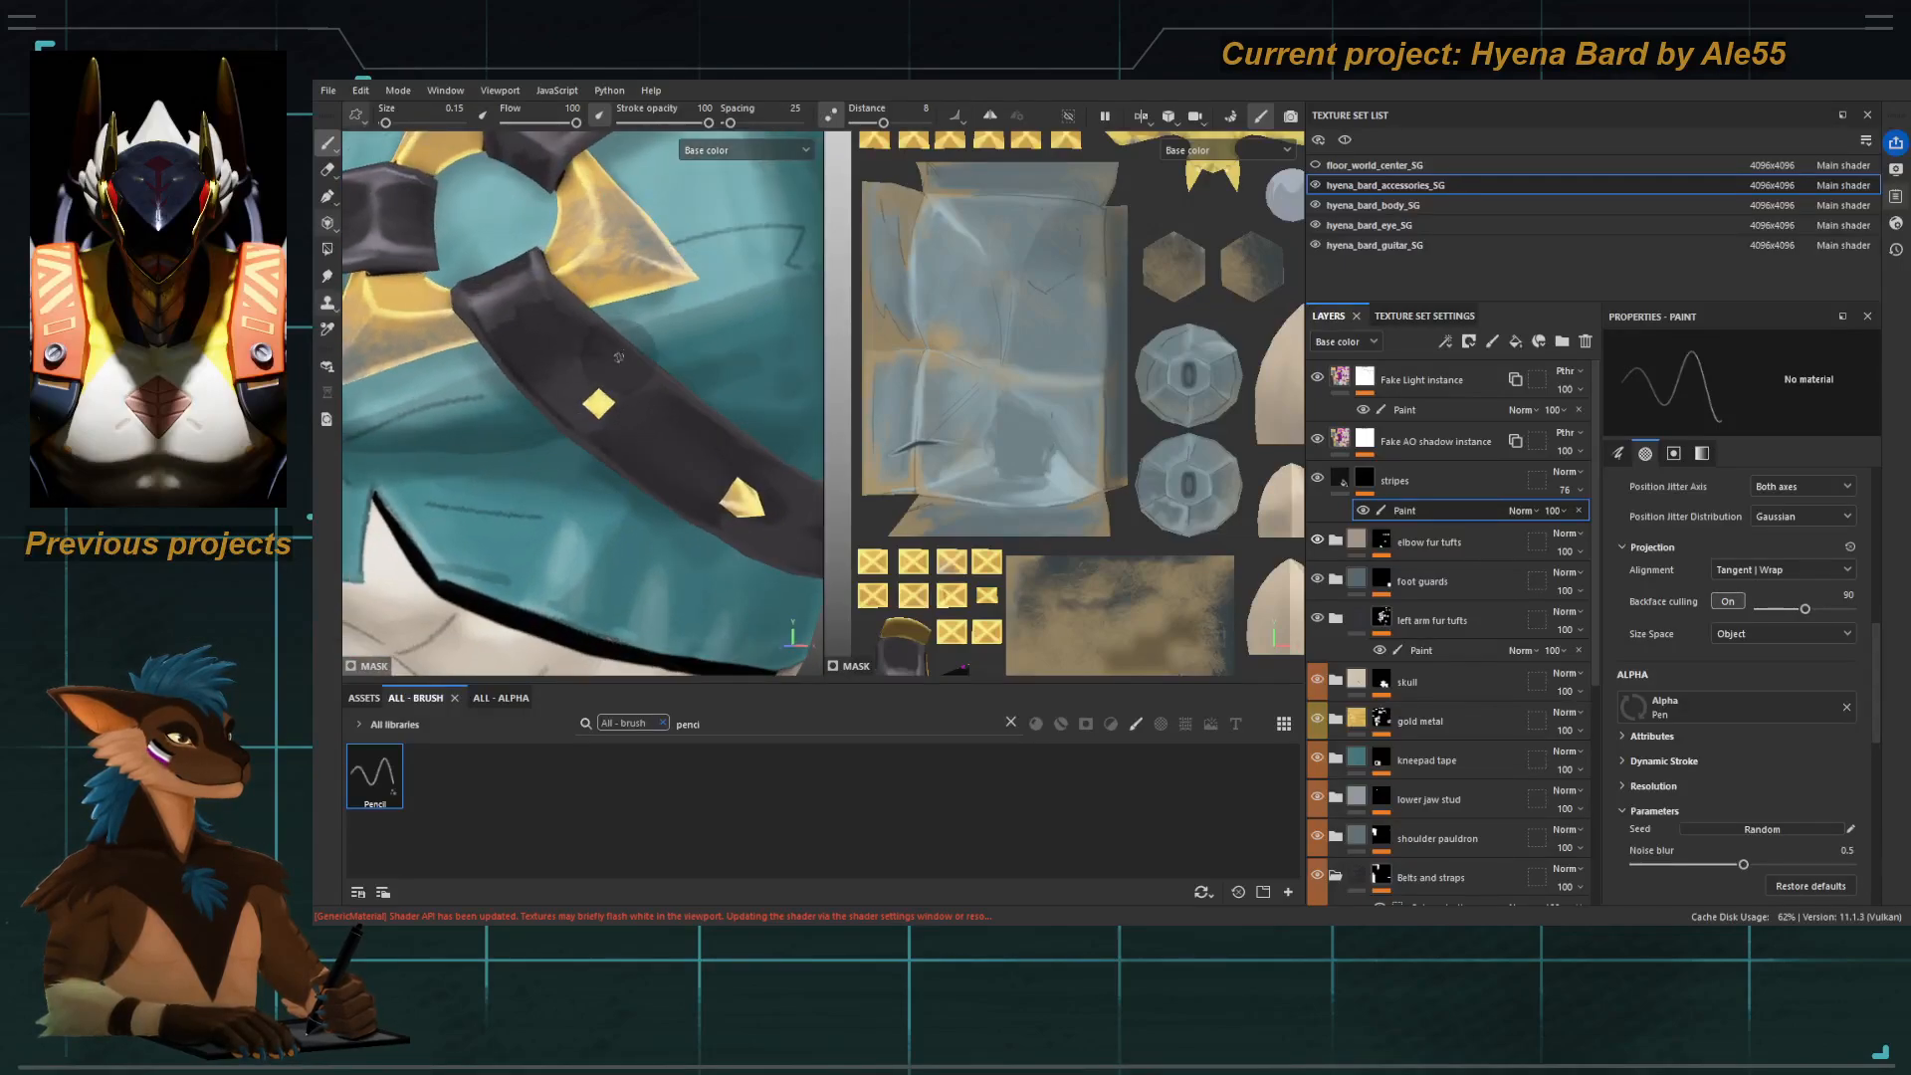
pyautogui.moveTo(742, 435)
pyautogui.keyDown('alt'); pyautogui.mouseDown()
pyautogui.moveTo(679, 445)
pyautogui.moveTo(558, 316)
pyautogui.moveTo(482, 275)
pyautogui.moveTo(461, 325)
pyautogui.moveTo(624, 360)
pyautogui.mouseUp(); pyautogui.keyUp('alt')
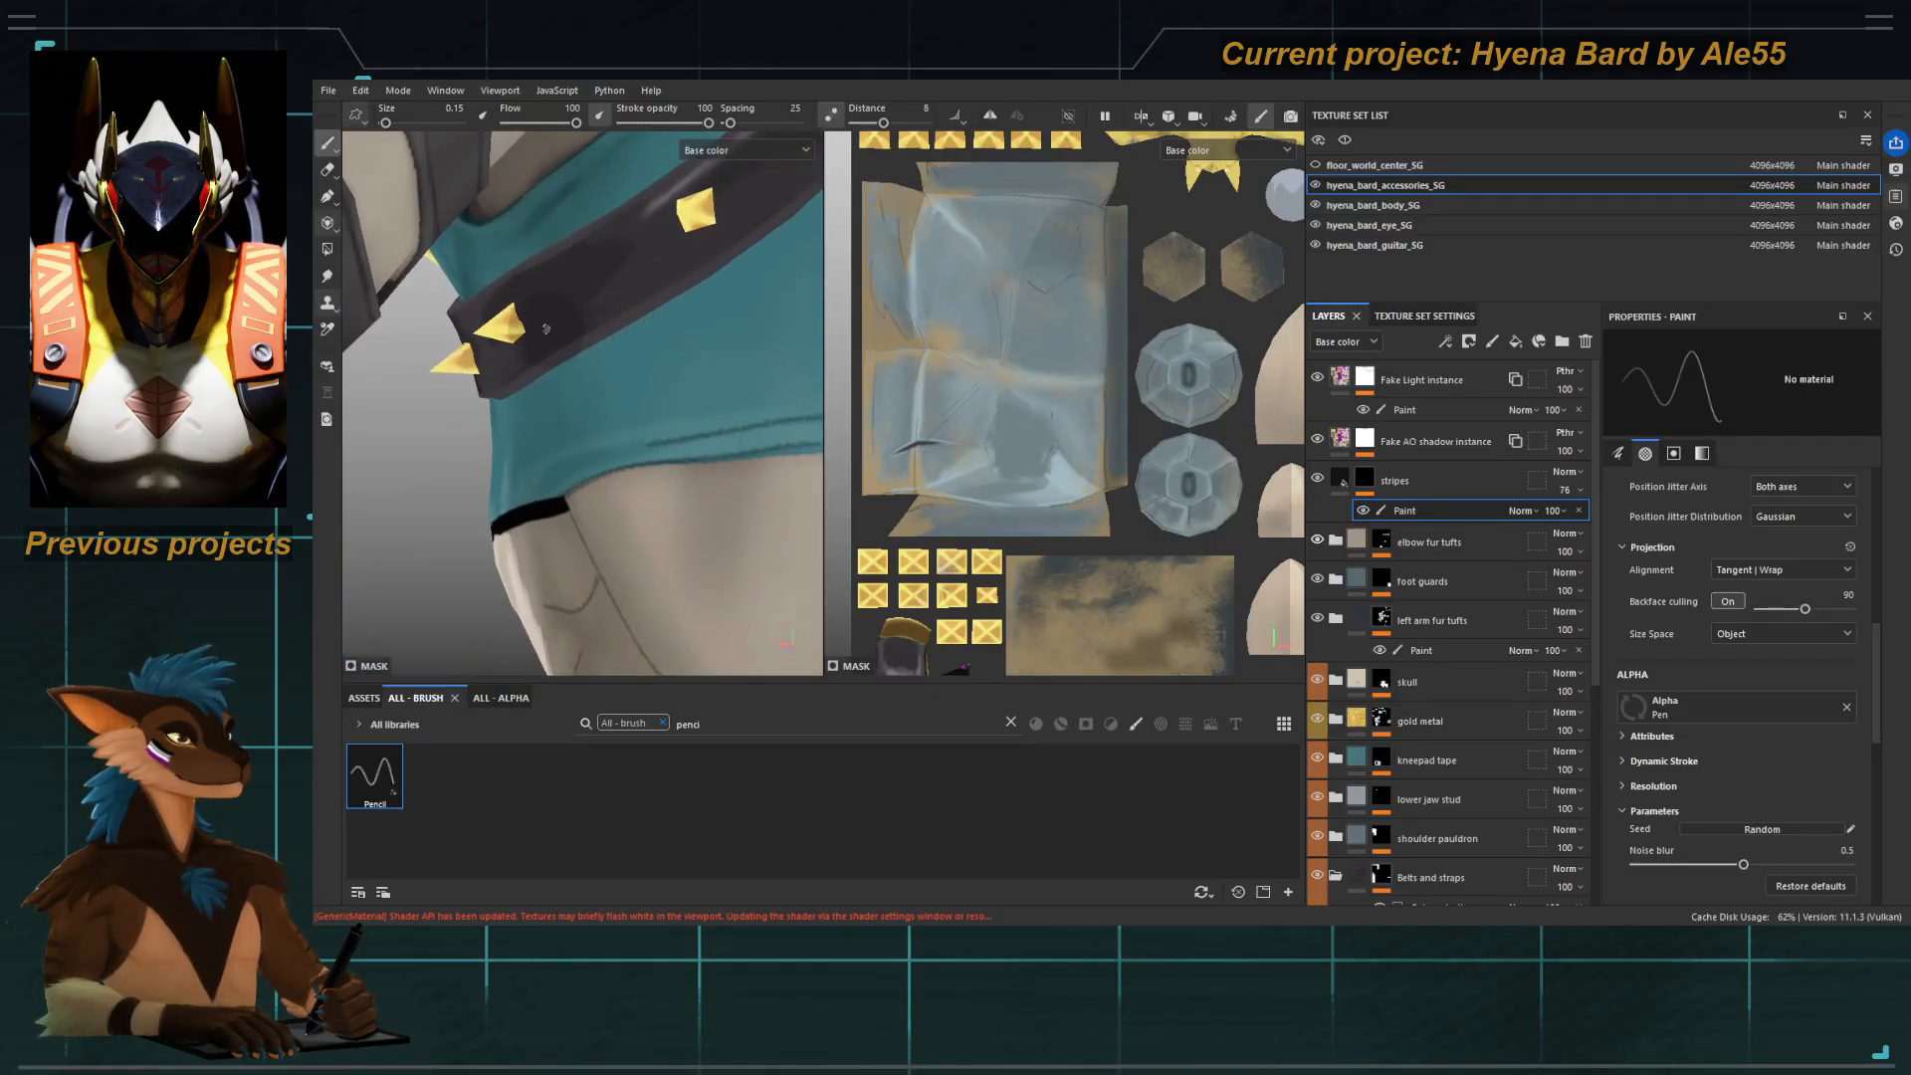
pyautogui.keyDown('alt'); pyautogui.moveTo(767, 242); pyautogui.dragTo(731, 251); pyautogui.keyUp('alt')
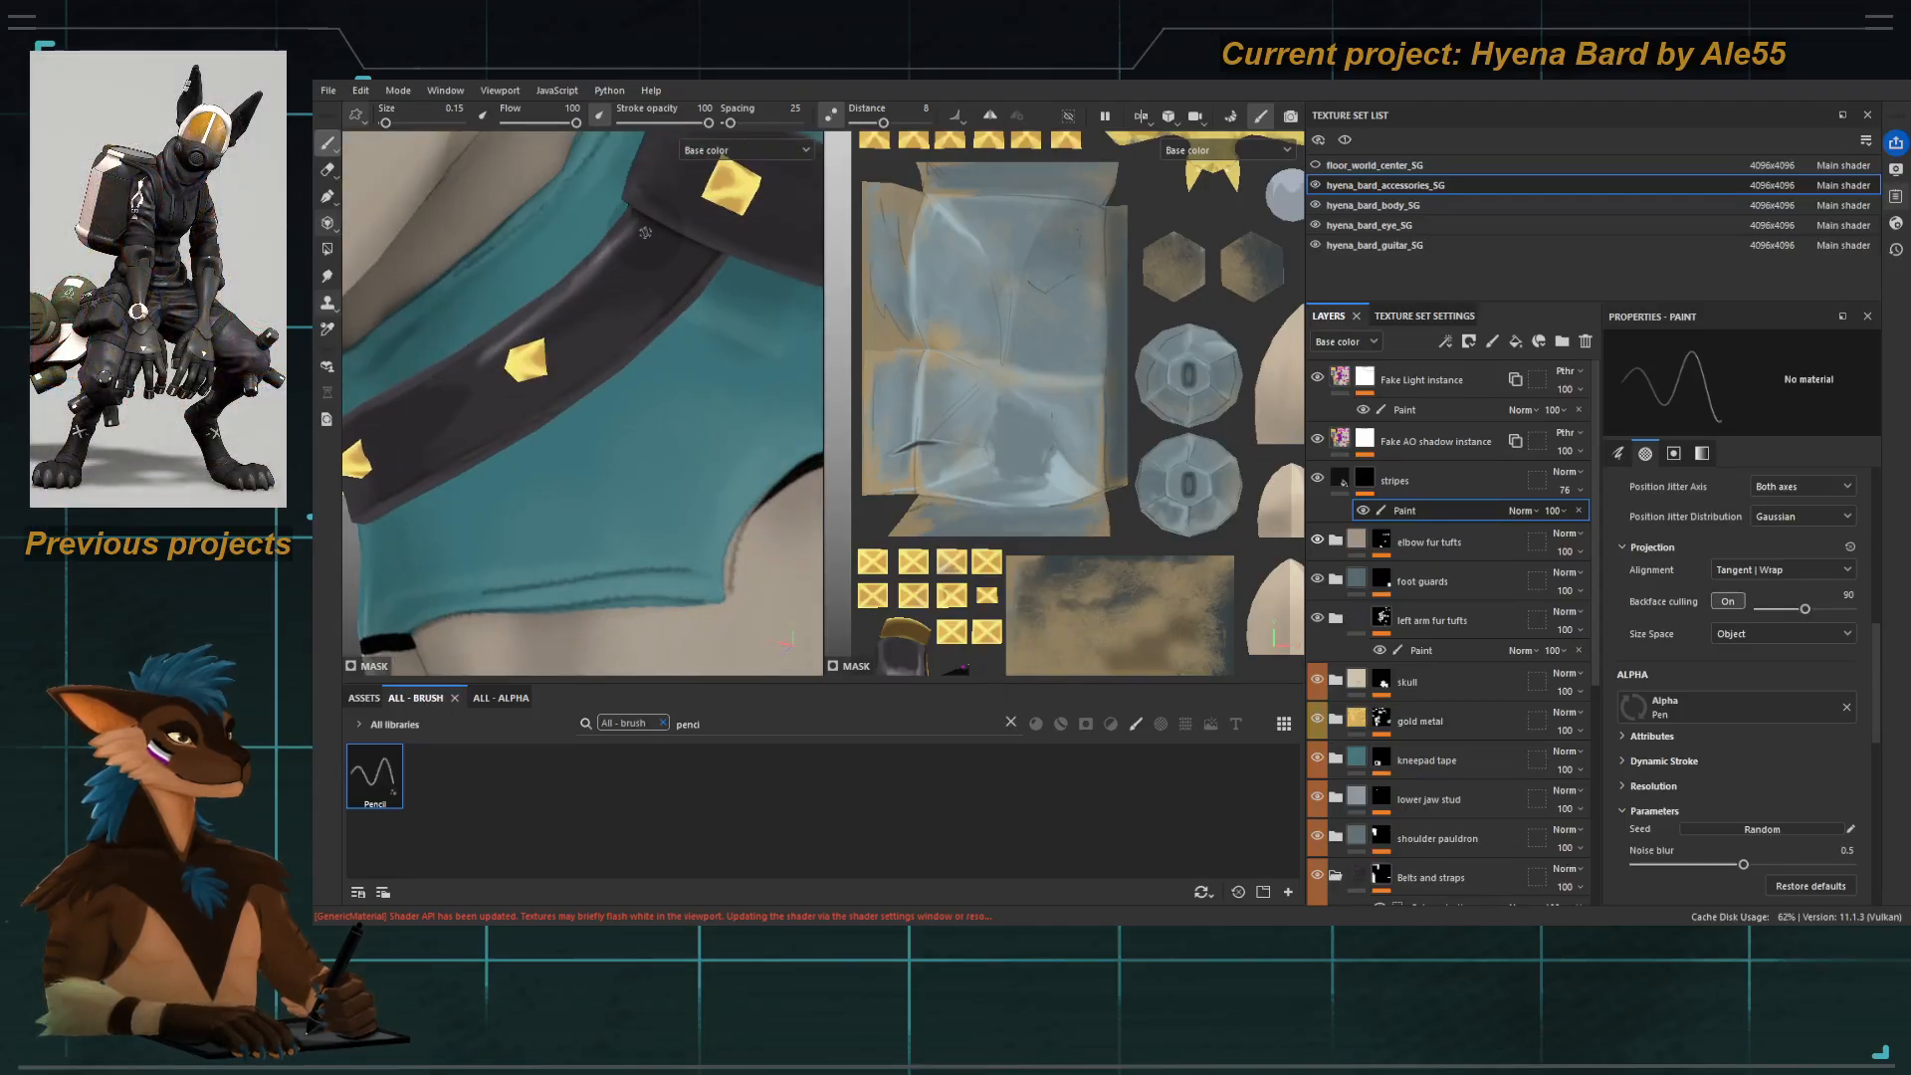
# Draw pencil creases where the shoulder and side straps meet the horizontal back strap, cleaning them up with the eraser.
pyautogui.keyDown('alt'); pyautogui.moveTo(646, 235); pyautogui.dragTo(635, 286); pyautogui.keyUp('alt')
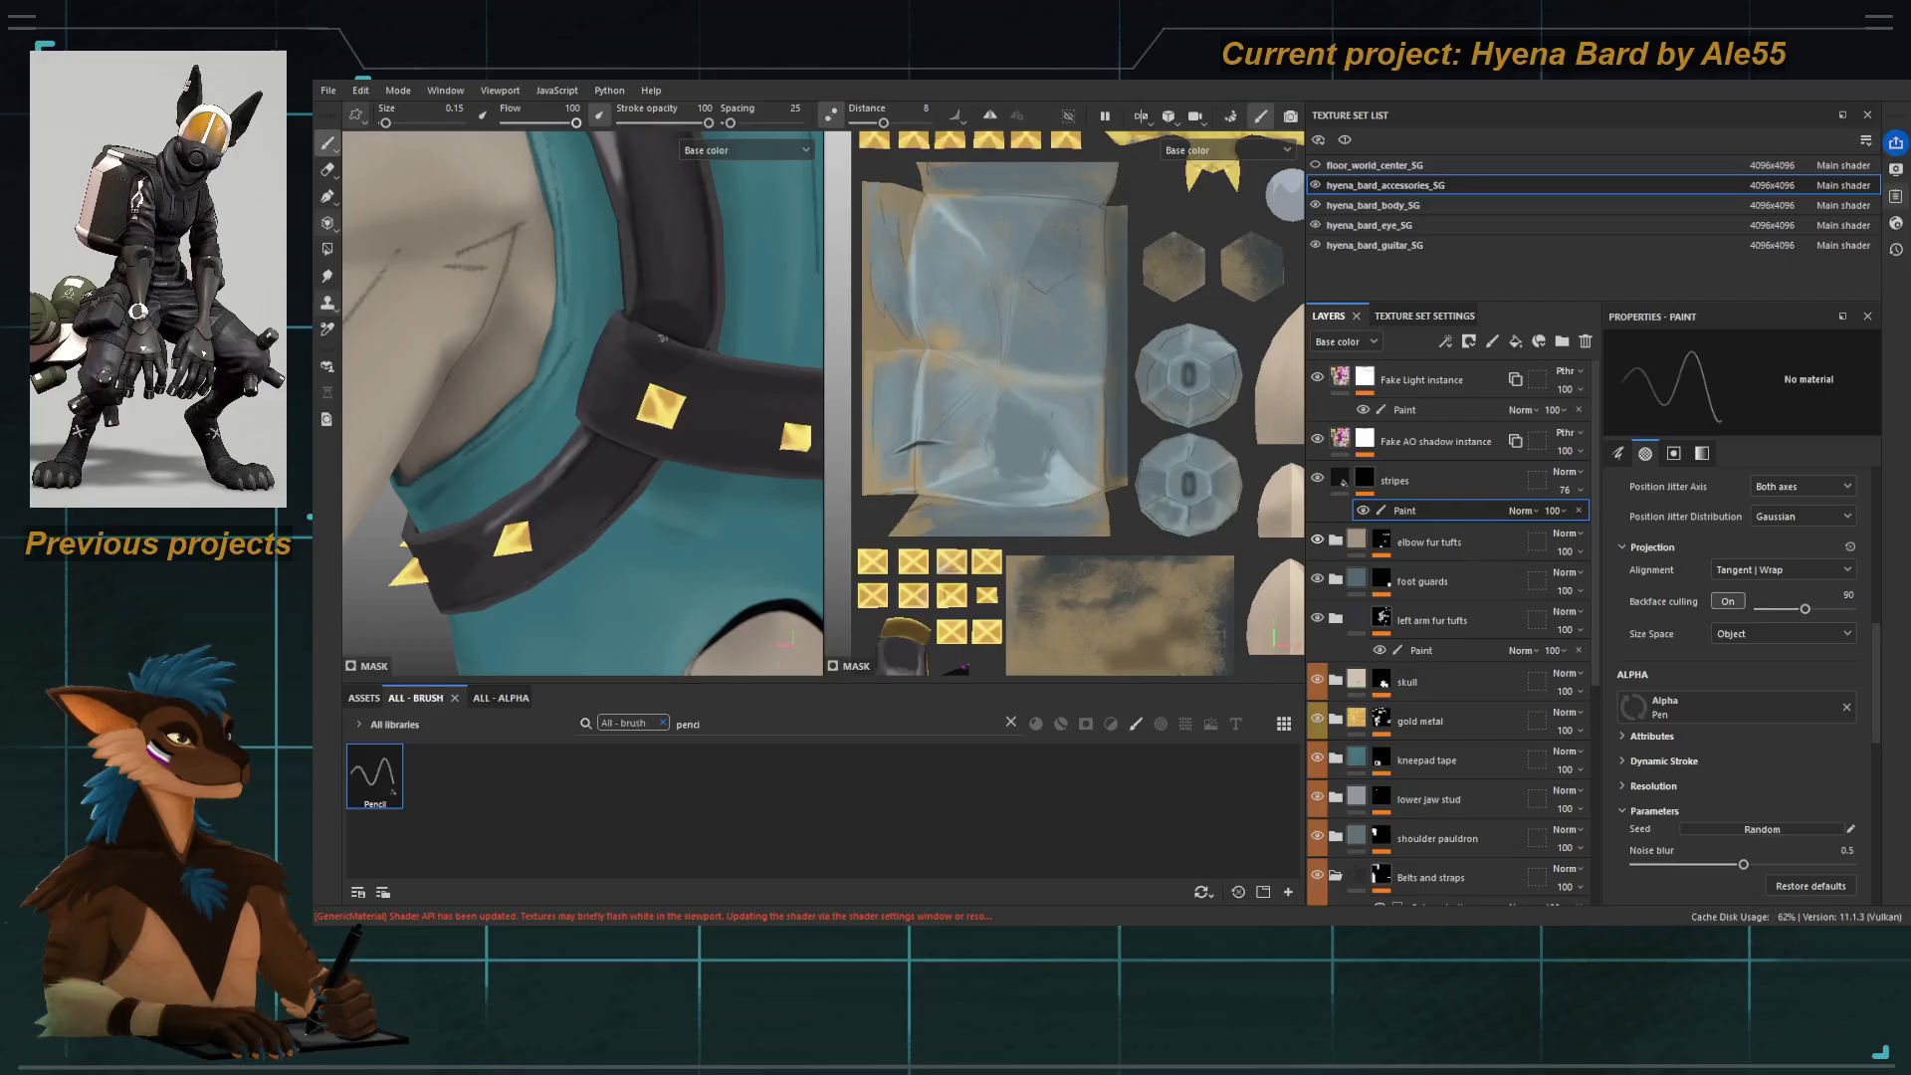
pyautogui.keyDown('alt'); pyautogui.moveTo(696, 305); pyautogui.dragTo(702, 420); pyautogui.keyUp('alt')
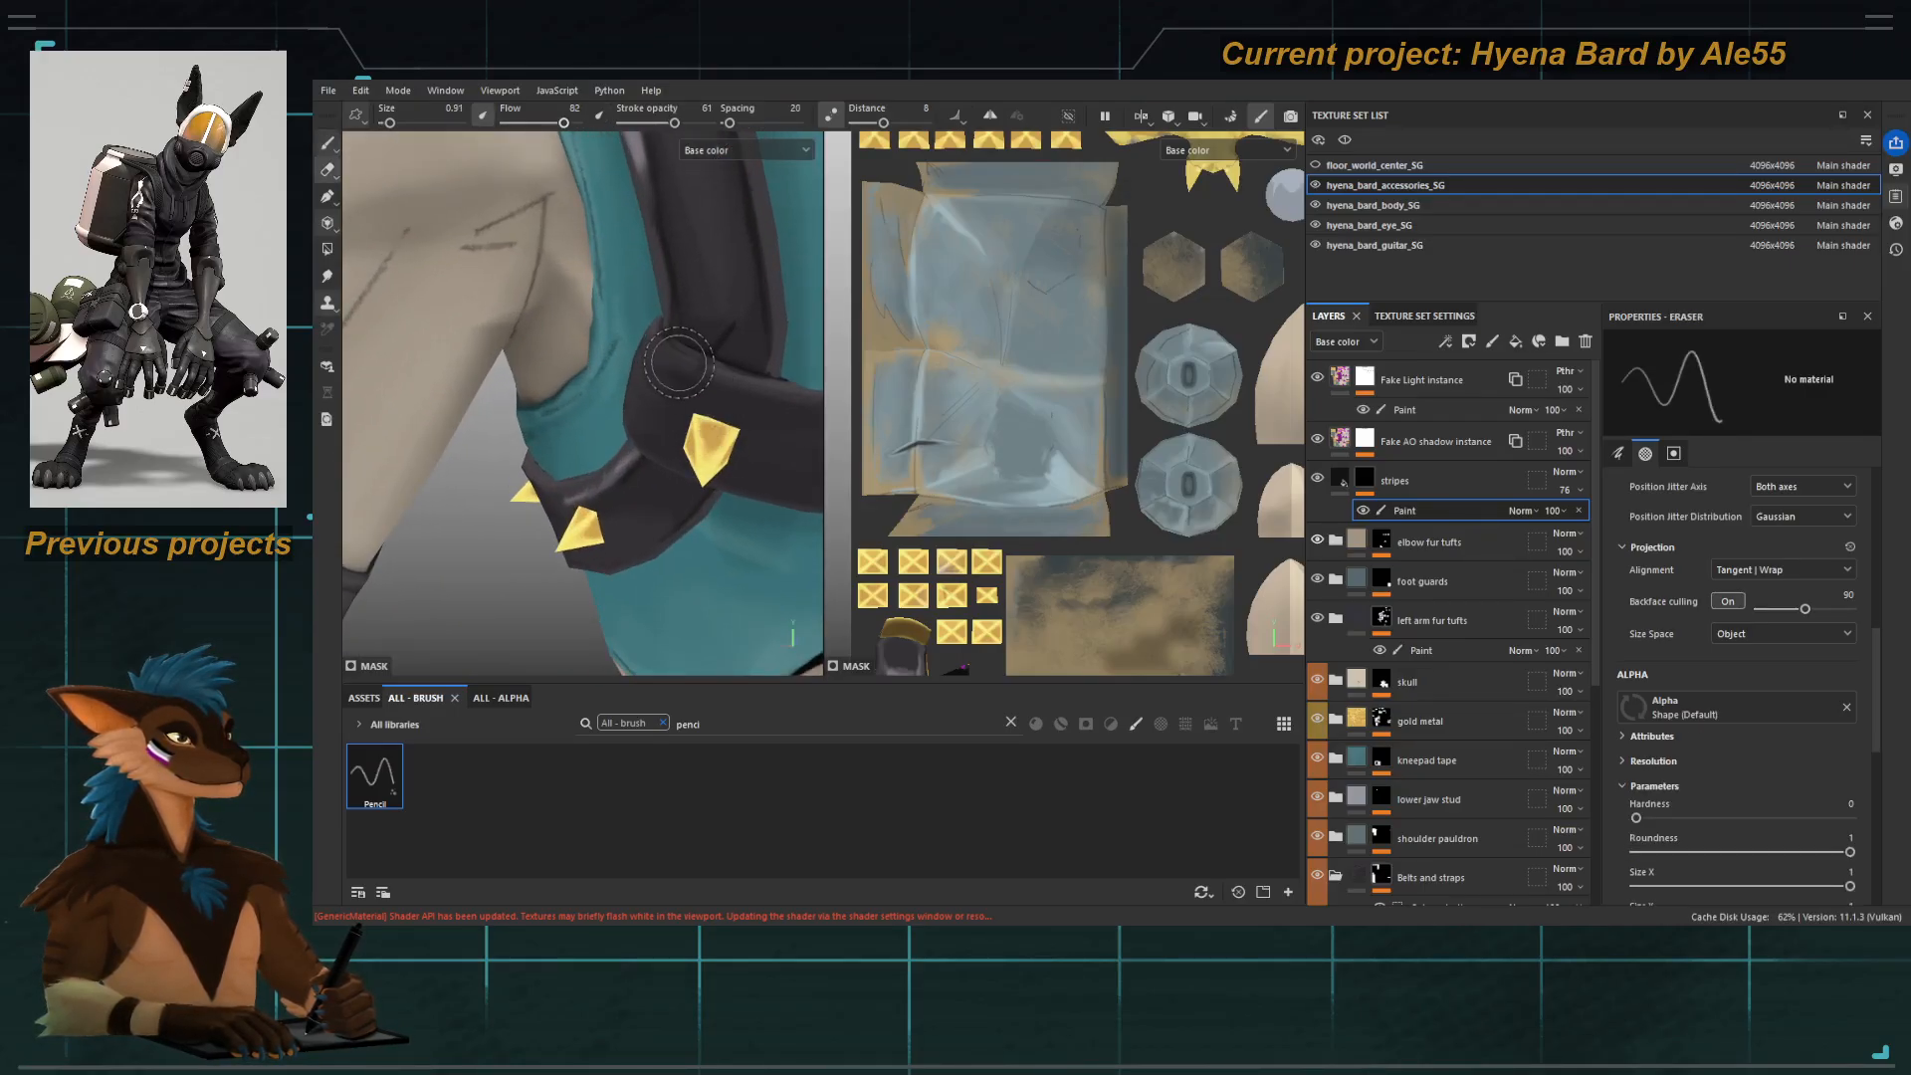
pyautogui.moveTo(711, 419)
pyautogui.keyDown('alt'); pyautogui.mouseDown()
pyautogui.moveTo(687, 457)
pyautogui.moveTo(730, 395)
pyautogui.mouseUp(); pyautogui.keyUp('alt')
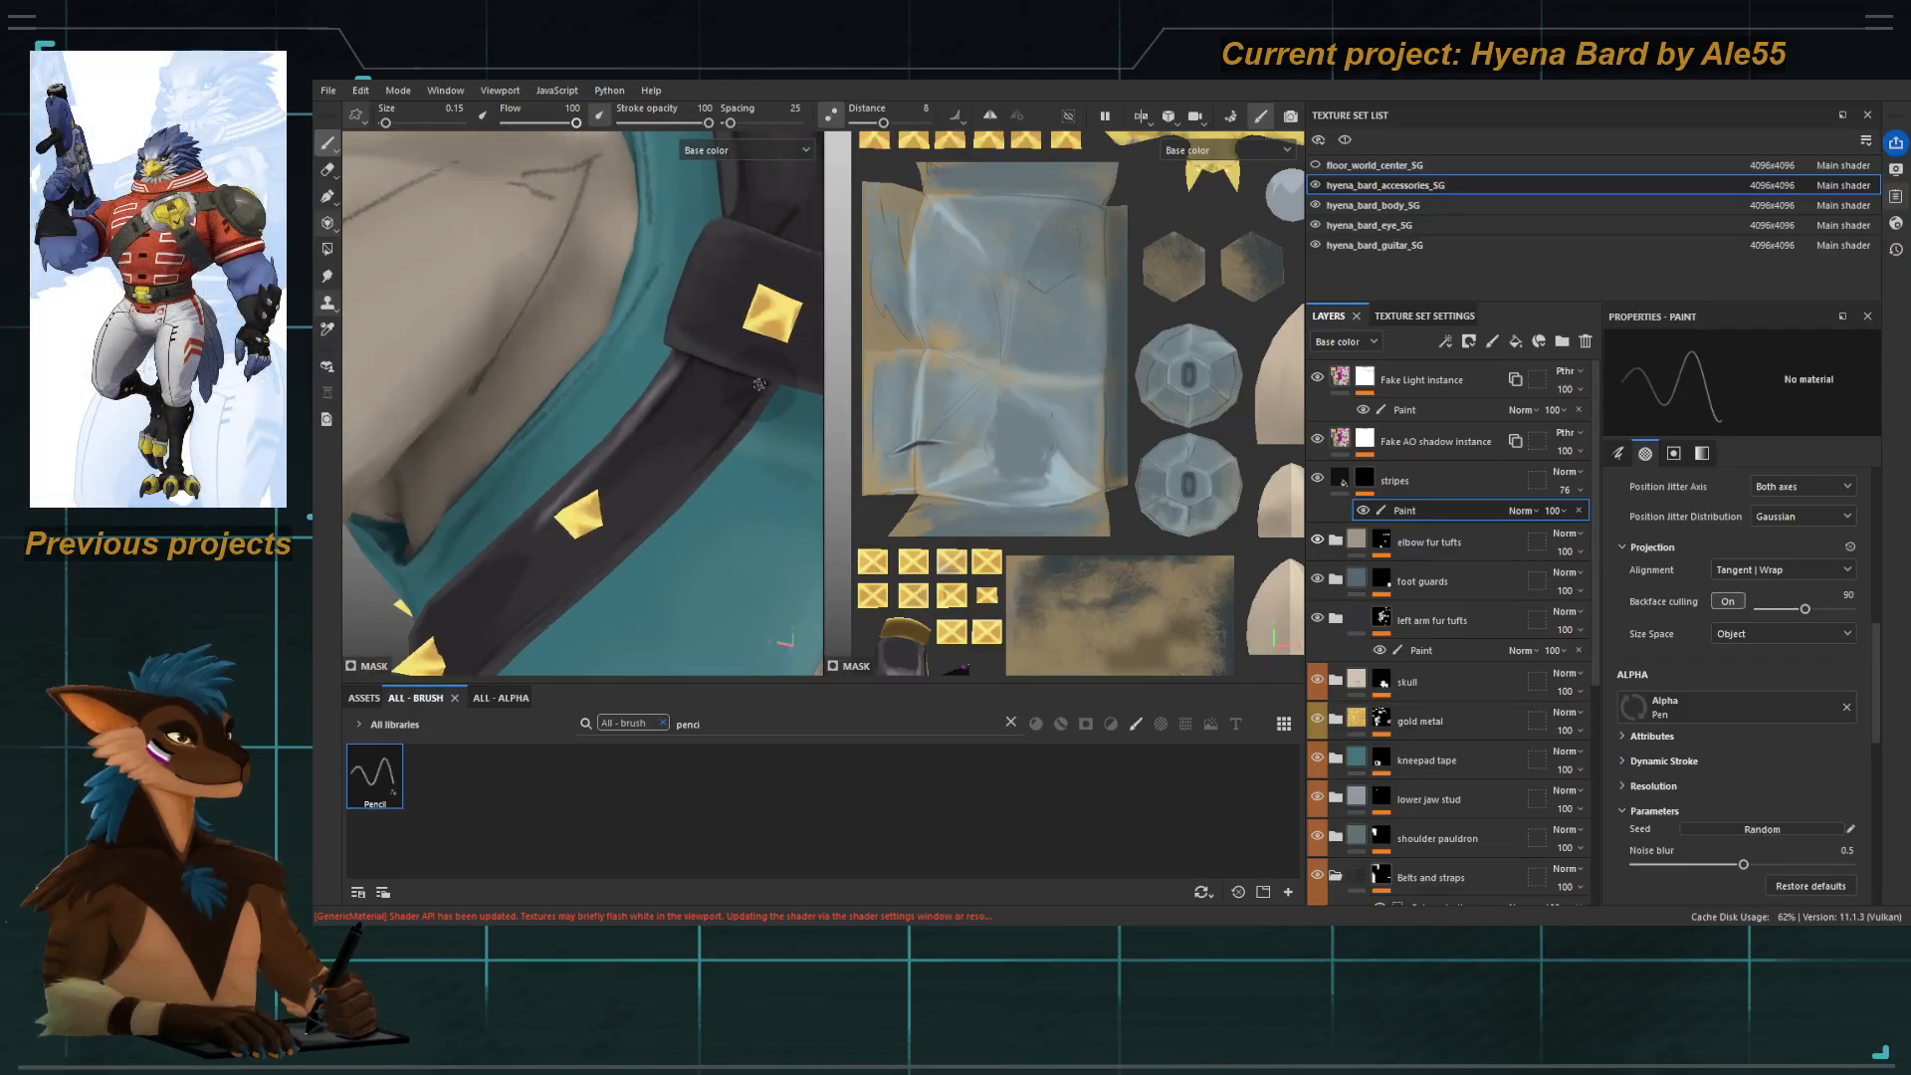
pyautogui.keyDown('alt'); pyautogui.moveTo(700, 451); pyautogui.dragTo(409, 265, button='right'); pyautogui.keyUp('alt')
pyautogui.keyDown('alt'); pyautogui.moveTo(409, 265); pyautogui.dragTo(532, 439); pyautogui.keyUp('alt')
pyautogui.keyDown('alt'); pyautogui.moveTo(633, 396); pyautogui.dragTo(535, 376, button='middle'); pyautogui.keyUp('alt')
pyautogui.keyDown('alt'); pyautogui.moveTo(536, 376); pyautogui.dragTo(806, 759, button='right'); pyautogui.keyUp('alt')
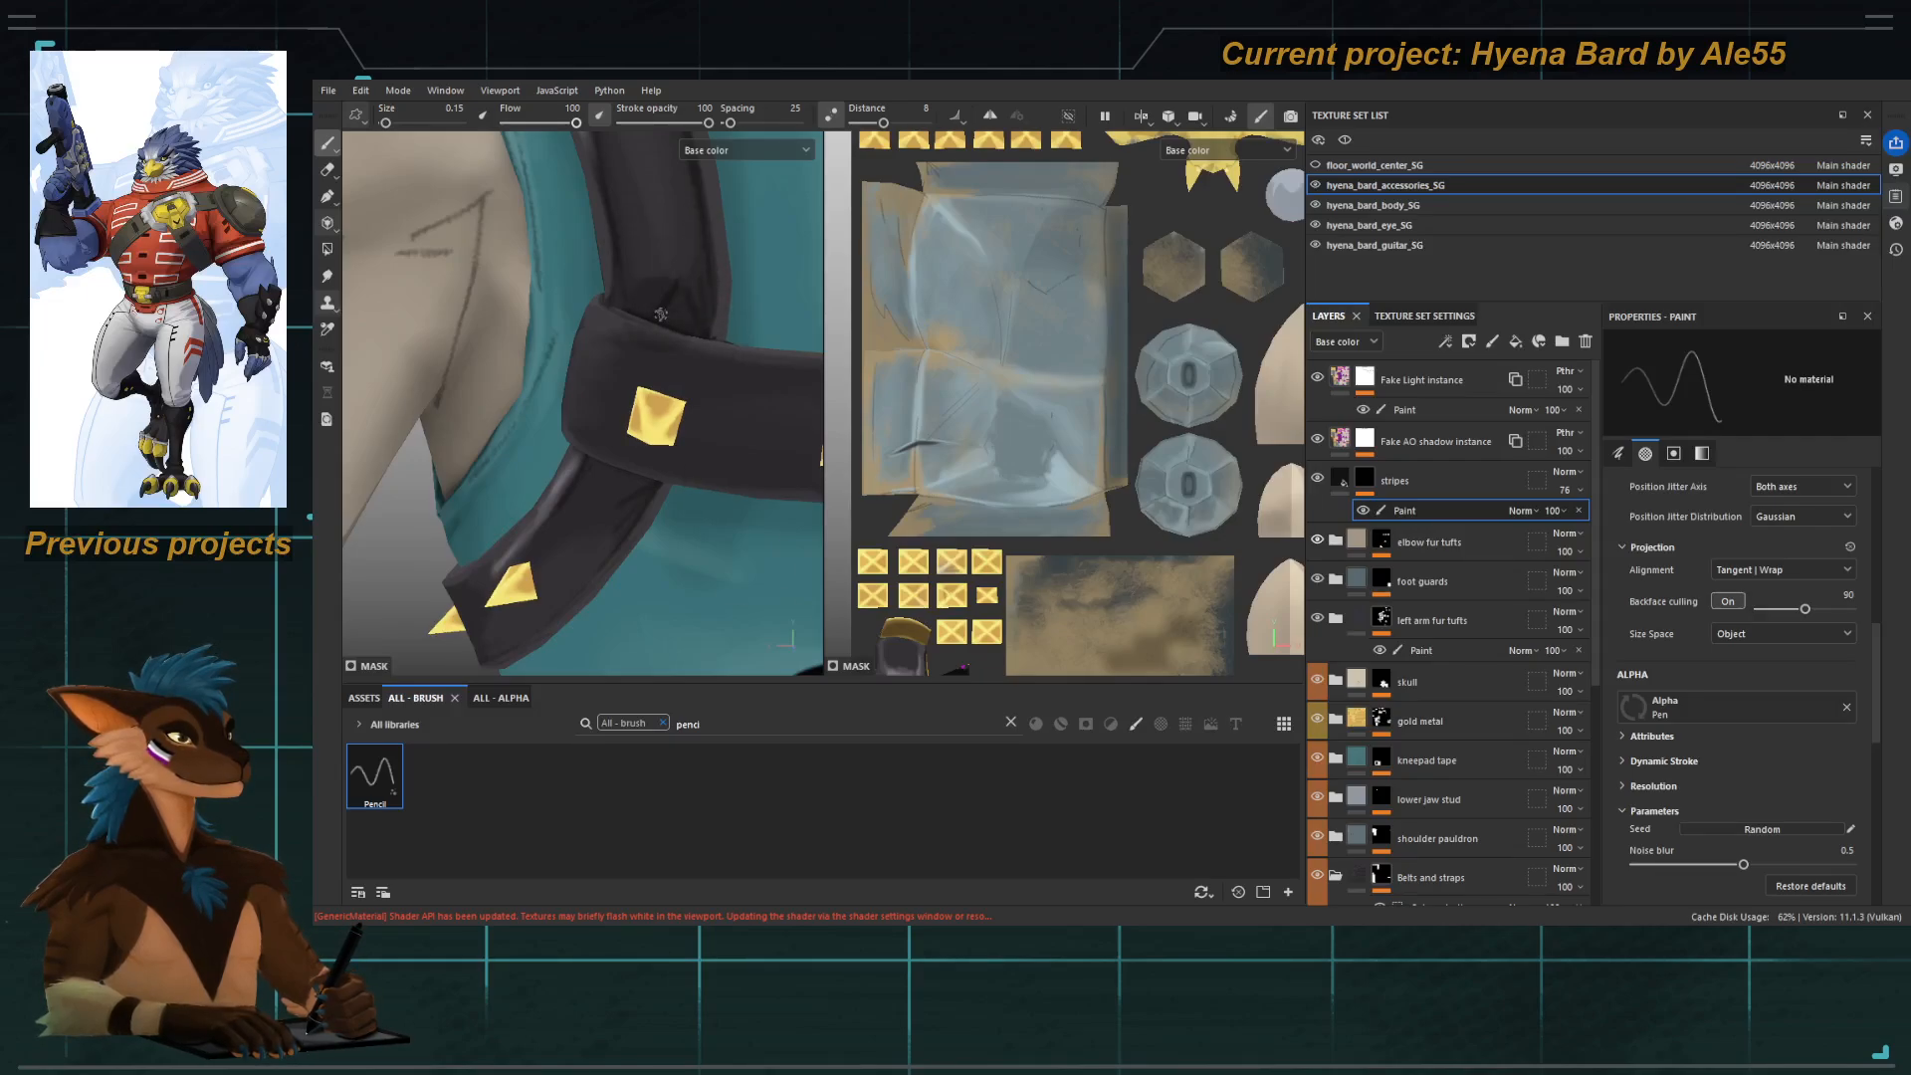
# Touch up the pencil creases on the overlapping end of the horizontal back strap around its first stud.
pyautogui.press('2')
pyautogui.press('1')
pyautogui.keyDown('alt'); pyautogui.moveTo(694, 352); pyautogui.dragTo(486, 215, button='right'); pyautogui.keyUp('alt')
pyautogui.keyDown('alt'); pyautogui.moveTo(487, 215); pyautogui.dragTo(625, 331); pyautogui.keyUp('alt')
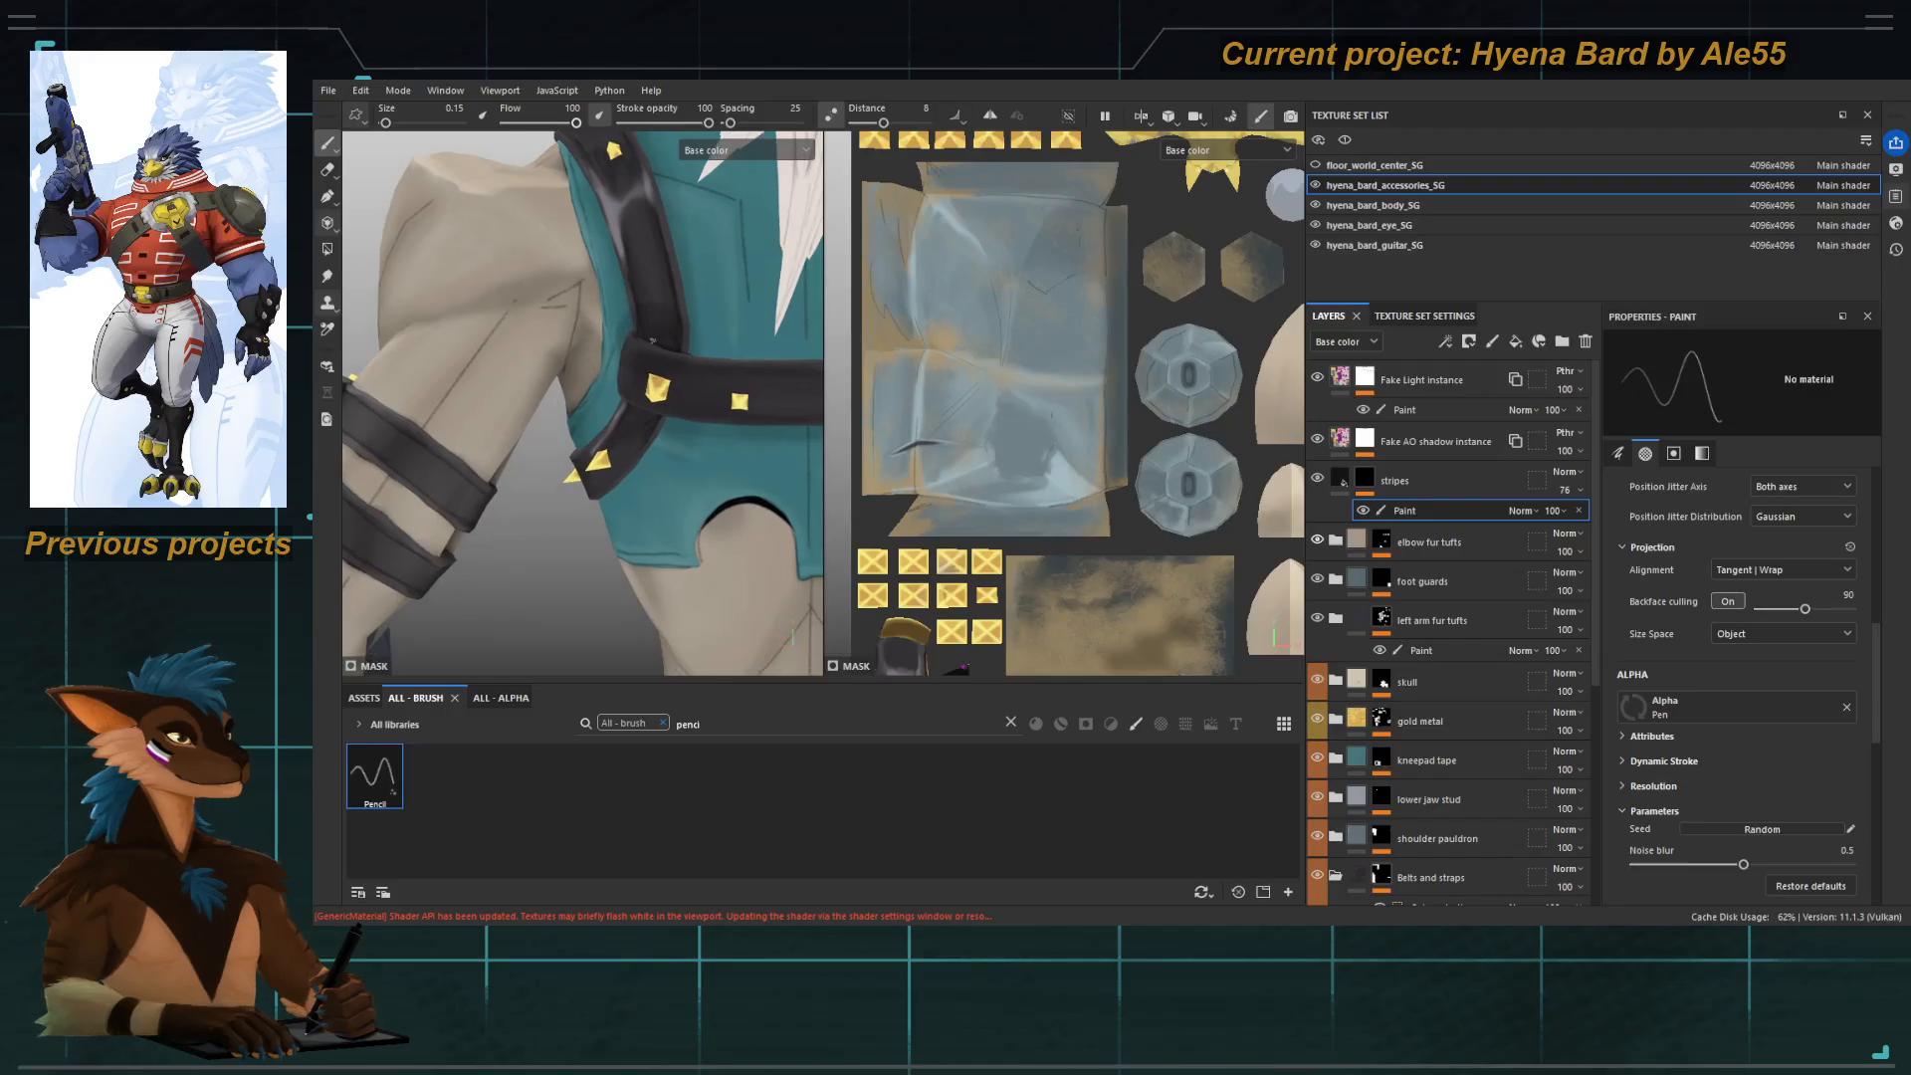
pyautogui.keyDown('alt'); pyautogui.moveTo(625, 331); pyautogui.dragTo(747, 428, button='right'); pyautogui.keyUp('alt')
pyautogui.keyDown('alt'); pyautogui.moveTo(617, 371); pyautogui.dragTo(580, 401); pyautogui.keyUp('alt')
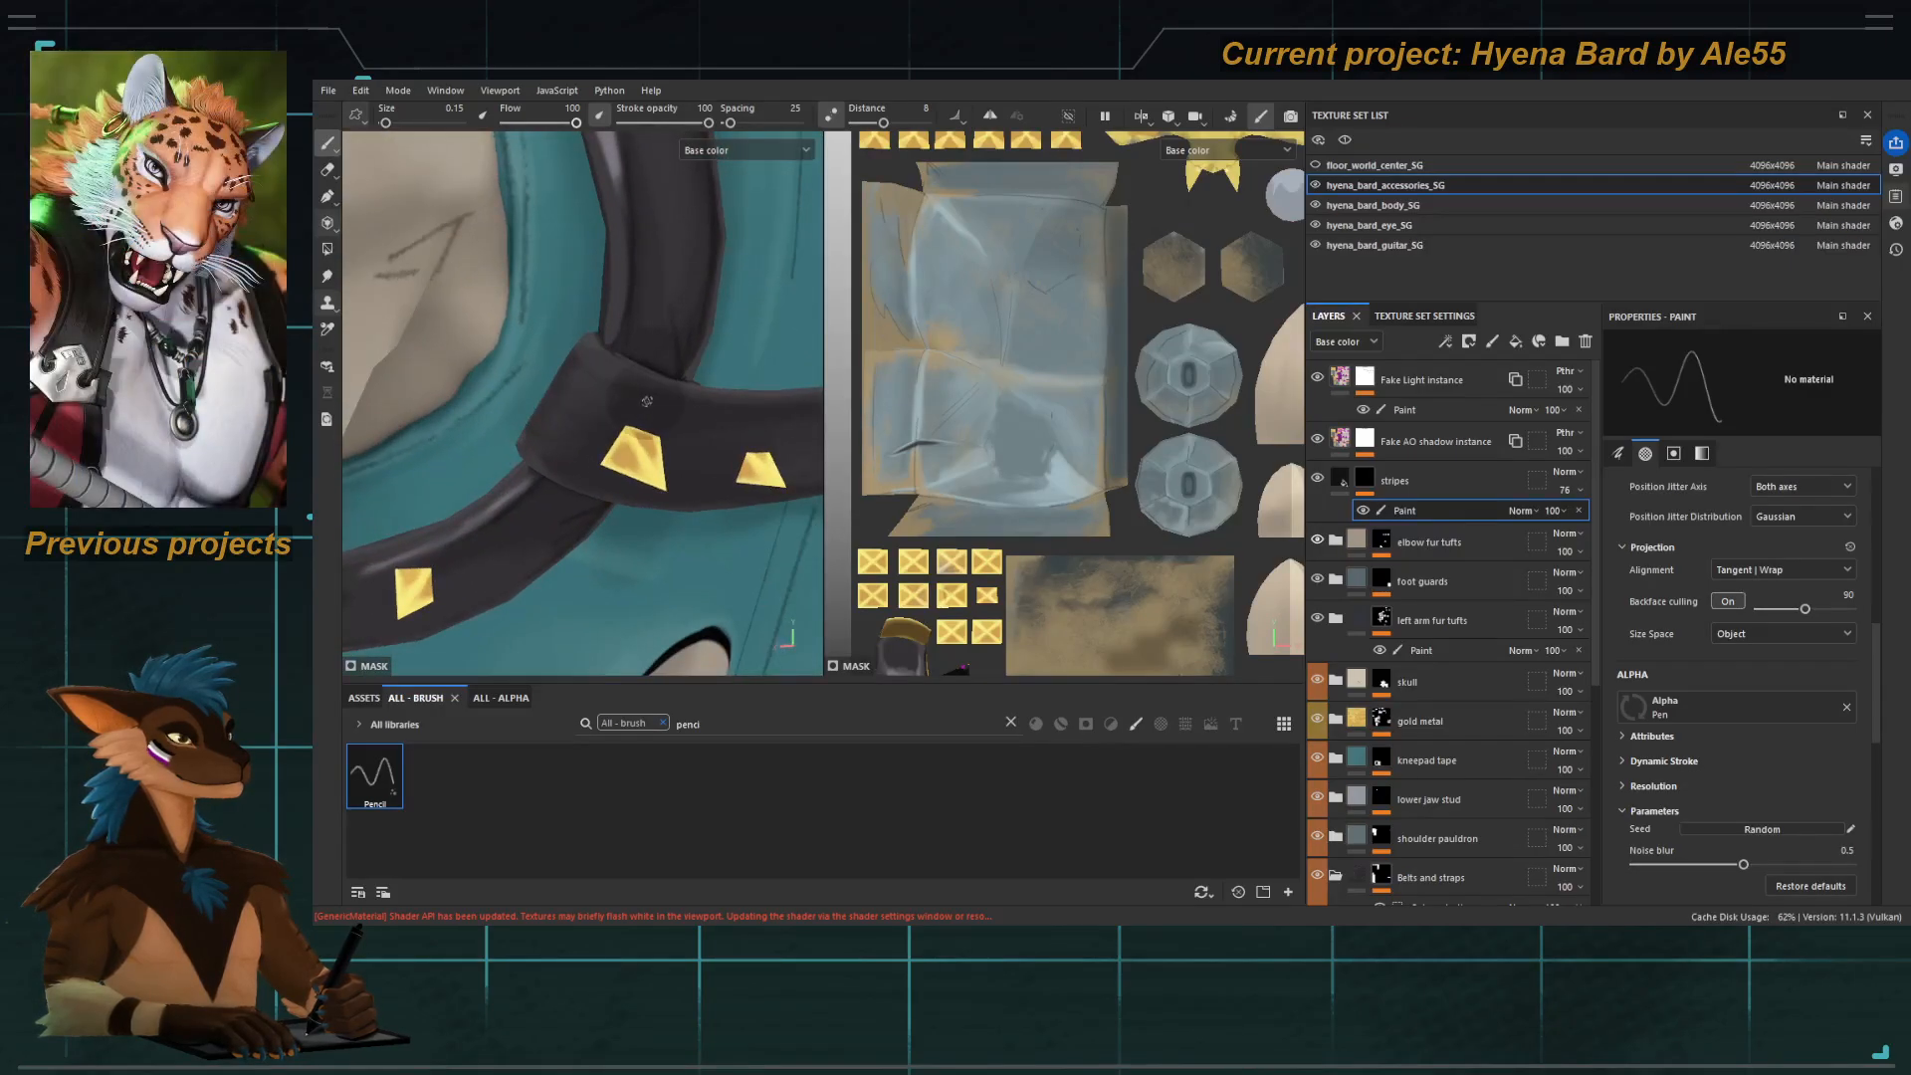
# Continue the size 0.15 pencil creases along the horizontal strap across the back.
pyautogui.keyDown('alt'); pyautogui.moveTo(714, 412); pyautogui.dragTo(612, 370); pyautogui.keyUp('alt')
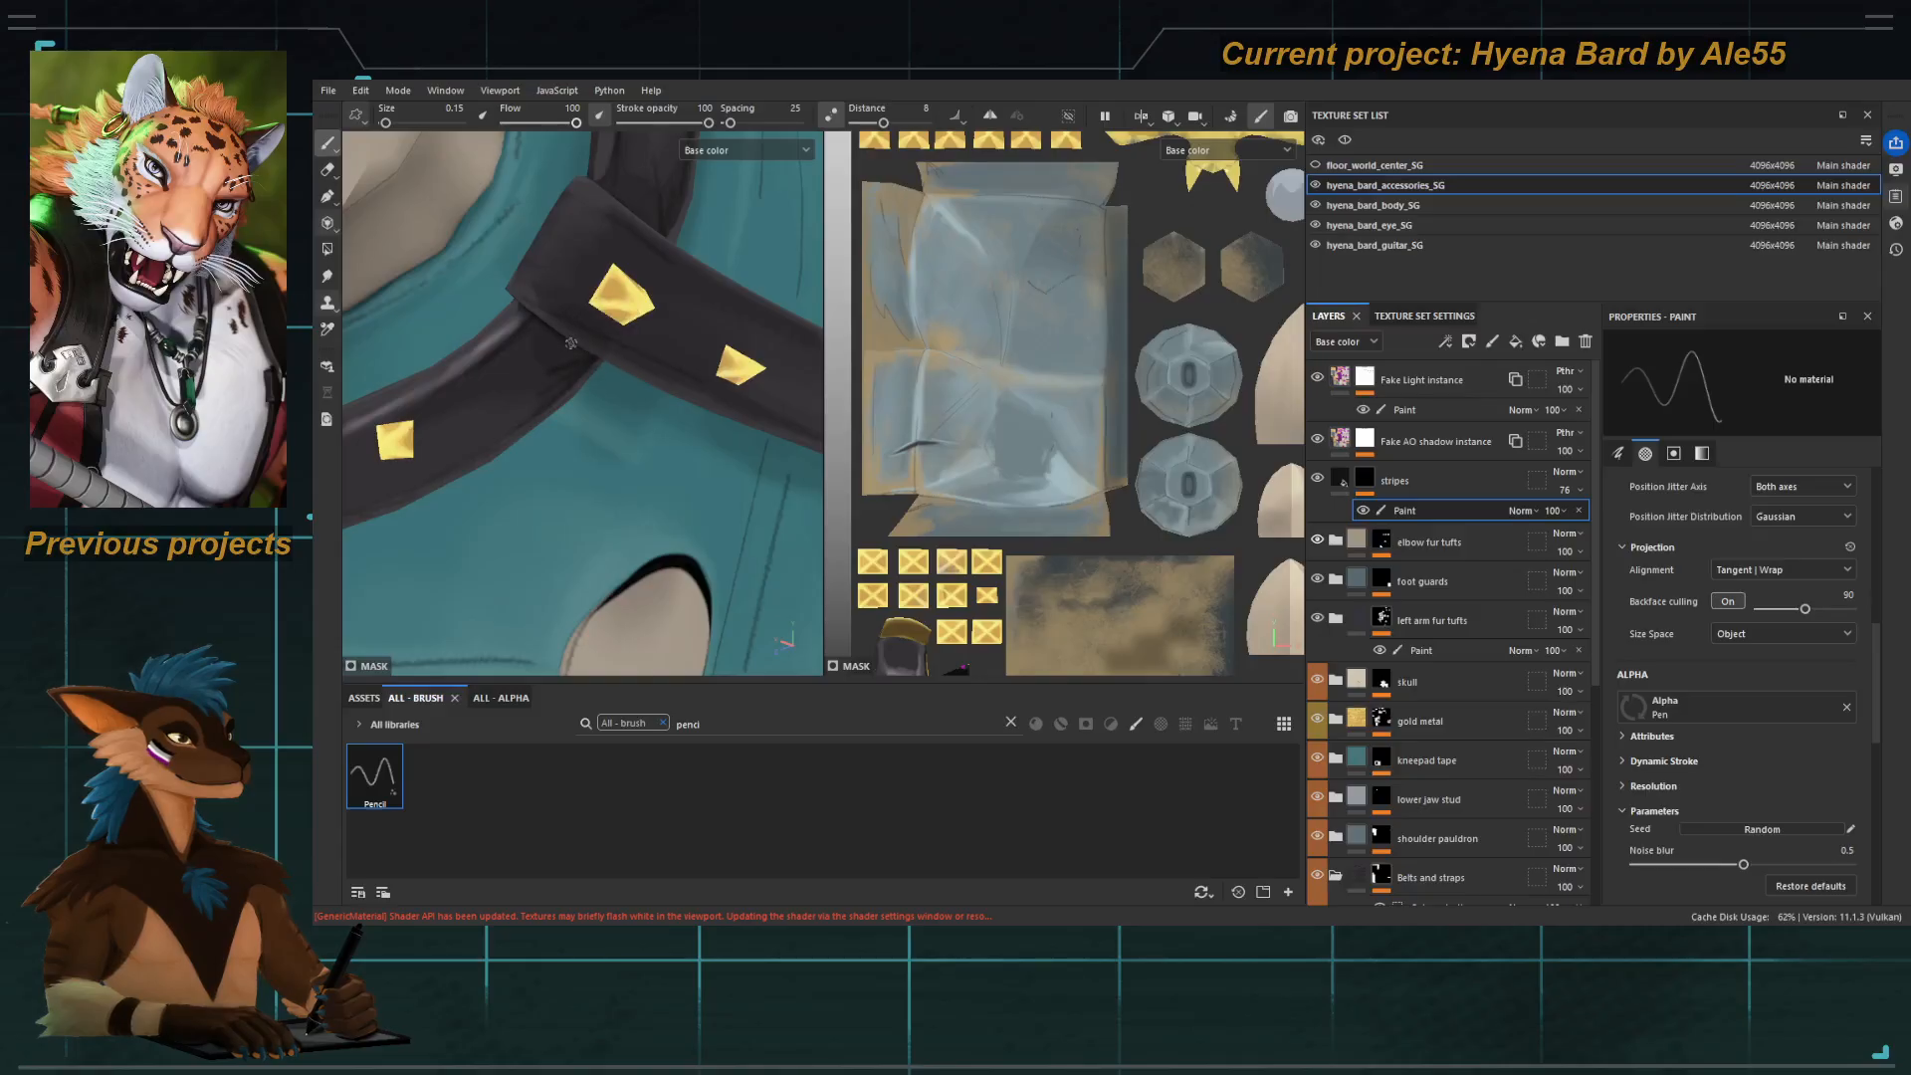
pyautogui.keyDown('alt'); pyautogui.moveTo(661, 370); pyautogui.dragTo(576, 291); pyautogui.keyUp('alt')
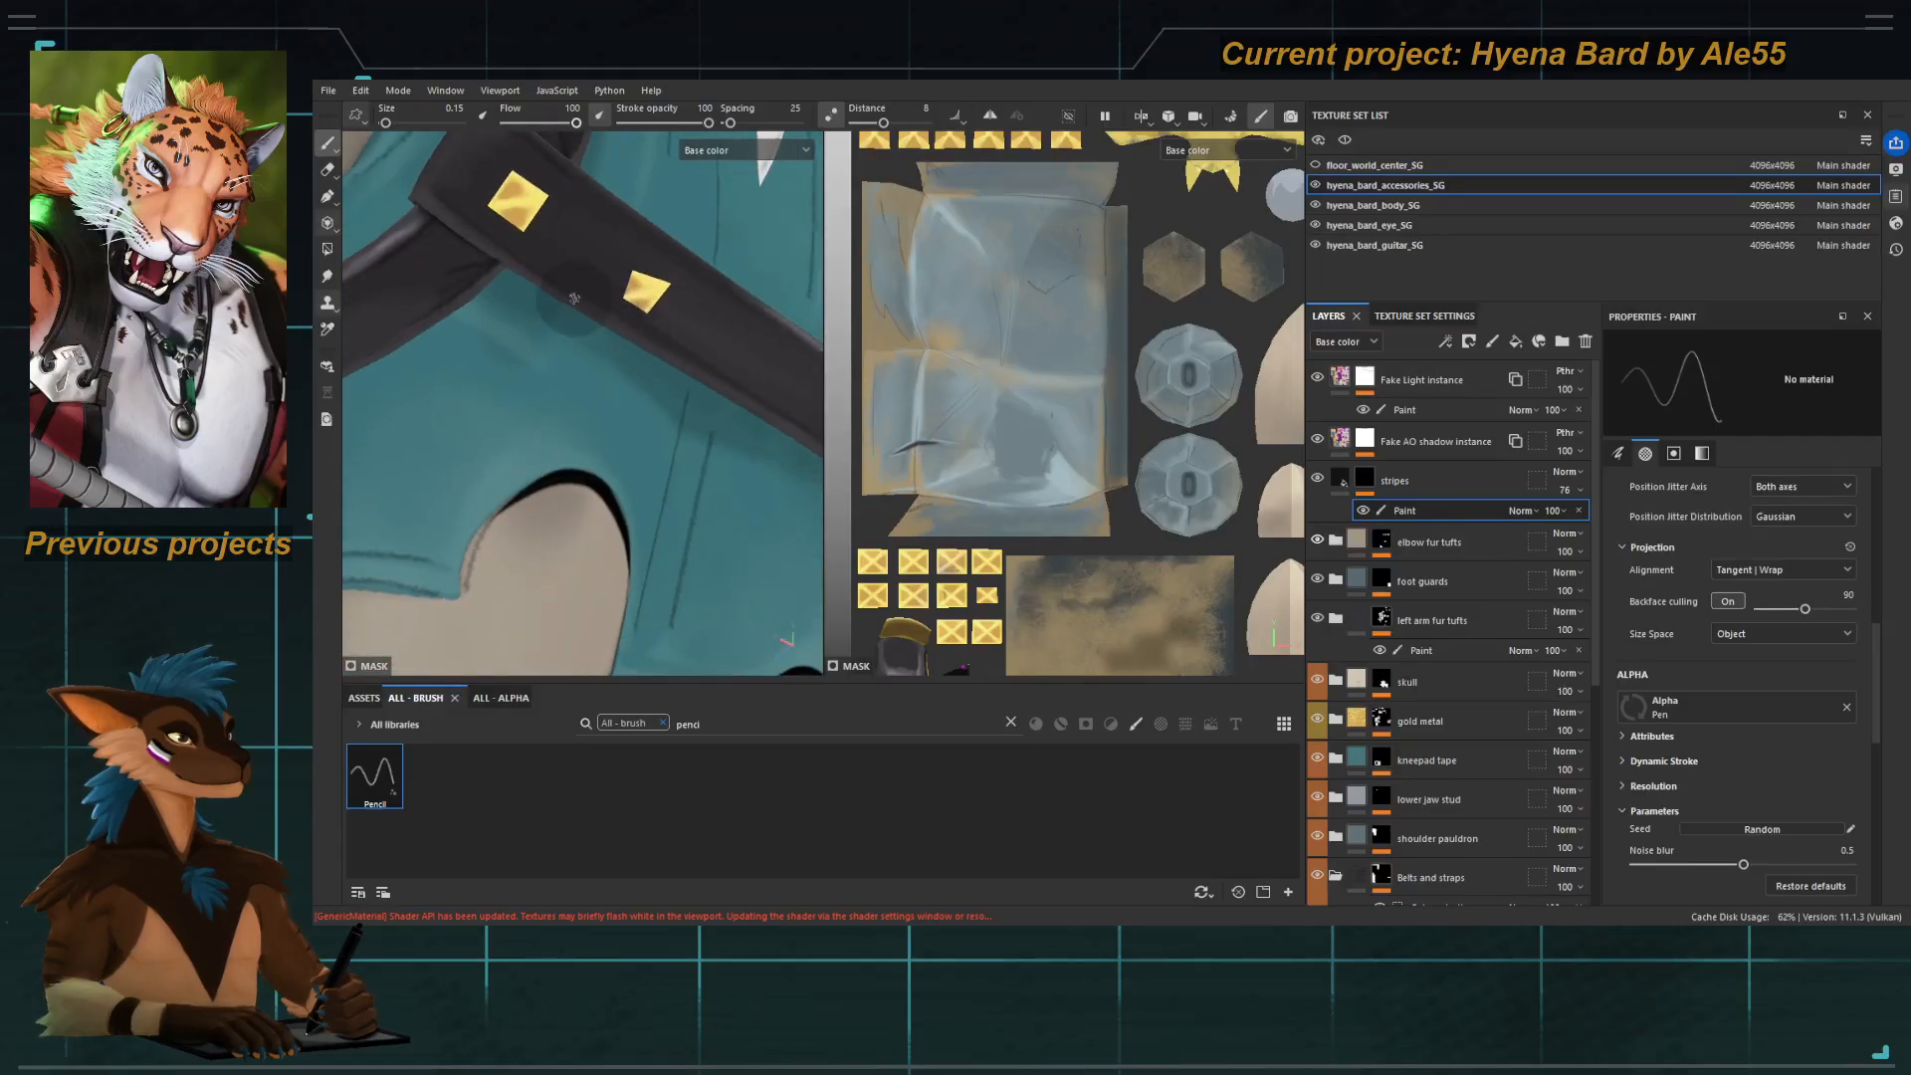
pyautogui.moveTo(687, 404)
pyautogui.keyDown('alt'); pyautogui.mouseDown()
pyautogui.moveTo(659, 413)
pyautogui.moveTo(675, 428)
pyautogui.mouseUp(); pyautogui.keyUp('alt')
pyautogui.keyDown('alt'); pyautogui.moveTo(675, 428); pyautogui.dragTo(627, 408, button='right'); pyautogui.keyUp('alt')
pyautogui.moveTo(627, 408)
pyautogui.keyDown('alt'); pyautogui.mouseDown()
pyautogui.moveTo(709, 408)
pyautogui.moveTo(657, 411)
pyautogui.mouseUp(); pyautogui.keyUp('alt')
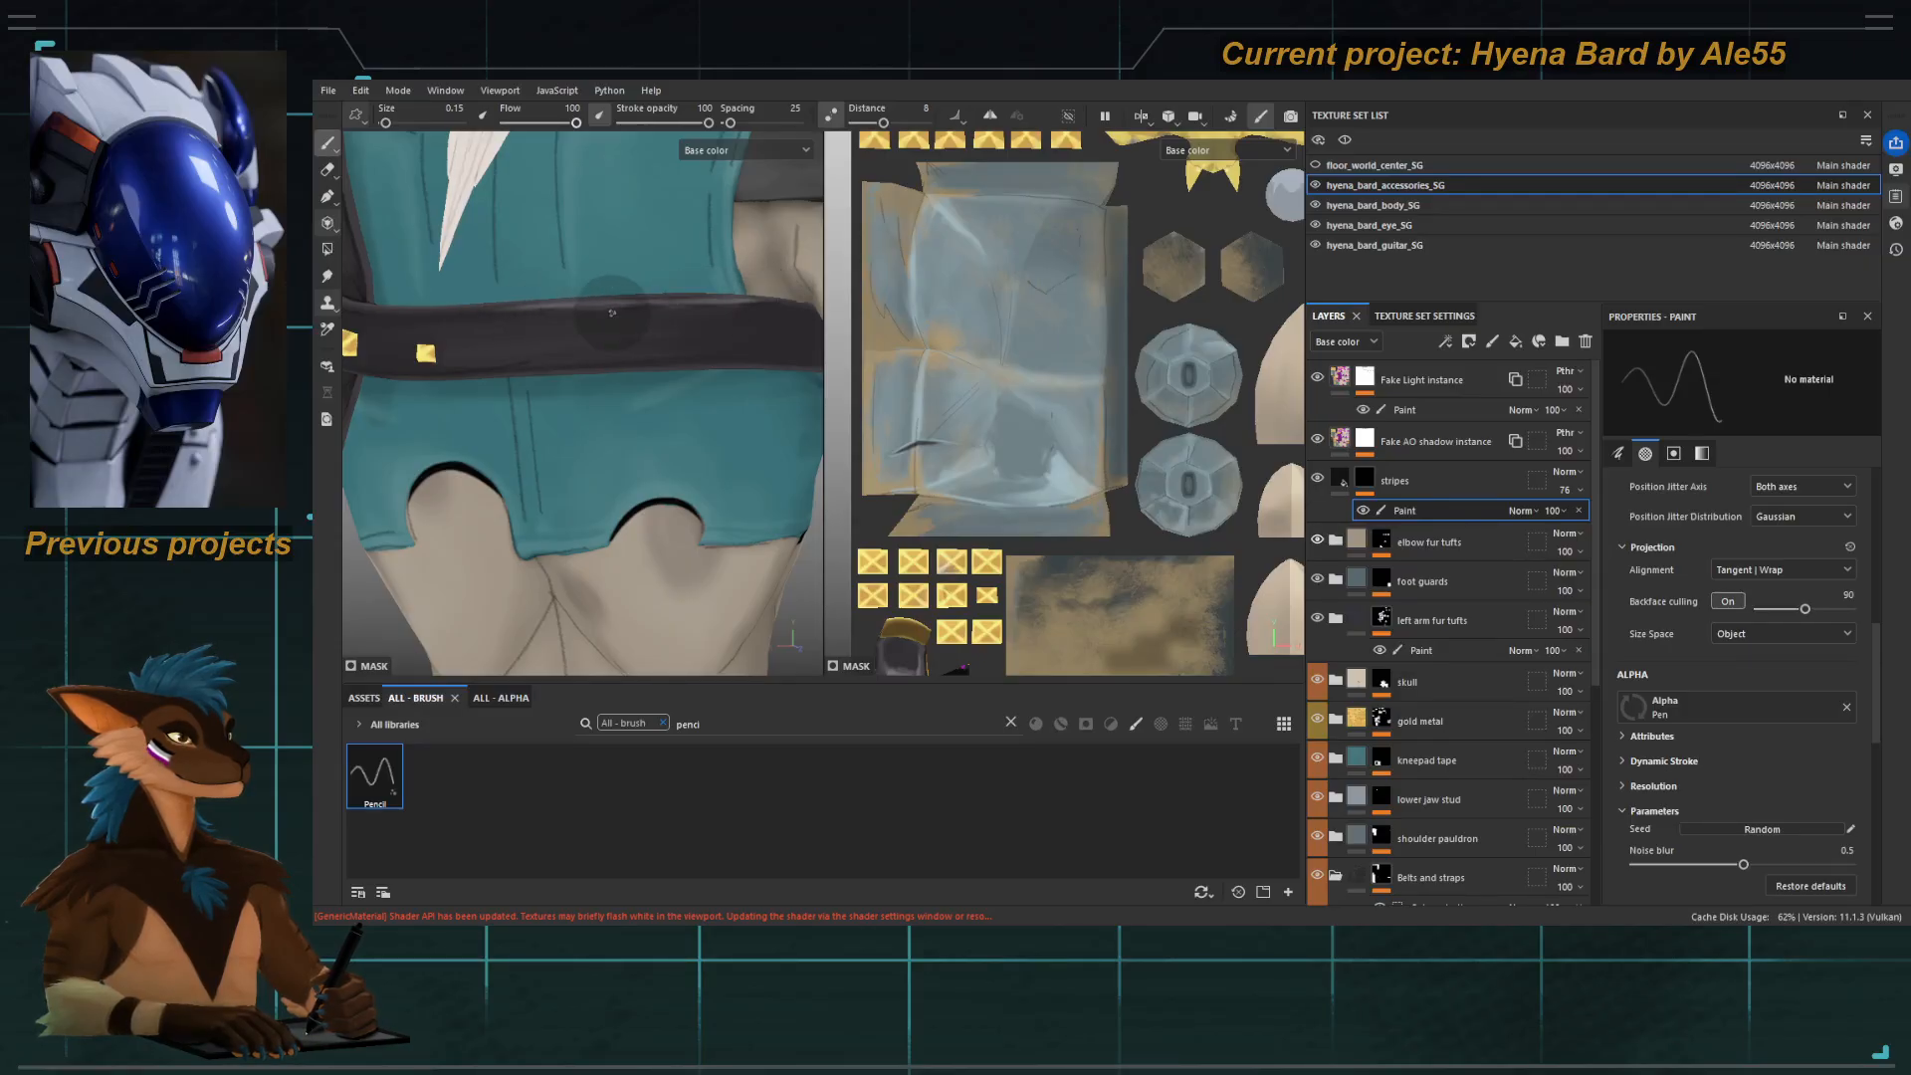
pyautogui.keyDown('alt'); pyautogui.moveTo(472, 323); pyautogui.dragTo(614, 326); pyautogui.keyUp('alt')
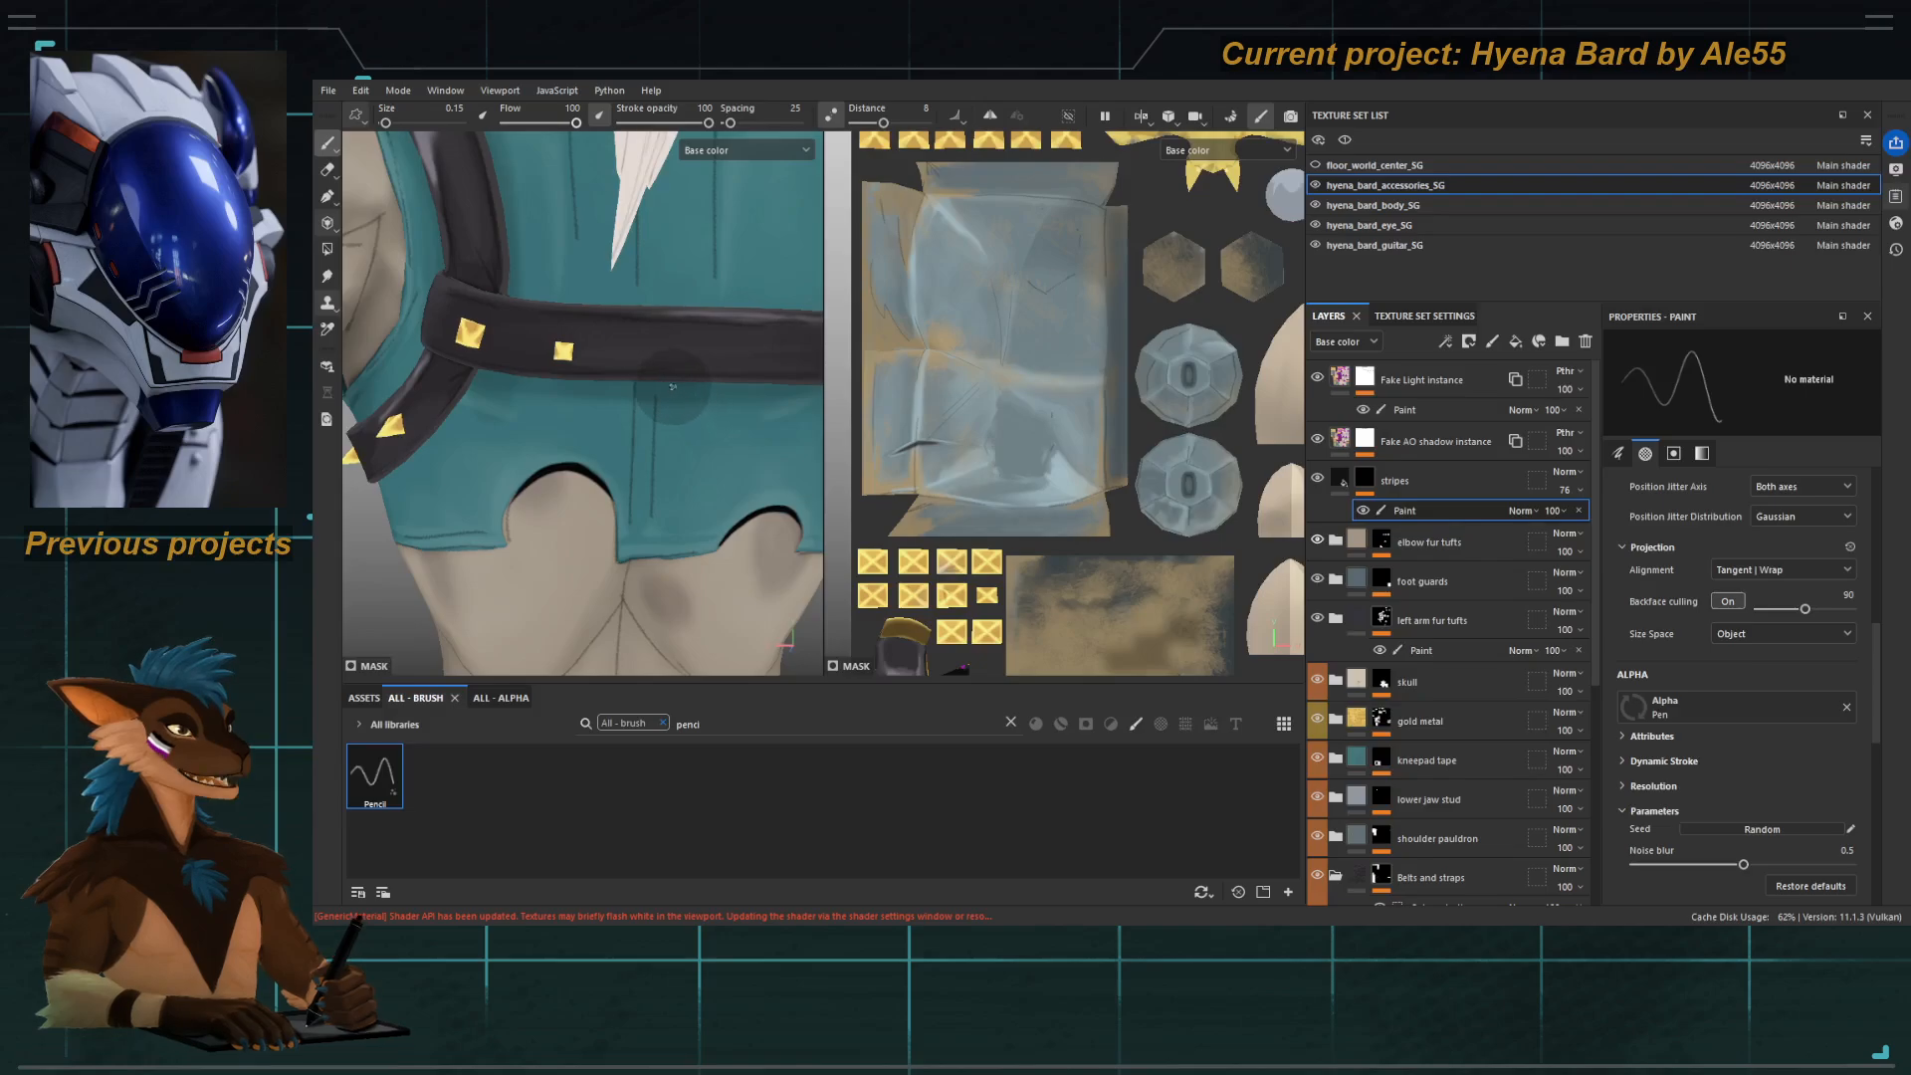
pyautogui.keyDown('alt'); pyautogui.moveTo(664, 371); pyautogui.dragTo(619, 367); pyautogui.keyUp('alt')
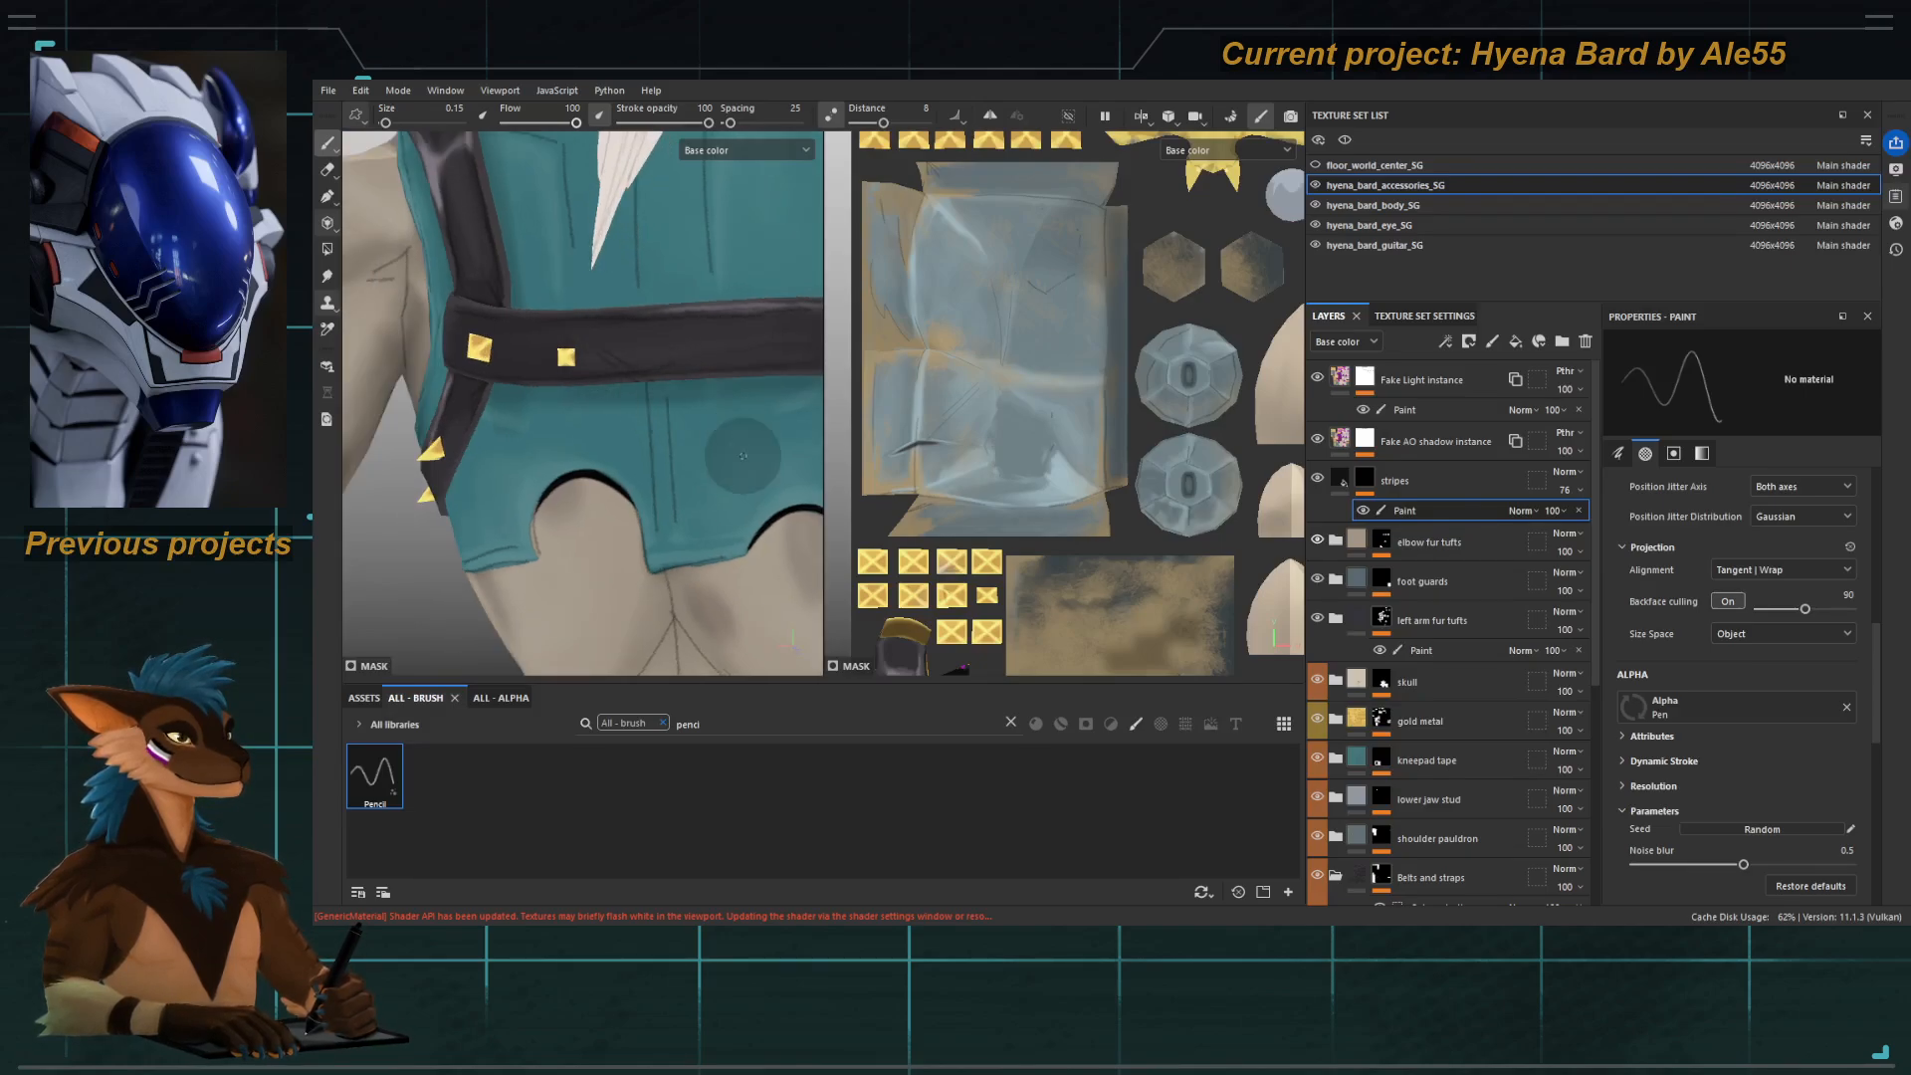
# Examine the straps' creases from the back, side and front of the torso.
pyautogui.keyDown('alt'); pyautogui.moveTo(725, 403); pyautogui.dragTo(647, 418, button='right'); pyautogui.keyUp('alt')
pyautogui.keyDown('alt'); pyautogui.moveTo(647, 418); pyautogui.dragTo(514, 425, button='middle'); pyautogui.keyUp('alt')
pyautogui.keyDown('alt'); pyautogui.moveTo(515, 425); pyautogui.dragTo(701, 379); pyautogui.keyUp('alt')
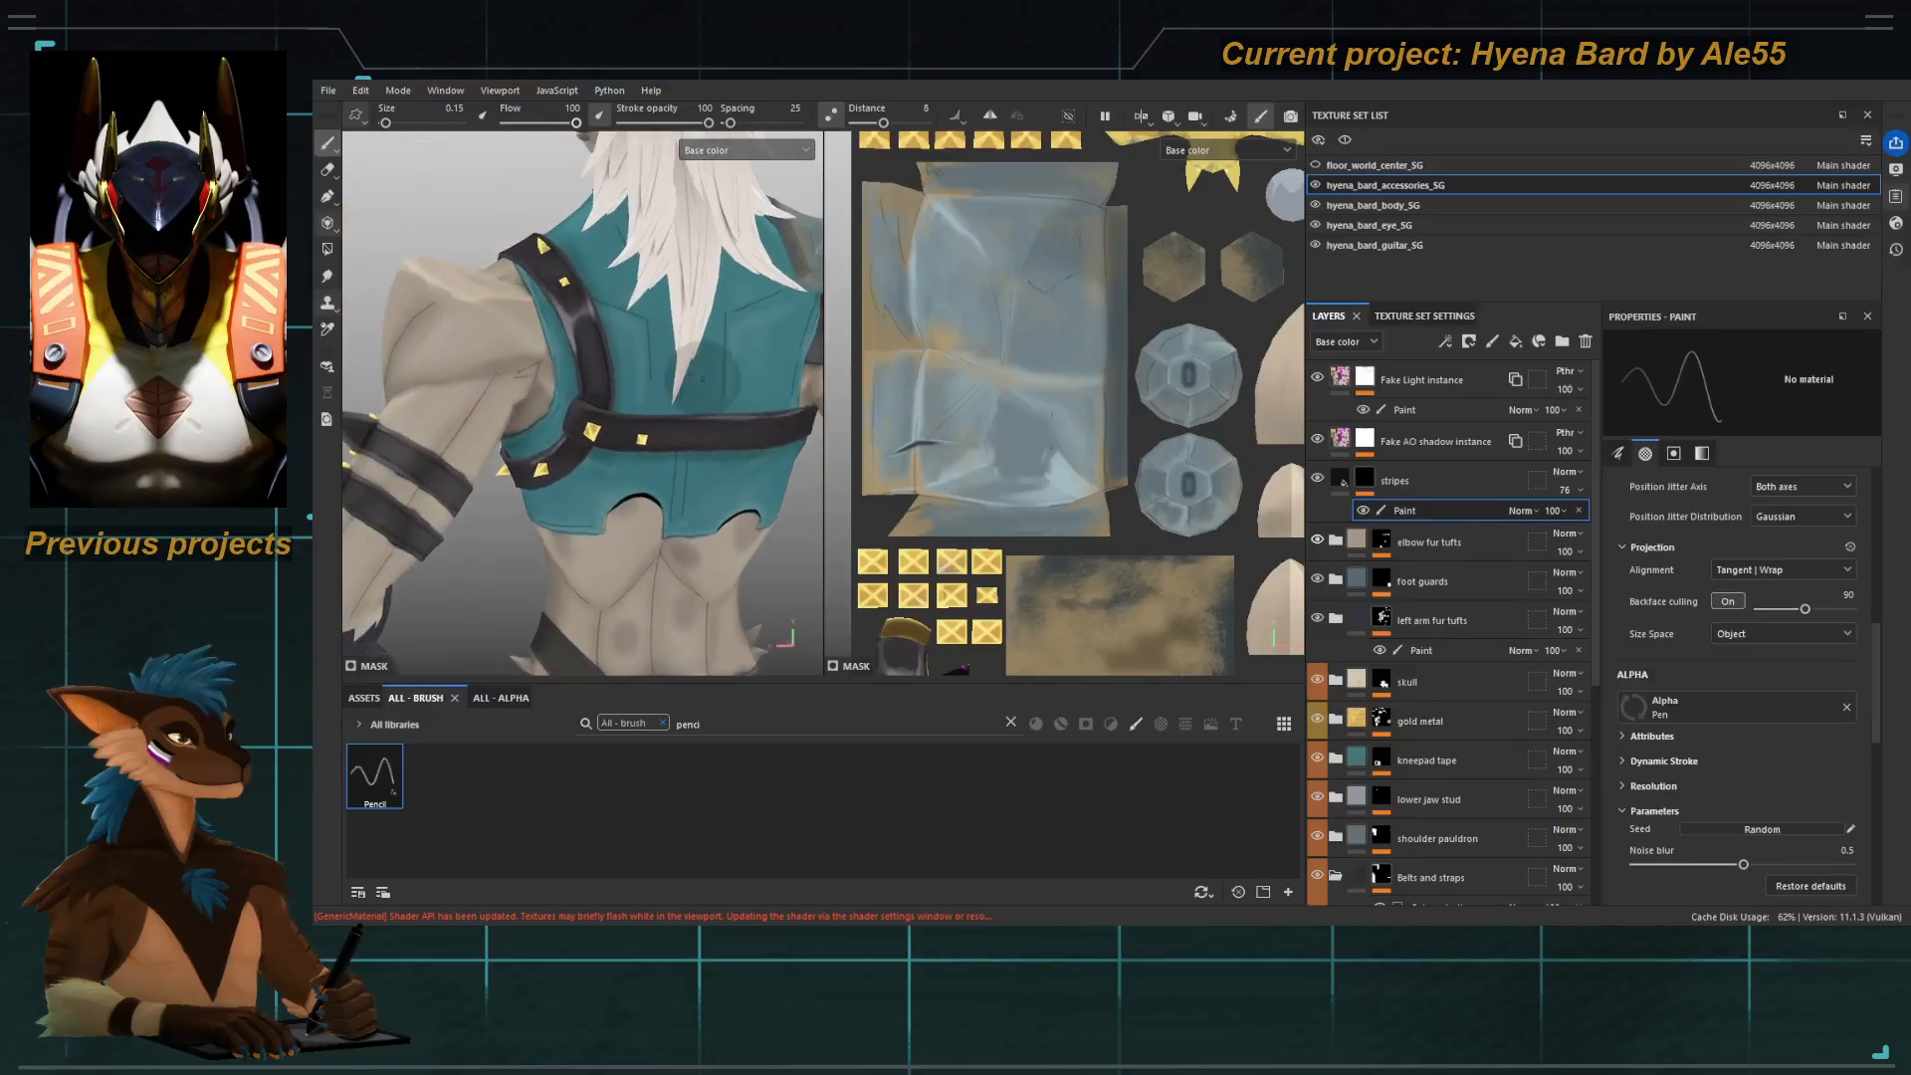
pyautogui.keyDown('alt'); pyautogui.moveTo(562, 322); pyautogui.dragTo(618, 418, button='right'); pyautogui.keyUp('alt')
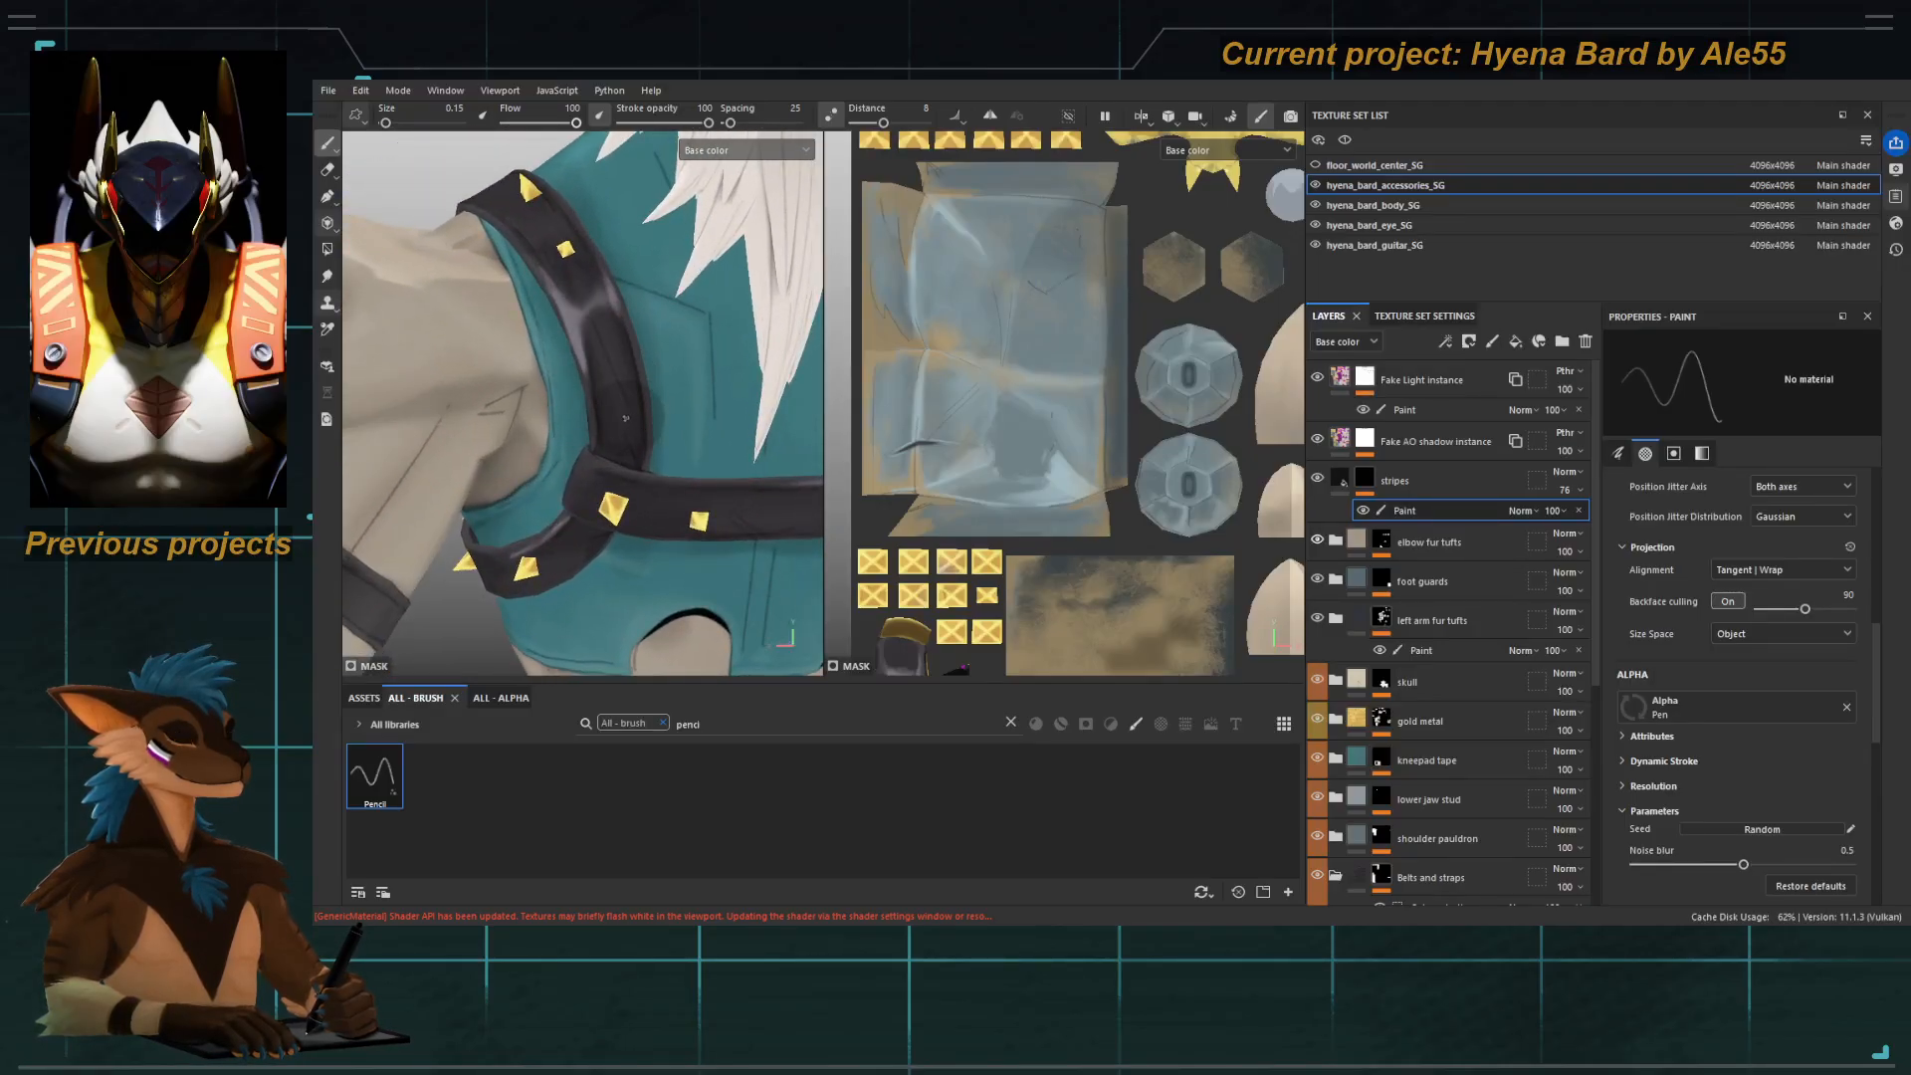
pyautogui.keyDown('alt'); pyautogui.moveTo(649, 375); pyautogui.dragTo(609, 376, button='right'); pyautogui.keyUp('alt')
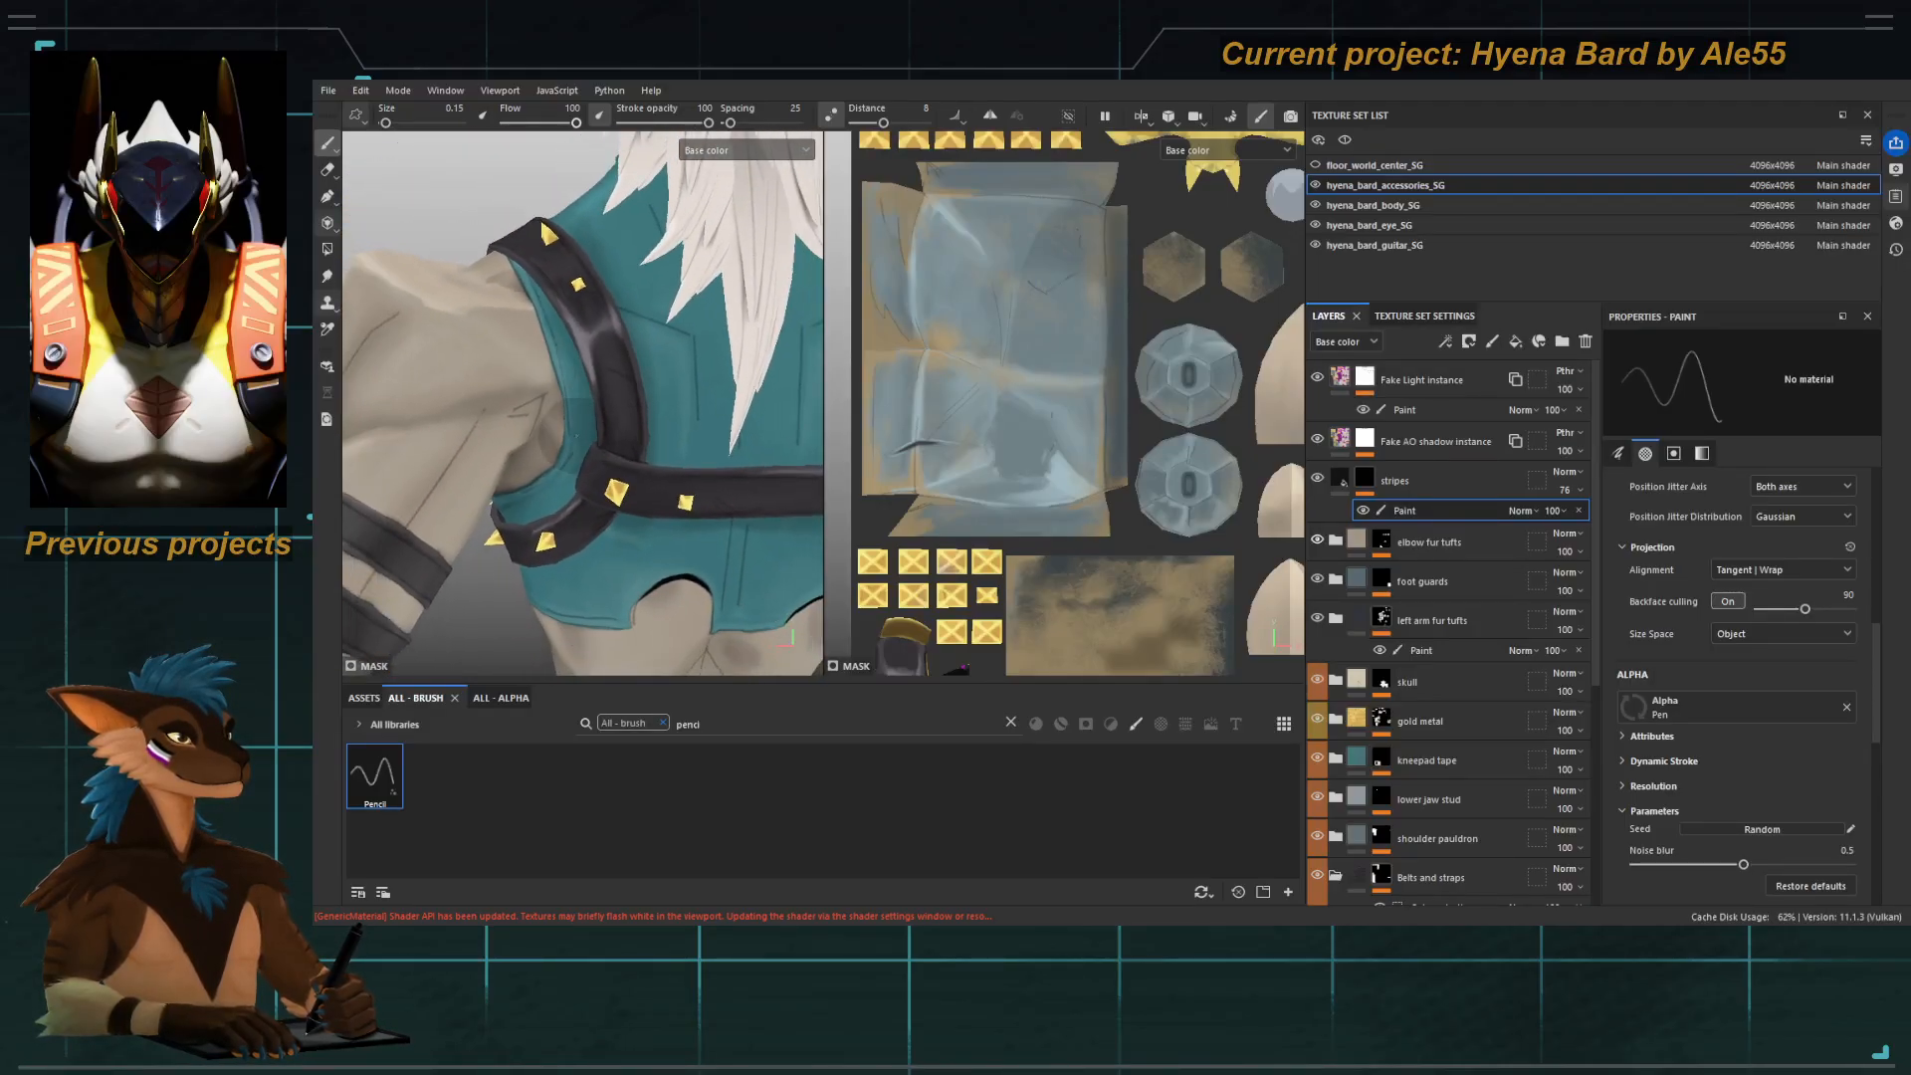
pyautogui.keyDown('alt'); pyautogui.moveTo(609, 376); pyautogui.dragTo(602, 367); pyautogui.keyUp('alt')
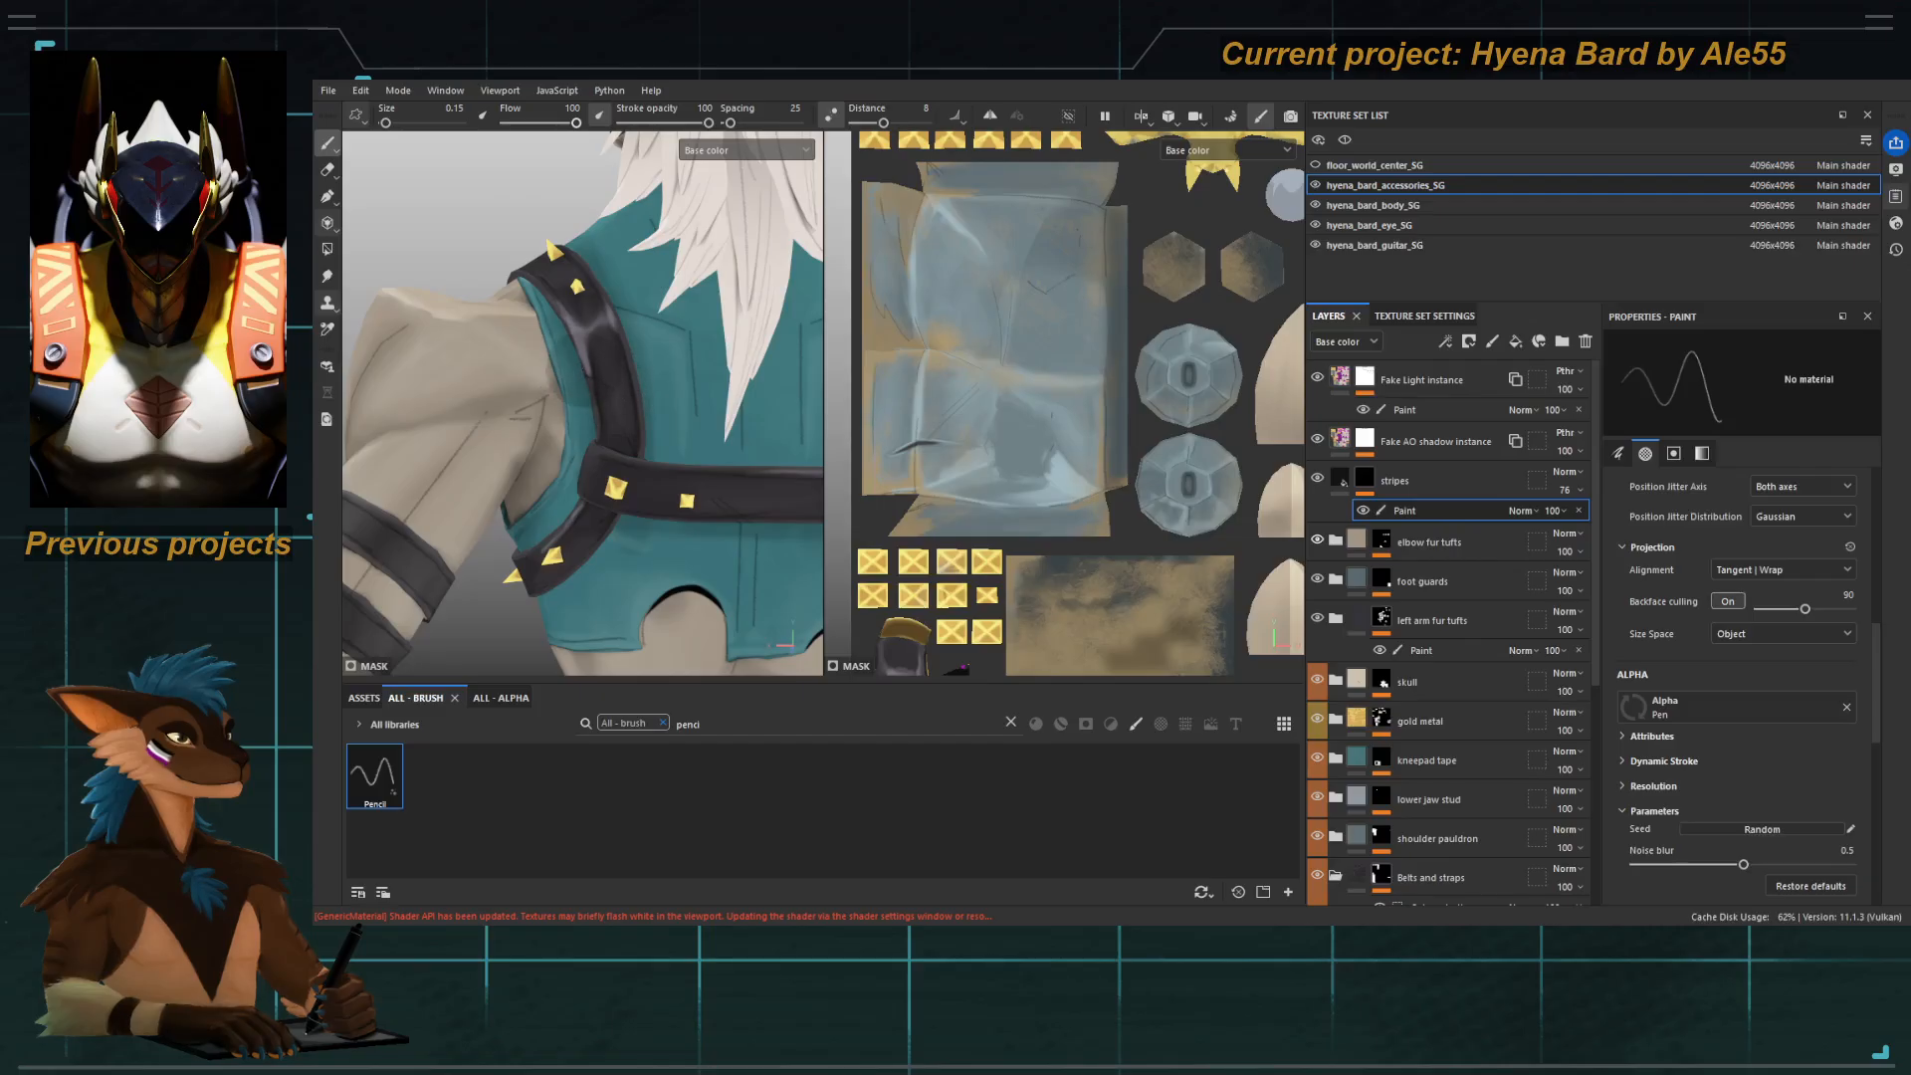
pyautogui.keyDown('alt'); pyautogui.moveTo(575, 533); pyautogui.dragTo(603, 535); pyautogui.keyUp('alt')
pyautogui.keyDown('alt'); pyautogui.moveTo(603, 535); pyautogui.dragTo(646, 382, button='middle'); pyautogui.keyUp('alt')
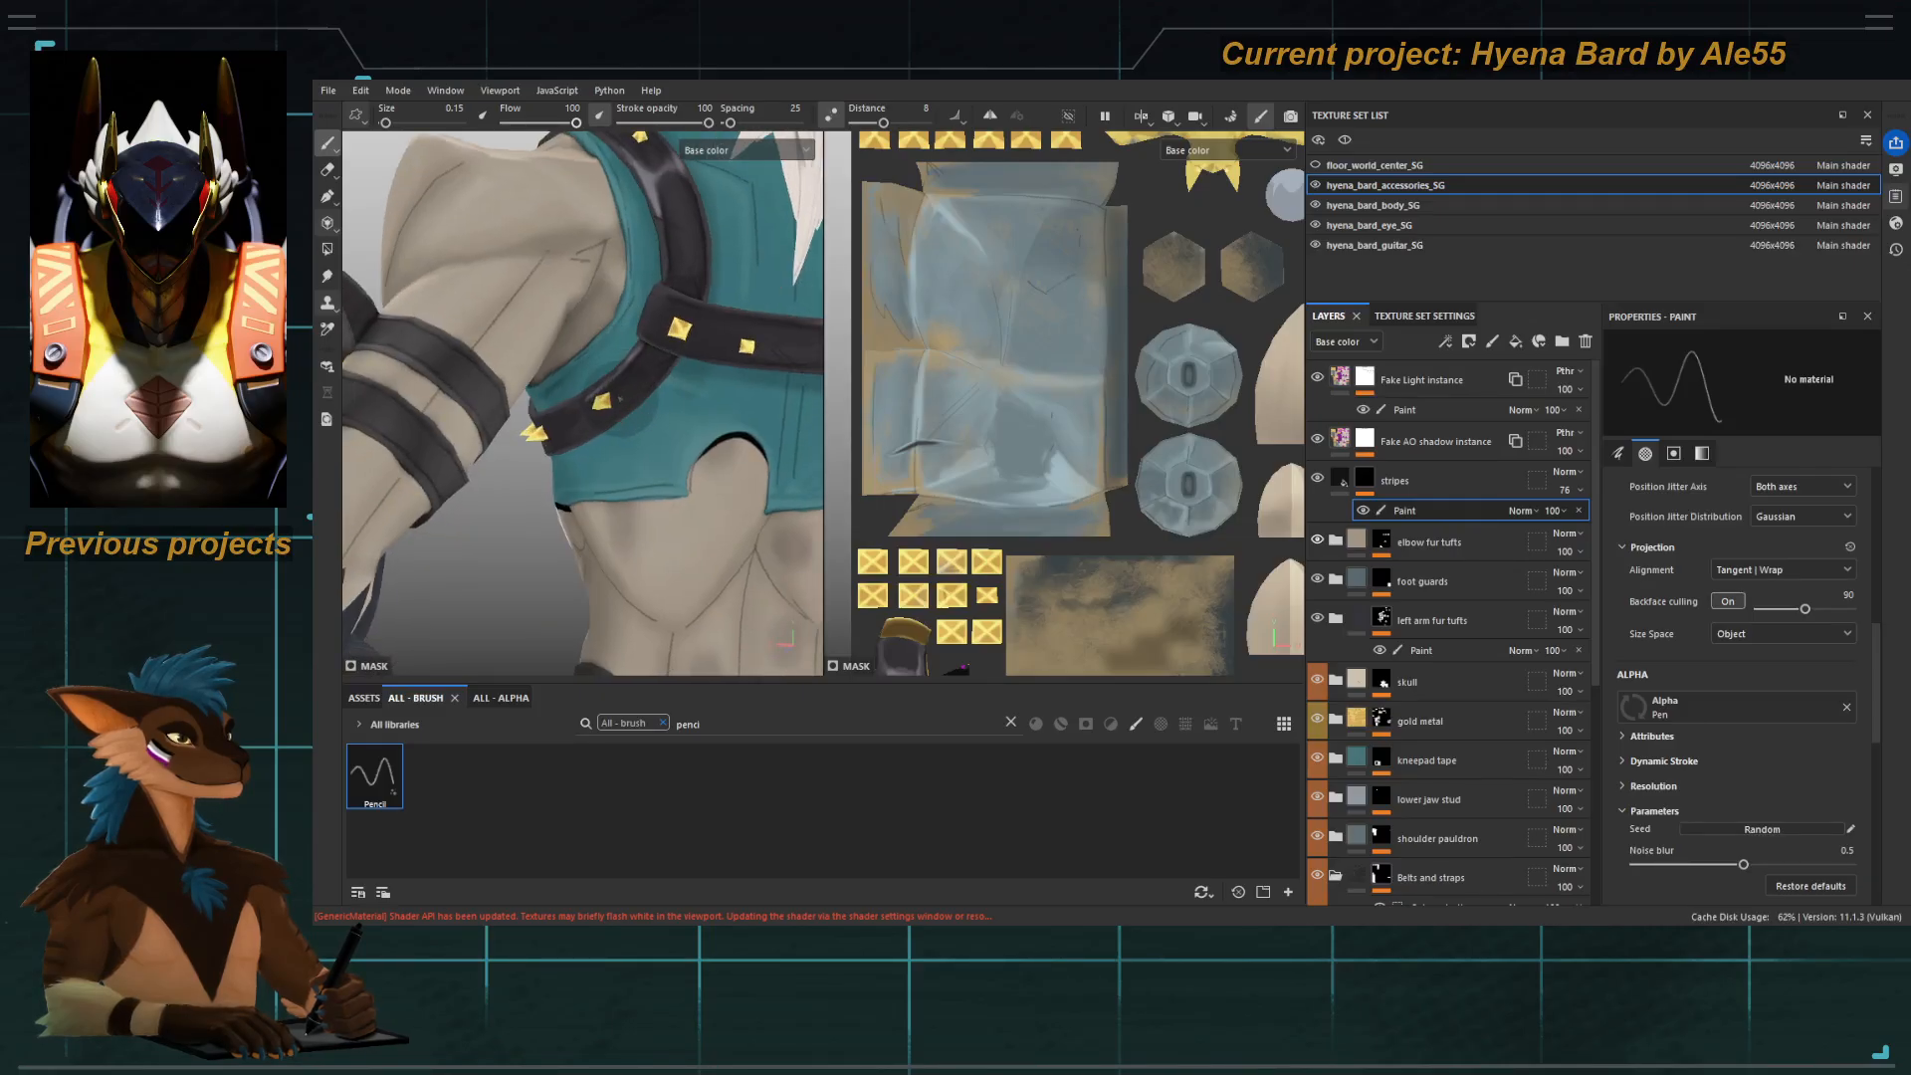
pyautogui.keyDown('alt'); pyautogui.moveTo(604, 473); pyautogui.dragTo(786, 446); pyautogui.keyUp('alt')
pyautogui.keyDown('alt'); pyautogui.moveTo(524, 357); pyautogui.dragTo(567, 362, button='middle'); pyautogui.keyUp('alt')
pyautogui.keyDown('alt'); pyautogui.moveTo(566, 361); pyautogui.dragTo(571, 316, button='right'); pyautogui.keyUp('alt')
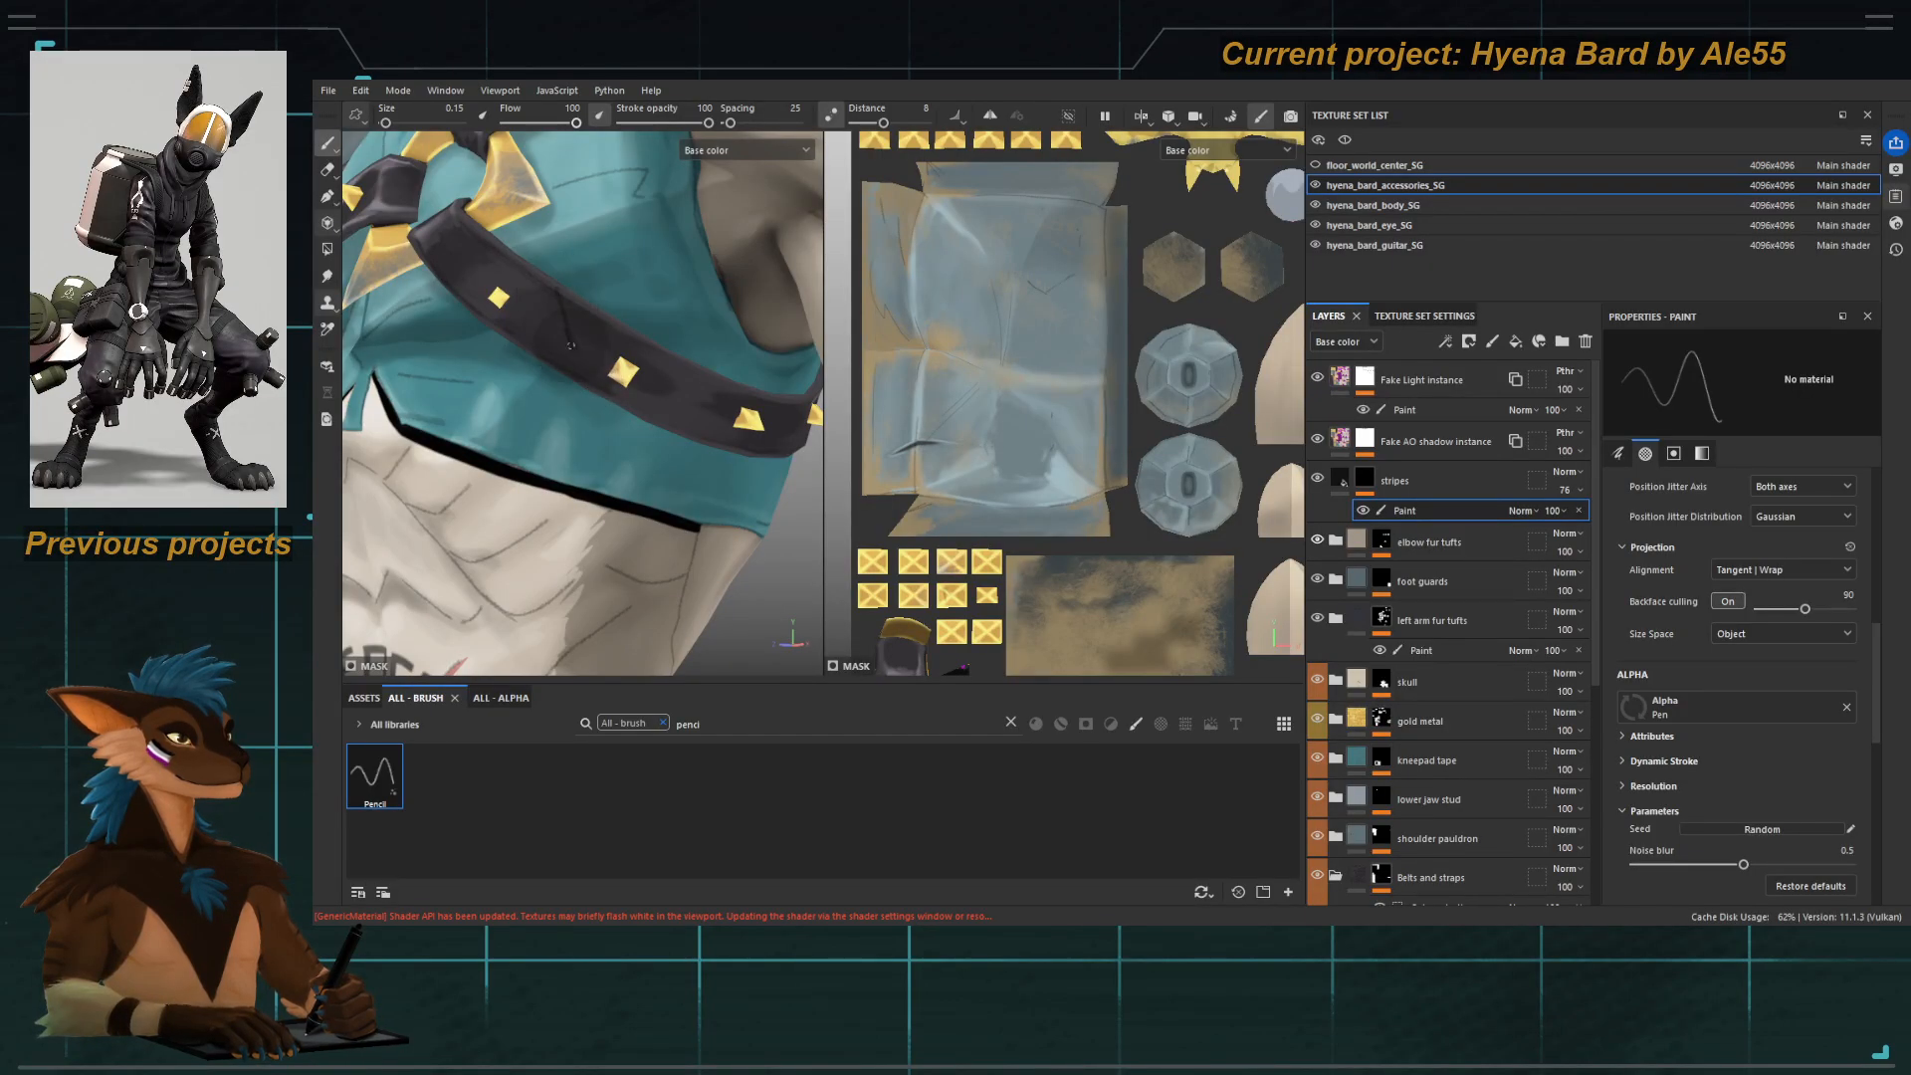
pyautogui.keyDown('alt'); pyautogui.moveTo(575, 390); pyautogui.dragTo(564, 438, button='right'); pyautogui.keyUp('alt')
pyautogui.keyDown('alt'); pyautogui.moveTo(564, 418); pyautogui.dragTo(647, 413); pyautogui.keyUp('alt')
pyautogui.keyDown('alt'); pyautogui.moveTo(618, 383); pyautogui.dragTo(607, 408, button='right'); pyautogui.keyUp('alt')
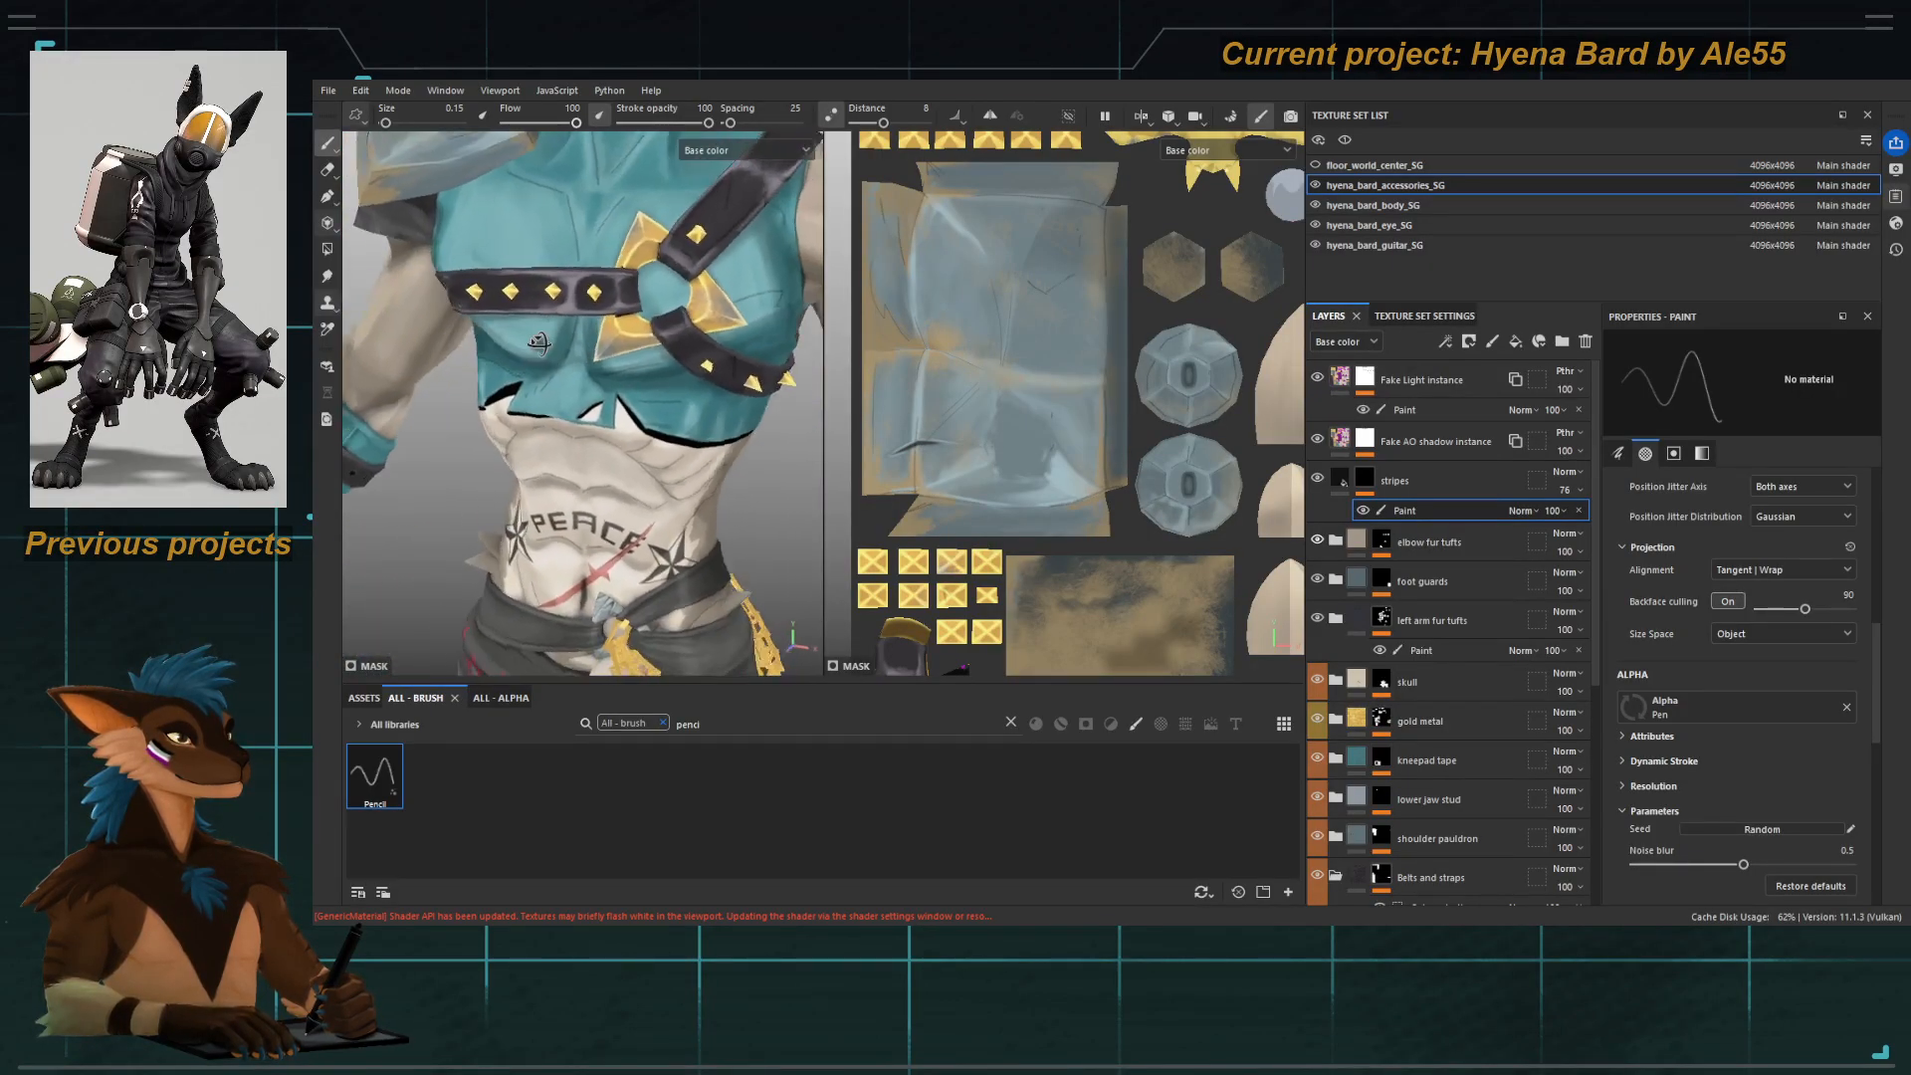
# Draw fine pencil creases of size 0.15 along the studded horizontal strap across the chest.
pyautogui.keyDown('alt'); pyautogui.moveTo(575, 374); pyautogui.dragTo(689, 385, button='middle'); pyautogui.keyUp('alt')
pyautogui.keyDown('alt'); pyautogui.moveTo(690, 384); pyautogui.dragTo(692, 303, button='right'); pyautogui.keyUp('alt')
pyautogui.keyDown('alt'); pyautogui.moveTo(731, 343); pyautogui.dragTo(697, 357); pyautogui.keyUp('alt')
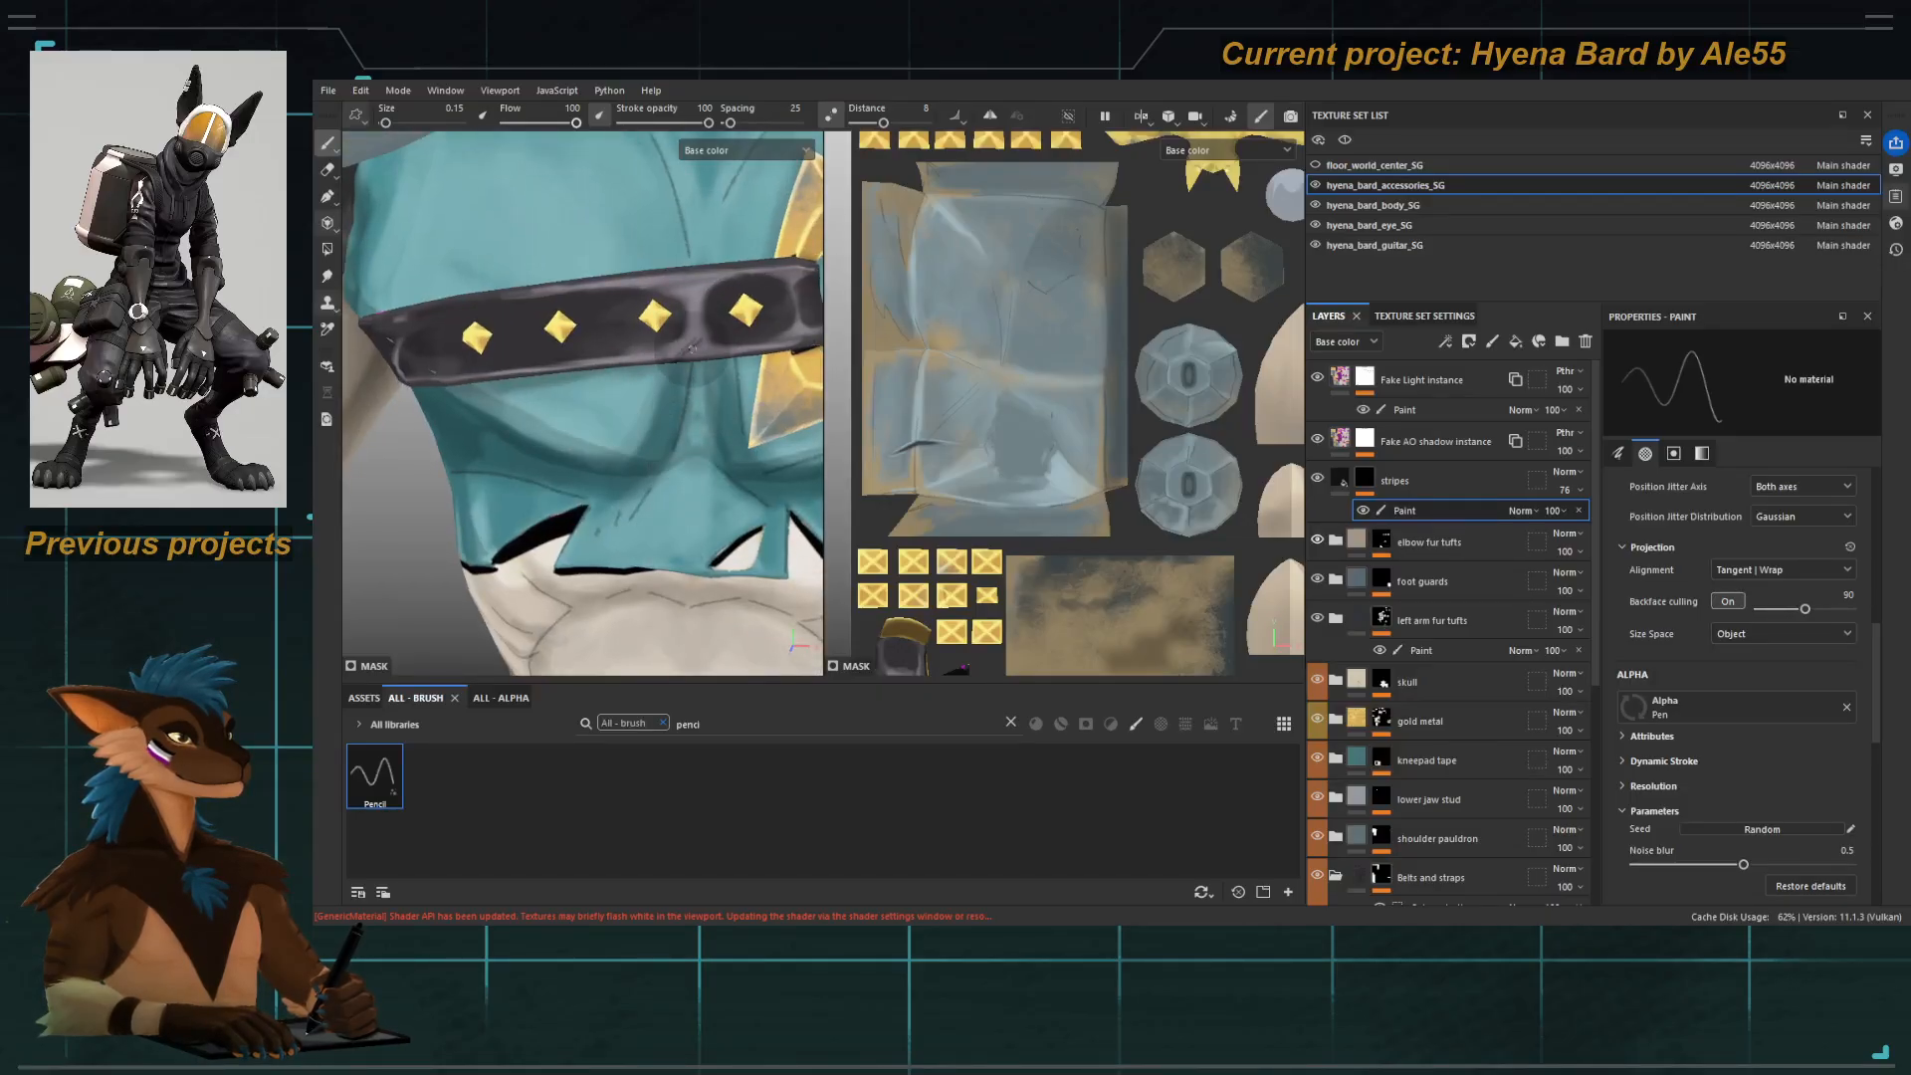
pyautogui.keyDown('alt'); pyautogui.moveTo(708, 354); pyautogui.dragTo(622, 336); pyautogui.keyUp('alt')
pyautogui.keyDown('alt'); pyautogui.moveTo(622, 378); pyautogui.dragTo(591, 478, button='right'); pyautogui.keyUp('alt')
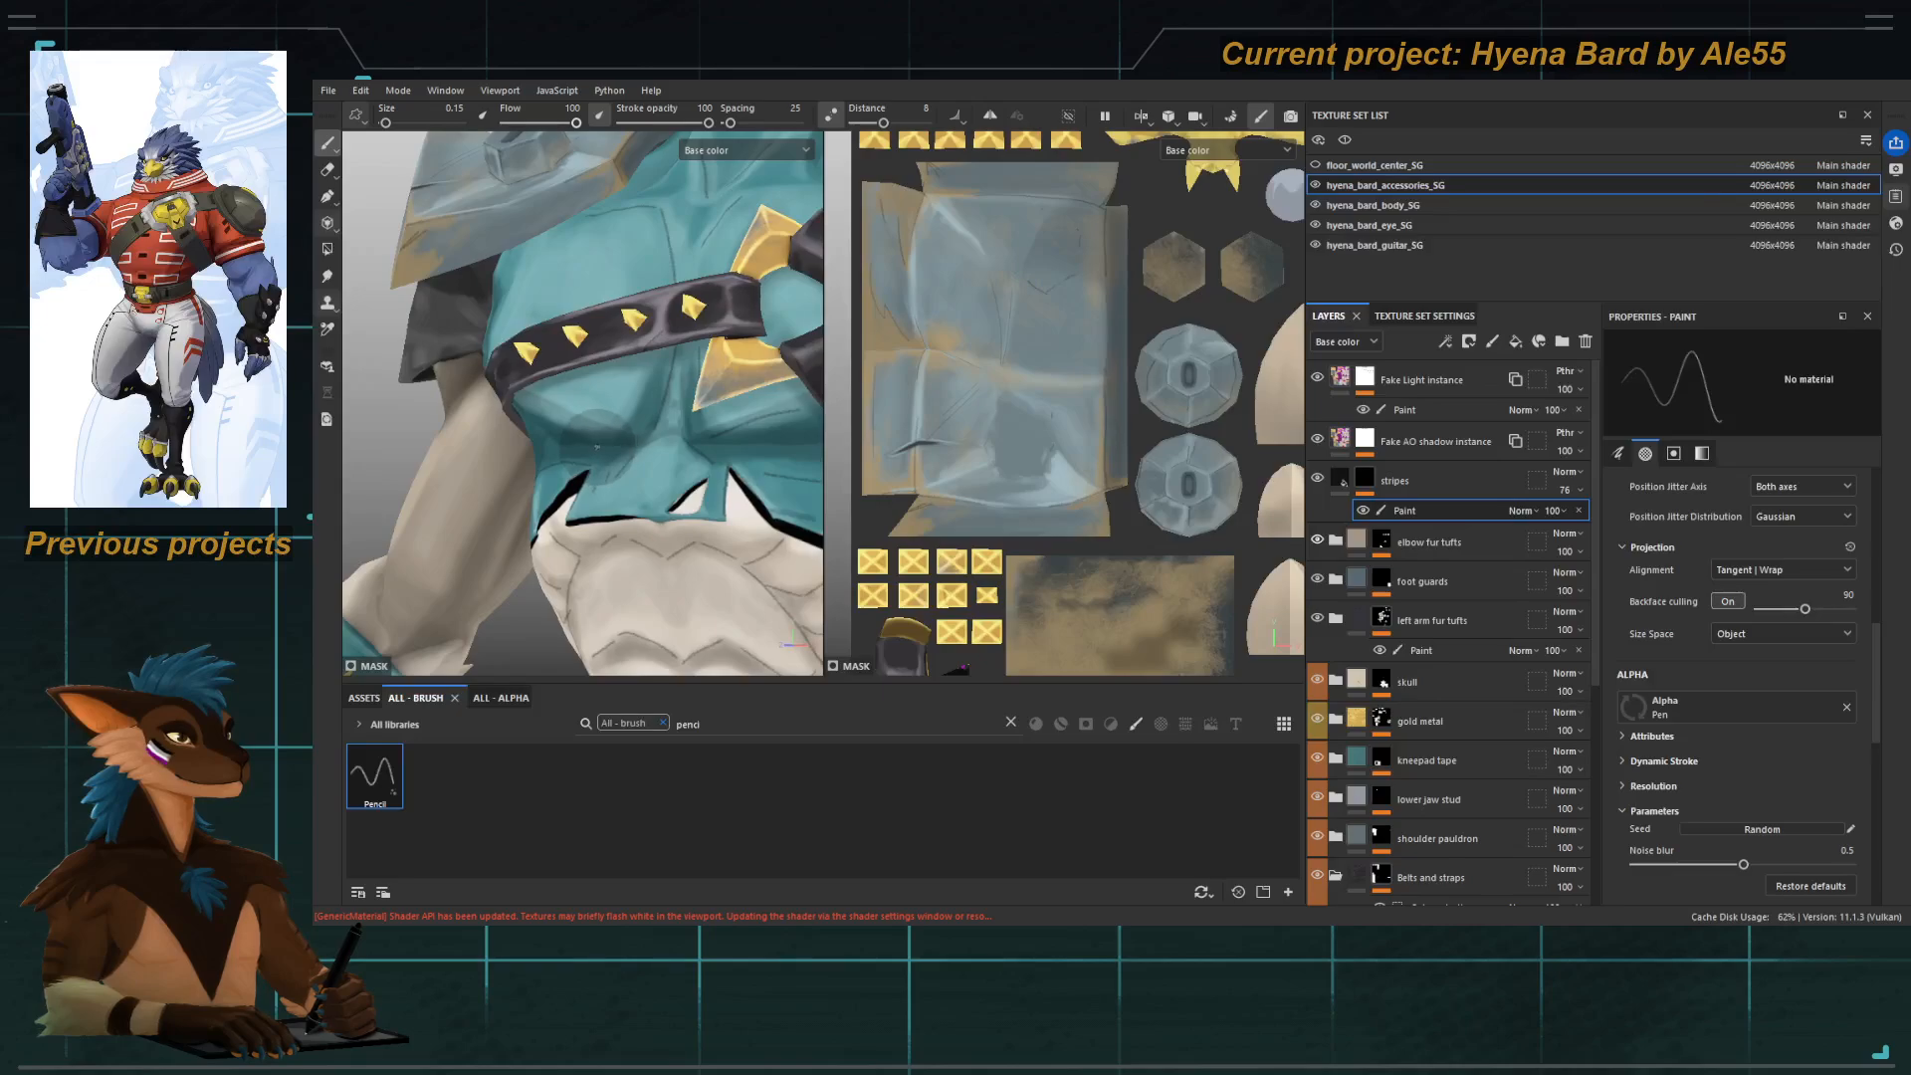
pyautogui.moveTo(596, 447)
pyautogui.keyDown('alt'); pyautogui.mouseDown()
pyautogui.moveTo(618, 392)
pyautogui.moveTo(724, 296)
pyautogui.mouseUp(); pyautogui.keyUp('alt')
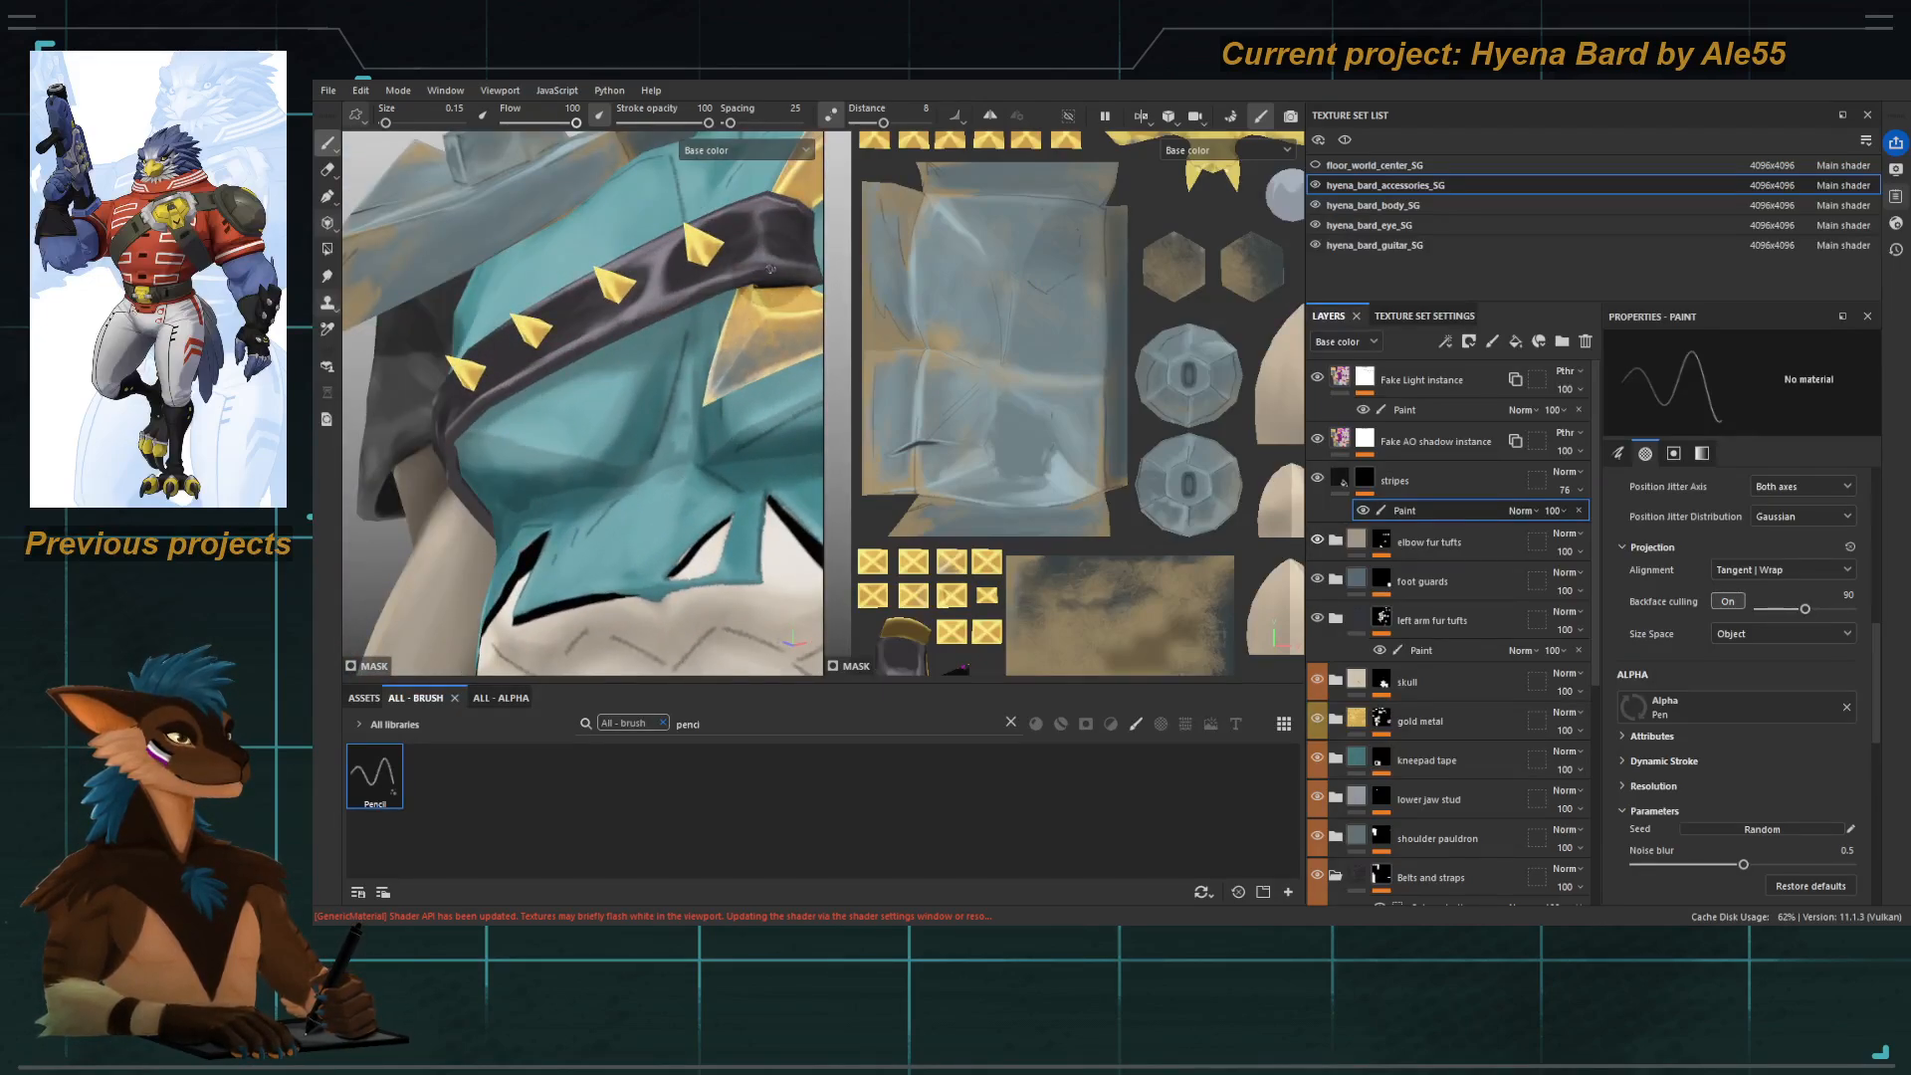
pyautogui.keyDown('alt'); pyautogui.moveTo(591, 339); pyautogui.dragTo(677, 337, button='right'); pyautogui.keyUp('alt')
pyautogui.keyDown('alt'); pyautogui.moveTo(637, 334); pyautogui.dragTo(730, 332); pyautogui.keyUp('alt')
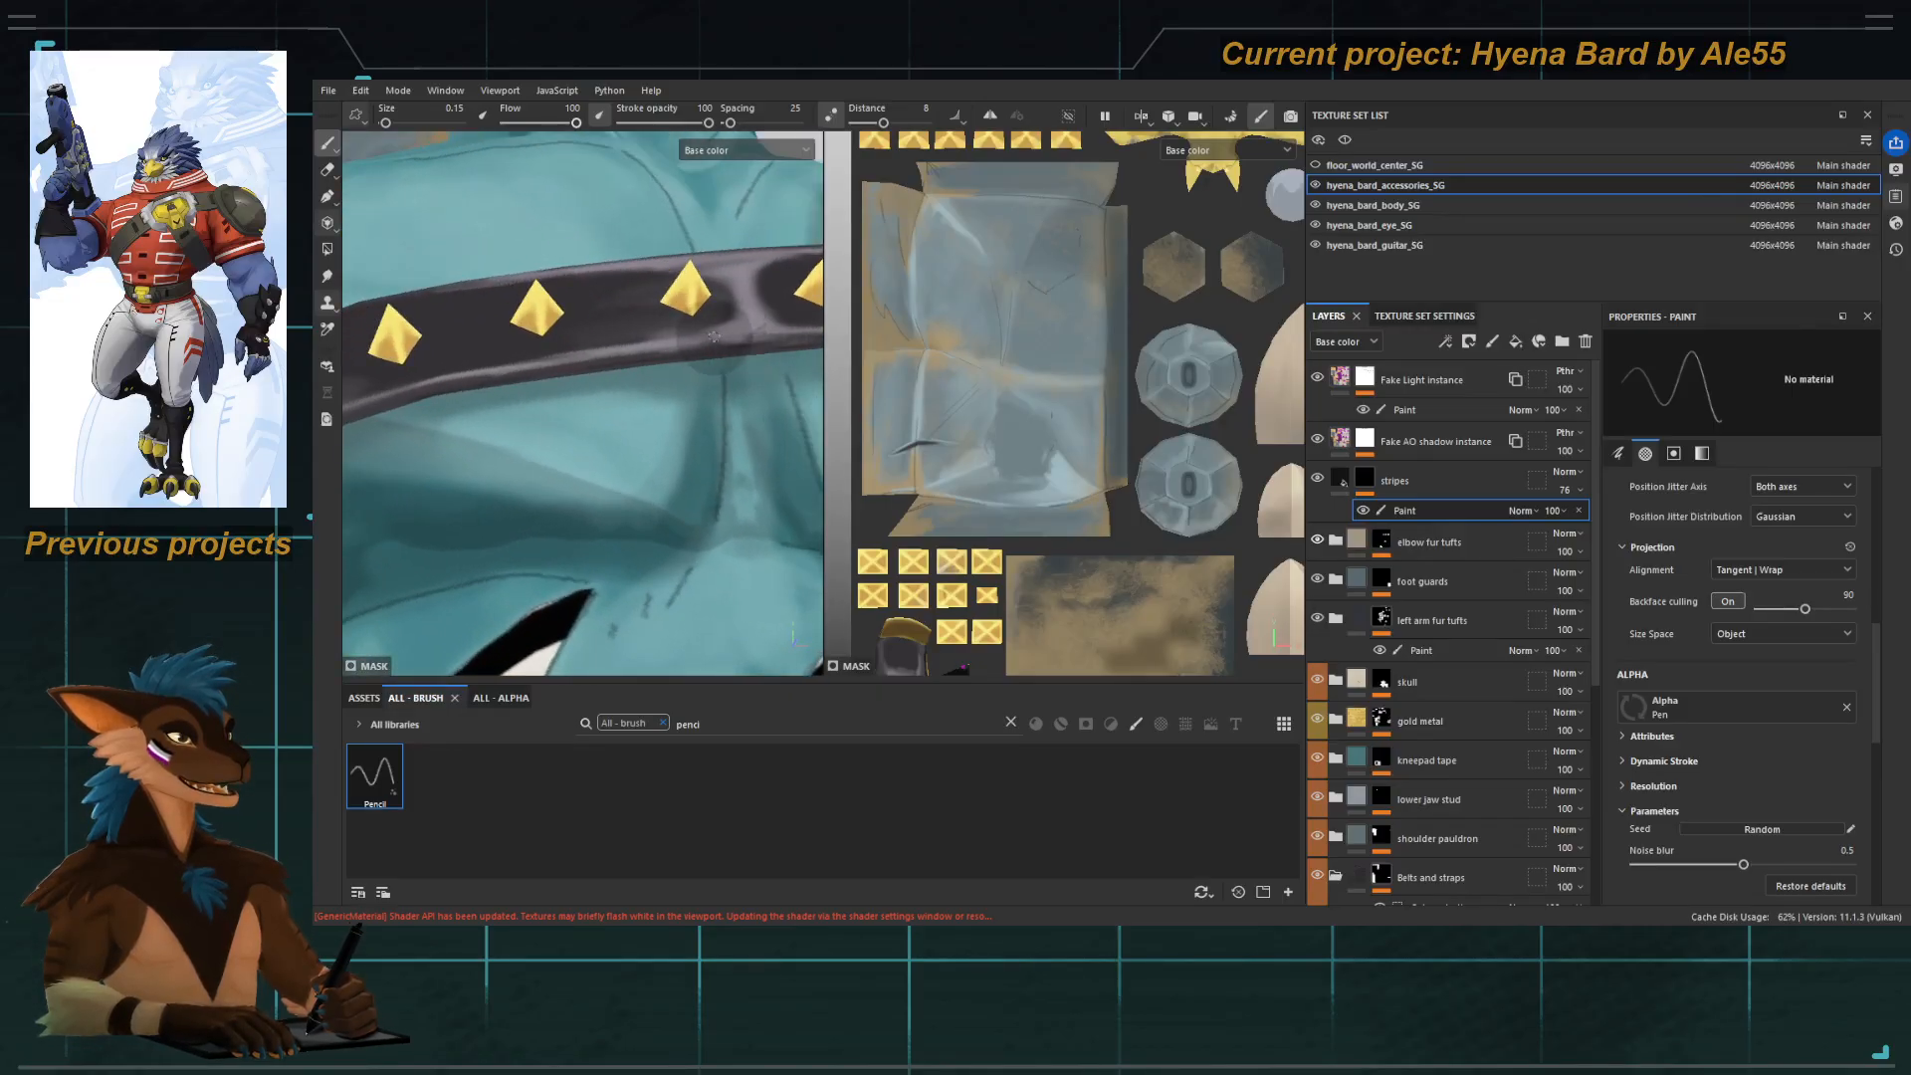
pyautogui.keyDown('alt'); pyautogui.moveTo(730, 333); pyautogui.dragTo(661, 377, button='middle'); pyautogui.keyUp('alt')
pyautogui.keyDown('alt'); pyautogui.moveTo(619, 369); pyautogui.dragTo(652, 413); pyautogui.keyUp('alt')
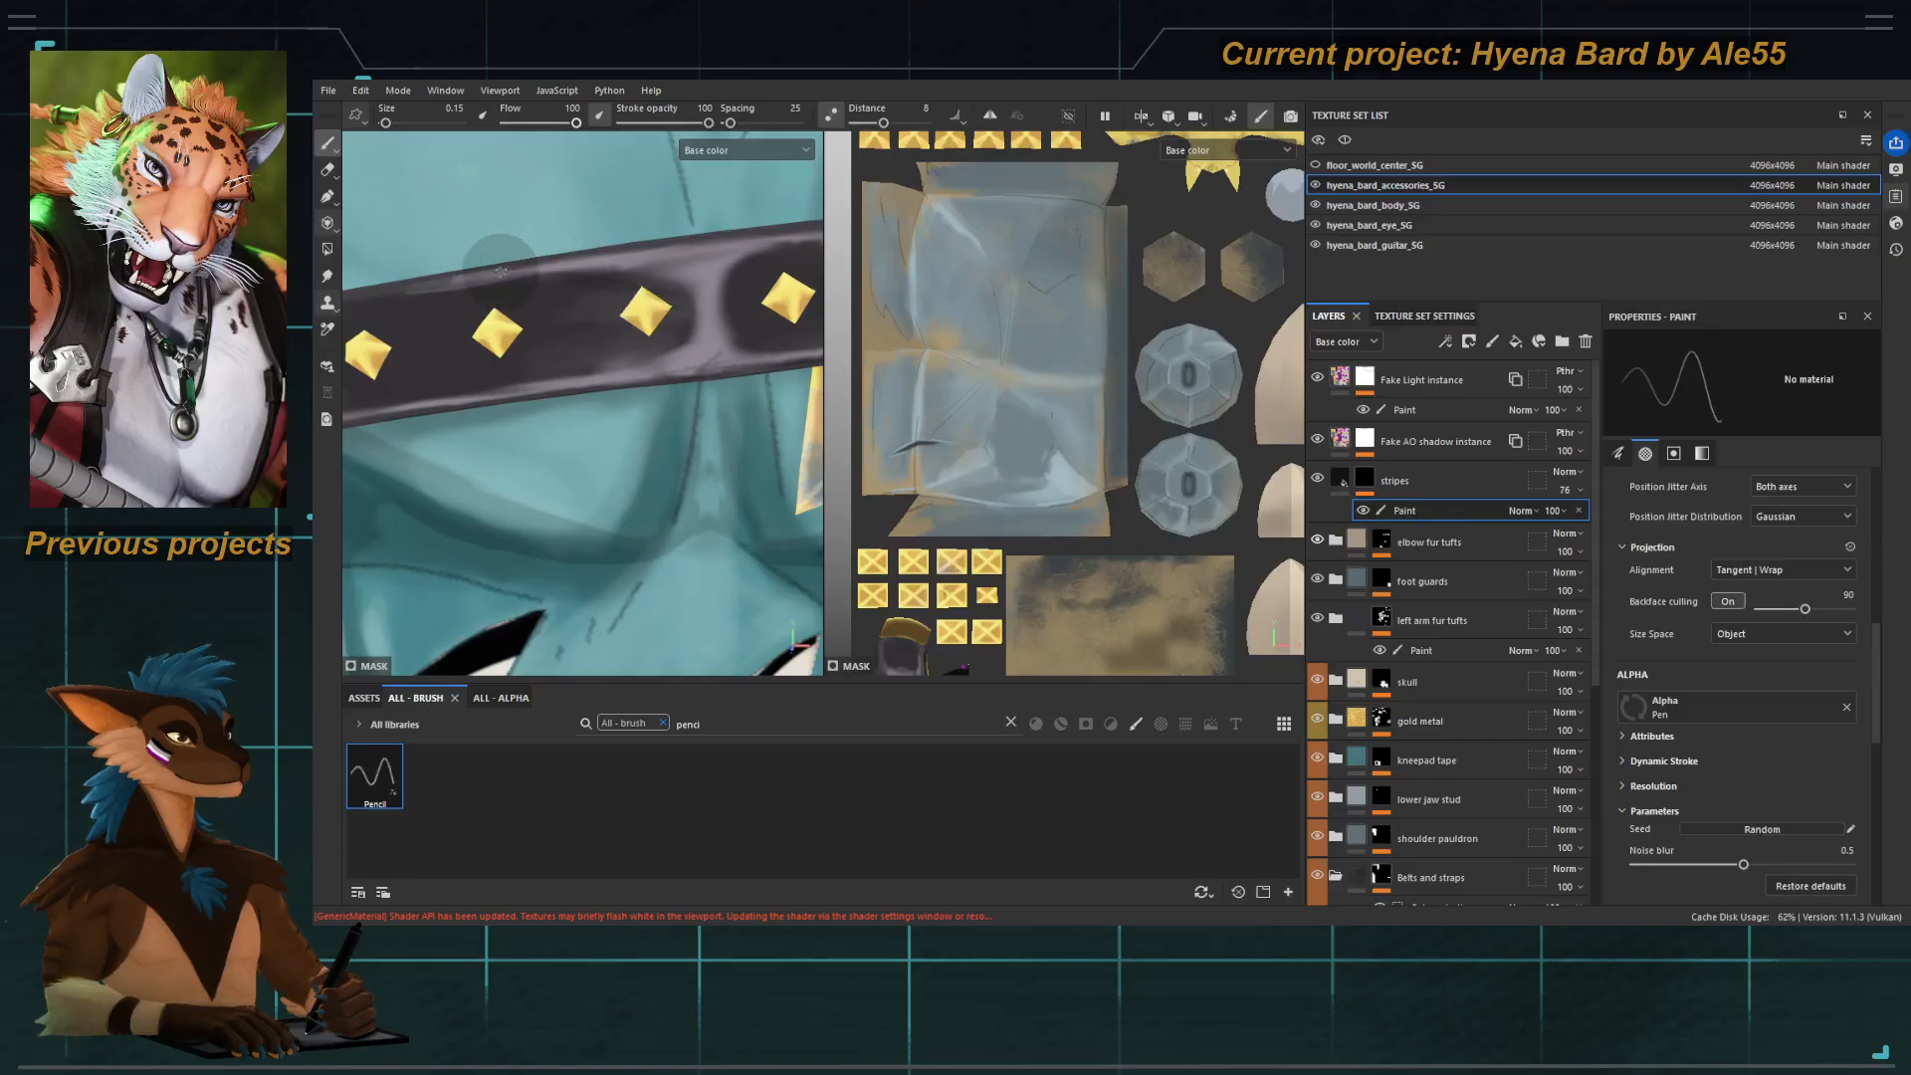
pyautogui.keyDown('alt'); pyautogui.moveTo(501, 270); pyautogui.dragTo(483, 302); pyautogui.keyUp('alt')
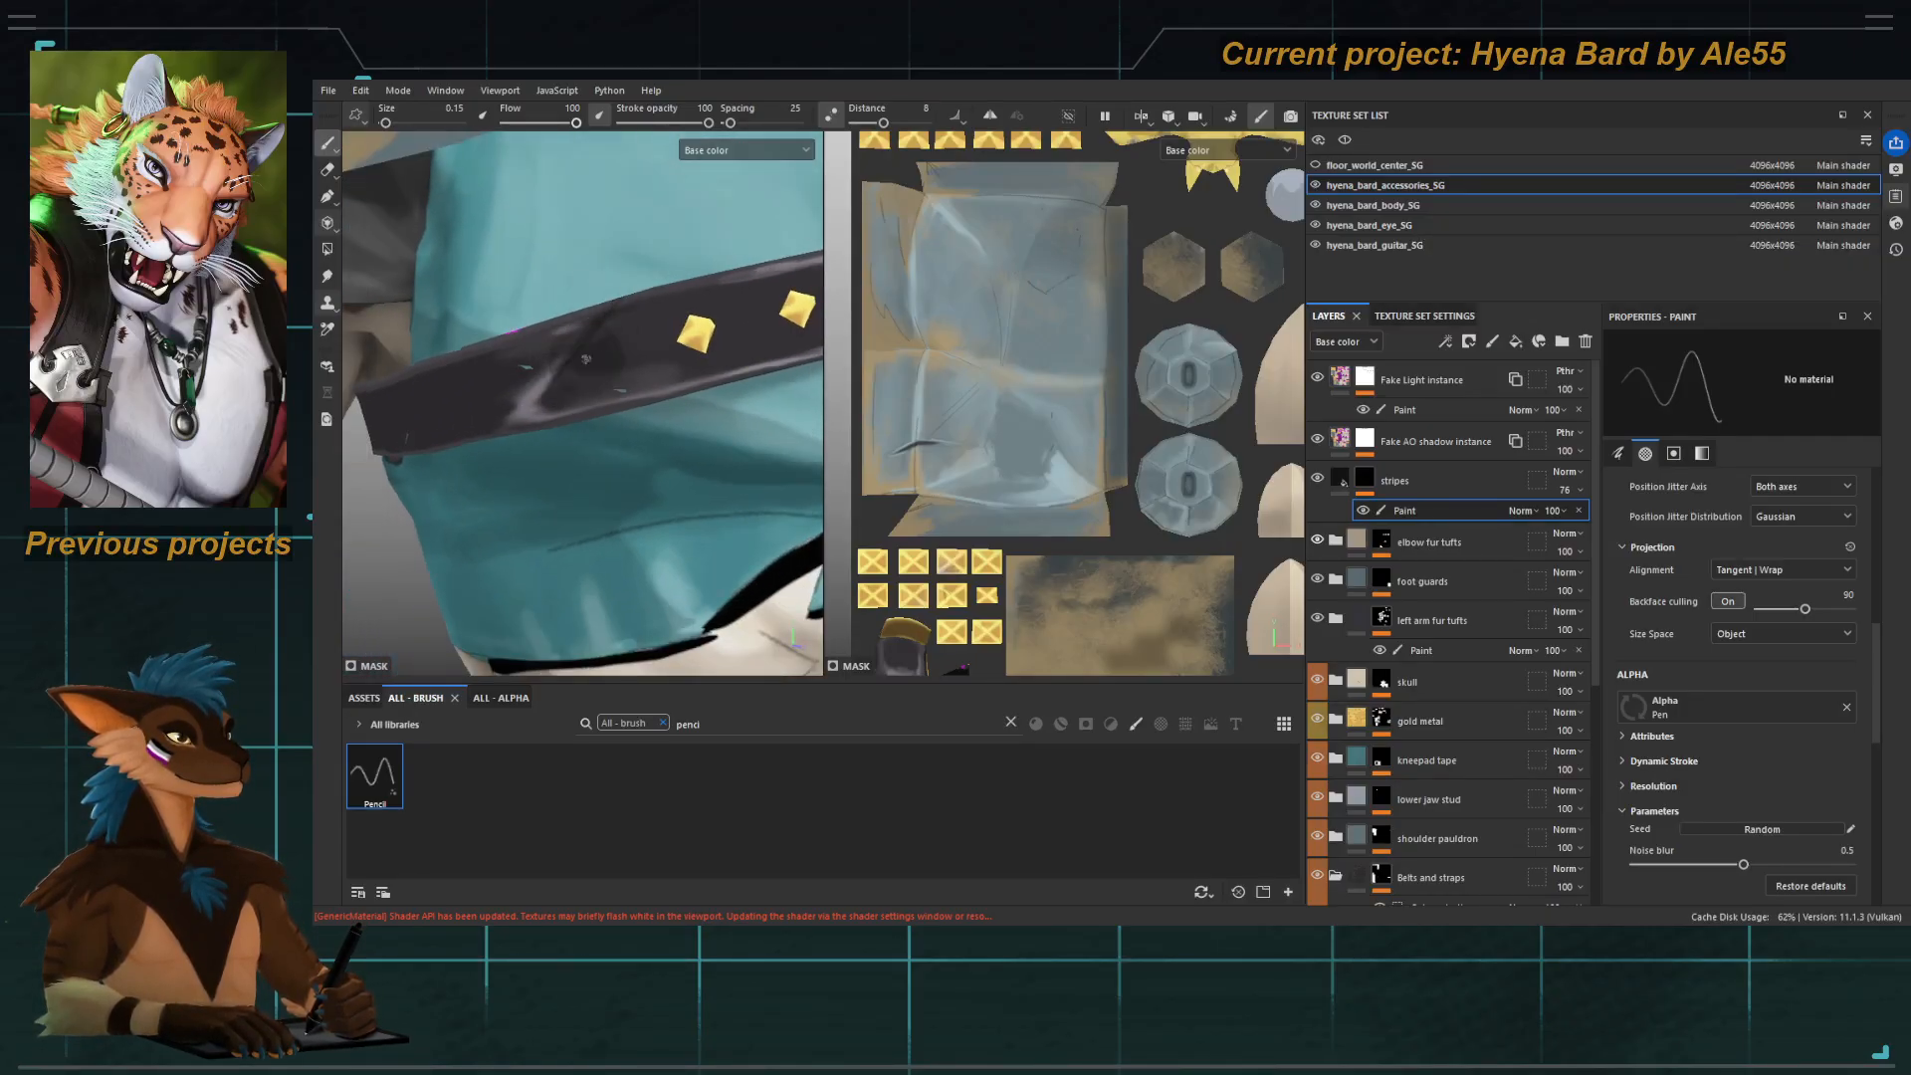
# Continue the pencil creases on the horizontal strap where it wraps around the side under the arm.
pyautogui.keyDown('alt'); pyautogui.moveTo(634, 302); pyautogui.dragTo(618, 609); pyautogui.keyUp('alt')
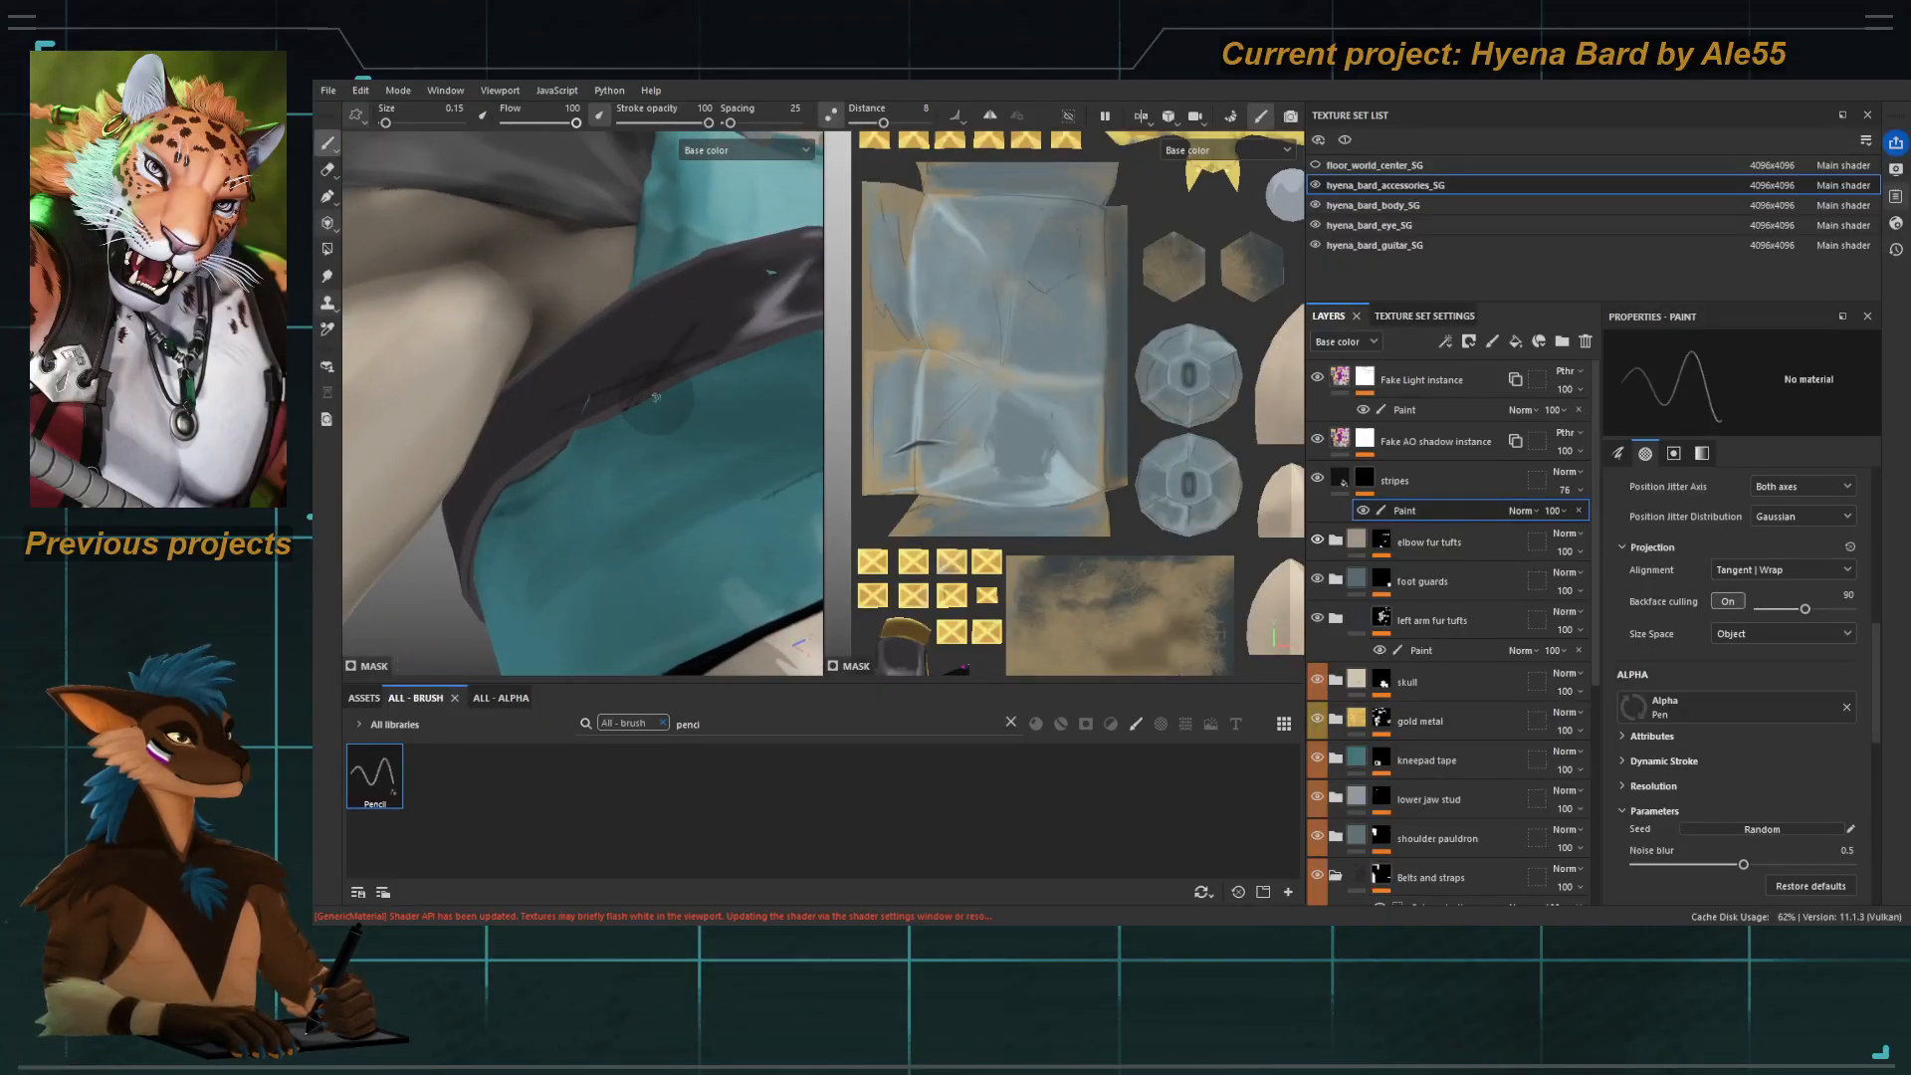
pyautogui.keyDown('alt'); pyautogui.moveTo(555, 417); pyautogui.dragTo(736, 303); pyautogui.keyUp('alt')
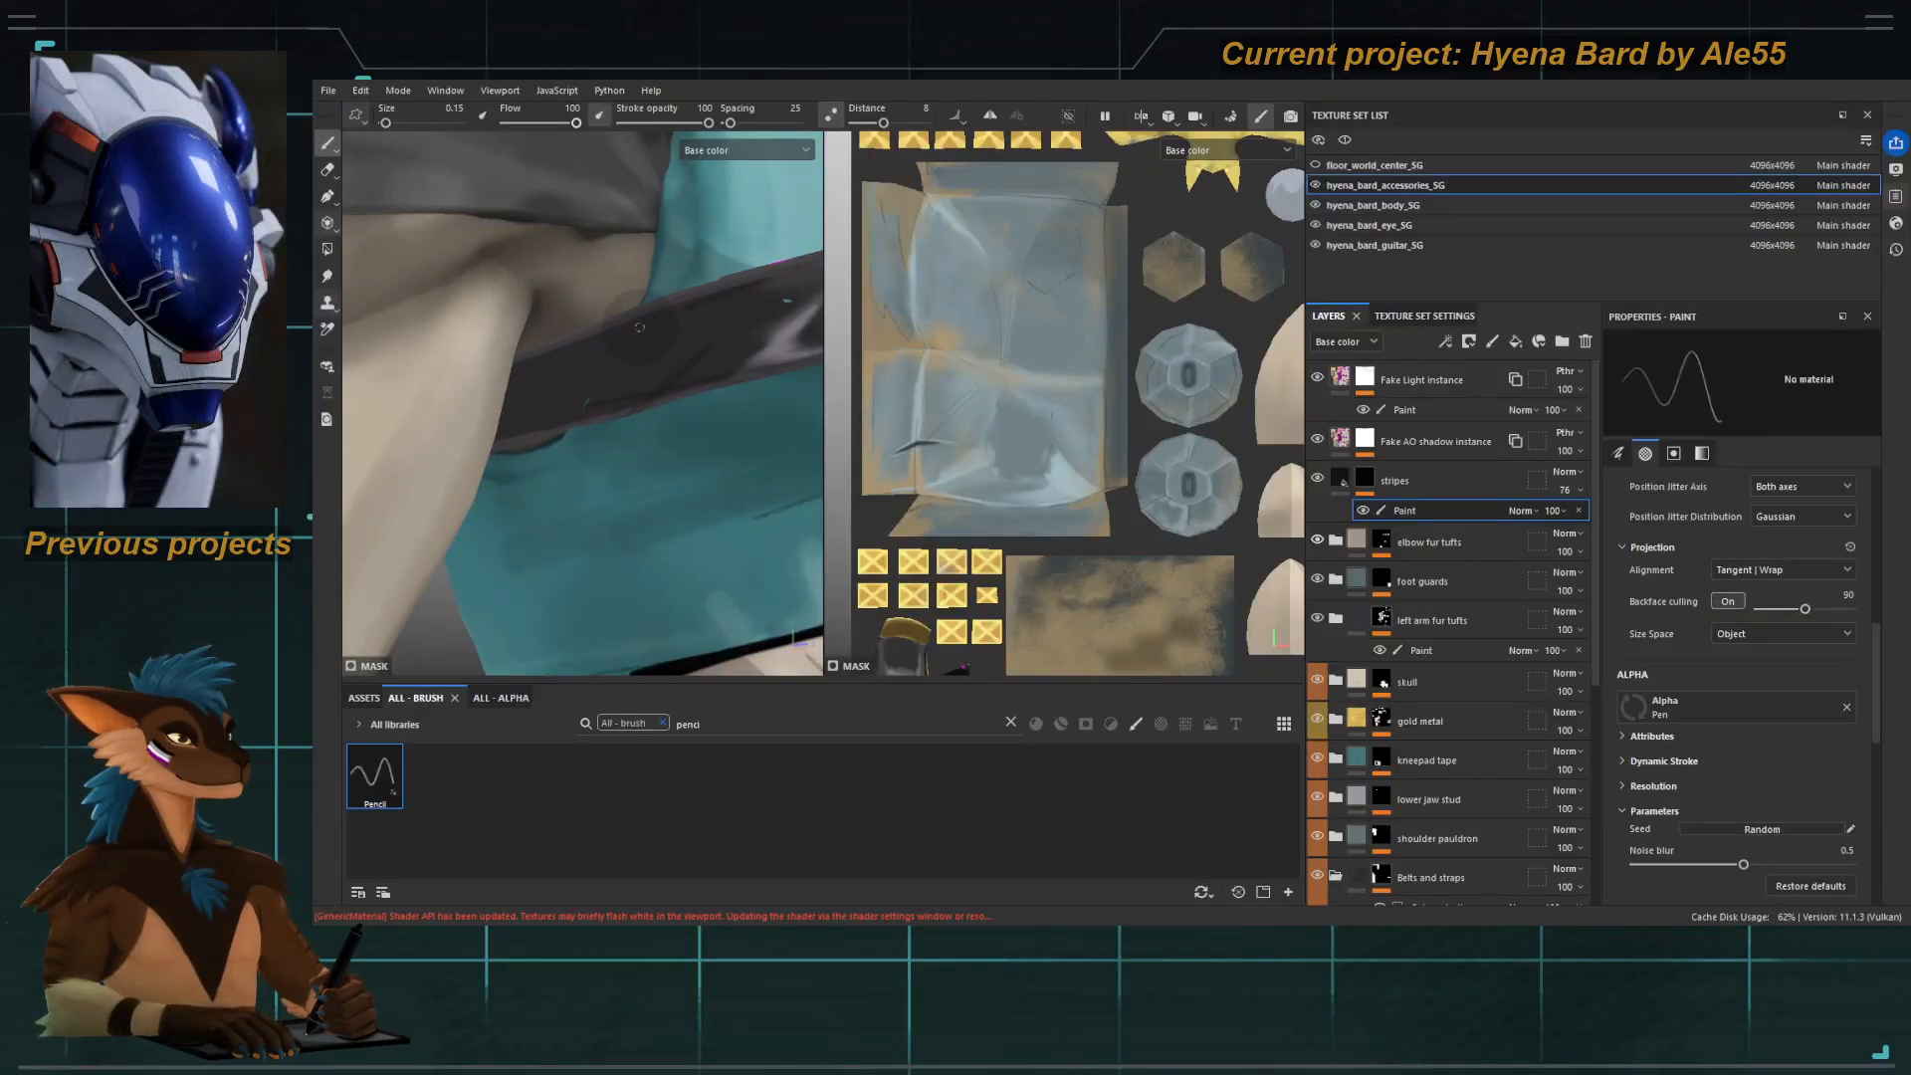
pyautogui.keyDown('alt'); pyautogui.moveTo(640, 375); pyautogui.dragTo(670, 439); pyautogui.keyUp('alt')
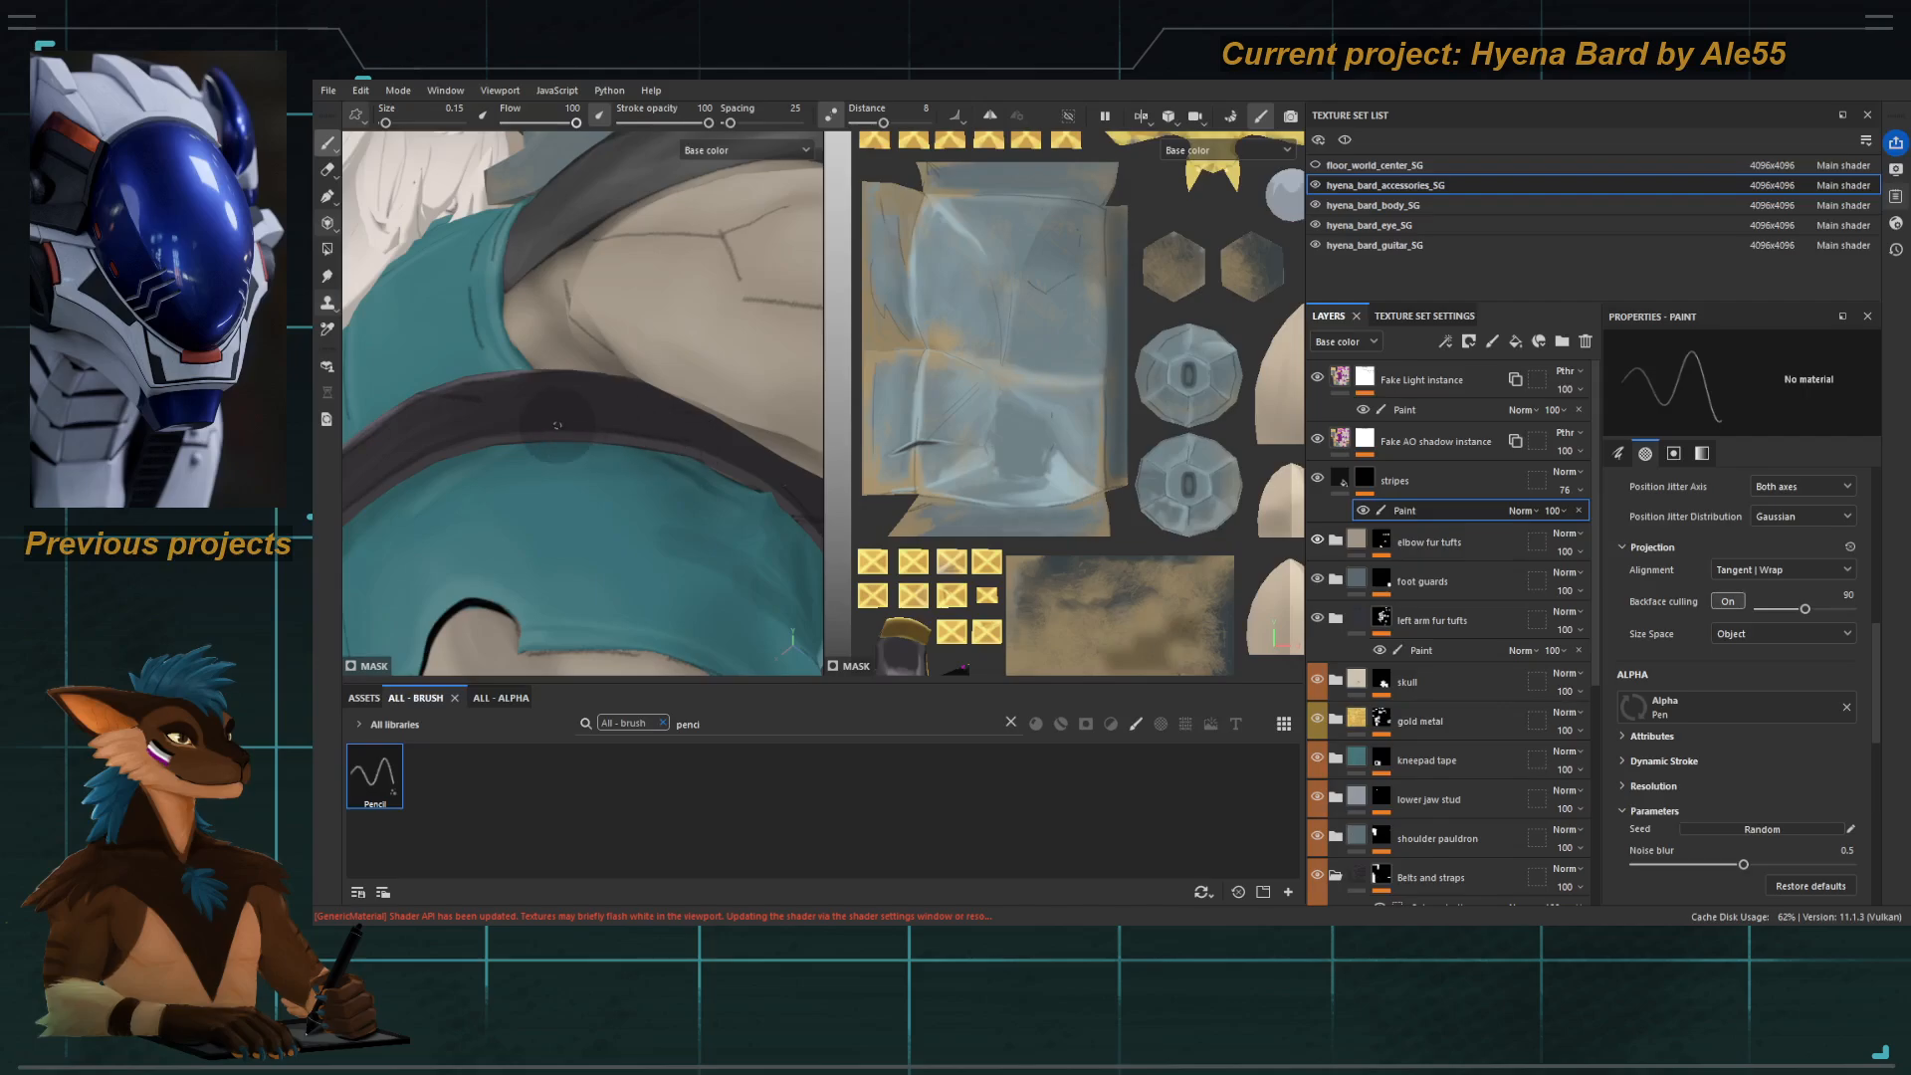
# Examine the chest straps from the side and front, toggling the left arm fur tufts' mask paint to compare.
pyautogui.keyDown('alt'); pyautogui.moveTo(513, 459); pyautogui.dragTo(468, 418, button='right'); pyautogui.keyUp('alt')
pyautogui.keyDown('alt'); pyautogui.moveTo(468, 418); pyautogui.dragTo(618, 418); pyautogui.keyUp('alt')
pyautogui.keyDown('alt'); pyautogui.moveTo(617, 418); pyautogui.dragTo(543, 383, button='right'); pyautogui.keyUp('alt')
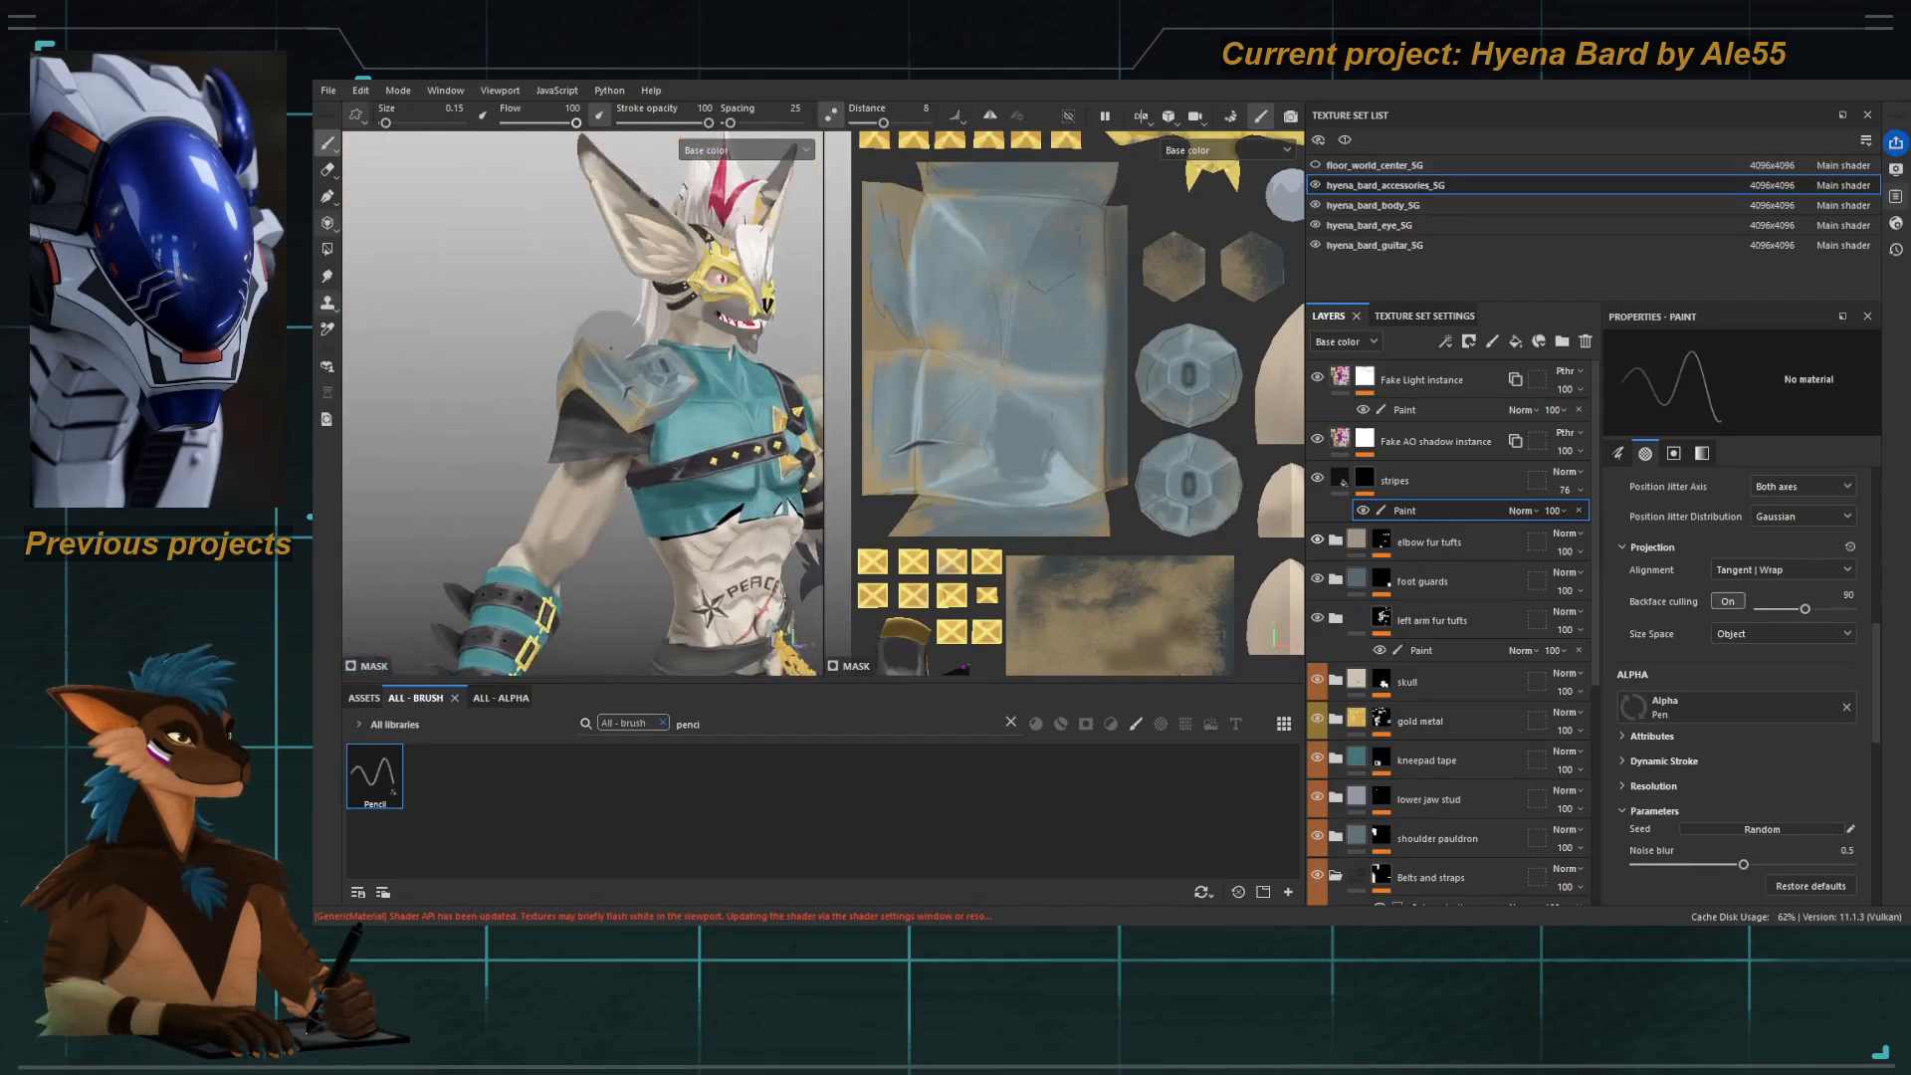
pyautogui.keyDown('alt'); pyautogui.moveTo(542, 384); pyautogui.dragTo(503, 323, button='middle'); pyautogui.keyUp('alt')
pyautogui.moveTo(503, 323)
pyautogui.keyDown('alt'); pyautogui.mouseDown(button='right')
pyautogui.moveTo(472, 270)
pyautogui.moveTo(649, 377)
pyautogui.mouseUp(button='right'); pyautogui.keyUp('alt')
pyautogui.keyDown('alt'); pyautogui.moveTo(649, 376); pyautogui.dragTo(642, 418, button='middle'); pyautogui.keyUp('alt')
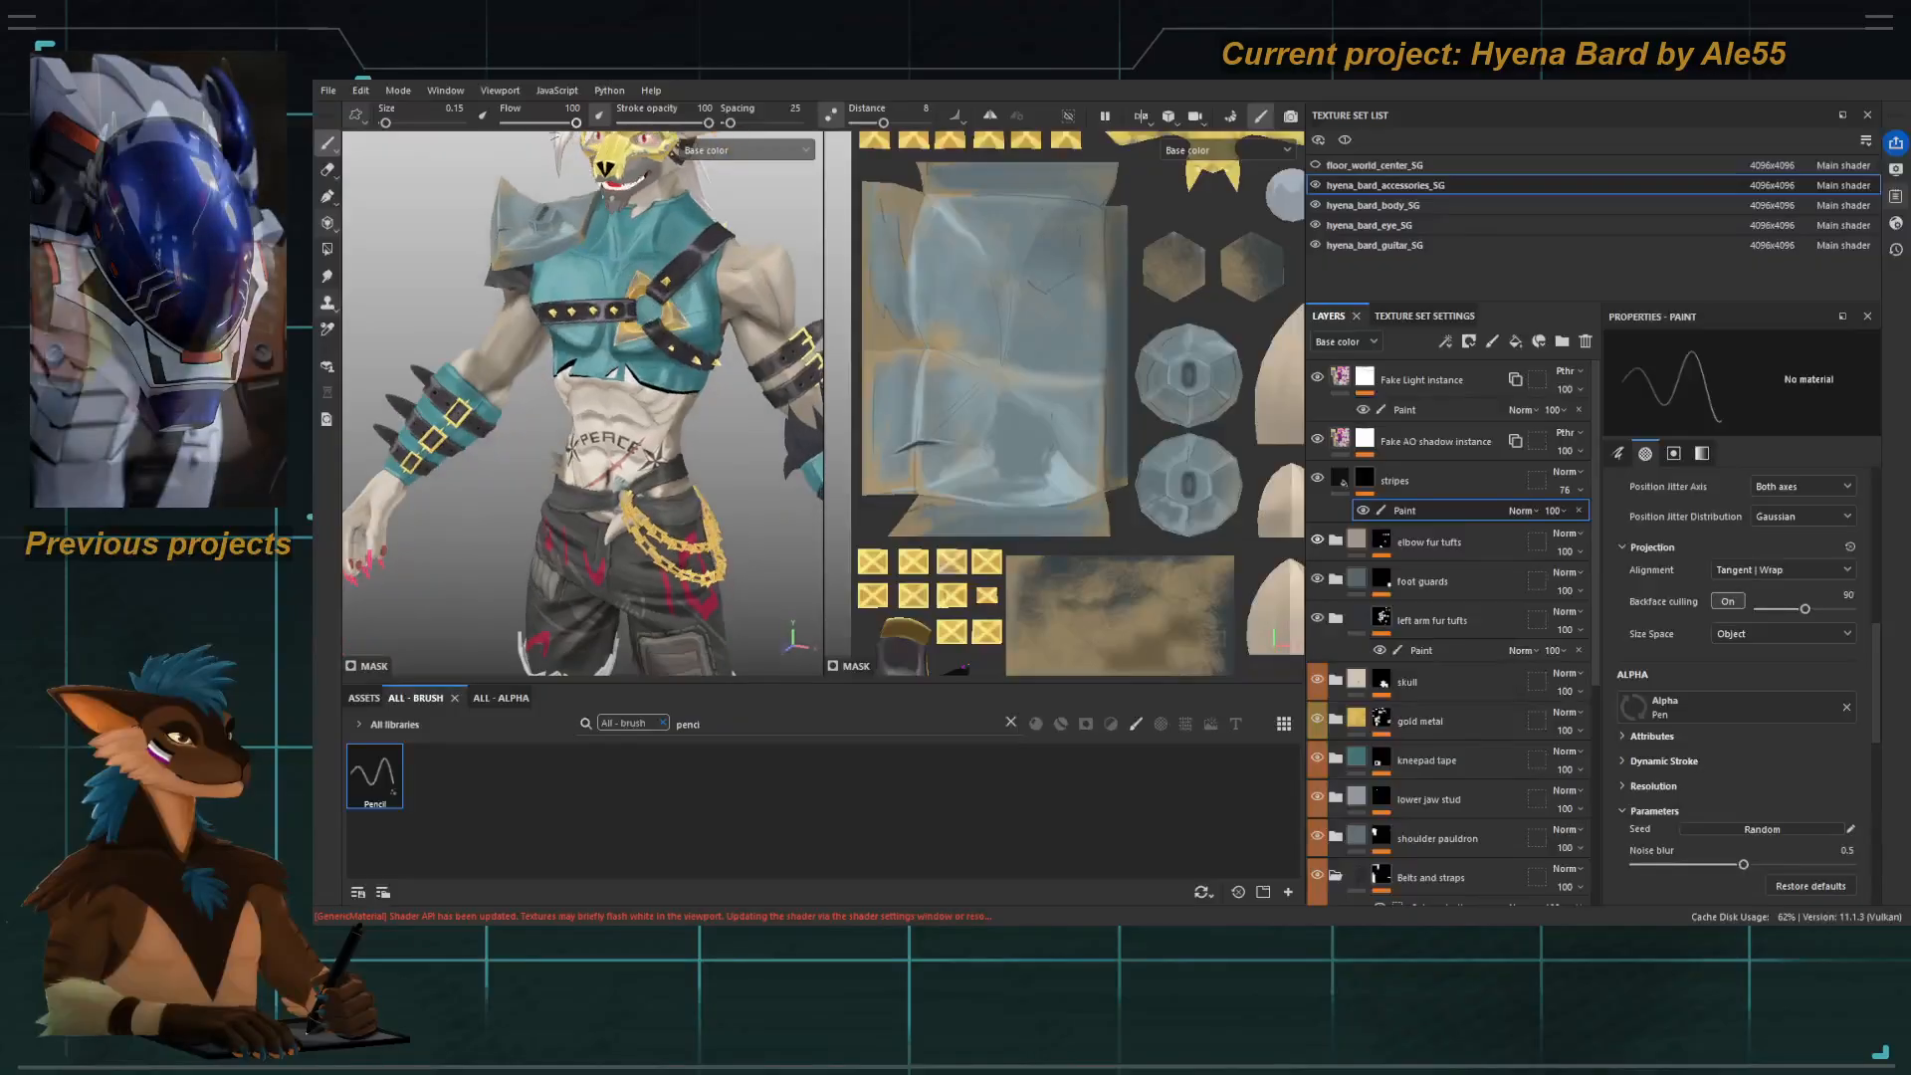
pyautogui.keyDown('alt'); pyautogui.moveTo(642, 418); pyautogui.dragTo(688, 524, button='right'); pyautogui.keyUp('alt')
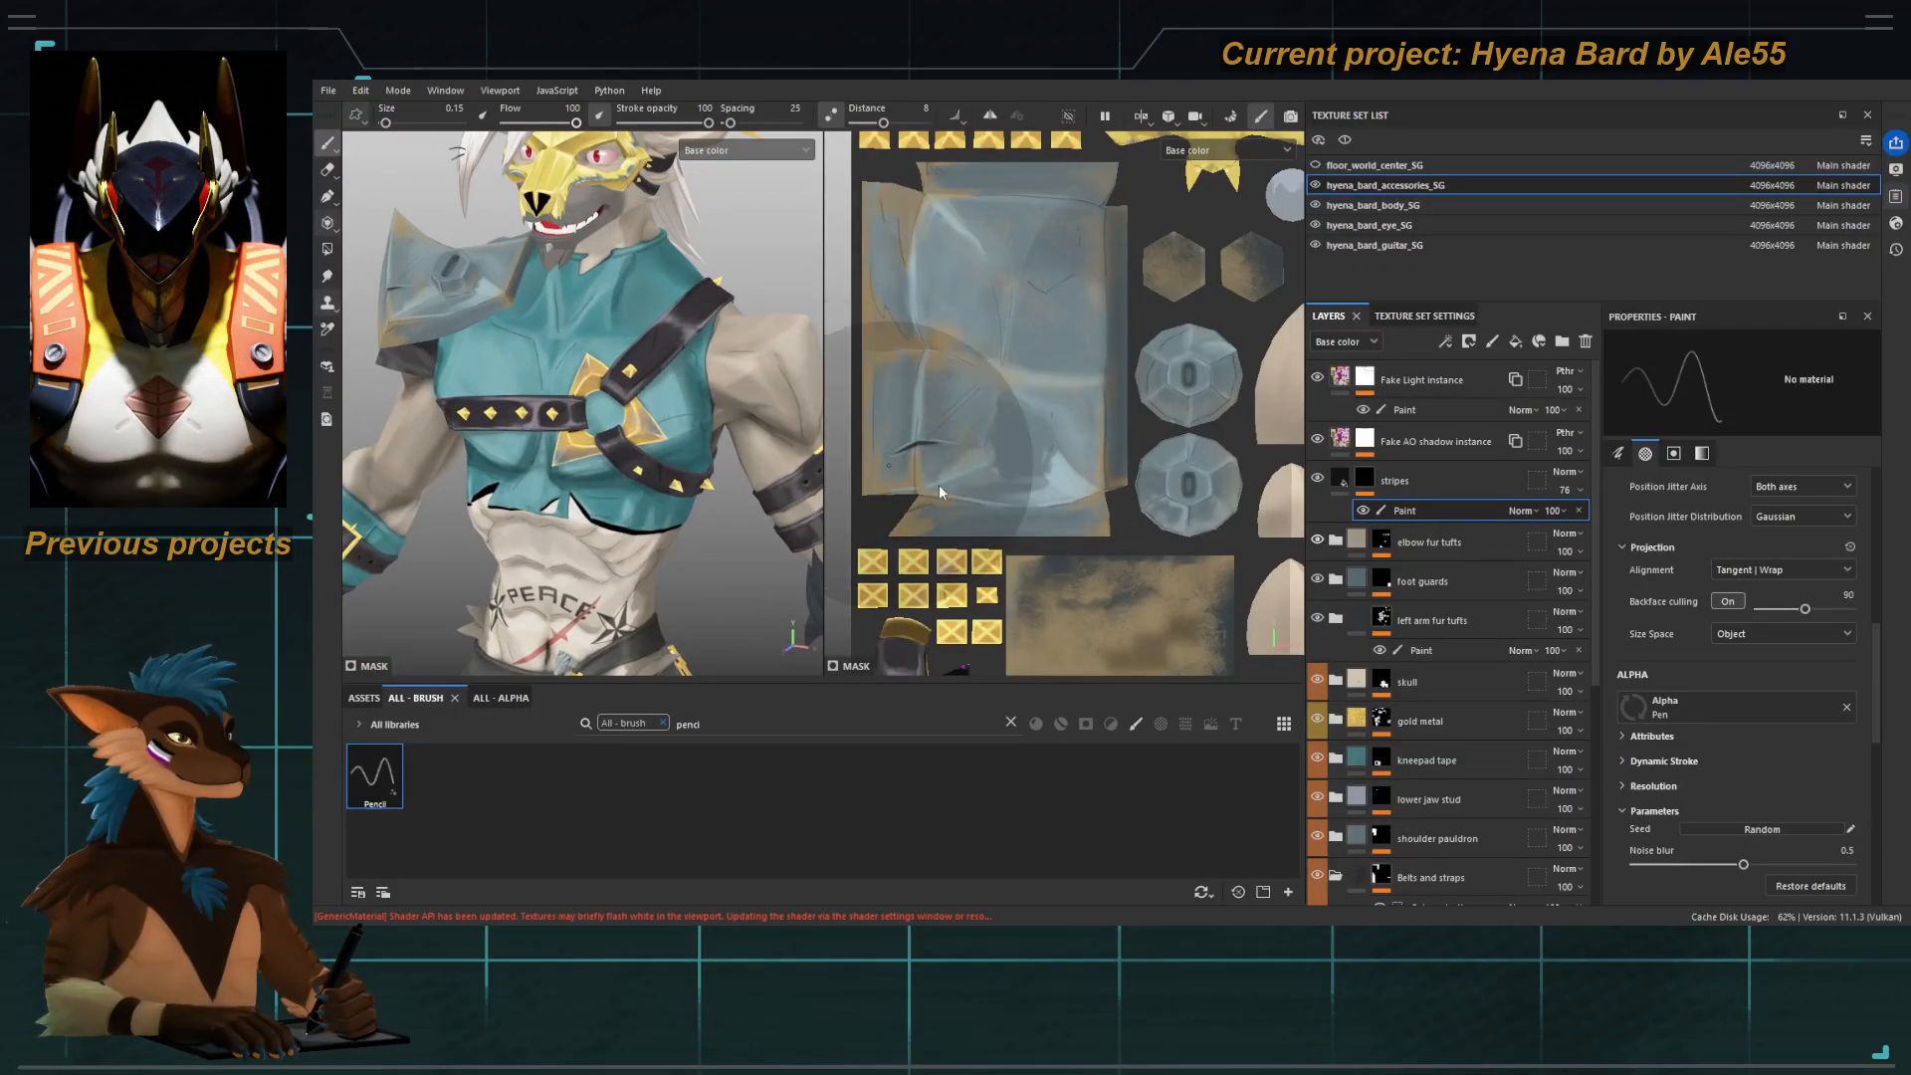
pyautogui.click(1380, 650)
pyautogui.click(1380, 650)
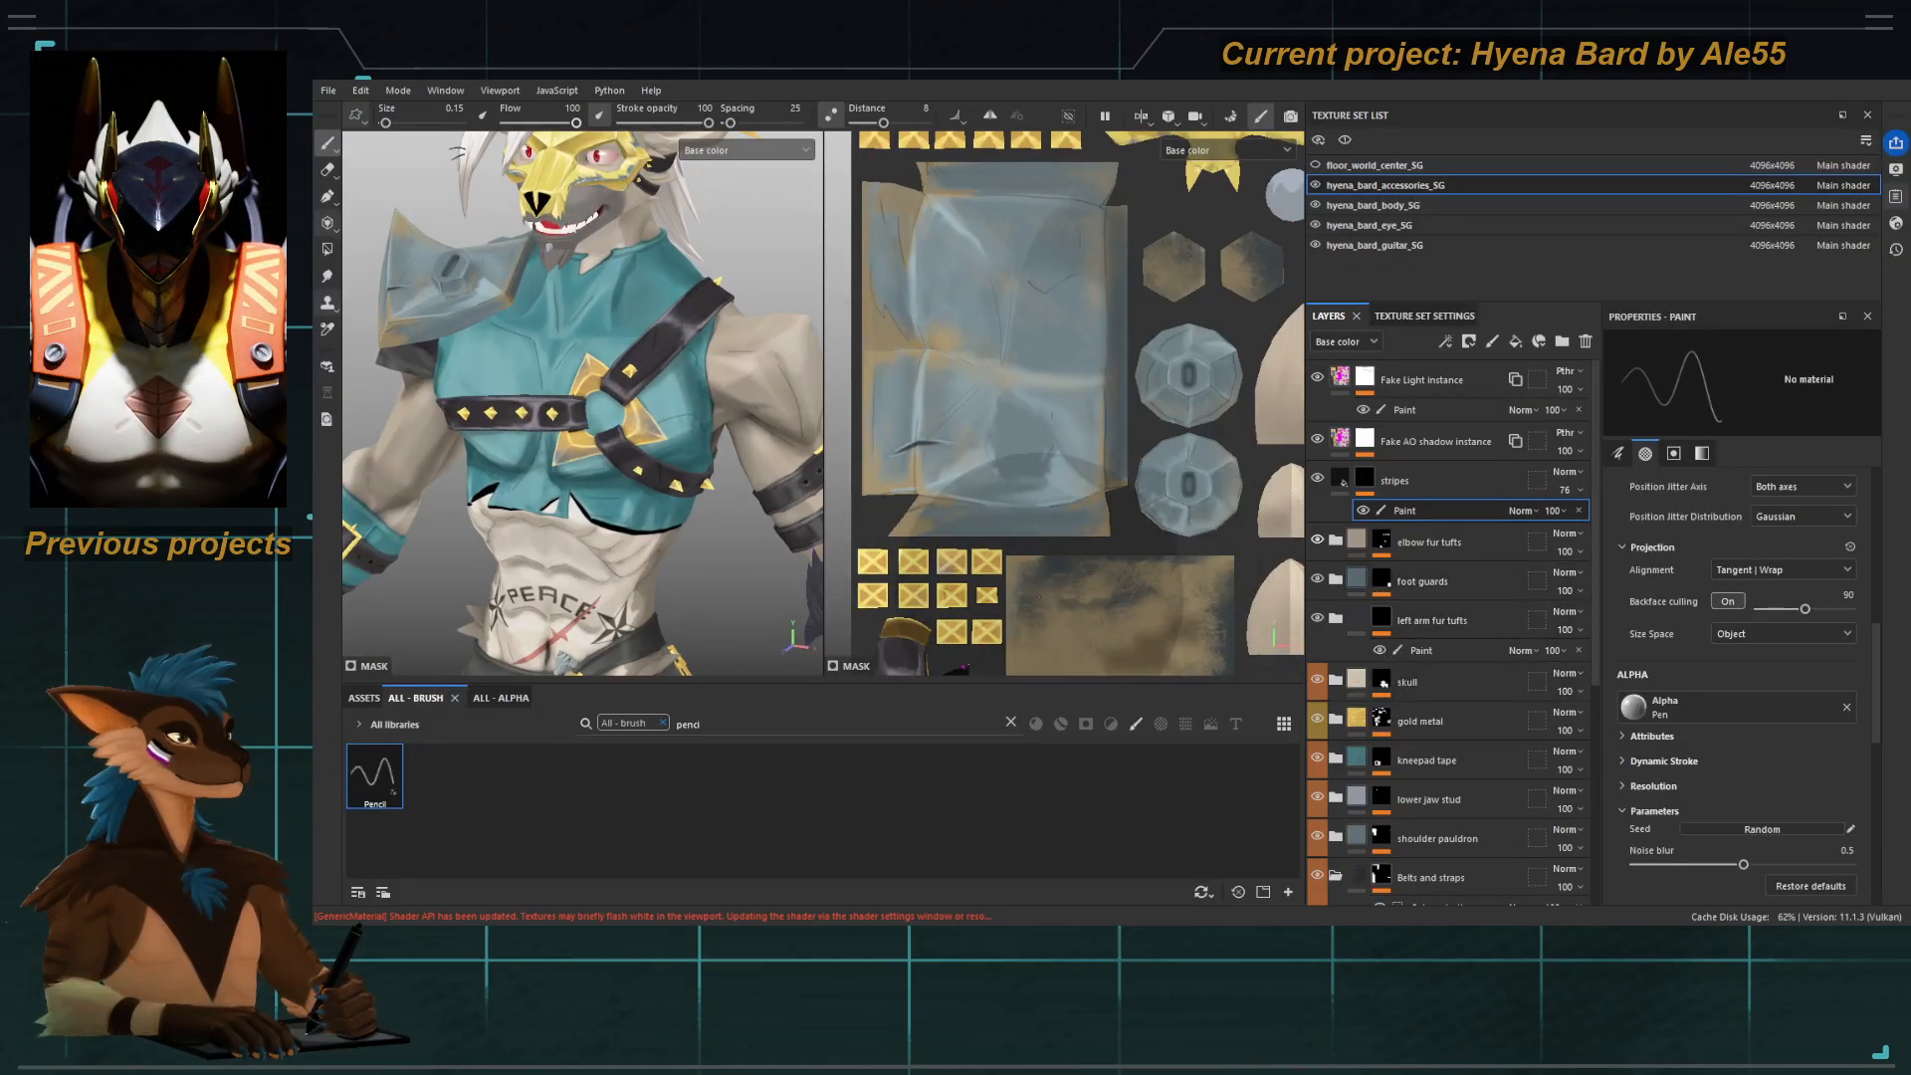
pyautogui.keyDown('alt'); pyautogui.moveTo(607, 488); pyautogui.dragTo(538, 395, button='right'); pyautogui.keyUp('alt')
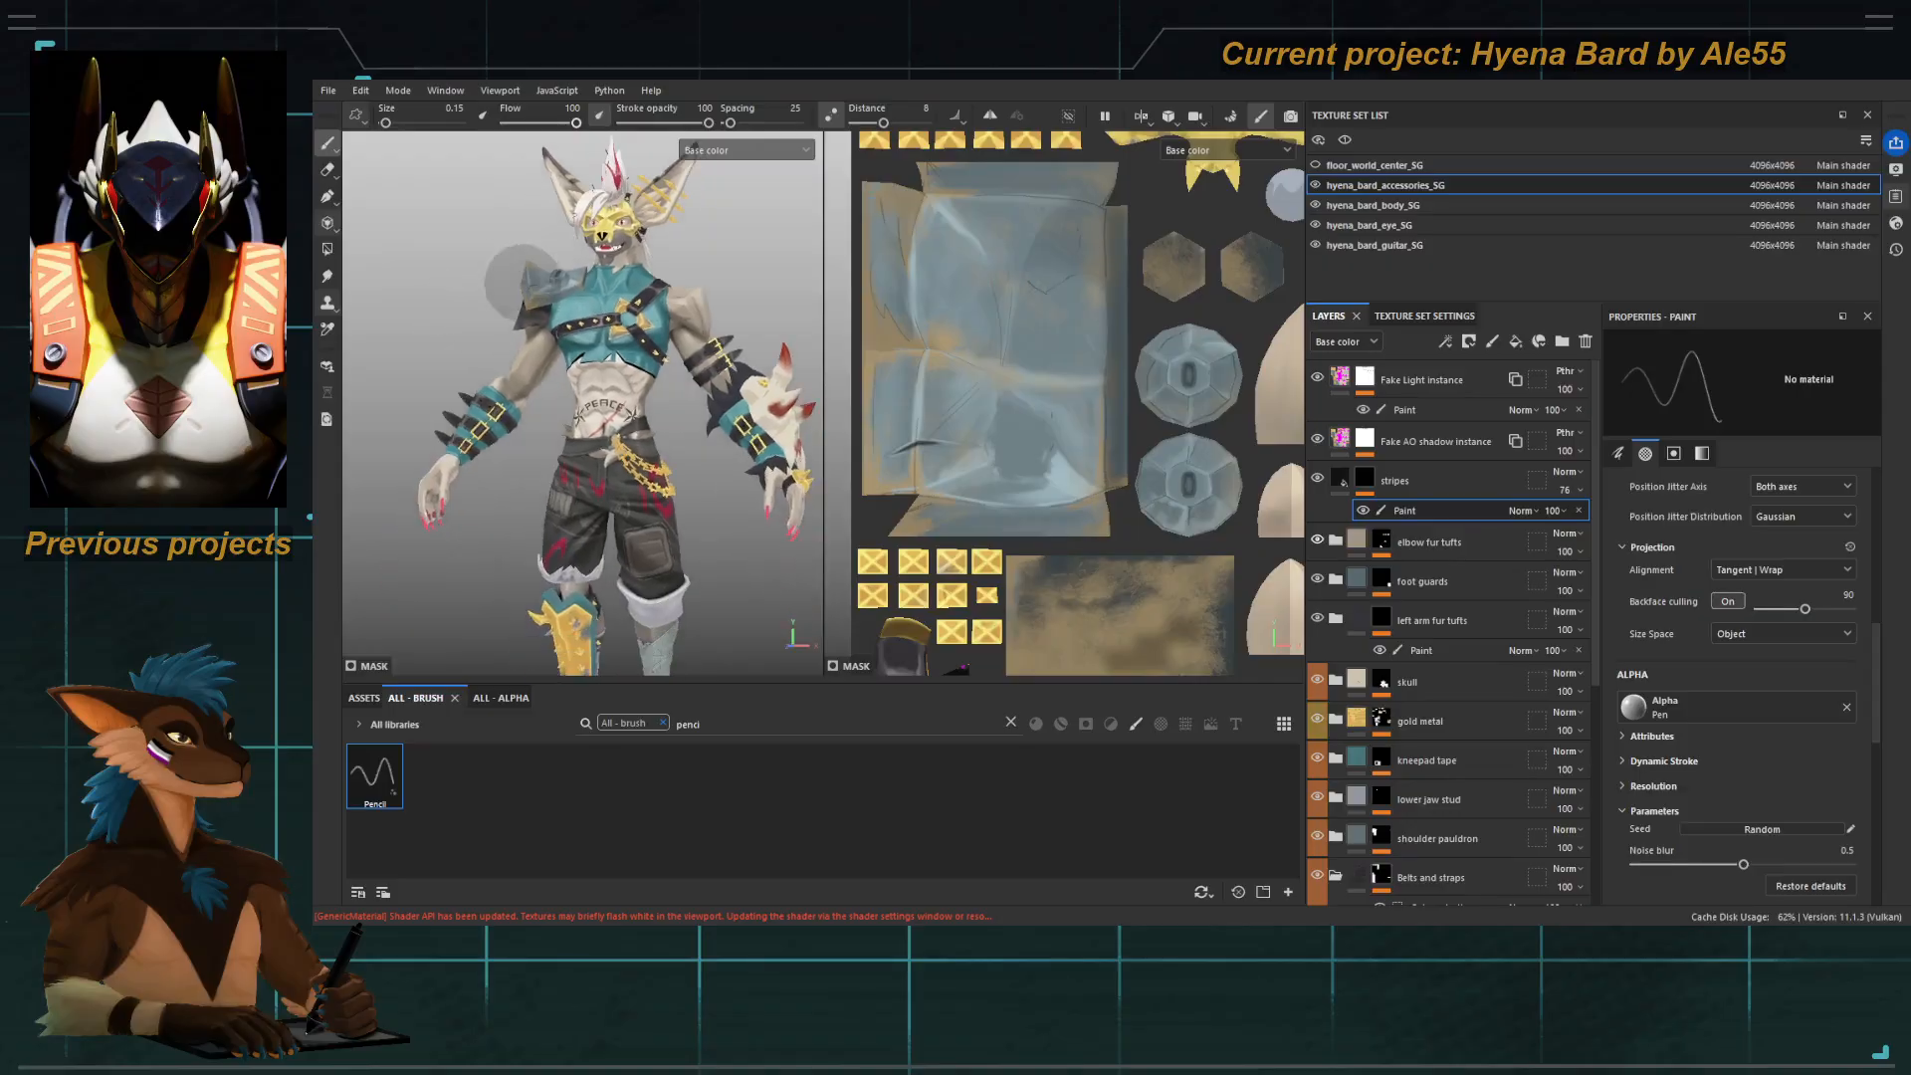
pyautogui.keyDown('alt'); pyautogui.moveTo(546, 382); pyautogui.dragTo(554, 418, button='middle'); pyautogui.keyUp('alt')
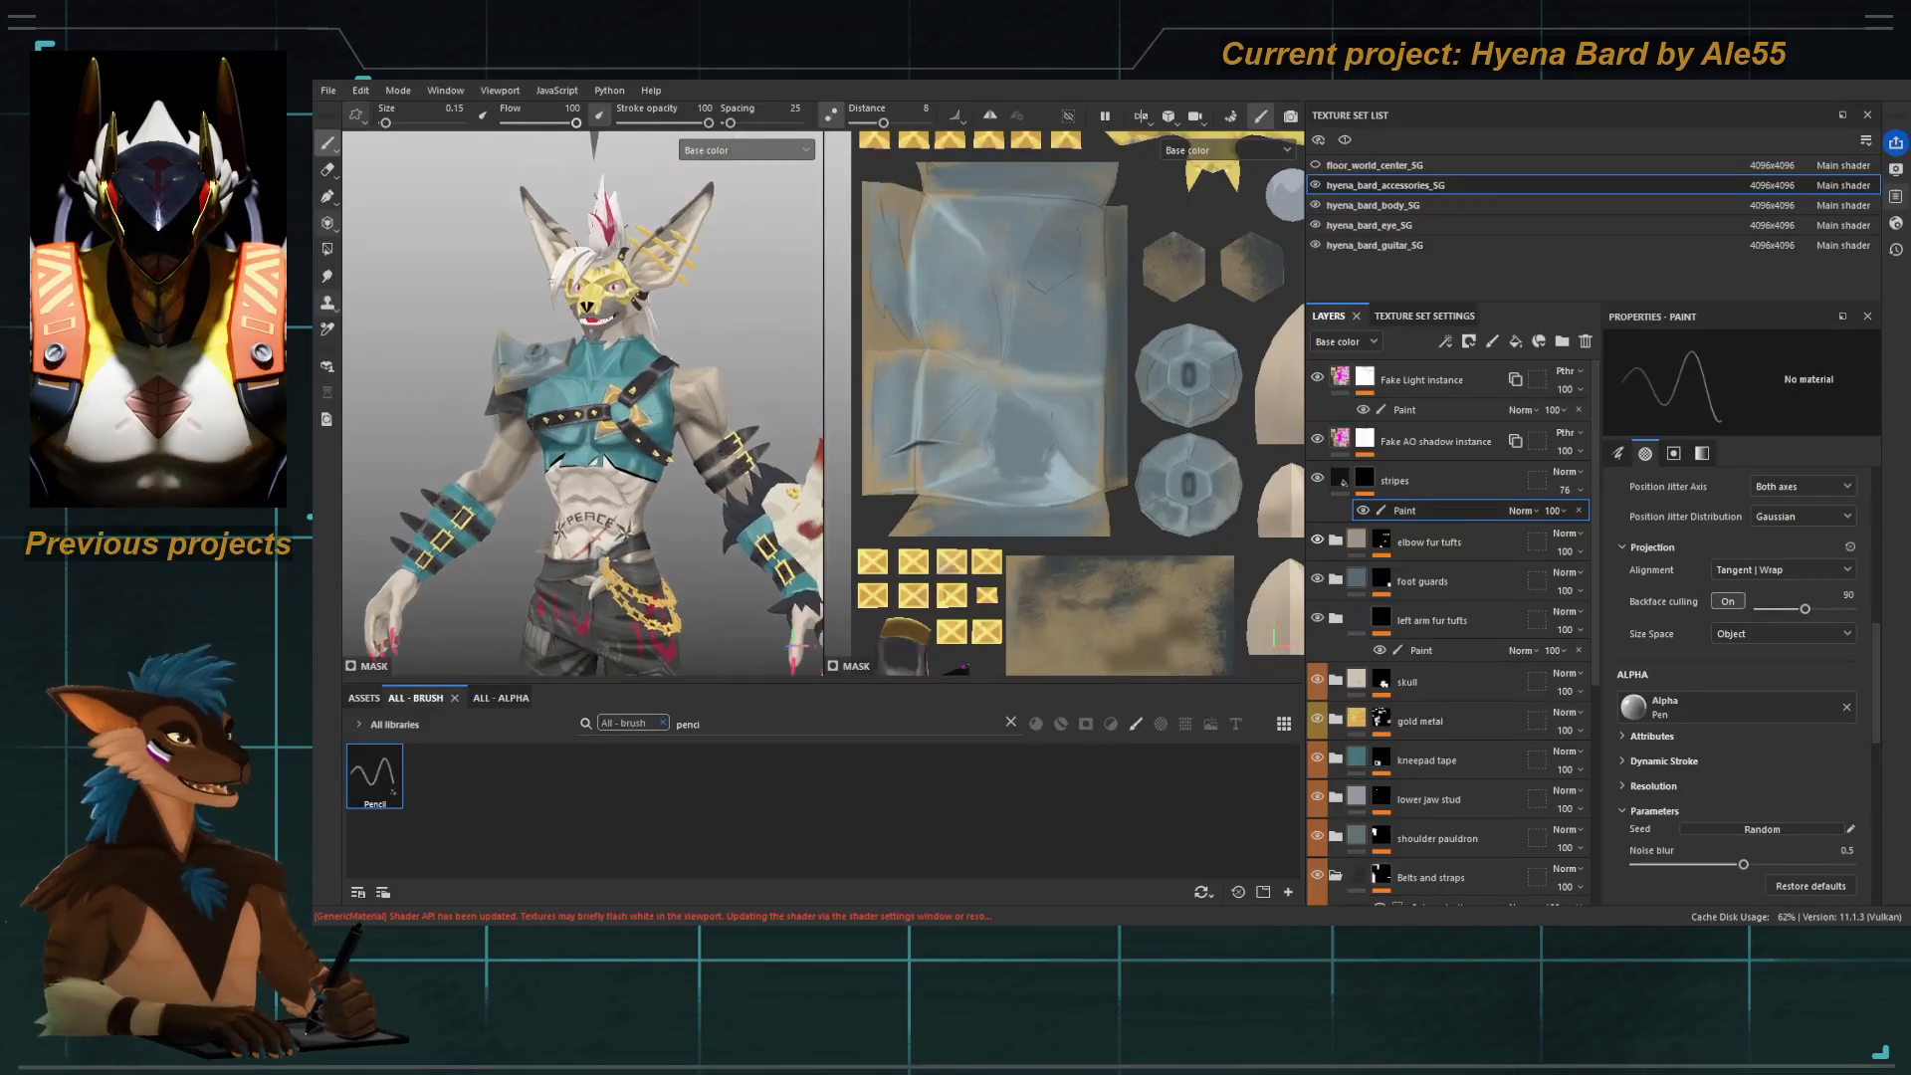
# Draw pencil creases on the diagonal shoulder strap around its stud above the gold triangle, checking the eraser for cleanup.
pyautogui.keyDown('alt'); pyautogui.moveTo(553, 418); pyautogui.dragTo(612, 461, button='right'); pyautogui.keyUp('alt')
pyautogui.keyDown('alt'); pyautogui.moveTo(612, 460); pyautogui.dragTo(597, 482, button='middle'); pyautogui.keyUp('alt')
pyautogui.keyDown('alt'); pyautogui.moveTo(597, 482); pyautogui.dragTo(579, 480); pyautogui.keyUp('alt')
pyautogui.keyDown('alt'); pyautogui.moveTo(617, 478); pyautogui.dragTo(548, 404, button='middle'); pyautogui.keyUp('alt')
pyautogui.keyDown('alt'); pyautogui.moveTo(549, 404); pyautogui.dragTo(648, 566, button='right'); pyautogui.keyUp('alt')
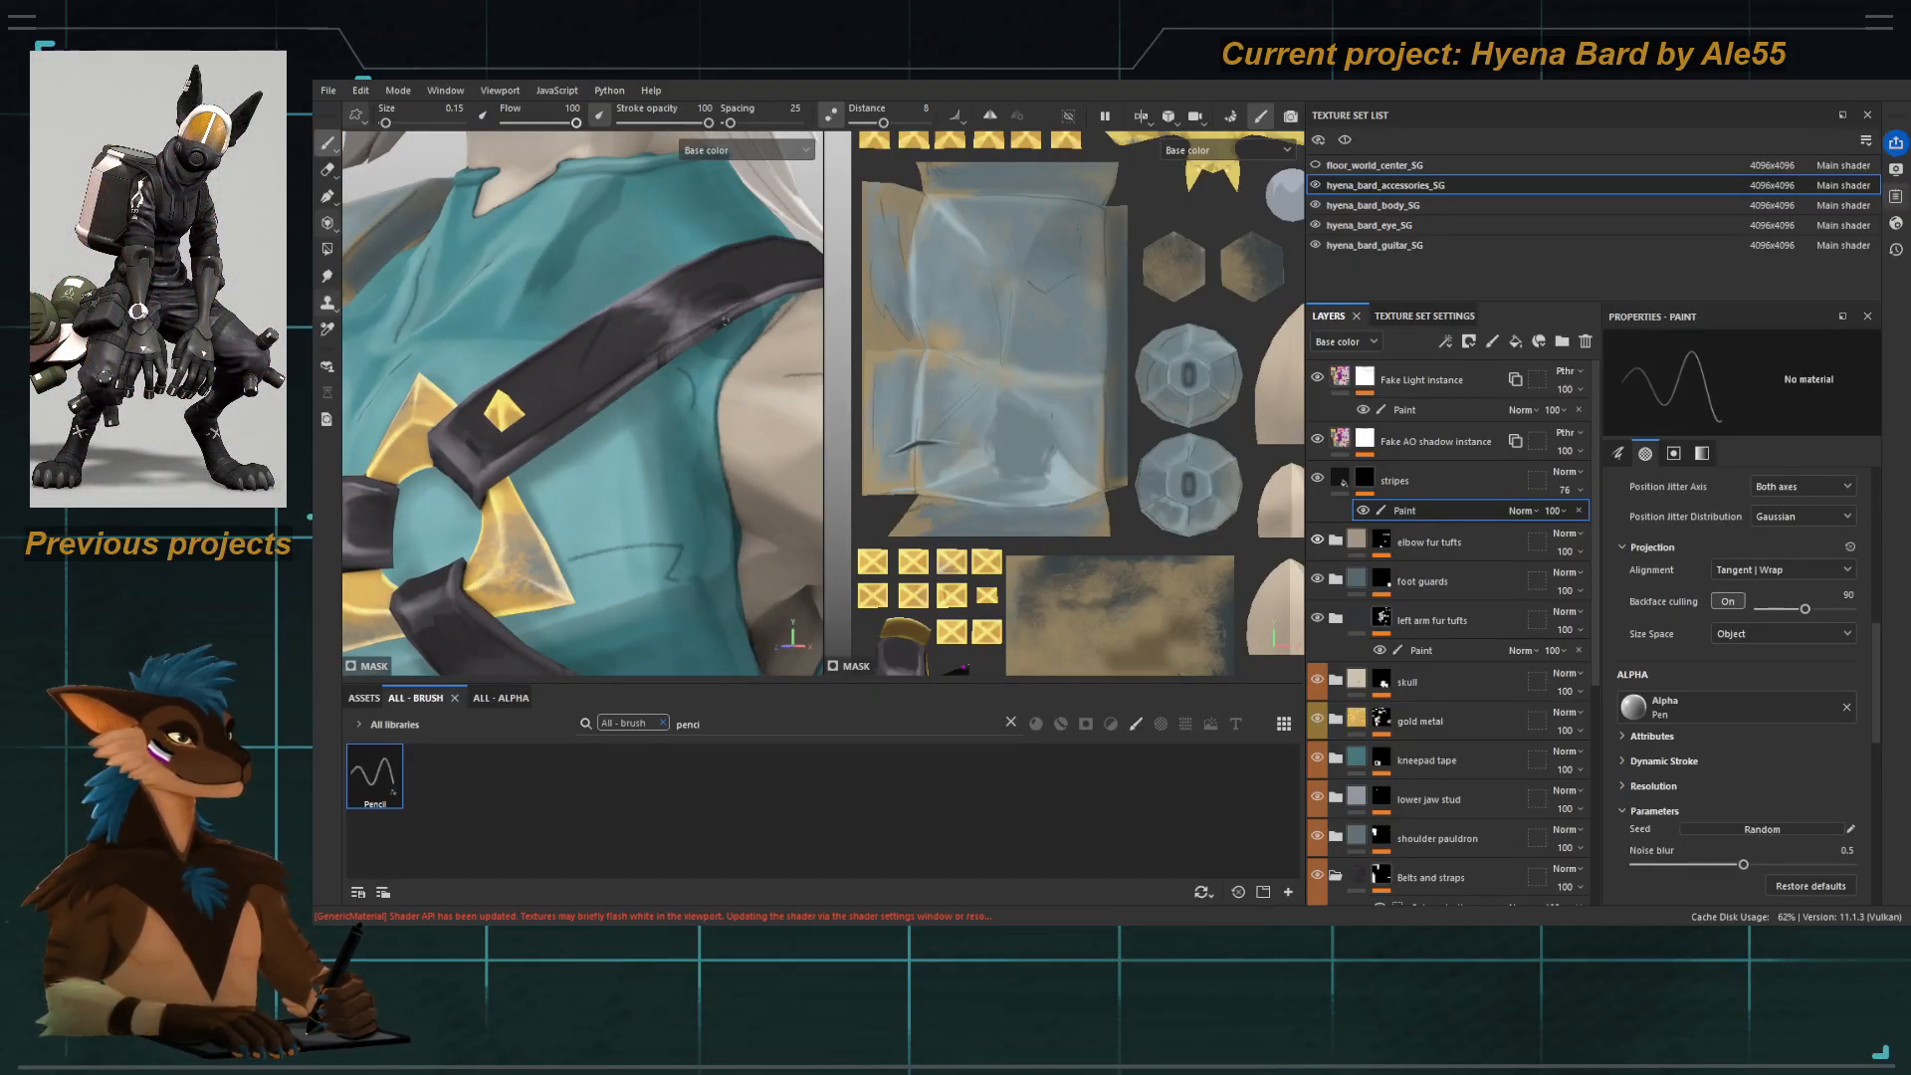
pyautogui.keyDown('alt'); pyautogui.moveTo(645, 355); pyautogui.dragTo(563, 239, button='right'); pyautogui.keyUp('alt')
pyautogui.keyDown('alt'); pyautogui.moveTo(498, 324); pyautogui.dragTo(558, 339); pyautogui.keyUp('alt')
pyautogui.keyDown('alt'); pyautogui.moveTo(558, 338); pyautogui.dragTo(614, 404, button='right'); pyautogui.keyUp('alt')
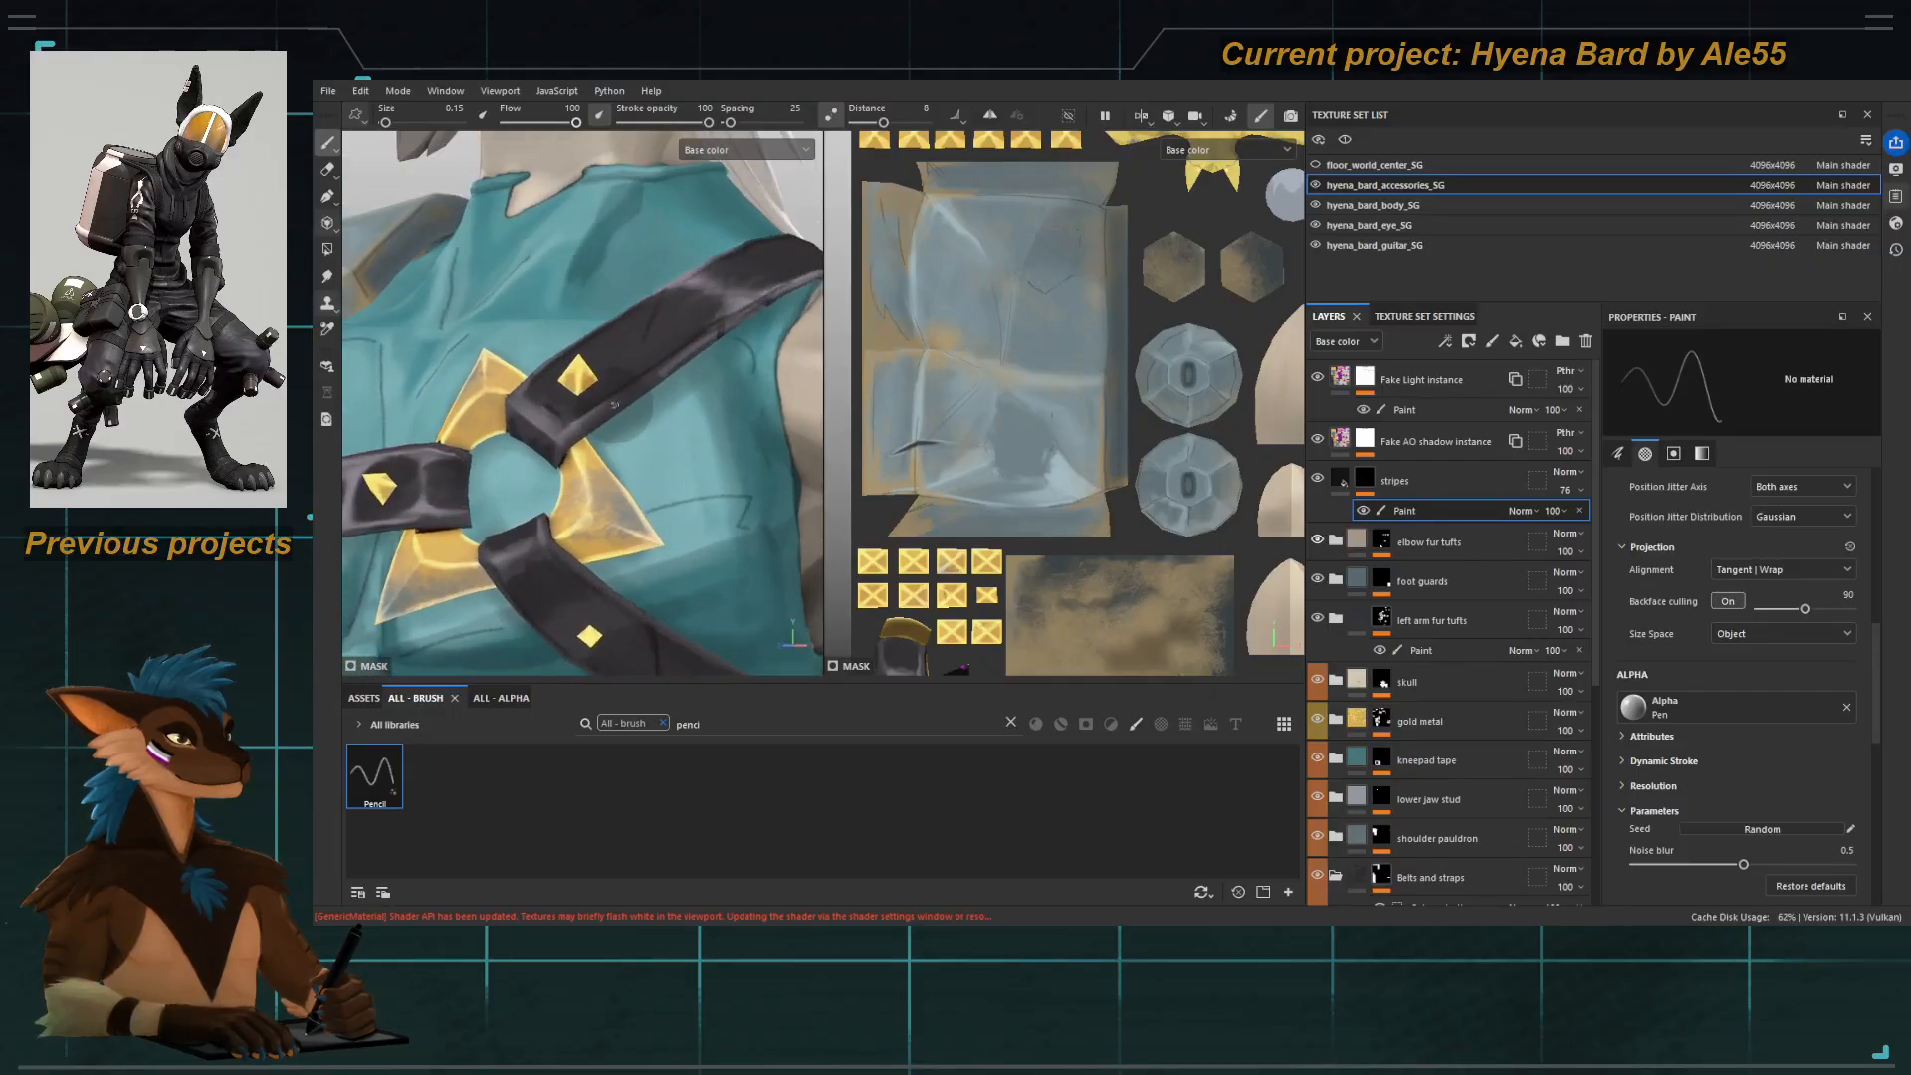
pyautogui.press('2')
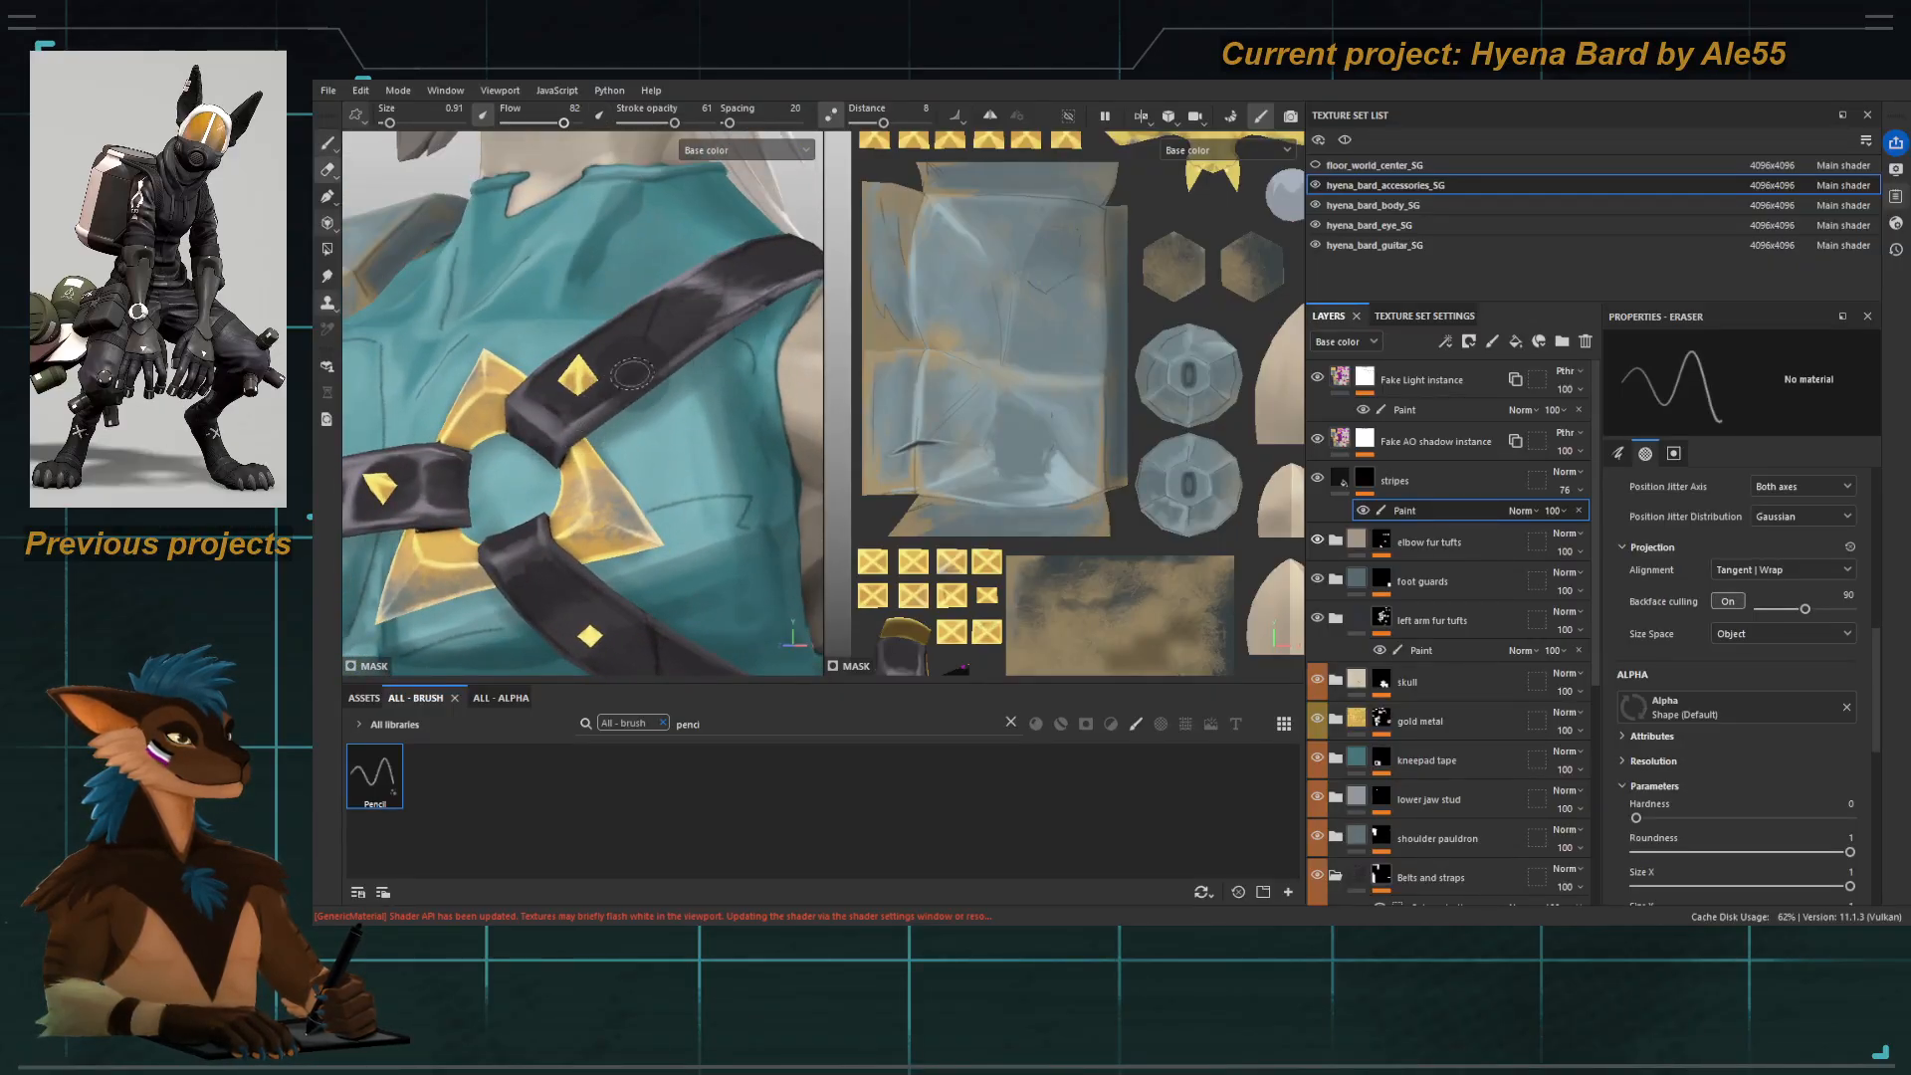
pyautogui.press('1')
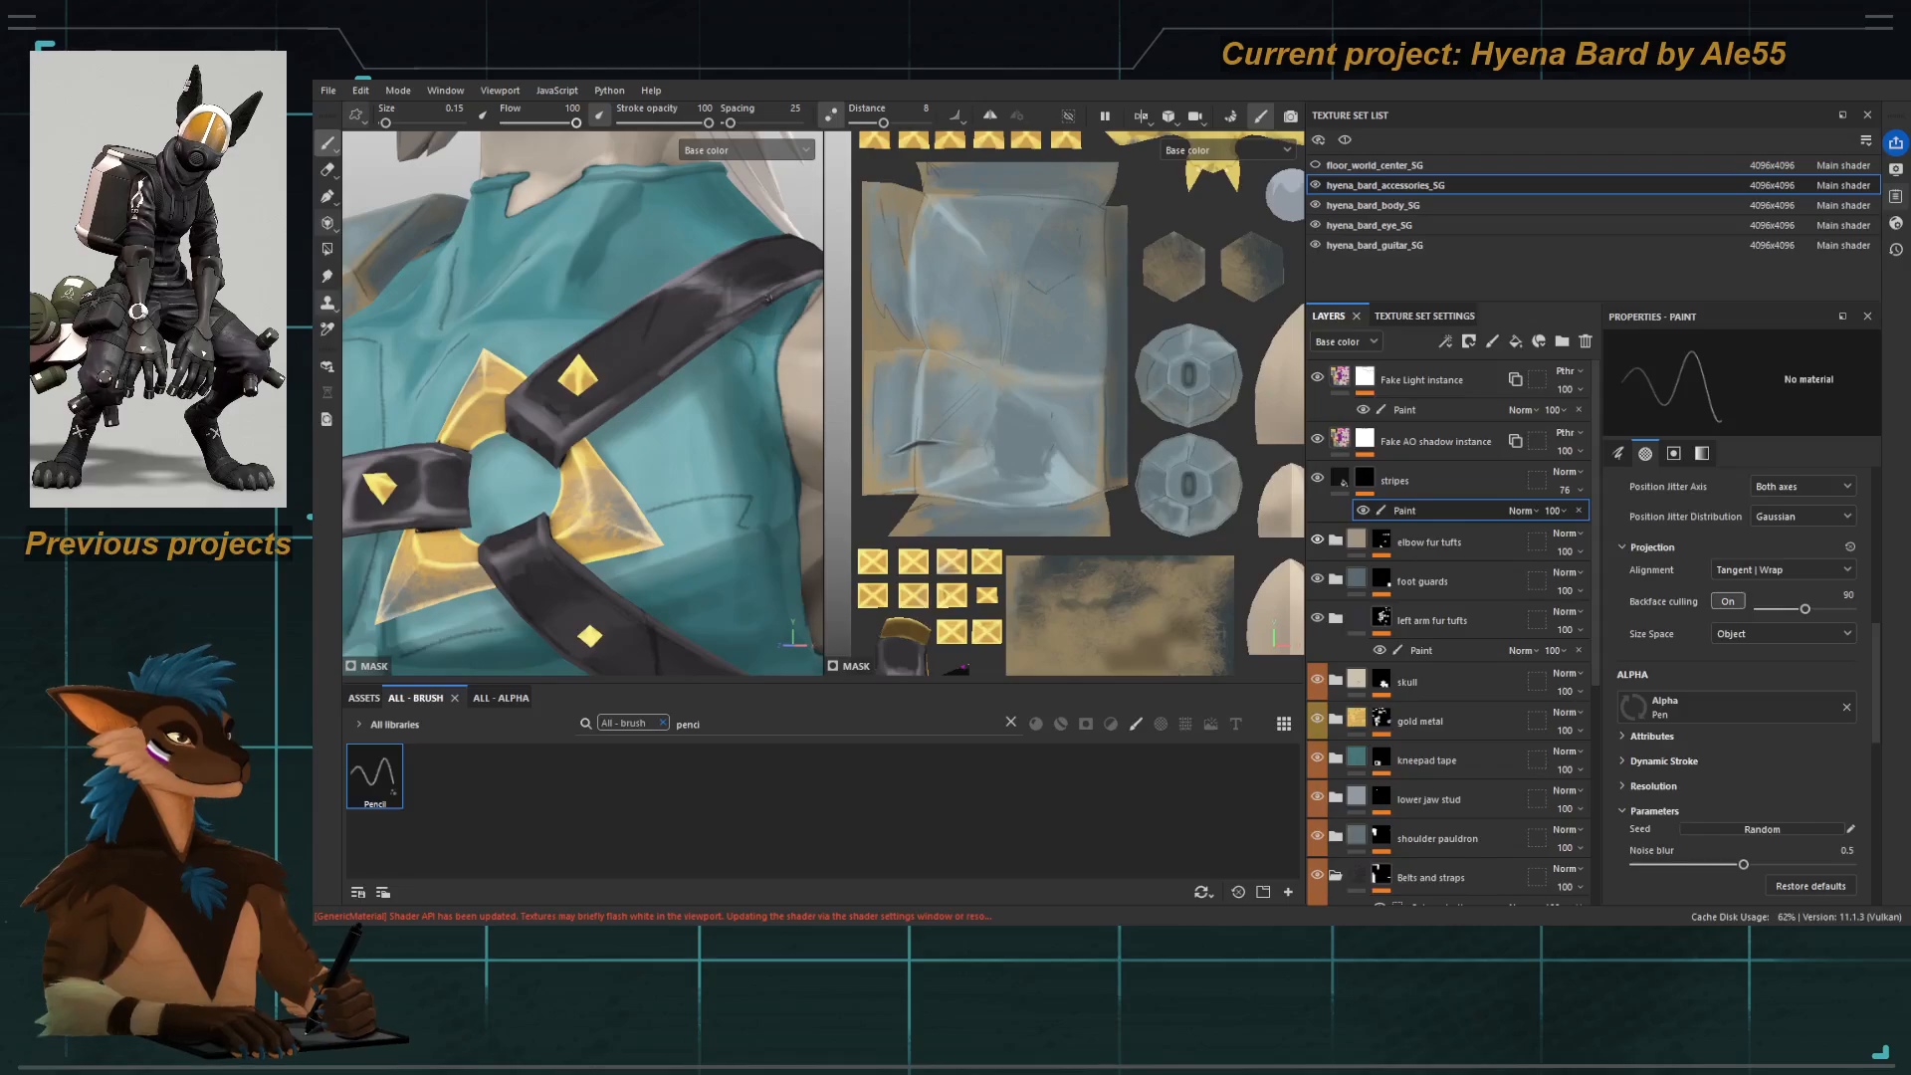
# Continue the size 0.15 pencil creases along the diagonal strap's lower edge toward the shoulder.
pyautogui.keyDown('alt'); pyautogui.moveTo(583, 425); pyautogui.dragTo(680, 419, button='right'); pyautogui.keyUp('alt')
pyautogui.keyDown('alt'); pyautogui.moveTo(680, 419); pyautogui.dragTo(609, 415); pyautogui.keyUp('alt')
pyautogui.keyDown('alt'); pyautogui.moveTo(609, 416); pyautogui.dragTo(660, 516, button='right'); pyautogui.keyUp('alt')
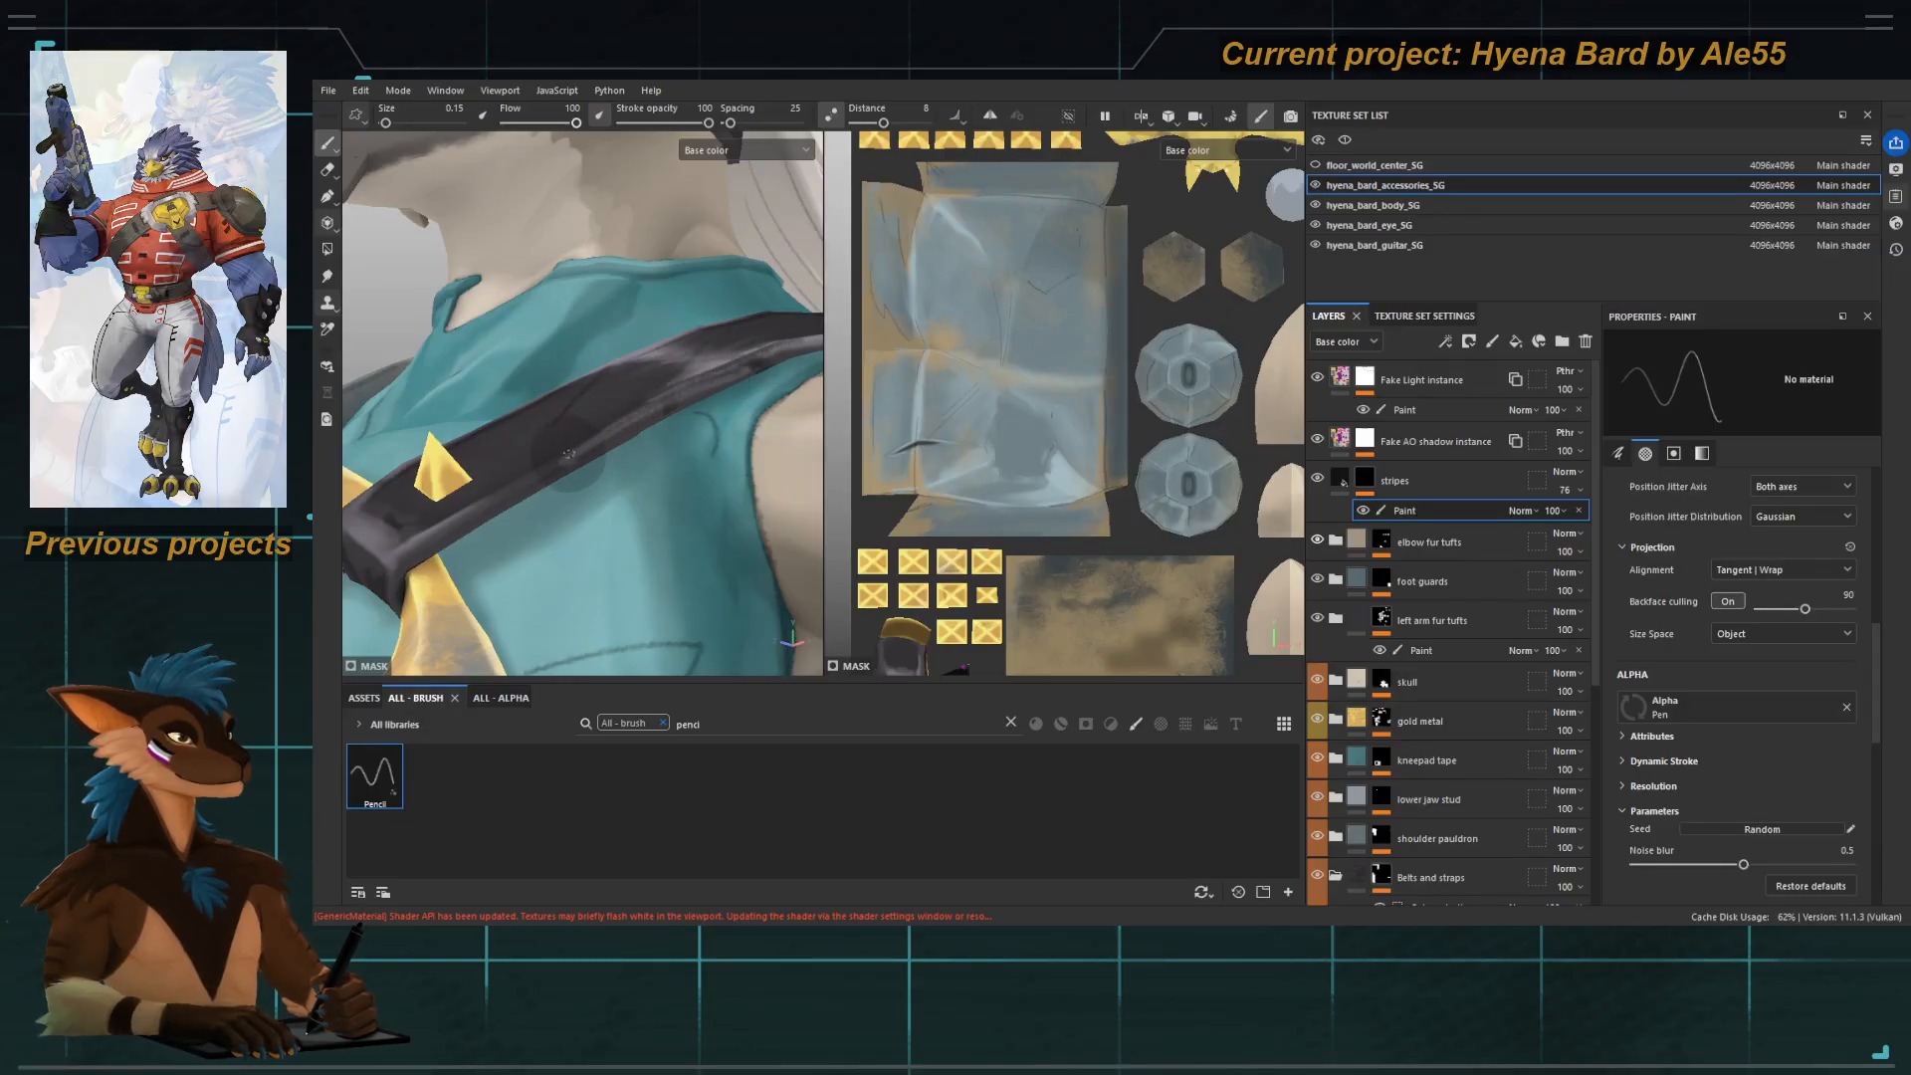
pyautogui.keyDown('alt'); pyautogui.moveTo(502, 539); pyautogui.dragTo(574, 522); pyautogui.keyUp('alt')
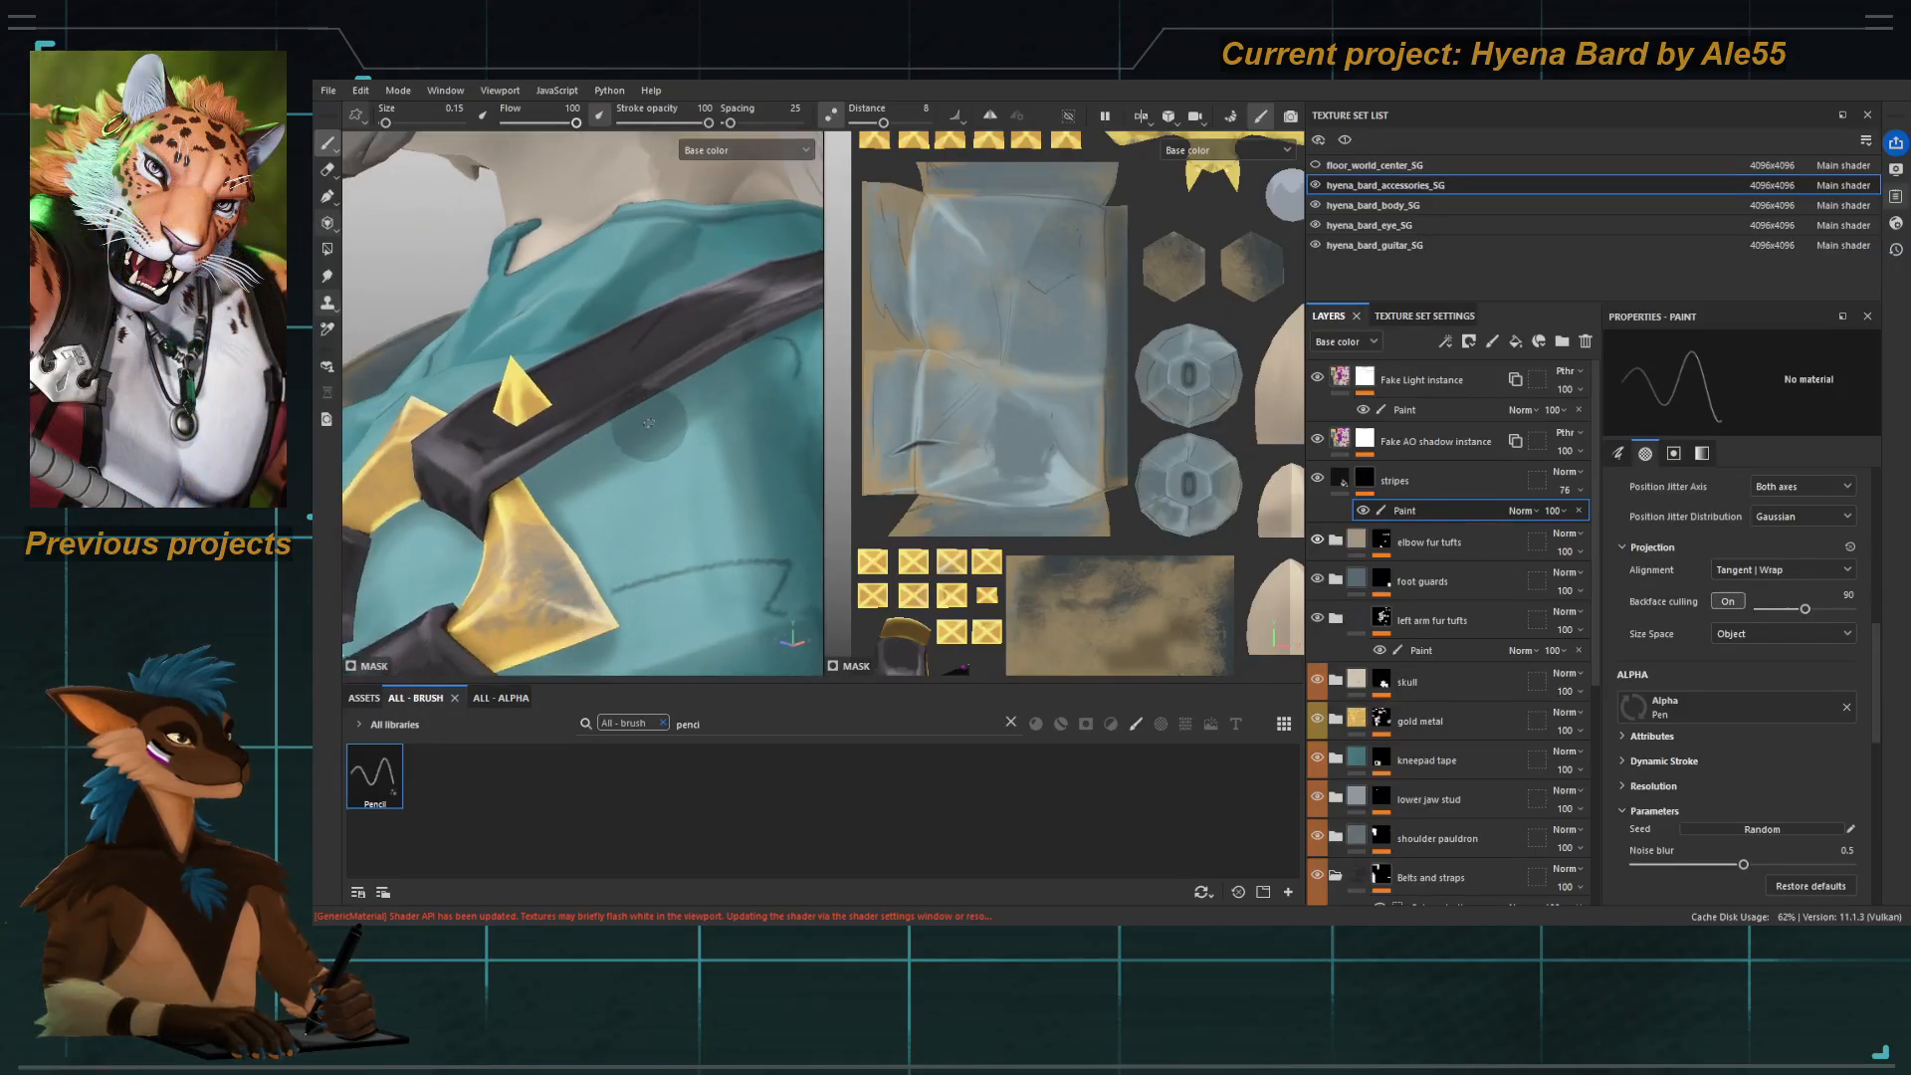
pyautogui.keyDown('alt'); pyautogui.moveTo(574, 523); pyautogui.dragTo(649, 426, button='middle'); pyautogui.keyUp('alt')
# Erase excess highlights on the diagonal strap in the Highlights mask paint, using a size 0.31 eraser at stroke opacity 94, and compare the result.
pyautogui.scroll(-5, 1486, 685)
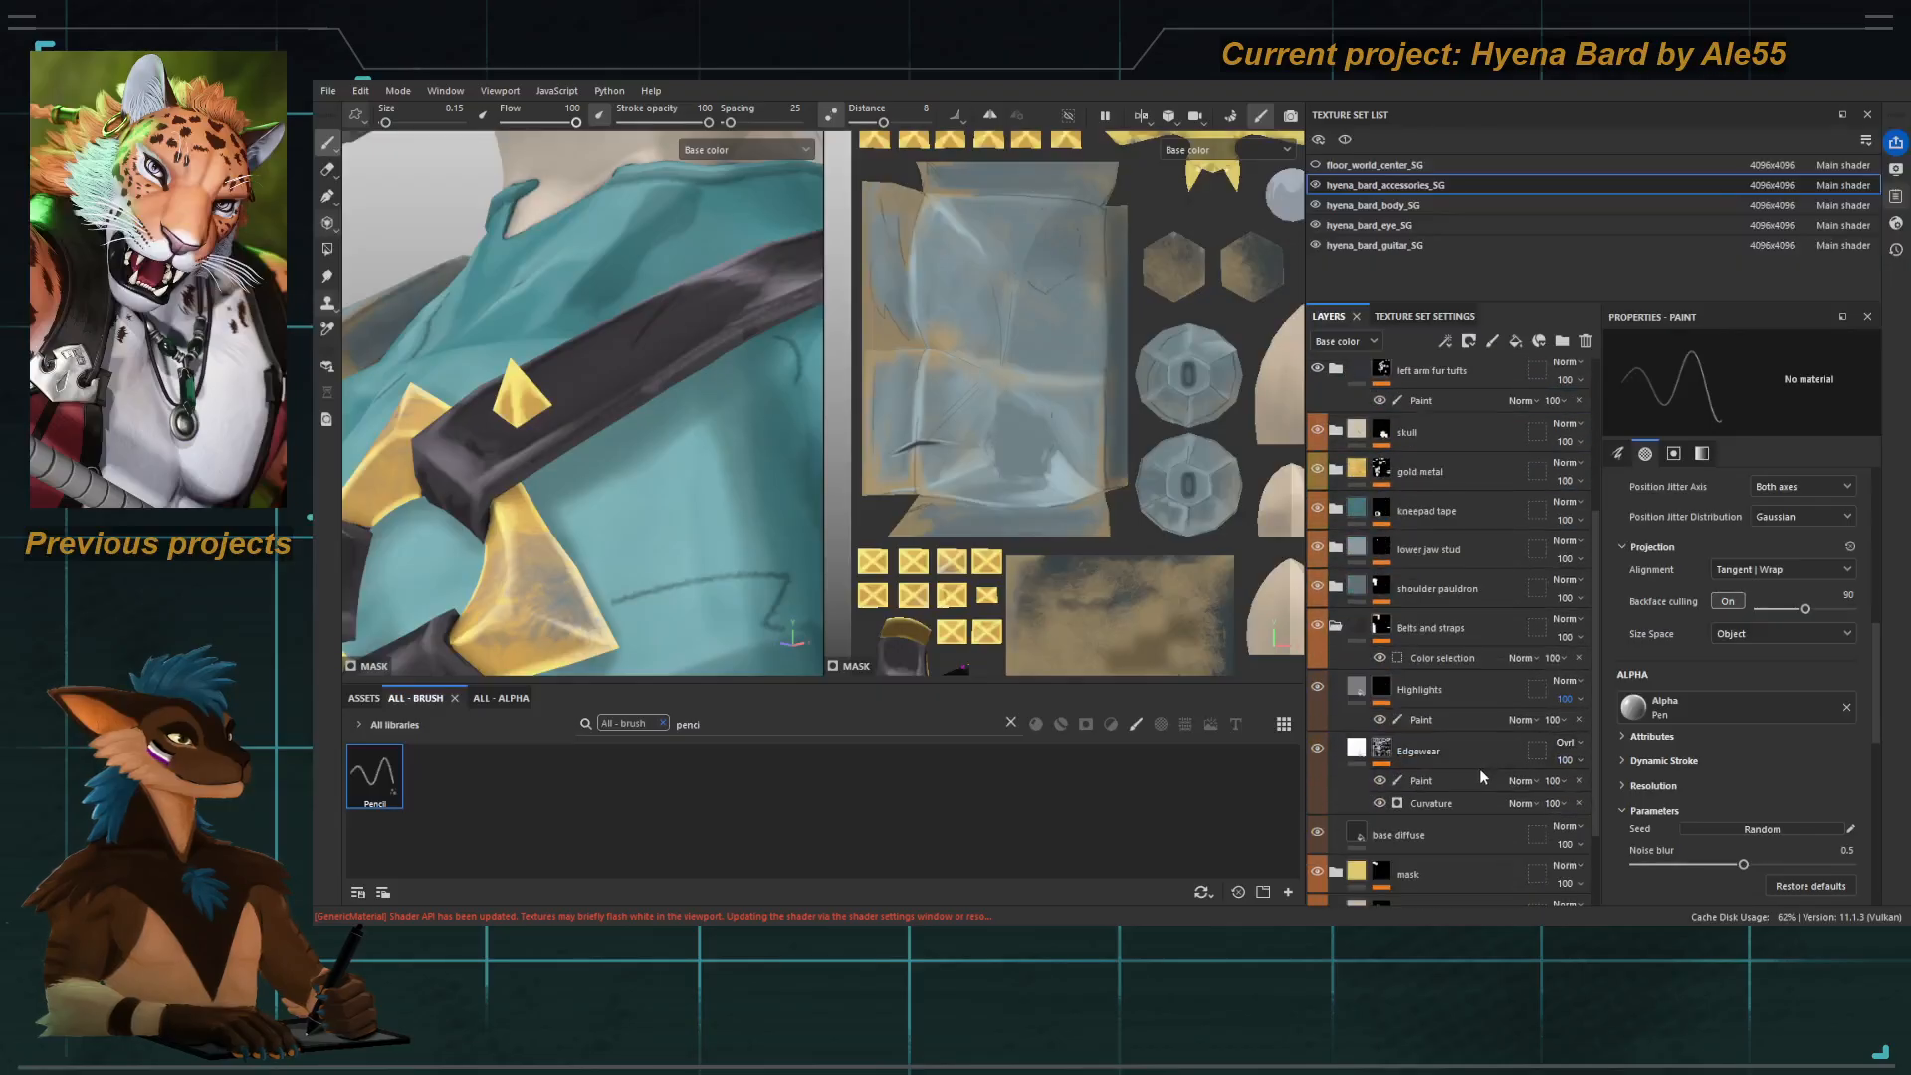
pyautogui.press('e')
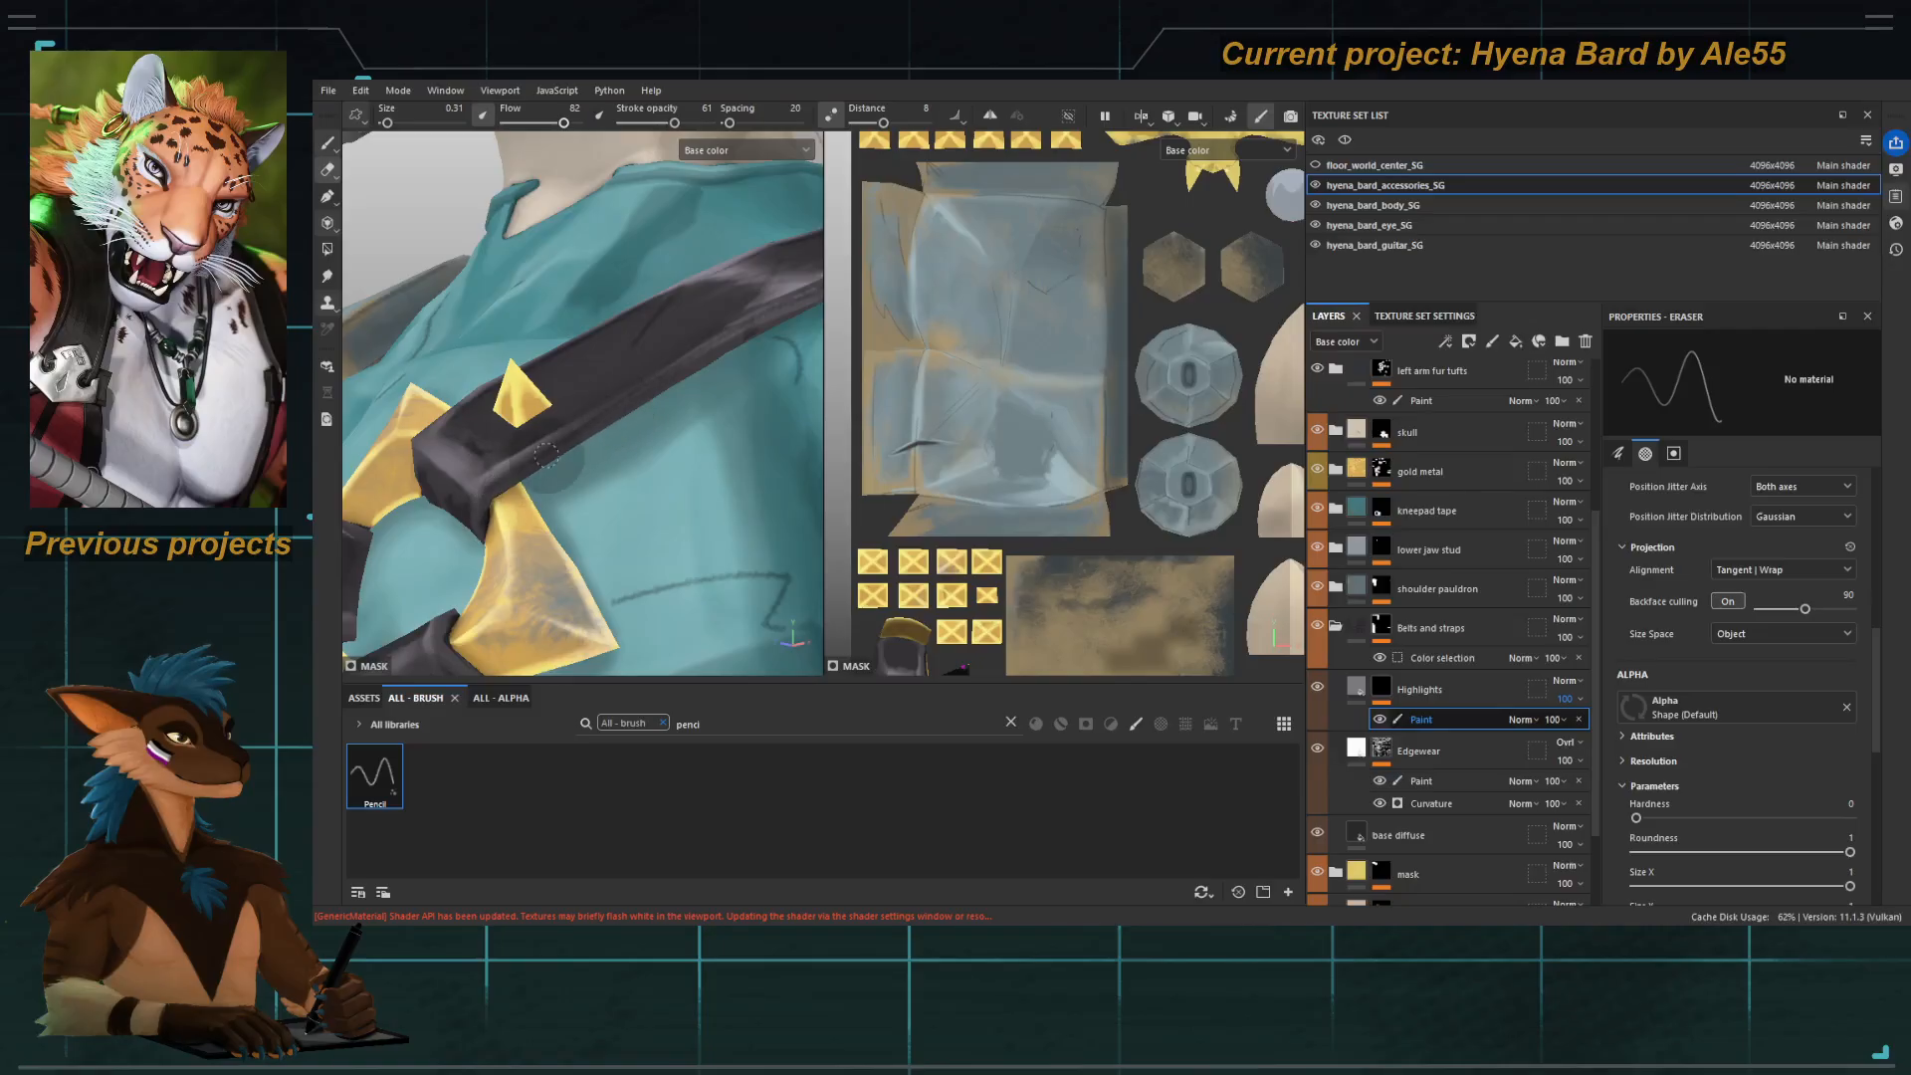
pyautogui.keyDown('alt'); pyautogui.moveTo(720, 375); pyautogui.dragTo(635, 438, button='middle'); pyautogui.keyUp('alt')
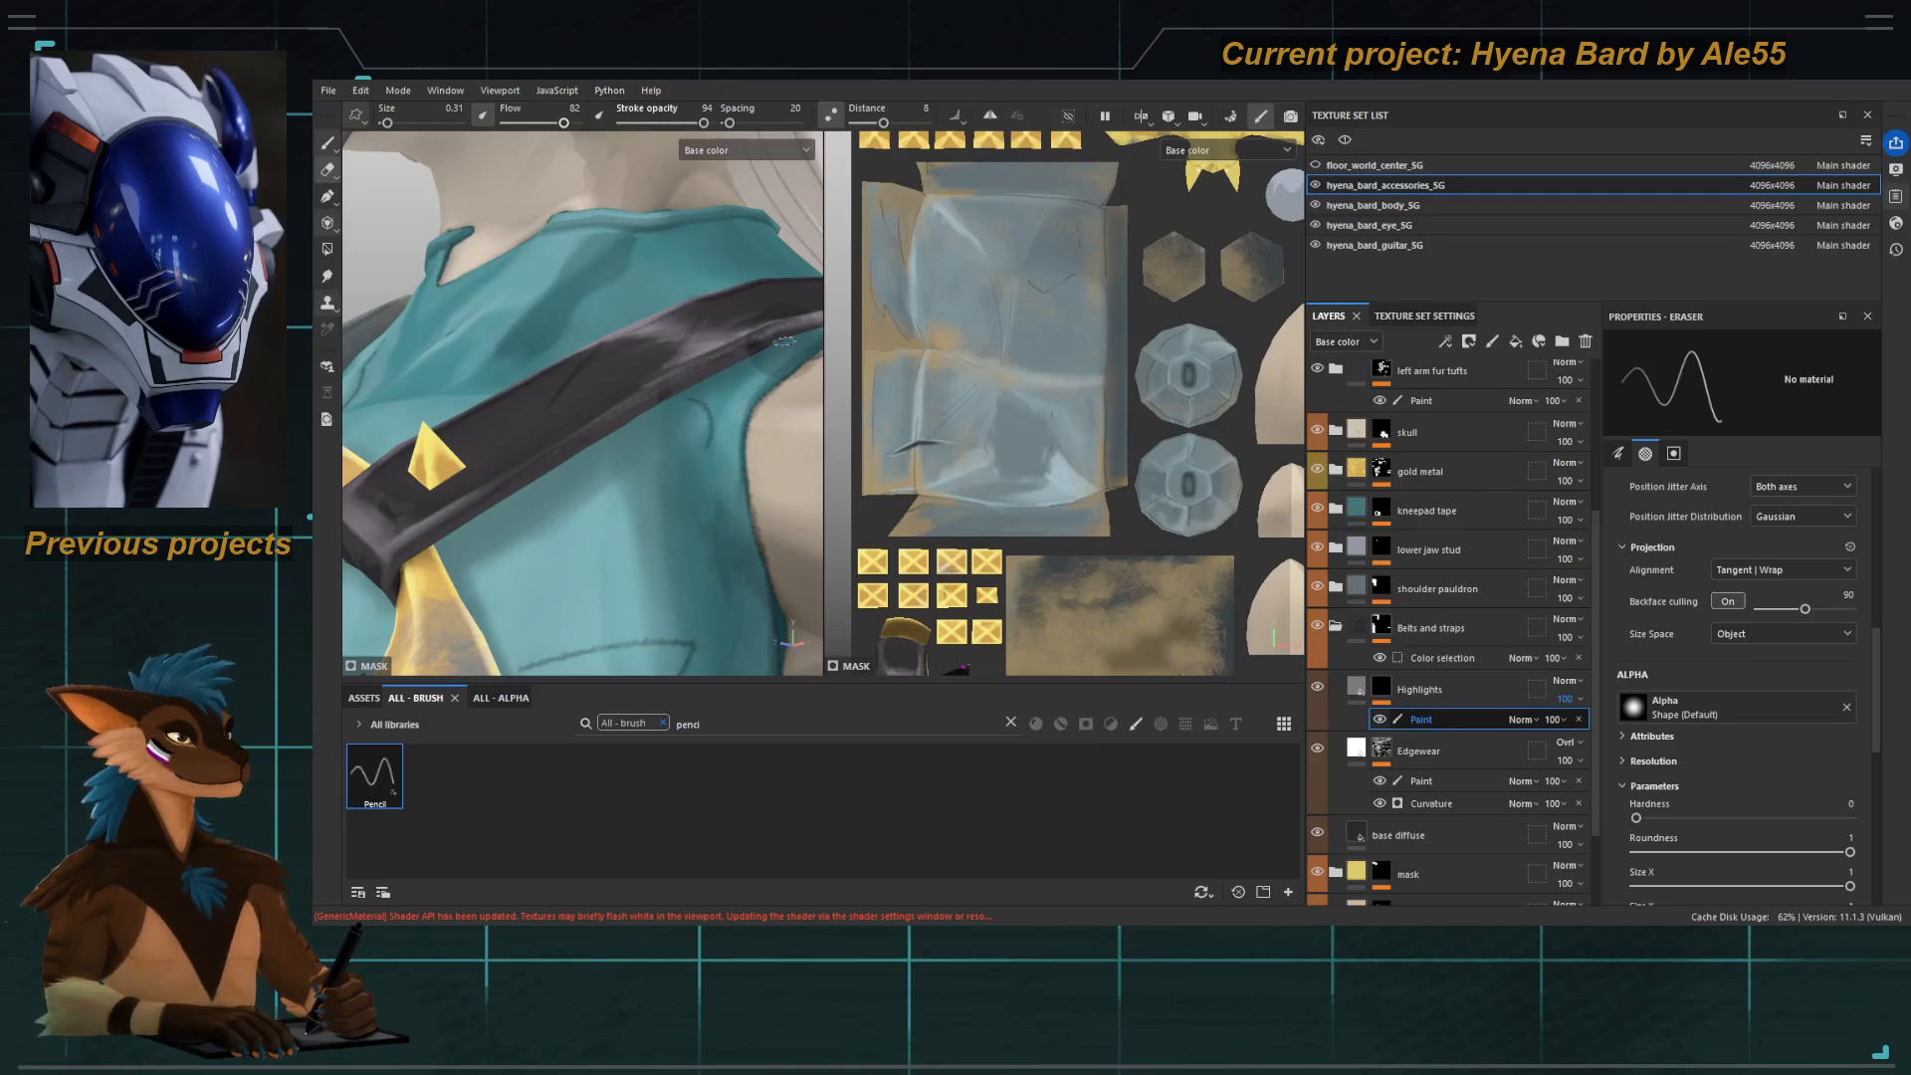
pyautogui.keyDown('alt'); pyautogui.moveTo(695, 390); pyautogui.dragTo(597, 413); pyautogui.keyUp('alt')
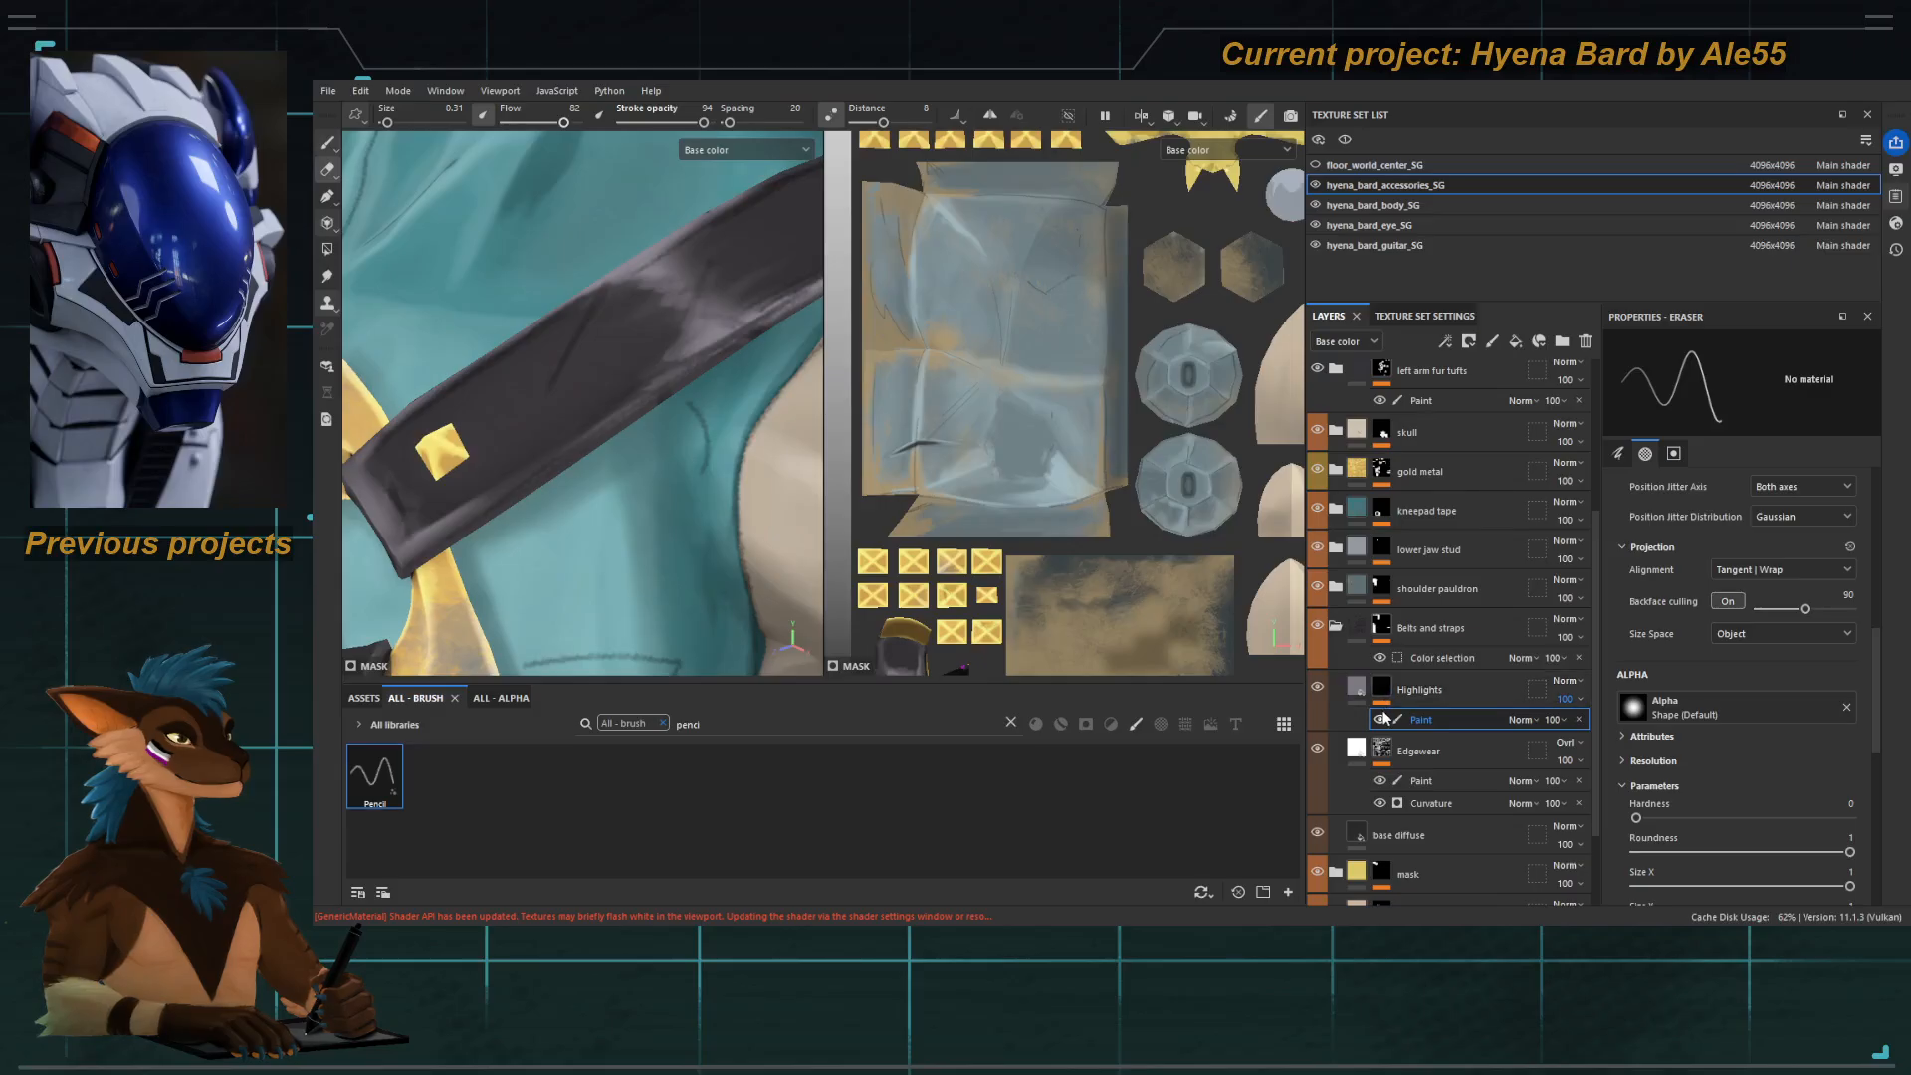
pyautogui.click(1380, 720)
pyautogui.click(1379, 720)
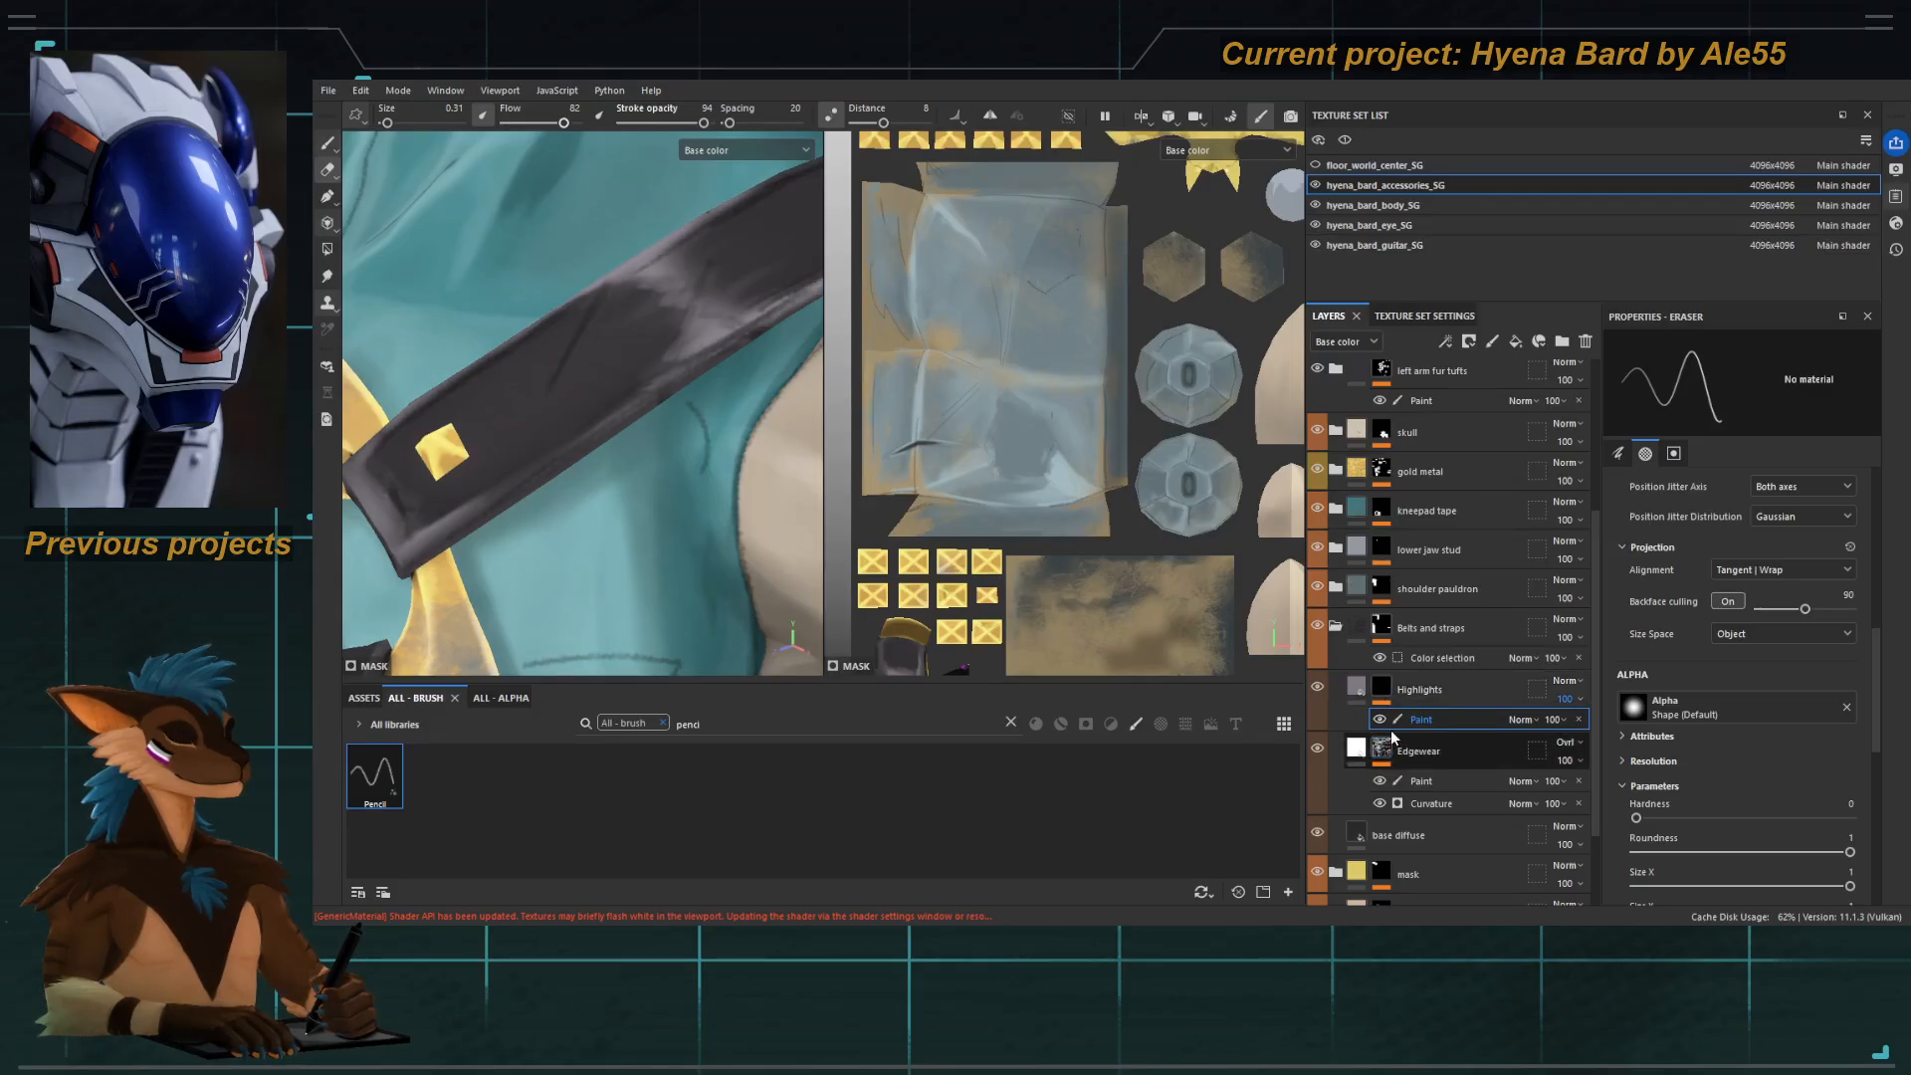
# Examine the chest straps' highlights and creases up close and on the full figure.
pyautogui.keyDown('alt'); pyautogui.moveTo(653, 450); pyautogui.dragTo(587, 334, button='right'); pyautogui.keyUp('alt')
pyautogui.keyDown('alt'); pyautogui.moveTo(587, 333); pyautogui.dragTo(700, 289); pyautogui.keyUp('alt')
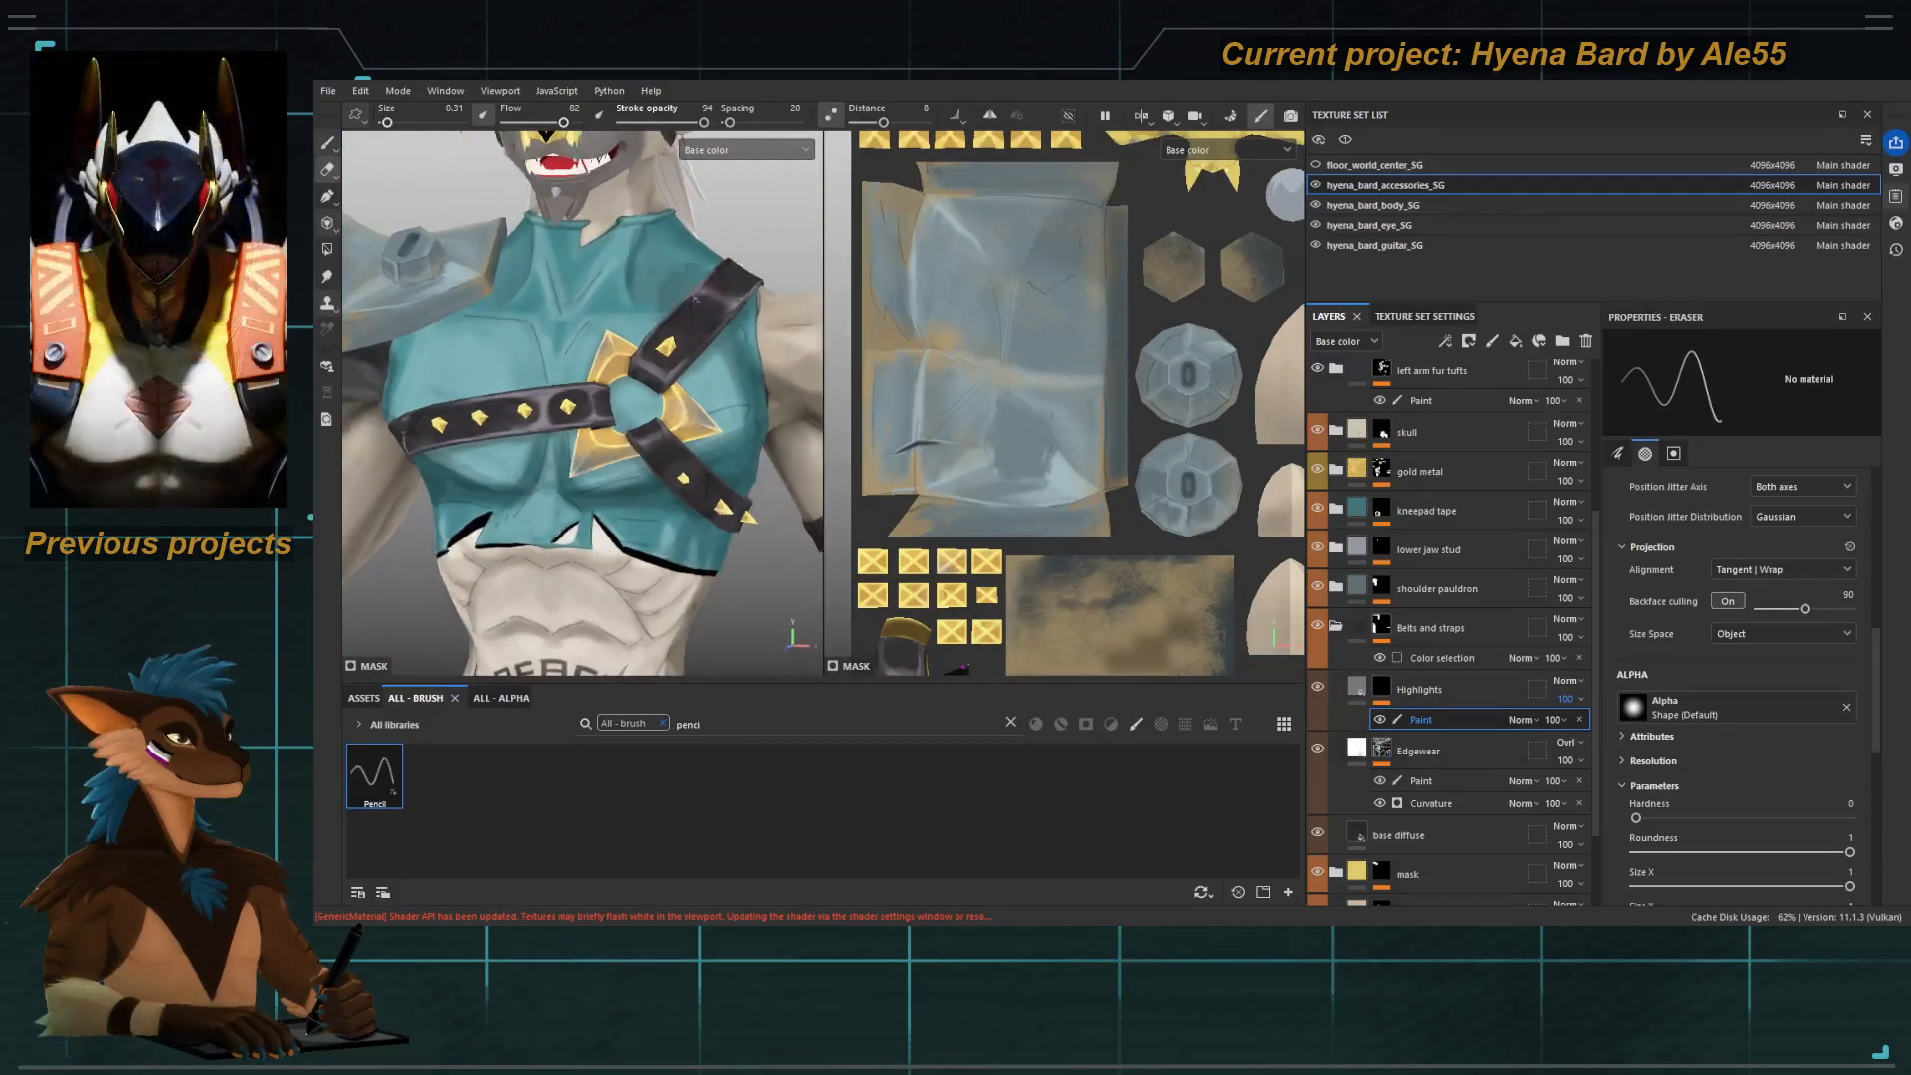
pyautogui.keyDown('alt'); pyautogui.moveTo(644, 310); pyautogui.dragTo(677, 418, button='right'); pyautogui.keyUp('alt')
pyautogui.keyDown('alt'); pyautogui.moveTo(677, 418); pyautogui.dragTo(677, 349); pyautogui.keyUp('alt')
pyautogui.keyDown('alt'); pyautogui.moveTo(678, 349); pyautogui.dragTo(477, 250, button='right'); pyautogui.keyUp('alt')
pyautogui.scroll(-5, 465, 251)
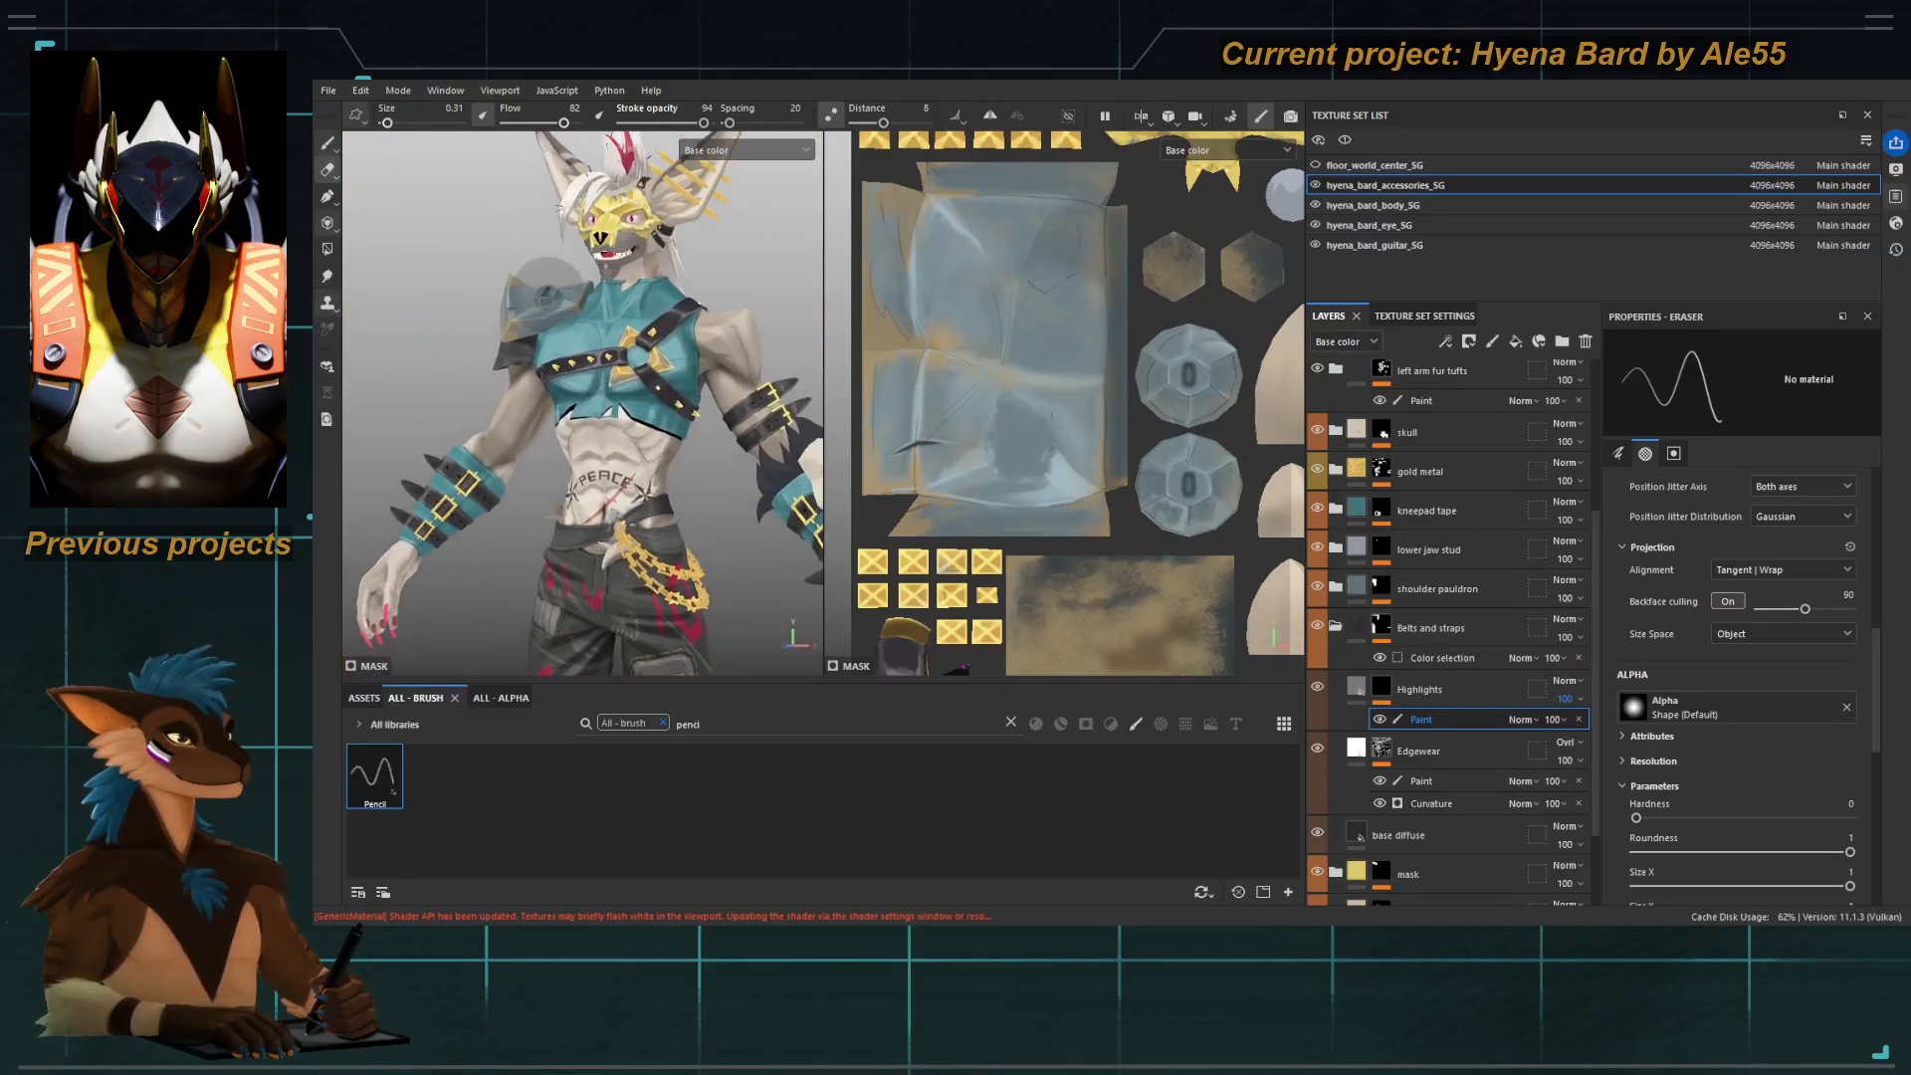
pyautogui.scroll(-5, 465, 251)
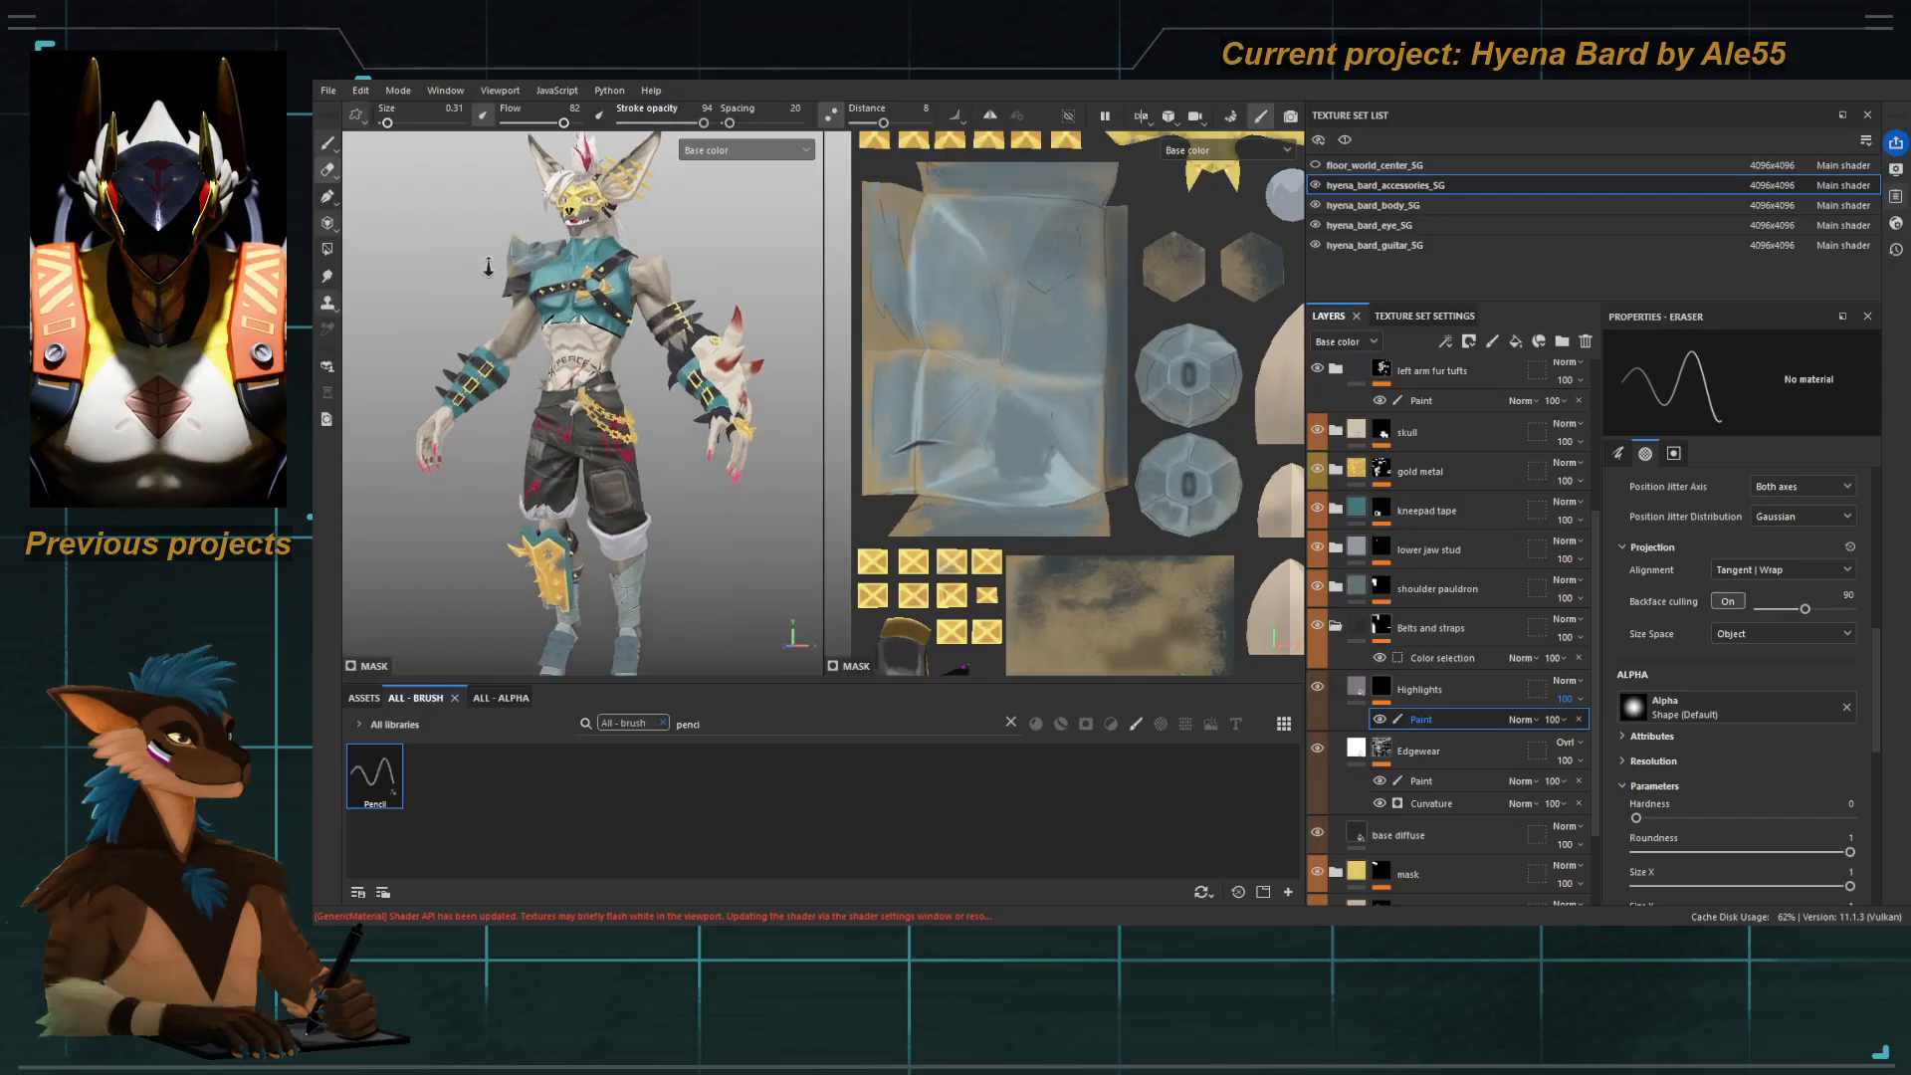
pyautogui.keyDown('alt'); pyautogui.moveTo(466, 238); pyautogui.dragTo(472, 235, button='middle'); pyautogui.keyUp('alt')
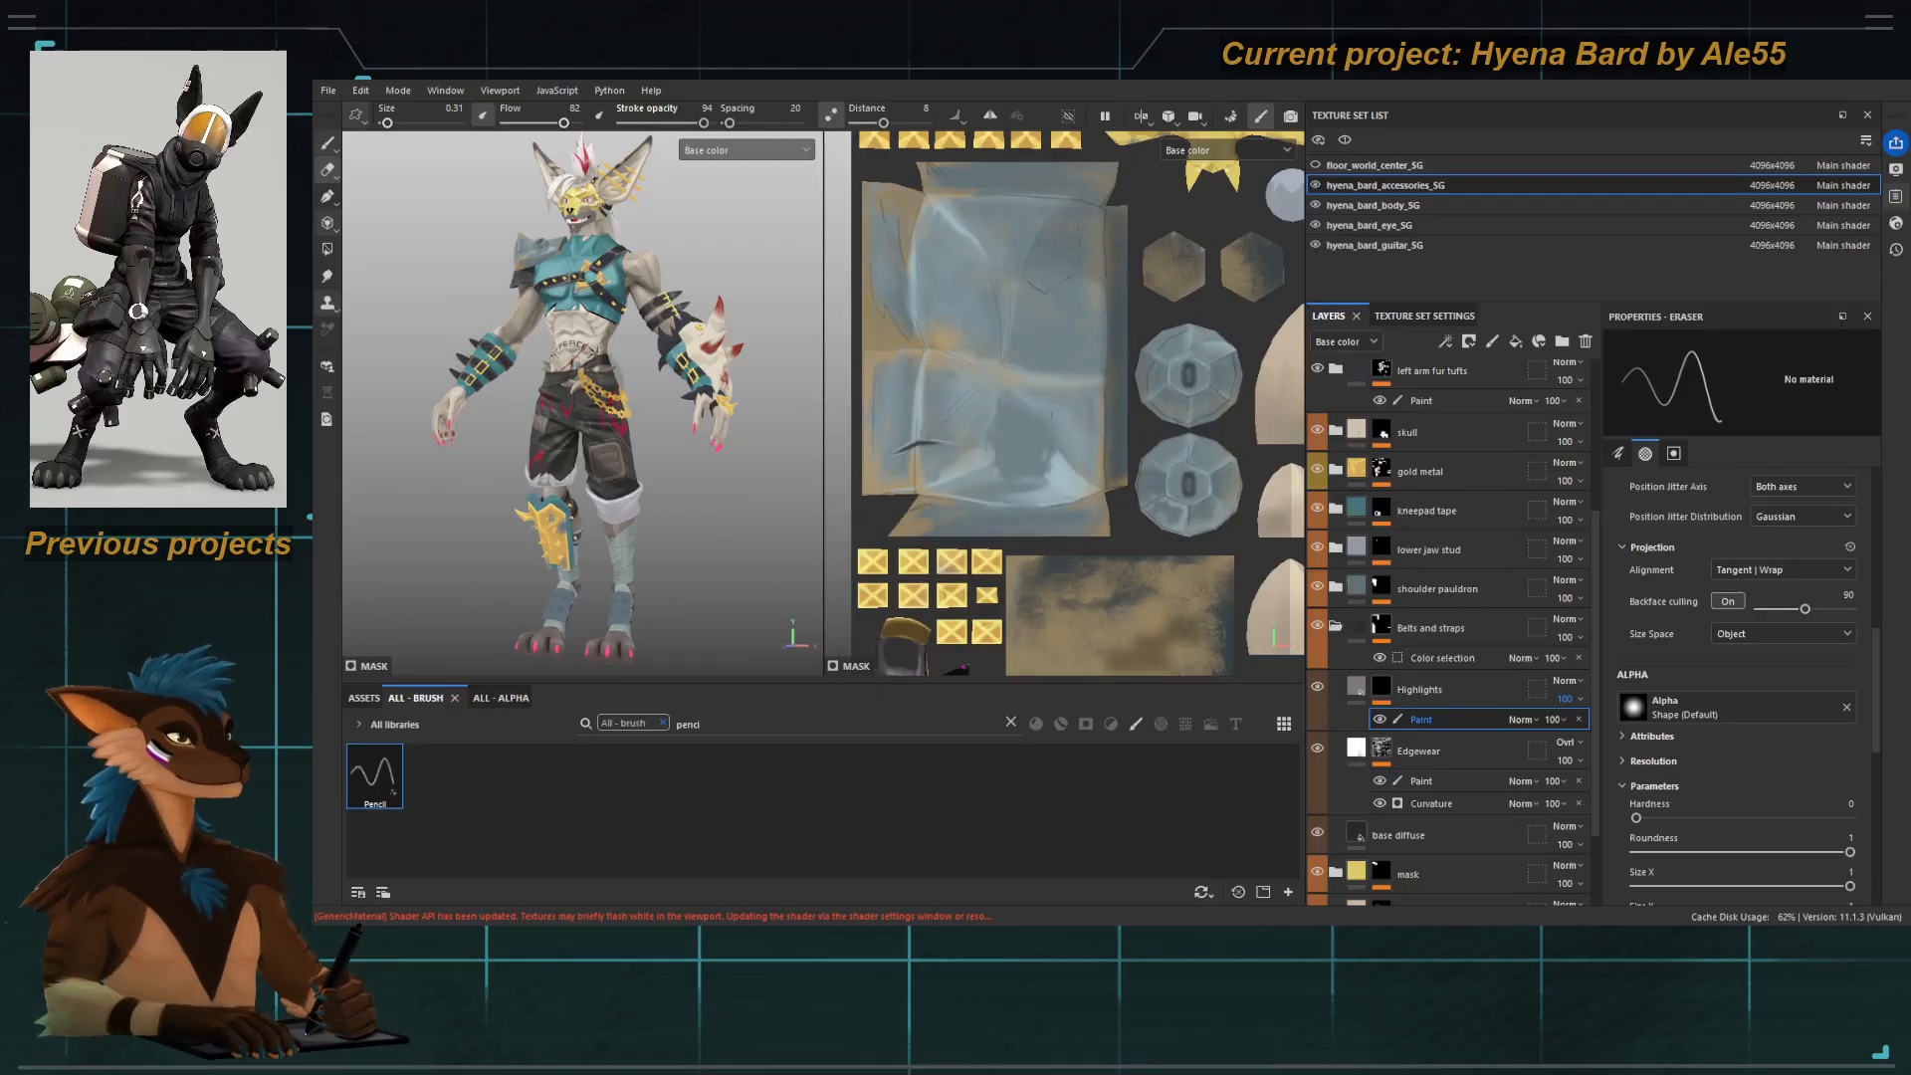
# Inspect the front of the abdomen and switch to the hyena_bard_body_SG texture set's layers.
pyautogui.scroll(10, 624, 317)
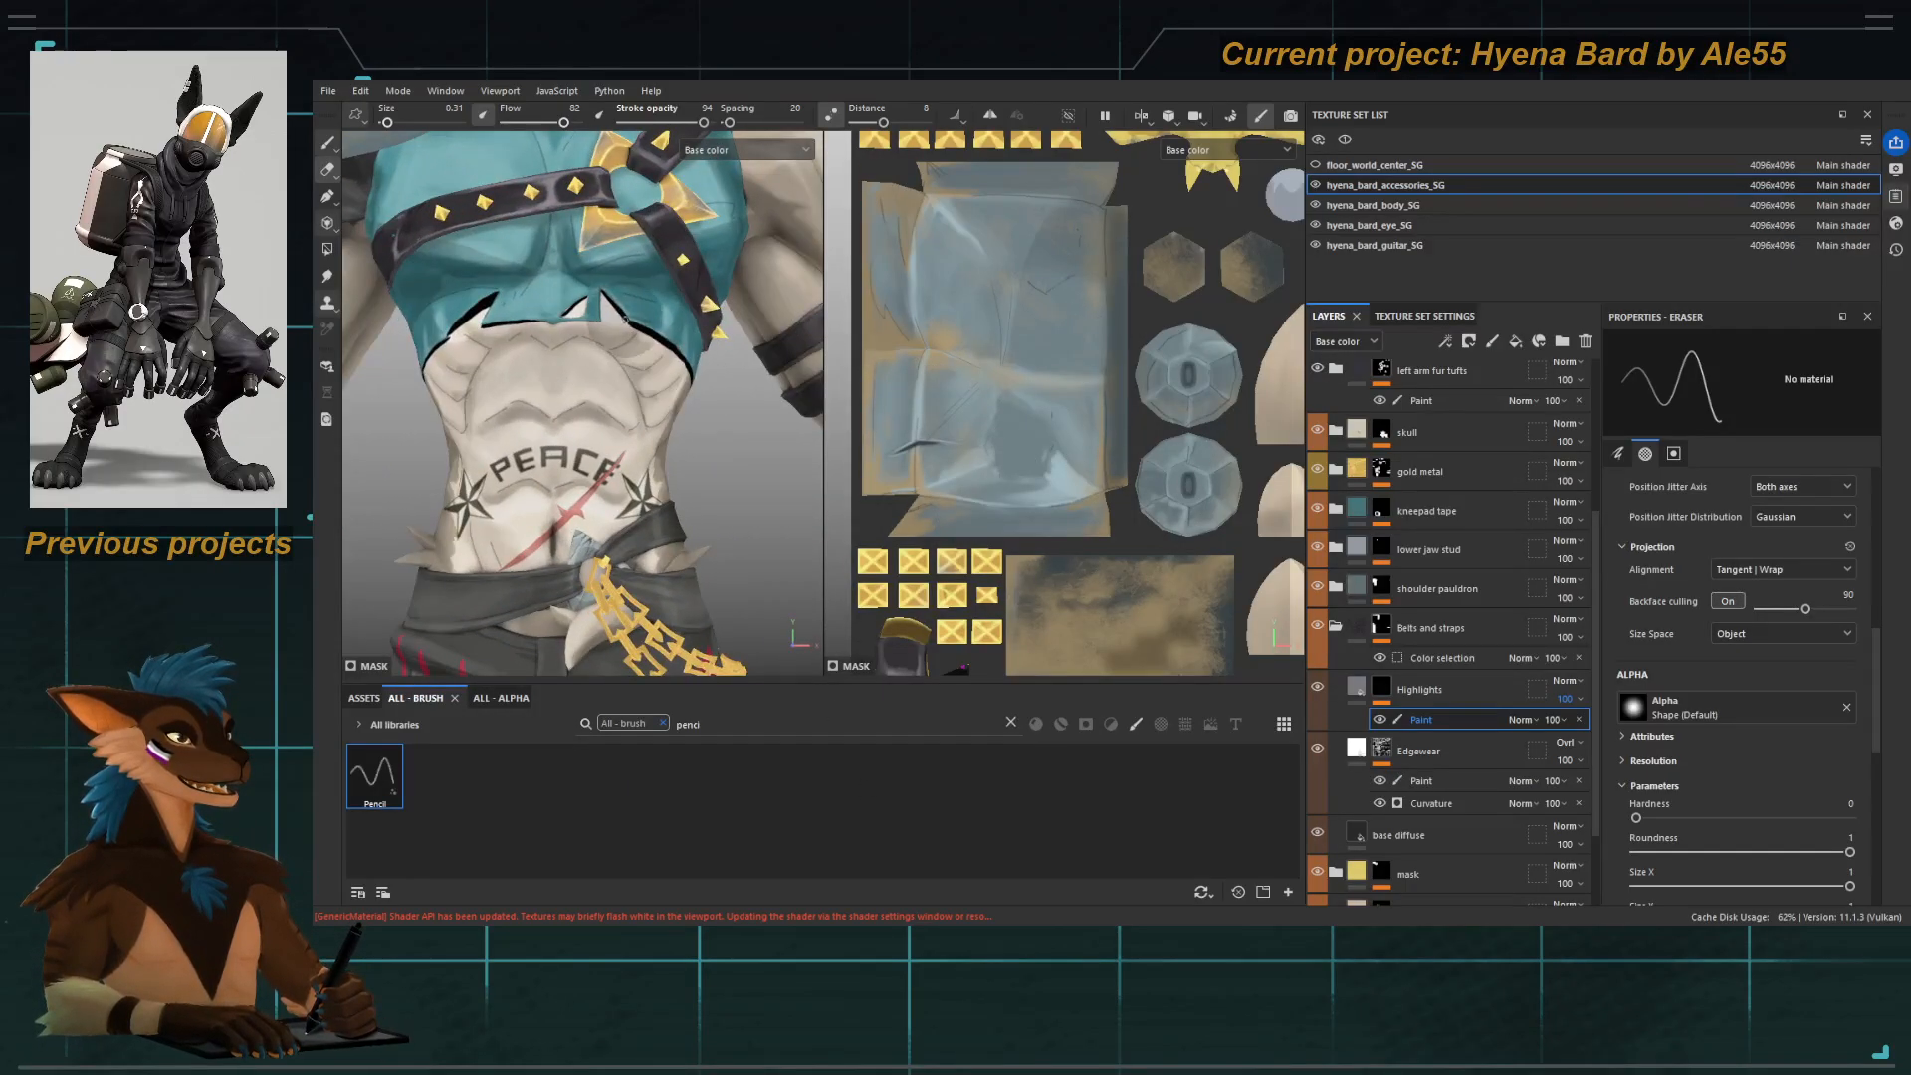
pyautogui.keyDown('alt'); pyautogui.moveTo(638, 354); pyautogui.dragTo(595, 335); pyautogui.keyUp('alt')
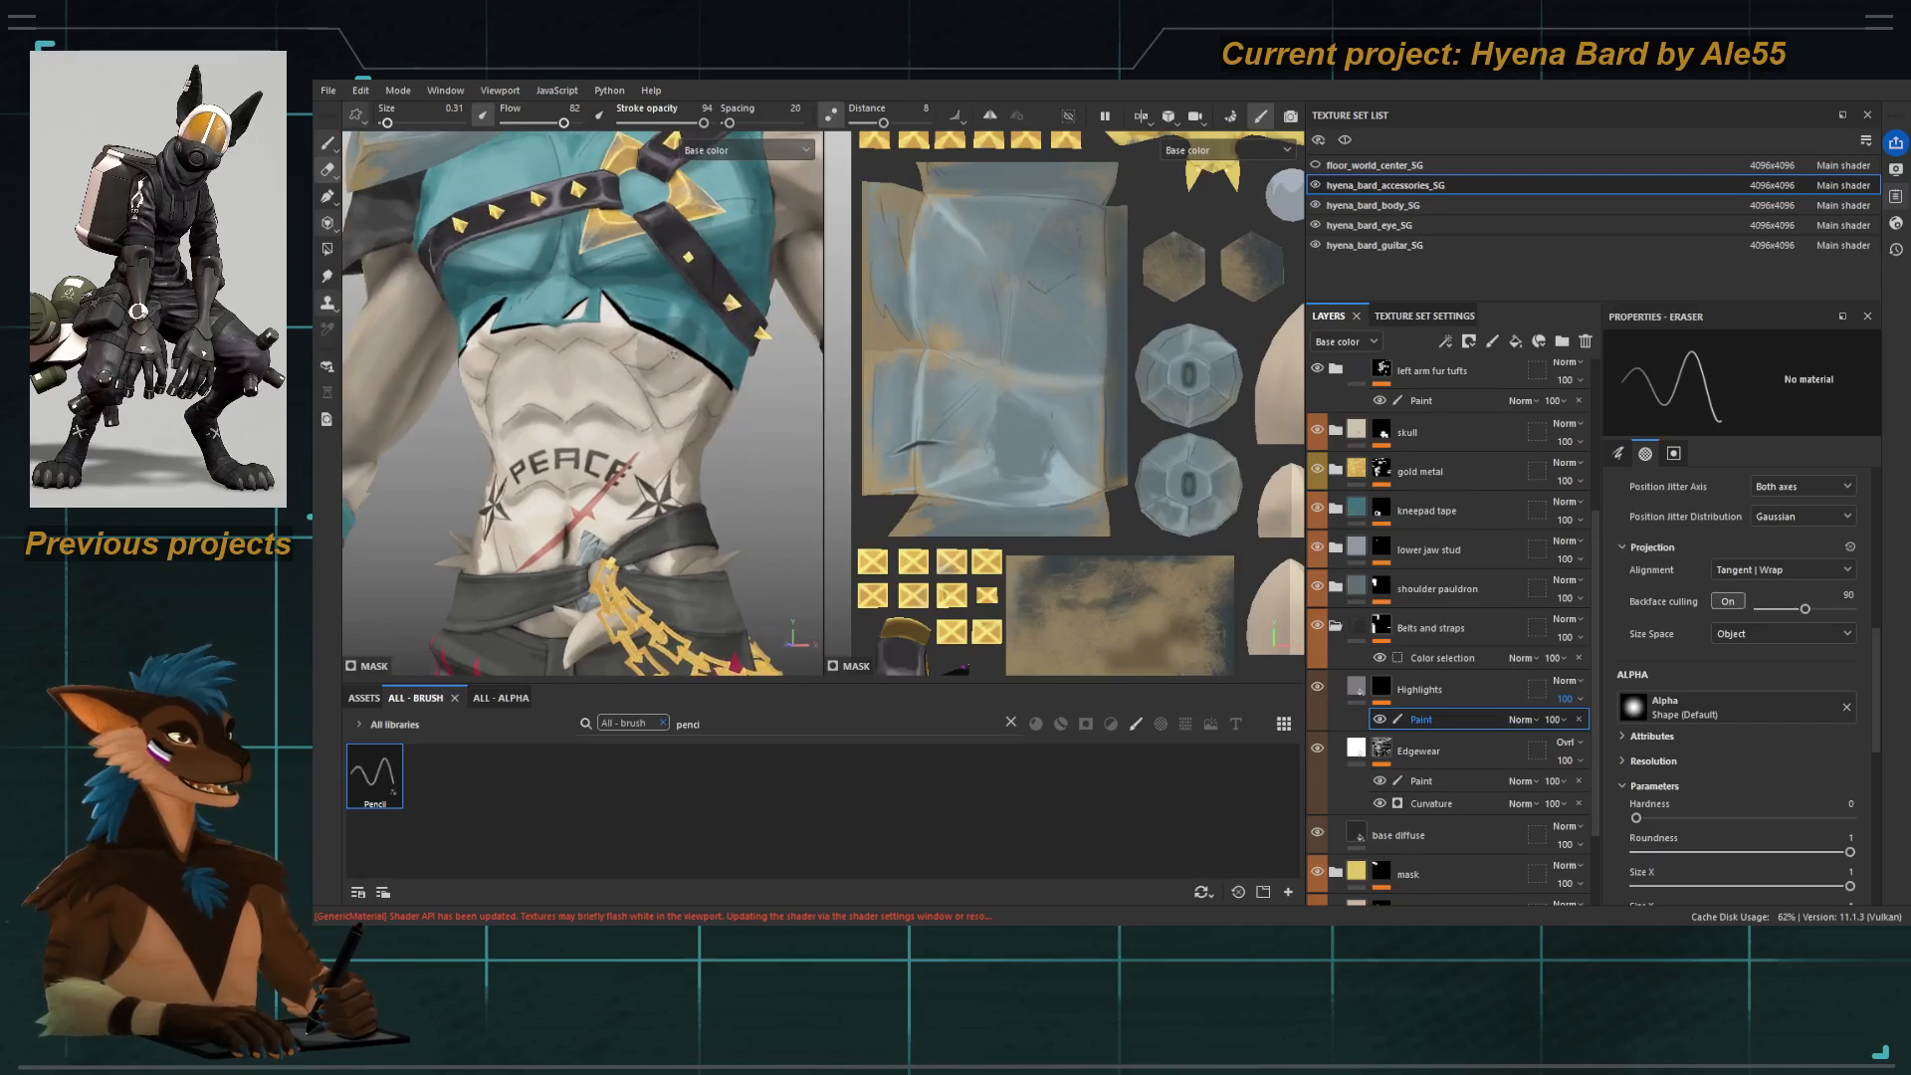
pyautogui.moveTo(687, 378)
pyautogui.keyDown('alt'); pyautogui.mouseDown()
pyautogui.moveTo(657, 371)
pyautogui.moveTo(697, 379)
pyautogui.mouseUp(); pyautogui.keyUp('alt')
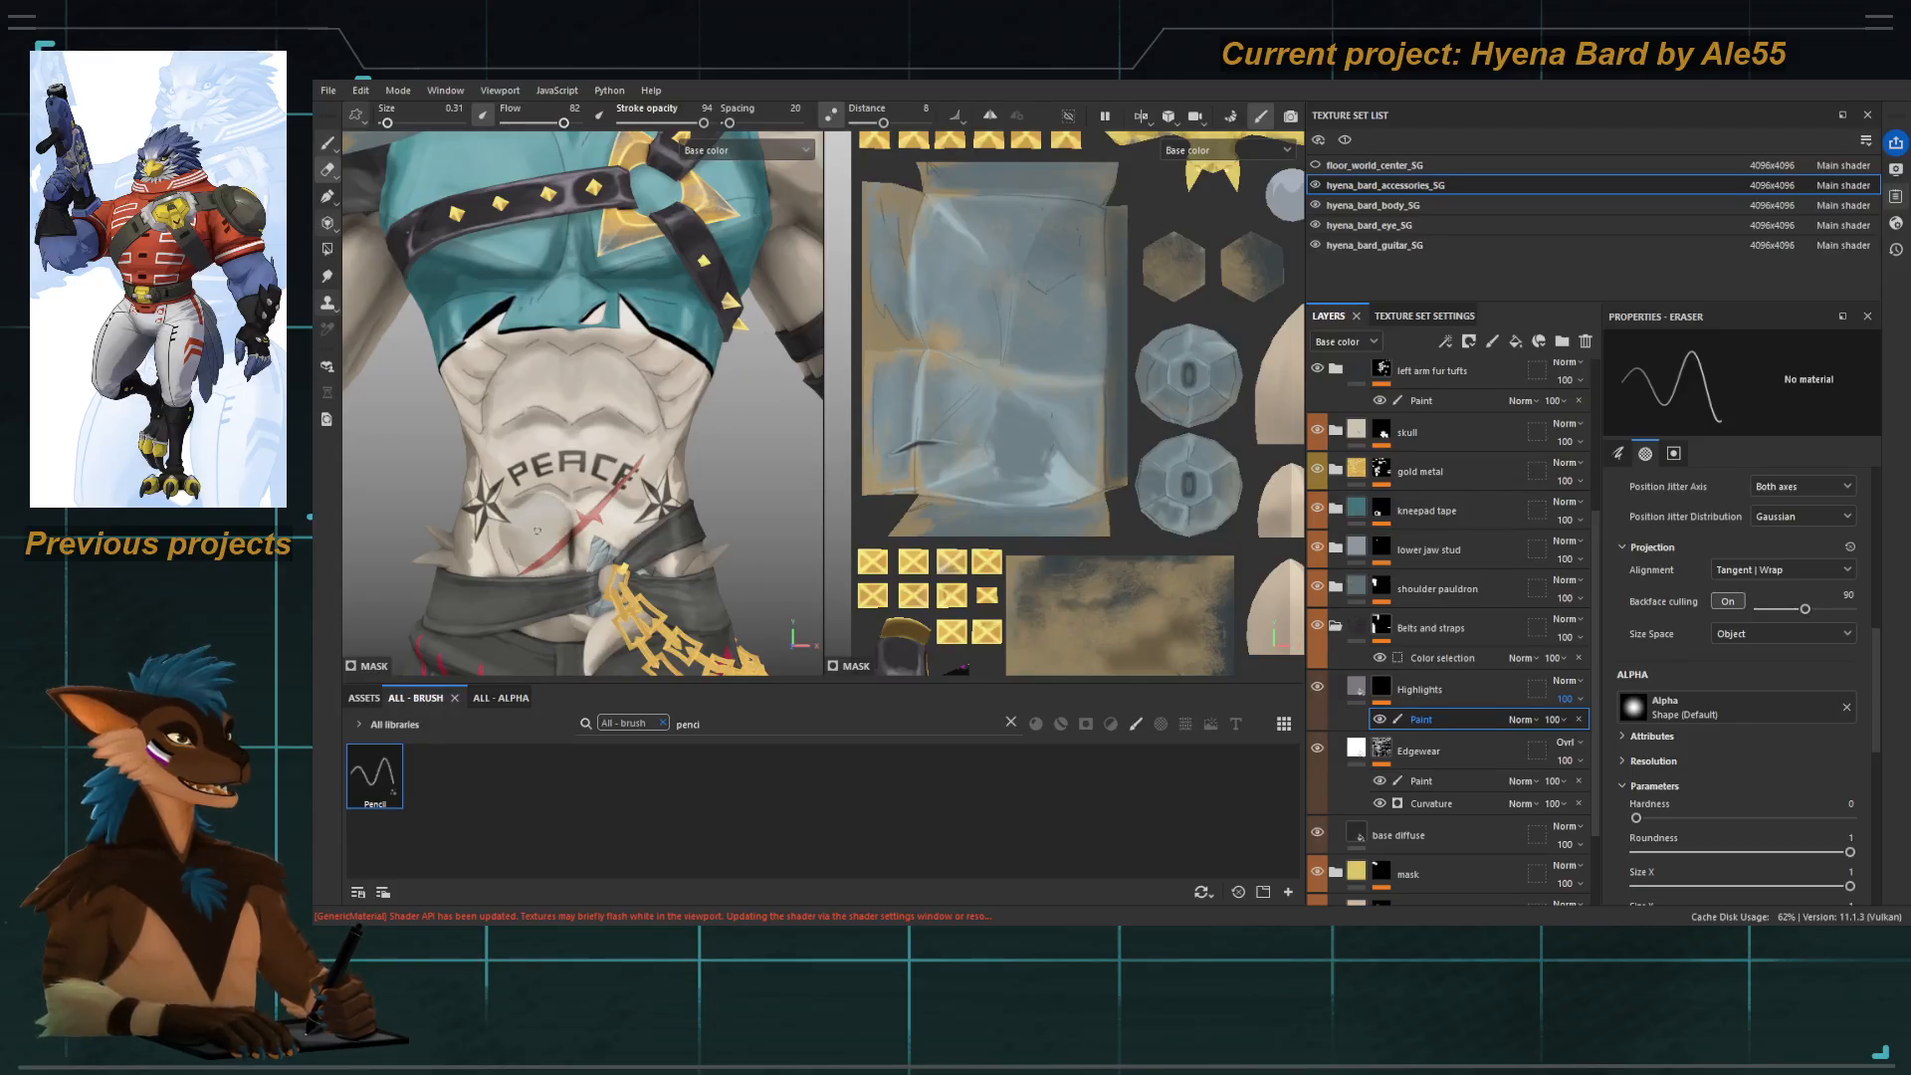
pyautogui.keyDown('alt'); pyautogui.moveTo(605, 444); pyautogui.dragTo(562, 413); pyautogui.keyUp('alt')
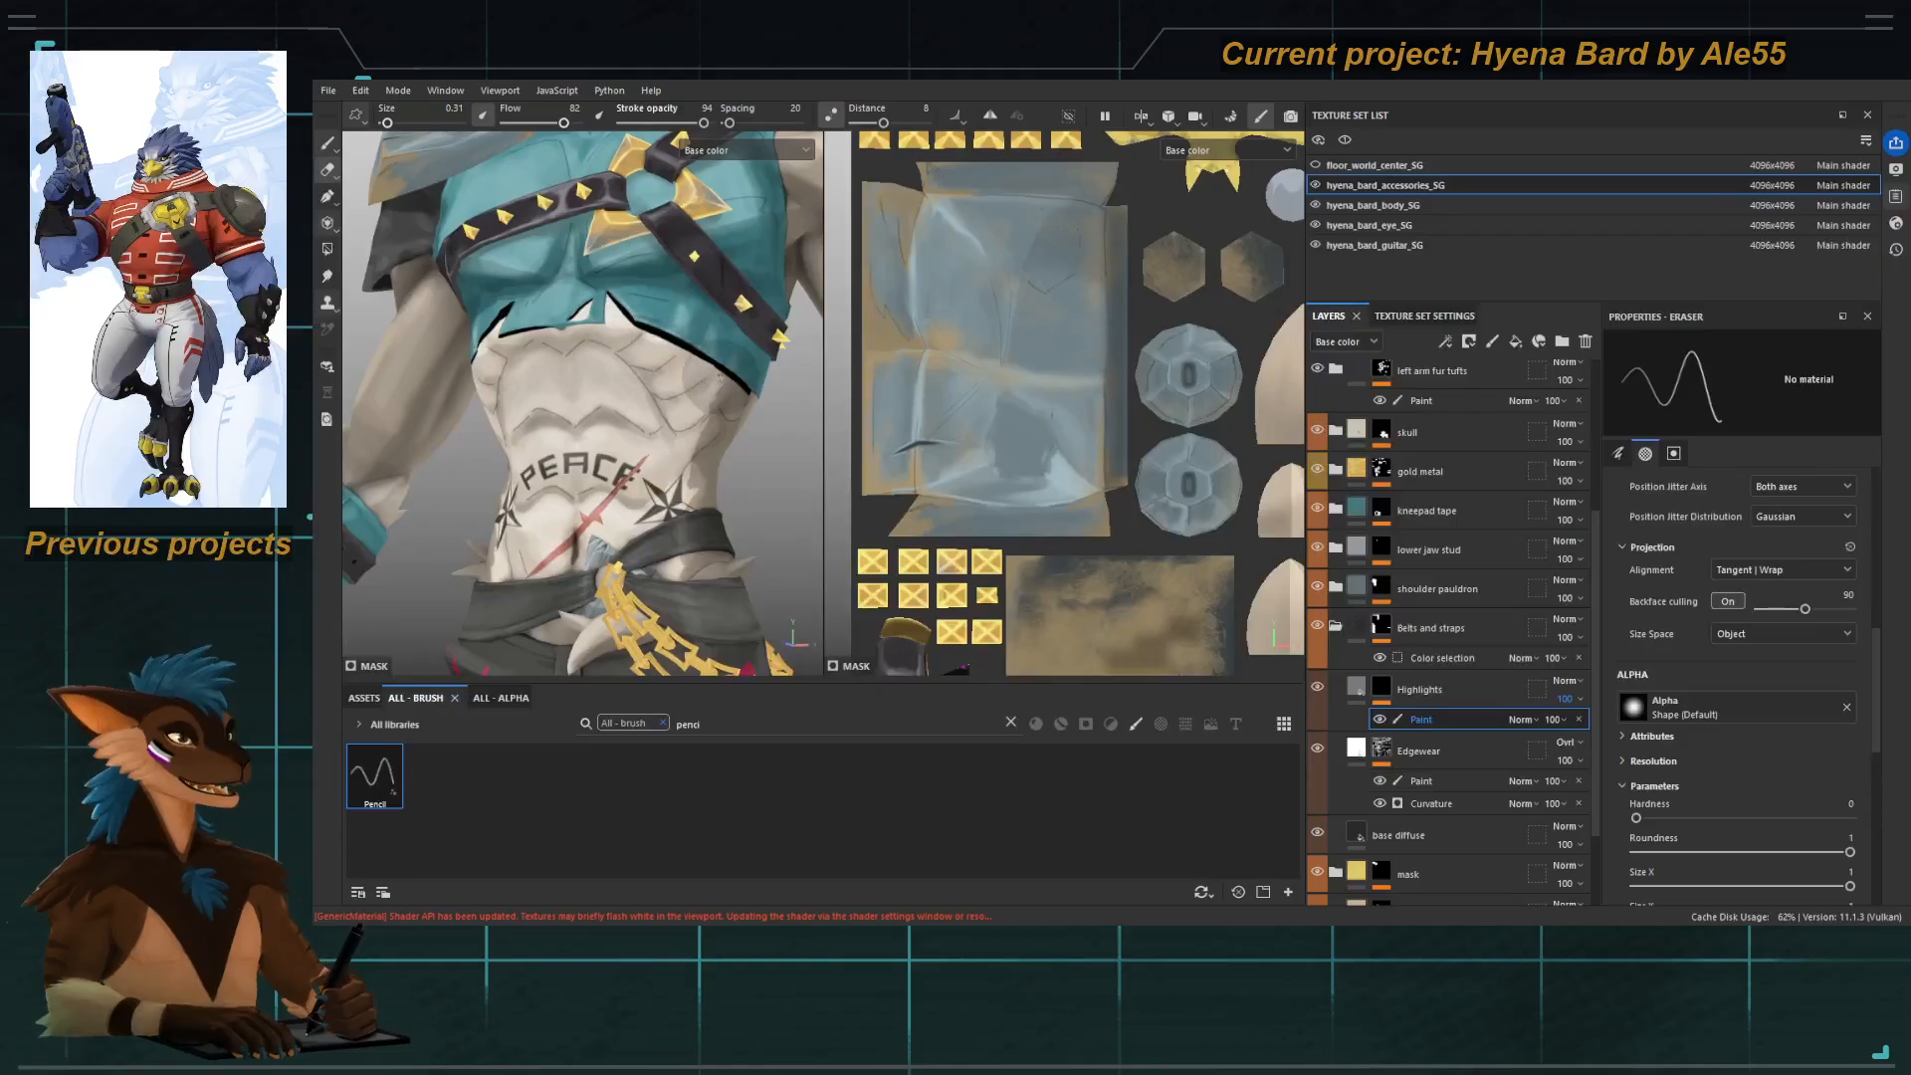
pyautogui.scroll(5, 1509, 602)
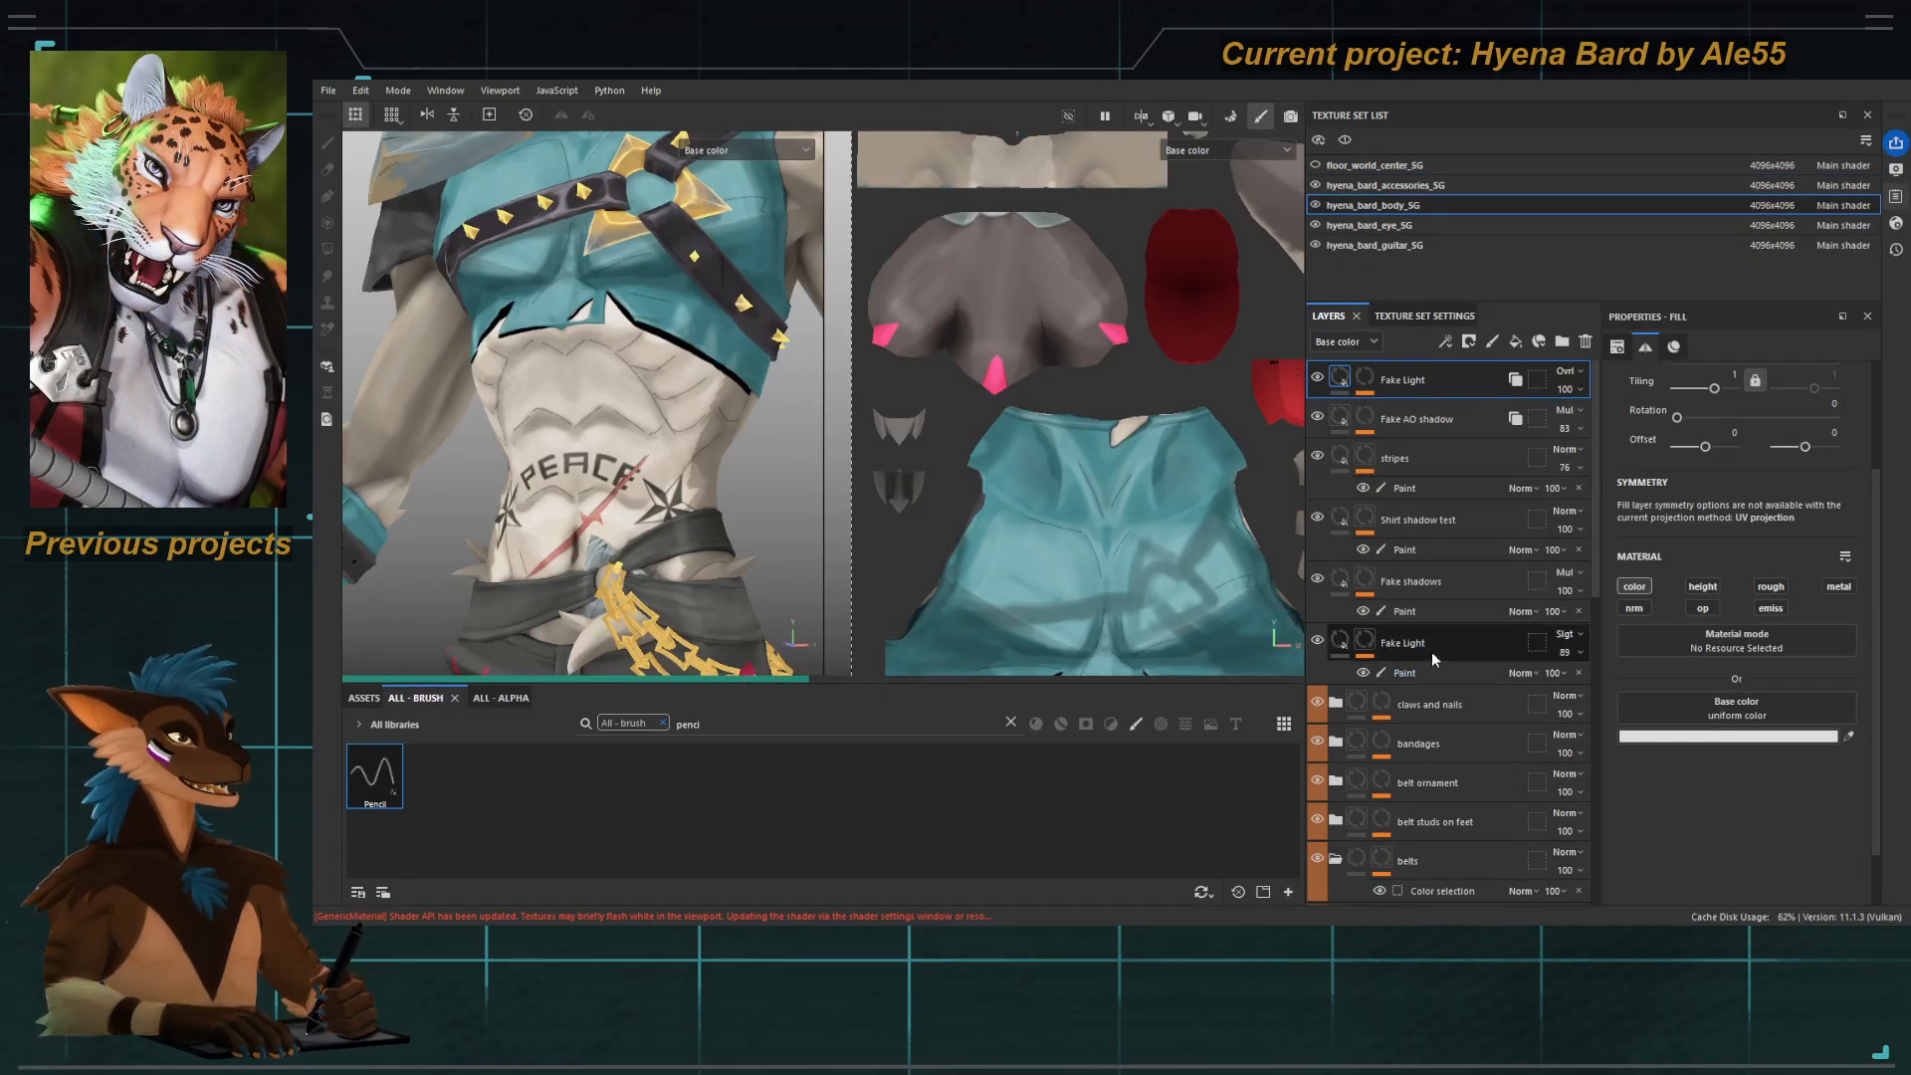
# Rename the "Shirt shadow test" layer to "Shirt shadow" and select the paint effect on its mask.
pyautogui.click(1420, 528)
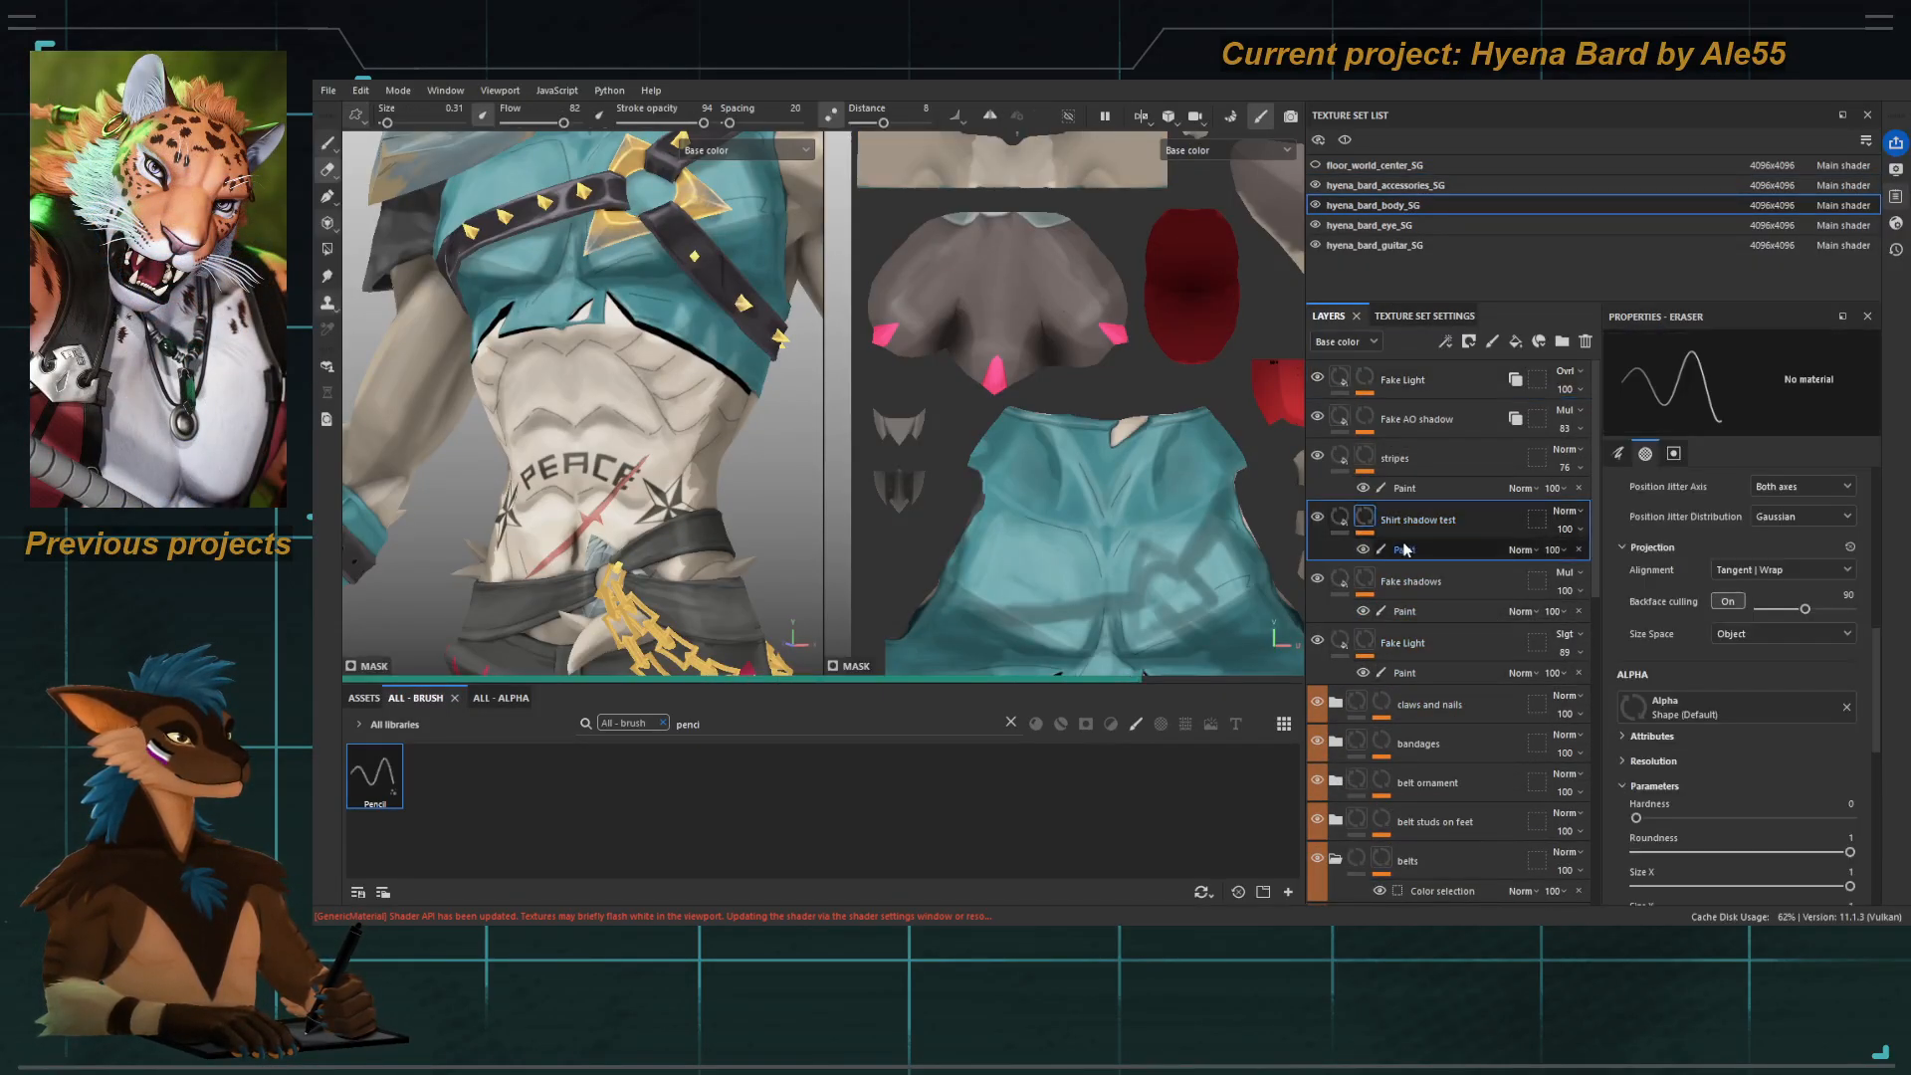
pyautogui.doubleClick(1414, 525)
pyautogui.moveTo(1444, 521); pyautogui.dragTo(1531, 524)
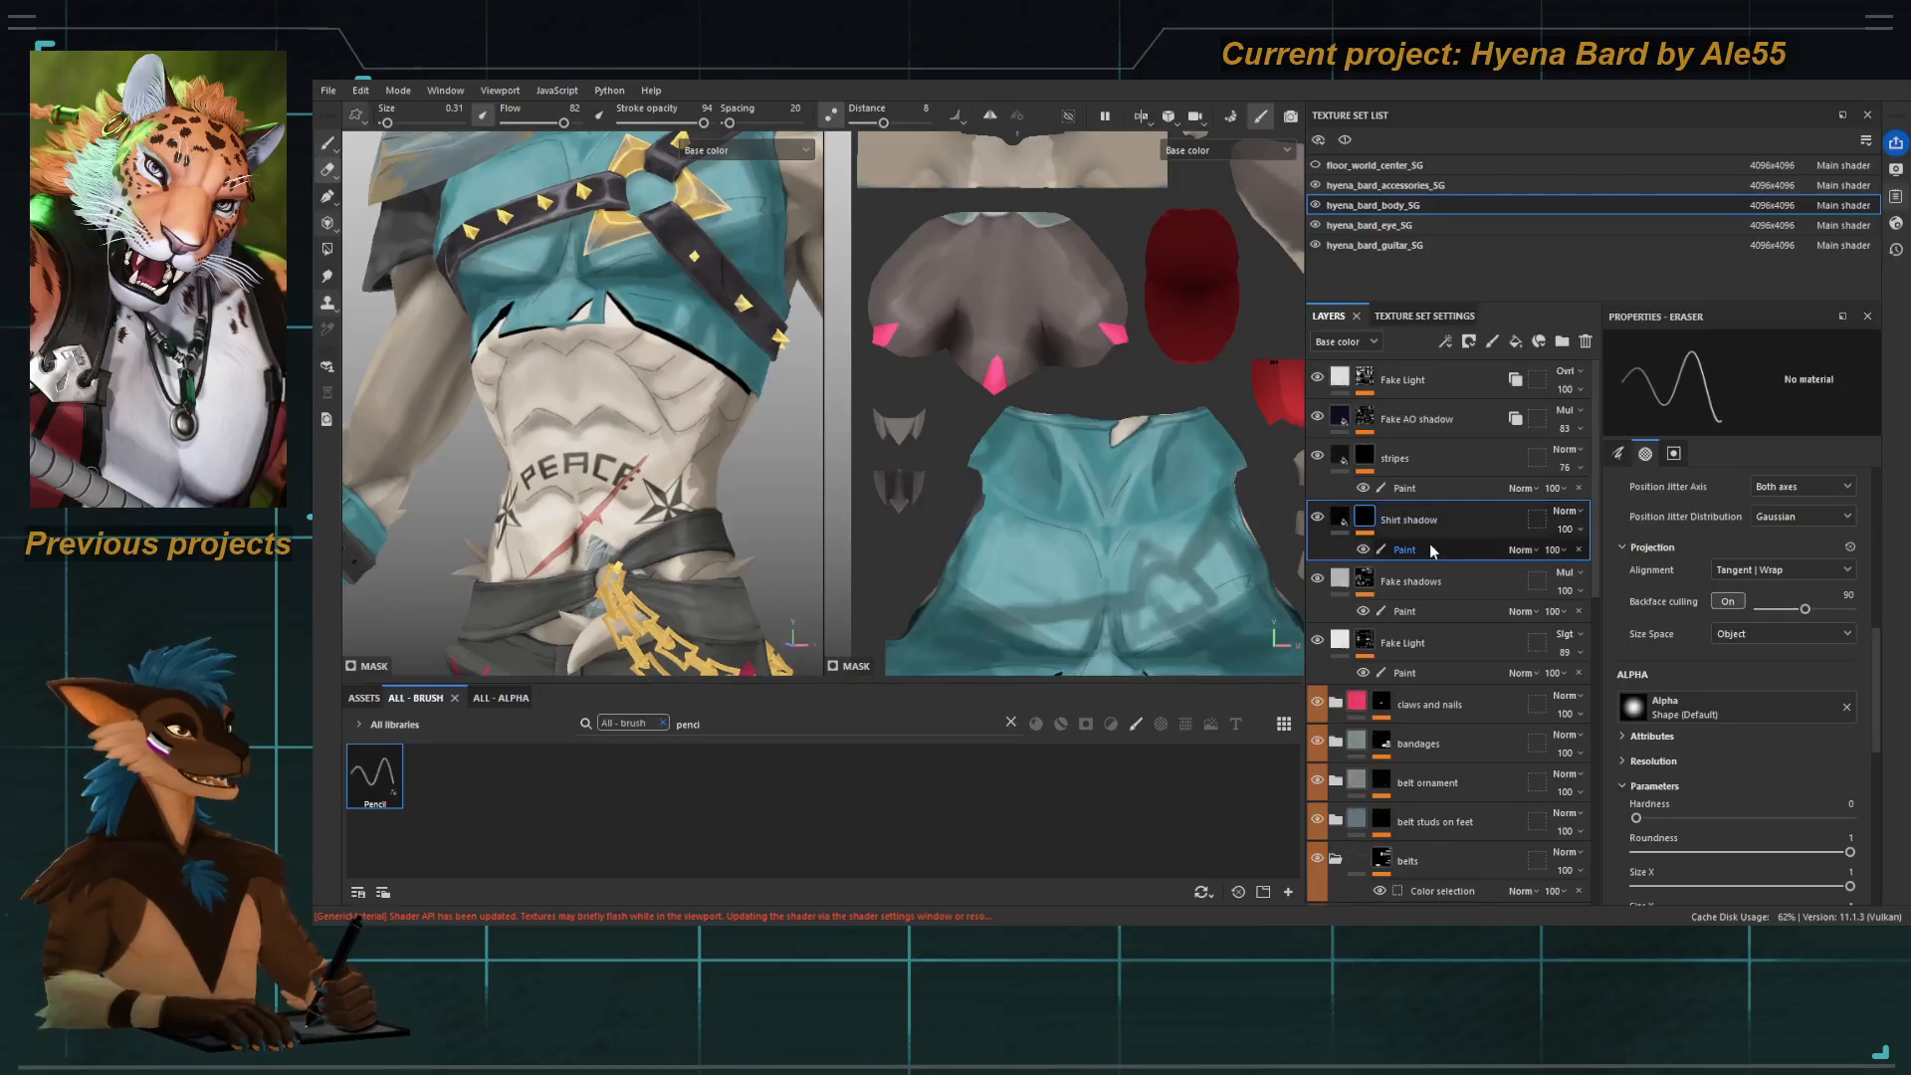
pyautogui.click(1371, 528)
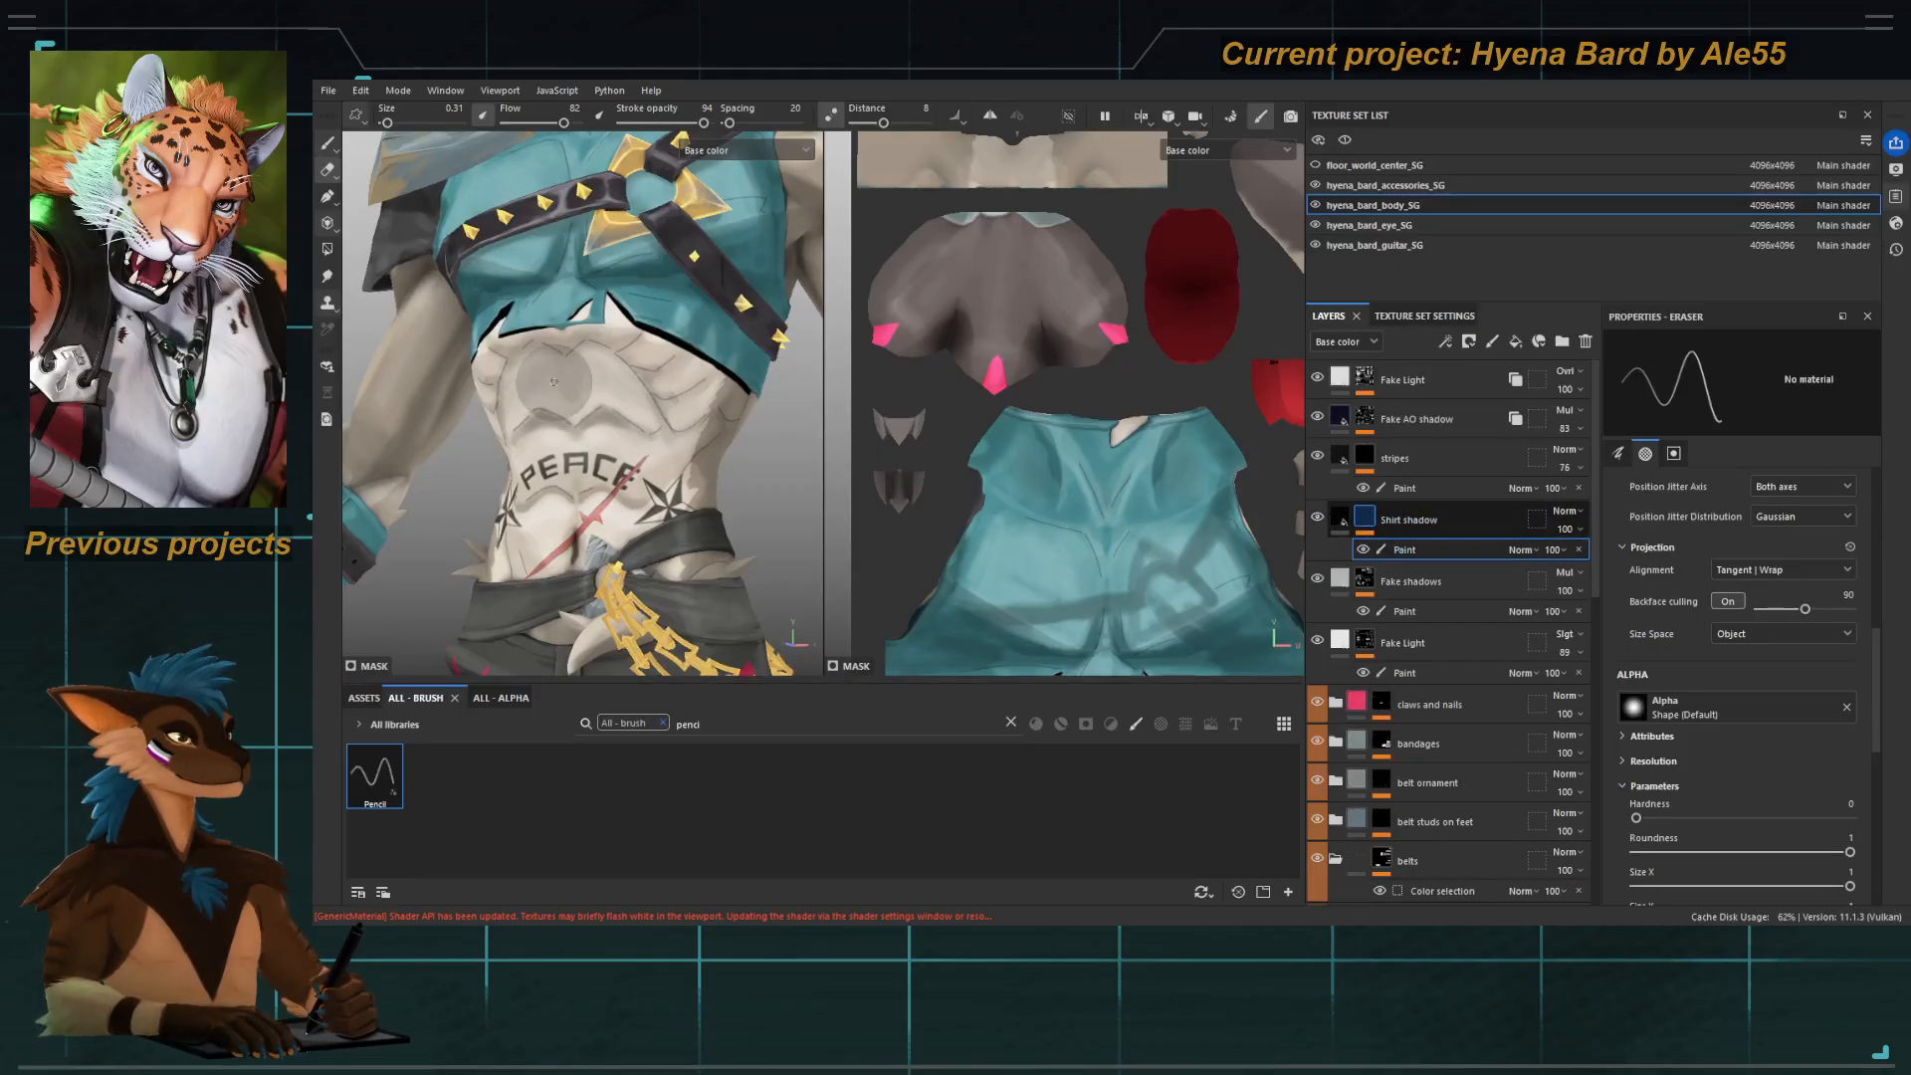
# Set up the Basic Hard brush at size 0.59 with grayscale 0 for painting on the Shirt shadow mask.
pyautogui.press('1')
pyautogui.hotkey('ctrl', 'a')
pyautogui.press('BackSpace')
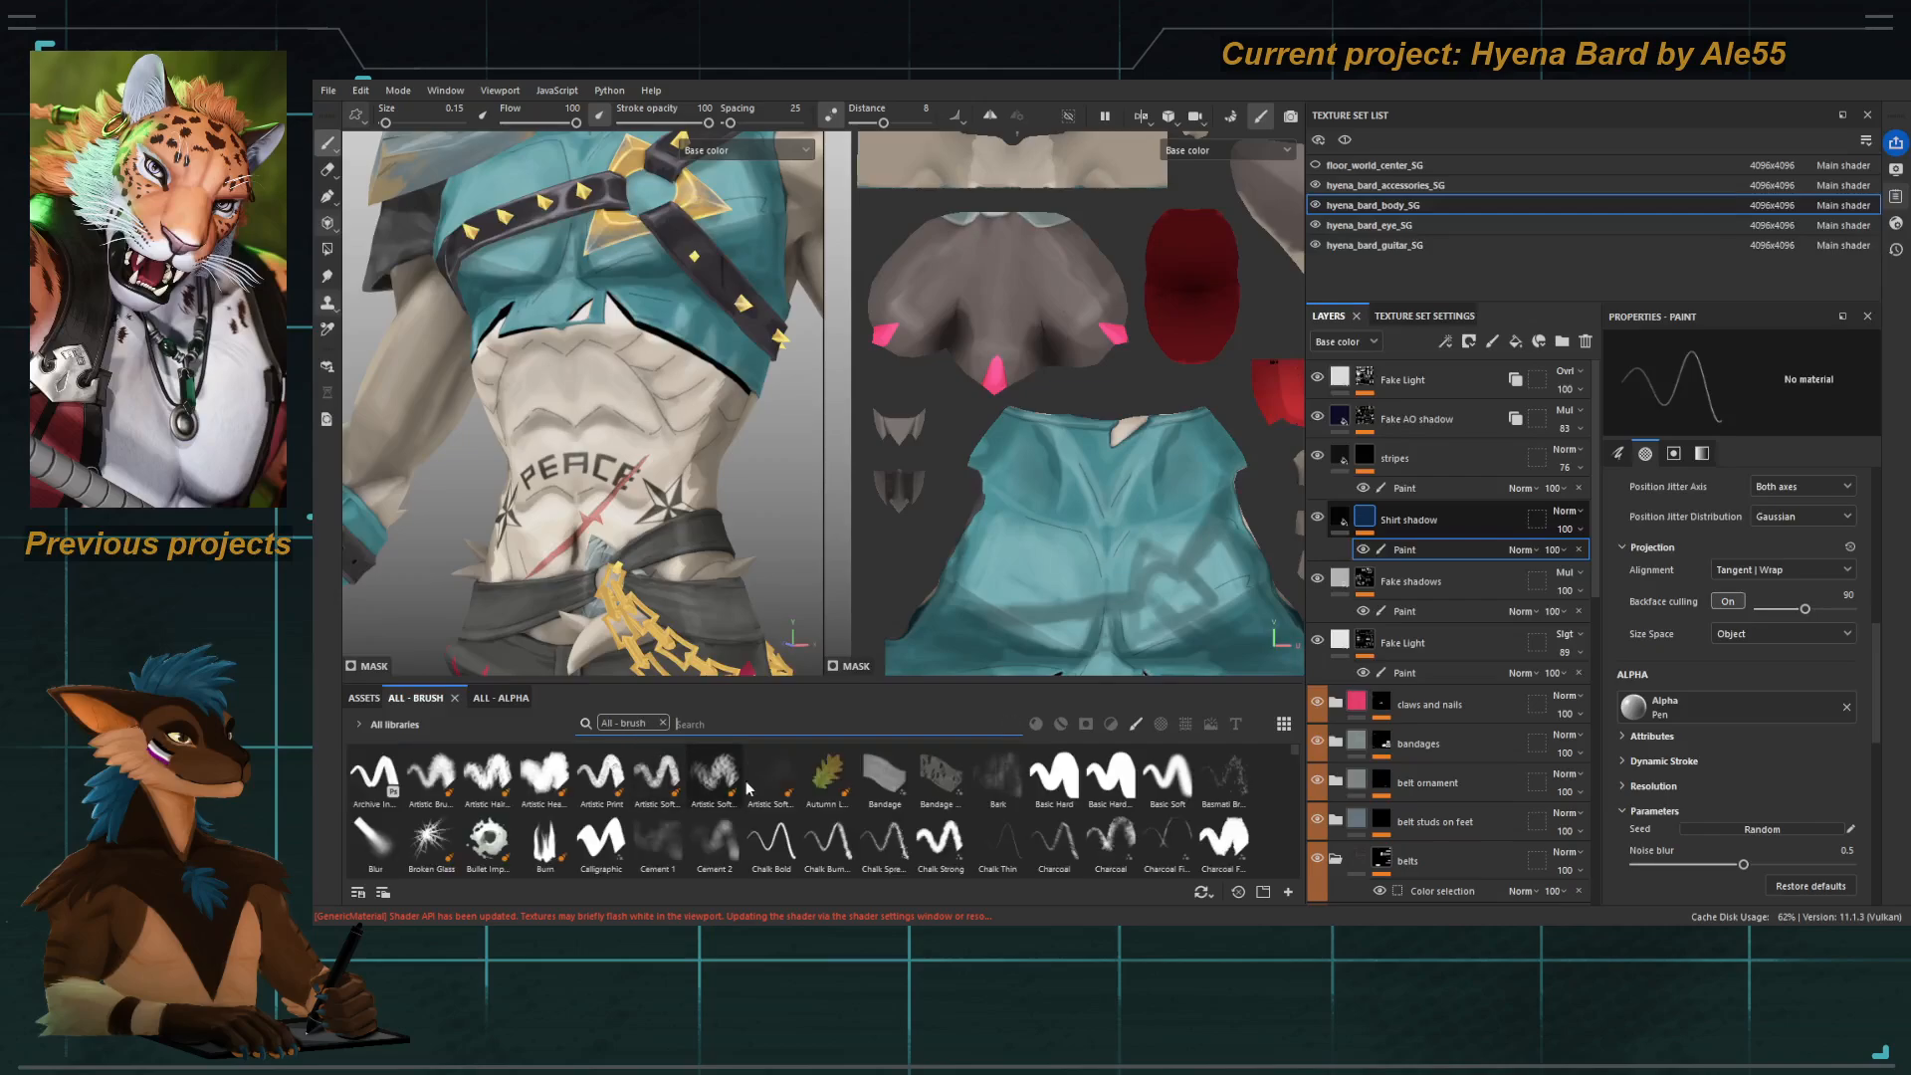
pyautogui.click(1054, 776)
pyautogui.moveTo(669, 400)
pyautogui.keyDown('ctrl'); pyautogui.mouseDown(button='right')
pyautogui.moveTo(648, 355)
pyautogui.moveTo(677, 304)
pyautogui.mouseUp(button='right'); pyautogui.keyUp('ctrl')
pyautogui.keyDown('alt'); pyautogui.moveTo(676, 304); pyautogui.dragTo(587, 299, button='middle'); pyautogui.keyUp('alt')
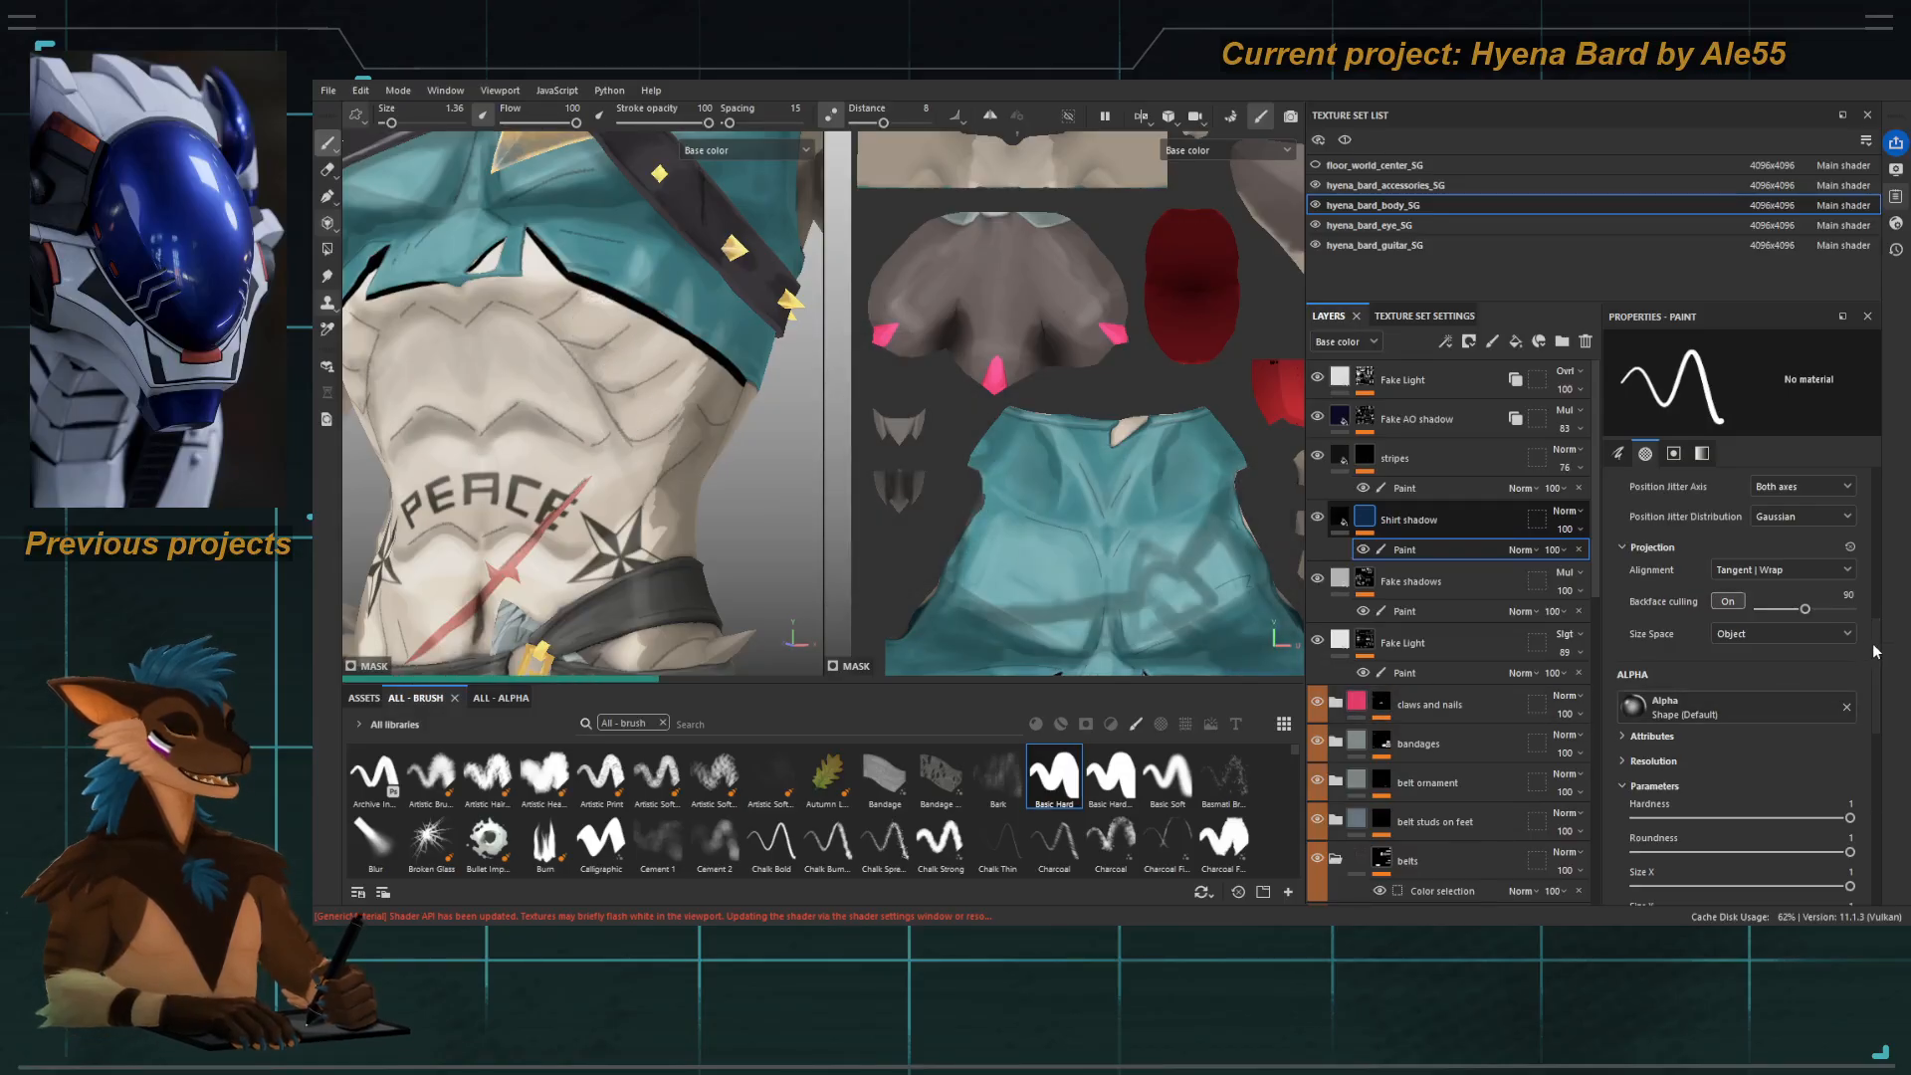
pyautogui.scroll(-10, 1862, 726)
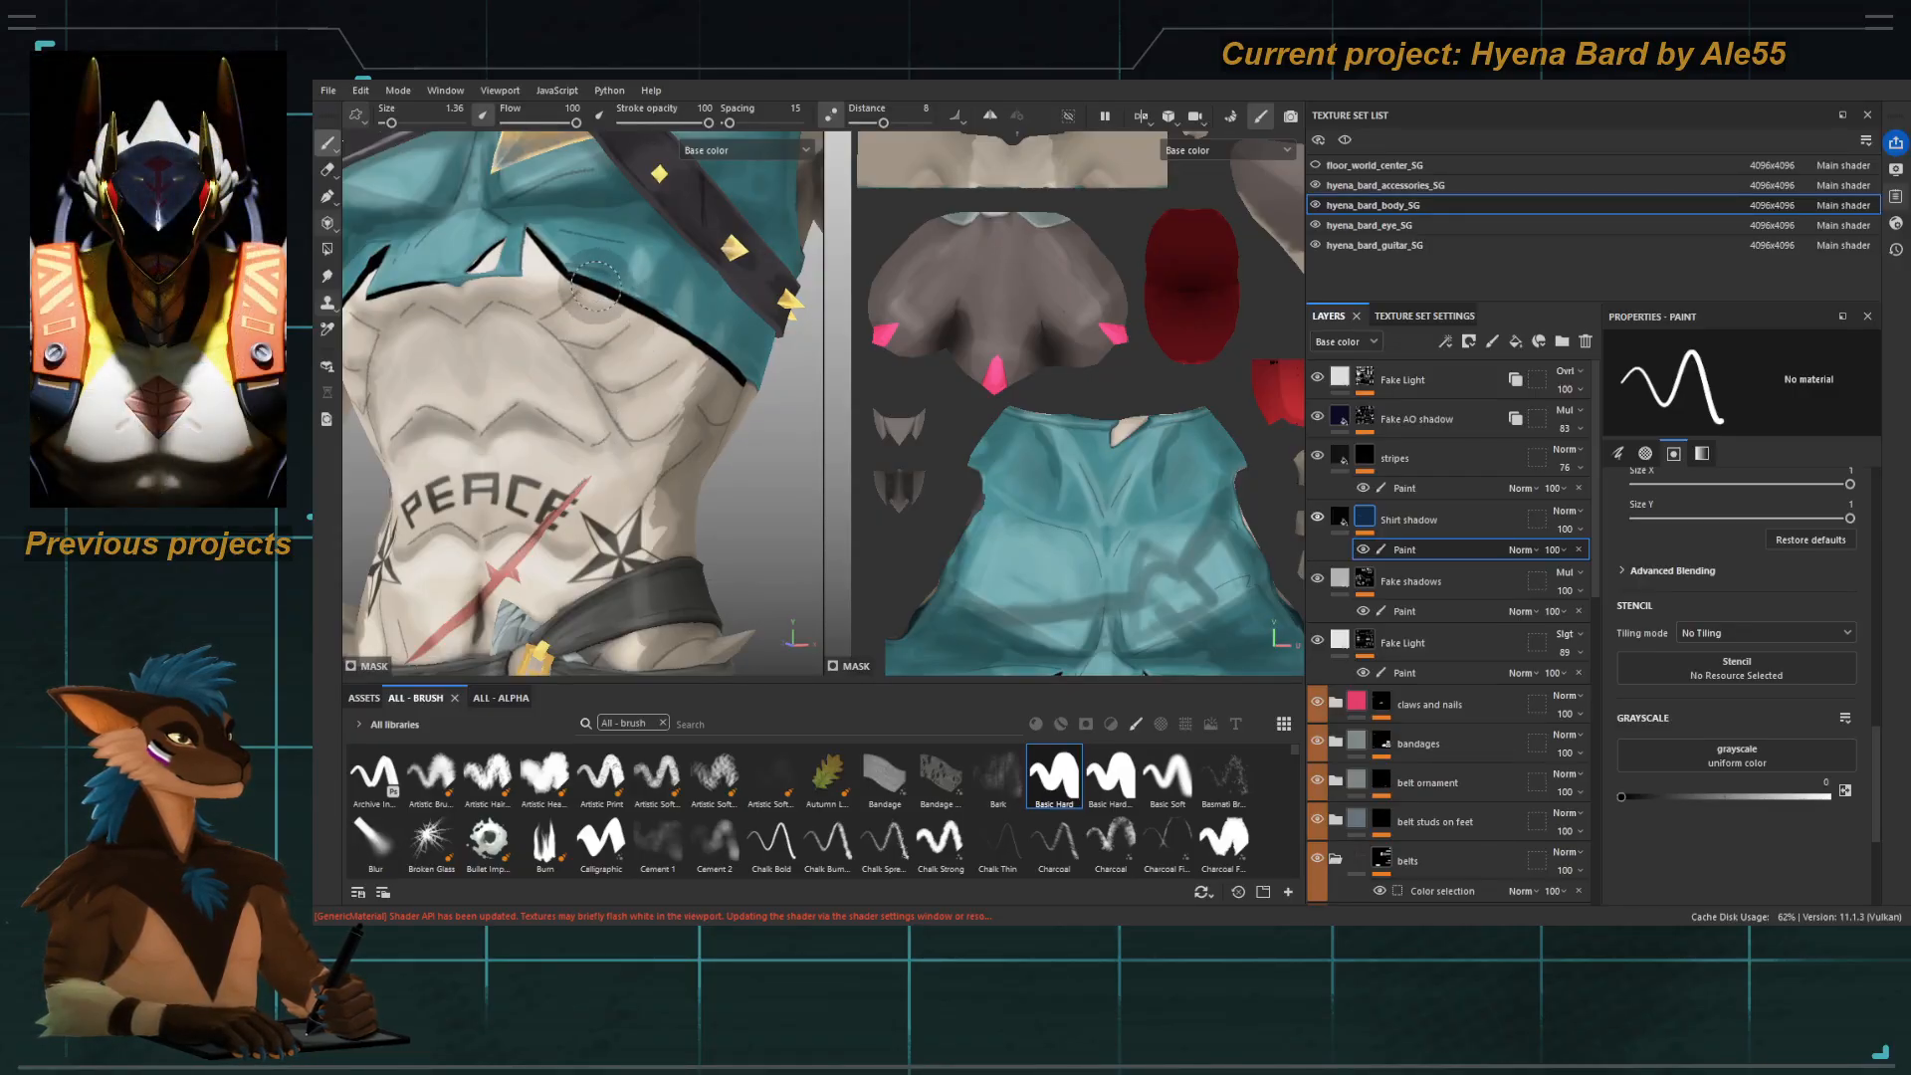
pyautogui.press('[')
pyautogui.press('[')
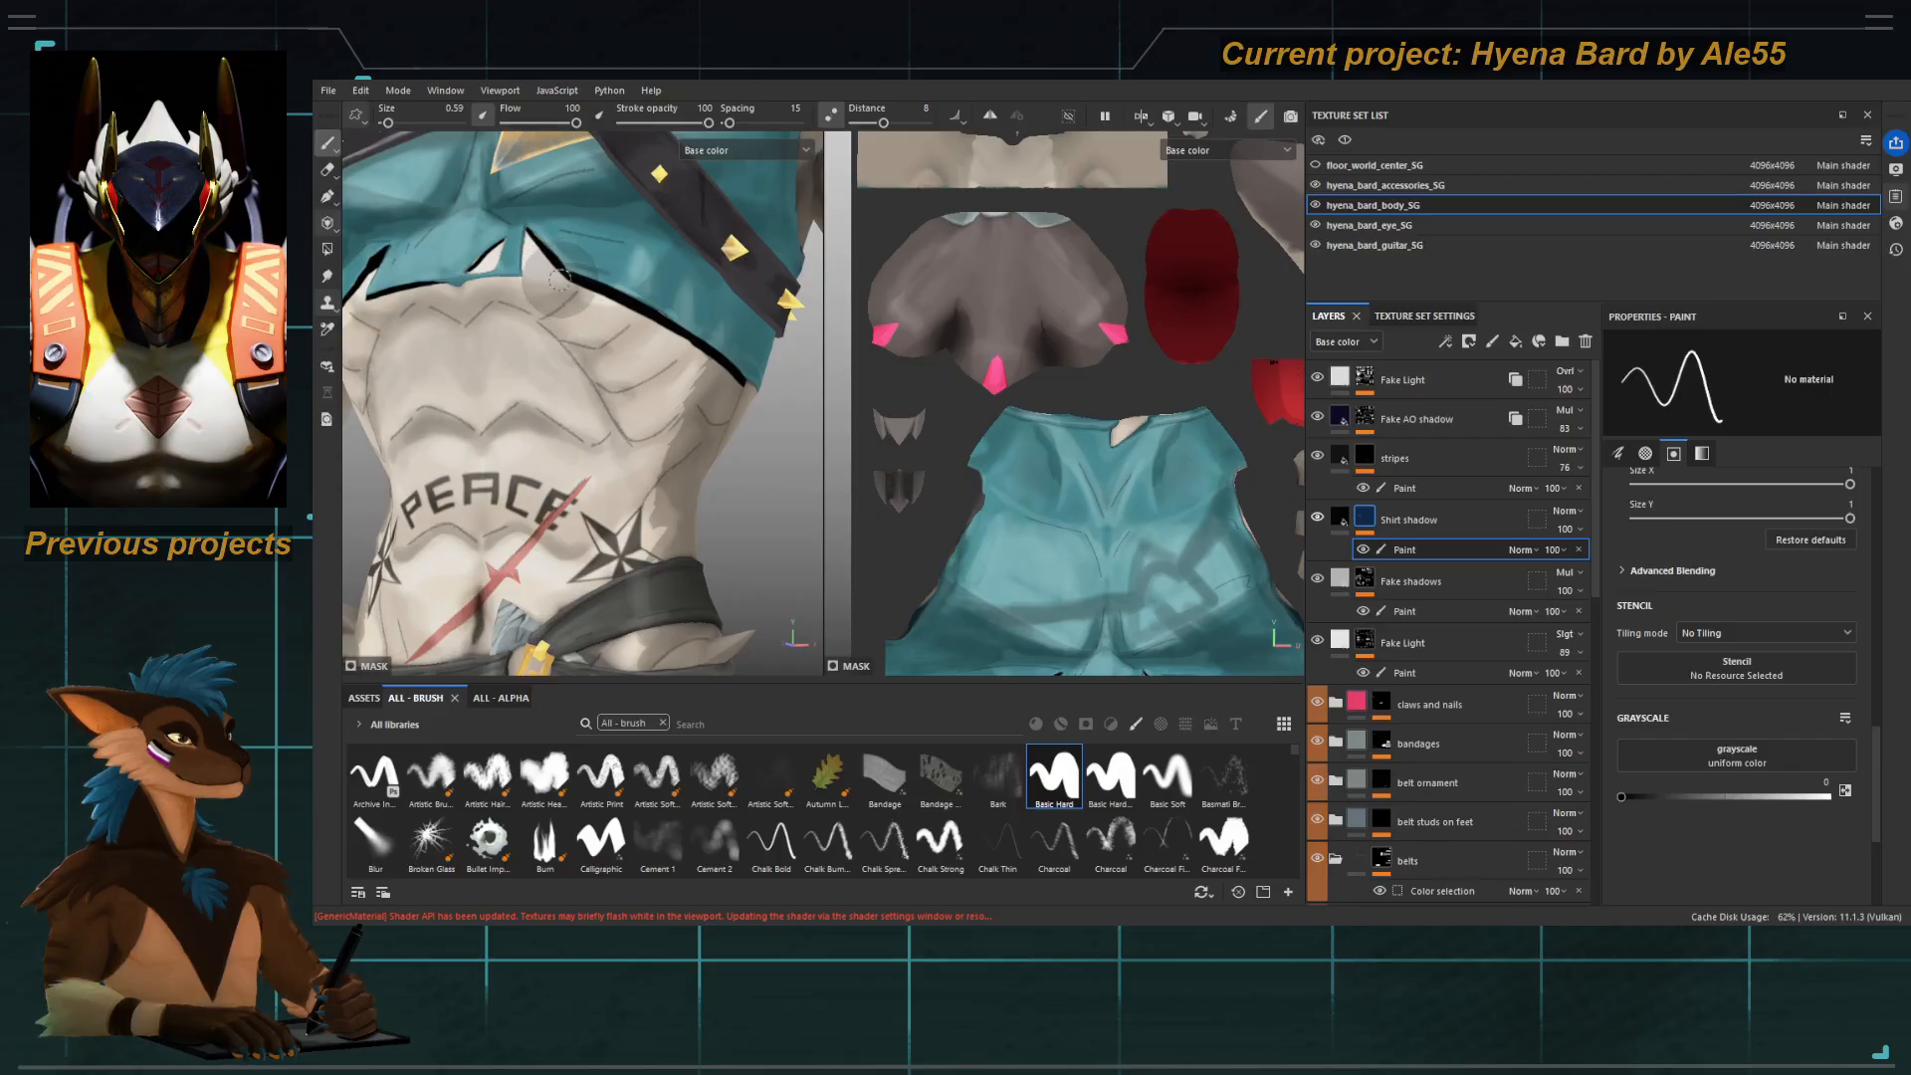
# Thin the black shadow under the shirt hem on the character's left side by painting black on the Shirt shadow mask.
pyautogui.keyDown('alt'); pyautogui.moveTo(634, 386); pyautogui.dragTo(586, 369); pyautogui.keyUp('alt')
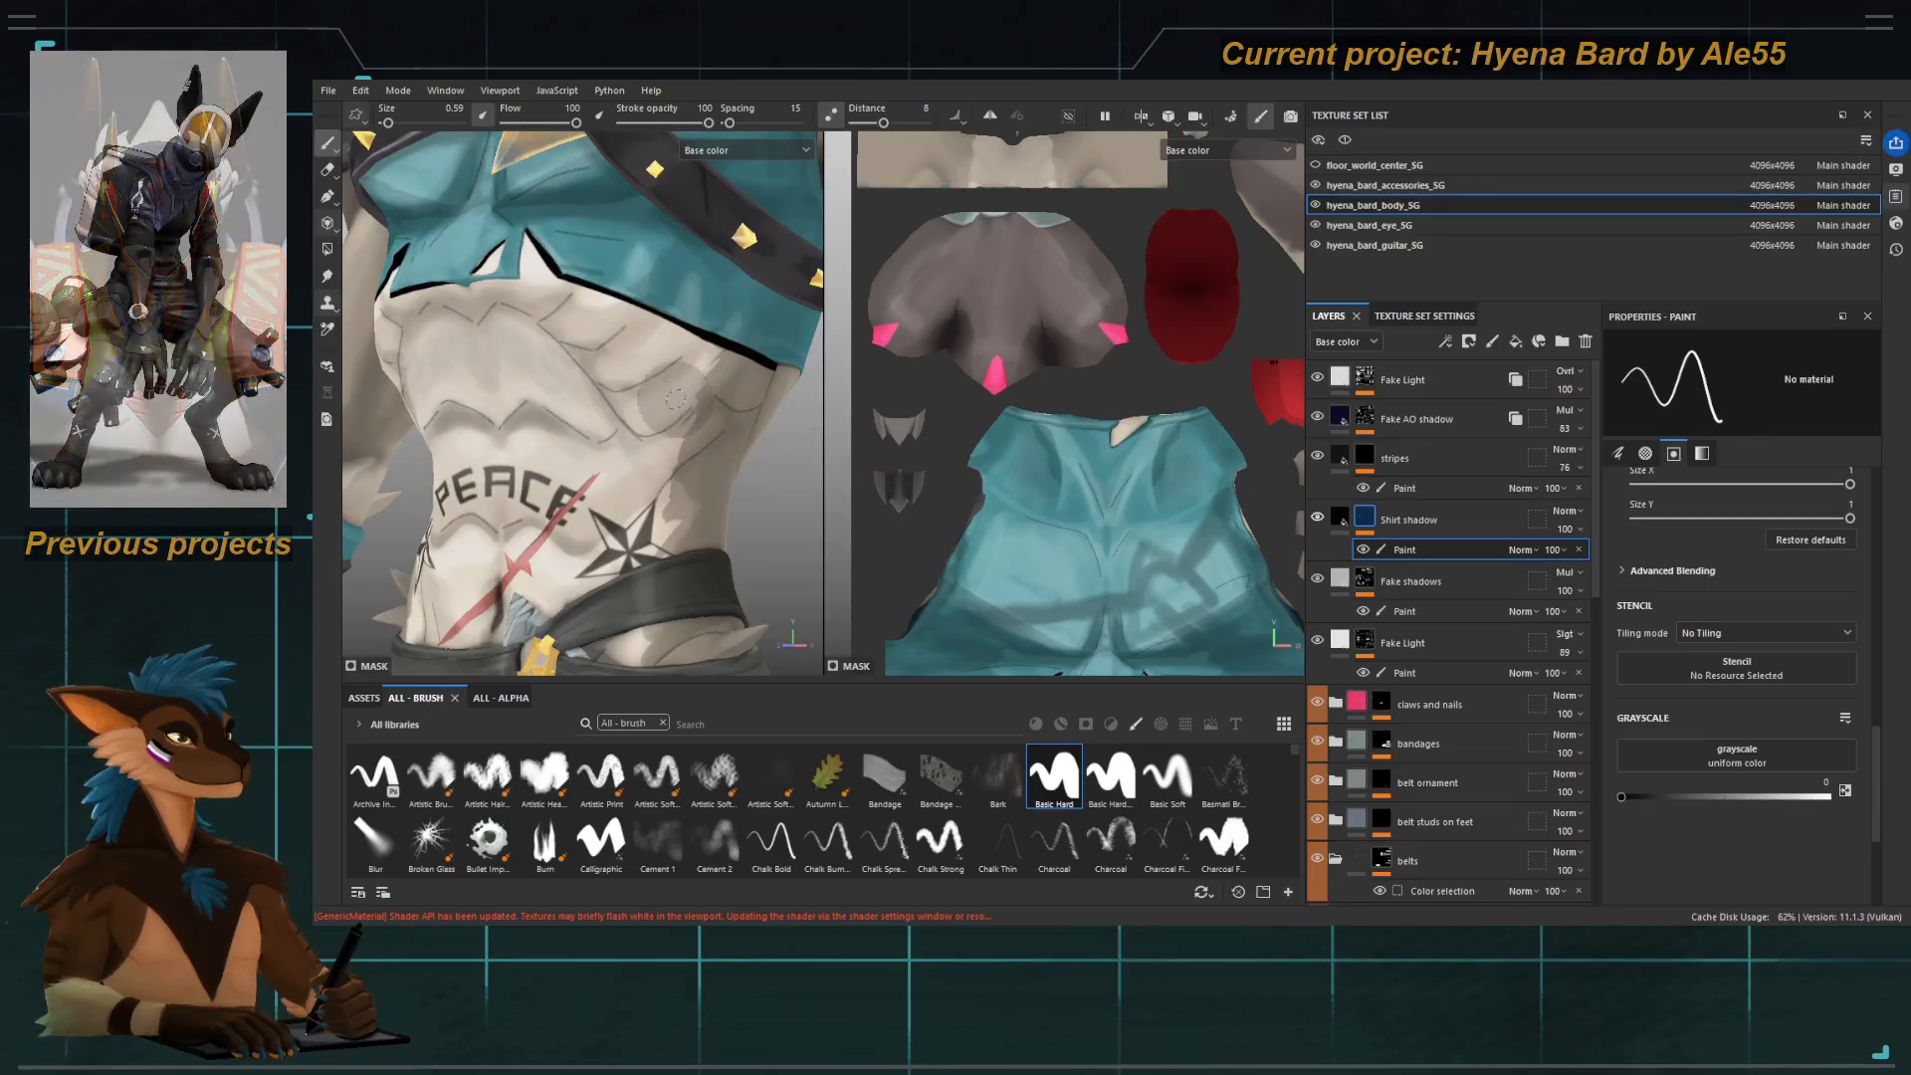
pyautogui.keyDown('alt'); pyautogui.moveTo(756, 438); pyautogui.dragTo(626, 373); pyautogui.keyUp('alt')
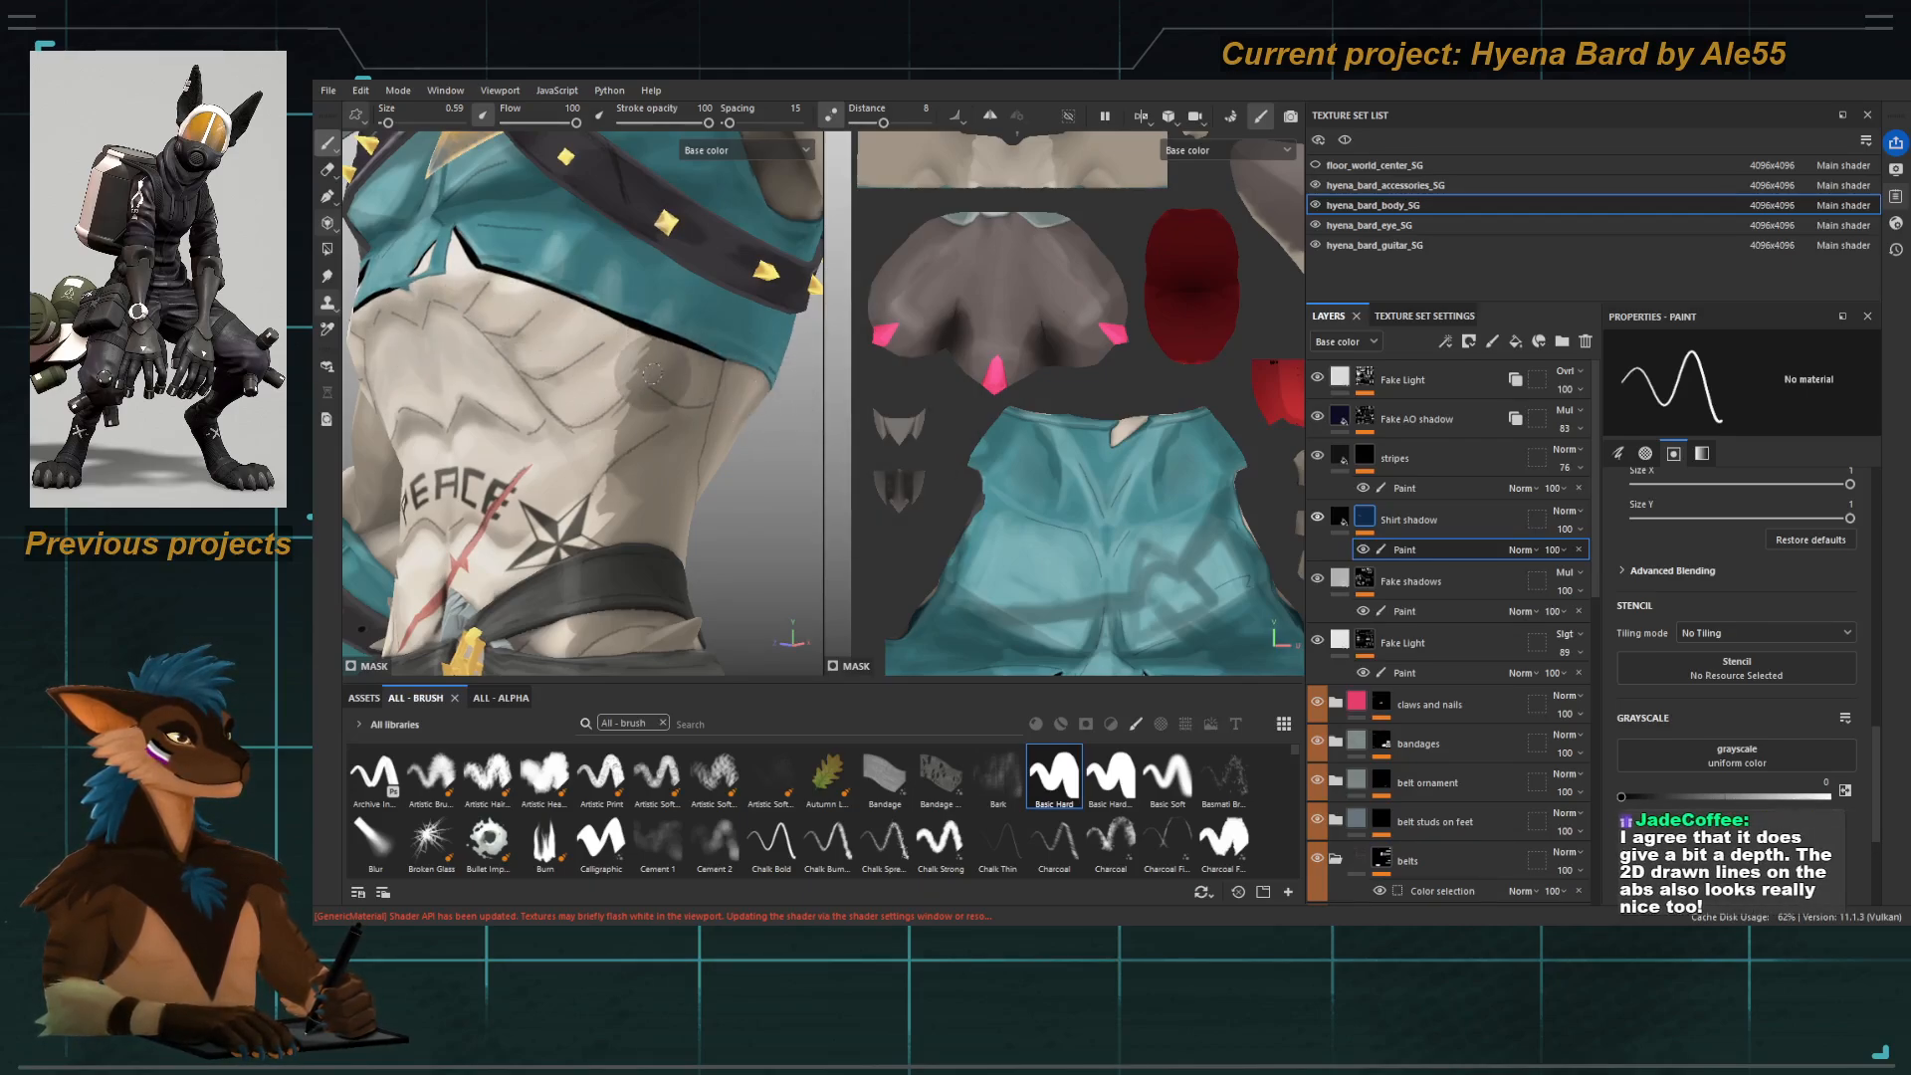
pyautogui.keyDown('alt'); pyautogui.moveTo(653, 376); pyautogui.dragTo(609, 337, button='right'); pyautogui.keyUp('alt')
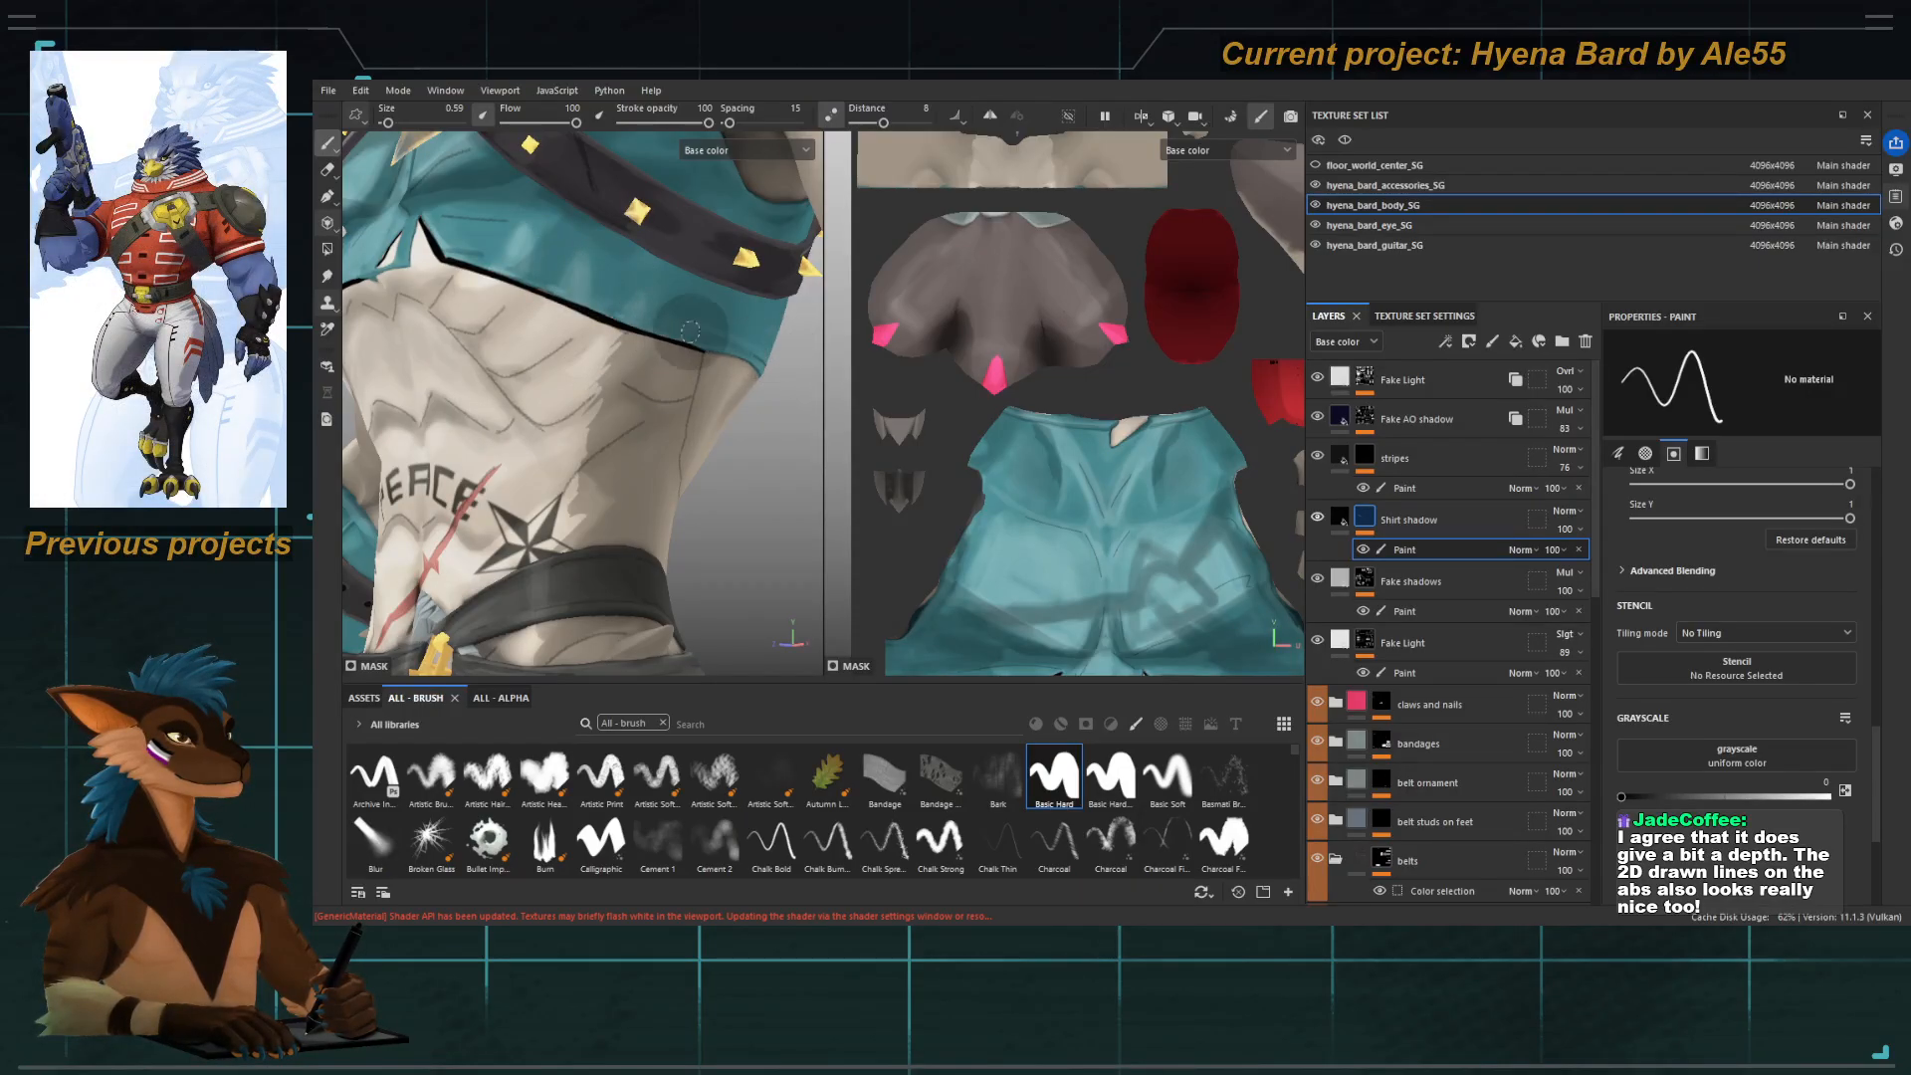
pyautogui.keyDown('alt'); pyautogui.moveTo(728, 351); pyautogui.dragTo(716, 399, button='right'); pyautogui.keyUp('alt')
pyautogui.keyDown('alt'); pyautogui.moveTo(715, 399); pyautogui.dragTo(660, 376, button='middle'); pyautogui.keyUp('alt')
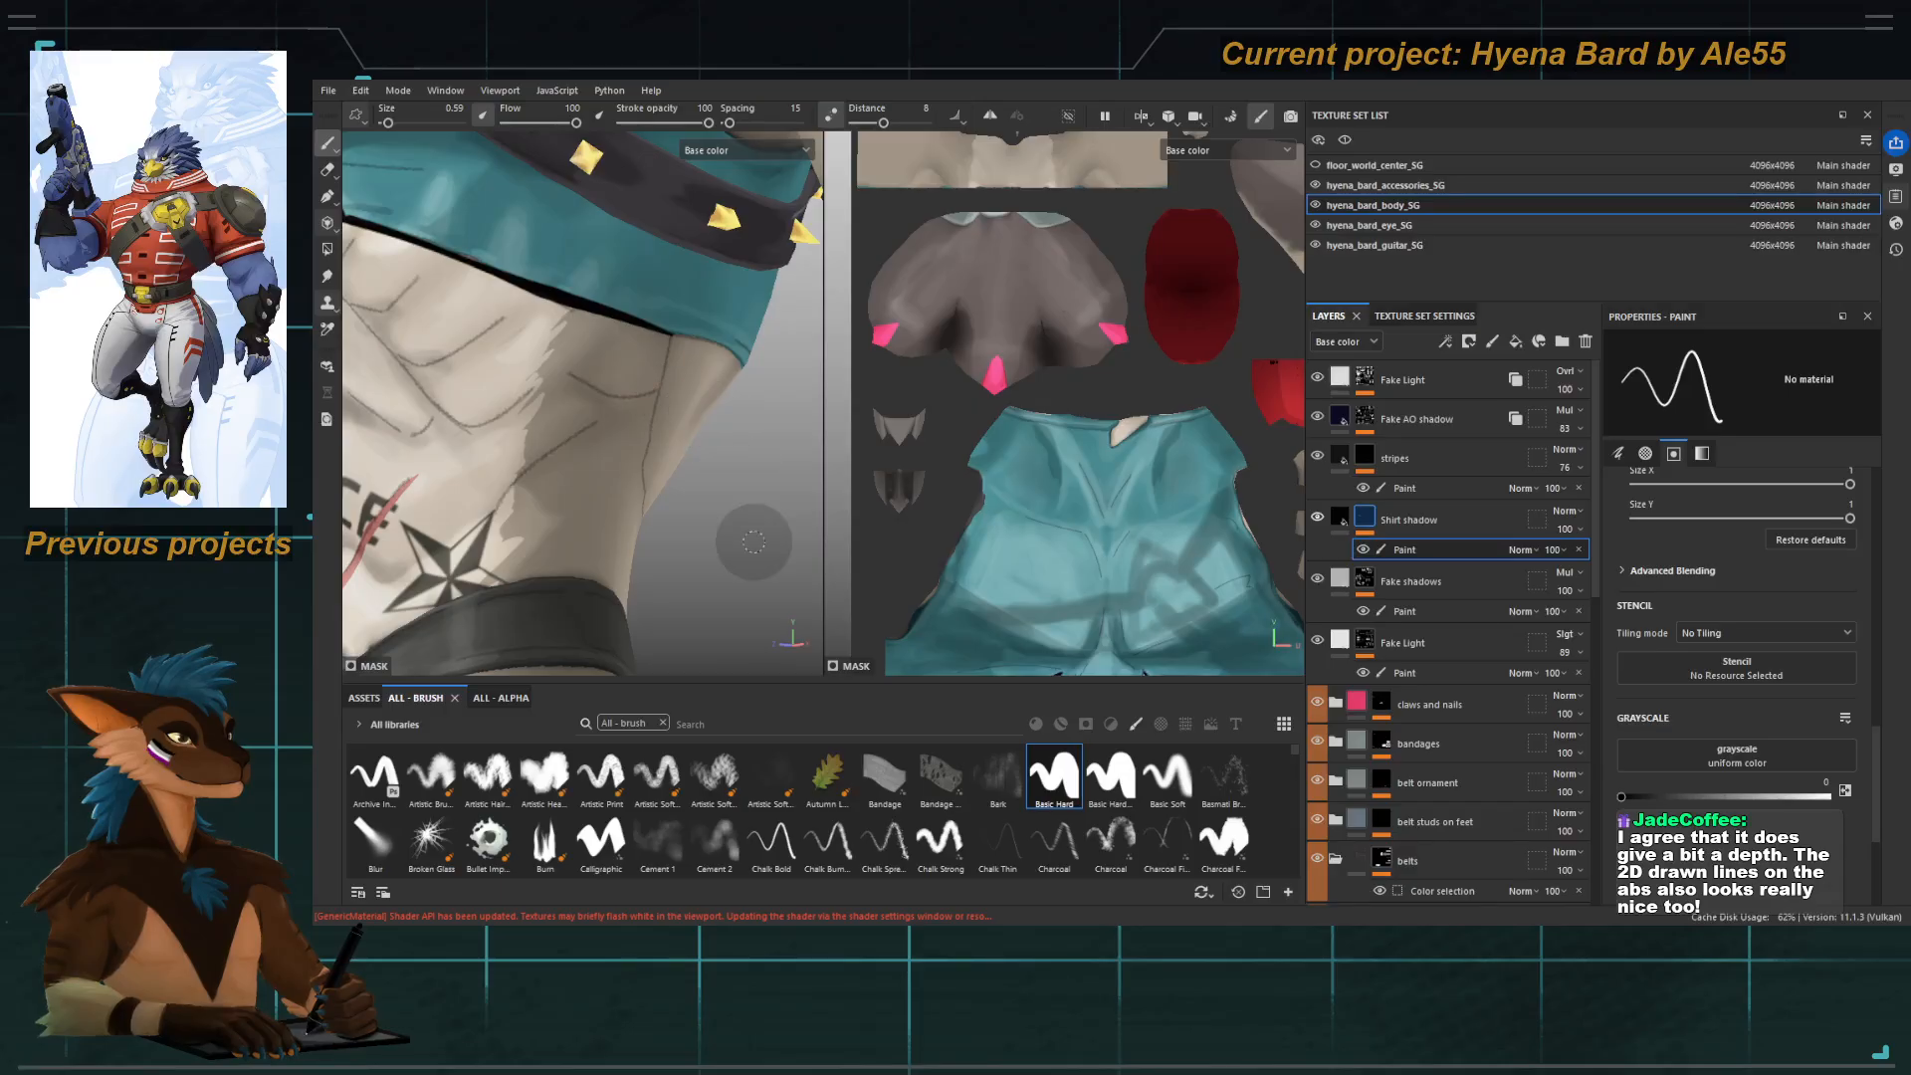
pyautogui.keyDown('alt'); pyautogui.moveTo(565, 279); pyautogui.dragTo(615, 314); pyautogui.keyUp('alt')
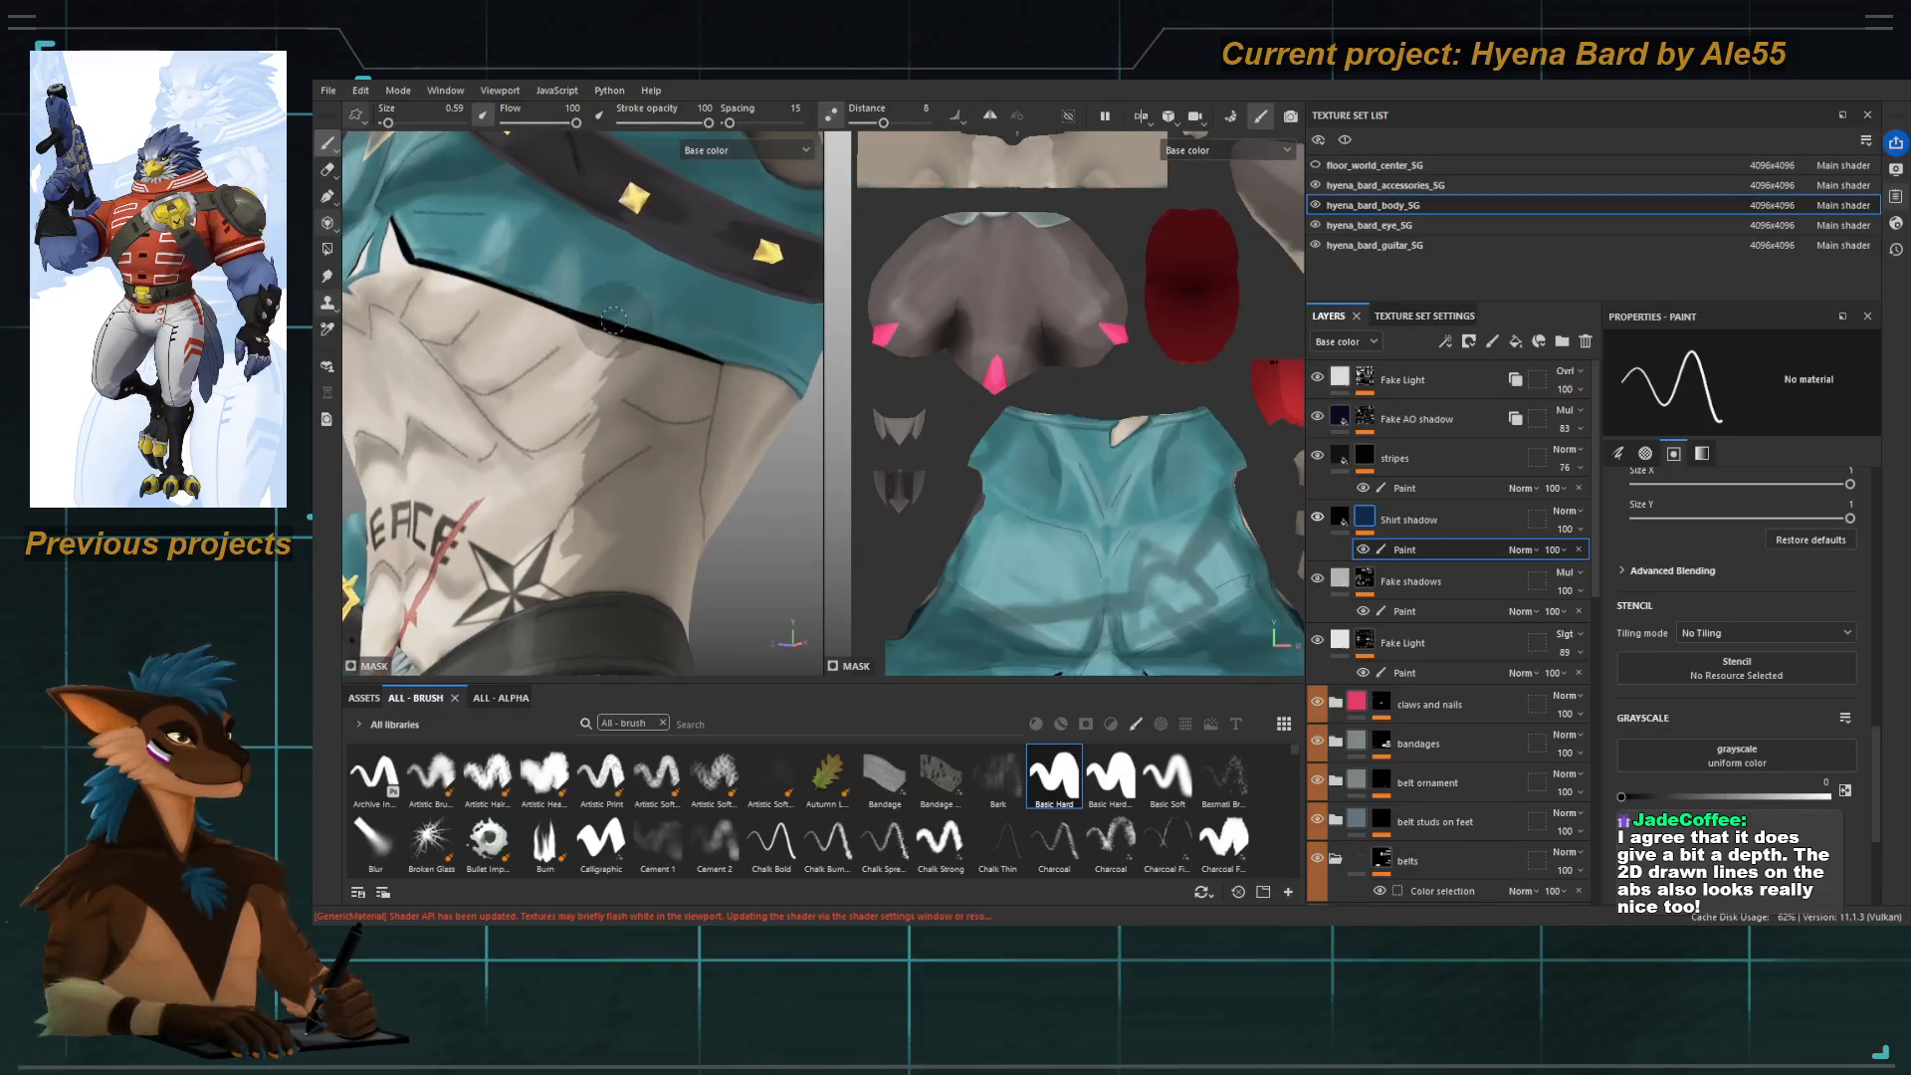
pyautogui.keyDown('alt'); pyautogui.moveTo(683, 402); pyautogui.dragTo(607, 384, button='right'); pyautogui.keyUp('alt')
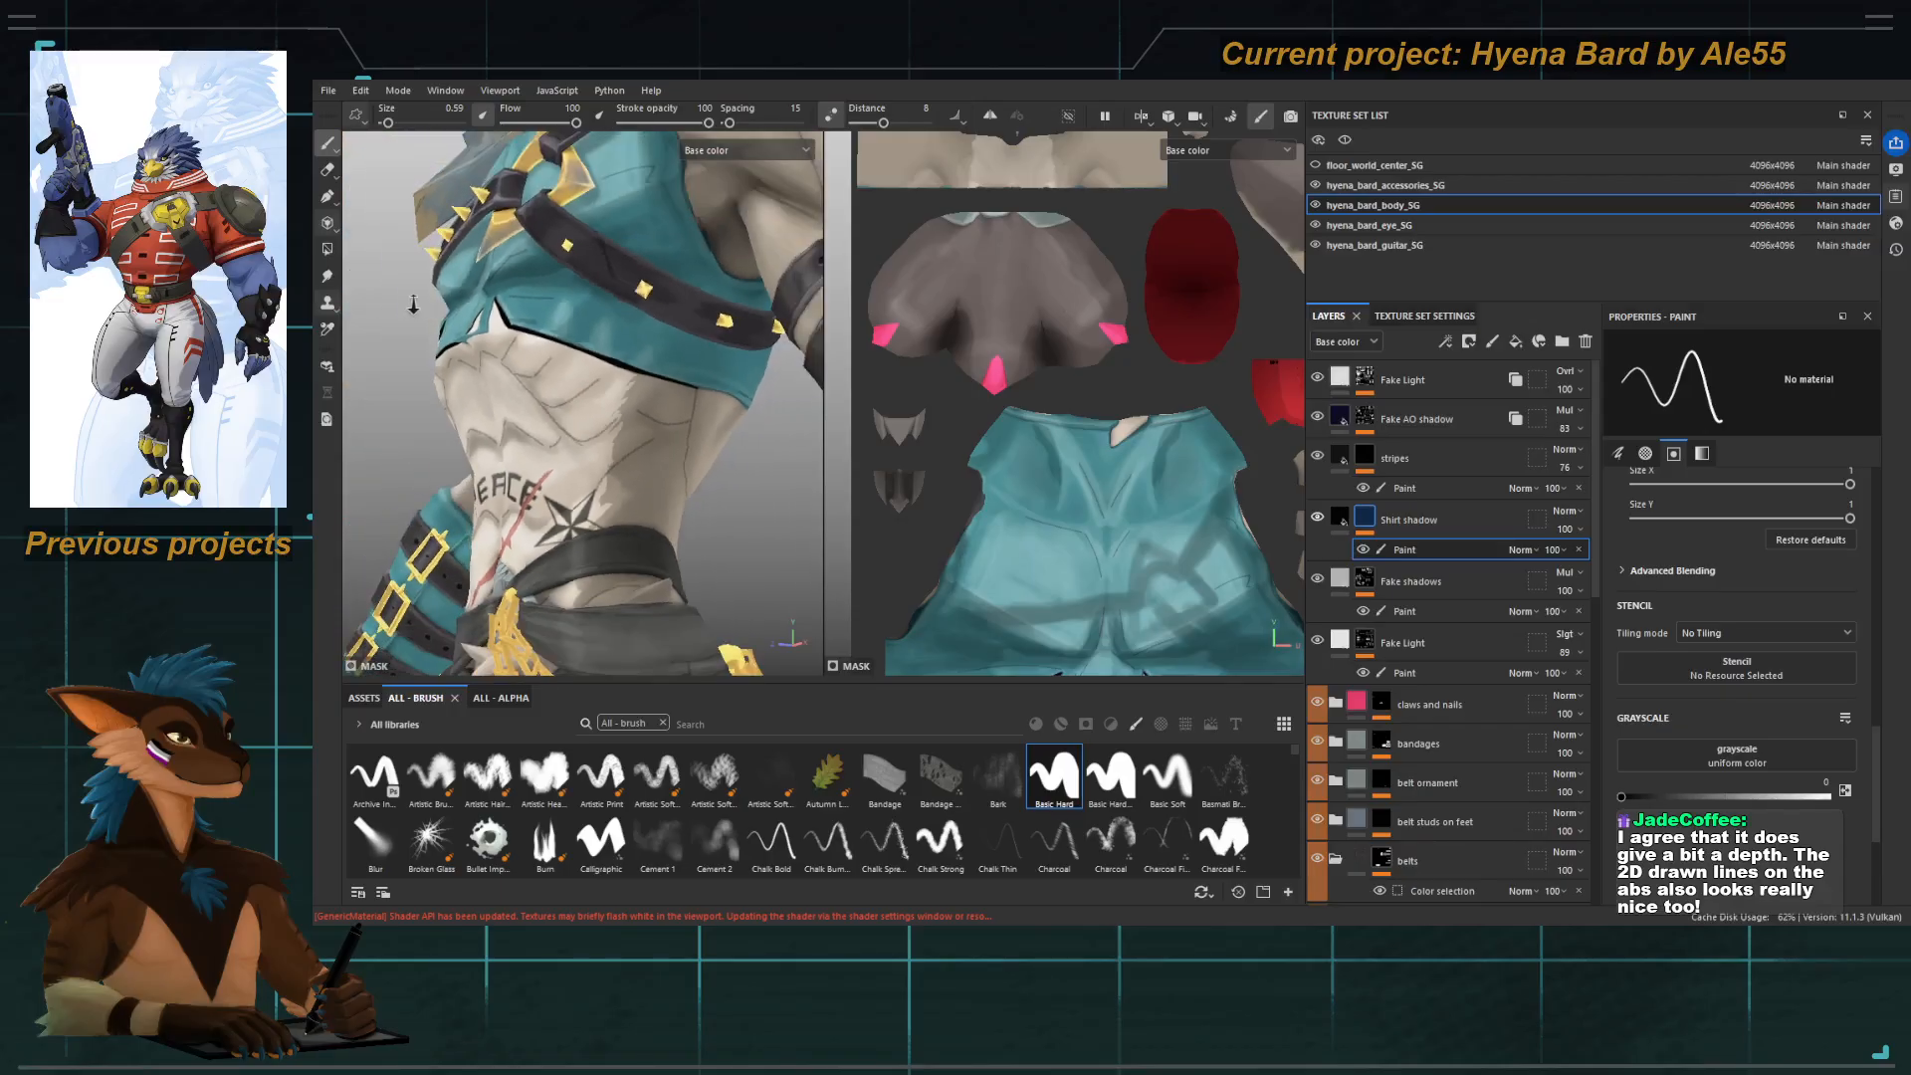
pyautogui.keyDown('alt'); pyautogui.moveTo(607, 383); pyautogui.dragTo(522, 384); pyautogui.keyUp('alt')
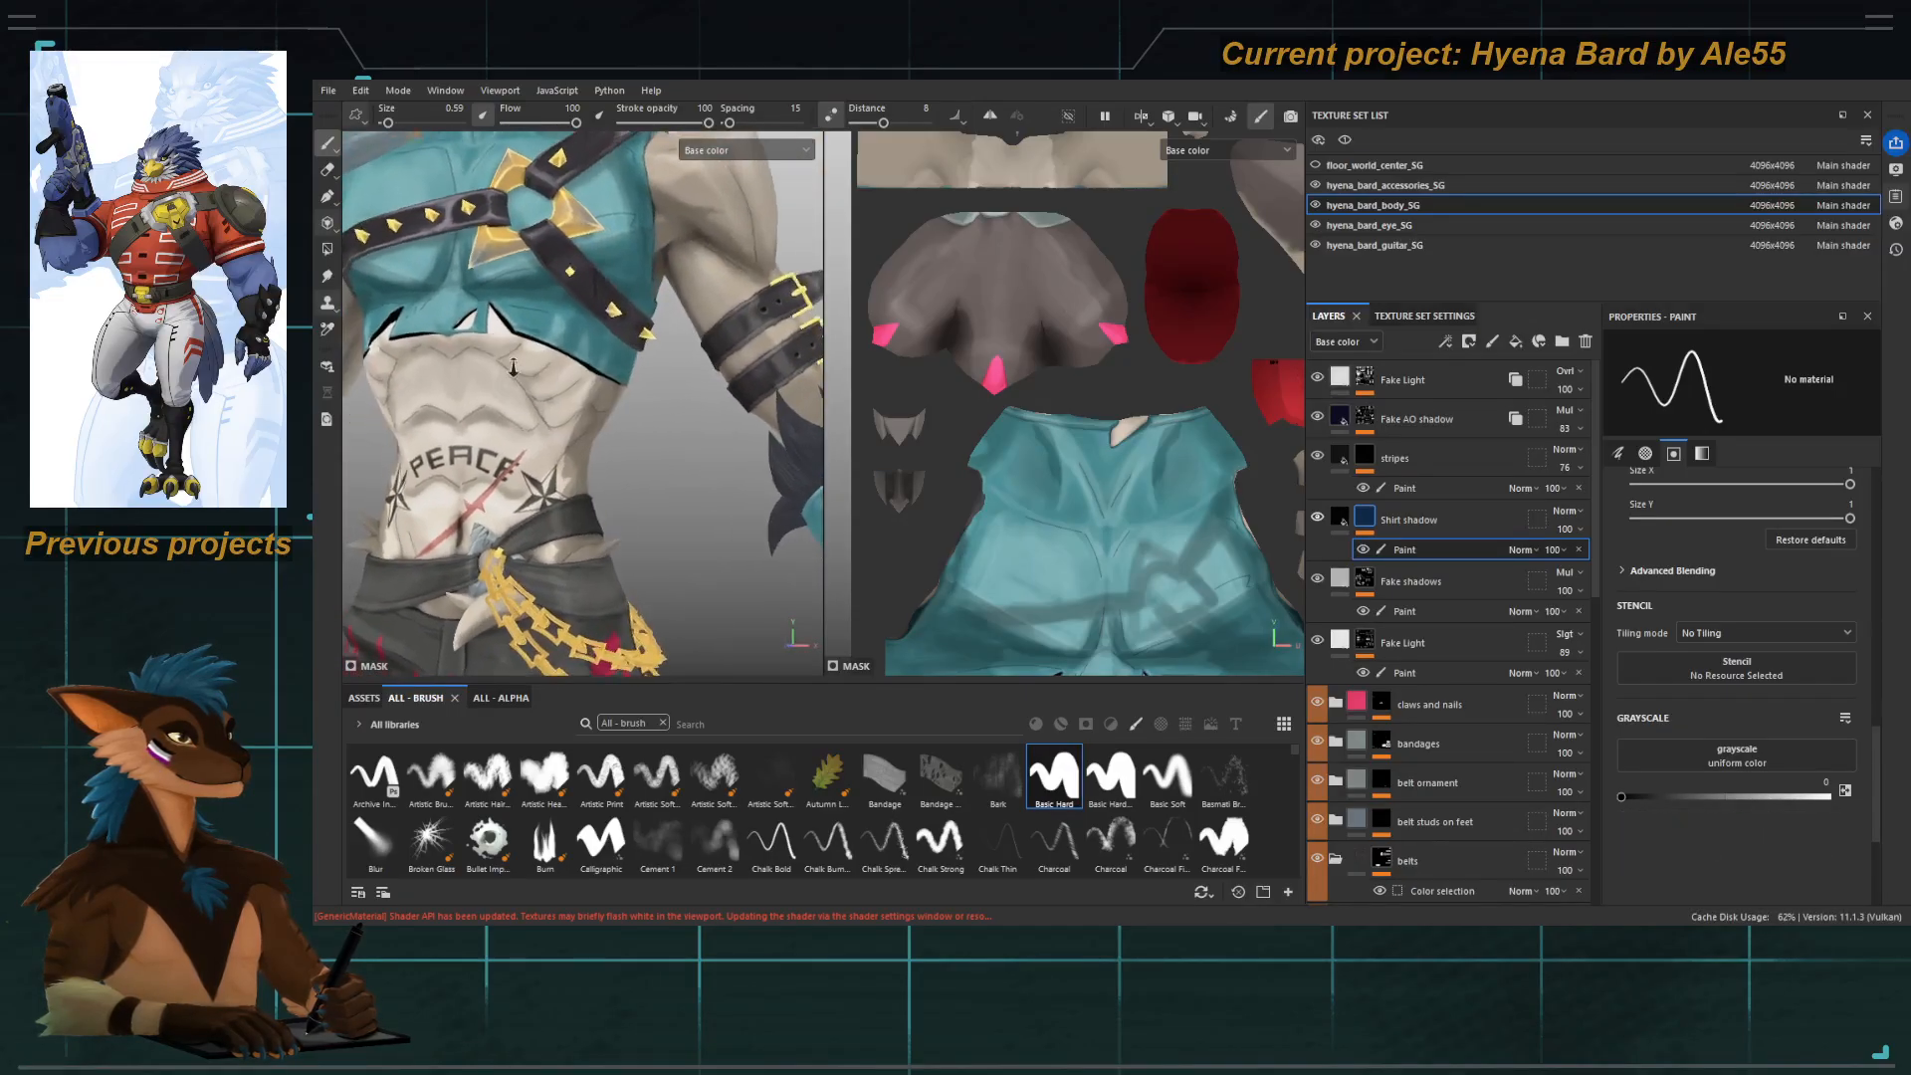
pyautogui.keyDown('alt'); pyautogui.moveTo(523, 383); pyautogui.dragTo(564, 407, button='right'); pyautogui.keyUp('alt')
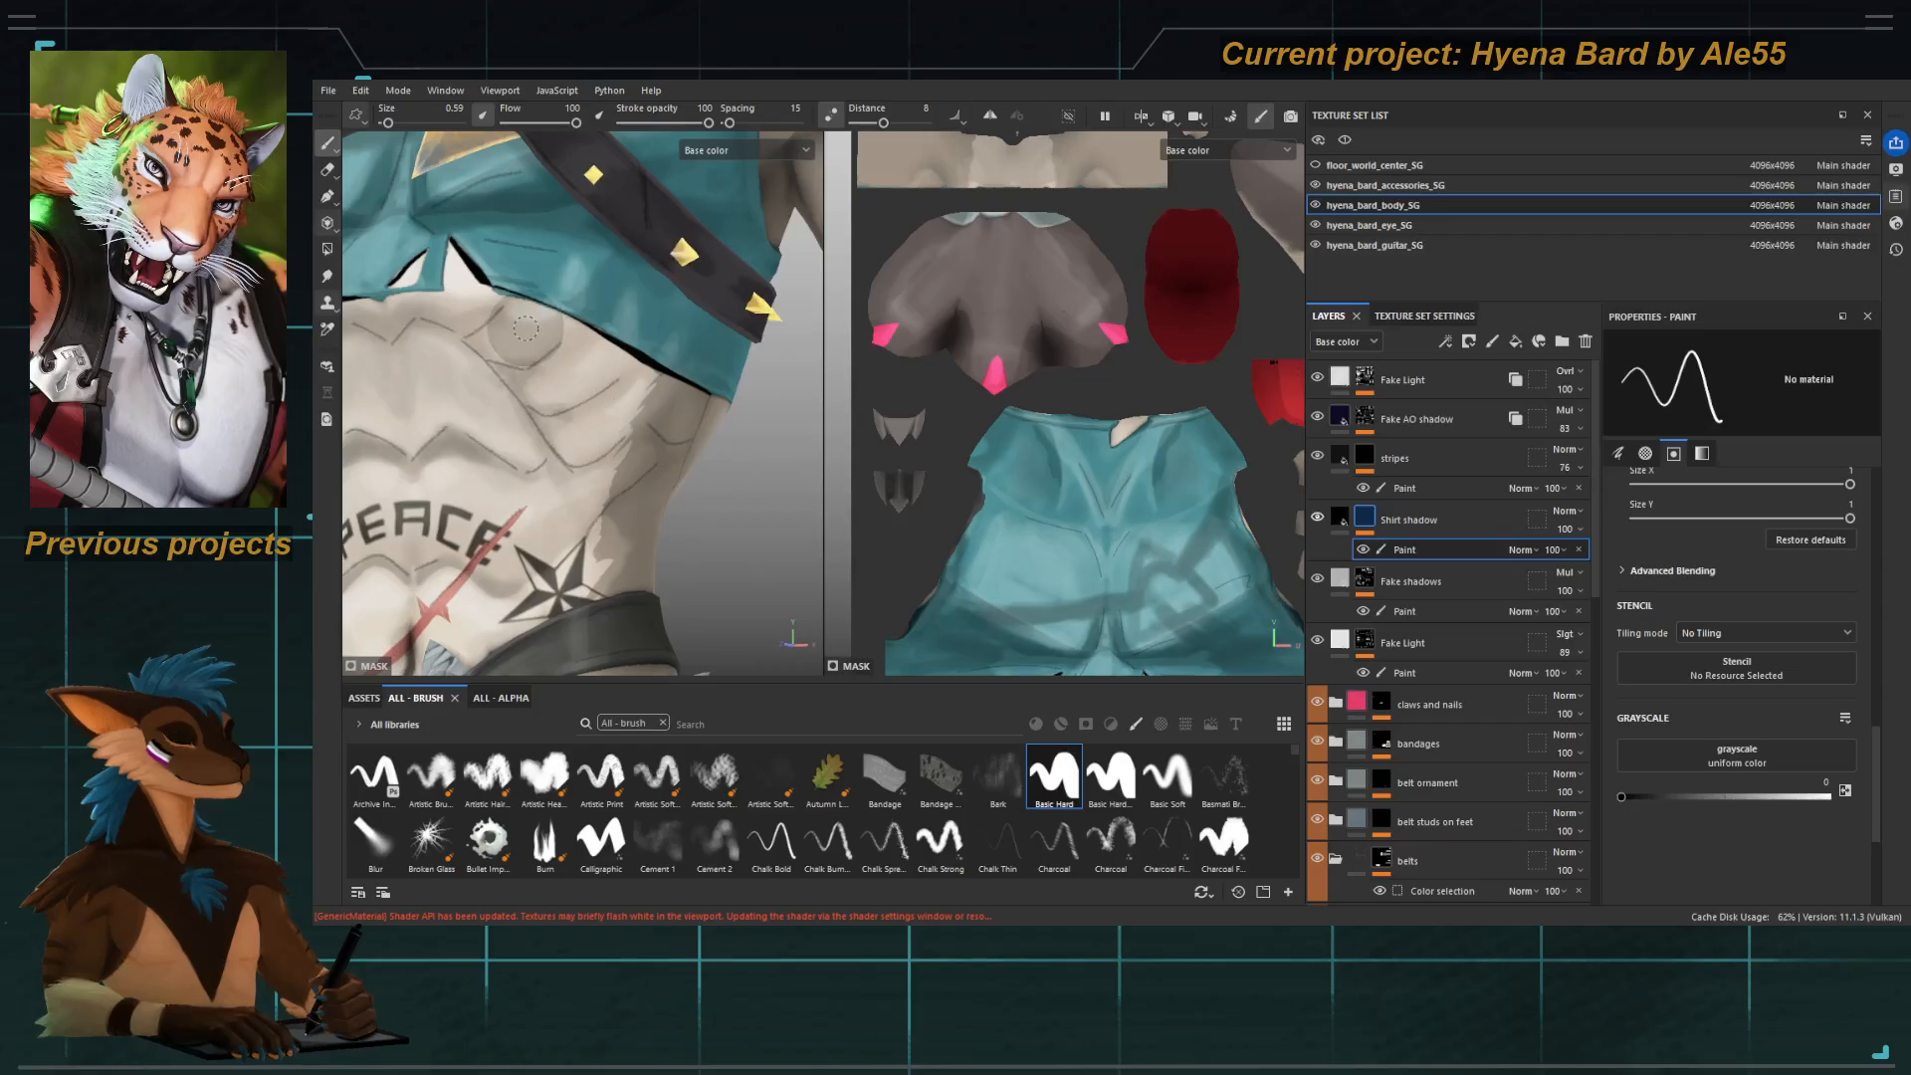
pyautogui.keyDown('alt'); pyautogui.moveTo(535, 311); pyautogui.dragTo(597, 364, button='right'); pyautogui.keyUp('alt')
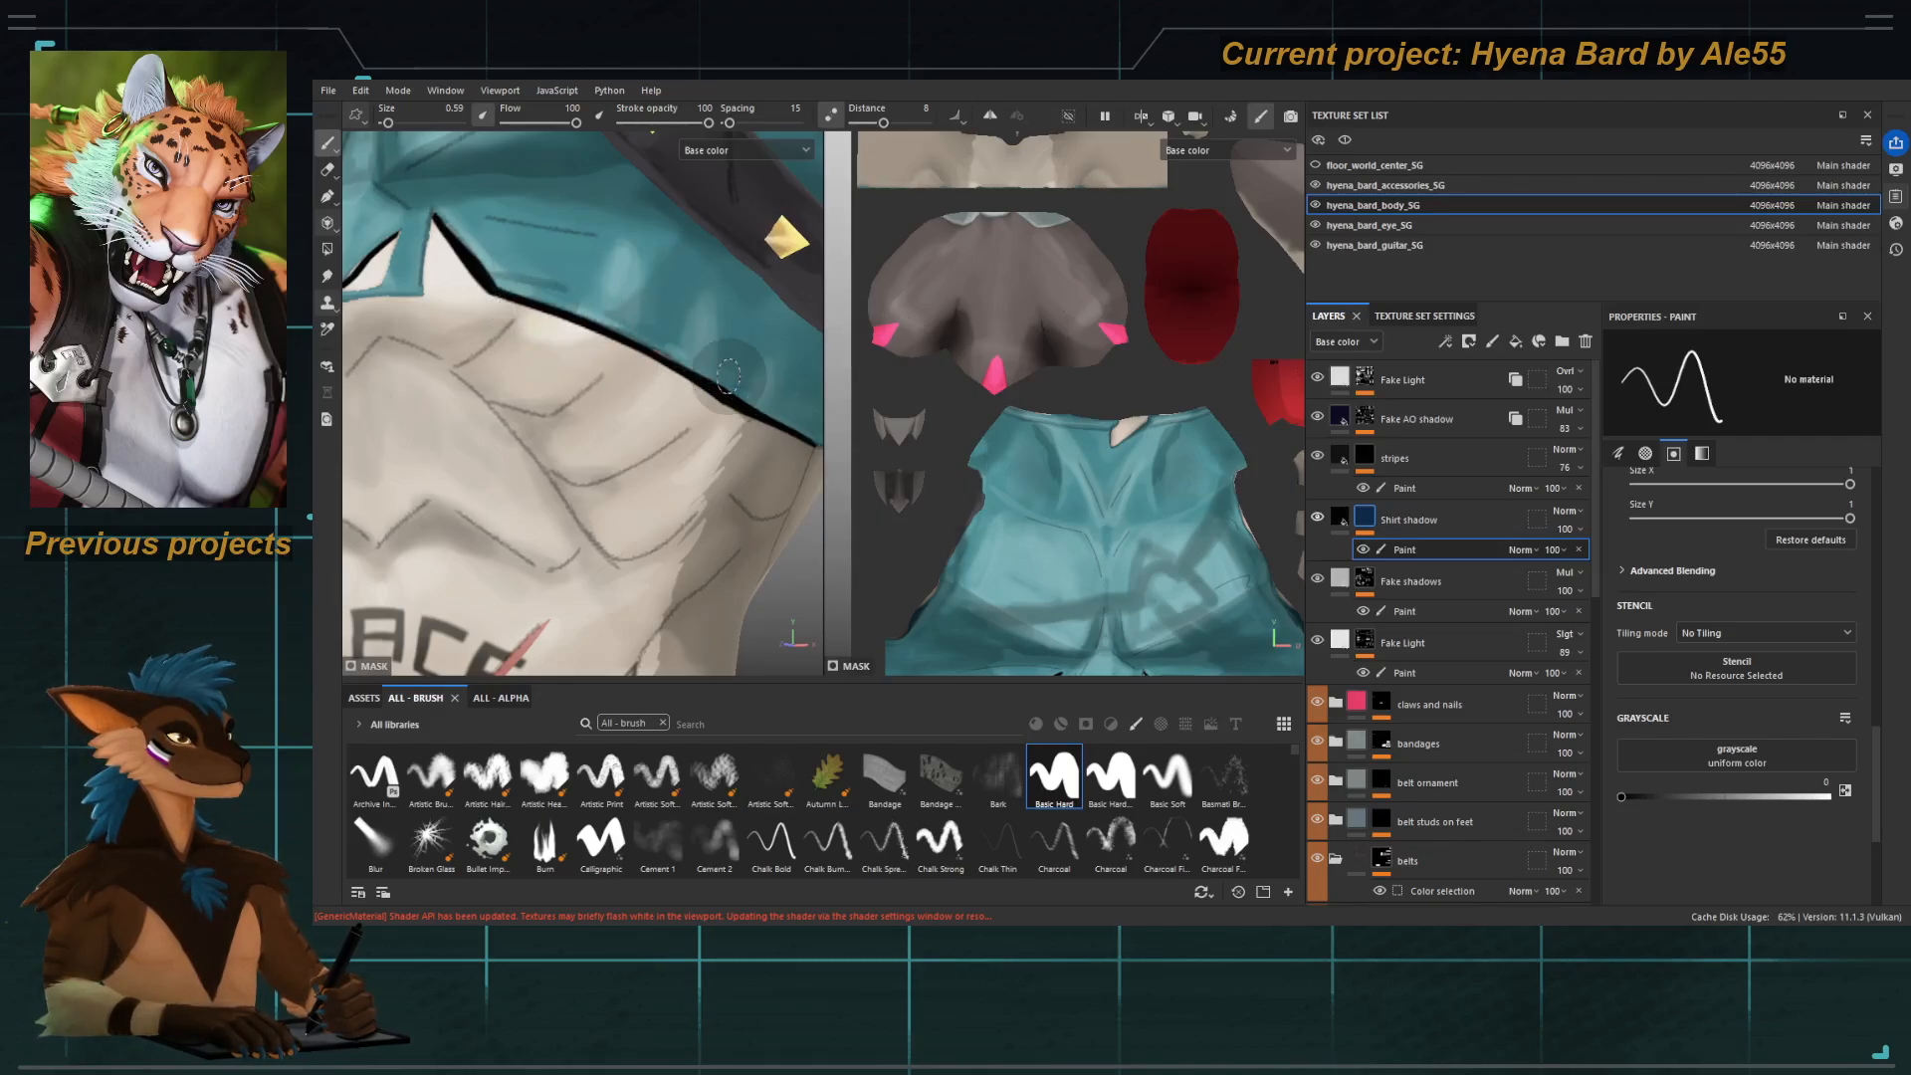
pyautogui.moveTo(747, 497)
pyautogui.keyDown('alt'); pyautogui.mouseDown(button='right')
pyautogui.moveTo(732, 523)
pyautogui.moveTo(418, 342)
pyautogui.mouseUp(button='right'); pyautogui.keyUp('alt')
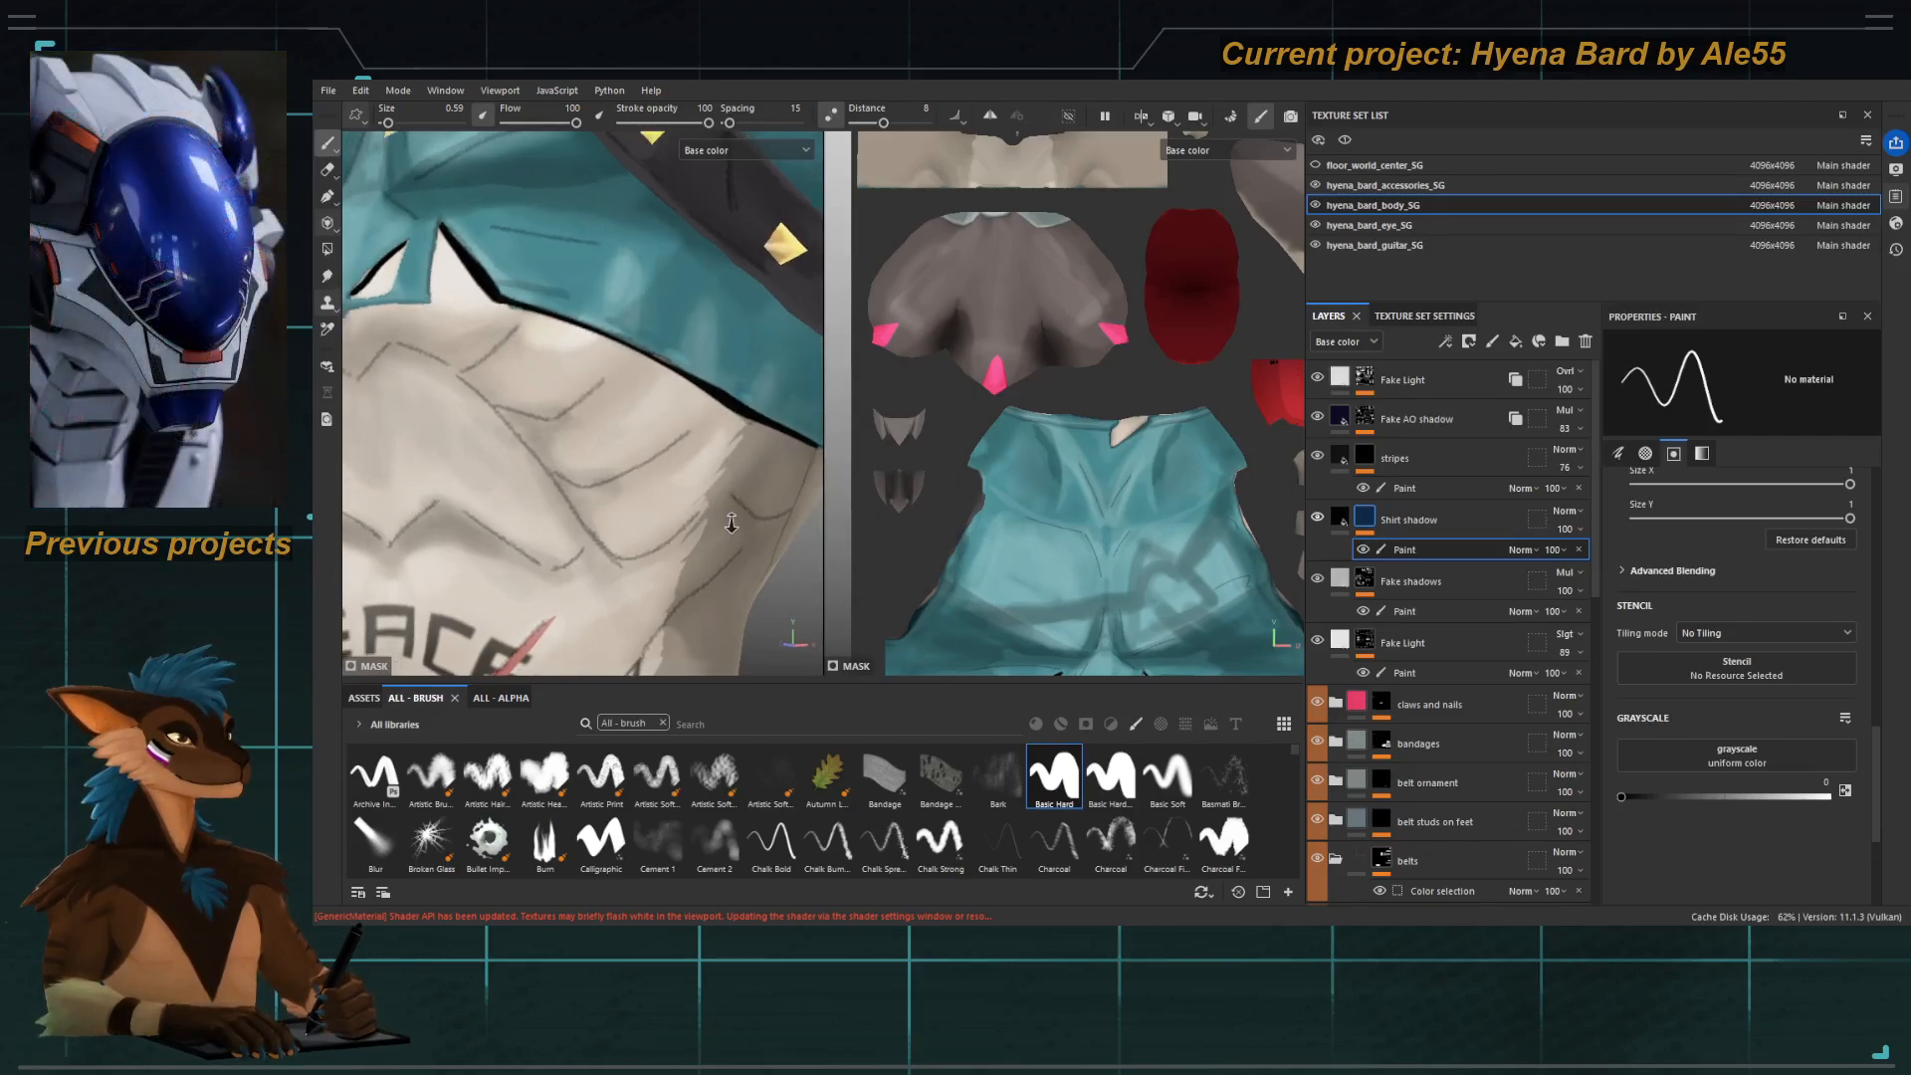
pyautogui.keyDown('alt'); pyautogui.moveTo(418, 341); pyautogui.dragTo(464, 345); pyautogui.keyUp('alt')
pyautogui.keyDown('alt'); pyautogui.moveTo(620, 366); pyautogui.dragTo(742, 559, button='right'); pyautogui.keyUp('alt')
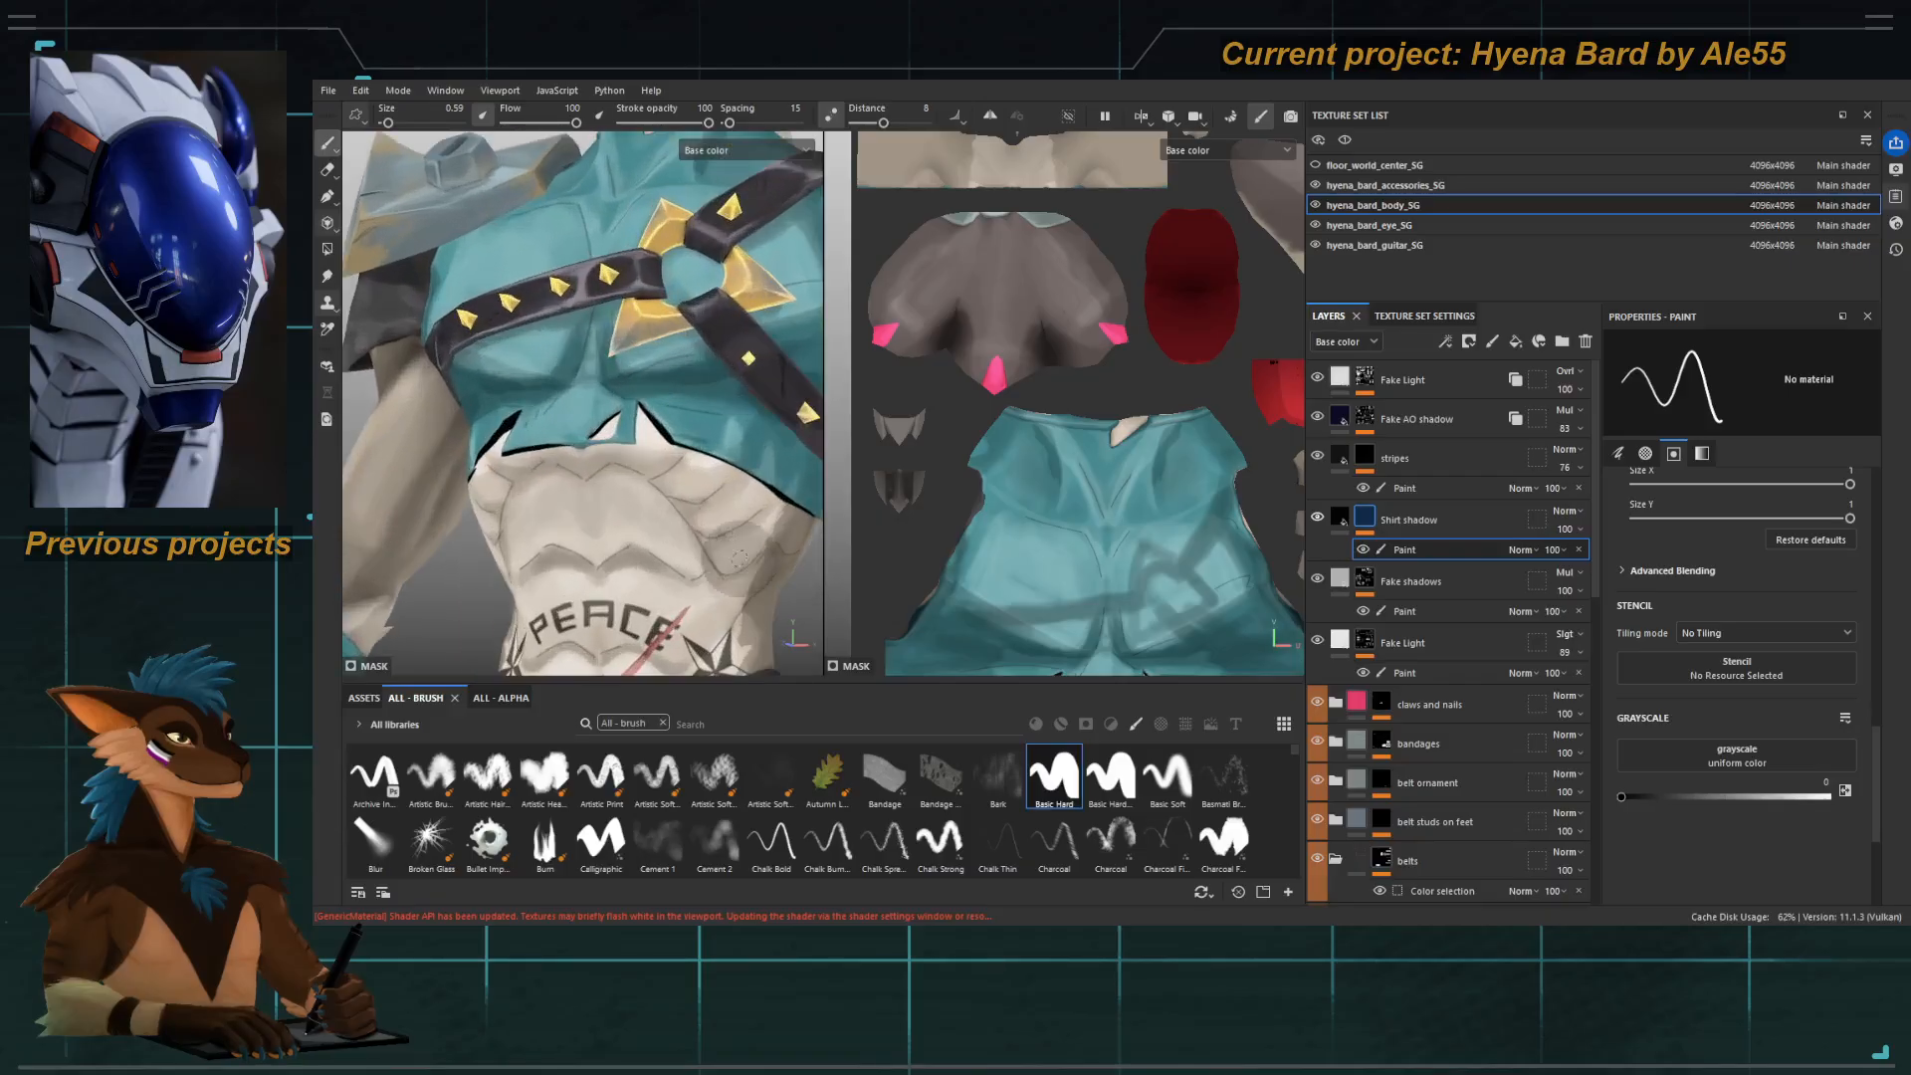
pyautogui.keyDown('alt'); pyautogui.moveTo(714, 519); pyautogui.dragTo(607, 473); pyautogui.keyUp('alt')
pyautogui.keyDown('alt'); pyautogui.moveTo(607, 473); pyautogui.dragTo(662, 428, button='right'); pyautogui.keyUp('alt')
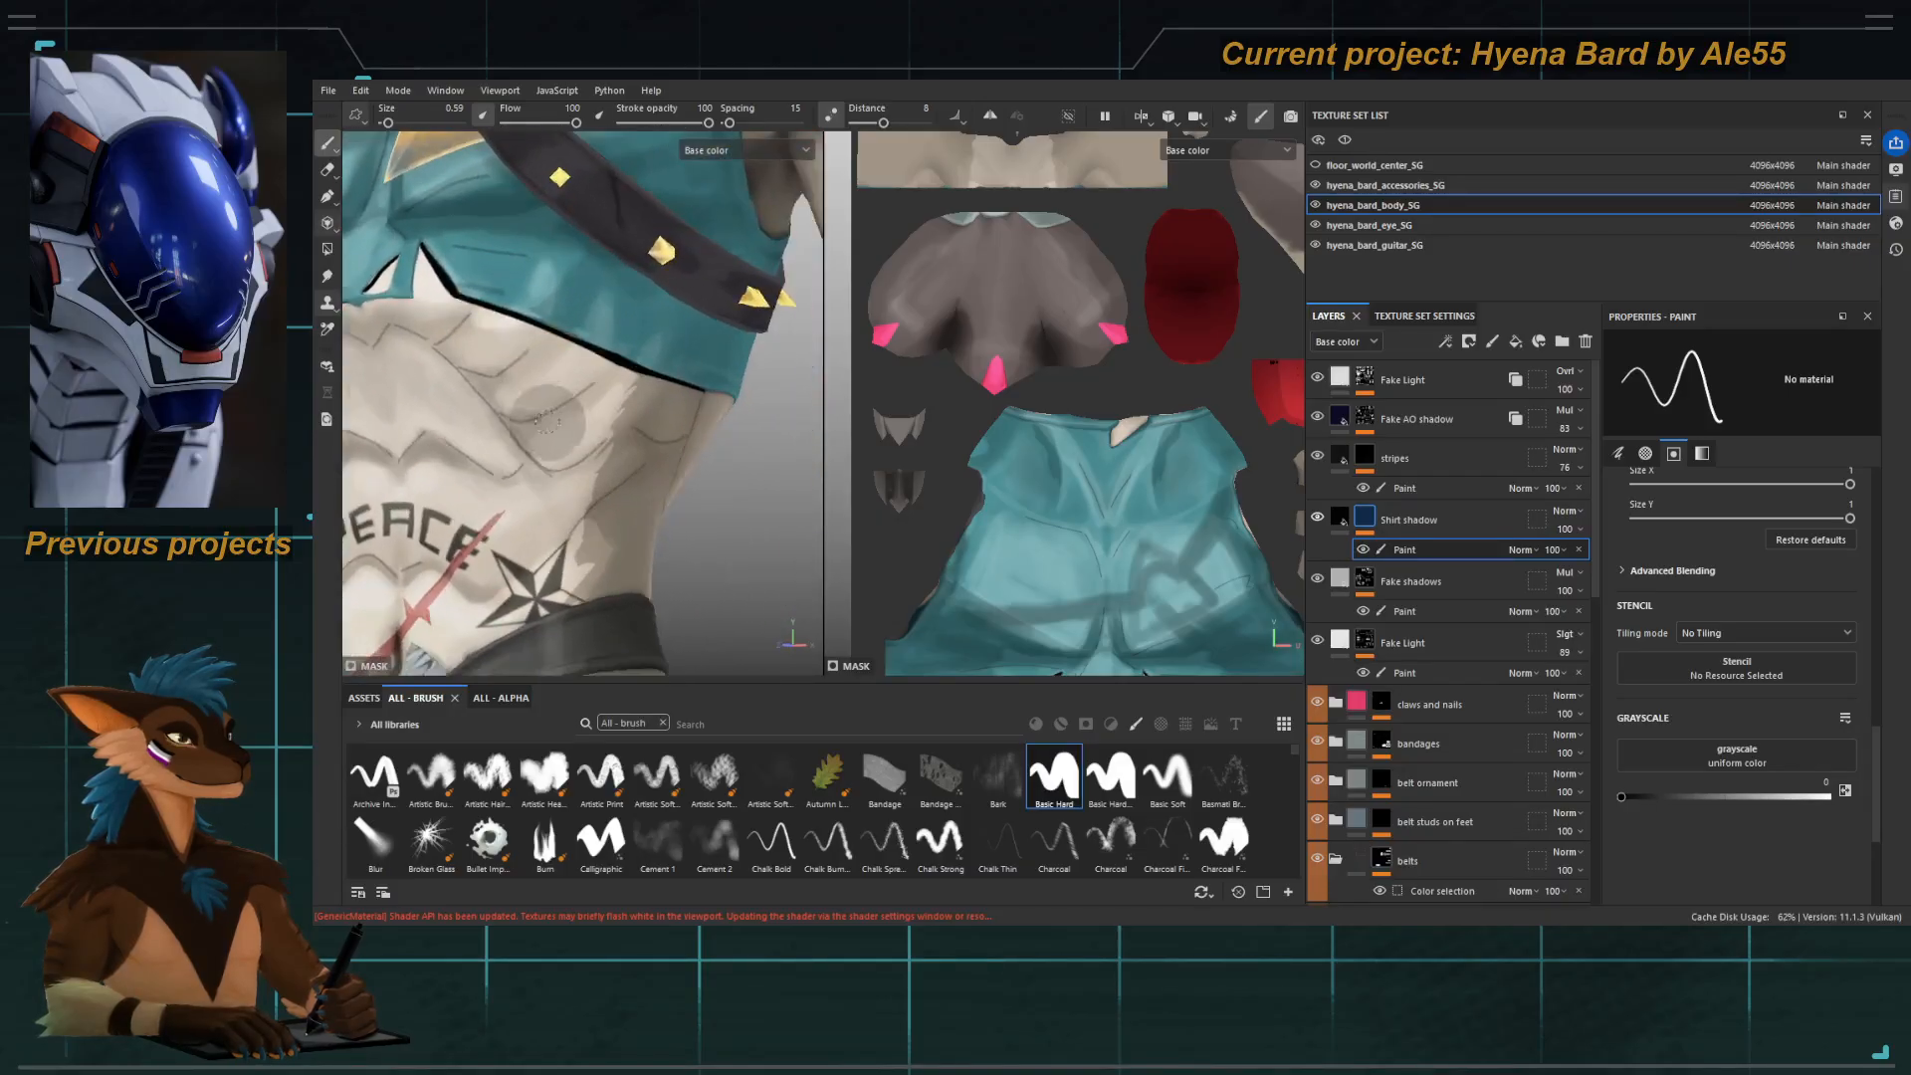
# Trim the black hem shadow around the character's right side on the Shirt shadow mask, following the shirt's lower edge.
pyautogui.keyDown('alt'); pyautogui.moveTo(662, 428); pyautogui.dragTo(757, 428); pyautogui.keyUp('alt')
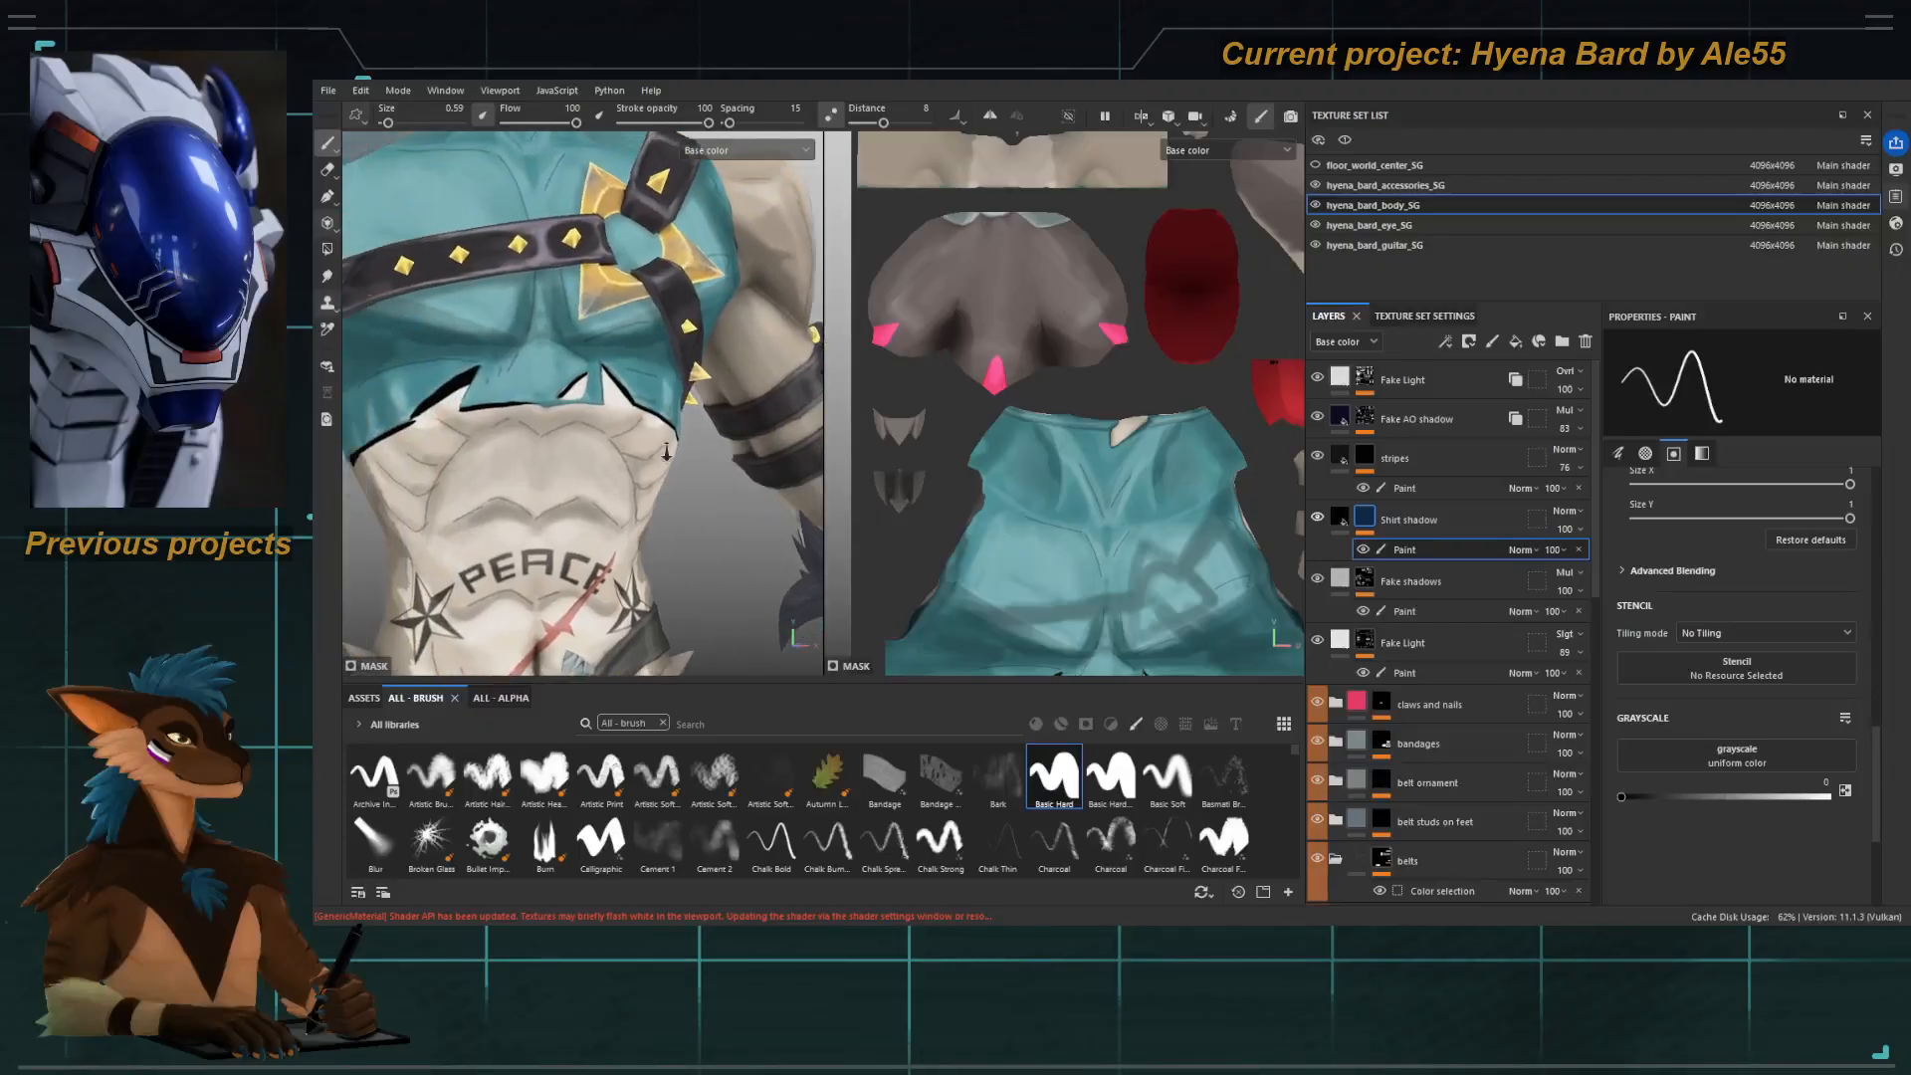
pyautogui.keyDown('alt'); pyautogui.moveTo(696, 448); pyautogui.dragTo(470, 406, button='right'); pyautogui.keyUp('alt')
pyautogui.keyDown('alt'); pyautogui.moveTo(469, 406); pyautogui.dragTo(558, 418); pyautogui.keyUp('alt')
pyautogui.keyDown('alt'); pyautogui.moveTo(558, 418); pyautogui.dragTo(609, 474, button='right'); pyautogui.keyUp('alt')
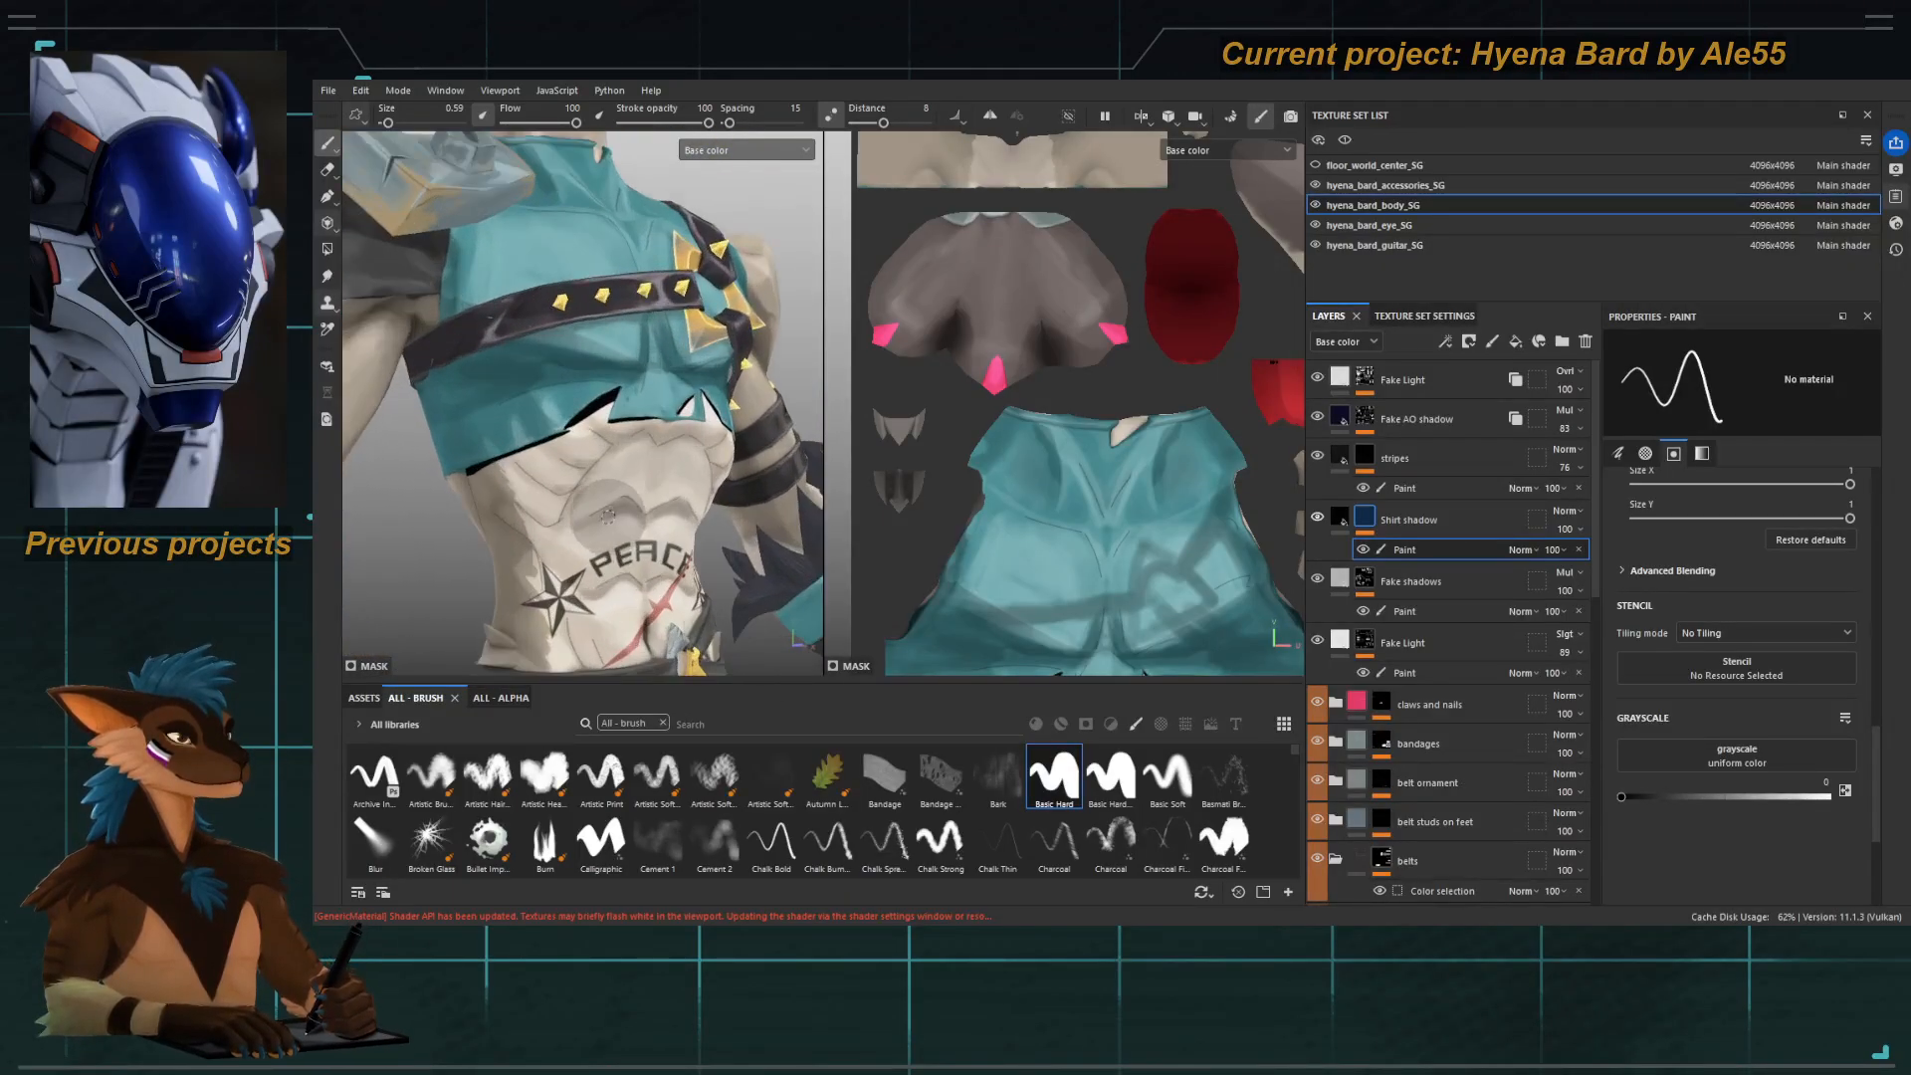
pyautogui.keyDown('alt'); pyautogui.moveTo(609, 474); pyautogui.dragTo(582, 456, button='middle'); pyautogui.keyUp('alt')
pyautogui.keyDown('alt'); pyautogui.moveTo(582, 456); pyautogui.dragTo(618, 386, button='right'); pyautogui.keyUp('alt')
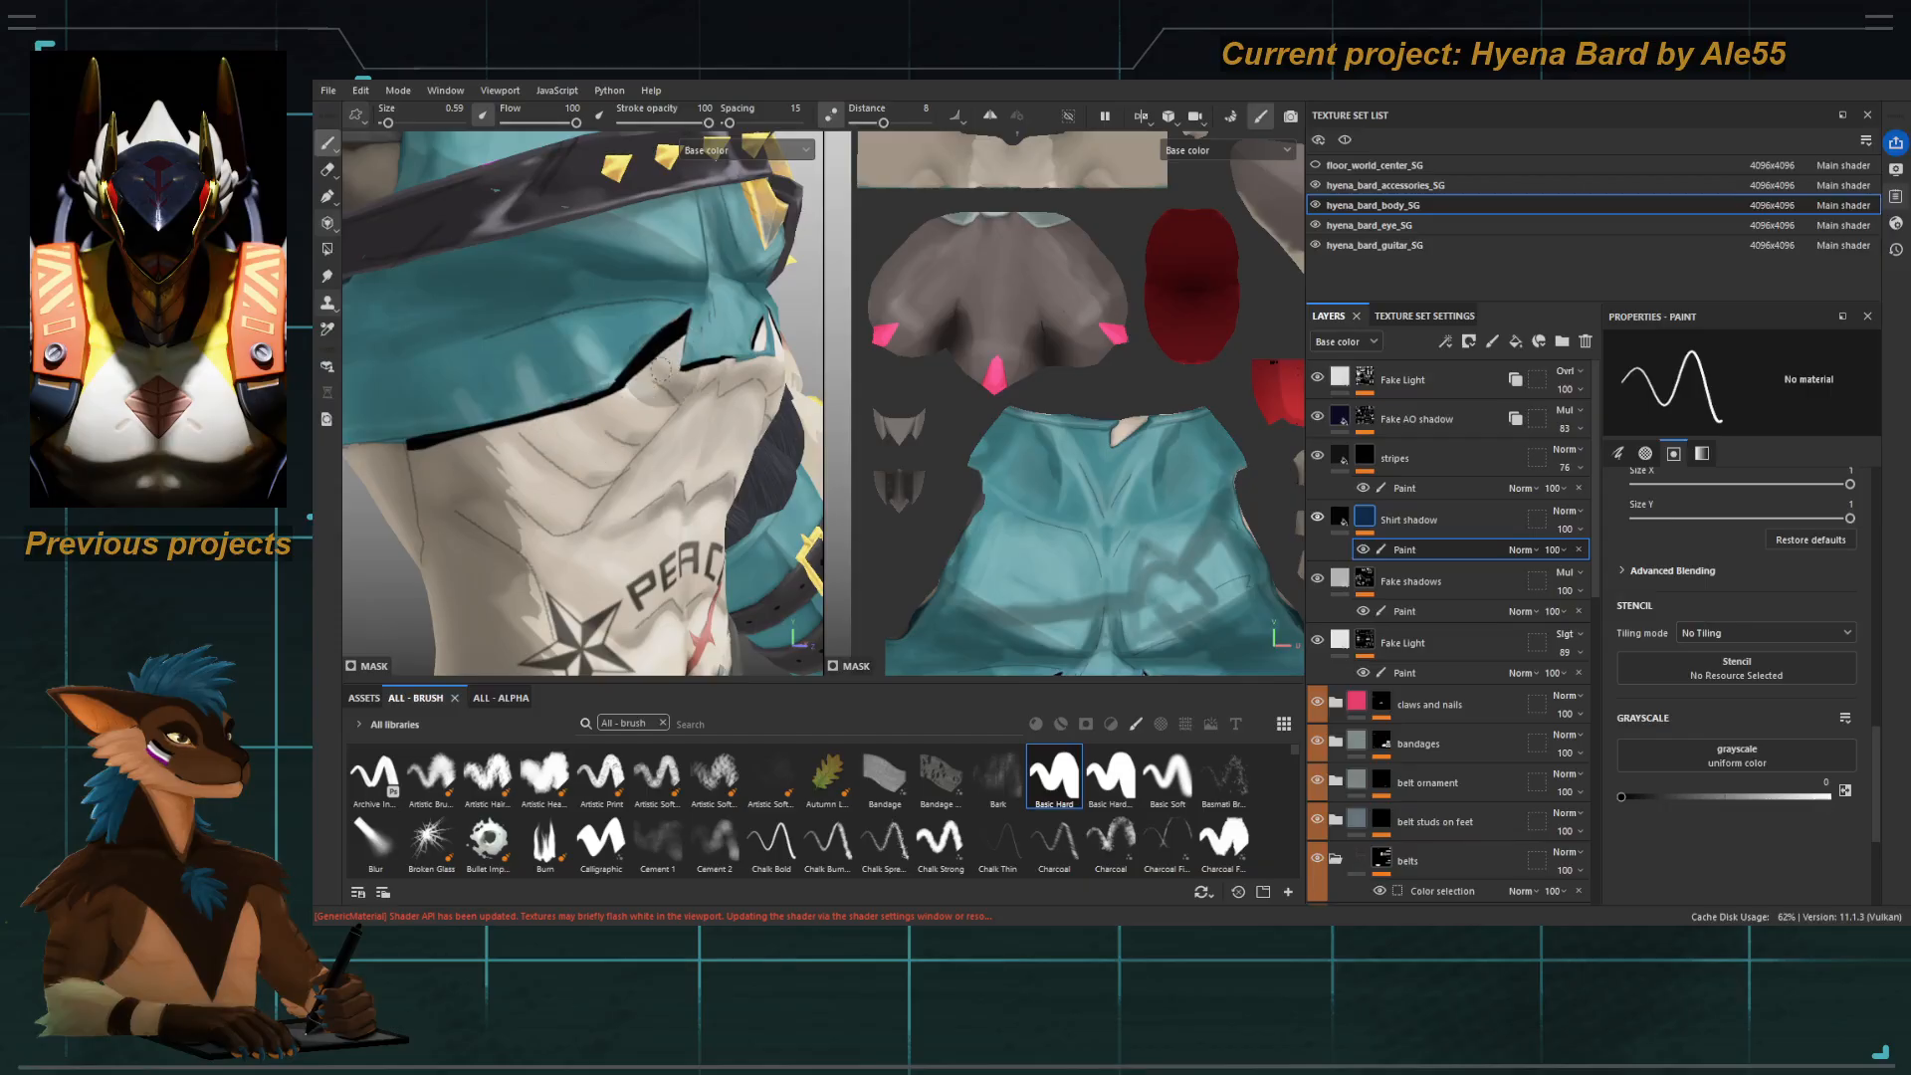
pyautogui.keyDown('alt'); pyautogui.moveTo(667, 371); pyautogui.dragTo(600, 419); pyautogui.keyUp('alt')
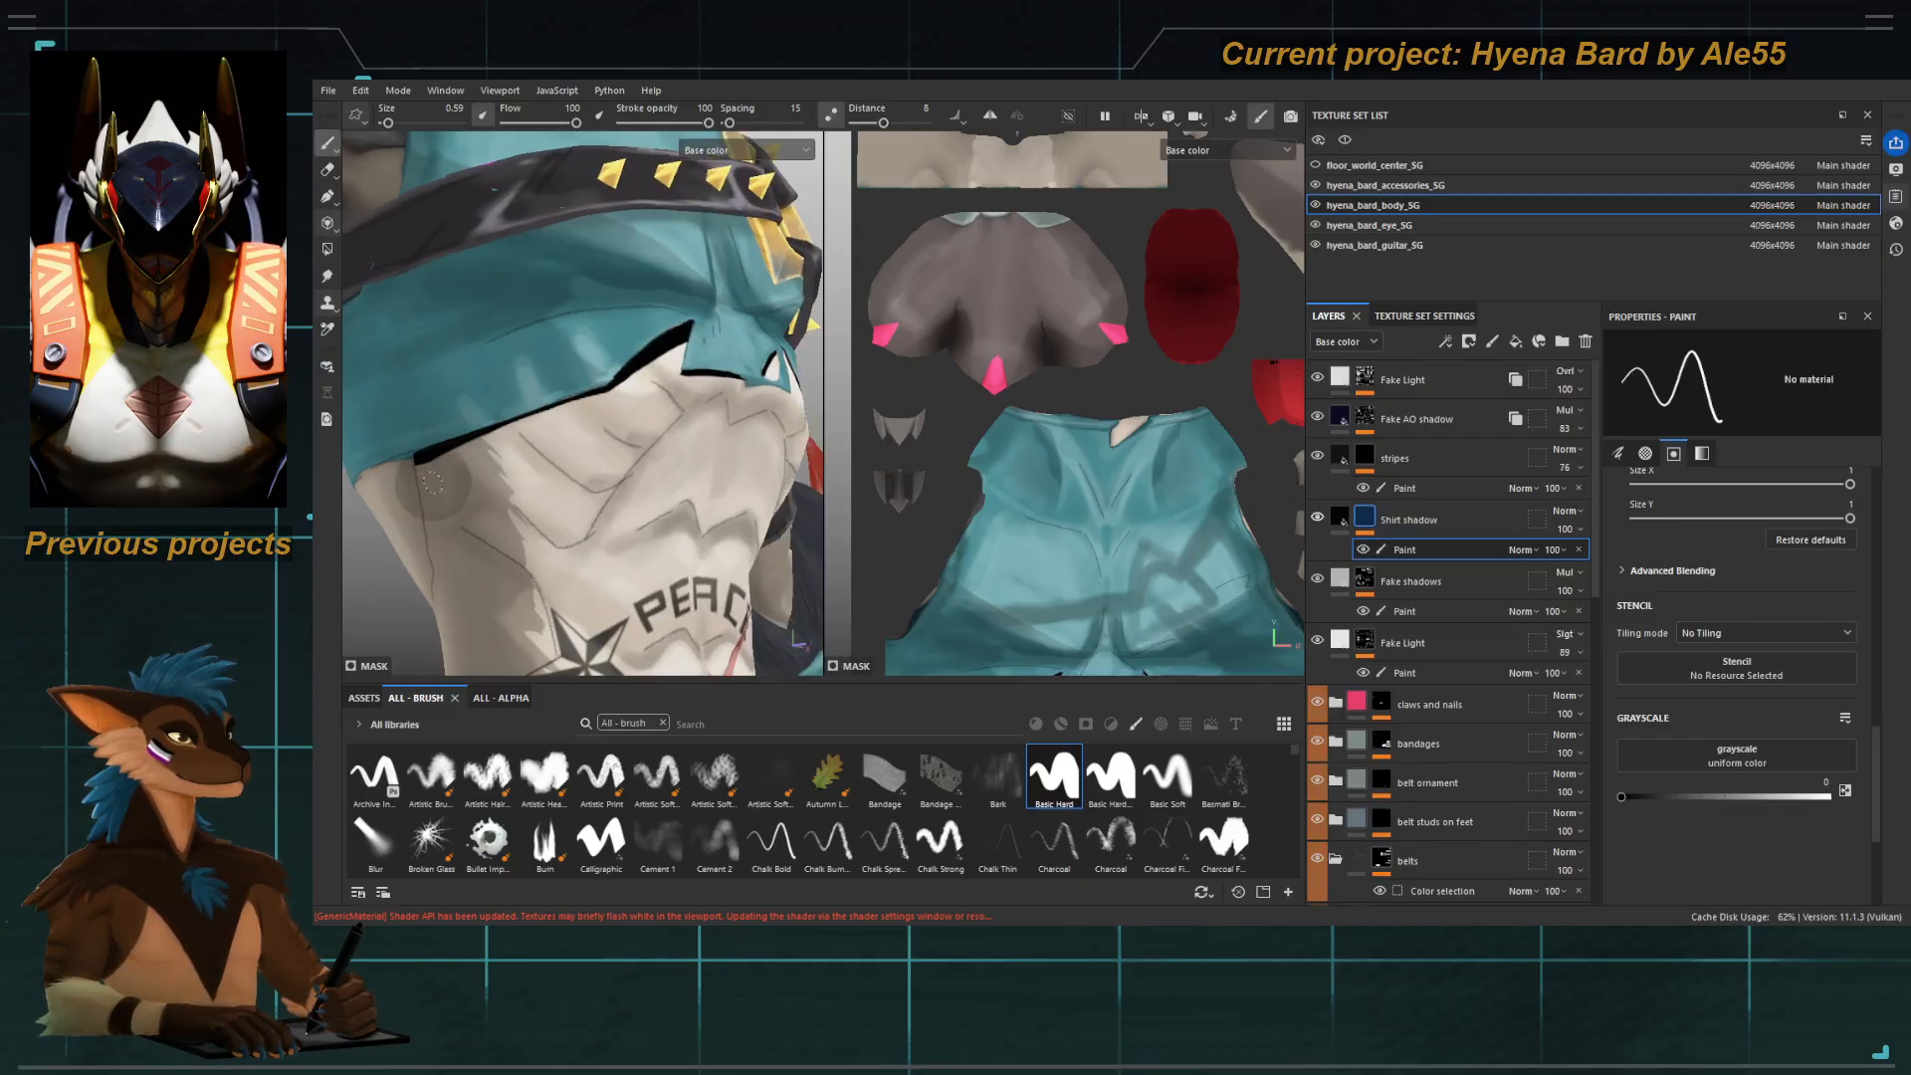
pyautogui.moveTo(354, 516)
pyautogui.keyDown('alt'); pyautogui.mouseDown()
pyautogui.moveTo(463, 428)
pyautogui.moveTo(658, 428)
pyautogui.mouseUp(); pyautogui.keyUp('alt')
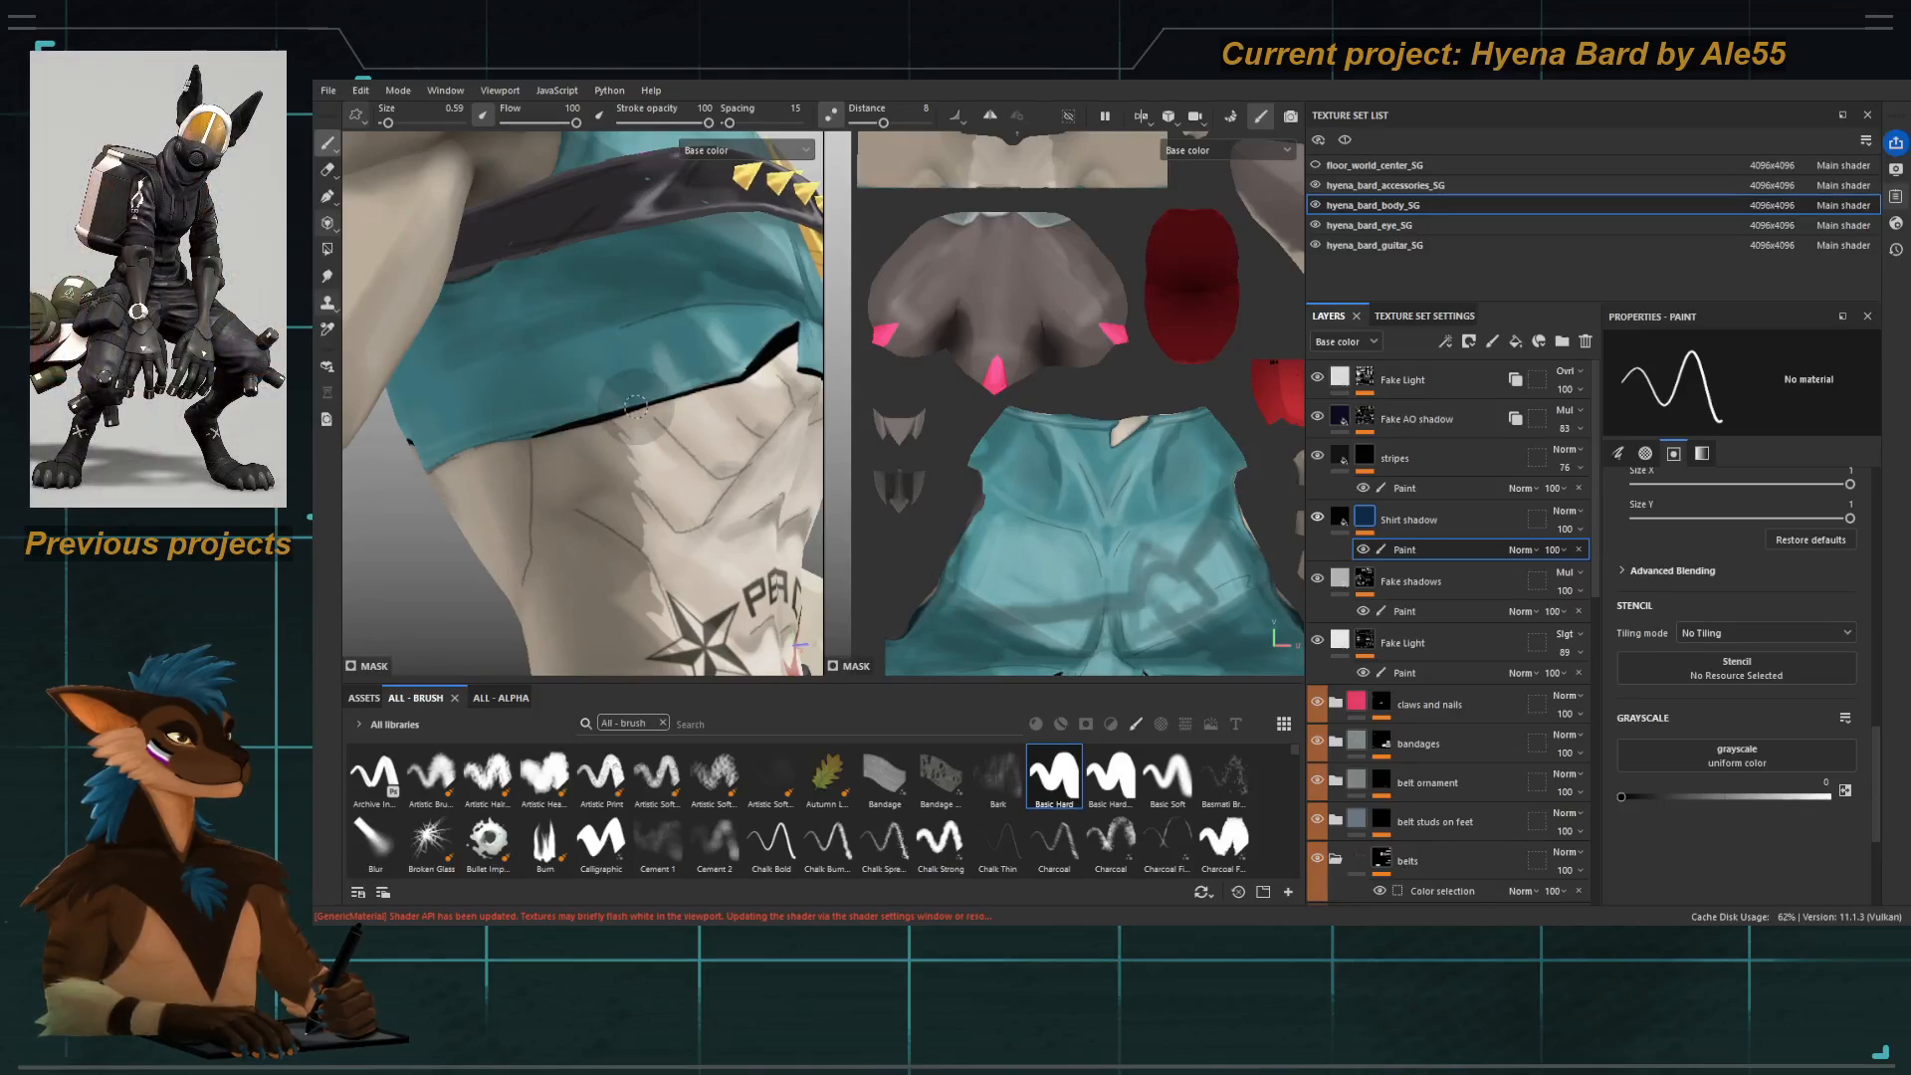
pyautogui.moveTo(538, 438); pyautogui.dragTo(657, 392)
# Examine the trimmed shirt shadow on the full figure and up close around the torso.
pyautogui.keyDown('alt'); pyautogui.moveTo(639, 505); pyautogui.dragTo(506, 298, button='right'); pyautogui.keyUp('alt')
pyautogui.keyDown('alt'); pyautogui.moveTo(506, 299); pyautogui.dragTo(386, 183); pyautogui.keyUp('alt')
pyautogui.keyDown('alt'); pyautogui.moveTo(604, 376); pyautogui.dragTo(480, 274, button='right'); pyautogui.keyUp('alt')
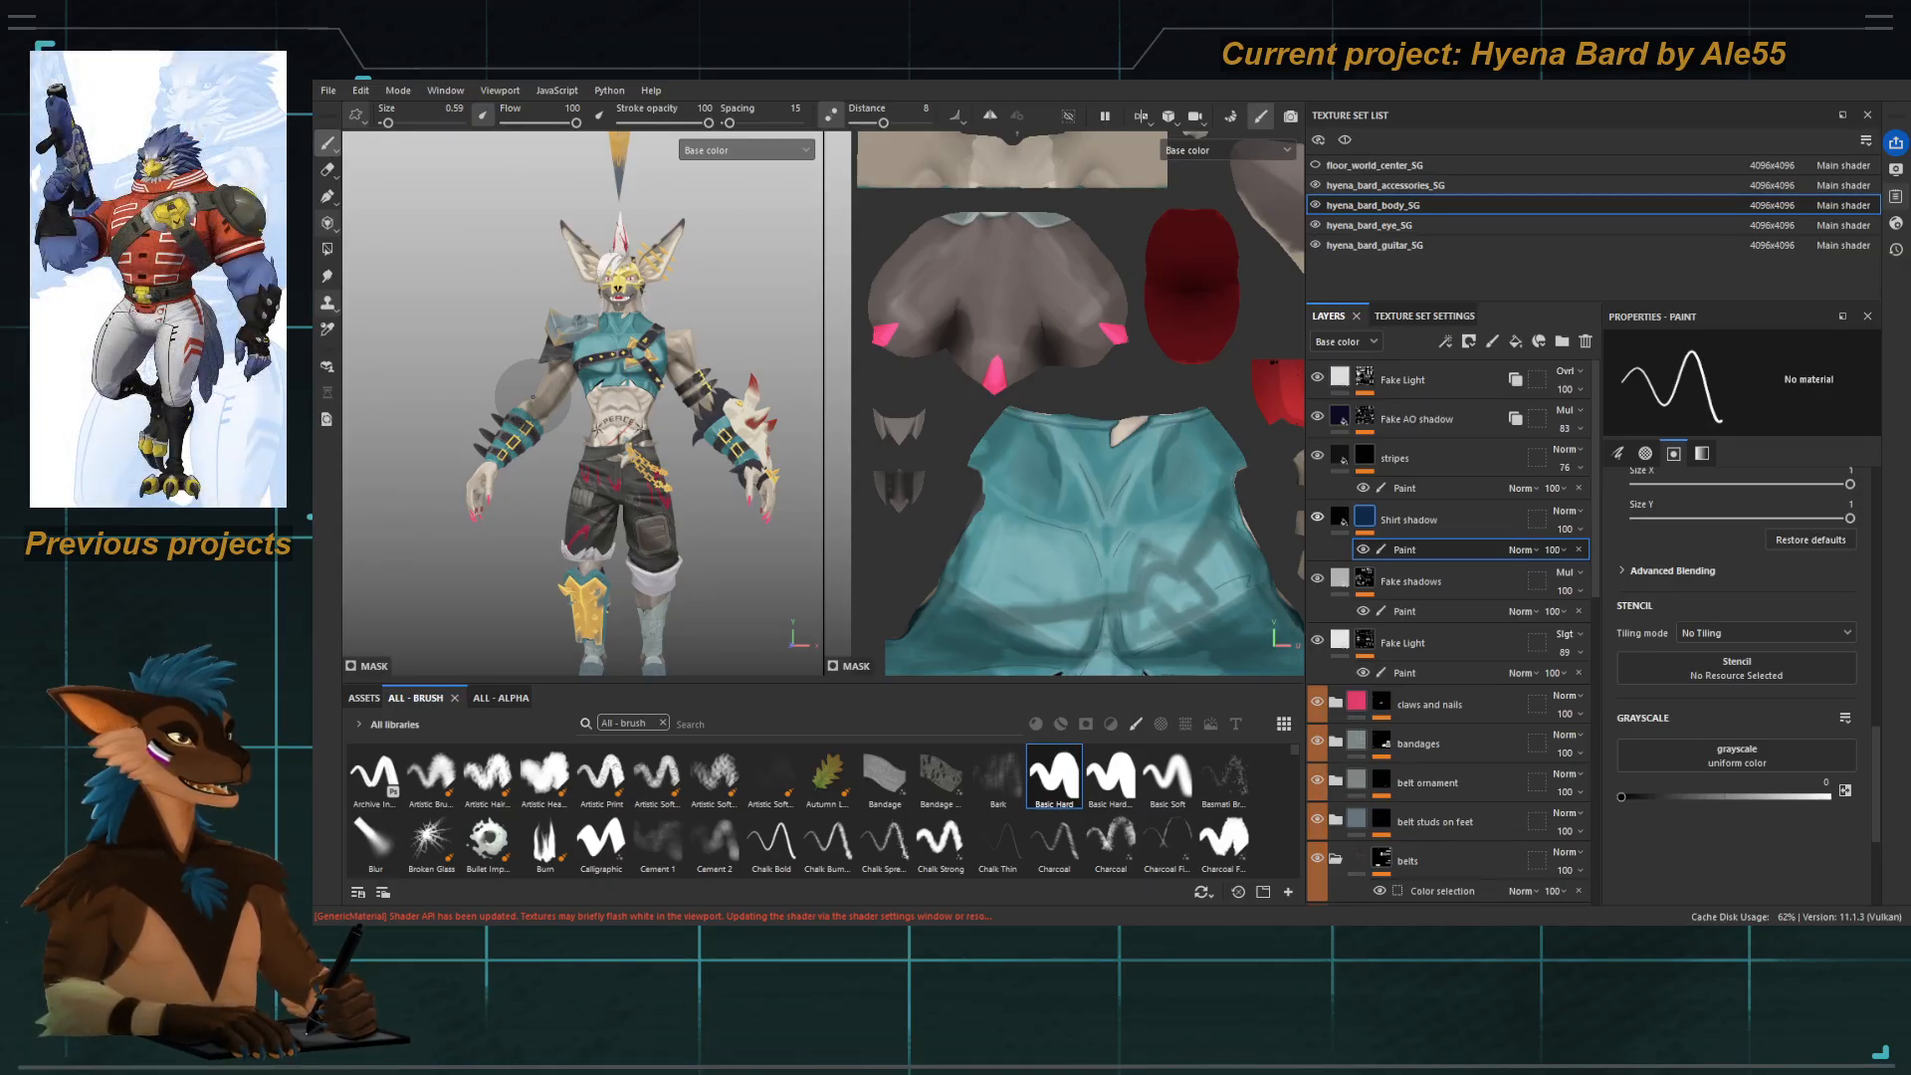
pyautogui.scroll(5, 587, 398)
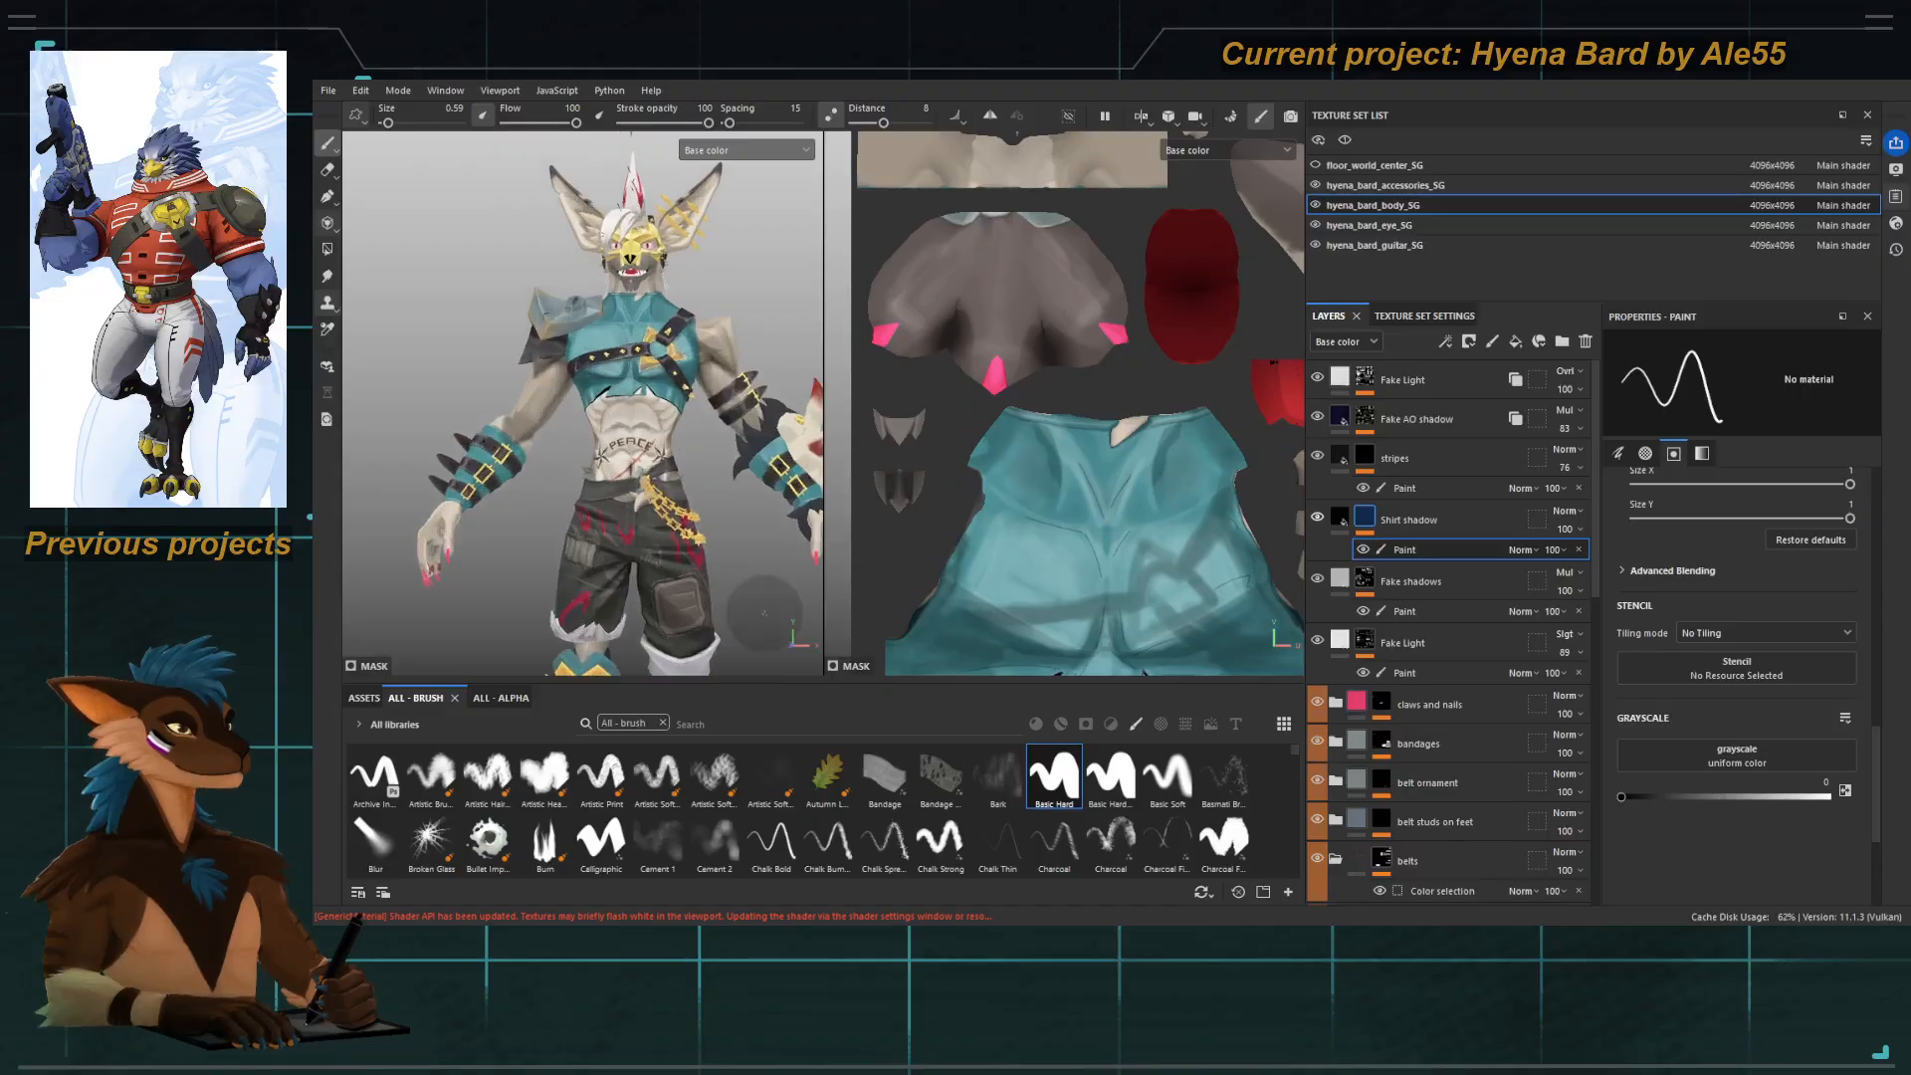
pyautogui.scroll(2, 653, 538)
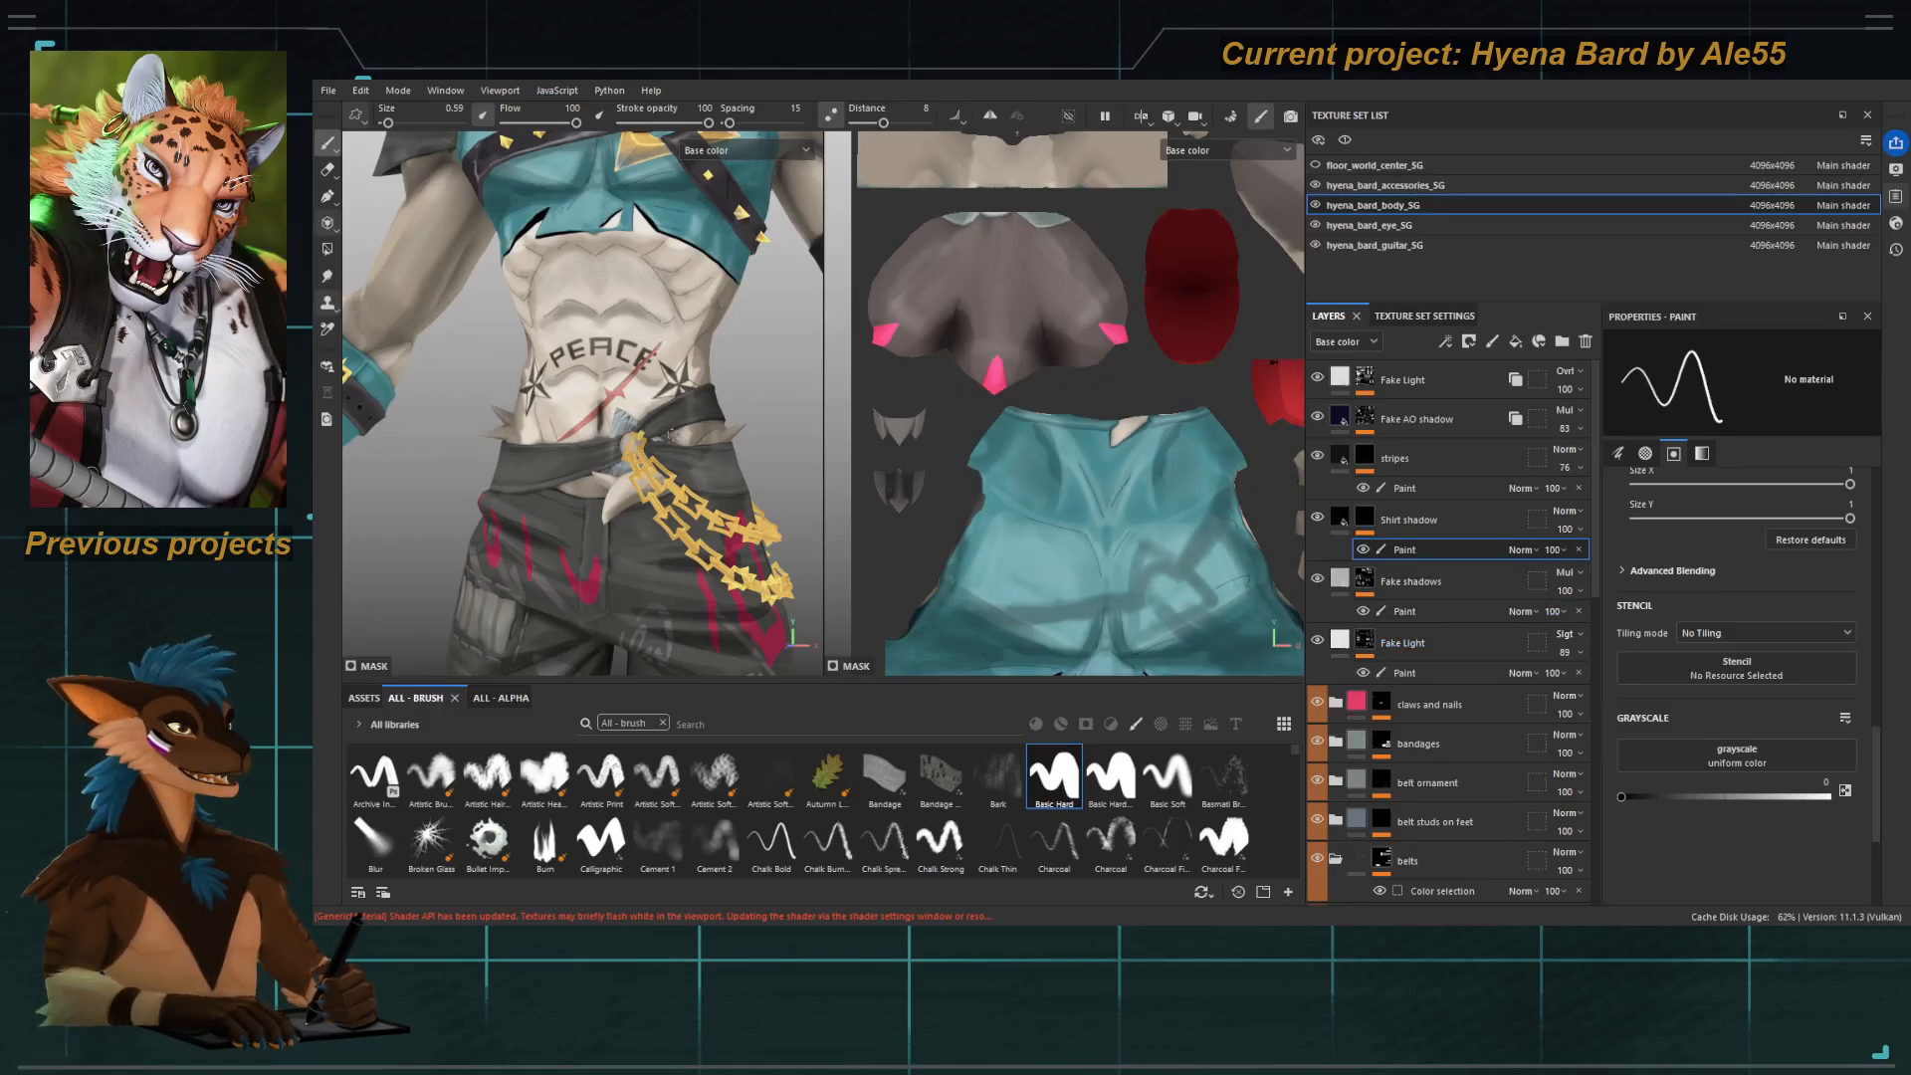
pyautogui.scroll(-6, 669, 435)
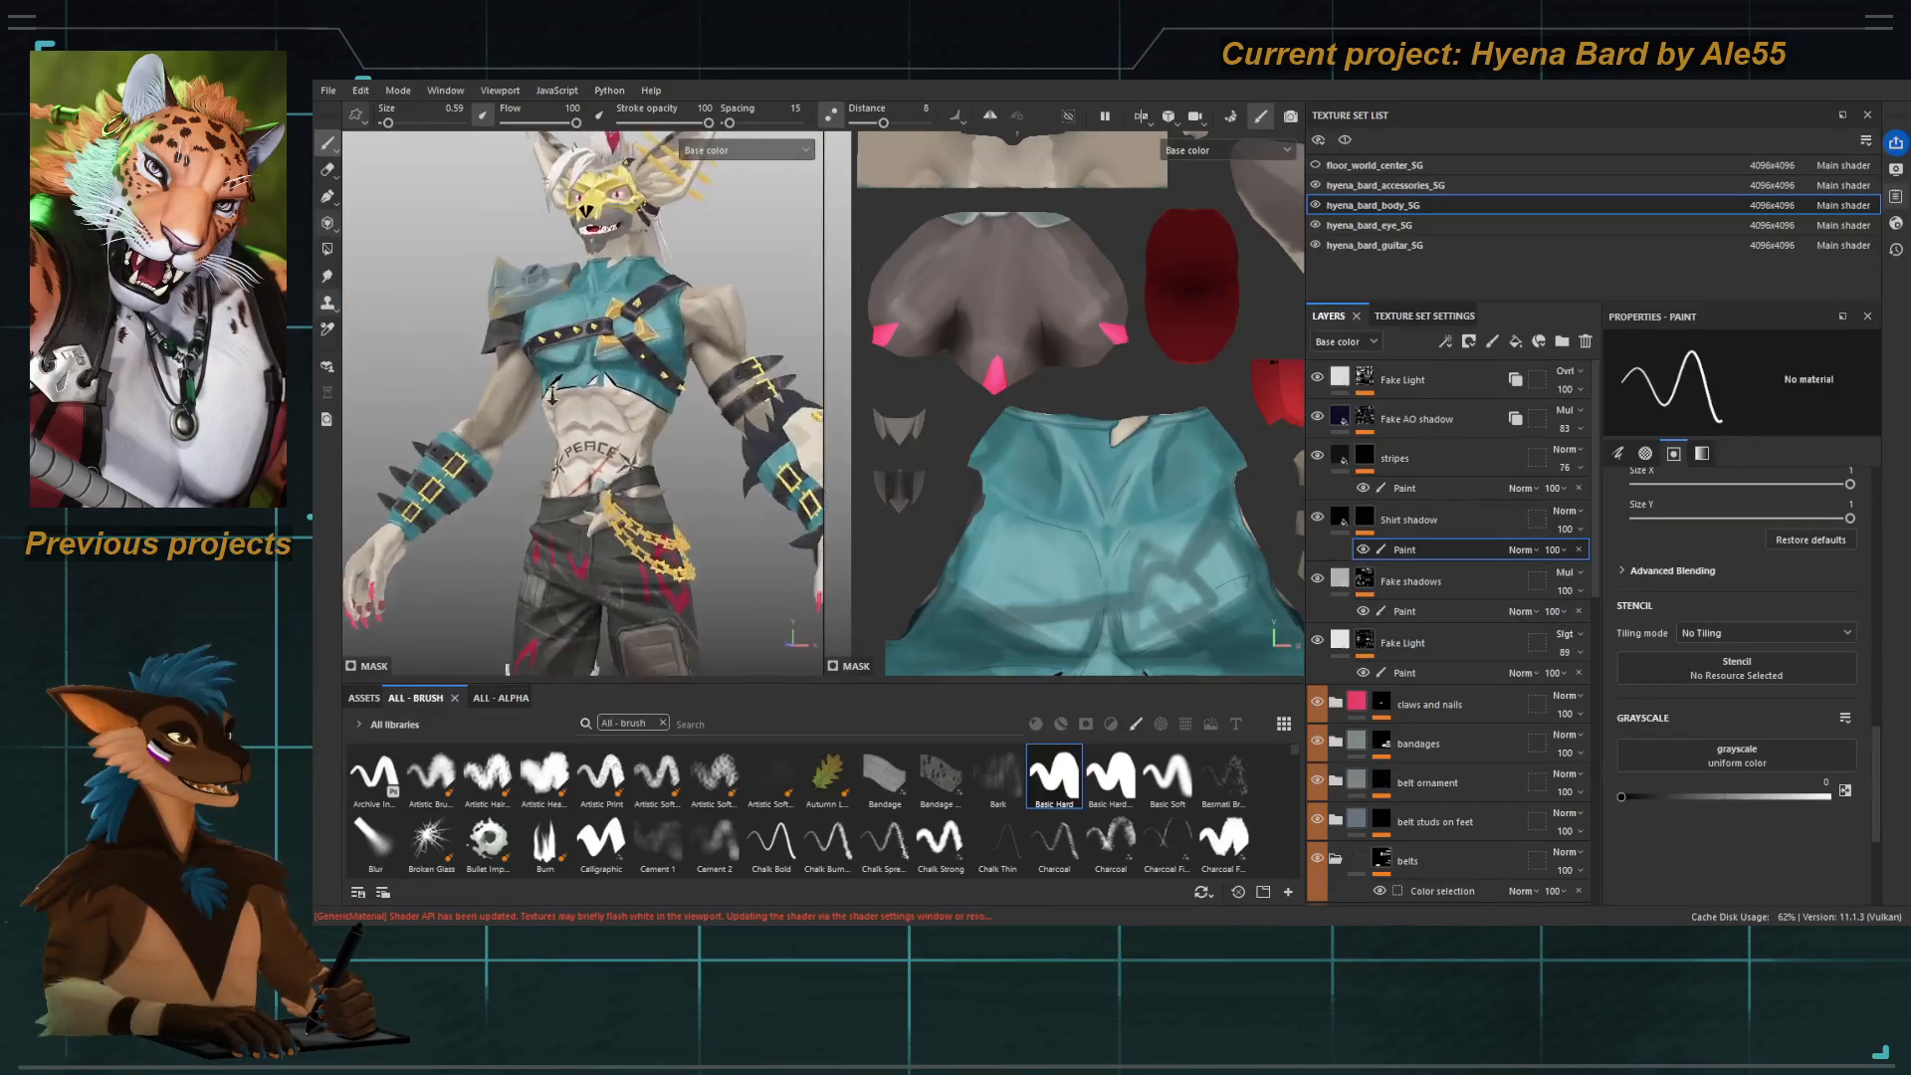
pyautogui.scroll(5, 552, 394)
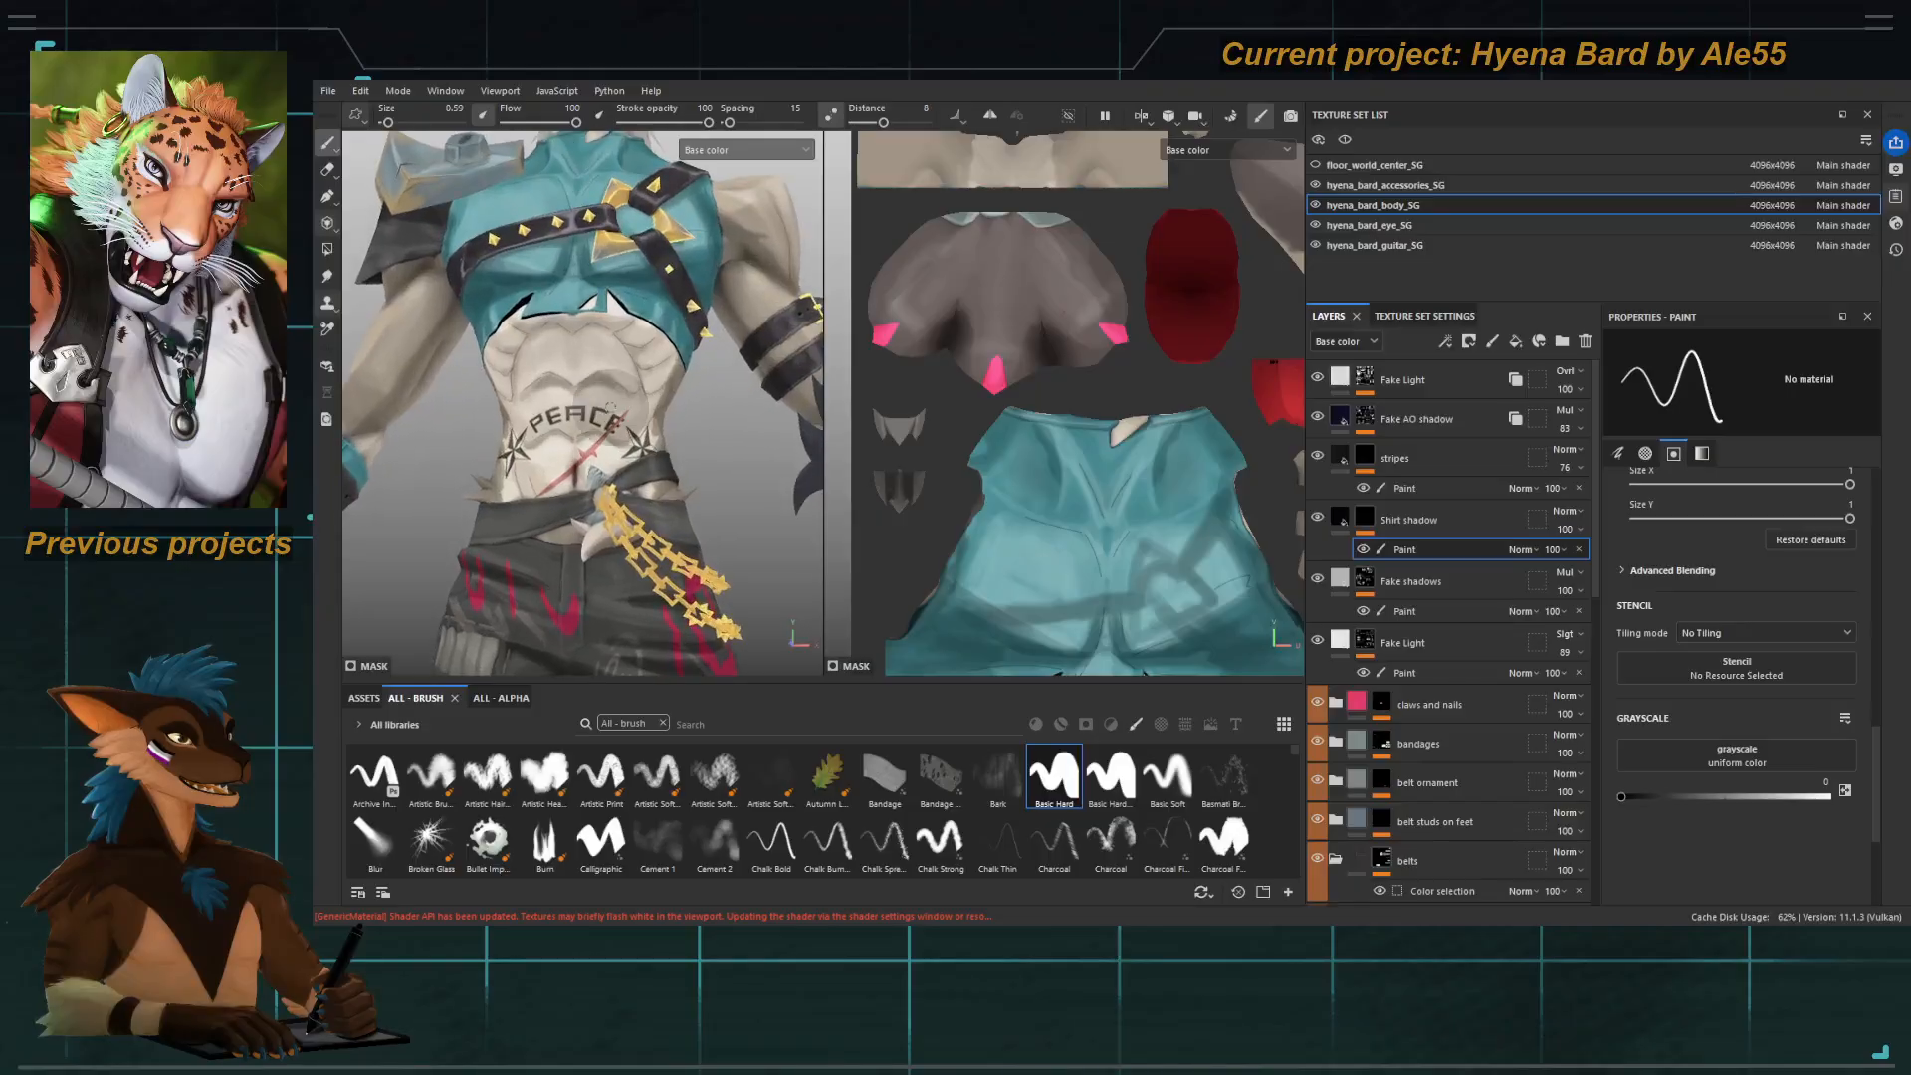
pyautogui.keyDown('alt'); pyautogui.moveTo(611, 407); pyautogui.dragTo(637, 430); pyautogui.keyUp('alt')
# Compare the masks of the lower Fake Light layer and the Fake shadows layer, and return to the base color view.
pyautogui.click(1367, 642)
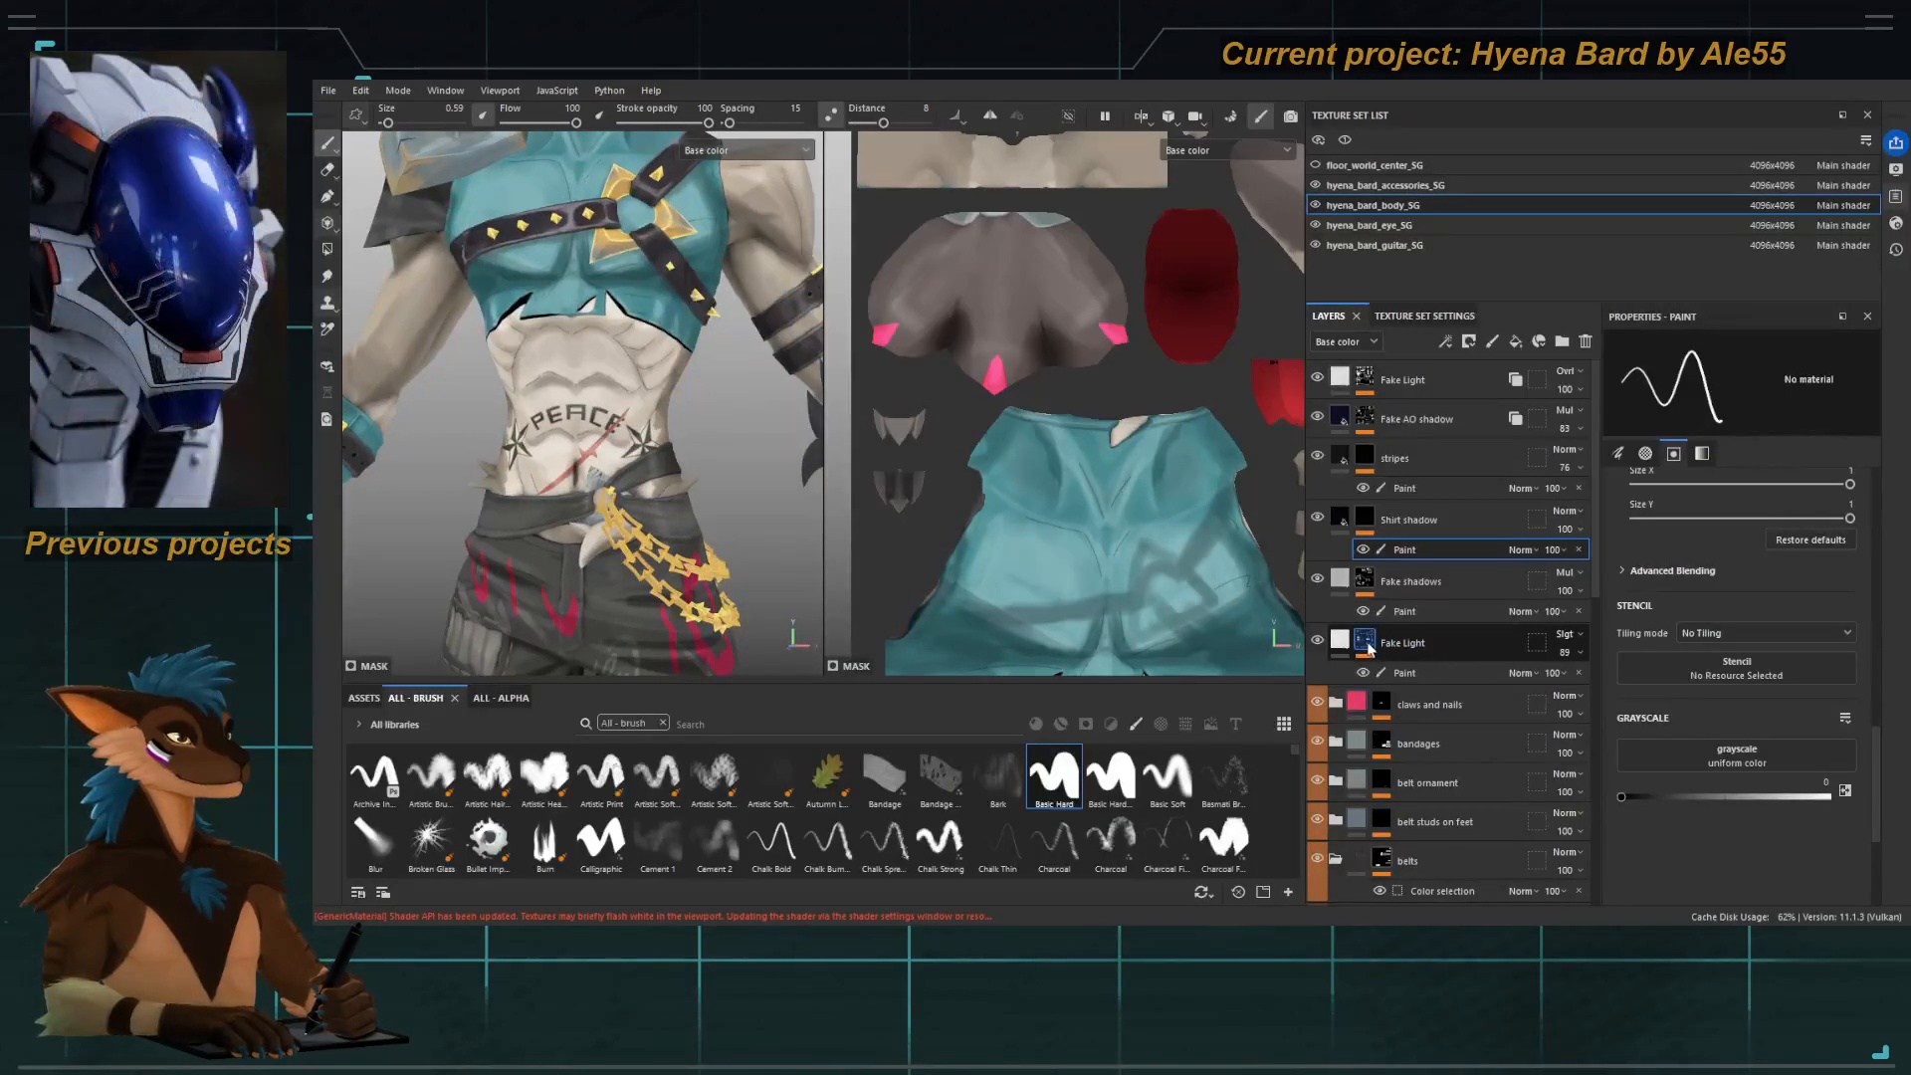
pyautogui.keyDown('alt'); pyautogui.click(1369, 647); pyautogui.keyUp('alt')
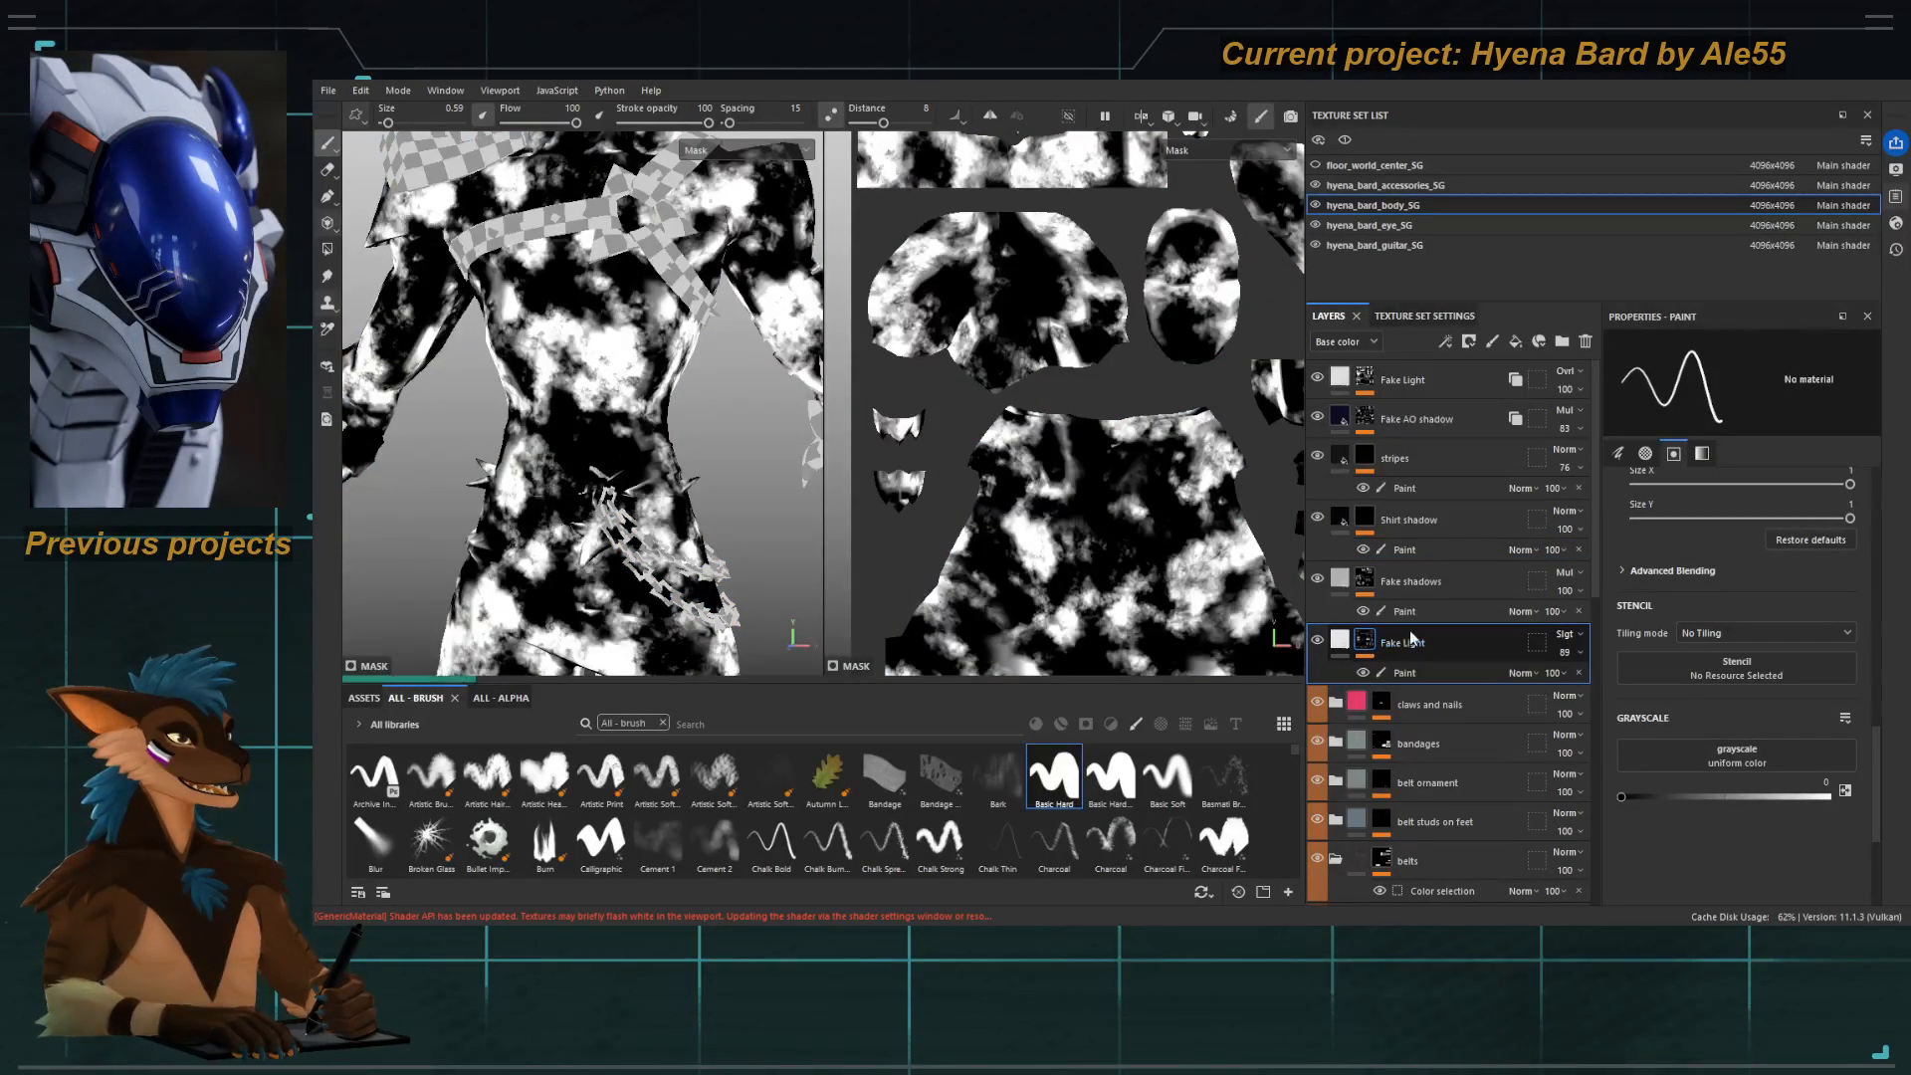
pyautogui.click(1364, 585)
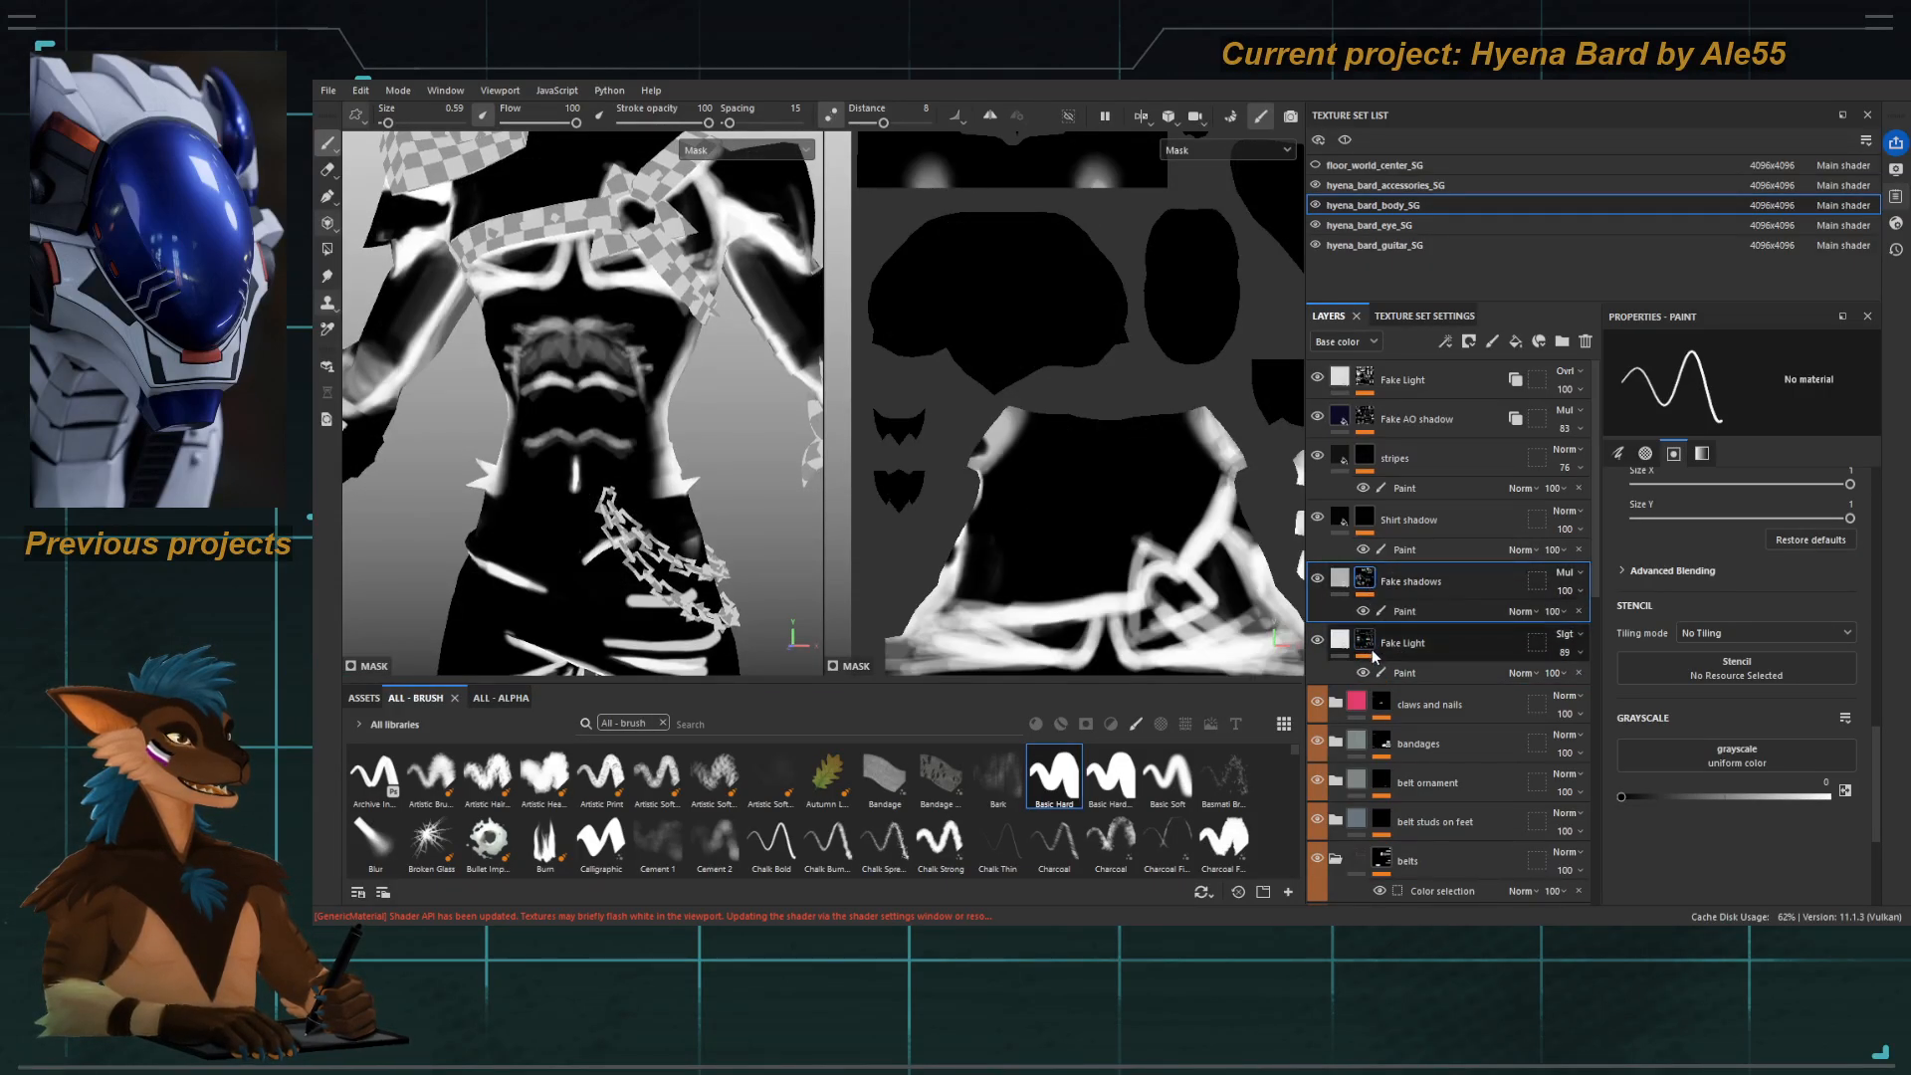
pyautogui.click(1367, 644)
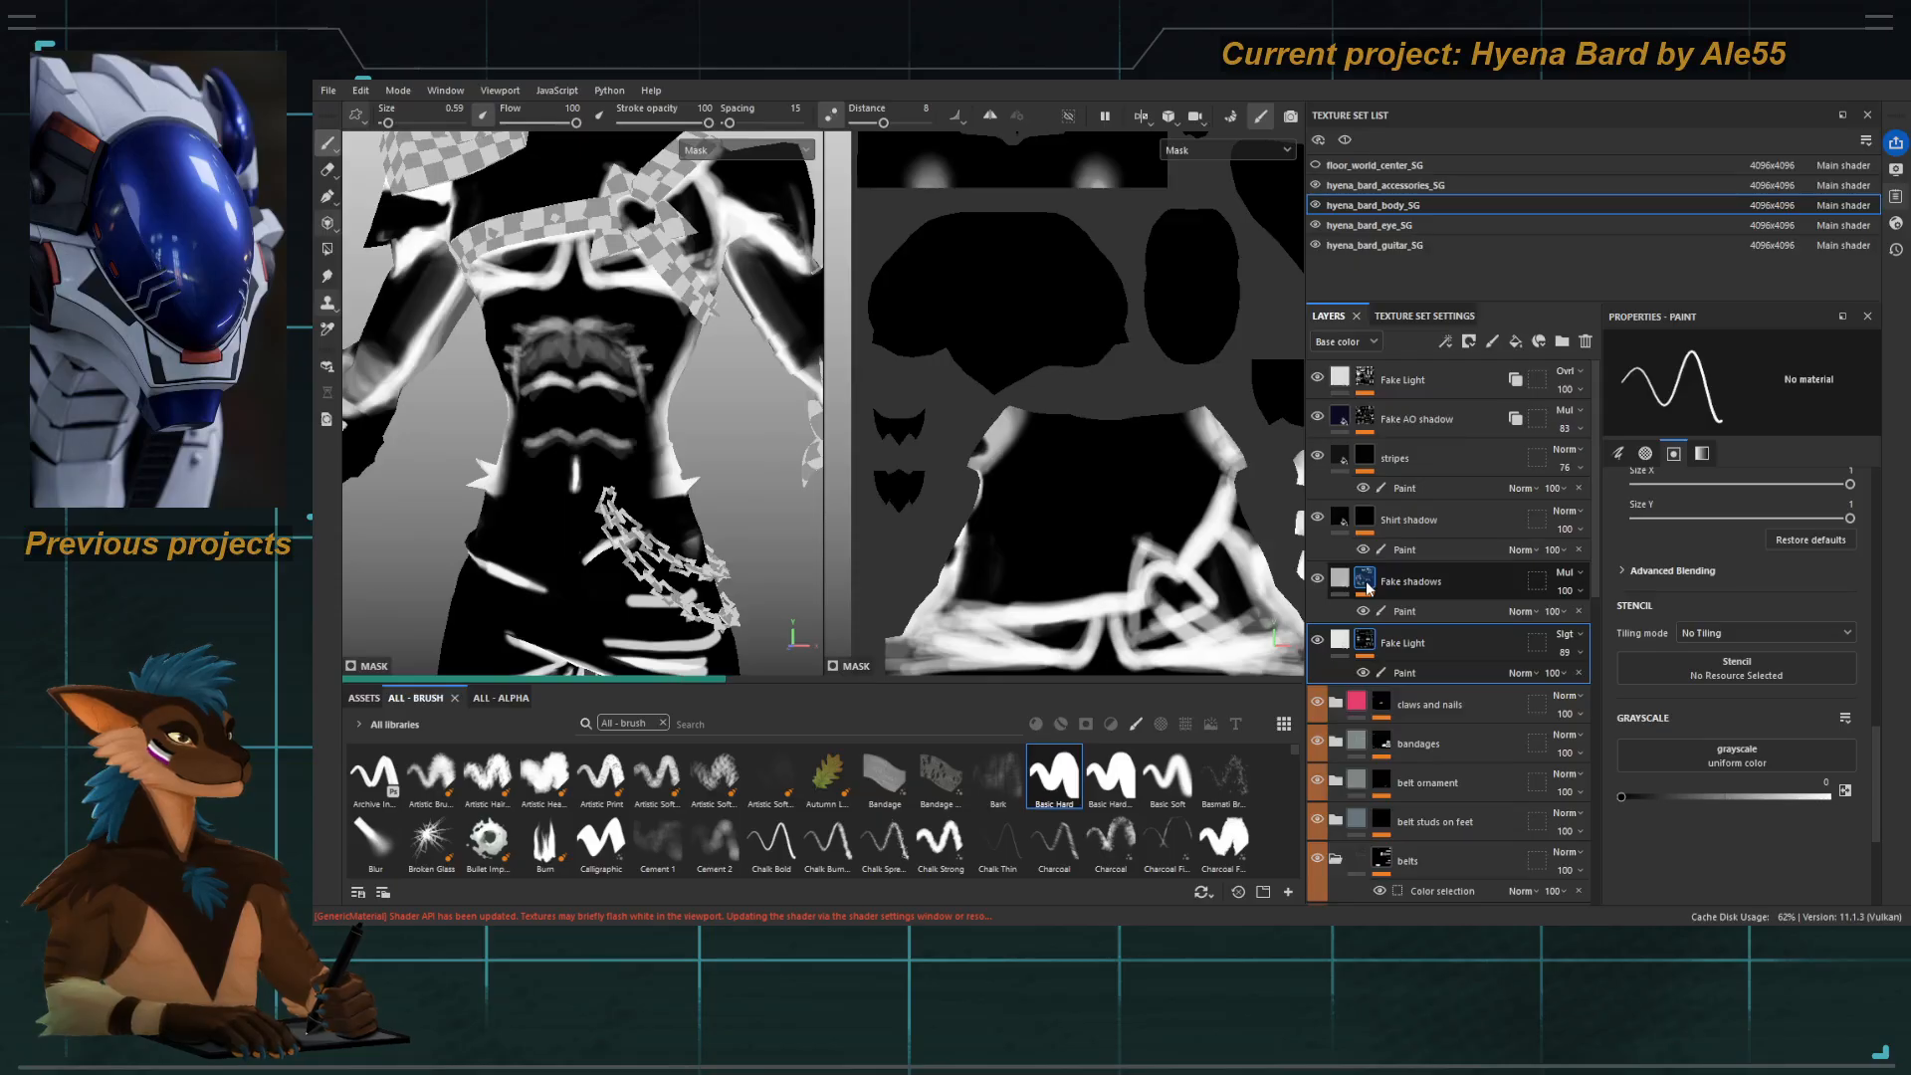
pyautogui.click(1405, 612)
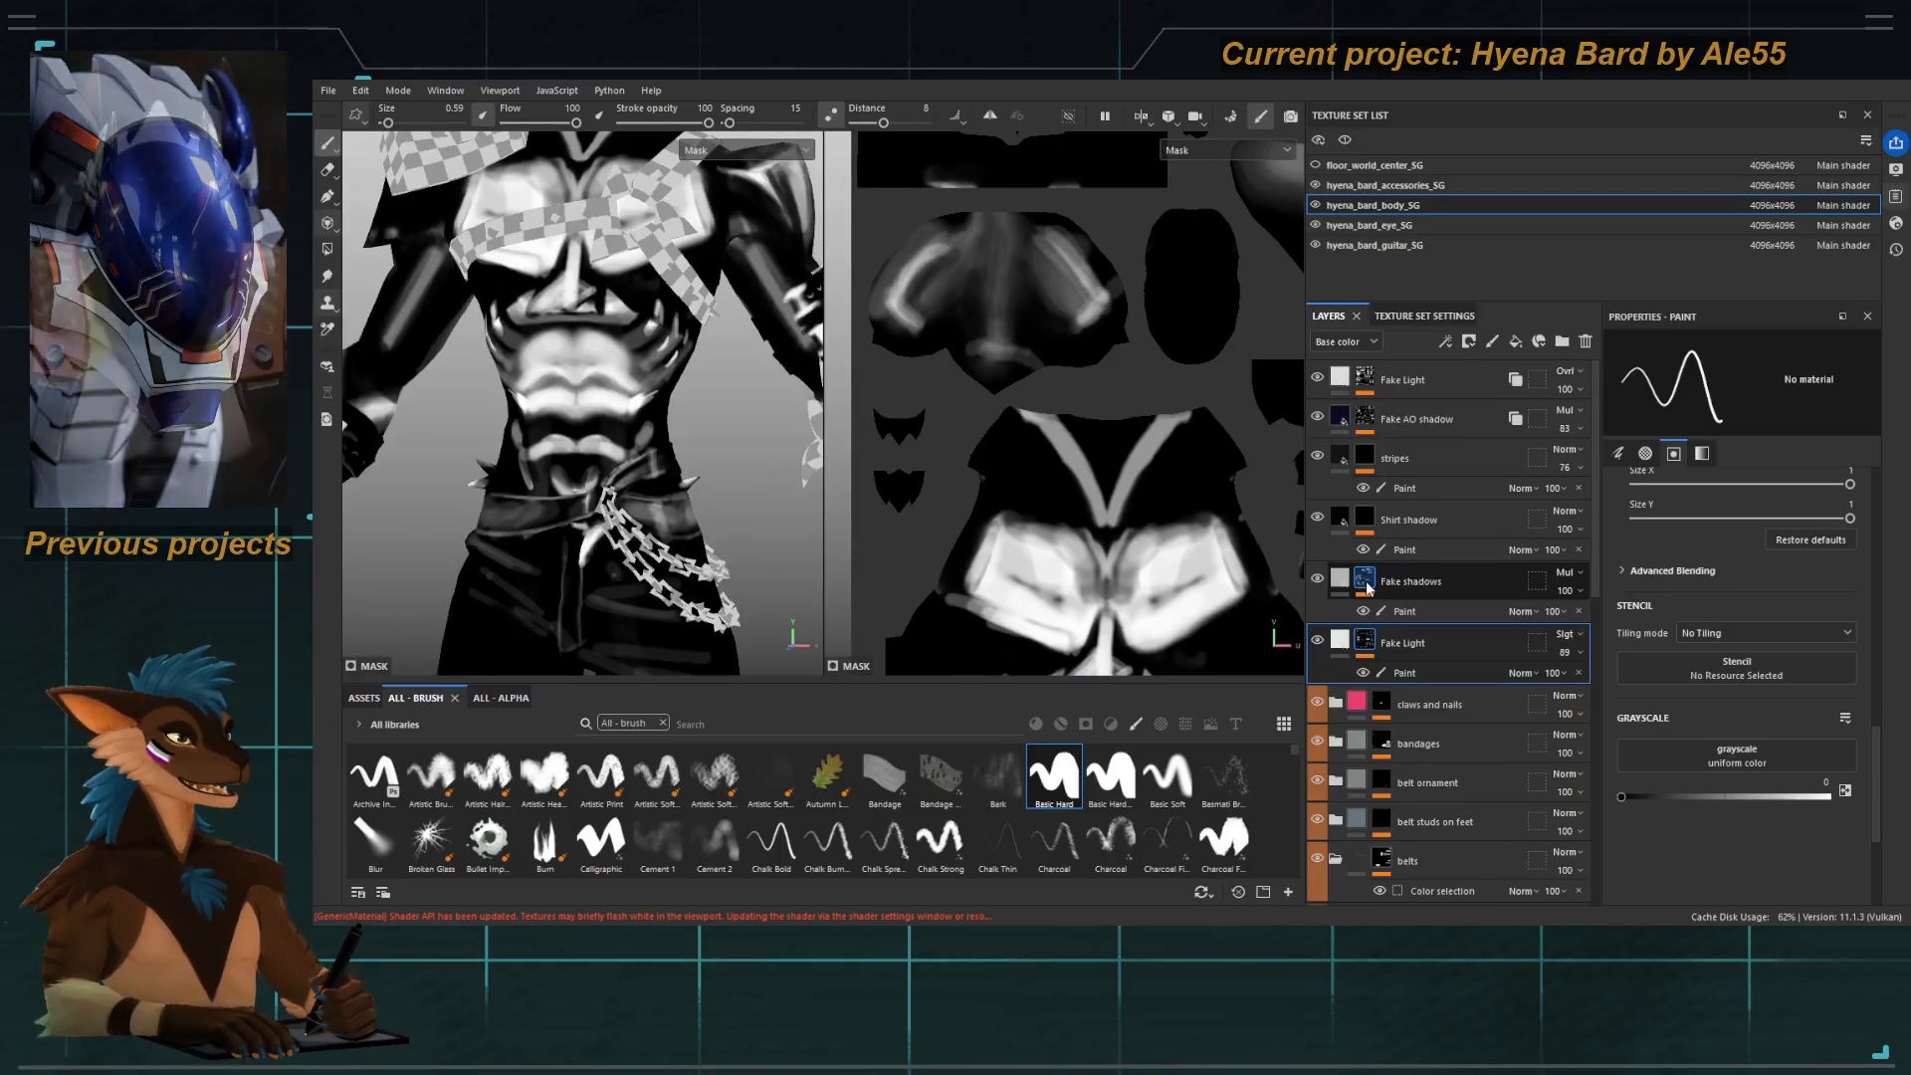
pyautogui.click(1410, 641)
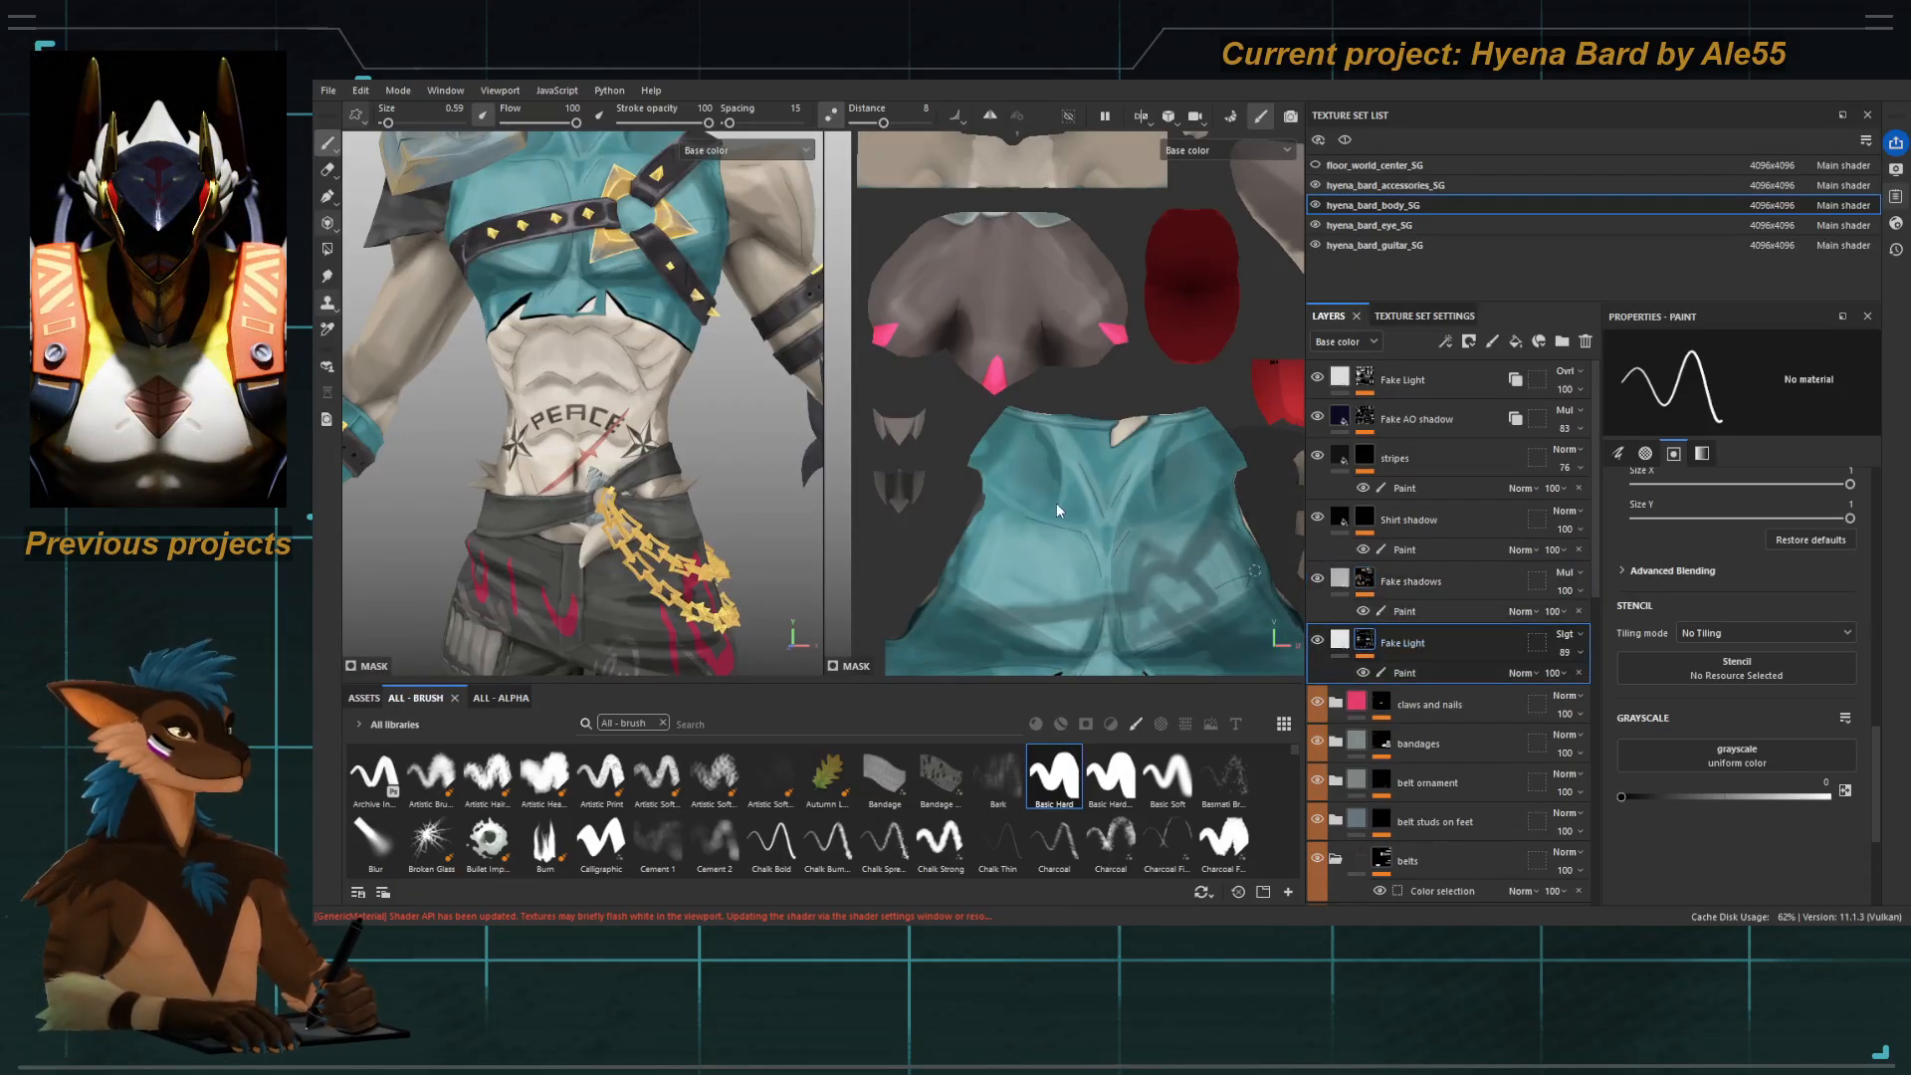
# Choose the Pencil brush from the brush library and switch to white for painting on the stripes mask.
pyautogui.click(1403, 488)
pyautogui.keyDown('alt'); pyautogui.moveTo(497, 351); pyautogui.dragTo(712, 647, button='right'); pyautogui.keyUp('alt')
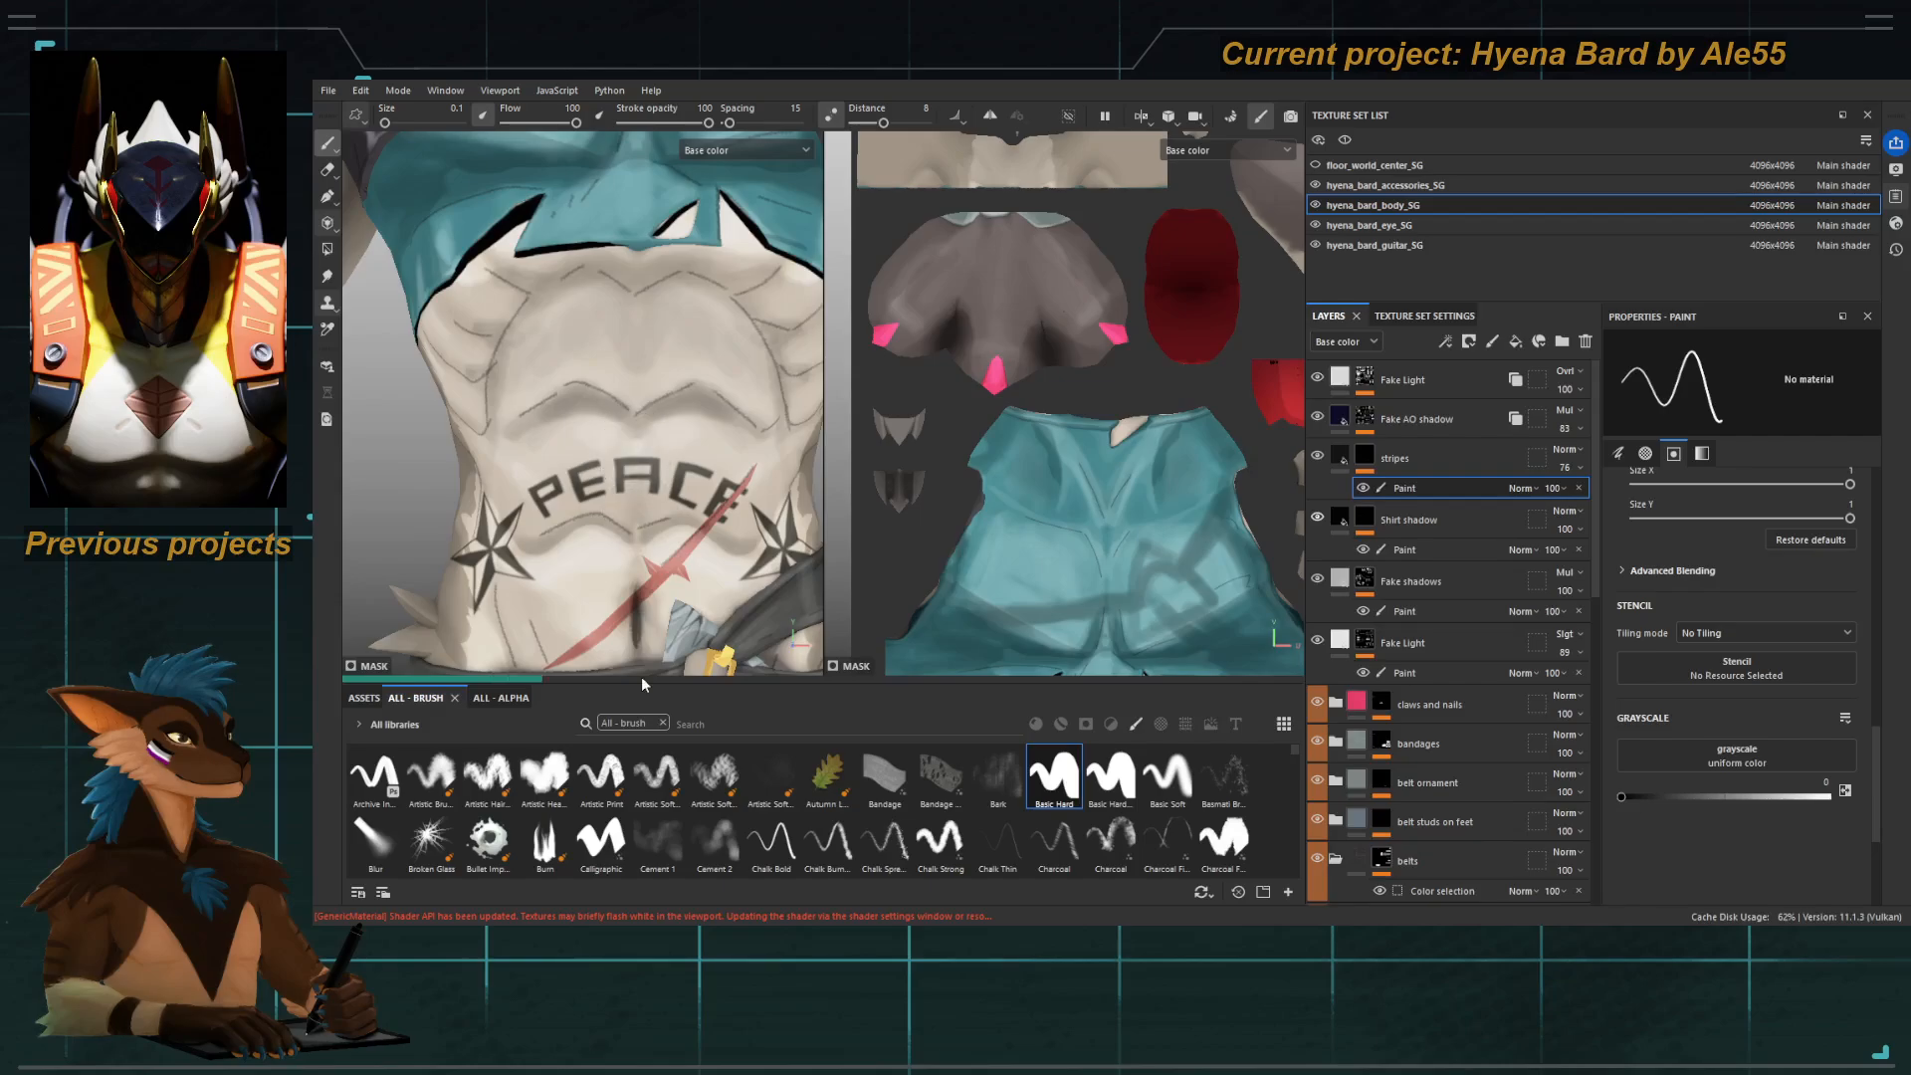
pyautogui.press('x')
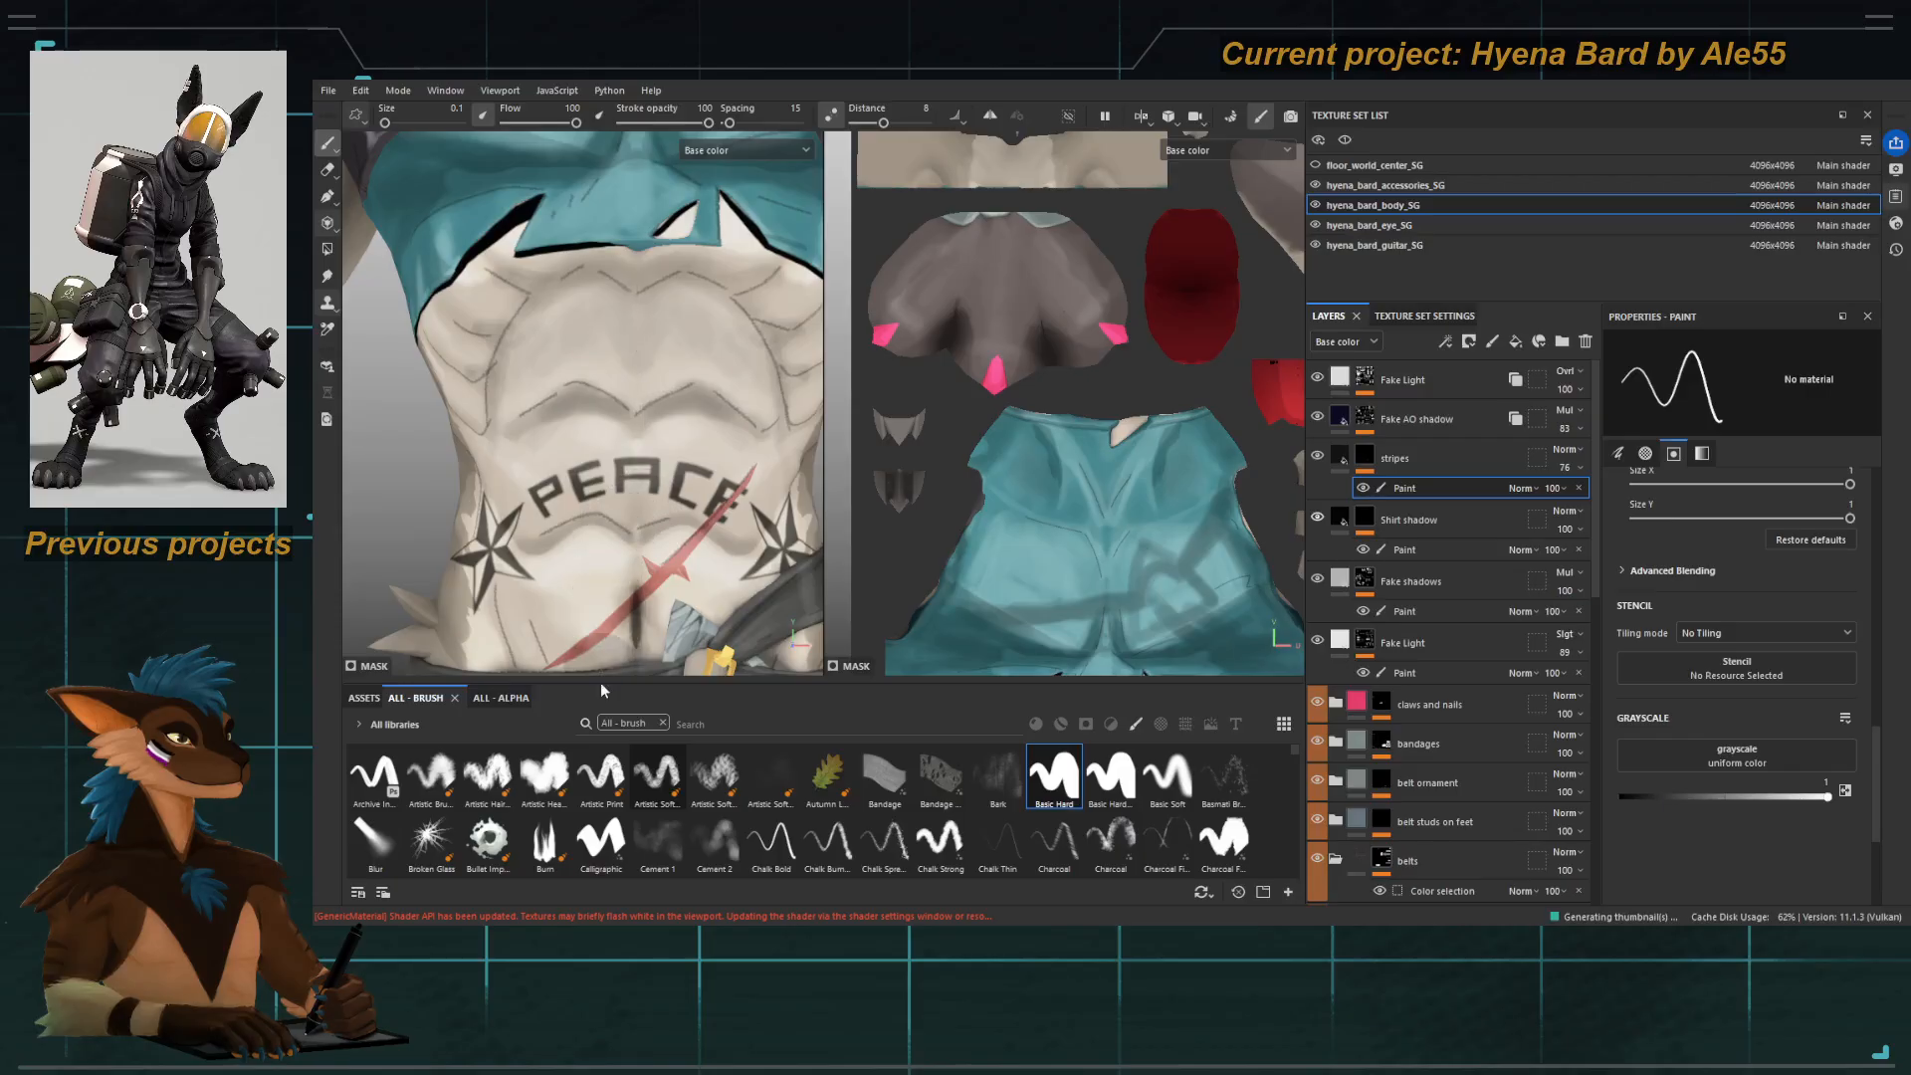
pyautogui.click(647, 722)
pyautogui.write('penci')
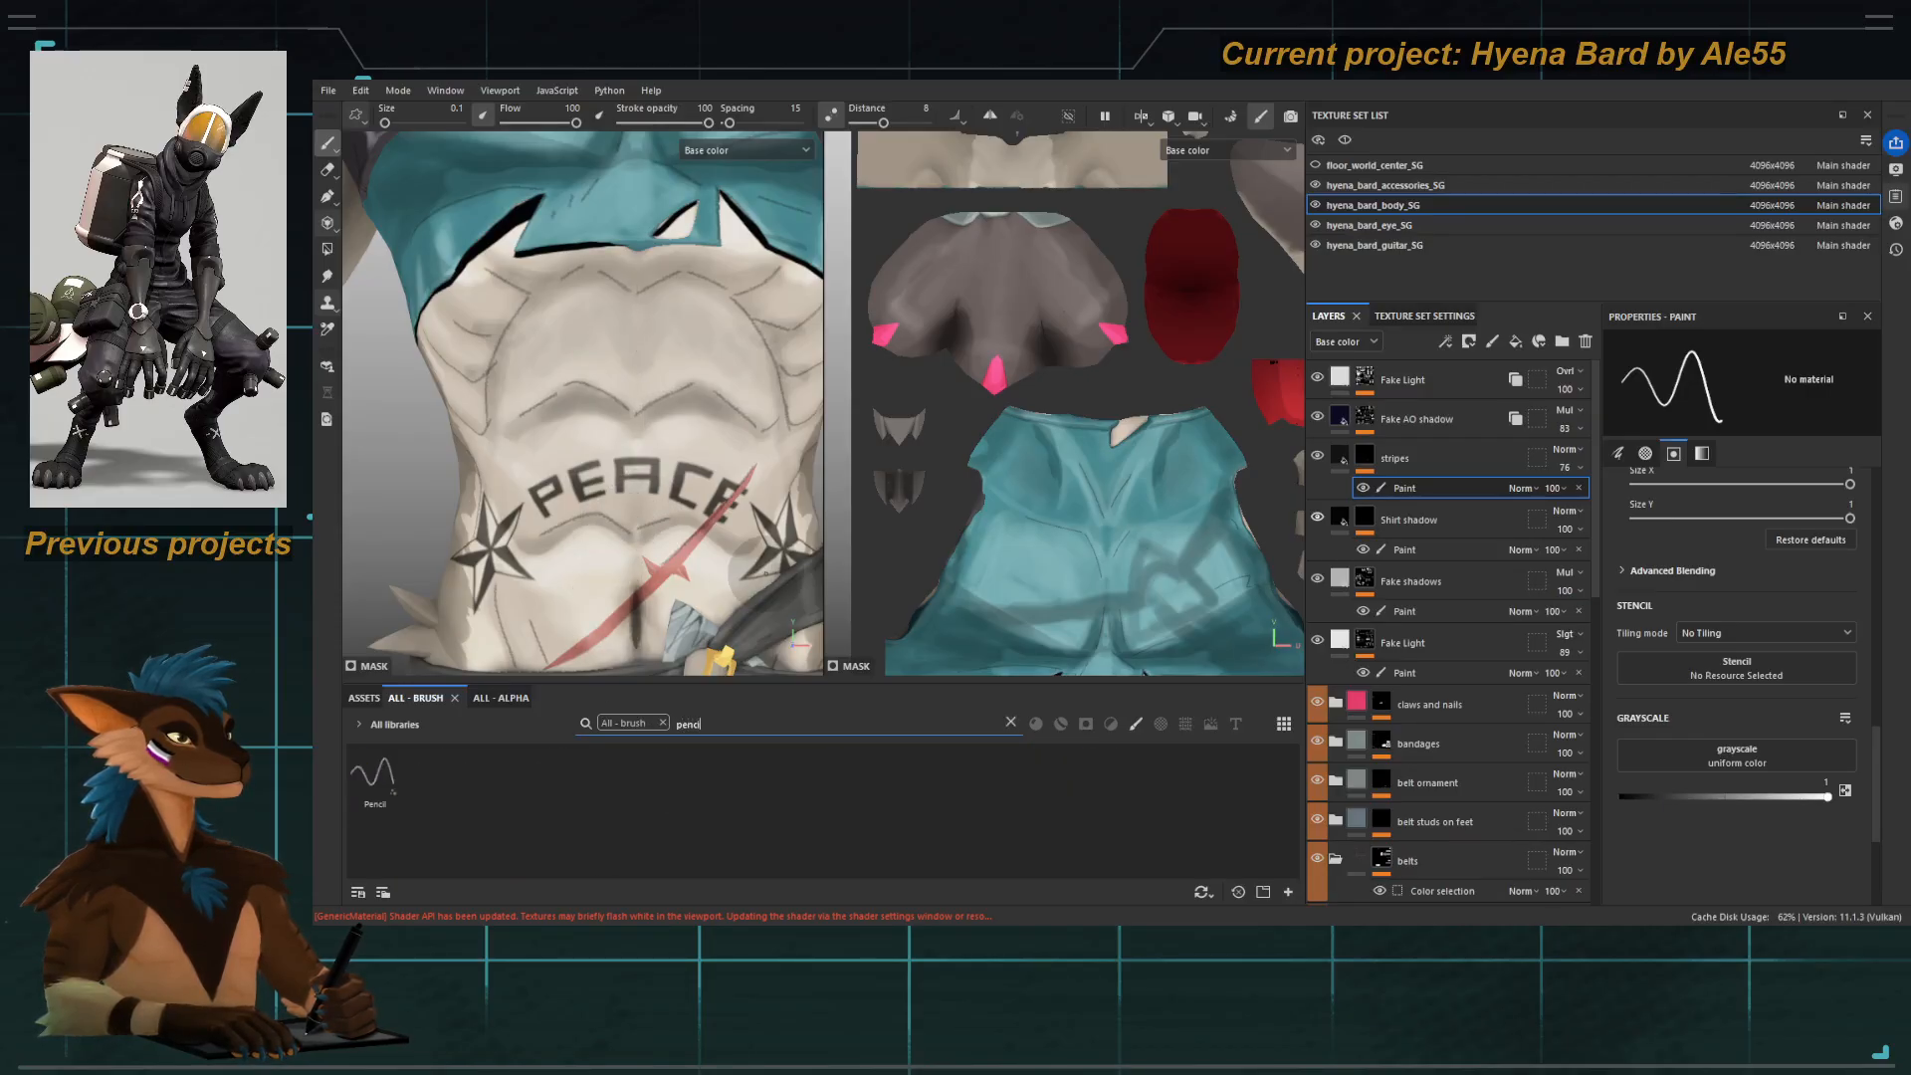
pyautogui.click(374, 777)
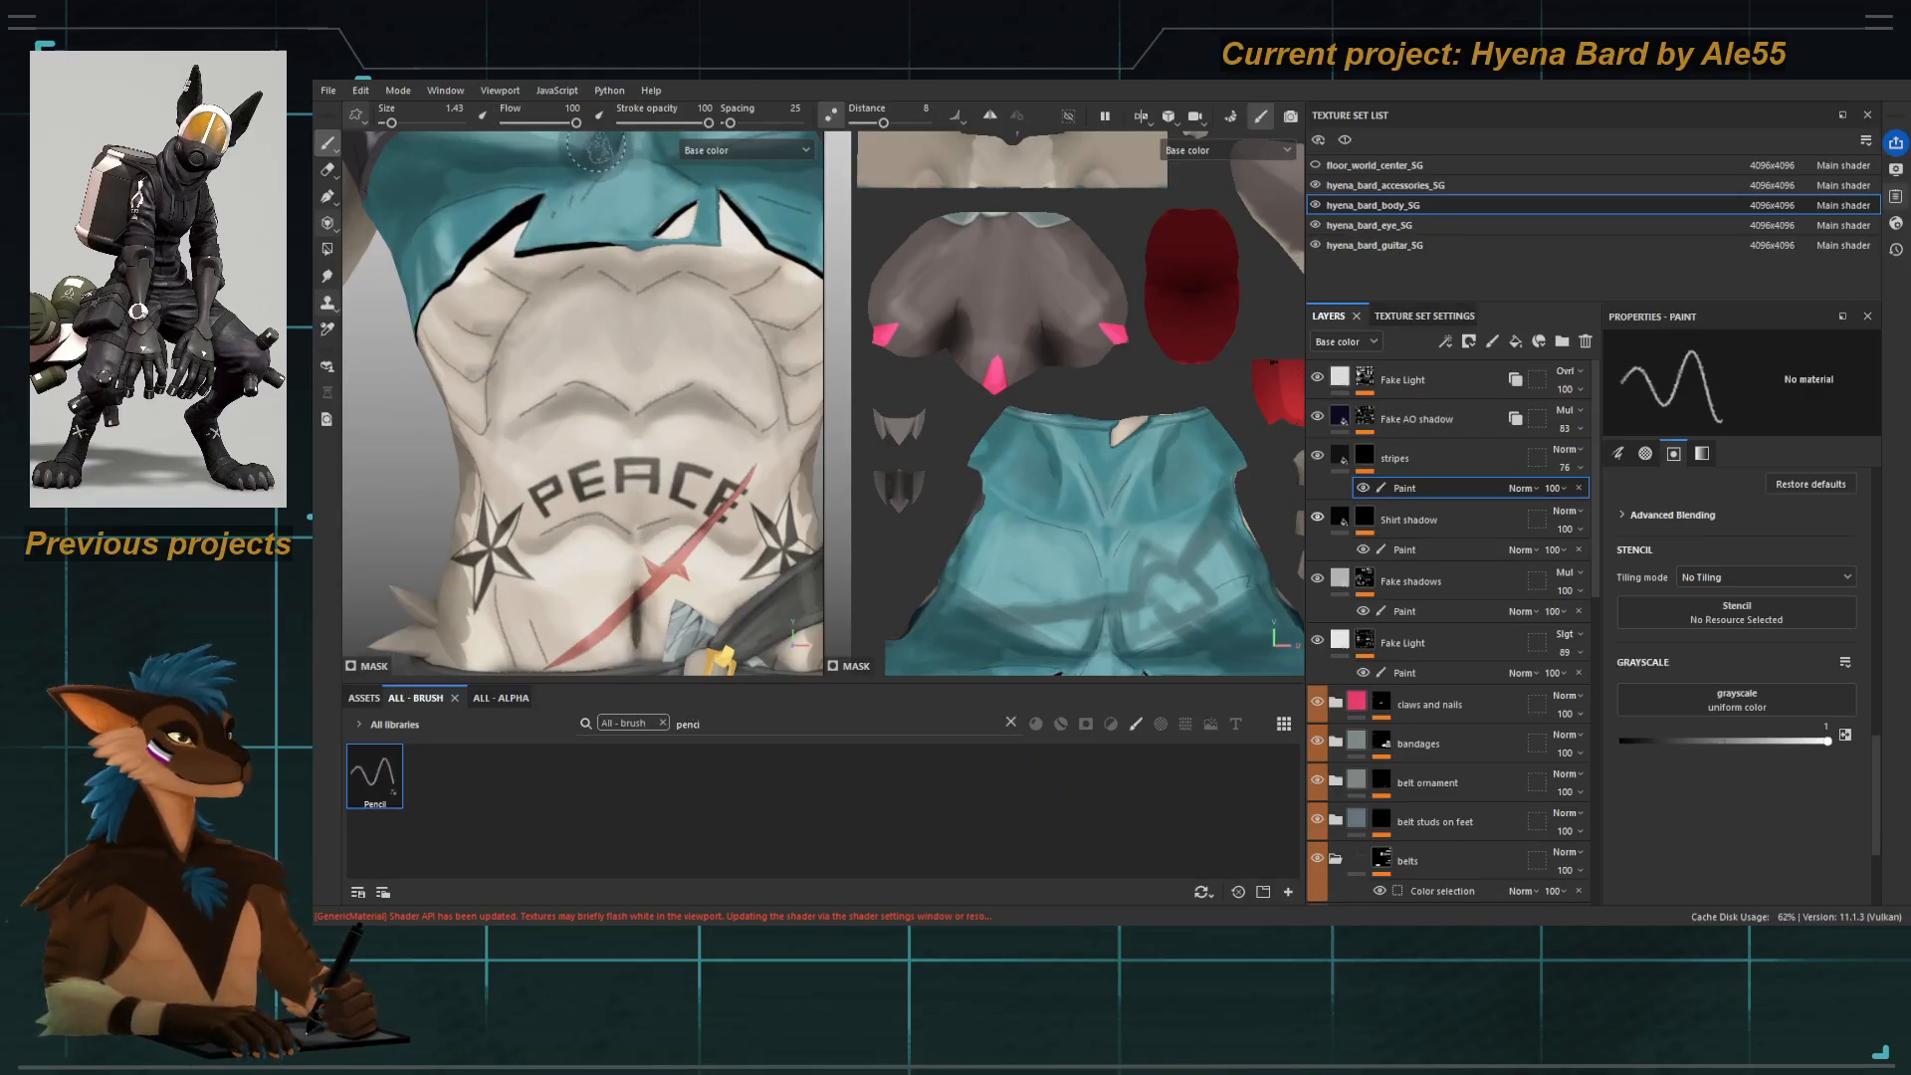
# Turn on pen pressure for the Pencil brush's flow and set the brush size to 0.15.
pyautogui.click(599, 116)
pyautogui.press('[')
pyautogui.press('[')
pyautogui.press('[')
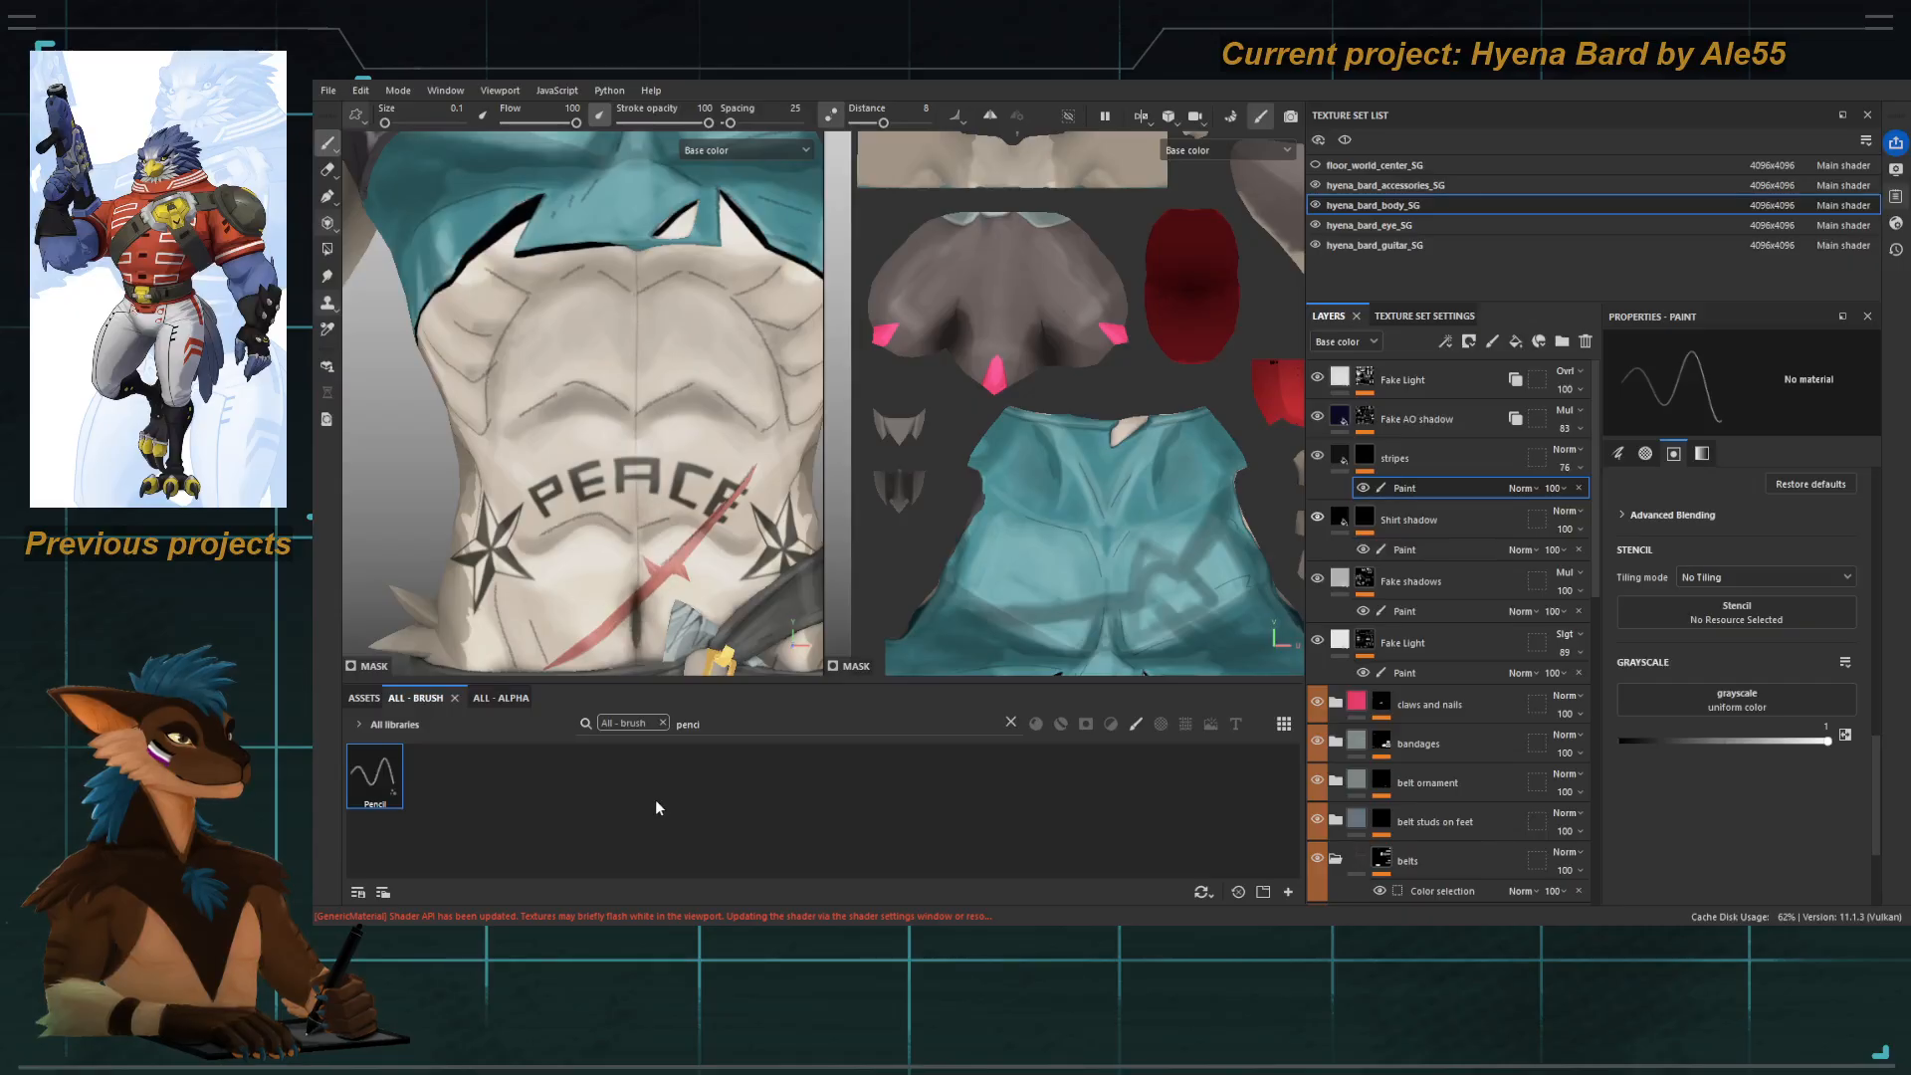
pyautogui.moveTo(660, 502); pyautogui.dragTo(654, 403, button='middle')
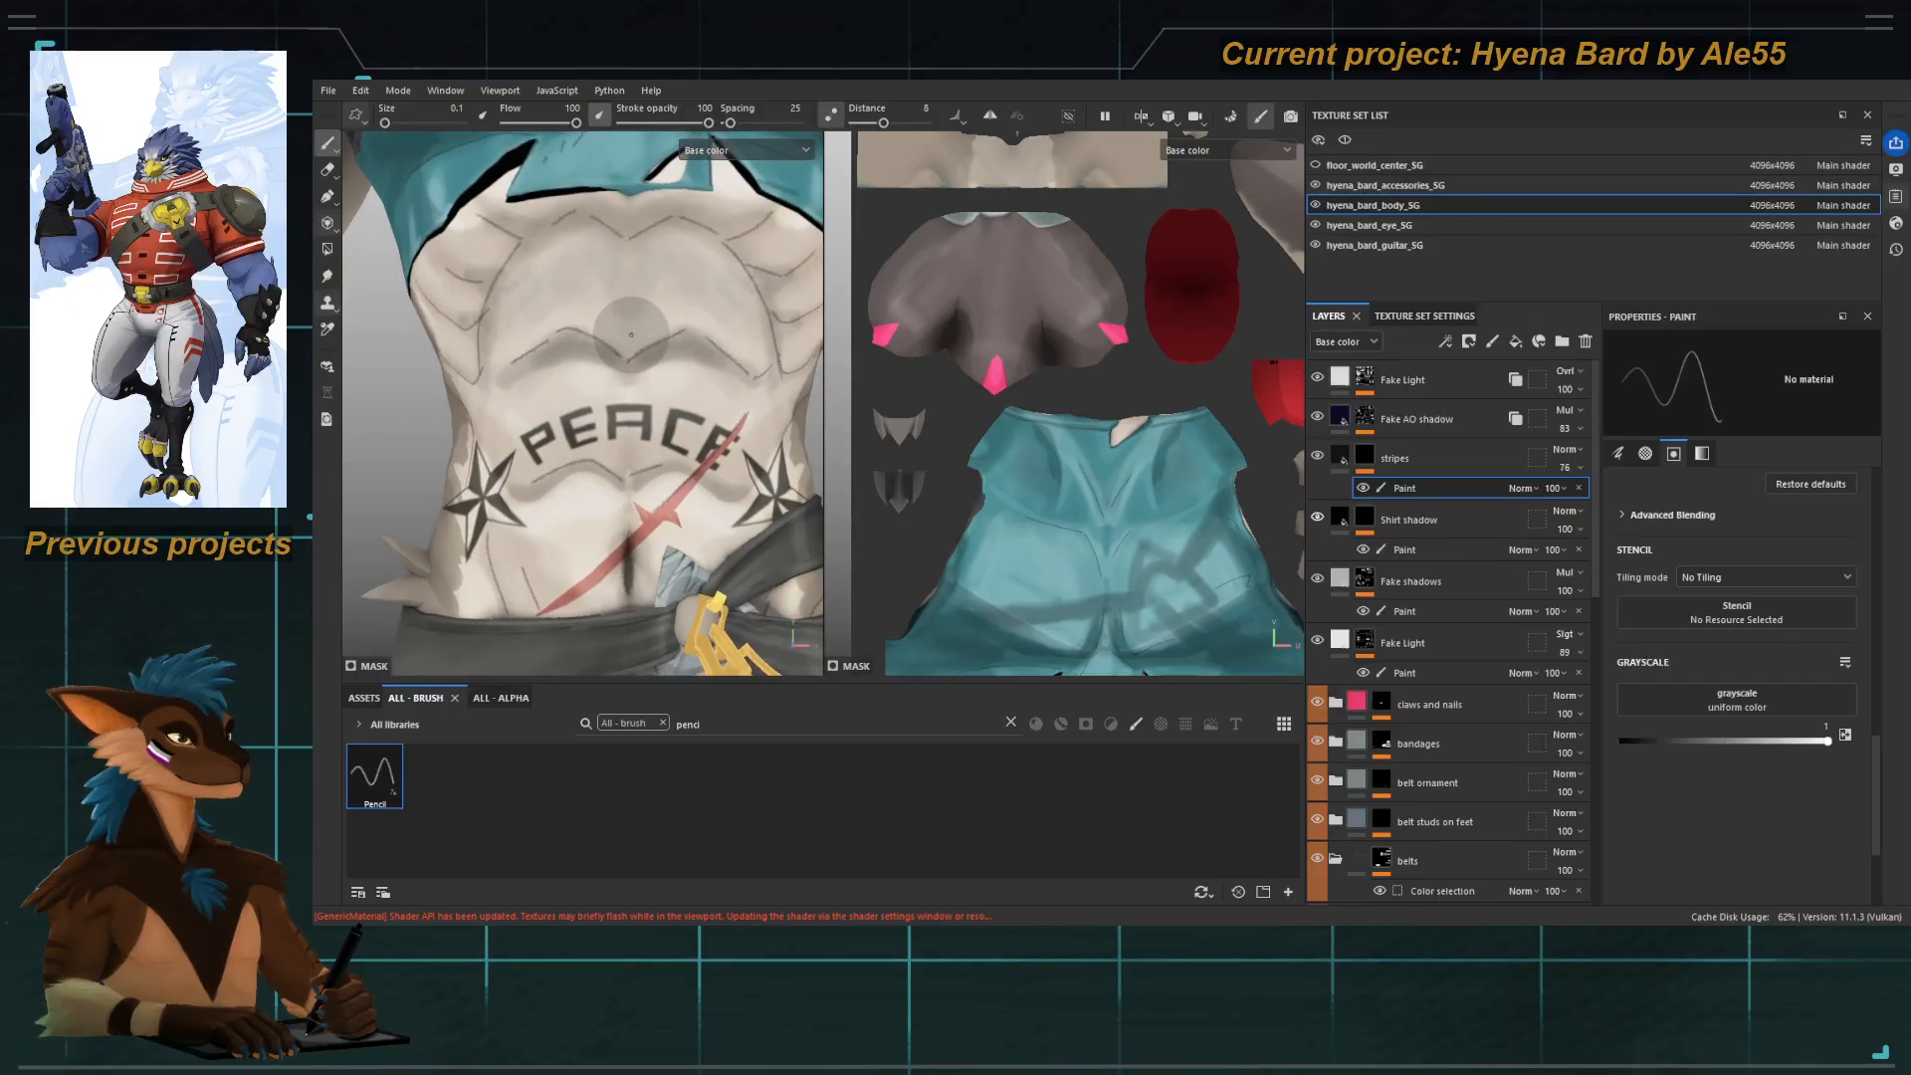
pyautogui.click(461, 108)
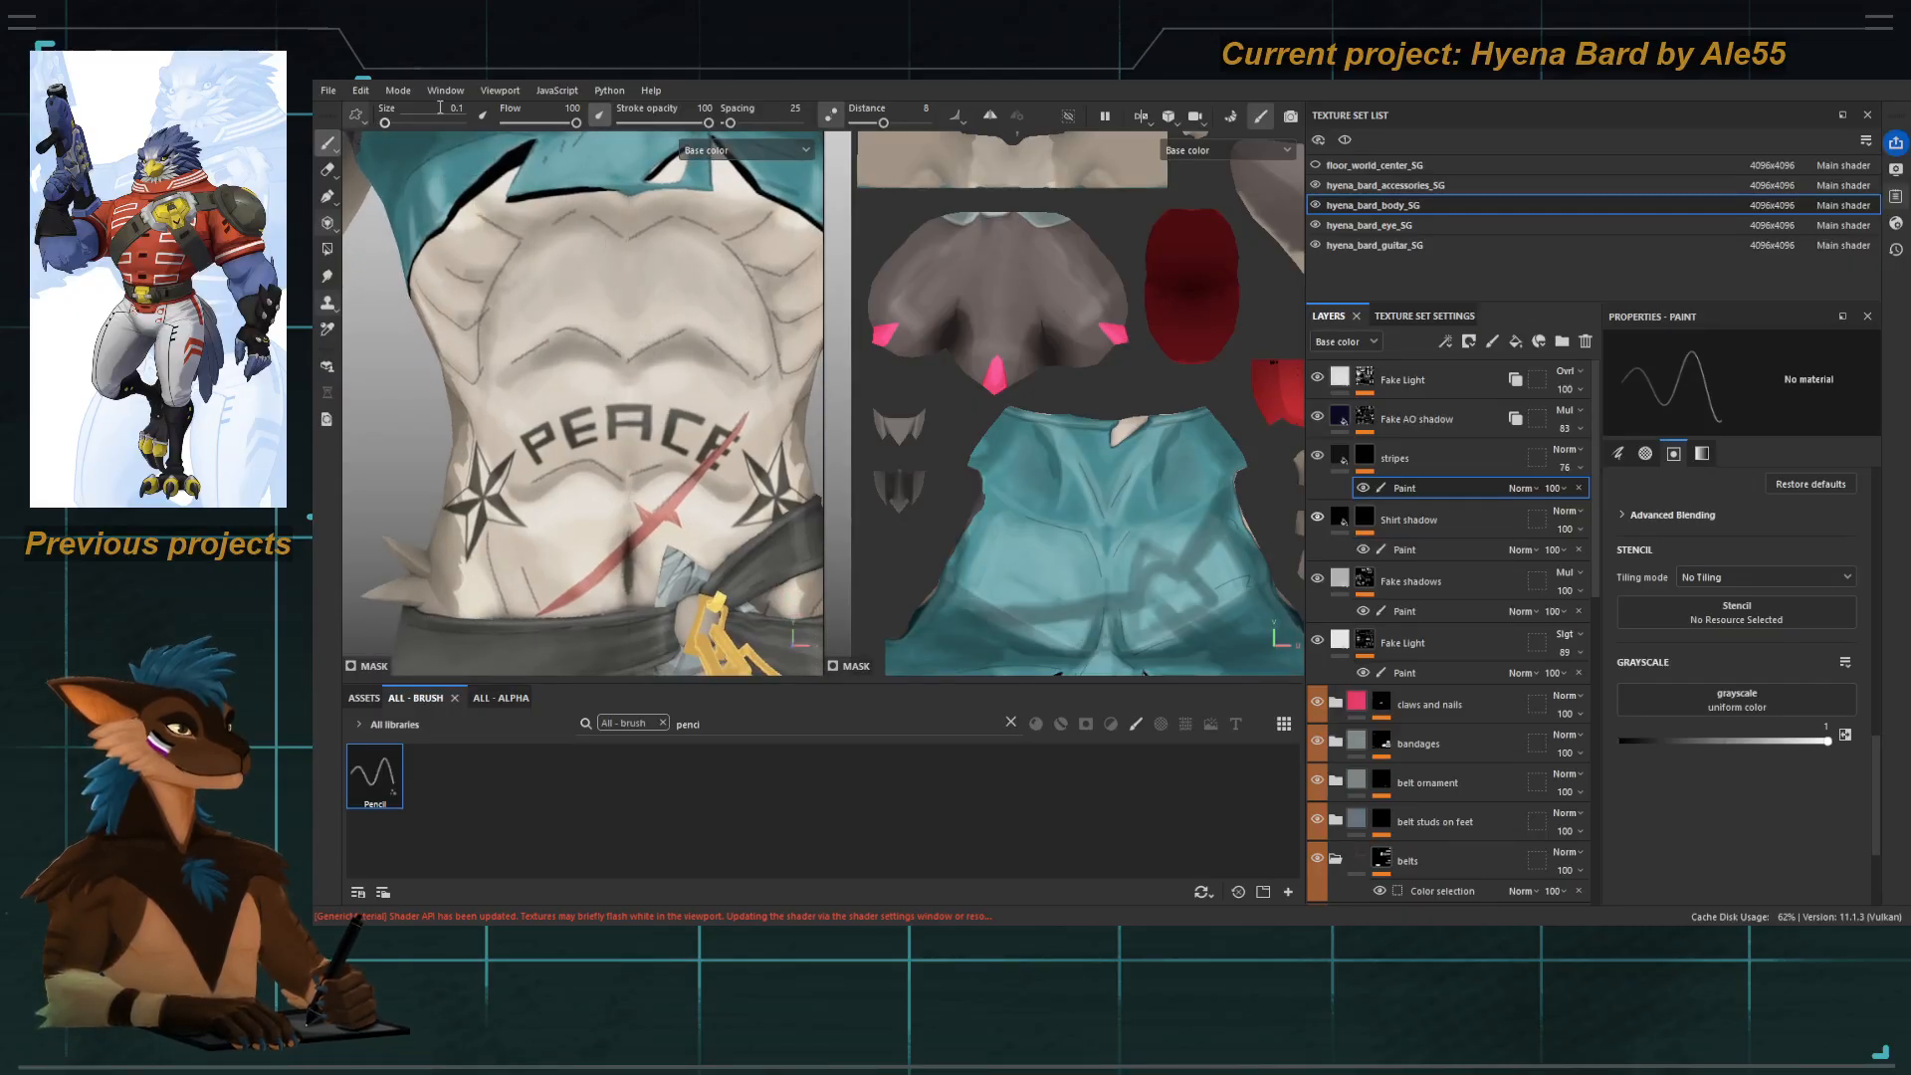
pyautogui.press('BackSpace')
pyautogui.press('BackSpace')
pyautogui.press('BackSpace')
pyautogui.write('.15')
pyautogui.press('Return')
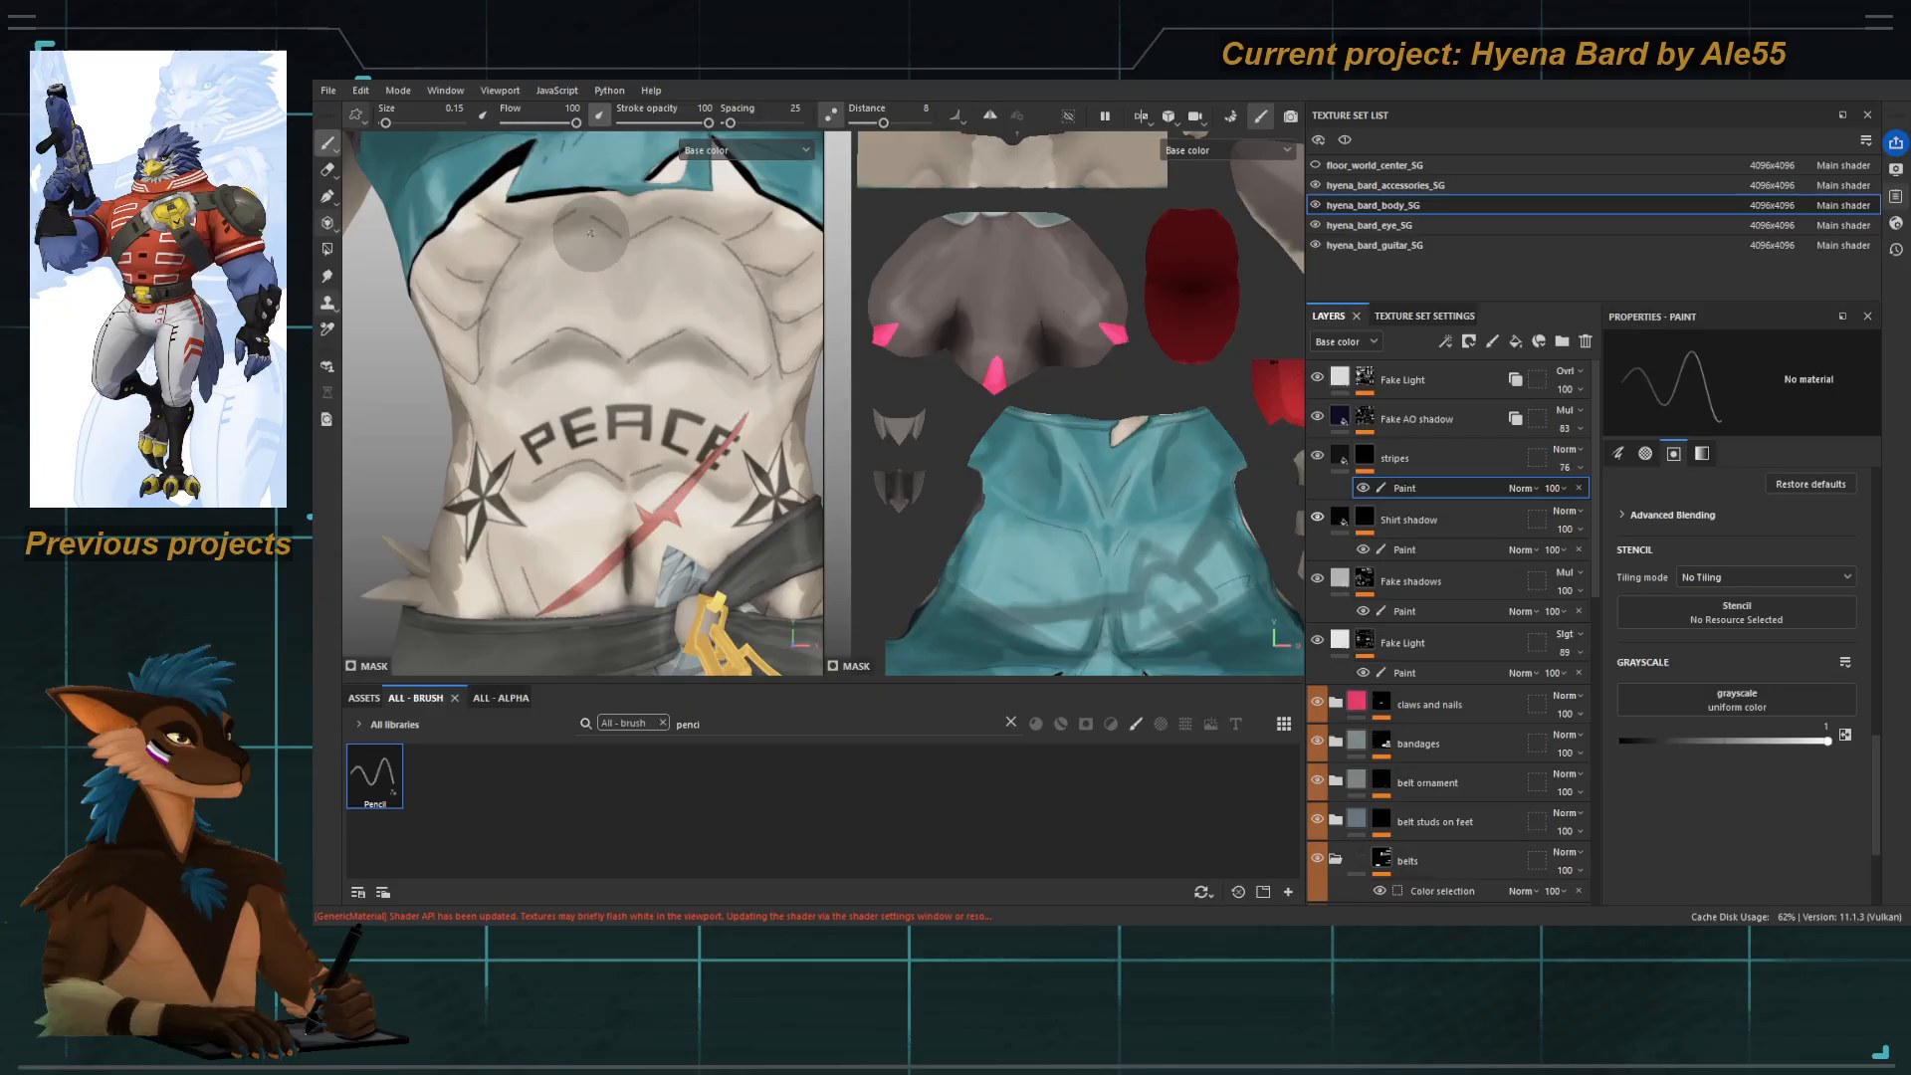
# Draw a thin dark centre line down the character's abdomen on the stripes mask, following the abdominal muscles.
pyautogui.click(627, 190)
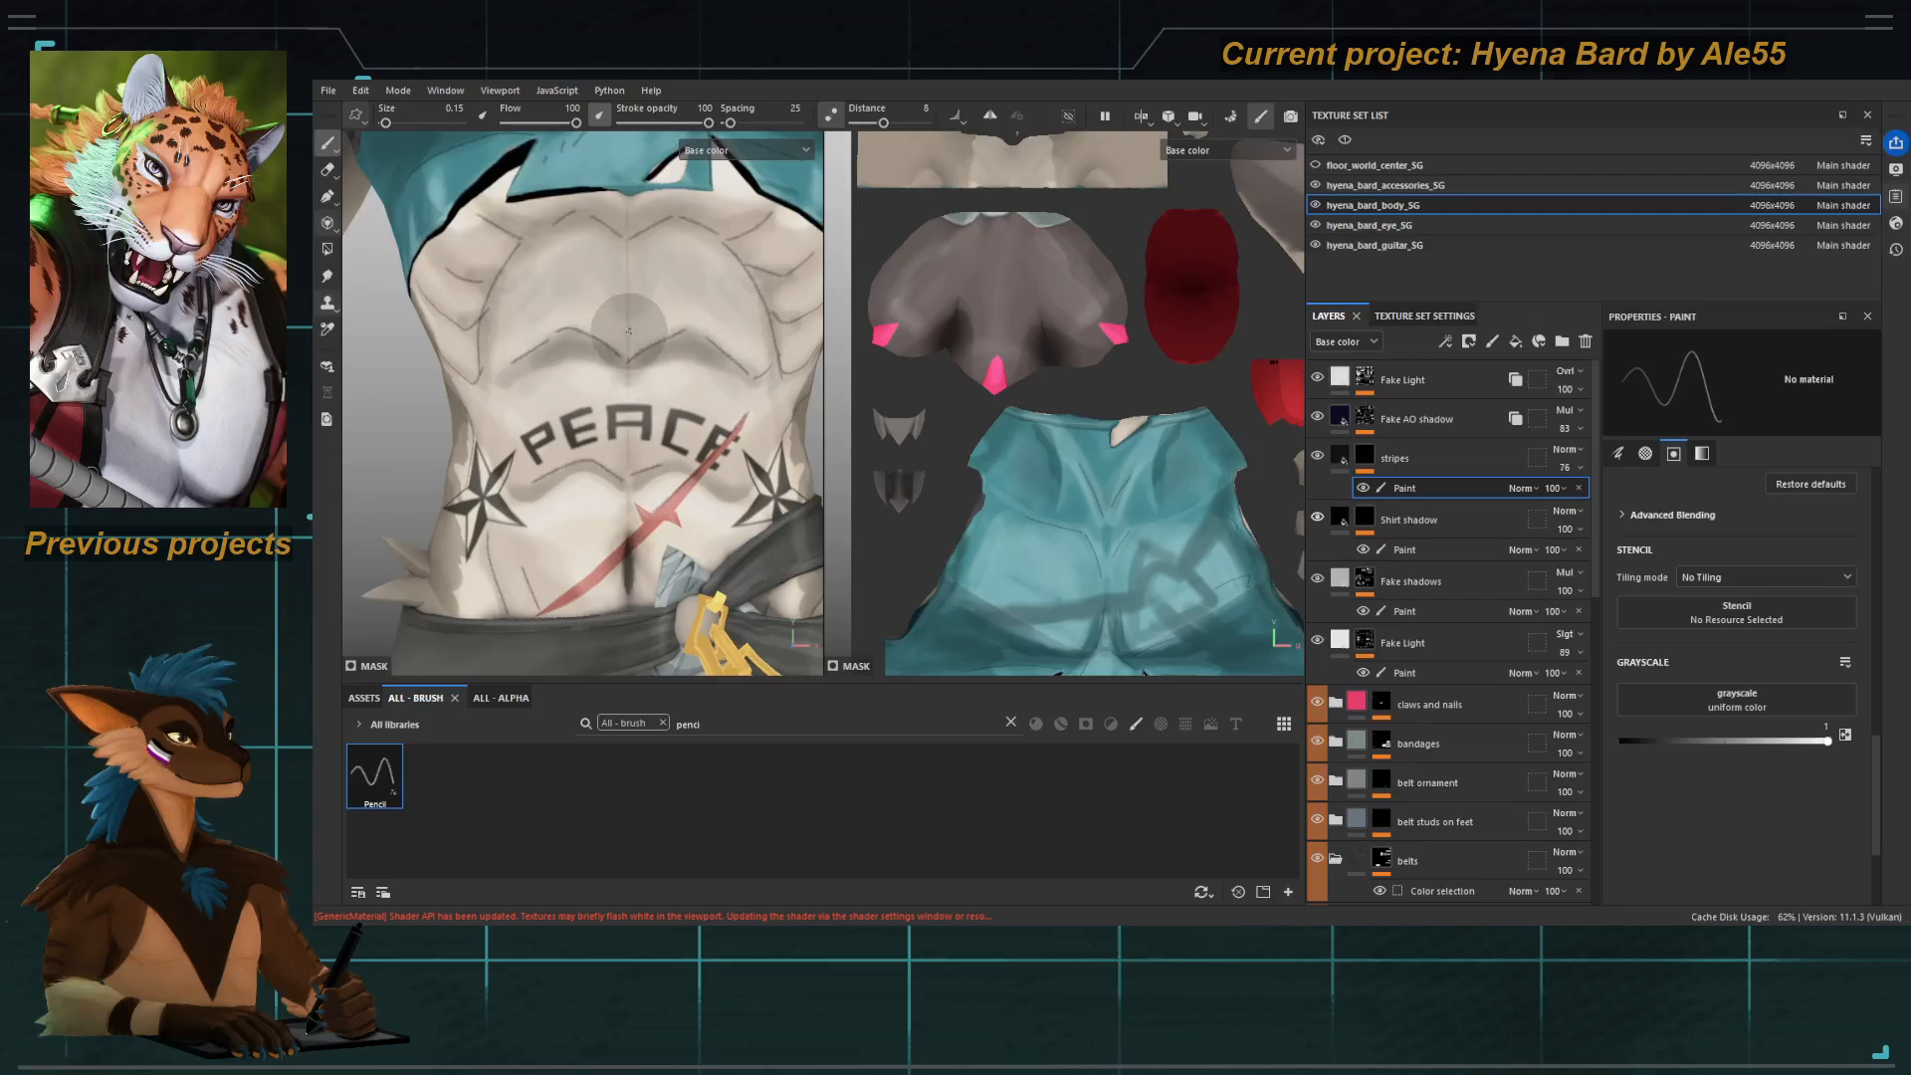
pyautogui.keyDown('alt'); pyautogui.moveTo(627, 463); pyautogui.dragTo(582, 458, button='right'); pyautogui.keyUp('alt')
pyautogui.keyDown('alt'); pyautogui.moveTo(607, 418); pyautogui.dragTo(524, 396); pyautogui.keyUp('alt')
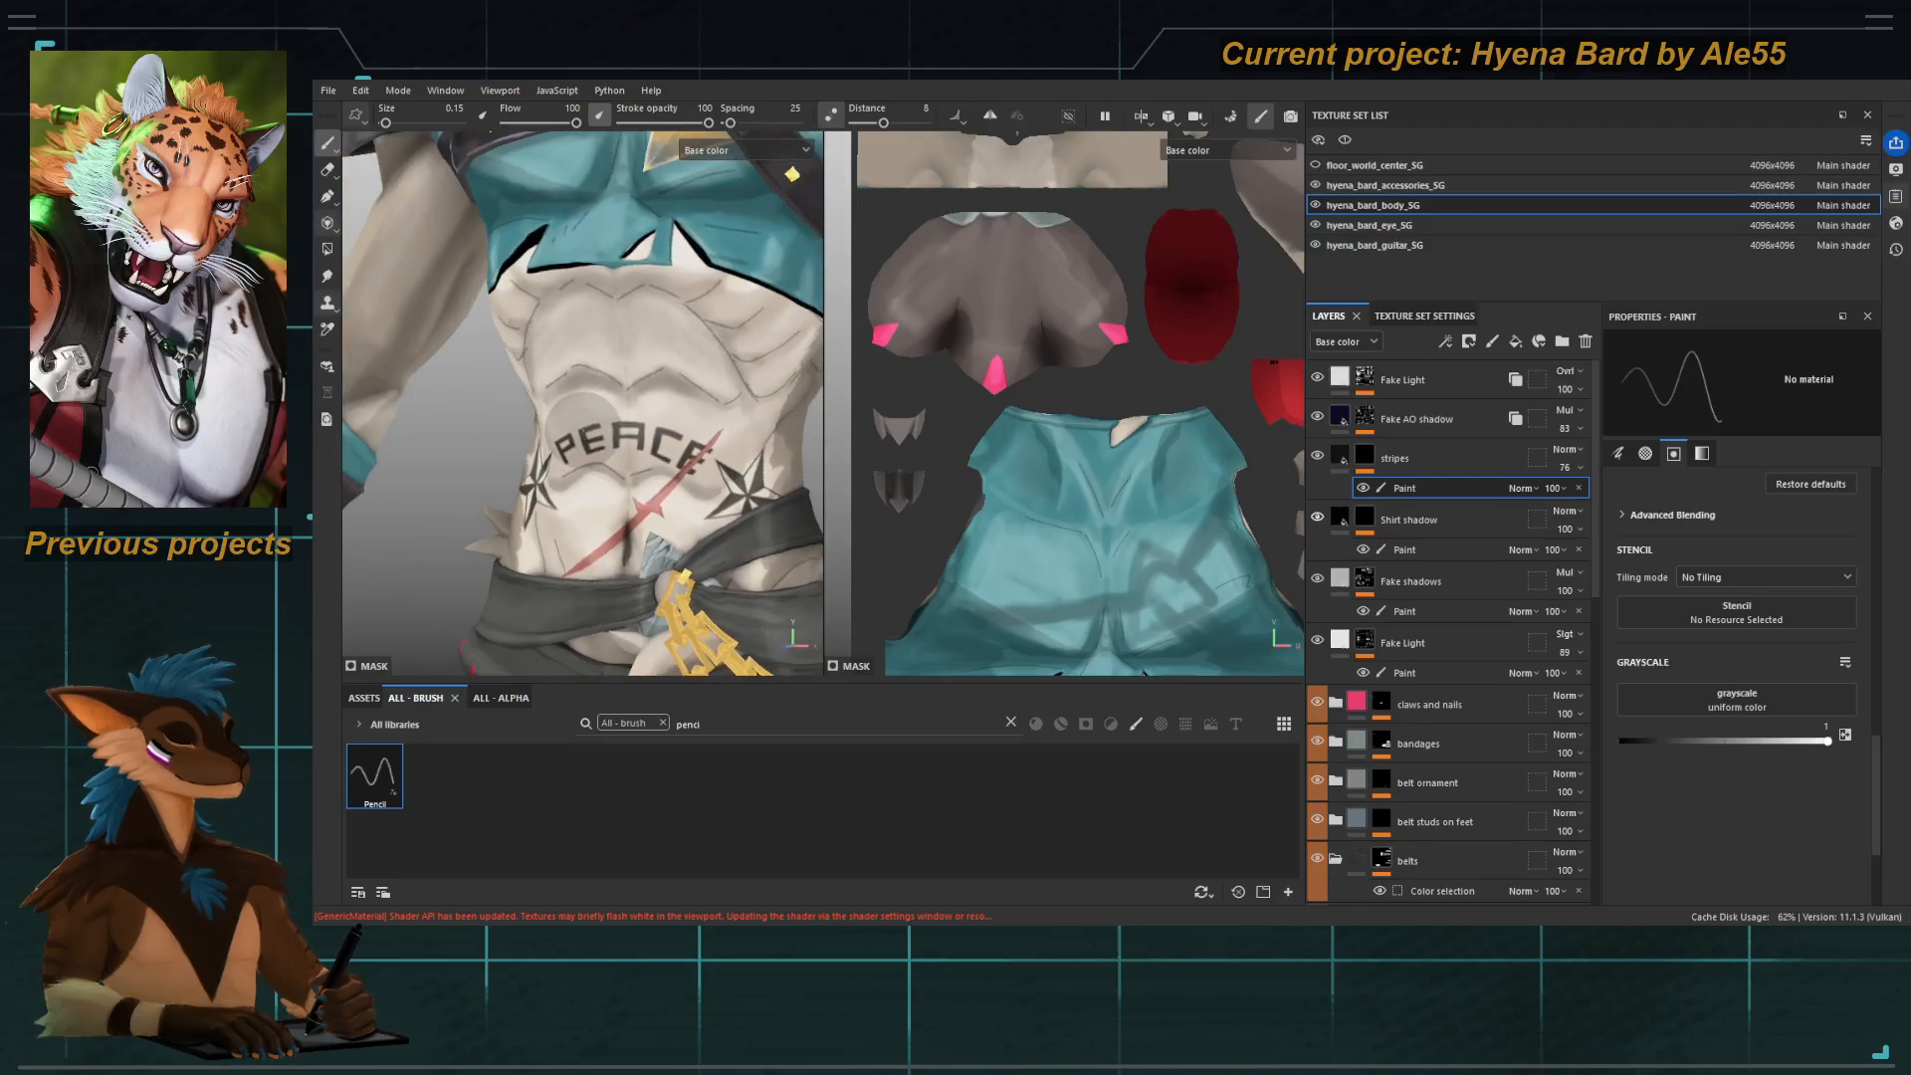
pyautogui.keyDown('alt'); pyautogui.moveTo(615, 305); pyautogui.dragTo(611, 295); pyautogui.keyUp('alt')
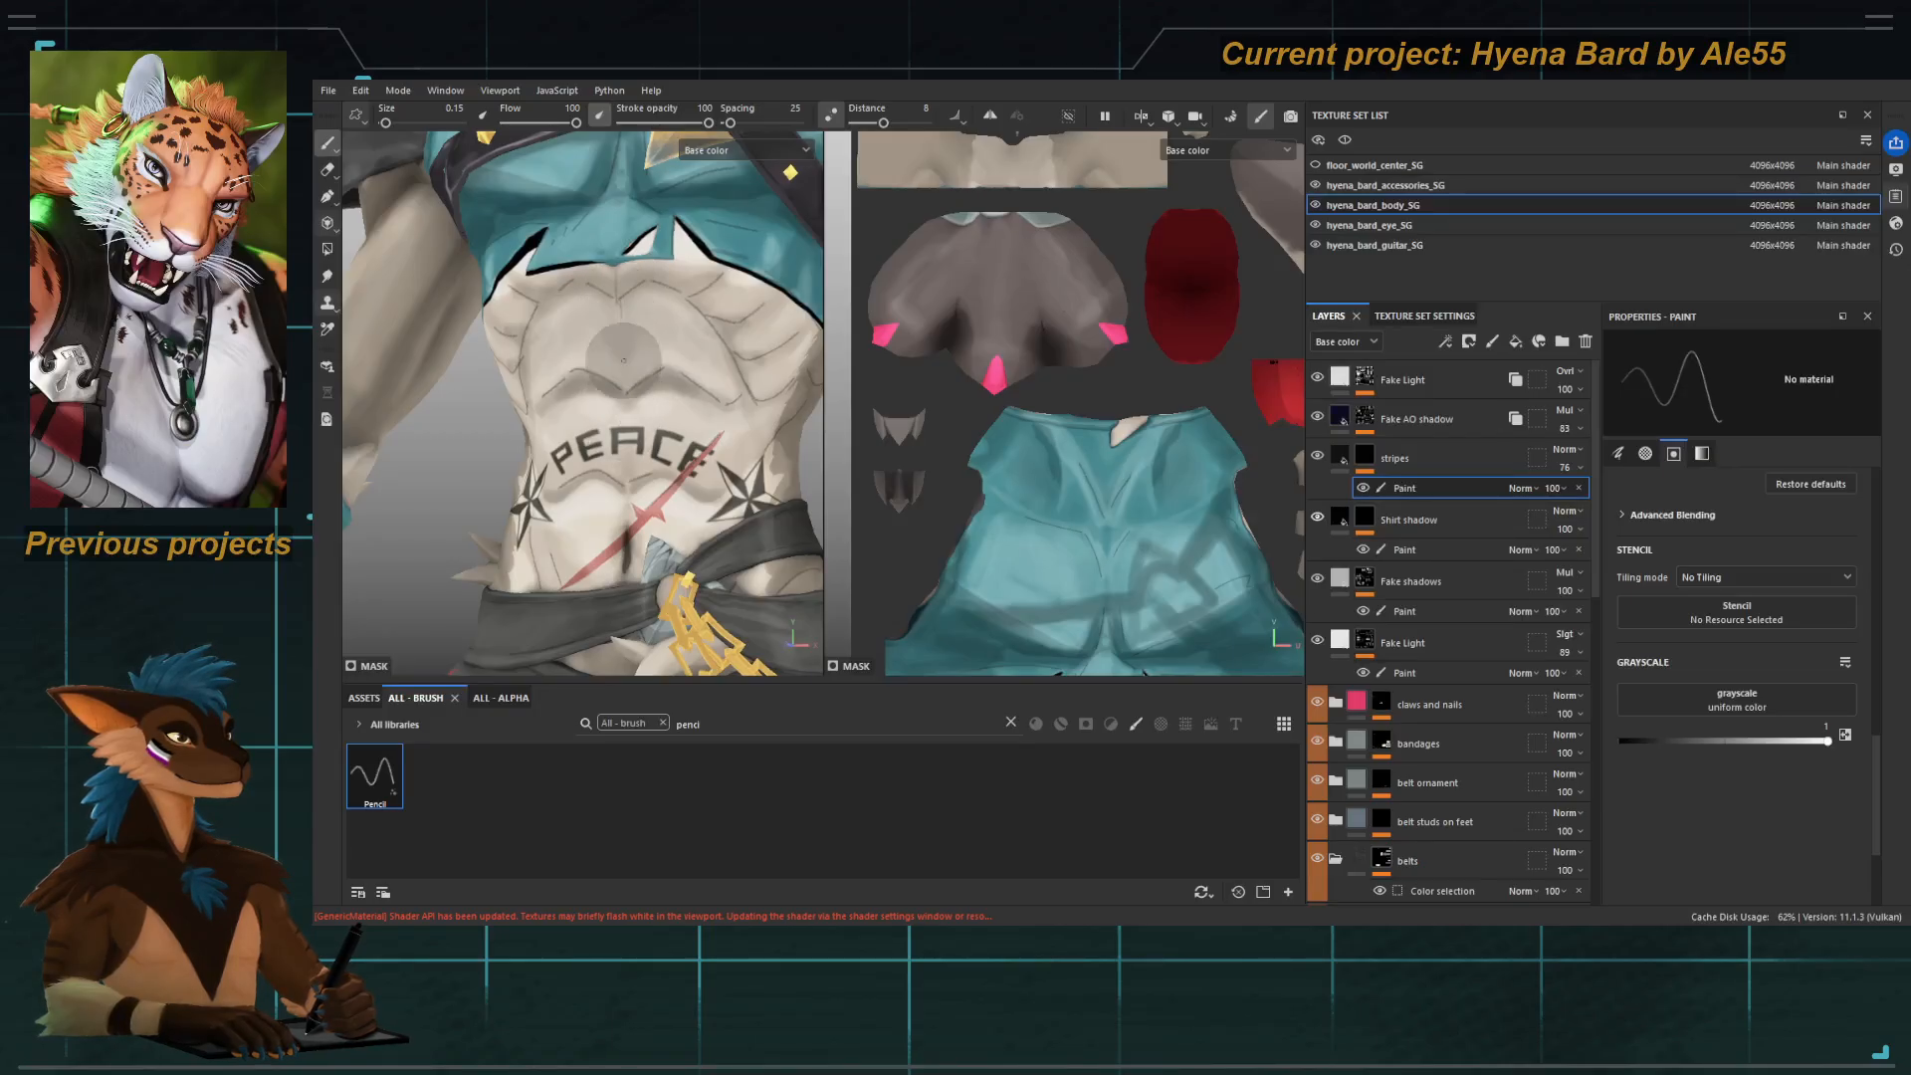
pyautogui.keyDown('alt'); pyautogui.moveTo(625, 422); pyautogui.dragTo(637, 394); pyautogui.keyUp('alt')
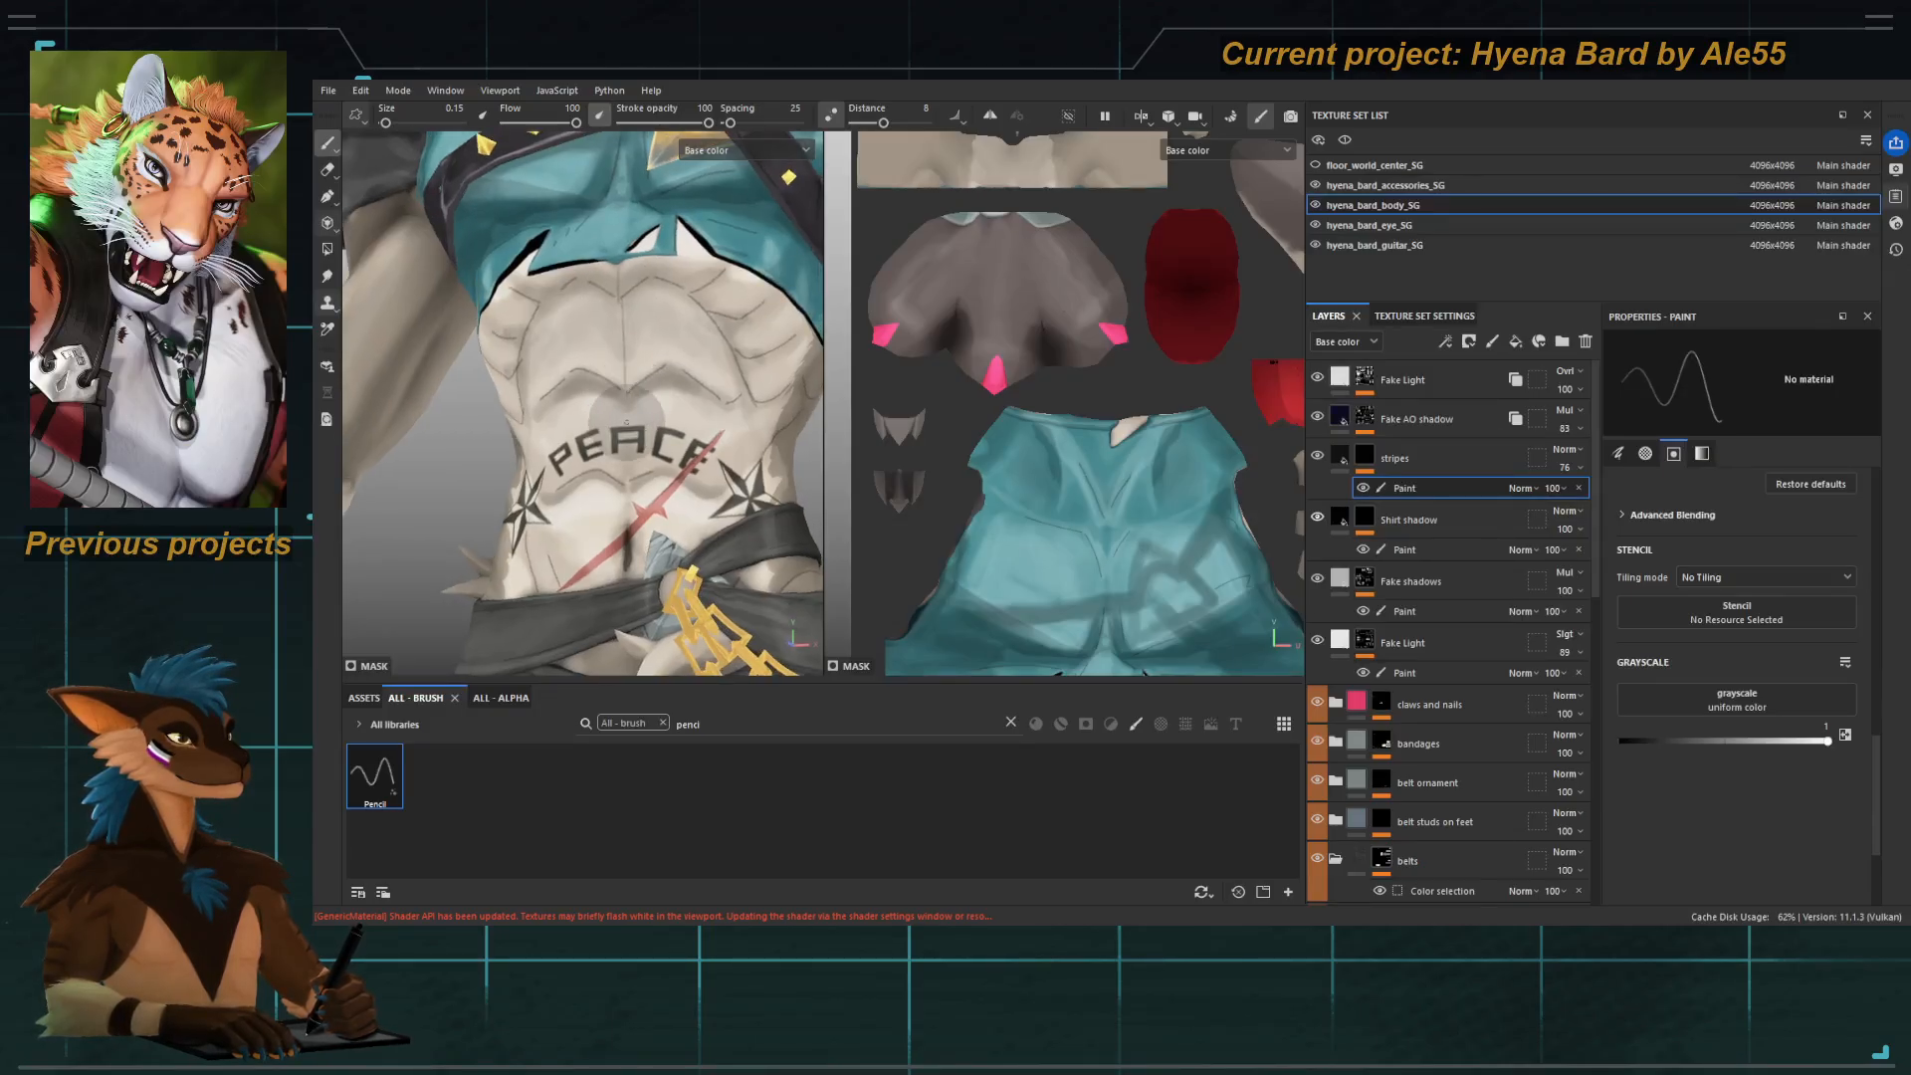
pyautogui.keyDown('alt'); pyautogui.moveTo(634, 491); pyautogui.dragTo(657, 468); pyautogui.keyUp('alt')
pyautogui.keyDown('alt'); pyautogui.moveTo(647, 458); pyautogui.dragTo(618, 487, button='right'); pyautogui.keyUp('alt')
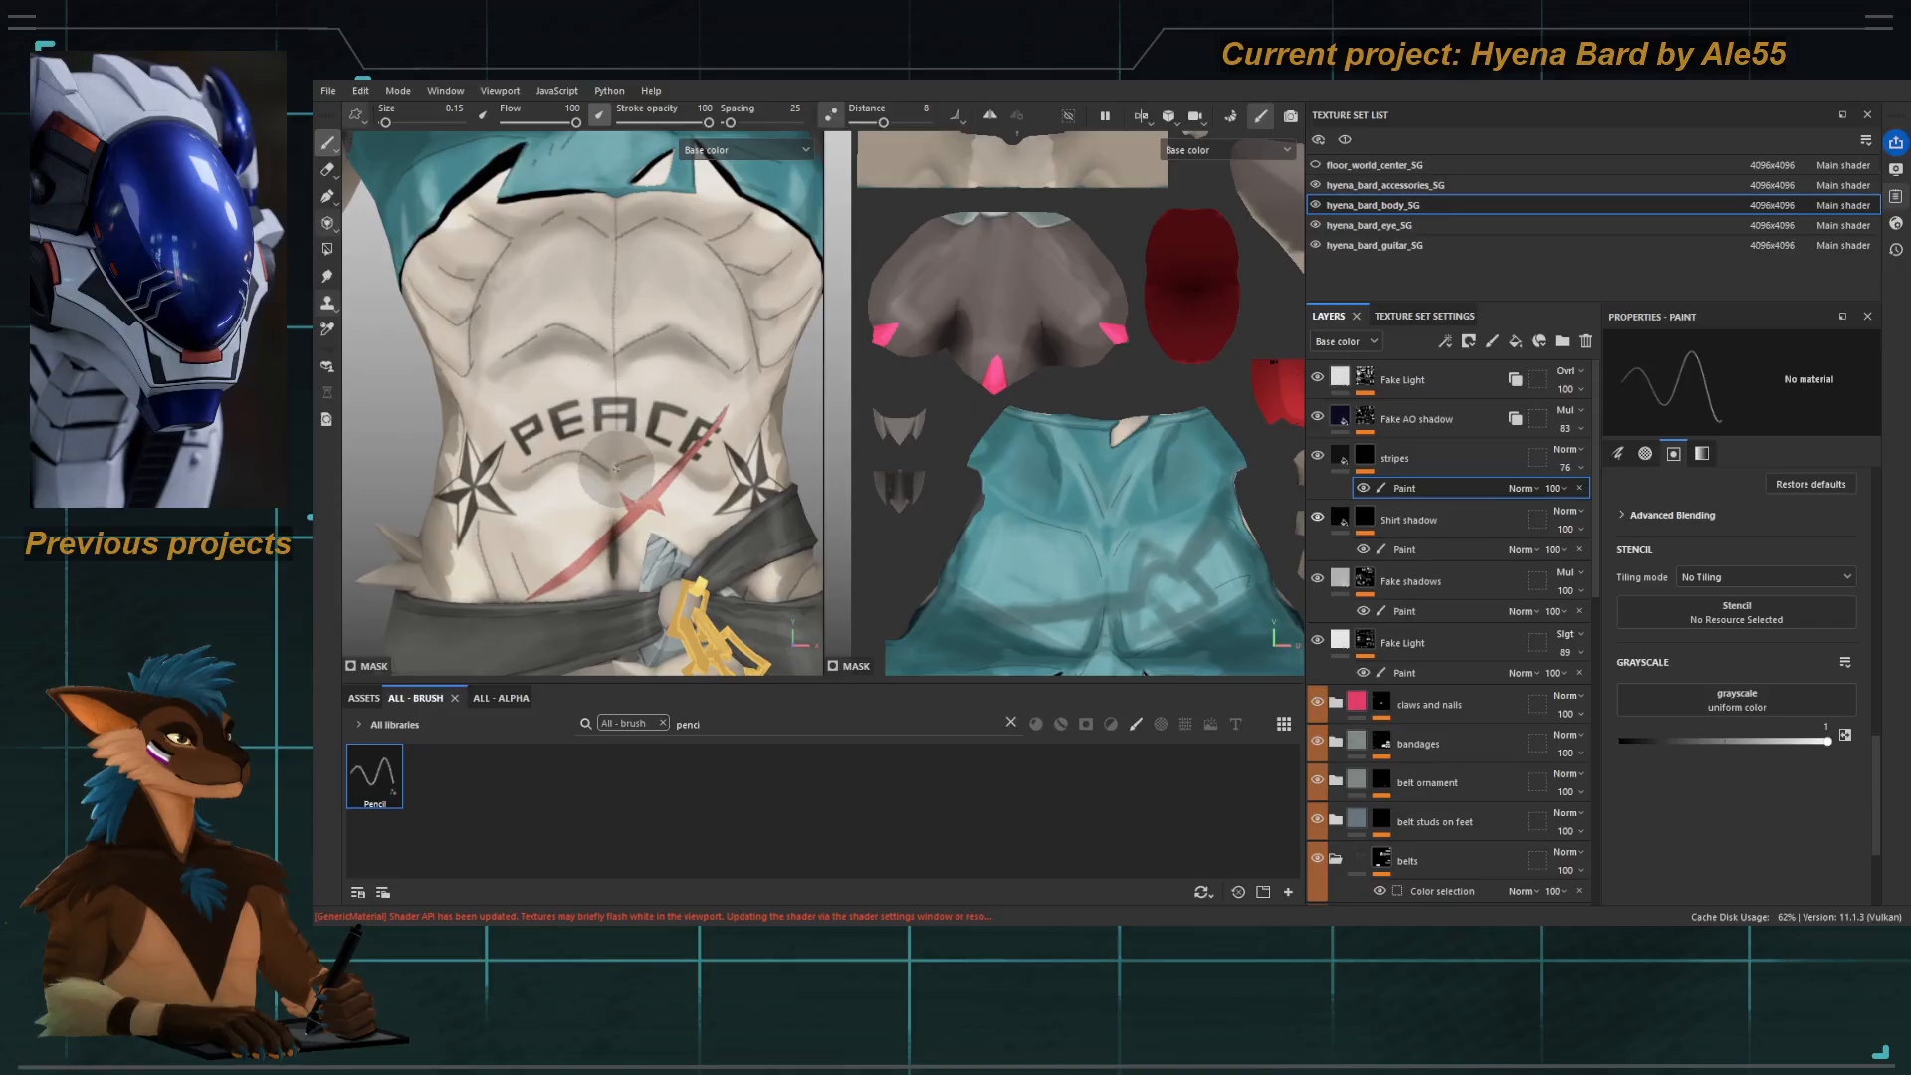
pyautogui.keyDown('alt'); pyautogui.moveTo(637, 647); pyautogui.dragTo(623, 438, button='right'); pyautogui.keyUp('alt')
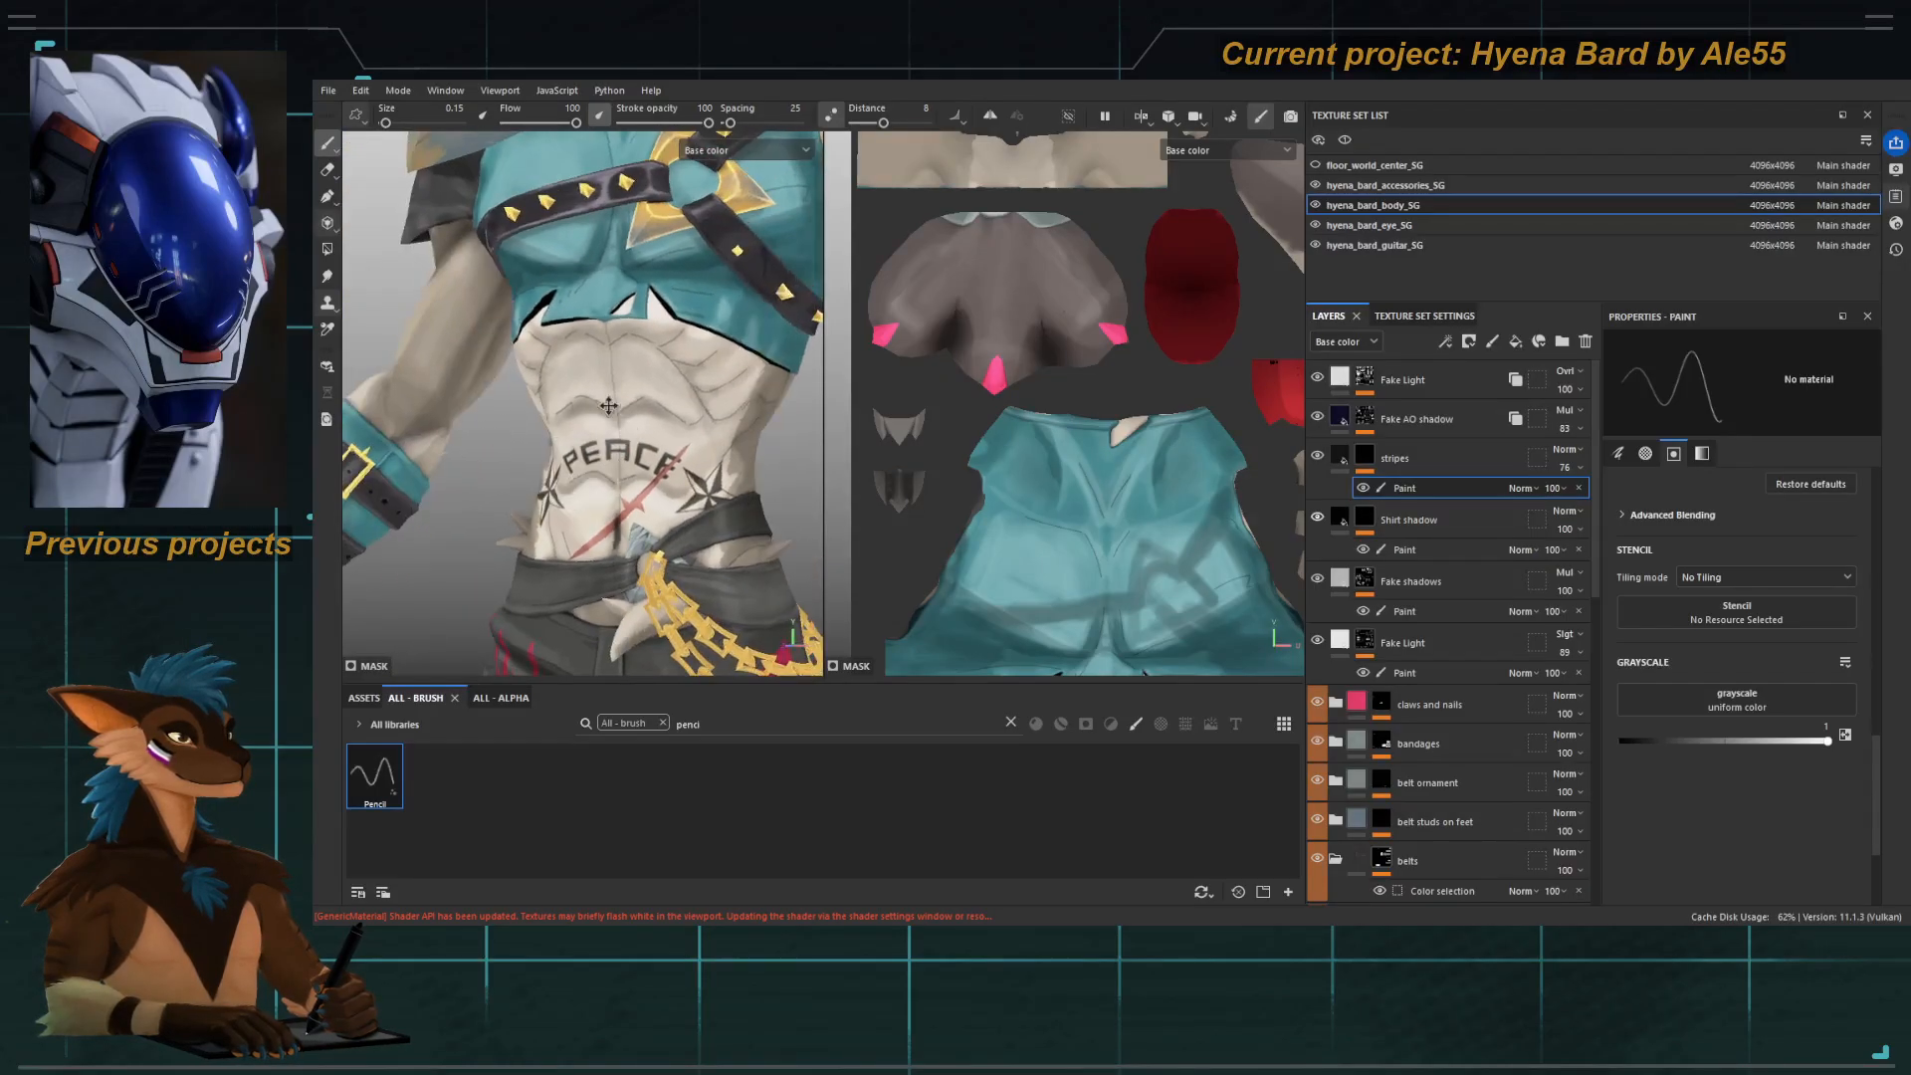
pyautogui.keyDown('alt'); pyautogui.moveTo(622, 418); pyautogui.dragTo(619, 361, button='middle'); pyautogui.keyUp('alt')
pyautogui.keyDown('alt'); pyautogui.moveTo(611, 362); pyautogui.dragTo(623, 294, button='right'); pyautogui.keyUp('alt')
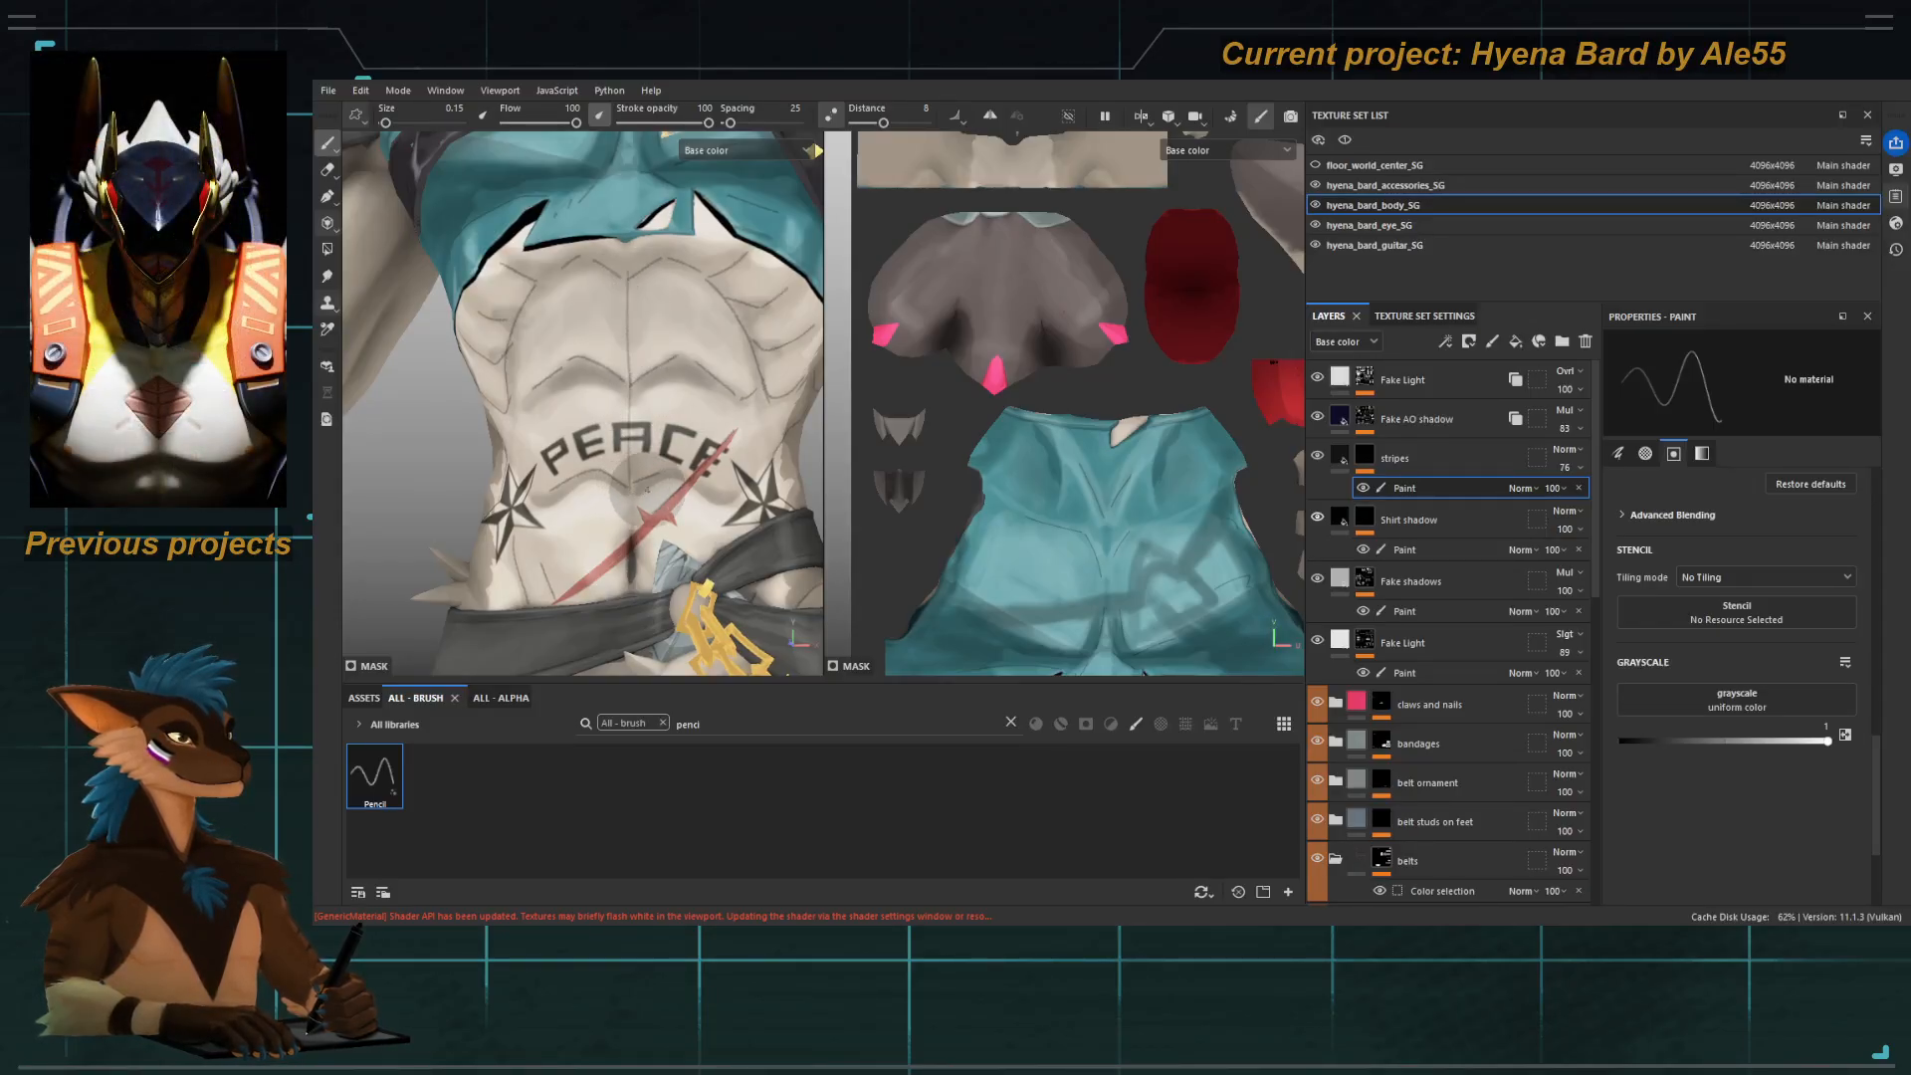
pyautogui.keyDown('alt'); pyautogui.moveTo(646, 487); pyautogui.dragTo(637, 416, button='middle'); pyautogui.keyUp('alt')
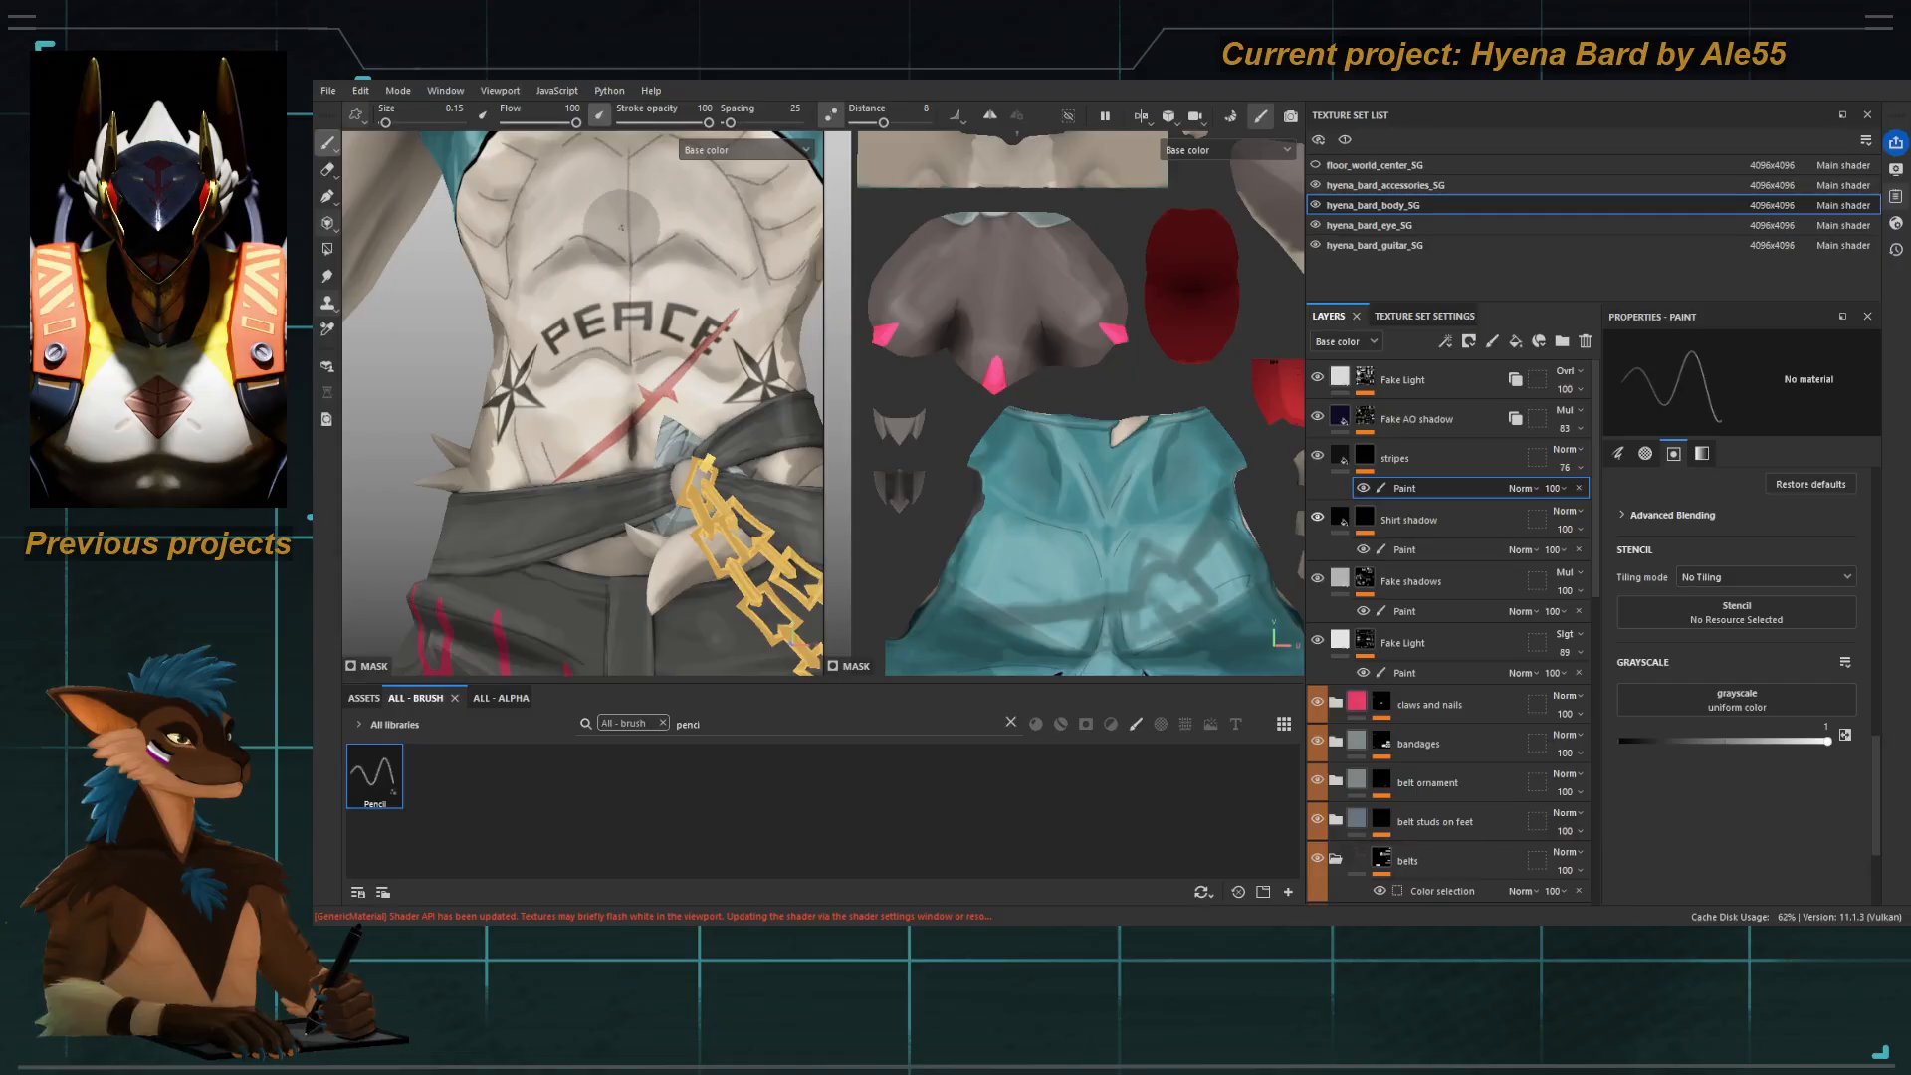
pyautogui.keyDown('ctrl'); pyautogui.moveTo(621, 228); pyautogui.dragTo(628, 228, button='right'); pyautogui.keyUp('ctrl')
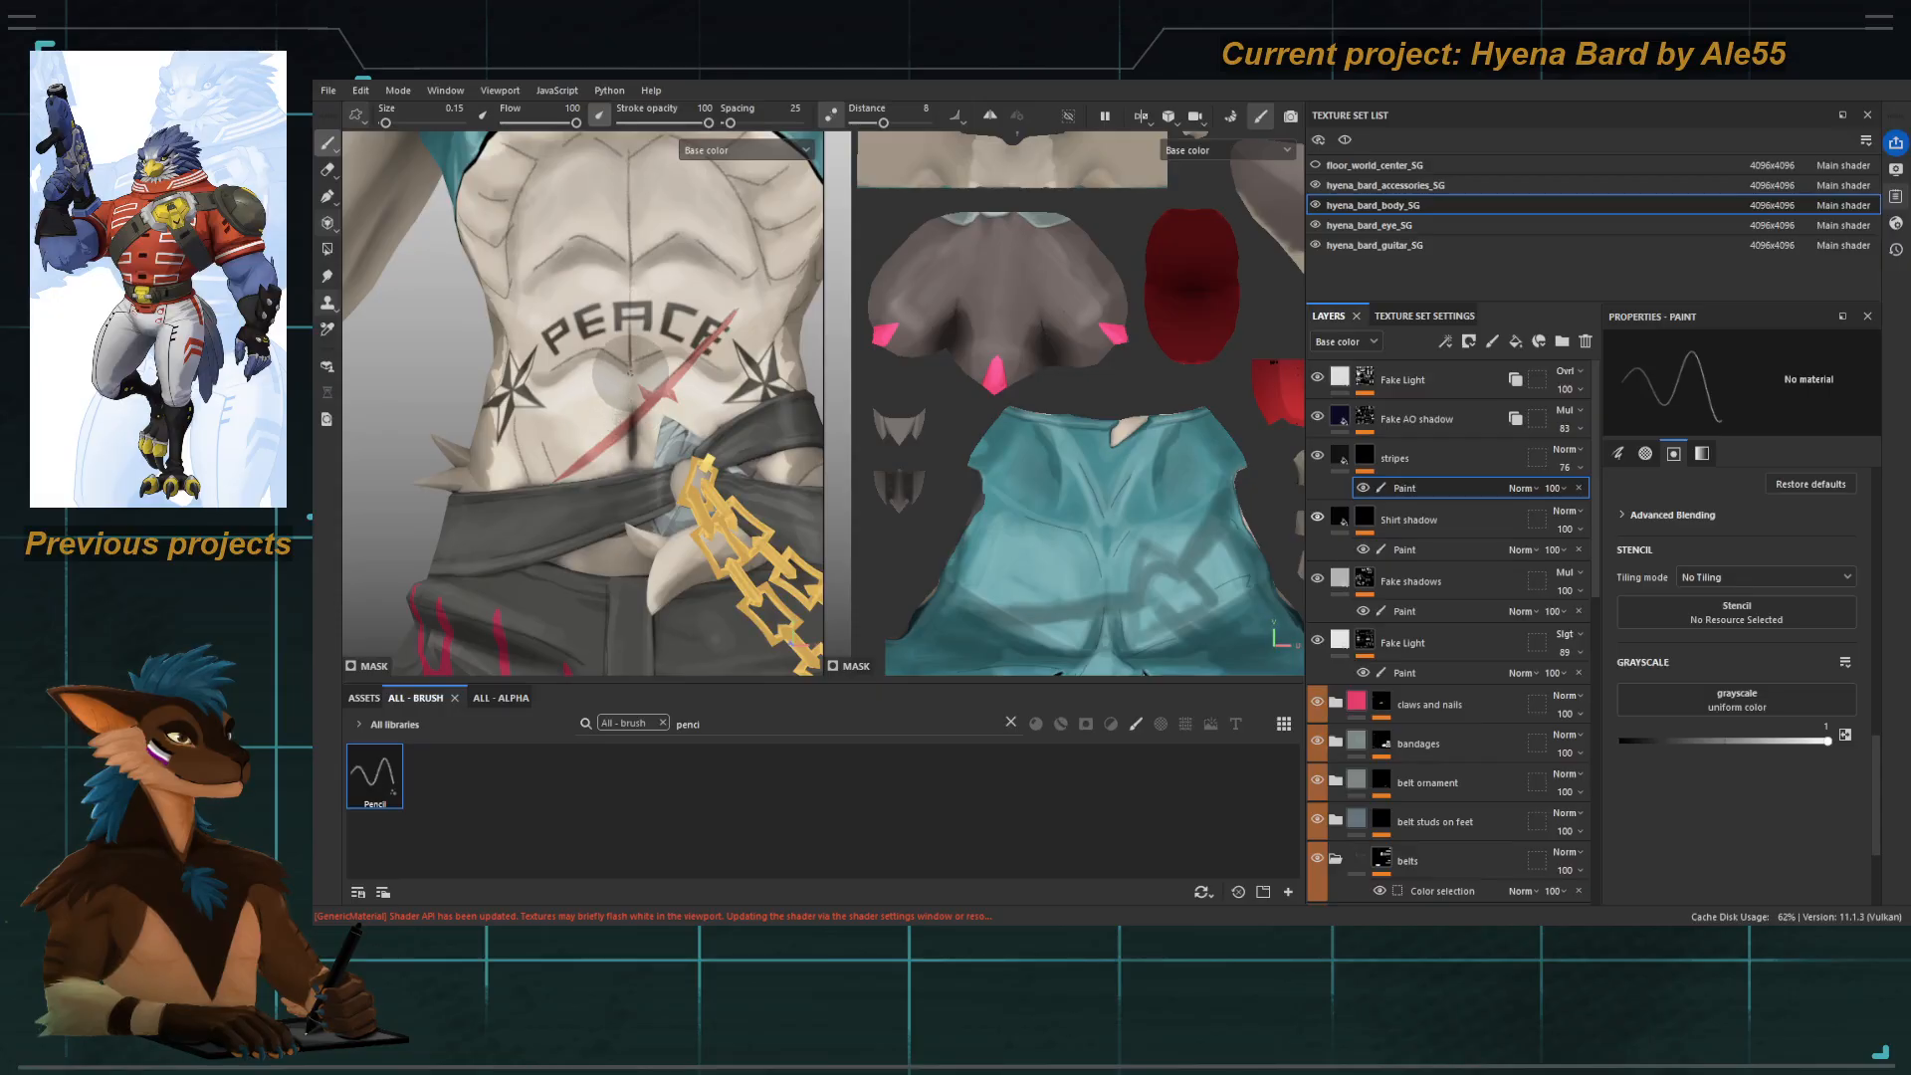
pyautogui.keyDown('alt'); pyautogui.moveTo(627, 380); pyautogui.dragTo(621, 284); pyautogui.keyUp('alt')
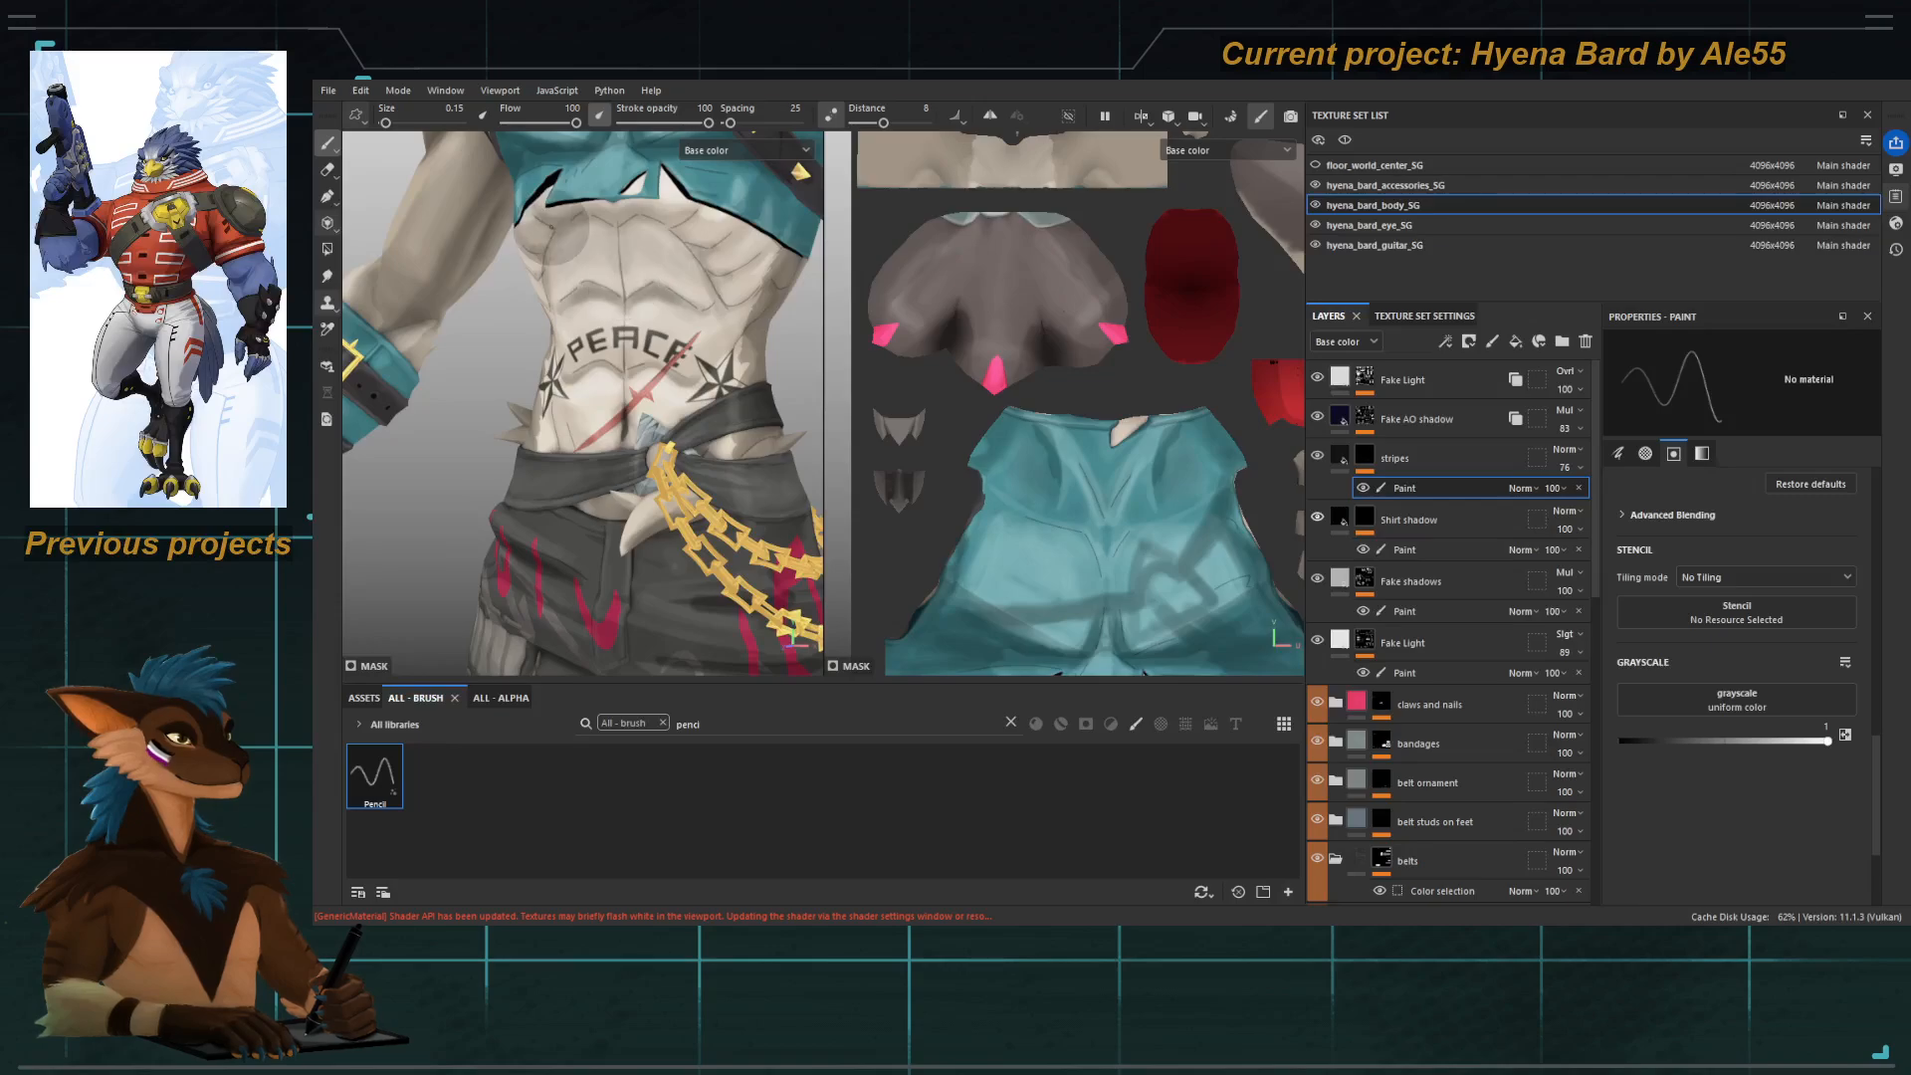
# Compare the Shirt shadow, Fake shadows and lower Fake Light masks, leave the Fake shadows mask selected, and inspect the torso in base color.
pyautogui.click(1365, 516)
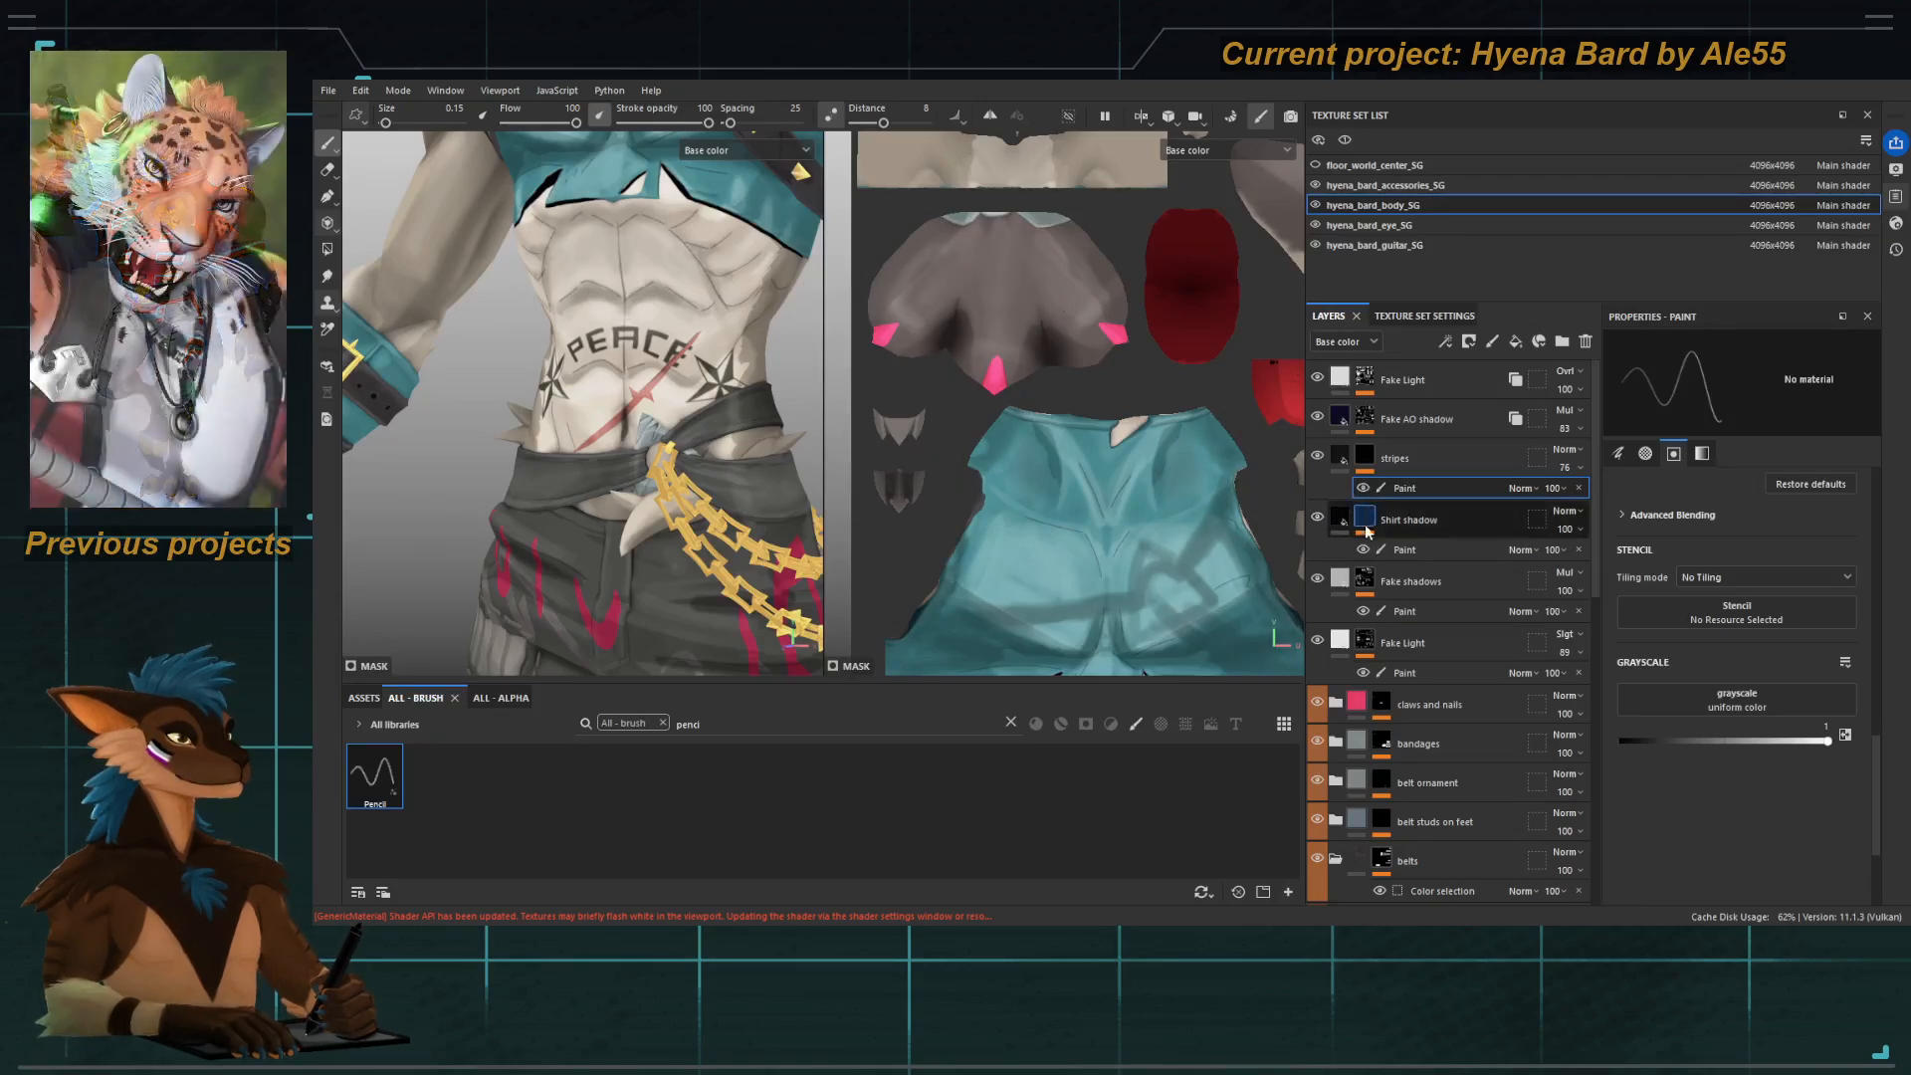
pyautogui.press('m')
pyautogui.keyDown('alt'); pyautogui.moveTo(475, 340); pyautogui.dragTo(438, 358); pyautogui.keyUp('alt')
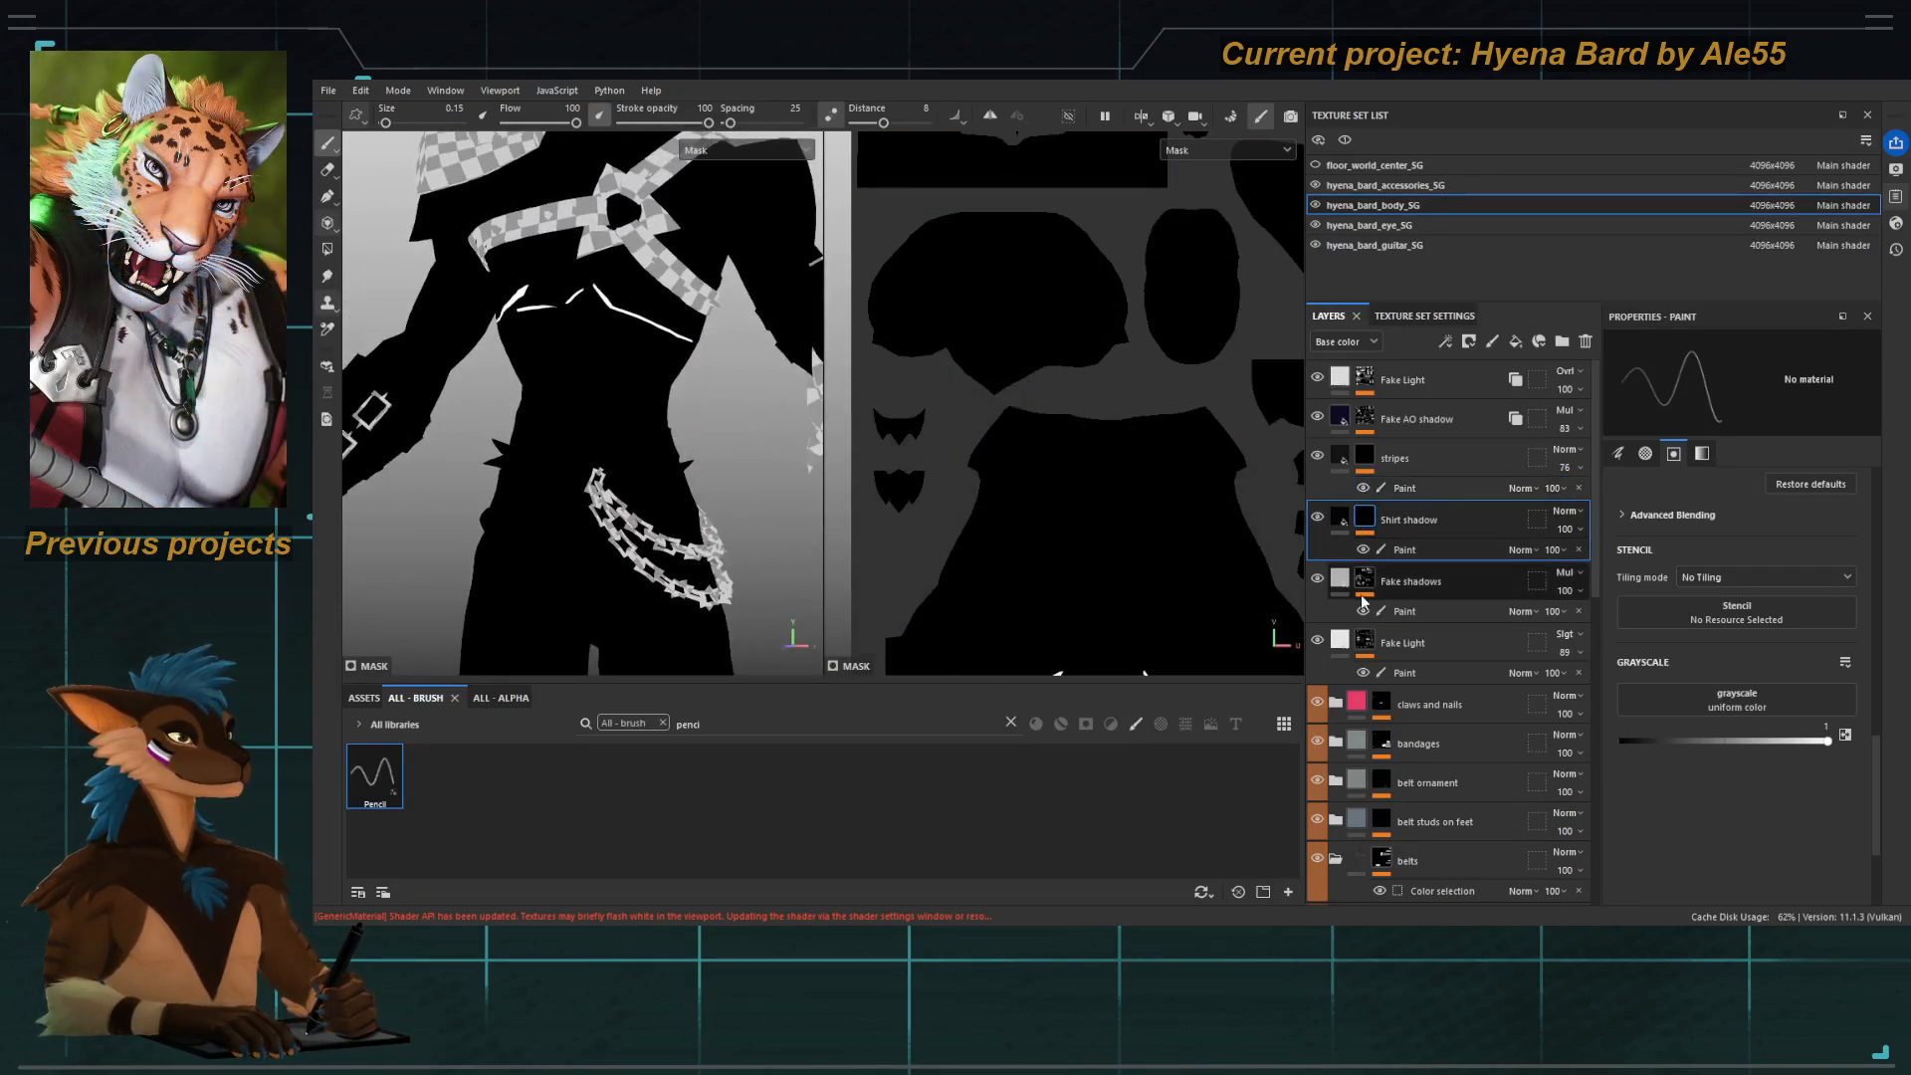
pyautogui.click(1365, 578)
pyautogui.keyDown('alt'); pyautogui.moveTo(600, 364); pyautogui.dragTo(536, 424, button='middle'); pyautogui.keyUp('alt')
pyautogui.click(1365, 644)
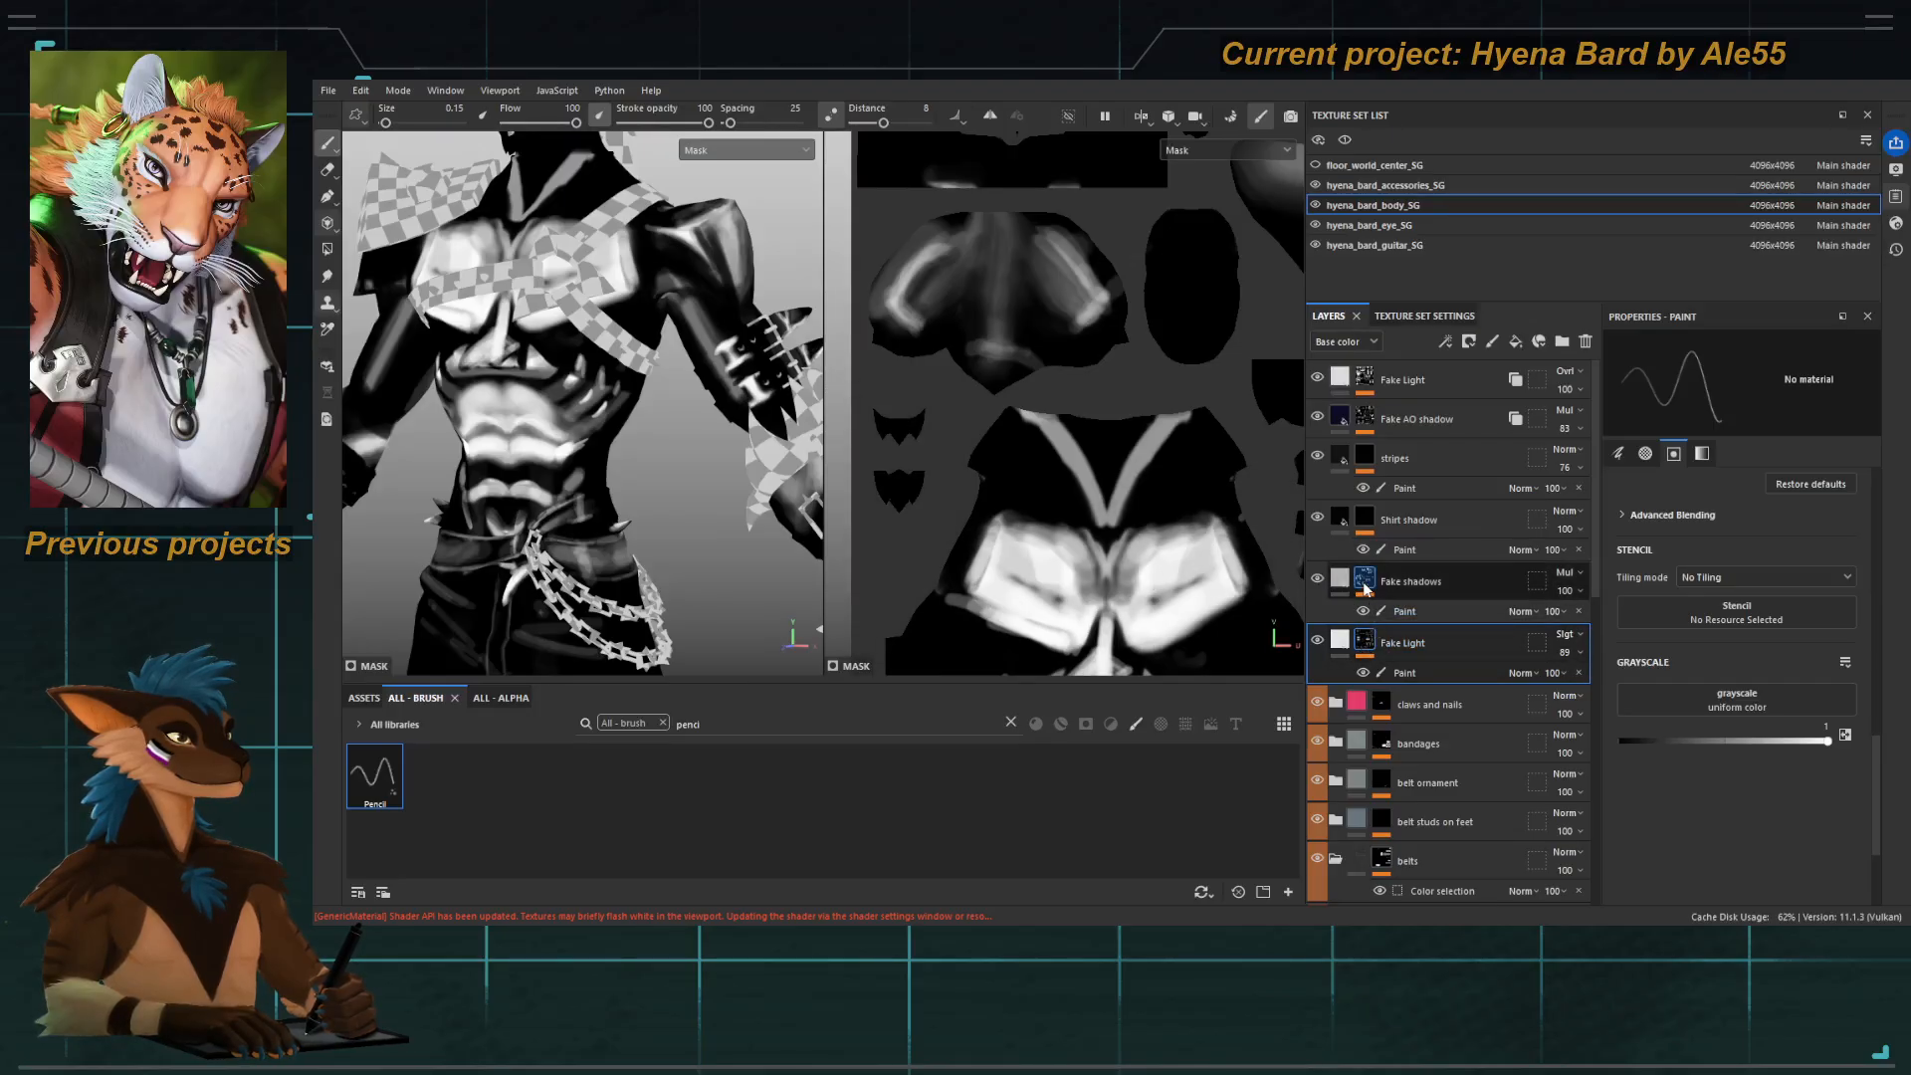
pyautogui.click(1366, 588)
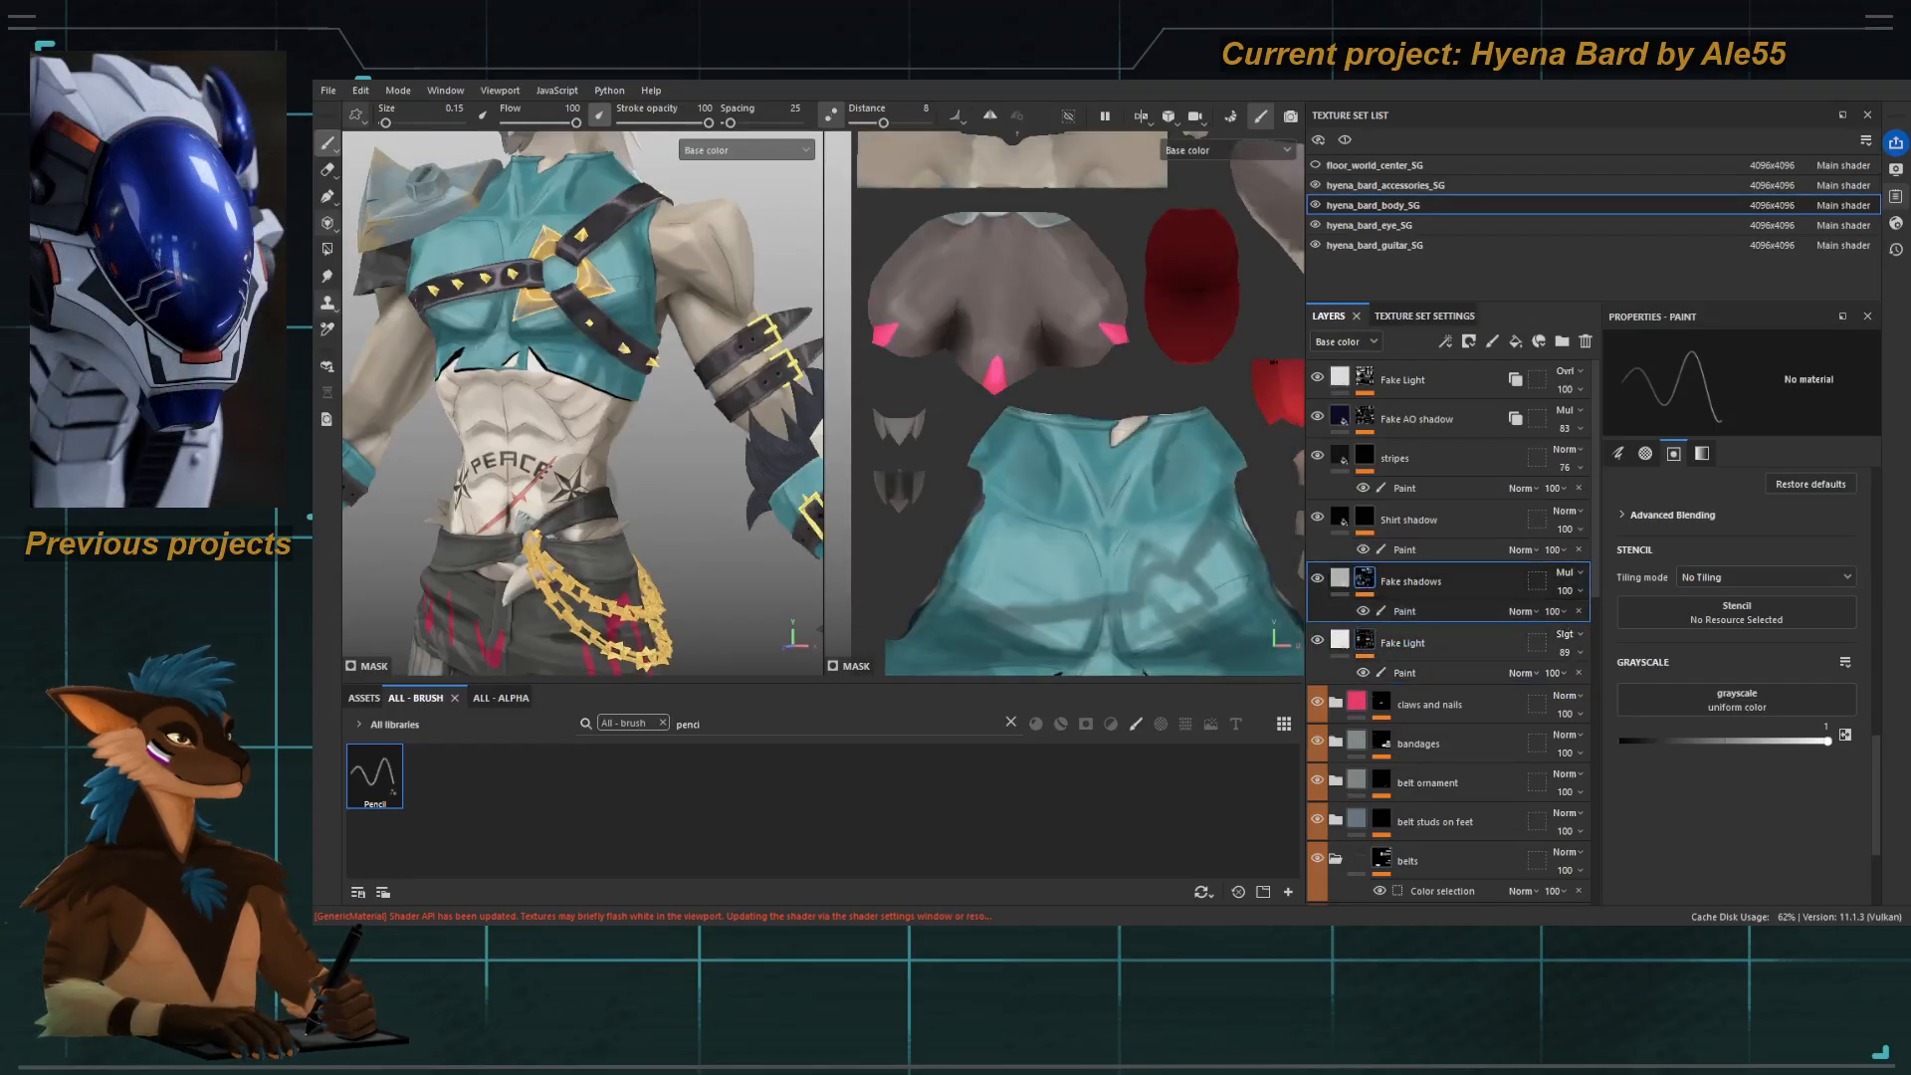
pyautogui.keyDown('alt'); pyautogui.moveTo(580, 487); pyautogui.dragTo(597, 438, button='right'); pyautogui.keyUp('alt')
pyautogui.keyDown('alt'); pyautogui.moveTo(598, 438); pyautogui.dragTo(627, 408); pyautogui.keyUp('alt')
pyautogui.keyDown('alt'); pyautogui.moveTo(604, 404); pyautogui.dragTo(645, 429, button='middle'); pyautogui.keyUp('alt')
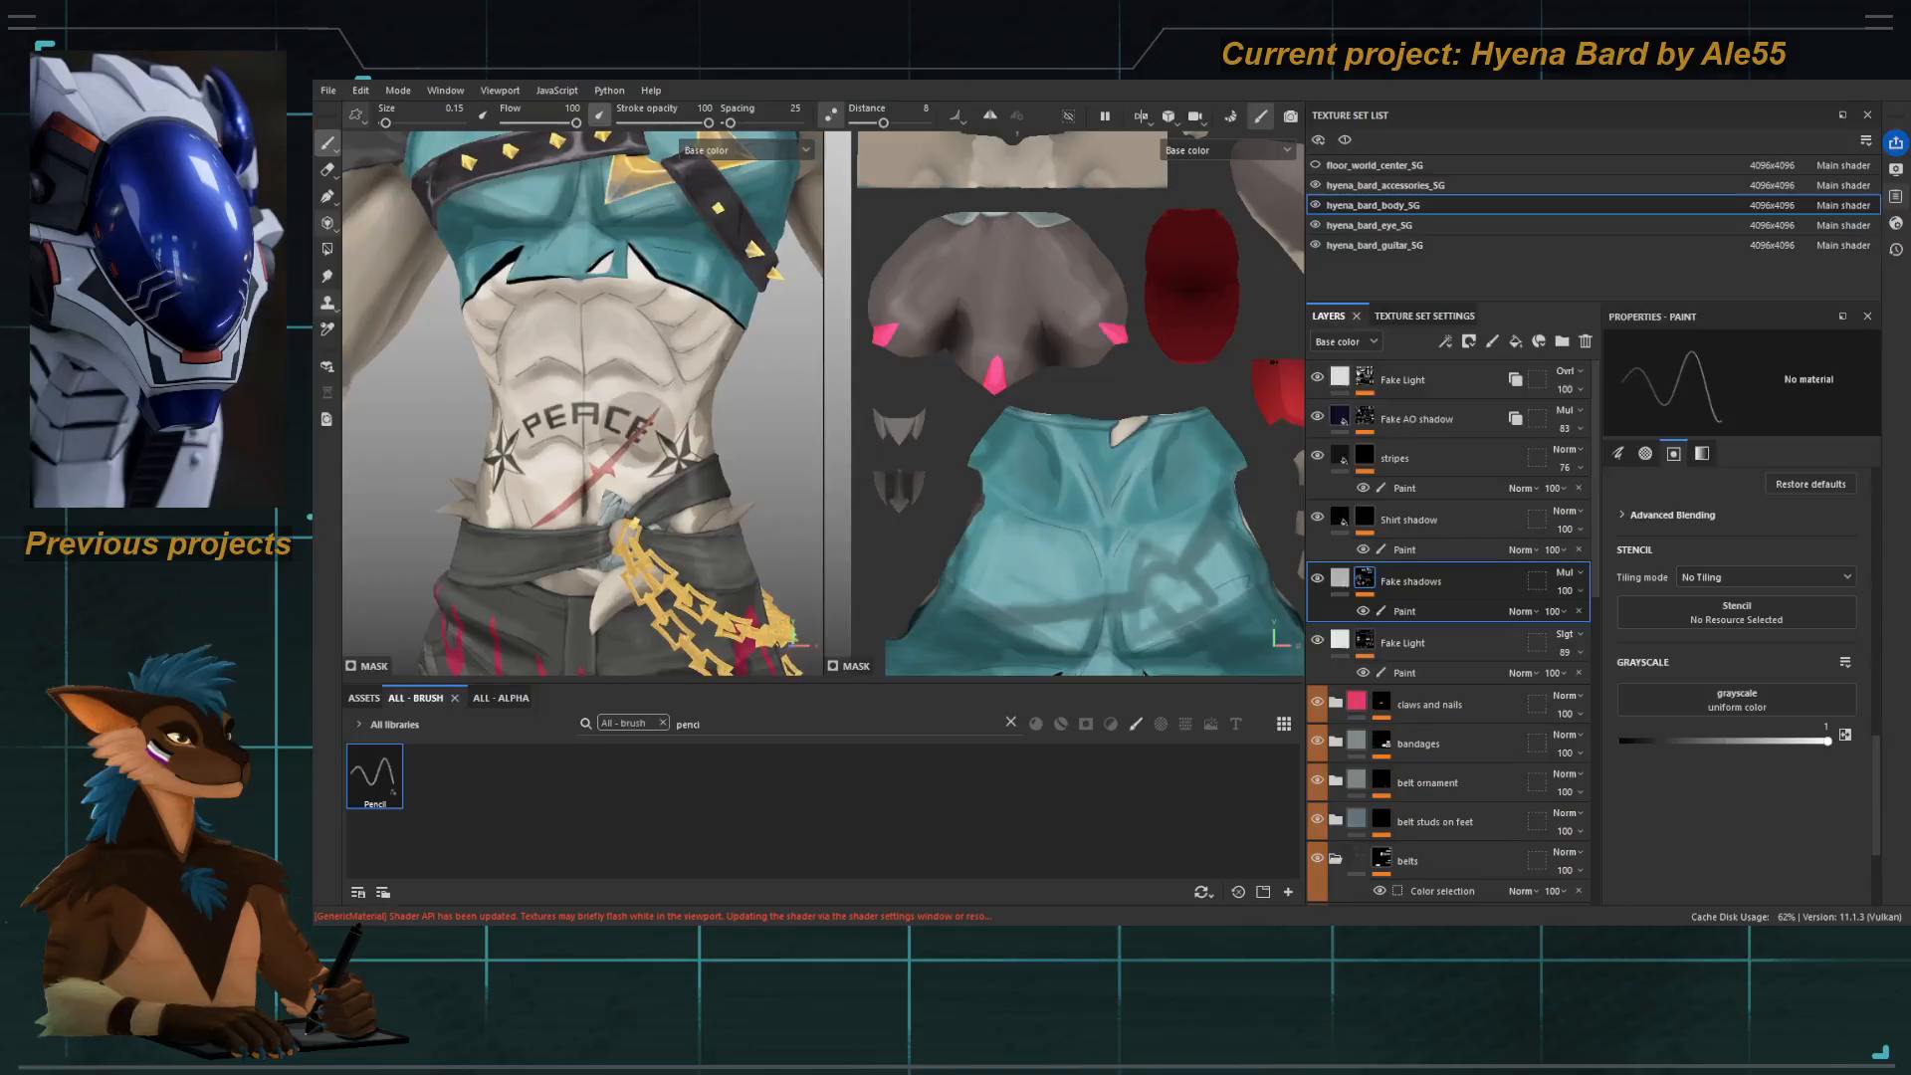
# Turn on mirror symmetry for painting on the character's torso.
pyautogui.keyDown('alt'); pyautogui.moveTo(550, 346); pyautogui.dragTo(703, 259, button='right'); pyautogui.keyUp('alt')
pyautogui.keyDown('alt'); pyautogui.moveTo(600, 427); pyautogui.dragTo(580, 385, button='middle'); pyautogui.keyUp('alt')
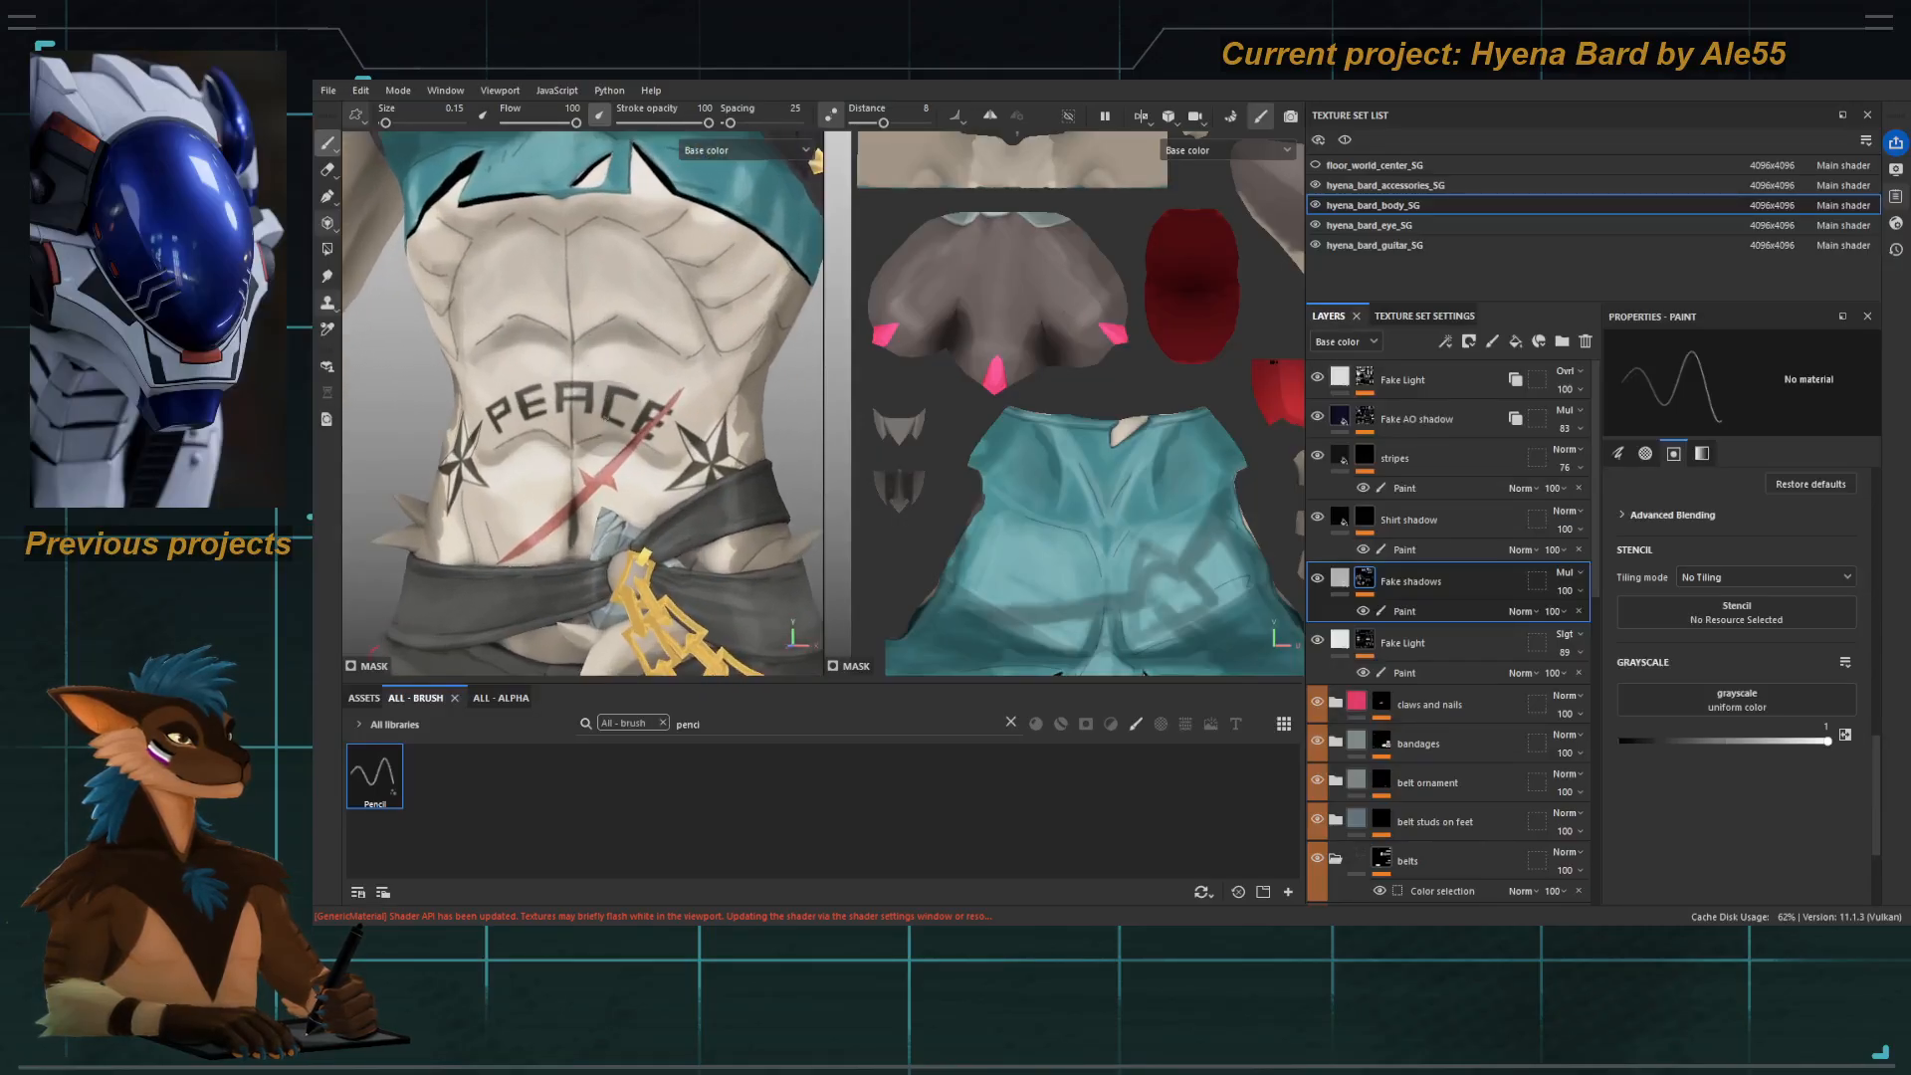
pyautogui.press('l')
pyautogui.press('[')
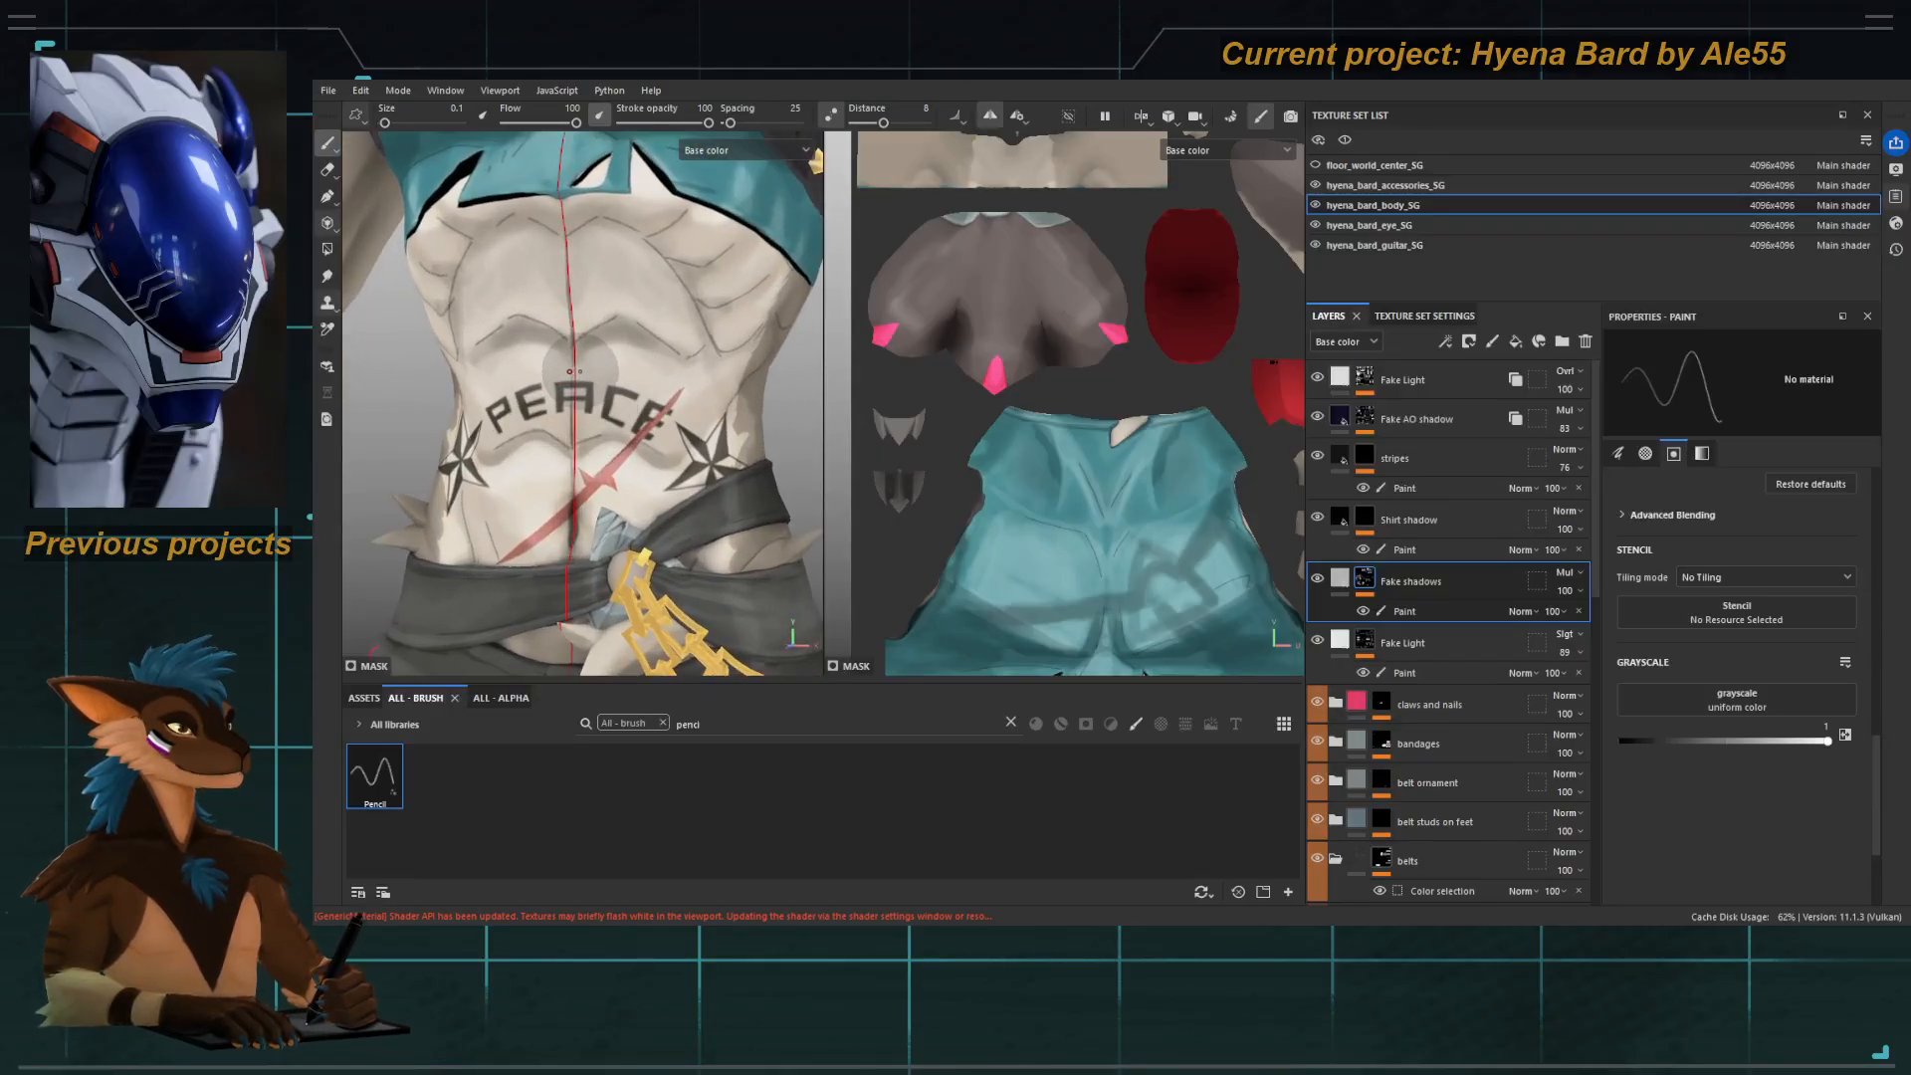
pyautogui.keyDown('ctrl'); pyautogui.moveTo(586, 365); pyautogui.dragTo(598, 366, button='right'); pyautogui.keyUp('ctrl')
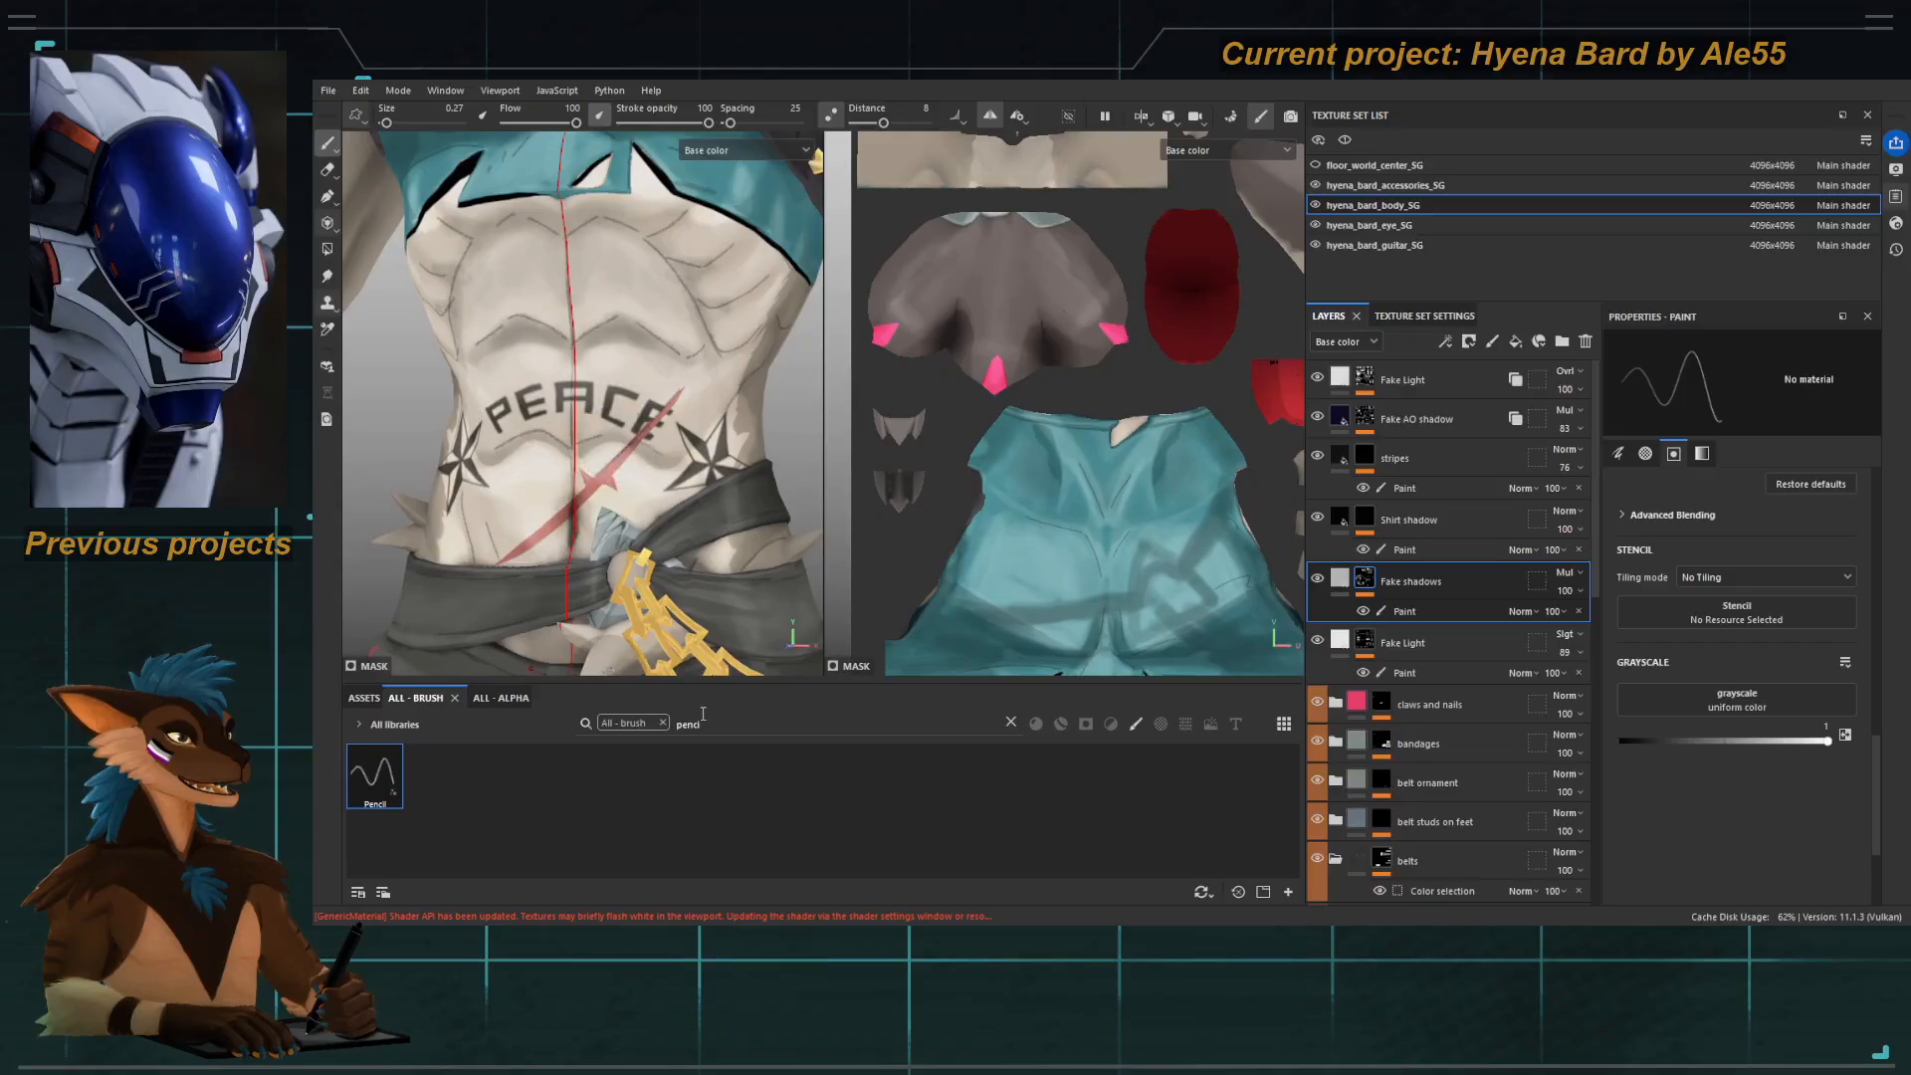
# Switch to the Basic Hard brush and give it the Brush Paint Diagonal Grungy alpha.
pyautogui.click(1011, 722)
pyautogui.click(1047, 764)
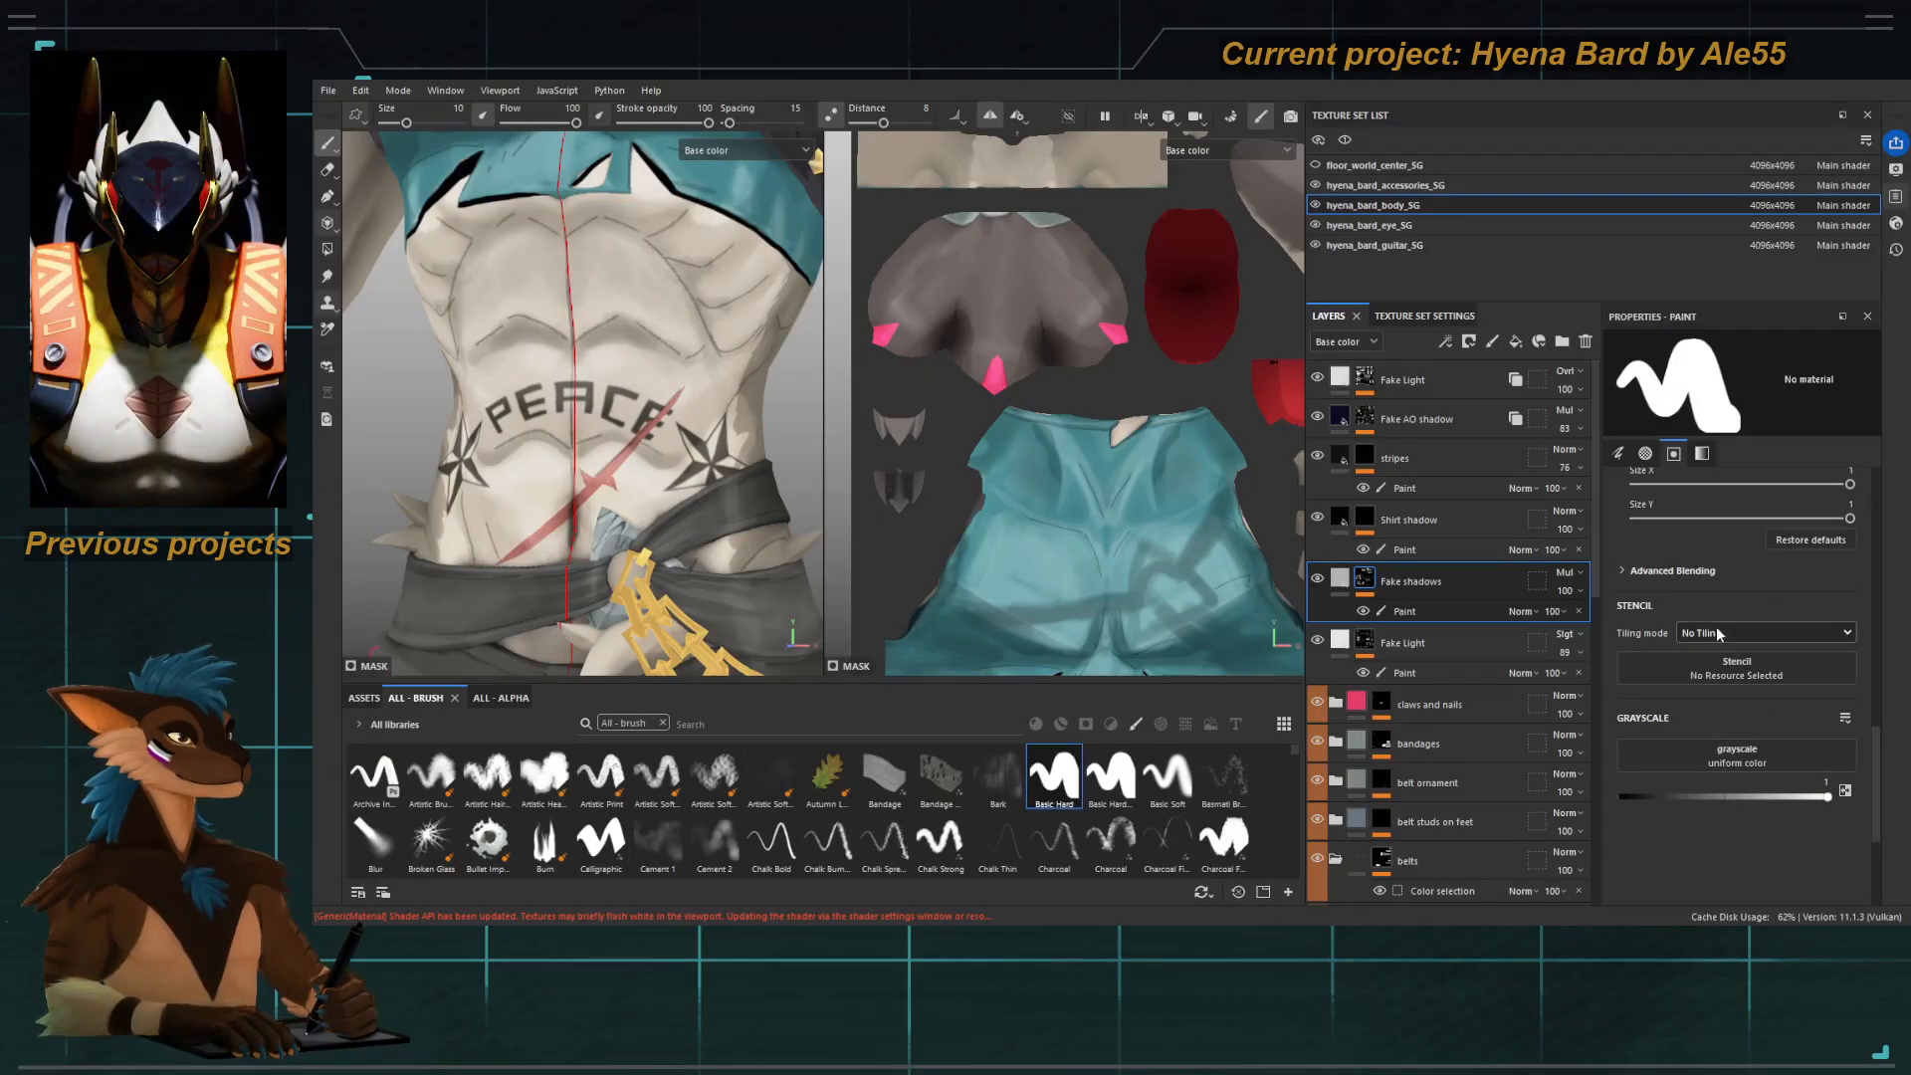
pyautogui.scroll(6, 1720, 629)
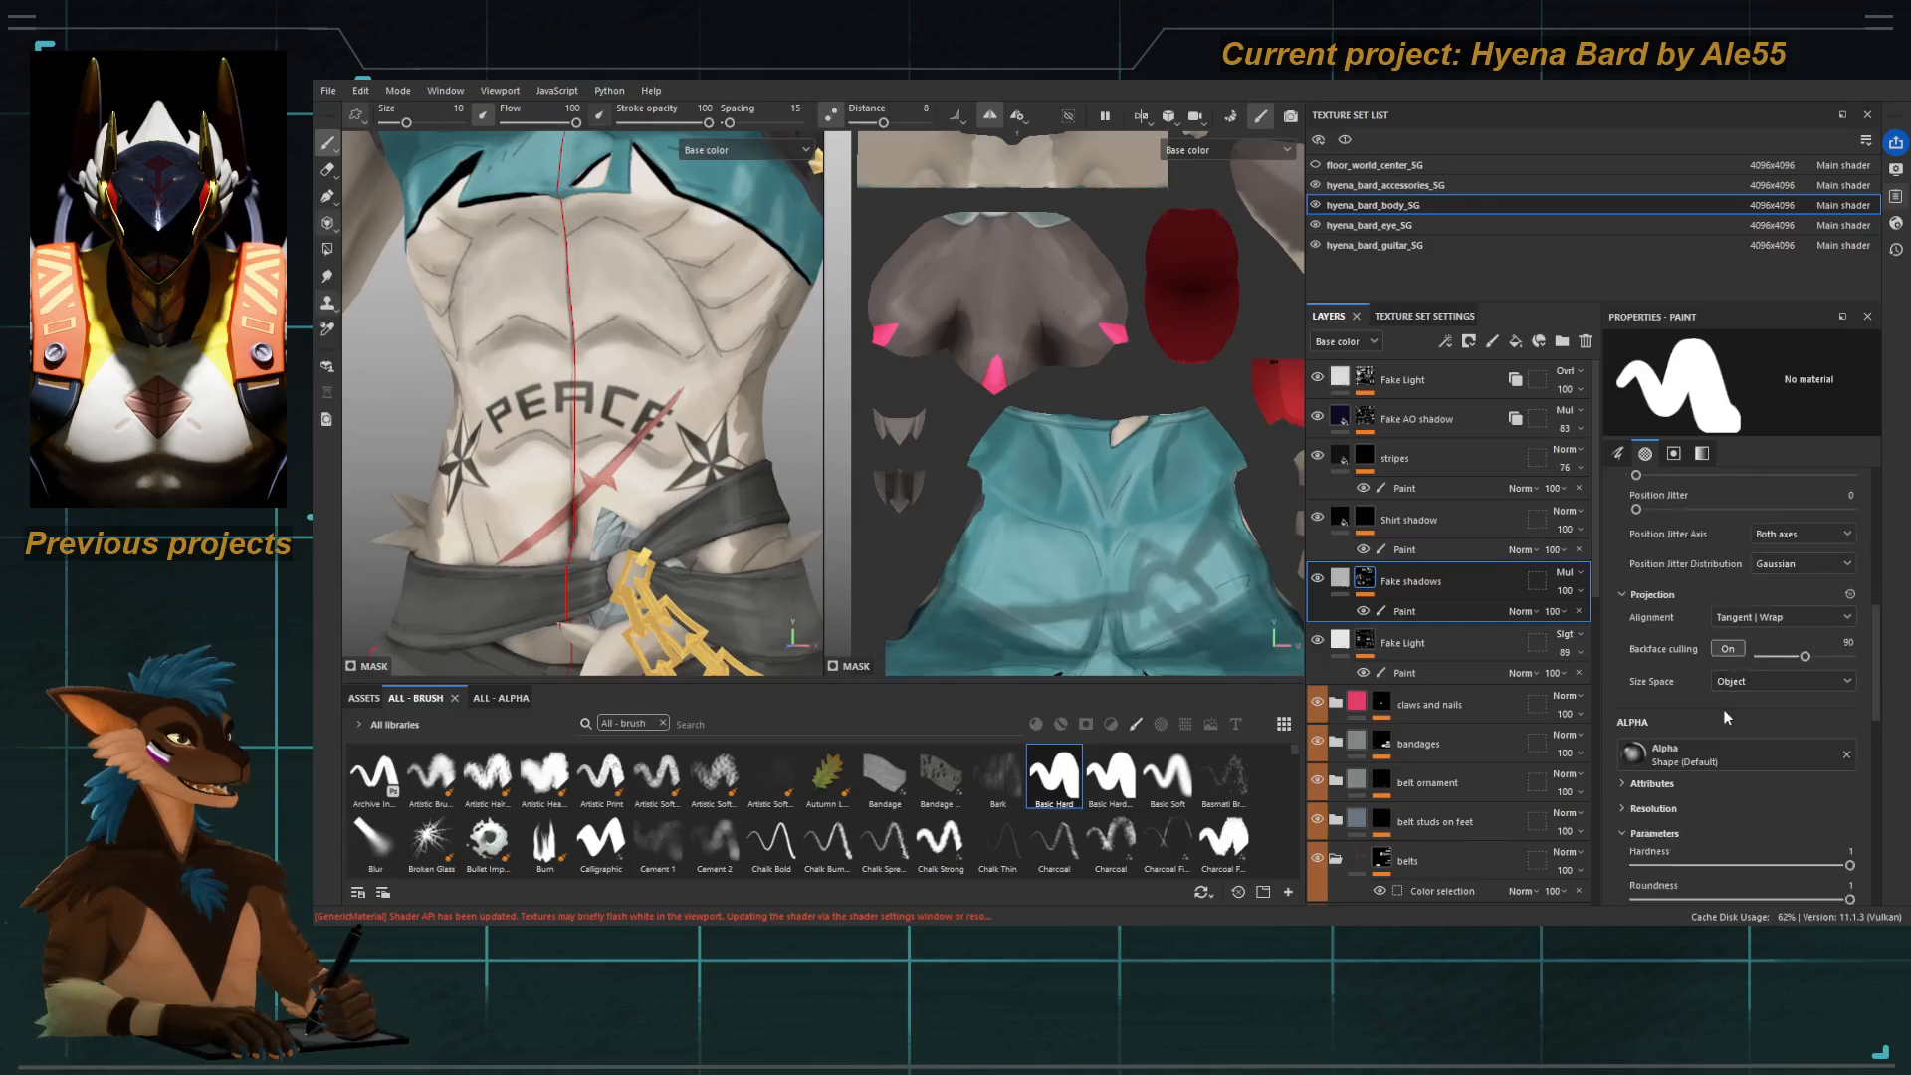
pyautogui.scroll(-1, 1723, 709)
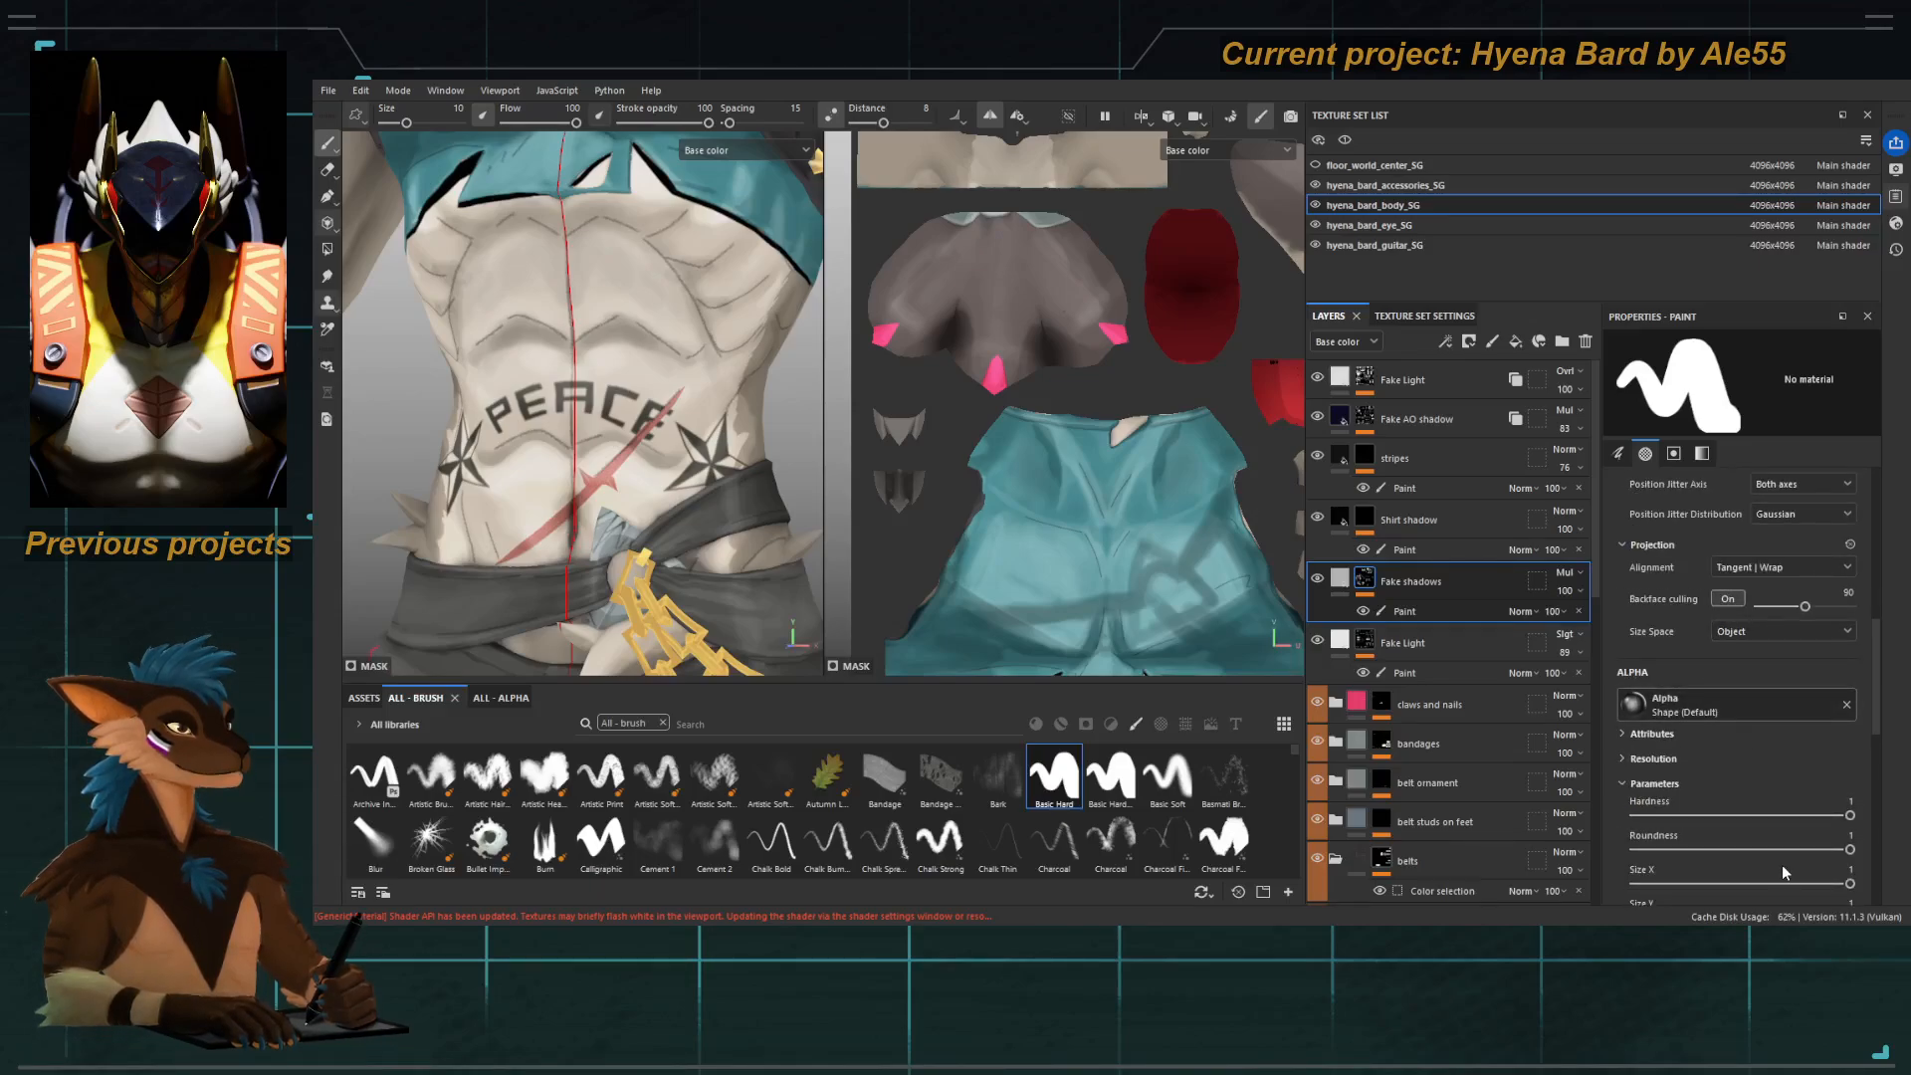
pyautogui.click(1782, 893)
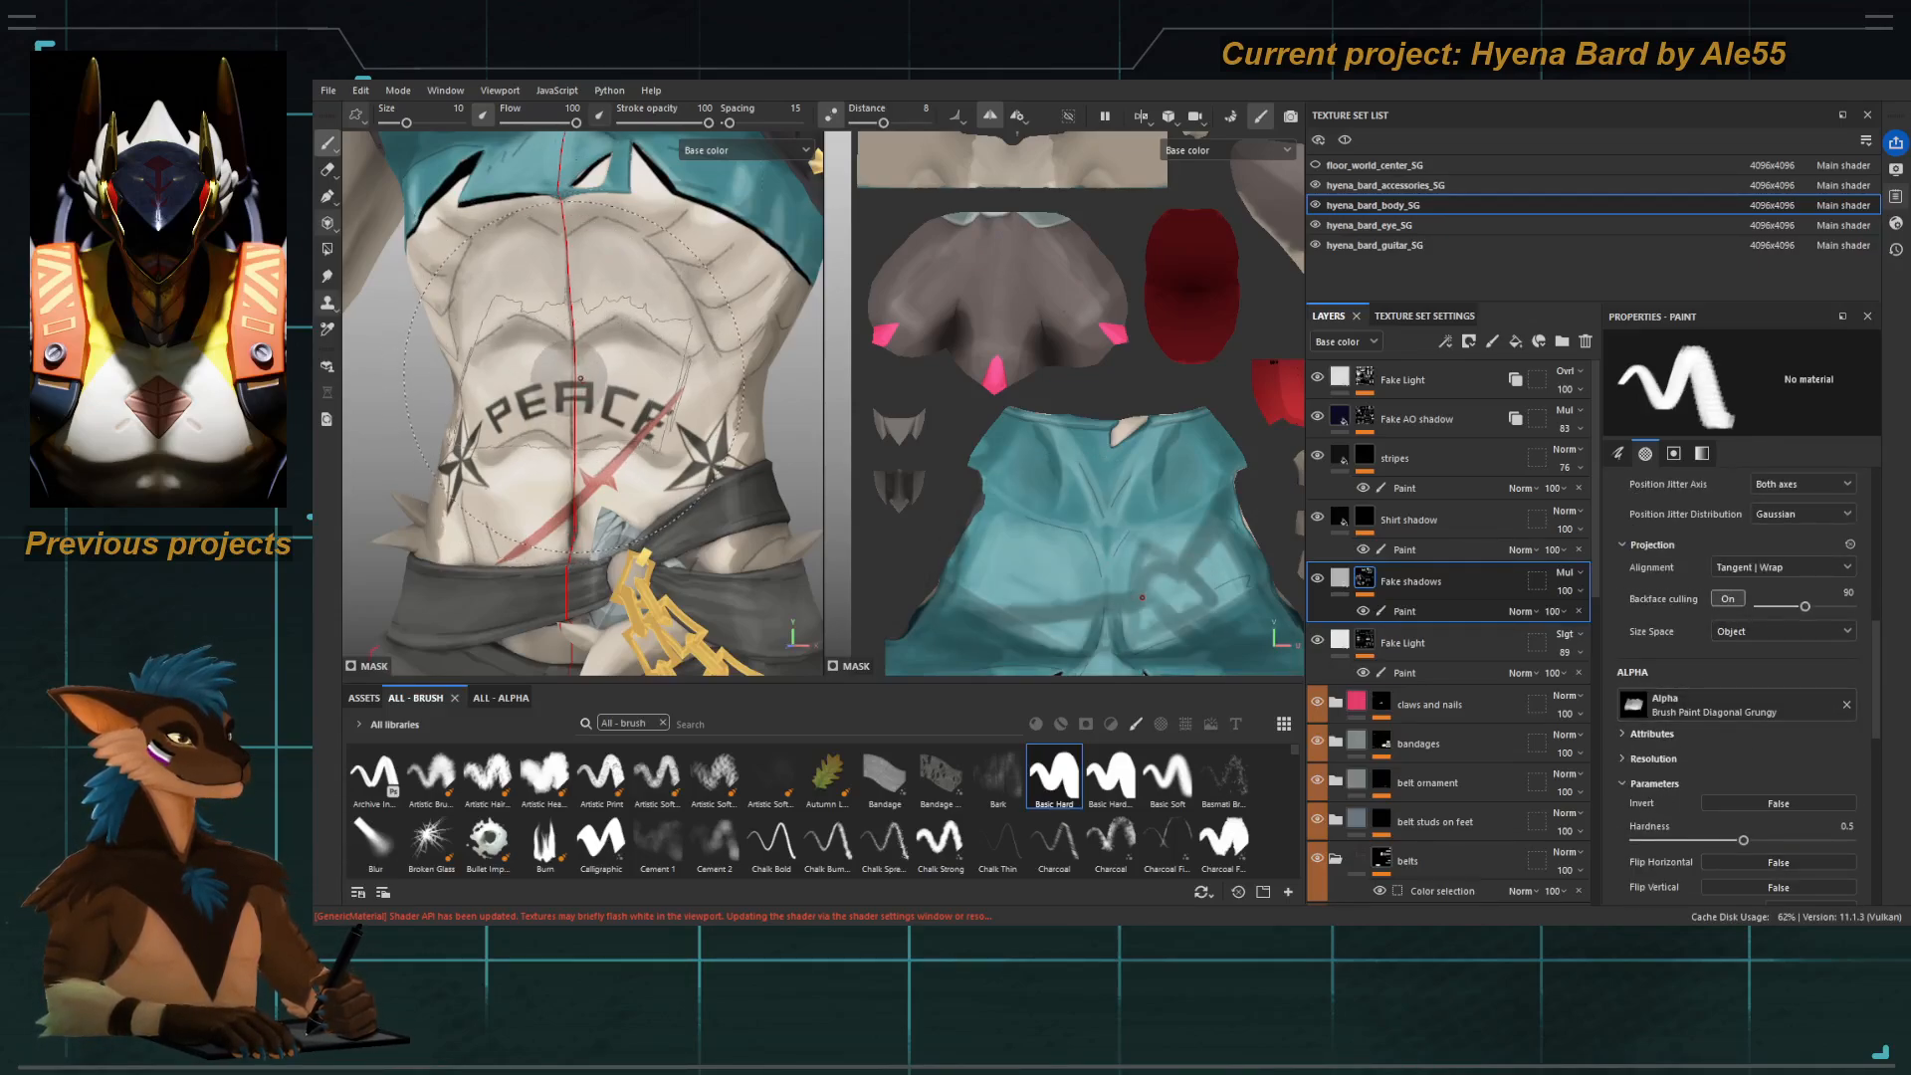
# Set the brush to size 0.92, flow 41 and stroke opacity 48, with lazy mouse turned off.
pyautogui.press('[')
pyautogui.keyDown('ctrl'); pyautogui.moveTo(563, 356); pyautogui.dragTo(466, 357, button='right'); pyautogui.keyUp('ctrl')
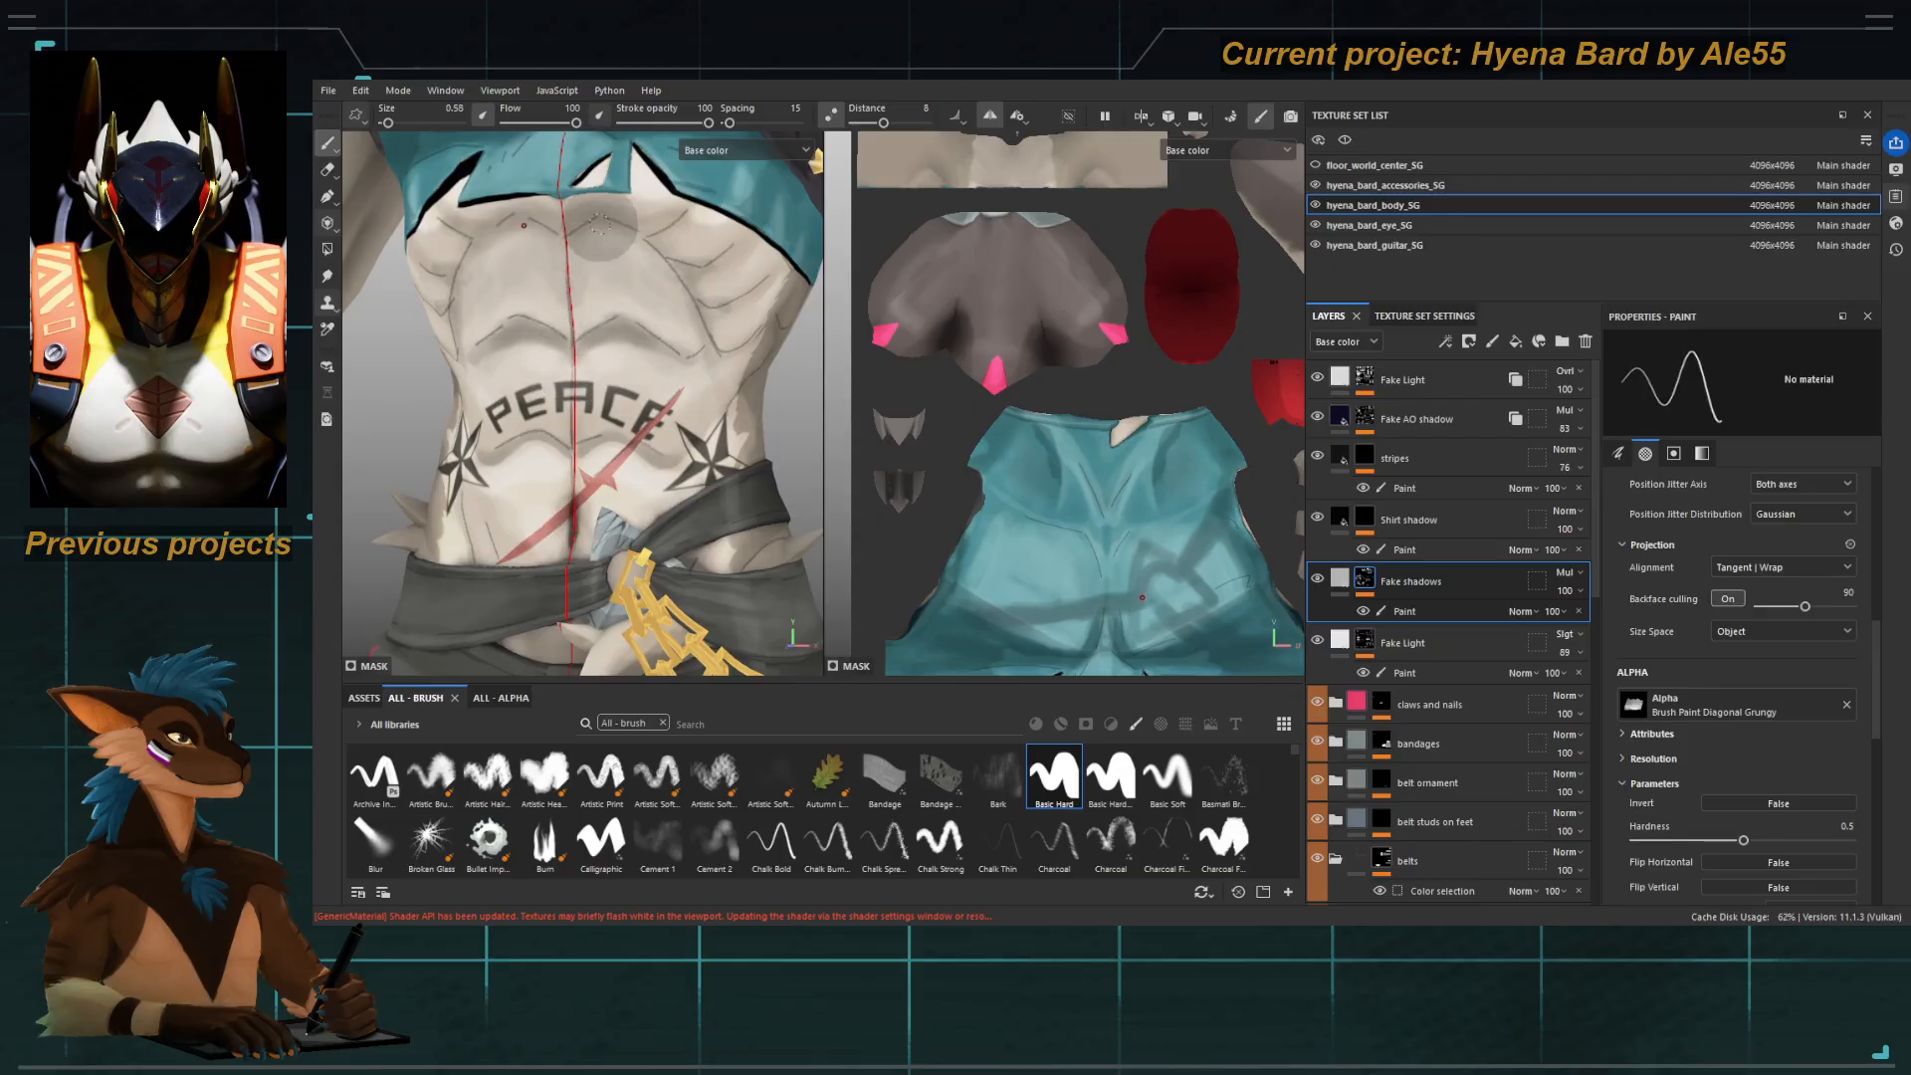
pyautogui.click(664, 122)
pyautogui.click(535, 123)
pyautogui.press(']')
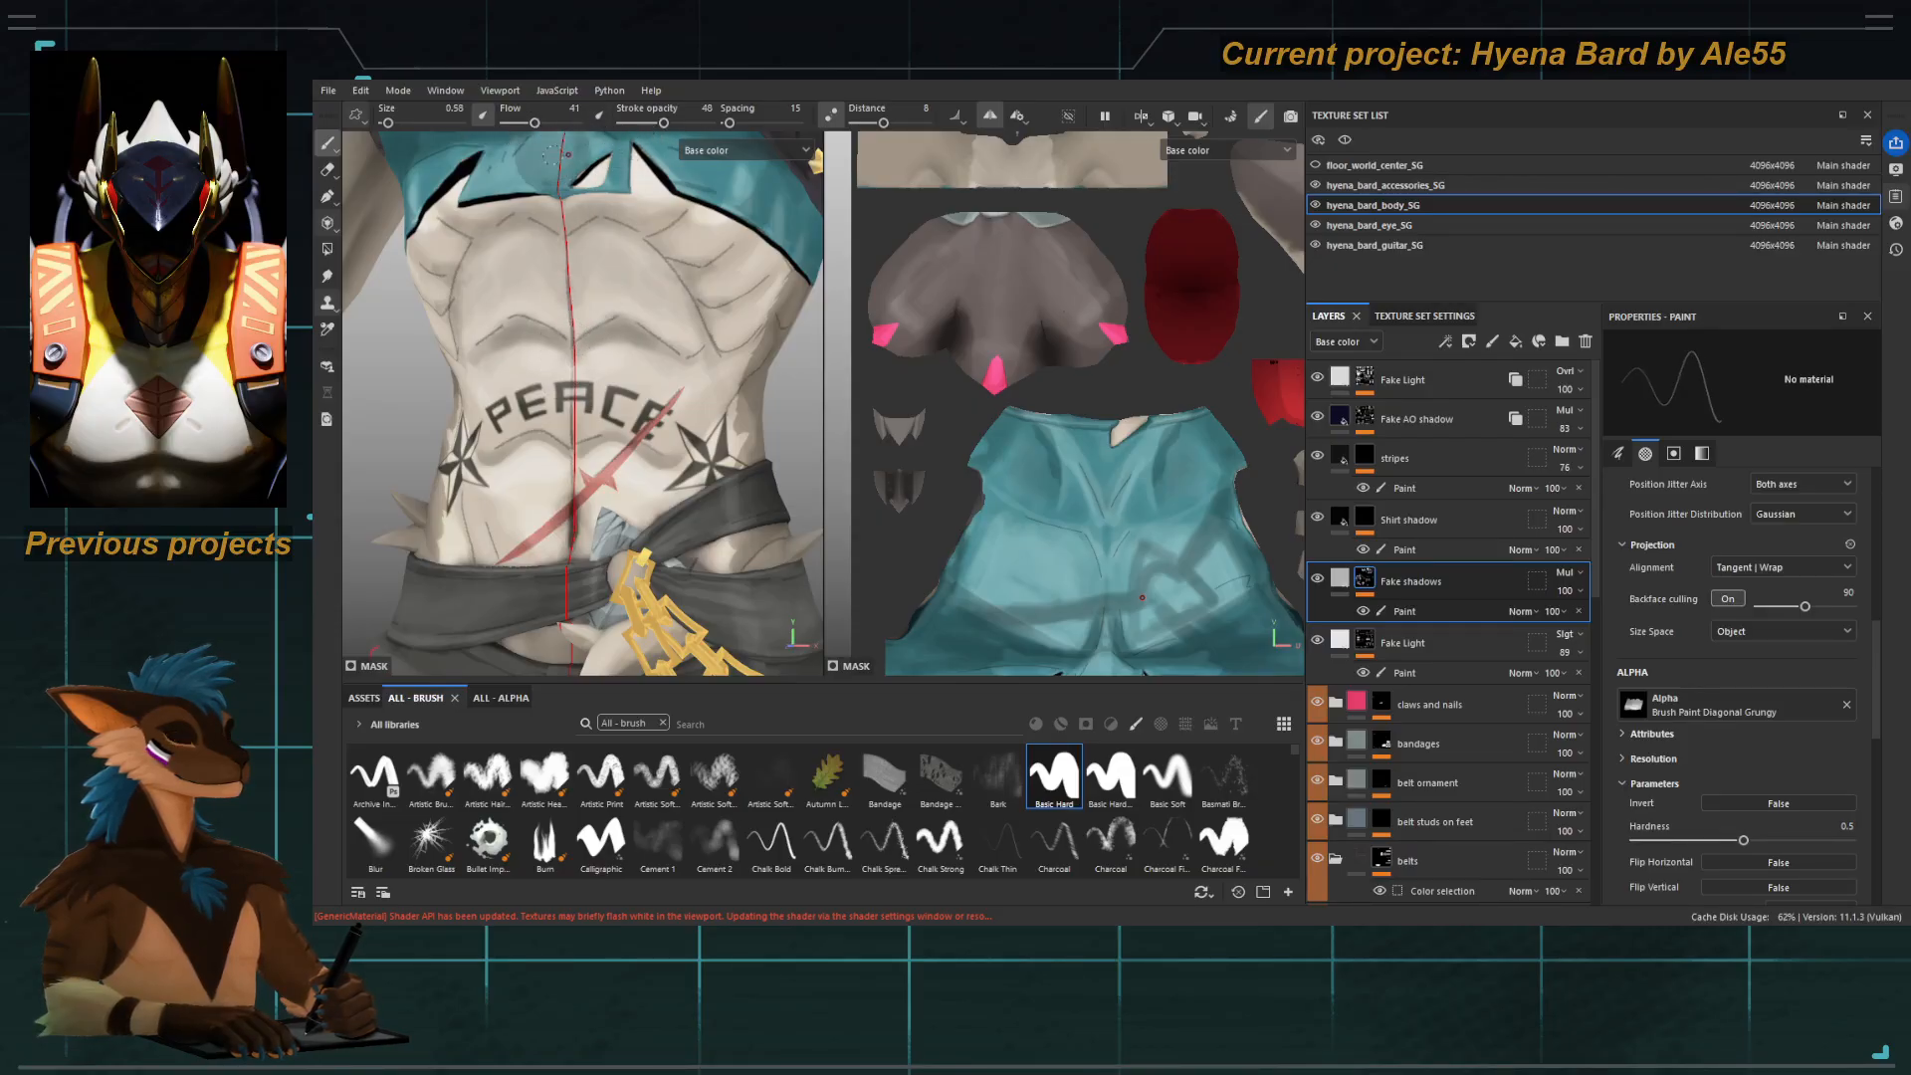
pyautogui.press('d')
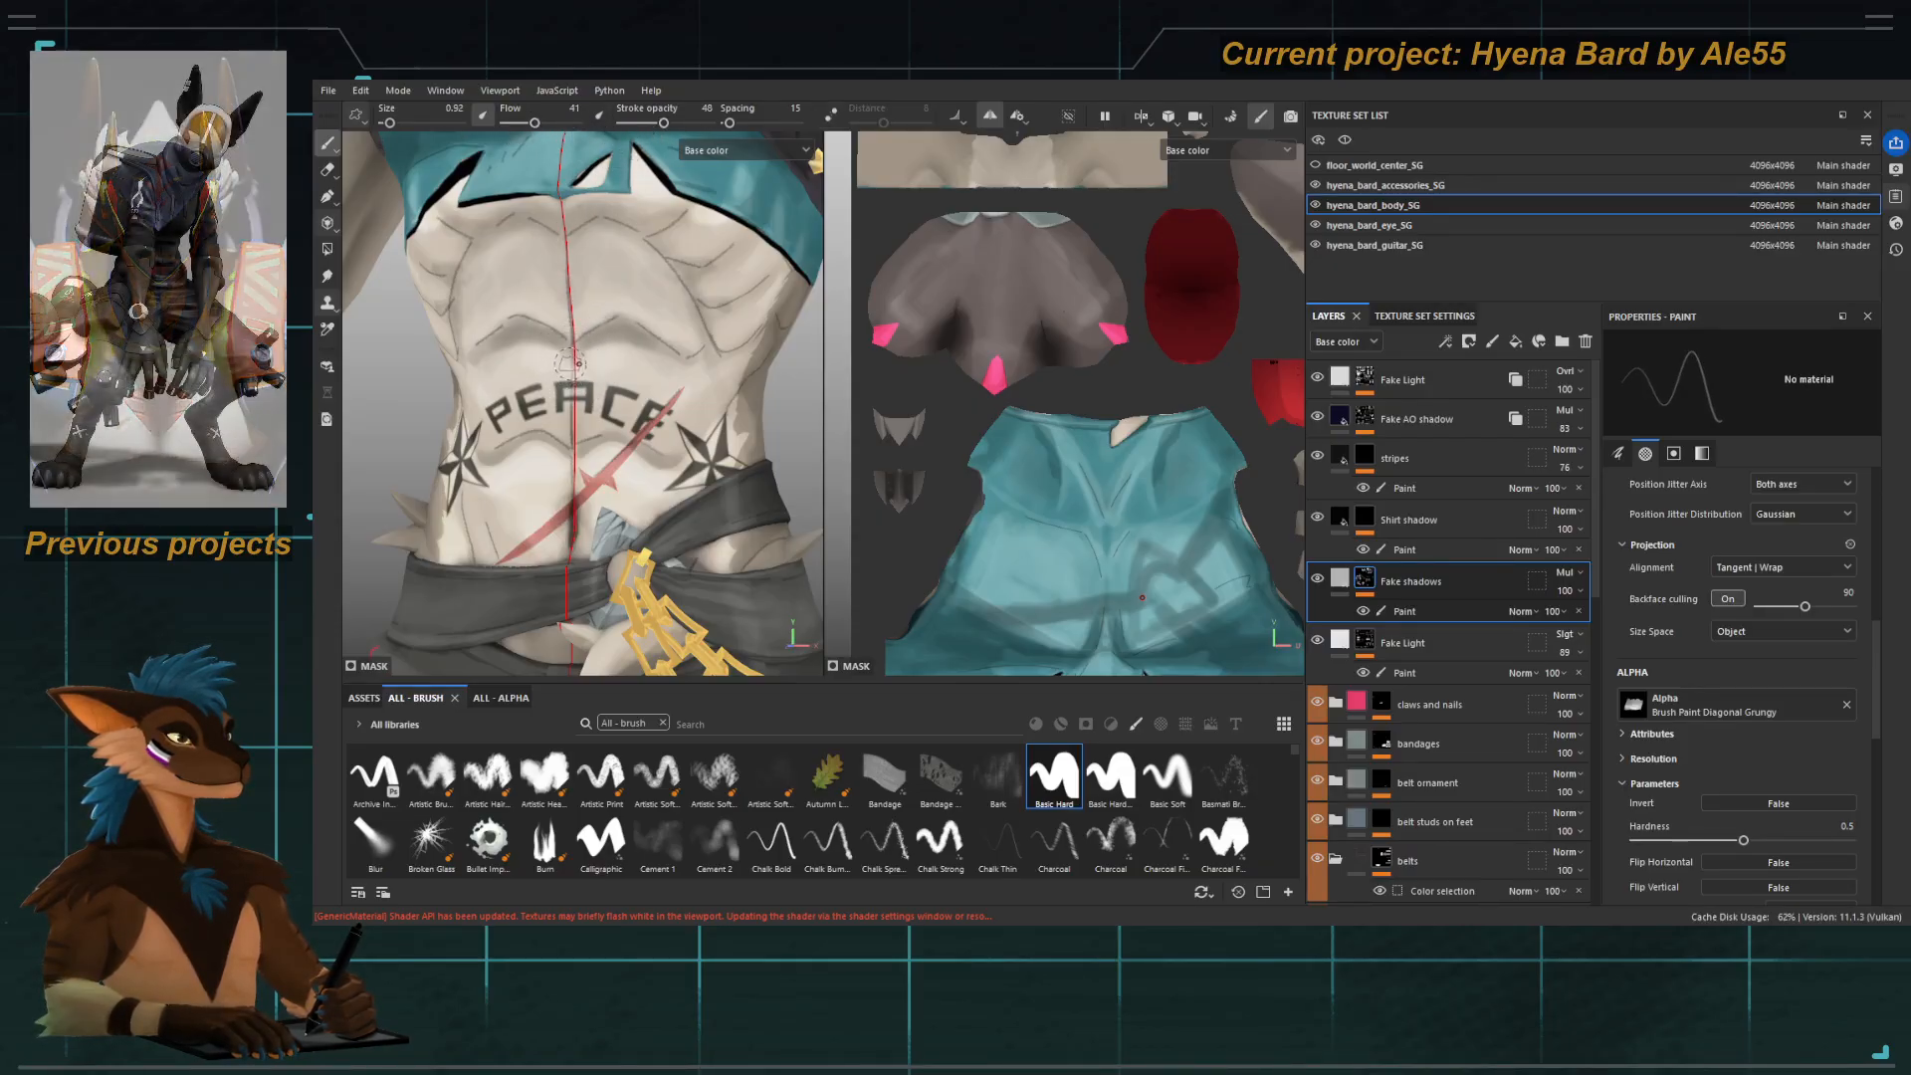
# Paint symmetrical shadows on the abdomen above the PEACE tattoo in the Fake shadows mask.
pyautogui.moveTo(606, 346); pyautogui.dragTo(604, 382)
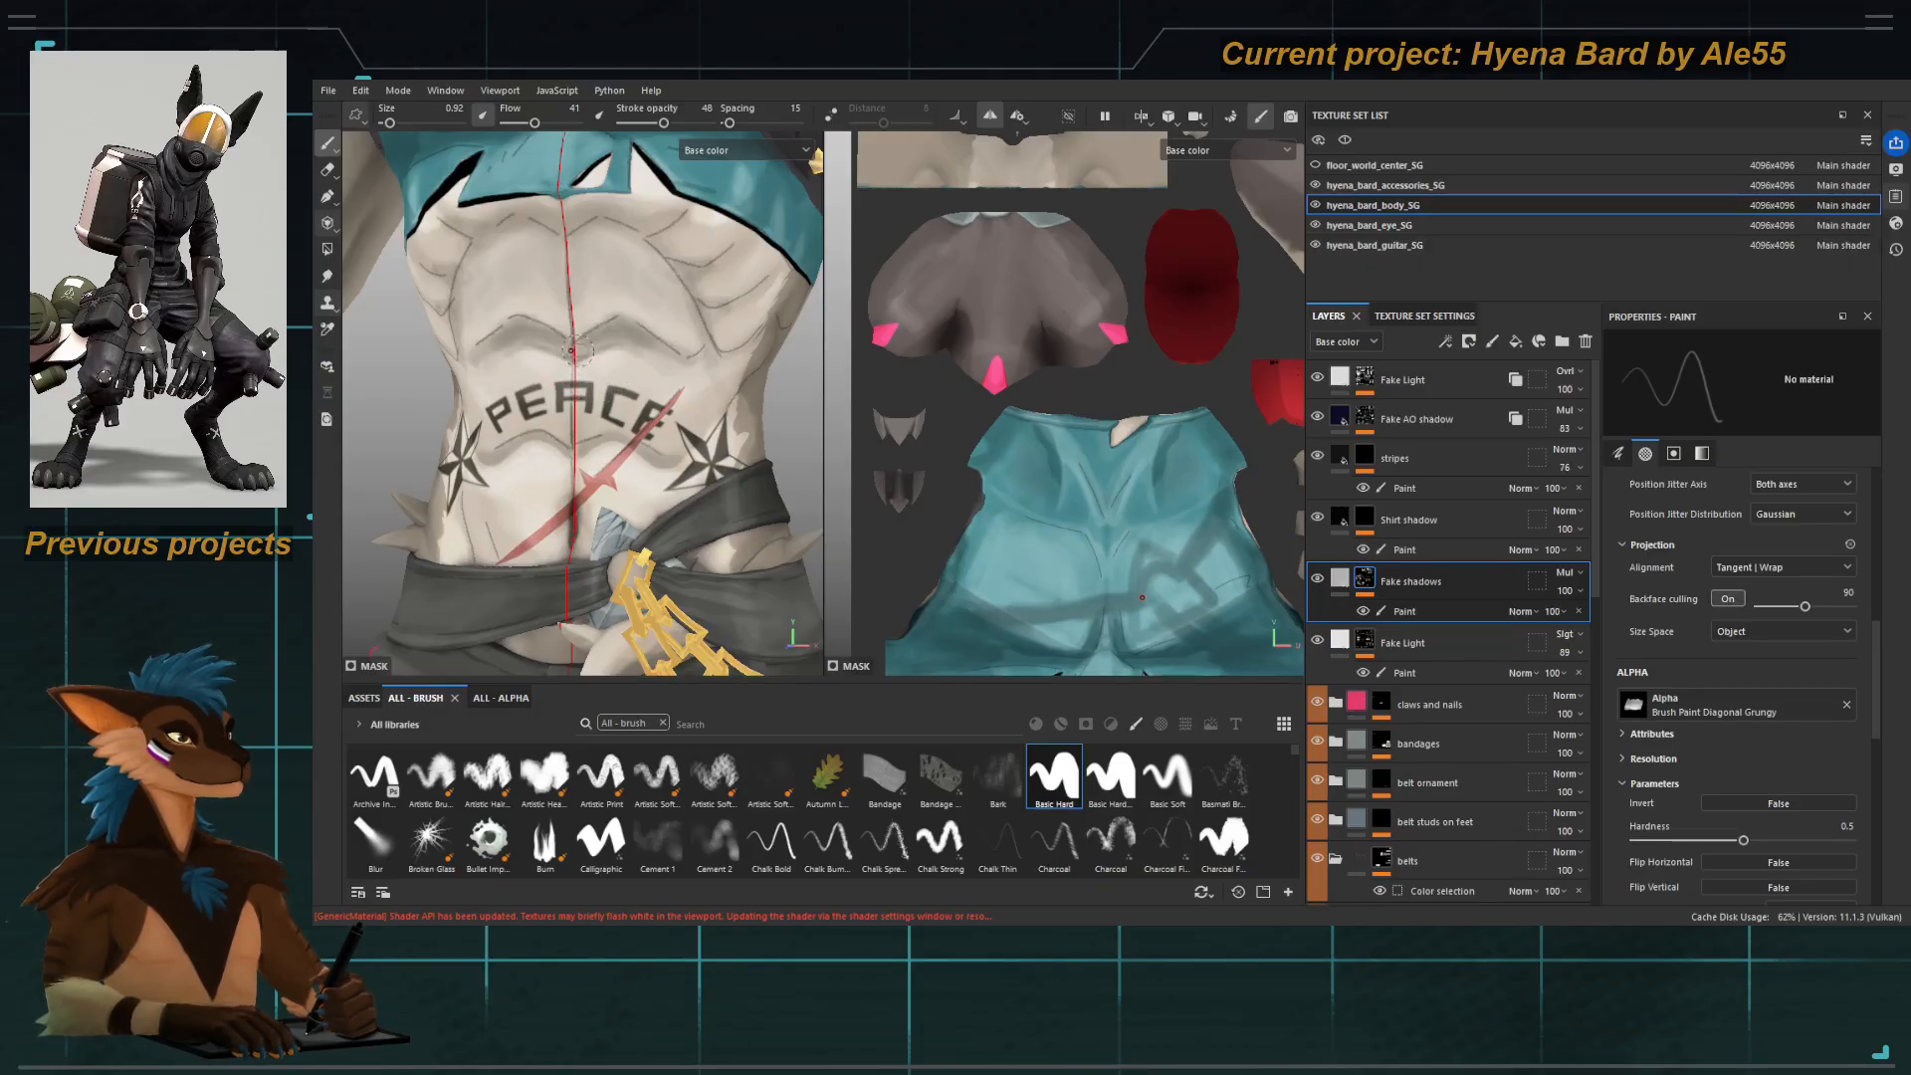
pyautogui.press(']')
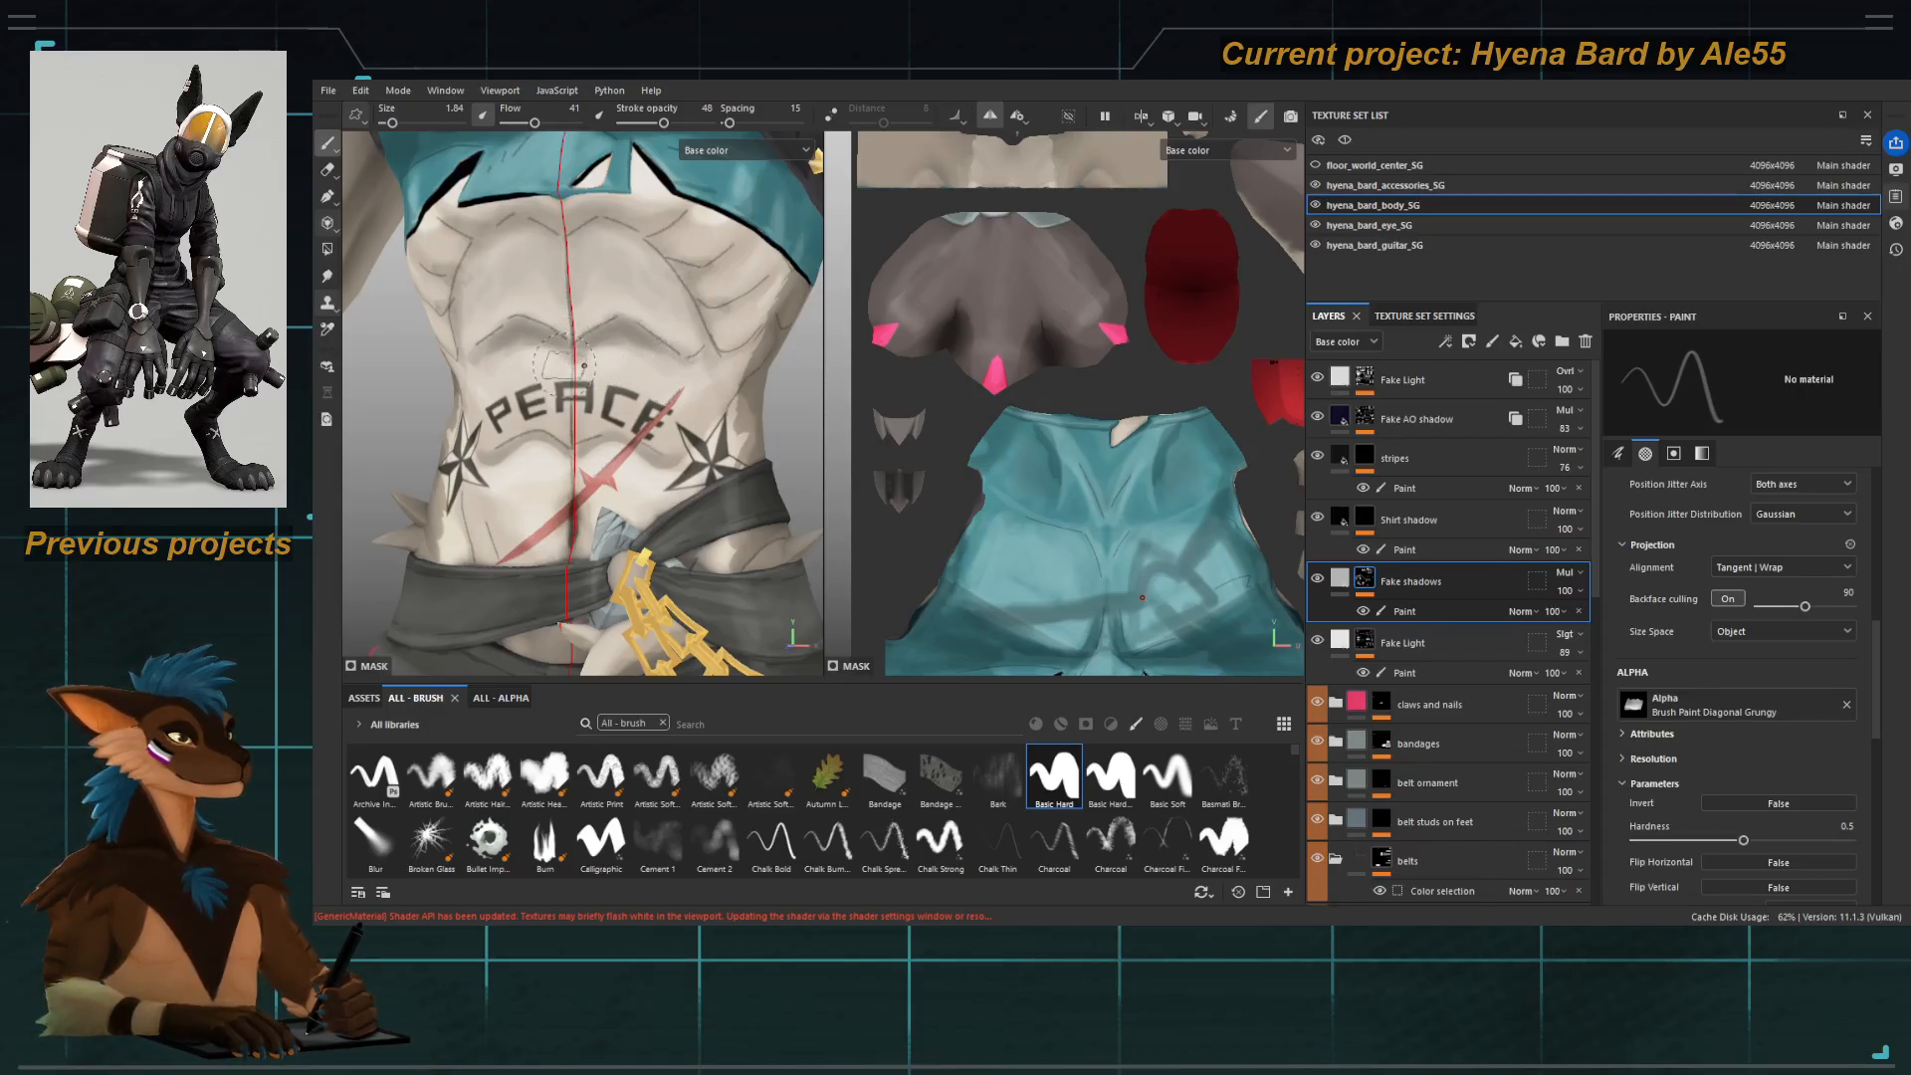
pyautogui.press('[')
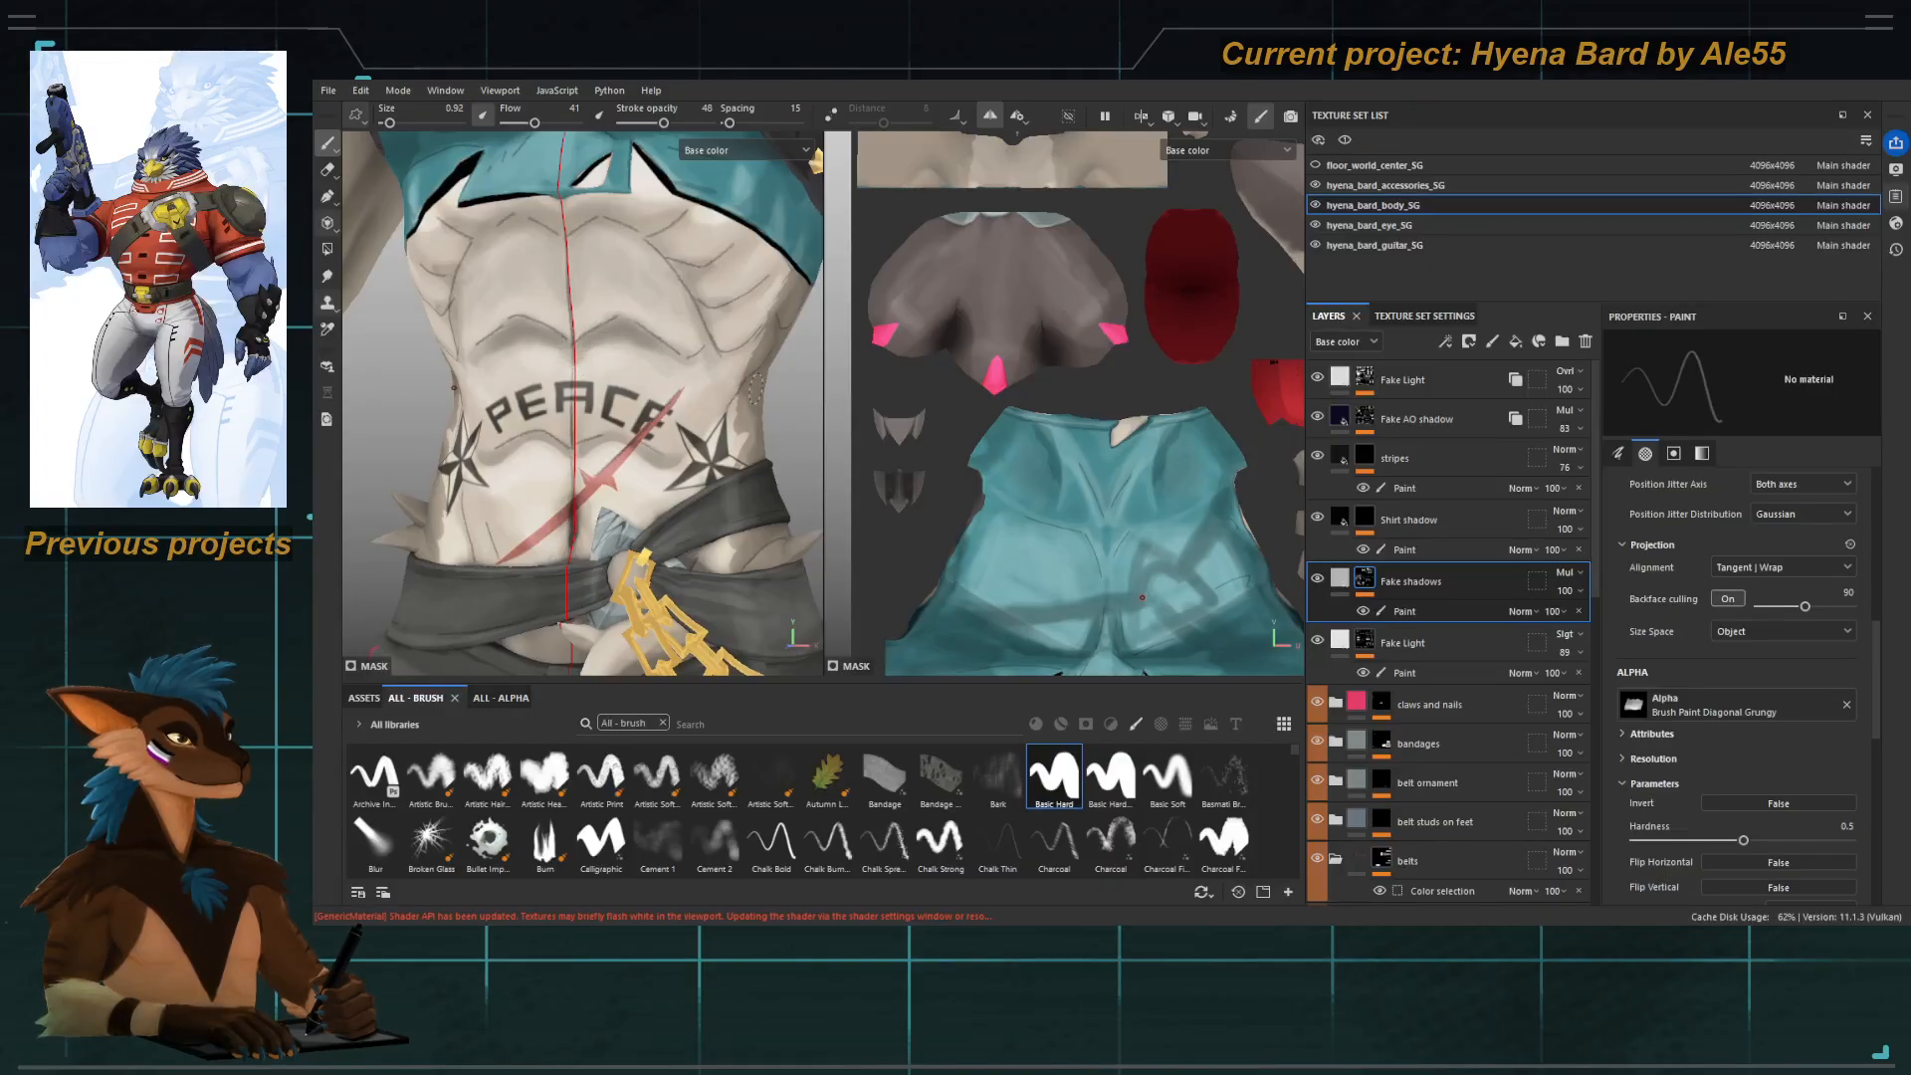
# Compare the torso with the Fake shadows paint effect hidden and shown.
pyautogui.click(1363, 610)
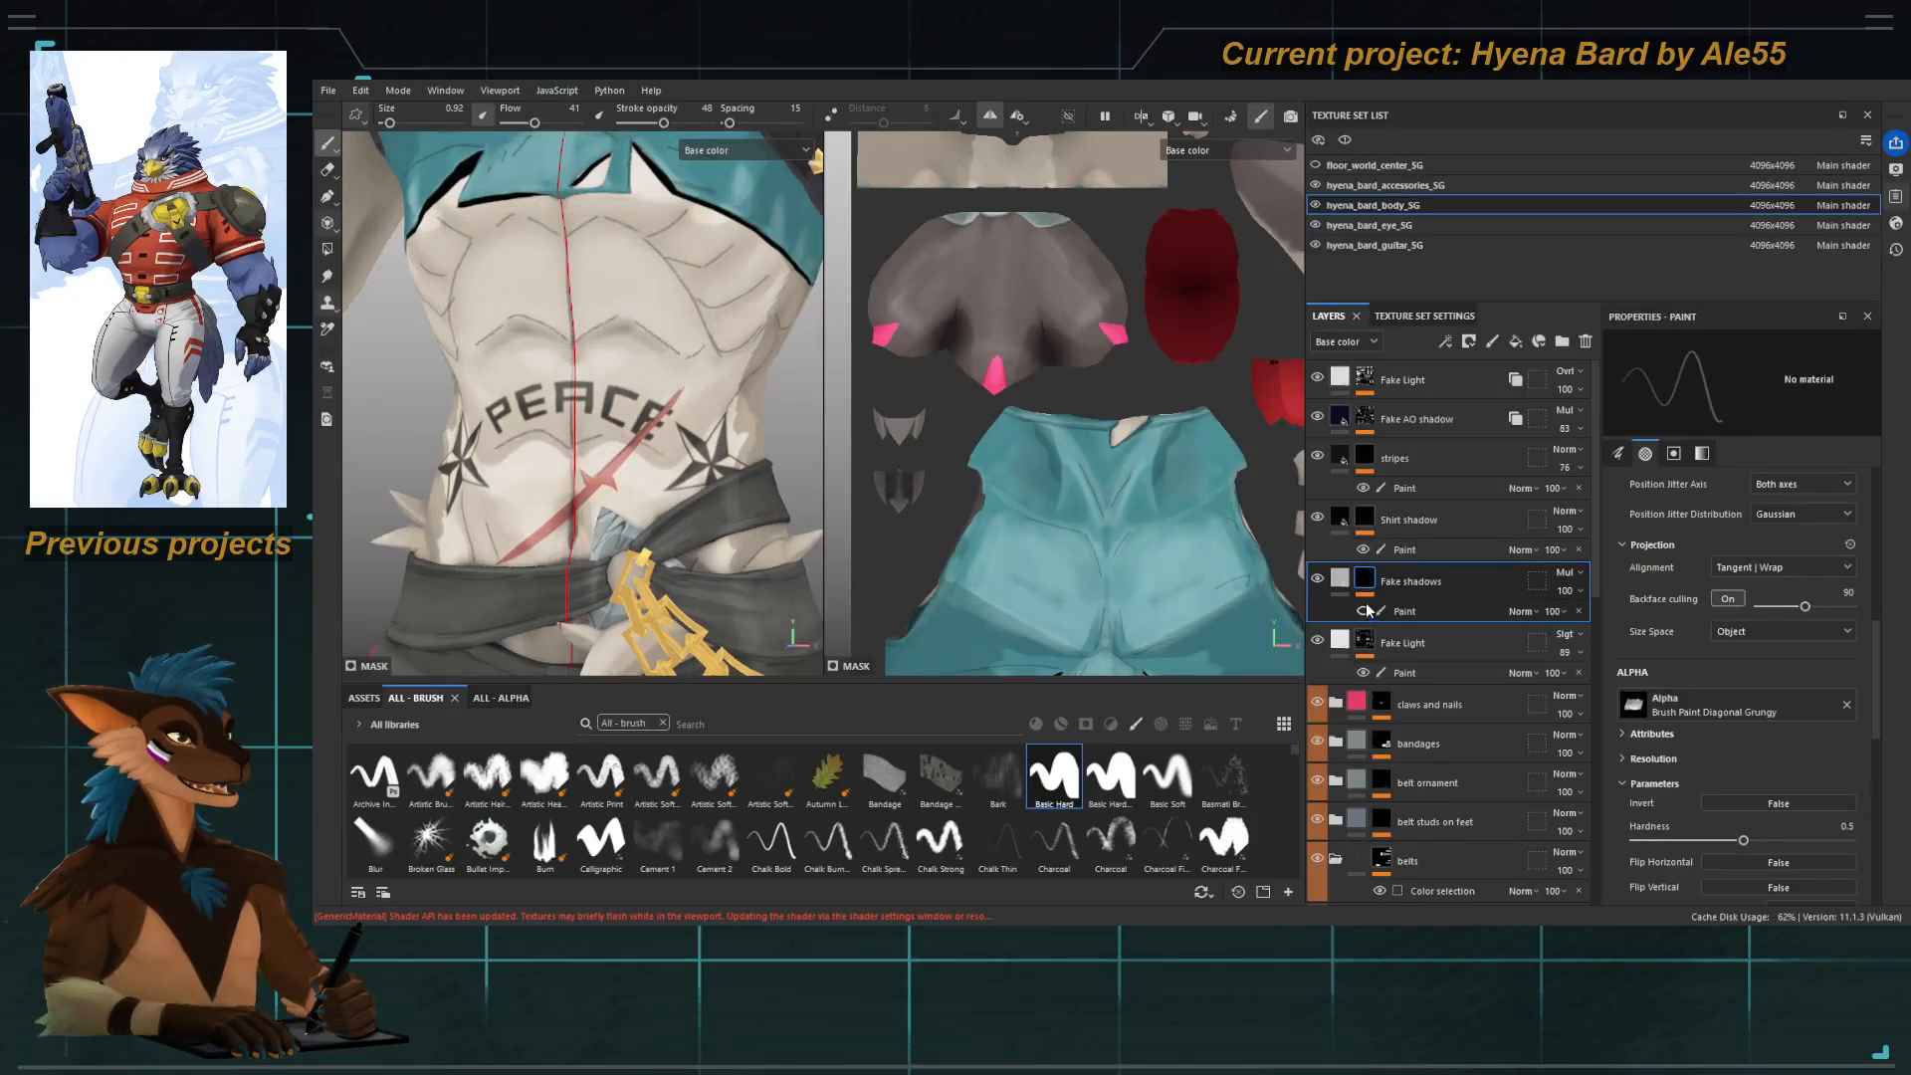
pyautogui.press('e')
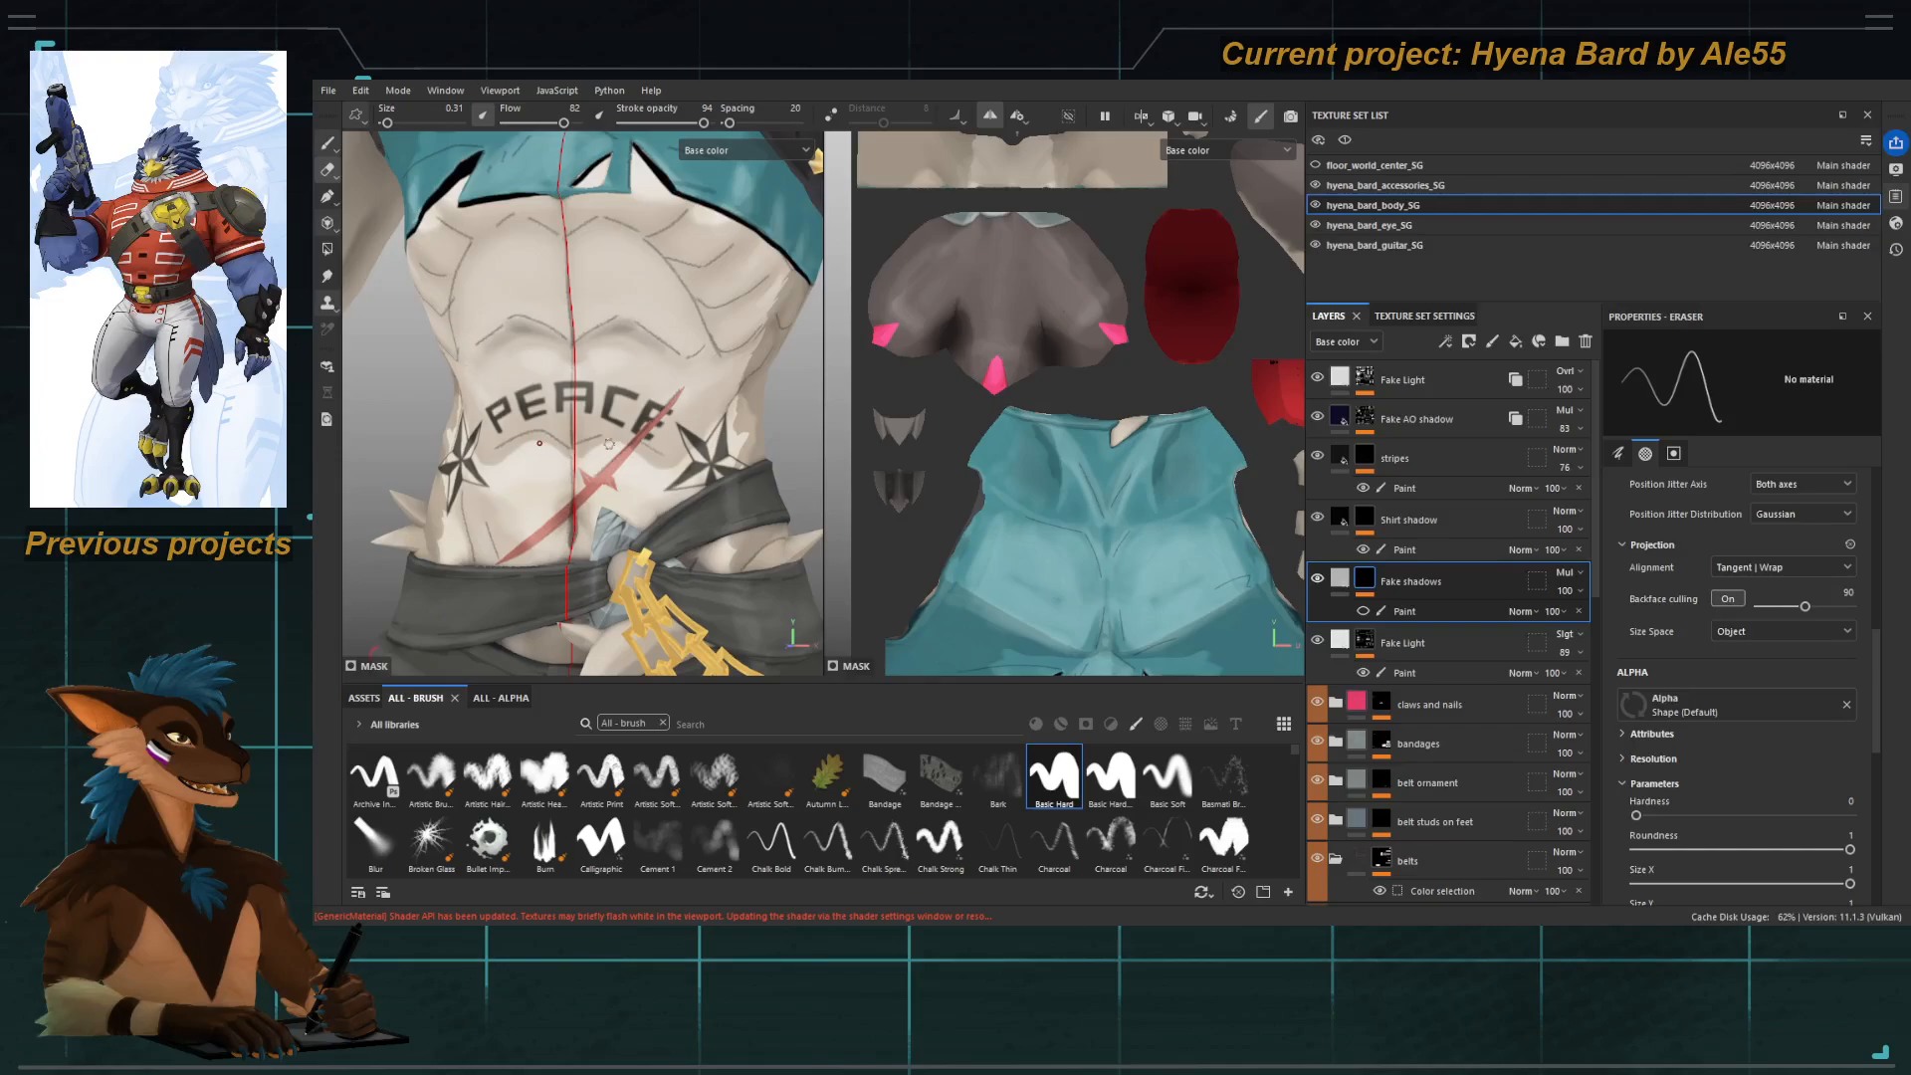
pyautogui.keyDown('ctrl'); pyautogui.moveTo(631, 380); pyautogui.dragTo(717, 379, button='right'); pyautogui.keyUp('ctrl')
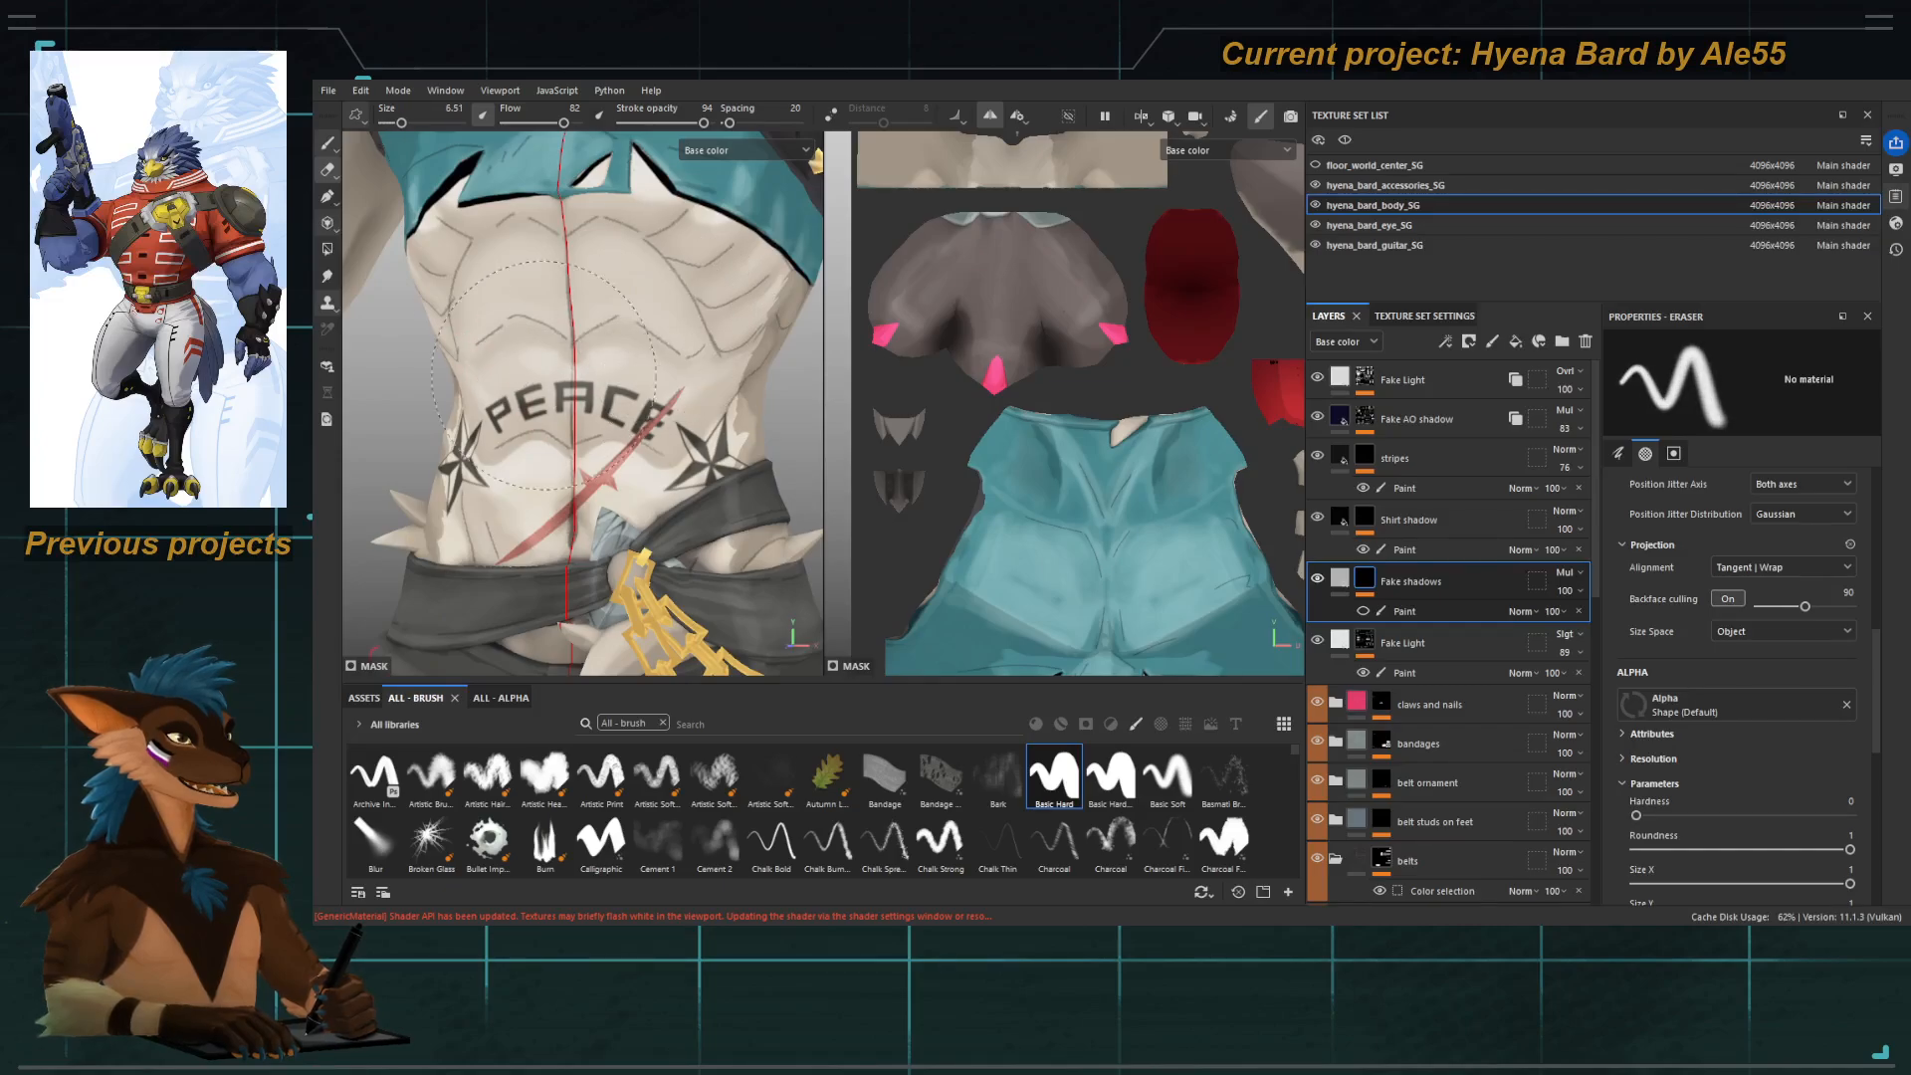
pyautogui.click(1362, 611)
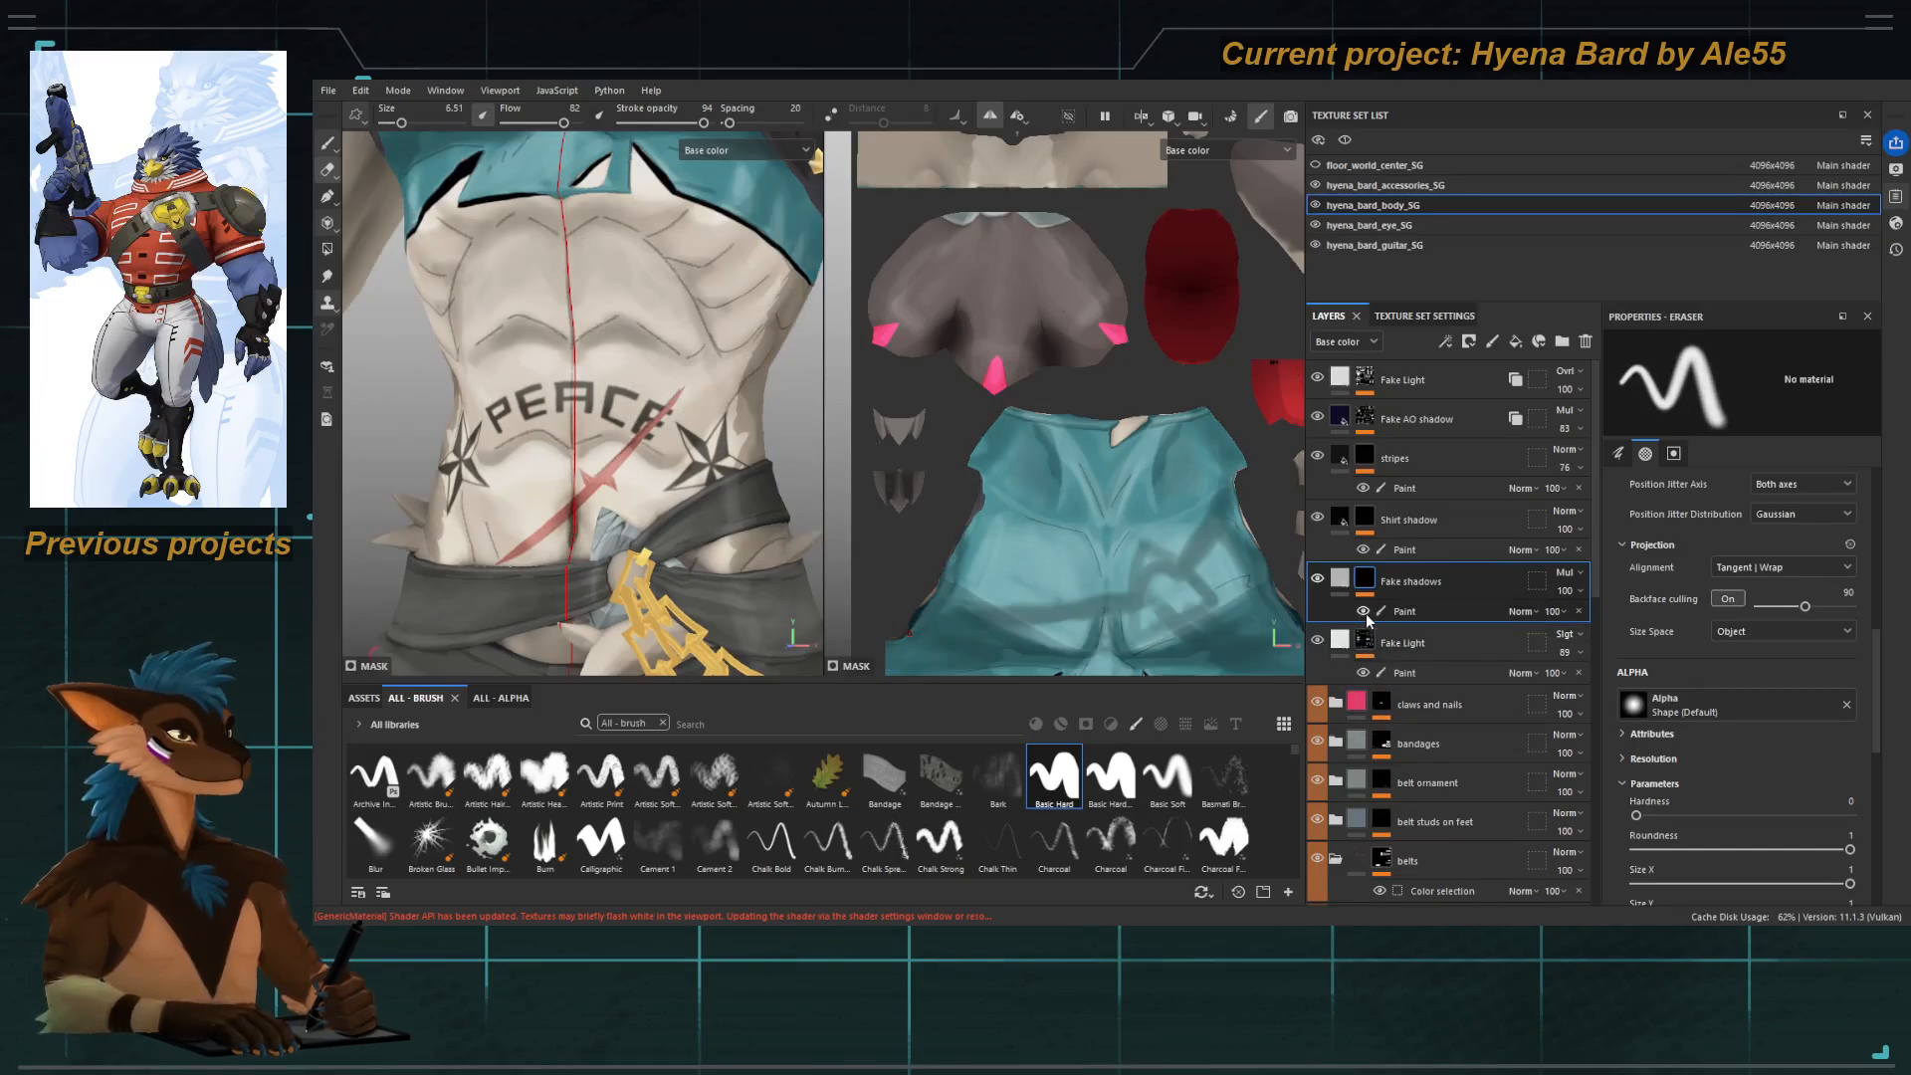
# Shade the abdominal muscles and ribs on the Fake shadows Paint effect, using brush sizes between 0.58 and 1.34.
pyautogui.click(1414, 611)
pyautogui.press('1')
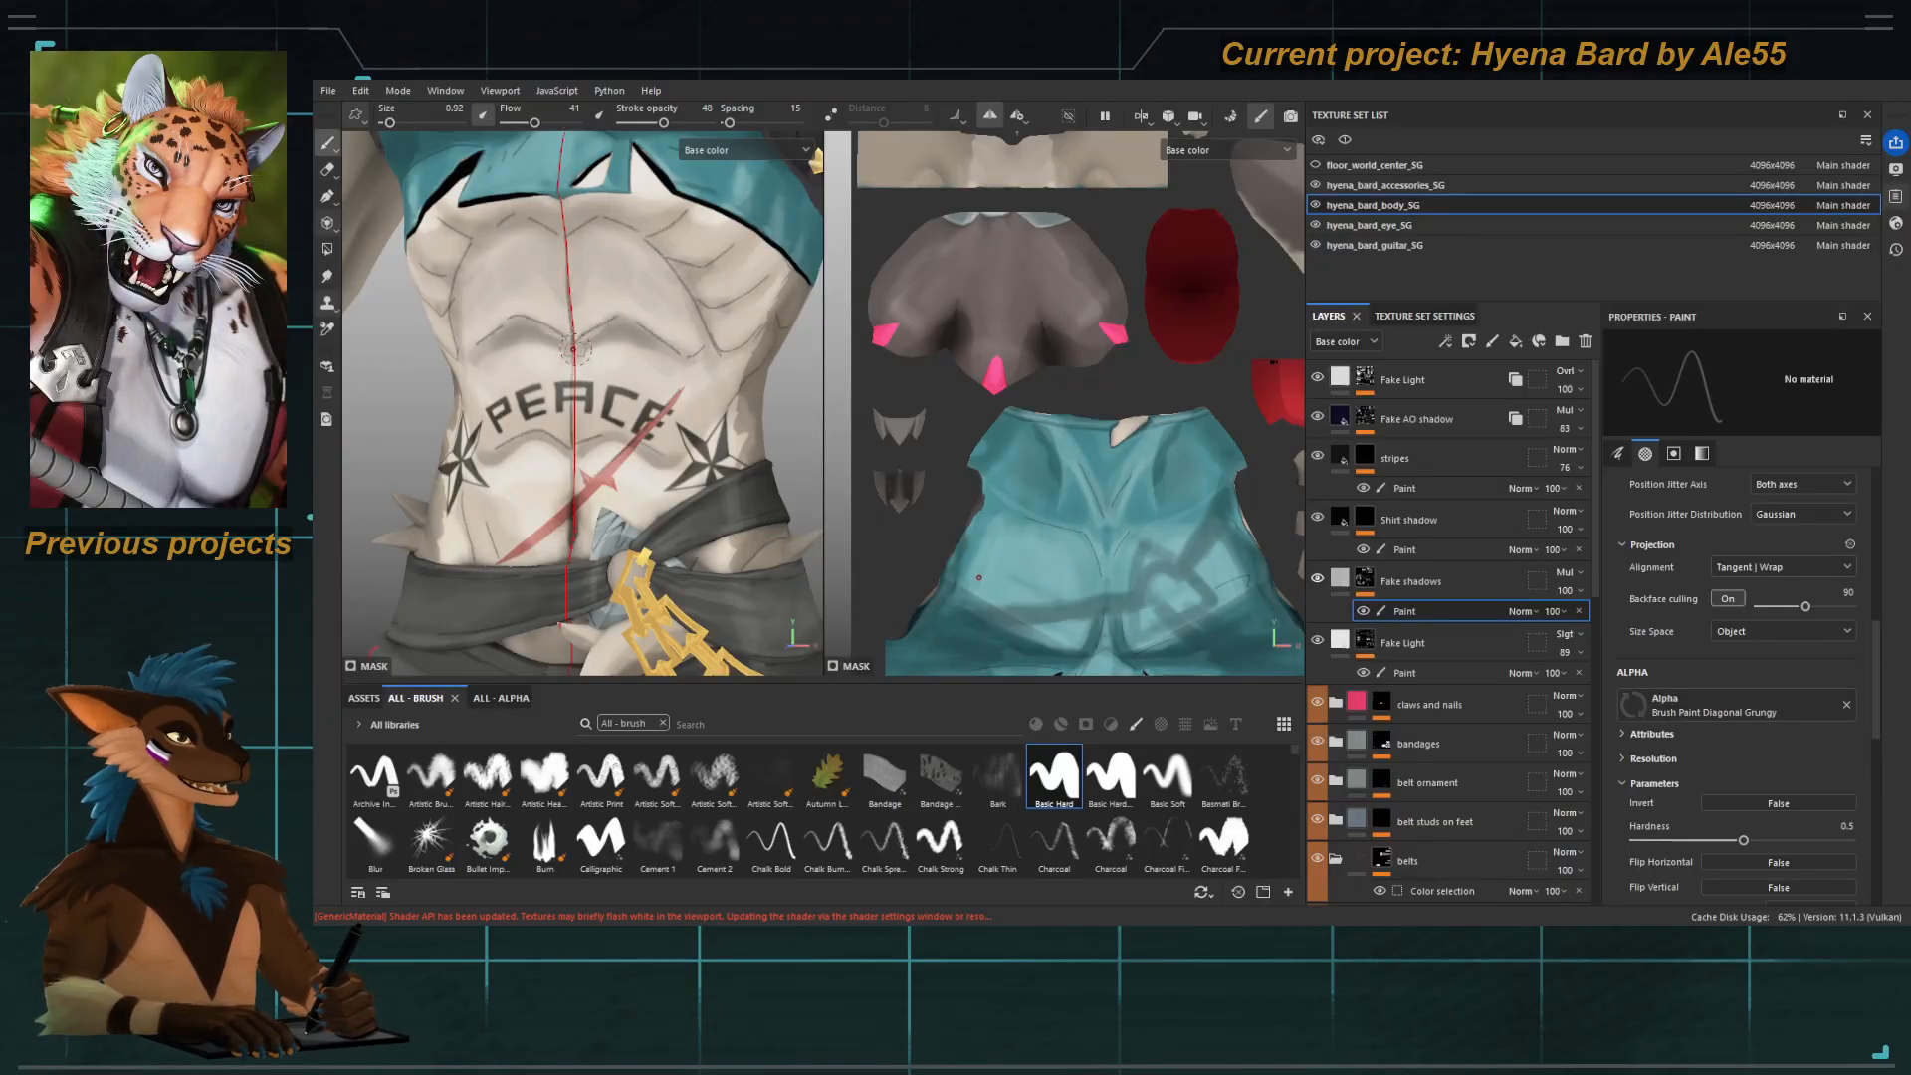
pyautogui.press(']')
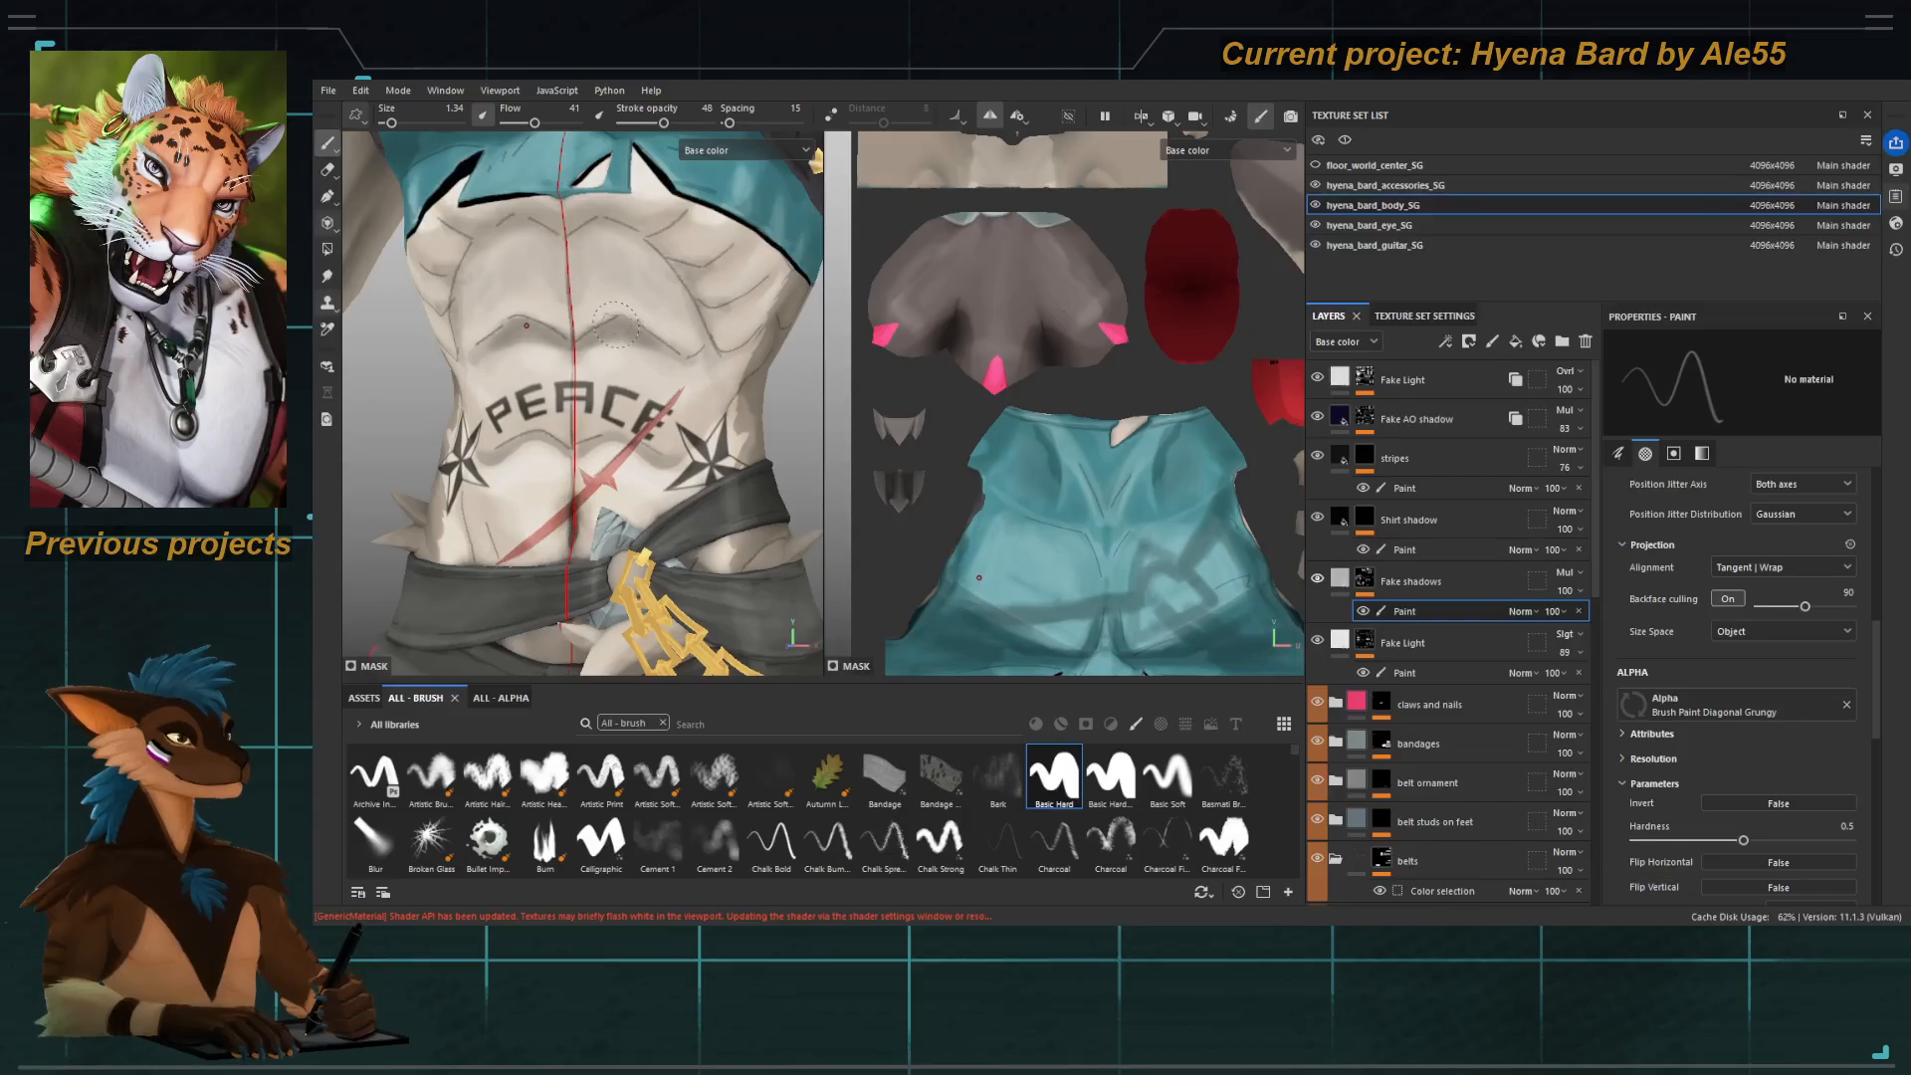
pyautogui.press(']')
pyautogui.press(']')
pyautogui.press('[')
pyautogui.press('[')
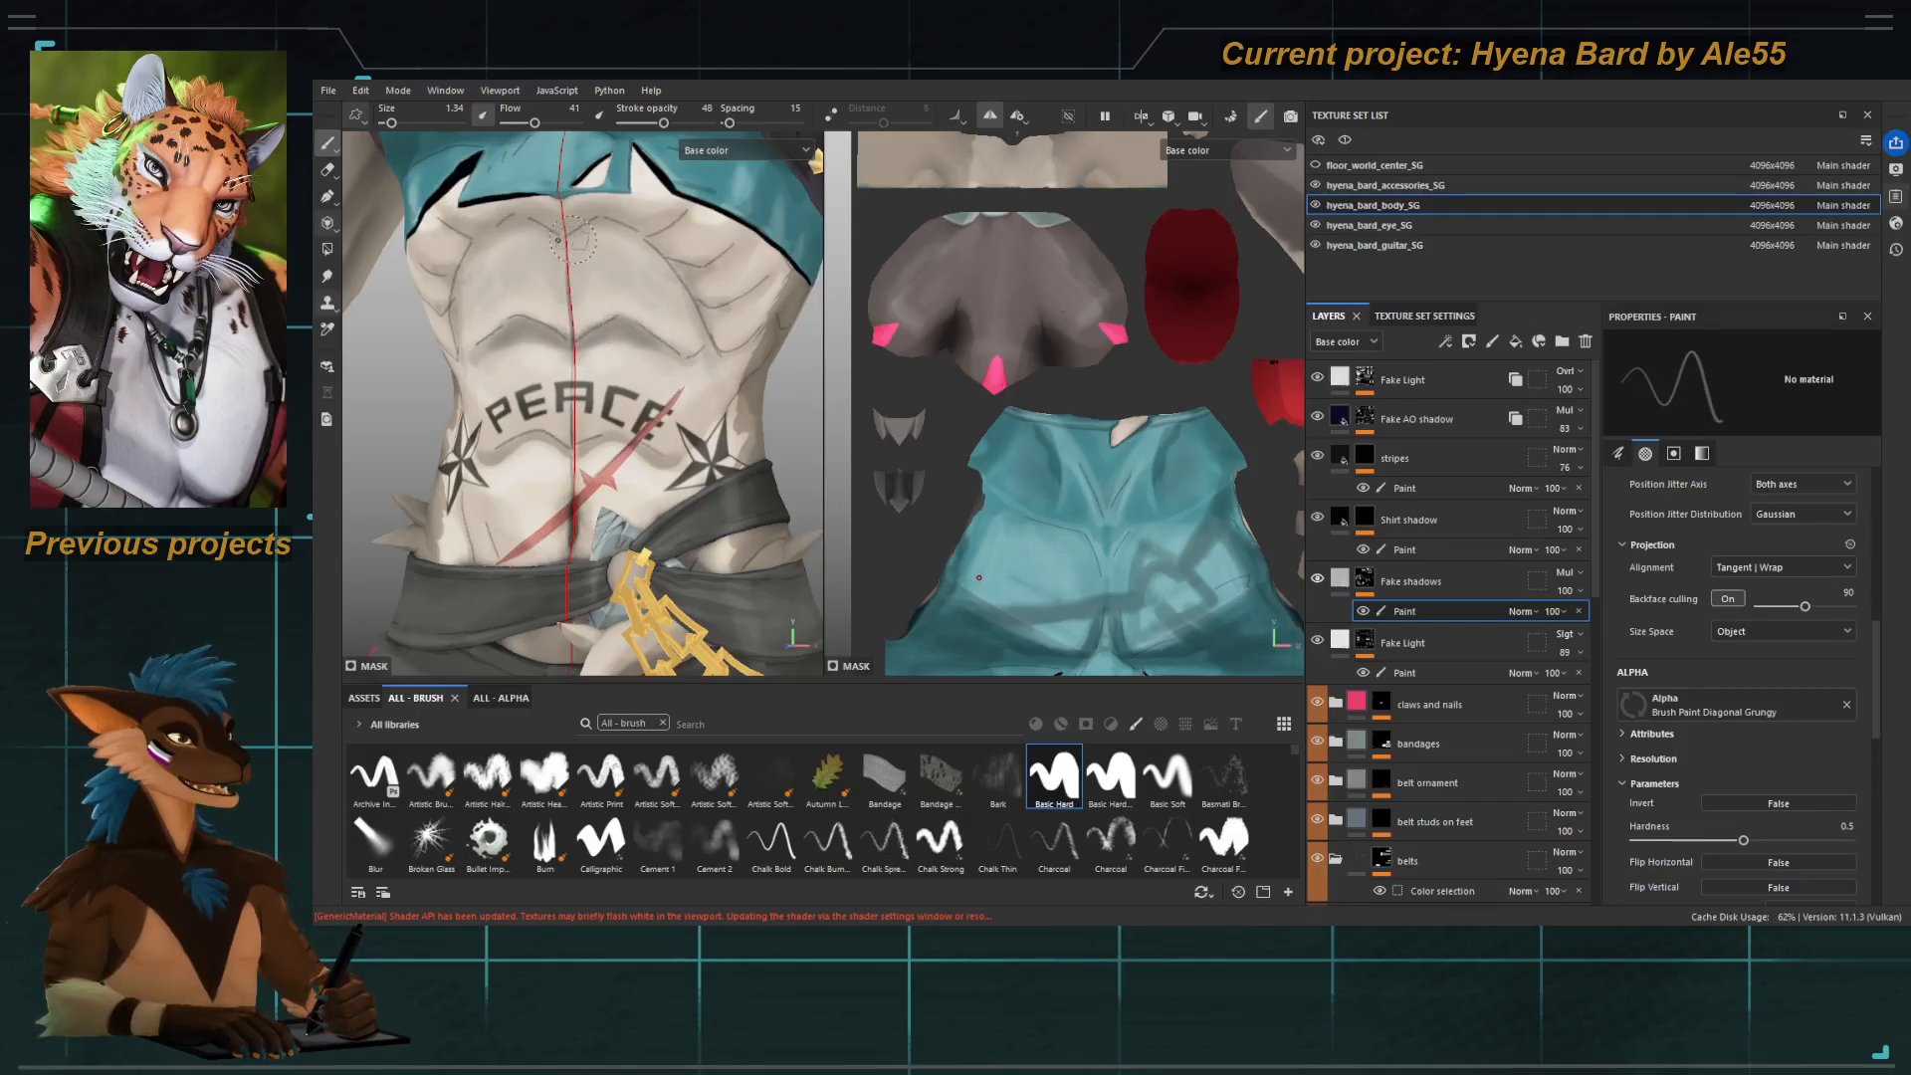
pyautogui.press('[')
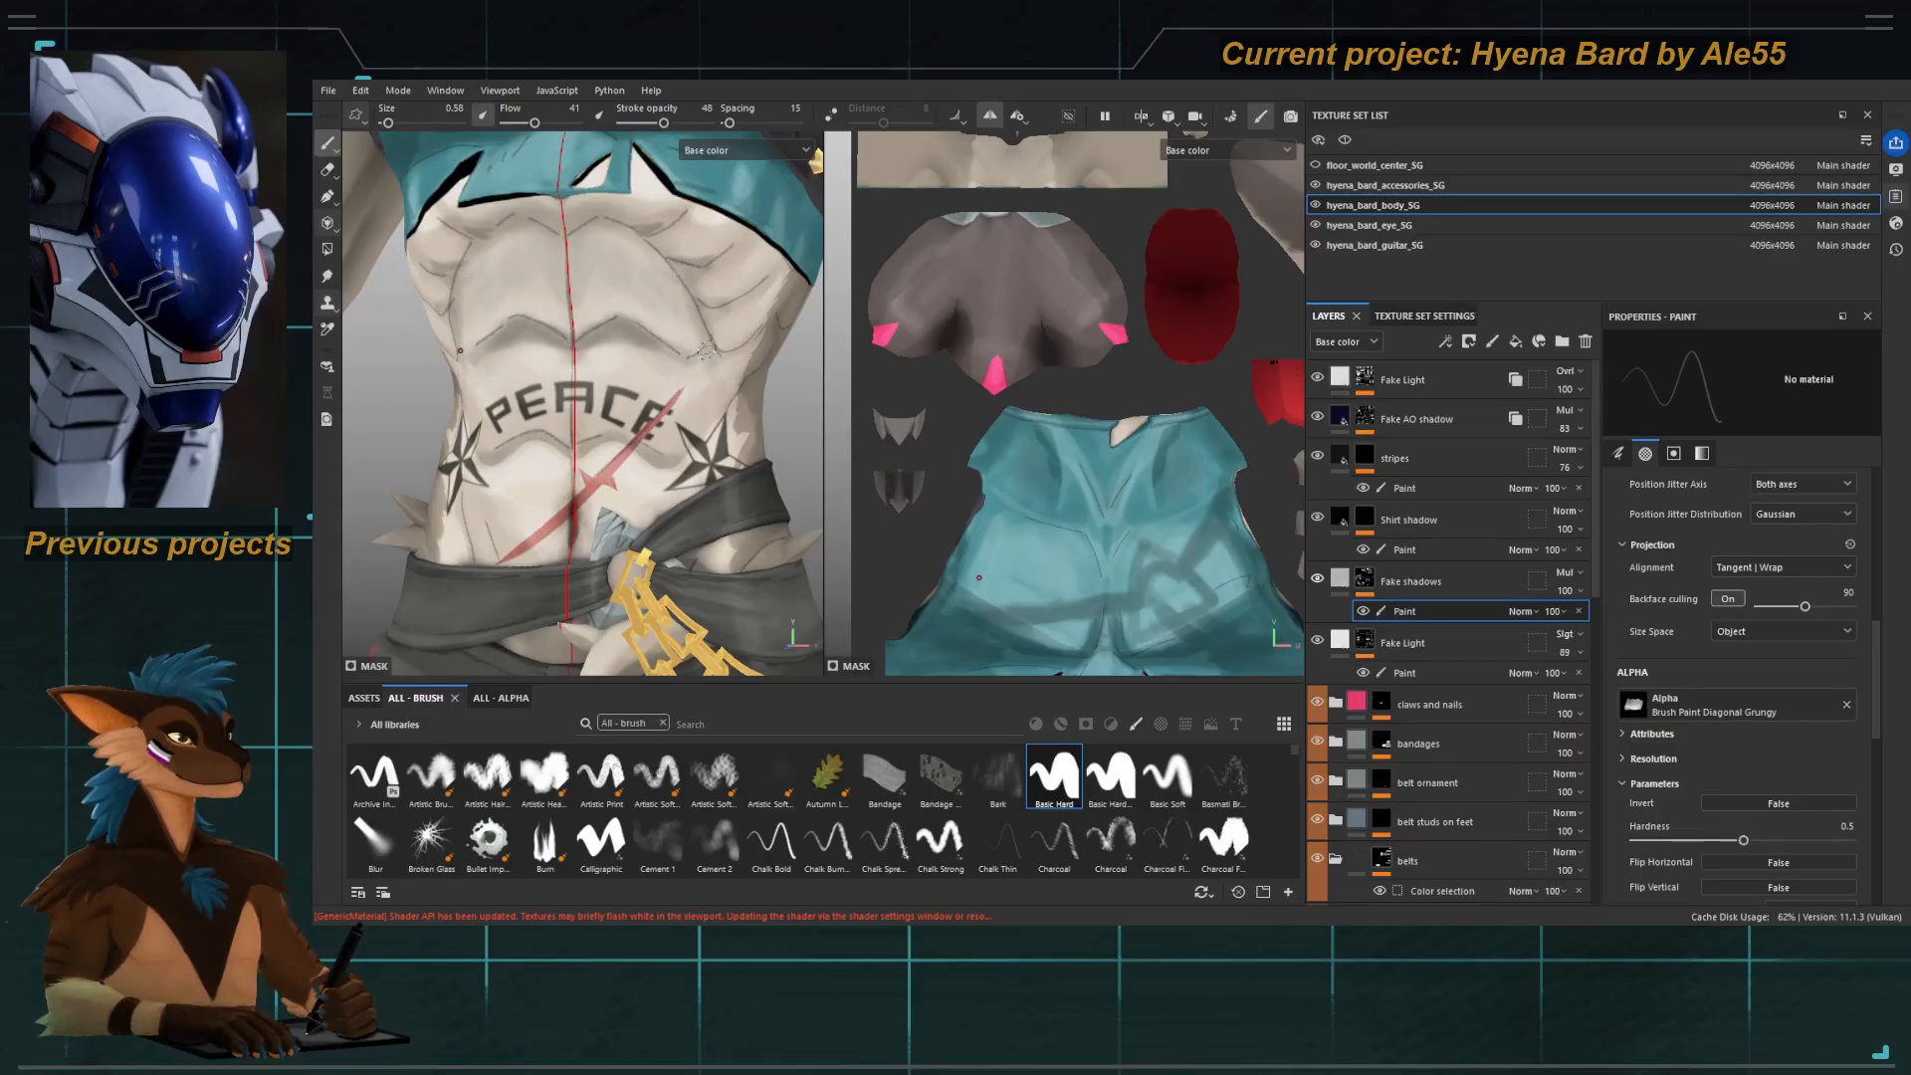
pyautogui.keyDown('ctrl'); pyautogui.moveTo(684, 290); pyautogui.dragTo(701, 290, button='right'); pyautogui.keyUp('ctrl')
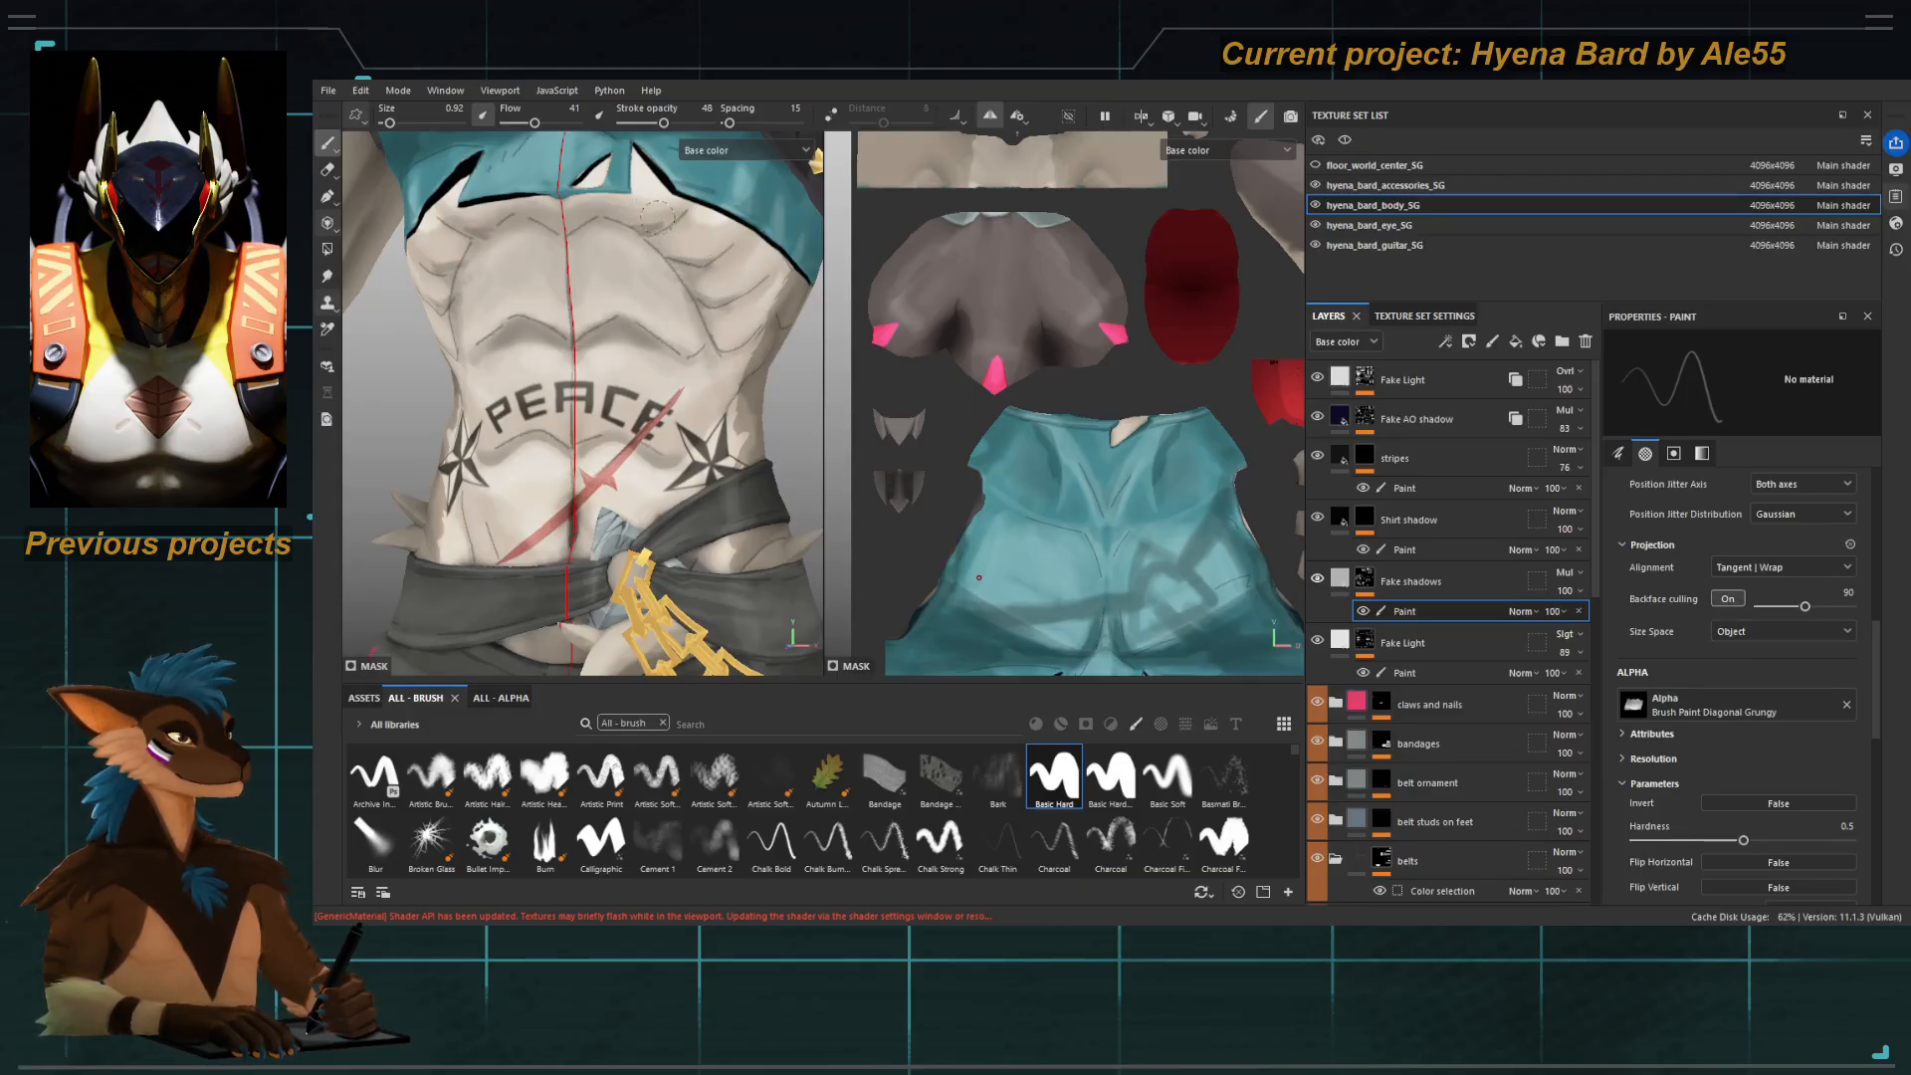
# Shade the middle of the abs just above the PEACE tattoo with brush sizes 1.84 and 0.92.
pyautogui.keyDown('alt'); pyautogui.moveTo(696, 237); pyautogui.dragTo(713, 99, button='right'); pyautogui.keyUp('alt')
pyautogui.keyDown('alt'); pyautogui.moveTo(747, 298); pyautogui.dragTo(751, 542, button='right'); pyautogui.keyUp('alt')
pyautogui.keyDown('alt'); pyautogui.moveTo(583, 299); pyautogui.dragTo(611, 316); pyautogui.keyUp('alt')
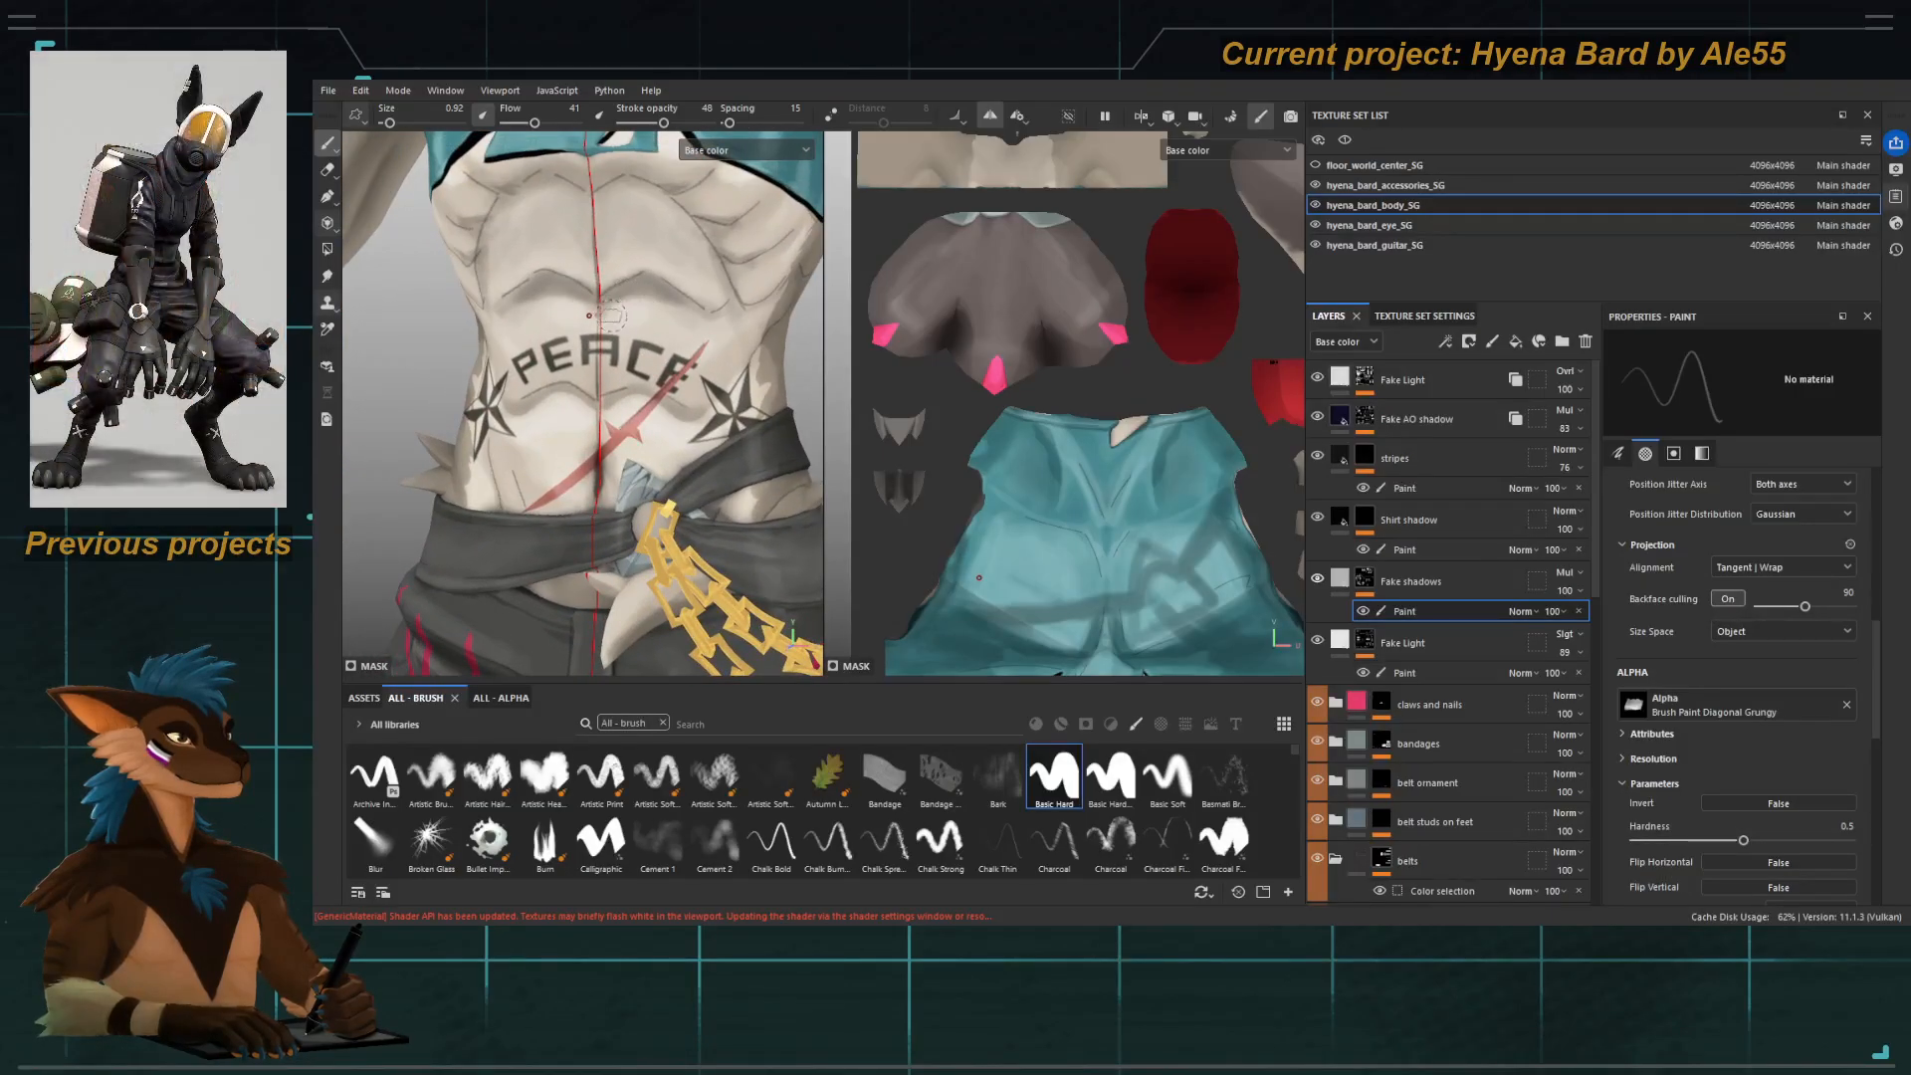
pyautogui.keyDown('ctrl'); pyautogui.moveTo(593, 309); pyautogui.dragTo(616, 310, button='right'); pyautogui.keyUp('ctrl')
pyautogui.hotkey('ctrl', 'z')
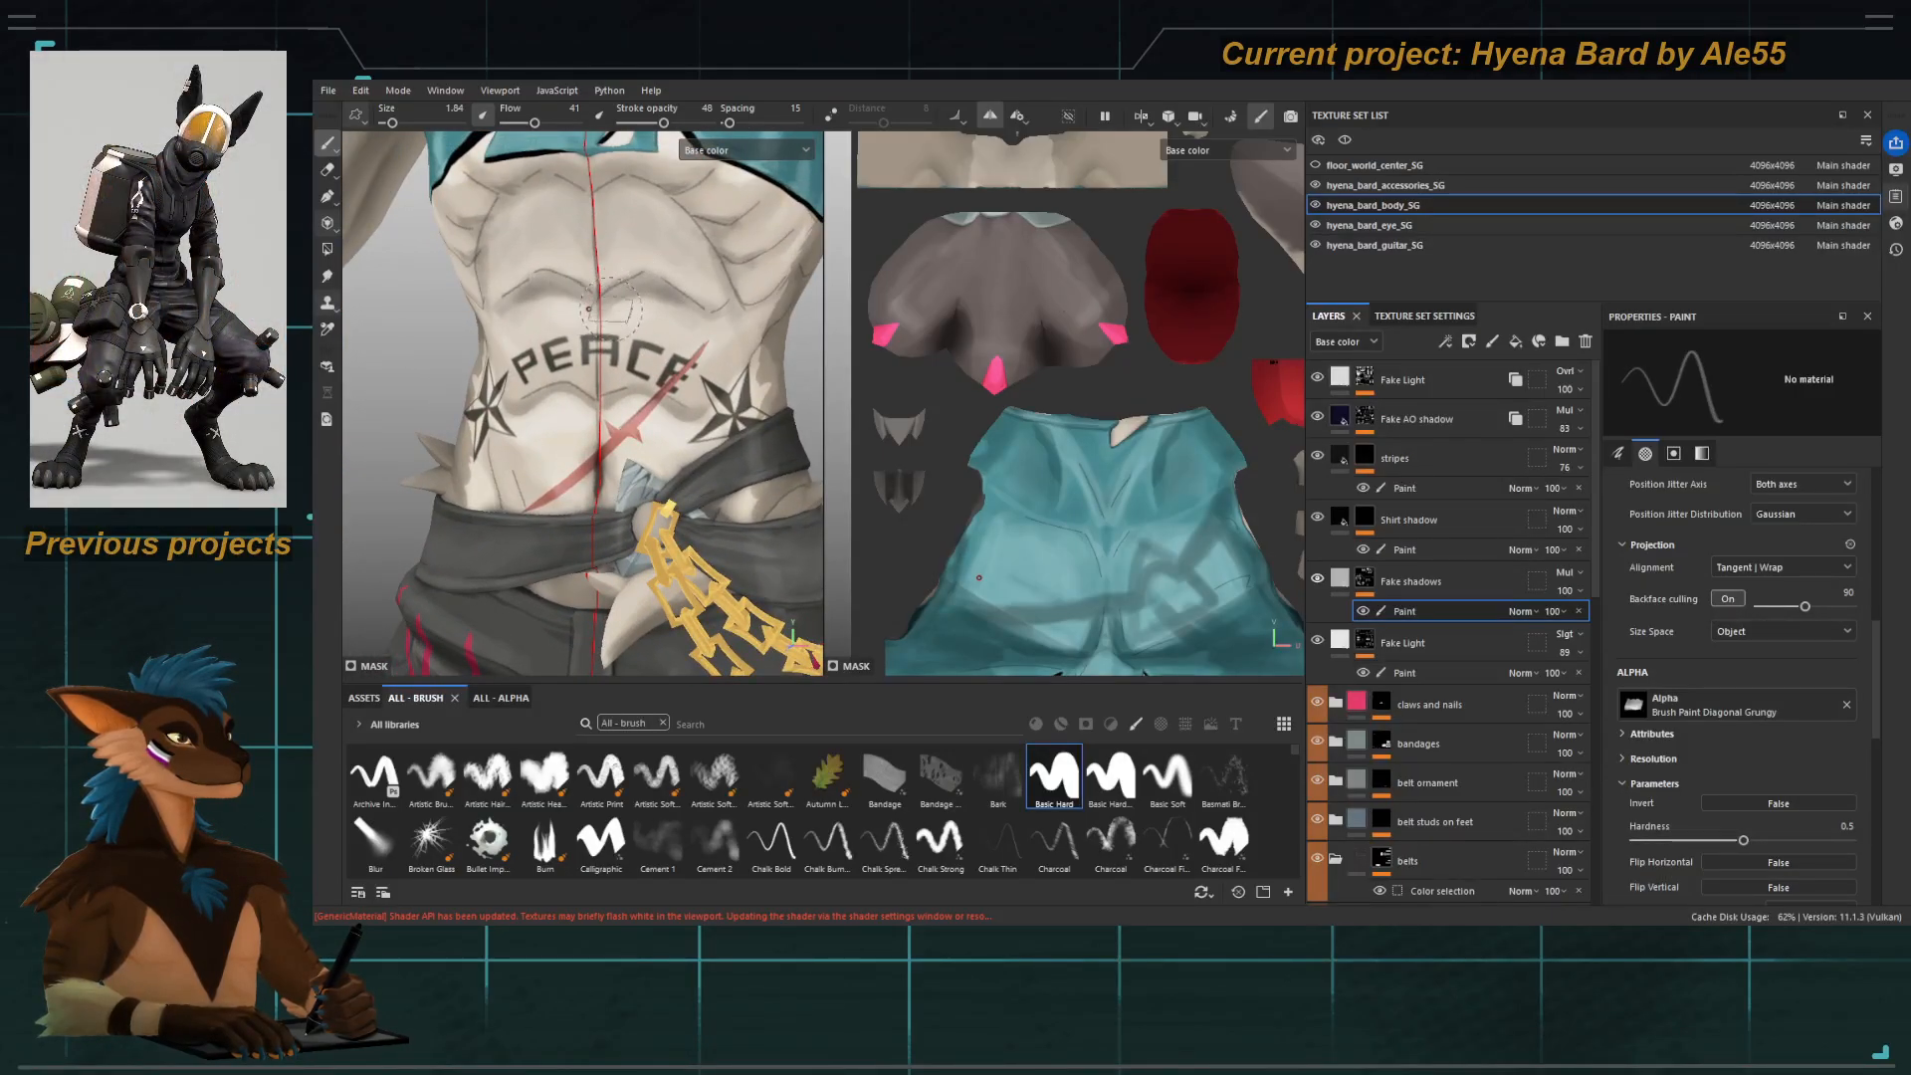
pyautogui.hotkey('ctrl', 'y')
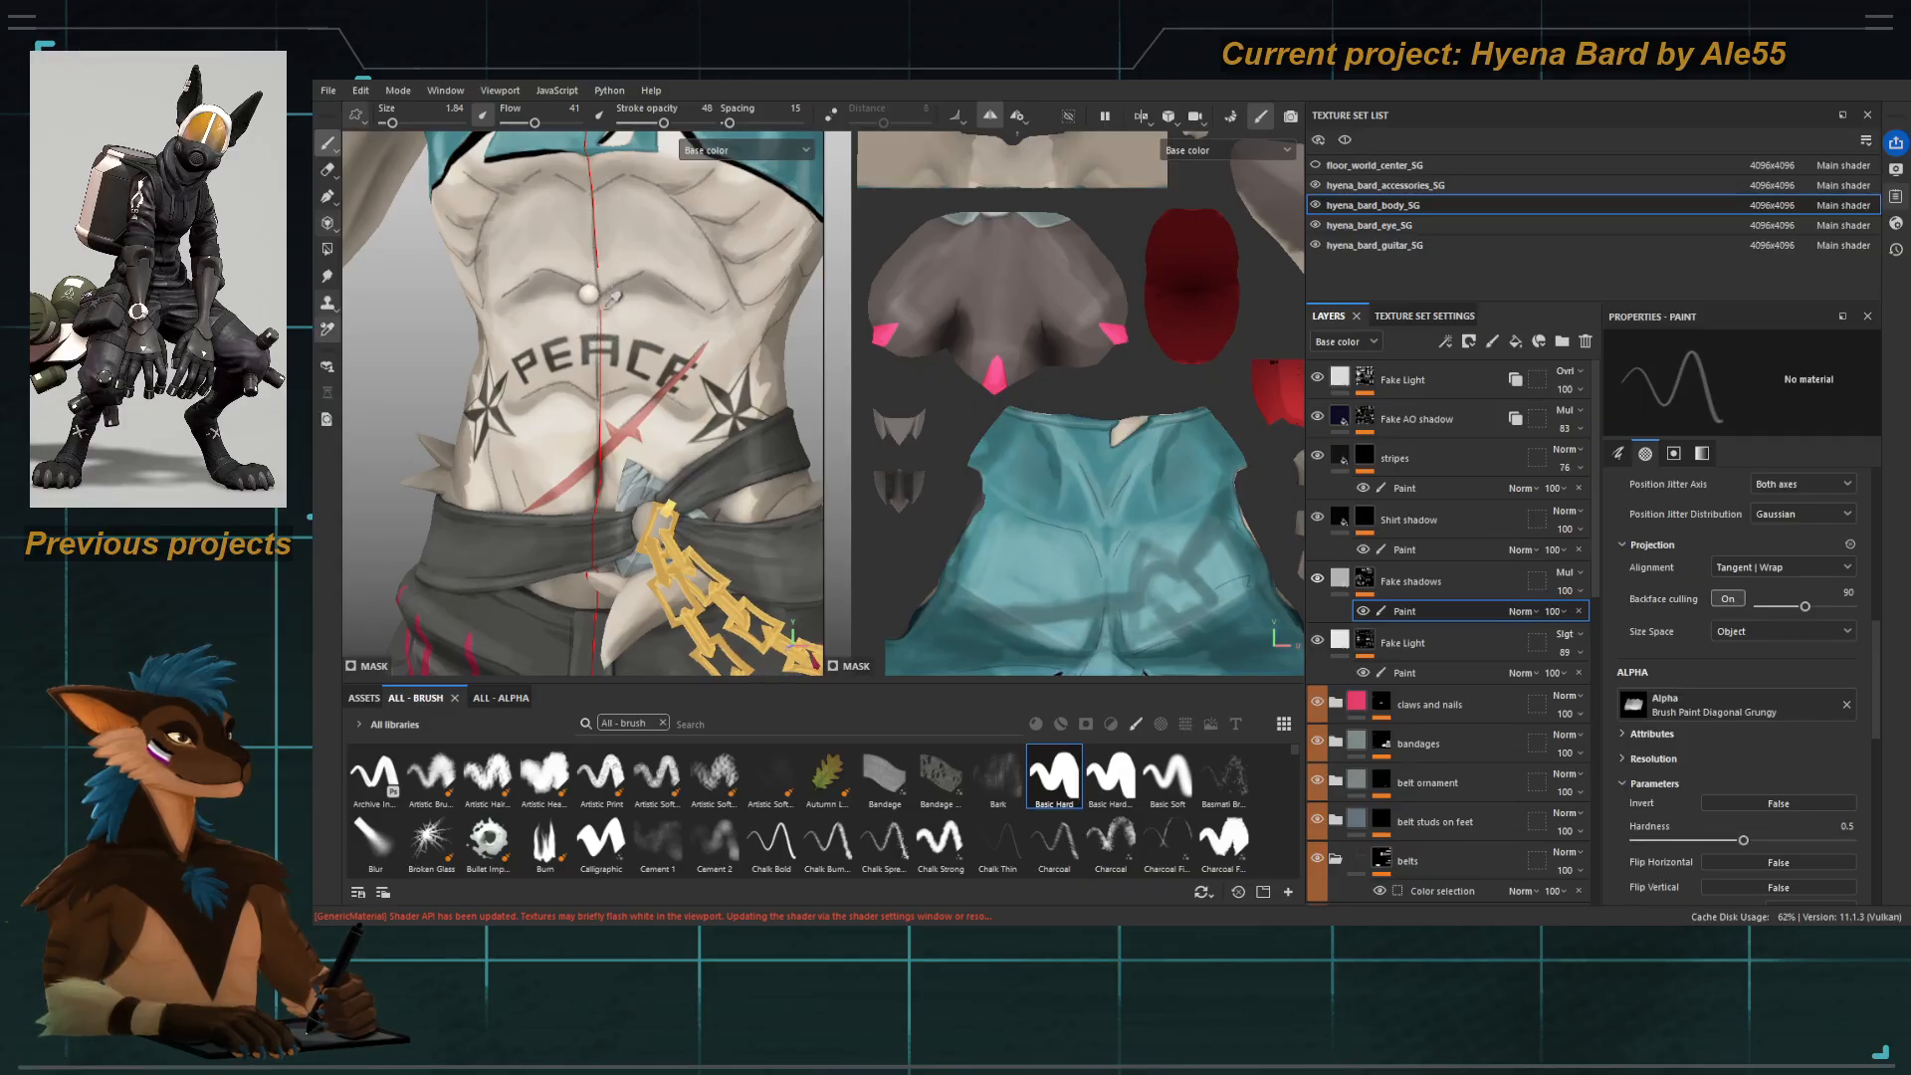
pyautogui.keyDown('ctrl'); pyautogui.moveTo(598, 312); pyautogui.dragTo(579, 310, button='right'); pyautogui.keyUp('ctrl')
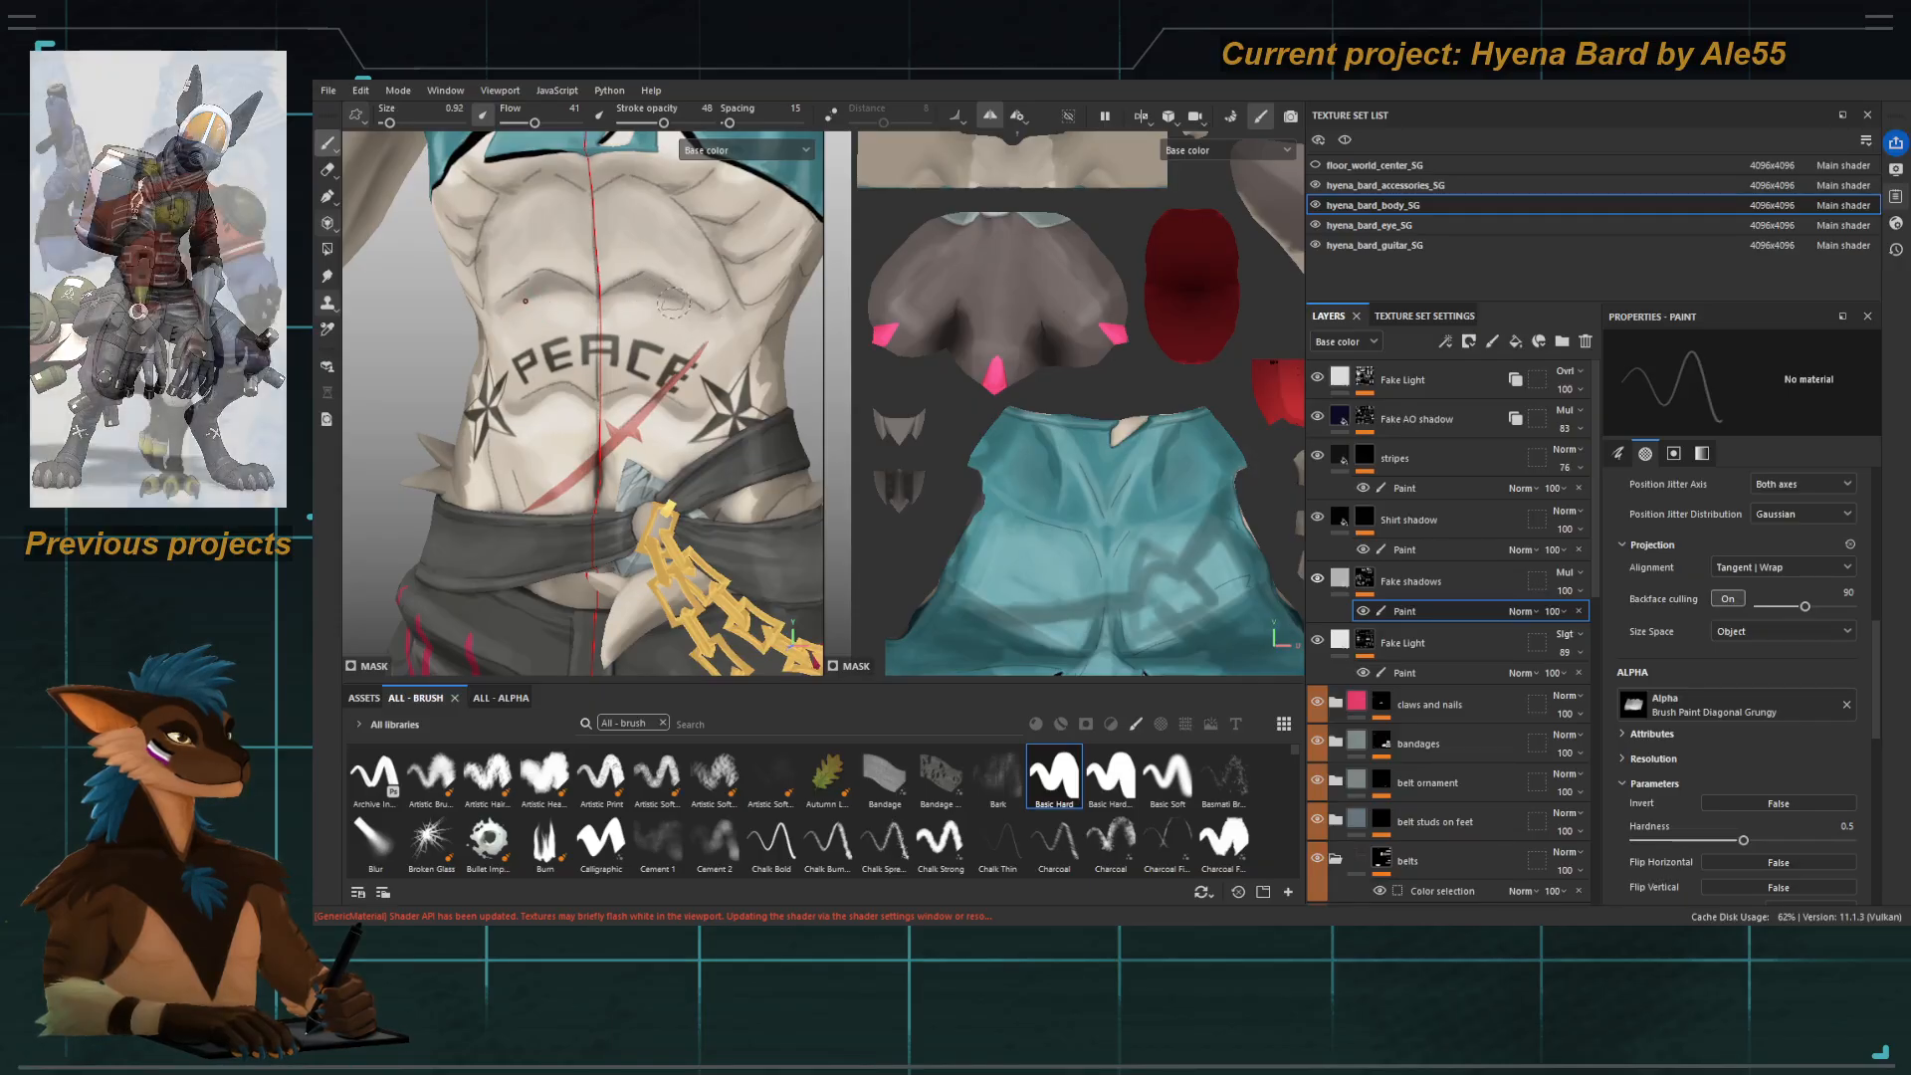
# Shade the upper abs below the shirt with brush sizes 1.34 and 1.84.
pyautogui.press(']')
pyautogui.keyDown('ctrl'); pyautogui.moveTo(683, 292); pyautogui.dragTo(691, 299, button='right'); pyautogui.keyUp('ctrl')
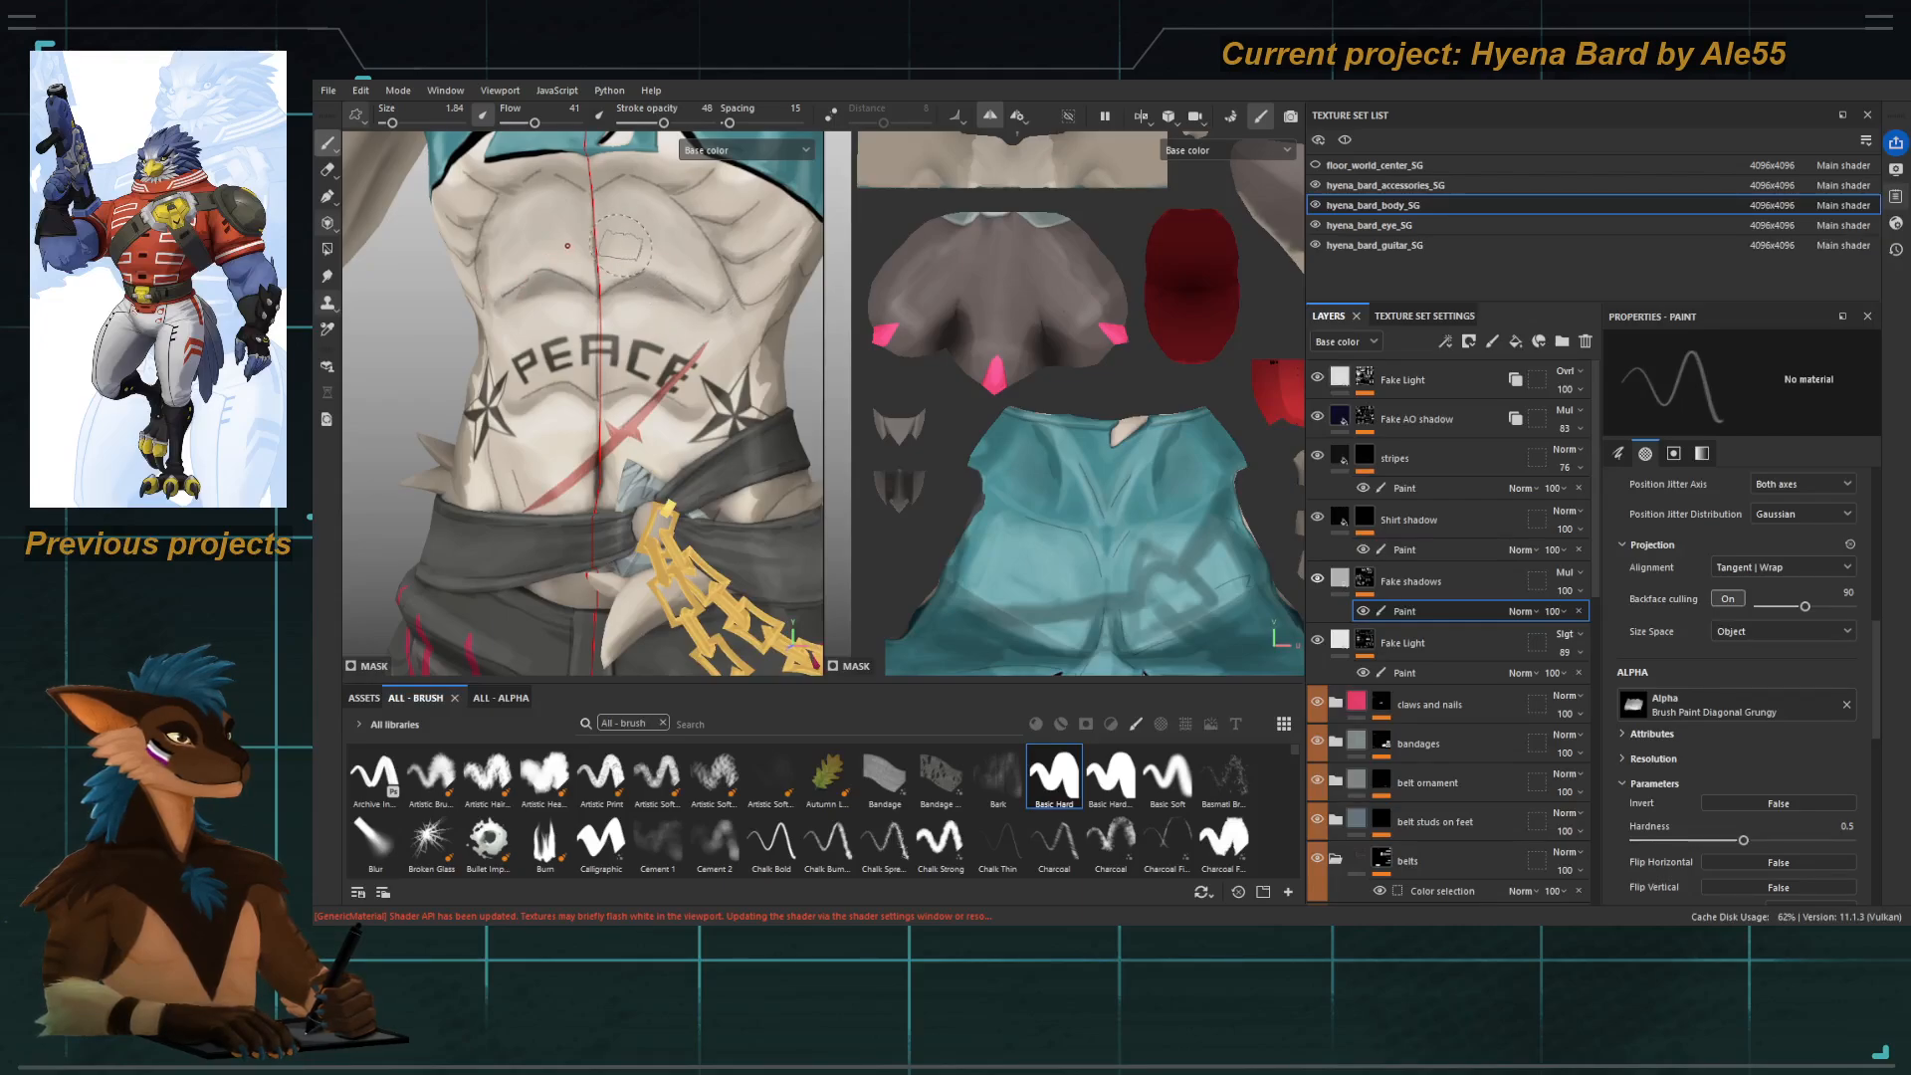
pyautogui.press(']')
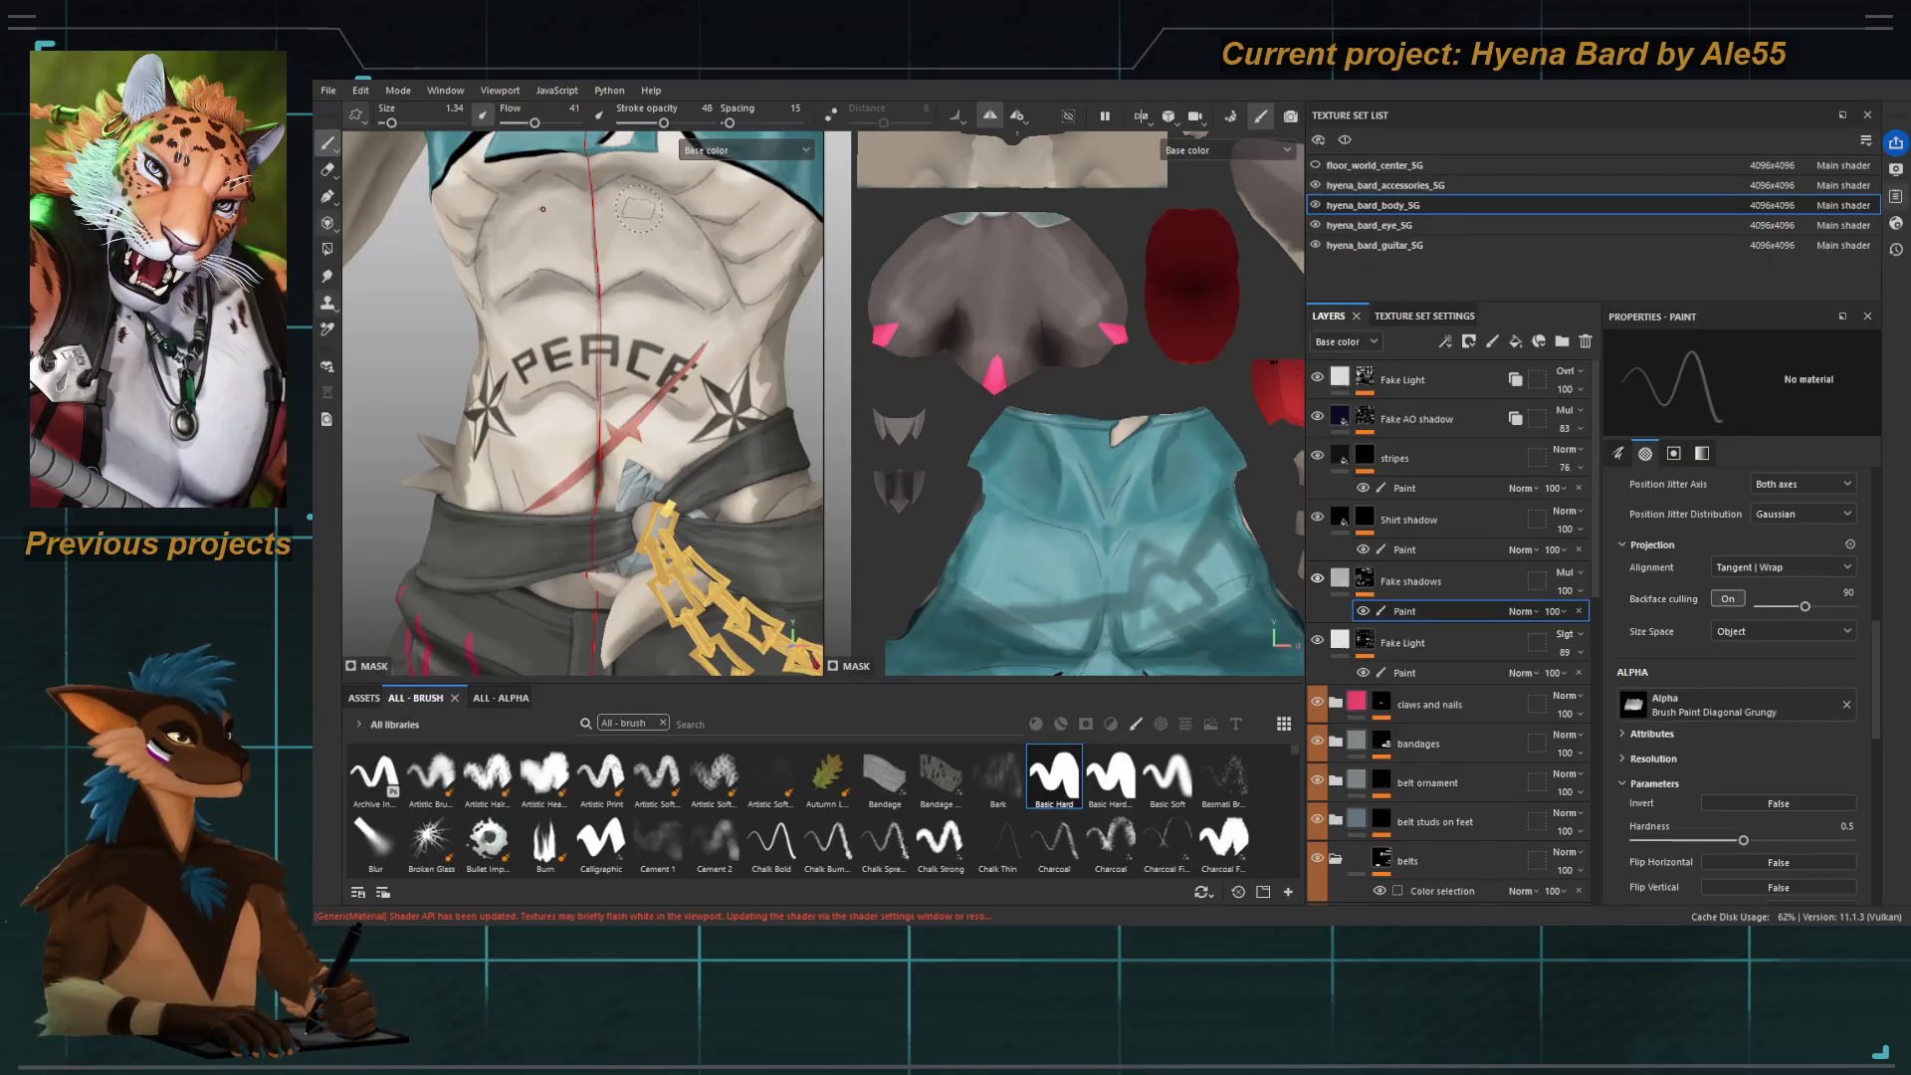
pyautogui.keyDown('ctrl'); pyautogui.moveTo(647, 229); pyautogui.dragTo(669, 229, button='right'); pyautogui.keyUp('ctrl')
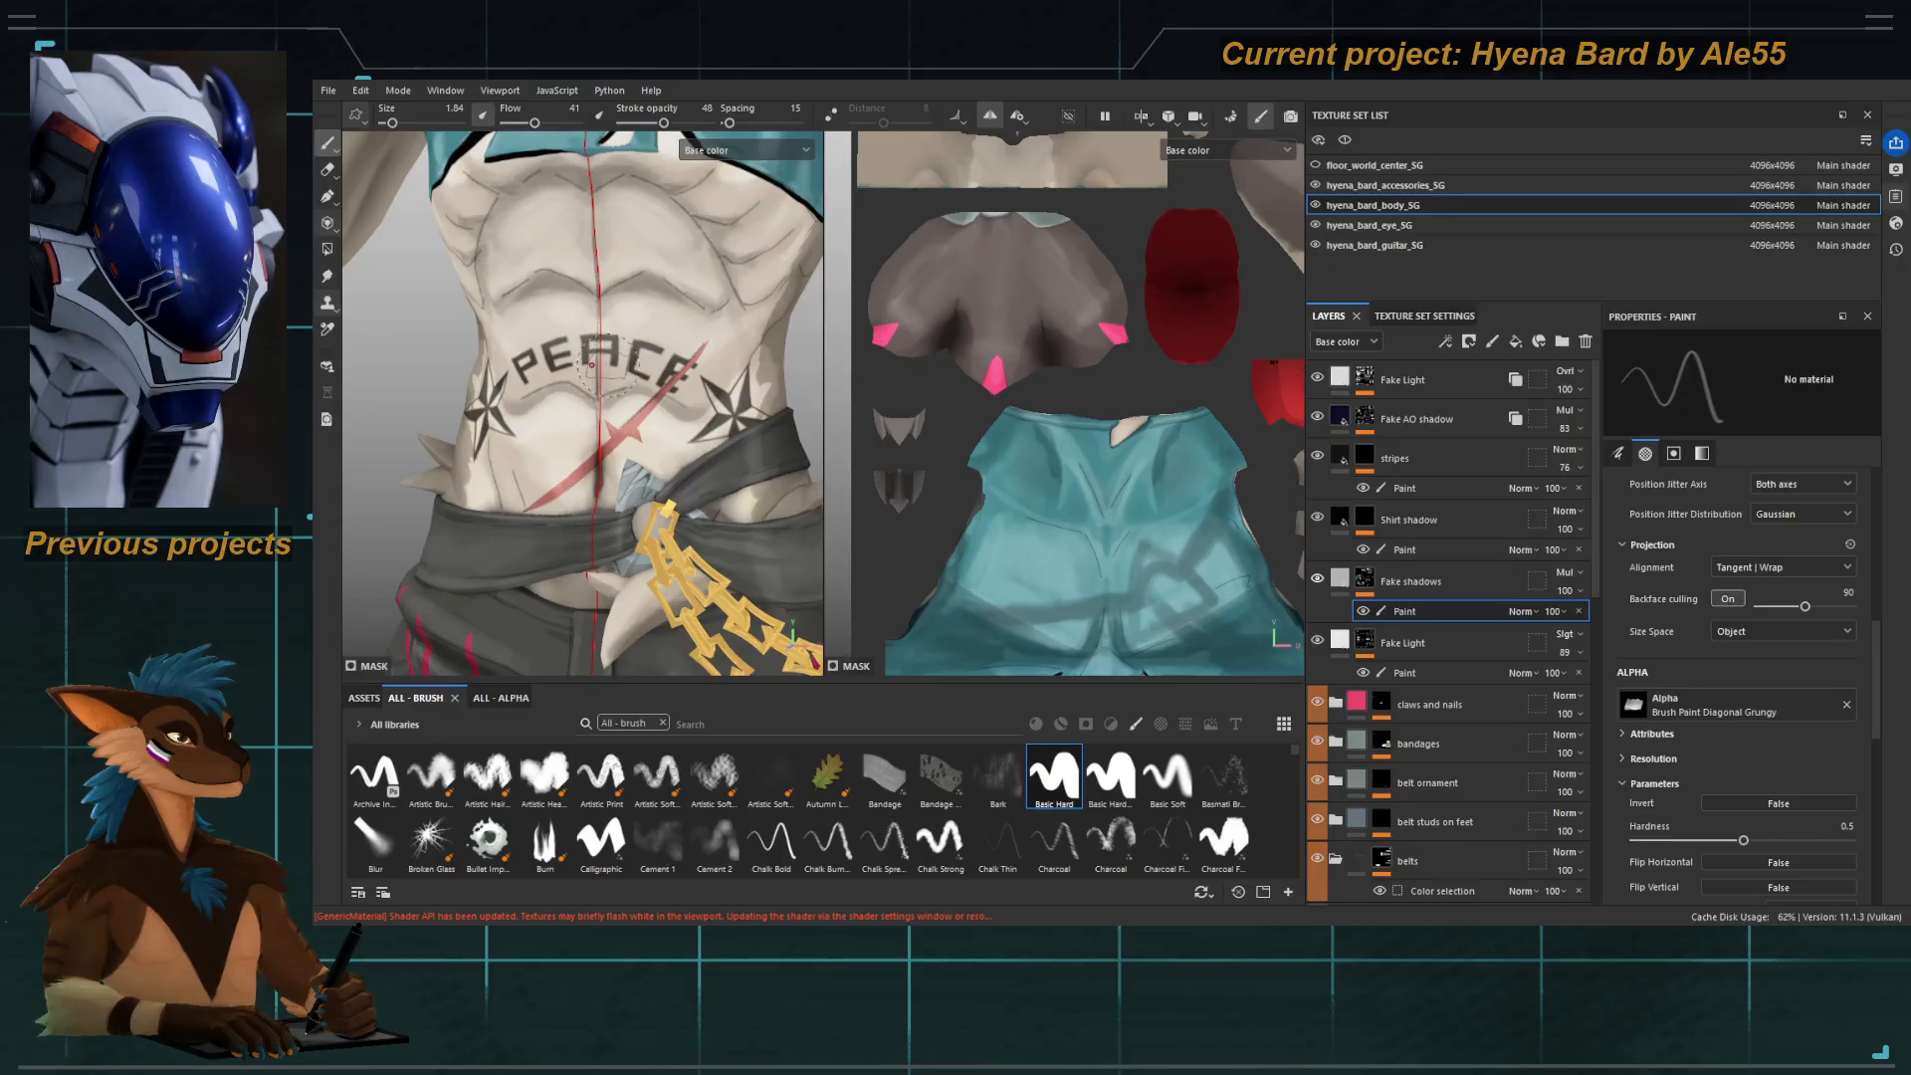
# Brush broad soft shadows over the abdomen around the PEACE tattoo at brush size 3.08.
pyautogui.press(']')
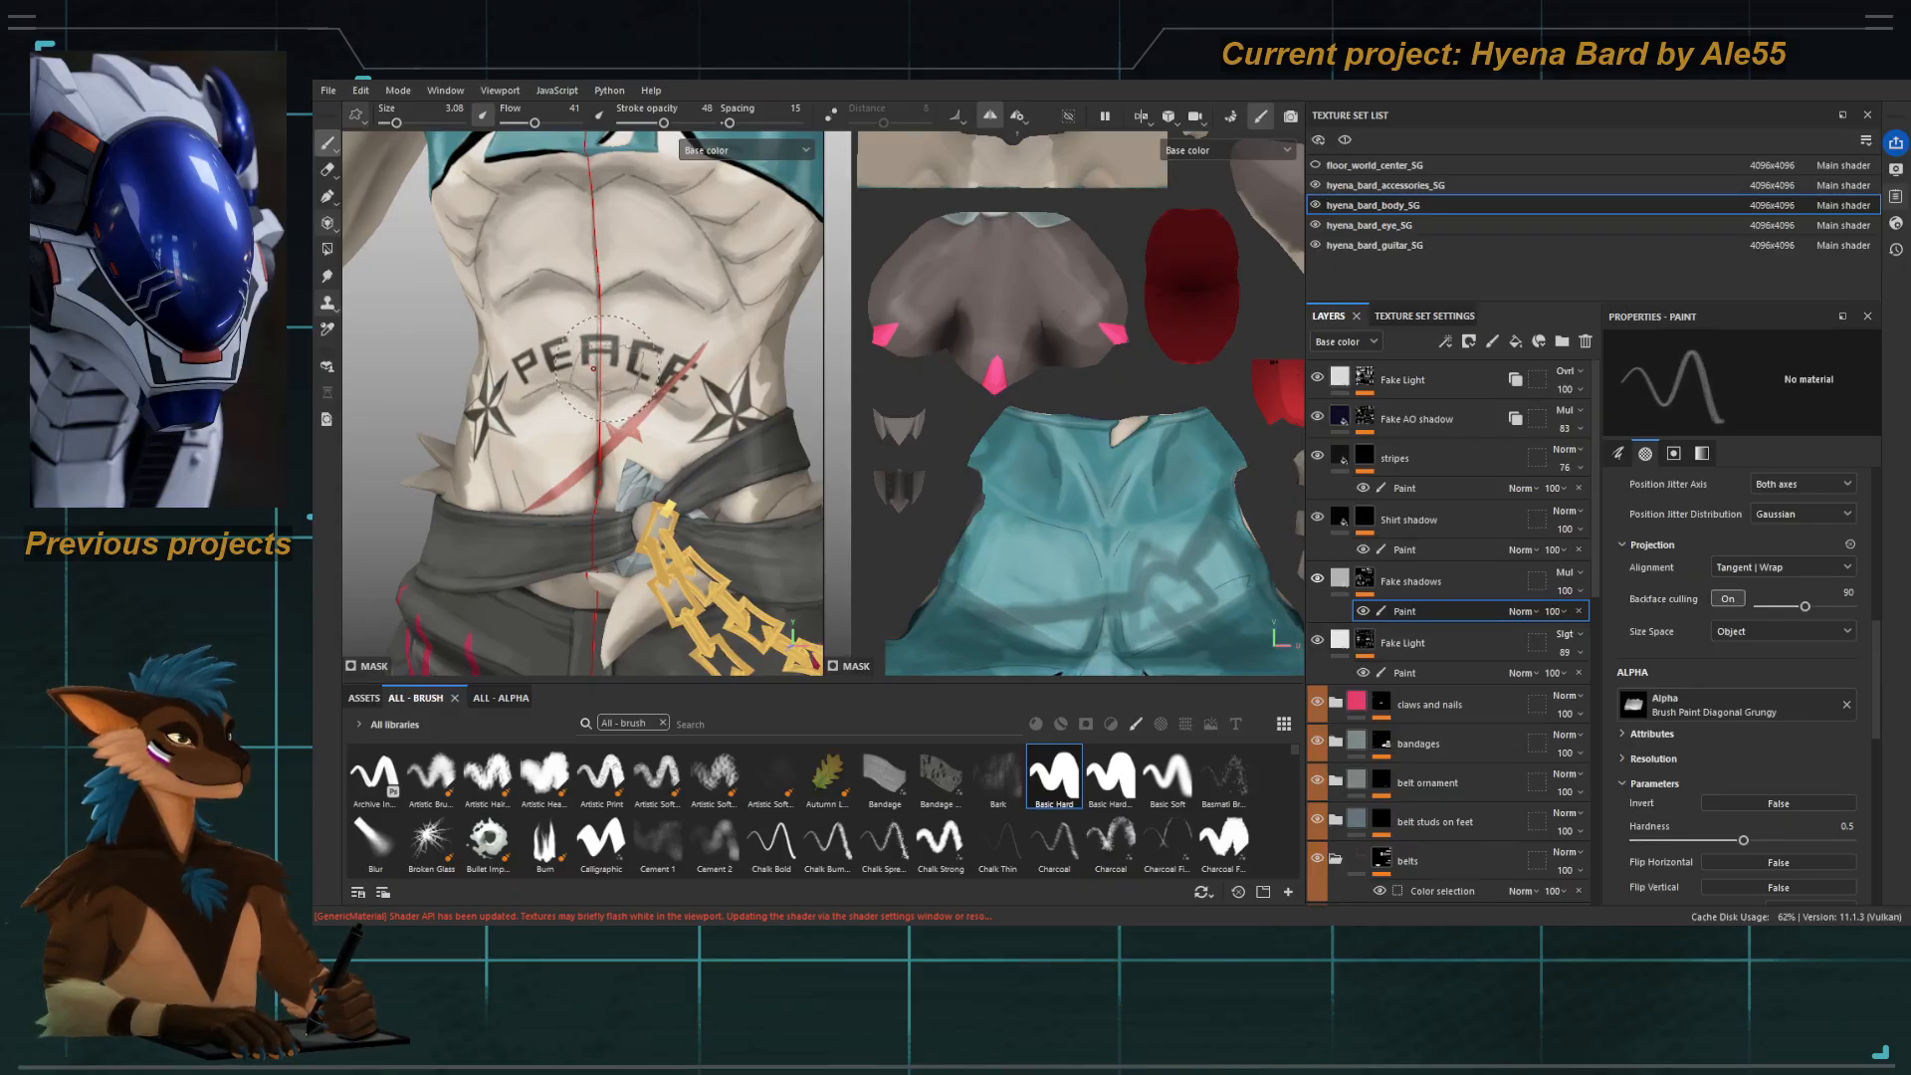
pyautogui.moveTo(649, 333)
pyautogui.mouseDown()
pyautogui.moveTo(676, 355)
pyautogui.moveTo(599, 376)
pyautogui.mouseUp()
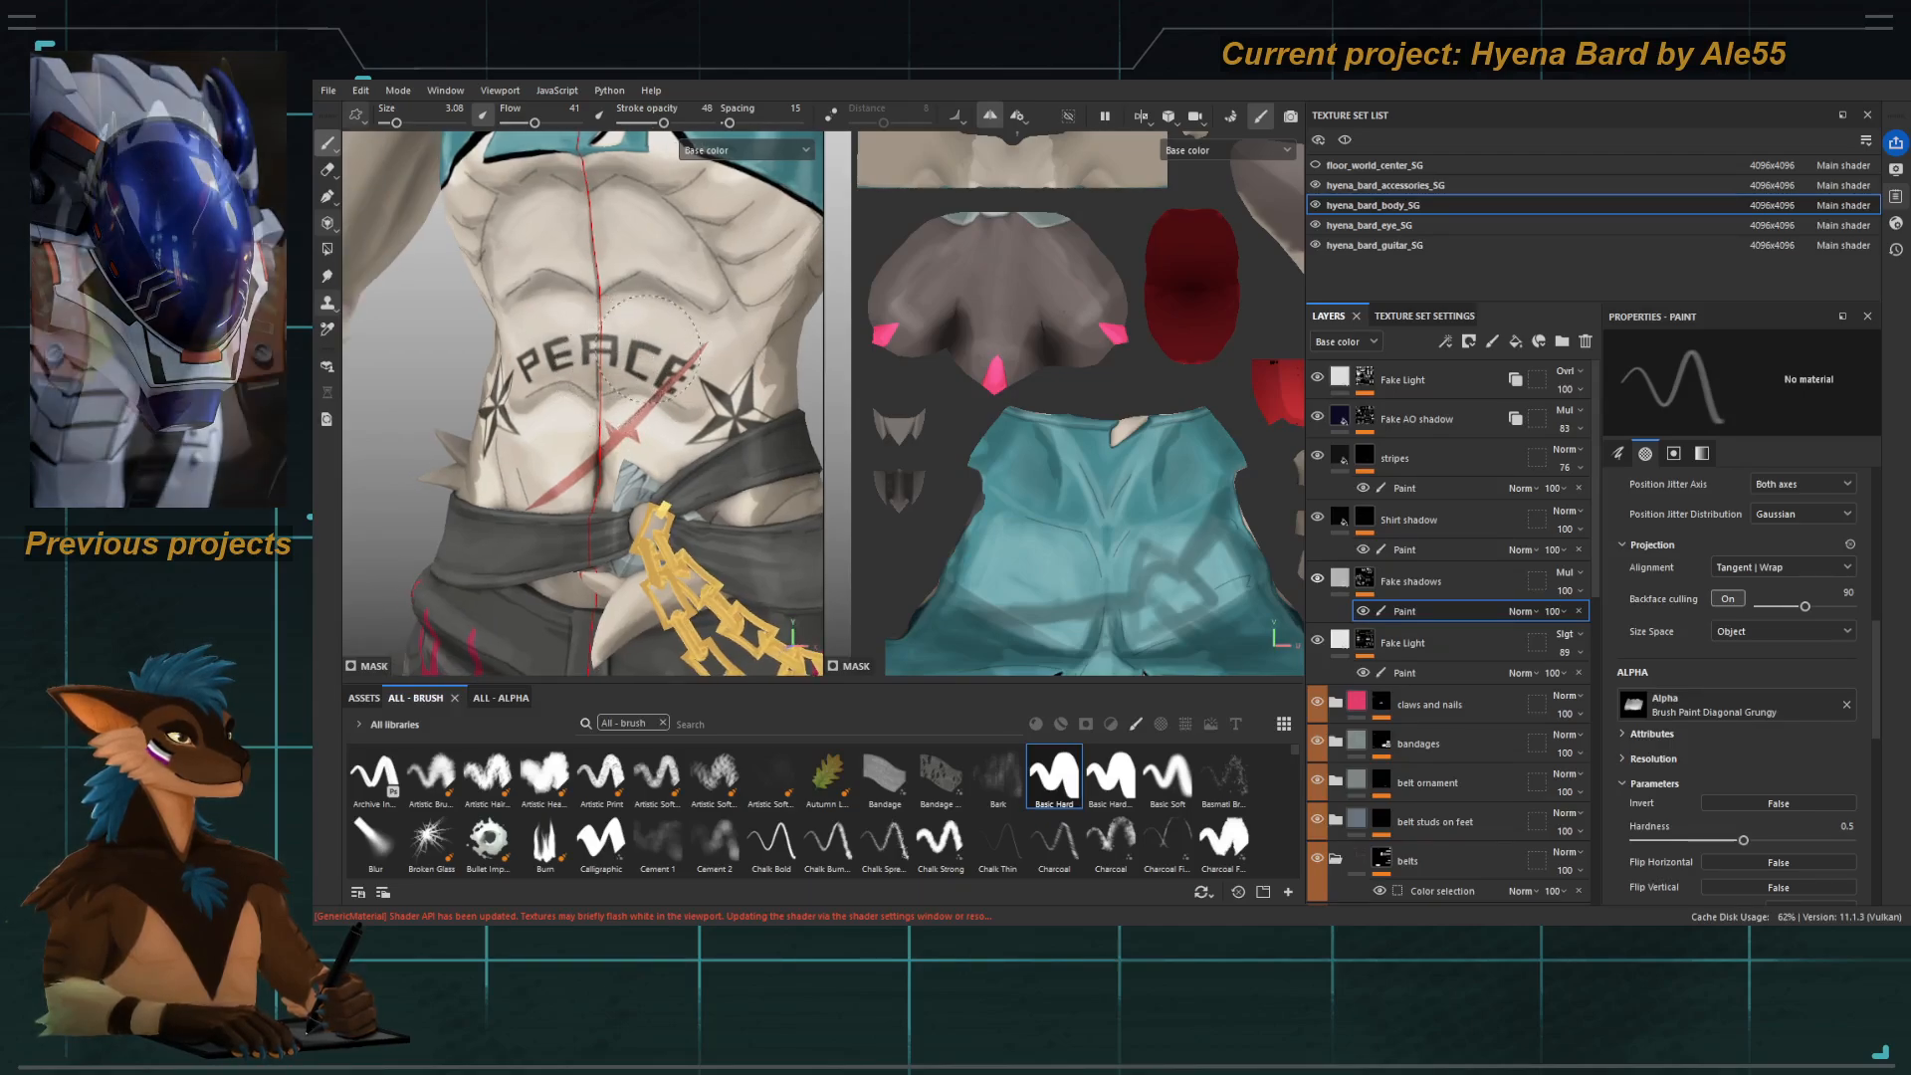
pyautogui.moveTo(702, 343); pyautogui.dragTo(742, 326)
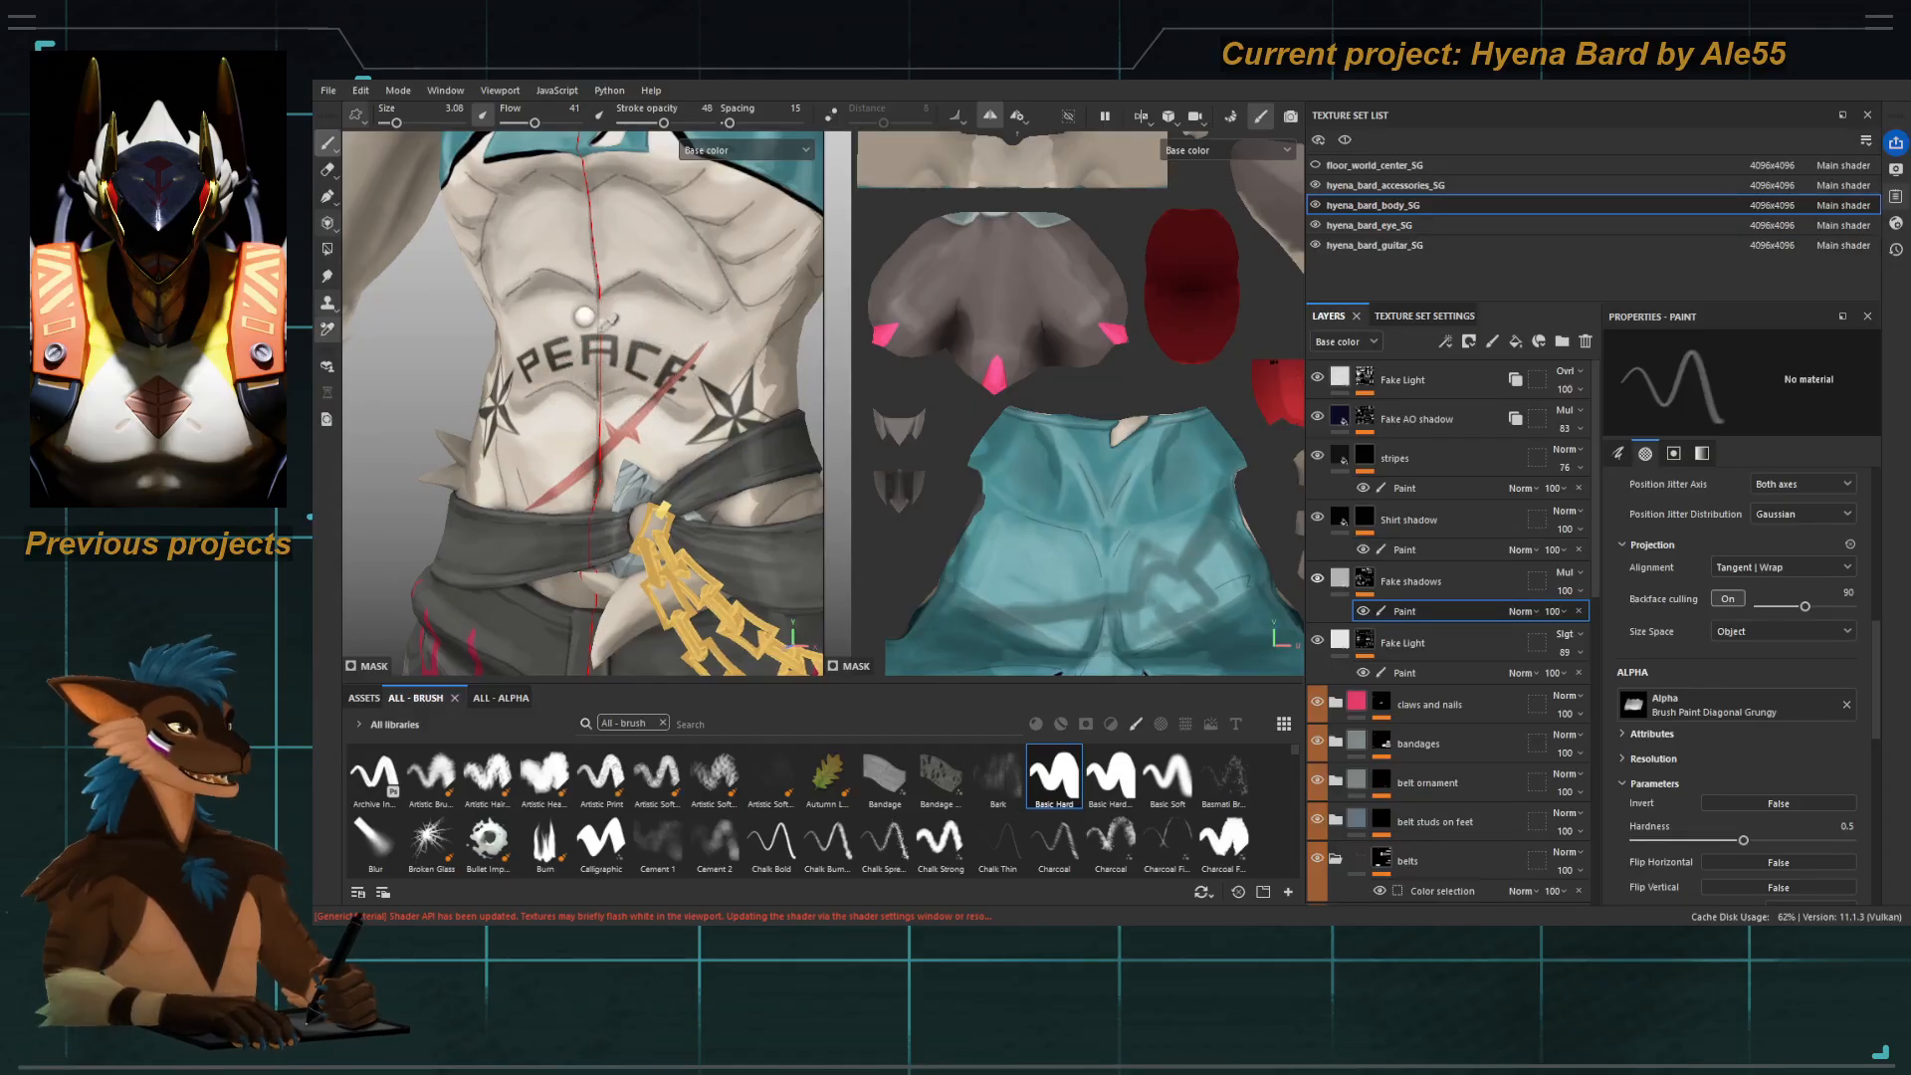
pyautogui.keyDown('ctrl'); pyautogui.moveTo(612, 341); pyautogui.dragTo(603, 339, button='right'); pyautogui.keyUp('ctrl')
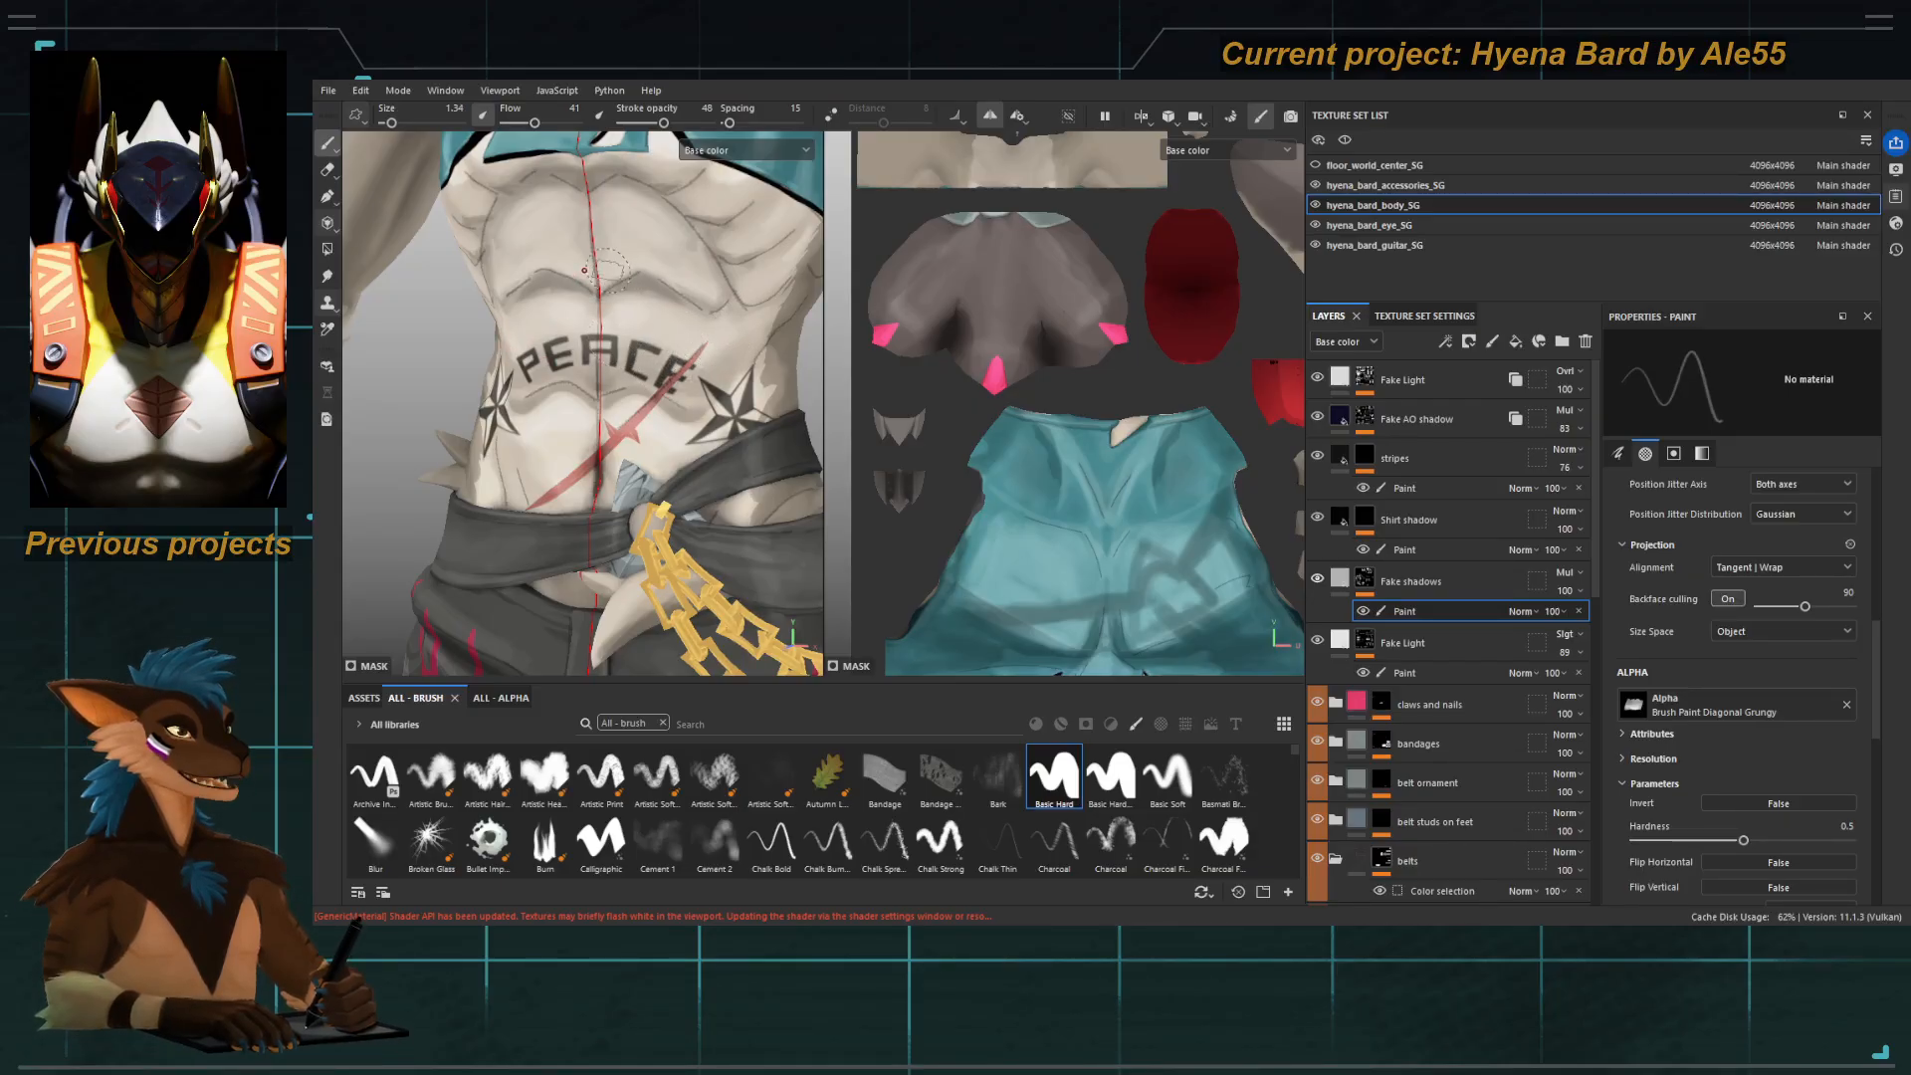
# Blend the shadows along the centre of the upper abs with a brush of about size 3.
pyautogui.keyDown('ctrl'); pyautogui.moveTo(585, 270); pyautogui.dragTo(661, 255, button='right'); pyautogui.keyUp('ctrl')
pyautogui.moveTo(648, 263); pyautogui.dragTo(681, 274)
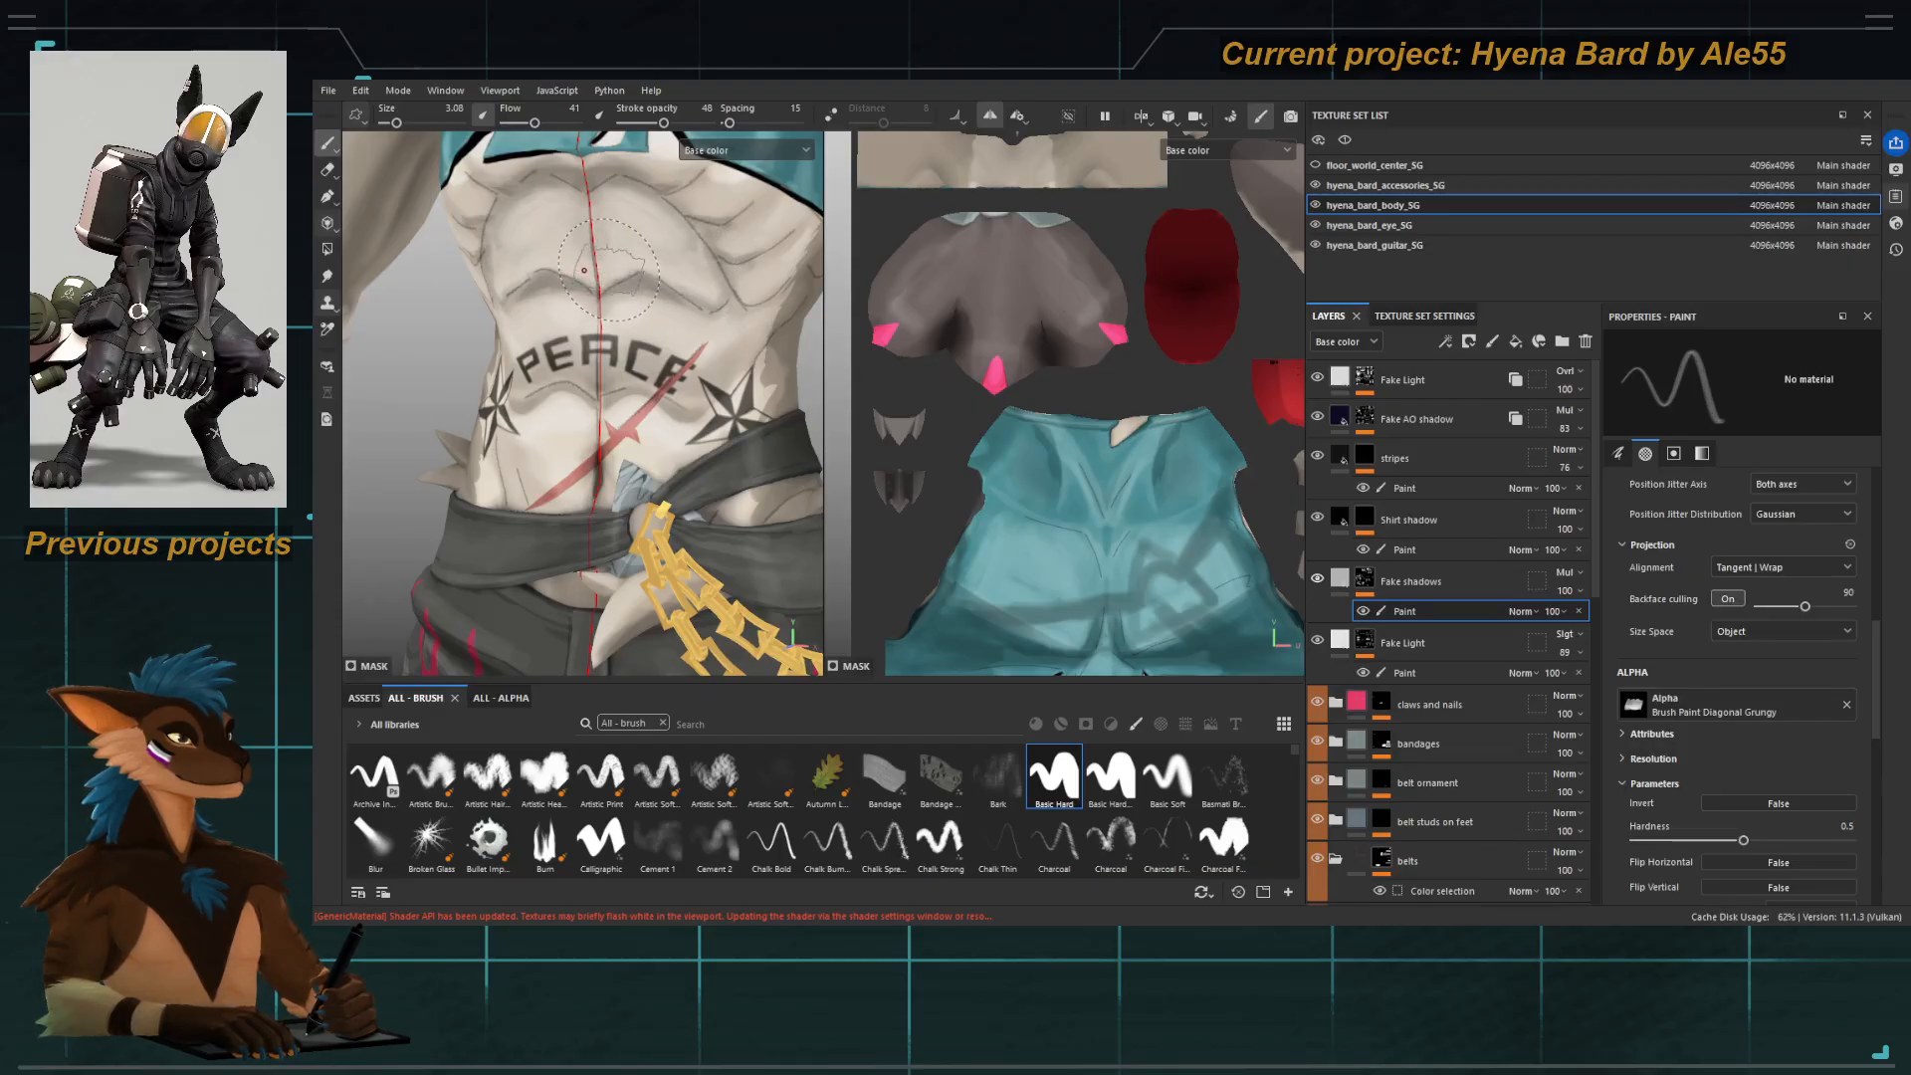
pyautogui.keyDown('ctrl'); pyautogui.moveTo(584, 270); pyautogui.dragTo(578, 264, button='right'); pyautogui.keyUp('ctrl')
pyautogui.moveTo(619, 256)
pyautogui.mouseDown()
pyautogui.moveTo(662, 267)
pyautogui.moveTo(622, 277)
pyautogui.mouseUp()
pyautogui.press('[')
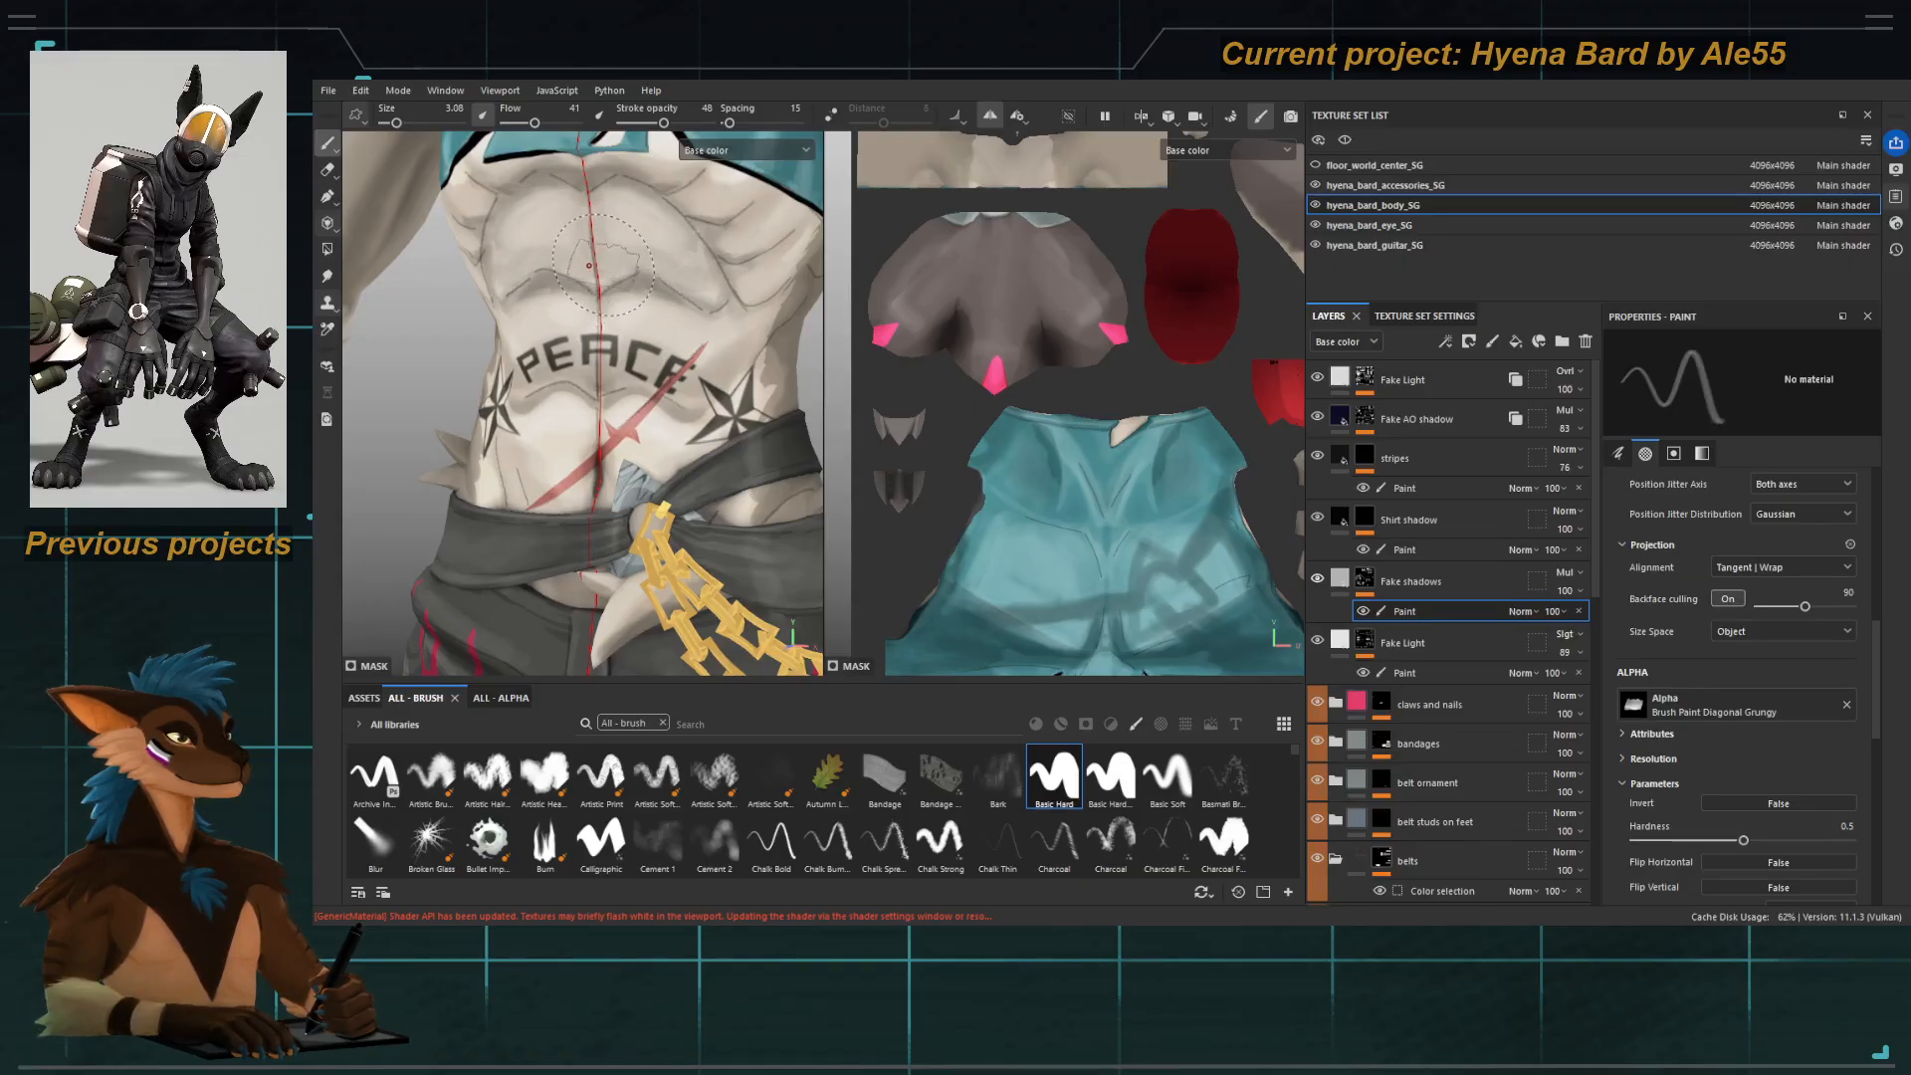
# Refine the fake shadows on the upper abs above the PEACE tattoo with brush sizes 1.84, 1.34 and 2.42.
pyautogui.press('[')
pyautogui.press('[')
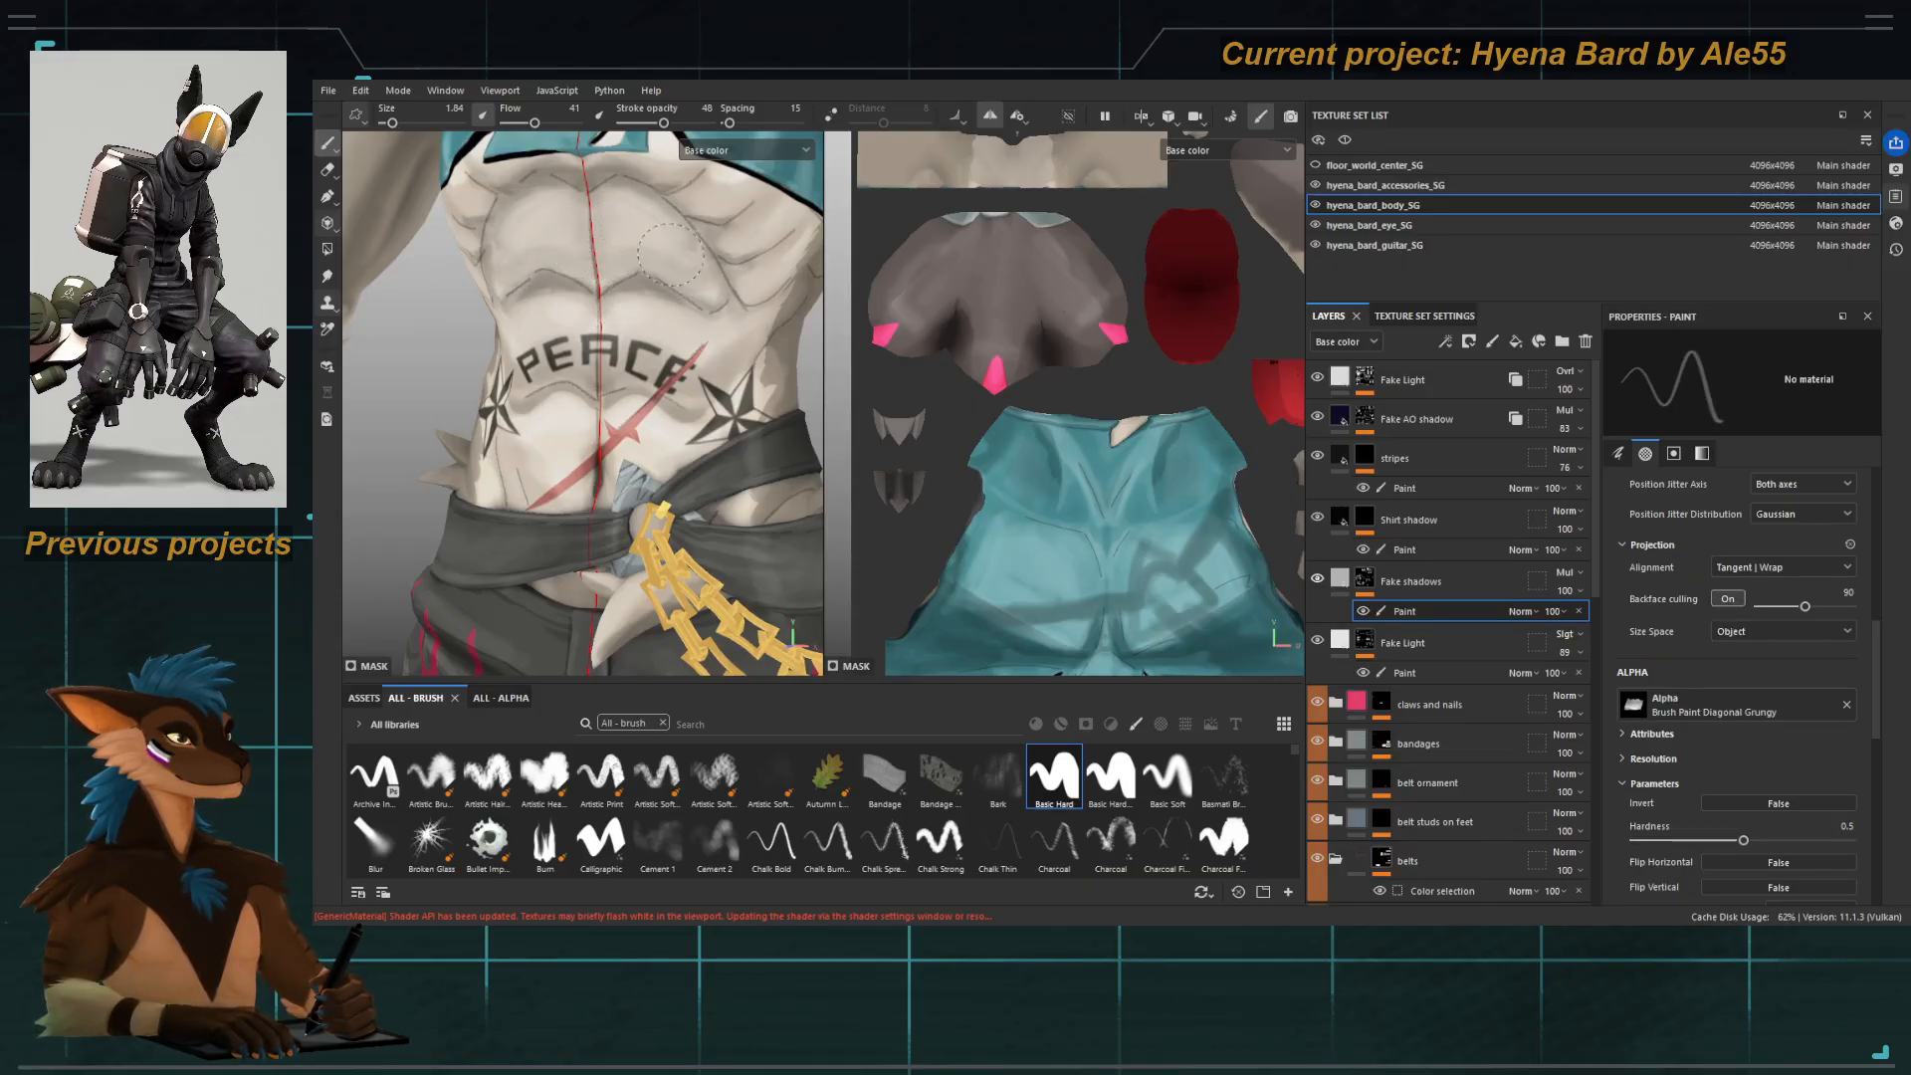
pyautogui.press('[')
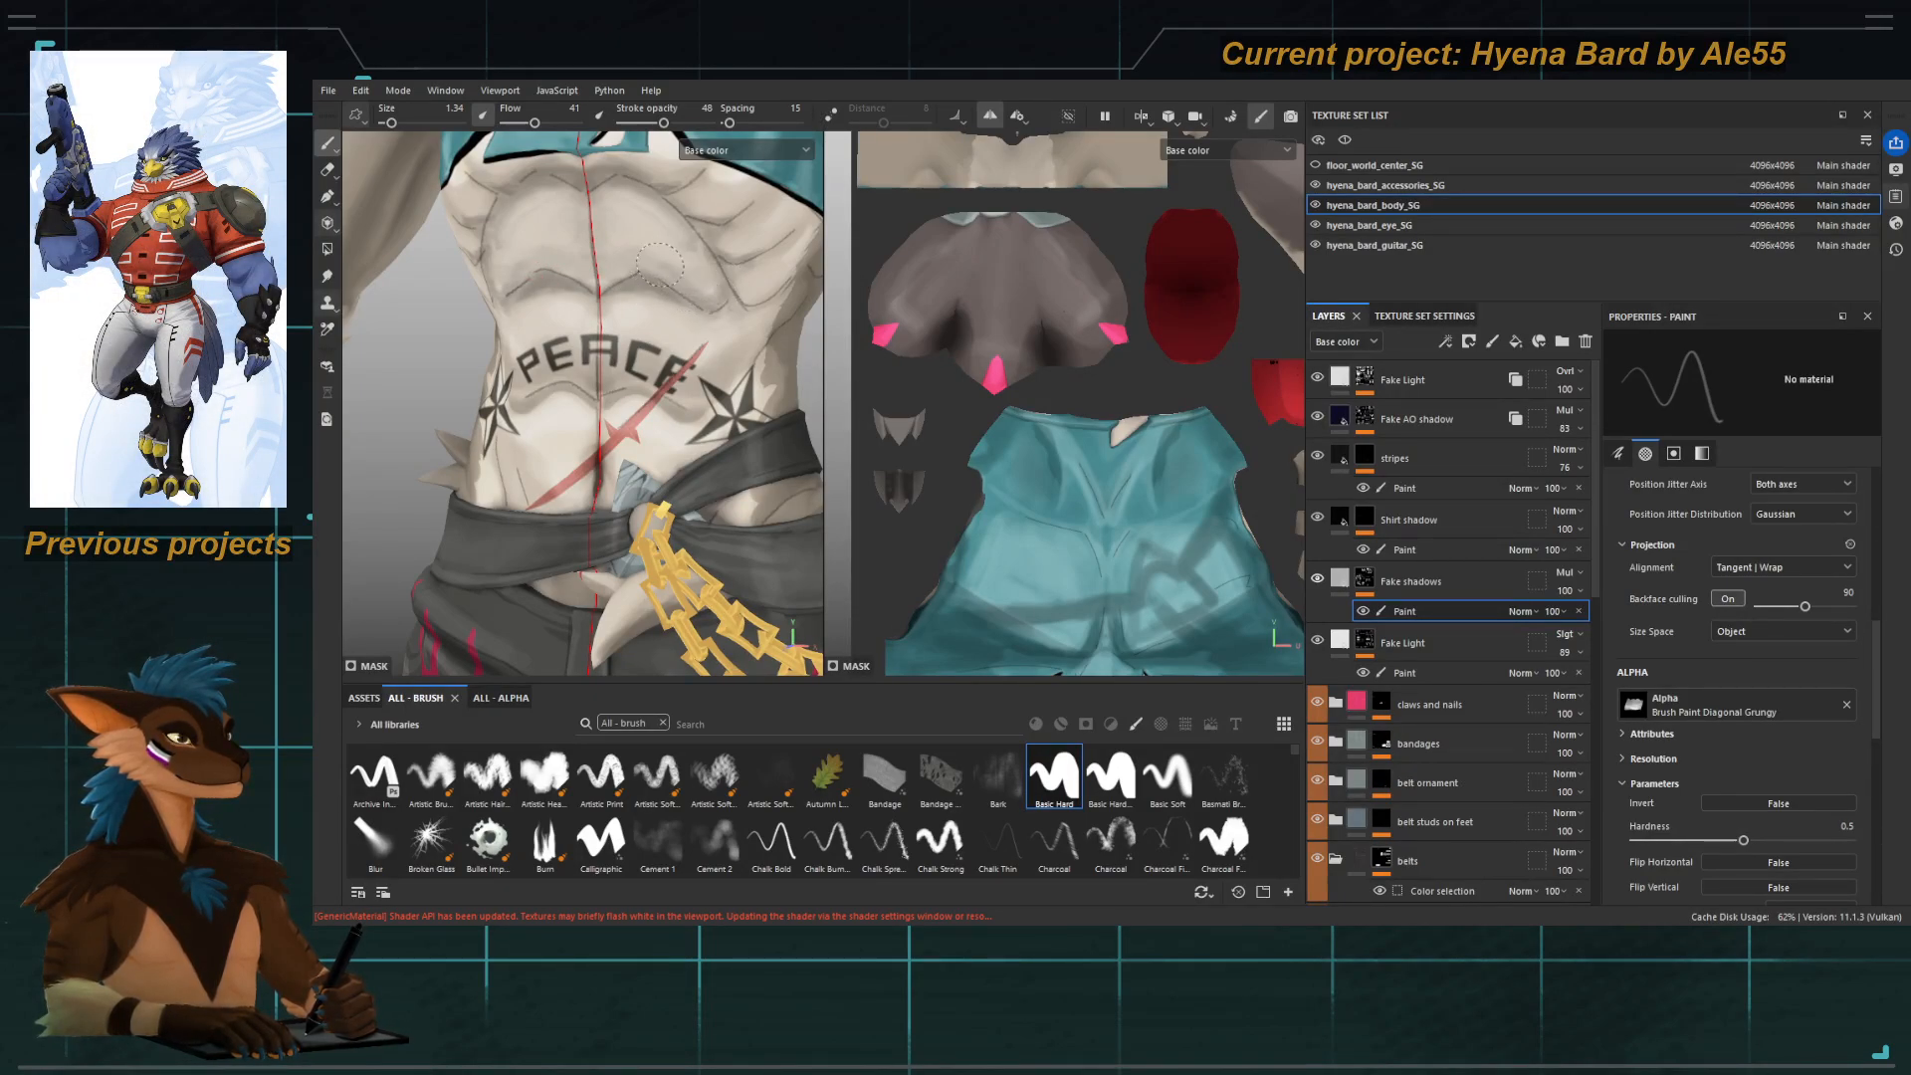
pyautogui.press(']')
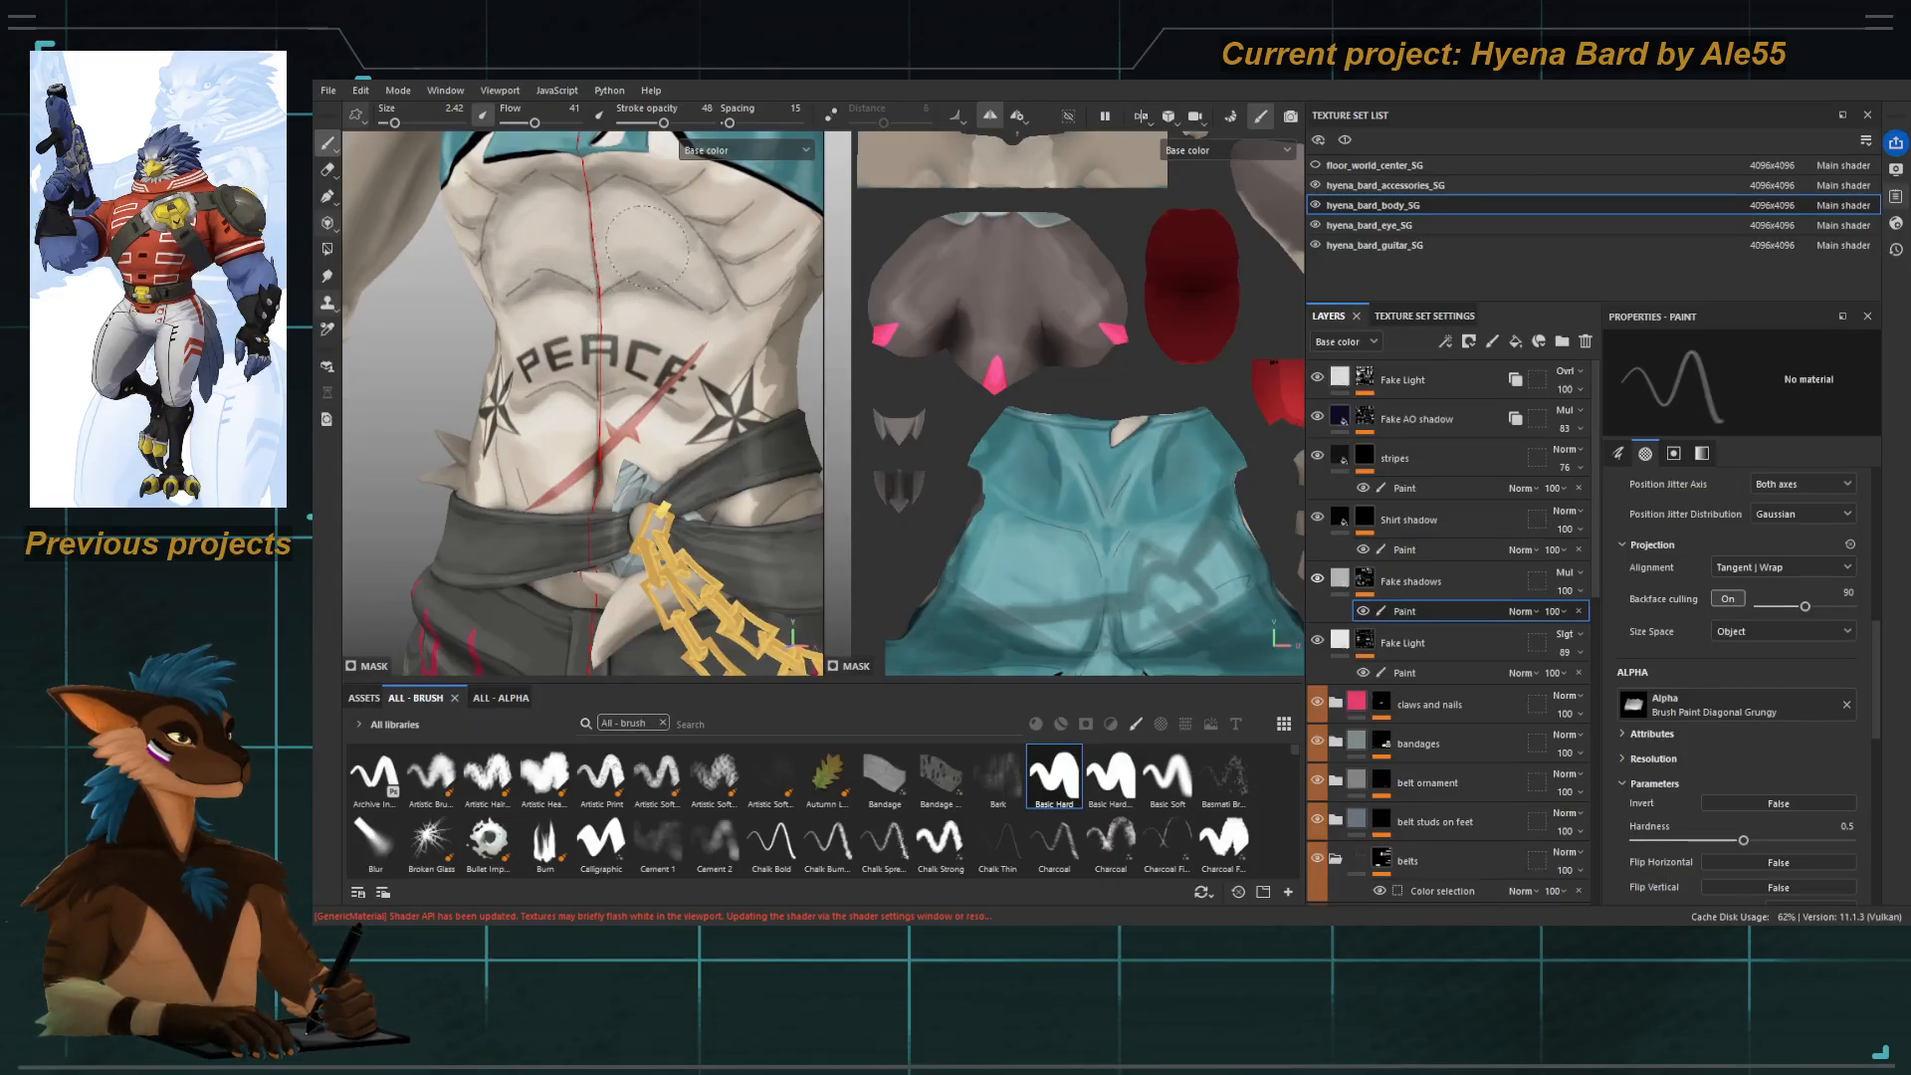
# Select the paint of the lower Fake Light layer and brush highlights onto the upper abs at brush size 1.84.
pyautogui.scroll(-5, 657, 268)
pyautogui.keyDown('alt'); pyautogui.moveTo(512, 286); pyautogui.dragTo(508, 328); pyautogui.keyUp('alt')
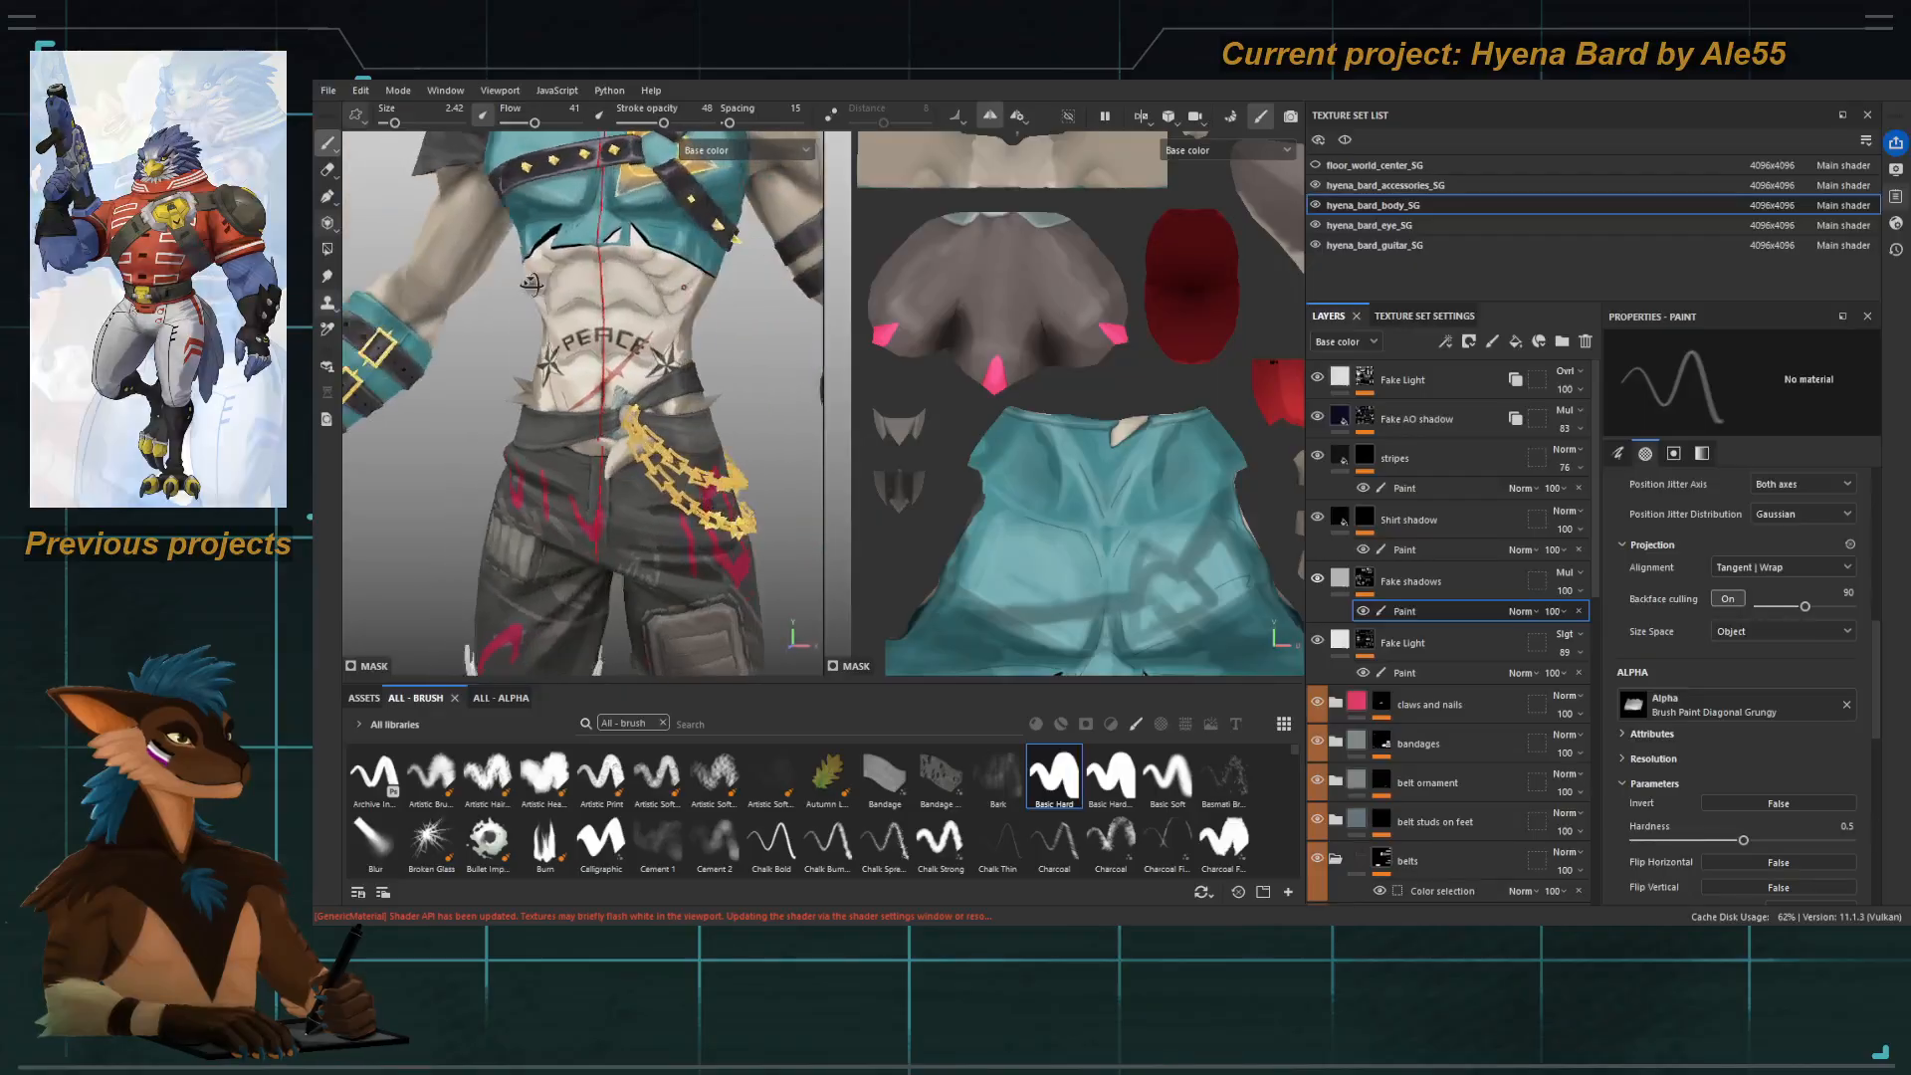
pyautogui.scroll(4, 547, 388)
pyautogui.keyDown('alt'); pyautogui.moveTo(546, 396); pyautogui.dragTo(614, 344, button='middle'); pyautogui.keyUp('alt')
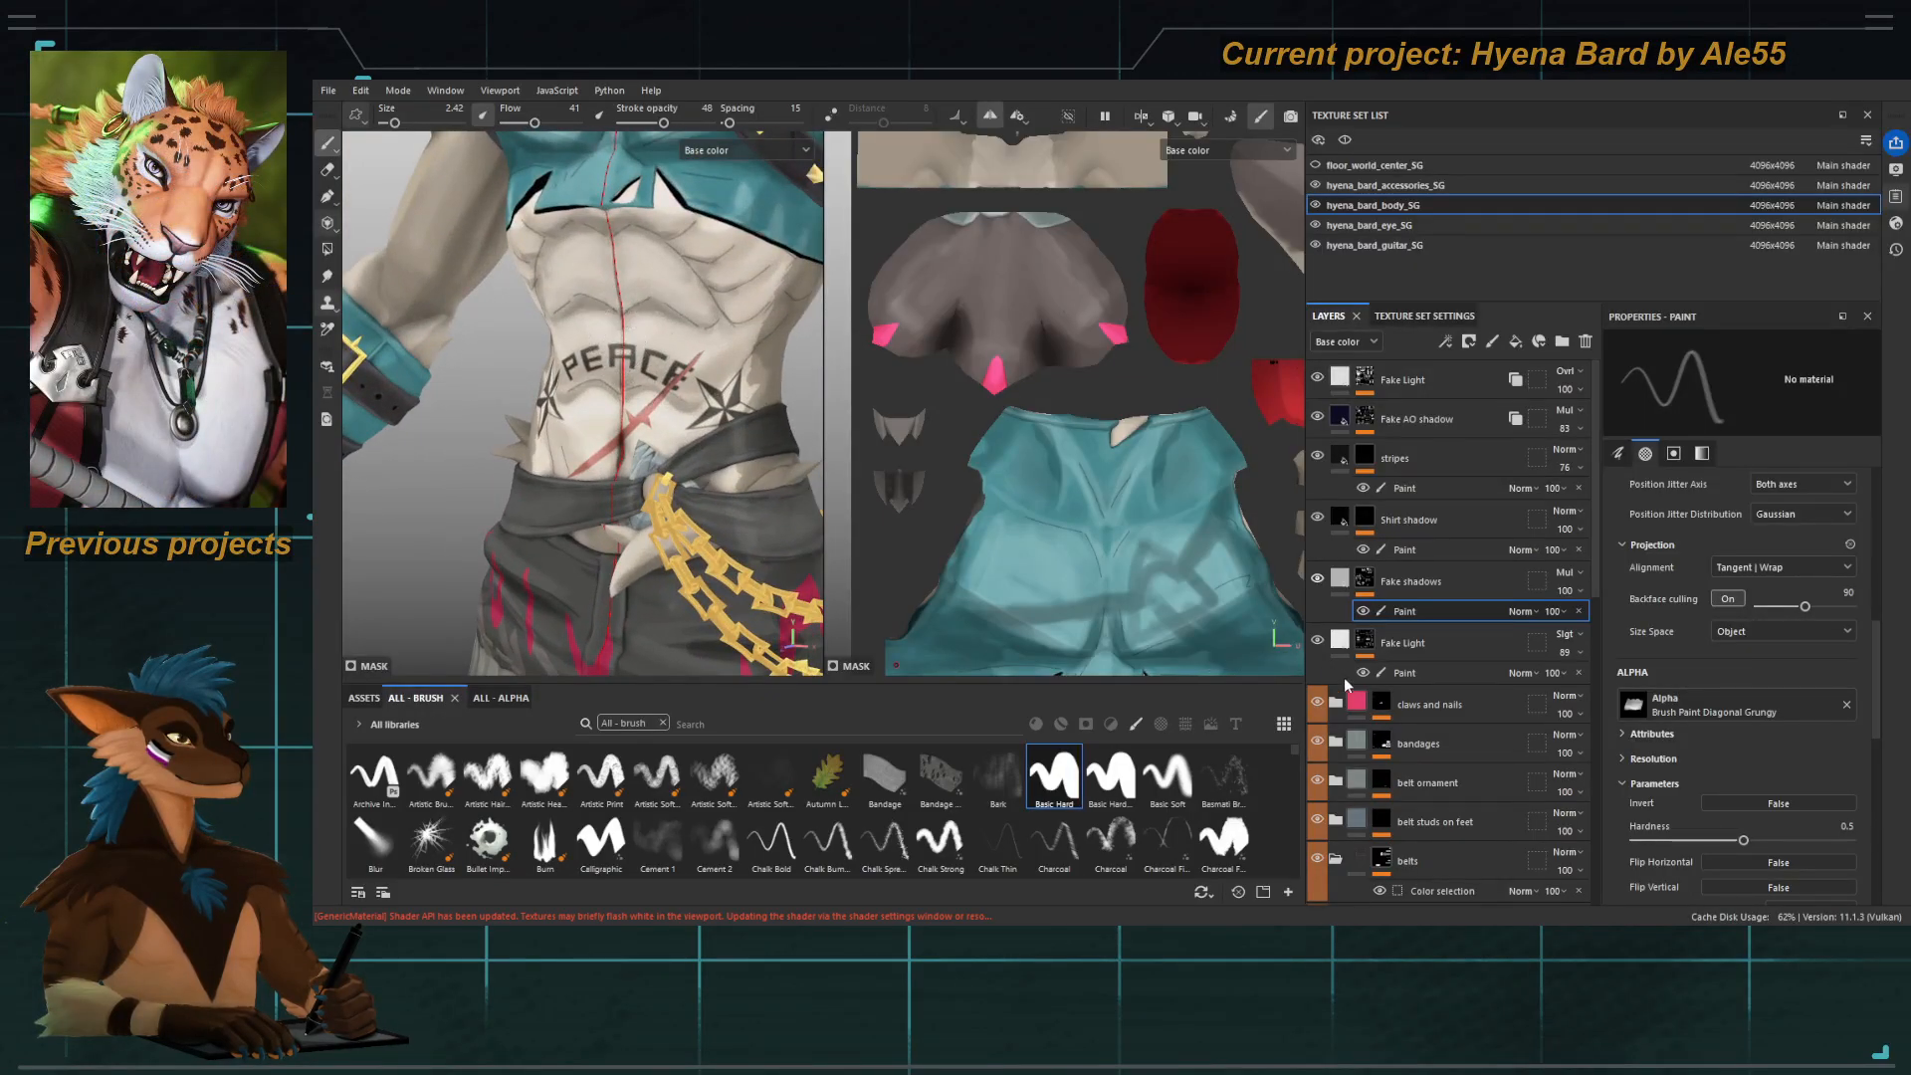
pyautogui.click(1404, 673)
pyautogui.scroll(3, 597, 298)
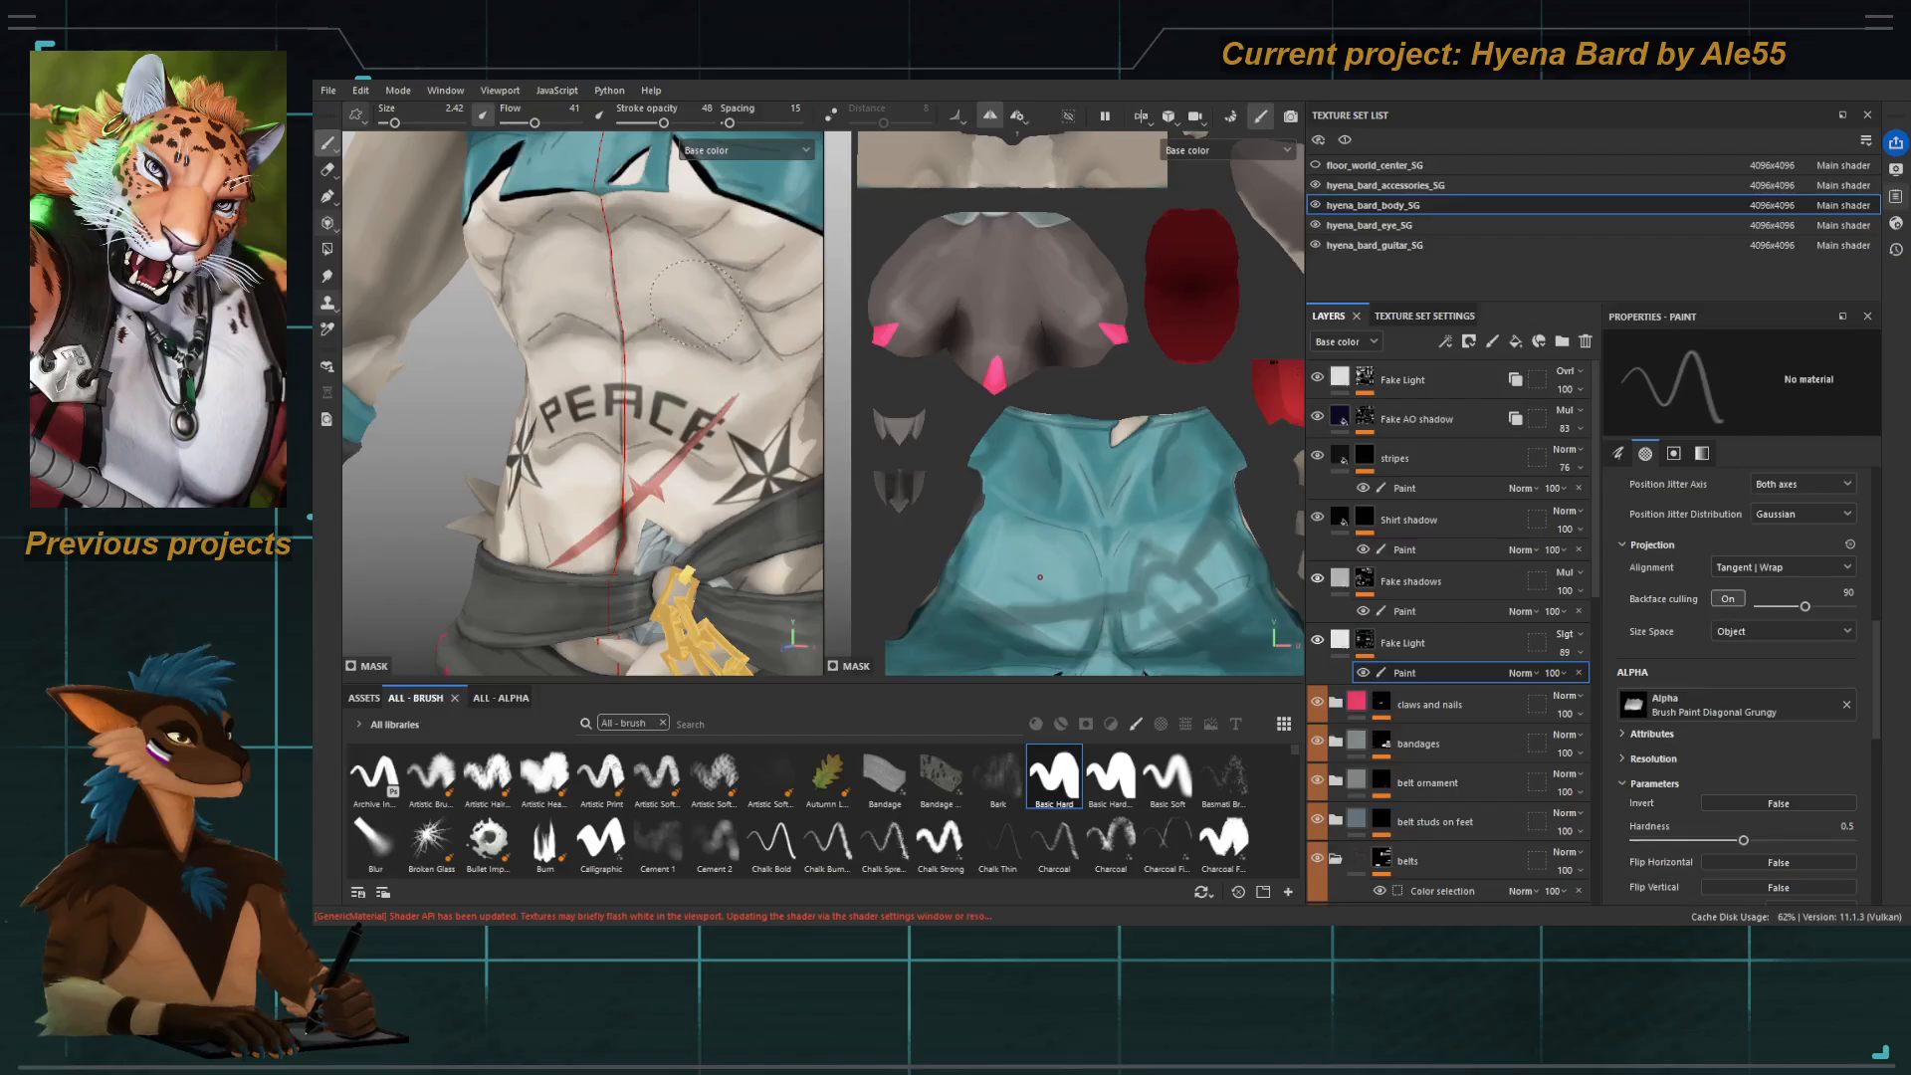
pyautogui.press('[')
pyautogui.press('[')
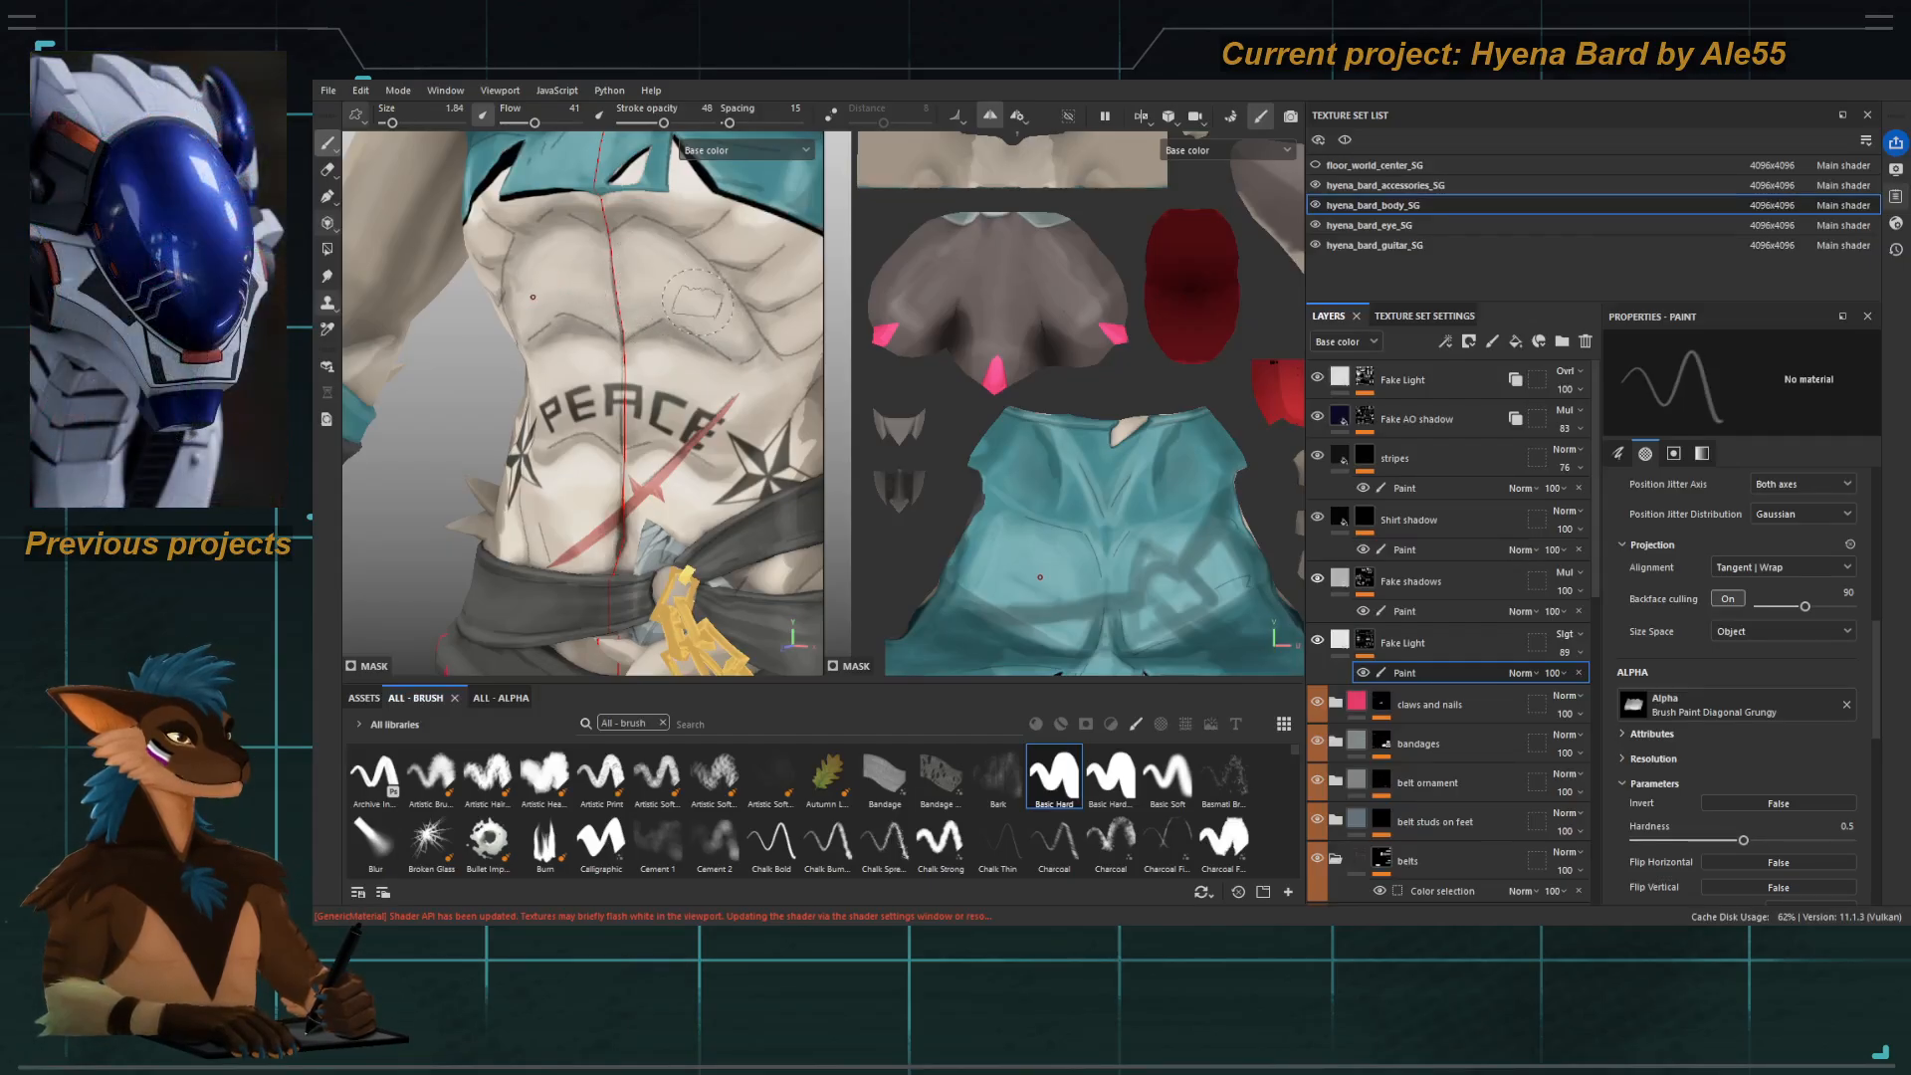
pyautogui.press('[')
pyautogui.press('[')
pyautogui.press(']')
pyautogui.press(']')
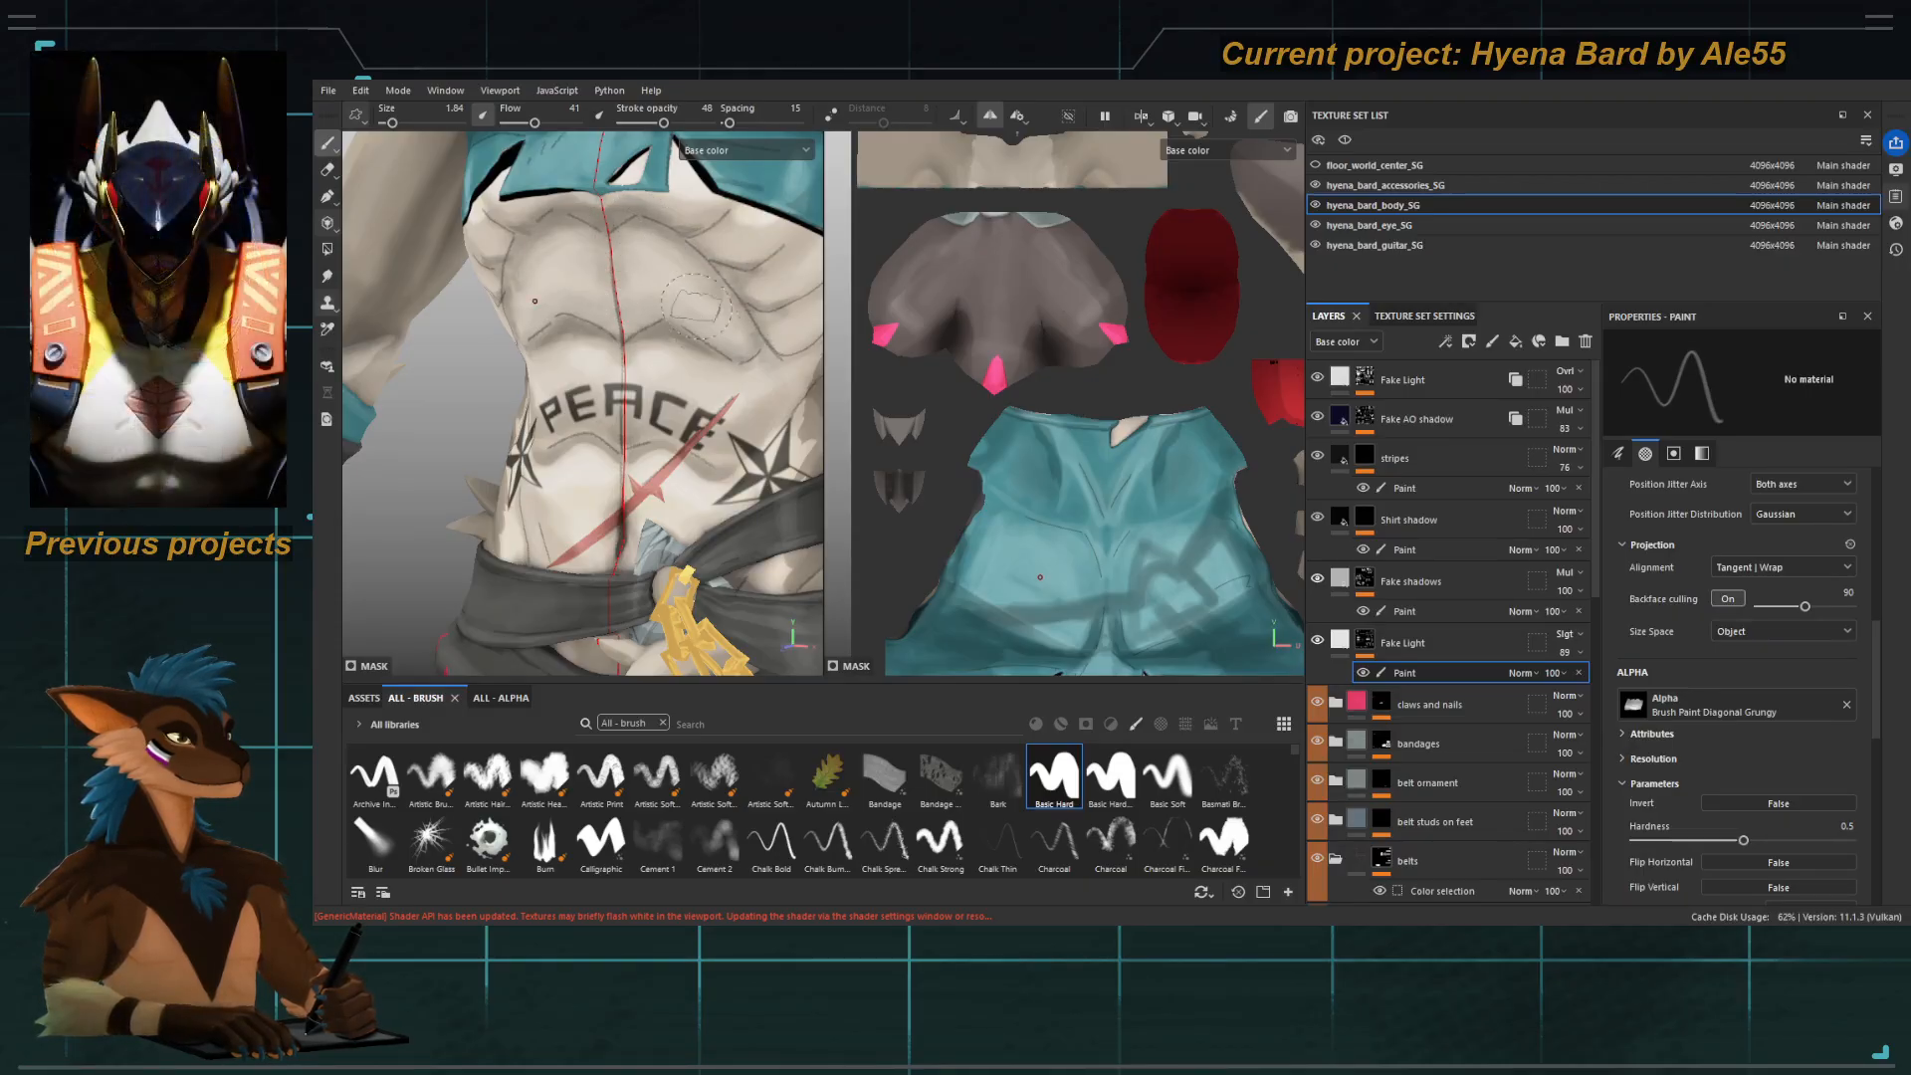
# Lower the brush to flow 27 and stroke opacity 26, and blend the upper abs highlights with brush sizes 1.84 and 1.34.
pyautogui.scroll(-5, 683, 253)
pyautogui.scroll(5, 610, 217)
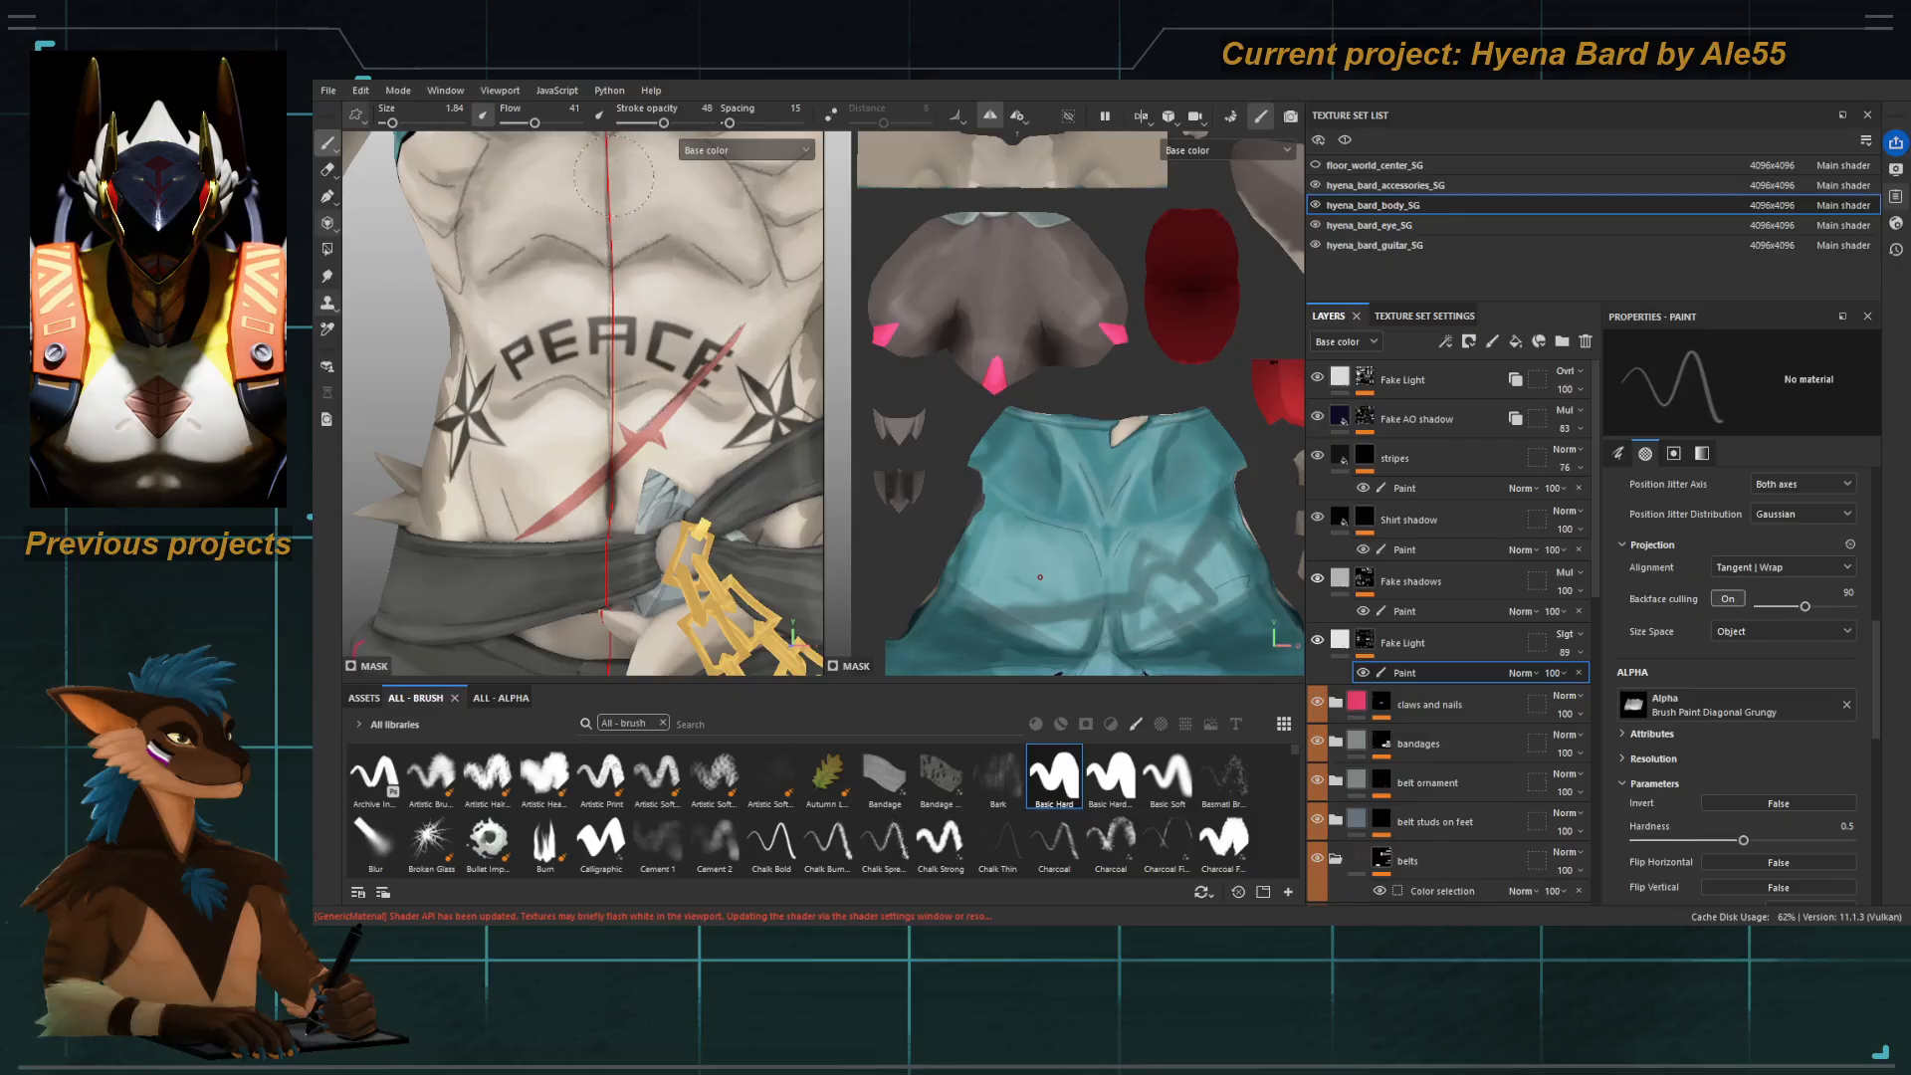
pyautogui.click(644, 122)
pyautogui.click(525, 123)
pyautogui.keyDown('alt'); pyautogui.moveTo(625, 224); pyautogui.dragTo(601, 324, button='middle'); pyautogui.keyUp('alt')
pyautogui.keyDown('alt'); pyautogui.moveTo(621, 325); pyautogui.dragTo(619, 307); pyautogui.keyUp('alt')
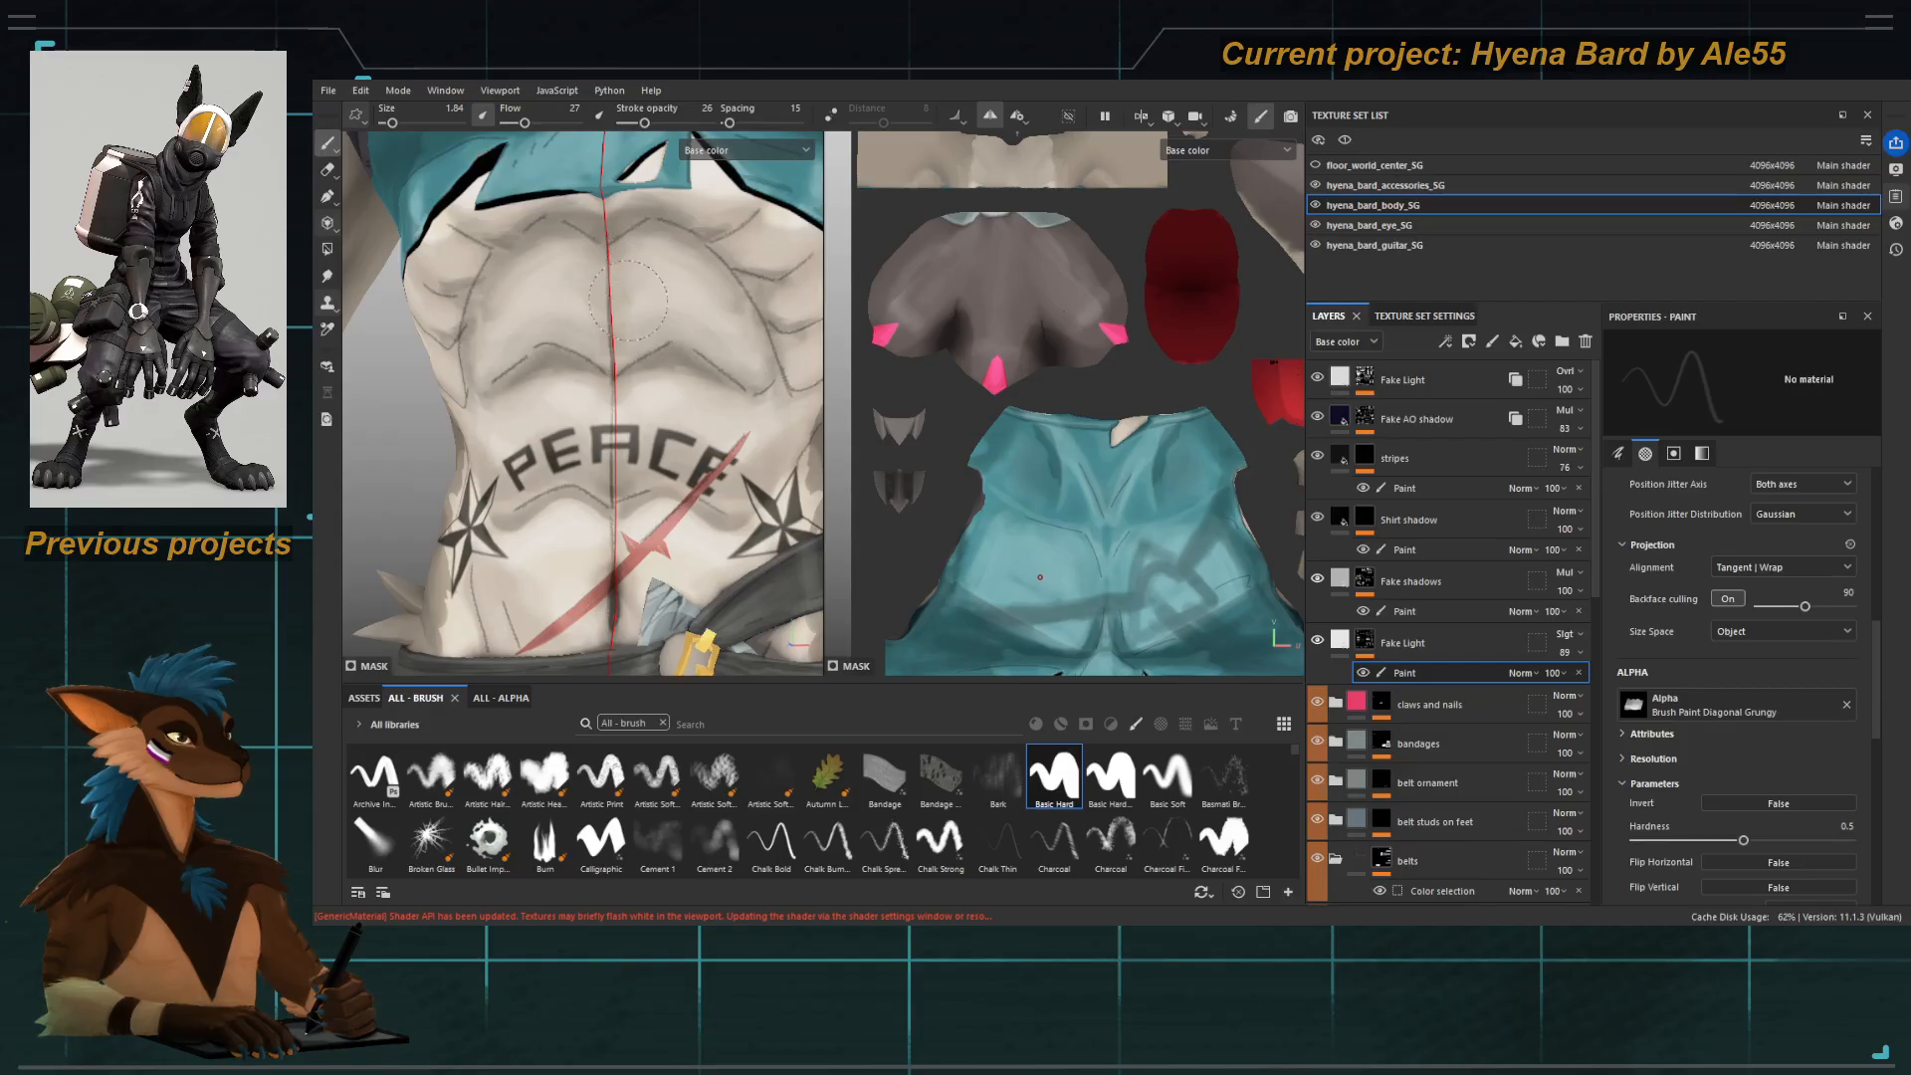
pyautogui.press('[')
pyautogui.press(']')
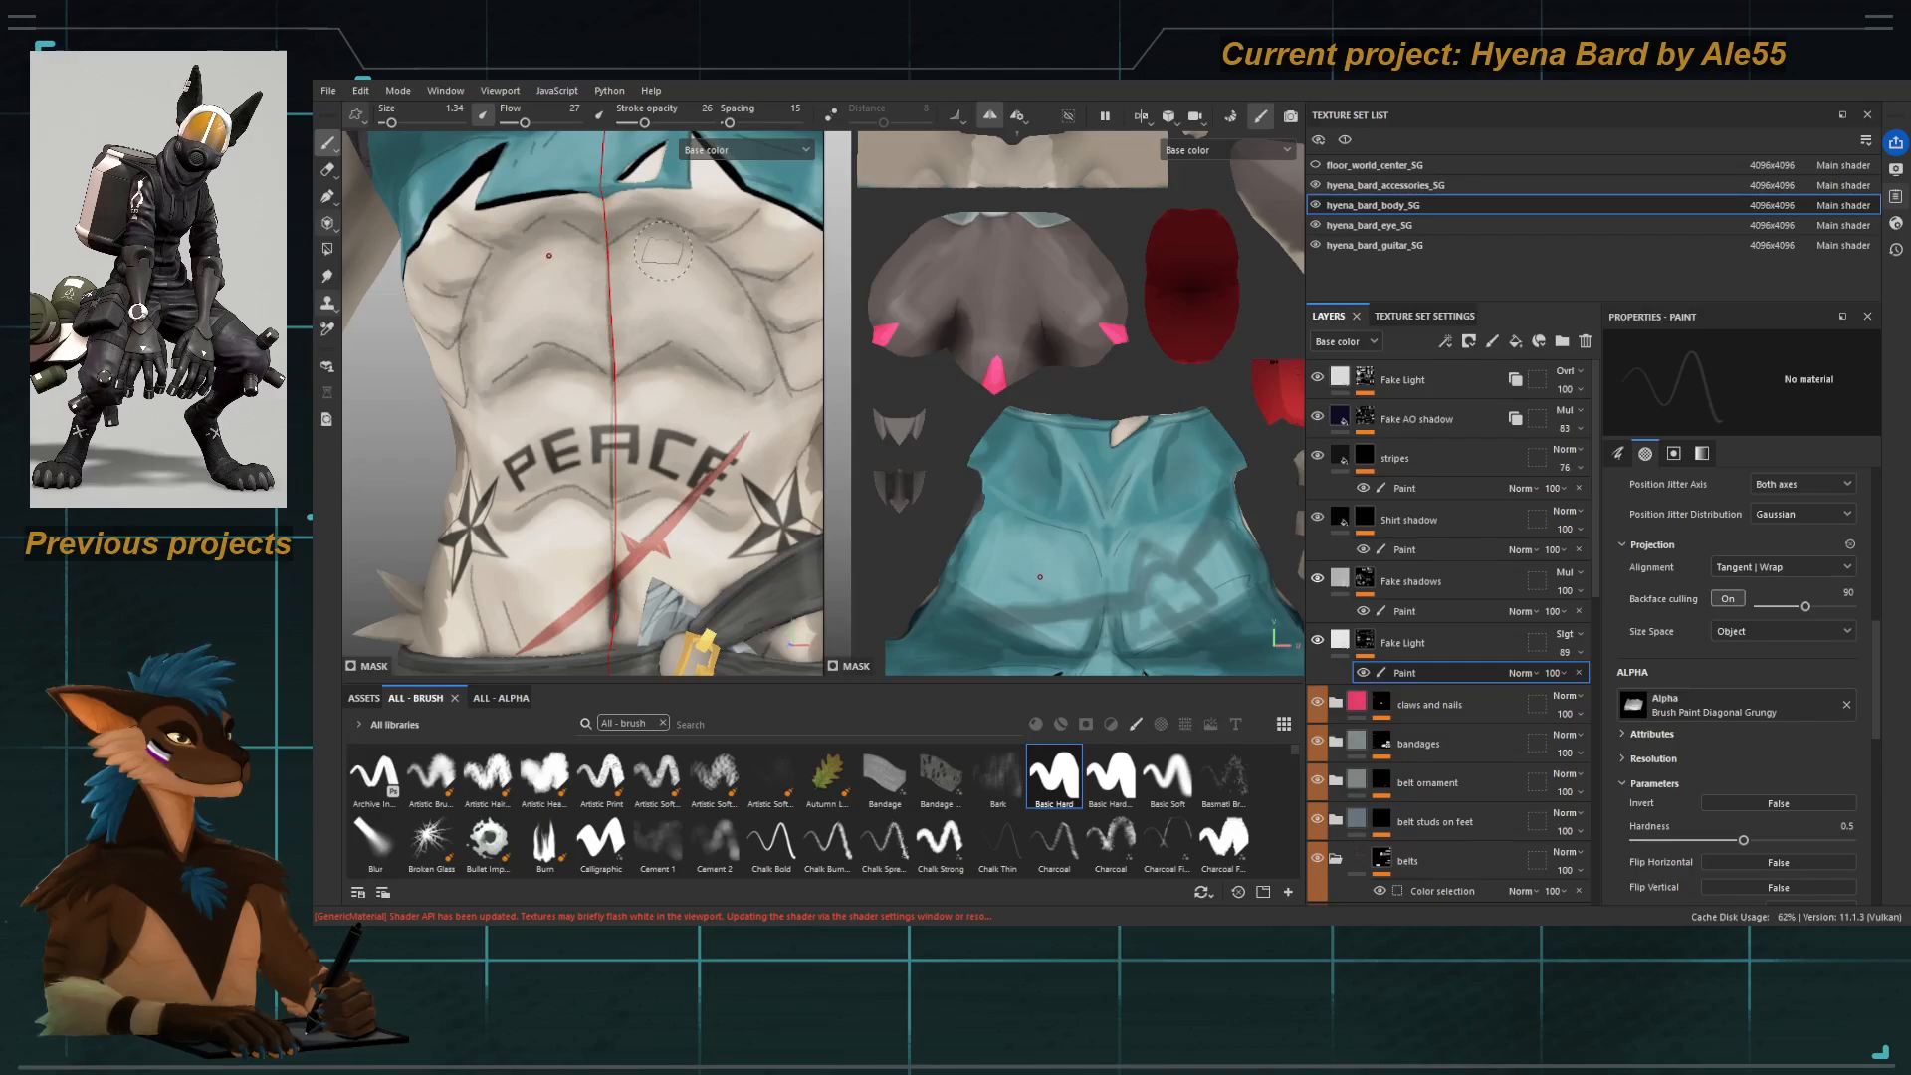
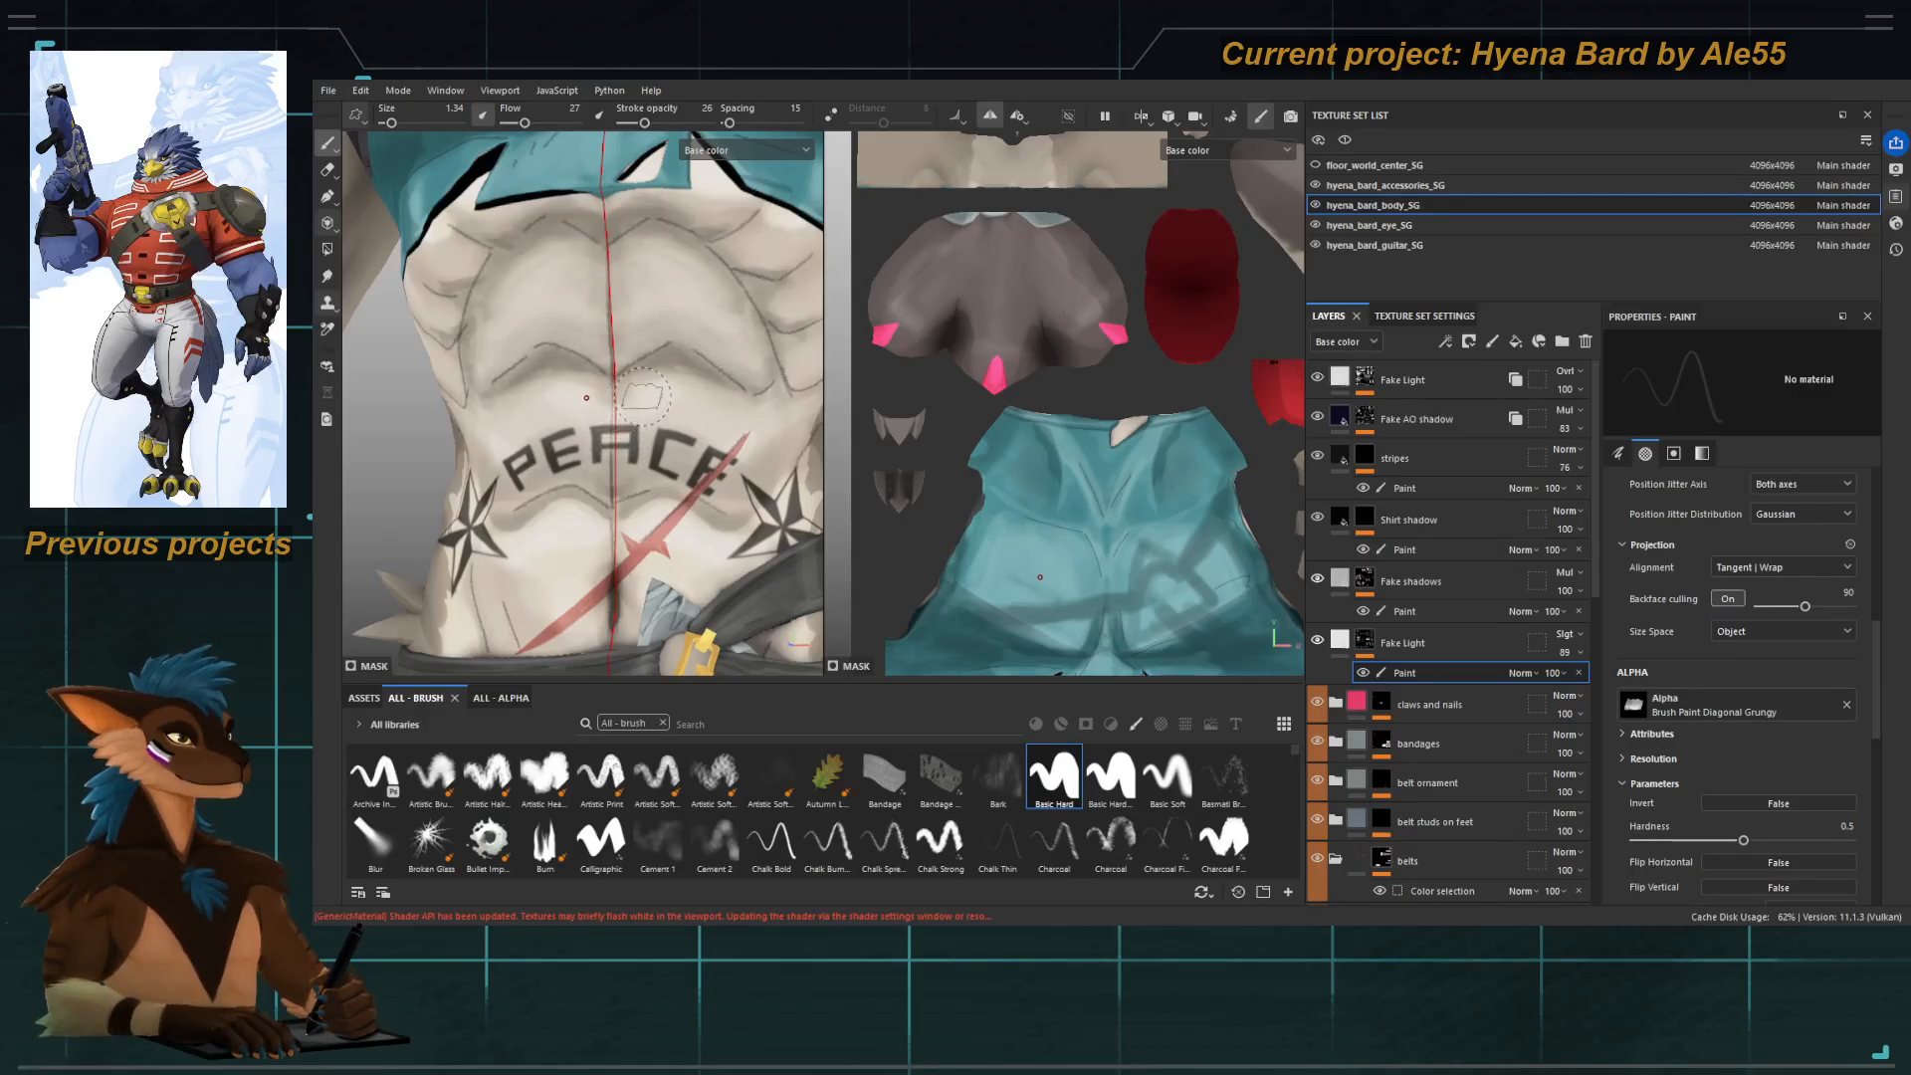
# Touch up the Fake Light at the abs' centre with brush sizes 0.50 and 0.92, and switch to the Fake shadows paint with grayscale 0.
pyautogui.press('[')
pyautogui.moveTo(1871, 643); pyautogui.dragTo(1871, 780)
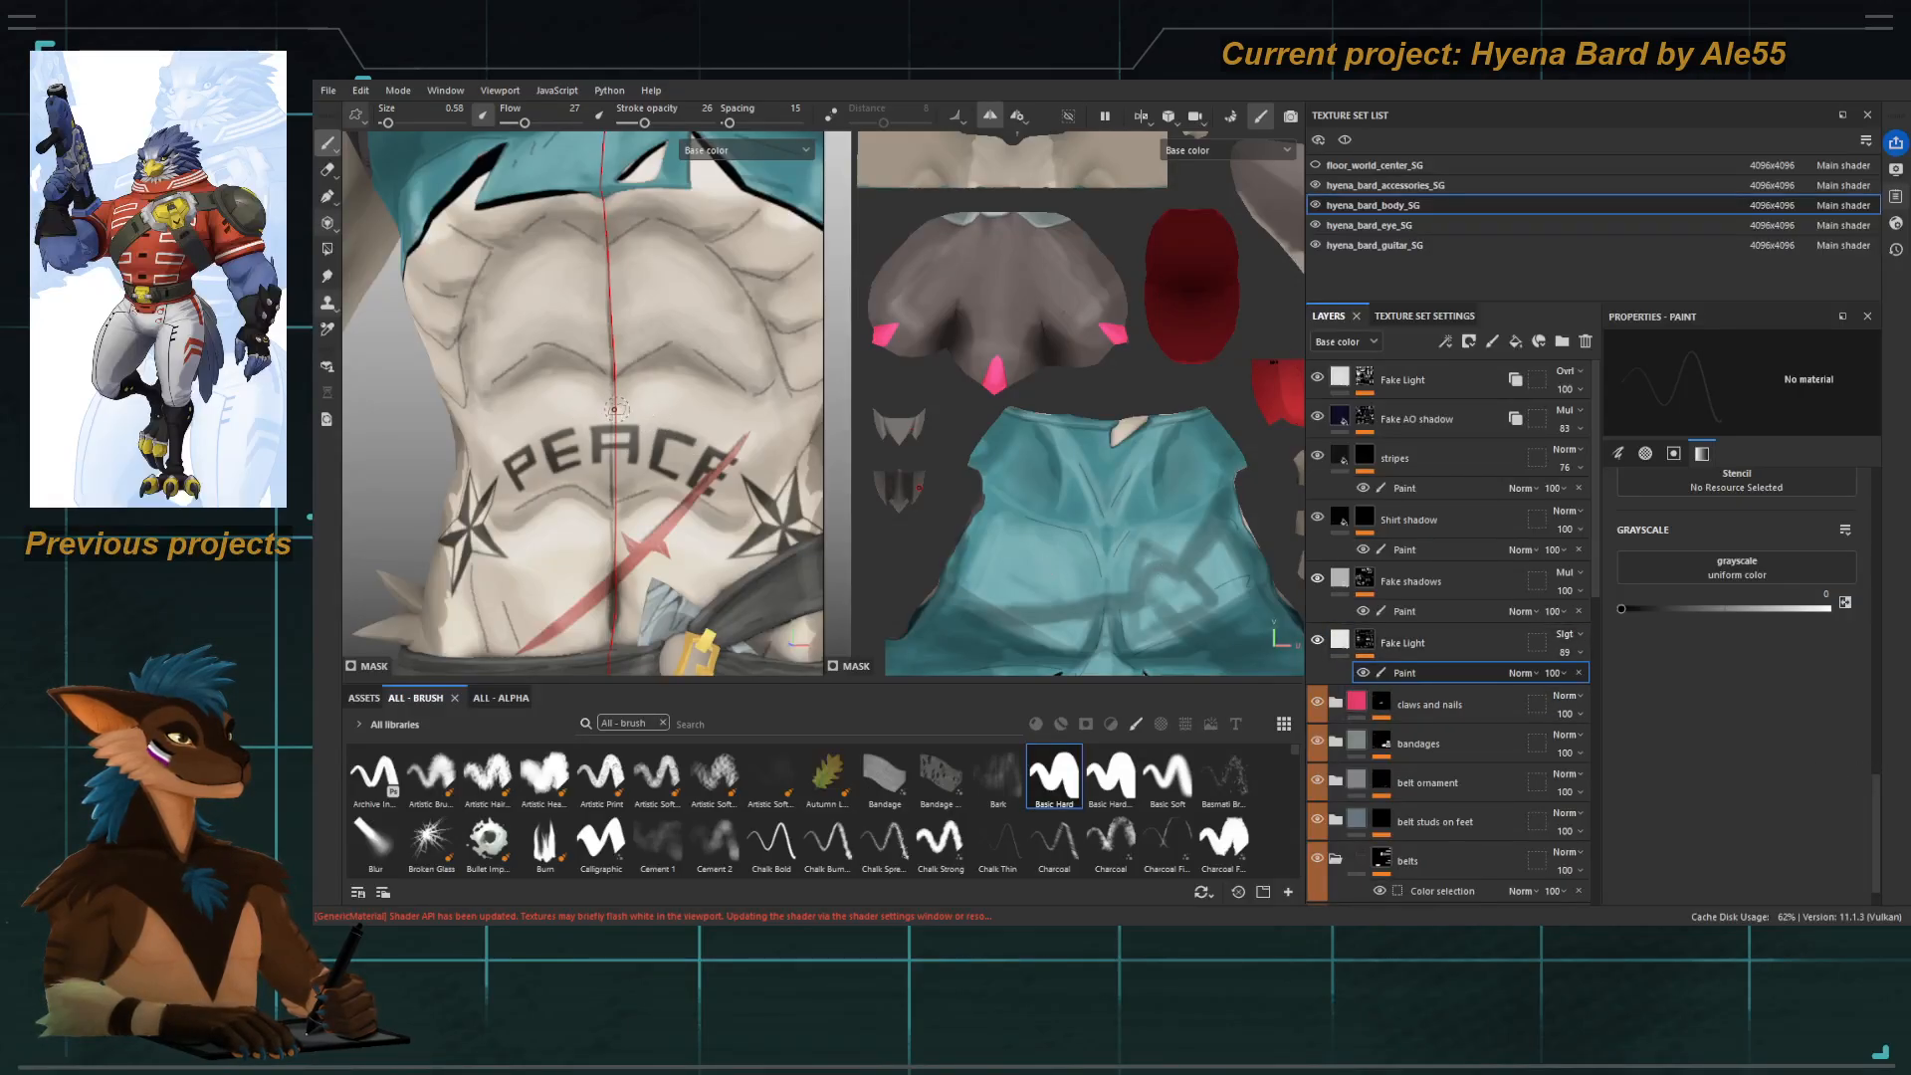
pyautogui.keyDown('ctrl'); pyautogui.moveTo(613, 410); pyautogui.dragTo(624, 408); pyautogui.keyUp('ctrl')
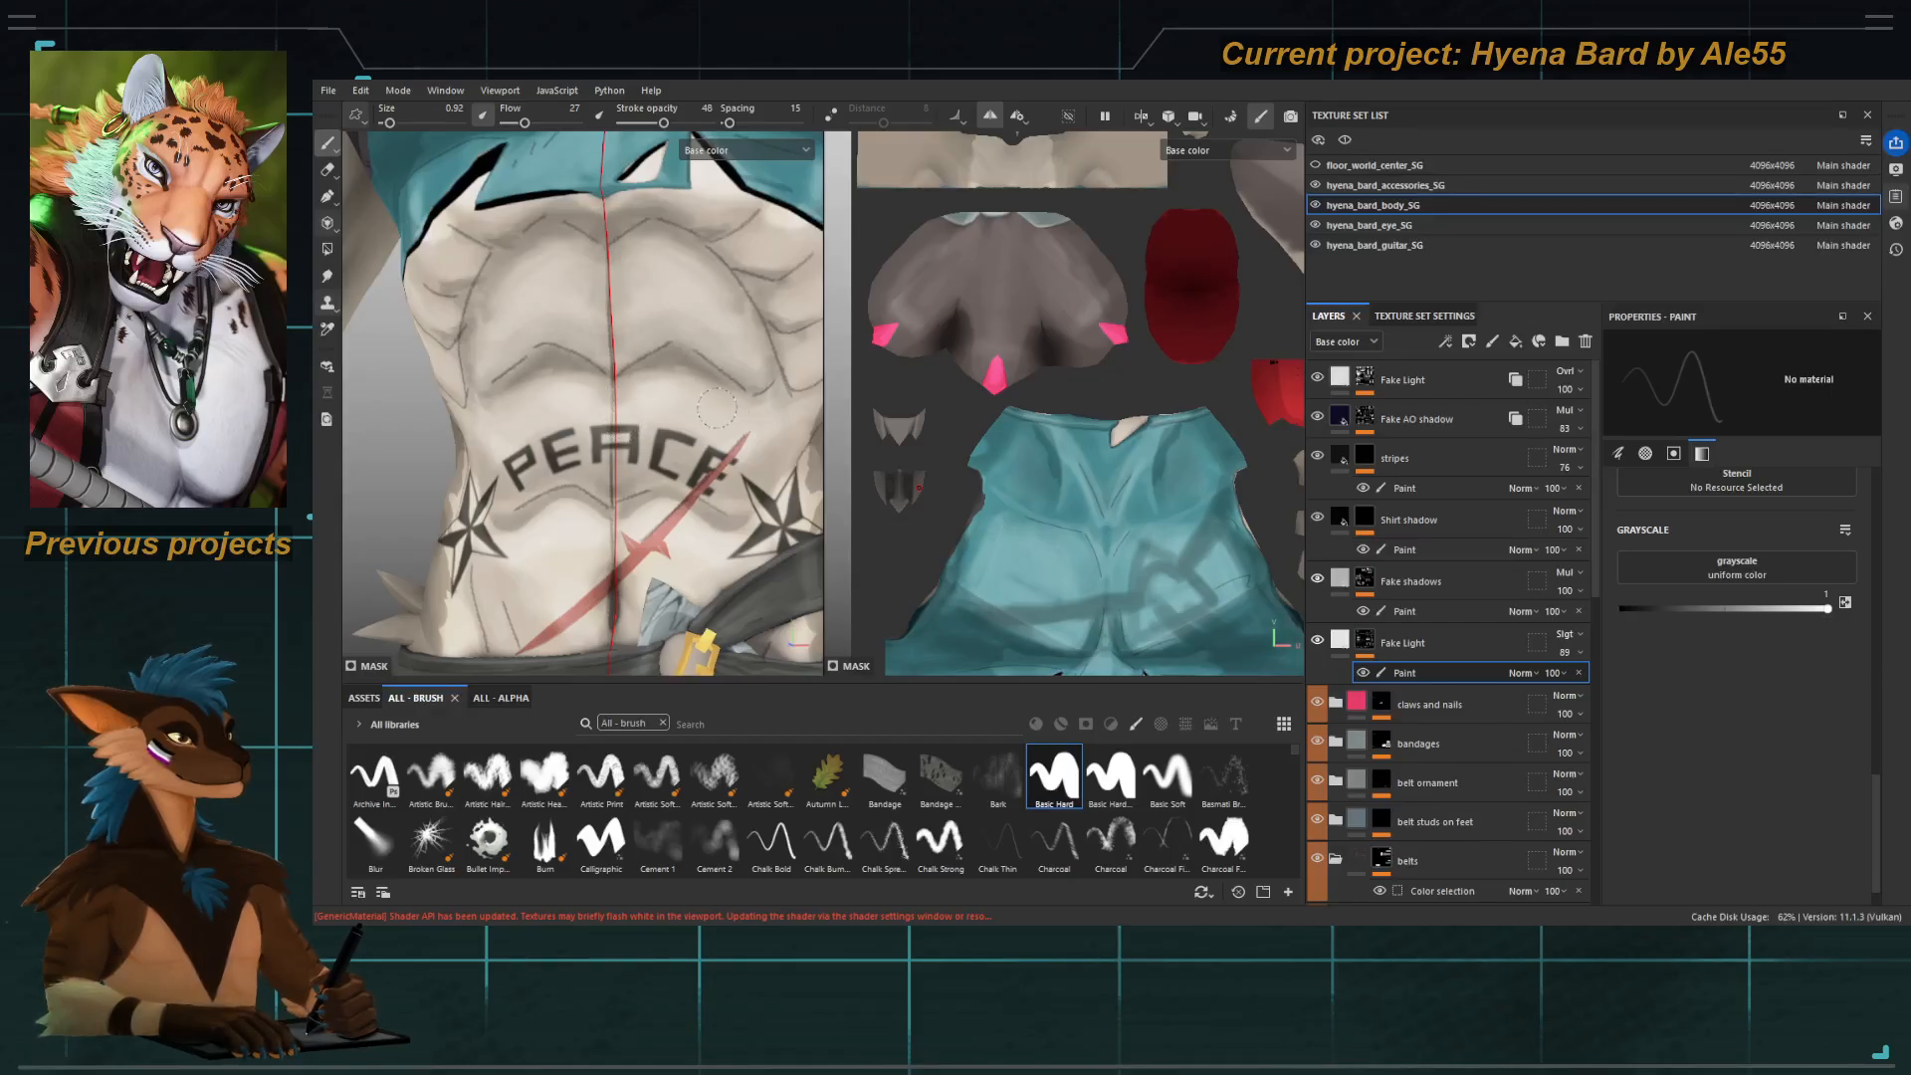
pyautogui.click(1403, 611)
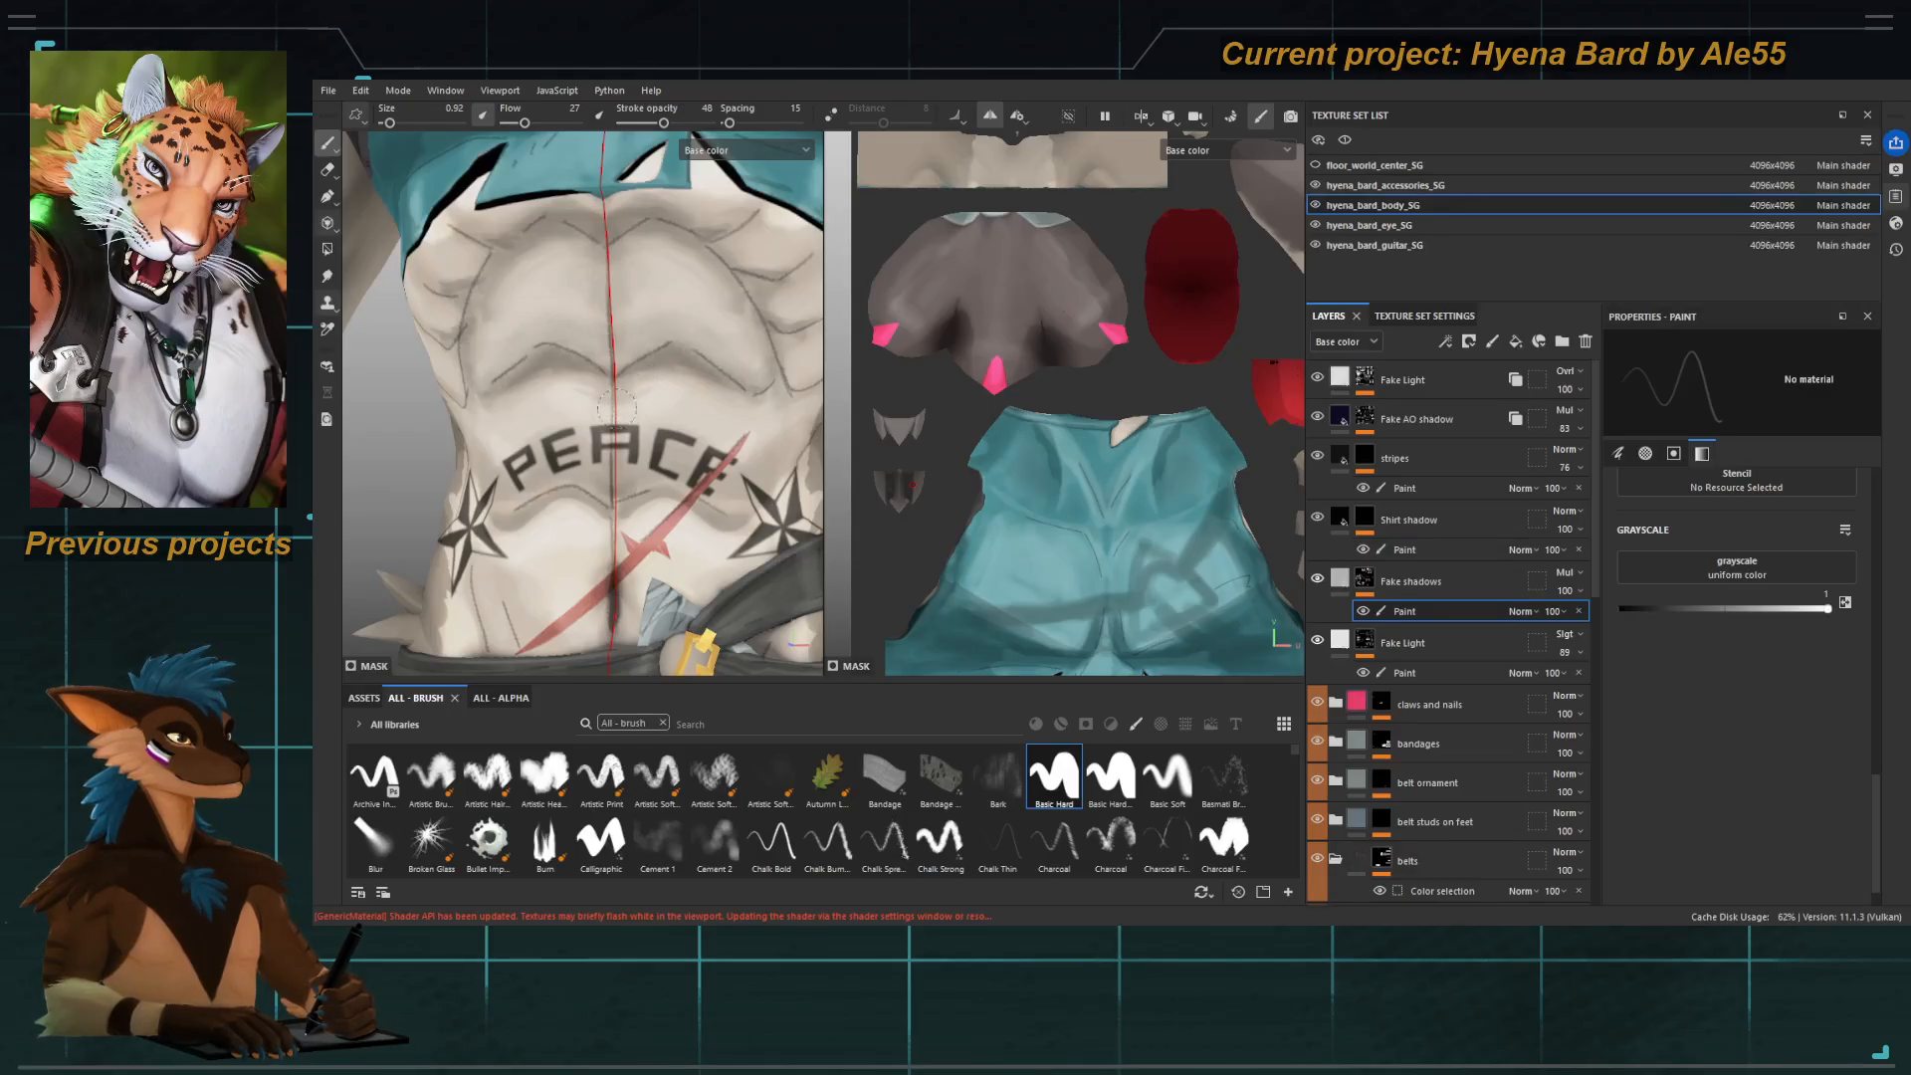
pyautogui.press('x')
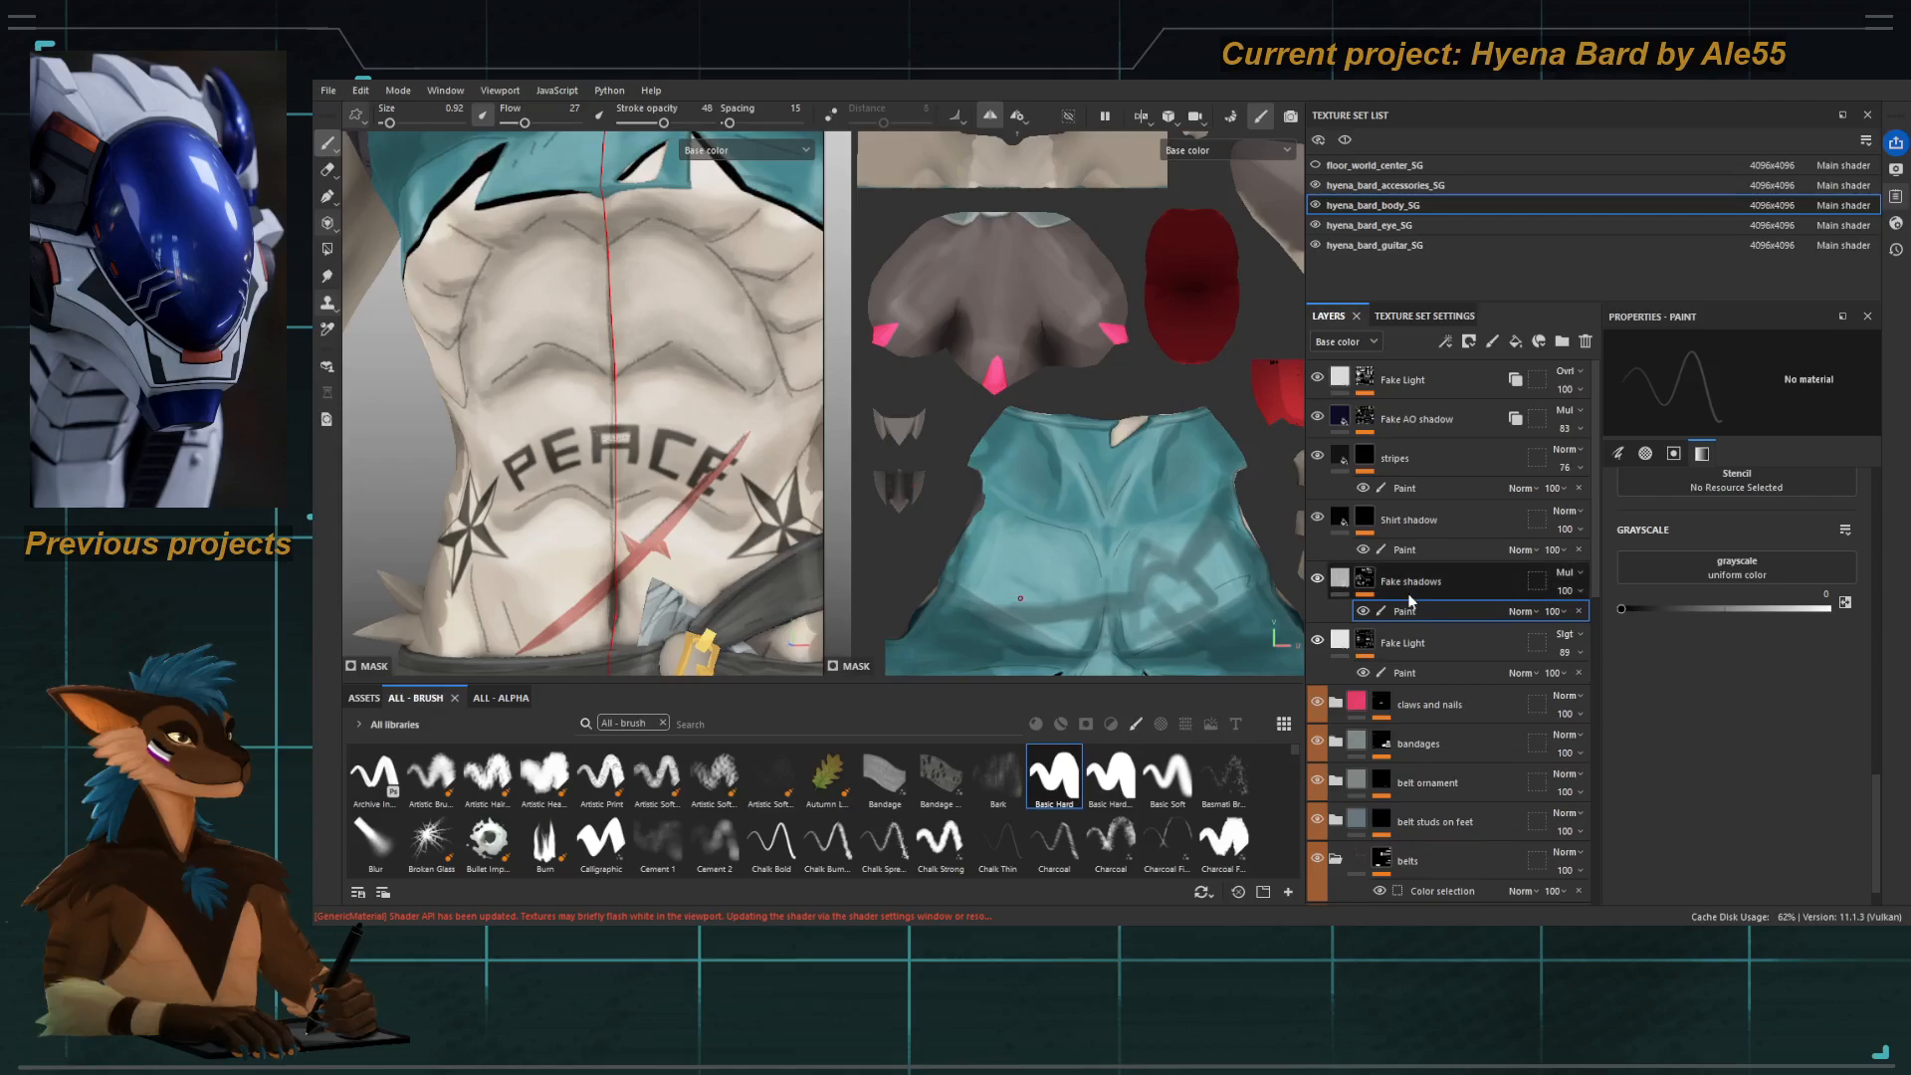
# Retouch the centre of the abs on the displayed Fake Light mask at brush size 0.92, and return to the base color view.
pyautogui.keyDown('alt'); pyautogui.click(1376, 611); pyautogui.keyUp('alt')
pyautogui.keyDown('alt'); pyautogui.click(1369, 641); pyautogui.keyUp('alt')
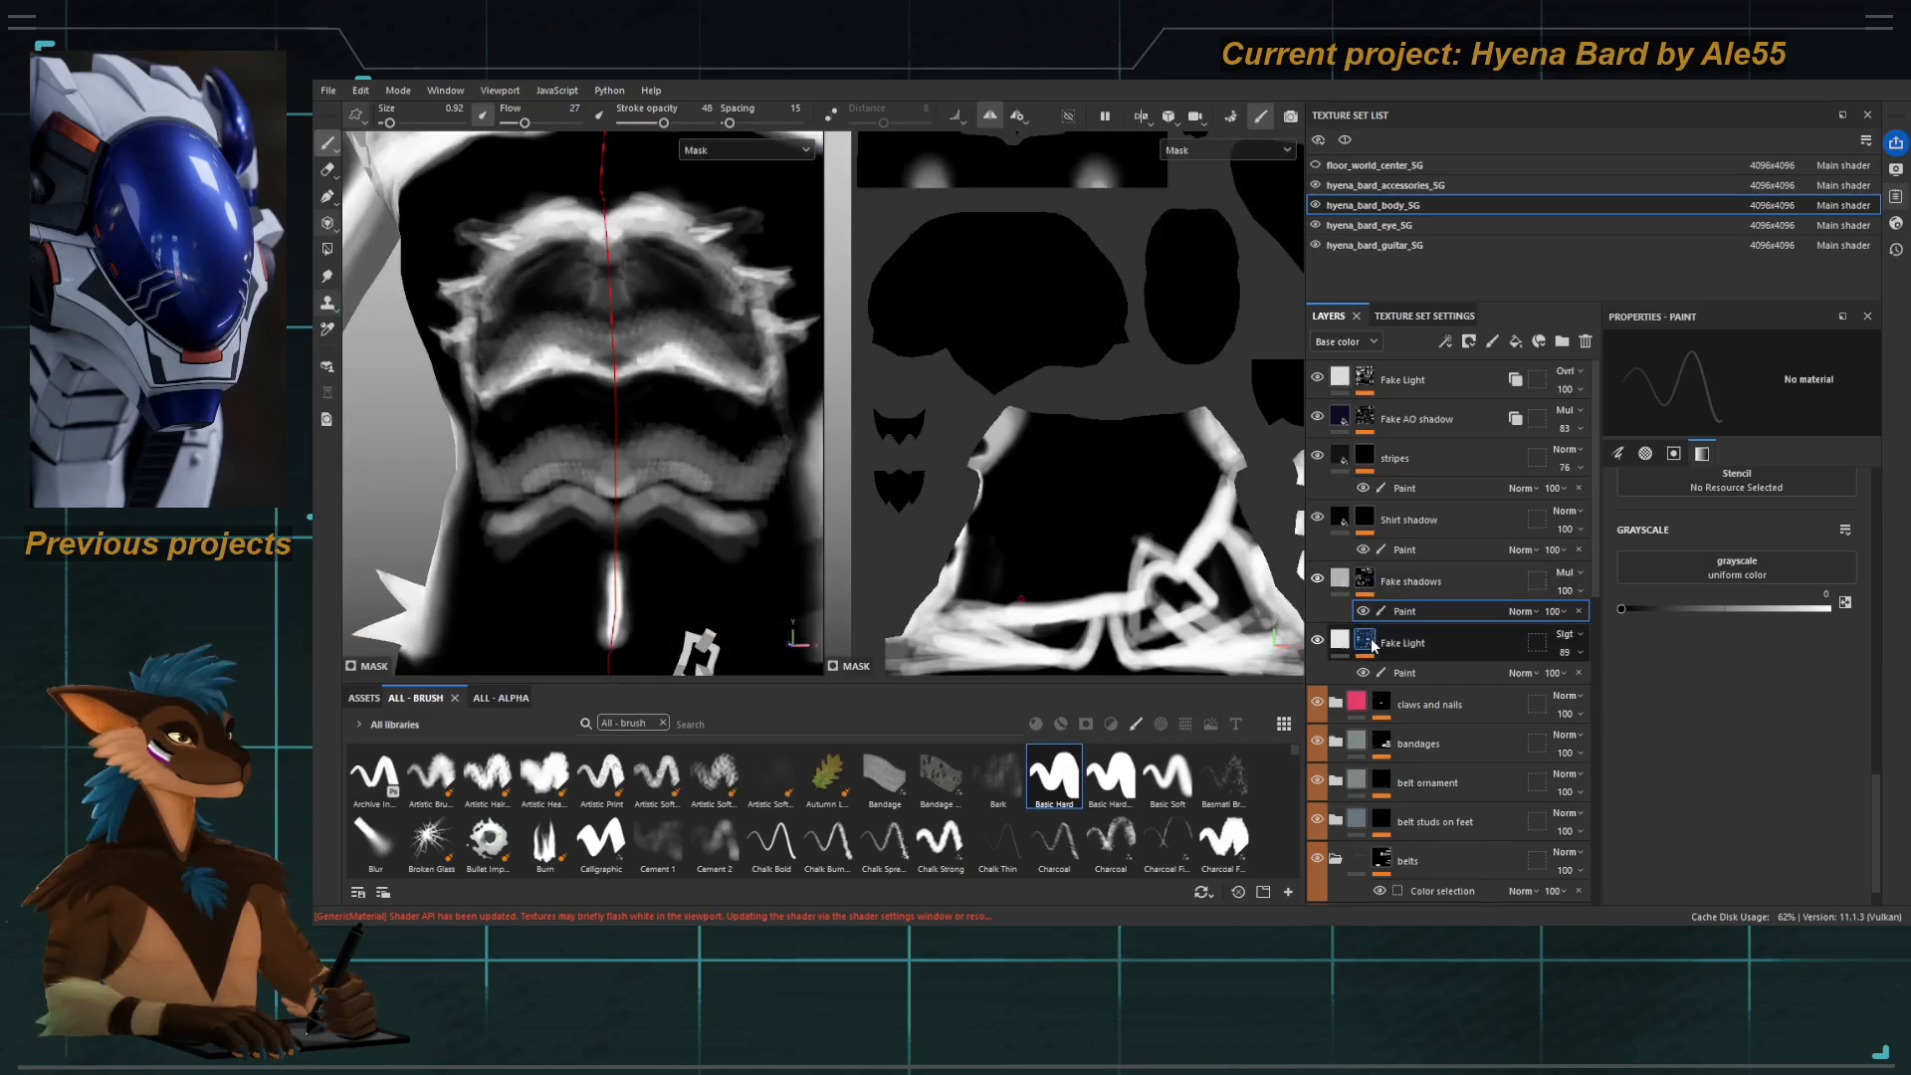
pyautogui.click(1404, 673)
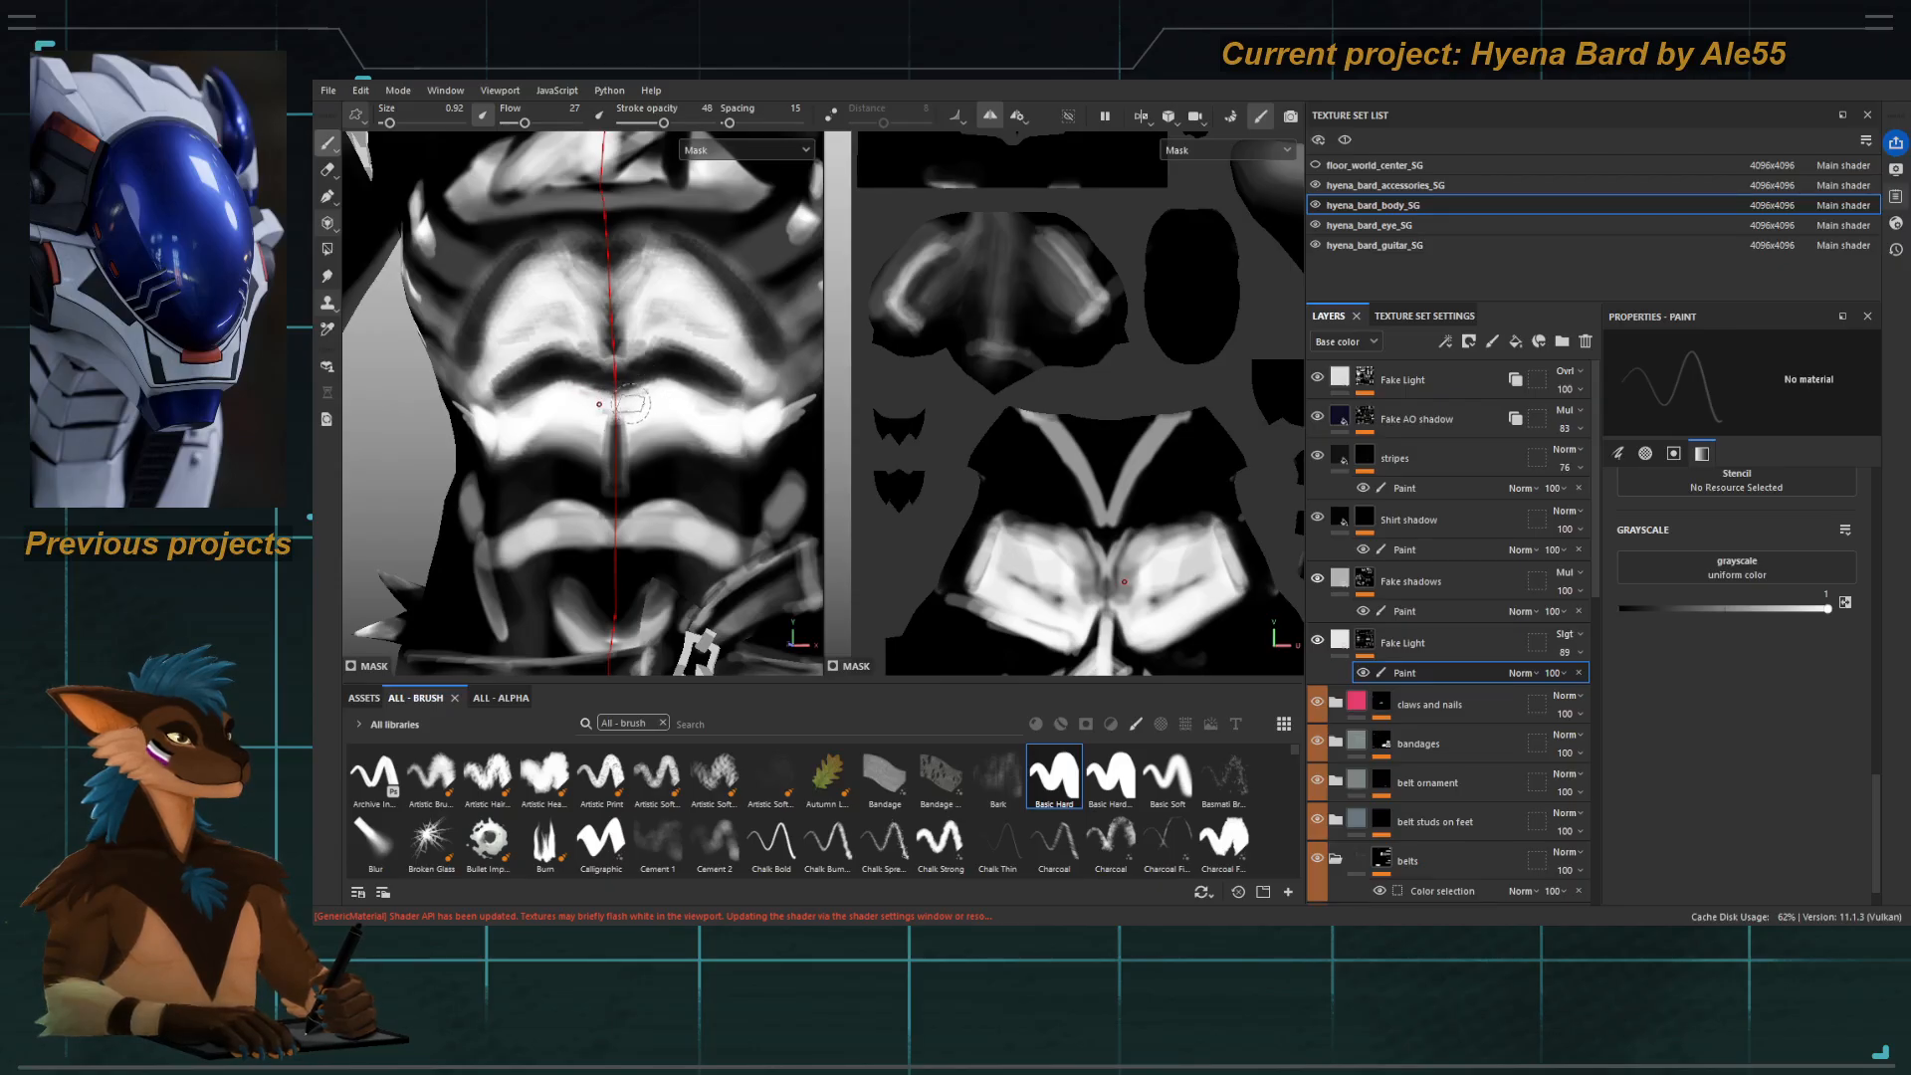
pyautogui.press('x')
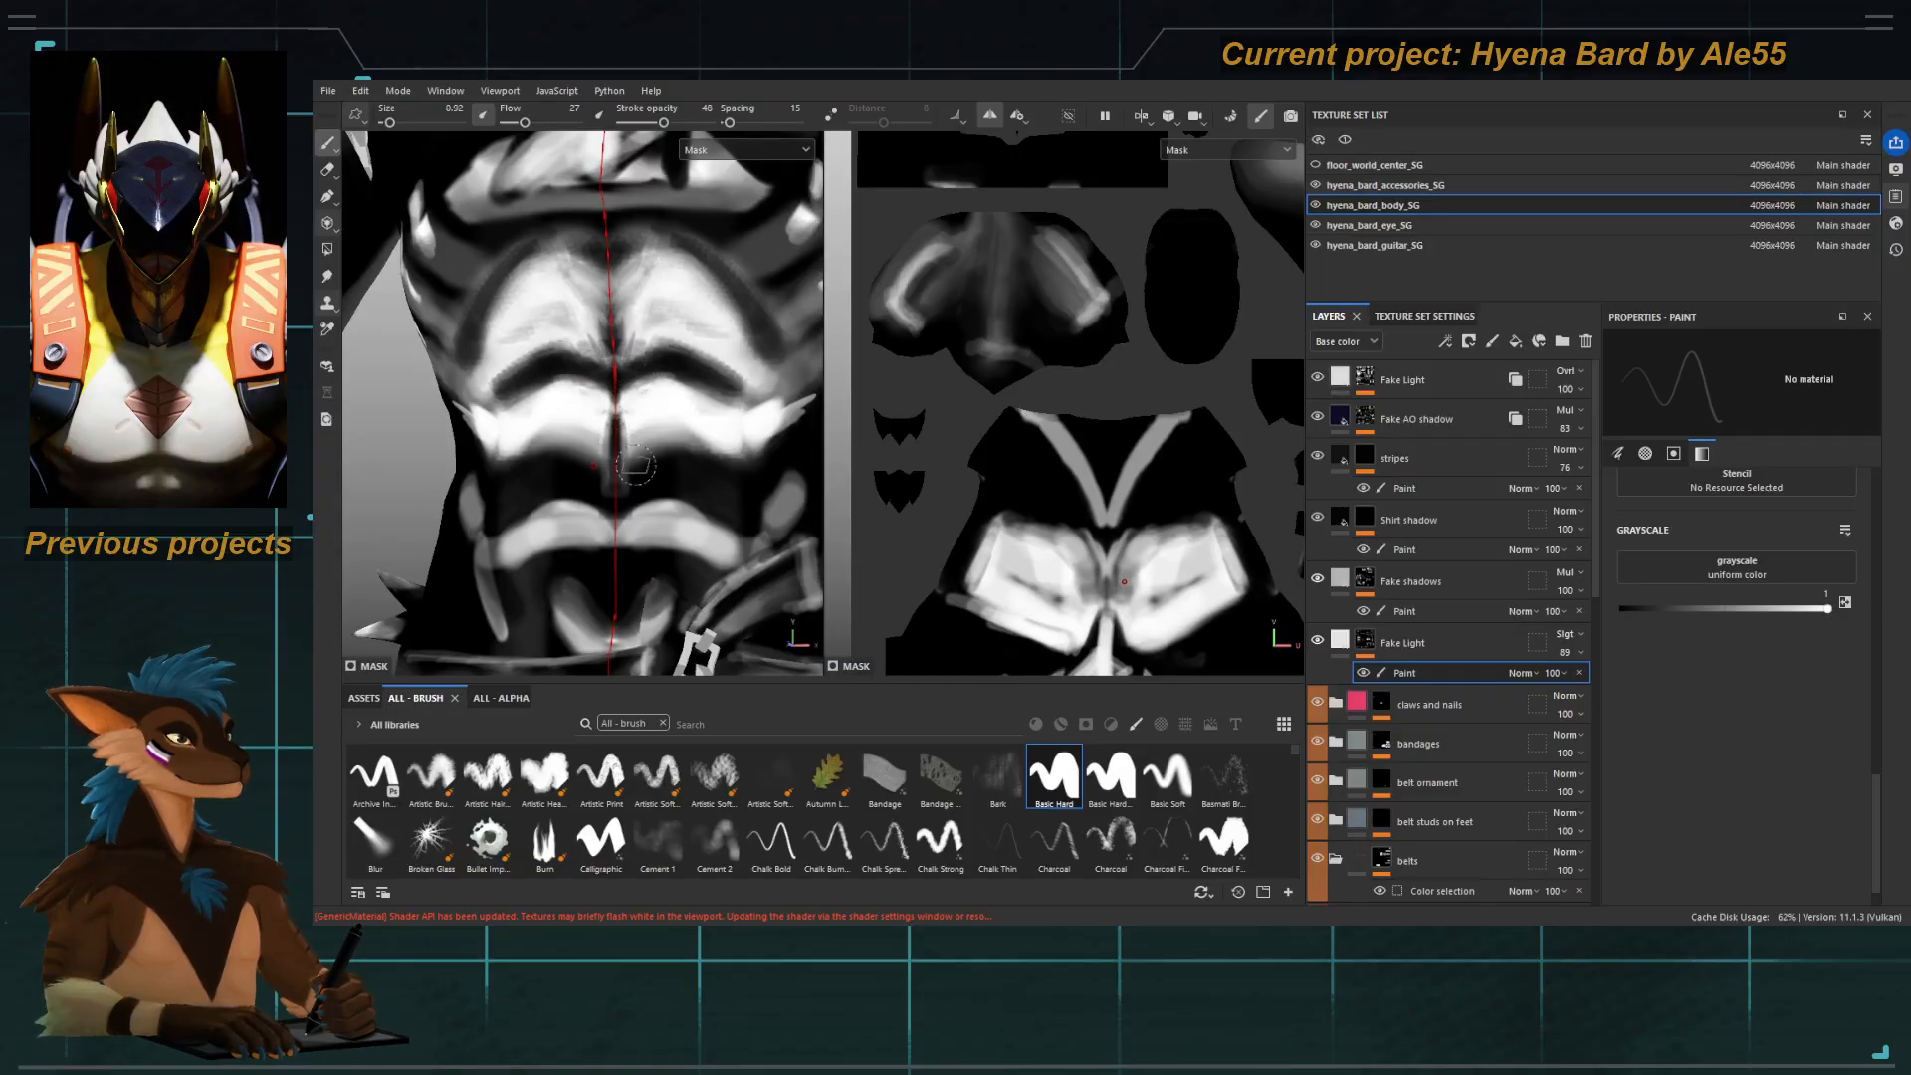
pyautogui.press('c')
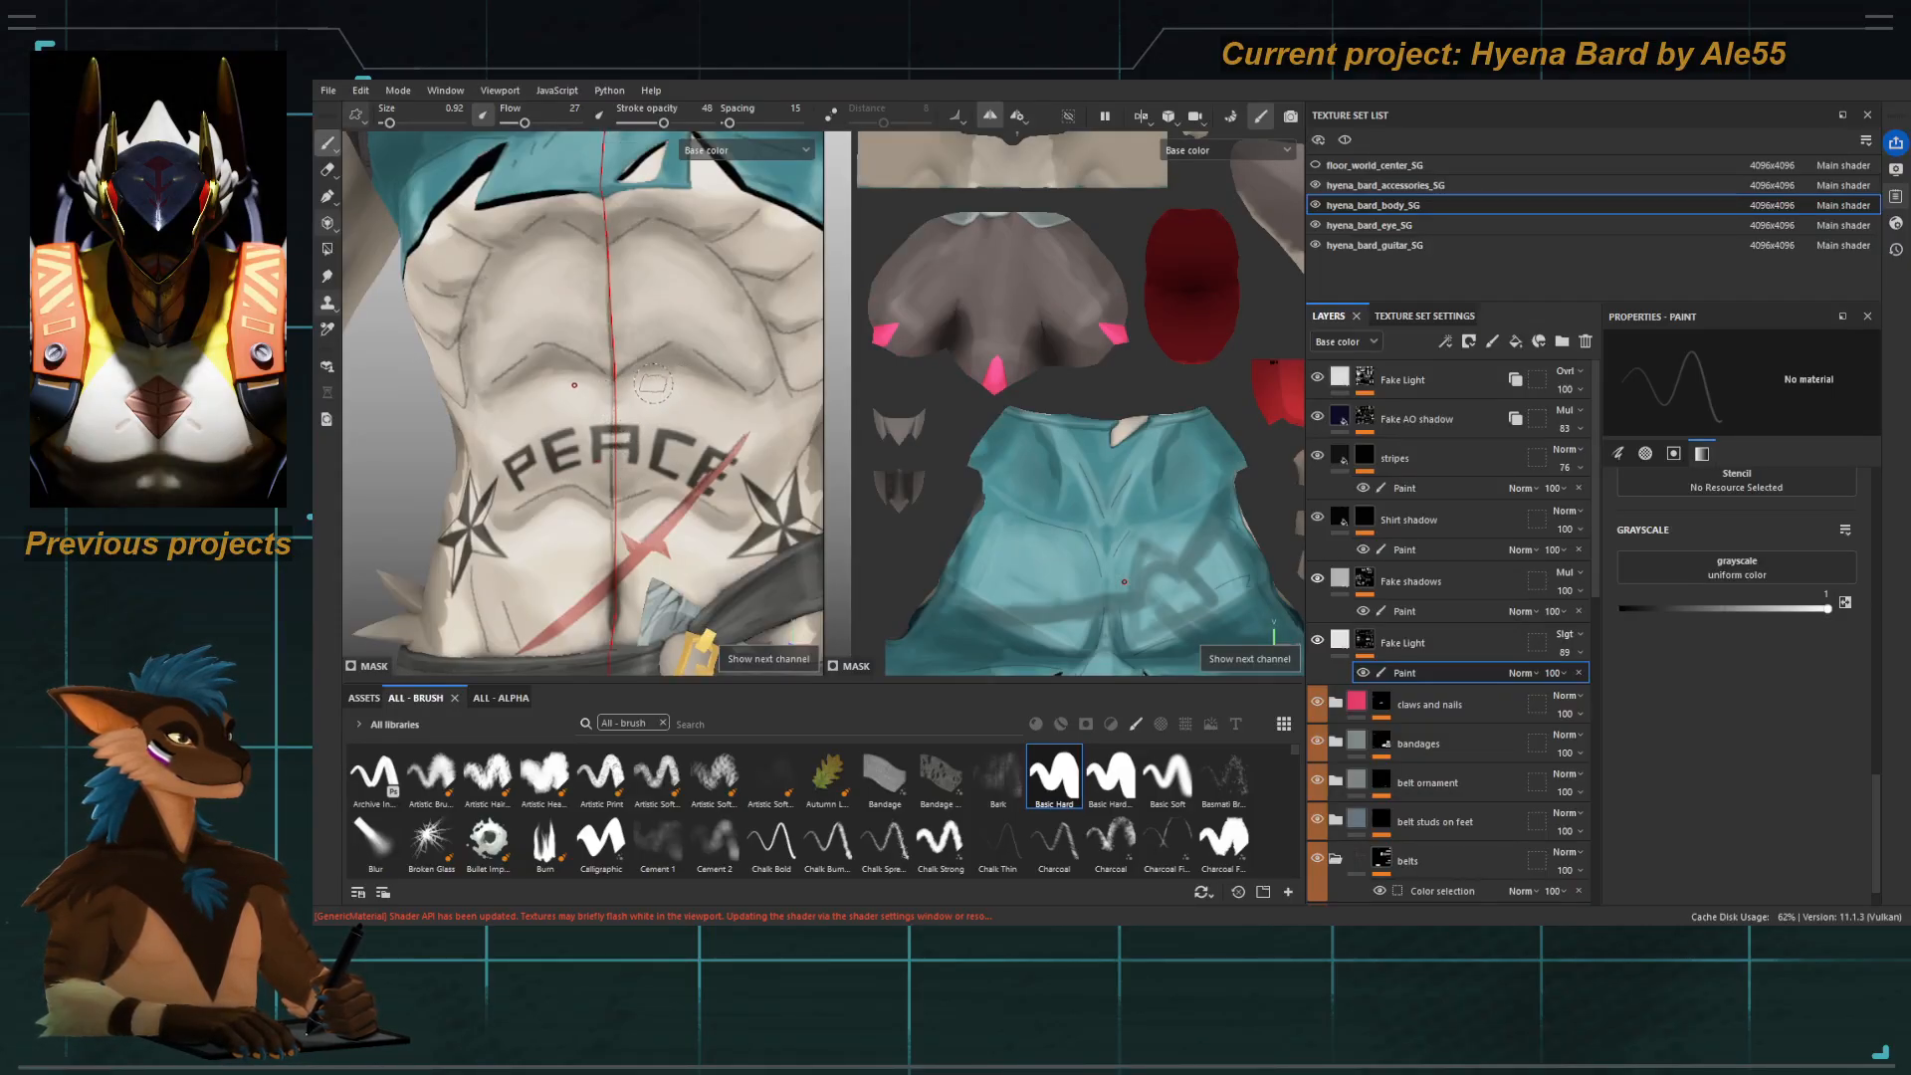
# Refine the abs above the PEACE tattoo at brush size 1.34 on Fake Light and on Fake shadows with grayscale 0.
pyautogui.keyDown('ctrl'); pyautogui.moveTo(665, 381); pyautogui.dragTo(714, 385, button='right'); pyautogui.keyUp('ctrl')
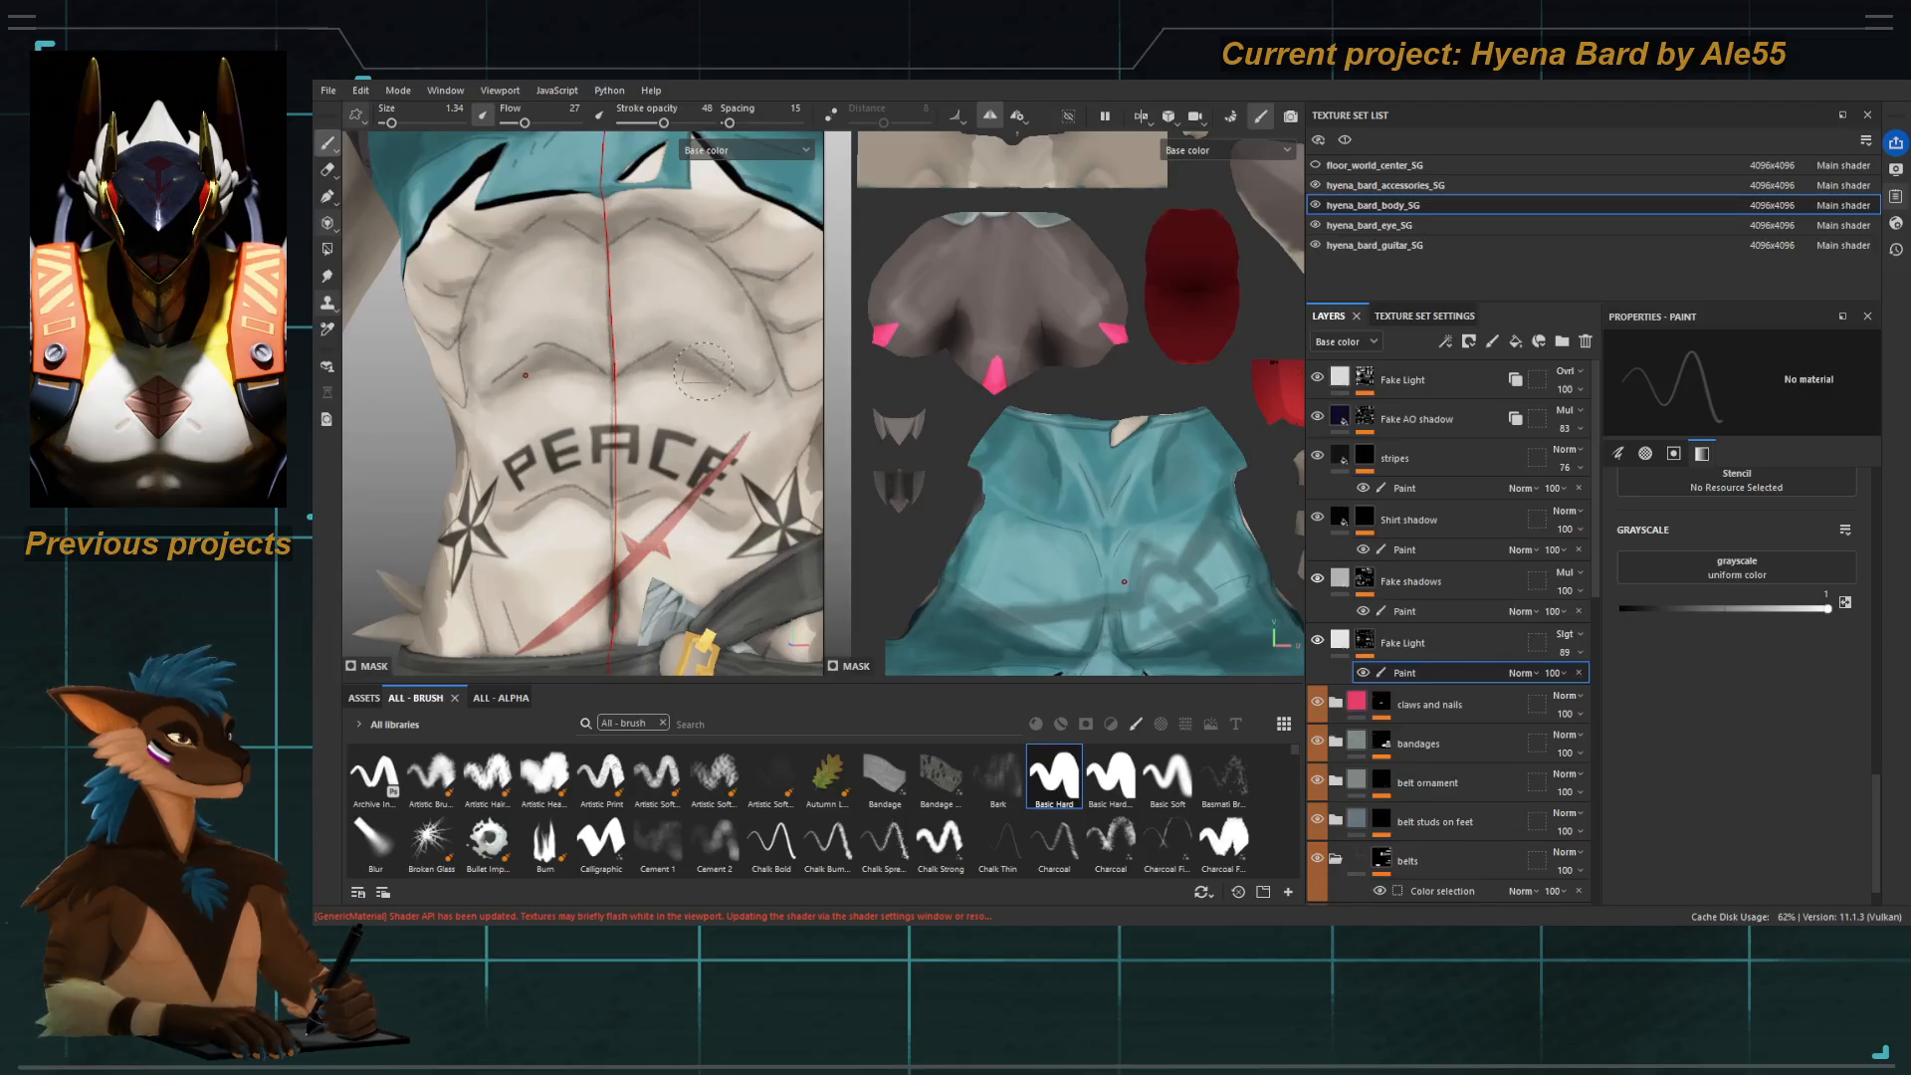
pyautogui.click(1405, 611)
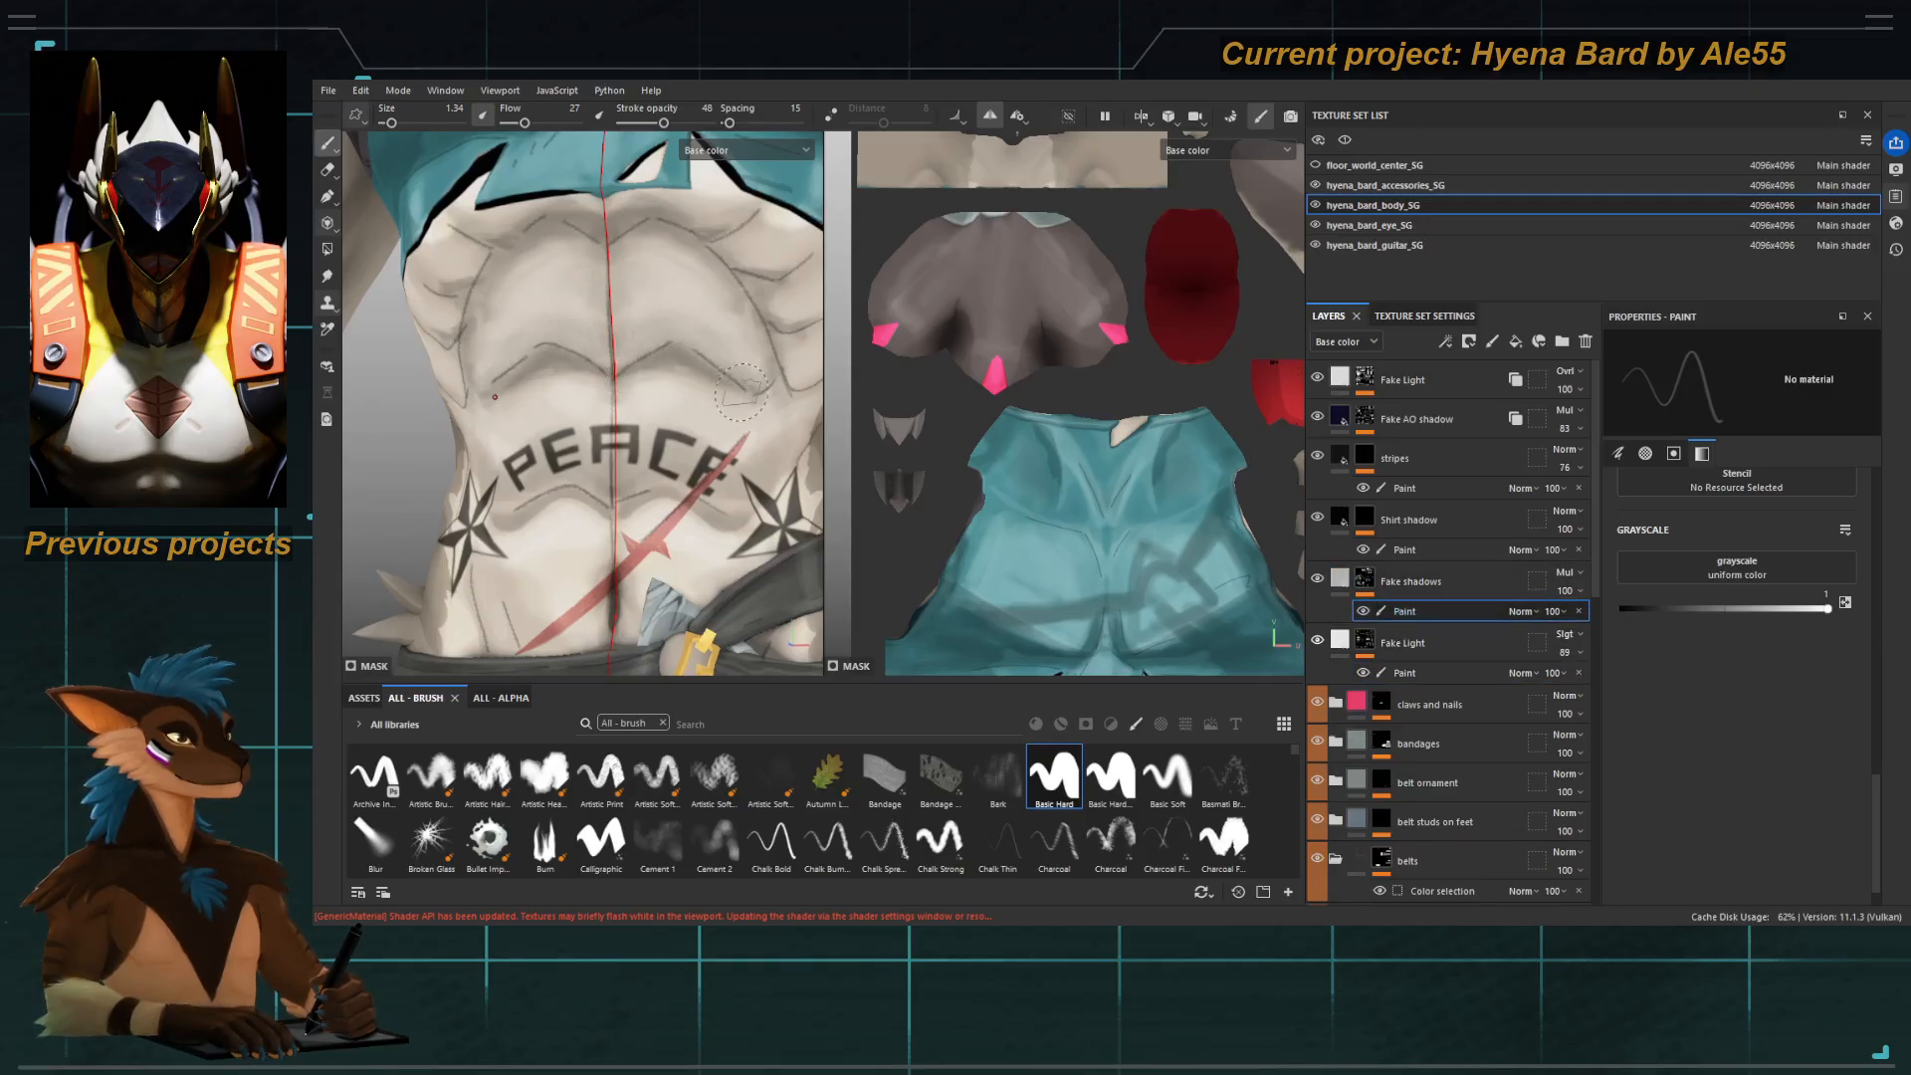
pyautogui.press('x')
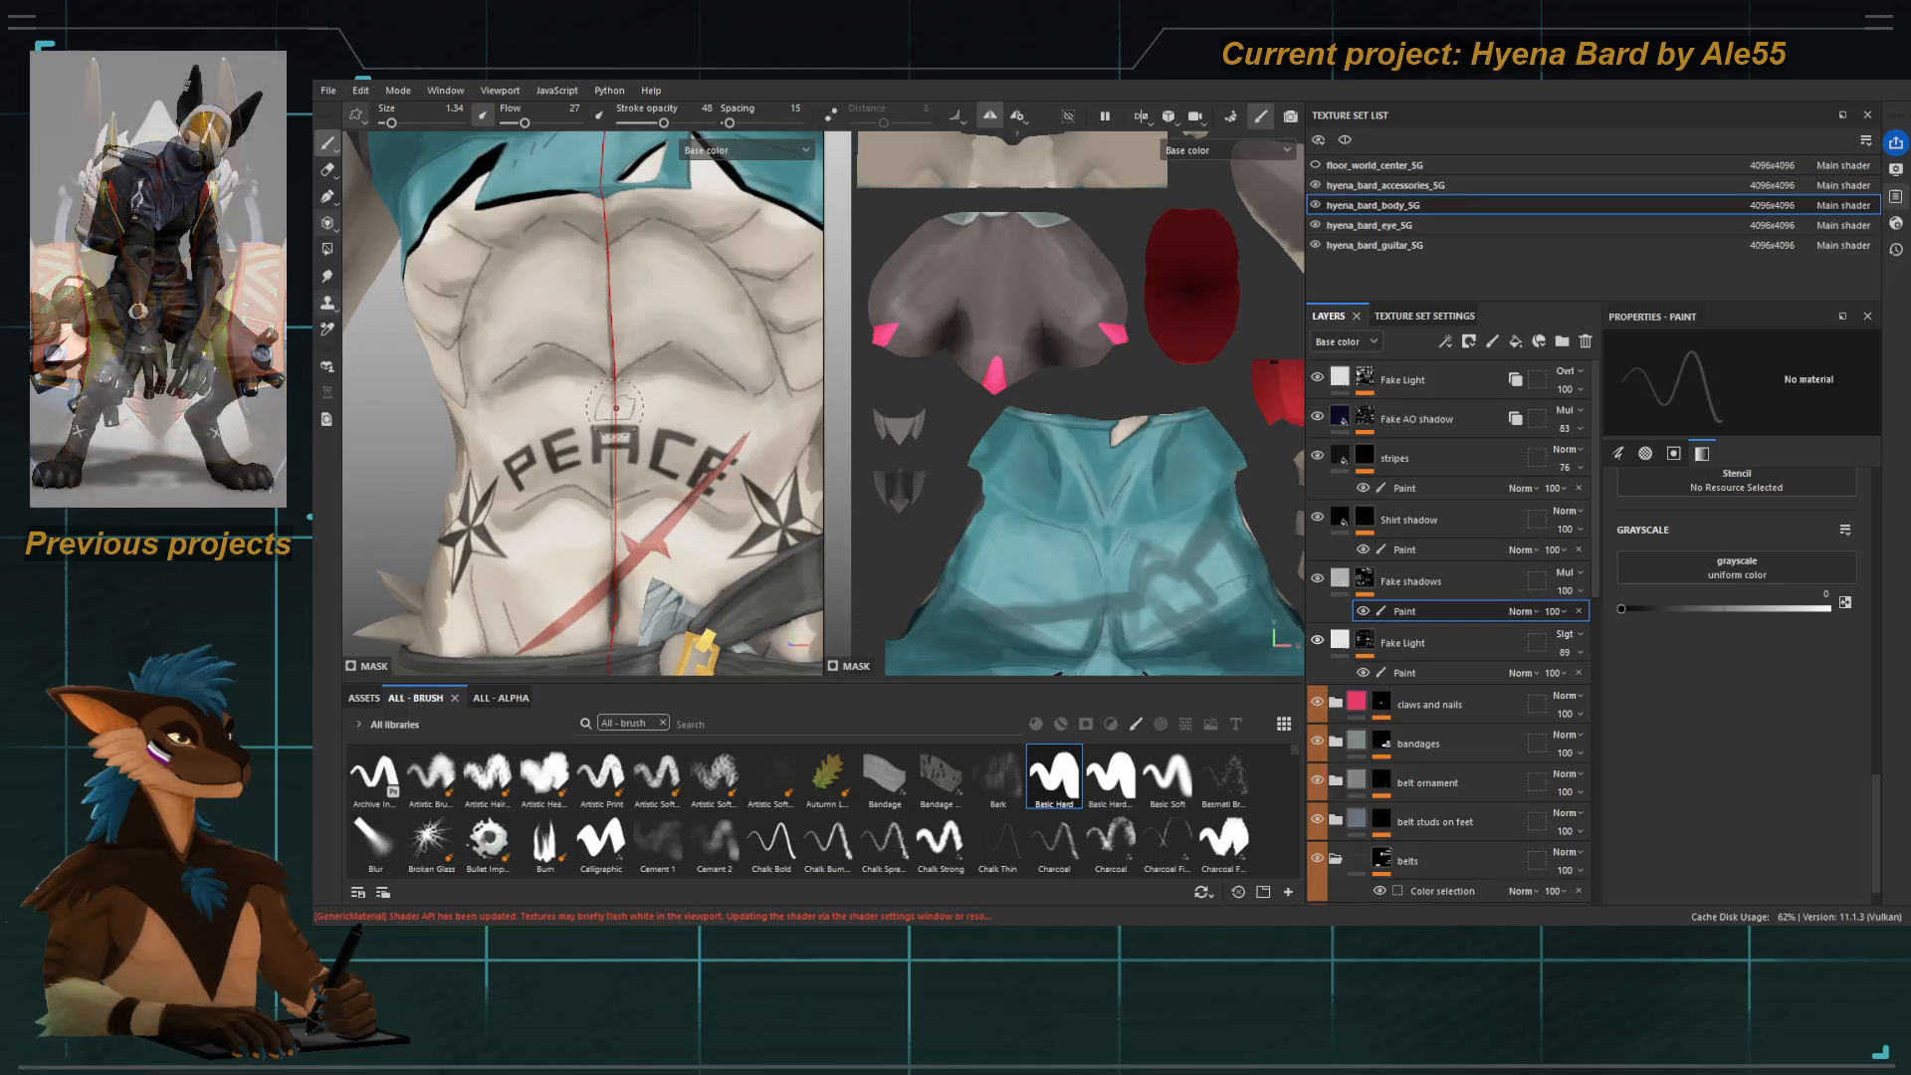
# Examine the abdomen shading on the whole figure from a distance and again from close by.
pyautogui.scroll(-5, 647, 388)
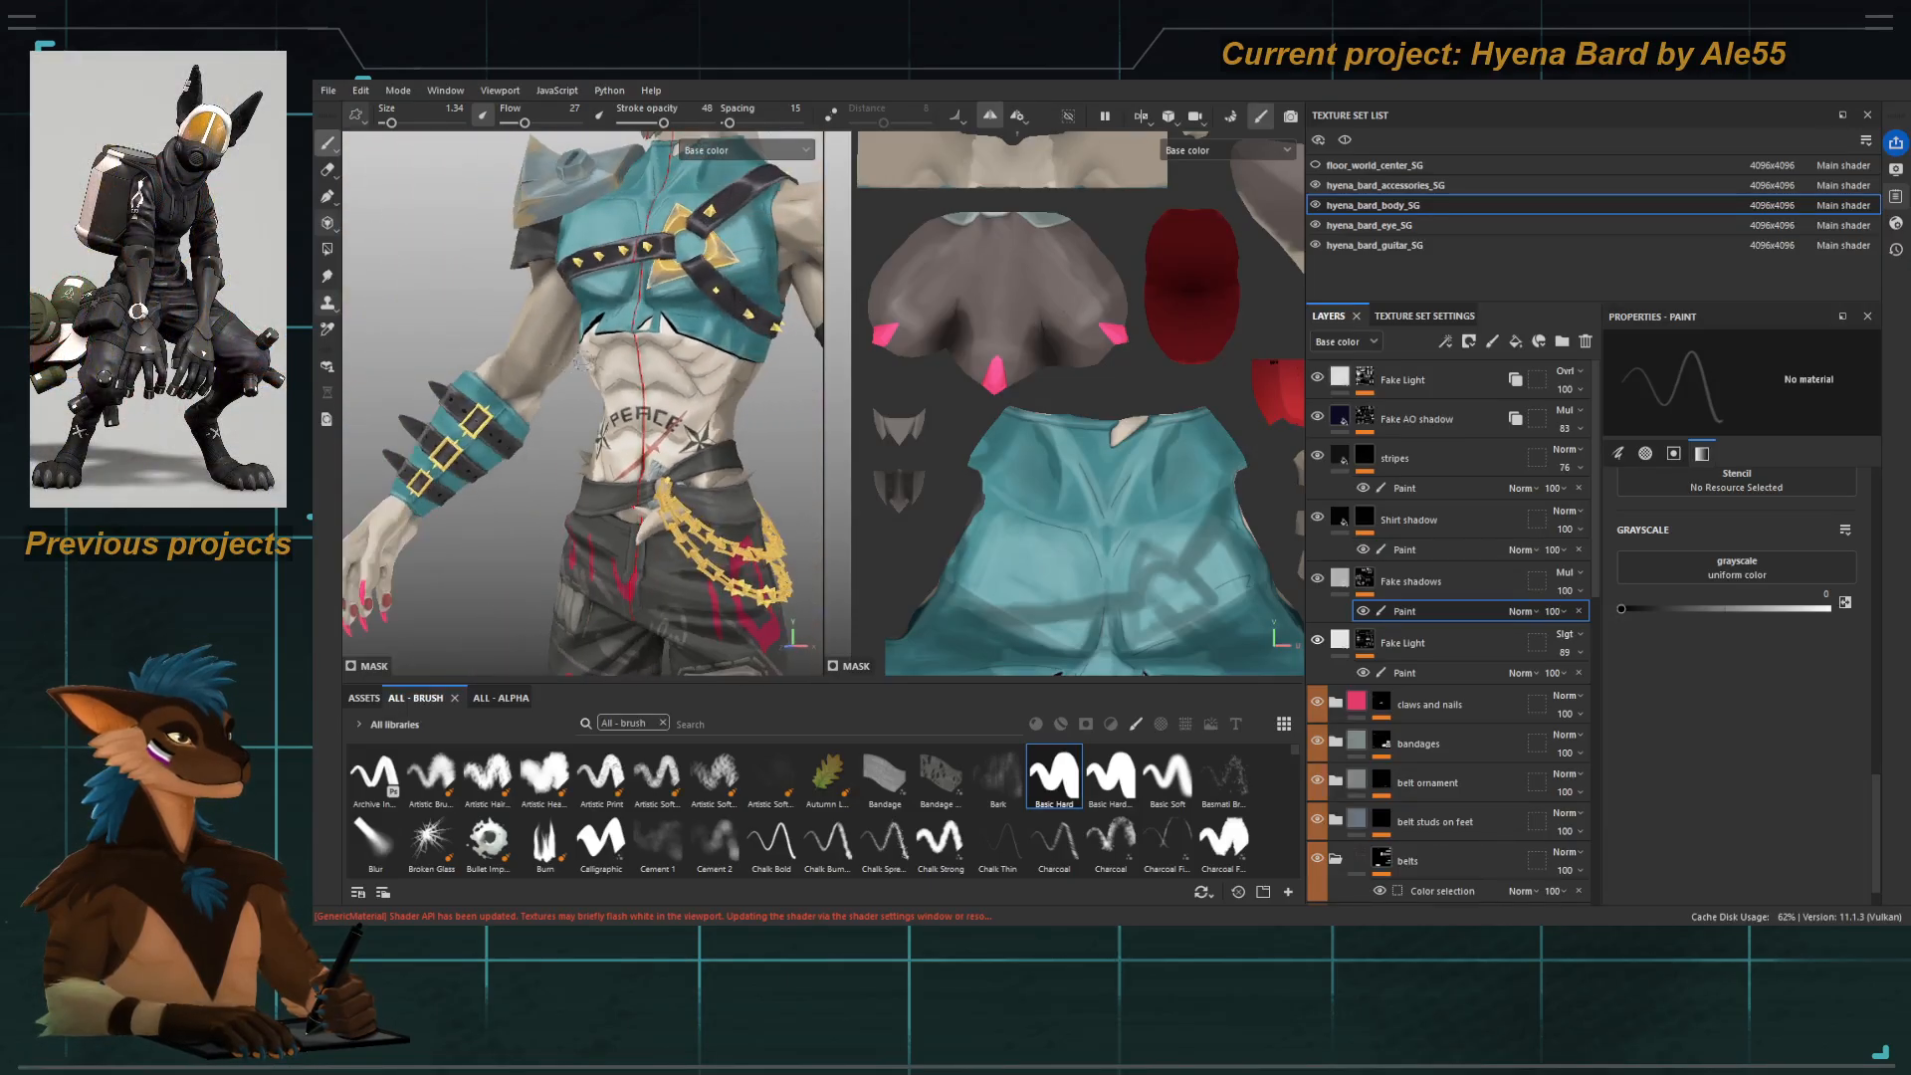
pyautogui.keyDown('alt'); pyautogui.moveTo(582, 362); pyautogui.dragTo(463, 282, button='right'); pyautogui.keyUp('alt')
pyautogui.keyDown('alt'); pyautogui.moveTo(463, 281); pyautogui.dragTo(460, 254, button='middle'); pyautogui.keyUp('alt')
pyautogui.keyDown('alt'); pyautogui.moveTo(532, 261); pyautogui.dragTo(487, 267, button='right'); pyautogui.keyUp('alt')
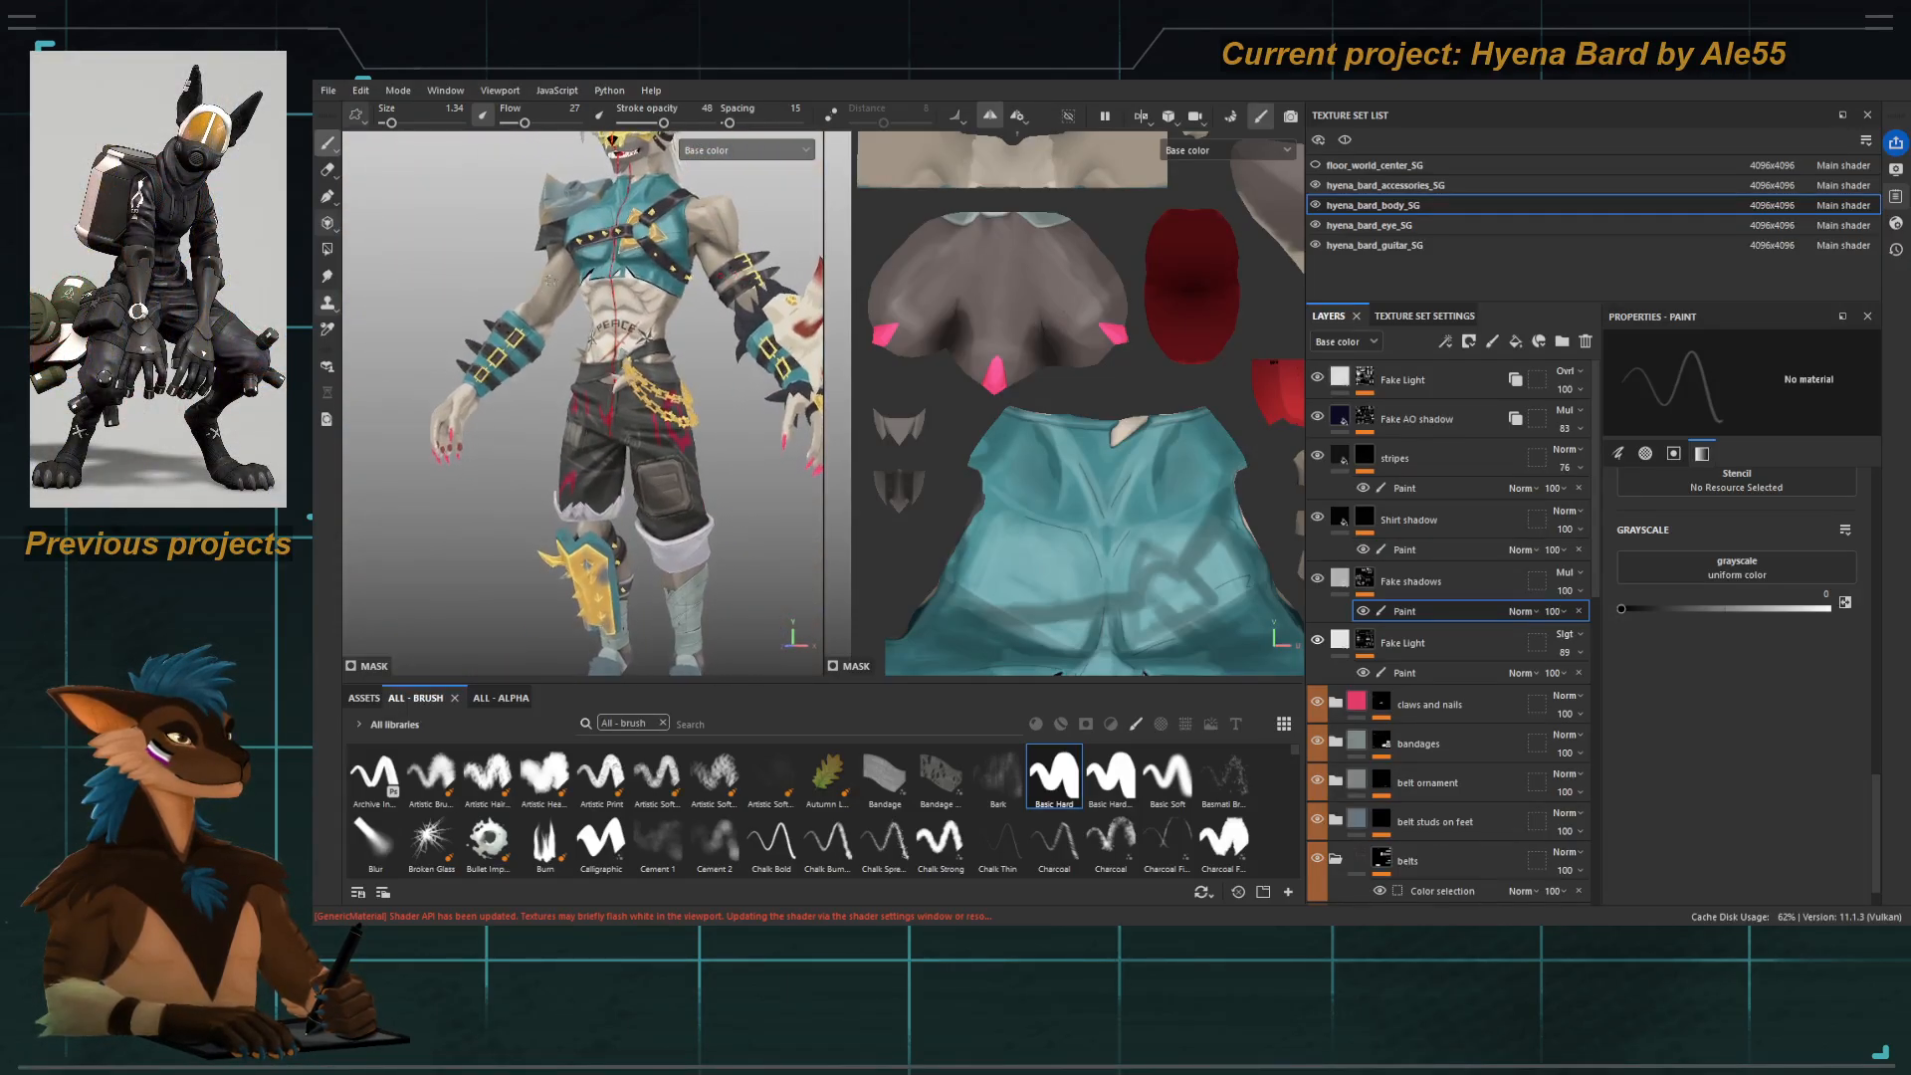
pyautogui.keyDown('alt'); pyautogui.moveTo(486, 354); pyautogui.dragTo(550, 296, button='right'); pyautogui.keyUp('alt')
pyautogui.keyDown('alt'); pyautogui.moveTo(567, 304); pyautogui.dragTo(591, 353, button='middle'); pyautogui.keyUp('alt')
pyautogui.keyDown('alt'); pyautogui.moveTo(590, 352); pyautogui.dragTo(598, 261, button='right'); pyautogui.keyUp('alt')
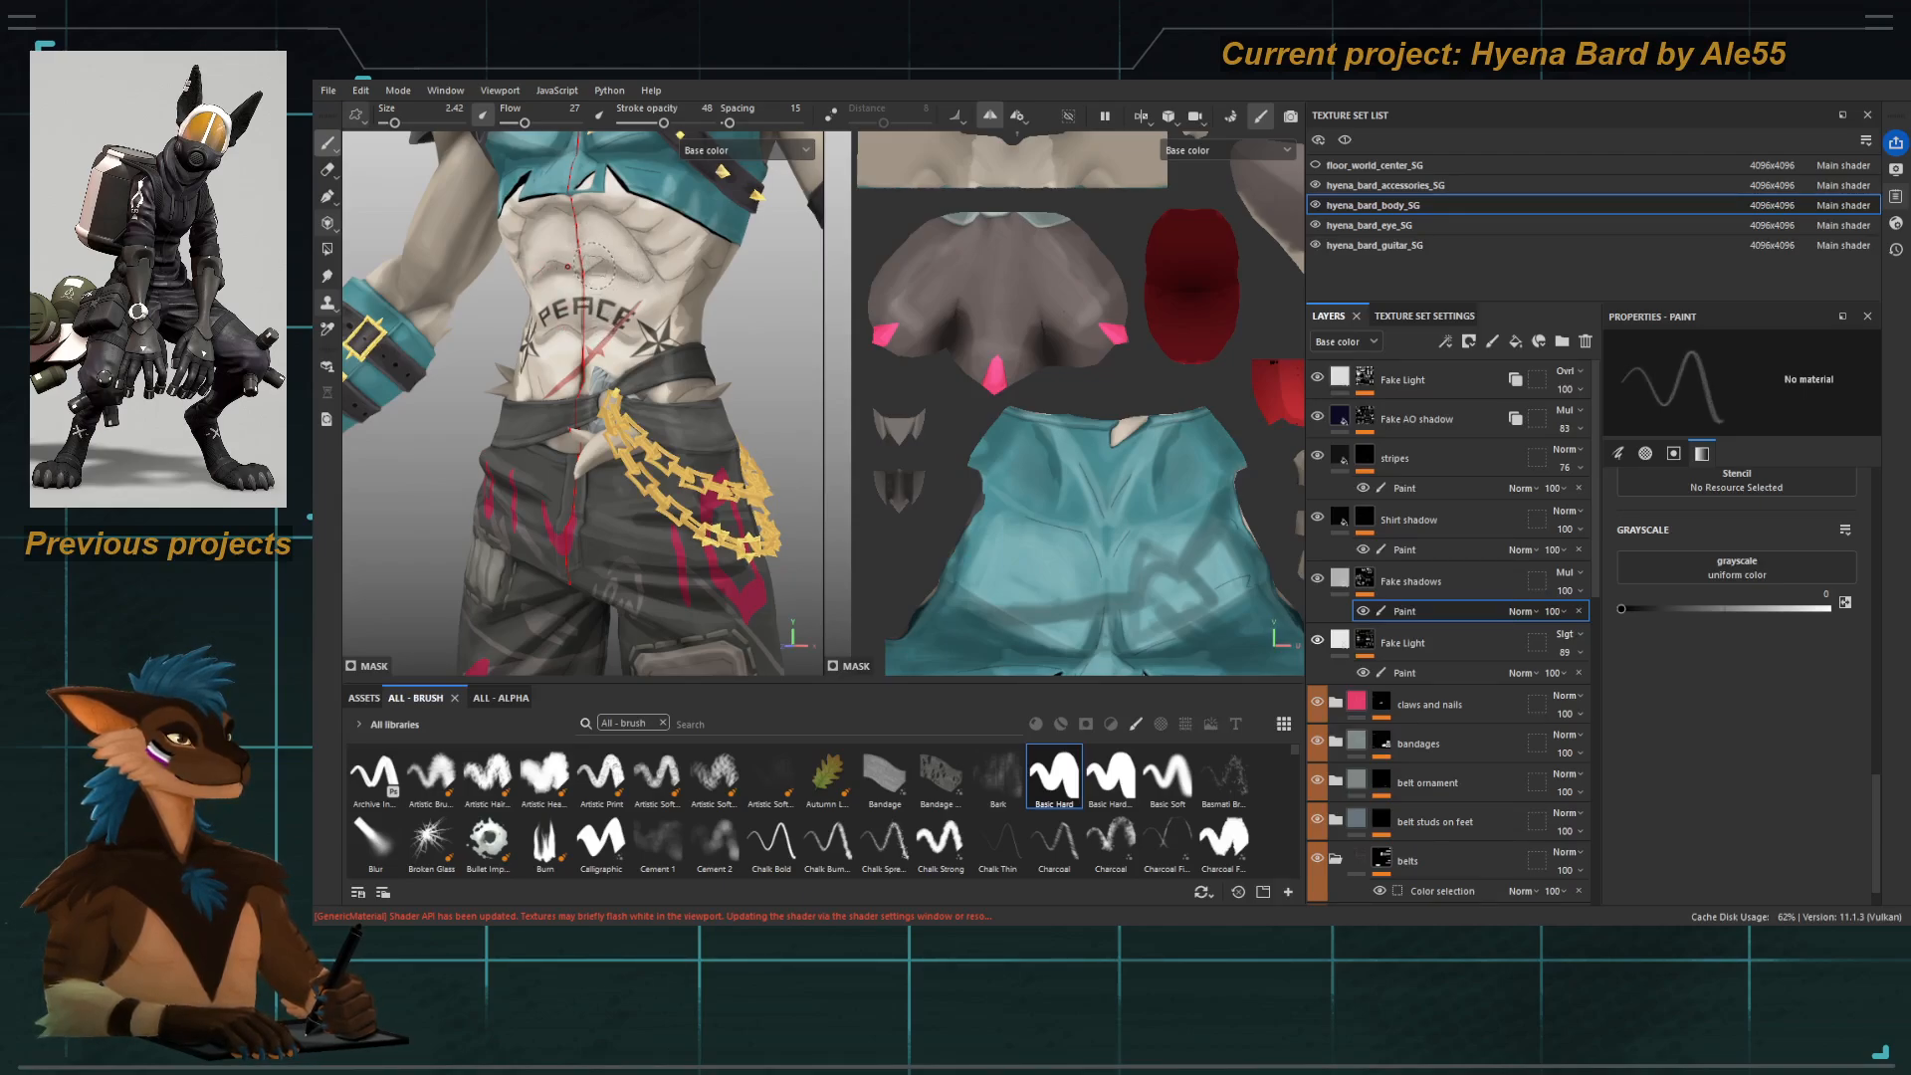
# Blend the abdomen shadows on the displayed Fake shadows mask at stroke opacity 26 with brush sizes 3.08 and 3.82, using grayscale 1.
pyautogui.keyDown('alt'); pyautogui.click(1365, 582); pyautogui.keyUp('alt')
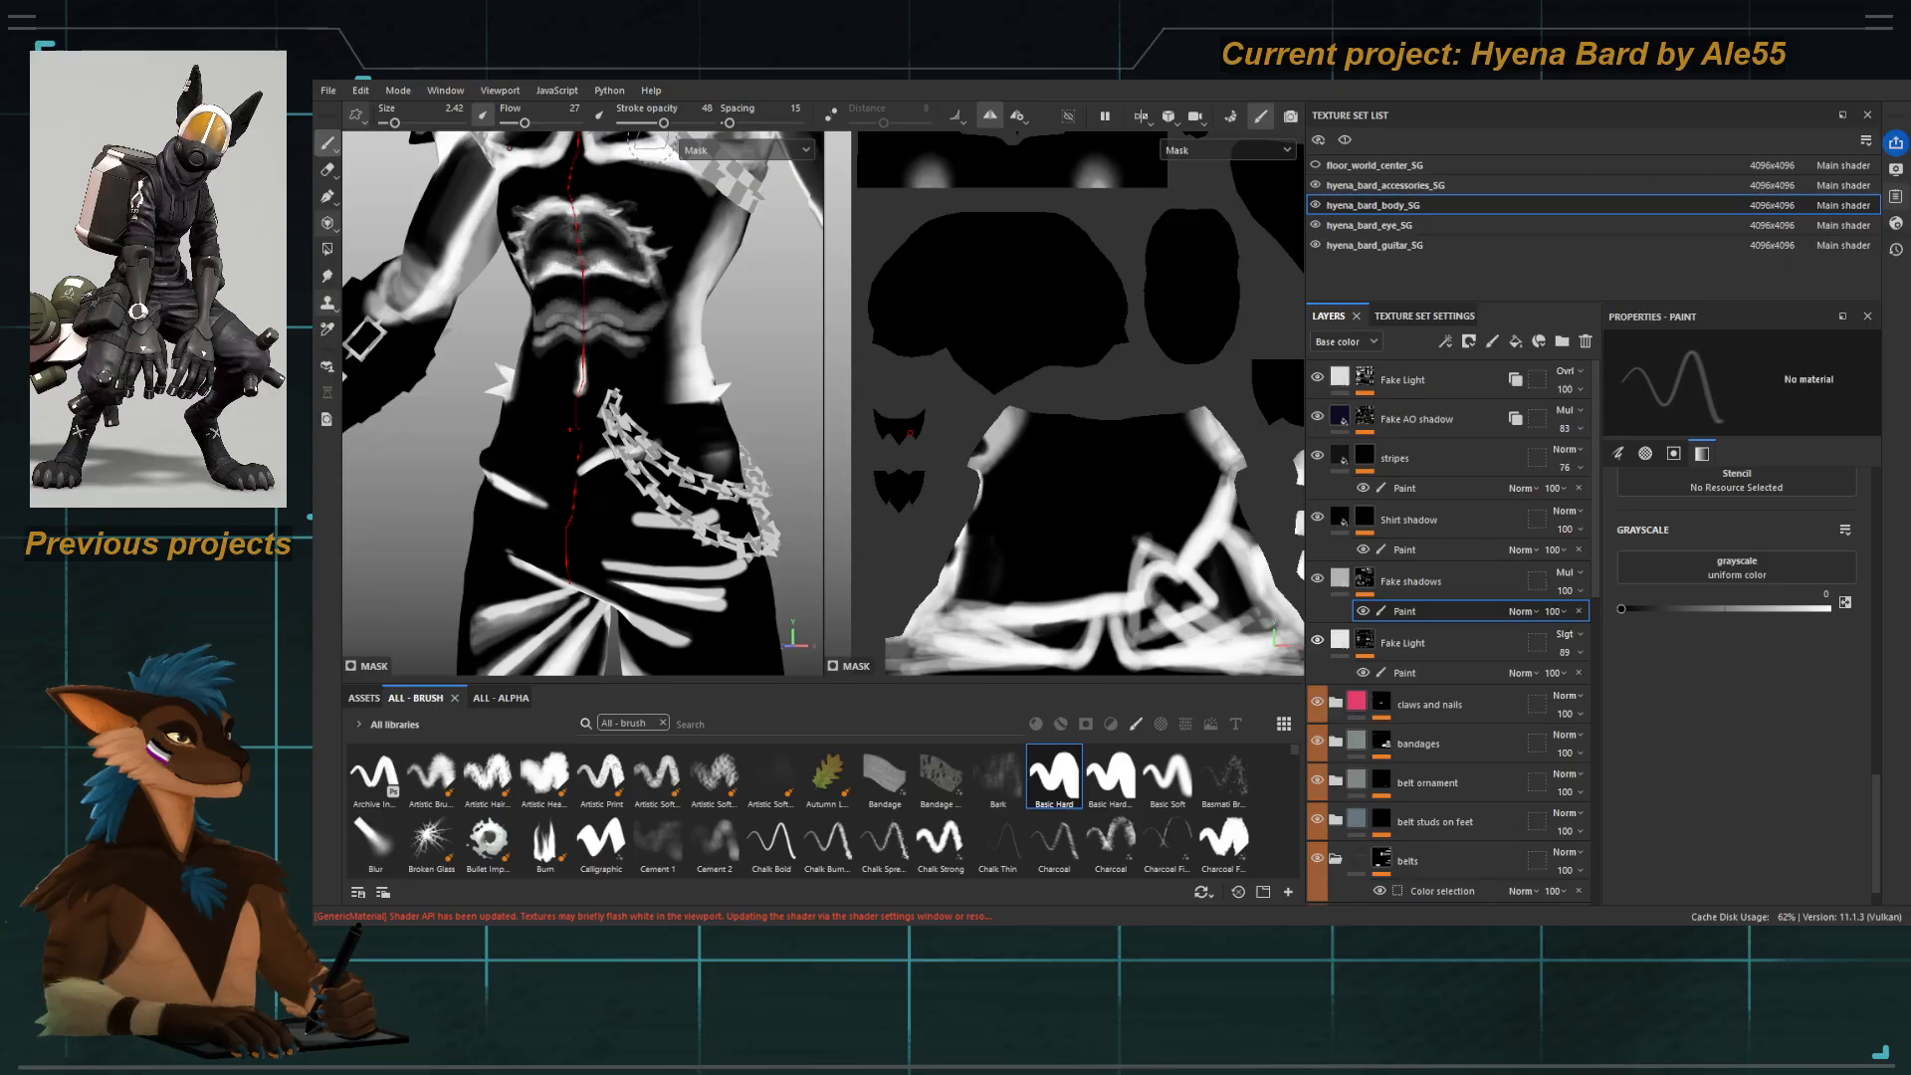
pyautogui.click(645, 123)
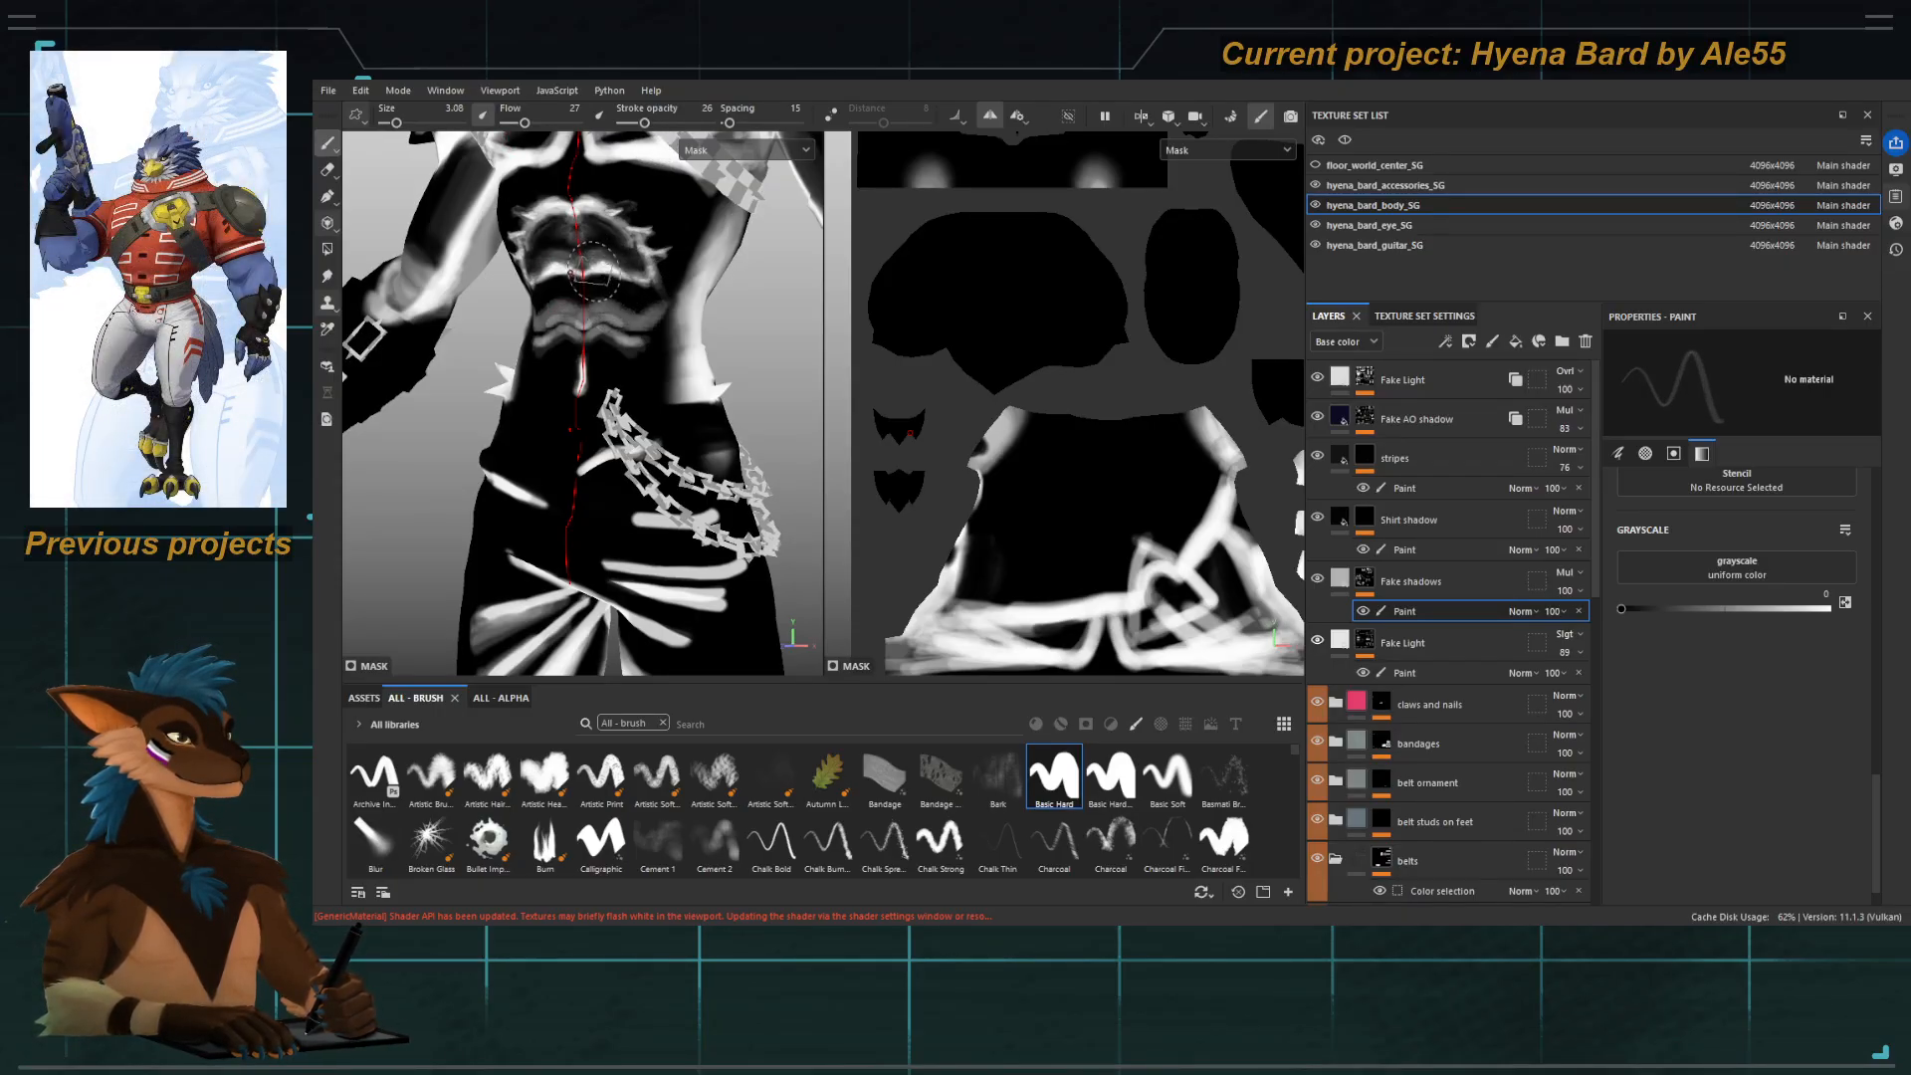
pyautogui.press('x')
pyautogui.press(']')
pyautogui.moveTo(591, 262)
pyautogui.mouseDown()
pyautogui.moveTo(644, 266)
pyautogui.moveTo(627, 257)
pyautogui.mouseUp()
pyautogui.press('[')
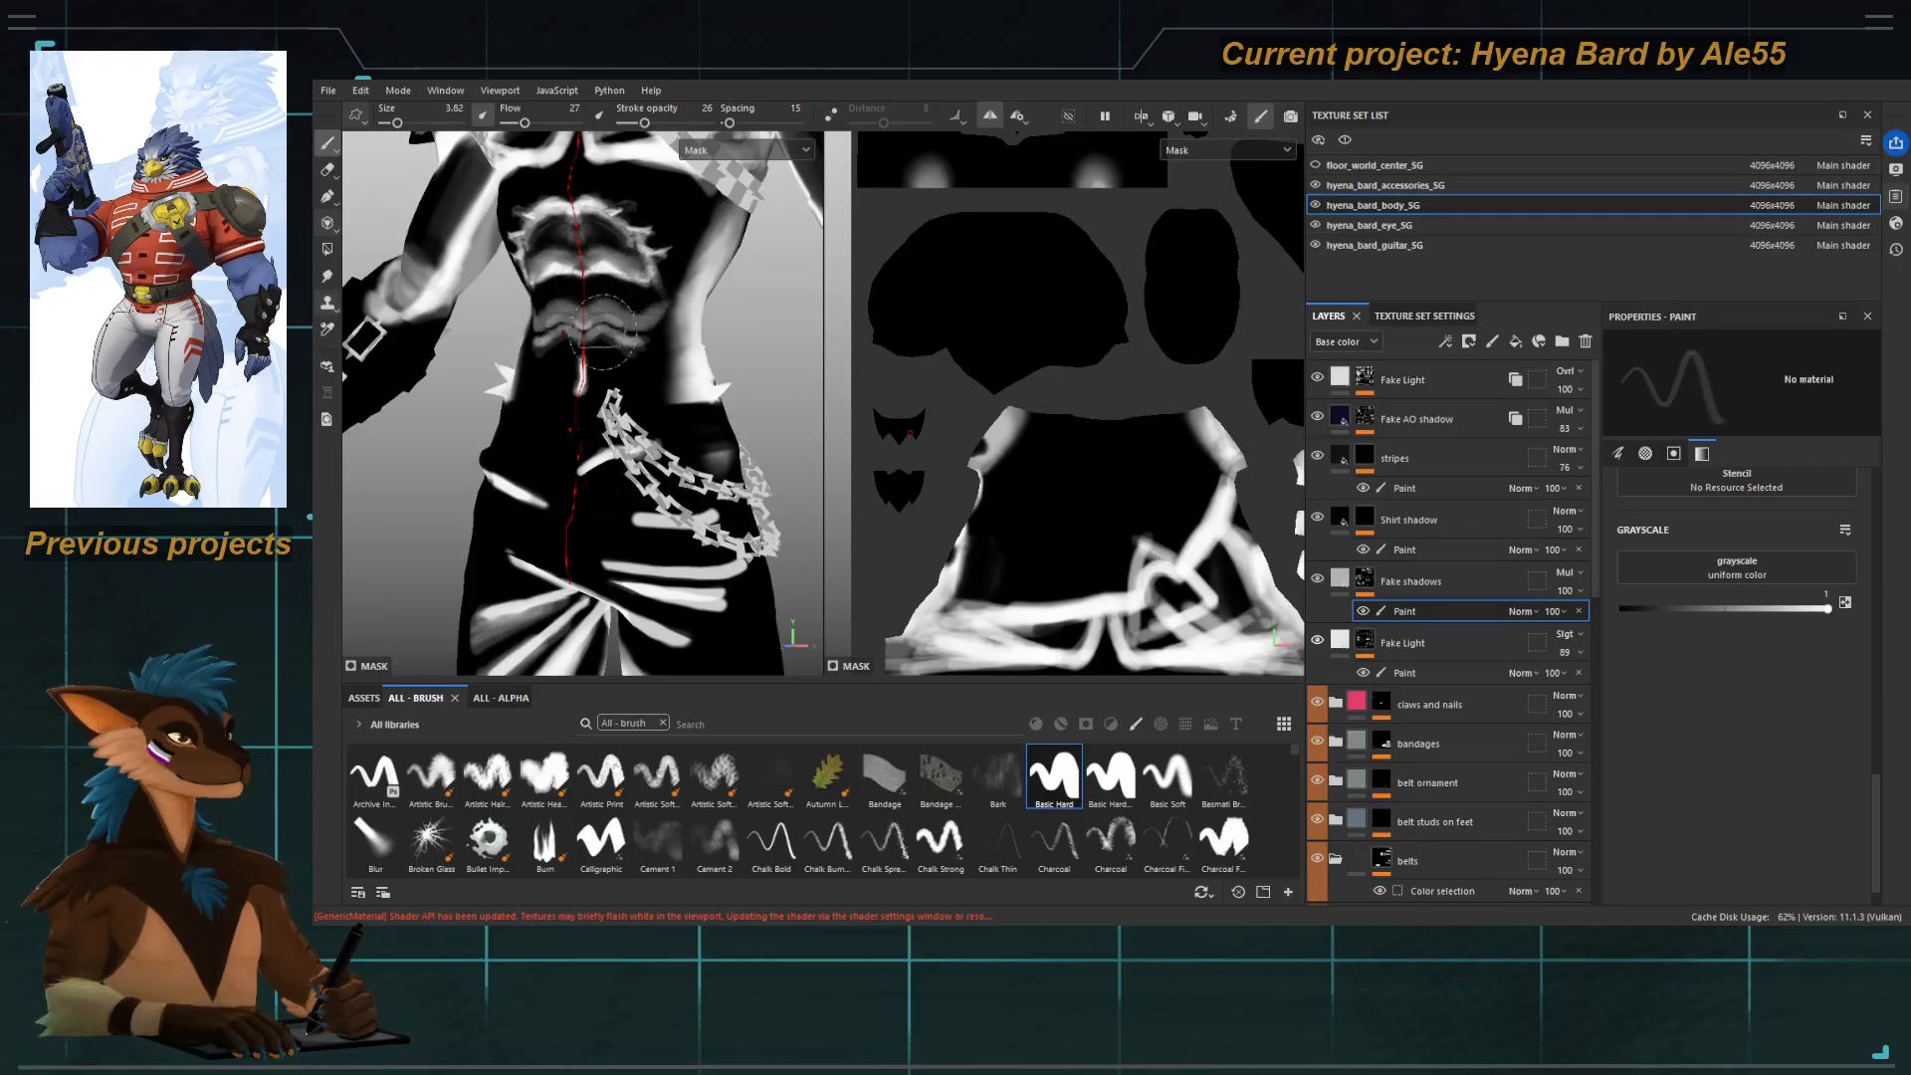
pyautogui.moveTo(593, 318); pyautogui.dragTo(636, 323)
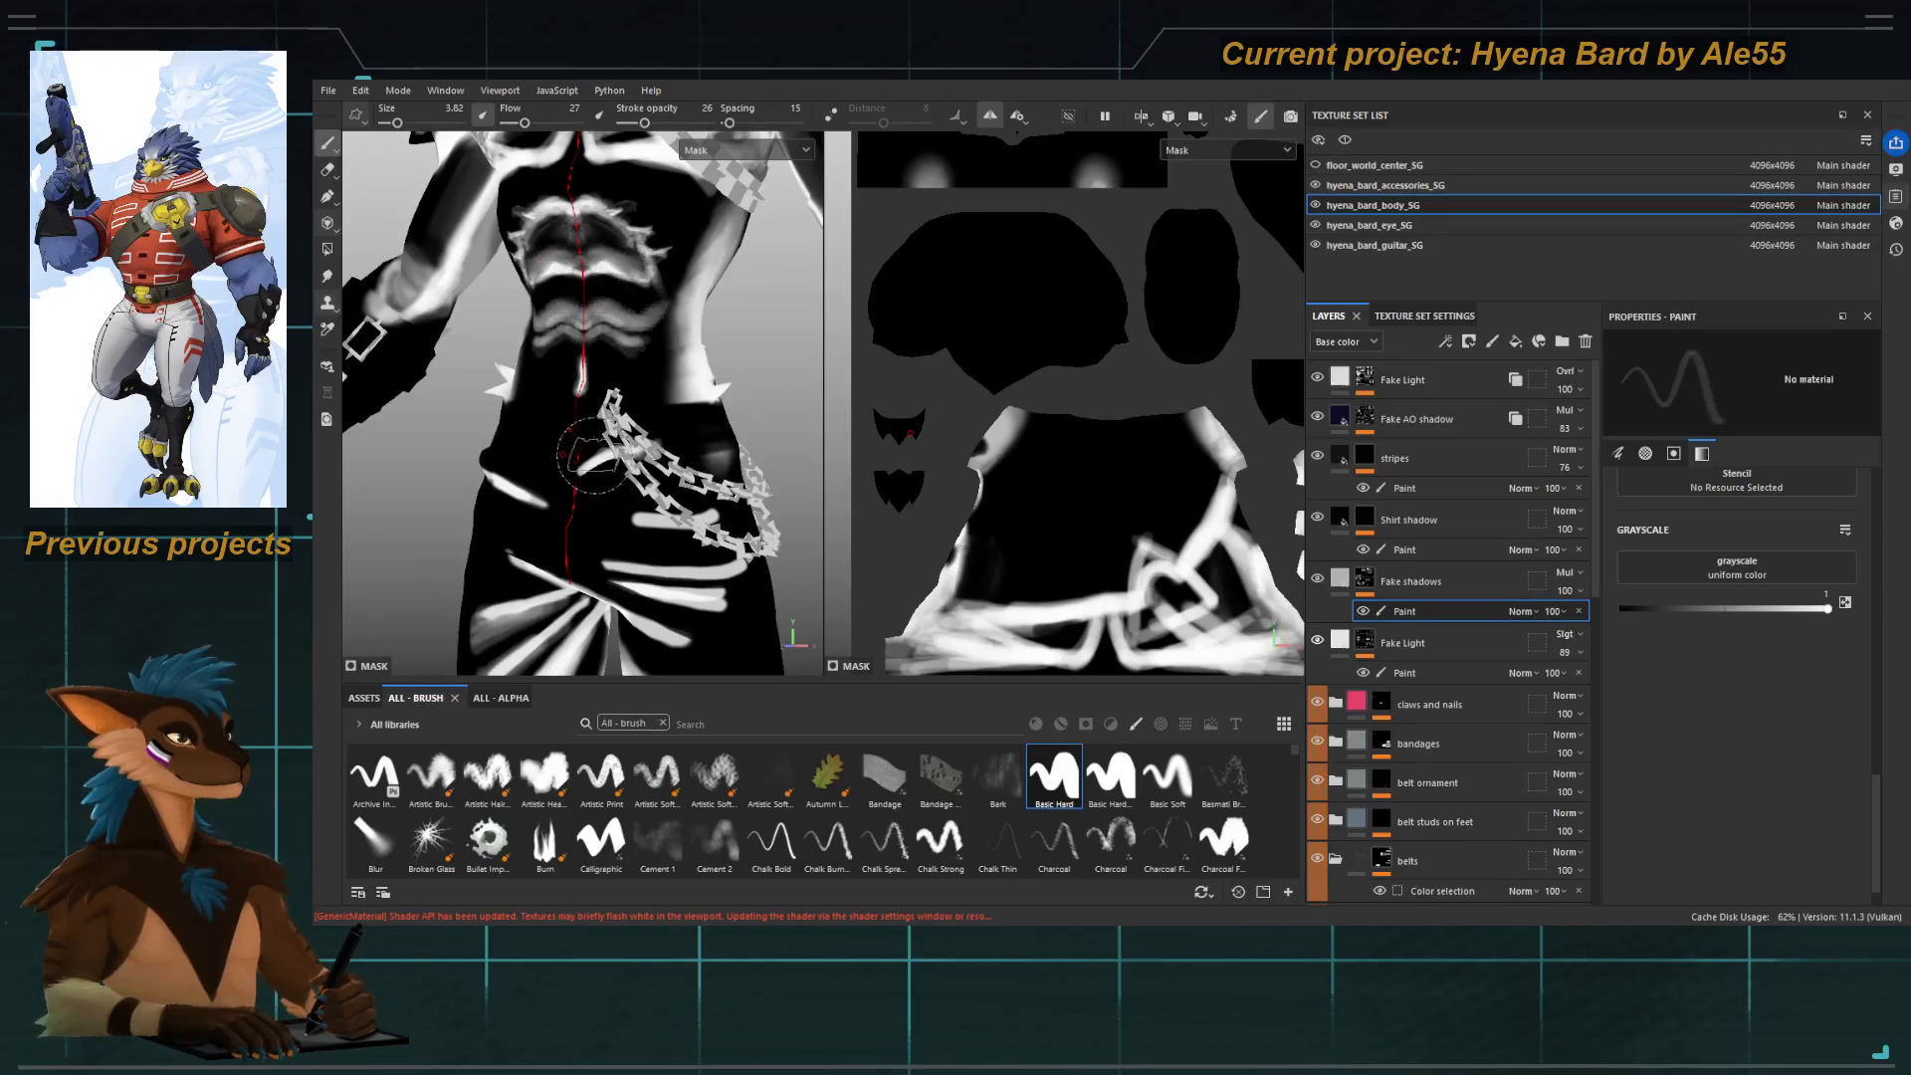
pyautogui.press('m')
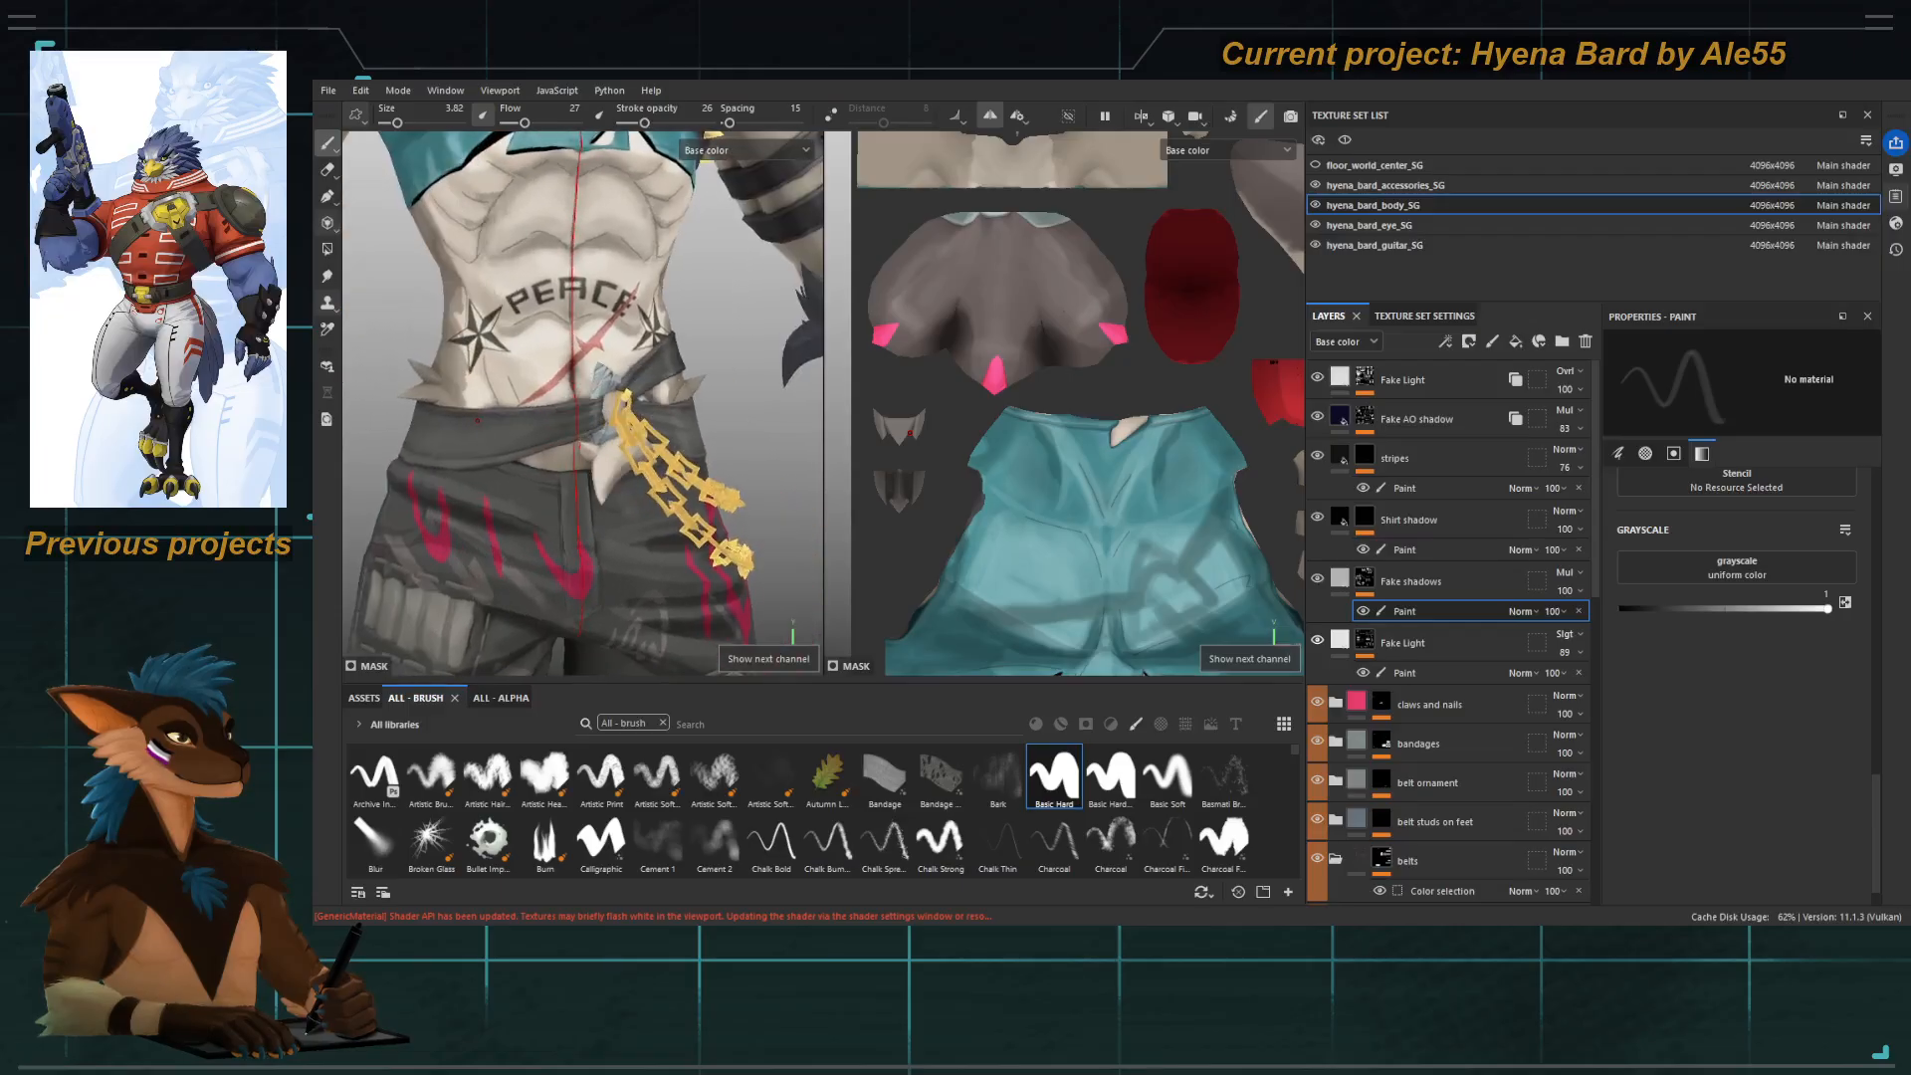
# Refine the fake shadows on the upper abs beneath the torn shirt edge at brush size 1.84 and stroke opacity 26.
pyautogui.keyDown('alt'); pyautogui.moveTo(491, 379); pyautogui.dragTo(438, 374); pyautogui.keyUp('alt')
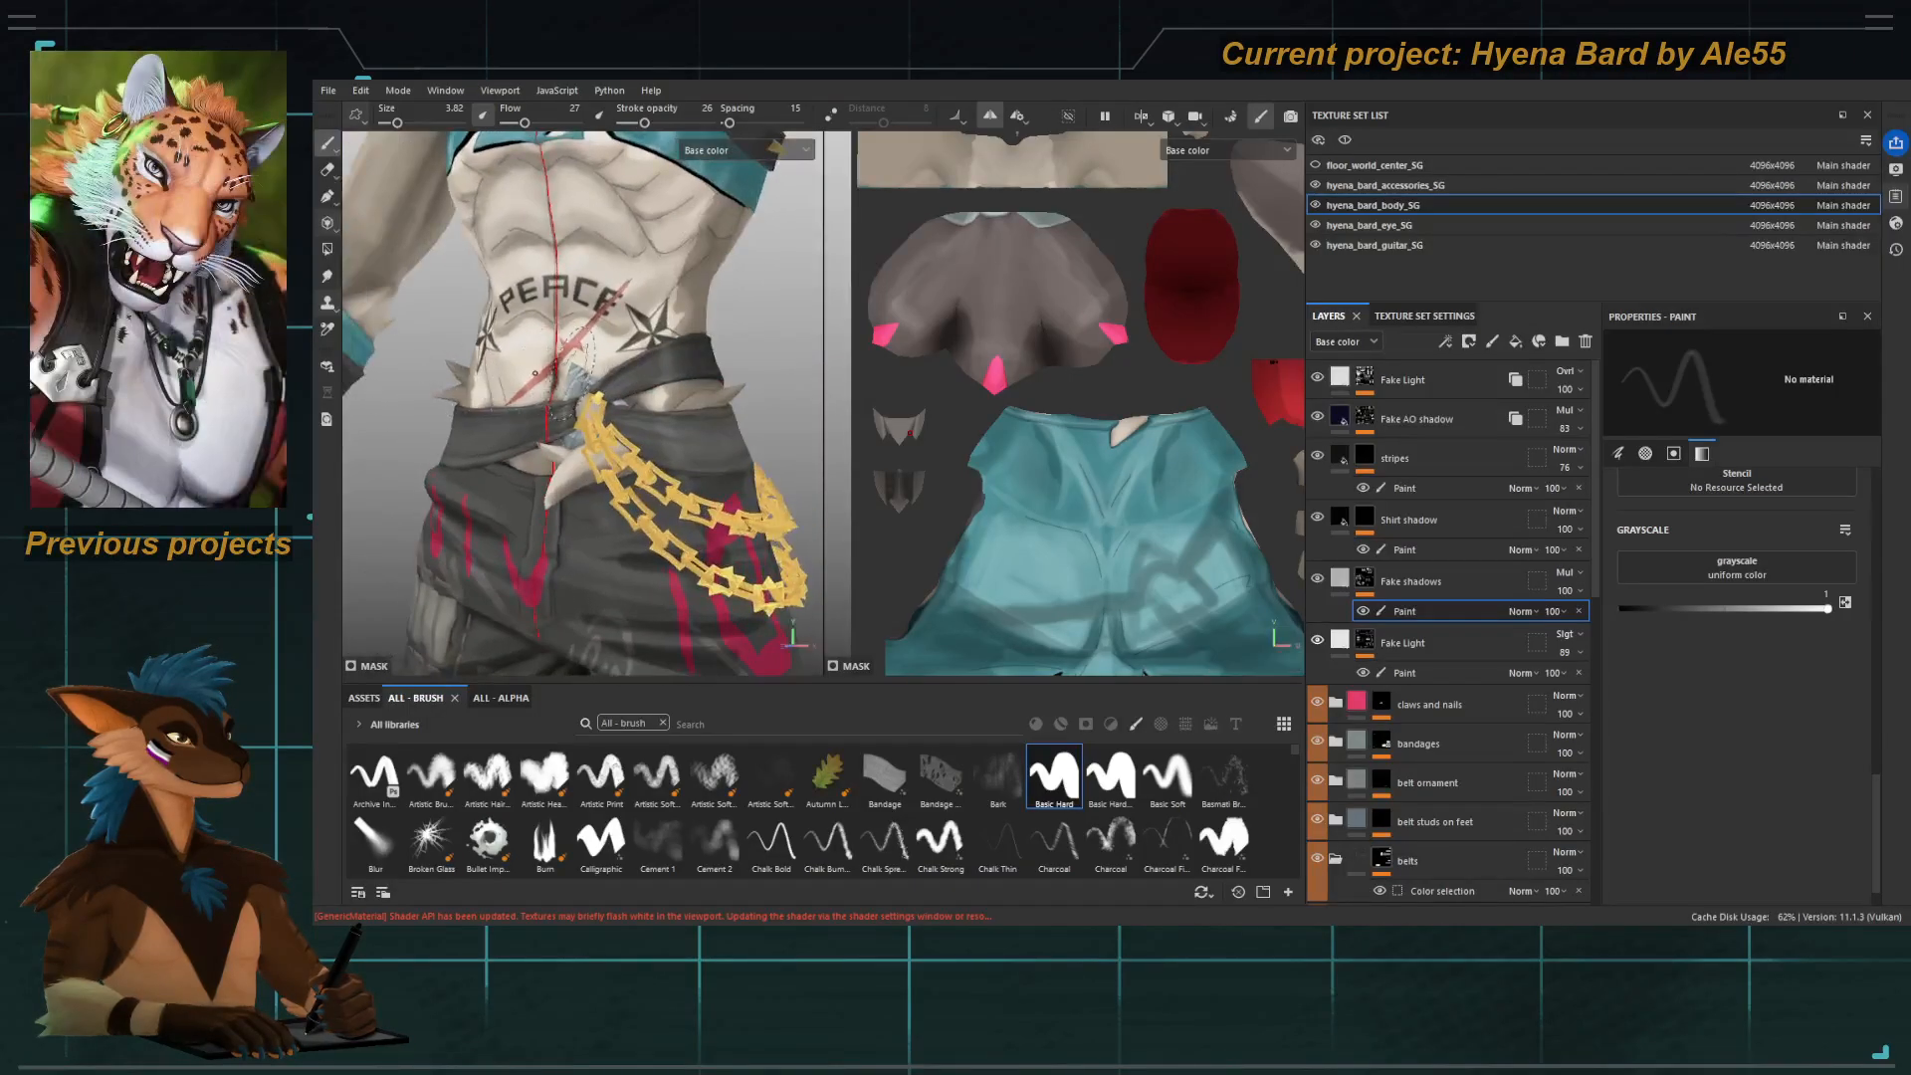
pyautogui.keyDown('alt'); pyautogui.moveTo(570, 371); pyautogui.dragTo(546, 338, button='right'); pyautogui.keyUp('alt')
pyautogui.keyDown('alt'); pyautogui.moveTo(546, 339); pyautogui.dragTo(548, 372, button='middle'); pyautogui.keyUp('alt')
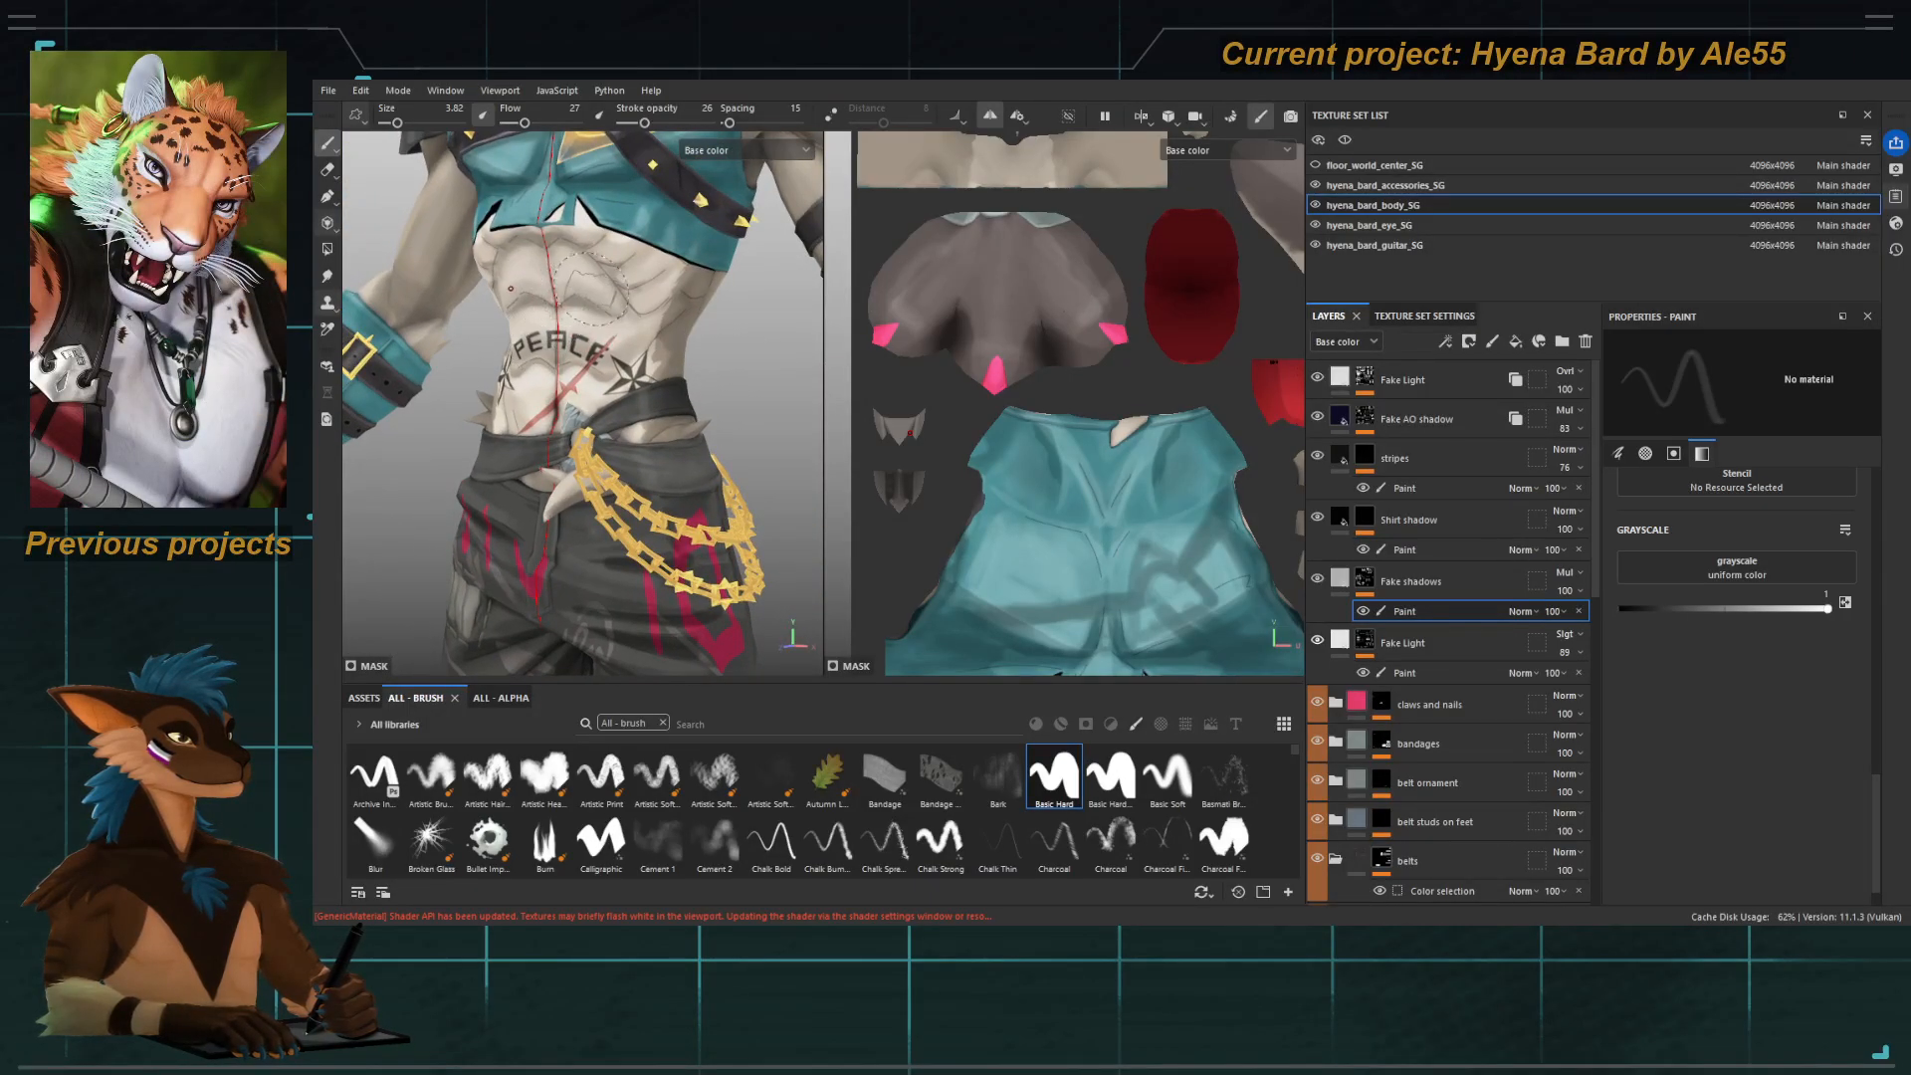
pyautogui.keyDown('alt'); pyautogui.moveTo(590, 289); pyautogui.dragTo(588, 334, button='middle'); pyautogui.keyUp('alt')
pyautogui.keyDown('alt'); pyautogui.moveTo(587, 335); pyautogui.dragTo(649, 344, button='right'); pyautogui.keyUp('alt')
pyautogui.keyDown('alt'); pyautogui.moveTo(649, 344); pyautogui.dragTo(625, 344); pyautogui.keyUp('alt')
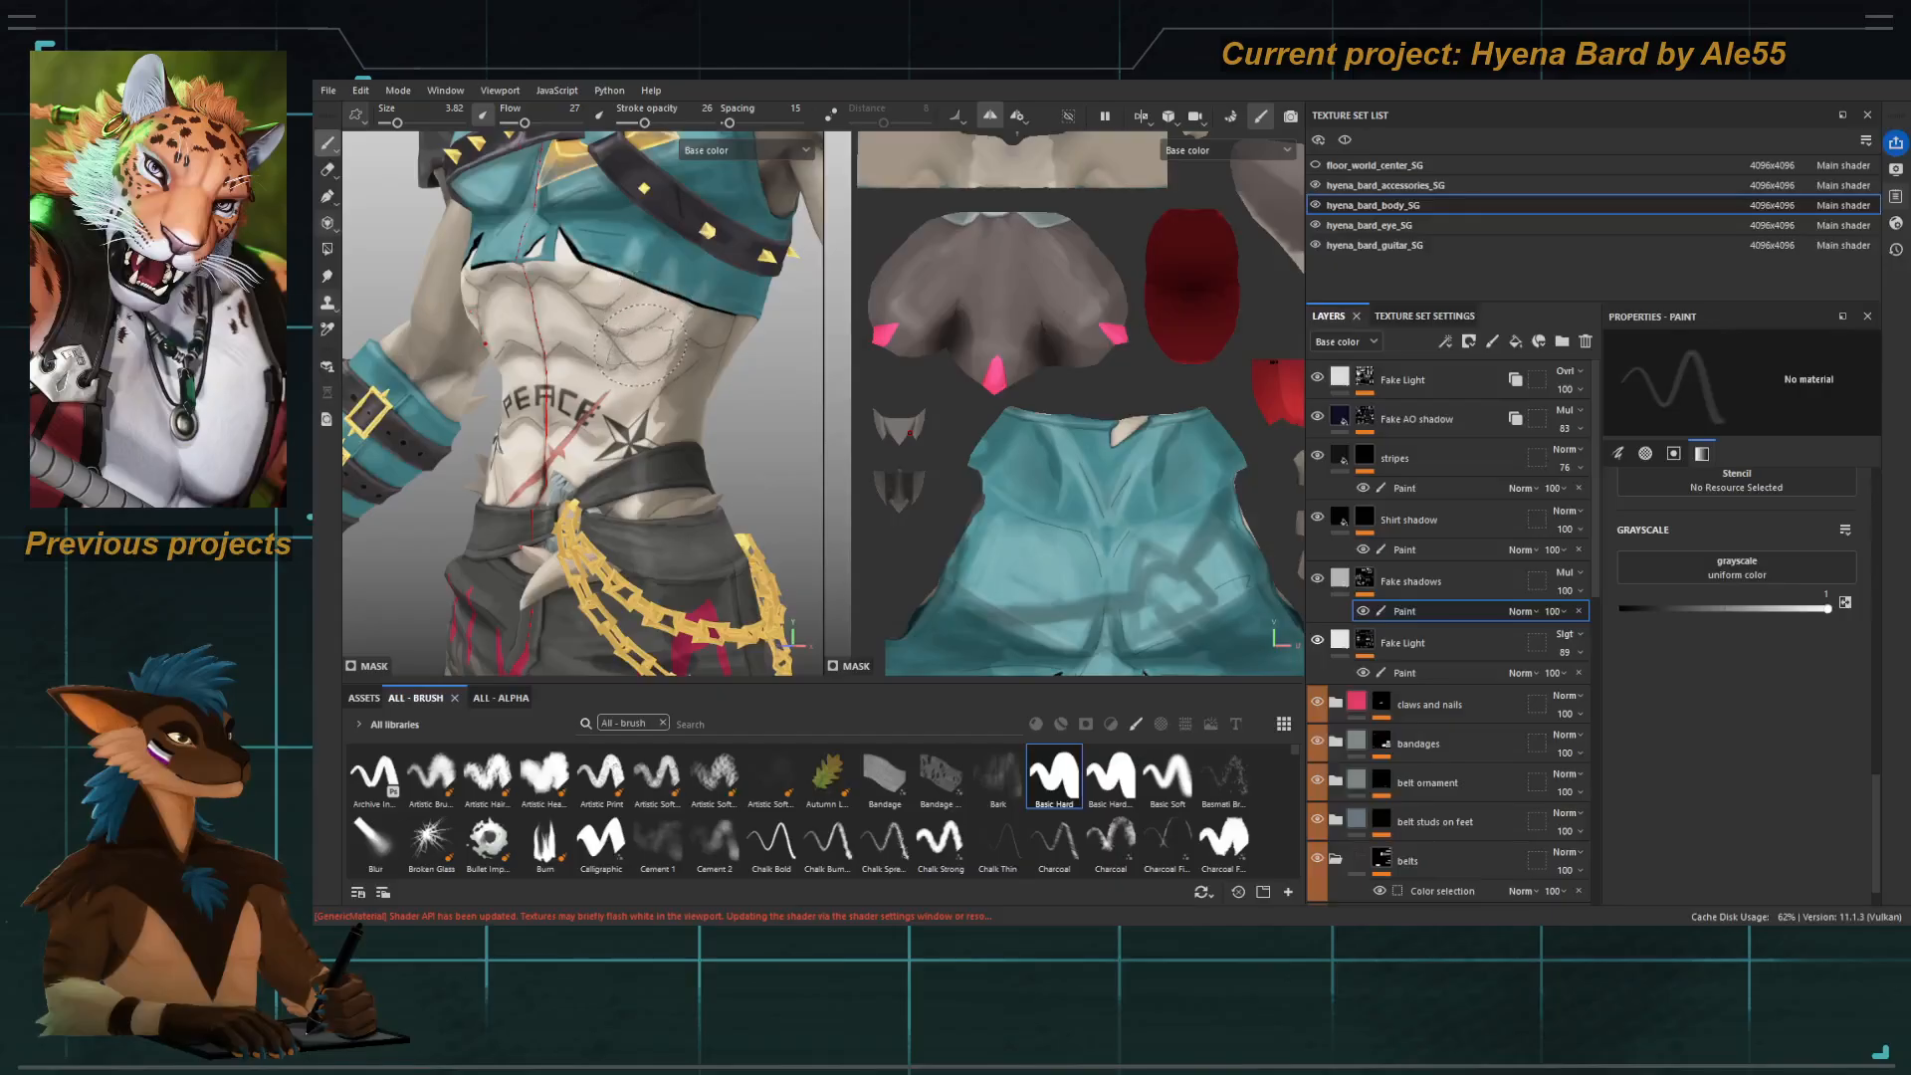
pyautogui.press('[')
pyautogui.press('[')
pyautogui.press('[')
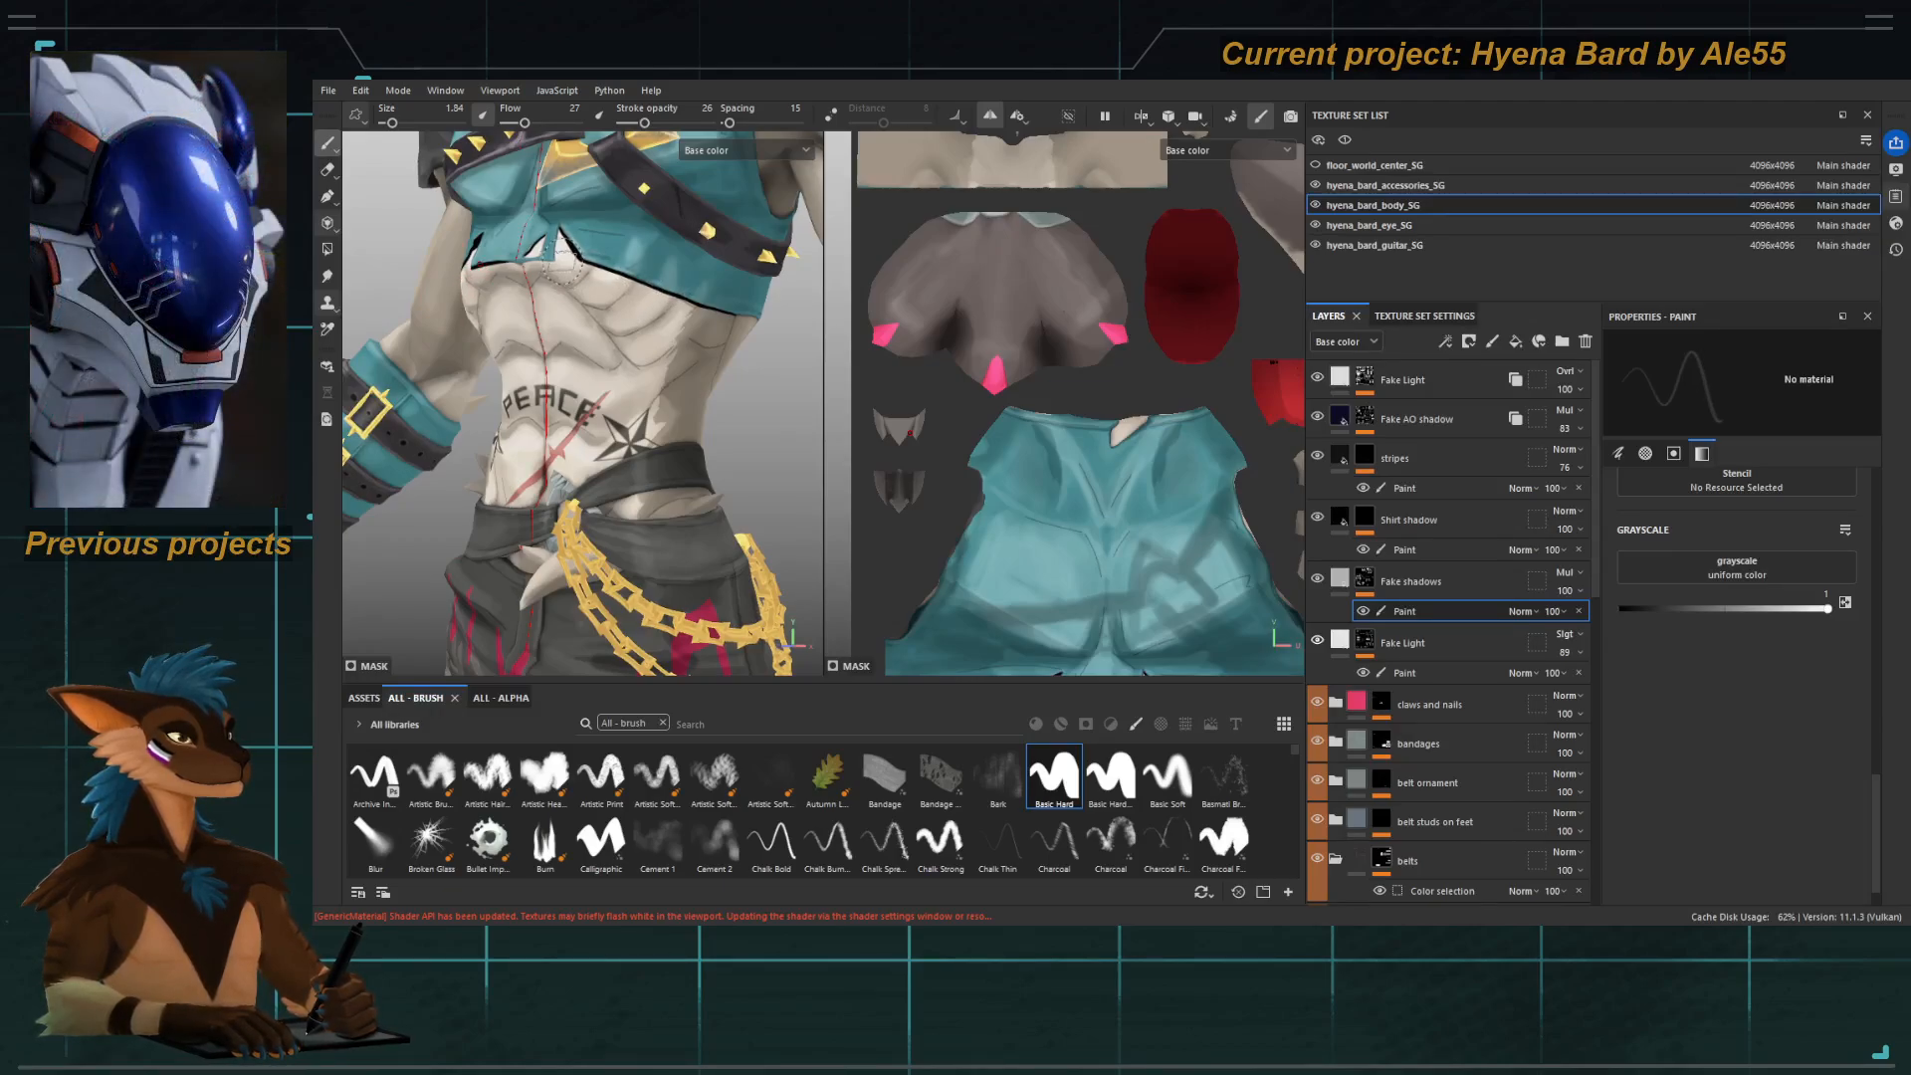
# Refine the fake shadows along the side and lower back of the torso at brush size 1.34, cleaning up with the eraser at size 1.83.
pyautogui.press(']')
pyautogui.keyDown('alt'); pyautogui.moveTo(664, 387); pyautogui.dragTo(684, 325); pyautogui.keyUp('alt')
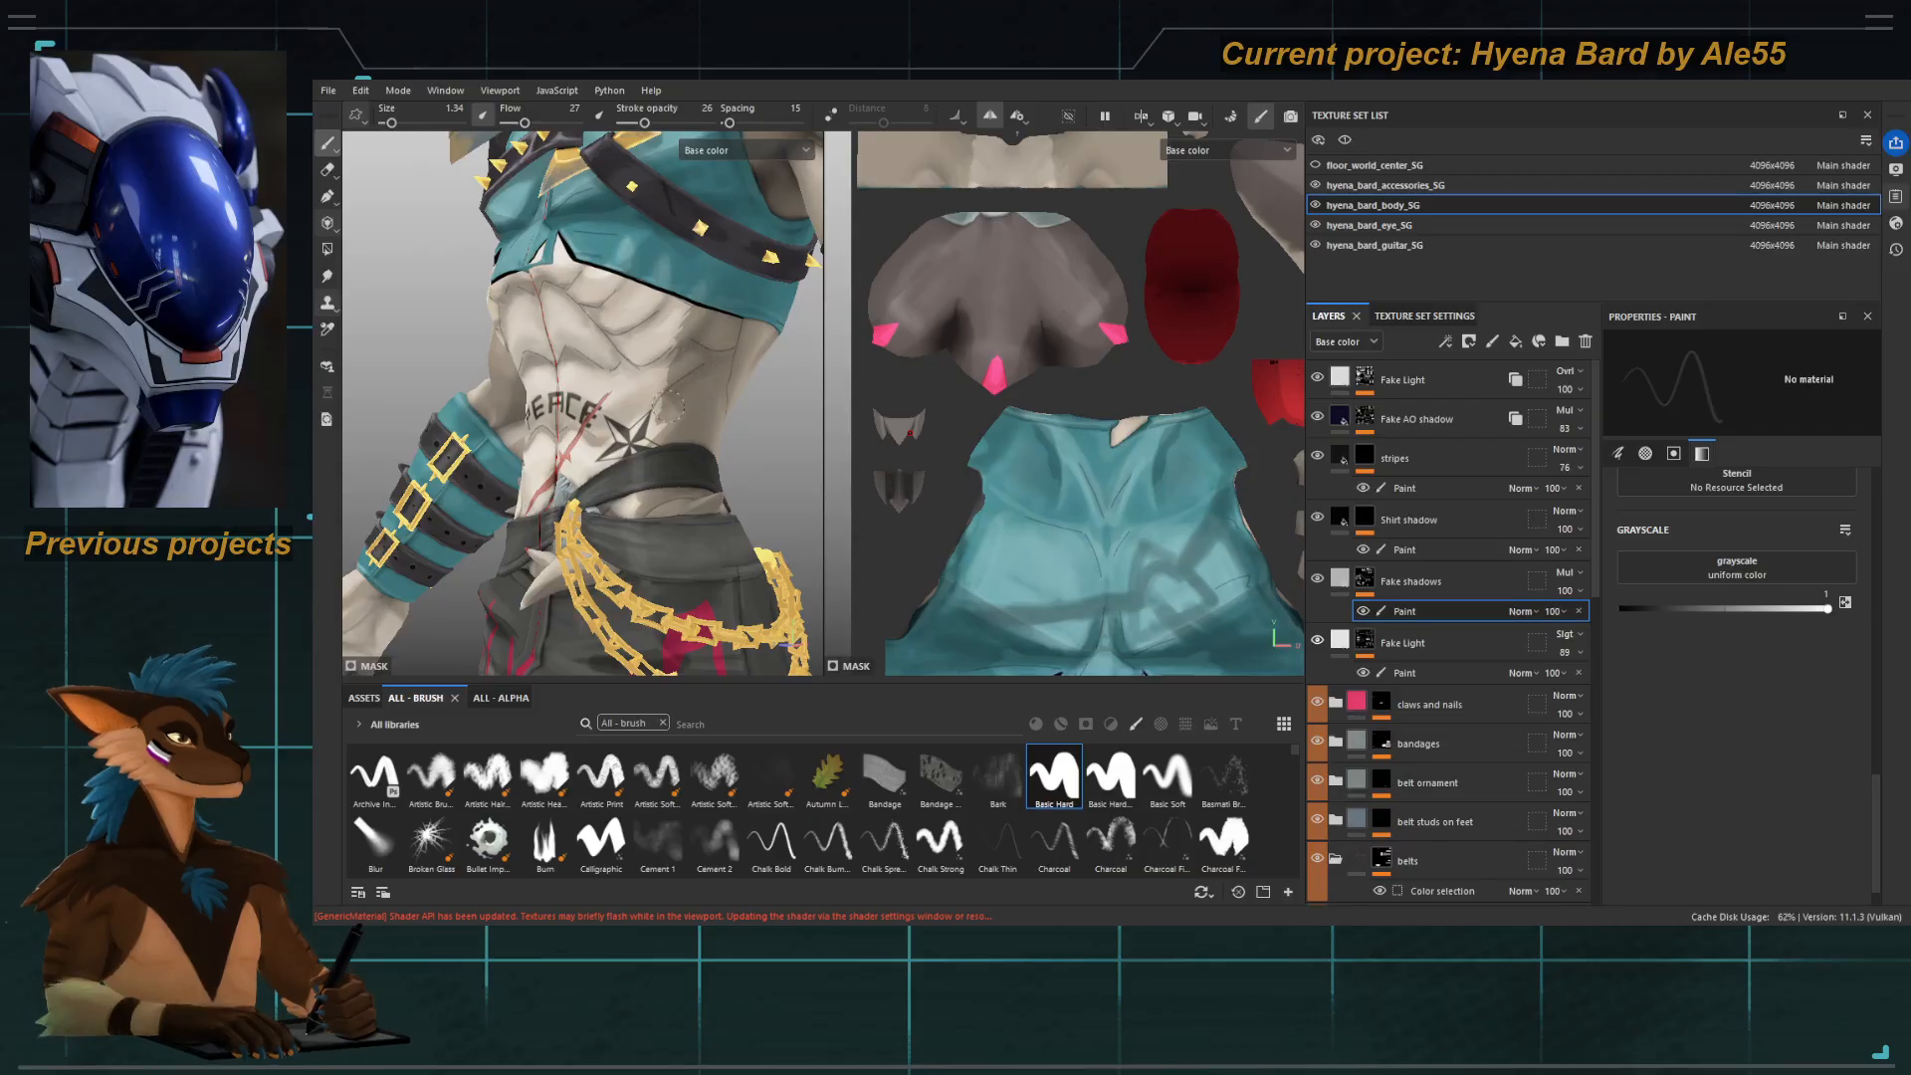
pyautogui.moveTo(667, 405)
pyautogui.keyDown('alt'); pyautogui.mouseDown()
pyautogui.moveTo(460, 405)
pyautogui.moveTo(637, 372)
pyautogui.mouseUp(); pyautogui.keyUp('alt')
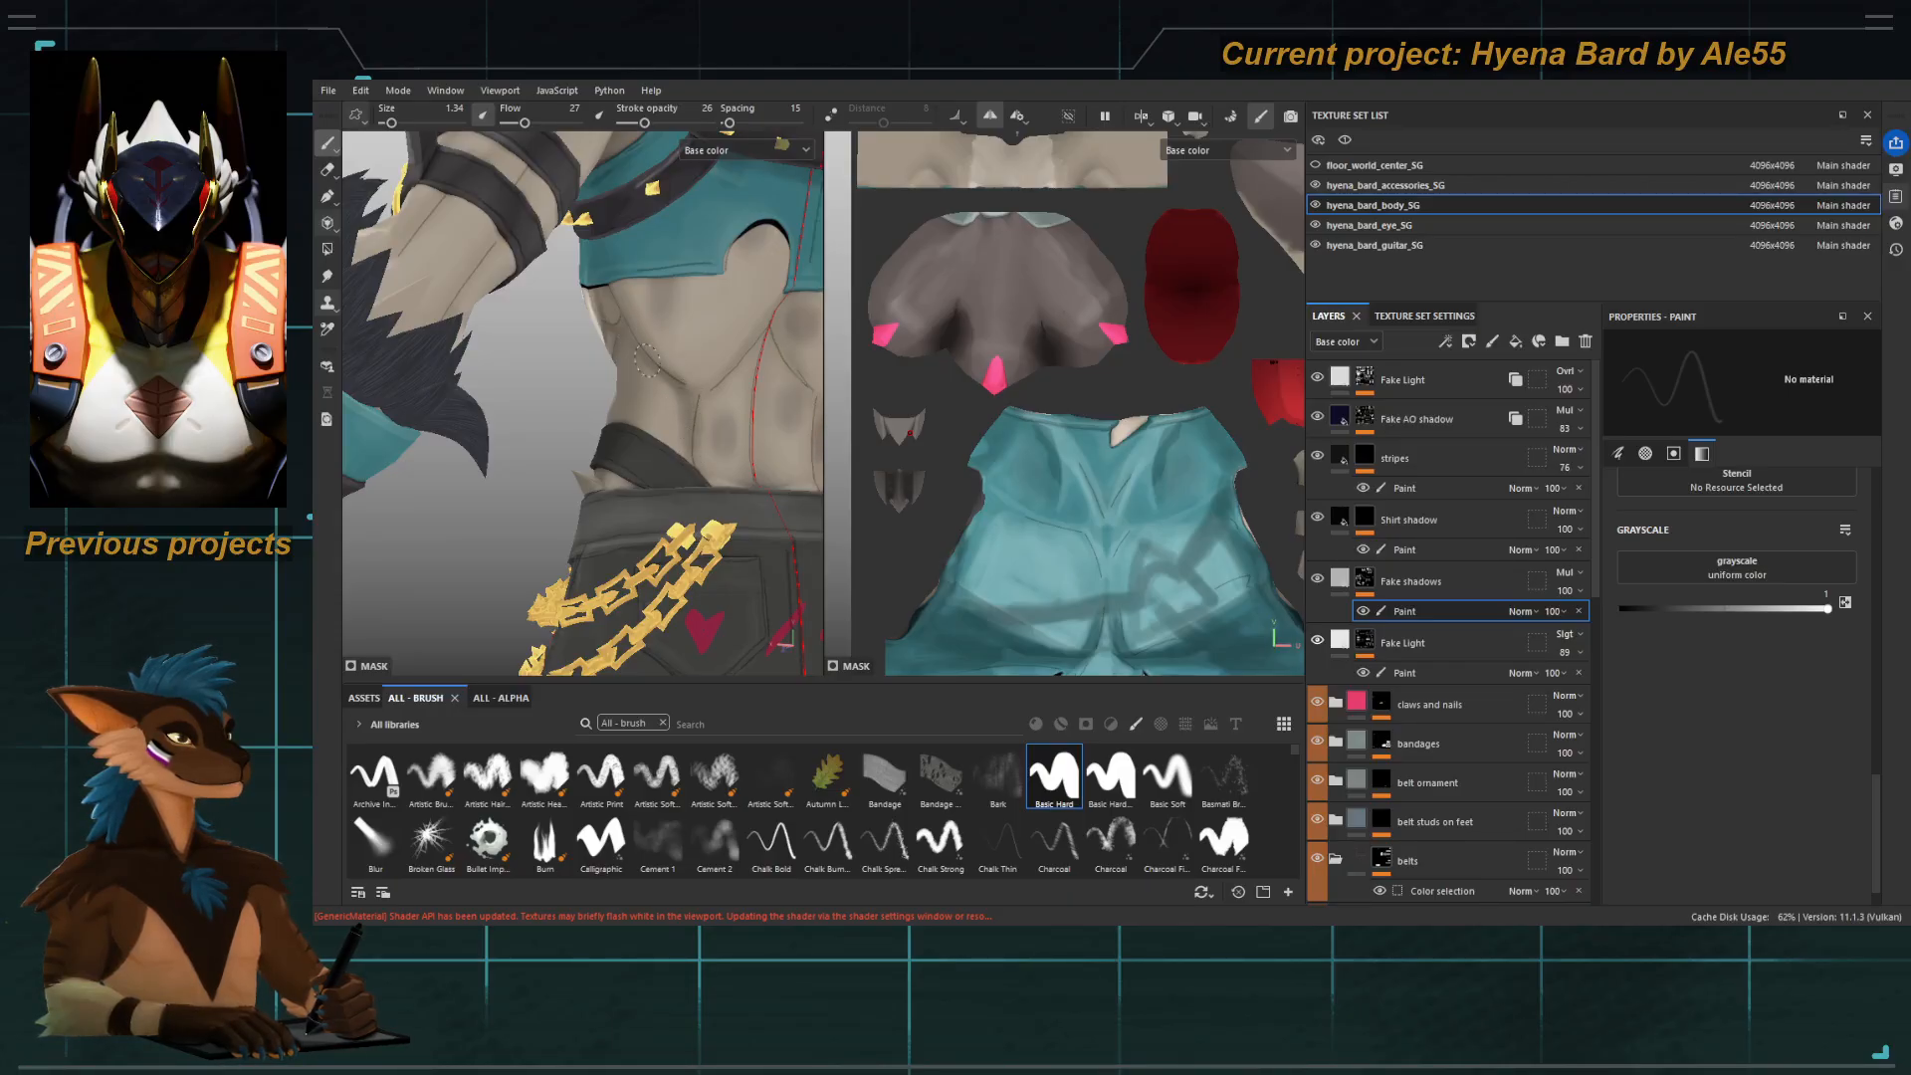
pyautogui.press('e')
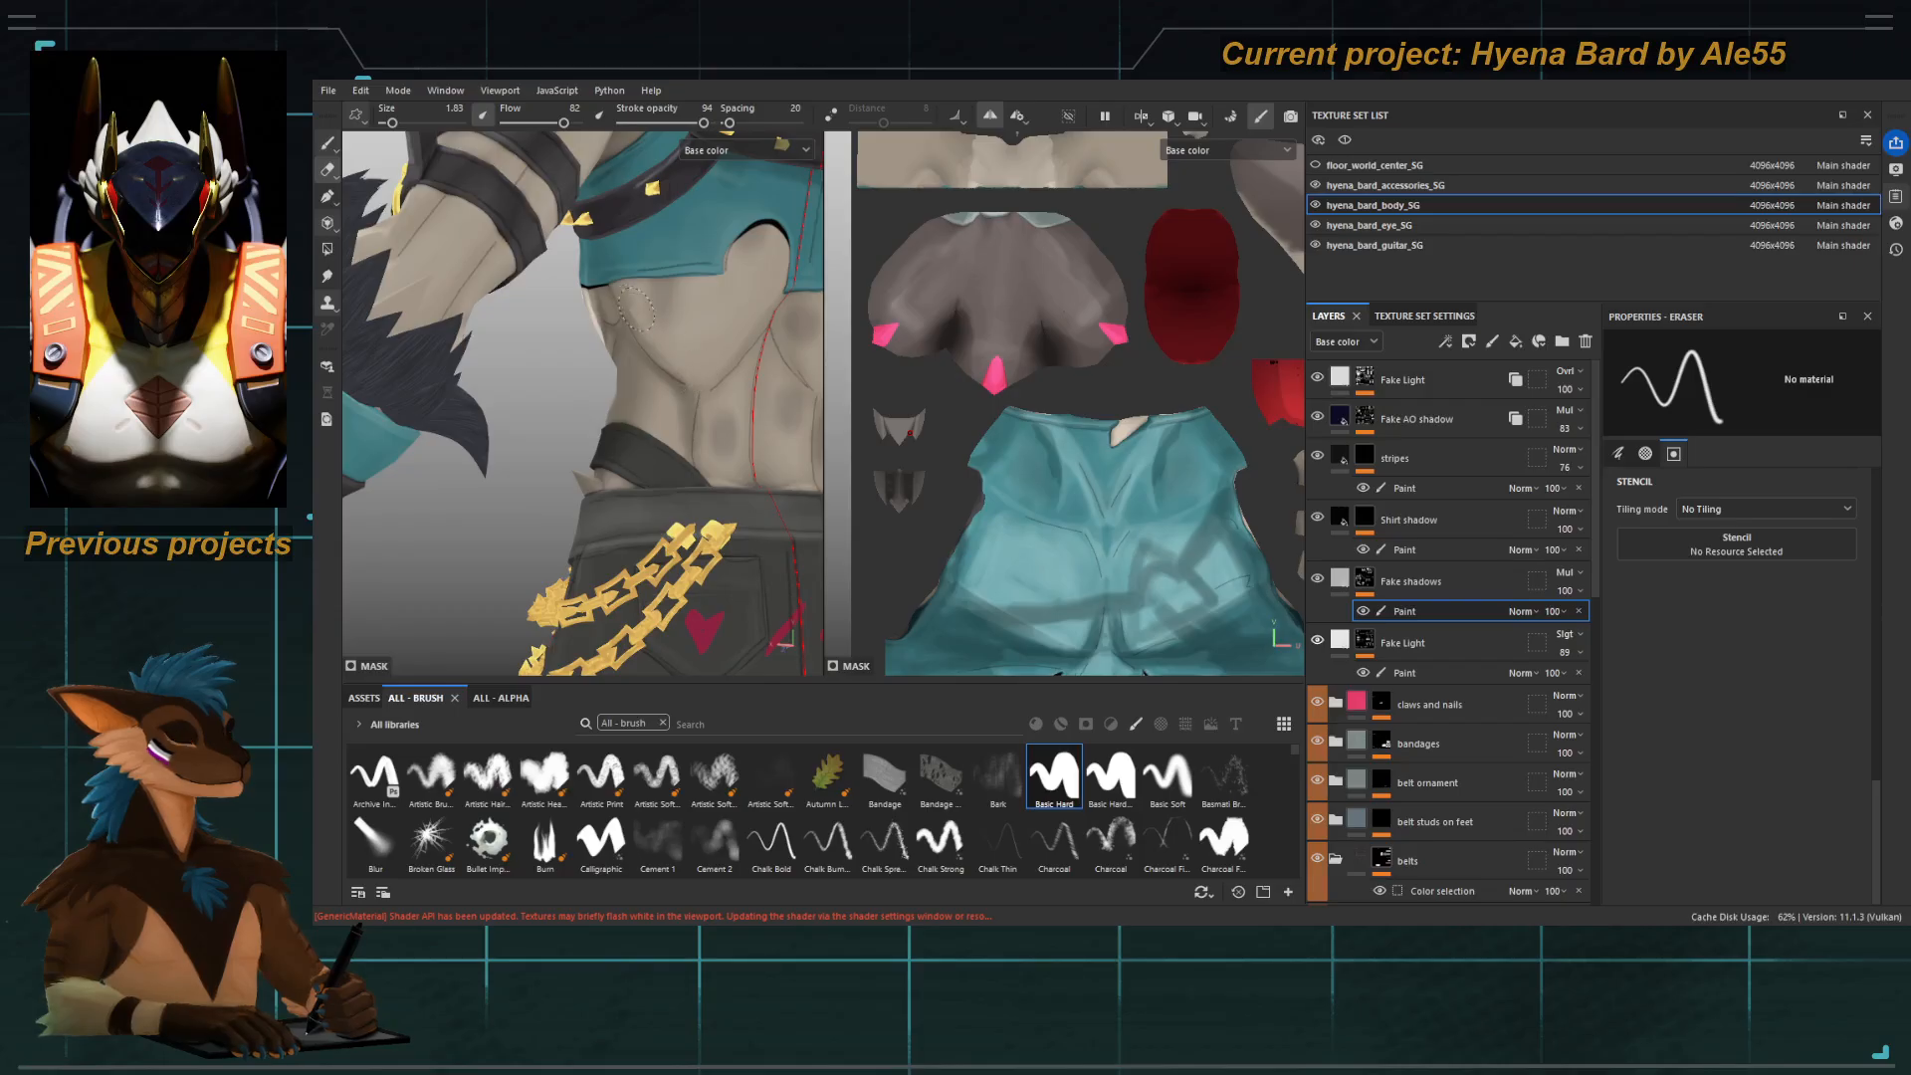
pyautogui.keyDown('alt'); pyautogui.moveTo(649, 343); pyautogui.dragTo(661, 347); pyautogui.keyUp('alt')
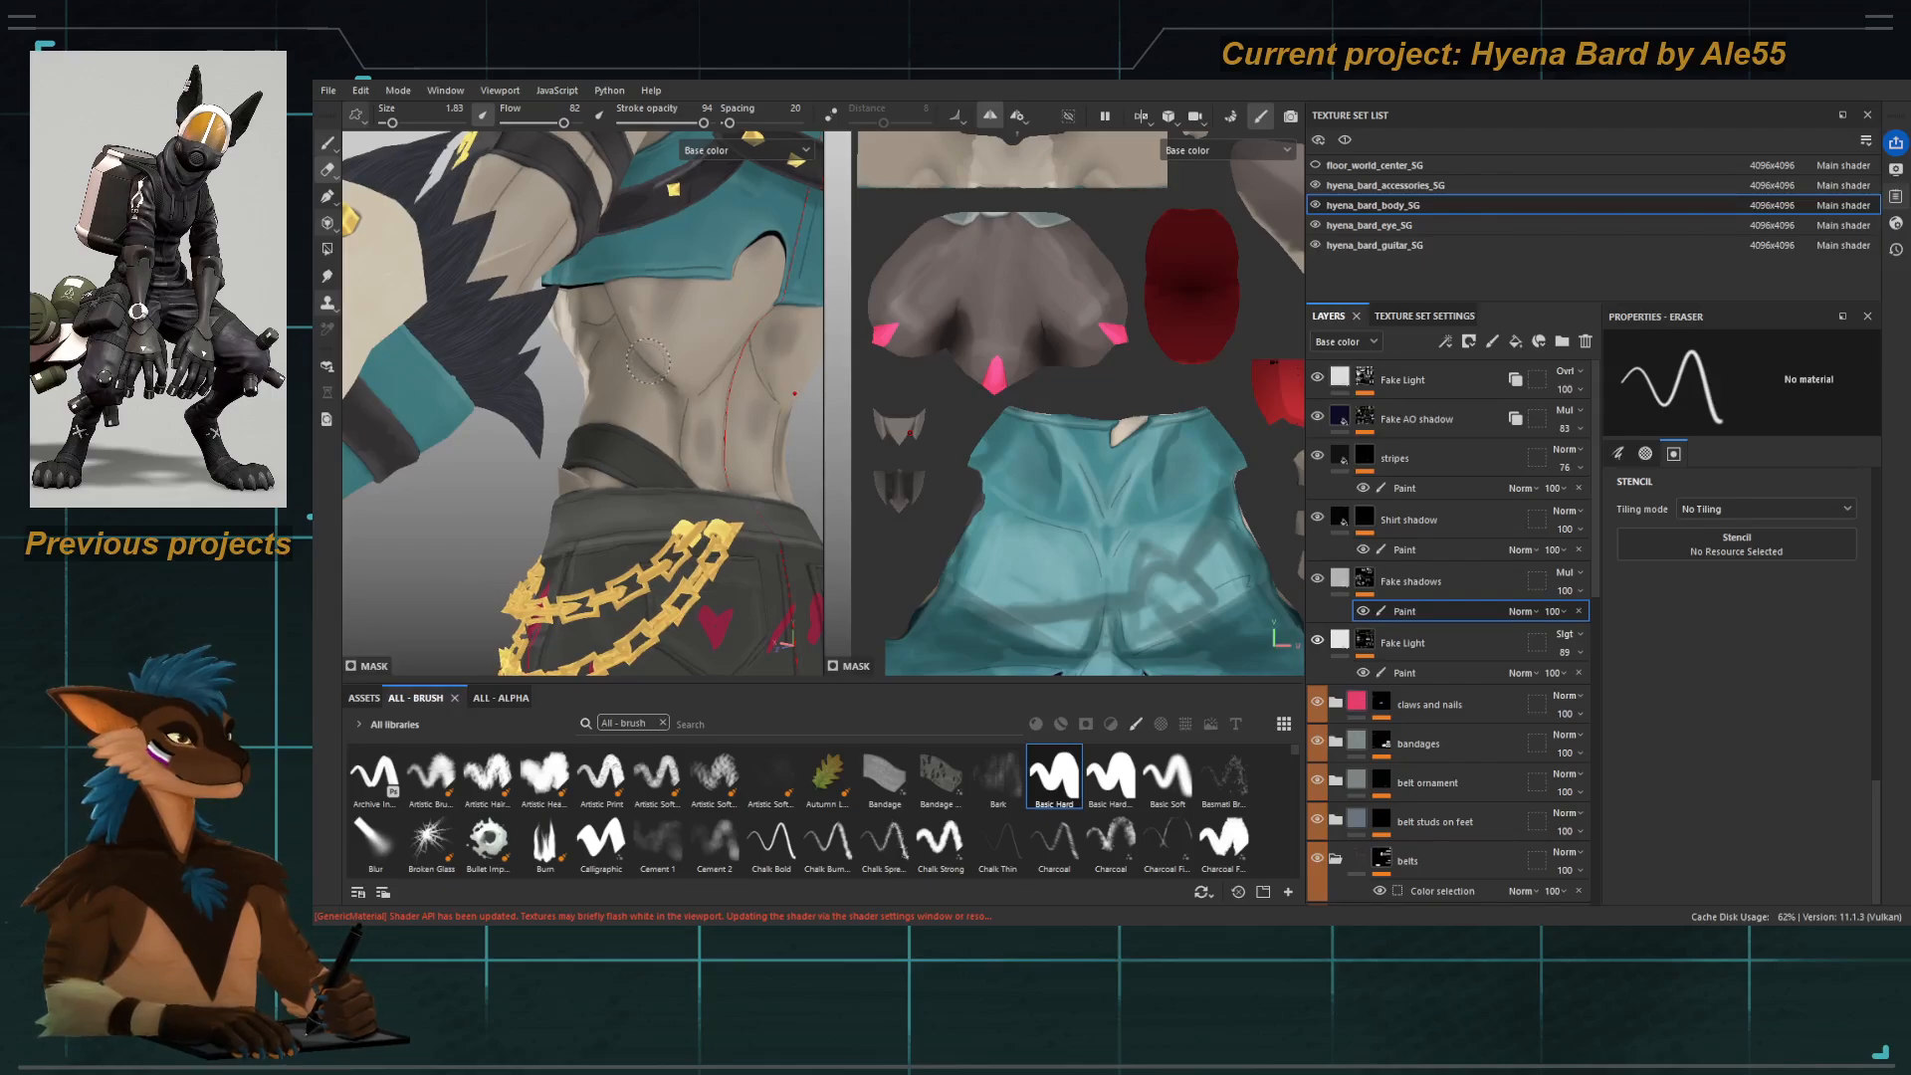
pyautogui.press('[')
pyautogui.press('1')
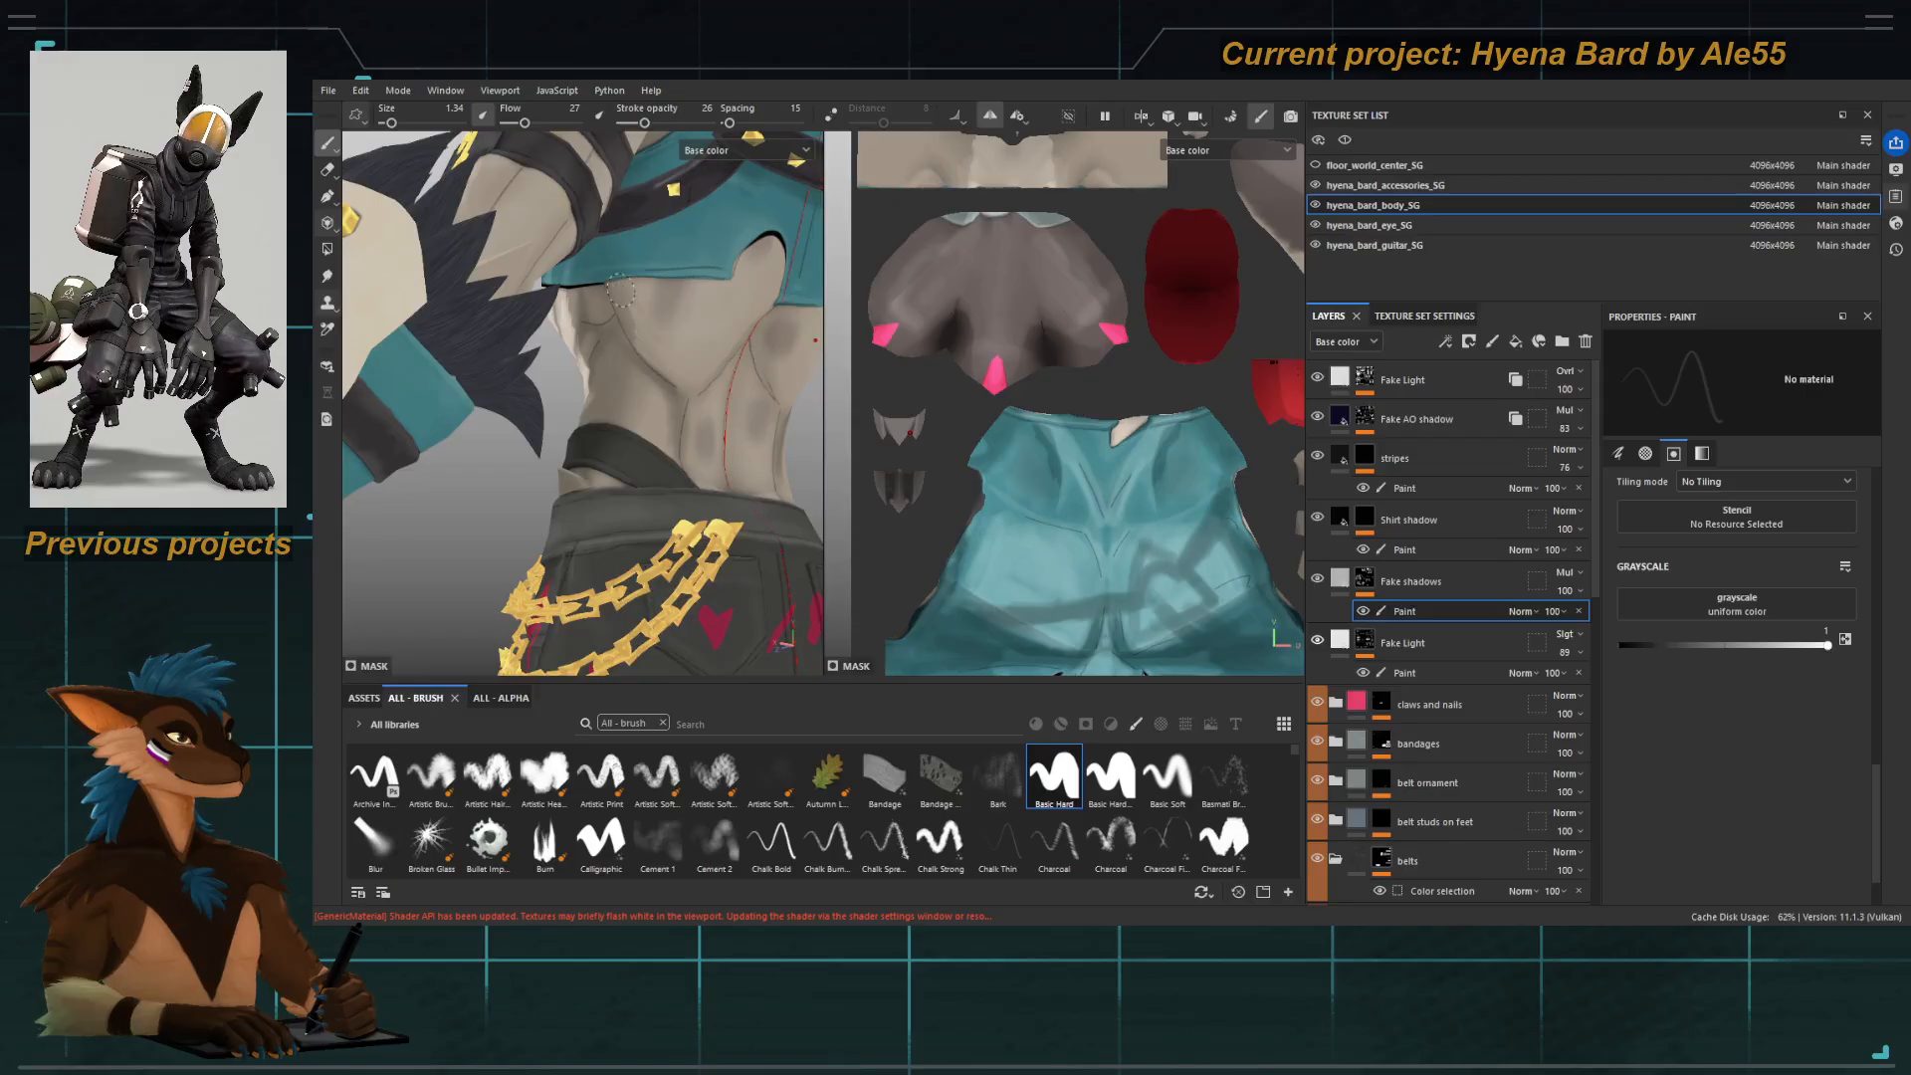
# Smudge the fake shadows on the bare flank and lower back at brush sizes 2.42 and 4.64.
pyautogui.press('5')
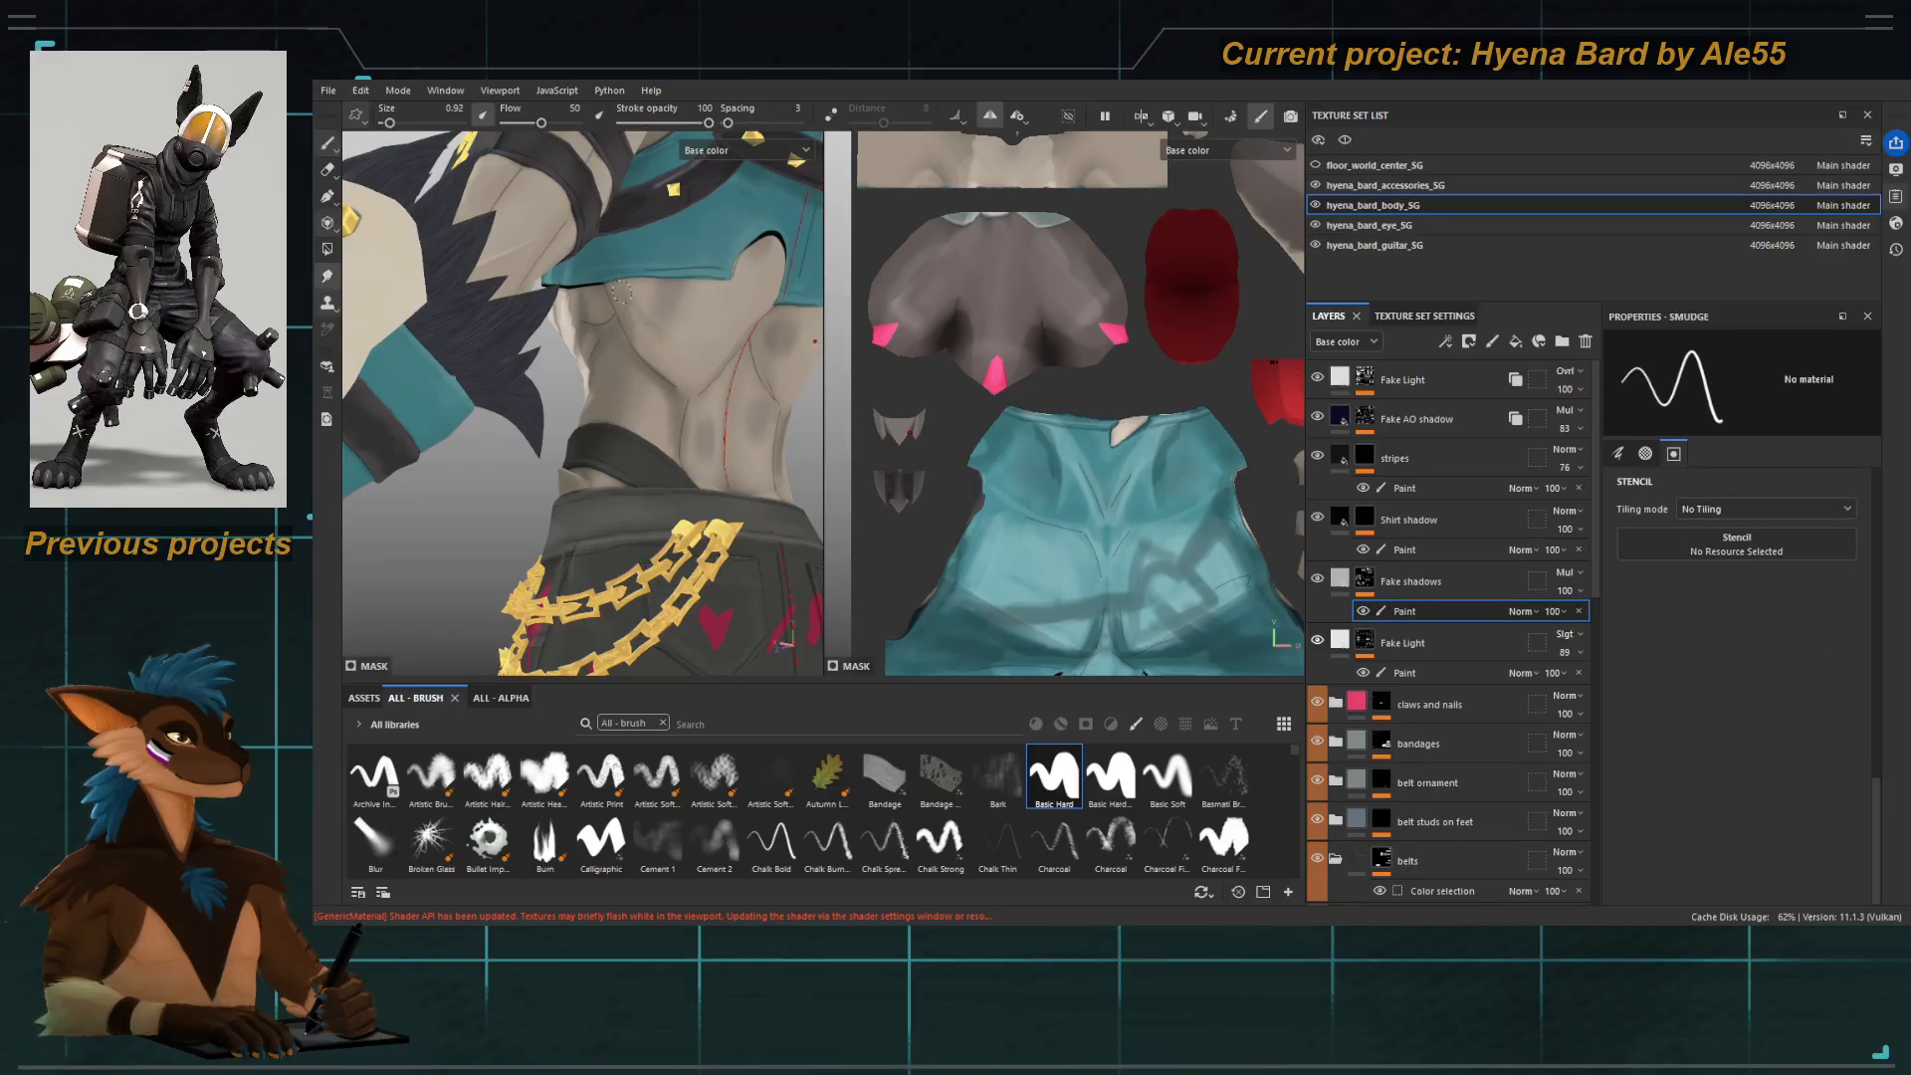
pyautogui.press(']')
pyautogui.press(']')
pyautogui.press(']')
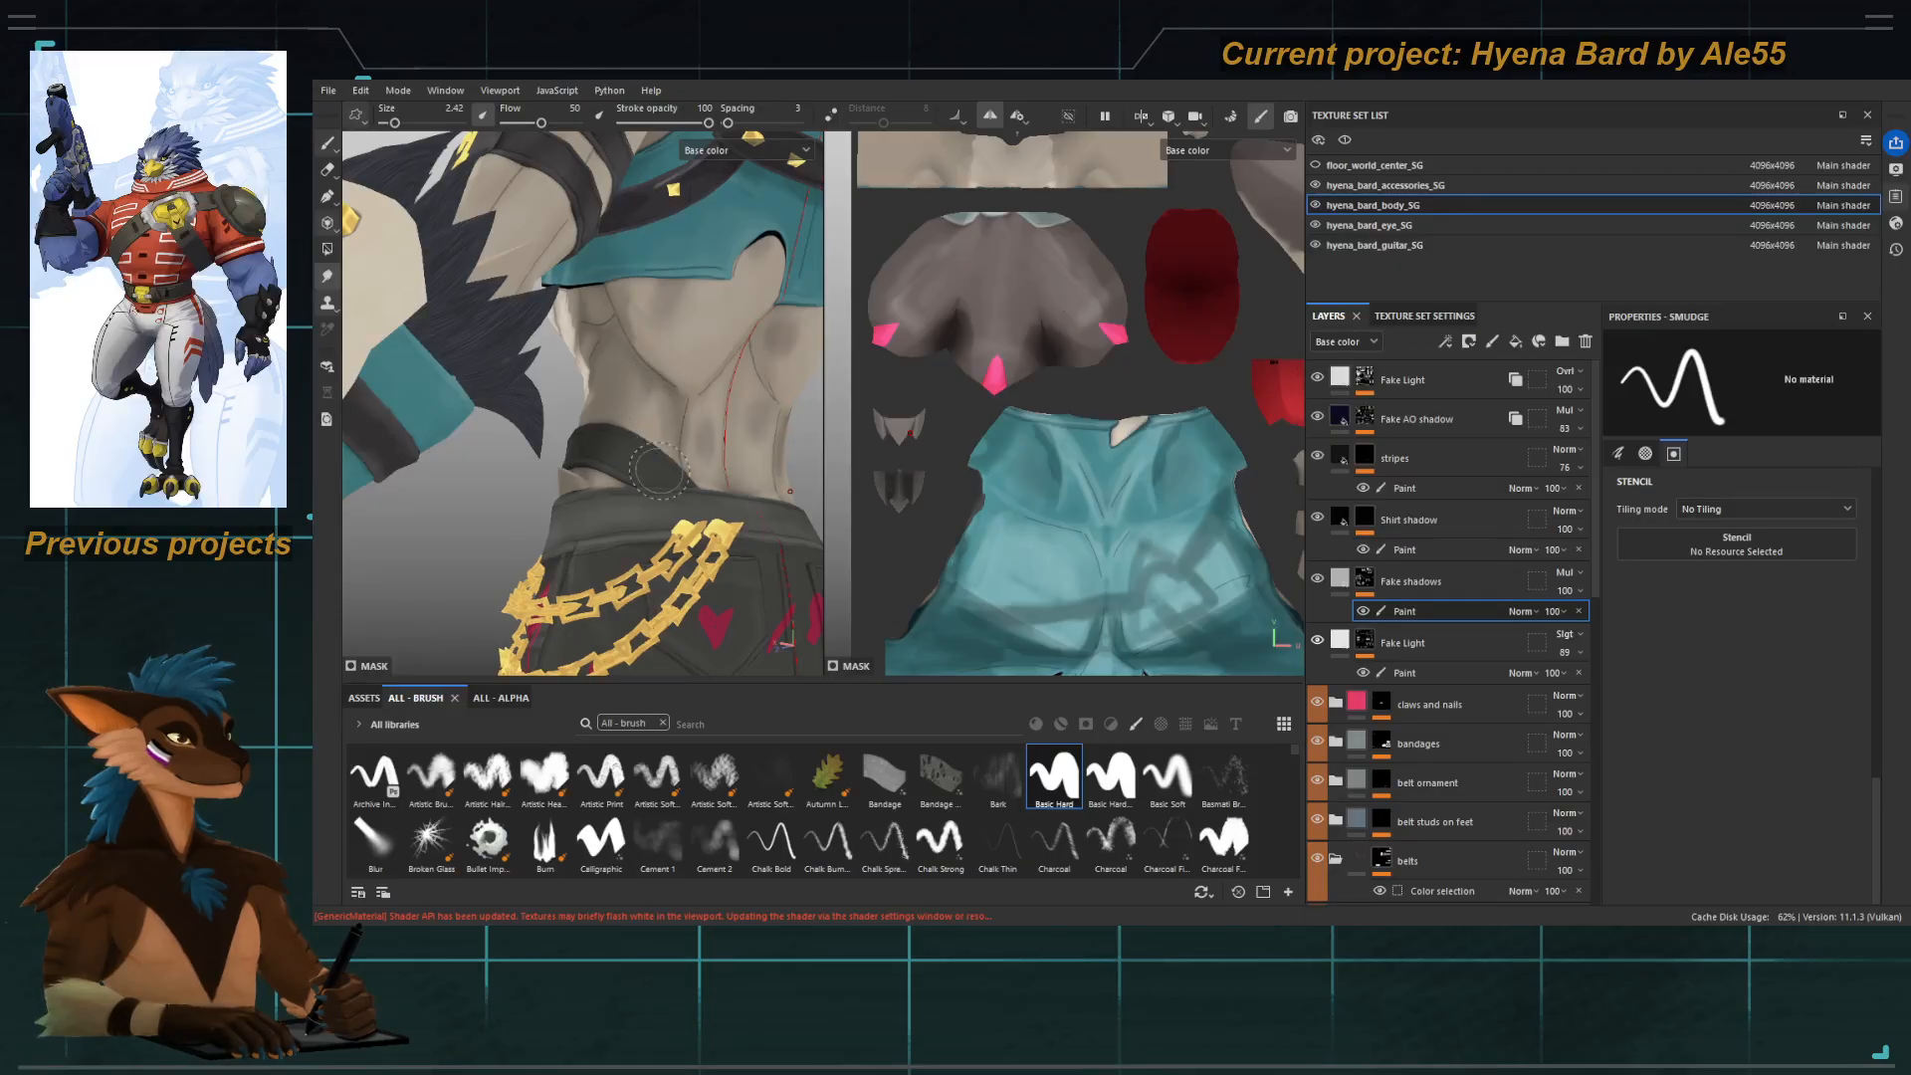
pyautogui.press('[')
pyautogui.keyDown('alt'); pyautogui.moveTo(648, 432); pyautogui.dragTo(557, 348, button='right'); pyautogui.keyUp('alt')
pyautogui.keyDown('alt'); pyautogui.moveTo(697, 268); pyautogui.dragTo(568, 309); pyautogui.keyUp('alt')
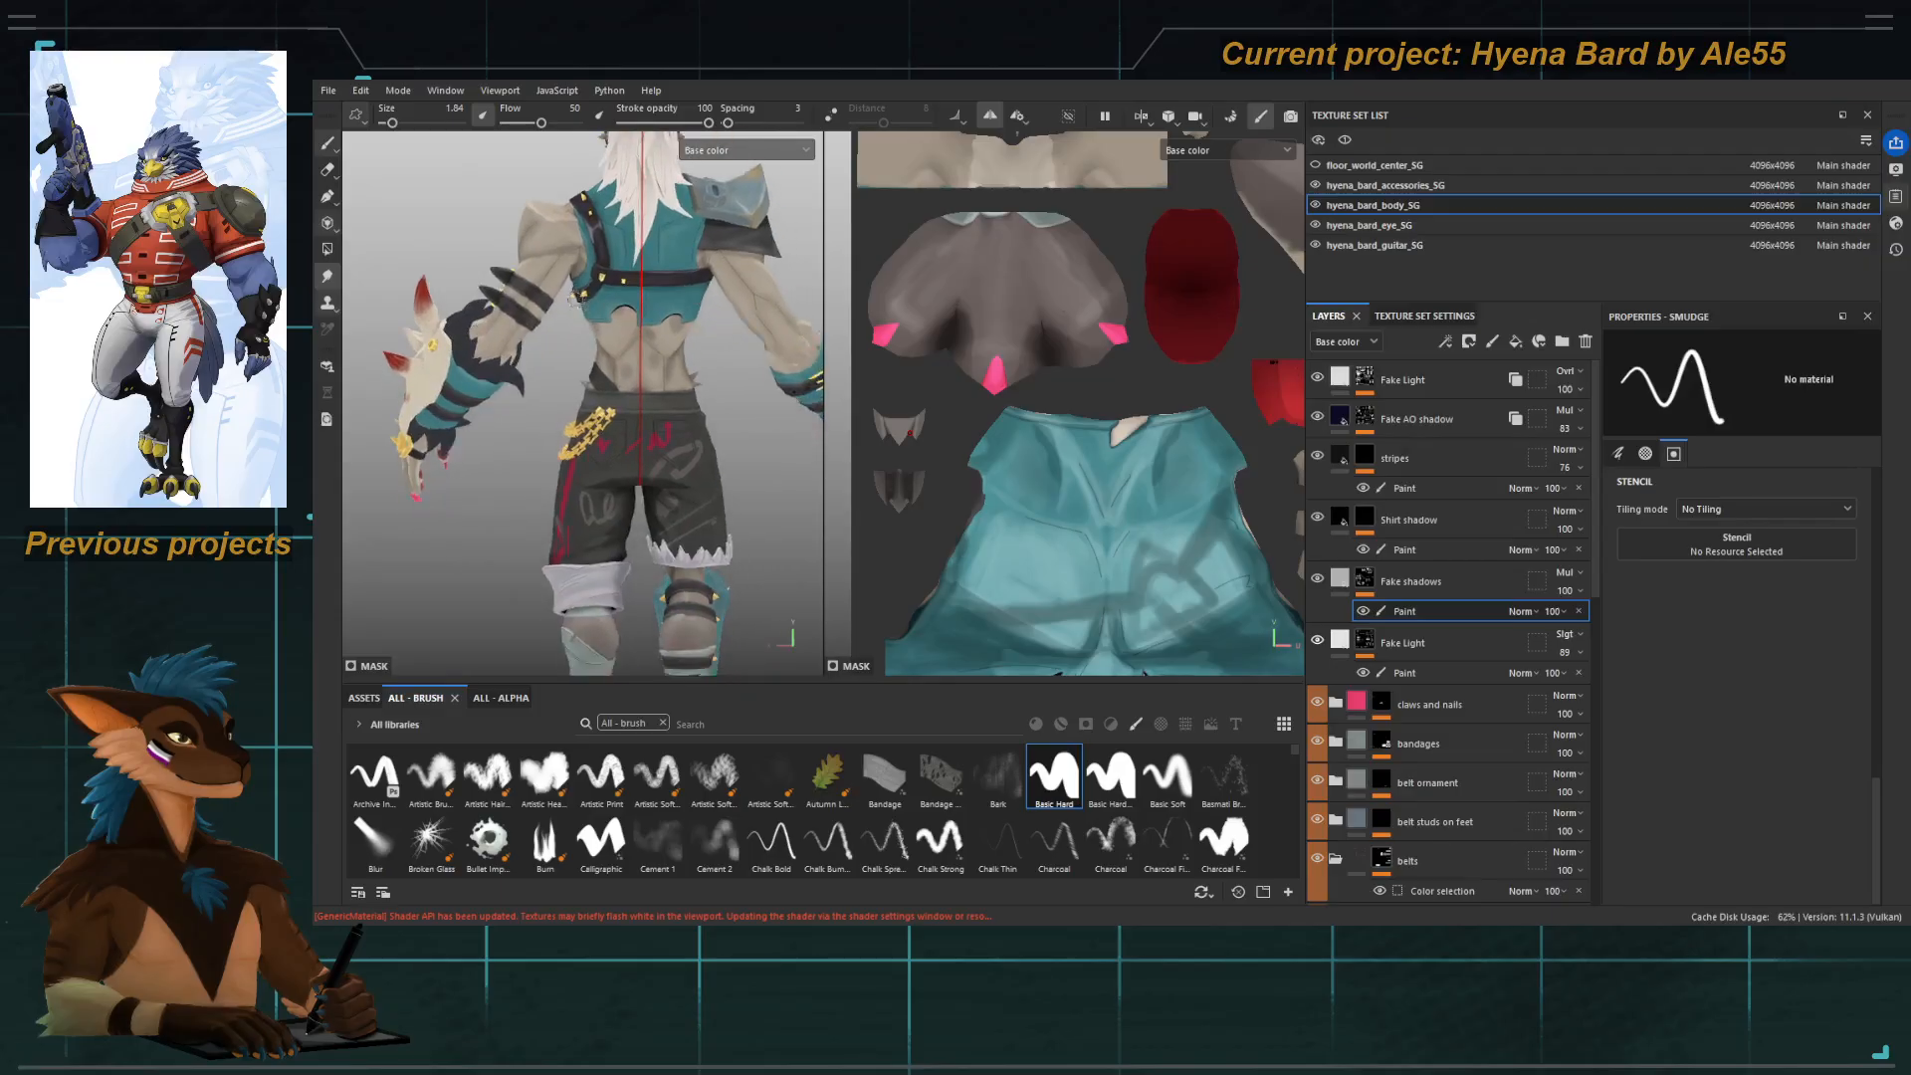
pyautogui.keyDown('alt'); pyautogui.moveTo(567, 309); pyautogui.dragTo(677, 408, button='right'); pyautogui.keyUp('alt')
pyautogui.press(']')
pyautogui.press(']')
pyautogui.press(']')
pyautogui.press(']')
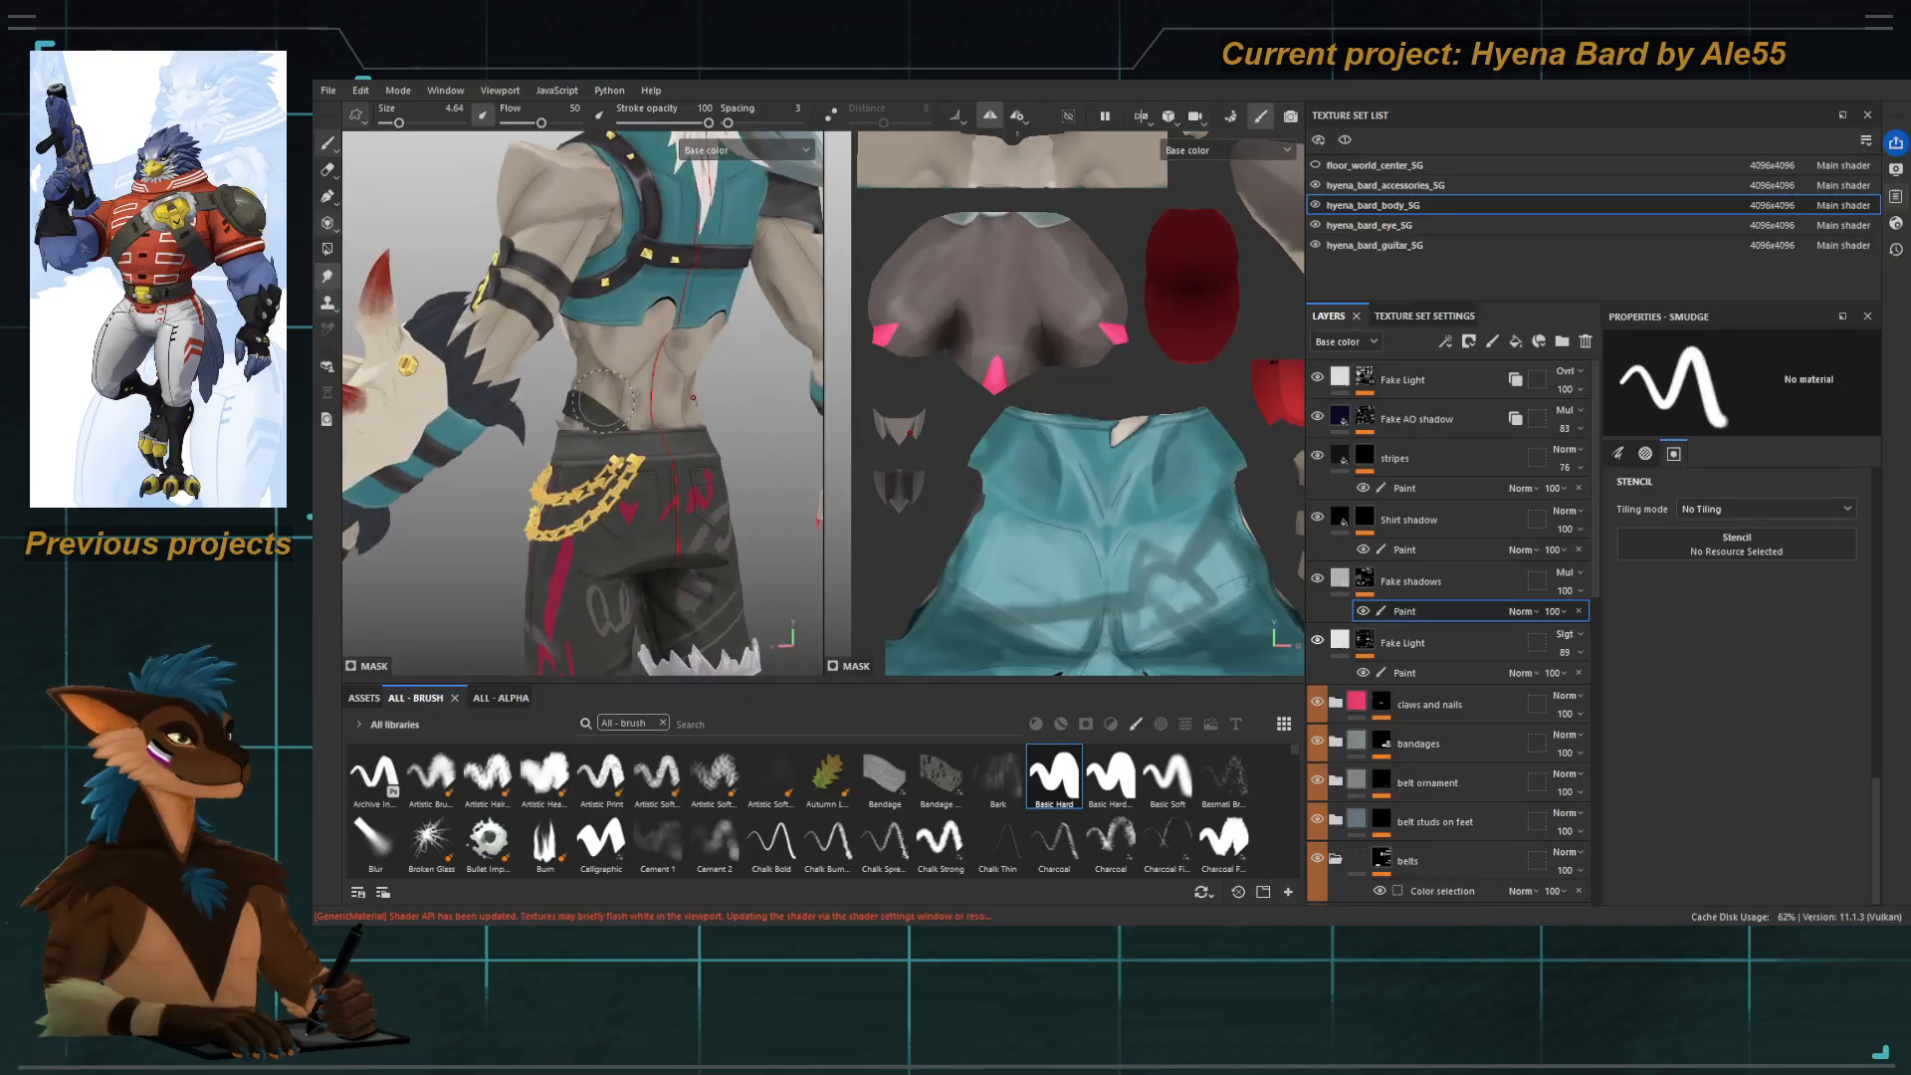
# Soften the fake shadows on the lower back with the eraser at size 5.53, flow 28 and stroke opacity 21.
pyautogui.press('e')
pyautogui.press(']')
pyautogui.press(']')
pyautogui.press(']')
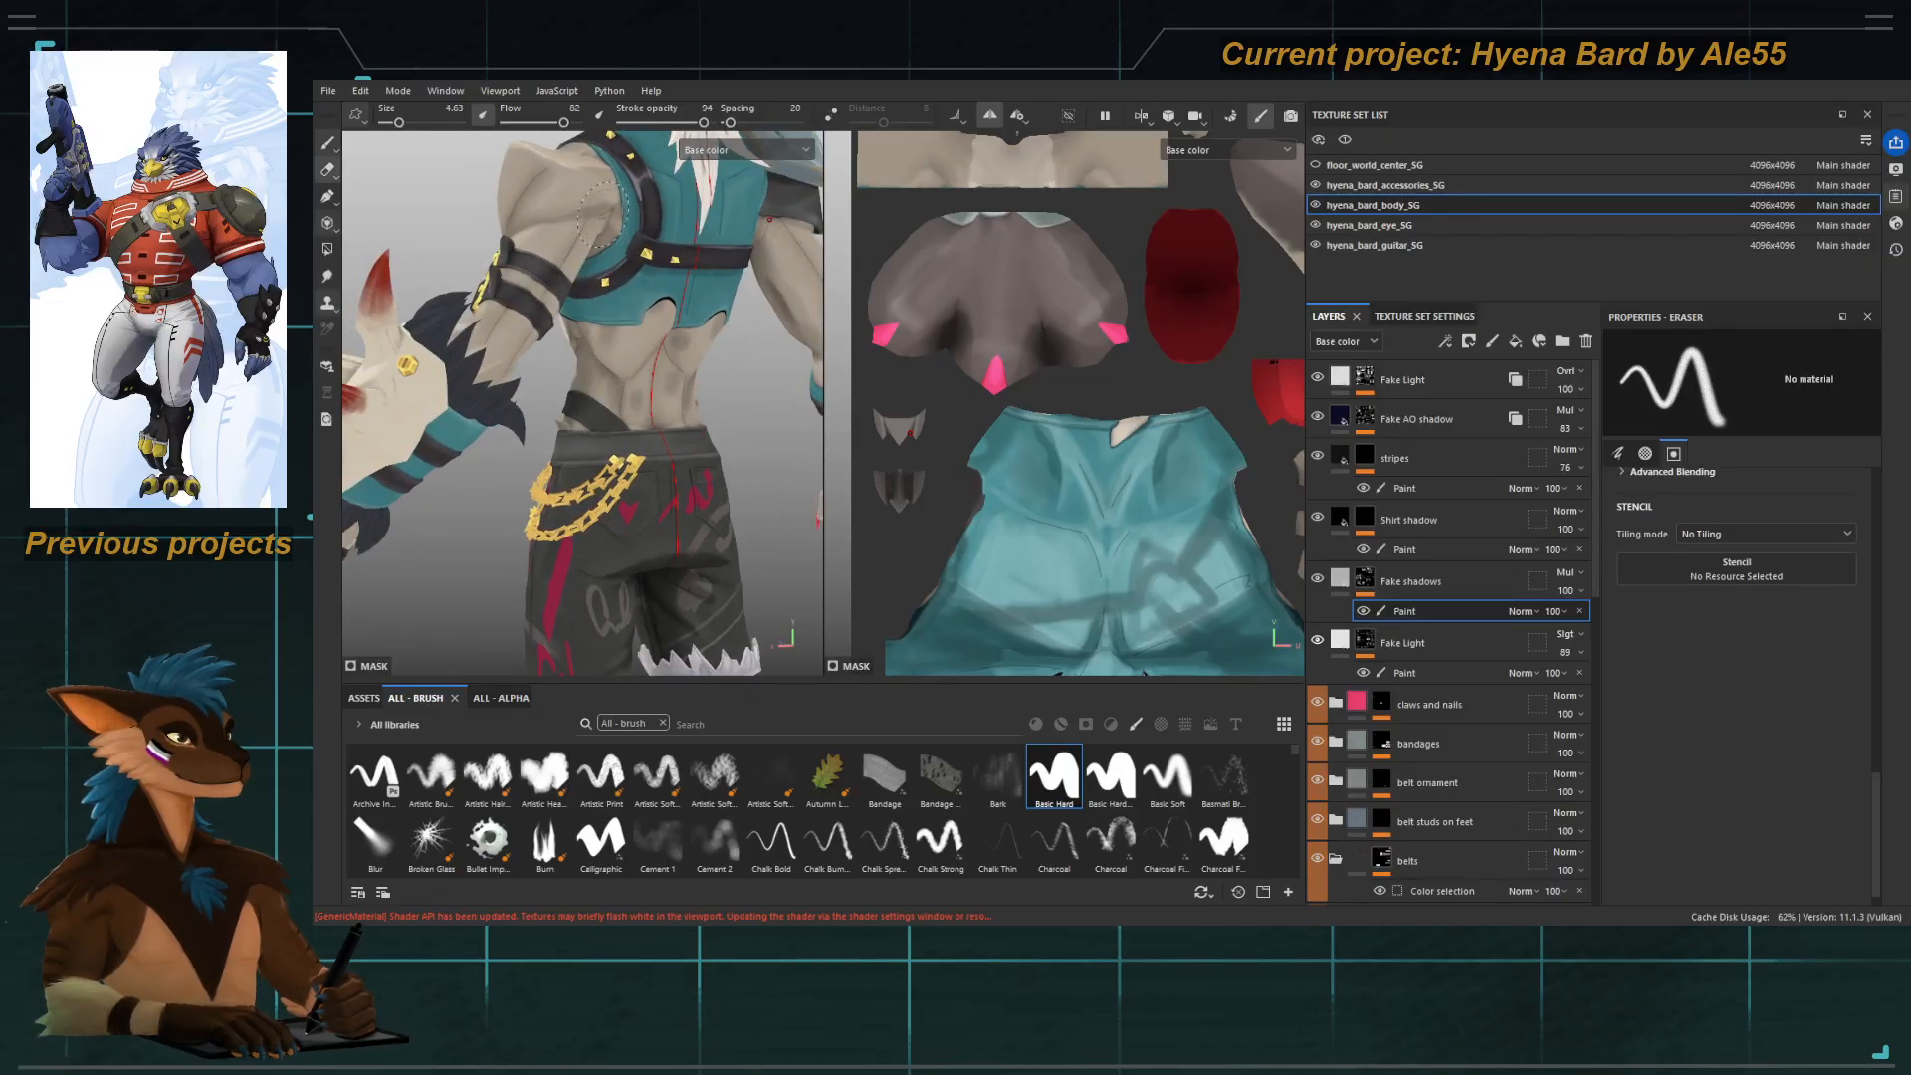
pyautogui.click(640, 123)
pyautogui.click(526, 122)
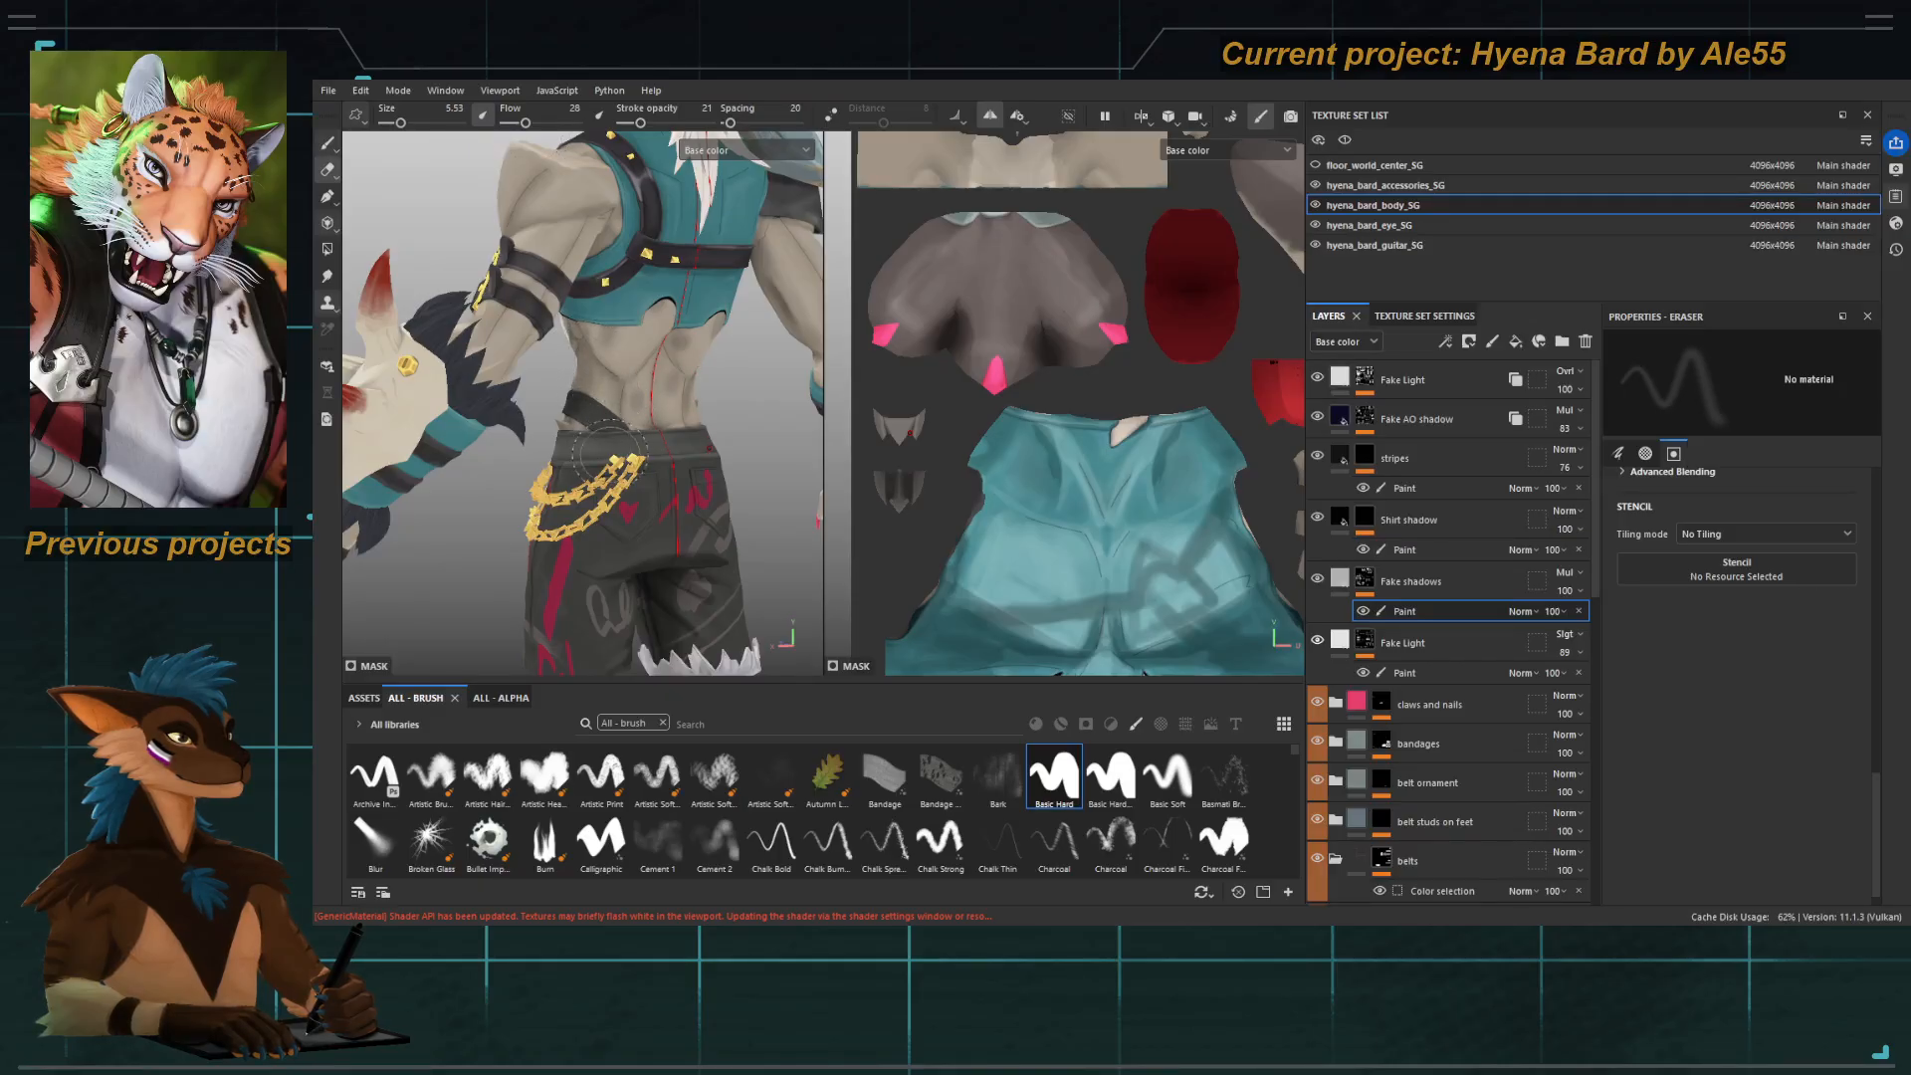
# Soften the fake shadows on the front abs above the PEACE tattoo with the eraser at sizes 4.63 and 3.07.
pyautogui.keyDown('alt'); pyautogui.moveTo(626, 465); pyautogui.dragTo(766, 448); pyautogui.keyUp('alt')
pyautogui.keyDown('alt'); pyautogui.moveTo(567, 398); pyautogui.dragTo(611, 379, button='right'); pyautogui.keyUp('alt')
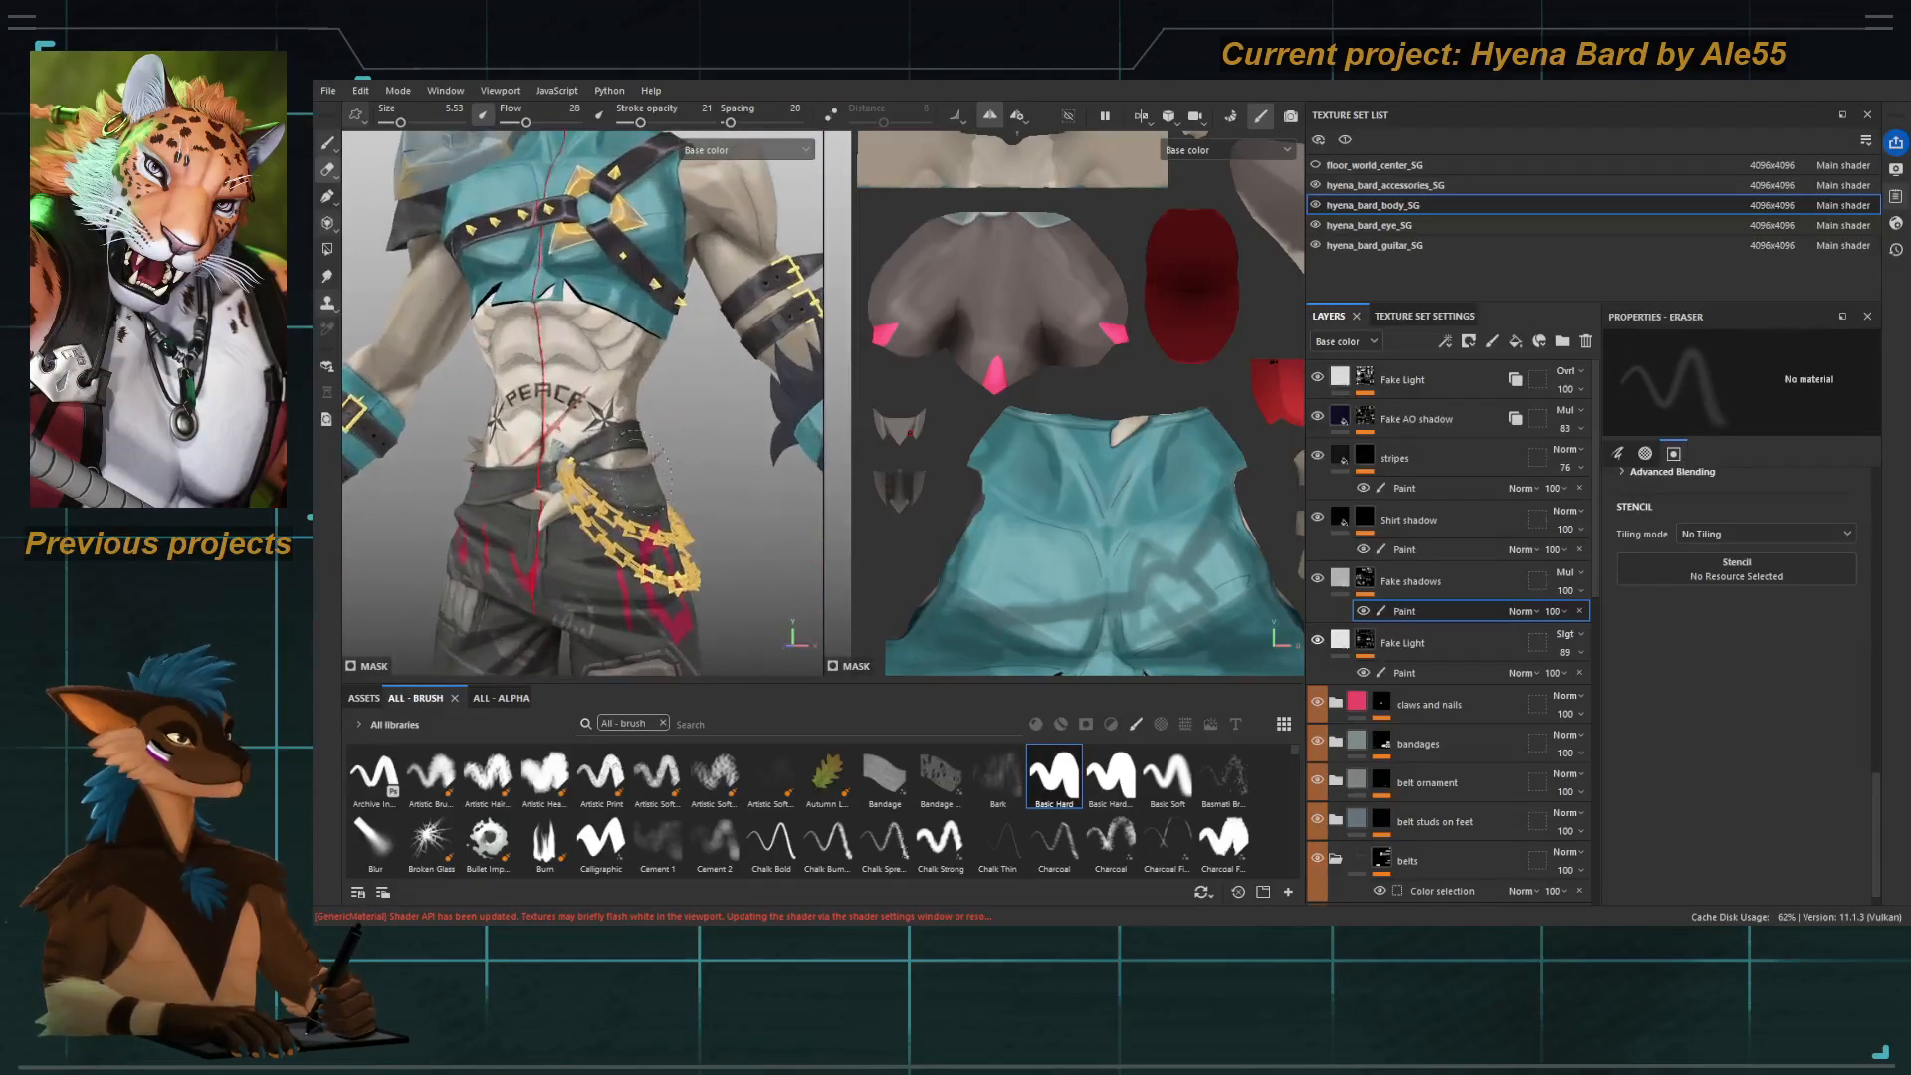
pyautogui.keyDown('alt'); pyautogui.moveTo(611, 378); pyautogui.dragTo(703, 374, button='middle'); pyautogui.keyUp('alt')
pyautogui.keyDown('alt'); pyautogui.moveTo(703, 374); pyautogui.dragTo(677, 378); pyautogui.keyUp('alt')
pyautogui.keyDown('alt'); pyautogui.moveTo(677, 379); pyautogui.dragTo(731, 514, button='right'); pyautogui.keyUp('alt')
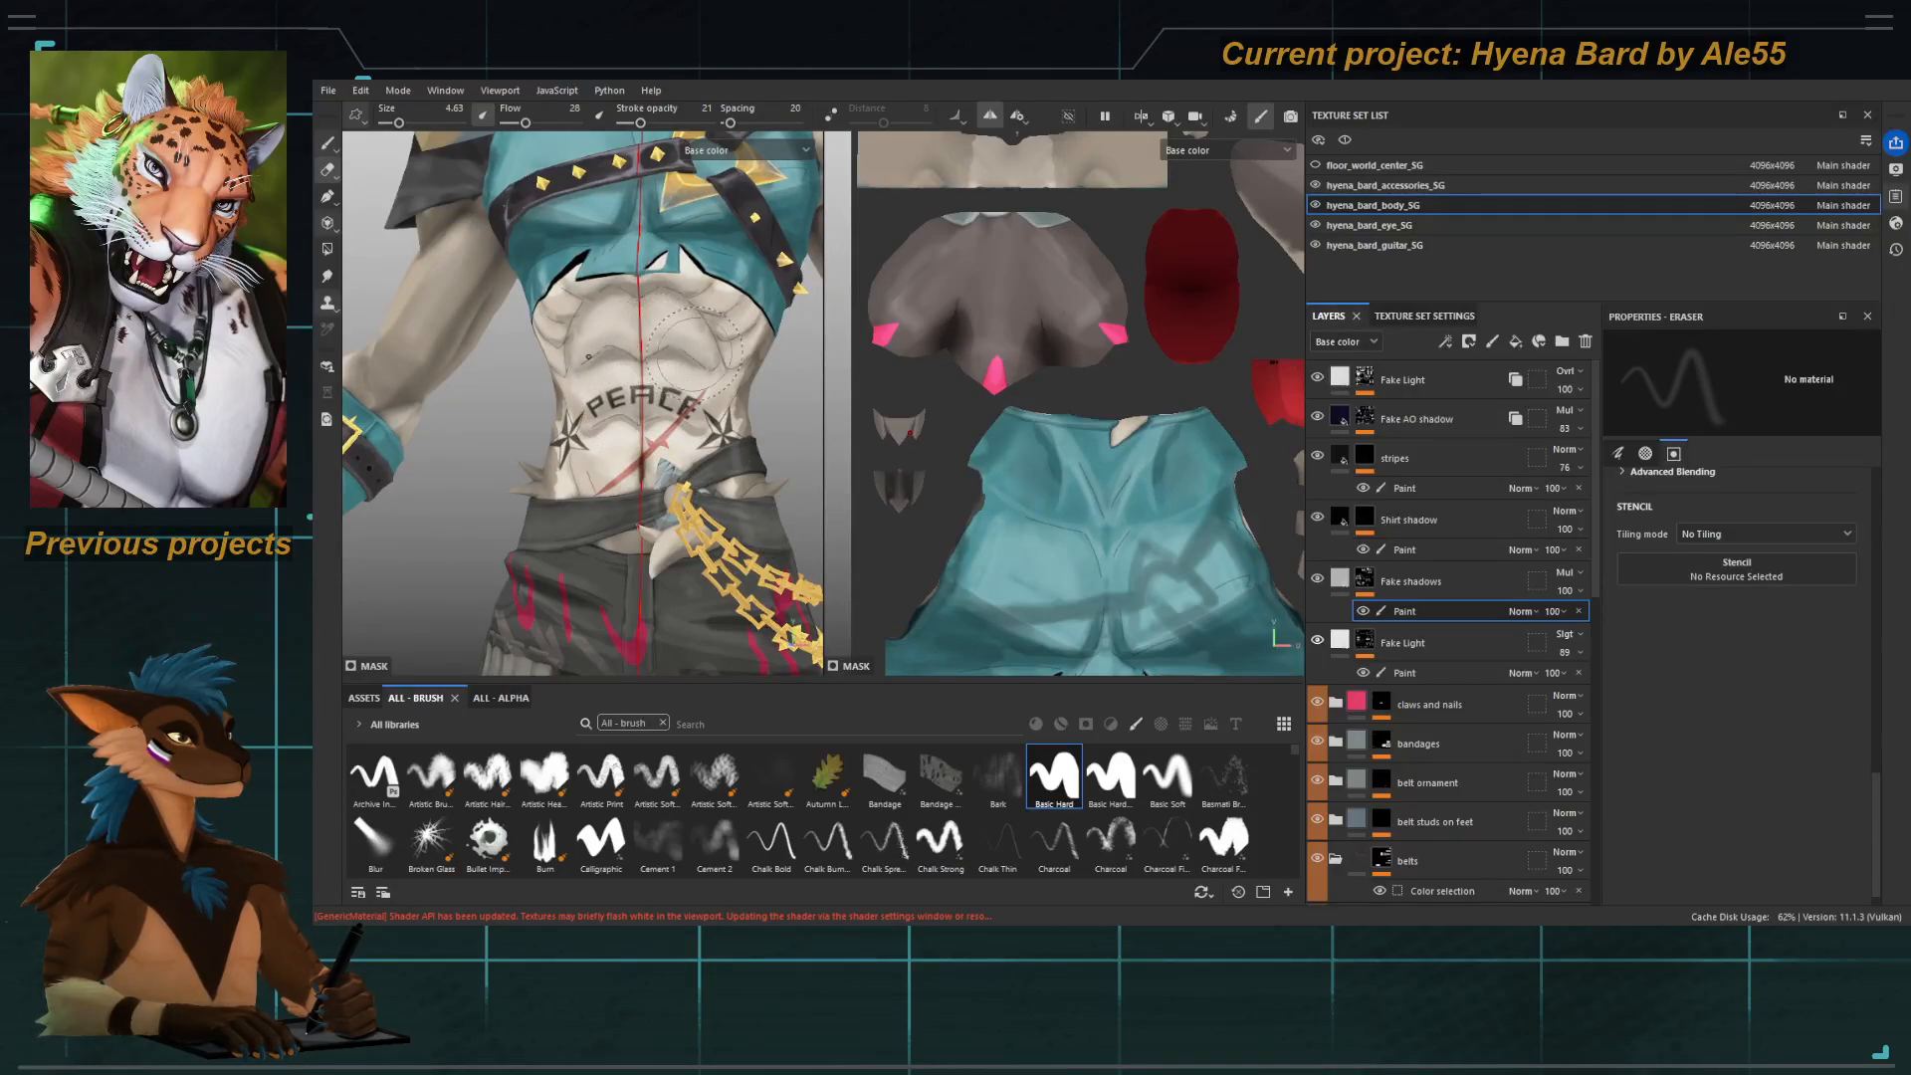
pyautogui.keyDown('ctrl'); pyautogui.moveTo(689, 348); pyautogui.dragTo(667, 347, button='right'); pyautogui.keyUp('ctrl')
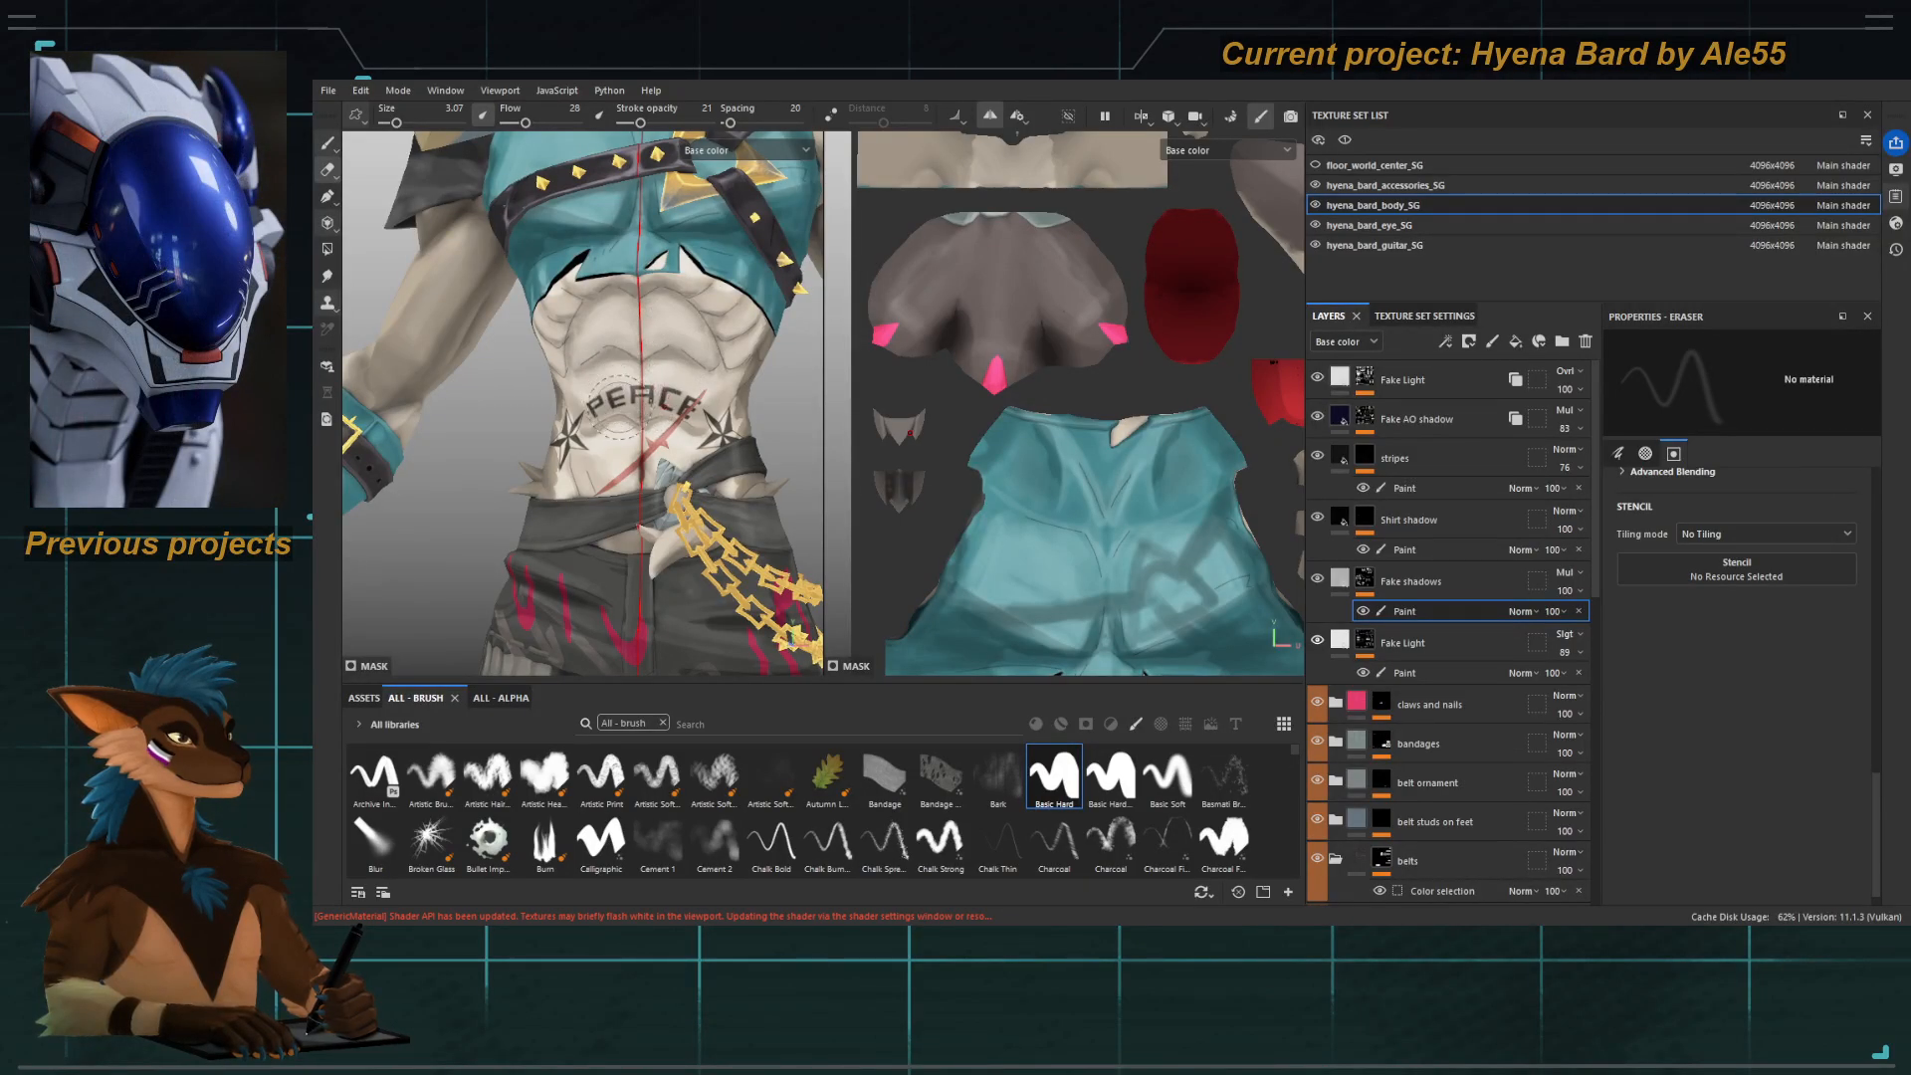
# Examine the lower abdomen up close and check its shading on the Fake shadows mask.
pyautogui.keyDown('alt'); pyautogui.moveTo(620, 407); pyautogui.dragTo(568, 407, button='right'); pyautogui.keyUp('alt')
pyautogui.keyDown('alt'); pyautogui.moveTo(597, 418); pyautogui.dragTo(582, 354, button='middle'); pyautogui.keyUp('alt')
pyautogui.keyDown('alt'); pyautogui.moveTo(597, 438); pyautogui.dragTo(648, 461, button='right'); pyautogui.keyUp('alt')
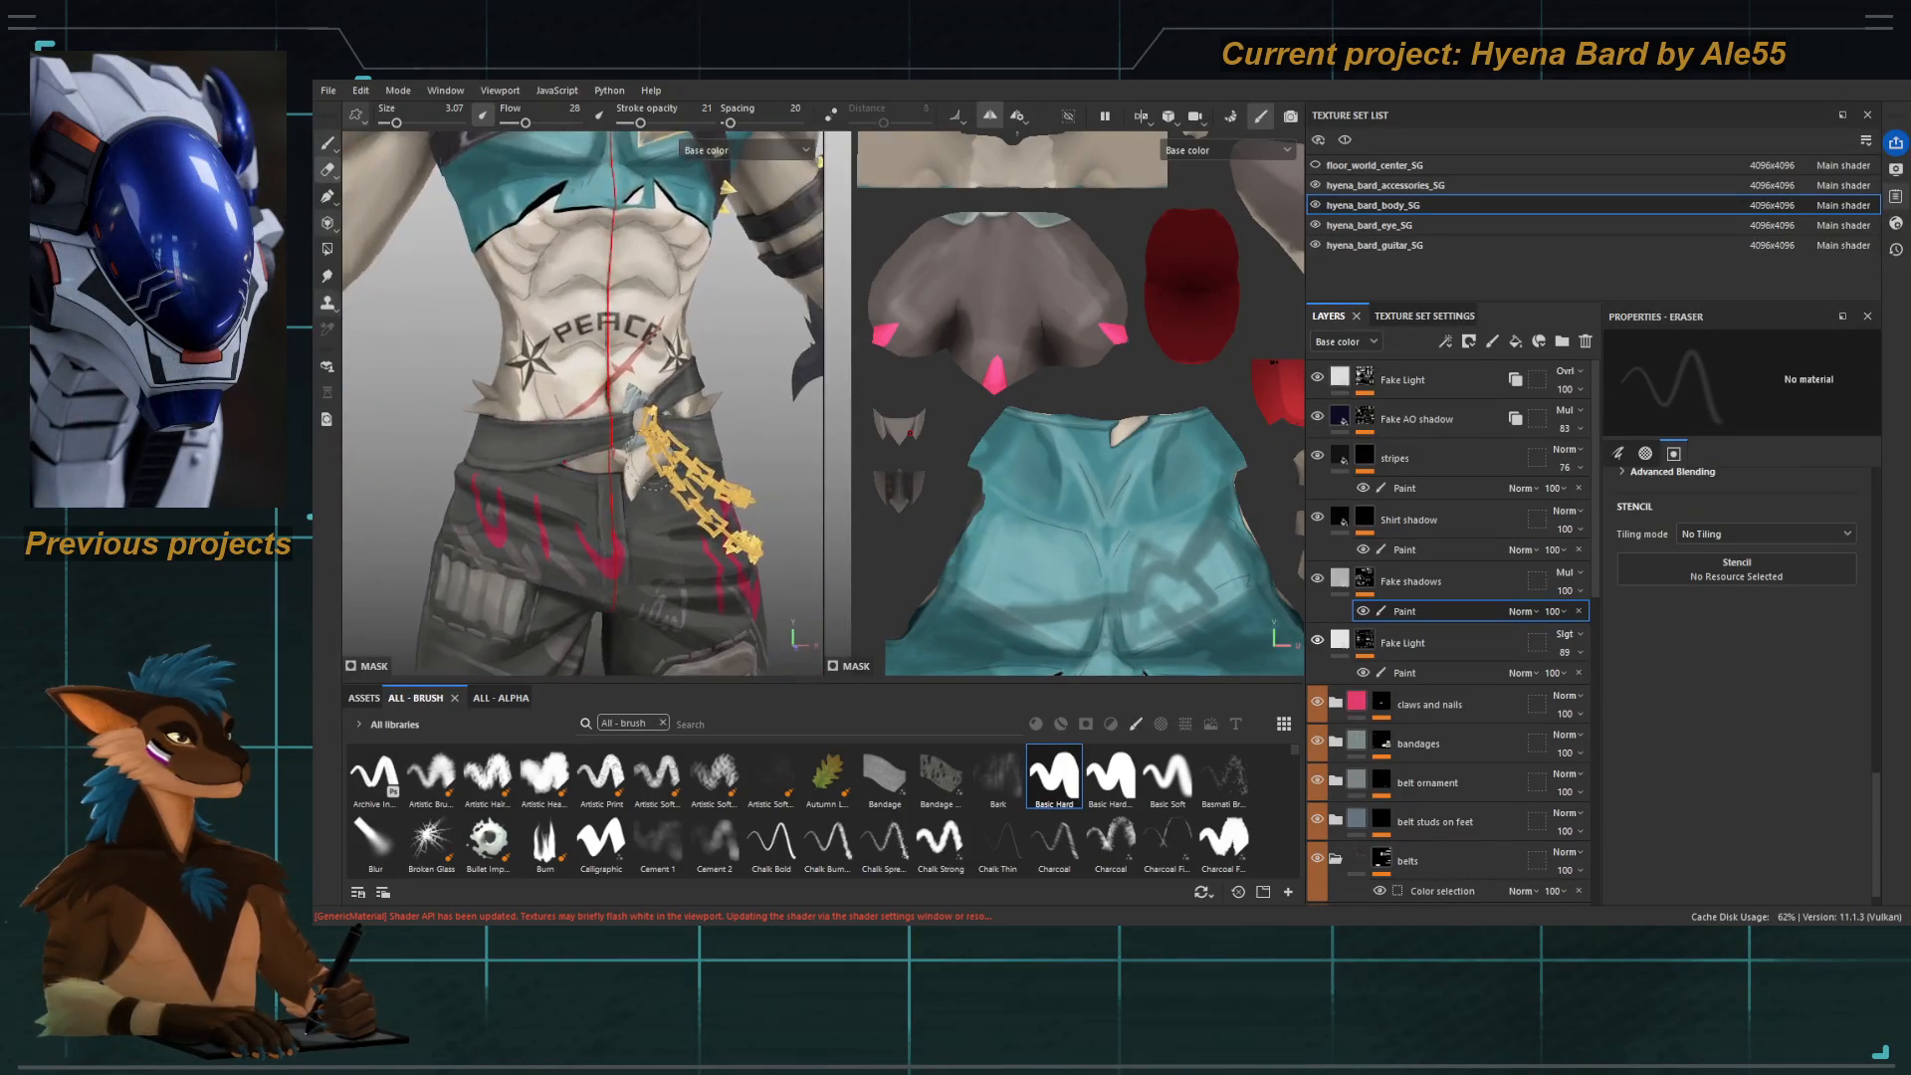
pyautogui.keyDown('alt'); pyautogui.moveTo(571, 388); pyautogui.dragTo(588, 347, button='middle'); pyautogui.keyUp('alt')
pyautogui.keyDown('alt'); pyautogui.moveTo(587, 347); pyautogui.dragTo(620, 321, button='right'); pyautogui.keyUp('alt')
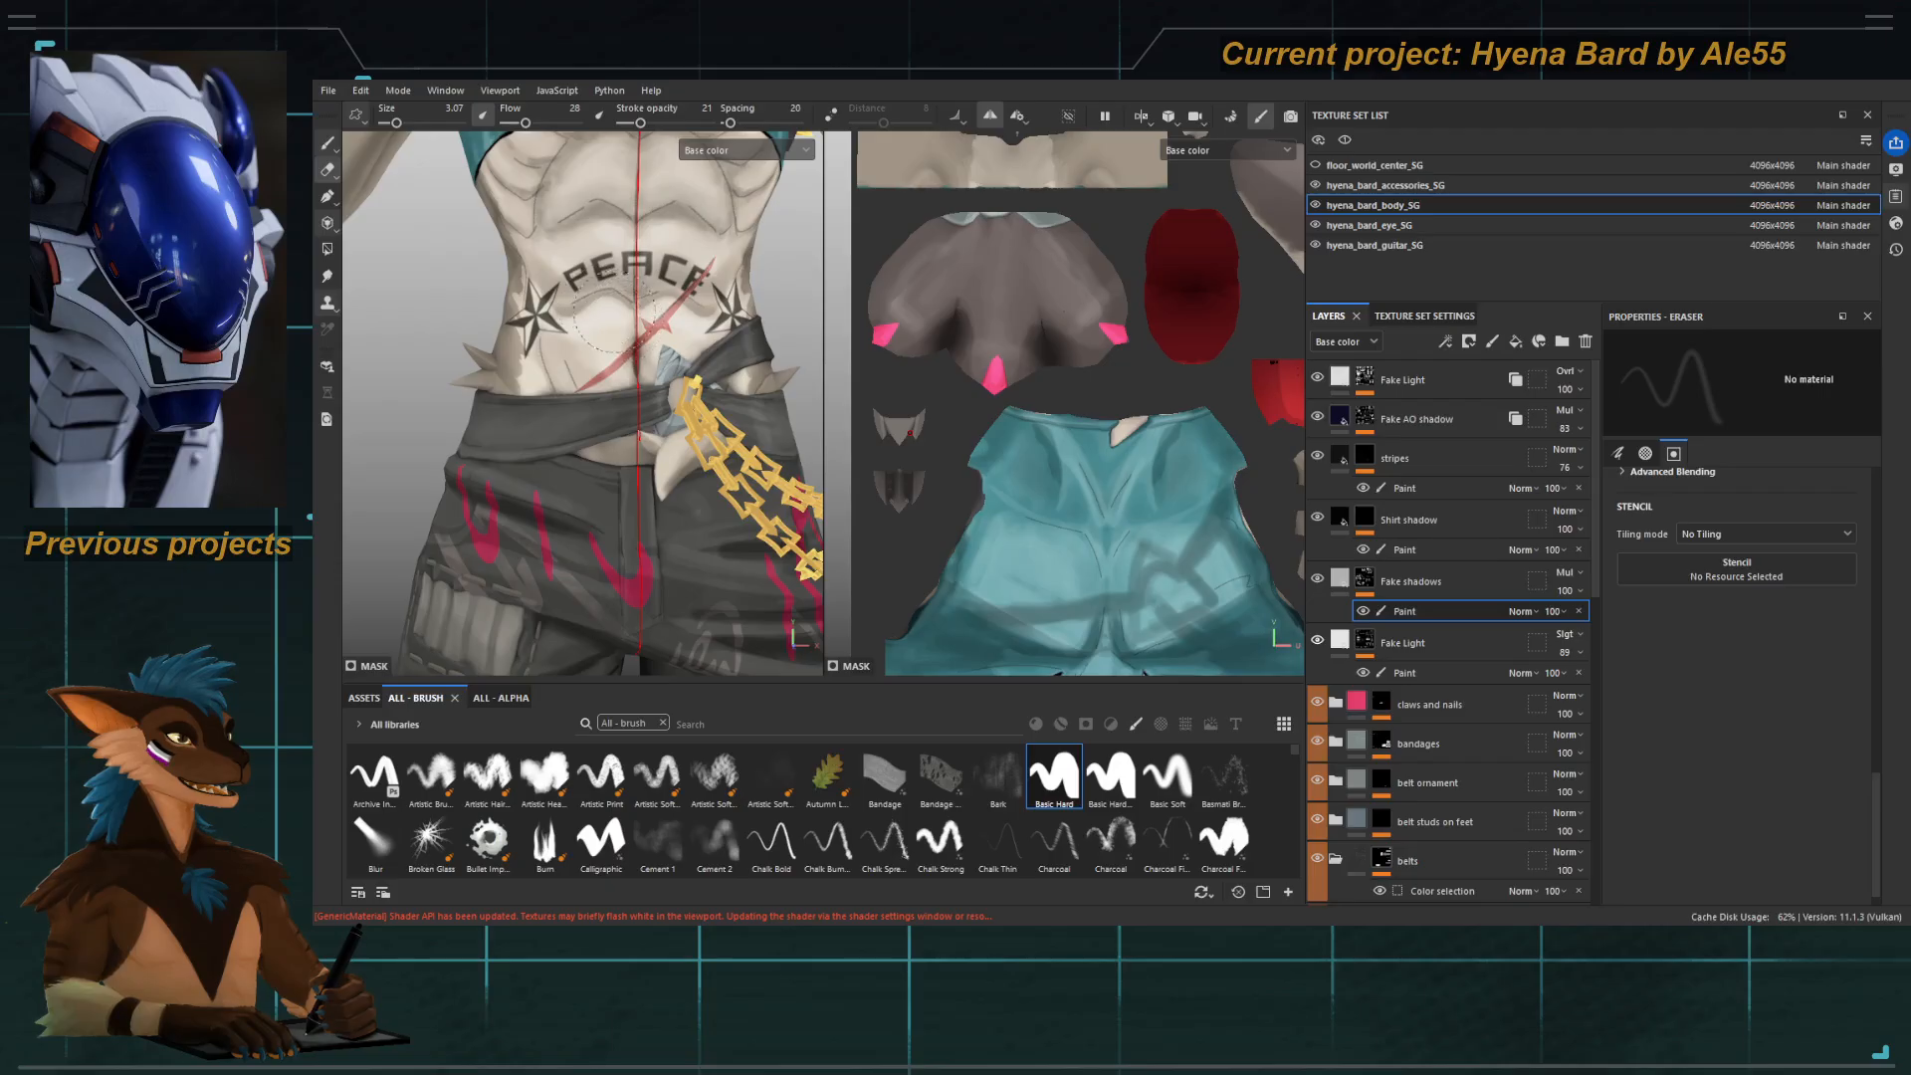
pyautogui.keyDown('alt'); pyautogui.click(1364, 580); pyautogui.keyUp('alt')
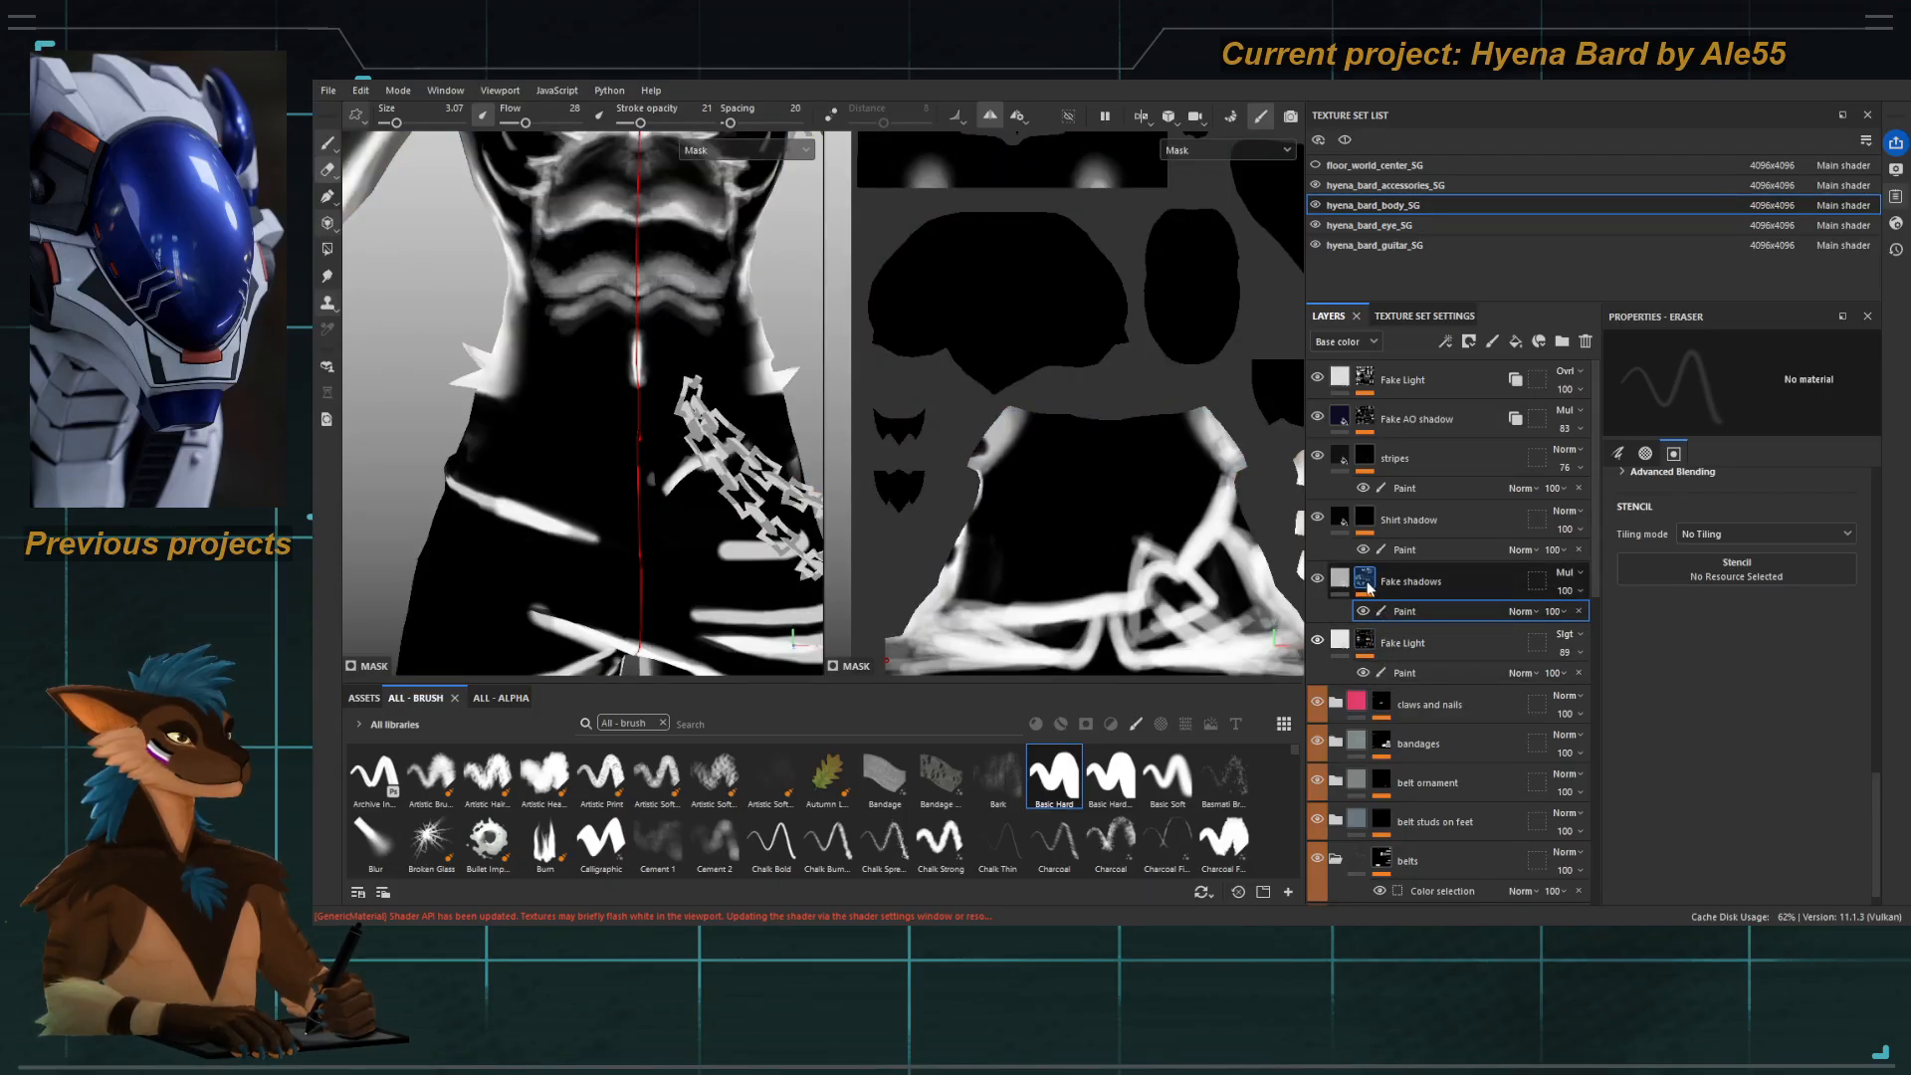
# Soften the lower-abdomen highlights on the Fake Light layer below Fake shadows, using its mask view and eraser sizes 3.07, 2.41 and 1.83.
pyautogui.keyDown('alt'); pyautogui.click(1366, 641); pyautogui.keyUp('alt')
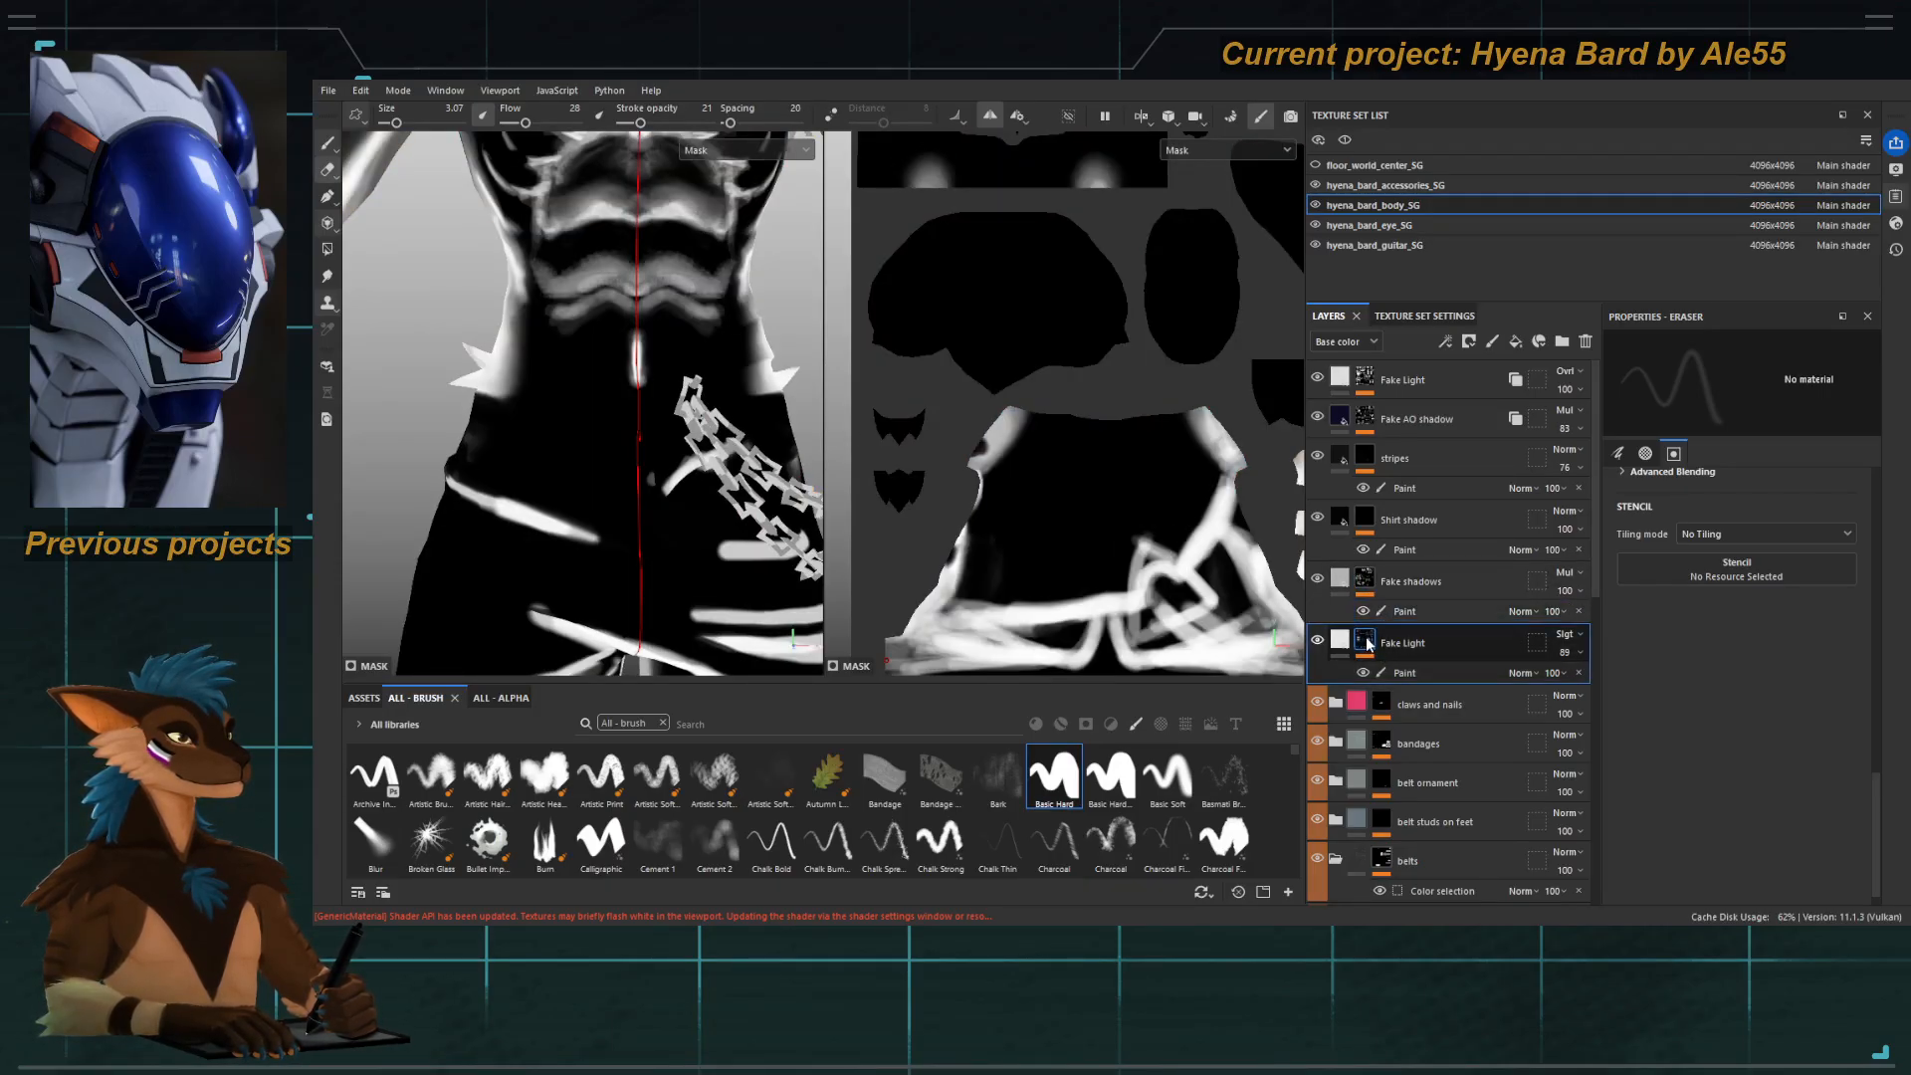
pyautogui.click(1399, 672)
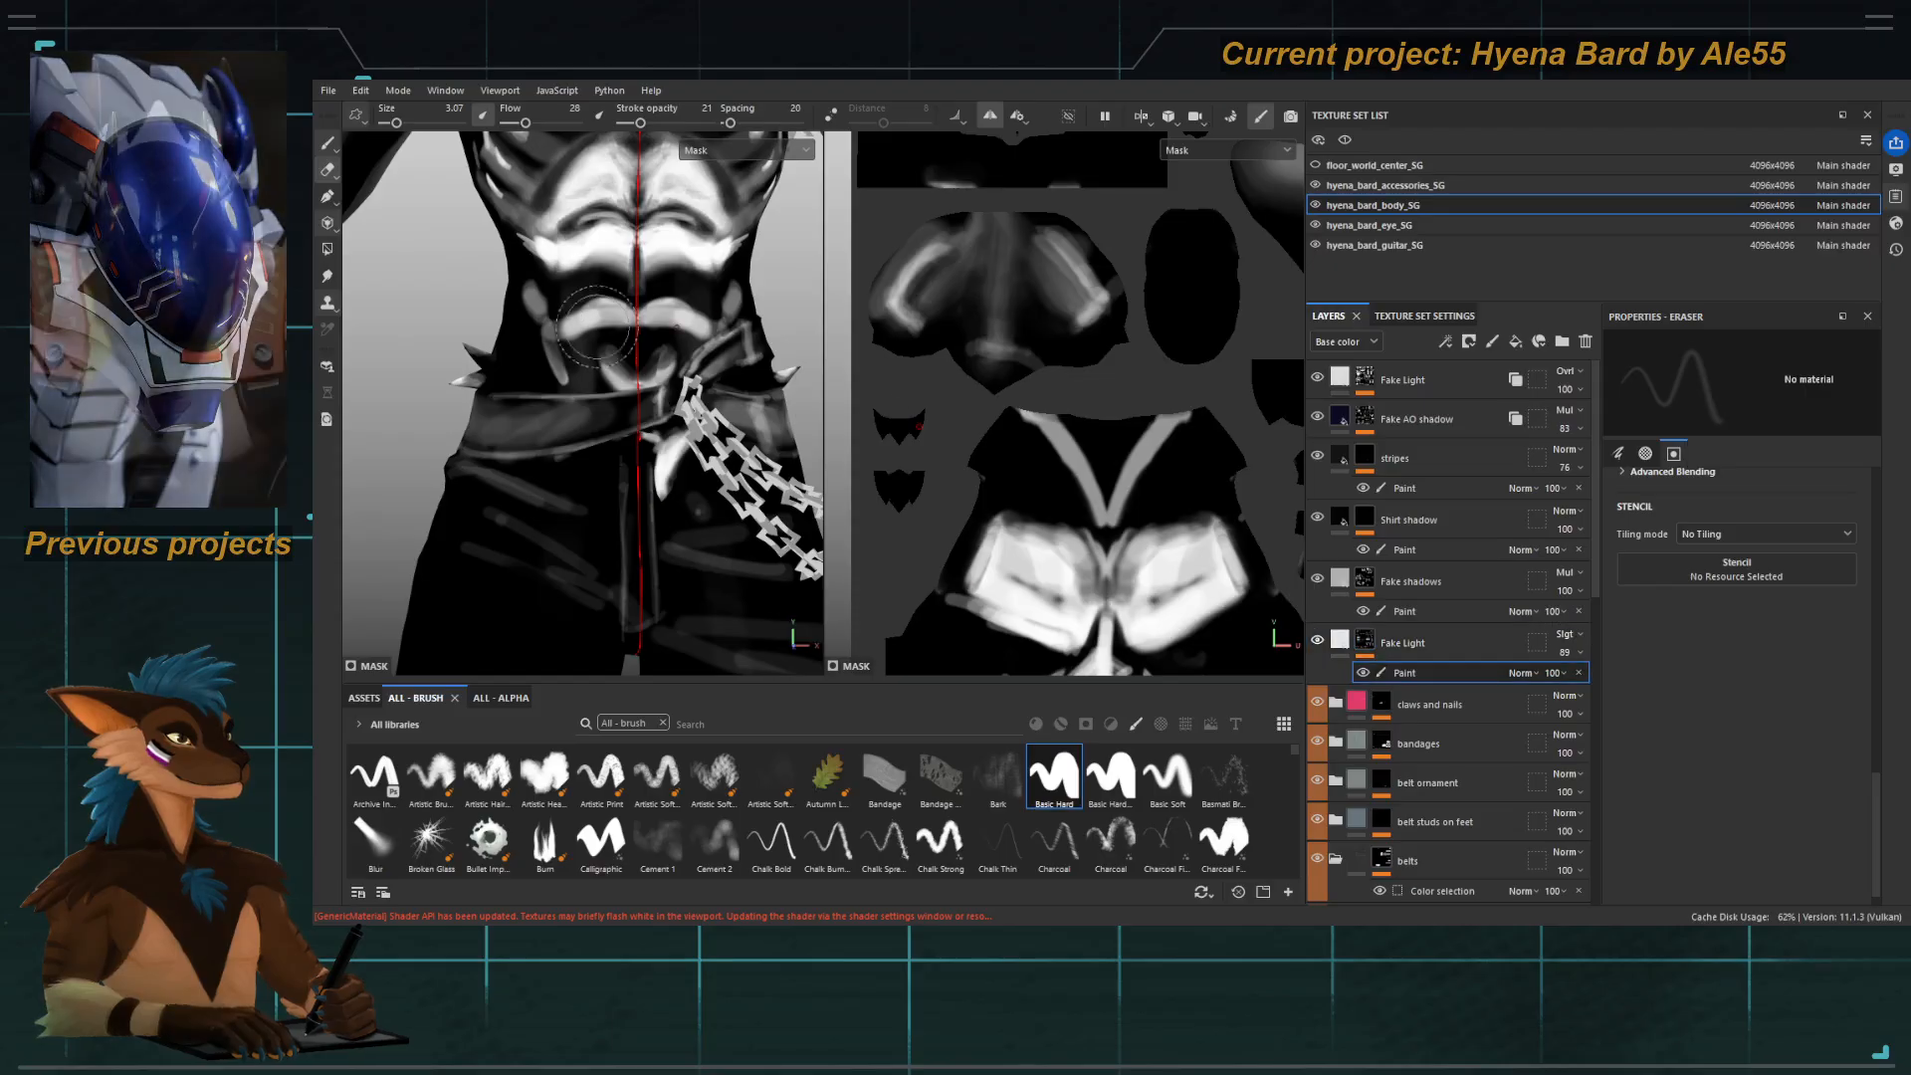
pyautogui.press('c')
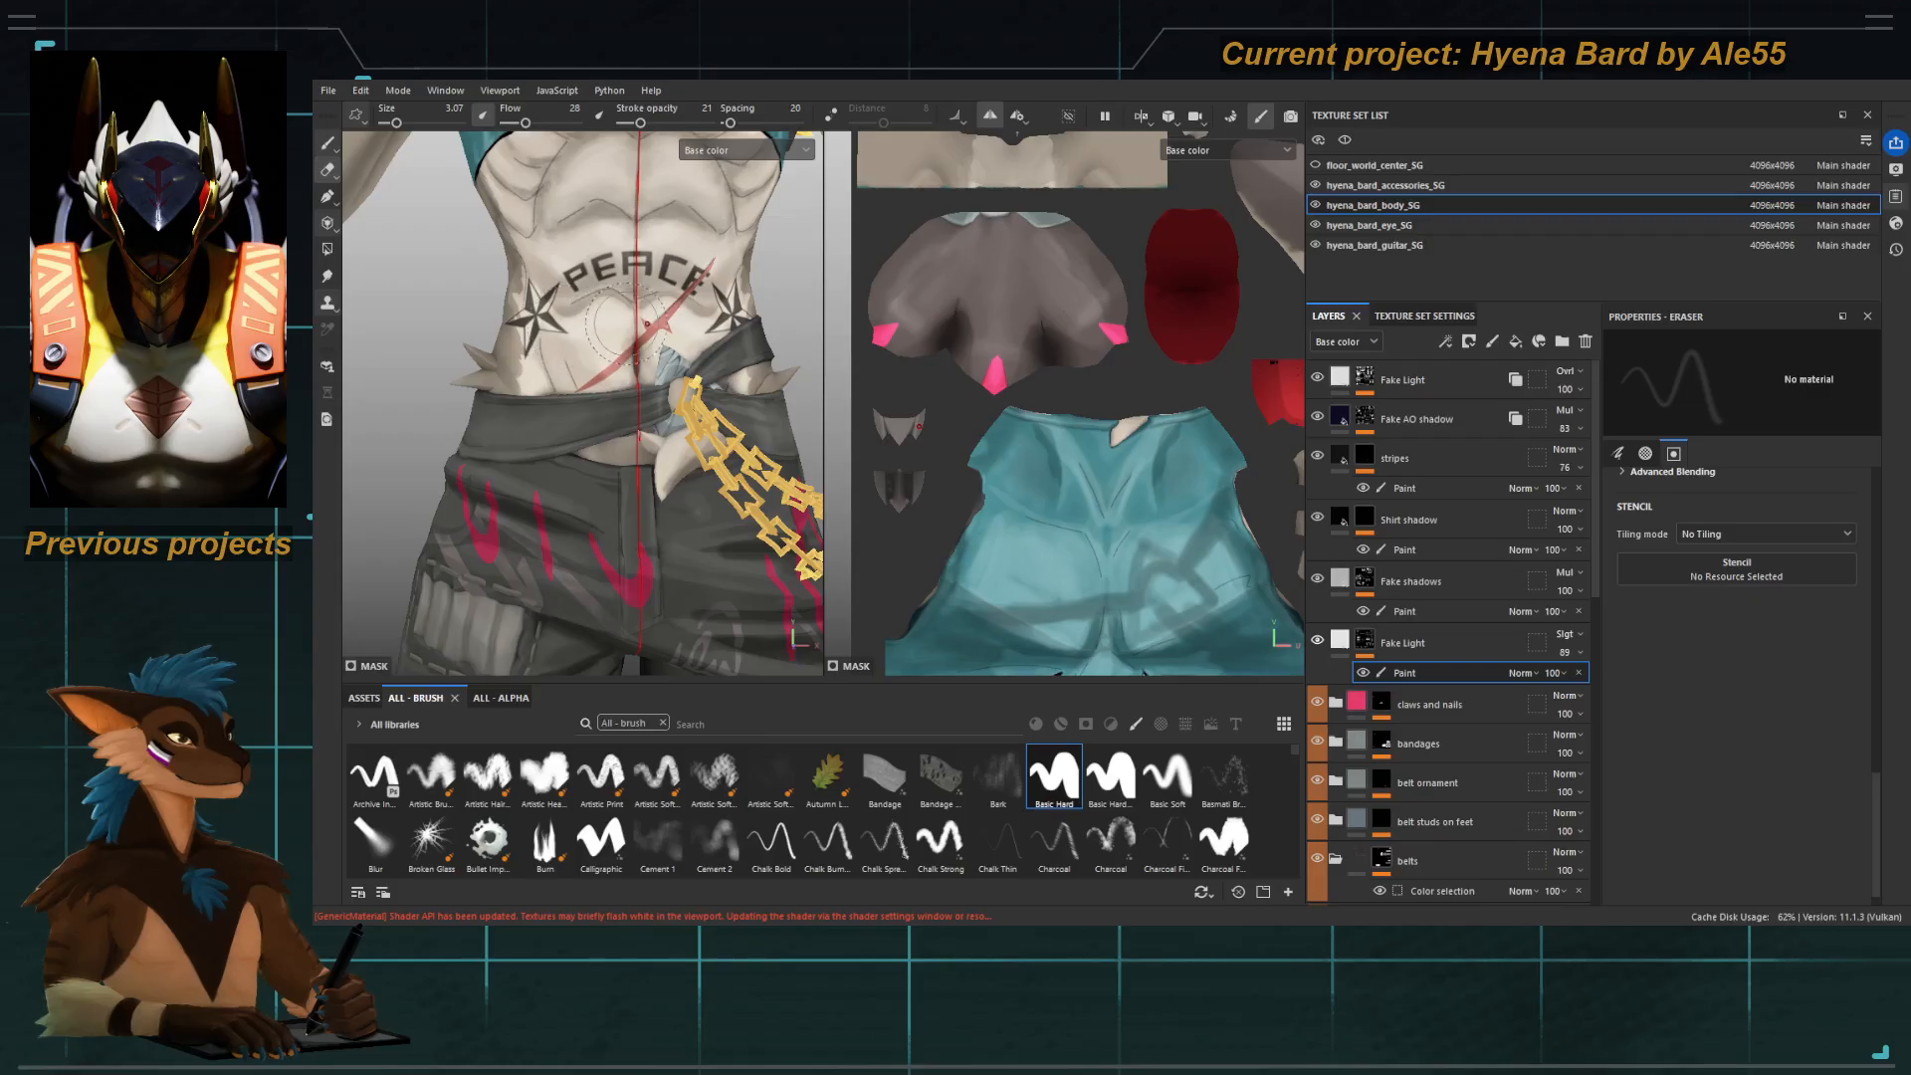
pyautogui.keyDown('alt'); pyautogui.moveTo(625, 324); pyautogui.dragTo(580, 324); pyautogui.keyUp('alt')
pyautogui.keyDown('alt'); pyautogui.moveTo(580, 325); pyautogui.dragTo(559, 369, button='middle'); pyautogui.keyUp('alt')
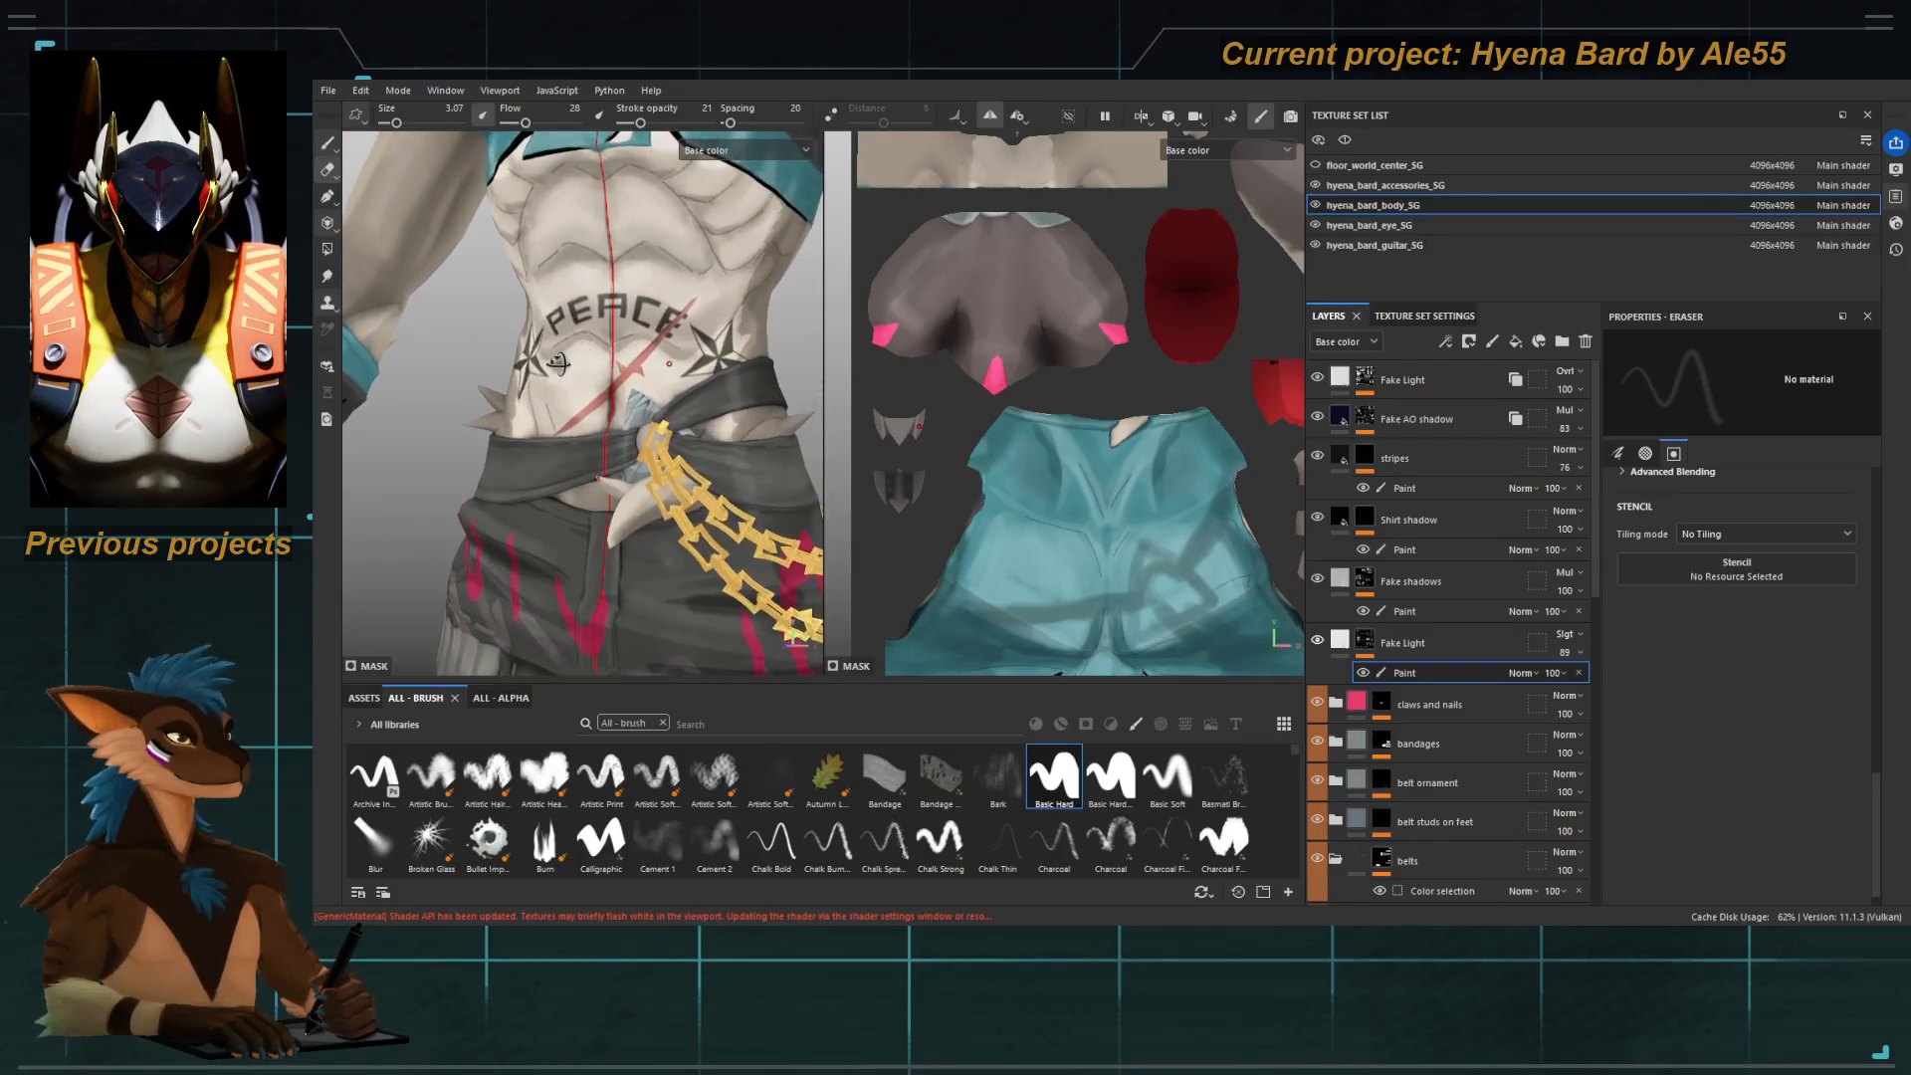
pyautogui.keyDown('alt'); pyautogui.moveTo(558, 364); pyautogui.dragTo(582, 365); pyautogui.keyUp('alt')
pyautogui.press('[')
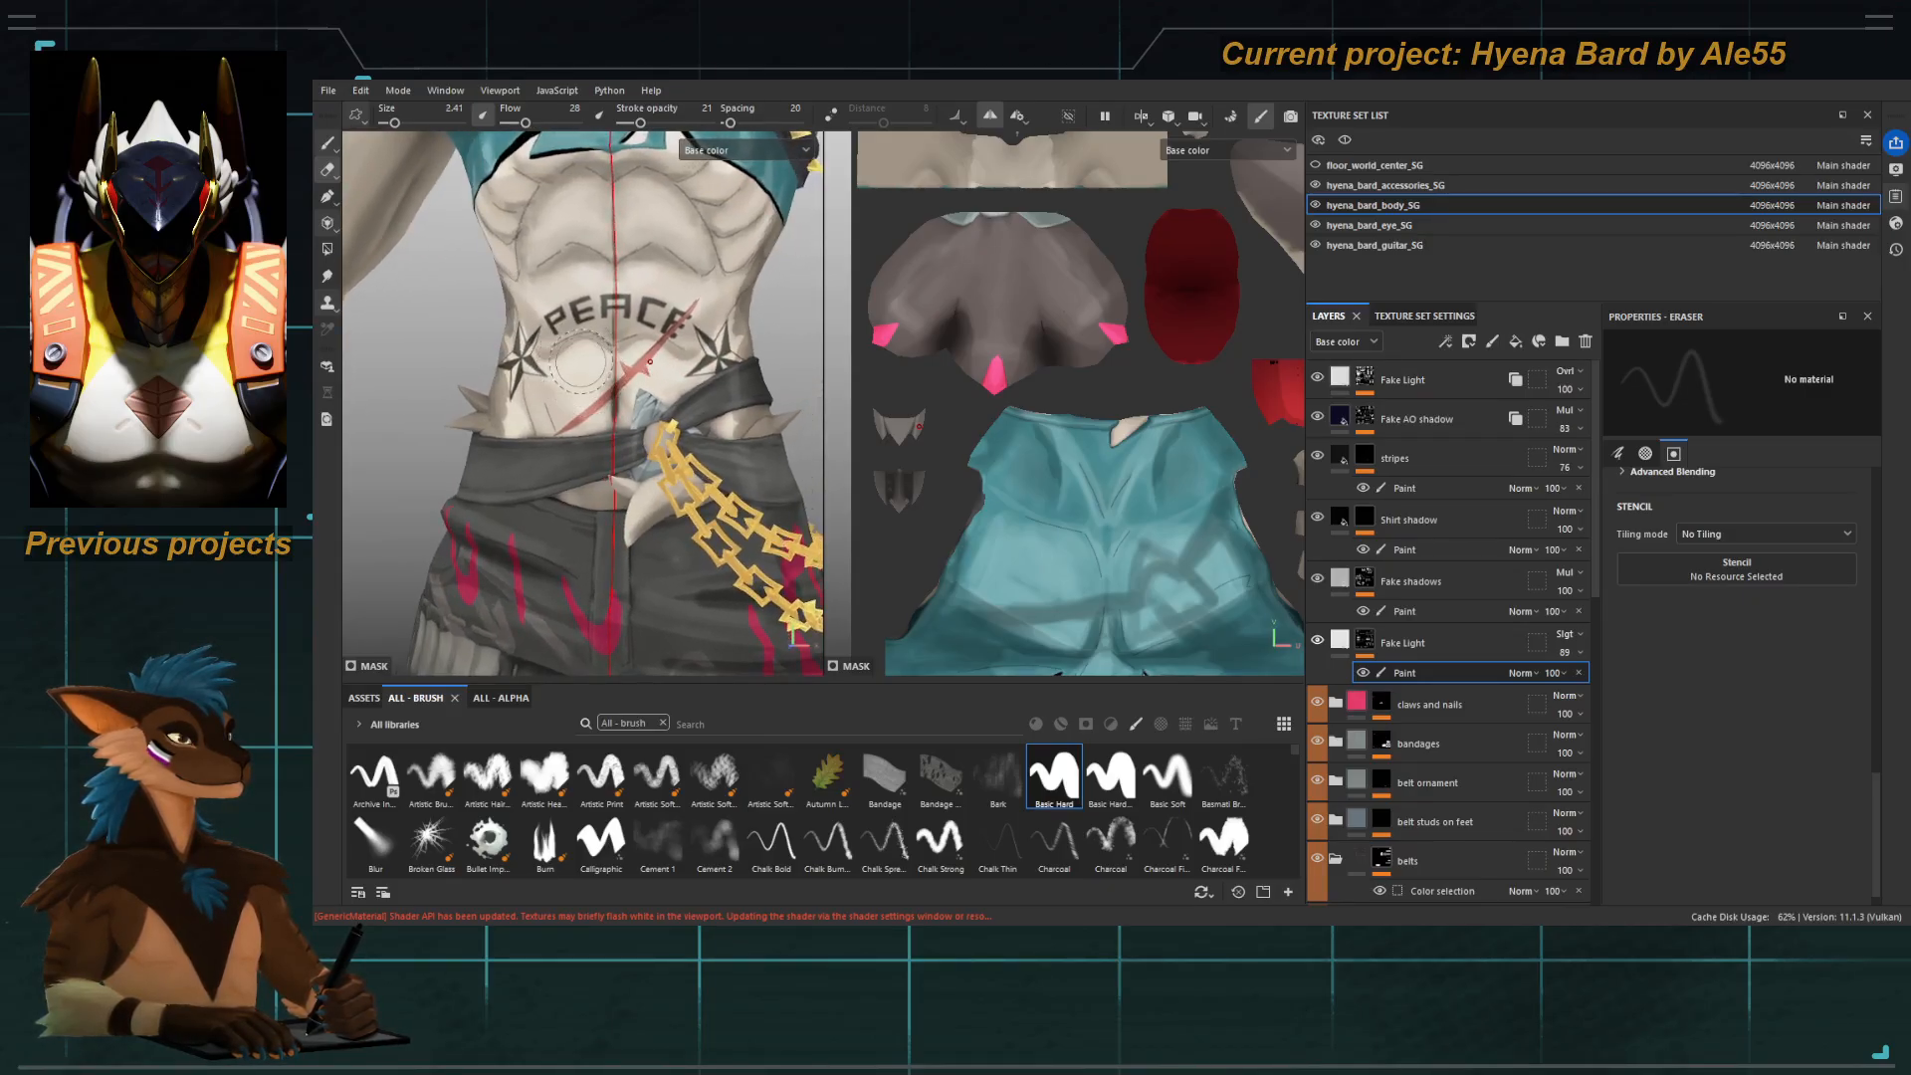
pyautogui.press('[')
# Clean up the shading beneath the PEACE tattoo at eraser opacity 79, using size 1.33 on Fake shadows and 0.91 on Fake Light.
pyautogui.click(1405, 611)
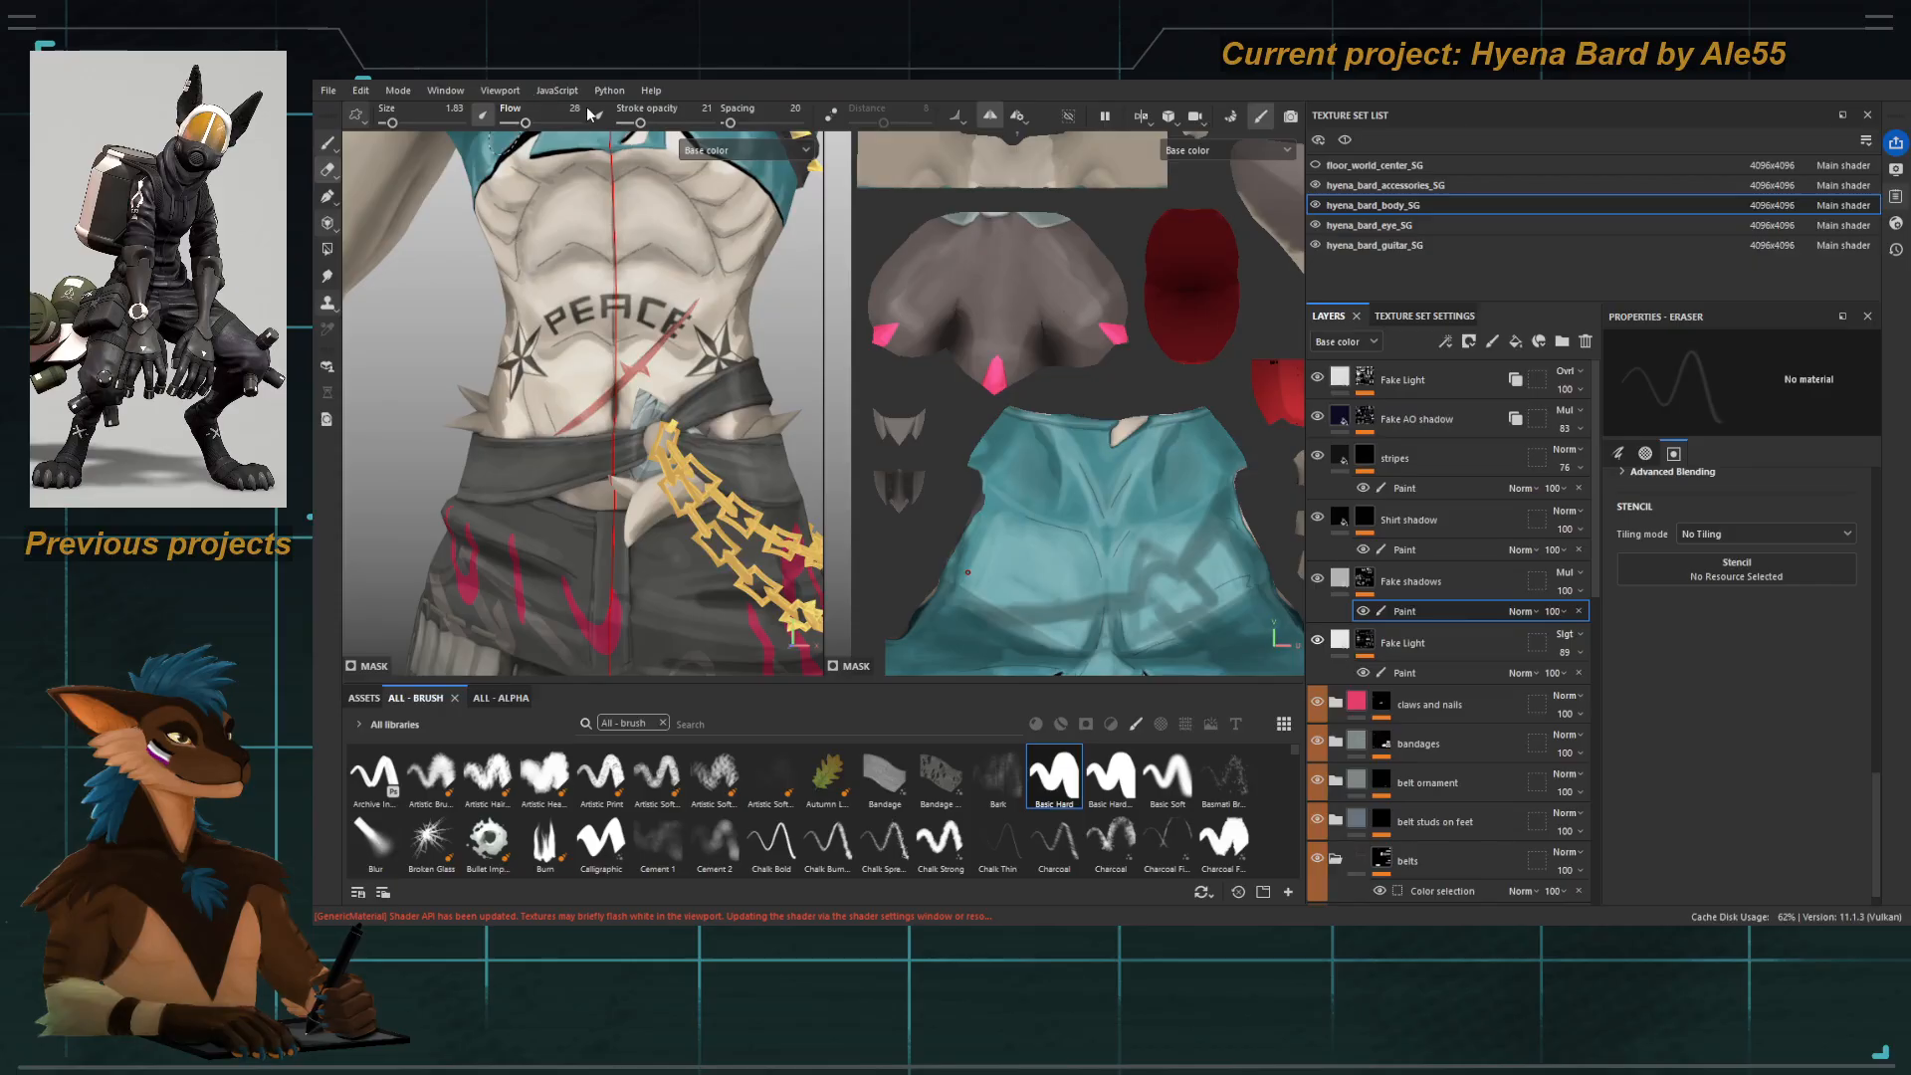
pyautogui.moveTo(621, 123); pyautogui.dragTo(690, 122)
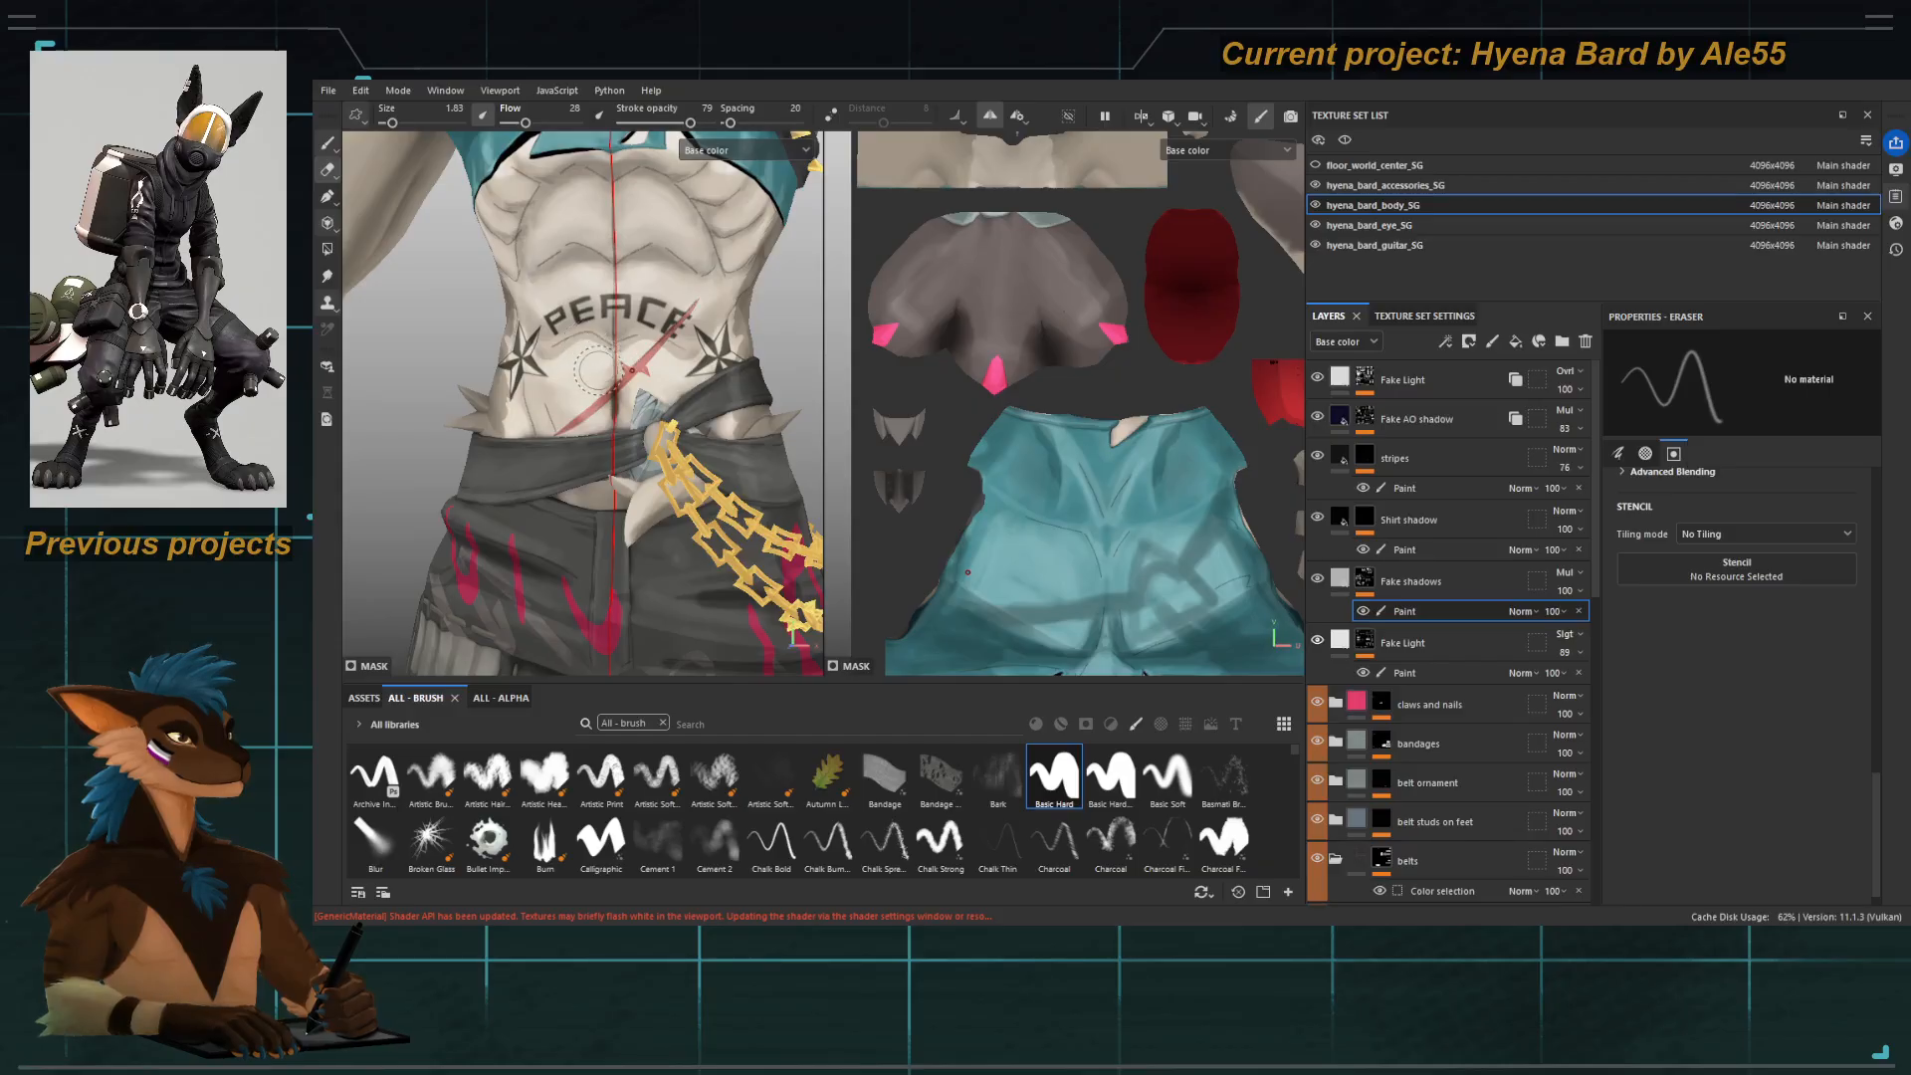
pyautogui.press('[')
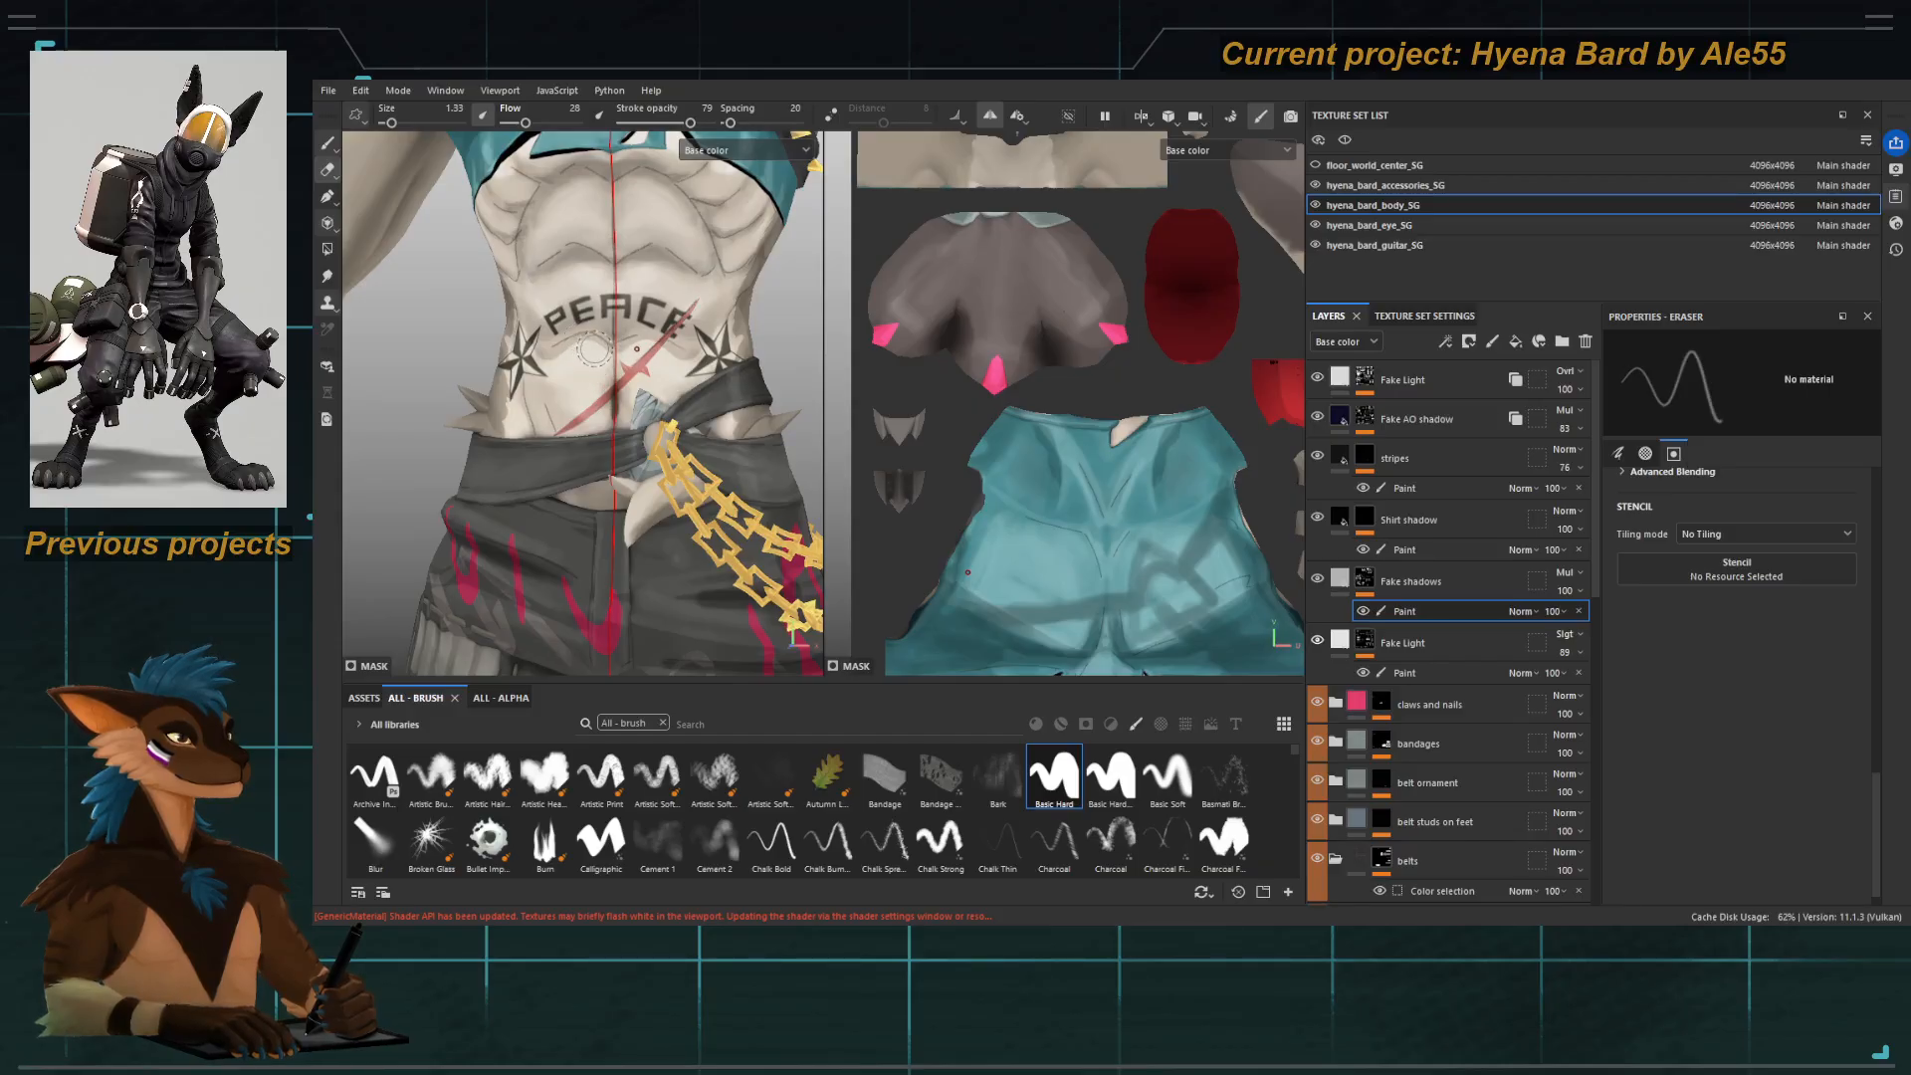
pyautogui.click(1426, 673)
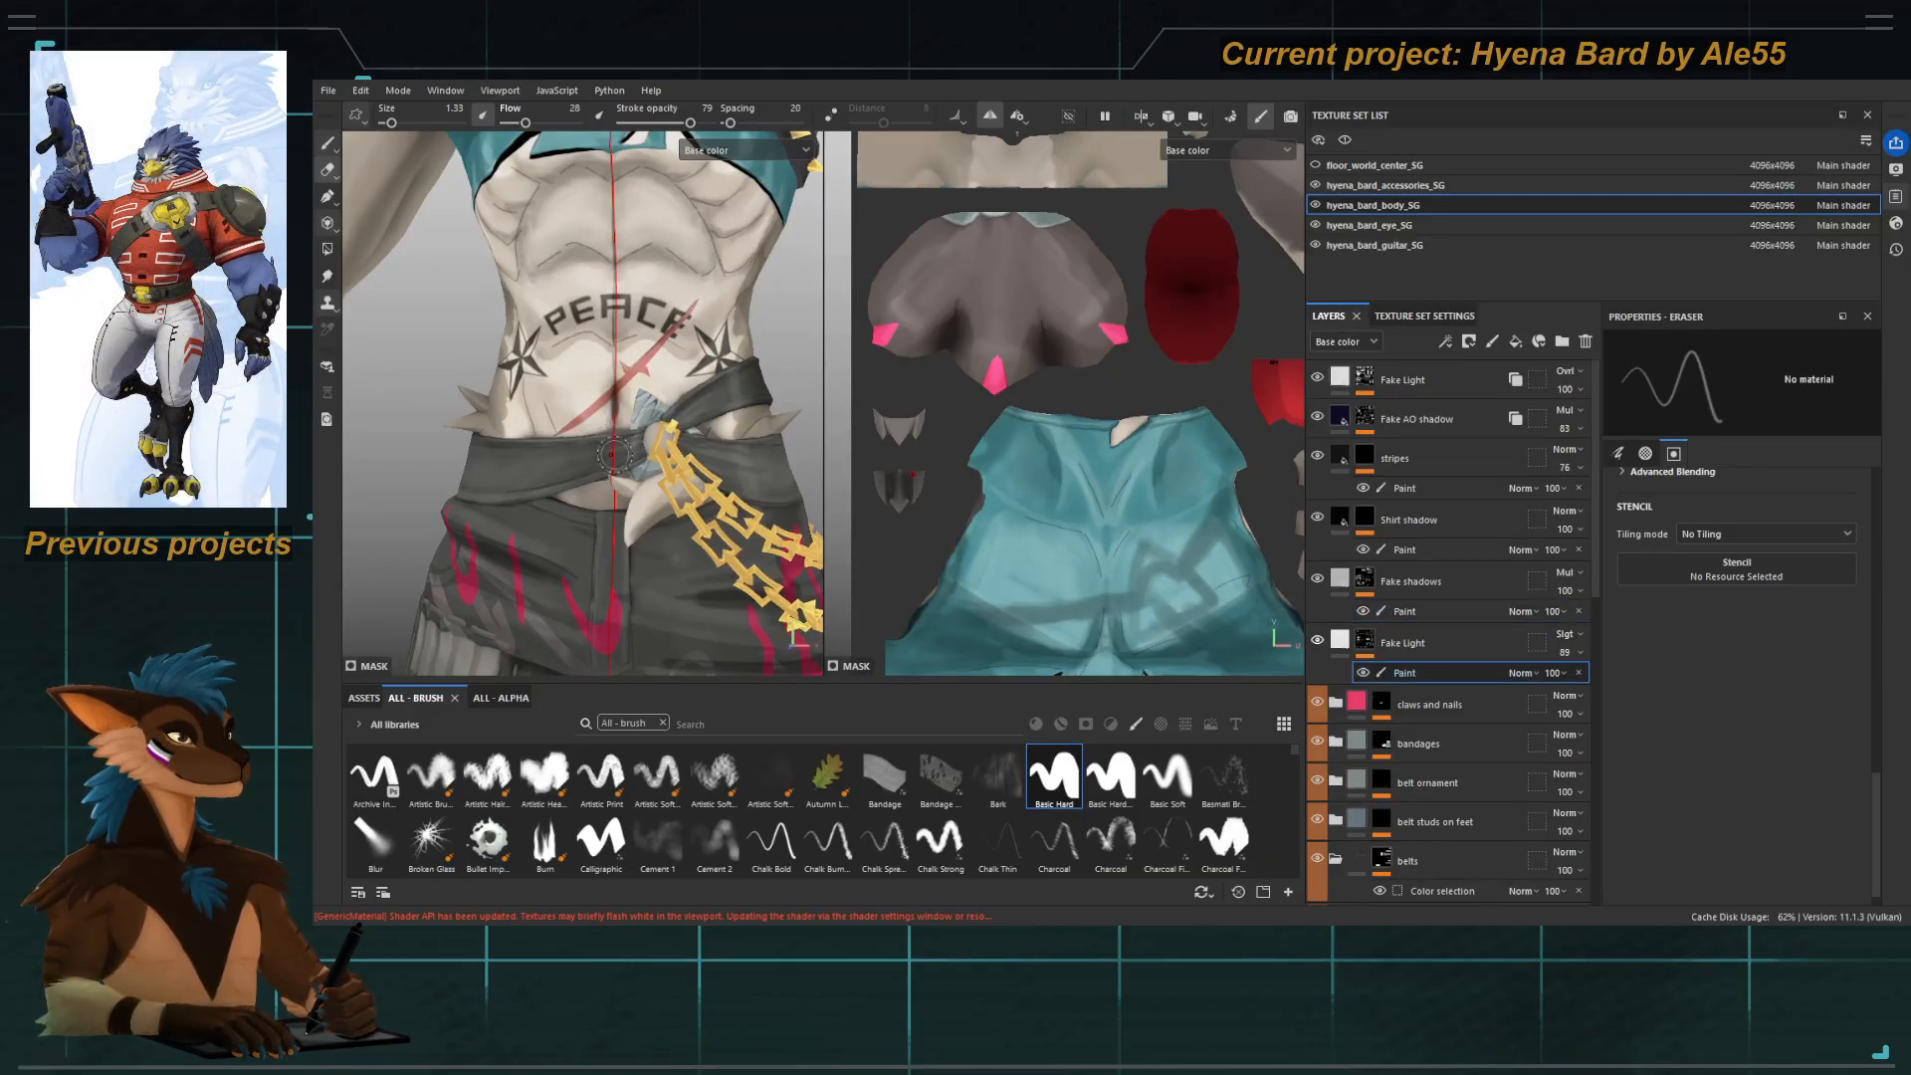
pyautogui.press('[')
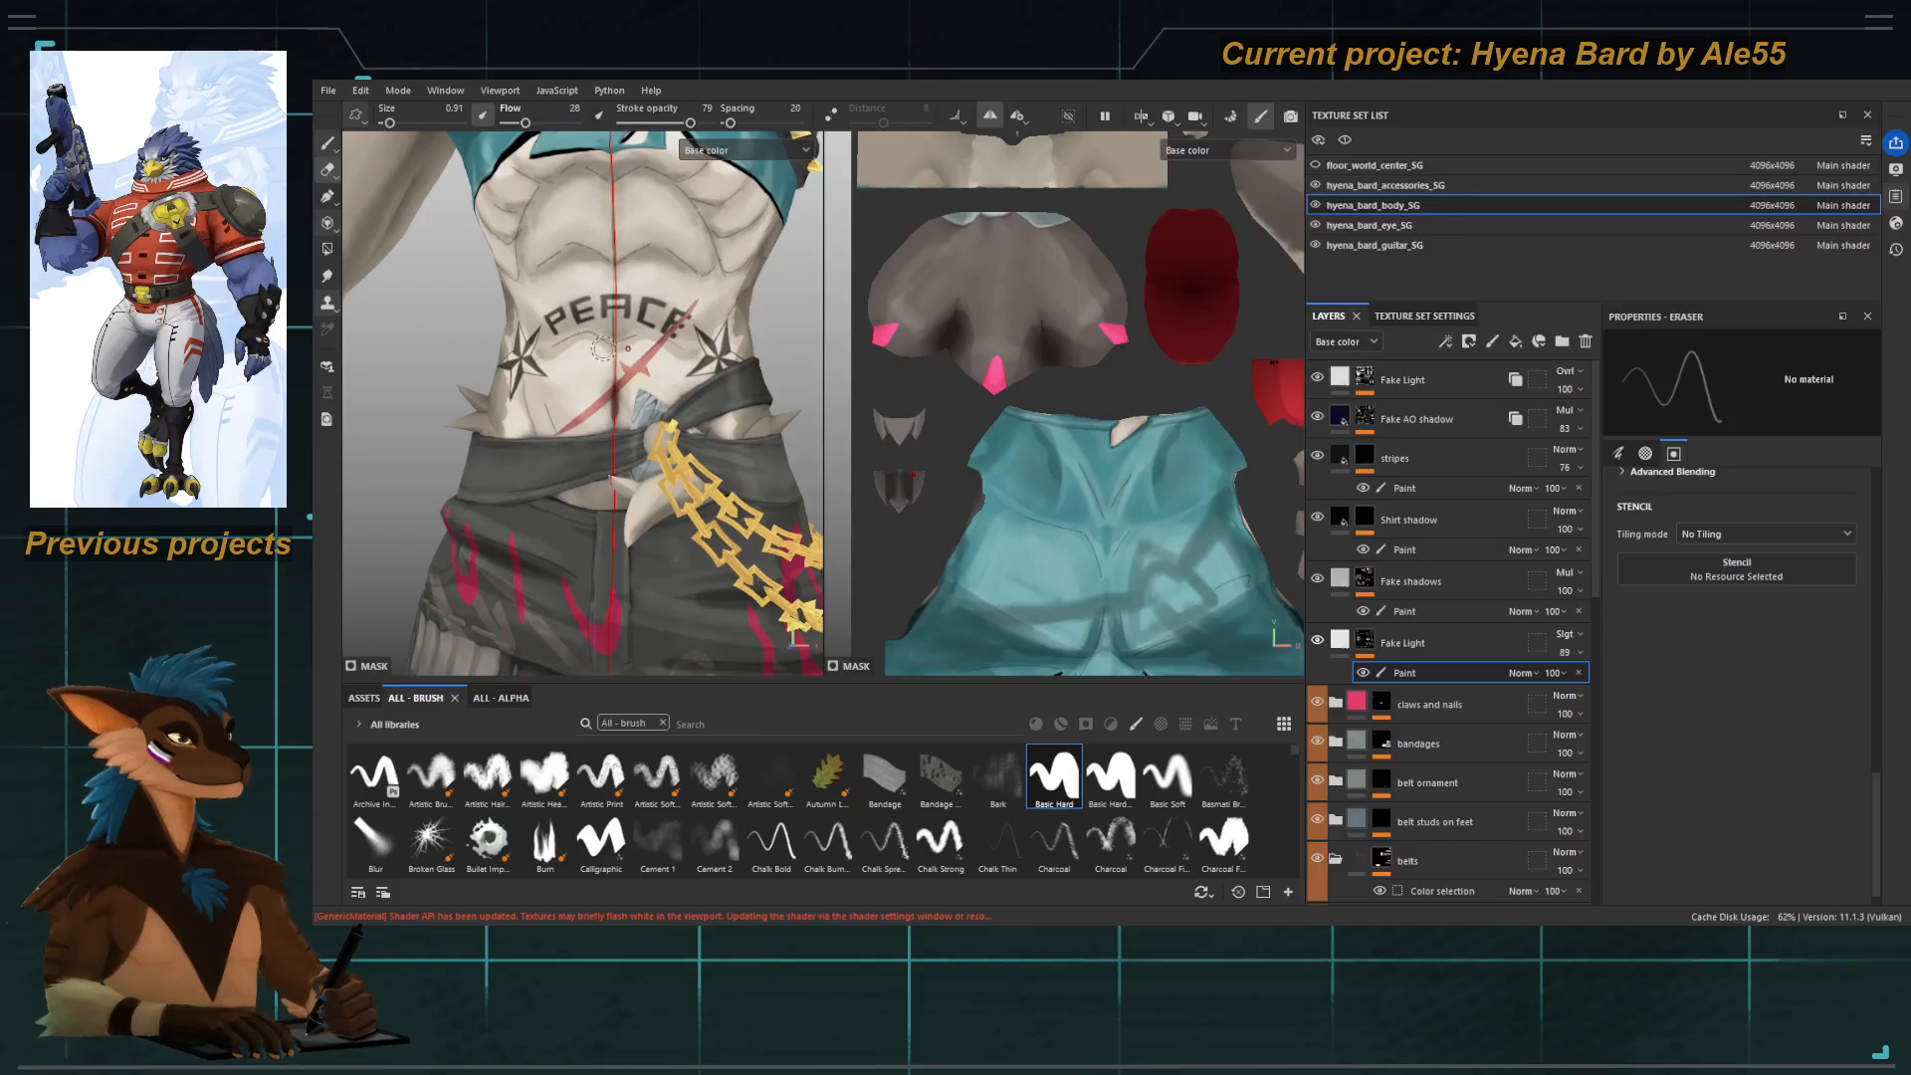
# Paint highlights beneath the PEACE tattoo on Fake Light at brush size 0.92, flow 100, stroke opacity 63 and grayscale 1.
pyautogui.press('1')
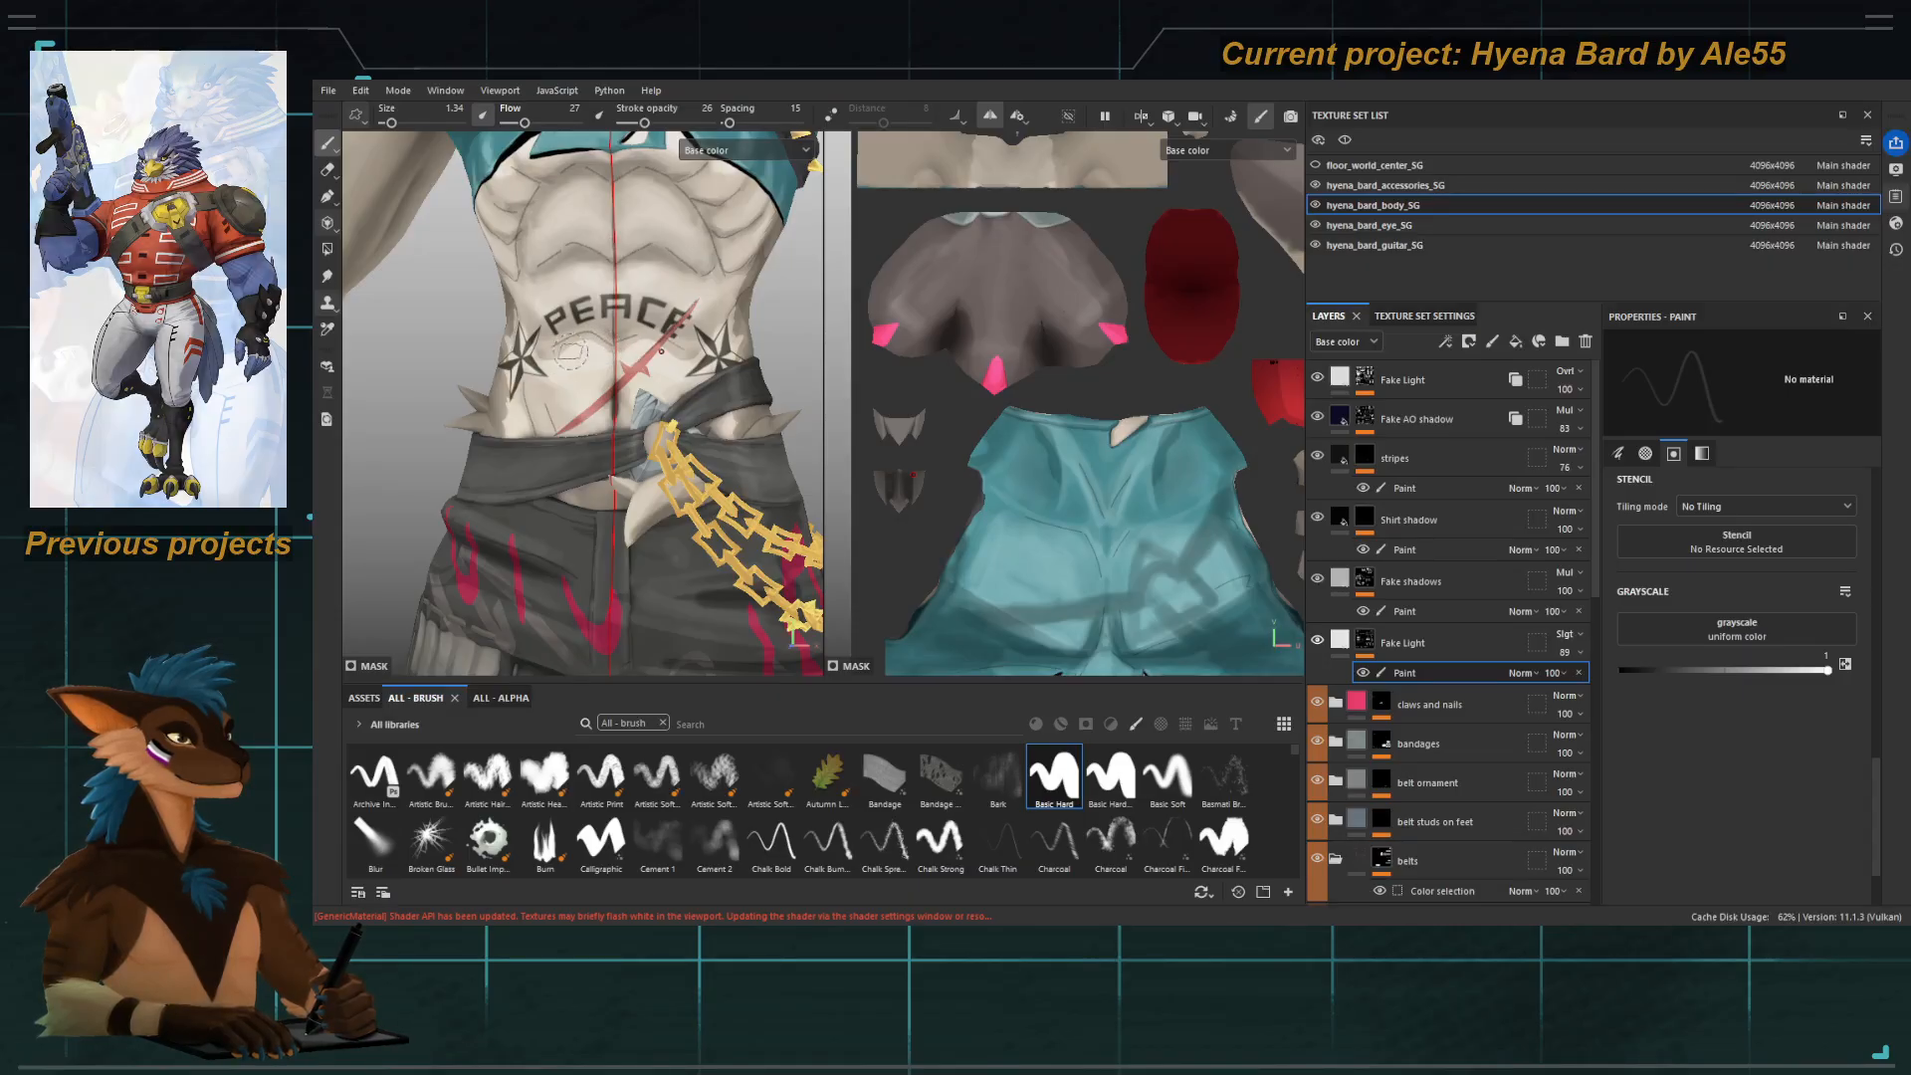
pyautogui.keyDown('ctrl'); pyautogui.moveTo(573, 361); pyautogui.dragTo(555, 361, button='right'); pyautogui.keyUp('ctrl')
pyautogui.click(676, 122)
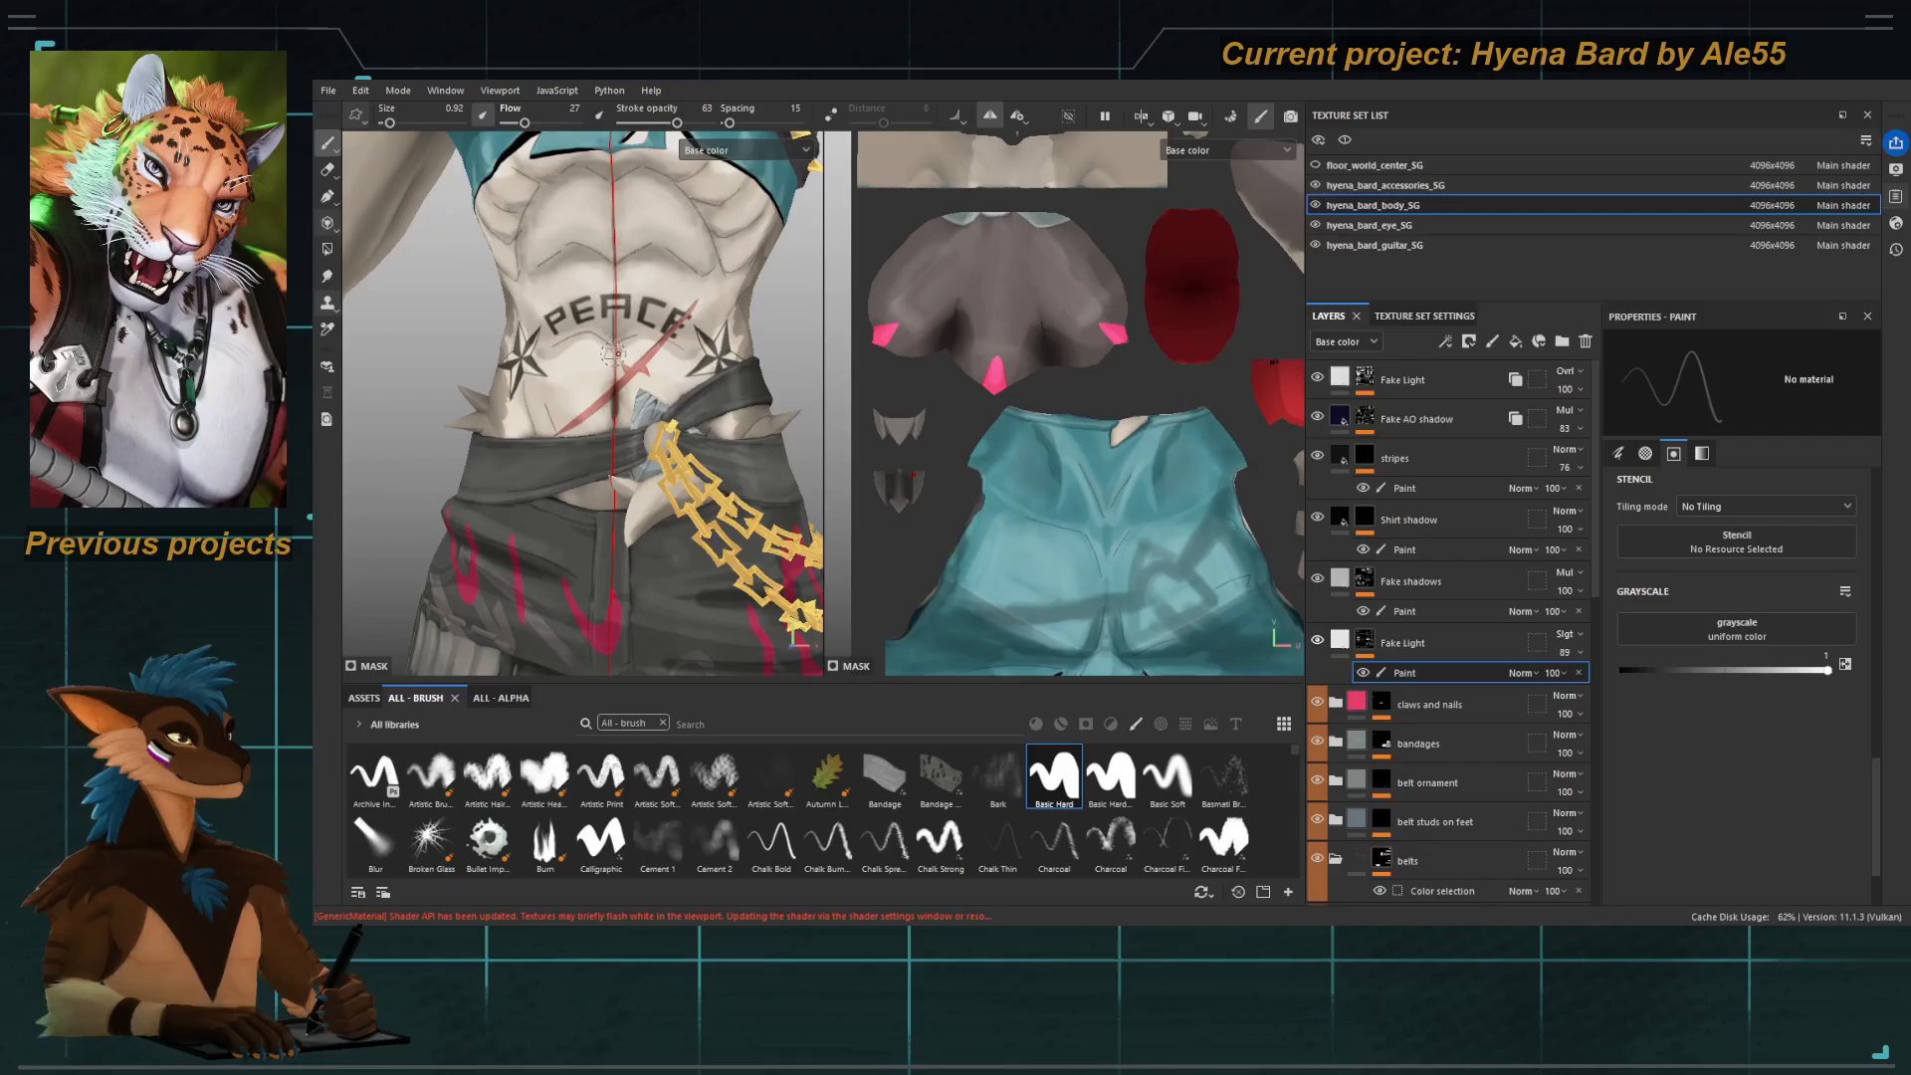
pyautogui.keyDown('ctrl'); pyautogui.moveTo(611, 352); pyautogui.dragTo(594, 338, button='right'); pyautogui.keyUp('ctrl')
pyautogui.moveTo(524, 123); pyautogui.dragTo(580, 122)
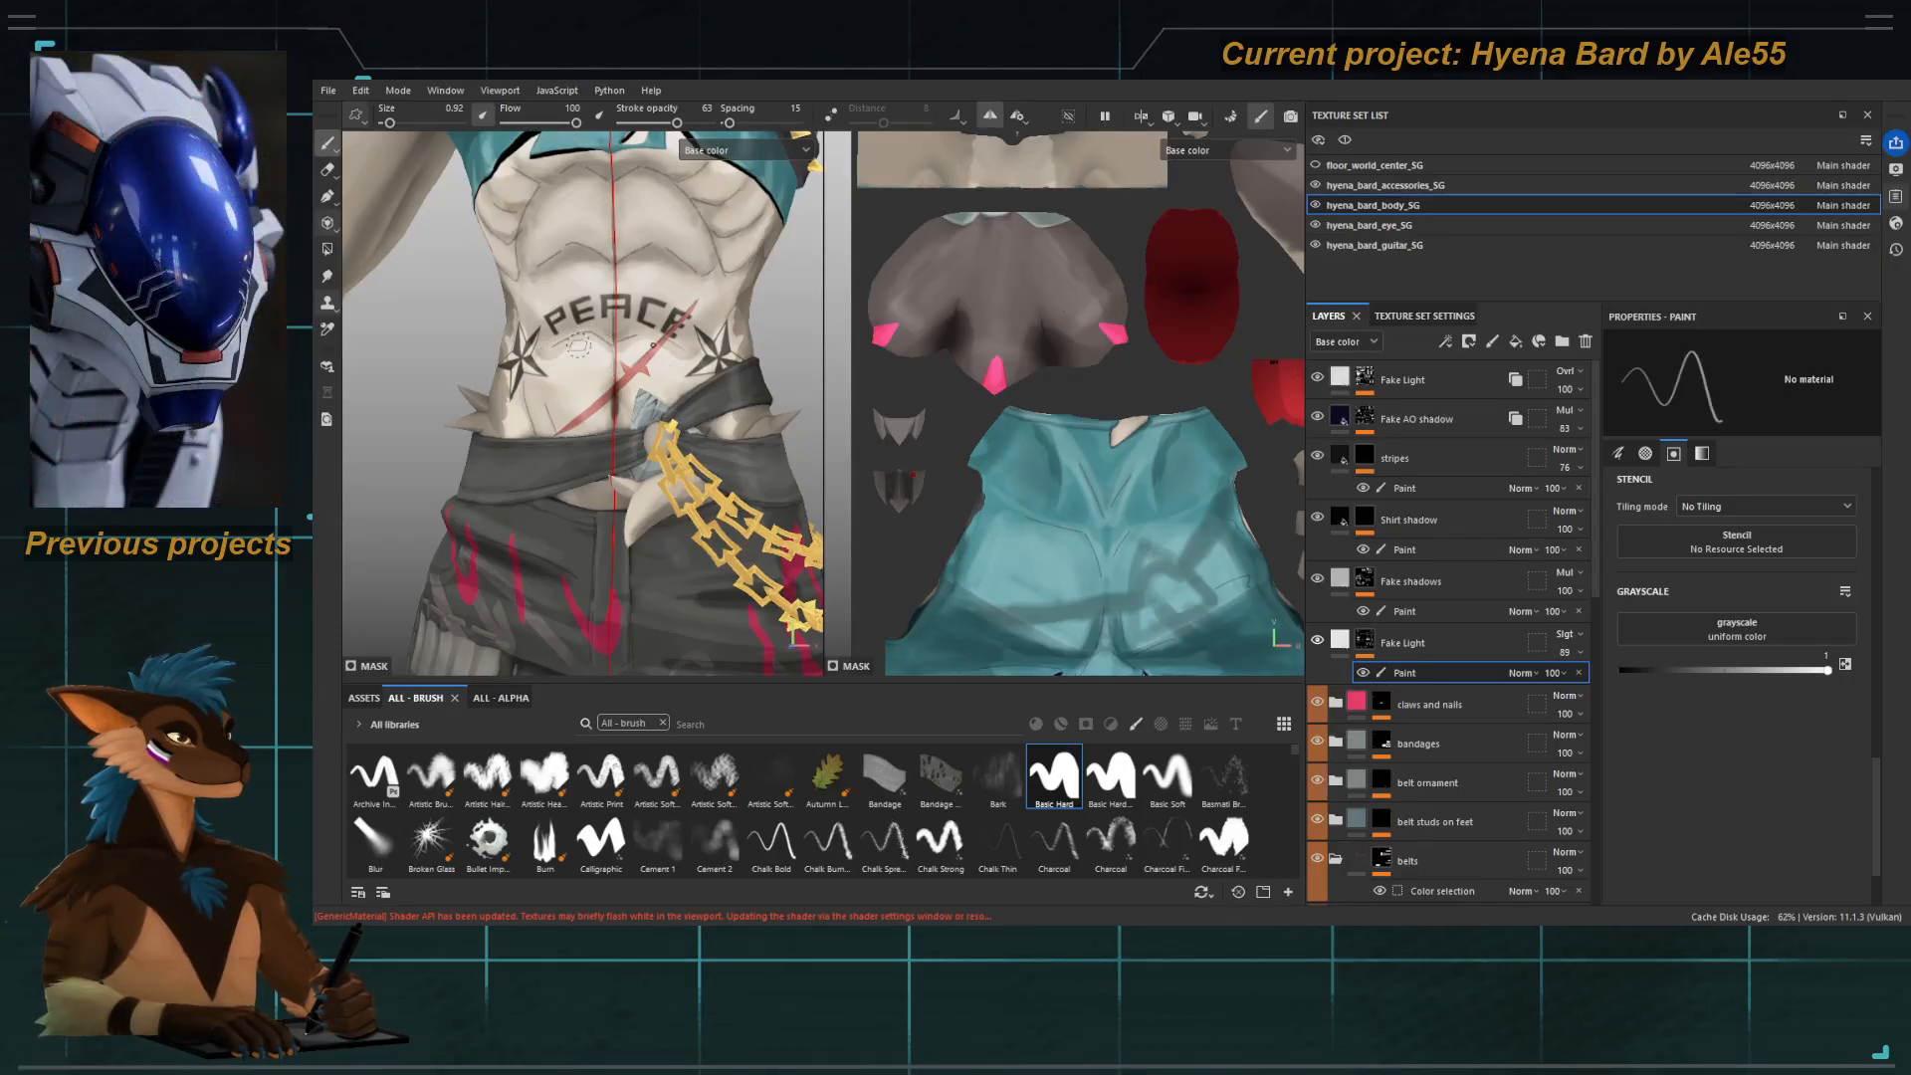
# Compare the torso with the Fake Light layer below Fake shadows shown and hidden, and inspect the topmost Fake Light layer's mask.
pyautogui.keyDown('alt'); pyautogui.moveTo(538, 388); pyautogui.dragTo(598, 383); pyautogui.keyUp('alt')
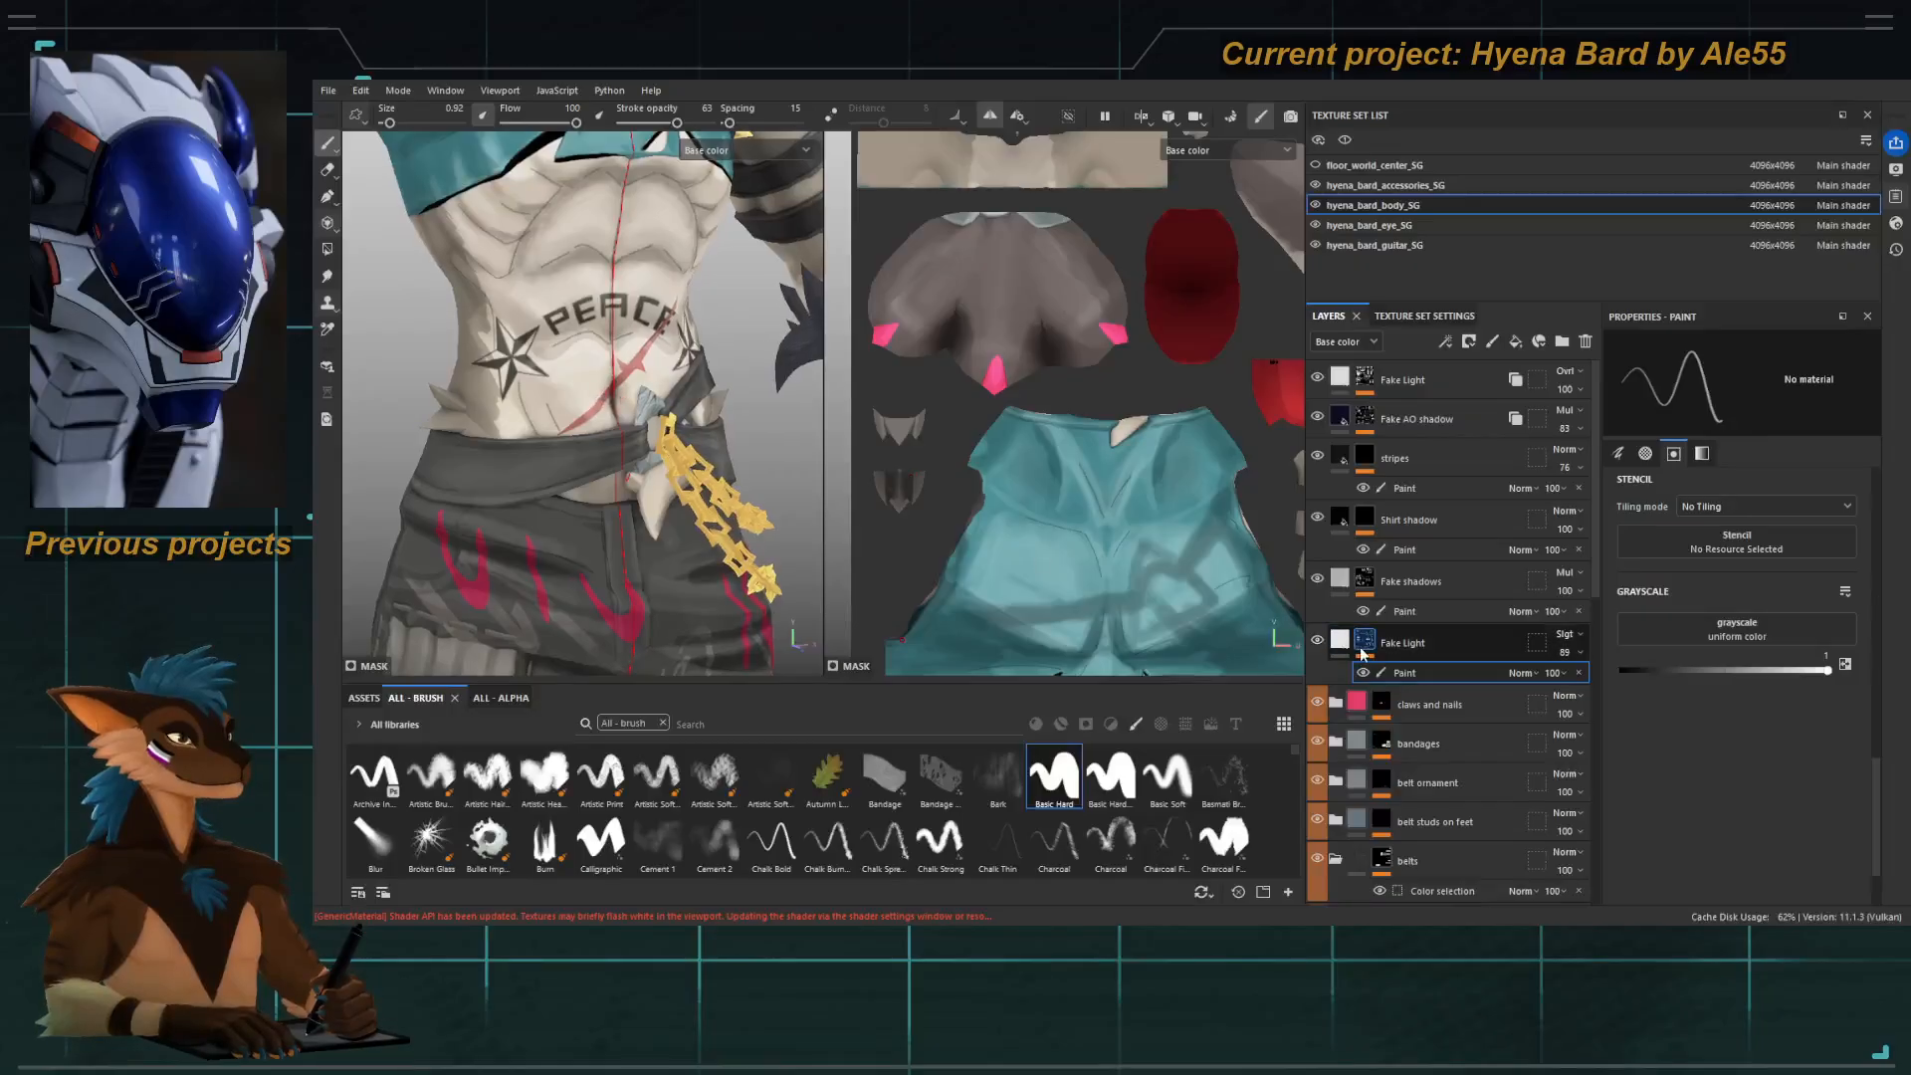
pyautogui.click(1318, 641)
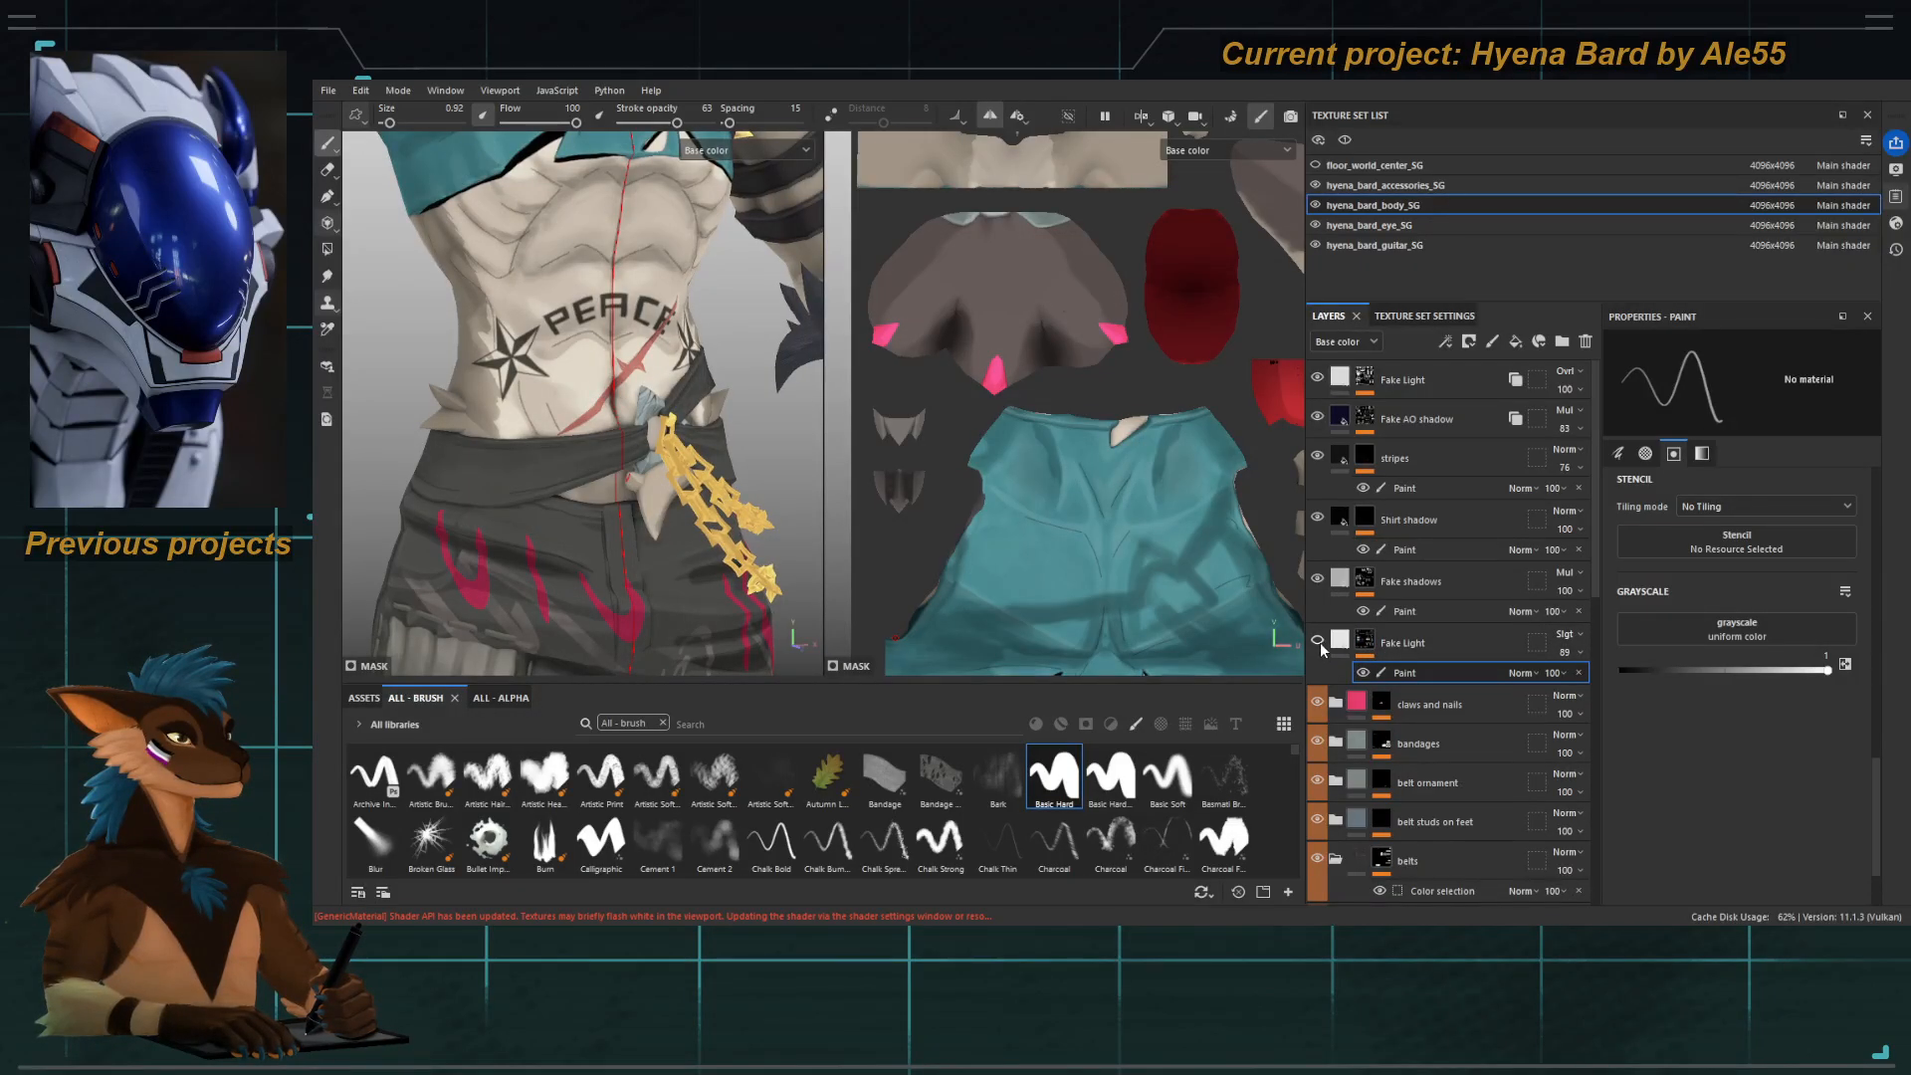
pyautogui.click(1318, 641)
pyautogui.click(1318, 641)
pyautogui.keyDown('alt'); pyautogui.moveTo(619, 432); pyautogui.dragTo(622, 453); pyautogui.keyUp('alt')
pyautogui.keyDown('alt'); pyautogui.moveTo(622, 453); pyautogui.dragTo(568, 478, button='right'); pyautogui.keyUp('alt')
pyautogui.moveTo(568, 478)
pyautogui.keyDown('alt'); pyautogui.mouseDown()
pyautogui.moveTo(556, 438)
pyautogui.moveTo(585, 464)
pyautogui.mouseUp(); pyautogui.keyUp('alt')
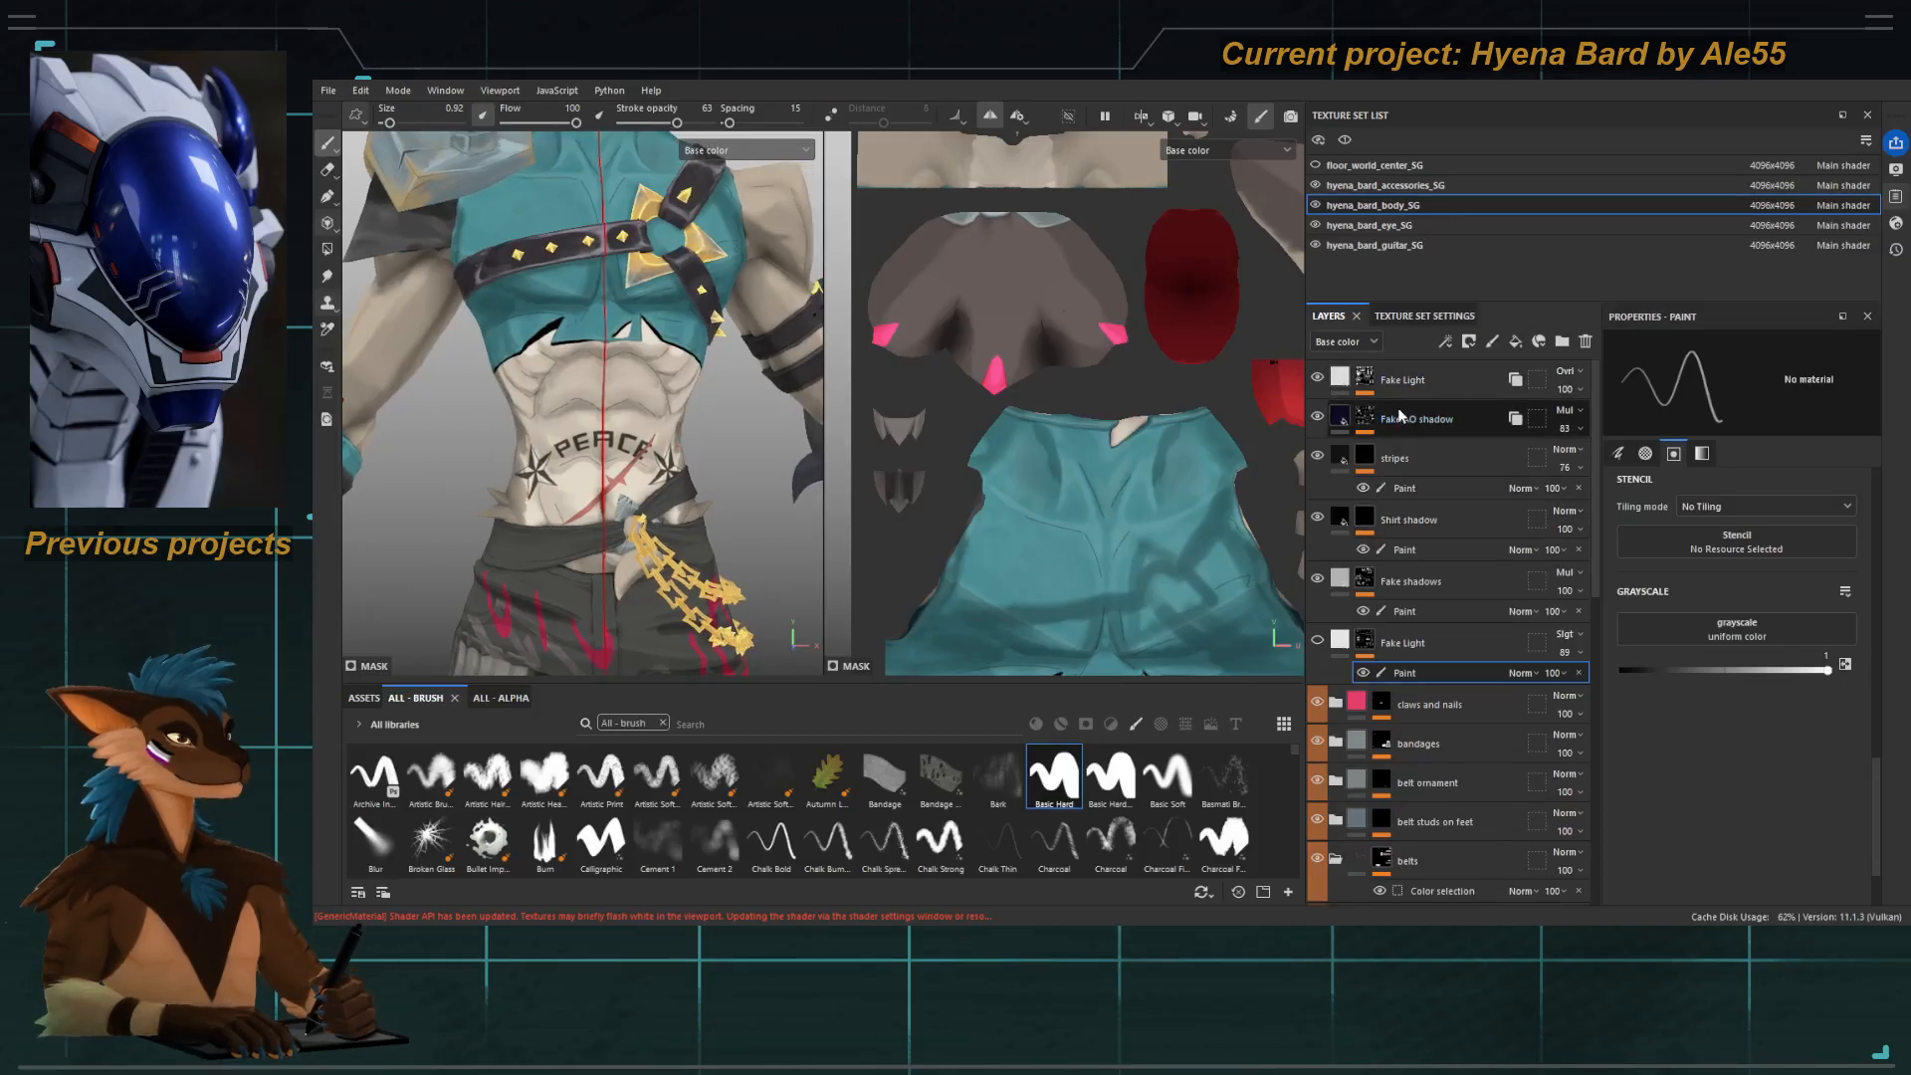
pyautogui.click(1365, 377)
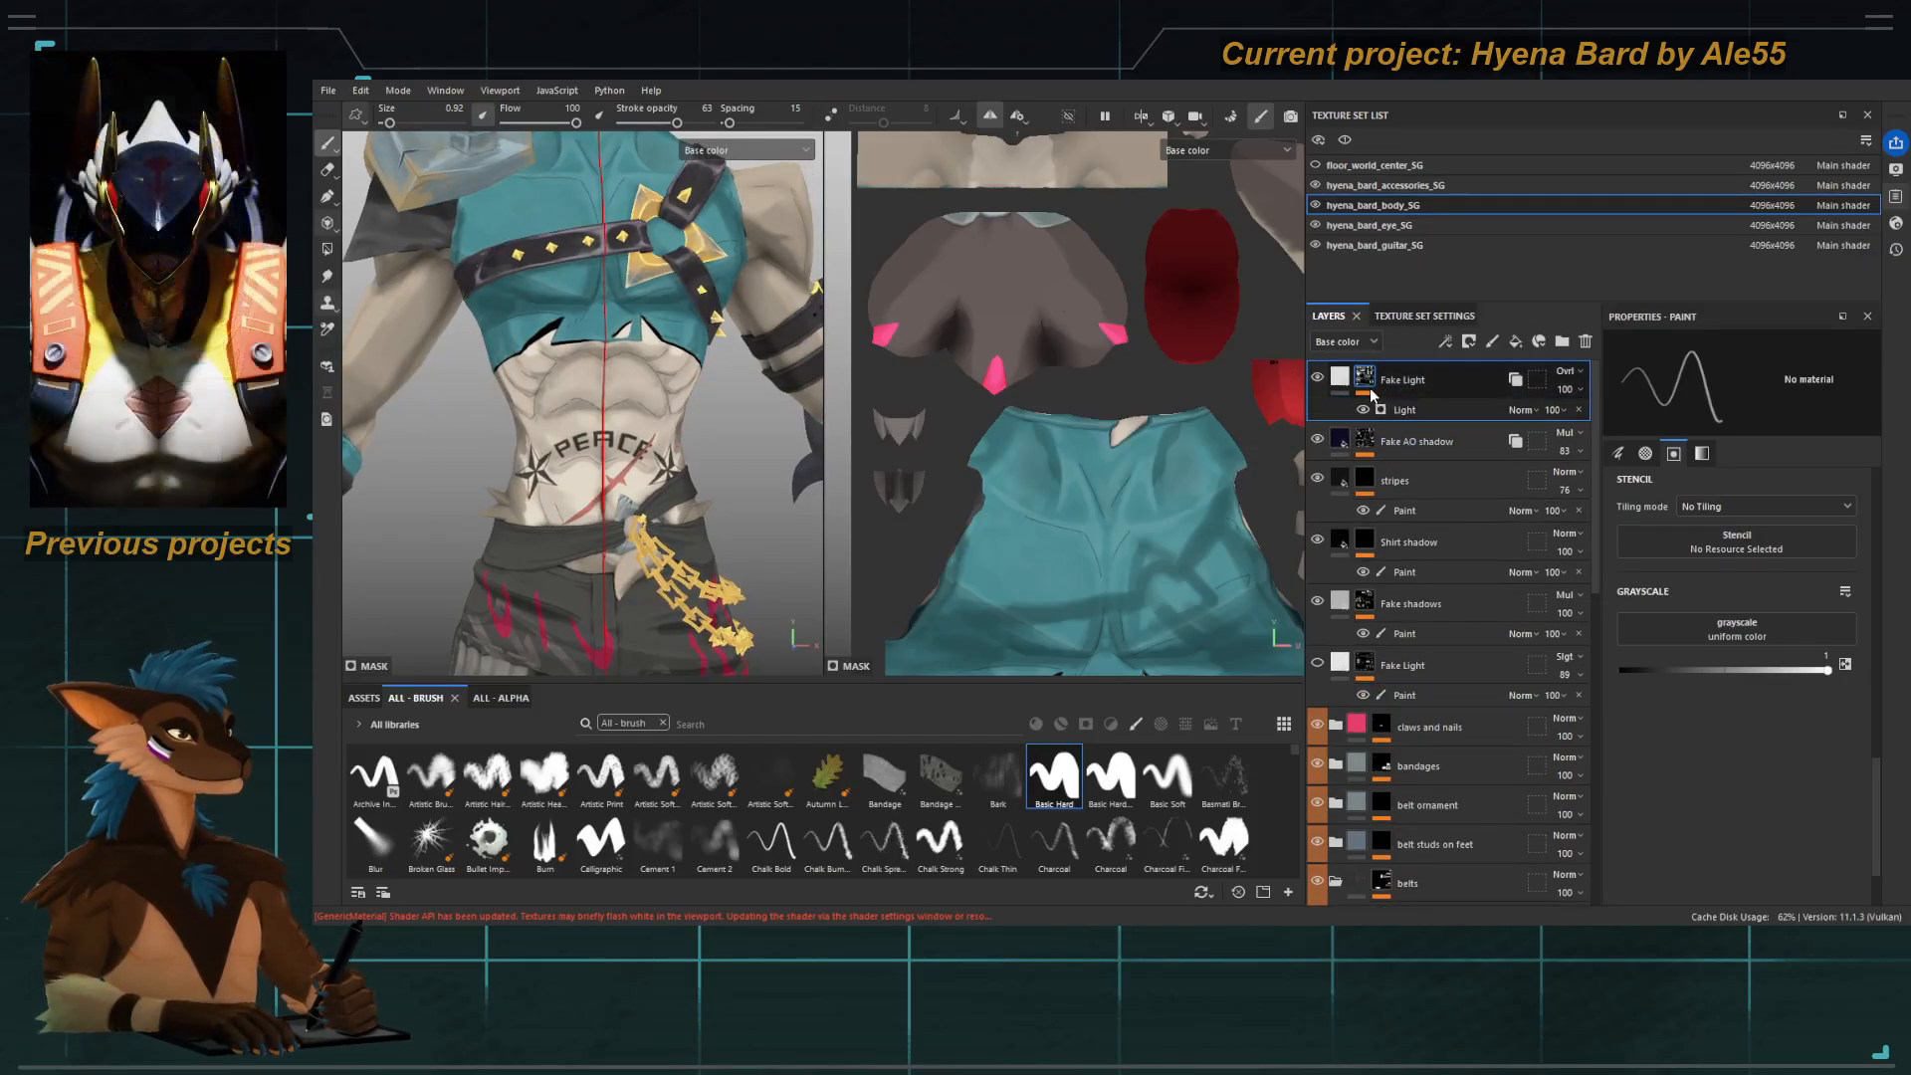
pyautogui.keyDown('alt'); pyautogui.click(1368, 388); pyautogui.keyUp('alt')
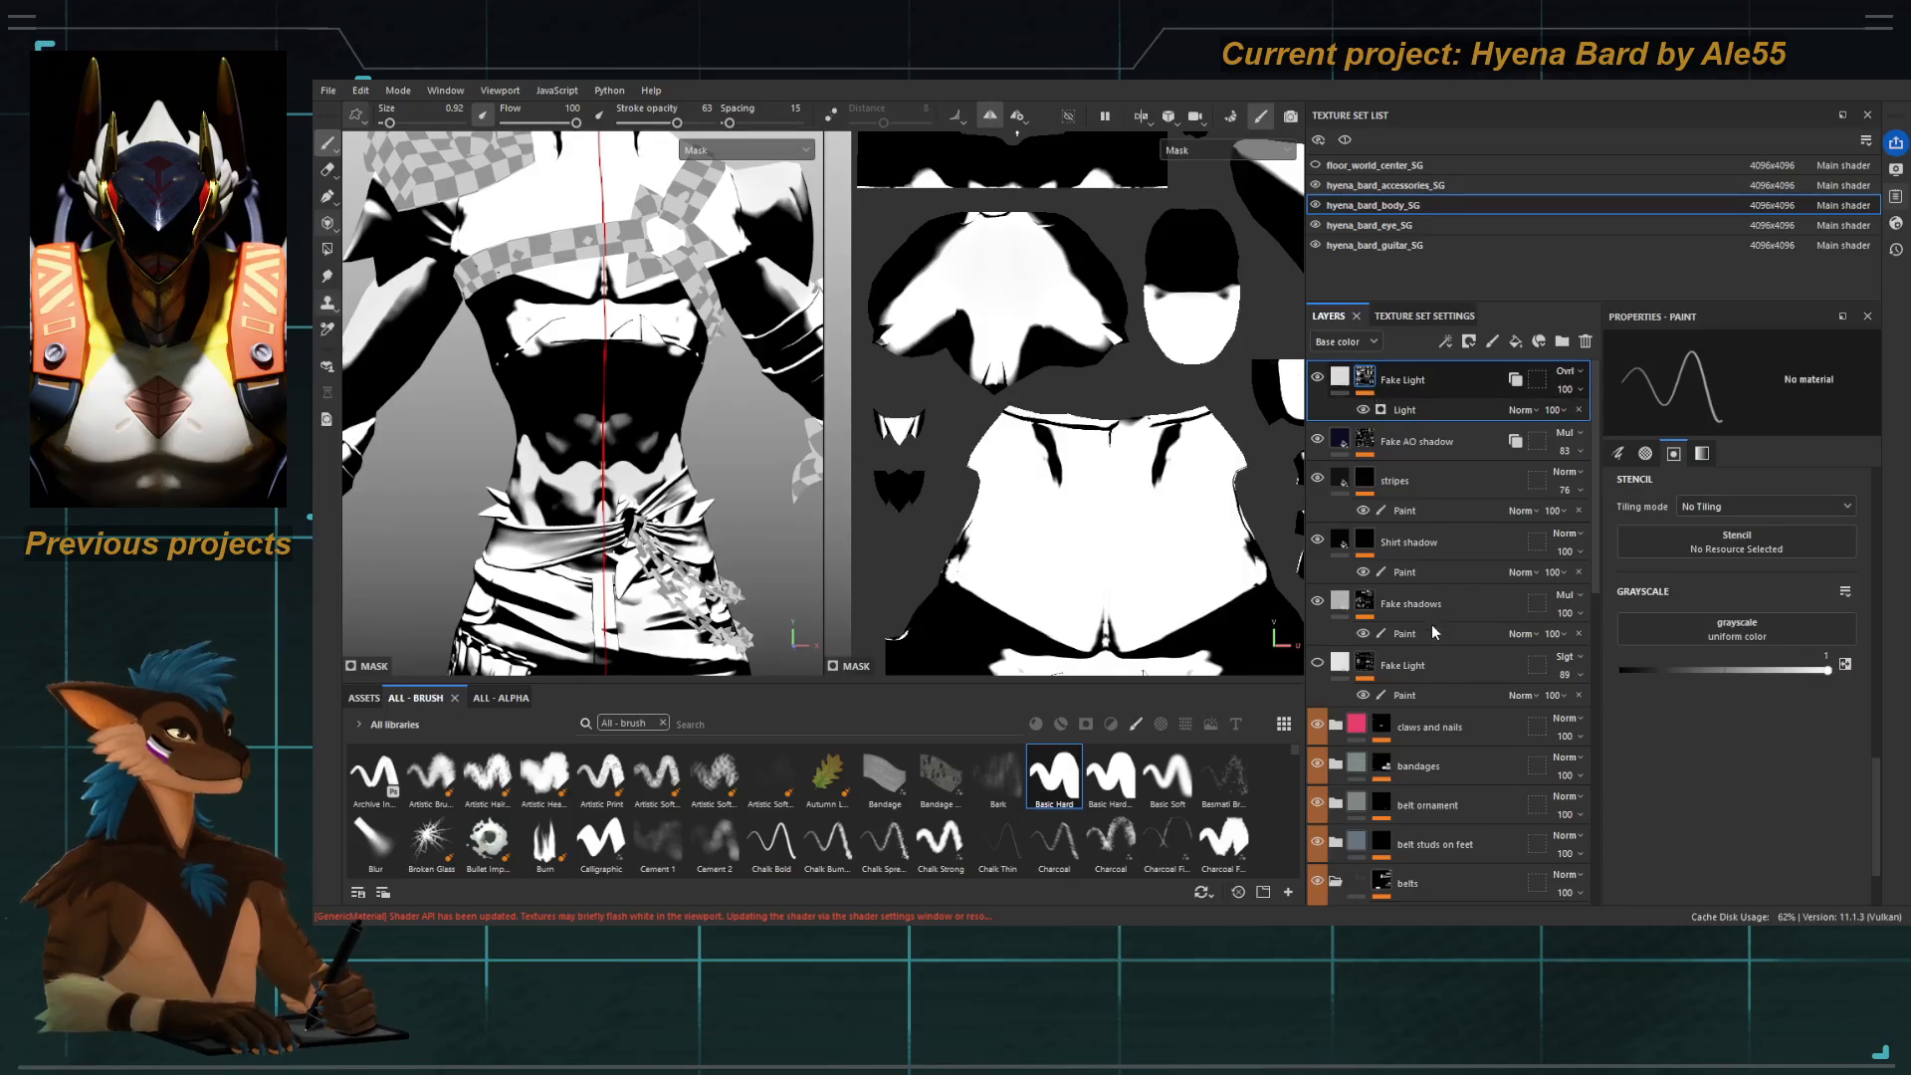
# Add a paint effect to the topmost Fake Light layer's mask and set the brush to grayscale 0, flow 13 and stroke opacity 12.
pyautogui.click(536, 473)
pyautogui.scroll(3, 544, 454)
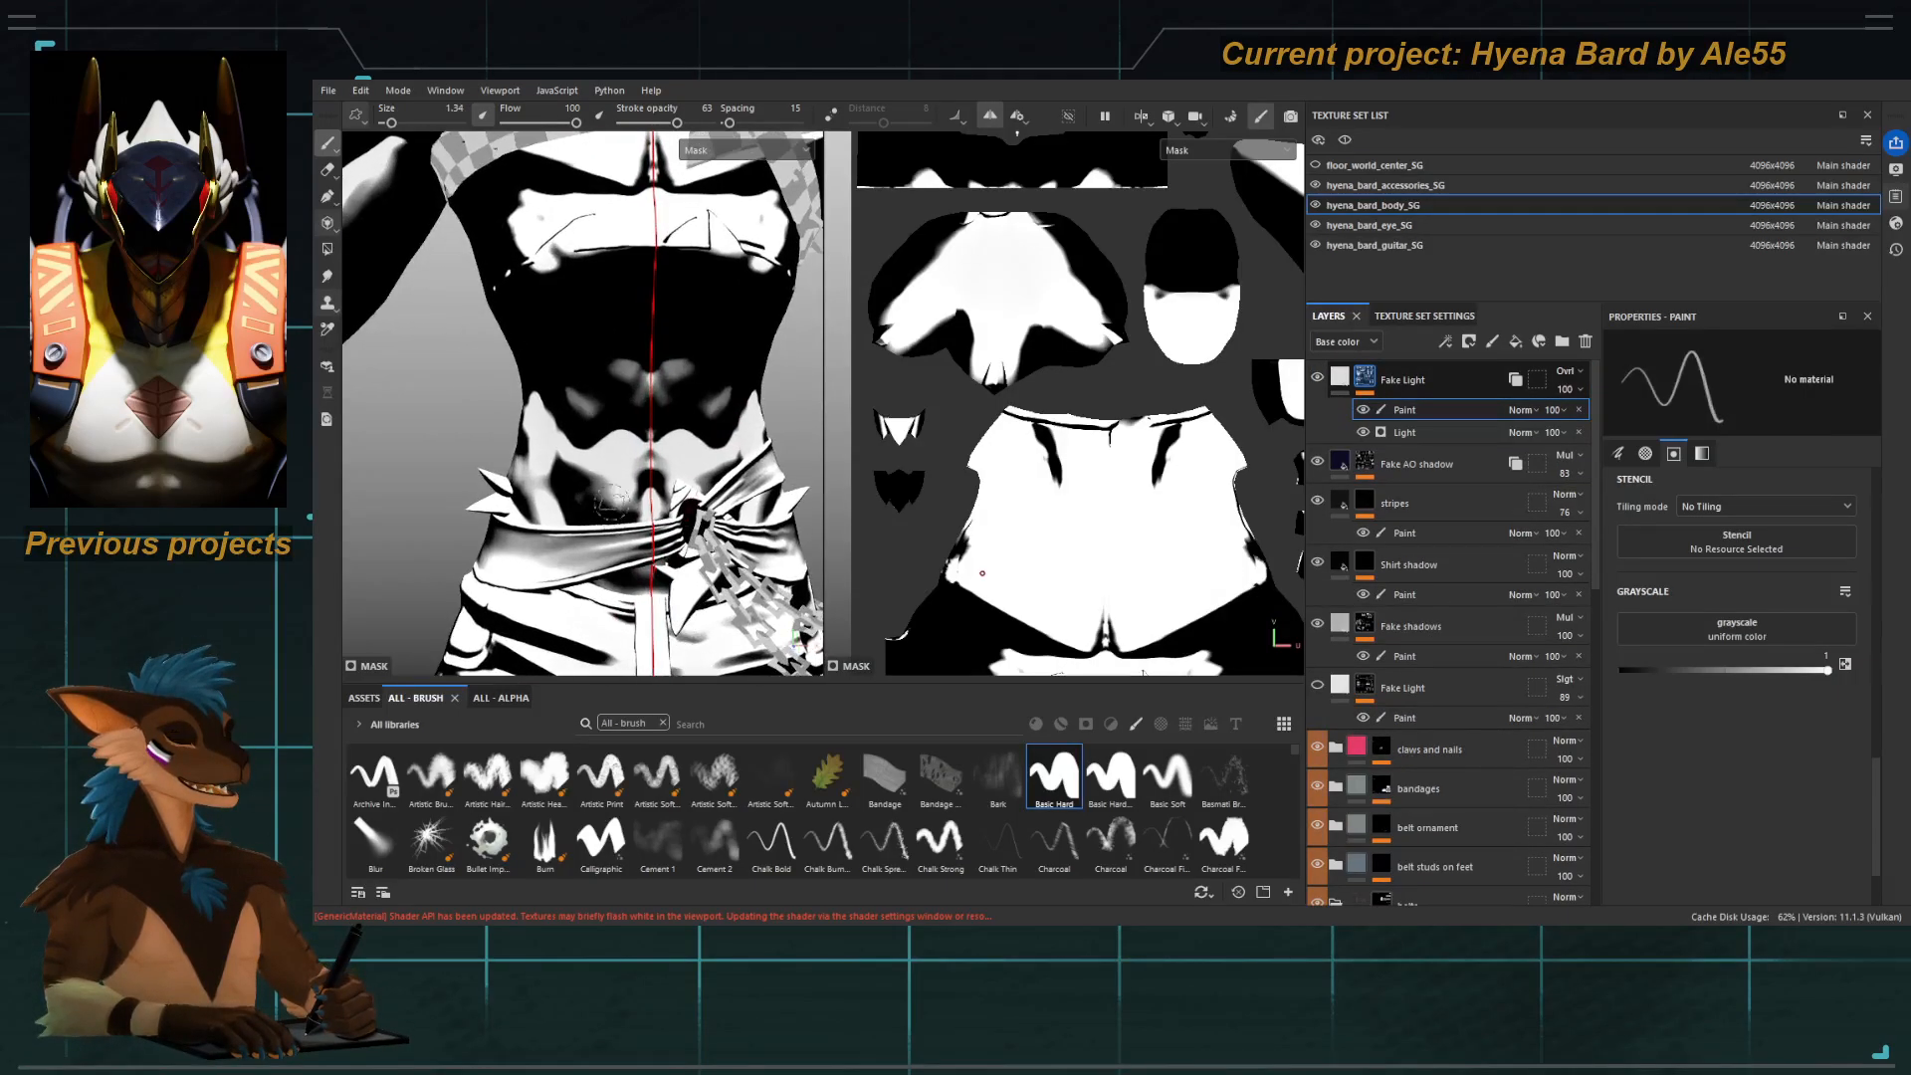
pyautogui.press('x')
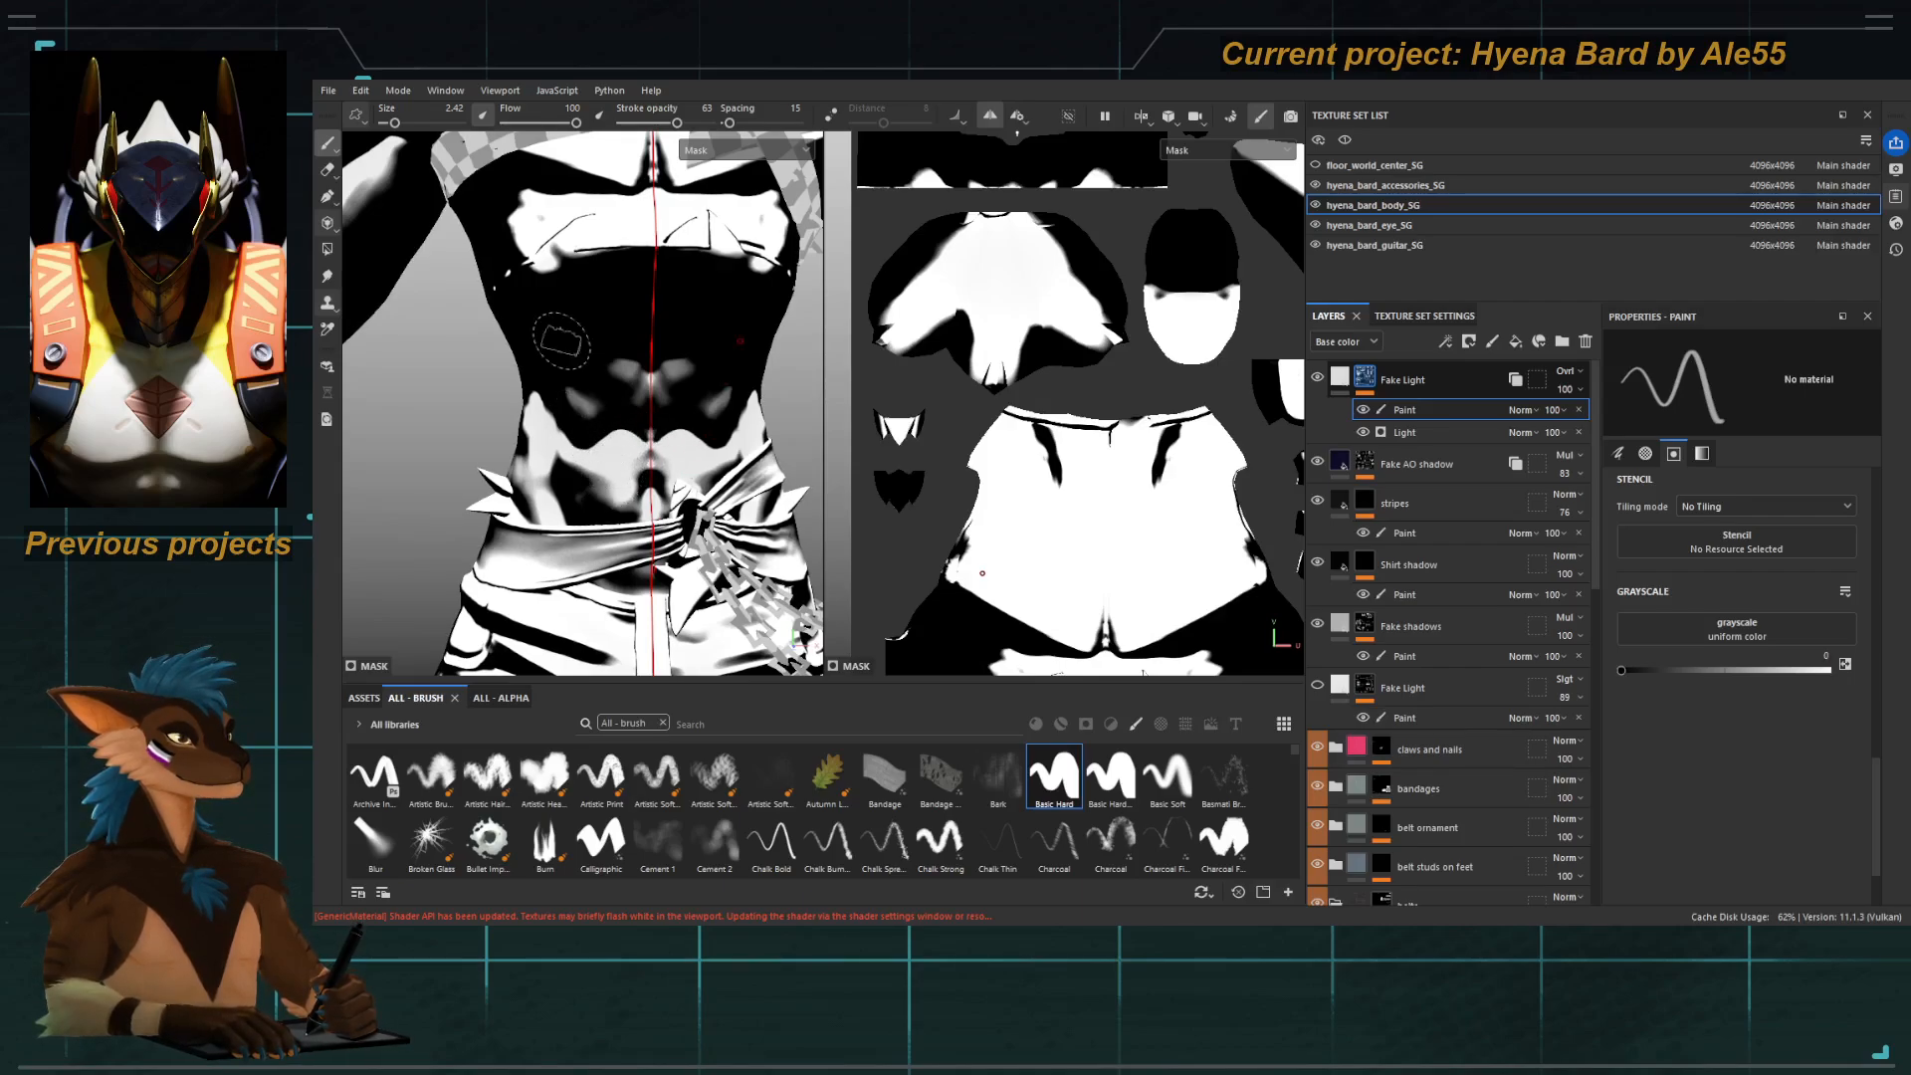
pyautogui.moveTo(576, 123); pyautogui.dragTo(514, 123)
pyautogui.moveTo(677, 123); pyautogui.dragTo(632, 122)
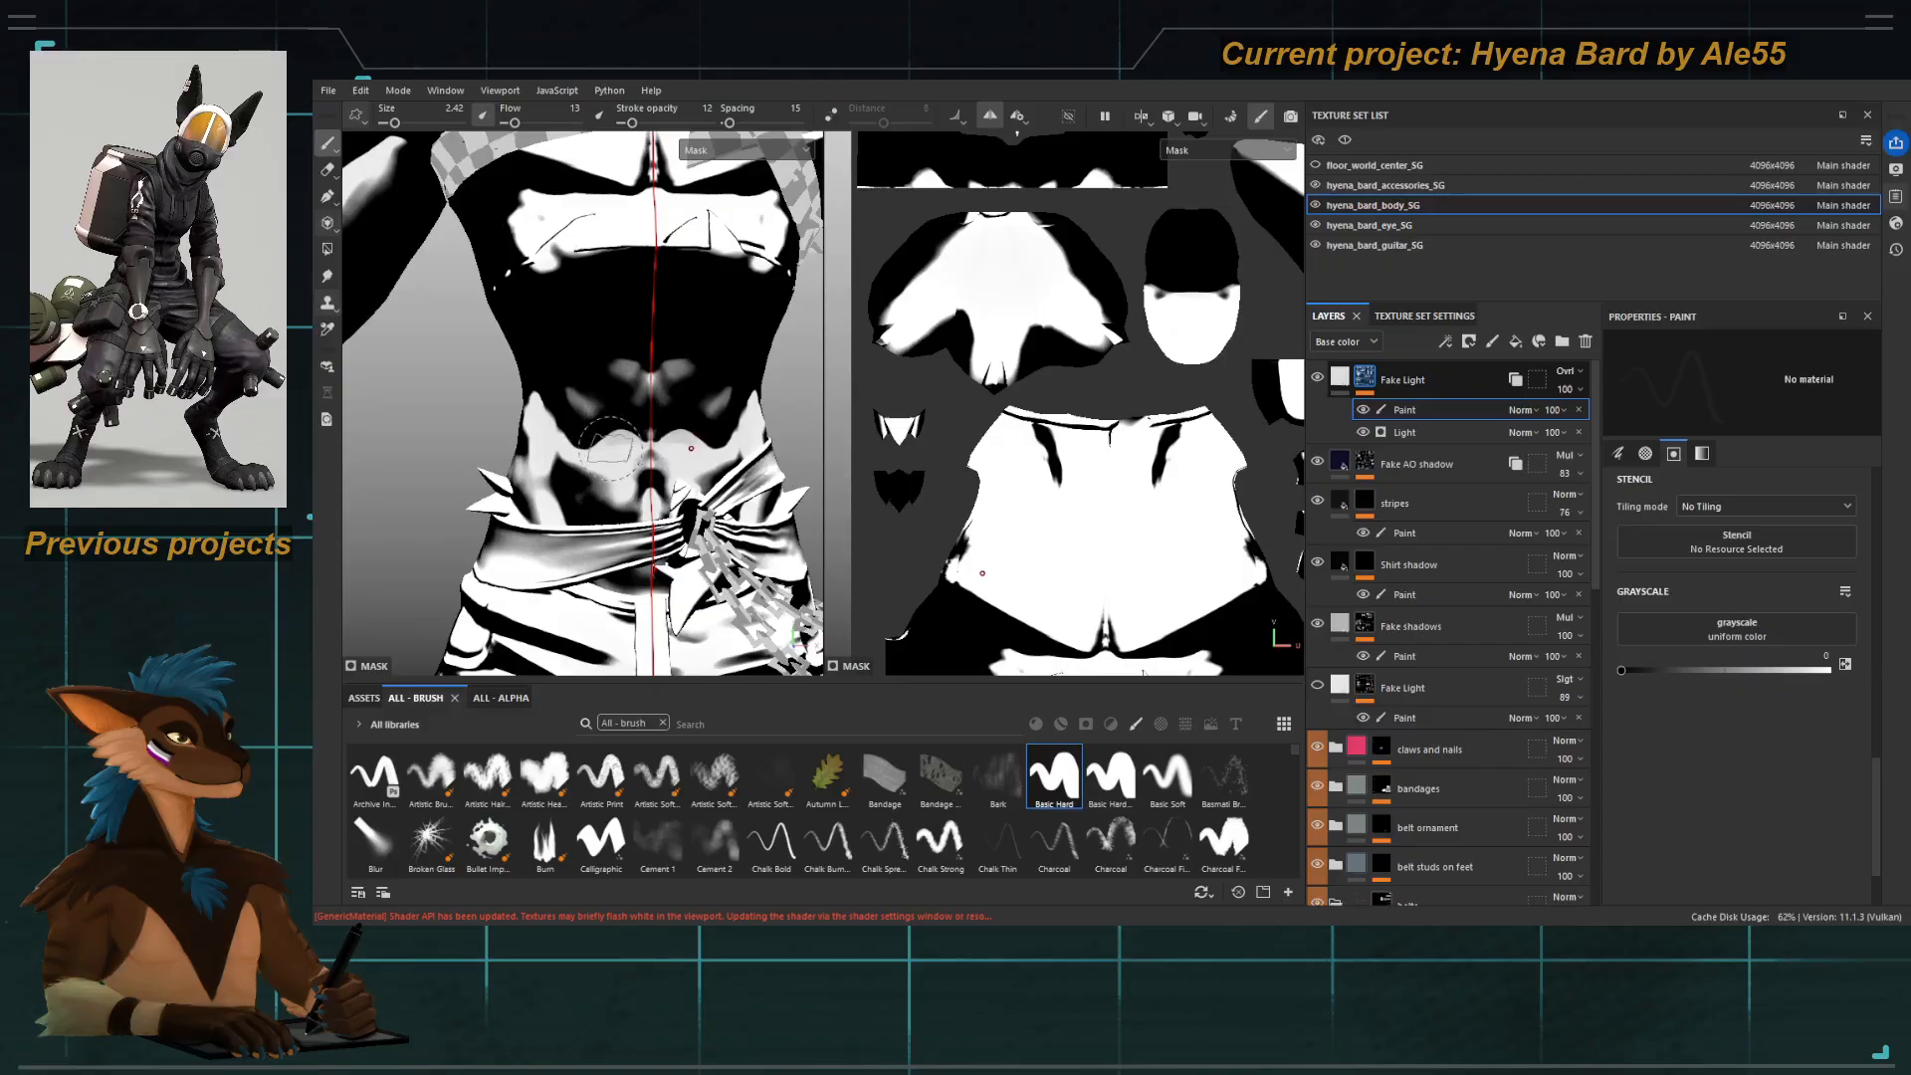
# Soften the mask's lower-abdomen highlights with brush sizes 1.34 and 2.42, flow 40 and stroke opacity 35, and return to the Base color view.
pyautogui.press('[')
pyautogui.moveTo(518, 123); pyautogui.dragTo(652, 123)
pyautogui.press('[')
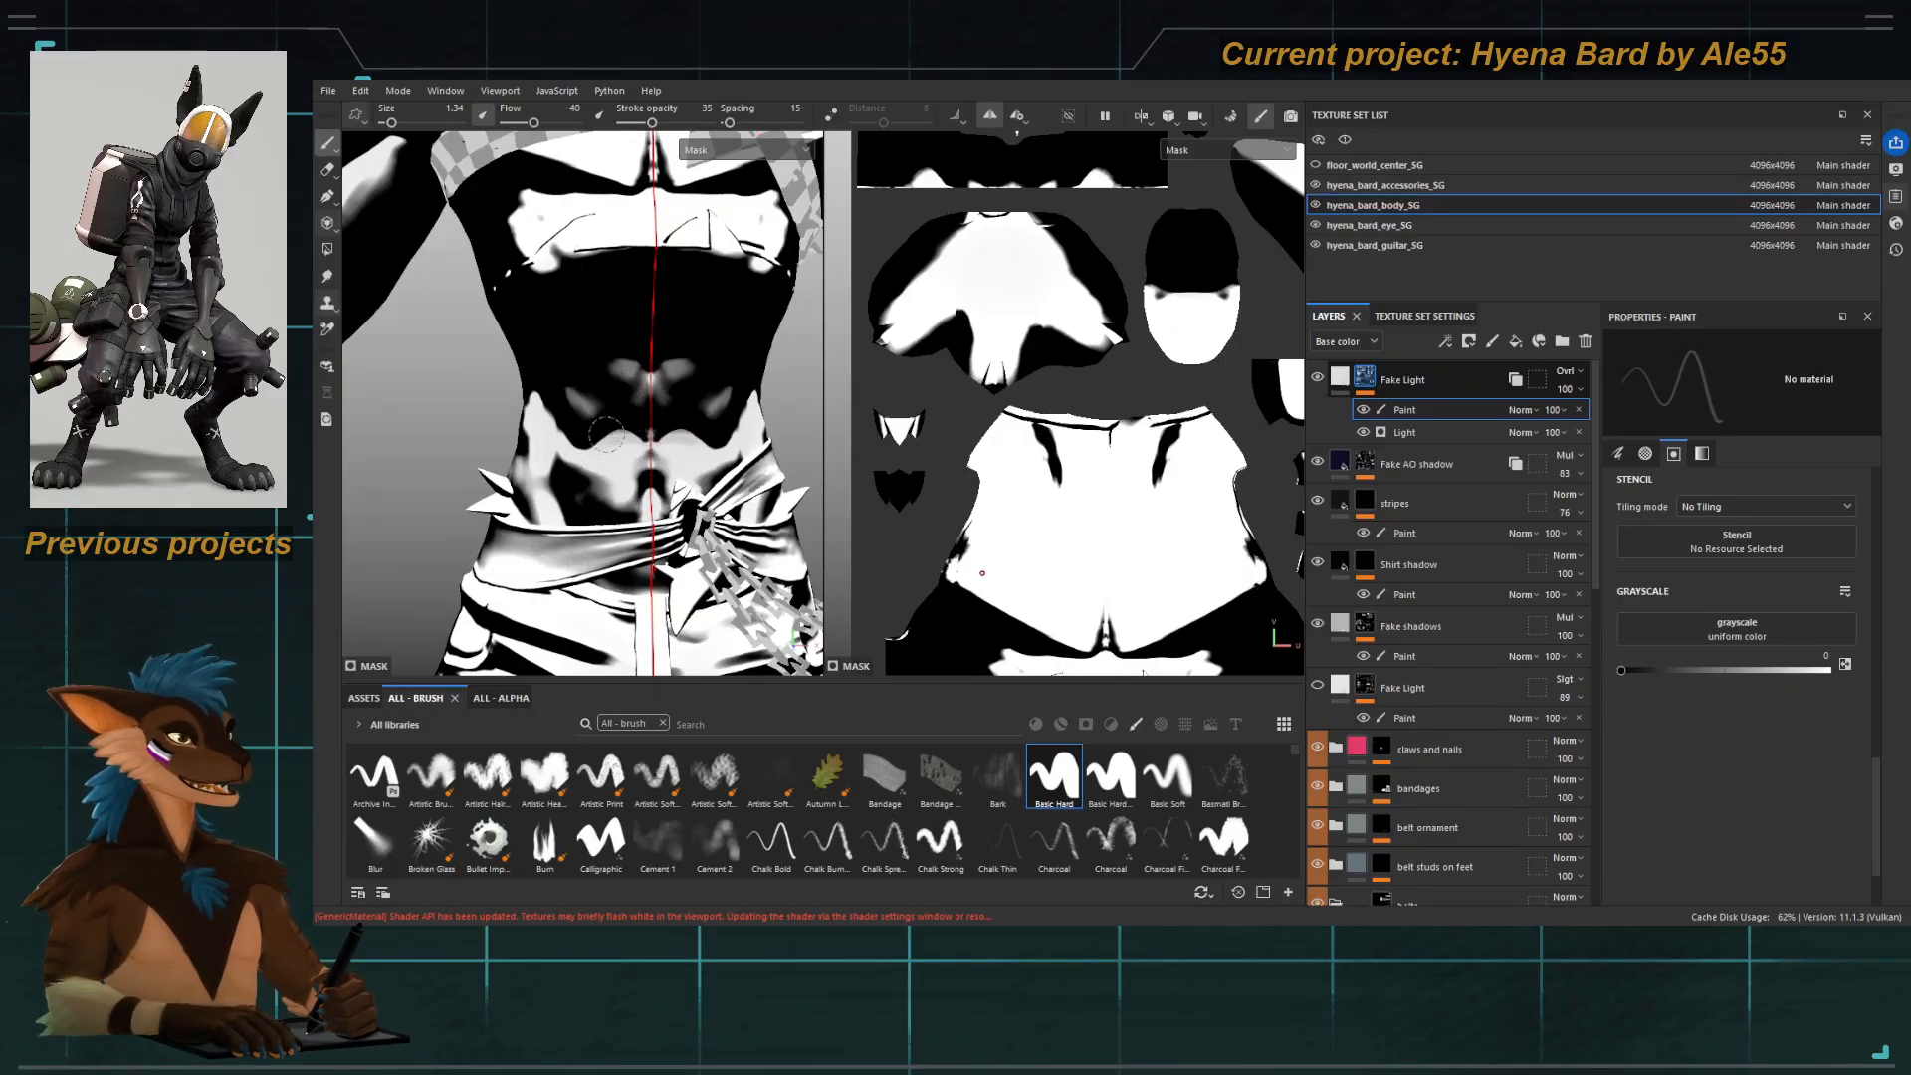
pyautogui.press(']')
pyautogui.press(']')
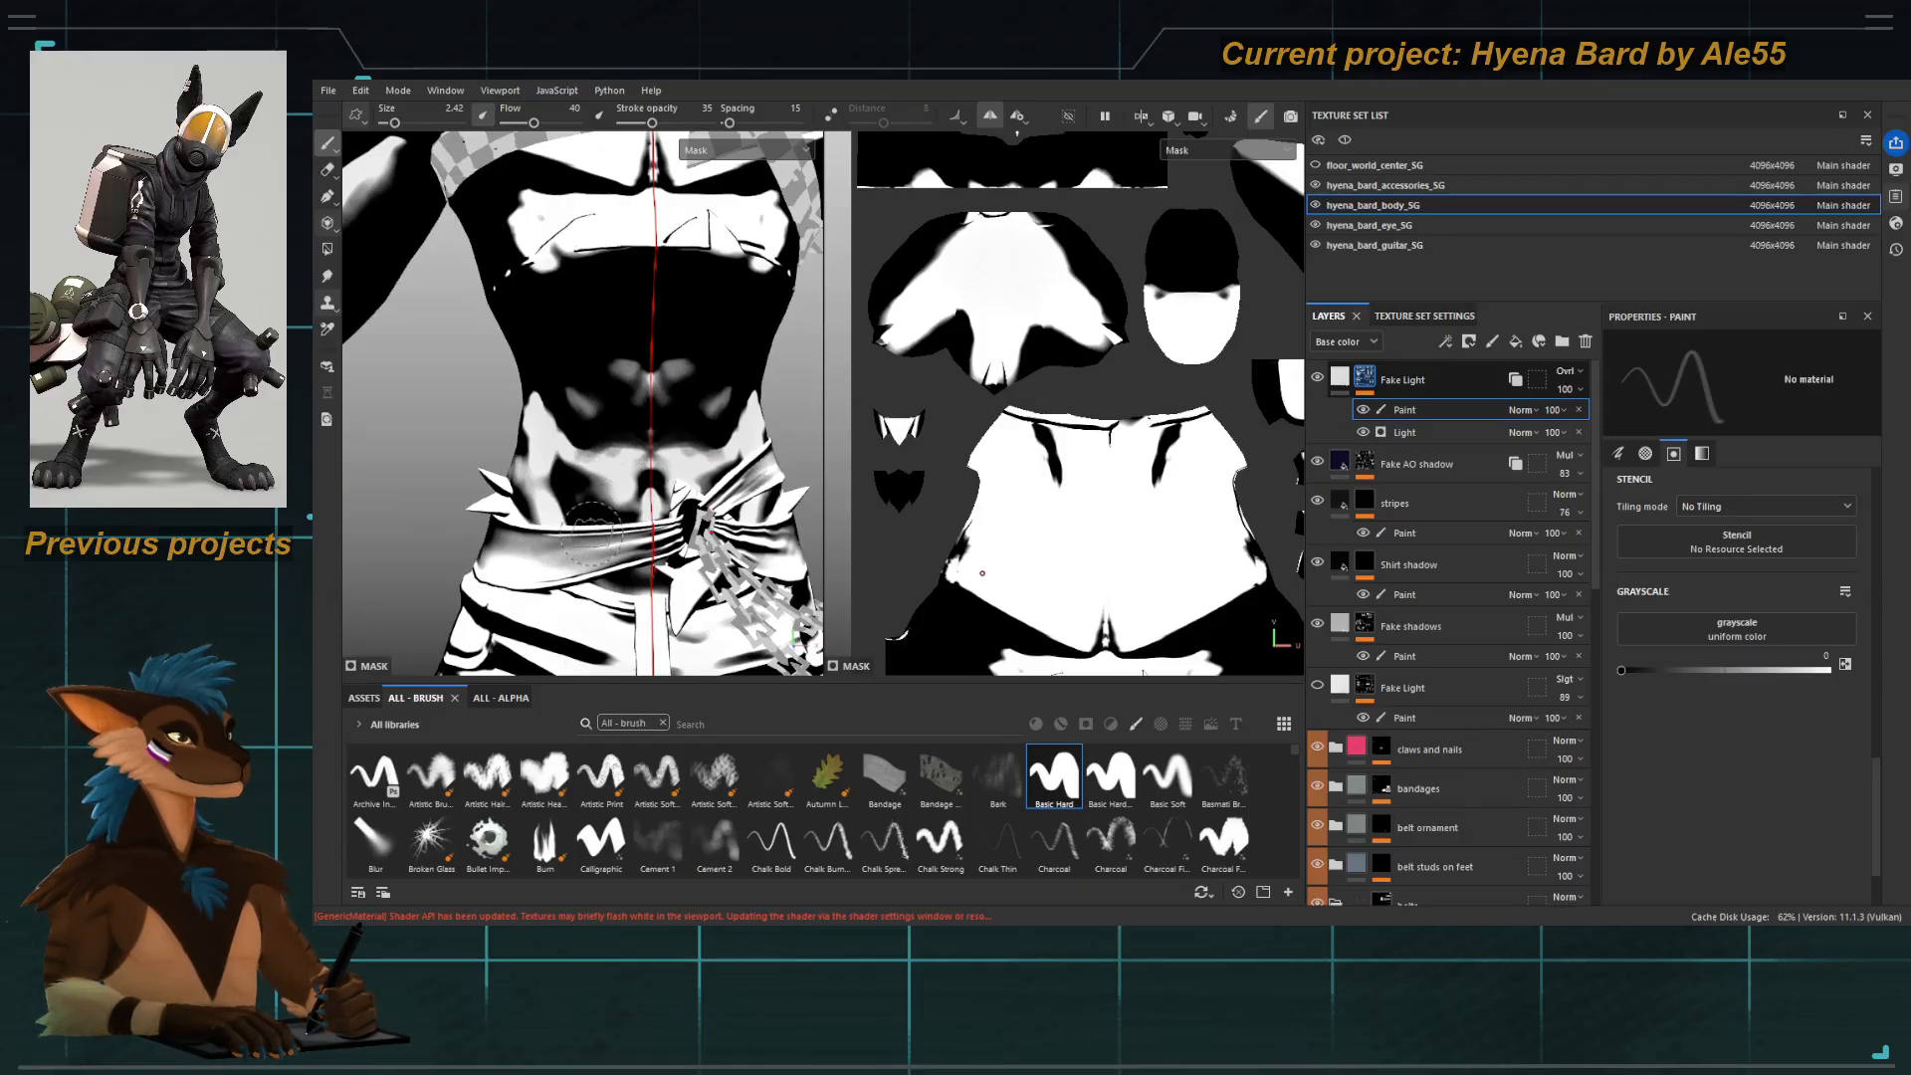
pyautogui.press('c')
pyautogui.keyDown('alt'); pyautogui.moveTo(589, 494); pyautogui.dragTo(618, 468, button='right'); pyautogui.keyUp('alt')
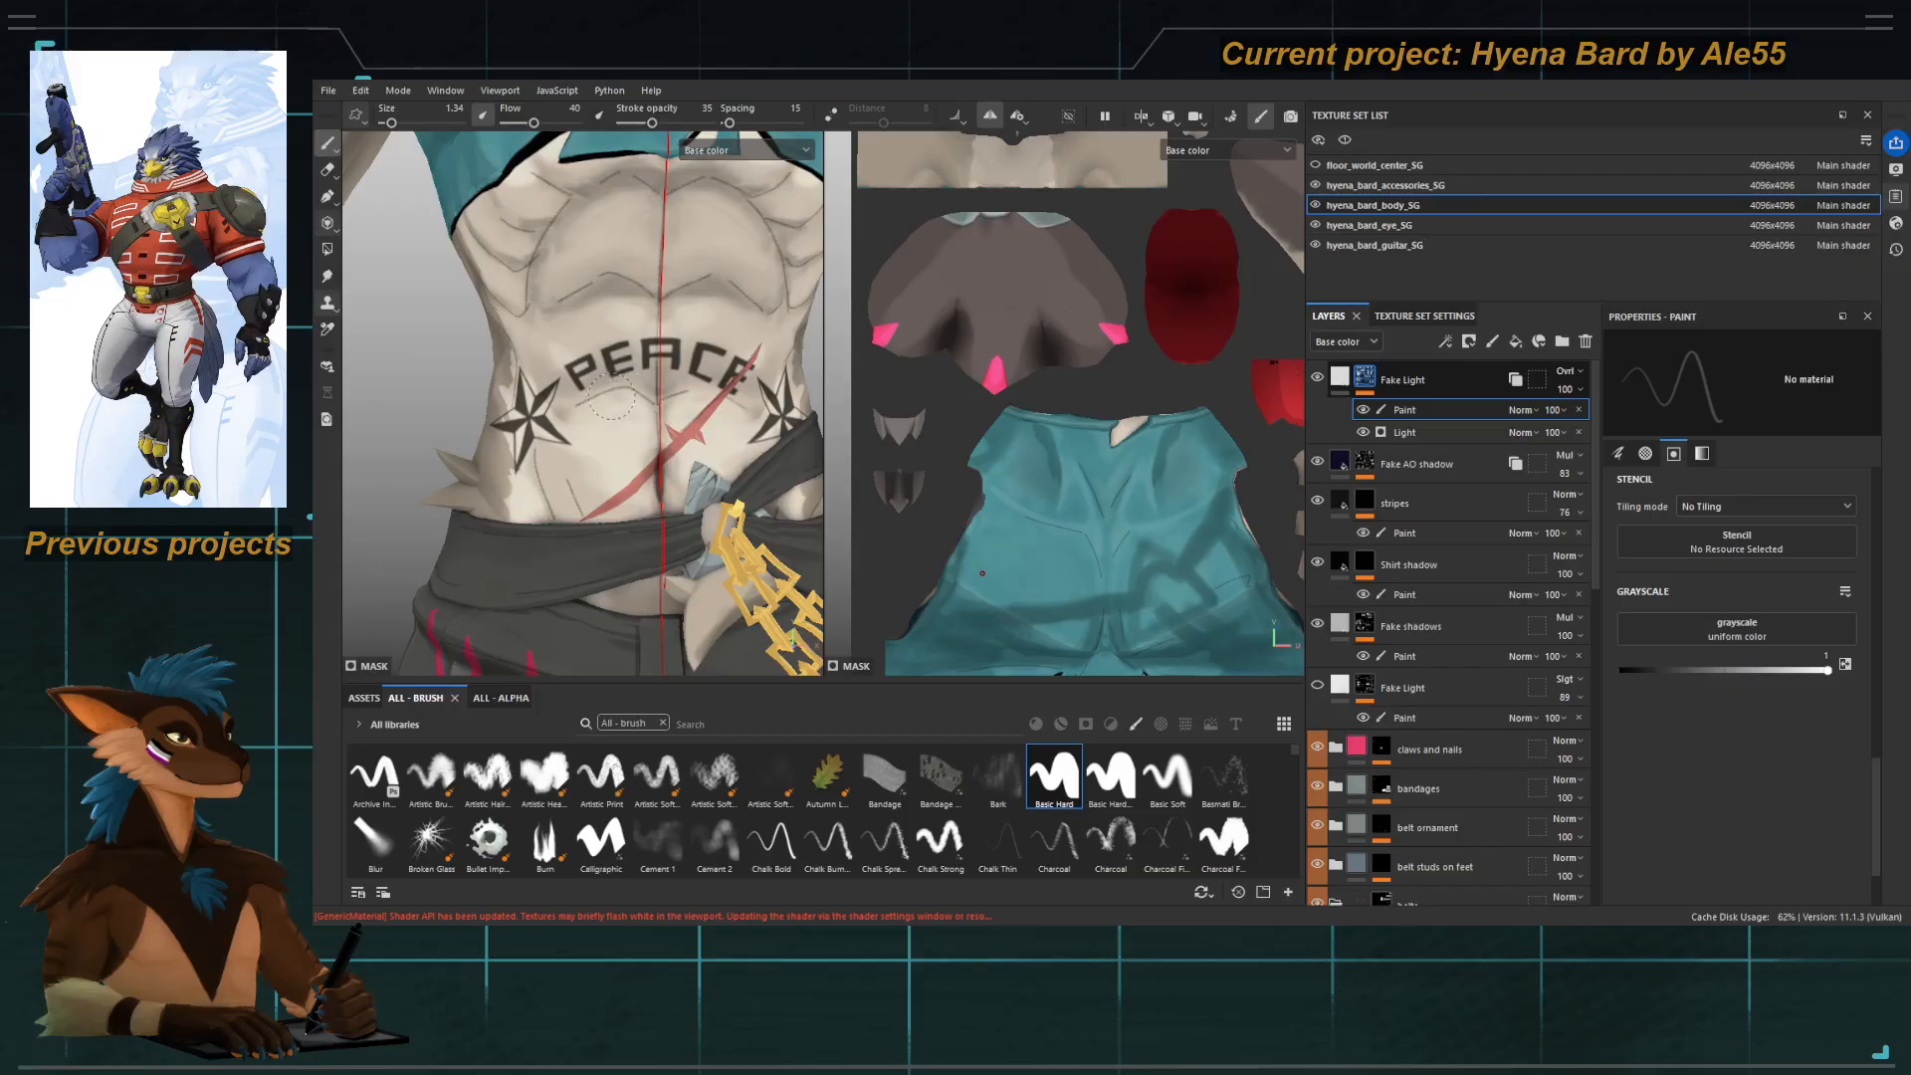
# Show the Fake Light layer below Fake shadows and refine its highlights beneath the PEACE tattoo with brush size 0.92 at grayscale 1.
pyautogui.click(1317, 685)
pyautogui.click(1403, 717)
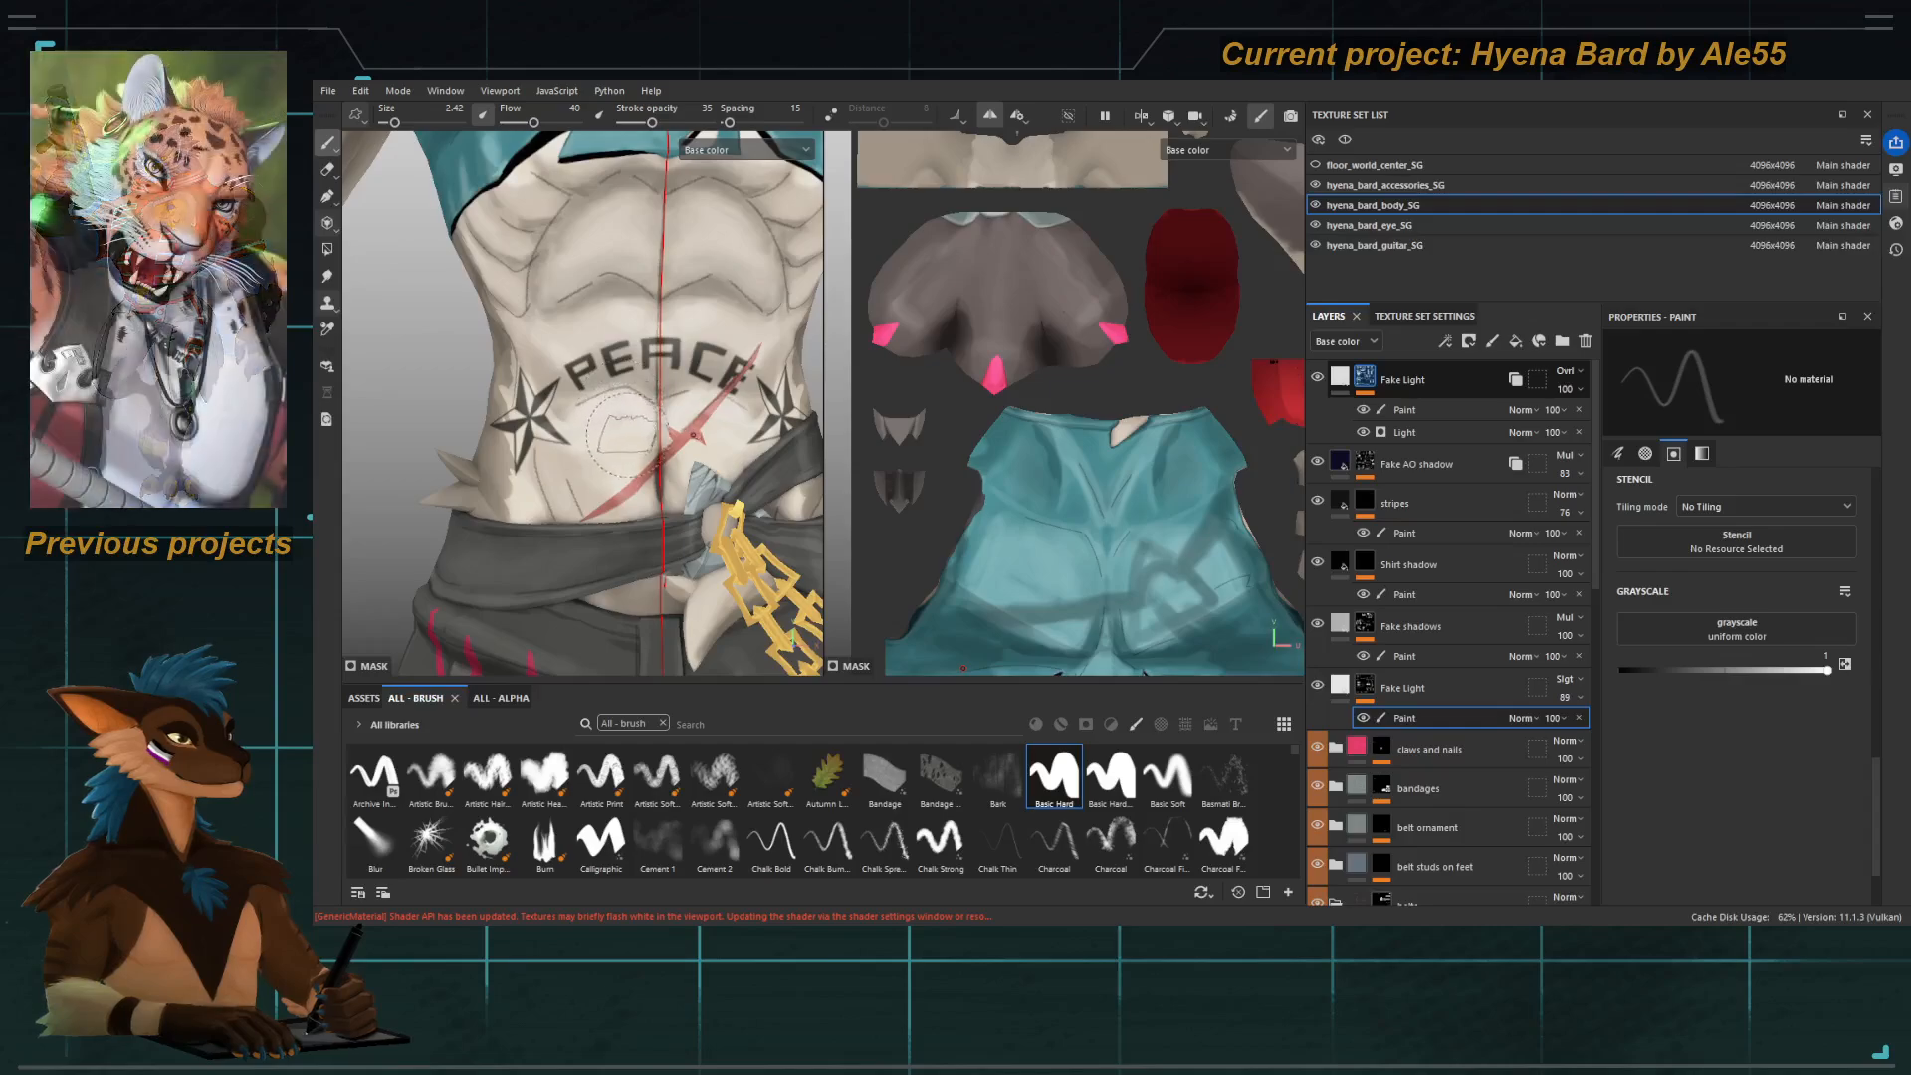
pyautogui.press('e')
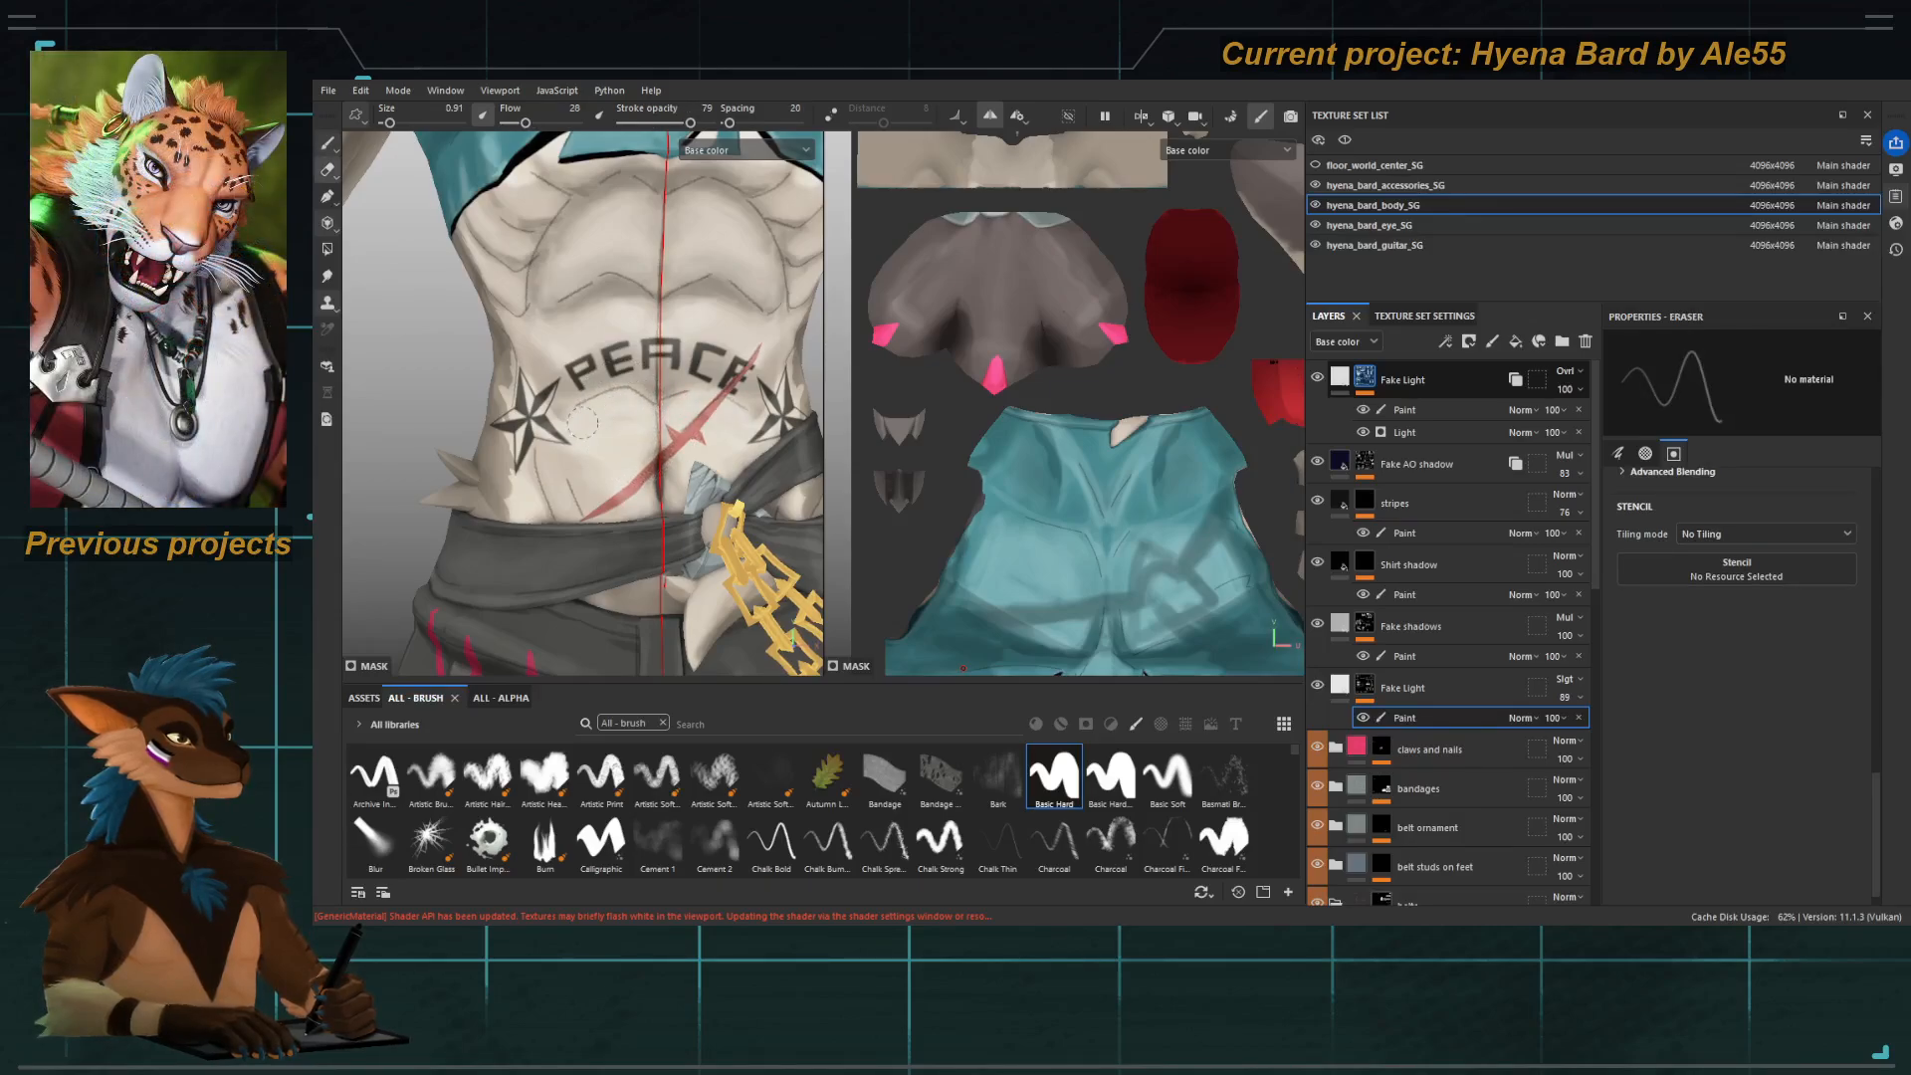
pyautogui.keyDown('ctrl'); pyautogui.moveTo(613, 424); pyautogui.dragTo(653, 410, button='right'); pyautogui.keyUp('ctrl')
pyautogui.press('1')
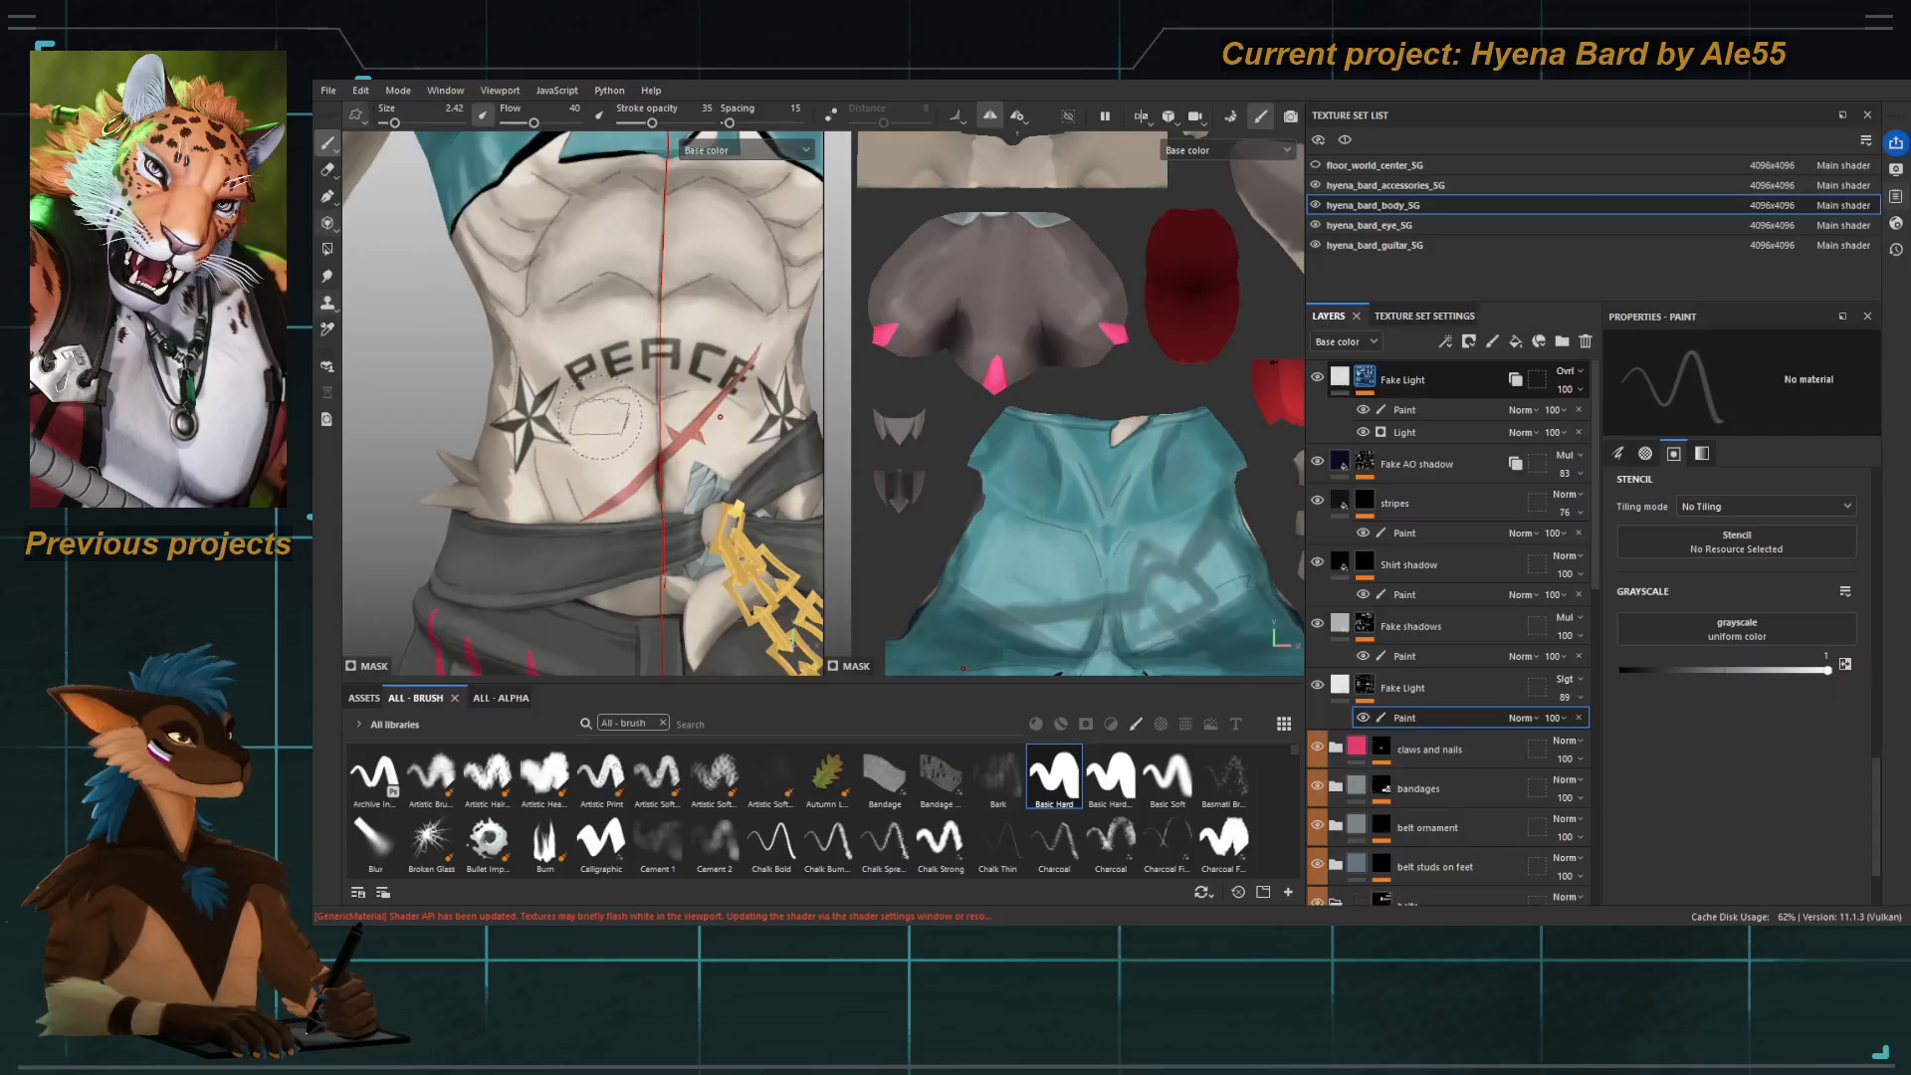
pyautogui.keyDown('ctrl'); pyautogui.moveTo(720, 425); pyautogui.dragTo(679, 413, button='right'); pyautogui.keyUp('ctrl')
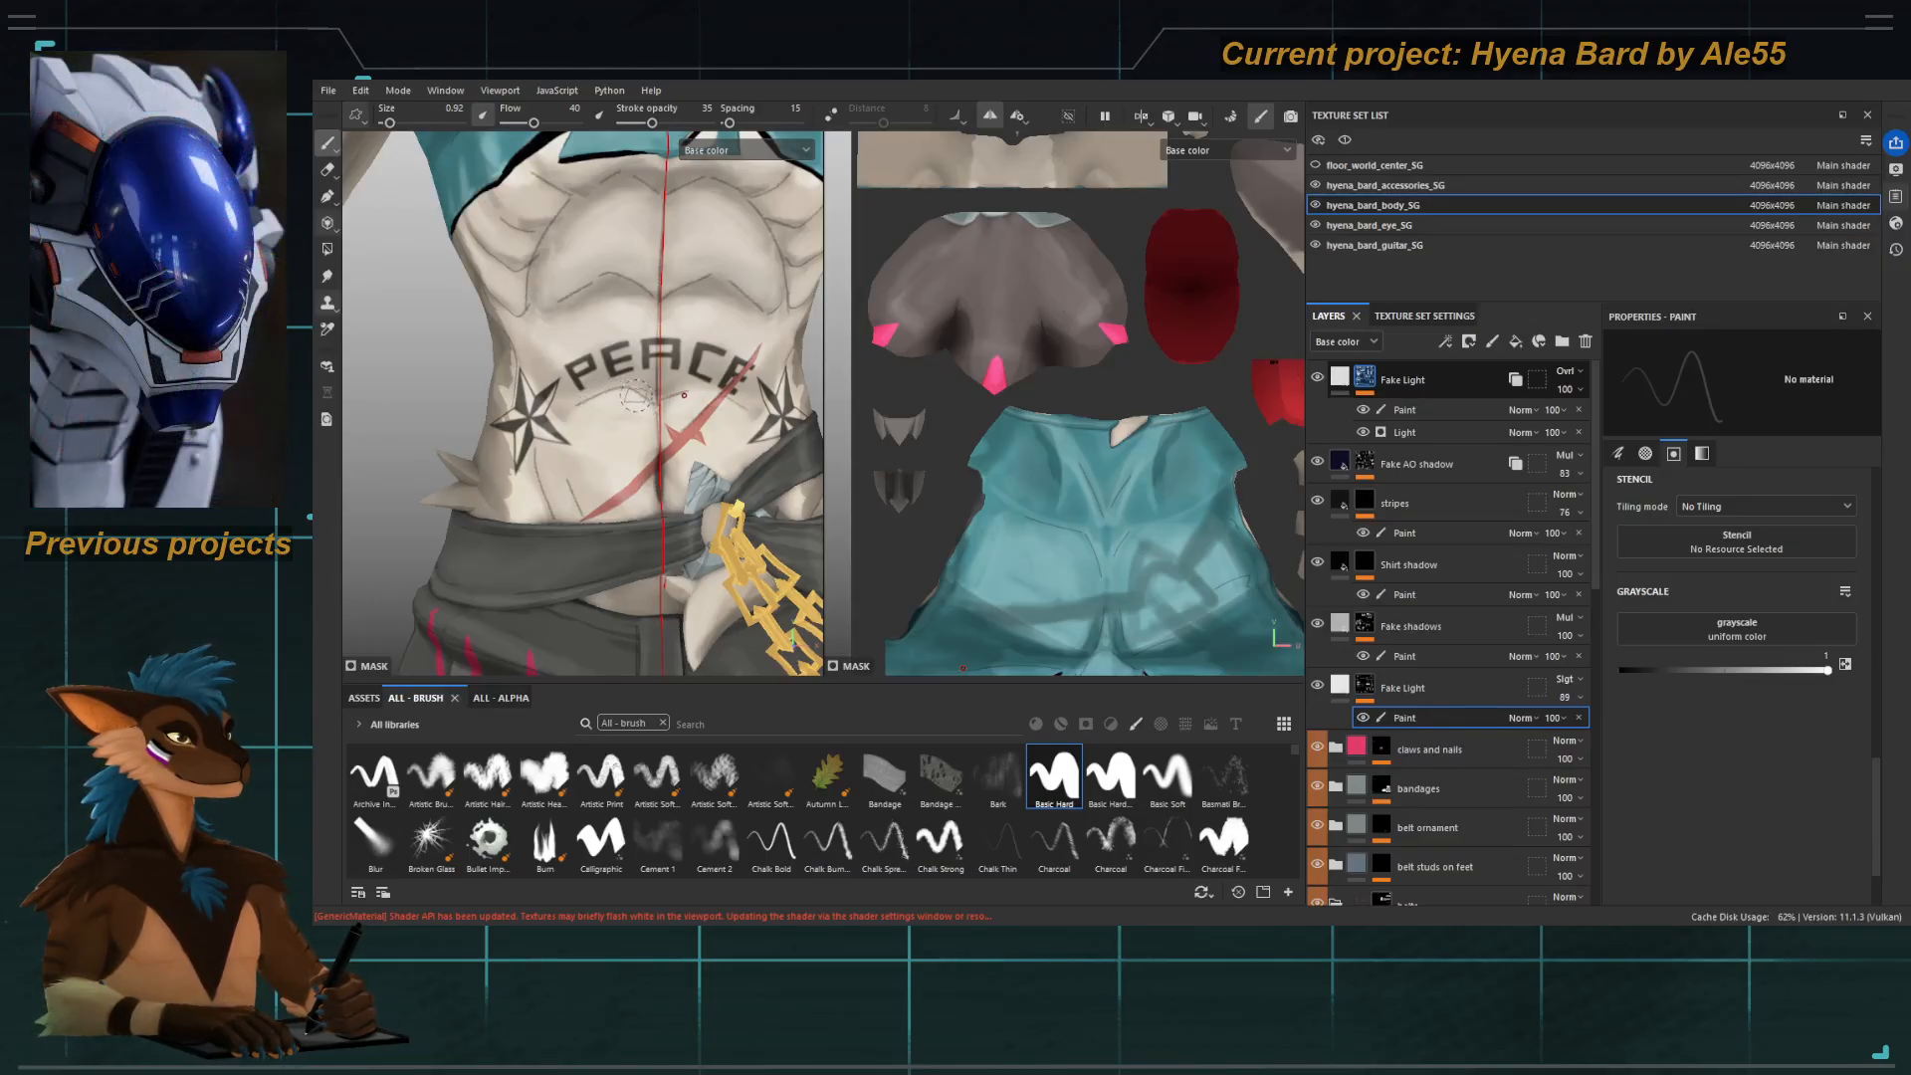
# Paint soft highlights on the central and upper abdomen on the same Fake Light layer, using brush sizes 1.84, 1.34 and 0.92.
pyautogui.keyDown('ctrl'); pyautogui.moveTo(640, 310); pyautogui.dragTo(697, 314, button='right'); pyautogui.keyUp('ctrl')
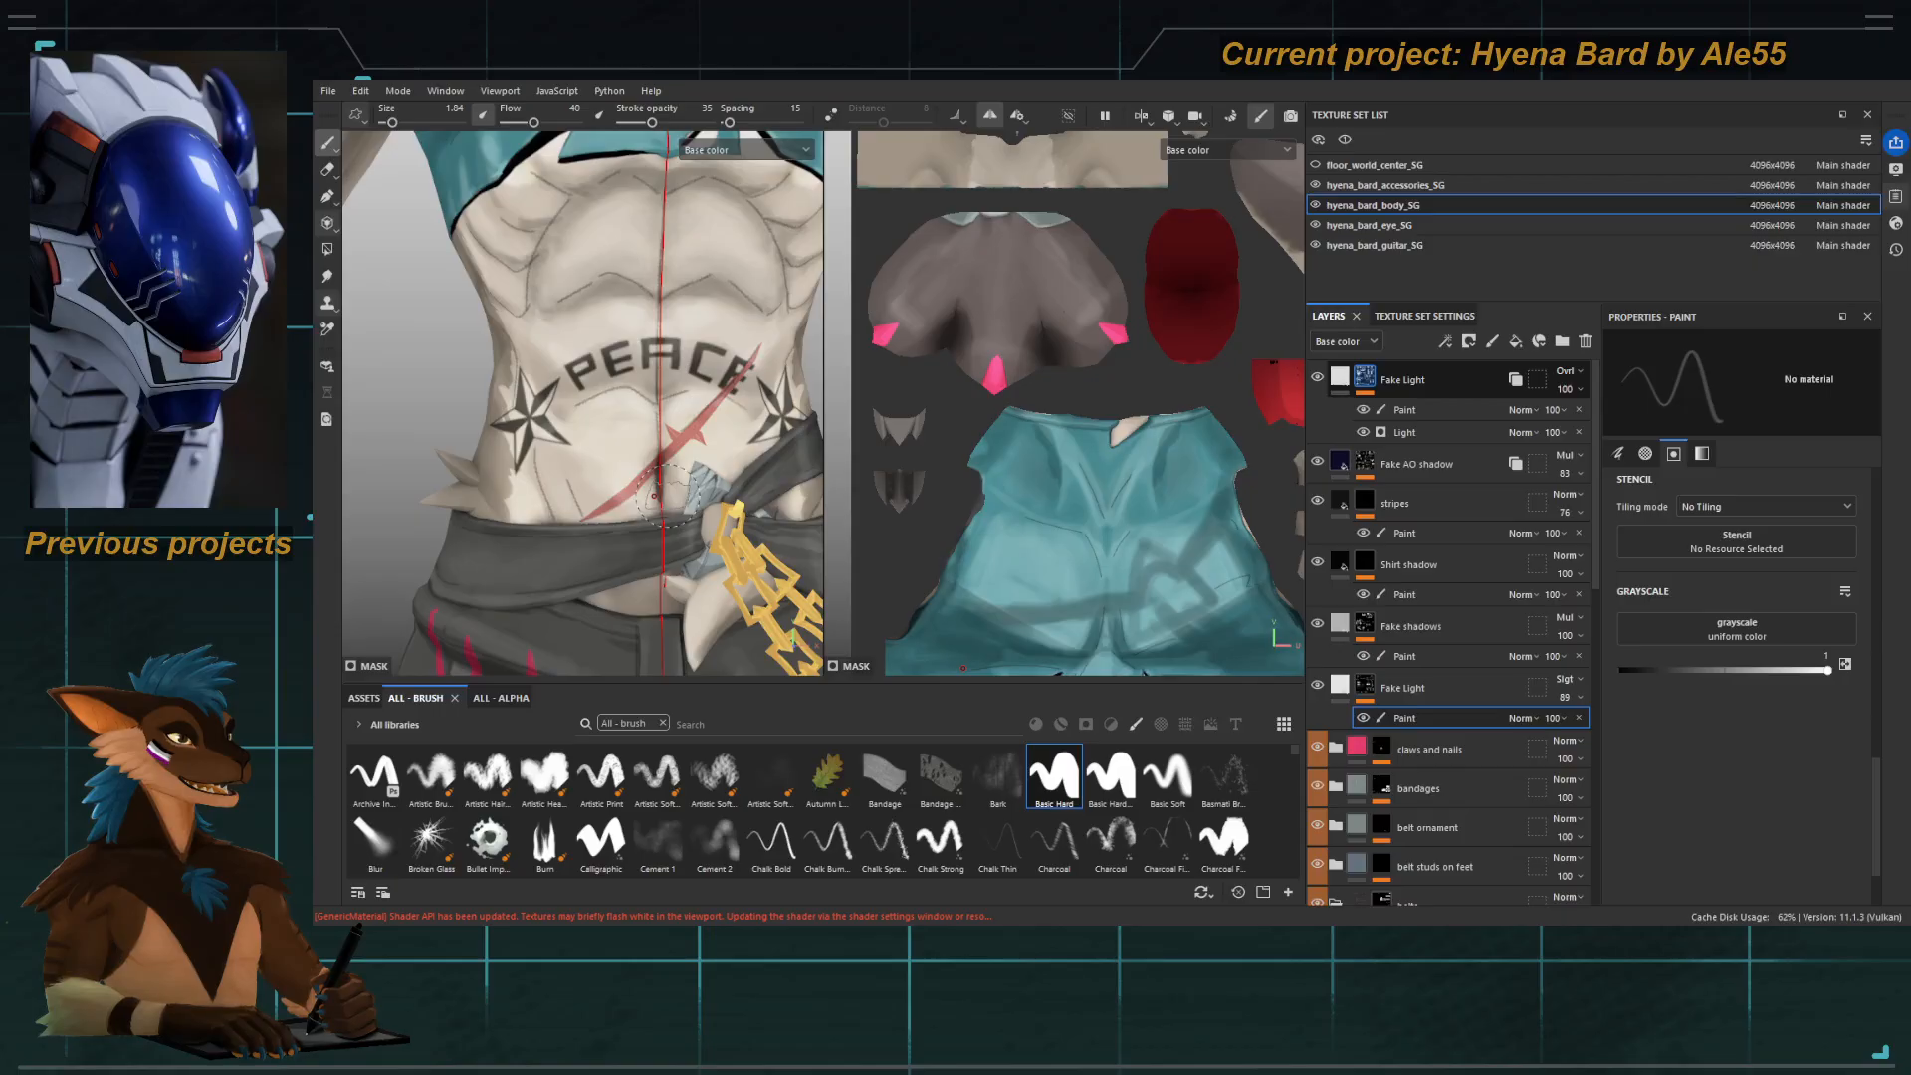
pyautogui.keyDown('ctrl'); pyautogui.moveTo(627, 308); pyautogui.dragTo(647, 310, button='right'); pyautogui.keyUp('ctrl')
pyautogui.keyDown('alt'); pyautogui.moveTo(647, 304); pyautogui.dragTo(612, 283); pyautogui.keyUp('alt')
pyautogui.keyDown('ctrl'); pyautogui.moveTo(612, 284); pyautogui.dragTo(592, 284, button='right'); pyautogui.keyUp('ctrl')
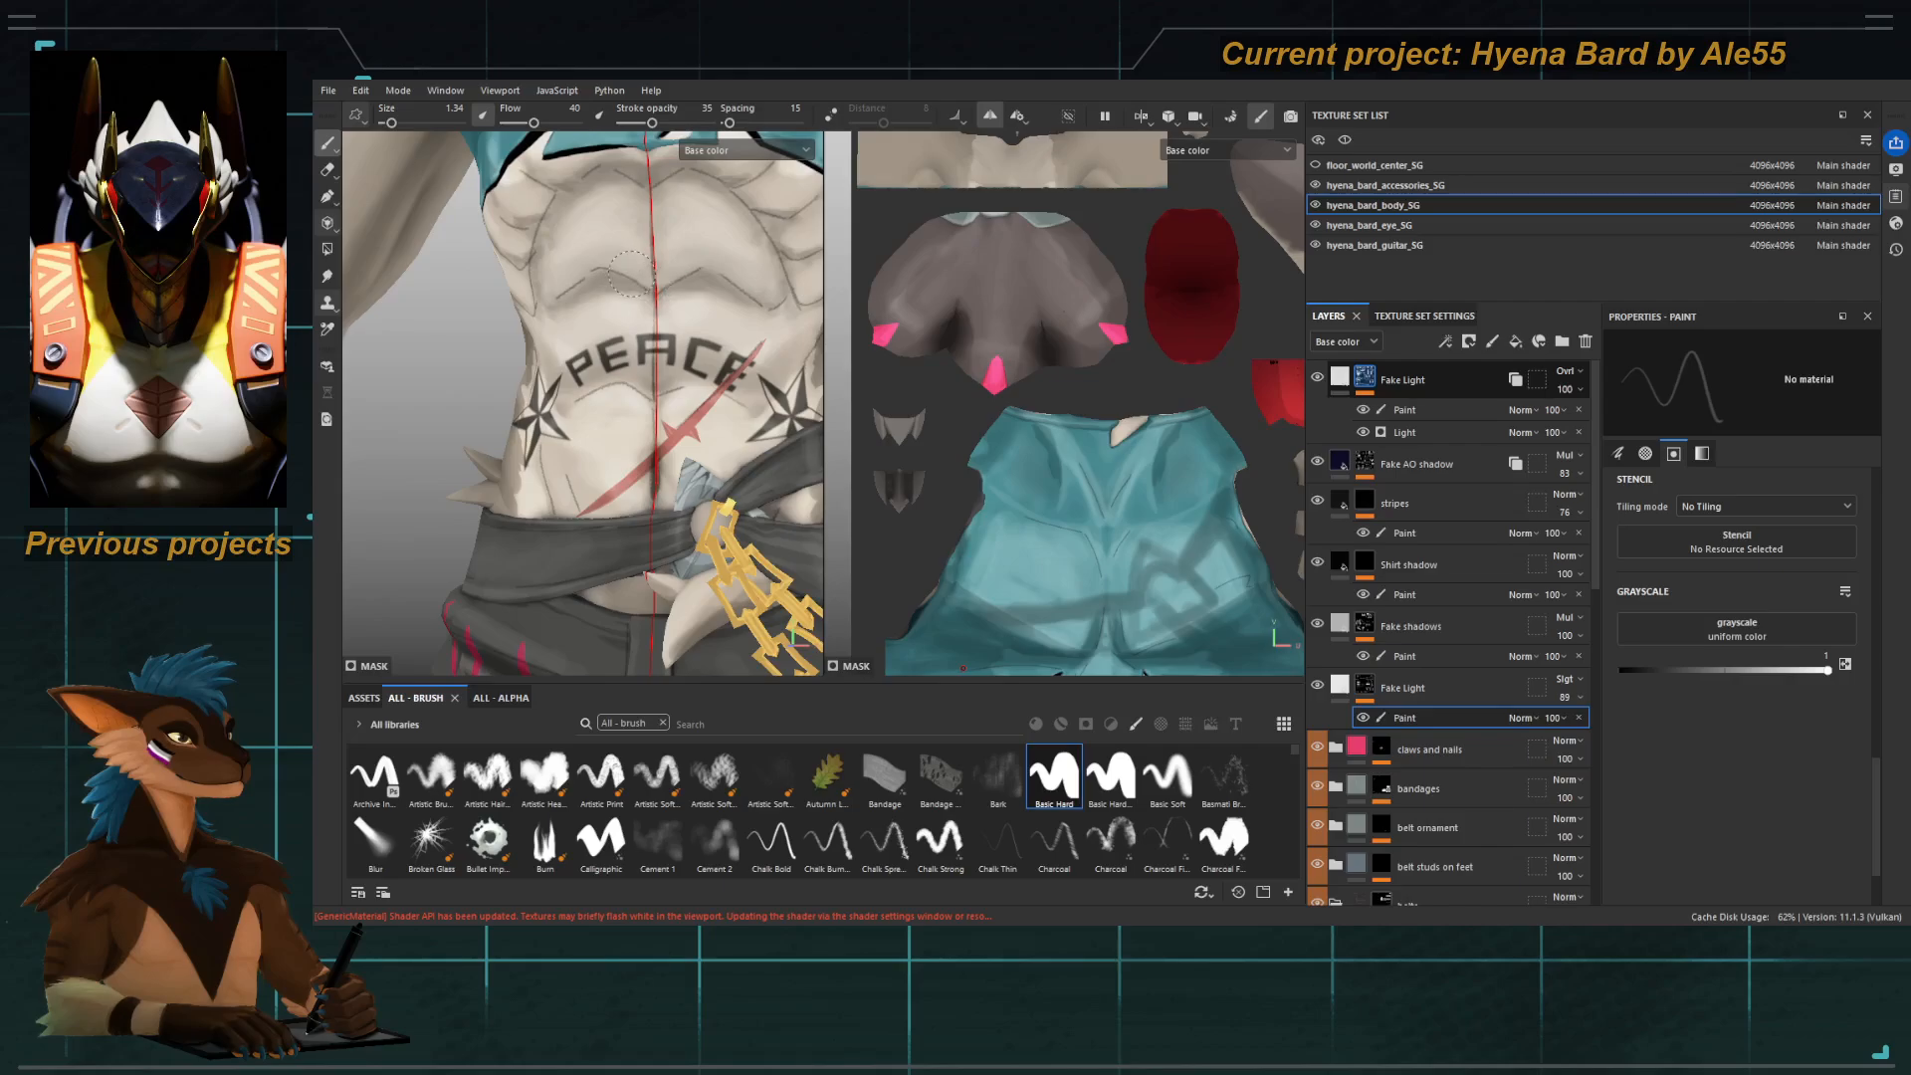
pyautogui.keyDown('ctrl'); pyautogui.moveTo(662, 287); pyautogui.dragTo(665, 285, button='right'); pyautogui.keyUp('ctrl')
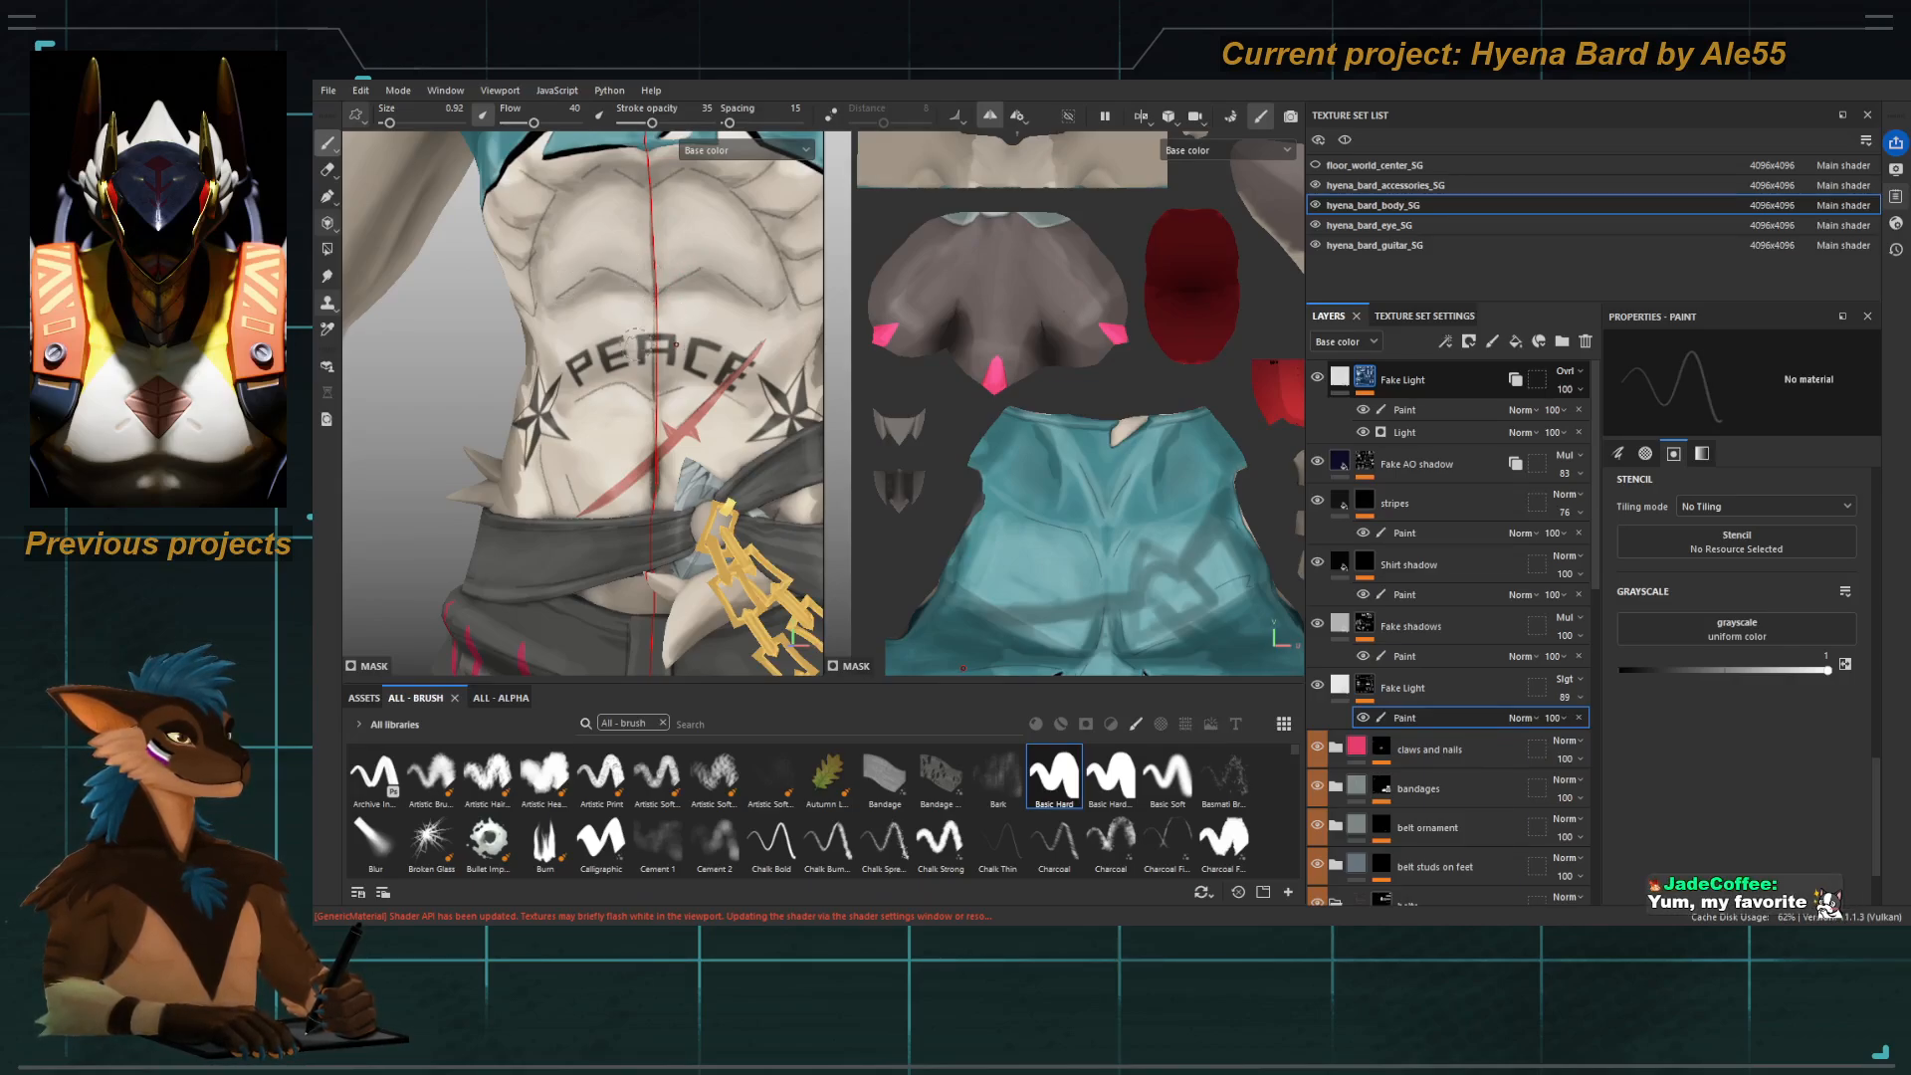
# Examine the abdomen and torso shading from several angles and distances.
pyautogui.keyDown('alt'); pyautogui.moveTo(627, 405); pyautogui.dragTo(637, 518, button='right'); pyautogui.keyUp('alt')
pyautogui.keyDown('alt'); pyautogui.moveTo(727, 635); pyautogui.dragTo(673, 640); pyautogui.keyUp('alt')
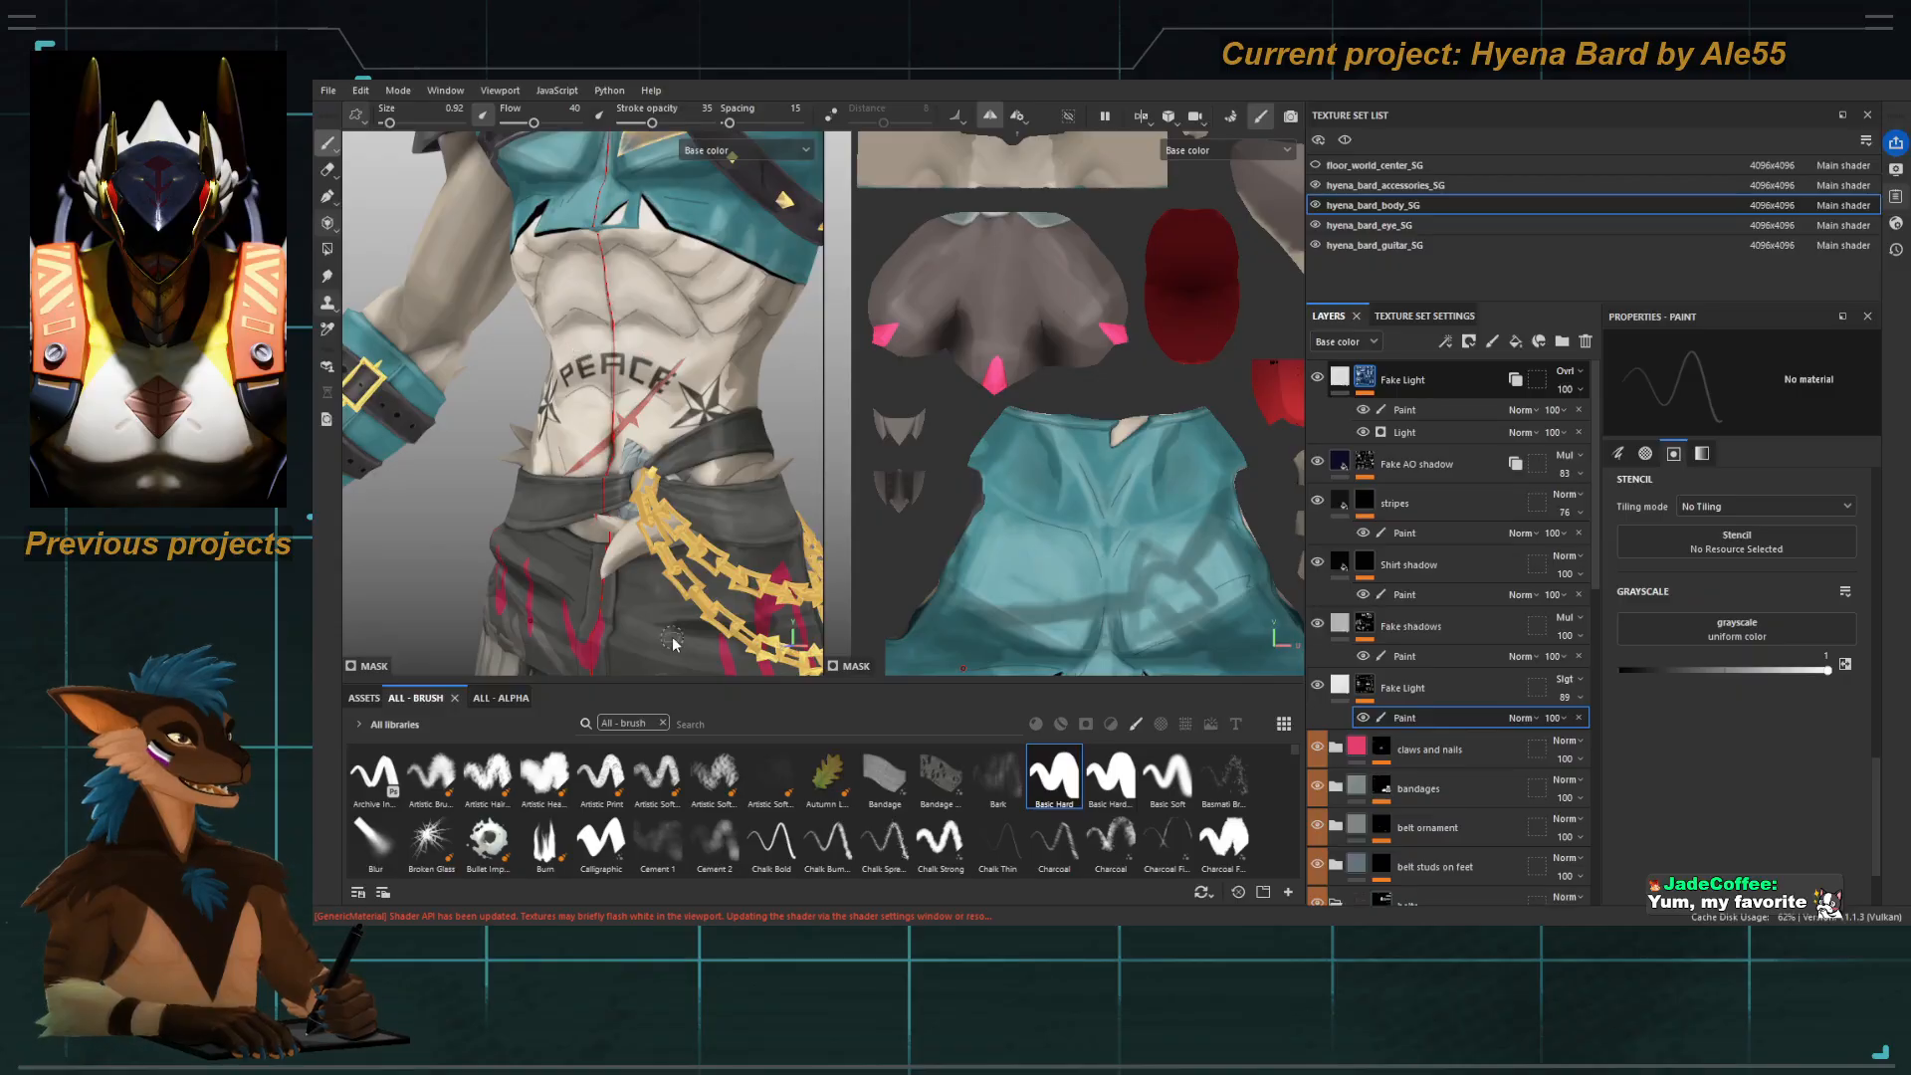
pyautogui.keyDown('alt'); pyautogui.moveTo(672, 577); pyautogui.dragTo(645, 639, button='middle'); pyautogui.keyUp('alt')
pyautogui.keyDown('alt'); pyautogui.moveTo(645, 518); pyautogui.dragTo(687, 418, button='right'); pyautogui.keyUp('alt')
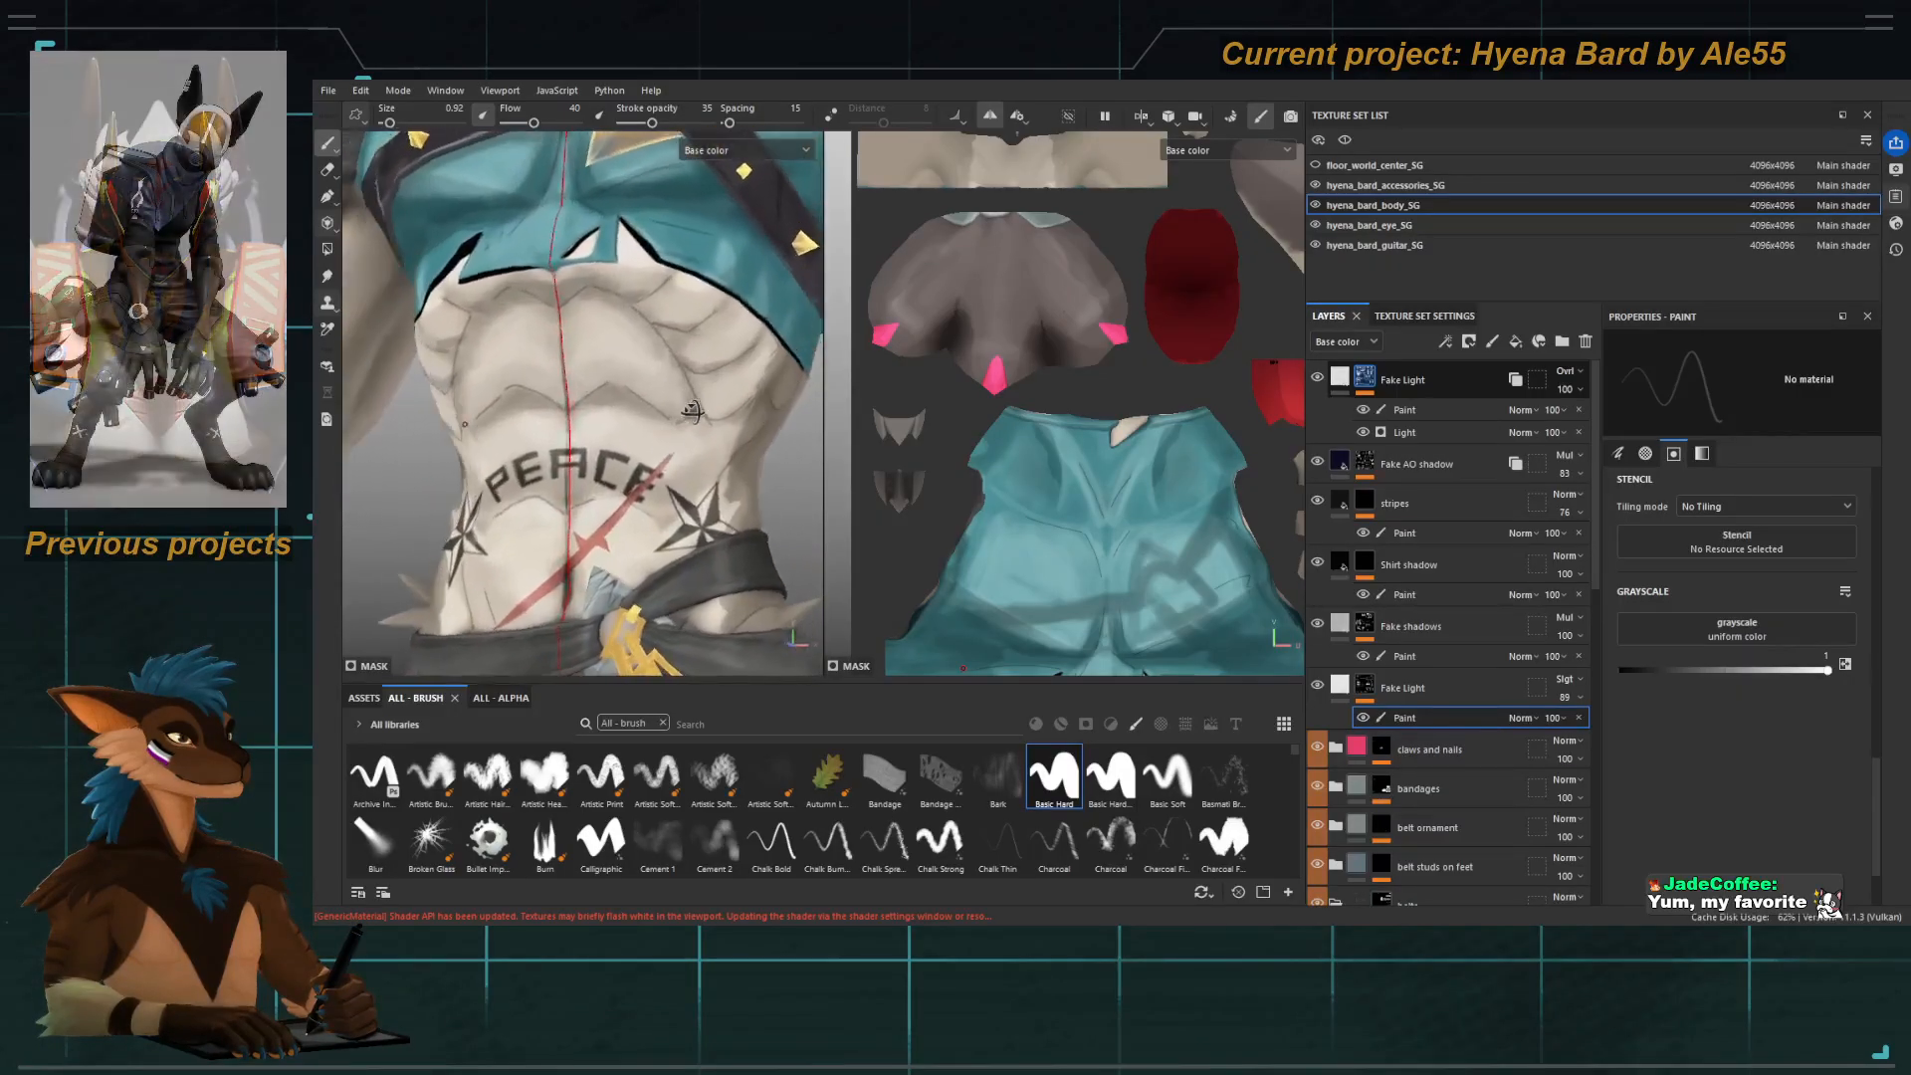
pyautogui.keyDown('alt'); pyautogui.moveTo(687, 403); pyautogui.dragTo(727, 353); pyautogui.keyUp('alt')
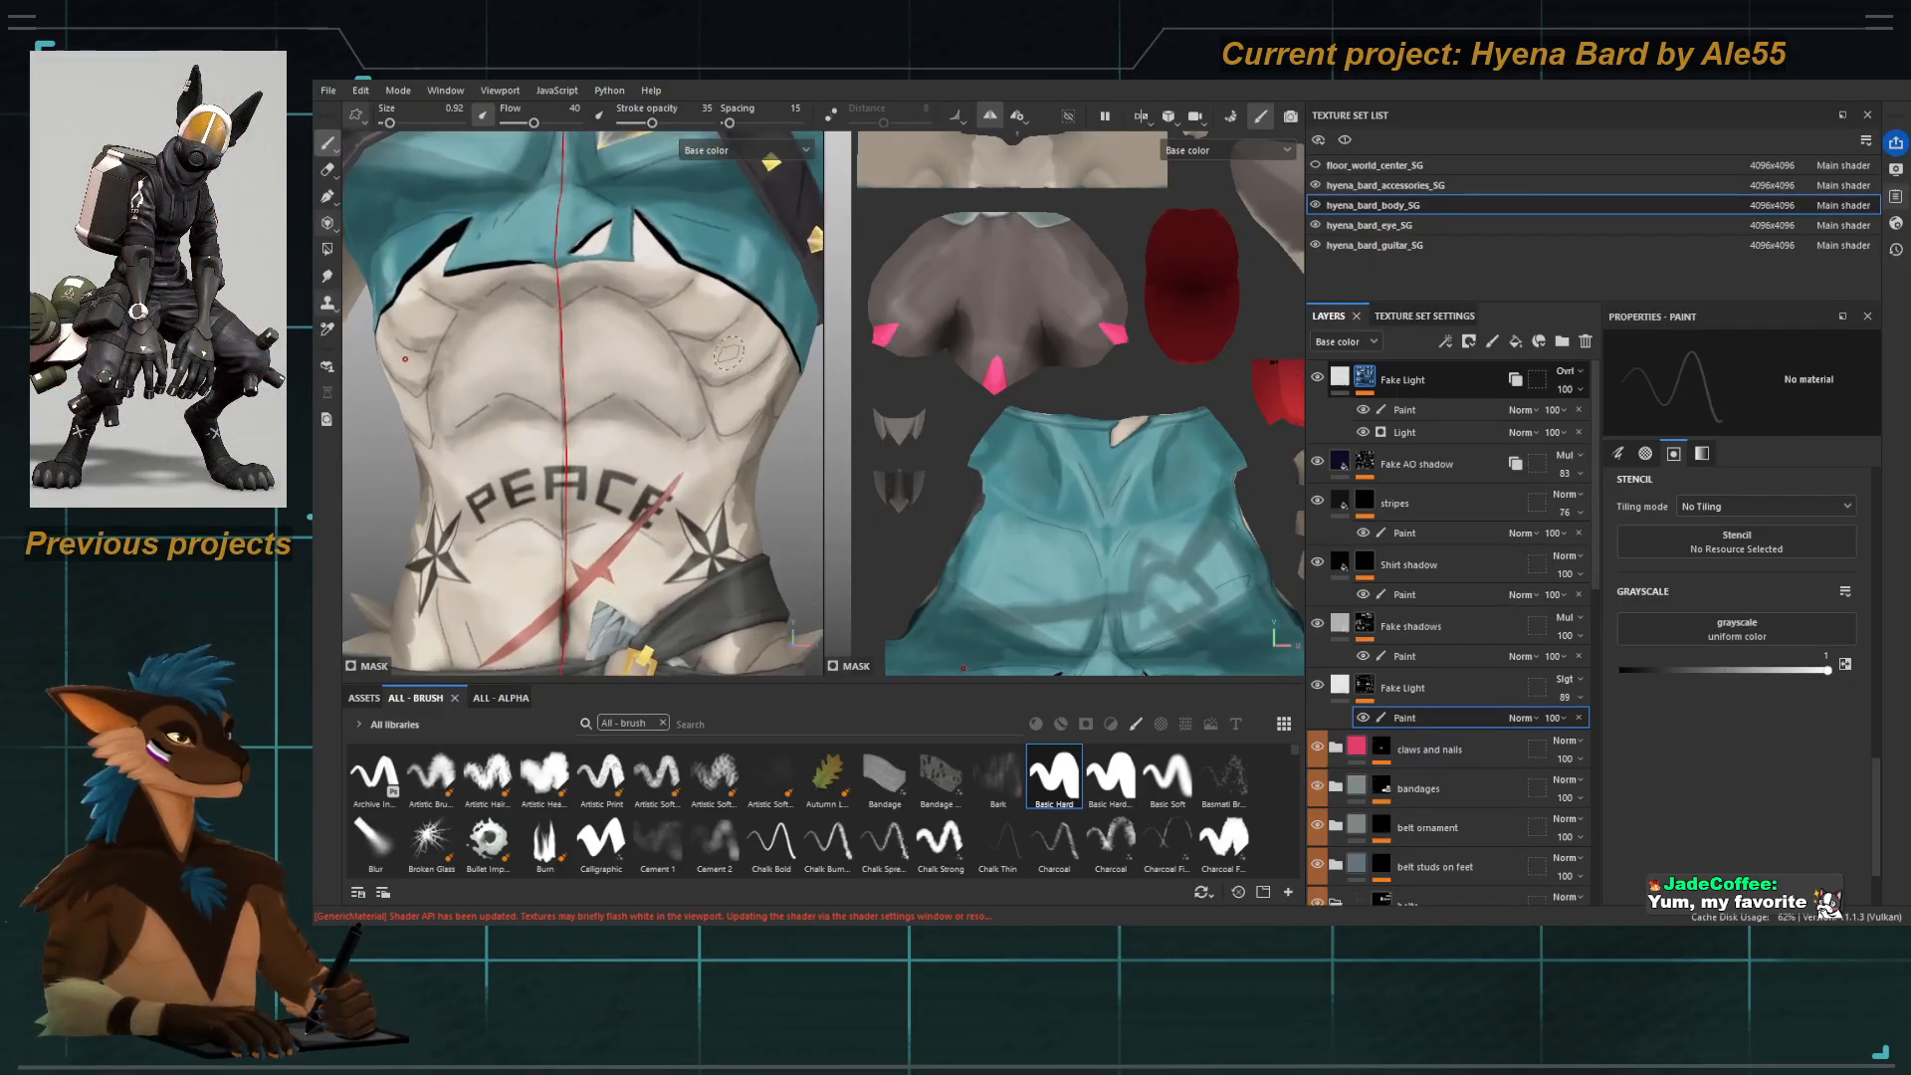
pyautogui.keyDown('alt'); pyautogui.moveTo(665, 371); pyautogui.dragTo(573, 447, button='right'); pyautogui.keyUp('alt')
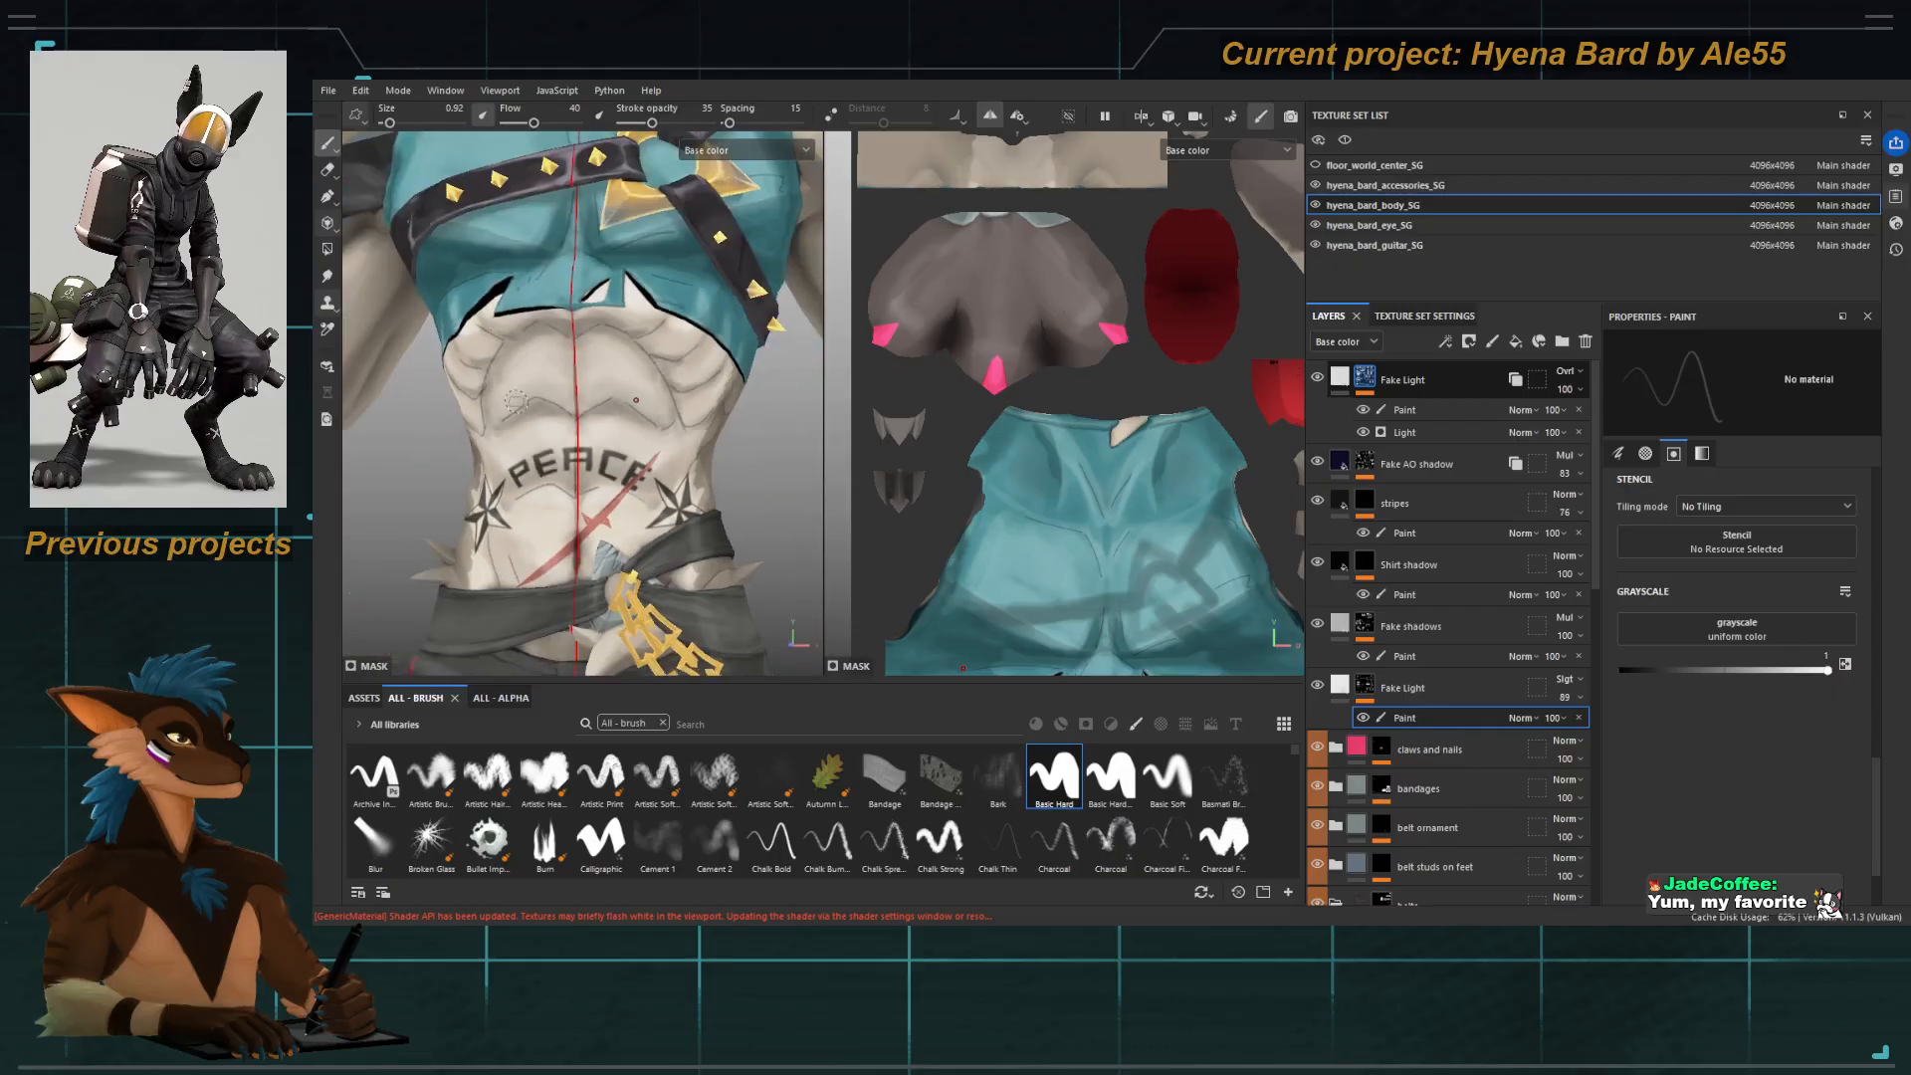
pyautogui.keyDown('alt'); pyautogui.moveTo(573, 448); pyautogui.dragTo(527, 448); pyautogui.keyUp('alt')
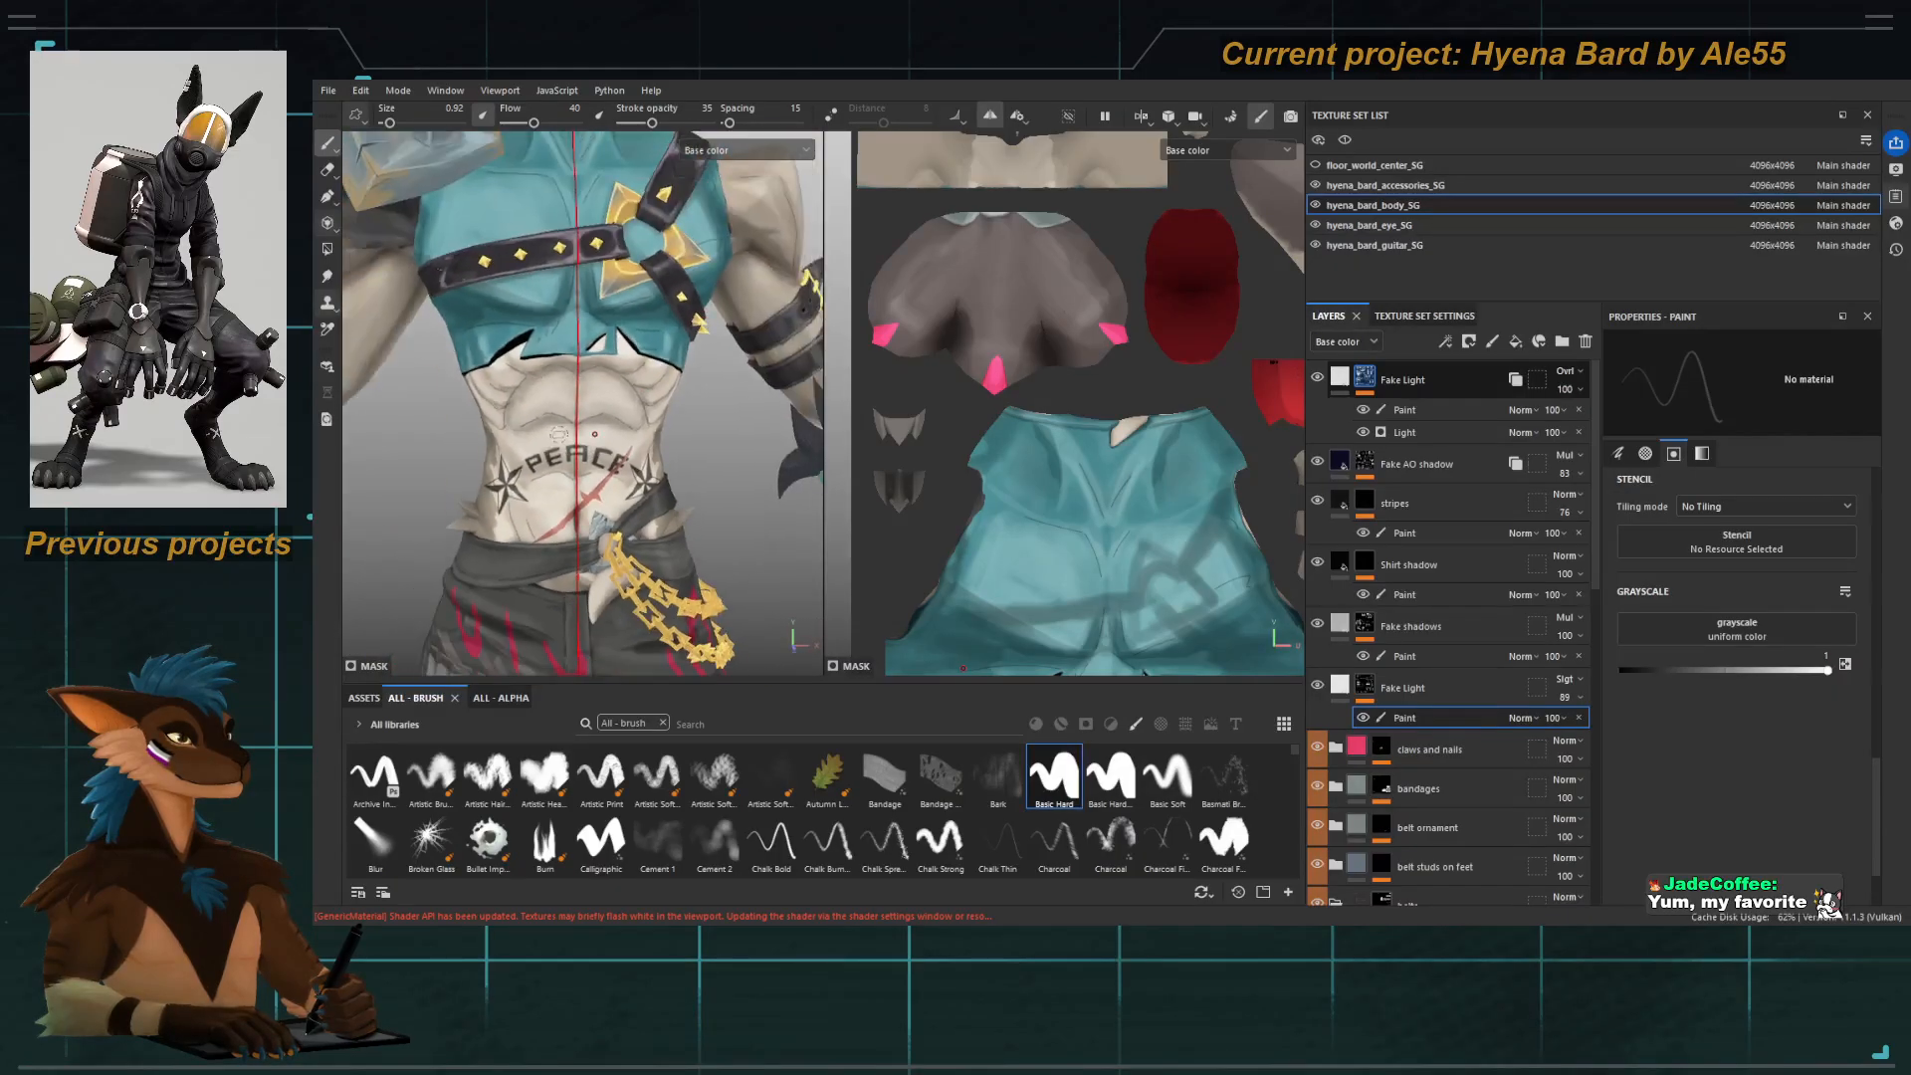
pyautogui.keyDown('alt'); pyautogui.moveTo(528, 448); pyautogui.dragTo(497, 473, button='right'); pyautogui.keyUp('alt')
pyautogui.keyDown('alt'); pyautogui.moveTo(498, 472); pyautogui.dragTo(587, 423); pyautogui.keyUp('alt')
pyautogui.keyDown('alt'); pyautogui.moveTo(587, 423); pyautogui.dragTo(597, 343, button='middle'); pyautogui.keyUp('alt')
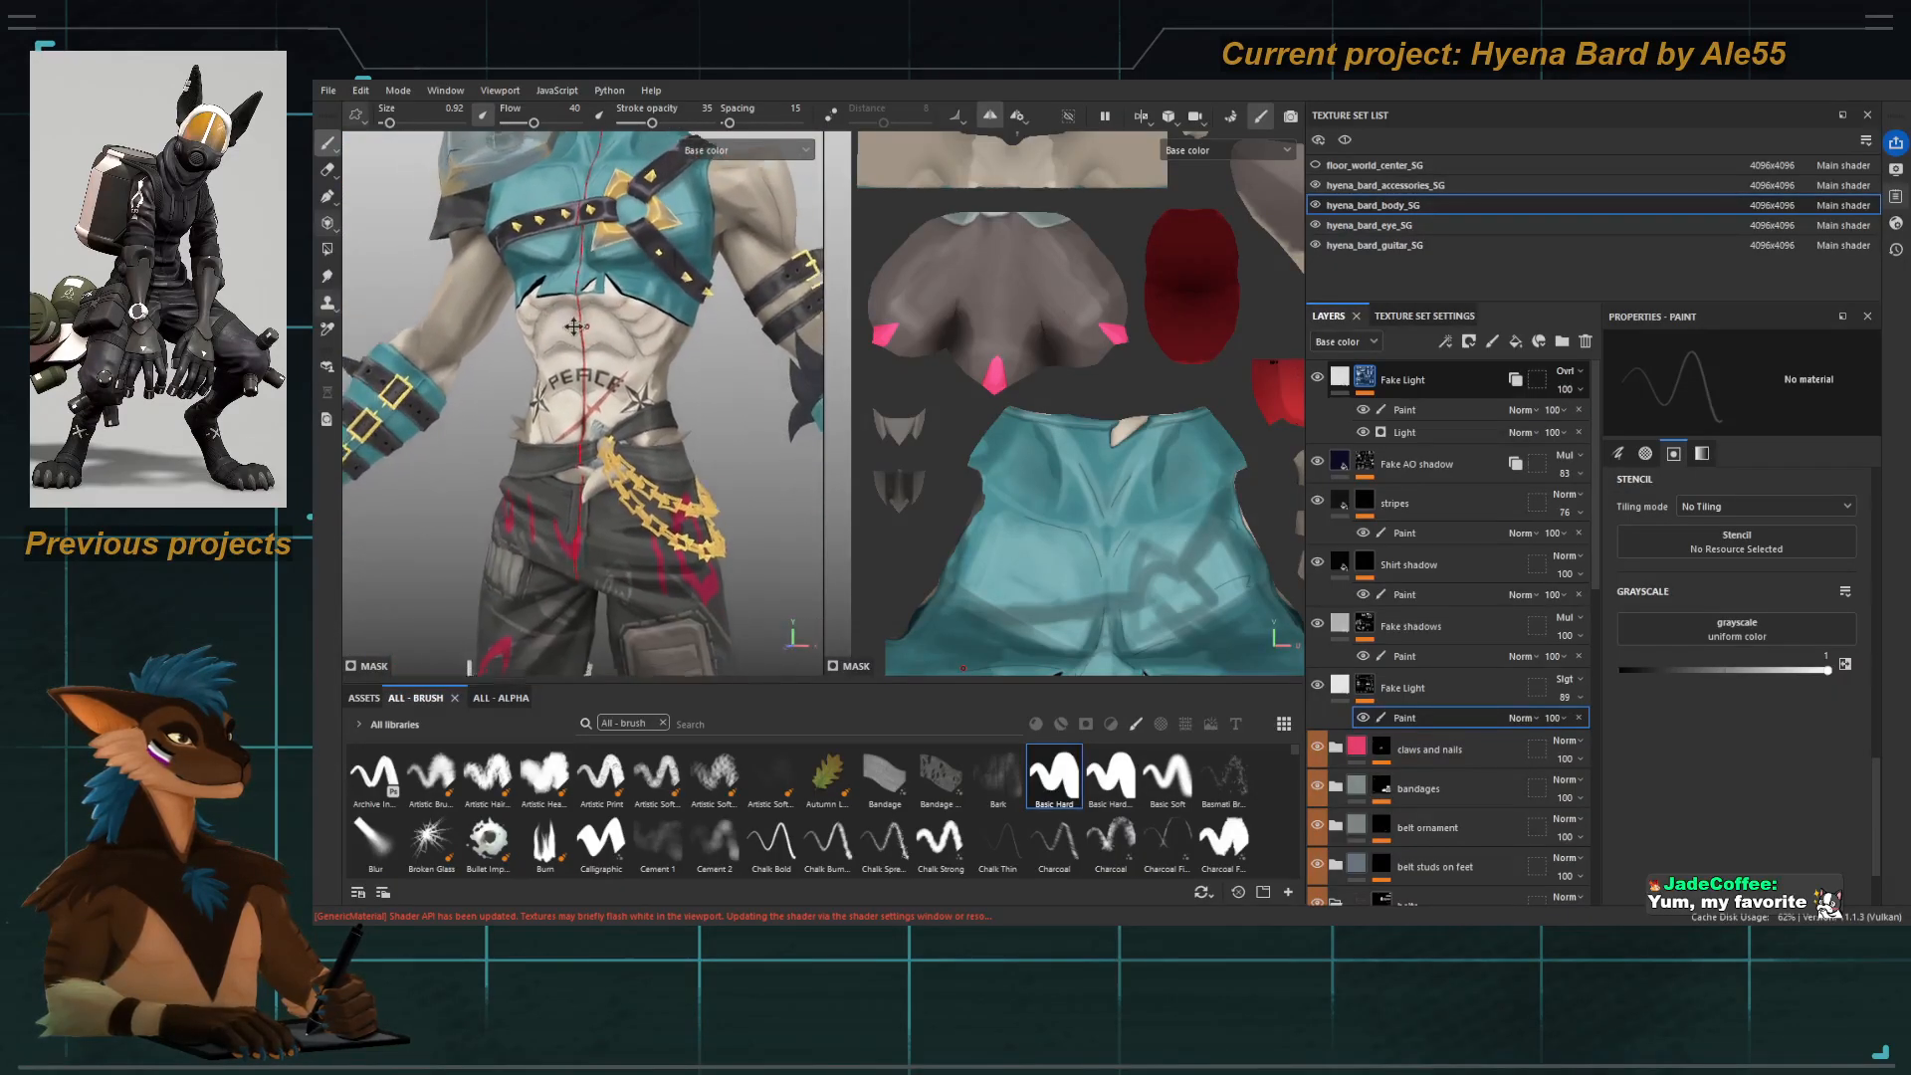
pyautogui.keyDown('alt'); pyautogui.moveTo(598, 343); pyautogui.dragTo(680, 548, button='right'); pyautogui.keyUp('alt')
pyautogui.keyDown('alt'); pyautogui.moveTo(680, 548); pyautogui.dragTo(627, 380); pyautogui.keyUp('alt')
pyautogui.moveTo(627, 379)
pyautogui.keyDown('alt'); pyautogui.mouseDown(button='right')
pyautogui.moveTo(647, 343)
pyautogui.moveTo(617, 403)
pyautogui.mouseUp(button='right'); pyautogui.keyUp('alt')
pyautogui.keyDown('alt'); pyautogui.moveTo(617, 404); pyautogui.dragTo(577, 396, button='middle'); pyautogui.keyUp('alt')
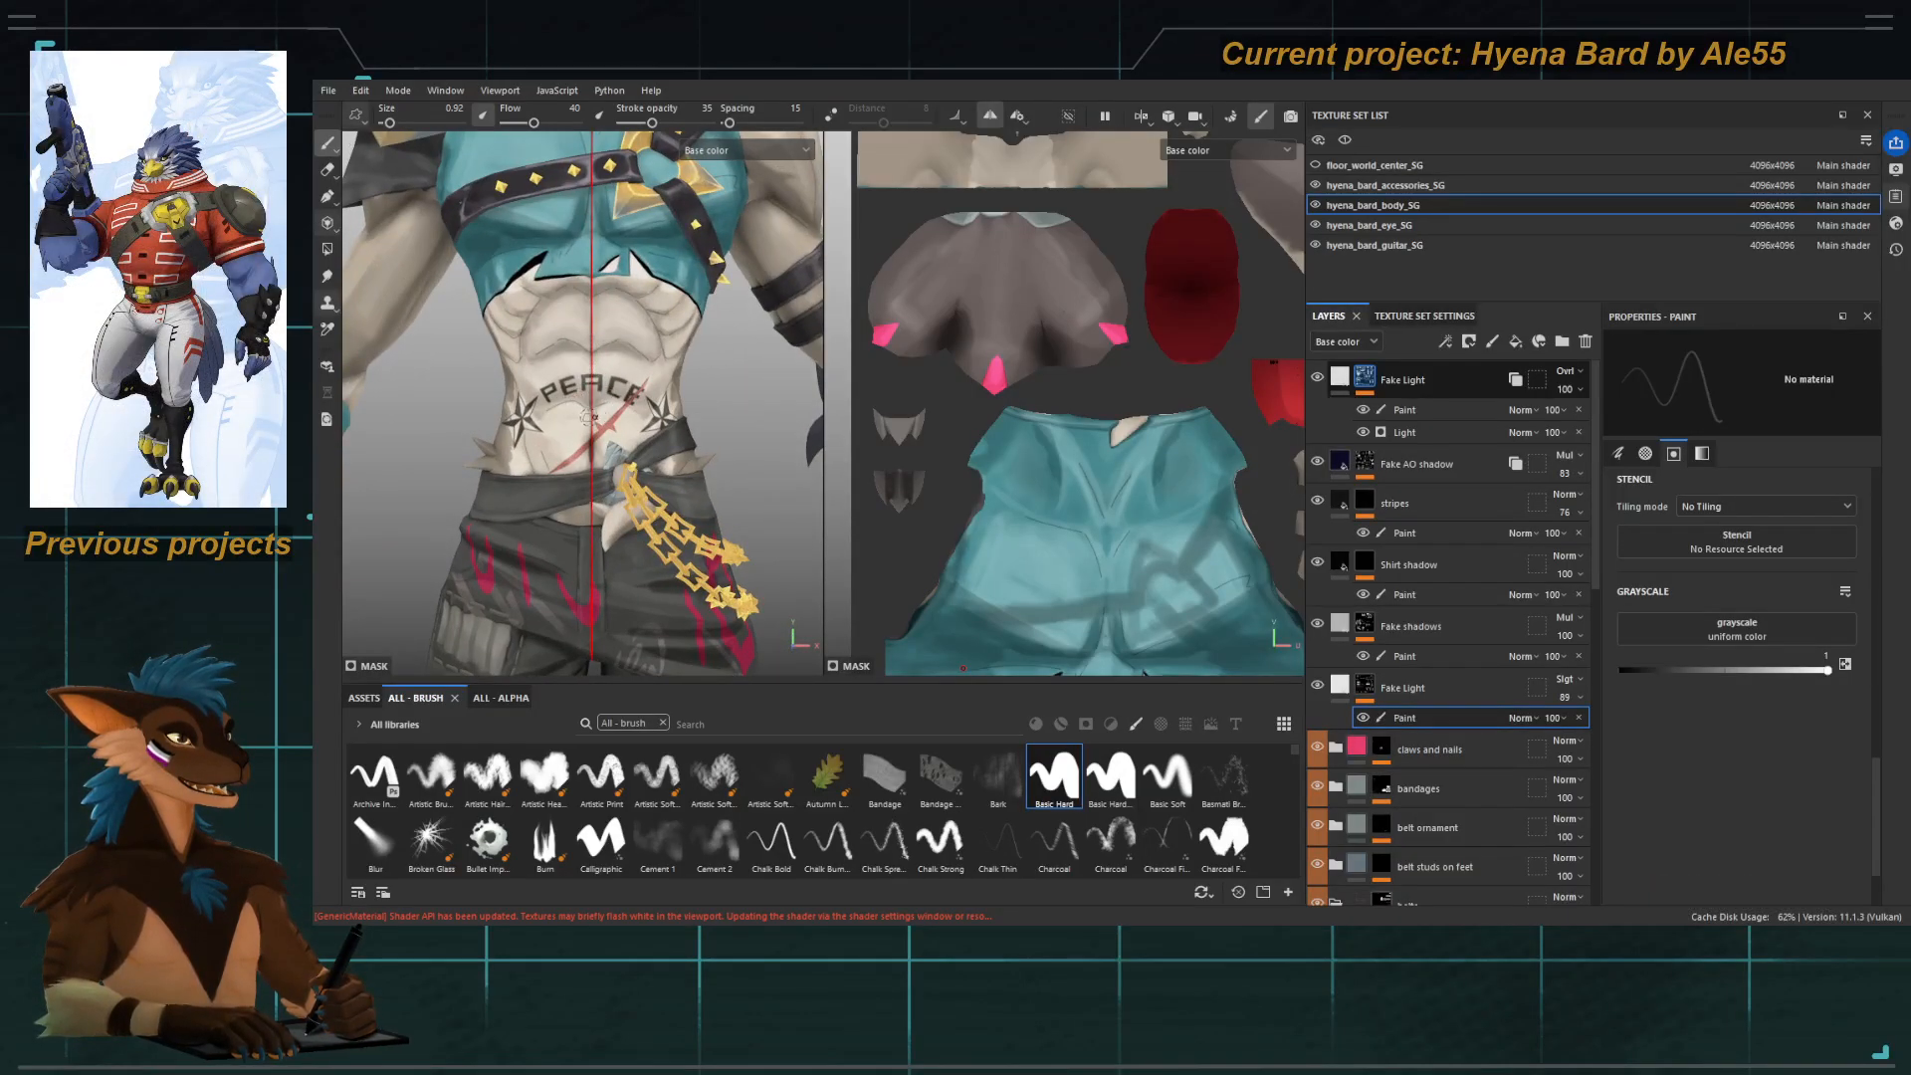
# Add broad shading along the waist and flanks on the Fake shadows paint effect with brush size 7.58.
pyautogui.keyDown('ctrl'); pyautogui.moveTo(590, 391); pyautogui.dragTo(627, 391, button='right'); pyautogui.keyUp('ctrl')
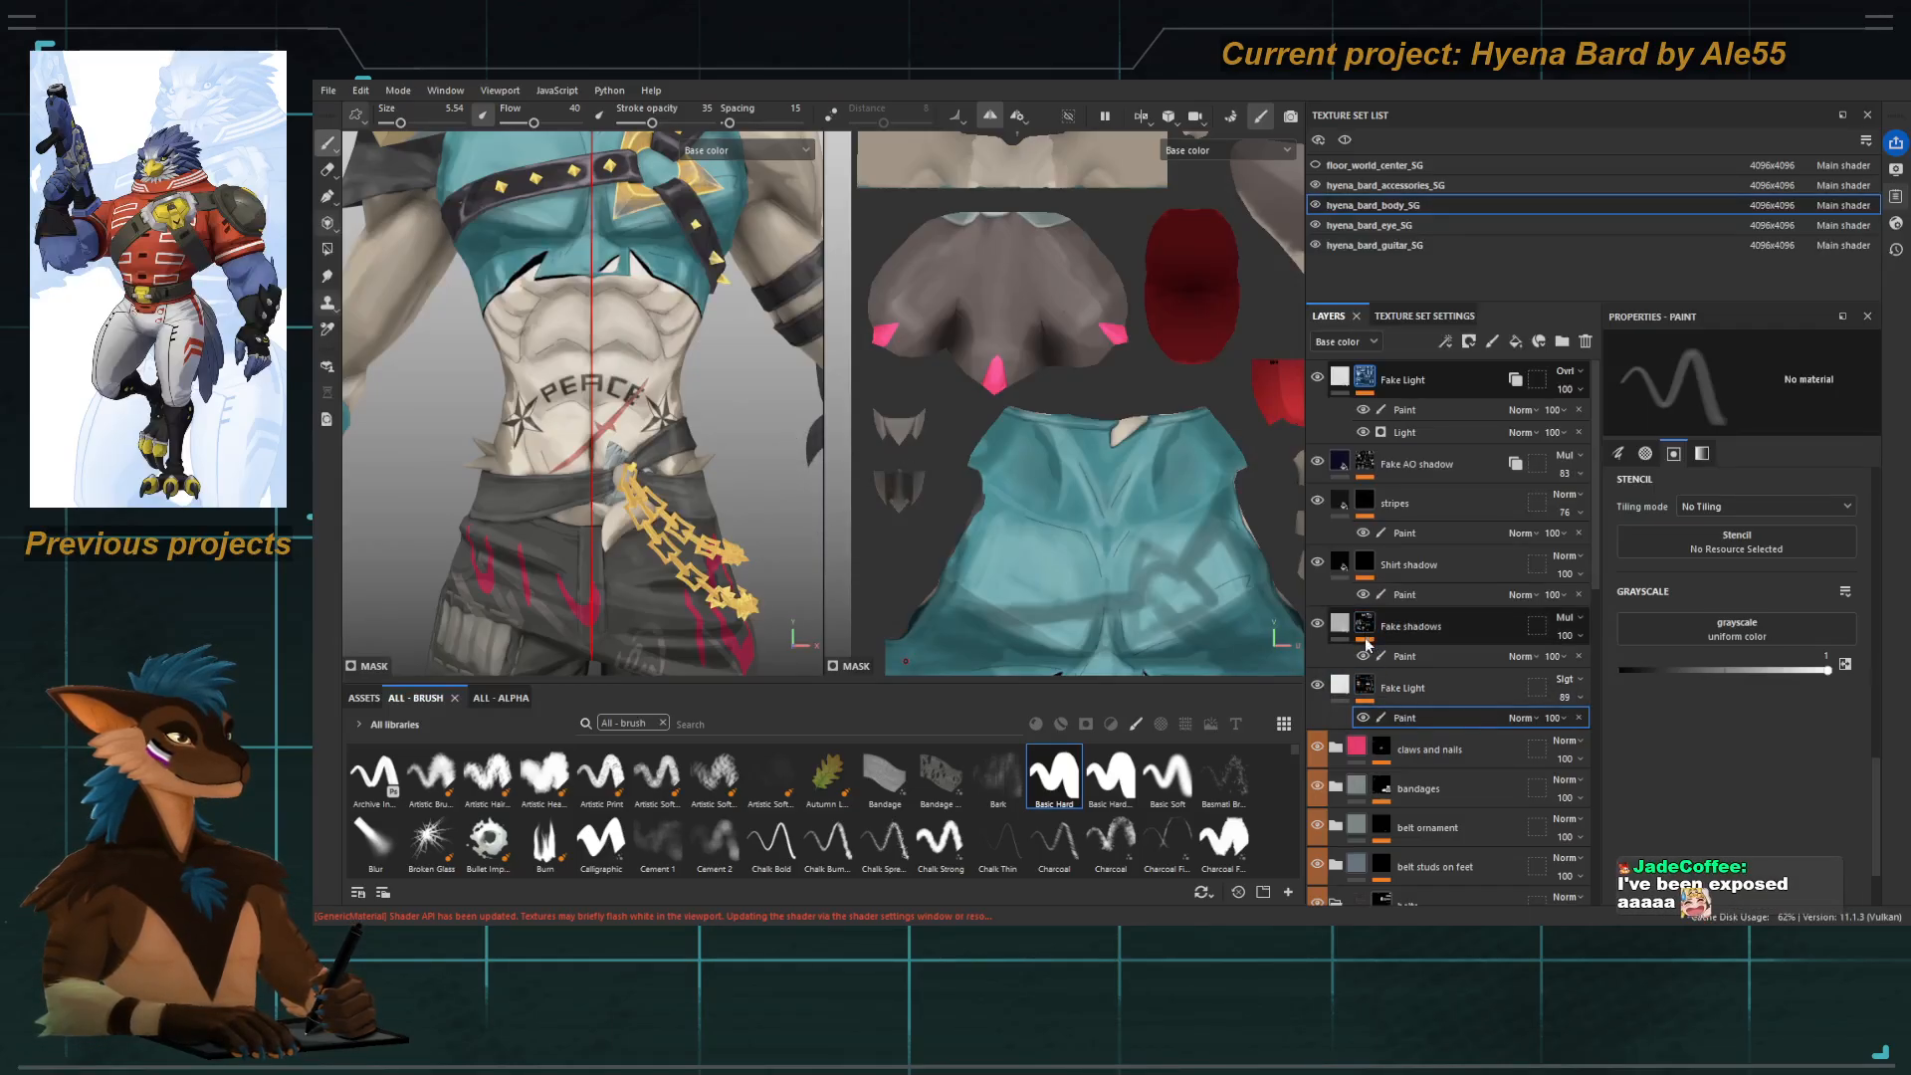
pyautogui.click(1391, 660)
pyautogui.keyDown('ctrl'); pyautogui.moveTo(567, 388); pyautogui.dragTo(587, 388, button='right'); pyautogui.keyUp('ctrl')
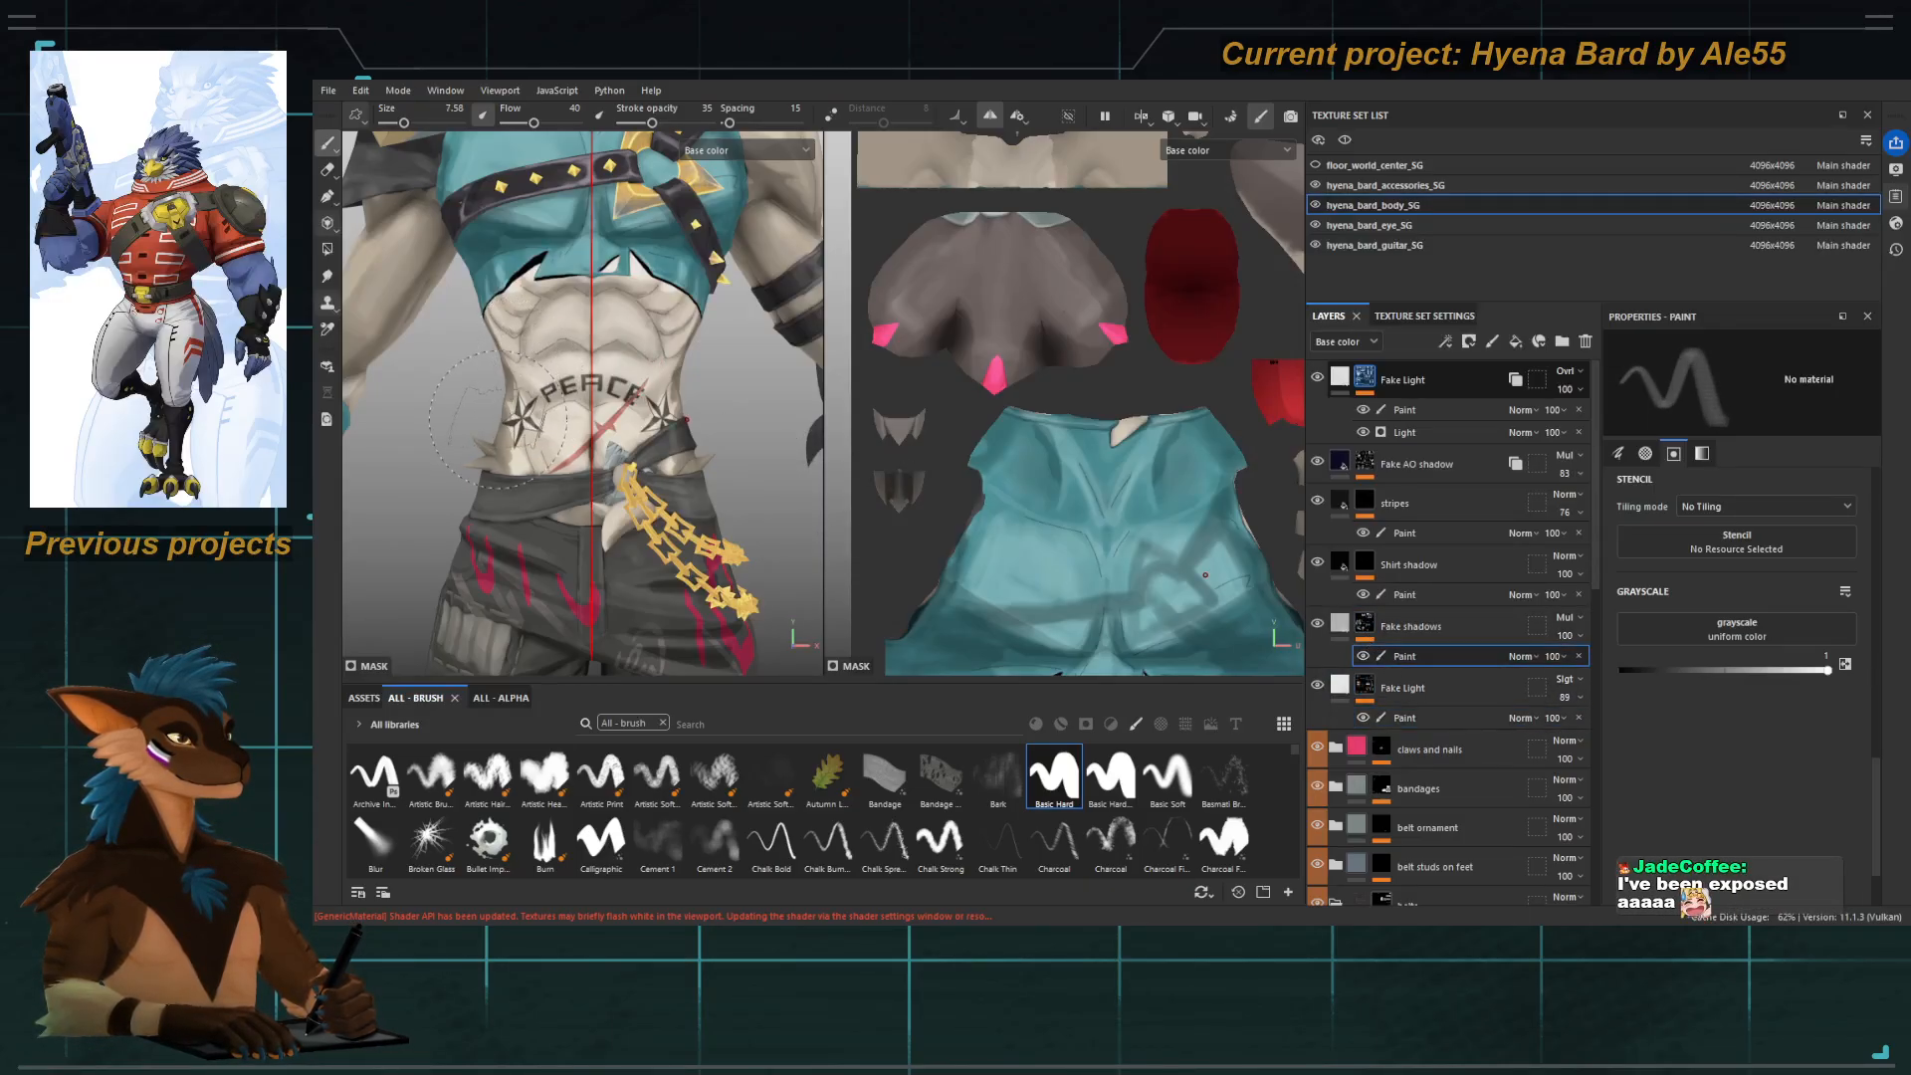
pyautogui.keyDown('alt'); pyautogui.moveTo(448, 386); pyautogui.dragTo(527, 383); pyautogui.keyUp('alt')
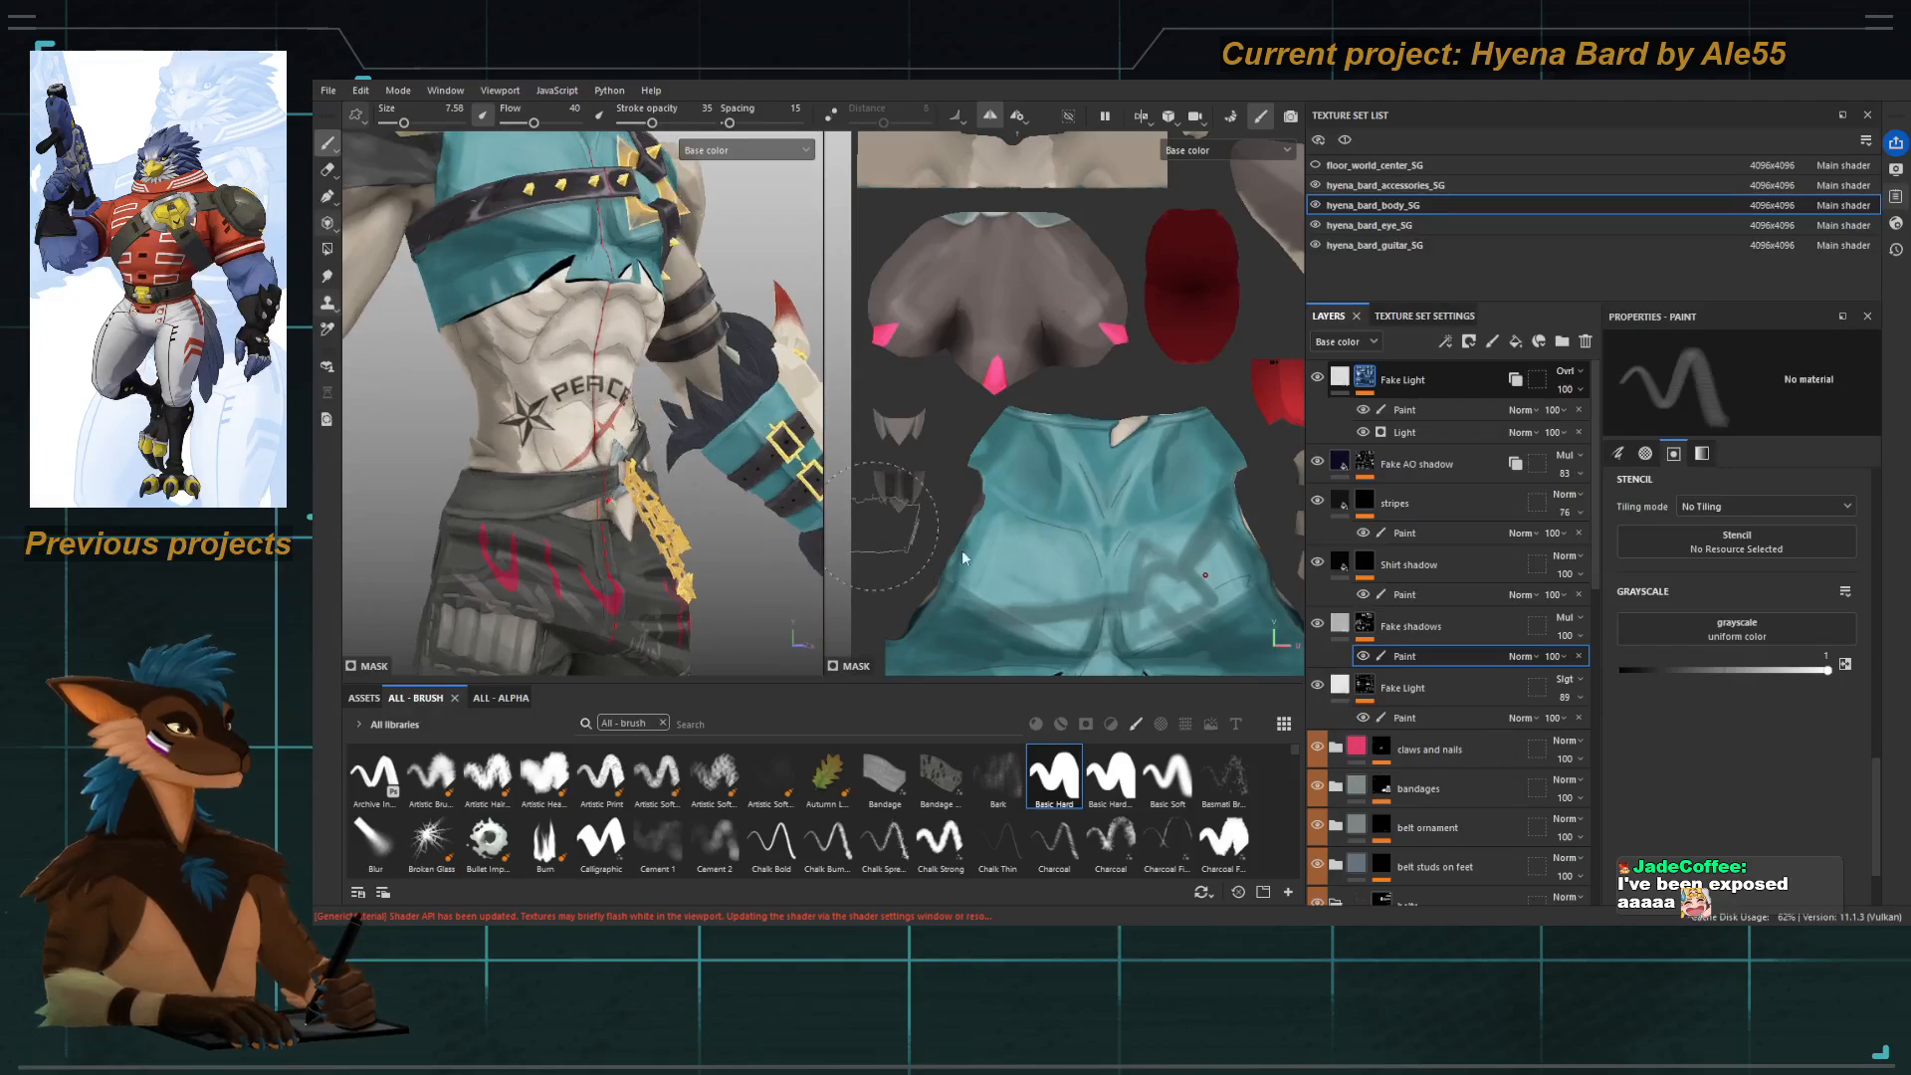
# Paint broad highlights over the abdomen on Fake Light below Fake shadows, using brush sizes 7.58 and 6.52.
pyautogui.click(1390, 717)
pyautogui.keyDown('alt'); pyautogui.moveTo(697, 348); pyautogui.dragTo(590, 341); pyautogui.keyUp('alt')
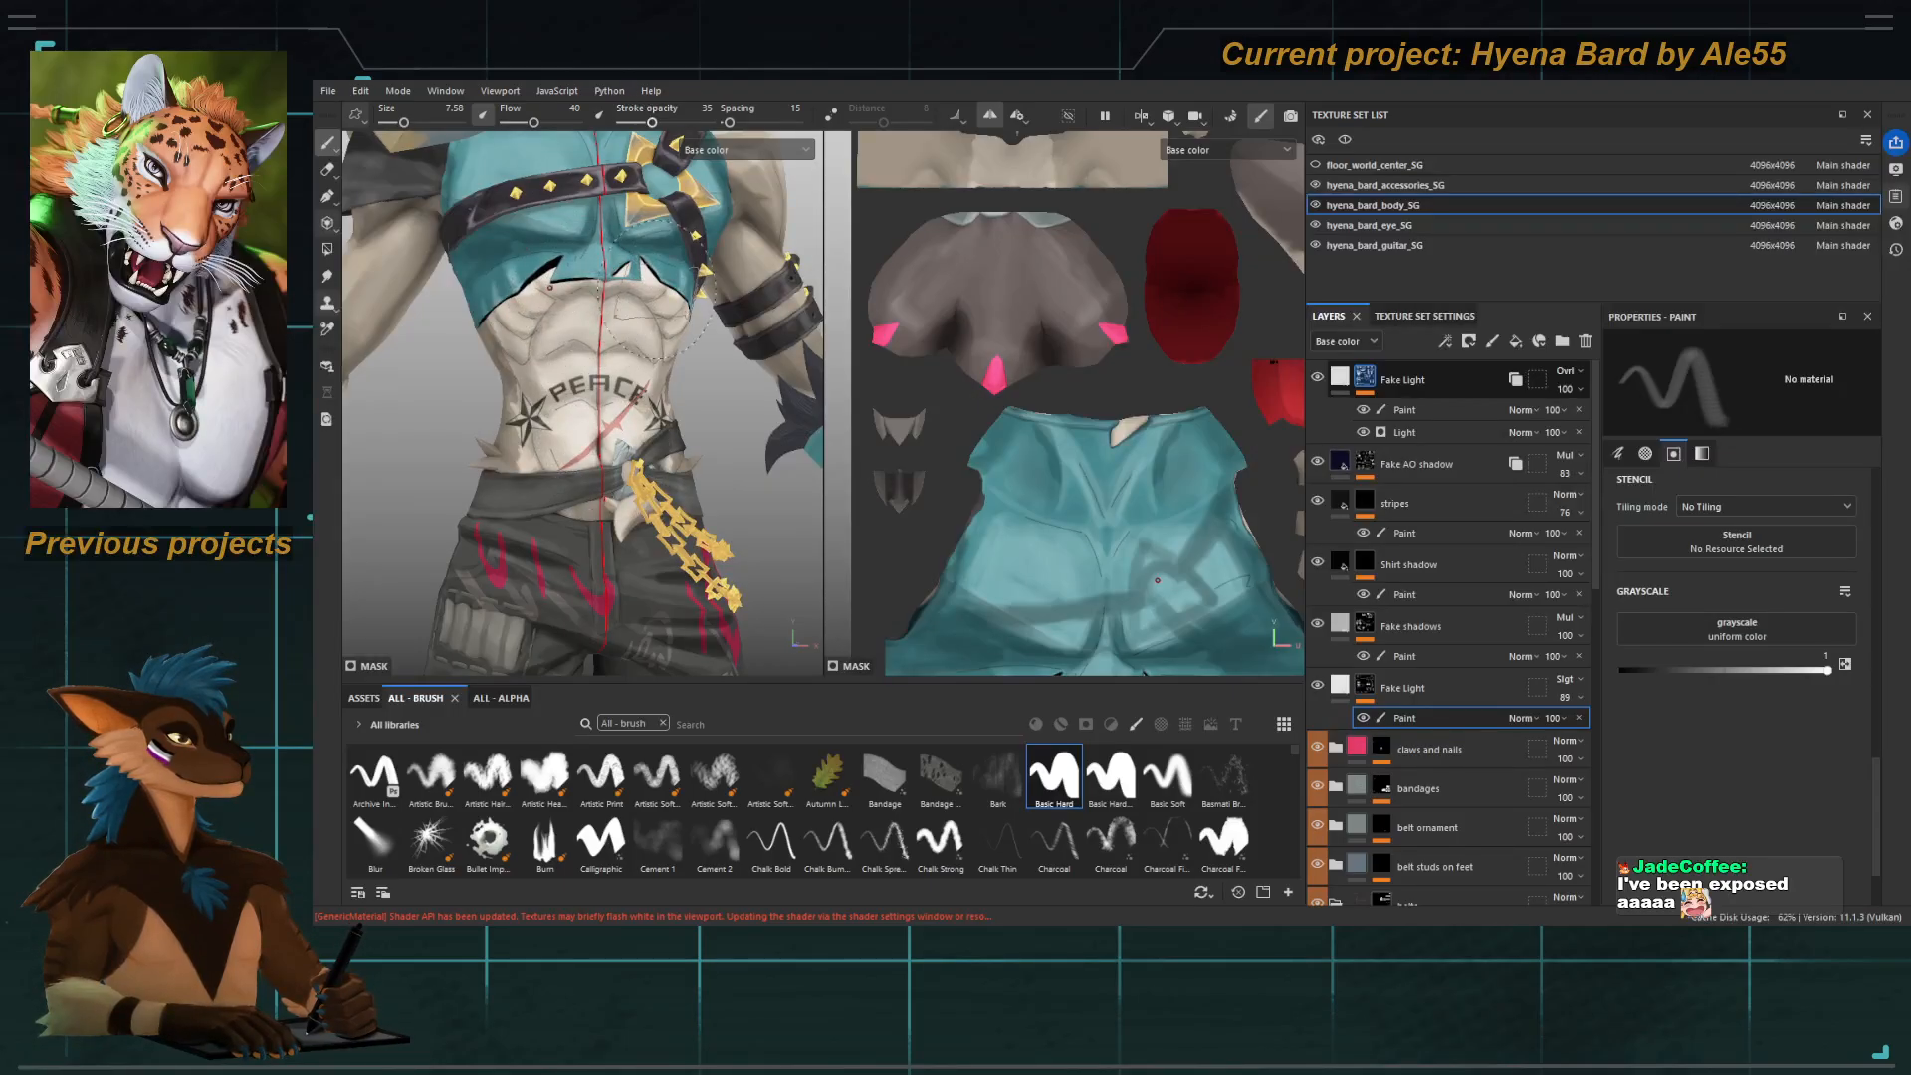
pyautogui.keyDown('alt'); pyautogui.moveTo(608, 420); pyautogui.dragTo(608, 362); pyautogui.keyUp('alt')
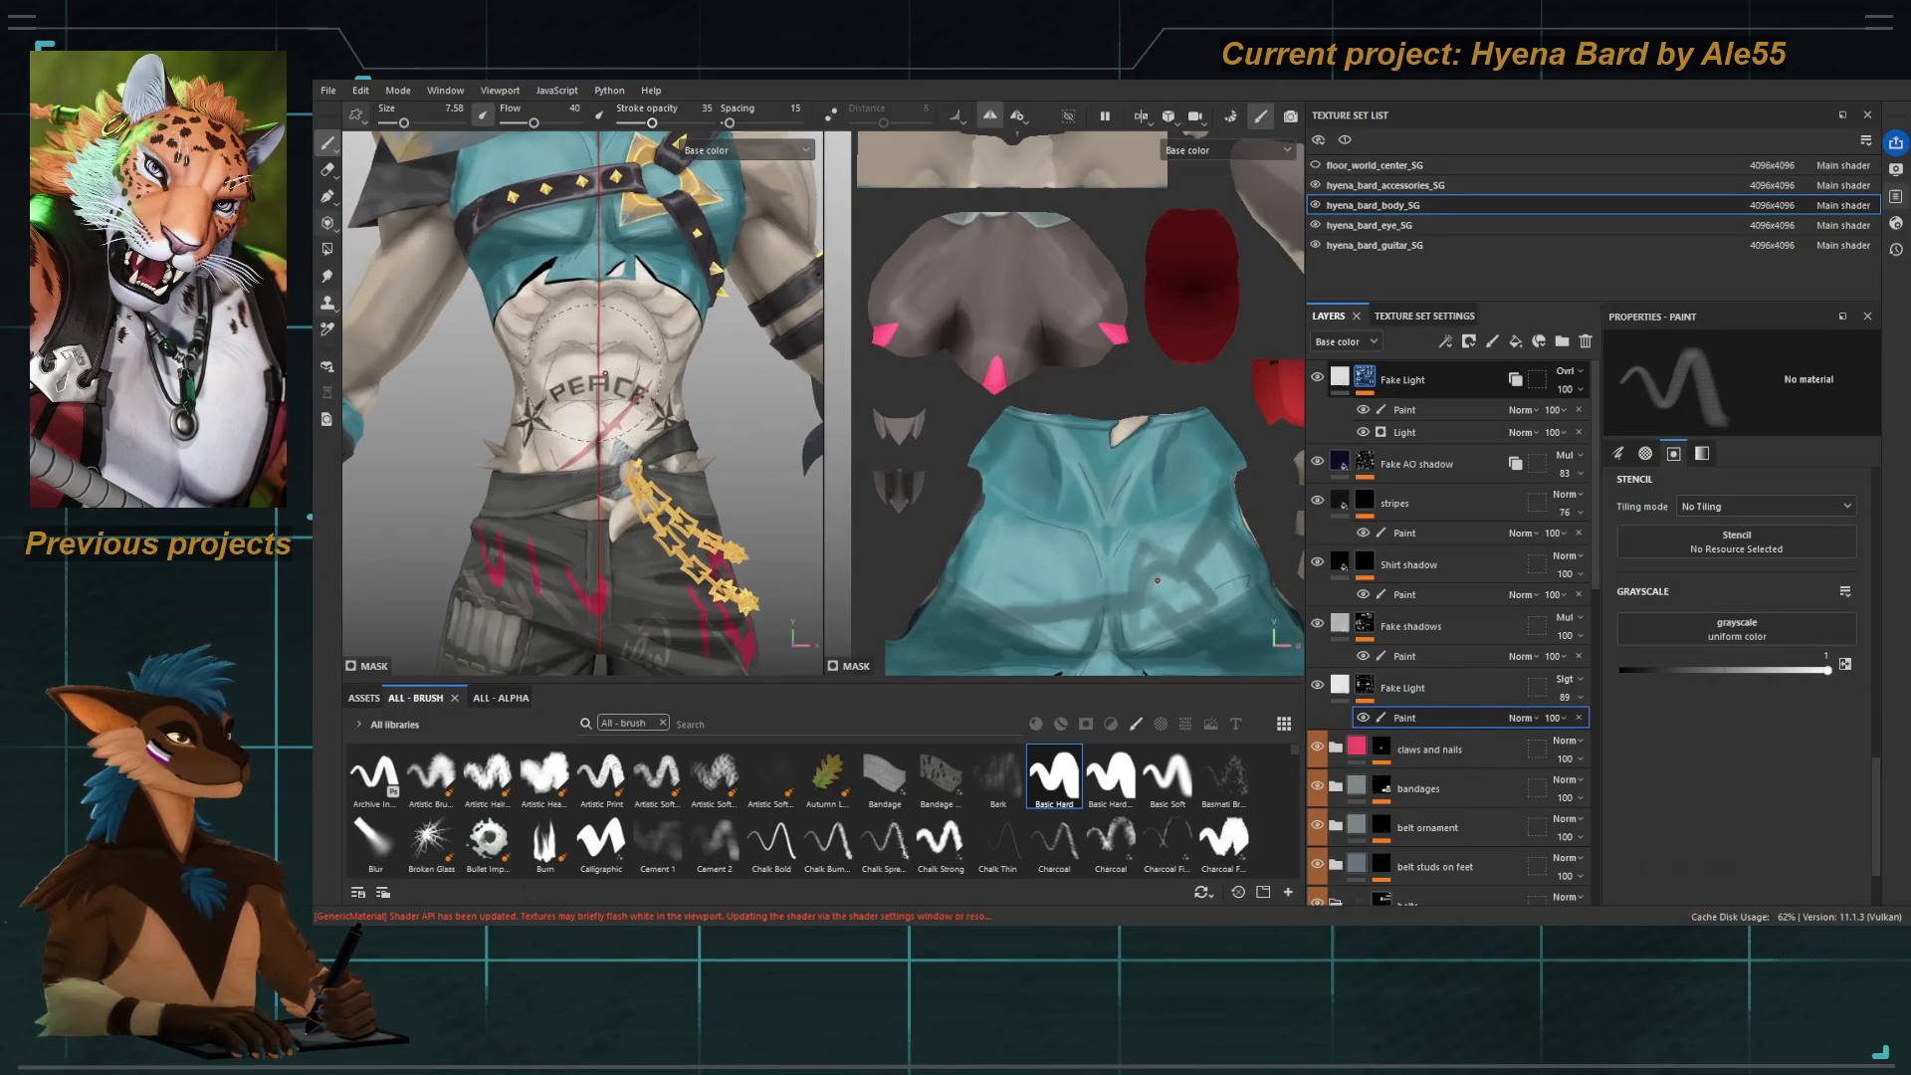
pyautogui.moveTo(637, 275)
pyautogui.keyDown('ctrl'); pyautogui.mouseDown(button='right')
pyautogui.moveTo(600, 275)
pyautogui.moveTo(617, 307)
pyautogui.mouseUp(button='right'); pyautogui.keyUp('ctrl')
# Inspect the Fake Light mask on the torso, and check the Base color result on the whole character.
pyautogui.press('c')
pyautogui.press('c')
pyautogui.press('c')
pyautogui.press('c')
pyautogui.press('c')
pyautogui.press('c')
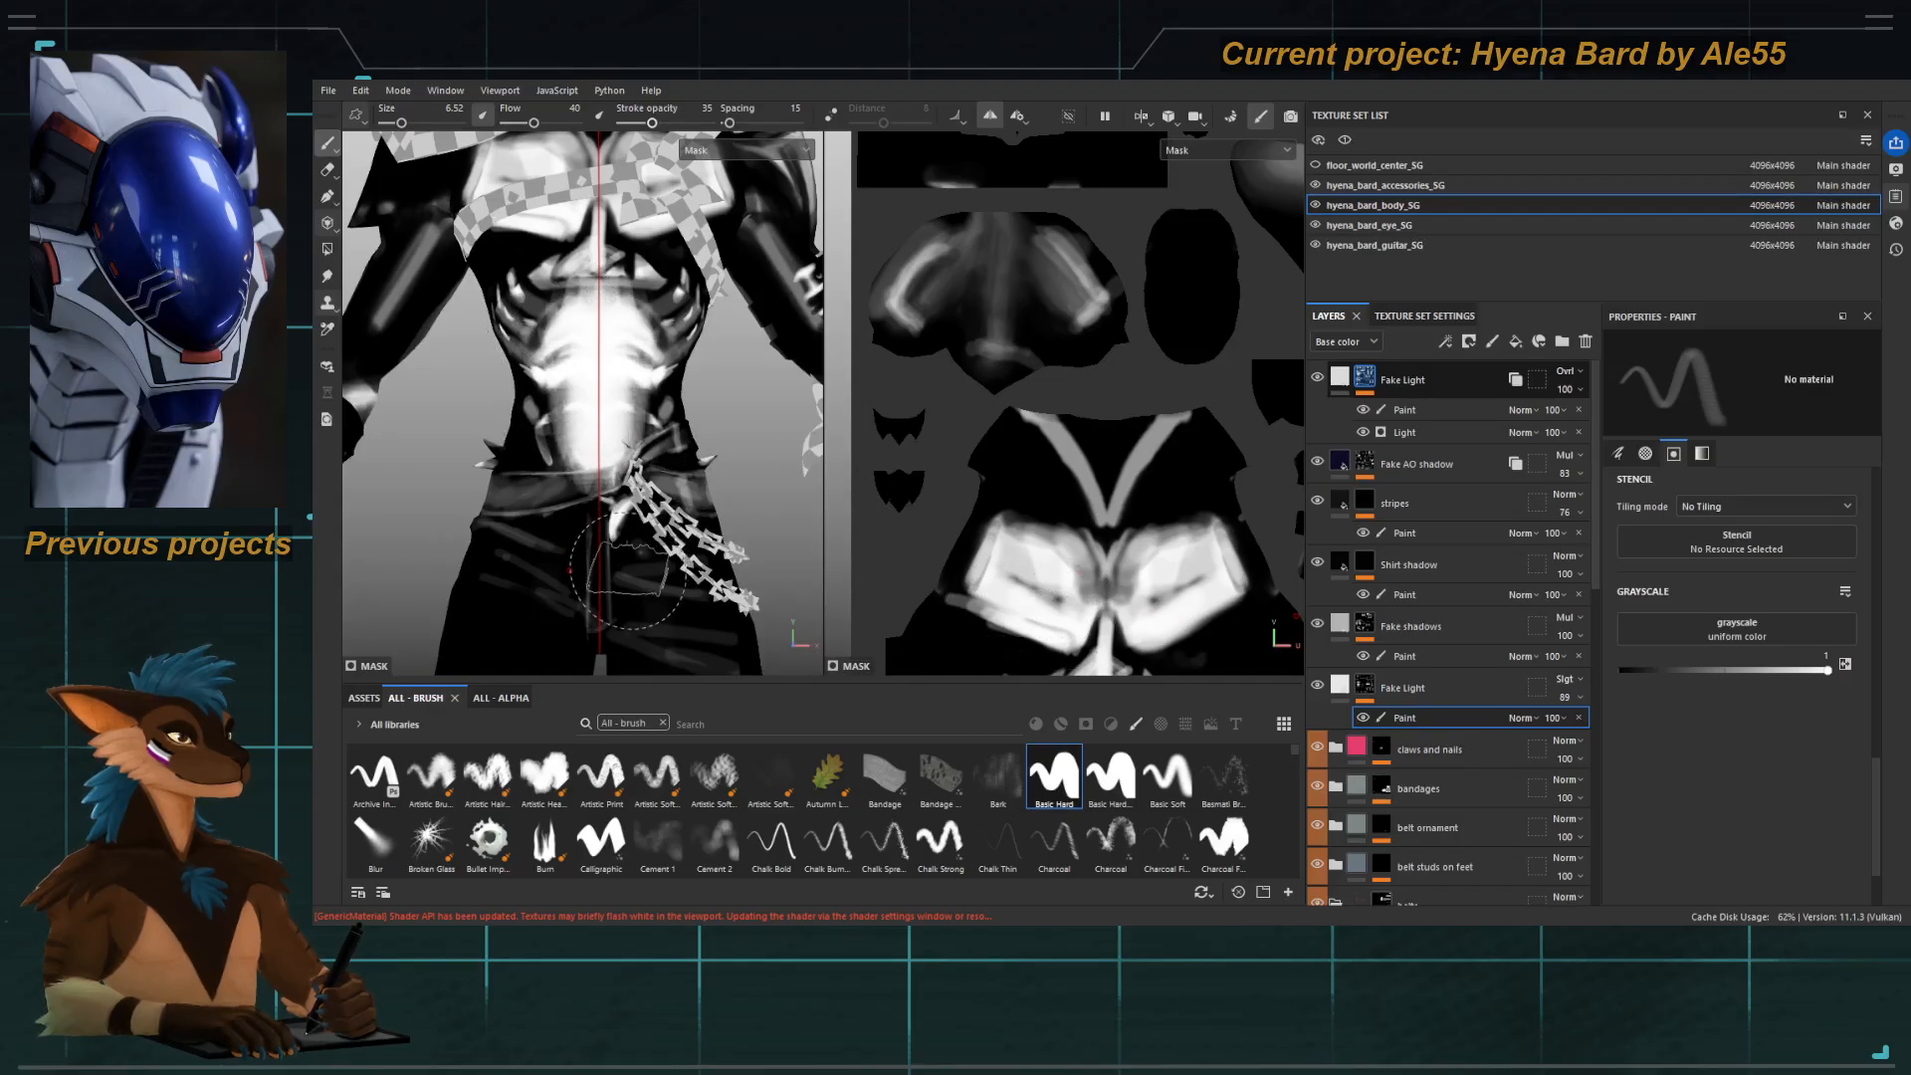
pyautogui.press('c')
pyautogui.press('f')
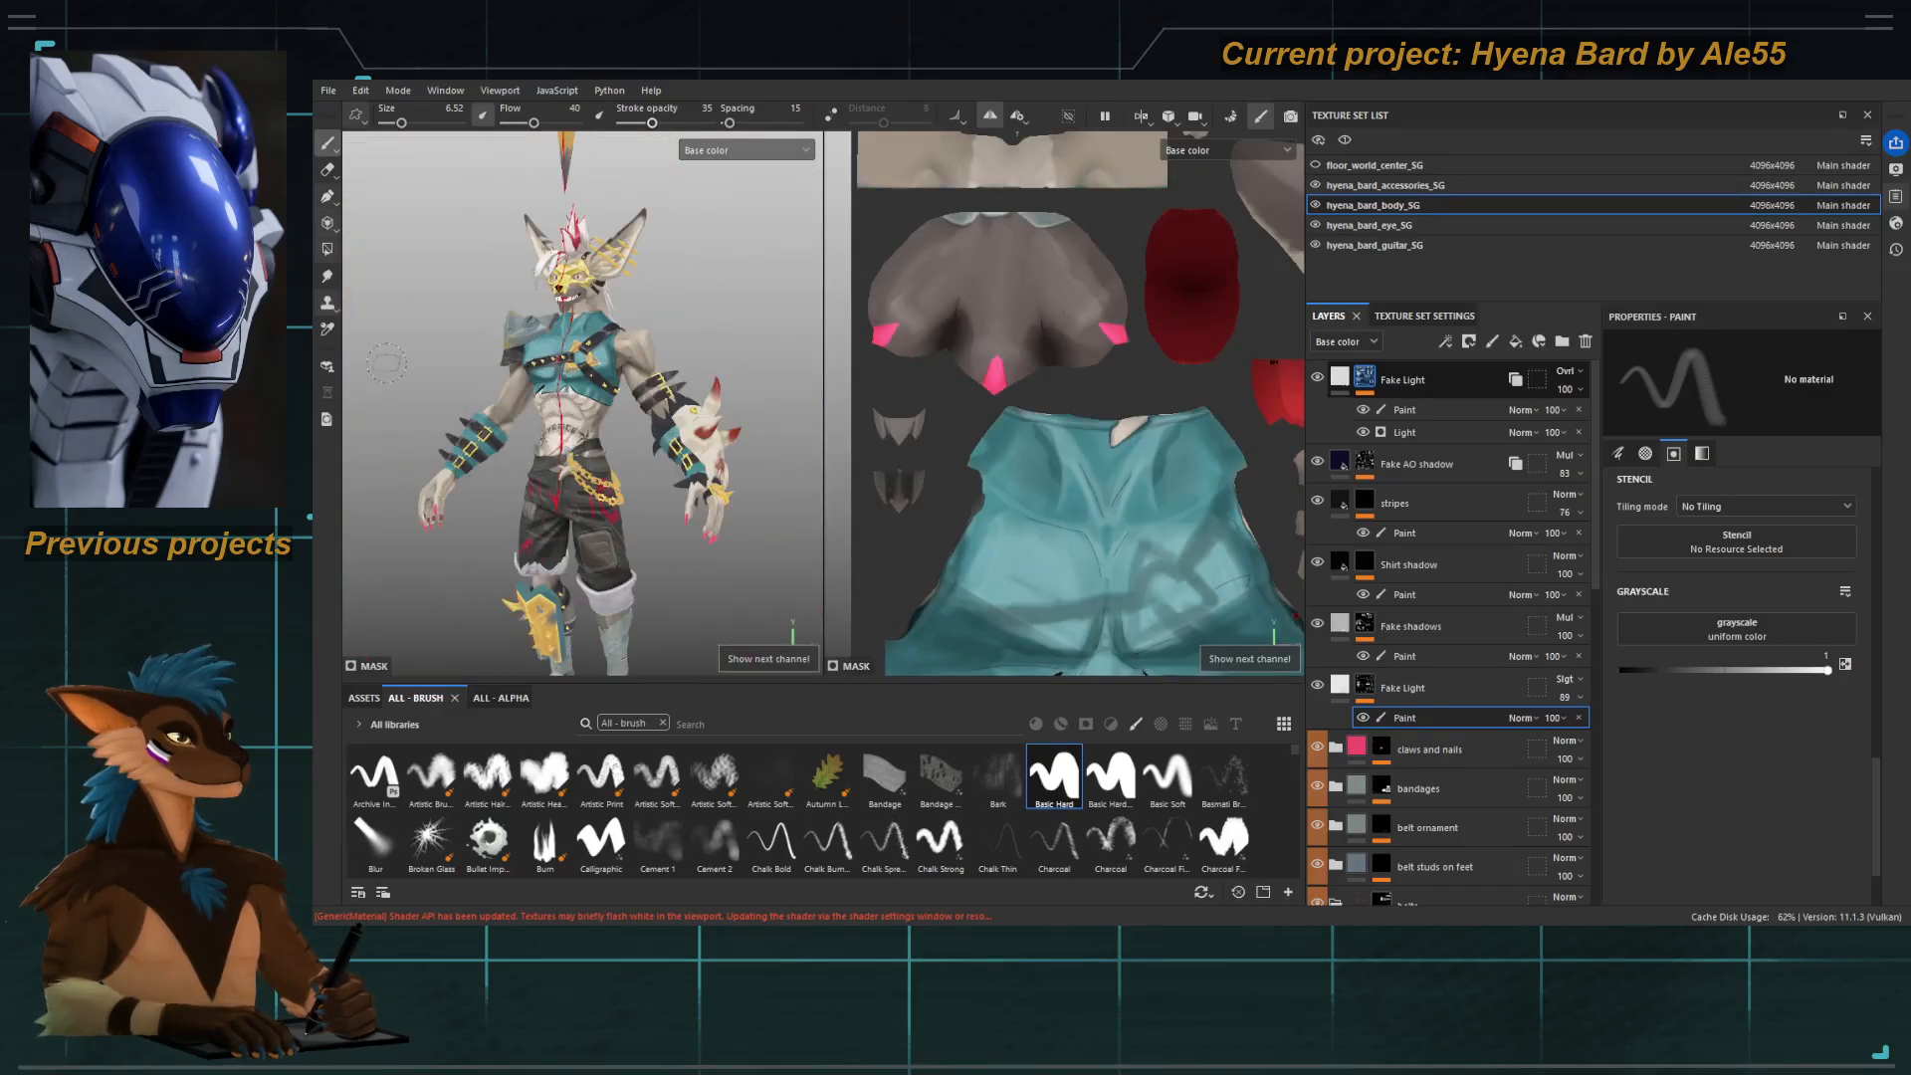
pyautogui.keyDown('alt'); pyautogui.moveTo(517, 427); pyautogui.dragTo(490, 429); pyautogui.keyUp('alt')
pyautogui.keyDown('alt'); pyautogui.moveTo(490, 429); pyautogui.dragTo(526, 375, button='middle'); pyautogui.keyUp('alt')
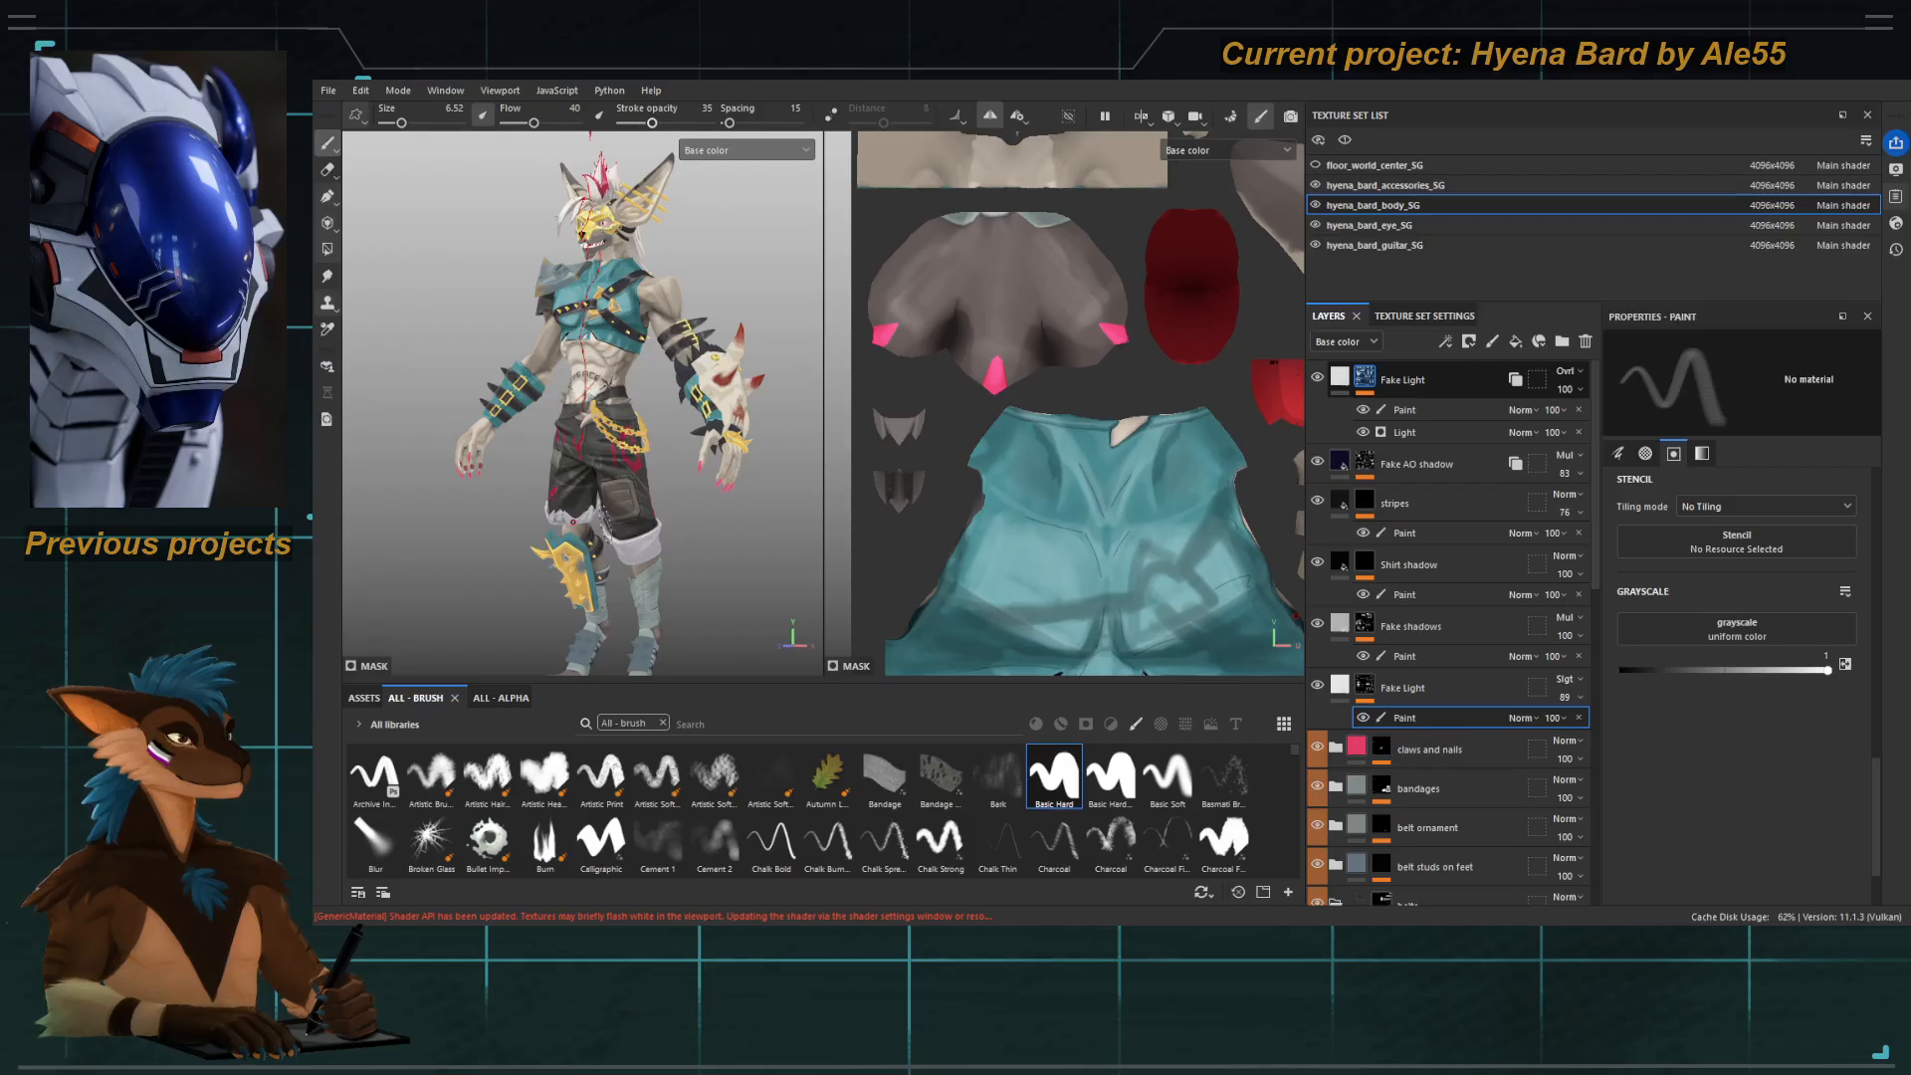
pyautogui.scroll(3, 583, 403)
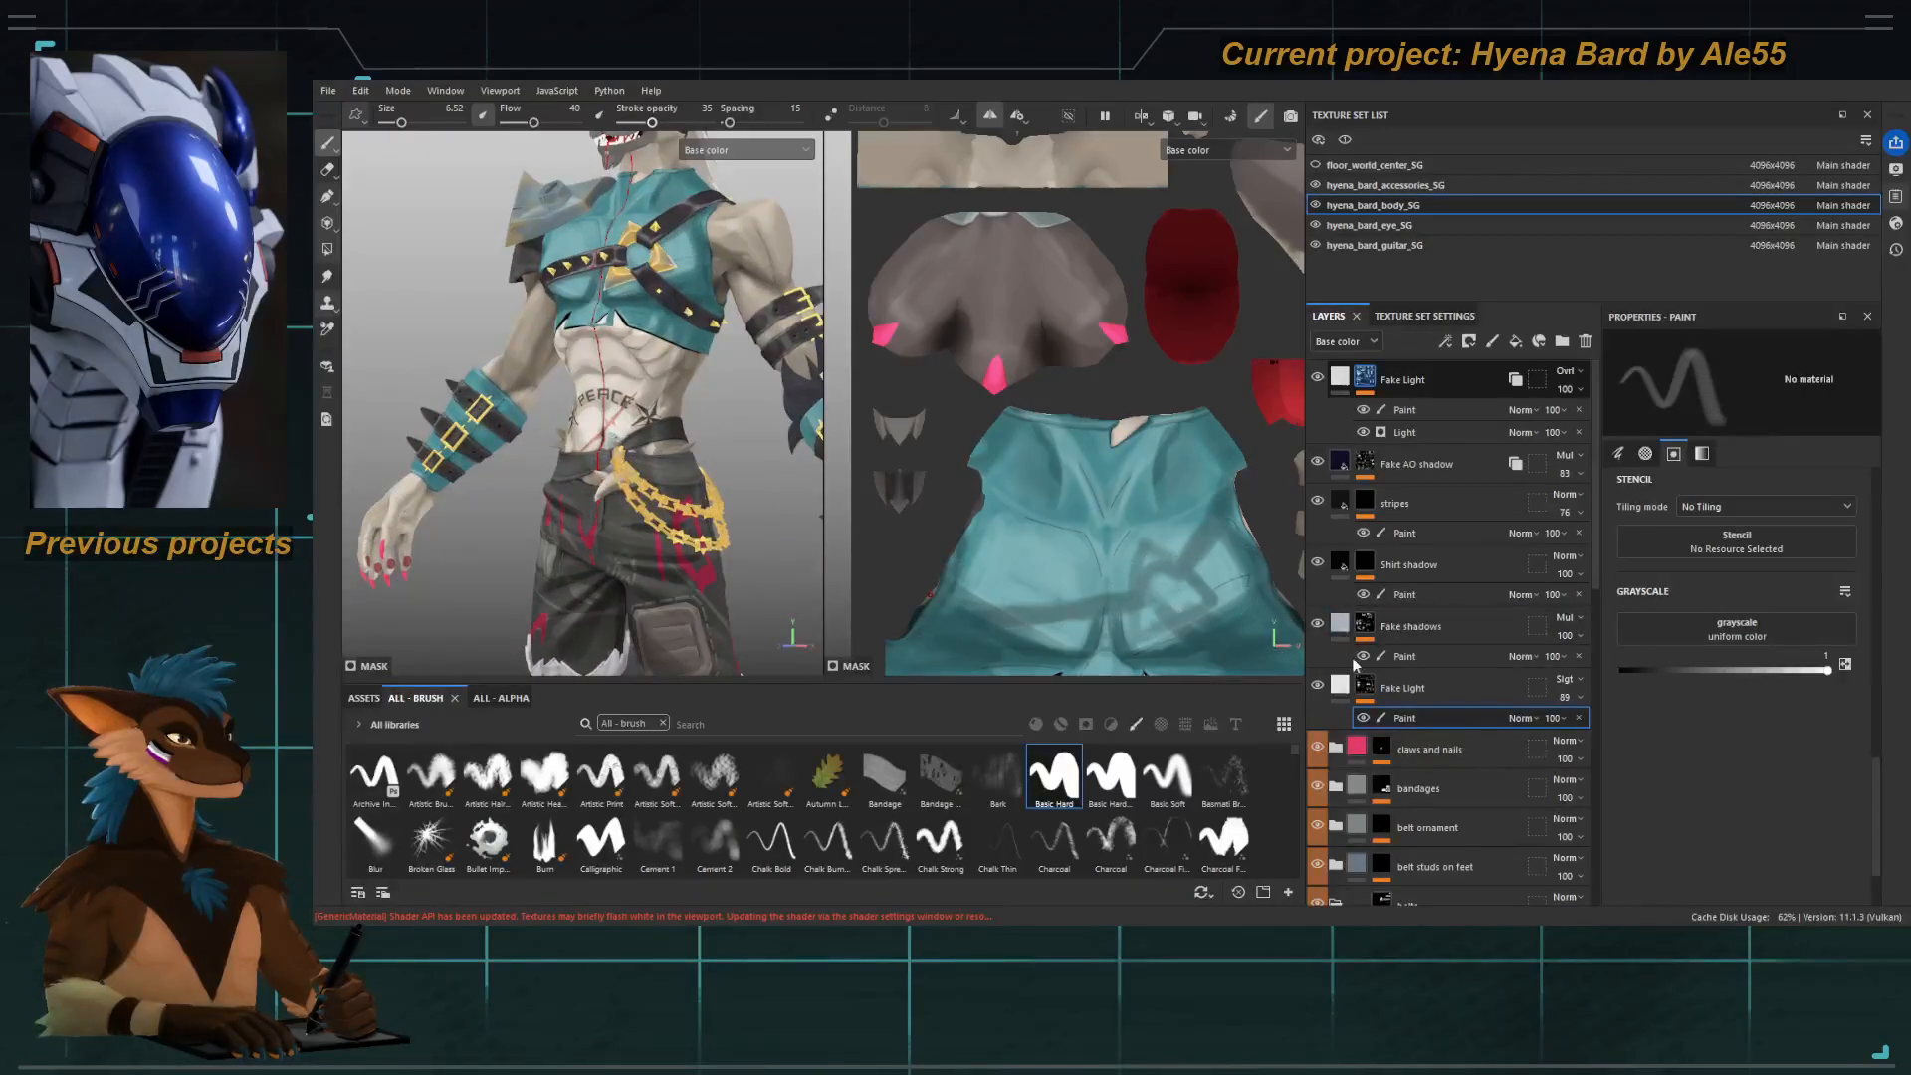
# Shade the side of the torso broadly on the Fake shadows paint effect with brush size 15.62, and check the full figure.
pyautogui.click(1404, 656)
pyautogui.keyDown('ctrl'); pyautogui.moveTo(592, 357); pyautogui.dragTo(656, 357, button='right'); pyautogui.keyUp('ctrl')
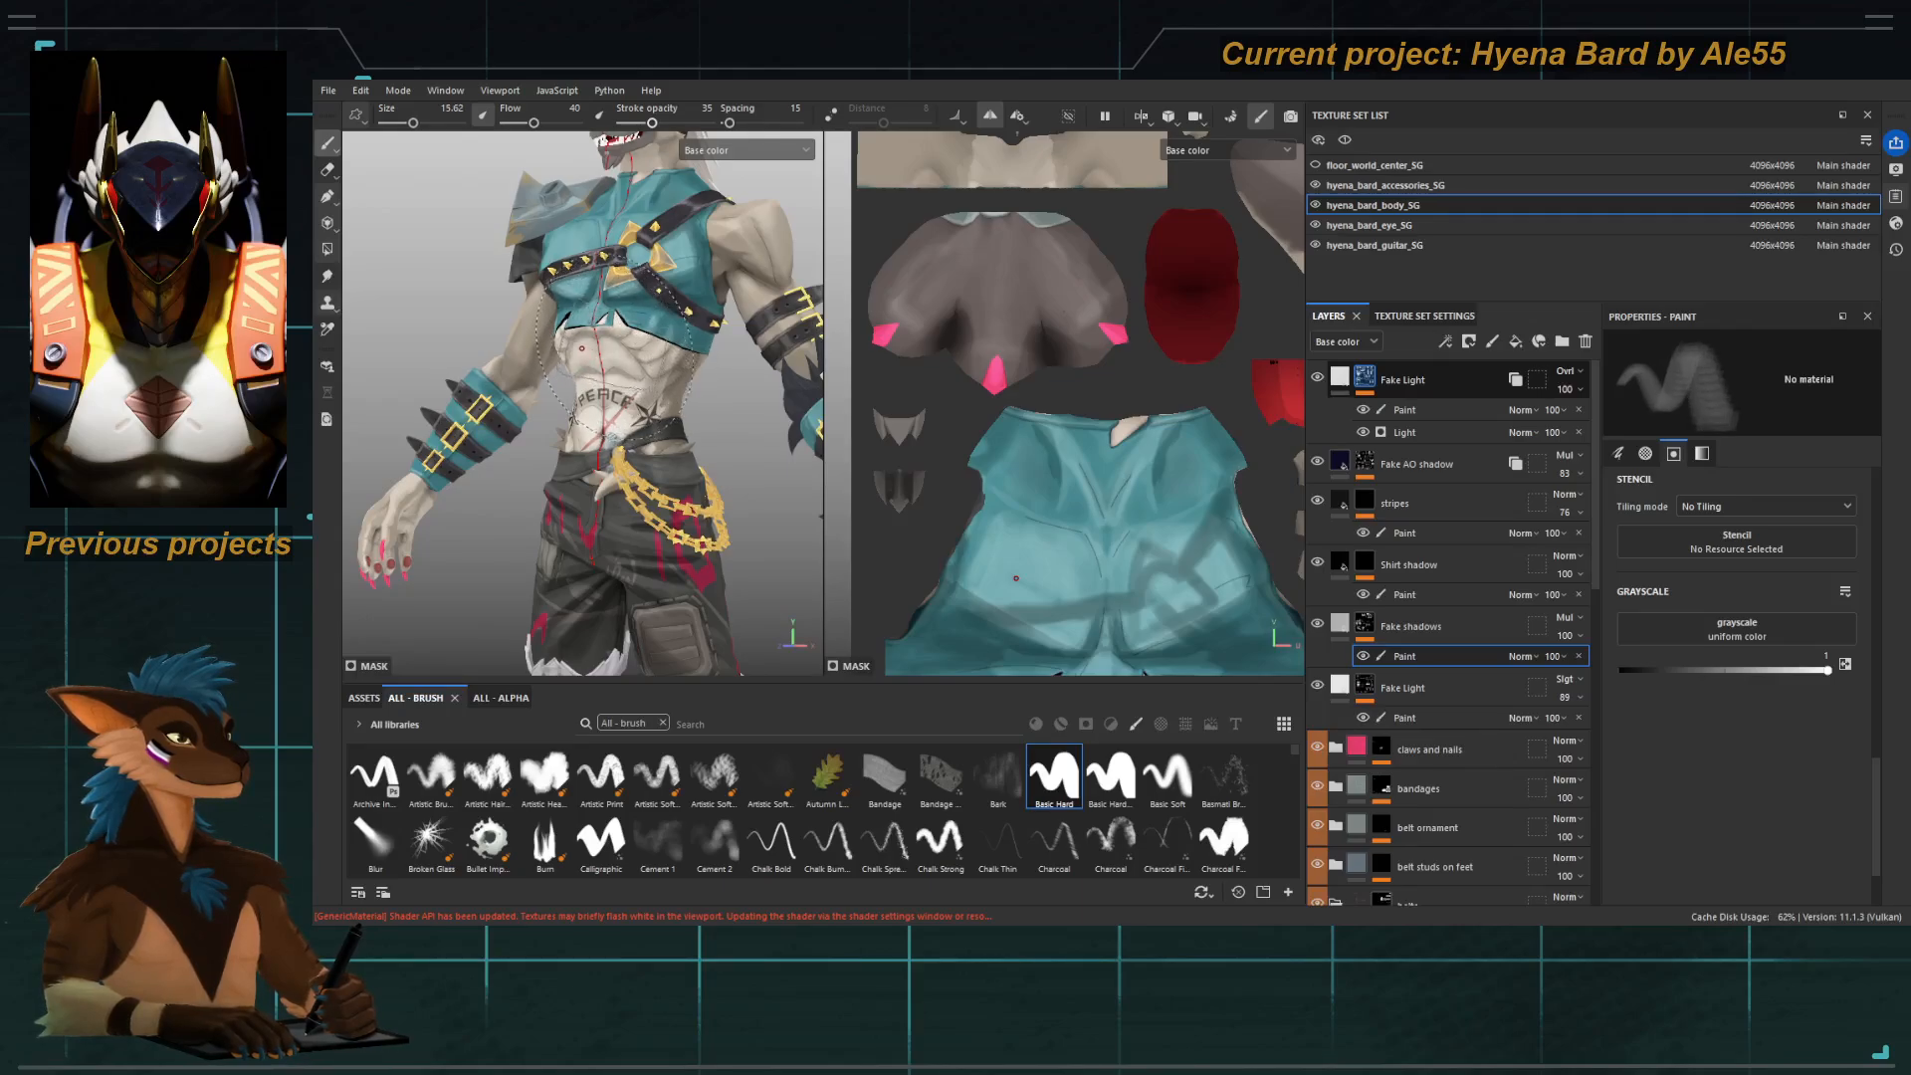
pyautogui.scroll(-10, 637, 350)
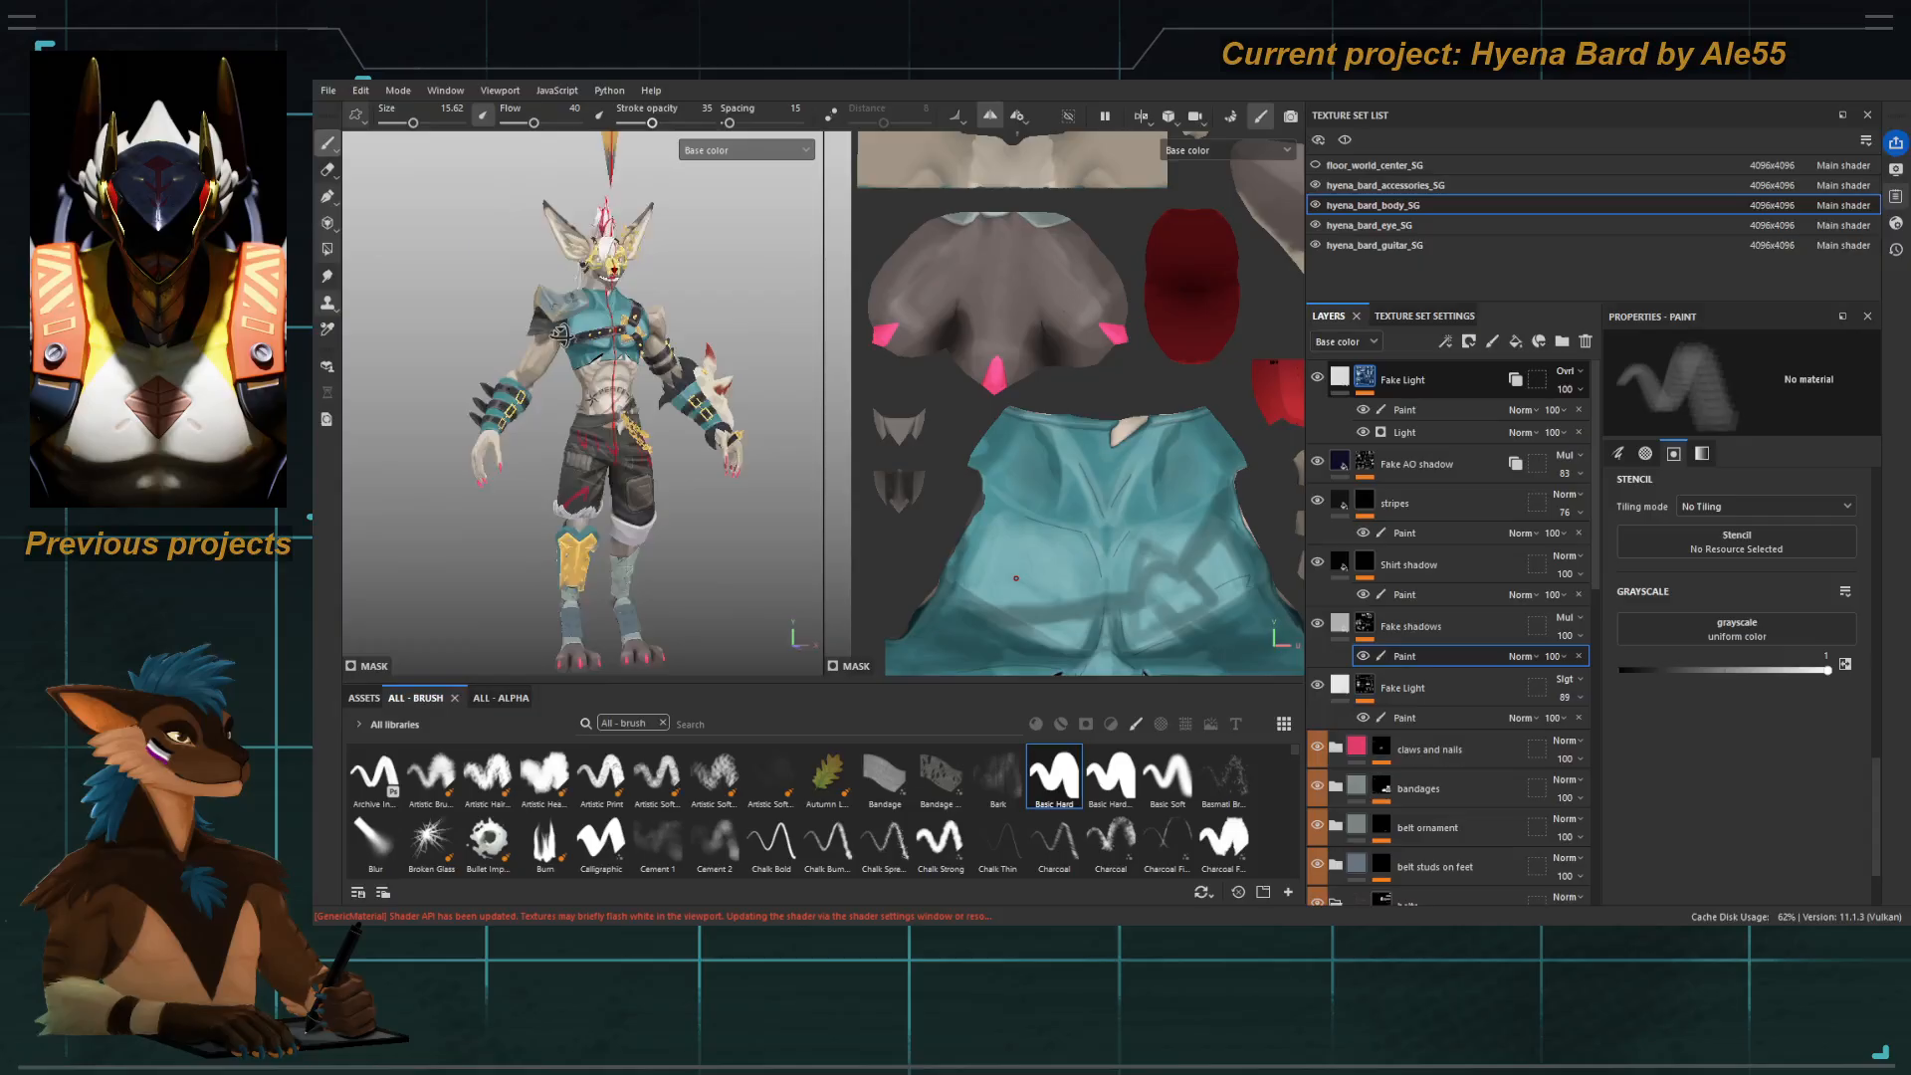
pyautogui.scroll(8, 637, 350)
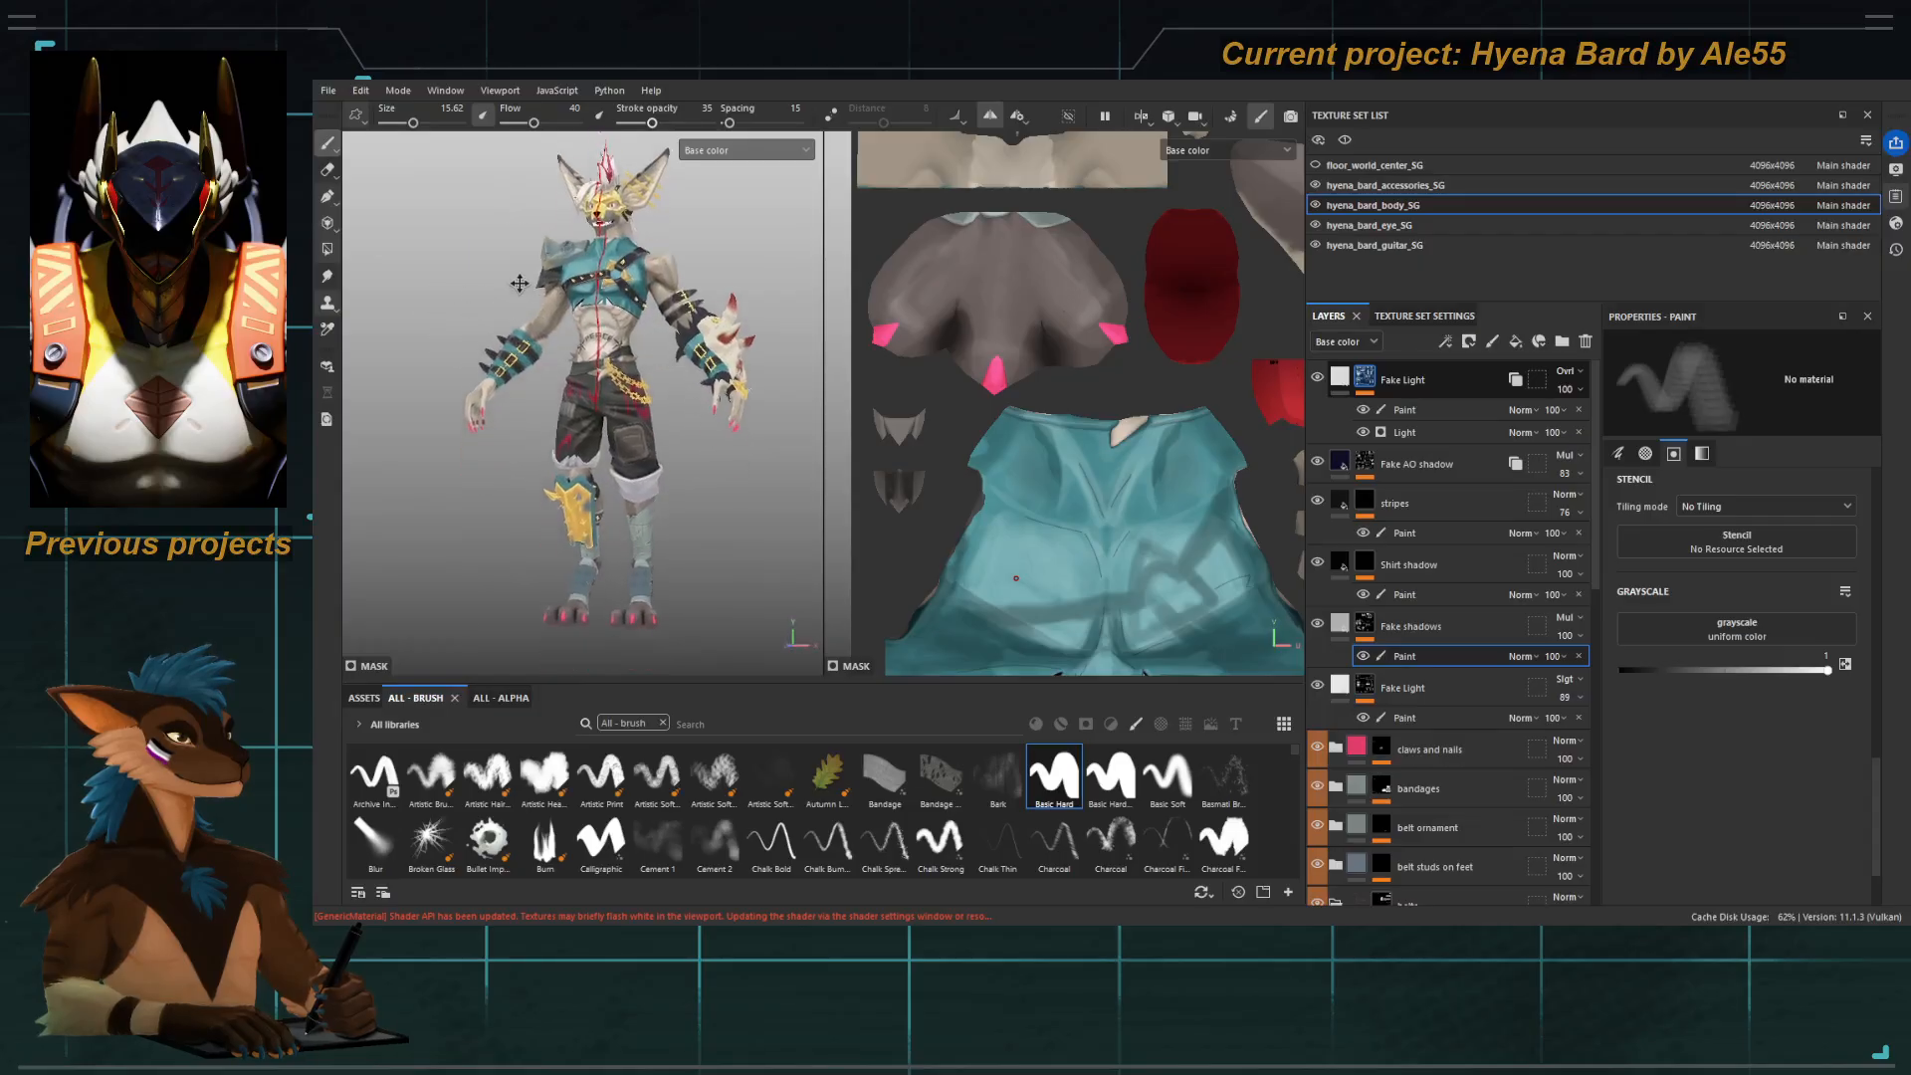
# Turn off symmetry and paint finer shading on the abdomen on the Fake shadows paint effect with brush size 1.84.
pyautogui.press('l')
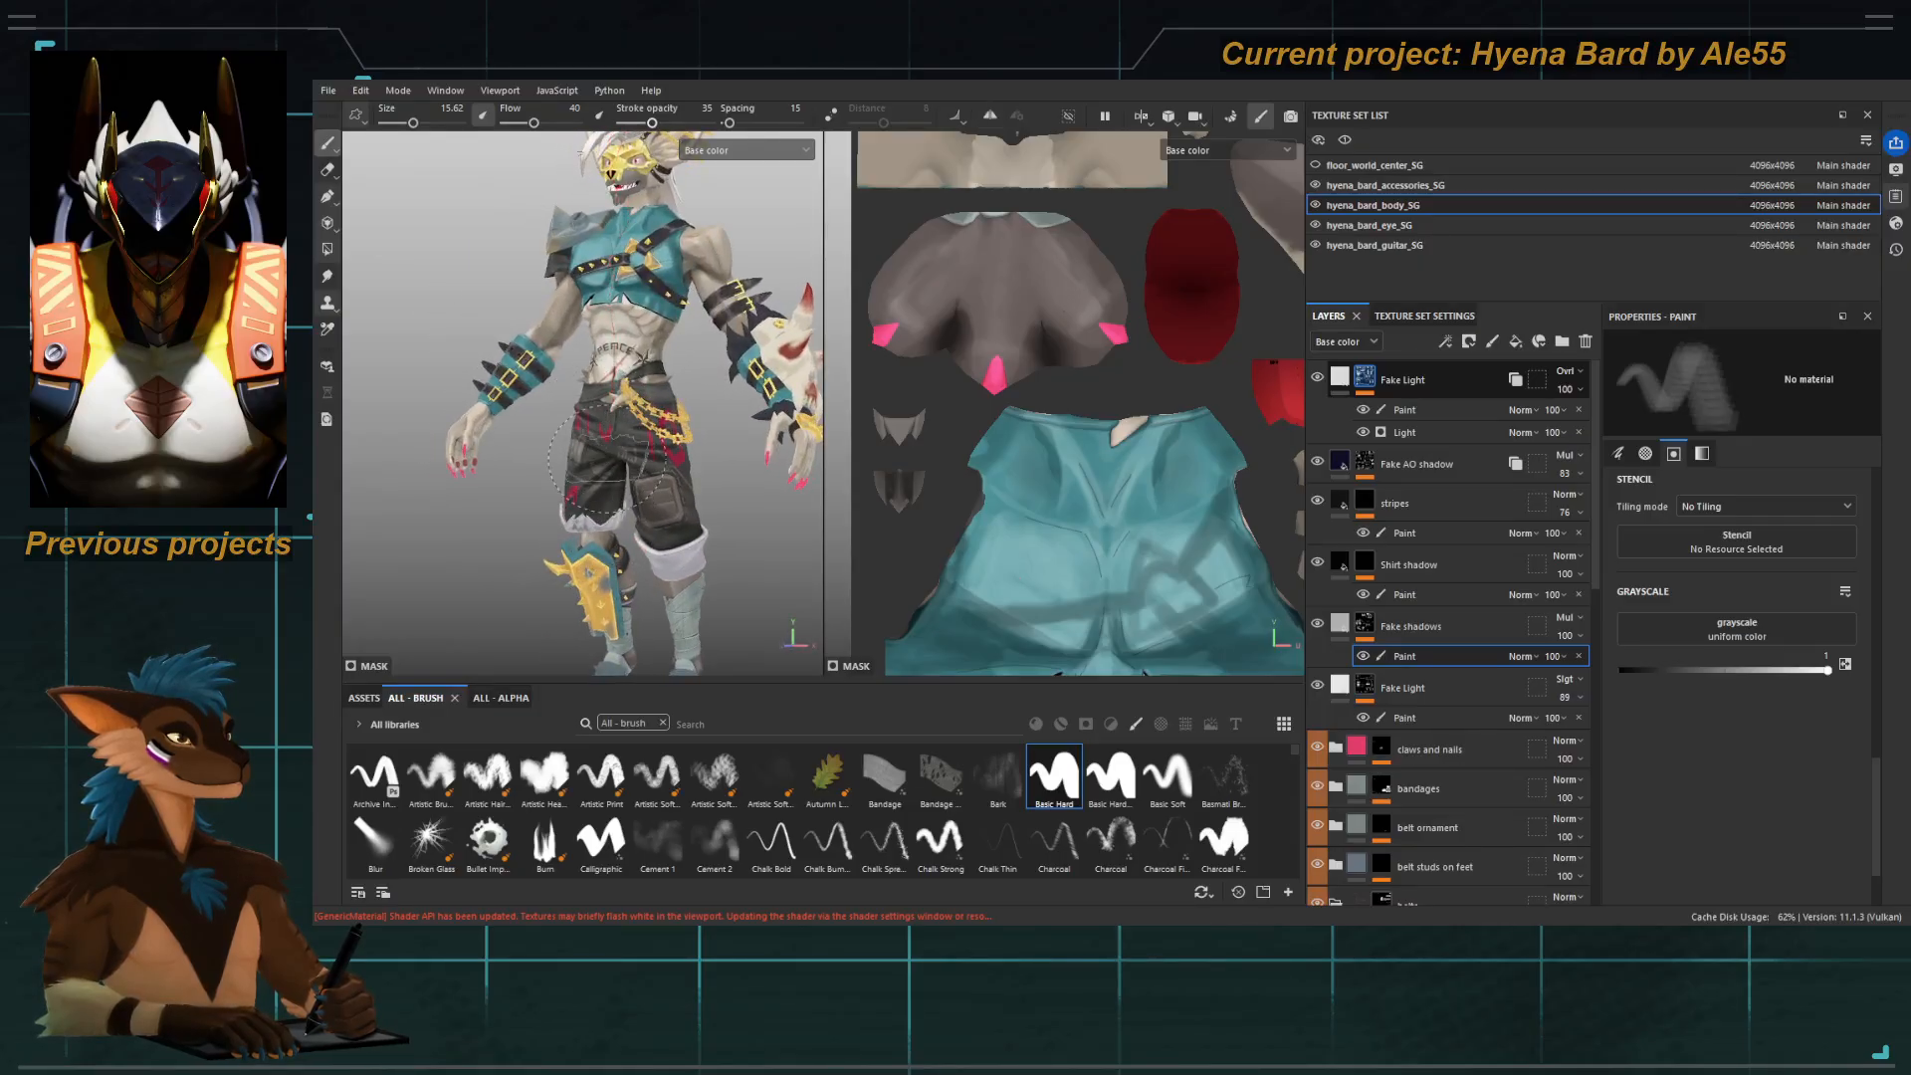
pyautogui.scroll(-5, 573, 496)
pyautogui.keyDown('alt'); pyautogui.moveTo(398, 308); pyautogui.dragTo(463, 308); pyautogui.keyUp('alt')
pyautogui.scroll(6, 598, 428)
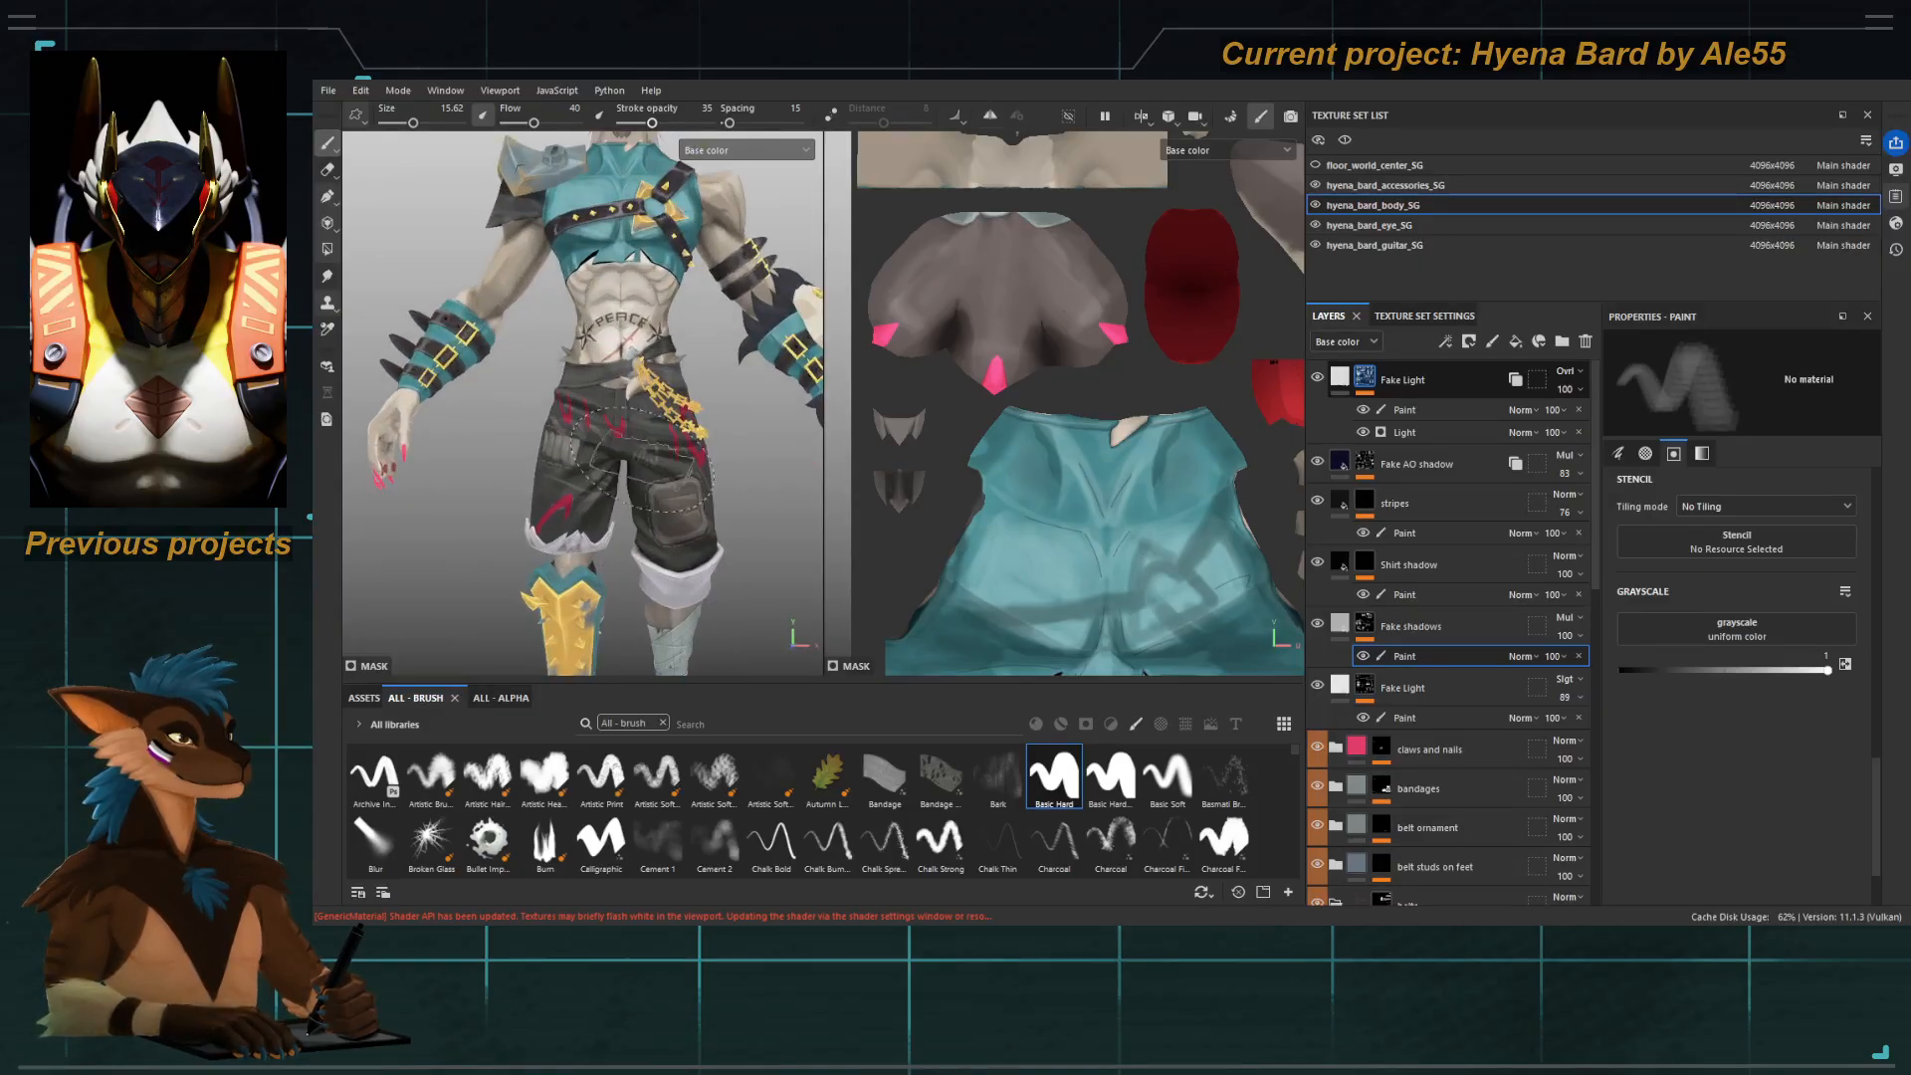
pyautogui.scroll(4, 642, 458)
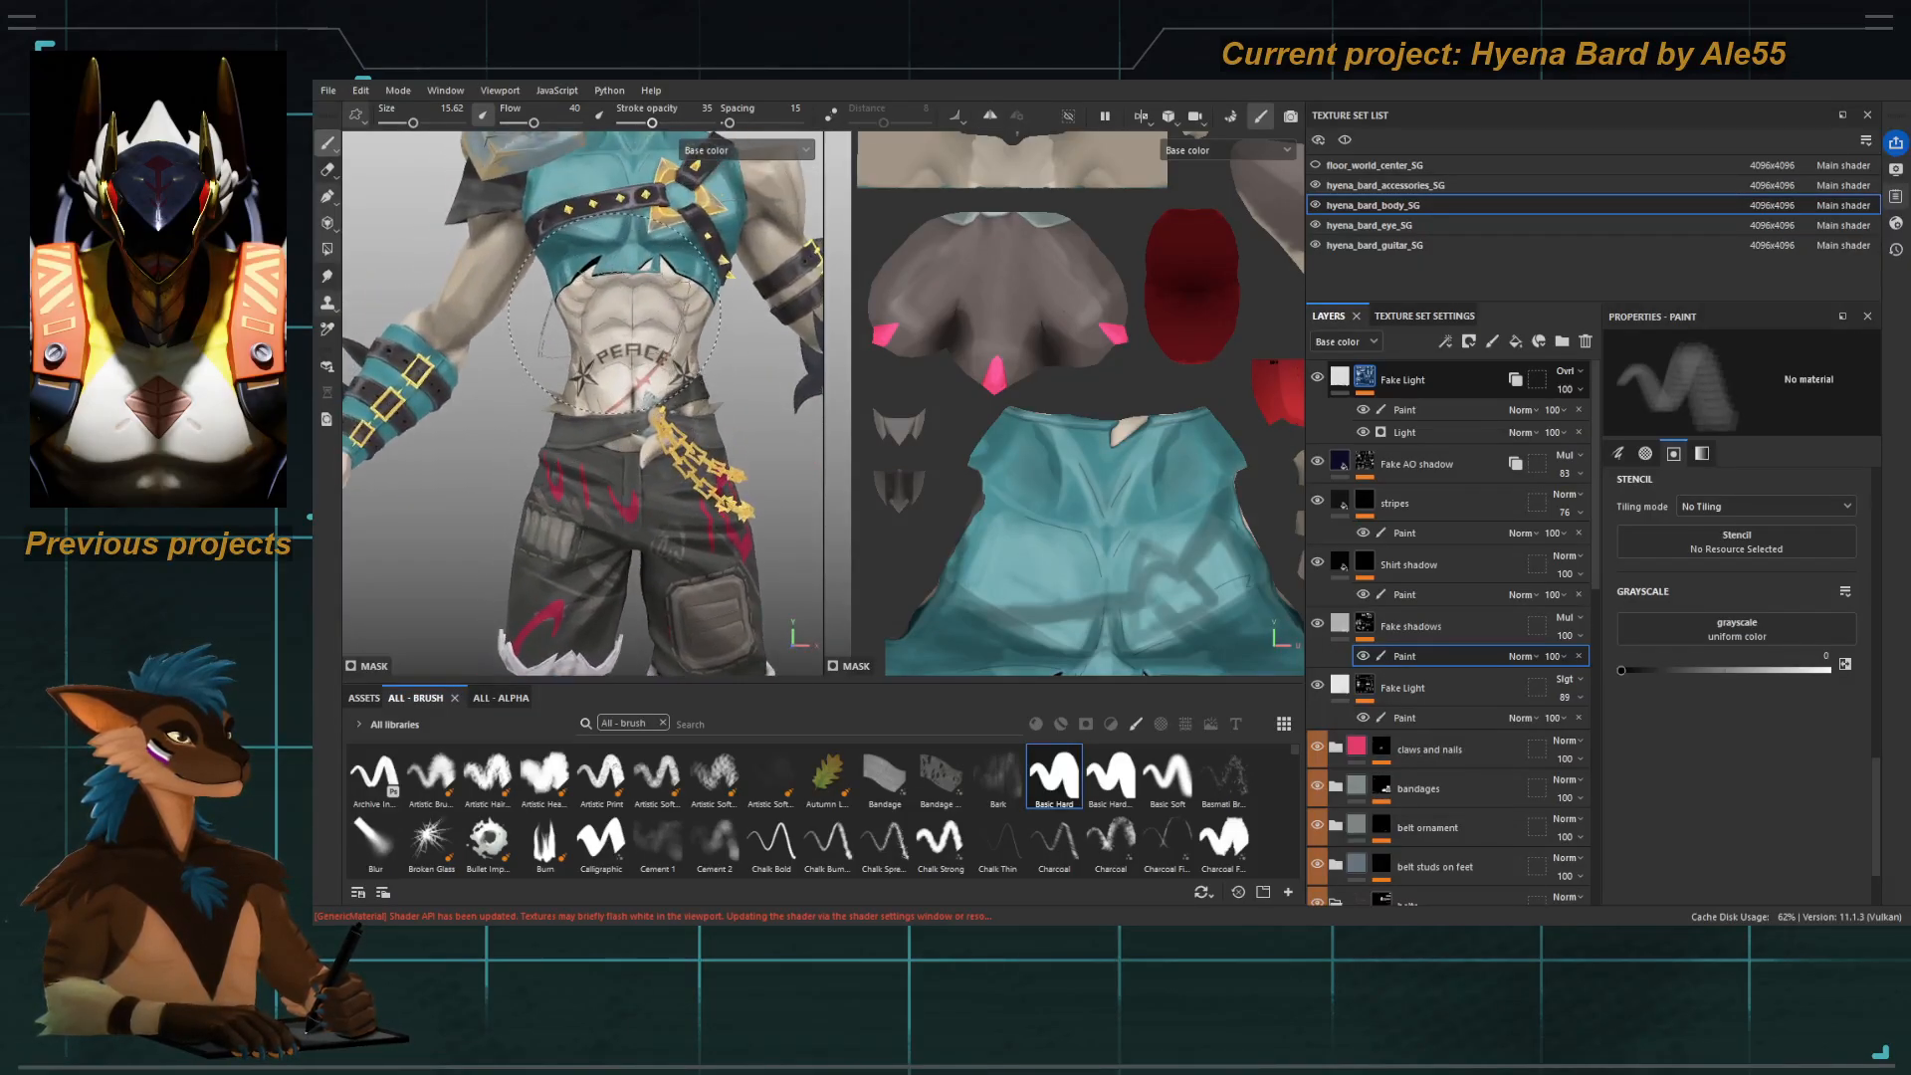
pyautogui.moveTo(625, 317)
pyautogui.keyDown('ctrl'); pyautogui.mouseDown(button='right')
pyautogui.moveTo(568, 317)
pyautogui.moveTo(625, 291)
pyautogui.moveTo(613, 311)
pyautogui.moveTo(553, 312)
pyautogui.mouseUp(button='right'); pyautogui.keyUp('ctrl')
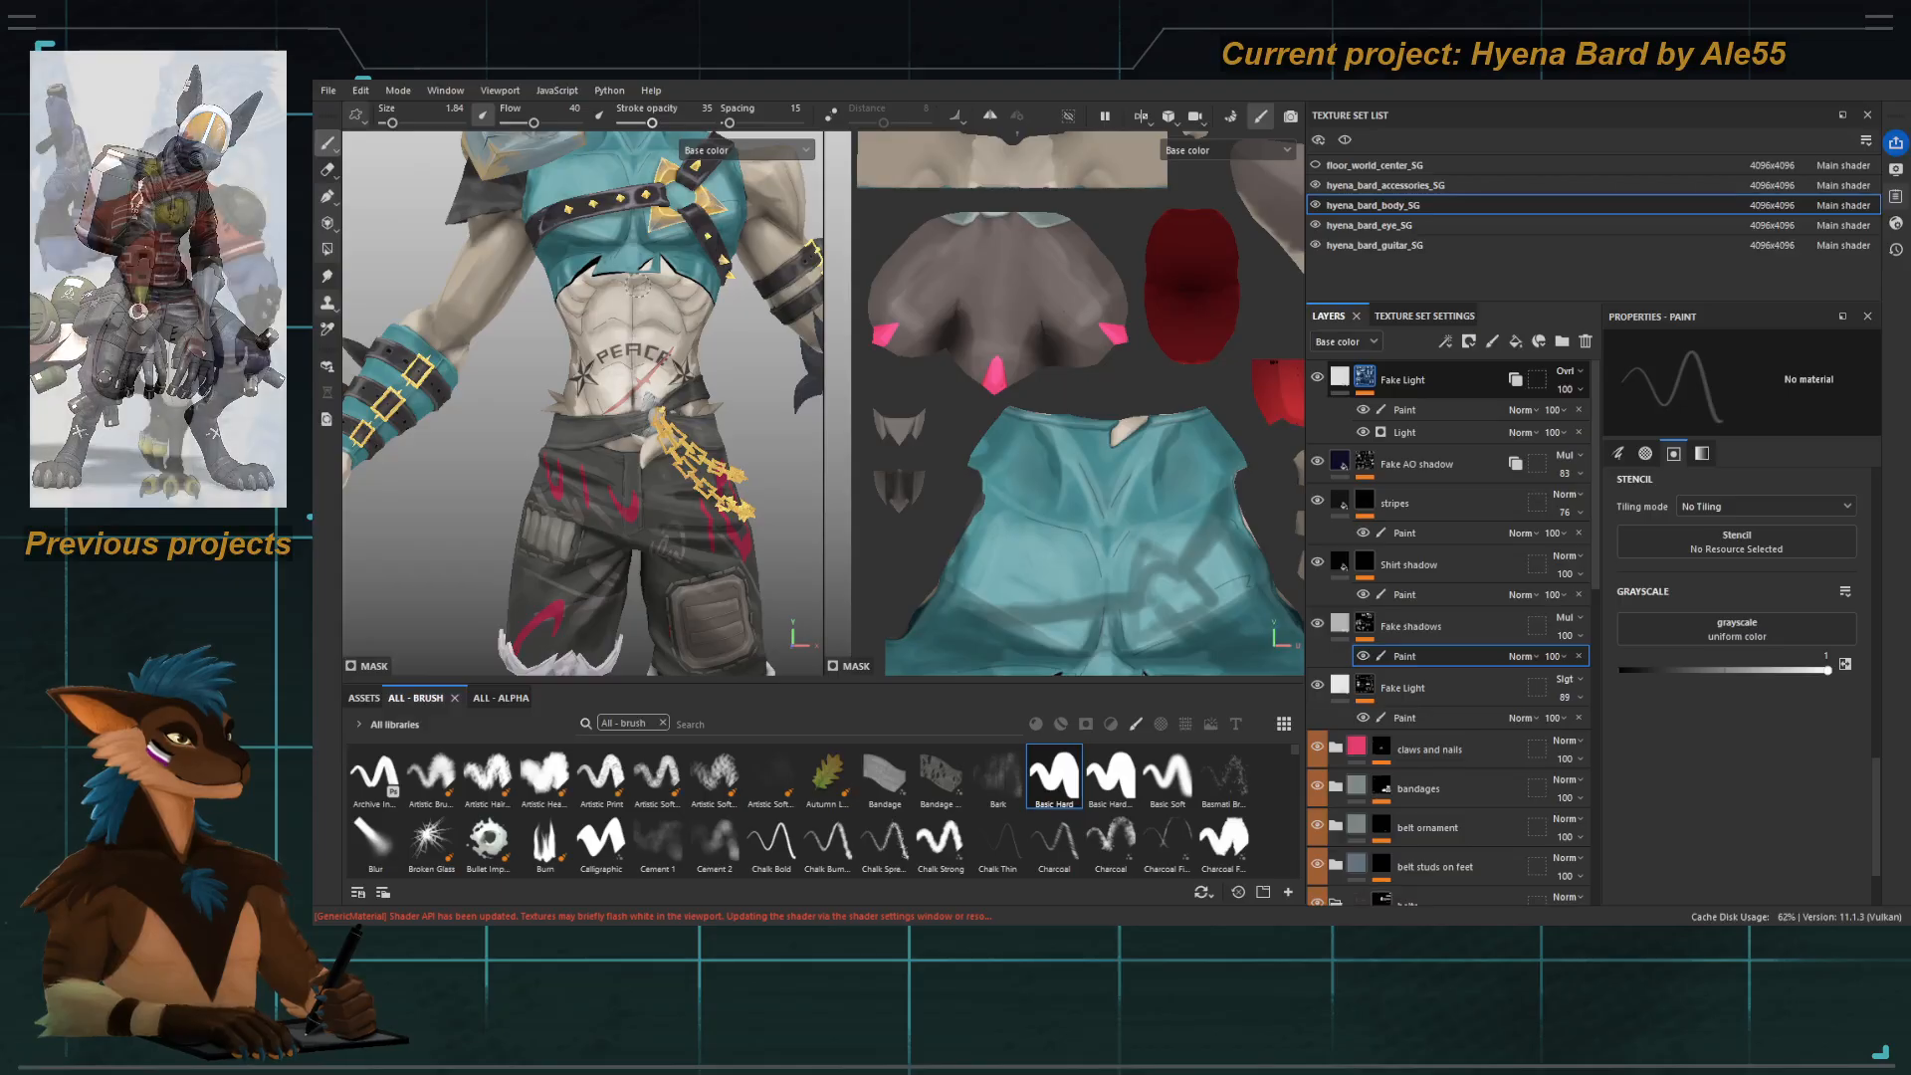
# Check the abdomen shading on the full figure, and refine its shadows on Fake shadows with brush size 2.42.
pyautogui.scroll(-3, 574, 388)
pyautogui.keyDown('alt'); pyautogui.moveTo(574, 388); pyautogui.dragTo(556, 406); pyautogui.keyUp('alt')
pyautogui.keyDown('alt'); pyautogui.moveTo(696, 612); pyautogui.dragTo(672, 547, button='middle'); pyautogui.keyUp('alt')
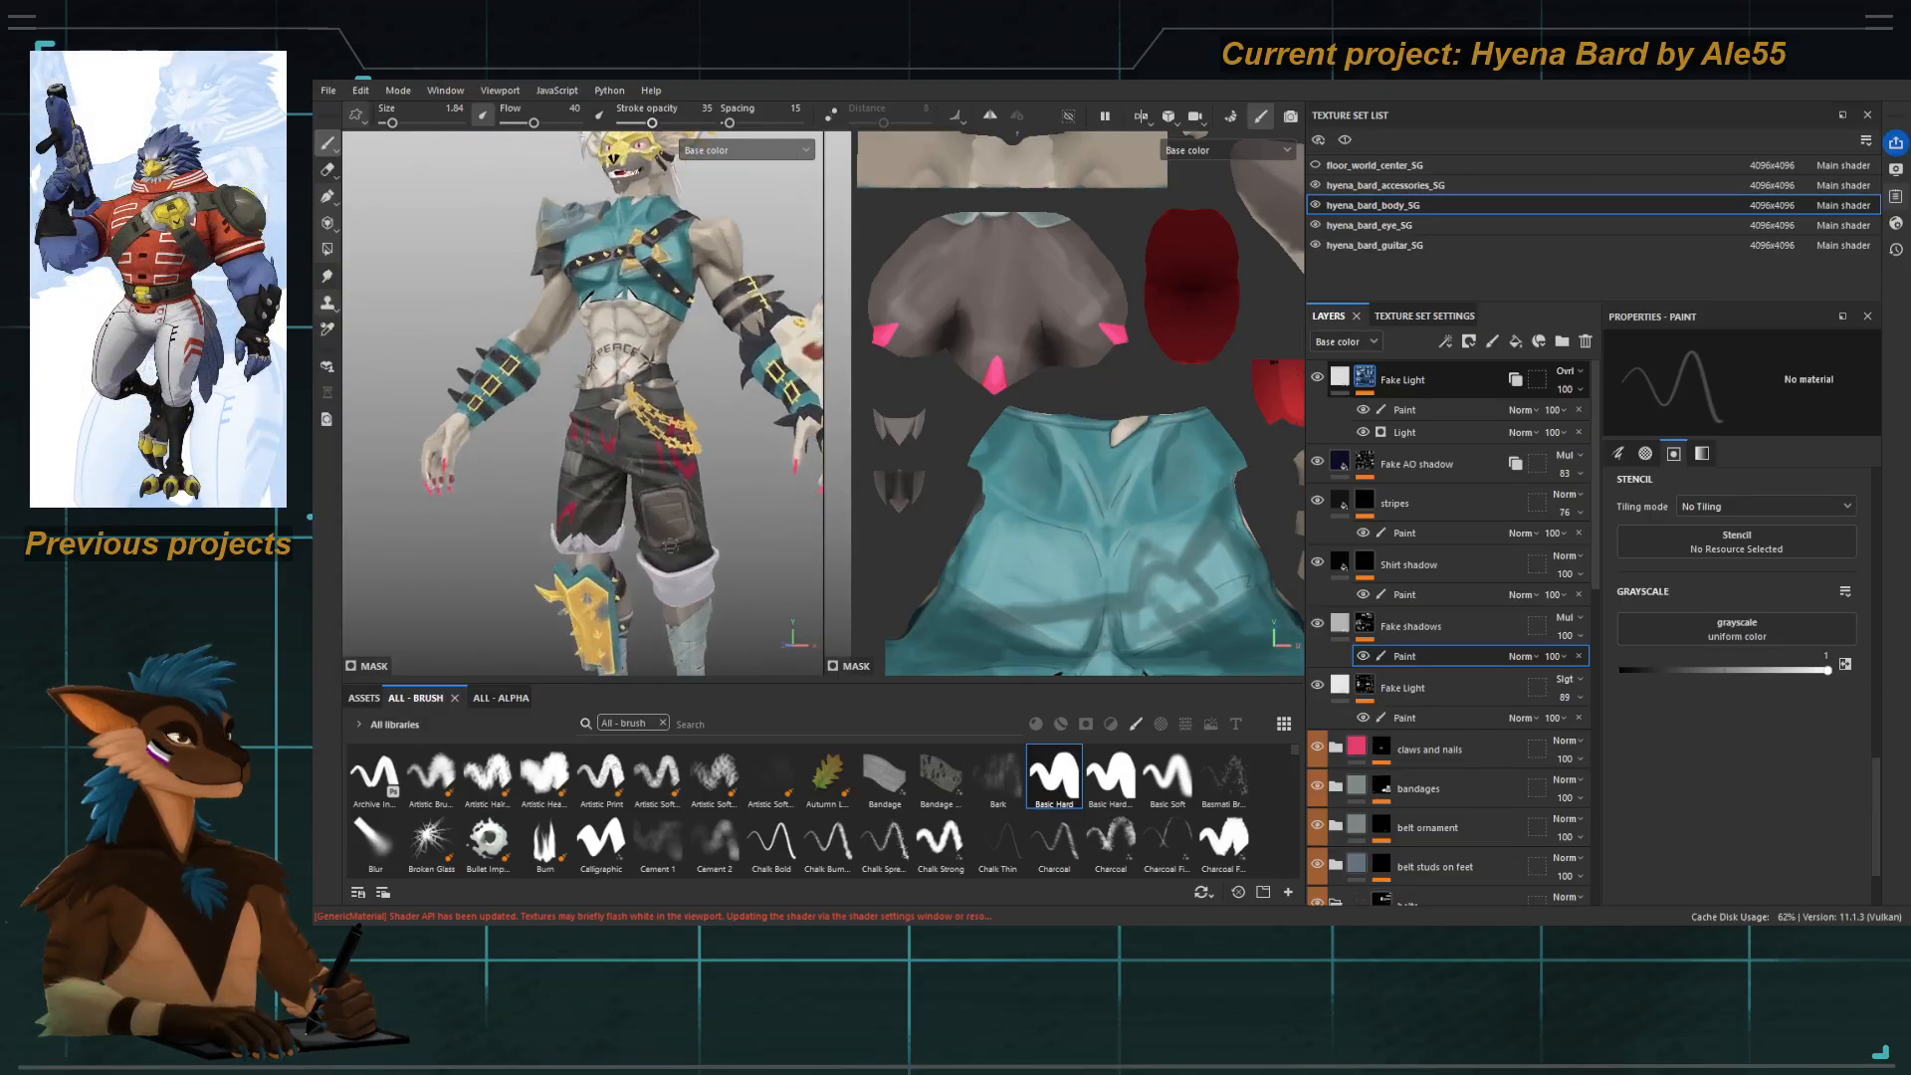
pyautogui.scroll(4, 617, 399)
pyautogui.keyDown('alt'); pyautogui.moveTo(599, 374); pyautogui.dragTo(595, 320); pyautogui.keyUp('alt')
pyautogui.keyDown('alt'); pyautogui.moveTo(596, 321); pyautogui.dragTo(590, 360, button='middle'); pyautogui.keyUp('alt')
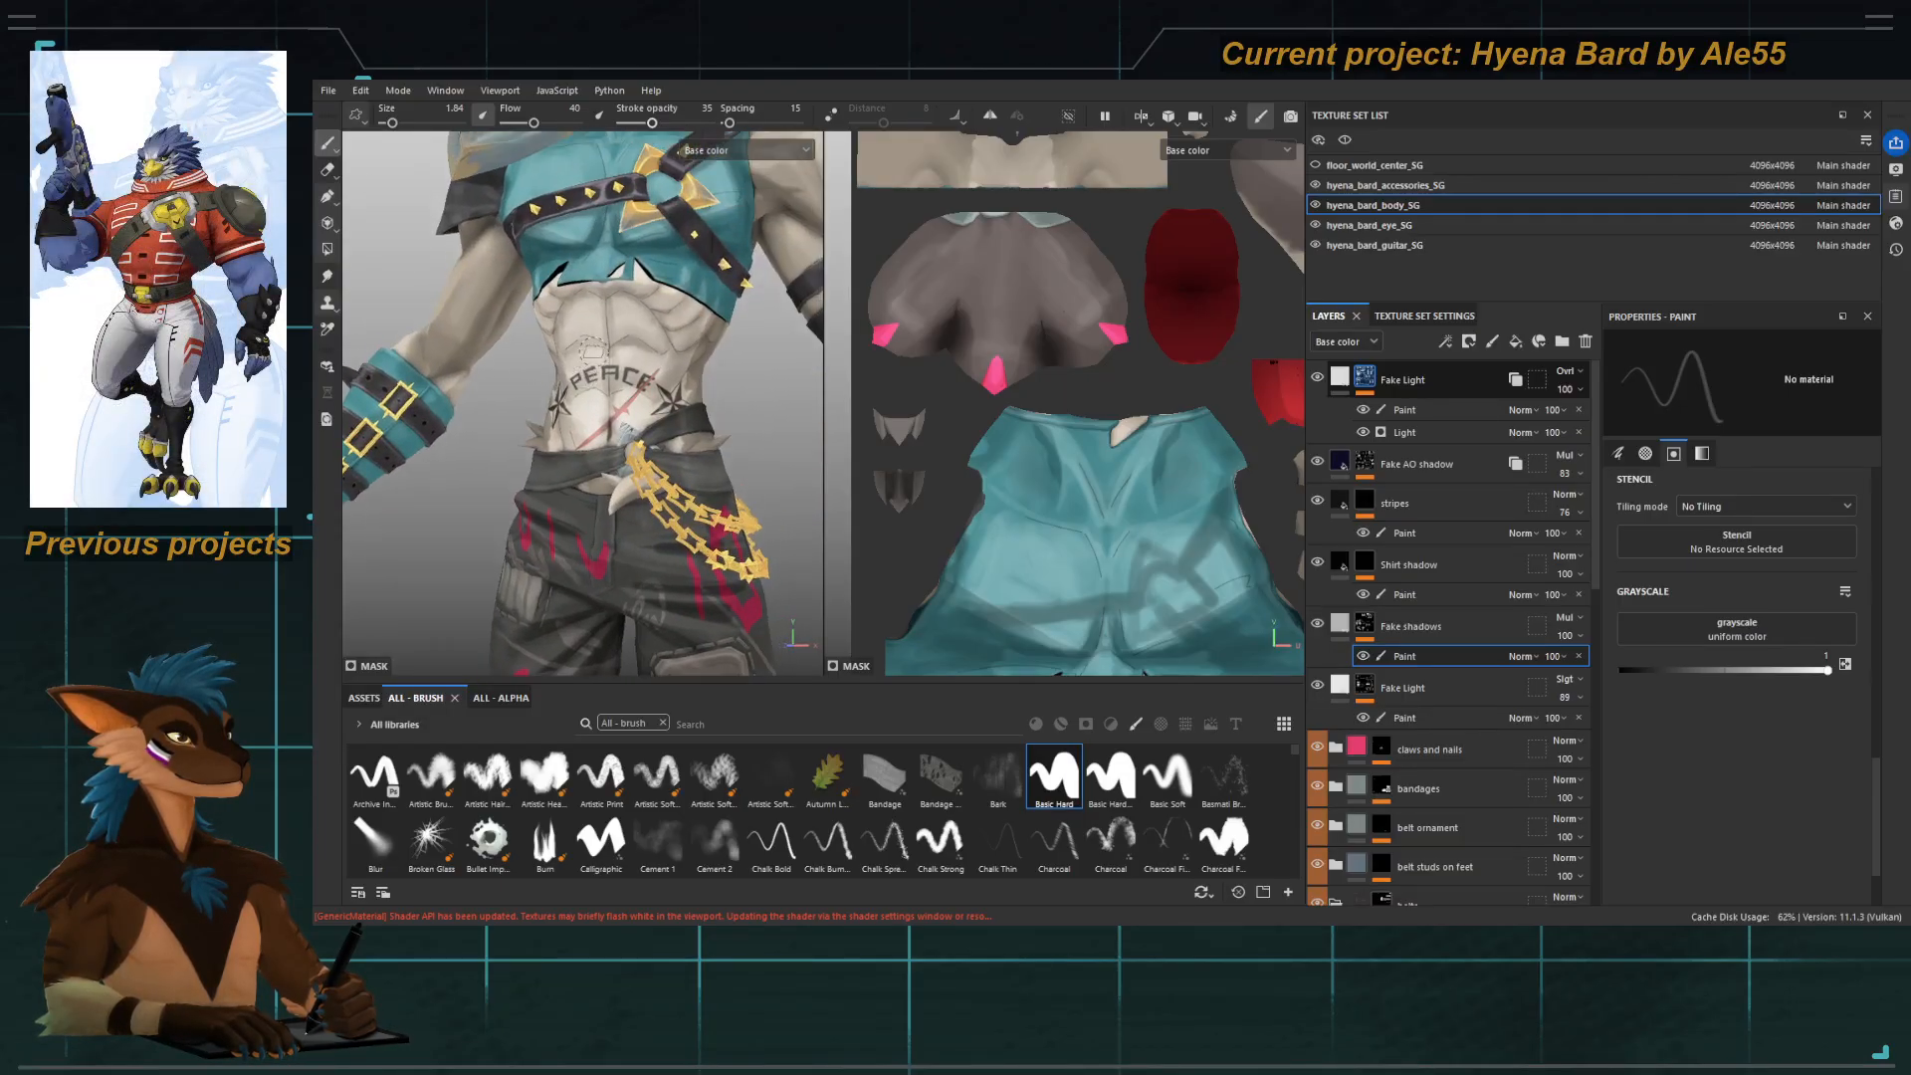
pyautogui.press('[')
pyautogui.press(']')
pyautogui.press(']')
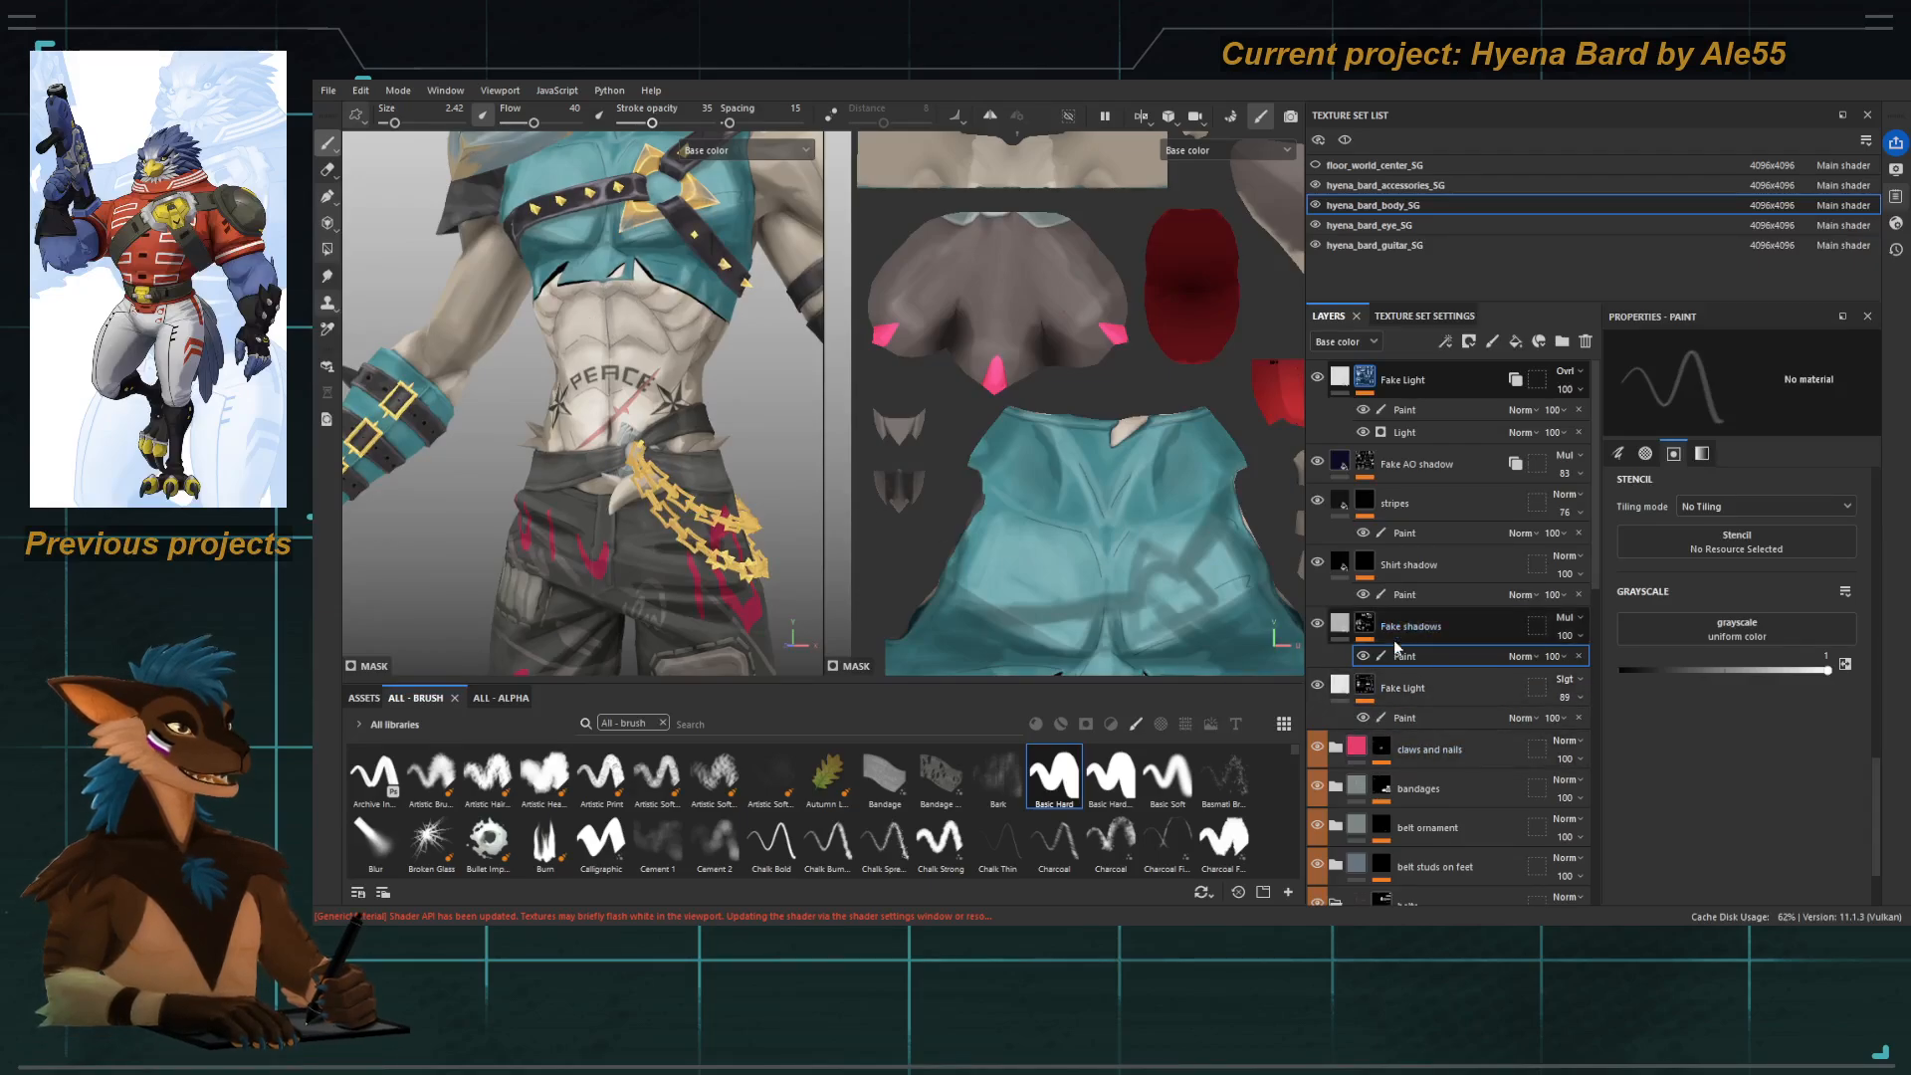
# Paint highlights on the abdominal muscles on Fake Light below Fake shadows, reducing the brush size from 3.08 to 0.92.
pyautogui.click(1405, 717)
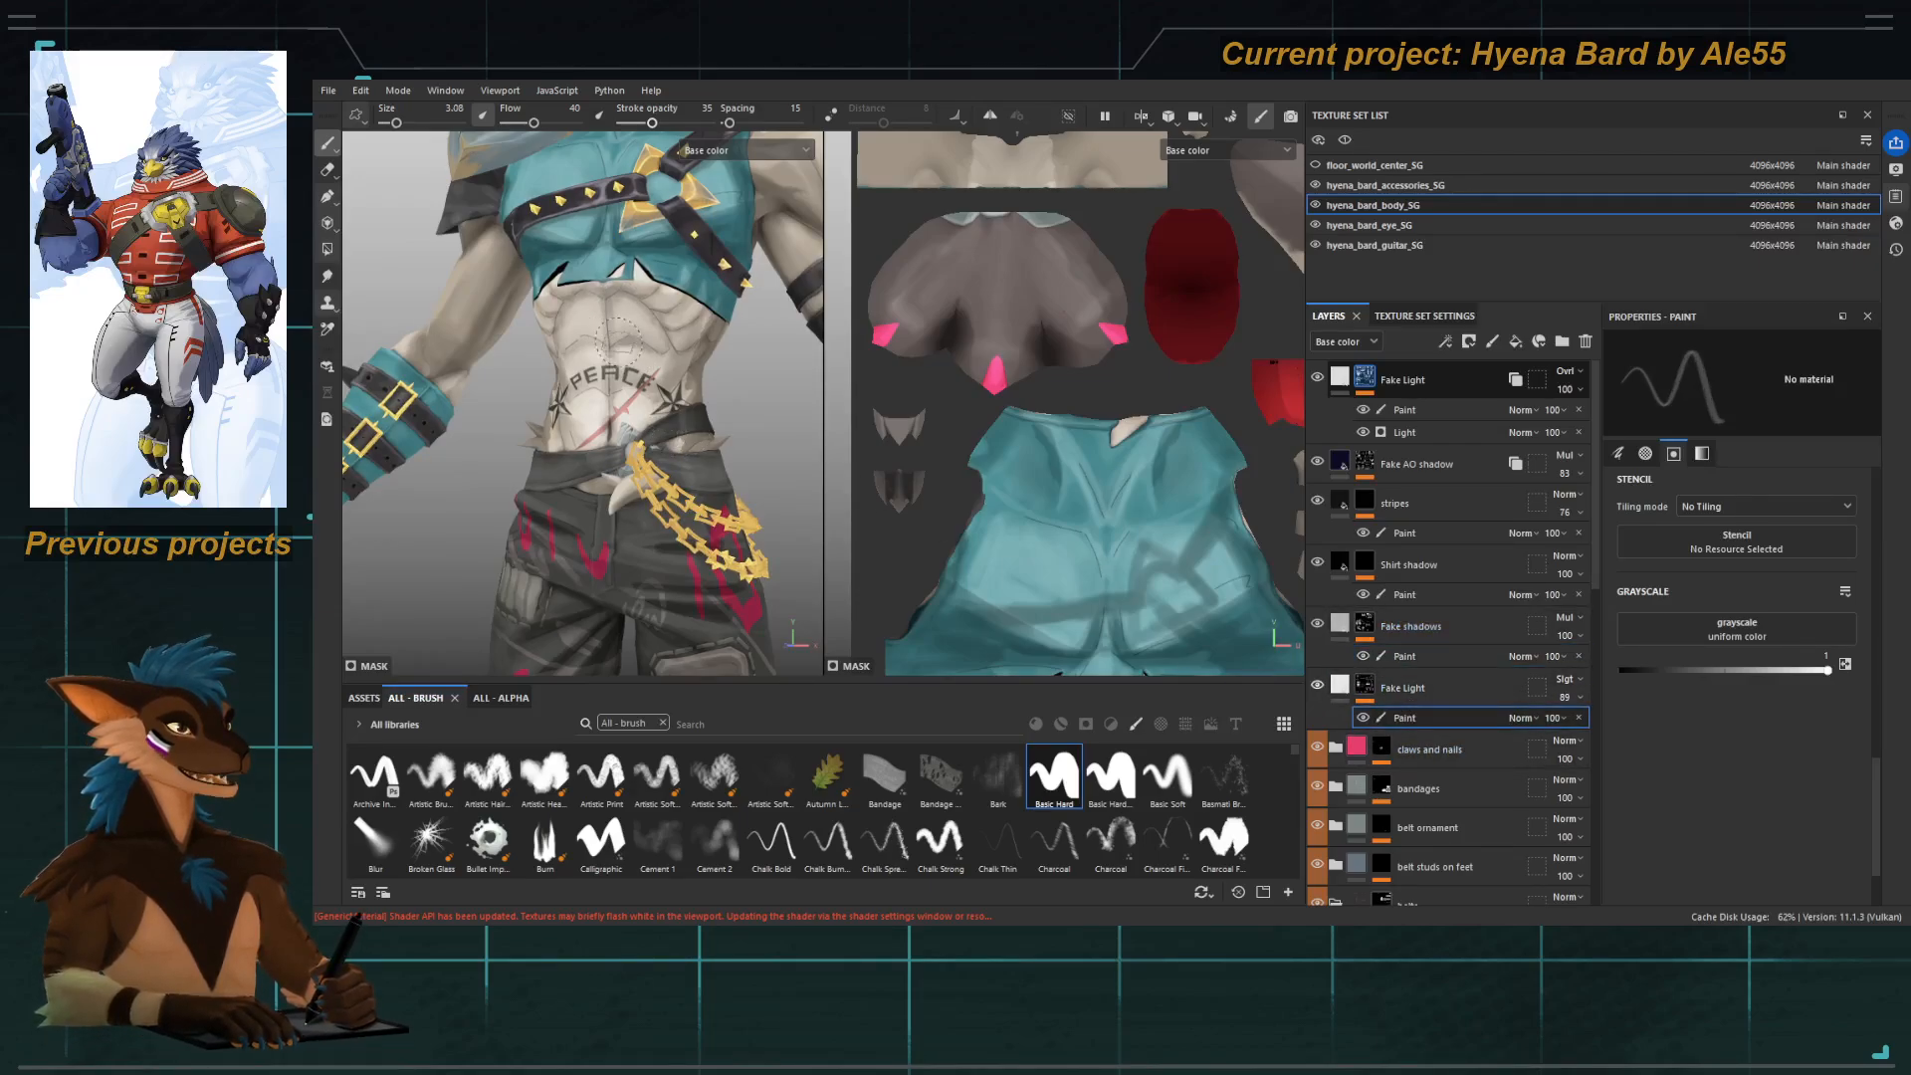
pyautogui.press(']')
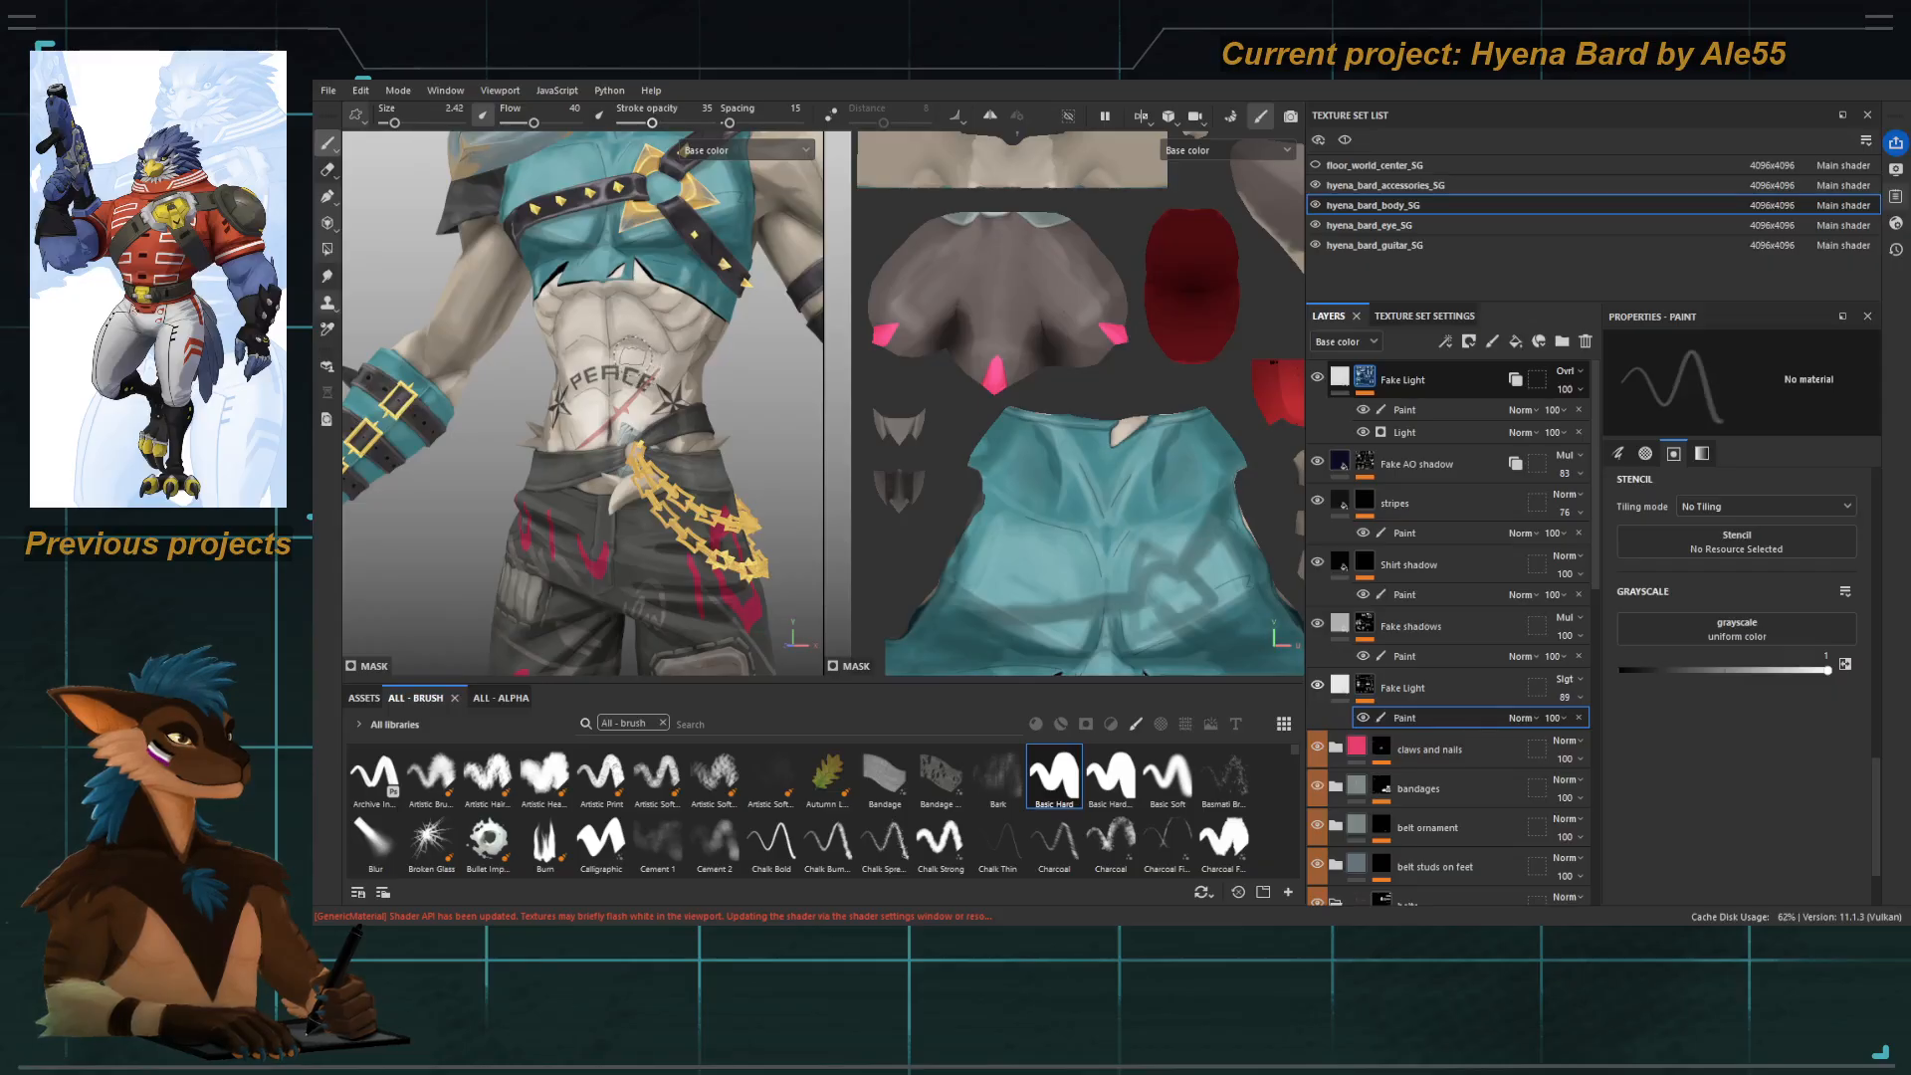
pyautogui.press('[')
pyautogui.press('[')
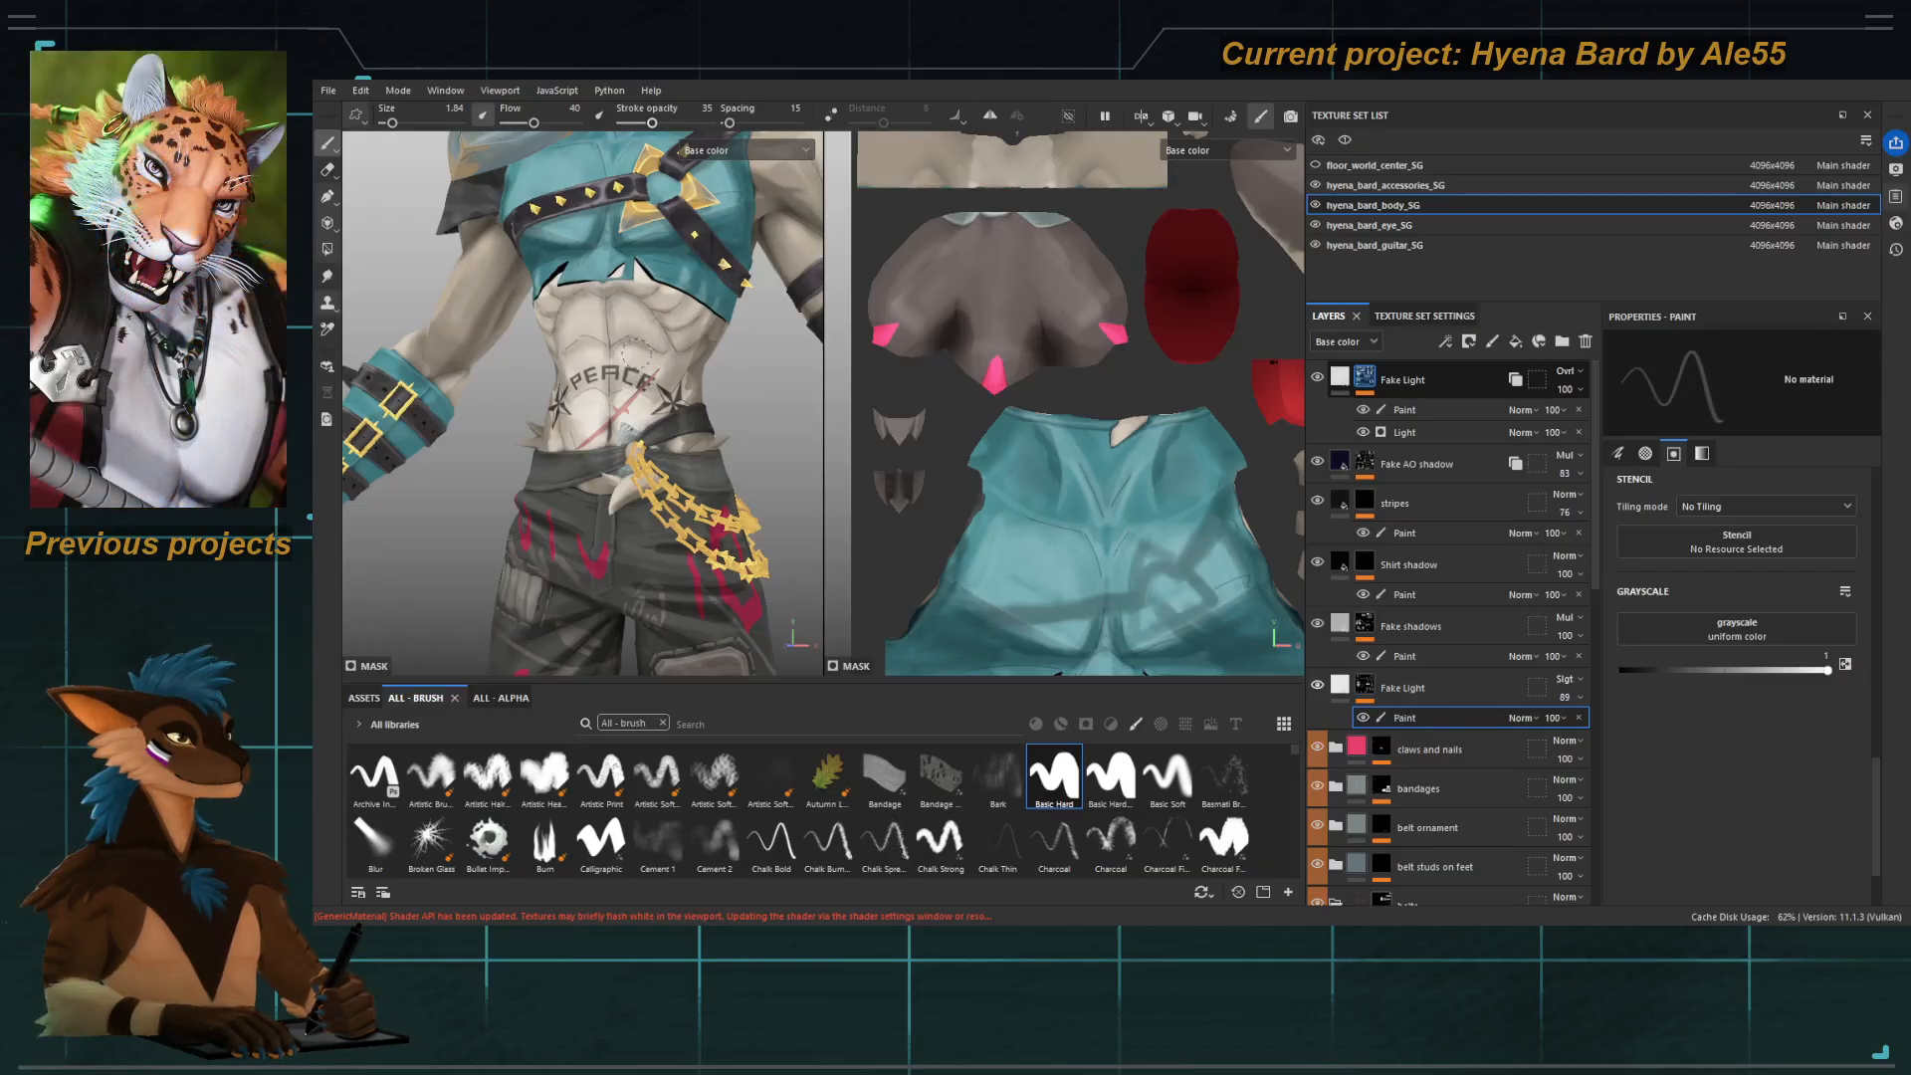
pyautogui.keyDown('alt'); pyautogui.moveTo(648, 374); pyautogui.dragTo(703, 468); pyautogui.keyUp('alt')
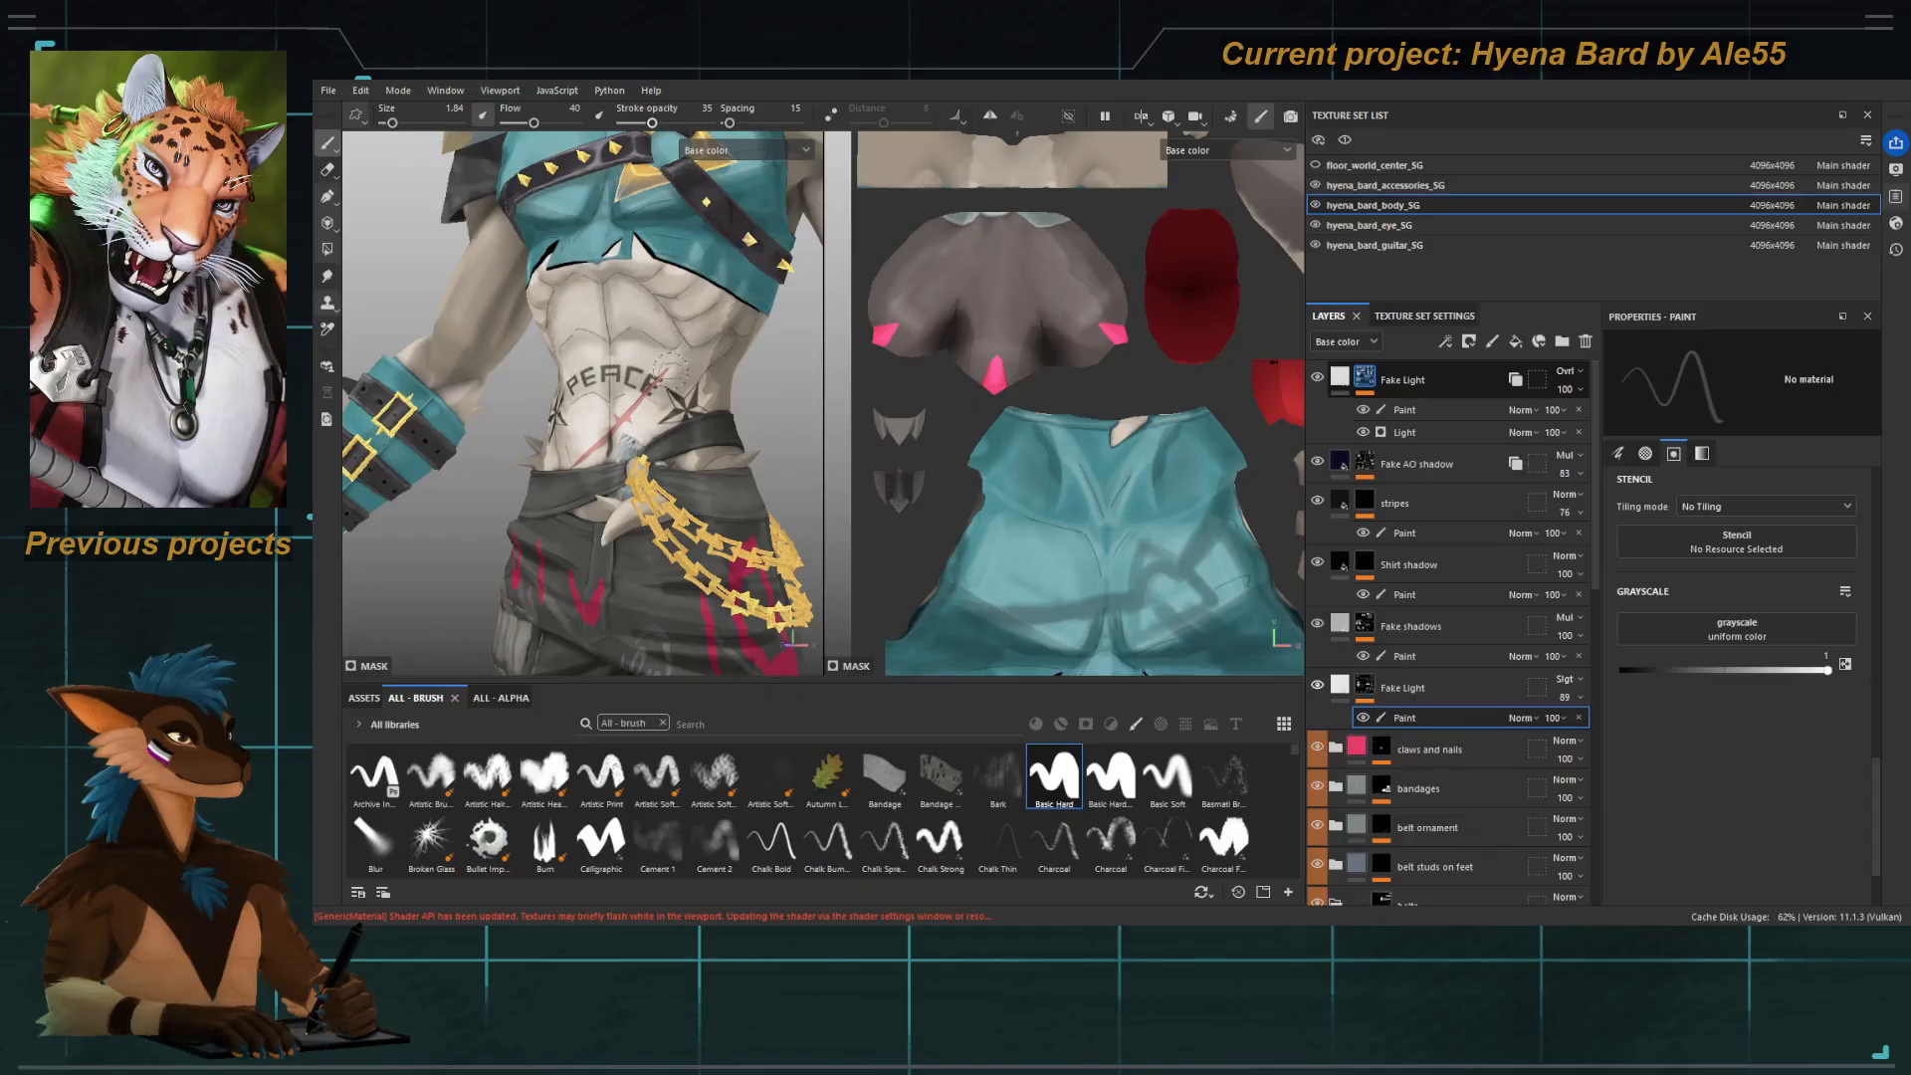
pyautogui.keyDown('alt'); pyautogui.moveTo(670, 370); pyautogui.dragTo(687, 349); pyautogui.keyUp('alt')
pyautogui.press('[')
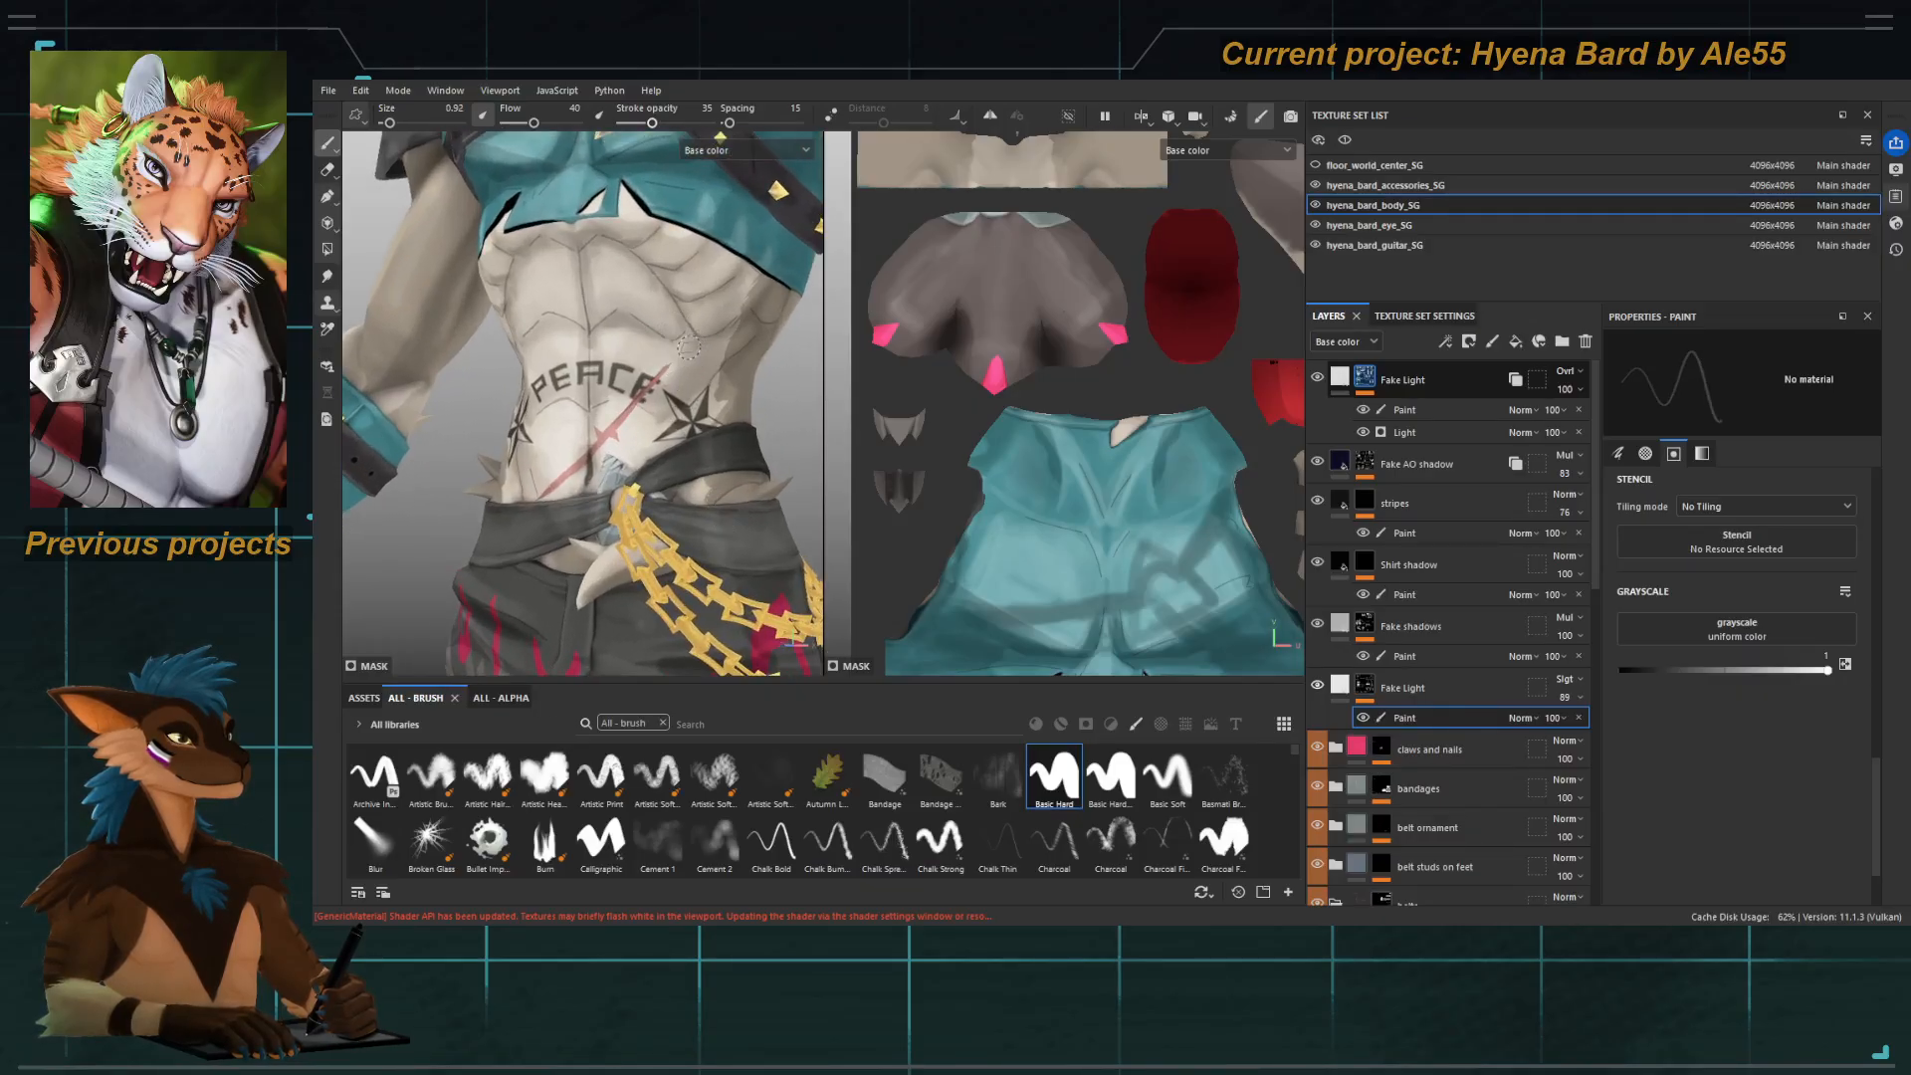
# Refine the abdominal muscle shadows on the Fake shadows paint effect with brush sizes 1.34 and 0.92, alternating grayscale 0 and 1.
pyautogui.click(1389, 656)
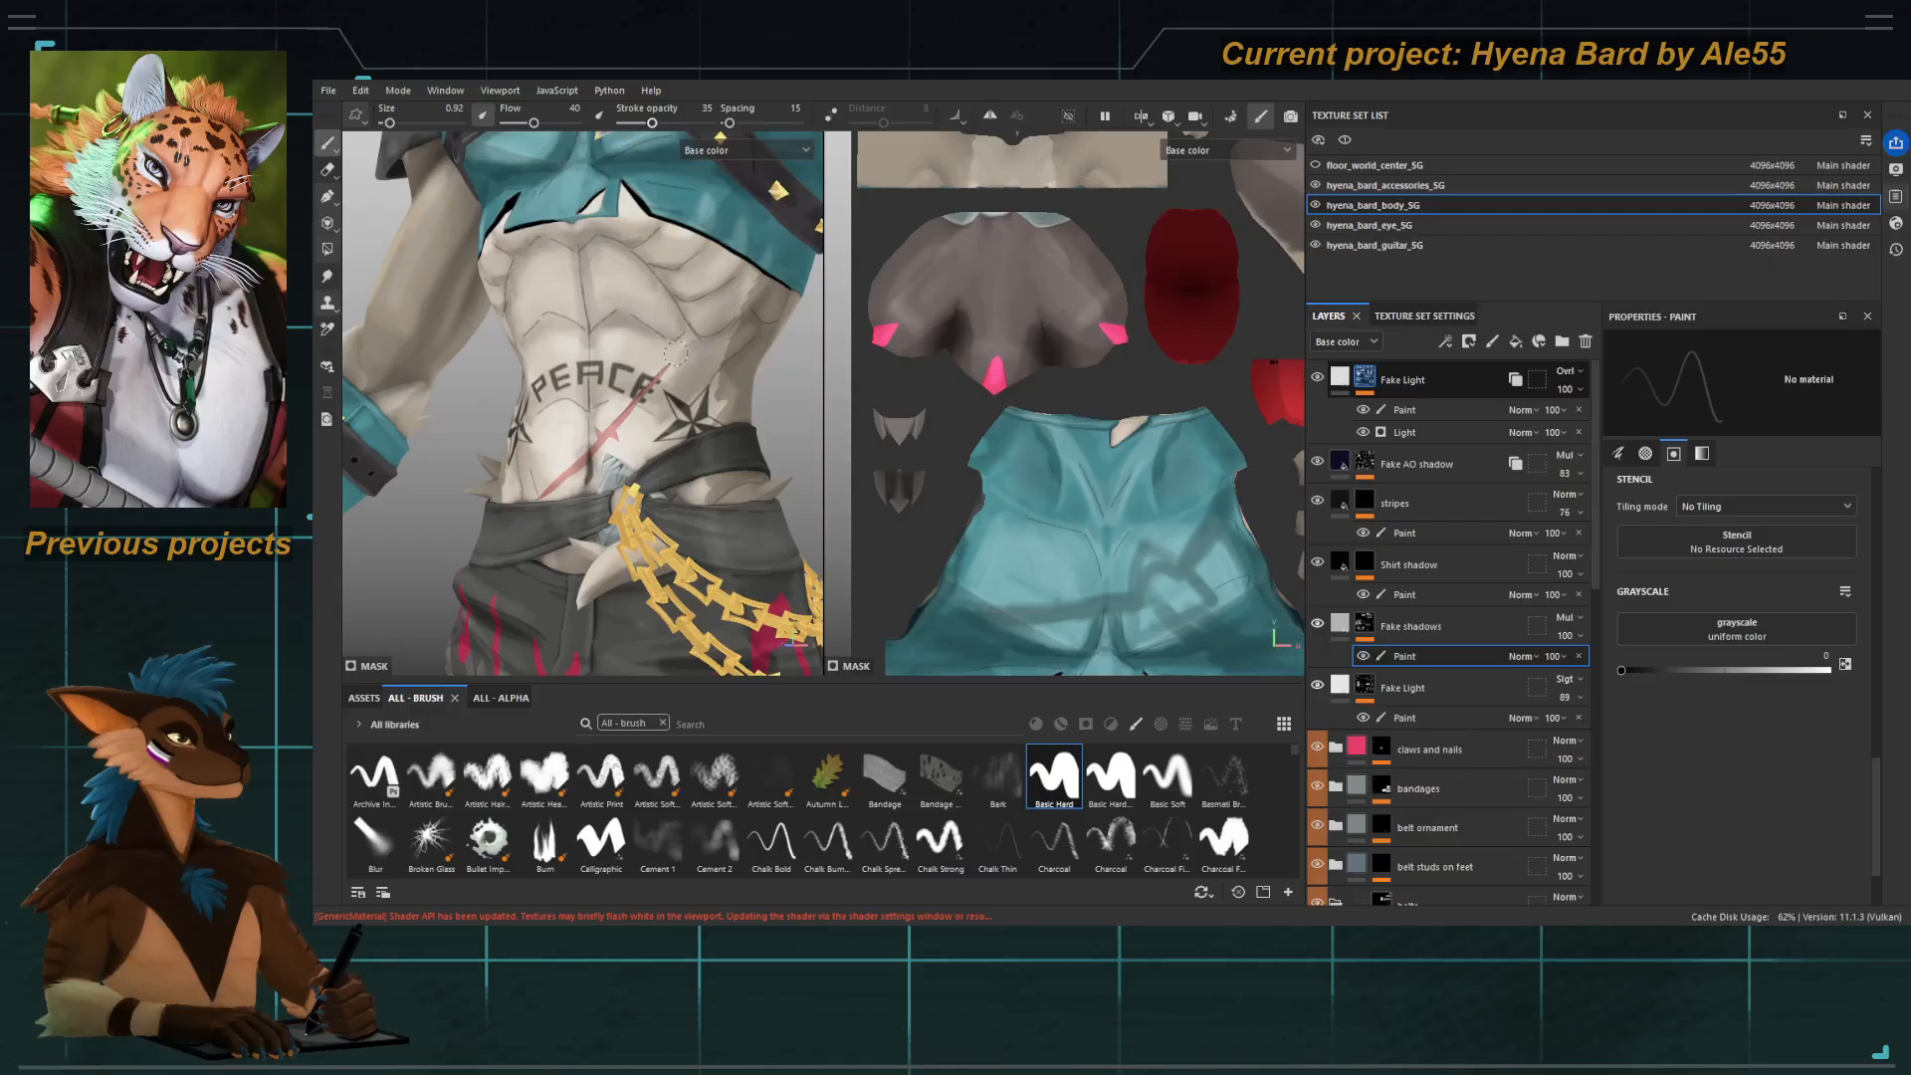
pyautogui.press(']')
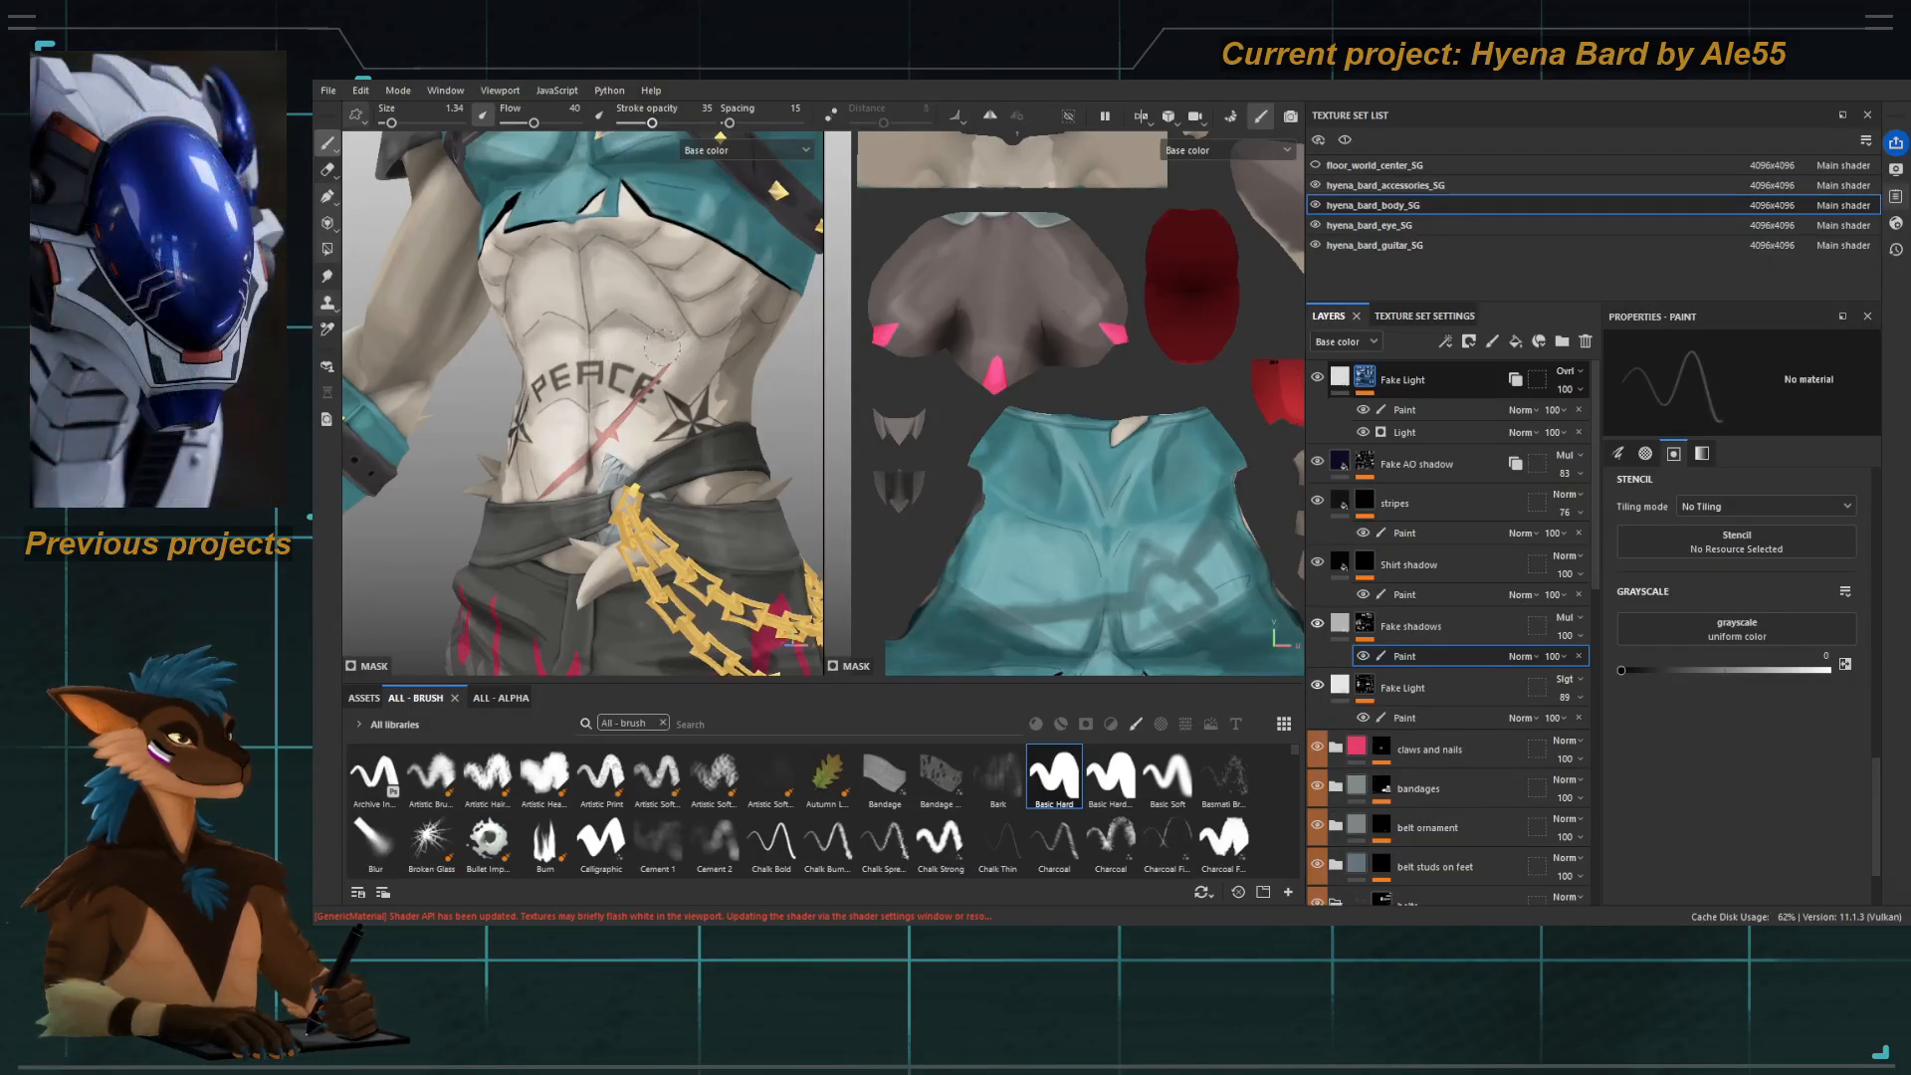
pyautogui.keyDown('alt'); pyautogui.moveTo(501, 366); pyautogui.dragTo(557, 355); pyautogui.keyUp('alt')
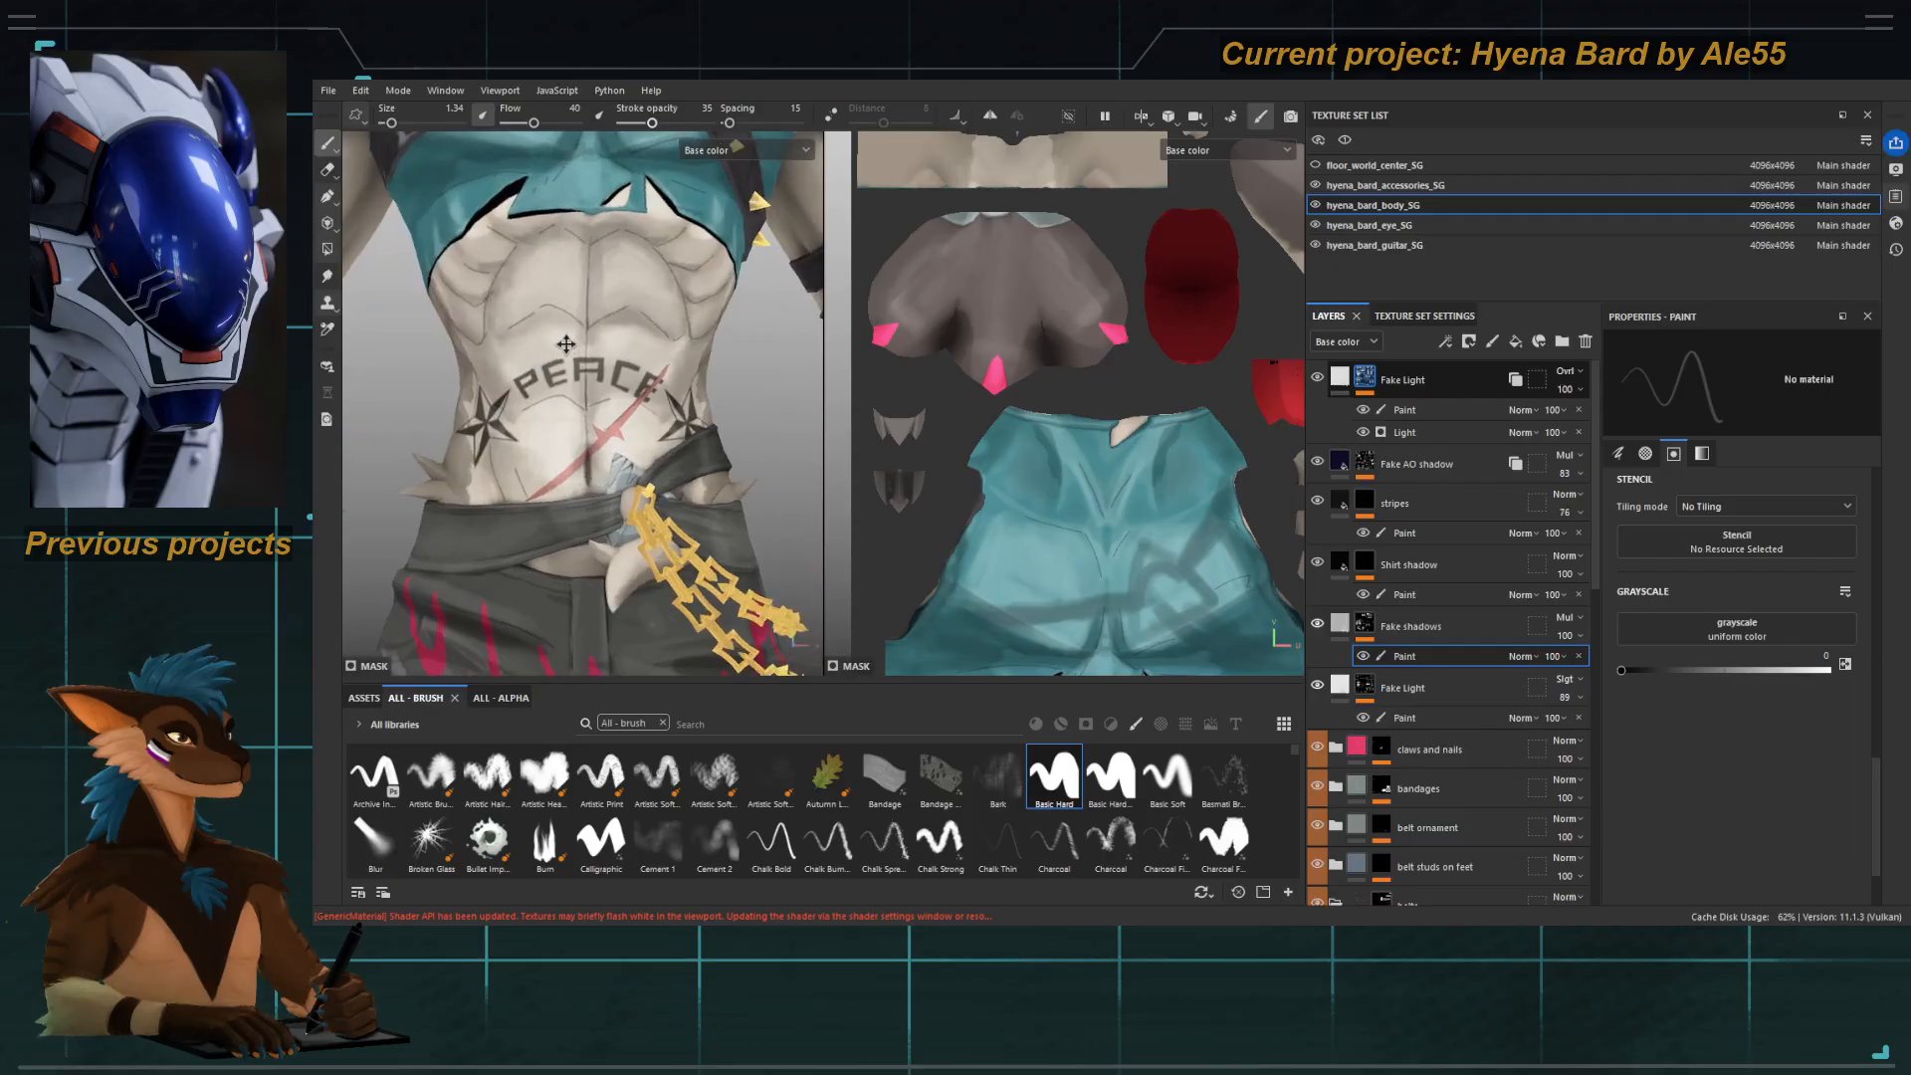
pyautogui.keyDown('alt'); pyautogui.moveTo(556, 356); pyautogui.dragTo(607, 344, button='middle'); pyautogui.keyUp('alt')
pyautogui.press('[')
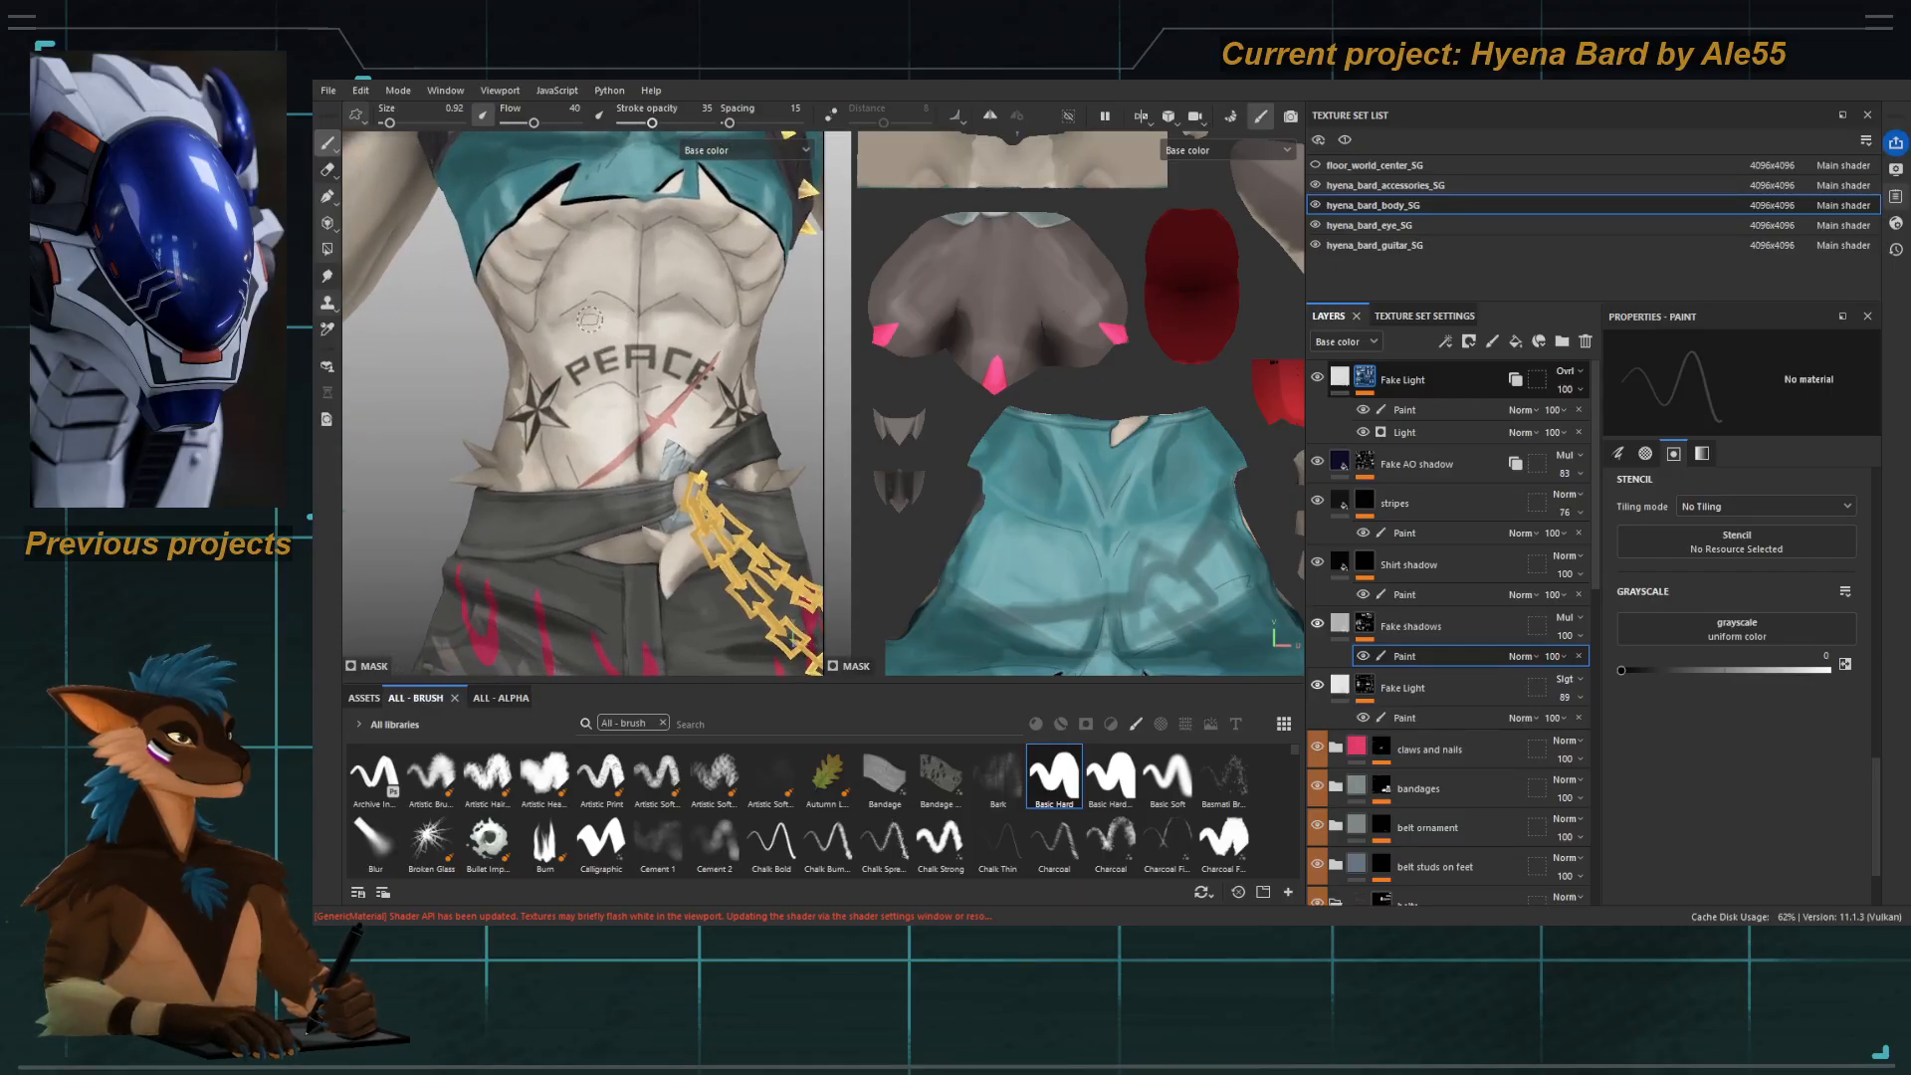
pyautogui.press(']')
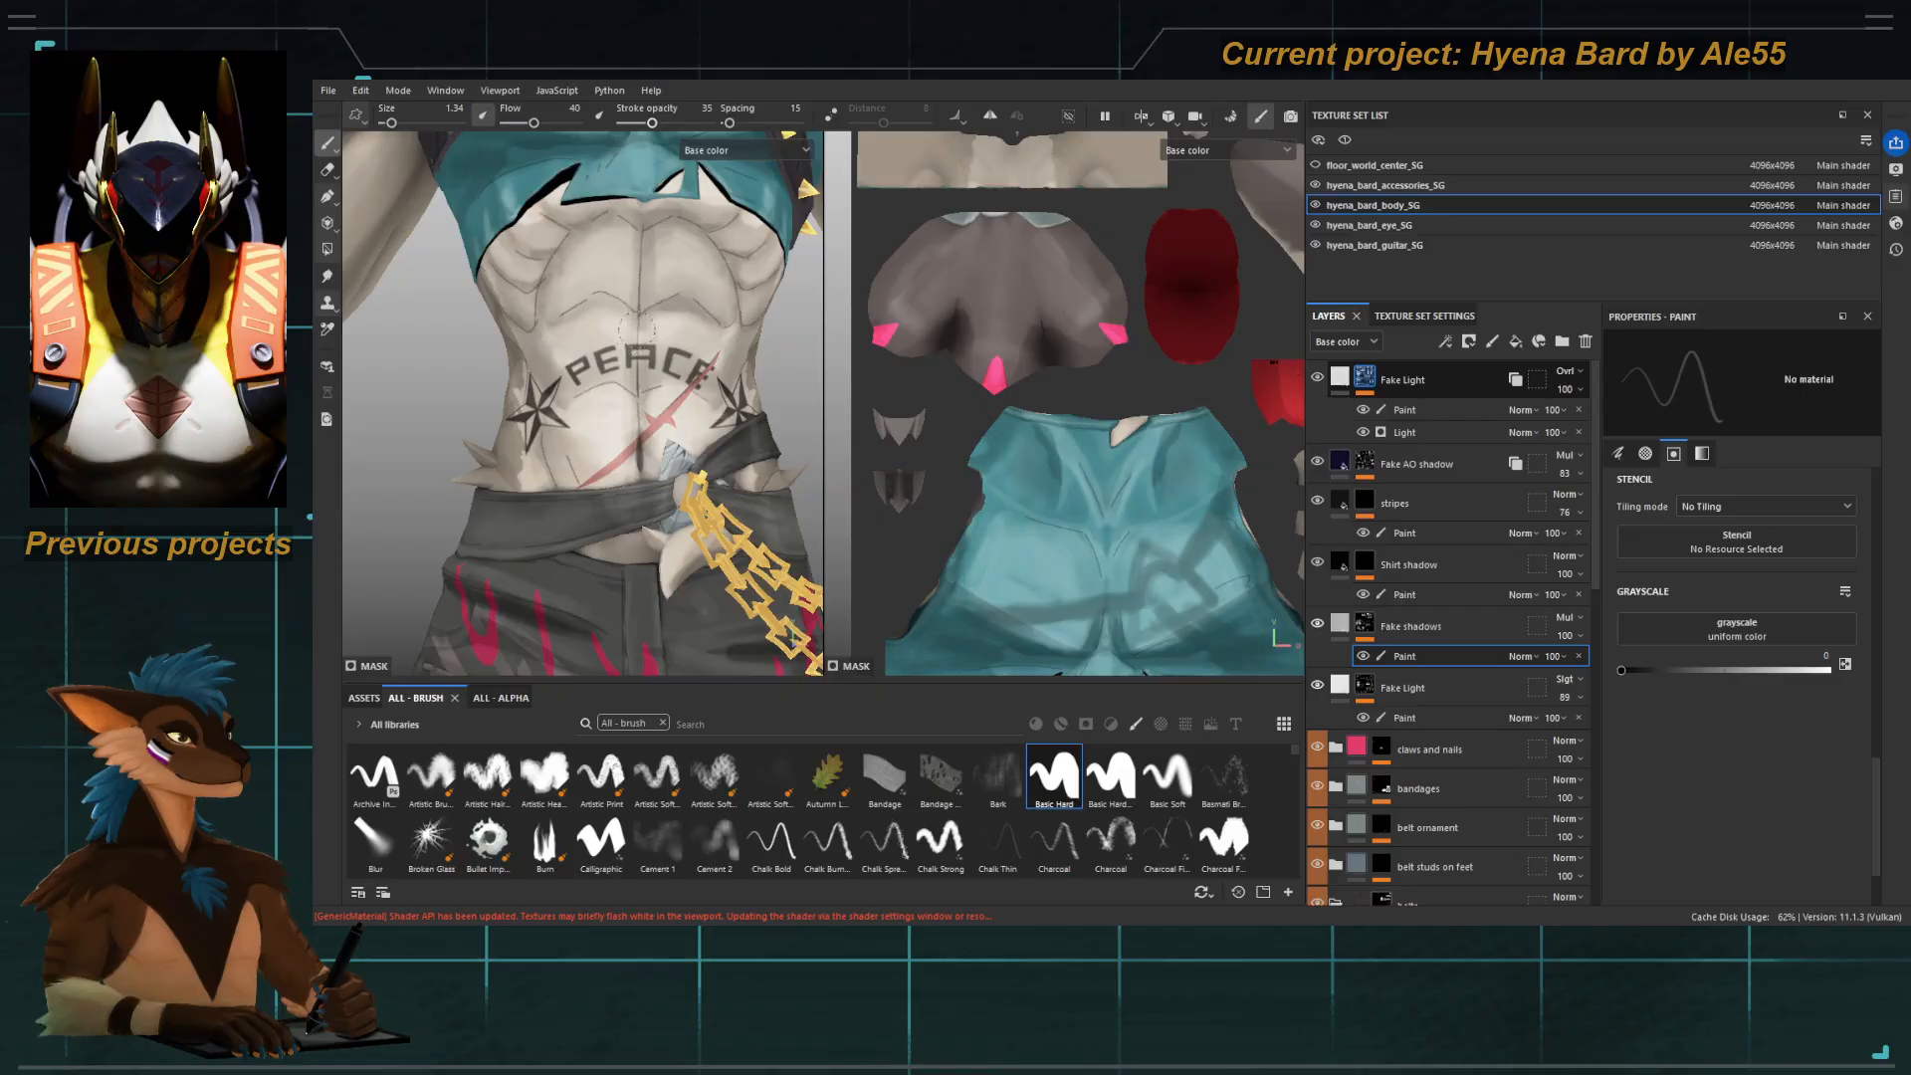
pyautogui.keyDown('alt'); pyautogui.moveTo(610, 350); pyautogui.dragTo(588, 355); pyautogui.keyUp('alt')
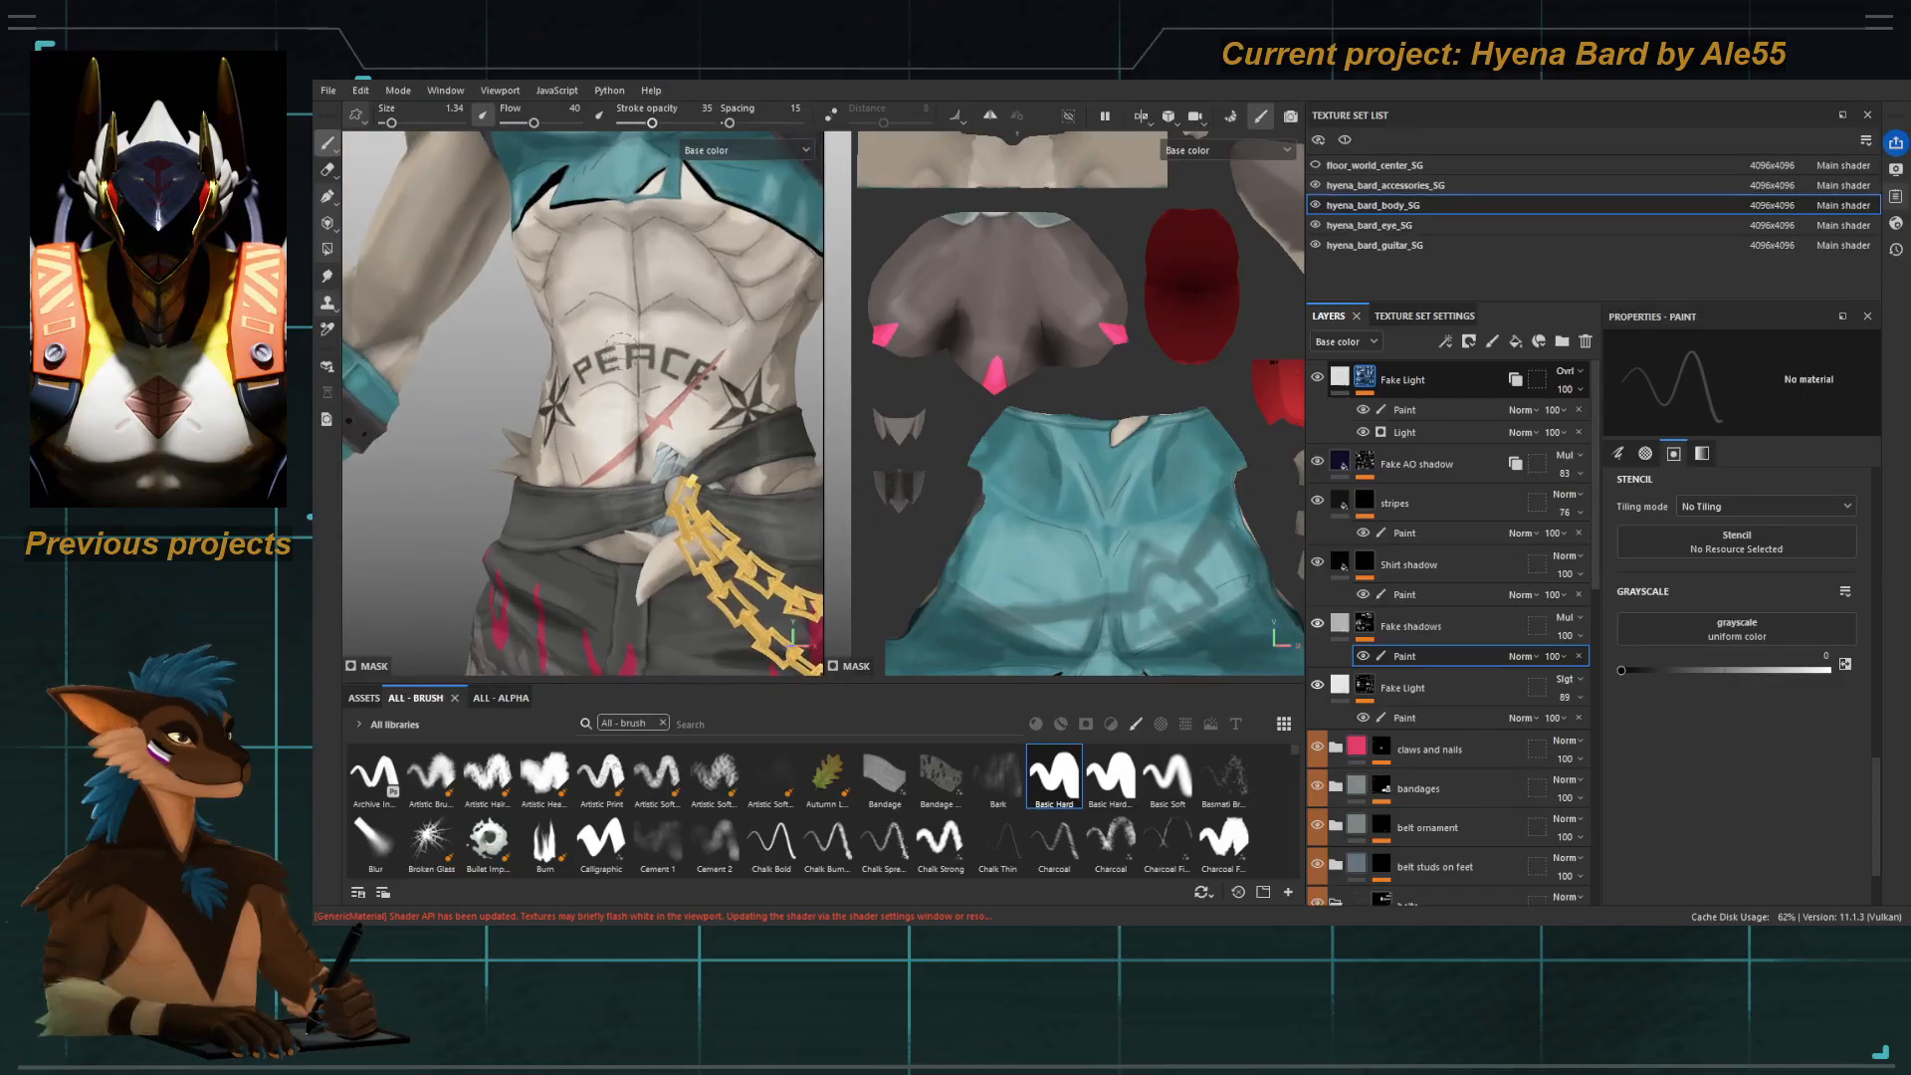
pyautogui.keyDown('alt'); pyautogui.moveTo(625, 340); pyautogui.dragTo(647, 316, button='middle'); pyautogui.keyUp('alt')
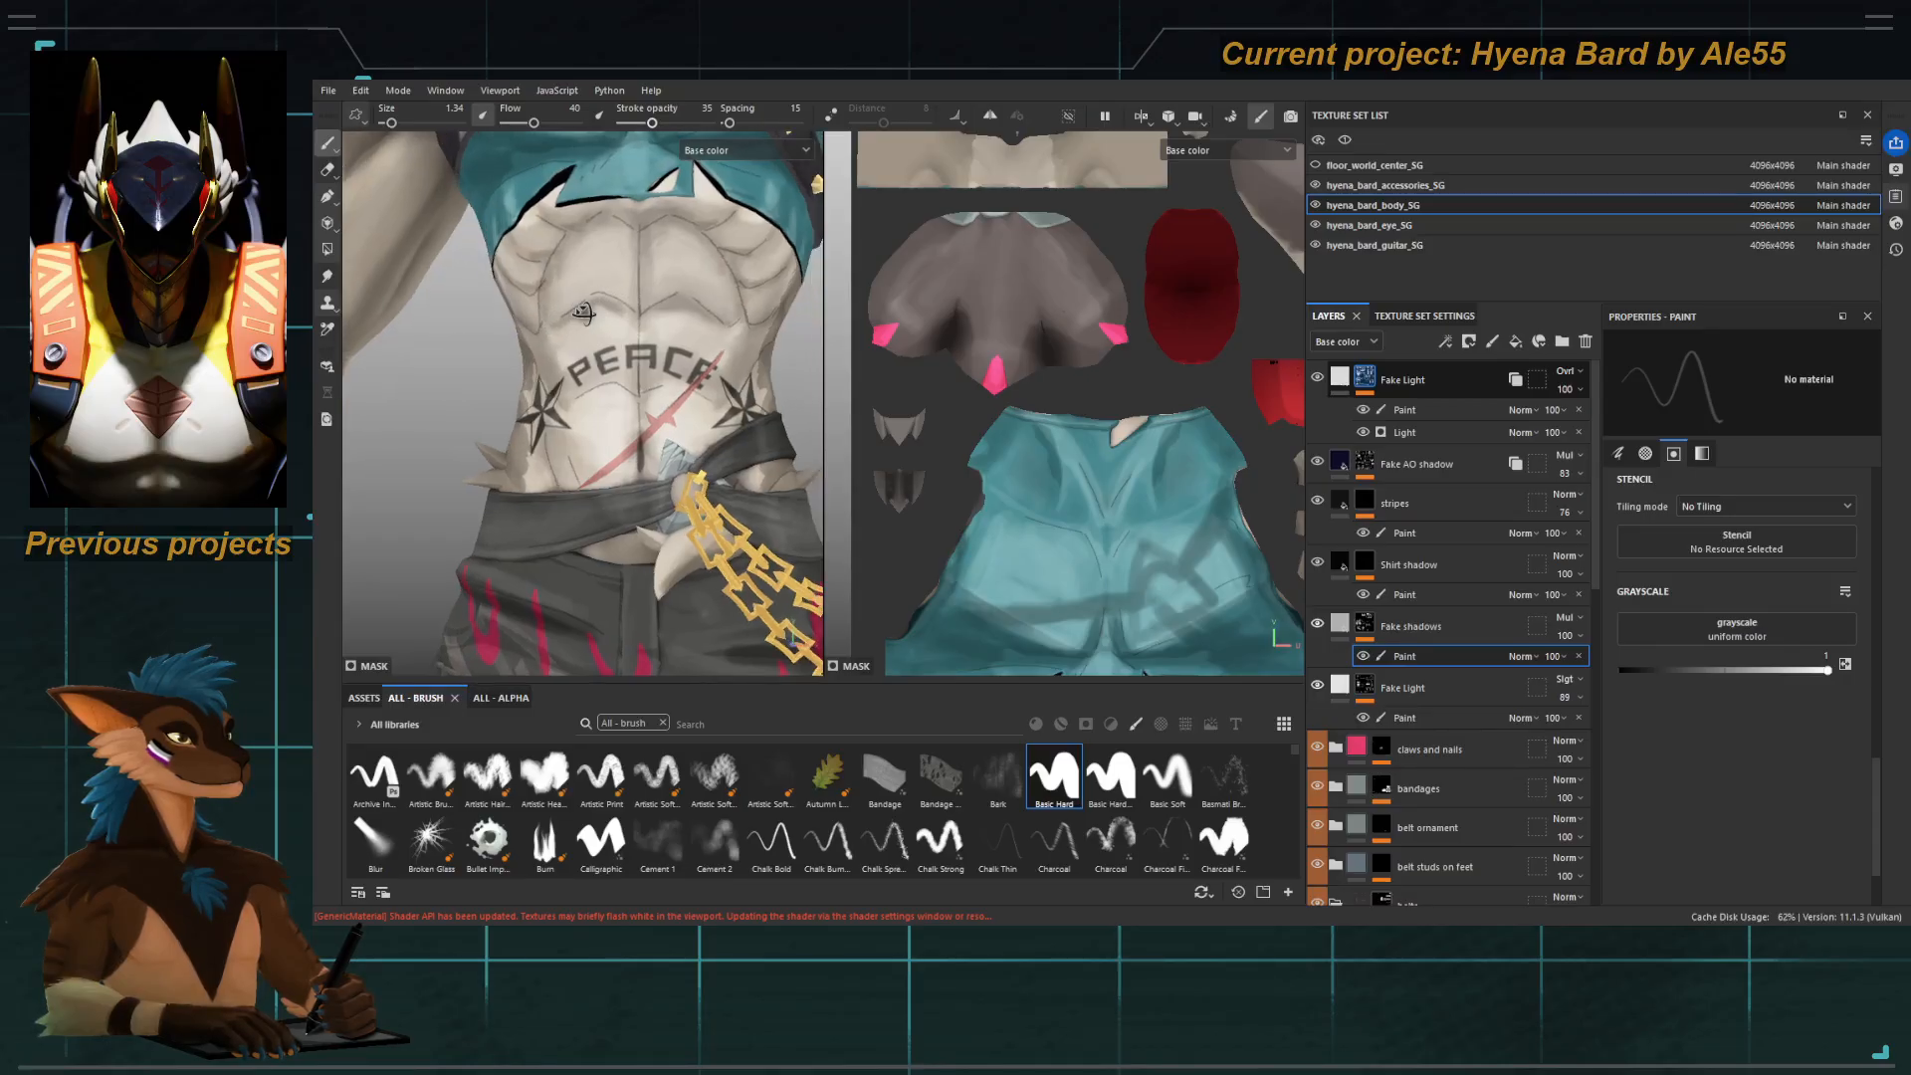
# Smudge the Fake shadows strokes on the abdomen above the PEACE tattoo with size 2.42, and check the full figure.
pyautogui.press('5')
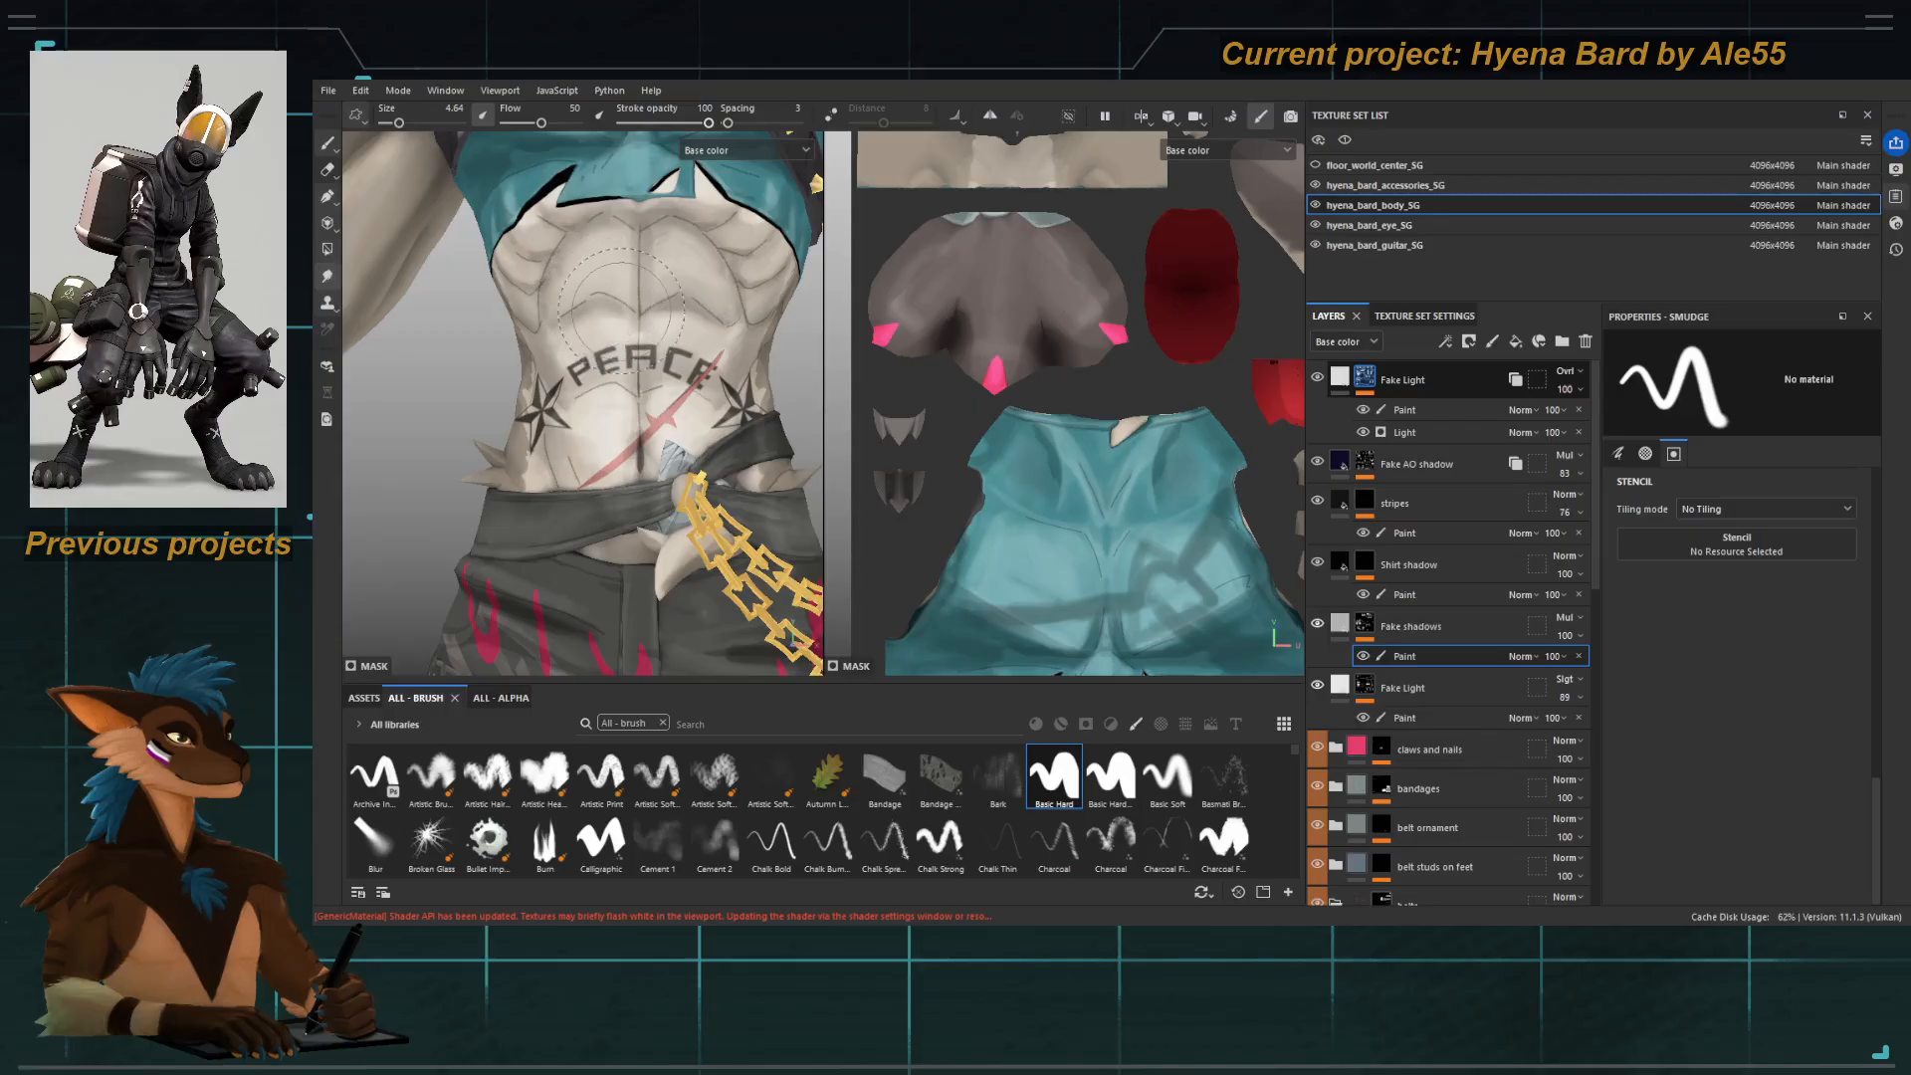
pyautogui.keyDown('ctrl'); pyautogui.moveTo(626, 319); pyautogui.dragTo(601, 309, button='right'); pyautogui.keyUp('ctrl')
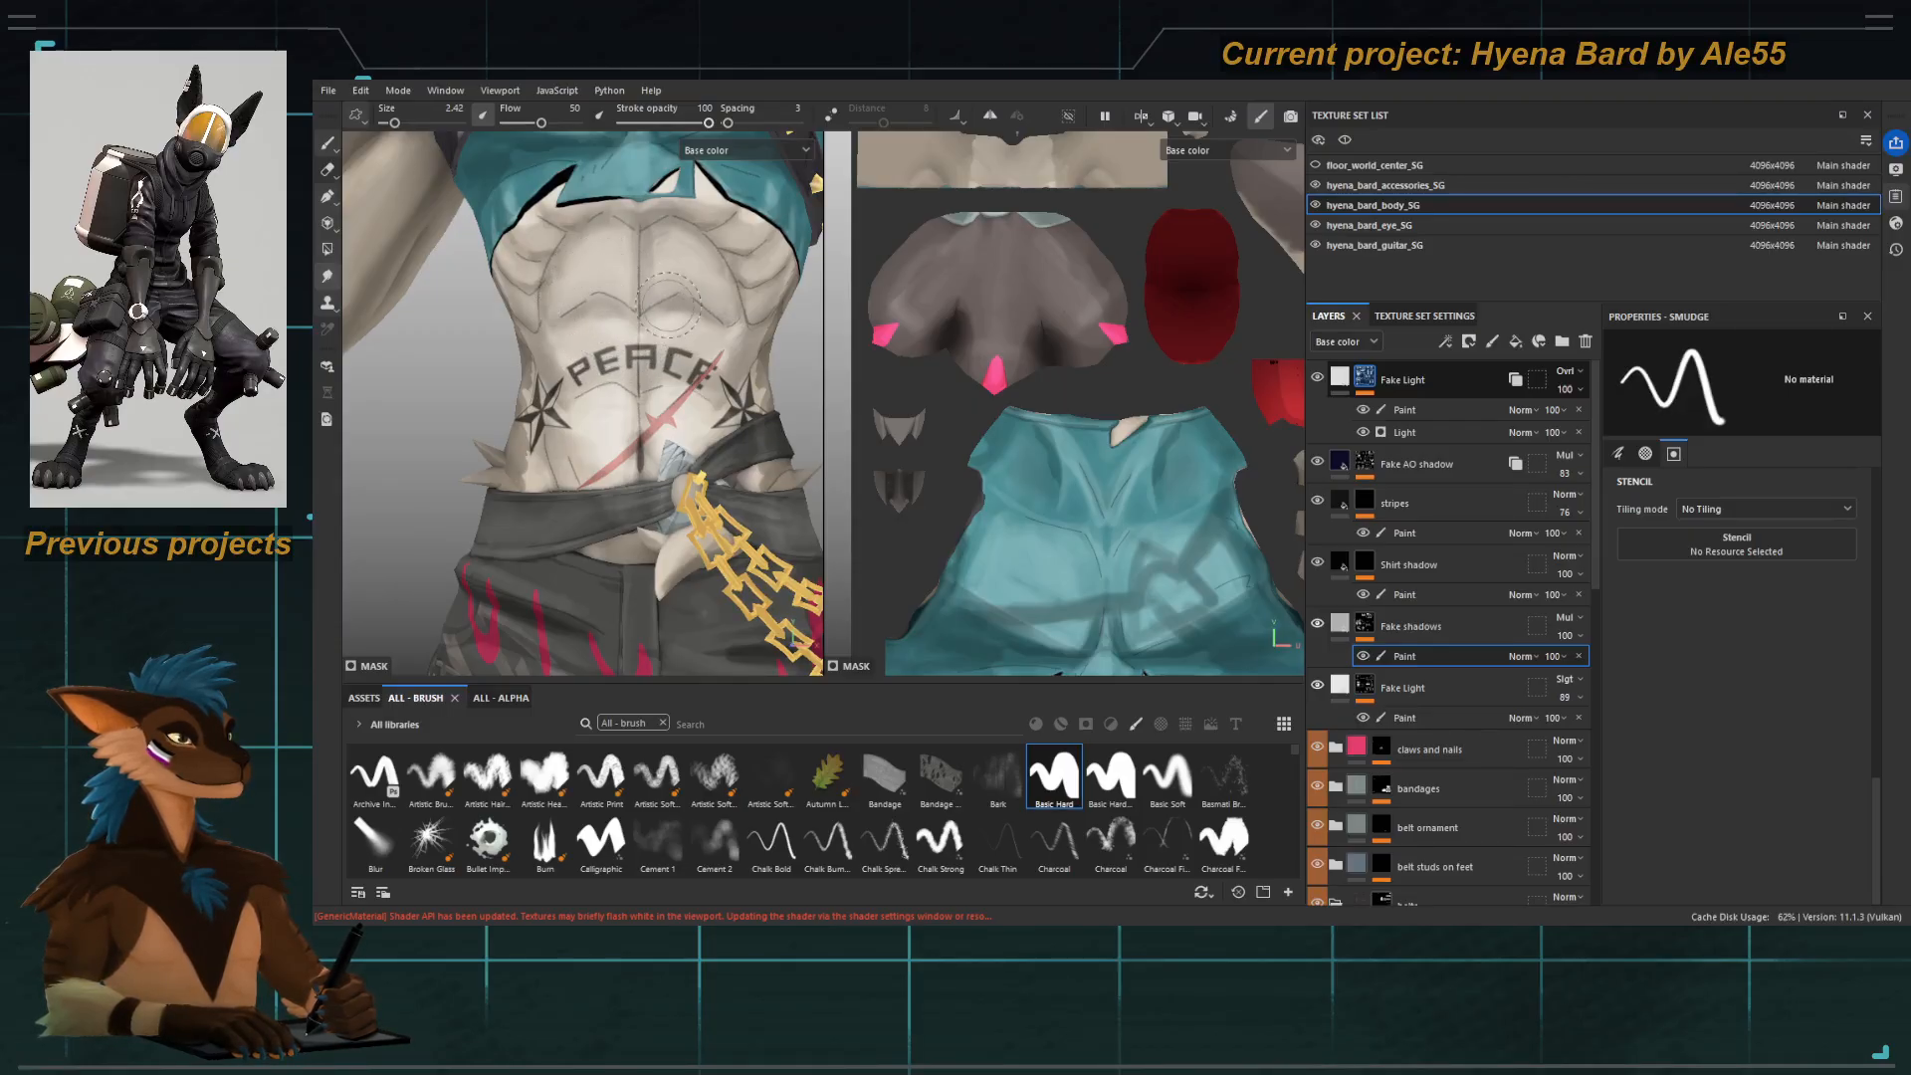
pyautogui.moveTo(683, 315)
pyautogui.mouseDown()
pyautogui.moveTo(701, 324)
pyautogui.moveTo(686, 317)
pyautogui.mouseUp()
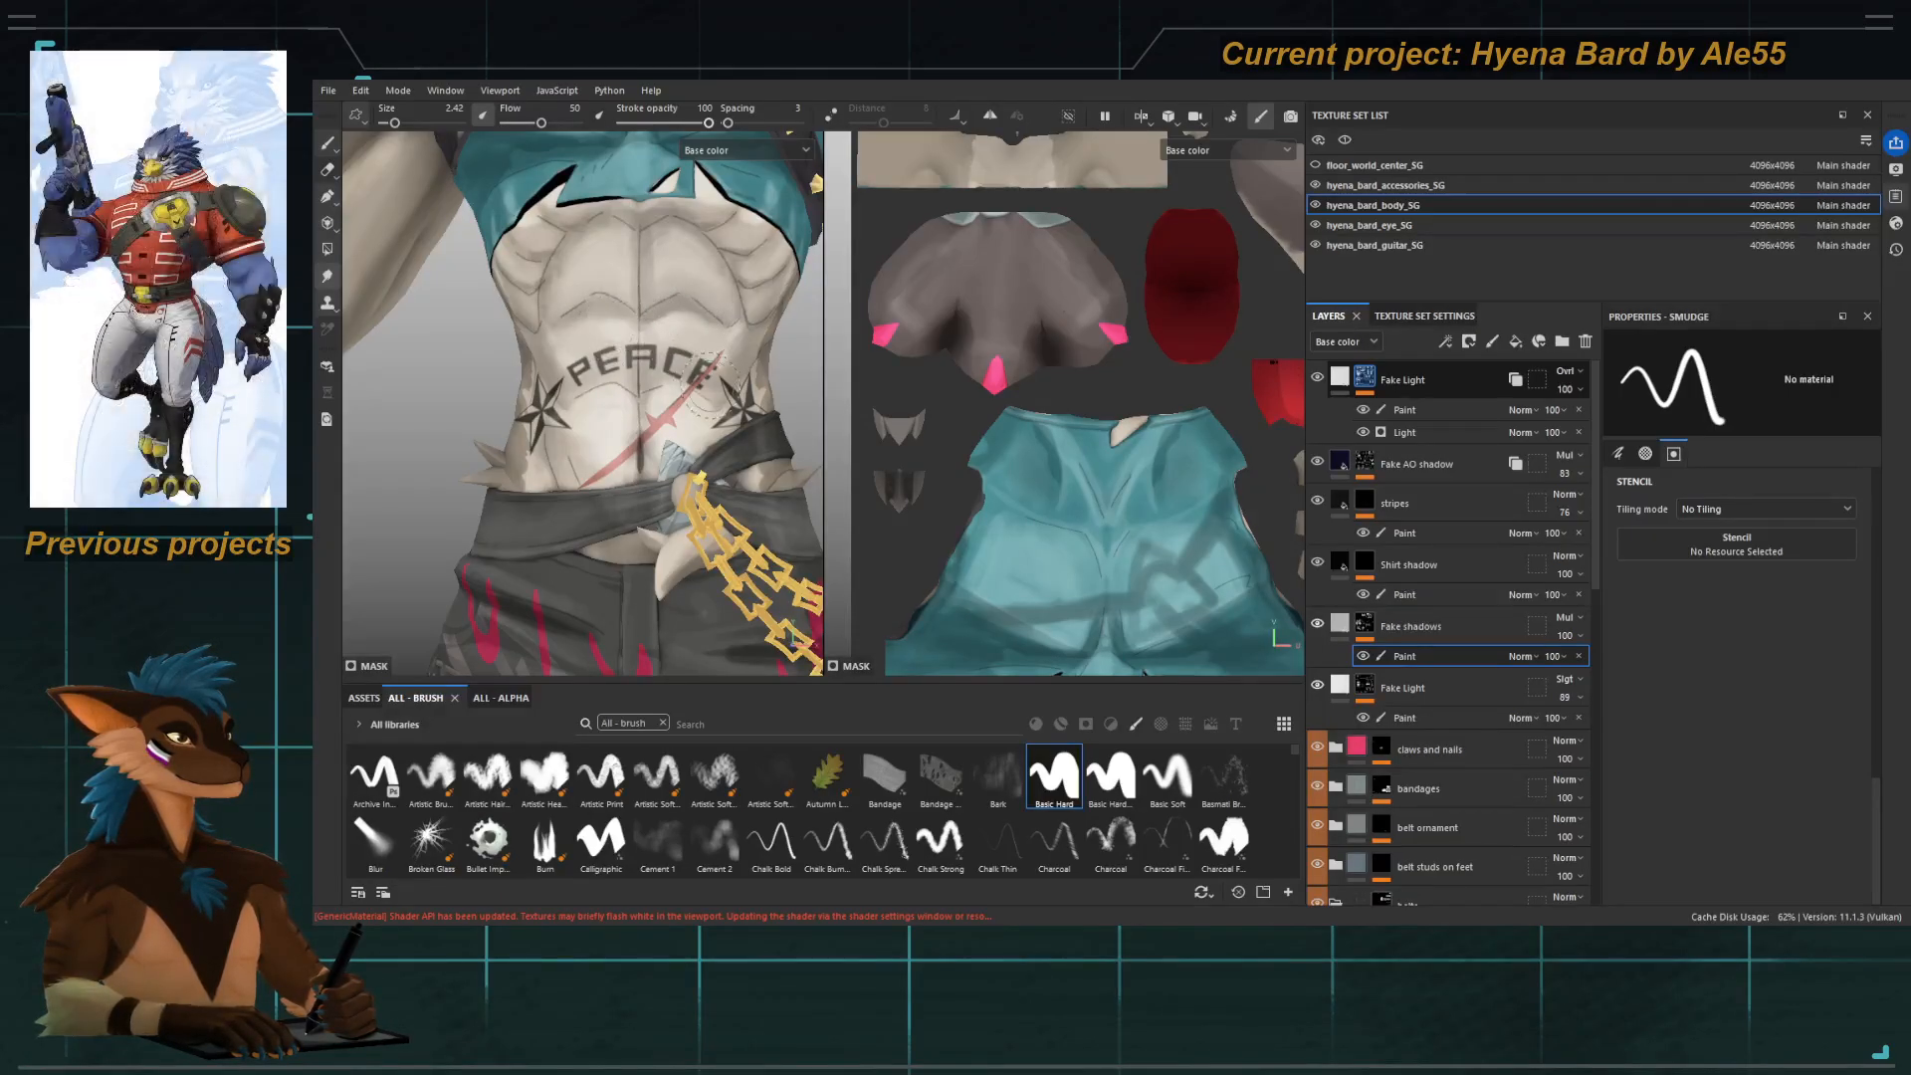
pyautogui.scroll(-5, 646, 360)
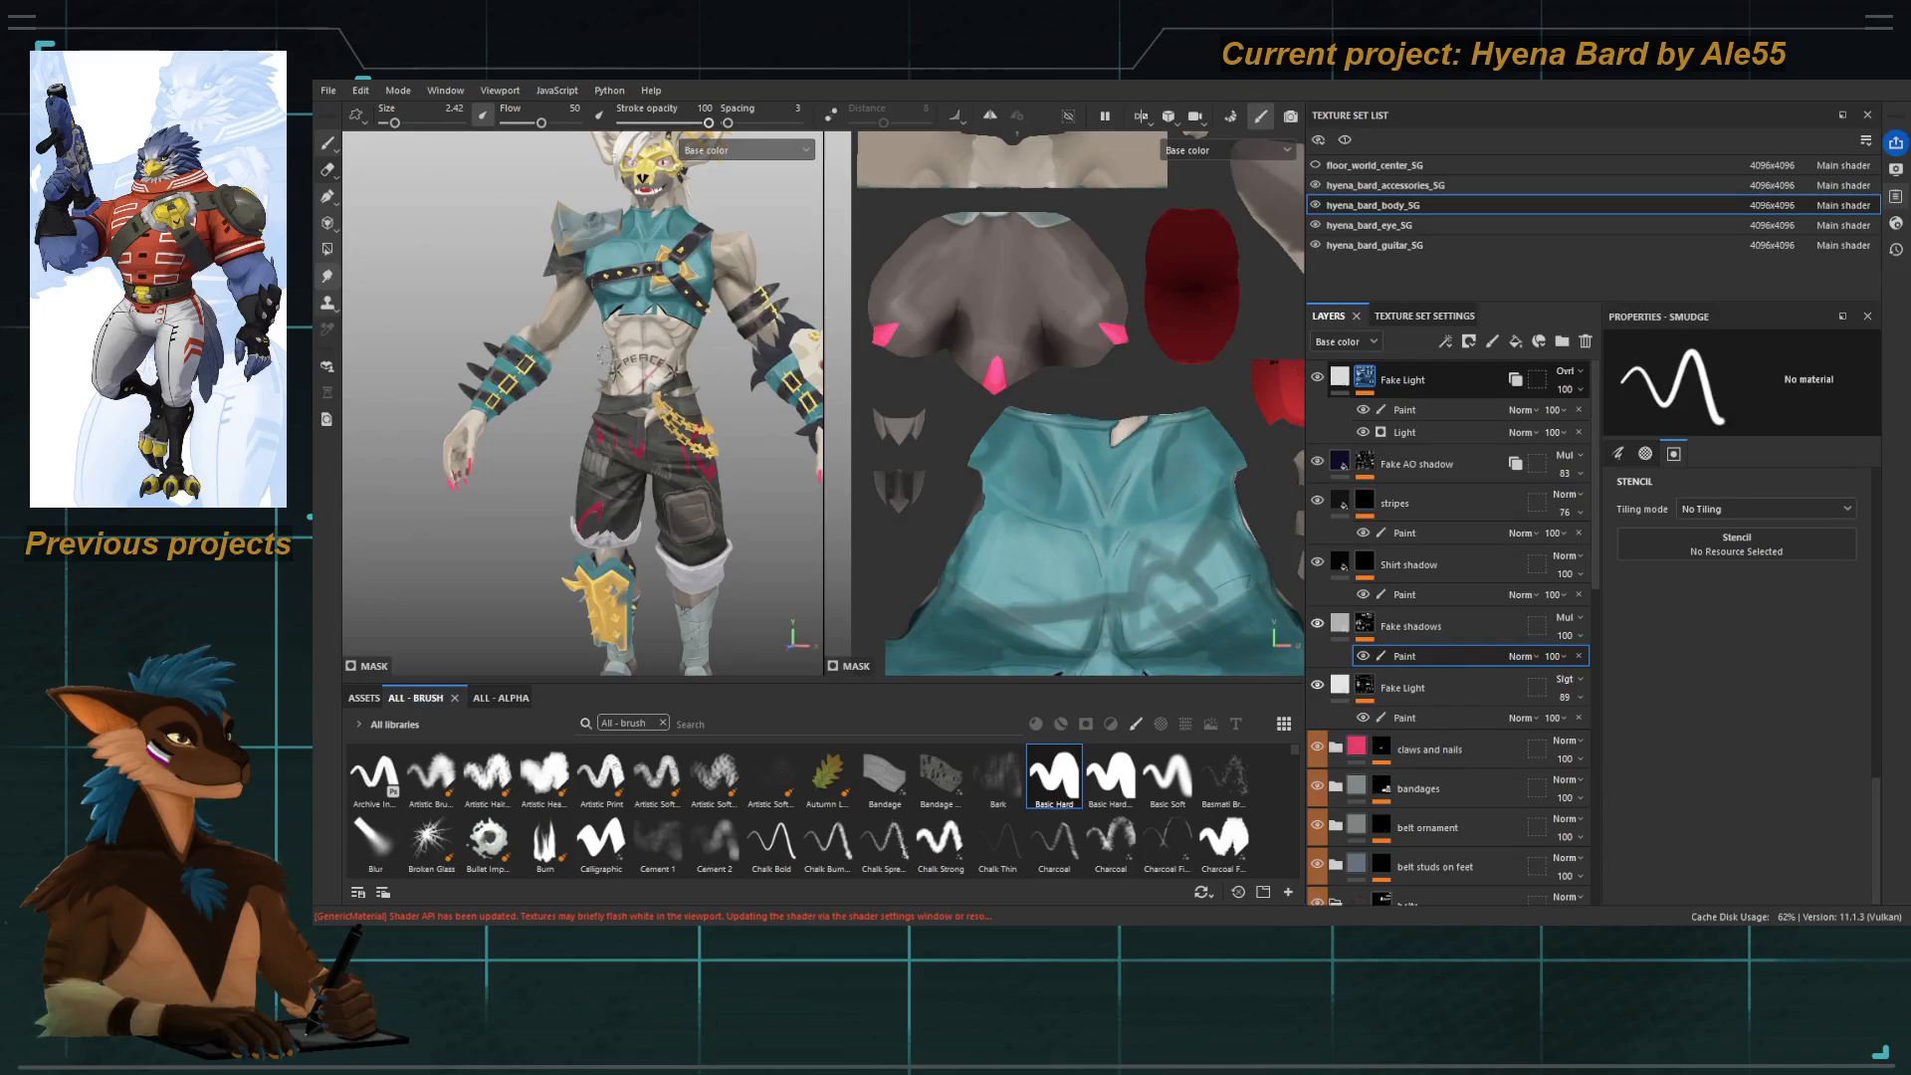
pyautogui.scroll(5, 604, 336)
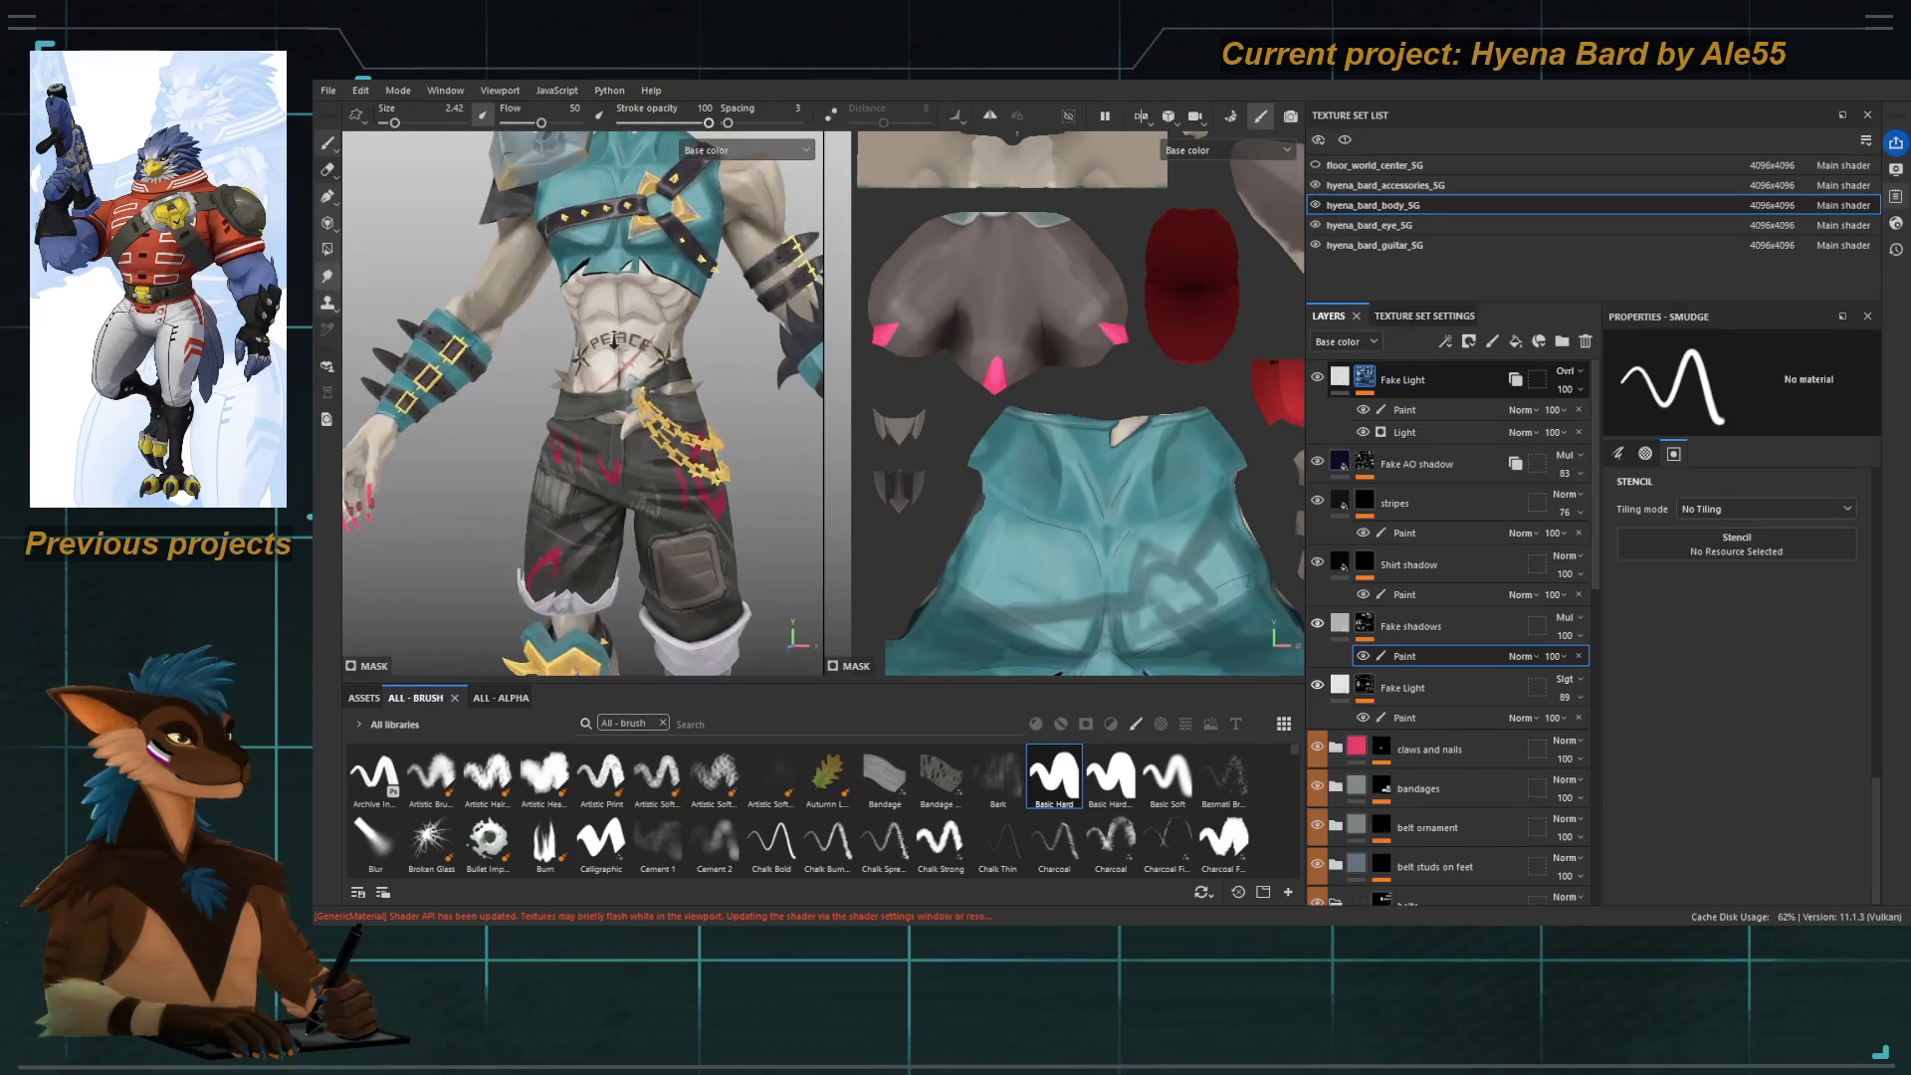
# Soften the abdomen shadows with the eraser at size 5.53, and paint broad shading on the torso with brush size 6.52.
pyautogui.press('2')
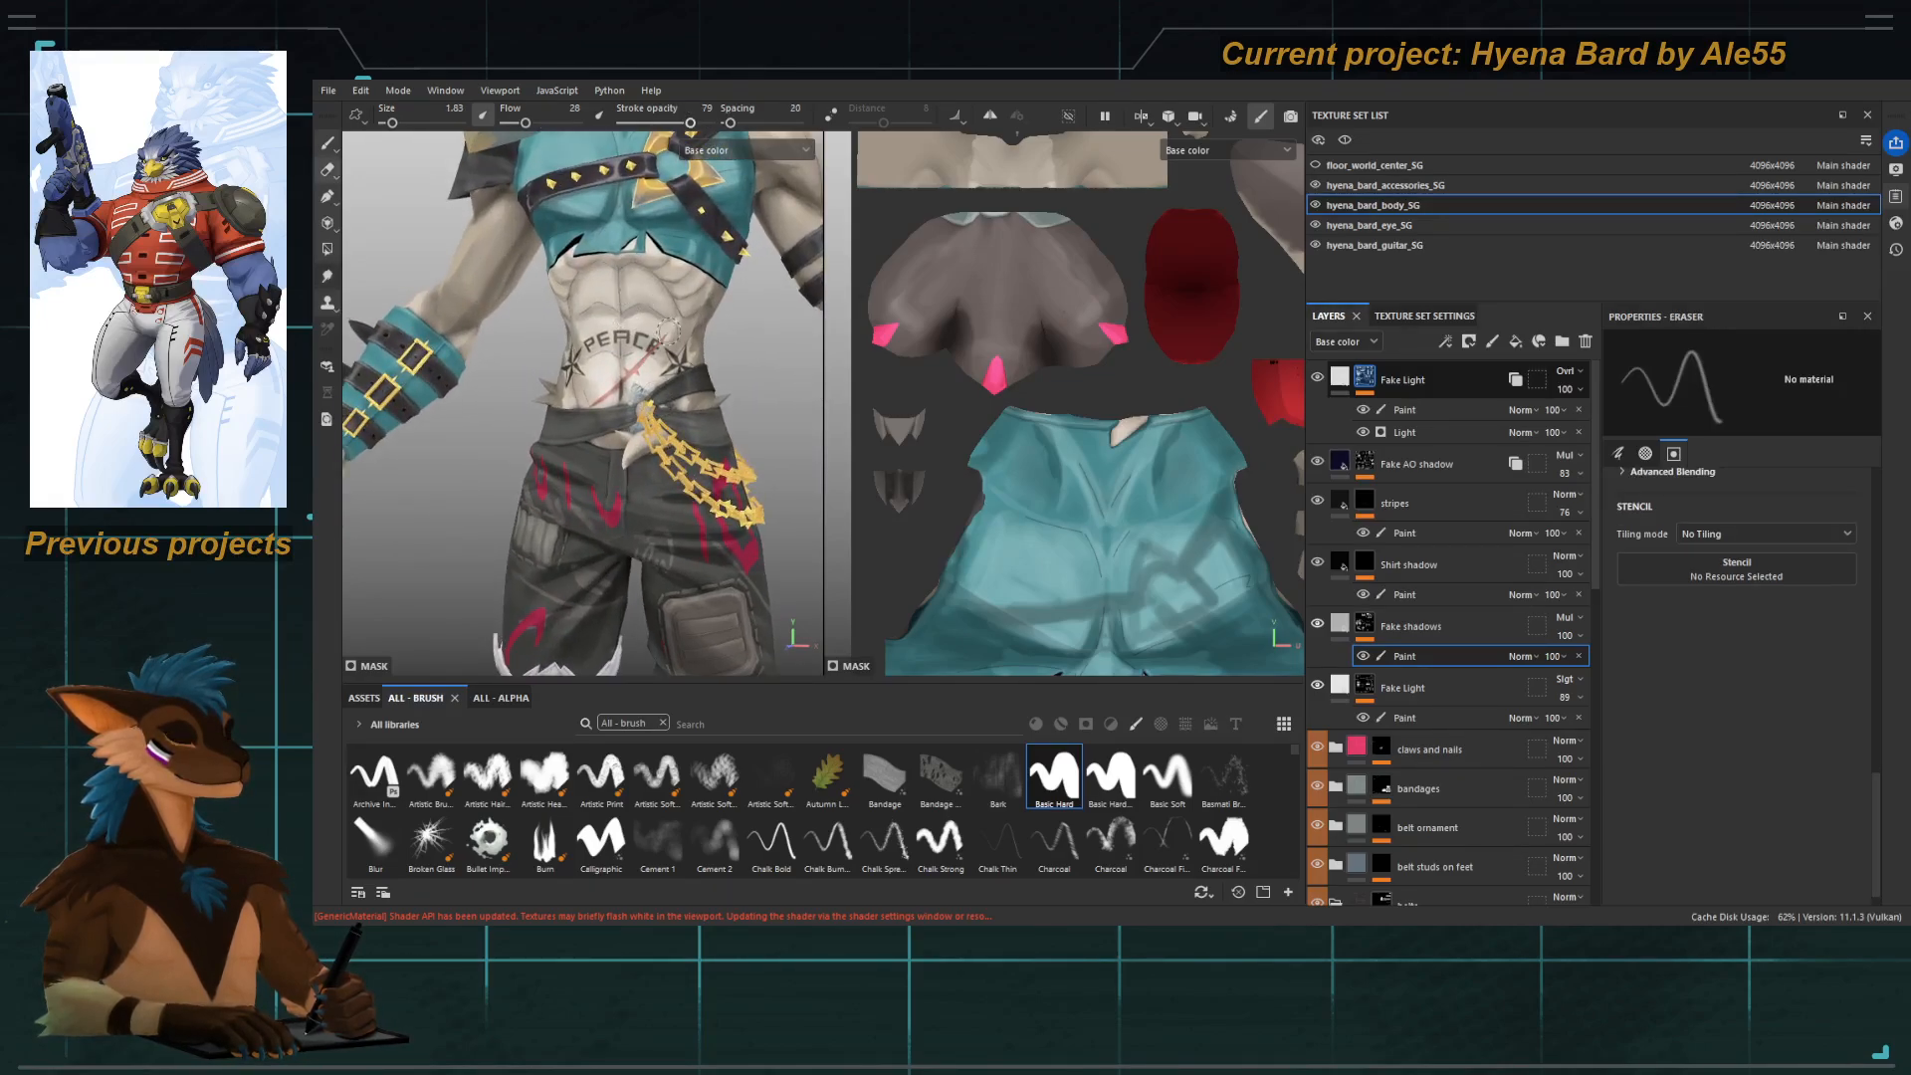
pyautogui.moveTo(643, 266)
pyautogui.keyDown('ctrl'); pyautogui.mouseDown(button='right')
pyautogui.moveTo(673, 267)
pyautogui.moveTo(683, 297)
pyautogui.moveTo(655, 299)
pyautogui.moveTo(690, 298)
pyautogui.mouseUp(button='right'); pyautogui.keyUp('ctrl')
pyautogui.press('1')
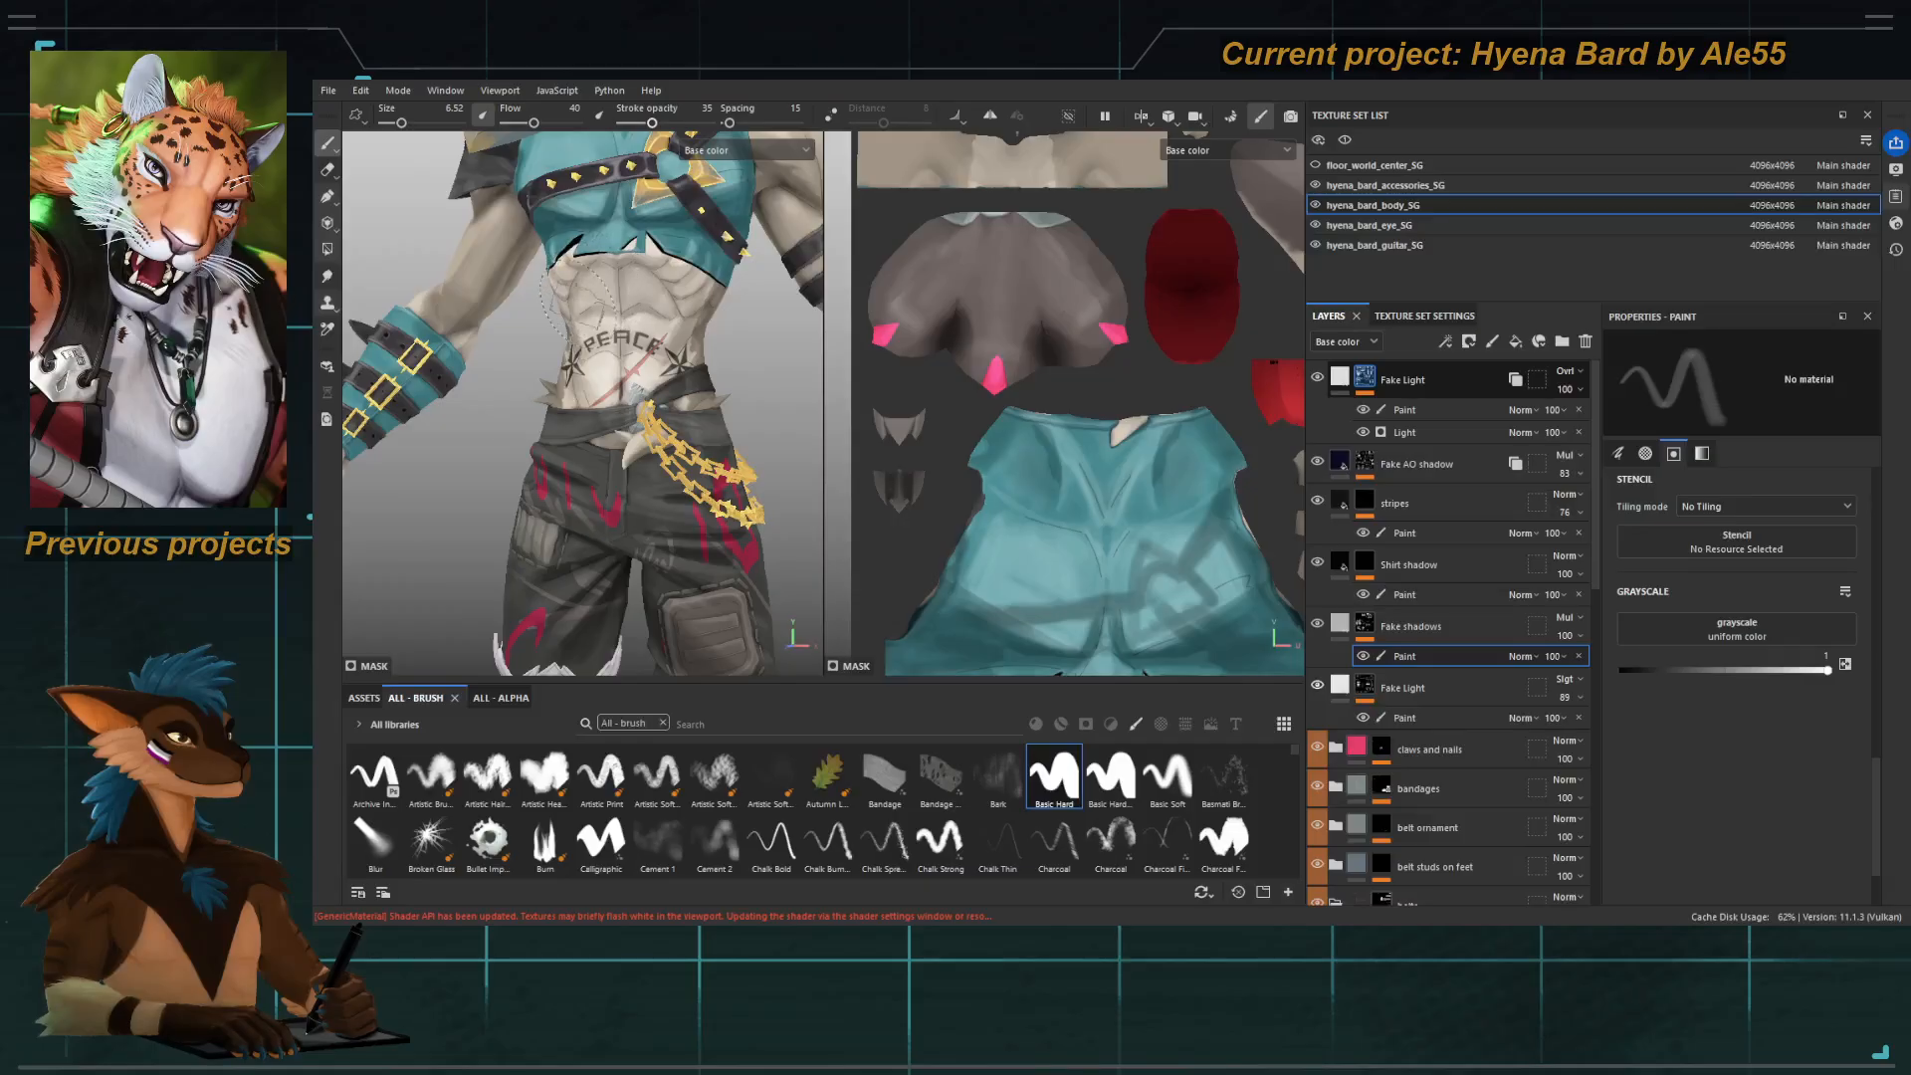
pyautogui.moveTo(617, 378)
pyautogui.keyDown('alt'); pyautogui.mouseDown()
pyautogui.moveTo(732, 379)
pyautogui.moveTo(576, 384)
pyautogui.moveTo(592, 366)
pyautogui.mouseUp(); pyautogui.keyUp('alt')
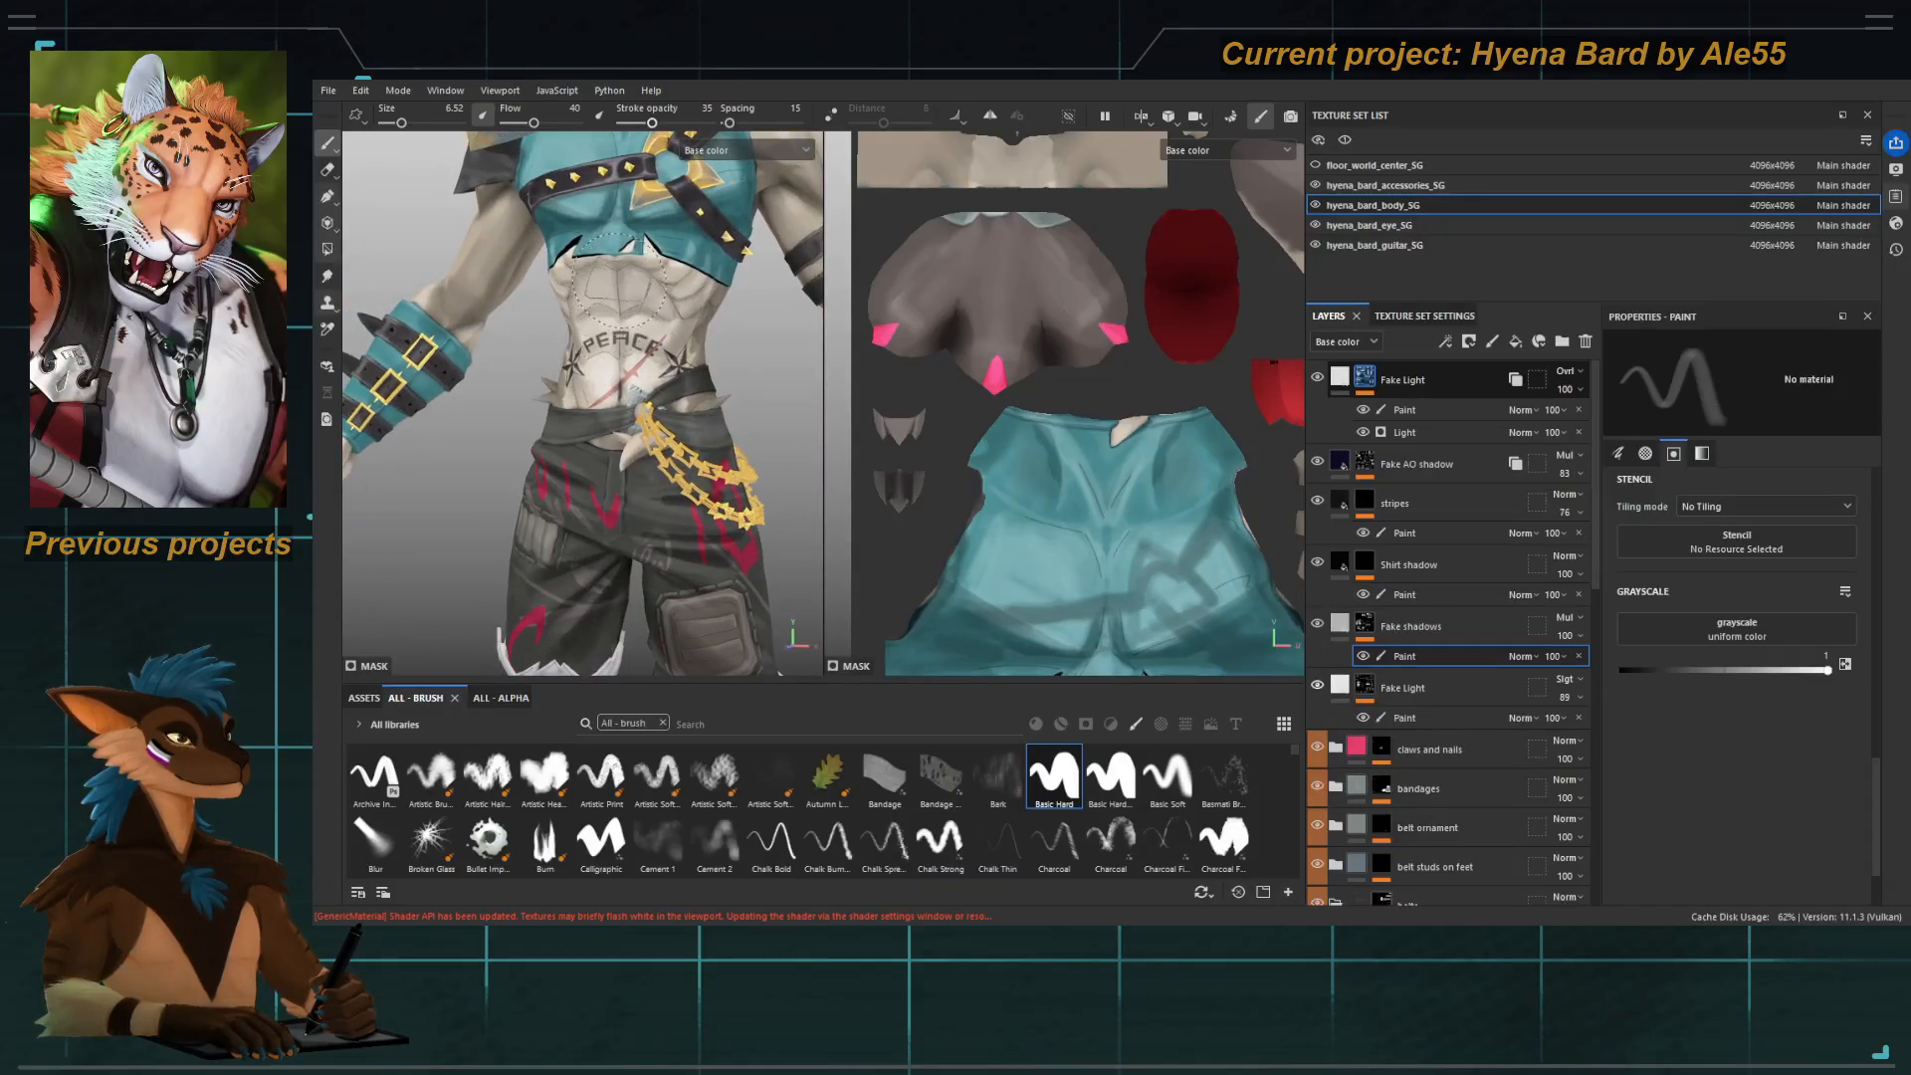
# Paint fine shadows between the upper abdominal muscles and side ribs on Fake shadows with brush size 0.92.
pyautogui.moveTo(652, 280)
pyautogui.keyDown('ctrl'); pyautogui.mouseDown(button='right')
pyautogui.moveTo(597, 280)
pyautogui.moveTo(646, 280)
pyautogui.moveTo(752, 431)
pyautogui.moveTo(647, 277)
pyautogui.mouseUp(button='right'); pyautogui.keyUp('ctrl')
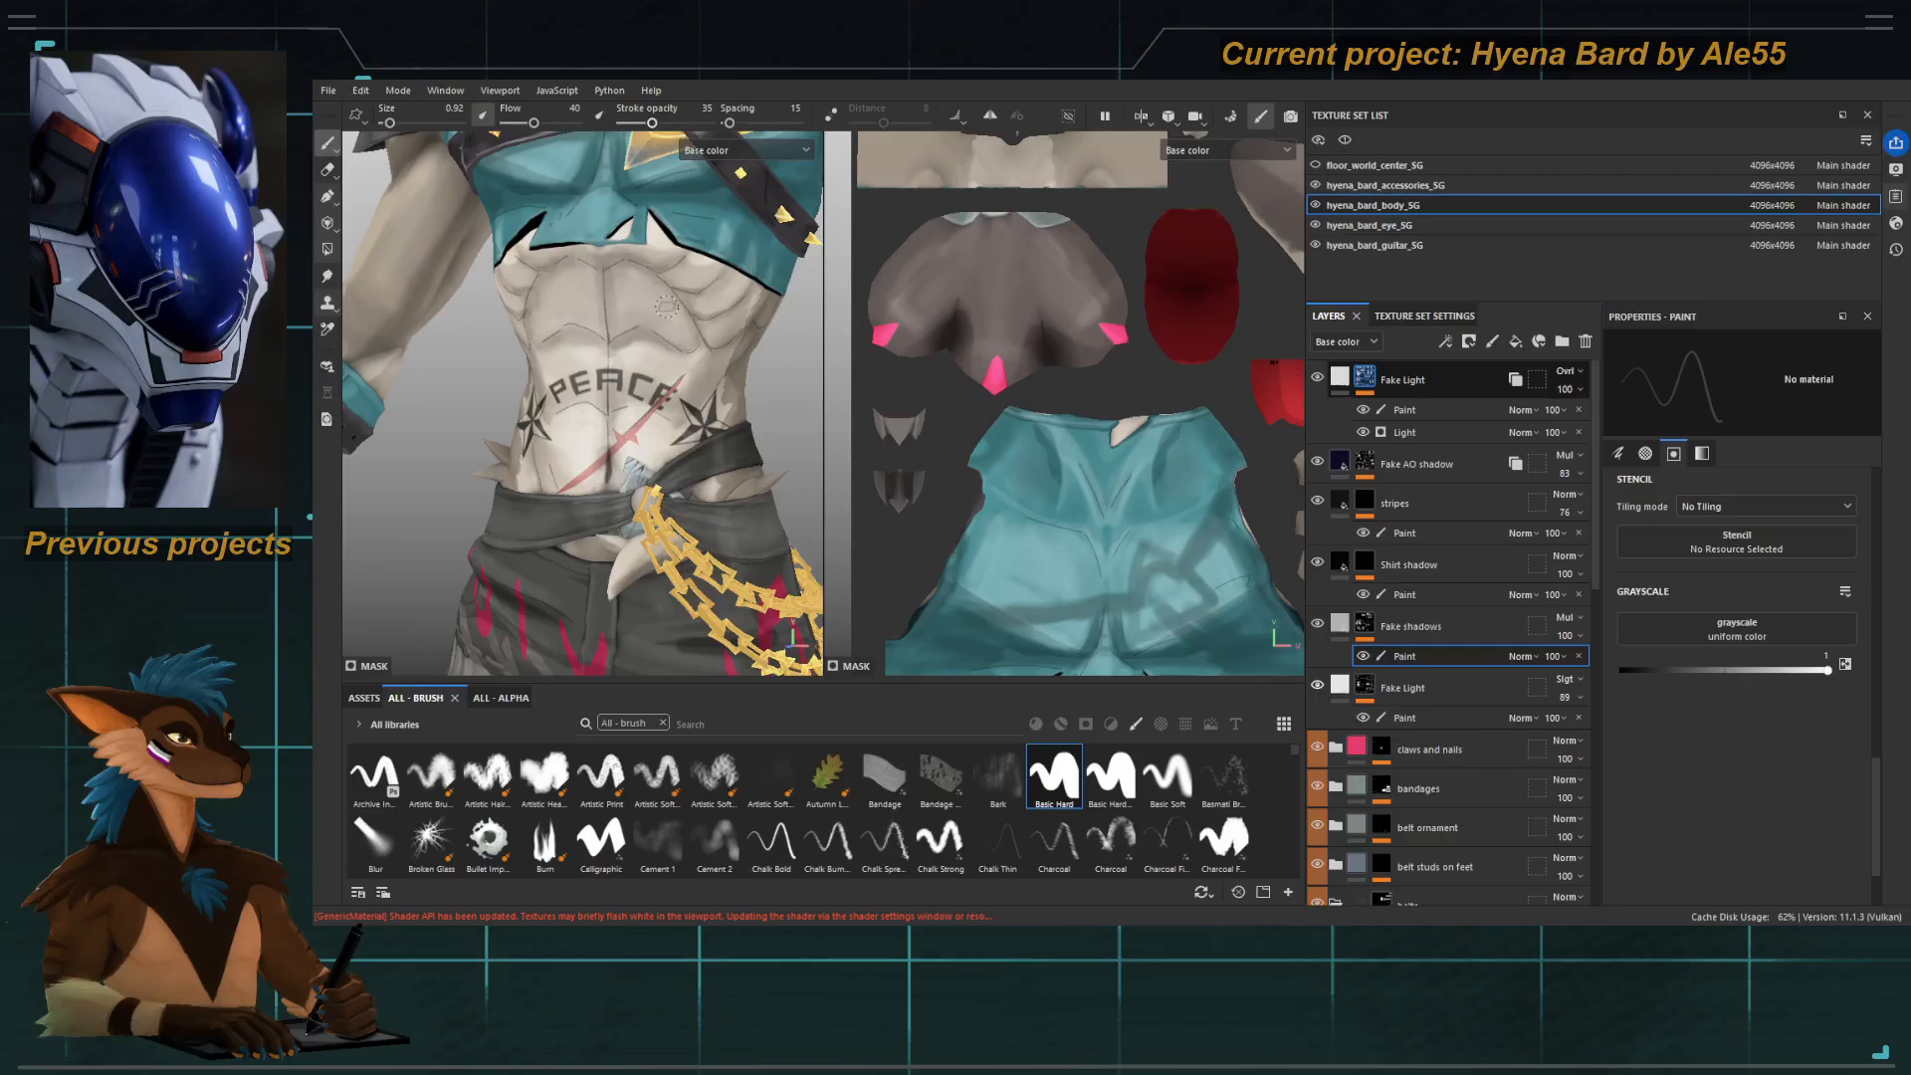
pyautogui.keyDown('alt'); pyautogui.moveTo(655, 267); pyautogui.dragTo(658, 282); pyautogui.keyUp('alt')
pyautogui.scroll(2, 661, 286)
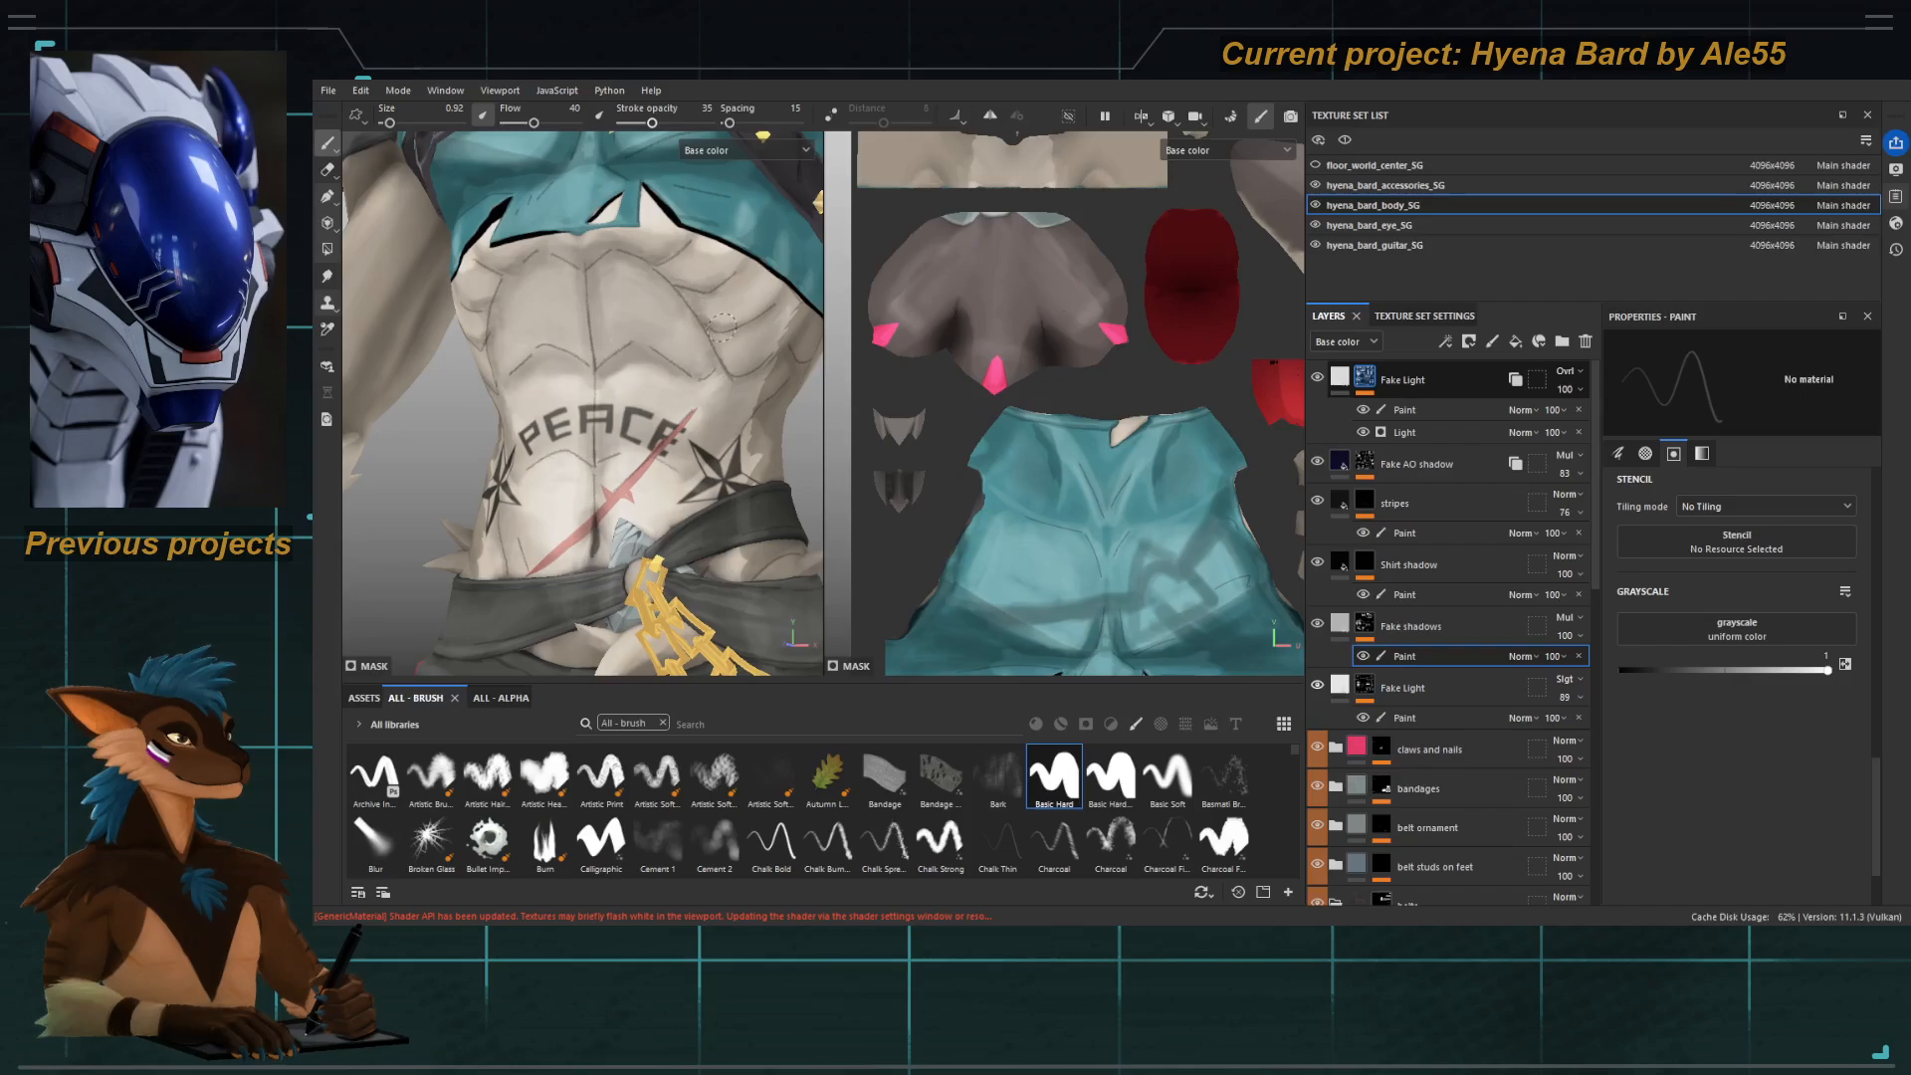
pyautogui.keyDown('alt'); pyautogui.moveTo(723, 326); pyautogui.dragTo(686, 352); pyautogui.keyUp('alt')
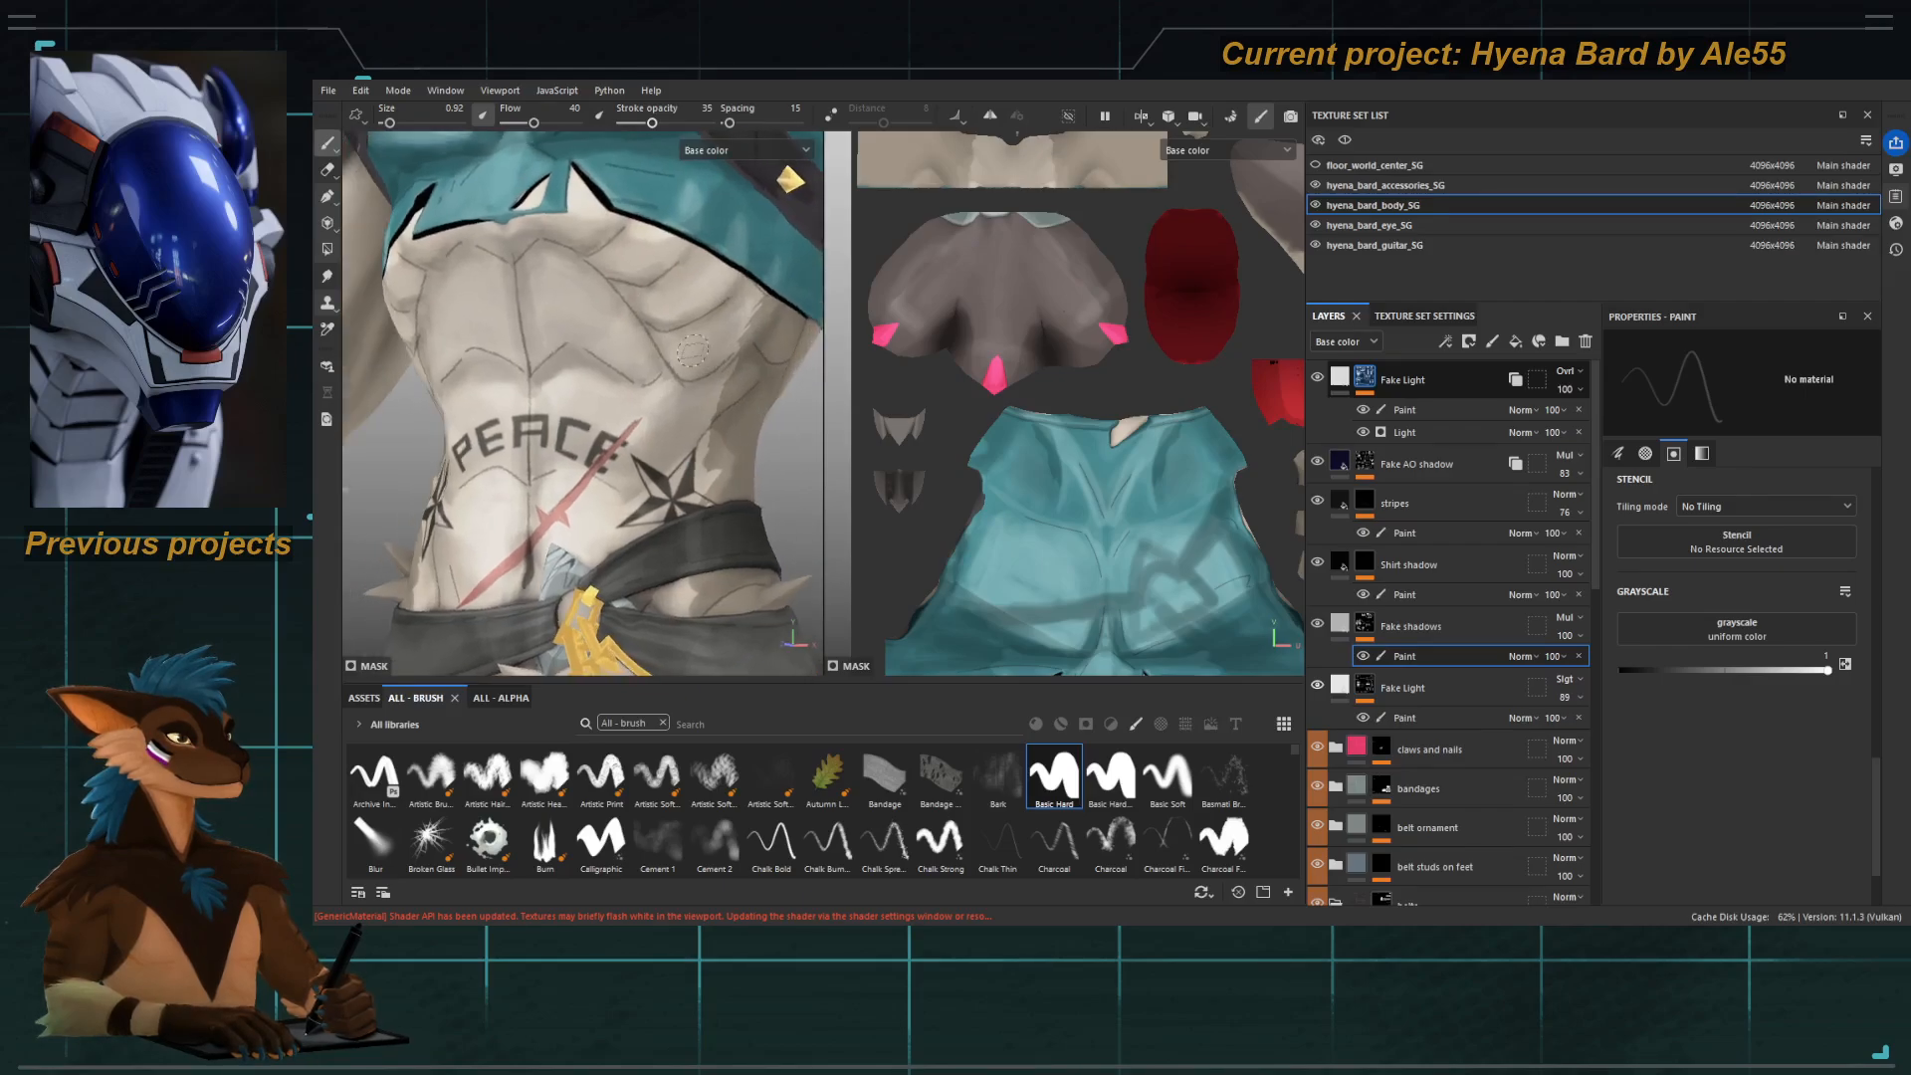
pyautogui.click(1413, 718)
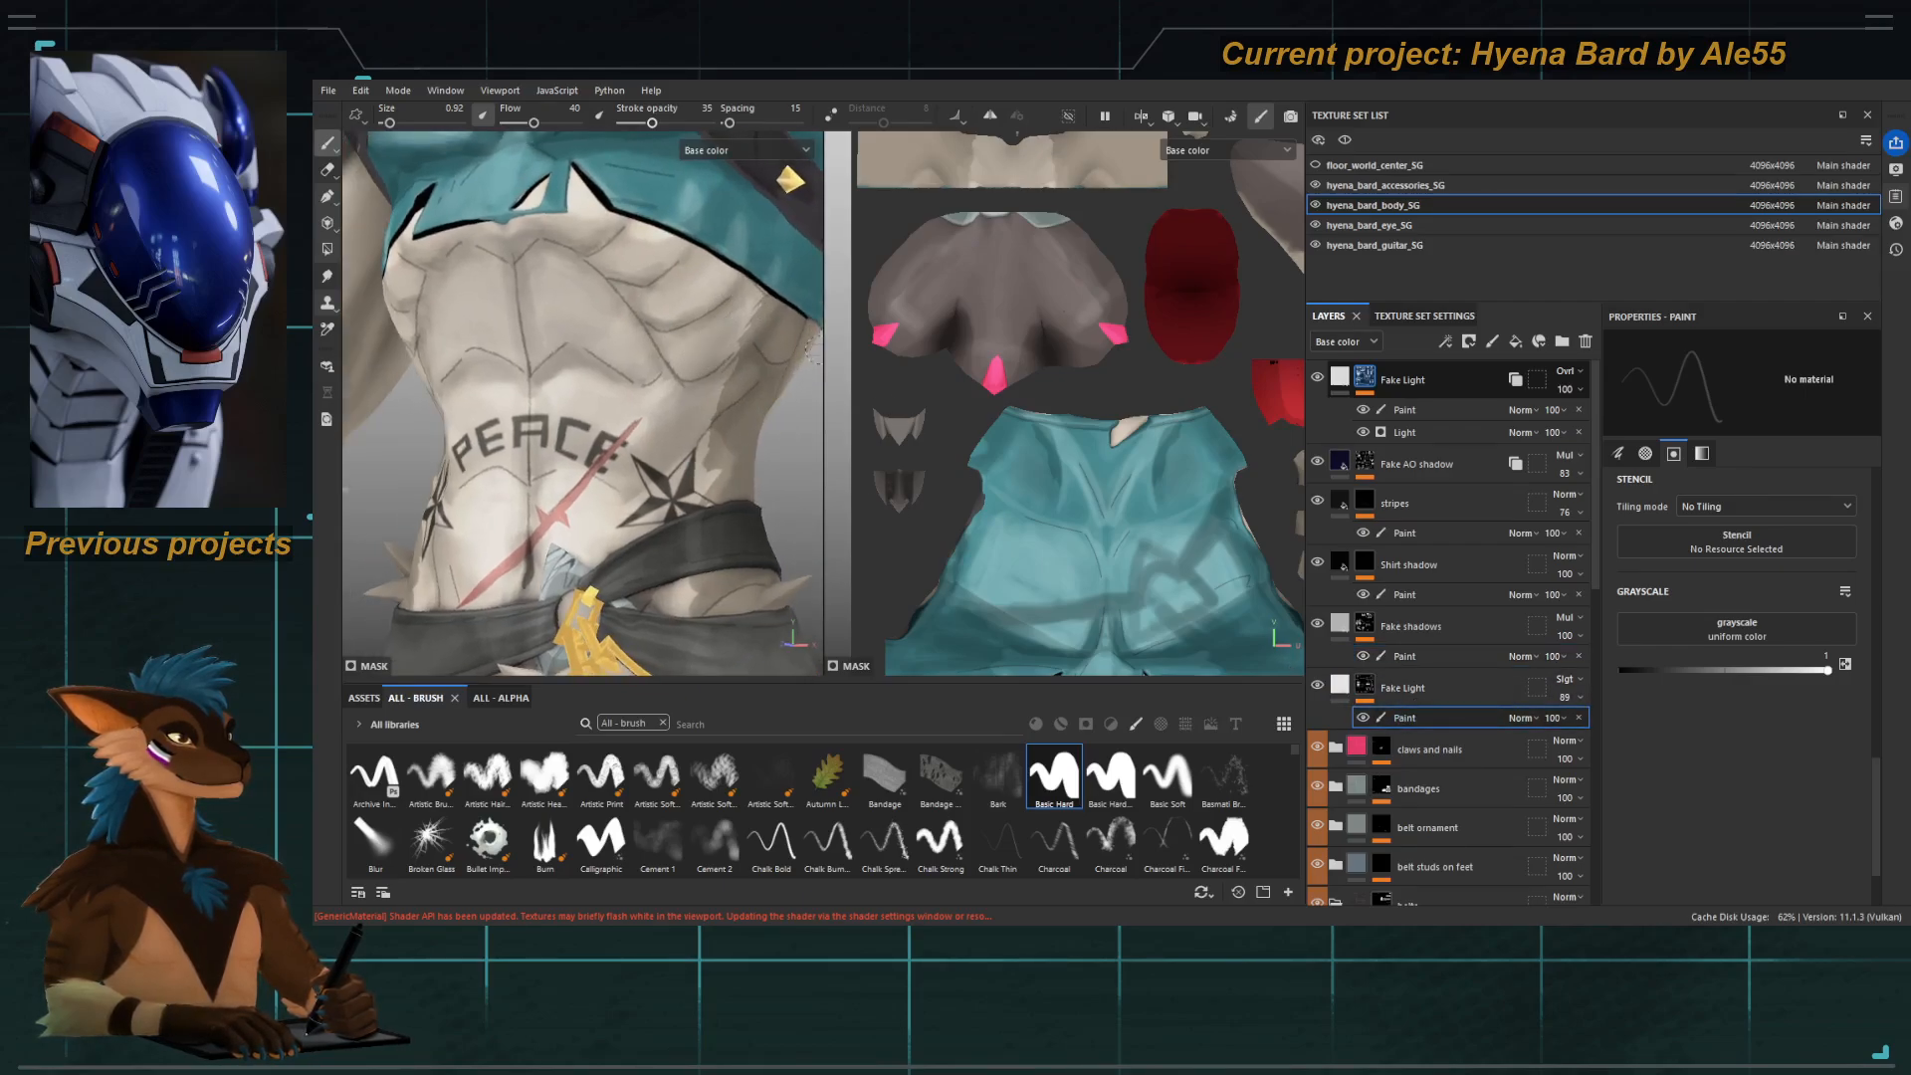
pyautogui.click(1359, 664)
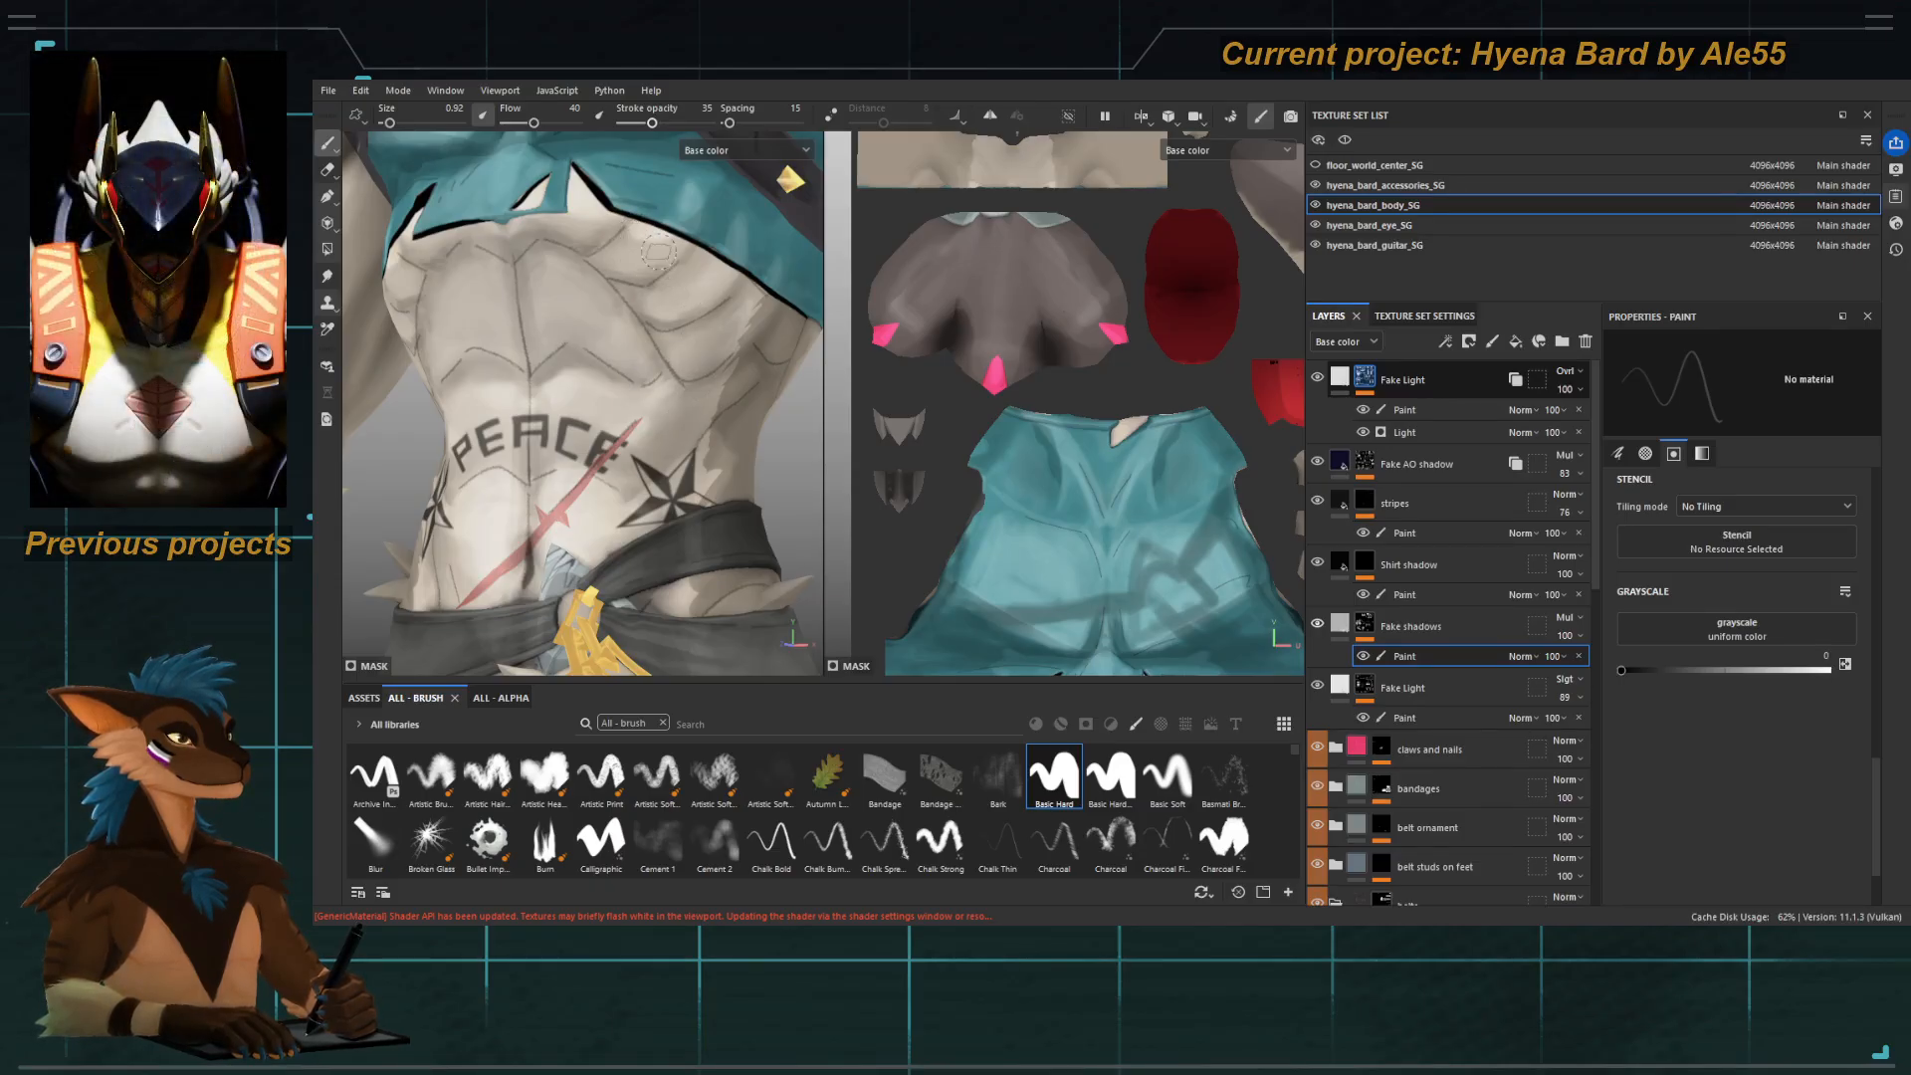
# Clean up the shadow edges on the ribs below the shirt on Fake shadows with the eraser at size 0.57.
pyautogui.press('[')
pyautogui.press('e')
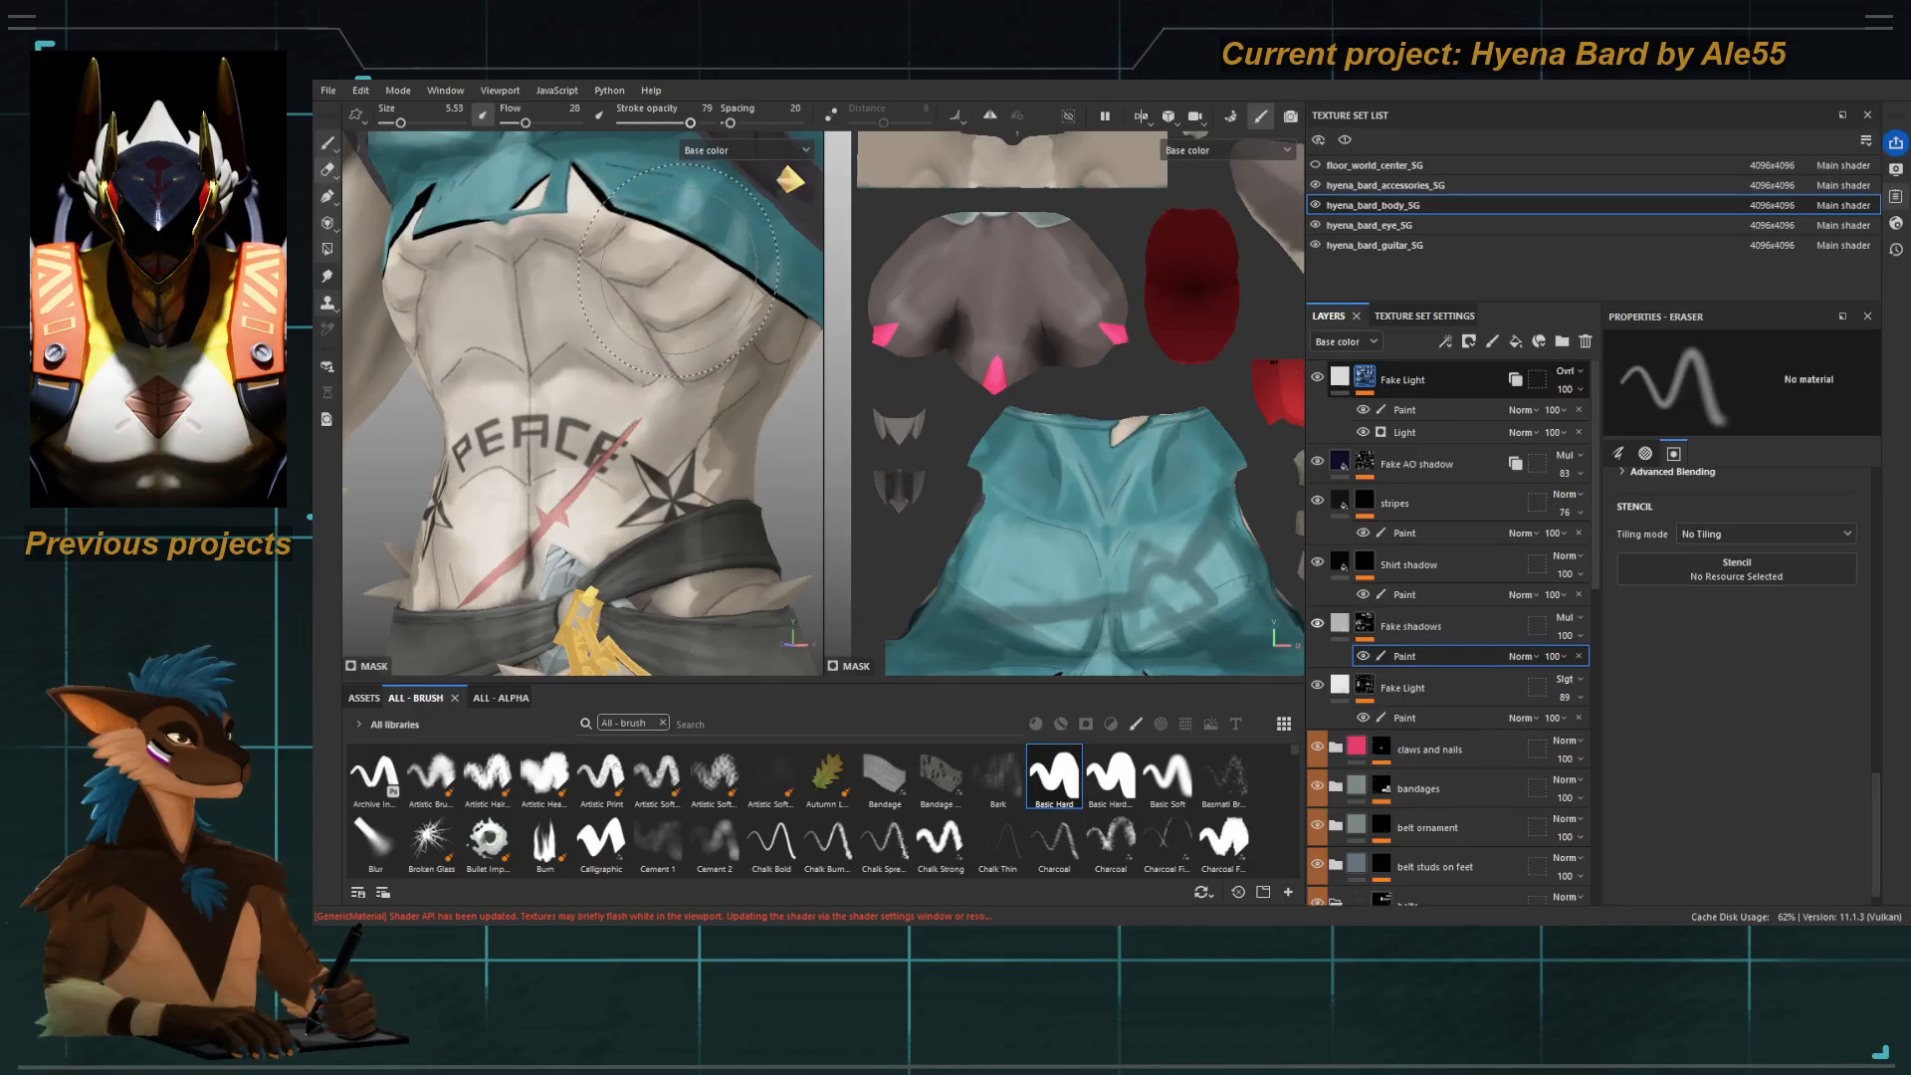
pyautogui.press('[')
pyautogui.press('[')
pyautogui.press('[')
pyautogui.press('[')
pyautogui.press('[')
pyautogui.press('[')
pyautogui.press(']')
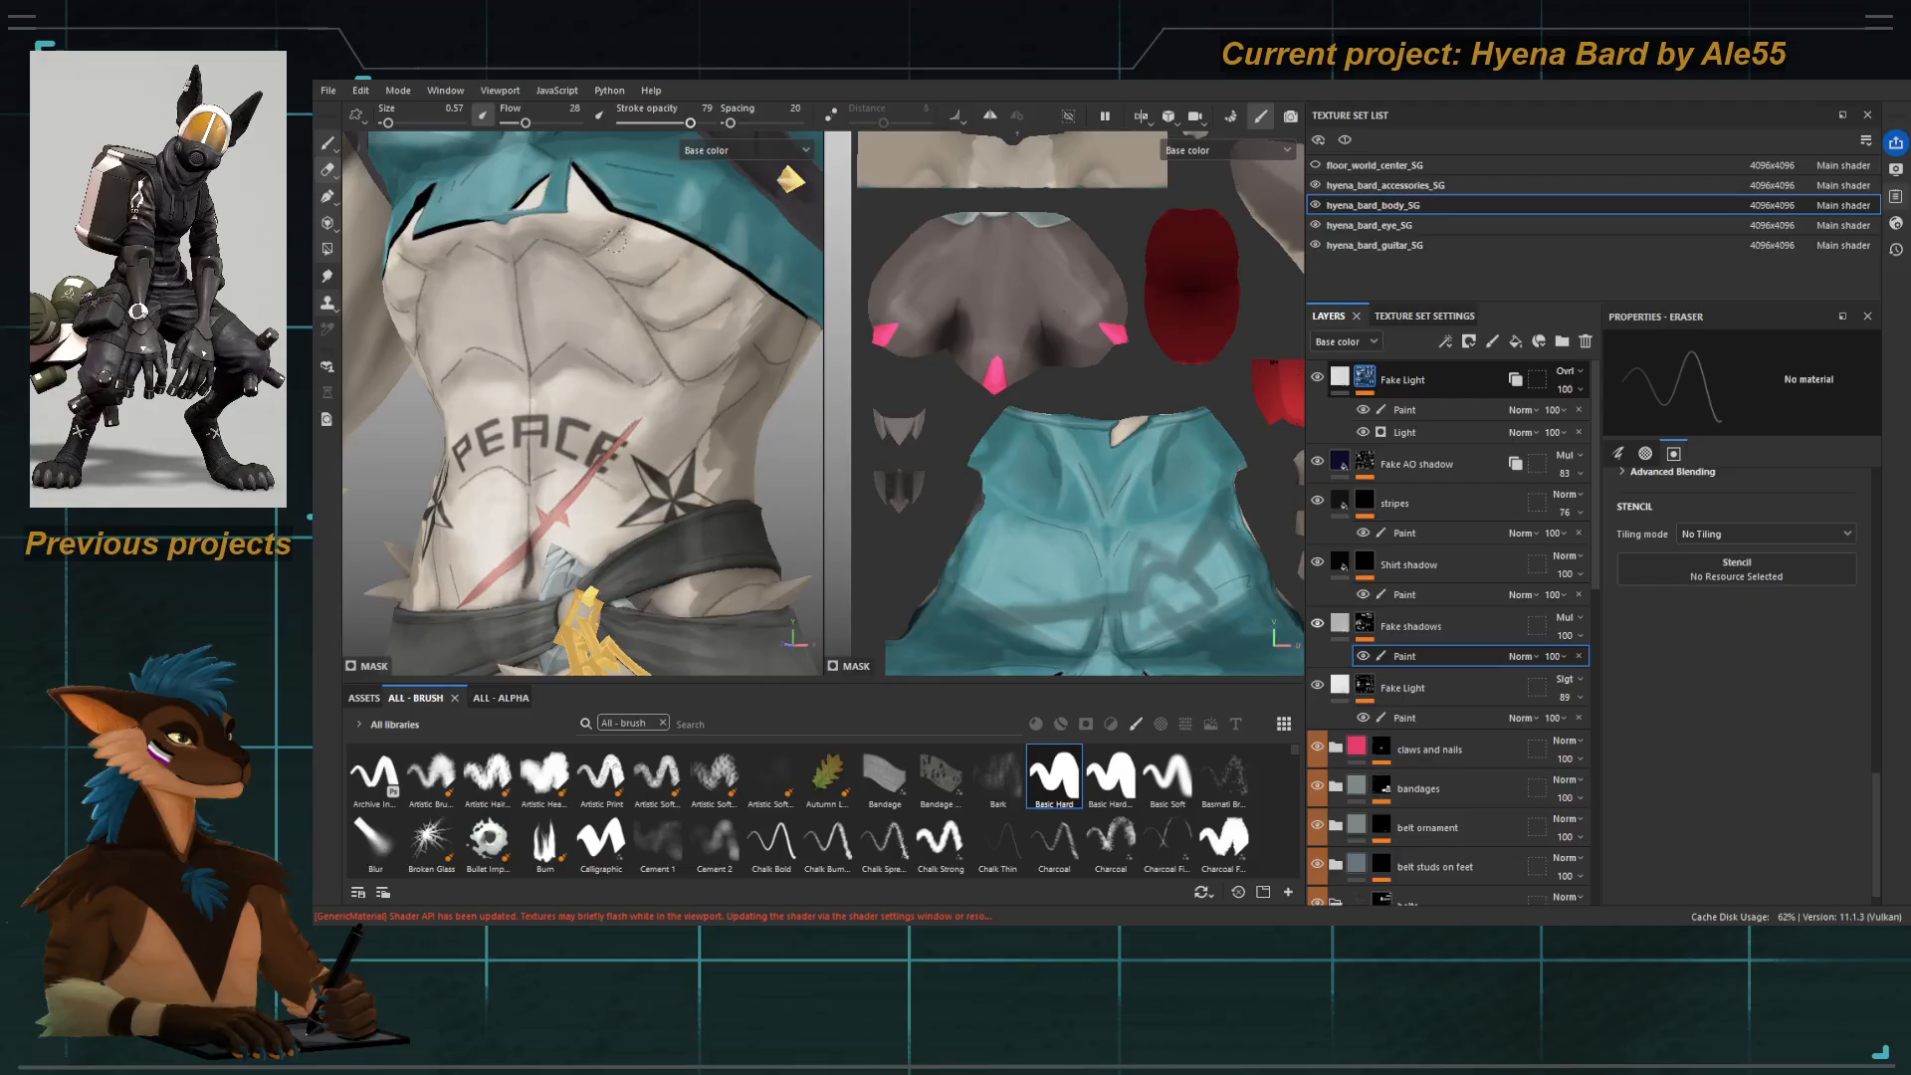
pyautogui.keyDown('alt'); pyautogui.moveTo(634, 358); pyautogui.dragTo(614, 367); pyautogui.keyUp('alt')
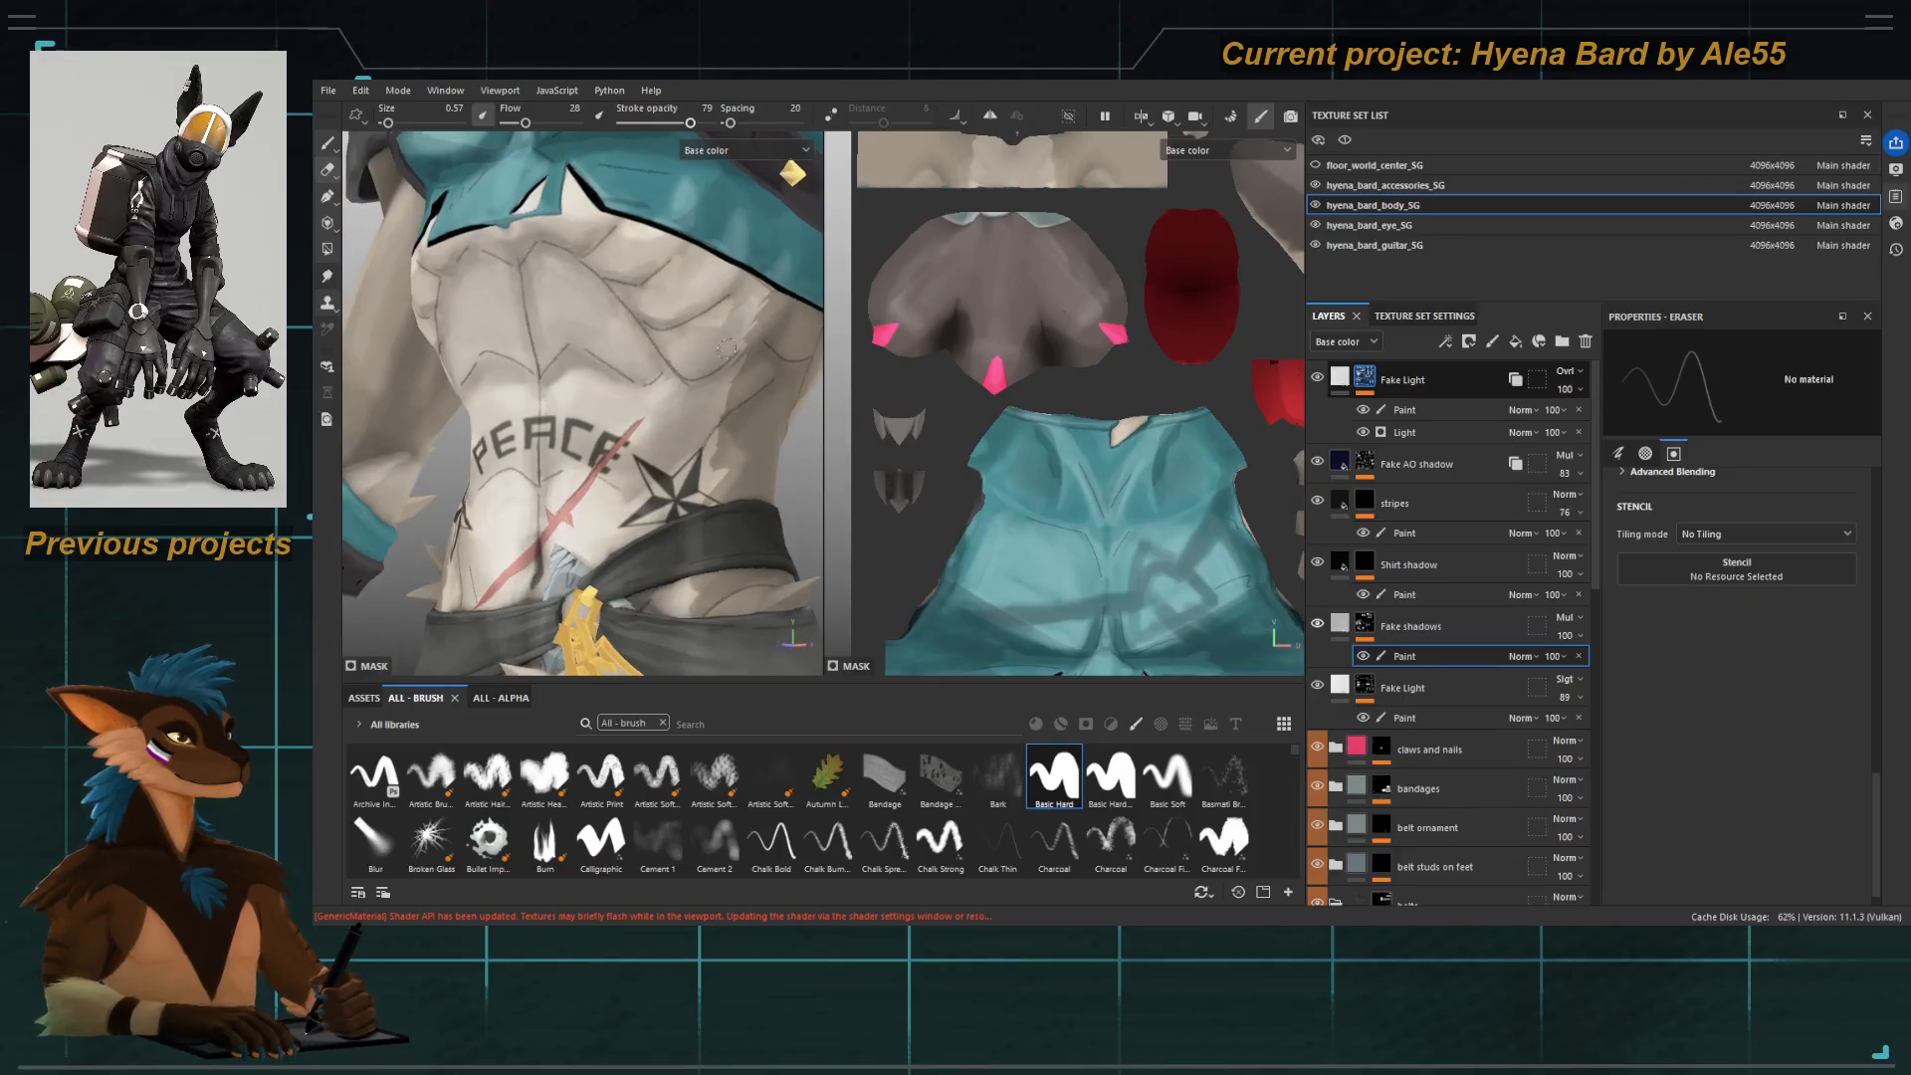
# Refine the Fake shadows strokes on the ribs on both sides of the torso with brush size 0.59 and eraser size 0.57.
pyautogui.press('1')
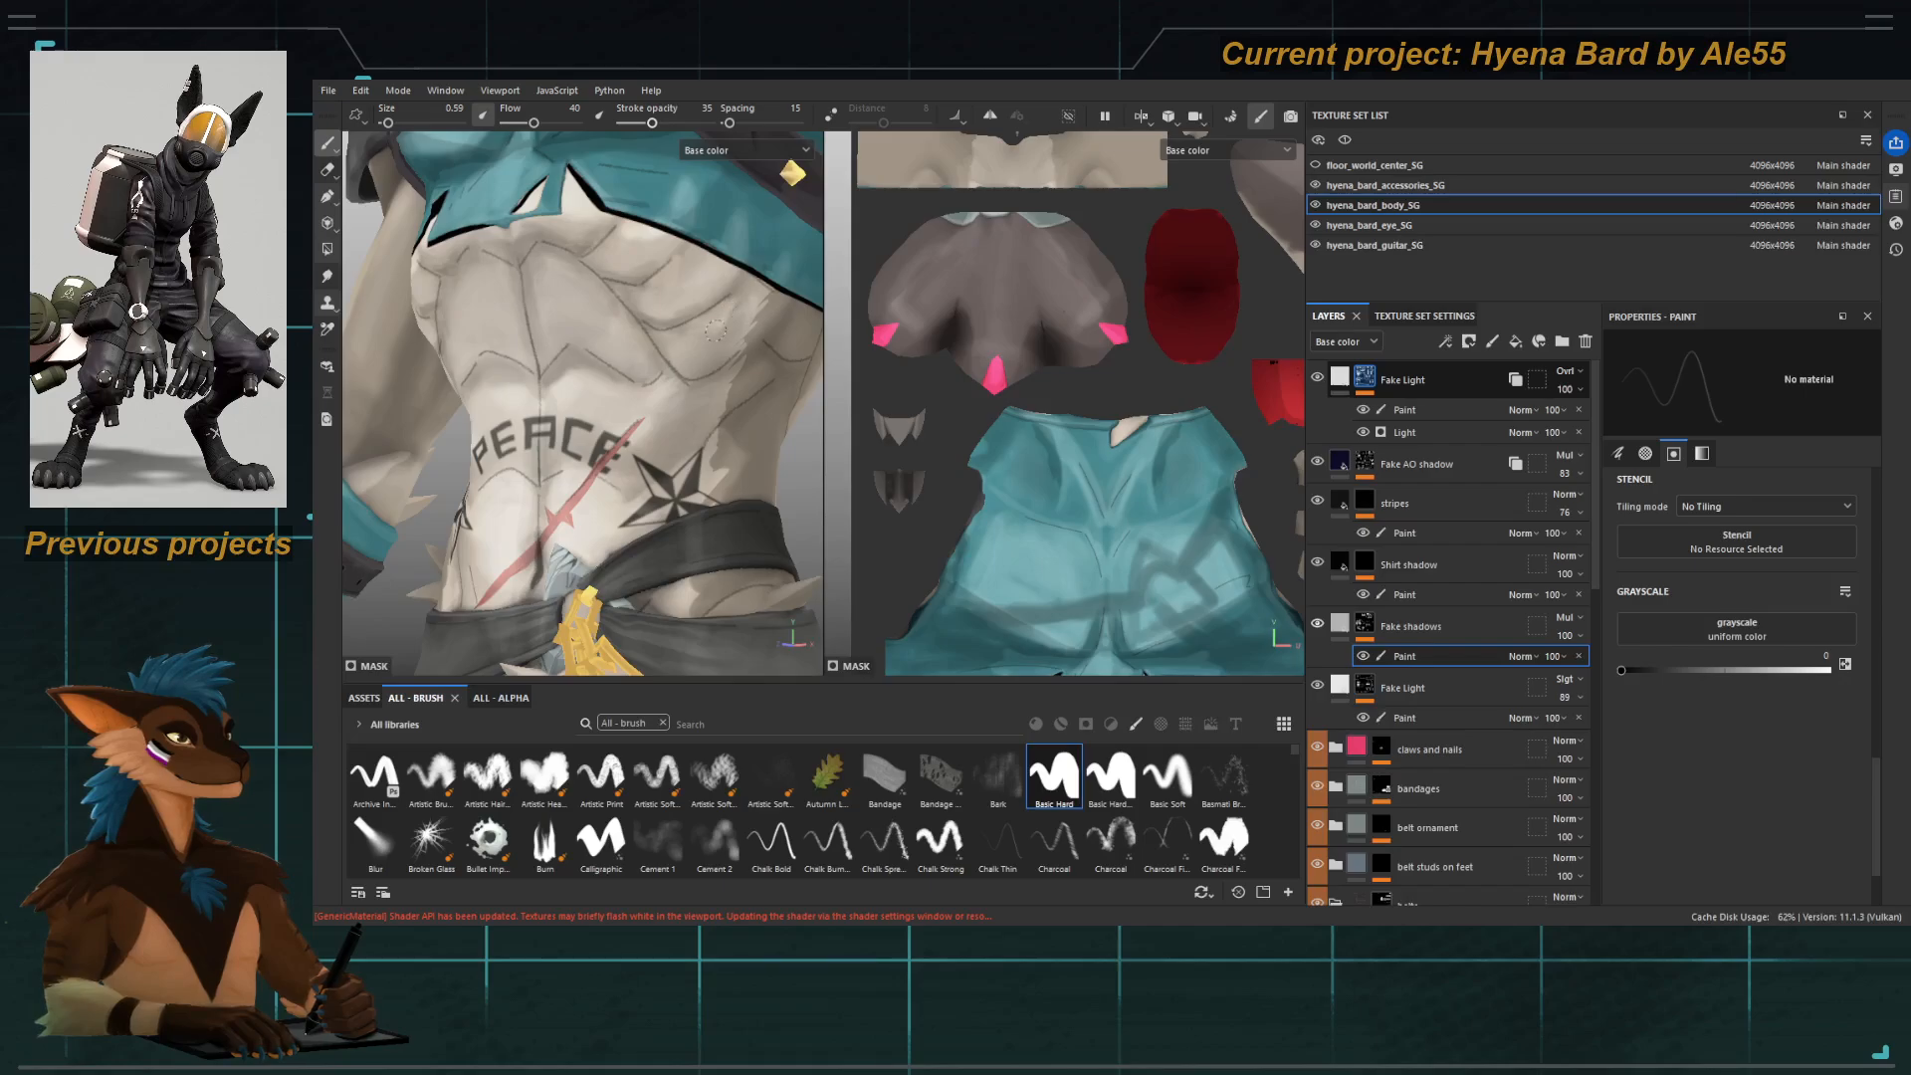
pyautogui.press('x')
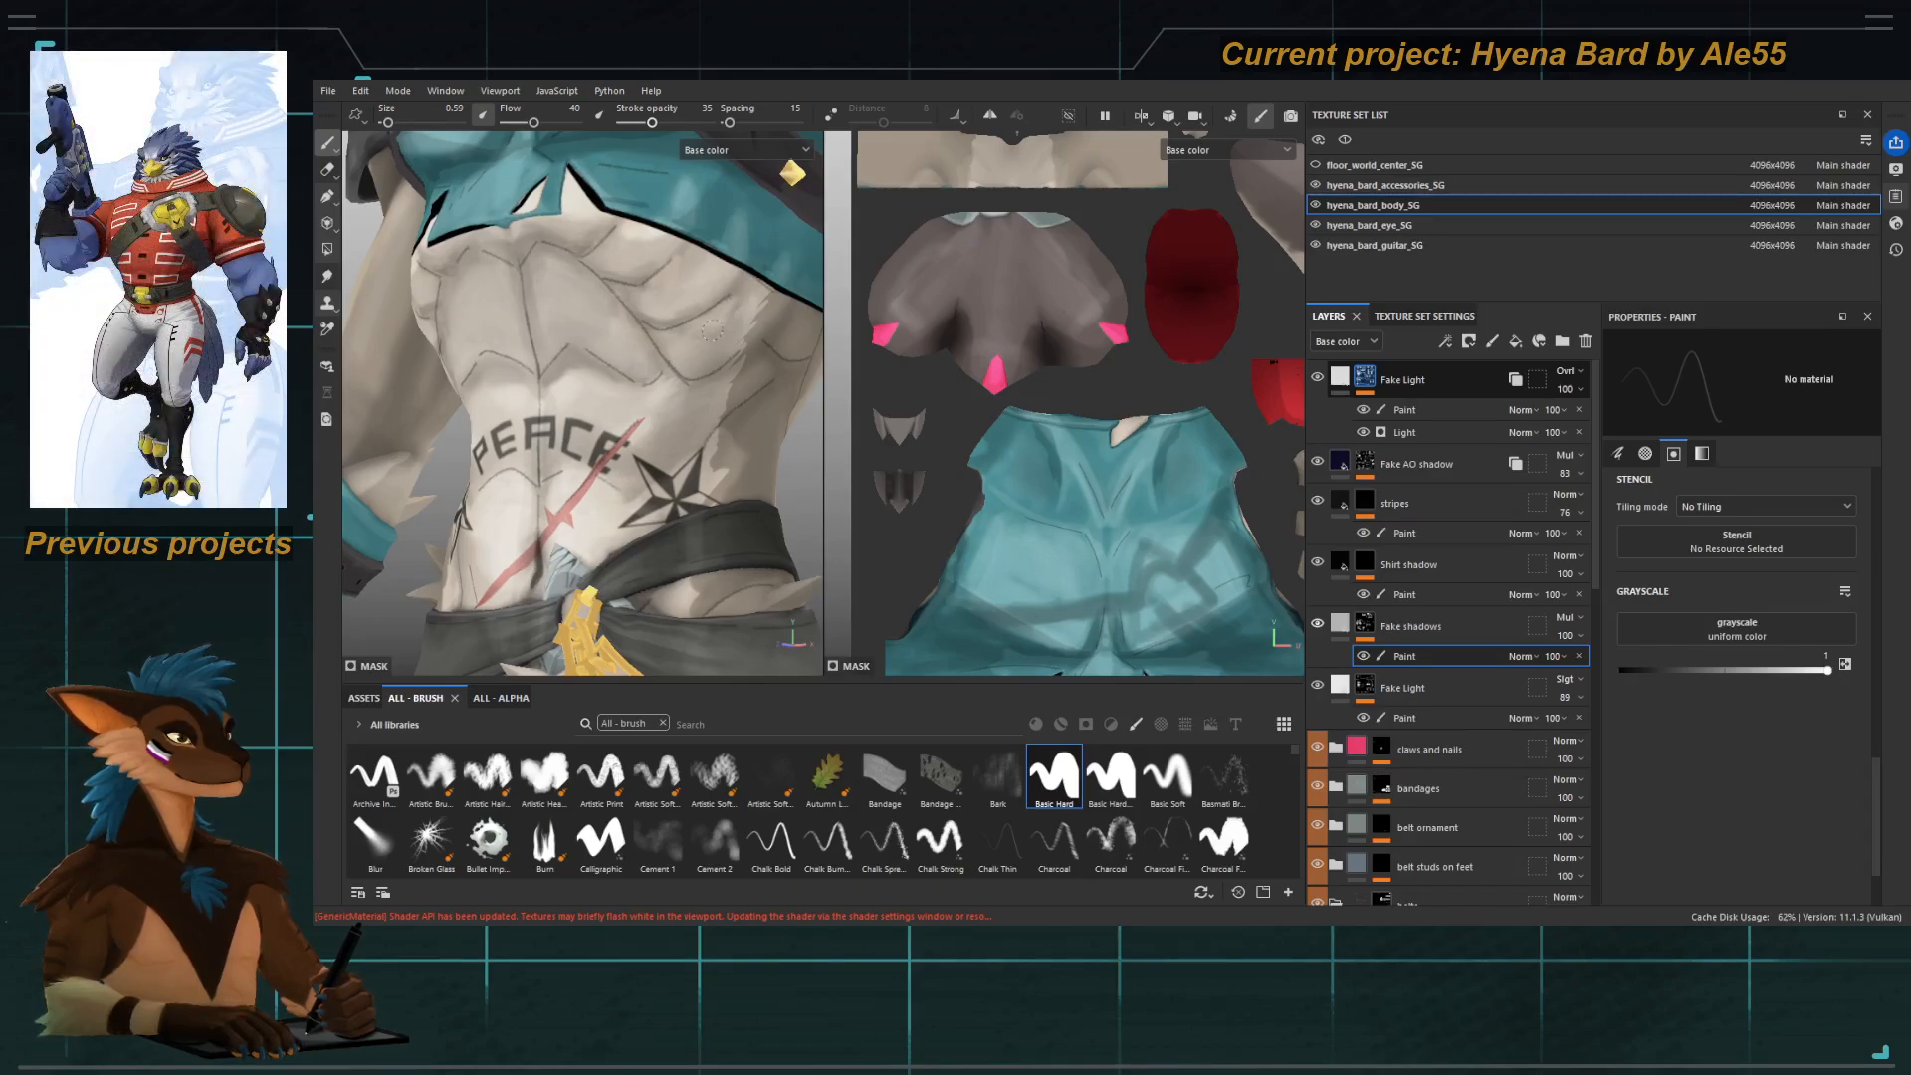
pyautogui.keyDown('alt'); pyautogui.moveTo(610, 313); pyautogui.dragTo(776, 328); pyautogui.keyUp('alt')
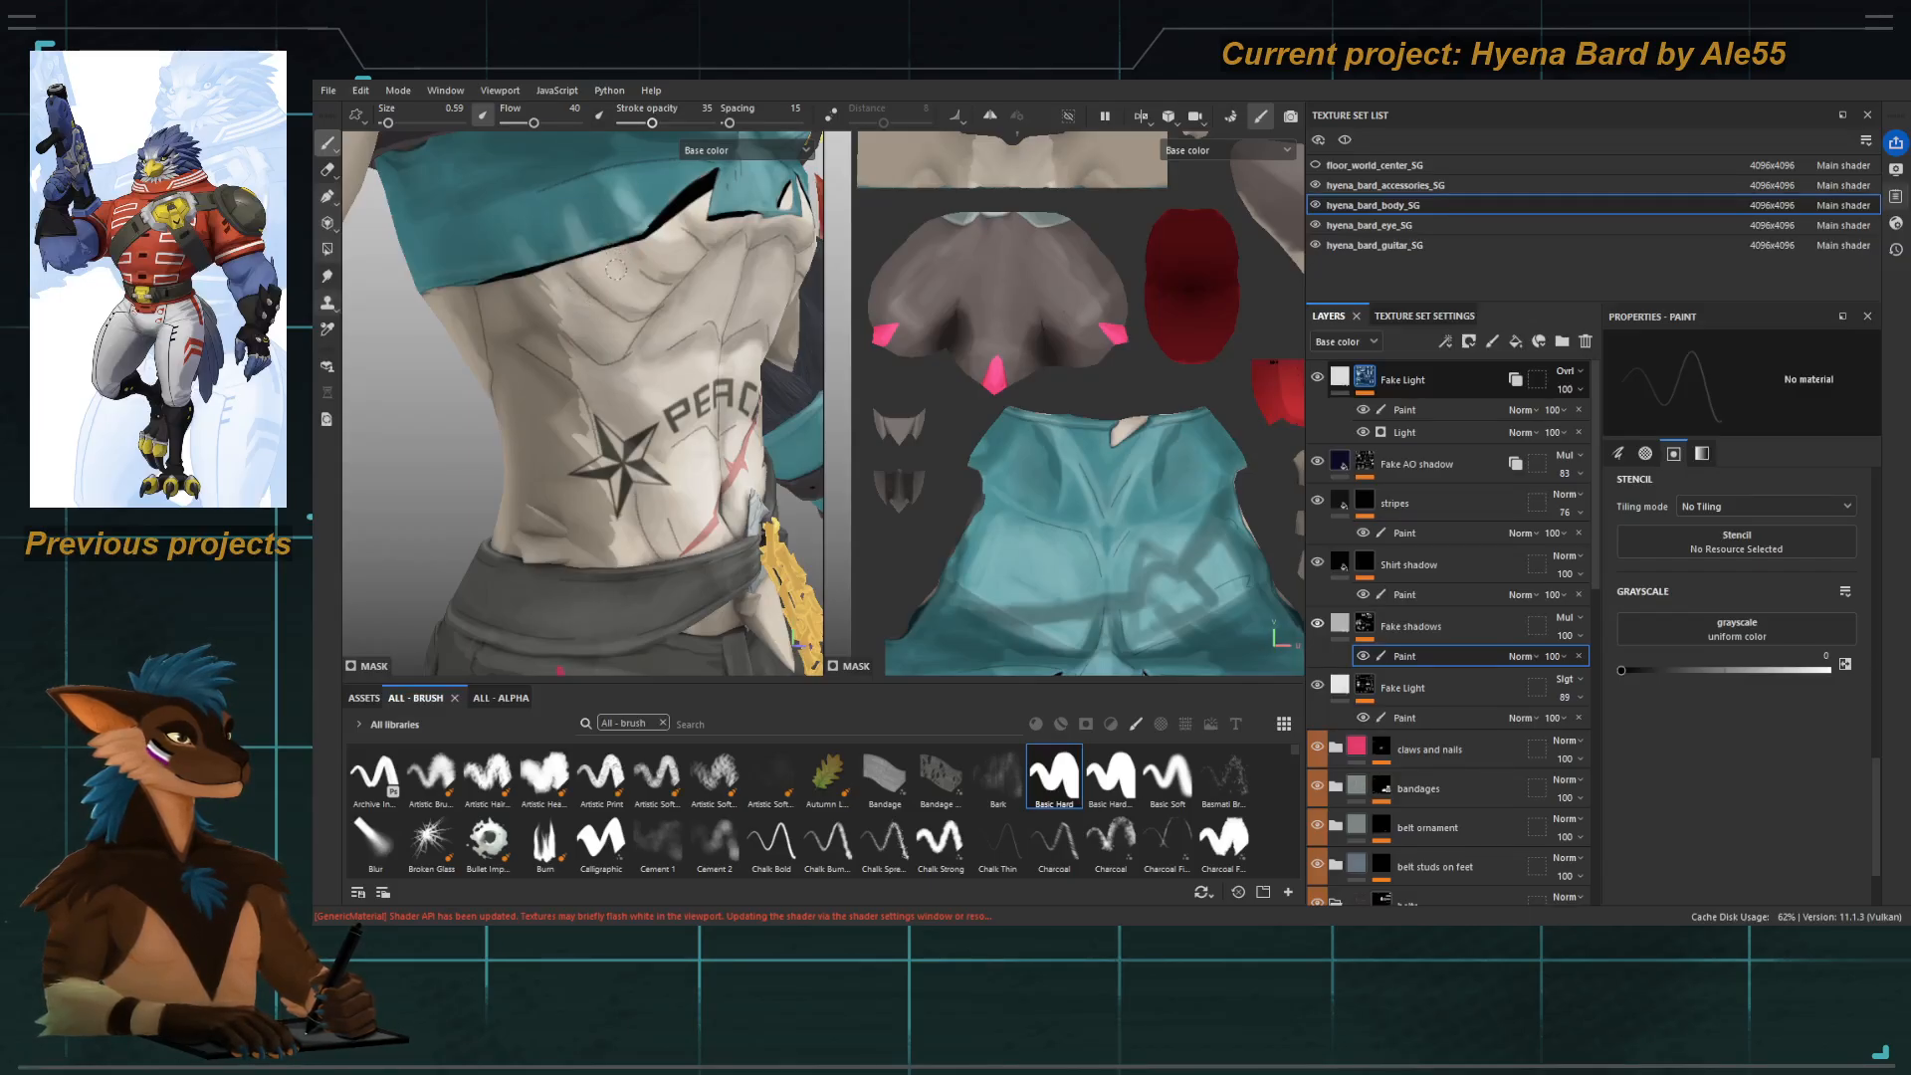
pyautogui.press('2')
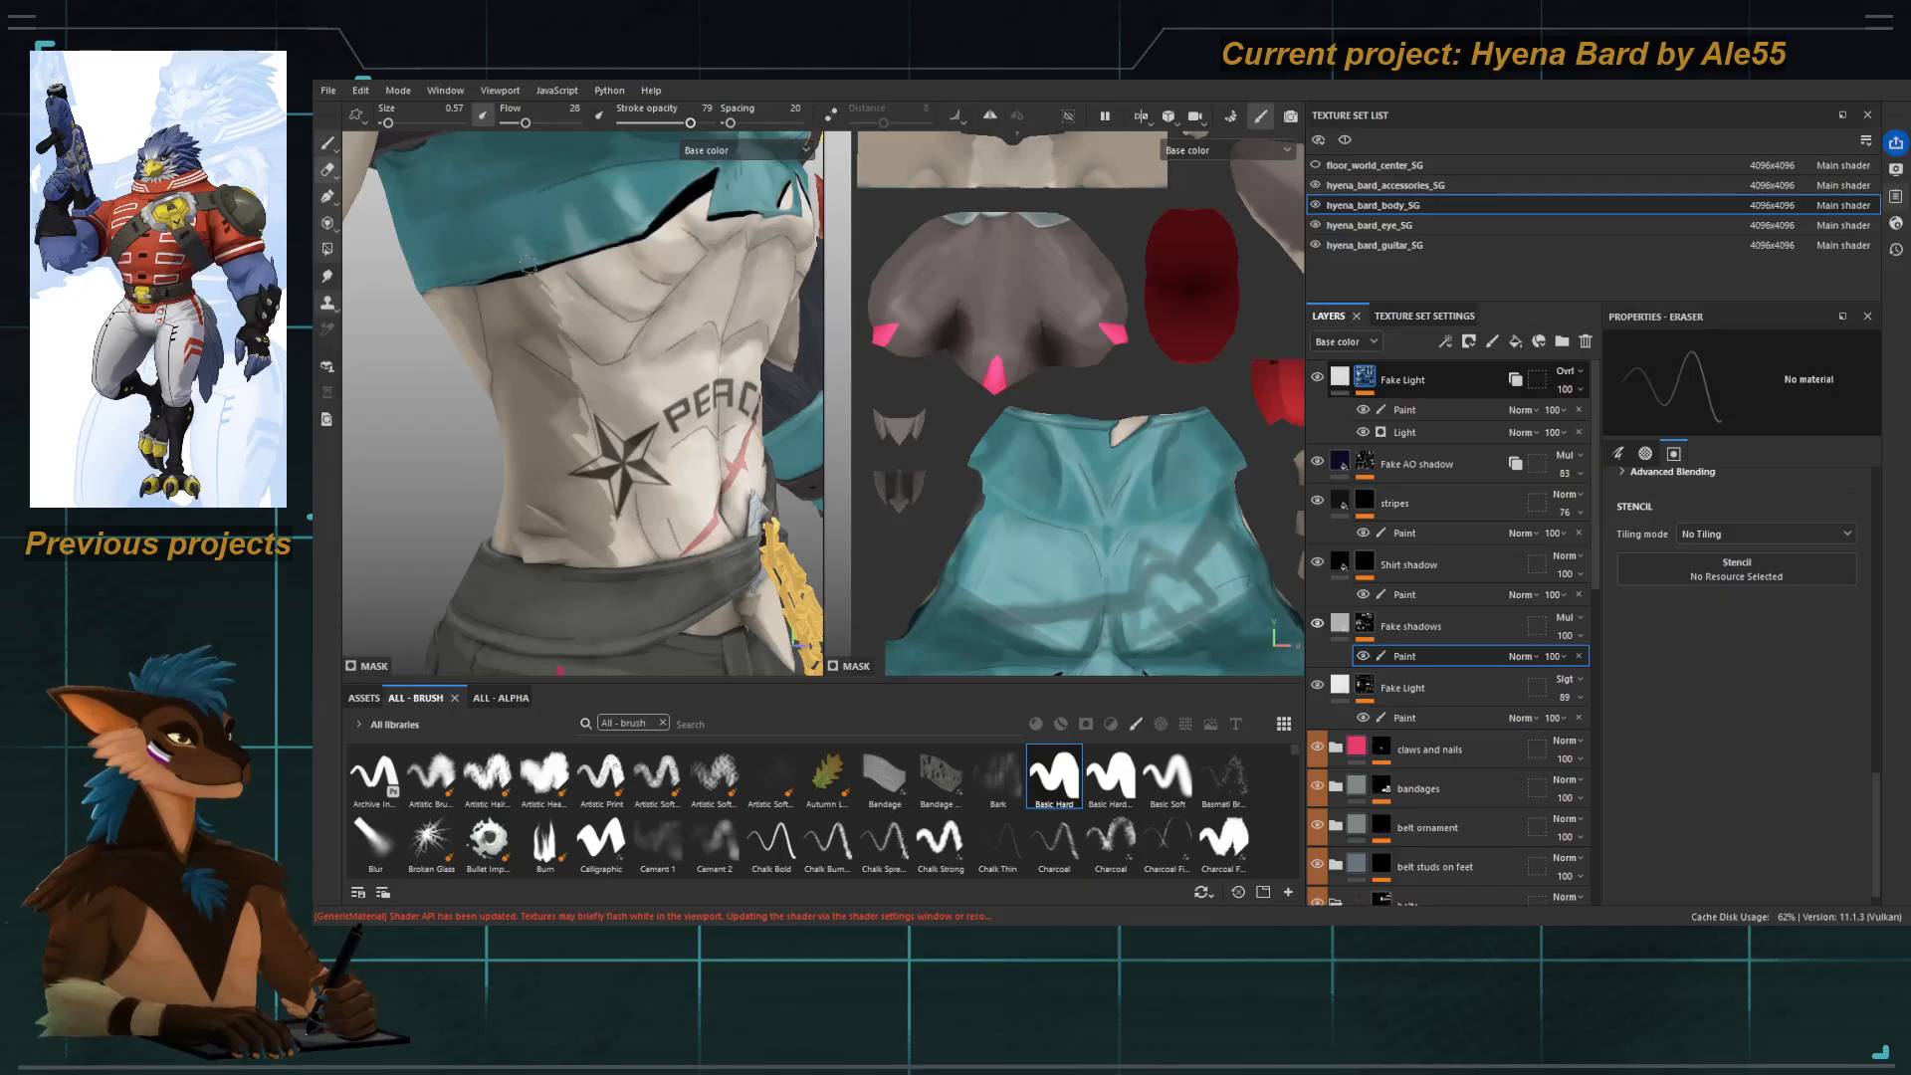
pyautogui.keyDown('alt'); pyautogui.moveTo(562, 332); pyautogui.dragTo(532, 334); pyautogui.keyUp('alt')
# Touch up the rib highlights beside the abdomen on the lower Fake Light layer's paint effect with the brush and the eraser at size 0.57.
pyautogui.click(1412, 716)
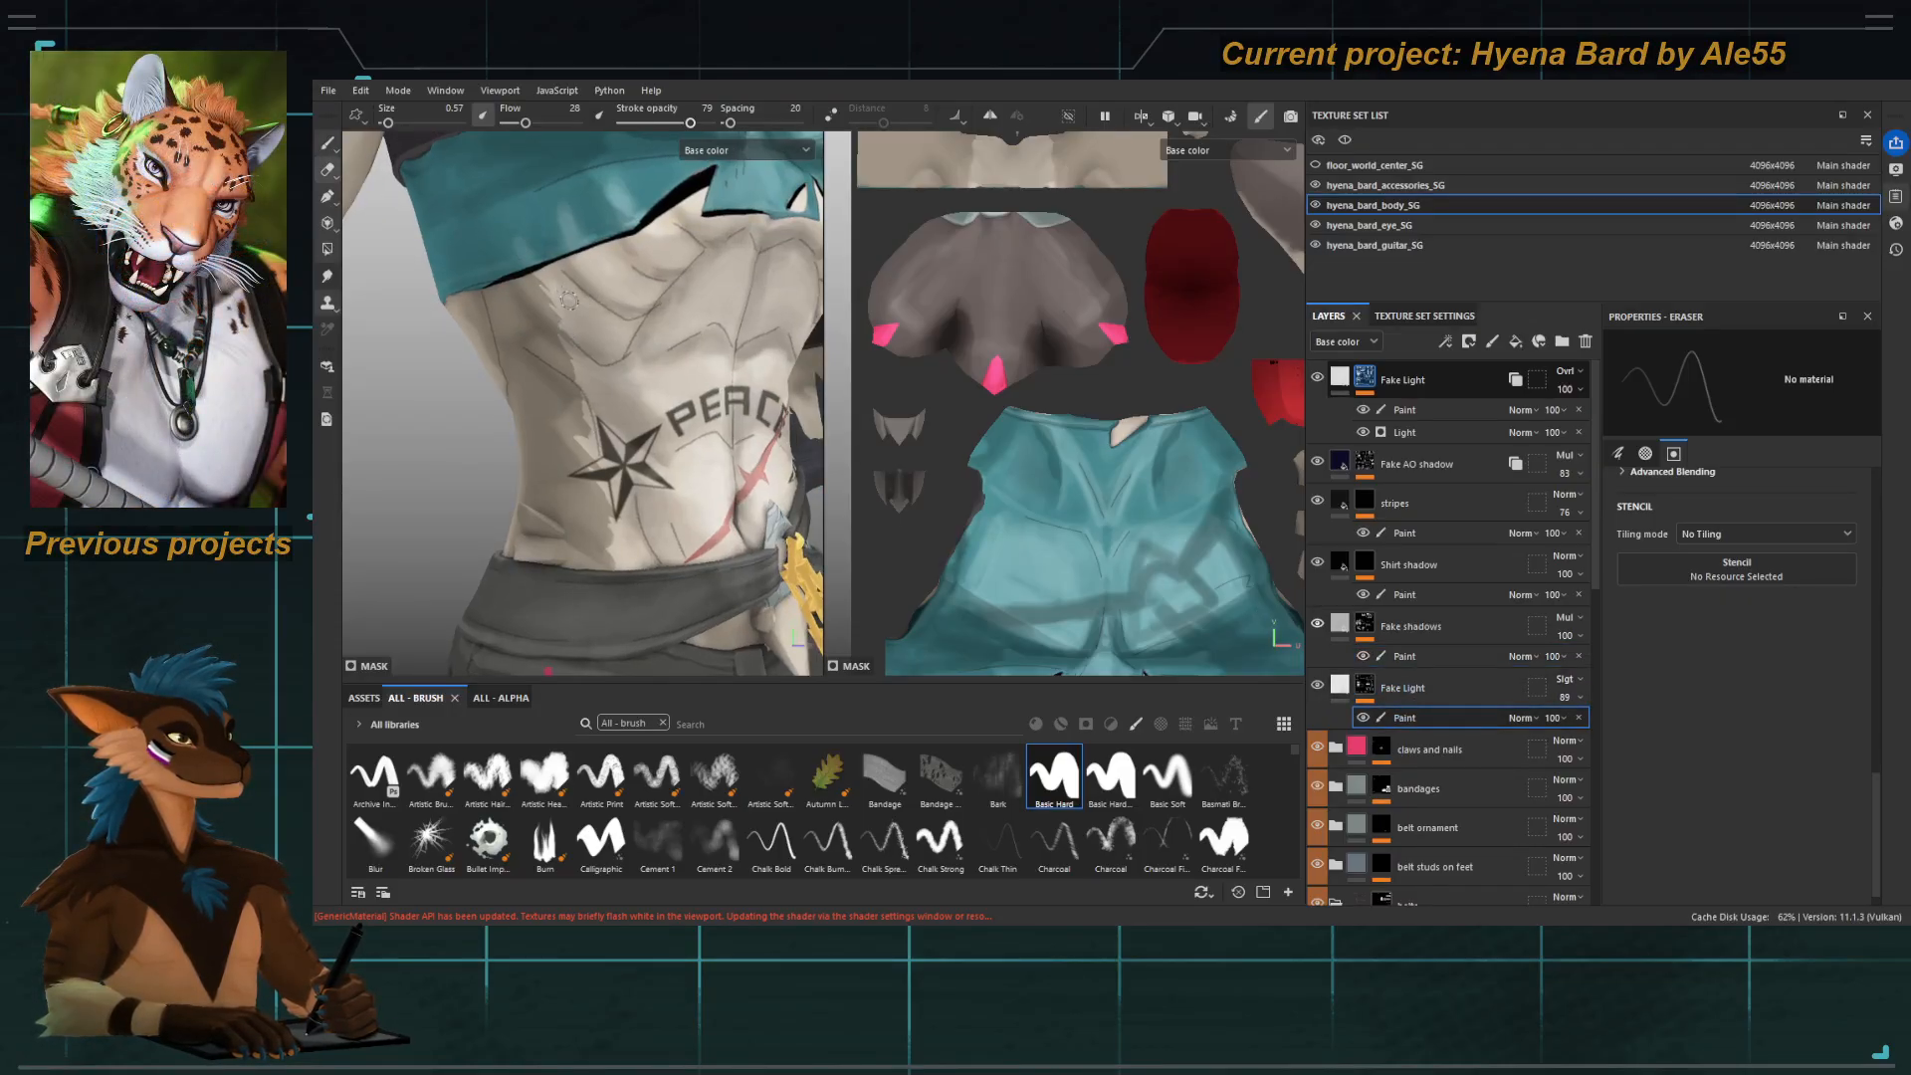
pyautogui.press('1')
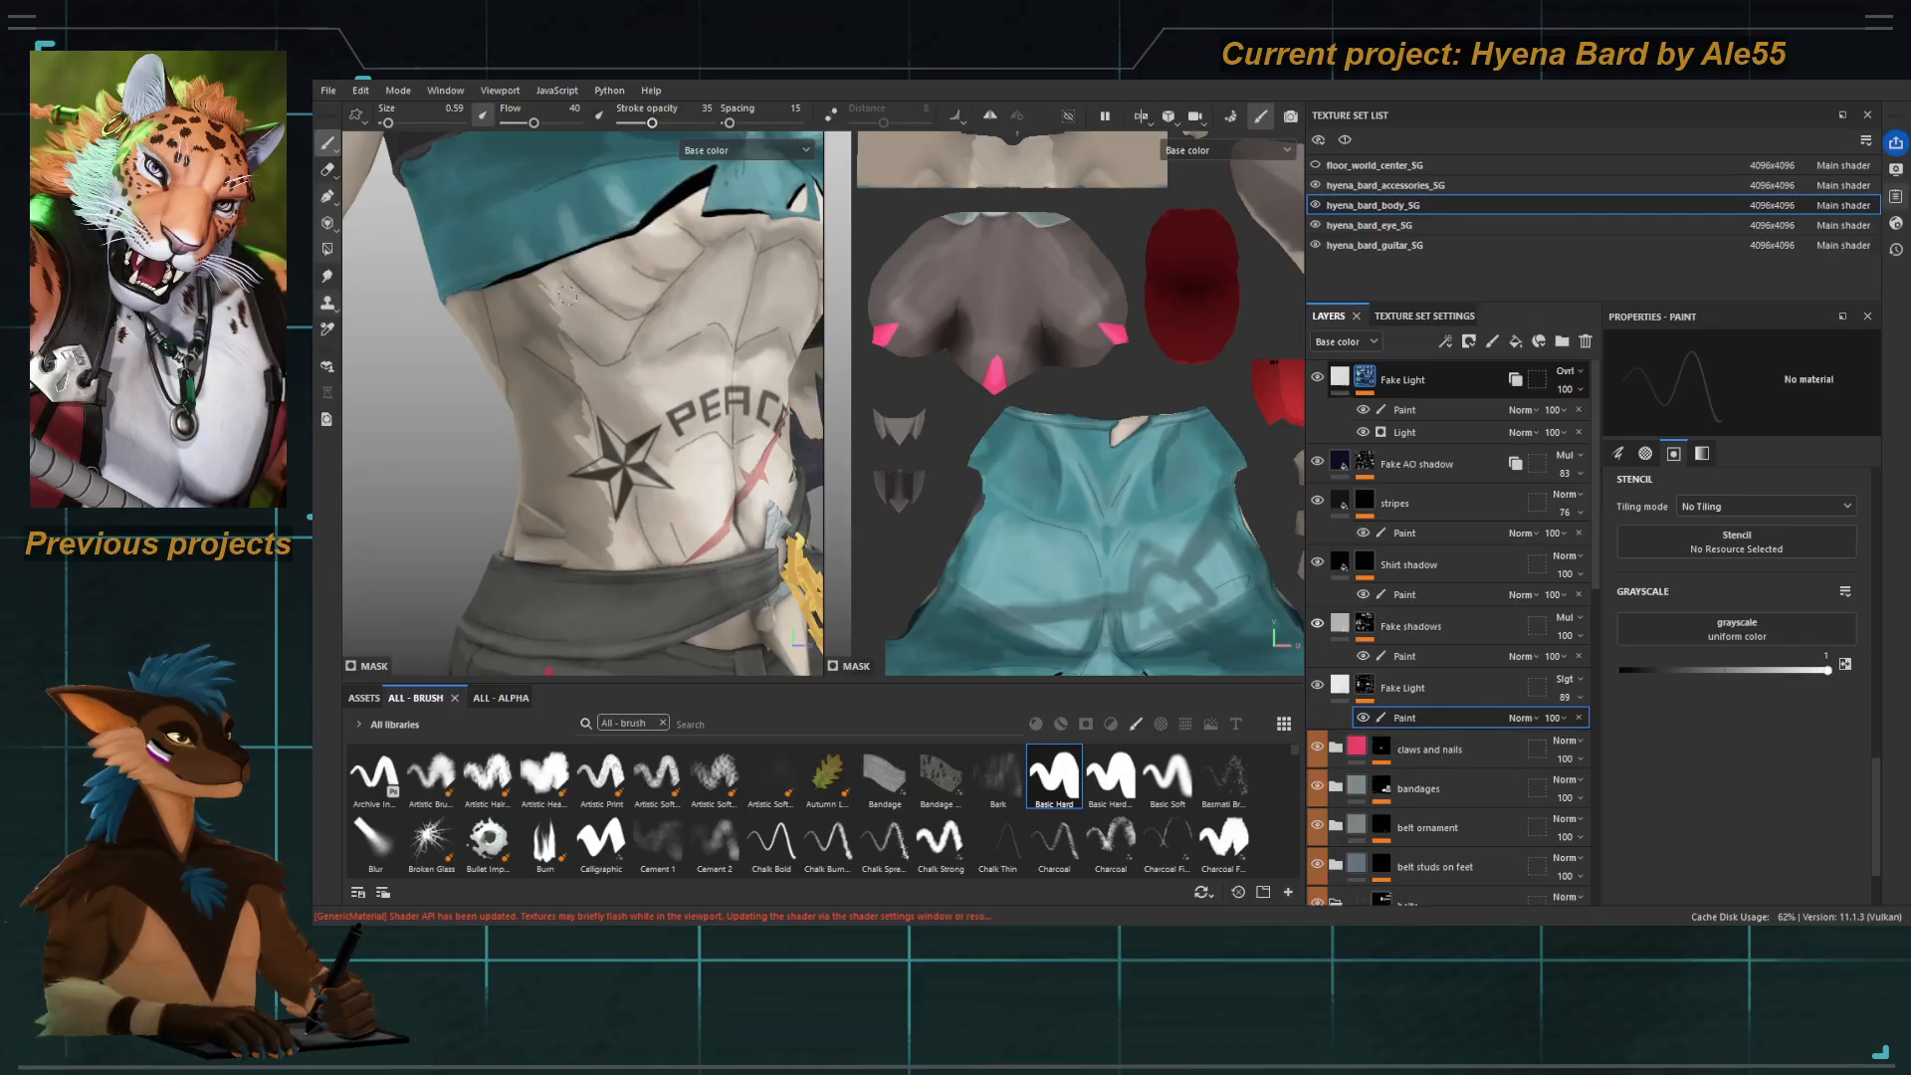
pyautogui.keyDown('ctrl'); pyautogui.moveTo(580, 293); pyautogui.dragTo(597, 293, button='right'); pyautogui.keyUp('ctrl')
pyautogui.press('e')
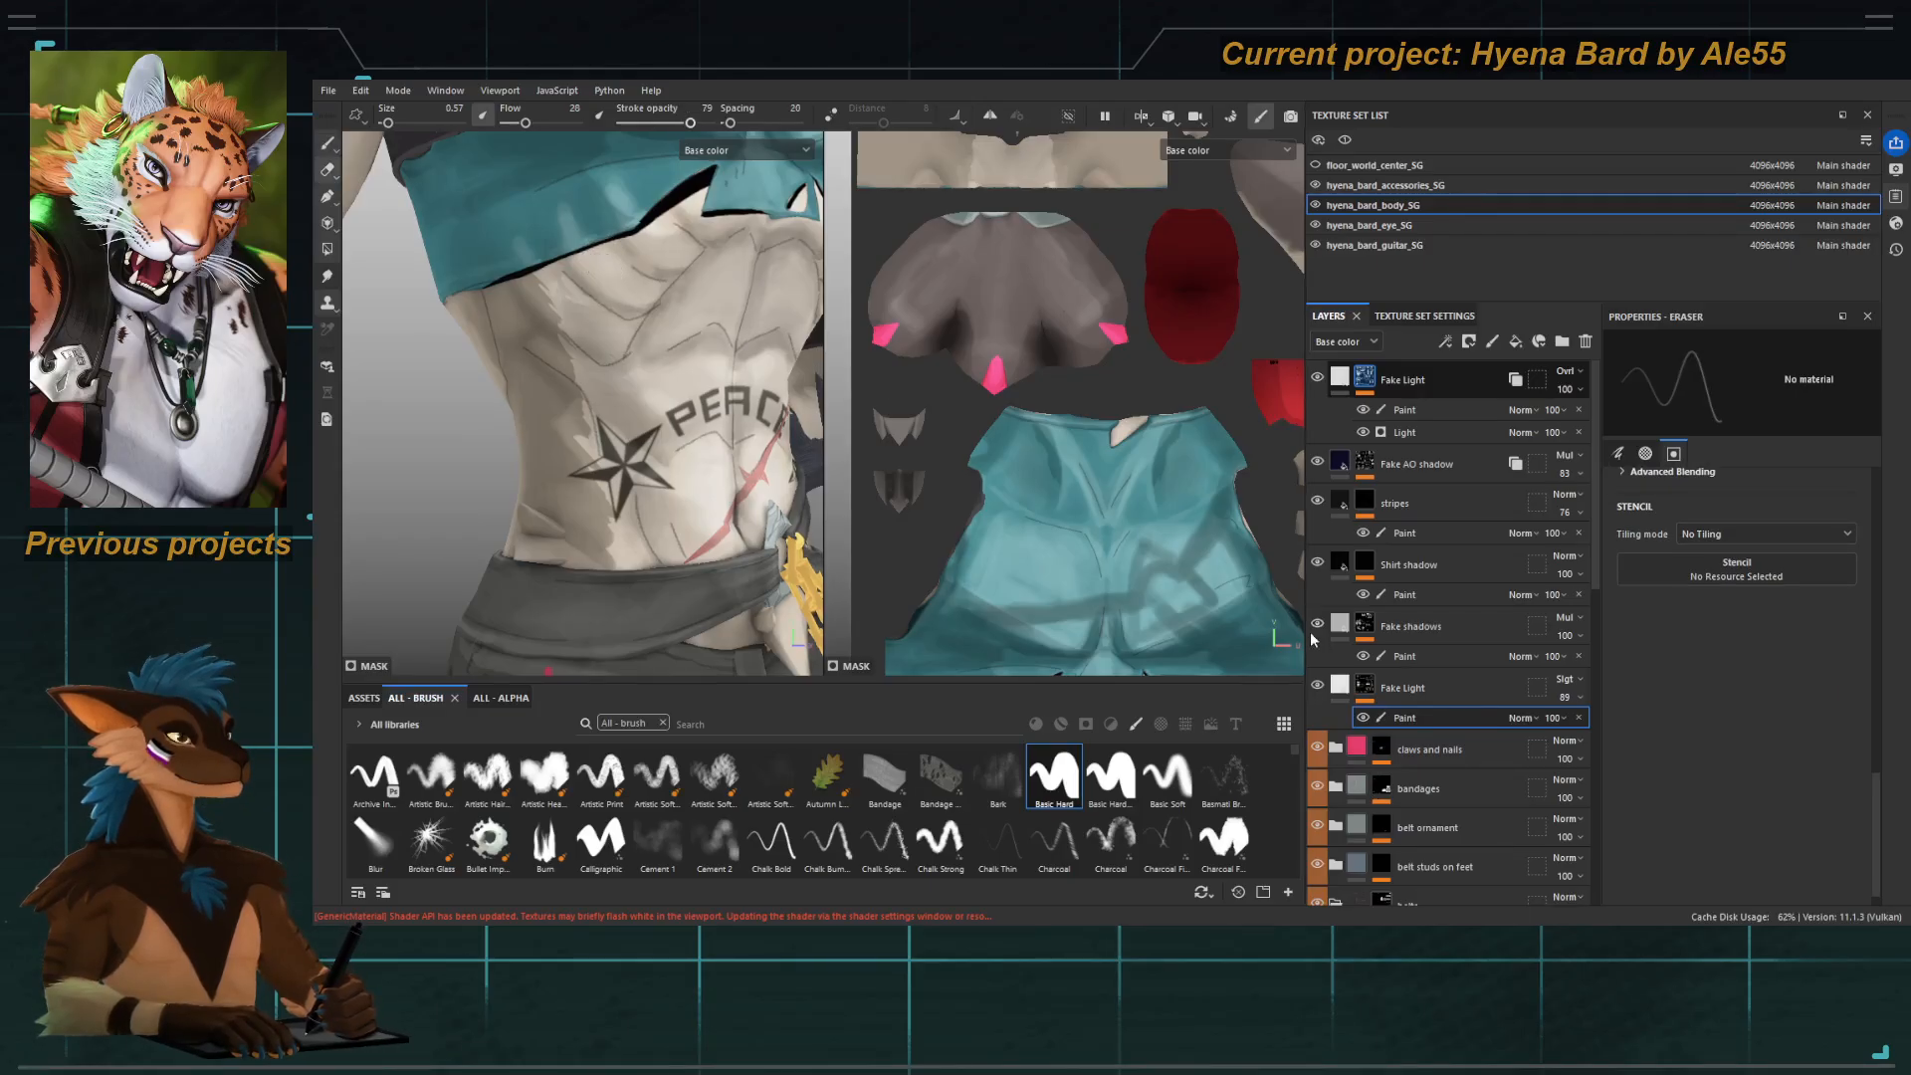
# Inspect the lower Fake Light mask, select the Fake shadows mask, and enlarge the eraser to size 1.83 for the side ribs.
pyautogui.keyDown('alt'); pyautogui.click(1364, 688); pyautogui.keyUp('alt')
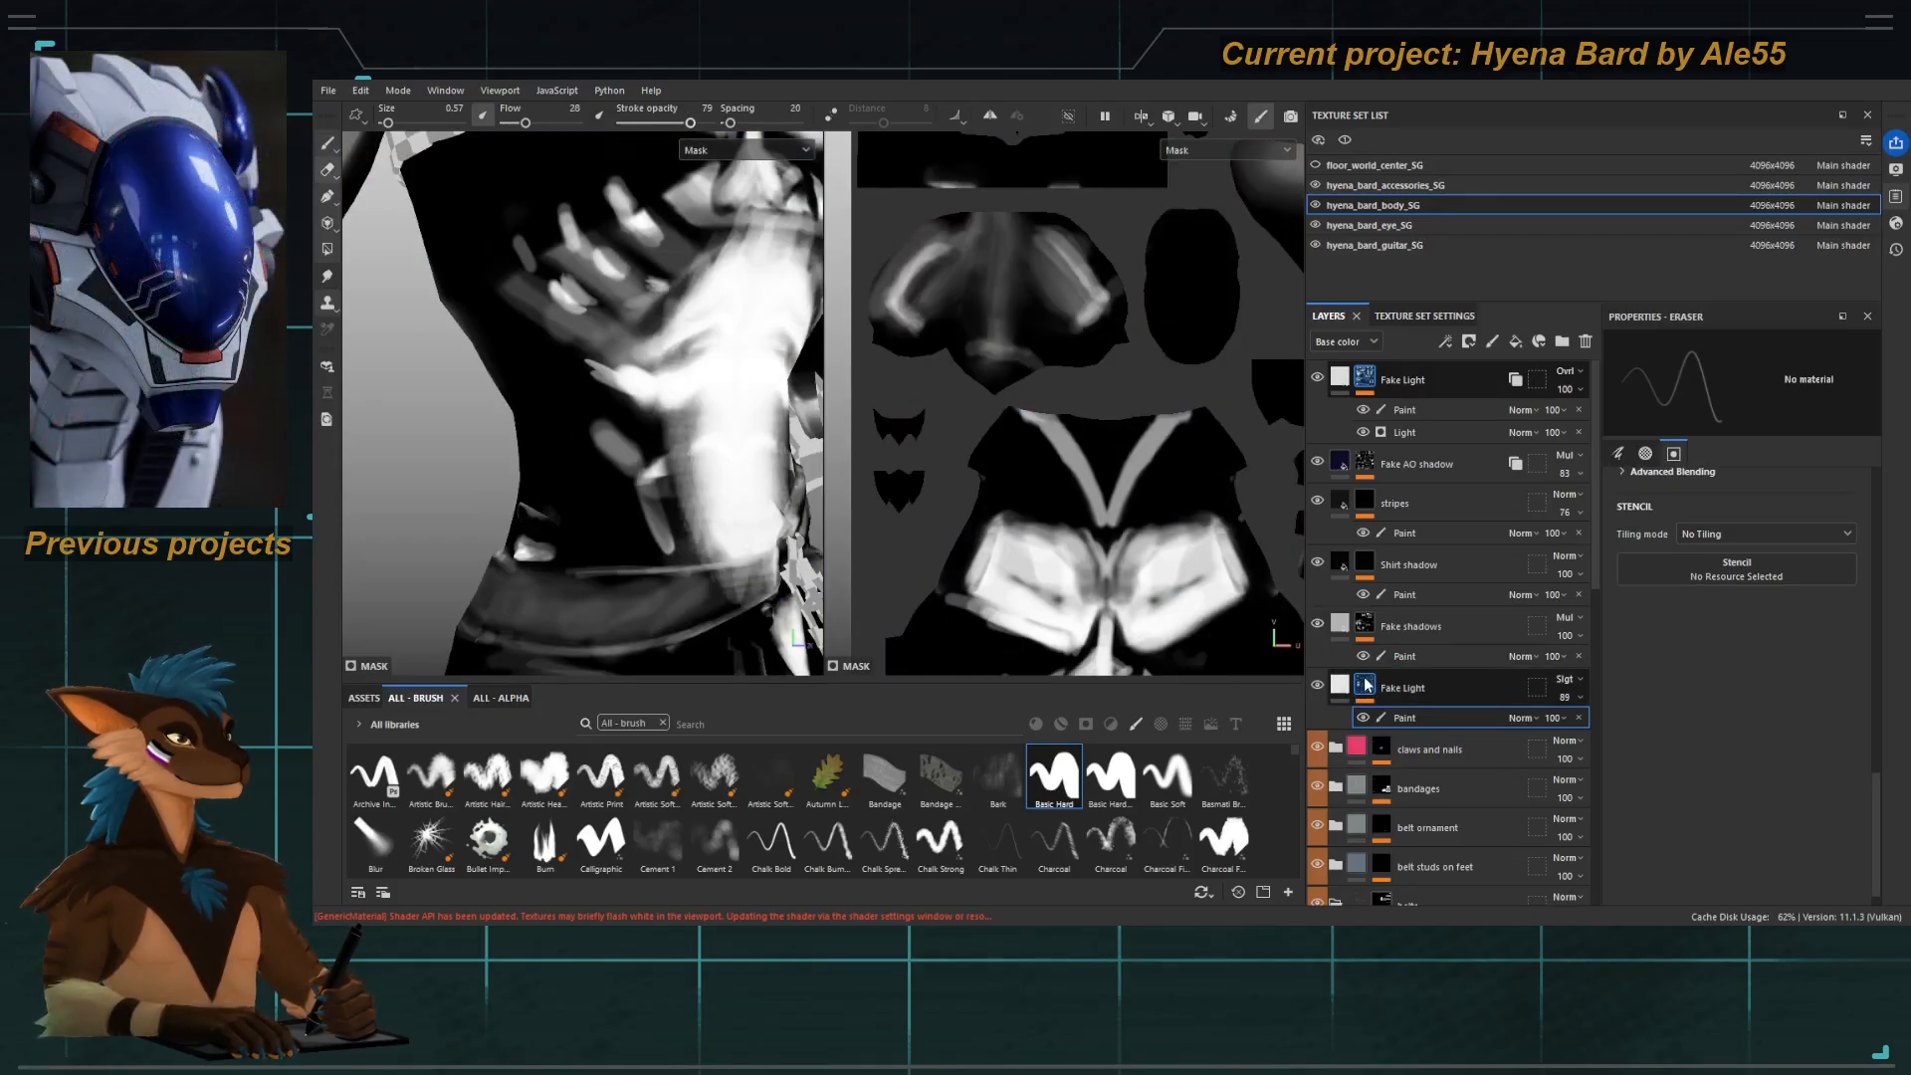
pyautogui.keyDown('alt'); pyautogui.click(1365, 625); pyautogui.keyUp('alt')
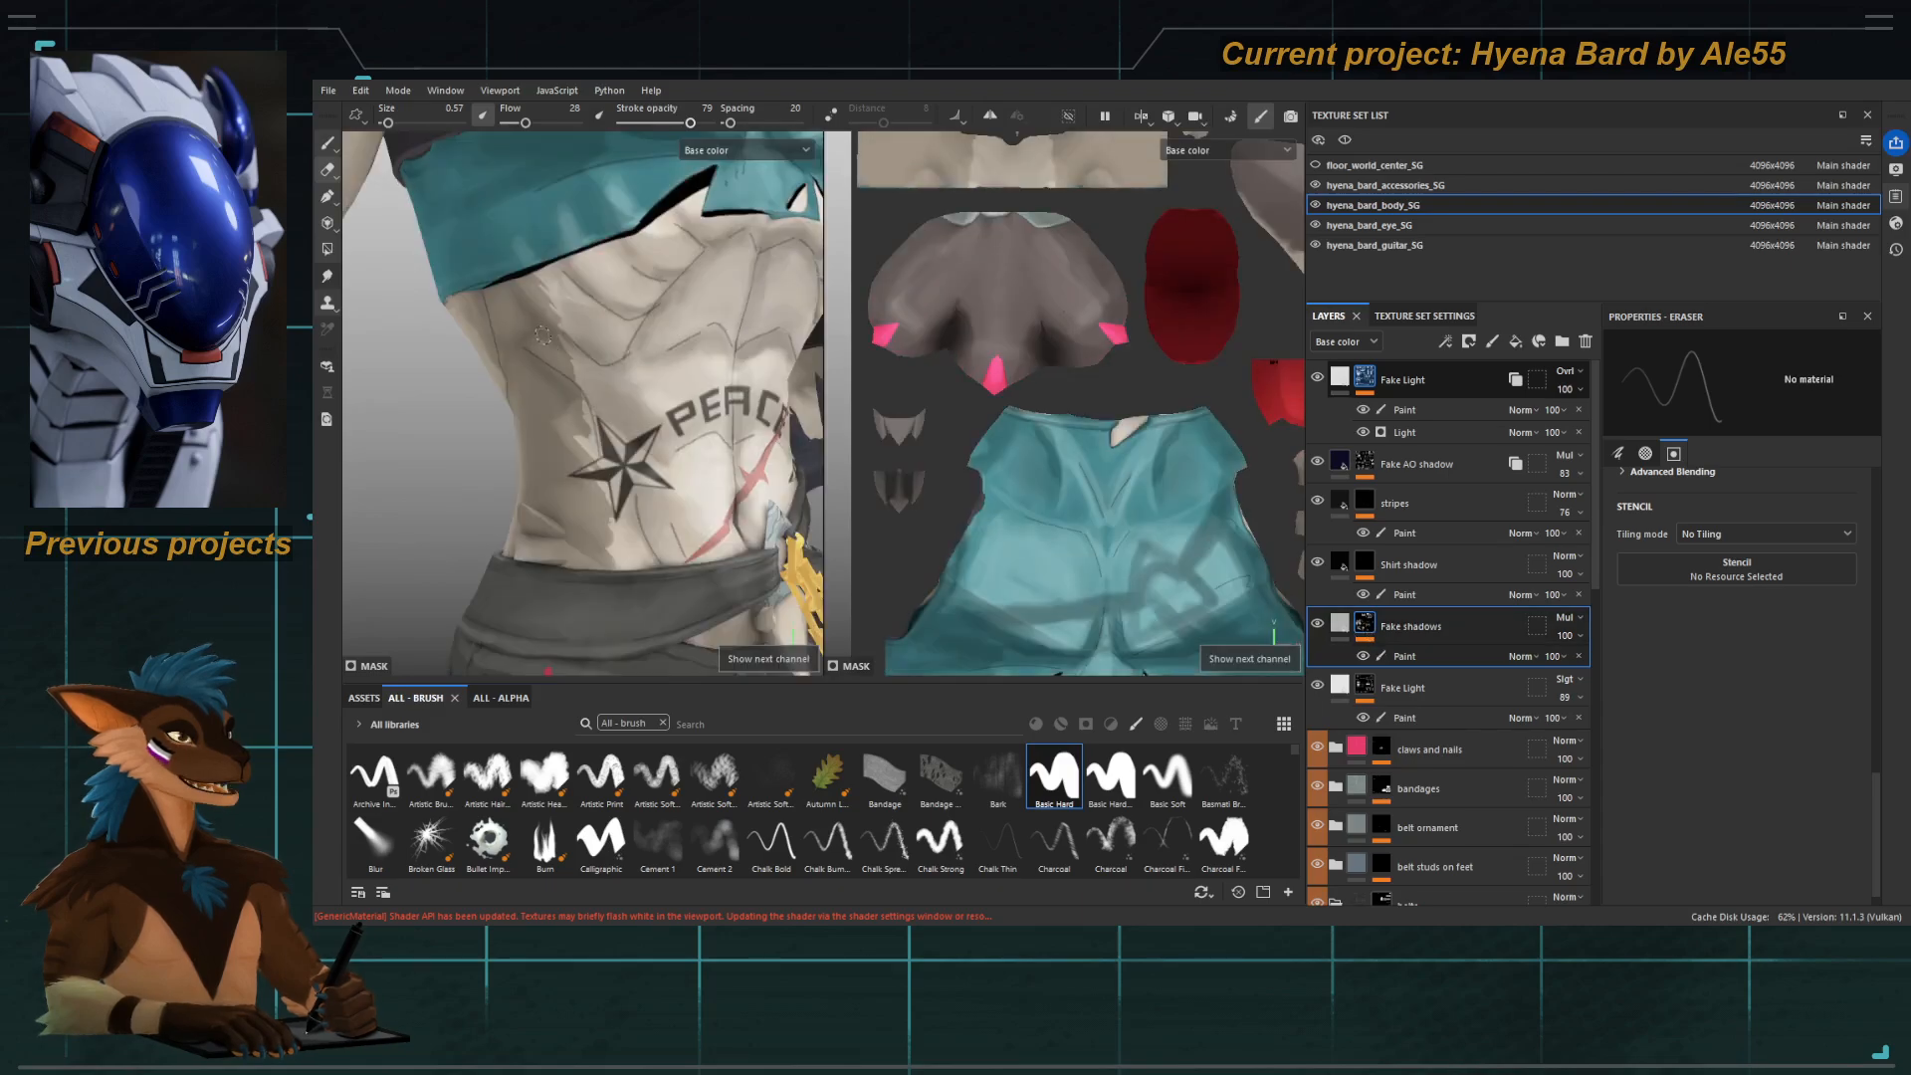
pyautogui.press('c')
pyautogui.press(']')
pyautogui.press(']')
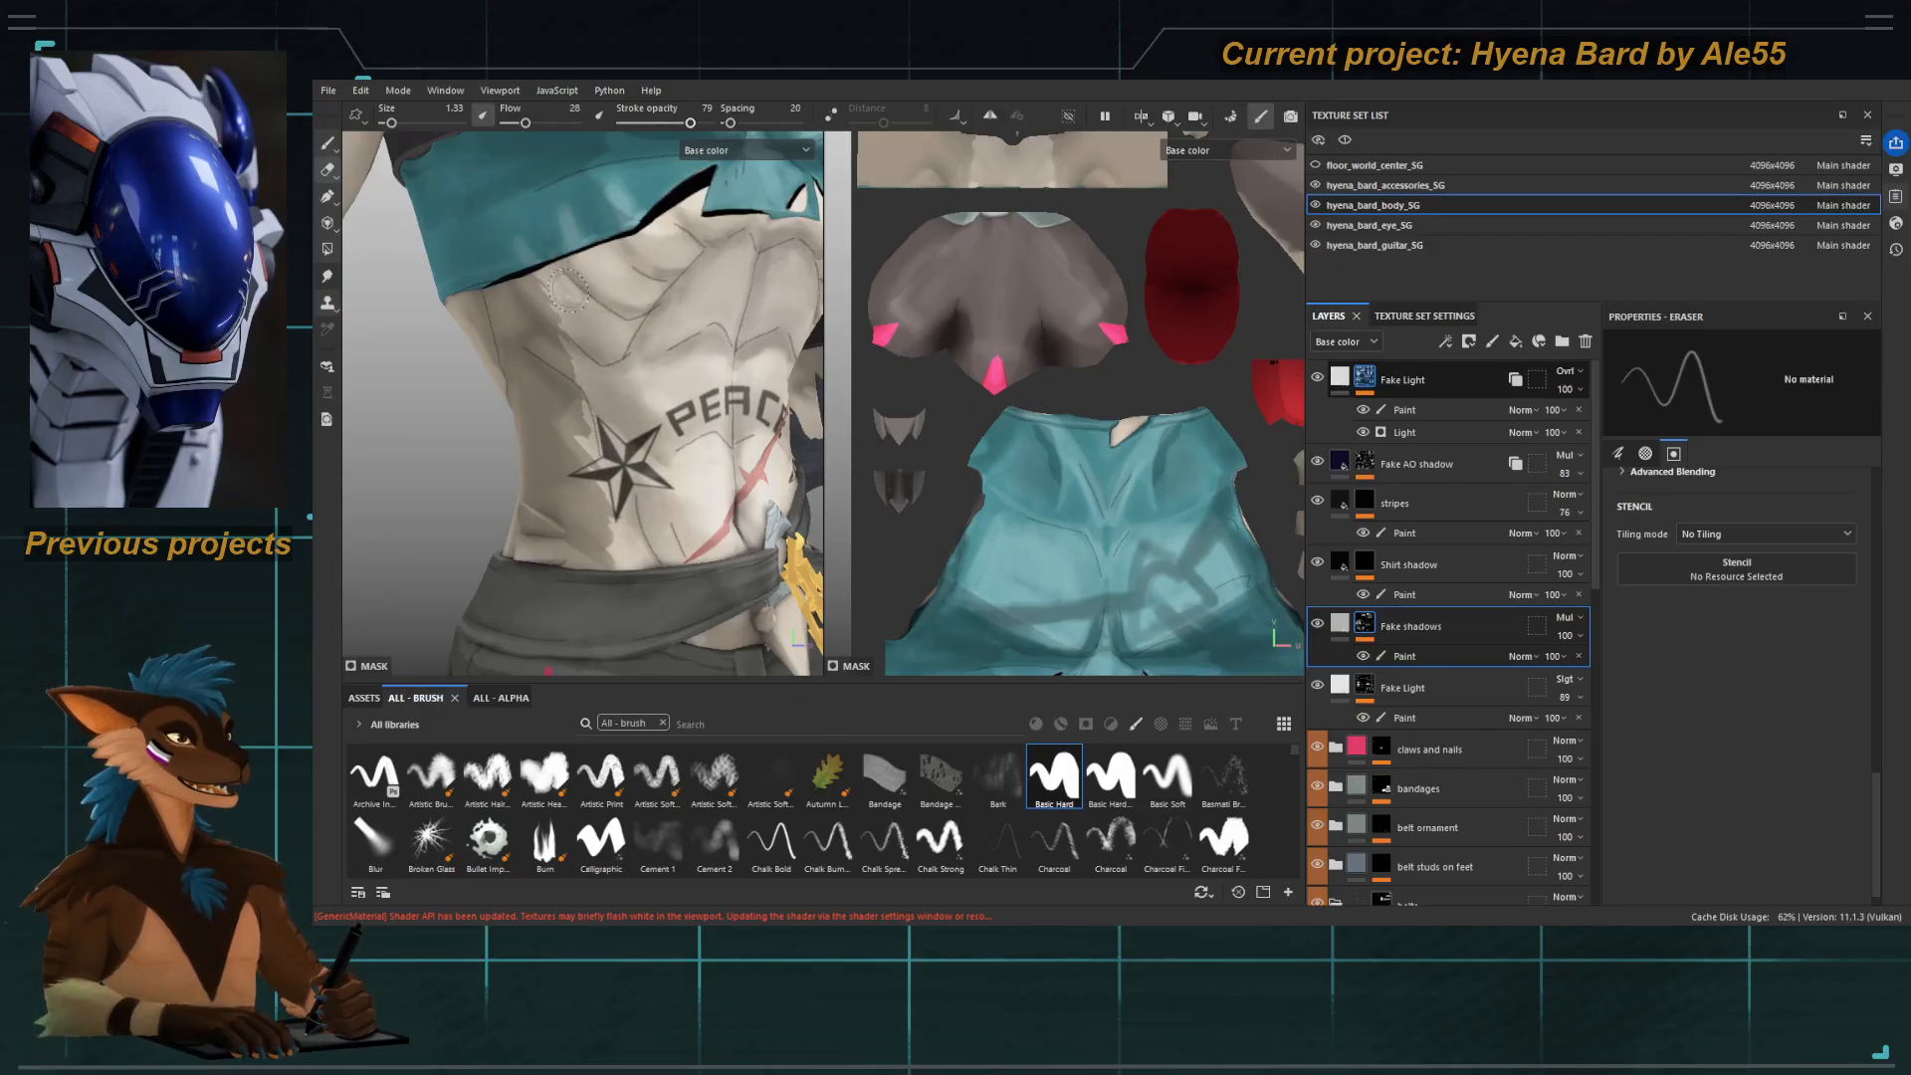
pyautogui.press(']')
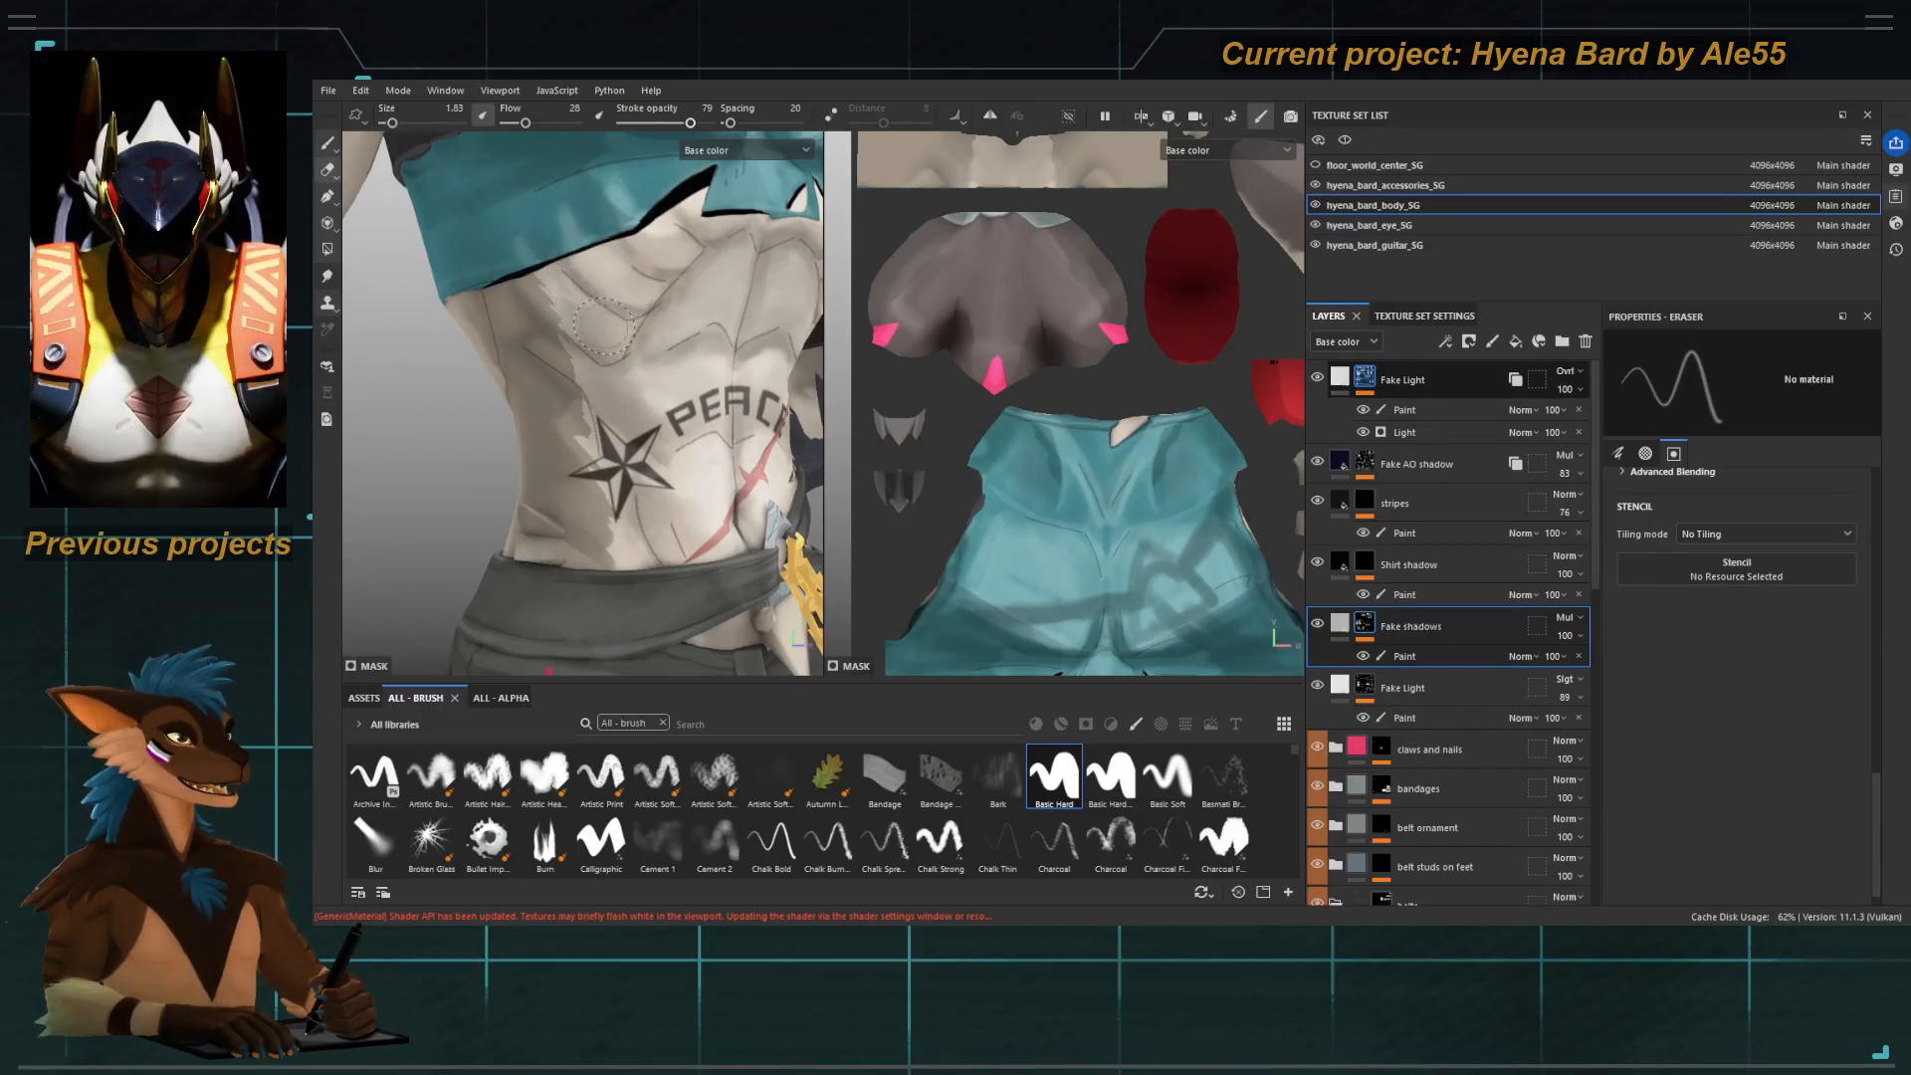
# Reduce the eraser to size 0.57 for detail work on the ribs just below the shirt edge.
pyautogui.scroll(-3, 604, 325)
pyautogui.keyDown('alt'); pyautogui.moveTo(647, 319); pyautogui.dragTo(587, 310); pyautogui.keyUp('alt')
pyautogui.keyDown('alt'); pyautogui.moveTo(629, 299); pyautogui.dragTo(680, 382, button='middle'); pyautogui.keyUp('alt')
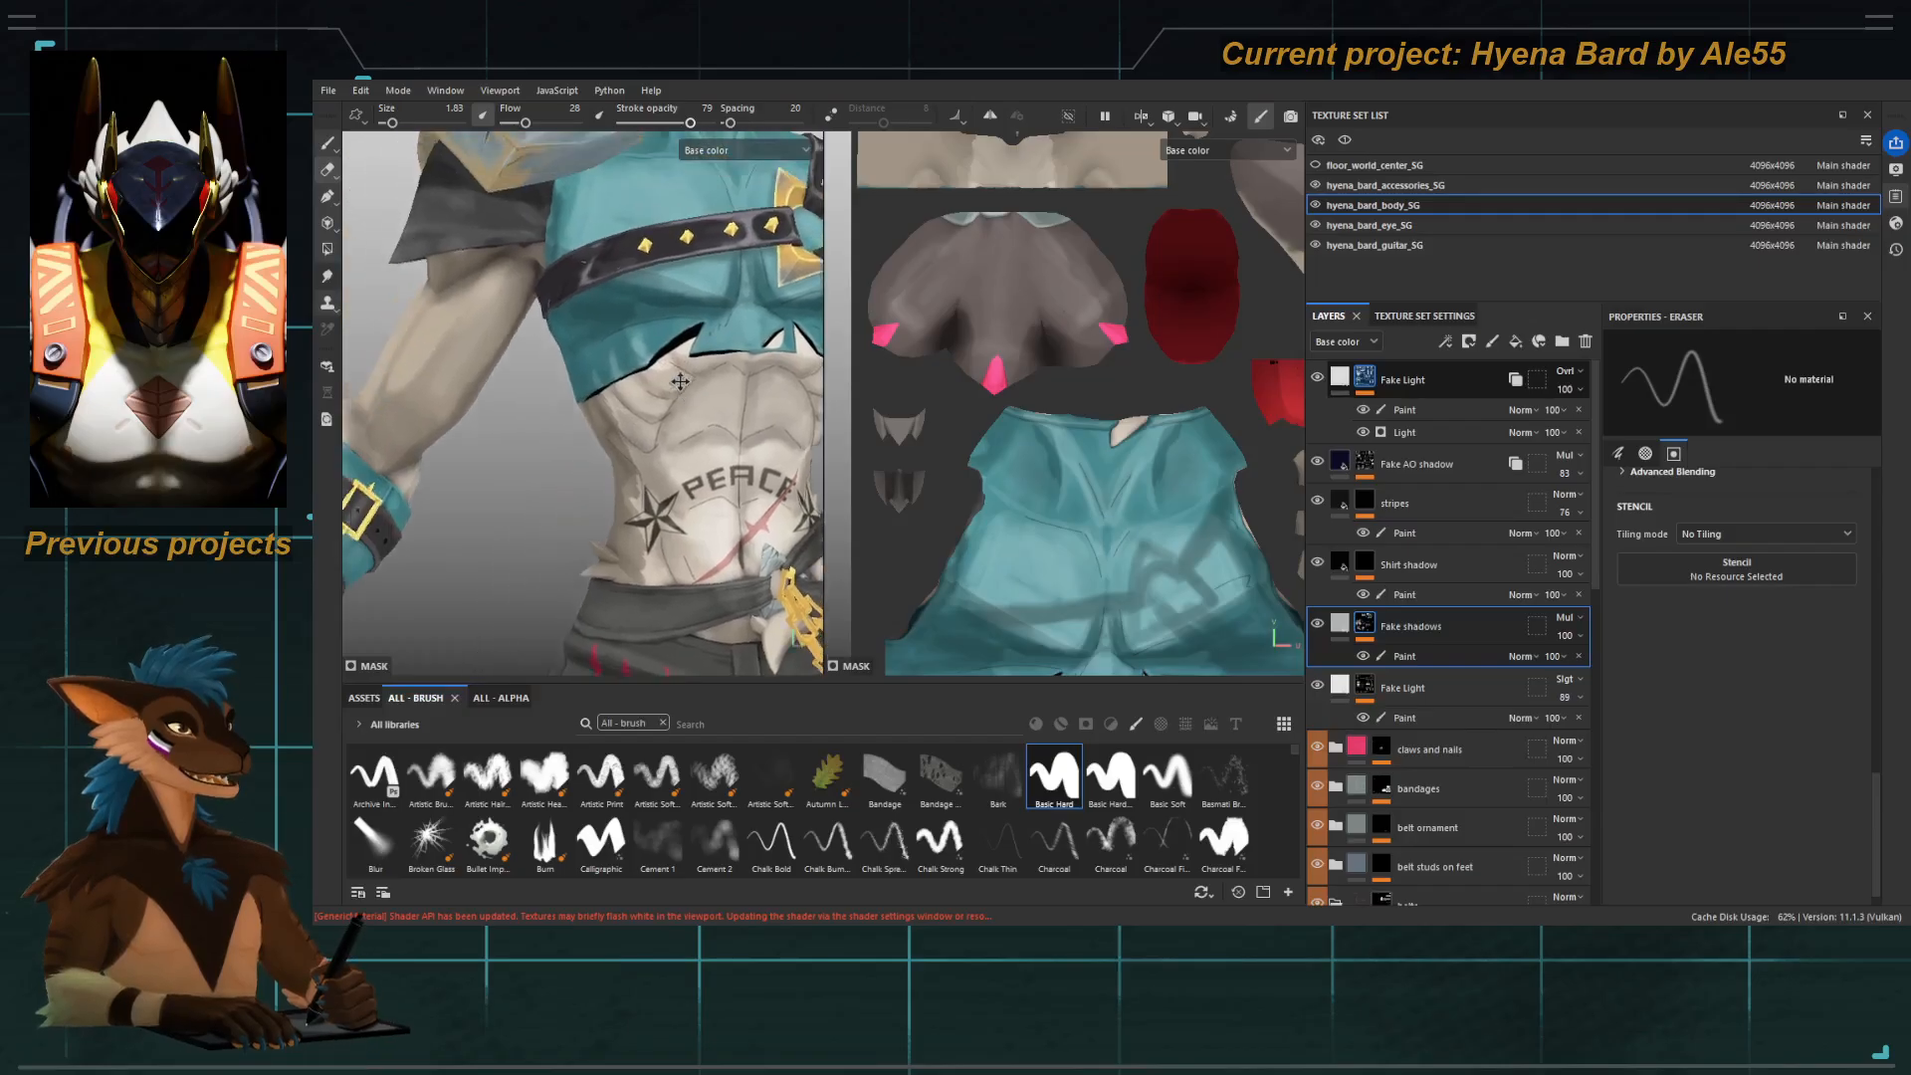
pyautogui.scroll(3, 680, 382)
pyautogui.press('[')
pyautogui.press('[')
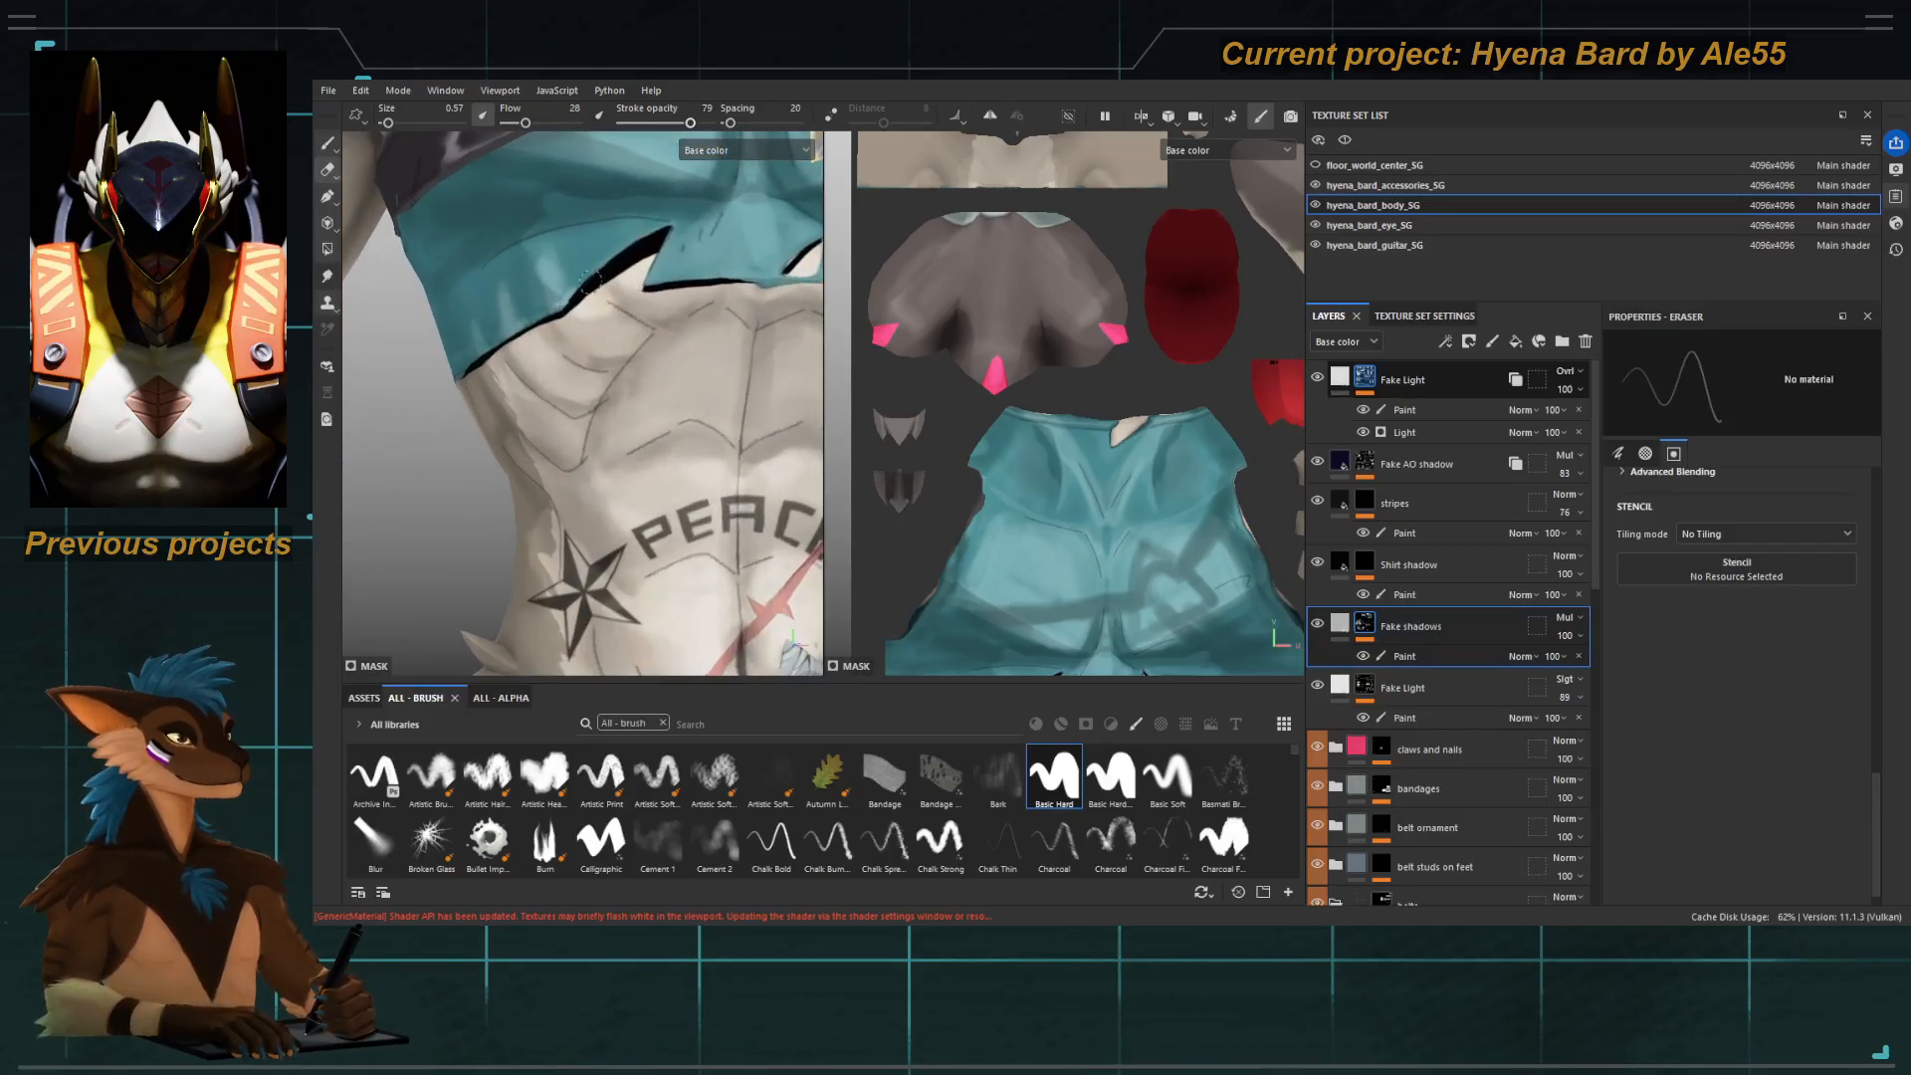
pyautogui.keyDown('alt'); pyautogui.moveTo(519, 366); pyautogui.dragTo(545, 355); pyautogui.keyUp('alt')
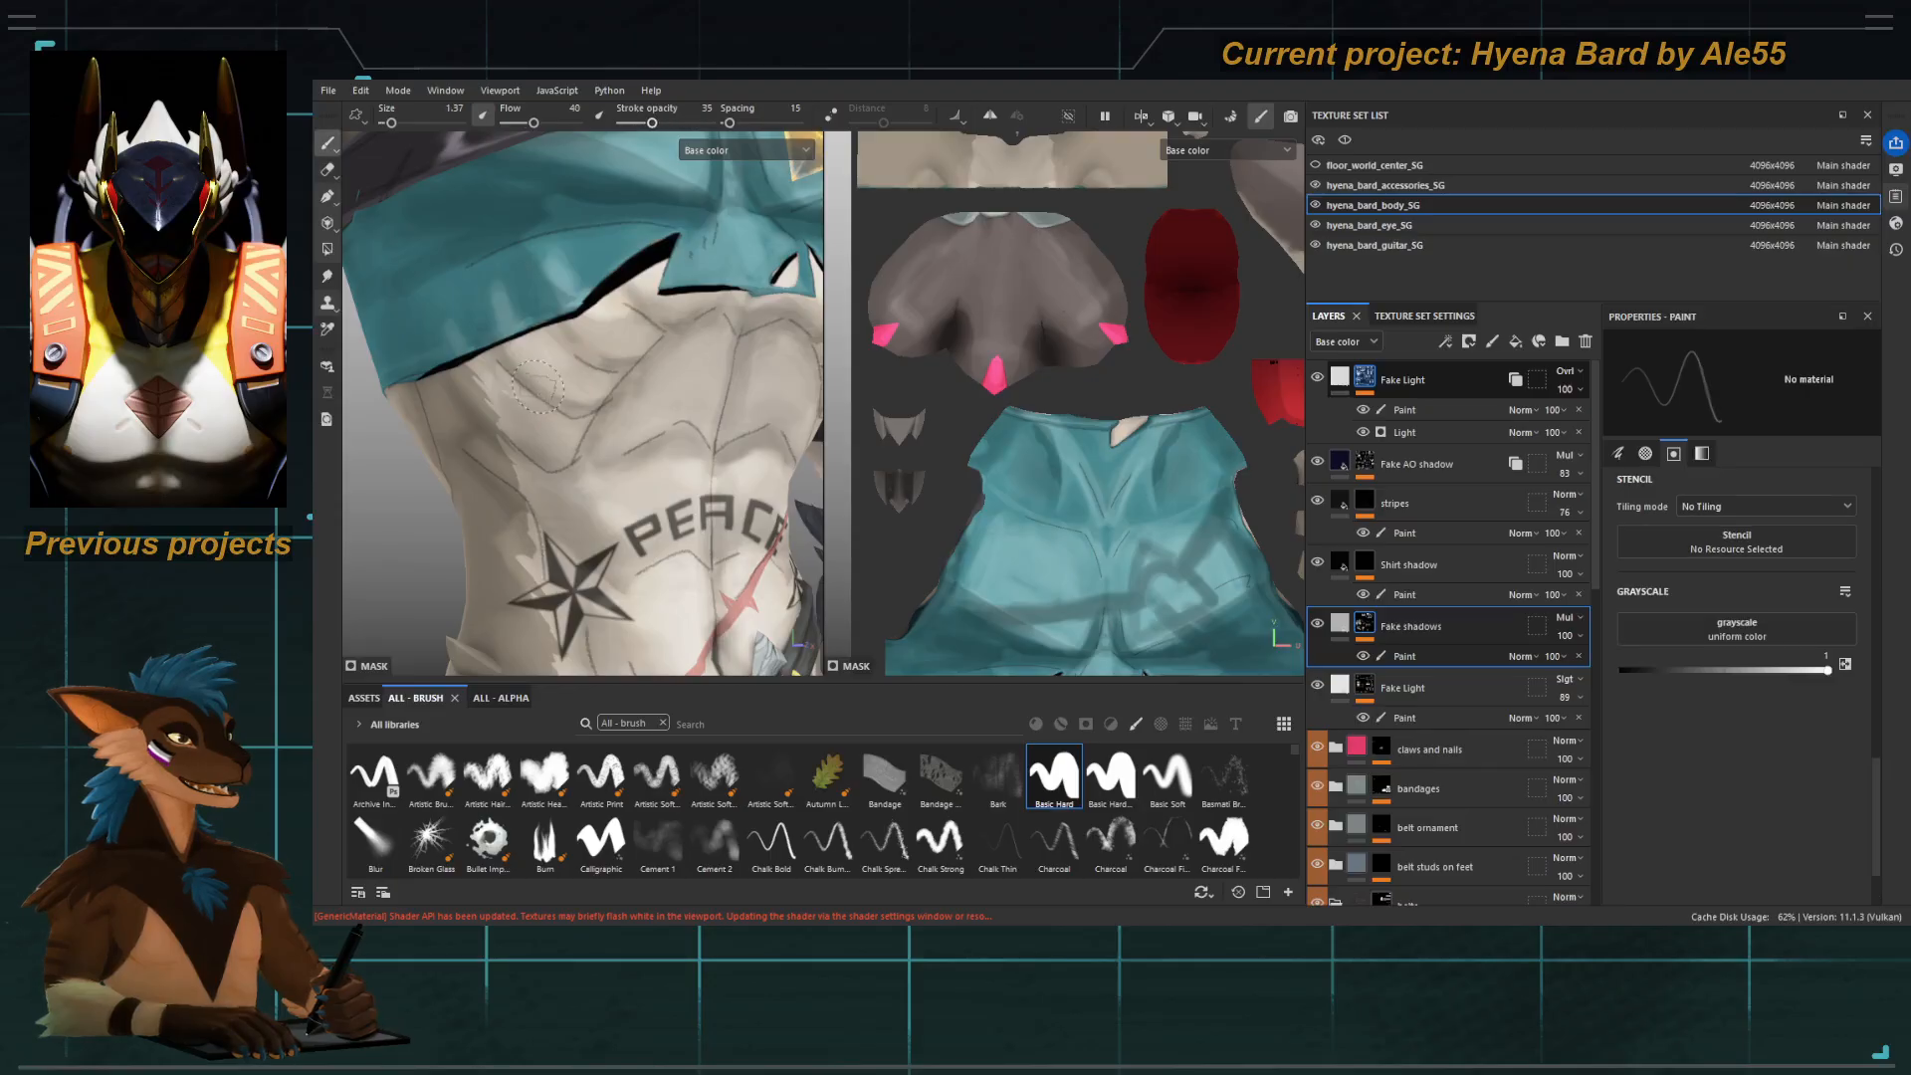
# Set the paint brush to grayscale 0, flow 100, stroke opacity 100 and size 0.94.
pyautogui.press('1')
pyautogui.press('x')
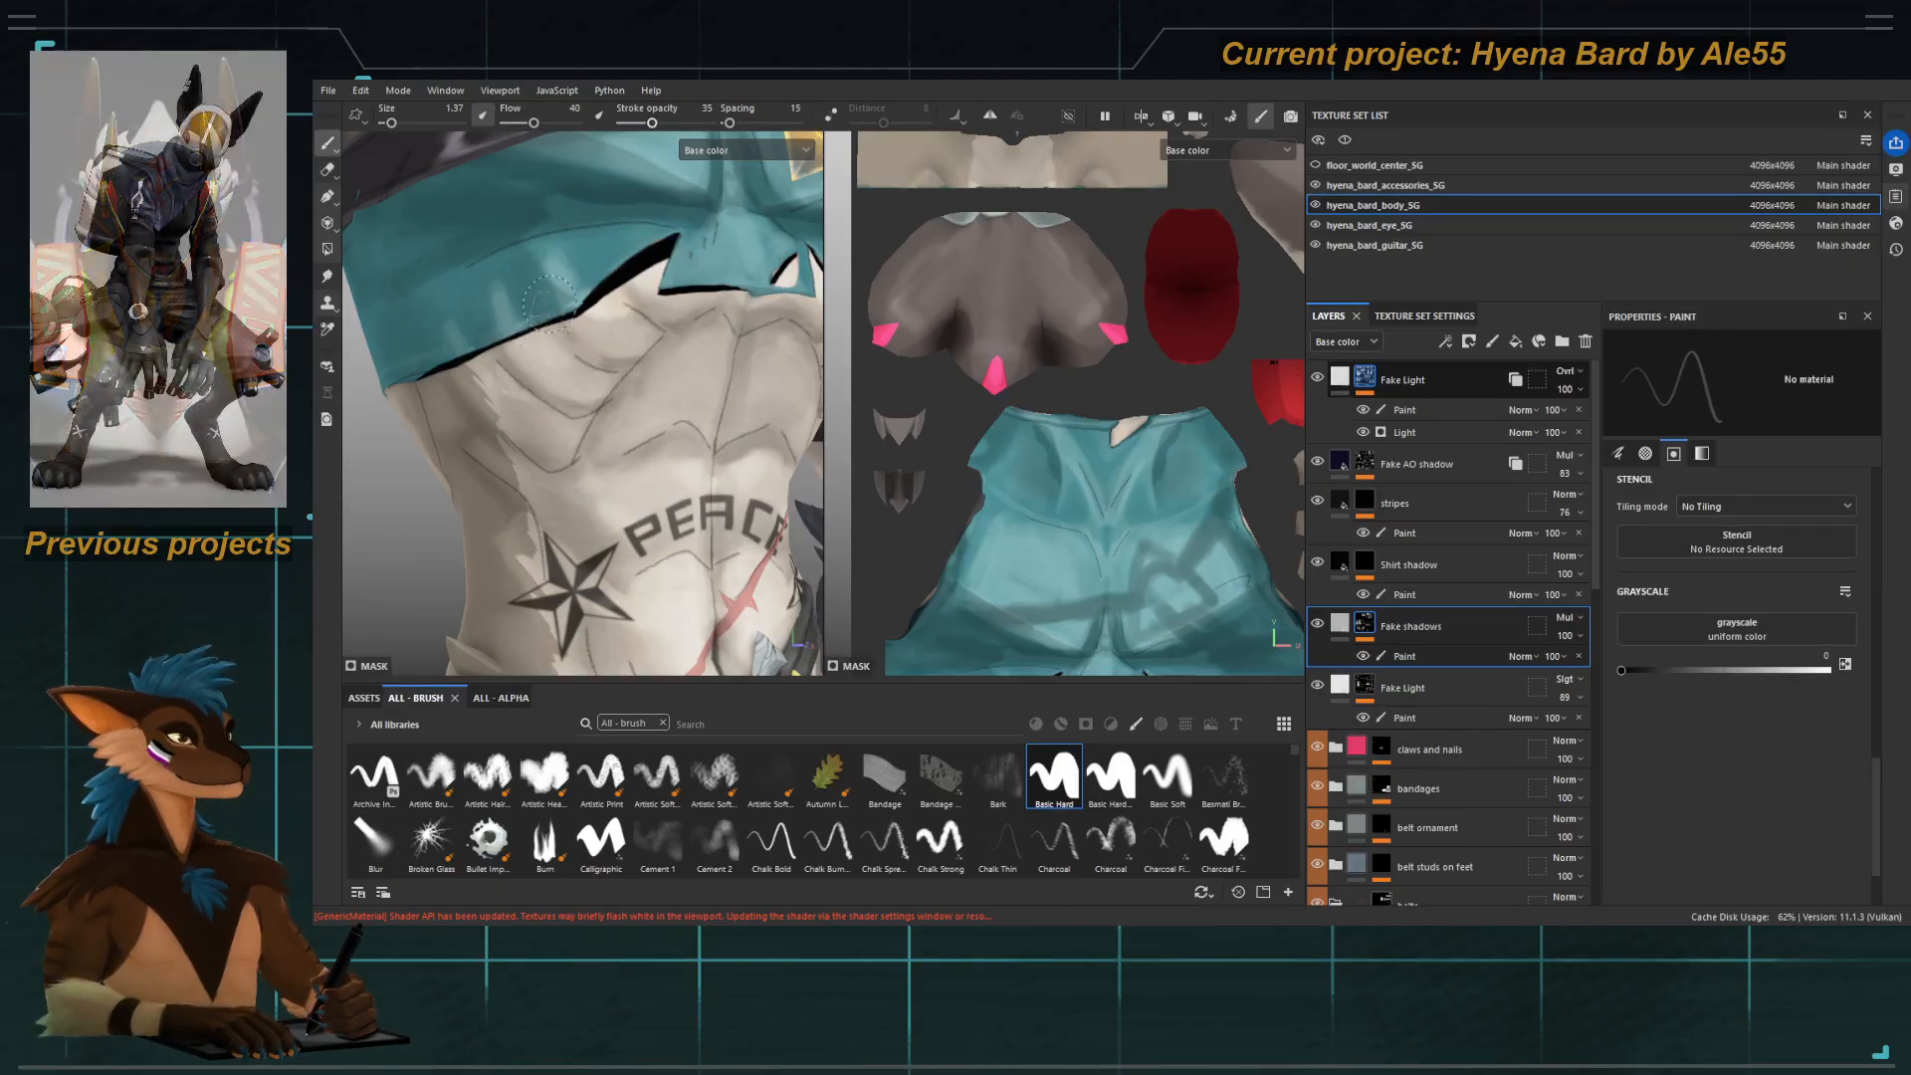
pyautogui.moveTo(534, 122); pyautogui.dragTo(711, 122)
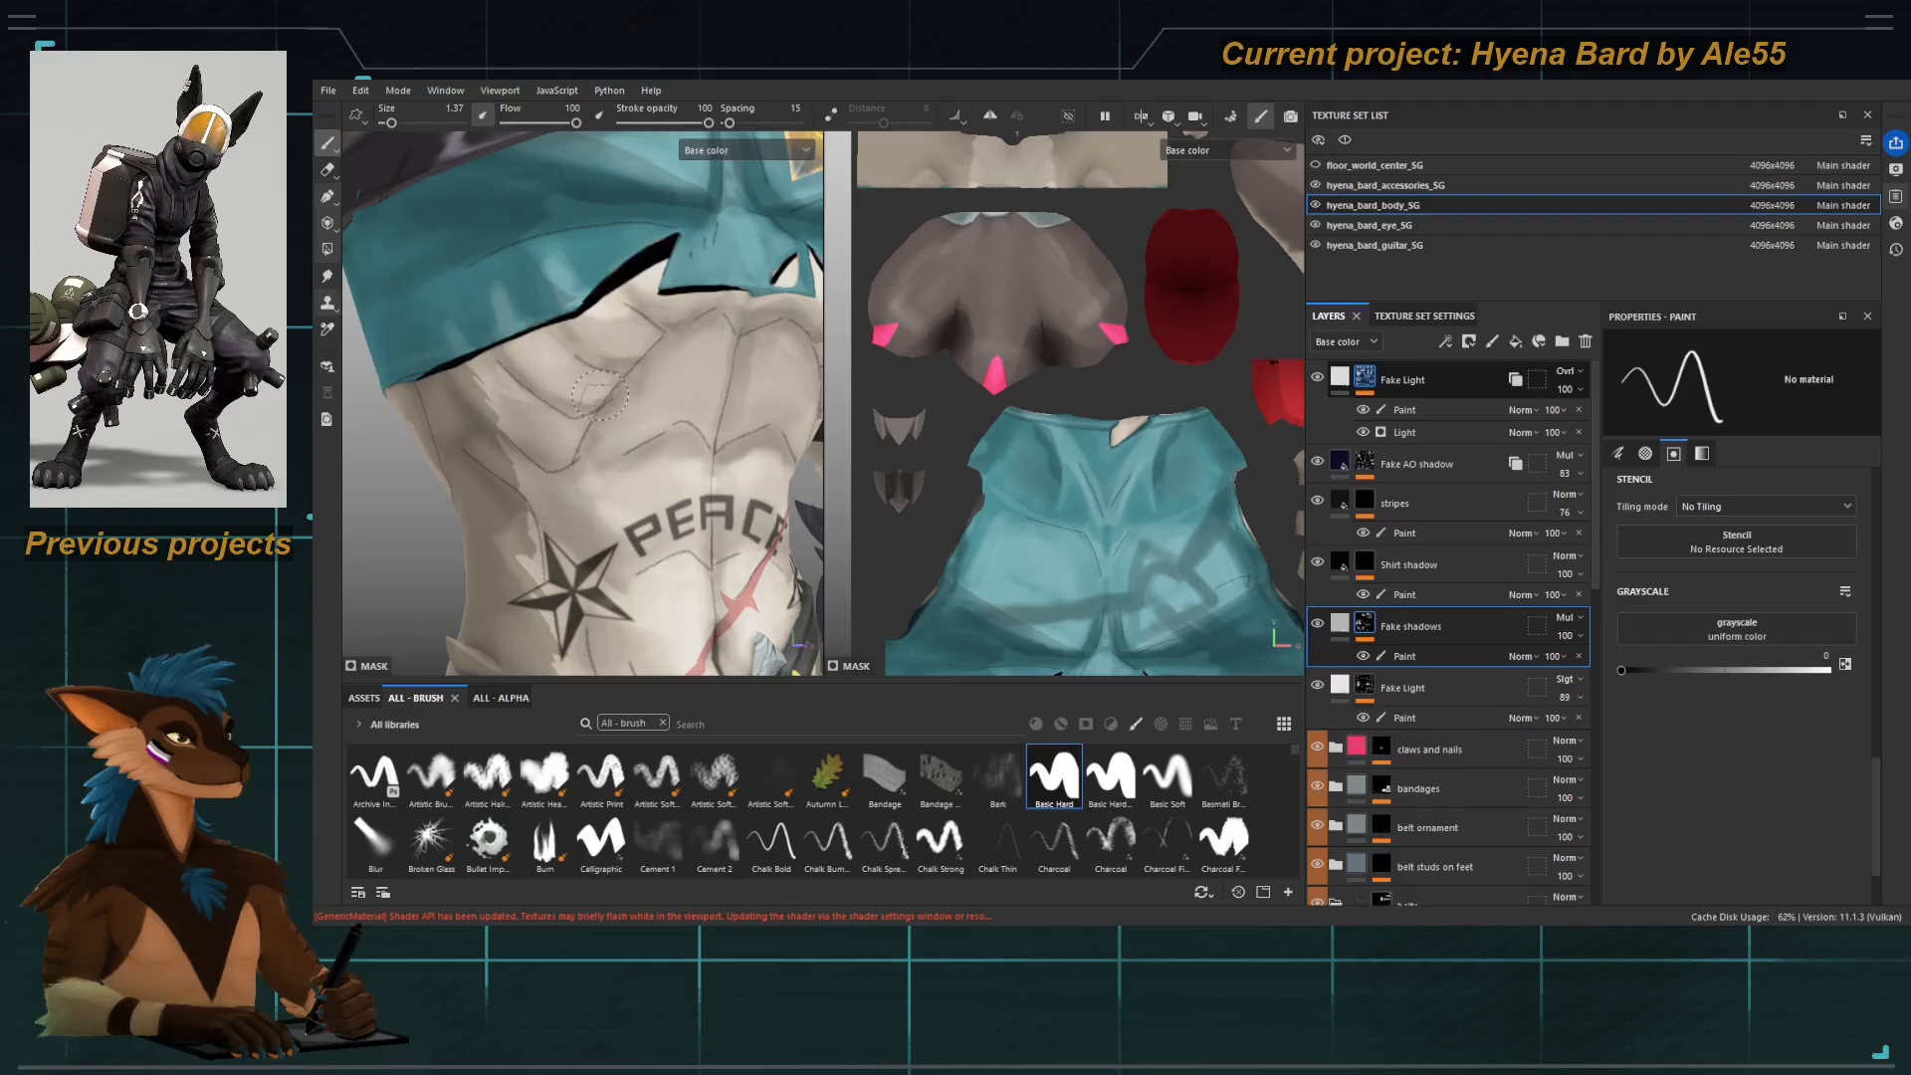
pyautogui.keyDown('ctrl'); pyautogui.moveTo(585, 391); pyautogui.dragTo(549, 339, button='right'); pyautogui.keyUp('ctrl')
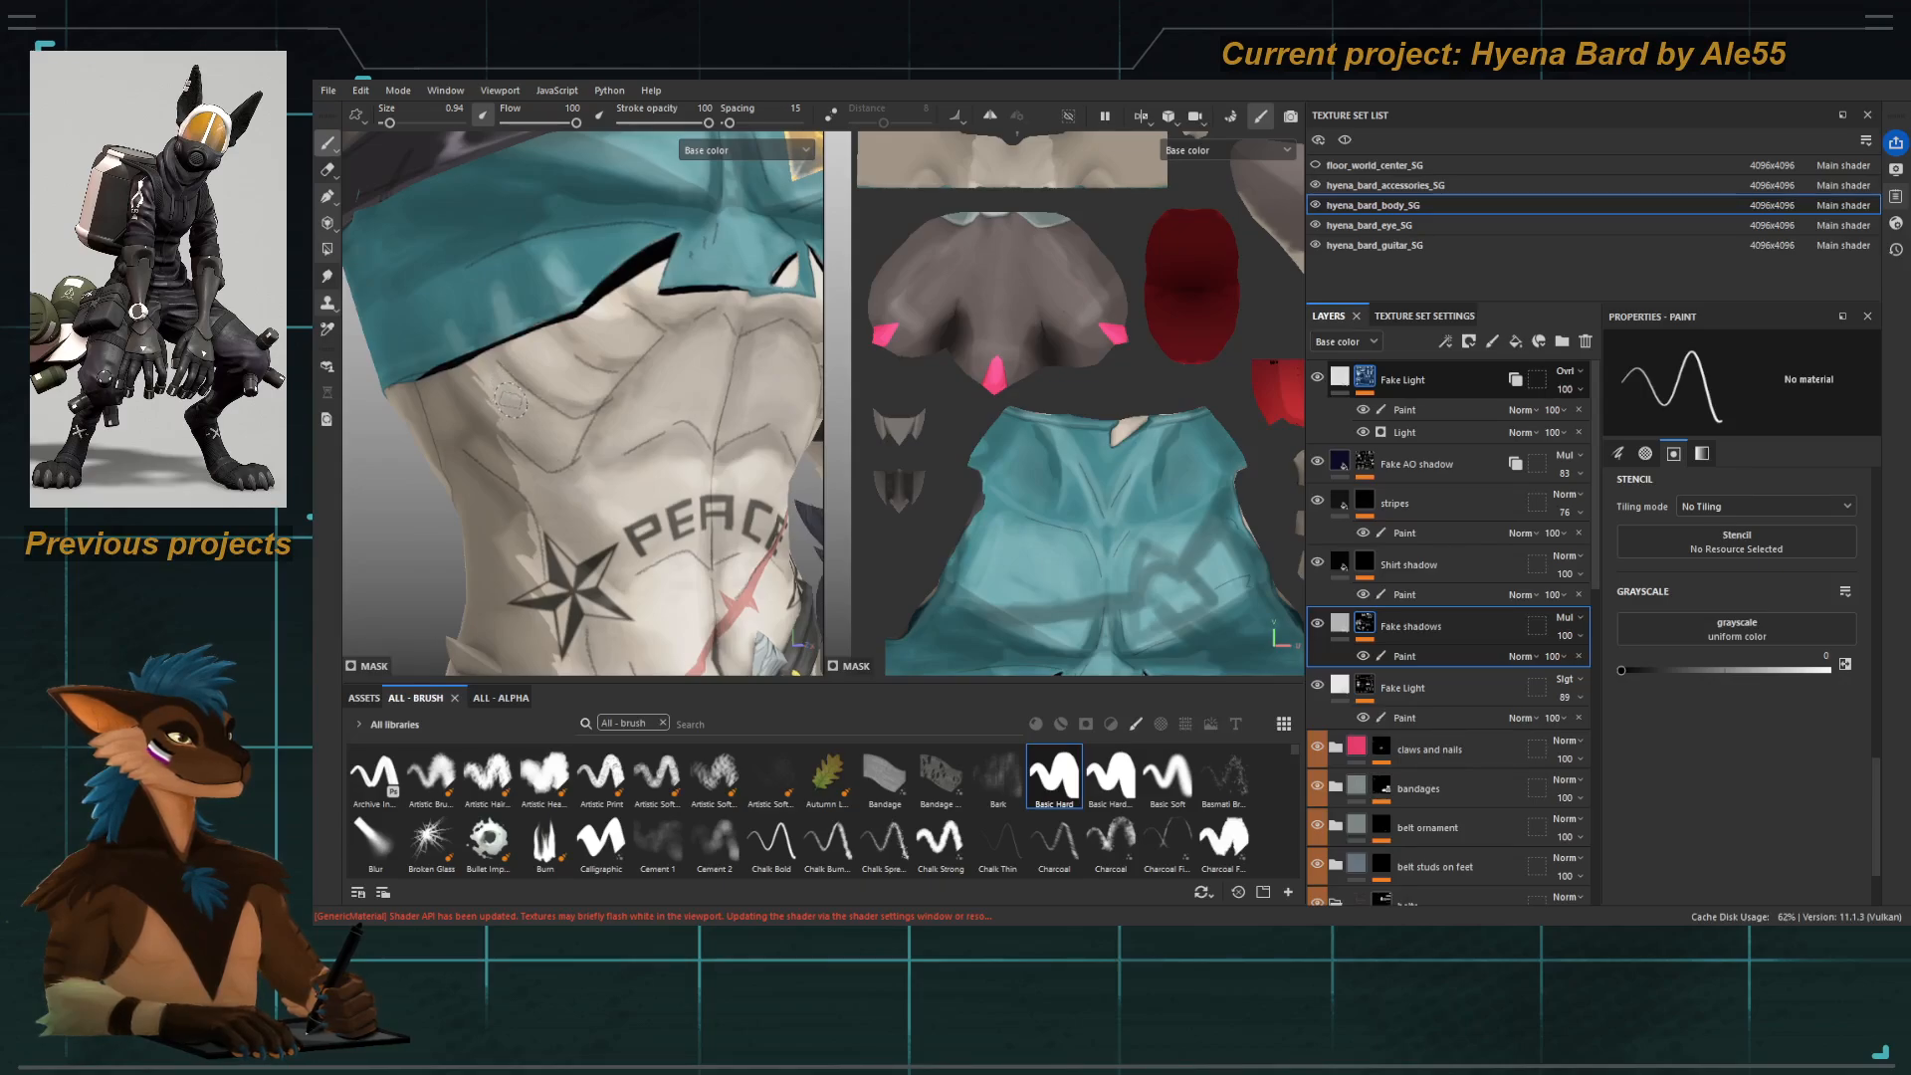
# Display the Fake shadows mask, select its paint effect, and test a black stroke on the side ribs before returning to base color.
pyautogui.keyDown('alt'); pyautogui.click(1369, 629); pyautogui.keyUp('alt')
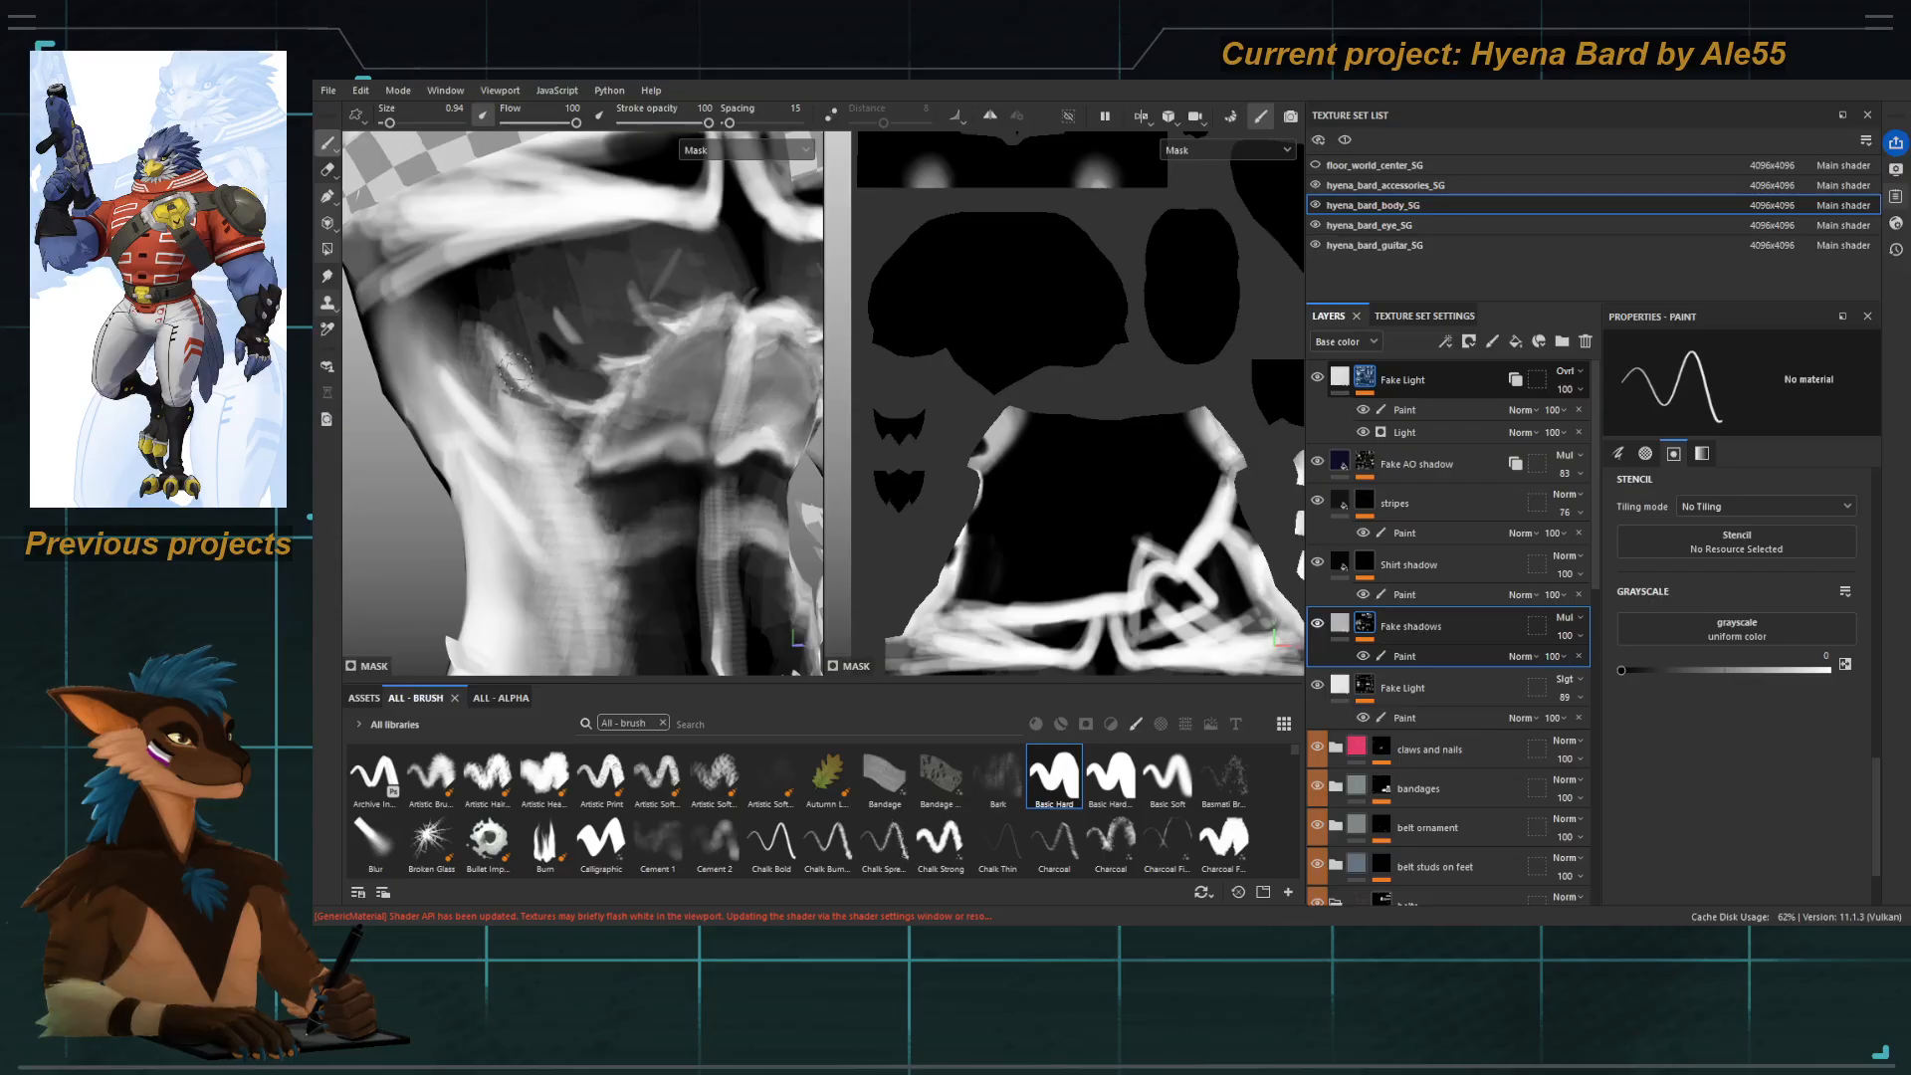
pyautogui.click(1405, 656)
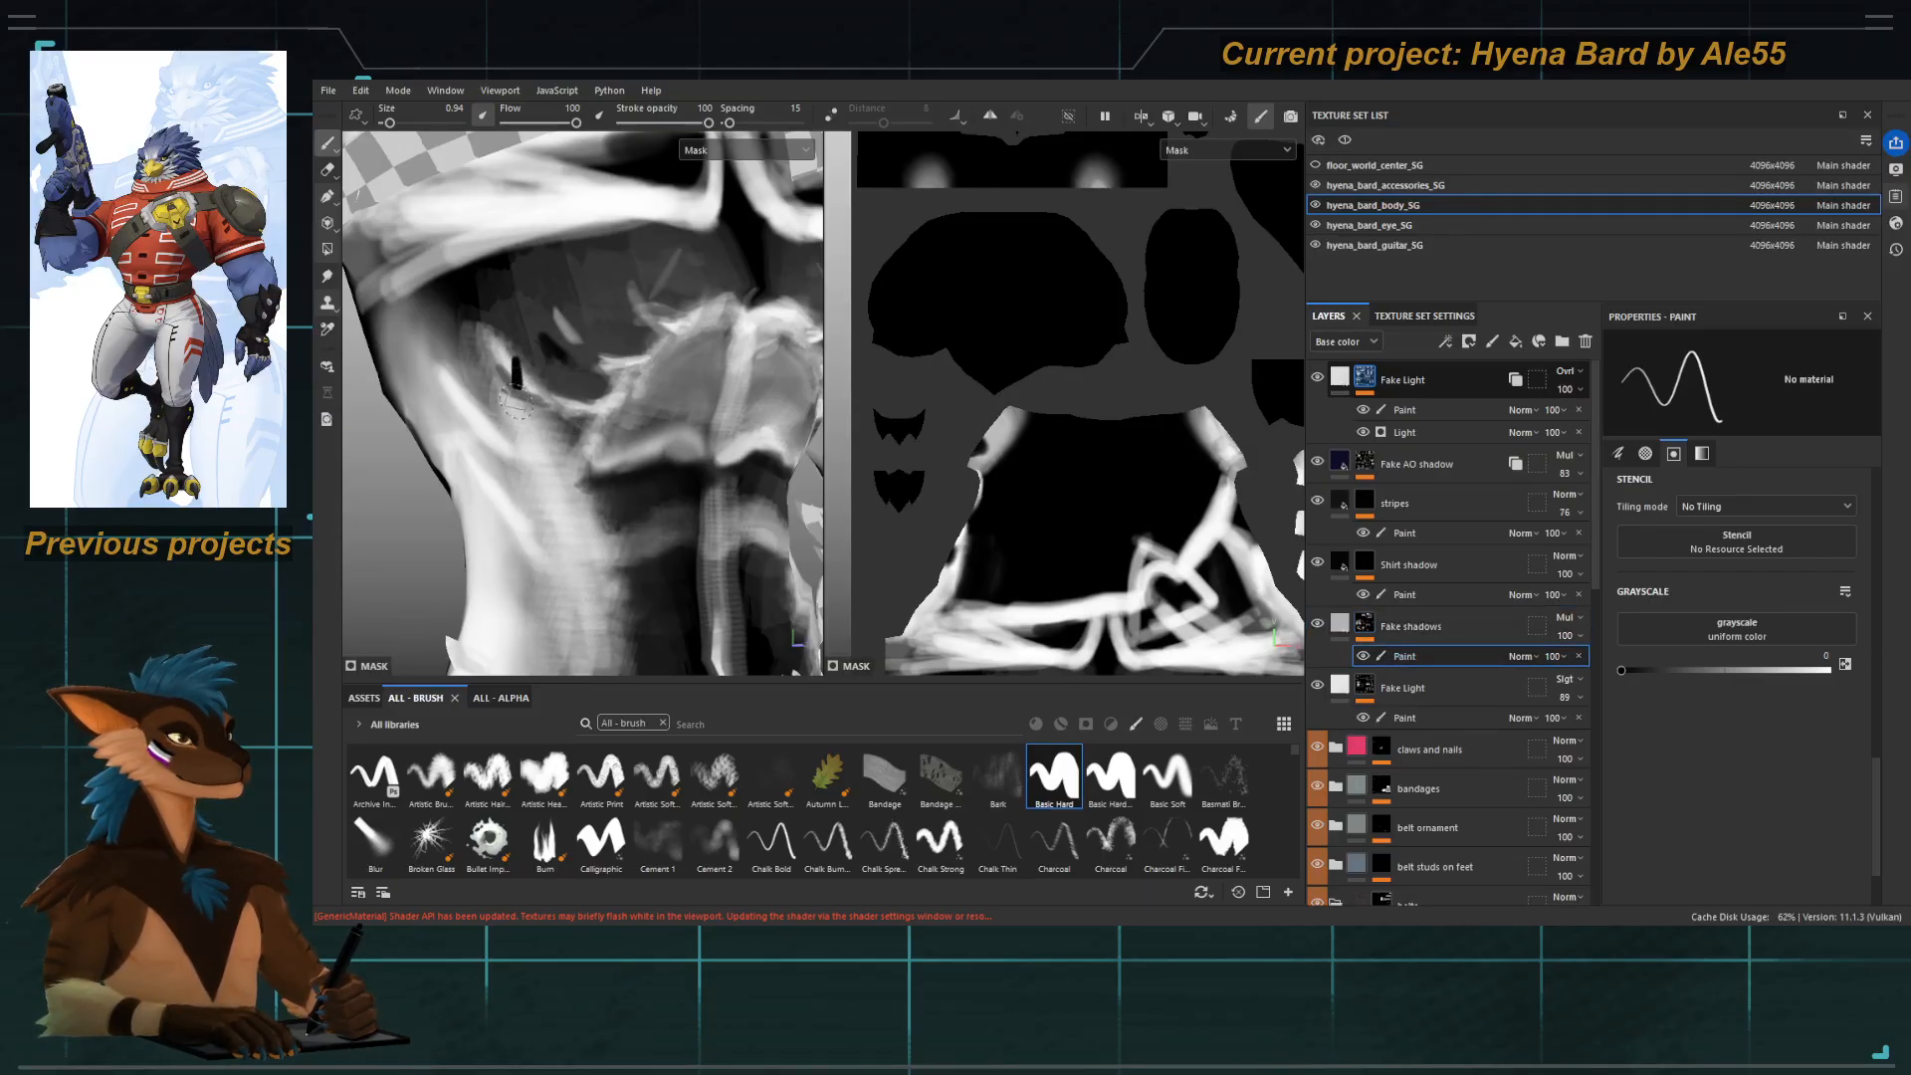
pyautogui.press('c')
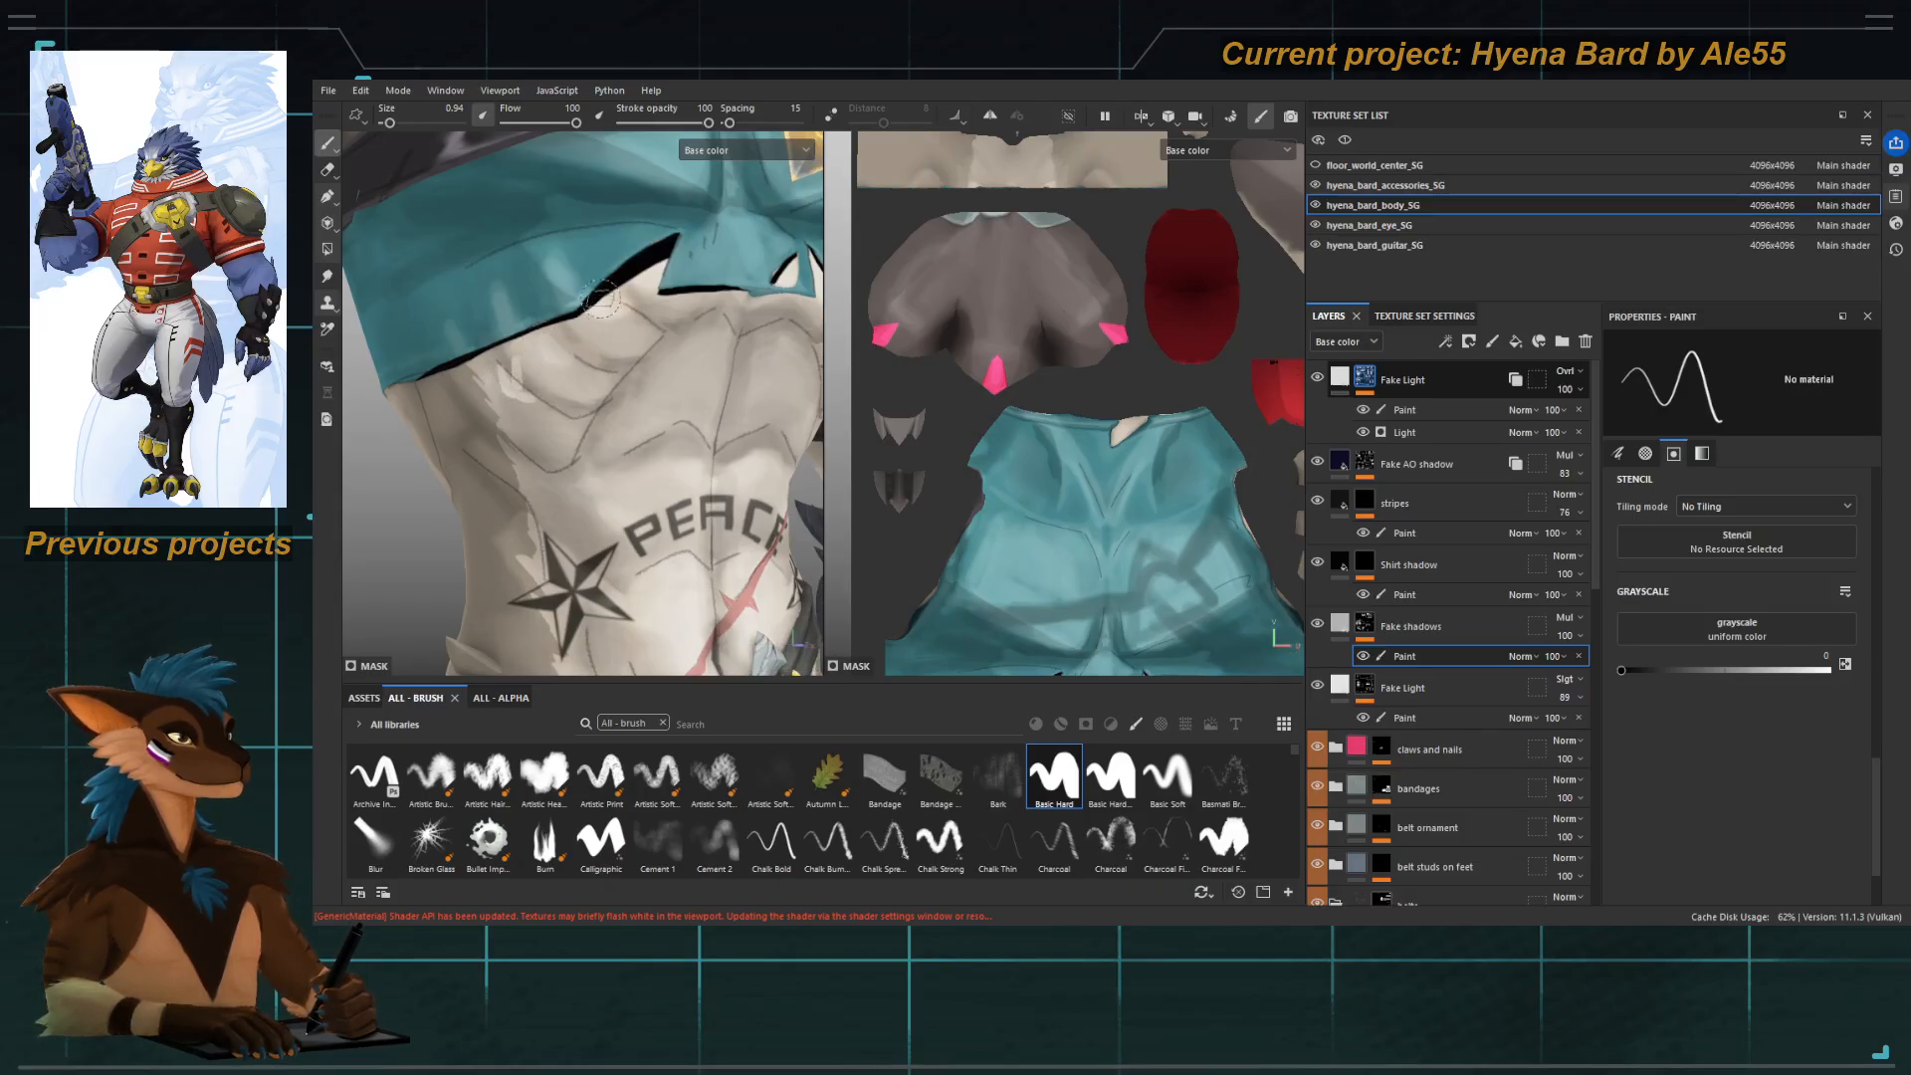
# Reshape the side rib shadows on Fake shadows with brush size 0.94, alternating grayscale 1 and 0, and eraser size 0.57.
pyautogui.press('x')
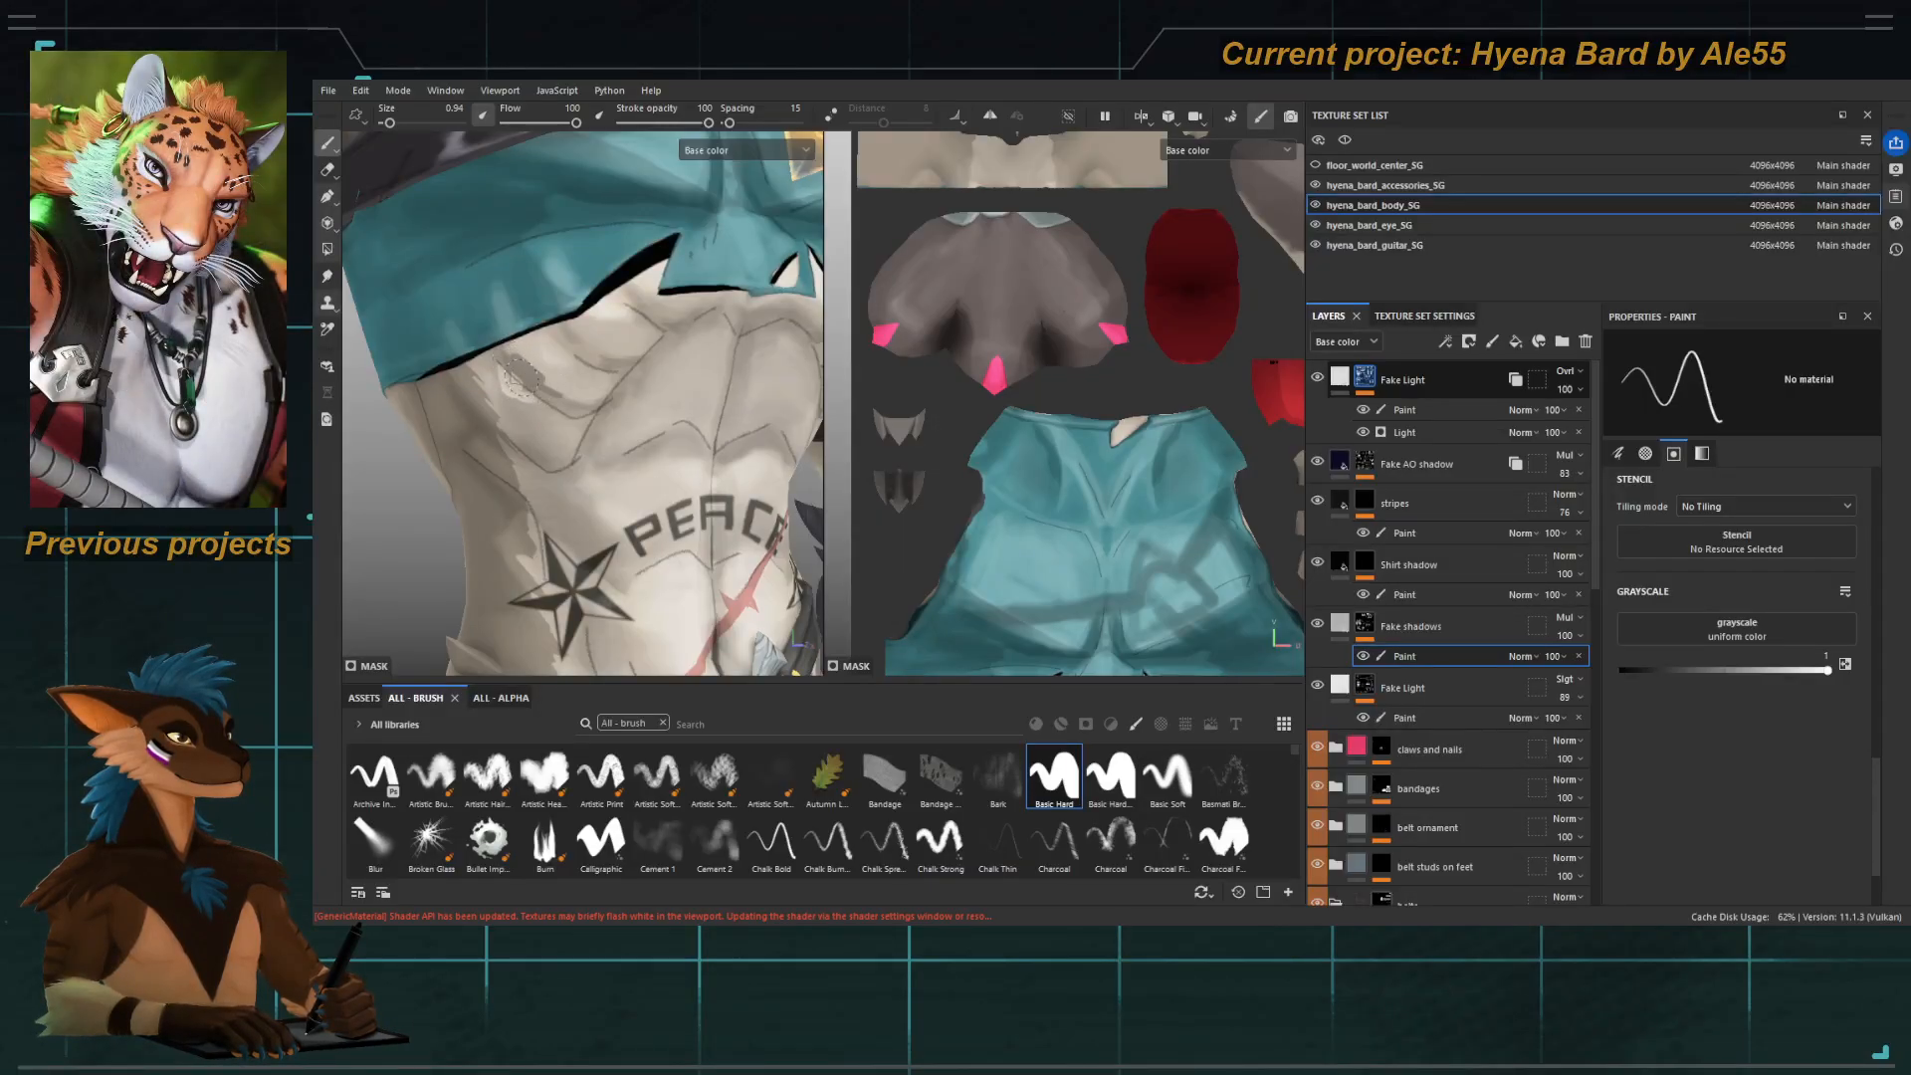
pyautogui.press('e')
pyautogui.moveTo(512, 355)
pyautogui.mouseDown()
pyautogui.moveTo(563, 396)
pyautogui.moveTo(547, 385)
pyautogui.mouseUp()
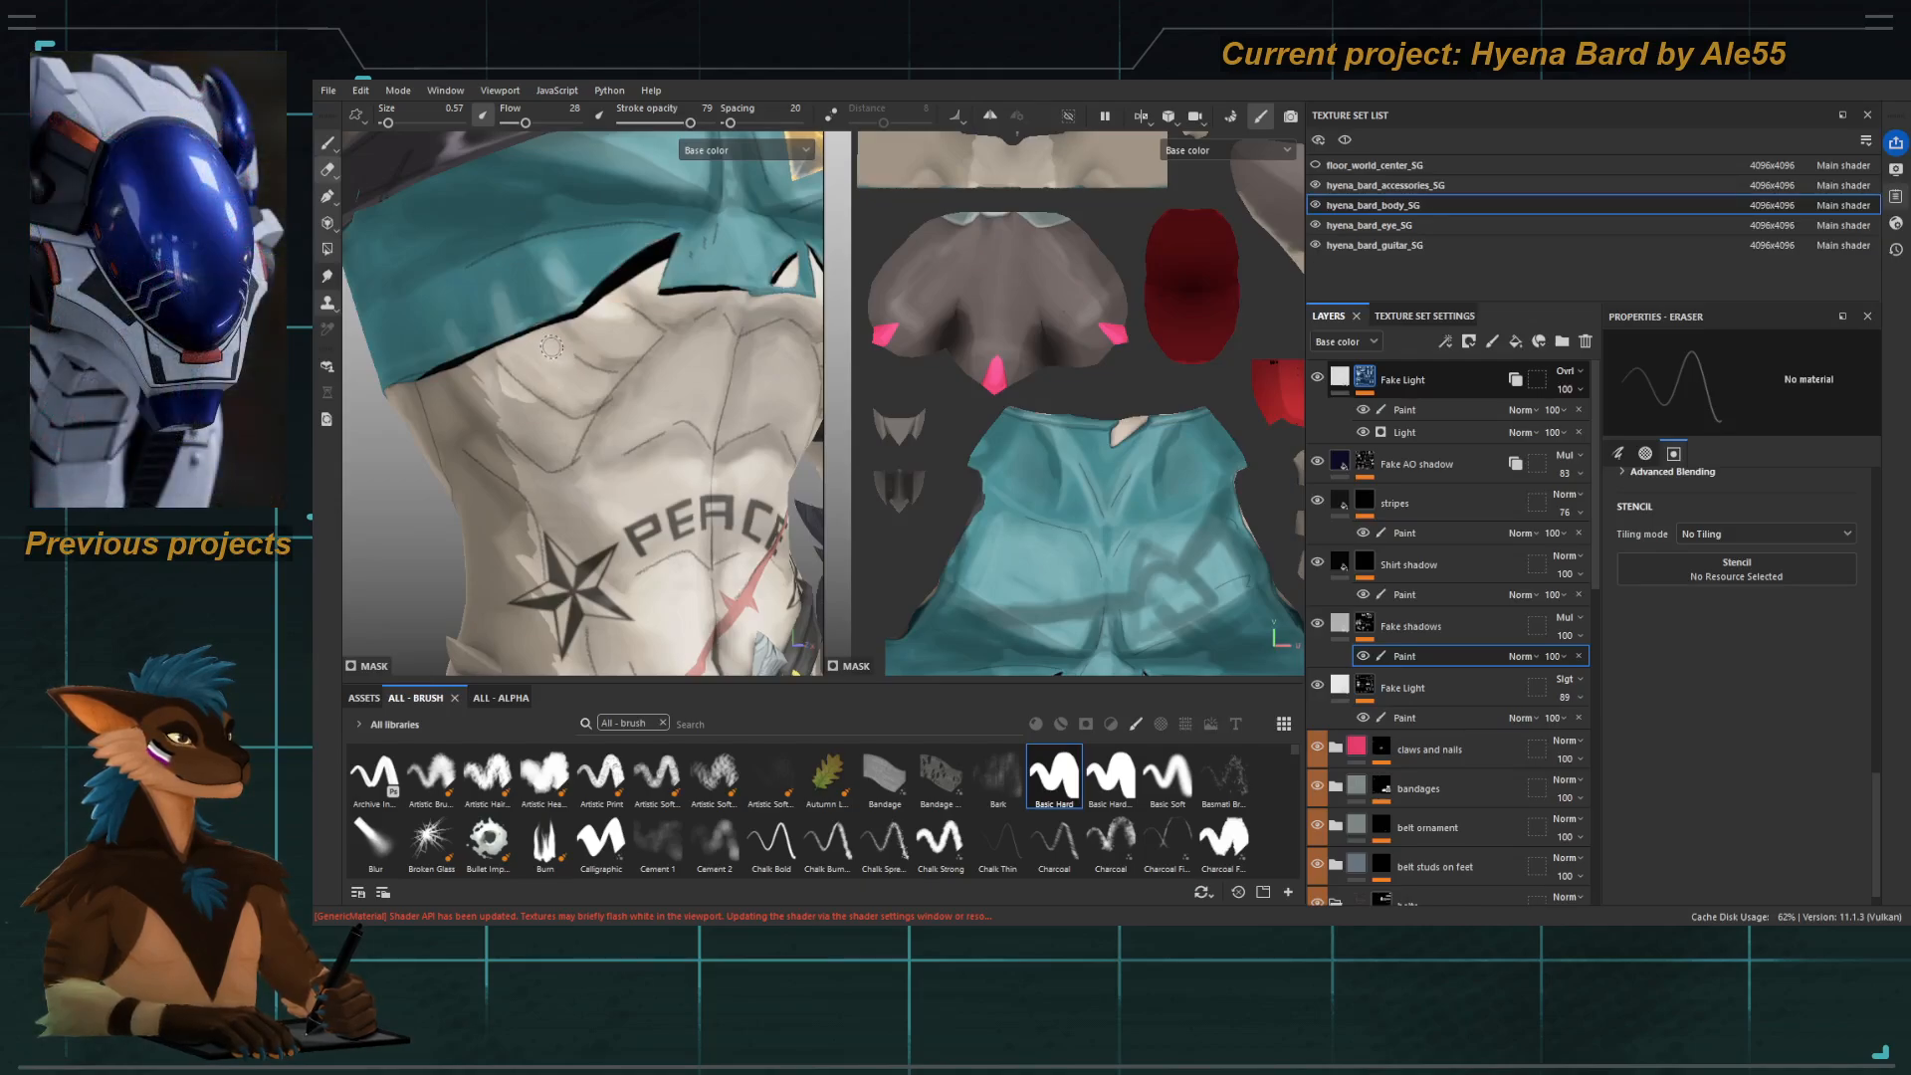
pyautogui.press('1')
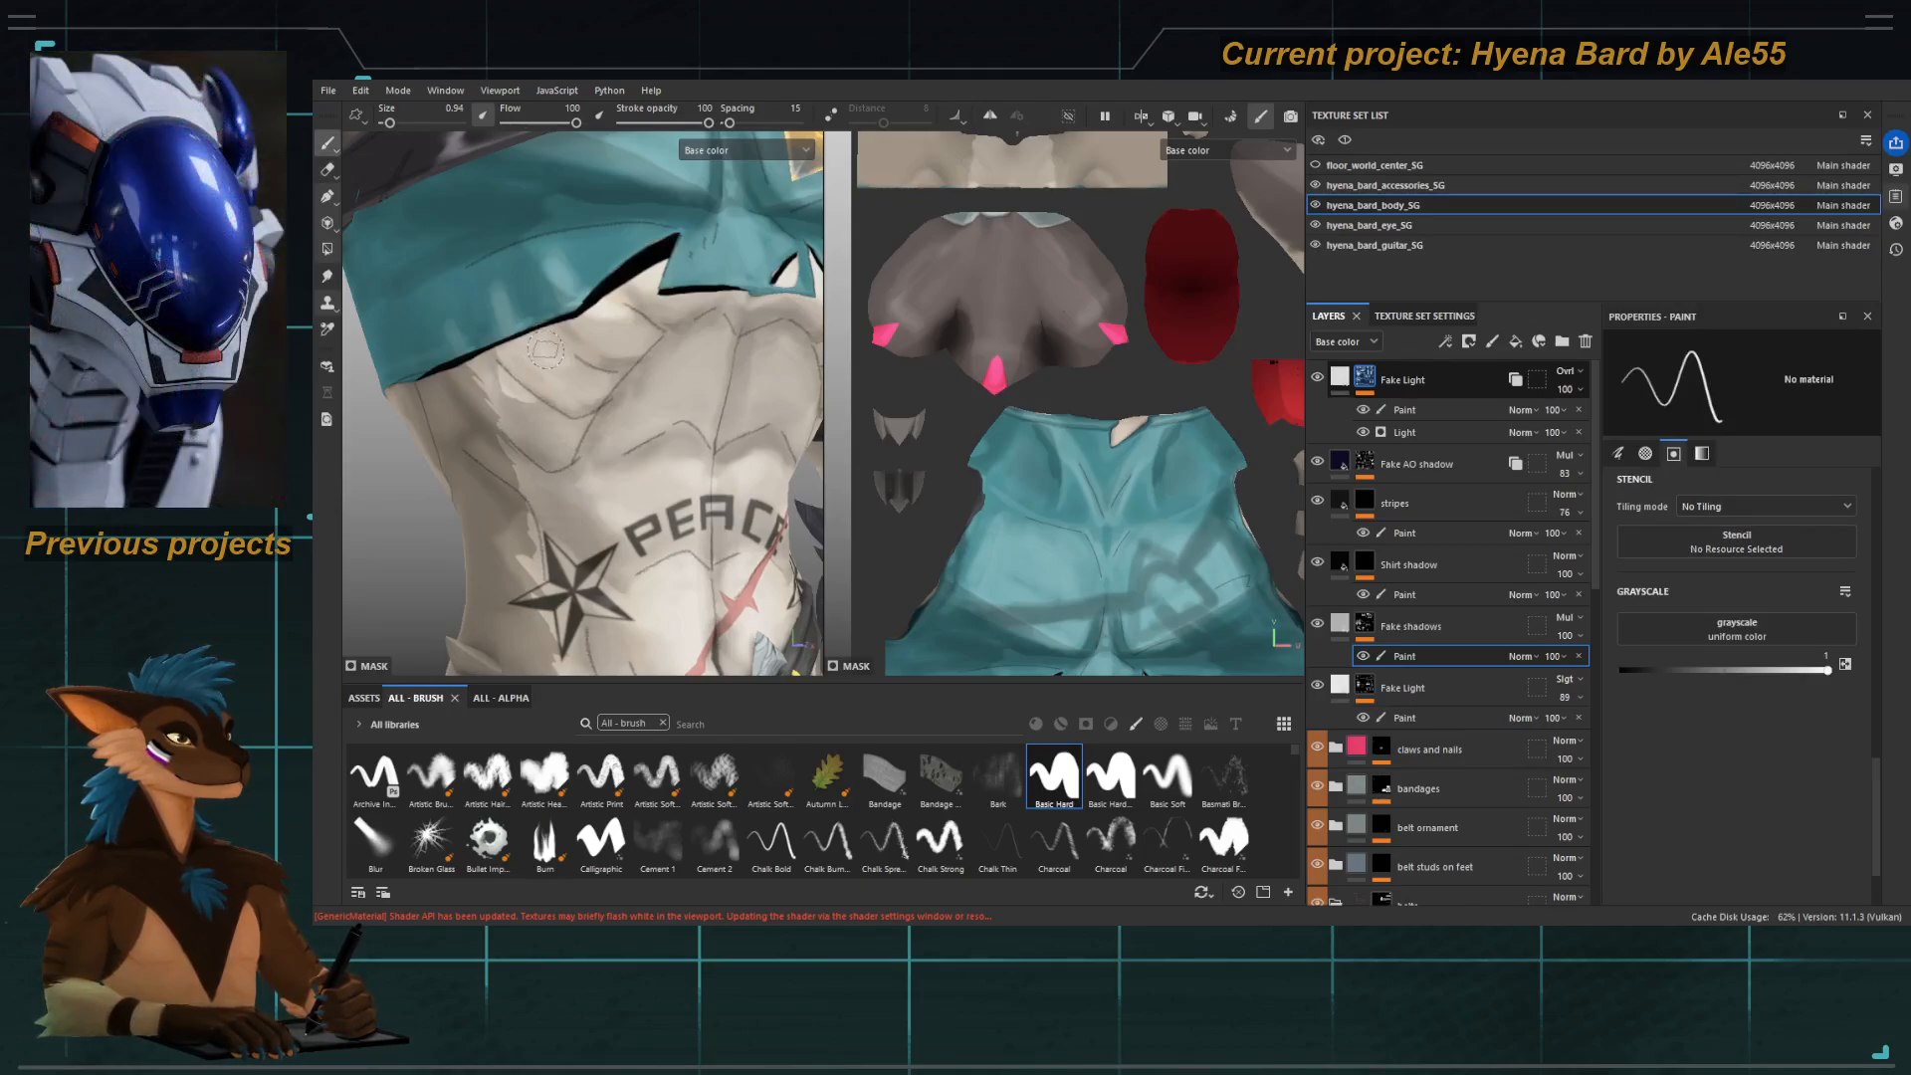
pyautogui.press('x')
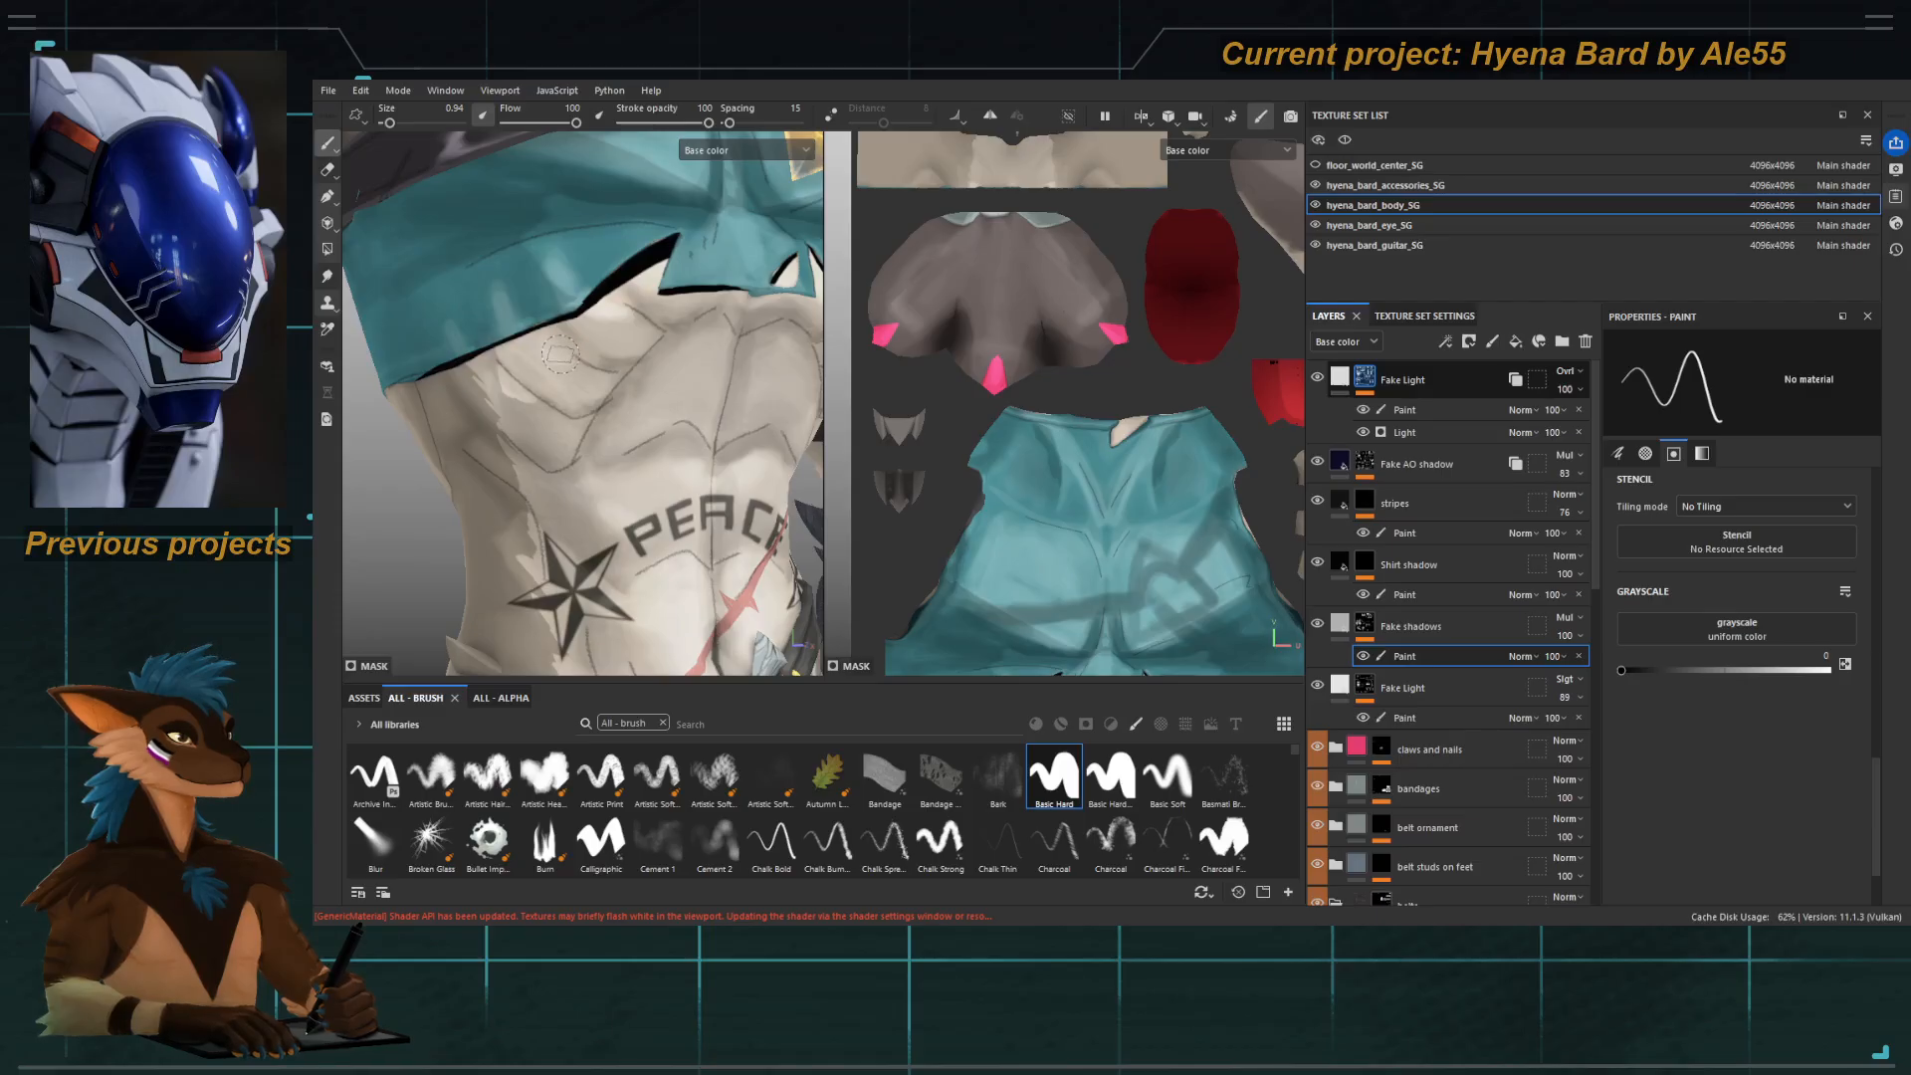
# Continue the rib shadows on both sides of the torso on Fake shadows with grayscale 1 and brush size 0.94.
pyautogui.scroll(-3, 614, 307)
pyautogui.moveTo(686, 438)
pyautogui.keyDown('alt'); pyautogui.mouseDown()
pyautogui.moveTo(587, 430)
pyautogui.moveTo(712, 353)
pyautogui.mouseUp(); pyautogui.keyUp('alt')
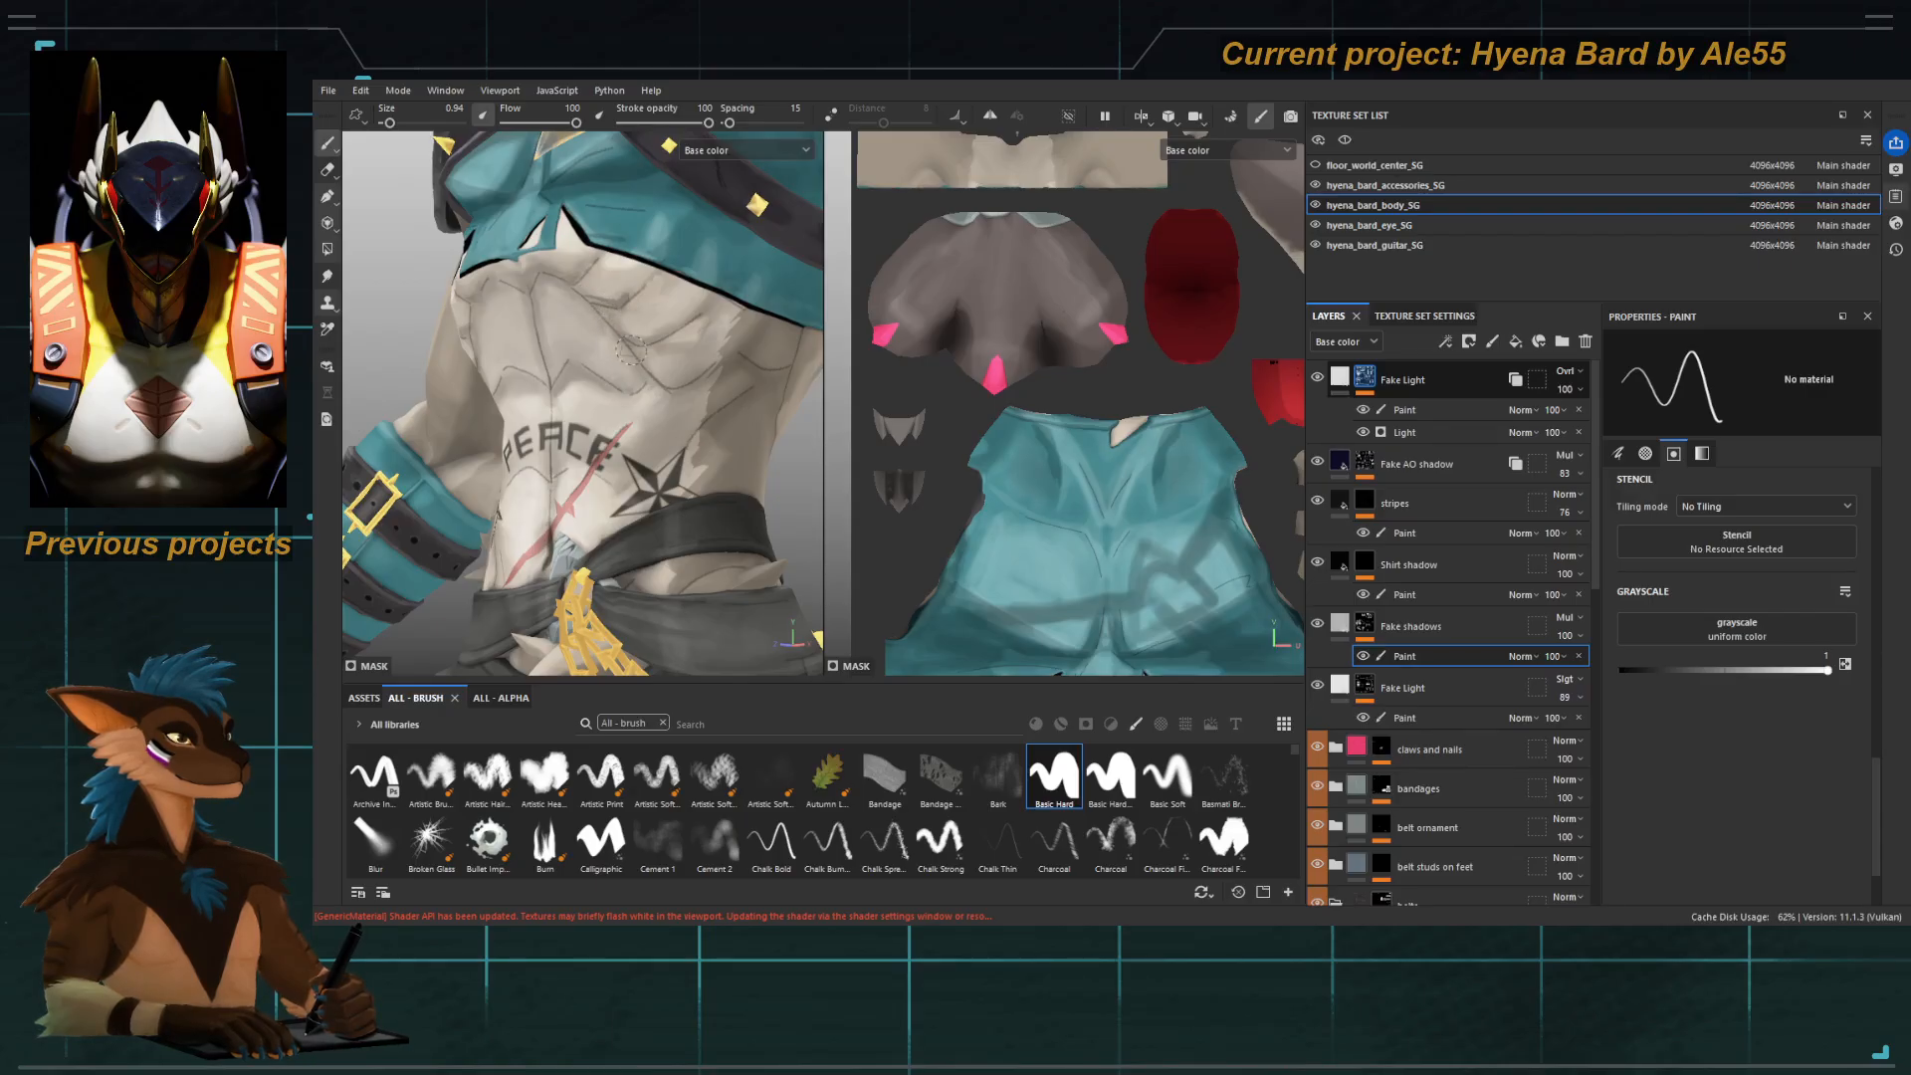
pyautogui.moveTo(651, 401)
pyautogui.keyDown('alt'); pyautogui.mouseDown()
pyautogui.moveTo(674, 370)
pyautogui.moveTo(626, 369)
pyautogui.mouseUp(); pyautogui.keyUp('alt')
pyautogui.keyDown('alt'); pyautogui.moveTo(626, 369); pyautogui.dragTo(554, 359, button='middle'); pyautogui.keyUp('alt')
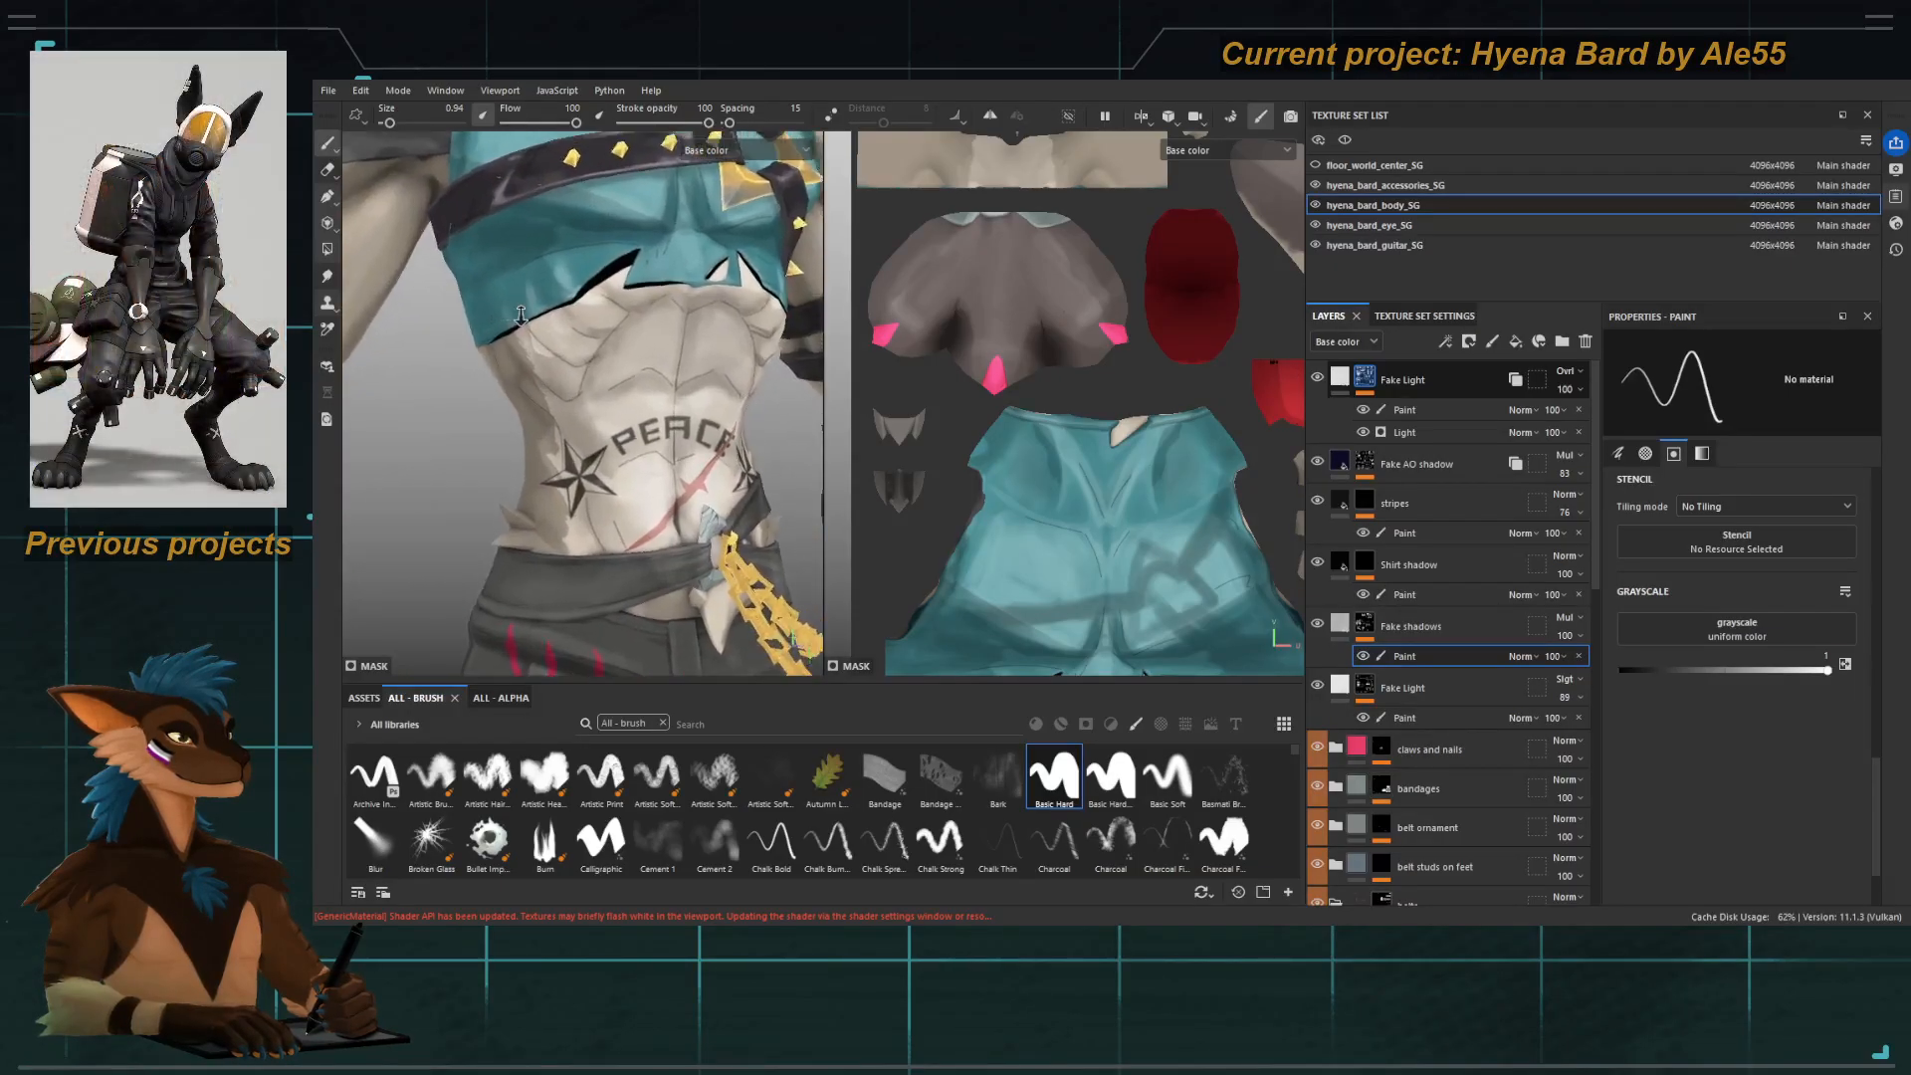
pyautogui.keyDown('alt'); pyautogui.moveTo(553, 359); pyautogui.dragTo(597, 328, button='right'); pyautogui.keyUp('alt')
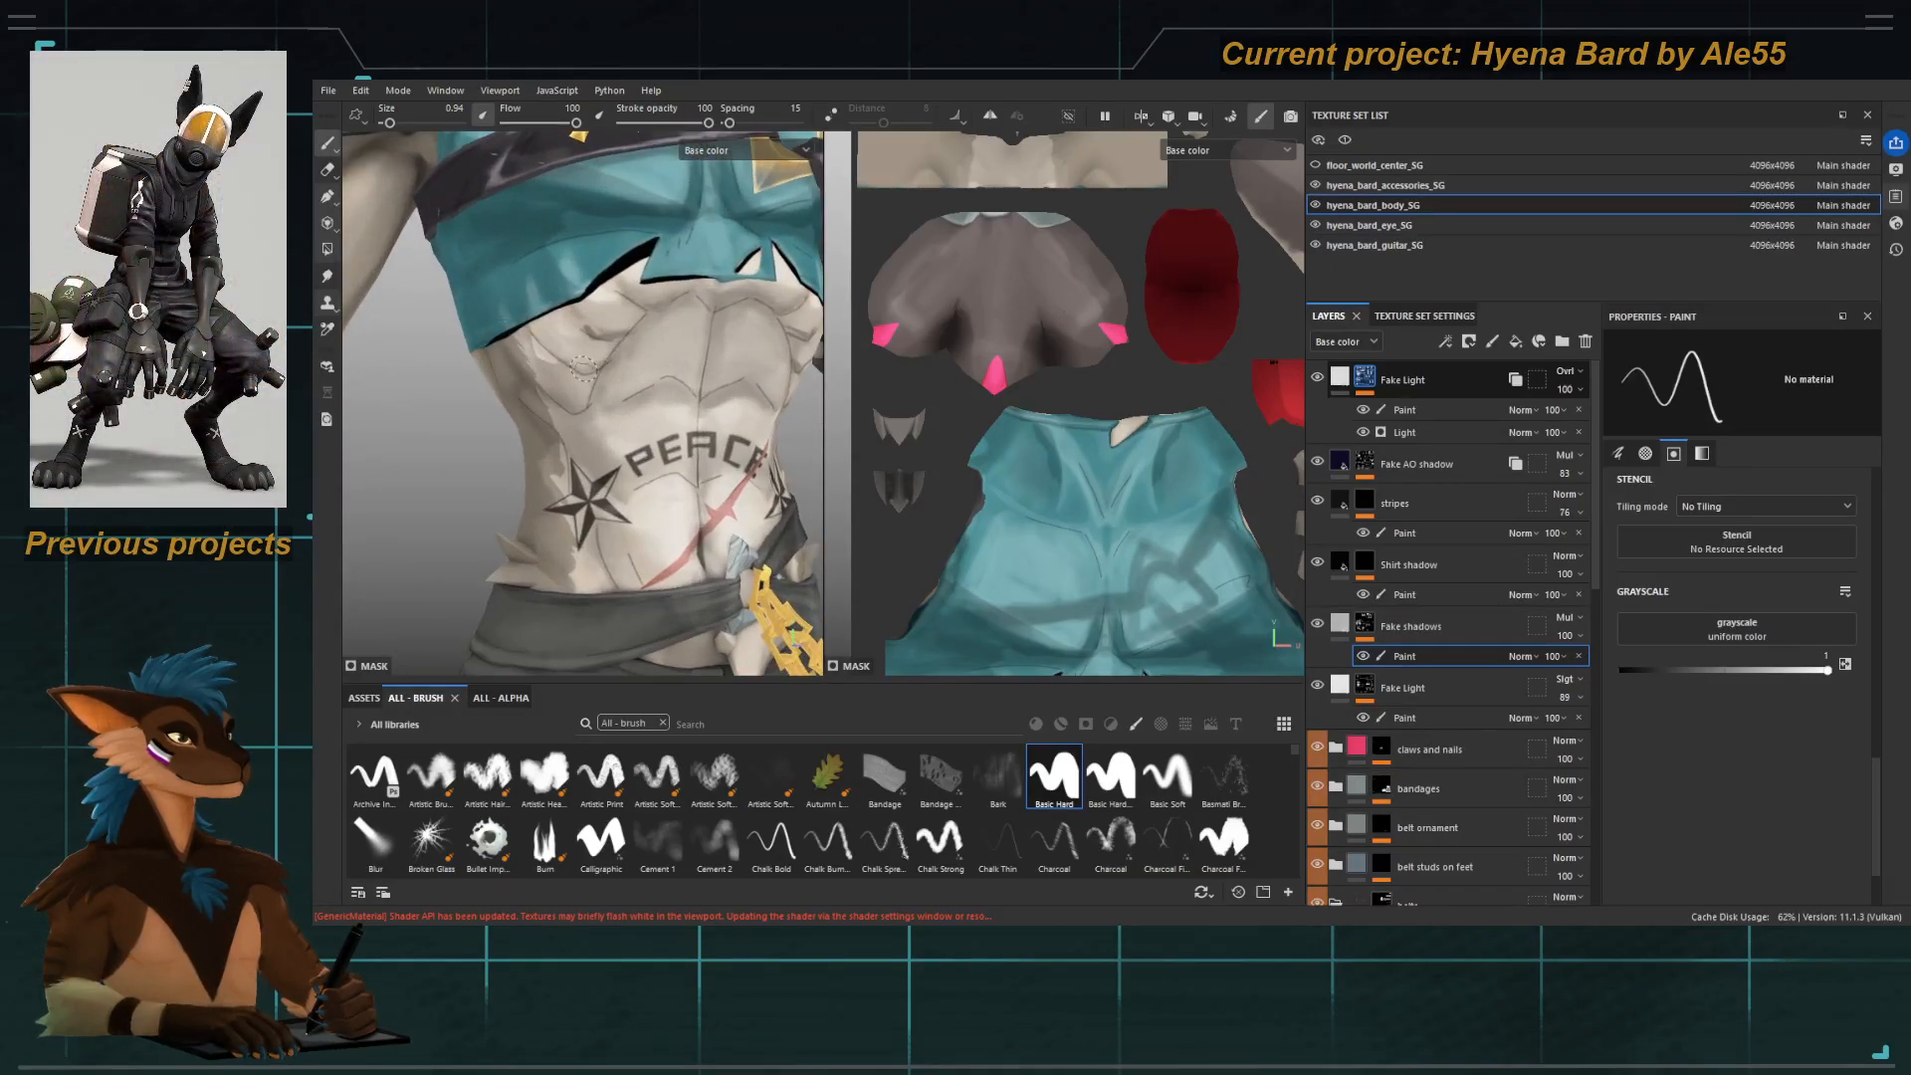
pyautogui.keyDown('alt'); pyautogui.moveTo(600, 336); pyautogui.dragTo(572, 358); pyautogui.keyUp('alt')
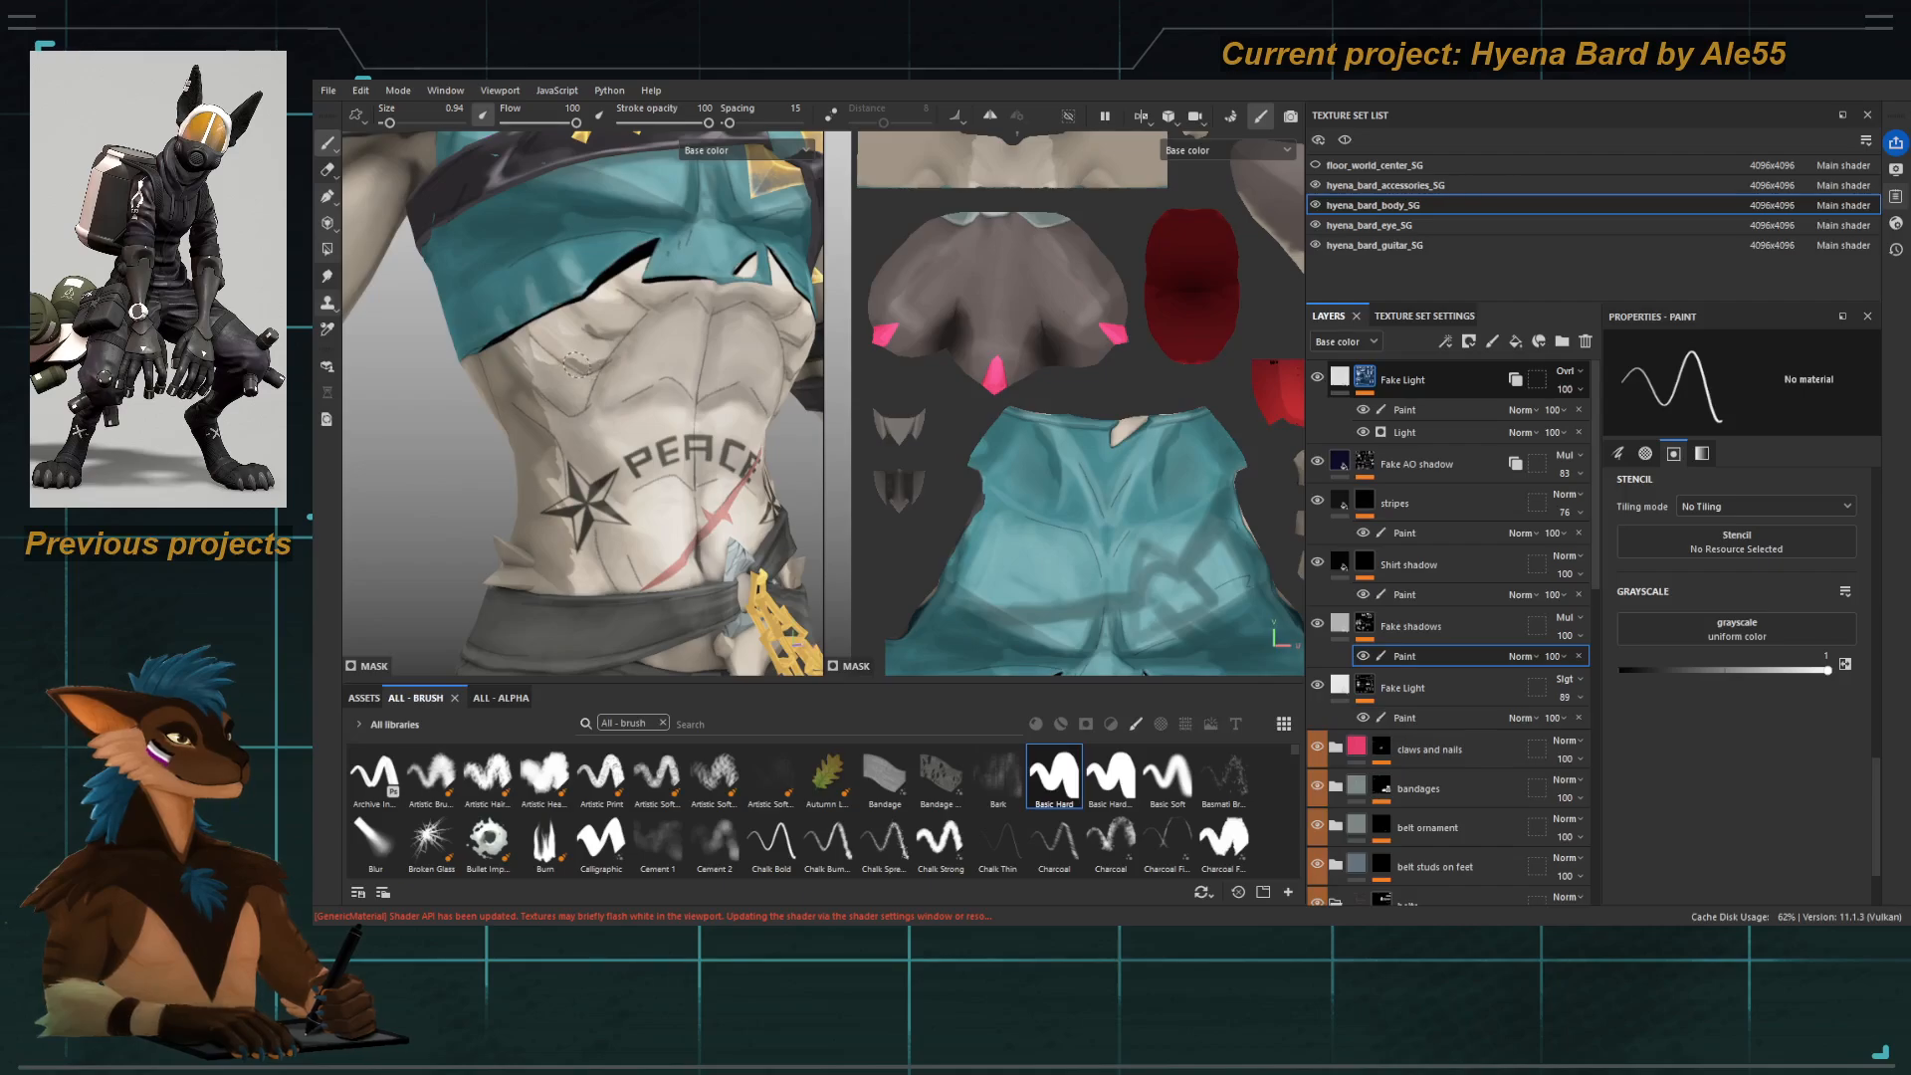
# Smudge the Fake shadows strokes on the ribs on both sides of the torso with size 1.34.
pyautogui.press('s')
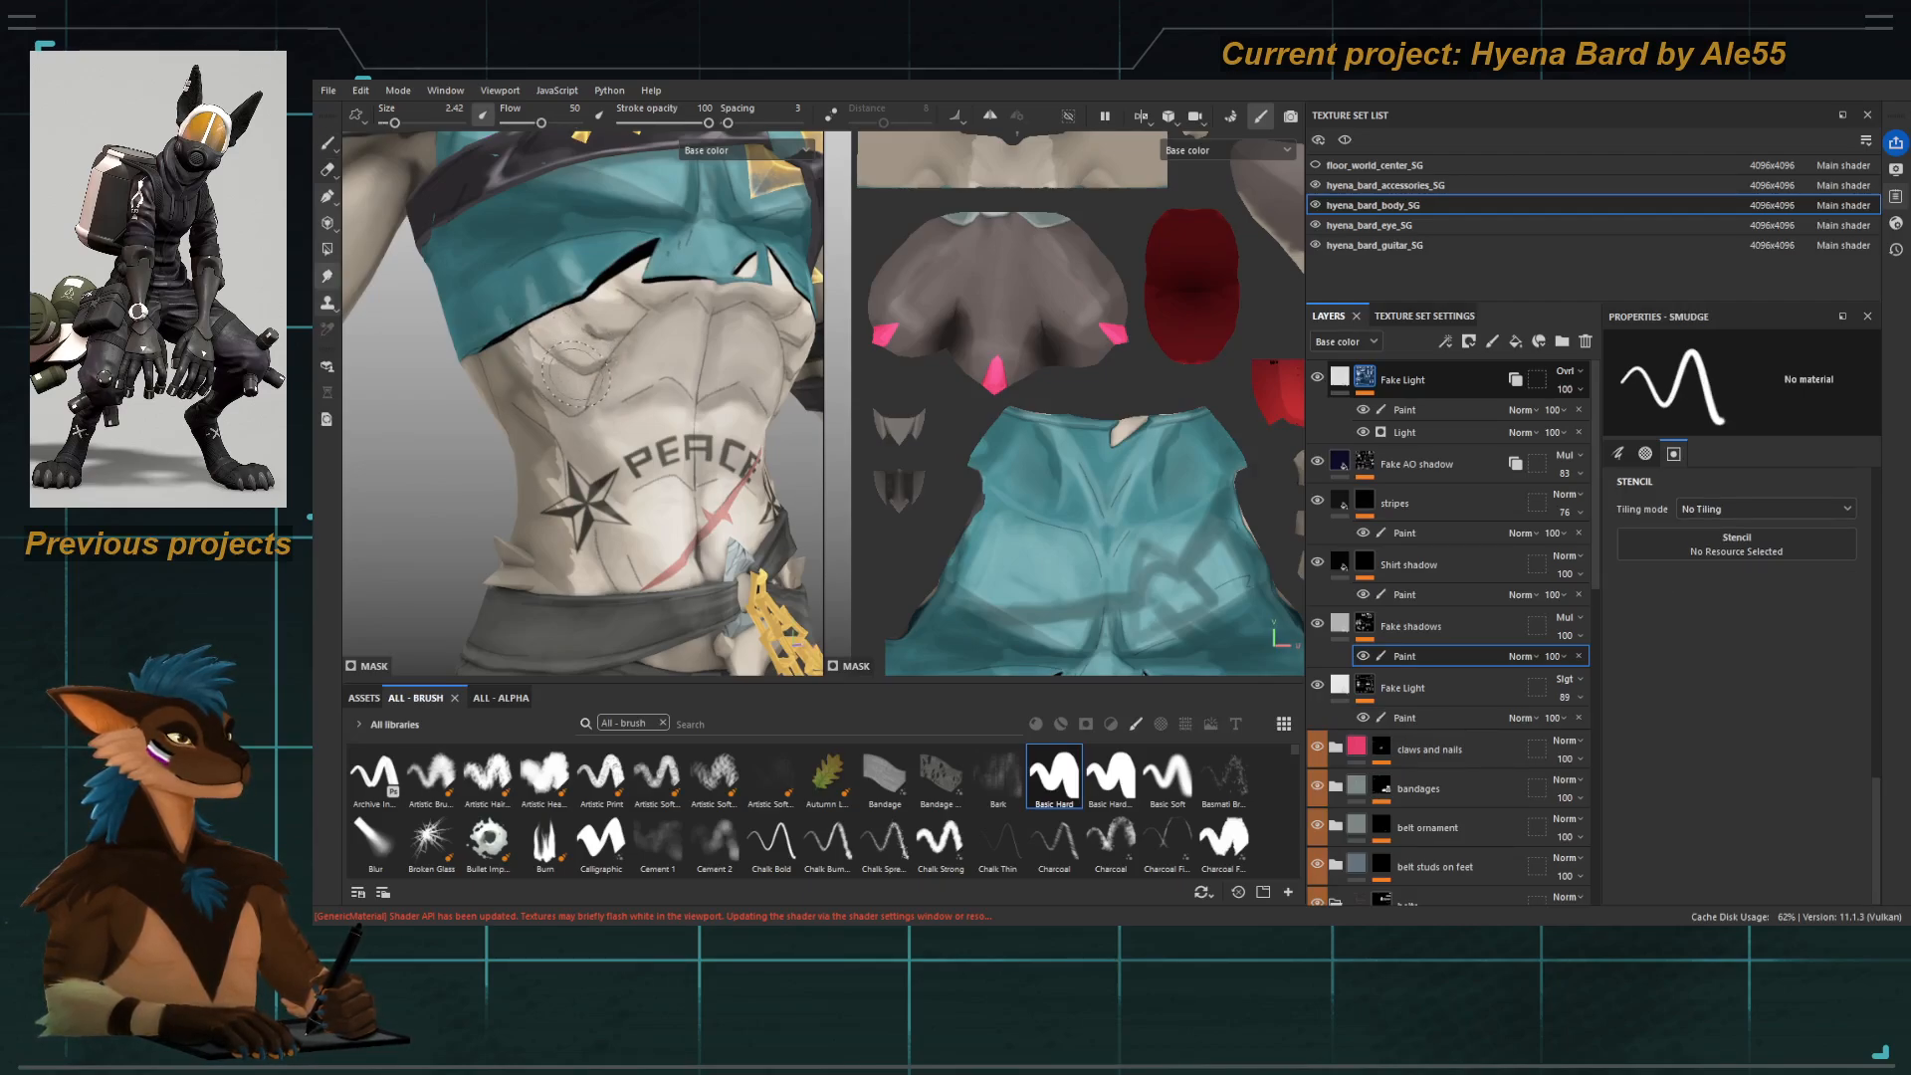
pyautogui.keyDown('ctrl'); pyautogui.moveTo(586, 335); pyautogui.dragTo(557, 335, button='right'); pyautogui.keyUp('ctrl')
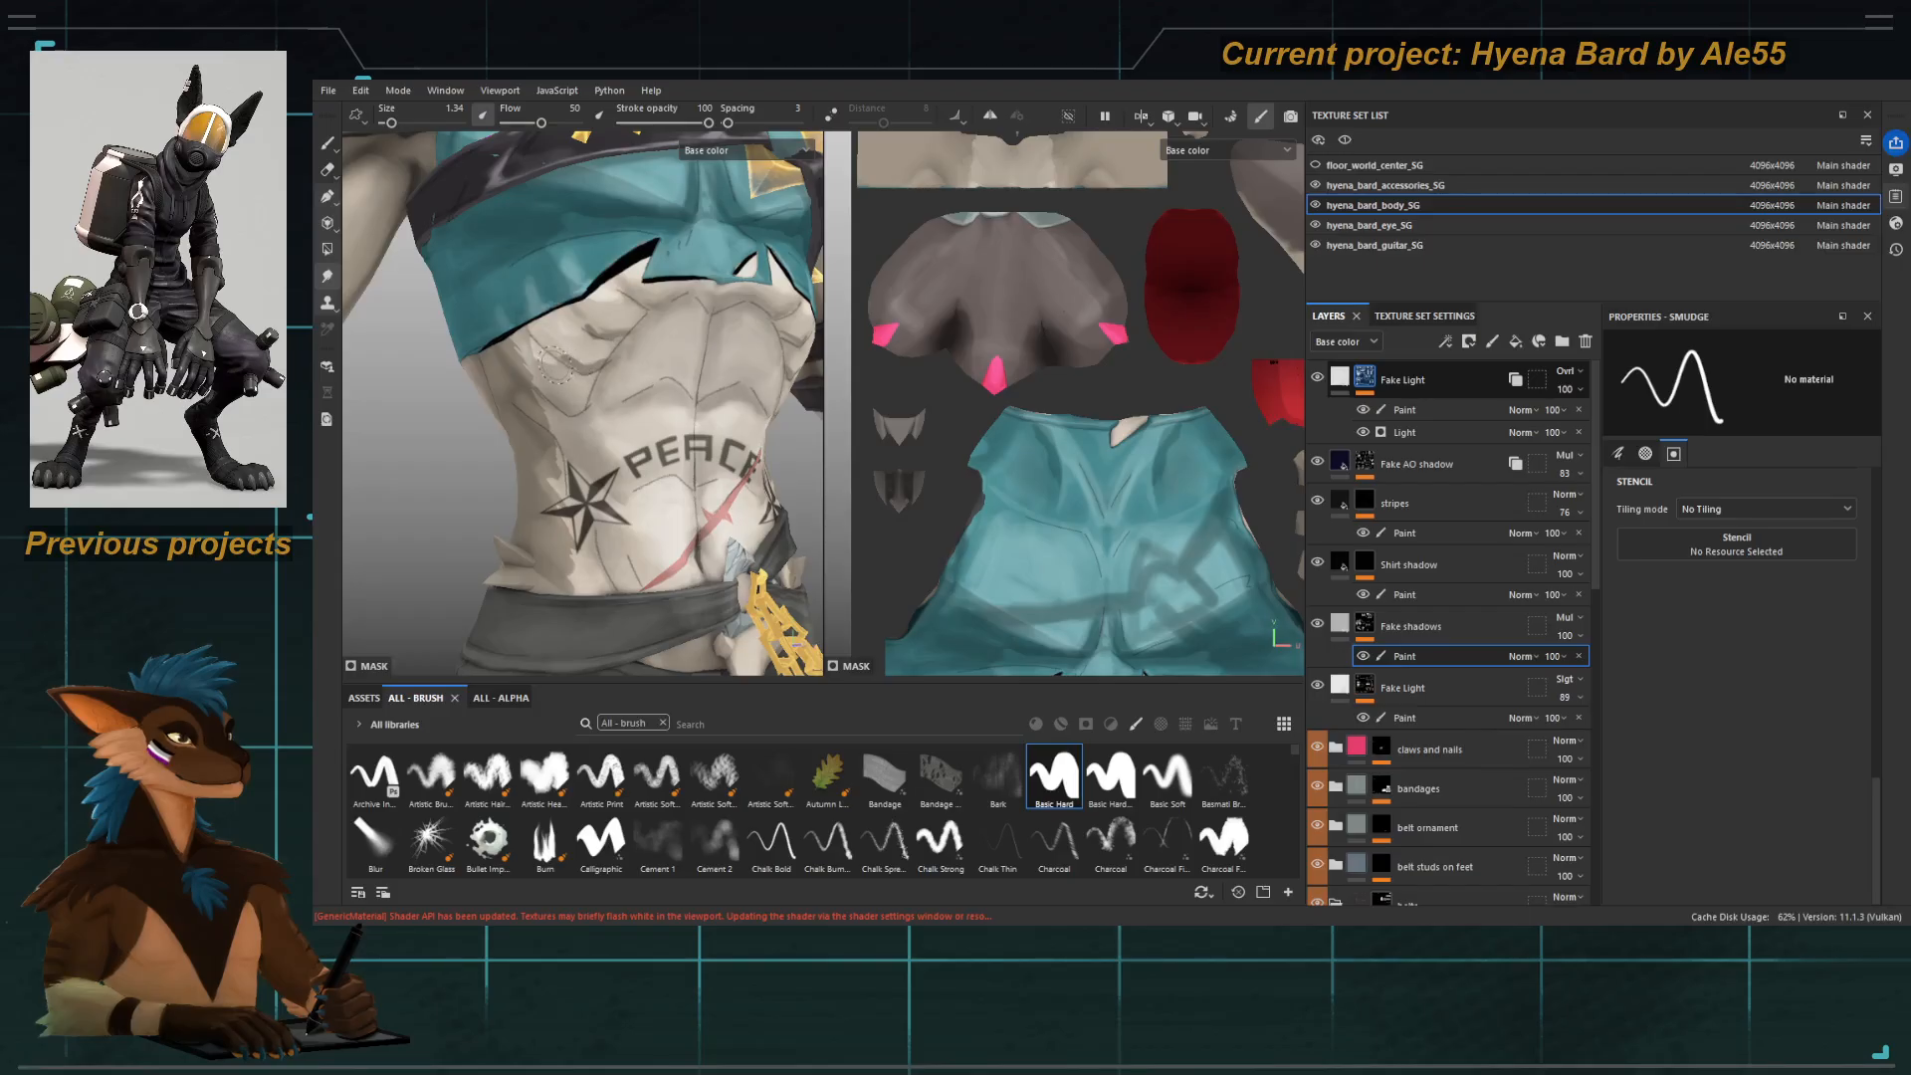
pyautogui.keyDown('alt'); pyautogui.moveTo(572, 365); pyautogui.dragTo(576, 382); pyautogui.keyUp('alt')
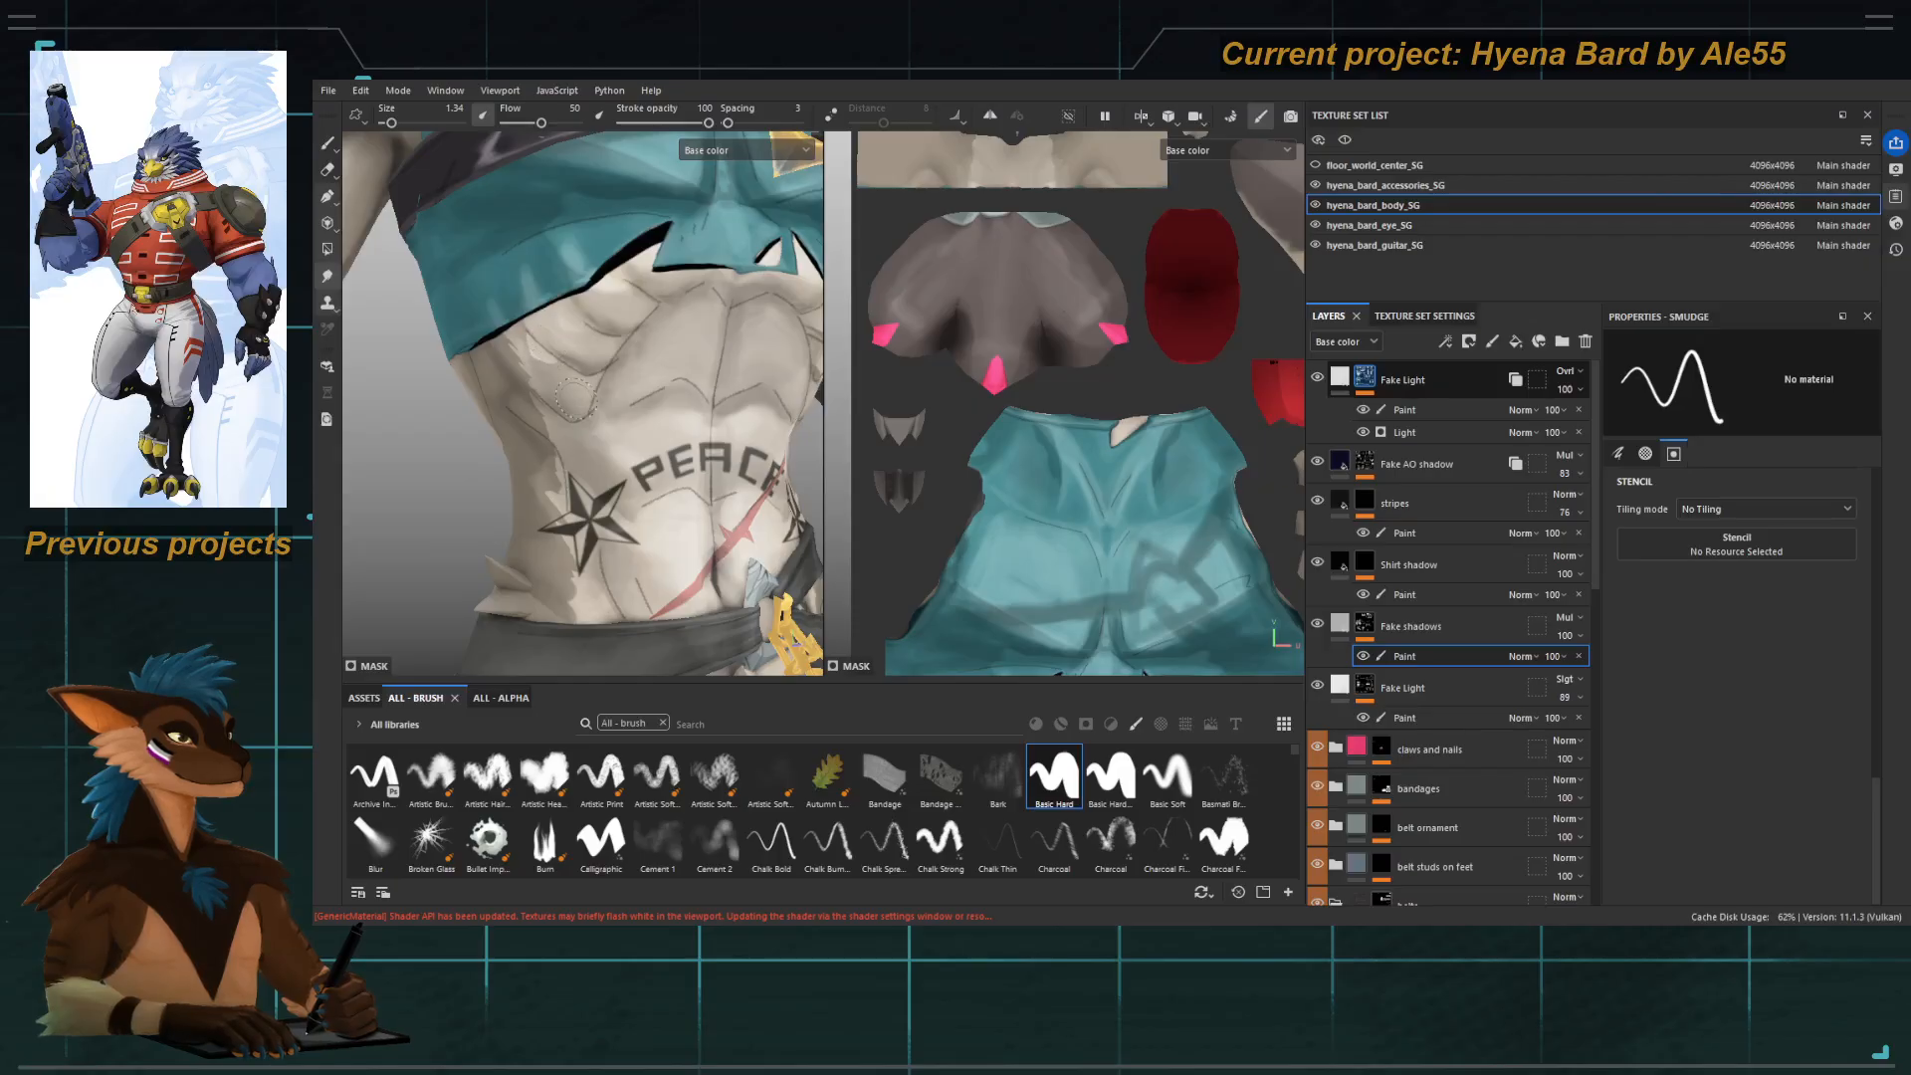
pyautogui.keyDown('alt'); pyautogui.moveTo(546, 341); pyautogui.dragTo(659, 277); pyautogui.keyUp('alt')
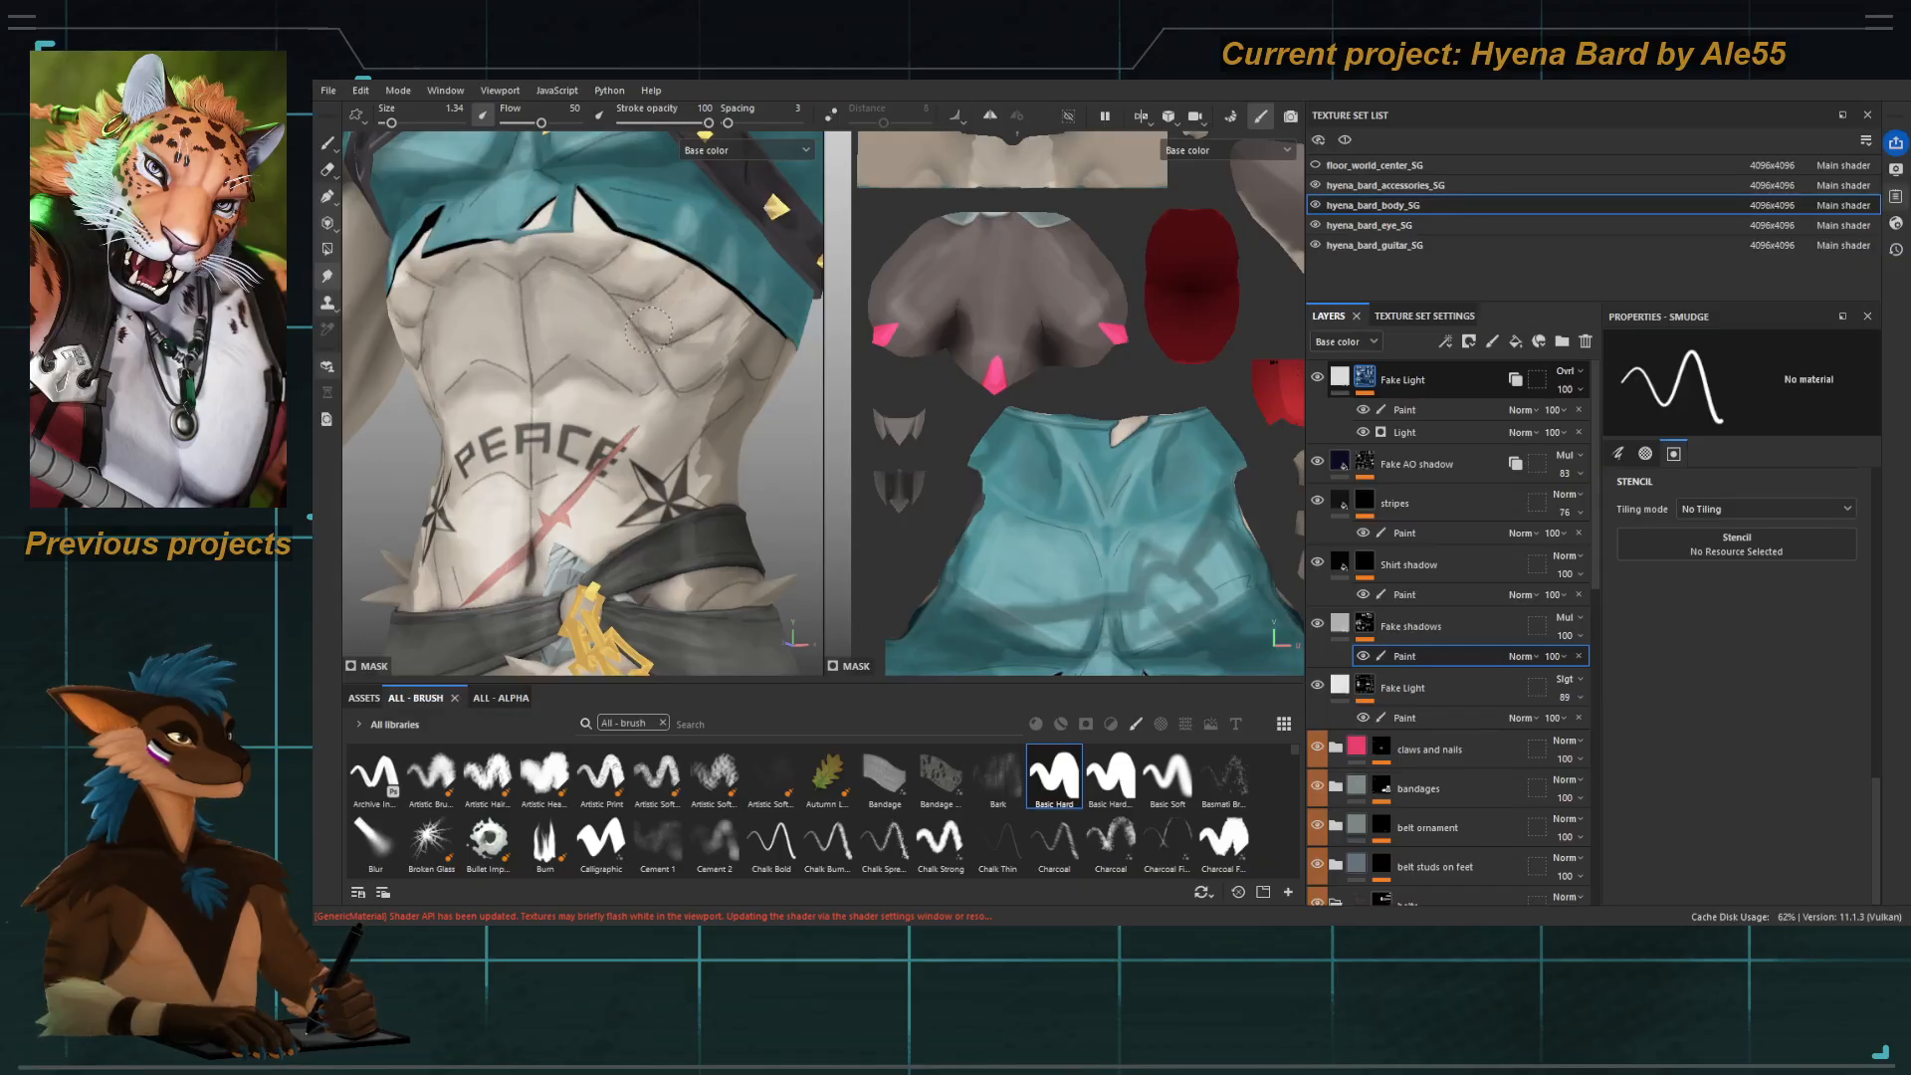
# Examine the torso shading on the full figure from several angles and inspect the shorts up close.
pyautogui.keyDown('alt'); pyautogui.moveTo(675, 387); pyautogui.dragTo(327, 222, button='right'); pyautogui.keyUp('alt')
pyautogui.keyDown('alt'); pyautogui.moveTo(523, 439); pyautogui.dragTo(544, 326, button='middle'); pyautogui.keyUp('alt')
pyautogui.keyDown('alt'); pyautogui.moveTo(544, 326); pyautogui.dragTo(487, 289, button='right'); pyautogui.keyUp('alt')
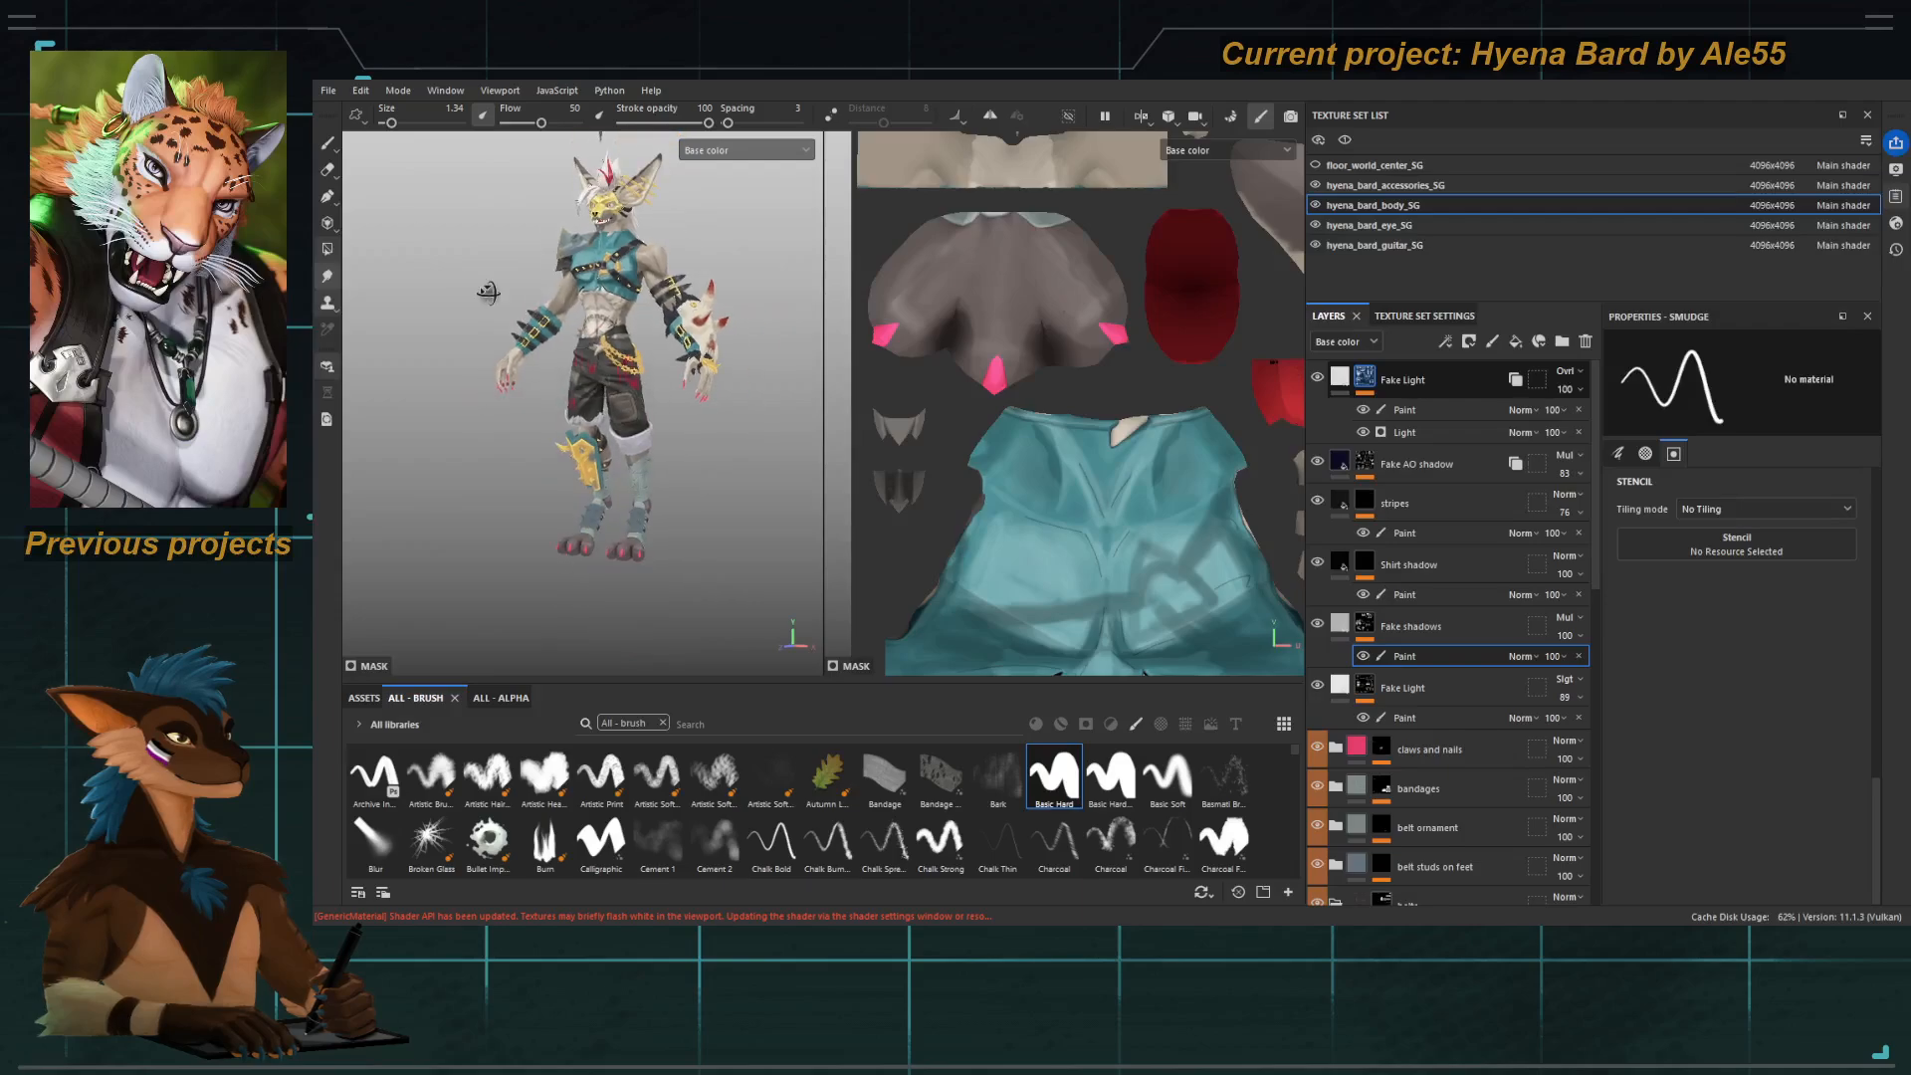
pyautogui.keyDown('alt'); pyautogui.moveTo(487, 289); pyautogui.dragTo(572, 291); pyautogui.keyUp('alt')
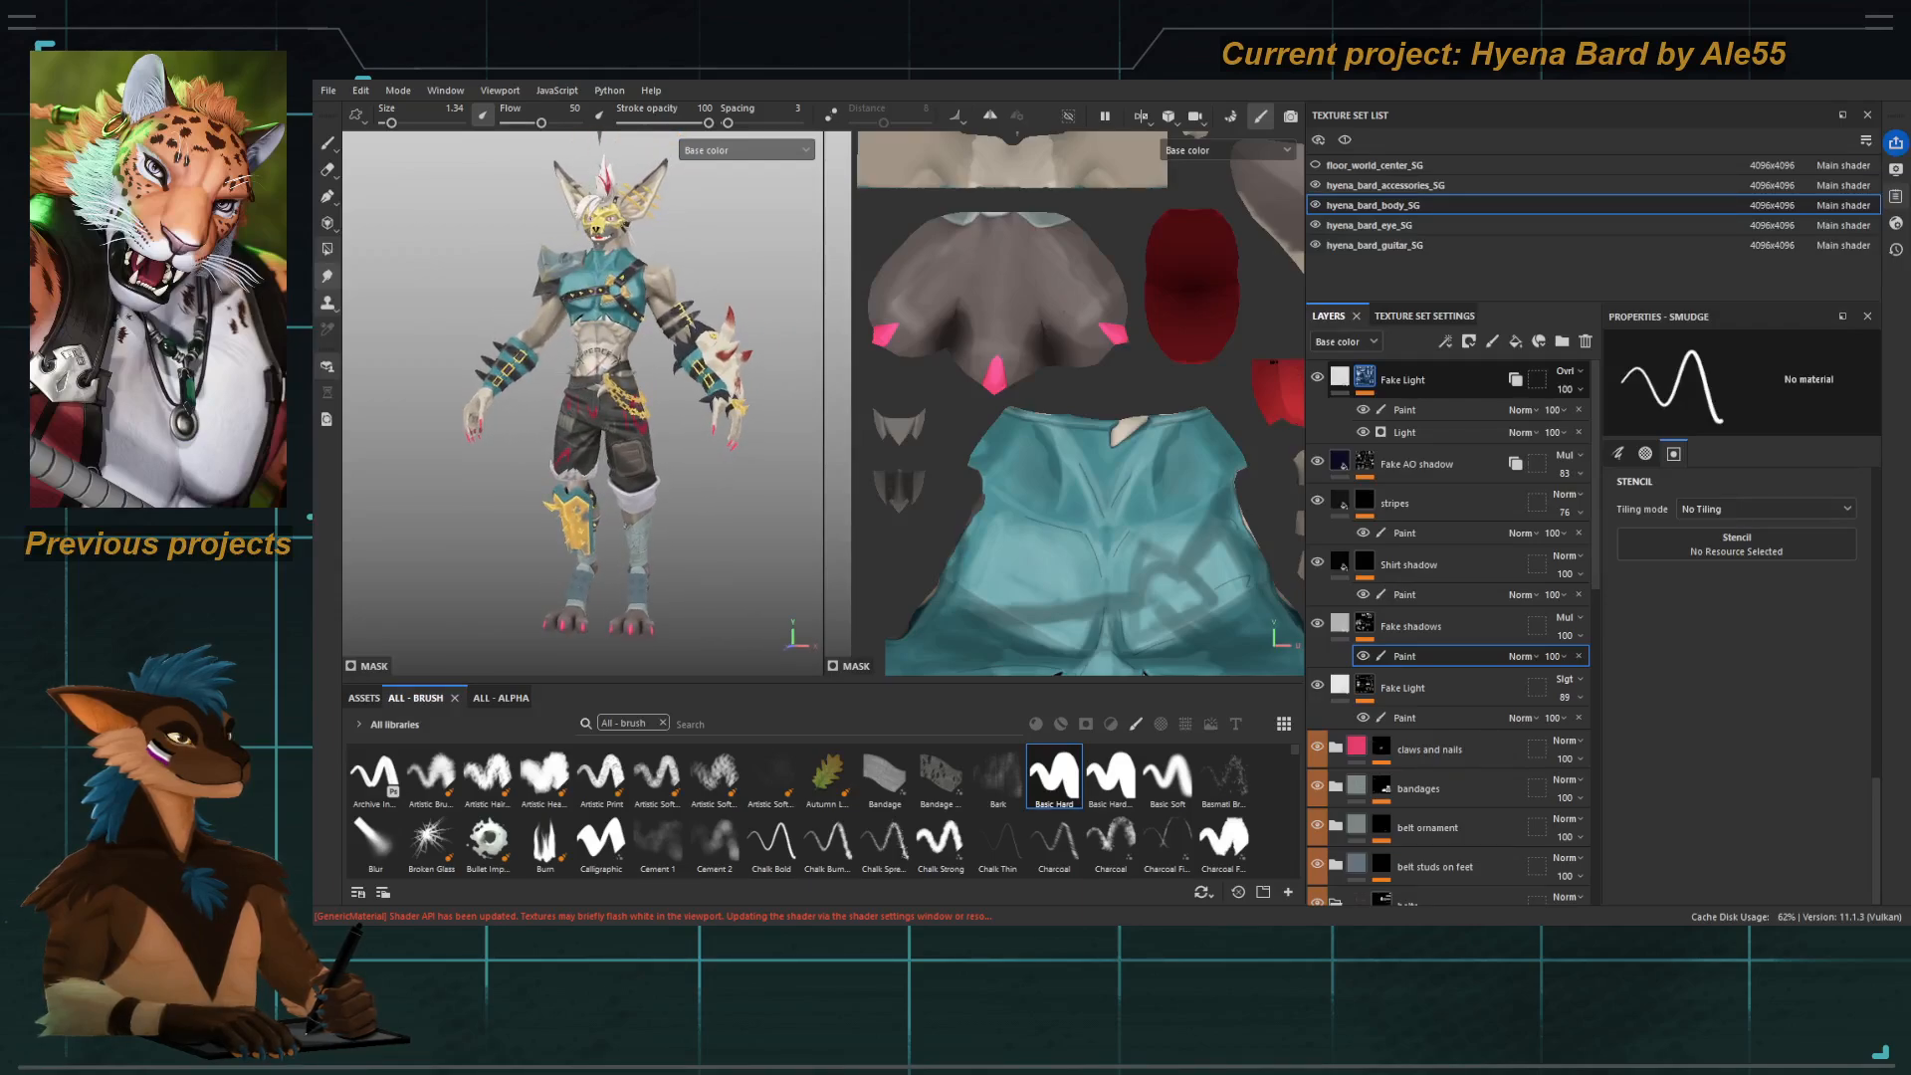
pyautogui.keyDown('alt'); pyautogui.moveTo(469, 407); pyautogui.dragTo(564, 472, button='right'); pyautogui.keyUp('alt')
pyautogui.keyDown('alt'); pyautogui.moveTo(563, 472); pyautogui.dragTo(604, 467); pyautogui.keyUp('alt')
pyautogui.keyDown('alt'); pyautogui.moveTo(588, 408); pyautogui.dragTo(553, 390, button='middle'); pyautogui.keyUp('alt')
pyautogui.keyDown('alt'); pyautogui.moveTo(554, 390); pyautogui.dragTo(607, 473, button='right'); pyautogui.keyUp('alt')
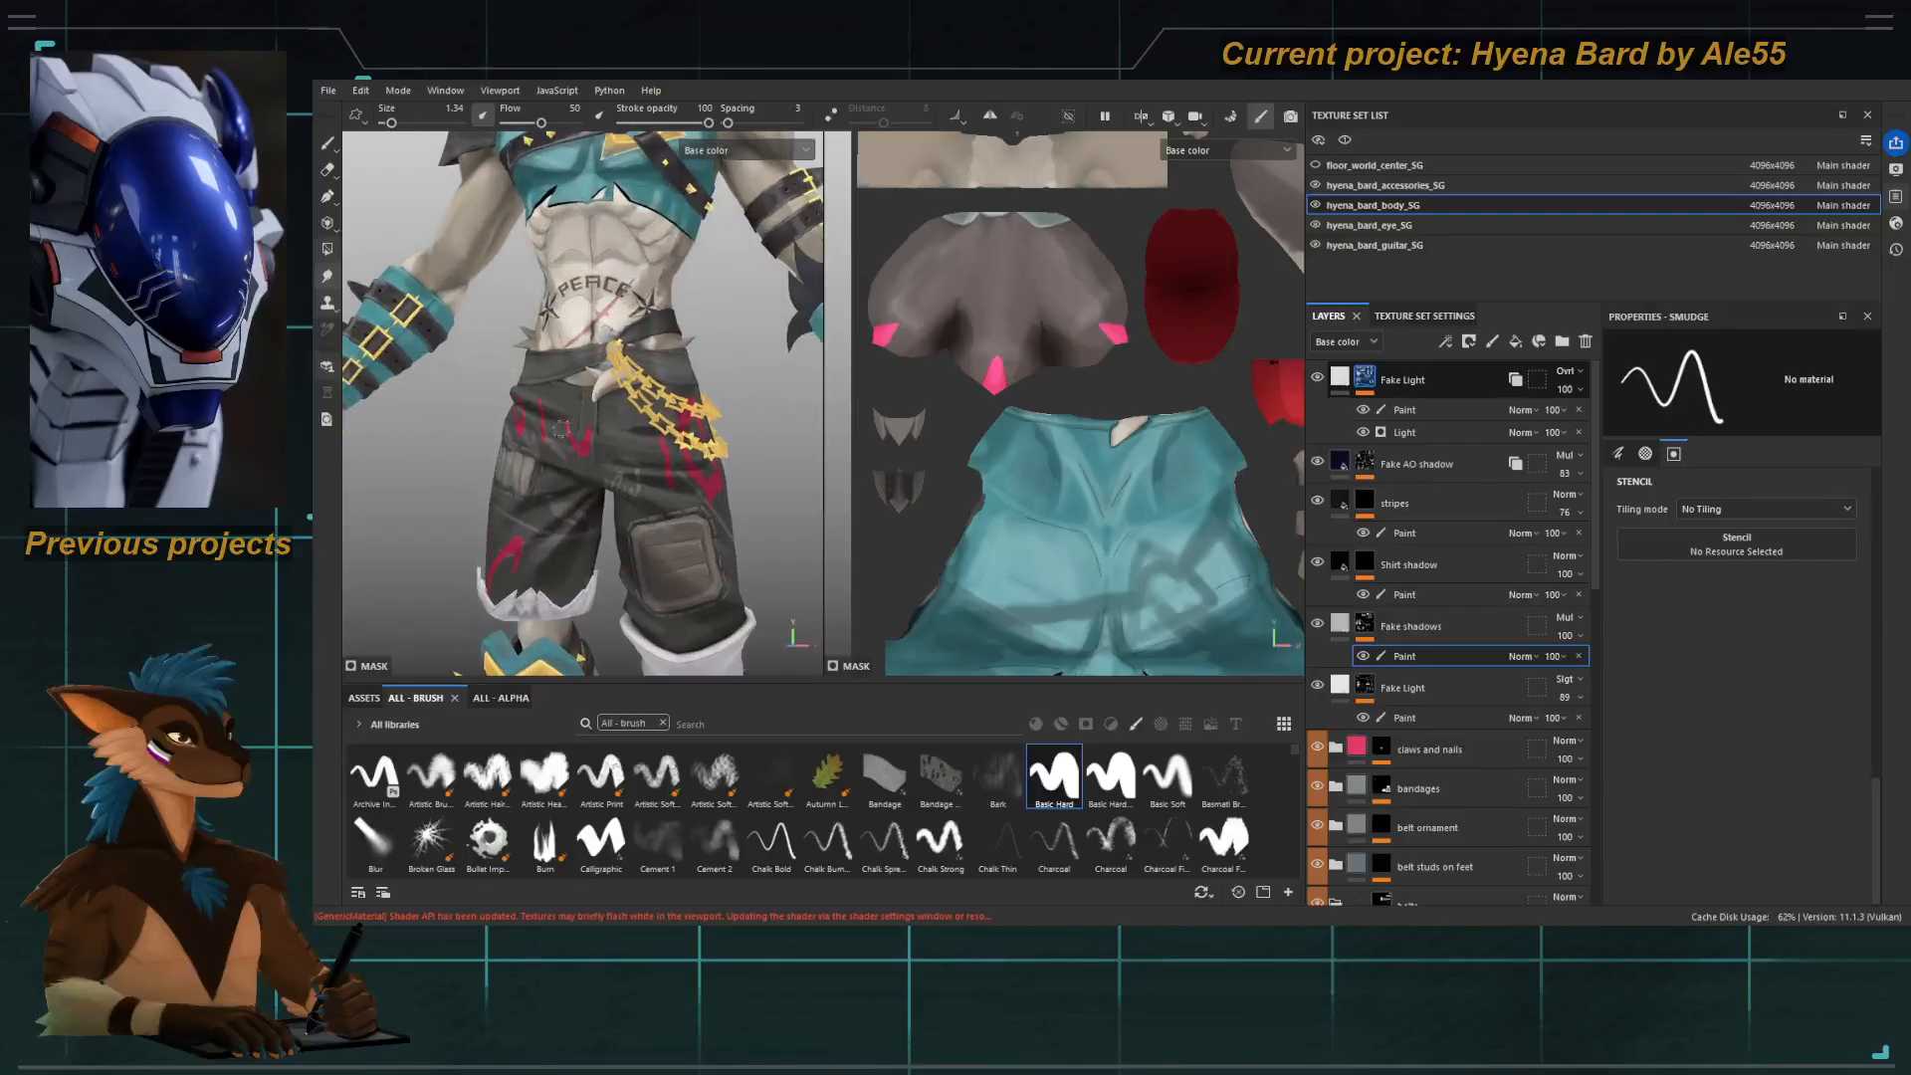
# Paint soft accents on the abdomen above the PEACE lettering on the lower Fake Light layer with grayscale 1 and brush size 0.94.
pyautogui.keyDown('alt'); pyautogui.moveTo(560, 429); pyautogui.dragTo(537, 481, button='middle'); pyautogui.keyUp('alt')
pyautogui.keyDown('alt'); pyautogui.moveTo(538, 480); pyautogui.dragTo(577, 433, button='right'); pyautogui.keyUp('alt')
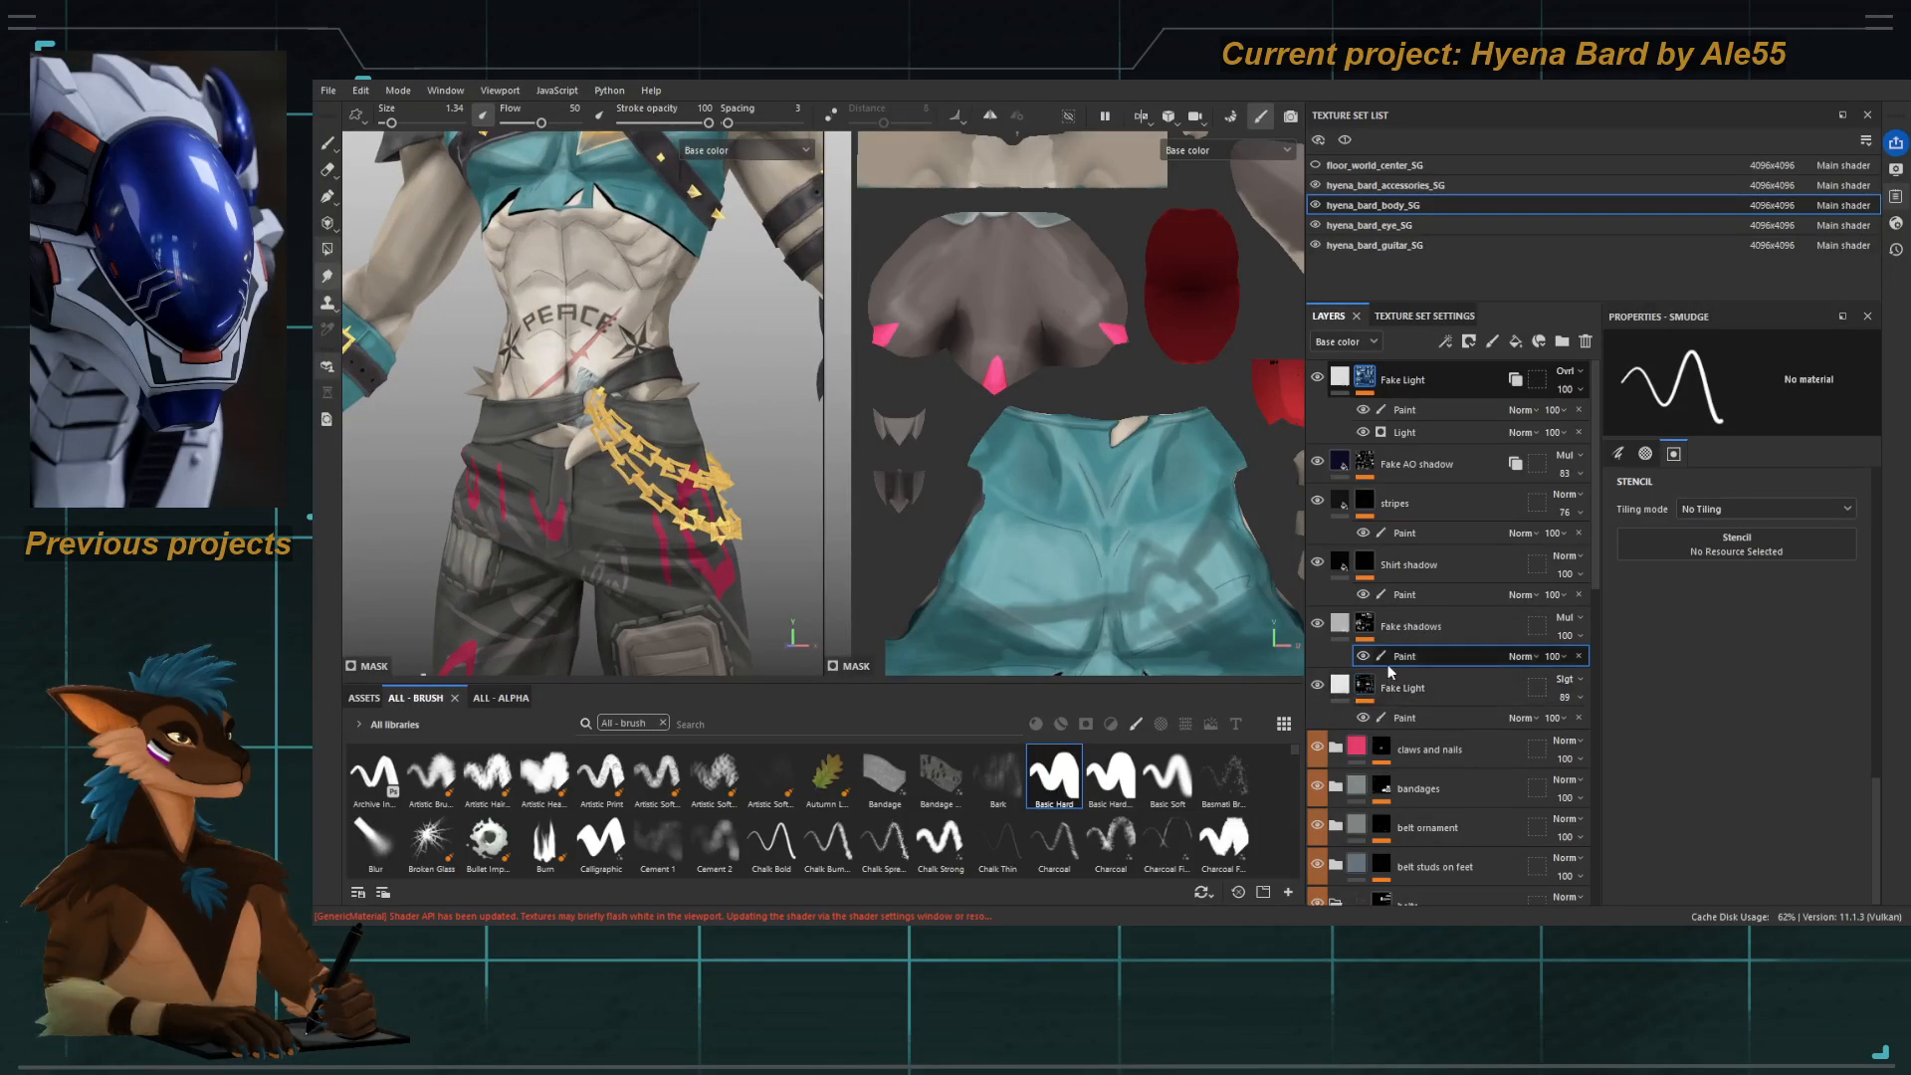
pyautogui.keyDown('alt'); pyautogui.moveTo(602, 309); pyautogui.dragTo(647, 328, button='right'); pyautogui.keyUp('alt')
pyautogui.keyDown('alt'); pyautogui.moveTo(607, 323); pyautogui.dragTo(619, 344, button='middle'); pyautogui.keyUp('alt')
pyautogui.keyDown('alt'); pyautogui.moveTo(620, 344); pyautogui.dragTo(638, 355, button='right'); pyautogui.keyUp('alt')
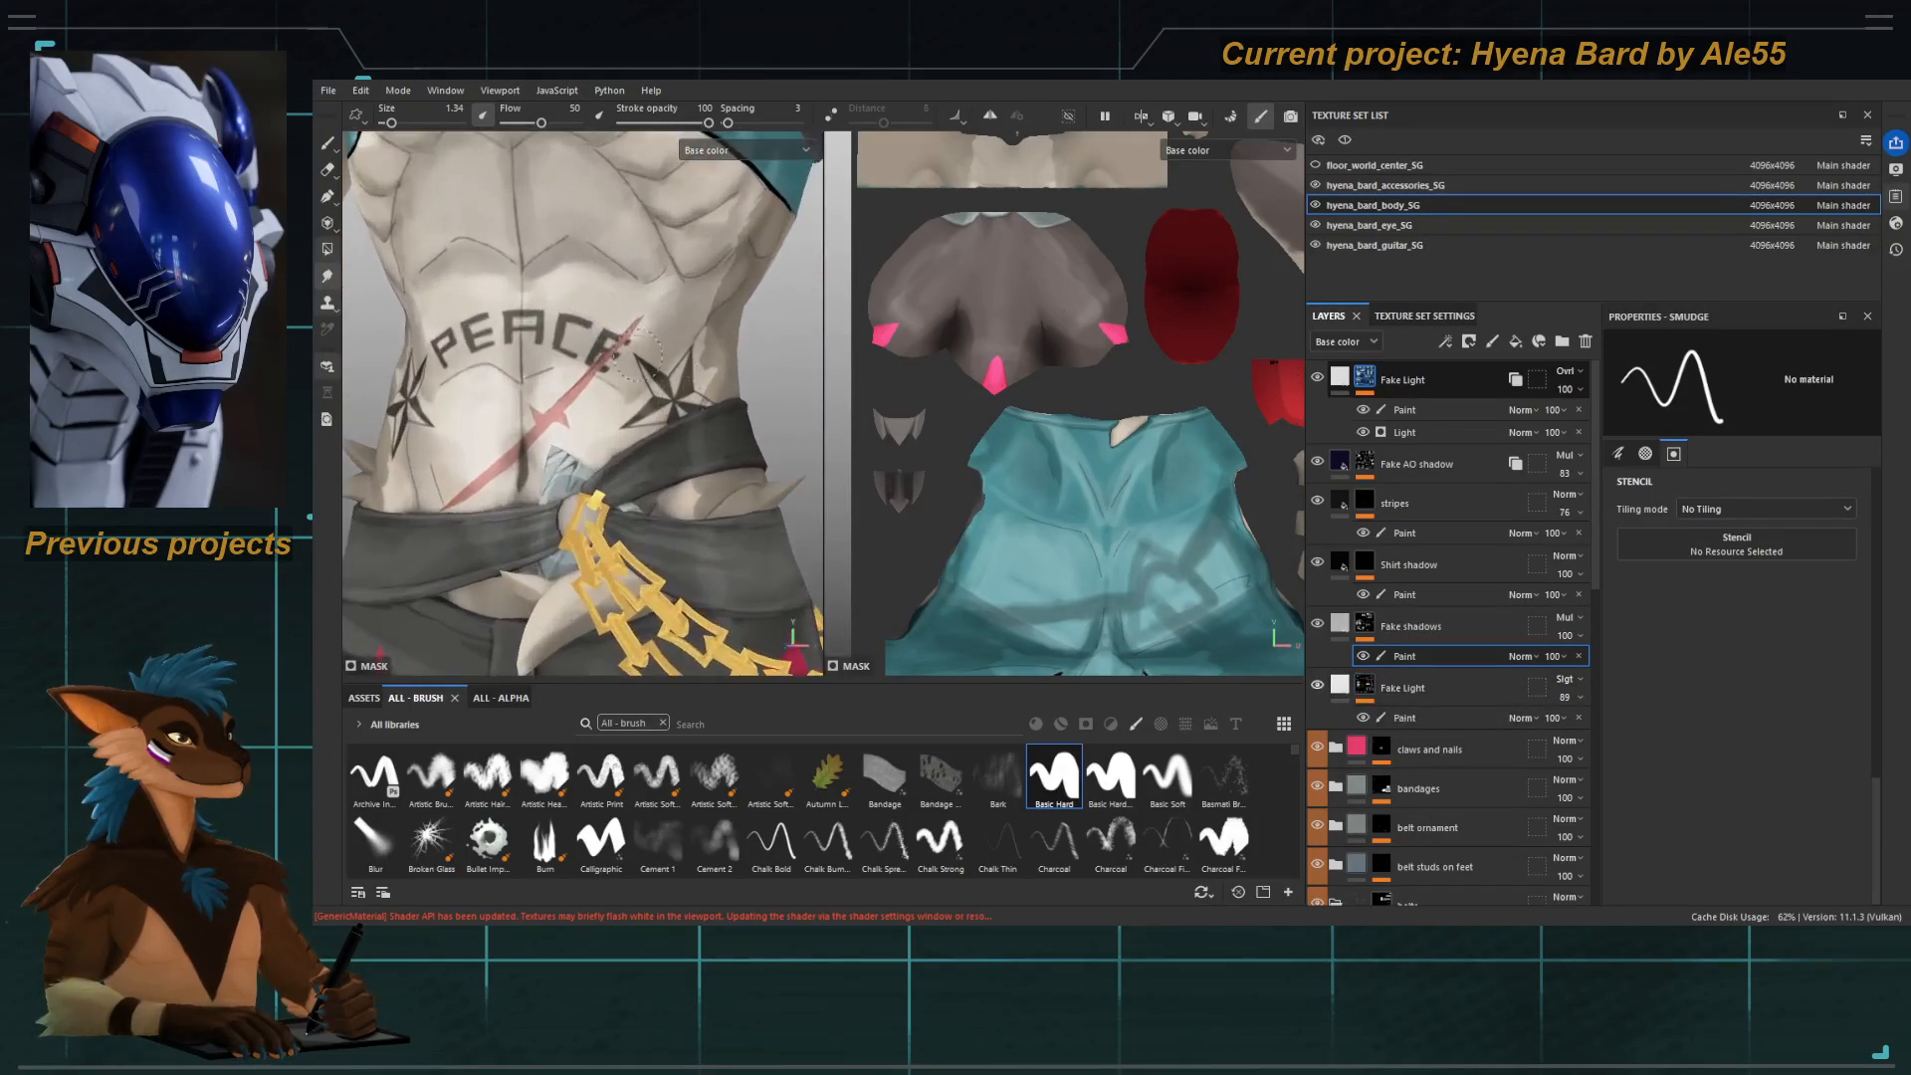
pyautogui.press('1')
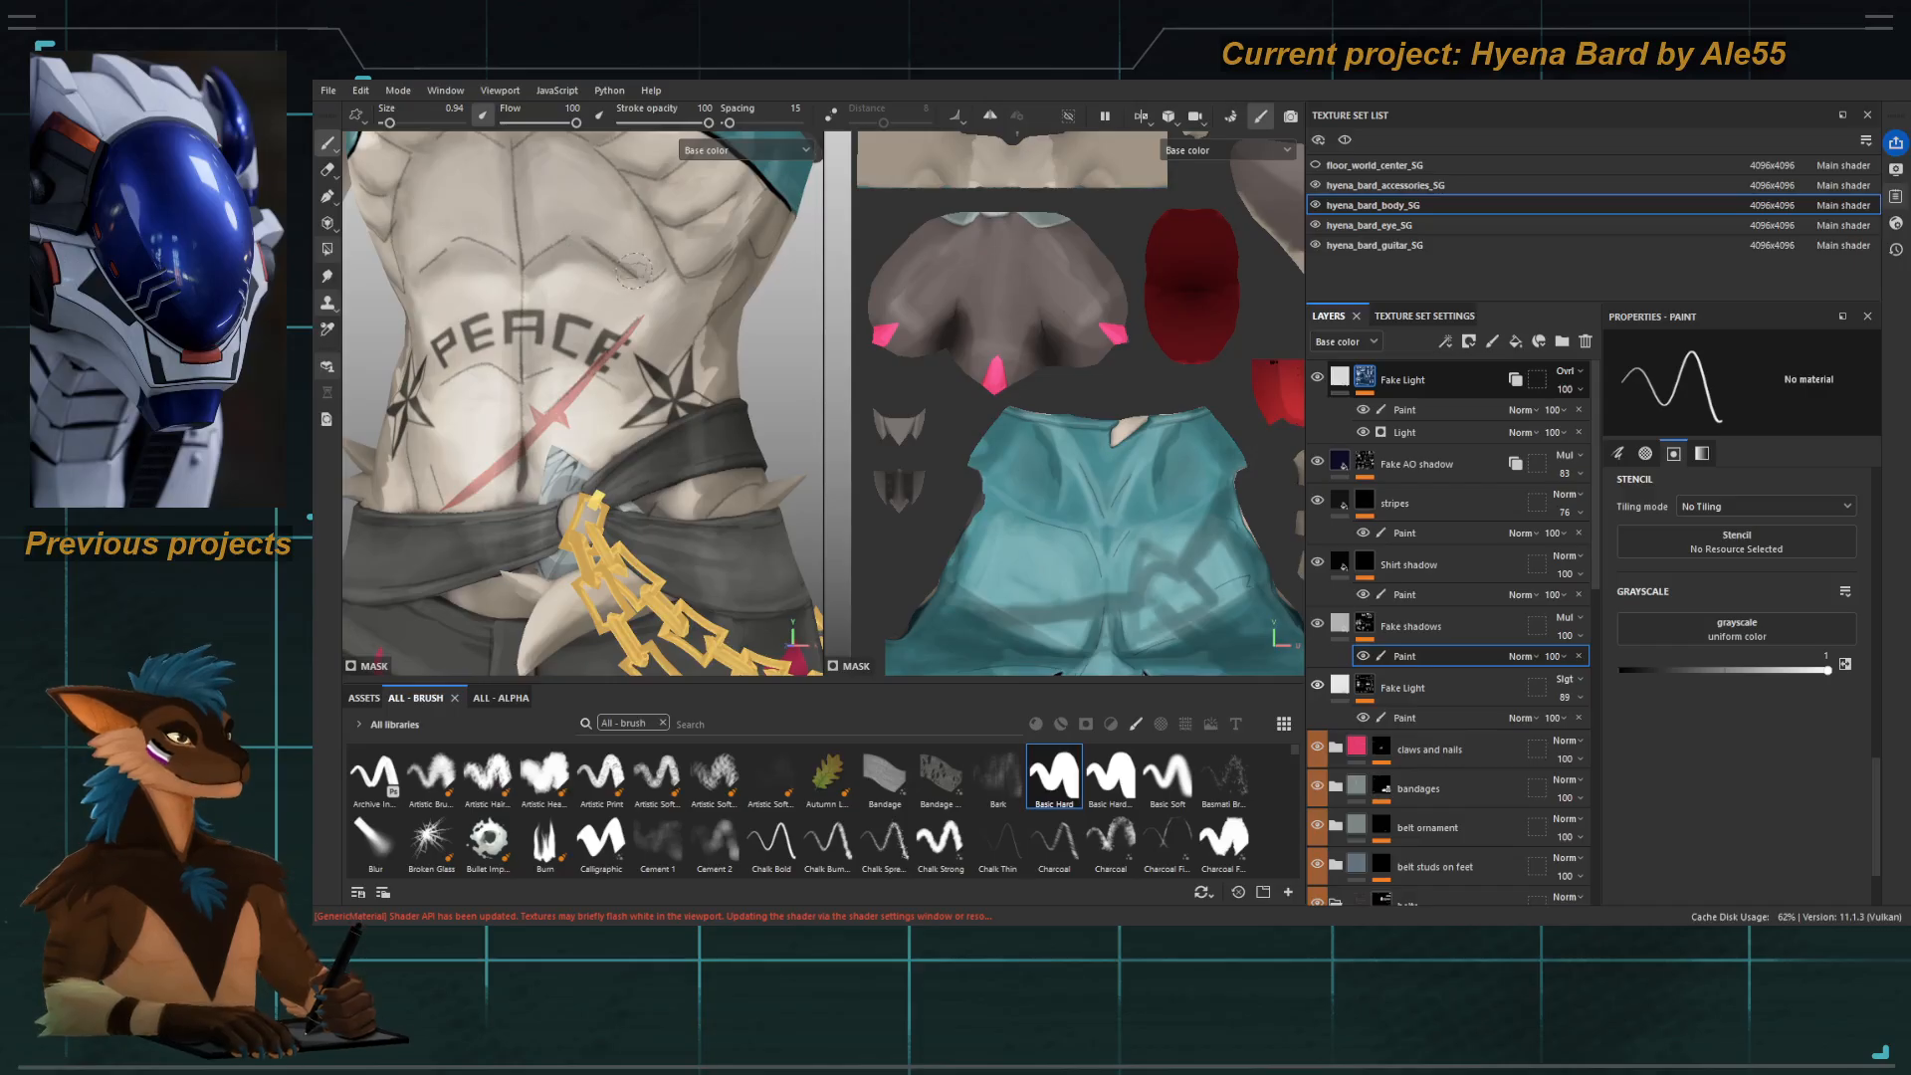
pyautogui.press('x')
pyautogui.click(1414, 718)
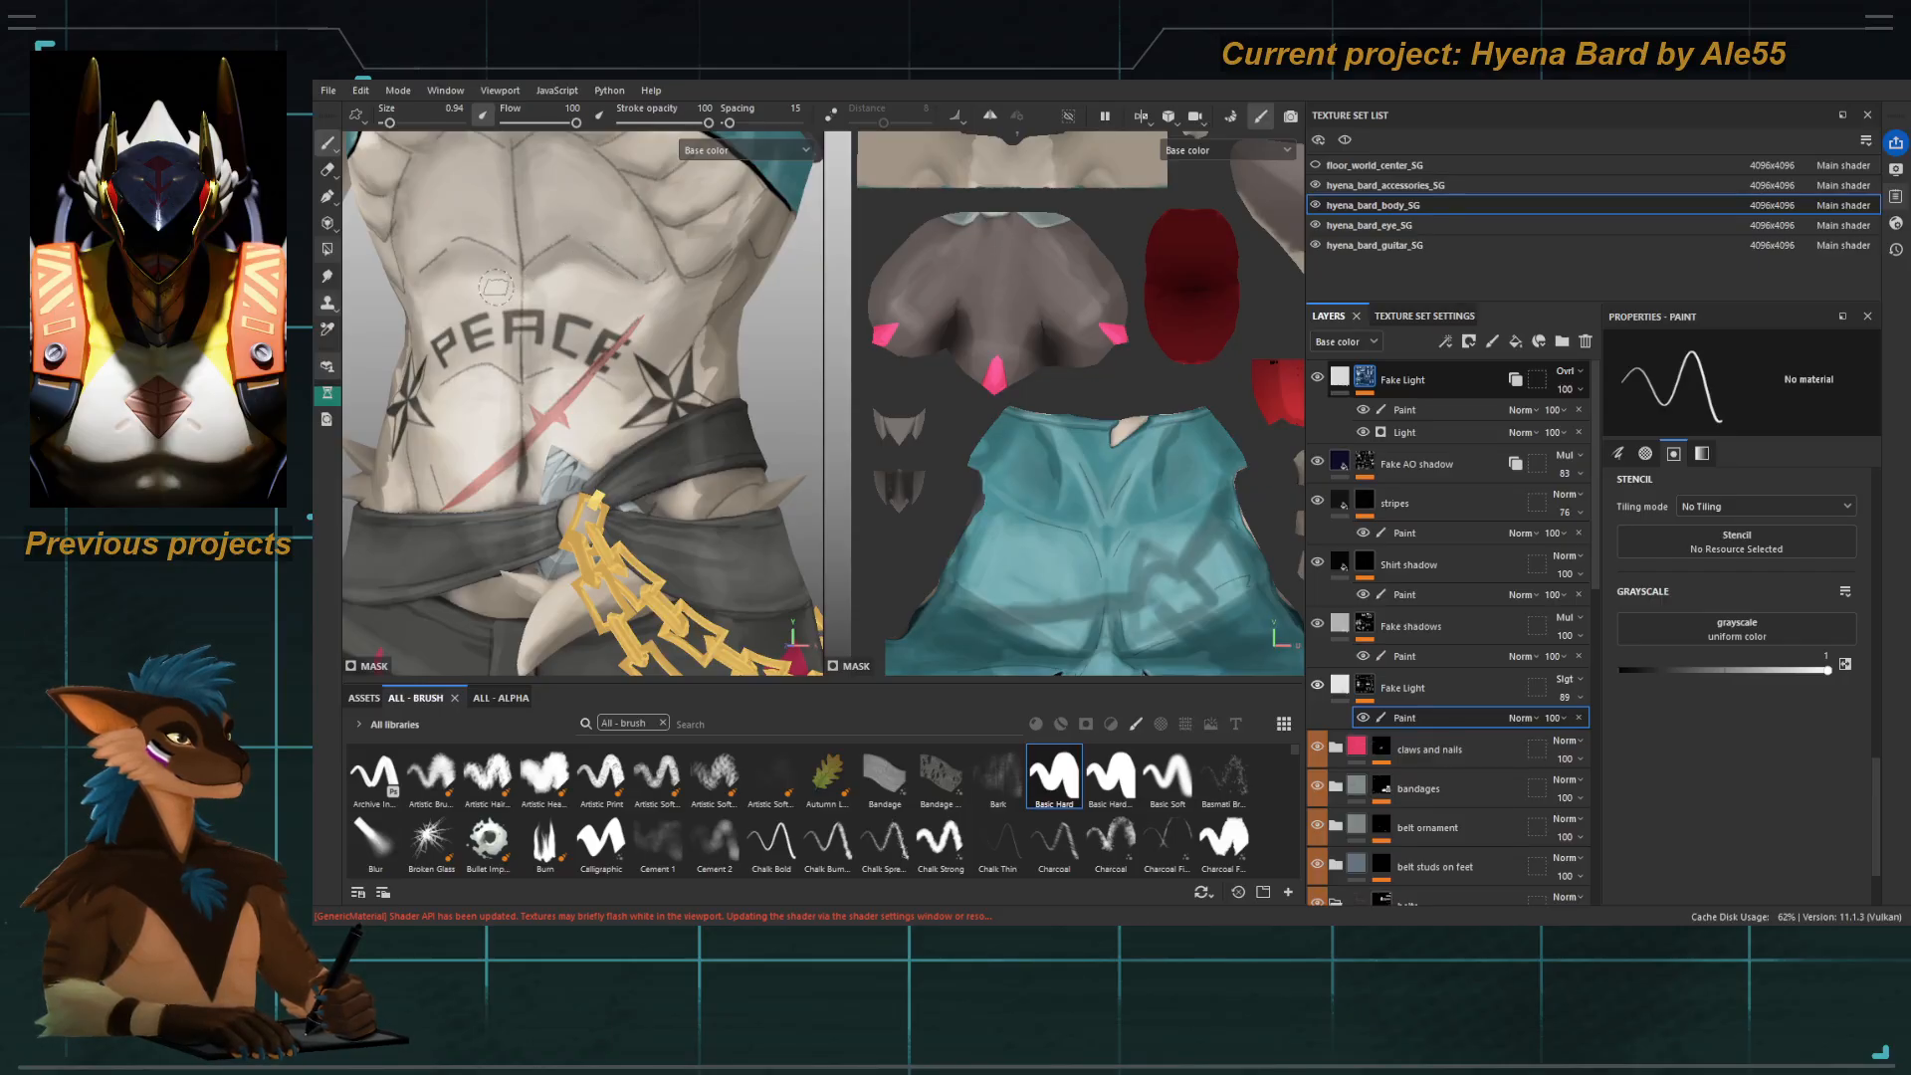
pyautogui.keyDown('alt'); pyautogui.moveTo(497, 289); pyautogui.dragTo(525, 298); pyautogui.keyUp('alt')
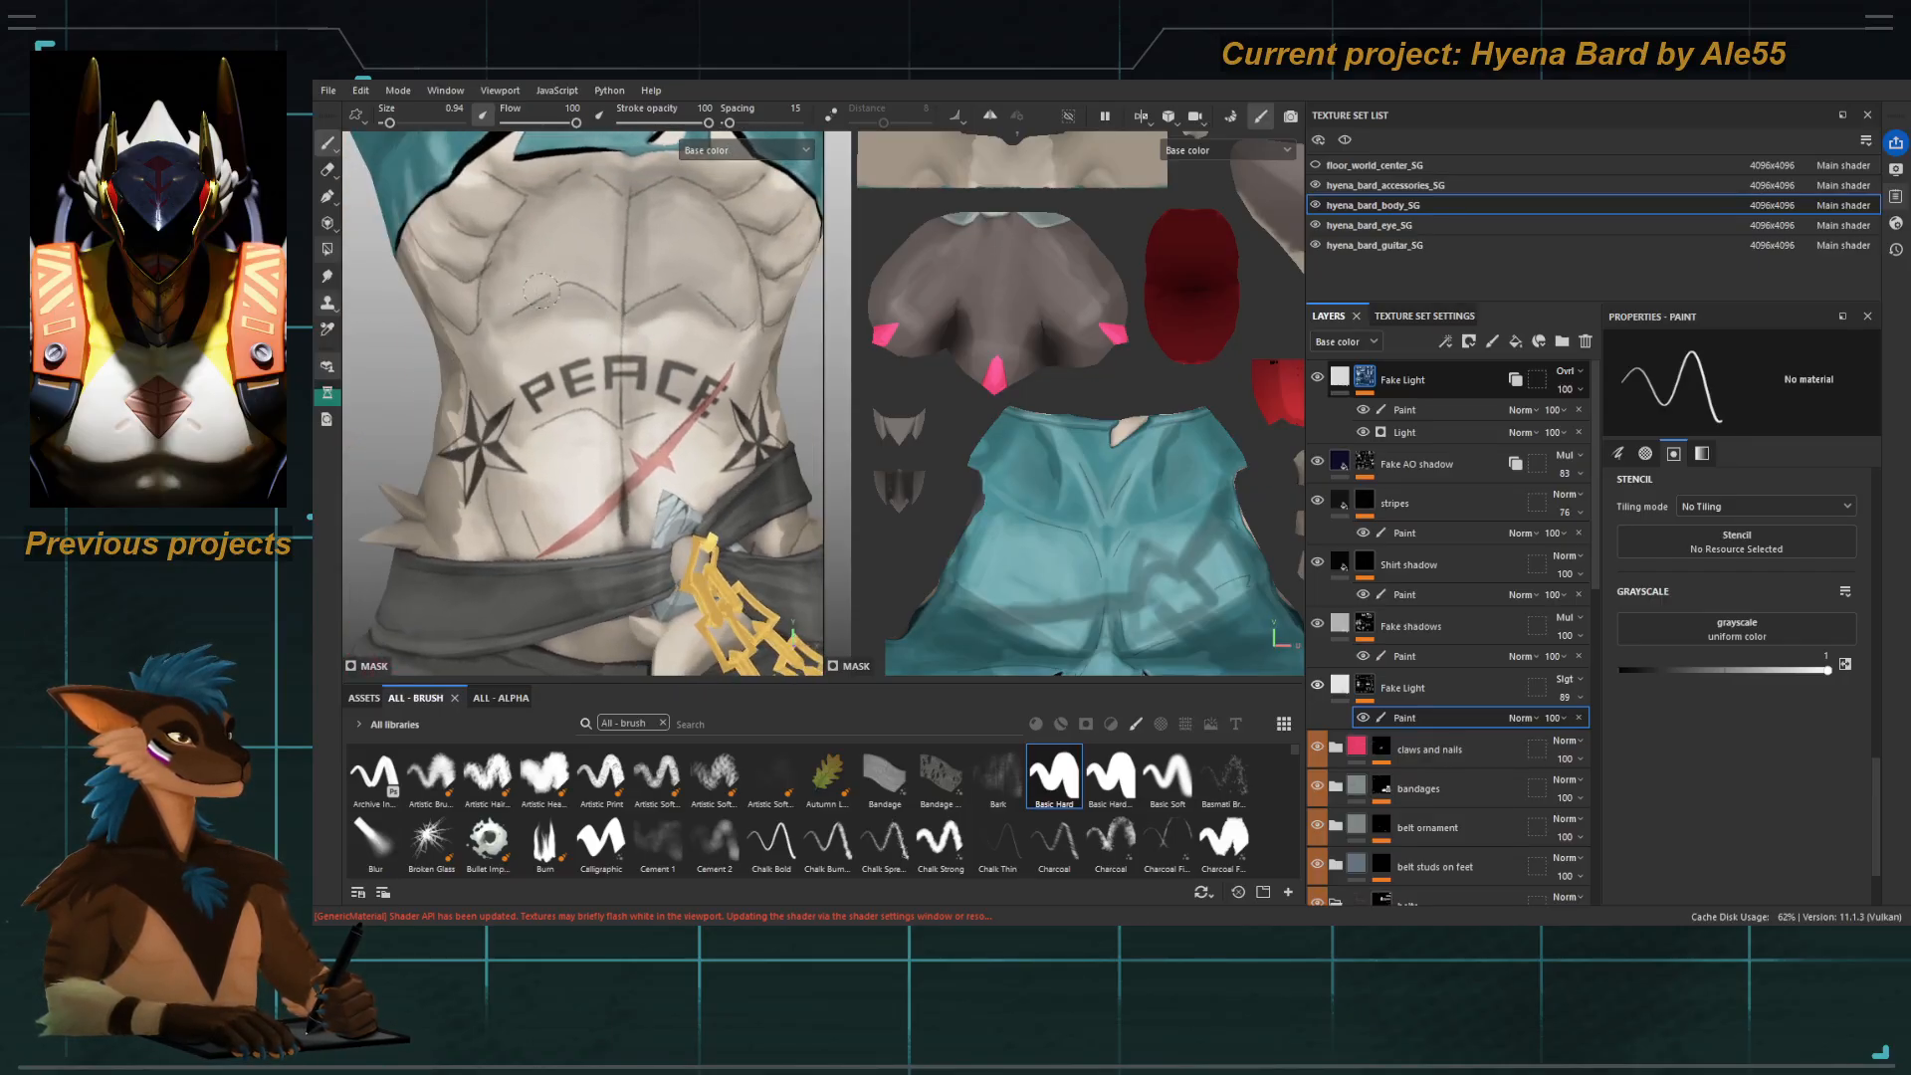
# Reshape the abdominal creases above the PEACE lettering on Fake shadows with grayscale 0 and brush size 0.94, undoing the last stroke.
pyautogui.click(1389, 657)
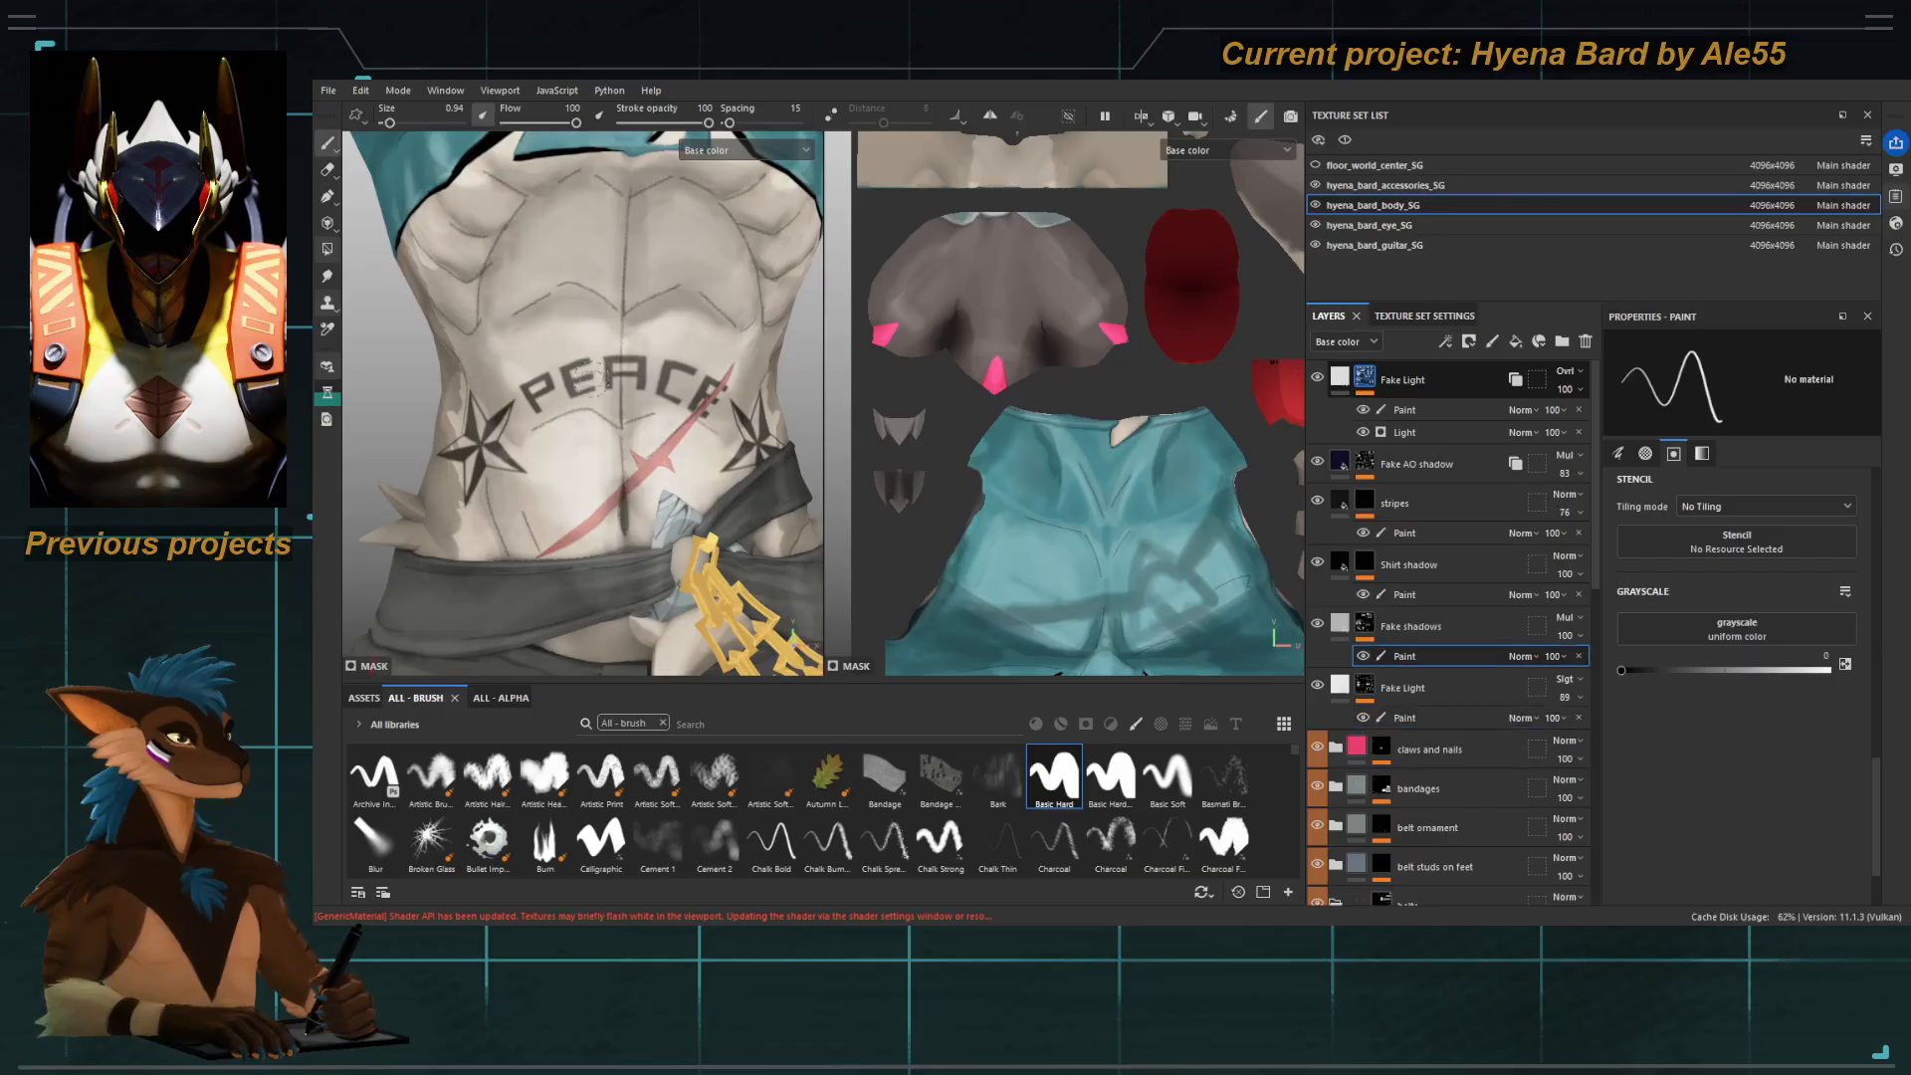
pyautogui.moveTo(487, 324); pyautogui.dragTo(534, 308)
pyautogui.moveTo(711, 292)
pyautogui.mouseDown()
pyautogui.moveTo(735, 308)
pyautogui.moveTo(680, 324)
pyautogui.moveTo(739, 325)
pyautogui.mouseUp()
pyautogui.hotkey('ctrl', 'z')
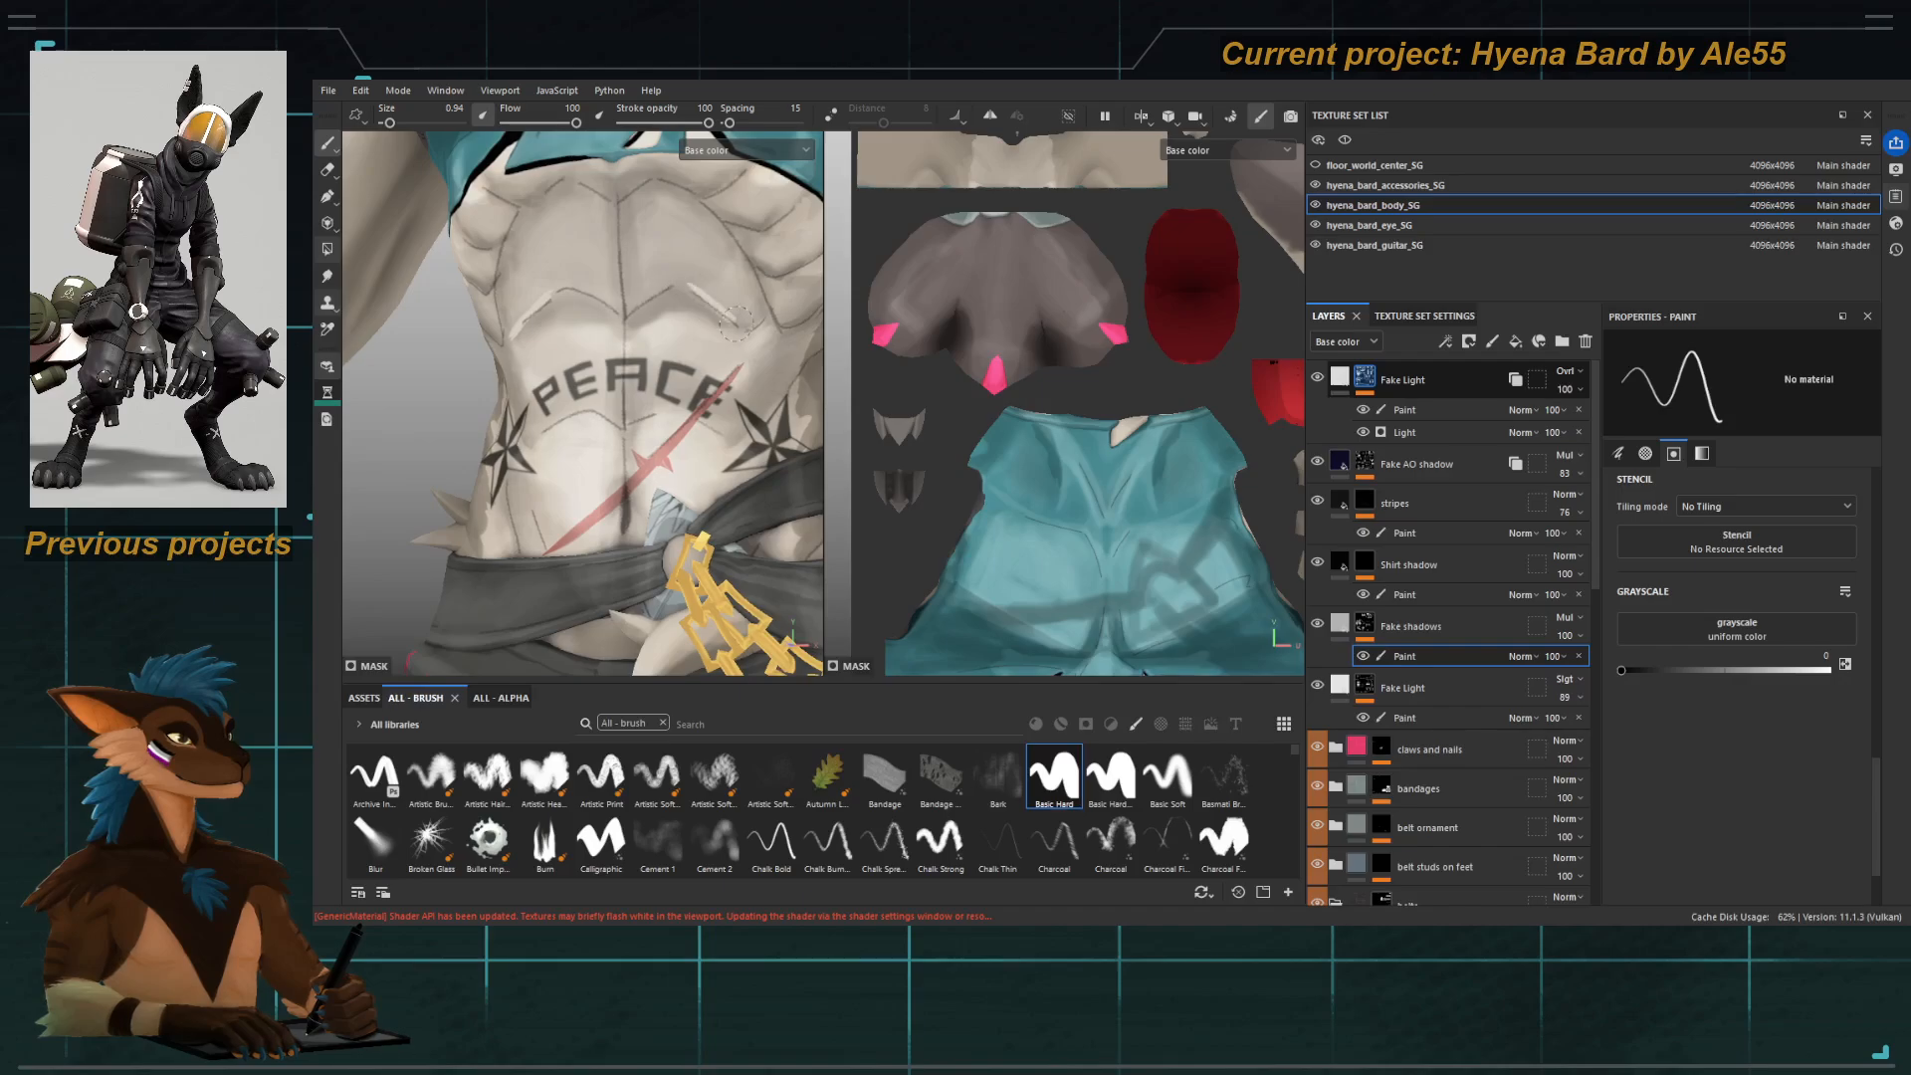
# Smudge the Fake shadows creases on both sides of the abdomen above the PEACE lettering with size 1.34.
pyautogui.press('5')
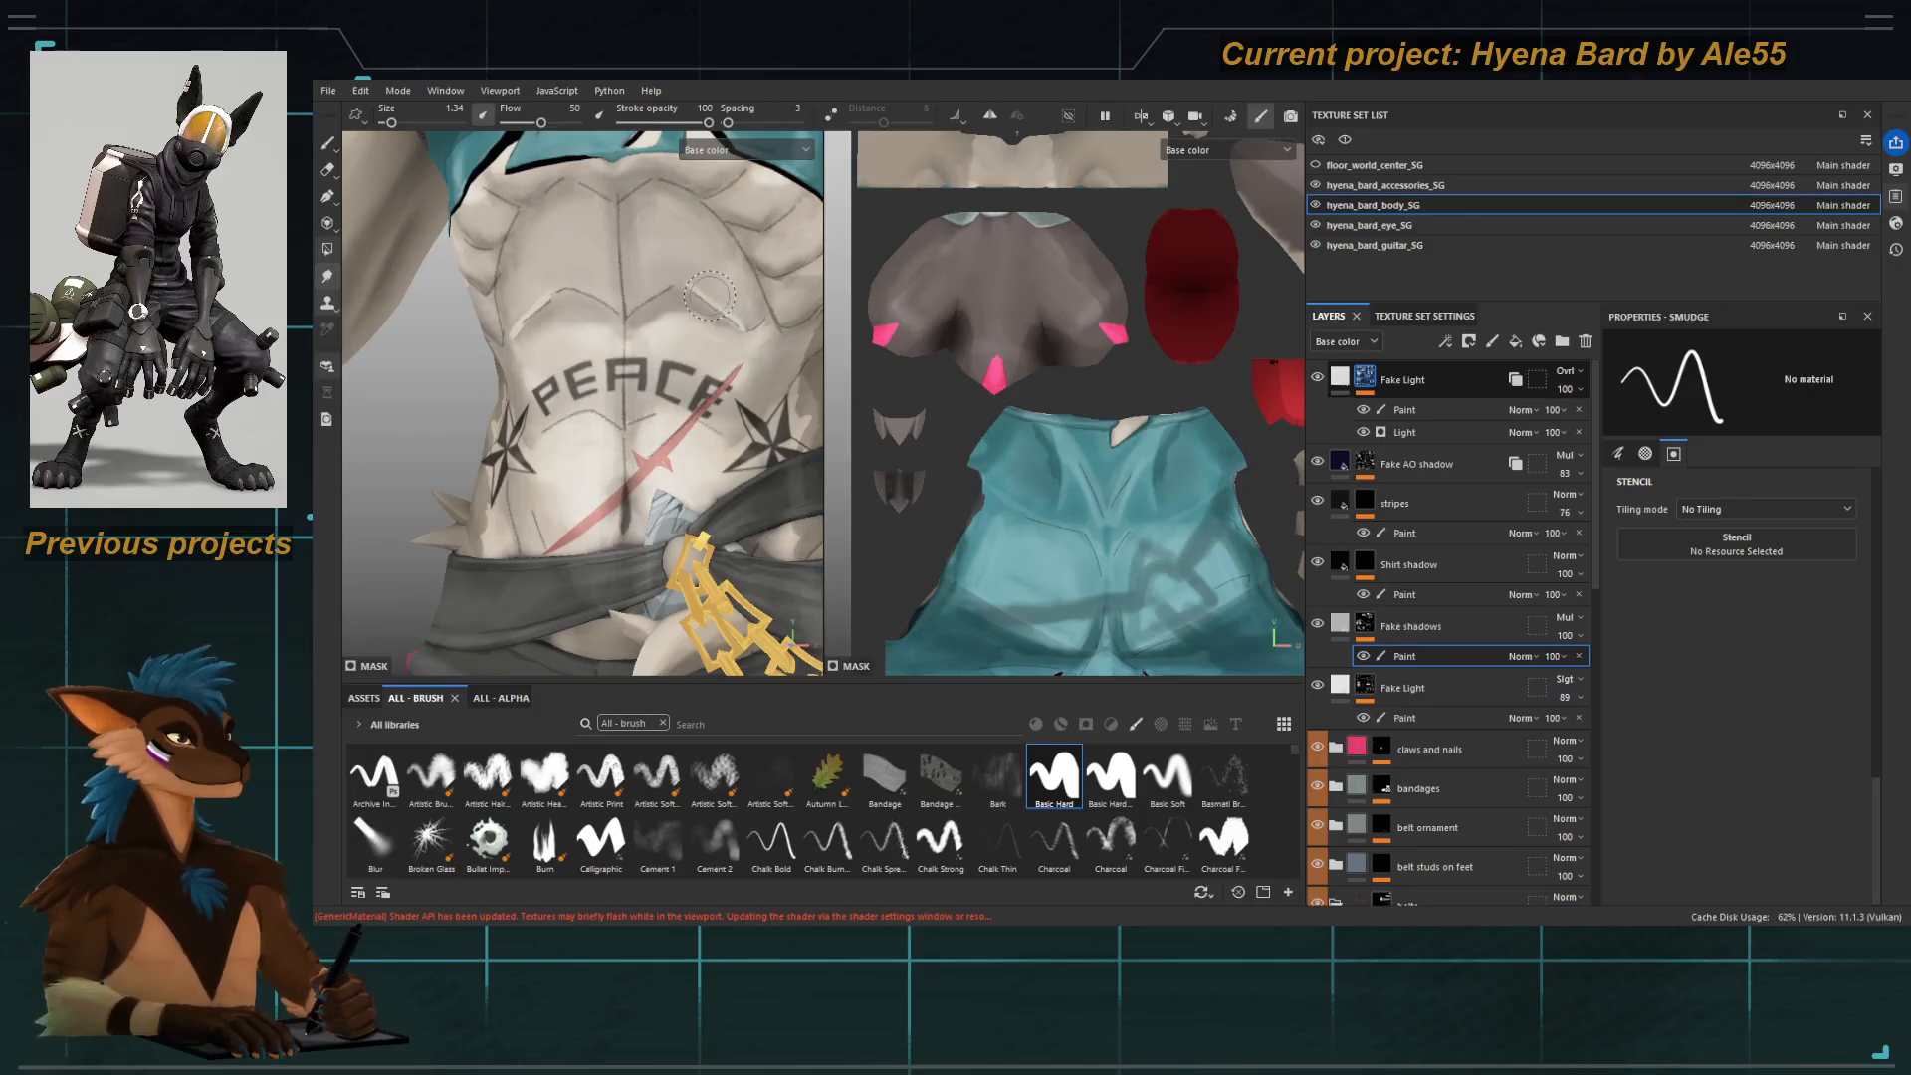
pyautogui.keyDown('alt'); pyautogui.moveTo(709, 296); pyautogui.dragTo(547, 295); pyautogui.keyUp('alt')
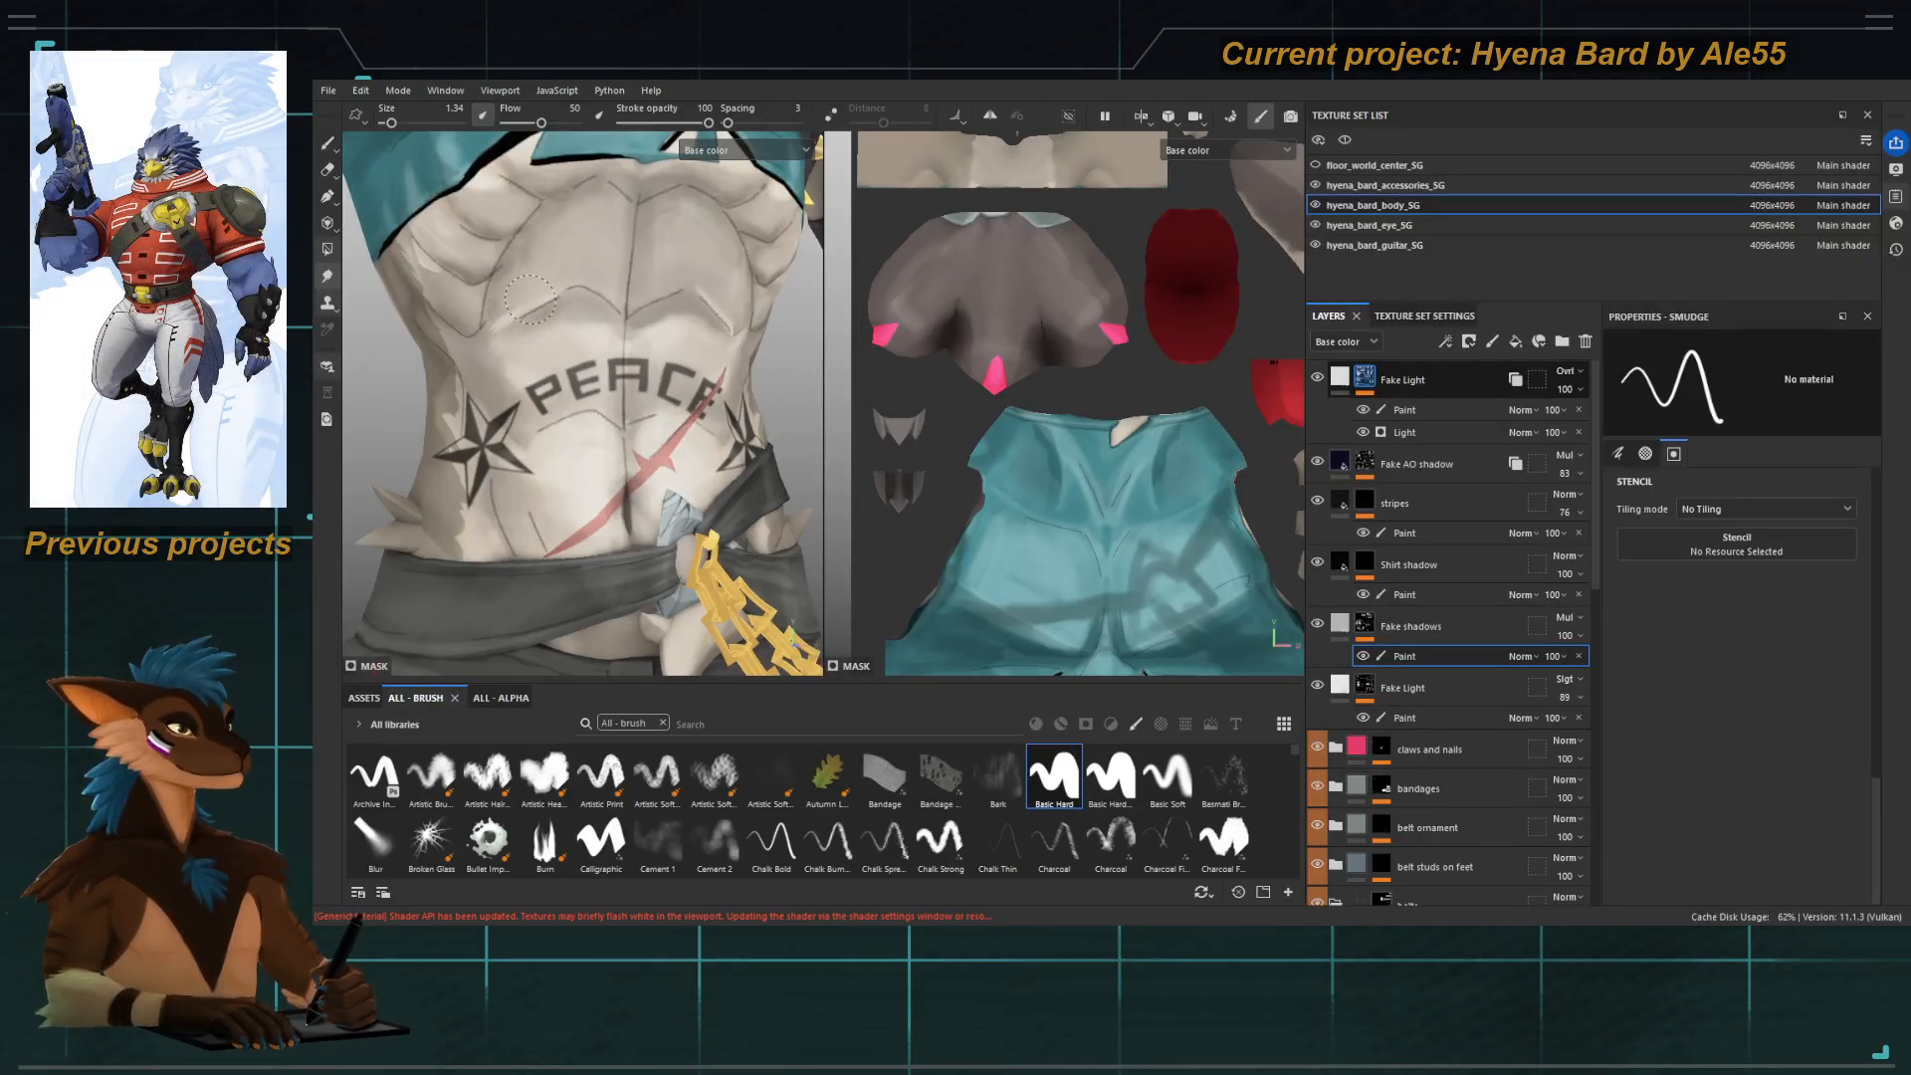
pyautogui.keyDown('alt'); pyautogui.moveTo(593, 349); pyautogui.dragTo(717, 299); pyautogui.keyUp('alt')
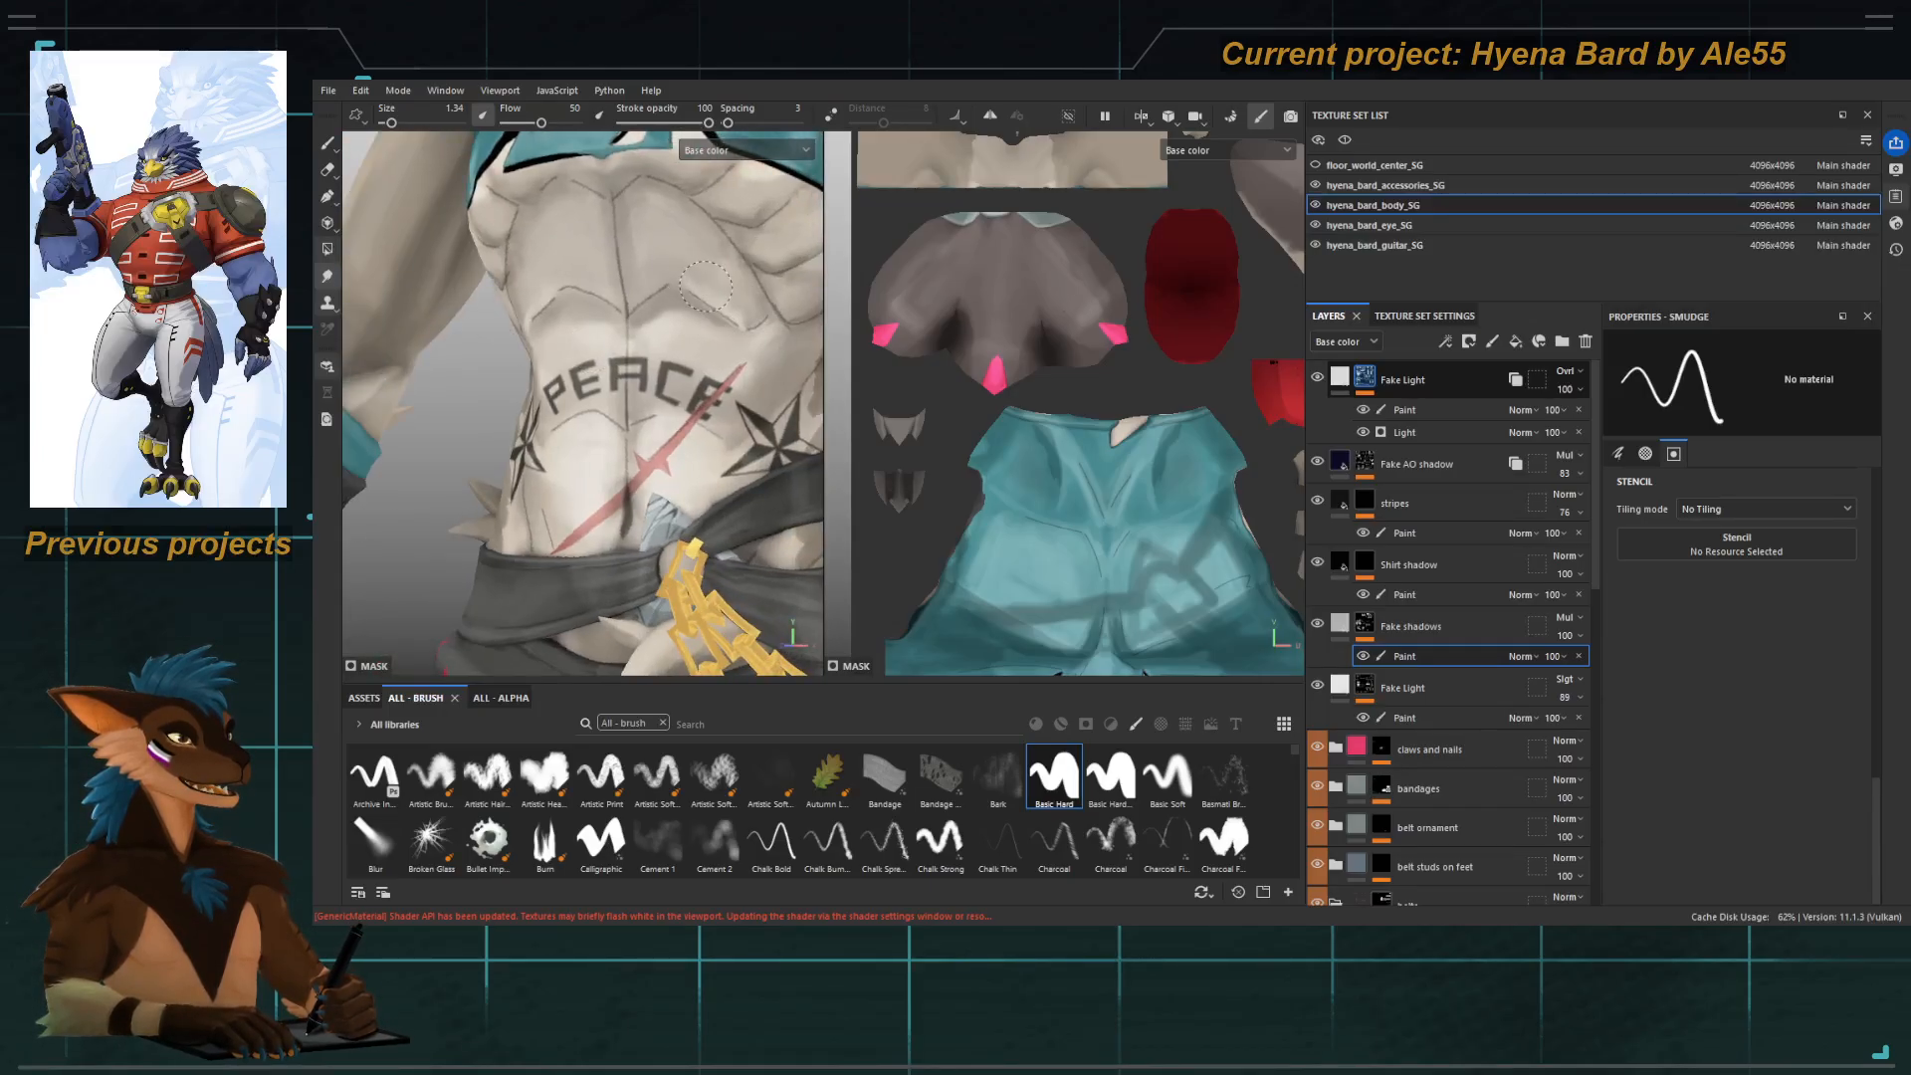
pyautogui.keyDown('alt'); pyautogui.moveTo(722, 332); pyautogui.dragTo(637, 354, button='right'); pyautogui.keyUp('alt')
pyautogui.keyDown('alt'); pyautogui.moveTo(637, 353); pyautogui.dragTo(590, 323); pyautogui.keyUp('alt')
pyautogui.scroll(5, 588, 326)
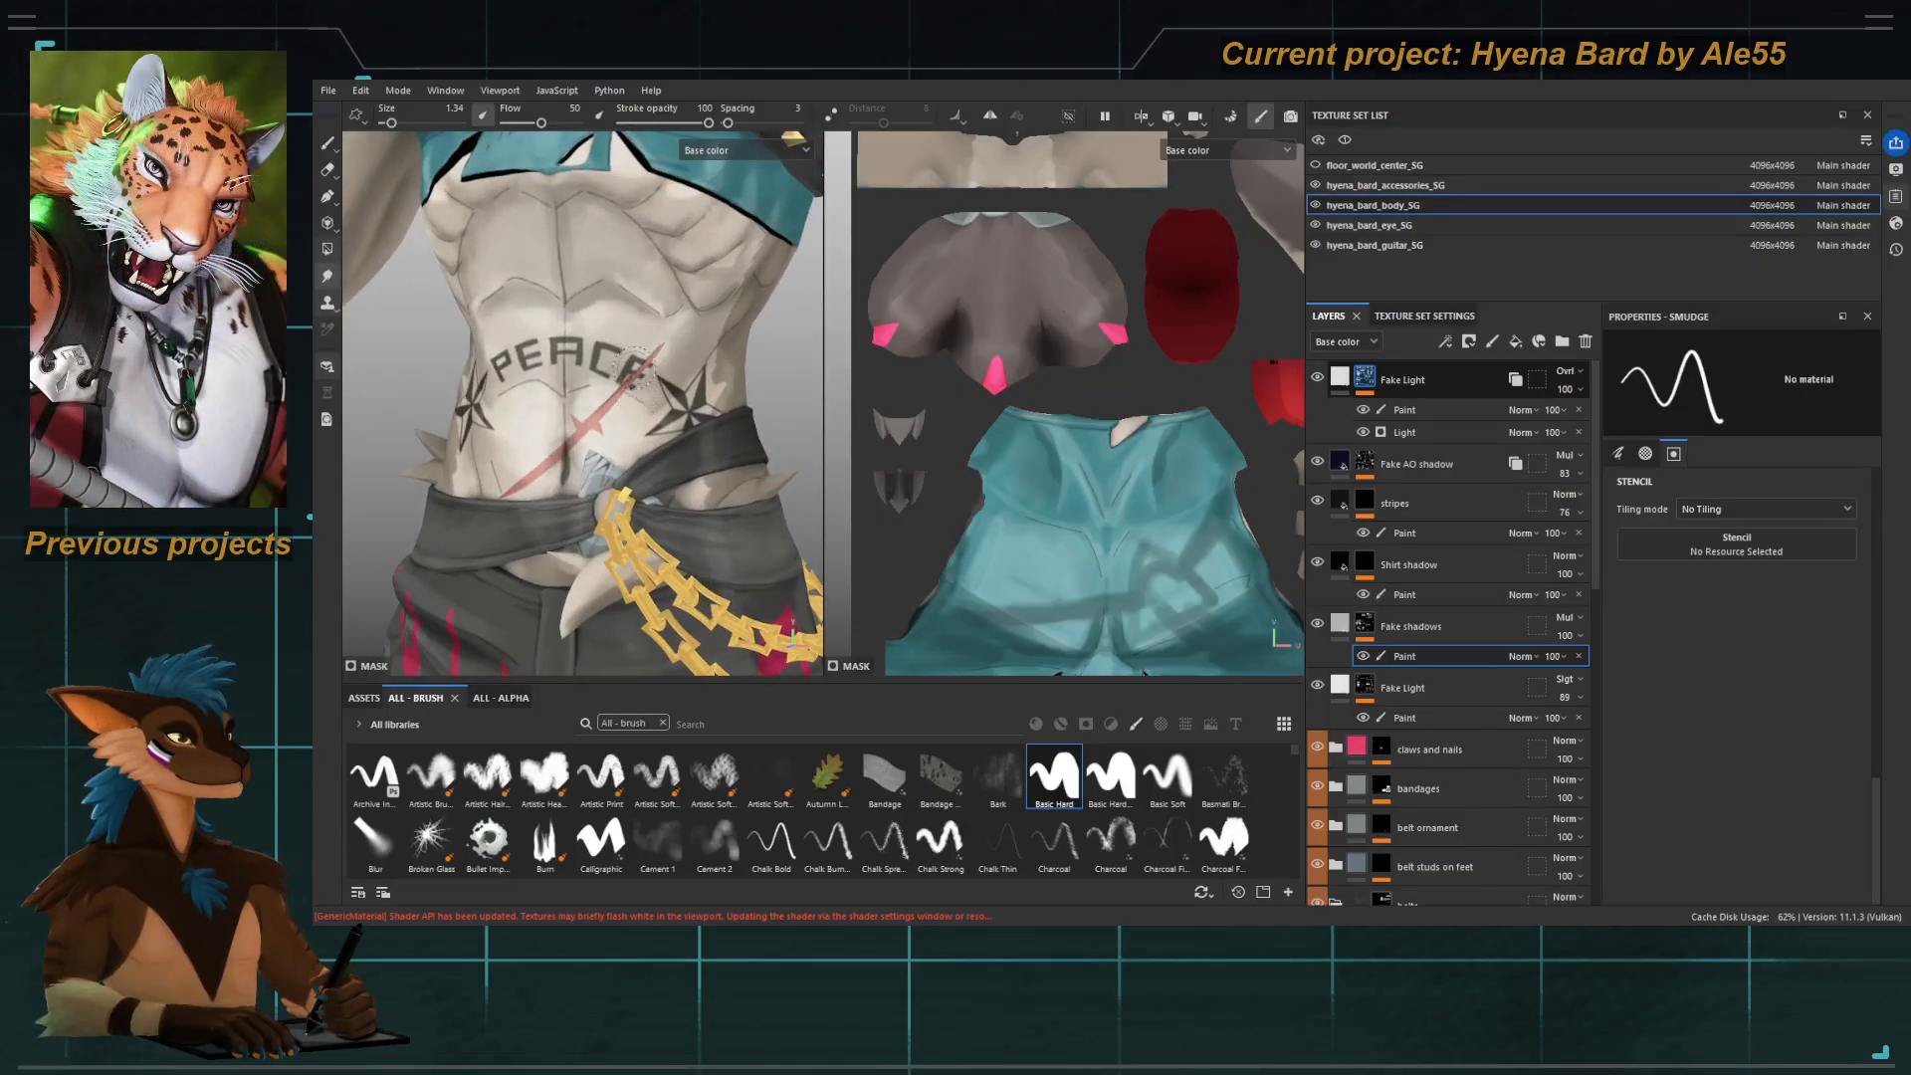
# Soften the abdomen shadows with eraser size 1.33 and repaint them with brush size 1.88, flow 18, stroke opacity 19 and grayscale 1.
pyautogui.press('2')
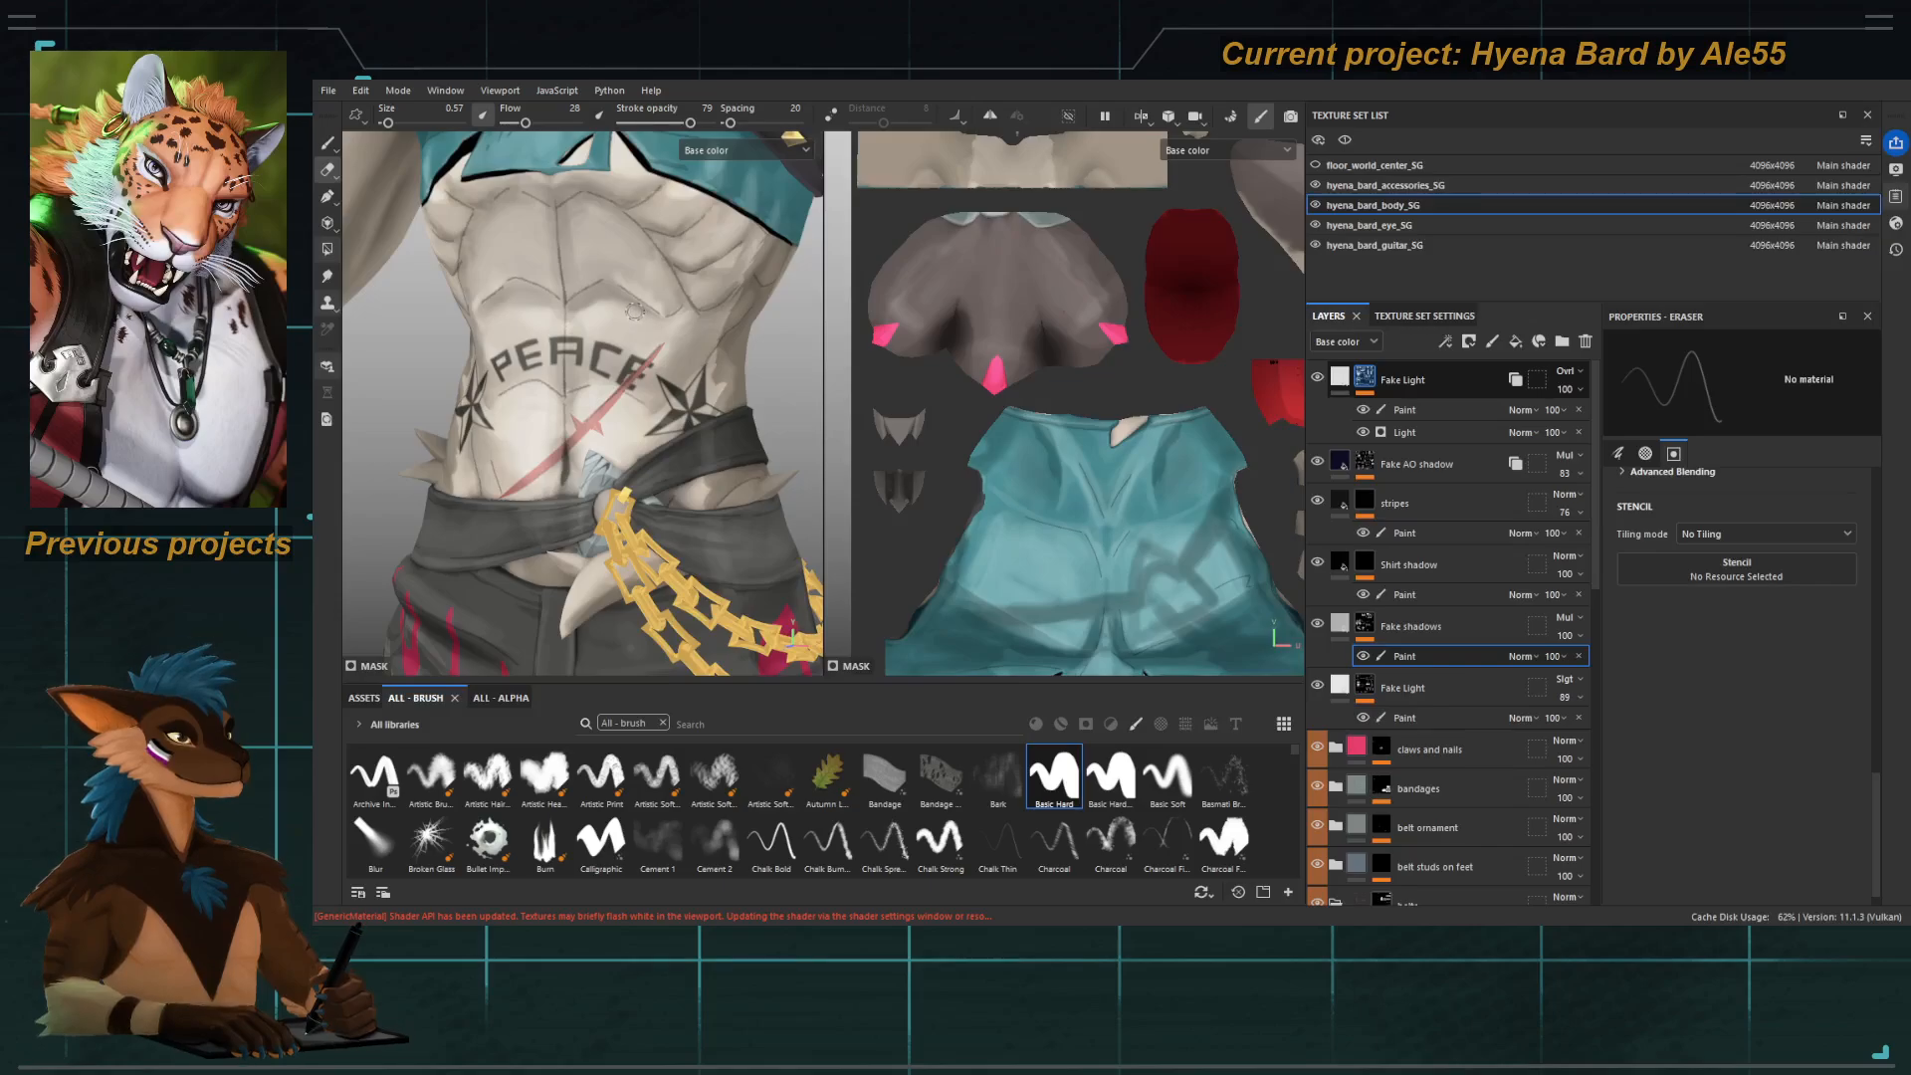
pyautogui.keyDown('ctrl'); pyautogui.moveTo(636, 296); pyautogui.dragTo(657, 296, button='right'); pyautogui.keyUp('ctrl')
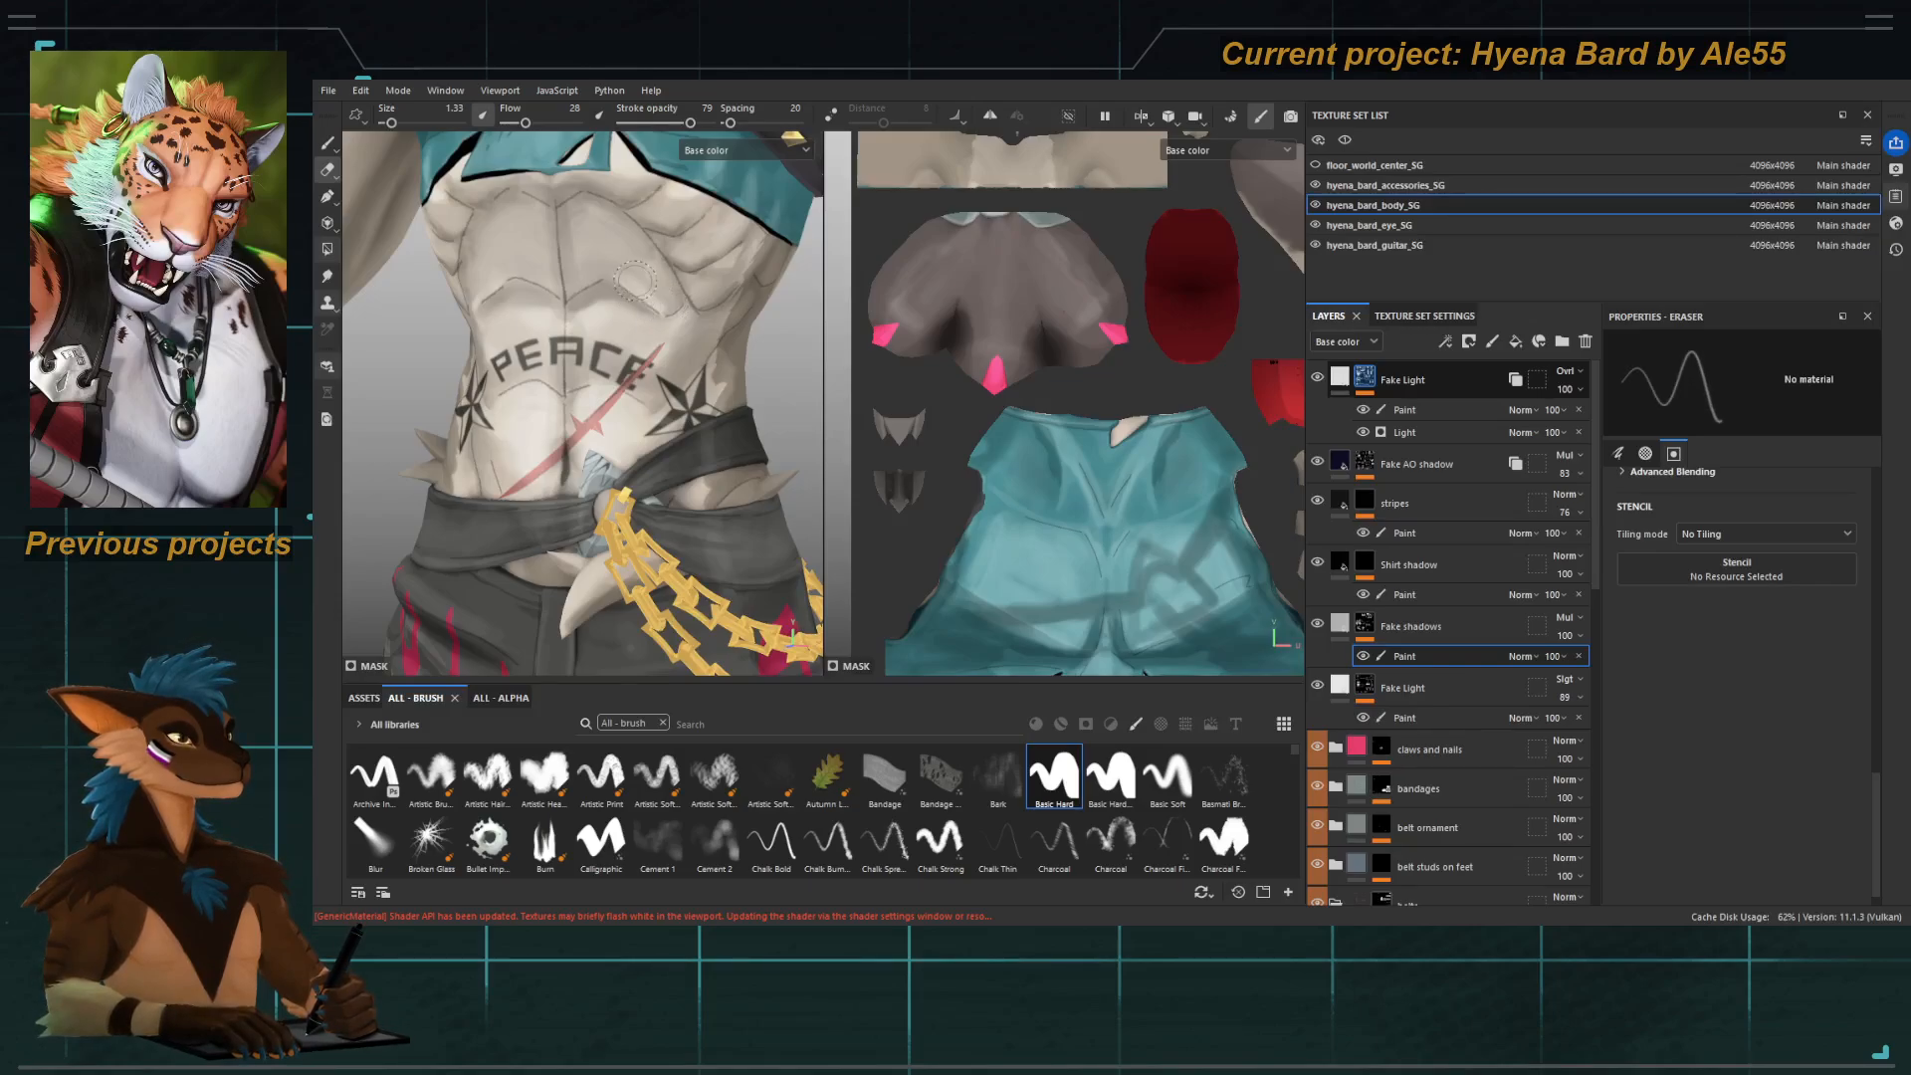
pyautogui.press('1')
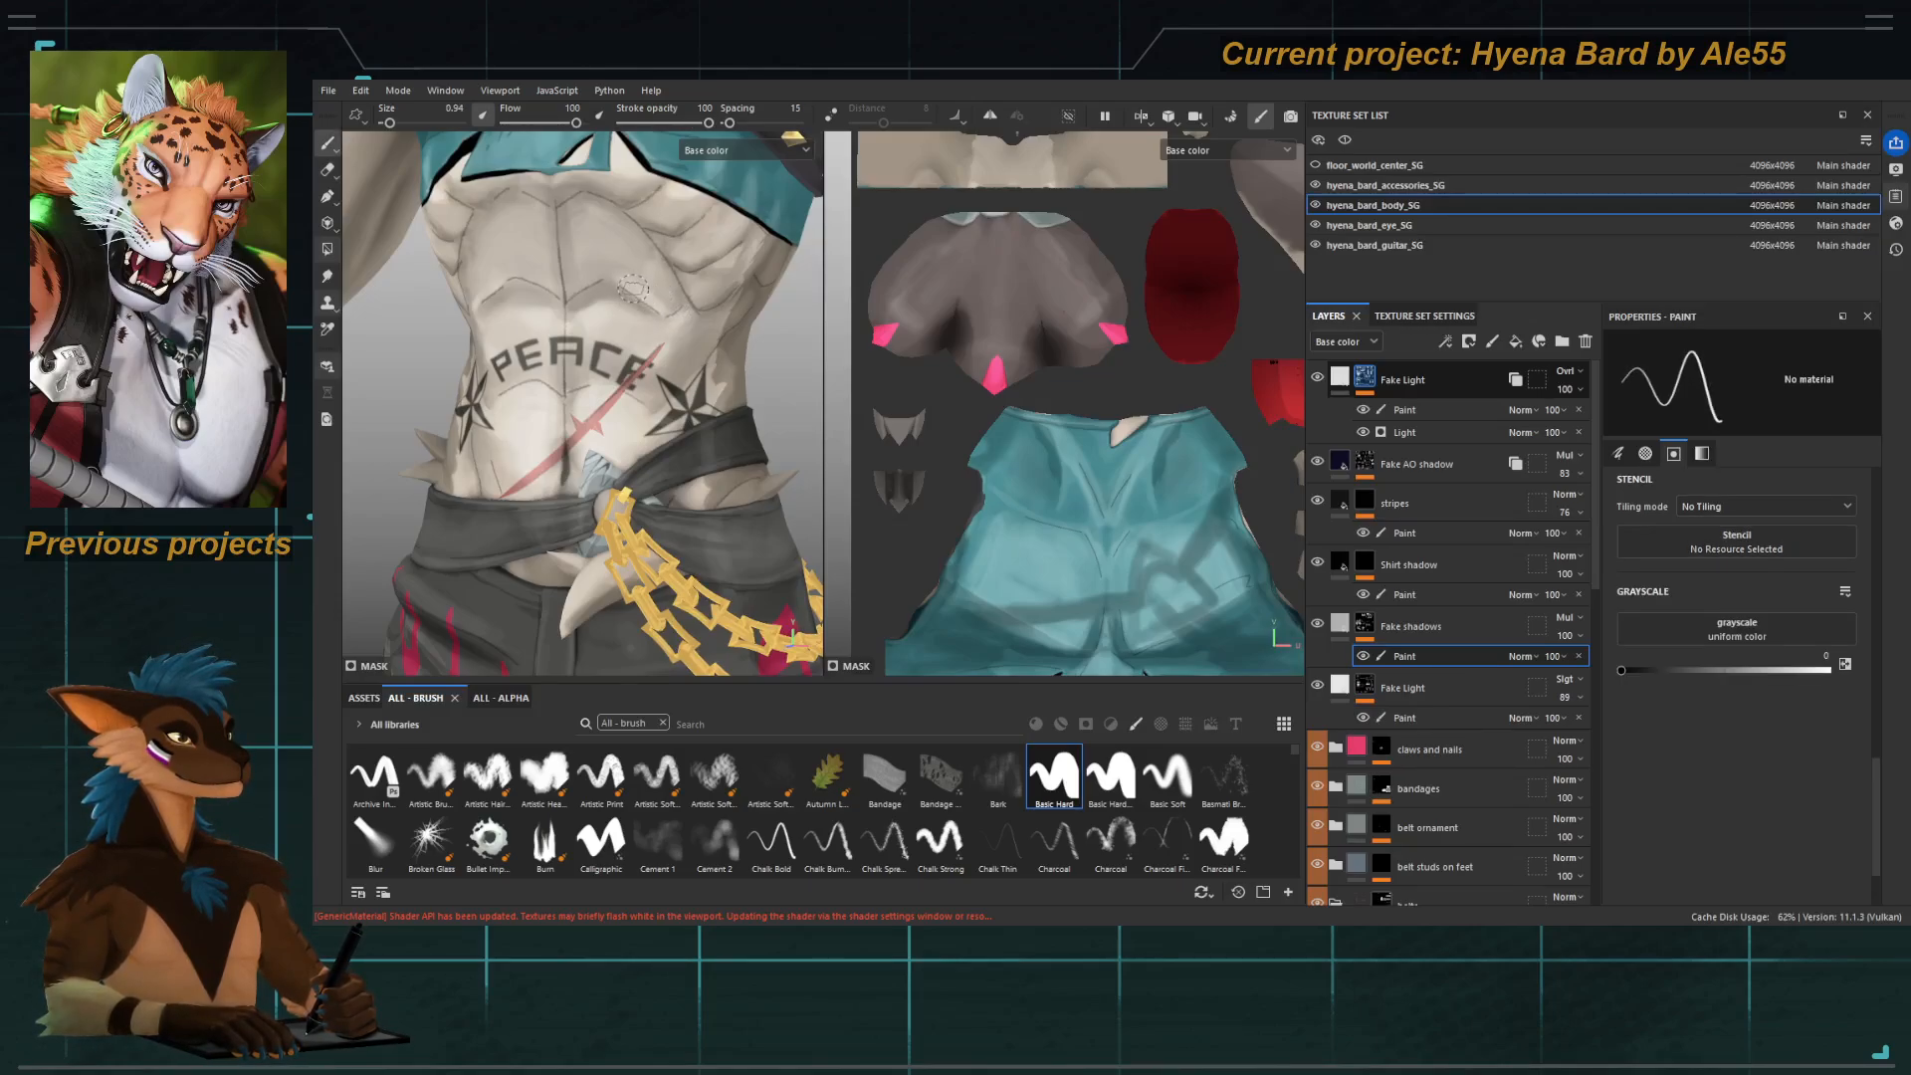
pyautogui.press(']')
pyautogui.press(']')
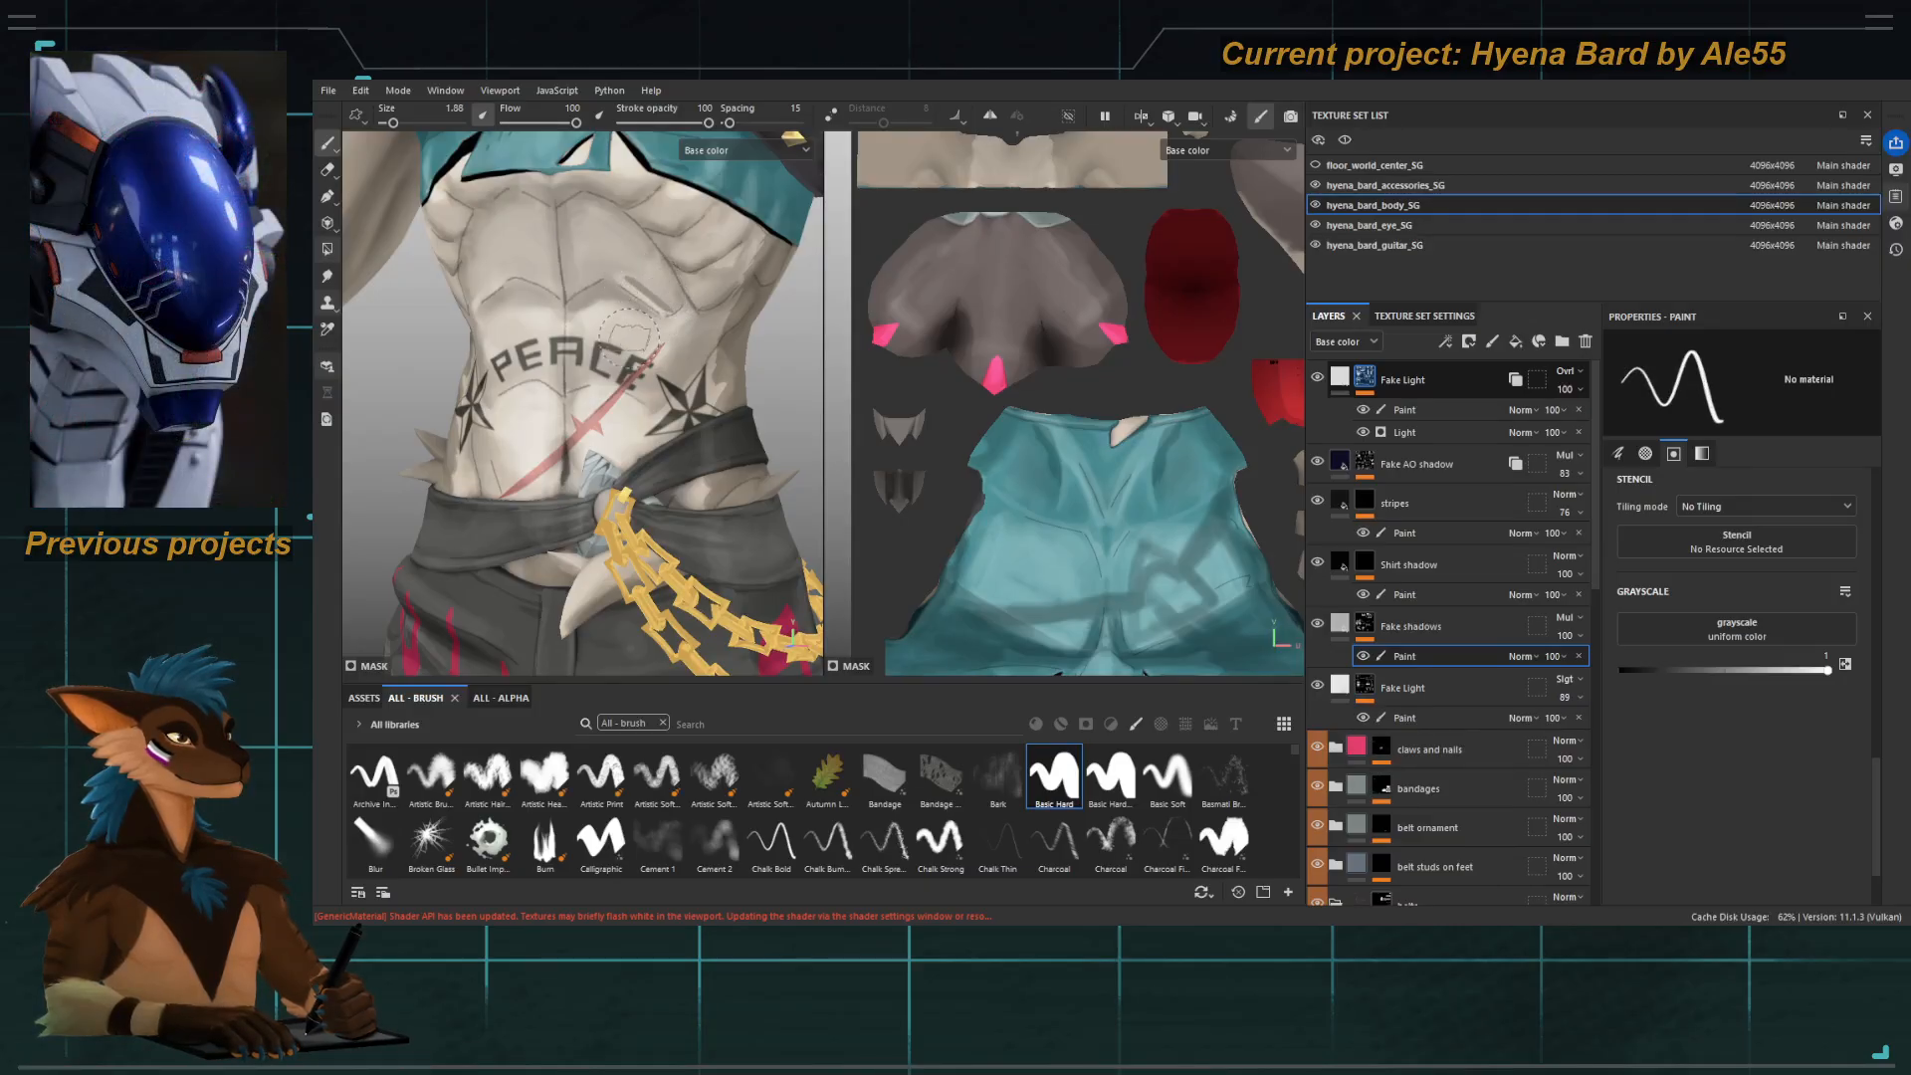
pyautogui.moveTo(707, 122); pyautogui.dragTo(518, 123)
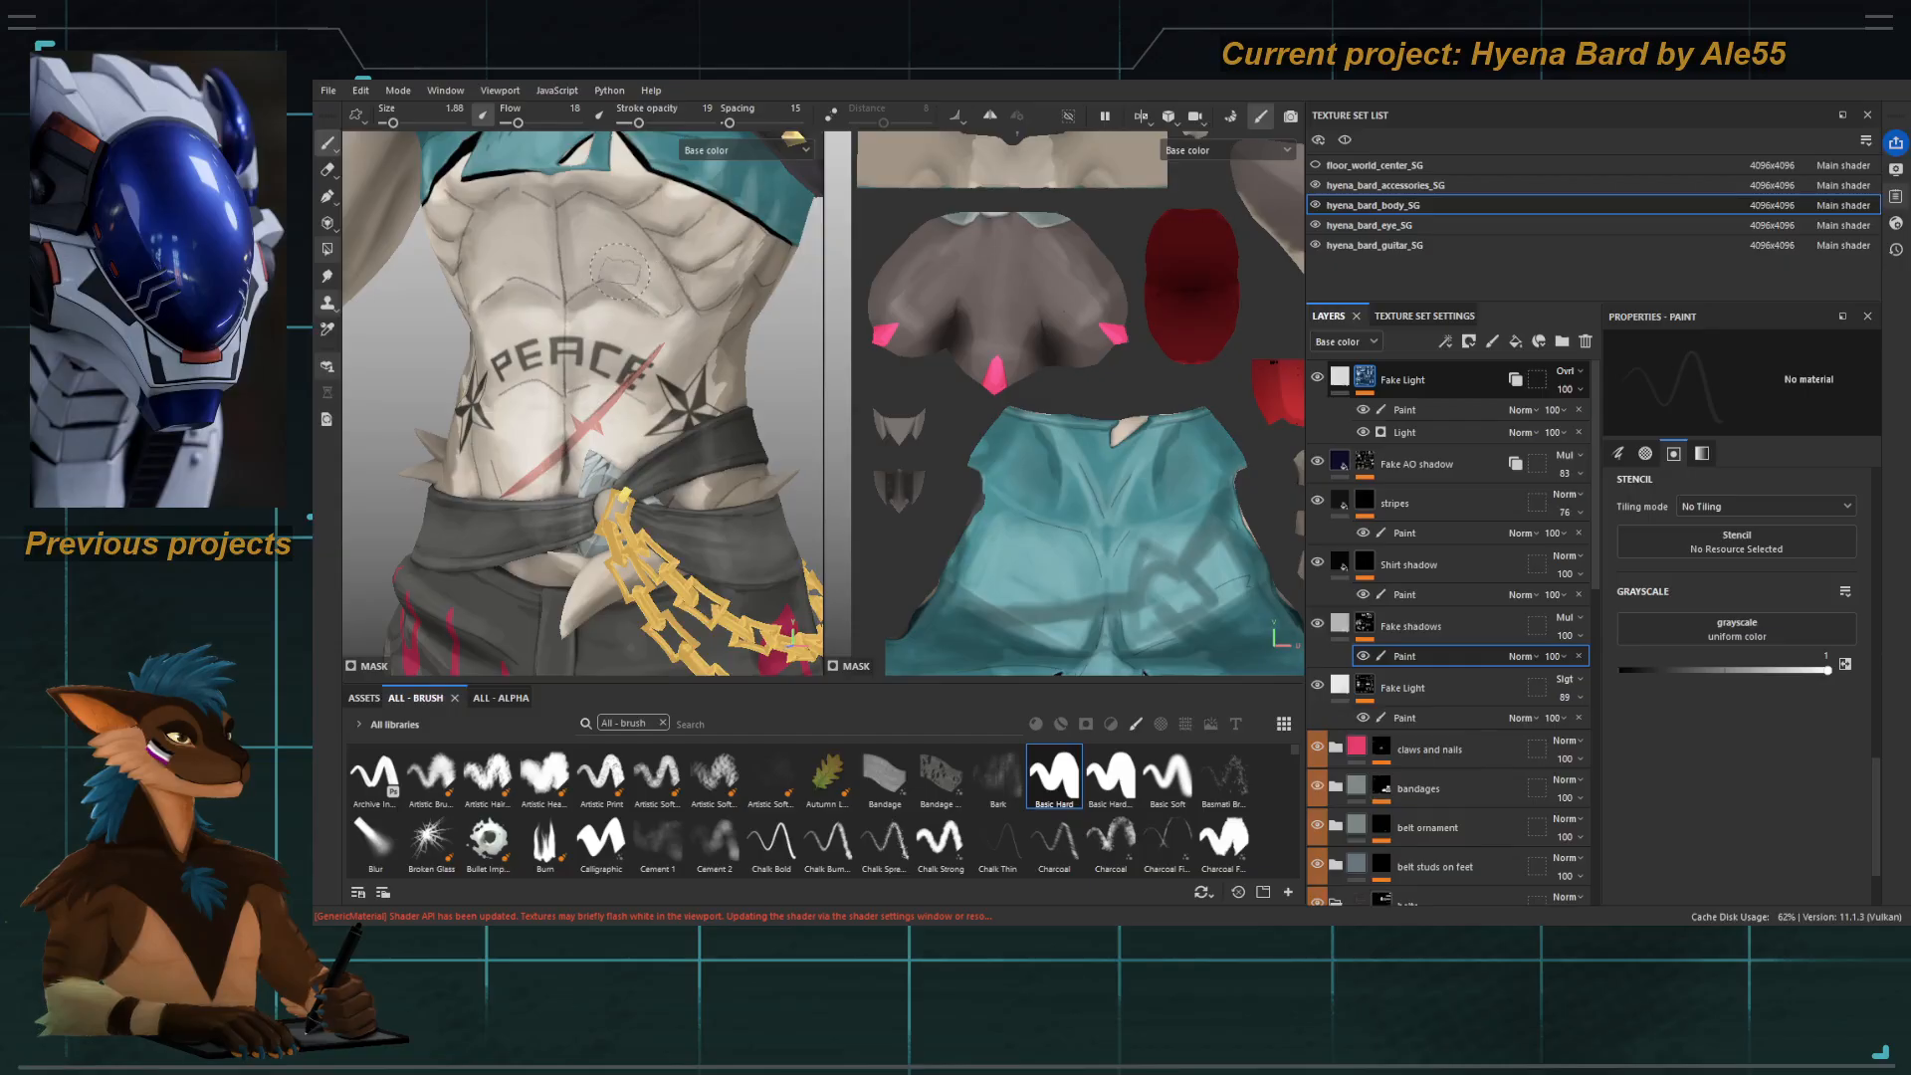
pyautogui.keyDown('alt'); pyautogui.moveTo(578, 257); pyautogui.dragTo(470, 298); pyautogui.keyUp('alt')
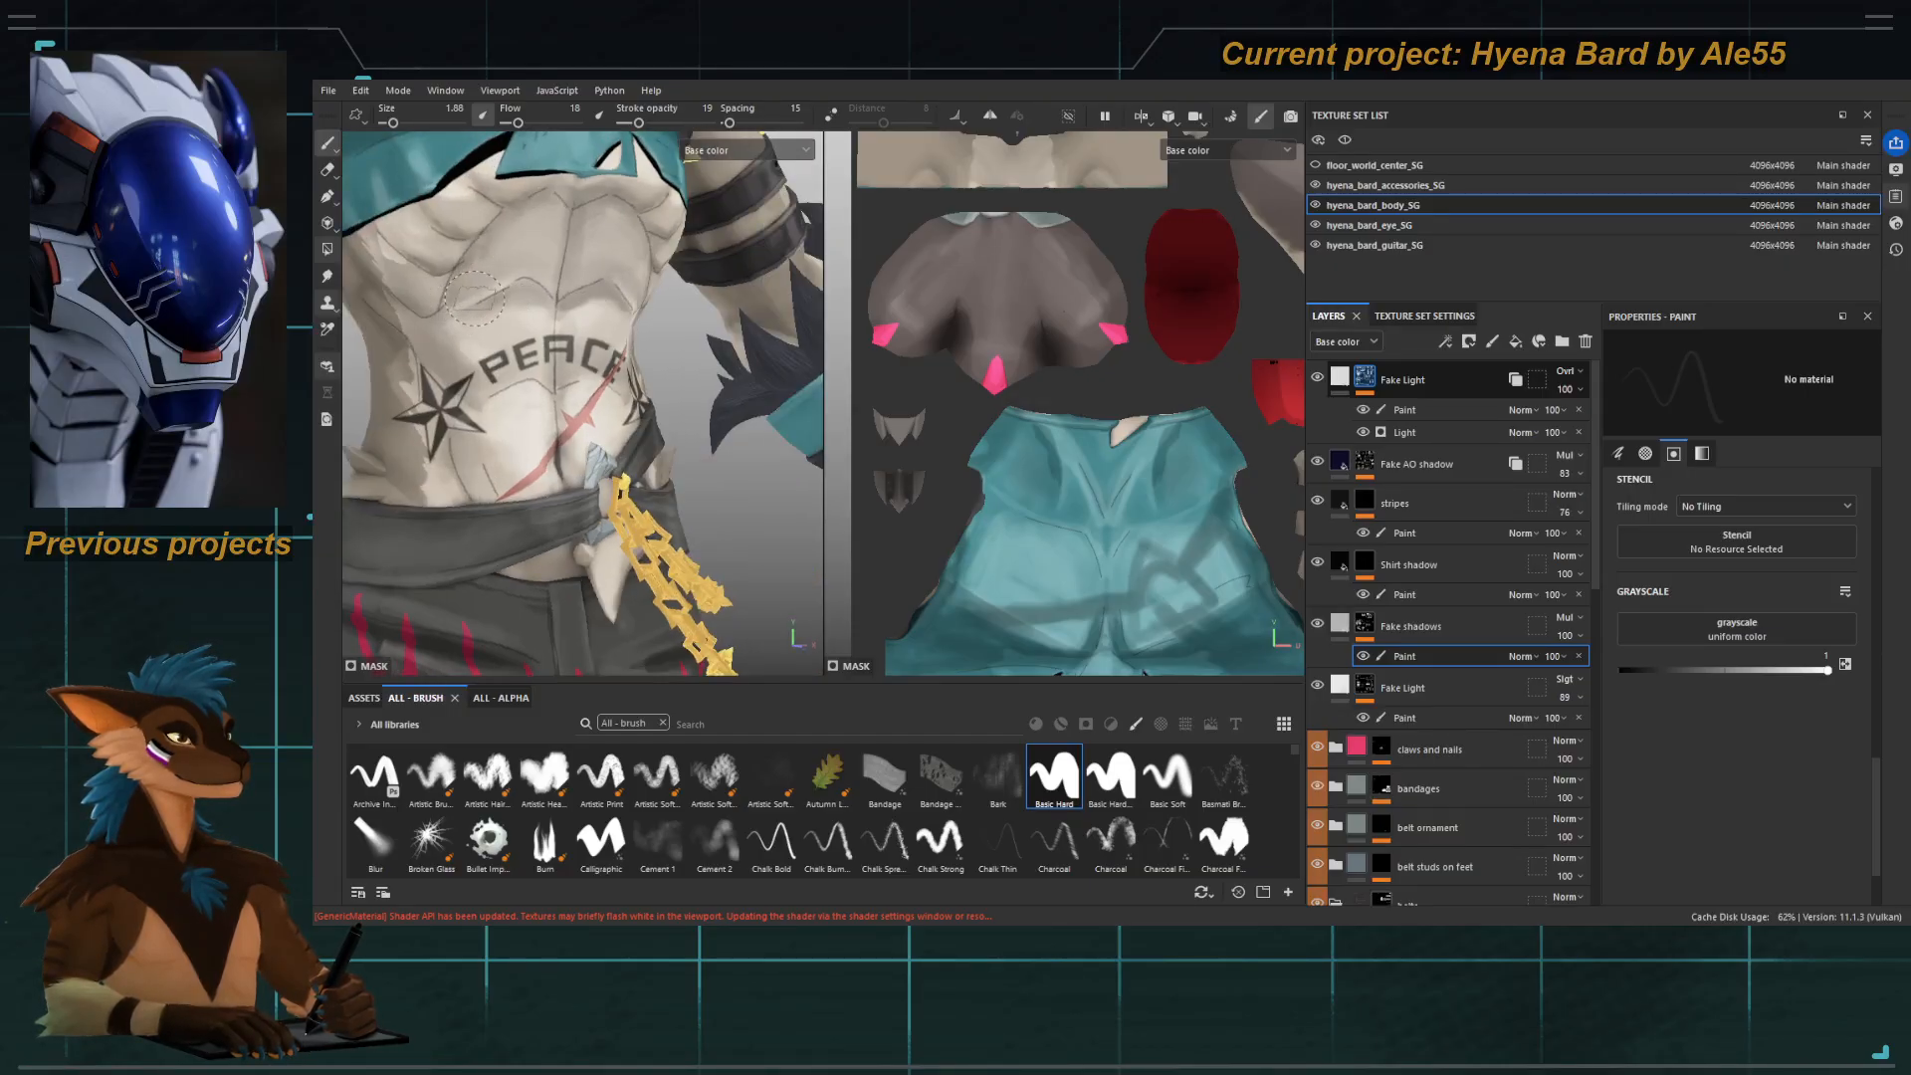
pyautogui.keyDown('alt'); pyautogui.moveTo(474, 297); pyautogui.dragTo(527, 288); pyautogui.keyUp('alt')
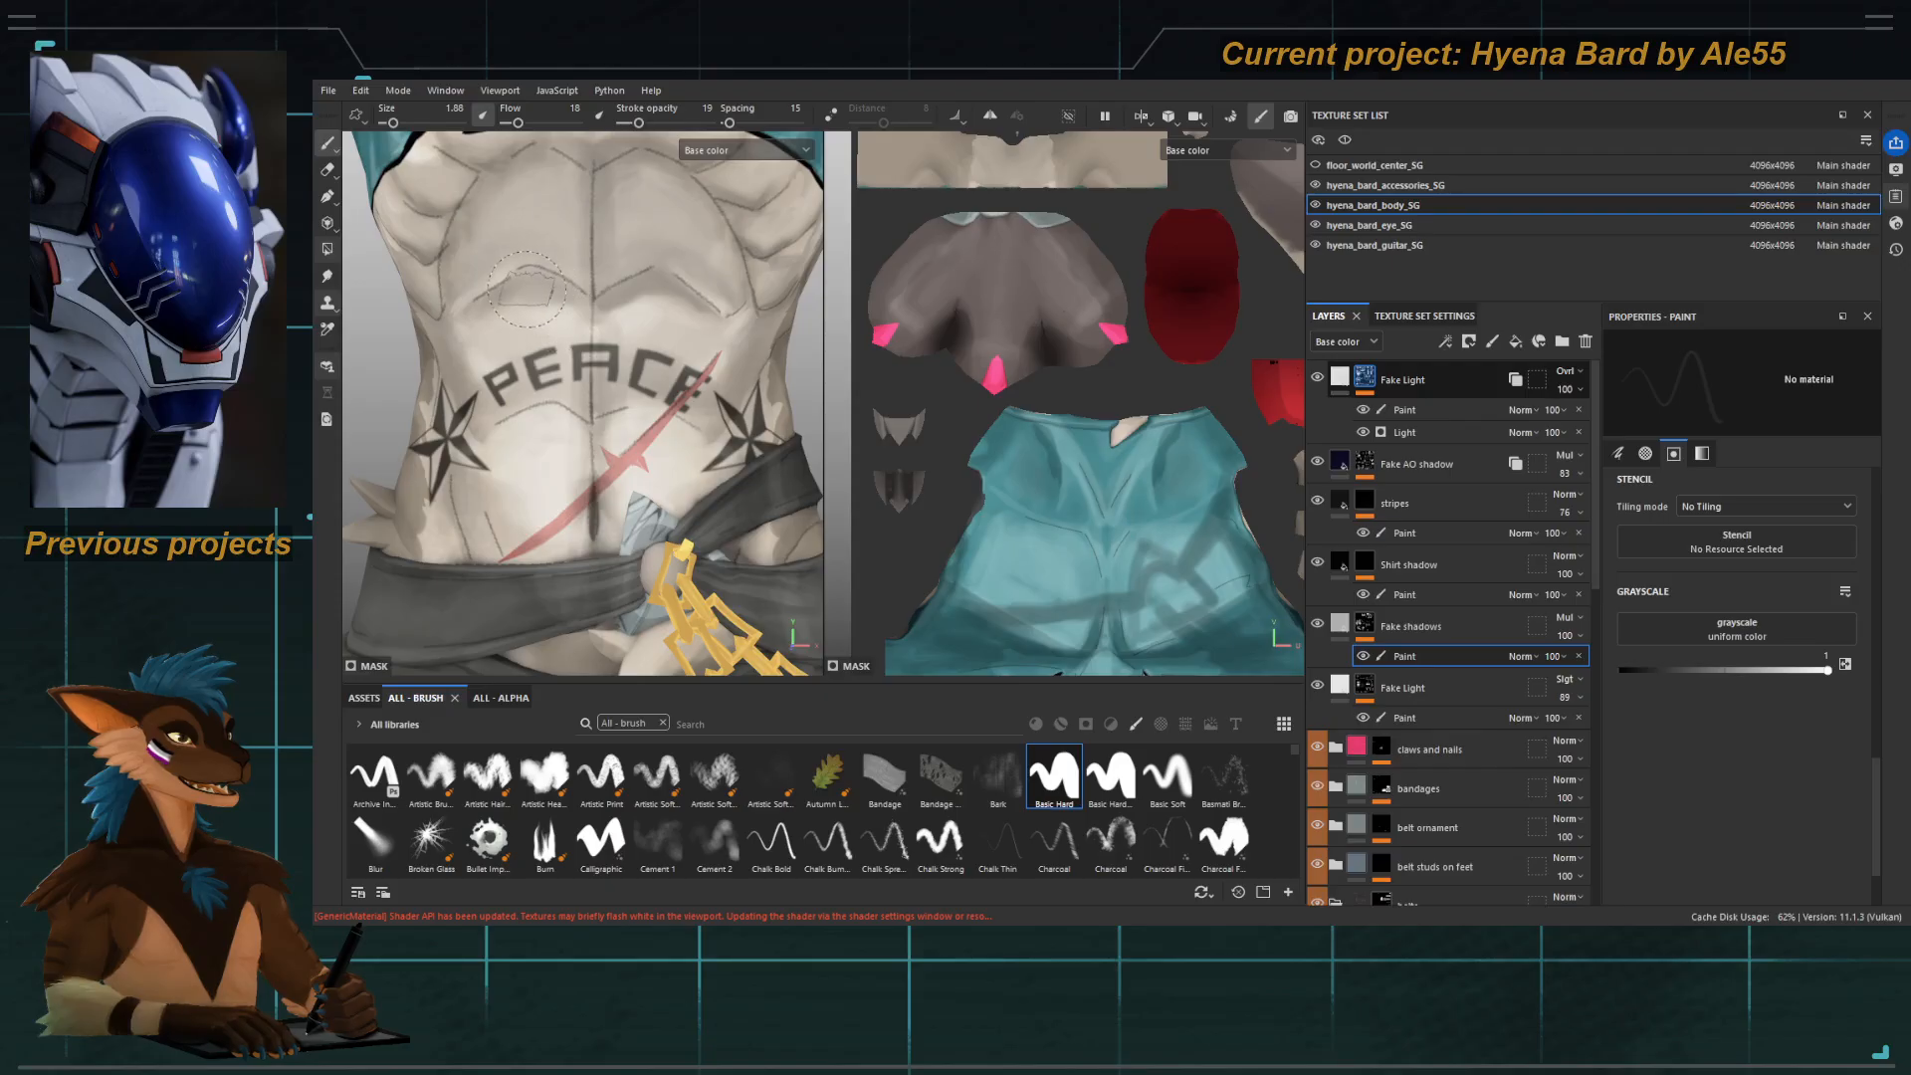
# Refine the shading at the abdomen's centre line on Fake shadows with brush sizes 0.59 and 0.94, switching grayscale between 0 and 1.
pyautogui.press('x')
pyautogui.press('[')
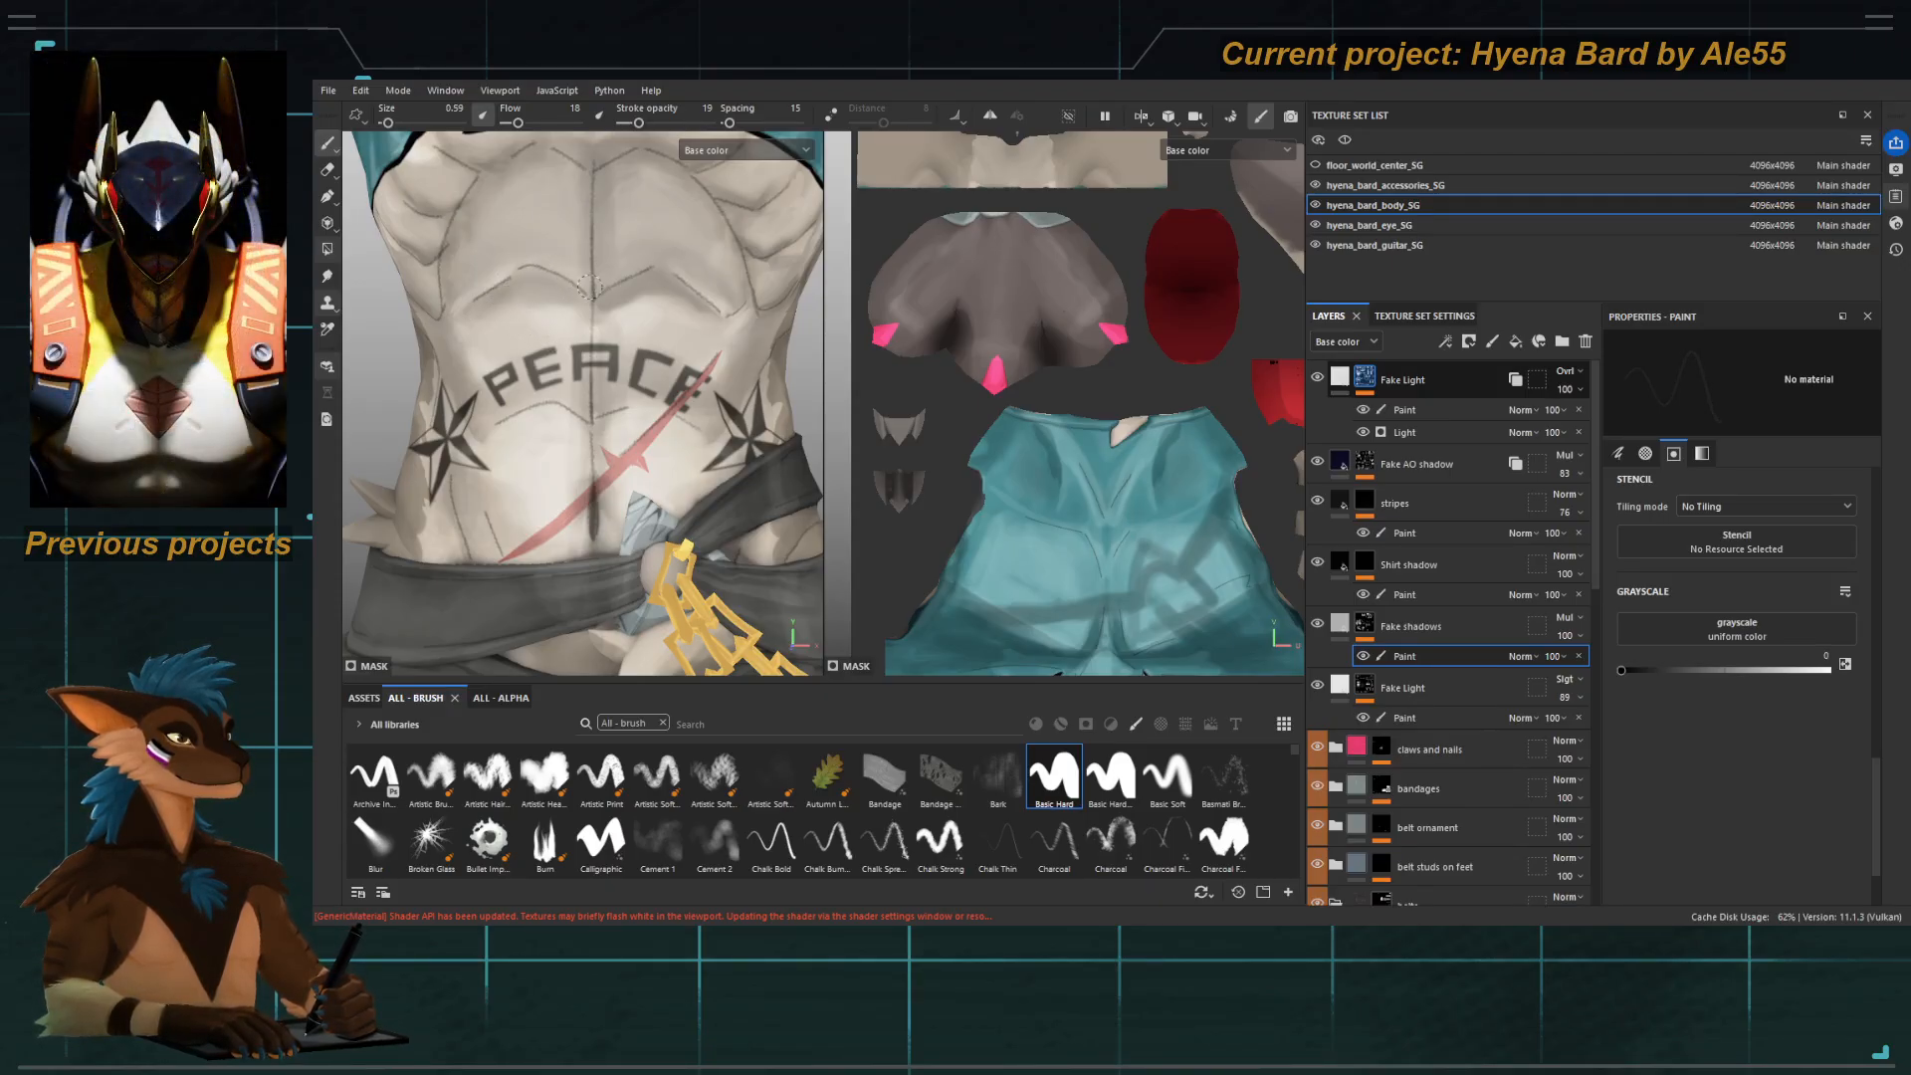
pyautogui.press(']')
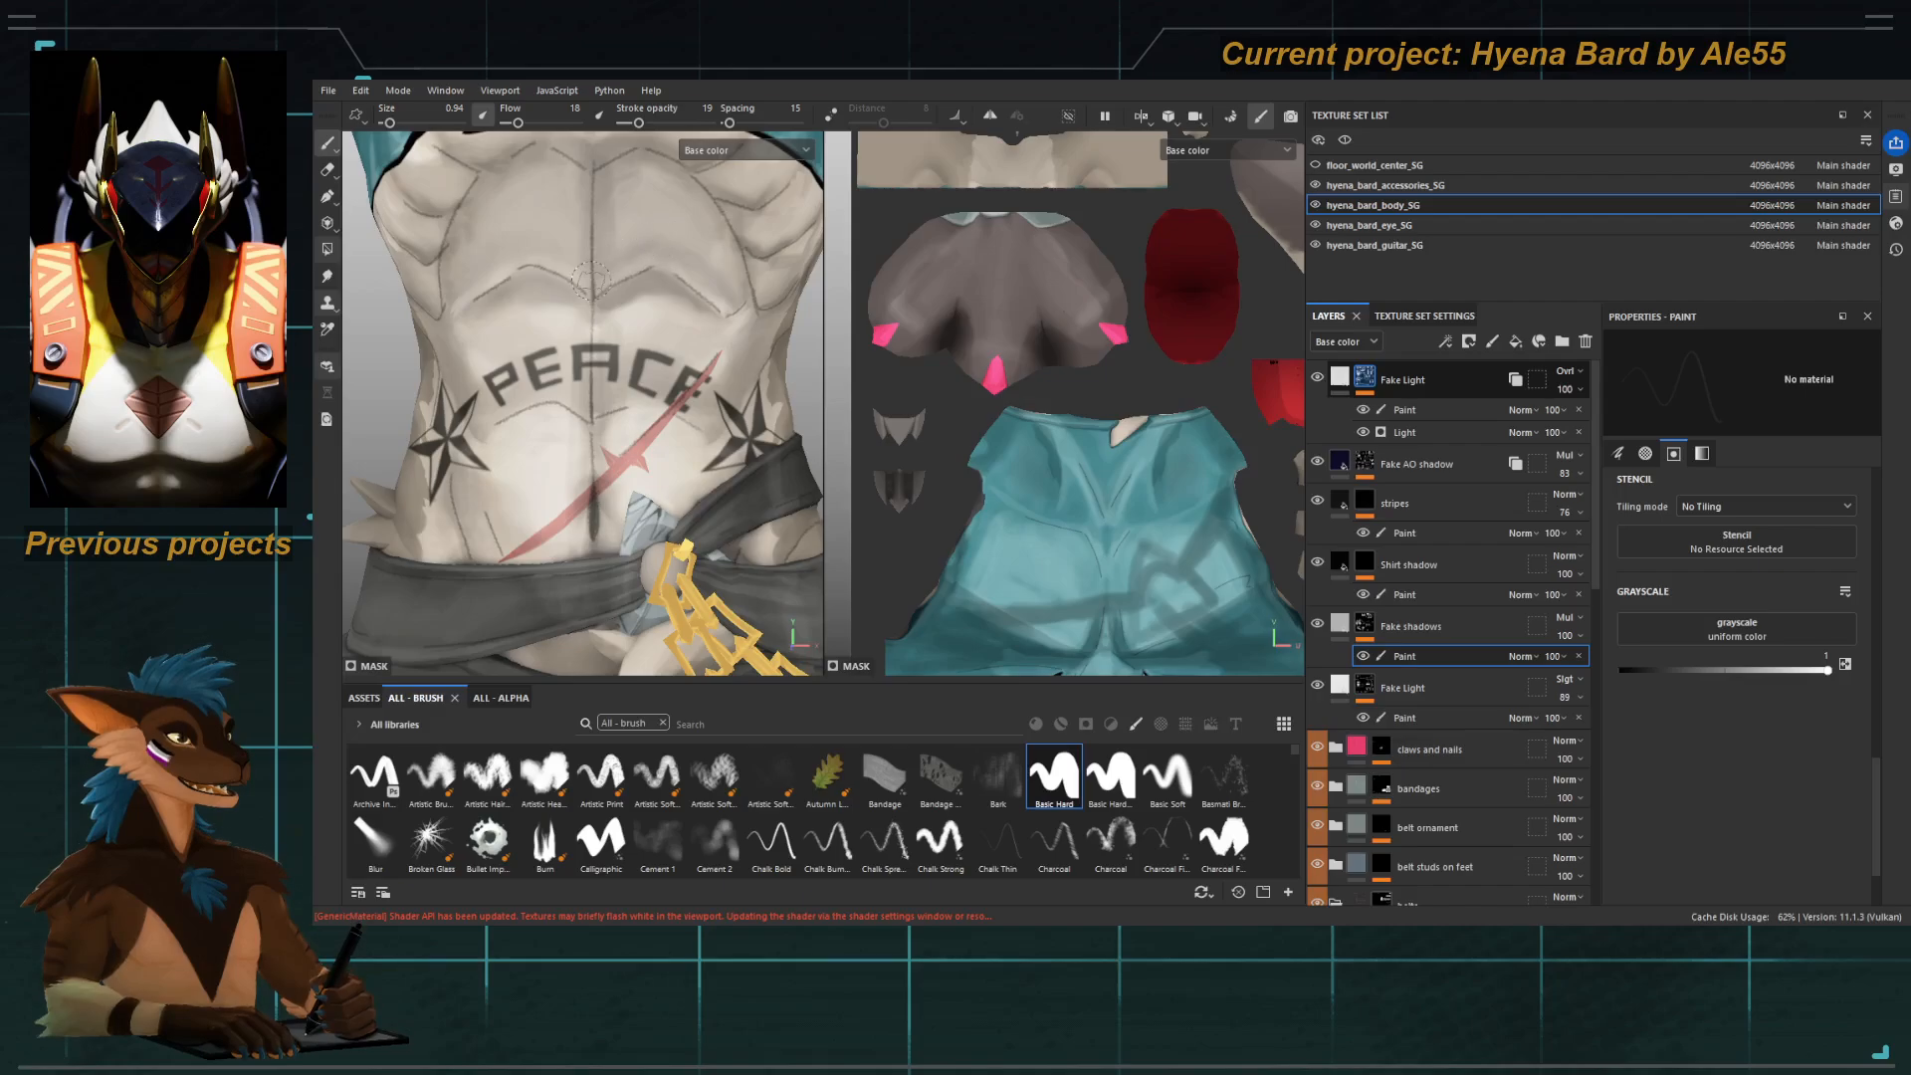
pyautogui.scroll(-5, 582, 266)
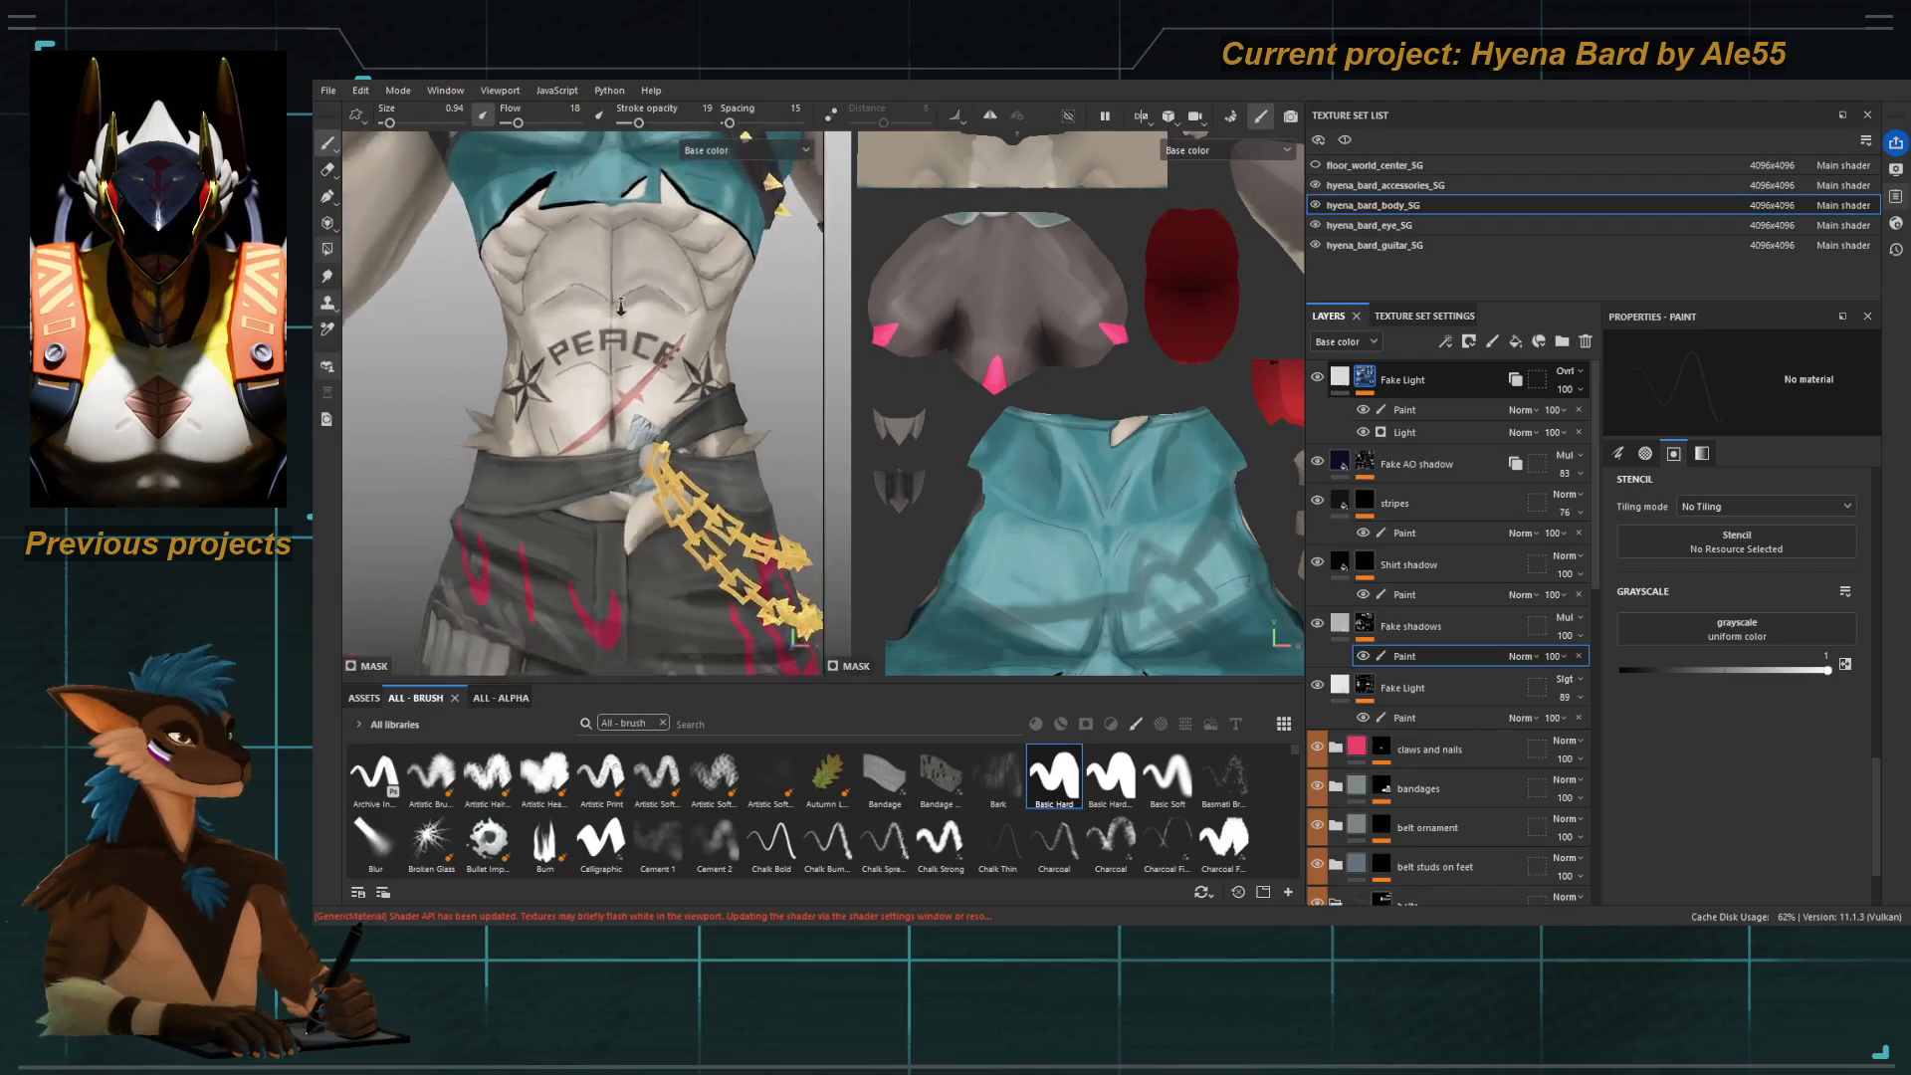
pyautogui.scroll(5, 629, 325)
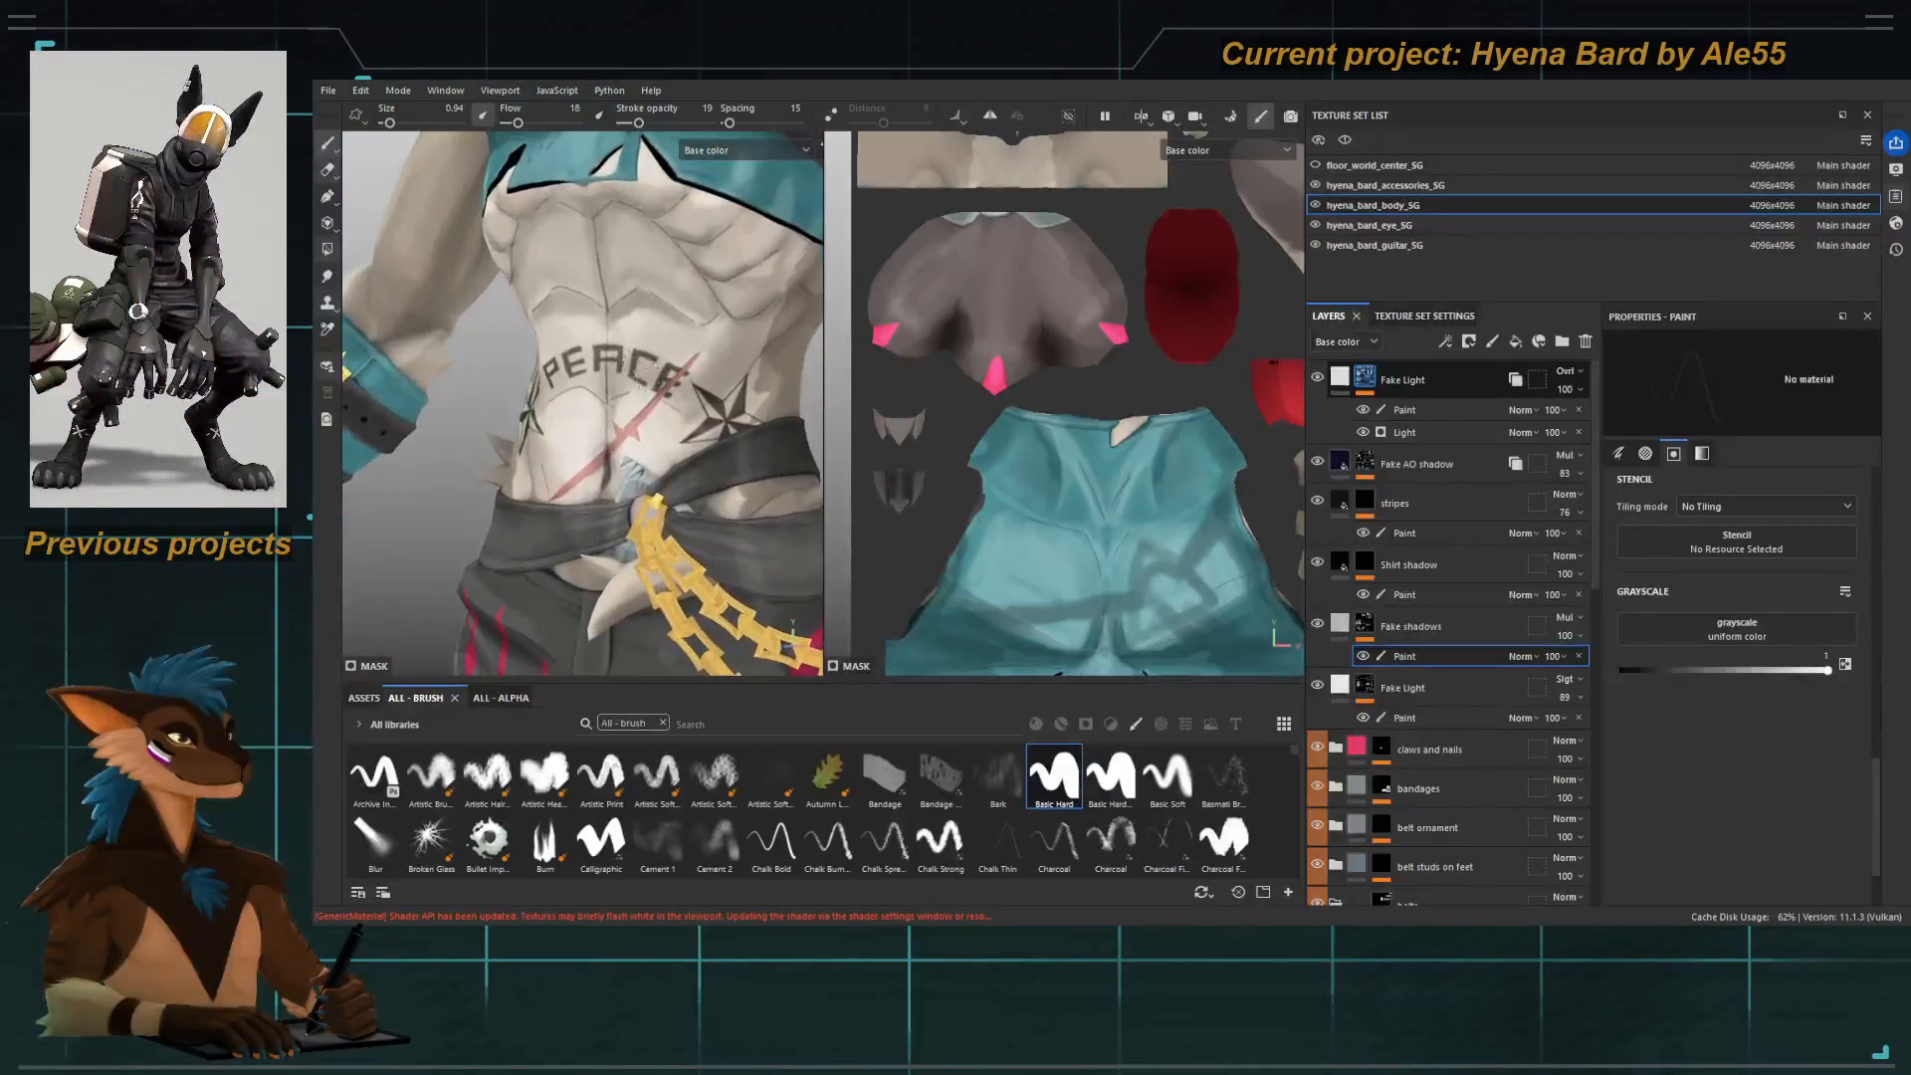
# Smudge the abdomen shading on Fake shadows on both sides of the centre line with size 1.84.
pyautogui.press('5')
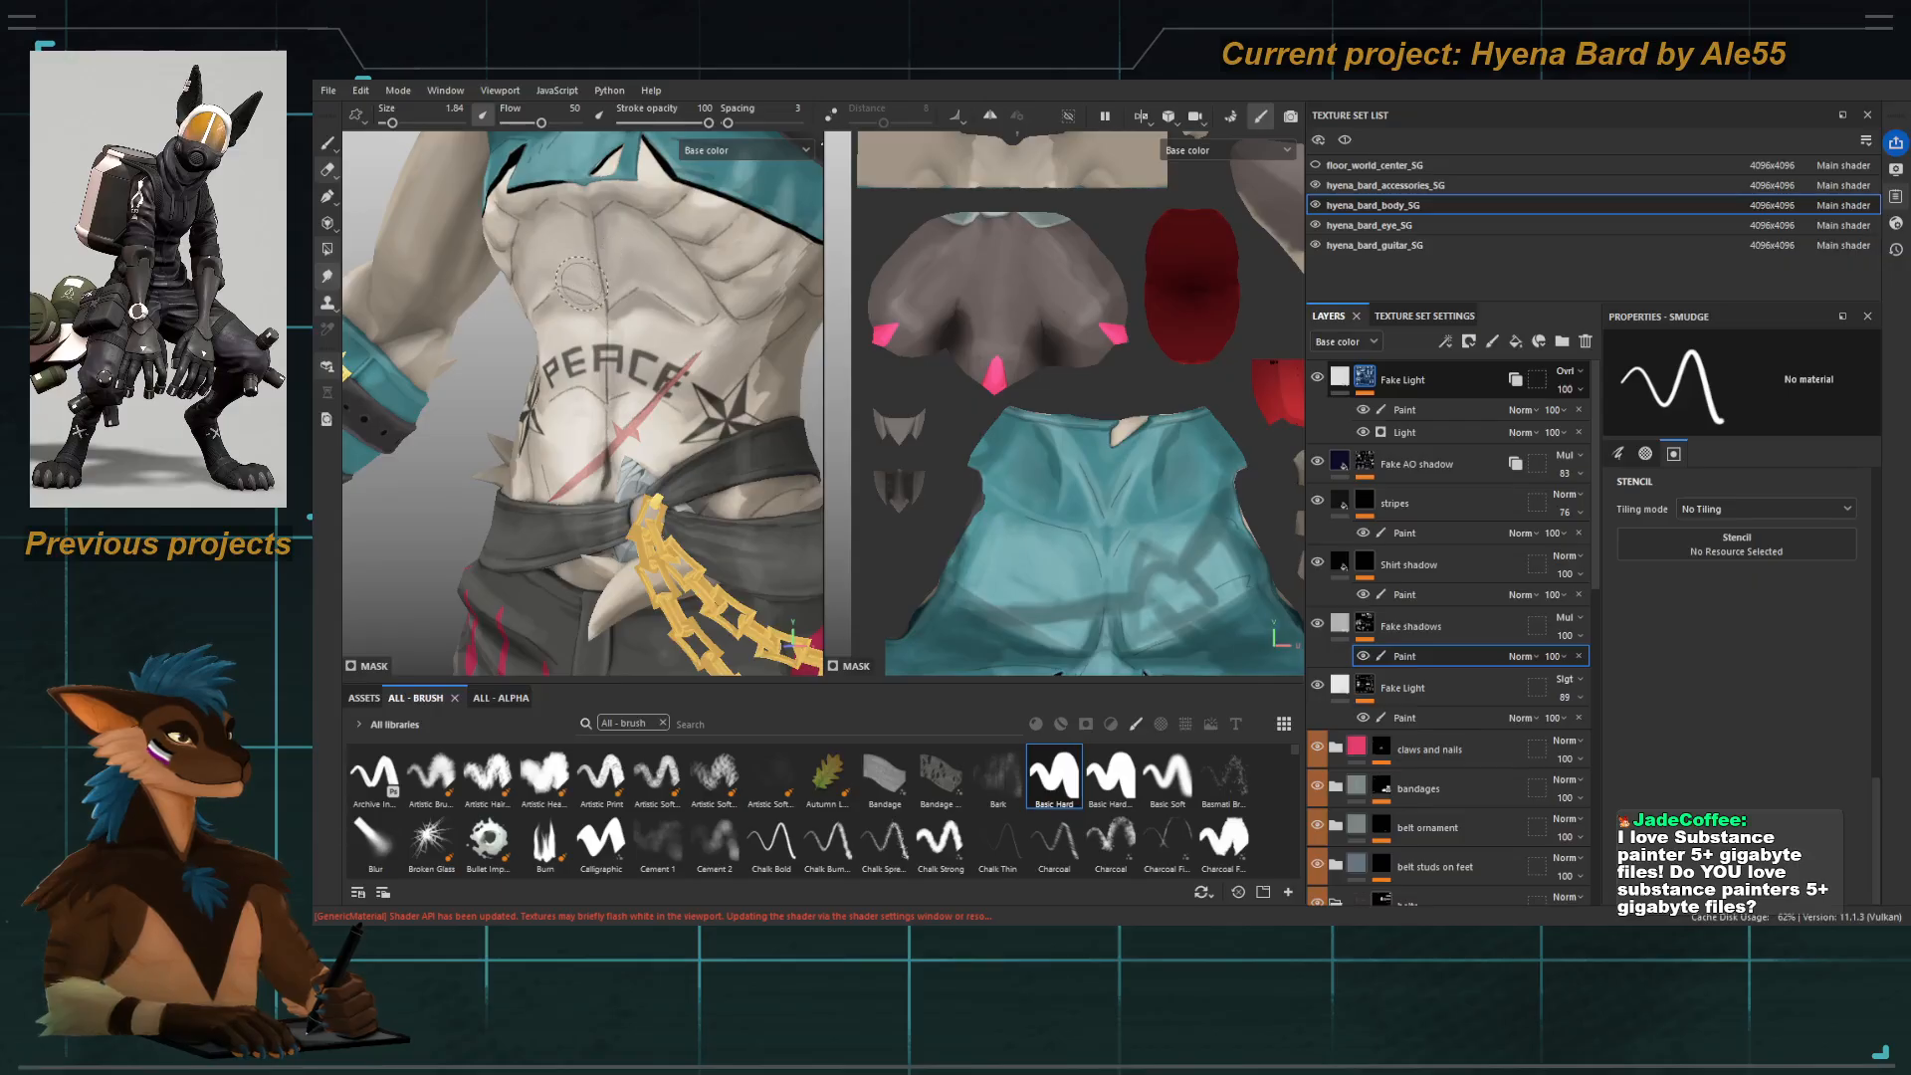
pyautogui.moveTo(551, 287)
pyautogui.keyDown('alt'); pyautogui.mouseDown()
pyautogui.moveTo(681, 402)
pyautogui.moveTo(633, 343)
pyautogui.mouseUp(); pyautogui.keyUp('alt')
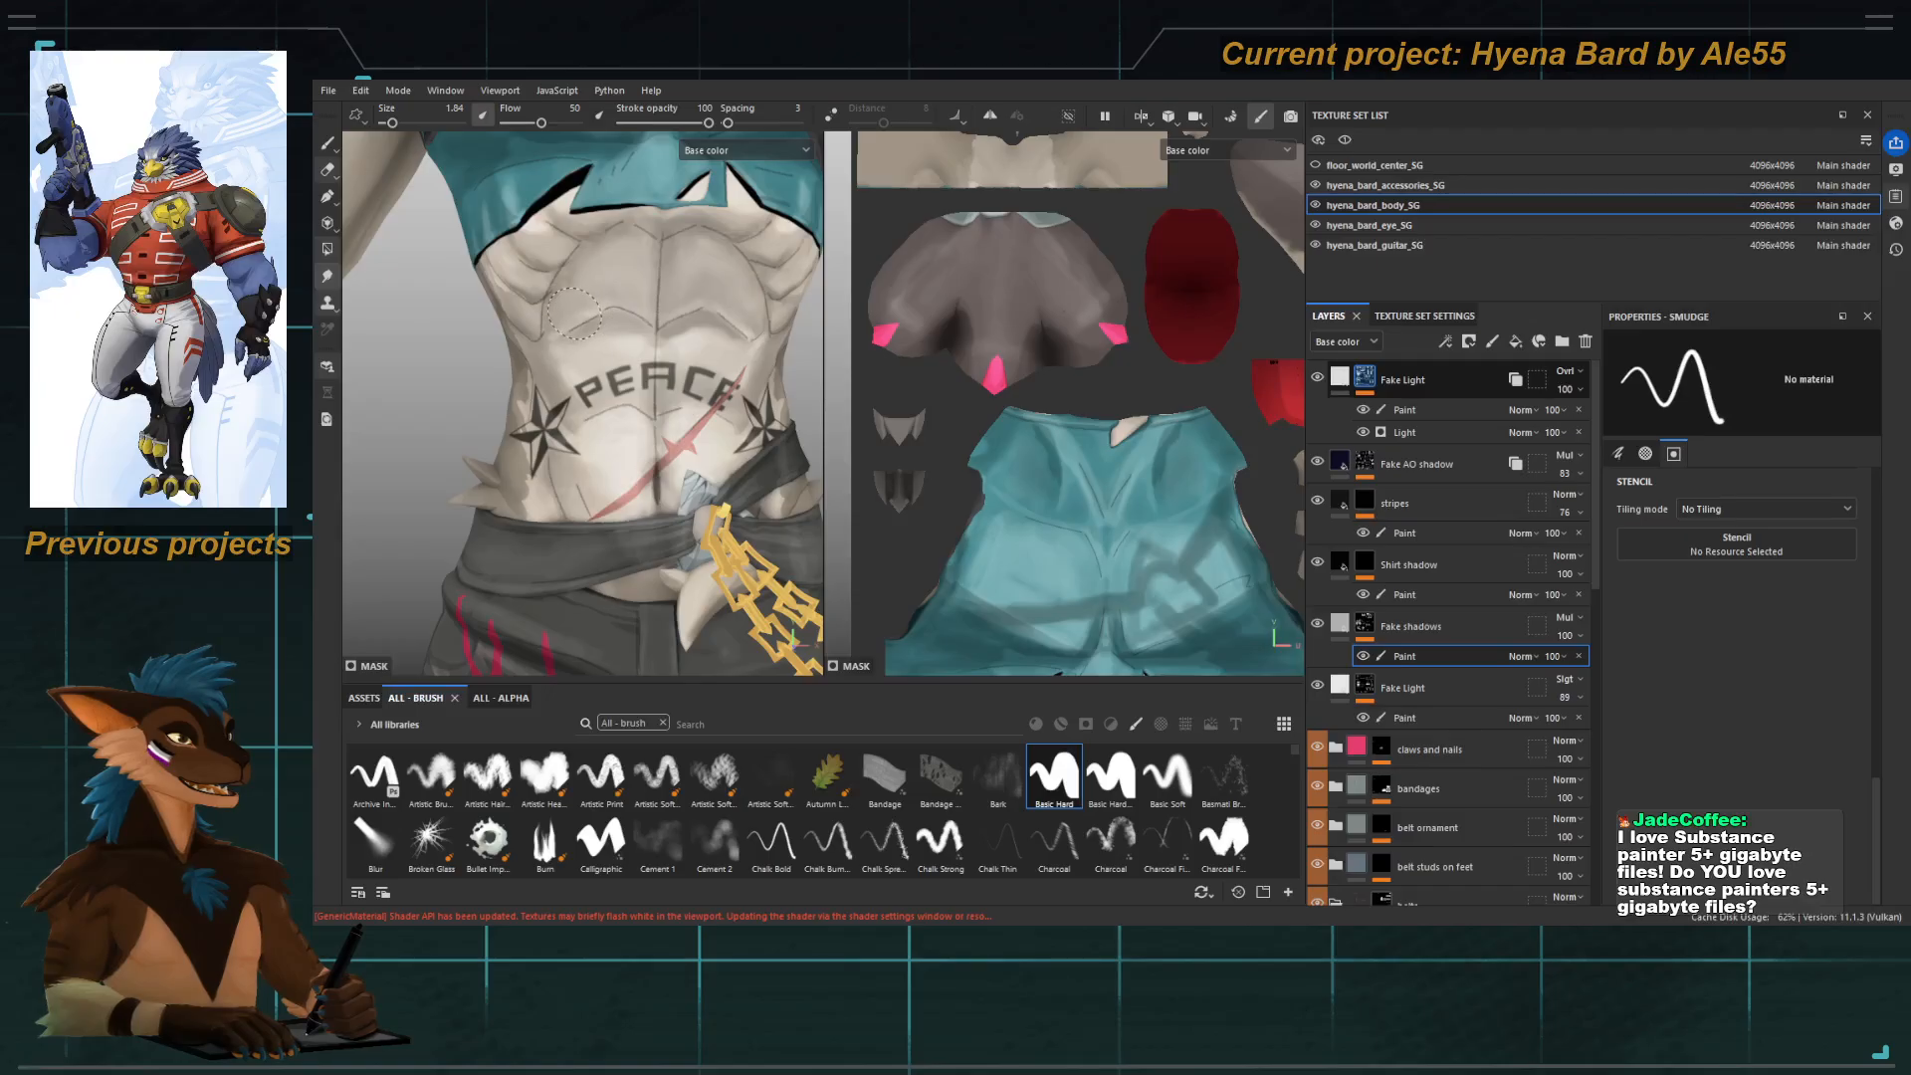
pyautogui.keyDown('alt'); pyautogui.moveTo(573, 314); pyautogui.dragTo(706, 313); pyautogui.keyUp('alt')
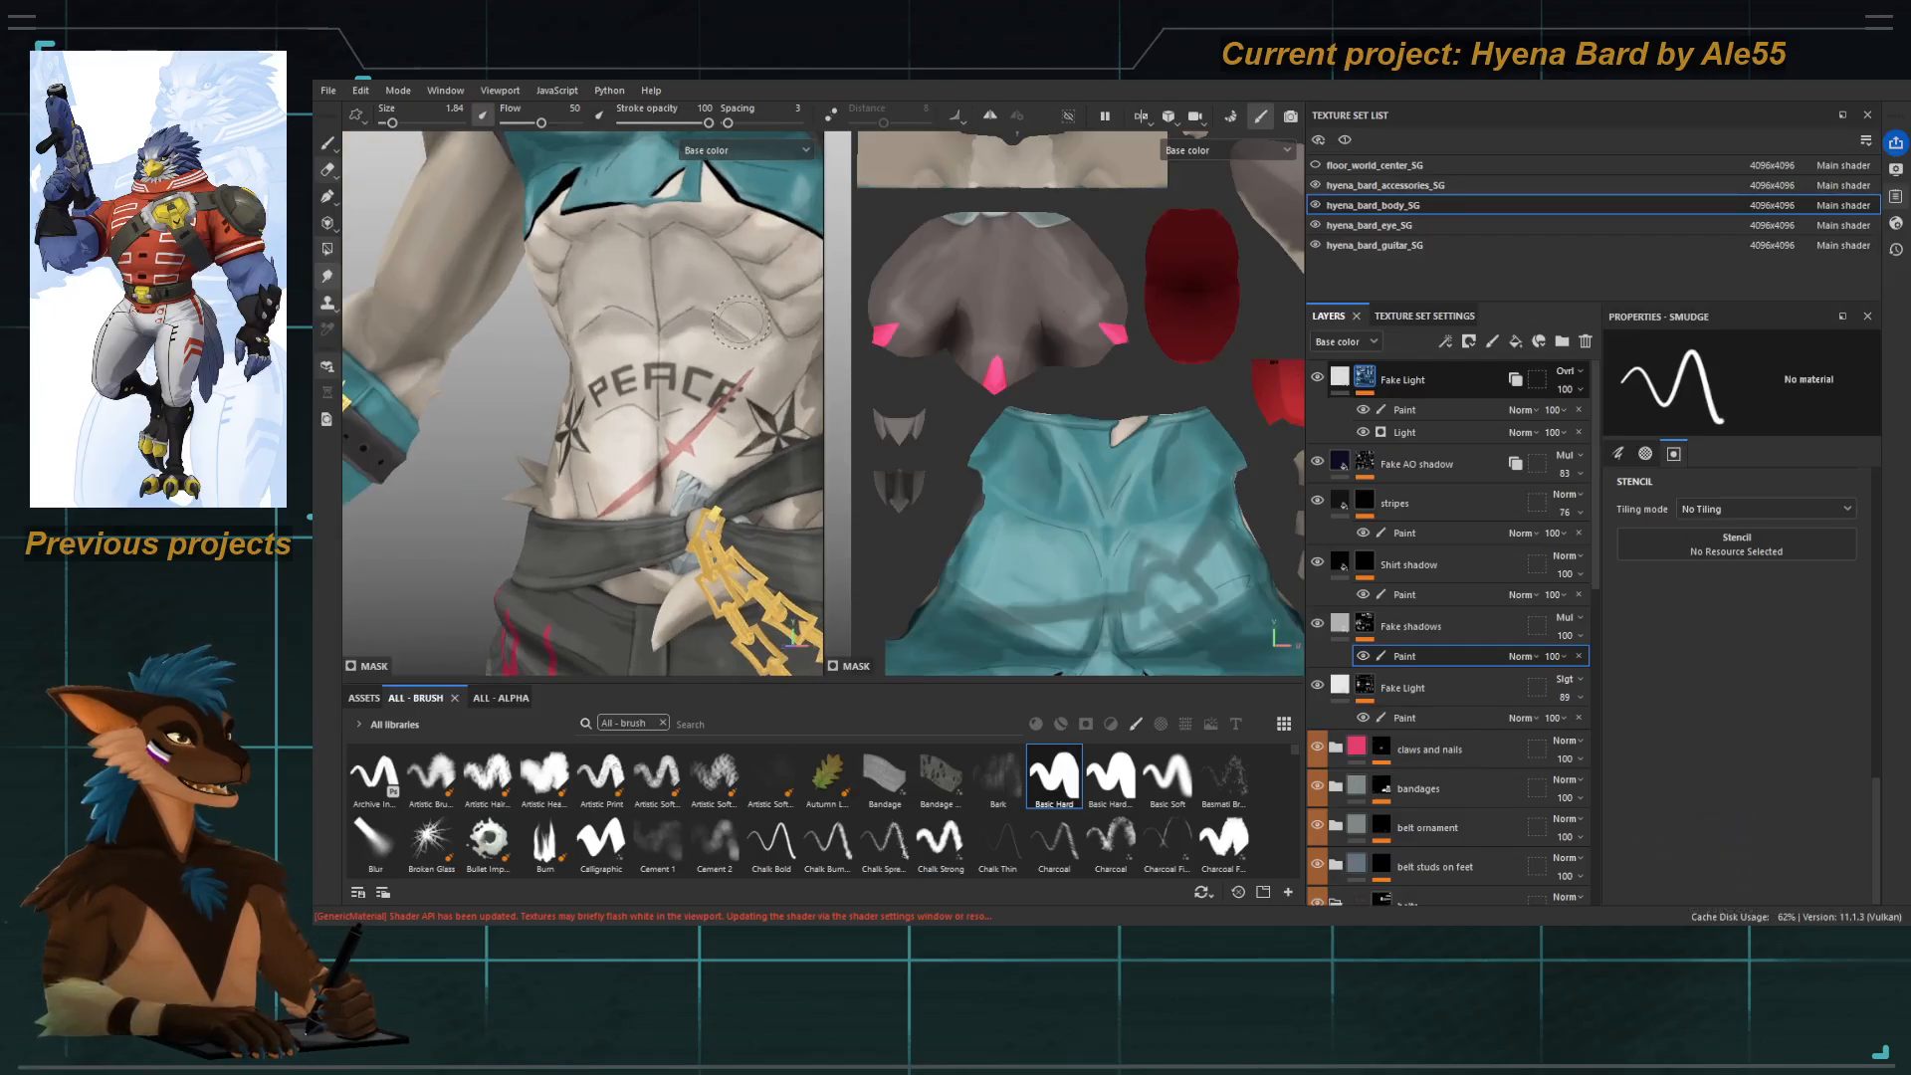
# Fade the abdomen shadows with eraser size 3.07 and rebuild soft shading on the upper abdomen with brush size 1.88 and grayscale 1.
pyautogui.press('e')
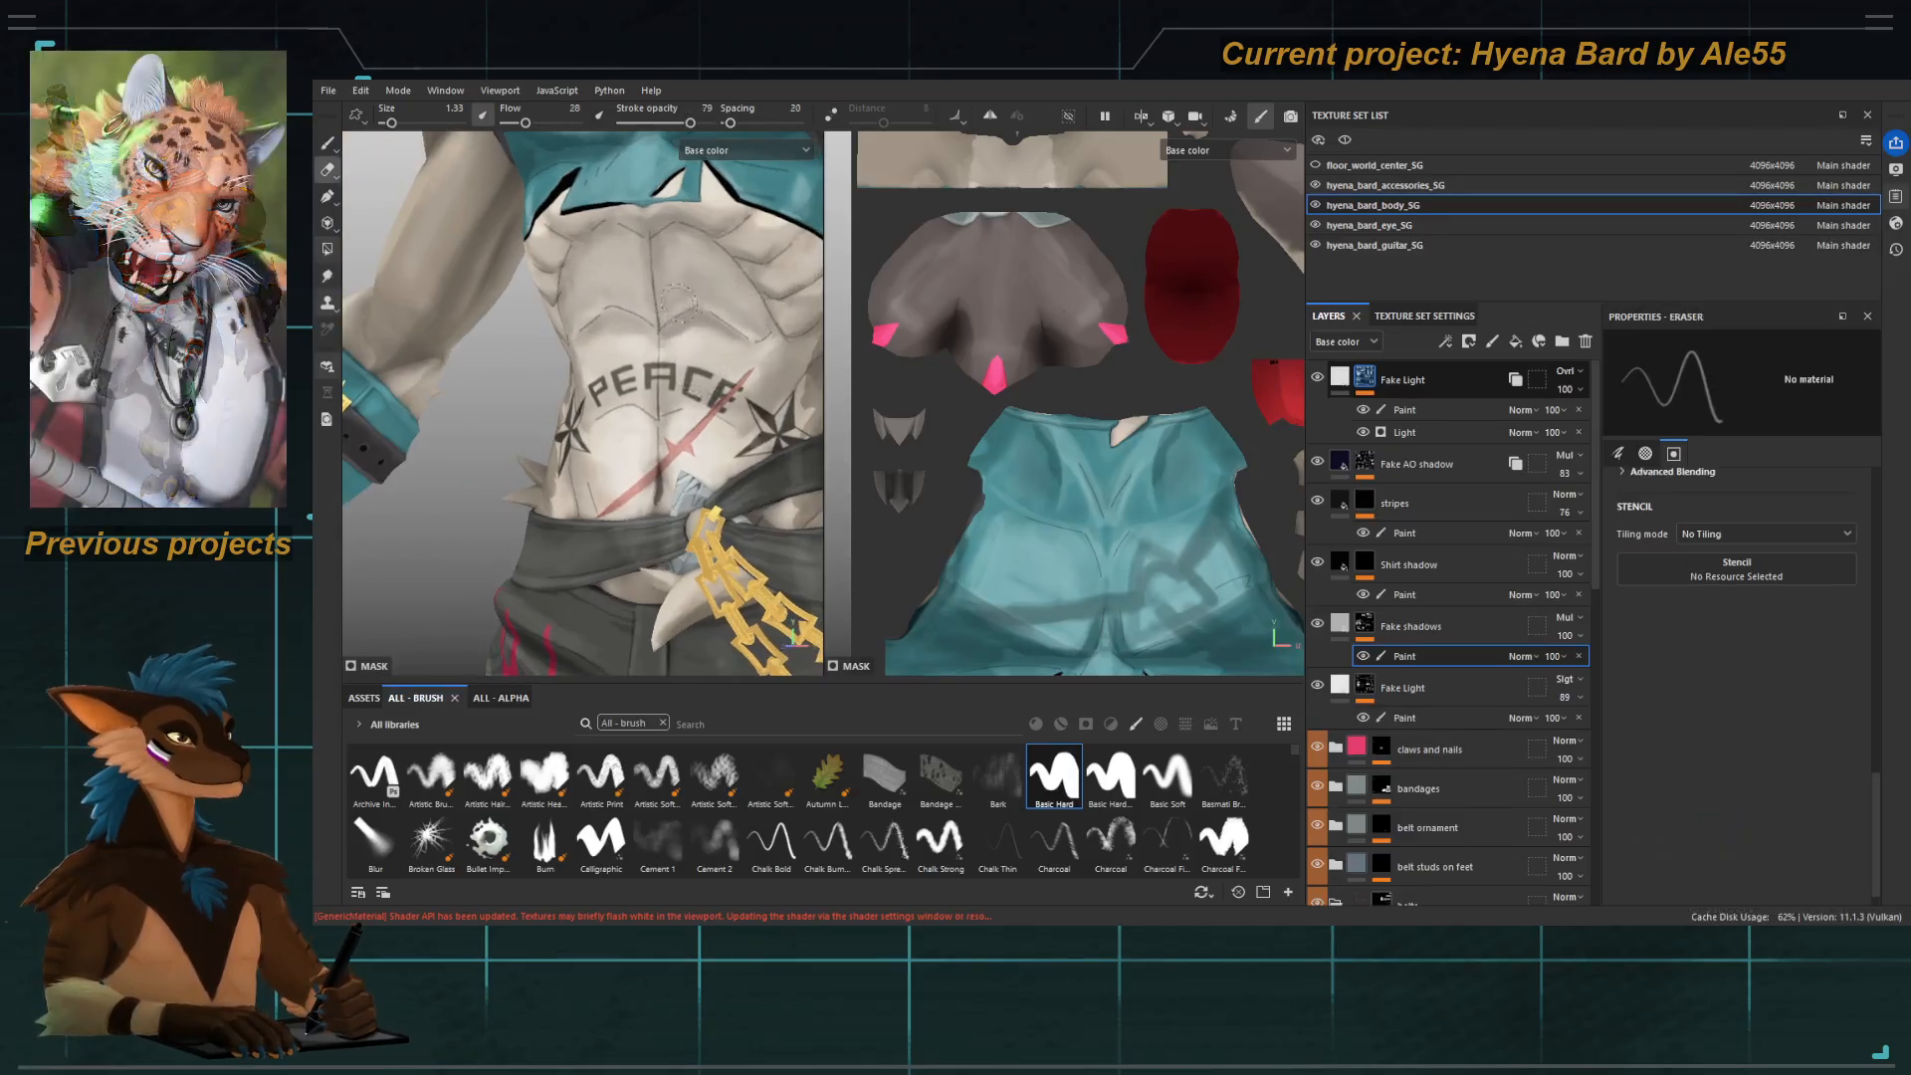
pyautogui.moveTo(704, 306)
pyautogui.keyDown('ctrl'); pyautogui.mouseDown(button='right')
pyautogui.moveTo(679, 305)
pyautogui.moveTo(738, 314)
pyautogui.mouseUp(button='right'); pyautogui.keyUp('ctrl')
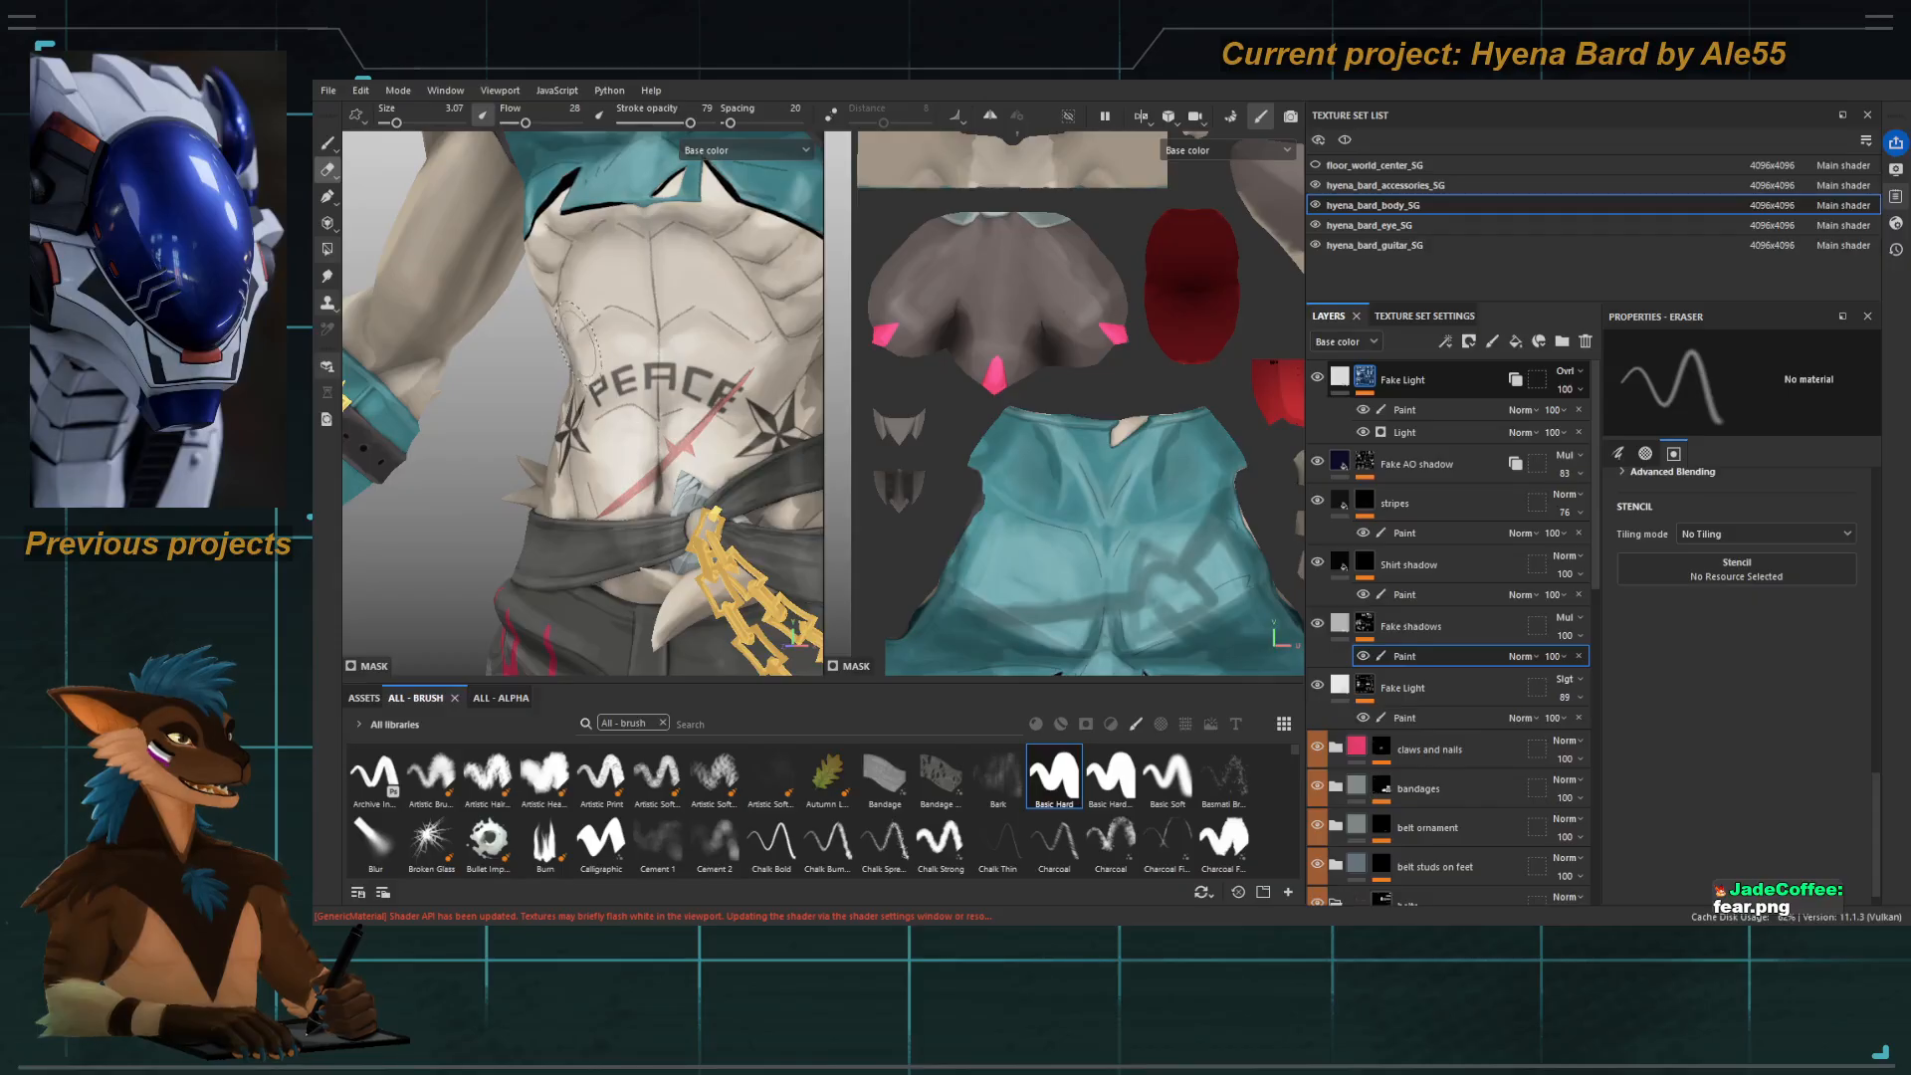
pyautogui.press('1')
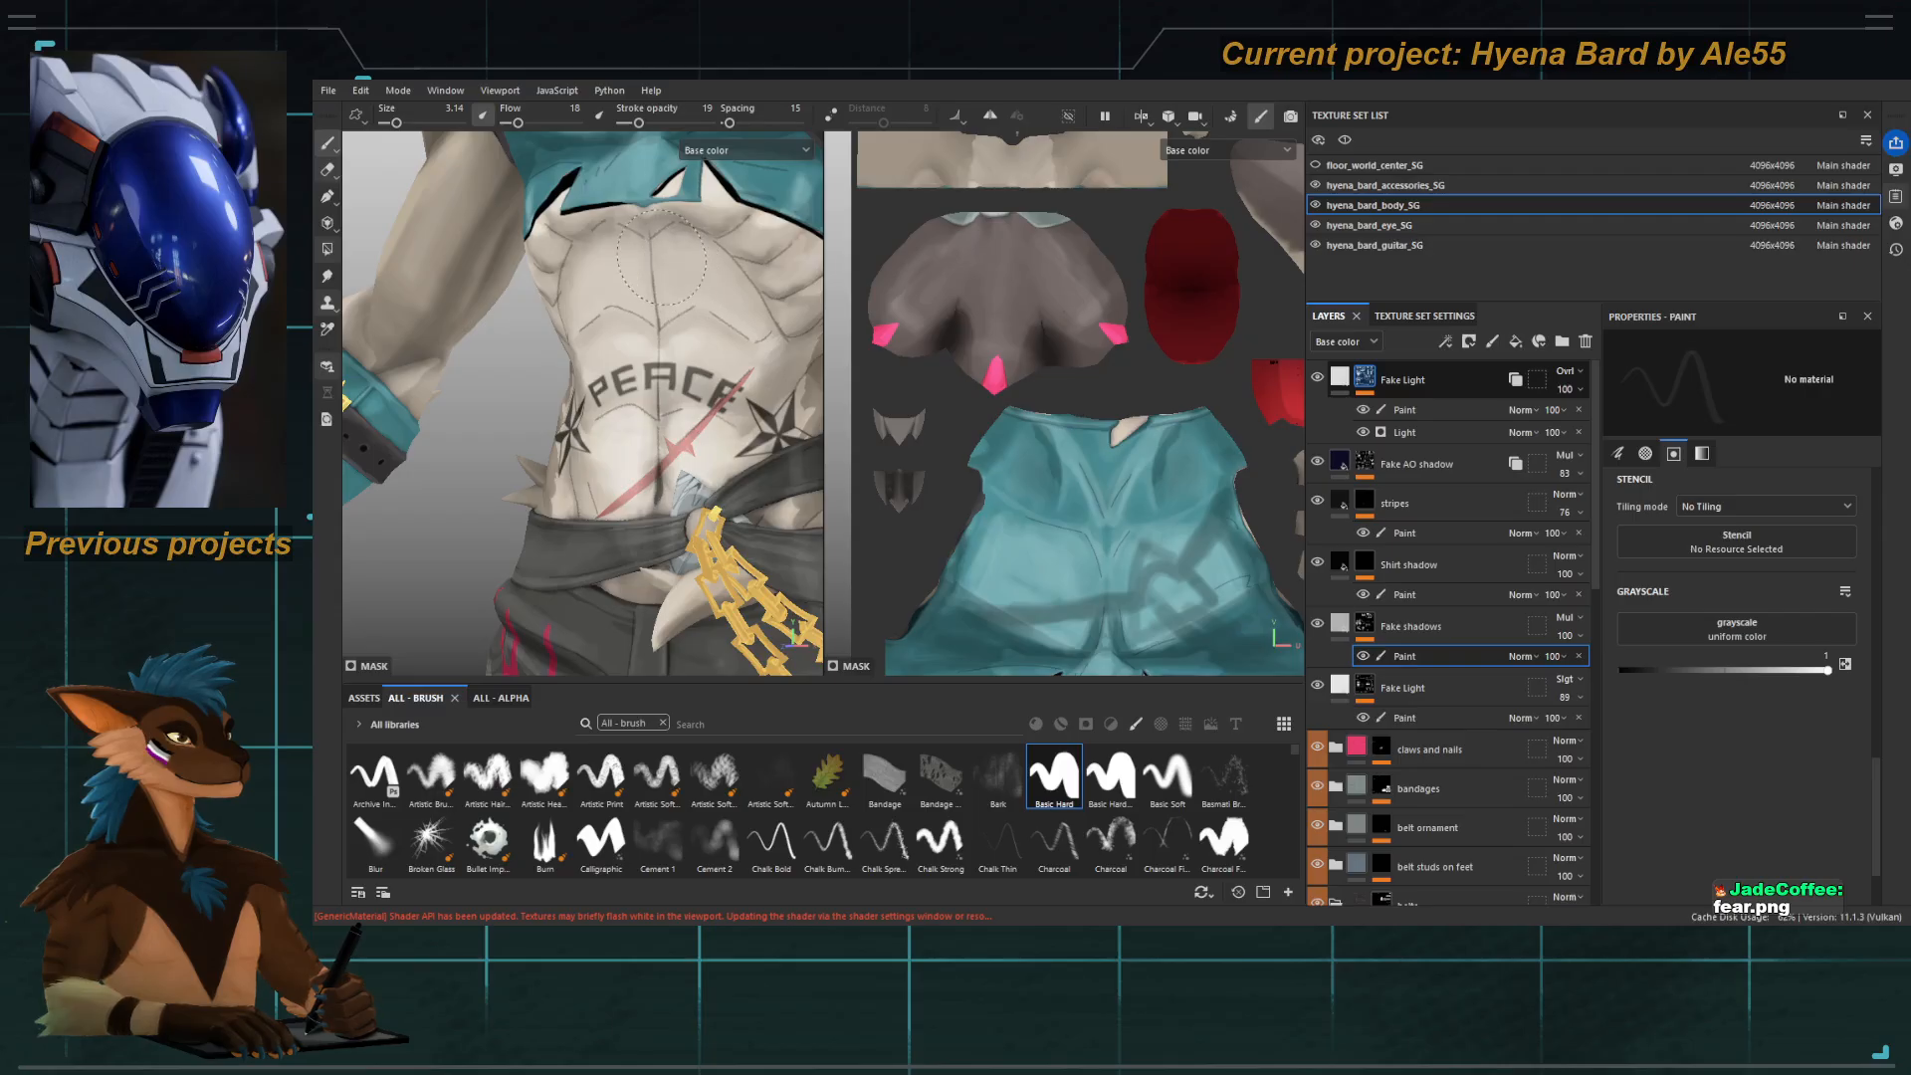
pyautogui.press('[')
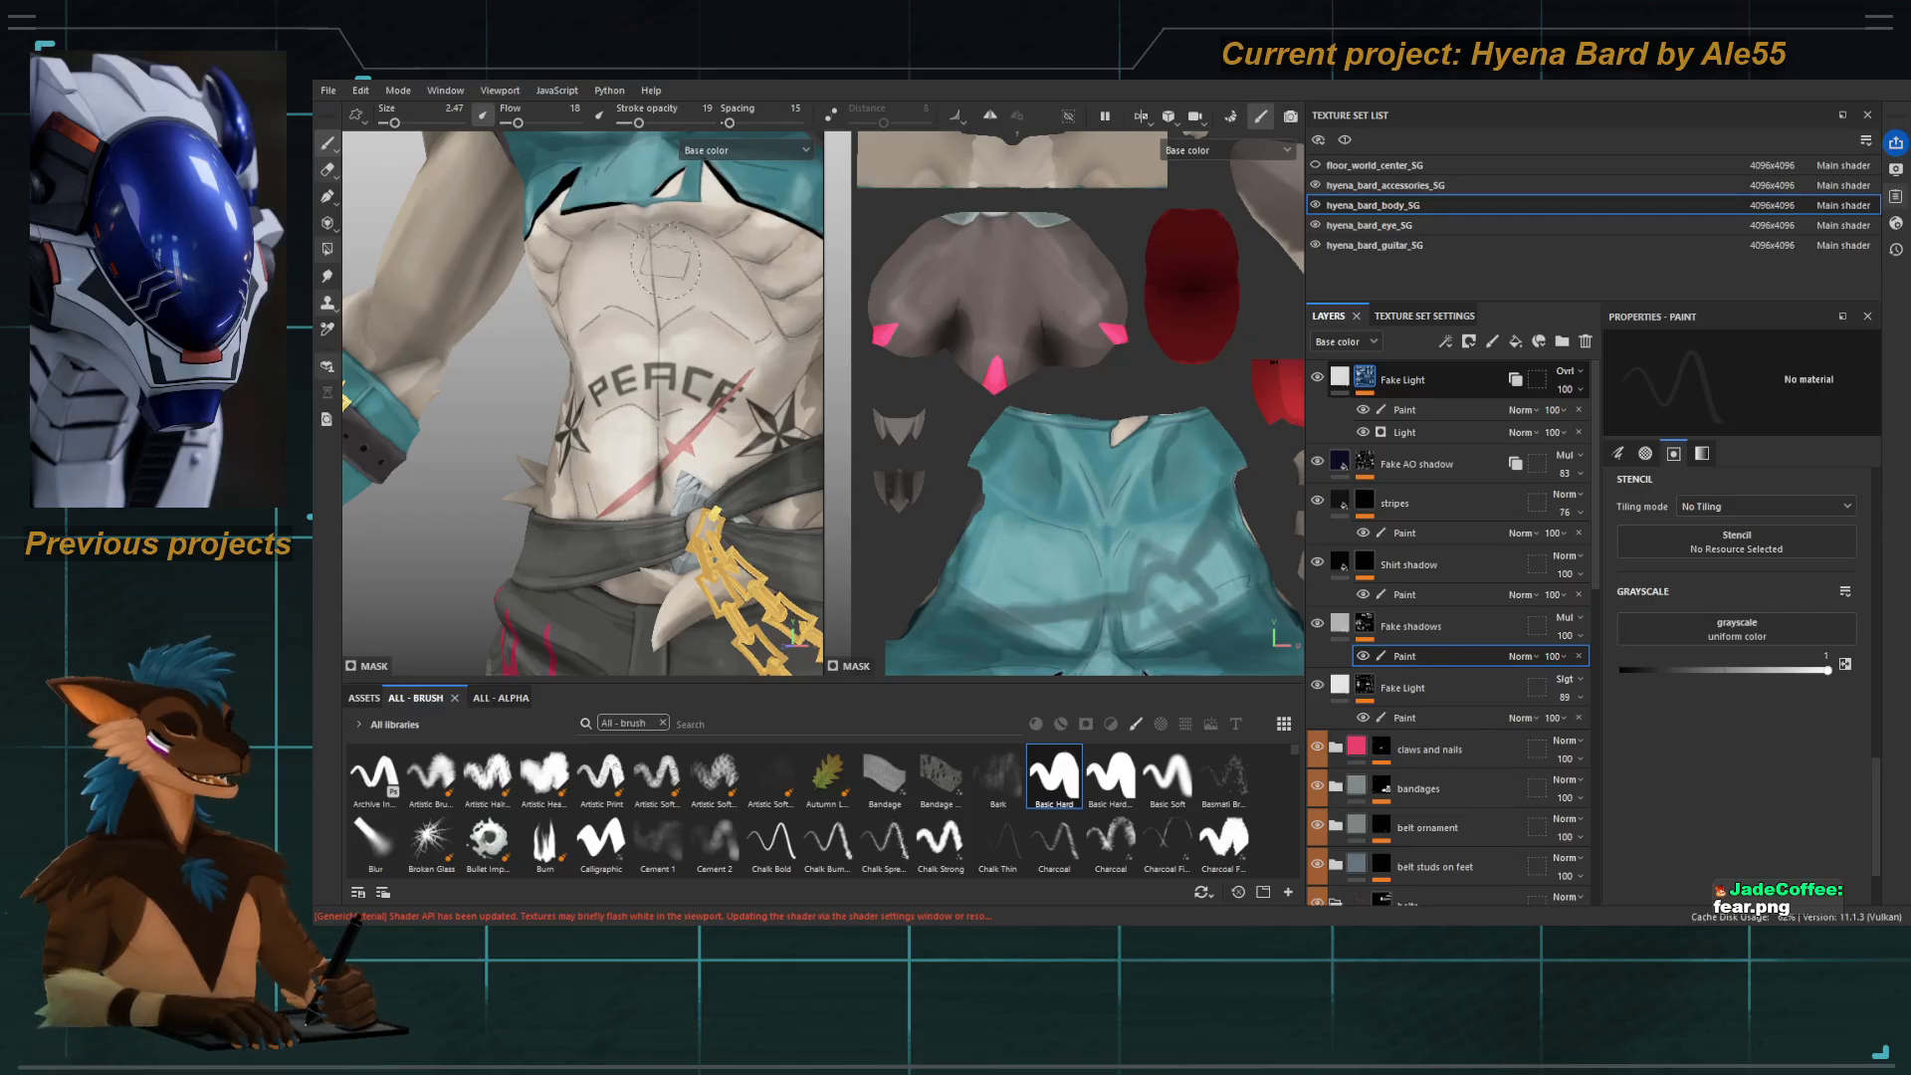
pyautogui.press('[')
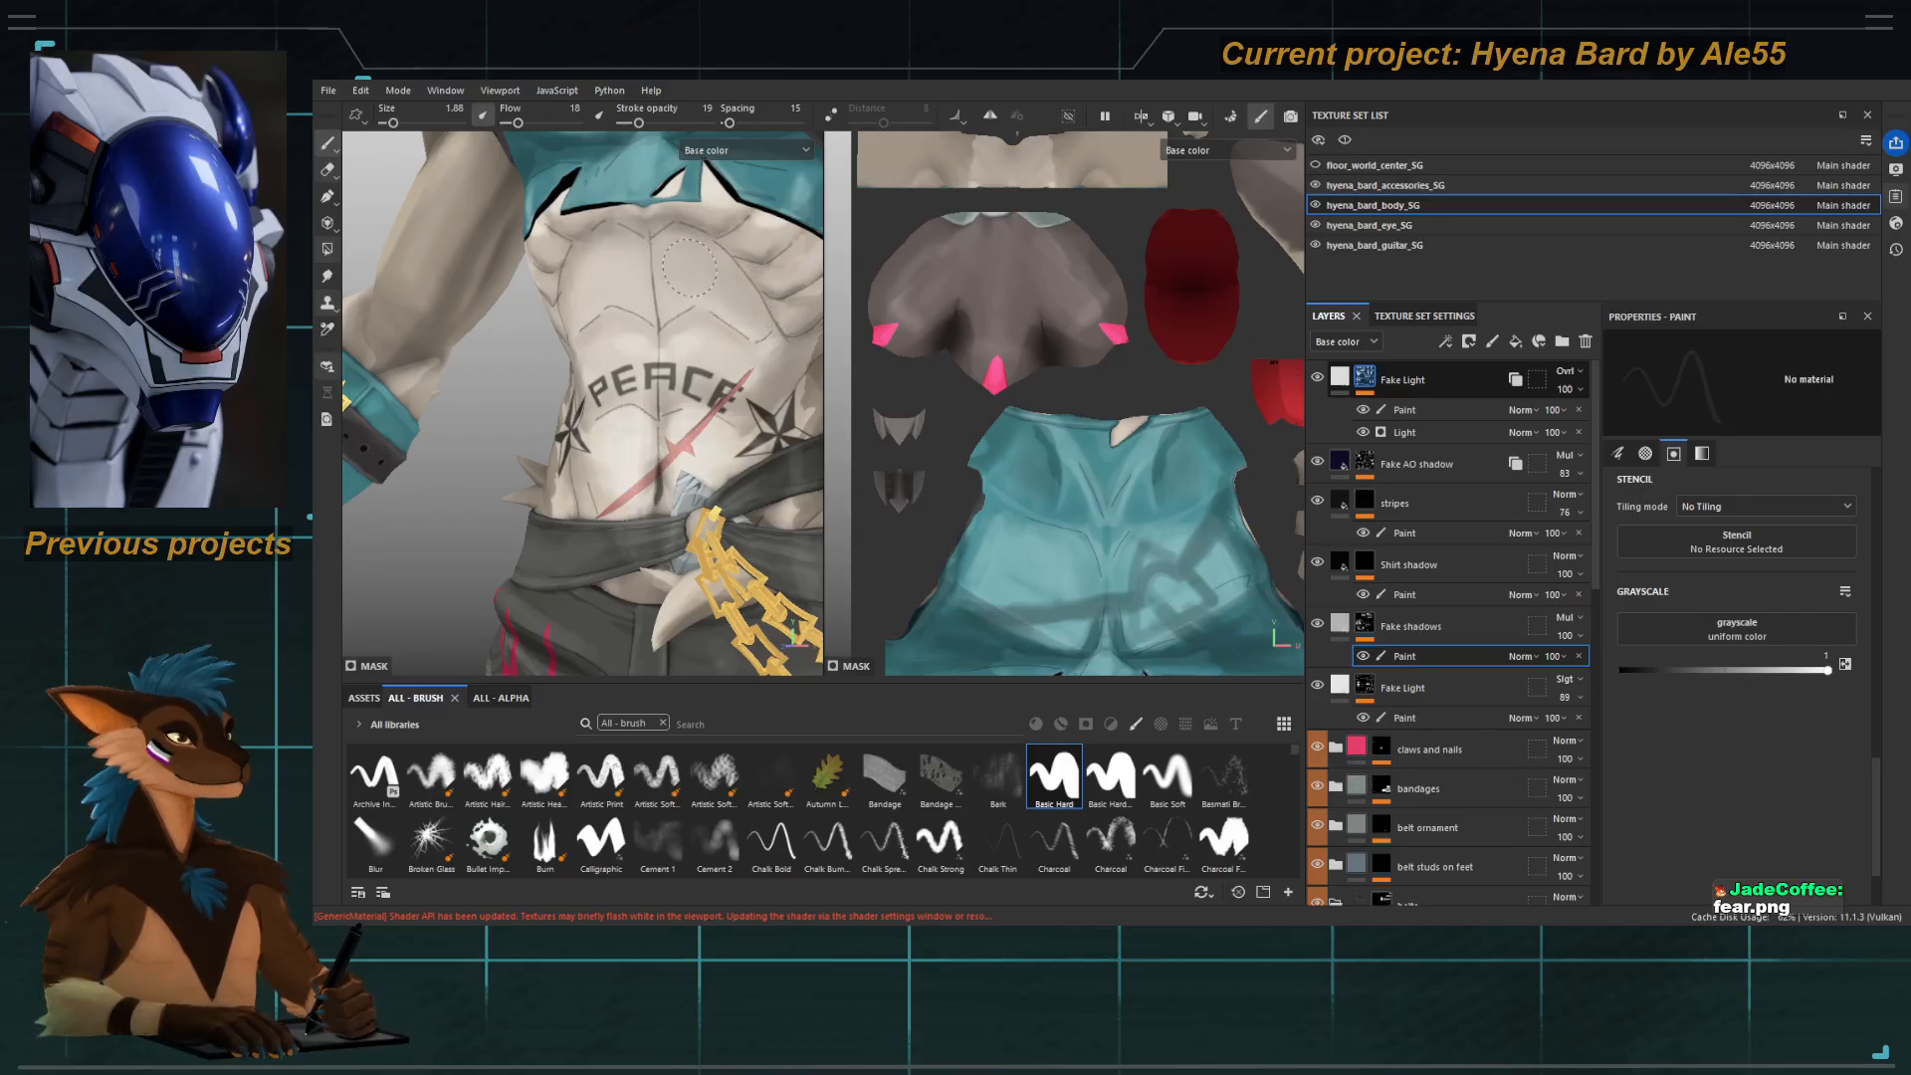
pyautogui.keyDown('alt'); pyautogui.moveTo(576, 332); pyautogui.dragTo(664, 324); pyautogui.keyUp('alt')
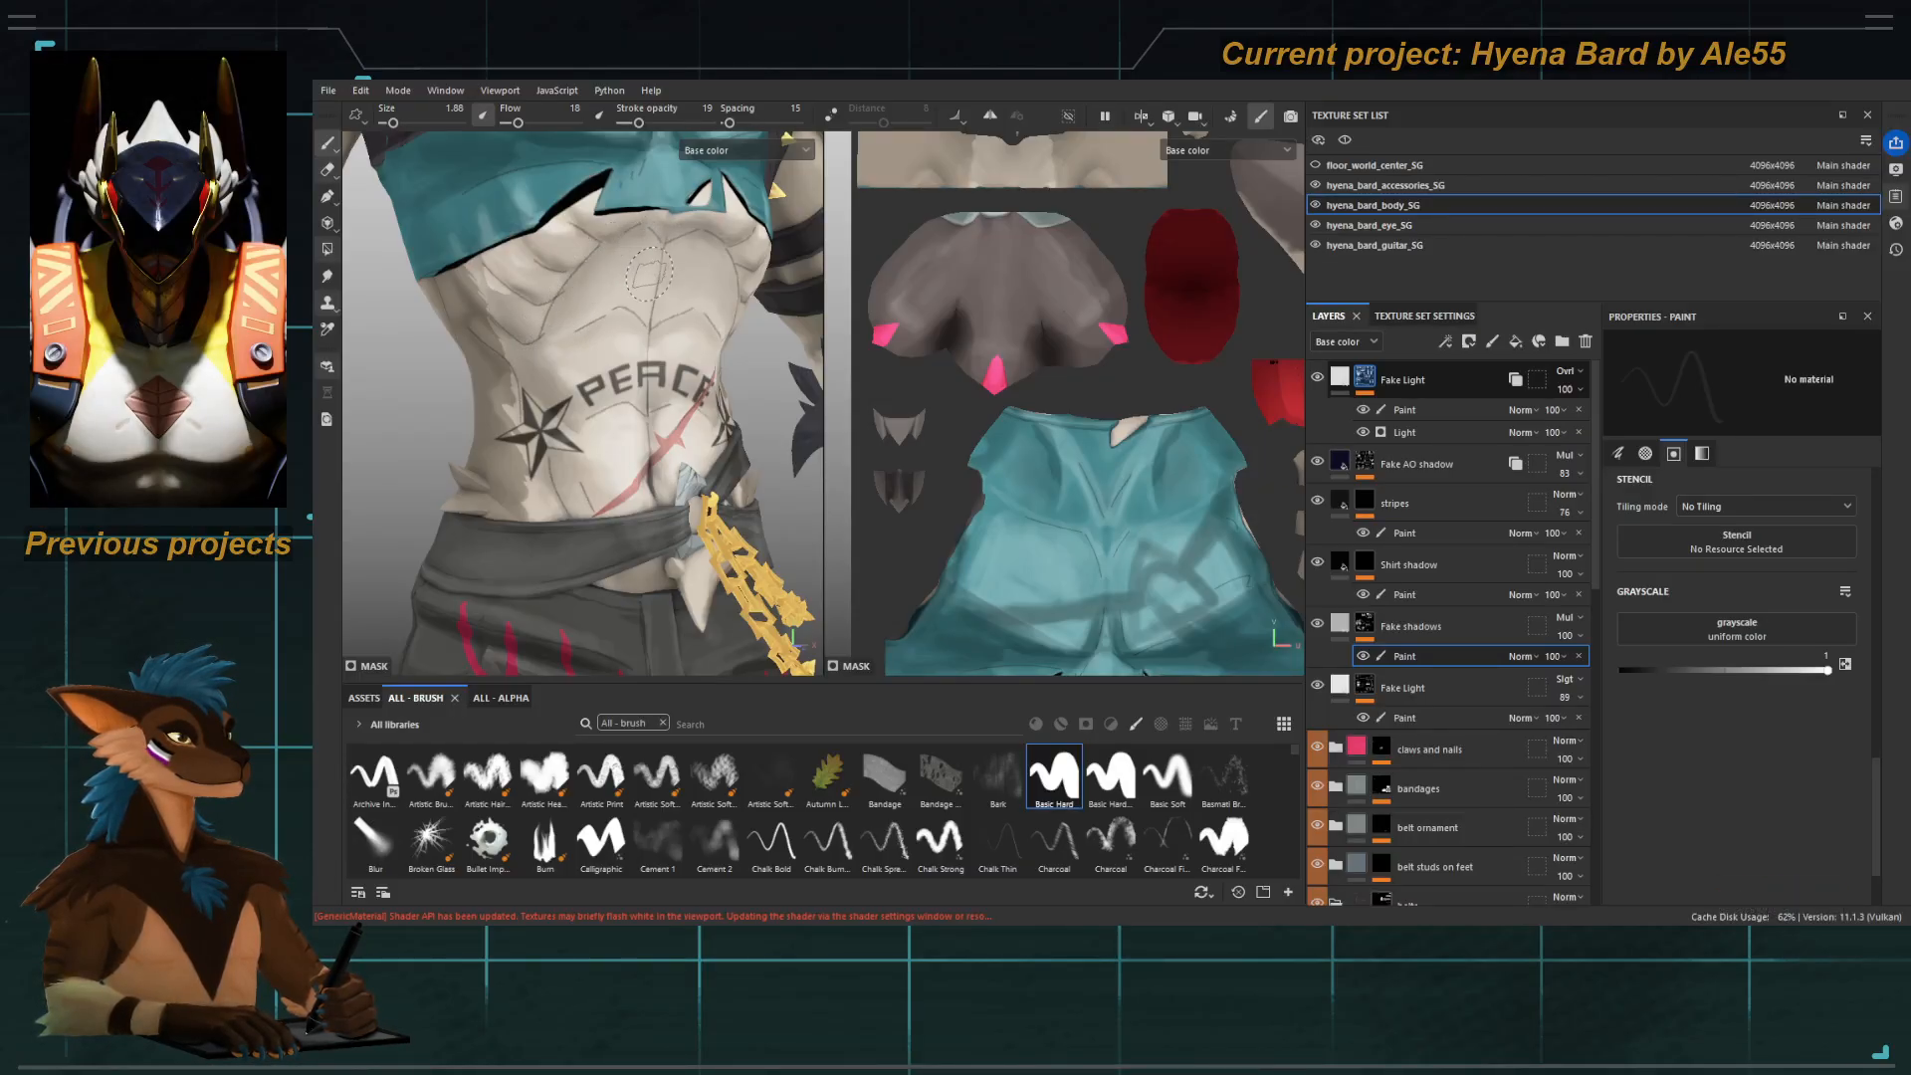
pyautogui.keyDown('alt'); pyautogui.moveTo(646, 274); pyautogui.dragTo(644, 265); pyautogui.keyUp('alt')
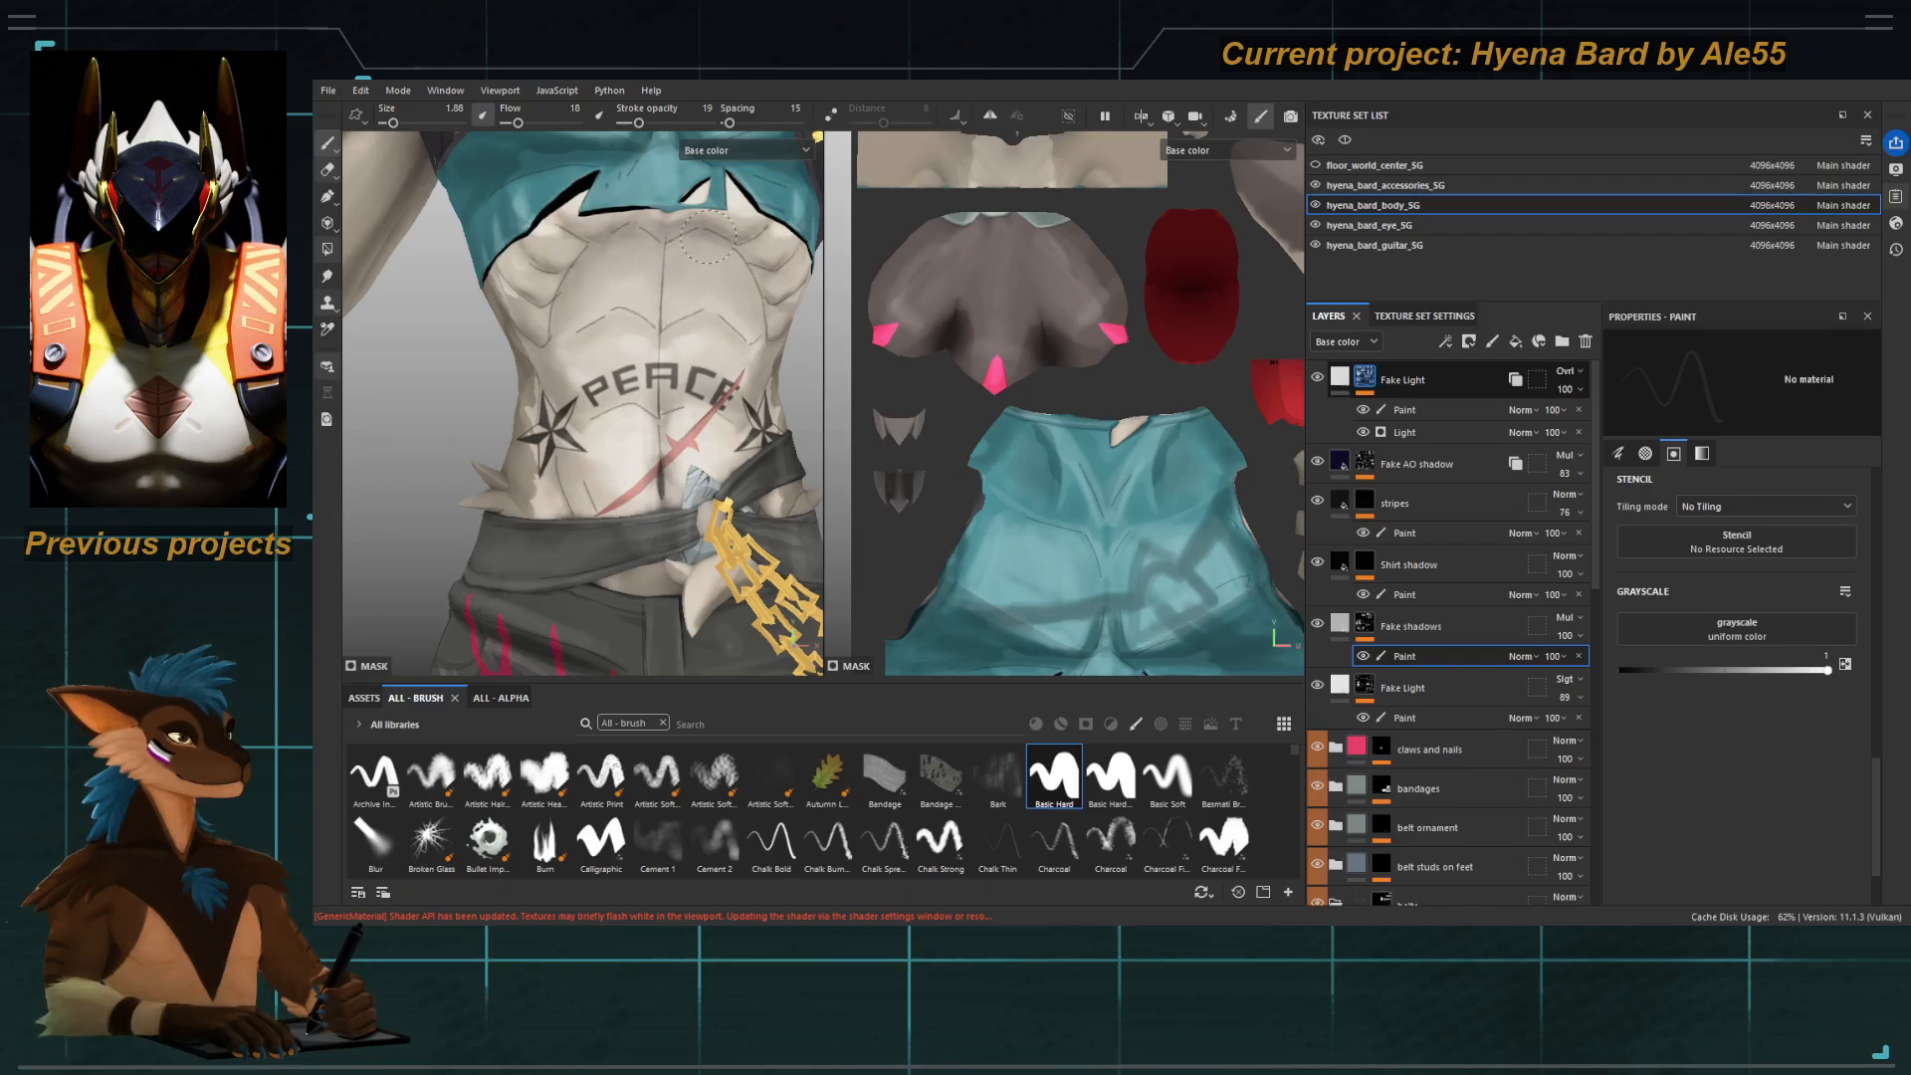
# Soften the lower abdomen shading on Fake shadows with brush size 3.14 and eraser size 3.07.
pyautogui.keyDown('alt'); pyautogui.moveTo(725, 269); pyautogui.dragTo(574, 335, button='right'); pyautogui.keyUp('alt')
pyautogui.keyDown('alt'); pyautogui.moveTo(574, 334); pyautogui.dragTo(550, 306, button='middle'); pyautogui.keyUp('alt')
pyautogui.keyDown('alt'); pyautogui.moveTo(550, 307); pyautogui.dragTo(744, 152, button='right'); pyautogui.keyUp('alt')
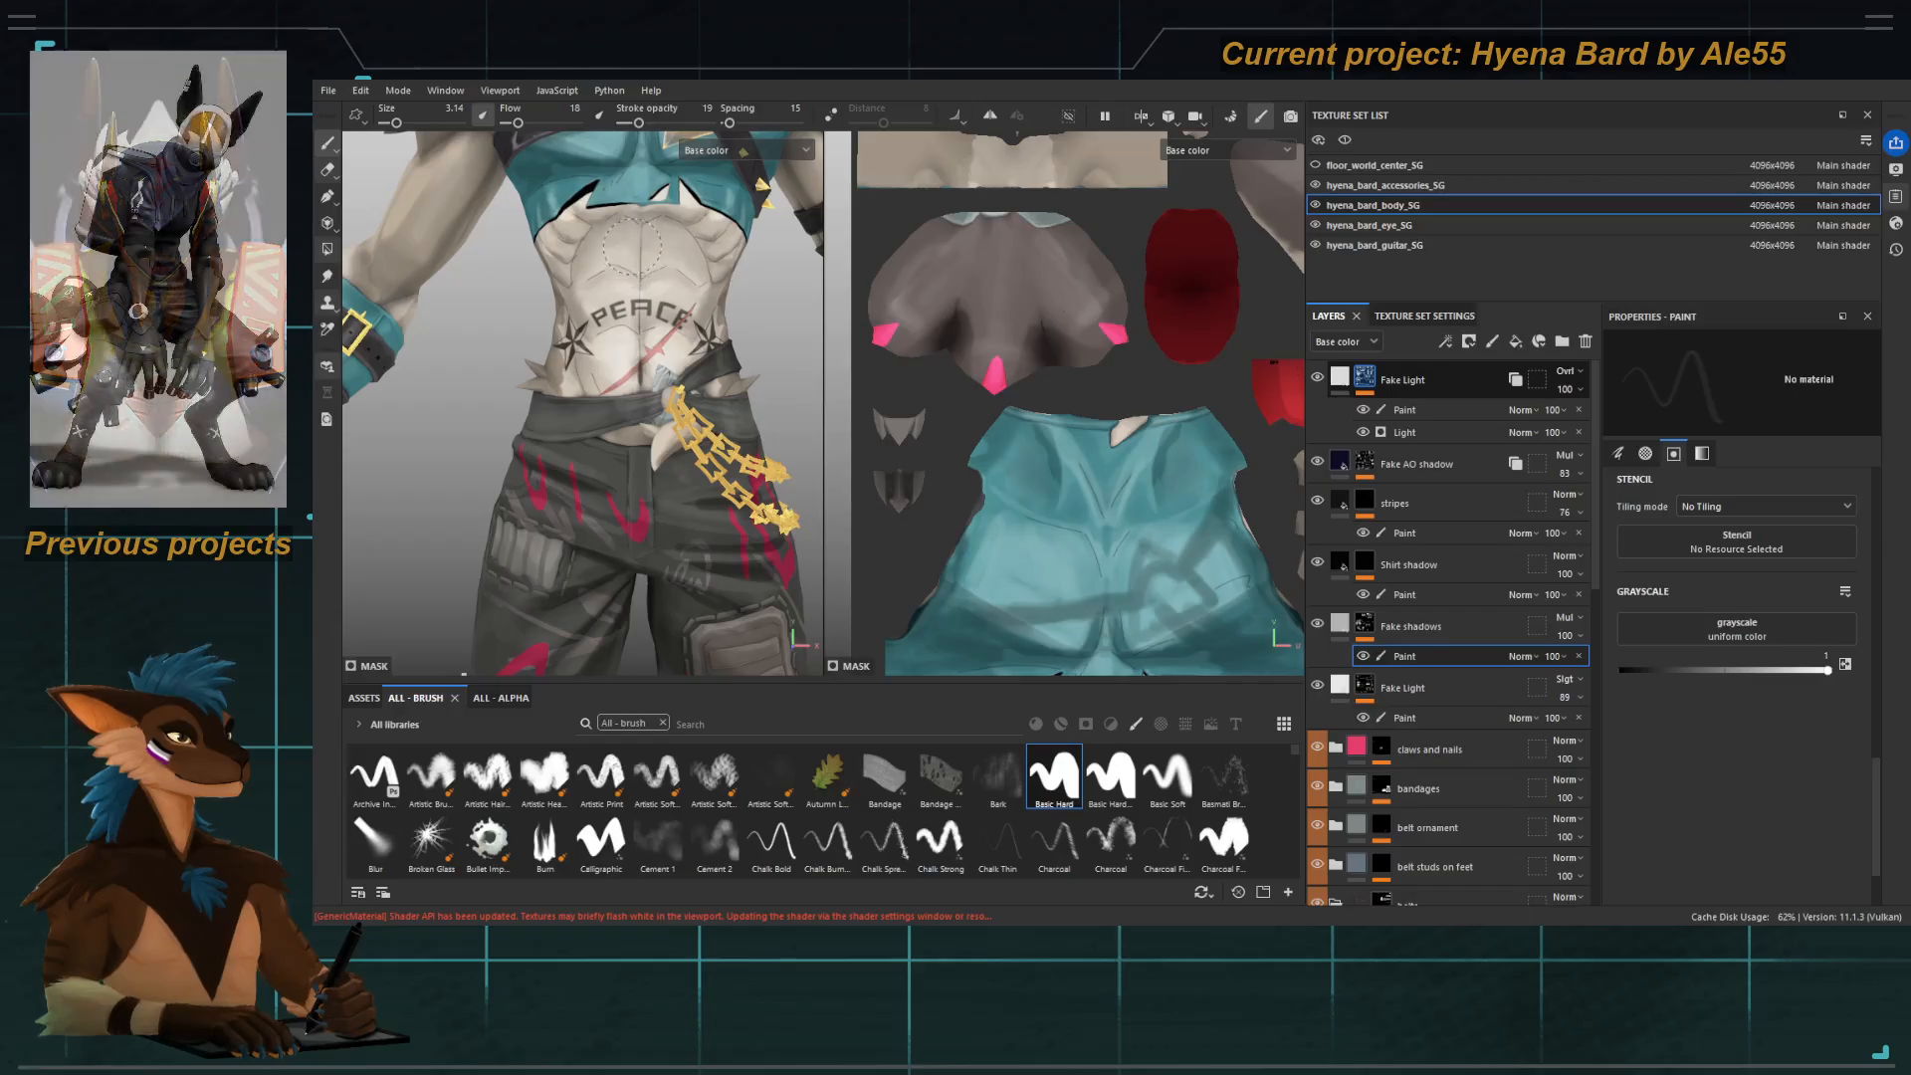
pyautogui.press(']')
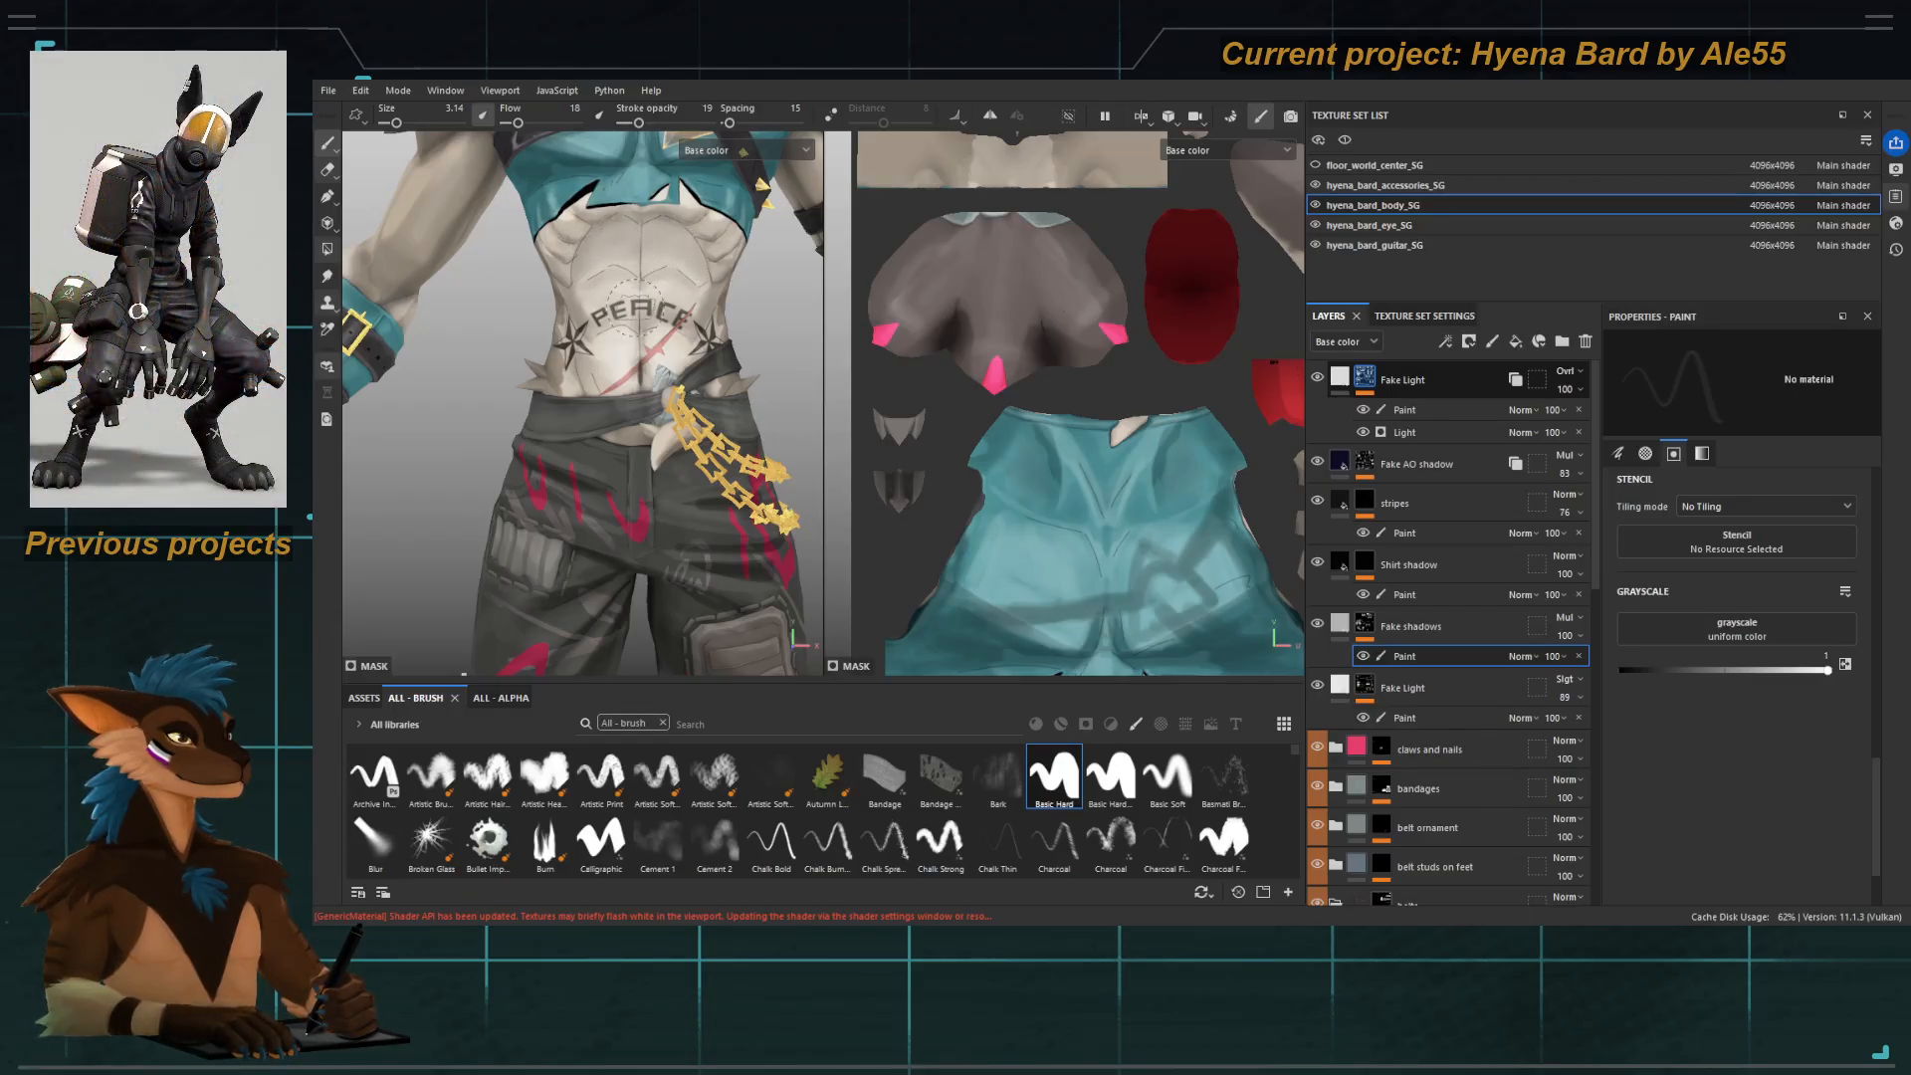
pyautogui.keyDown('alt'); pyautogui.moveTo(598, 320); pyautogui.dragTo(555, 297, button='middle'); pyautogui.keyUp('alt')
pyautogui.keyDown('alt'); pyautogui.moveTo(556, 296); pyautogui.dragTo(612, 349, button='right'); pyautogui.keyUp('alt')
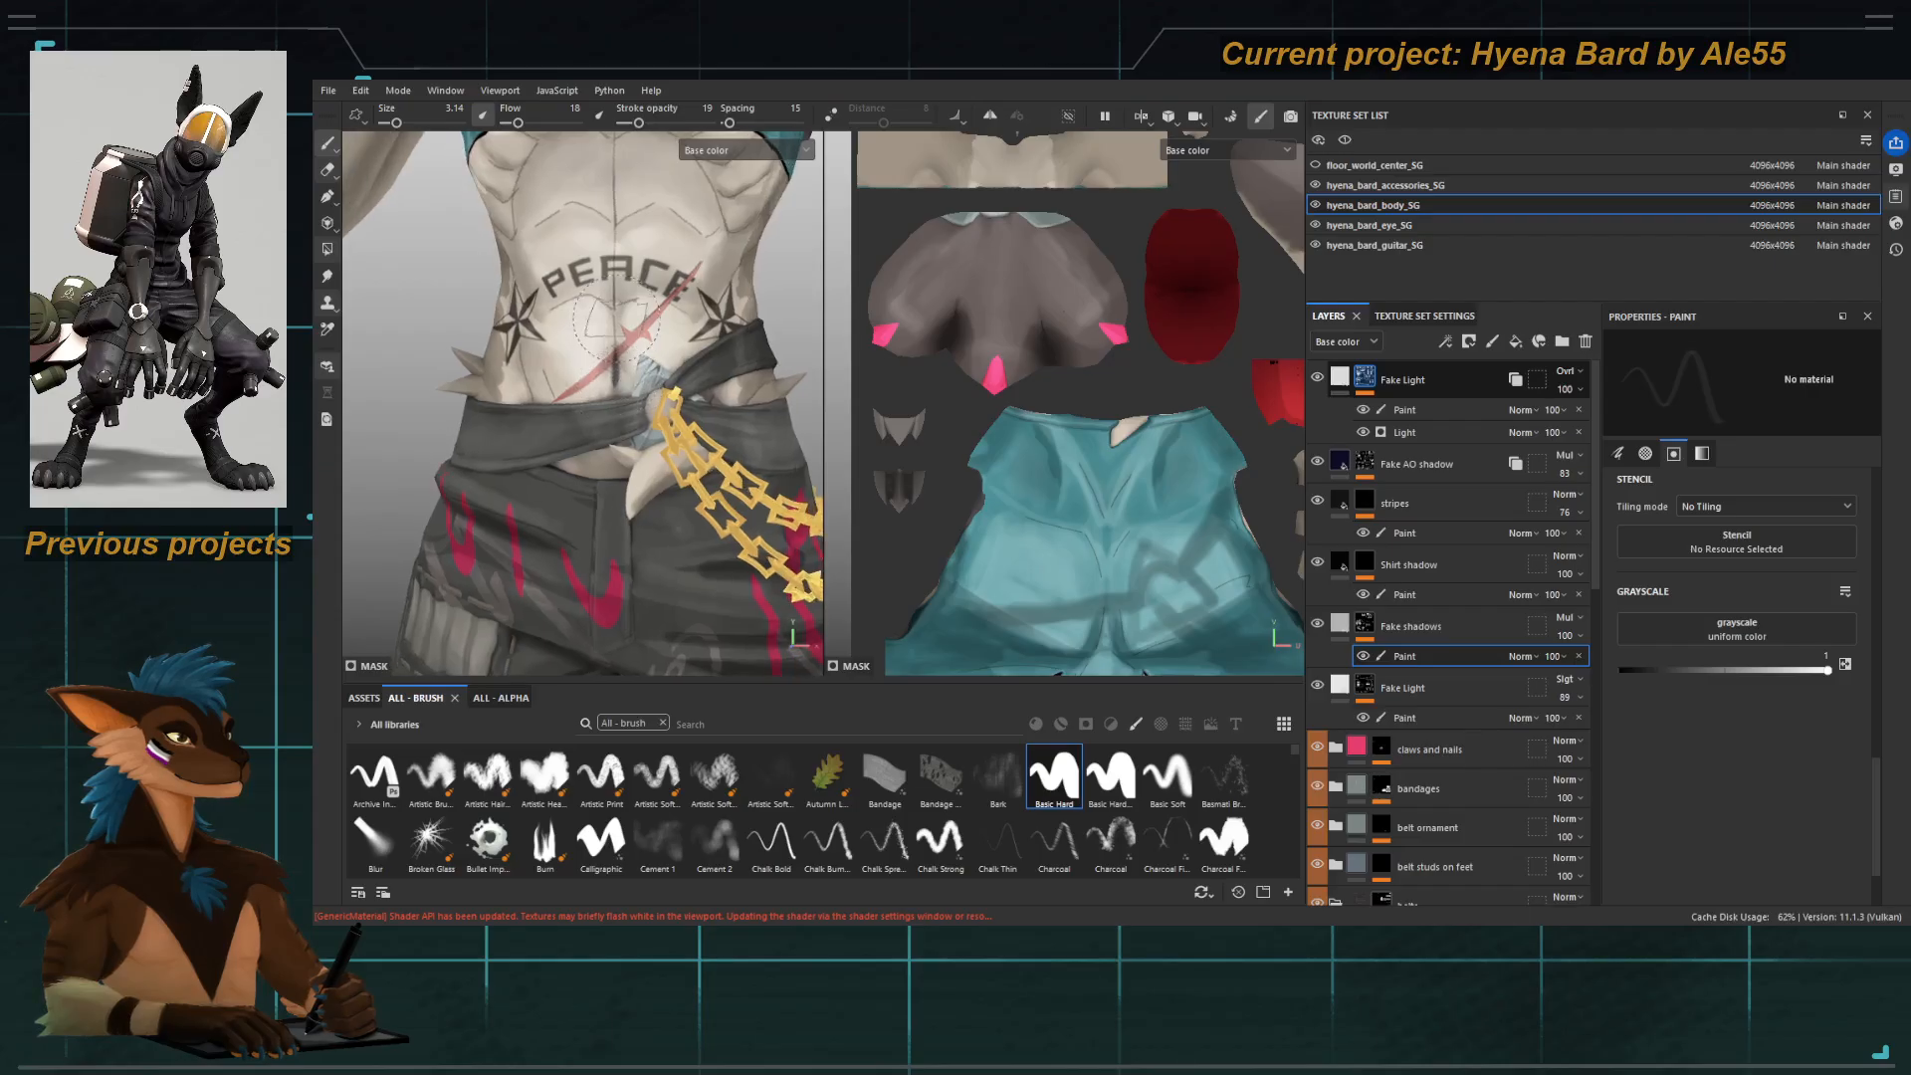
pyautogui.press('e')
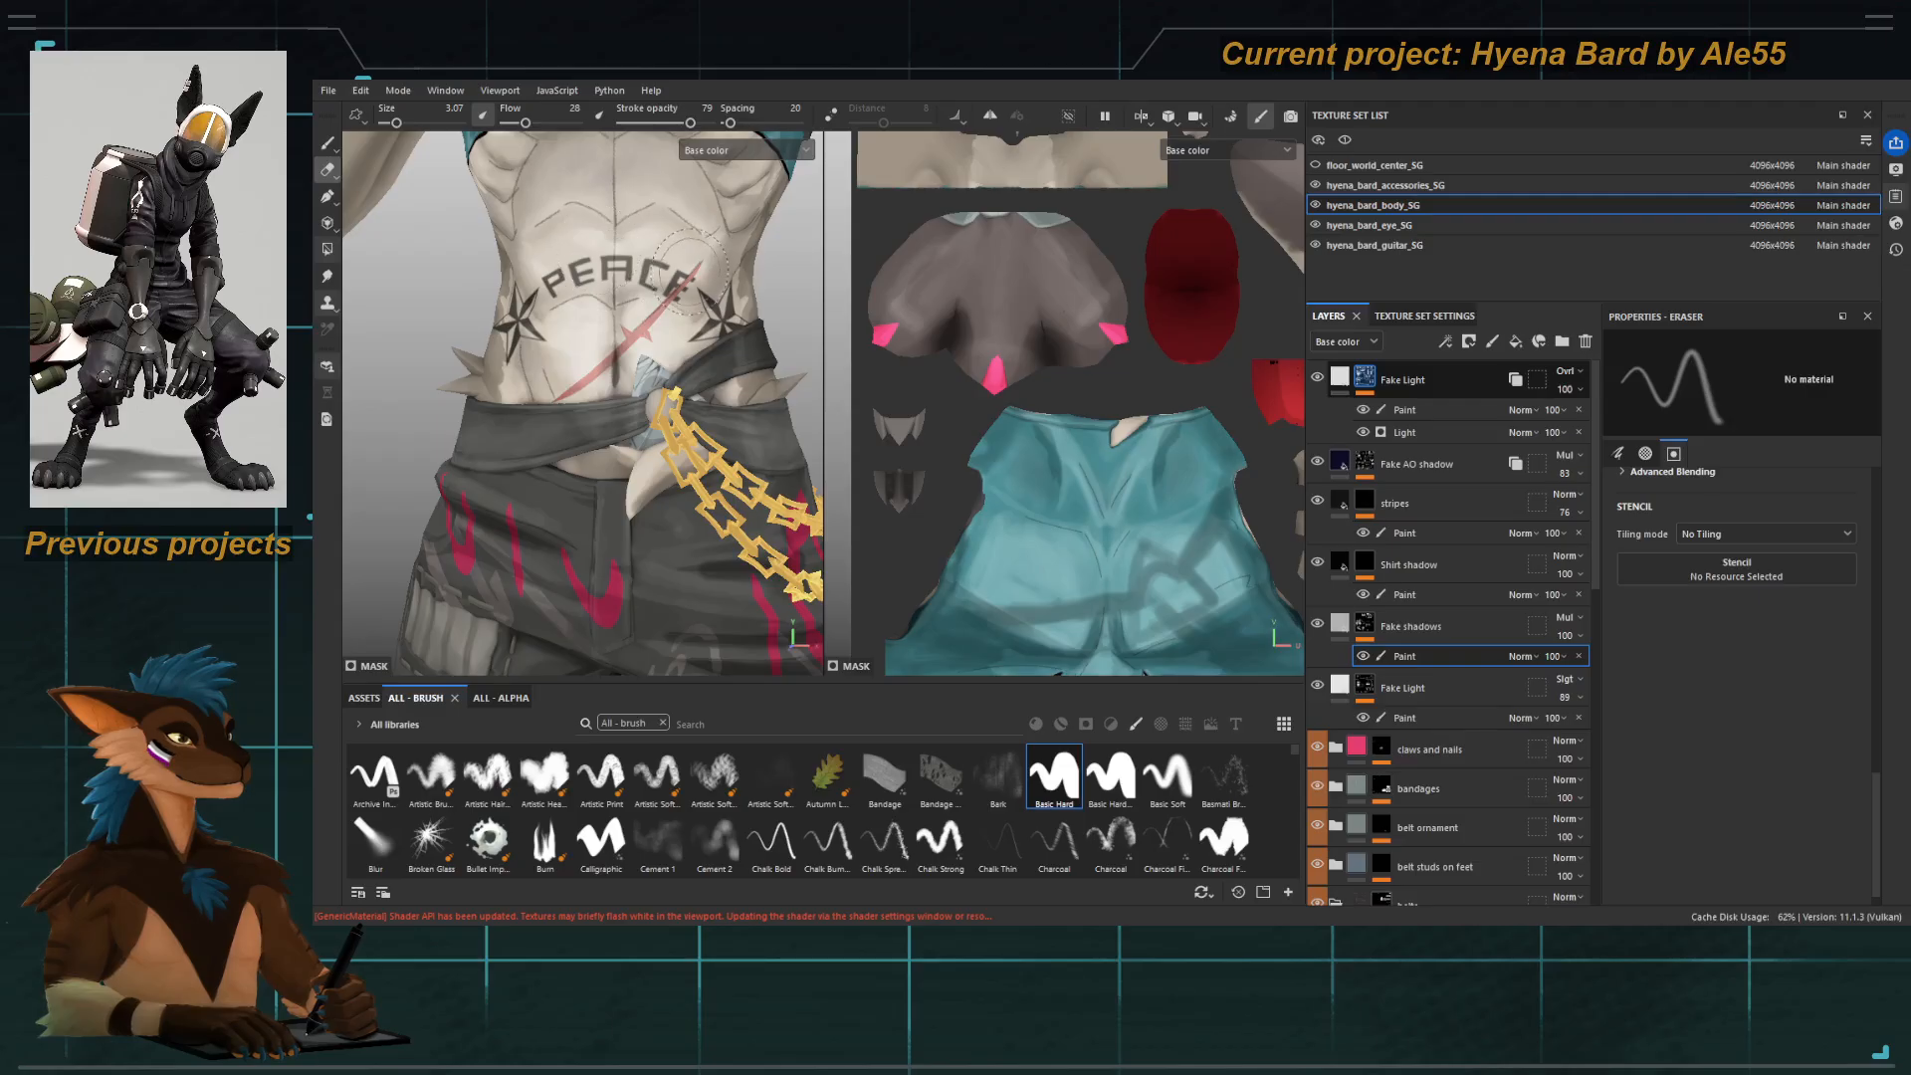
pyautogui.keyDown('alt'); pyautogui.moveTo(691, 267); pyautogui.dragTo(580, 303, button='right'); pyautogui.keyUp('alt')
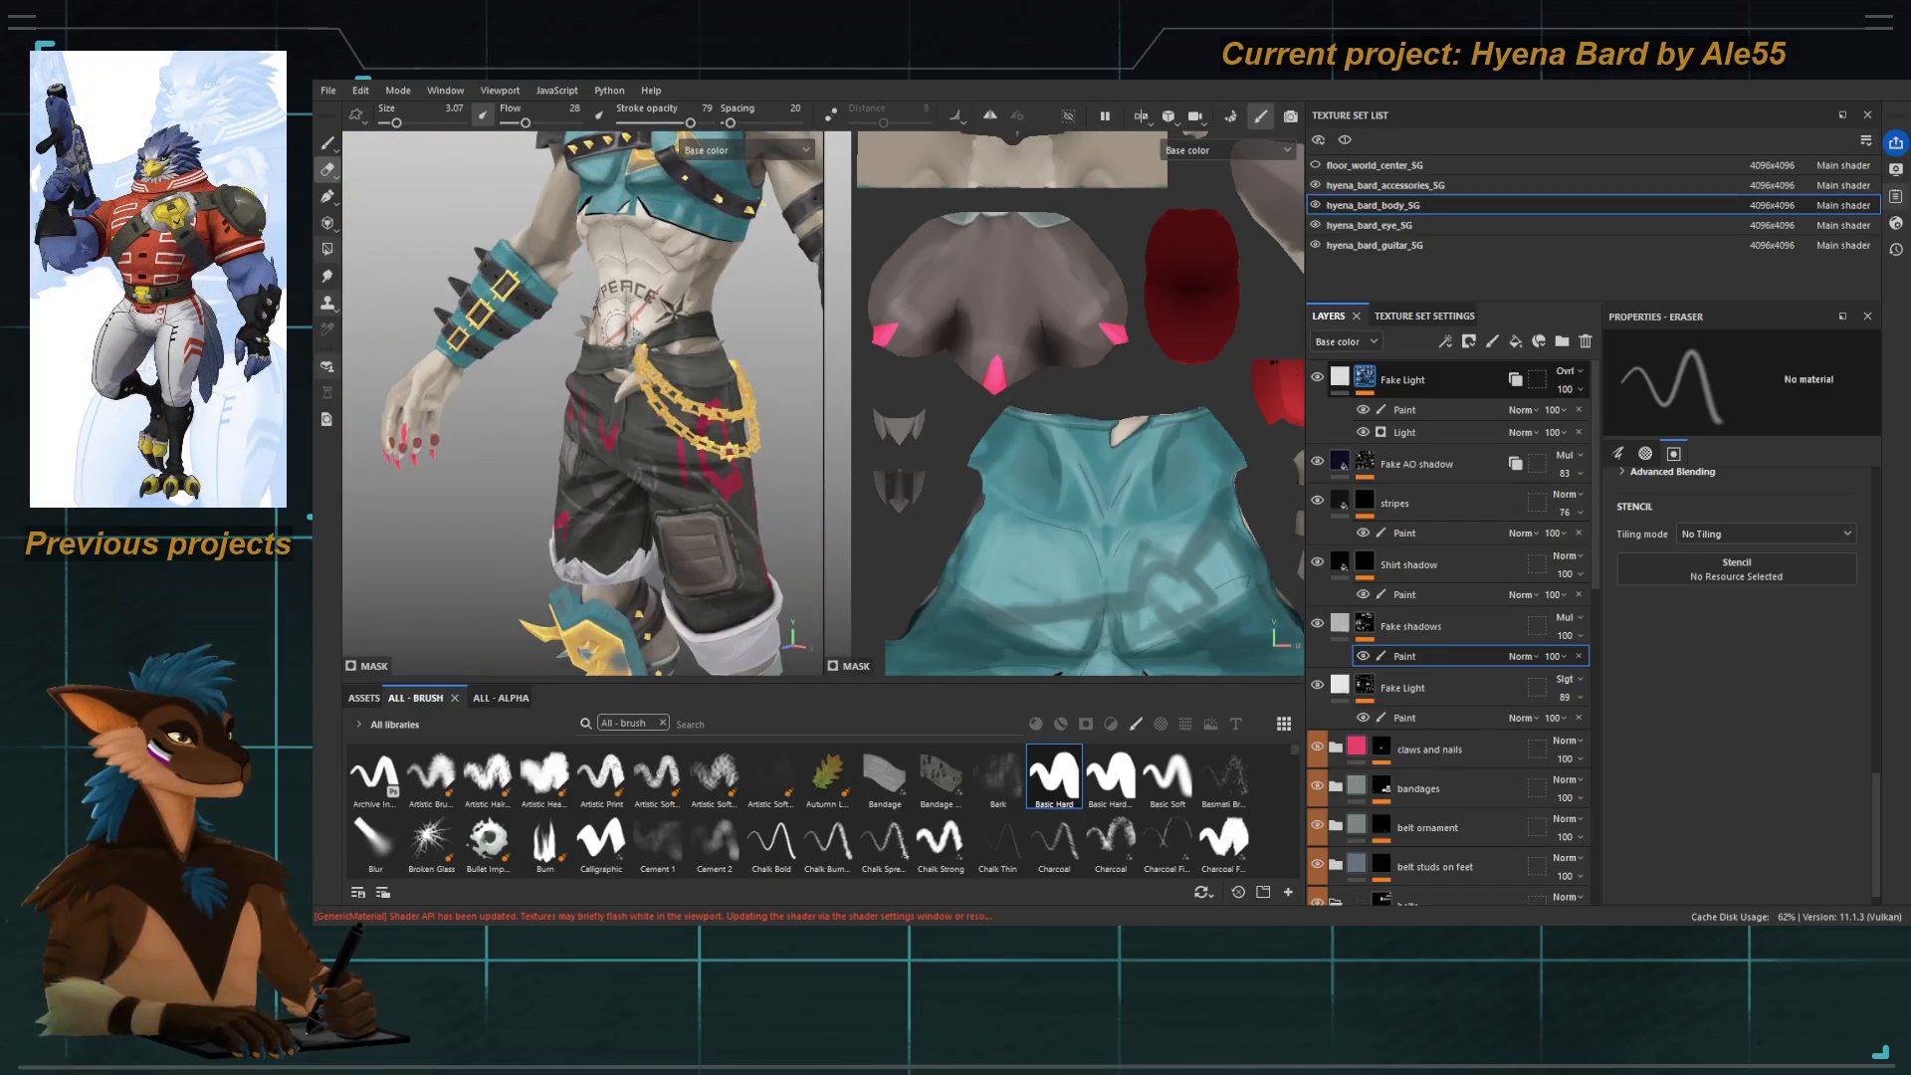
pyautogui.press('p')
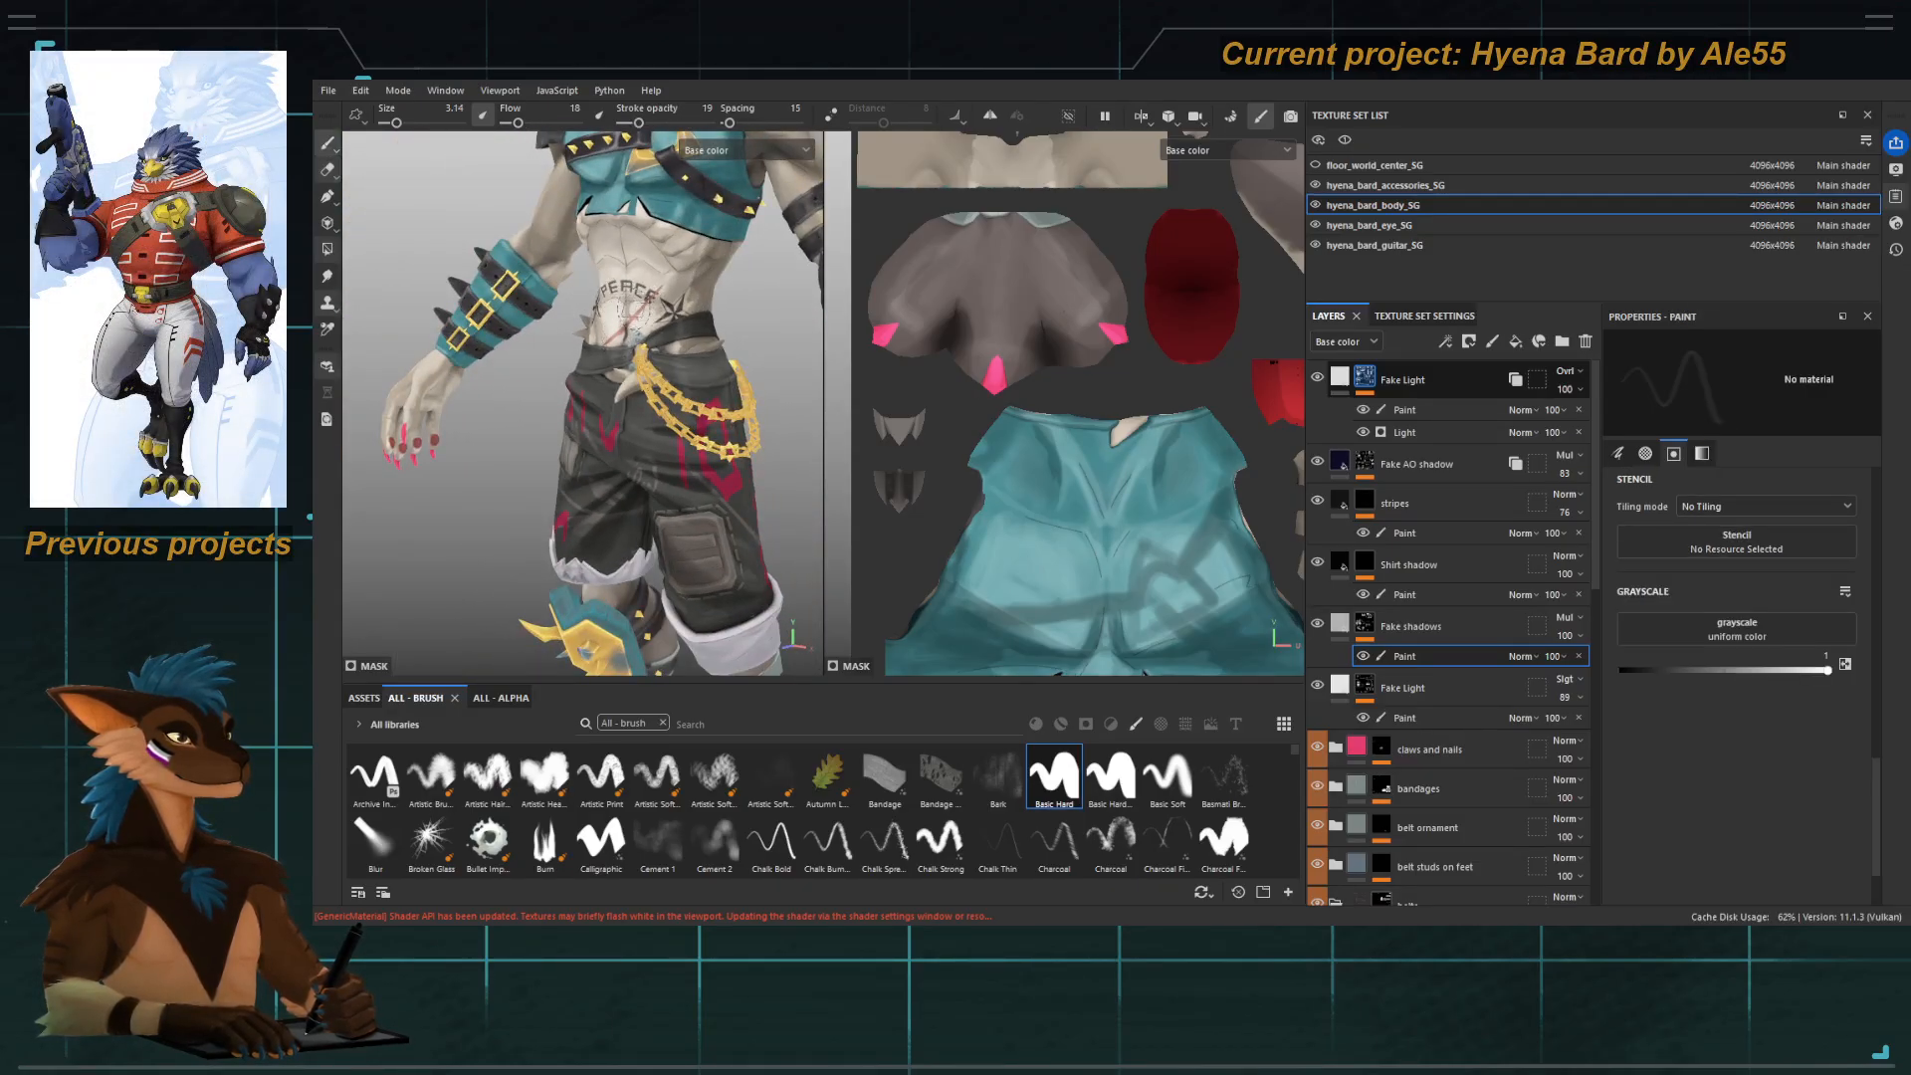
# Shade the abdomen just above the waistband on Fake shadows with brush size 2.47, flow 18 and stroke opacity 19.
pyautogui.moveTo(625, 282)
pyautogui.keyDown('alt'); pyautogui.mouseDown(button='right')
pyautogui.moveTo(676, 318)
pyautogui.moveTo(703, 300)
pyautogui.mouseUp(button='right'); pyautogui.keyUp('alt')
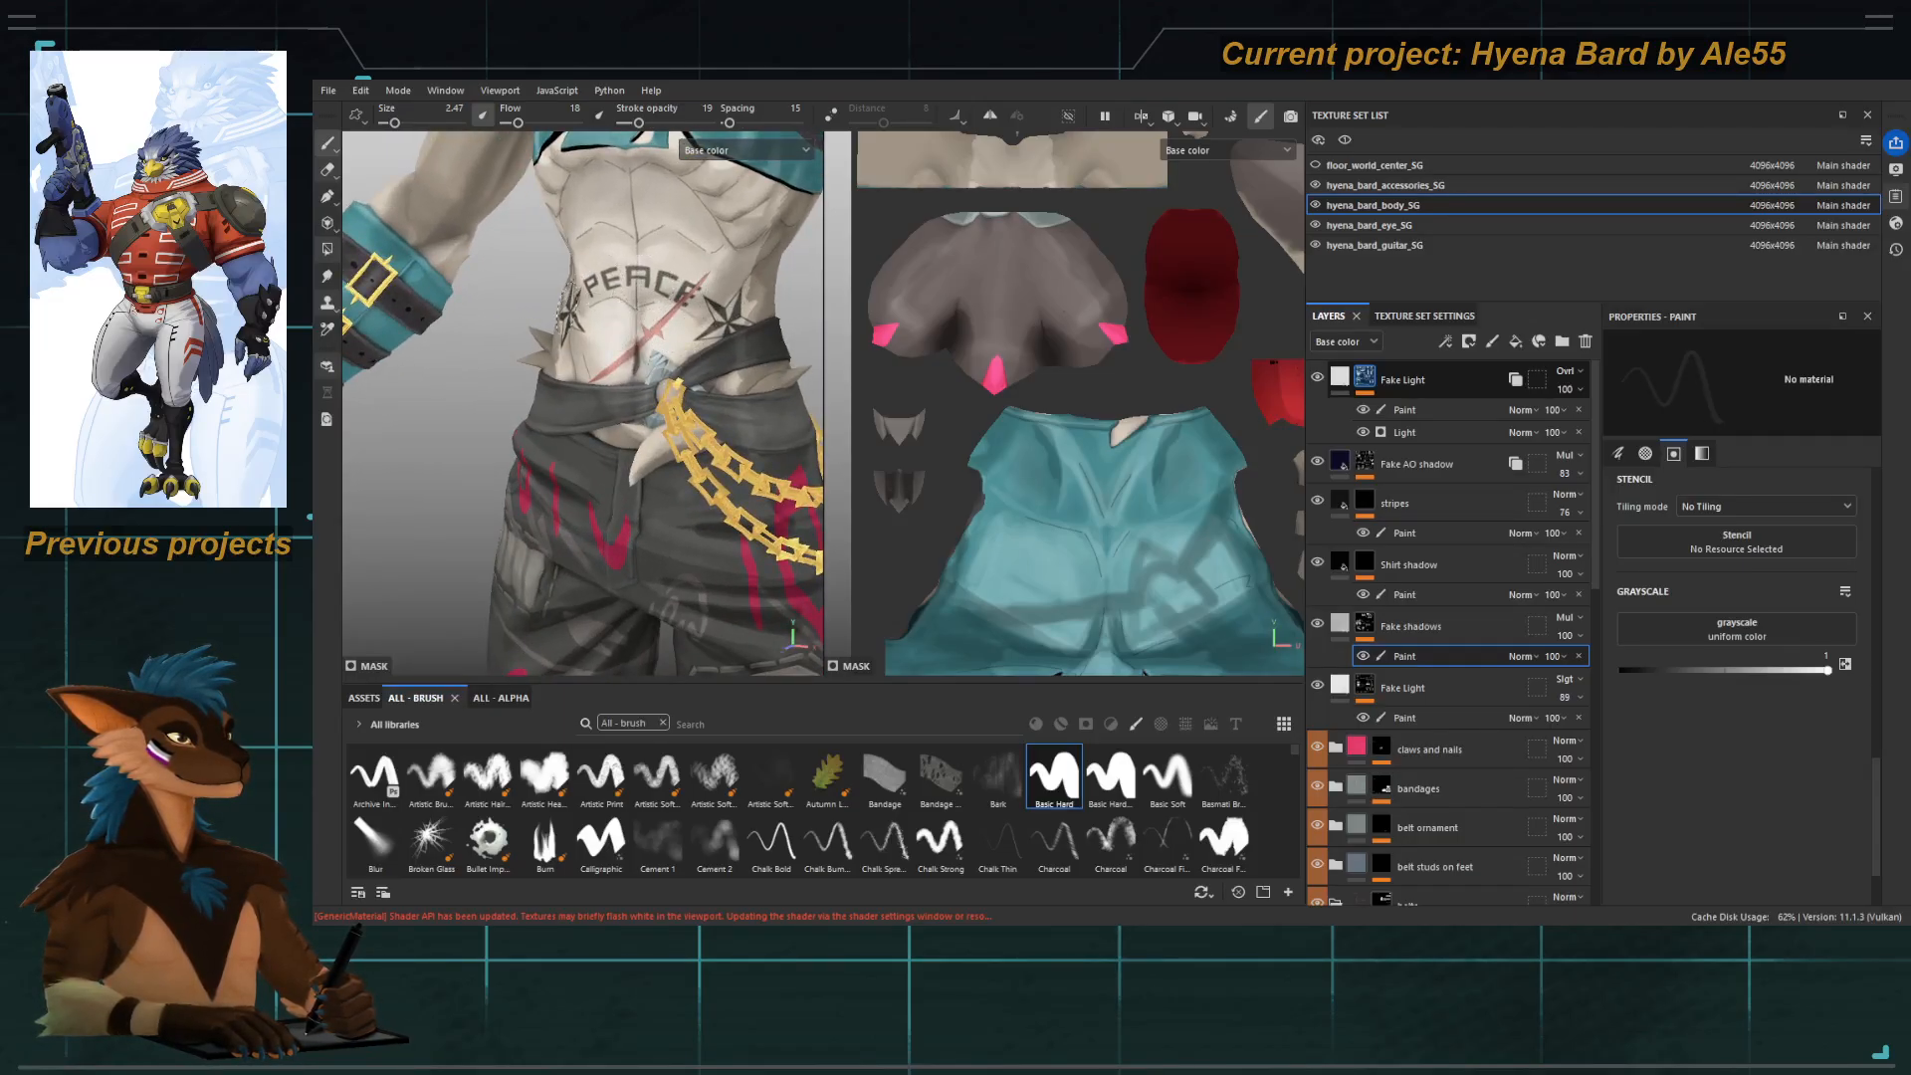
pyautogui.moveTo(703, 300)
pyautogui.keyDown('alt'); pyautogui.mouseDown()
pyautogui.moveTo(612, 299)
pyautogui.moveTo(639, 302)
pyautogui.mouseUp(); pyautogui.keyUp('alt')
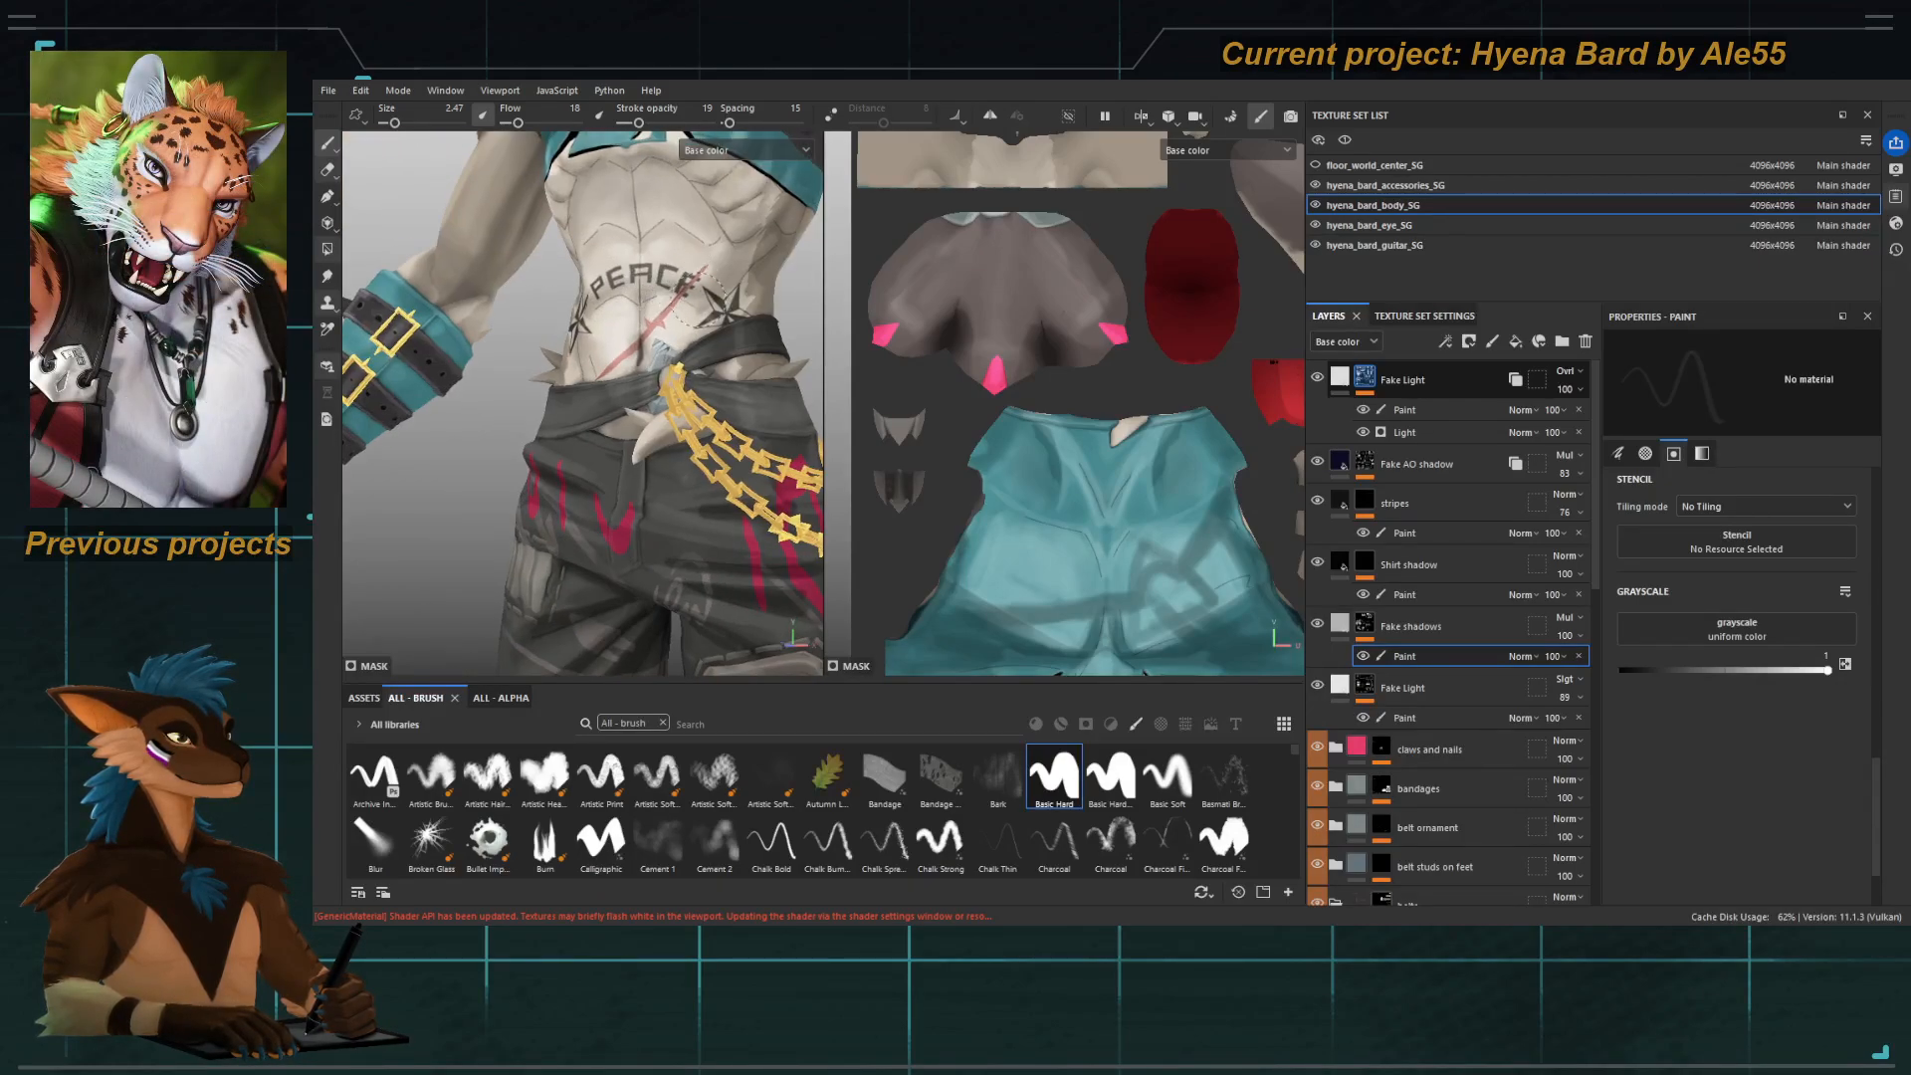
pyautogui.scroll(-10, 691, 293)
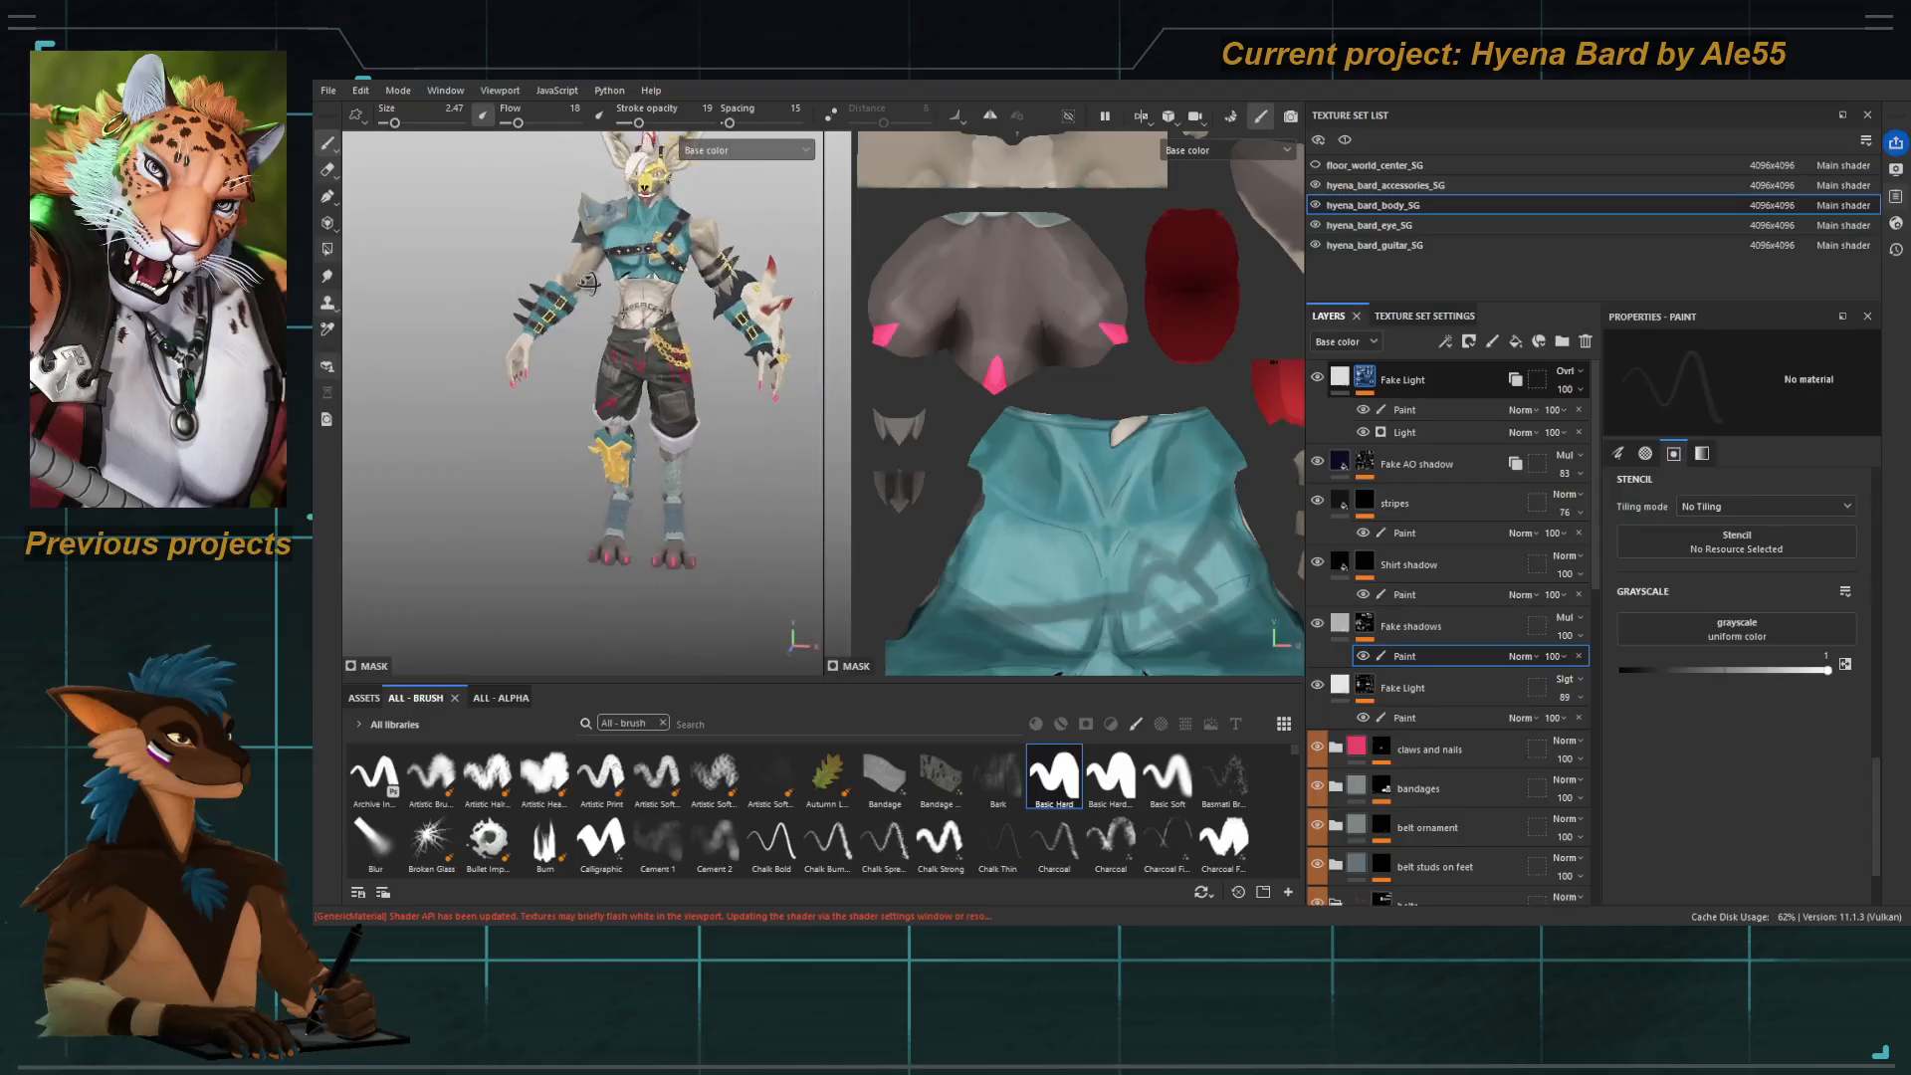
pyautogui.scroll(10, 488, 221)
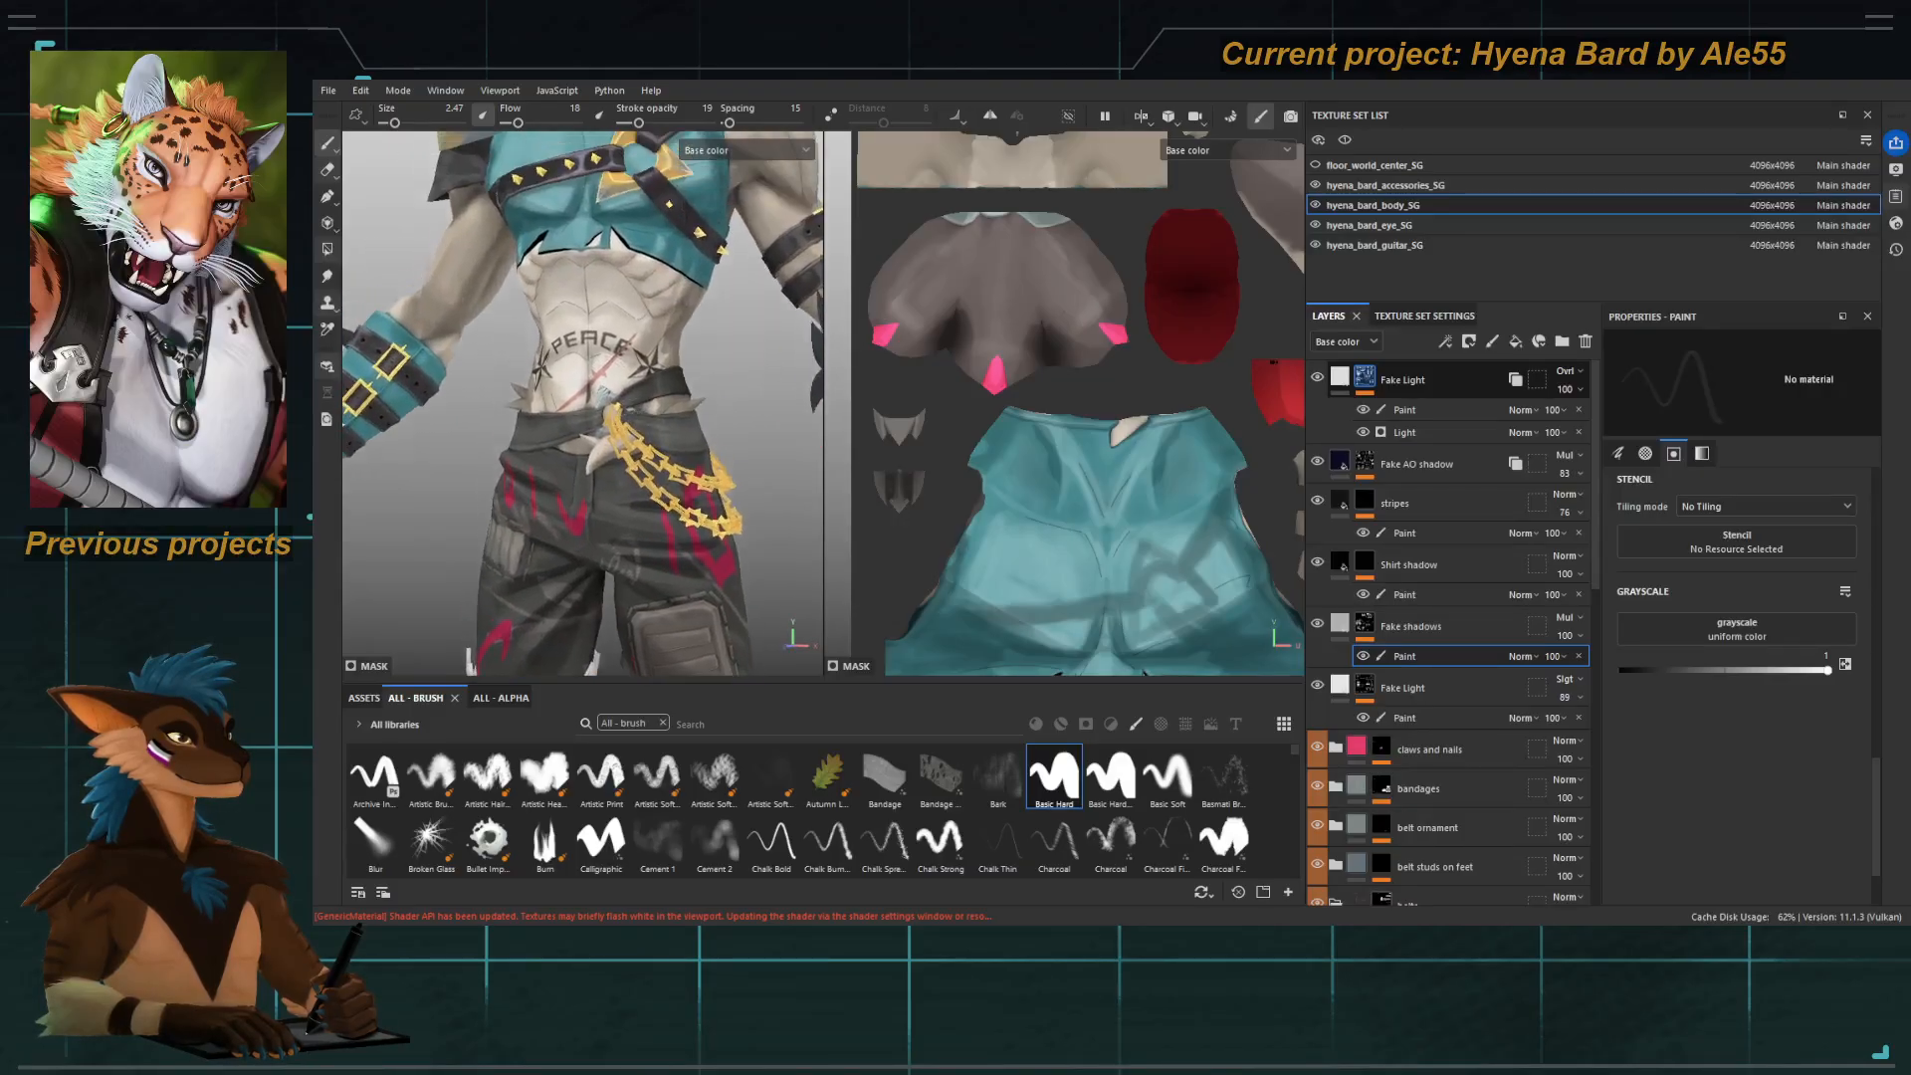
pyautogui.keyDown('alt'); pyautogui.moveTo(613, 341); pyautogui.dragTo(631, 357); pyautogui.keyUp('alt')
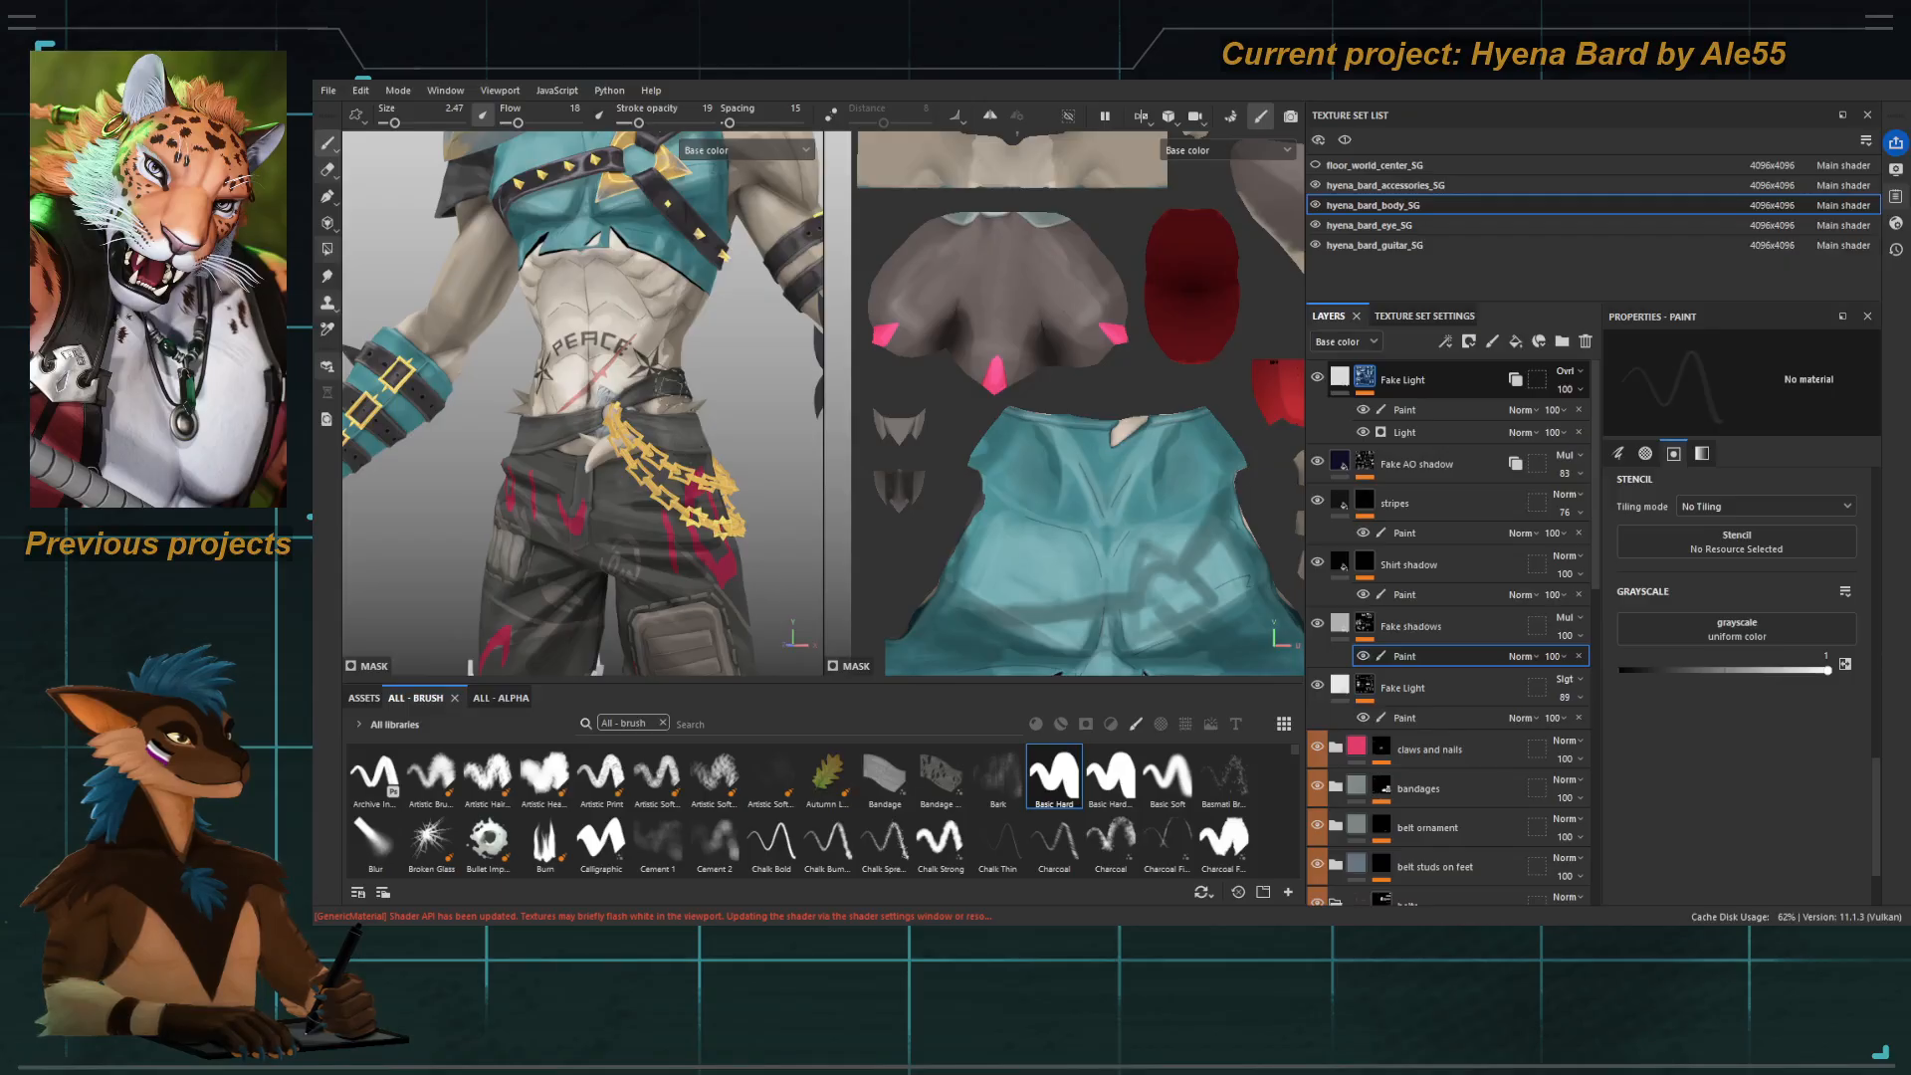
pyautogui.keyDown('alt'); pyautogui.moveTo(620, 366); pyautogui.dragTo(637, 299, button='middle'); pyautogui.keyUp('alt')
pyautogui.scroll(5, 637, 299)
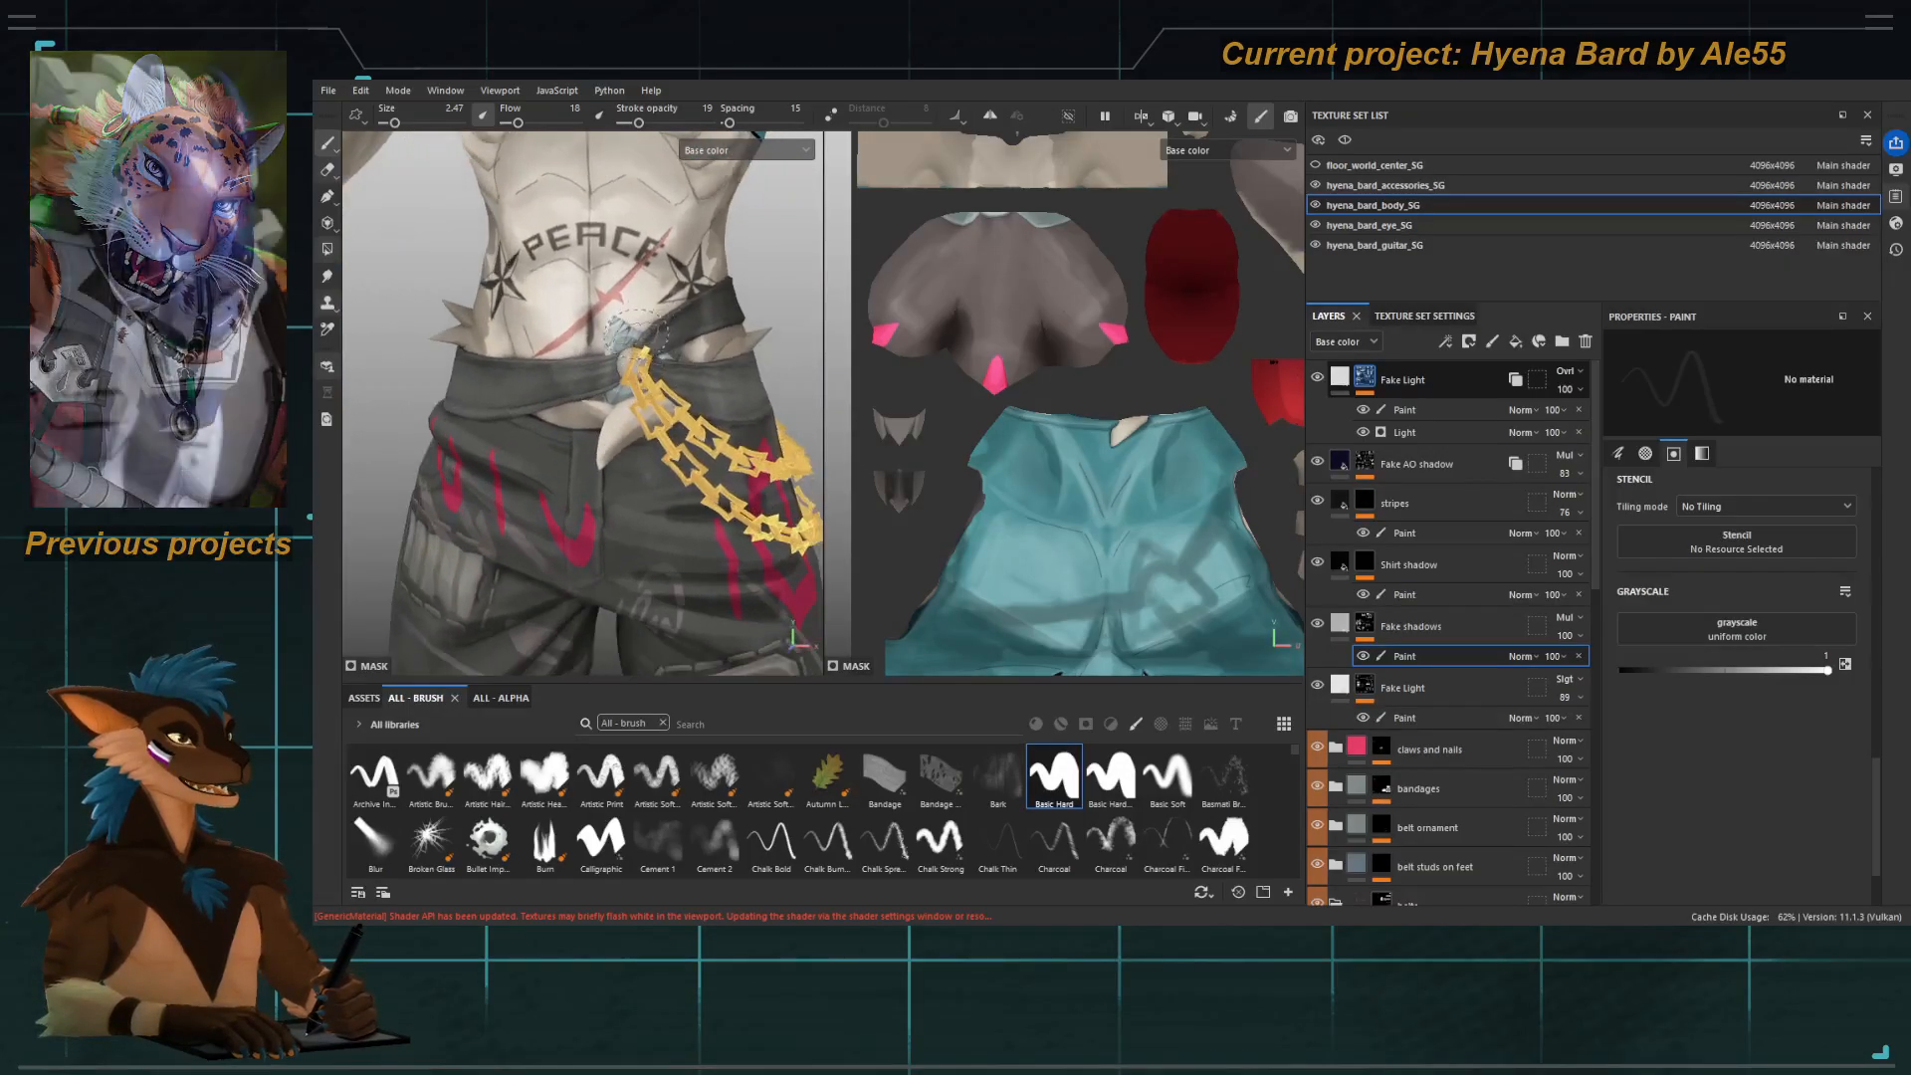
pyautogui.moveTo(649, 315)
pyautogui.keyDown('alt'); pyautogui.mouseDown()
pyautogui.moveTo(588, 322)
pyautogui.moveTo(607, 324)
pyautogui.mouseUp(); pyautogui.keyUp('alt')
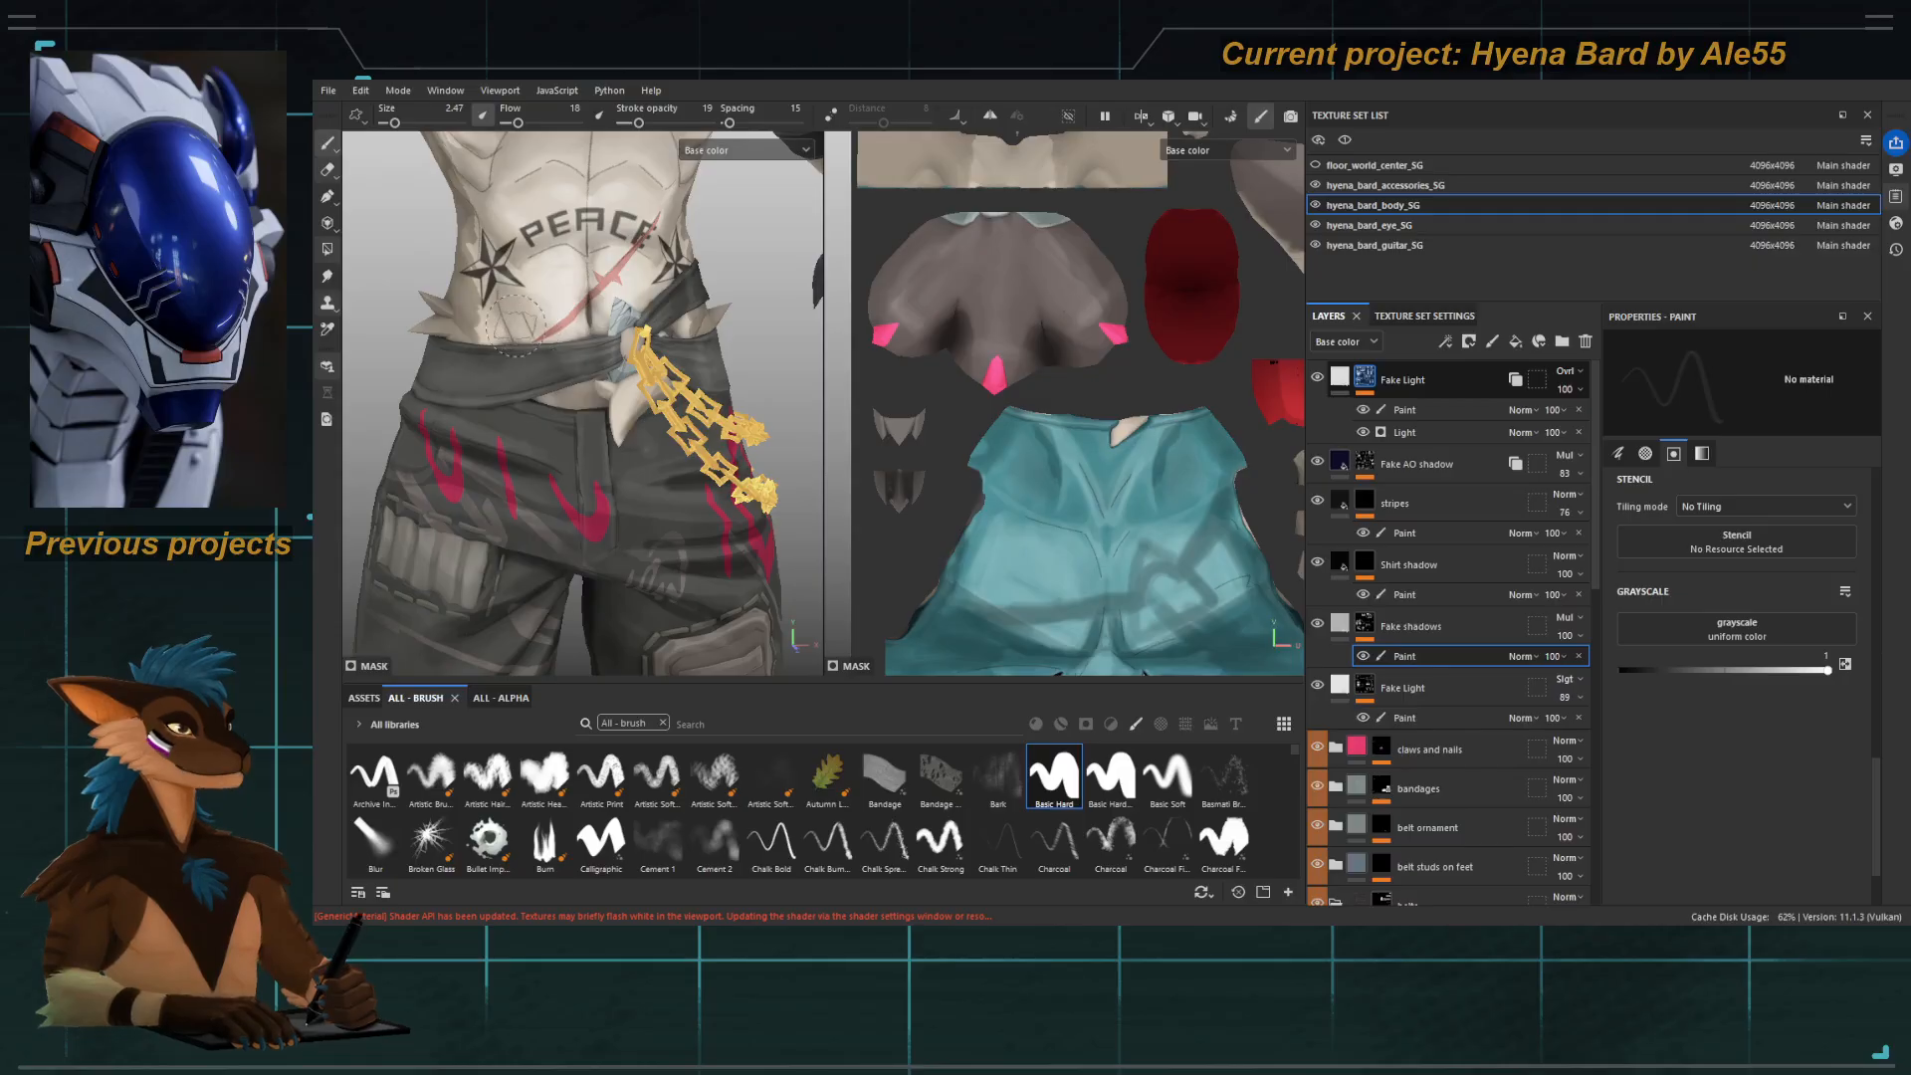
pyautogui.keyDown('alt'); pyautogui.moveTo(488, 320); pyautogui.dragTo(513, 325); pyautogui.keyUp('alt')
pyautogui.keyDown('alt'); pyautogui.moveTo(558, 328); pyautogui.dragTo(627, 338, button='right'); pyautogui.keyUp('alt')
pyautogui.keyDown('alt'); pyautogui.moveTo(613, 334); pyautogui.dragTo(571, 334); pyautogui.keyUp('alt')
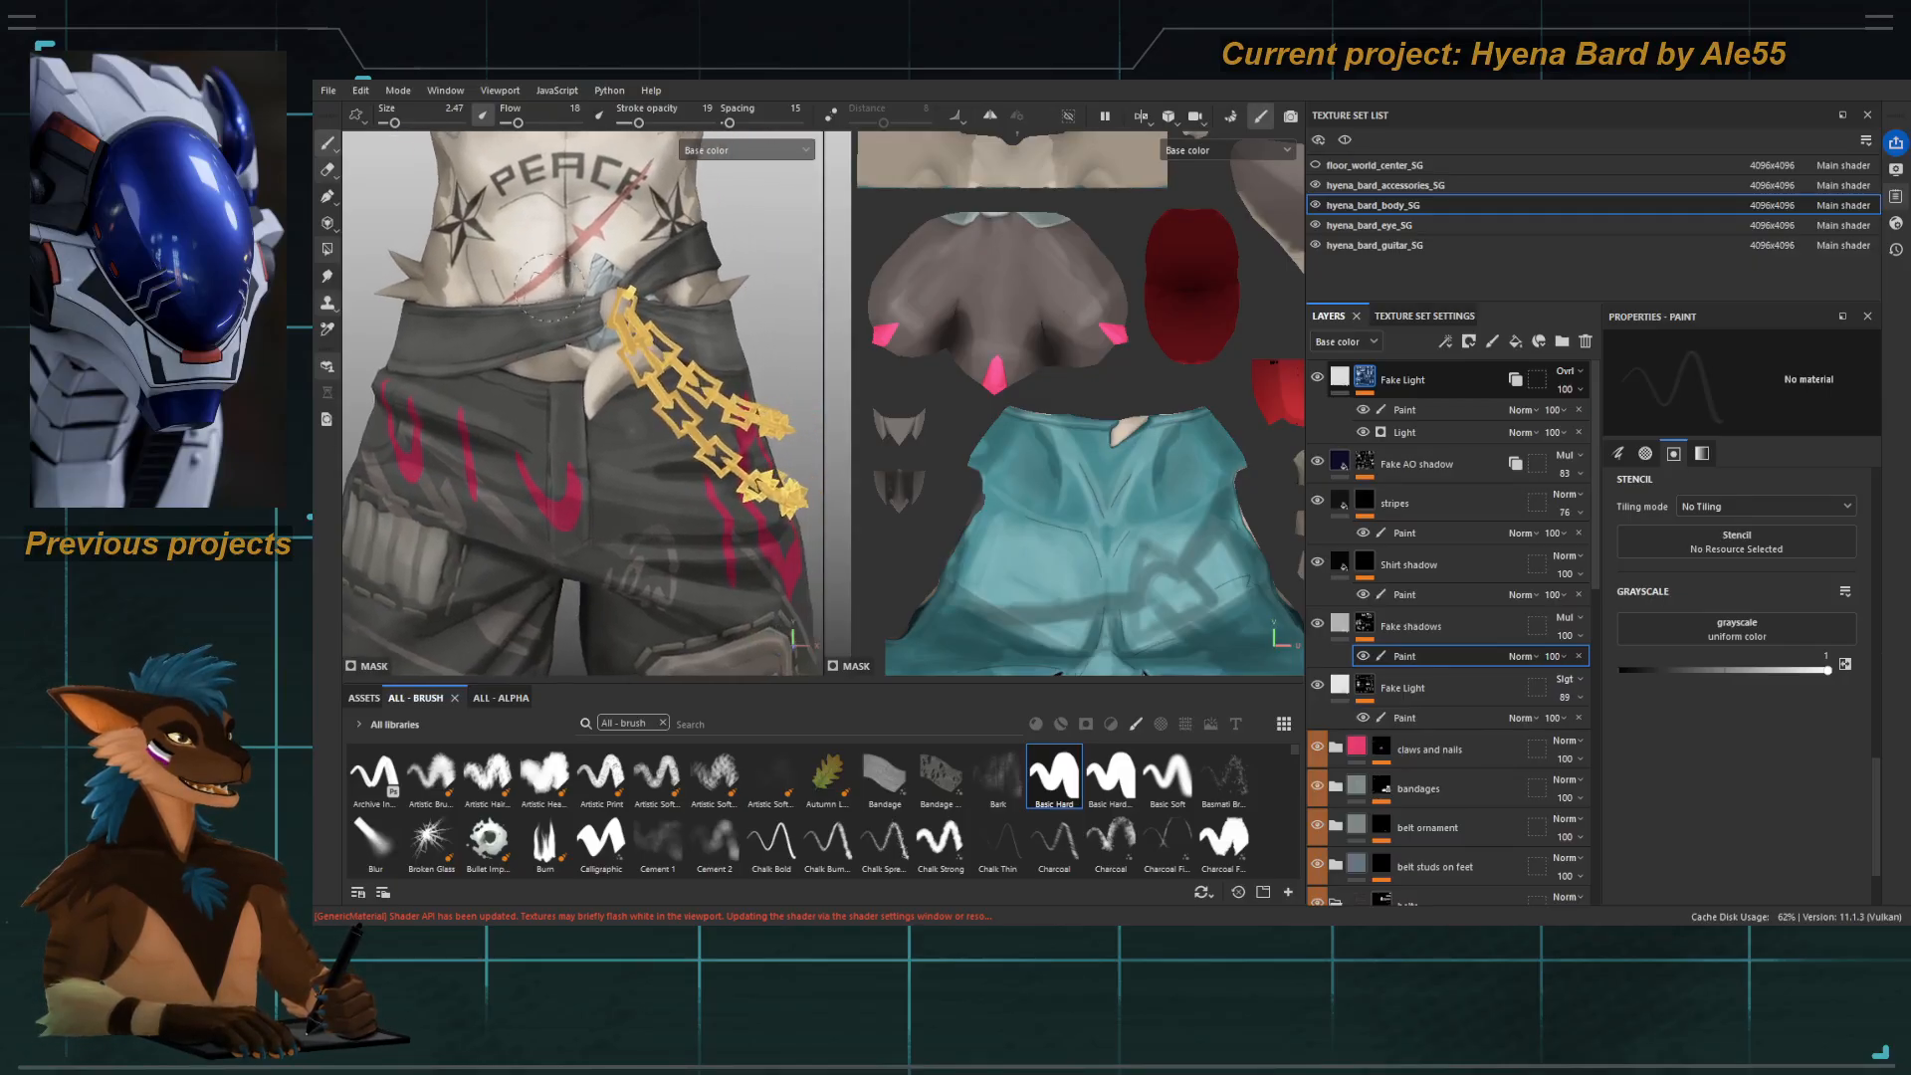
# Refine the lower belly beside the scar with brush size 1.37 on Fake shadows and 0.94 on the Fake Light layer below it.
pyautogui.moveTo(557, 328)
pyautogui.keyDown('alt'); pyautogui.mouseDown(button='right')
pyautogui.moveTo(598, 332)
pyautogui.moveTo(532, 330)
pyautogui.mouseUp(button='right'); pyautogui.keyUp('alt')
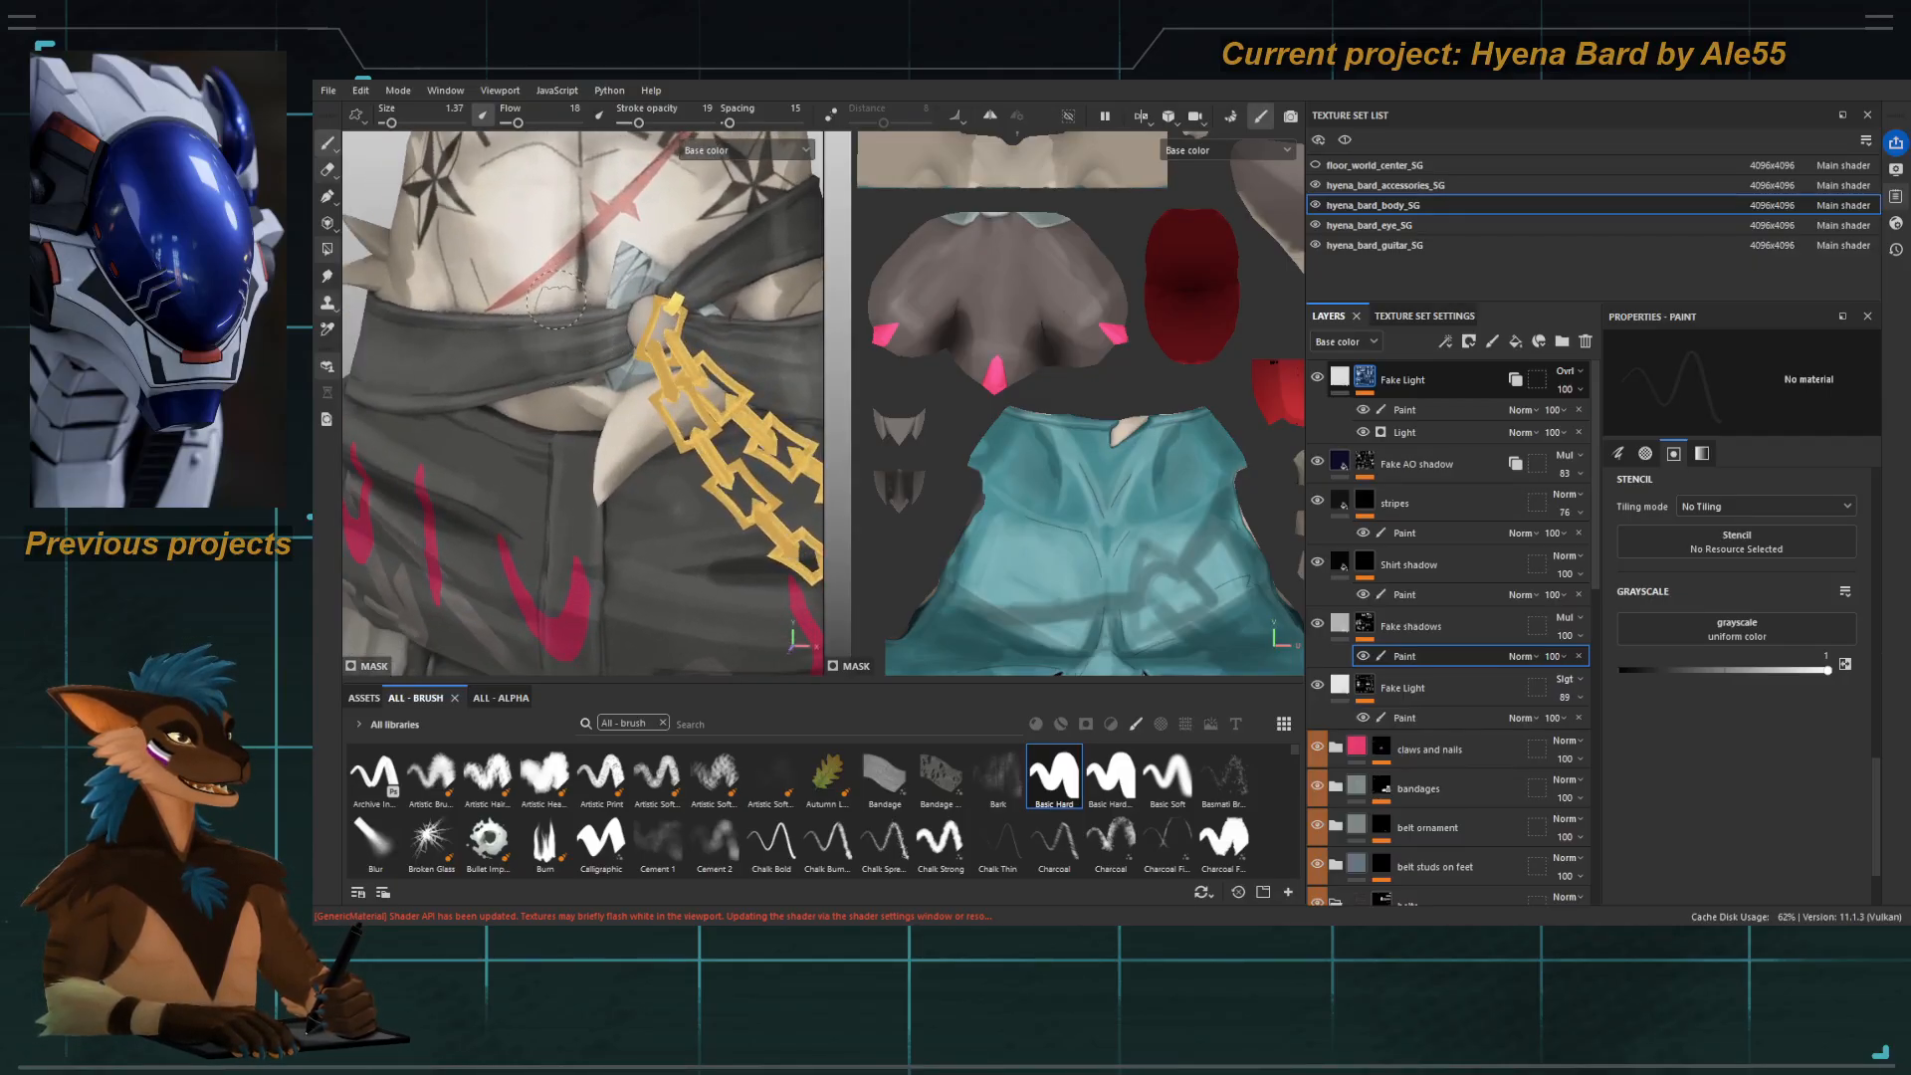
pyautogui.press('x')
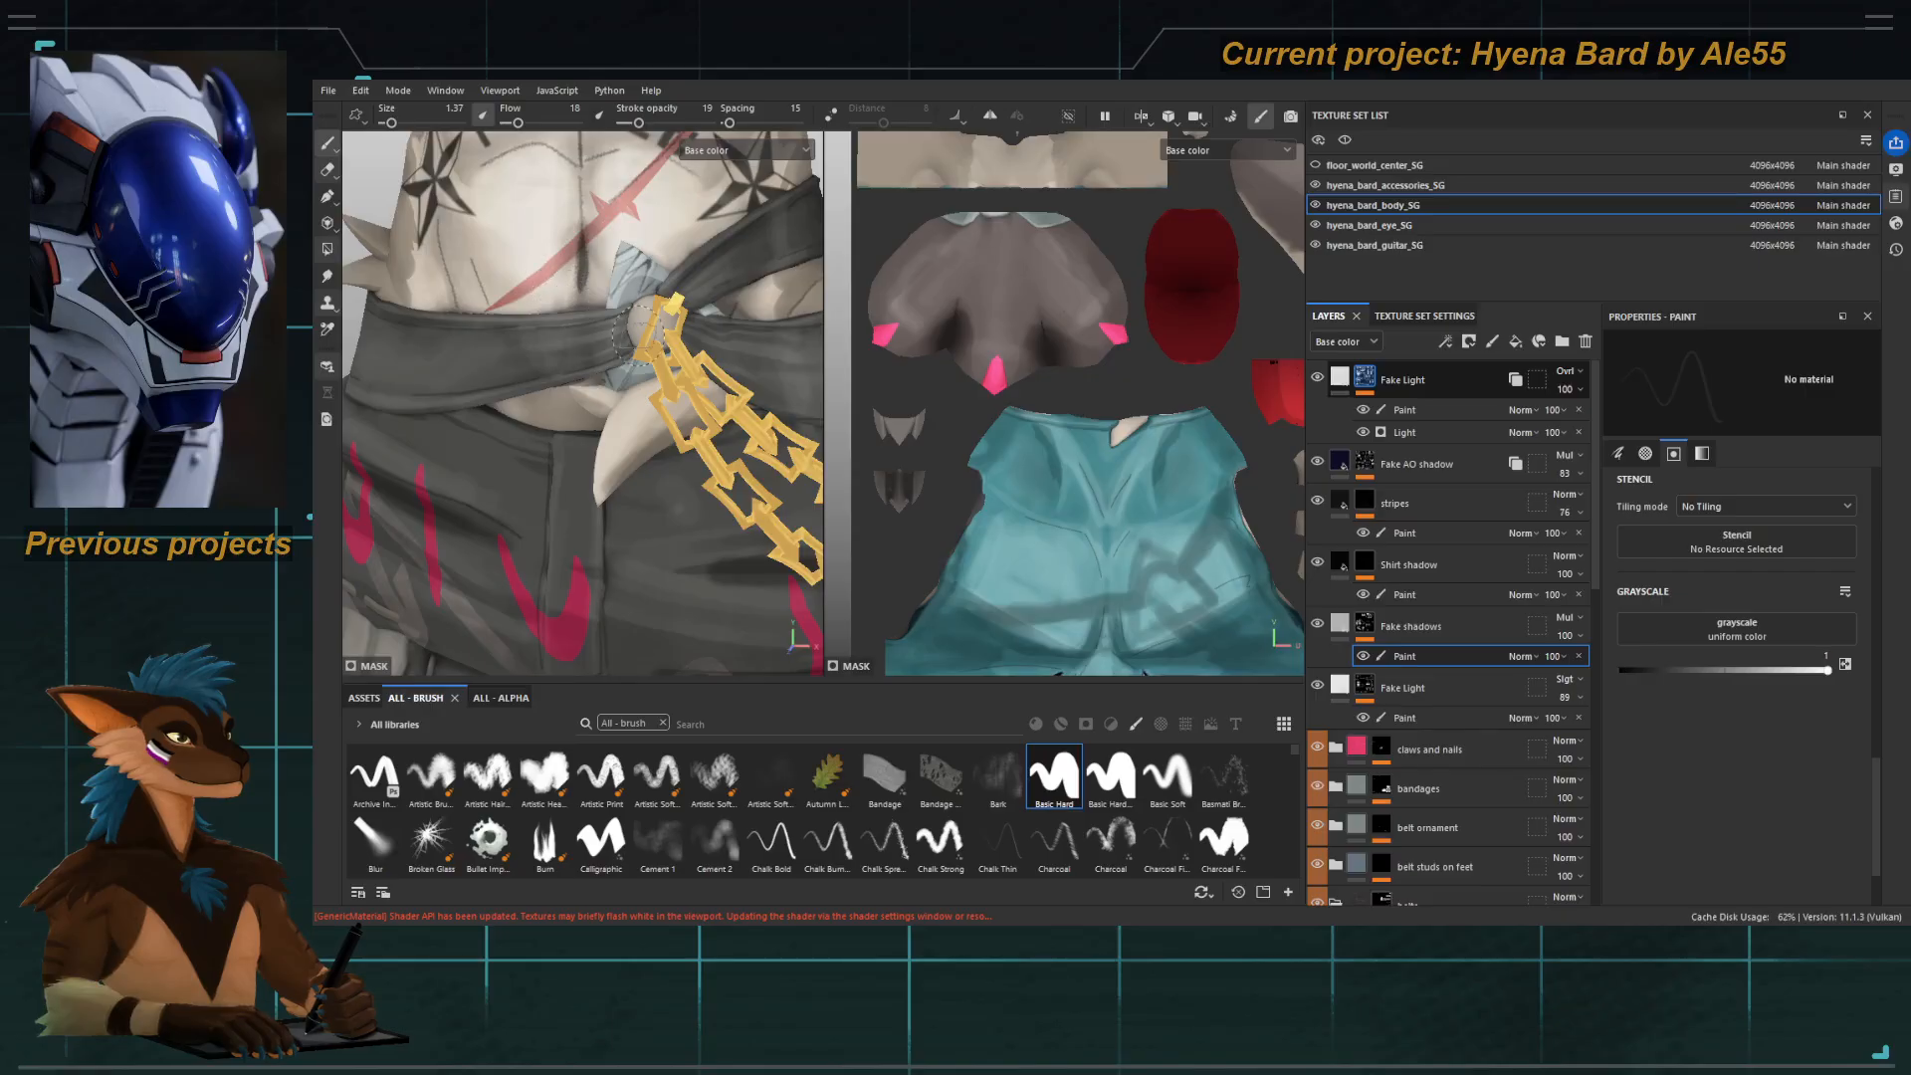
pyautogui.click(1397, 712)
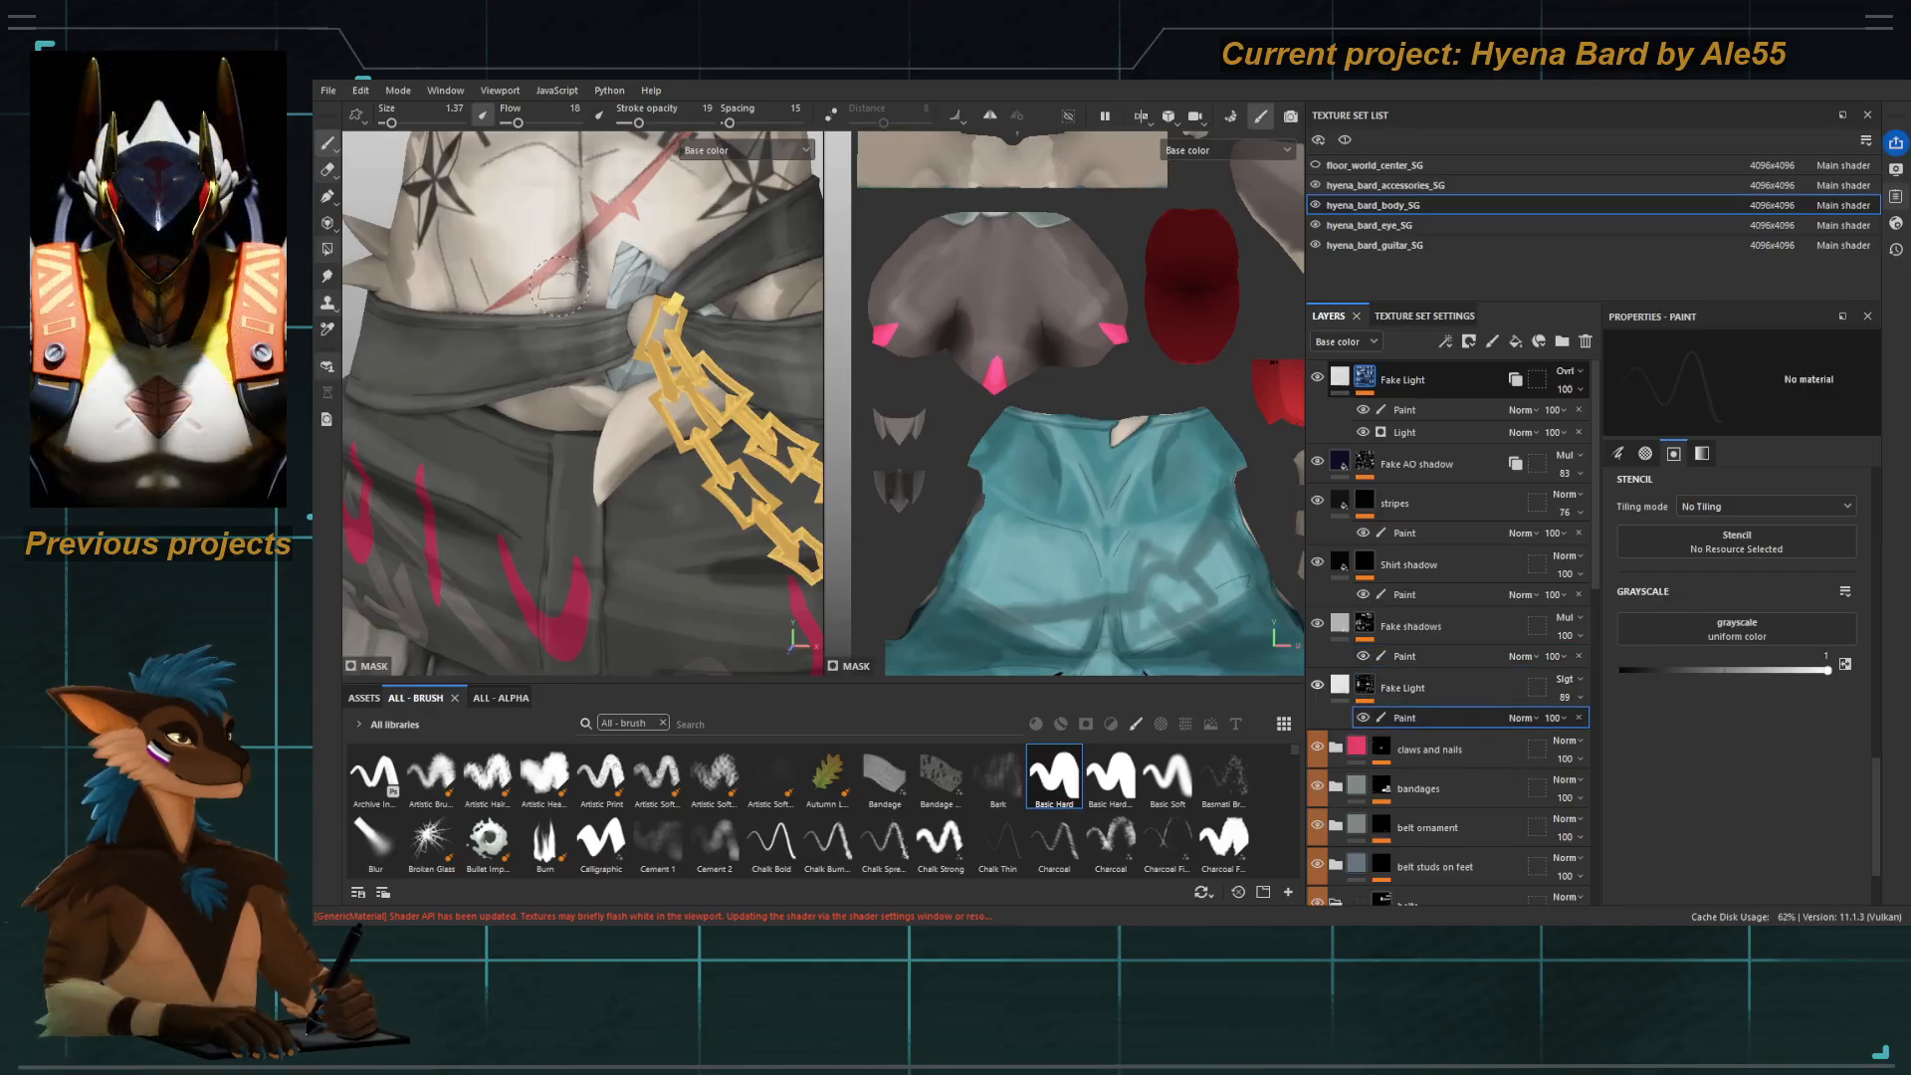
pyautogui.keyDown('ctrl'); pyautogui.moveTo(559, 285); pyautogui.dragTo(544, 284, button='right'); pyautogui.keyUp('ctrl')
pyautogui.press('p')
pyautogui.click(561, 287)
# Soften the lower belly shadows above the waistband on Fake shadows with eraser size 1.83, flow 28 and stroke opacity 79.
pyautogui.click(1404, 656)
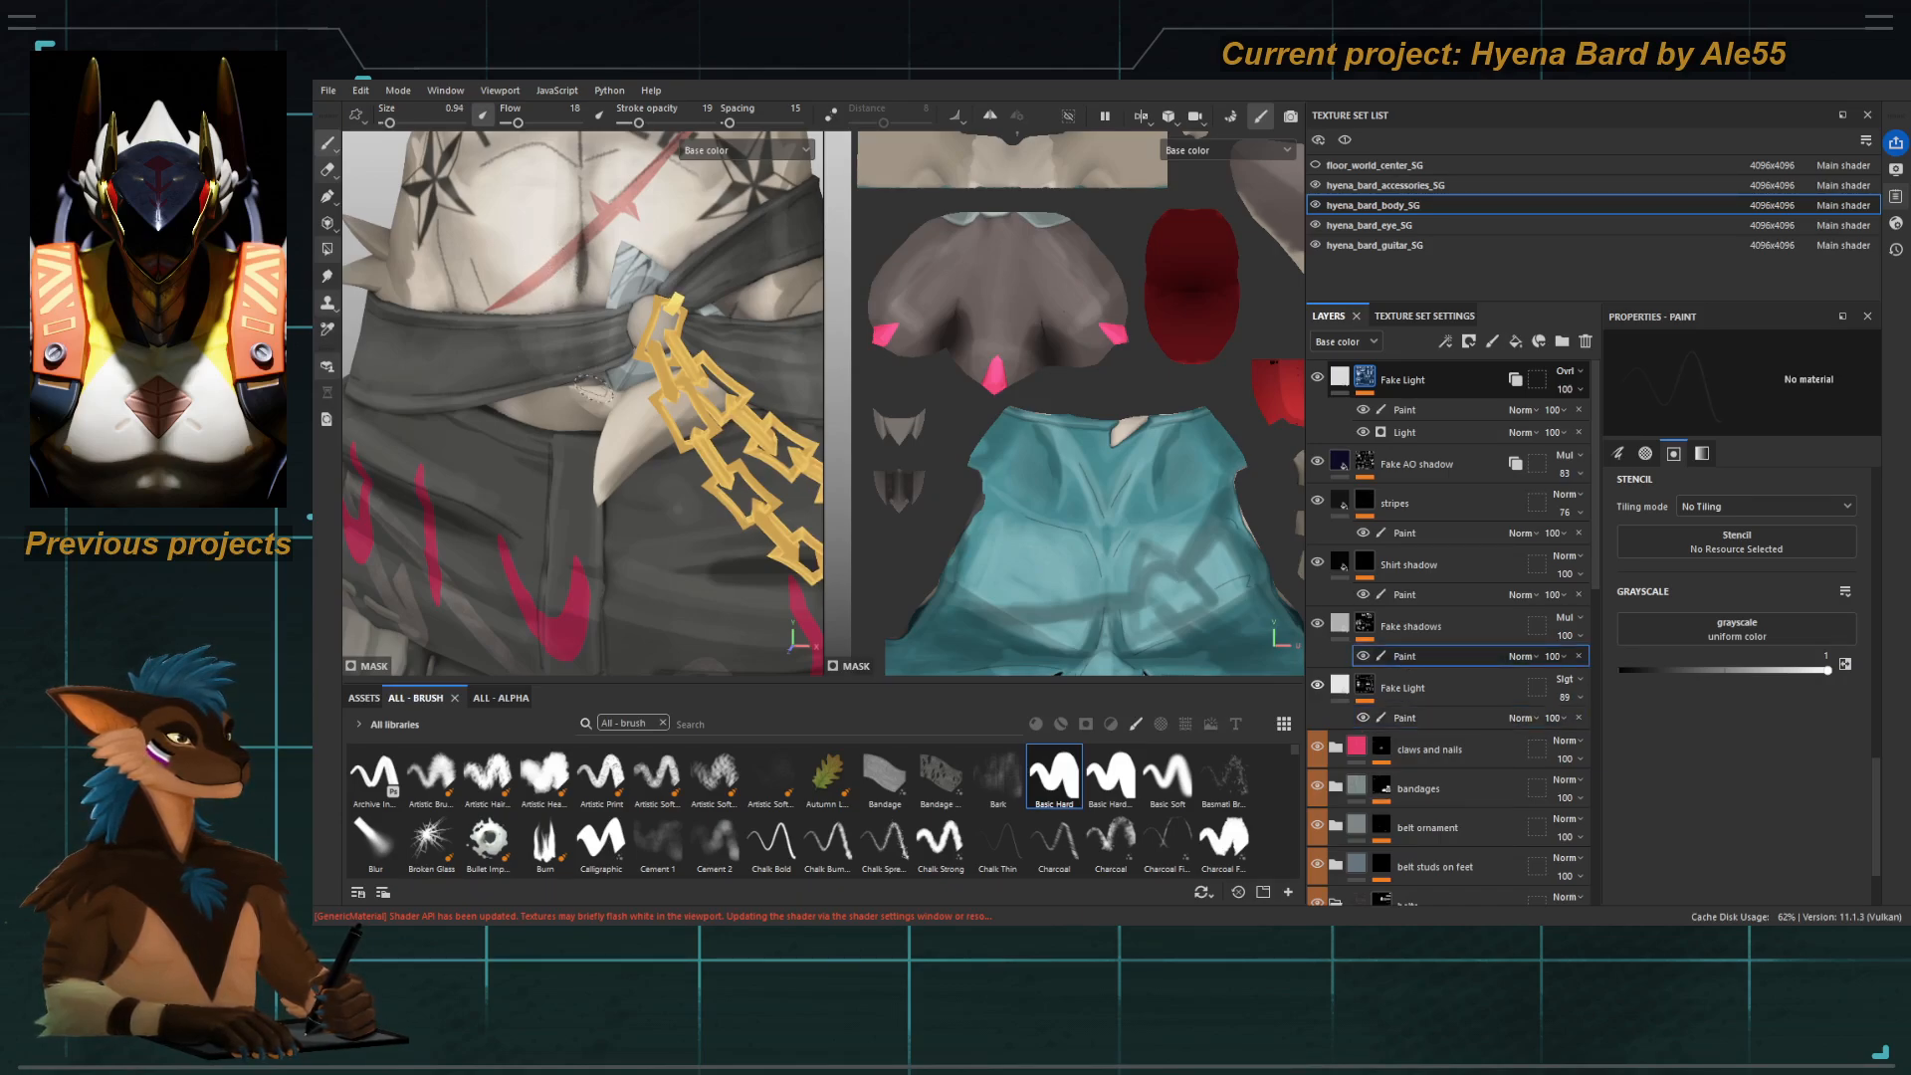
pyautogui.press('e')
pyautogui.keyDown('ctrl'); pyautogui.moveTo(552, 260); pyautogui.dragTo(535, 260, button='right'); pyautogui.keyUp('ctrl')
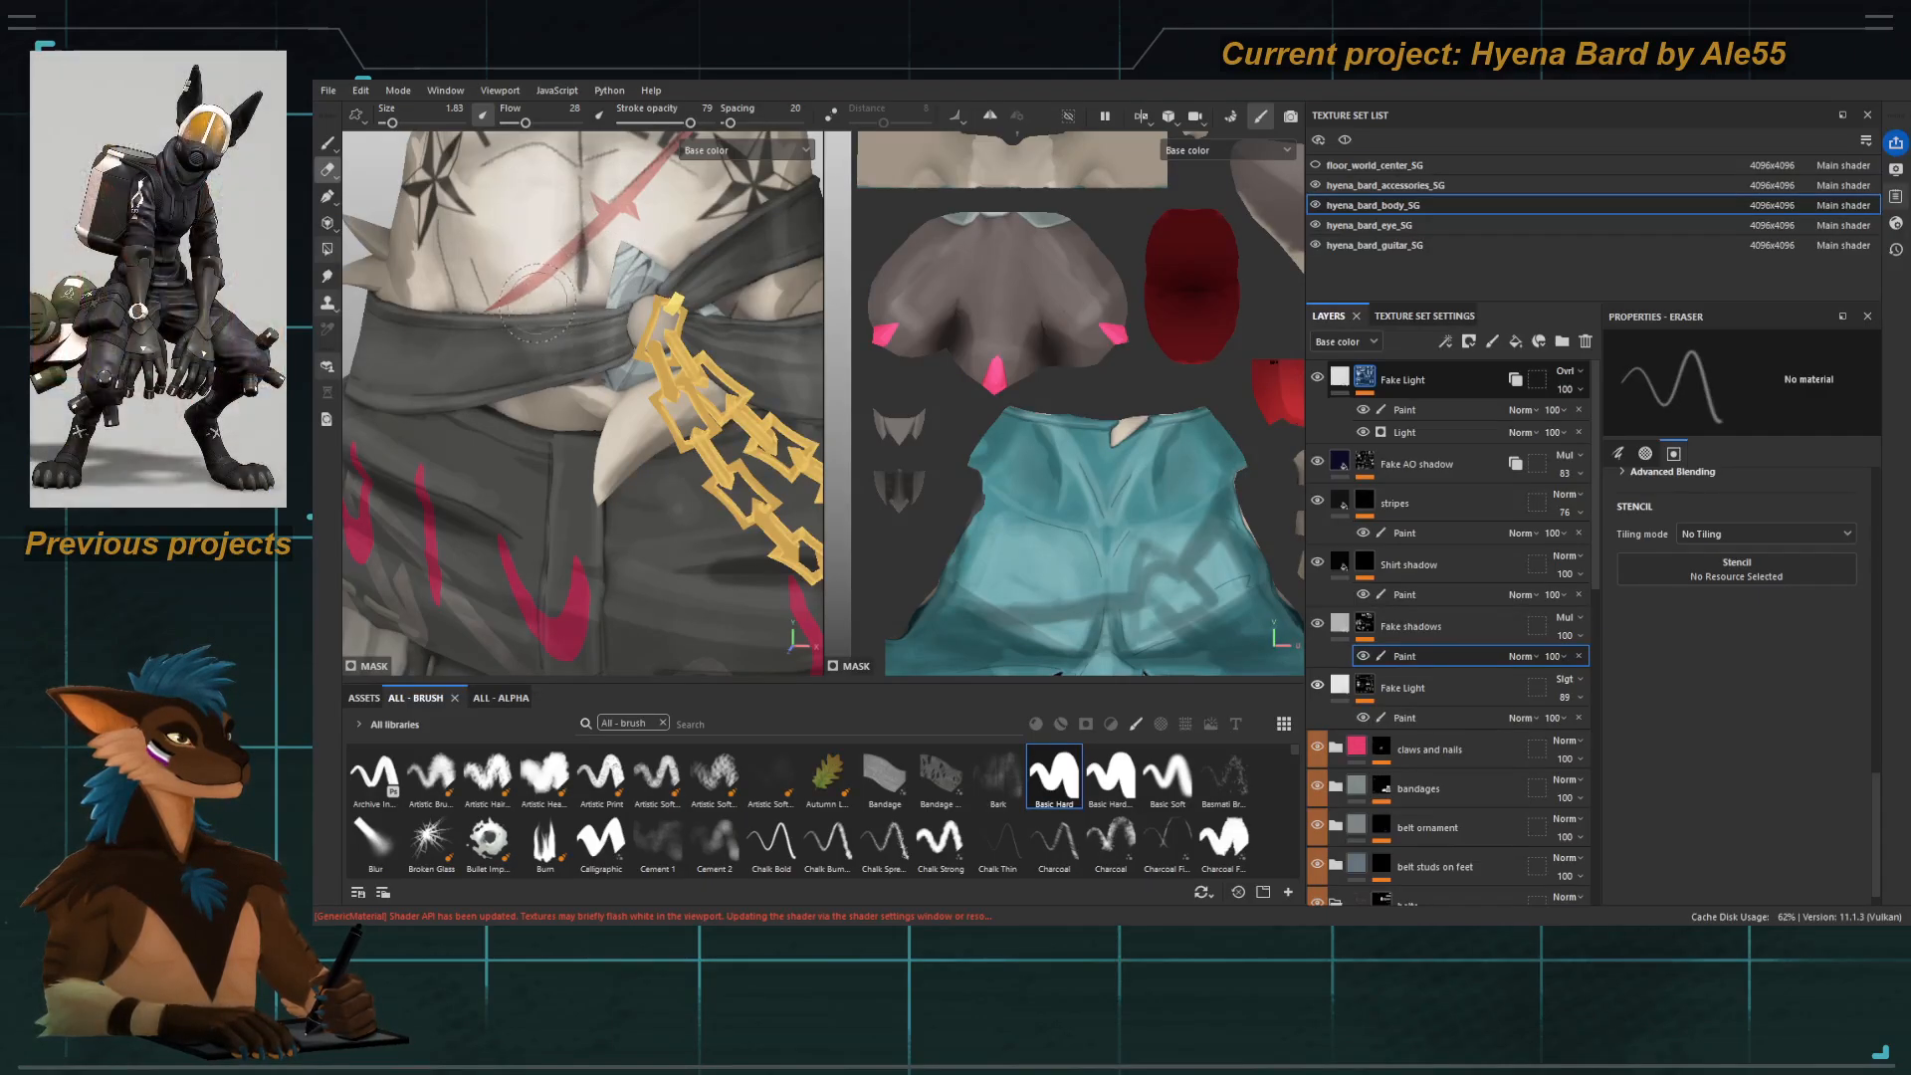
pyautogui.keyDown('alt'); pyautogui.moveTo(538, 282); pyautogui.dragTo(350, 139, button='right'); pyautogui.keyUp('alt')
pyautogui.press('f')
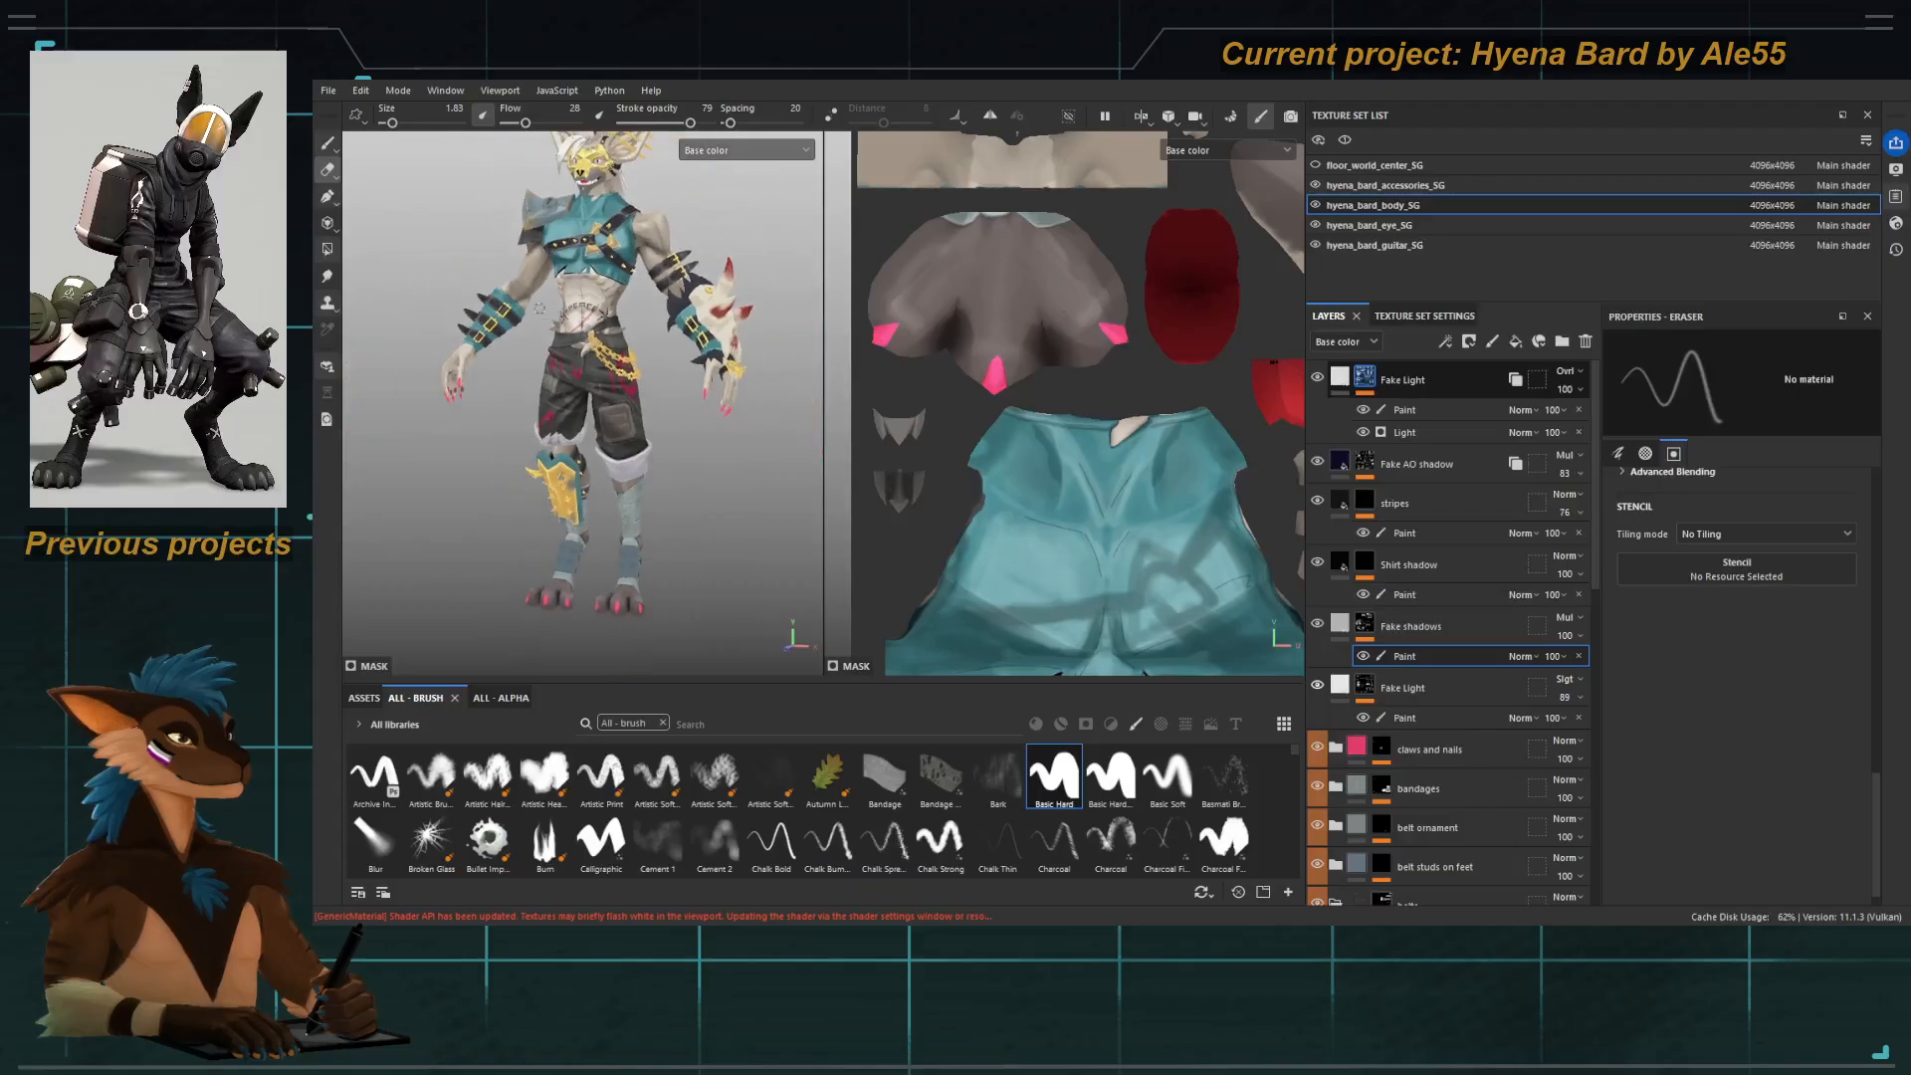
# Set the eraser size to 5.53 and turn off its pen pressure for size to fade the abdomen shadows.
pyautogui.keyDown('alt'); pyautogui.moveTo(607, 396); pyautogui.dragTo(647, 544, button='right'); pyautogui.keyUp('alt')
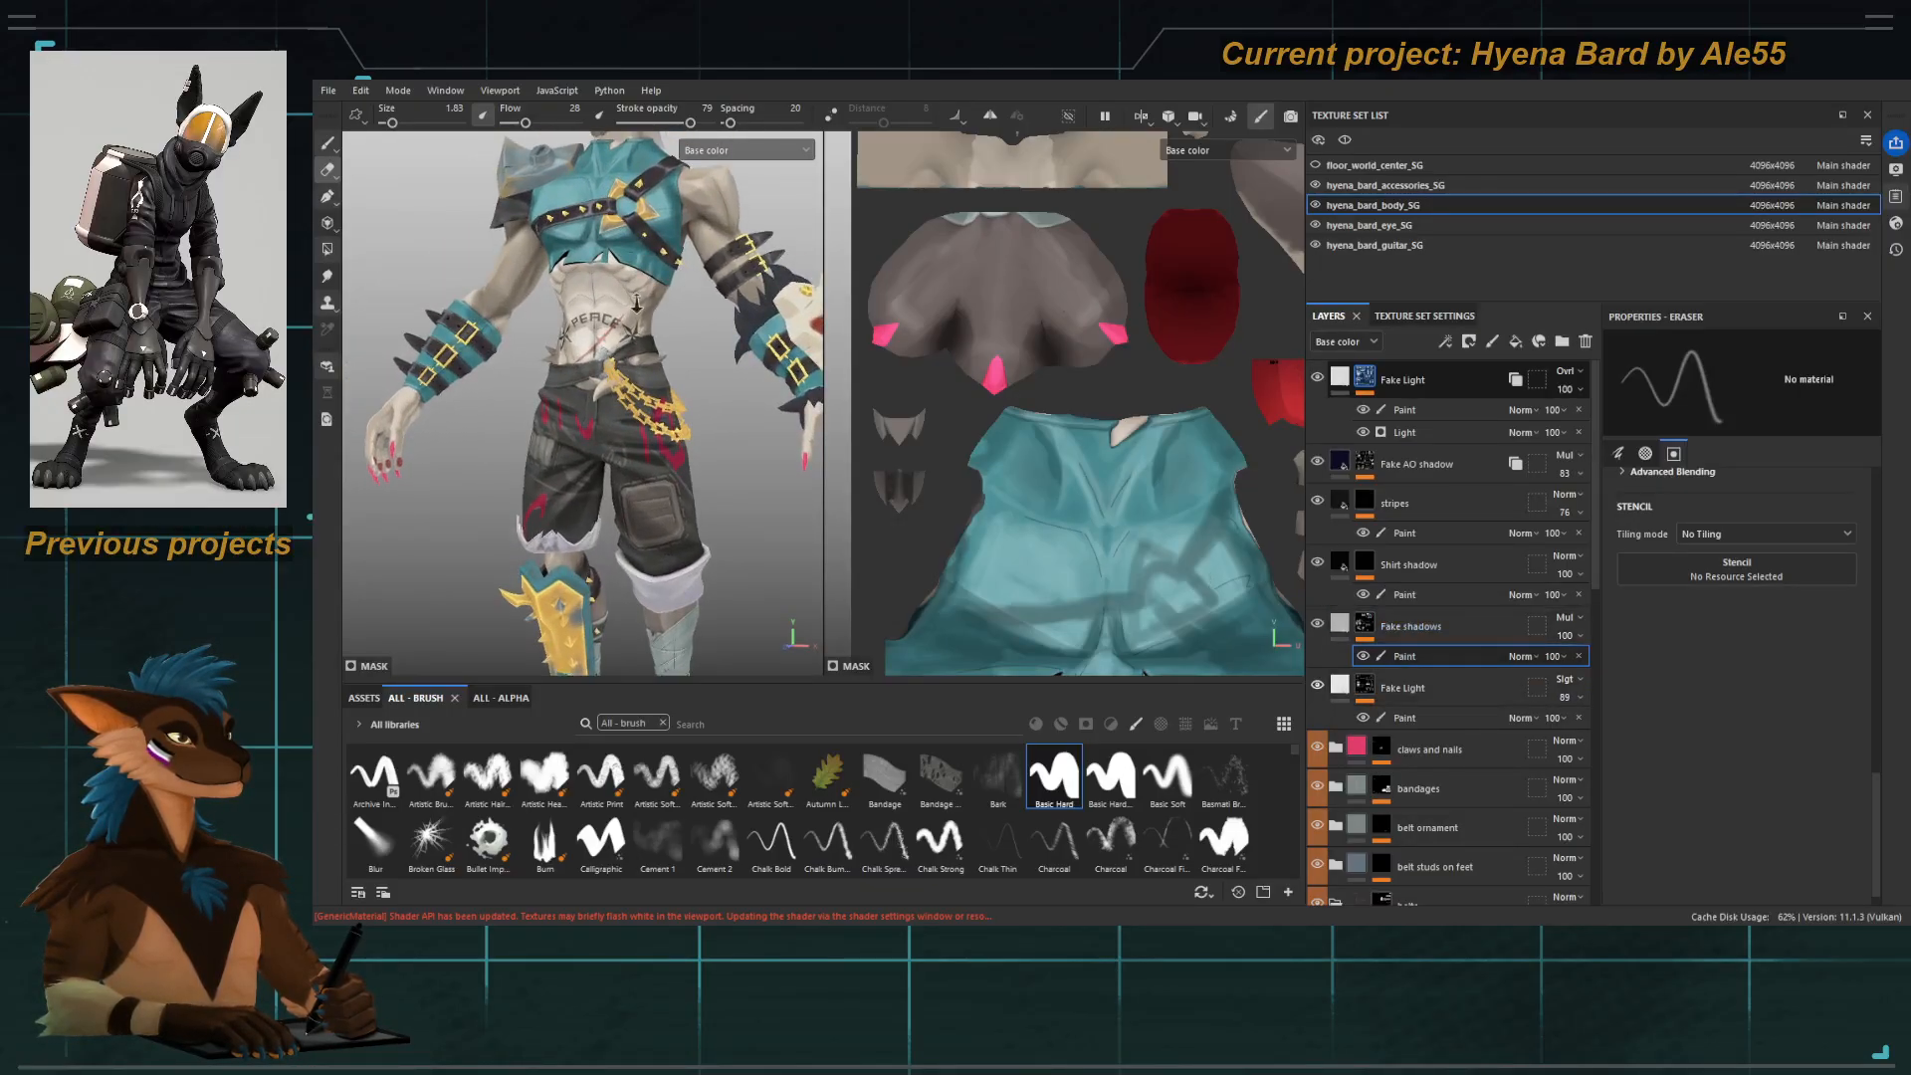
pyautogui.scroll(2, 563, 261)
pyautogui.keyDown('ctrl'); pyautogui.moveTo(581, 290); pyautogui.dragTo(629, 287, button='right'); pyautogui.keyUp('ctrl')
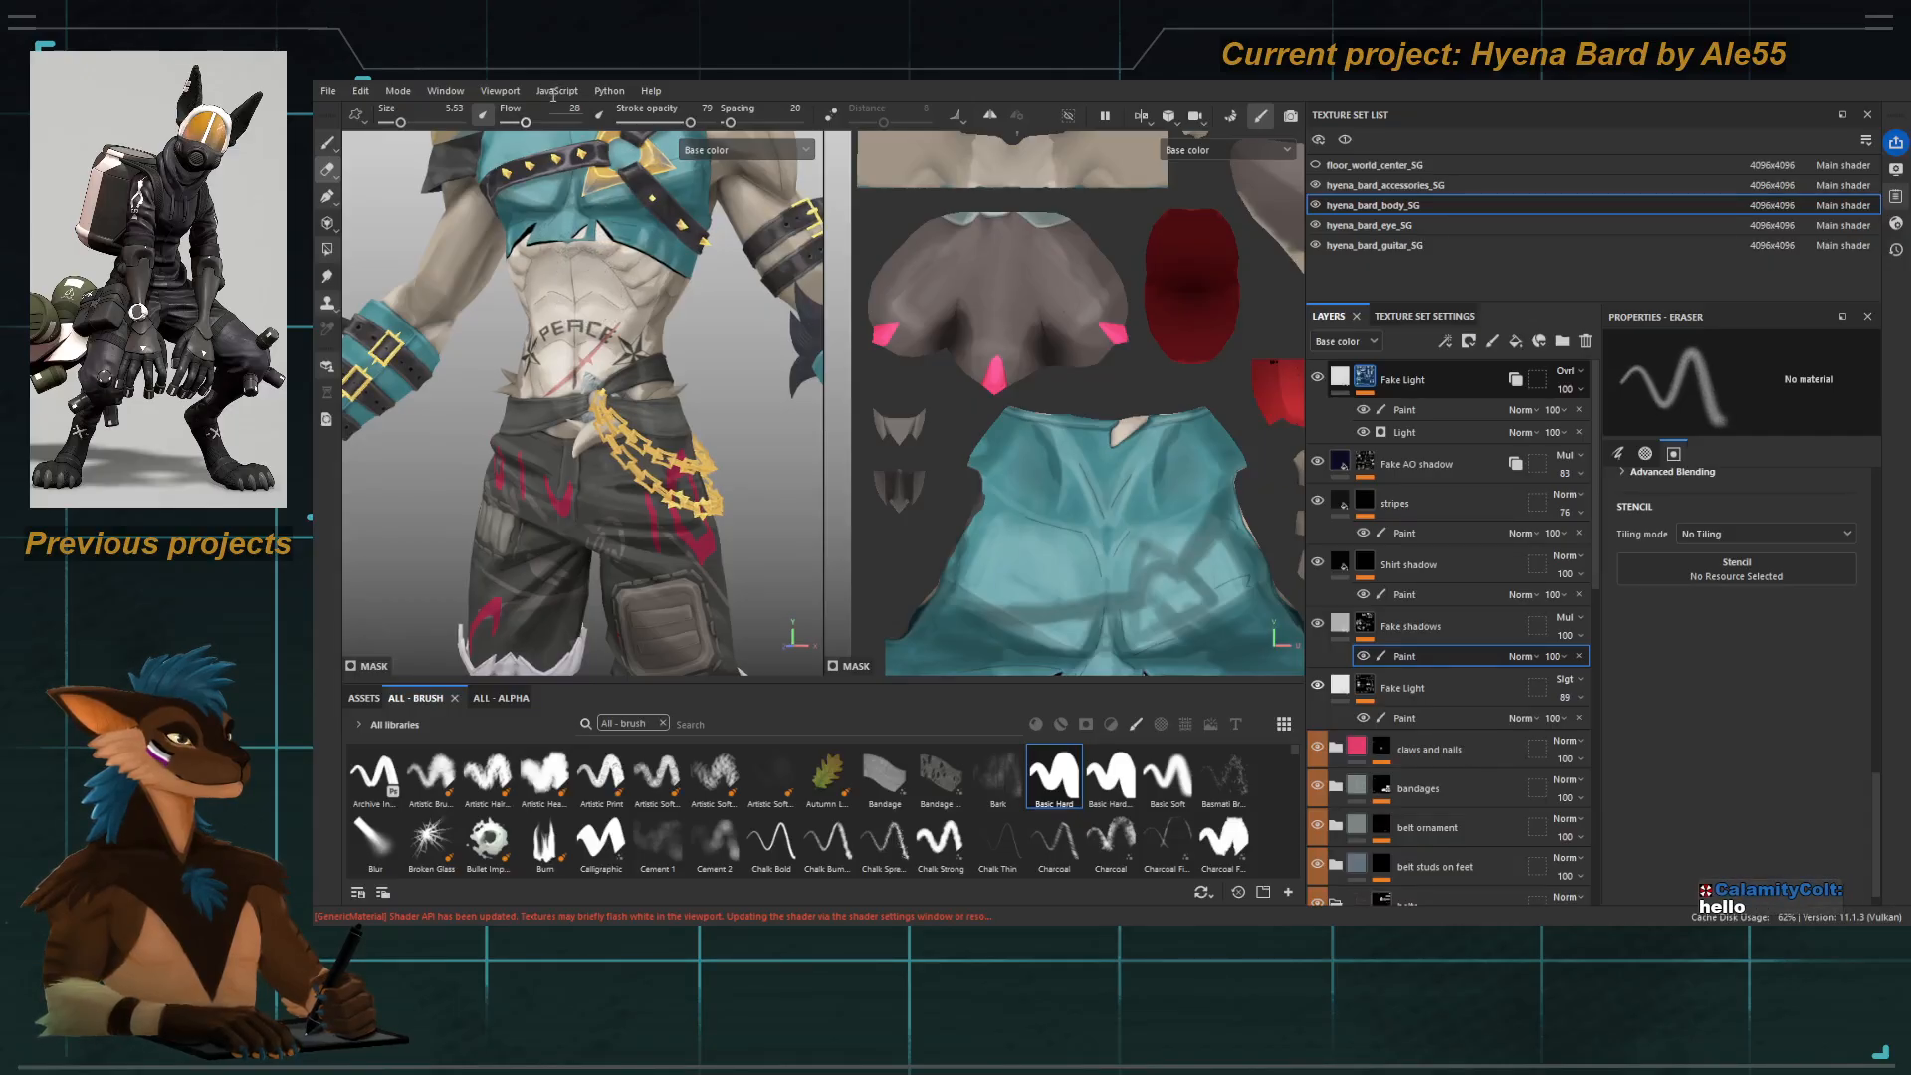
pyautogui.click(483, 116)
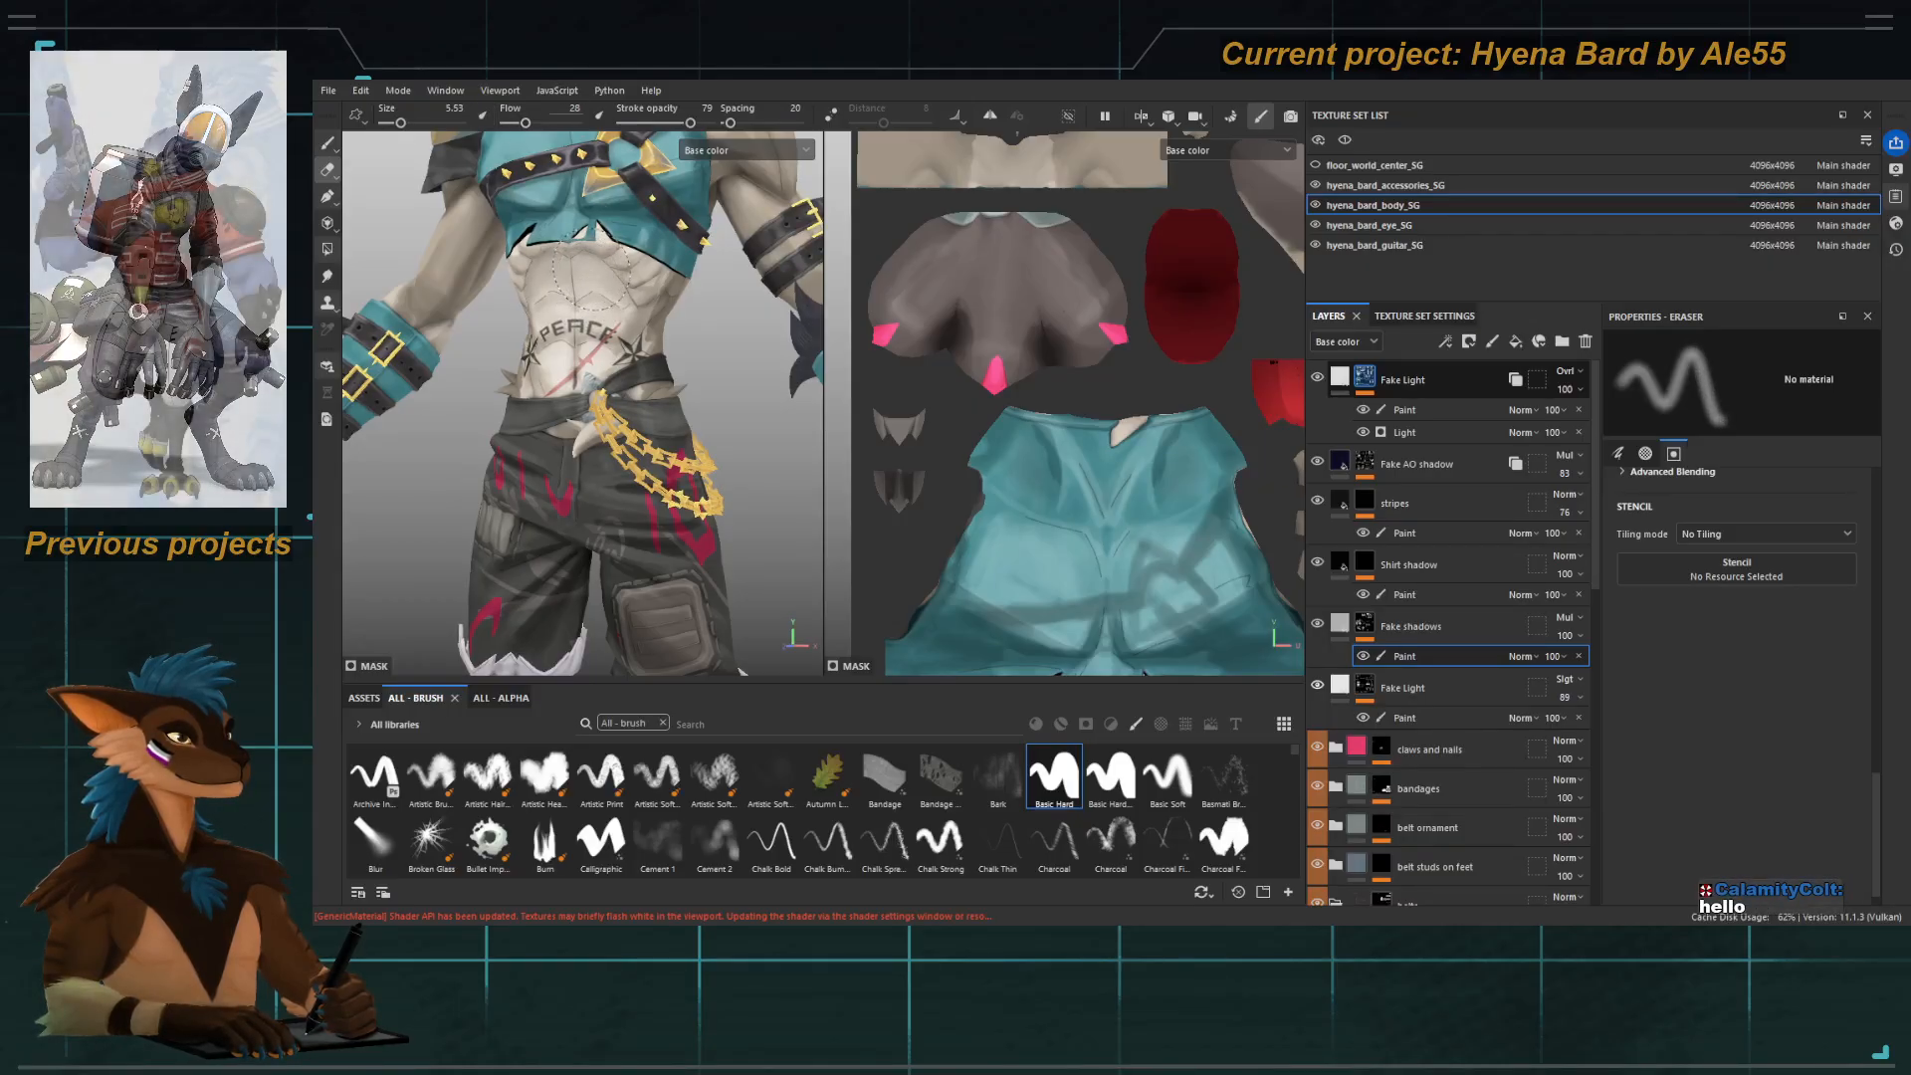
# Examine the base colour shading of the abdomen, torso and whole character from several angles and distances.
pyautogui.scroll(-3, 542, 288)
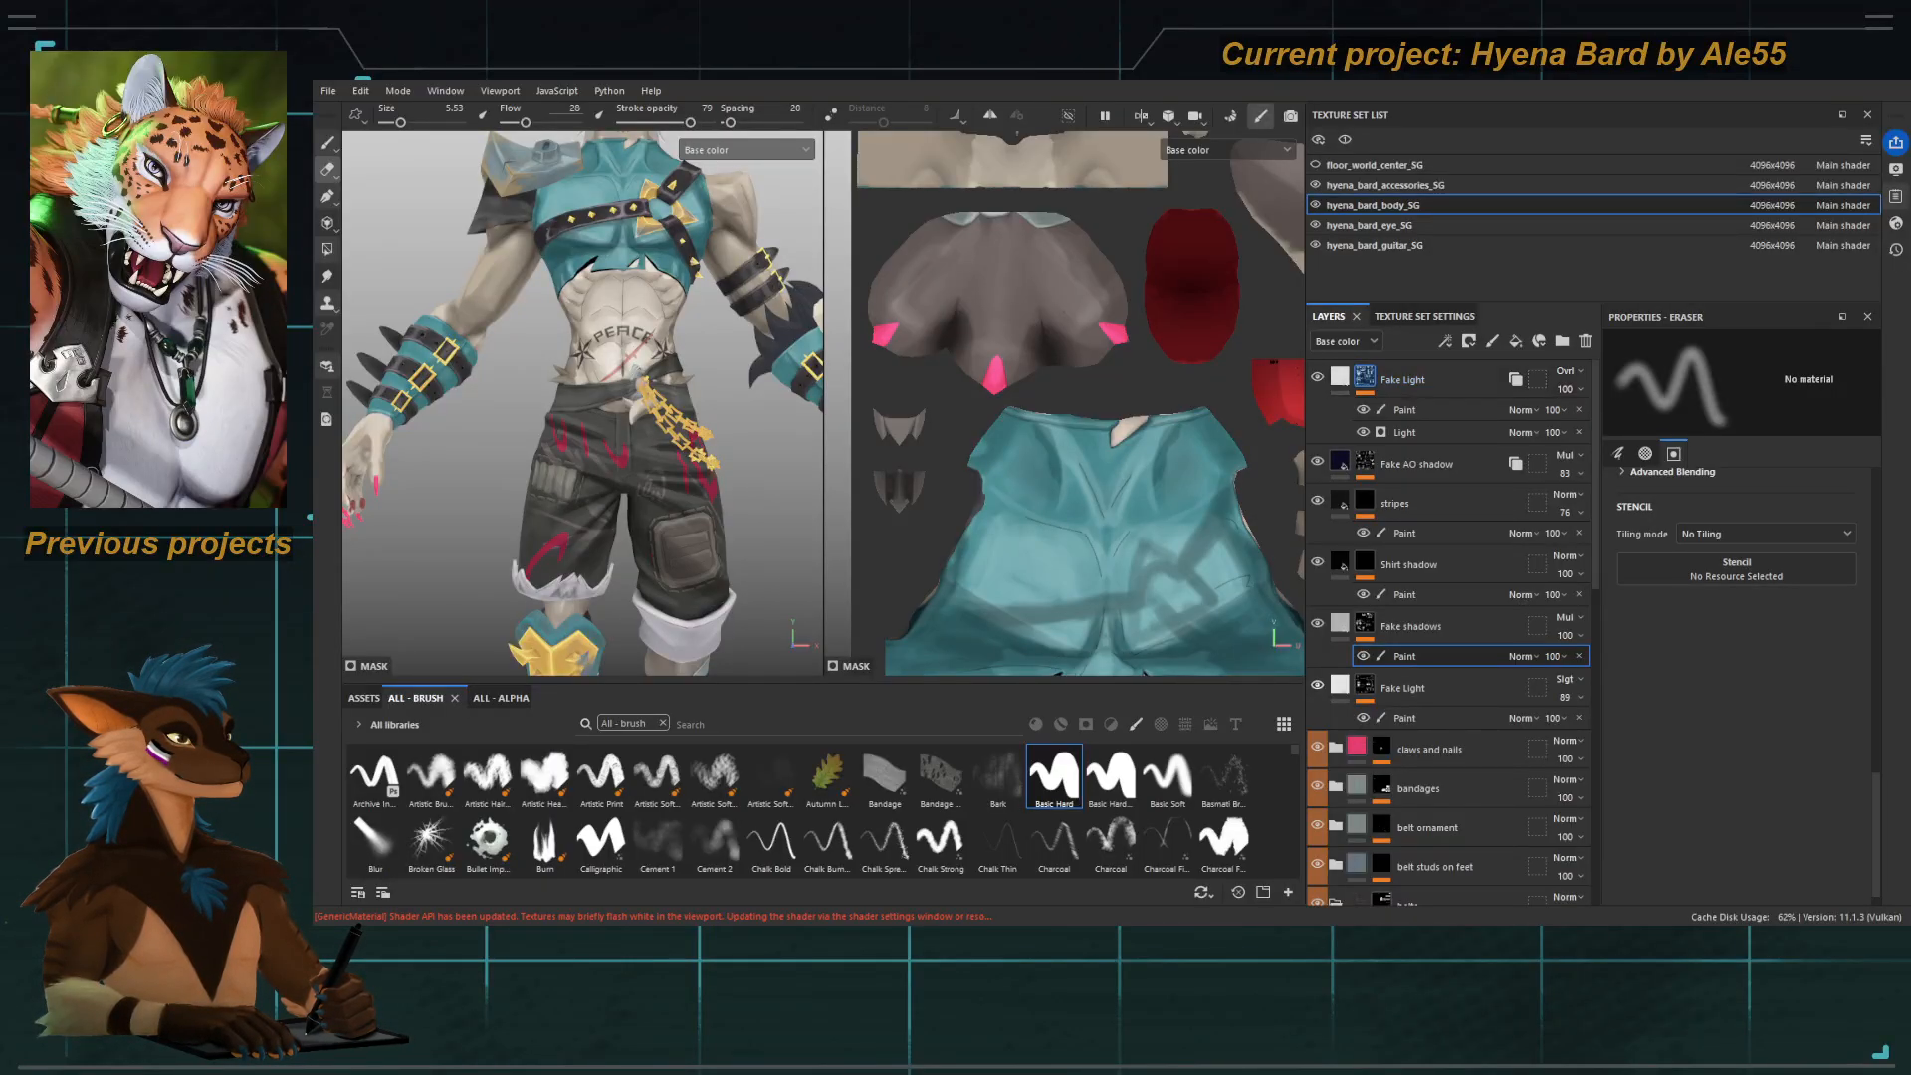
pyautogui.keyDown('alt'); pyautogui.moveTo(548, 594); pyautogui.dragTo(348, 284, button='right'); pyautogui.keyUp('alt')
pyautogui.keyDown('alt'); pyautogui.moveTo(587, 448); pyautogui.dragTo(552, 473); pyautogui.keyUp('alt')
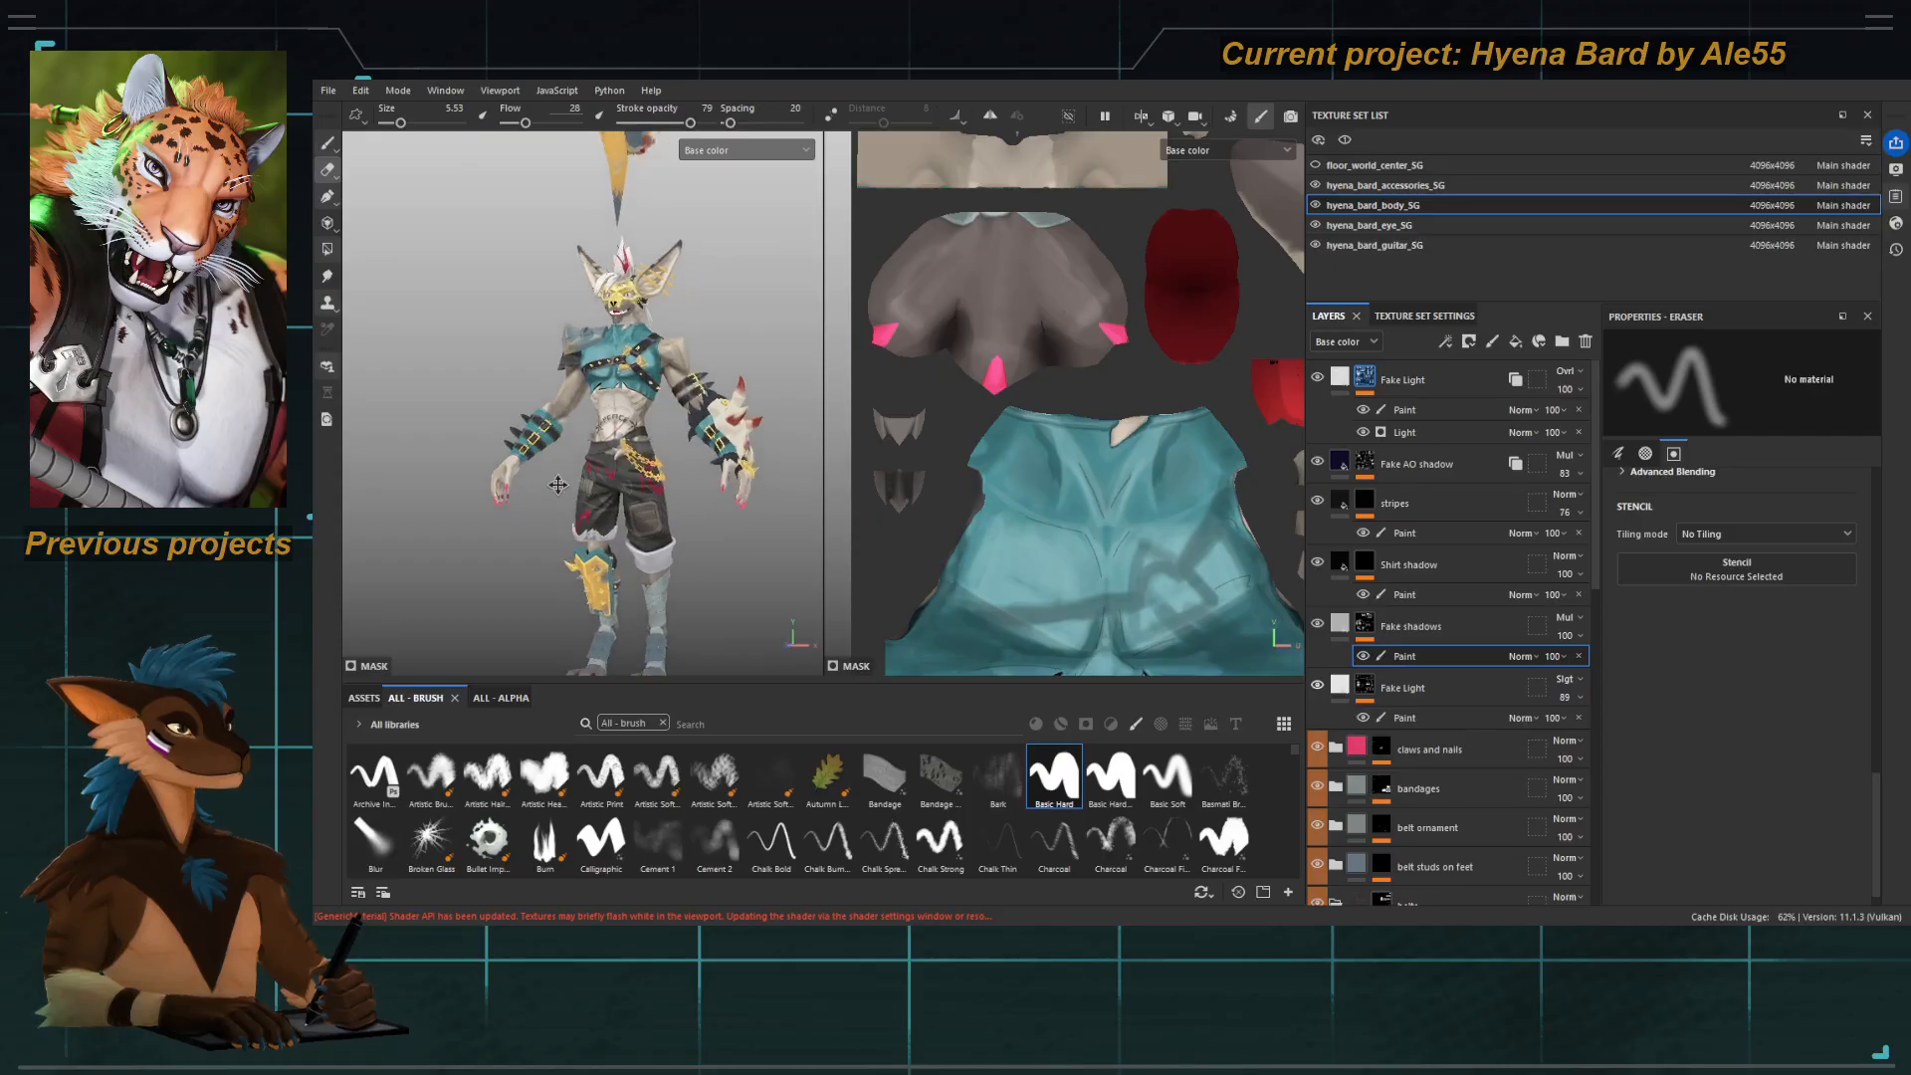
pyautogui.keyDown('alt'); pyautogui.moveTo(553, 473); pyautogui.dragTo(550, 413, button='middle'); pyautogui.keyUp('alt')
pyautogui.keyDown('alt'); pyautogui.moveTo(550, 413); pyautogui.dragTo(572, 393, button='right'); pyautogui.keyUp('alt')
pyautogui.keyDown('alt'); pyautogui.moveTo(572, 393); pyautogui.dragTo(557, 420, button='middle'); pyautogui.keyUp('alt')
pyautogui.keyDown('alt'); pyautogui.moveTo(557, 420); pyautogui.dragTo(543, 428, button='right'); pyautogui.keyUp('alt')
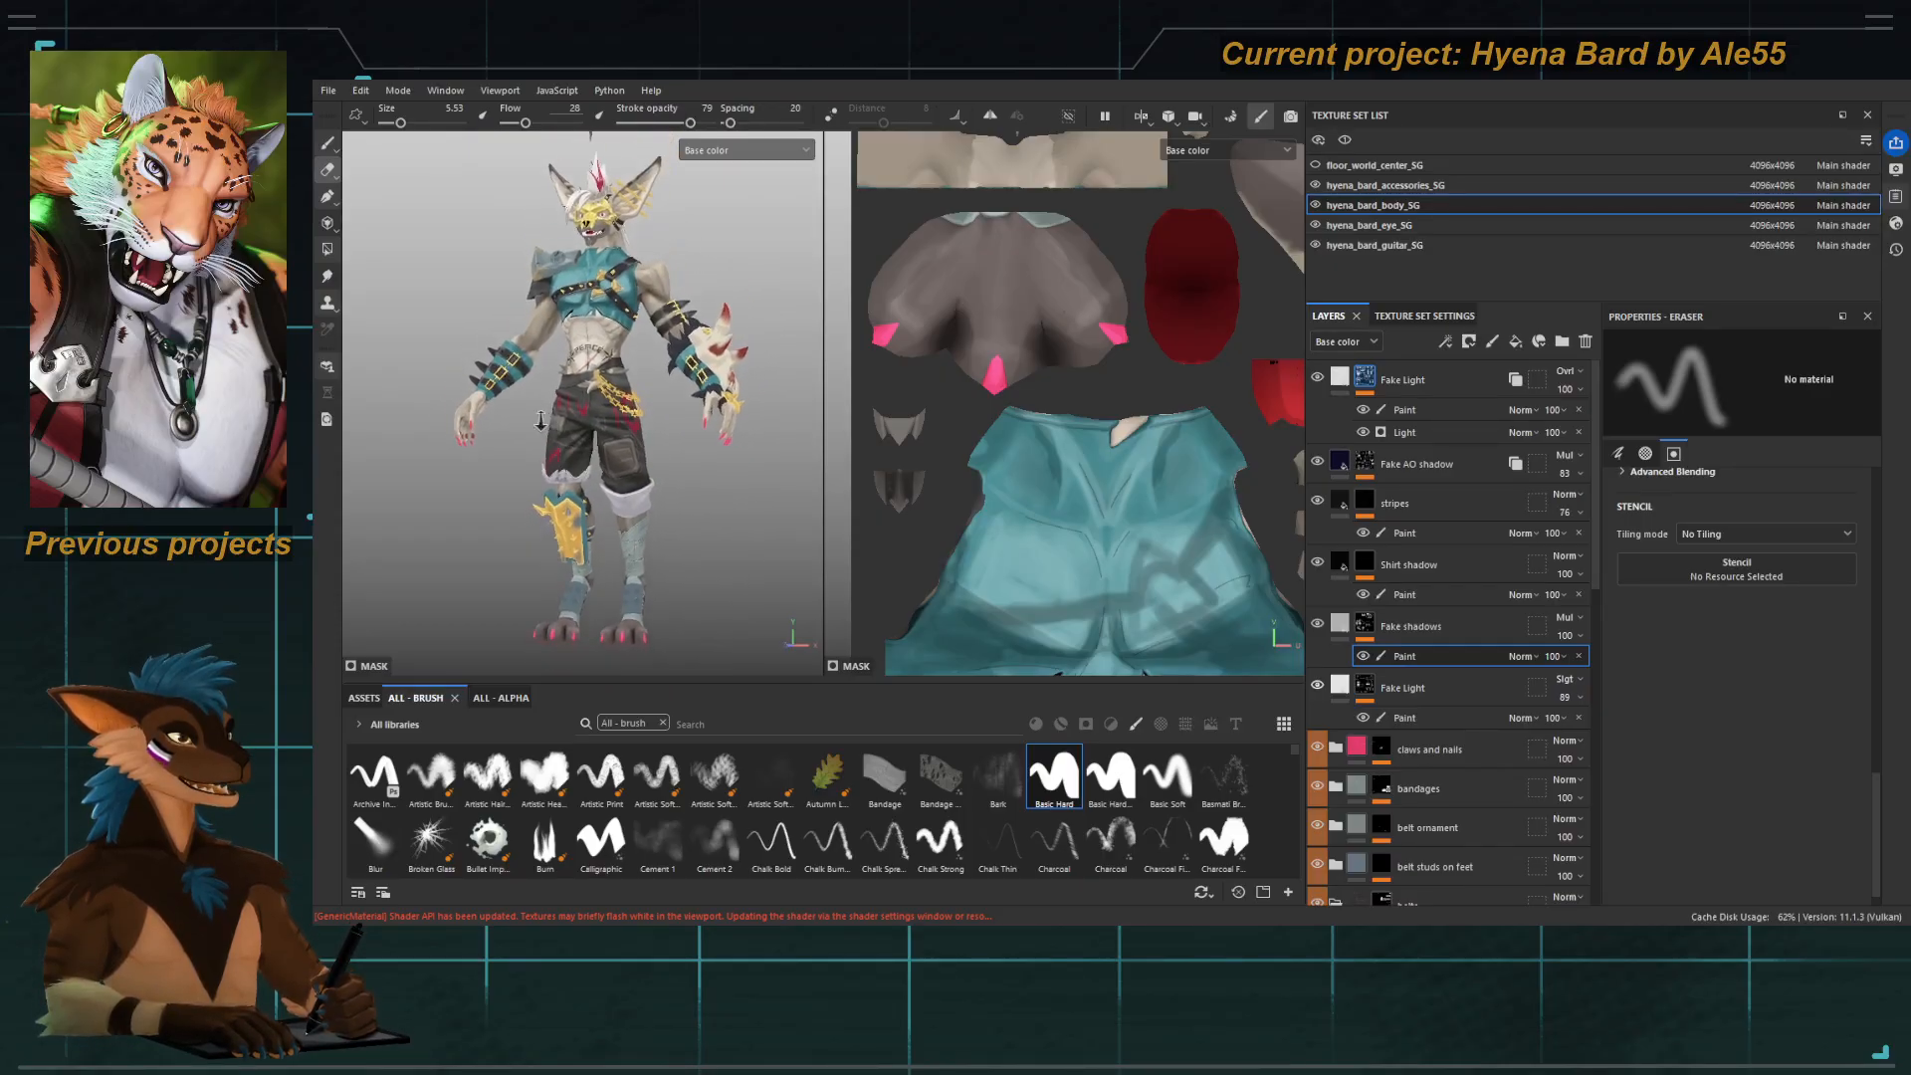
pyautogui.keyDown('alt'); pyautogui.moveTo(559, 422); pyautogui.dragTo(588, 440); pyautogui.keyUp('alt')
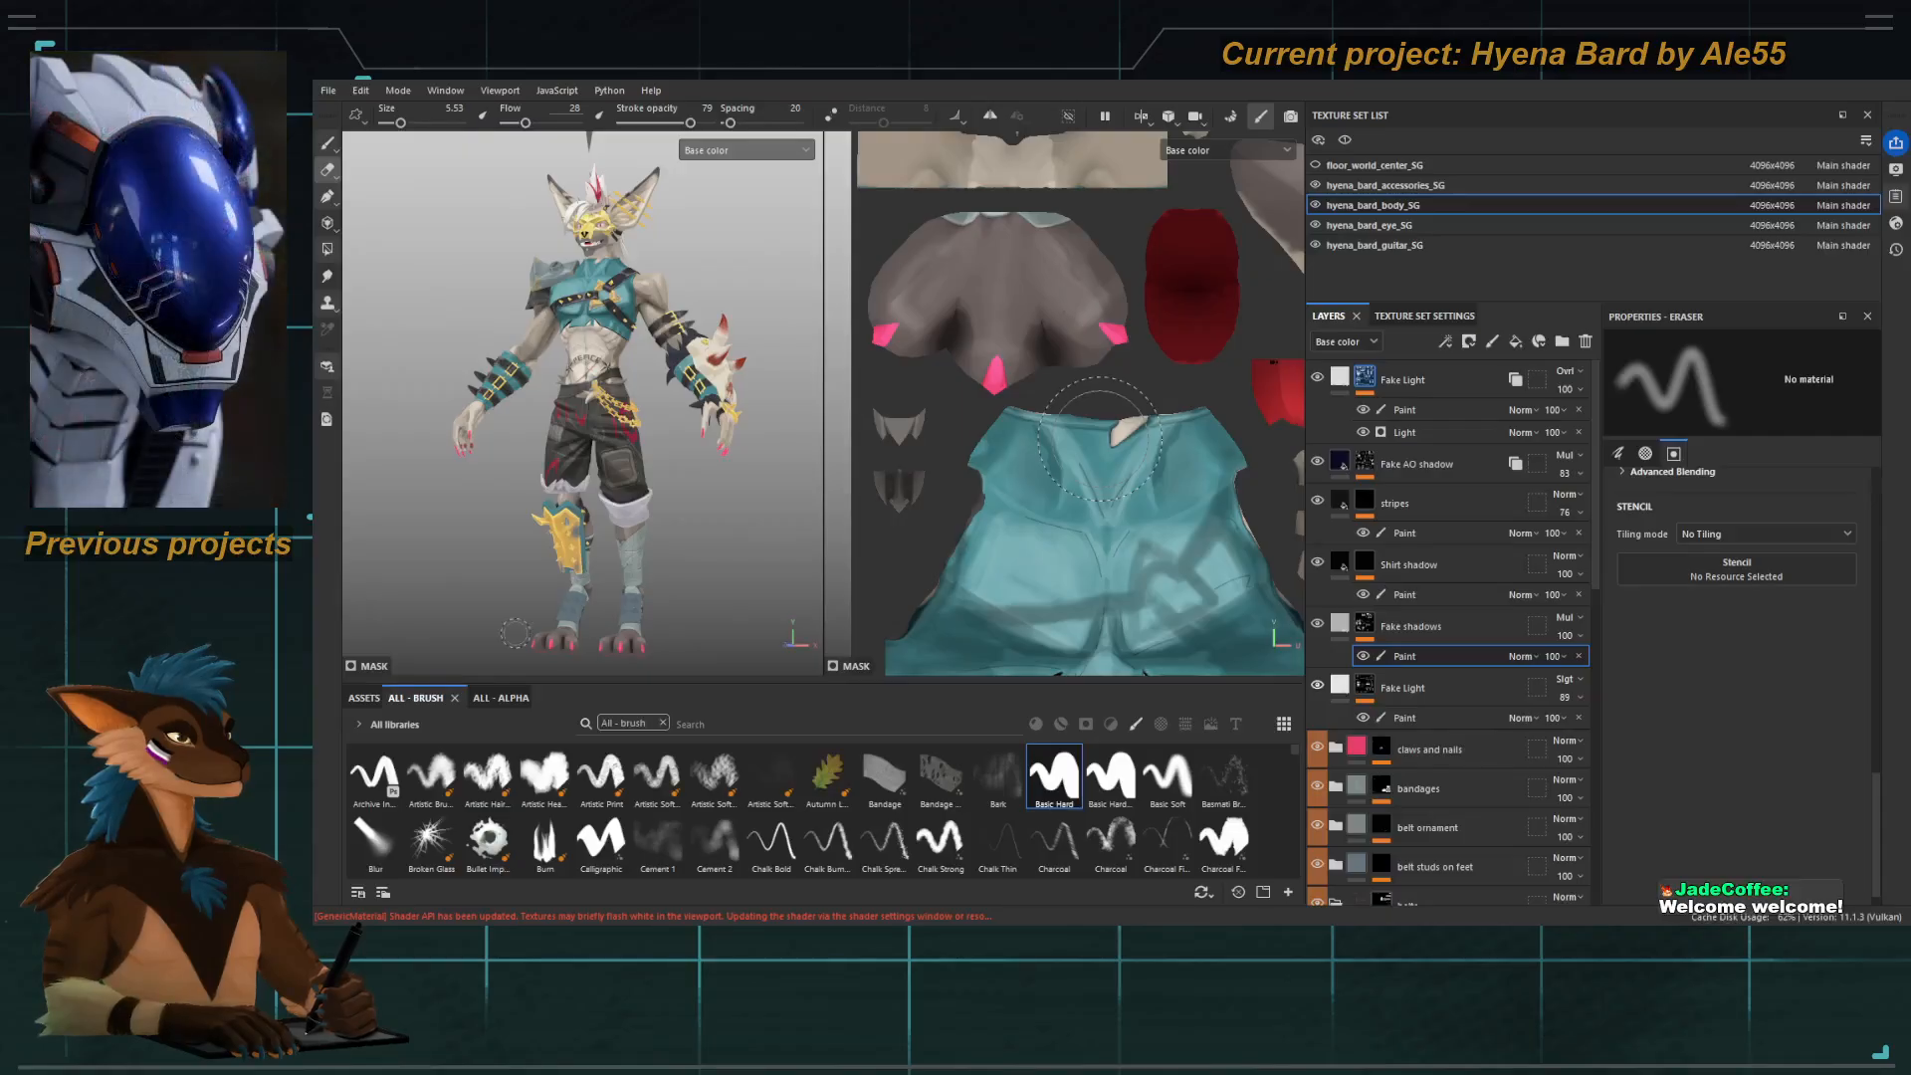
pyautogui.moveTo(510, 538)
pyautogui.keyDown('alt'); pyautogui.mouseDown()
pyautogui.moveTo(528, 537)
pyautogui.moveTo(508, 518)
pyautogui.mouseUp(); pyautogui.keyUp('alt')
pyautogui.keyDown('alt'); pyautogui.moveTo(507, 517); pyautogui.dragTo(513, 457, button='right'); pyautogui.keyUp('alt')
pyautogui.moveTo(513, 457)
pyautogui.keyDown('alt'); pyautogui.mouseDown()
pyautogui.moveTo(439, 449)
pyautogui.moveTo(498, 448)
pyautogui.mouseUp(); pyautogui.keyUp('alt')
pyautogui.keyDown('alt'); pyautogui.moveTo(498, 448); pyautogui.dragTo(503, 538, button='middle'); pyautogui.keyUp('alt')
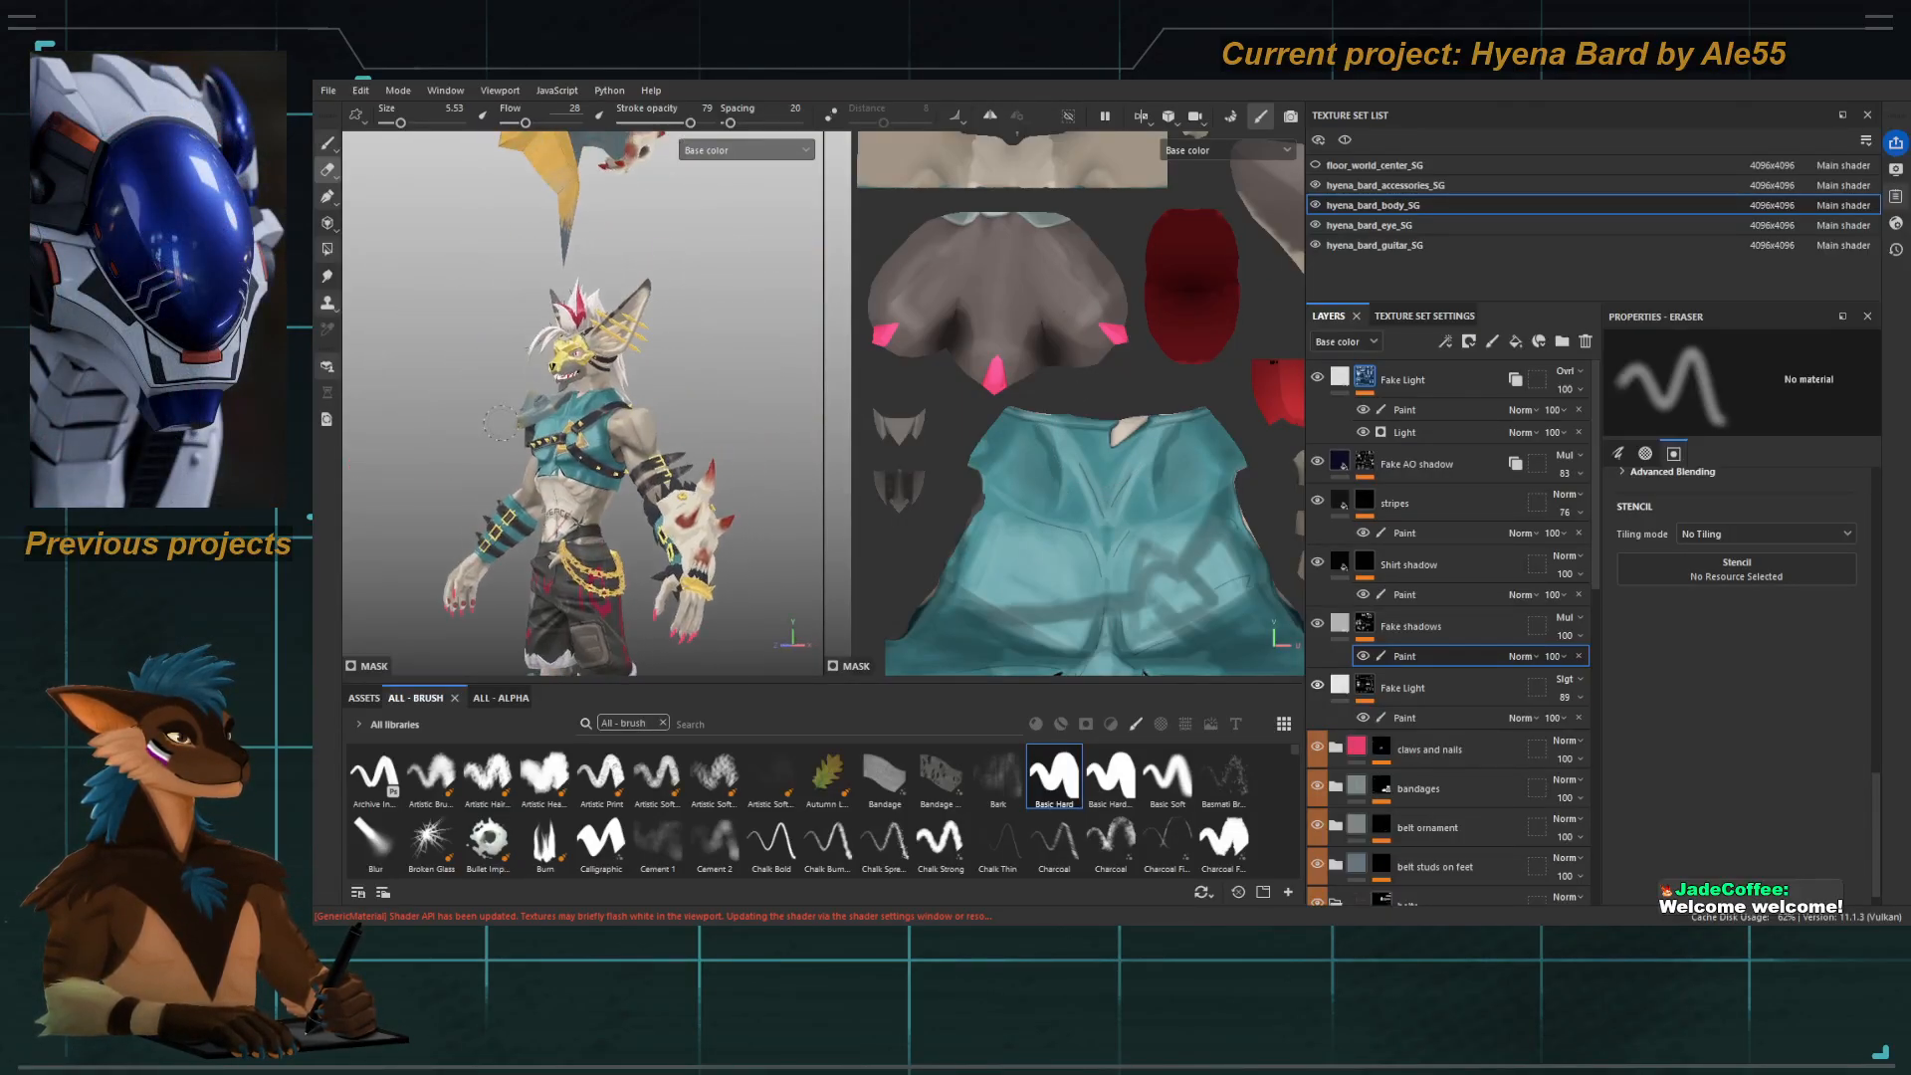
pyautogui.keyDown('alt'); pyautogui.moveTo(503, 538); pyautogui.dragTo(552, 467, button='right'); pyautogui.keyUp('alt')
pyautogui.keyDown('alt'); pyautogui.moveTo(552, 468); pyautogui.dragTo(534, 438, button='middle'); pyautogui.keyUp('alt')
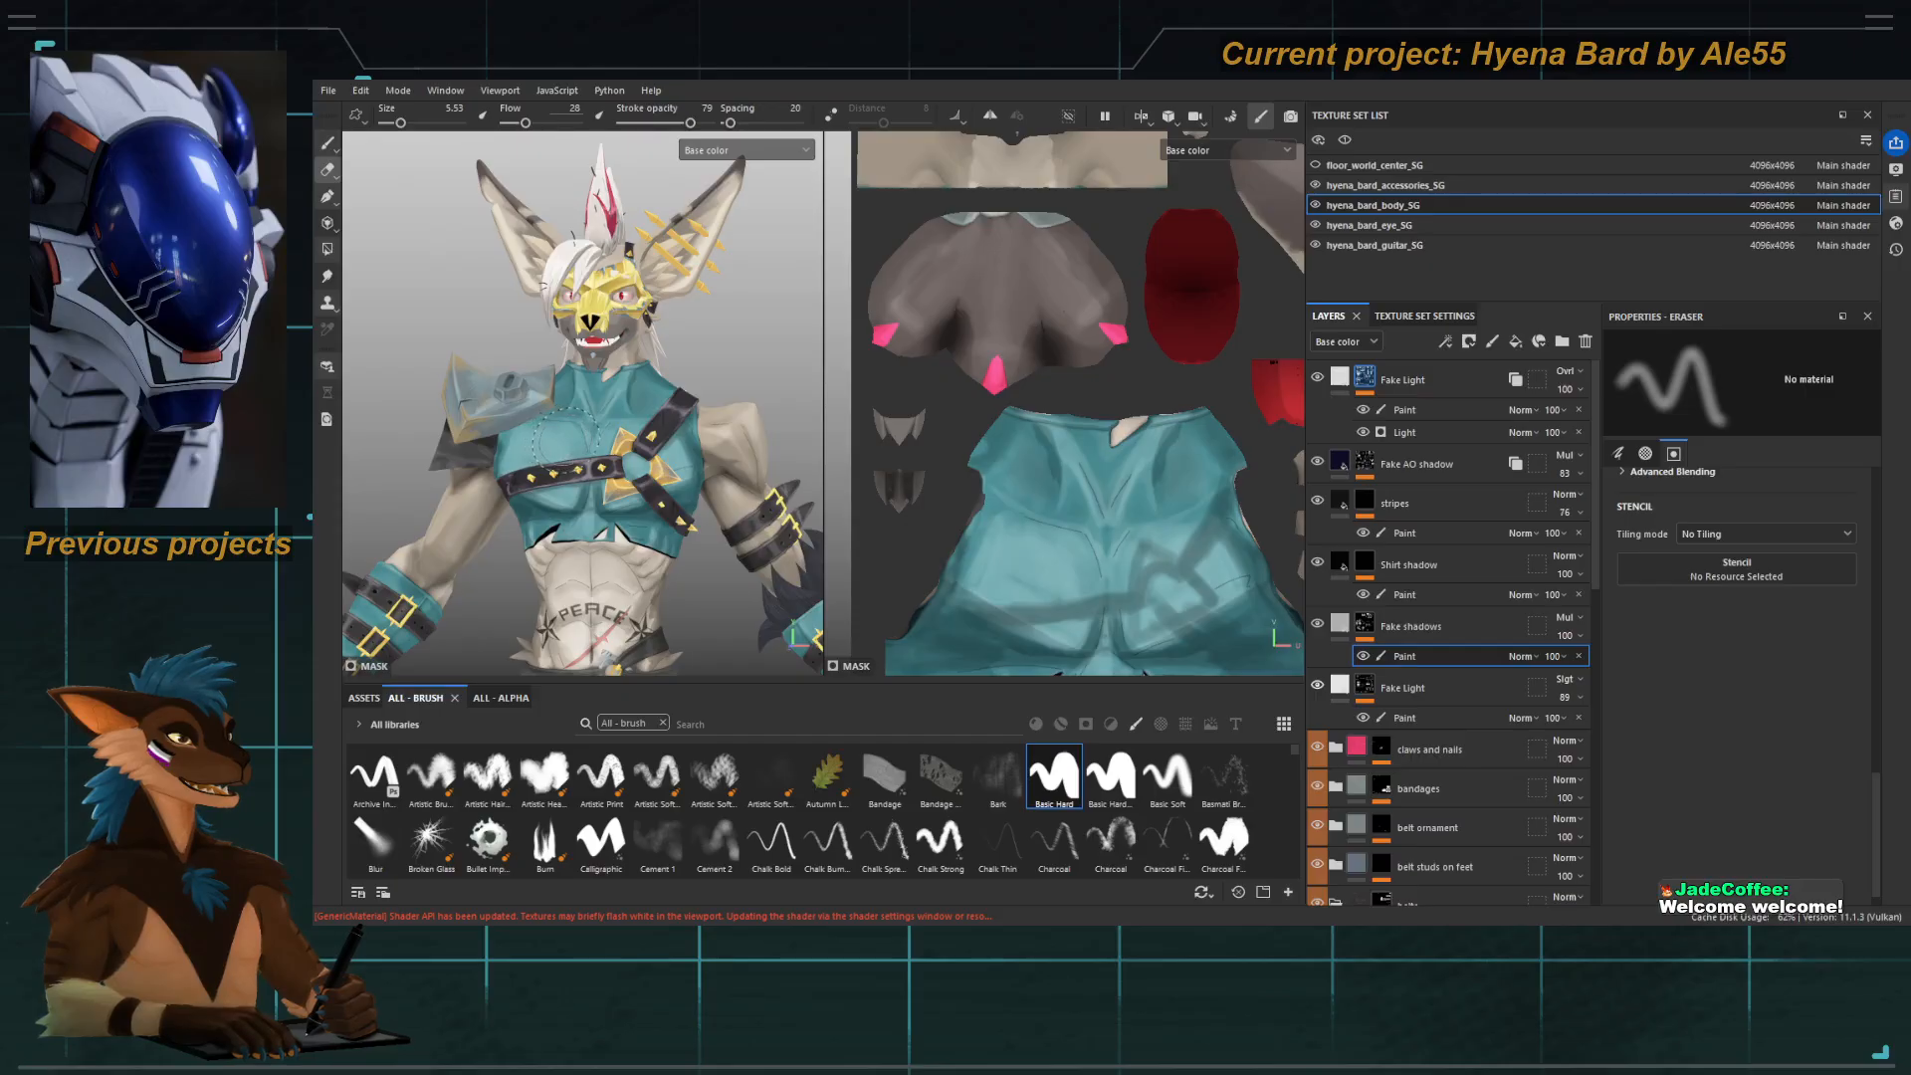
pyautogui.moveTo(585, 461)
pyautogui.keyDown('alt'); pyautogui.mouseDown()
pyautogui.moveTo(538, 456)
pyautogui.moveTo(745, 418)
pyautogui.mouseUp(); pyautogui.keyUp('alt')
pyautogui.keyDown('alt'); pyautogui.moveTo(551, 443); pyautogui.dragTo(503, 433); pyautogui.keyUp('alt')
pyautogui.keyDown('alt'); pyautogui.moveTo(503, 433); pyautogui.dragTo(522, 390, button='middle'); pyautogui.keyUp('alt')
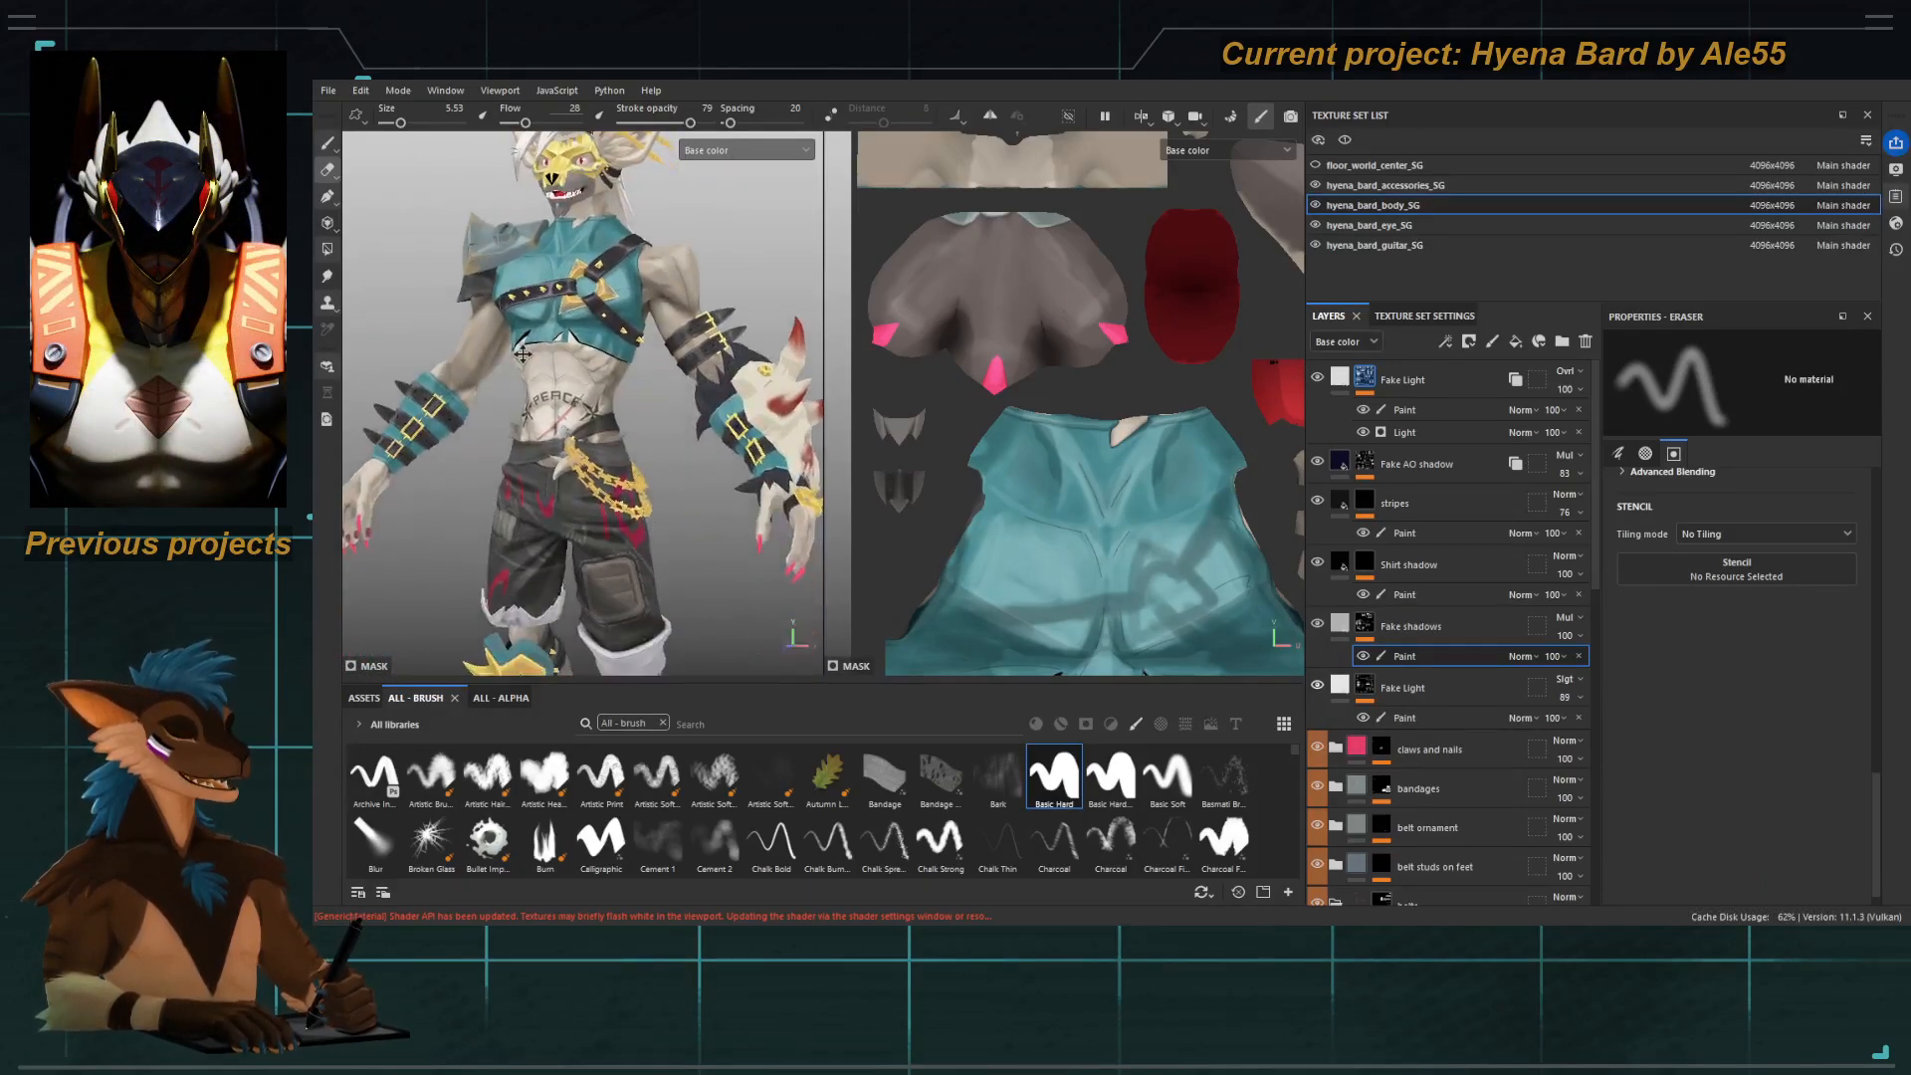
pyautogui.keyDown('alt'); pyautogui.moveTo(522, 390); pyautogui.dragTo(542, 405); pyautogui.keyUp('alt')
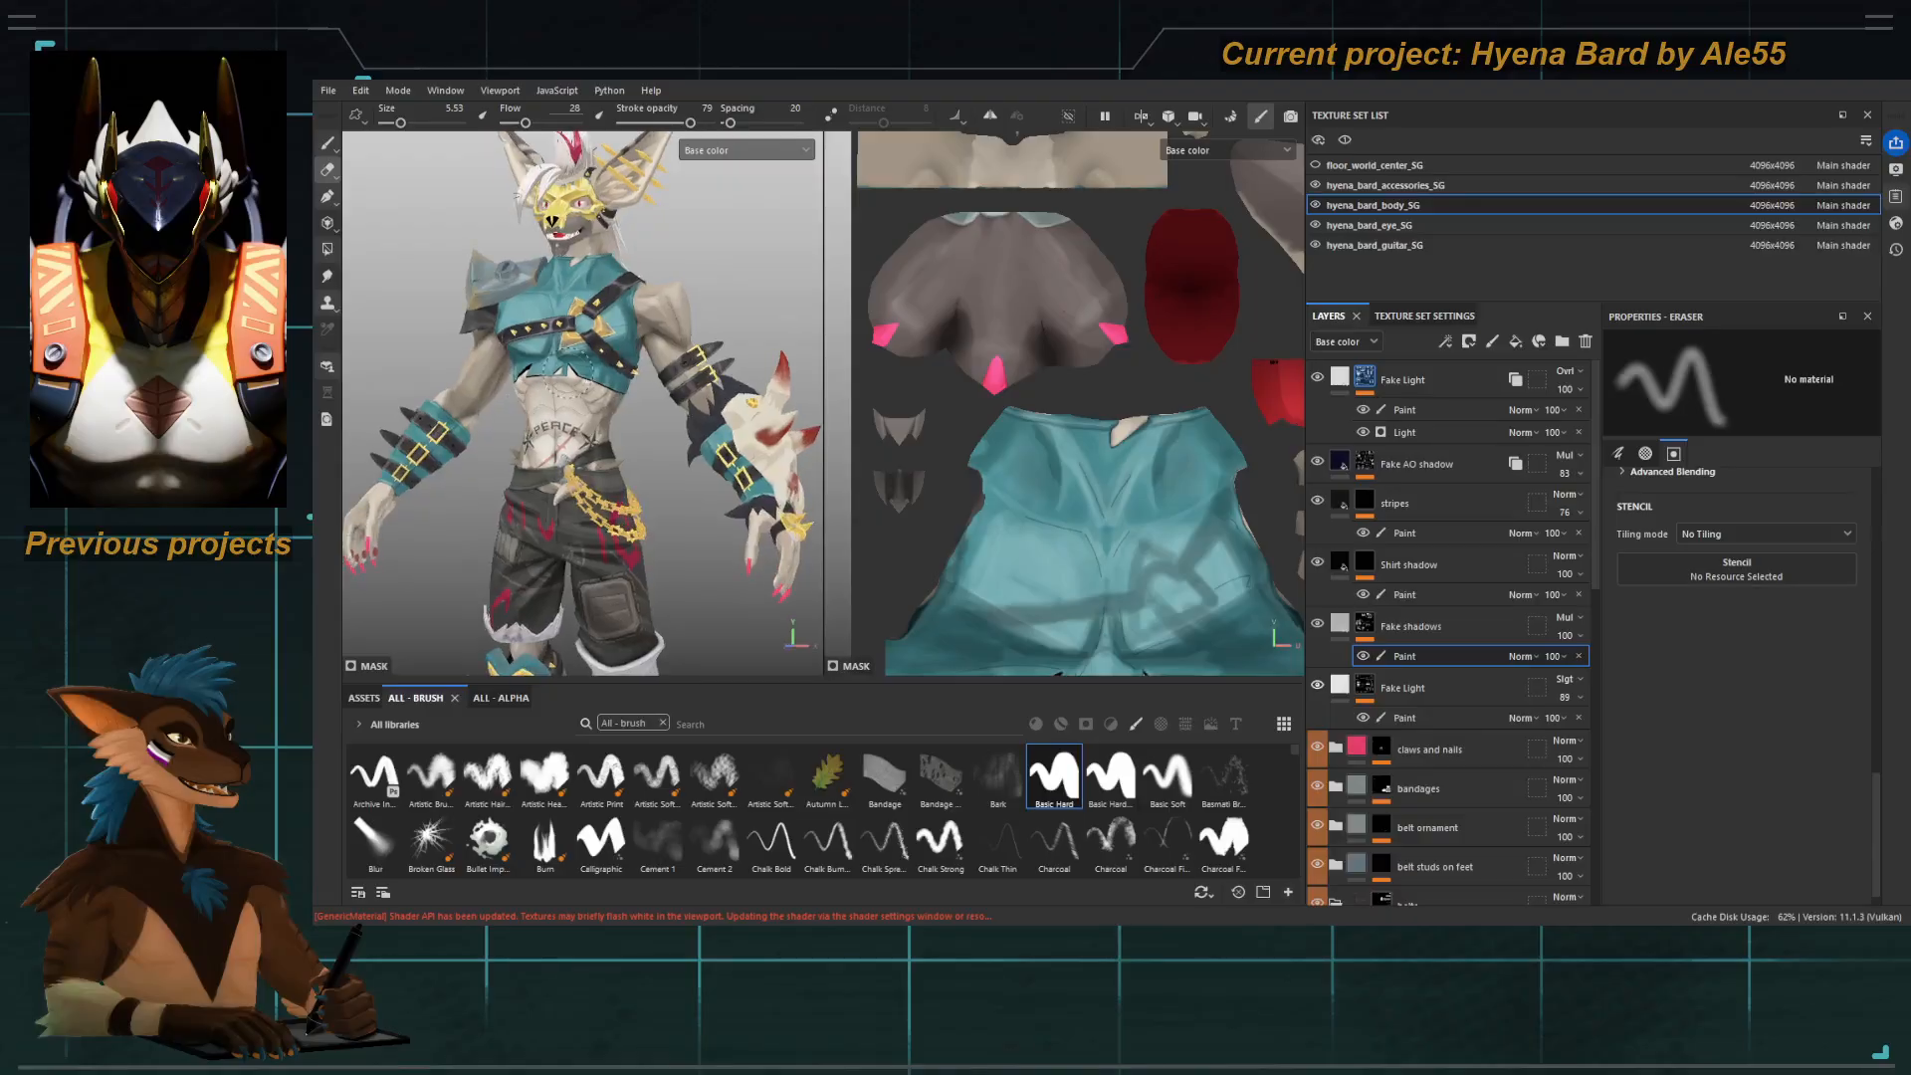
# Inspect the character from a three-quarter angle and switch the display from Base color to the full Material view.
pyautogui.keyDown('alt'); pyautogui.moveTo(579, 436); pyautogui.dragTo(465, 338, button='right'); pyautogui.keyUp('alt')
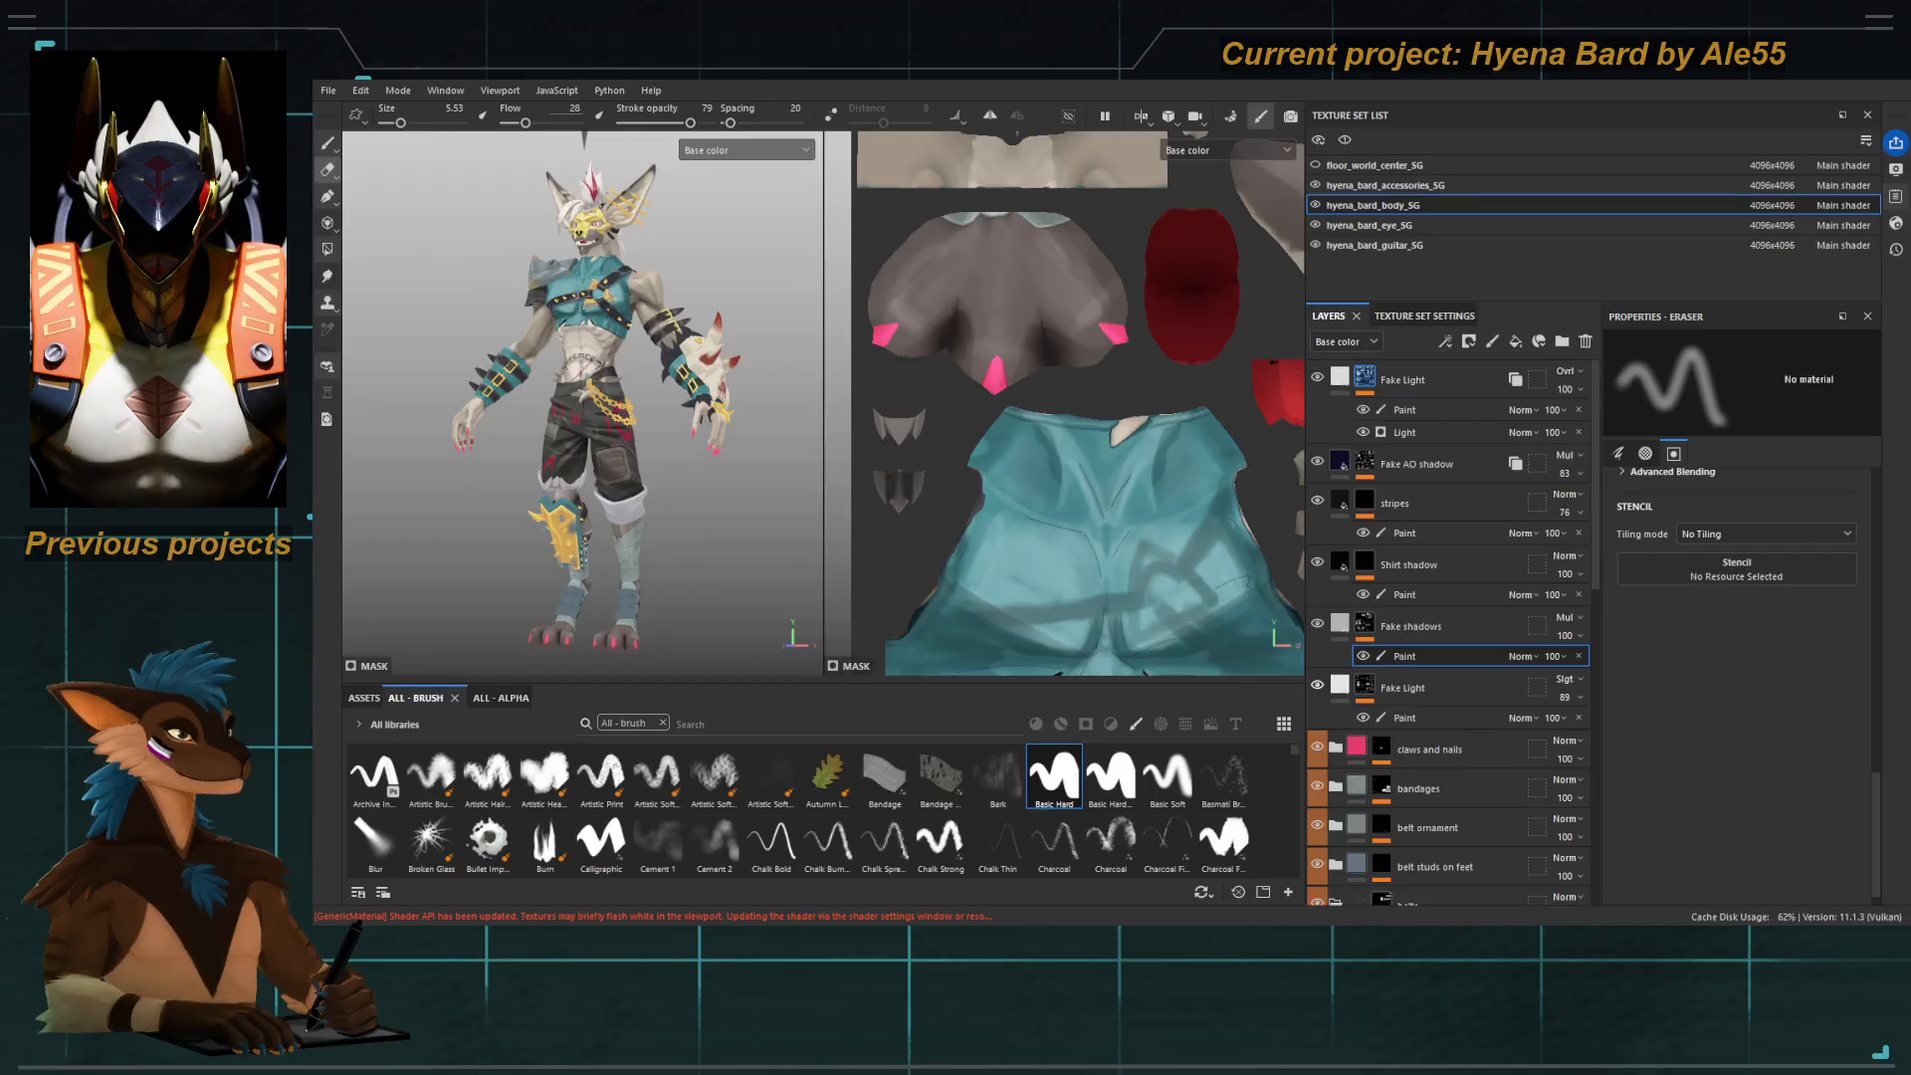
pyautogui.moveTo(587, 502)
pyautogui.keyDown('alt'); pyautogui.mouseDown()
pyautogui.moveTo(464, 506)
pyautogui.moveTo(520, 470)
pyautogui.mouseUp(); pyautogui.keyUp('alt')
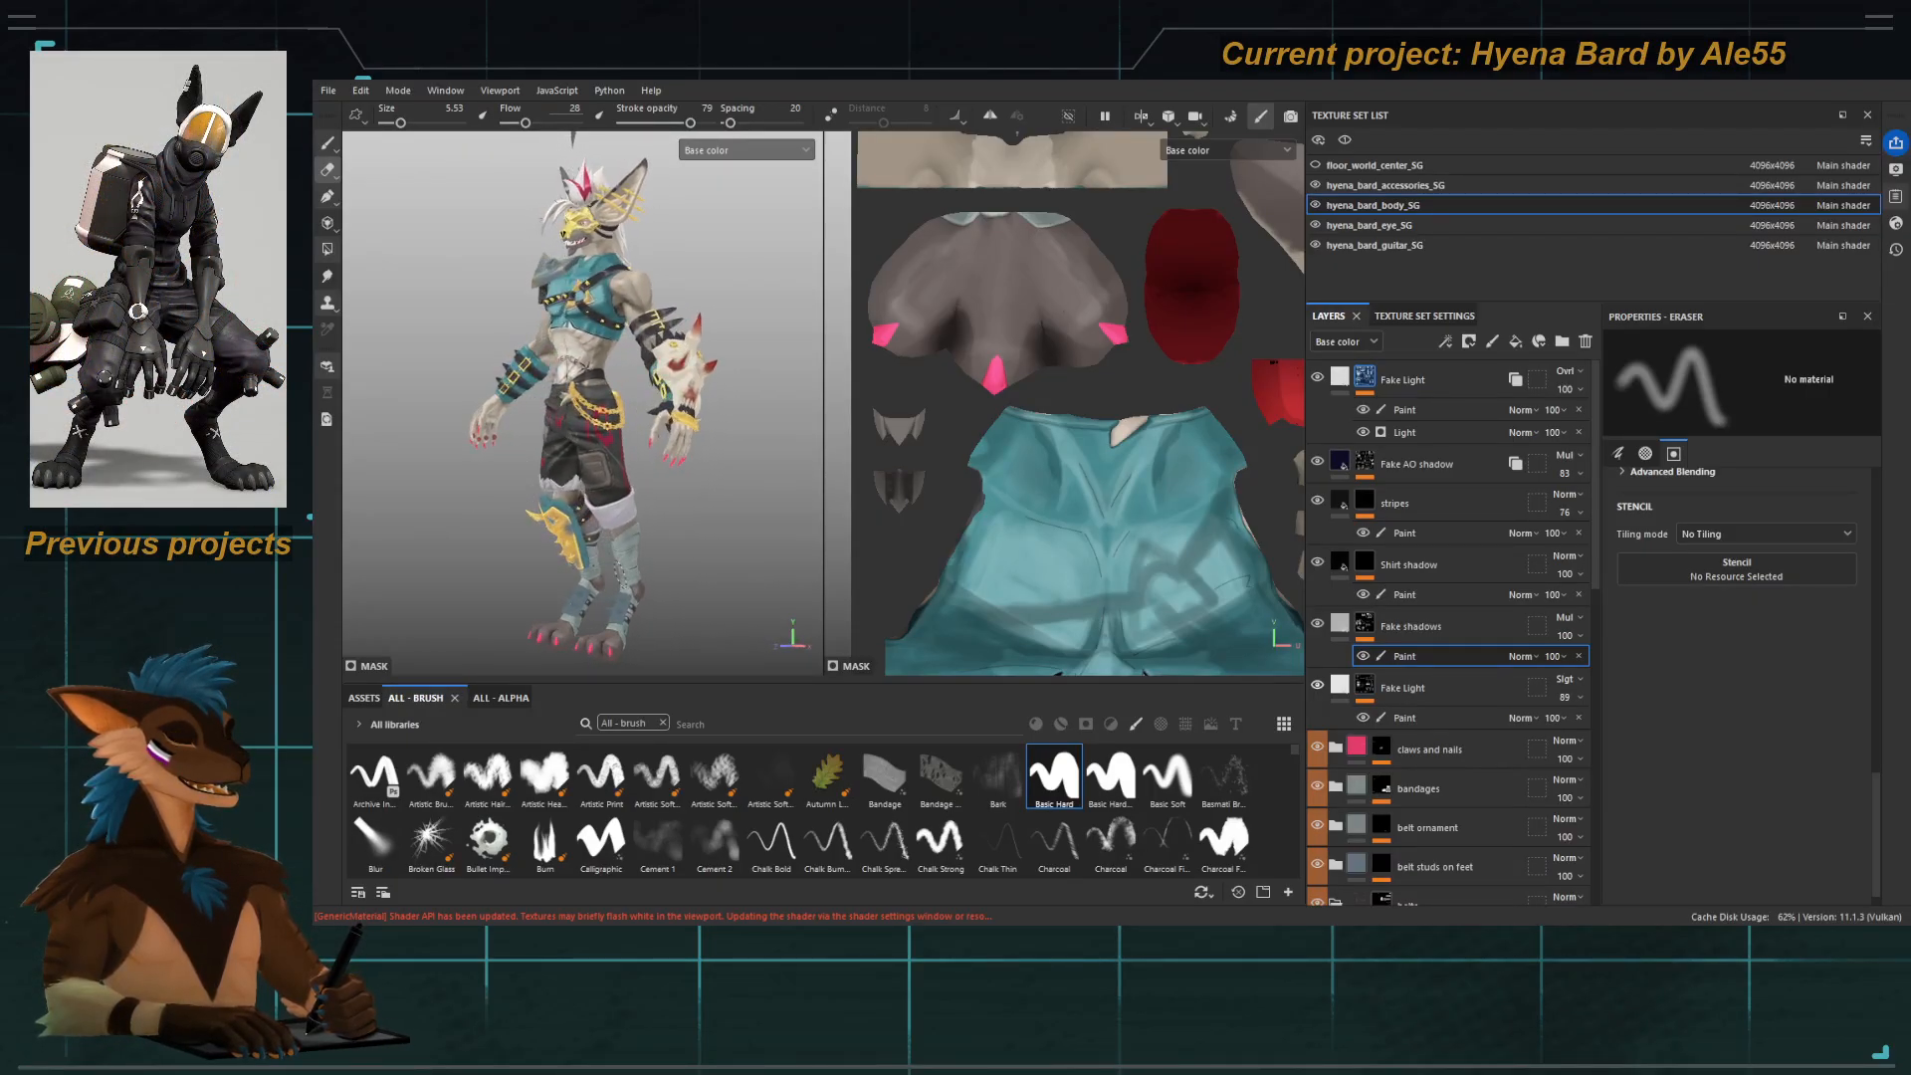
pyautogui.scroll(3, 585, 511)
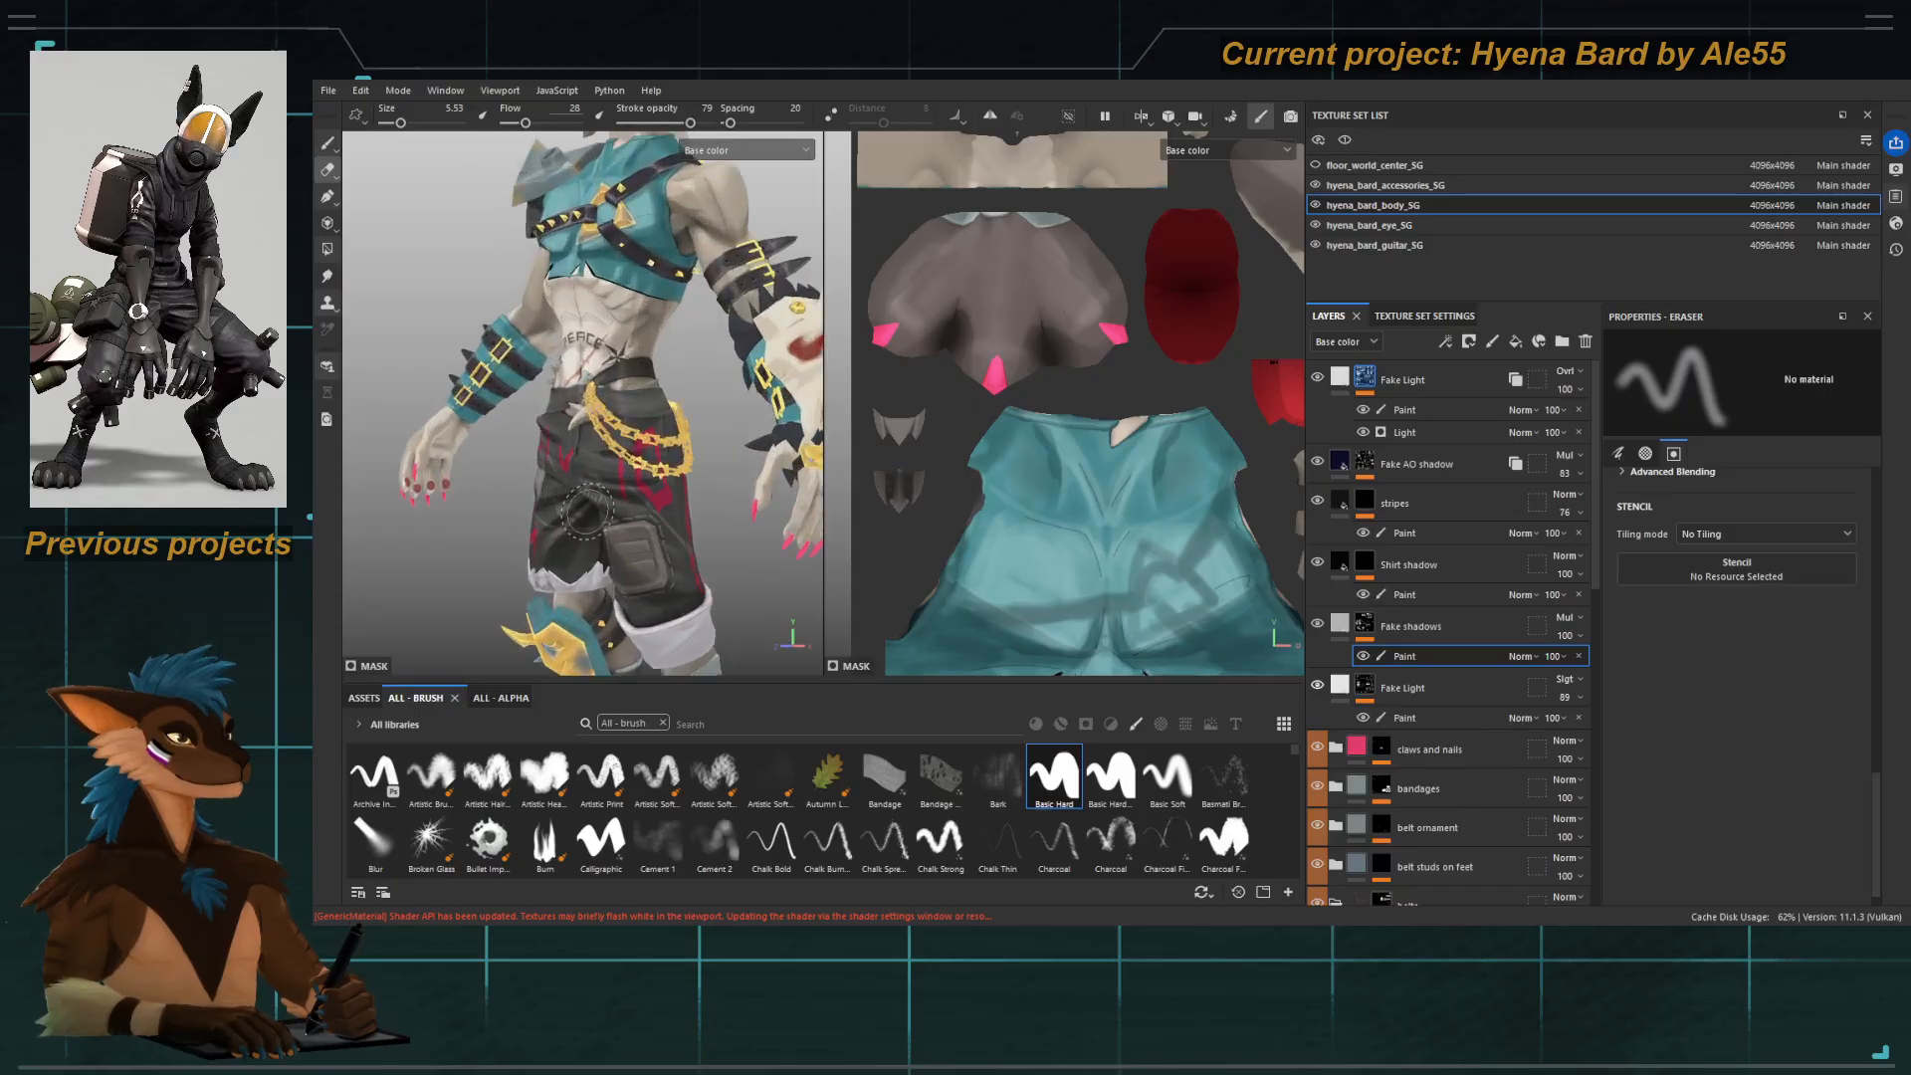
pyautogui.press('m')
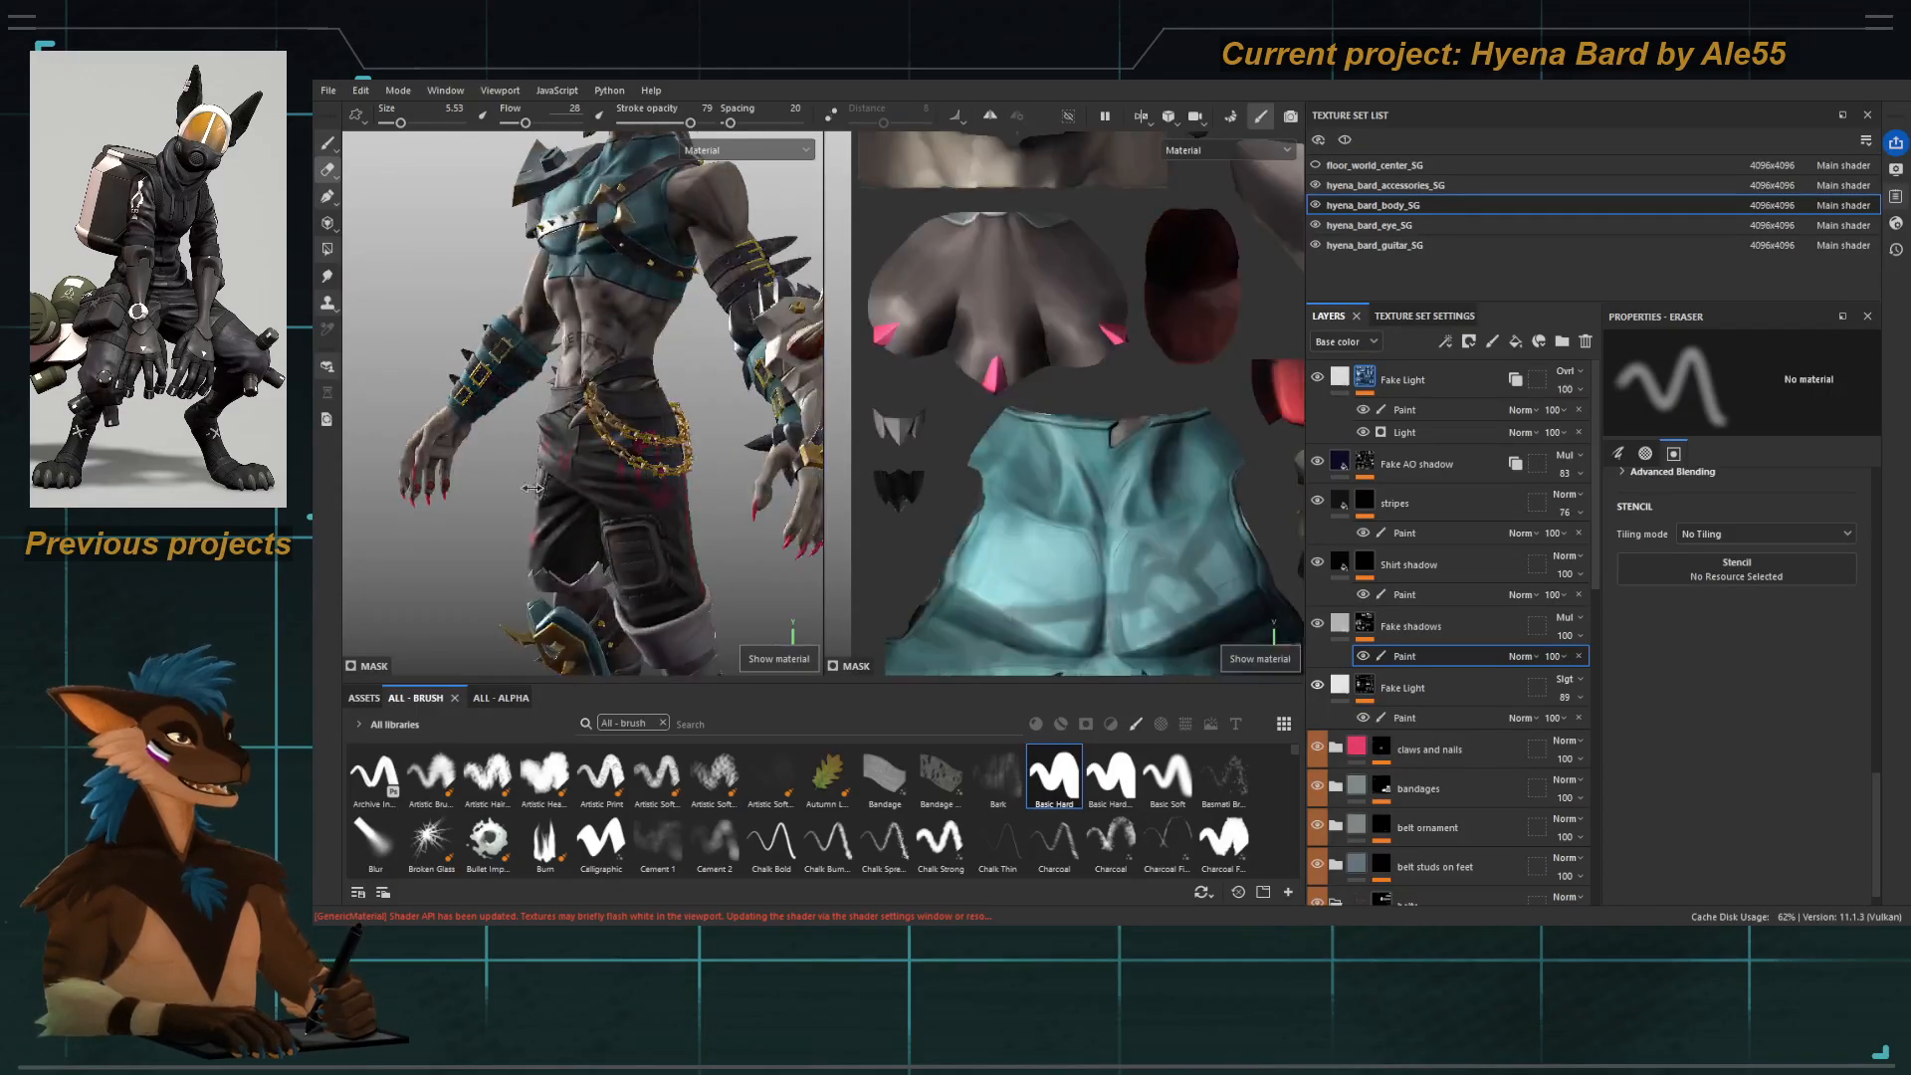
# Return the display to Base color and inspect the whole character from three-quarter and front angles.
pyautogui.scroll(-4, 592, 528)
pyautogui.press('m')
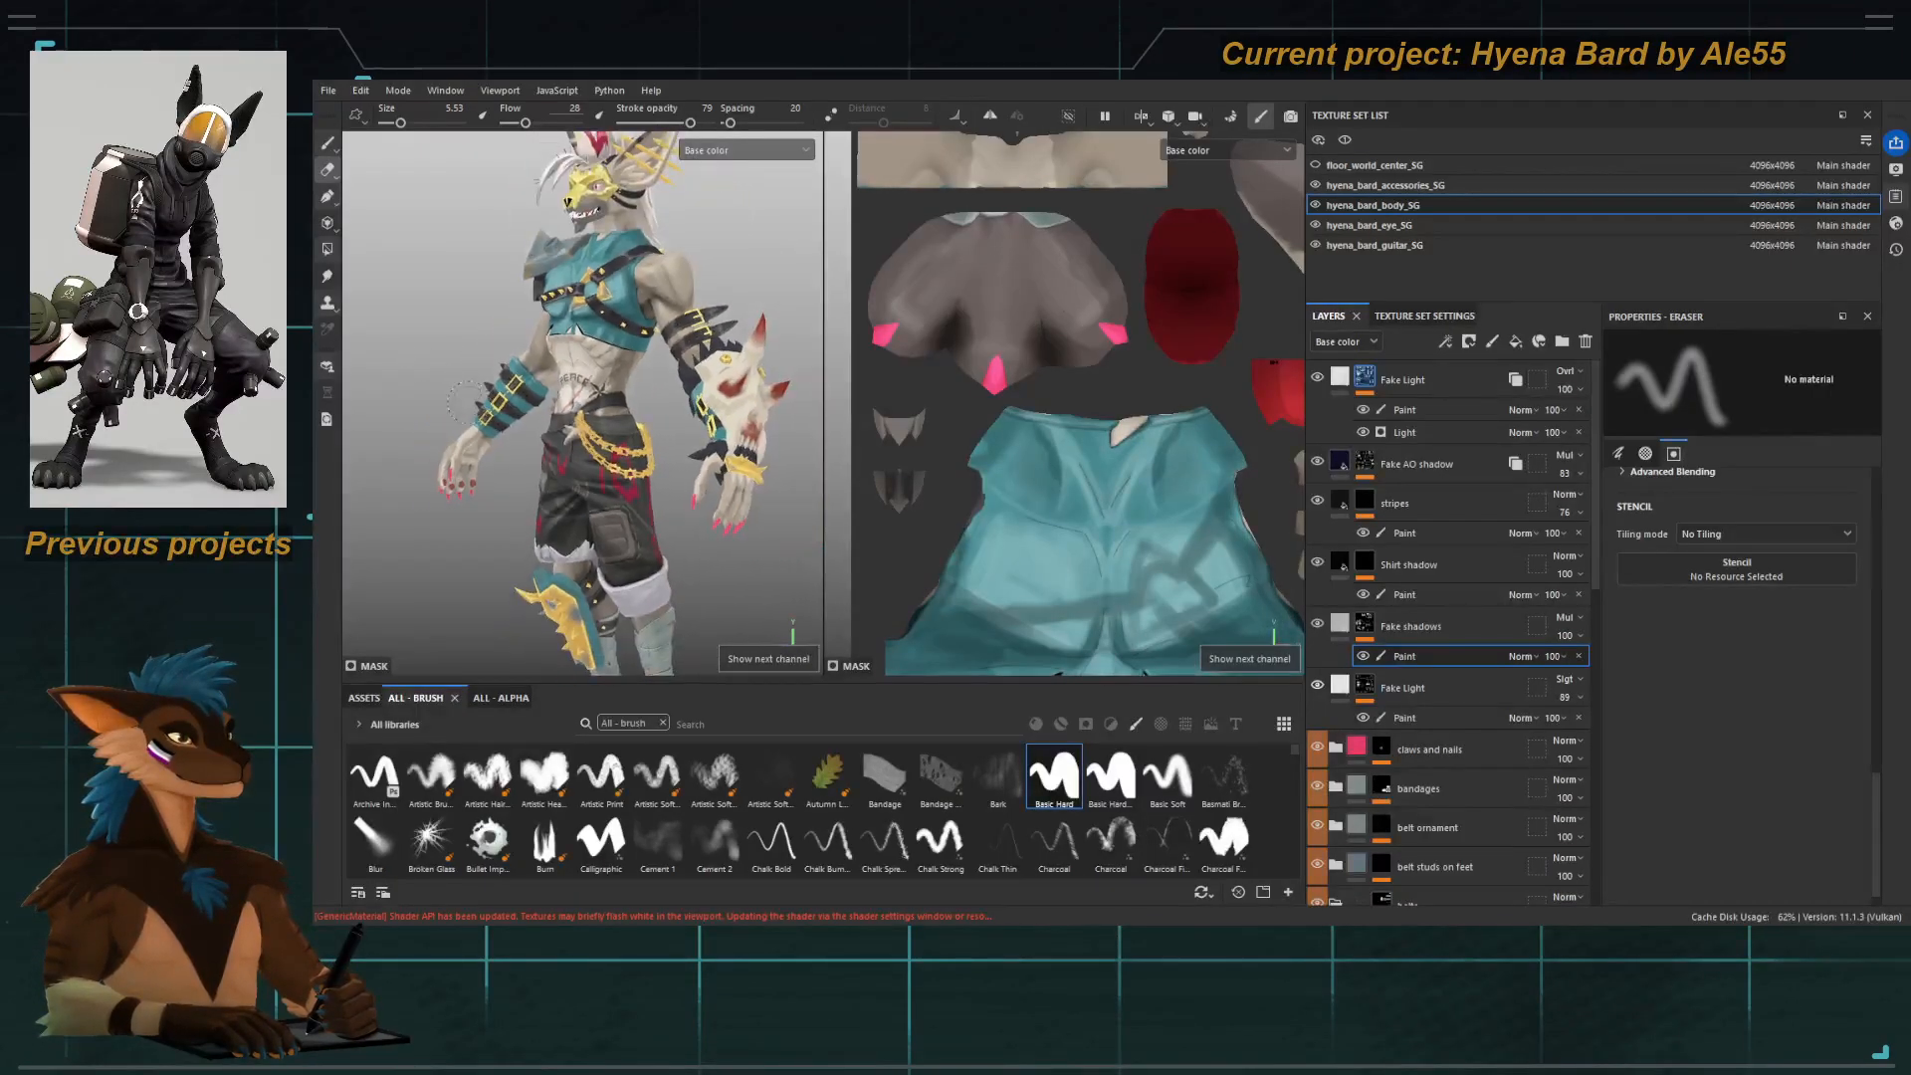
pyautogui.keyDown('alt'); pyautogui.moveTo(548, 368); pyautogui.dragTo(573, 375); pyautogui.keyUp('alt')
pyautogui.keyDown('alt'); pyautogui.moveTo(573, 374); pyautogui.dragTo(552, 393, button='middle'); pyautogui.keyUp('alt')
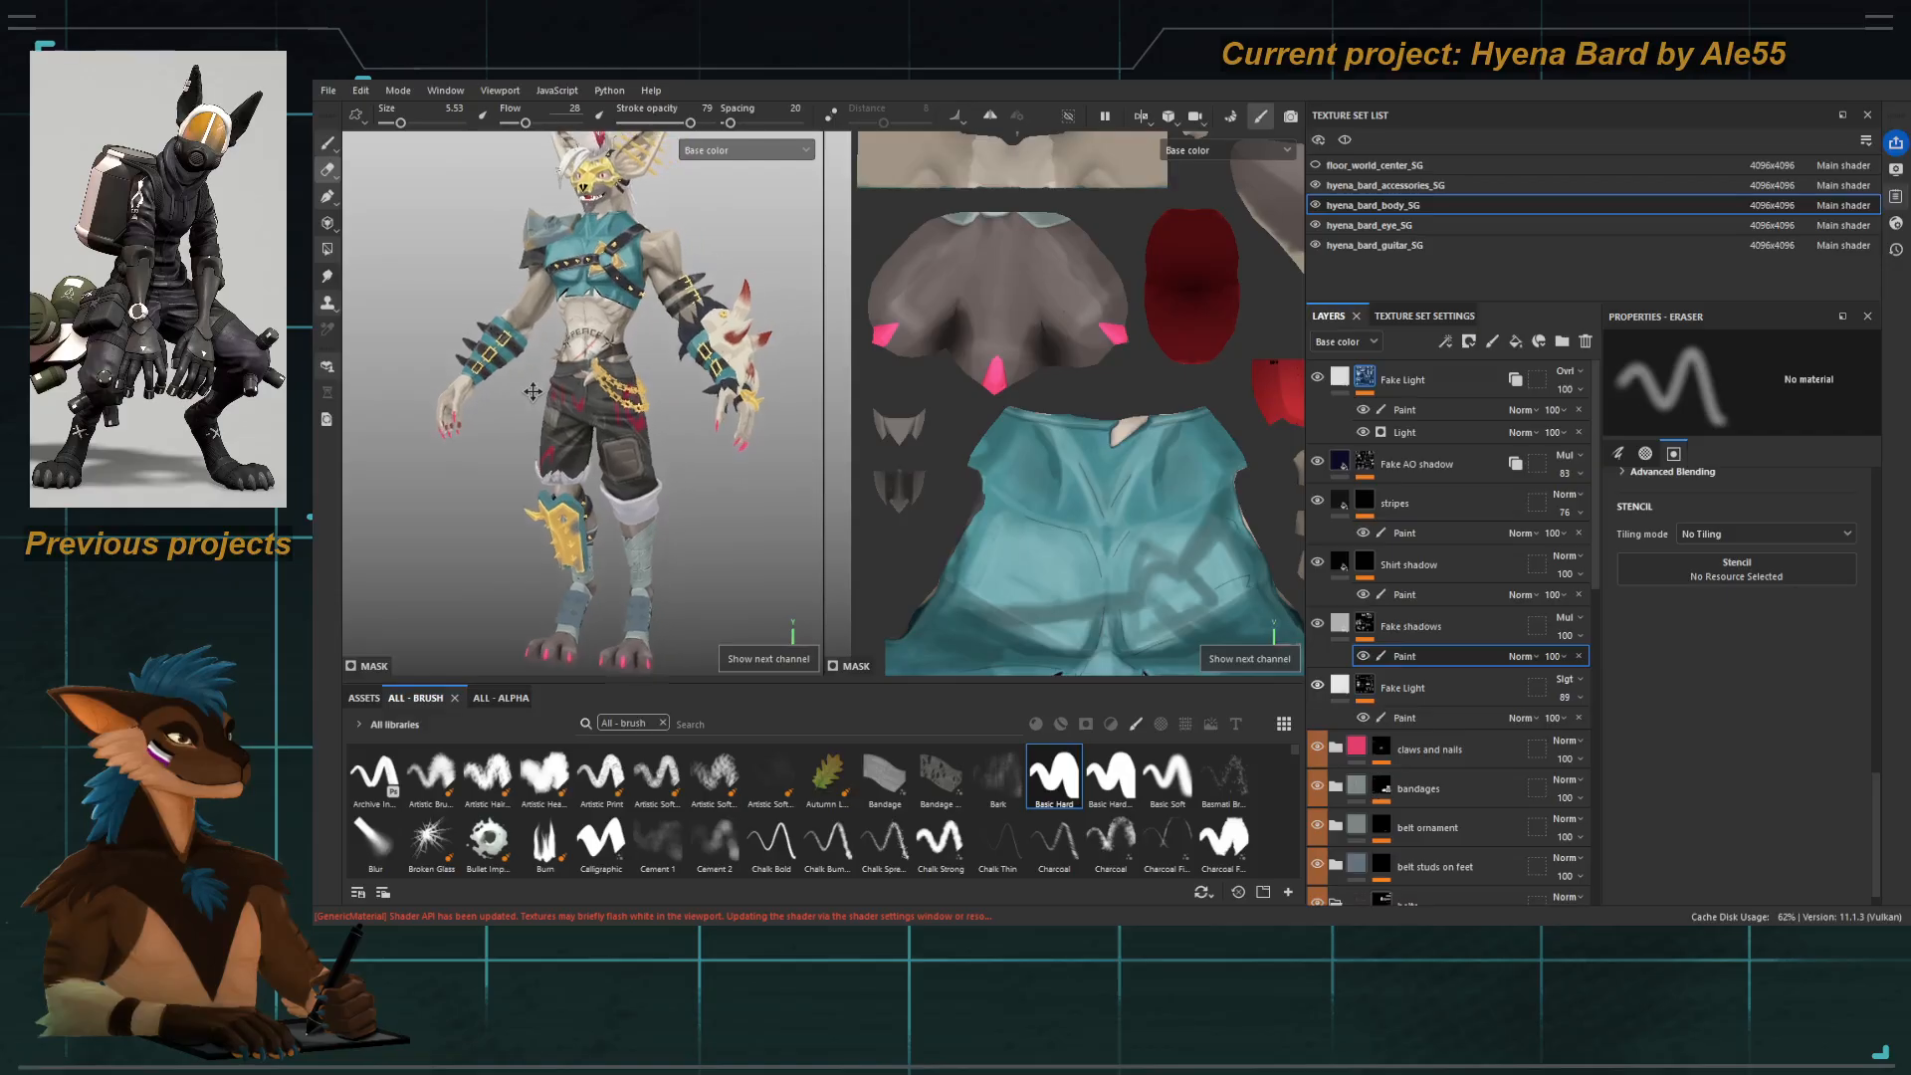
pyautogui.moveTo(553, 392)
pyautogui.keyDown('alt'); pyautogui.mouseDown()
pyautogui.moveTo(562, 428)
pyautogui.moveTo(578, 410)
pyautogui.mouseUp(); pyautogui.keyUp('alt')
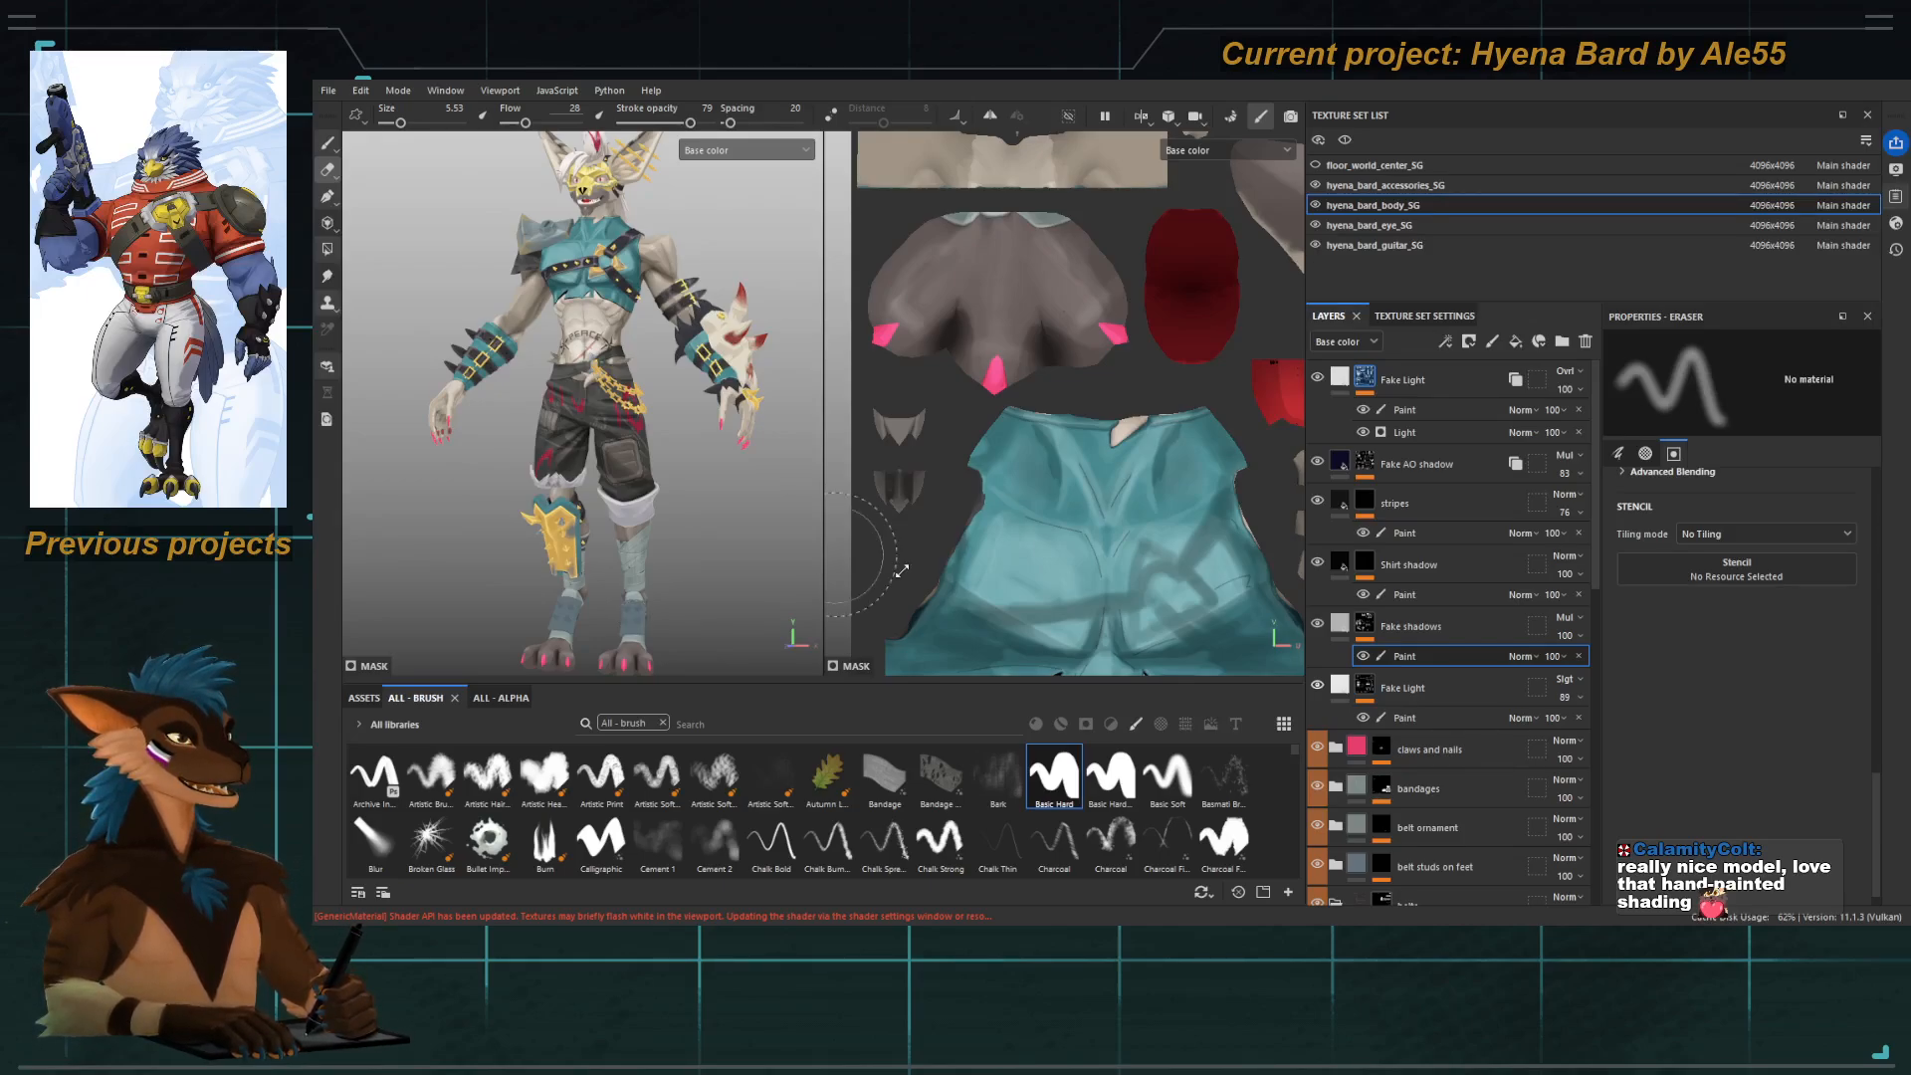
# Frame the complete body texture layout in the 2D view to examine its base color shading.
pyautogui.keyDown('alt'); pyautogui.moveTo(902, 570); pyautogui.dragTo(896, 438, button='right'); pyautogui.keyUp('alt')
pyautogui.keyDown('alt'); pyautogui.moveTo(921, 513); pyautogui.dragTo(826, 411, button='middle'); pyautogui.keyUp('alt')
pyautogui.press('f')
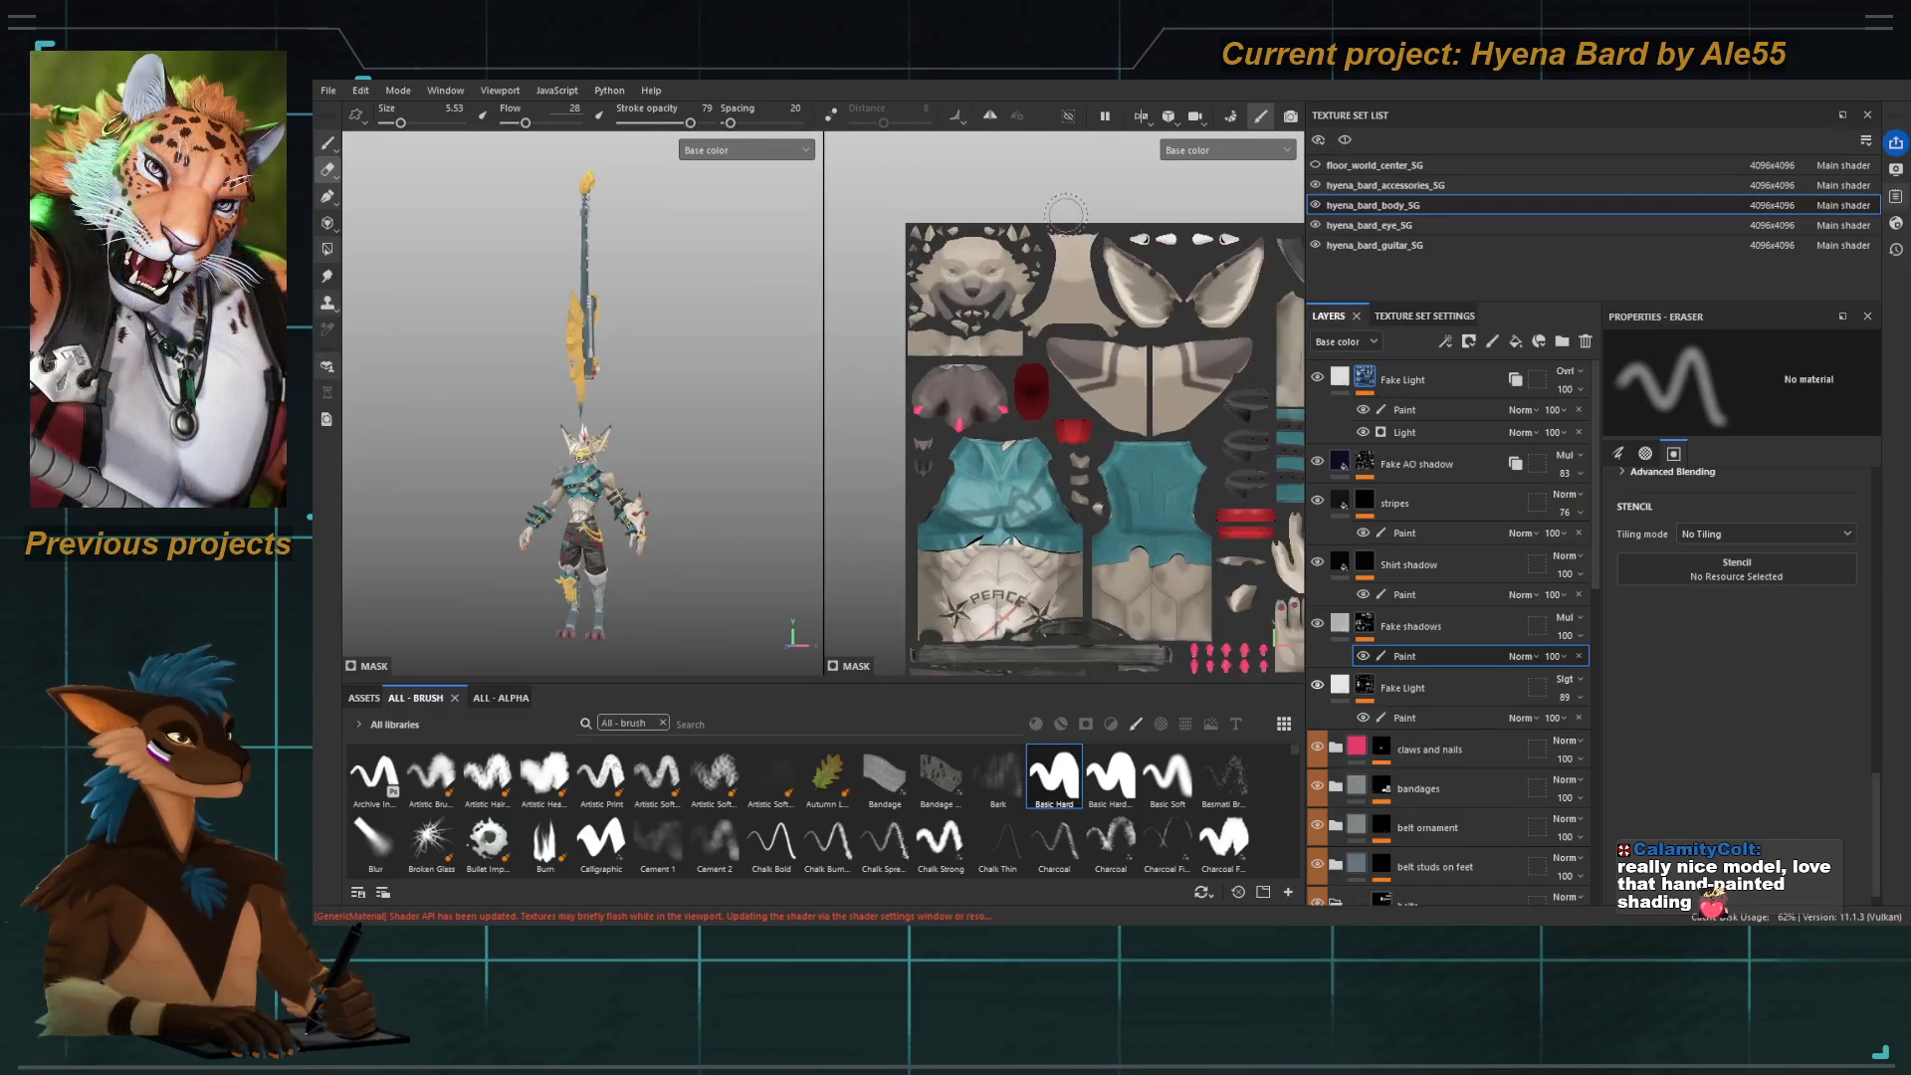
pyautogui.keyDown('alt'); pyautogui.moveTo(1106, 582); pyautogui.dragTo(980, 513, button='middle'); pyautogui.keyUp('alt')
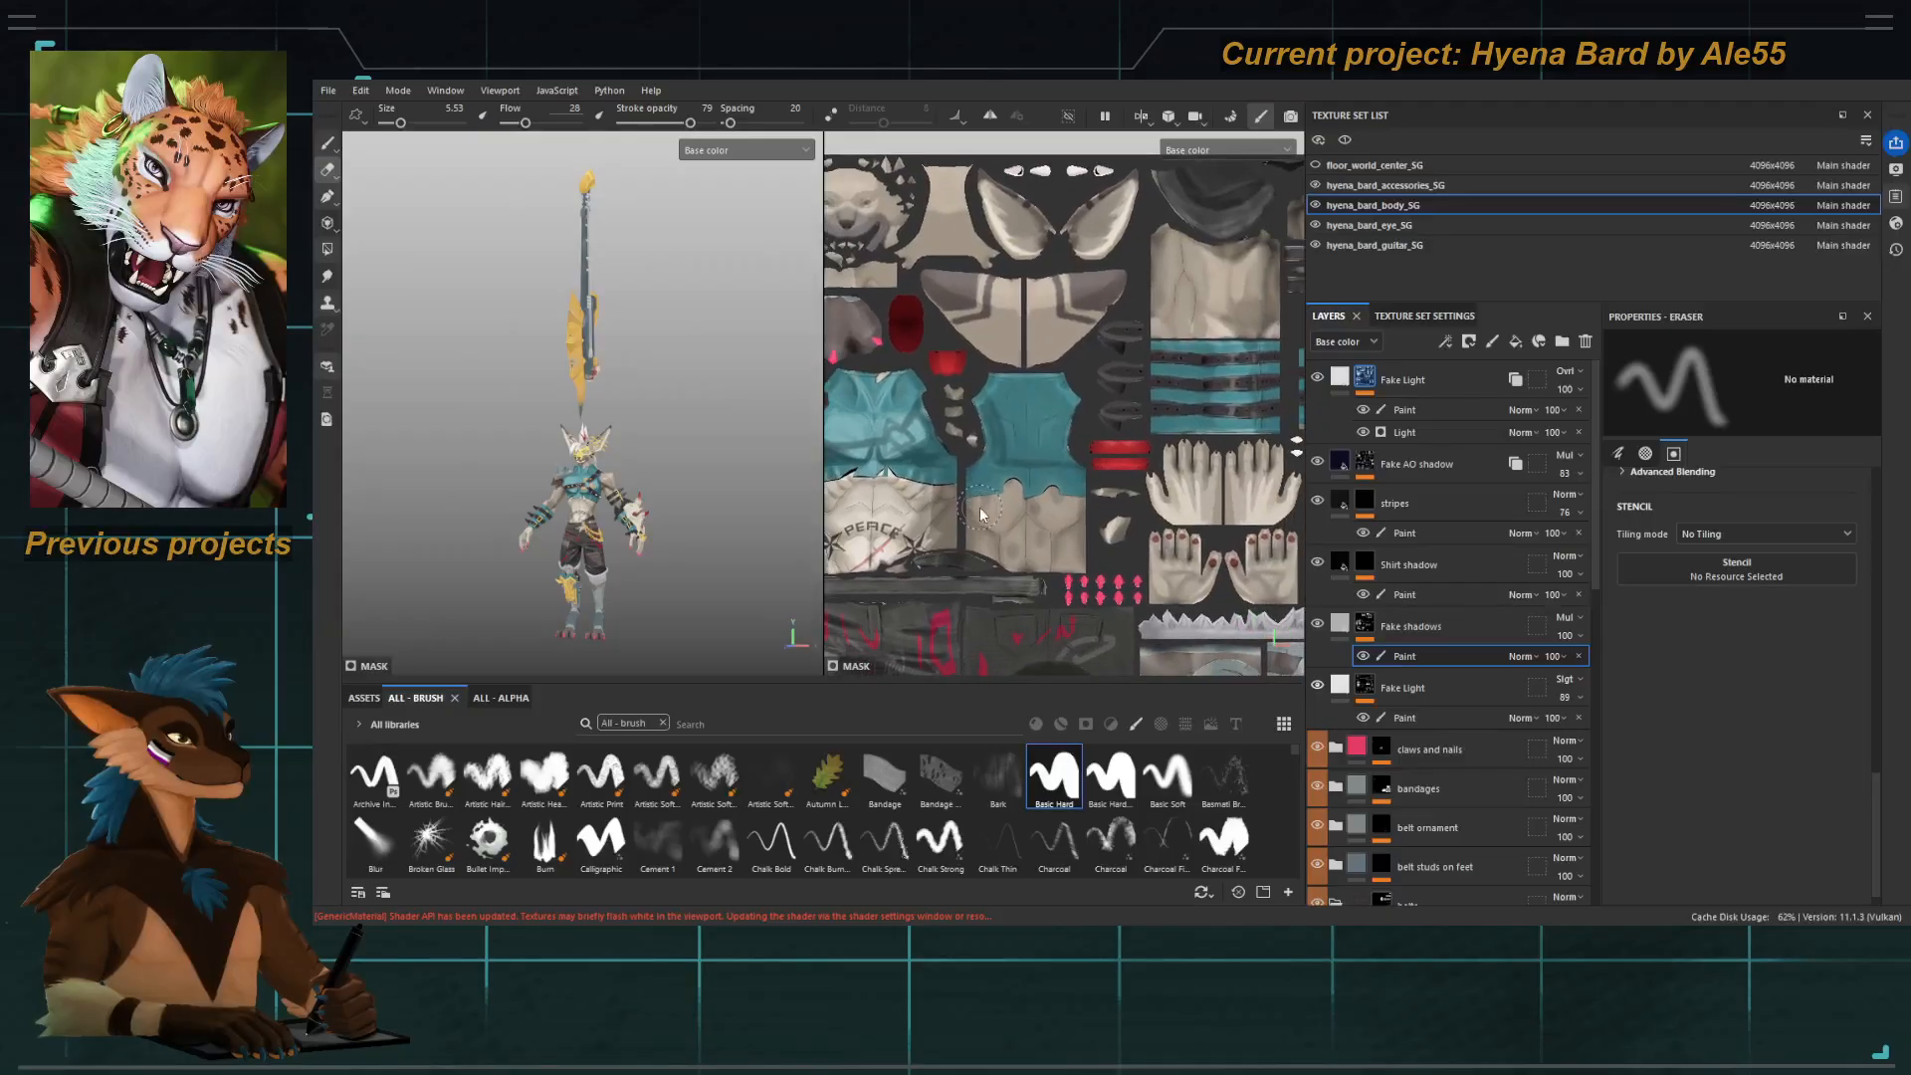
pyautogui.keyDown('alt'); pyautogui.moveTo(857, 354); pyautogui.dragTo(629, 267, button='right'); pyautogui.keyUp('alt')
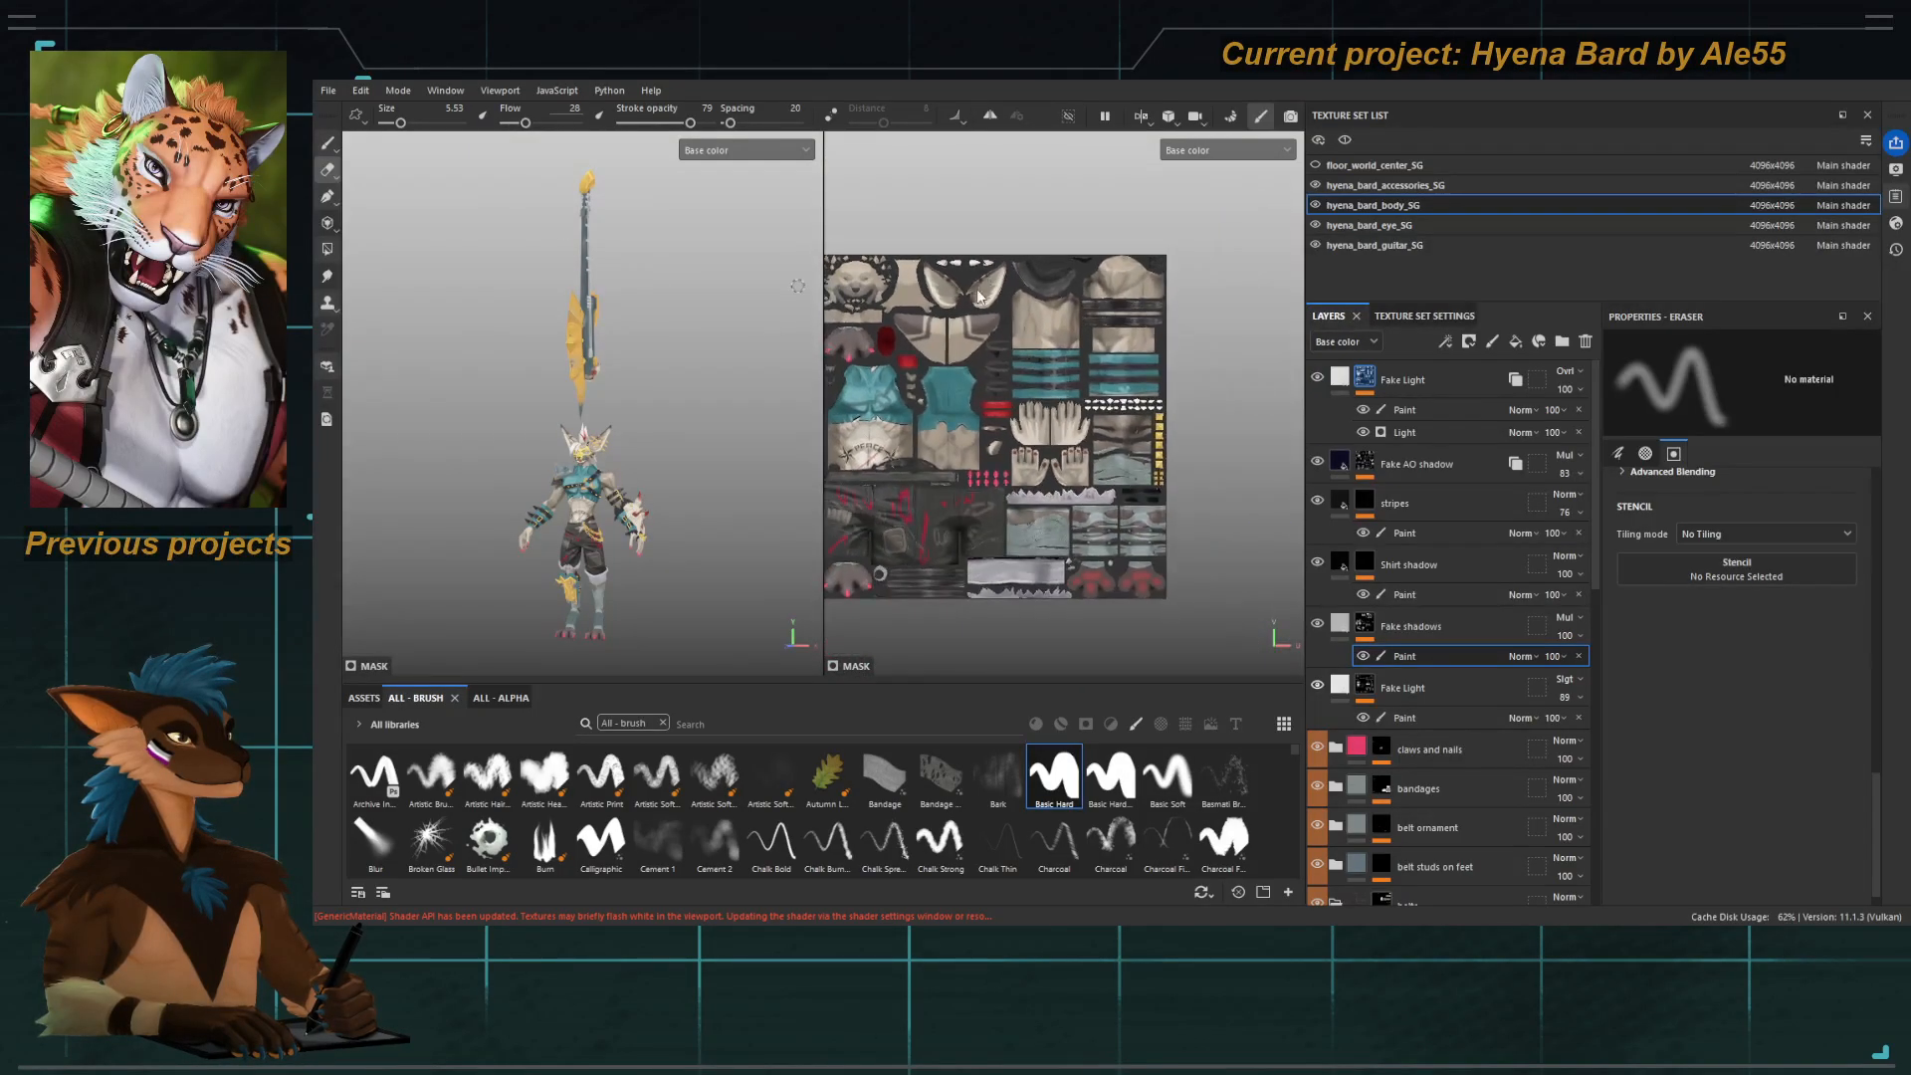
pyautogui.keyDown('alt'); pyautogui.moveTo(999, 247); pyautogui.dragTo(1053, 230, button='middle'); pyautogui.keyUp('alt')
pyautogui.keyDown('alt'); pyautogui.moveTo(1053, 230); pyautogui.dragTo(1148, 222, button='right'); pyautogui.keyUp('alt')
pyautogui.keyDown('alt'); pyautogui.moveTo(1148, 222); pyautogui.dragTo(1167, 155, button='middle'); pyautogui.keyUp('alt')
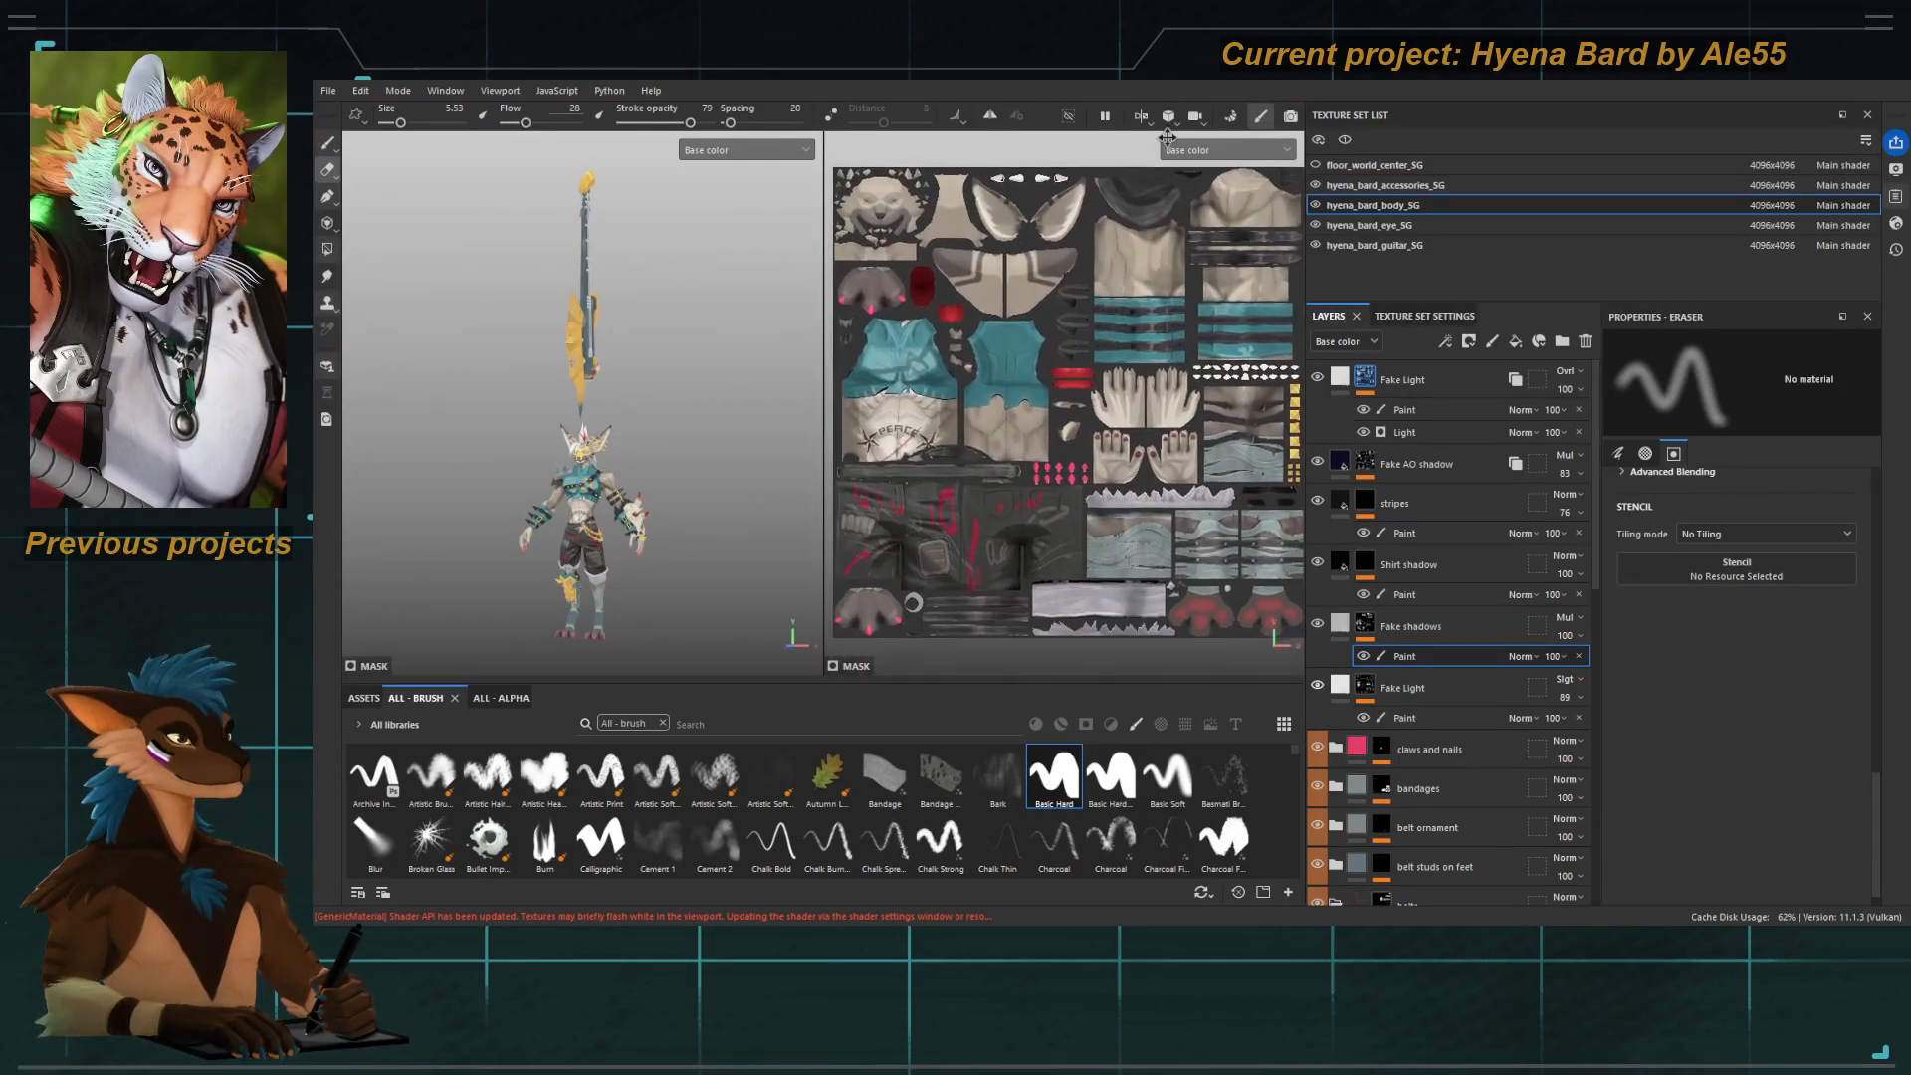
pyautogui.keyDown('alt'); pyautogui.moveTo(1167, 155); pyautogui.dragTo(1149, 161, button='right'); pyautogui.keyUp('alt')
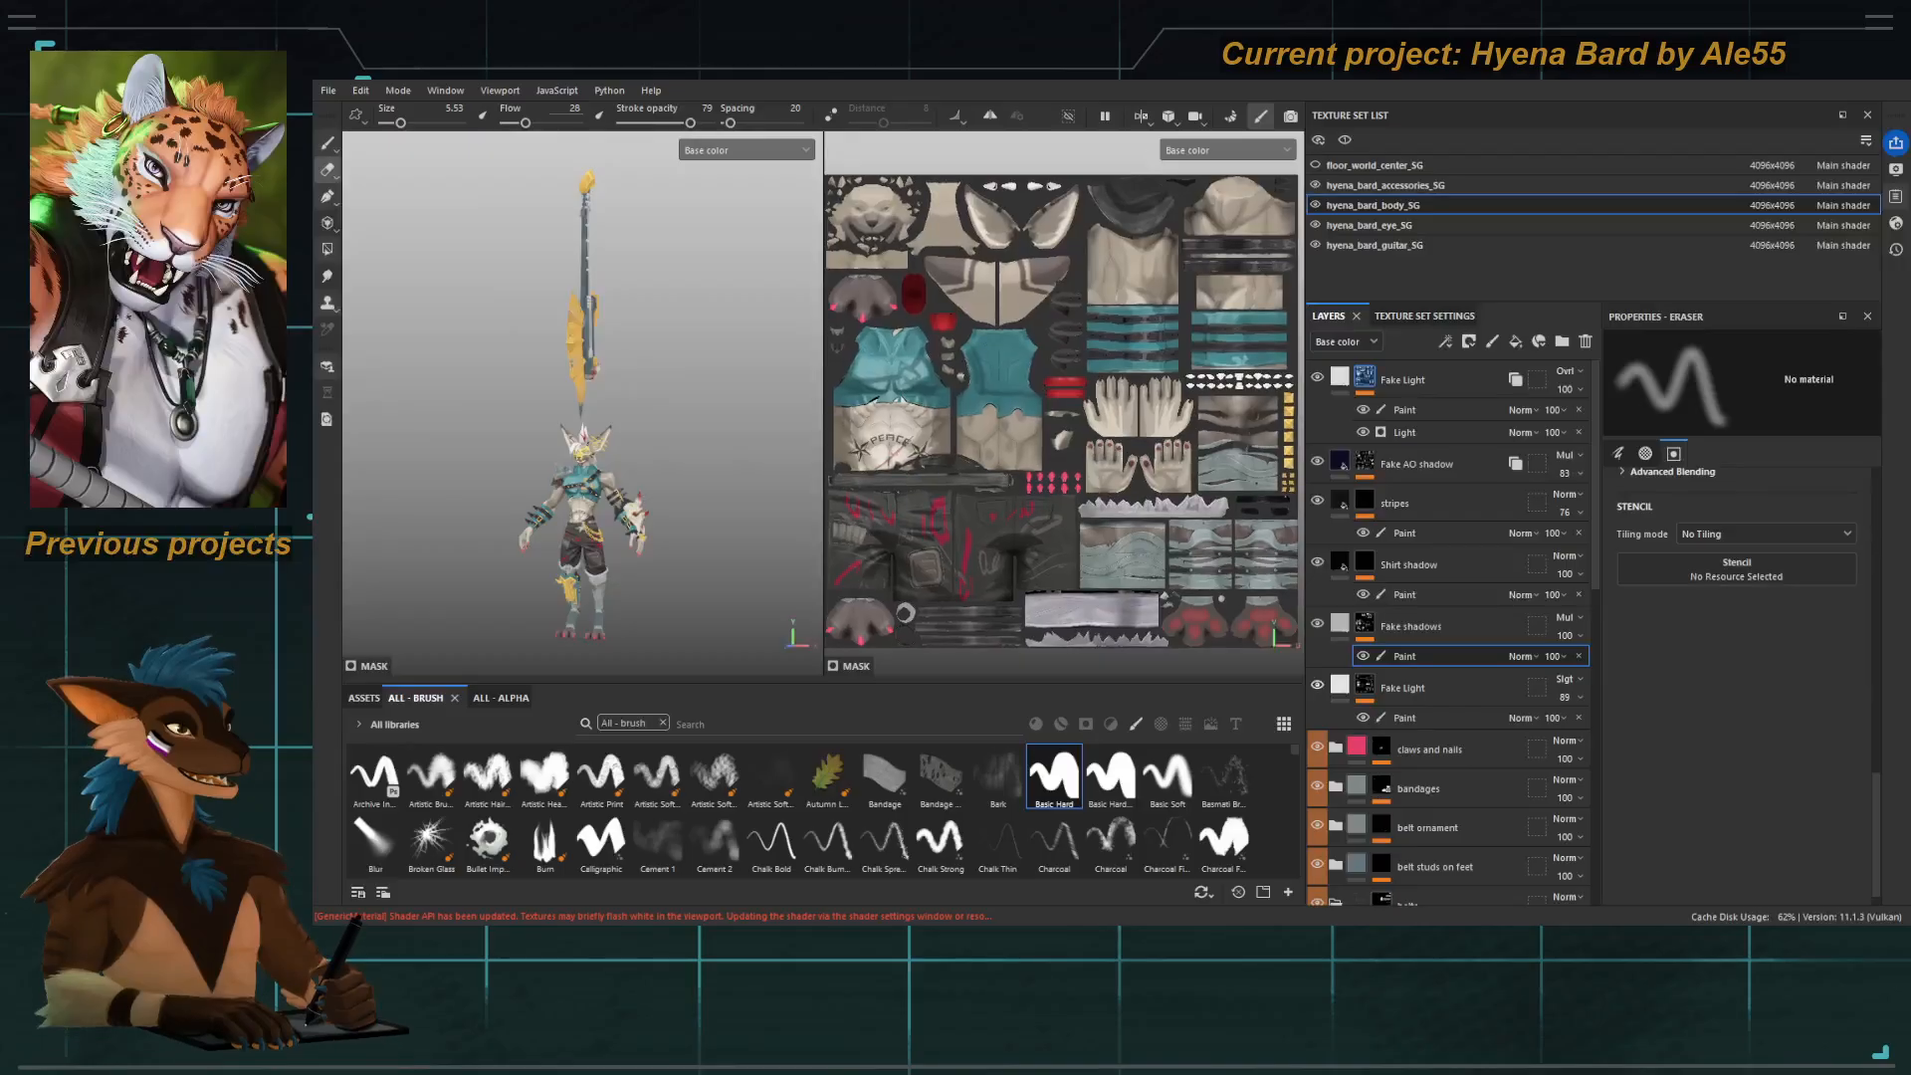
# Examine the base color shading on the whole character, framed without the guitar, from three-quarter and front angles.
pyautogui.keyDown('alt'); pyautogui.moveTo(608, 459); pyautogui.dragTo(662, 467, button='right'); pyautogui.keyUp('alt')
pyautogui.keyDown('alt'); pyautogui.moveTo(662, 468); pyautogui.dragTo(642, 289, button='middle'); pyautogui.keyUp('alt')
pyautogui.keyDown('alt'); pyautogui.moveTo(642, 389); pyautogui.dragTo(573, 397); pyautogui.keyUp('alt')
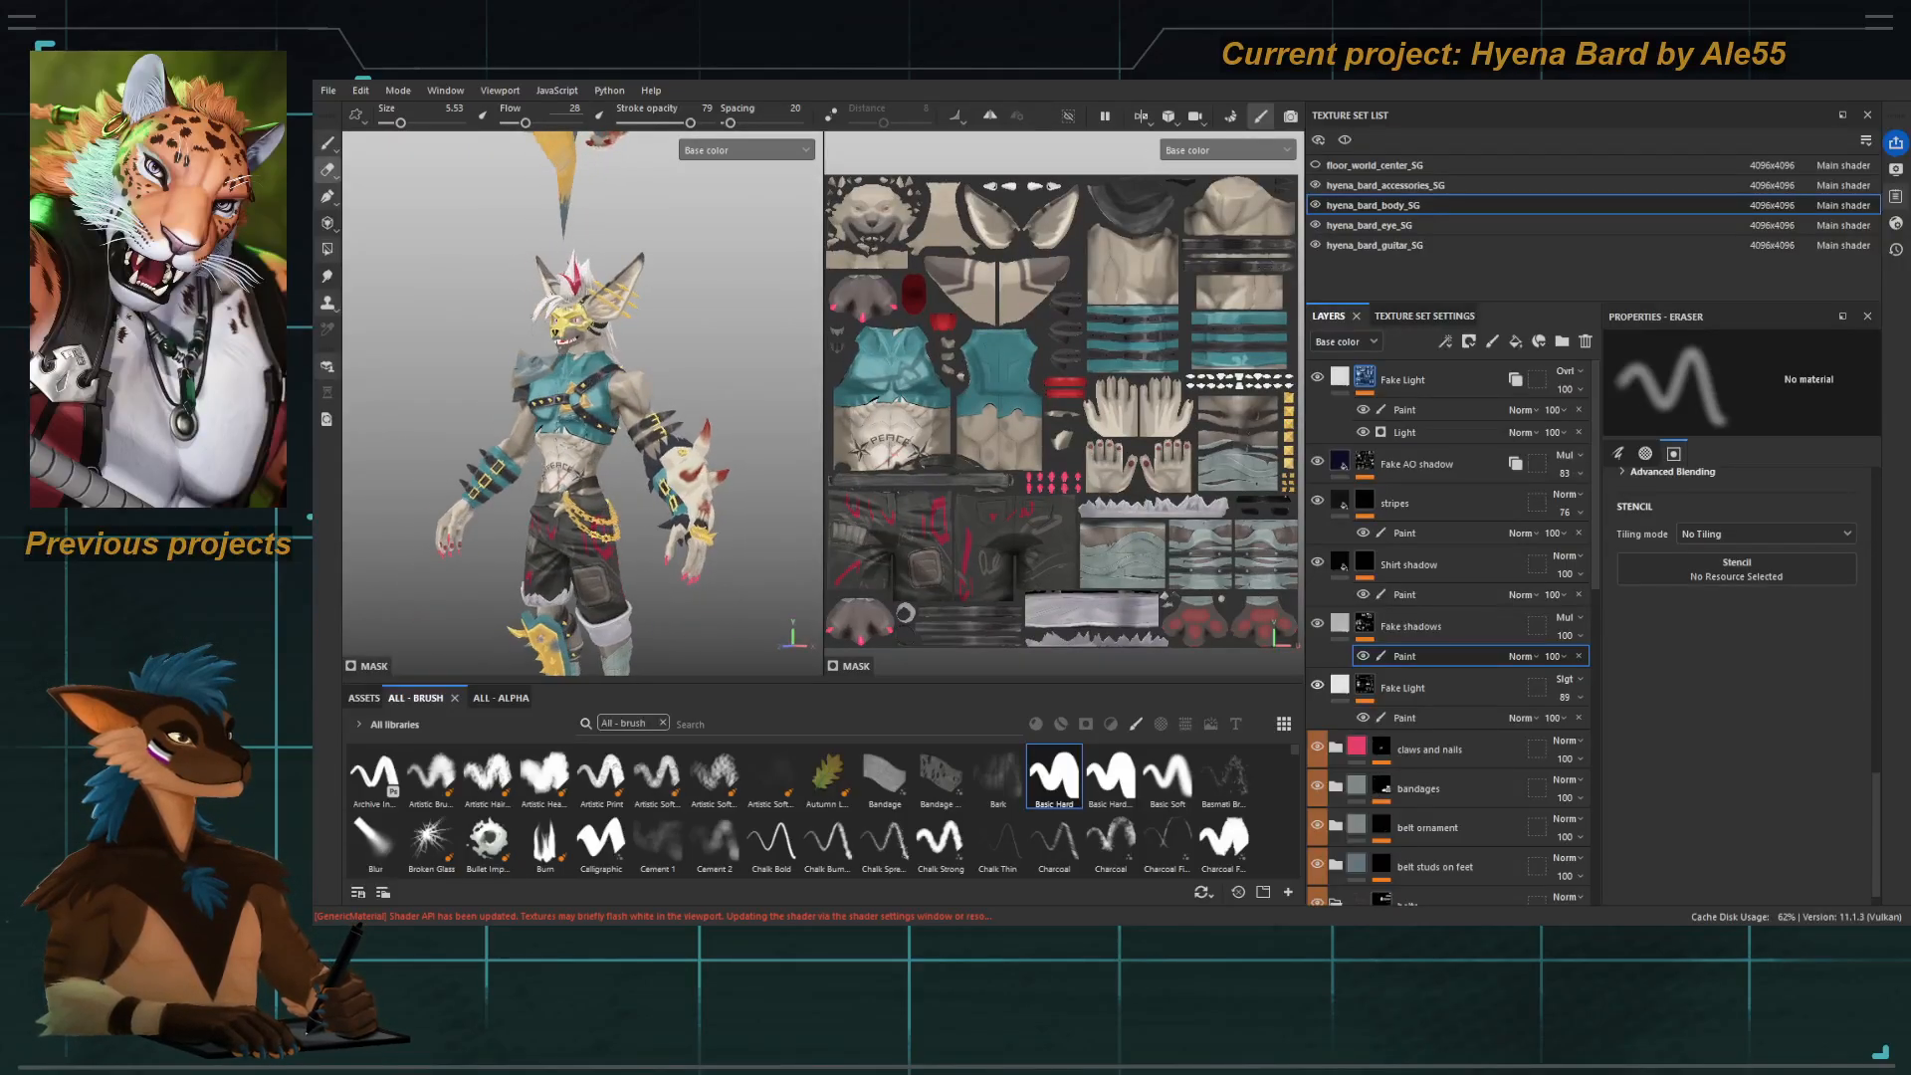
pyautogui.keyDown('alt'); pyautogui.moveTo(573, 396); pyautogui.dragTo(573, 320, button='middle'); pyautogui.keyUp('alt')
pyautogui.keyDown('alt'); pyautogui.moveTo(574, 320); pyautogui.dragTo(563, 330); pyautogui.keyUp('alt')
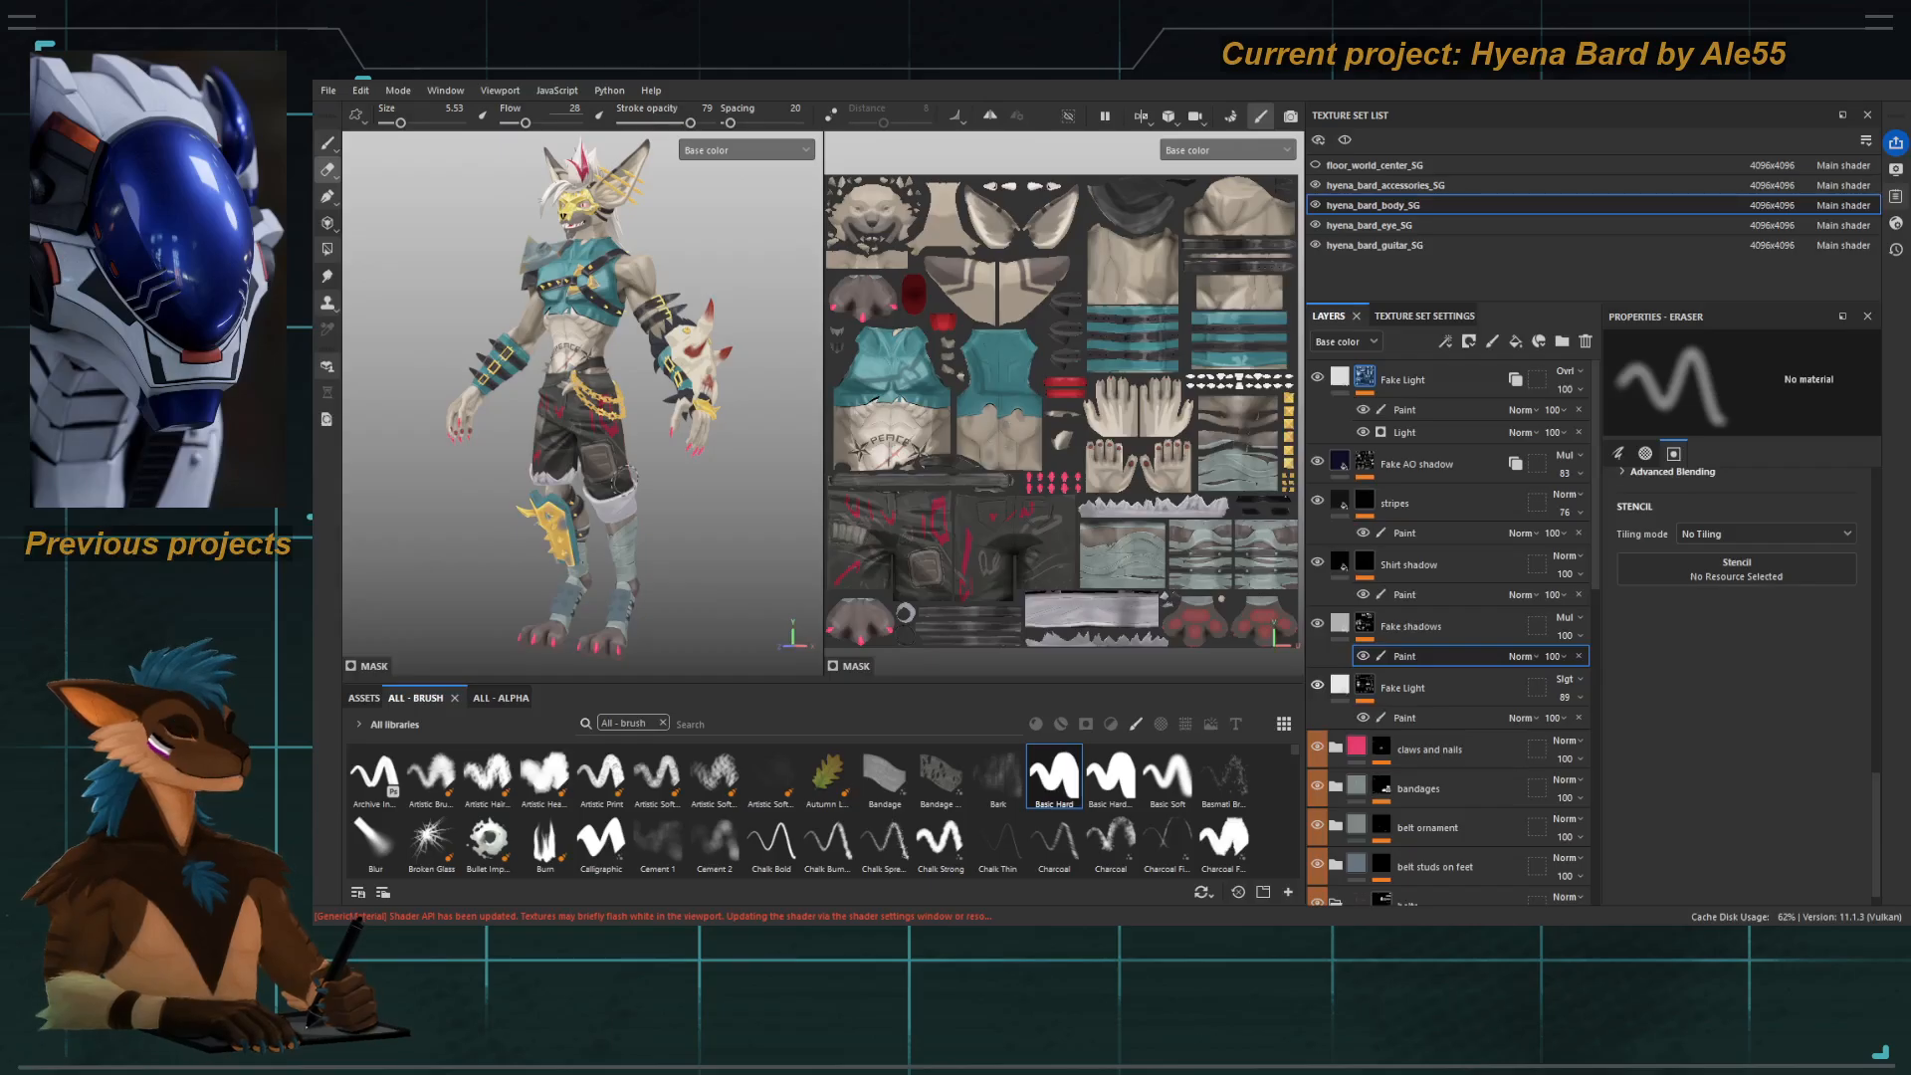
pyautogui.keyDown('alt'); pyautogui.moveTo(638, 472); pyautogui.dragTo(625, 495); pyautogui.keyUp('alt')
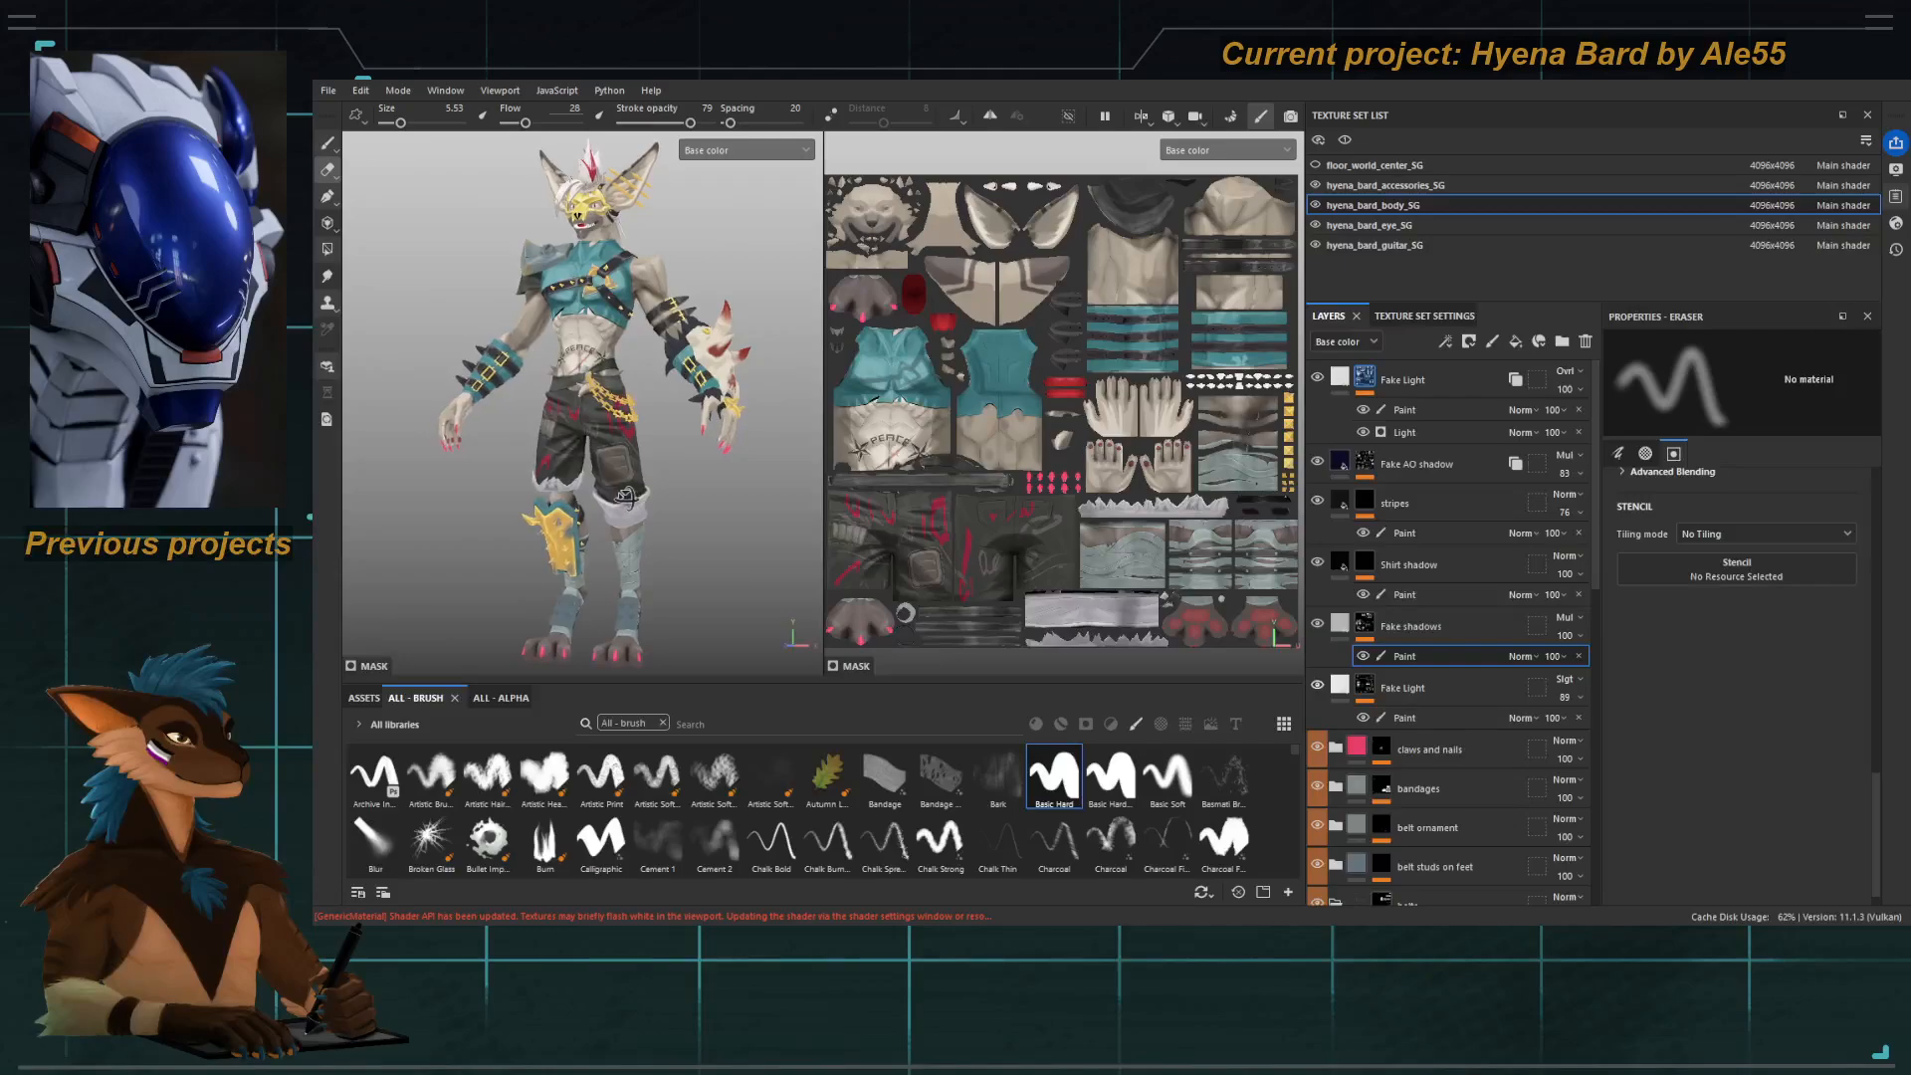
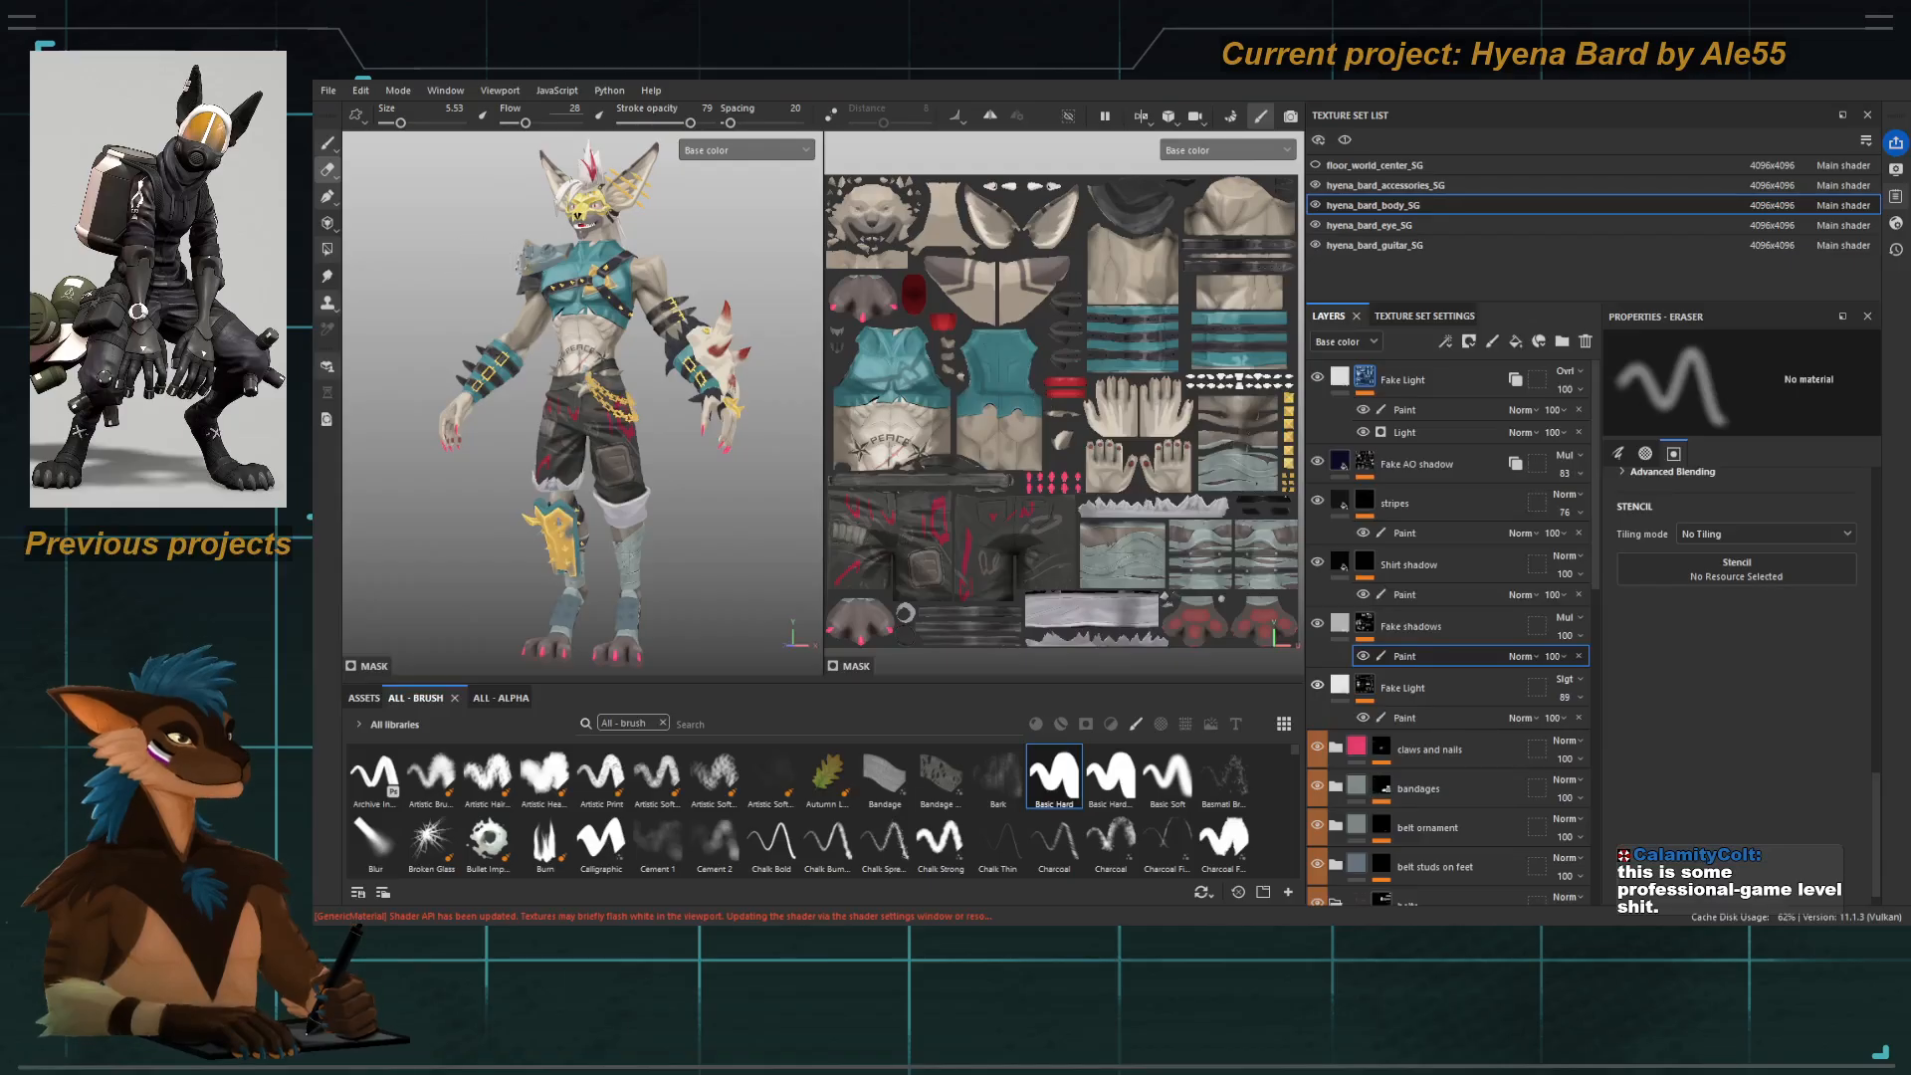
# Switch to the paint brush and inspect the abdomen and waistband up close from the front.
pyautogui.scroll(5, 500, 259)
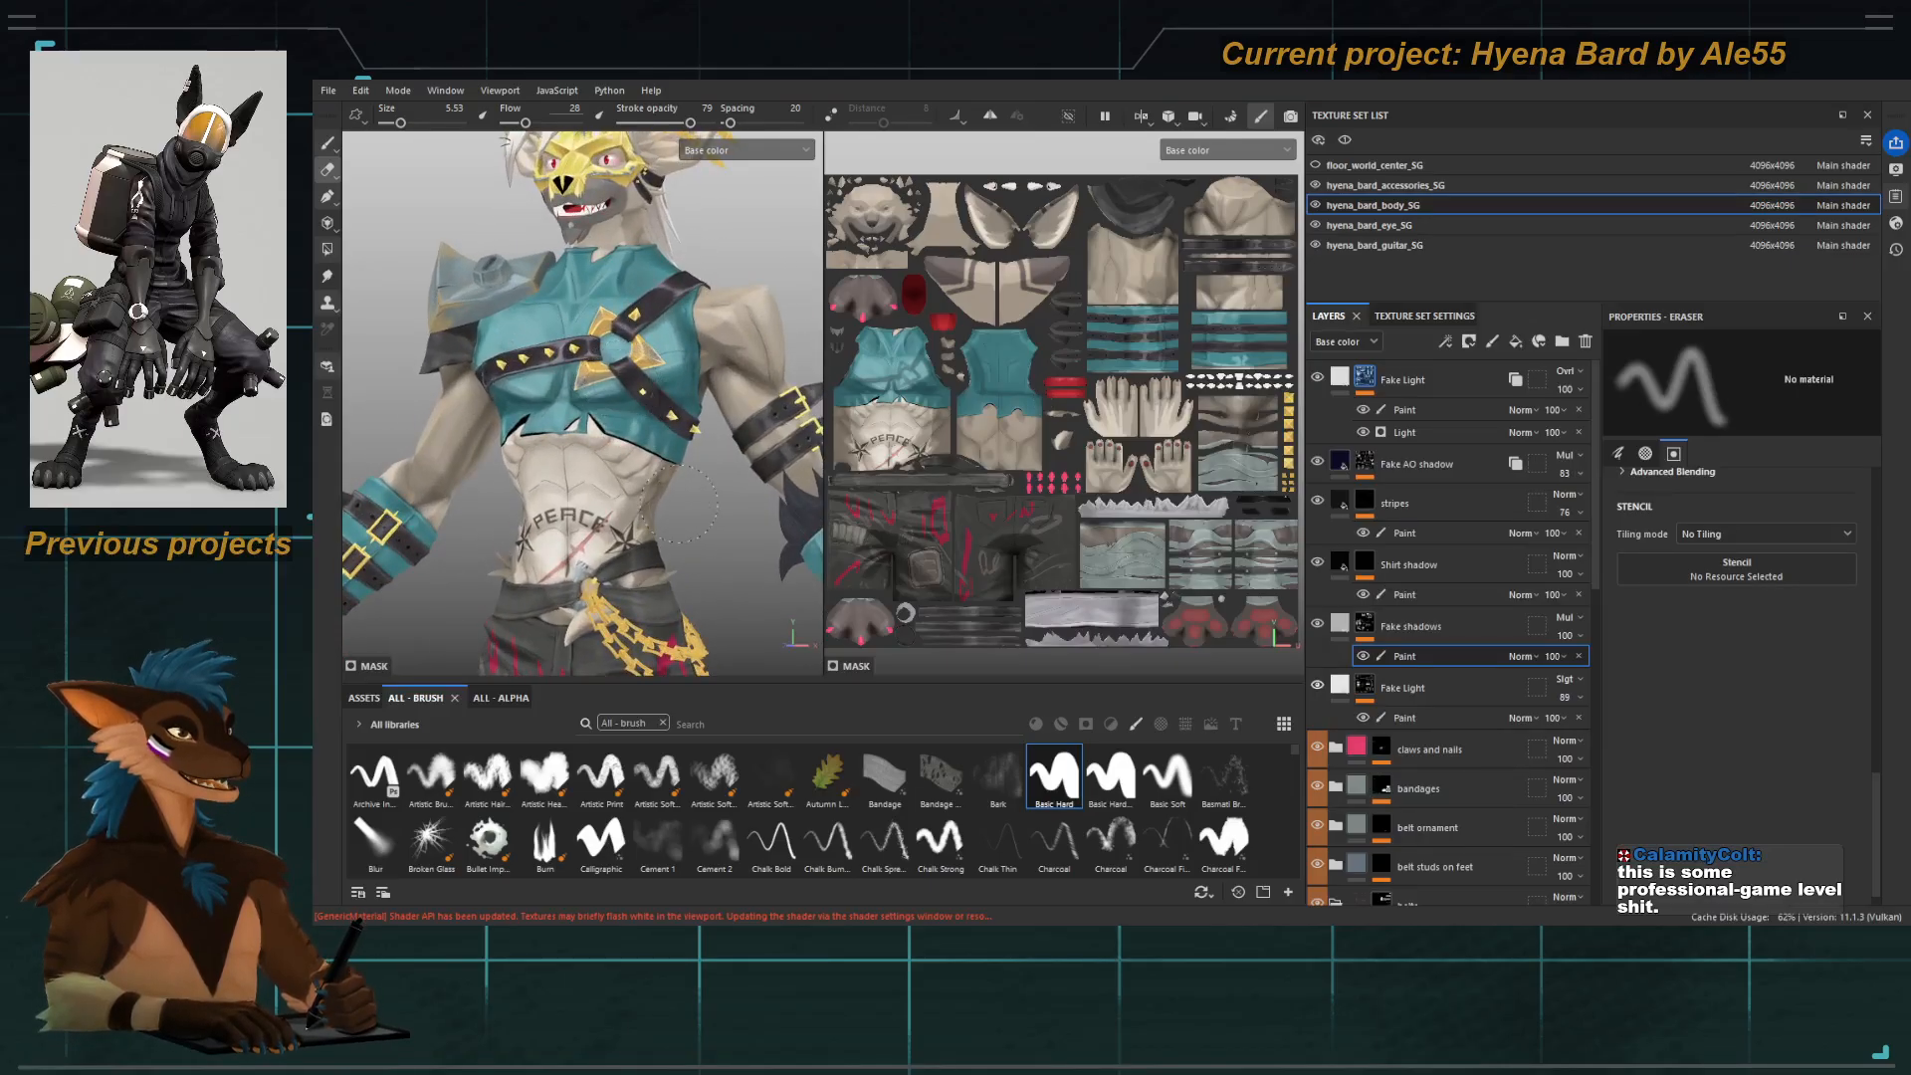
pyautogui.press('1')
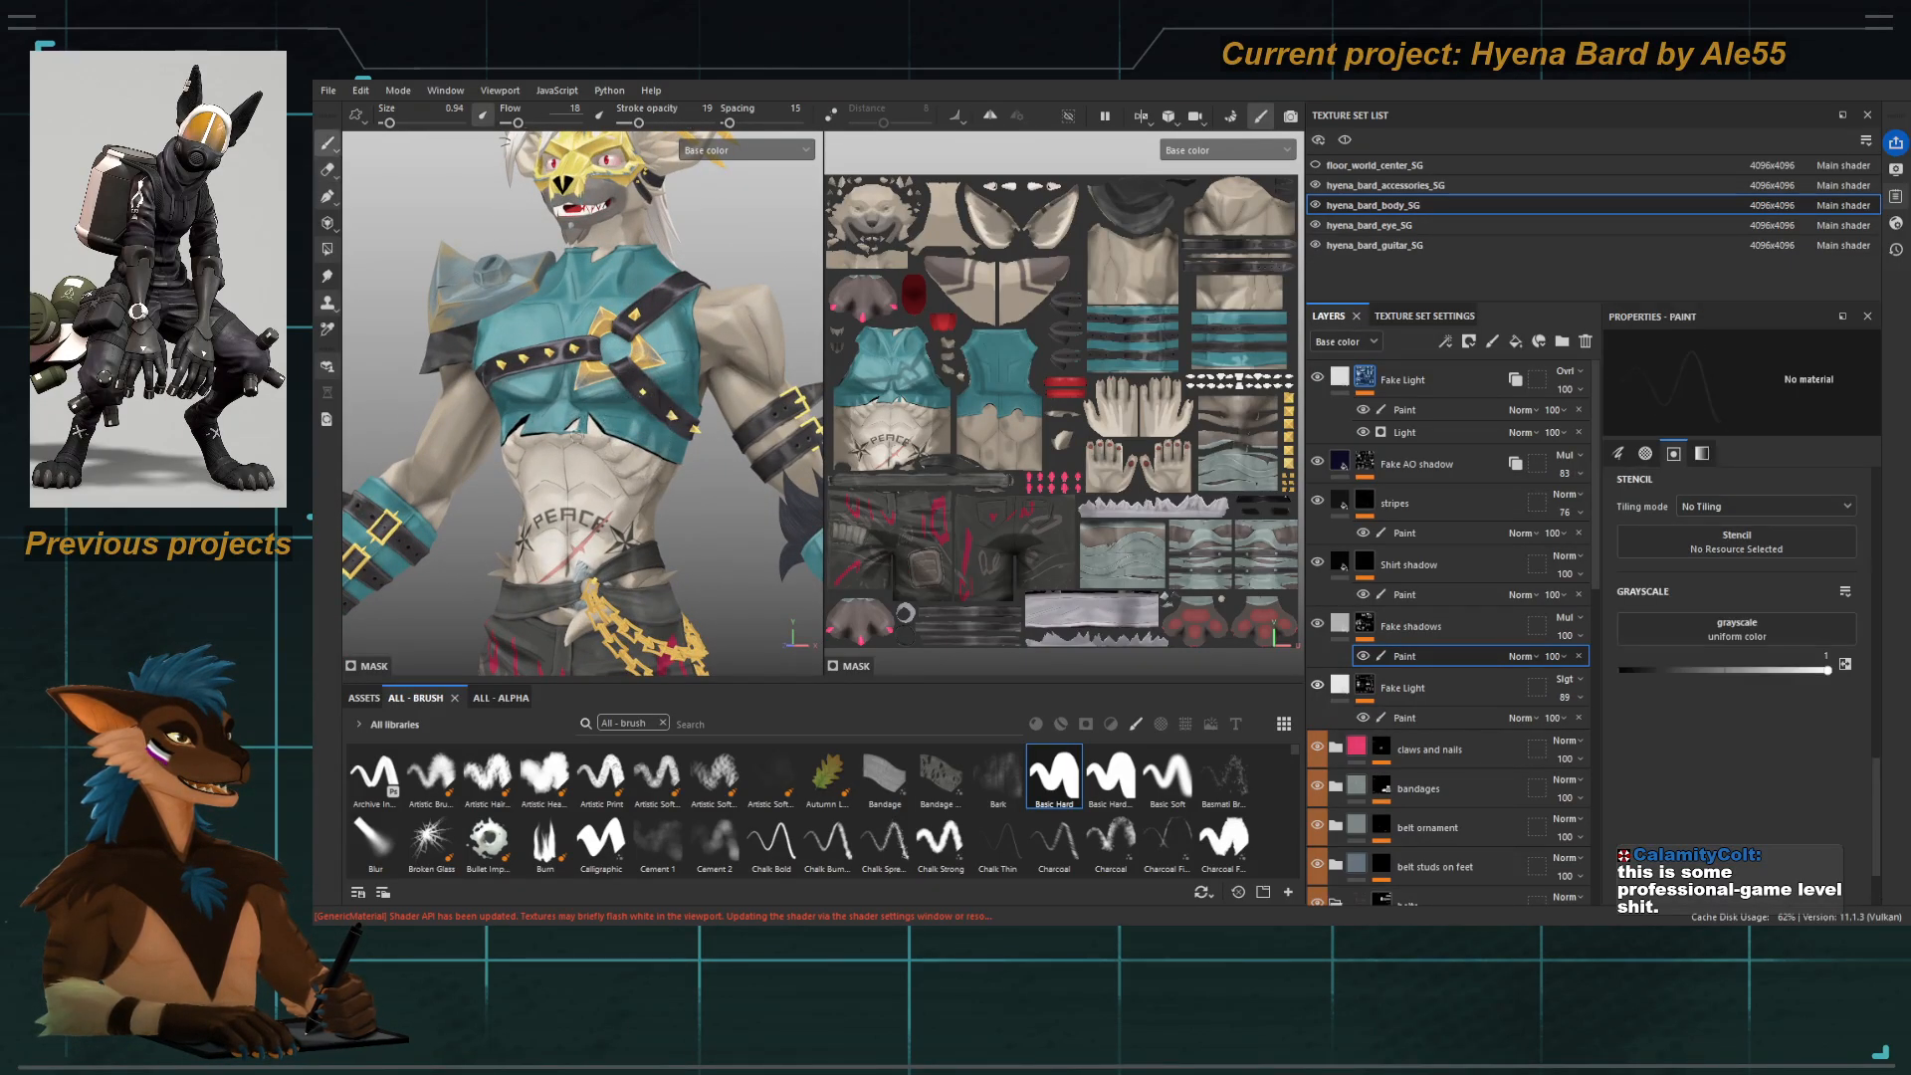
pyautogui.keyDown('alt'); pyautogui.moveTo(593, 482); pyautogui.dragTo(596, 379, button='middle'); pyautogui.keyUp('alt')
pyautogui.moveTo(596, 379)
pyautogui.keyDown('alt'); pyautogui.mouseDown()
pyautogui.moveTo(673, 447)
pyautogui.moveTo(595, 436)
pyautogui.mouseUp(); pyautogui.keyUp('alt')
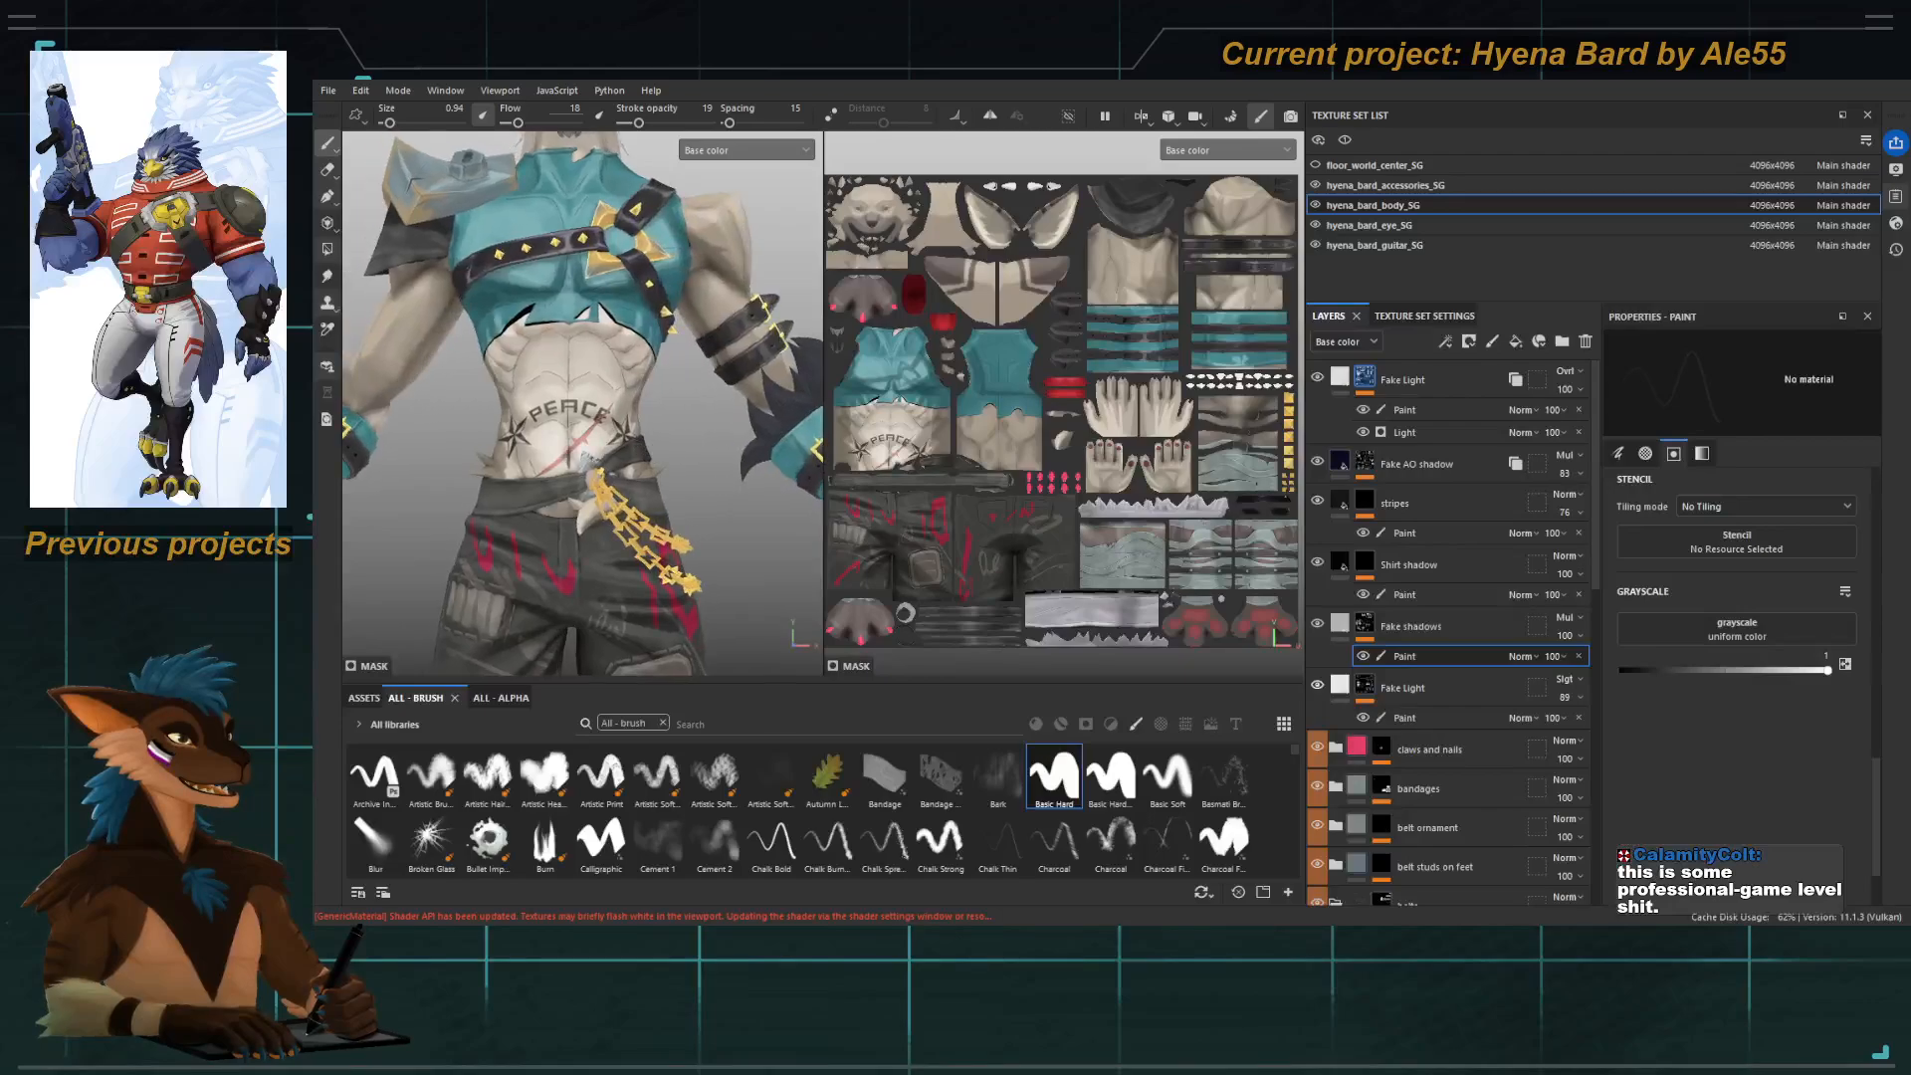
pyautogui.keyDown('alt'); pyautogui.moveTo(595, 436); pyautogui.dragTo(605, 383, button='middle'); pyautogui.keyUp('alt')
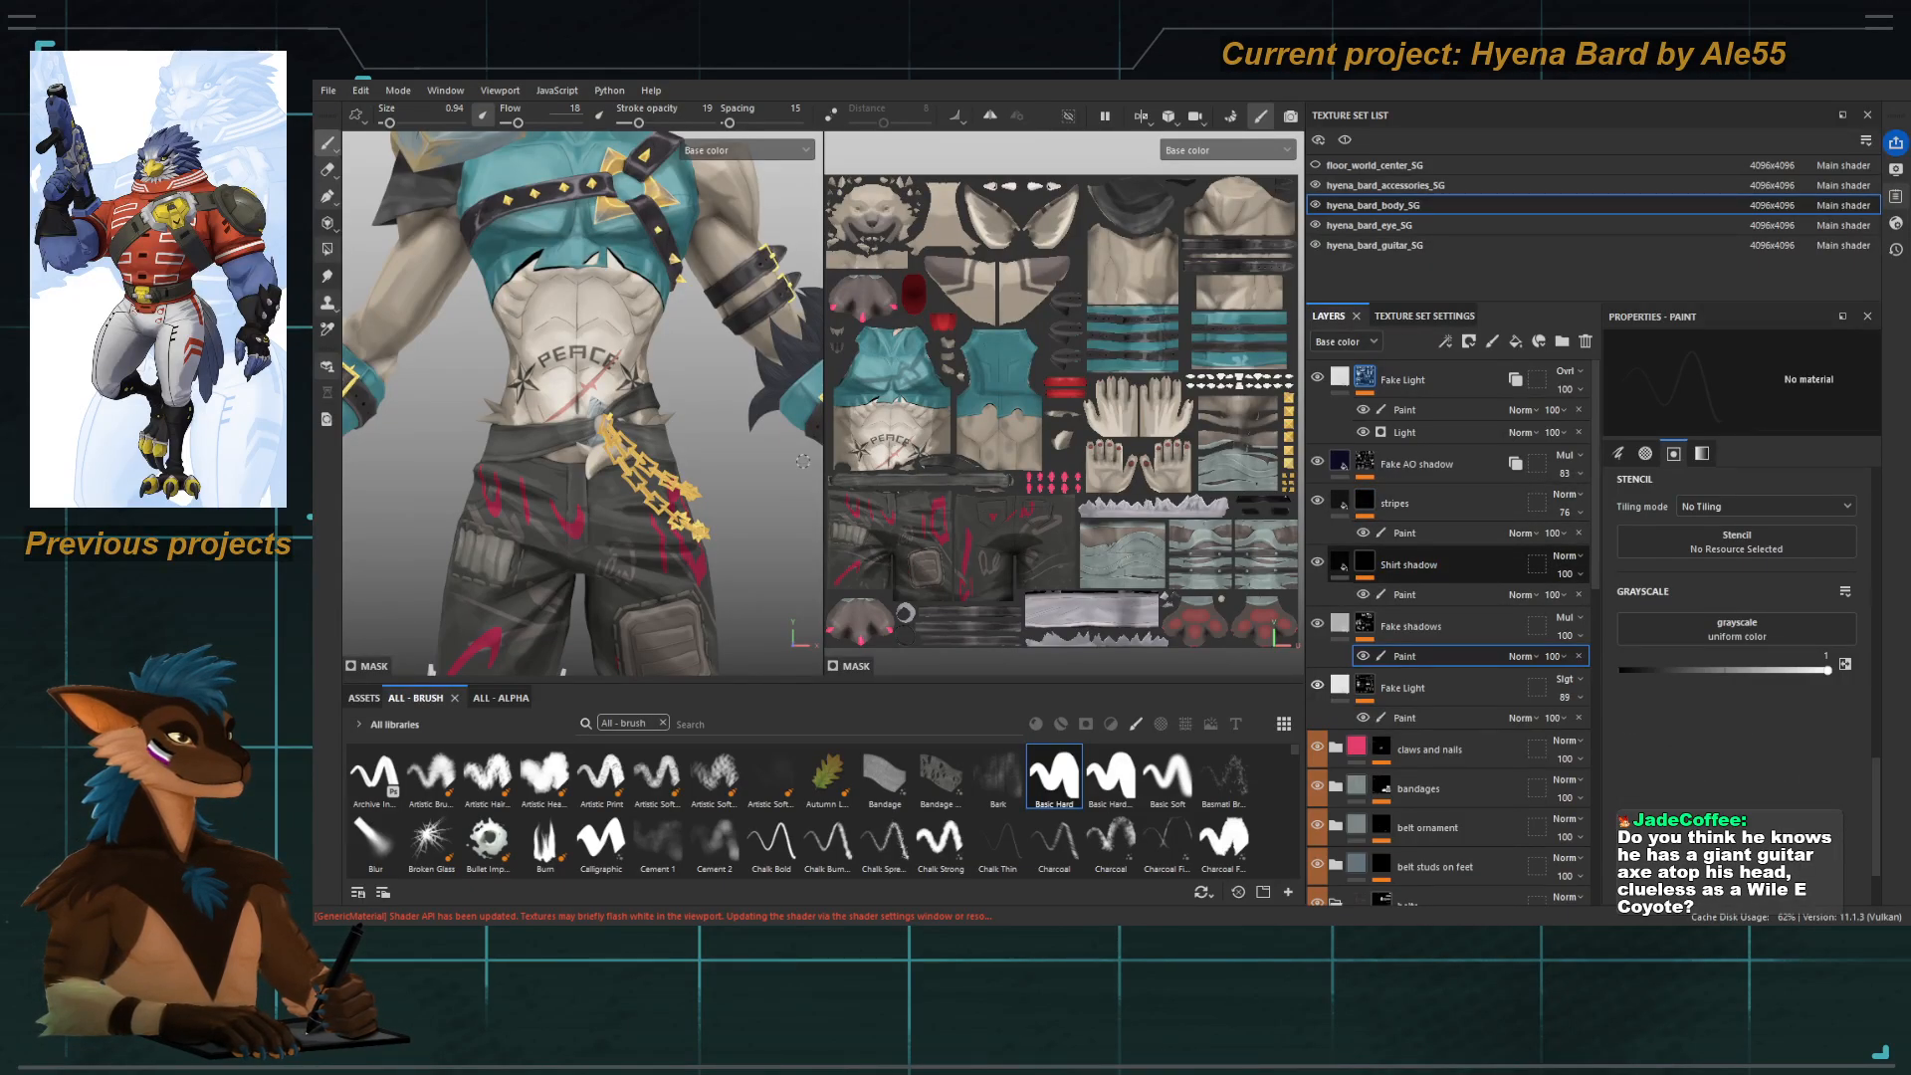
# Inspect the character and guitar from the side, and the full figure from the front.
pyautogui.scroll(-5, 804, 461)
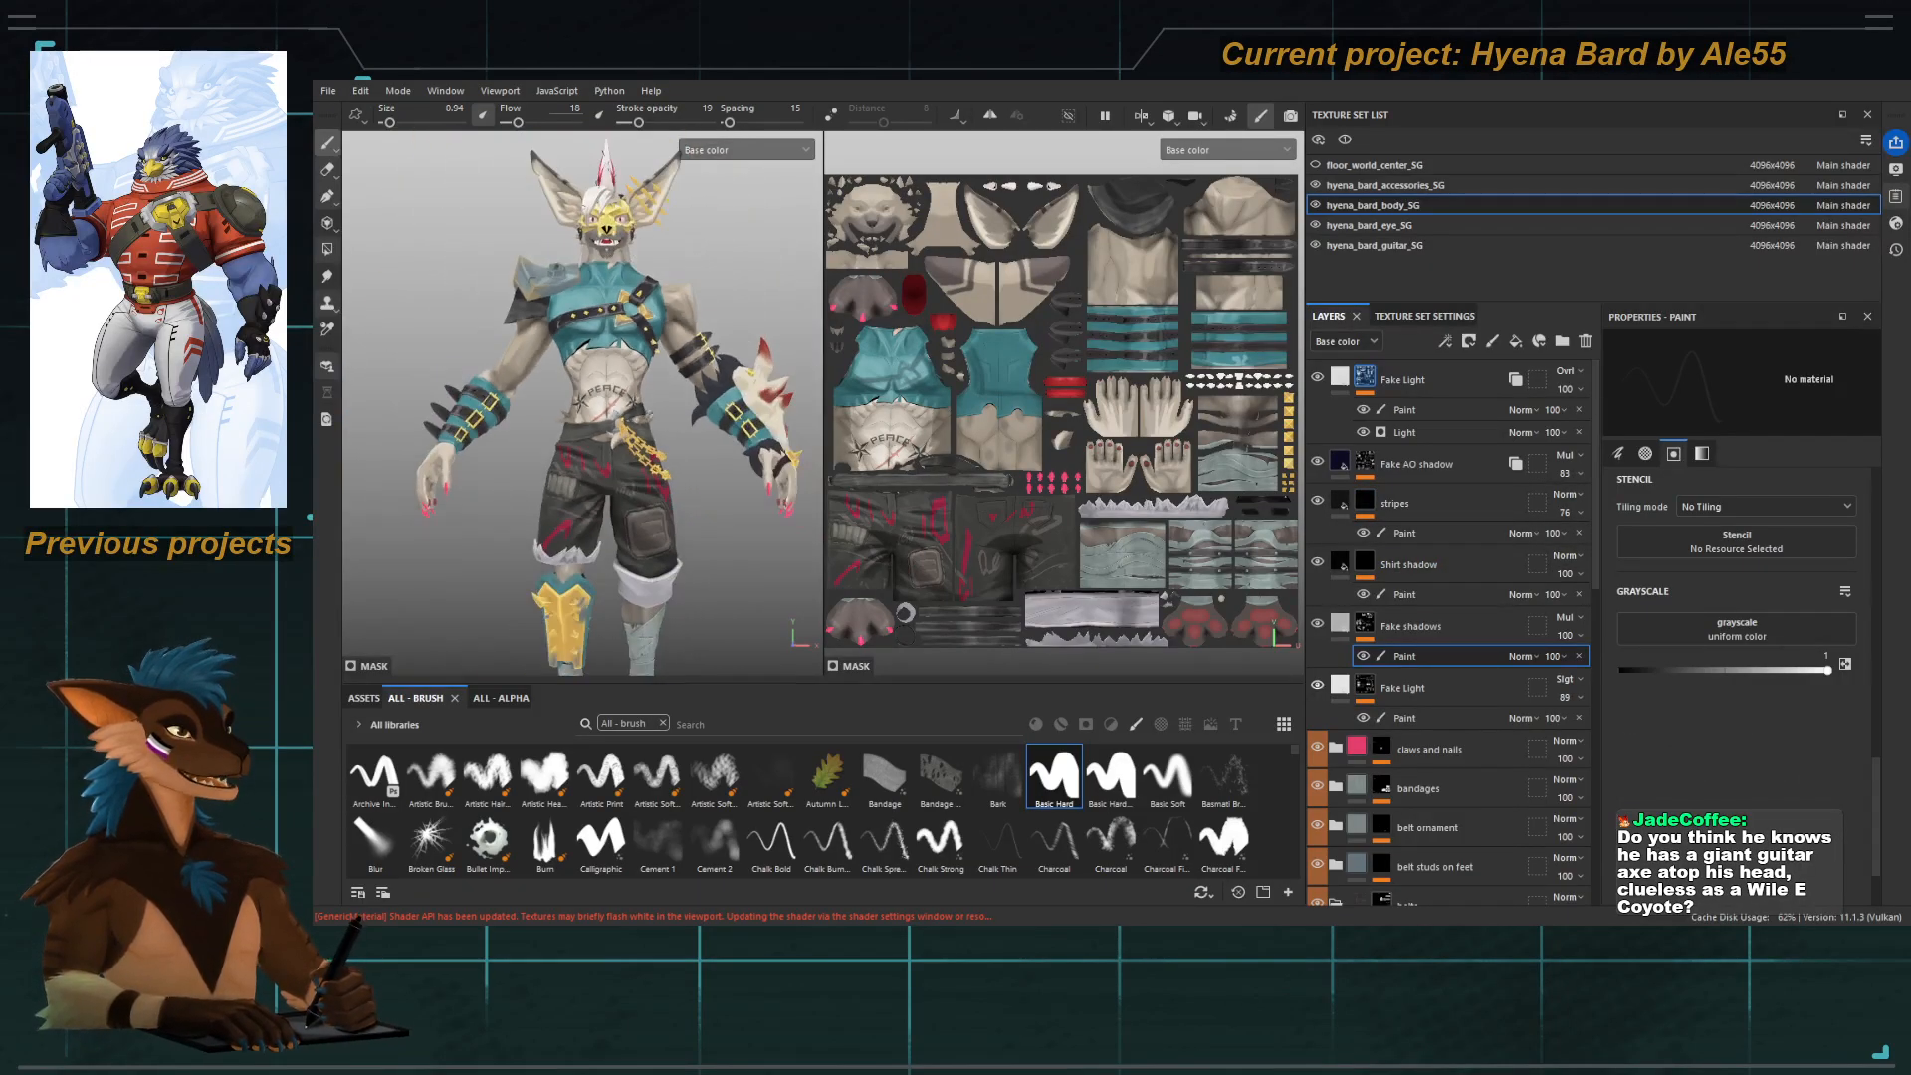
pyautogui.keyDown('alt'); pyautogui.moveTo(644, 449); pyautogui.dragTo(507, 416); pyautogui.keyUp('alt')
pyautogui.moveTo(508, 416); pyautogui.dragTo(547, 380, button='middle')
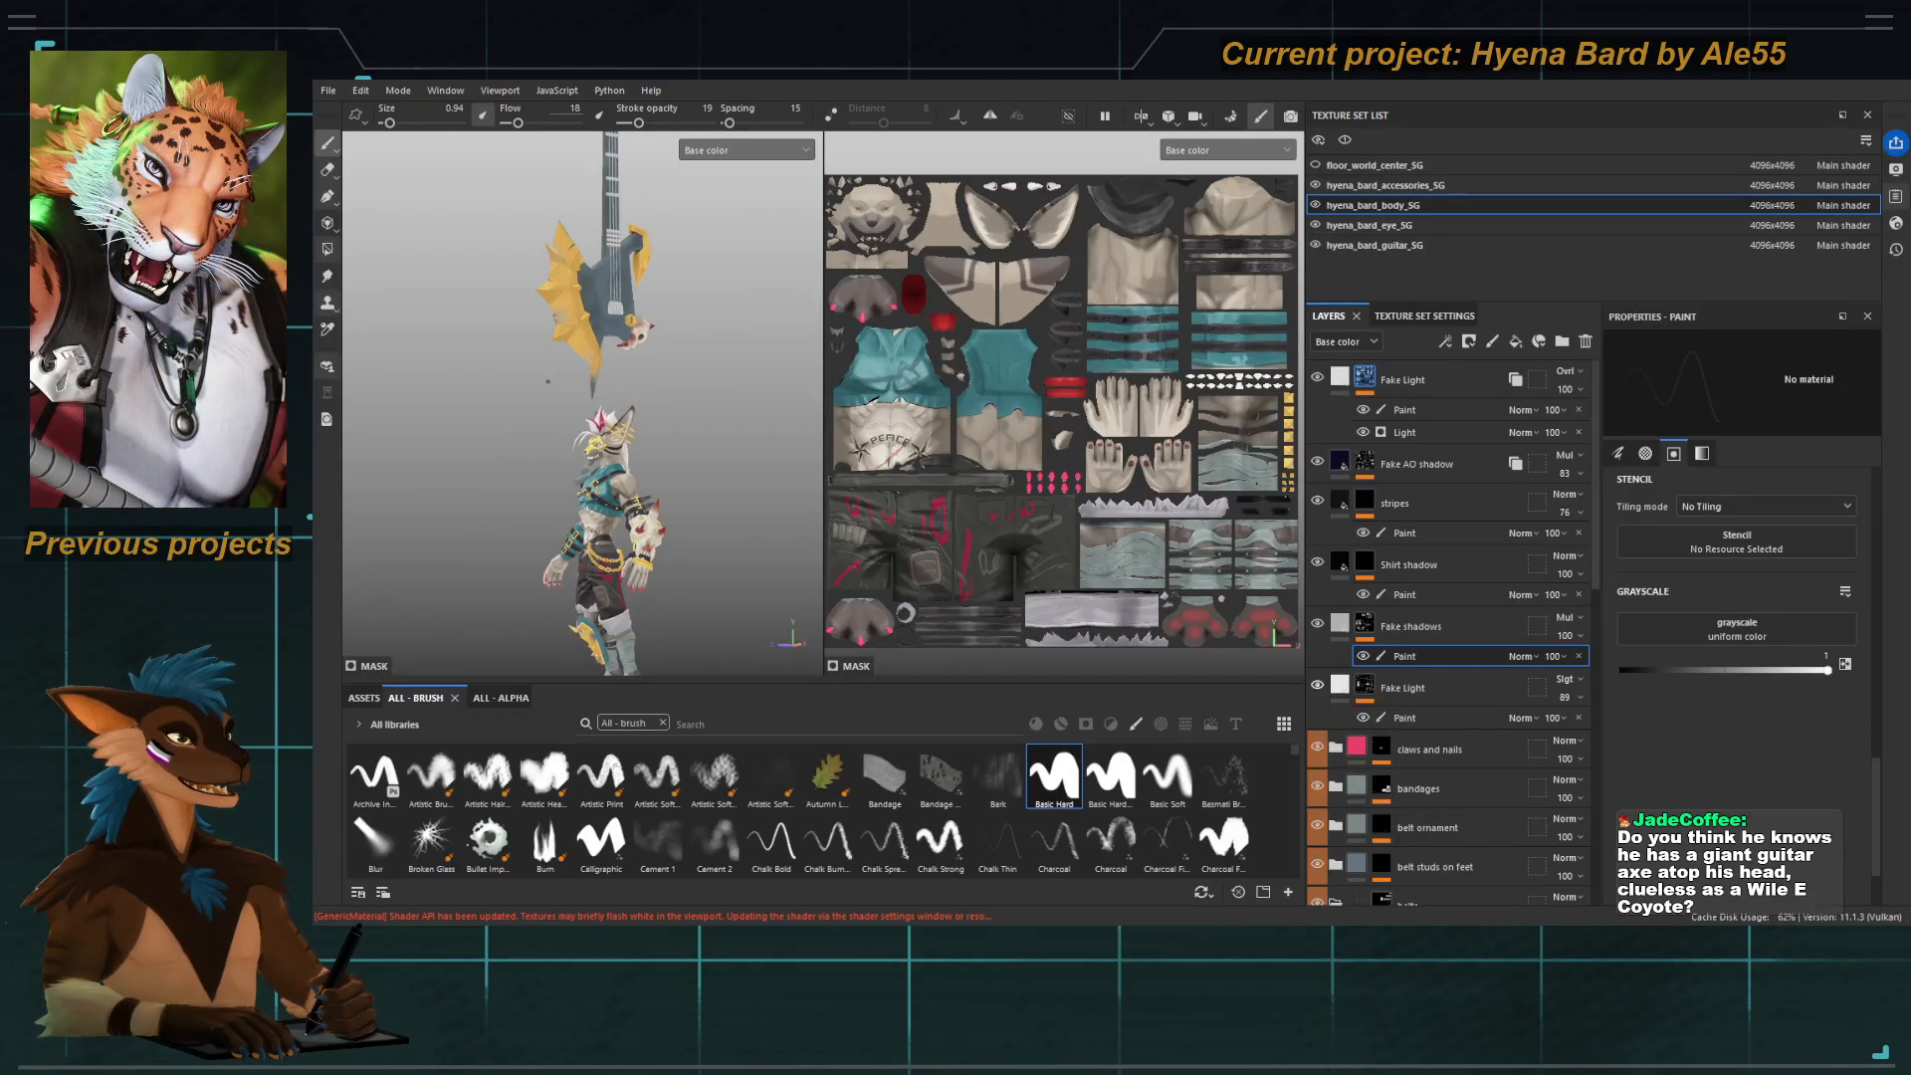
pyautogui.keyDown('alt'); pyautogui.moveTo(546, 381); pyautogui.dragTo(570, 408); pyautogui.keyUp('alt')
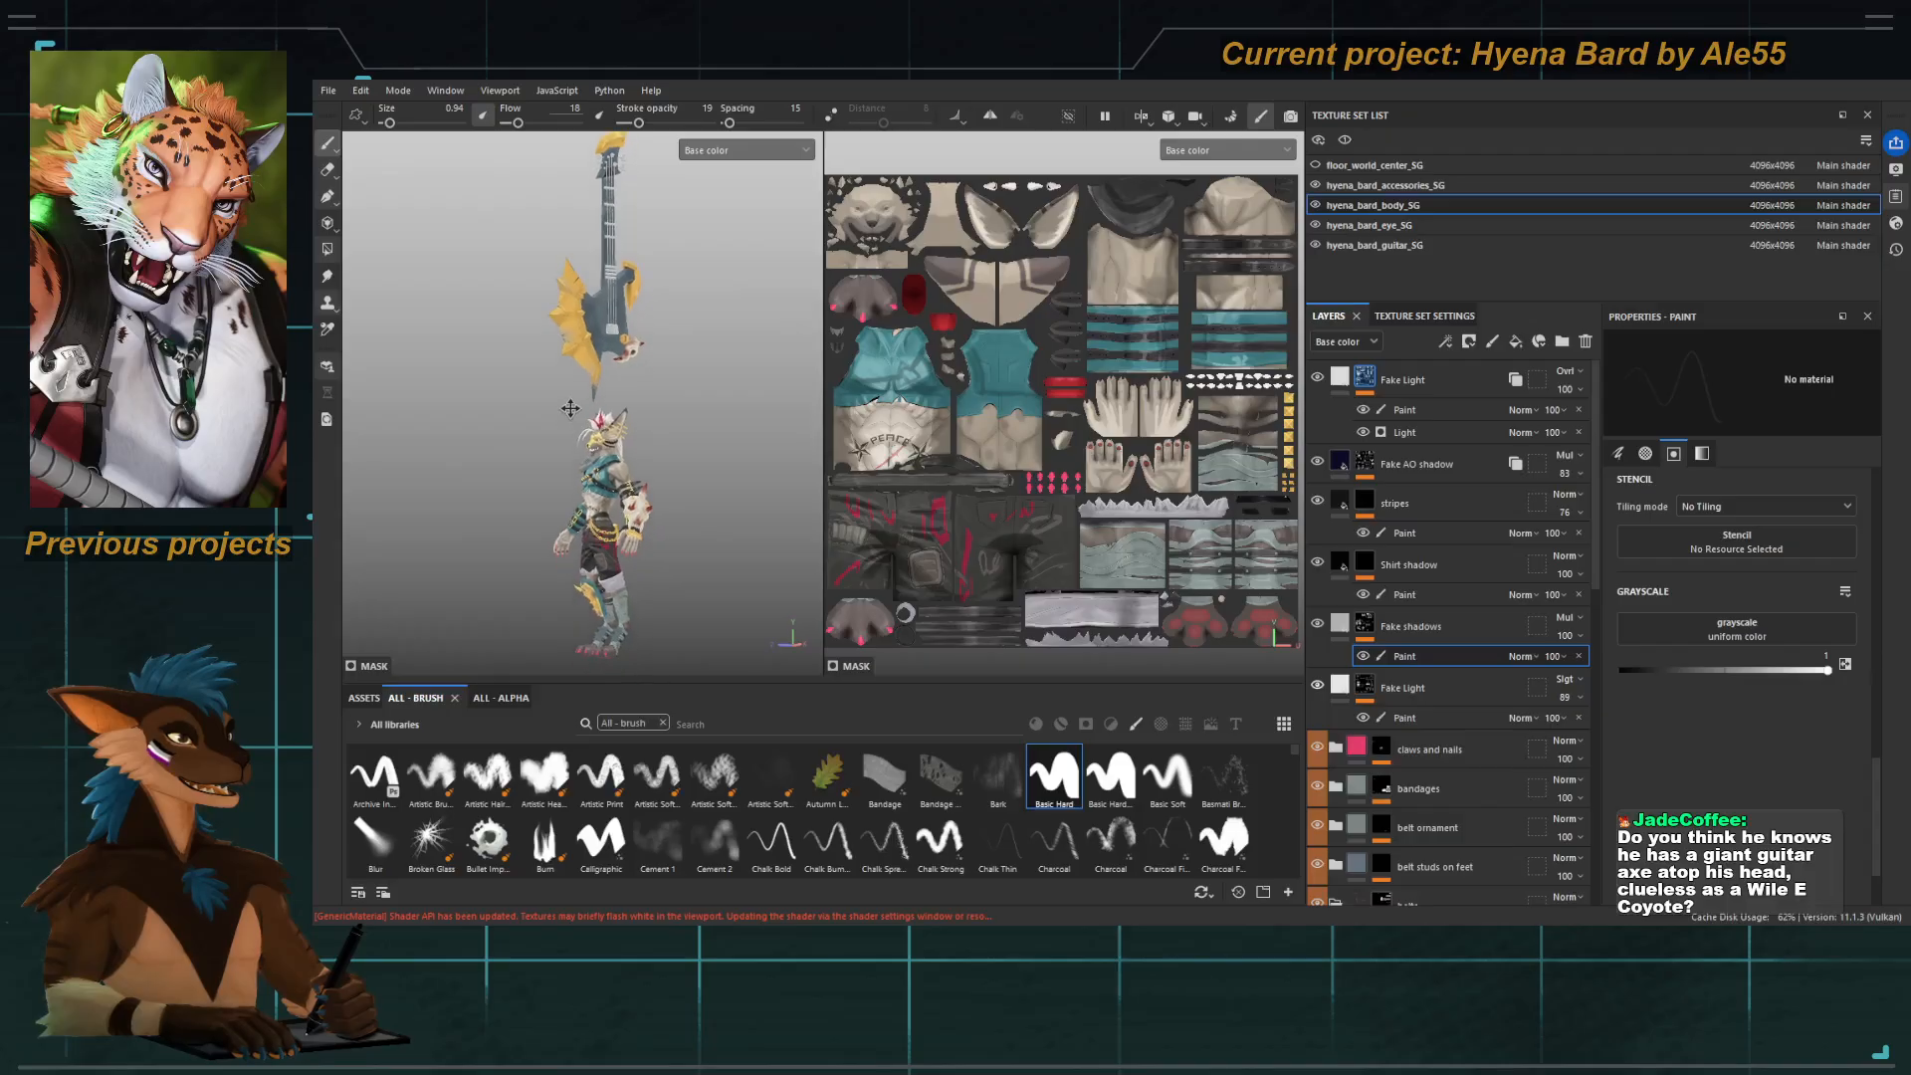
pyautogui.keyDown('alt'); pyautogui.moveTo(571, 409); pyautogui.dragTo(570, 416, button='middle'); pyautogui.keyUp('alt')
pyautogui.keyDown('alt'); pyautogui.moveTo(544, 425); pyautogui.dragTo(615, 421); pyautogui.keyUp('alt')
pyautogui.keyDown('alt'); pyautogui.moveTo(585, 597); pyautogui.dragTo(678, 427, button='right'); pyautogui.keyUp('alt')
pyautogui.keyDown('alt'); pyautogui.moveTo(678, 427); pyautogui.dragTo(642, 343, button='middle'); pyautogui.keyUp('alt')
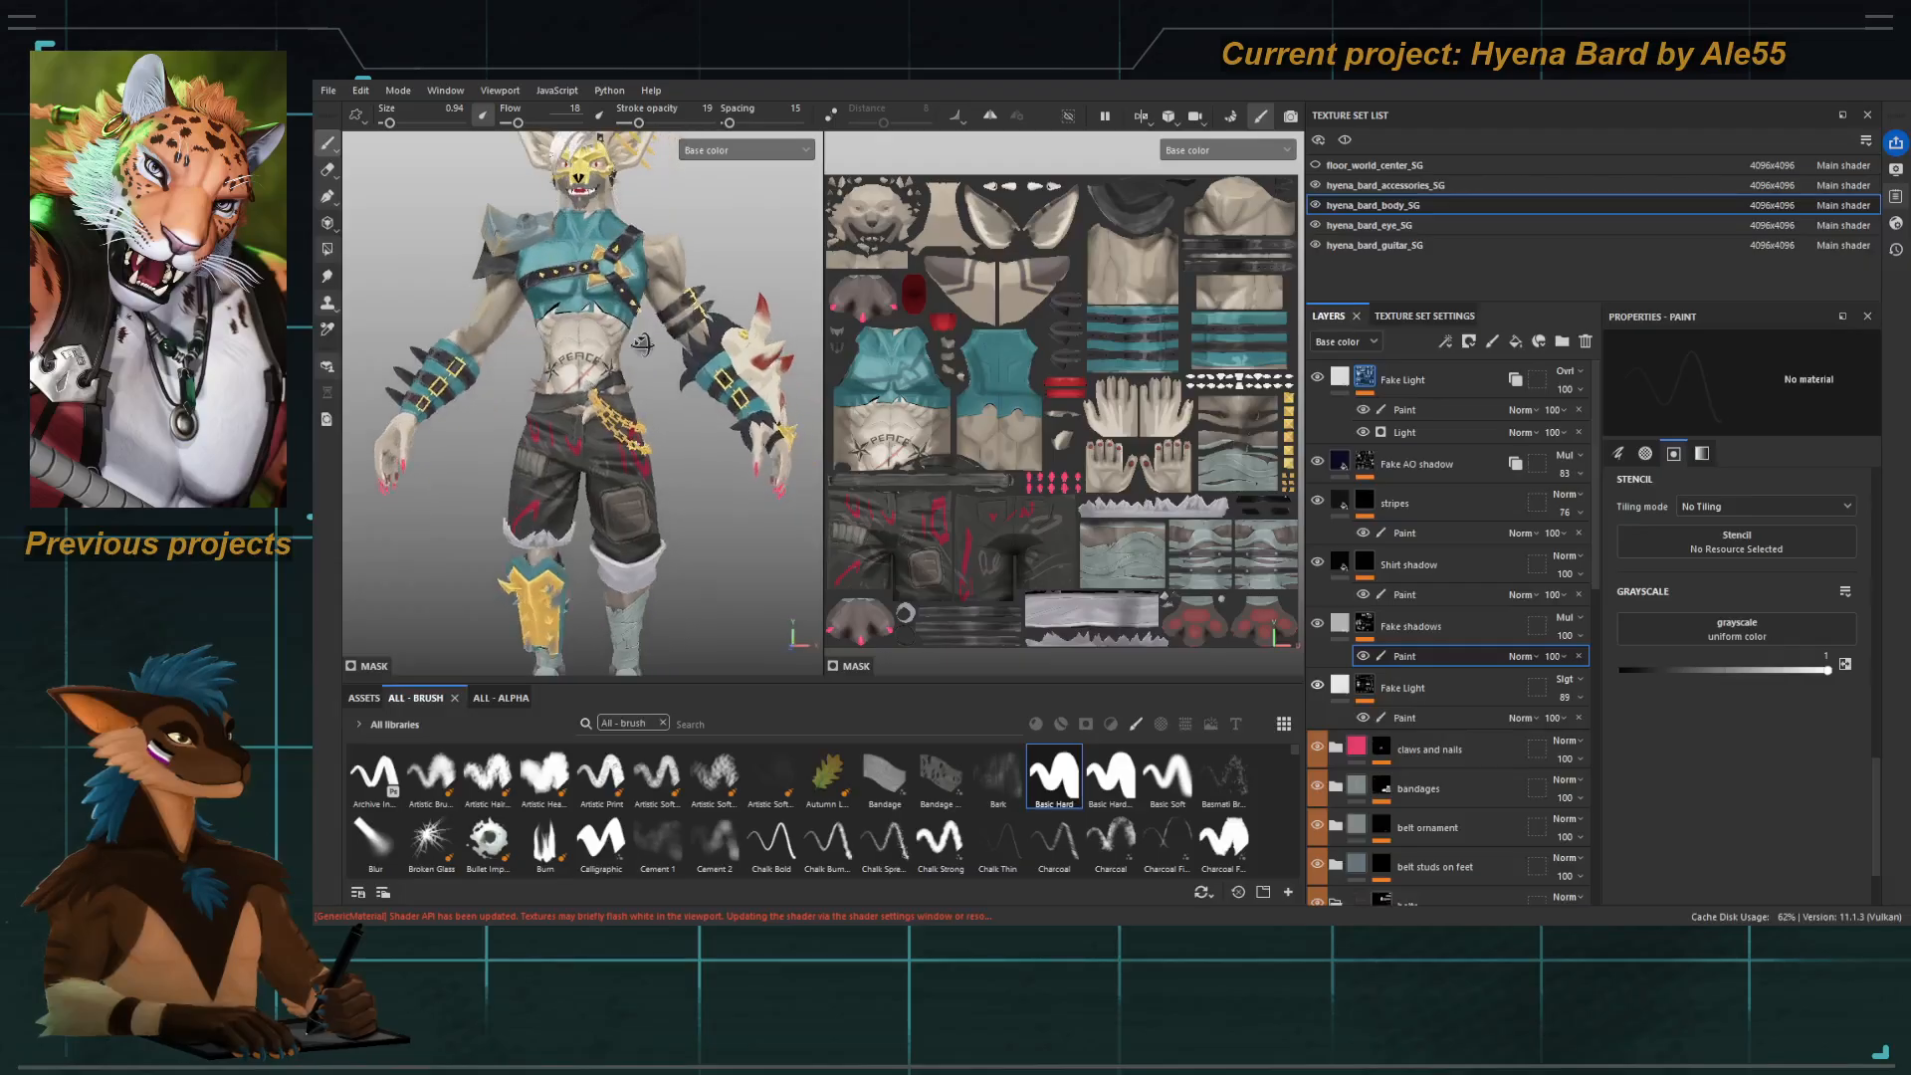
# Inspect the shorts up close, comparing the isolated mask view with the base color, and select the Fake shadows mask.
pyautogui.keyDown('alt'); pyautogui.moveTo(642, 344); pyautogui.dragTo(757, 564, button='right'); pyautogui.keyUp('alt')
pyautogui.keyDown('alt'); pyautogui.moveTo(757, 564); pyautogui.dragTo(764, 469, button='middle'); pyautogui.keyUp('alt')
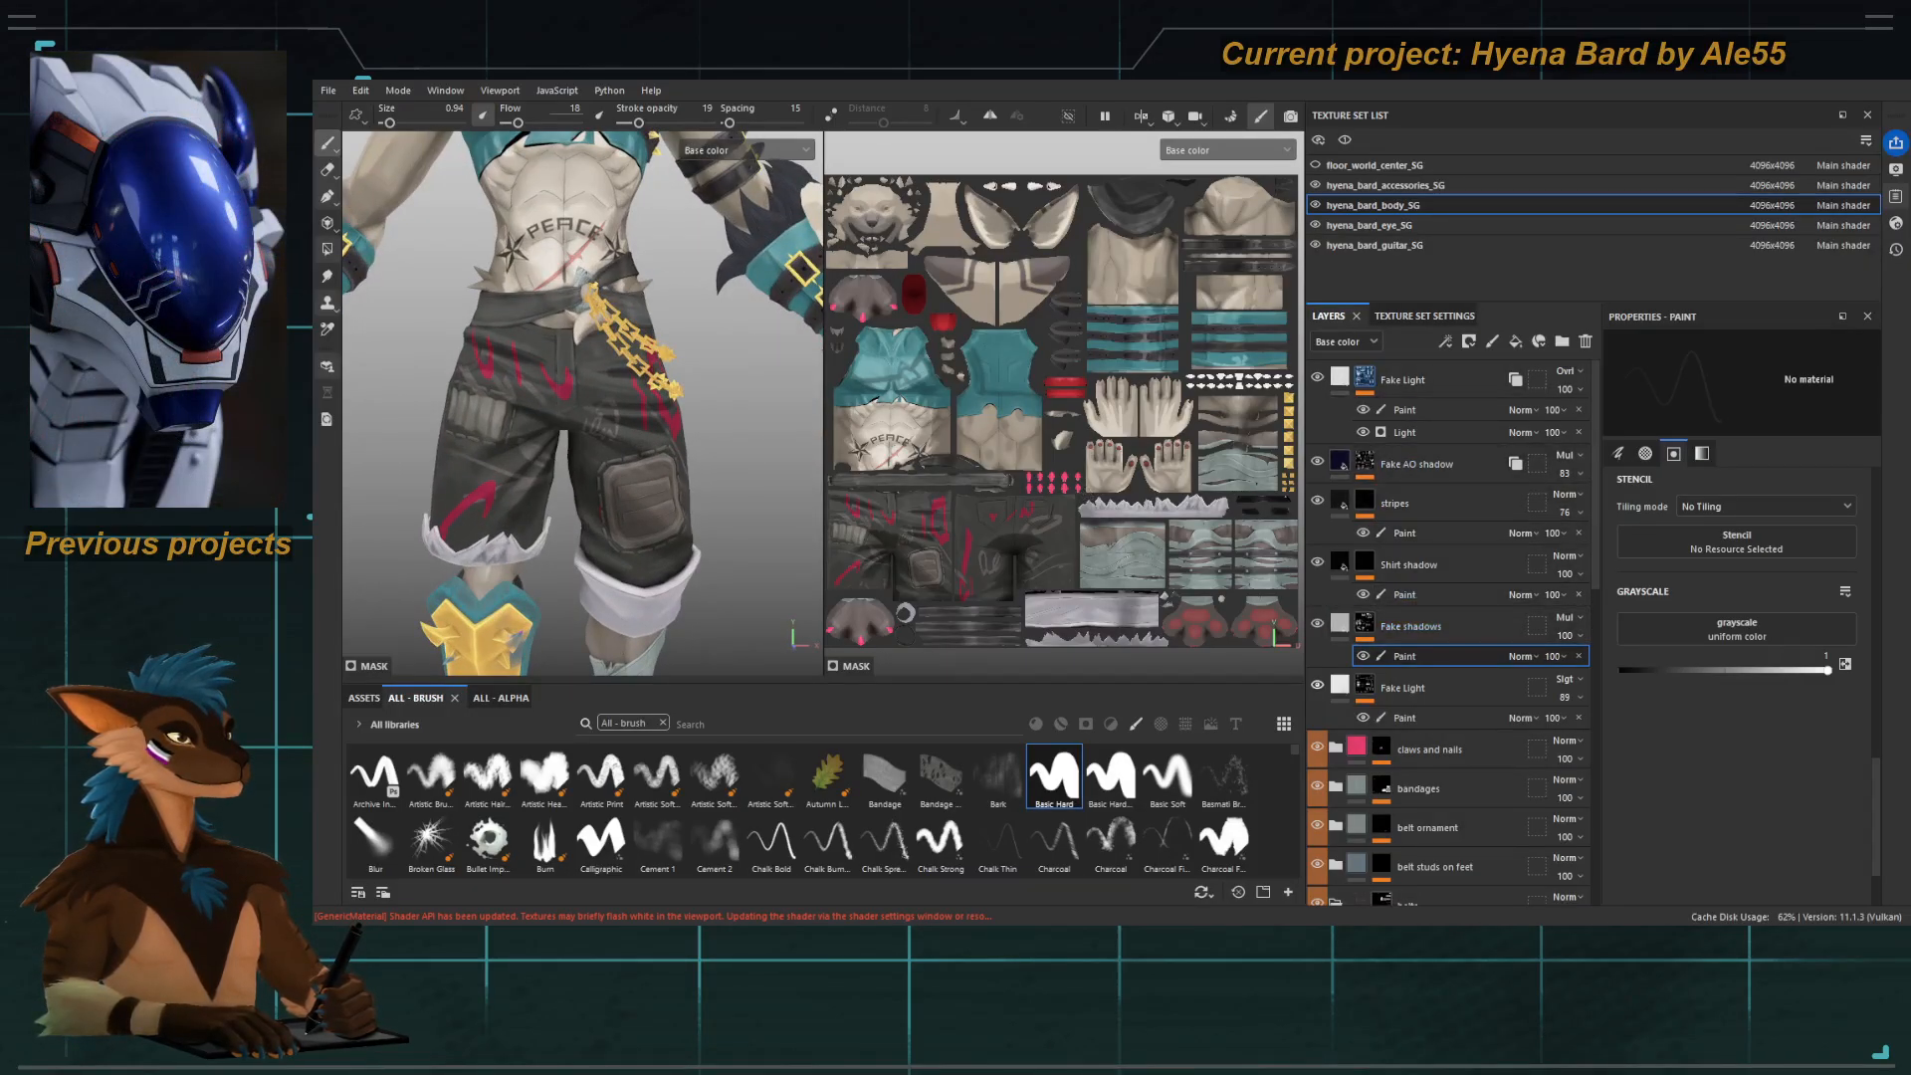
pyautogui.keyDown('alt'); pyautogui.moveTo(647, 503); pyautogui.dragTo(580, 506); pyautogui.keyUp('alt')
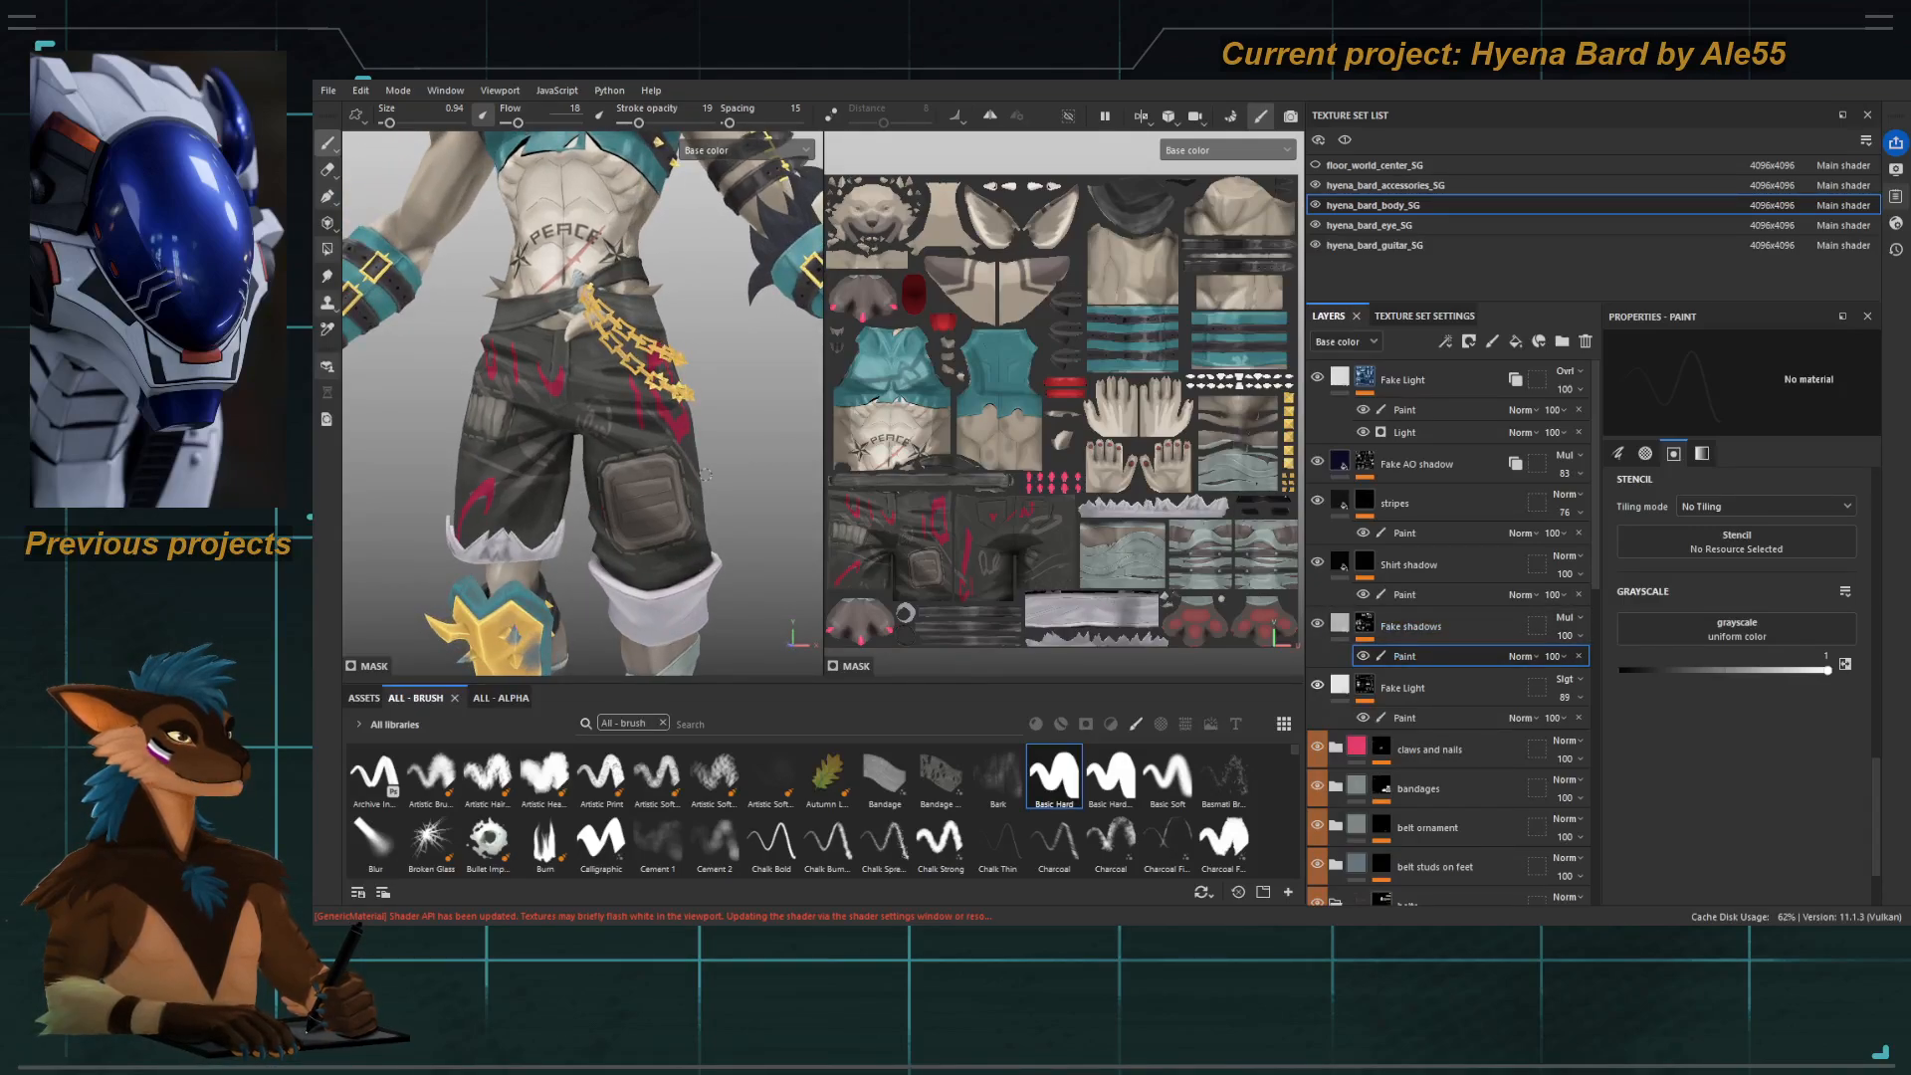
pyautogui.moveTo(741, 460)
pyautogui.keyDown('alt'); pyautogui.mouseDown()
pyautogui.moveTo(660, 448)
pyautogui.moveTo(732, 427)
pyautogui.mouseUp(); pyautogui.keyUp('alt')
pyautogui.scroll(3, 660, 449)
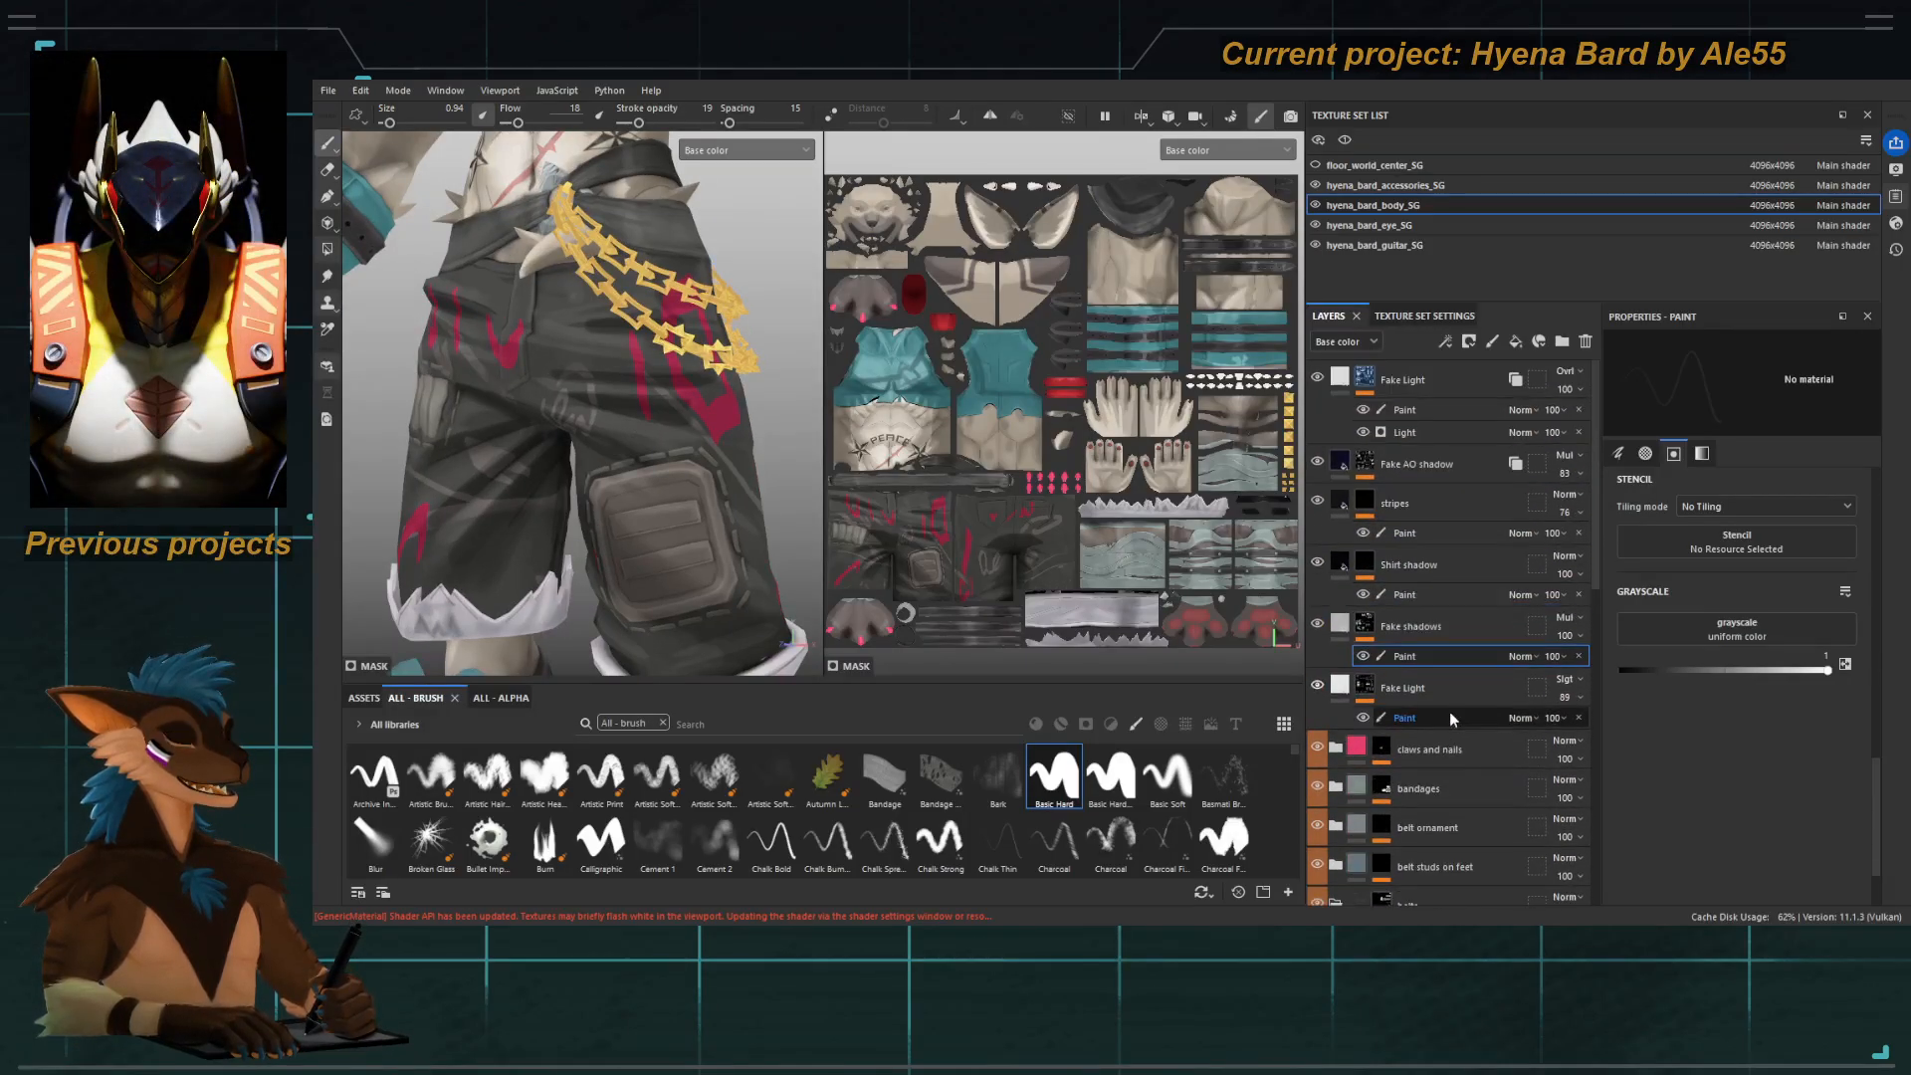
pyautogui.keyDown('alt'); pyautogui.click(1367, 624); pyautogui.keyUp('alt')
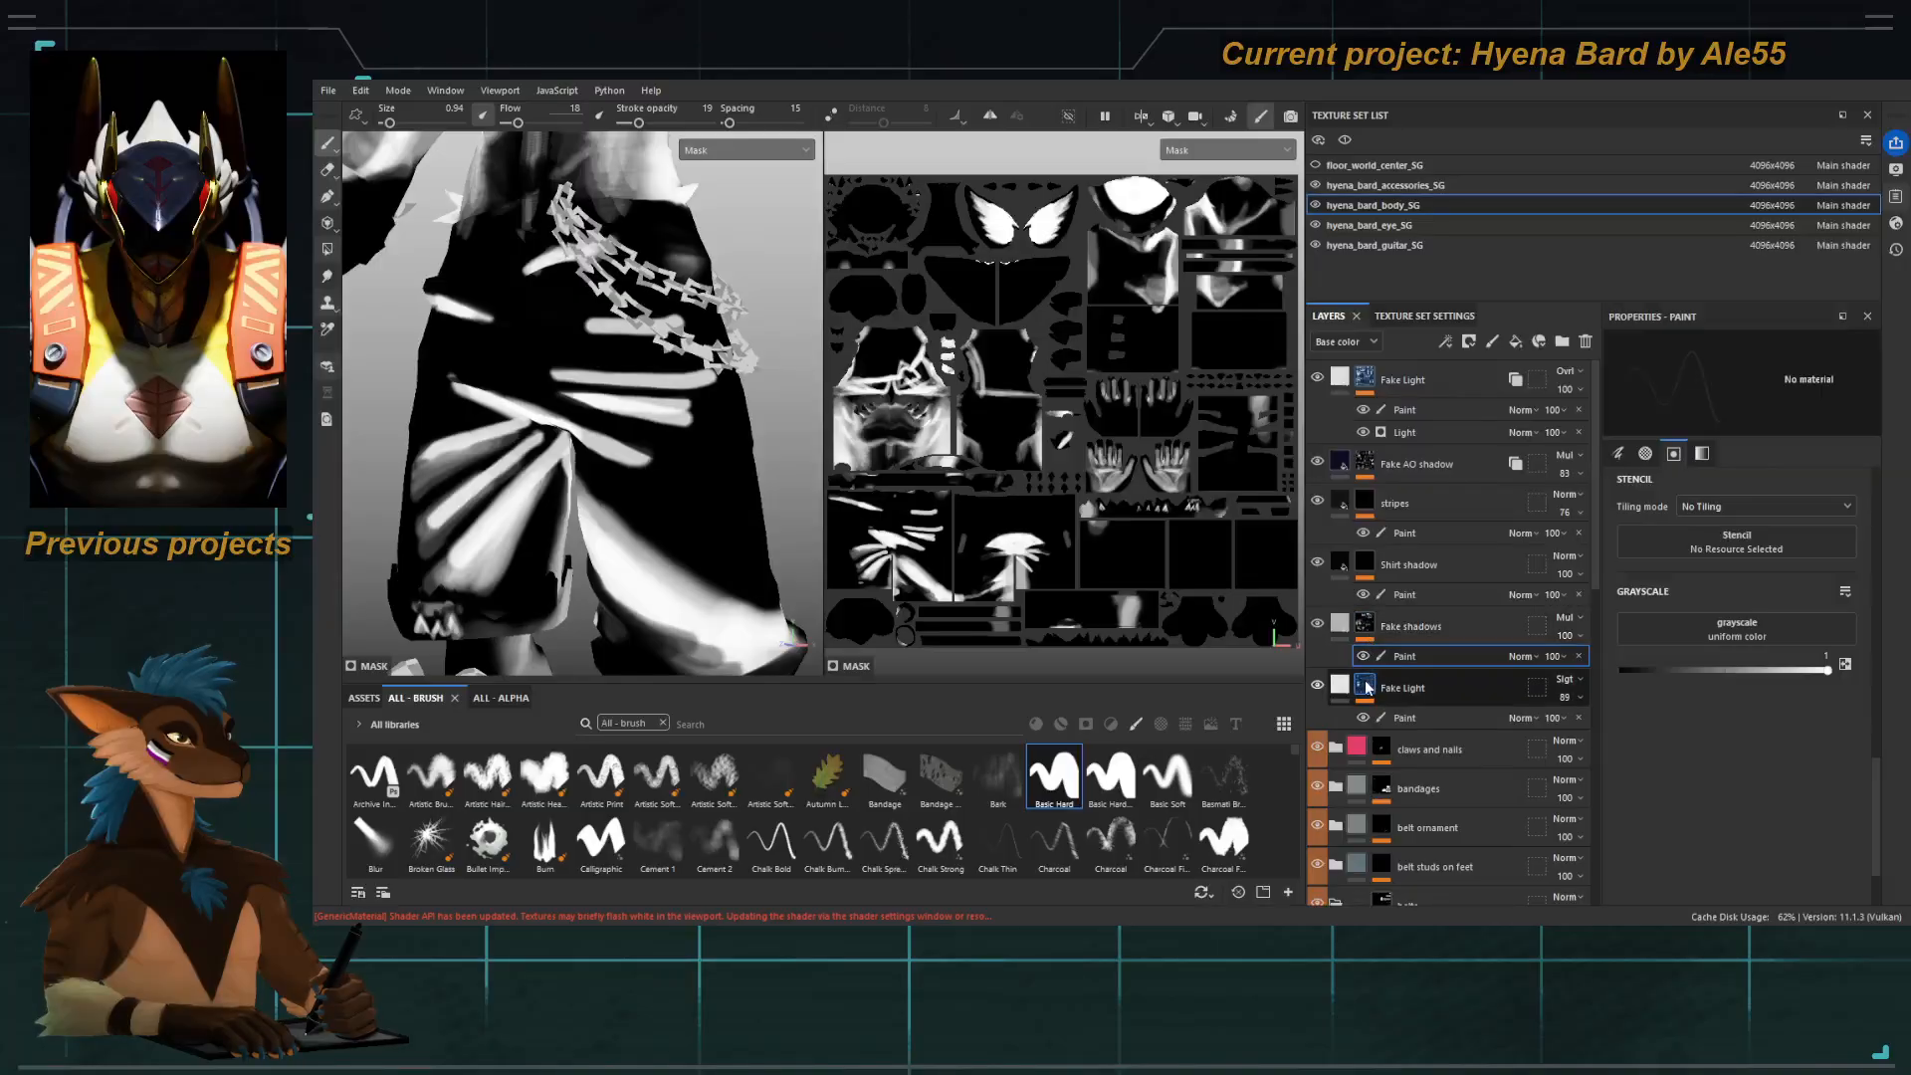
pyautogui.click(1364, 688)
pyautogui.click(1364, 628)
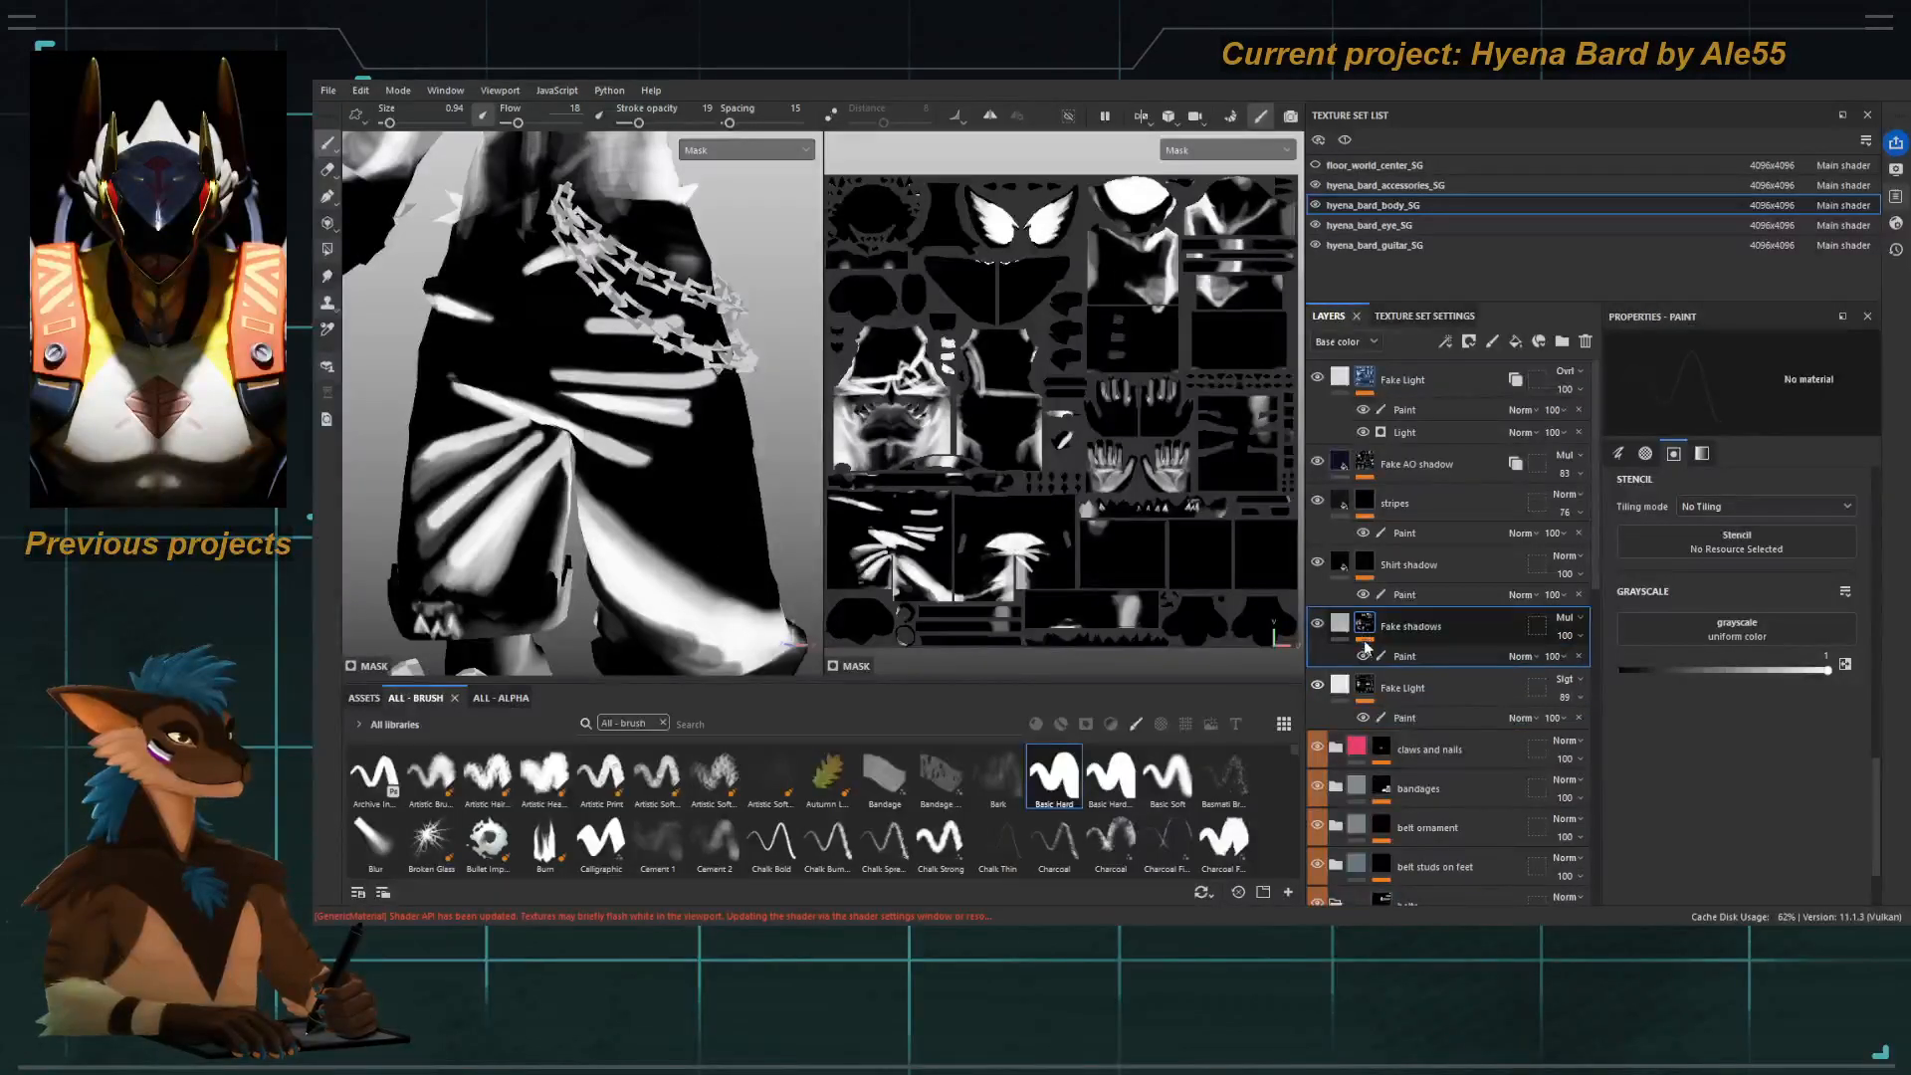
pyautogui.press('c')
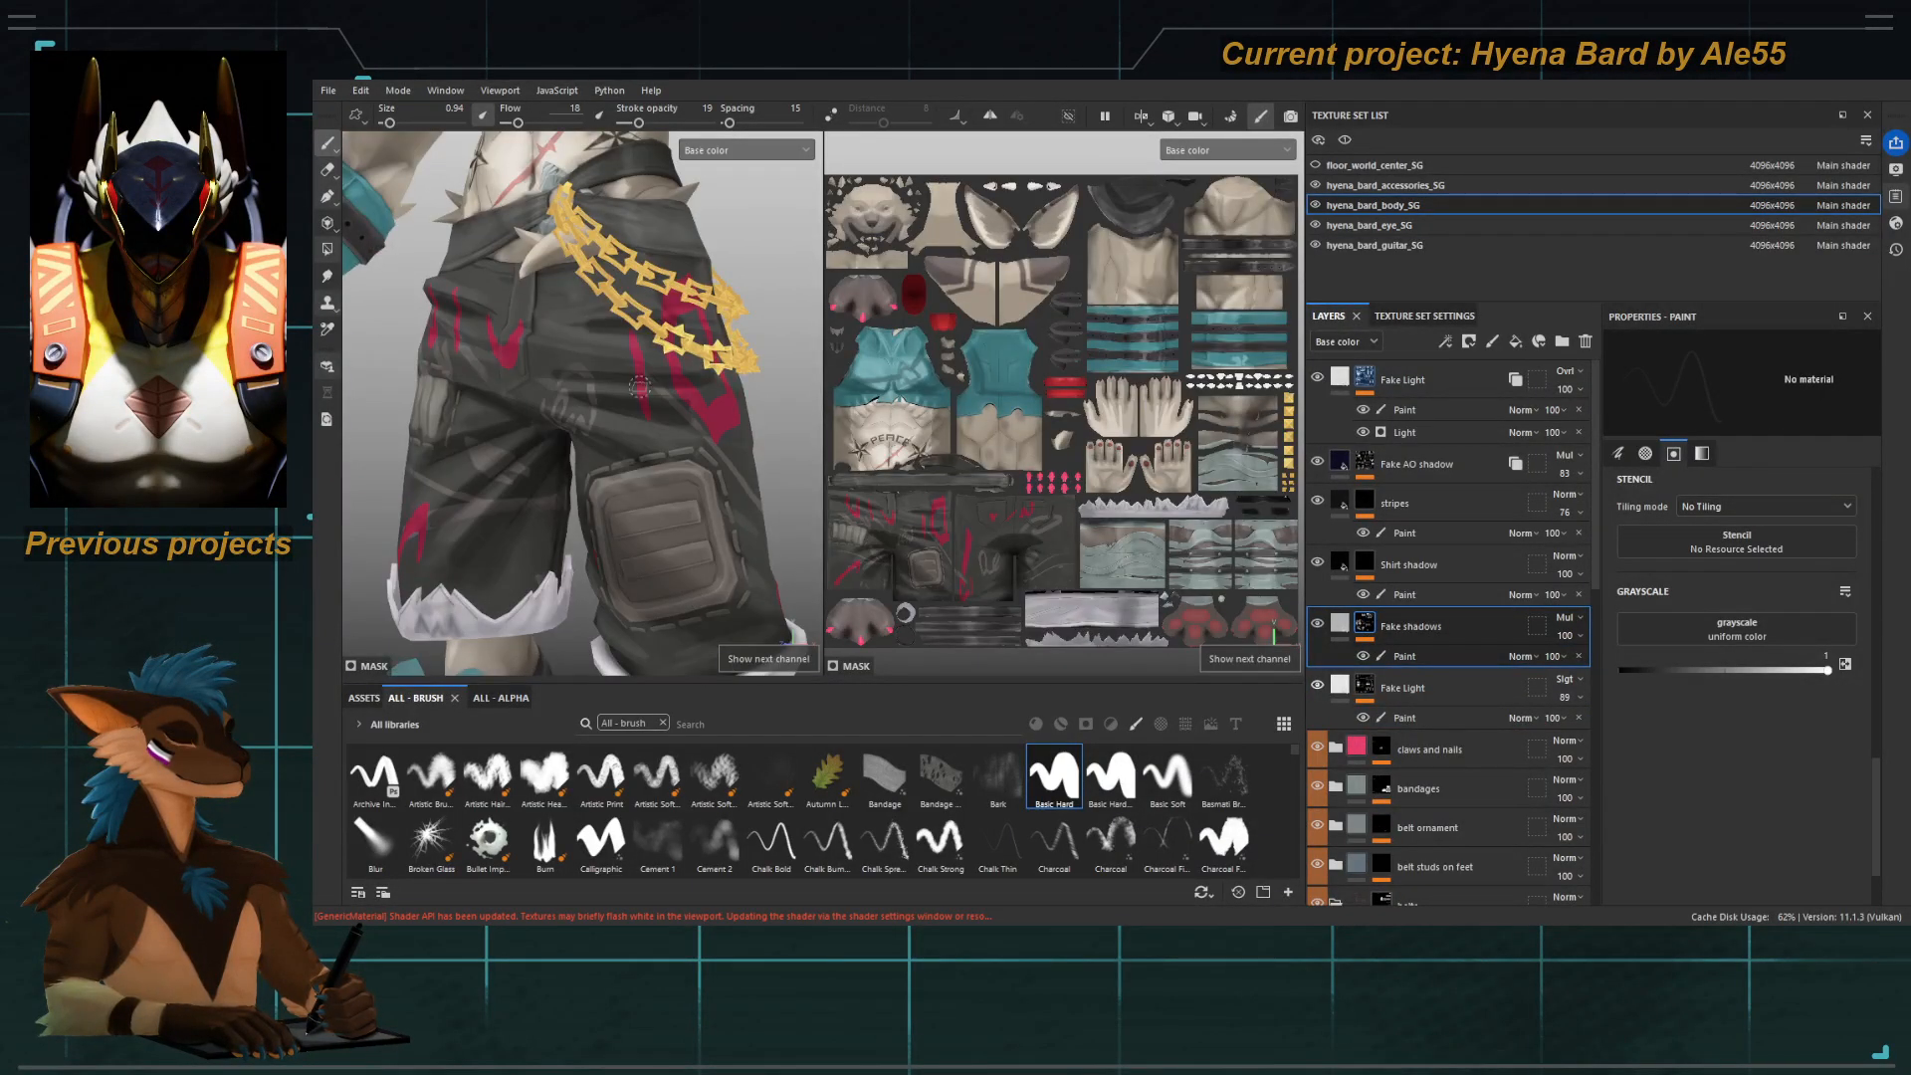
pyautogui.press('4')
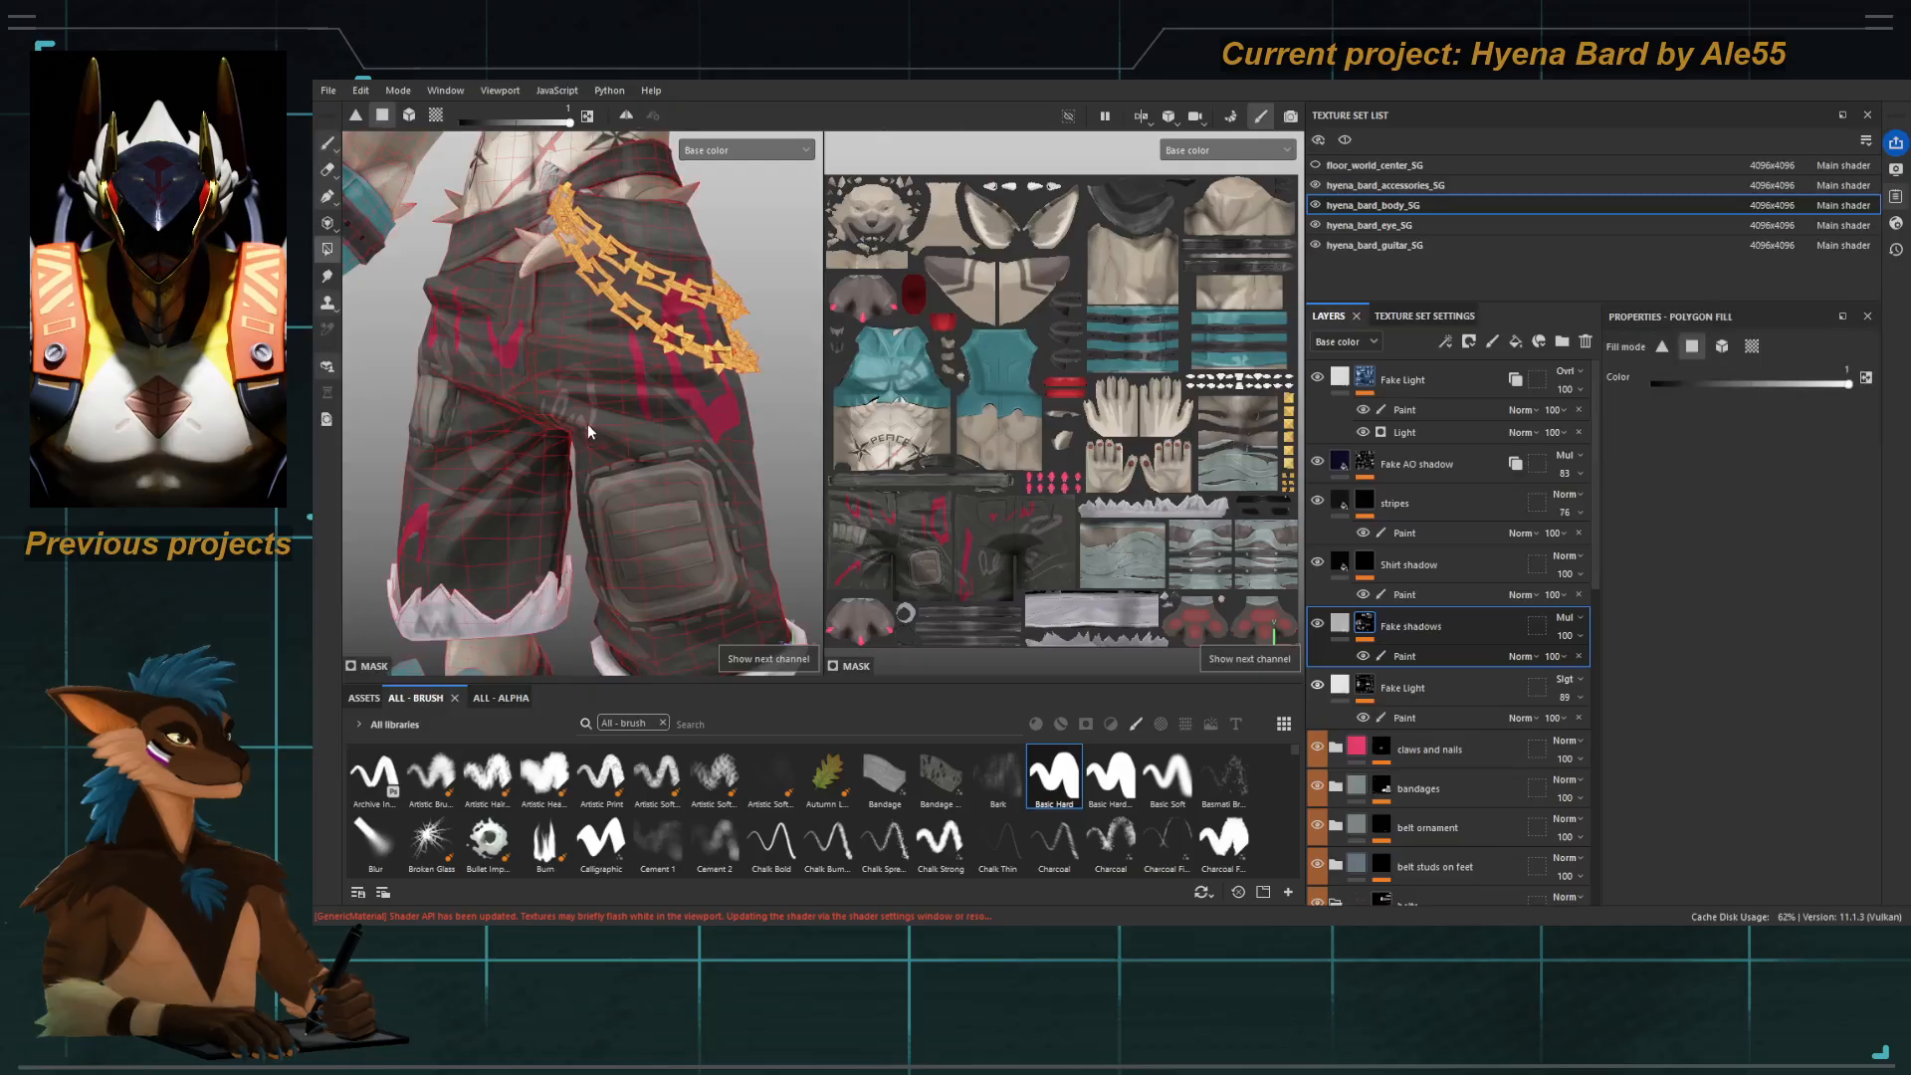
pyautogui.press('6')
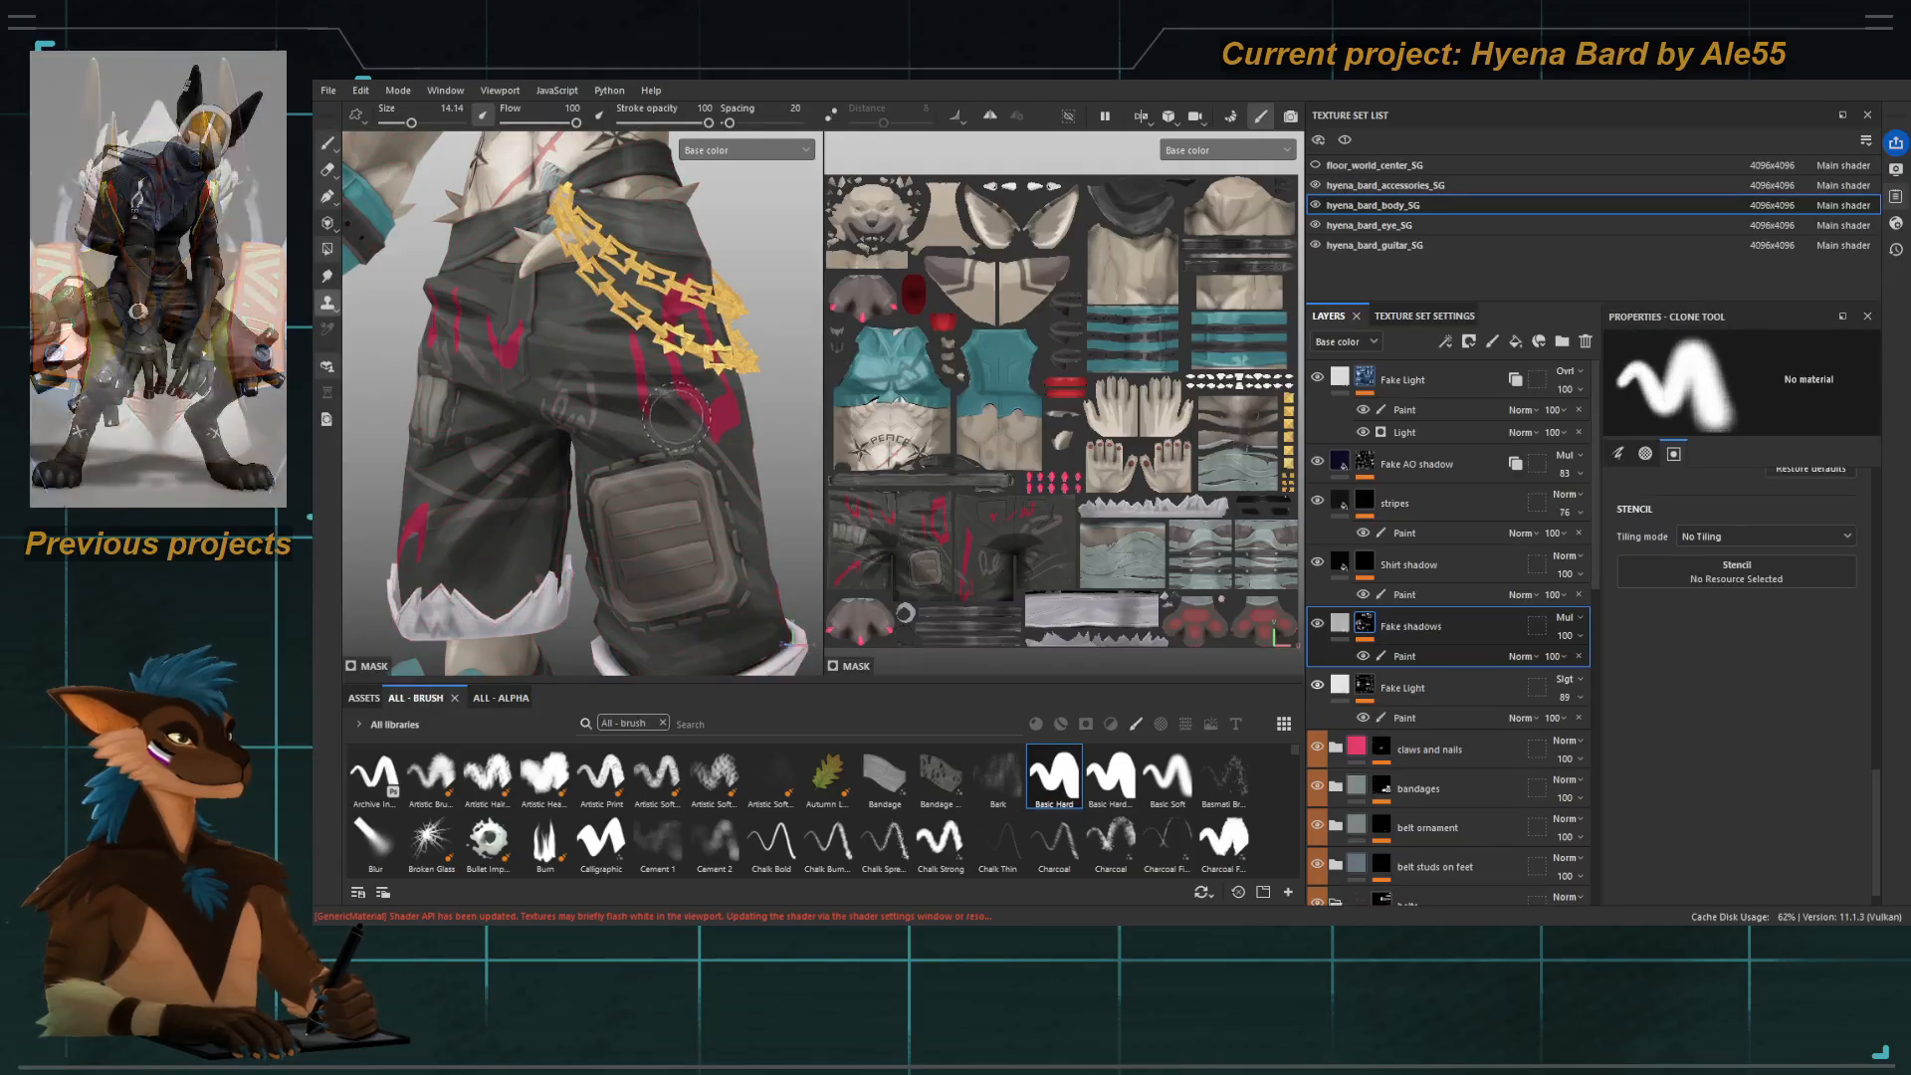
pyautogui.keyDown('ctrl'); pyautogui.moveTo(674, 414); pyautogui.dragTo(697, 414, button='right'); pyautogui.keyUp('ctrl')
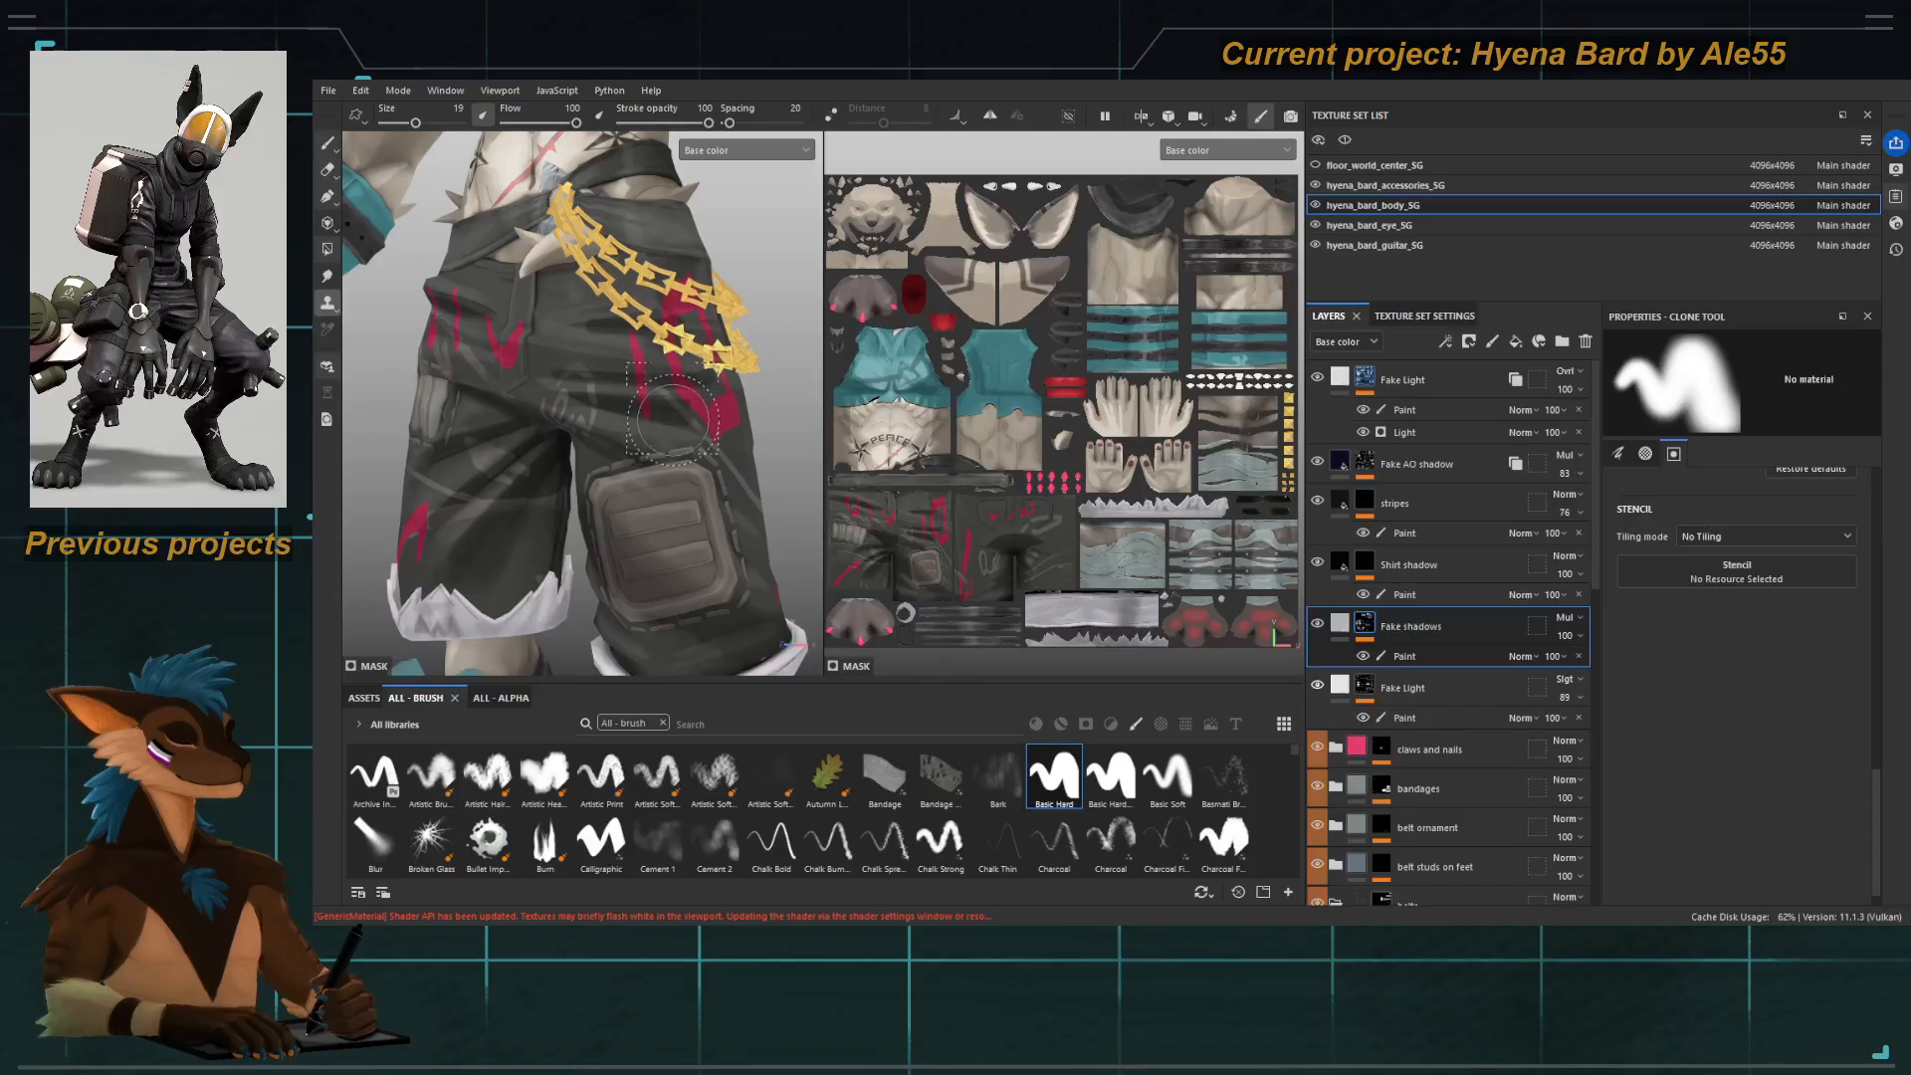
# Set up the Smudge tool on the Fake shadows Paint effect with size 3.82 and stroke opacity 40 for the shorts.
pyautogui.press('5')
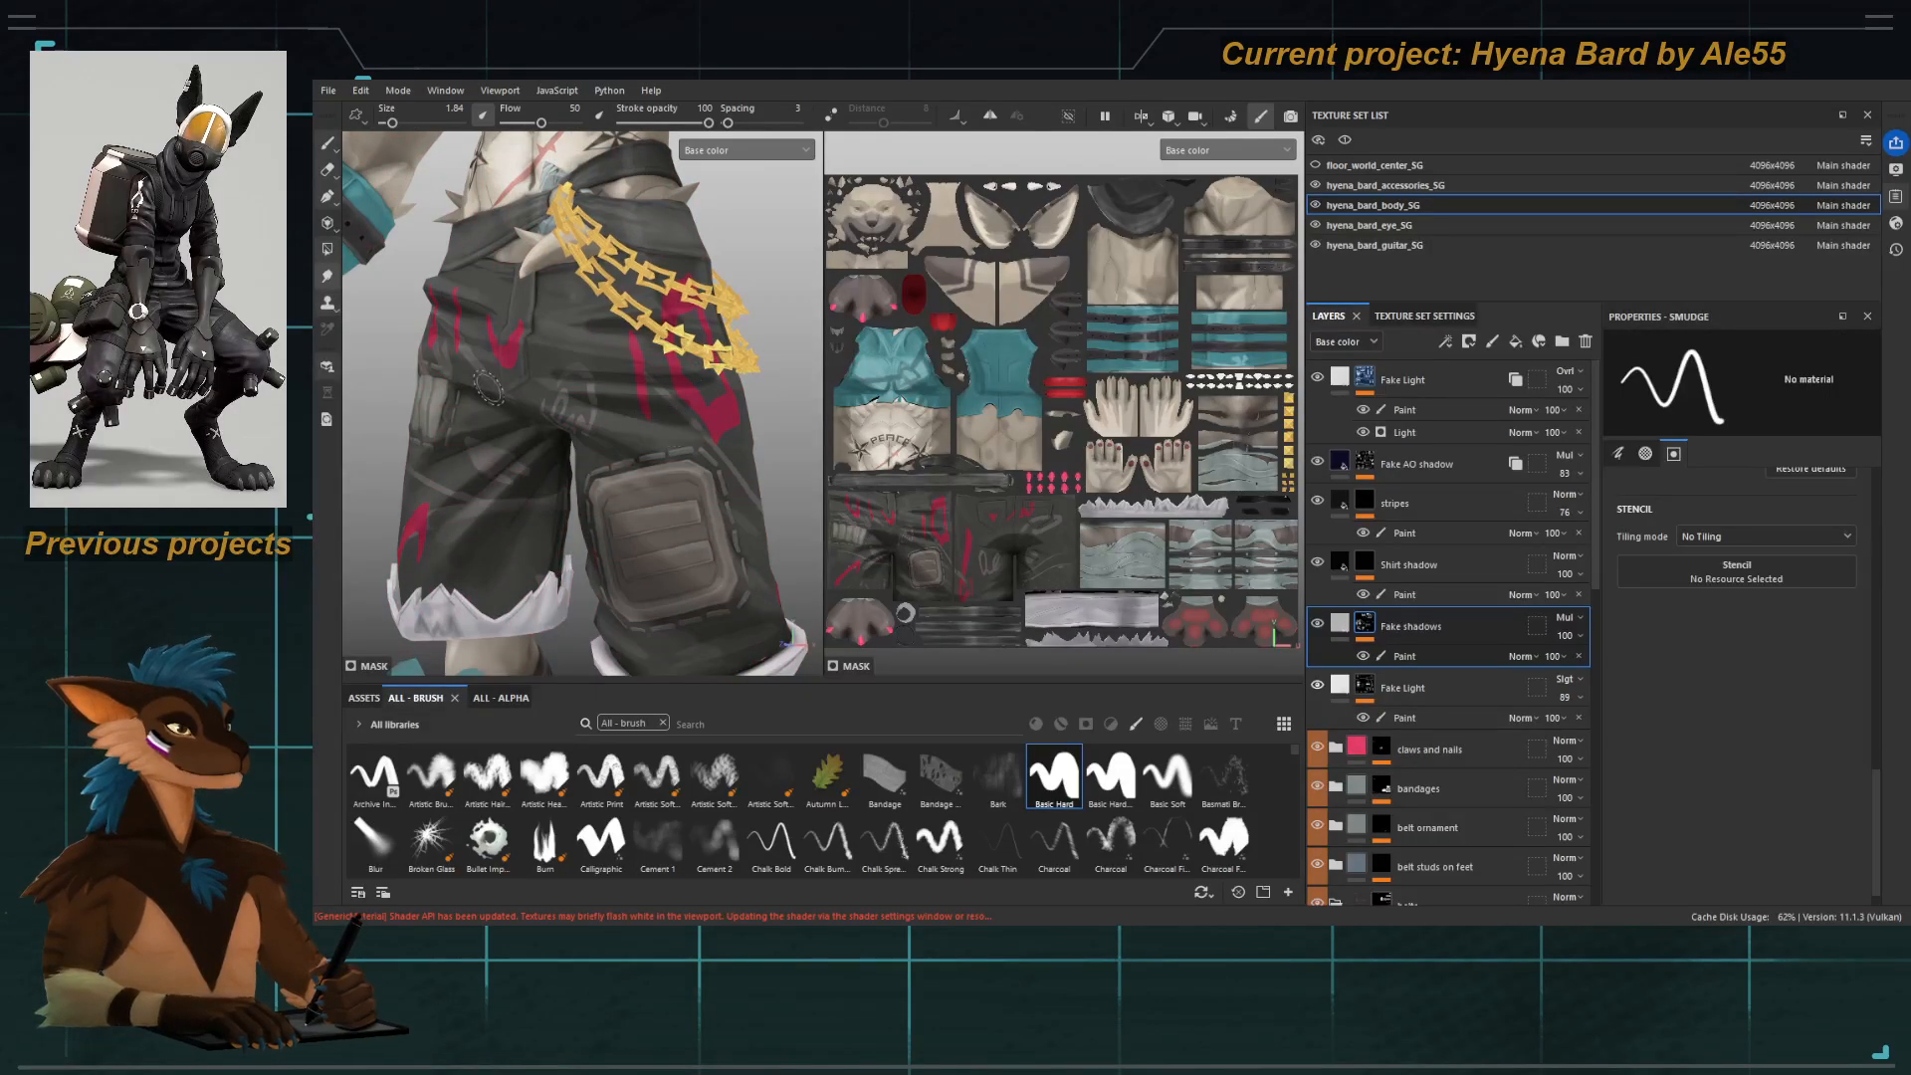
pyautogui.keyDown('ctrl'); pyautogui.moveTo(680, 429); pyautogui.dragTo(678, 420, button='right'); pyautogui.keyUp('ctrl')
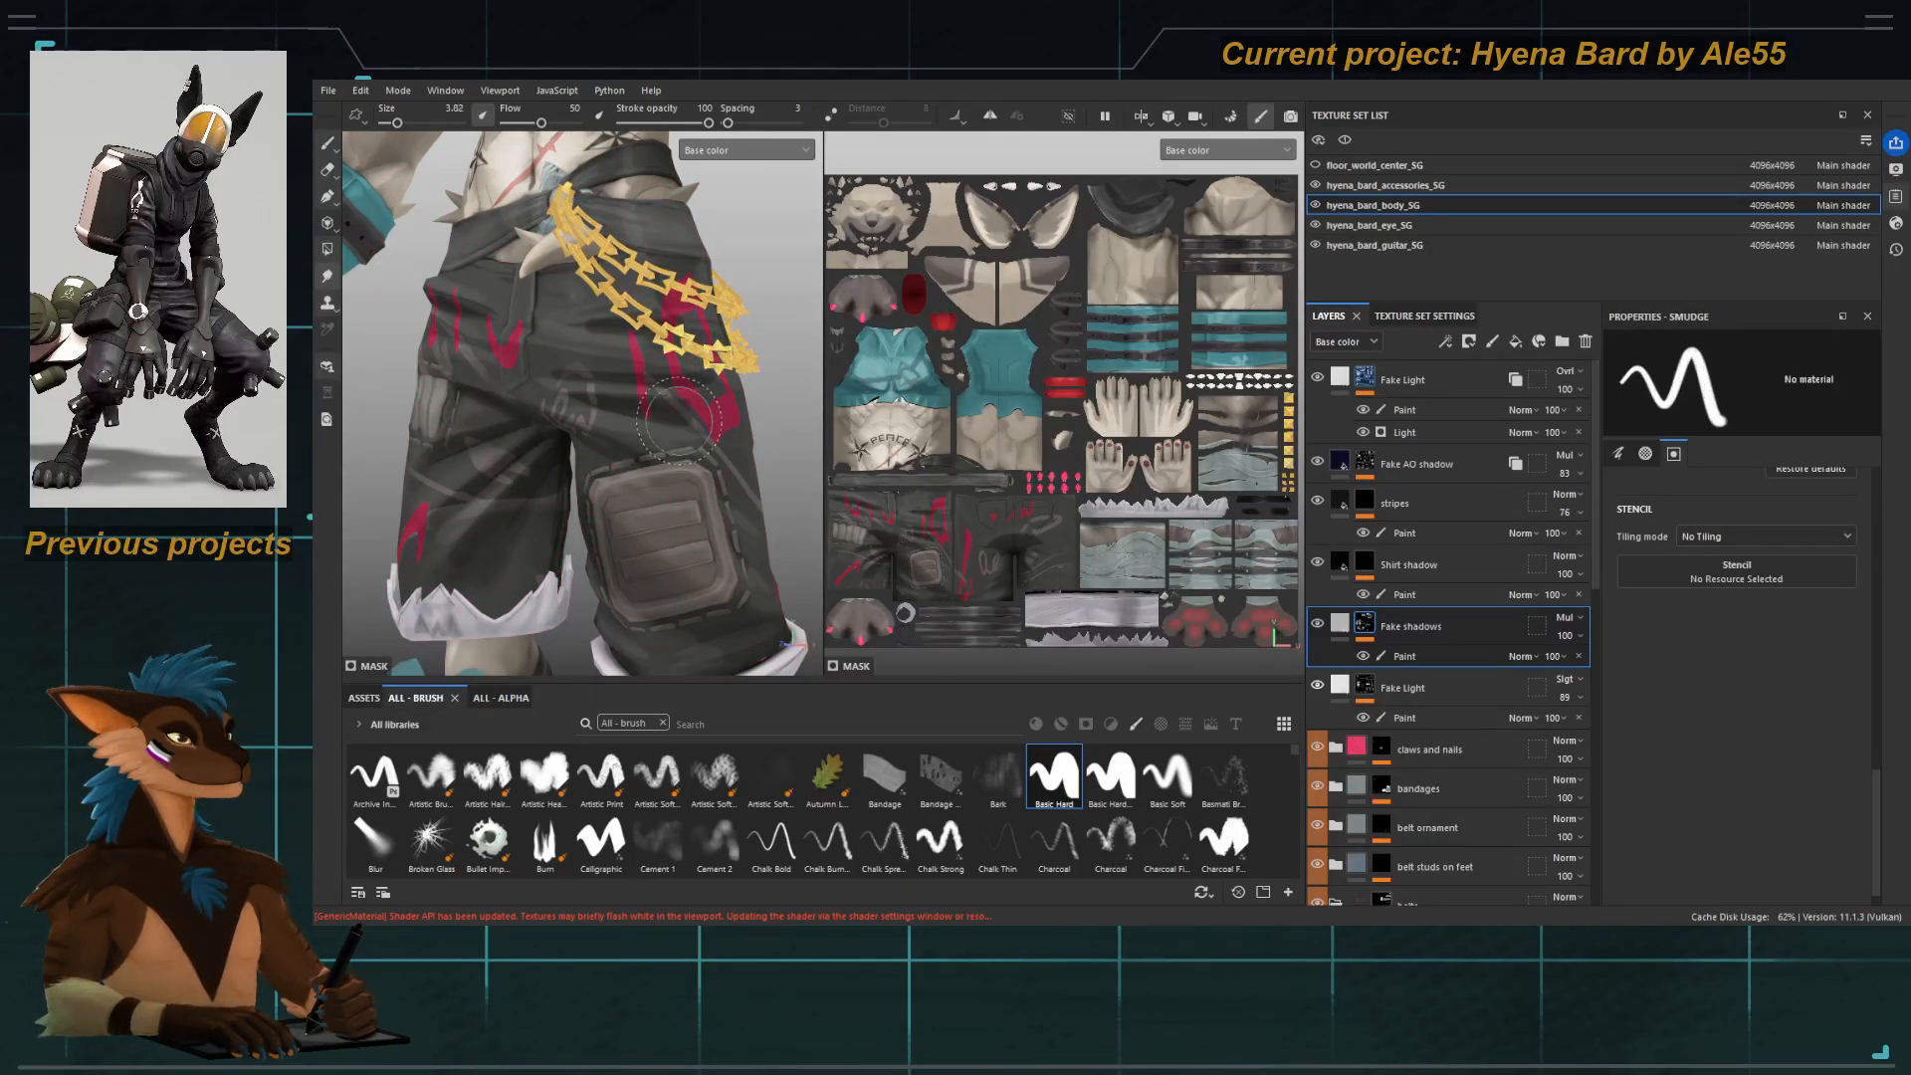
pyautogui.click(1404, 656)
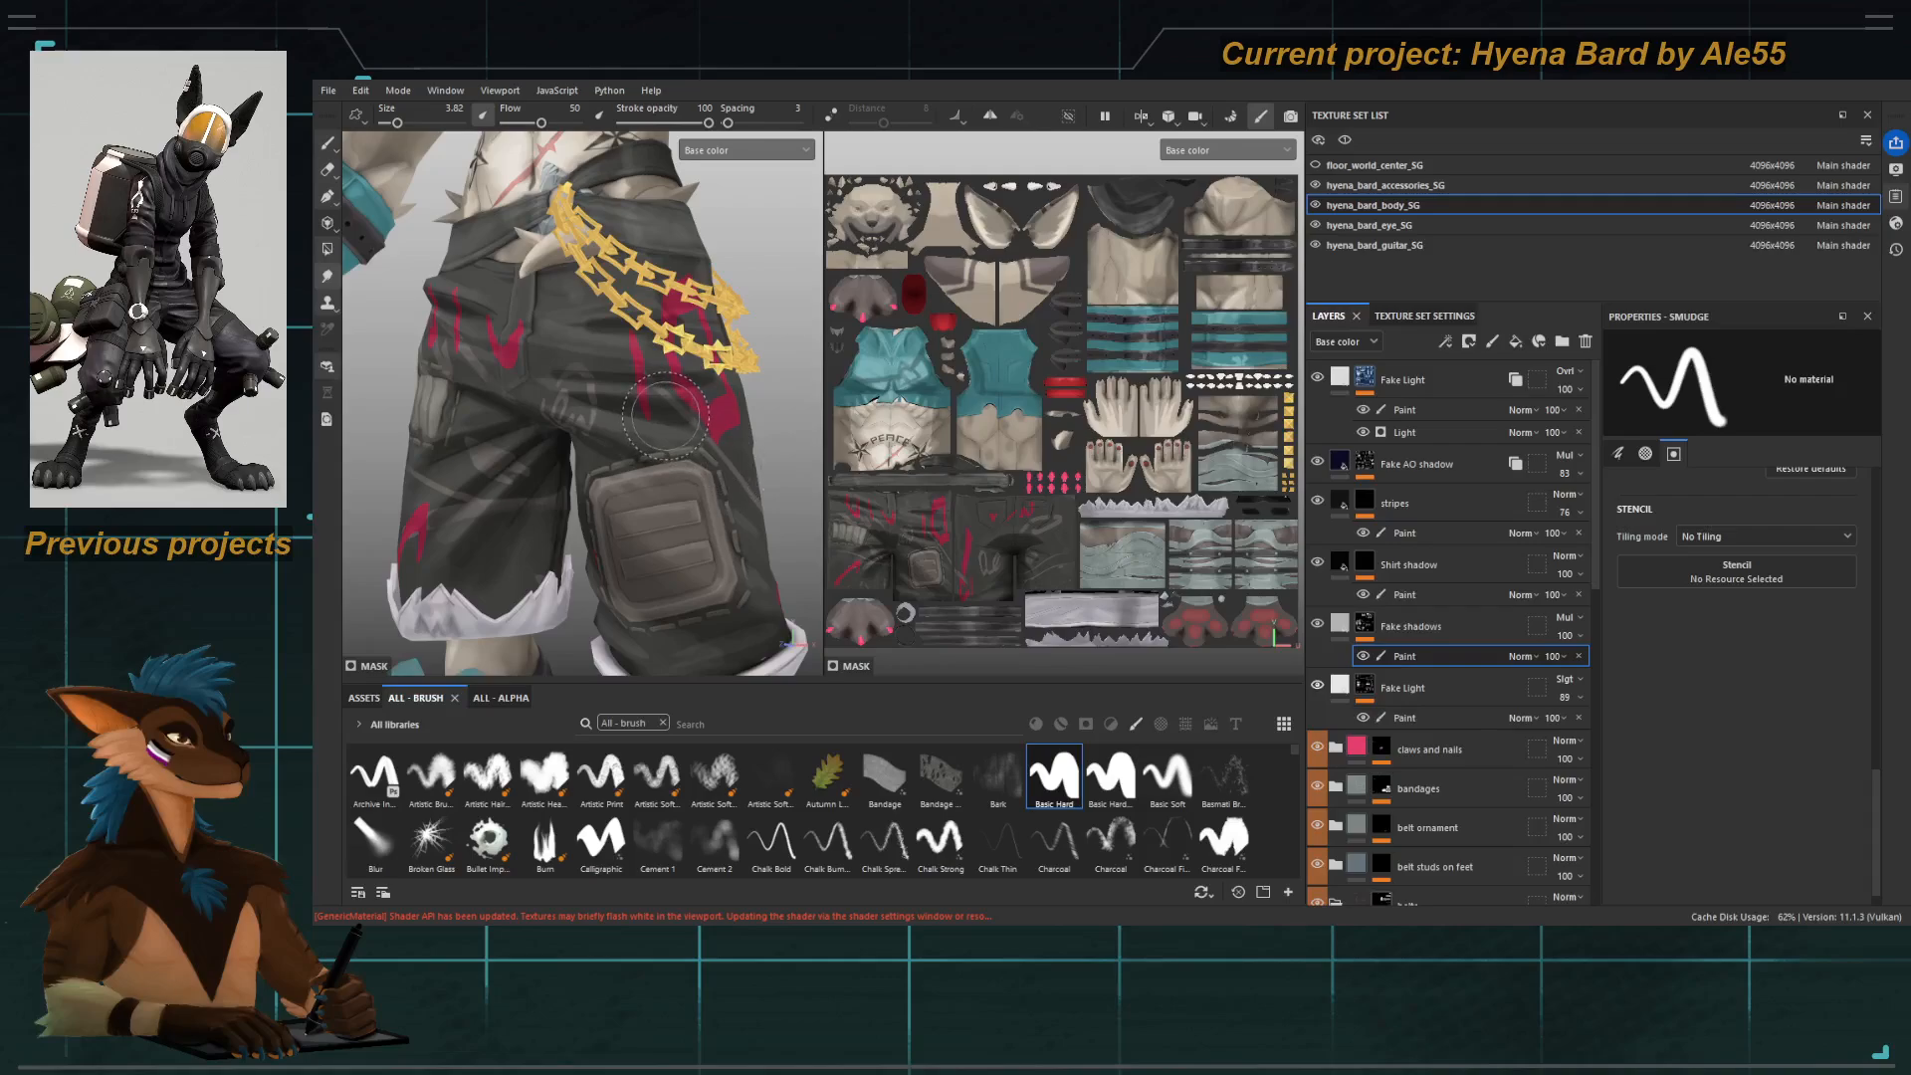
pyautogui.keyDown('ctrl'); pyautogui.moveTo(674, 408); pyautogui.dragTo(686, 420, button='right'); pyautogui.keyUp('ctrl')
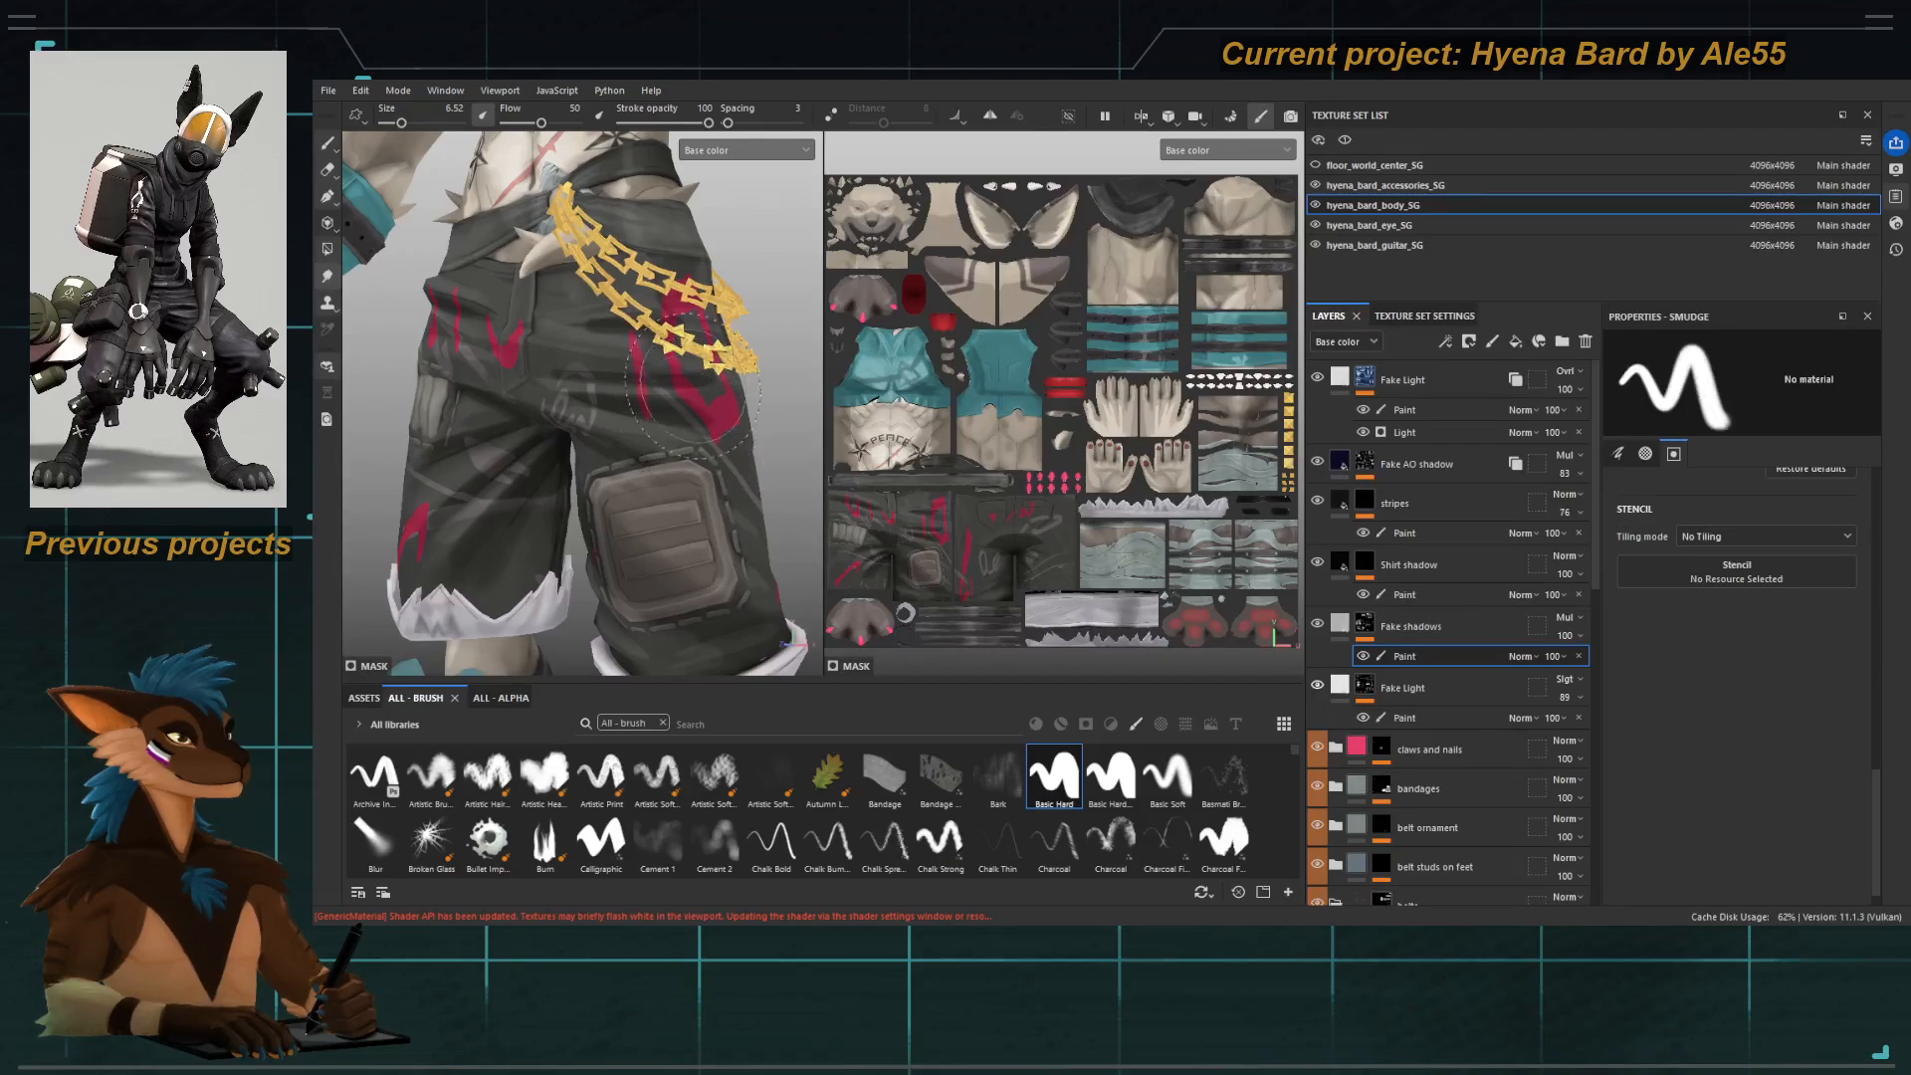
pyautogui.click(657, 123)
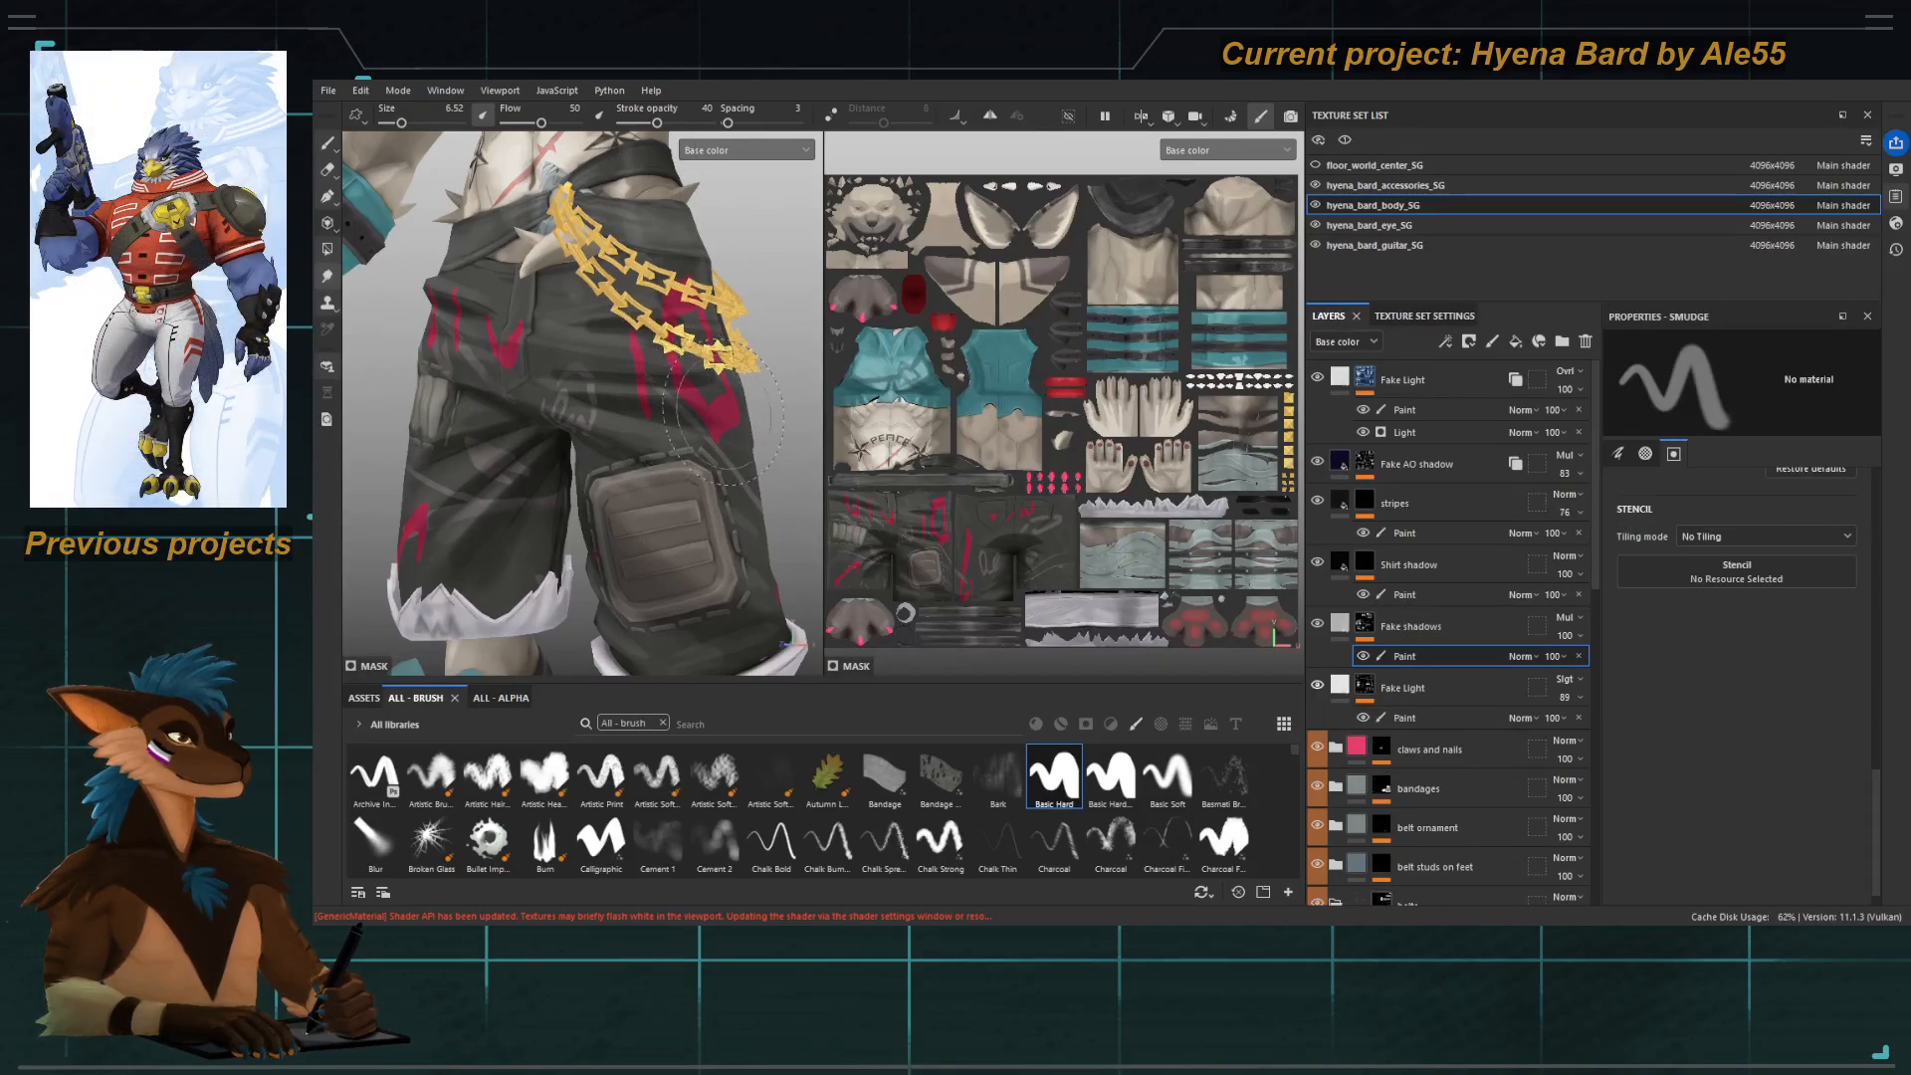
pyautogui.press('[')
pyautogui.press('[')
pyautogui.press('[')
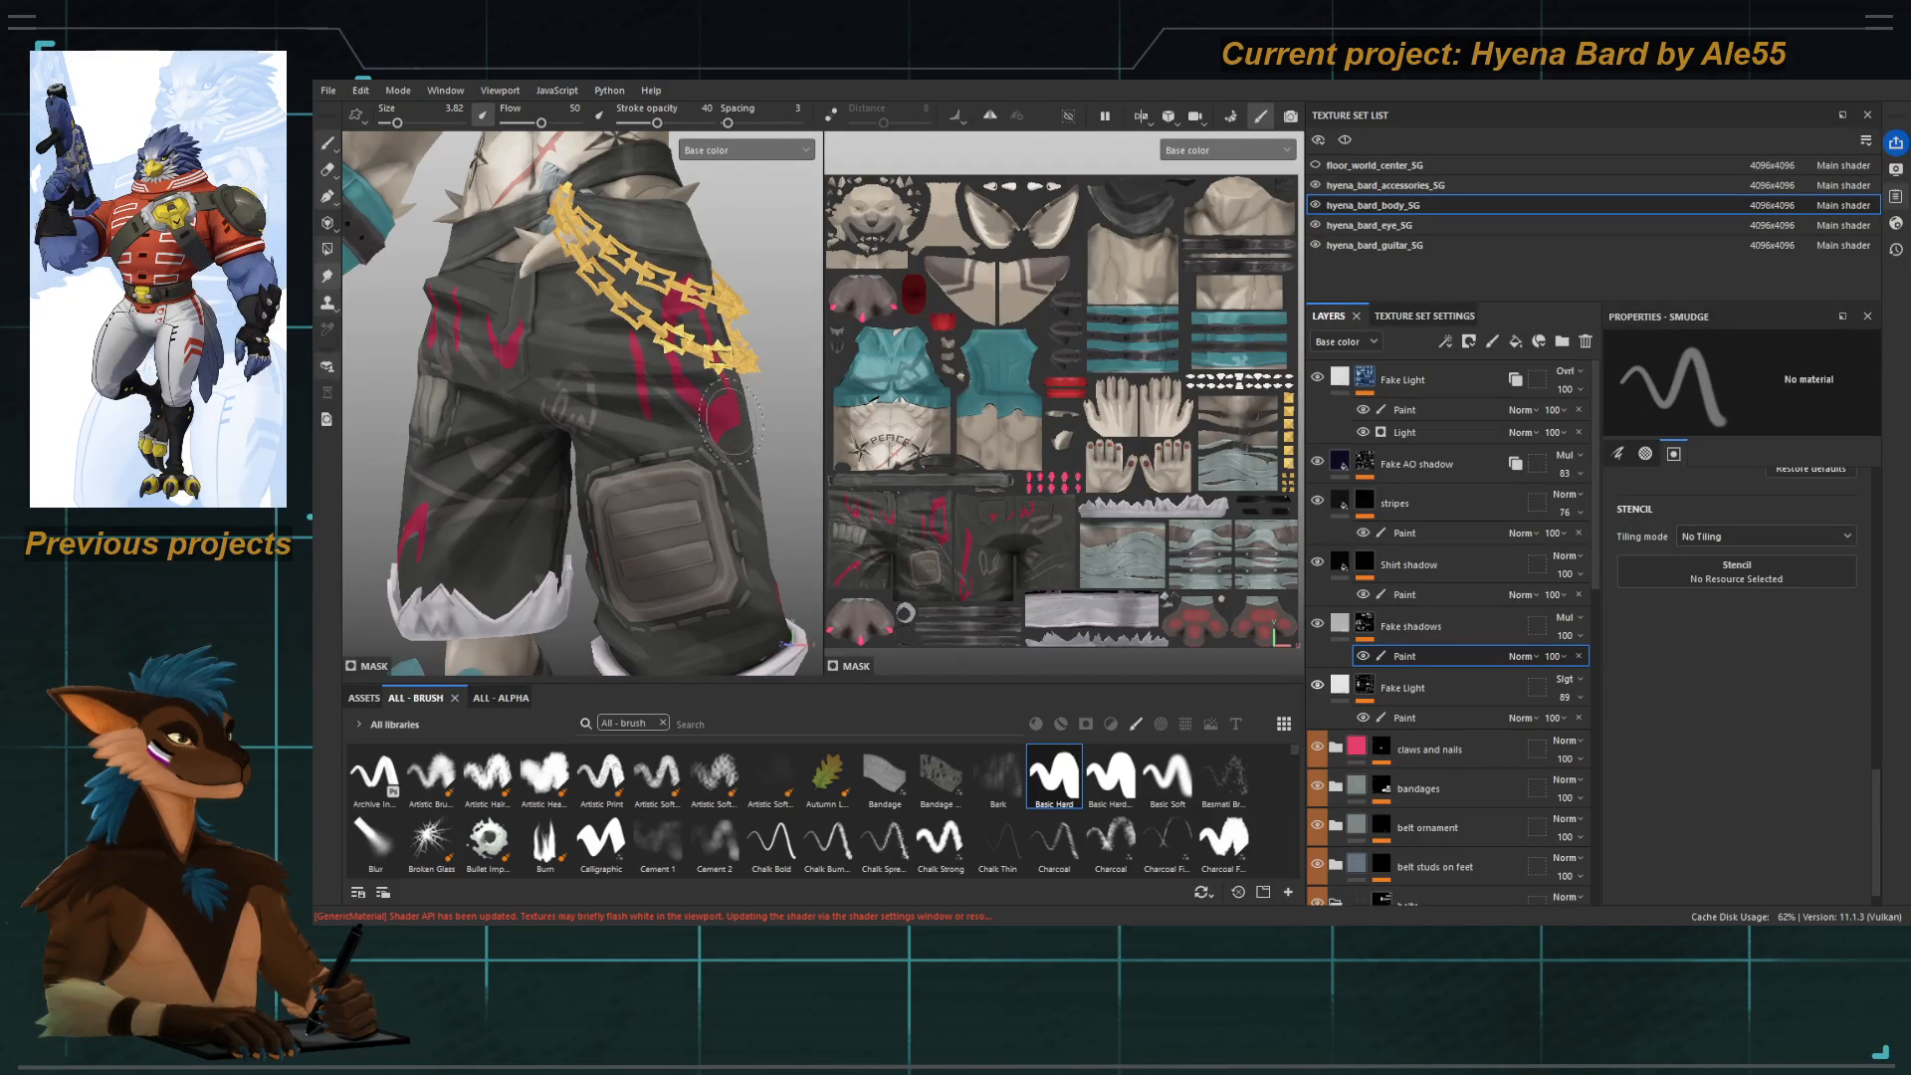
# Smudge the fold shadows on the thigh above the knee pad, varying the brush size between 1.34 and 3.82.
pyautogui.press('[')
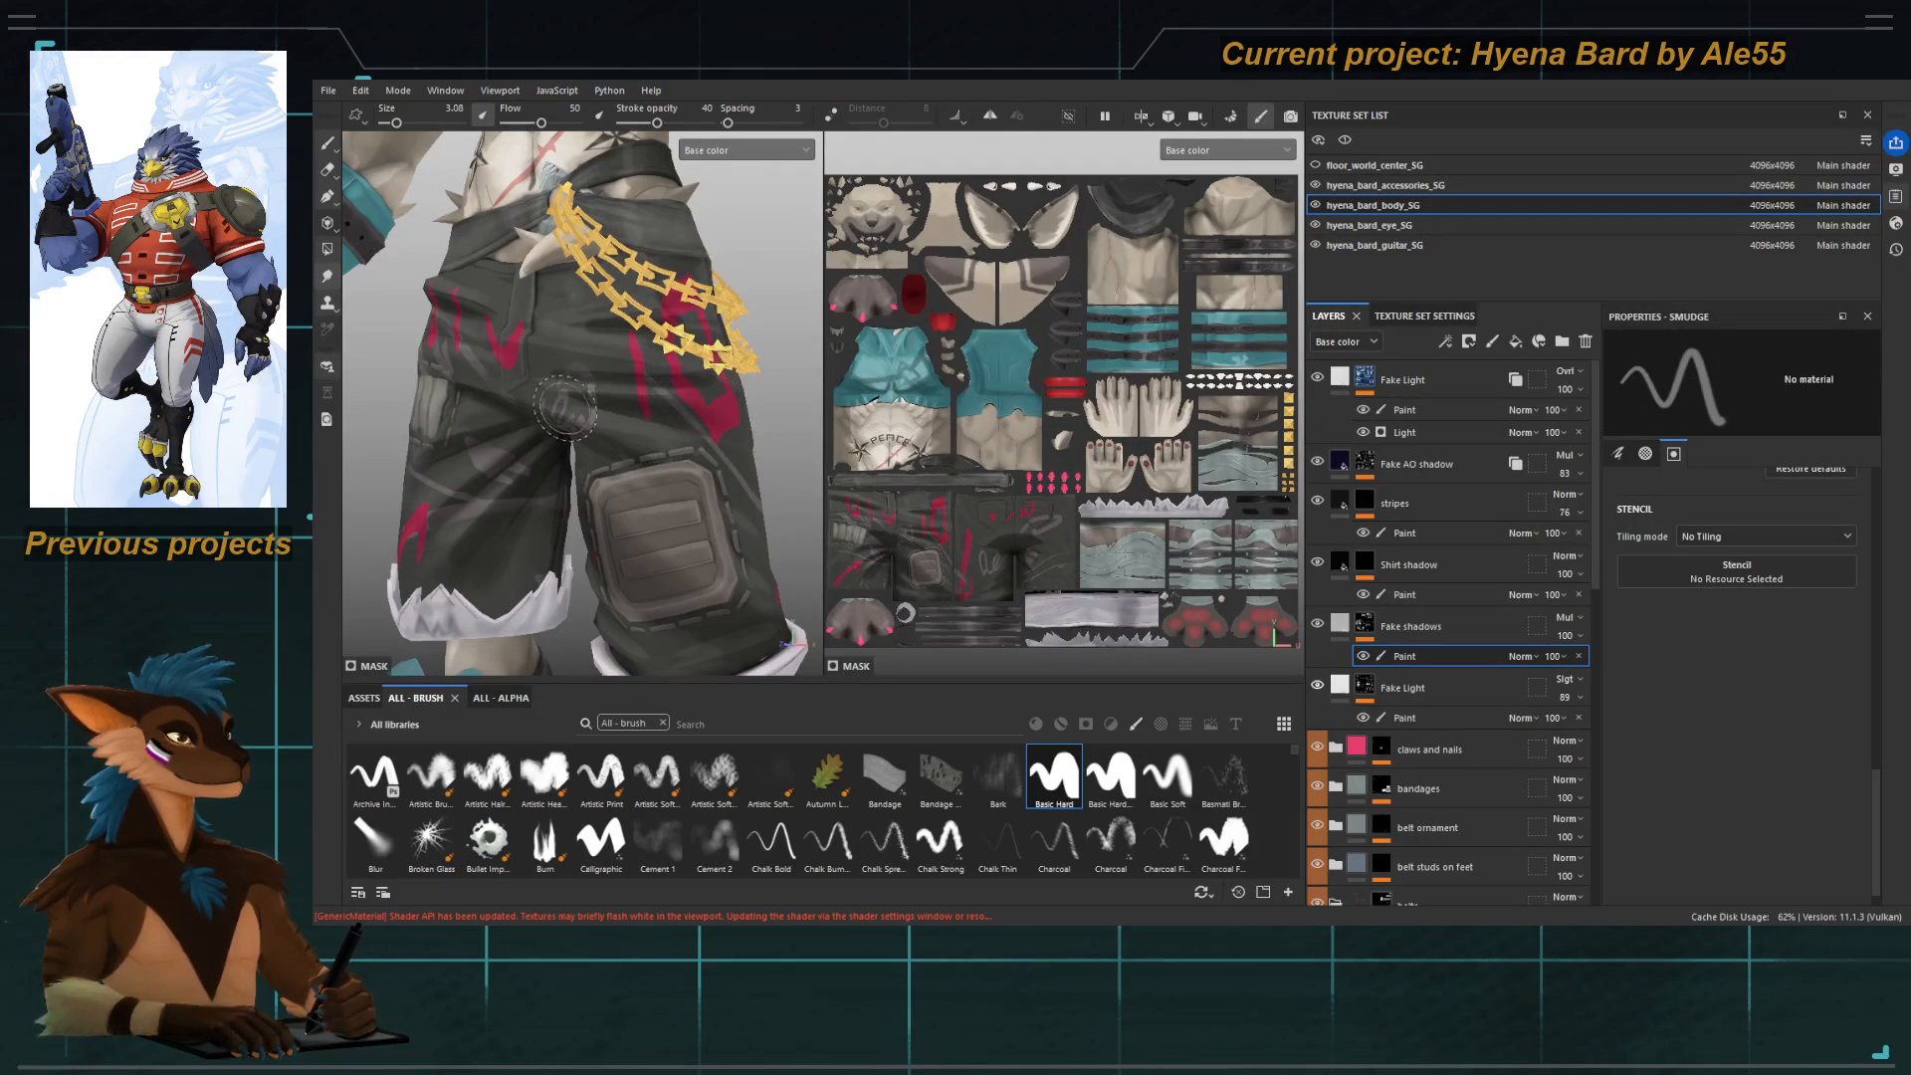
pyautogui.scroll(3, 565, 406)
pyautogui.press('[')
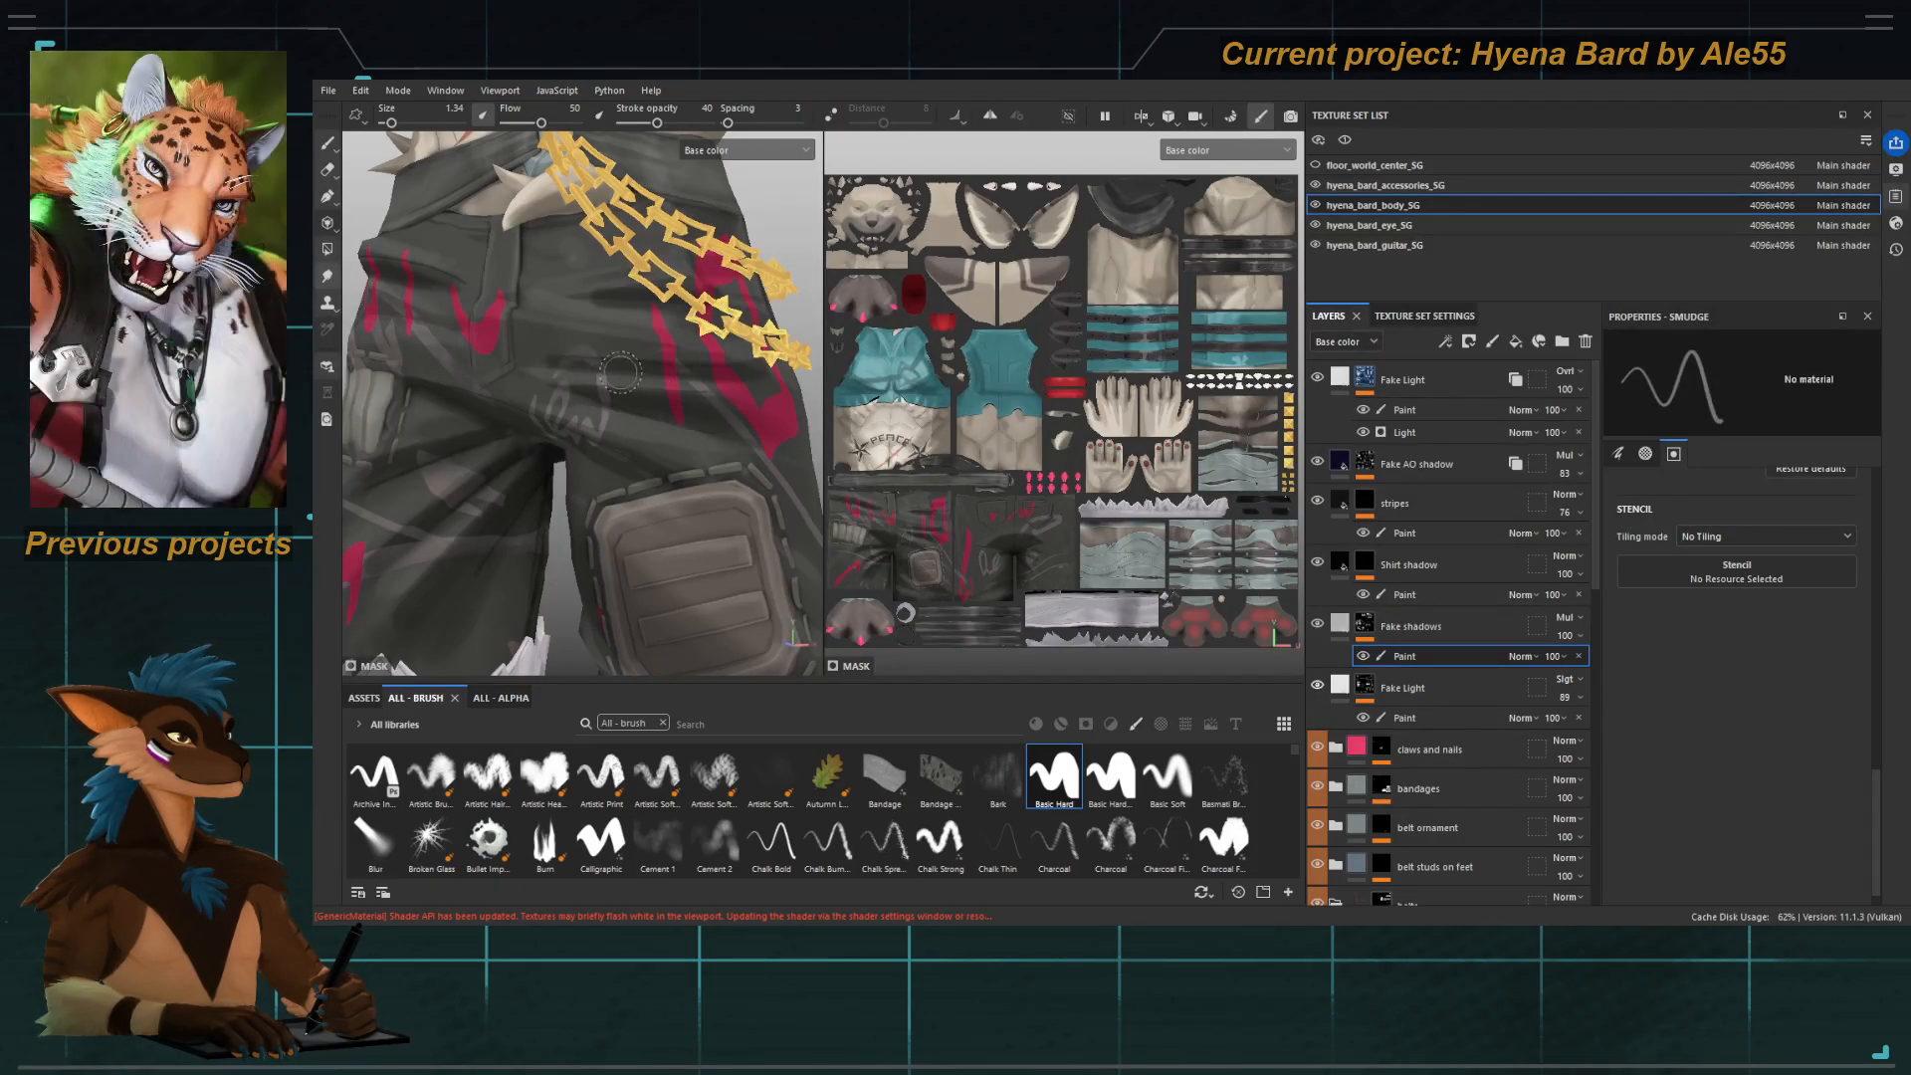
pyautogui.keyDown('alt'); pyautogui.moveTo(644, 372); pyautogui.dragTo(617, 398); pyautogui.keyUp('alt')
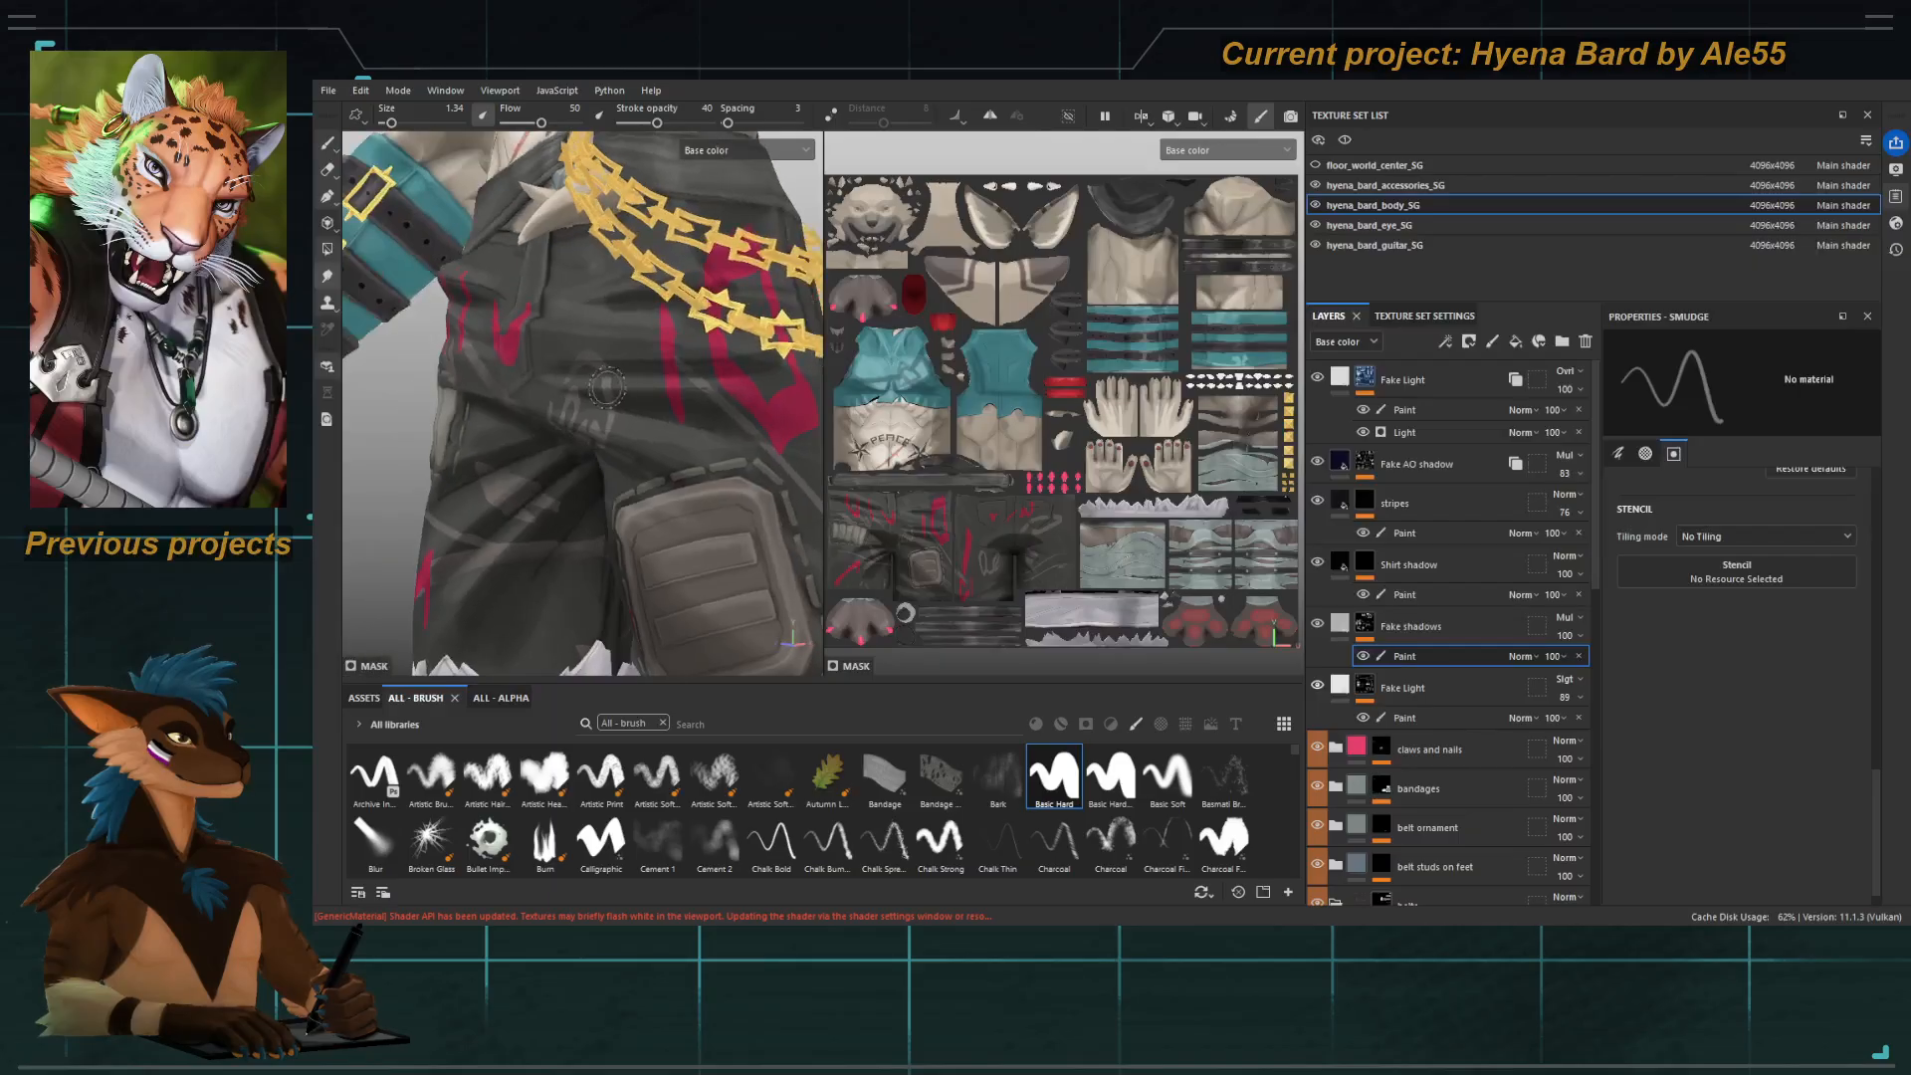
pyautogui.keyDown('alt'); pyautogui.moveTo(618, 398); pyautogui.dragTo(527, 410, button='middle'); pyautogui.keyUp('alt')
pyautogui.press(']')
pyautogui.press(']')
pyautogui.press(']')
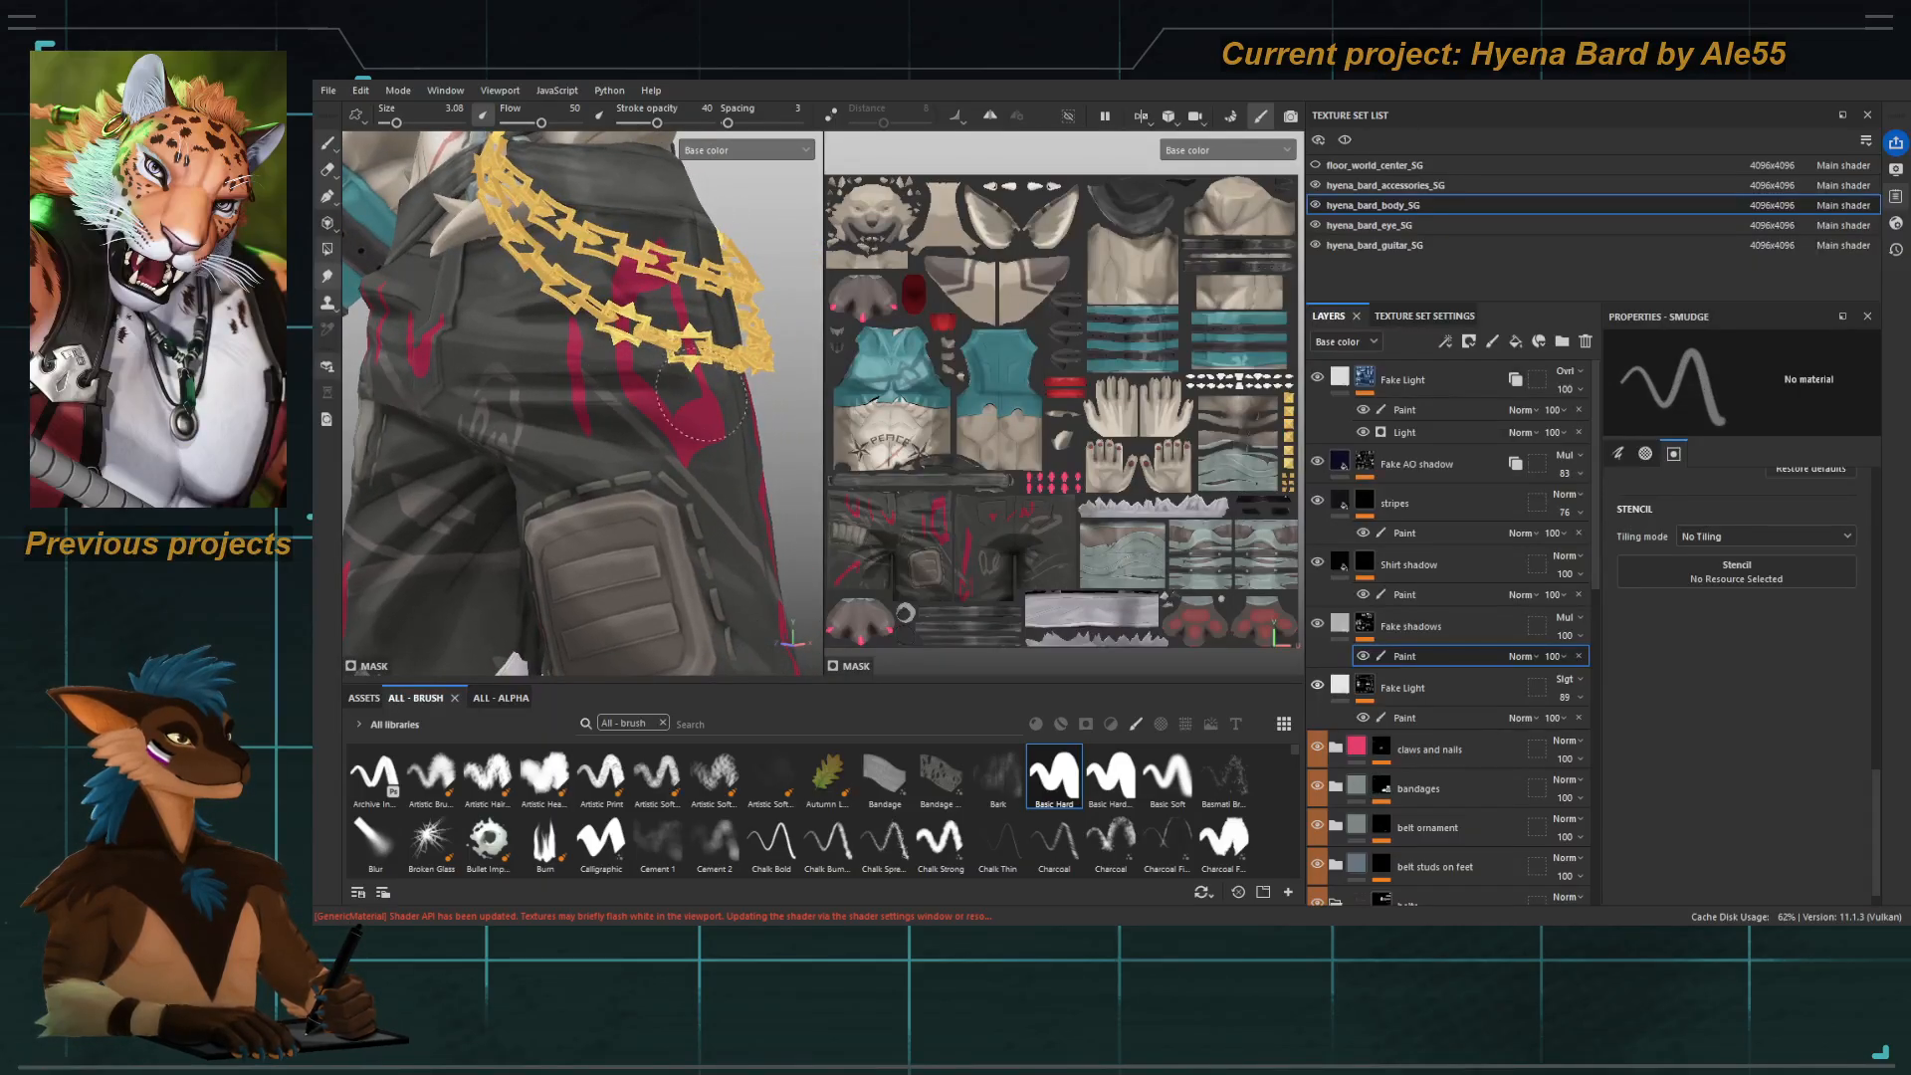
pyautogui.press(']')
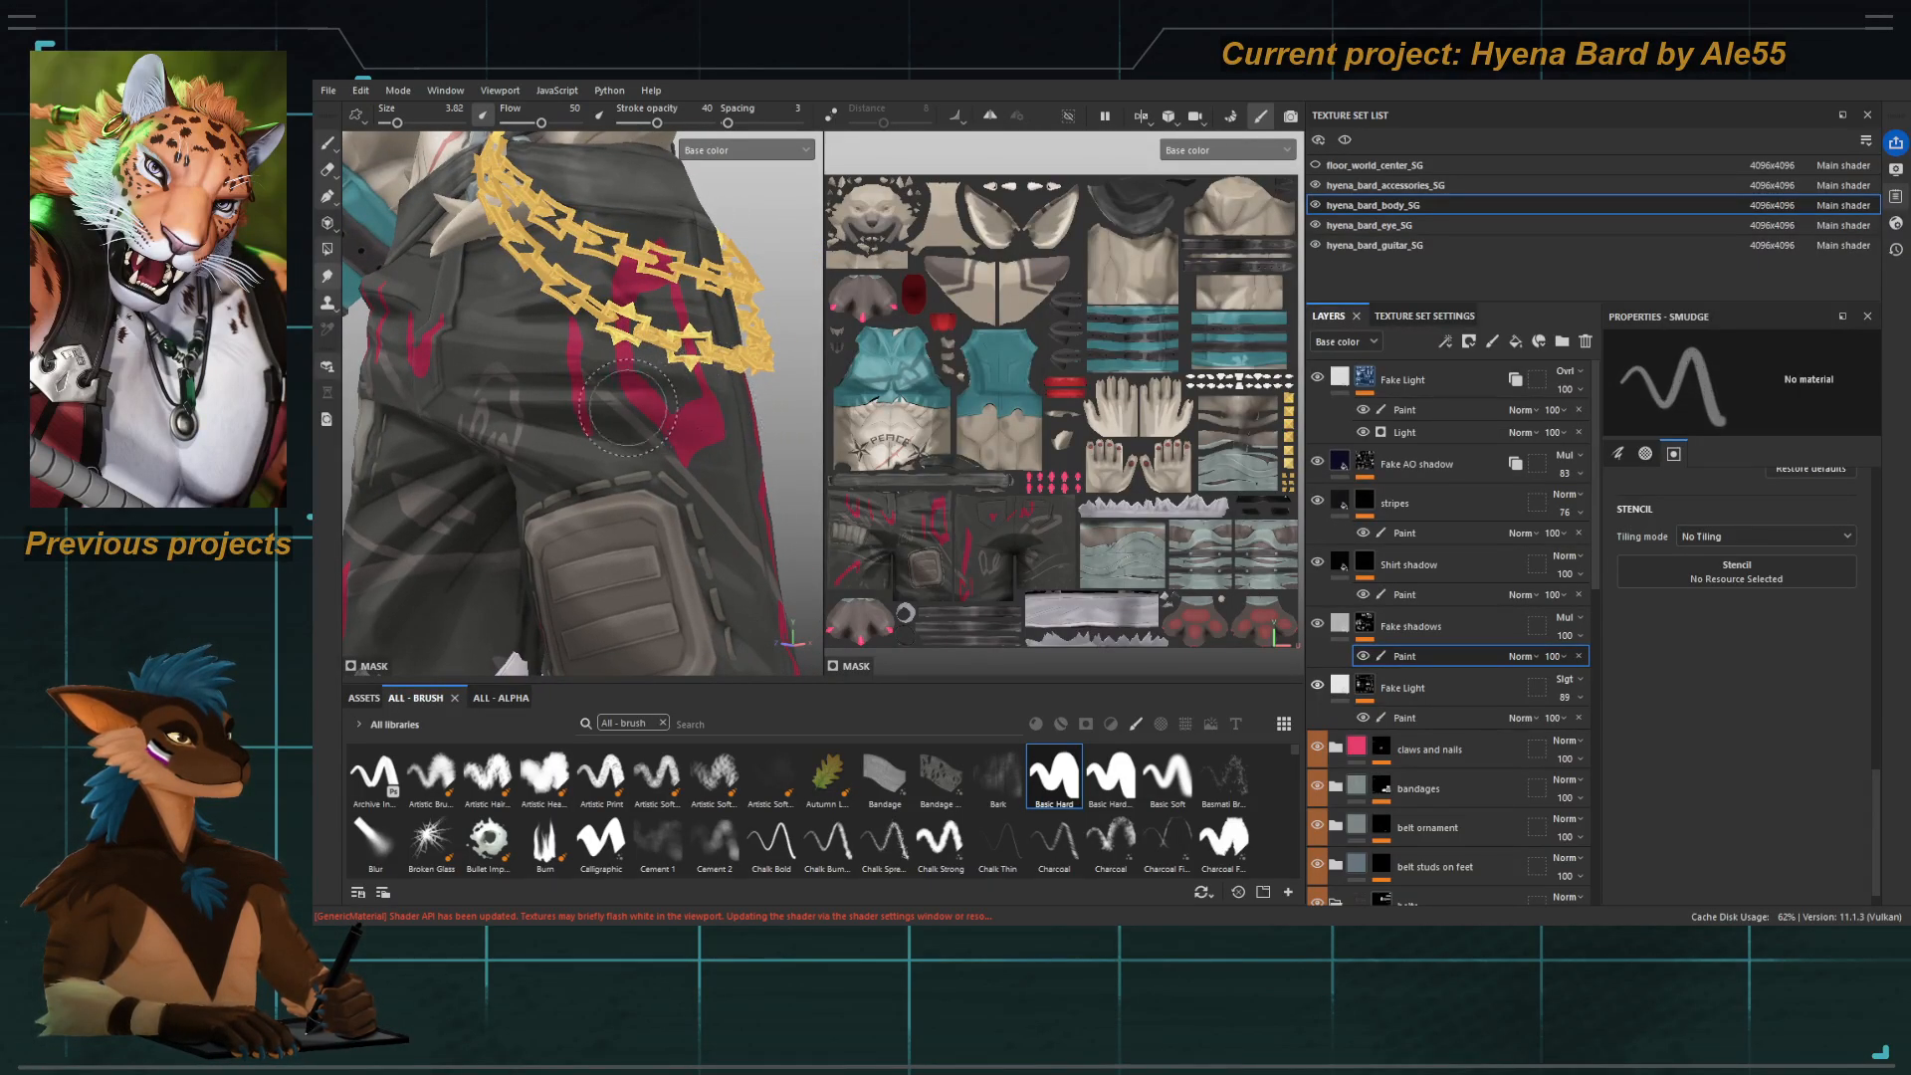
# Set up the Eraser with stroke opacity 28 and size 5.53 for lightening the shadows on the hip and thigh.
pyautogui.press('e')
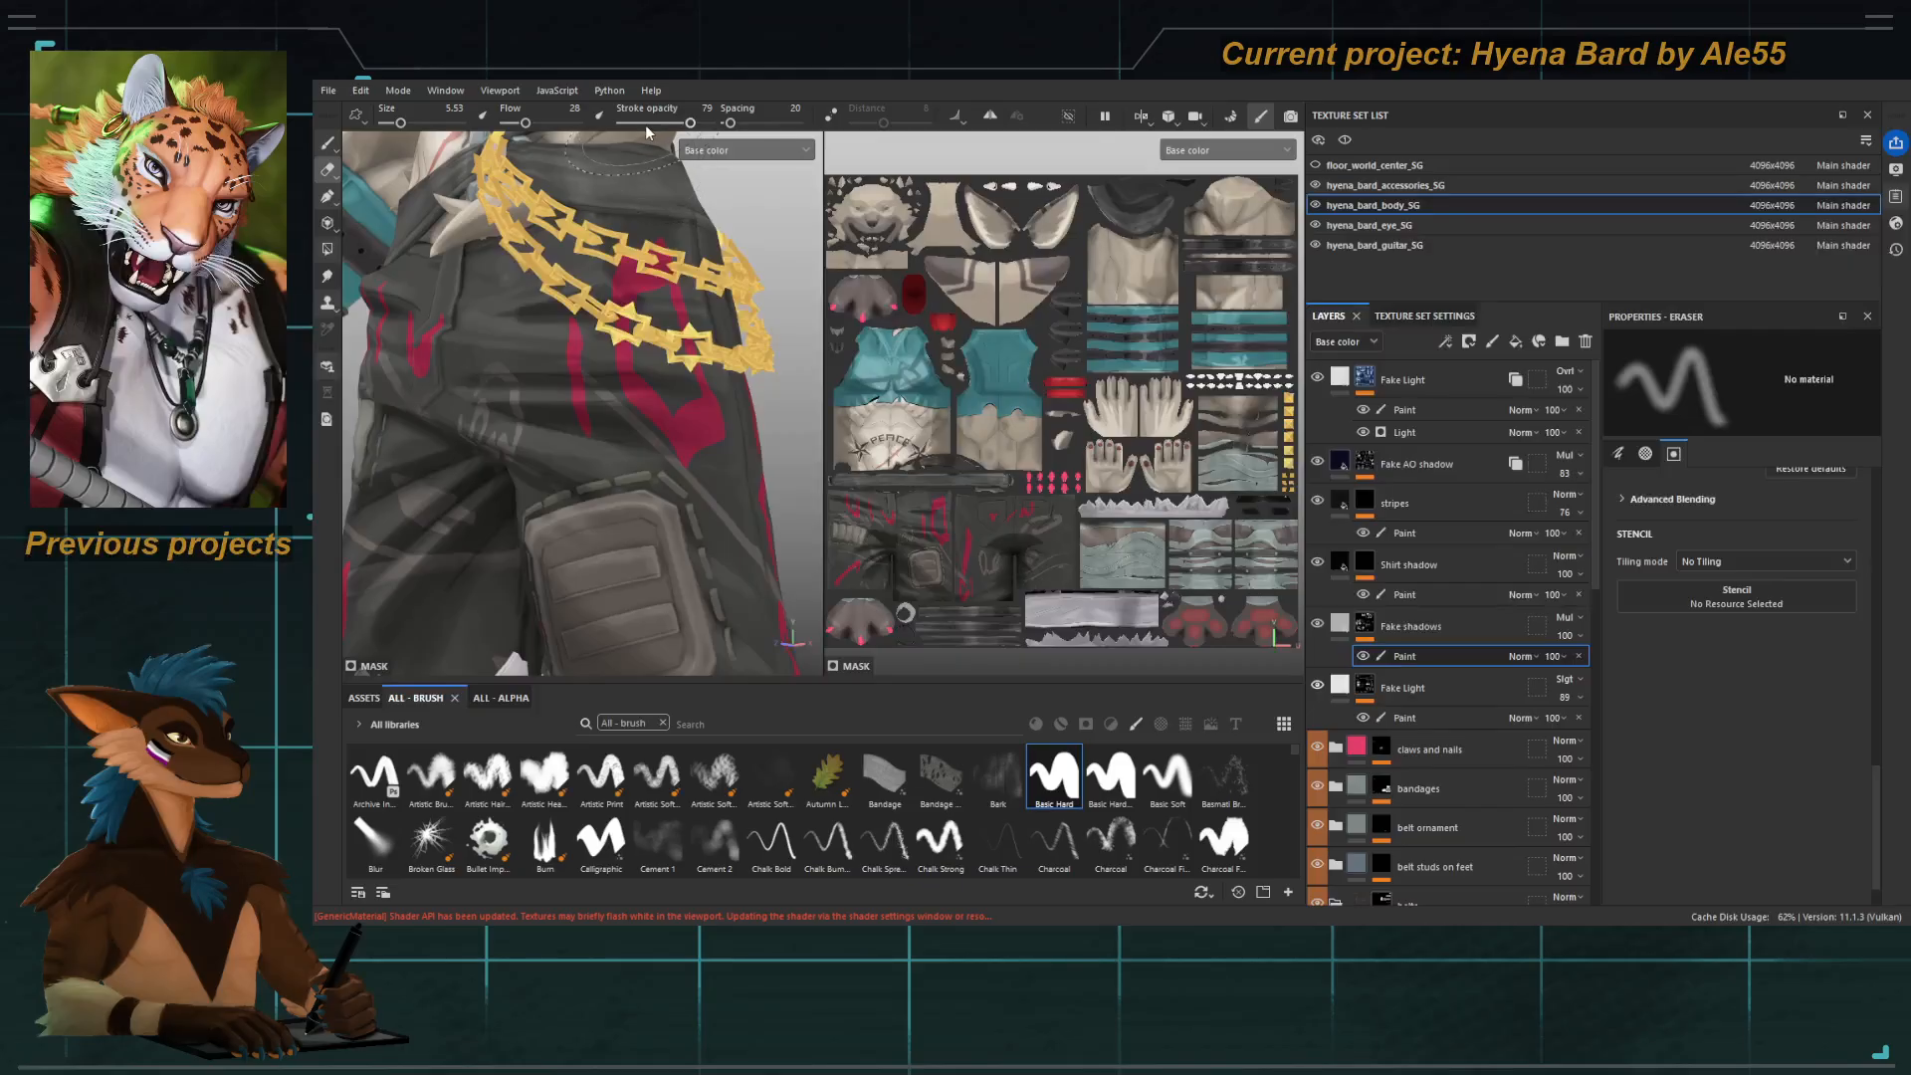
pyautogui.click(646, 123)
pyautogui.press(']')
pyautogui.press(']')
pyautogui.press(']')
pyautogui.press(']')
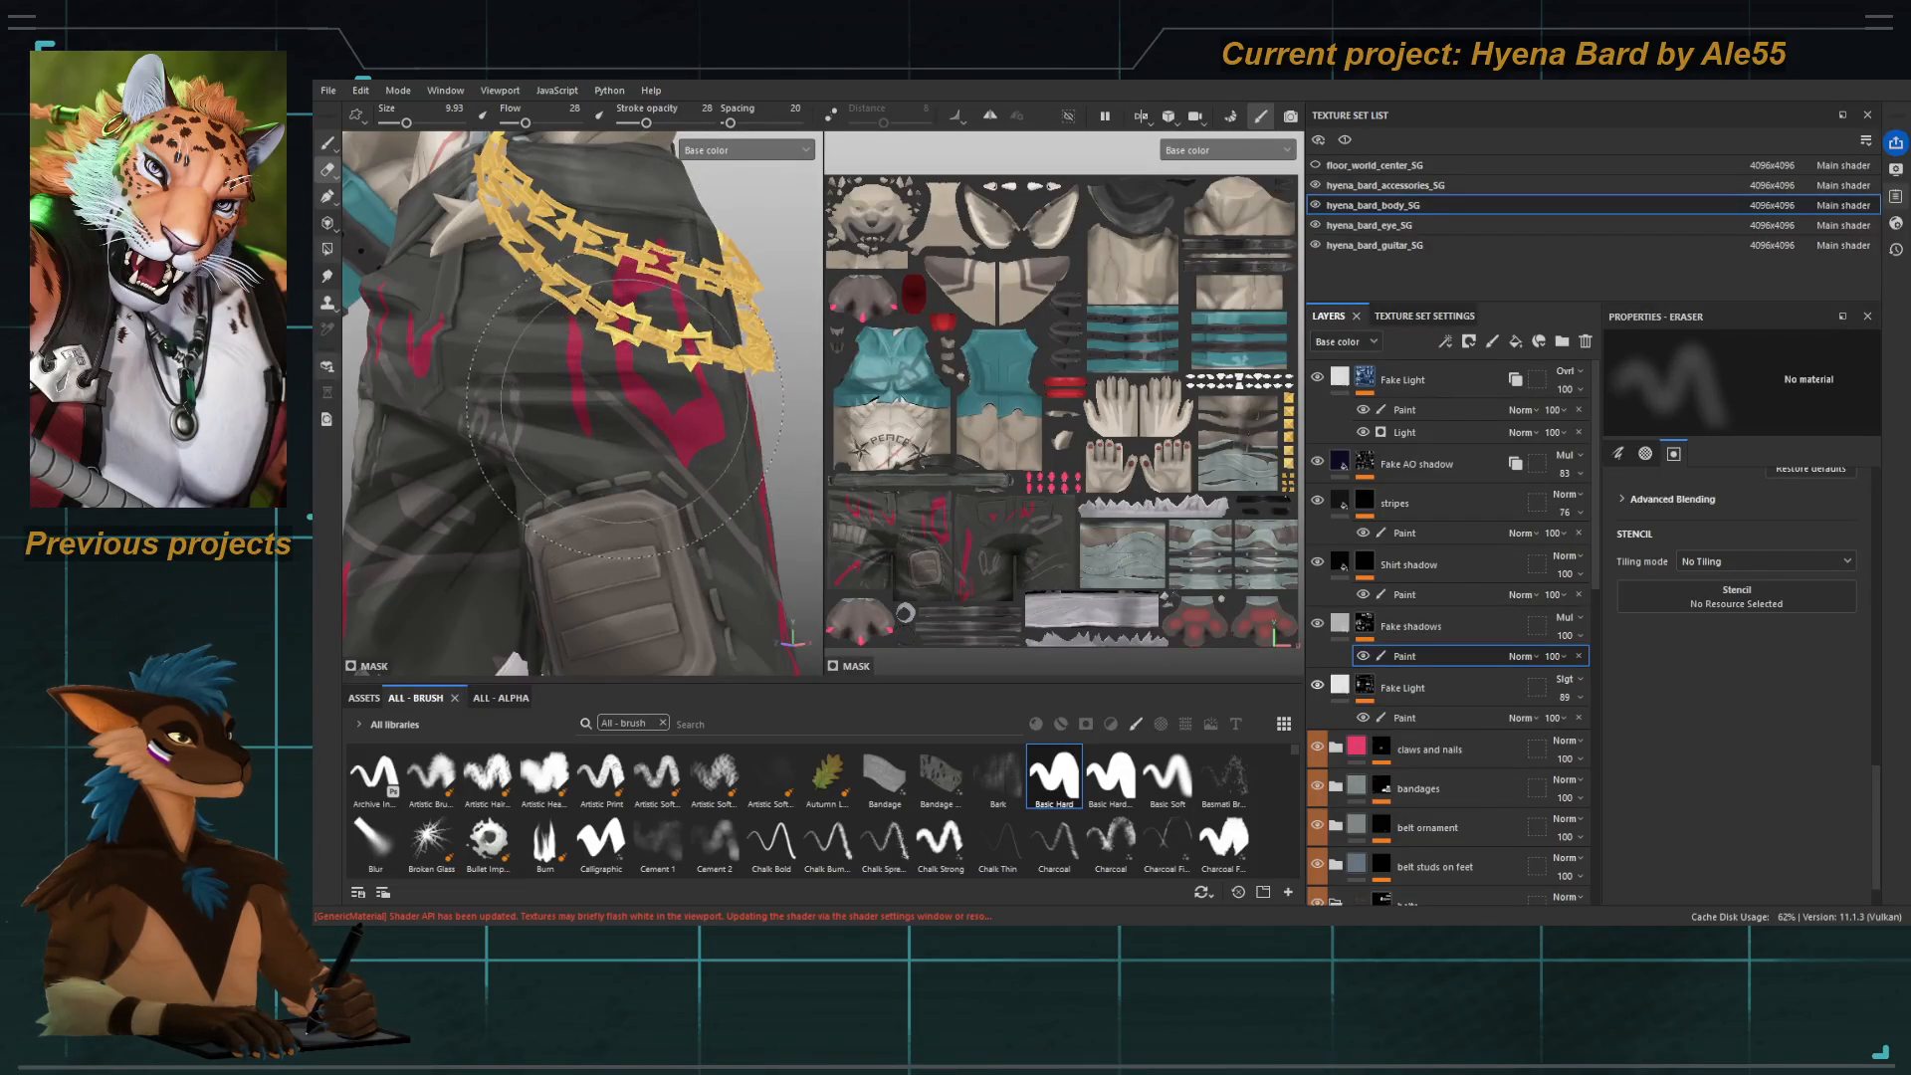
pyautogui.press('[')
pyautogui.press('[')
pyautogui.press('[')
pyautogui.press('[')
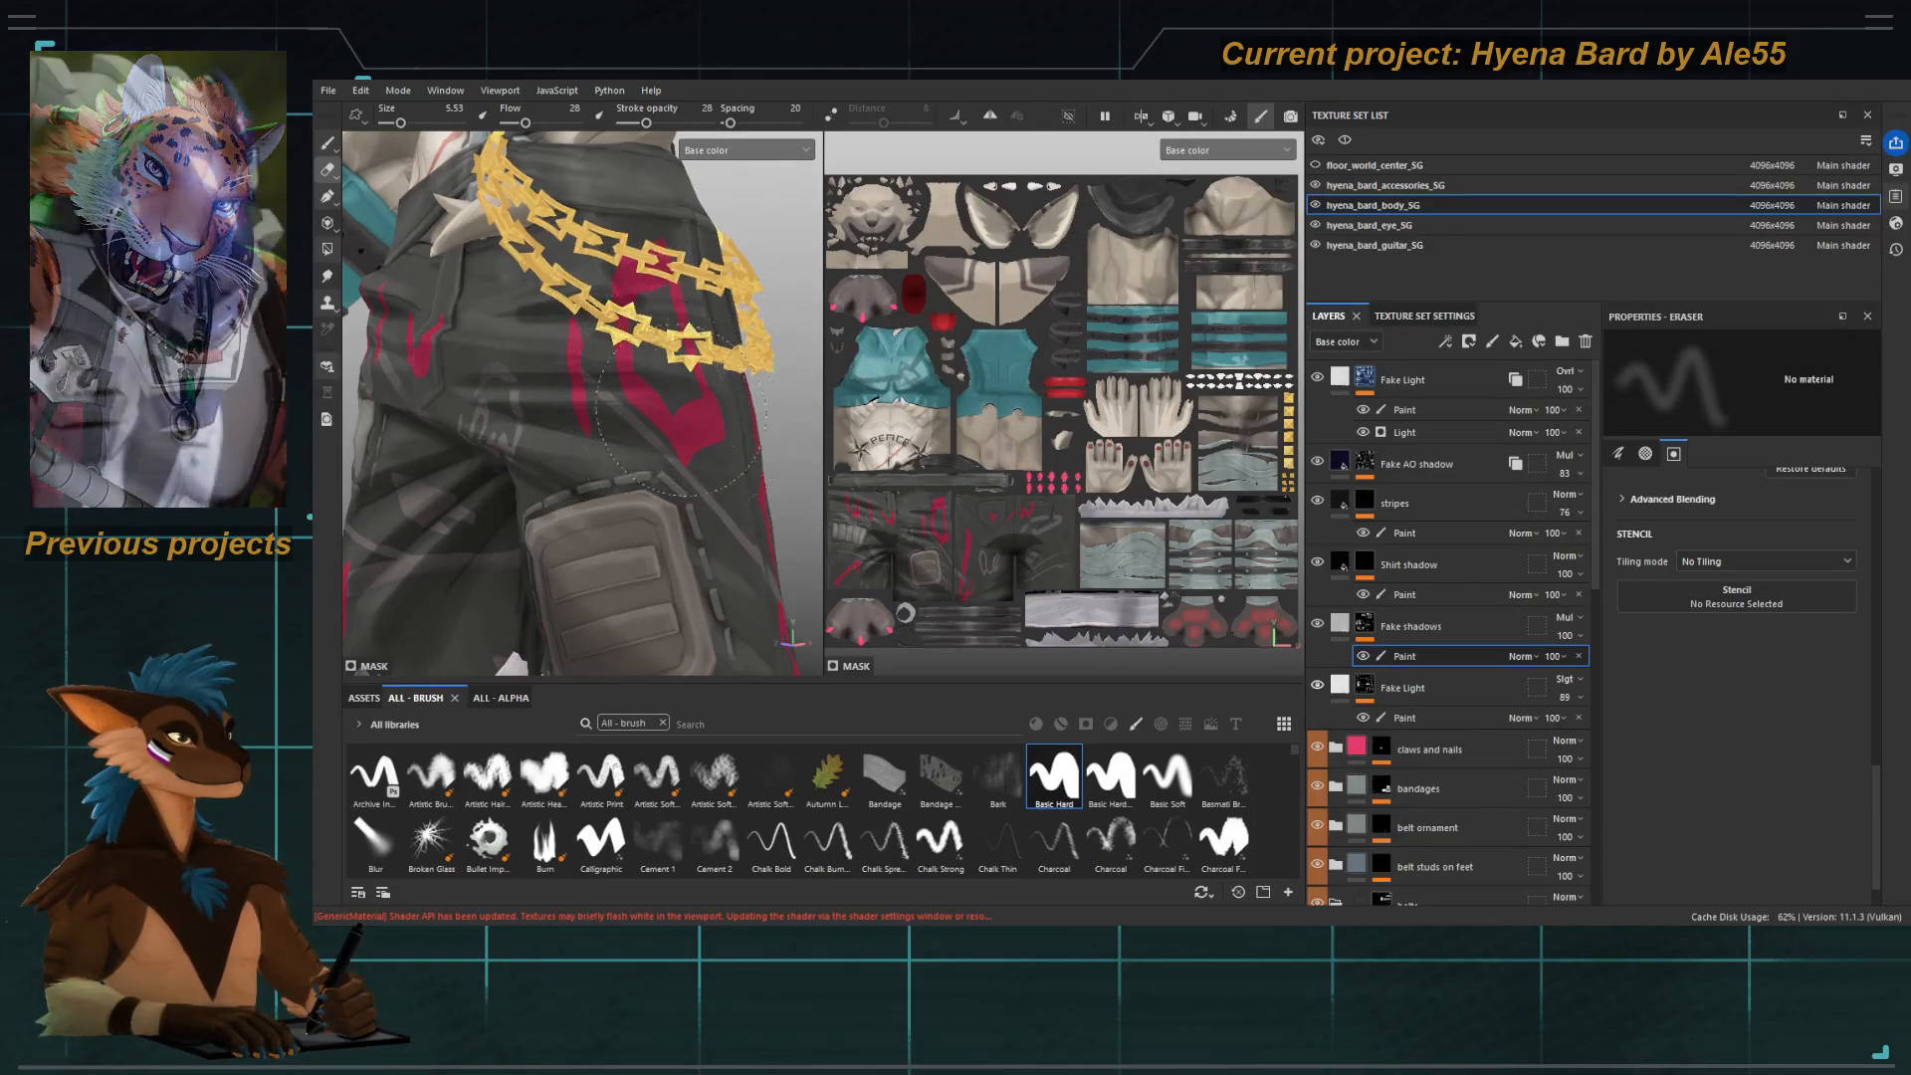
# Reduce the Eraser size to 0.91 for fine corrections to the fold shadows below the gold chains.
pyautogui.keyDown('alt'); pyautogui.moveTo(508, 358); pyautogui.dragTo(545, 349); pyautogui.keyUp('alt')
pyautogui.press('[')
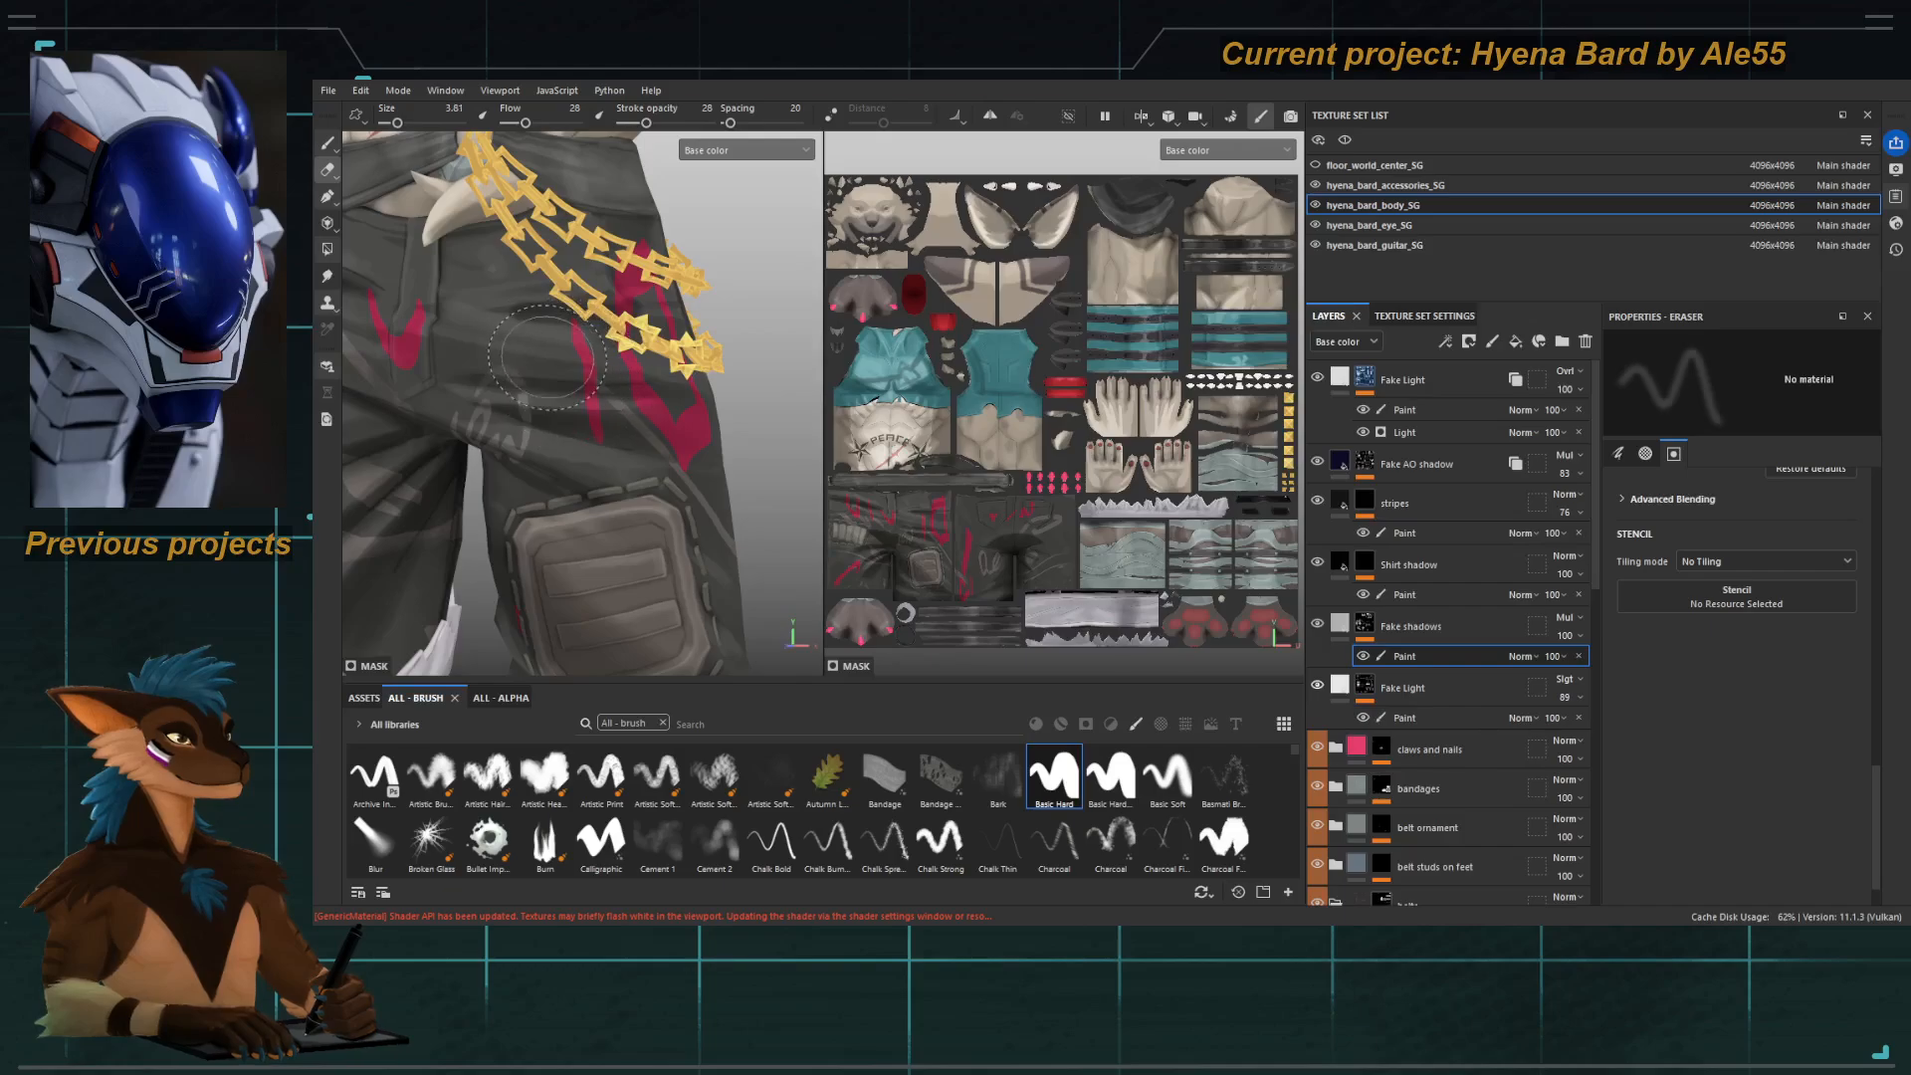
pyautogui.press('[')
pyautogui.press('[')
pyautogui.press('[')
pyautogui.press('[')
pyautogui.press('[')
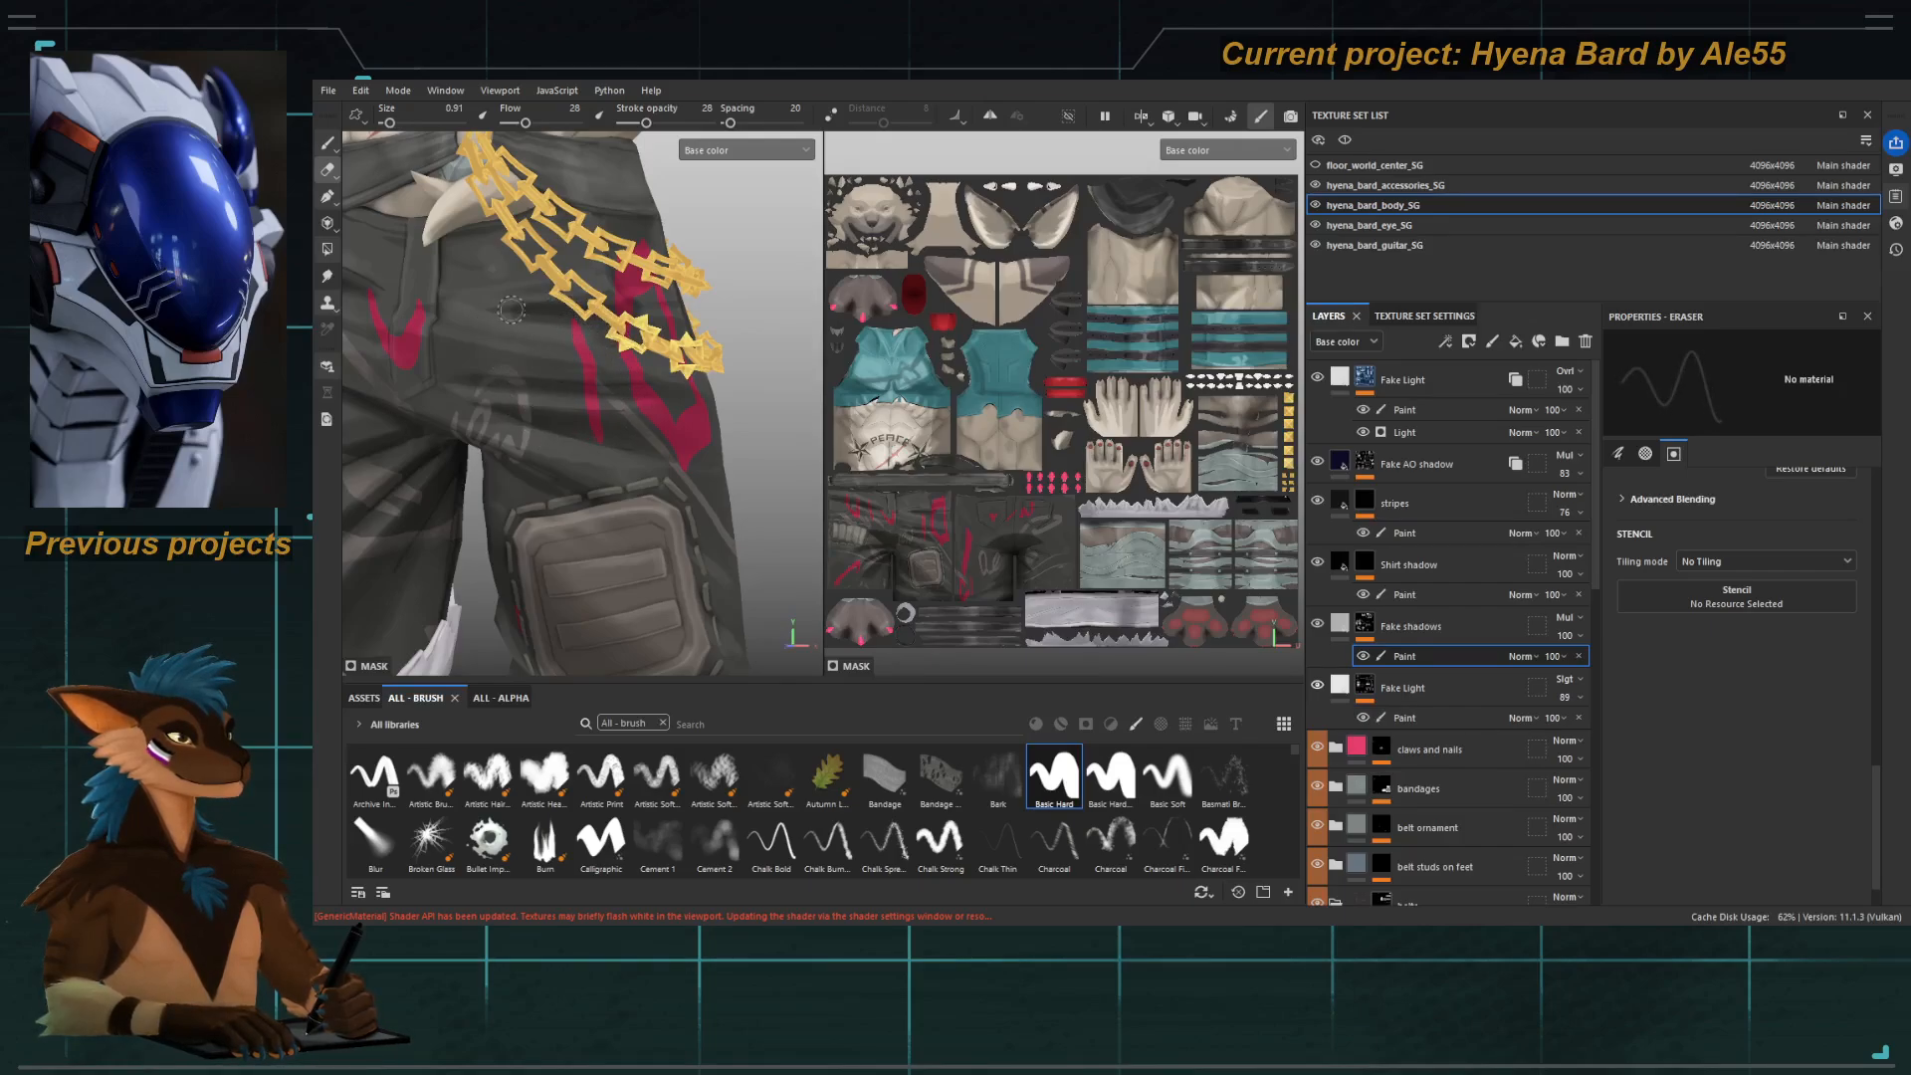
# Touch up the thigh folds with the size 0.94 paint brush, checking the isolated Fake shadows mask before returning to base color.
pyautogui.press('1')
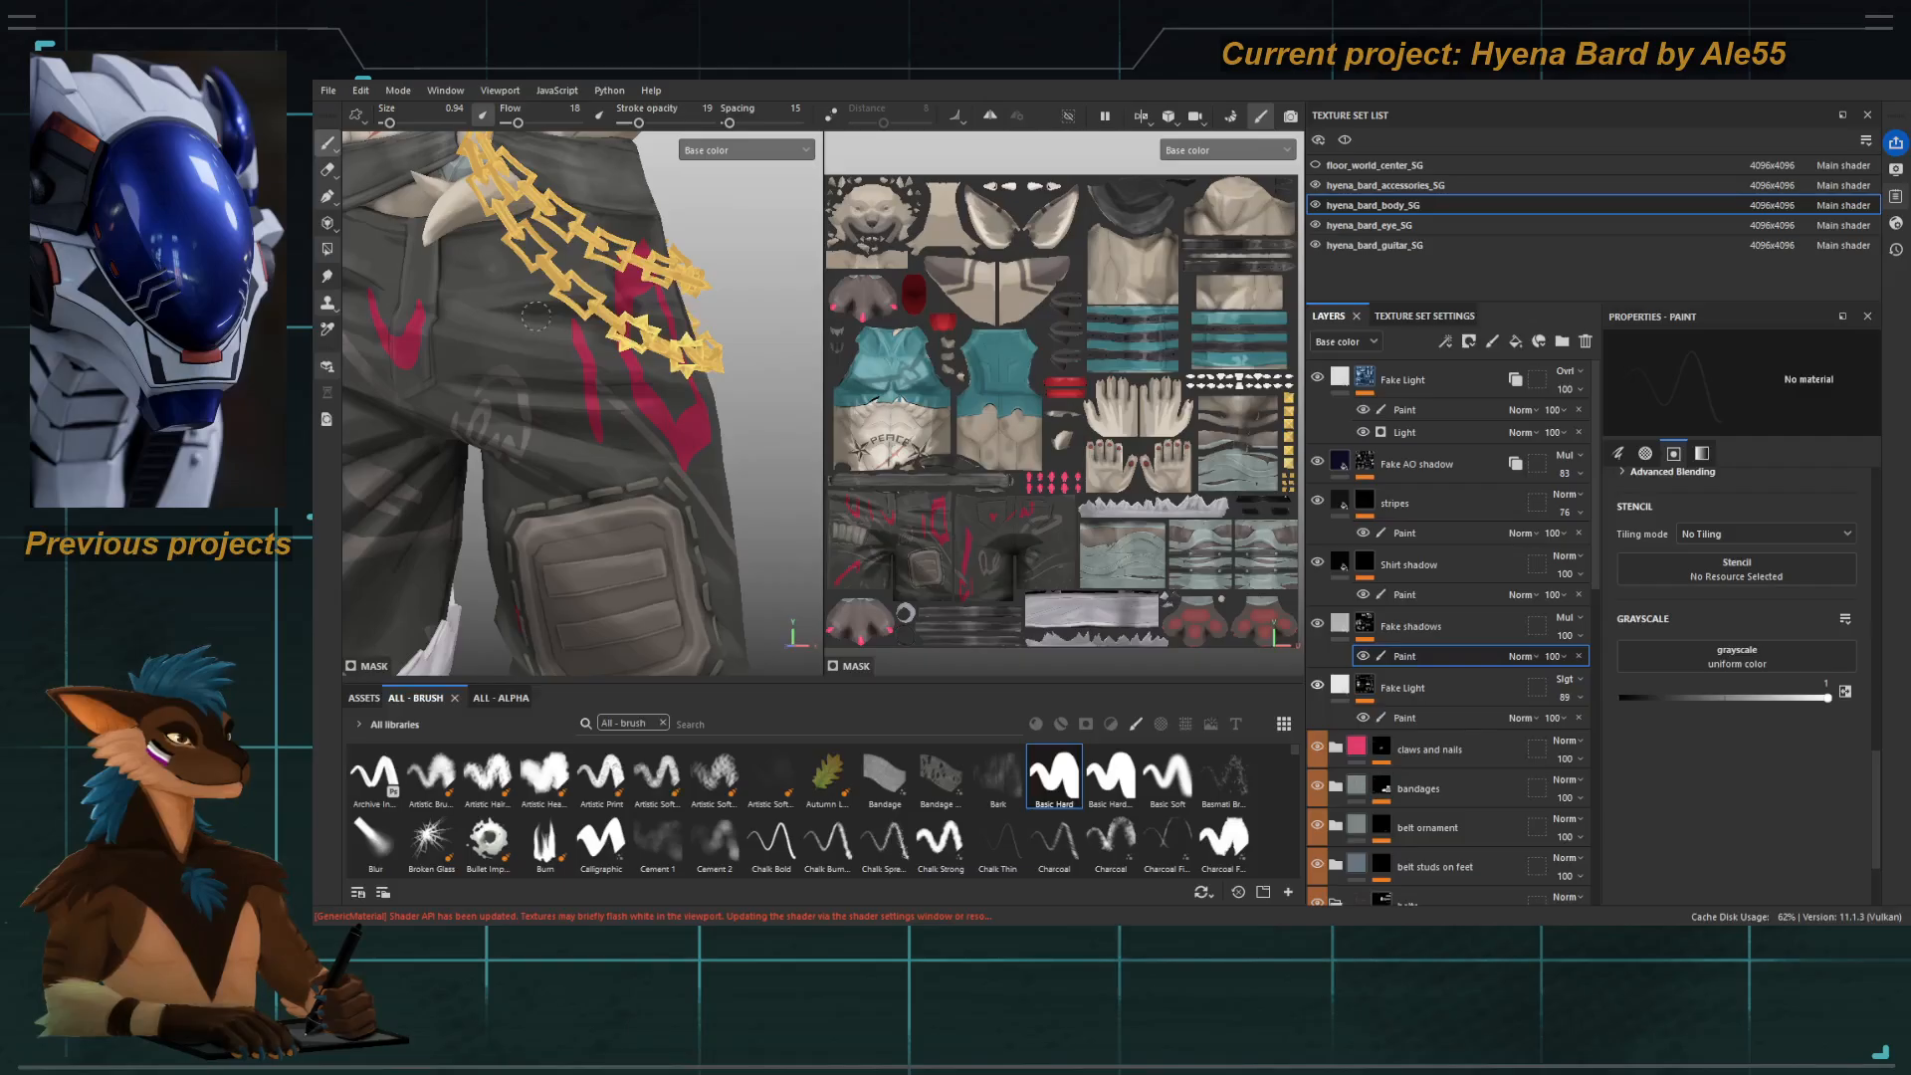
pyautogui.keyDown('alt'); pyautogui.click(1364, 625); pyautogui.keyUp('alt')
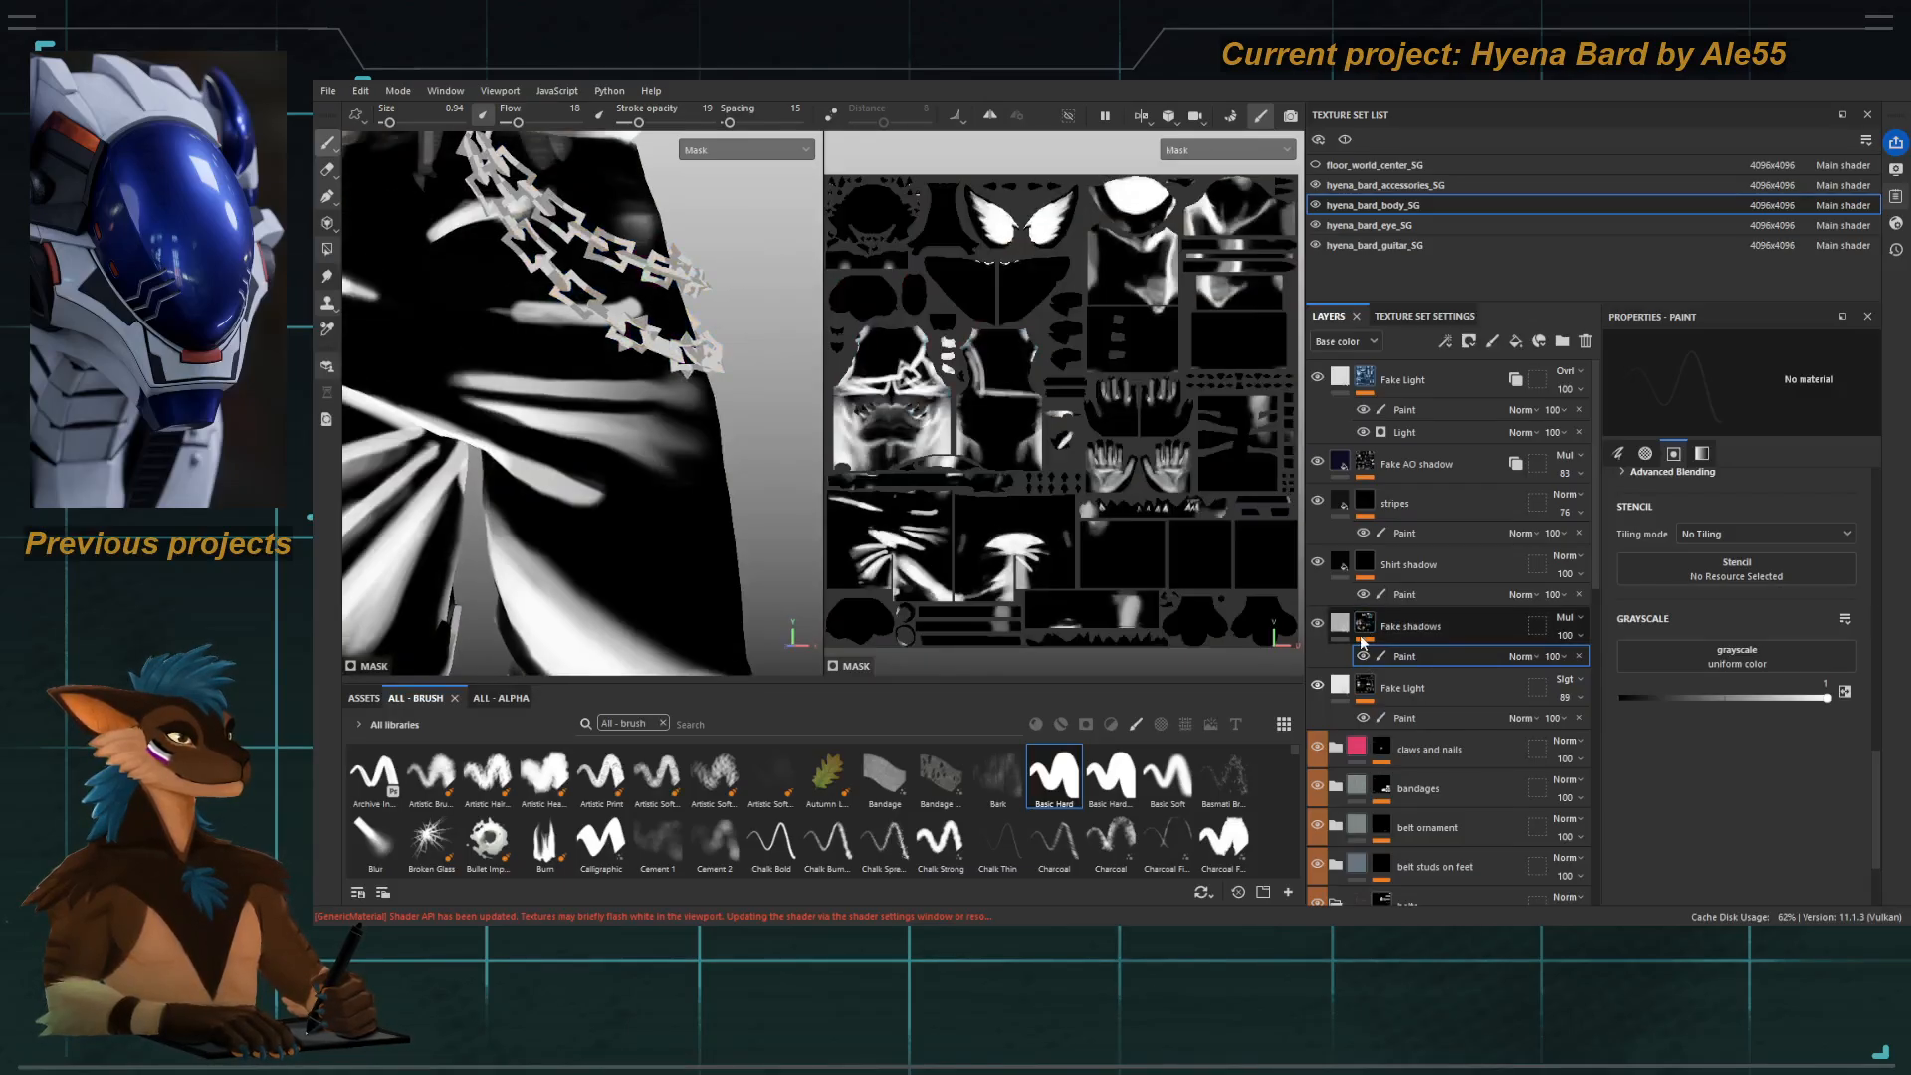
pyautogui.click(1362, 656)
pyautogui.click(1362, 656)
pyautogui.moveTo(441, 371)
pyautogui.keyDown('alt'); pyautogui.mouseDown()
pyautogui.moveTo(513, 375)
pyautogui.moveTo(481, 349)
pyautogui.moveTo(468, 358)
pyautogui.moveTo(629, 434)
pyautogui.moveTo(577, 418)
pyautogui.moveTo(611, 409)
pyautogui.mouseUp(); pyautogui.keyUp('alt')
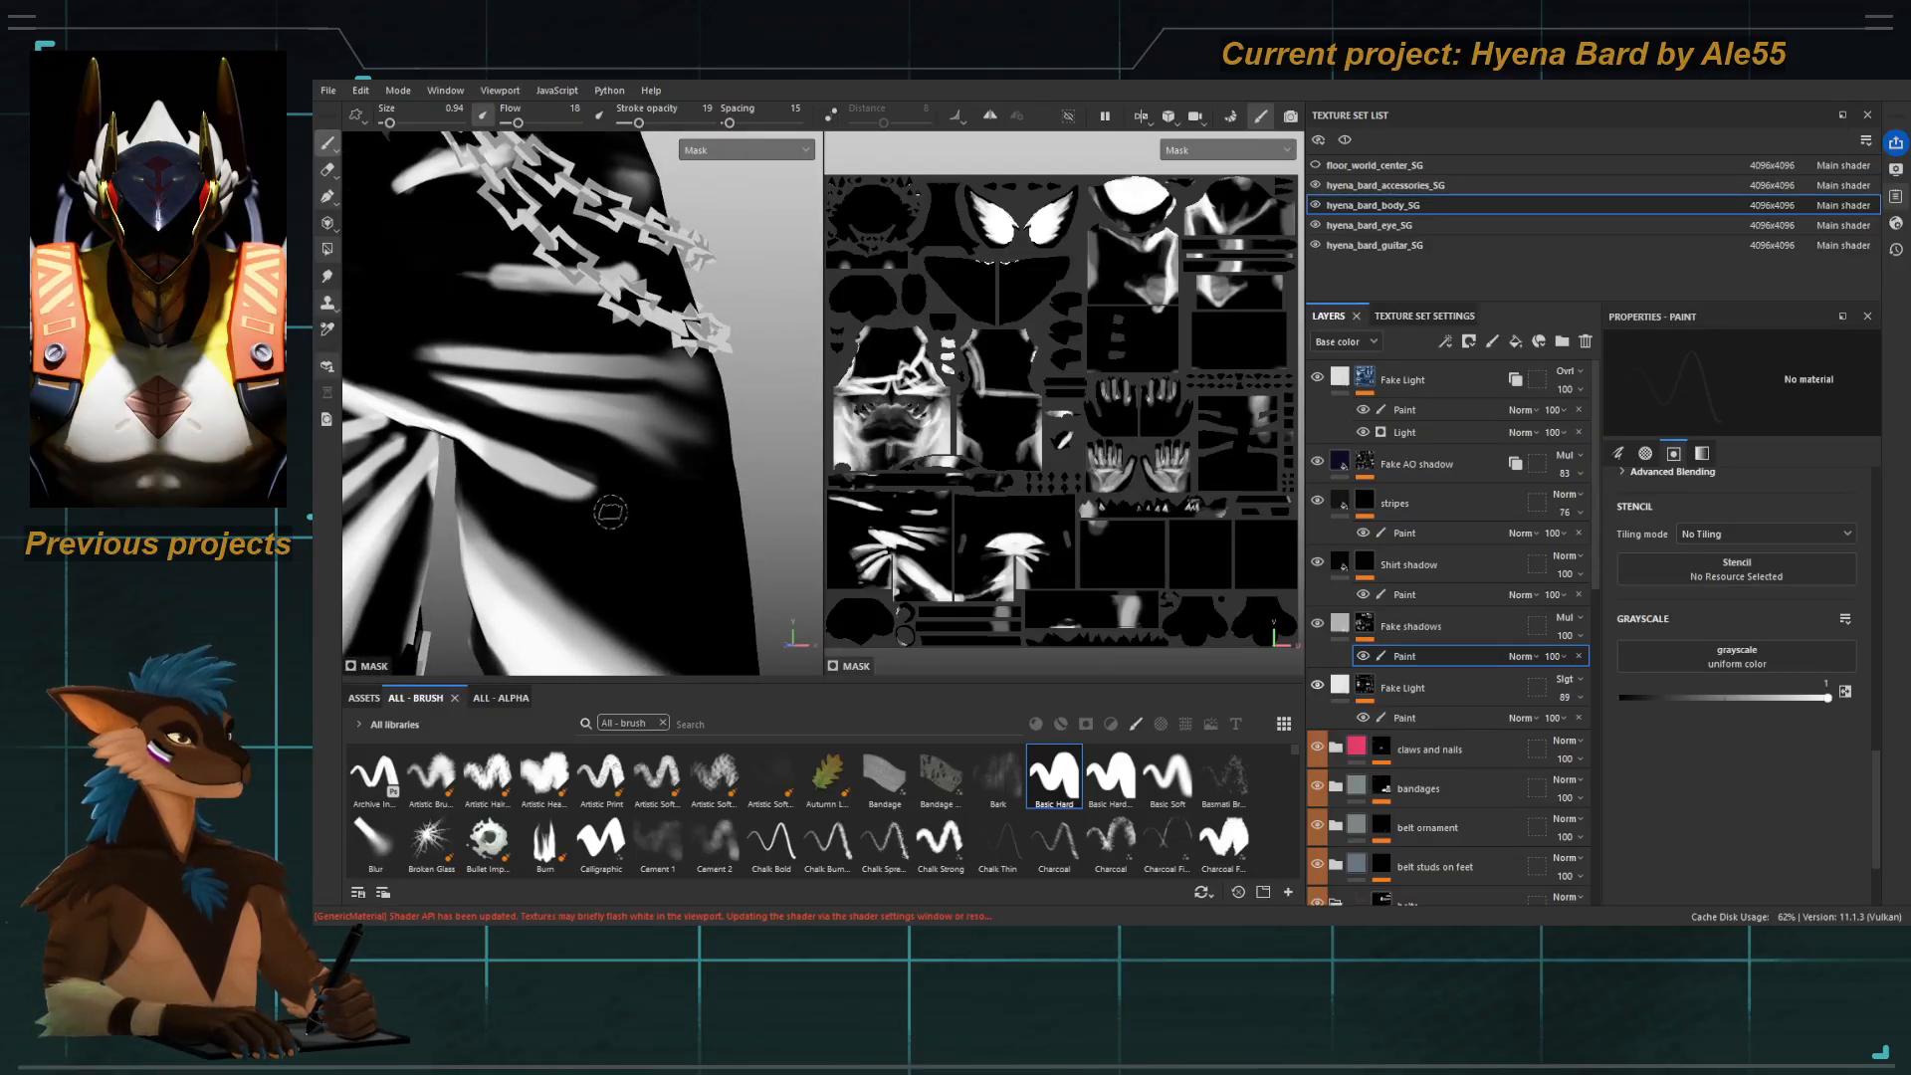
pyautogui.press('c')
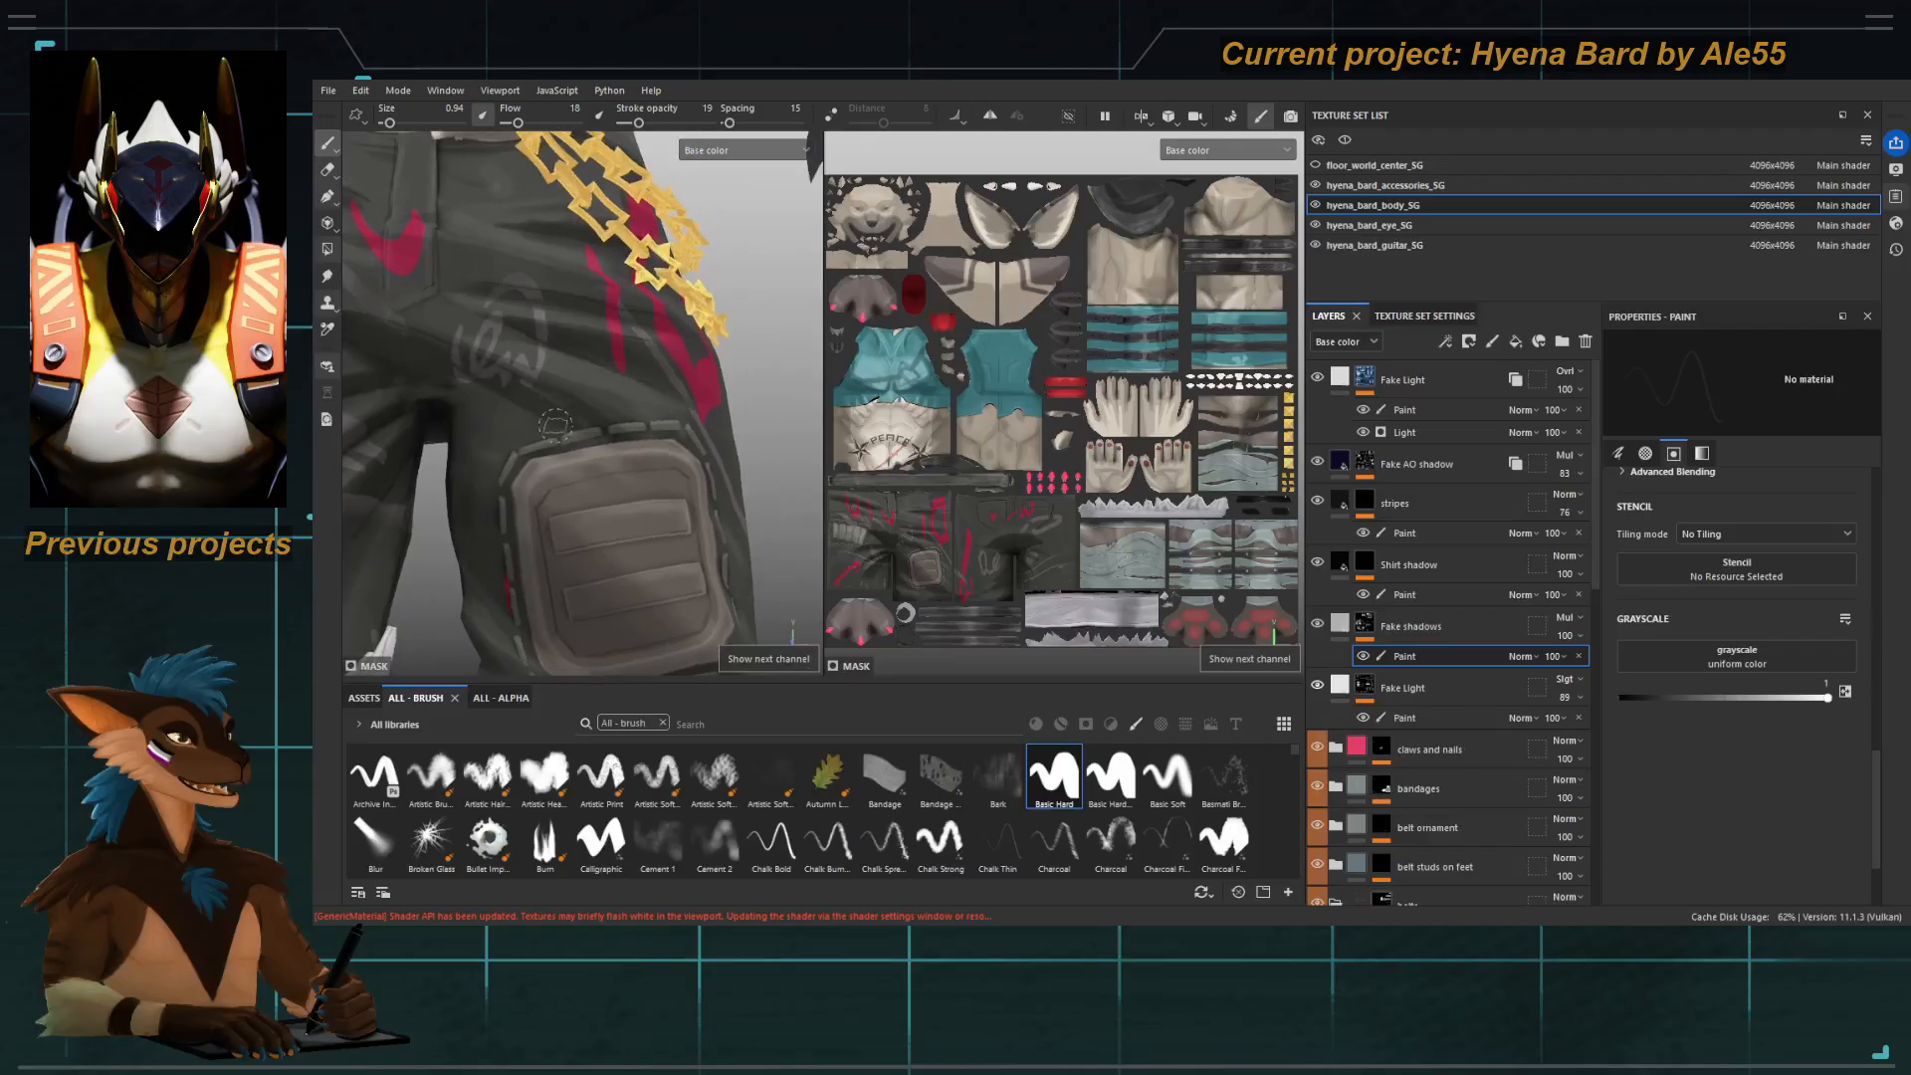
# Switch to the Smudge tool at size 3.82 and hide the hyena_bard_accessories_SG texture set to expose the hip.
pyautogui.press('5')
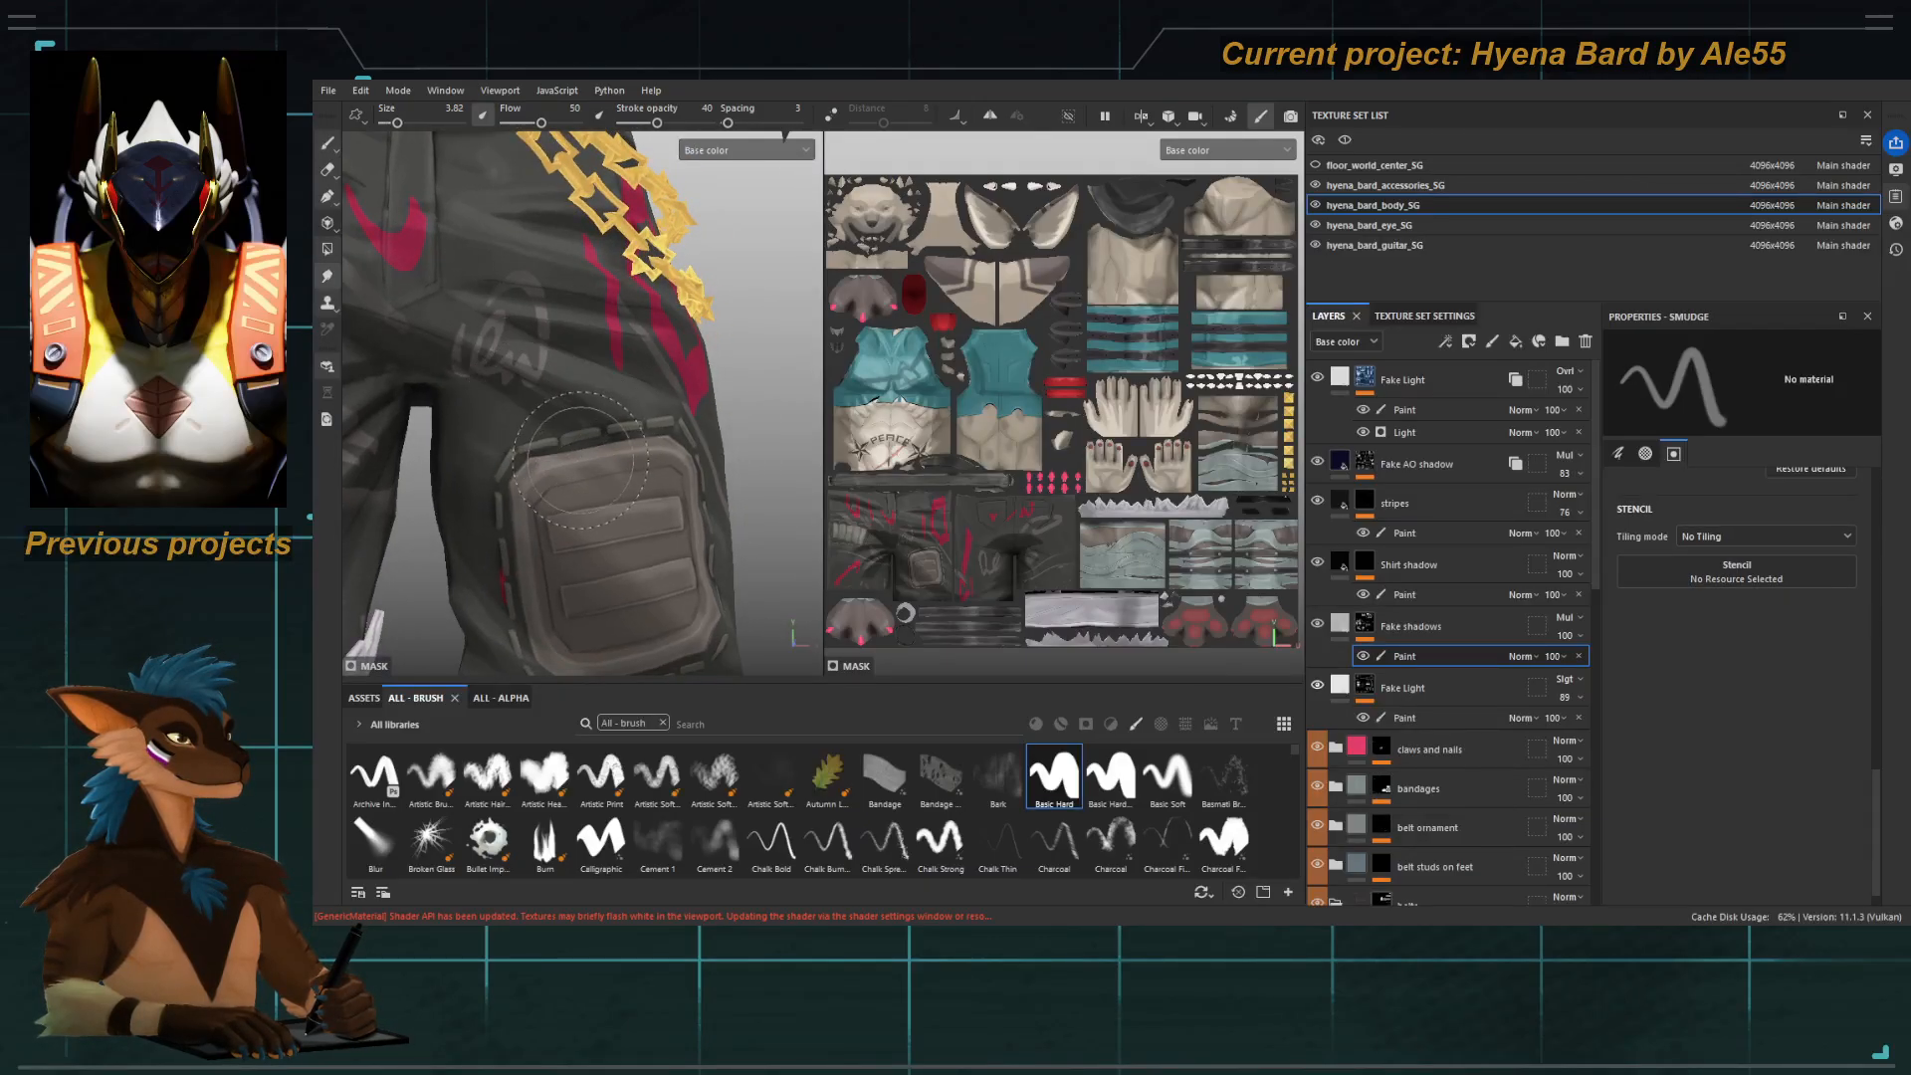
pyautogui.scroll(-3, 509, 406)
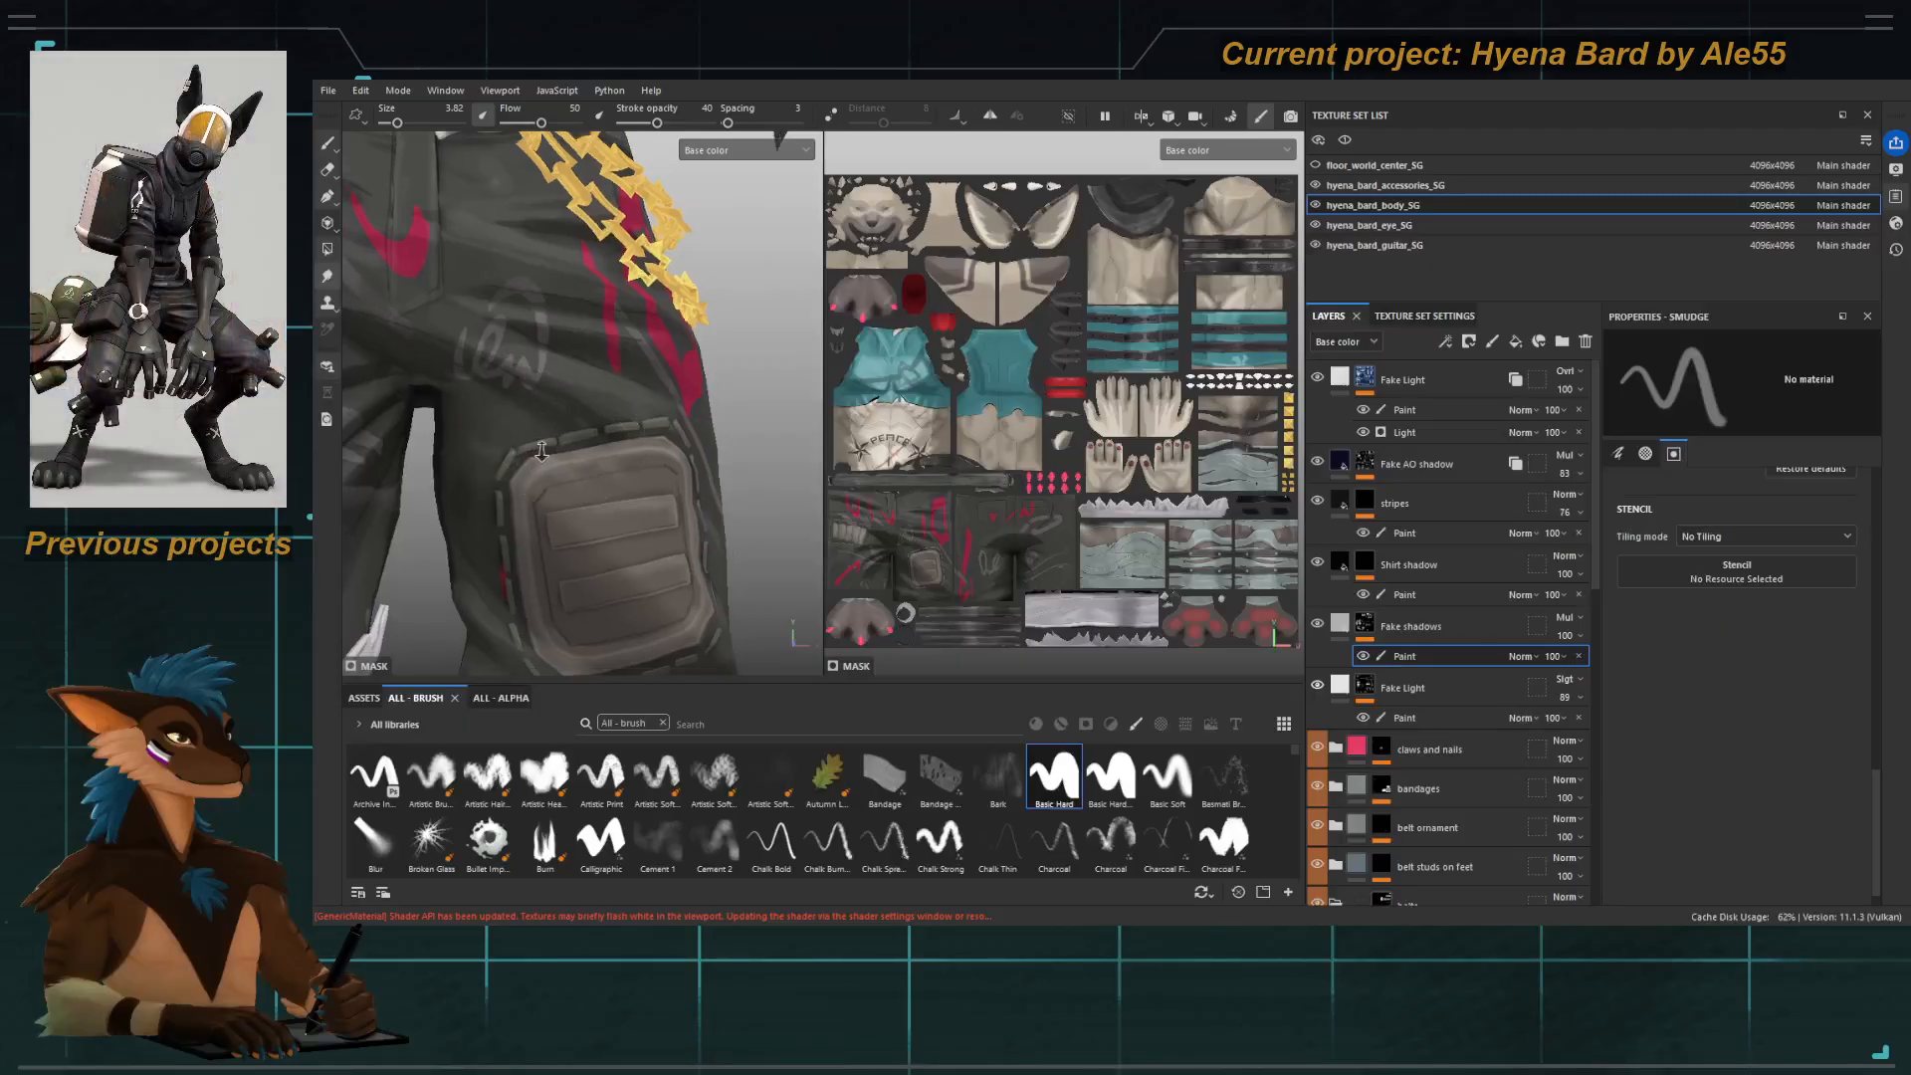
pyautogui.scroll(4, 503, 403)
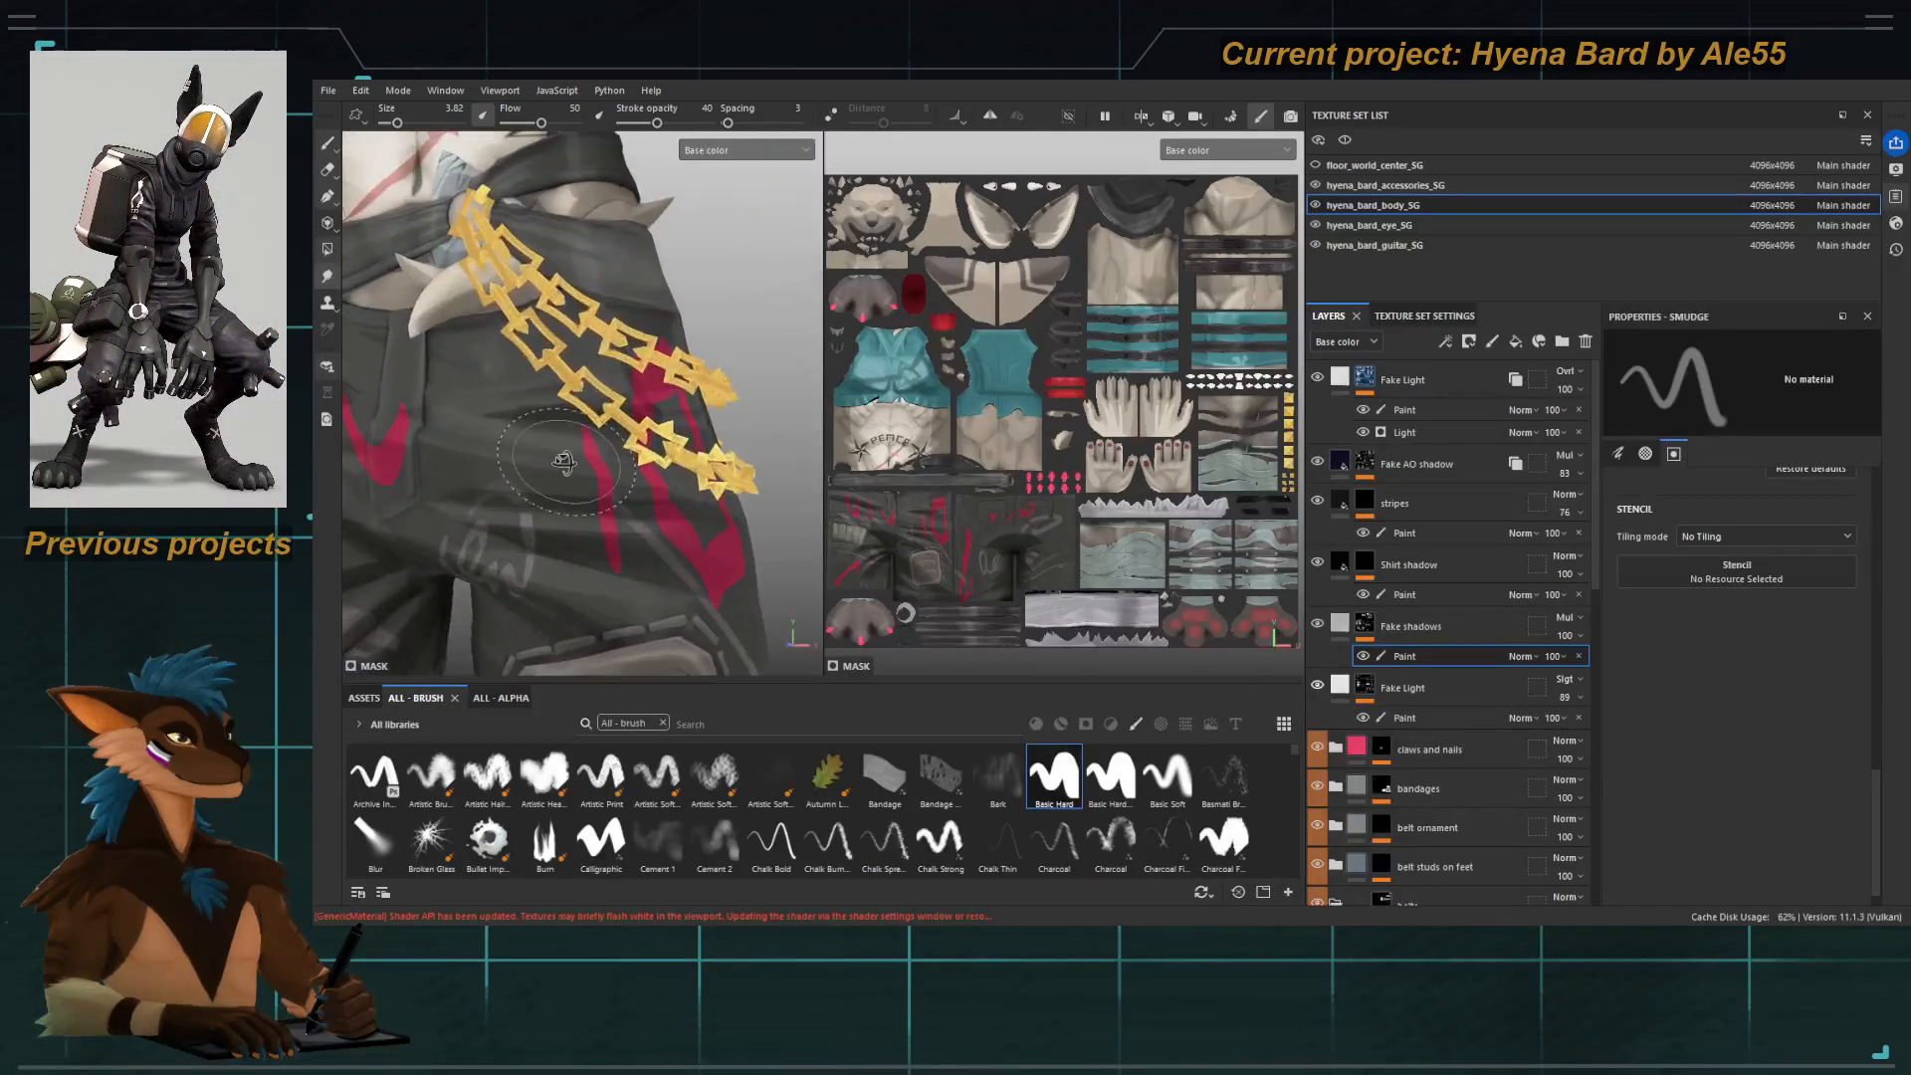
pyautogui.keyDown('alt'); pyautogui.moveTo(532, 436); pyautogui.dragTo(463, 436); pyautogui.keyUp('alt')
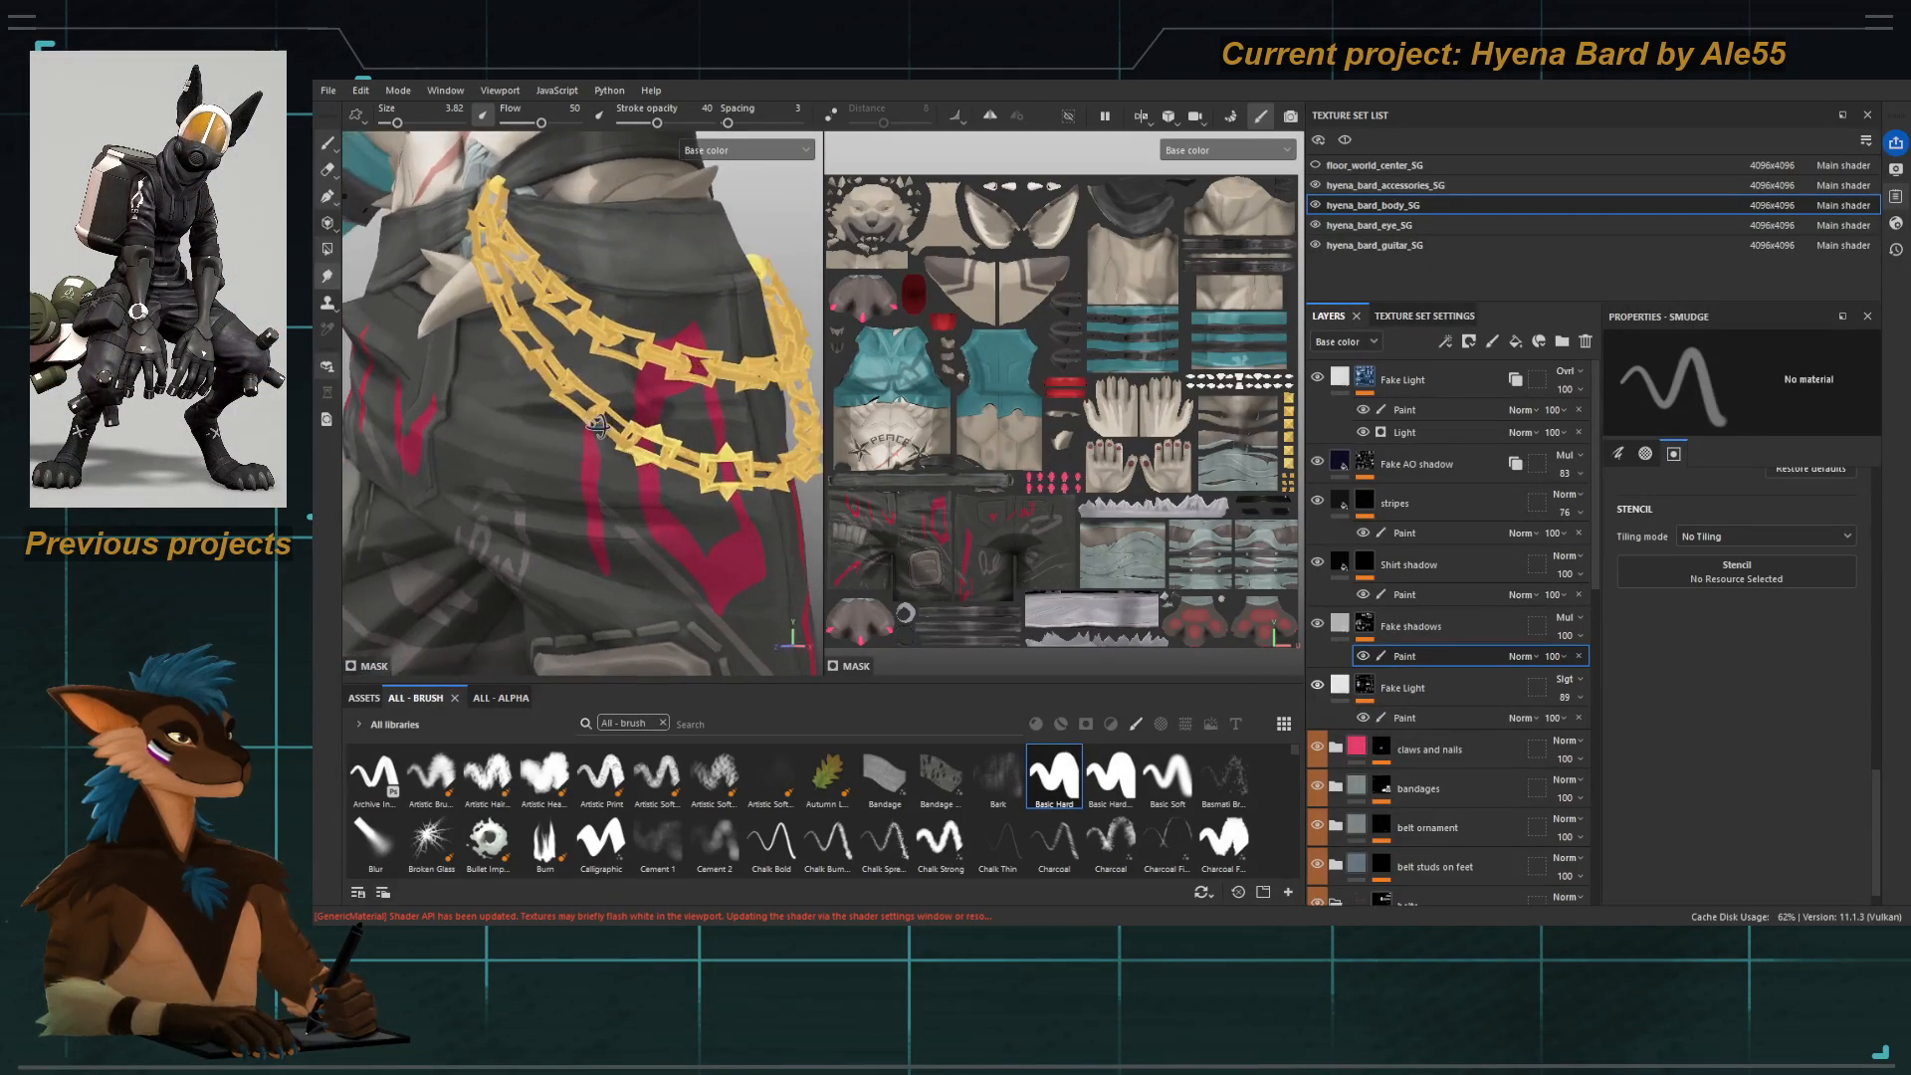
pyautogui.click(1315, 187)
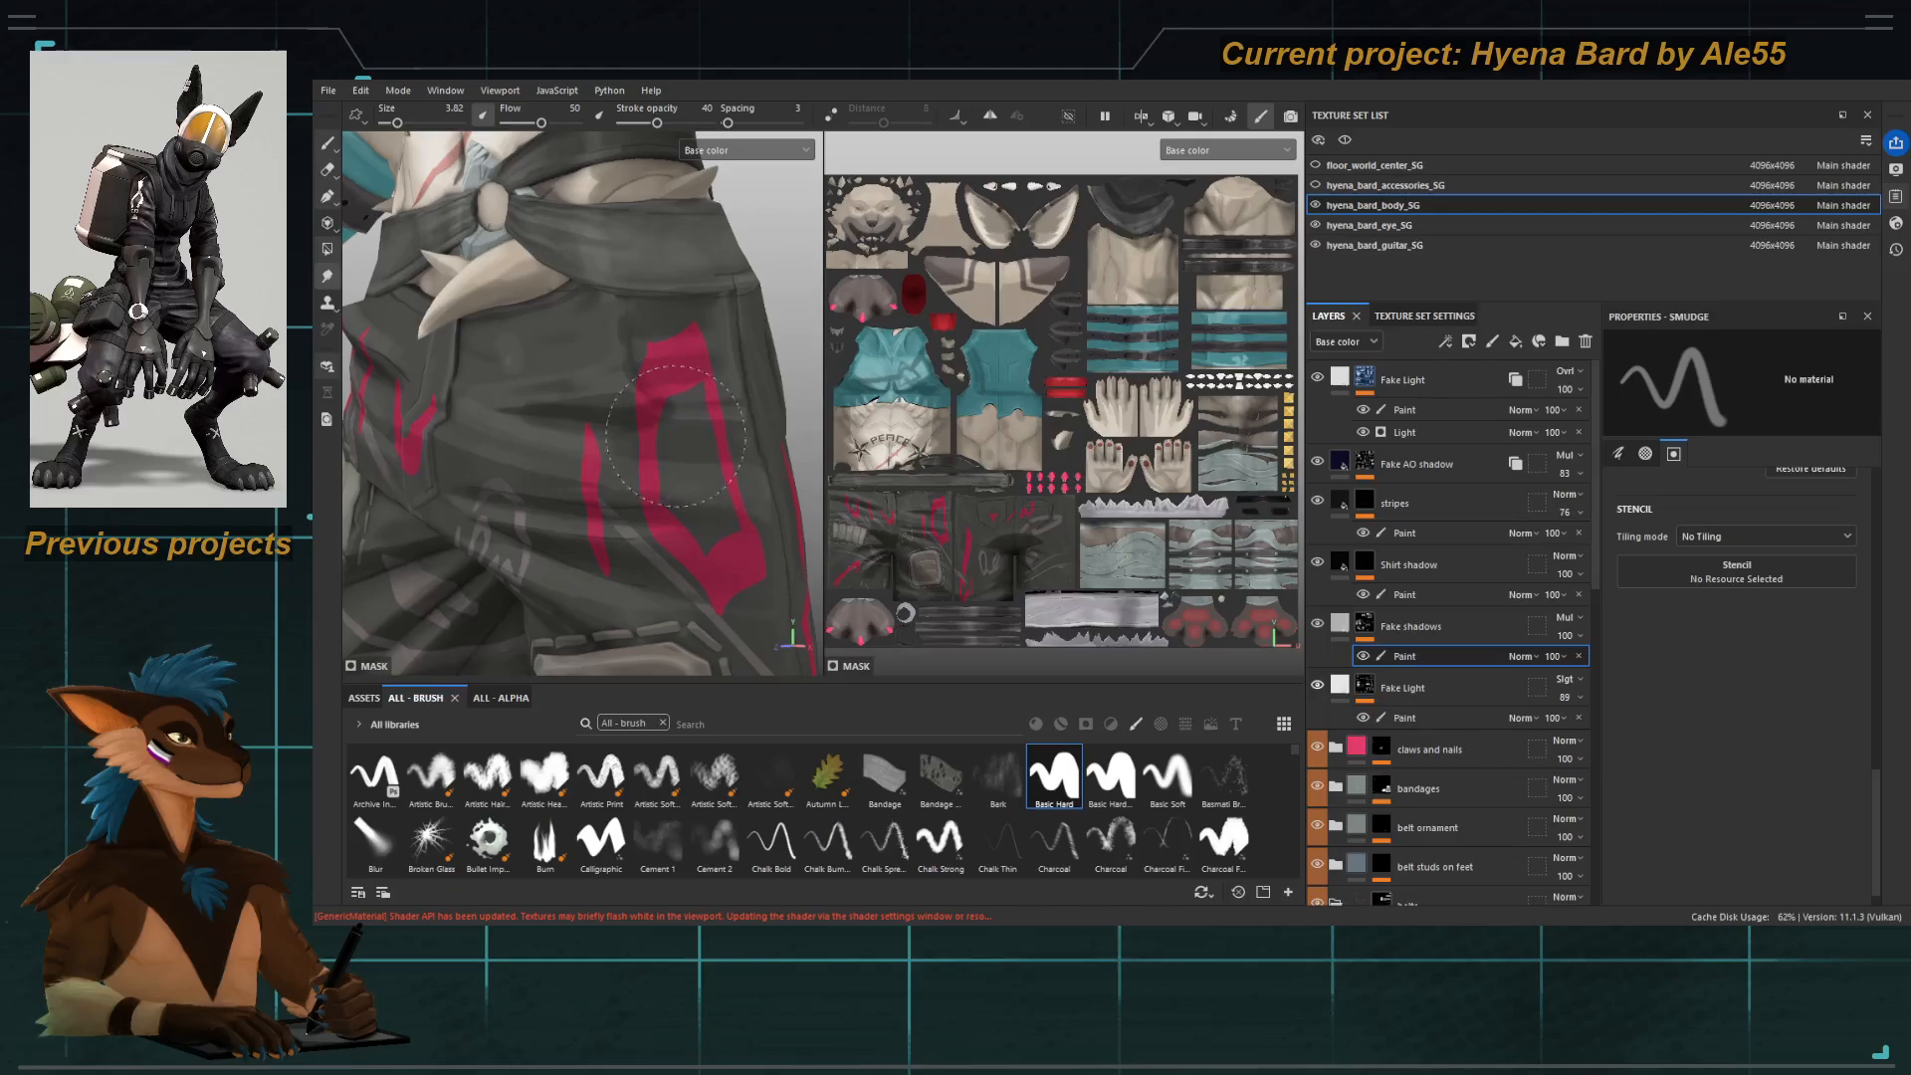
pyautogui.keyDown('alt'); pyautogui.moveTo(665, 426); pyautogui.dragTo(563, 474, button='middle'); pyautogui.keyUp('alt')
pyautogui.scroll(1, 552, 472)
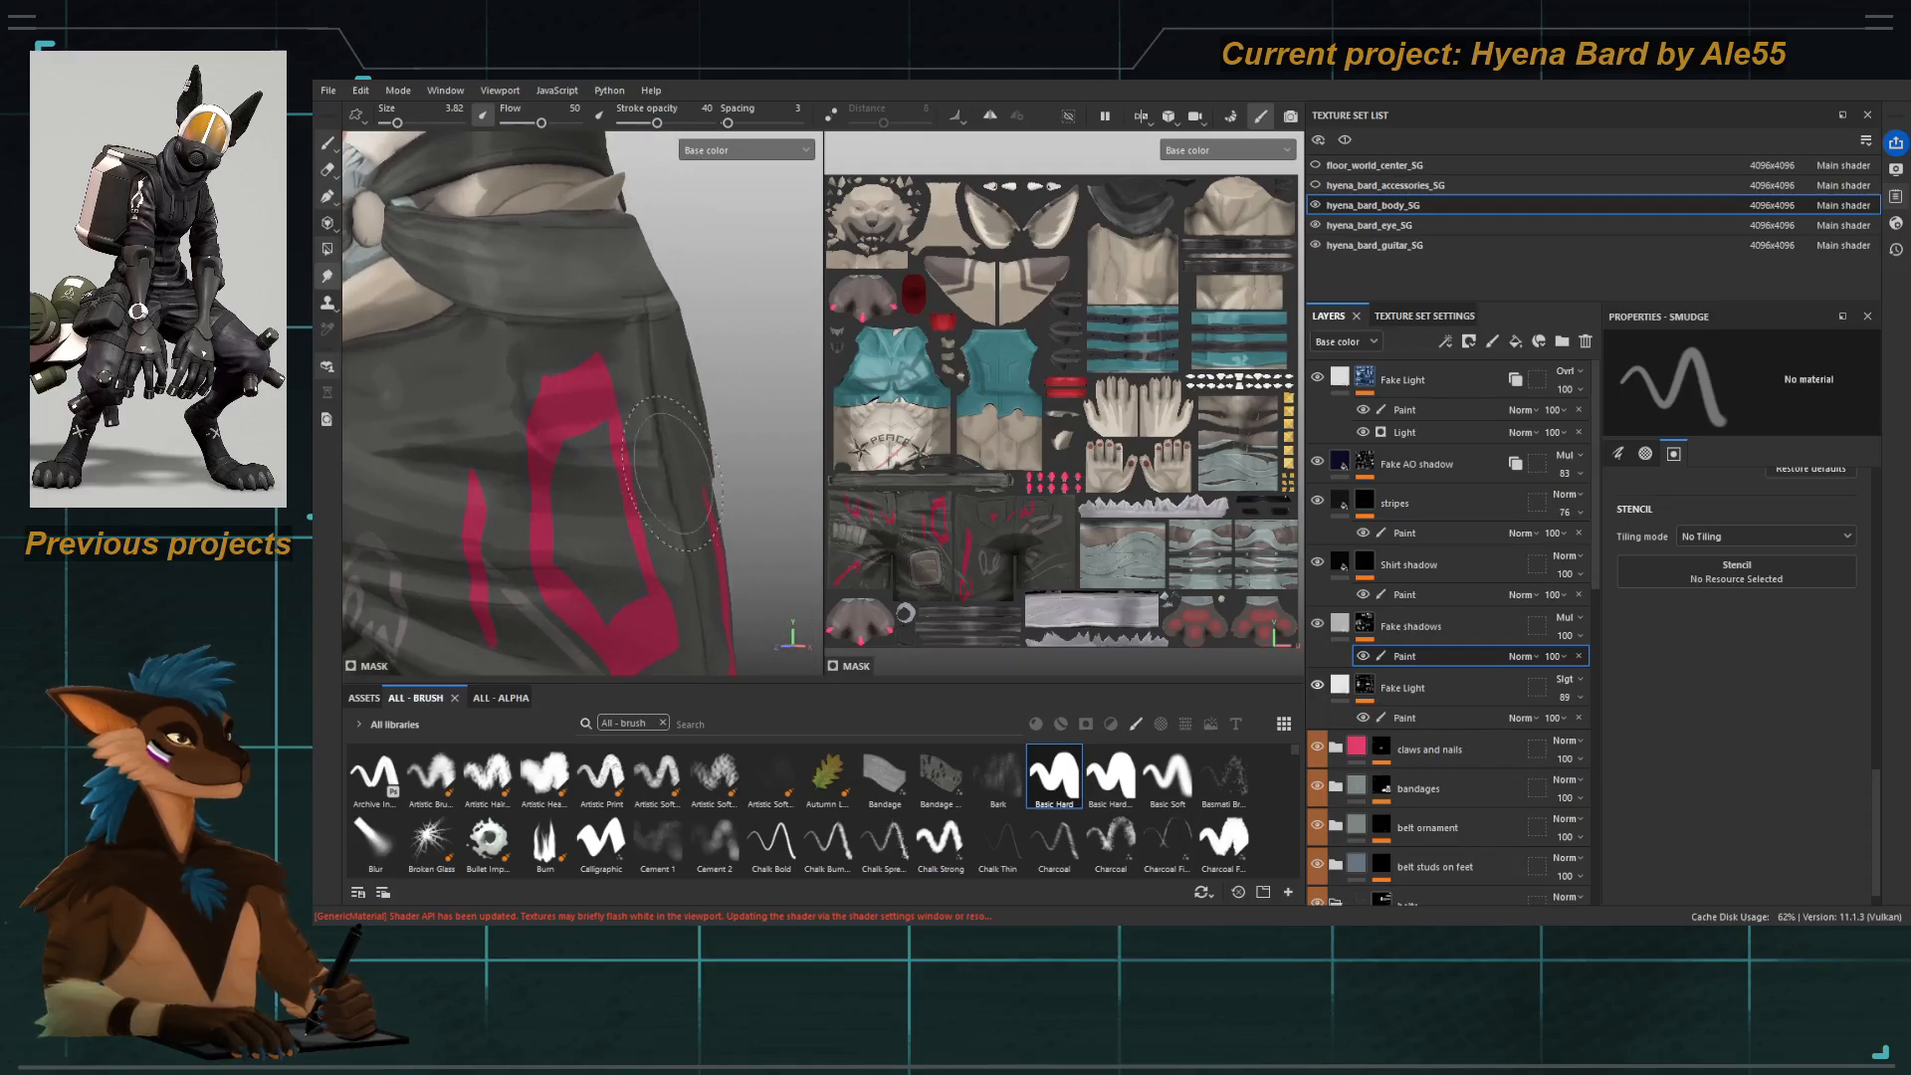
# Paint fold shadows around the pink hip marking with the brush at flow 54 and stroke opacity 74.
pyautogui.press('1')
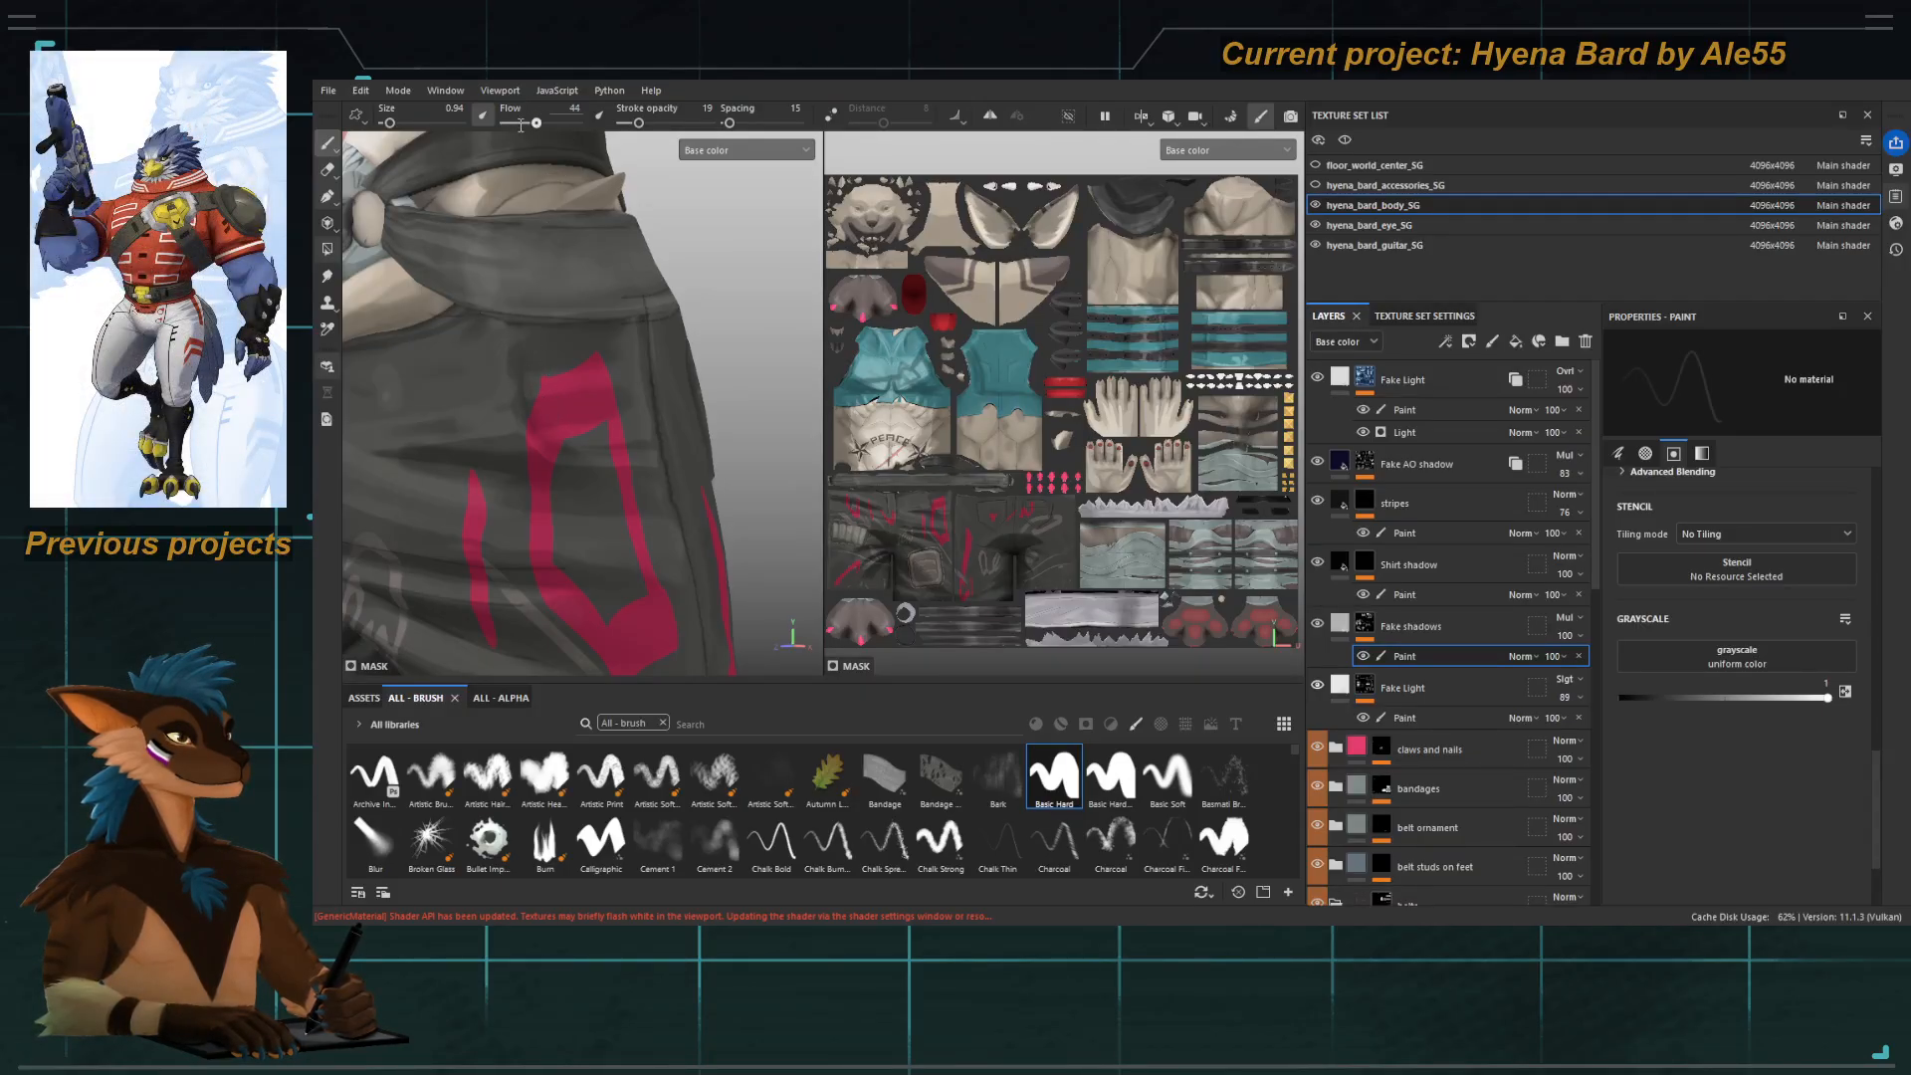
pyautogui.moveTo(638, 122); pyautogui.dragTo(686, 122)
pyautogui.moveTo(529, 346)
pyautogui.mouseDown()
pyautogui.moveTo(557, 432)
pyautogui.moveTo(642, 436)
pyautogui.mouseUp()
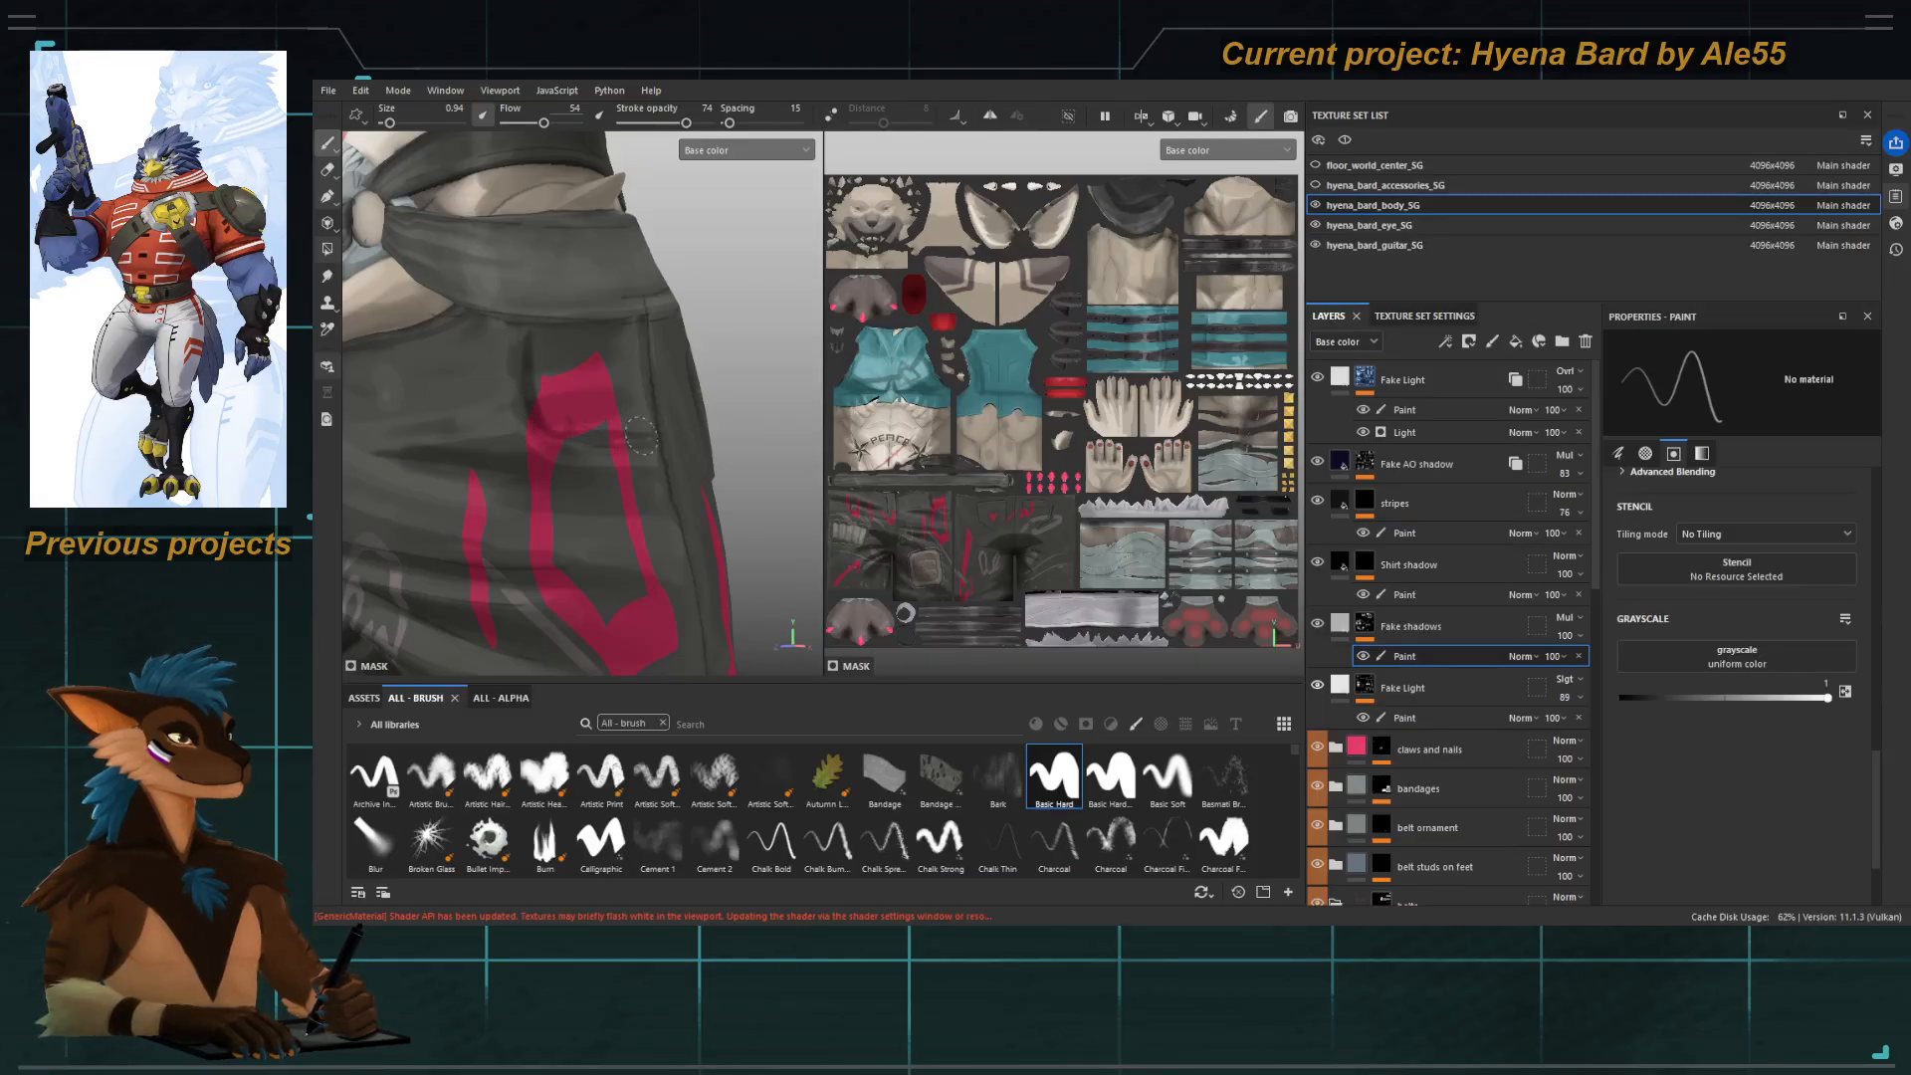
# Blend the fold shadows above the cargo pocket on the opposite hip with the Smudge tool at size 1.84.
pyautogui.keyDown('alt'); pyautogui.moveTo(558, 408); pyautogui.dragTo(508, 408, button='right'); pyautogui.keyUp('alt')
pyautogui.keyDown('alt'); pyautogui.moveTo(508, 408); pyautogui.dragTo(697, 428); pyautogui.keyUp('alt')
pyautogui.keyDown('alt'); pyautogui.moveTo(637, 468); pyautogui.dragTo(617, 398, button='middle'); pyautogui.keyUp('alt')
pyautogui.keyDown('alt'); pyautogui.moveTo(577, 418); pyautogui.dragTo(626, 418, button='right'); pyautogui.keyUp('alt')
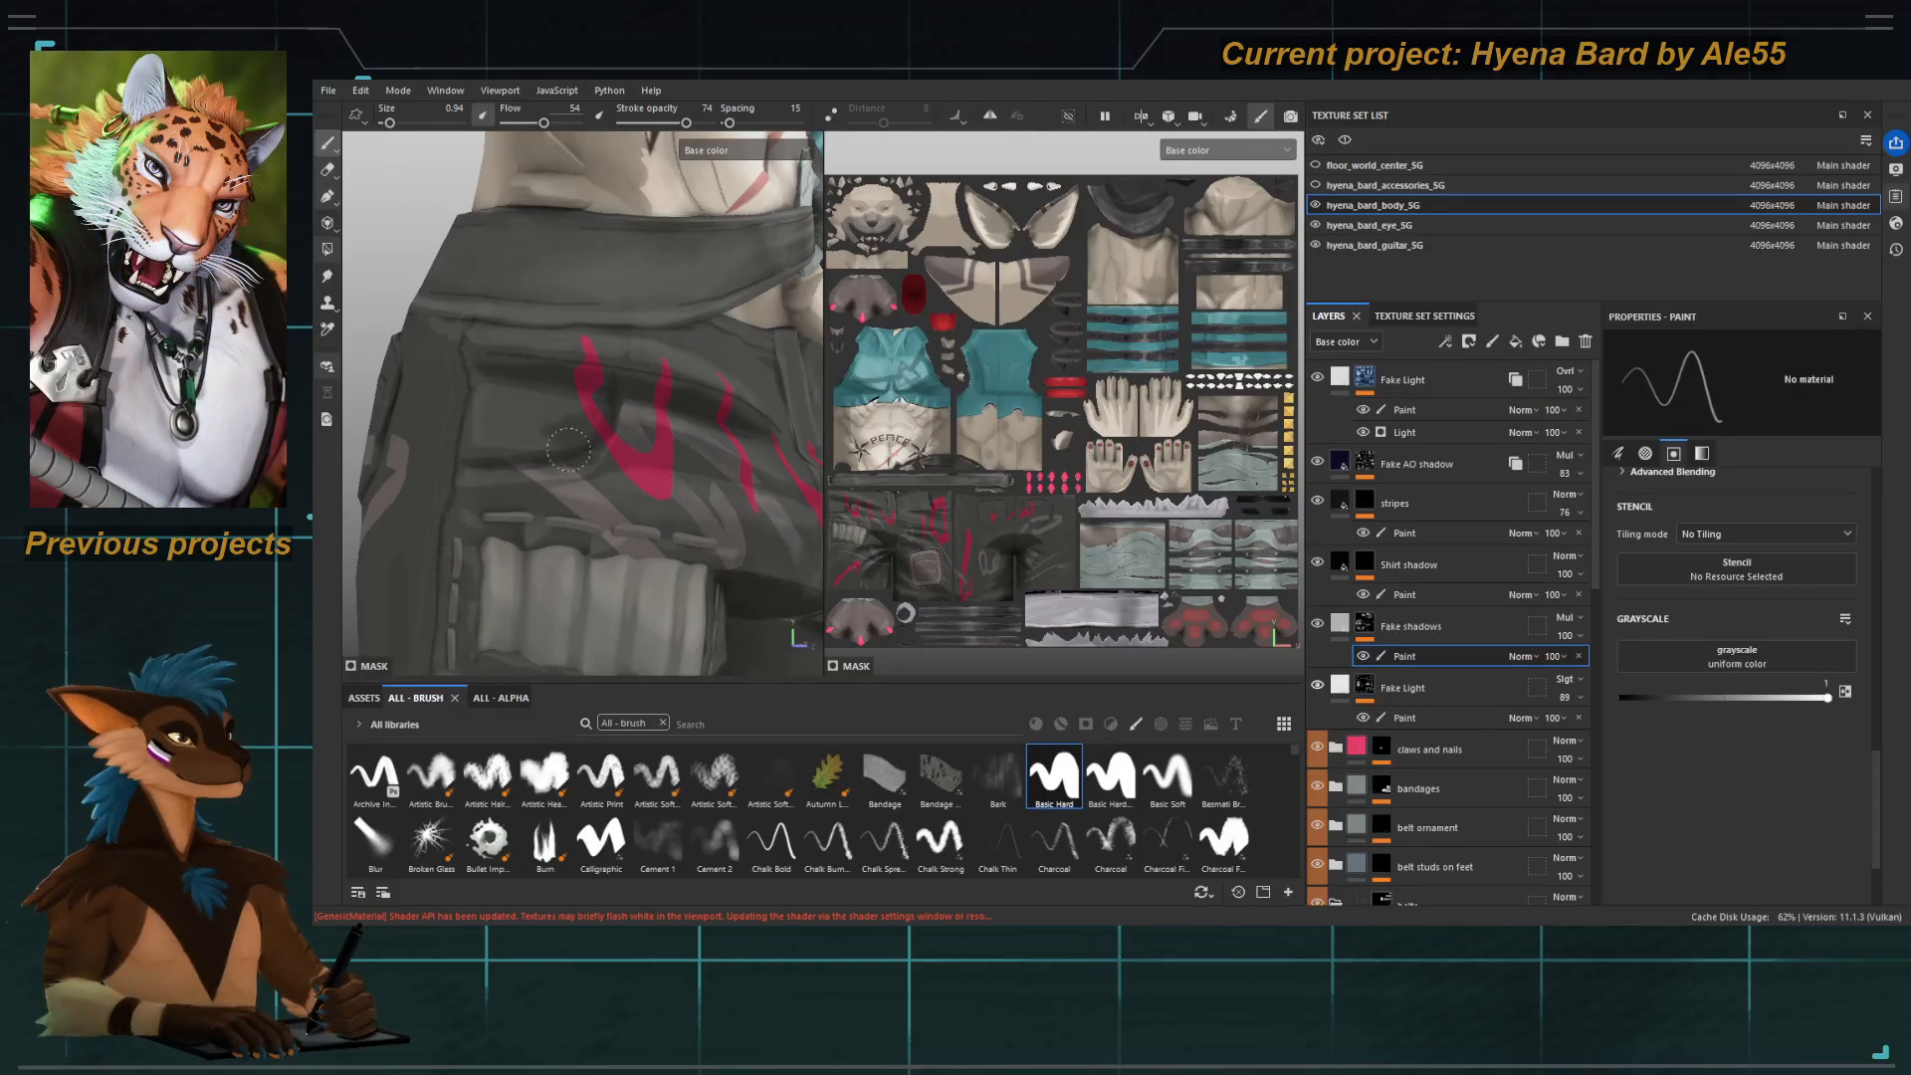
pyautogui.press('5')
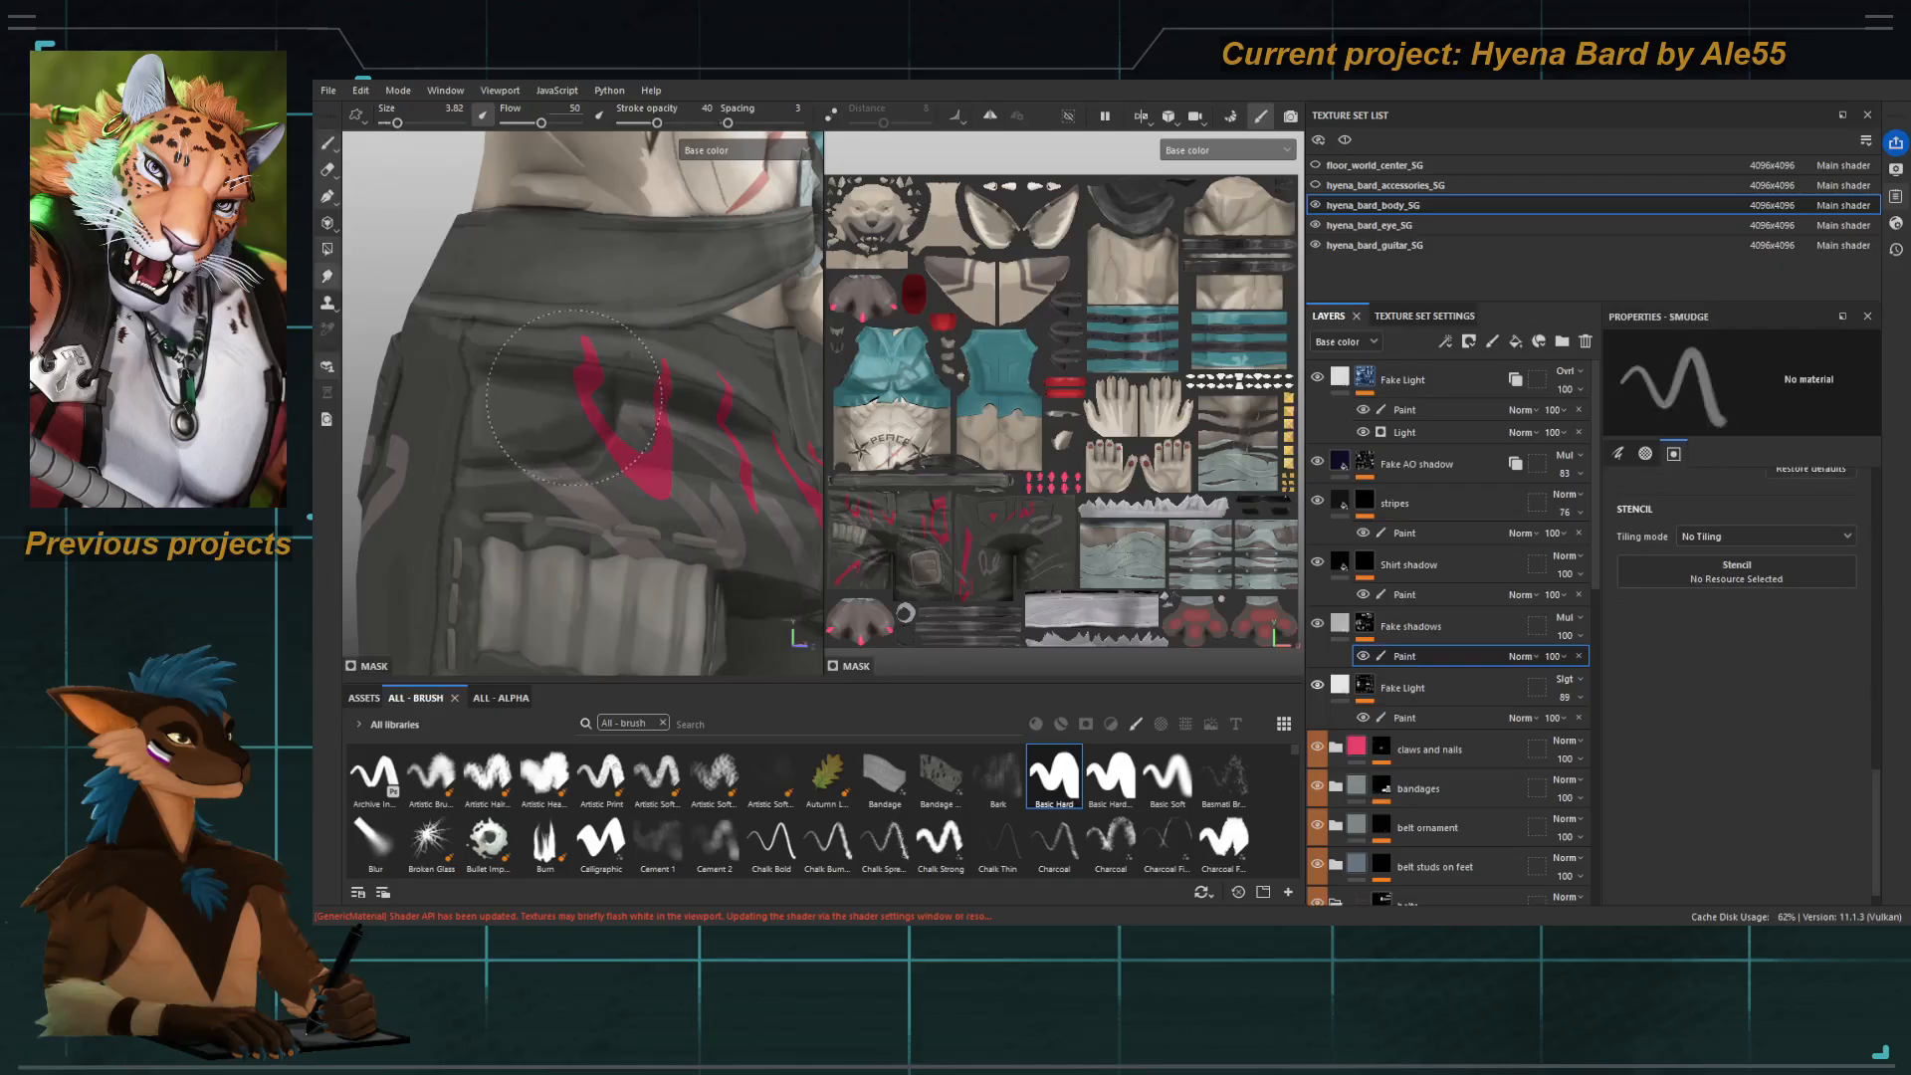
pyautogui.press('[')
pyautogui.press('[')
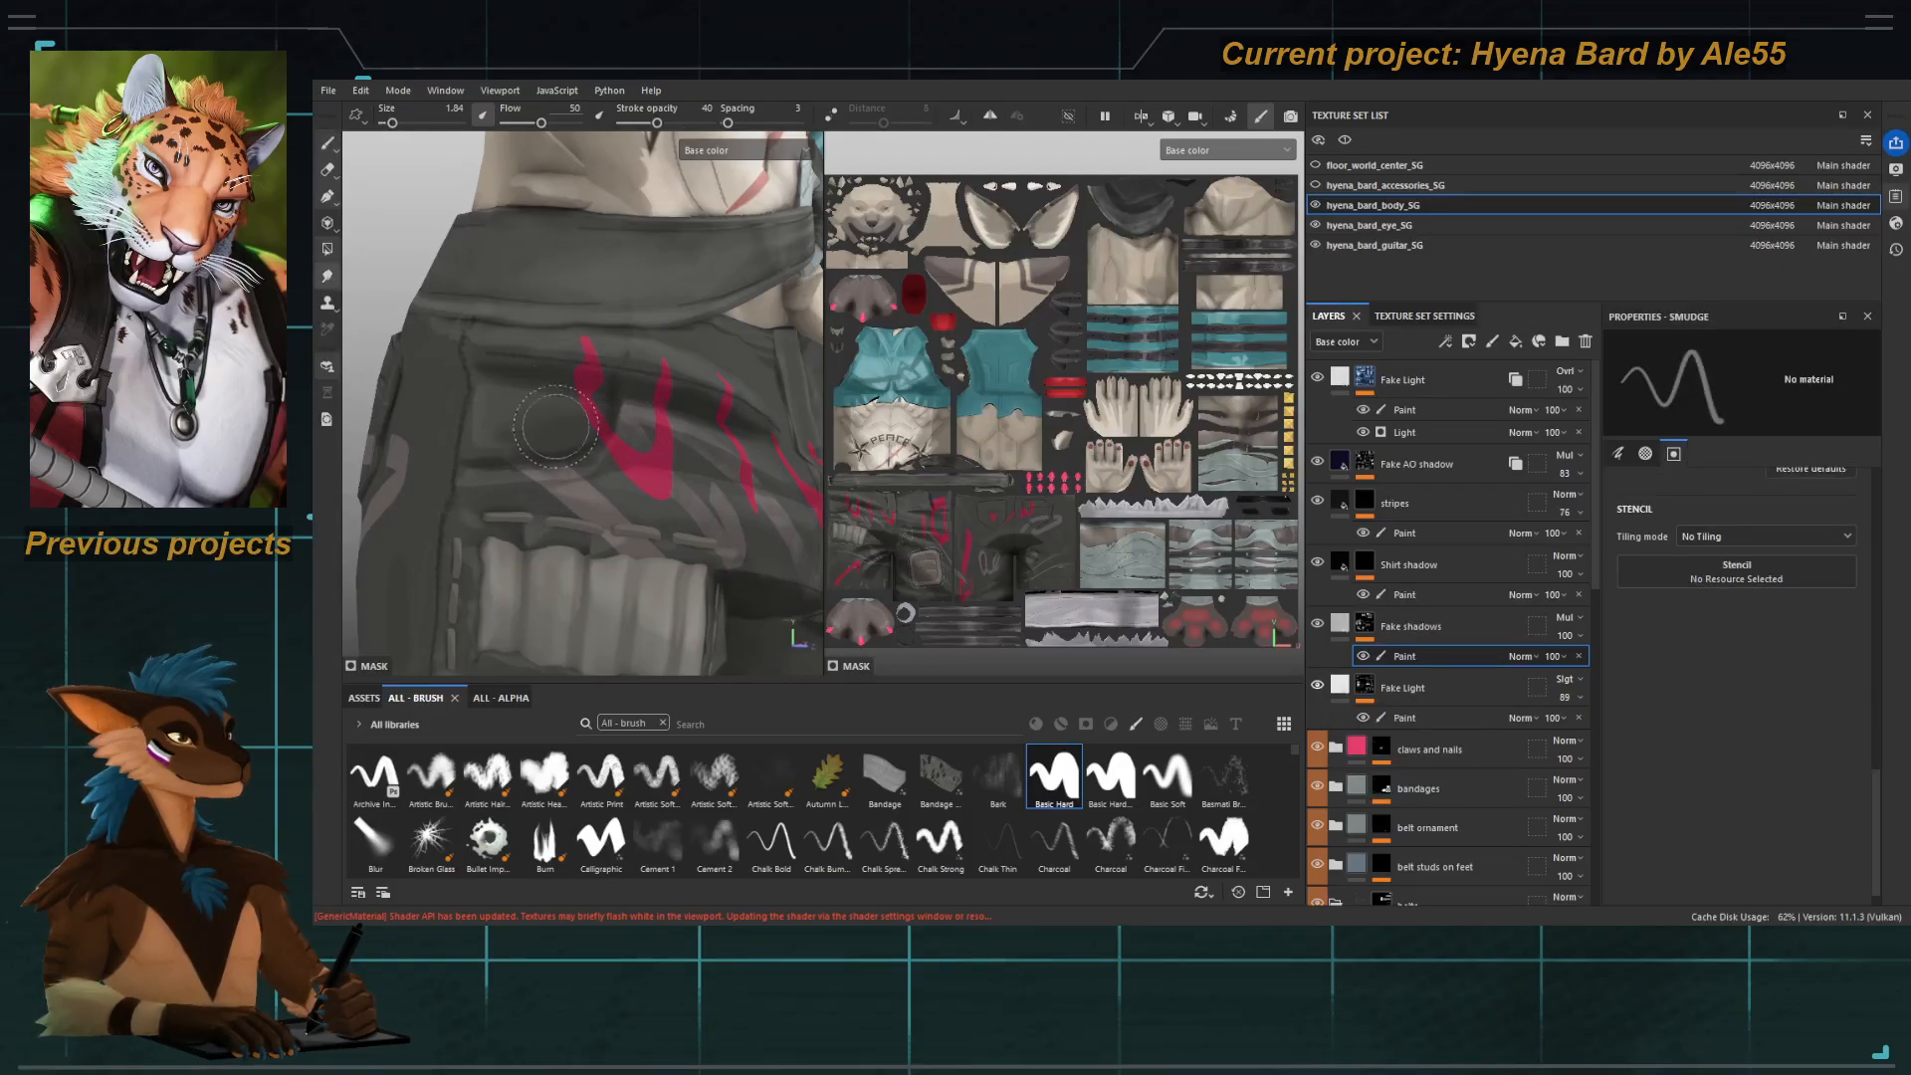
# Paint more fold shadow at the top of the large pink hip marking and smudge it at size 1.84.
pyautogui.keyDown('alt'); pyautogui.moveTo(537, 433); pyautogui.dragTo(448, 418, button='right'); pyautogui.keyUp('alt')
pyautogui.keyDown('alt'); pyautogui.moveTo(448, 418); pyautogui.dragTo(398, 468); pyautogui.keyUp('alt')
pyautogui.keyDown('alt'); pyautogui.moveTo(398, 468); pyautogui.dragTo(387, 406, button='middle'); pyautogui.keyUp('alt')
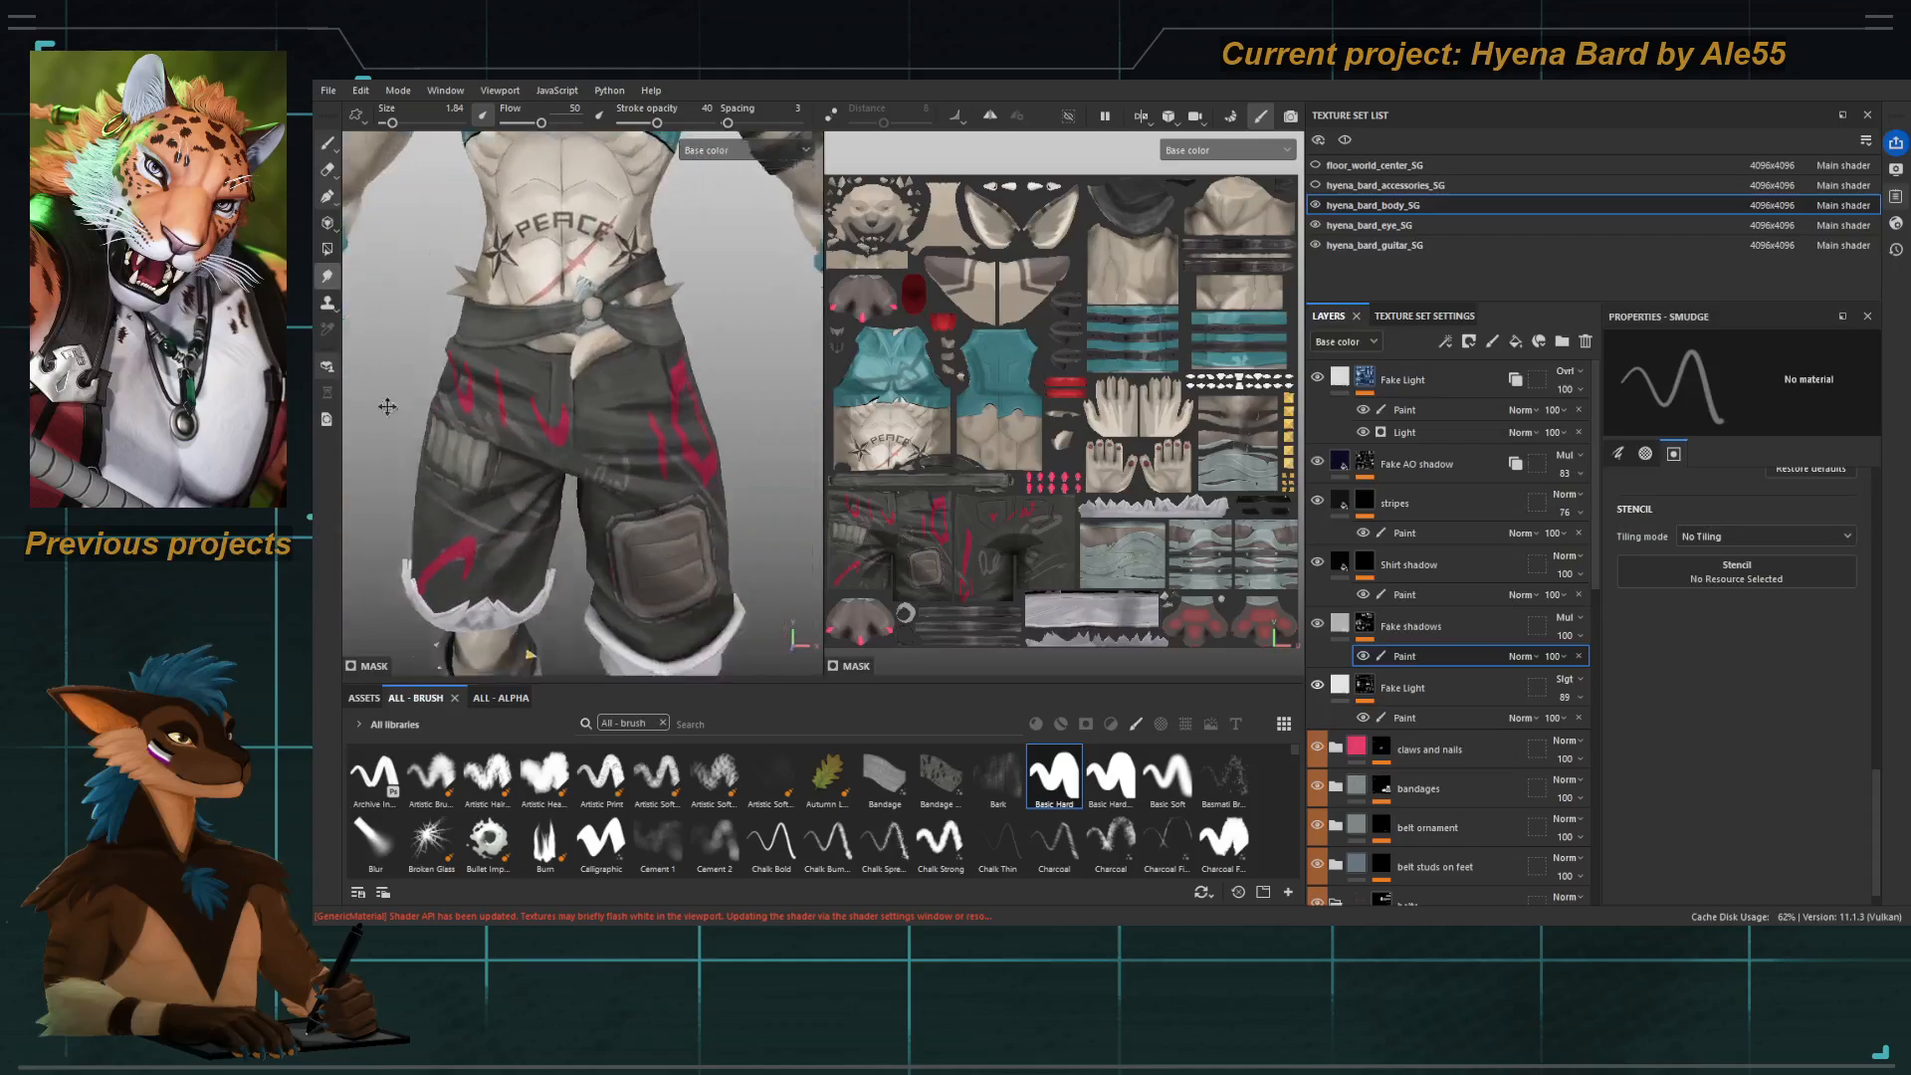
pyautogui.keyDown('alt'); pyautogui.moveTo(387, 407); pyautogui.dragTo(537, 408, button='right'); pyautogui.keyUp('alt')
pyautogui.keyDown('alt'); pyautogui.moveTo(537, 408); pyautogui.dragTo(468, 409); pyautogui.keyUp('alt')
pyautogui.keyDown('alt'); pyautogui.moveTo(468, 408); pyautogui.dragTo(644, 391, button='right'); pyautogui.keyUp('alt')
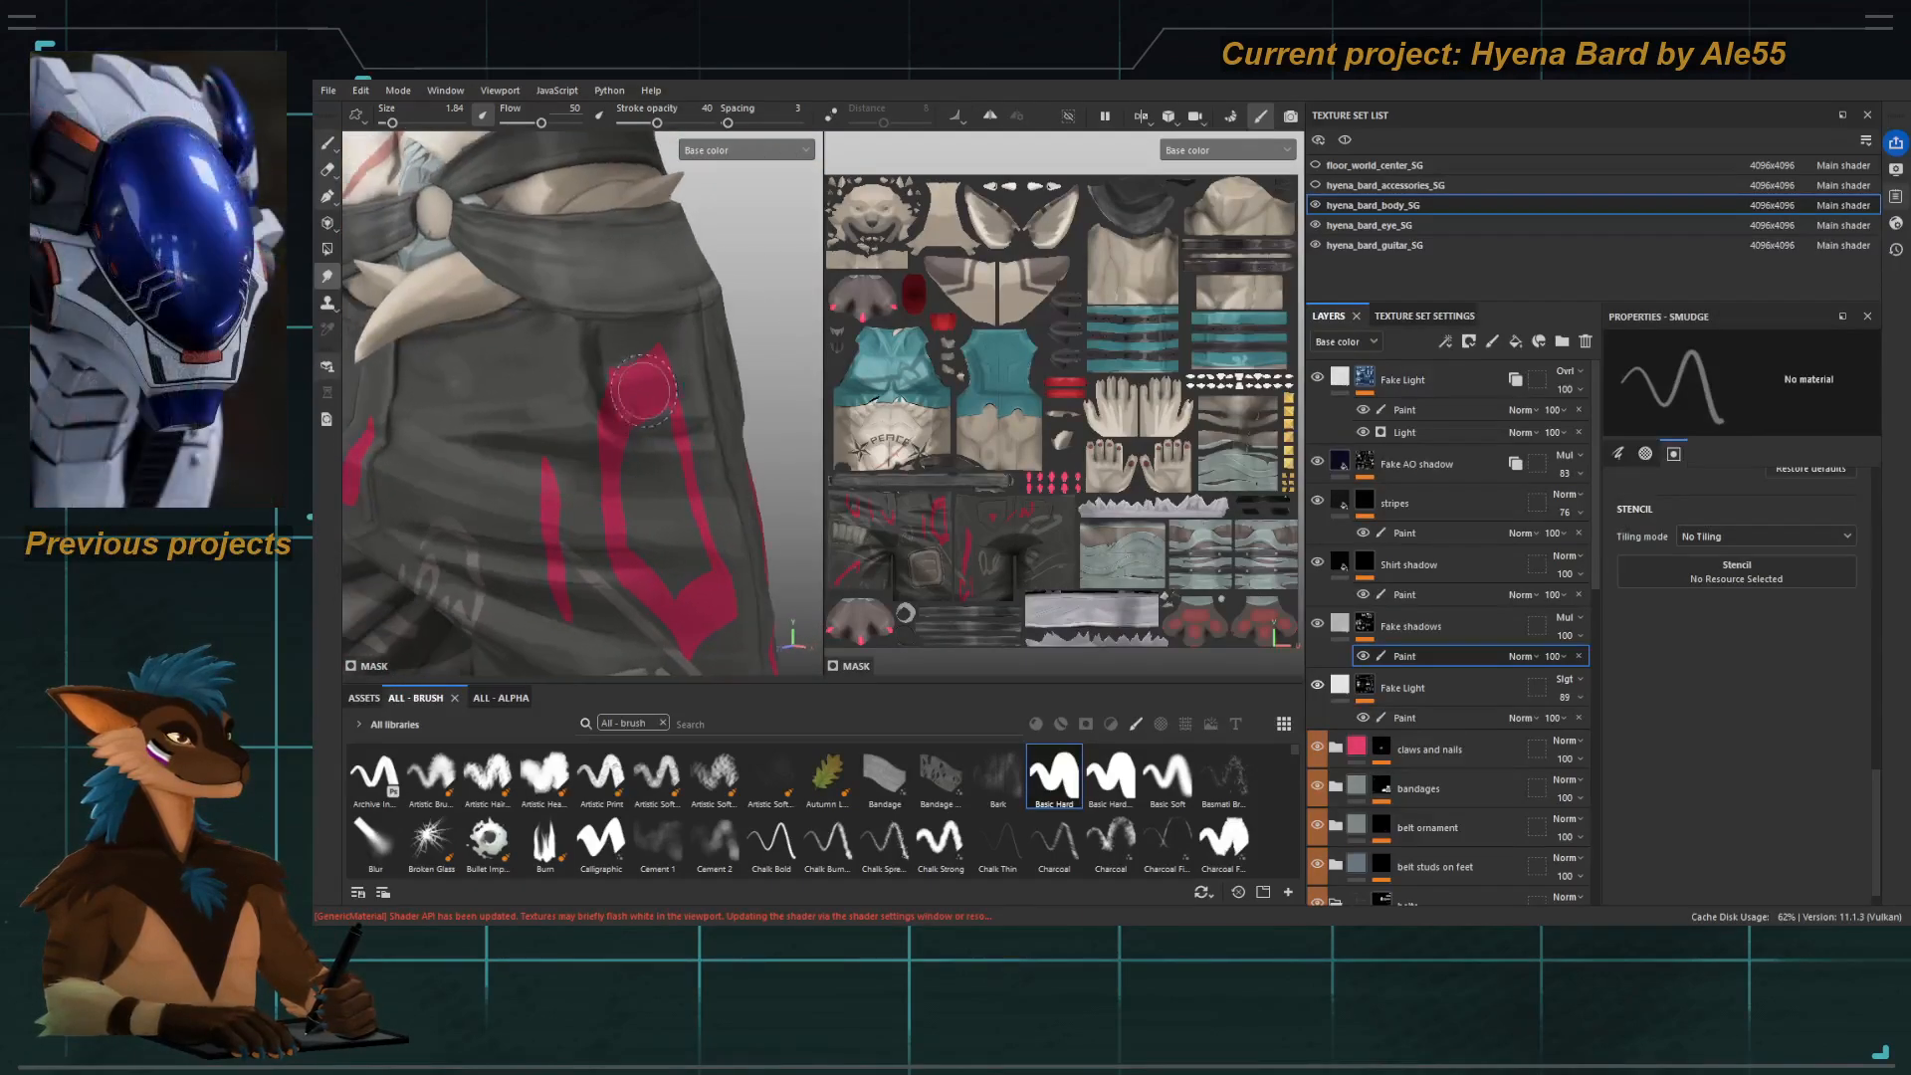
pyautogui.press('1')
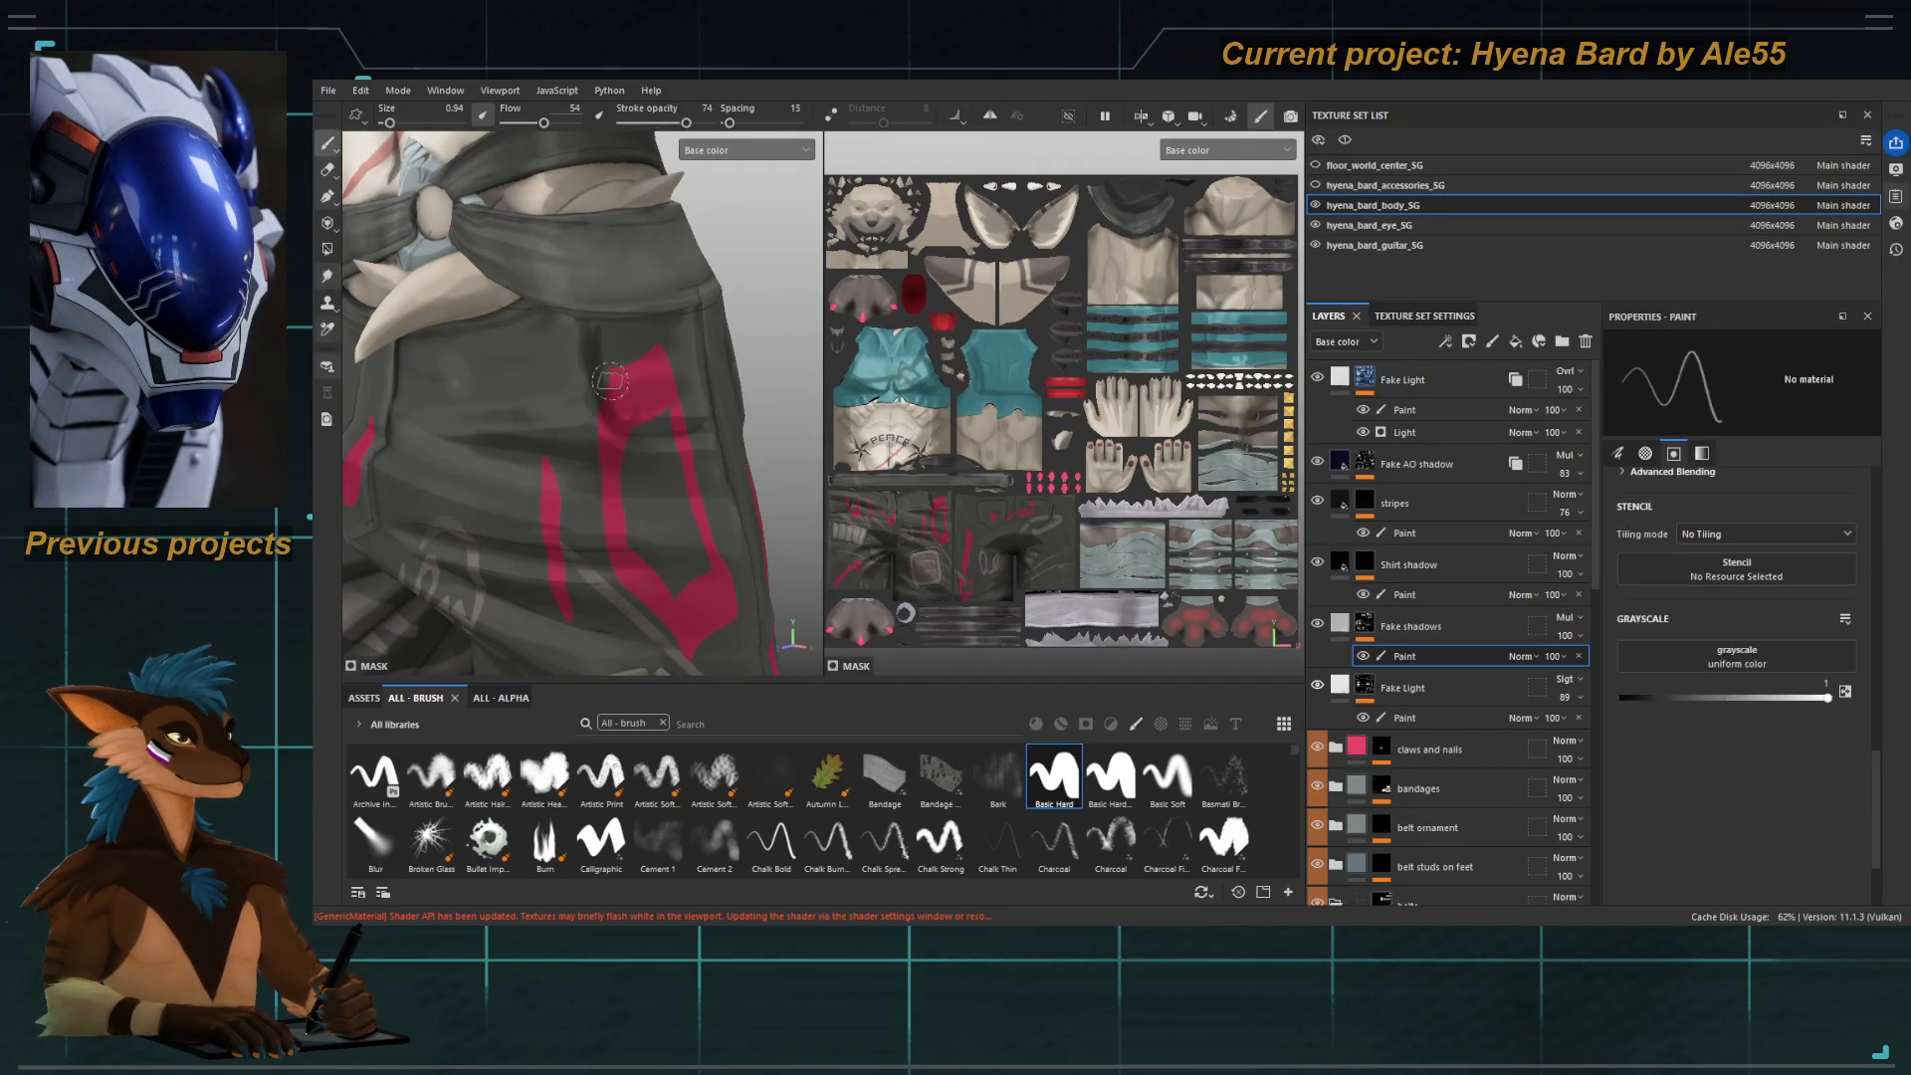
pyautogui.press('5')
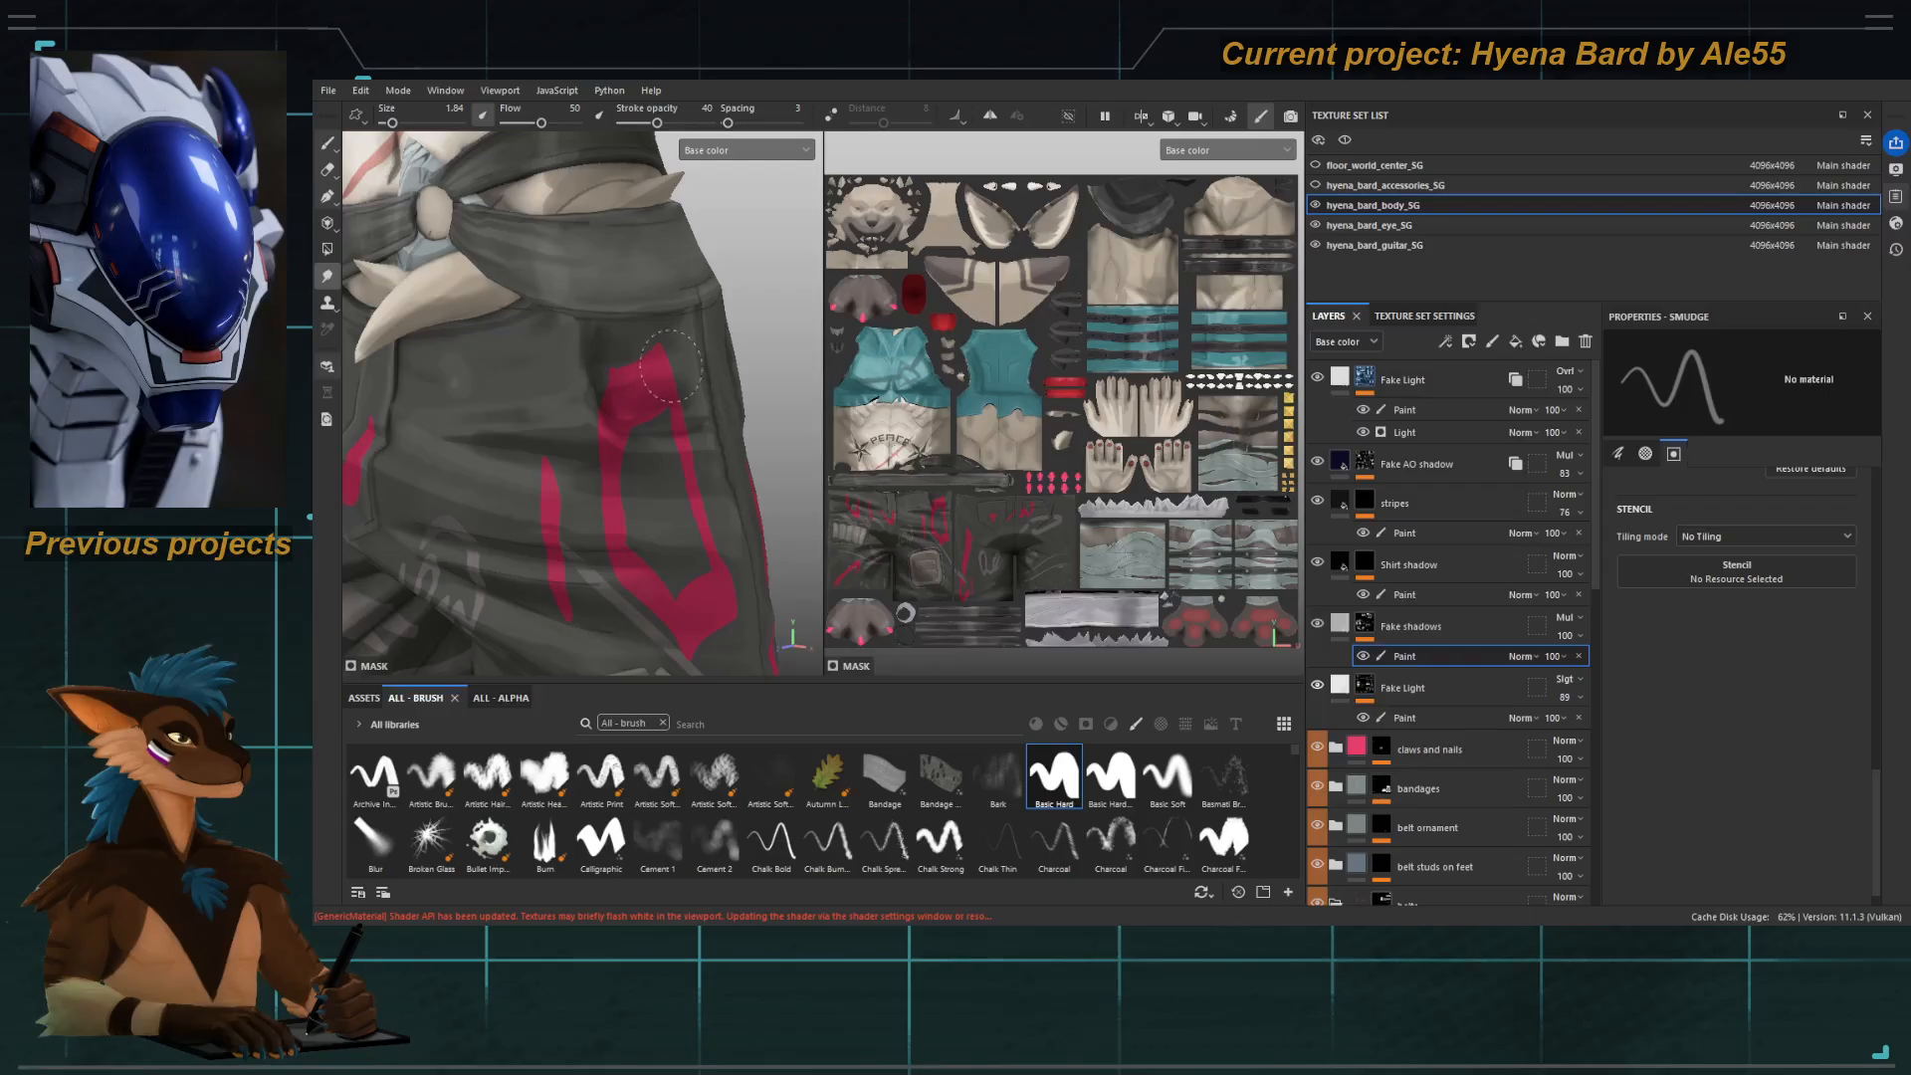
# Refine the thigh folds between the pink markings with the Eraser and paint brush, and smudge the shadow edges.
pyautogui.keyDown('alt'); pyautogui.moveTo(670, 366); pyautogui.dragTo(619, 427, button='right'); pyautogui.keyUp('alt')
pyautogui.keyDown('alt'); pyautogui.moveTo(583, 430); pyautogui.dragTo(618, 383, button='middle'); pyautogui.keyUp('alt')
pyautogui.keyDown('alt'); pyautogui.moveTo(618, 383); pyautogui.dragTo(529, 483, button='right'); pyautogui.keyUp('alt')
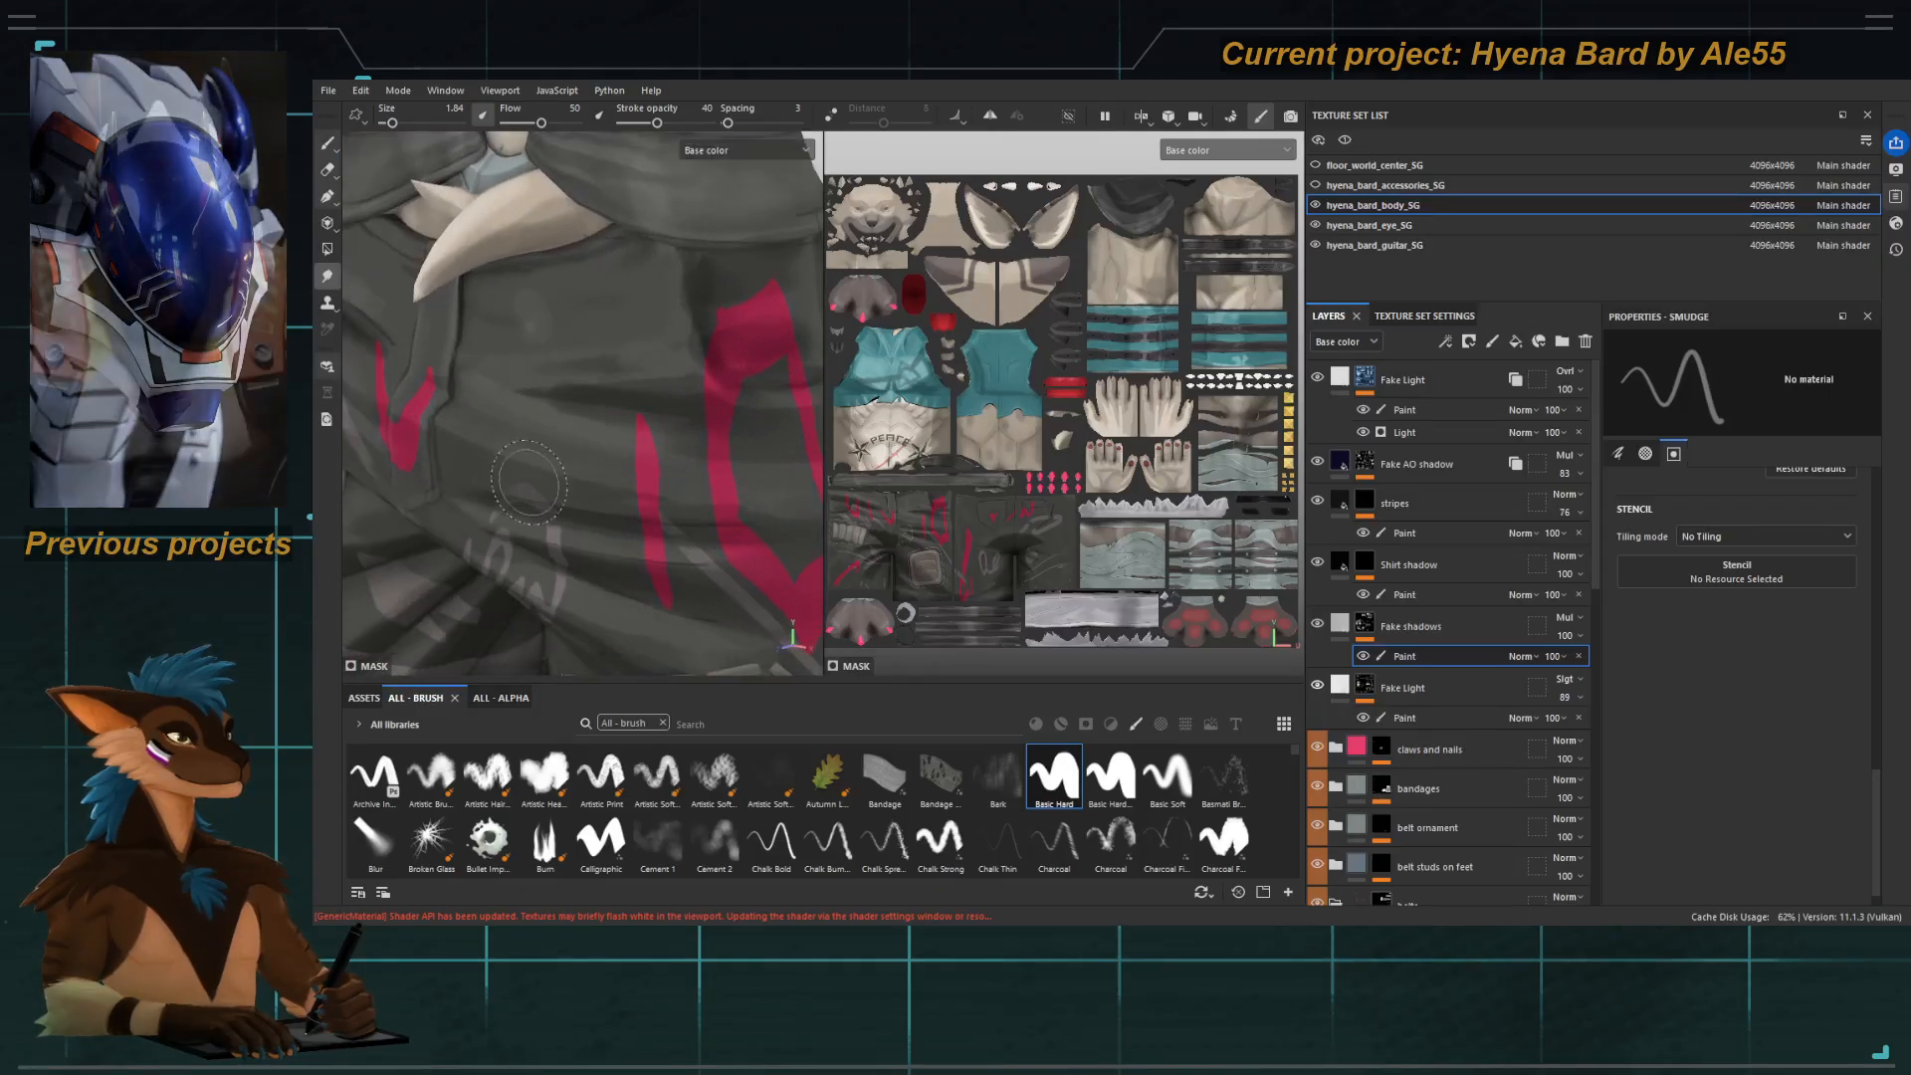
pyautogui.press('e')
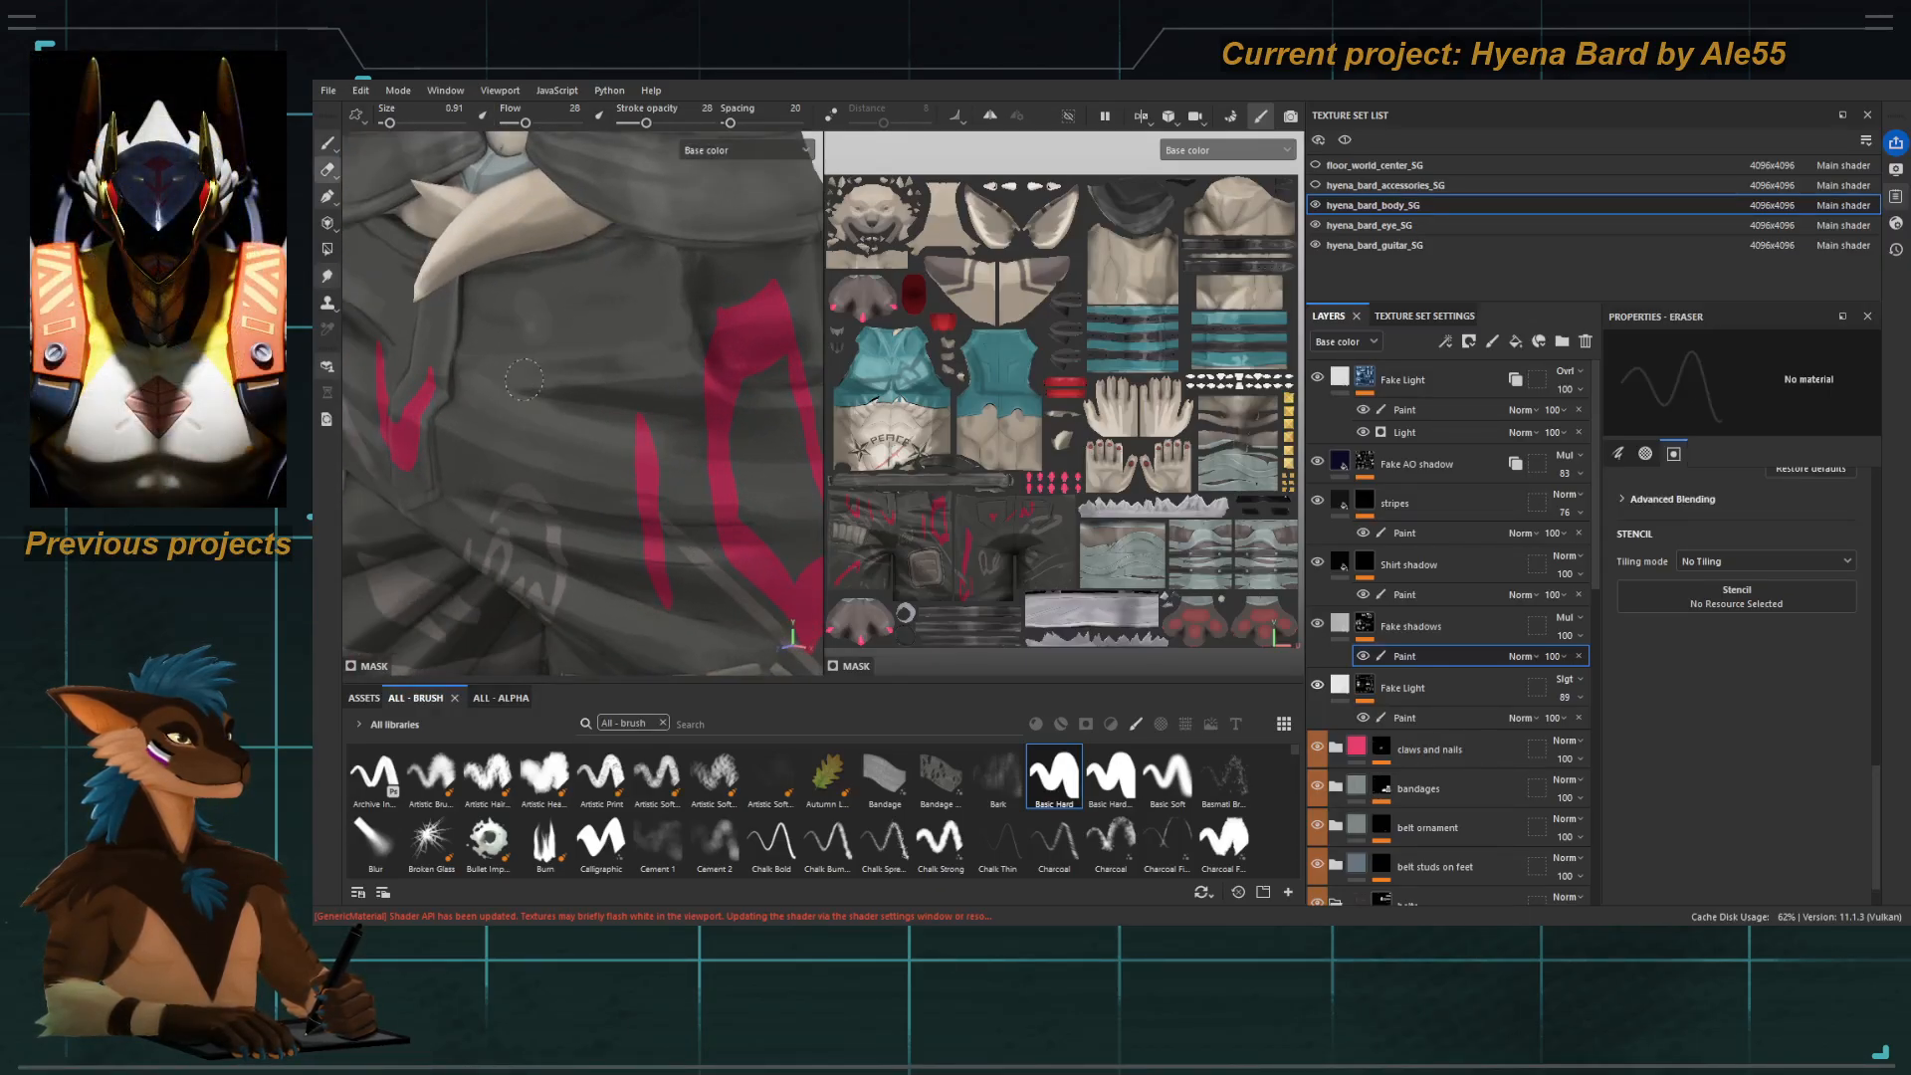
pyautogui.press('1')
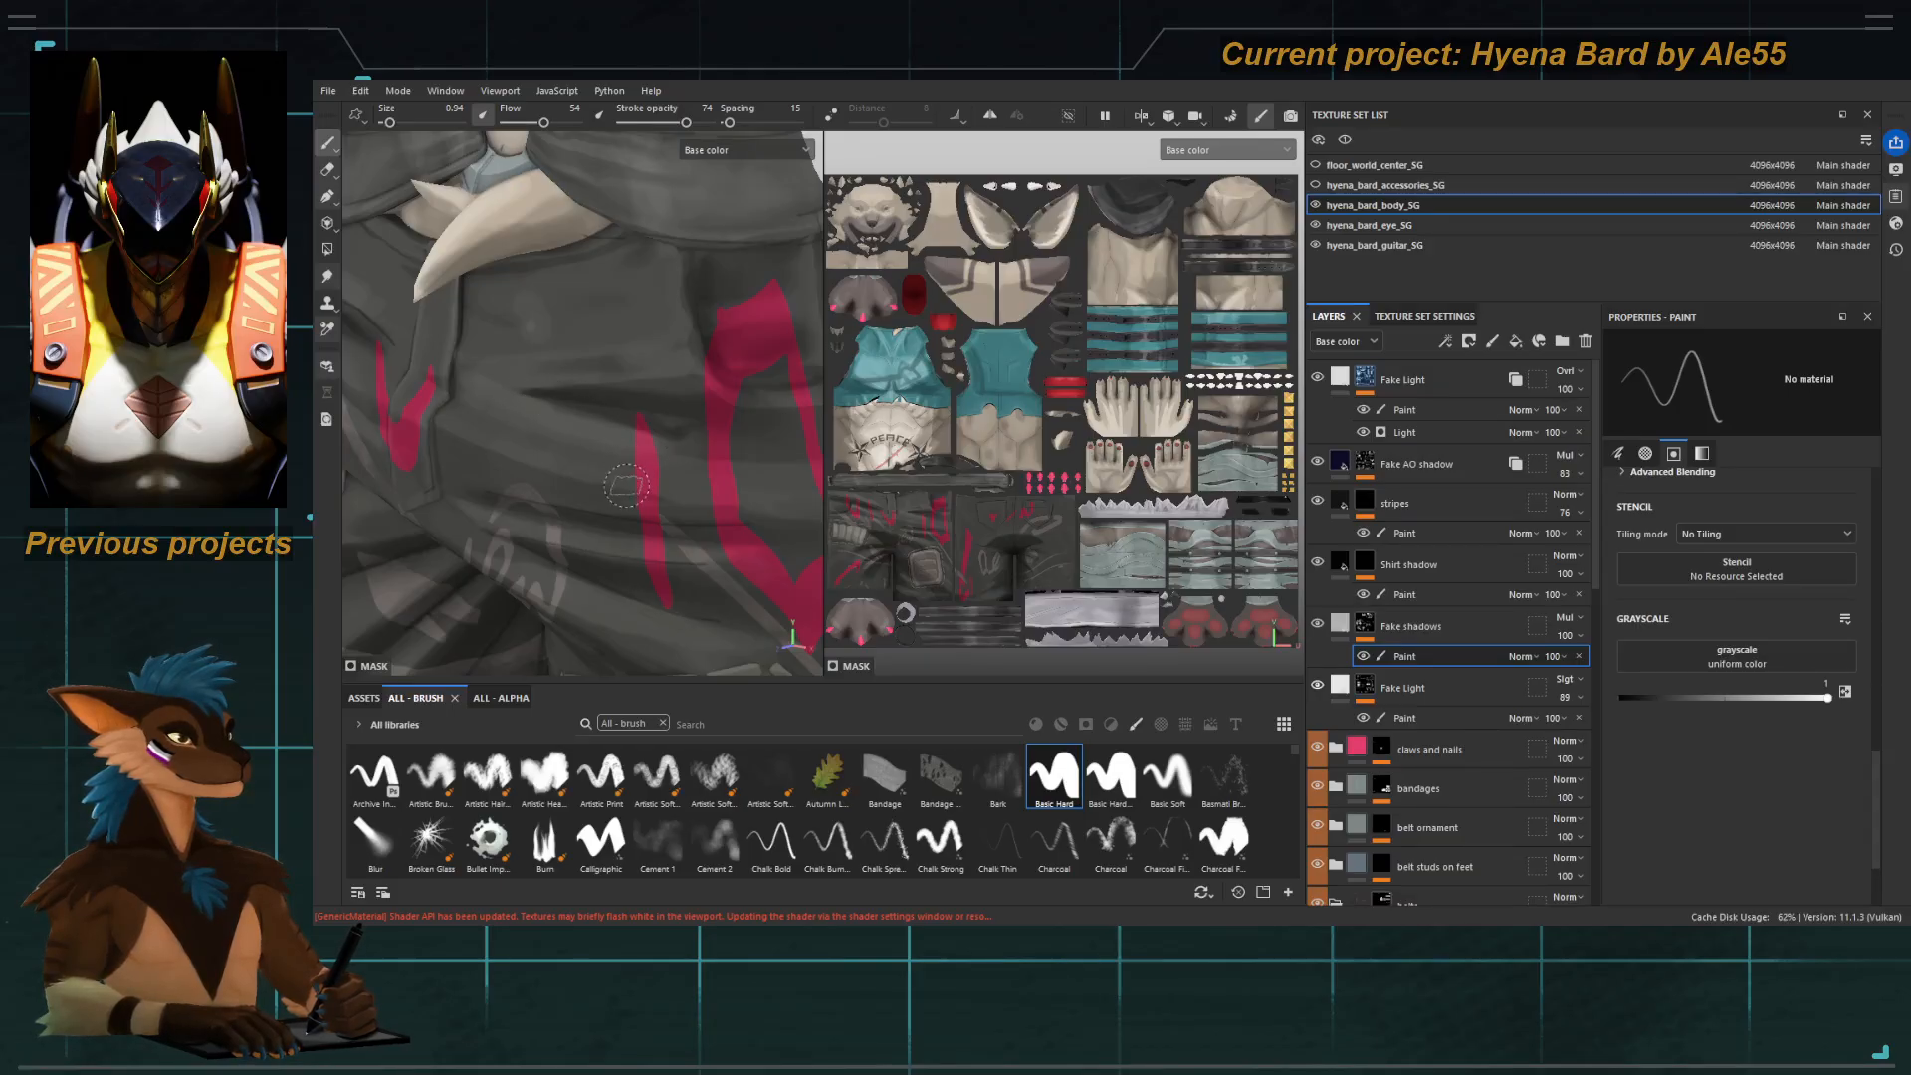
pyautogui.press('s')
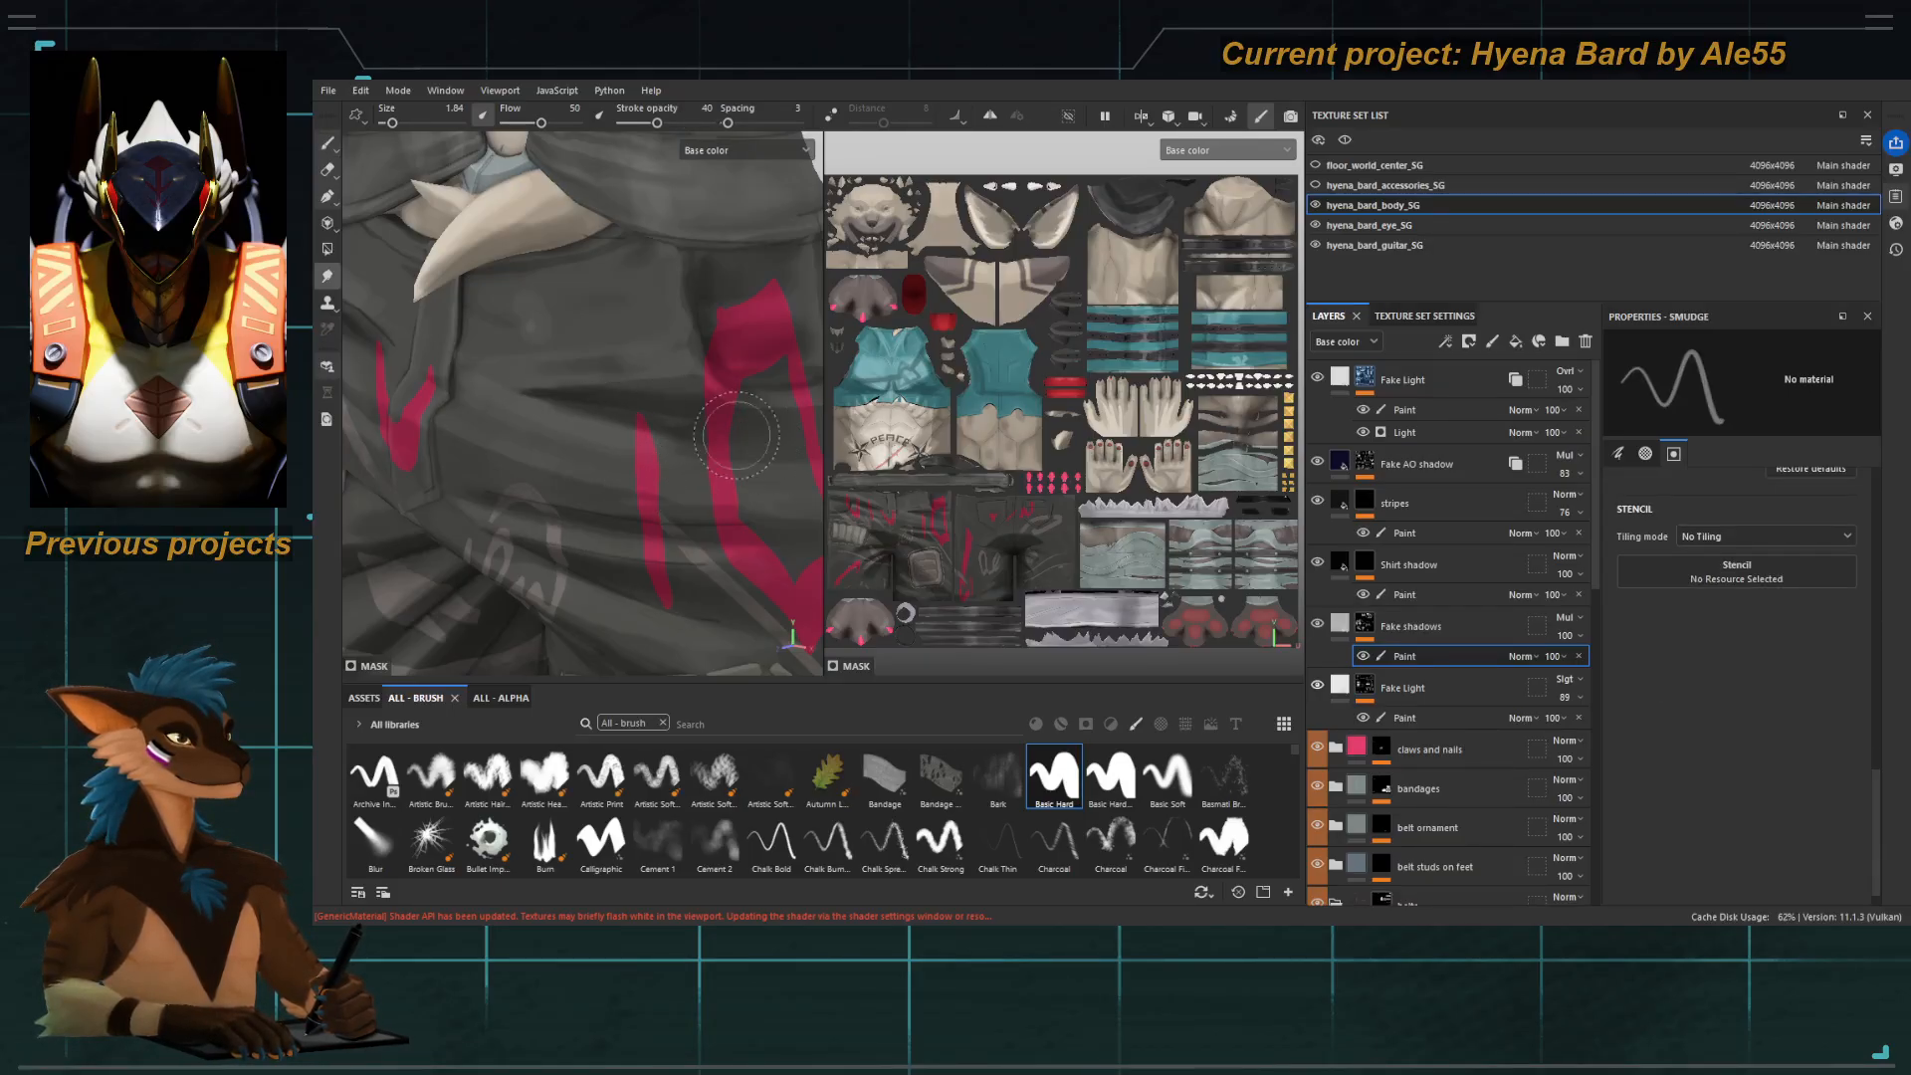
# Smudge the fold shadows on the lower shorts leg above the torn white hem at size 1.84.
pyautogui.moveTo(625, 394)
pyautogui.keyDown('alt'); pyautogui.mouseDown()
pyautogui.moveTo(537, 331)
pyautogui.moveTo(642, 438)
pyautogui.mouseUp(); pyautogui.keyUp('alt')
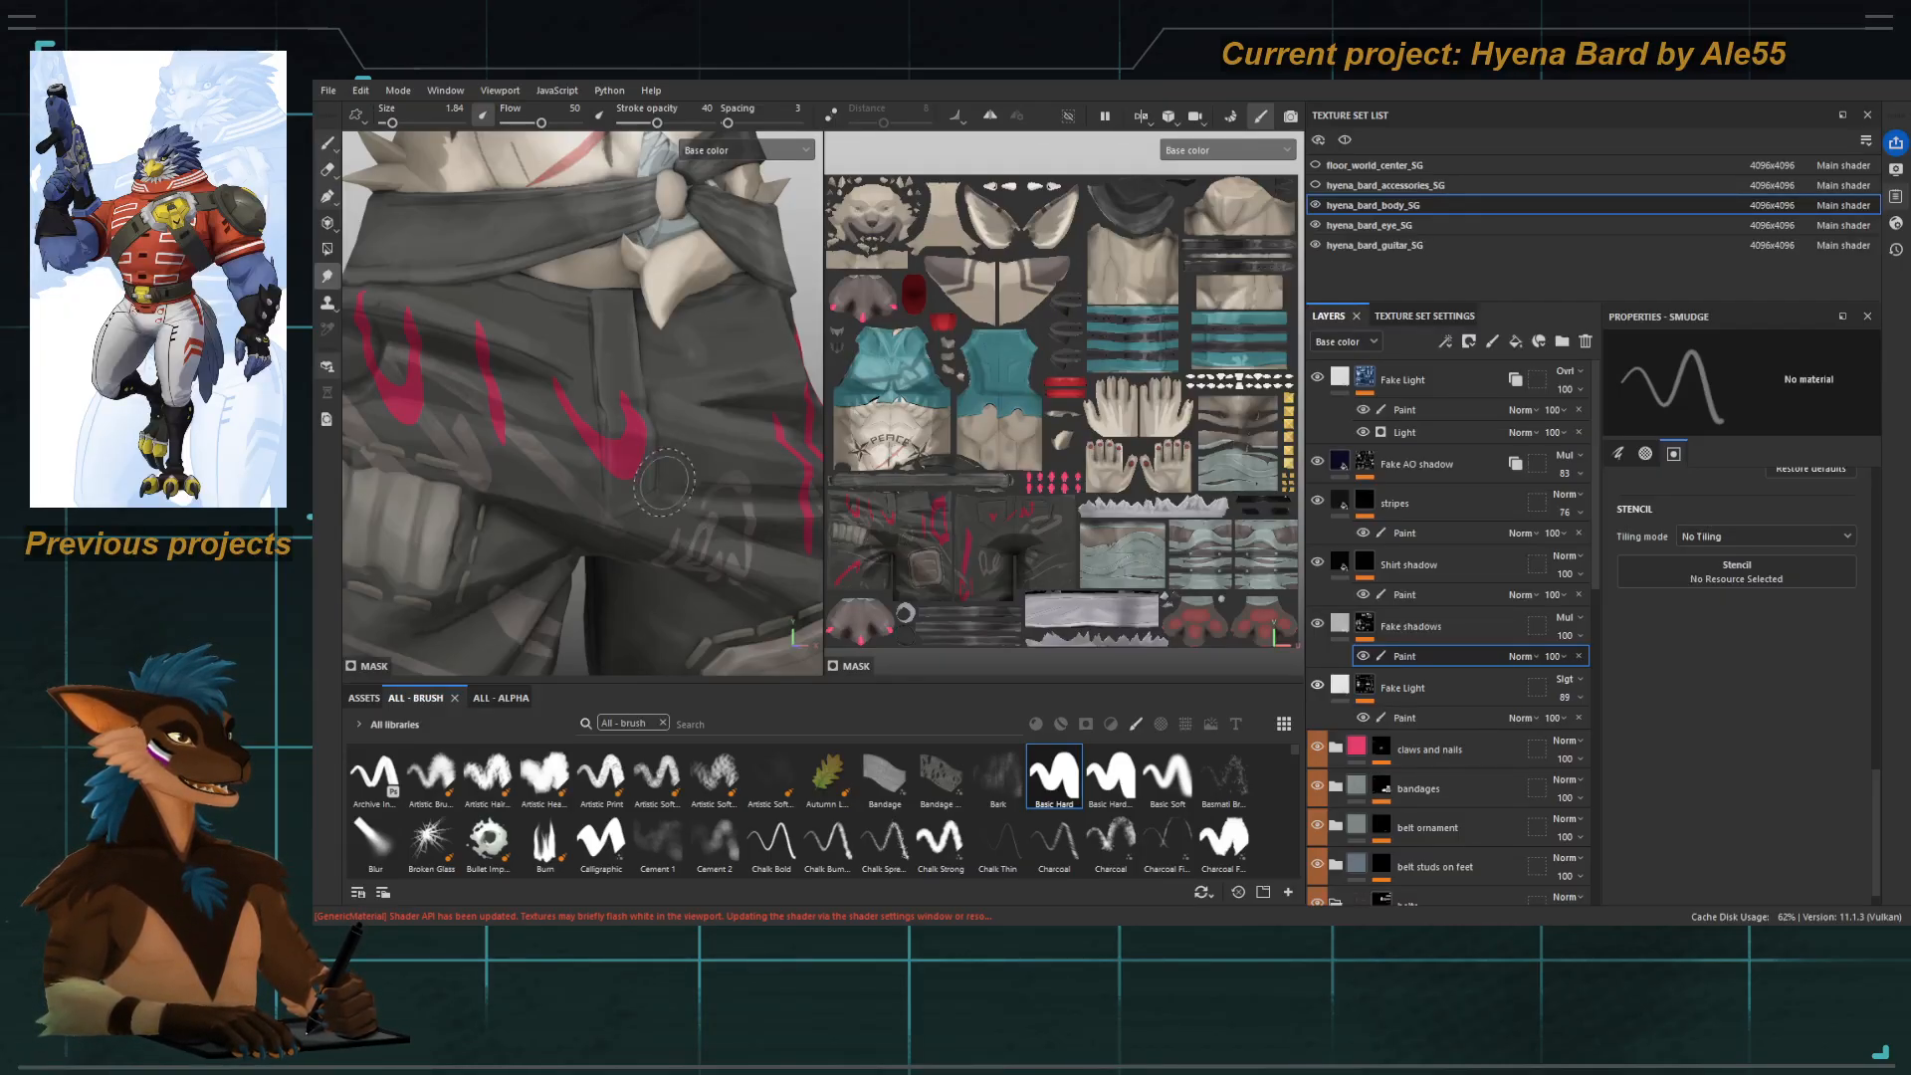
pyautogui.scroll(-3, 632, 472)
pyautogui.keyDown('alt'); pyautogui.moveTo(633, 553); pyautogui.dragTo(627, 458, button='middle'); pyautogui.keyUp('alt')
pyautogui.keyDown('alt'); pyautogui.moveTo(627, 458); pyautogui.dragTo(572, 537); pyautogui.keyUp('alt')
pyautogui.moveTo(573, 537)
pyautogui.keyDown('alt'); pyautogui.mouseDown(button='middle')
pyautogui.moveTo(592, 470)
pyautogui.moveTo(562, 443)
pyautogui.mouseUp(button='middle'); pyautogui.keyUp('alt')
pyautogui.scroll(3, 567, 458)
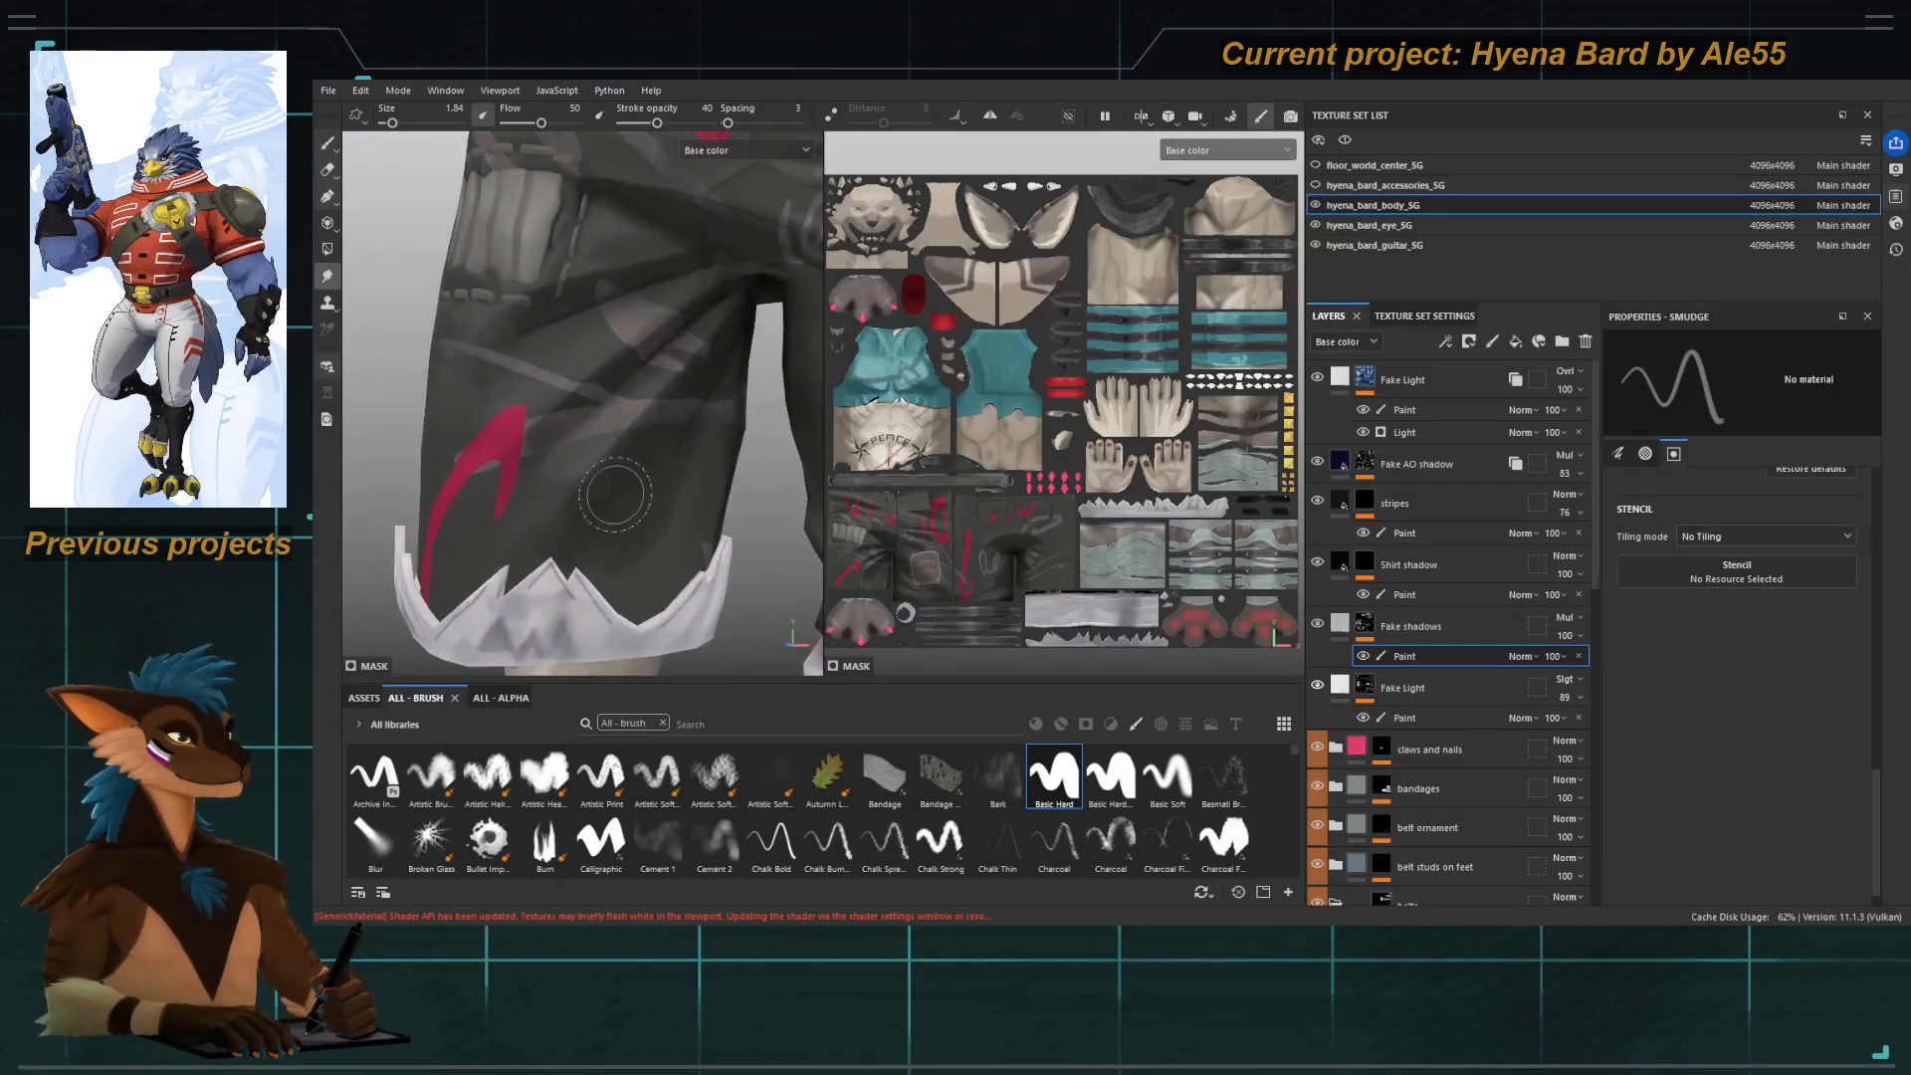
pyautogui.moveTo(597, 478)
pyautogui.keyDown('alt'); pyautogui.mouseDown()
pyautogui.moveTo(565, 490)
pyautogui.moveTo(592, 492)
pyautogui.mouseUp(); pyautogui.keyUp('alt')
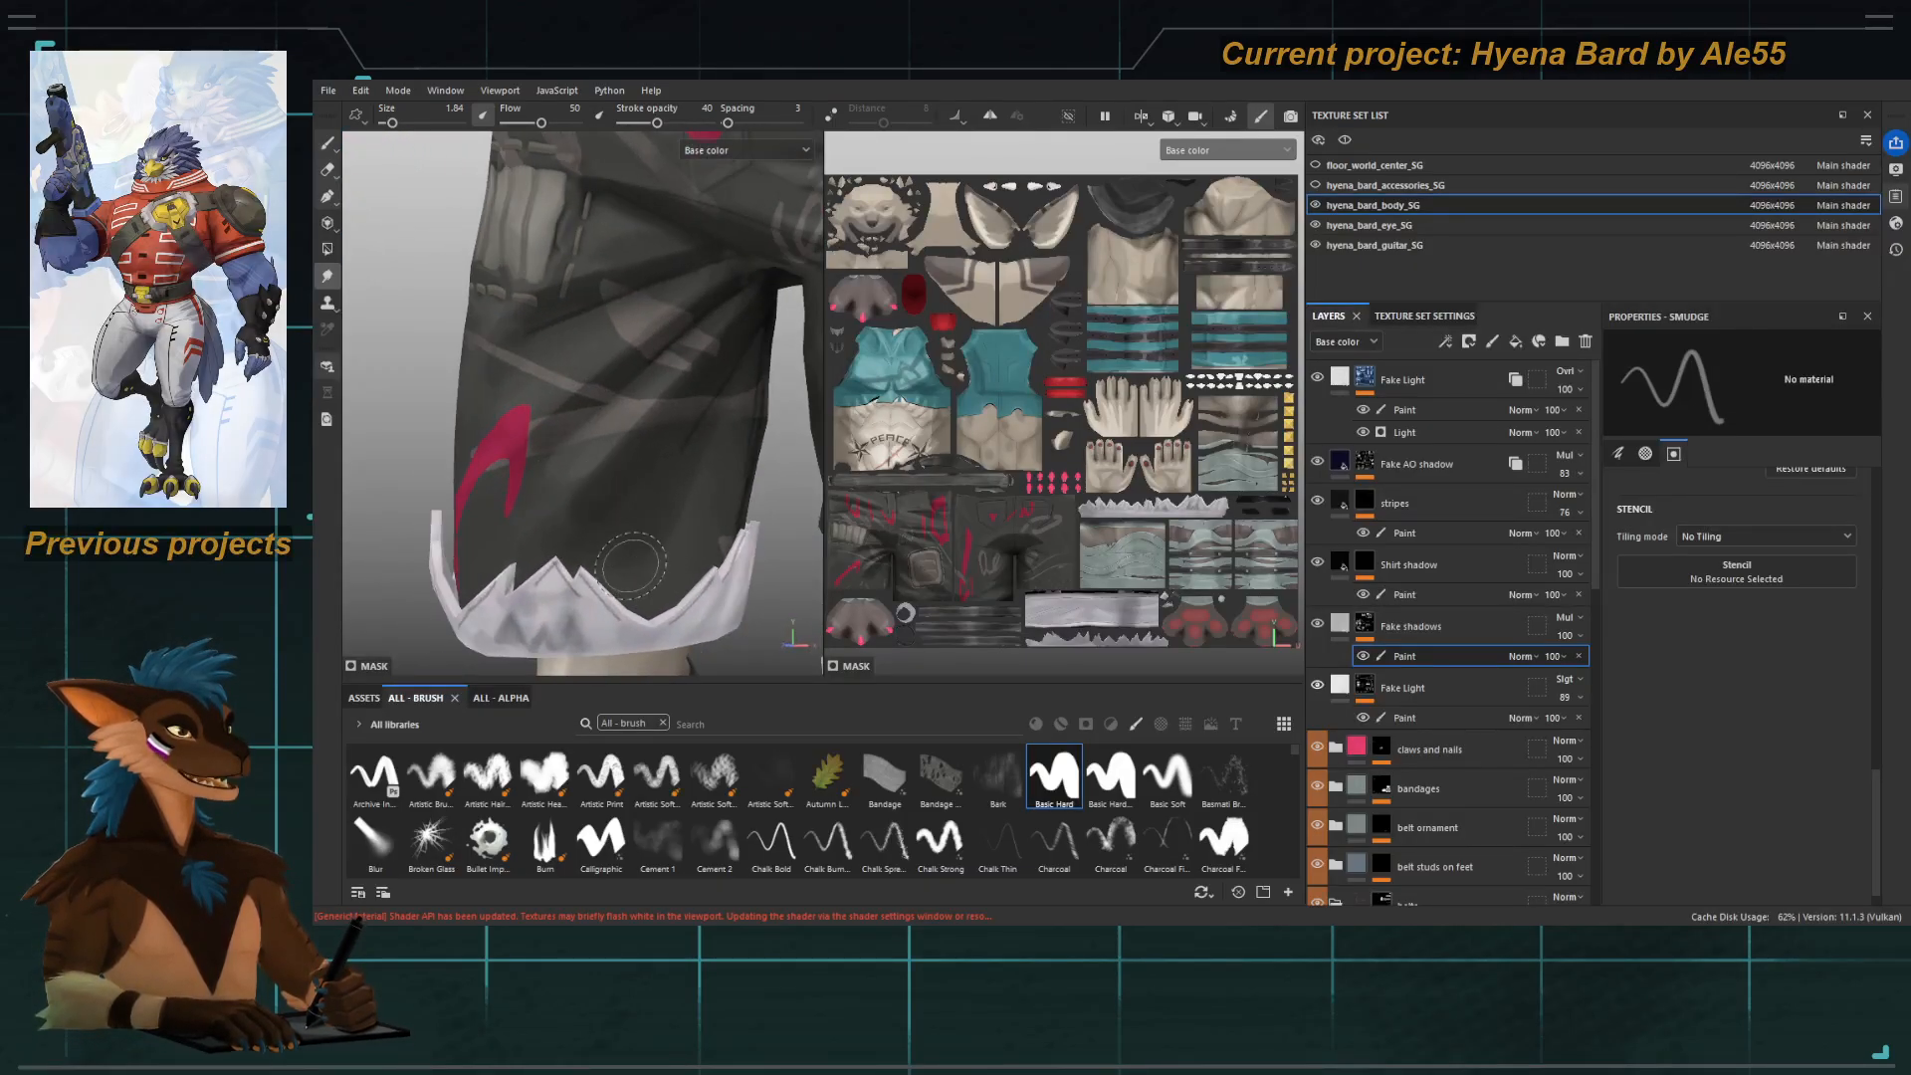
pyautogui.keyDown('alt'); pyautogui.moveTo(601, 385); pyautogui.dragTo(574, 361, button='right'); pyautogui.keyUp('alt')
pyautogui.moveTo(574, 361)
pyautogui.keyDown('alt'); pyautogui.mouseDown(button='middle')
pyautogui.moveTo(612, 399)
pyautogui.moveTo(622, 451)
pyautogui.mouseUp(button='middle'); pyautogui.keyUp('alt')
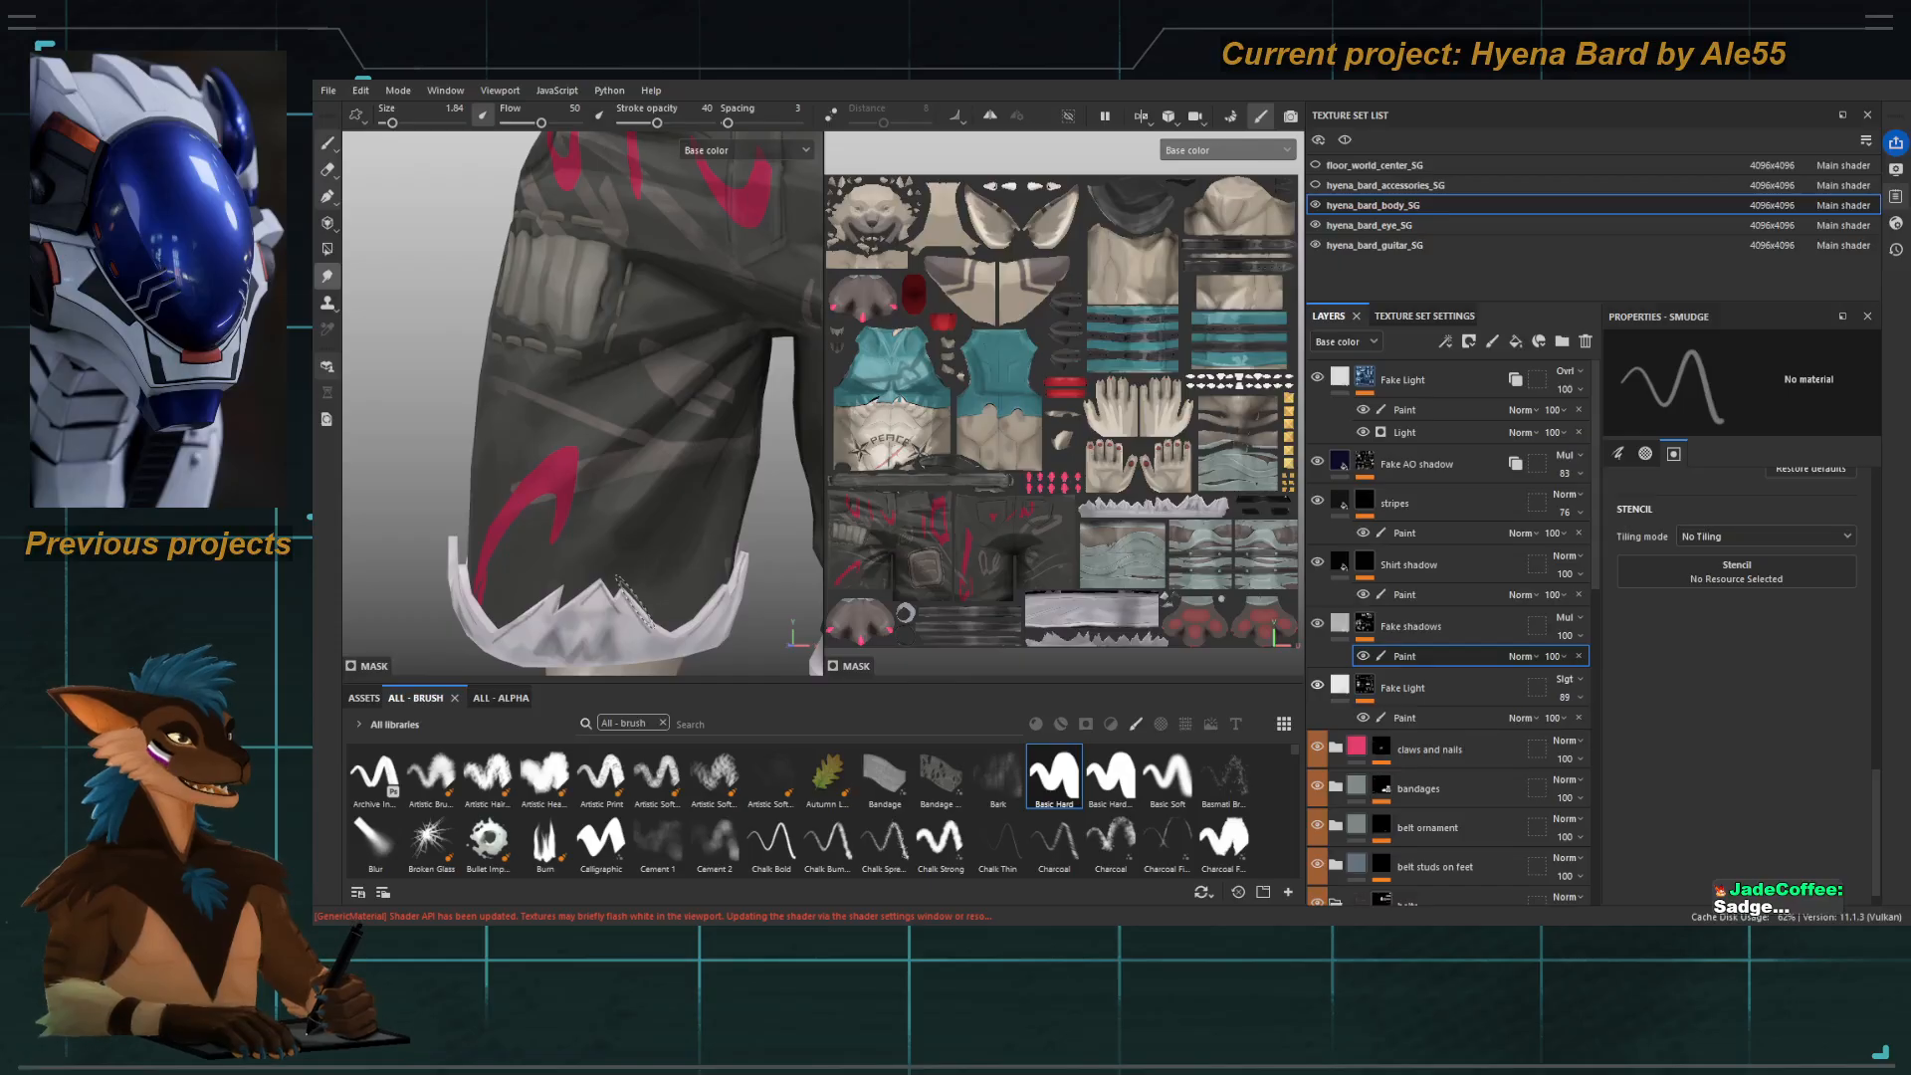
pyautogui.keyDown('alt'); pyautogui.moveTo(688, 501); pyautogui.dragTo(599, 434); pyautogui.keyUp('alt')
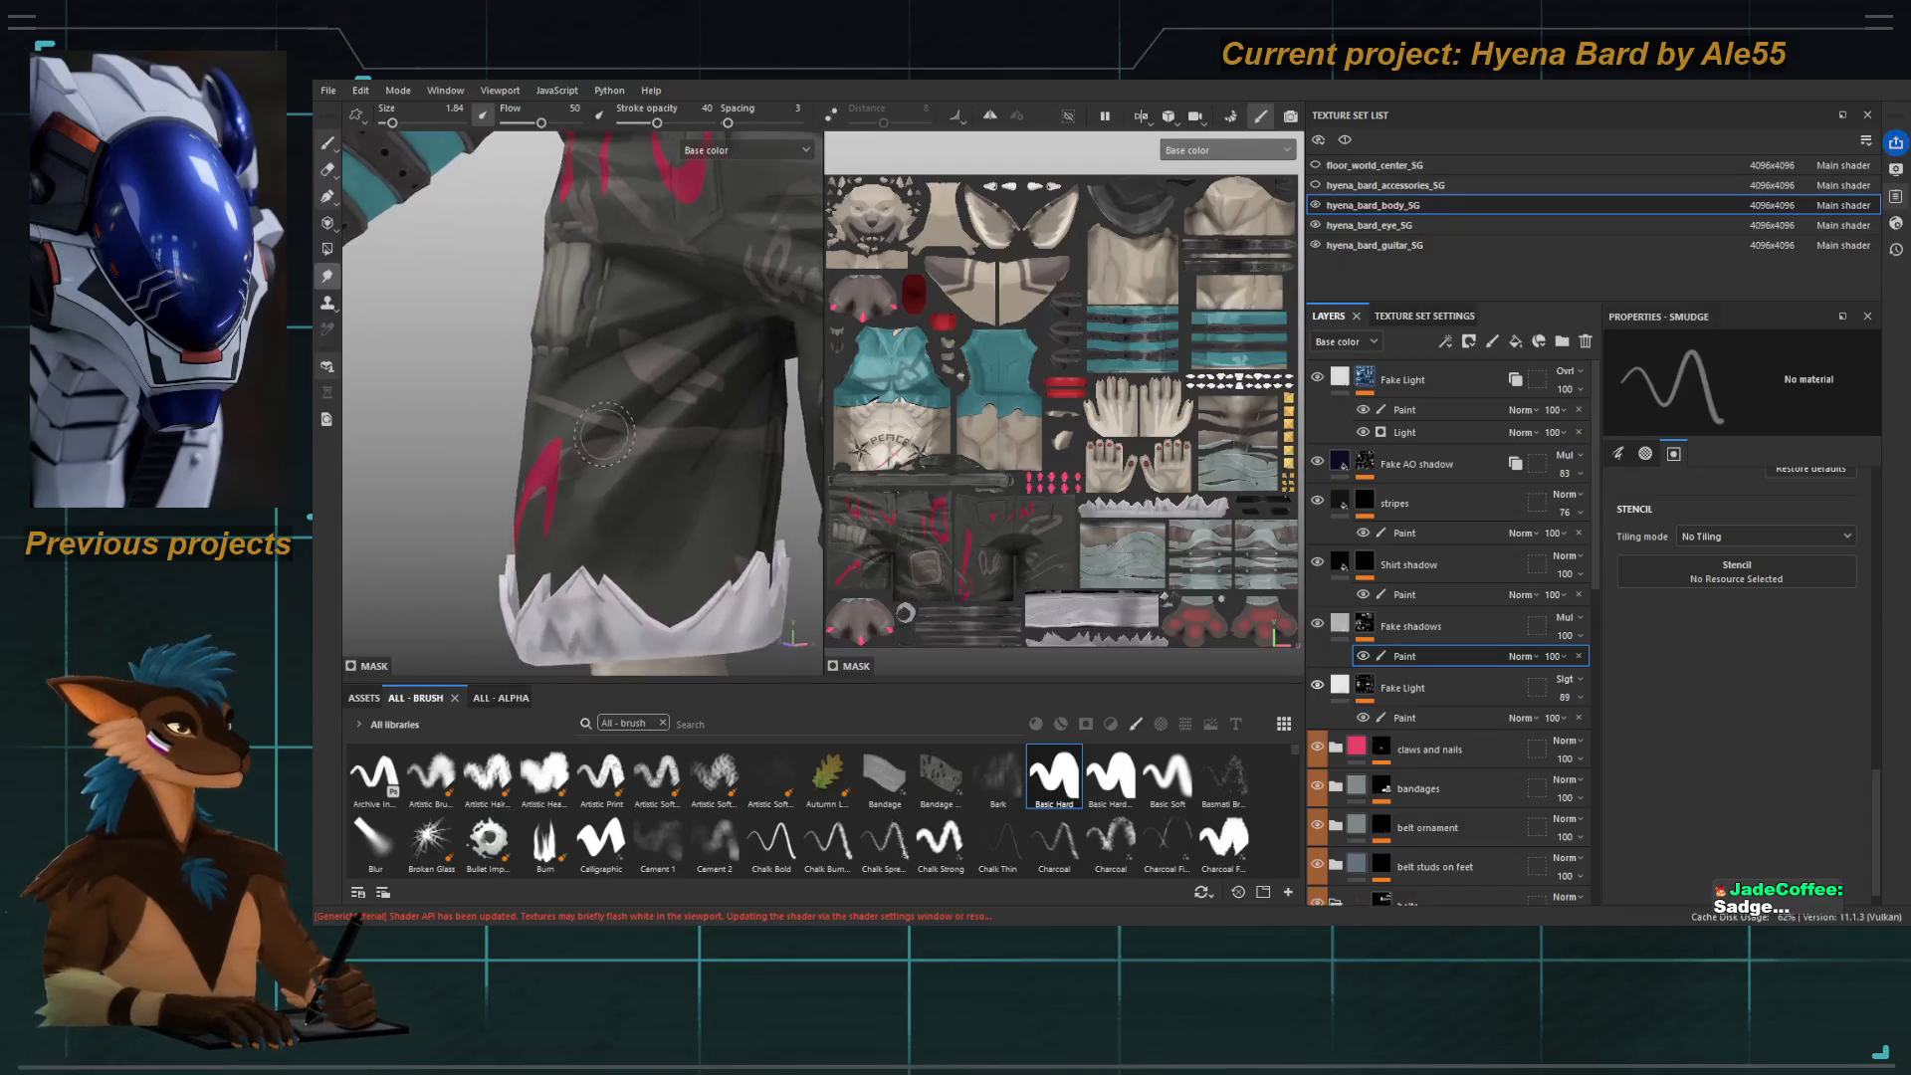
# Soften the ends of the radiating fold shadows on that leg with the Smudge tool at size 3.82, checking them in the mask view.
pyautogui.keyDown('ctrl'); pyautogui.moveTo(591, 448); pyautogui.dragTo(633, 448, button='right'); pyautogui.keyUp('ctrl')
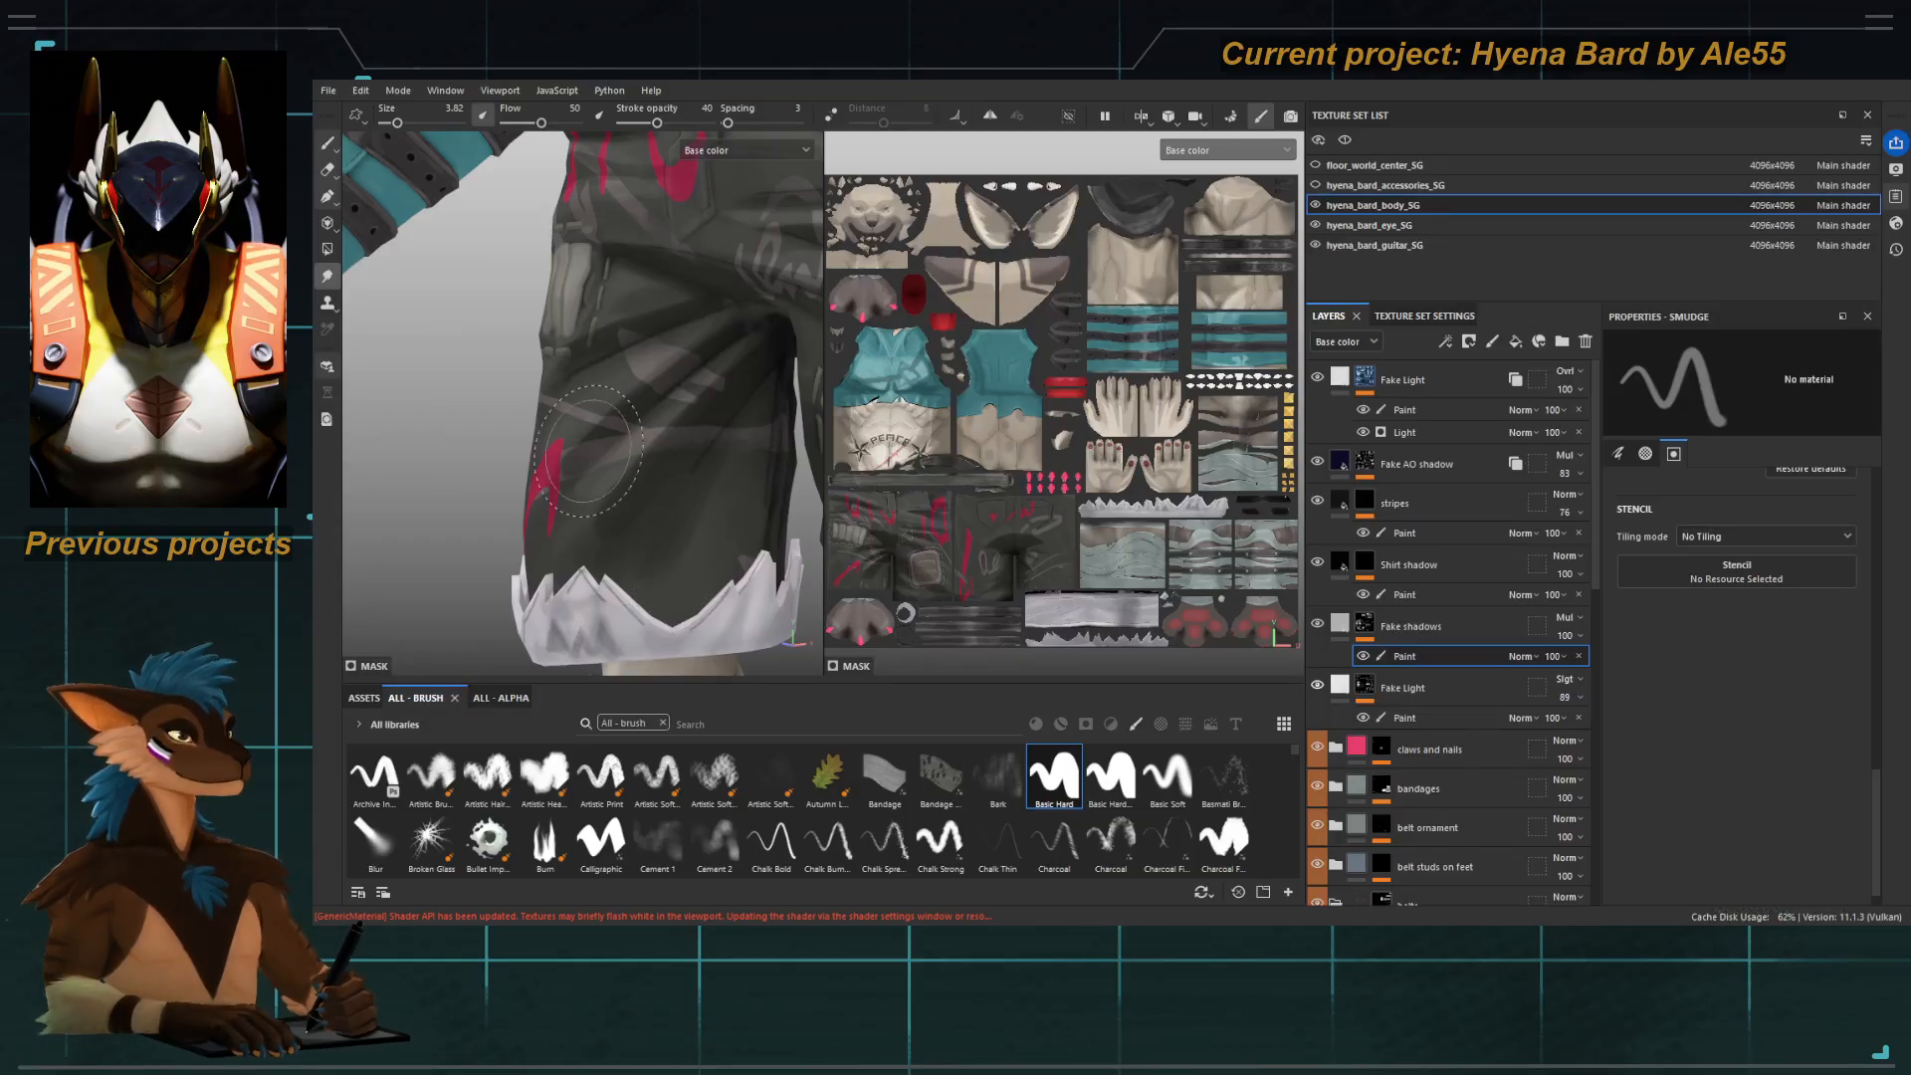
pyautogui.keyDown('alt'); pyautogui.moveTo(588, 447); pyautogui.dragTo(611, 462); pyautogui.keyUp('alt')
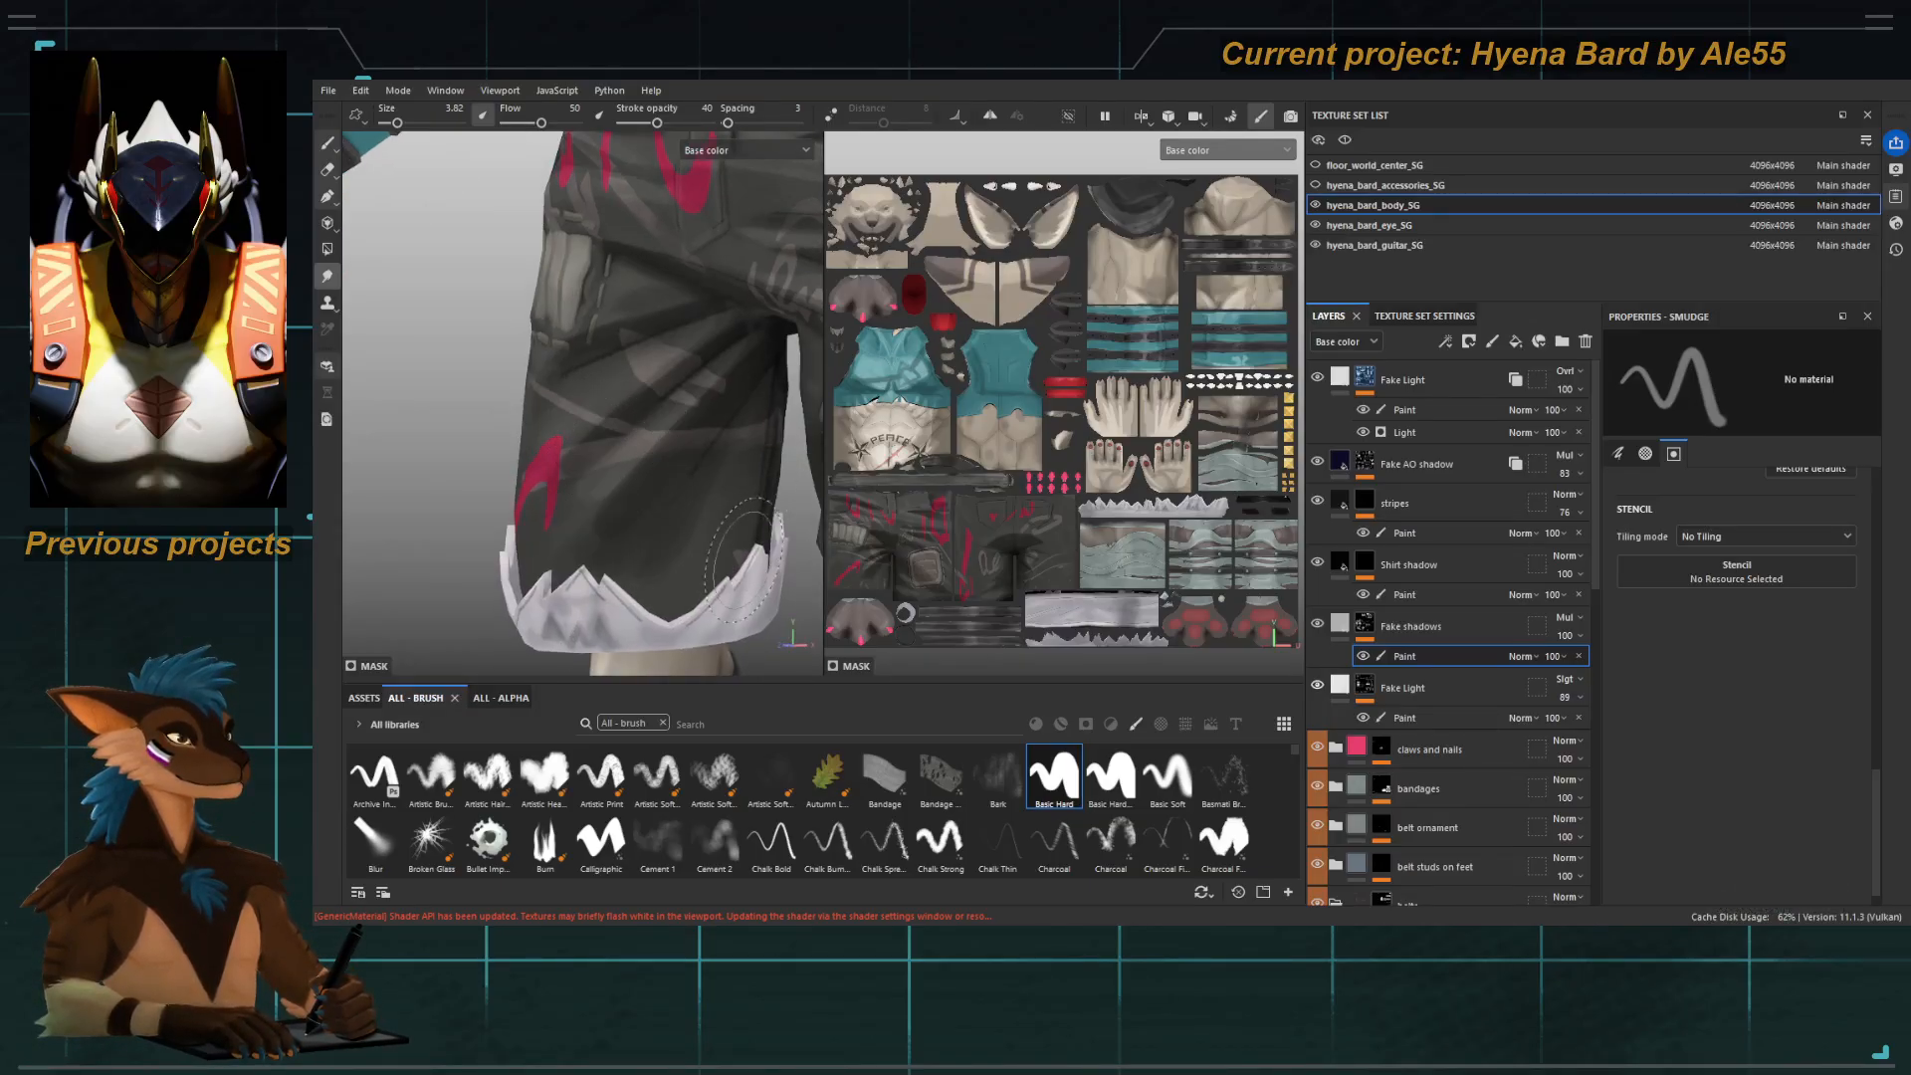
pyautogui.press('c')
pyautogui.press('c')
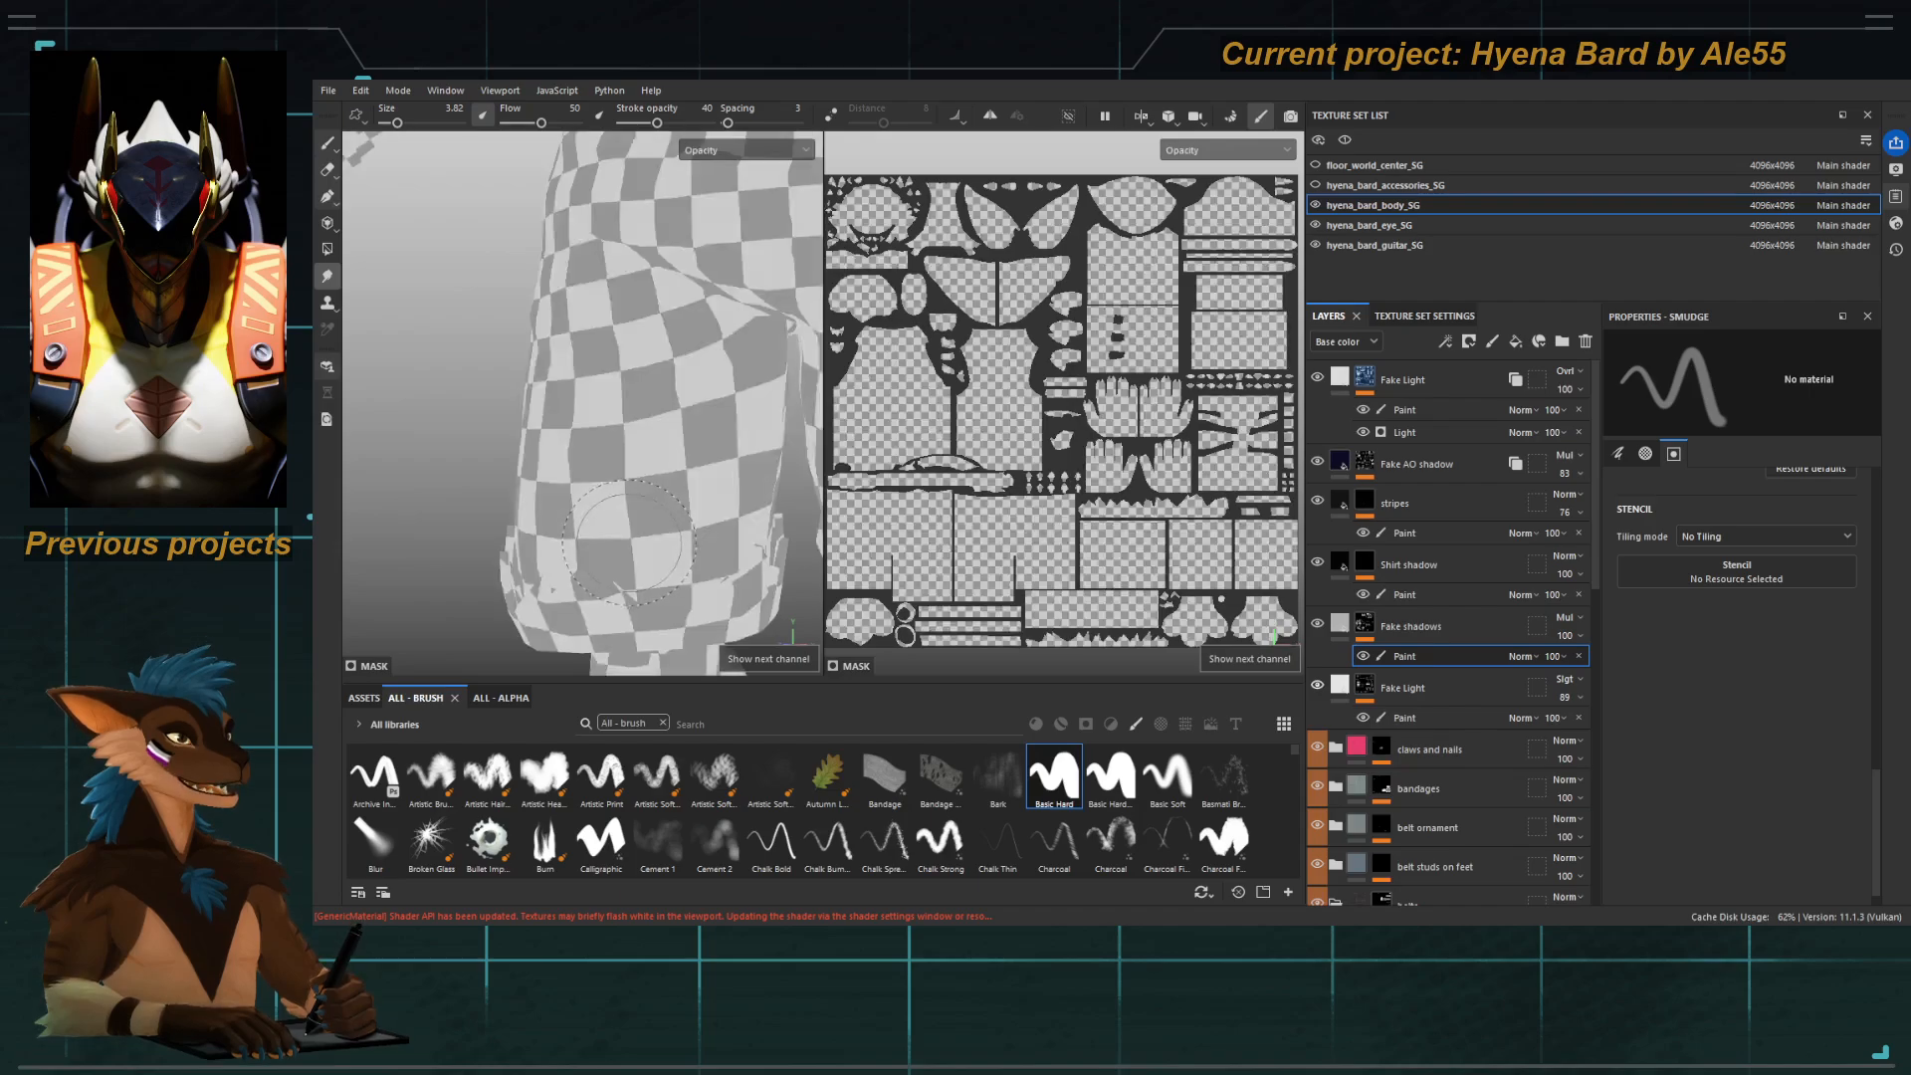
pyautogui.moveTo(606, 460); pyautogui.dragTo(540, 495)
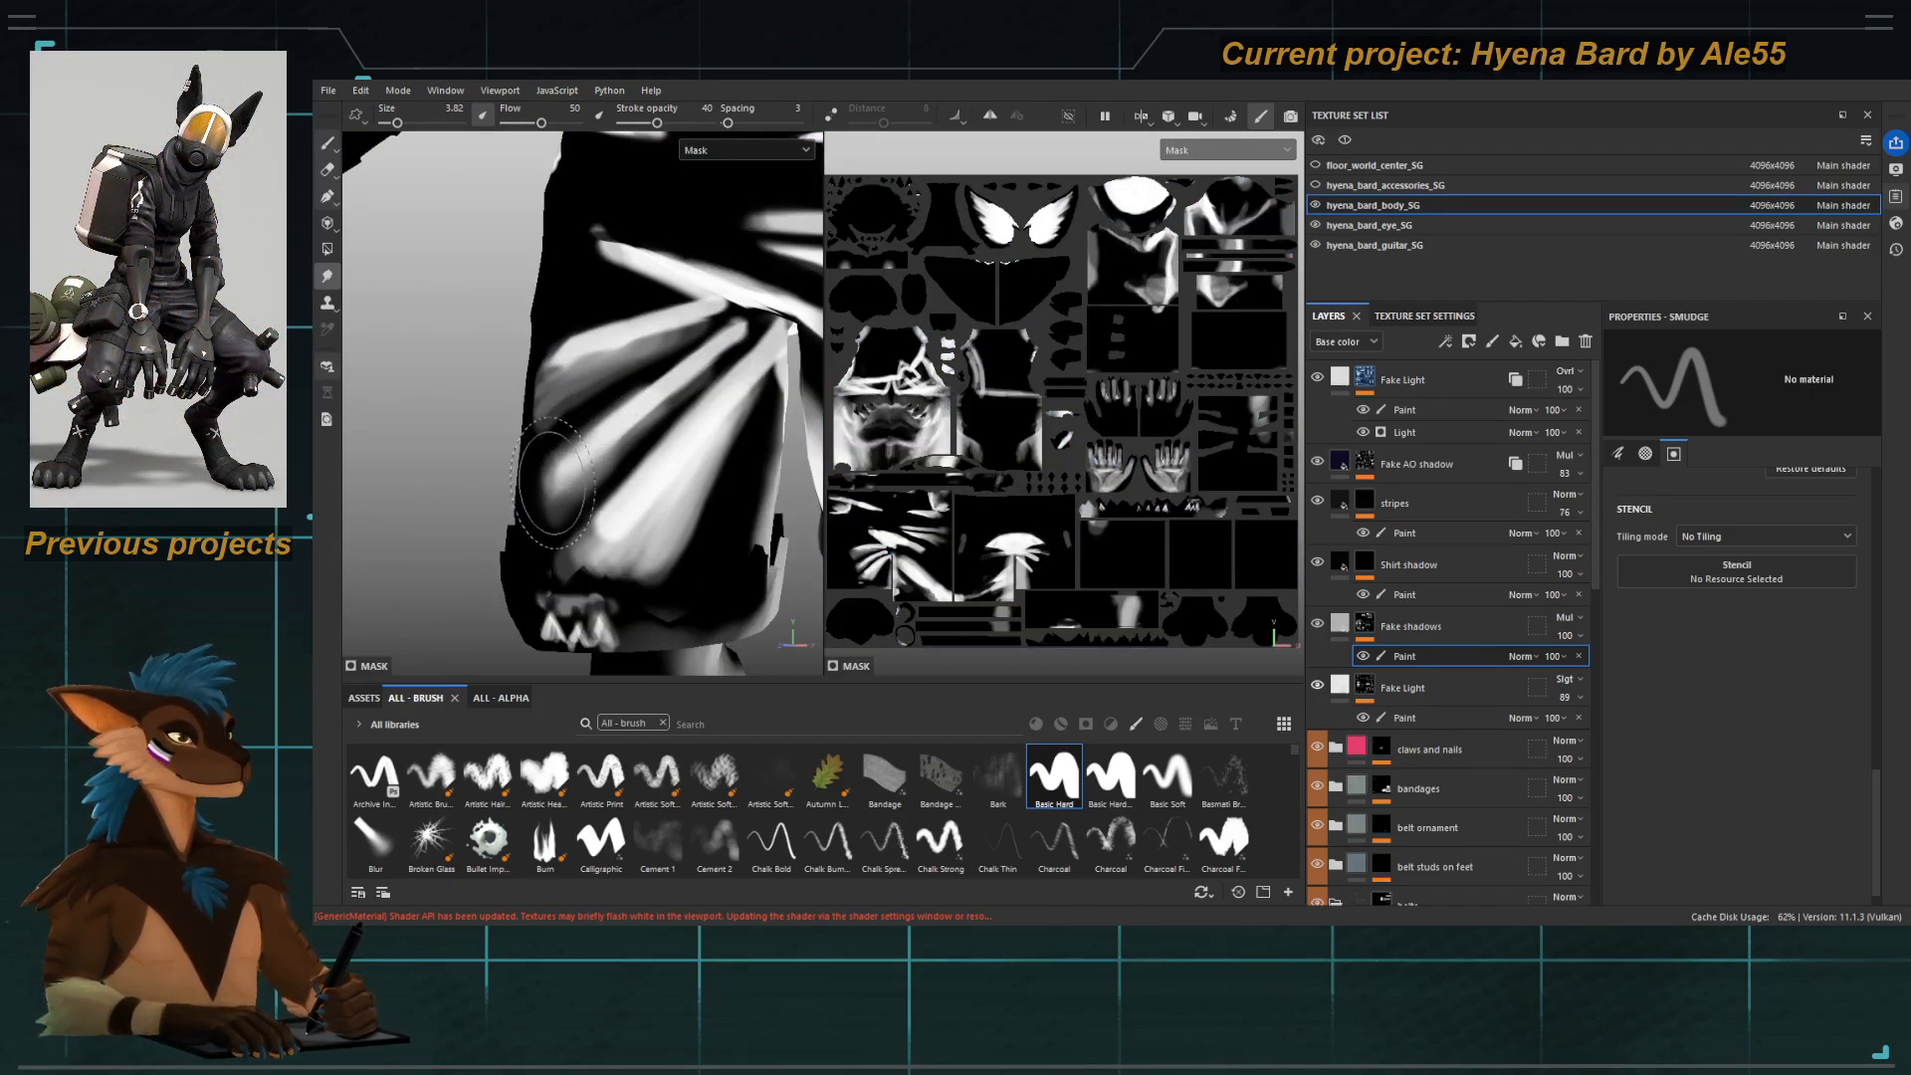
pyautogui.press('c')
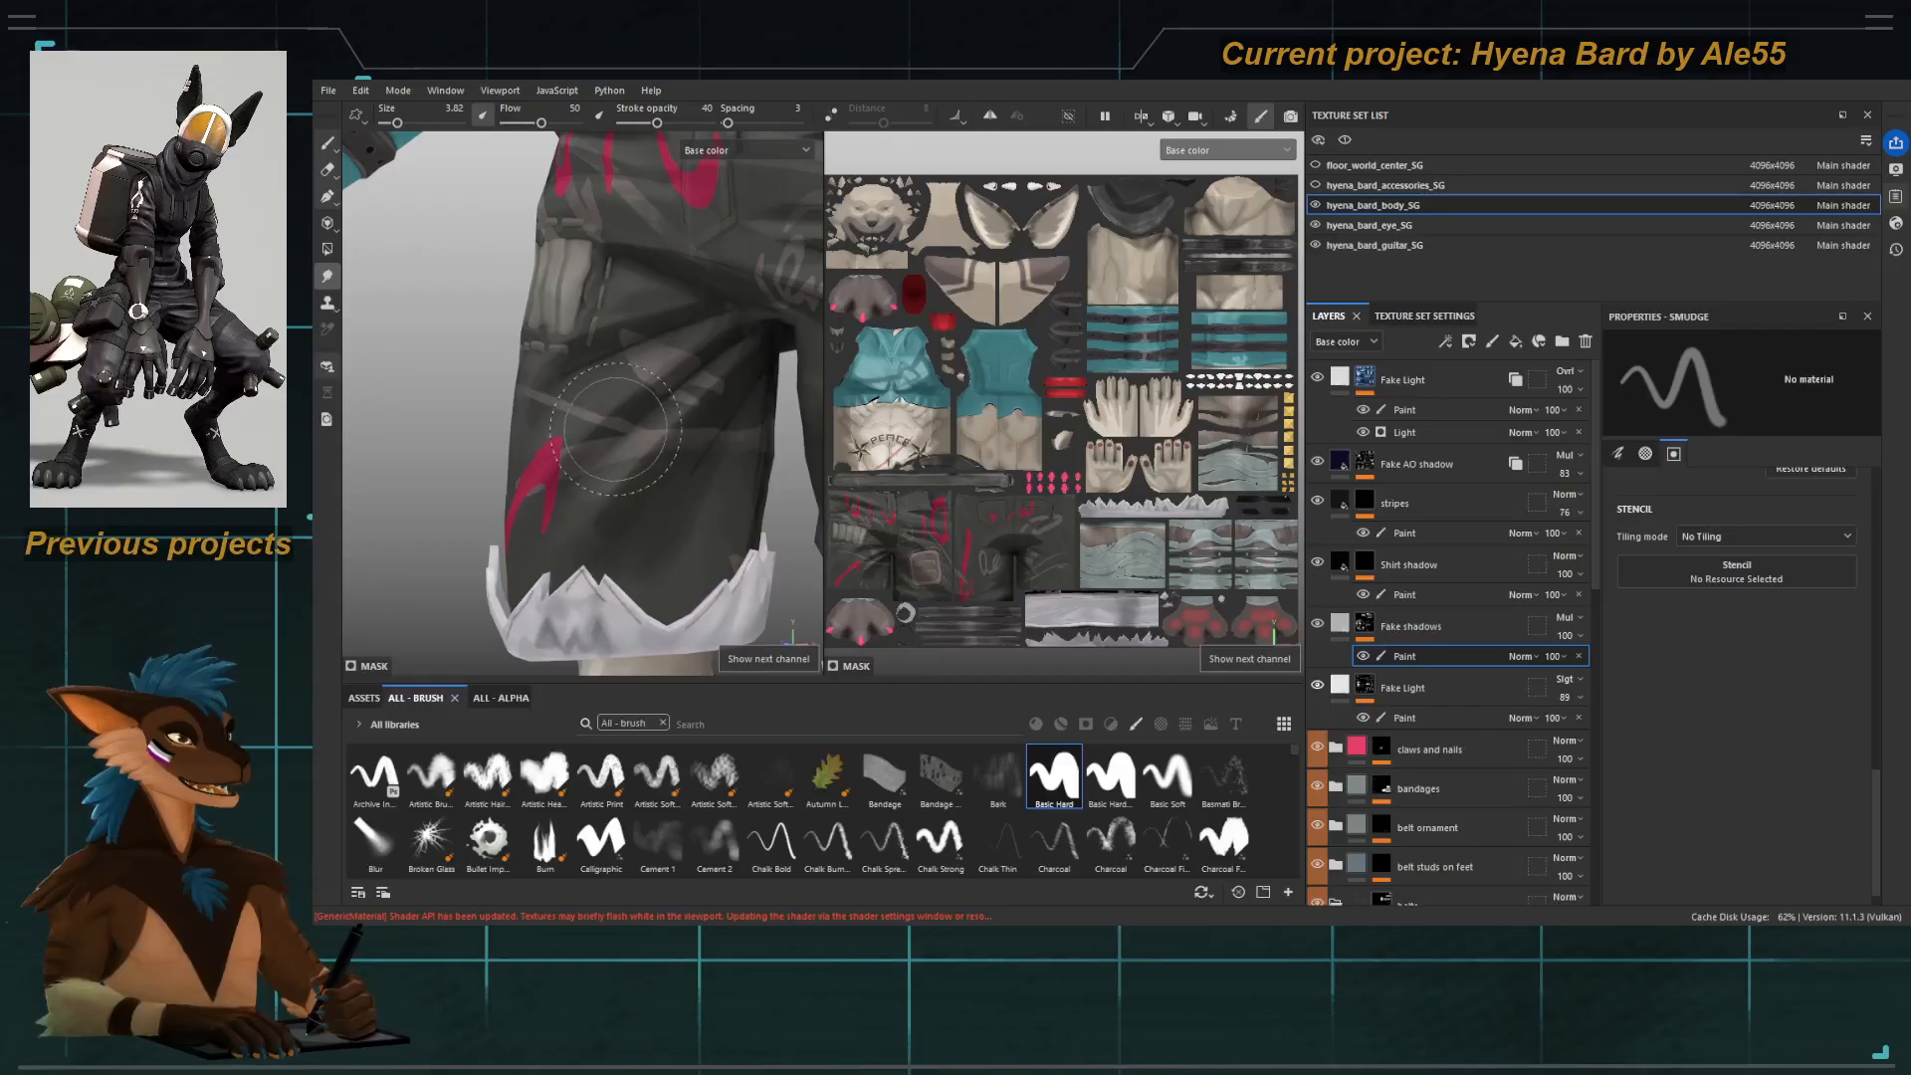
# Smudge the fold shadows around the pink marking and outer side of that leg at size 2.42.
pyautogui.press('[')
pyautogui.press('[')
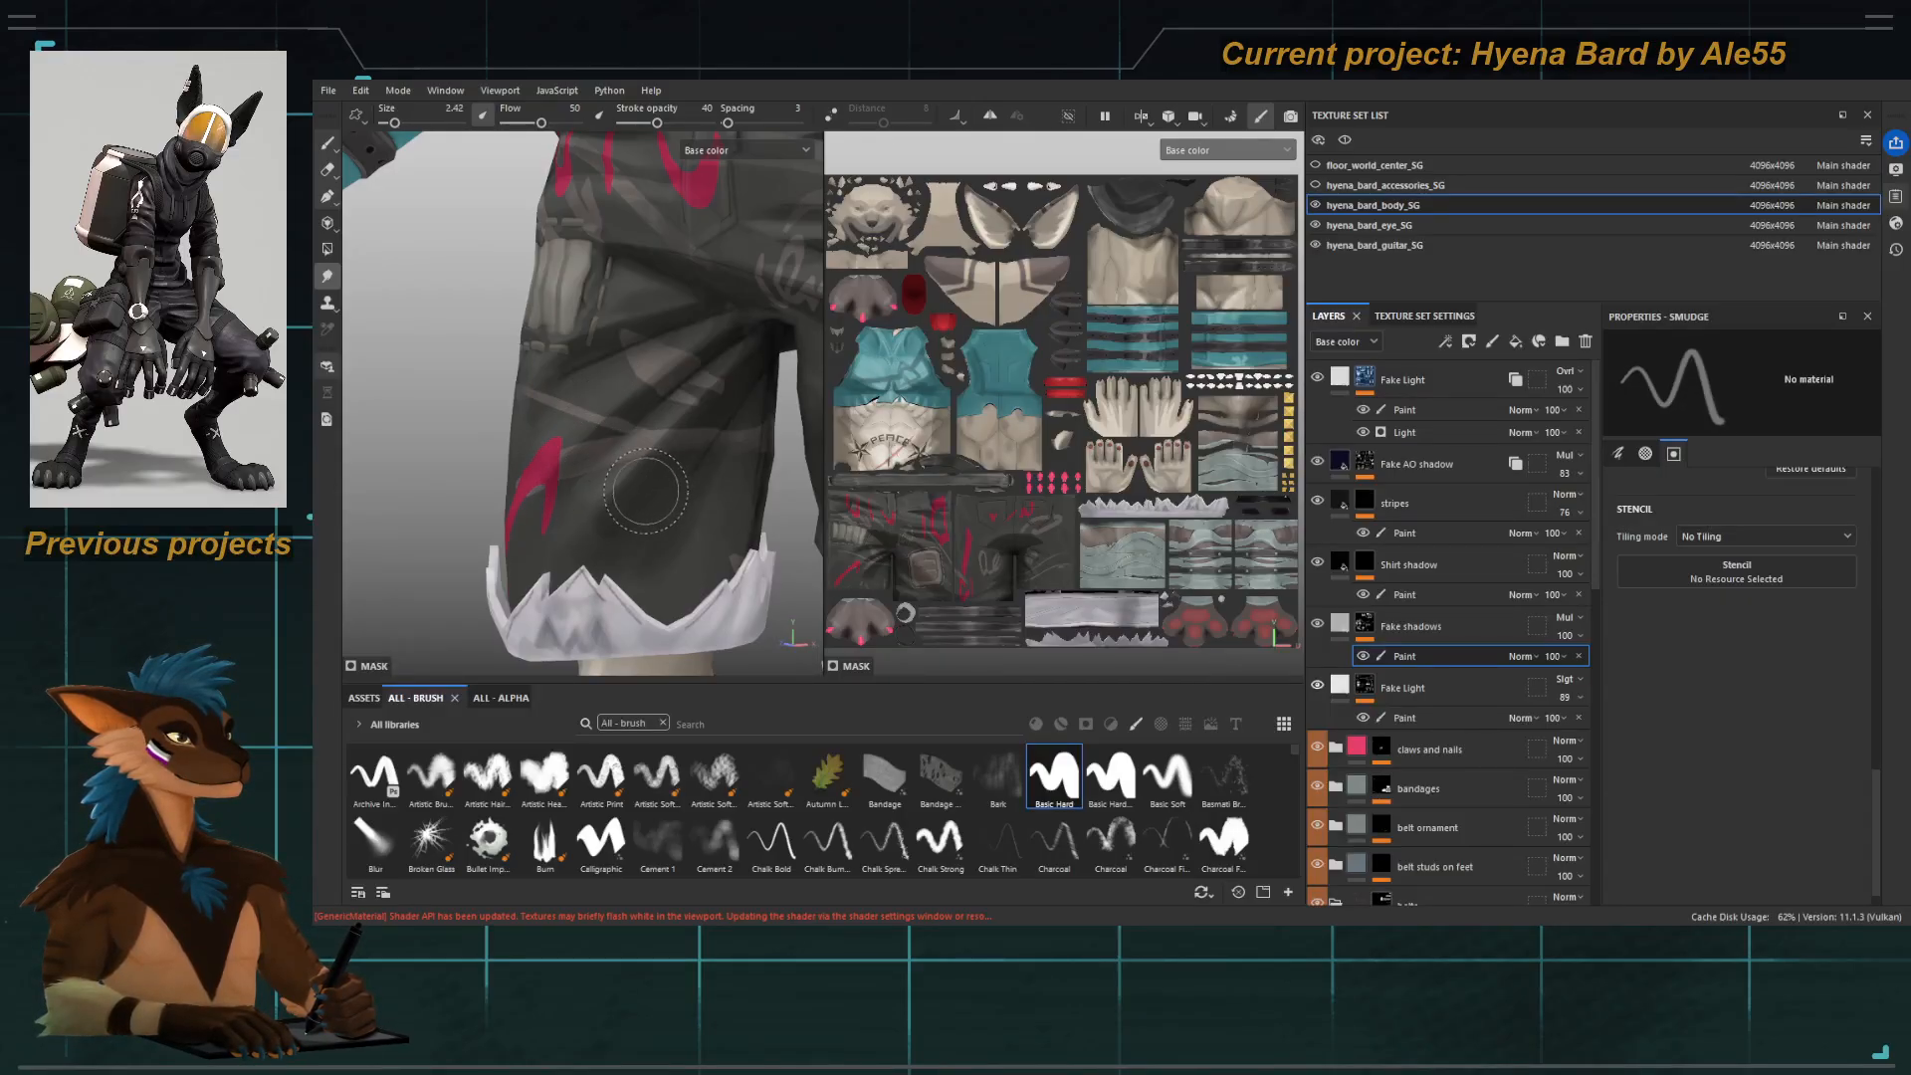
pyautogui.keyDown('alt'); pyautogui.moveTo(642, 492); pyautogui.dragTo(638, 515); pyautogui.keyUp('alt')
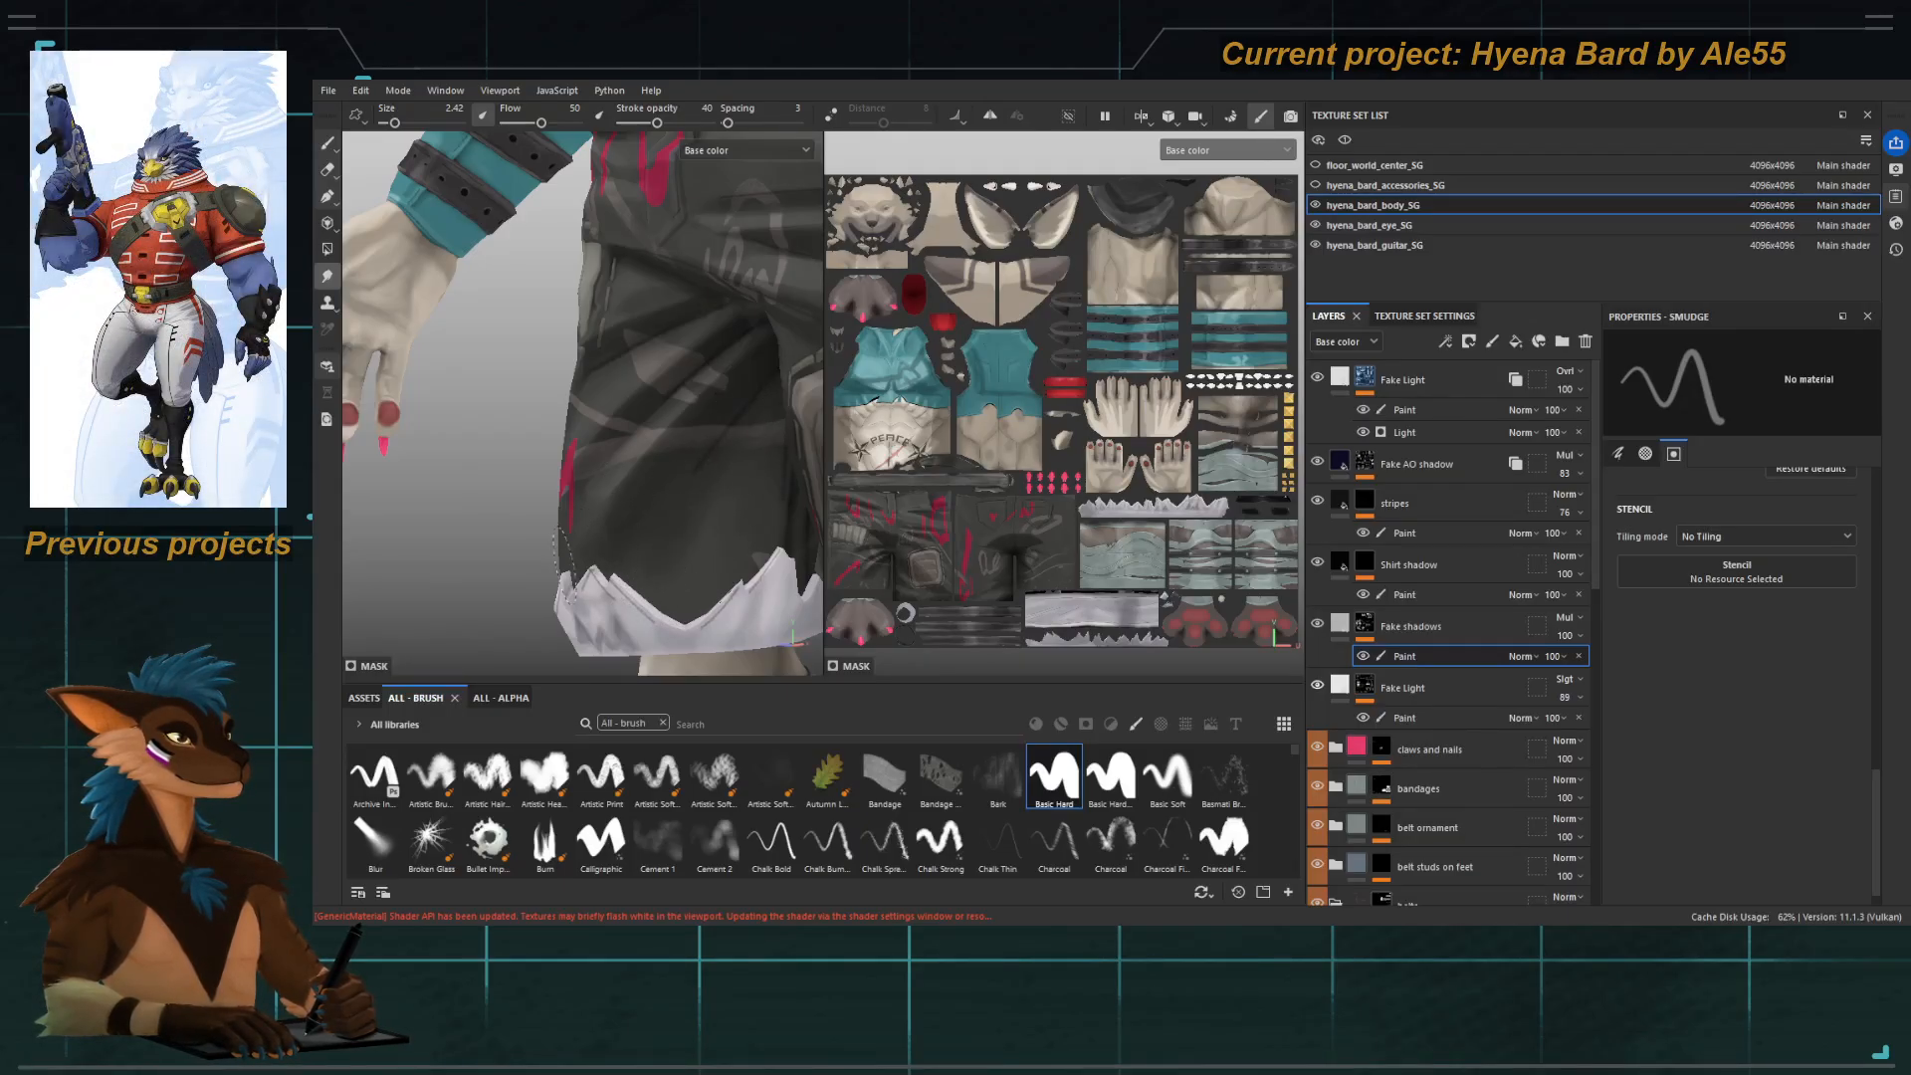
pyautogui.moveTo(589, 557)
pyautogui.keyDown('alt'); pyautogui.mouseDown()
pyautogui.moveTo(608, 563)
pyautogui.moveTo(588, 559)
pyautogui.mouseUp(); pyautogui.keyUp('alt')
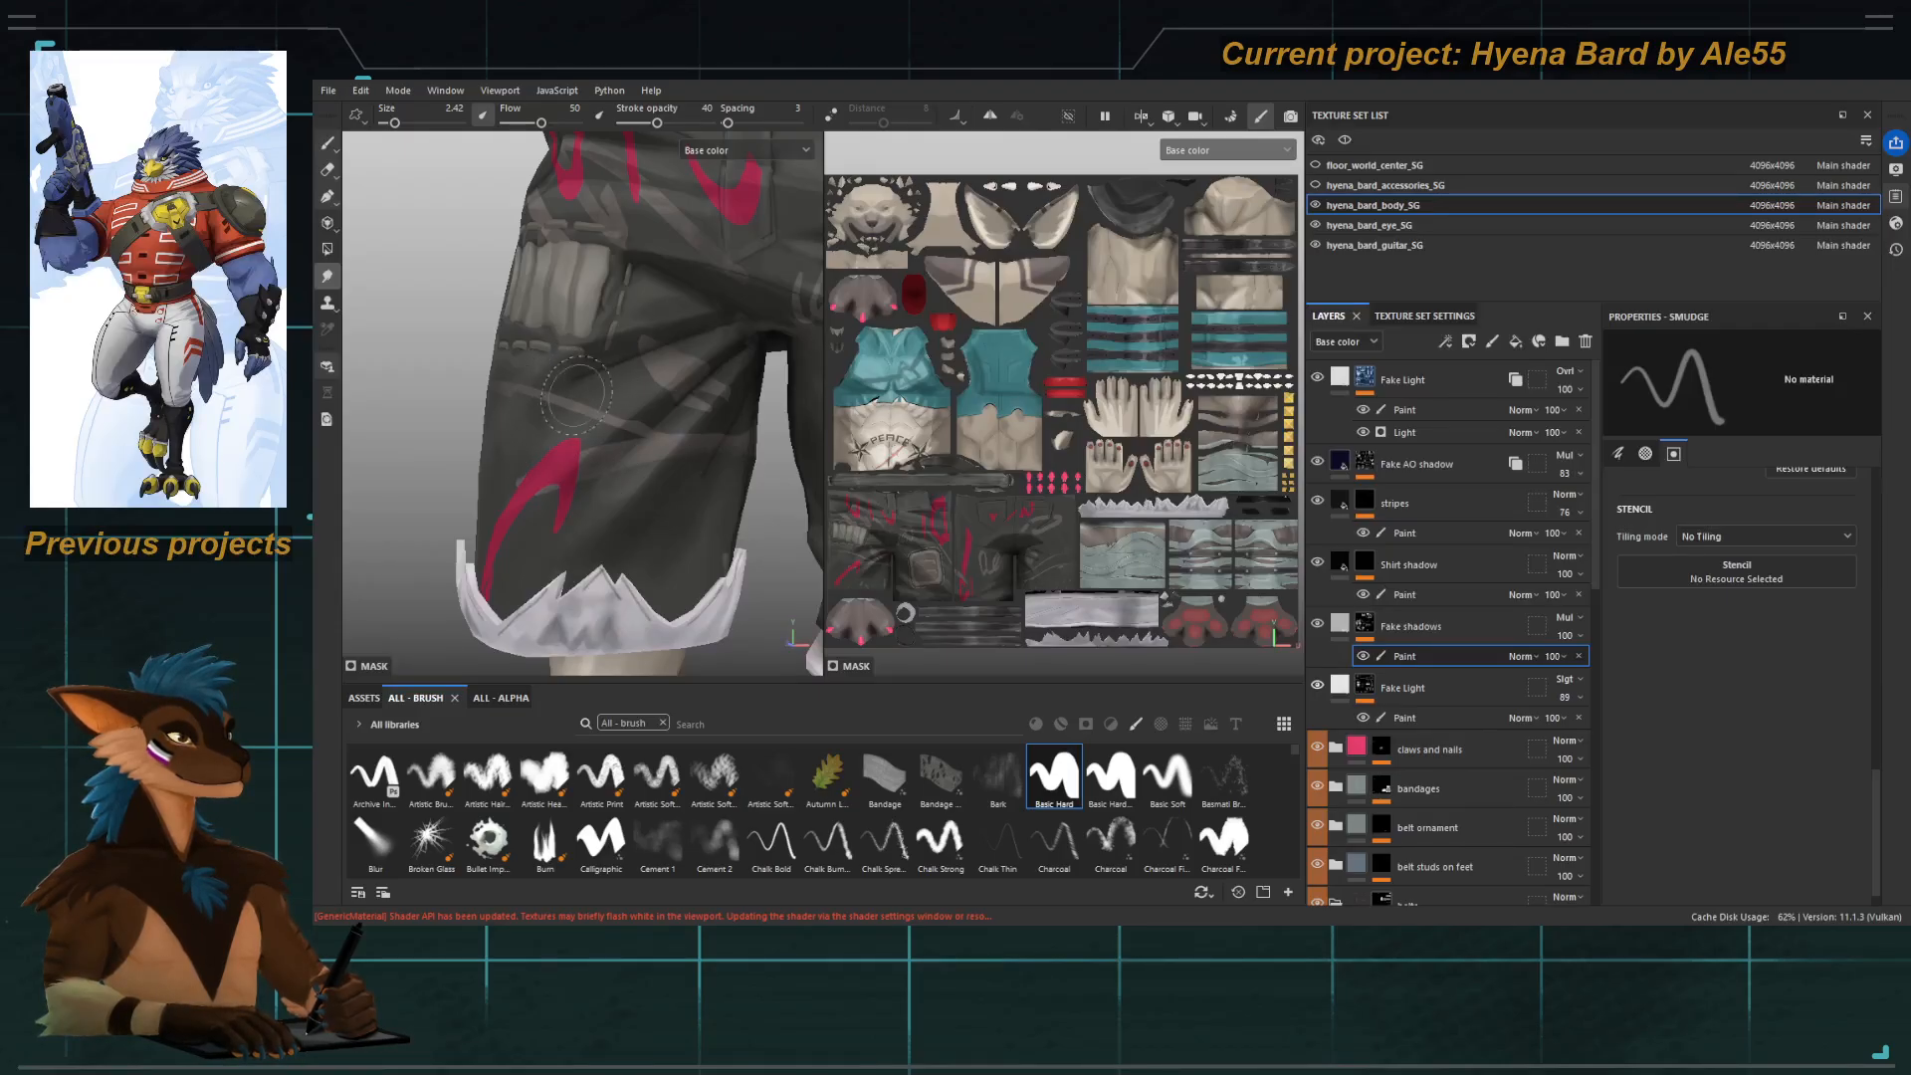
pyautogui.keyDown('alt'); pyautogui.moveTo(628, 360); pyautogui.dragTo(613, 344); pyautogui.keyUp('alt')
pyautogui.moveTo(572, 438)
pyautogui.keyDown('alt'); pyautogui.mouseDown()
pyautogui.moveTo(671, 472)
pyautogui.moveTo(603, 458)
pyautogui.mouseUp(); pyautogui.keyUp('alt')
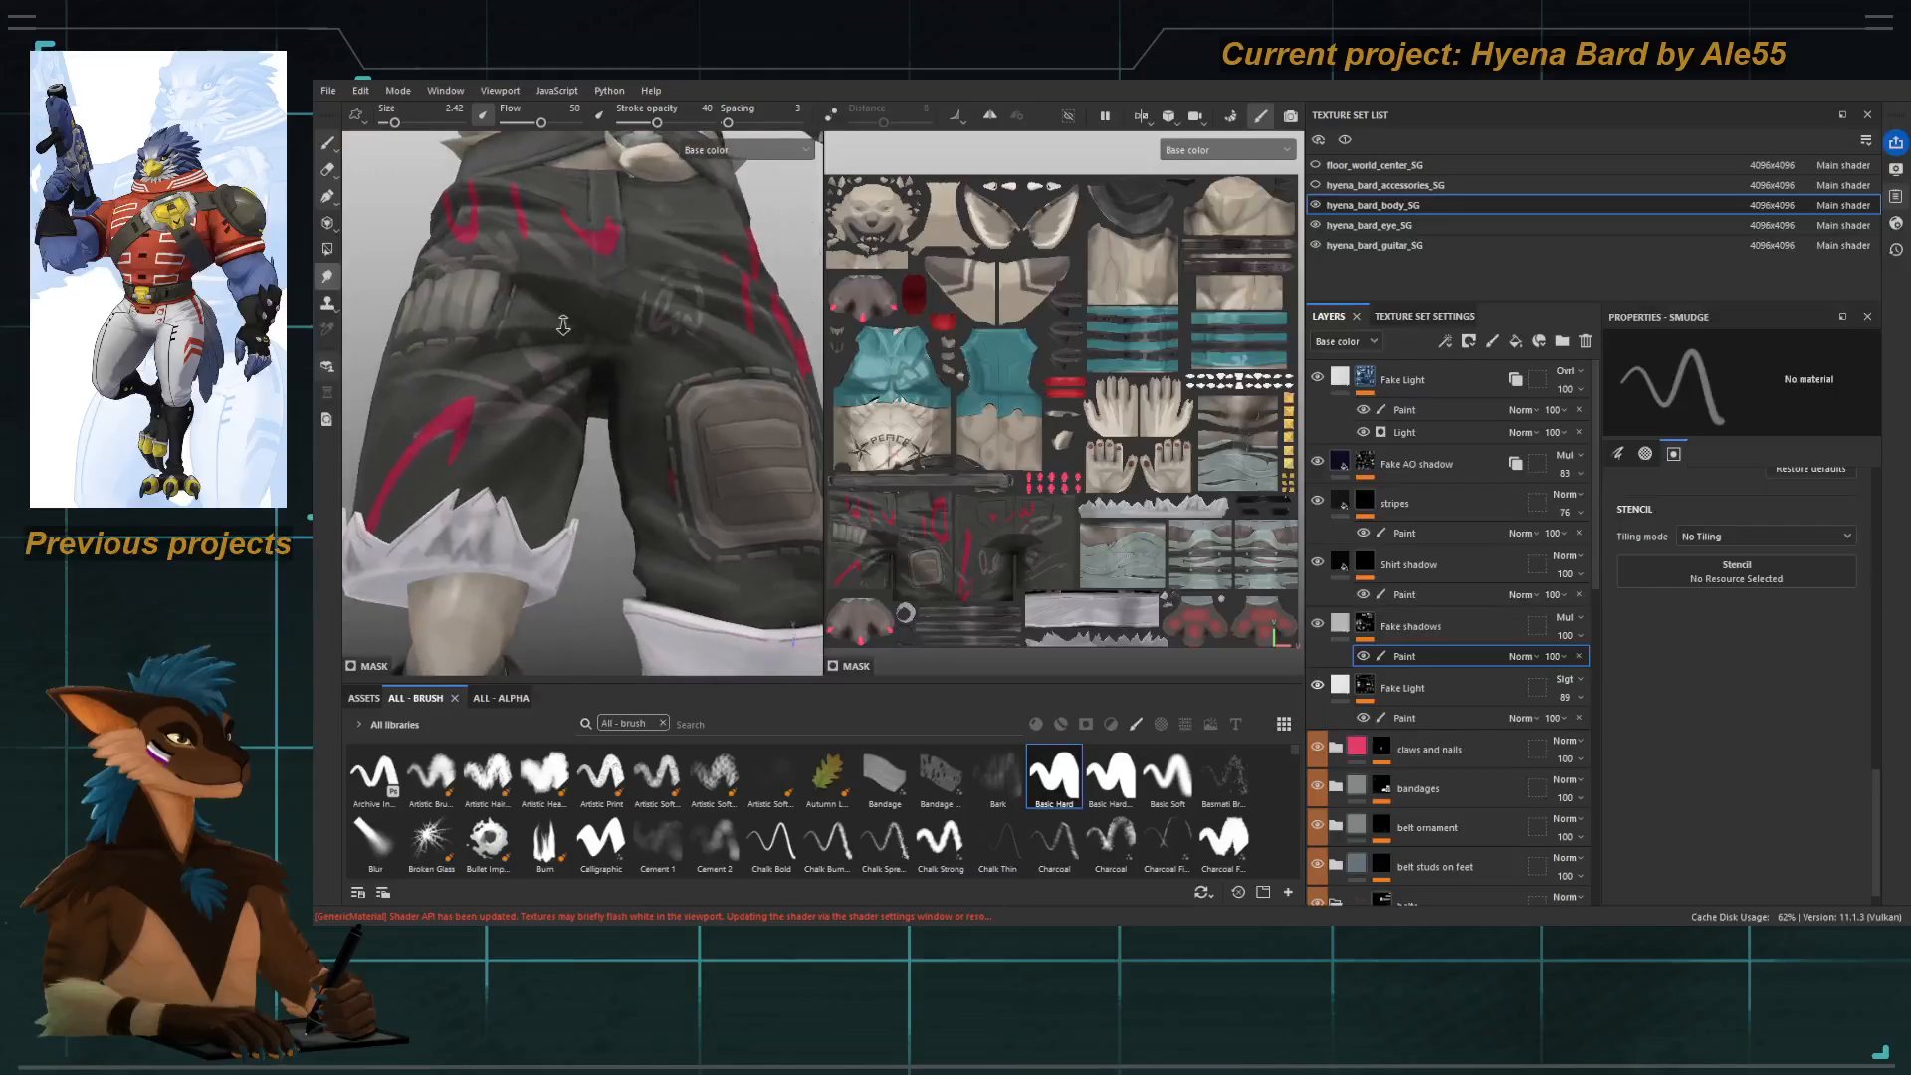
# Paint deeper fold shadows around the crotch with the brush at size 1.88, flow 100 and stroke opacity 100.
pyautogui.keyDown('alt'); pyautogui.moveTo(604, 458); pyautogui.dragTo(637, 470, button='right'); pyautogui.keyUp('alt')
pyautogui.press('1')
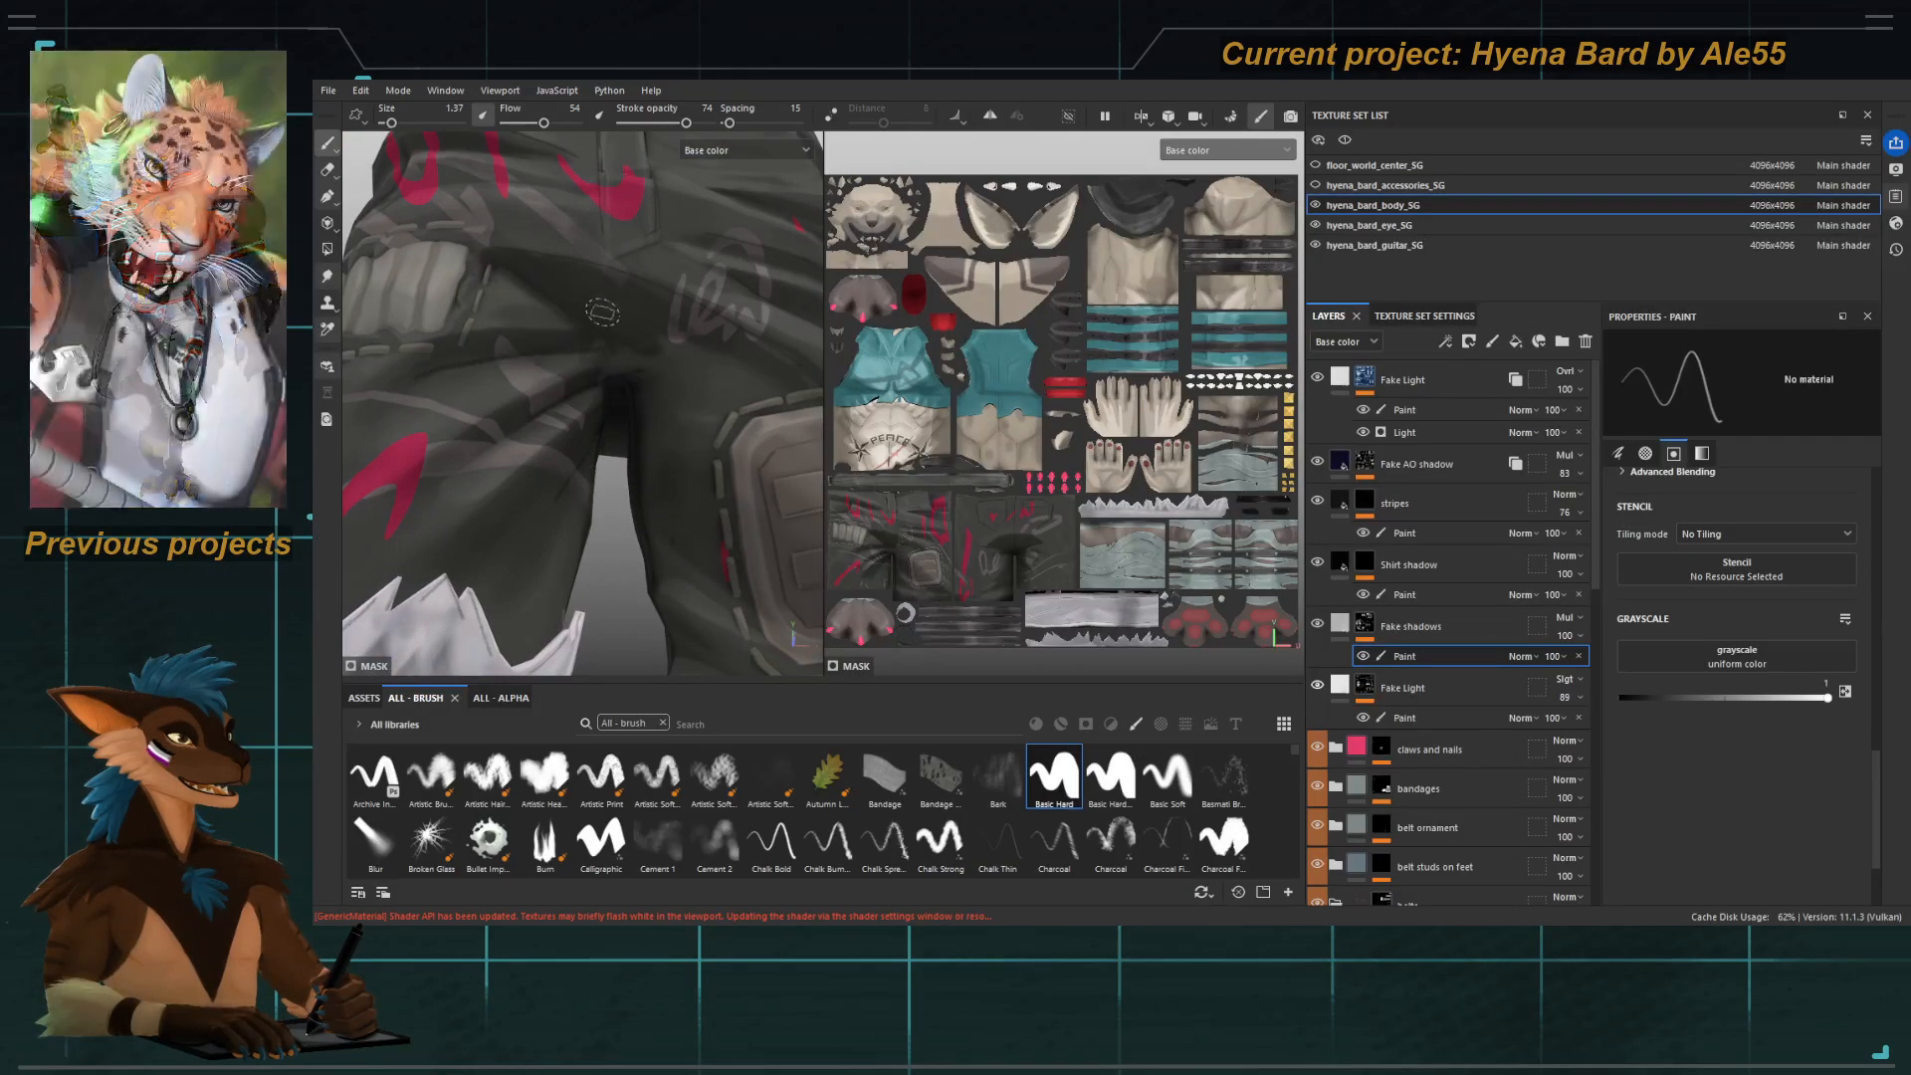
pyautogui.keyDown('ctrl'); pyautogui.moveTo(608, 312); pyautogui.dragTo(657, 308, button='right'); pyautogui.keyUp('ctrl')
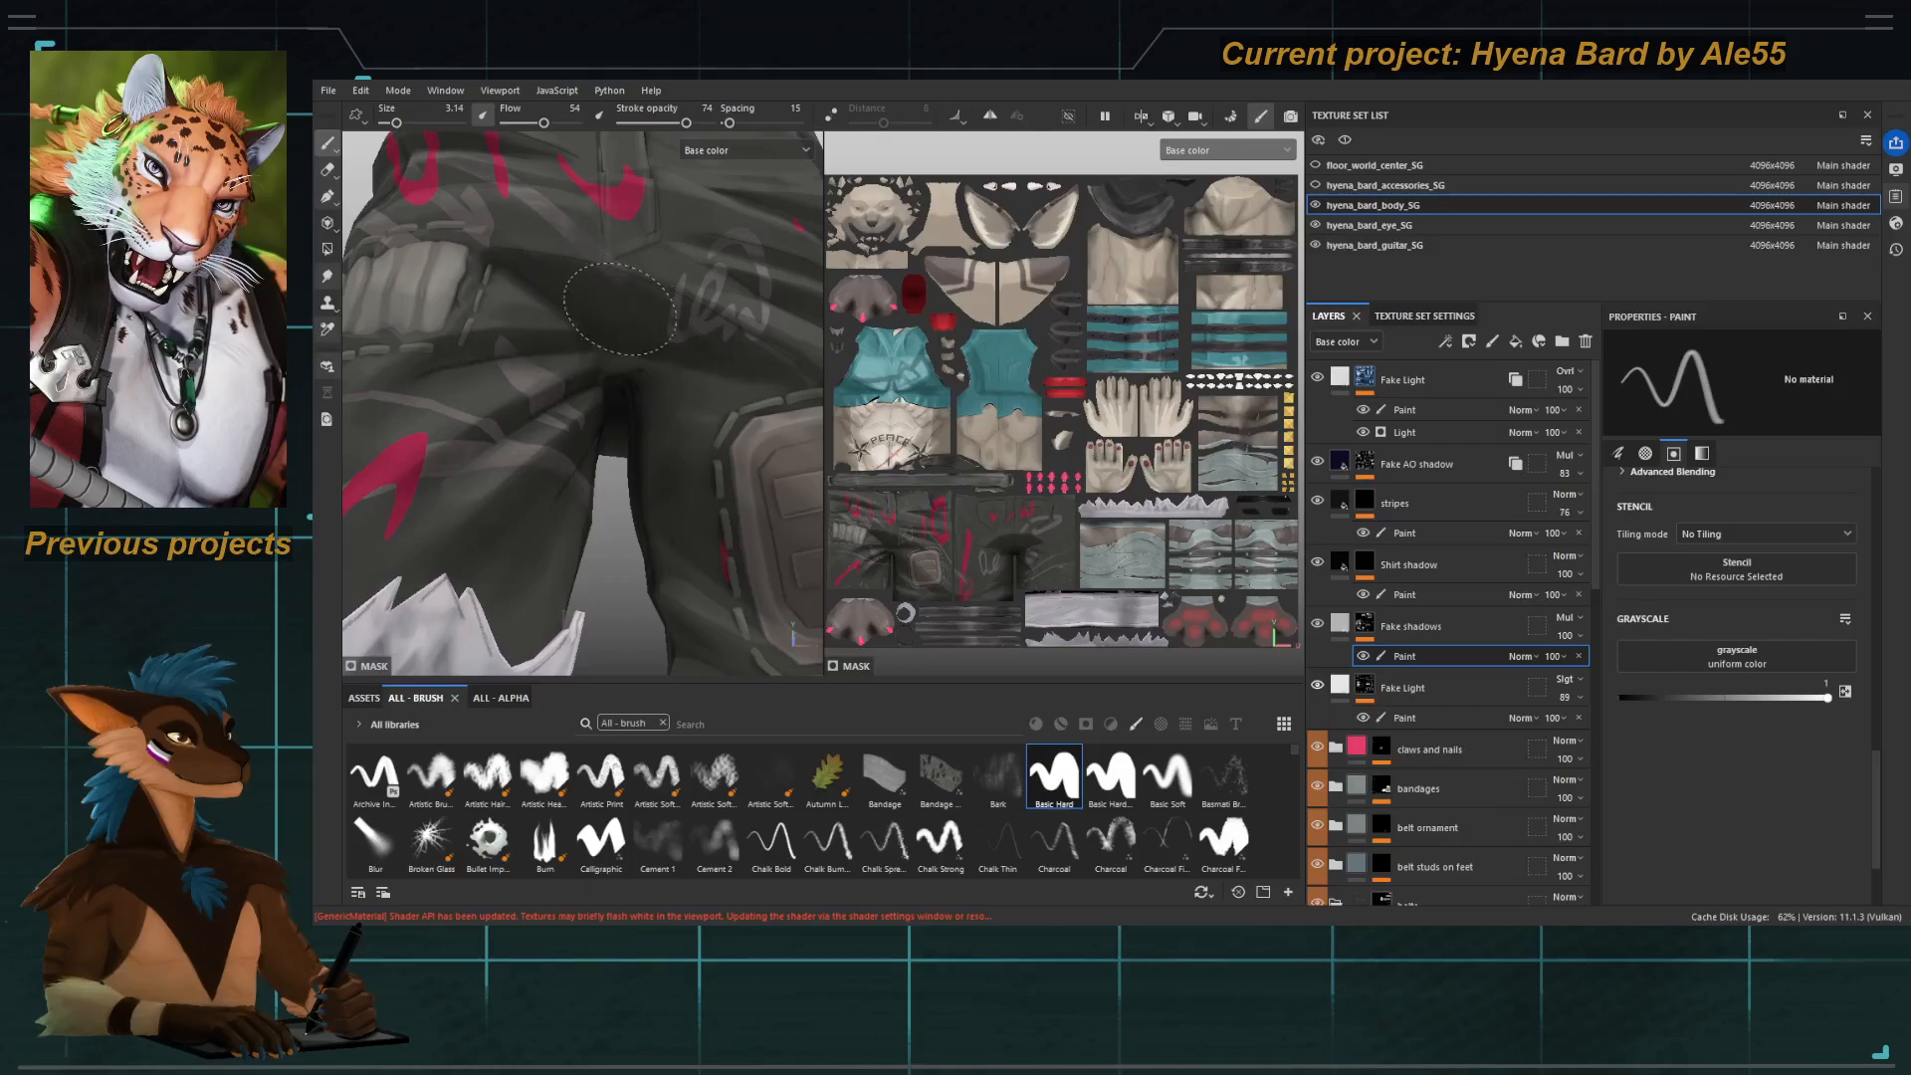
pyautogui.keyDown('ctrl'); pyautogui.moveTo(622, 304); pyautogui.dragTo(602, 304, button='right'); pyautogui.keyUp('ctrl')
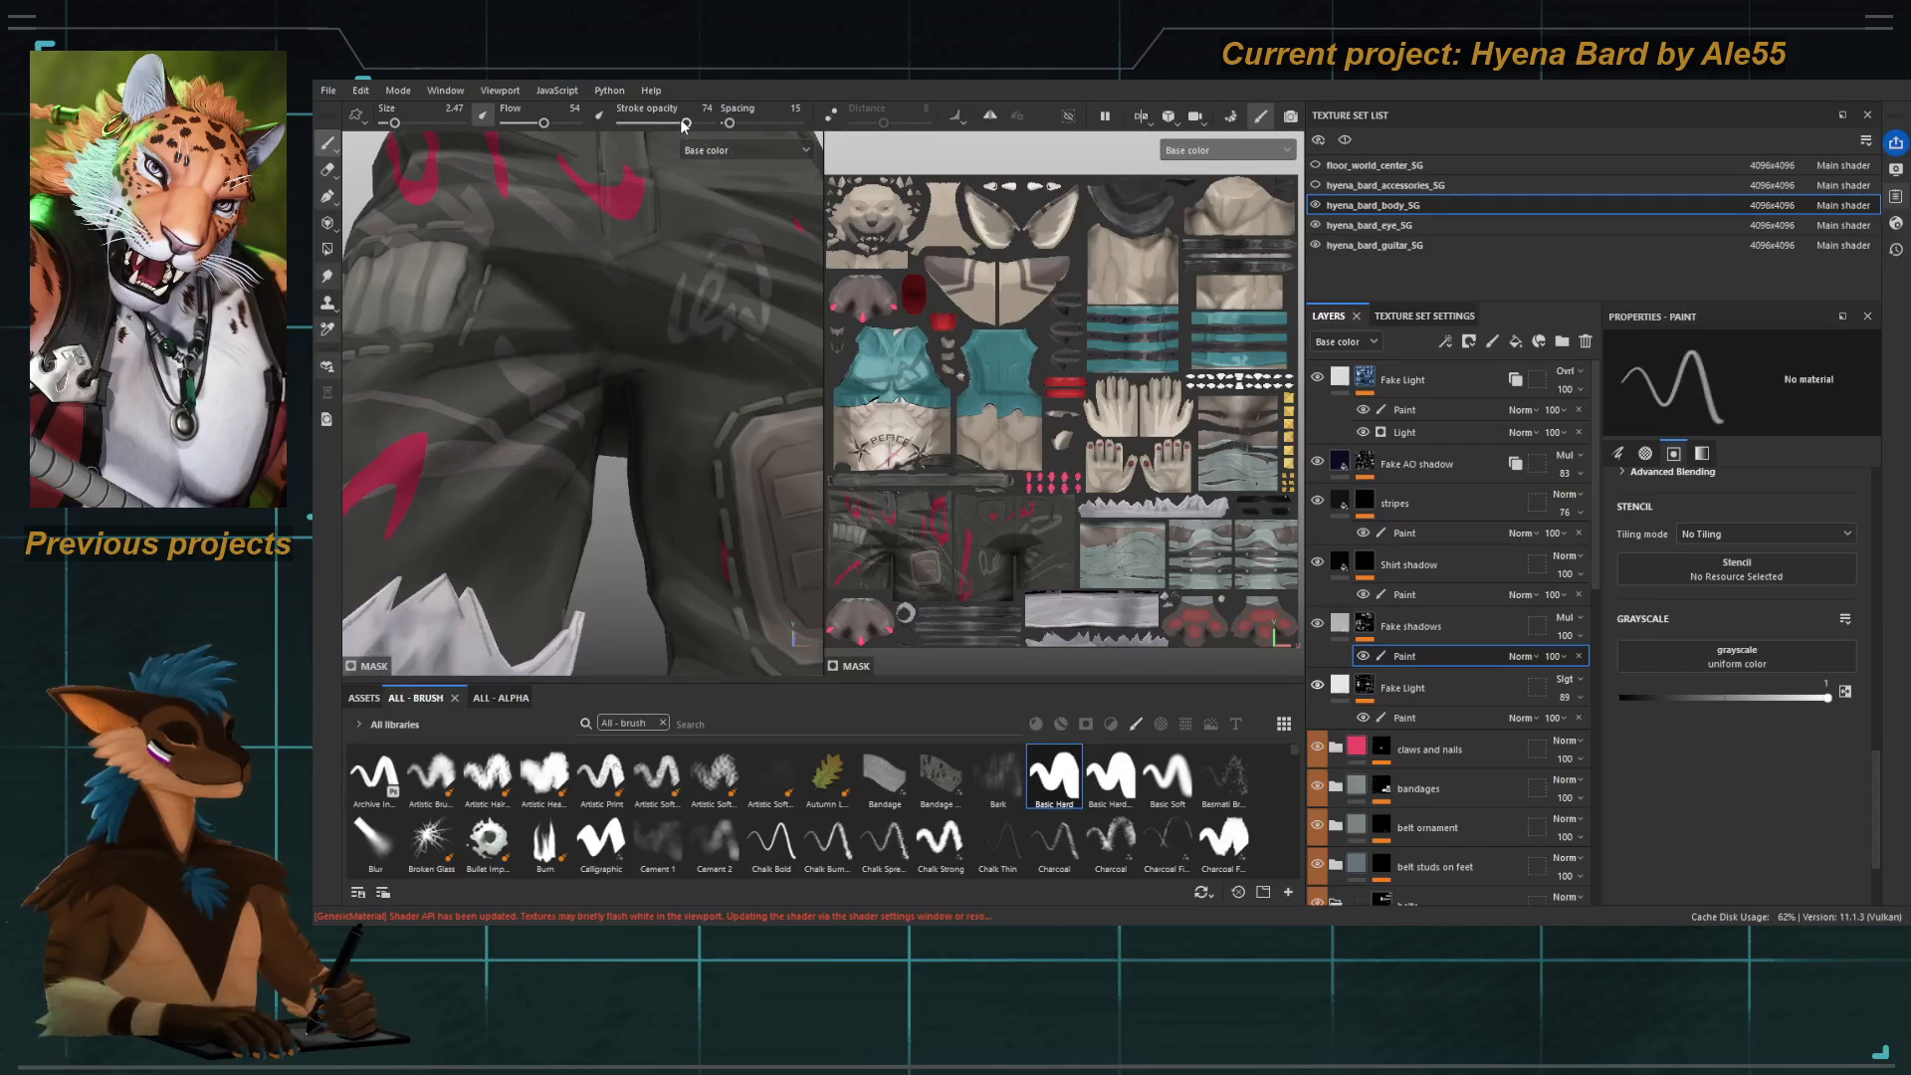
pyautogui.moveTo(685, 124); pyautogui.dragTo(713, 123)
pyautogui.moveTo(544, 122); pyautogui.dragTo(580, 123)
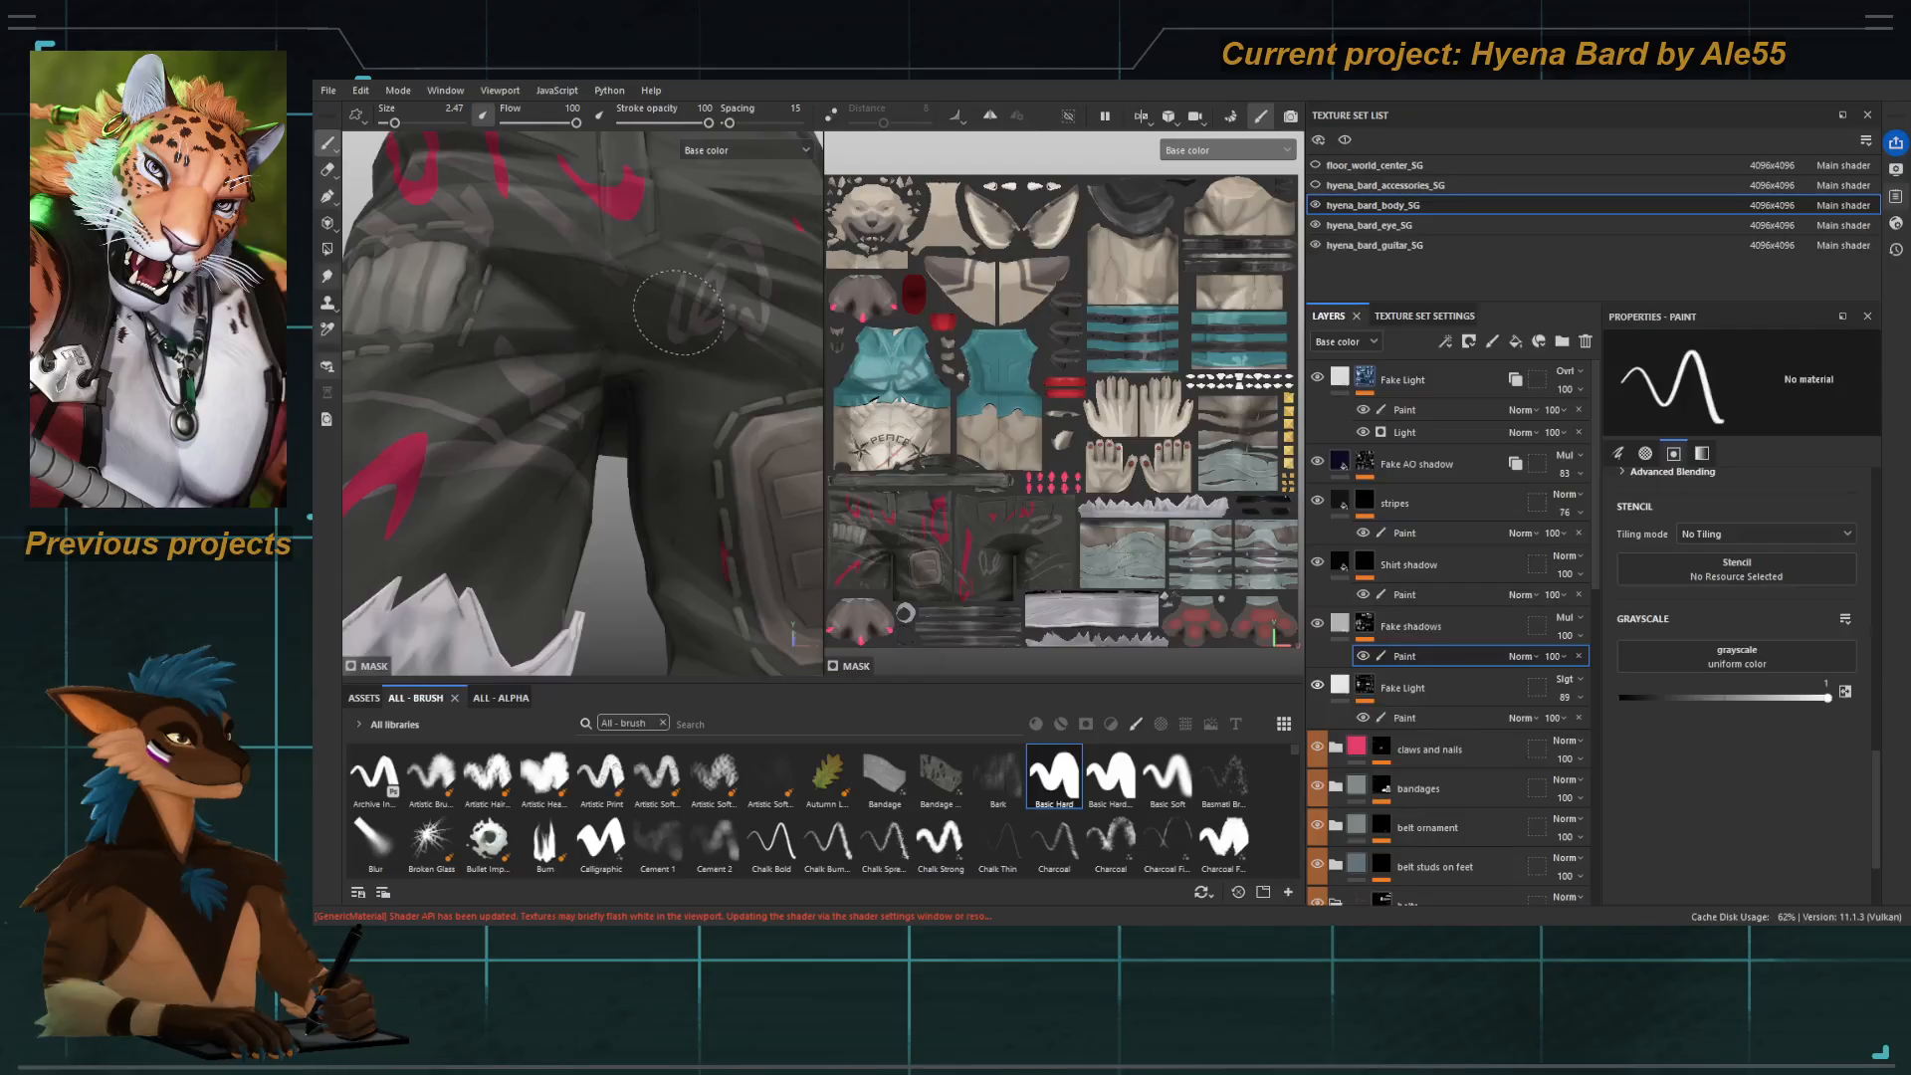
pyautogui.keyDown('ctrl'); pyautogui.moveTo(680, 312); pyautogui.dragTo(576, 273, button='right'); pyautogui.keyUp('ctrl')
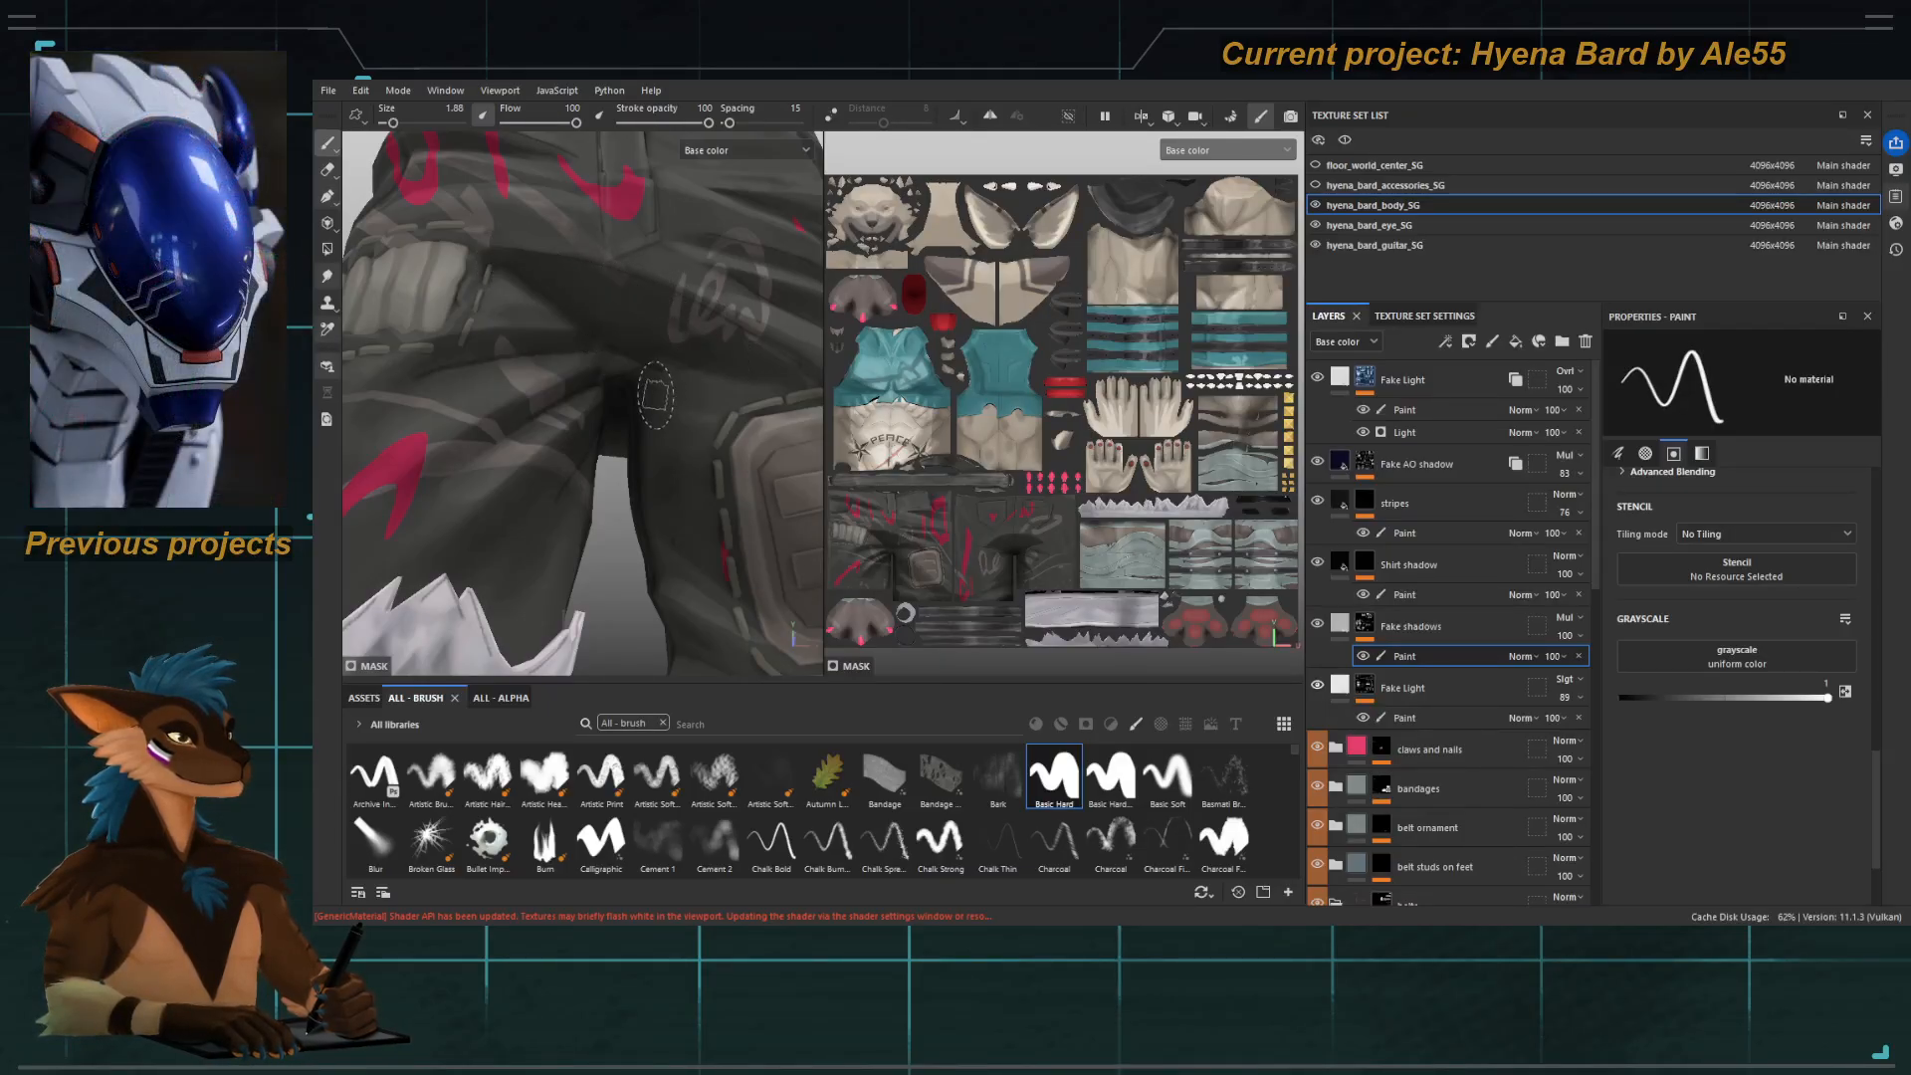
# Blend the crotch shadows with the Smudge tool at size 1.84 and refine their edges with the Eraser at size 0.91.
pyautogui.press('5')
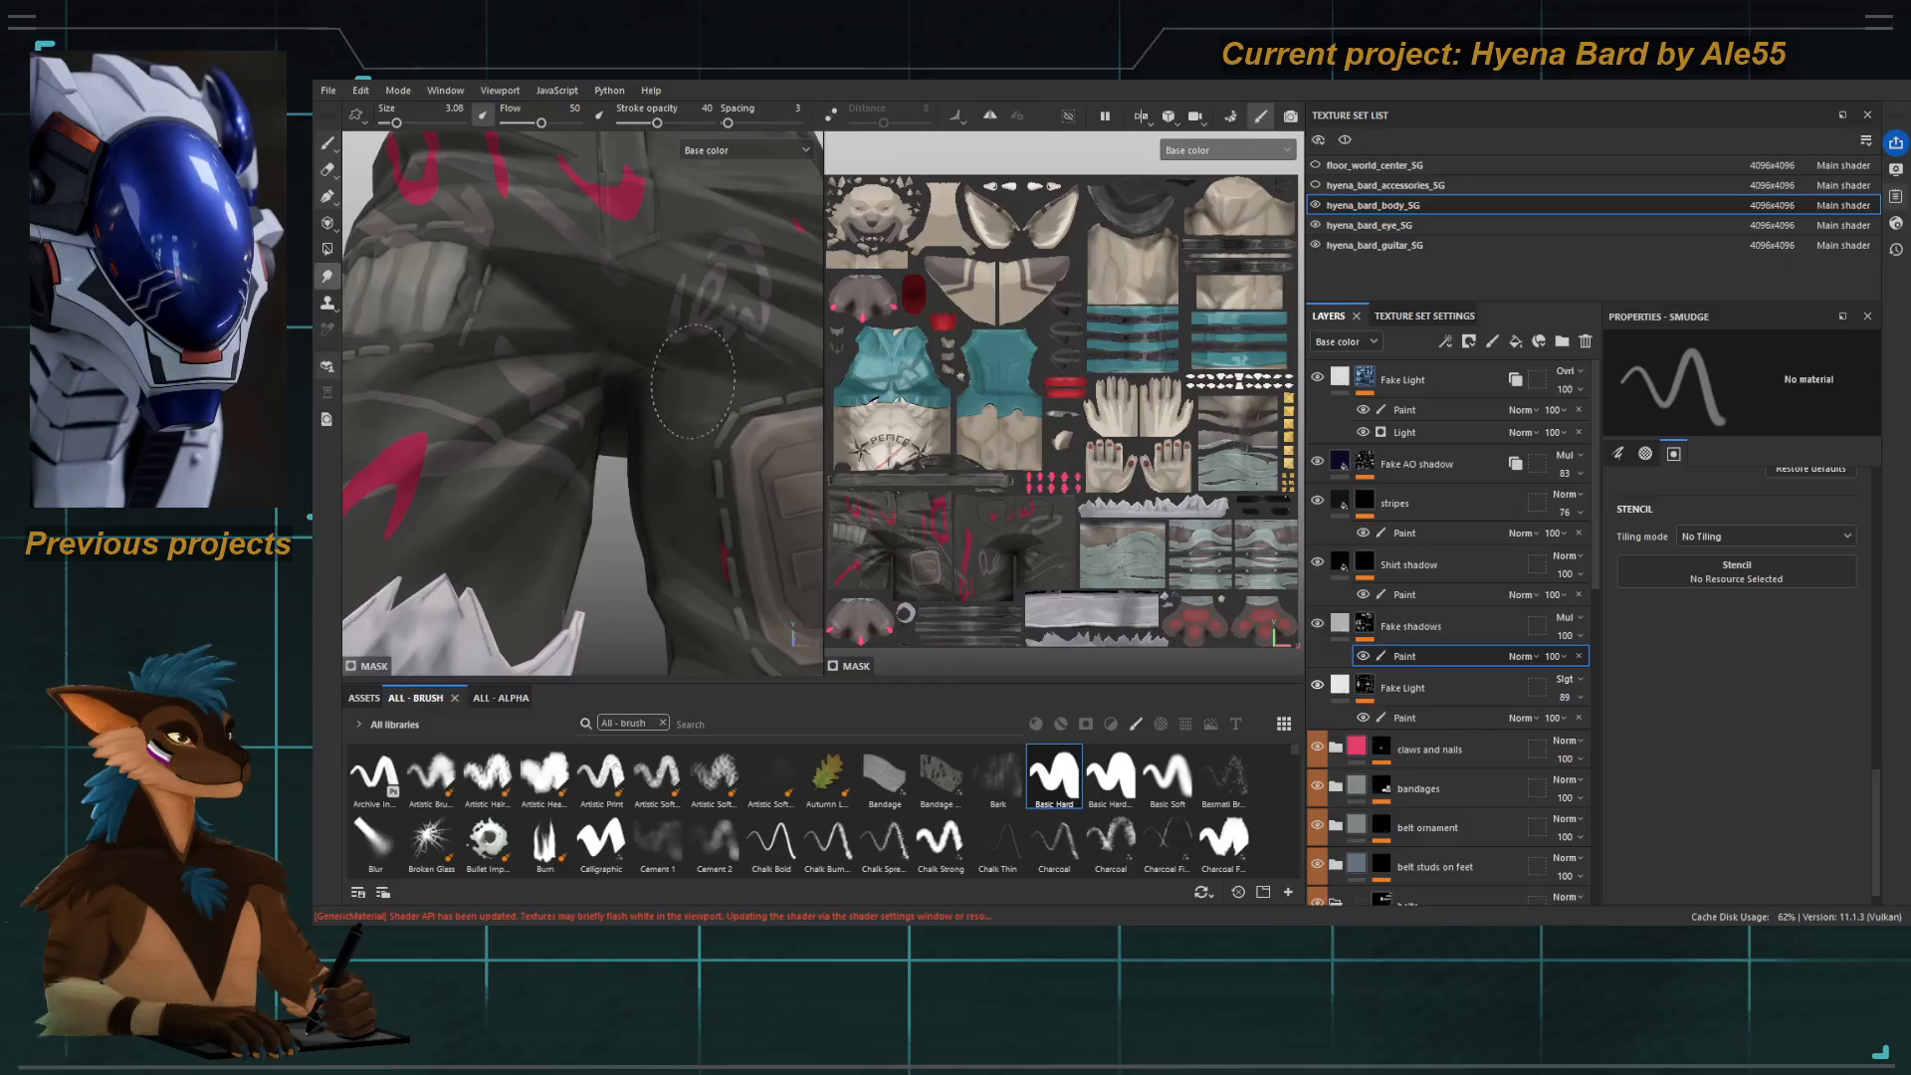
pyautogui.press('[')
pyautogui.press('[')
pyautogui.press('e')
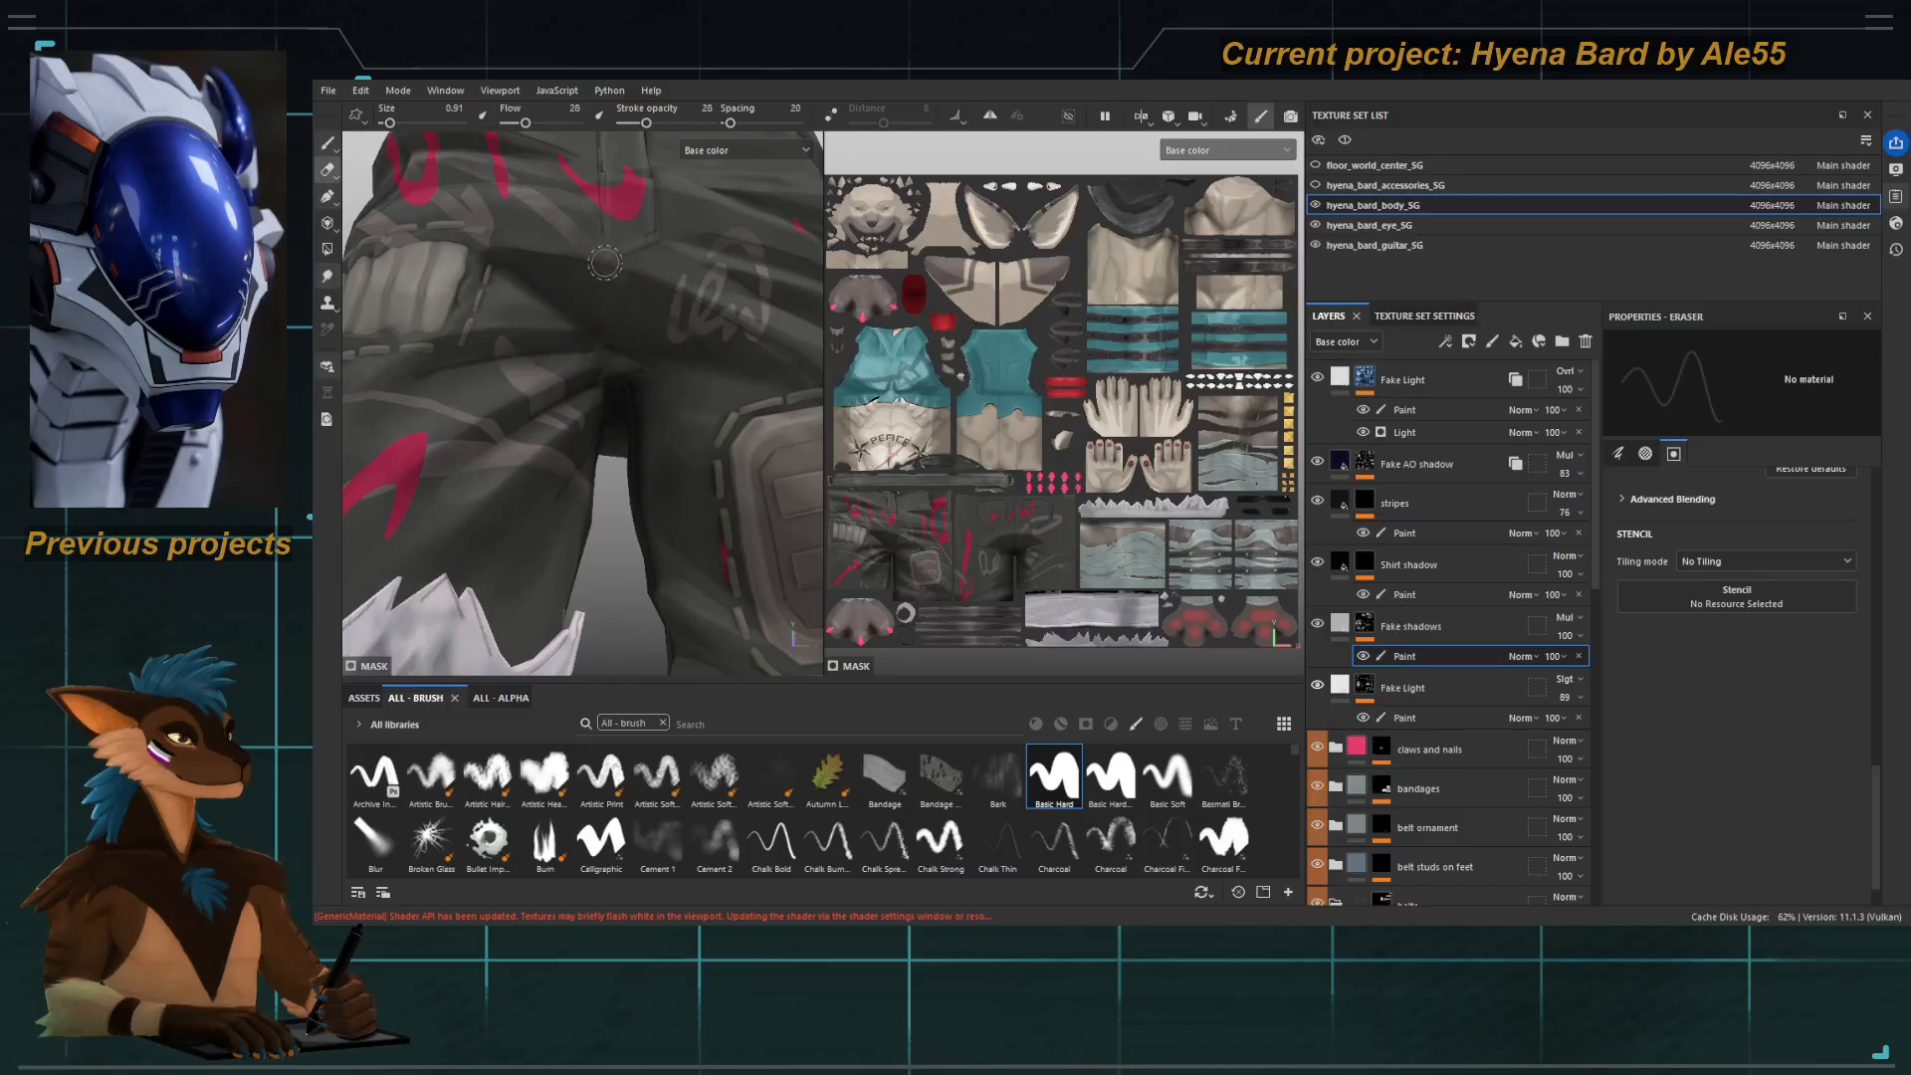
pyautogui.keyDown('alt'); pyautogui.moveTo(587, 254); pyautogui.dragTo(558, 242); pyautogui.keyUp('alt')
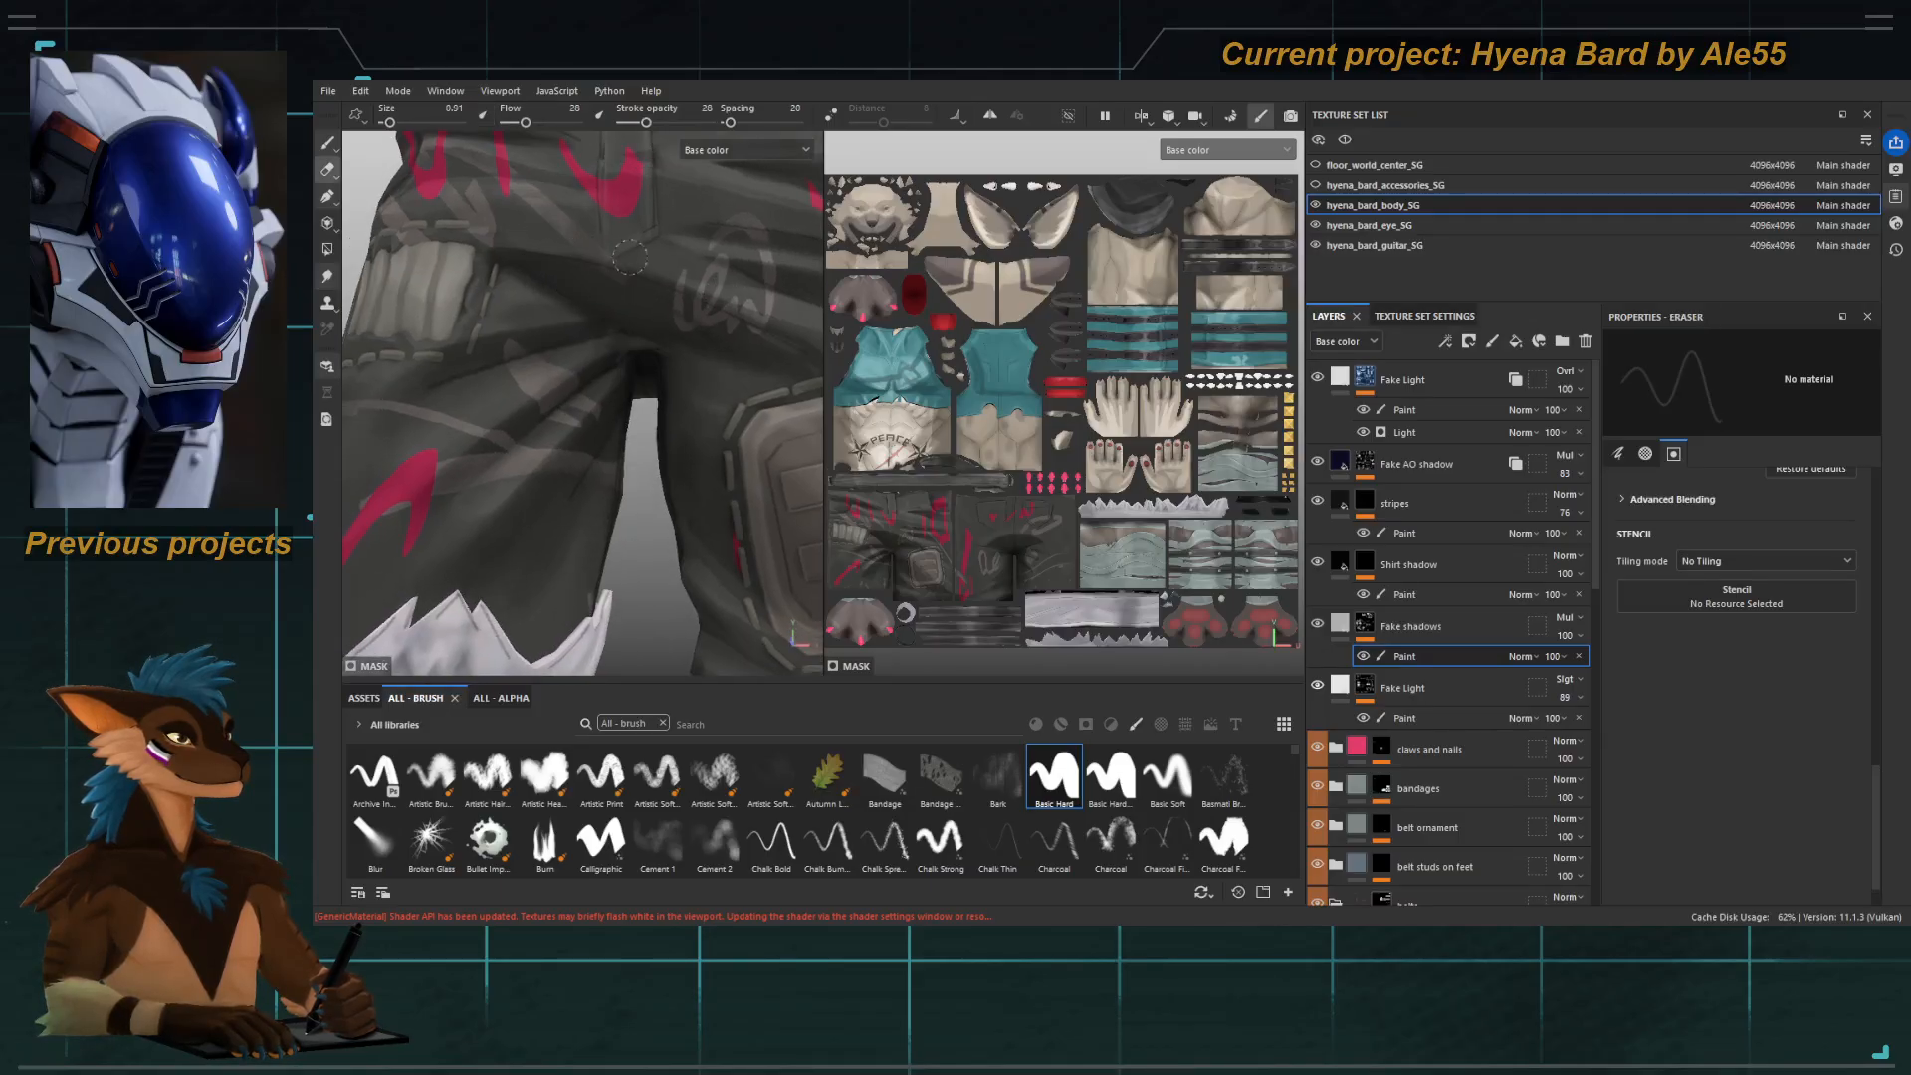
pyautogui.keyDown('alt'); pyautogui.moveTo(685, 326); pyautogui.dragTo(549, 304, button='right'); pyautogui.keyUp('alt')
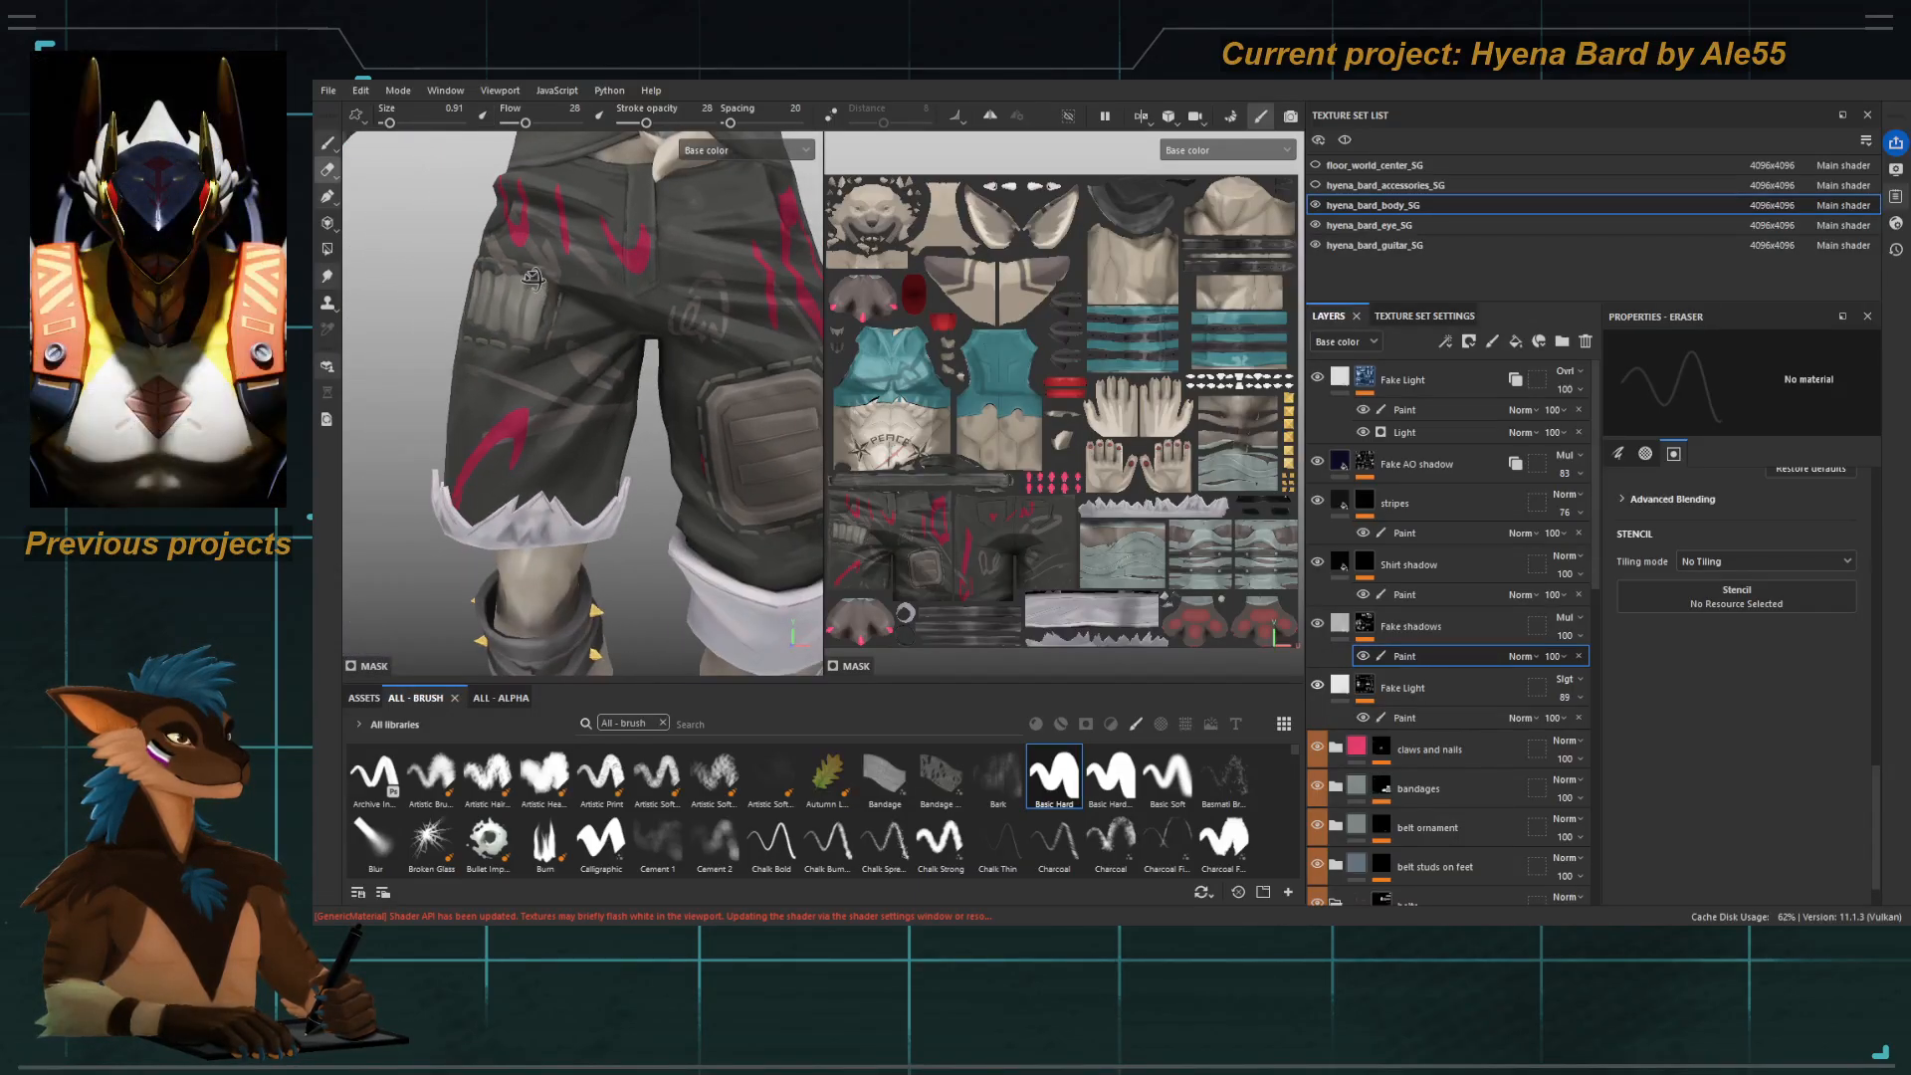
# Paint fold shadow between the pink hip markings above the cargo pocket and smudge it at size 1.84.
pyautogui.keyDown('alt'); pyautogui.moveTo(533, 279); pyautogui.dragTo(597, 291); pyautogui.keyUp('alt')
pyautogui.keyDown('alt'); pyautogui.moveTo(495, 406); pyautogui.dragTo(736, 399, button='right'); pyautogui.keyUp('alt')
pyautogui.press('1')
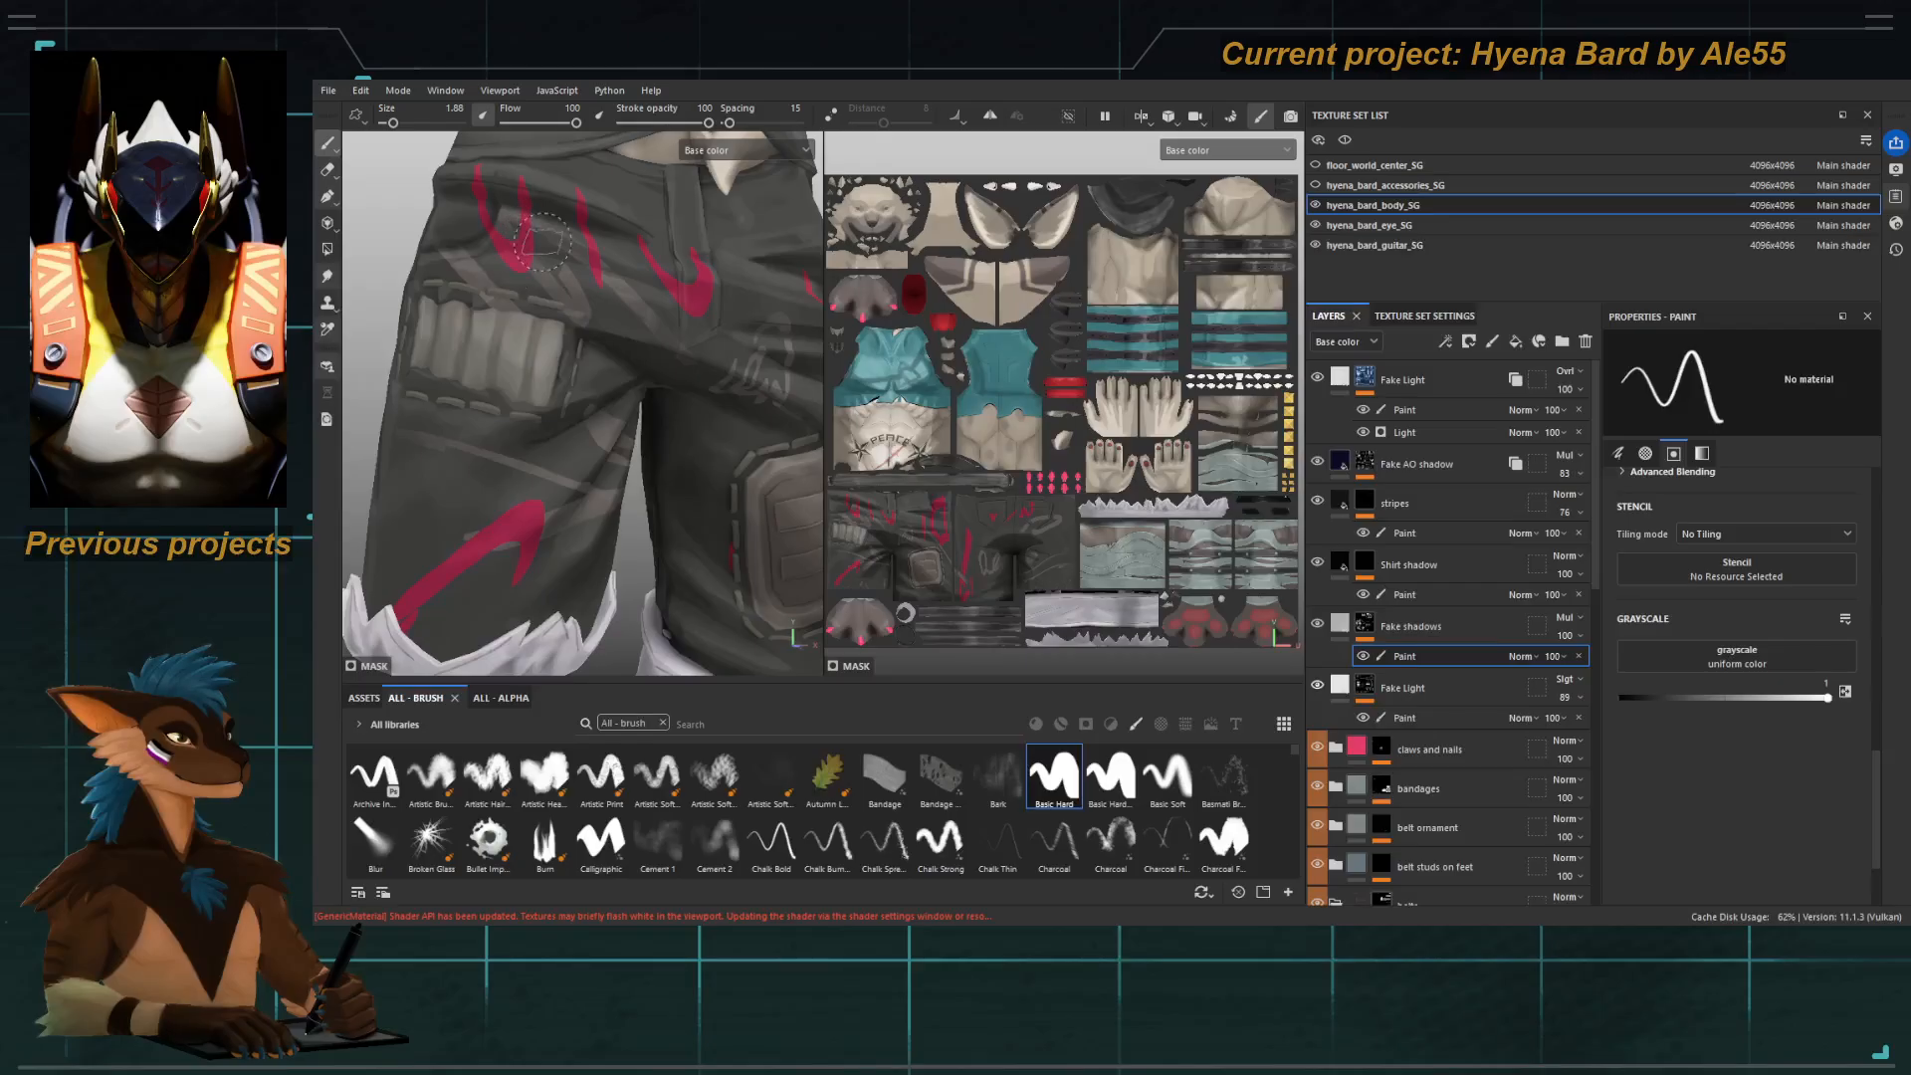
pyautogui.press('5')
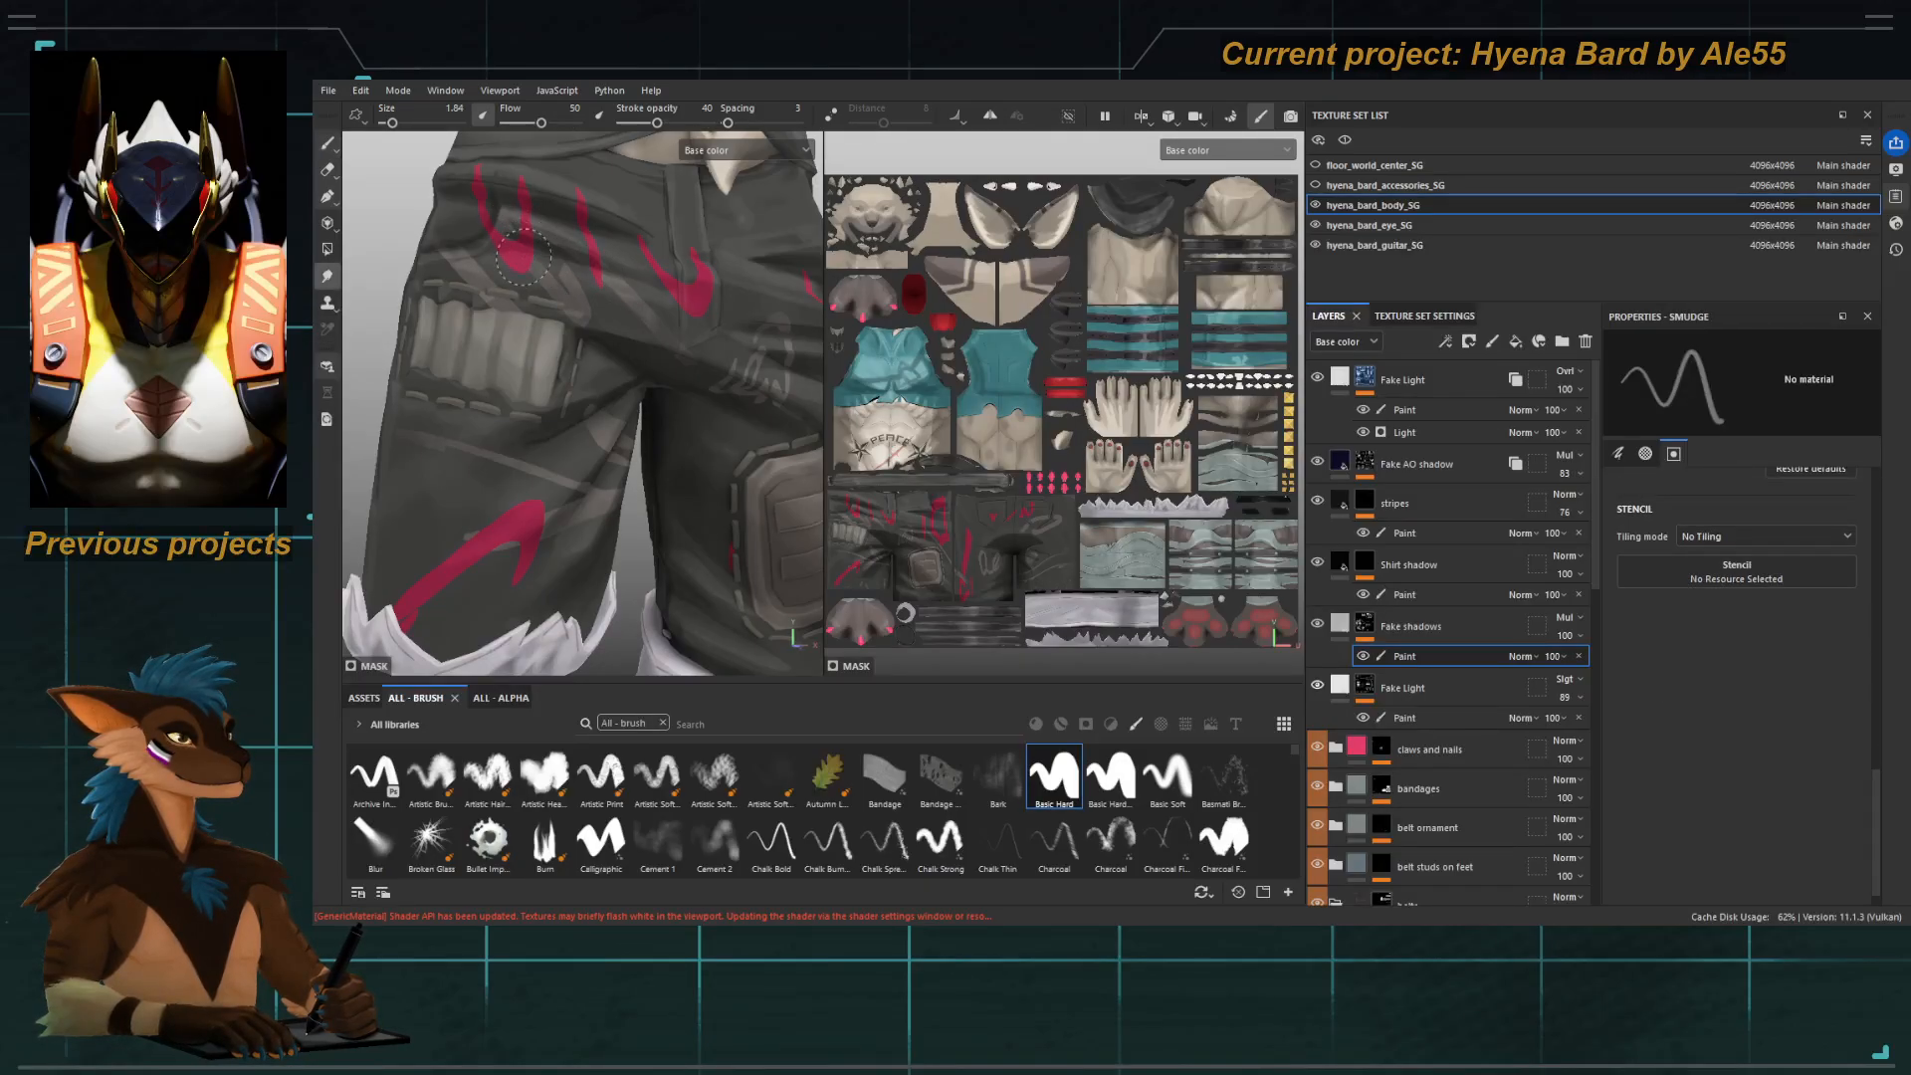
# Paint fold highlights on the front of the shorts in the lower Fake Light layer's mask at flow and stroke opacity 100.
pyautogui.moveTo(687, 289)
pyautogui.keyDown('alt'); pyautogui.mouseDown(button='right')
pyautogui.moveTo(482, 311)
pyautogui.moveTo(702, 449)
pyautogui.moveTo(726, 509)
pyautogui.mouseUp(button='right'); pyautogui.keyUp('alt')
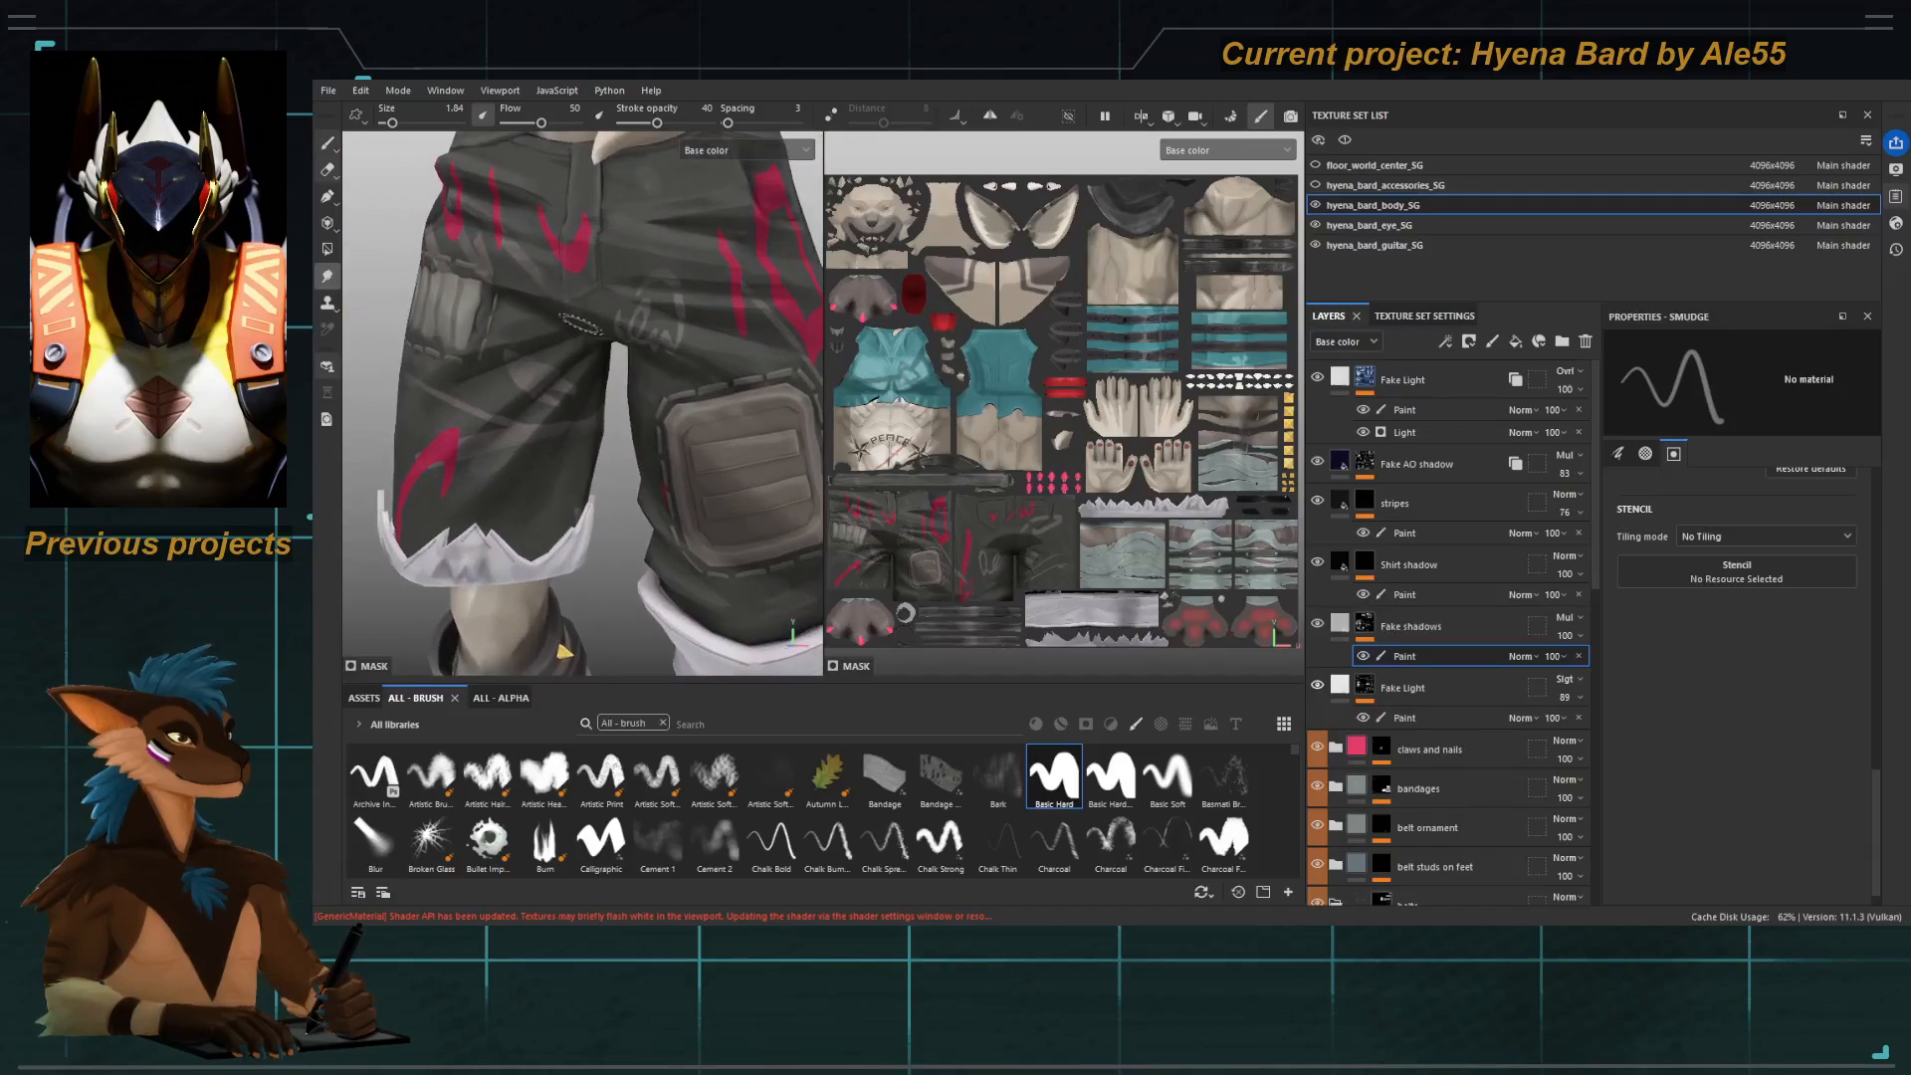
pyautogui.click(1382, 716)
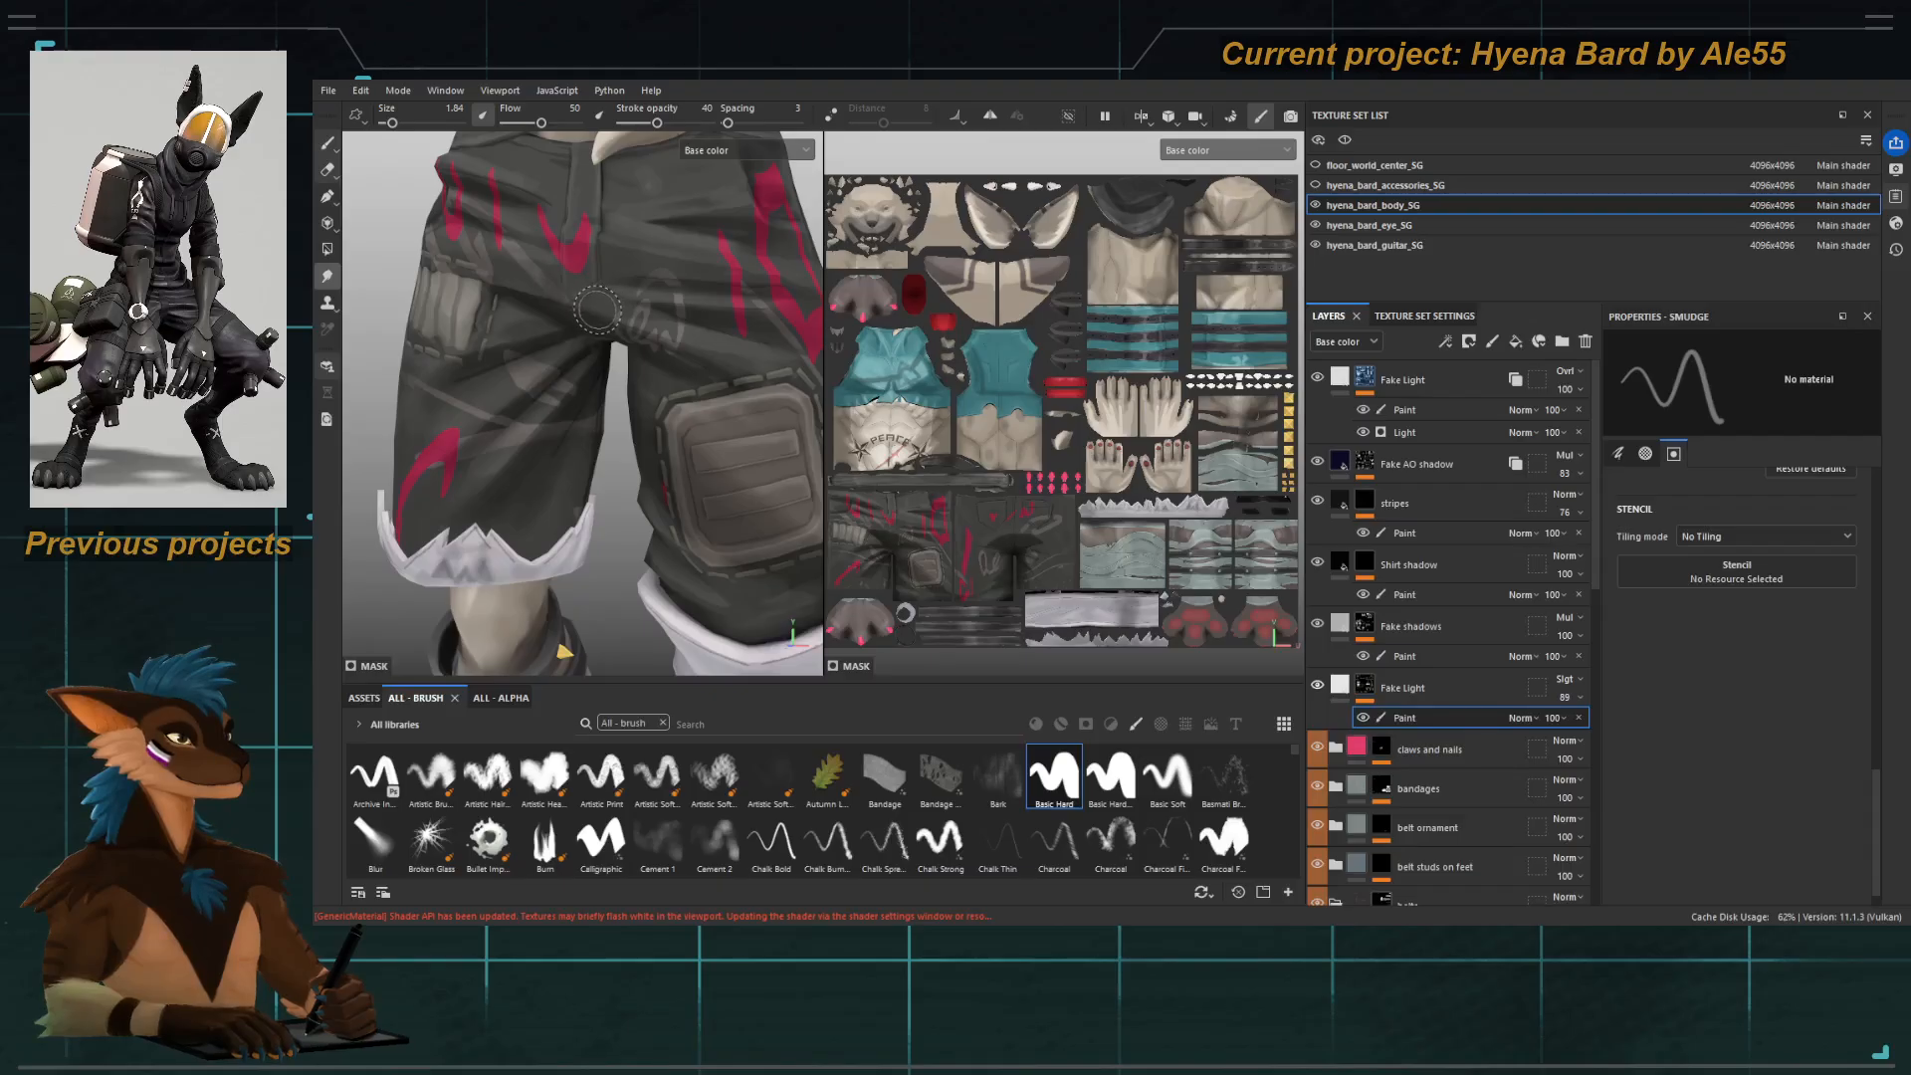
pyautogui.press('1')
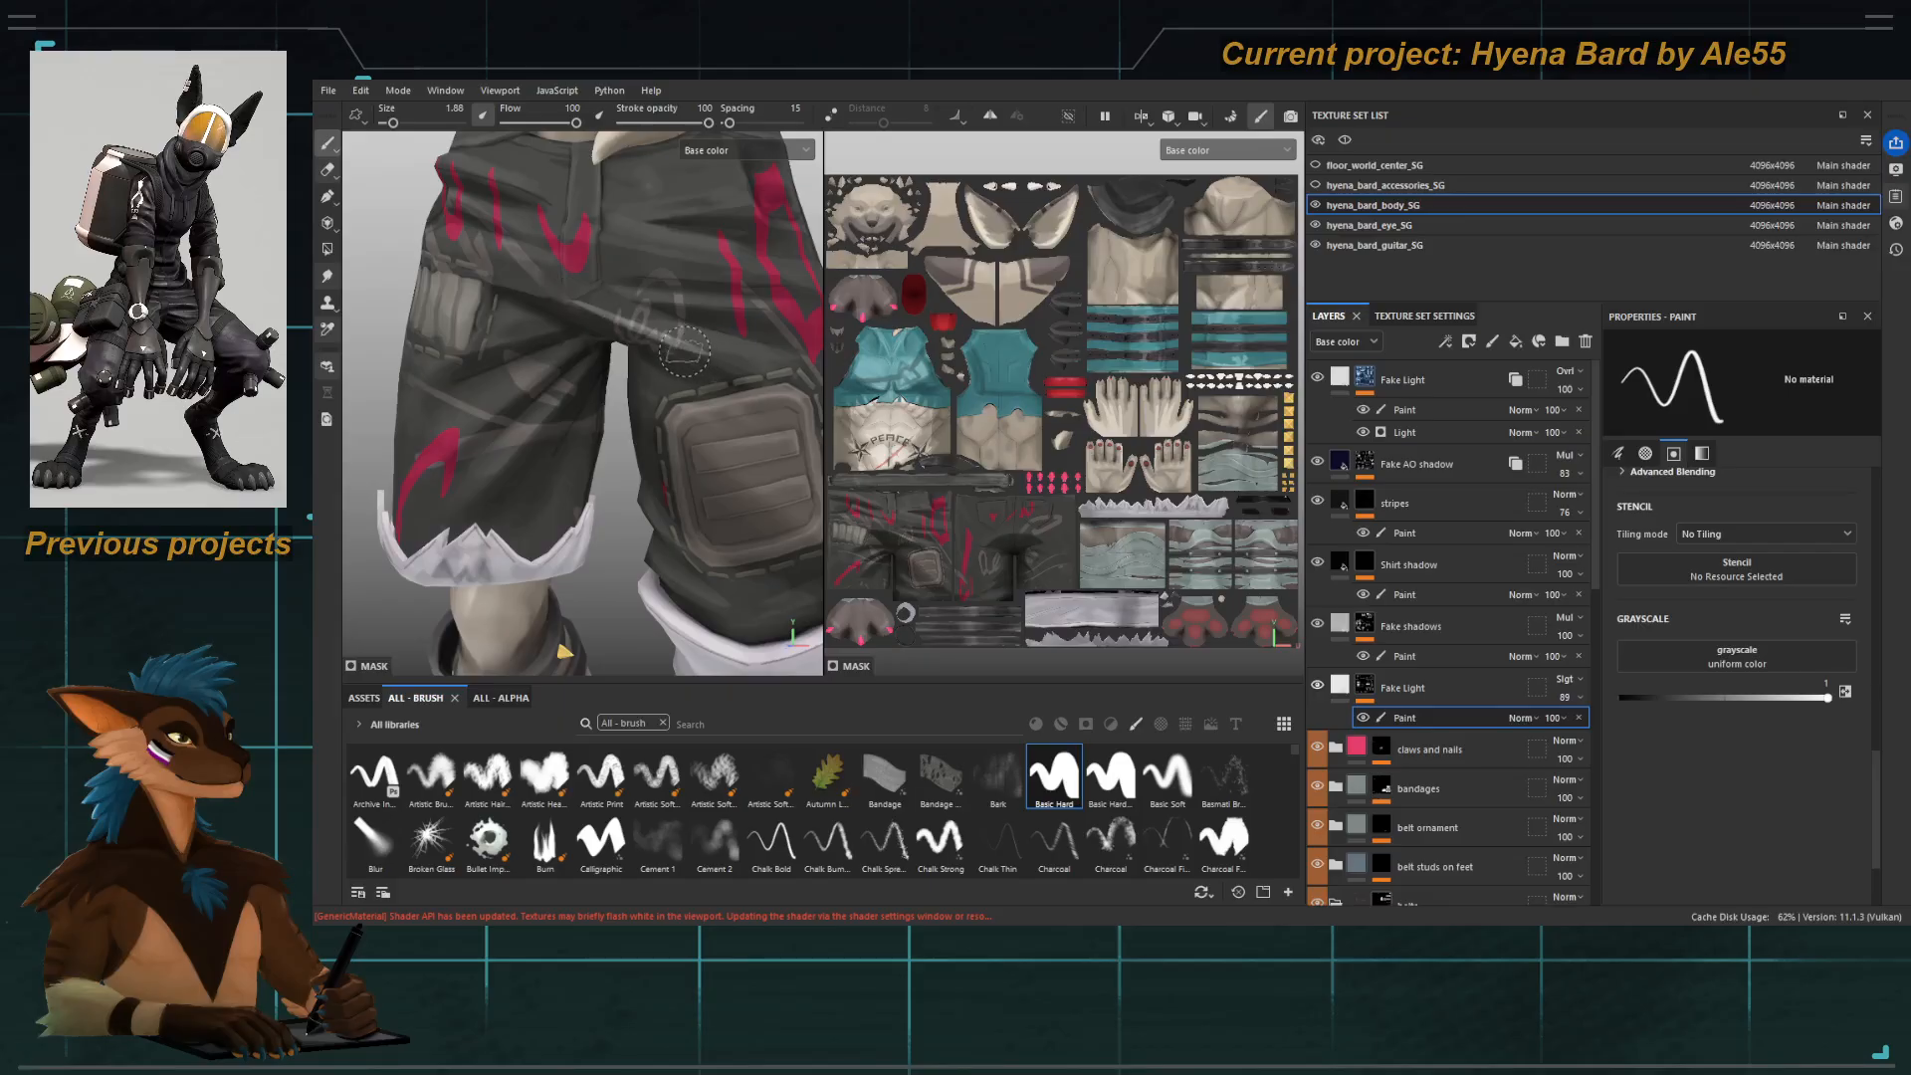
pyautogui.moveTo(569, 301)
pyautogui.keyDown('alt'); pyautogui.mouseDown()
pyautogui.moveTo(568, 328)
pyautogui.moveTo(572, 307)
pyautogui.mouseUp(); pyautogui.keyUp('alt')
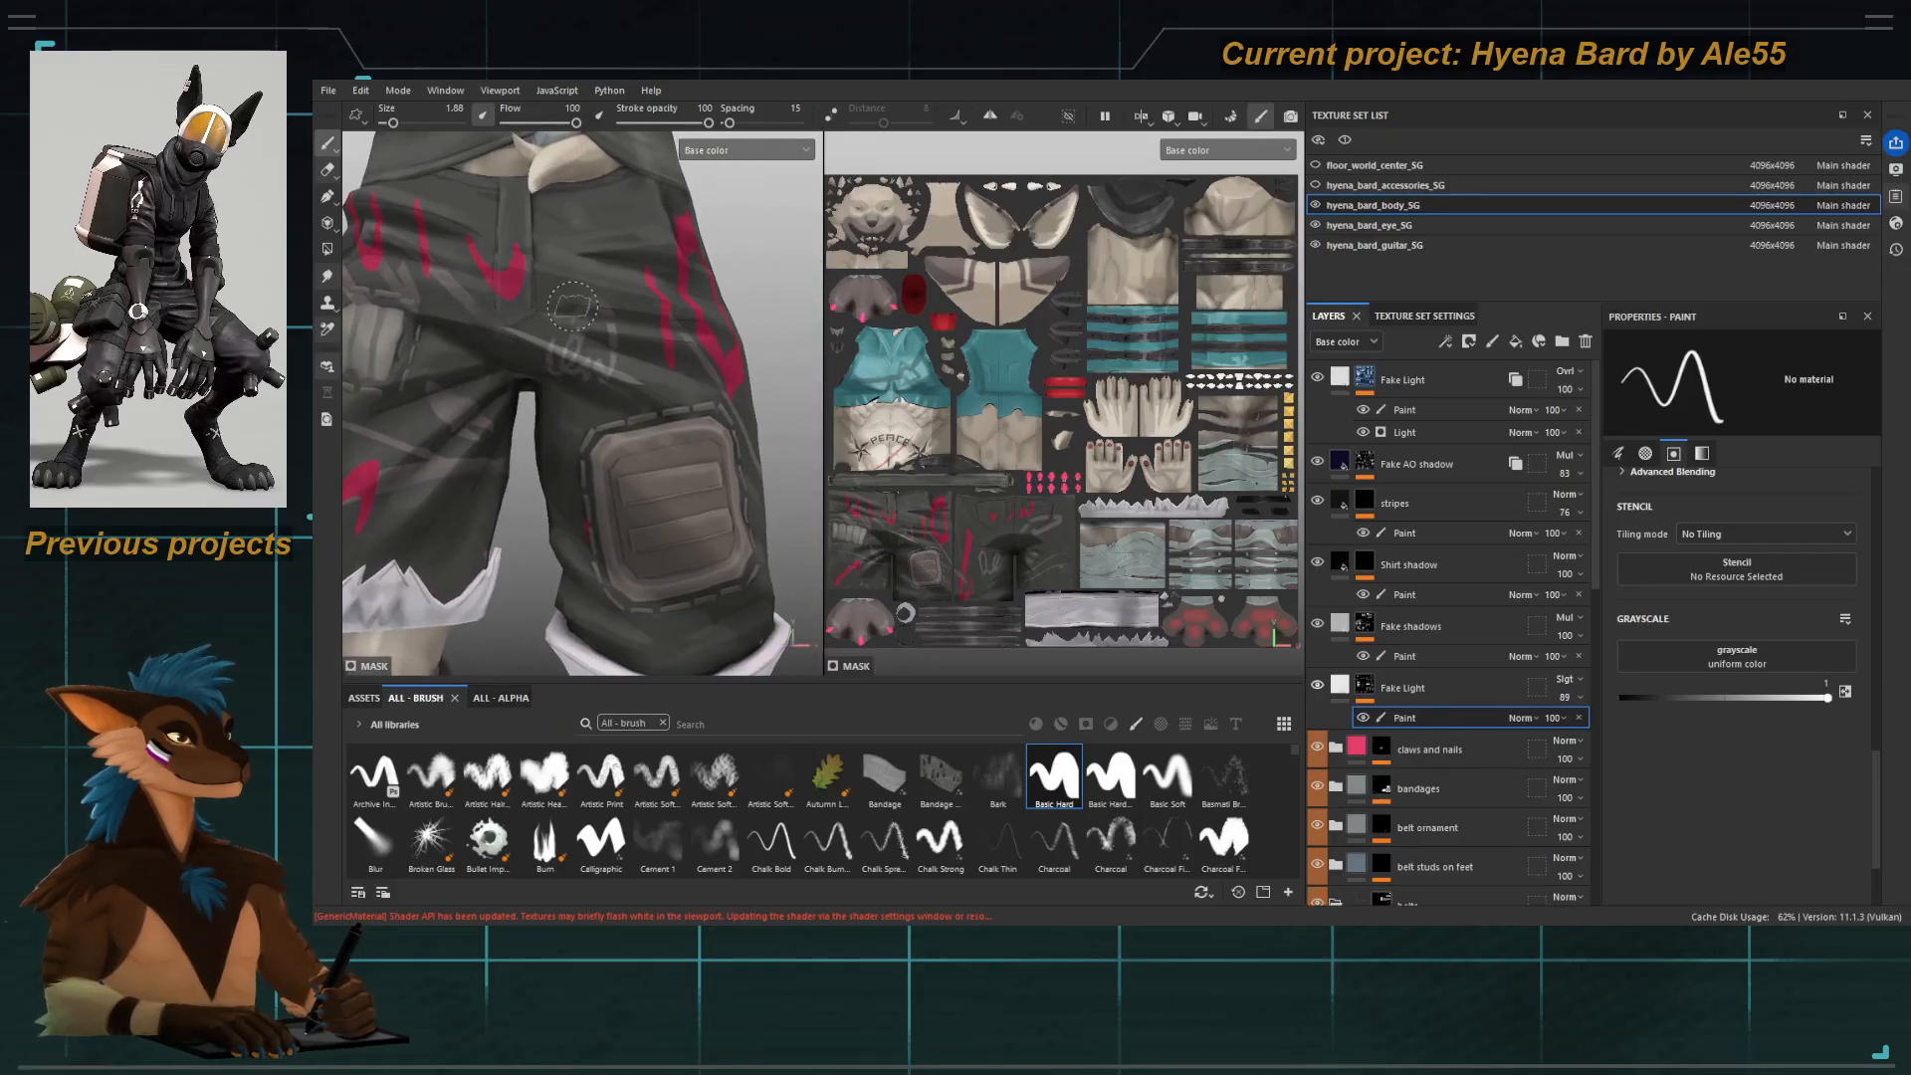
# Smudge the Fake Light highlights between the crotch and the knee patch at sizes 3.08 and 2.42, and check the whole character.
pyautogui.press('5')
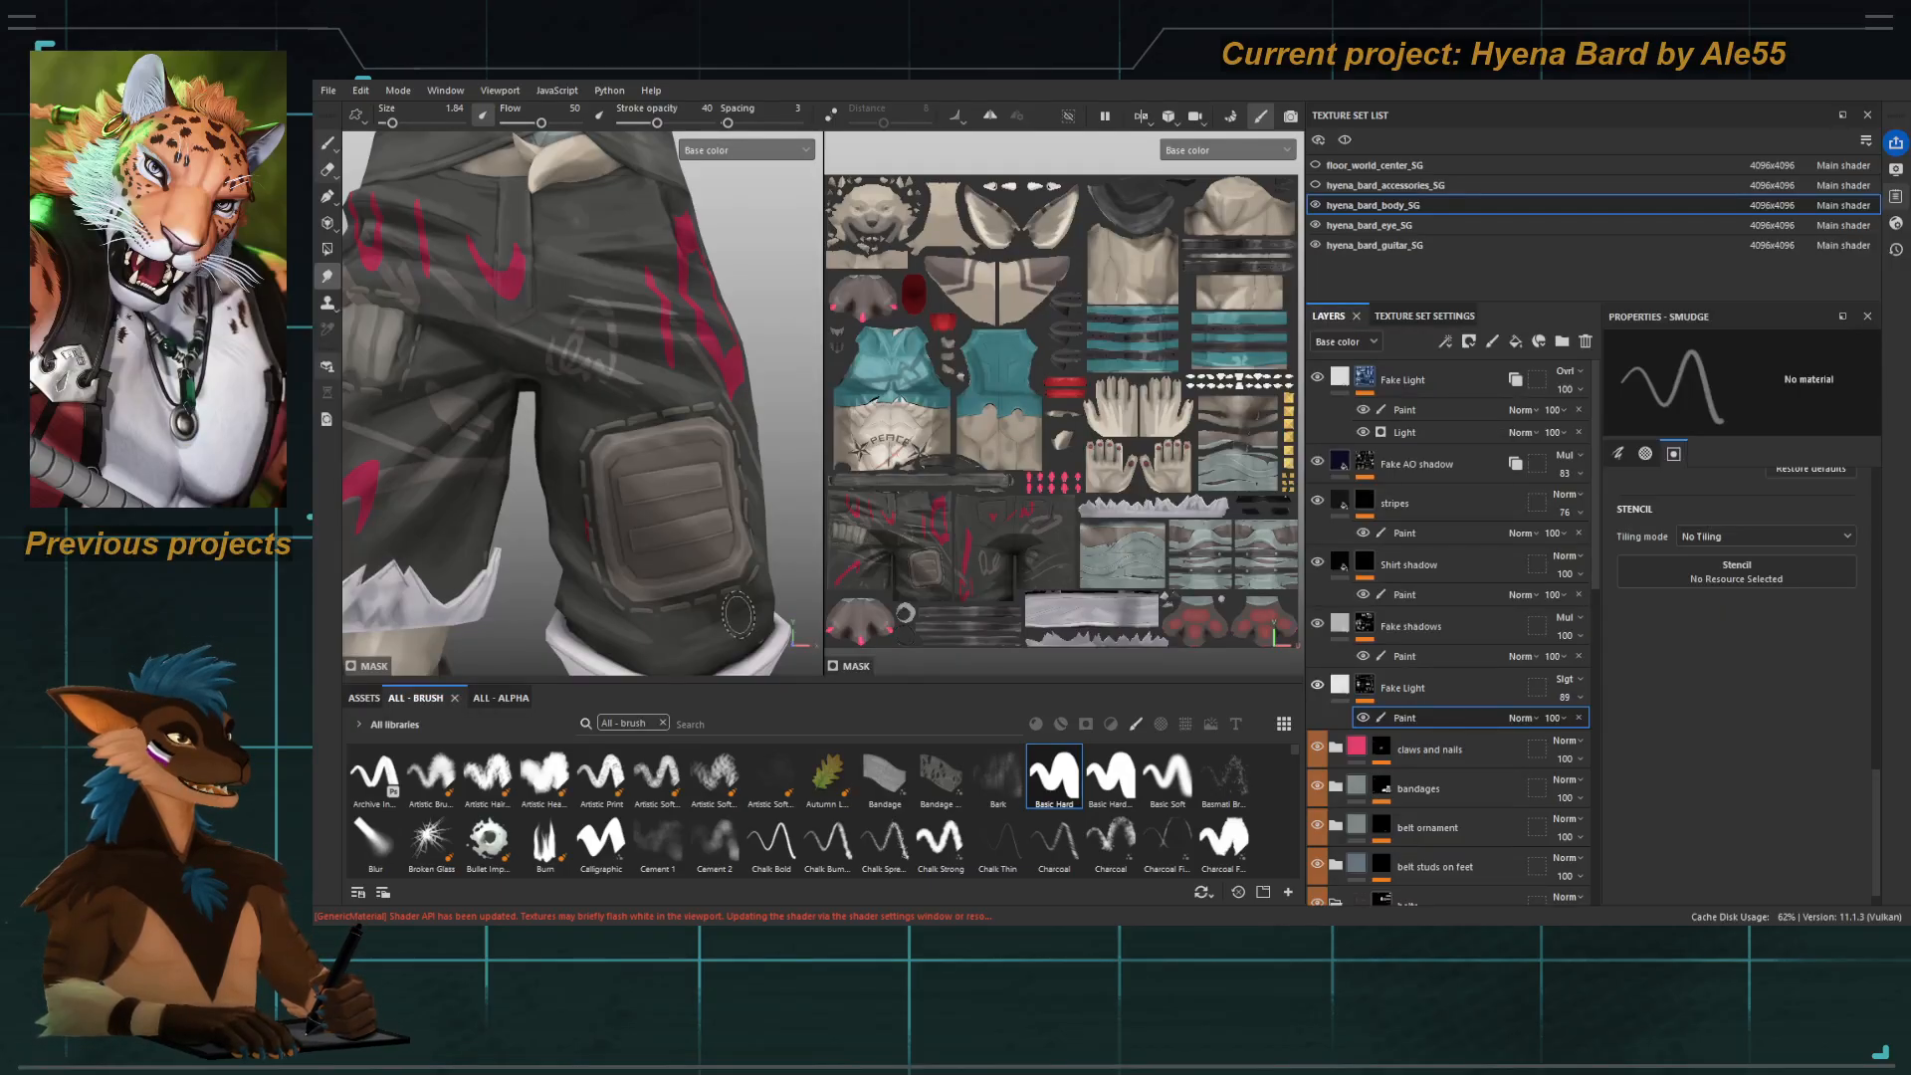
pyautogui.keyDown('alt'); pyautogui.moveTo(606, 422); pyautogui.dragTo(570, 411); pyautogui.keyUp('alt')
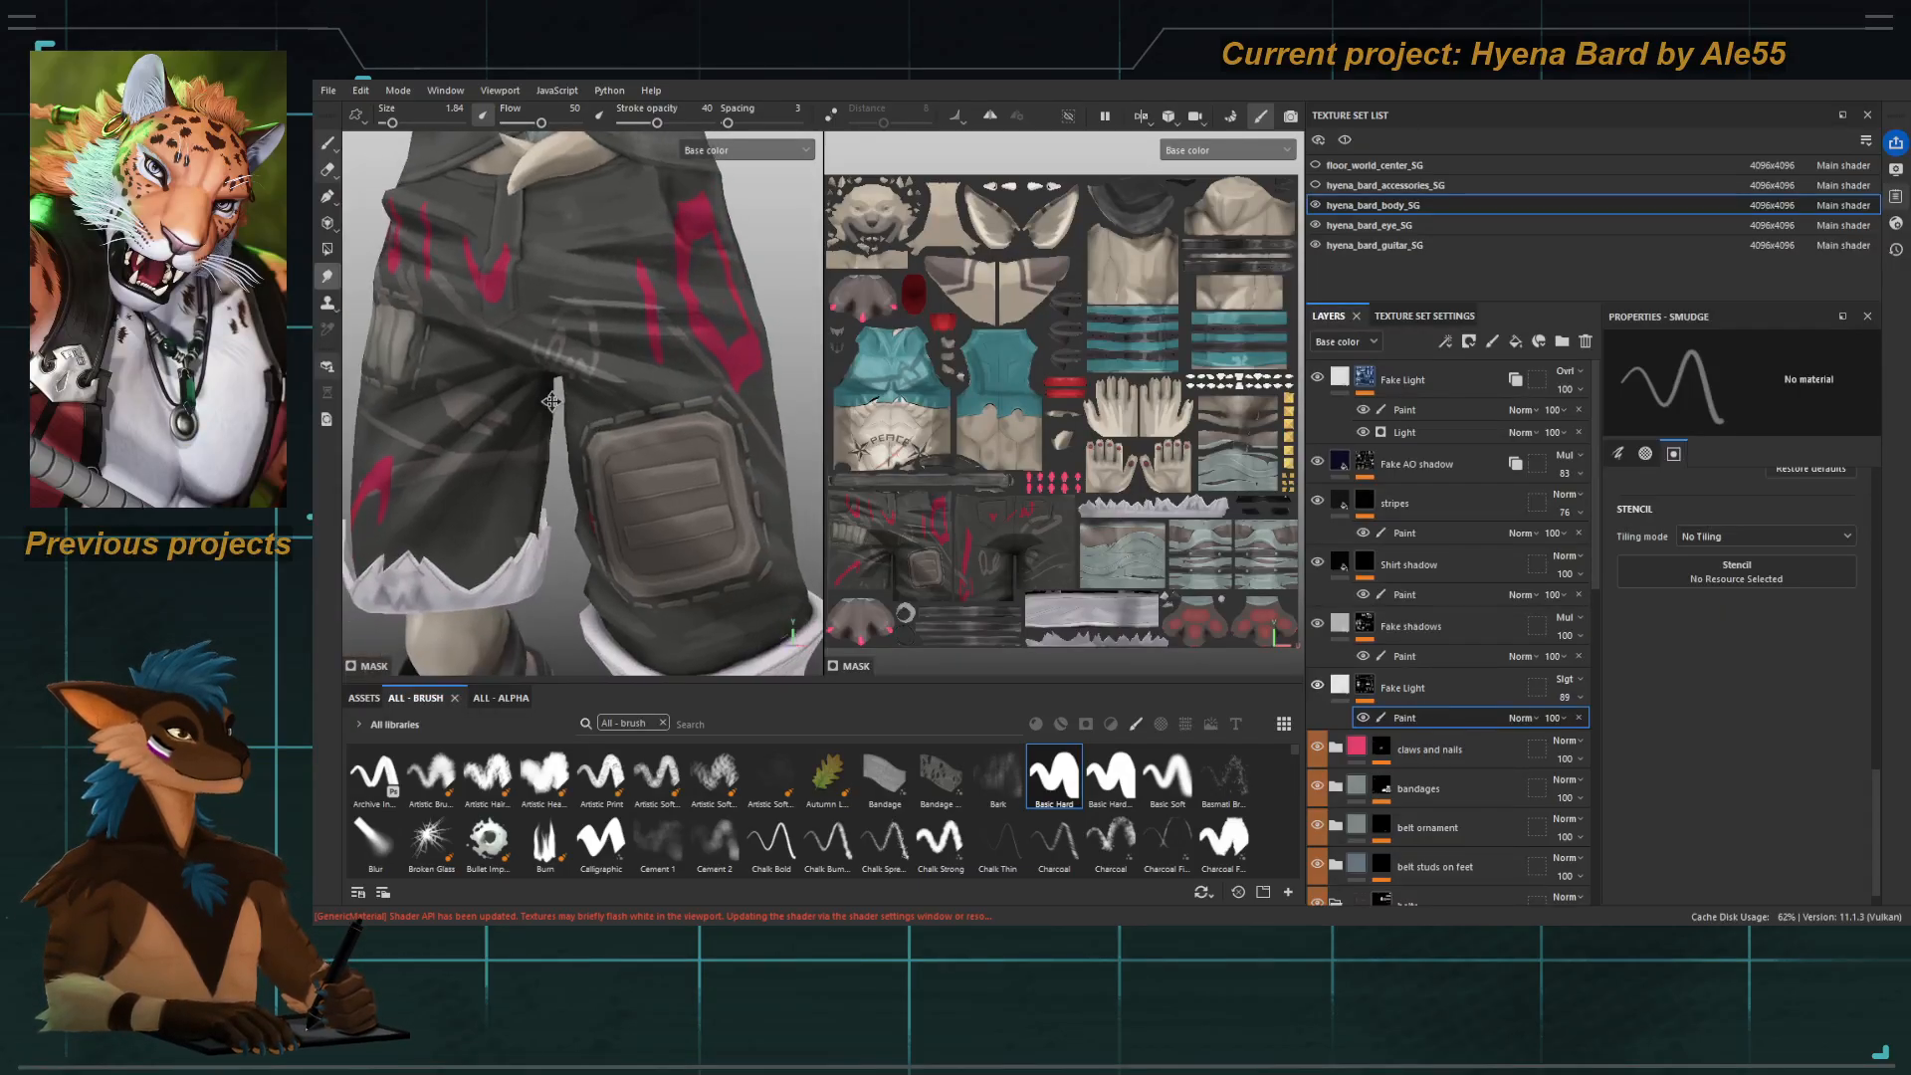
pyautogui.moveTo(569, 410)
pyautogui.keyDown('alt'); pyautogui.mouseDown(button='right')
pyautogui.moveTo(603, 334)
pyautogui.moveTo(652, 388)
pyautogui.mouseUp(button='right'); pyautogui.keyUp('alt')
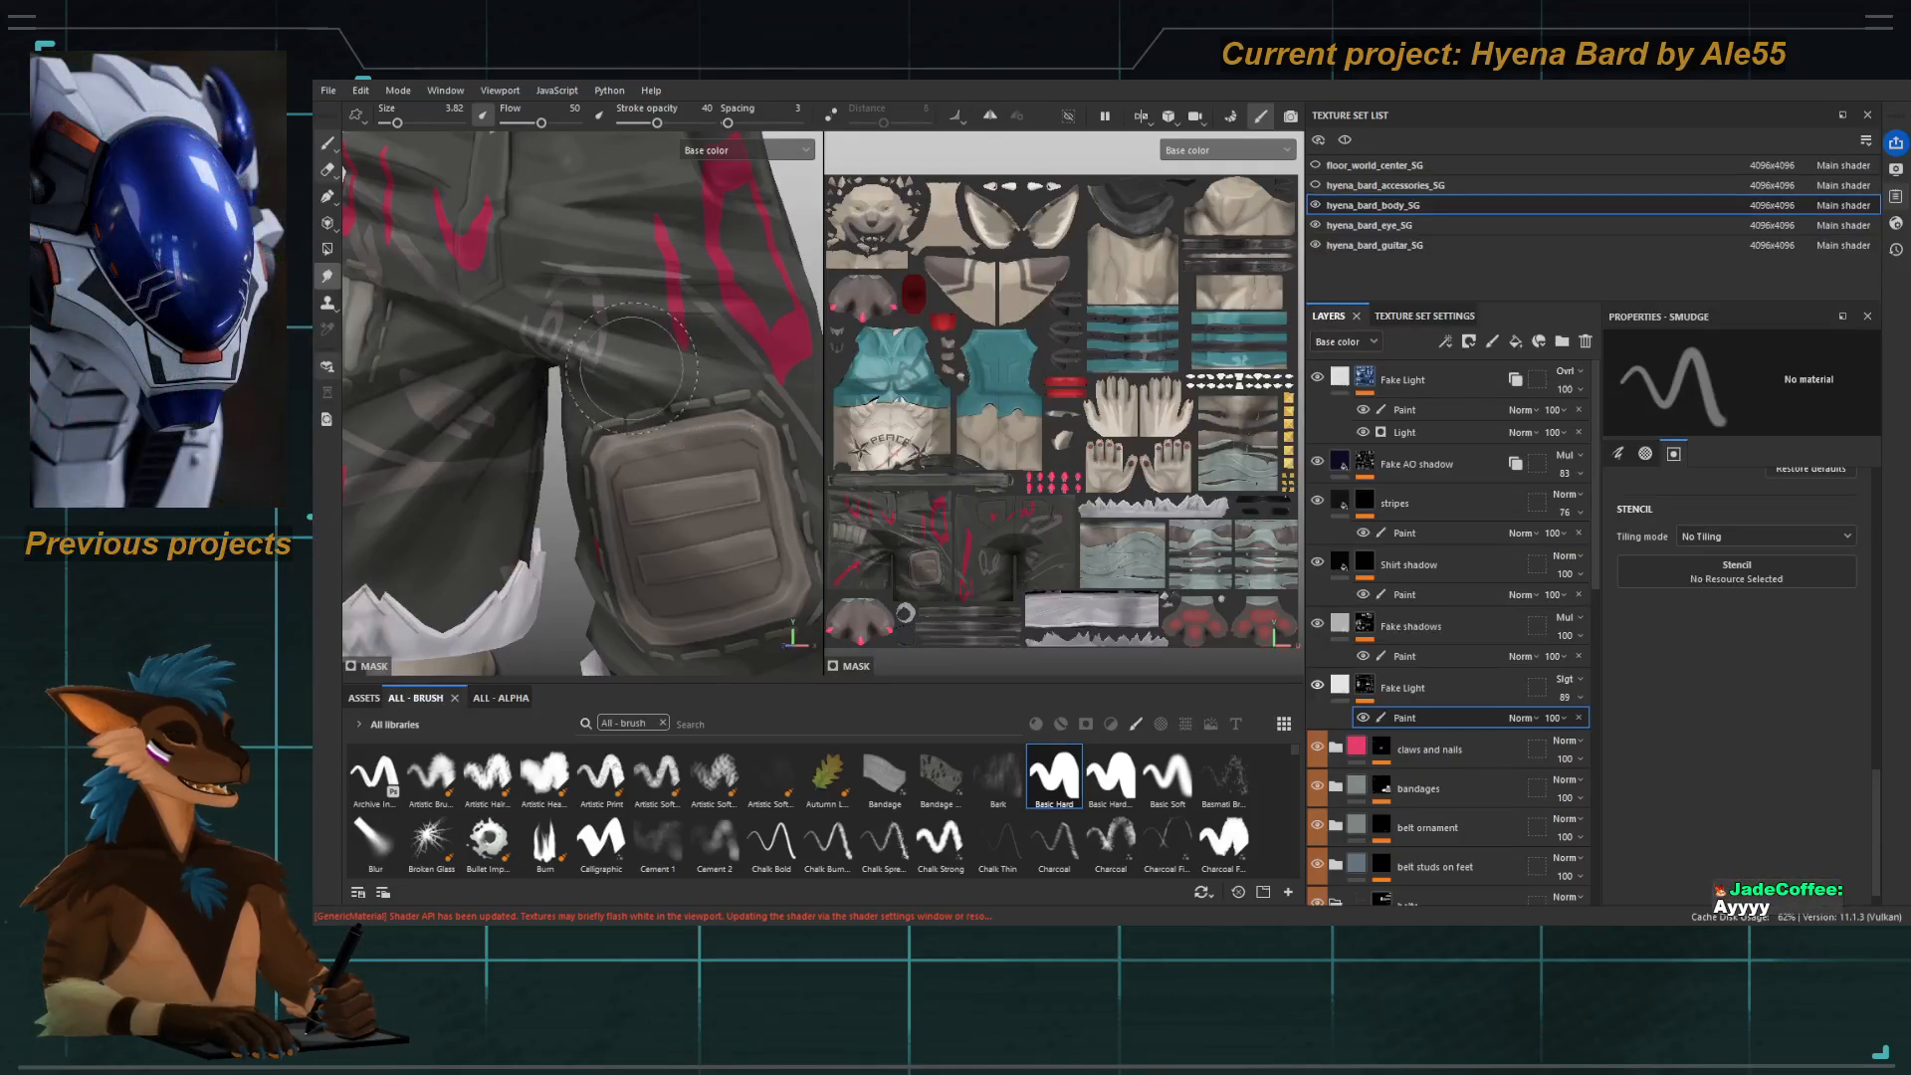
pyautogui.keyDown('ctrl'); pyautogui.moveTo(600, 333); pyautogui.dragTo(582, 332, button='right'); pyautogui.keyUp('ctrl')
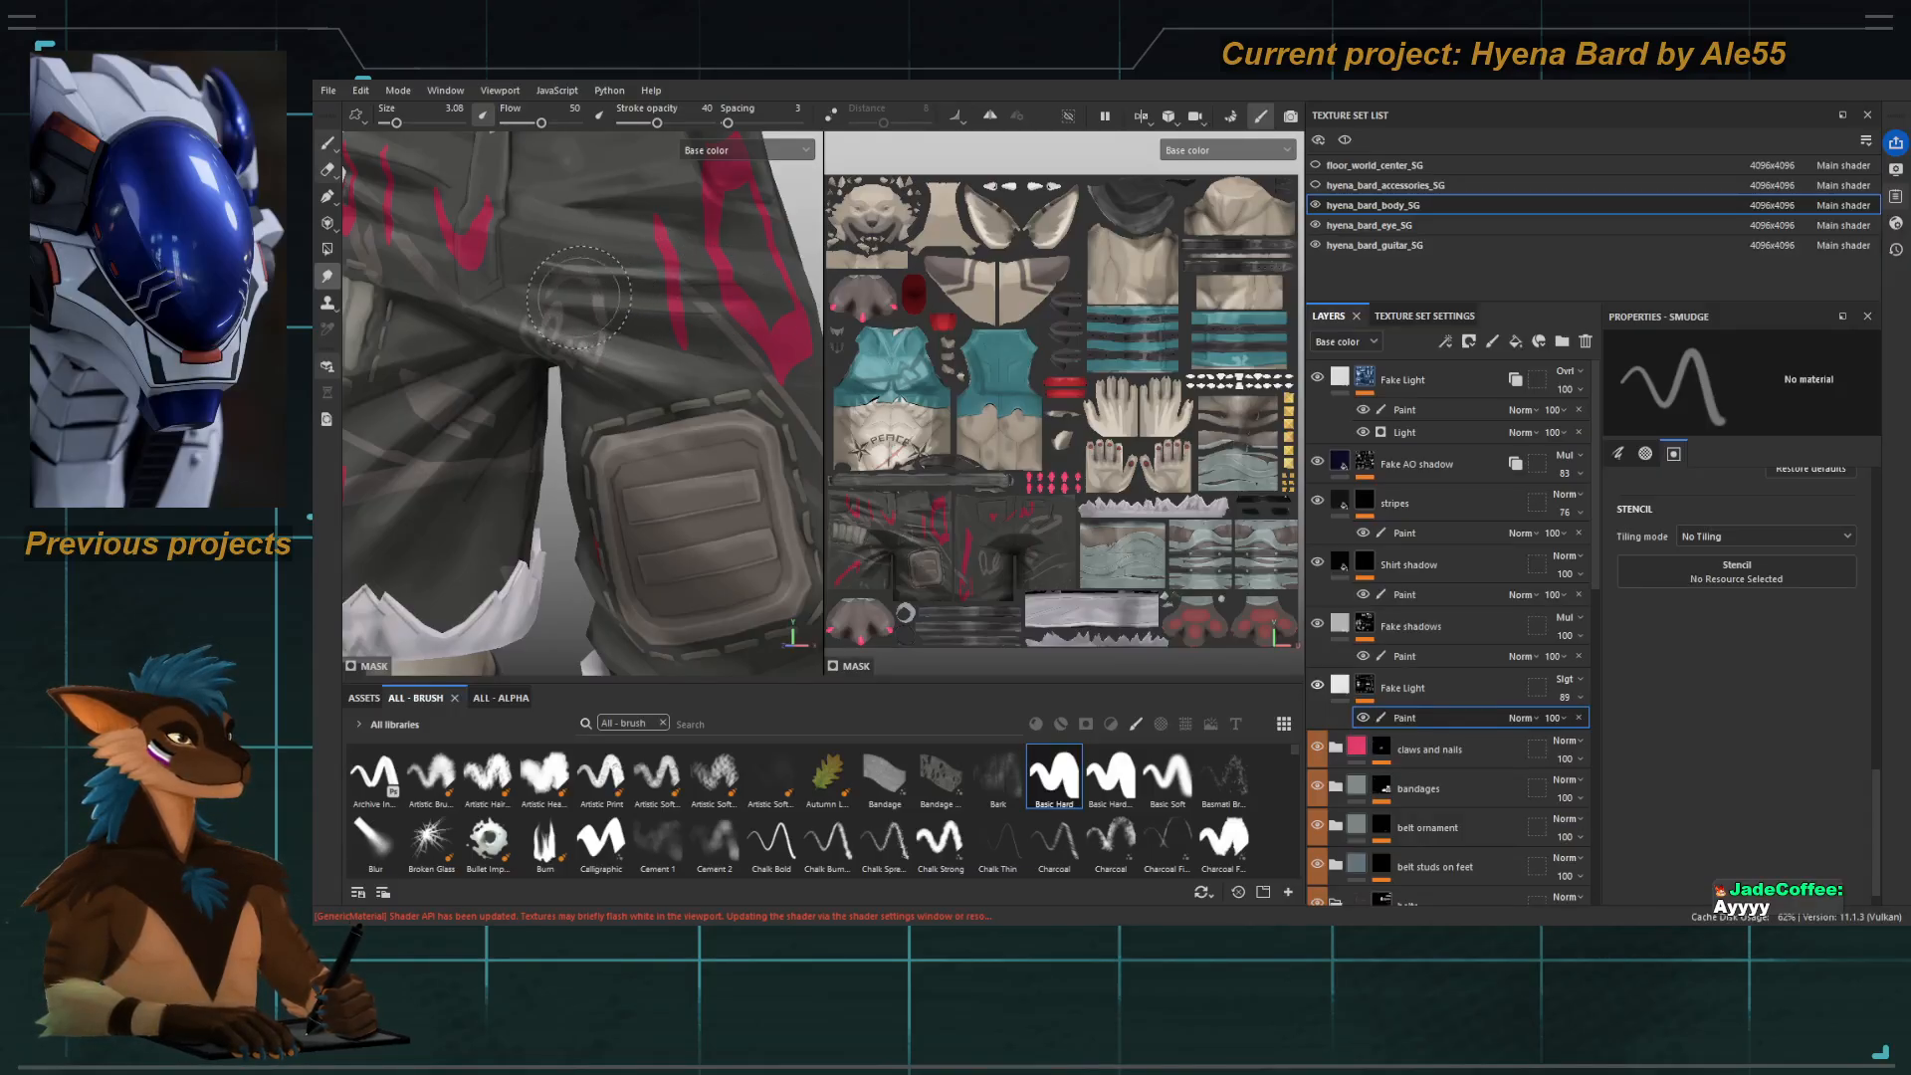
pyautogui.keyDown('ctrl'); pyautogui.moveTo(628, 270); pyautogui.dragTo(612, 270, button='right'); pyautogui.keyUp('ctrl')
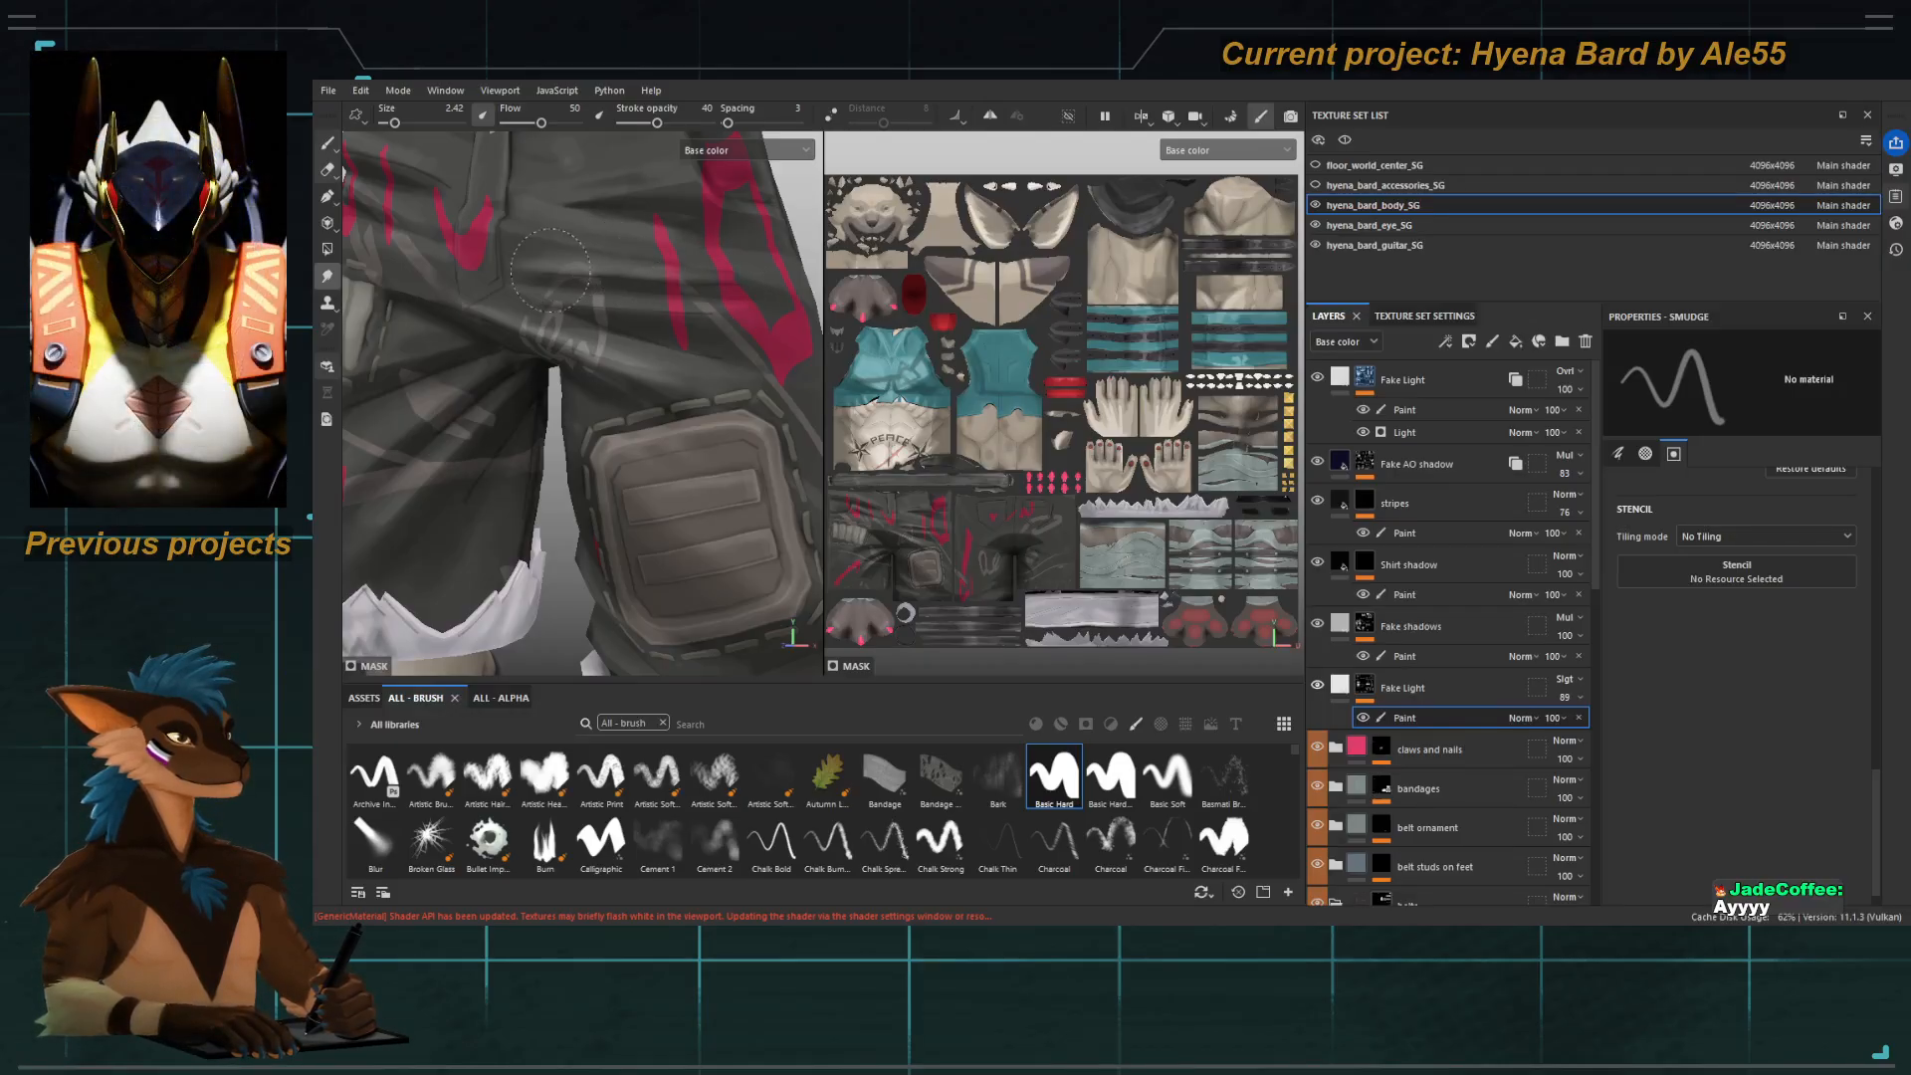
pyautogui.keyDown('alt'); pyautogui.moveTo(609, 362); pyautogui.dragTo(402, 396, button='right'); pyautogui.keyUp('alt')
pyautogui.keyDown('alt'); pyautogui.moveTo(532, 414); pyautogui.dragTo(554, 435, button='middle'); pyautogui.keyUp('alt')
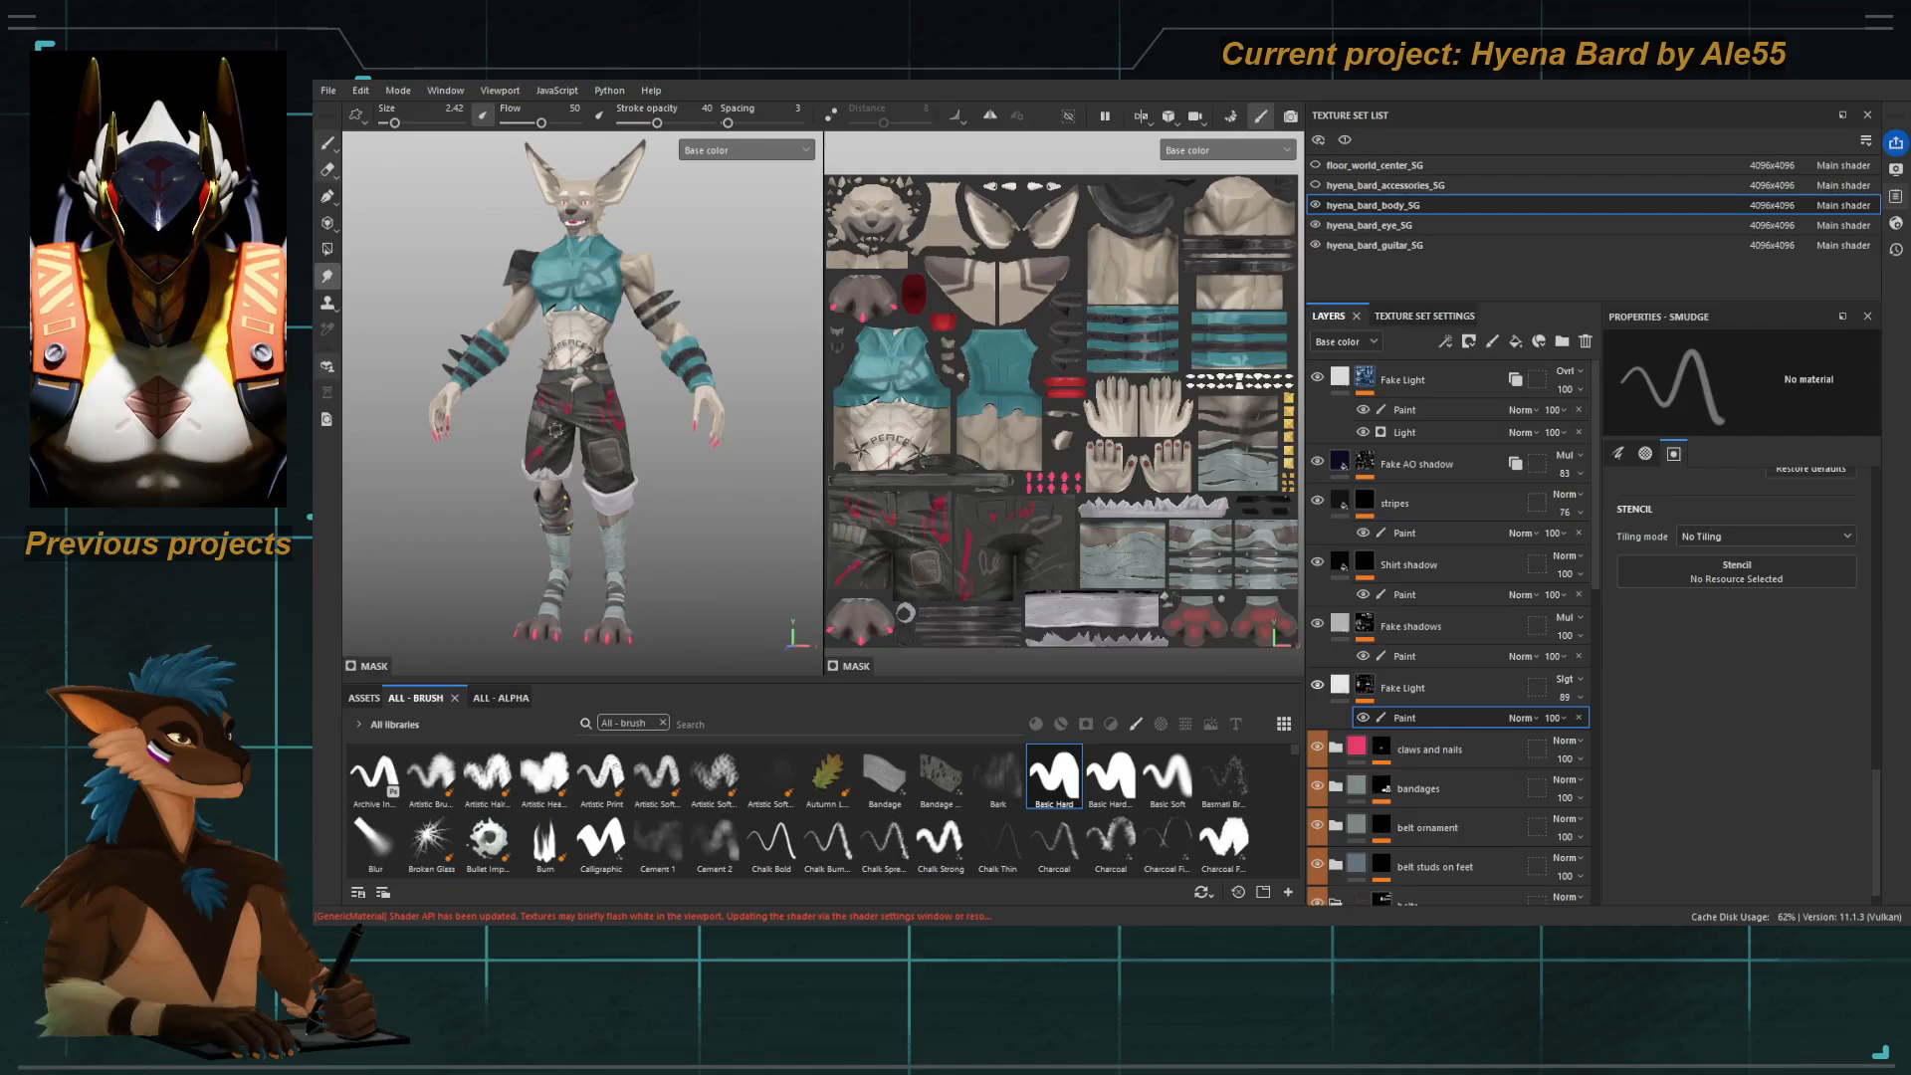
# Switch to the Eraser and examine the shorts' painted folds up close, from several angles and on the whole character.
pyautogui.keyDown('alt'); pyautogui.moveTo(555, 430); pyautogui.dragTo(647, 462, button='right'); pyautogui.keyUp('alt')
pyautogui.keyDown('alt'); pyautogui.moveTo(647, 462); pyautogui.dragTo(584, 426, button='middle'); pyautogui.keyUp('alt')
pyautogui.keyDown('alt'); pyautogui.moveTo(509, 399); pyautogui.dragTo(566, 385, button='right'); pyautogui.keyUp('alt')
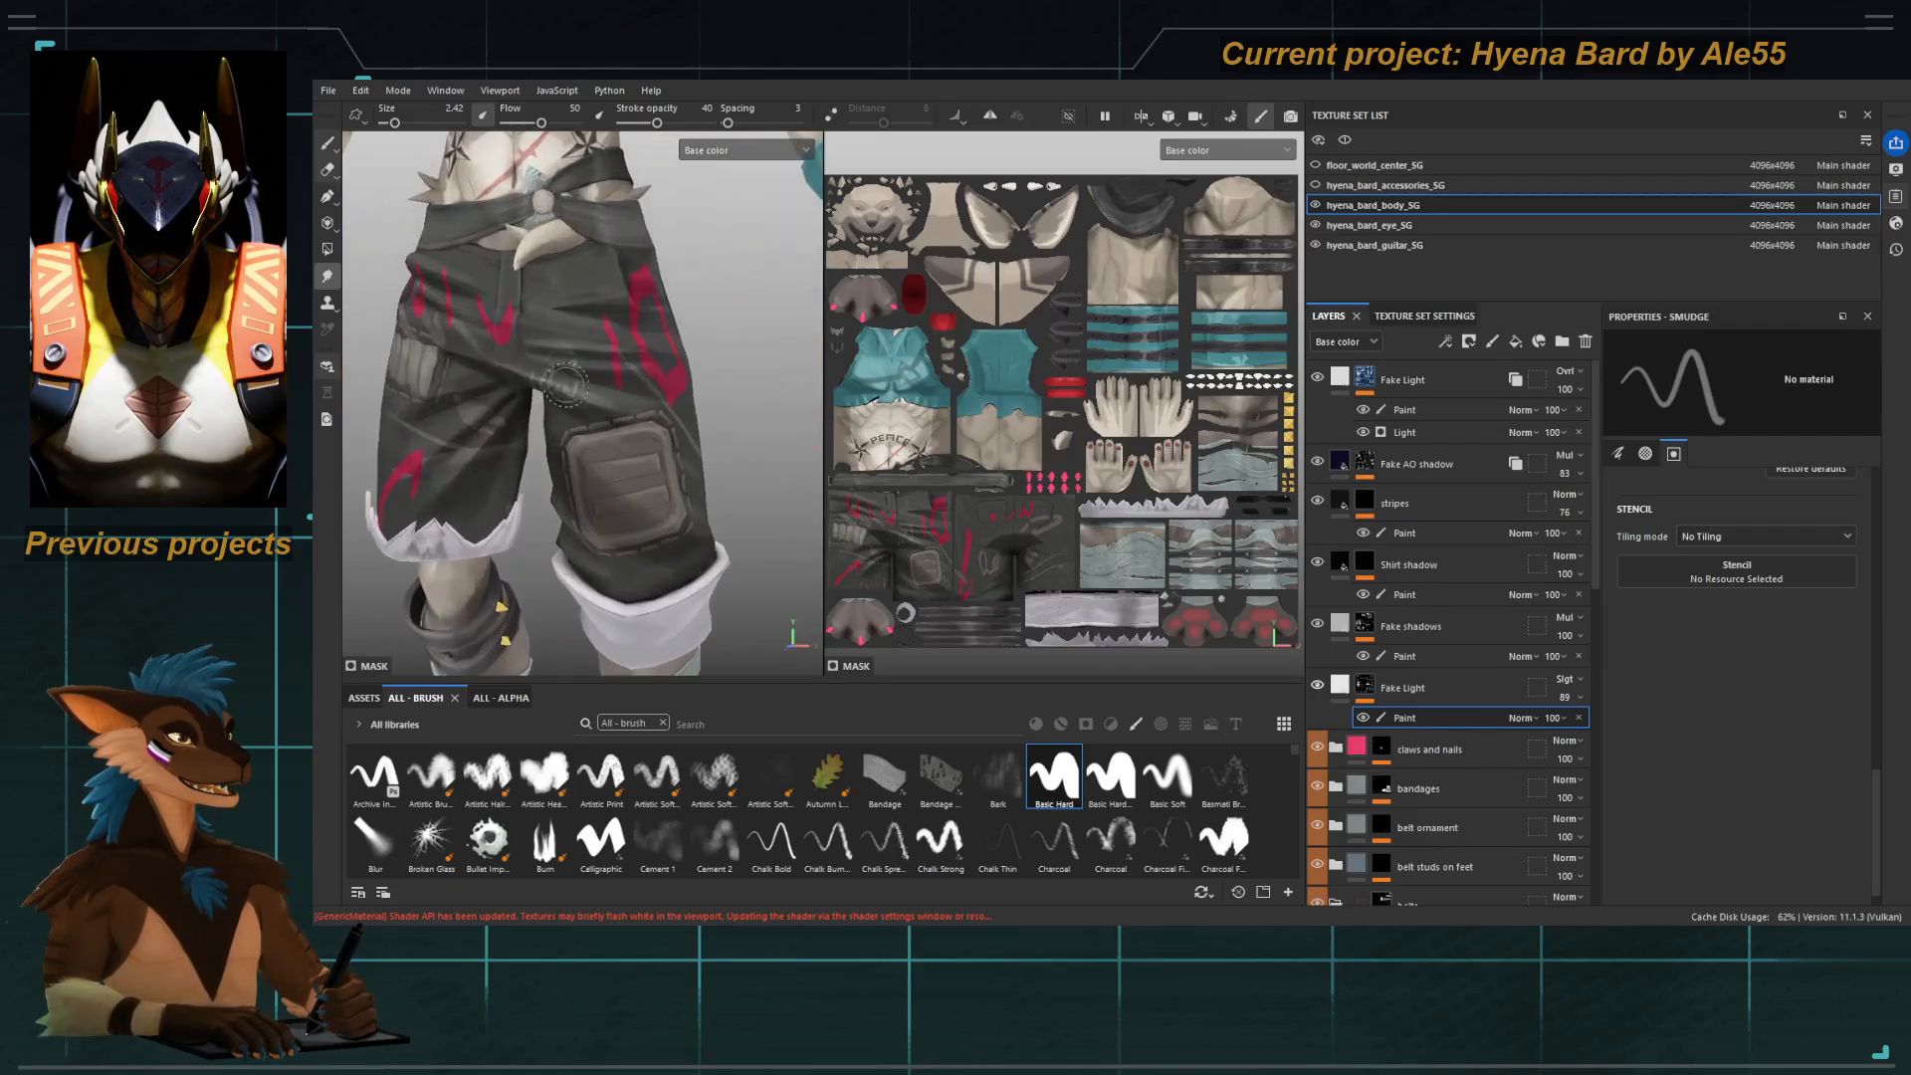
pyautogui.press('2')
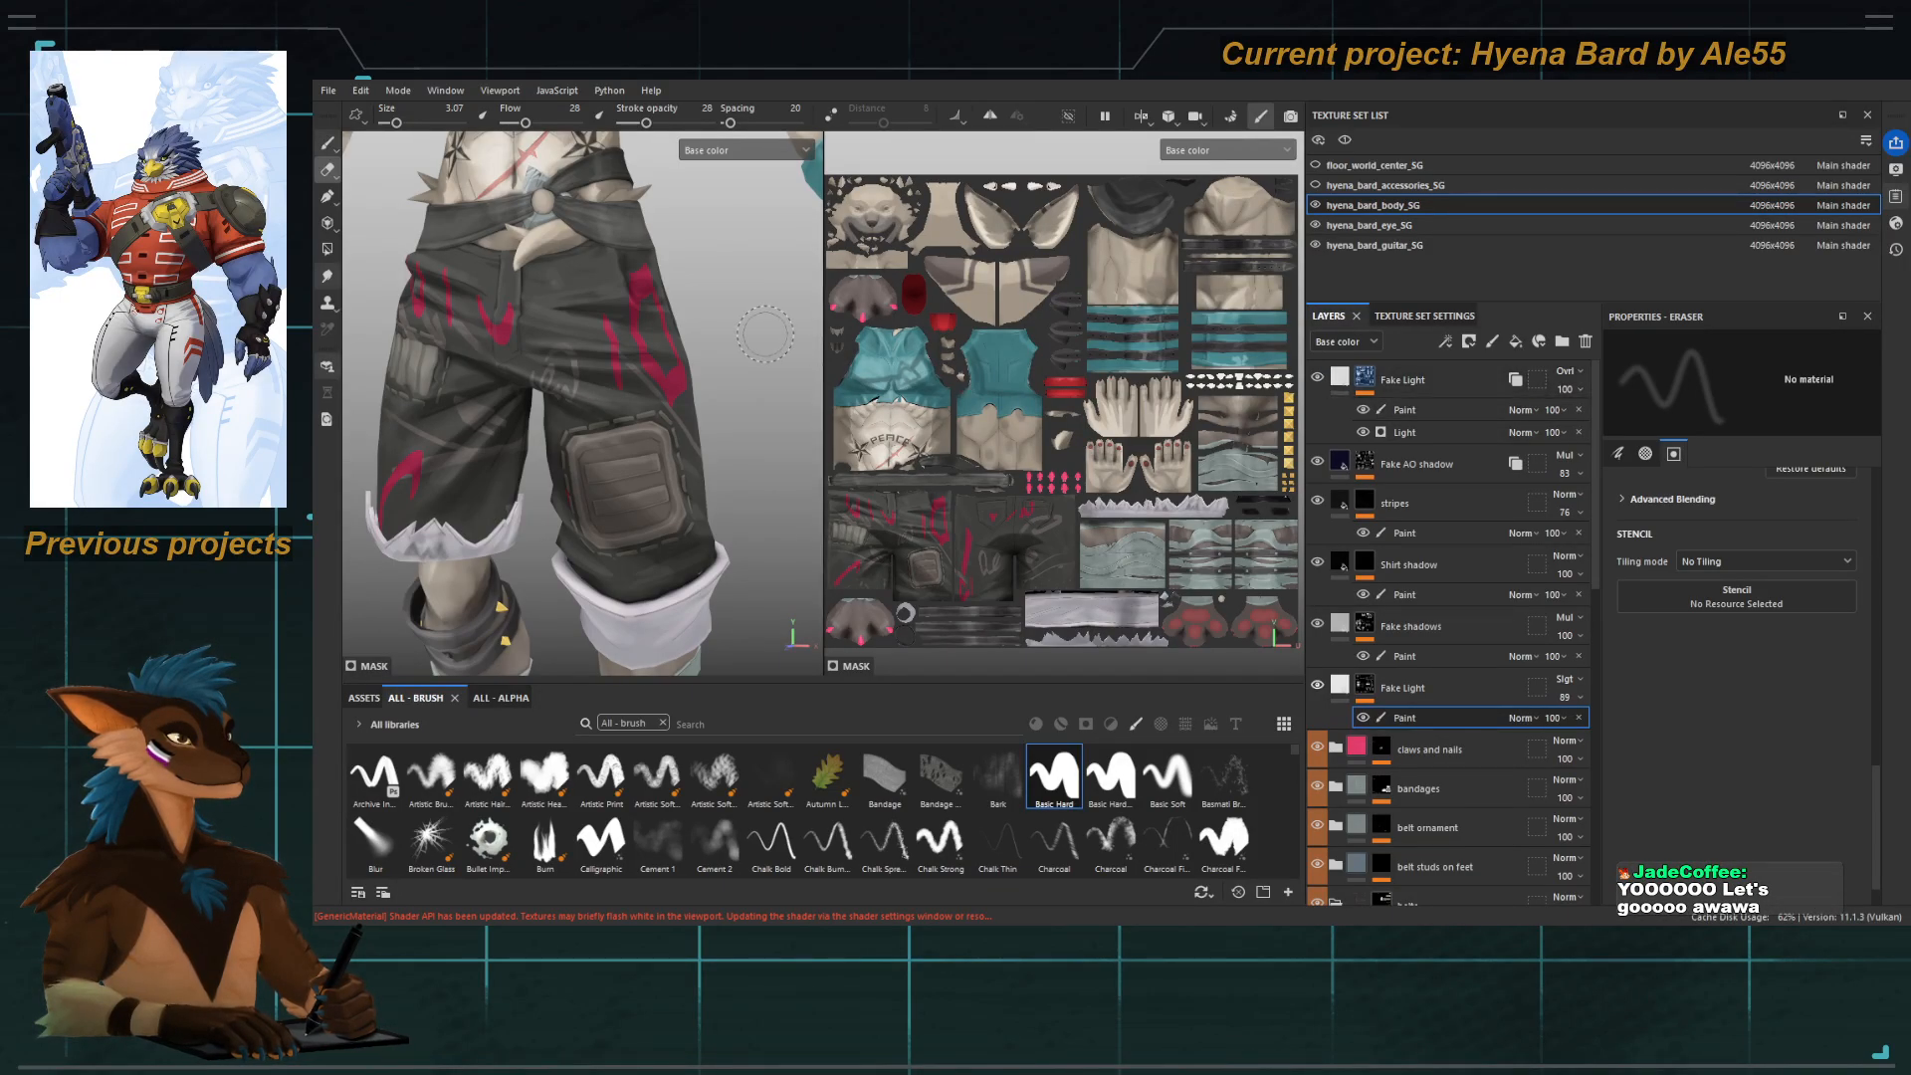
pyautogui.keyDown('alt'); pyautogui.moveTo(530, 396); pyautogui.dragTo(610, 398); pyautogui.keyUp('alt')
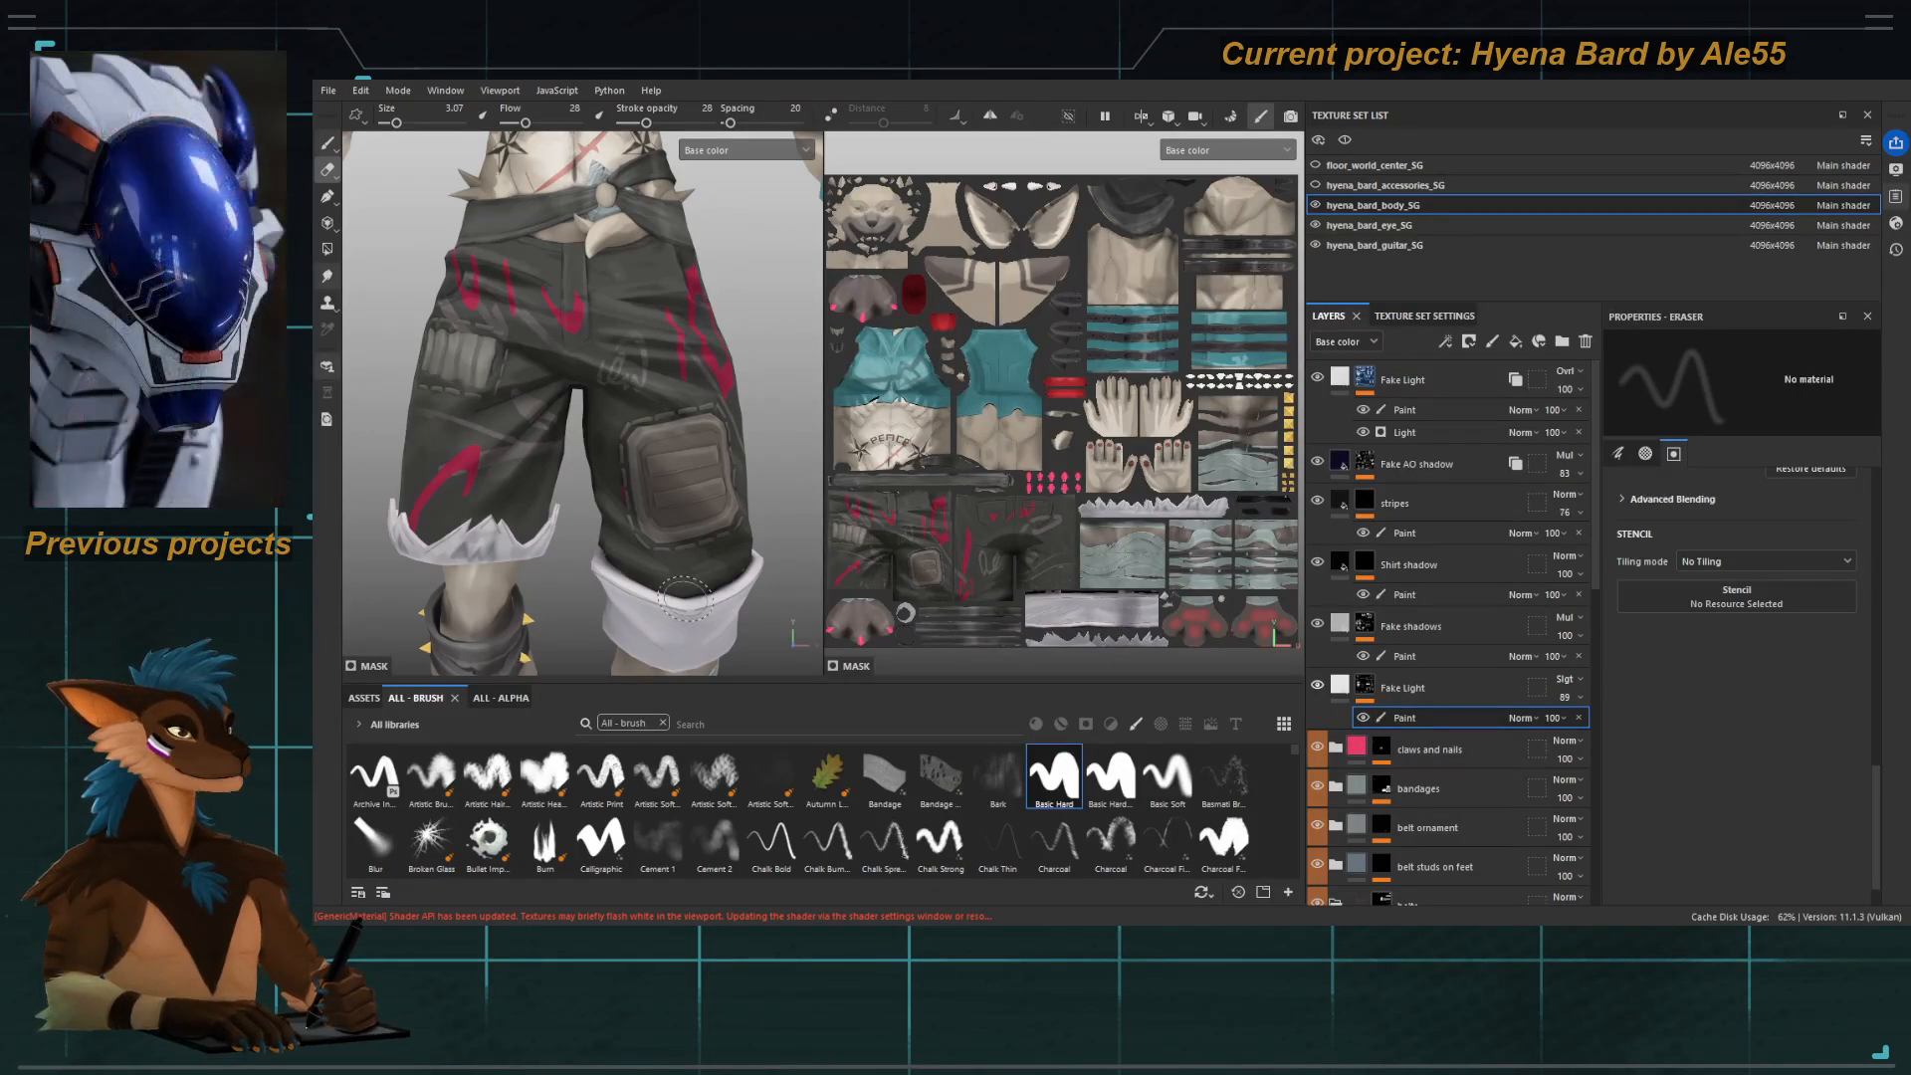
pyautogui.scroll(-4, 534, 430)
pyautogui.keyDown('alt'); pyautogui.moveTo(538, 434); pyautogui.dragTo(462, 456); pyautogui.keyUp('alt')
pyautogui.scroll(3, 518, 435)
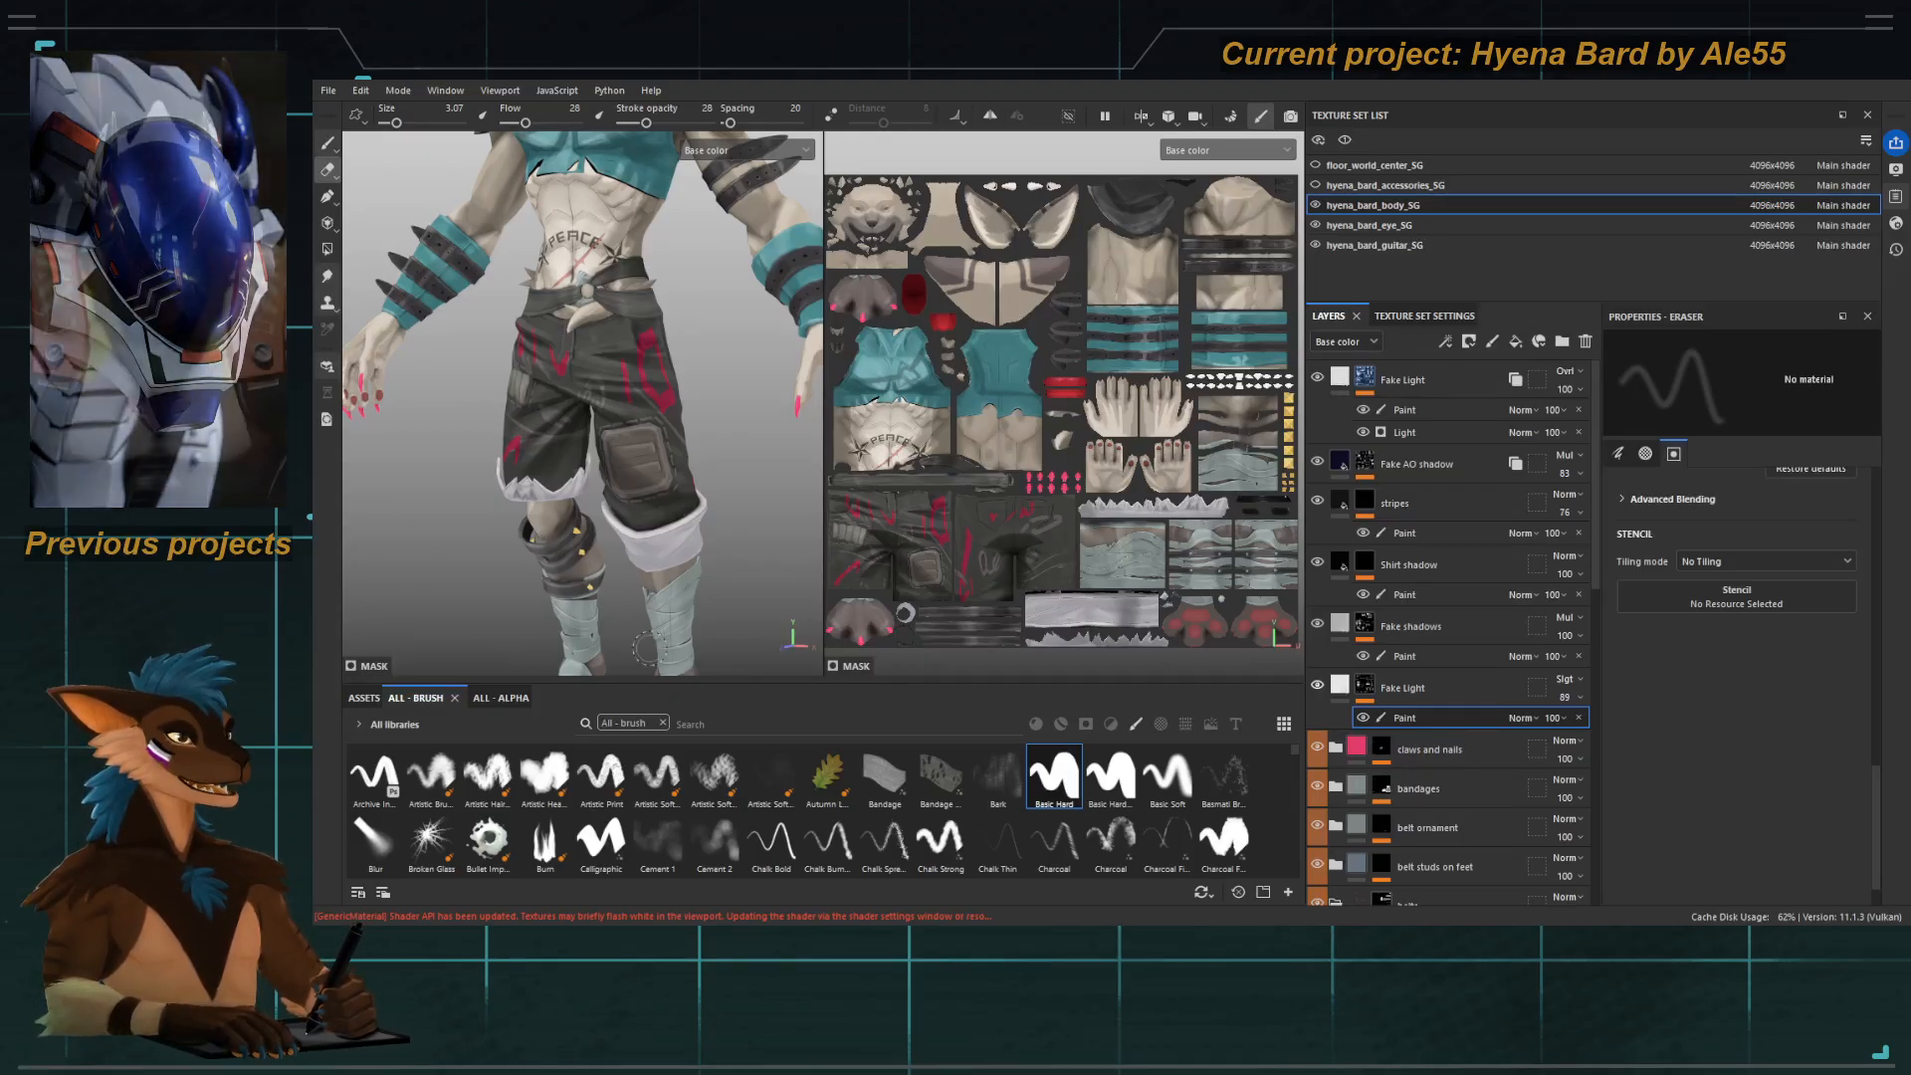
pyautogui.keyDown('alt'); pyautogui.moveTo(503, 430); pyautogui.dragTo(587, 408); pyautogui.keyUp('alt')
pyautogui.keyDown('alt'); pyautogui.moveTo(587, 408); pyautogui.dragTo(537, 368, button='right'); pyautogui.keyUp('alt')
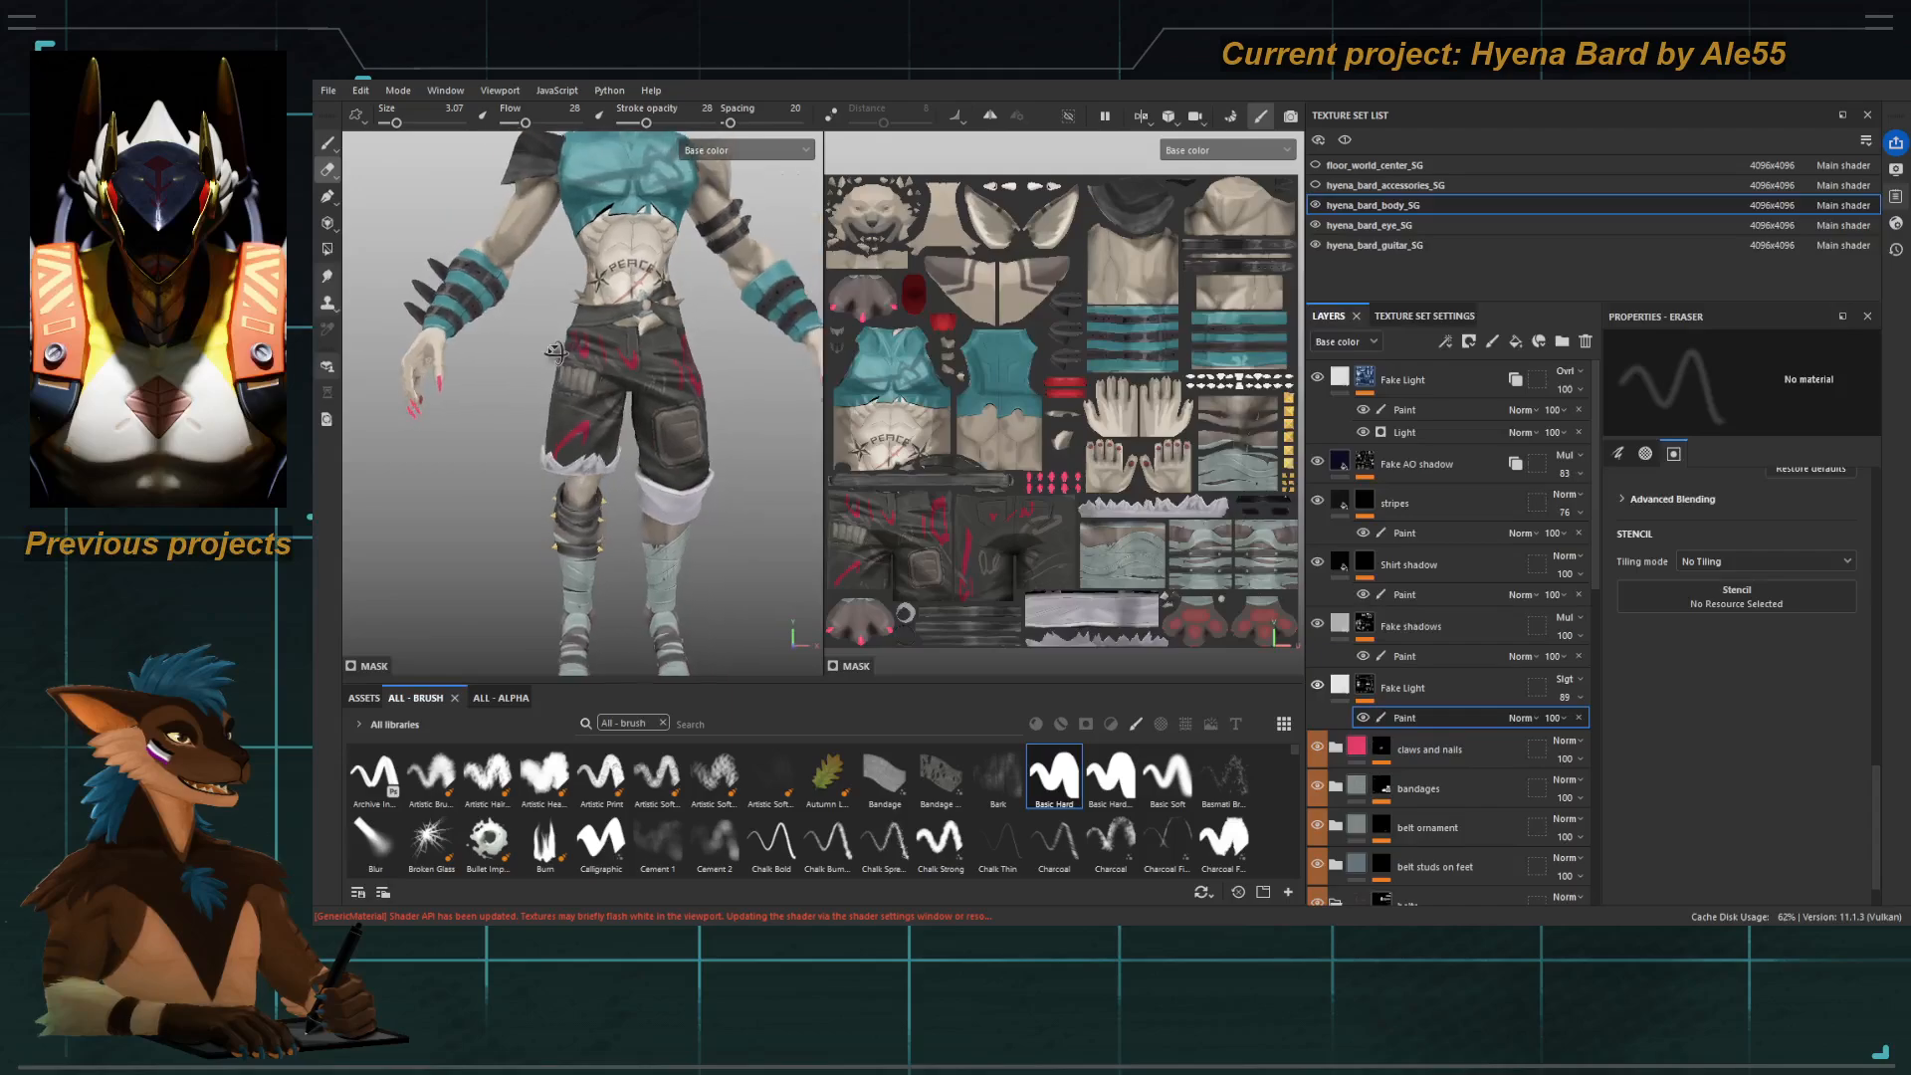
pyautogui.keyDown('alt'); pyautogui.moveTo(621, 361); pyautogui.dragTo(547, 368); pyautogui.keyUp('alt')
pyautogui.keyDown('alt'); pyautogui.moveTo(547, 369); pyautogui.dragTo(517, 370, button='right'); pyautogui.keyUp('alt')
pyautogui.keyDown('alt'); pyautogui.moveTo(516, 370); pyautogui.dragTo(475, 415, button='middle'); pyautogui.keyUp('alt')
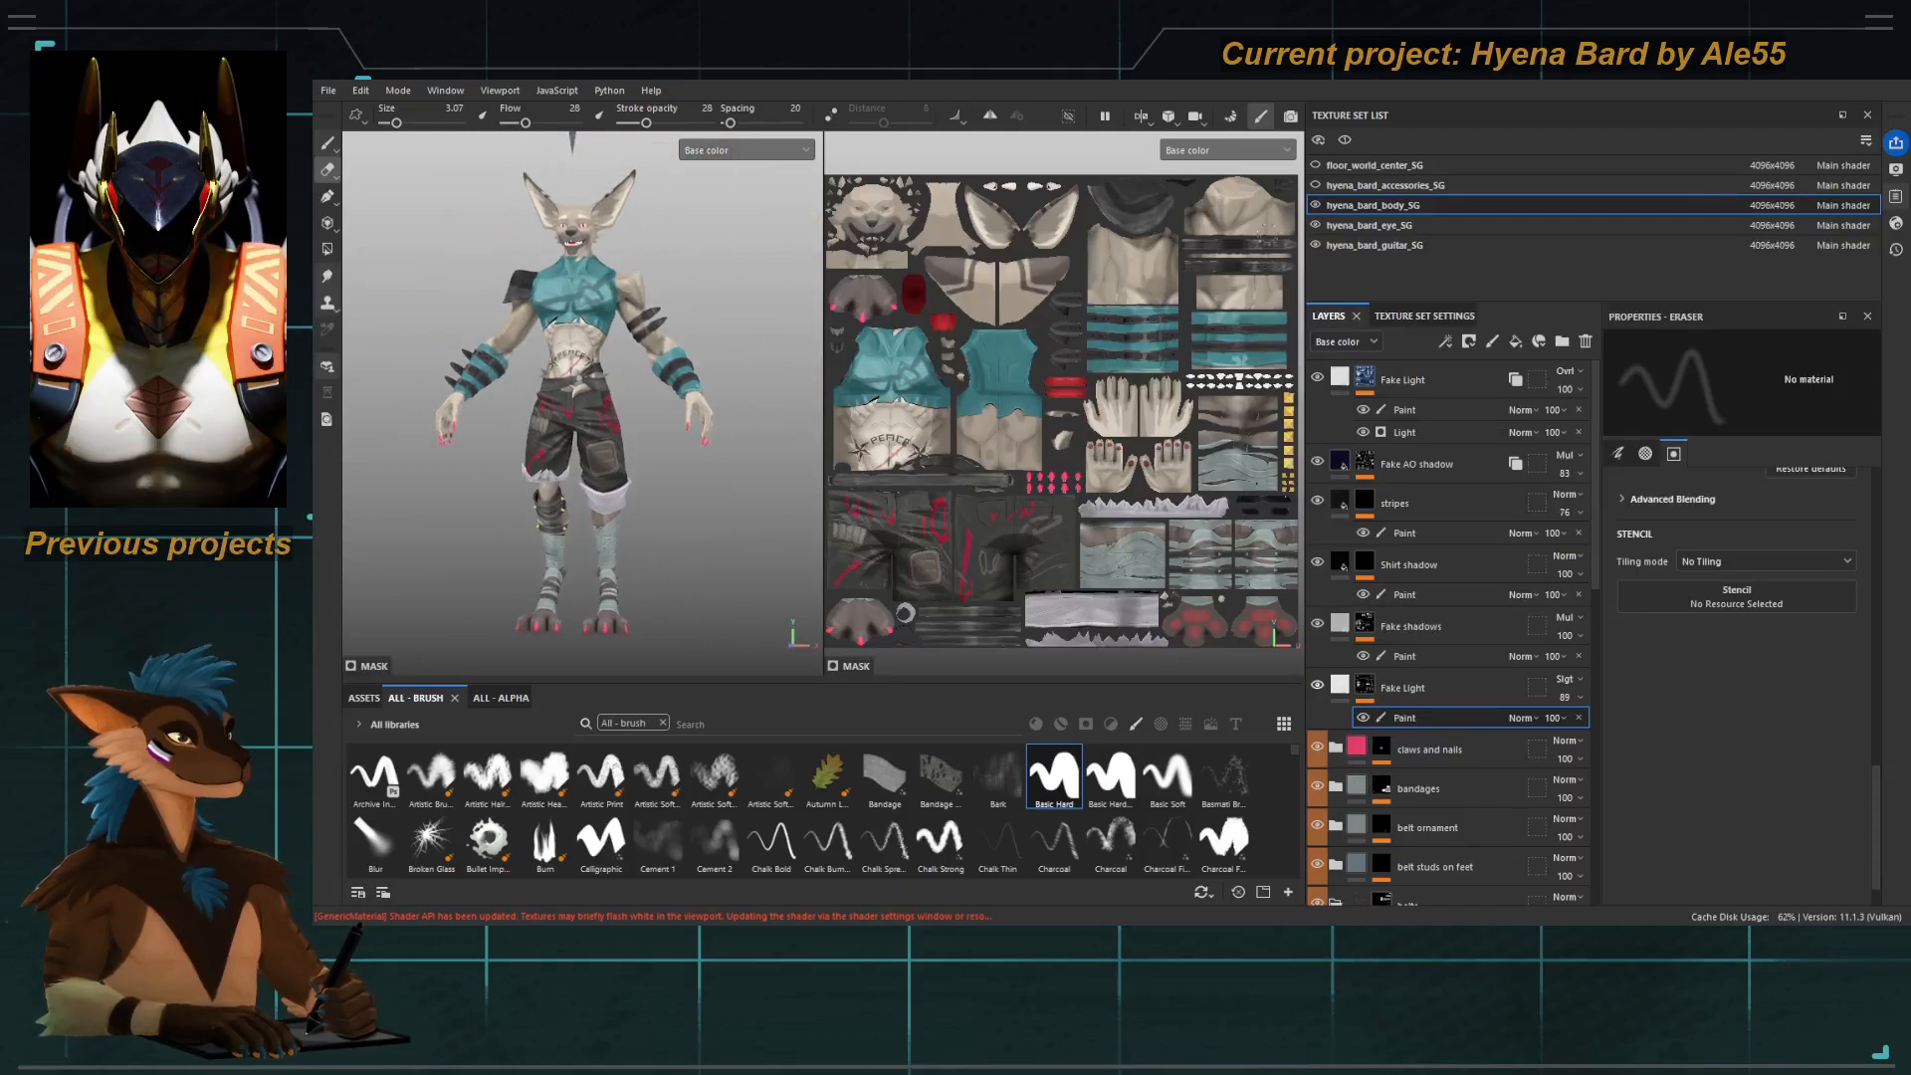
# Show the hyena_bard_accessories_SG texture set and view the whole character with its accessories.
pyautogui.click(1315, 185)
pyautogui.keyDown('alt'); pyautogui.moveTo(549, 335); pyautogui.dragTo(557, 354, button='middle'); pyautogui.keyUp('alt')
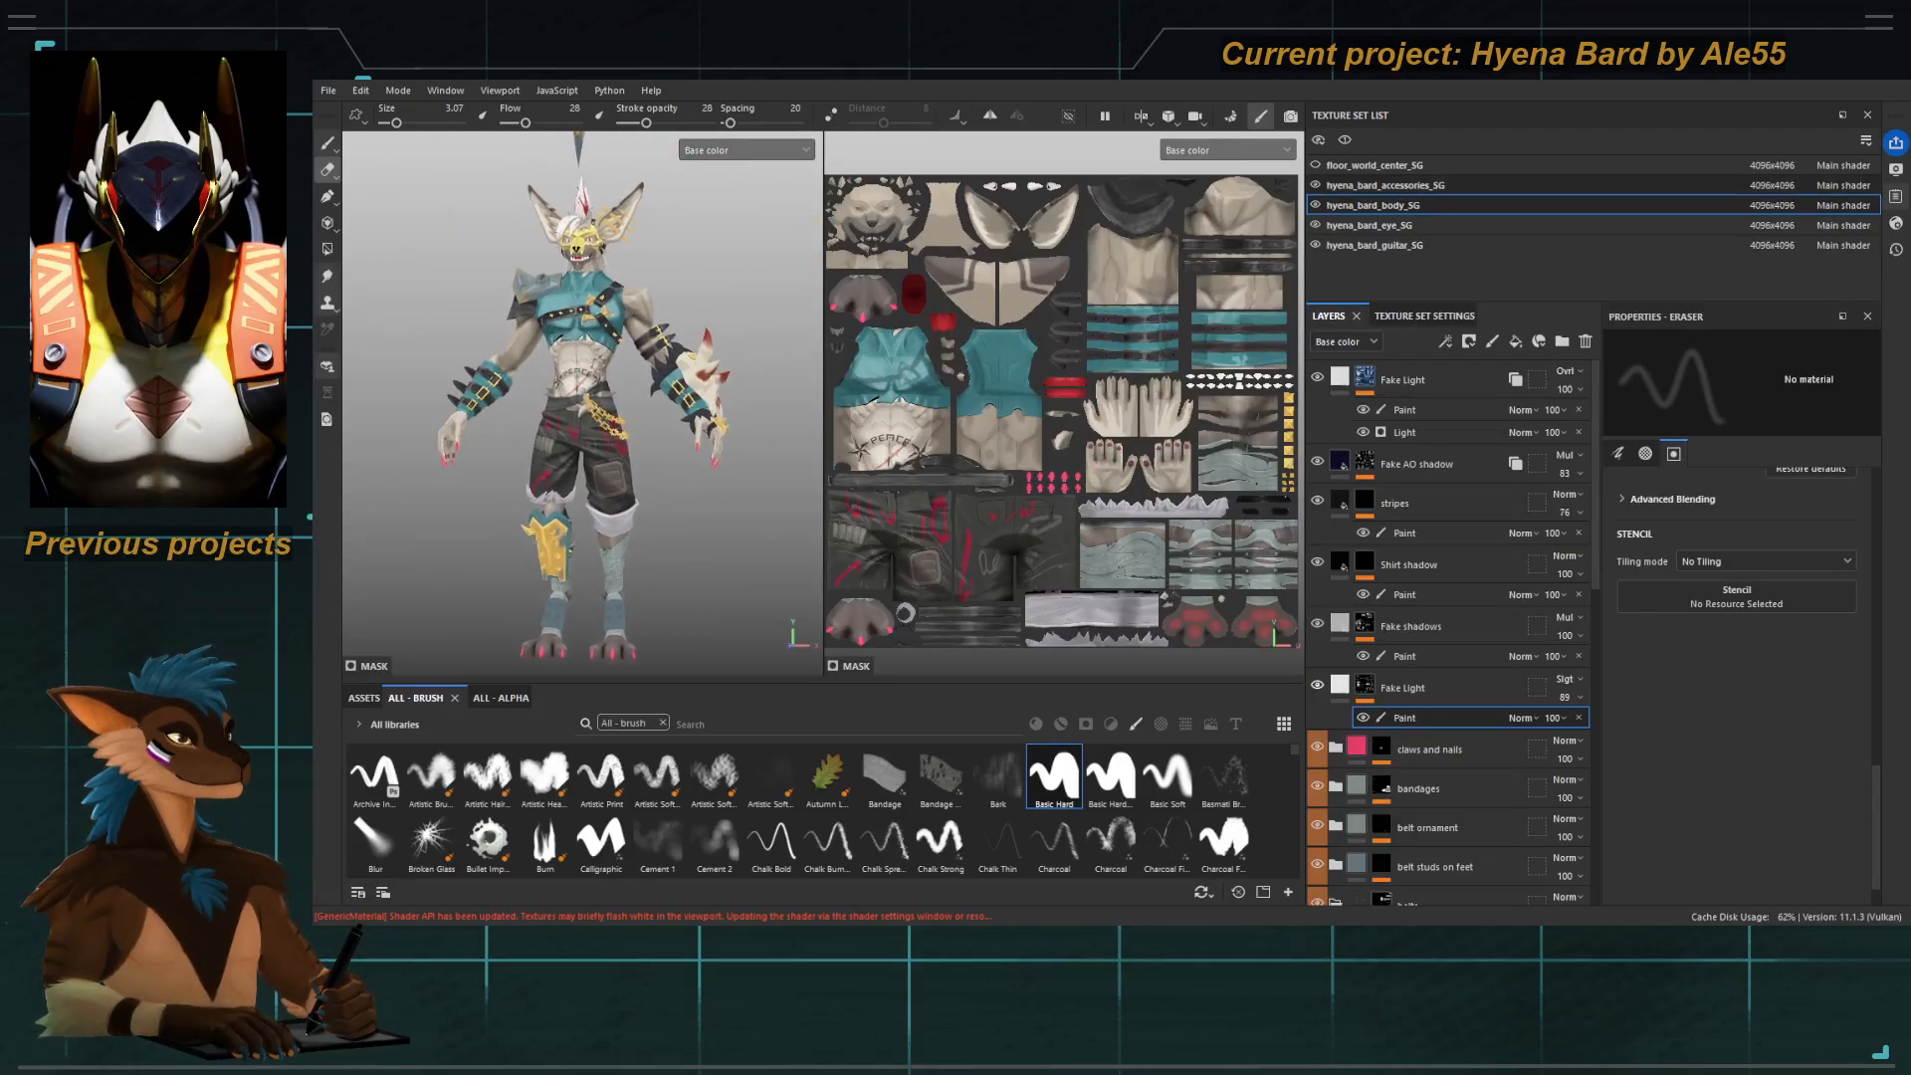
pyautogui.keyDown('alt'); pyautogui.moveTo(593, 359); pyautogui.dragTo(574, 360); pyautogui.keyUp('alt')
pyautogui.keyDown('alt'); pyautogui.moveTo(575, 360); pyautogui.dragTo(619, 381, button='right'); pyautogui.keyUp('alt')
pyautogui.keyDown('alt'); pyautogui.moveTo(619, 381); pyautogui.dragTo(604, 368, button='middle'); pyautogui.keyUp('alt')
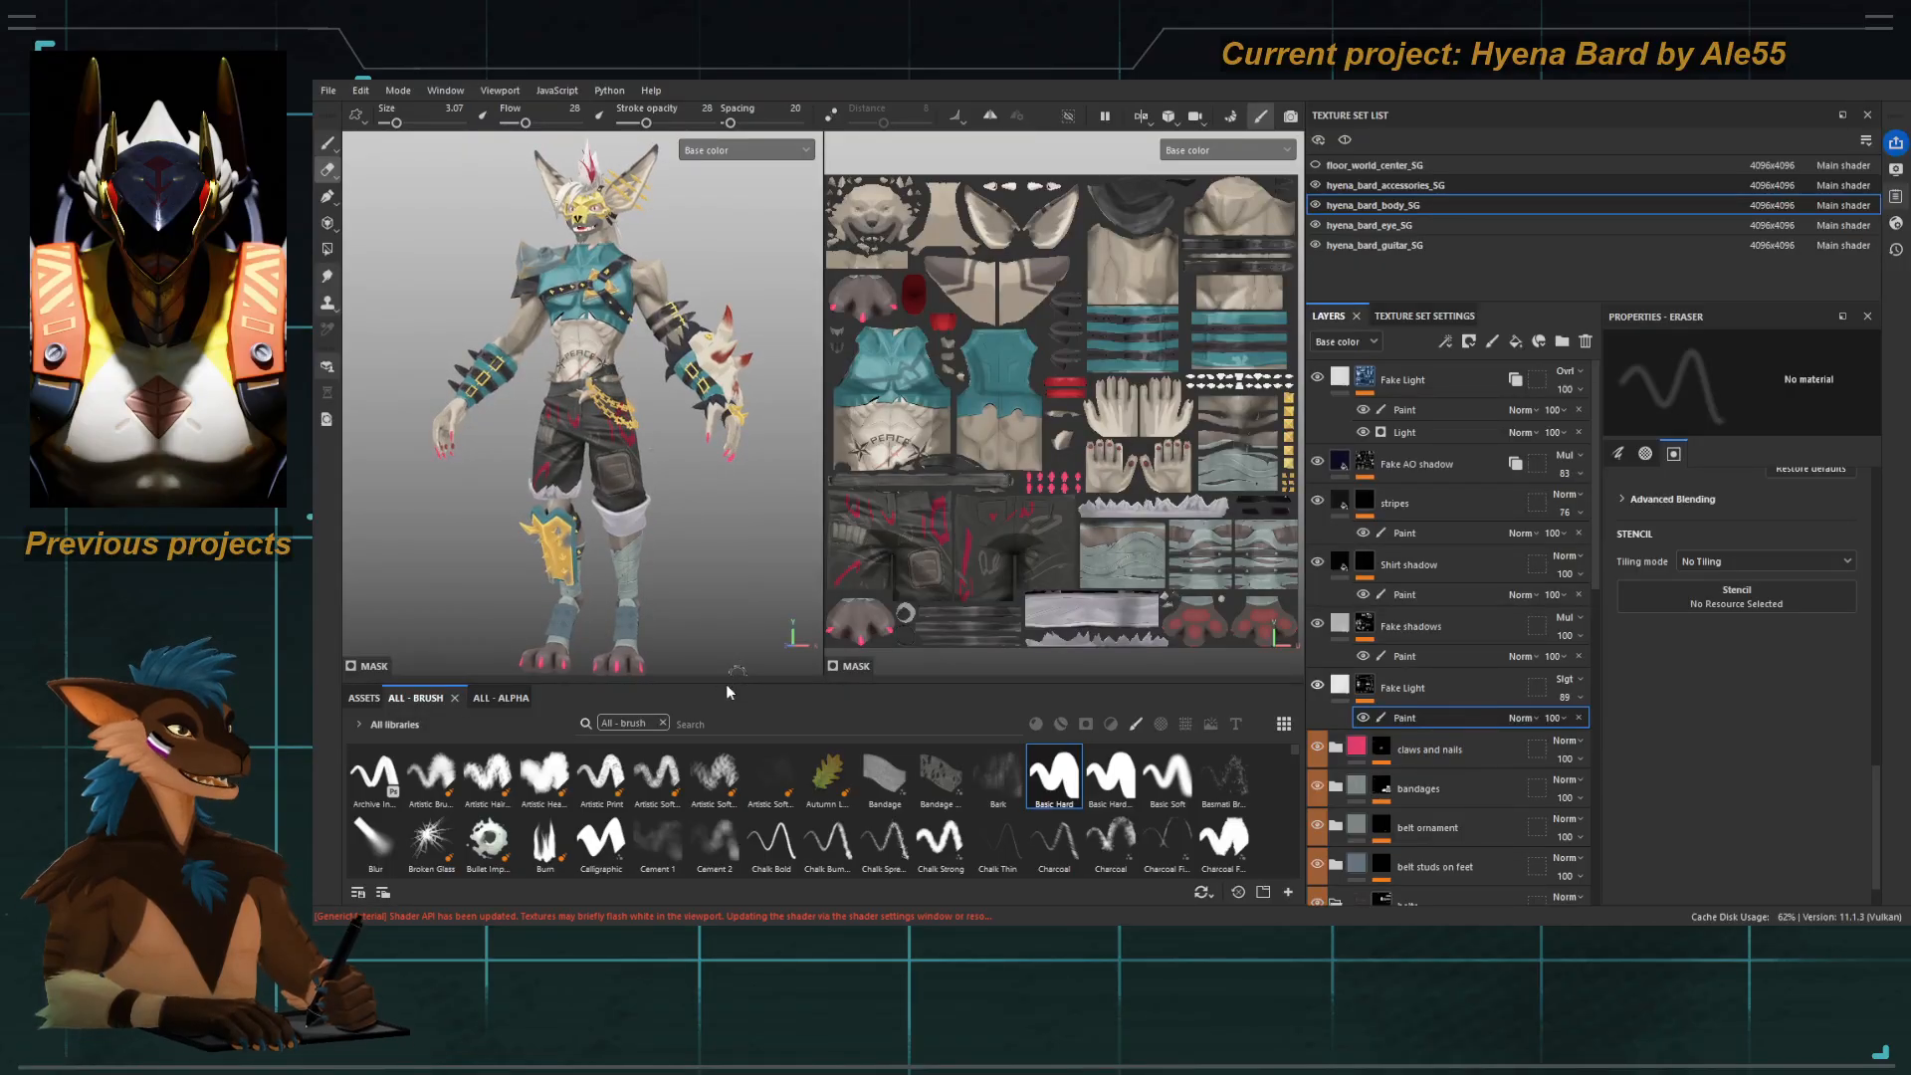
pyautogui.scroll(-1, 690, 542)
pyautogui.keyDown('alt'); pyautogui.moveTo(631, 472); pyautogui.dragTo(639, 458, button='middle'); pyautogui.keyUp('alt')
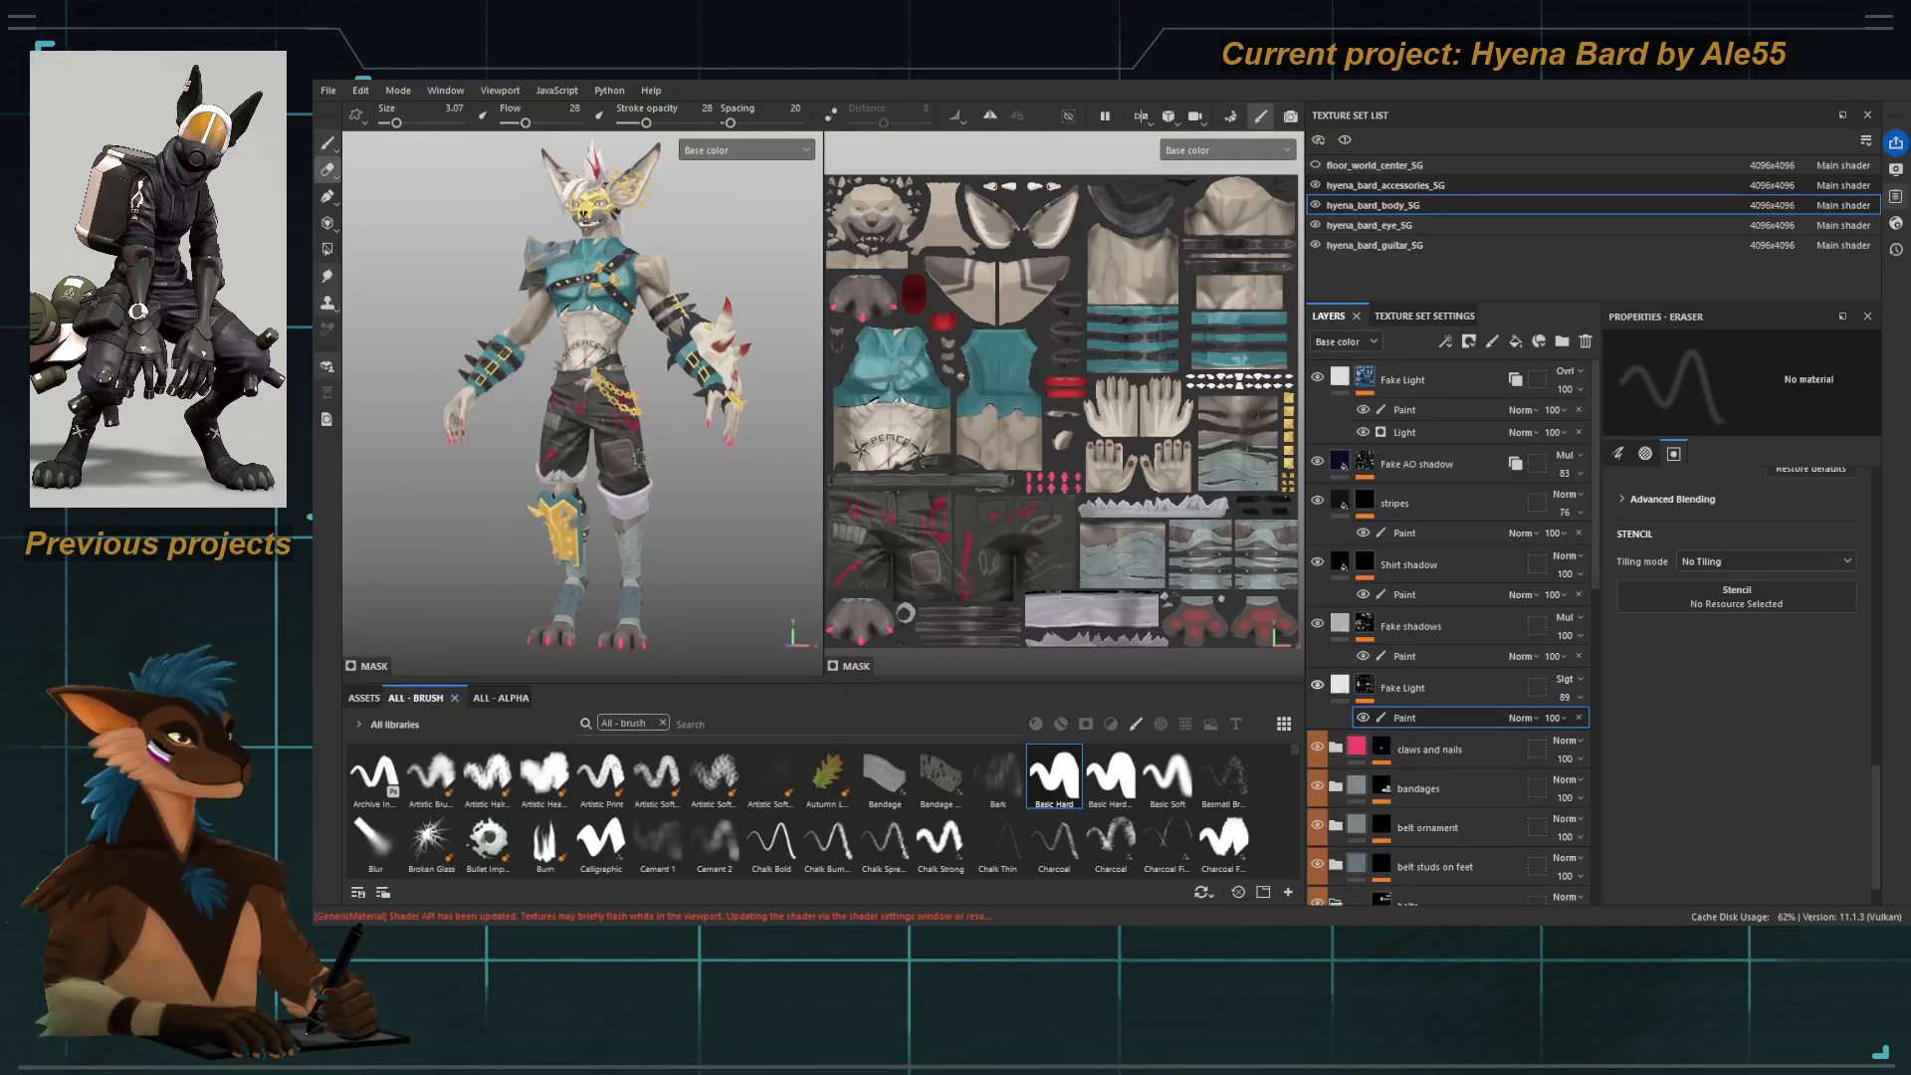
pyautogui.keyDown('alt'); pyautogui.moveTo(638, 474); pyautogui.dragTo(654, 483); pyautogui.keyUp('alt')
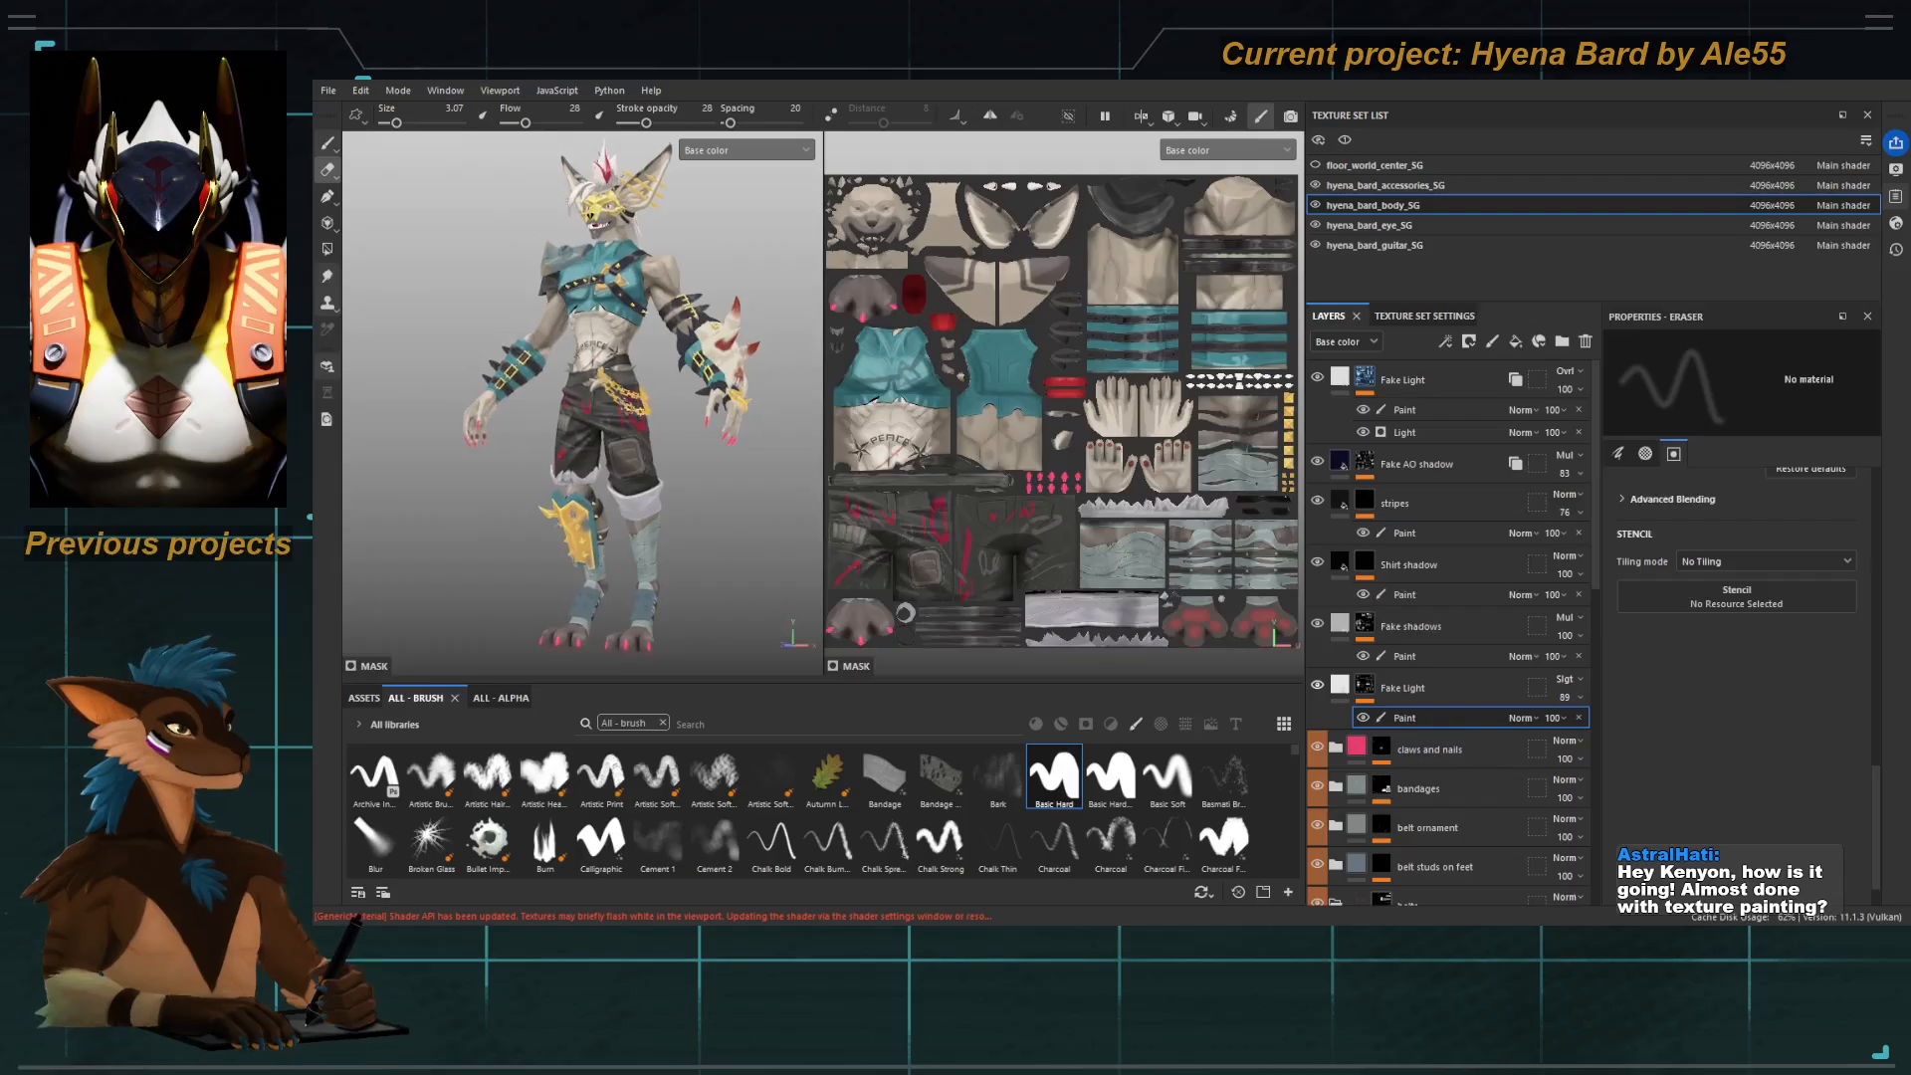
pyautogui.keyDown('alt'); pyautogui.moveTo(680, 405); pyautogui.dragTo(685, 413, button='middle'); pyautogui.keyUp('alt')
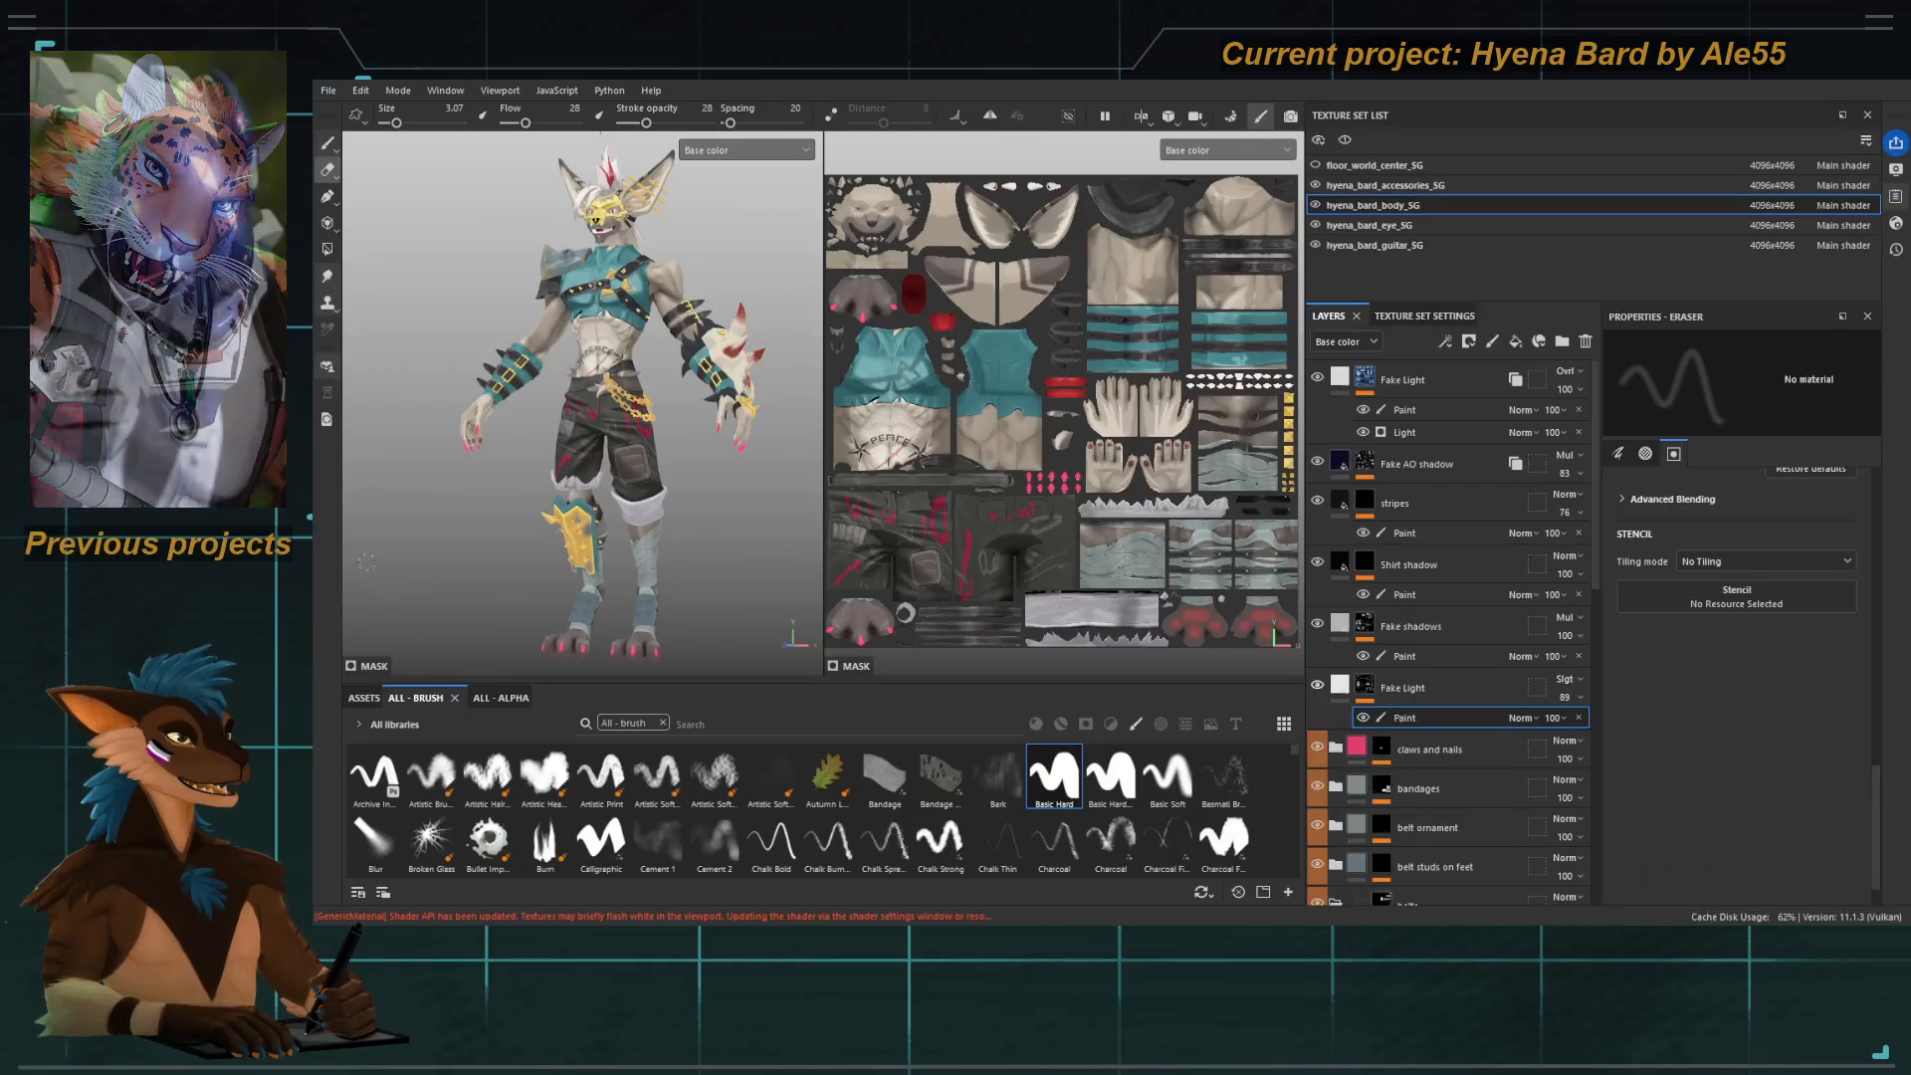
# Examine the shorts, leg wraps, golden shin guard and feet from the side and front, and the full accessorised character.
pyautogui.moveTo(521, 555)
pyautogui.keyDown('alt'); pyautogui.mouseDown()
pyautogui.moveTo(598, 556)
pyautogui.moveTo(521, 555)
pyautogui.mouseUp(); pyautogui.keyUp('alt')
pyautogui.scroll(3, 624, 438)
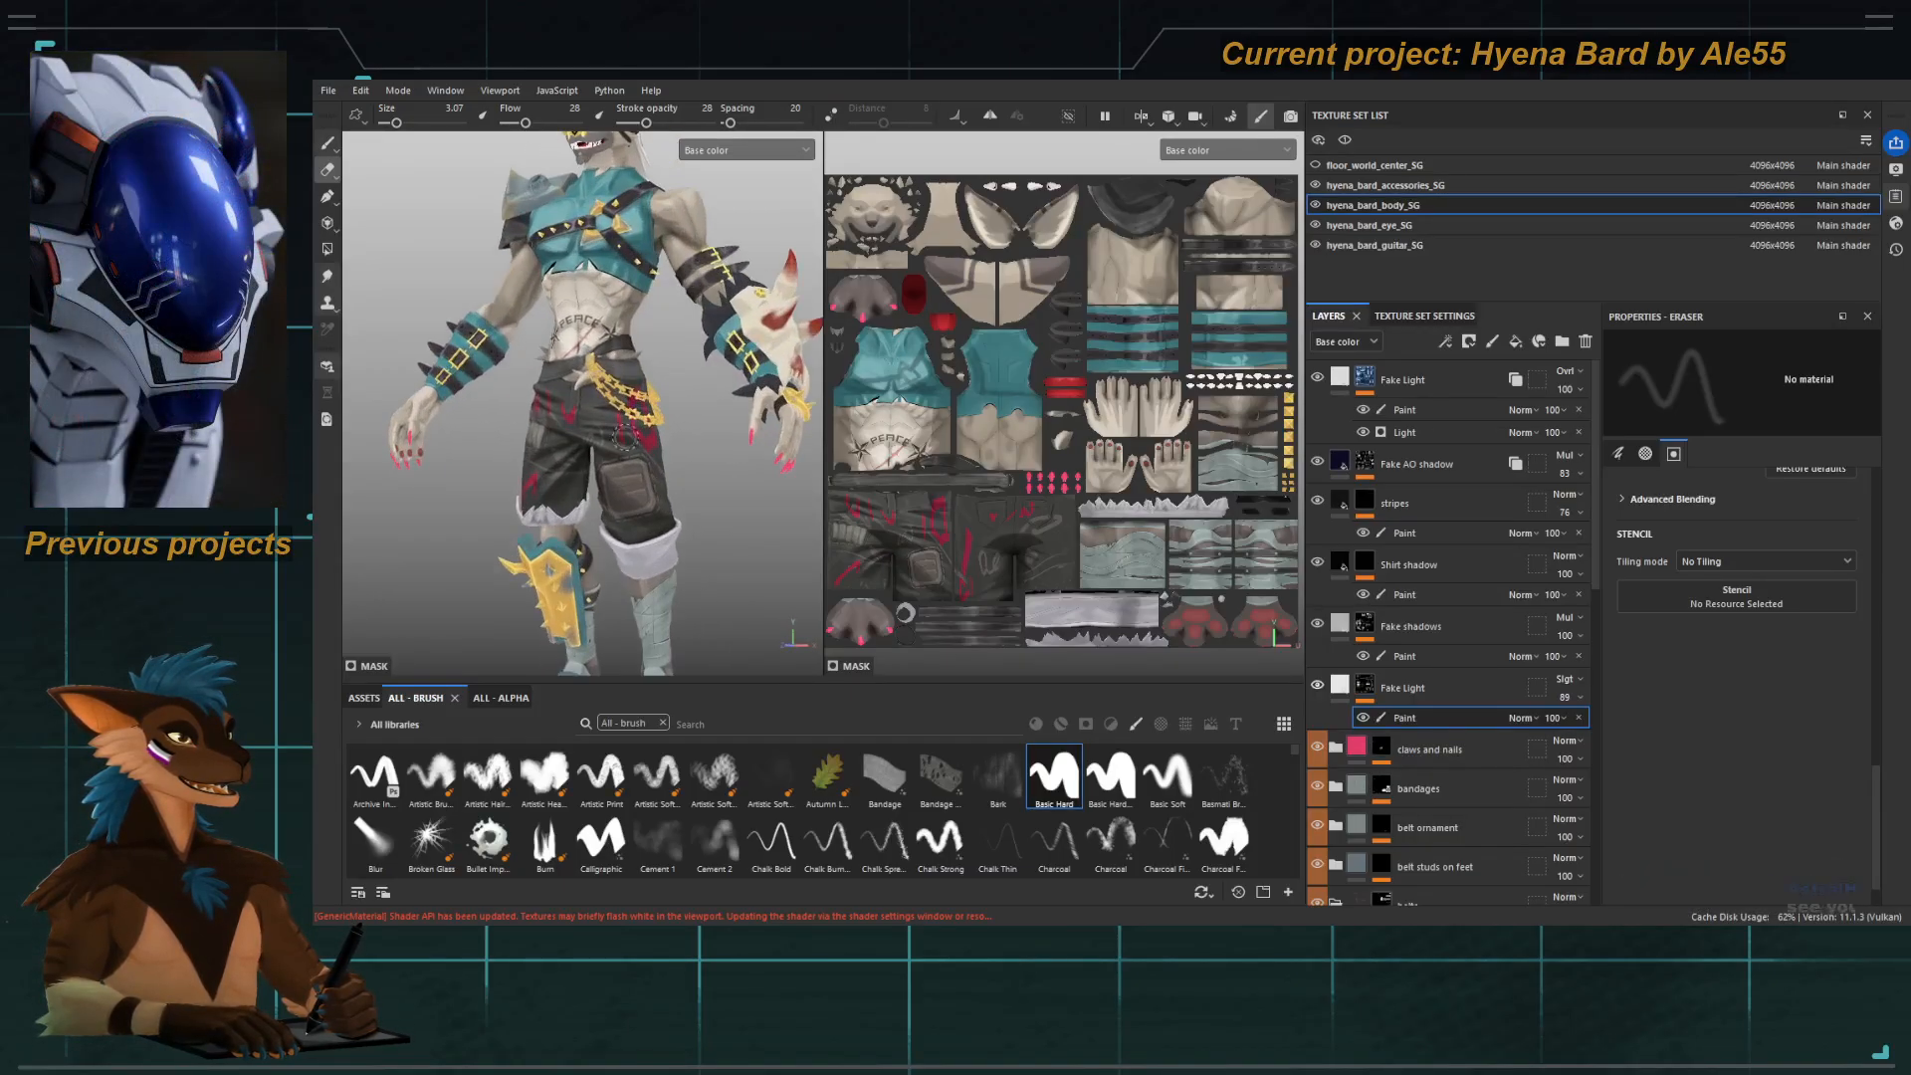
pyautogui.keyDown('alt'); pyautogui.moveTo(625, 438); pyautogui.dragTo(663, 493, button='middle'); pyautogui.keyUp('alt')
pyautogui.keyDown('alt'); pyautogui.moveTo(604, 486); pyautogui.dragTo(433, 509); pyautogui.keyUp('alt')
pyautogui.keyDown('alt'); pyautogui.moveTo(572, 587); pyautogui.dragTo(504, 346, button='middle'); pyautogui.keyUp('alt')
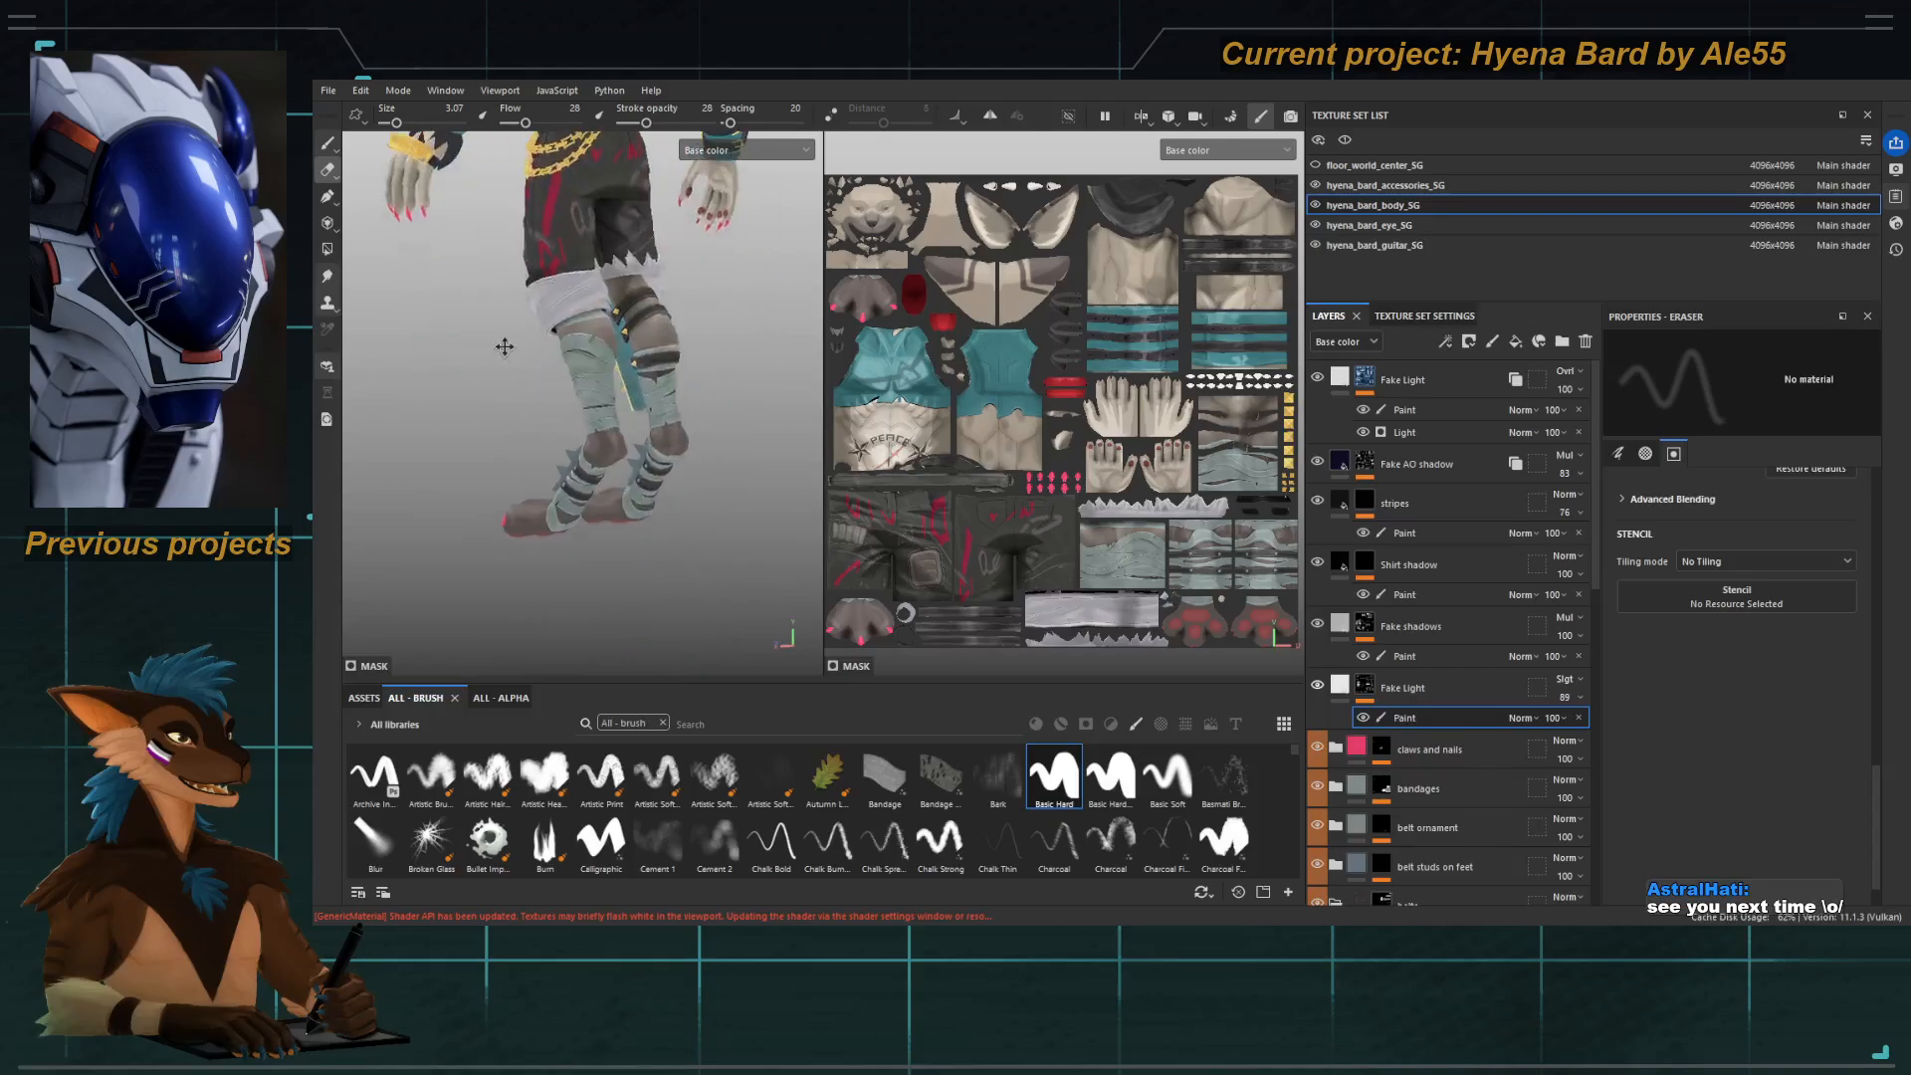
pyautogui.keyDown('alt'); pyautogui.moveTo(505, 346); pyautogui.dragTo(646, 463); pyautogui.keyUp('alt')
pyautogui.keyDown('alt'); pyautogui.moveTo(568, 428); pyautogui.dragTo(640, 375, button='middle'); pyautogui.keyUp('alt')
pyautogui.keyDown('alt'); pyautogui.keyDown('shift'); pyautogui.moveTo(640, 375); pyautogui.dragTo(622, 375); pyautogui.keyUp('shift'); pyautogui.keyUp('alt')
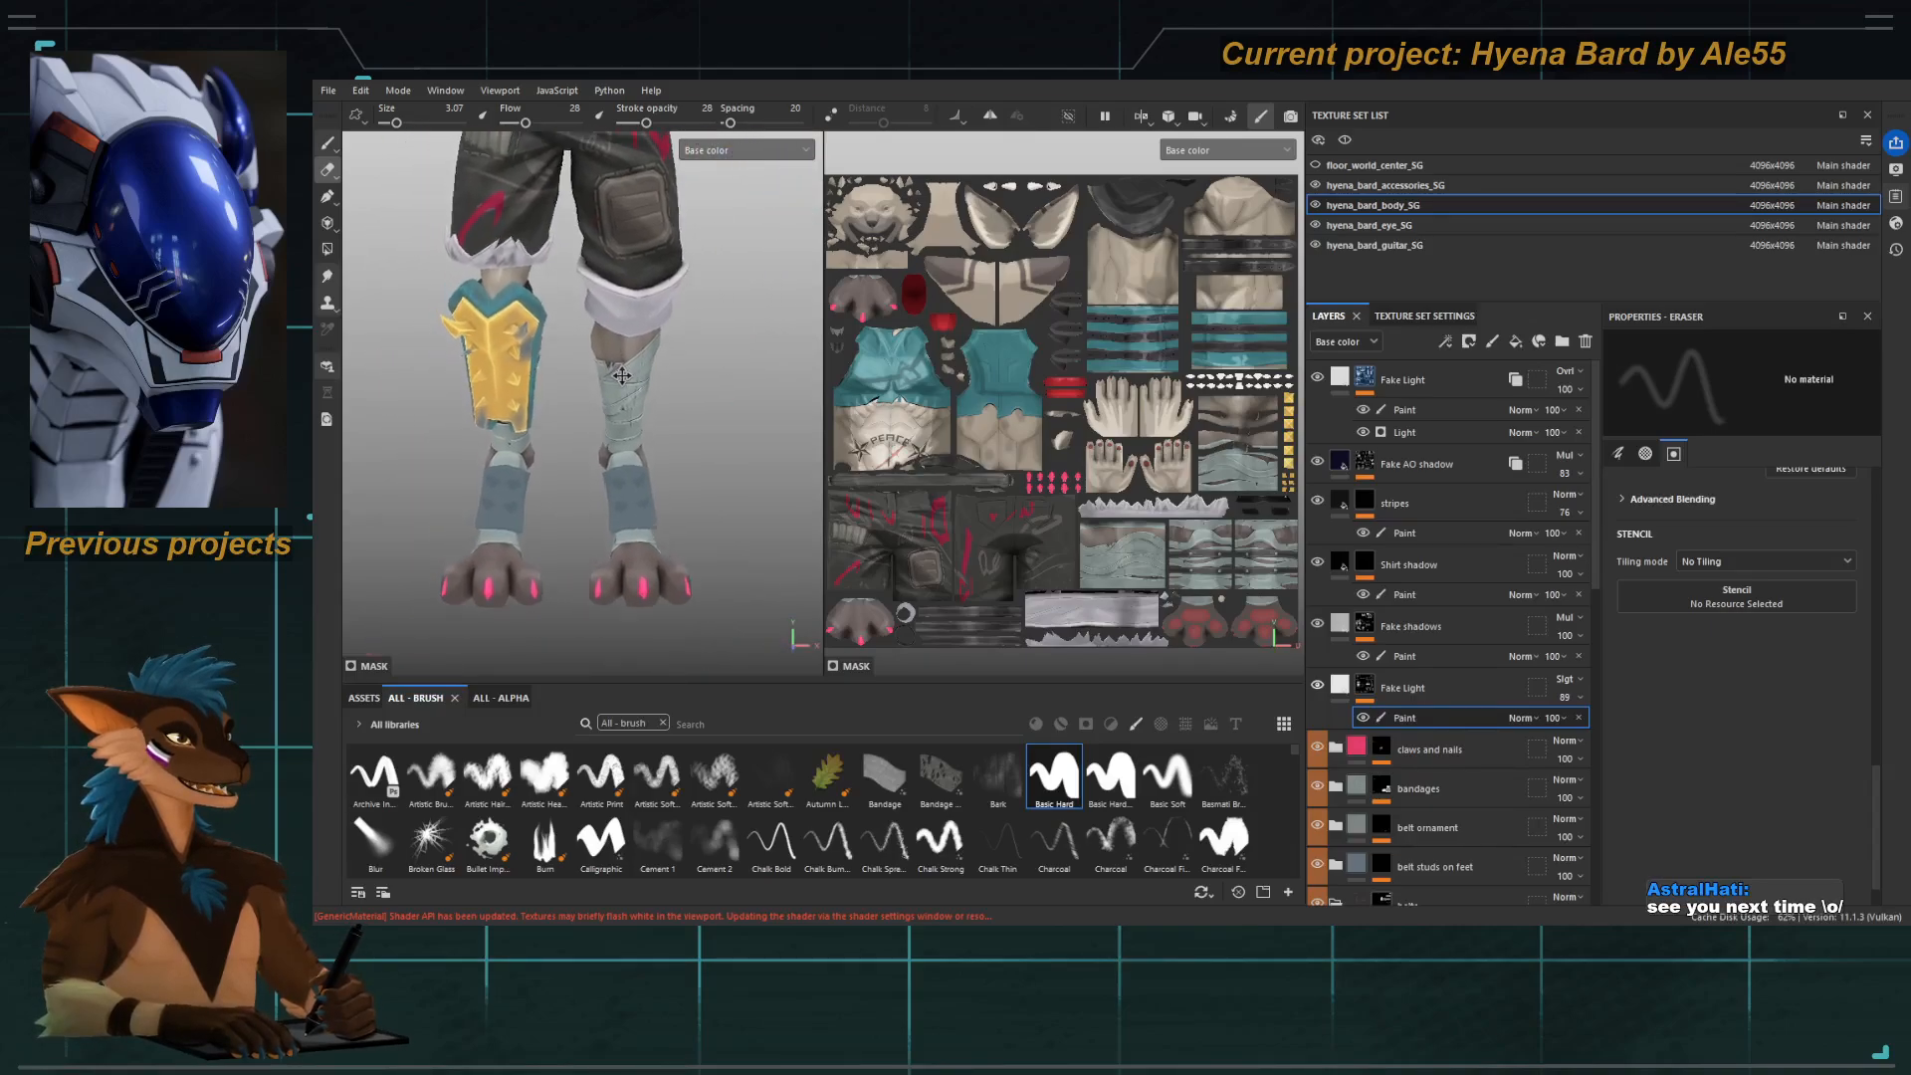
pyautogui.scroll(-5, 622, 376)
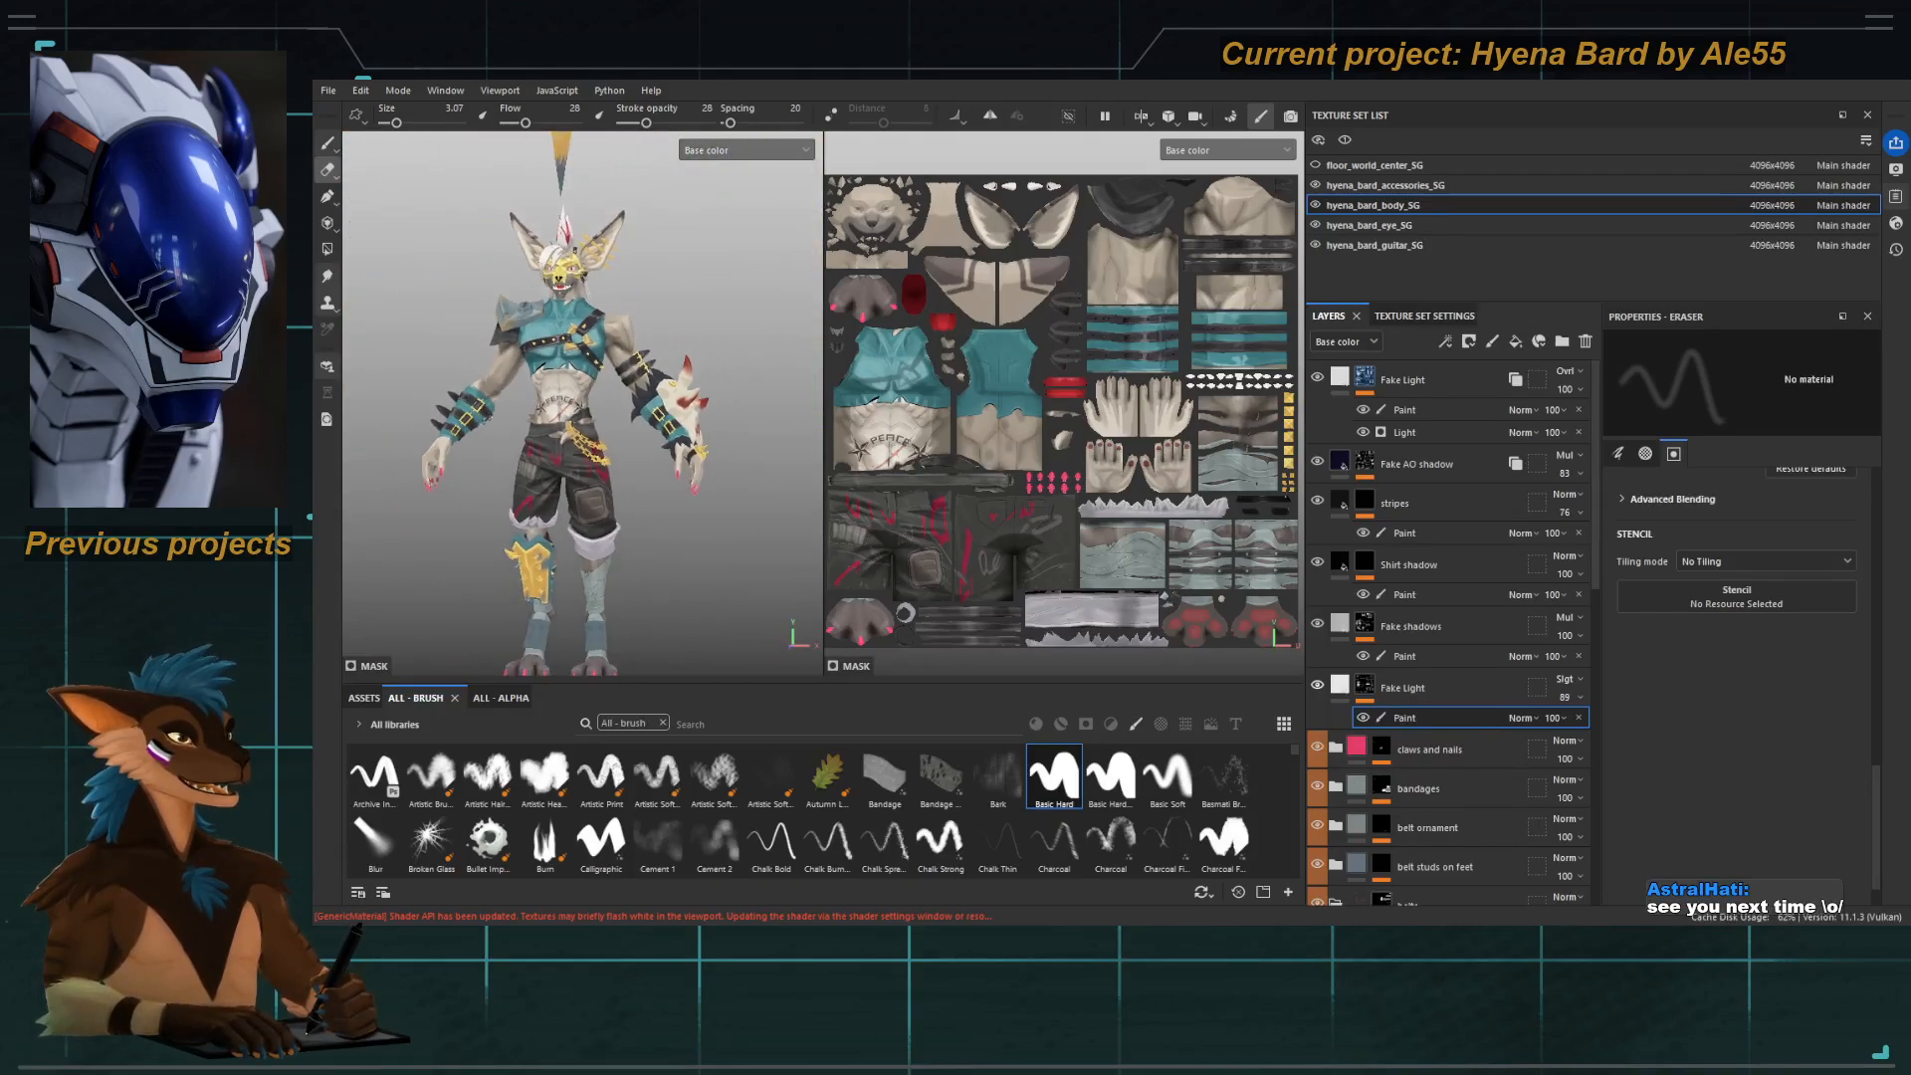
pyautogui.keyDown('alt'); pyautogui.moveTo(488, 418); pyautogui.dragTo(541, 407, button='middle'); pyautogui.keyUp('alt')
pyautogui.scroll(1, 508, 353)
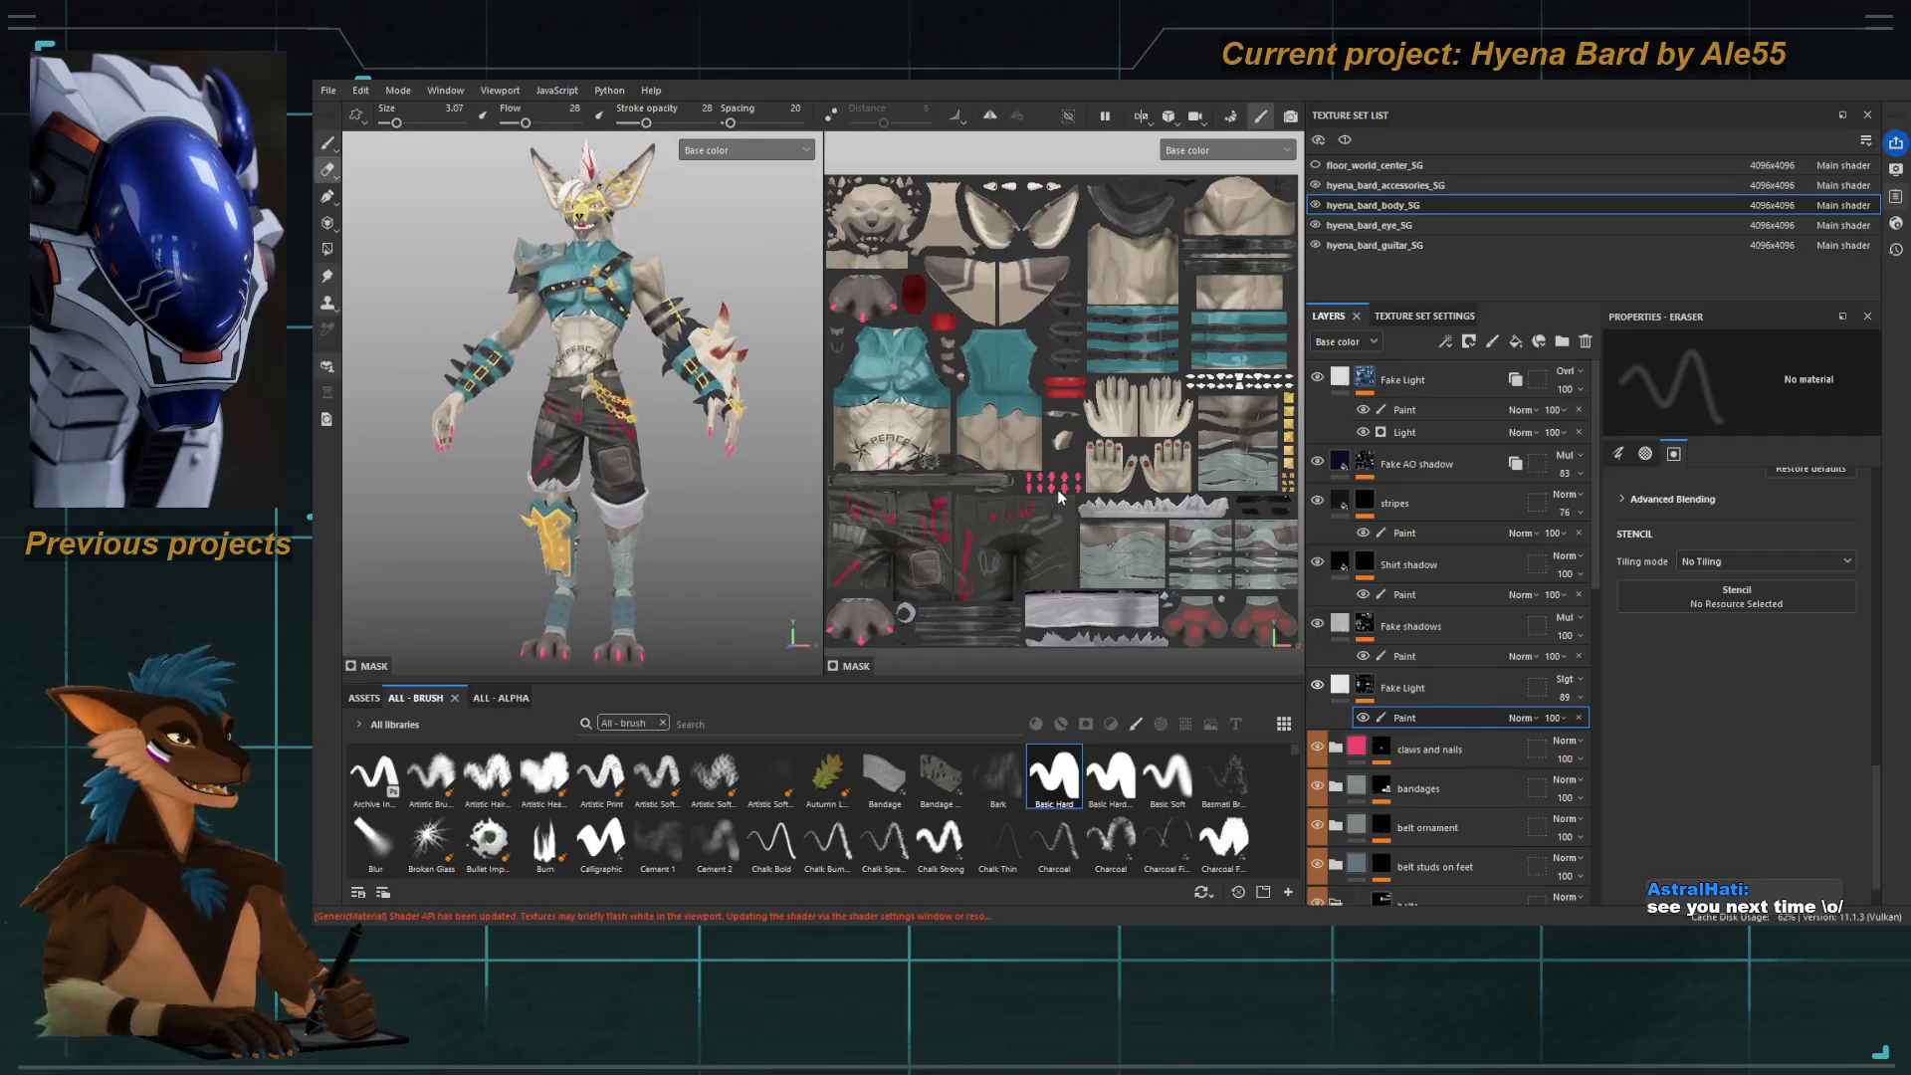